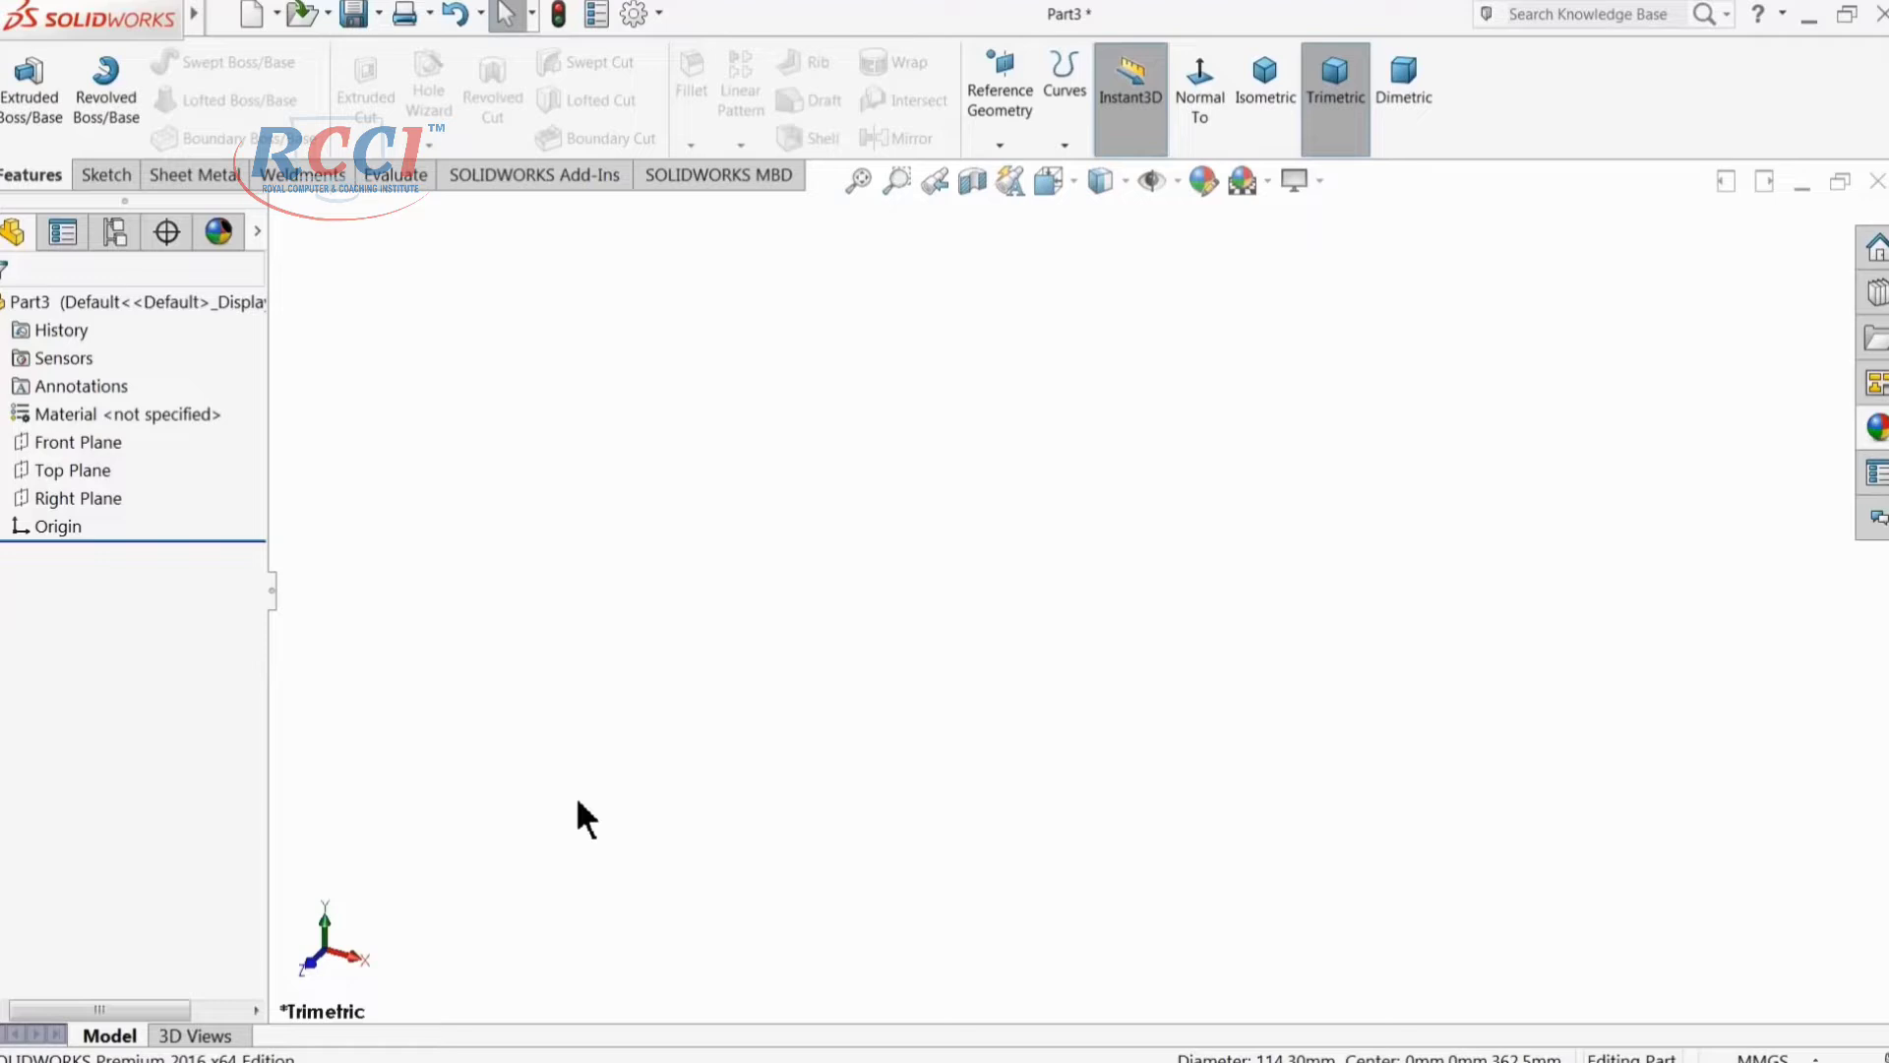
Step: Sketch two concentric circles centred on the origin on the Front Plane, with radii of about 119 mm and 81 mm
click(44, 444)
click(46, 425)
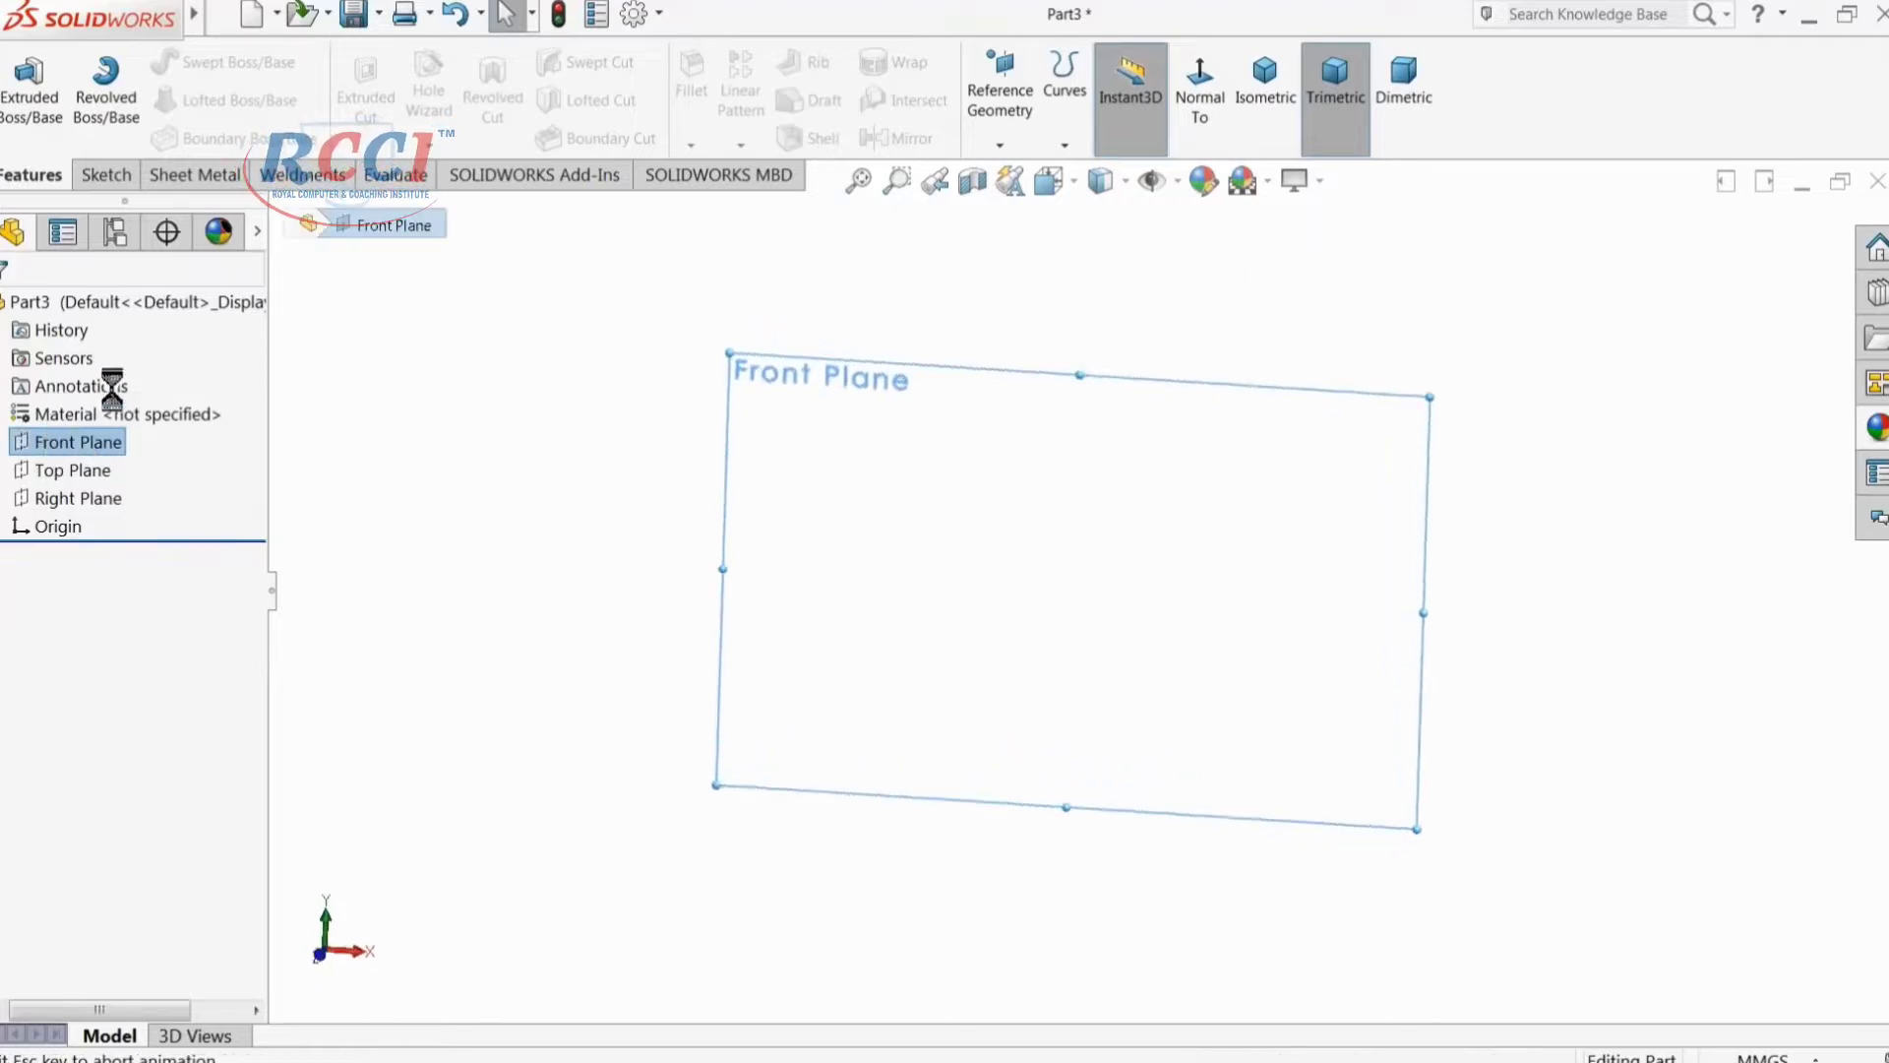
click(199, 62)
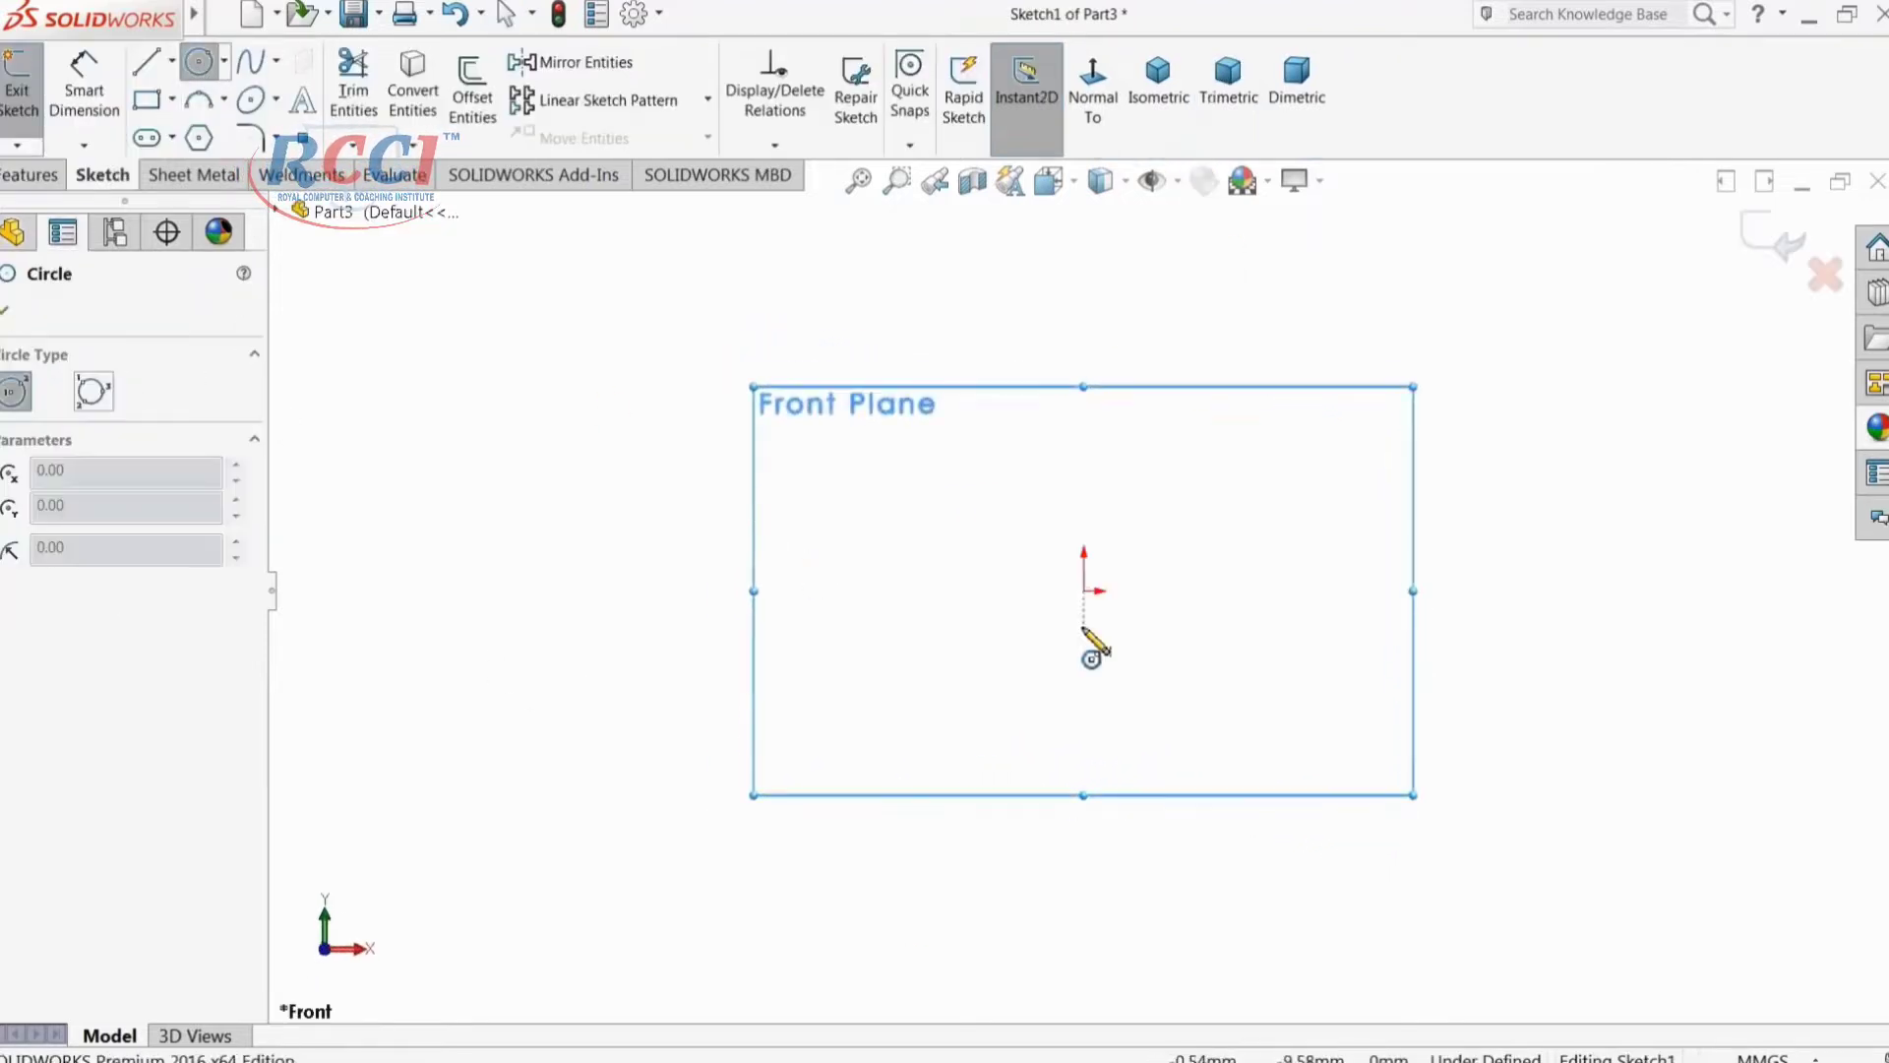
click(1084, 591)
click(718, 382)
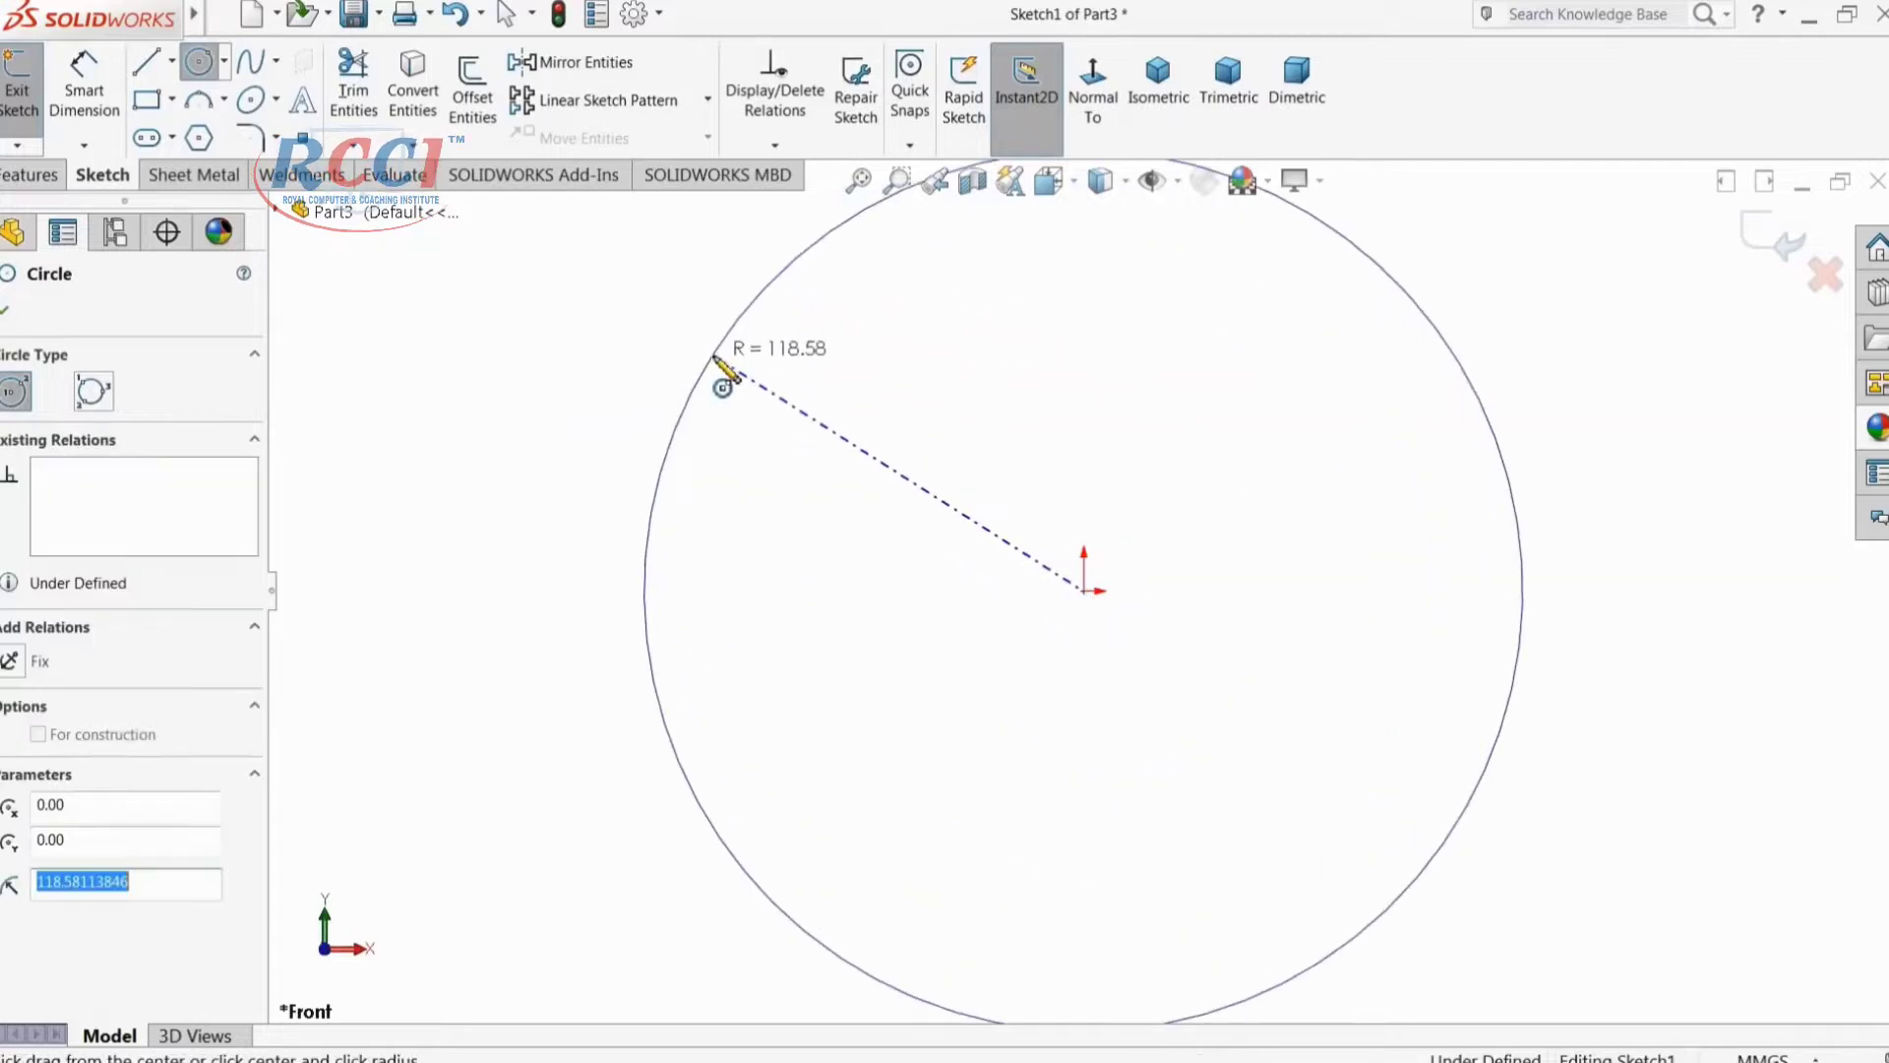
click(1083, 591)
click(797, 501)
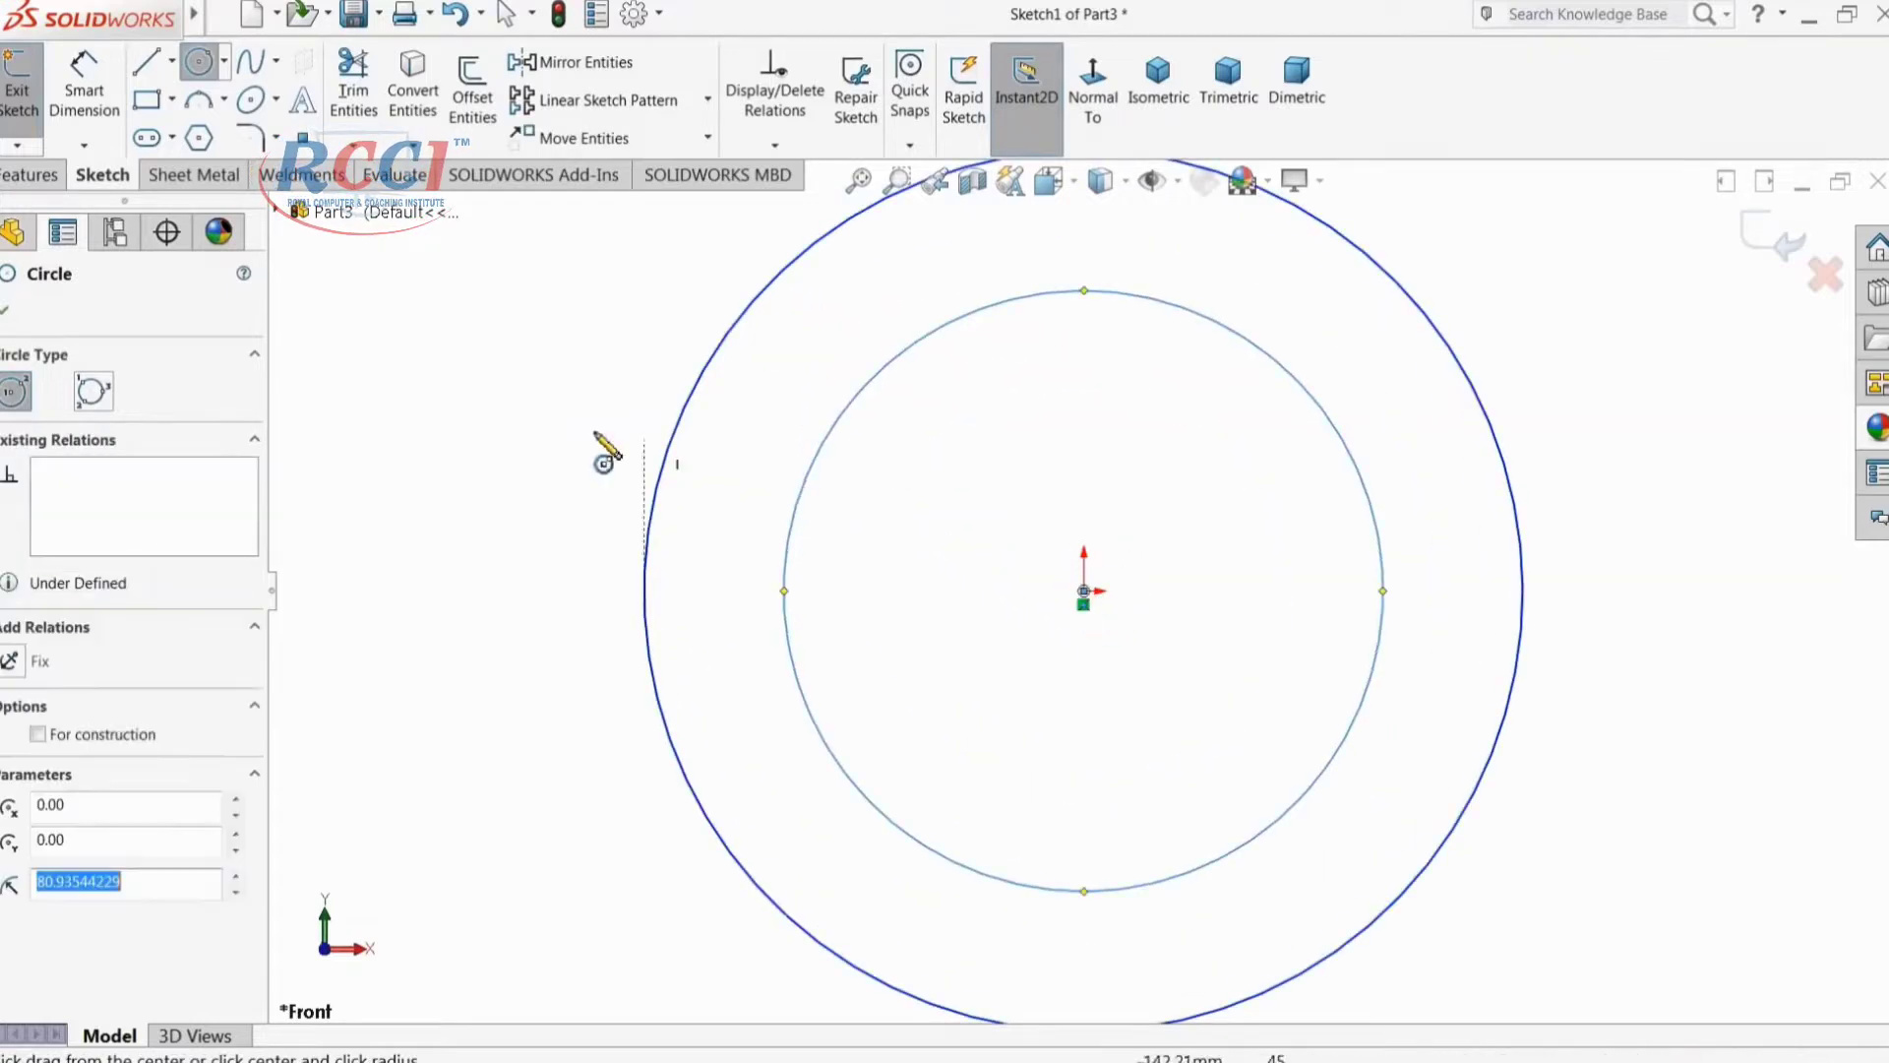
Step: Dimension the outer circle's diameter and set it to 114.3 mm
click(83, 76)
click(653, 514)
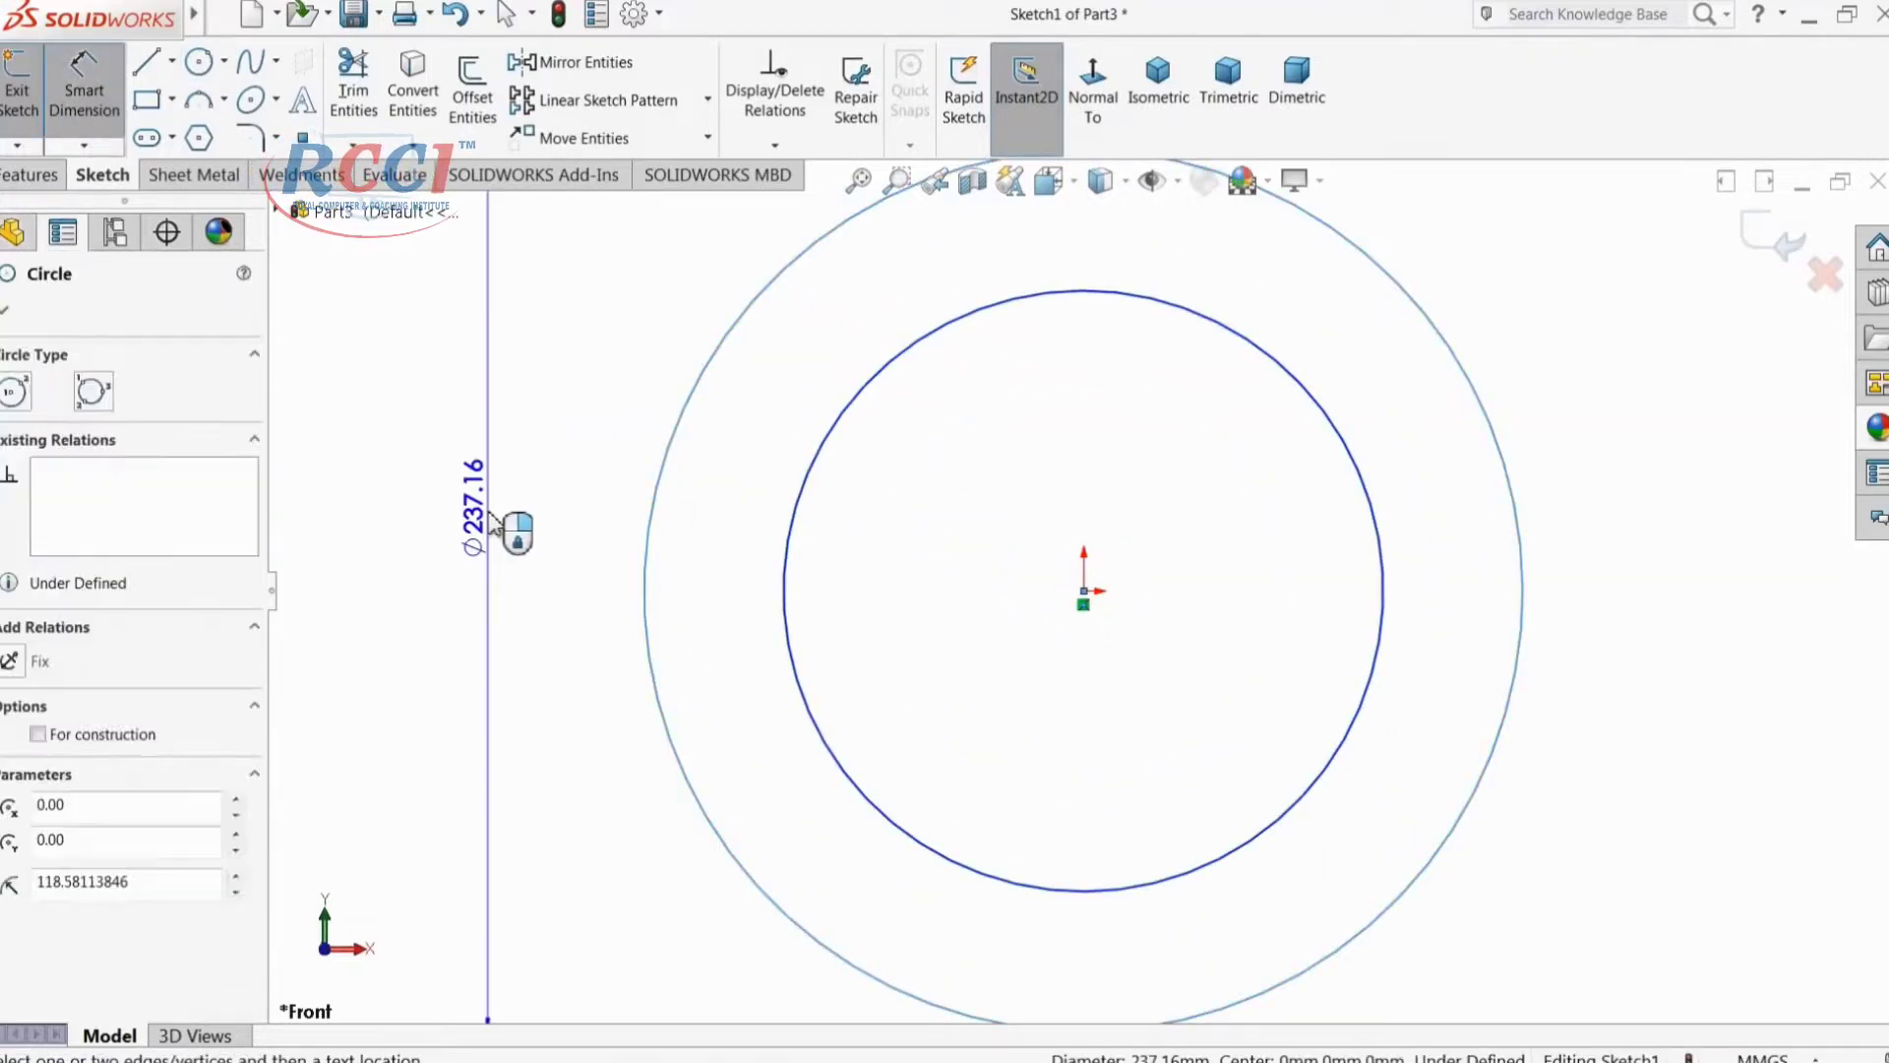
click(486, 512)
text(11)
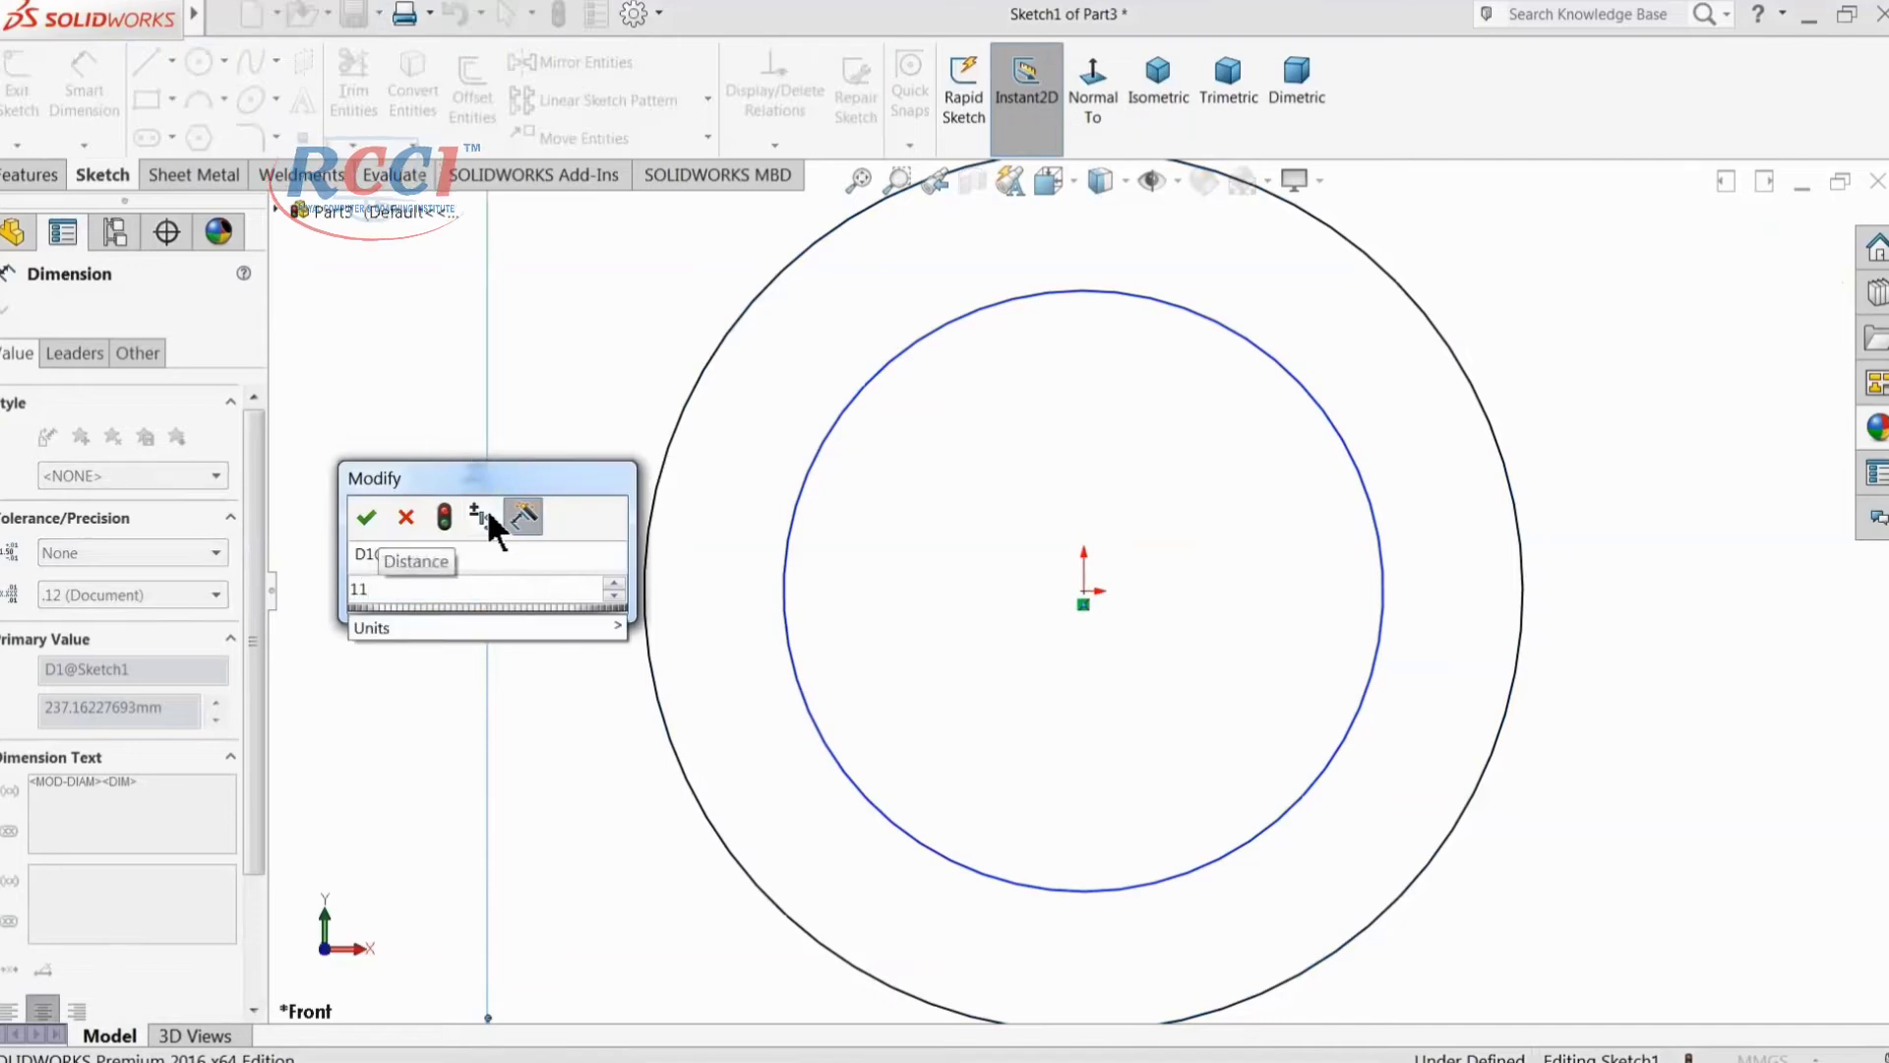
text(4.3)
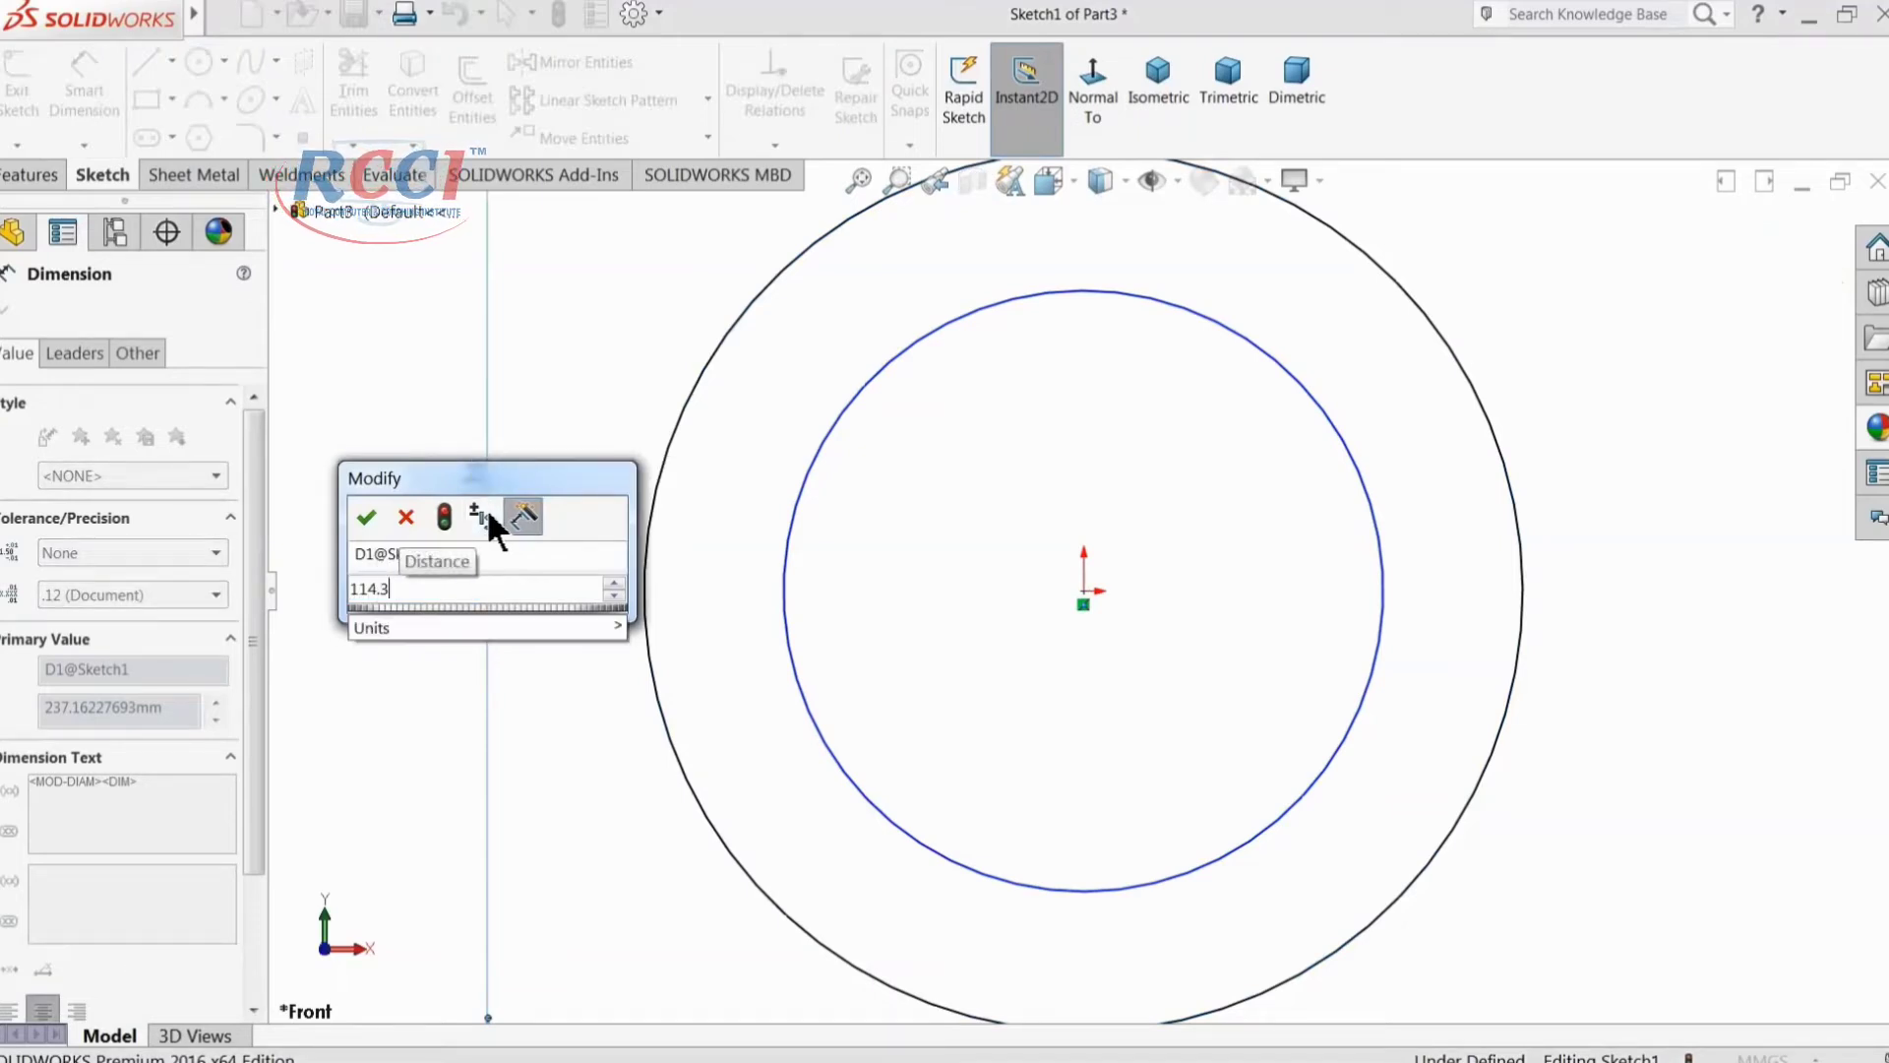
key(Return)
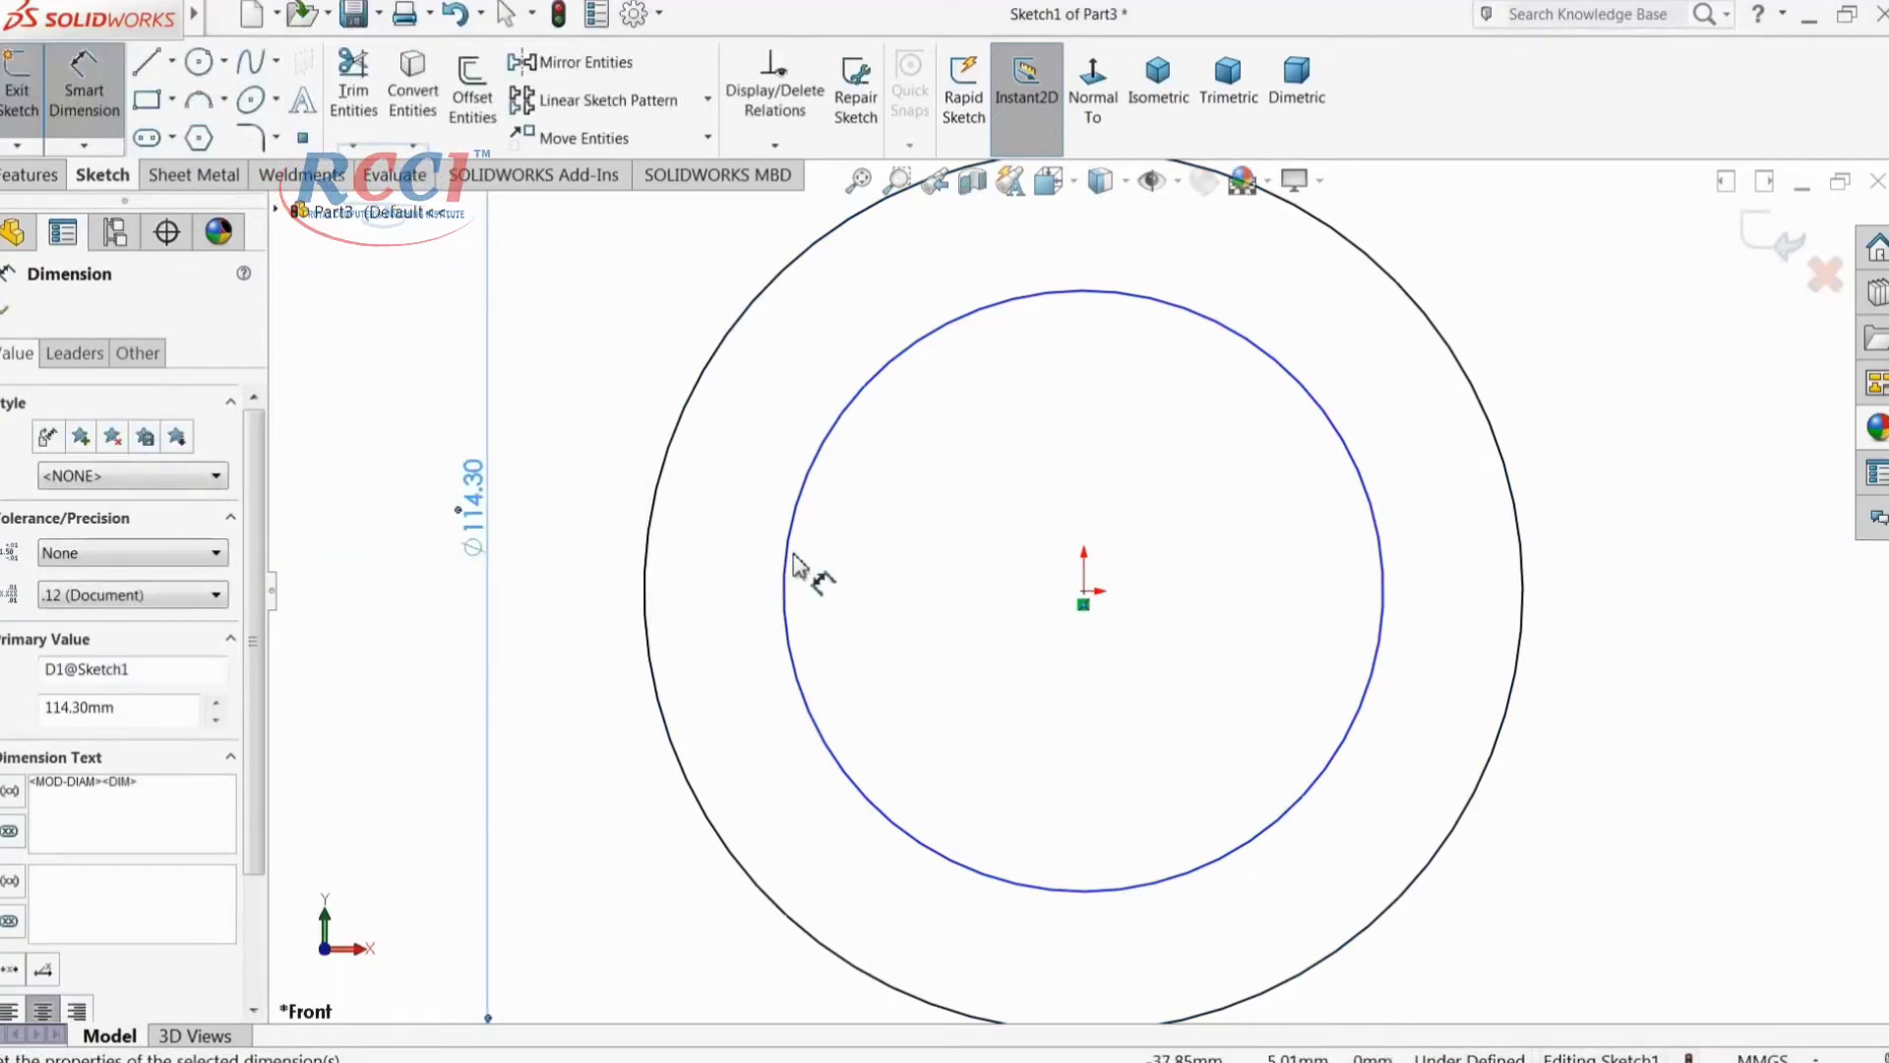
Step: Dimension the inner circle's diameter and set it to 88.9 mm
click(795, 567)
click(596, 553)
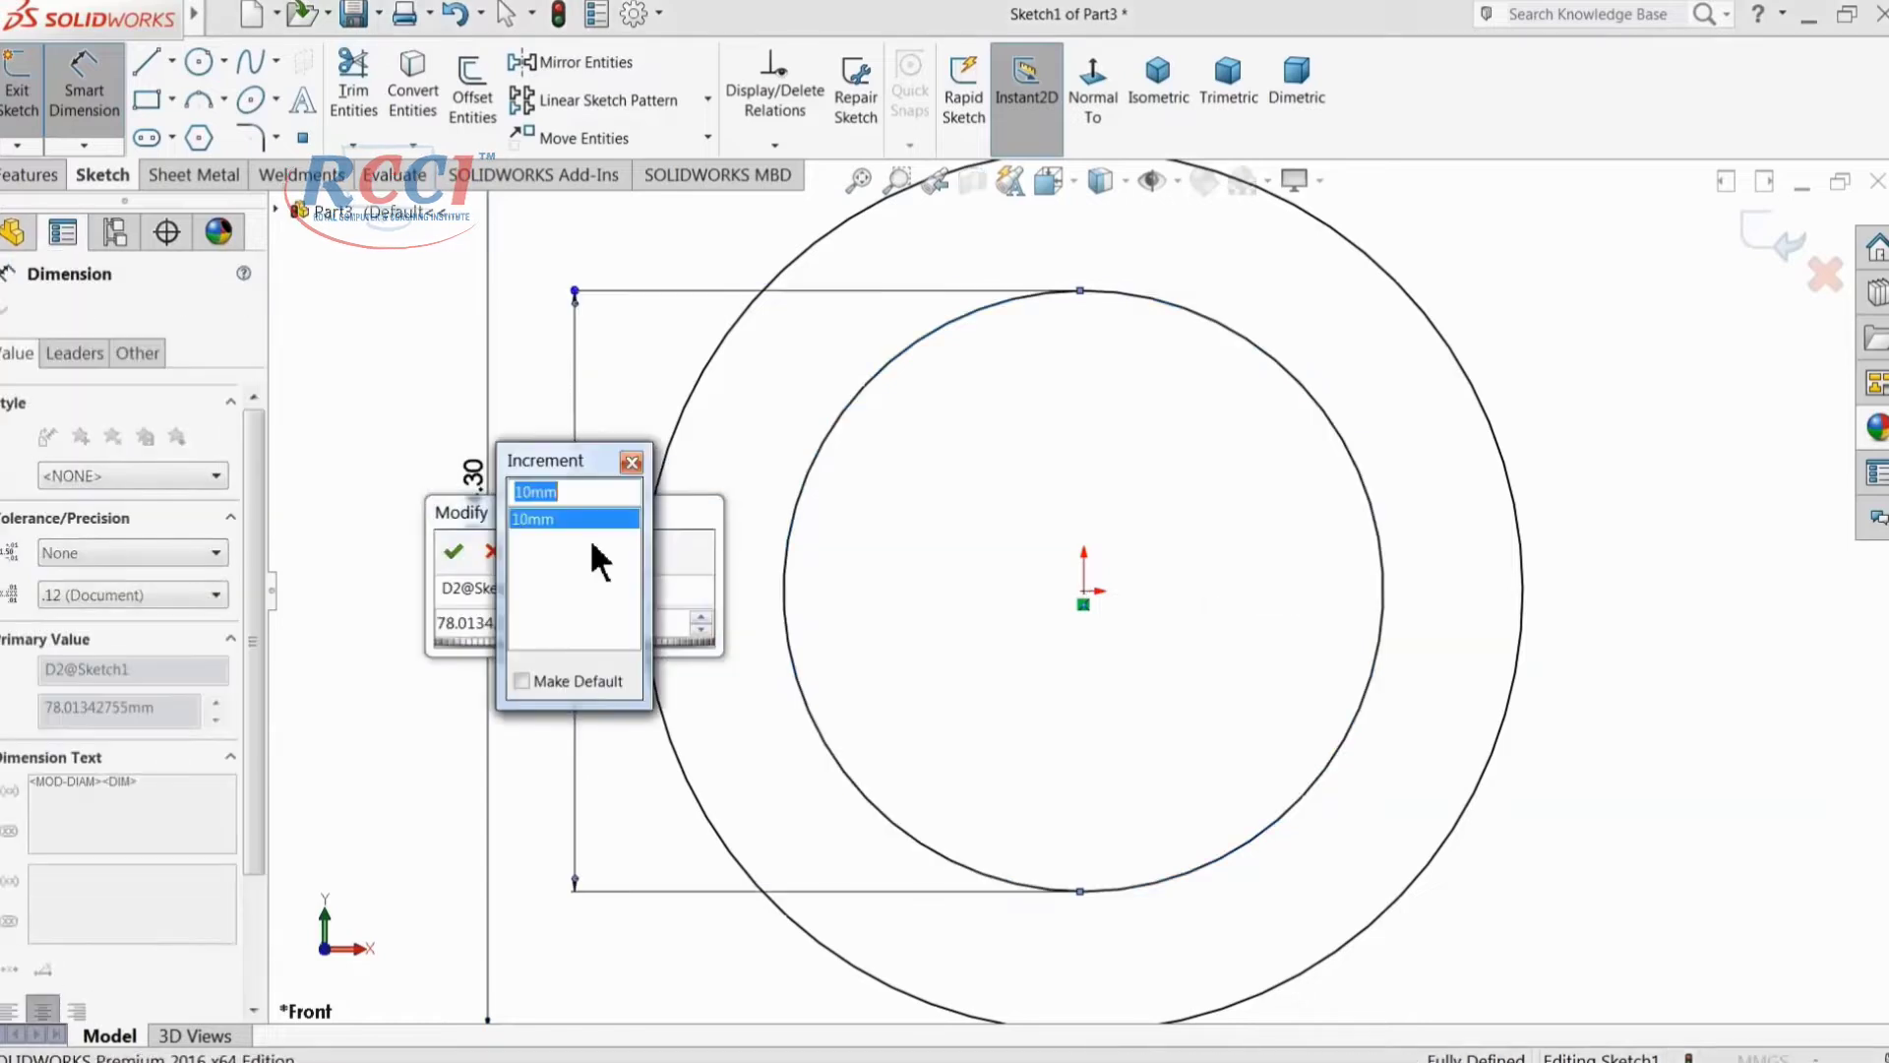
text(88.9)
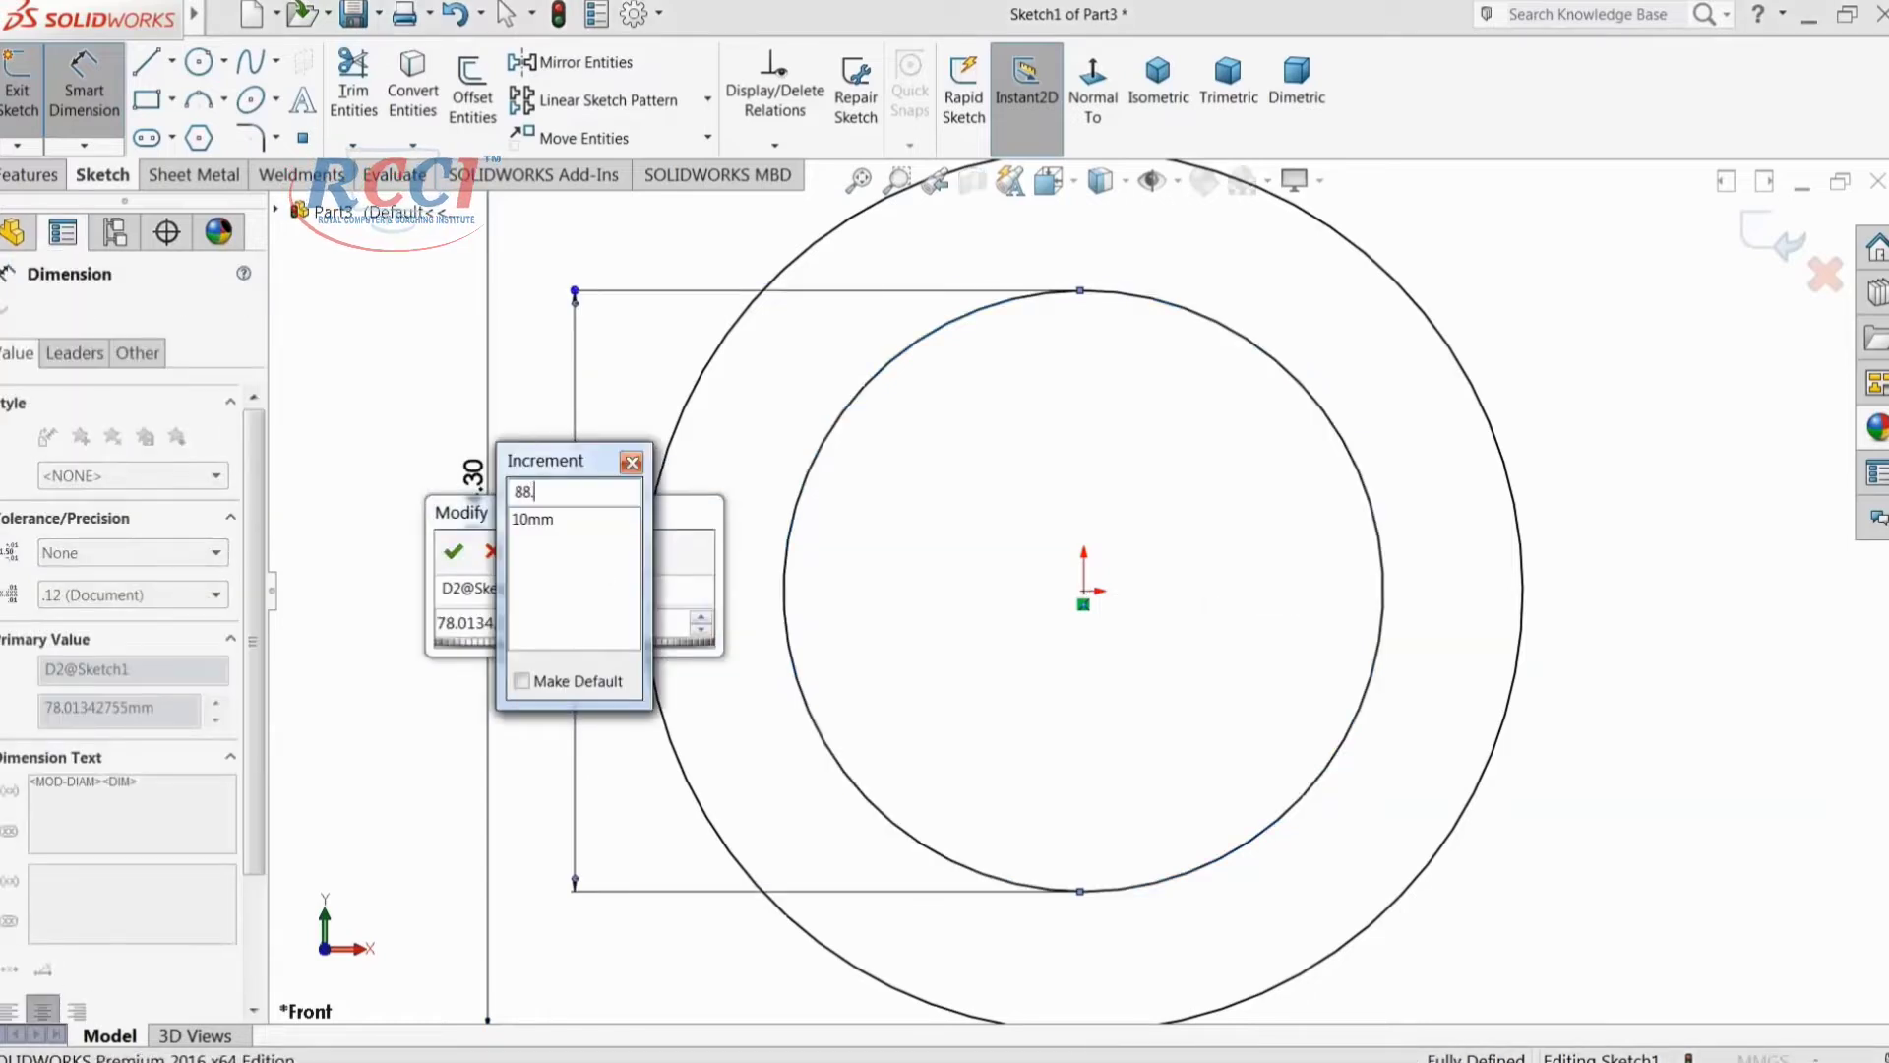
click(631, 463)
text(88.9)
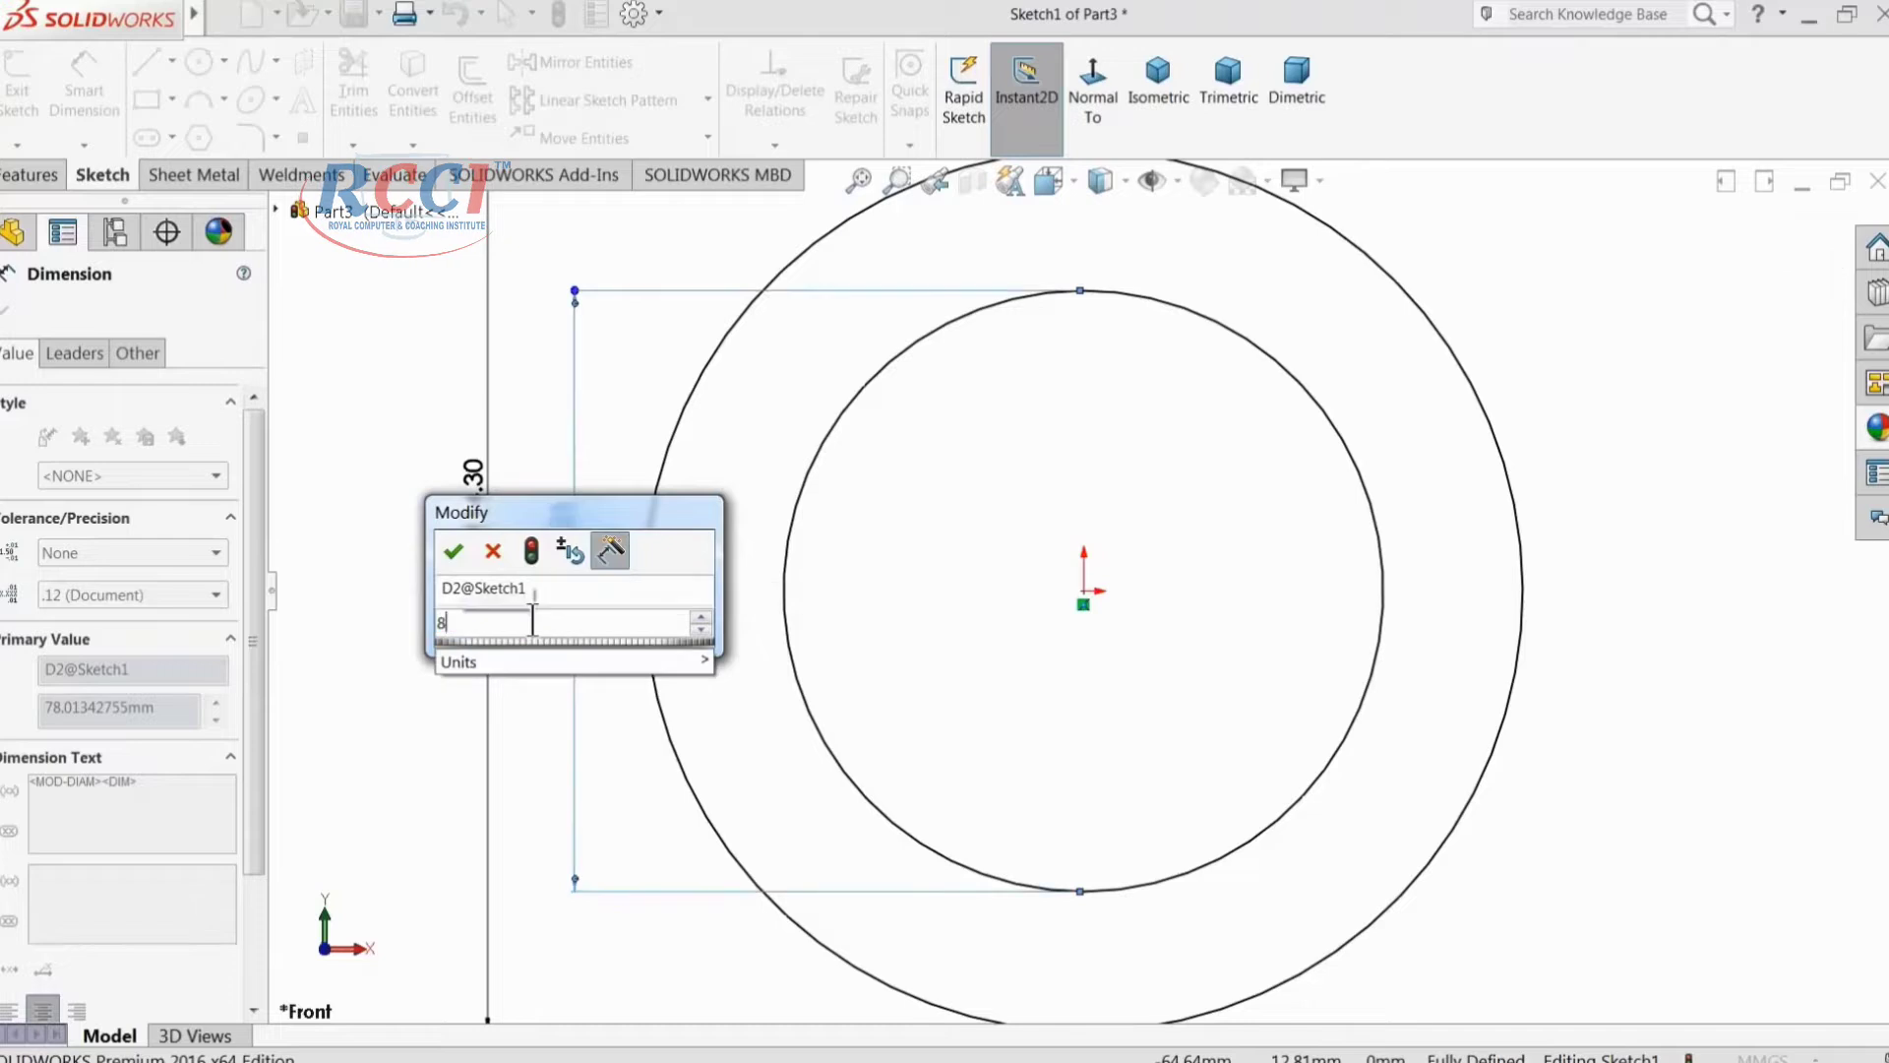
click(452, 552)
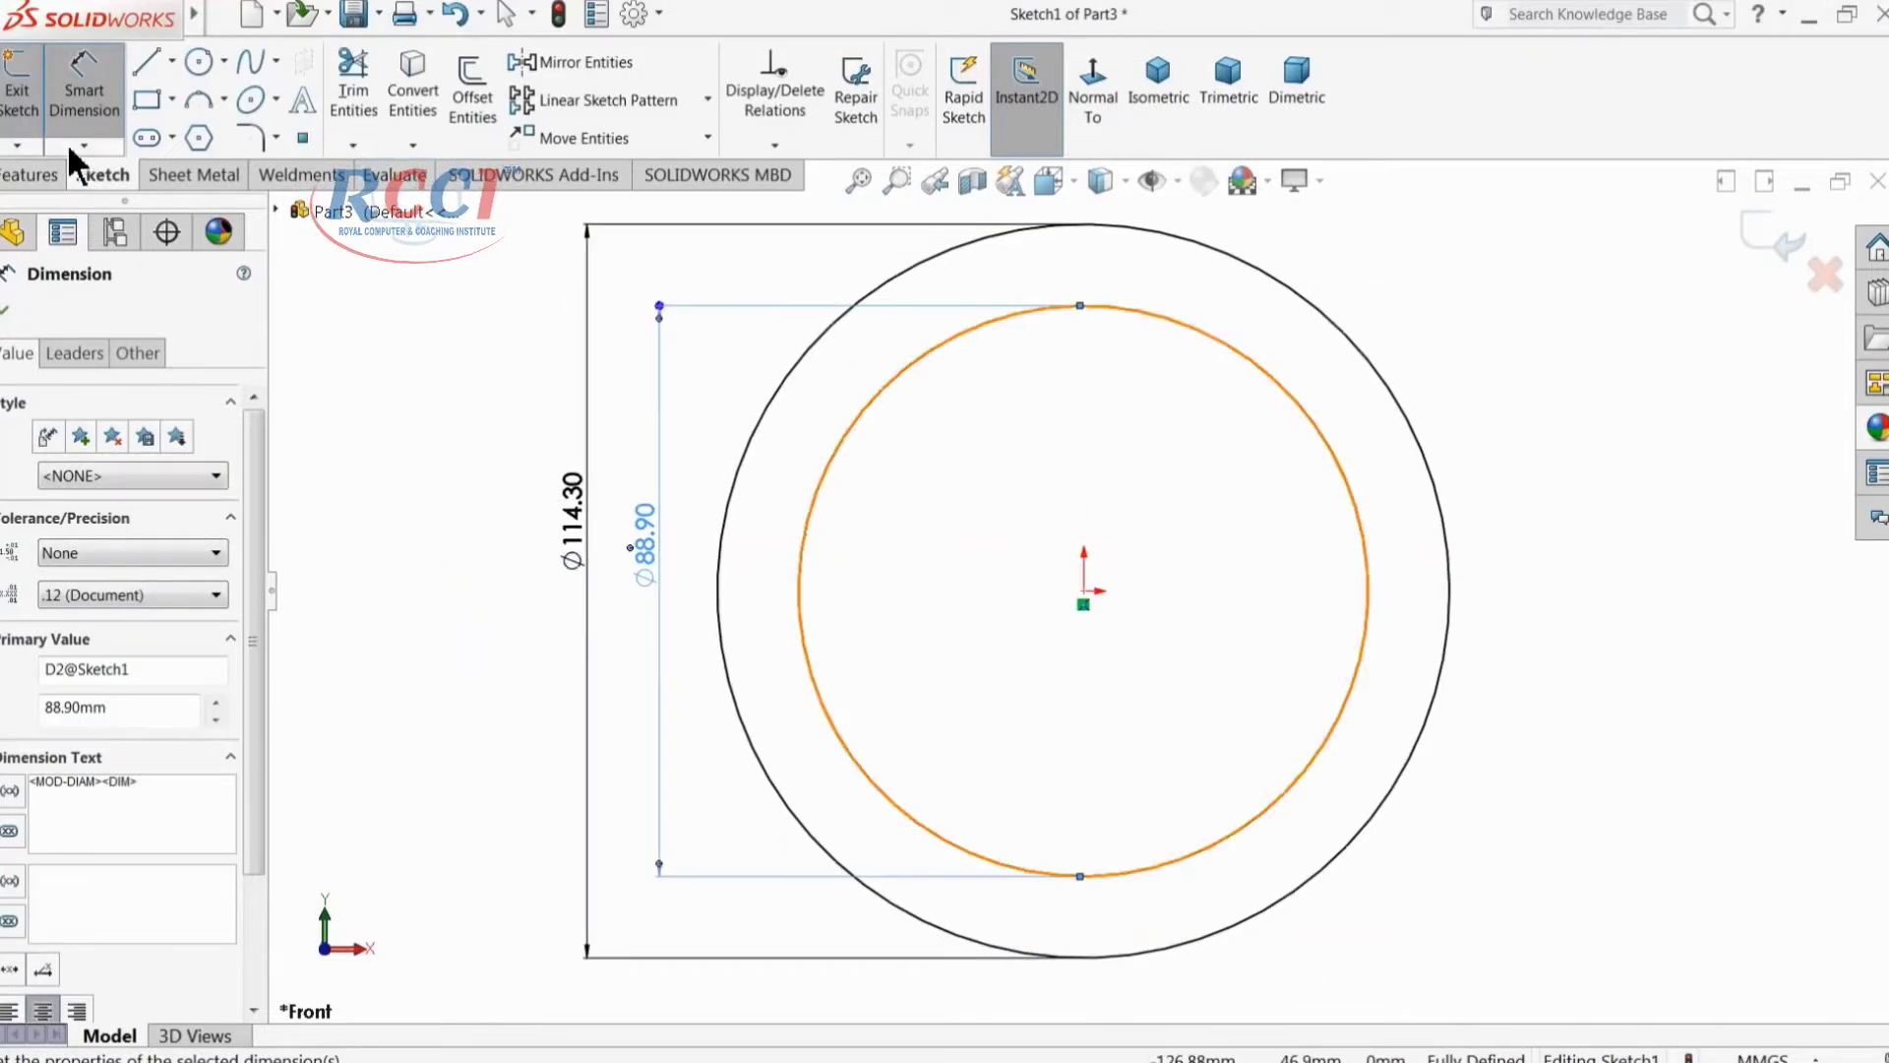
Step: Extrude the ring profile as a blind boss 362.5 mm deep to form the tube
click(29, 174)
click(29, 93)
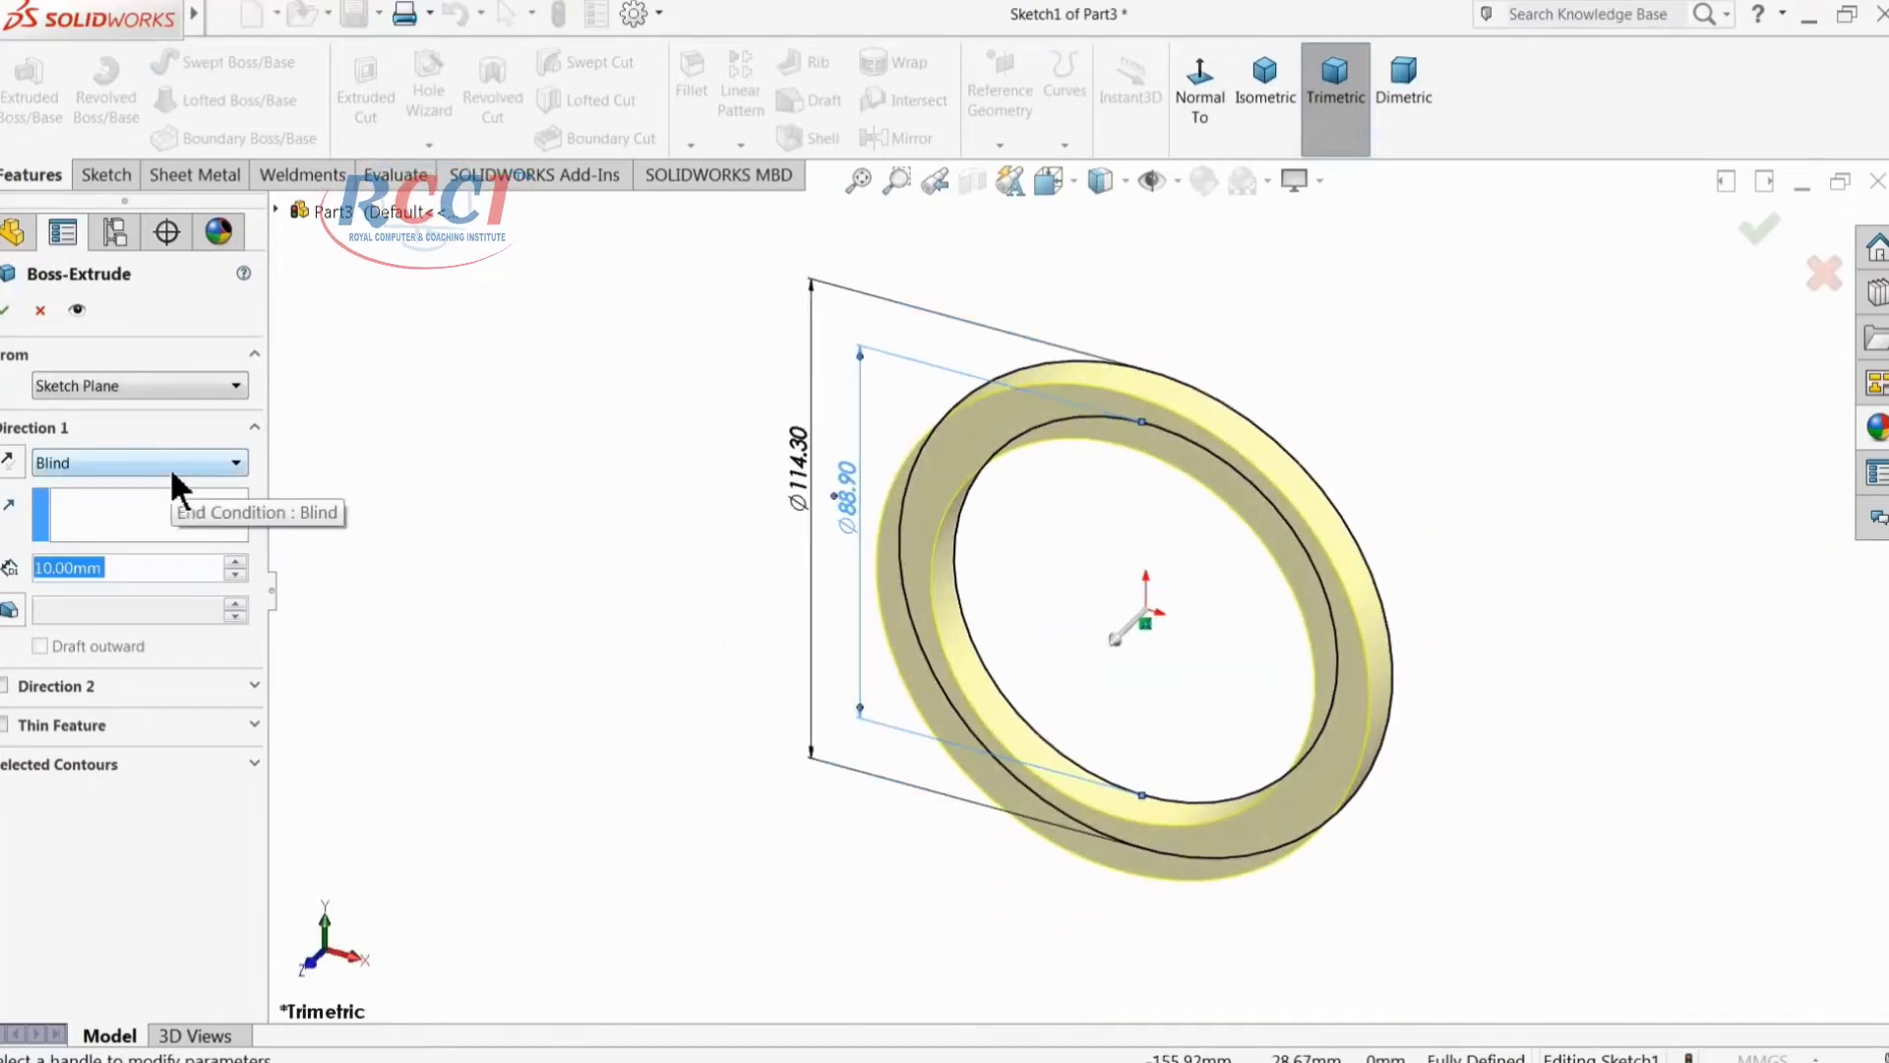
text(362.5)
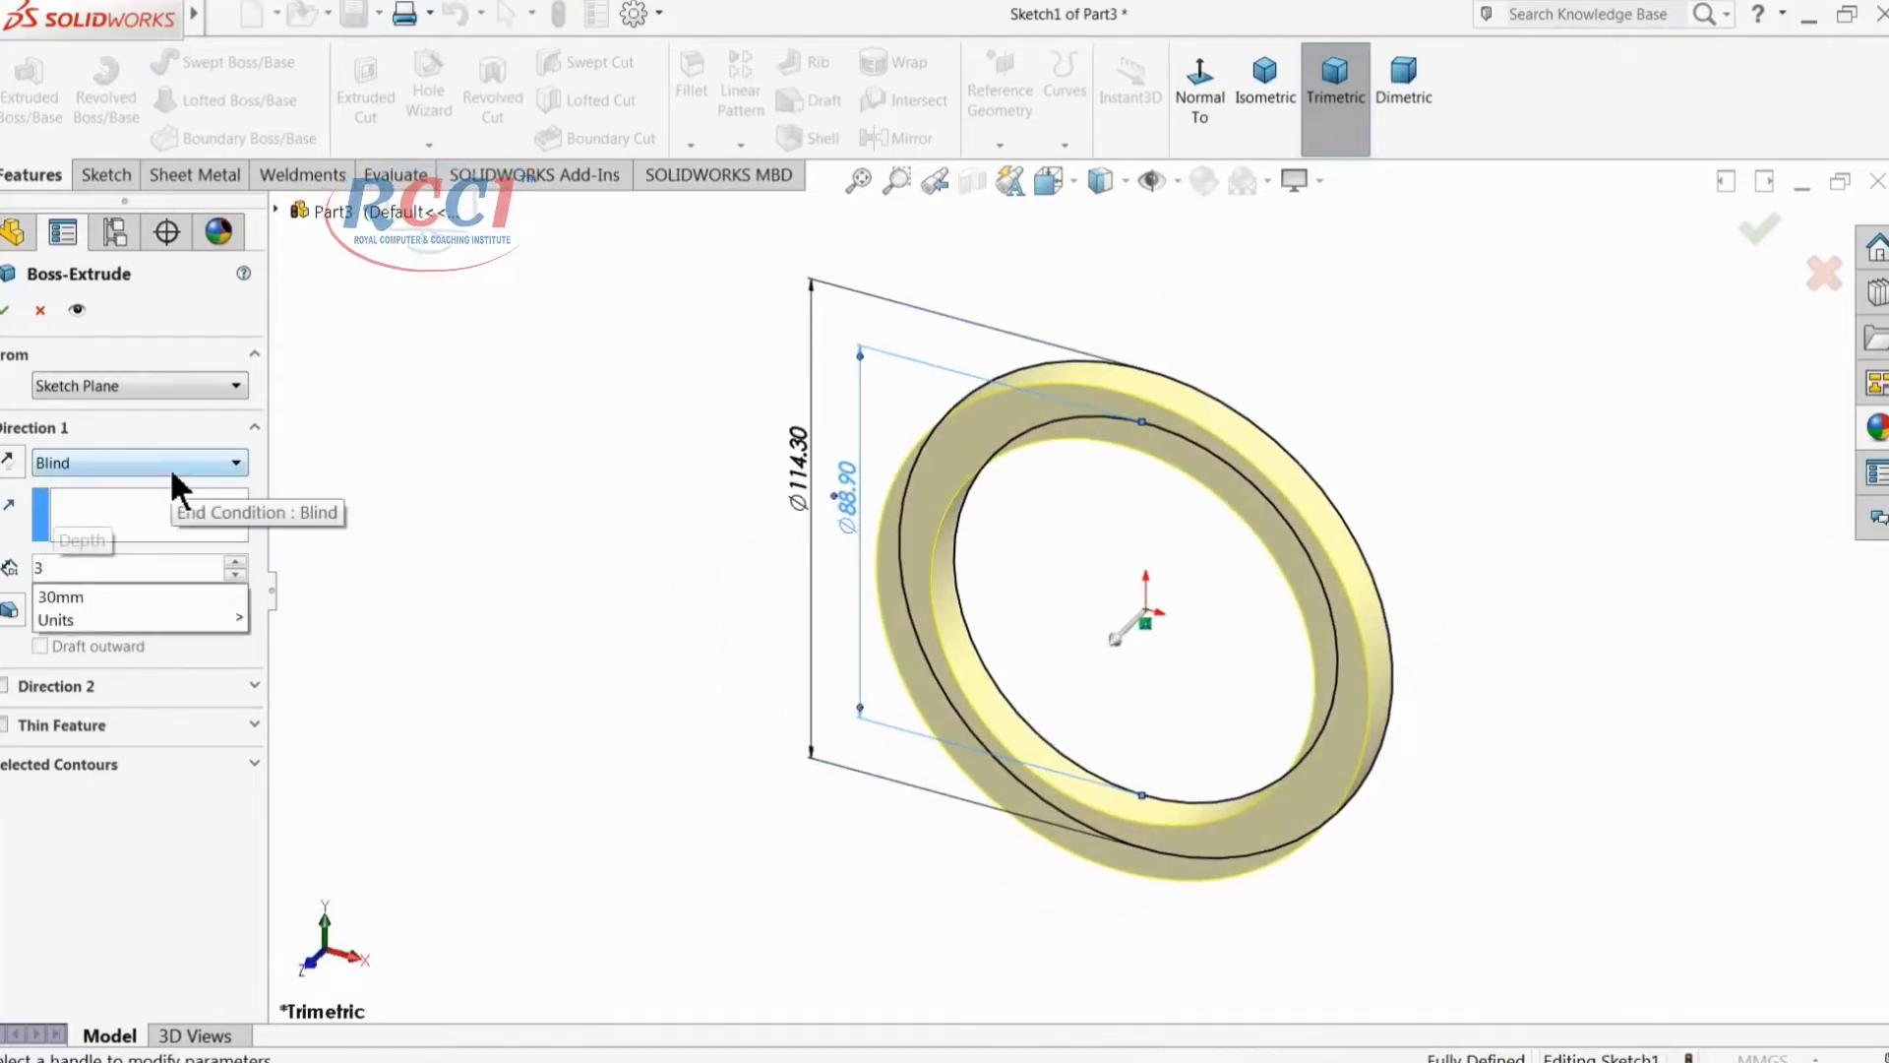
key(Return)
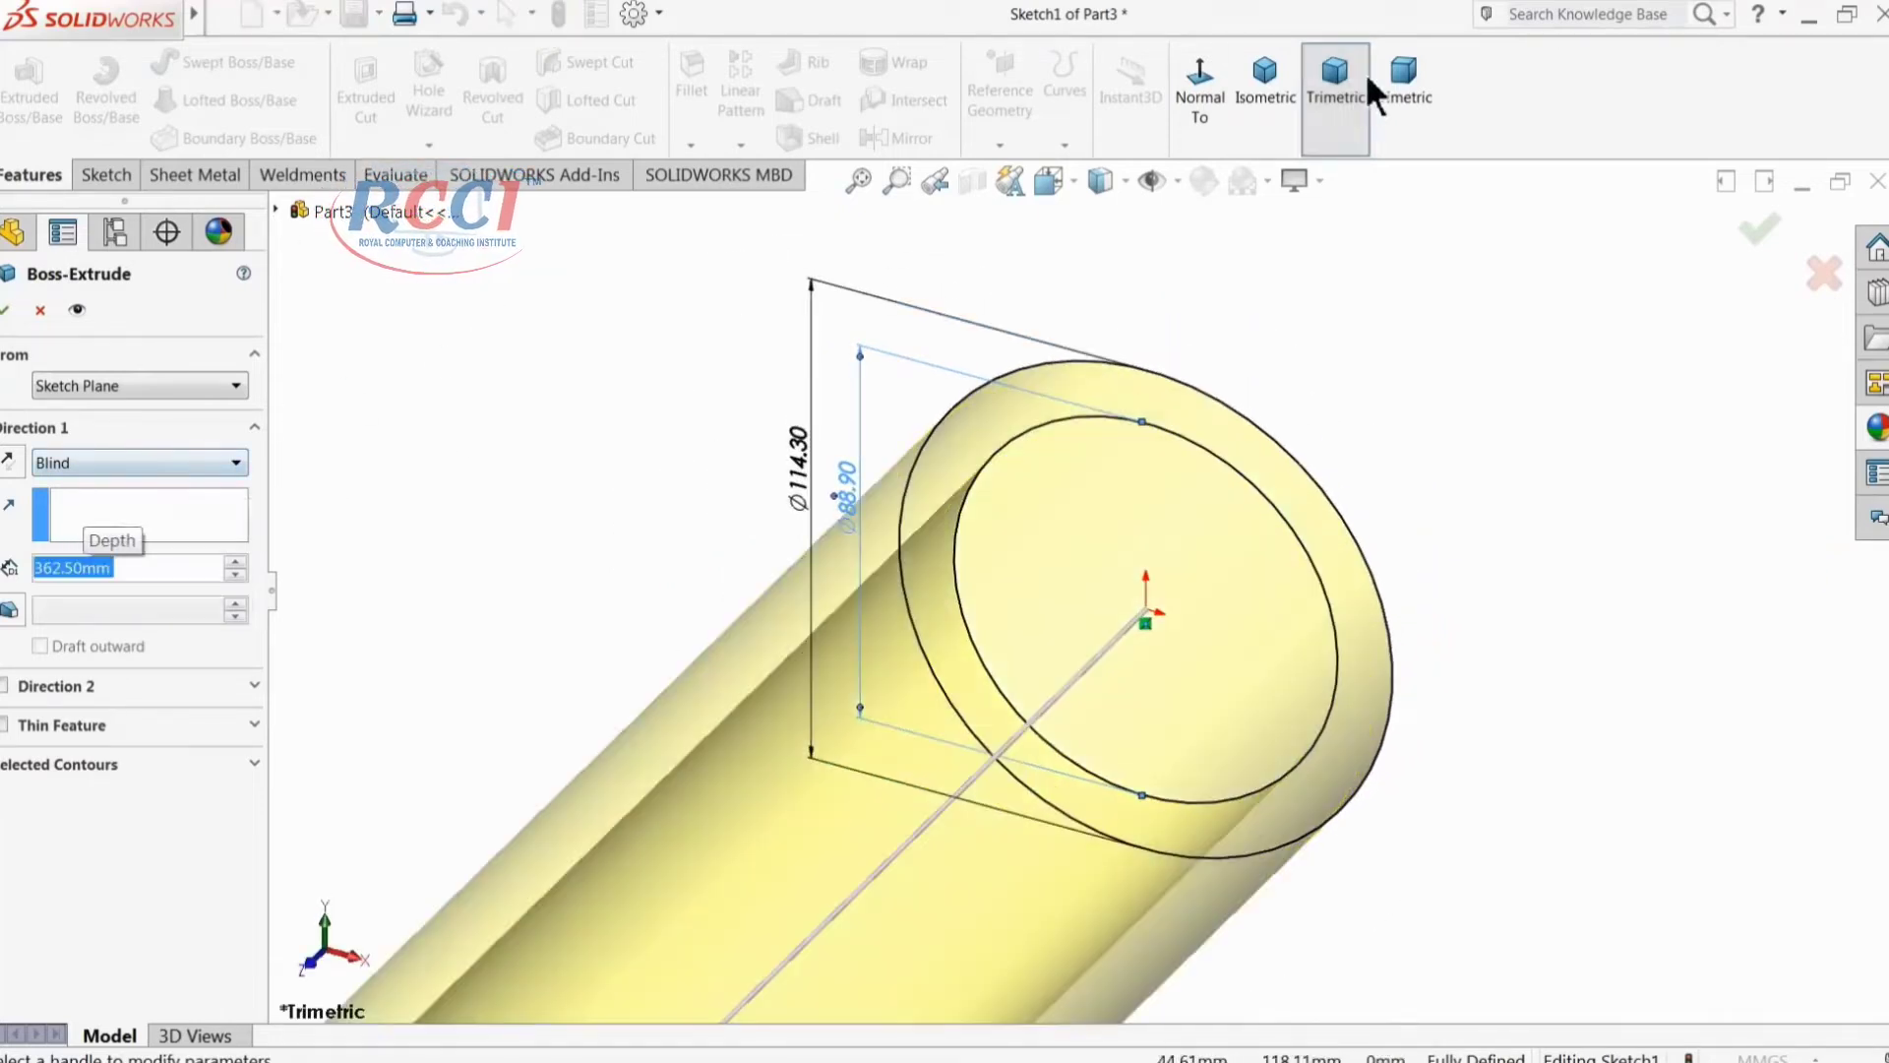
click(1262, 79)
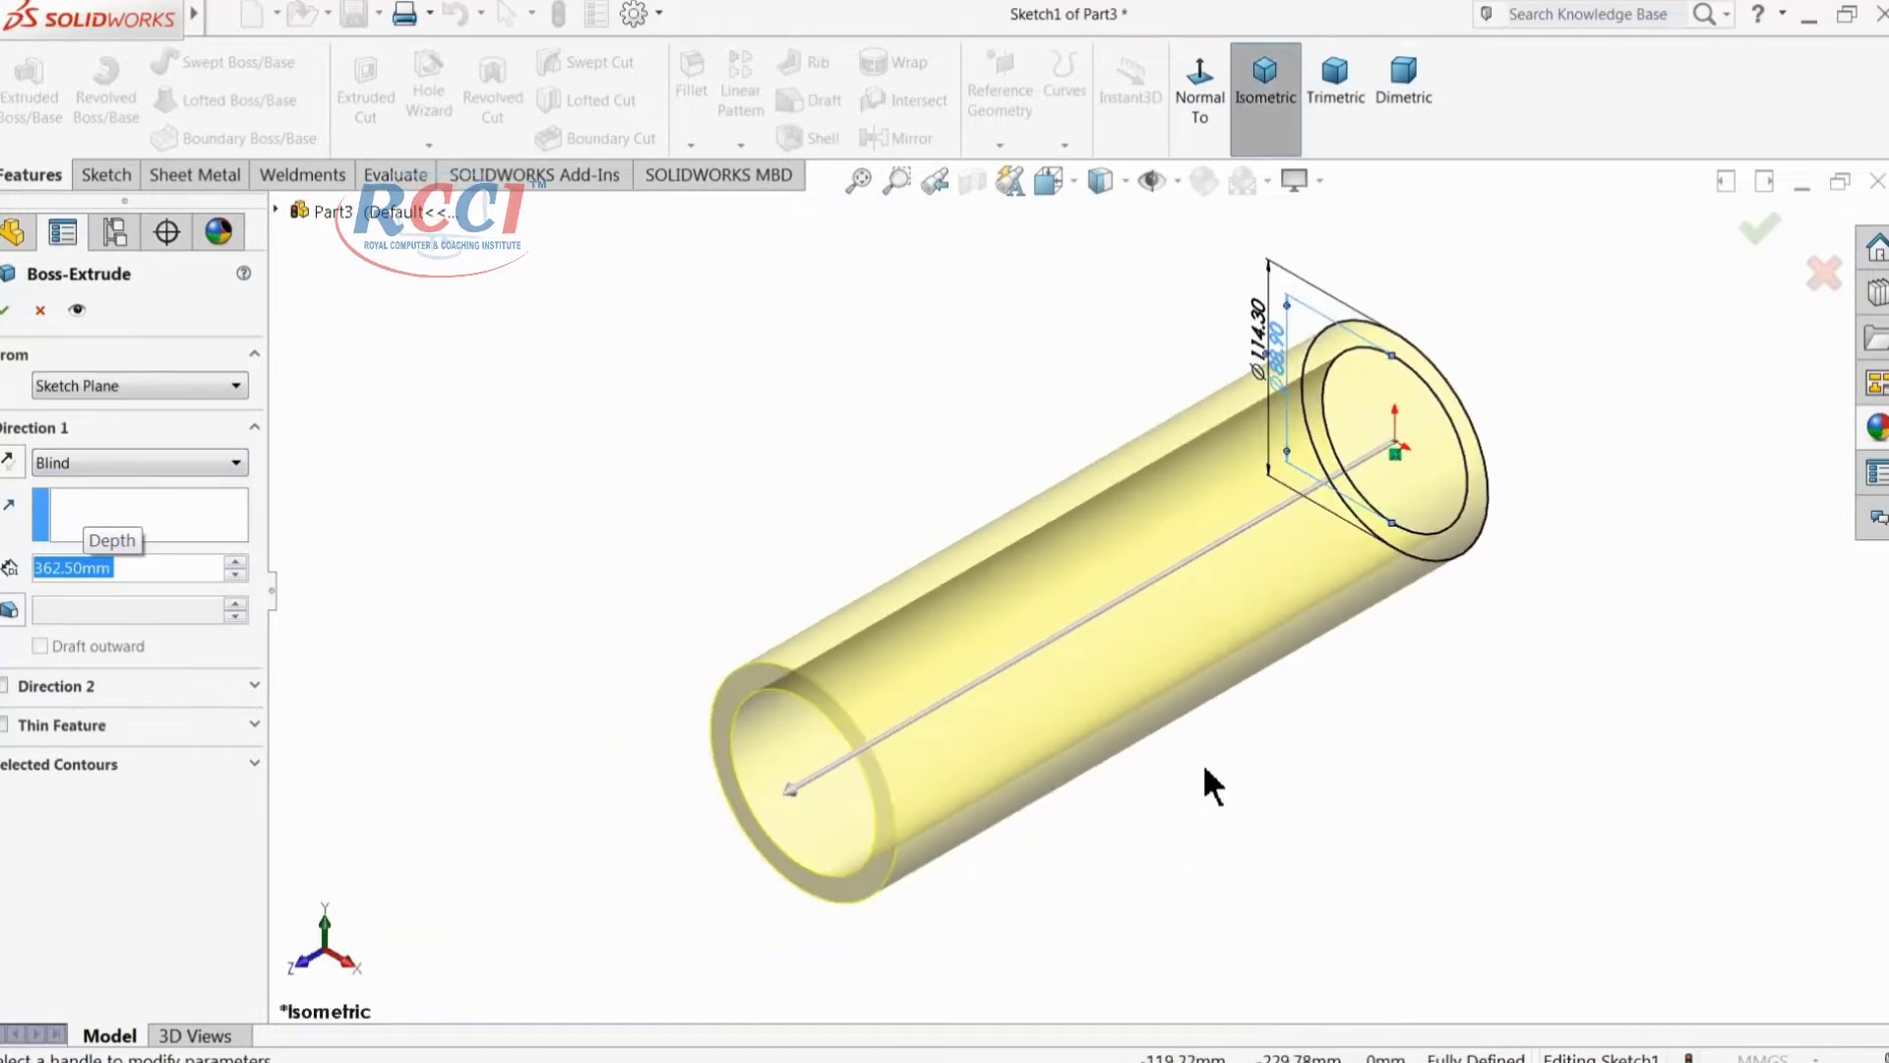
click(6, 312)
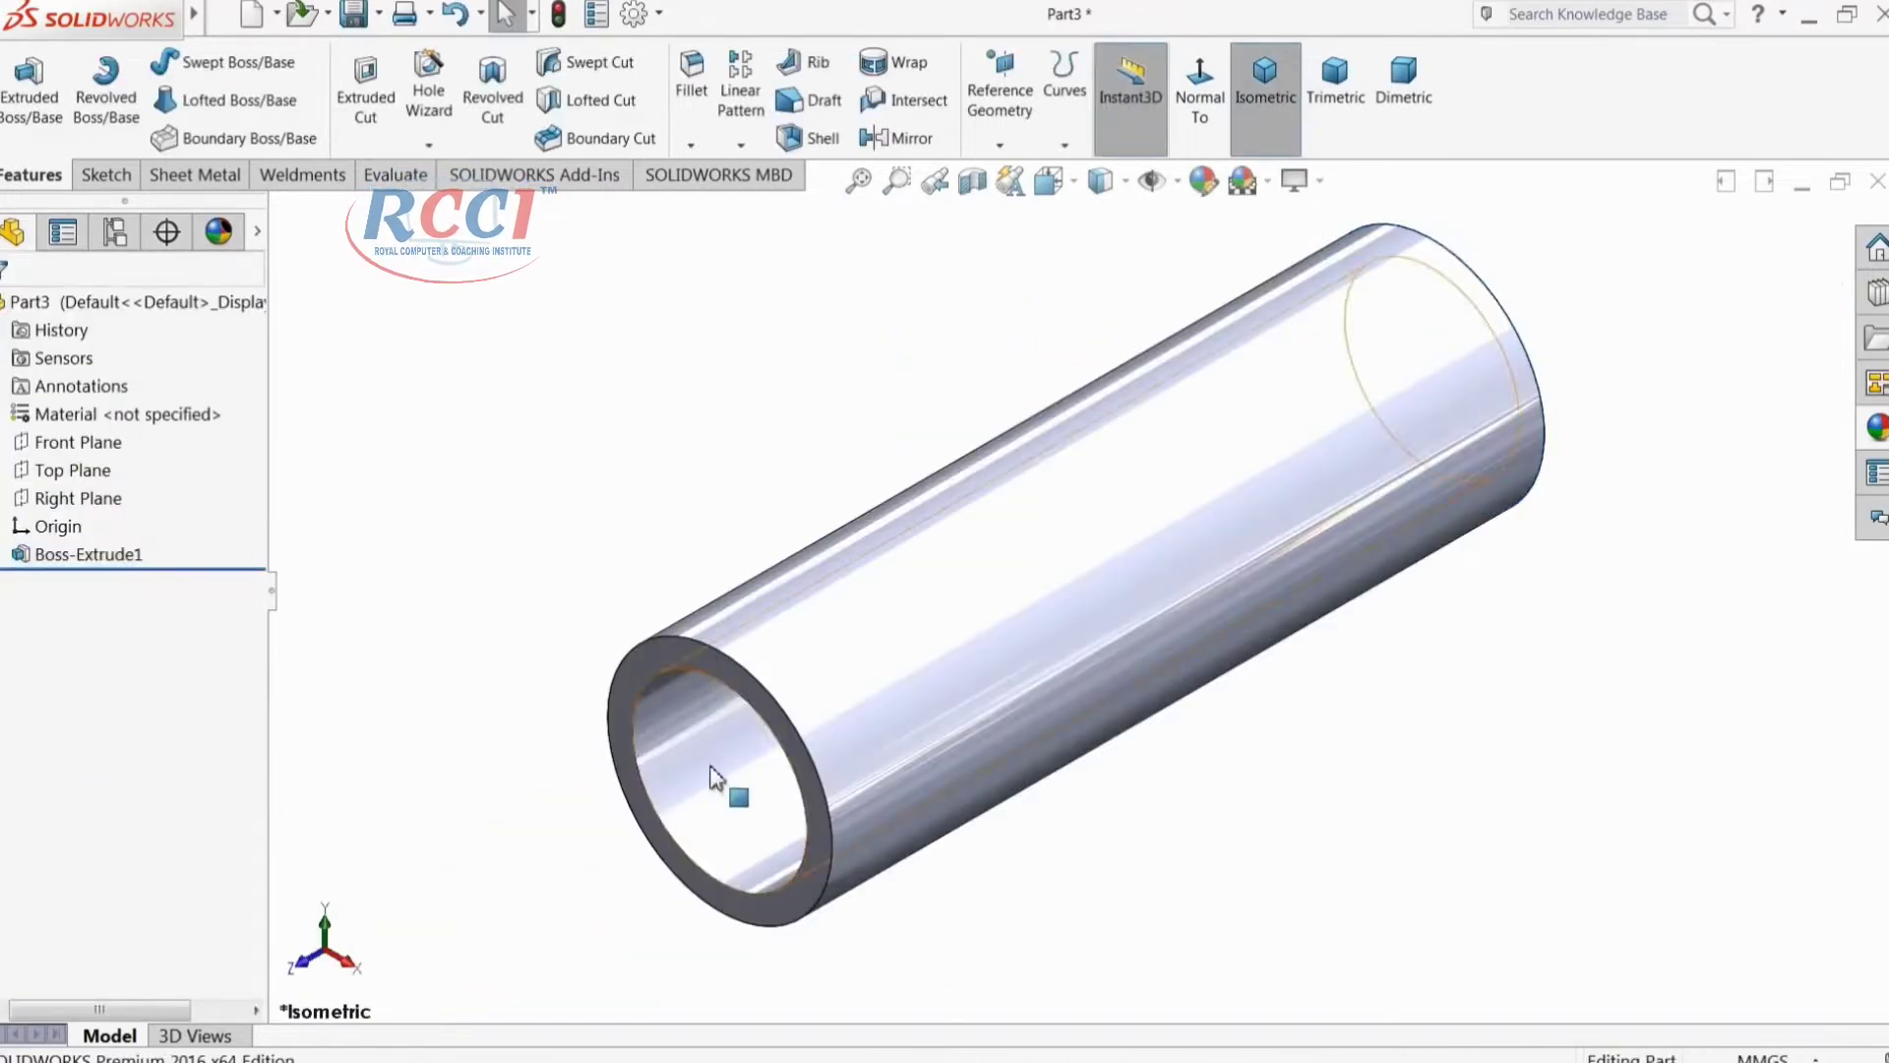
Step: Start a sketch on the tube's front end face and draw an origin-centred circle with a radius of about 51 mm
scroll(716, 777, down, 5)
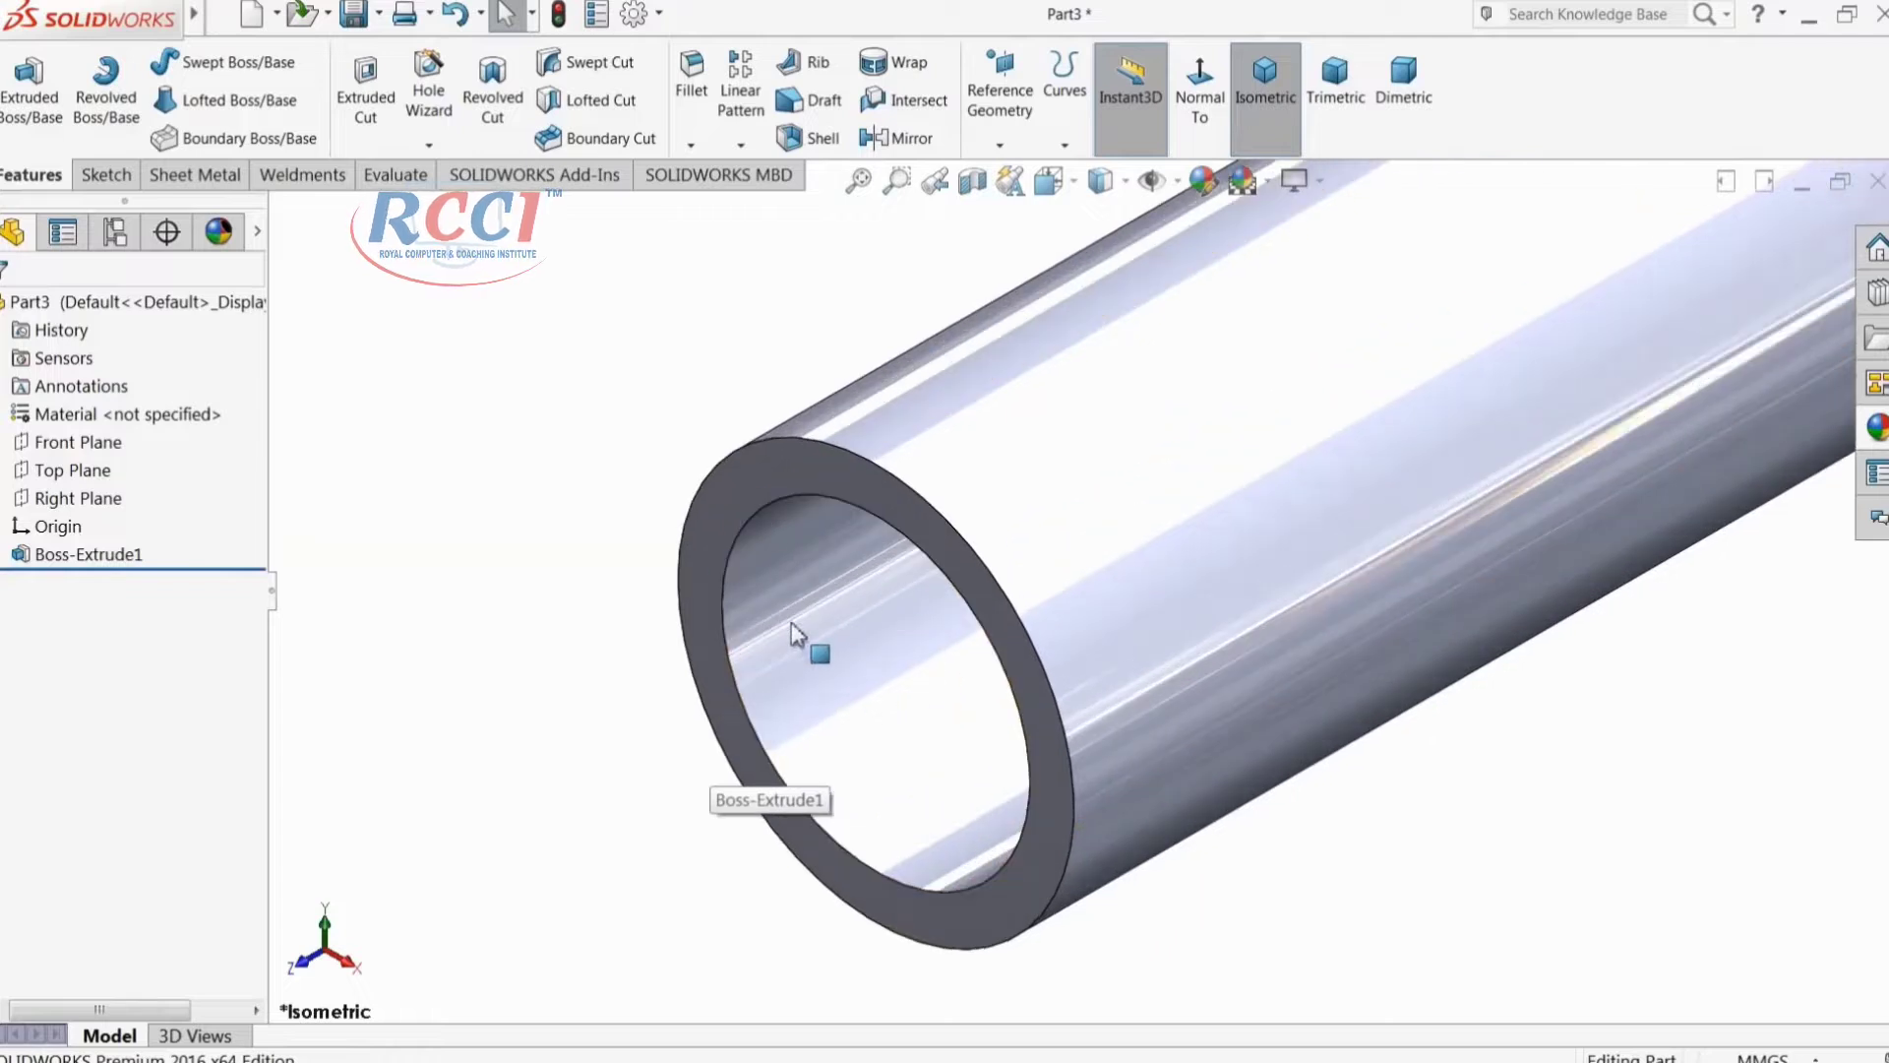
click(736, 496)
scroll(853, 624, down, 3)
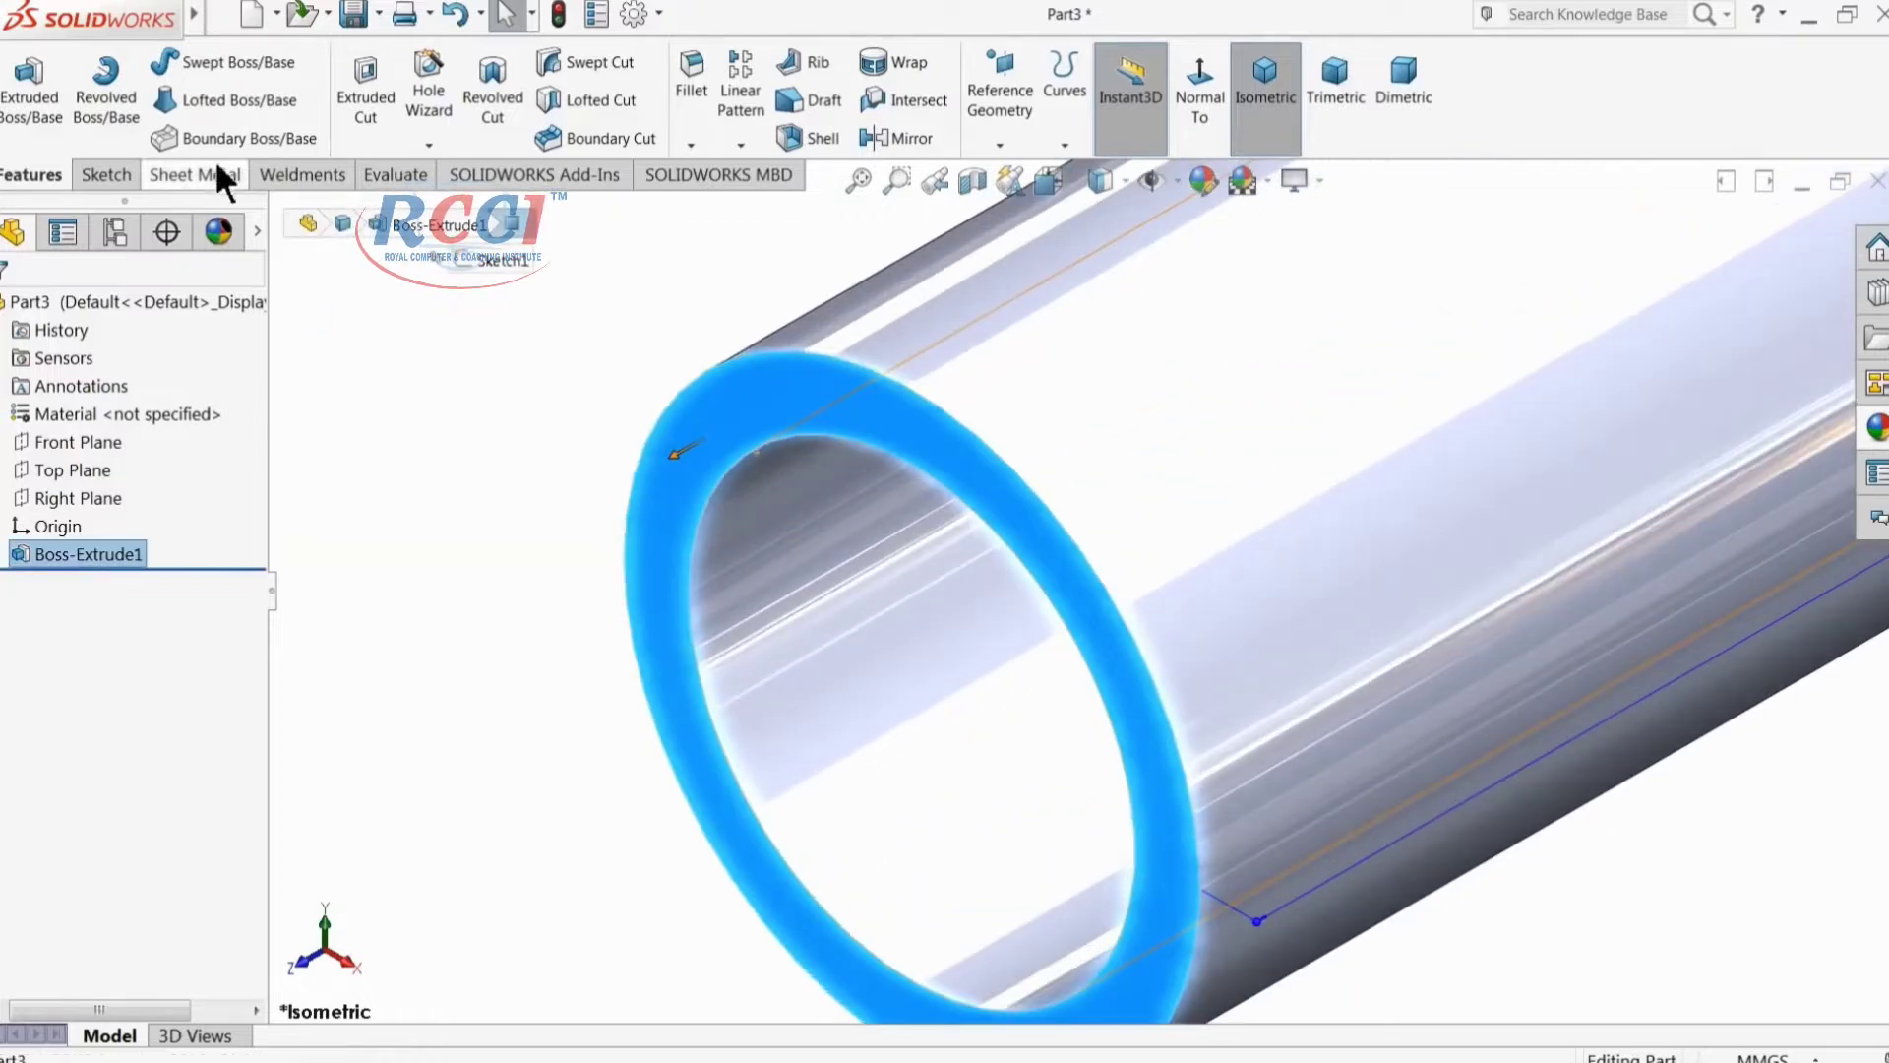
click(96, 174)
click(22, 87)
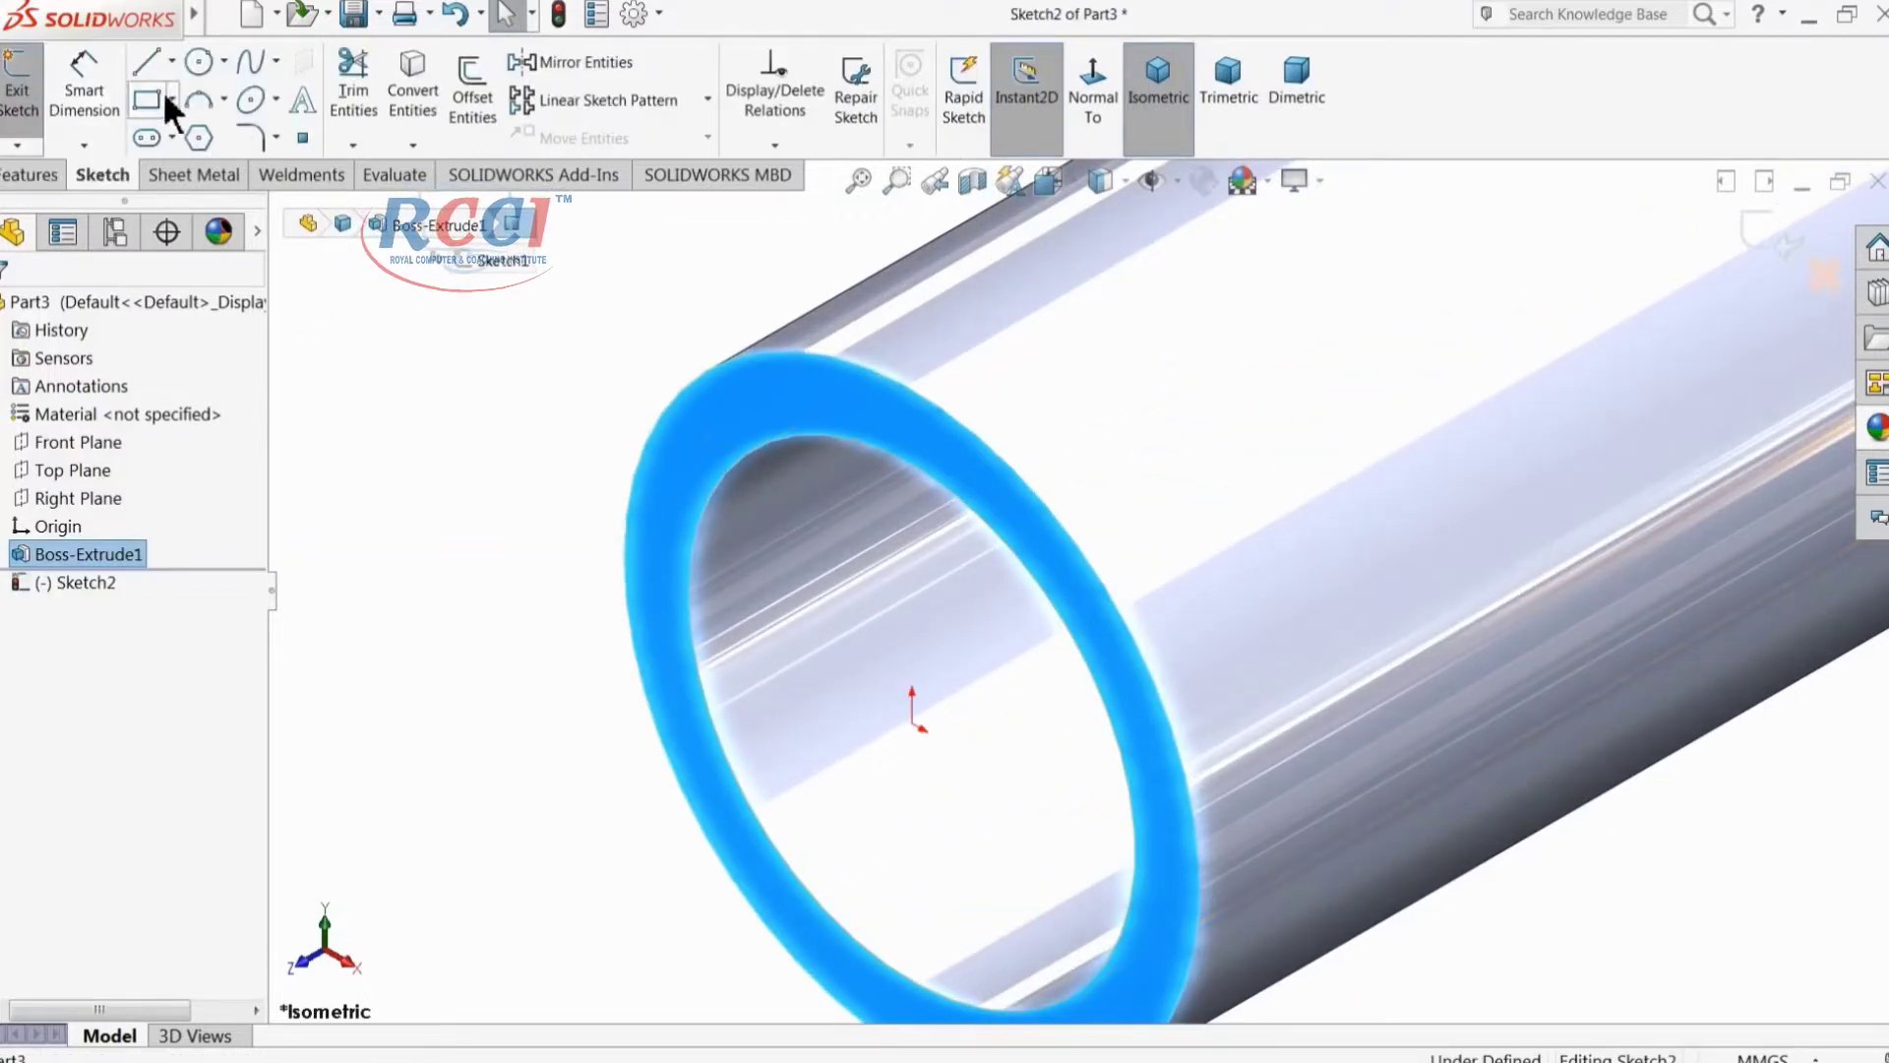
click(203, 62)
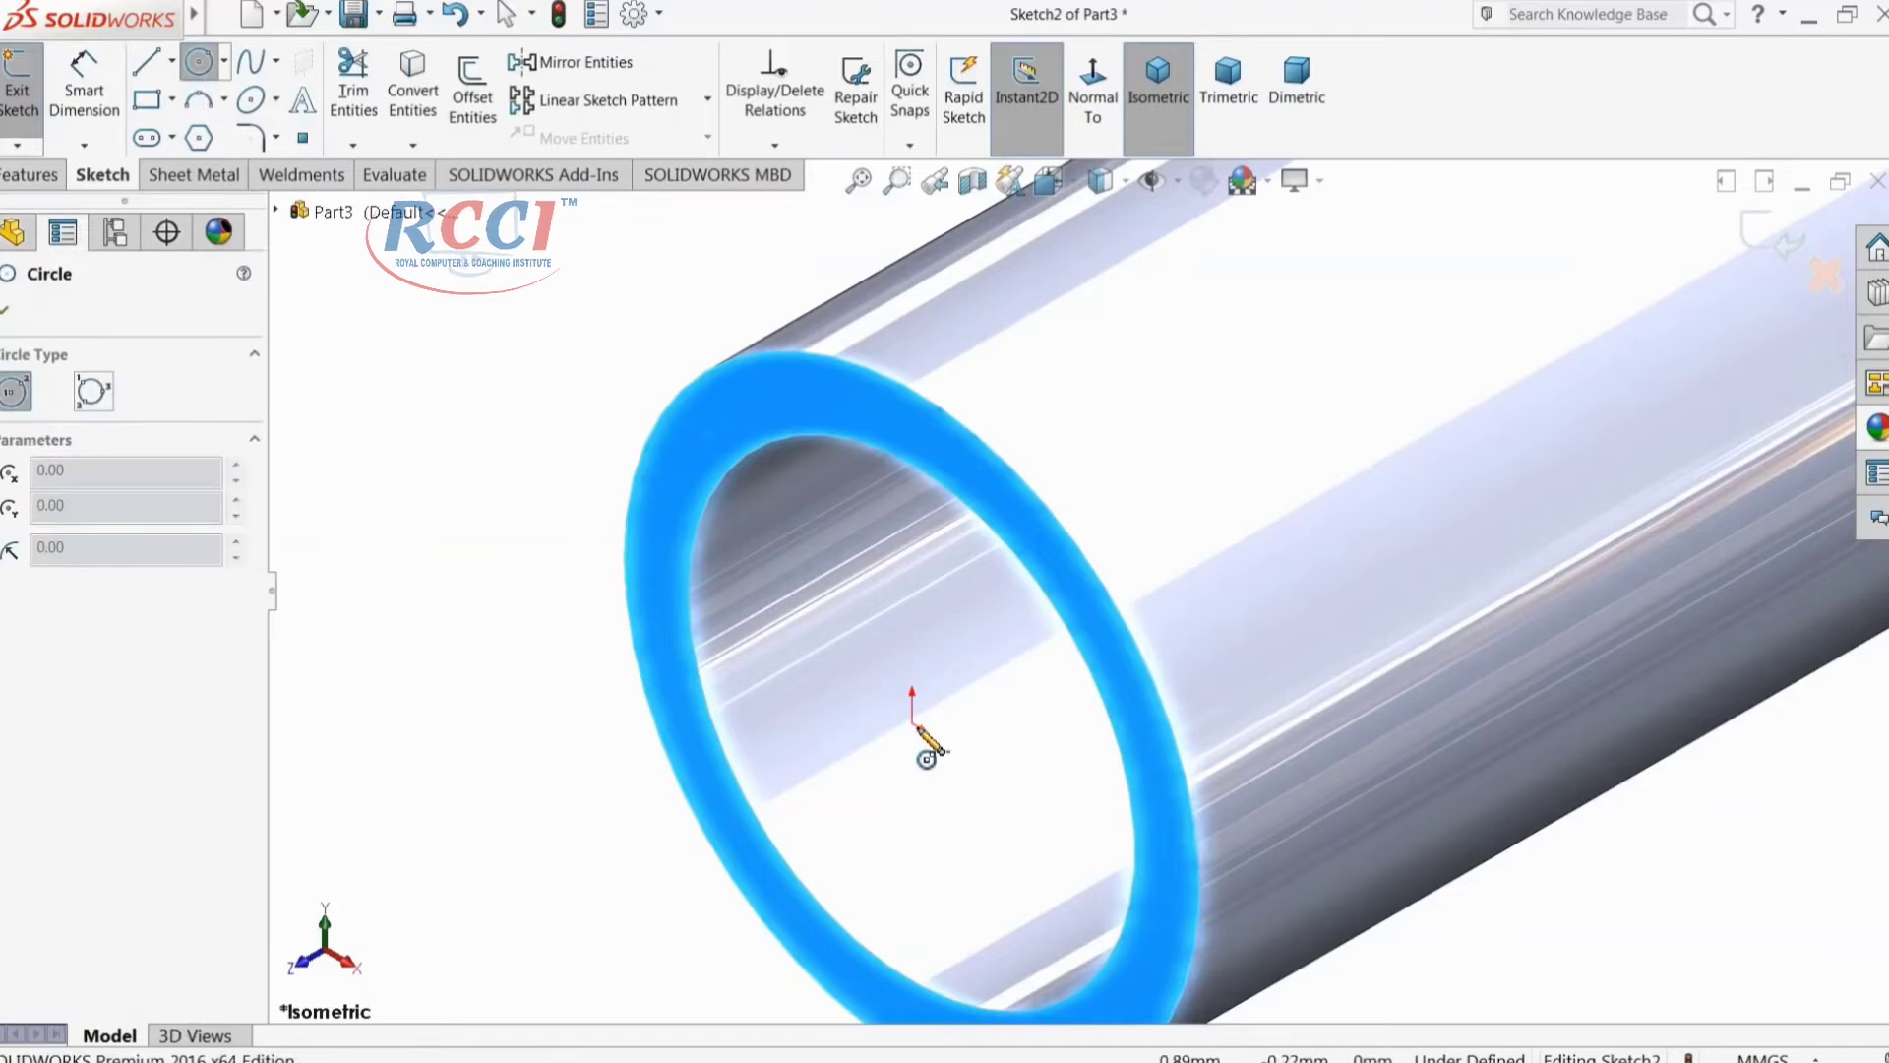
click(914, 728)
click(756, 470)
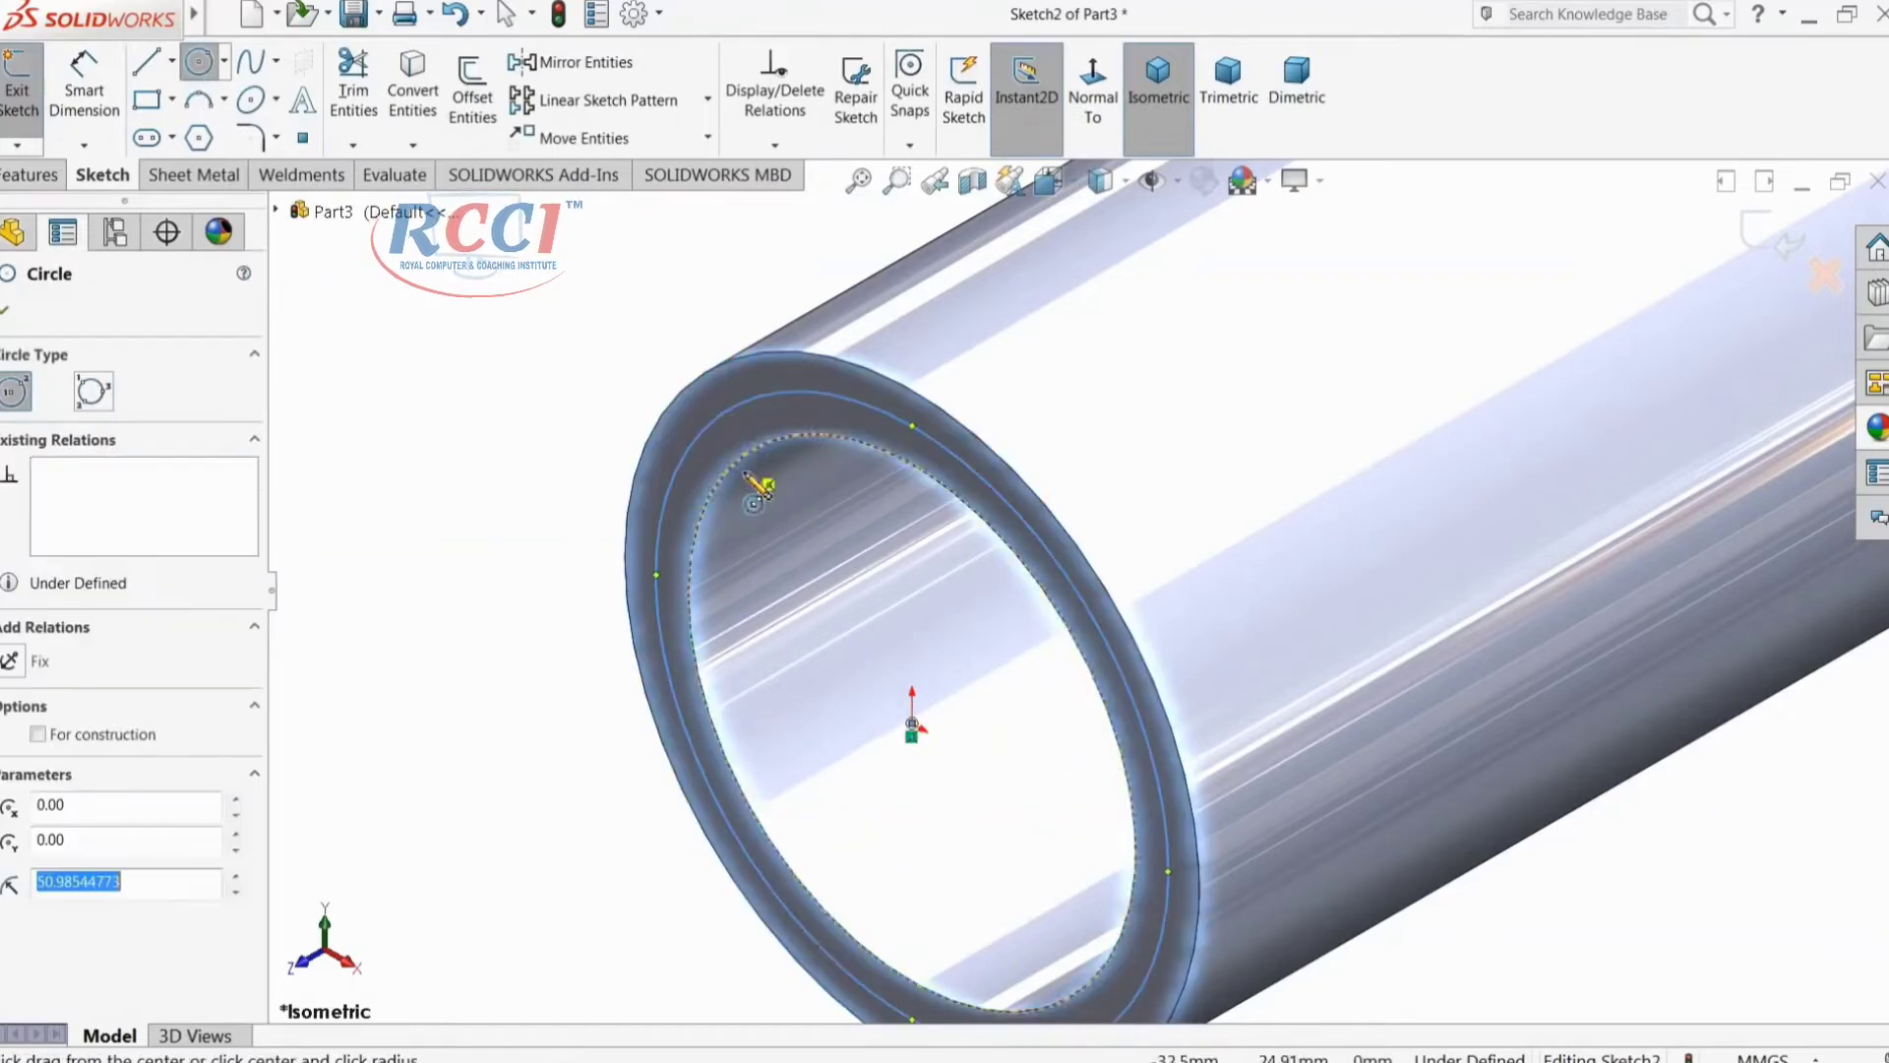
Step: Dimension the new circle on the tube's end face and set its diameter to 101.6 mm
scroll(561, 546, up, 2)
middle_drag(561, 546, 635, 489)
scroll(1118, 653, down, 2)
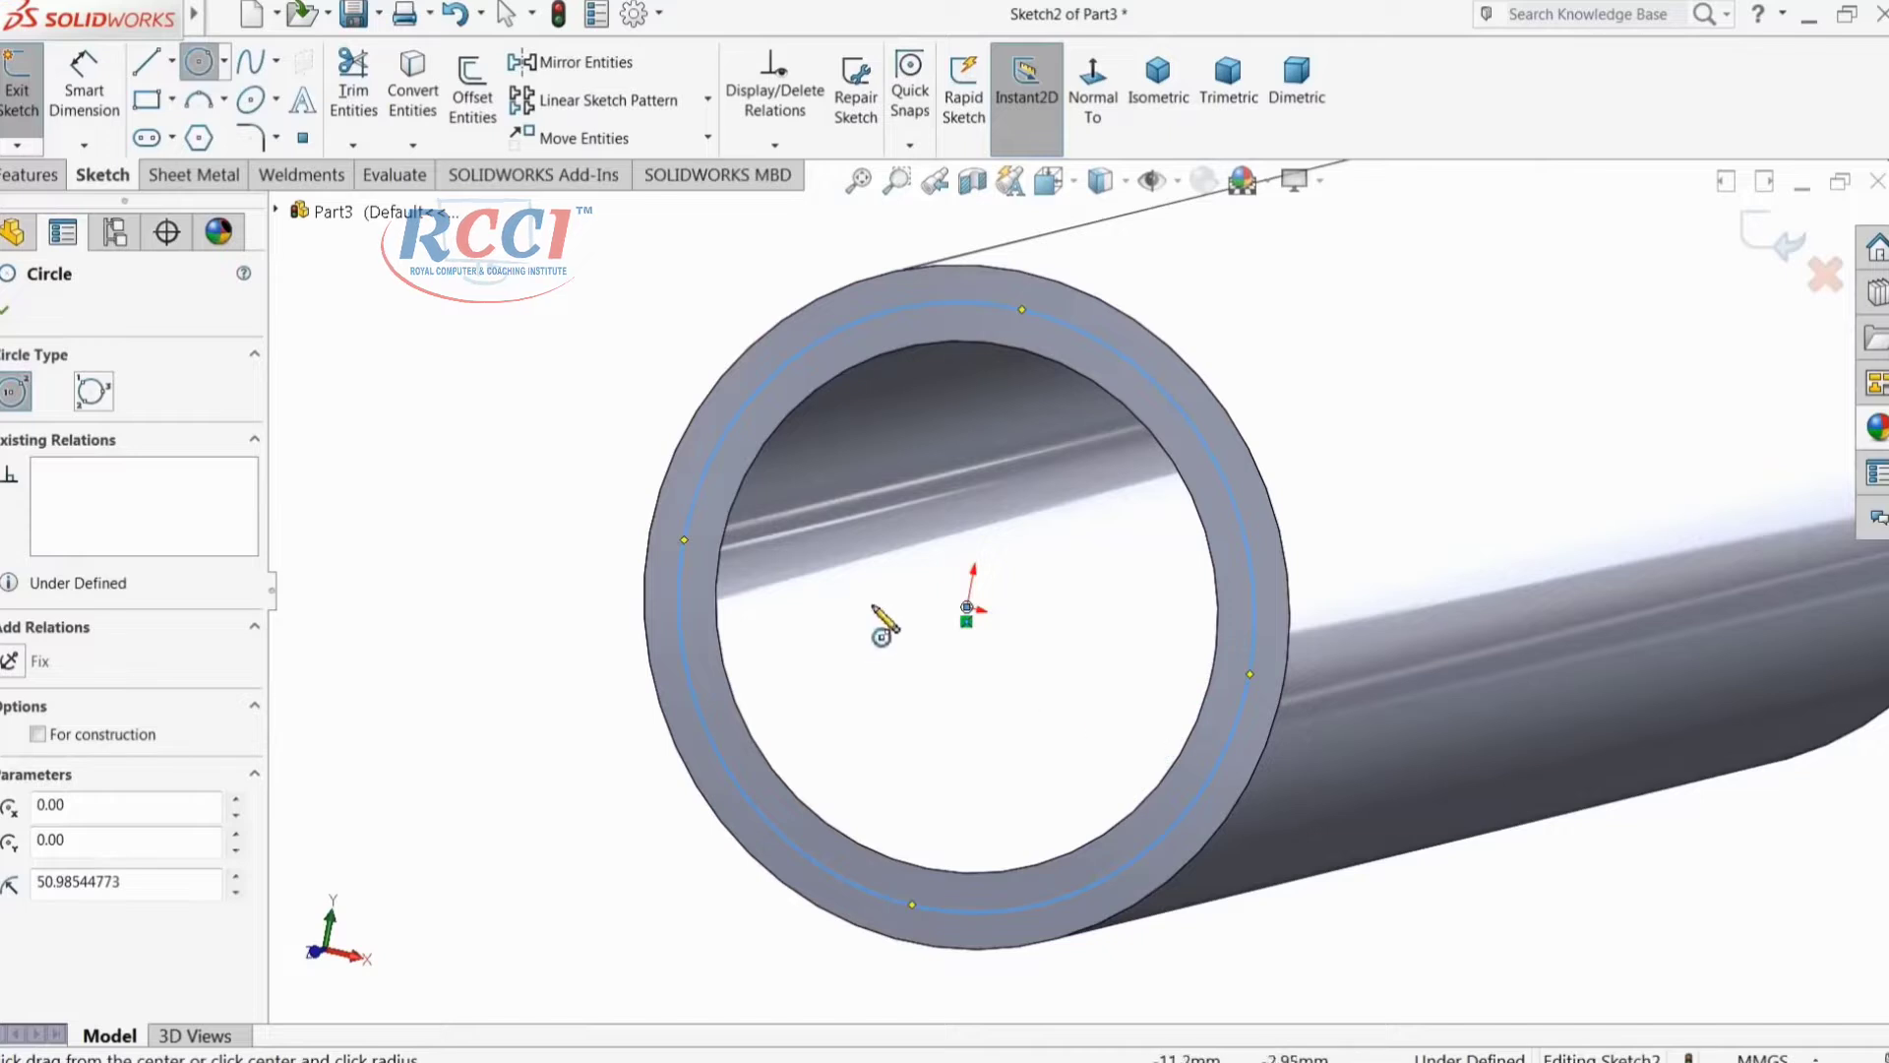
scroll(969, 600, down, 1)
click(83, 94)
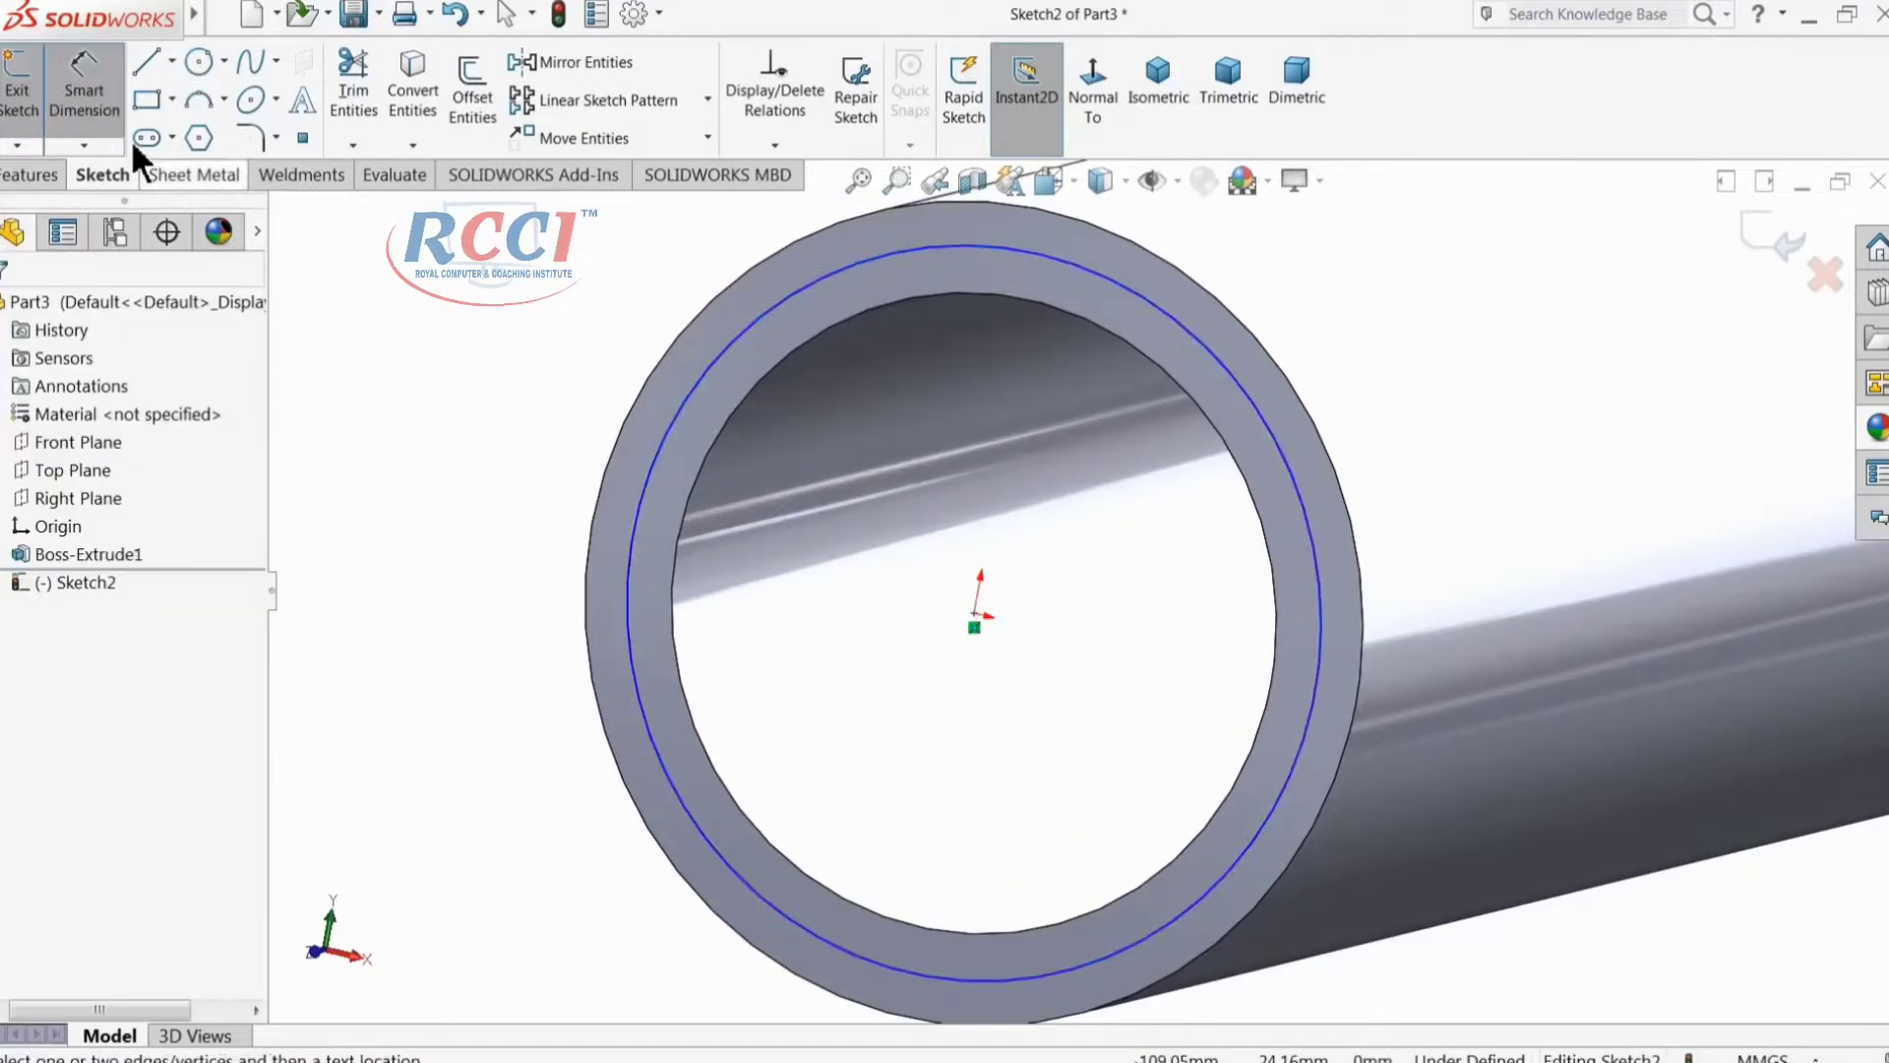
click(634, 561)
click(502, 532)
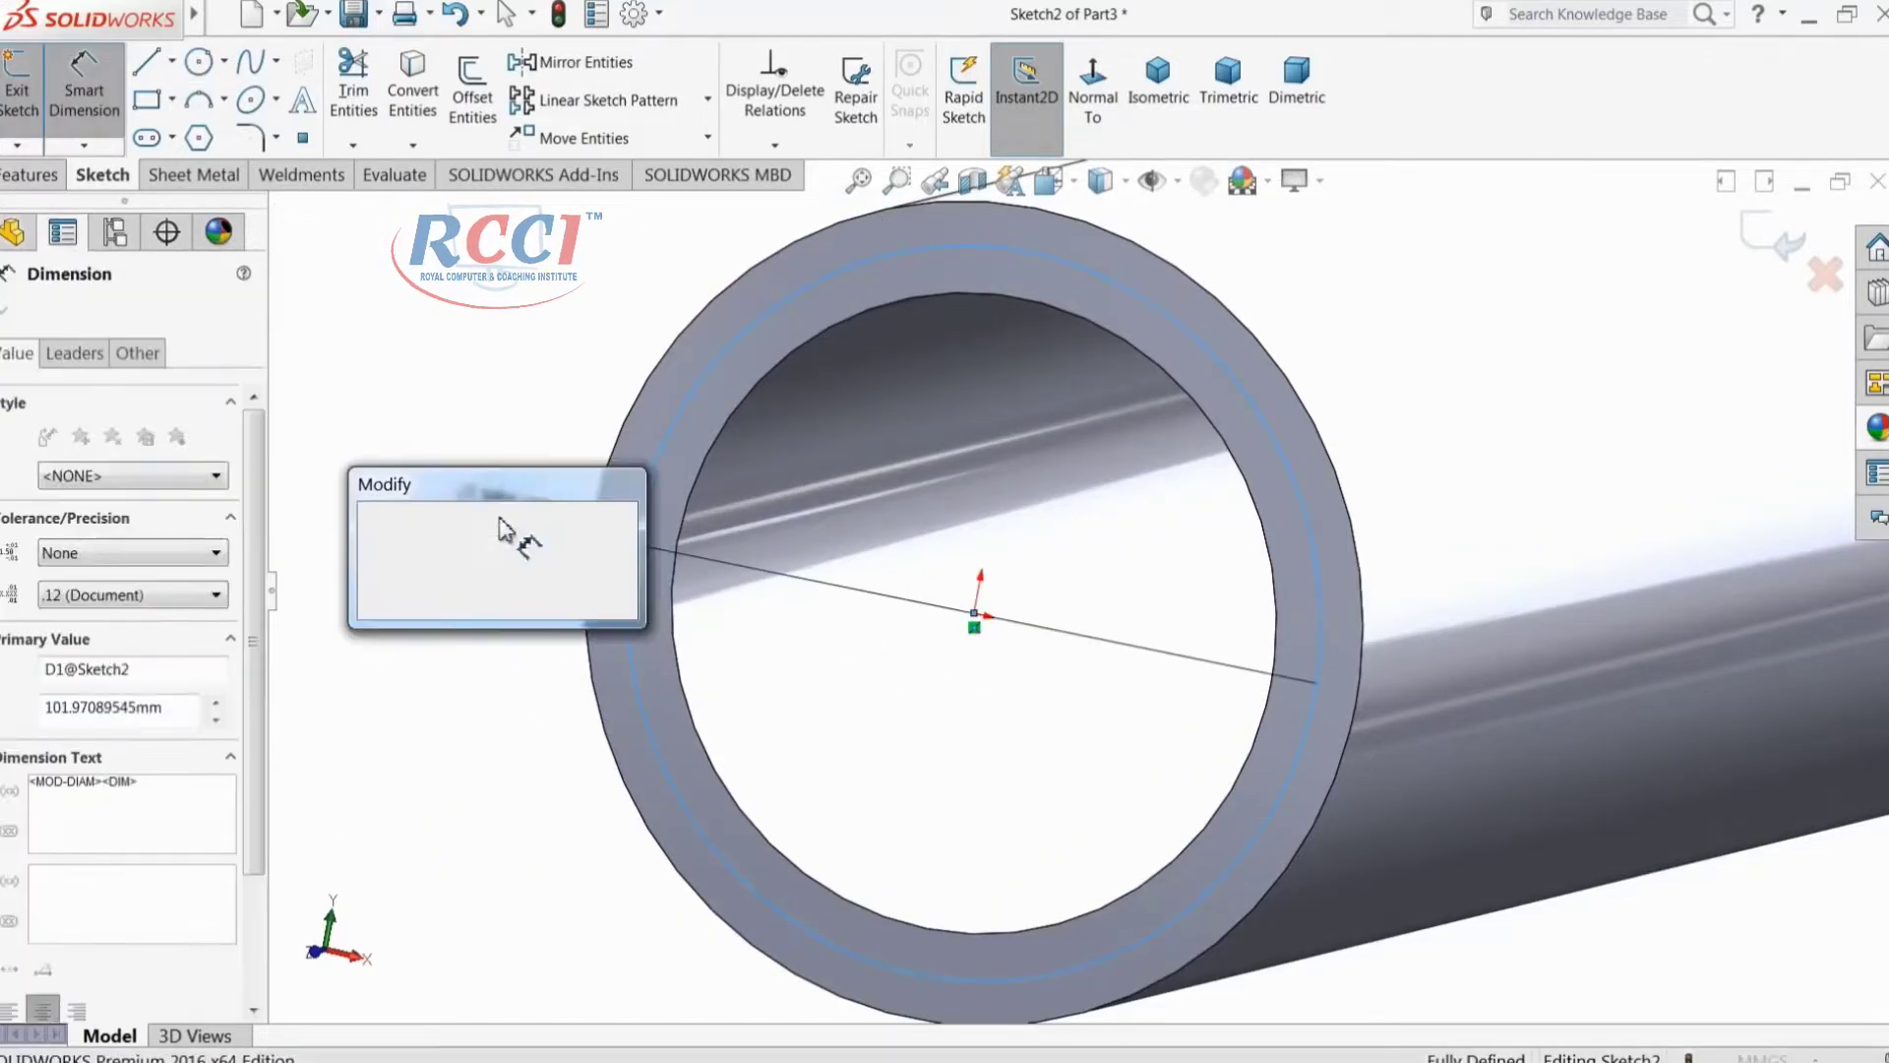
text(101.6)
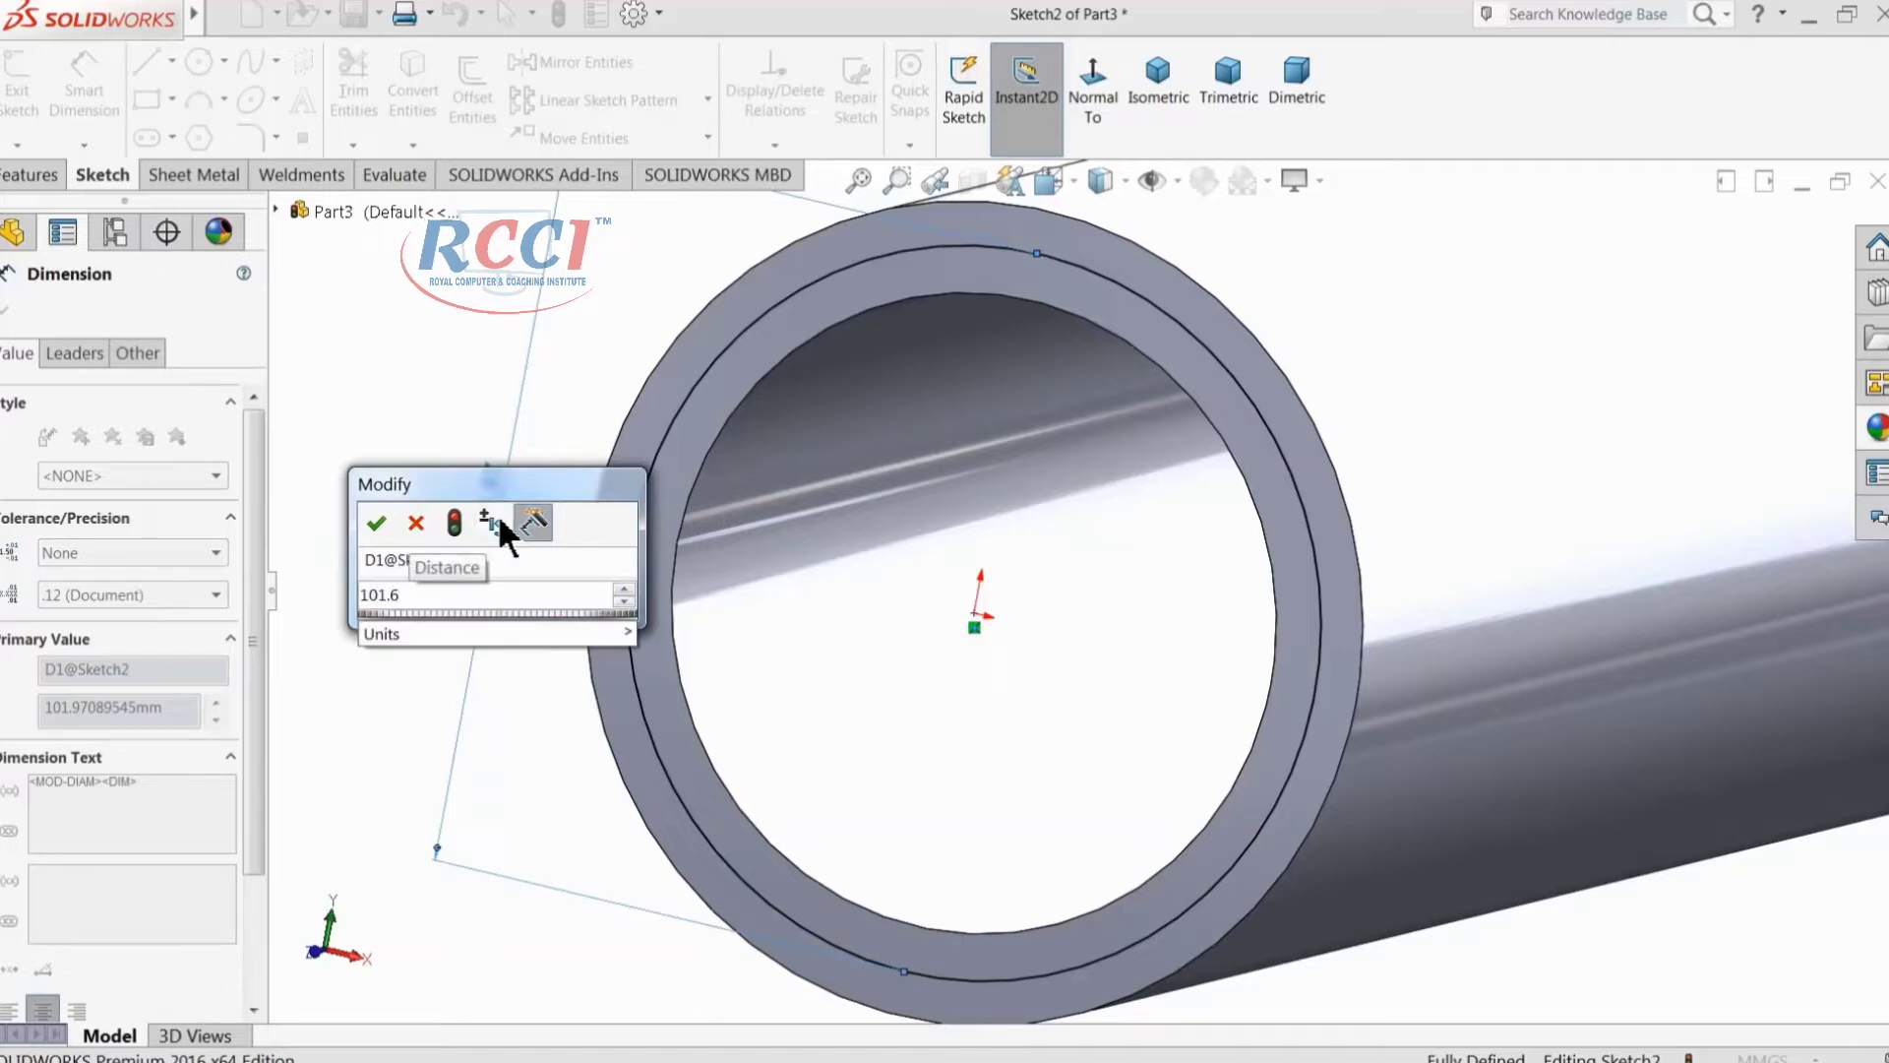
key(Return)
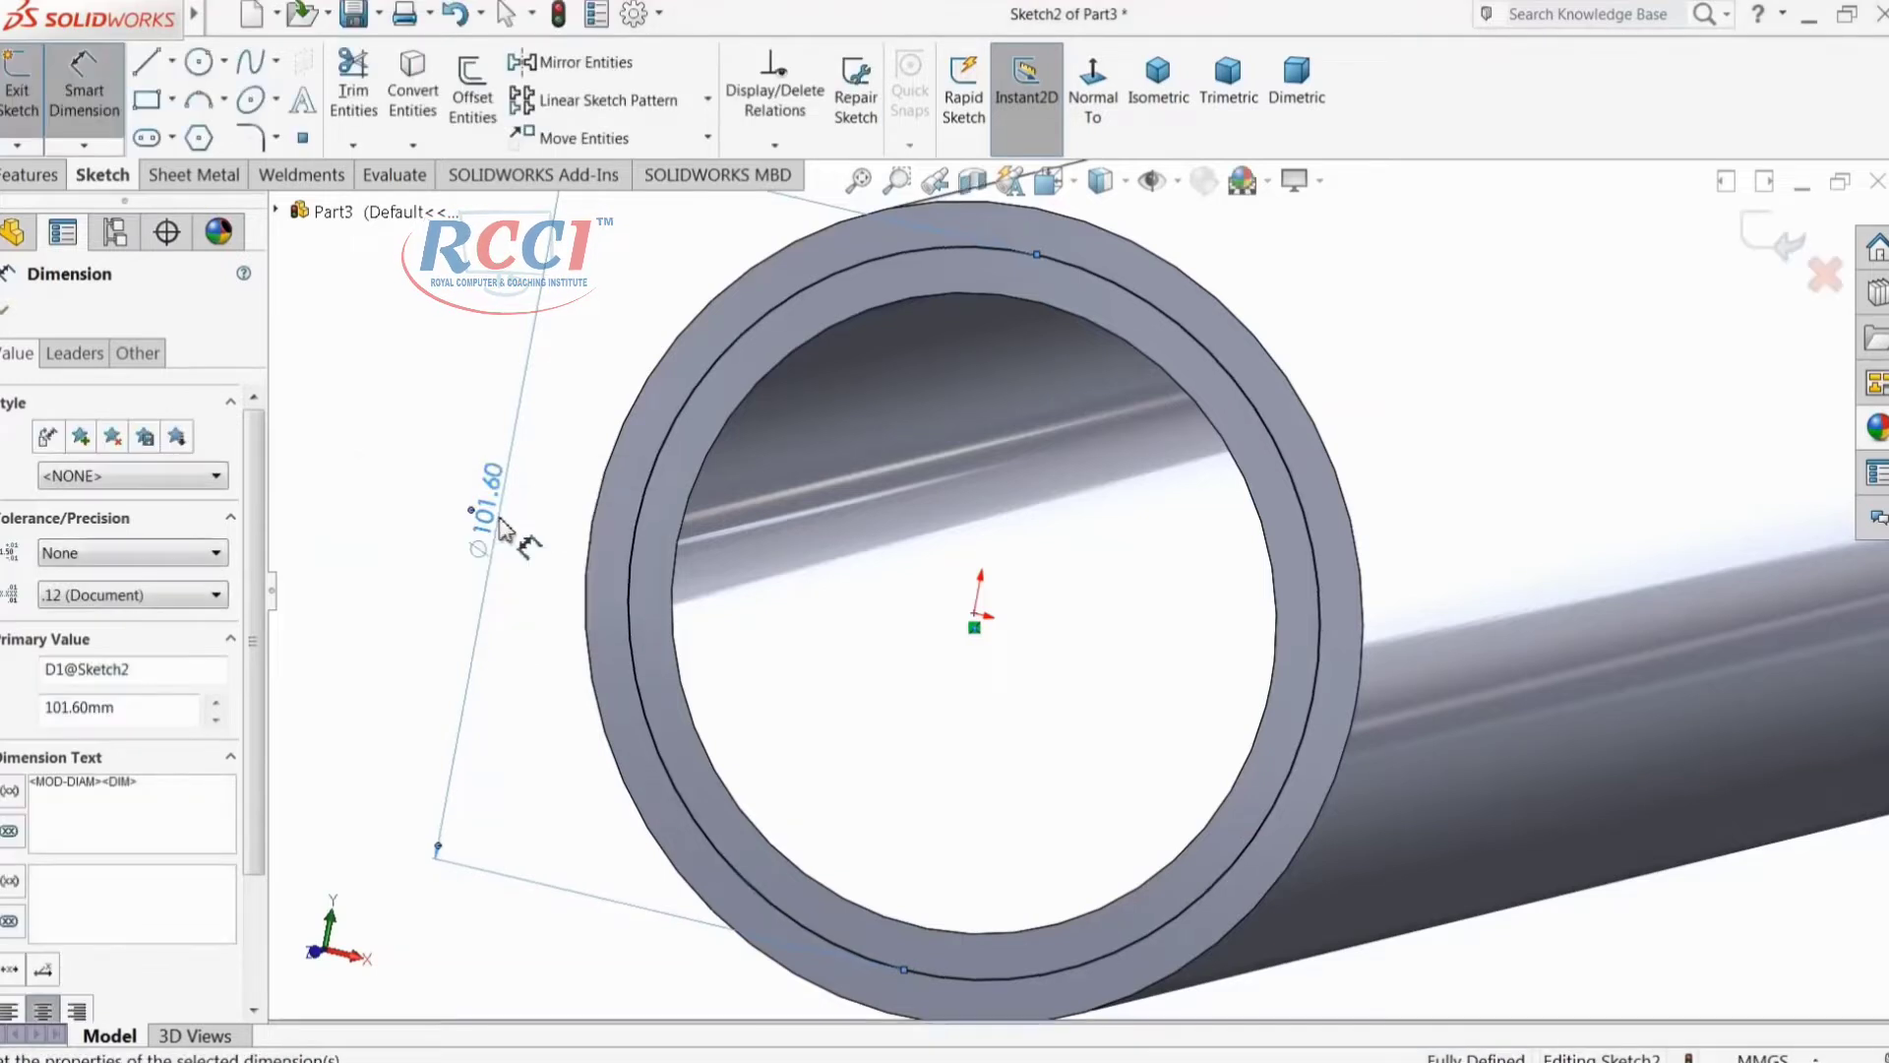
click(67, 99)
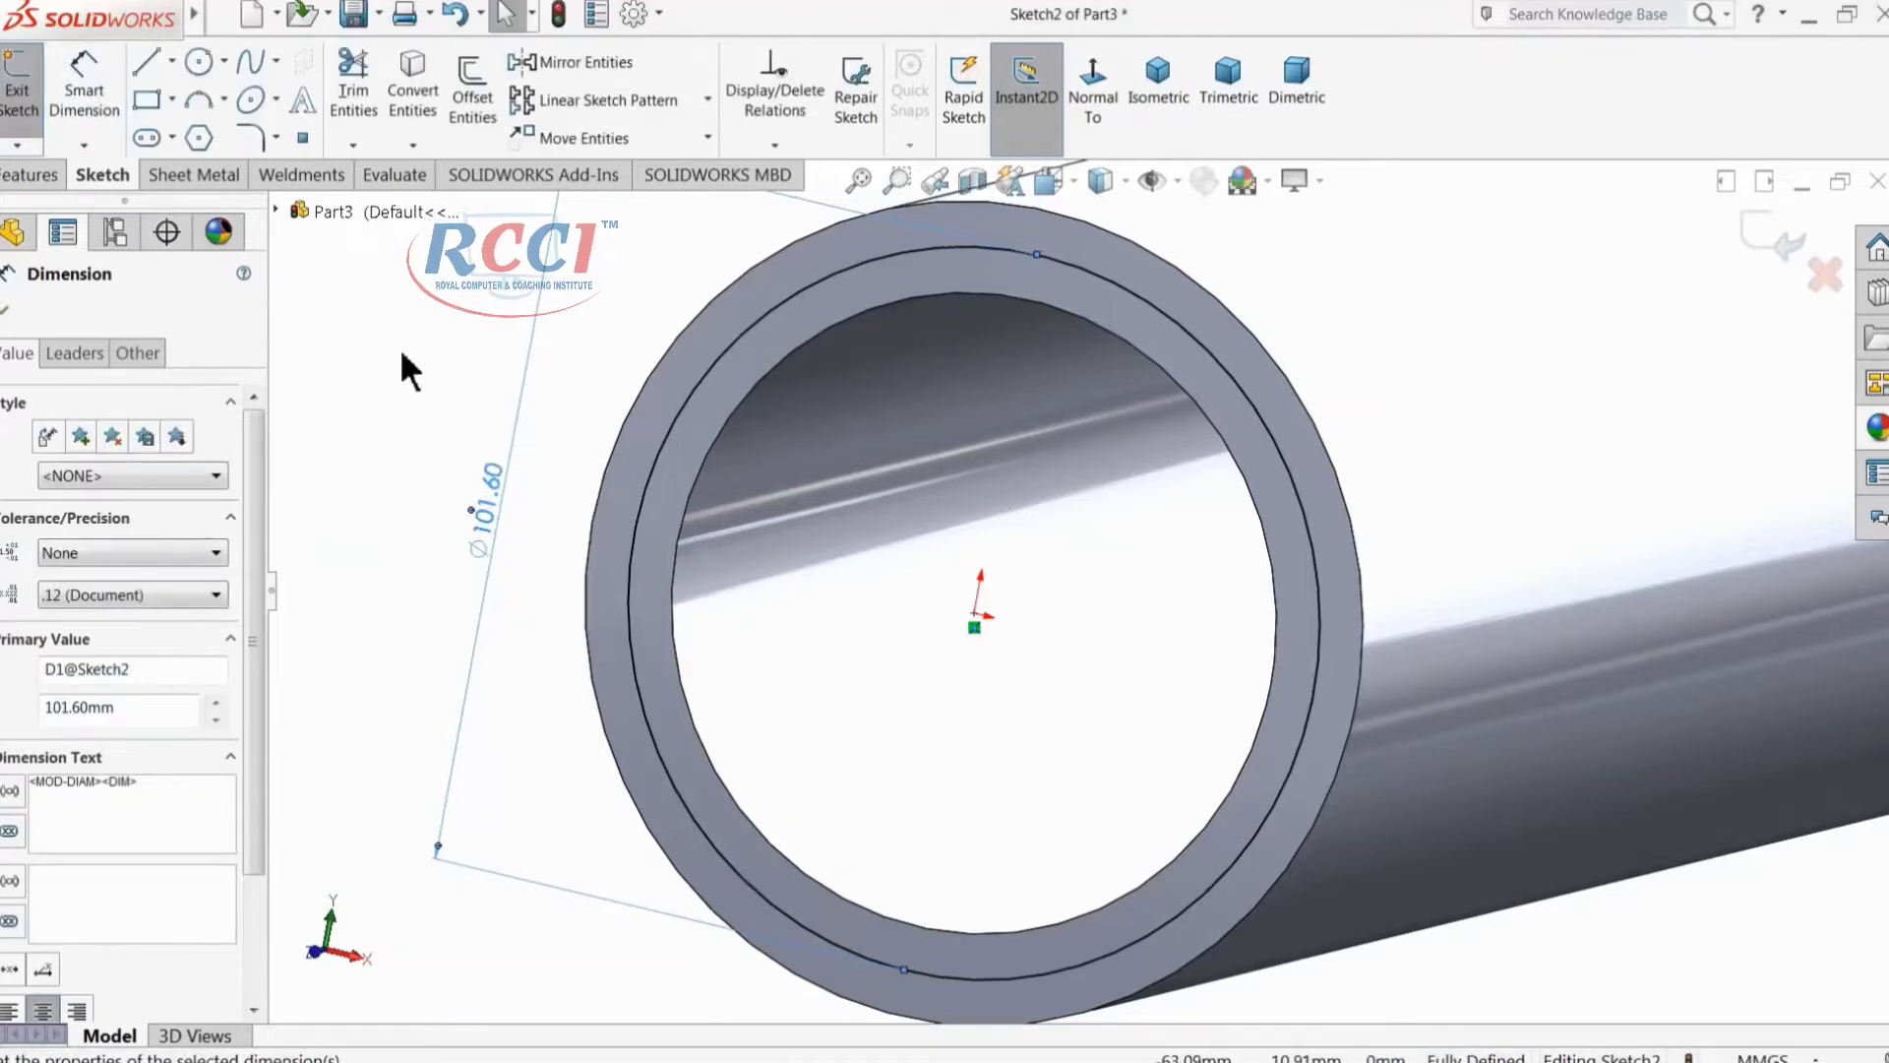
Step: Convert the bore's edge into the sketch and extrude-cut the ring between it and the circle 10 mm deep into the tube
click(685, 515)
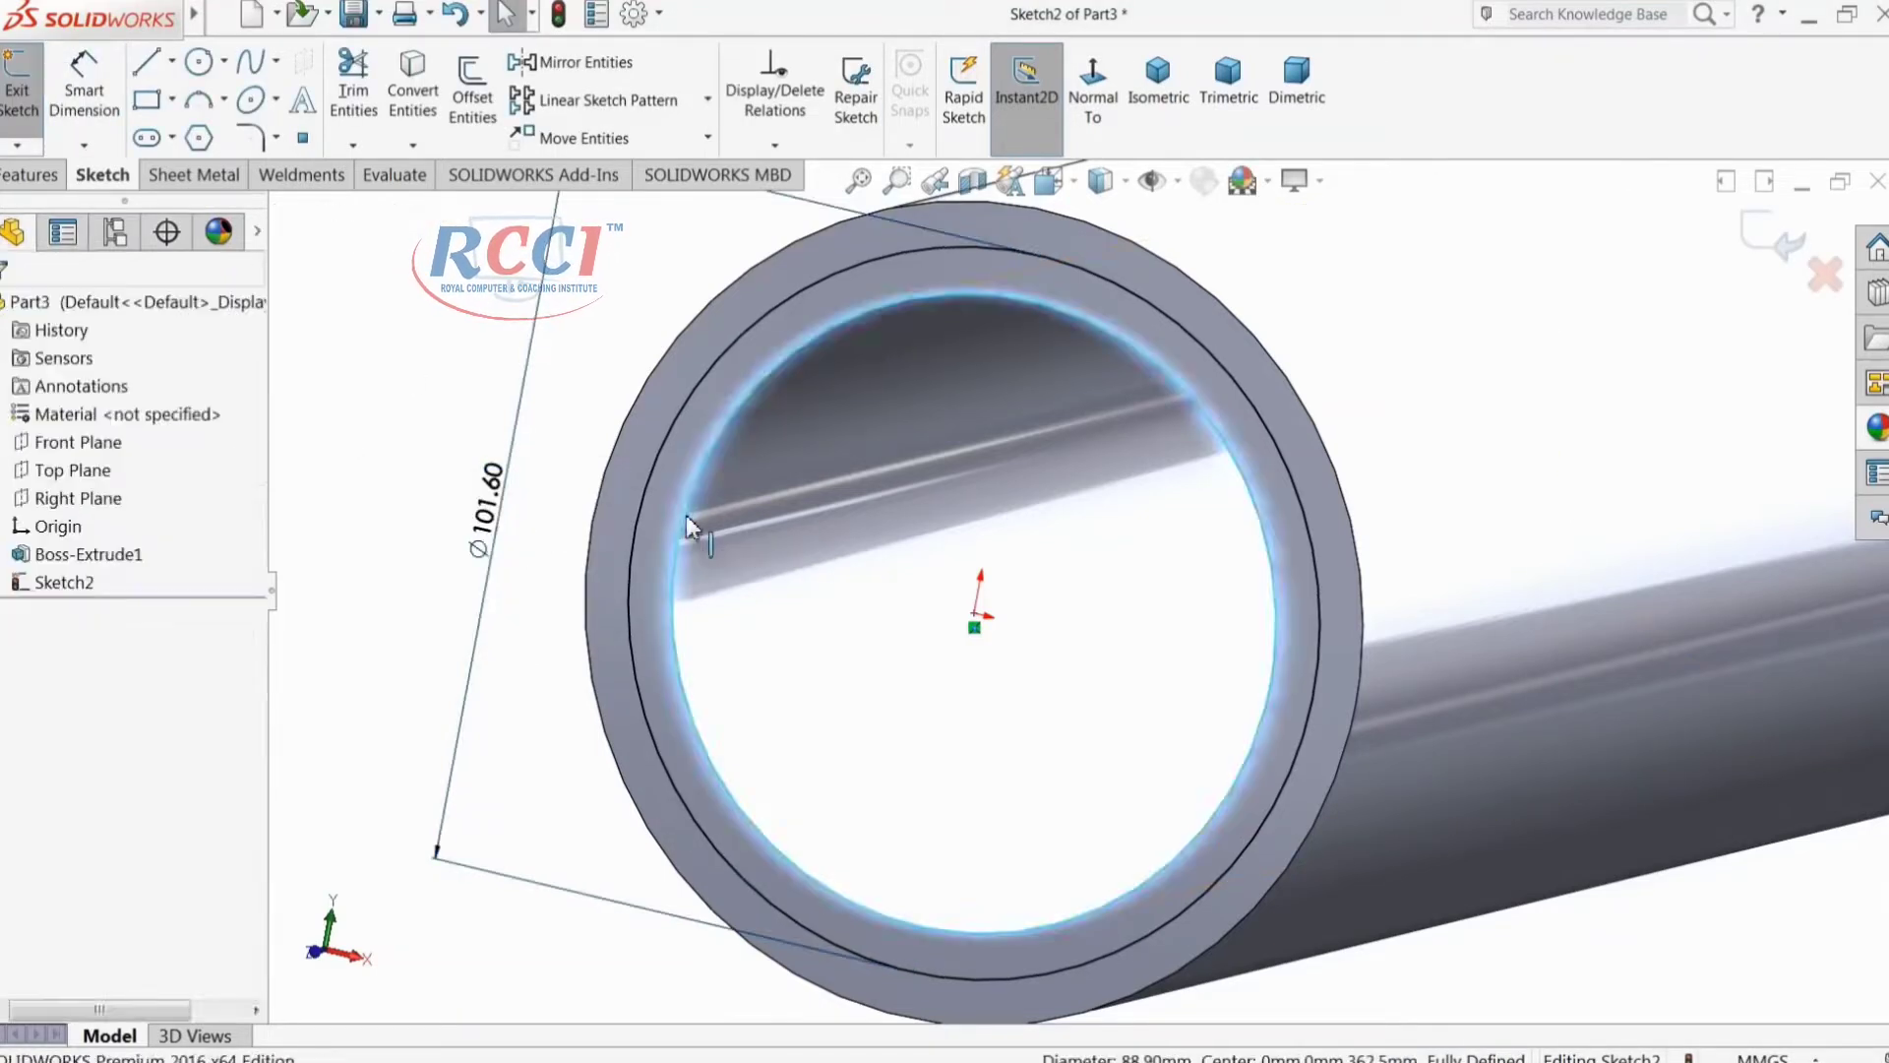
click(416, 88)
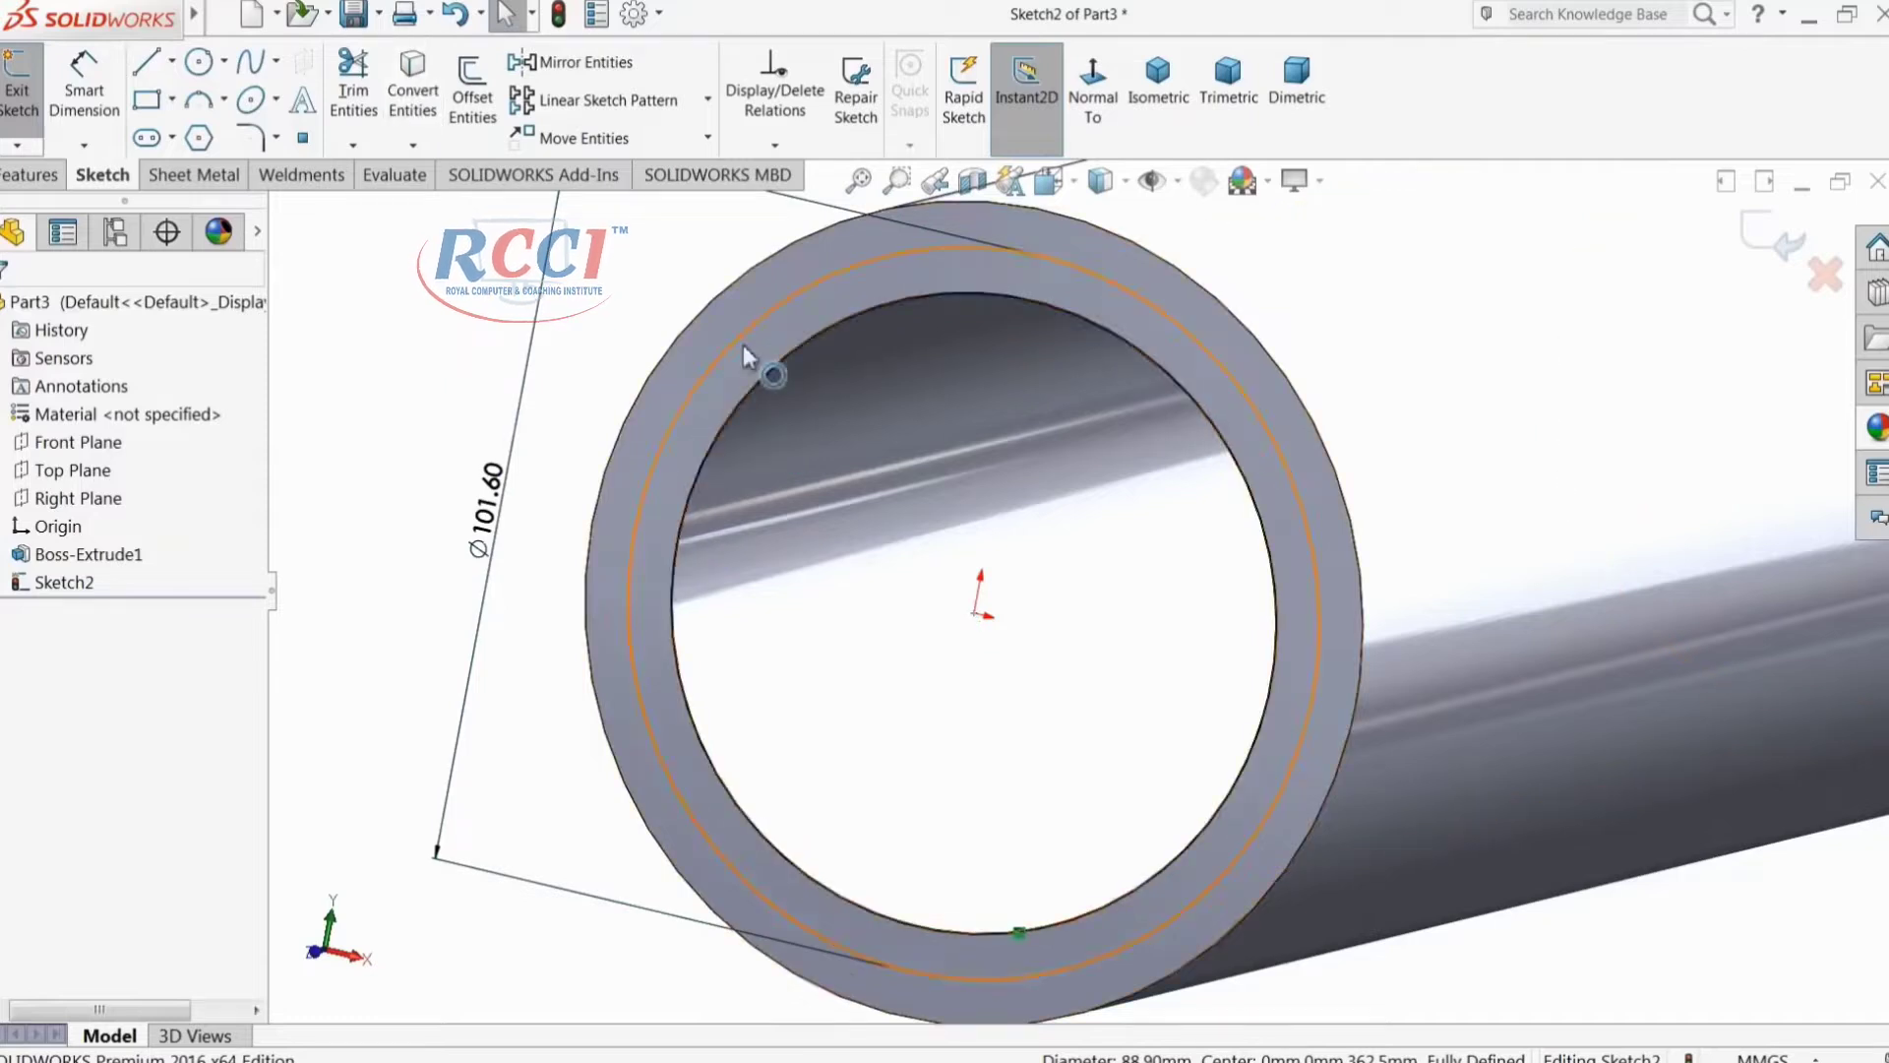
click(40, 175)
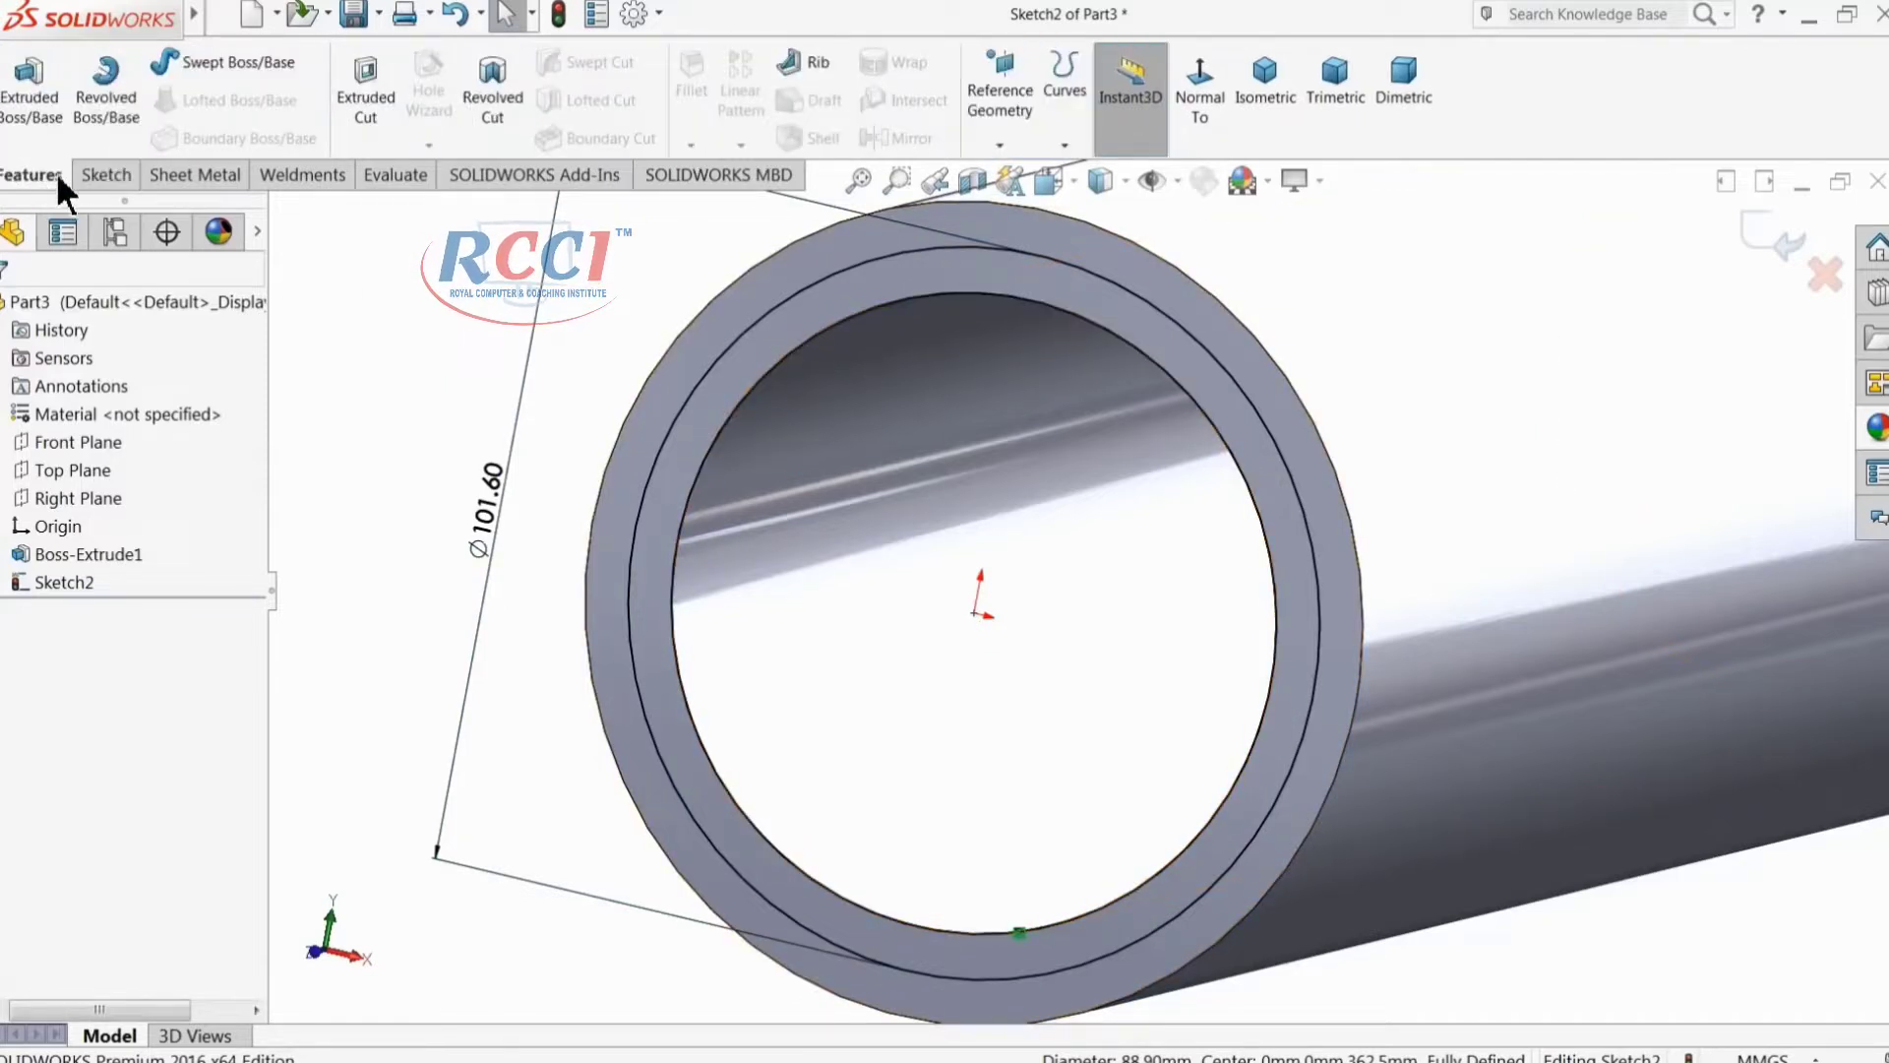
click(352, 94)
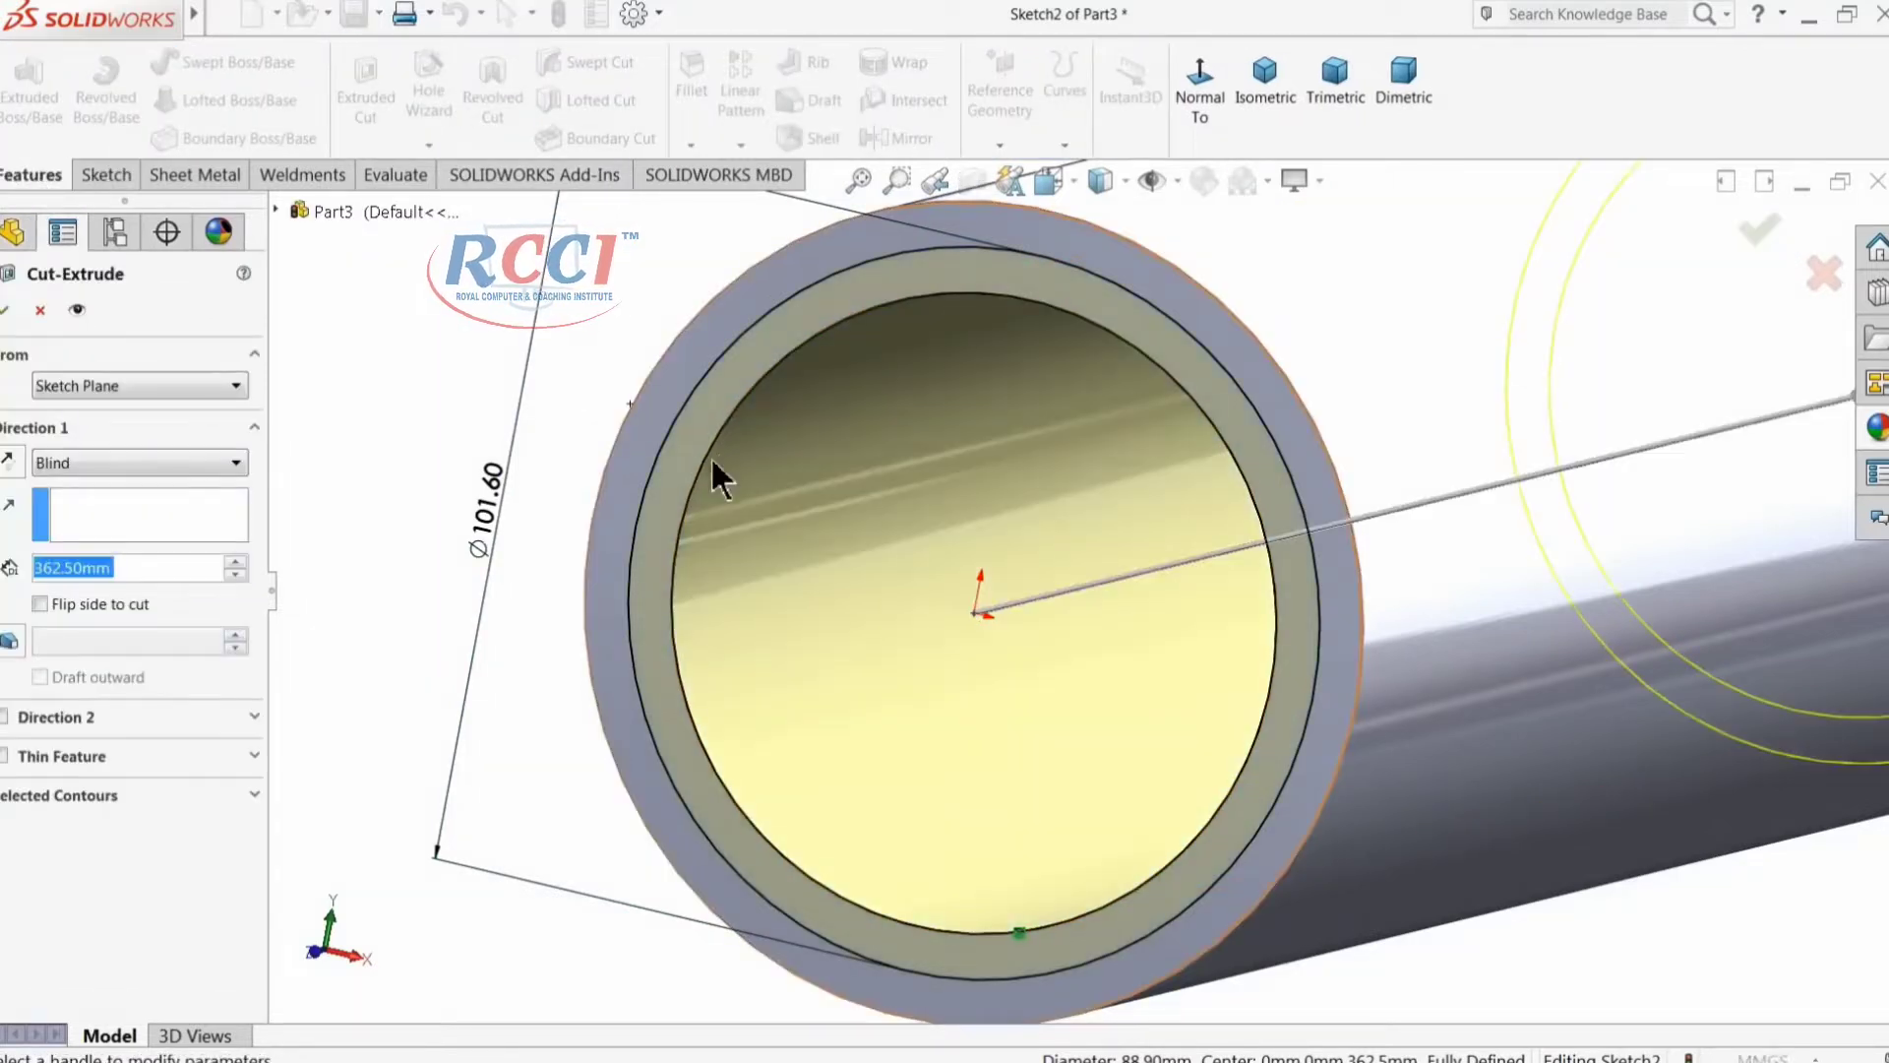
text(10)
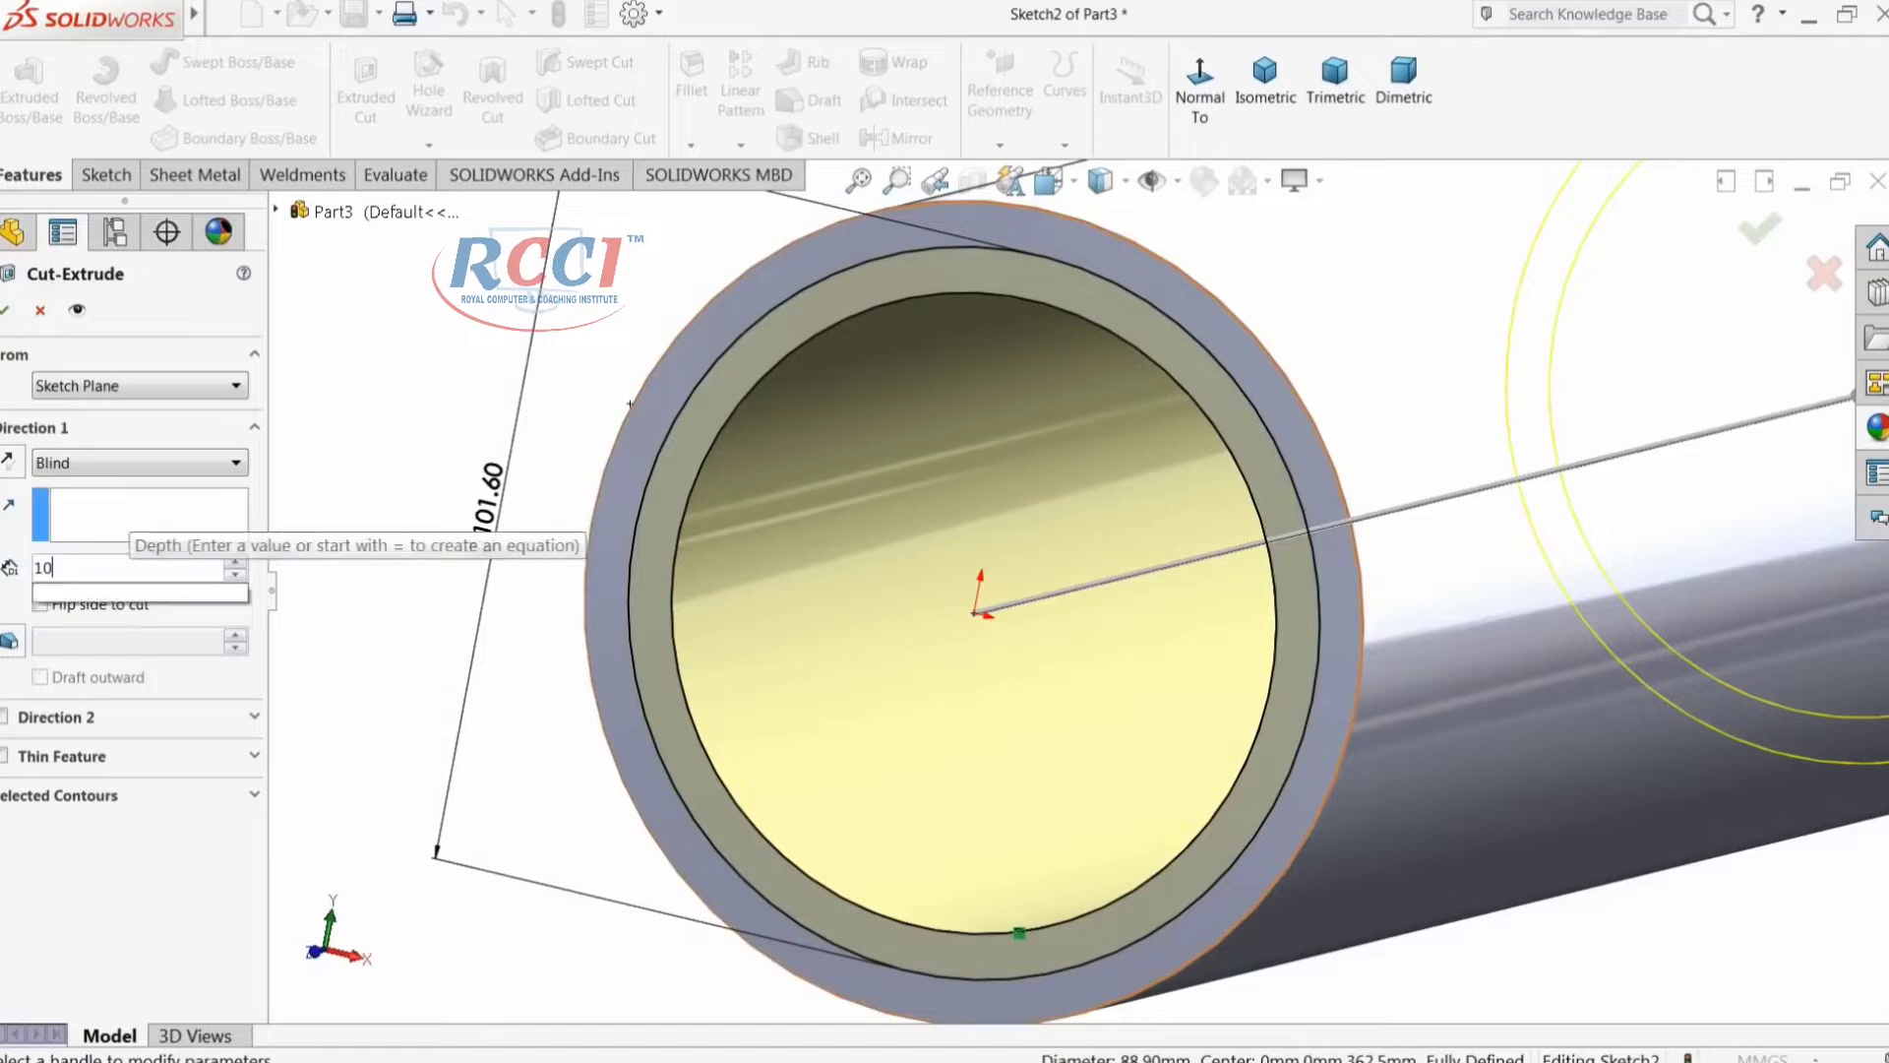
key(Return)
middle_drag(561, 566, 728, 600)
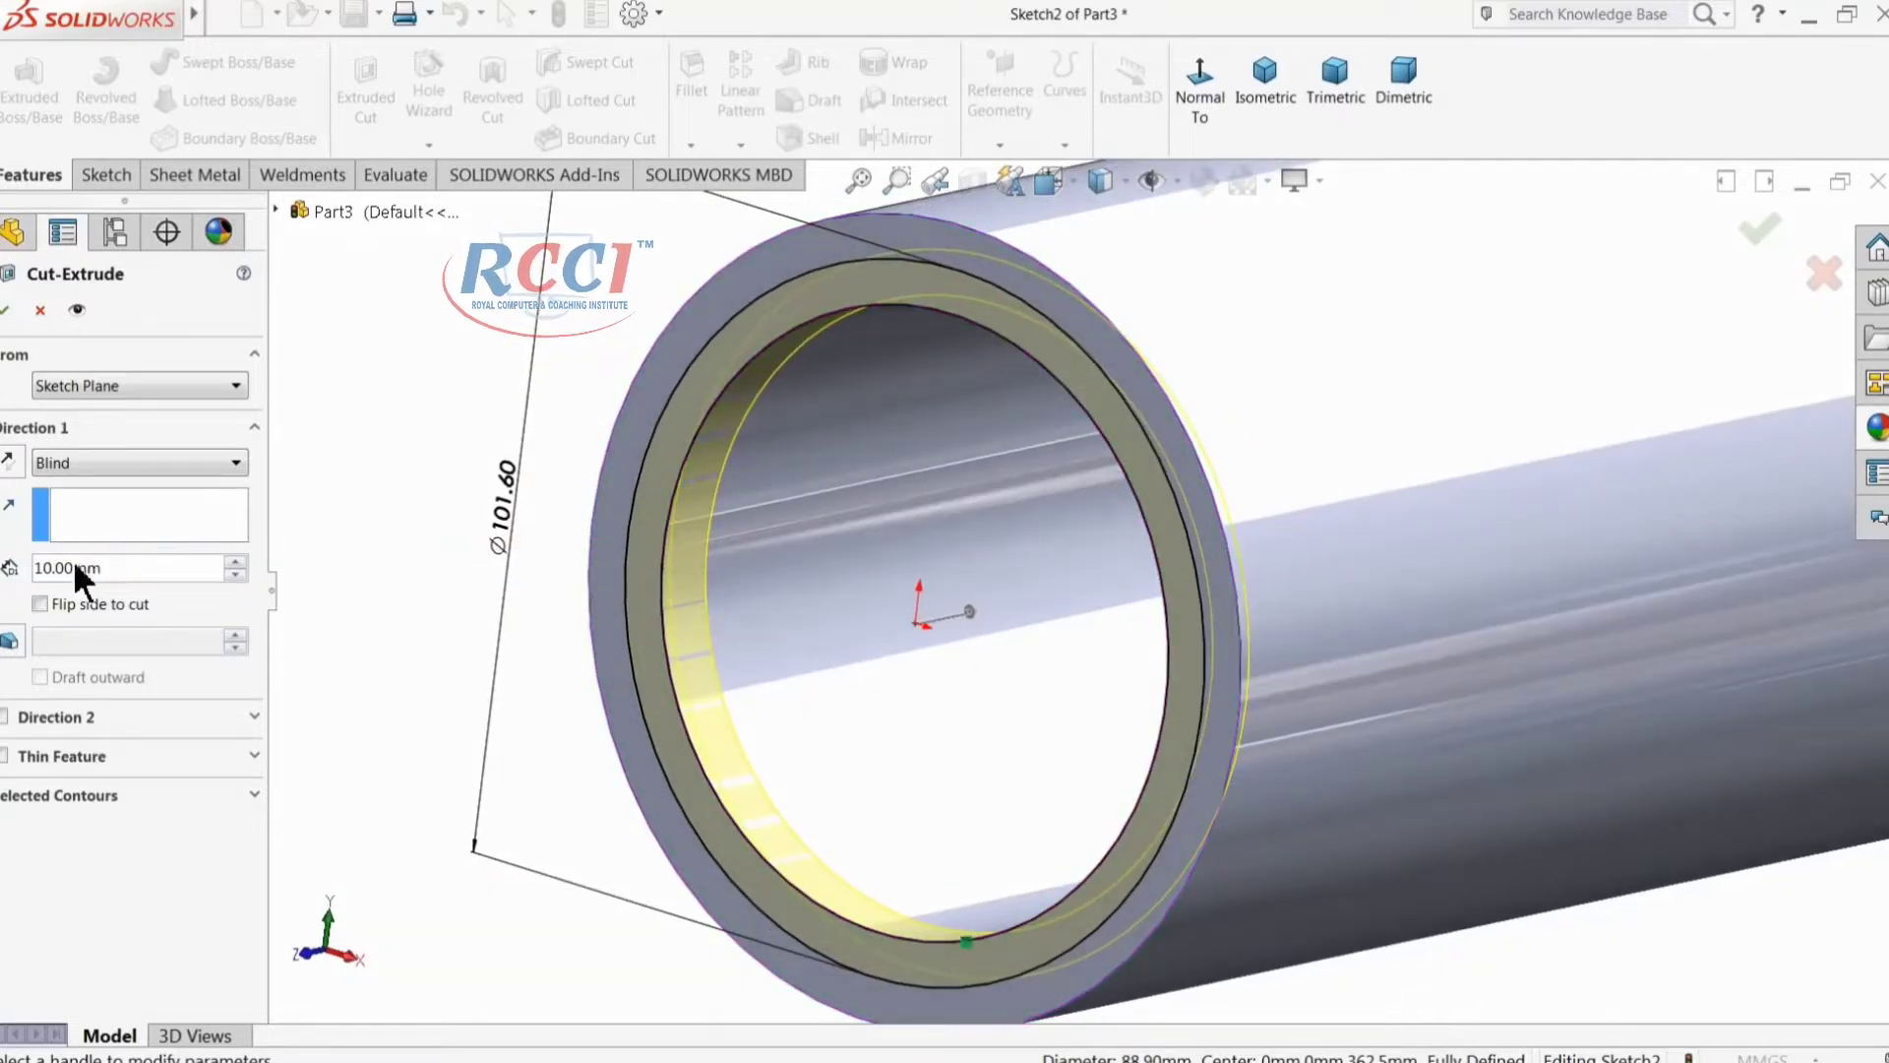
click(9, 313)
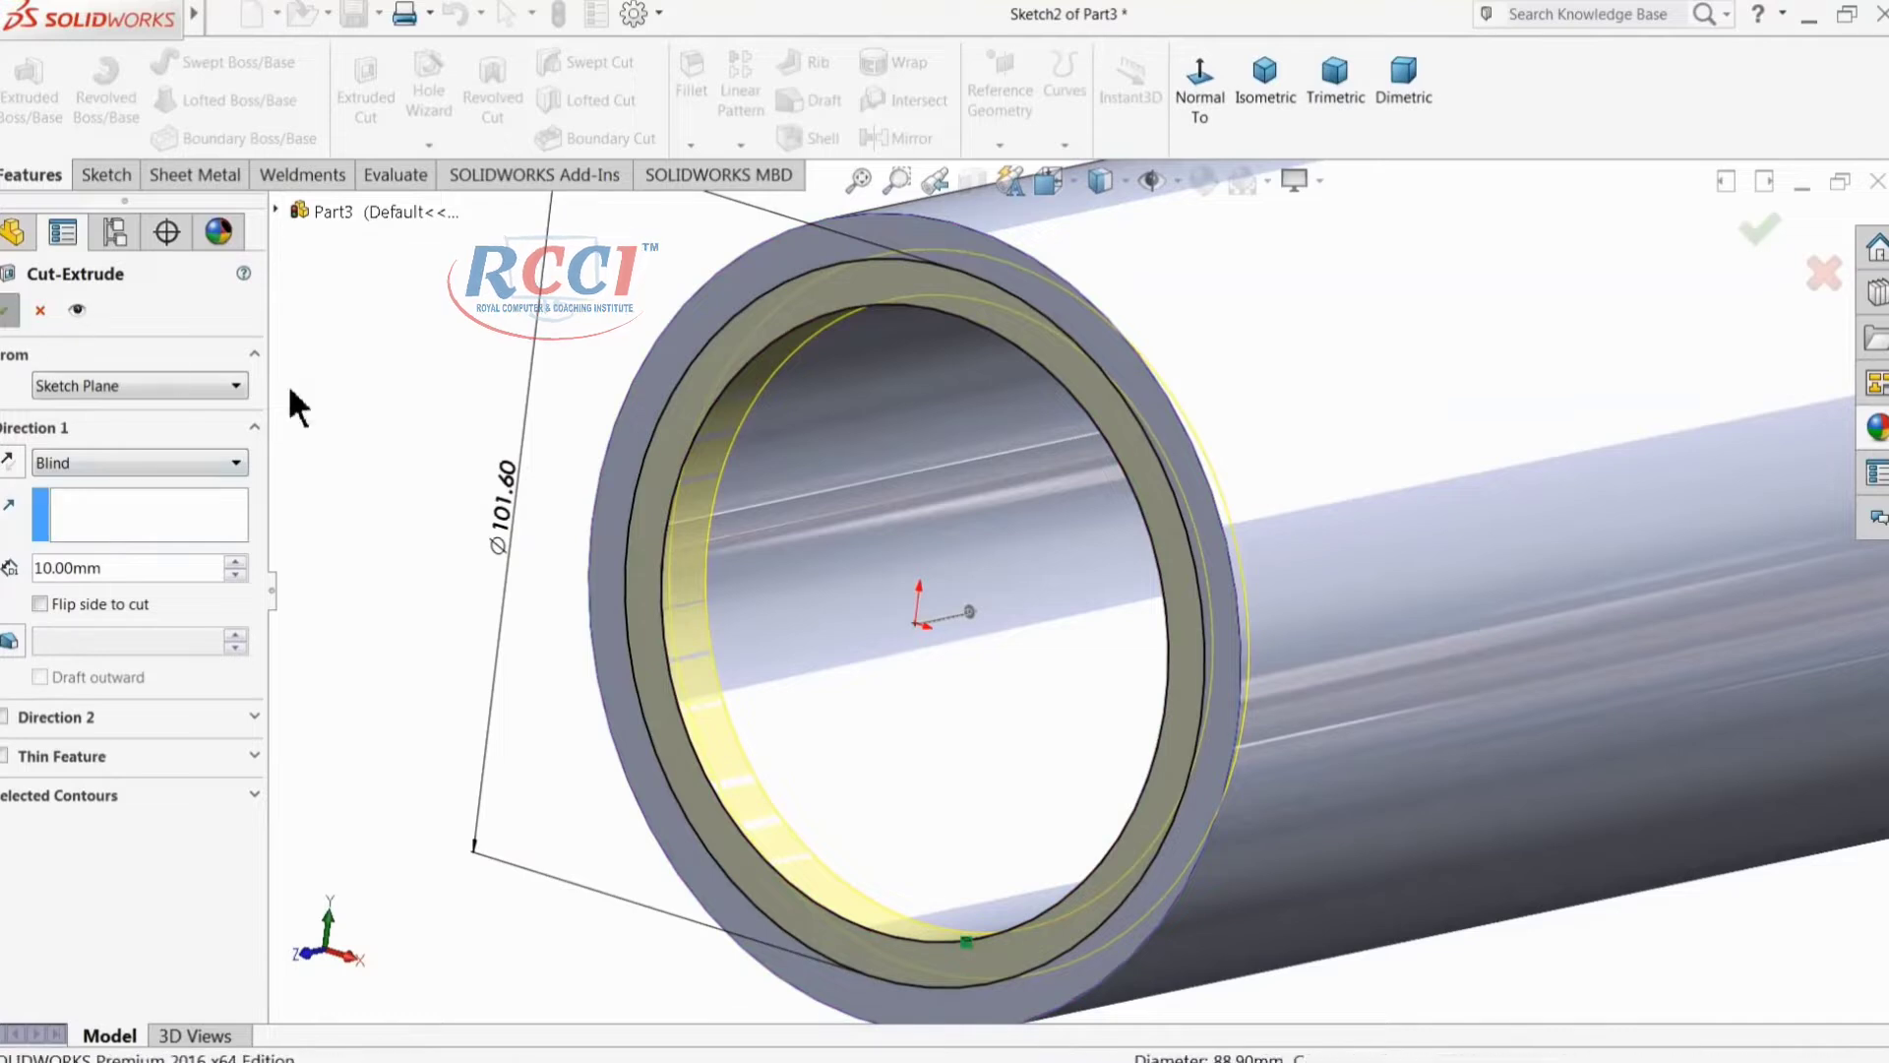
Step: Apply the solid Yellow appearance to the tube's outer cylindrical face
scroll(541, 422, down, 5)
middle_drag(541, 423, 425, 509)
scroll(1266, 528, down, 3)
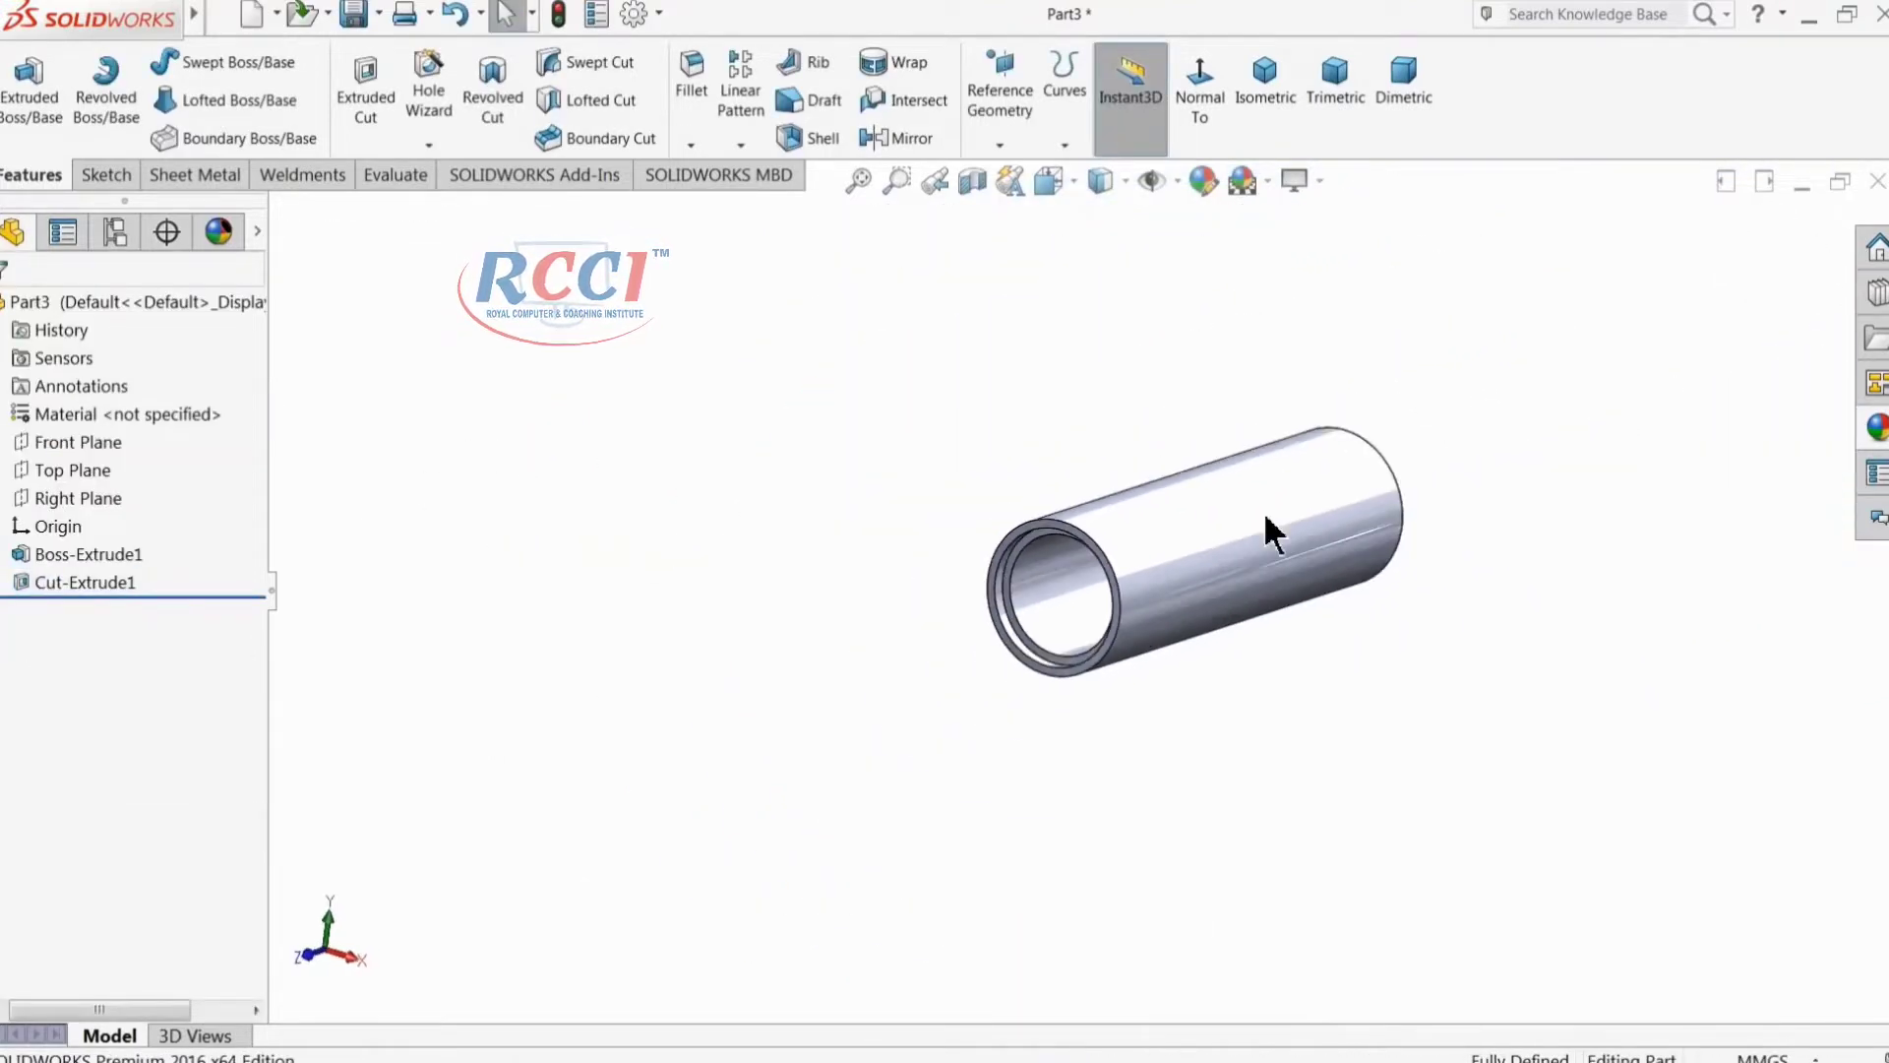
scroll(1223, 586, up, 4)
middle_drag(1147, 606, 1118, 633)
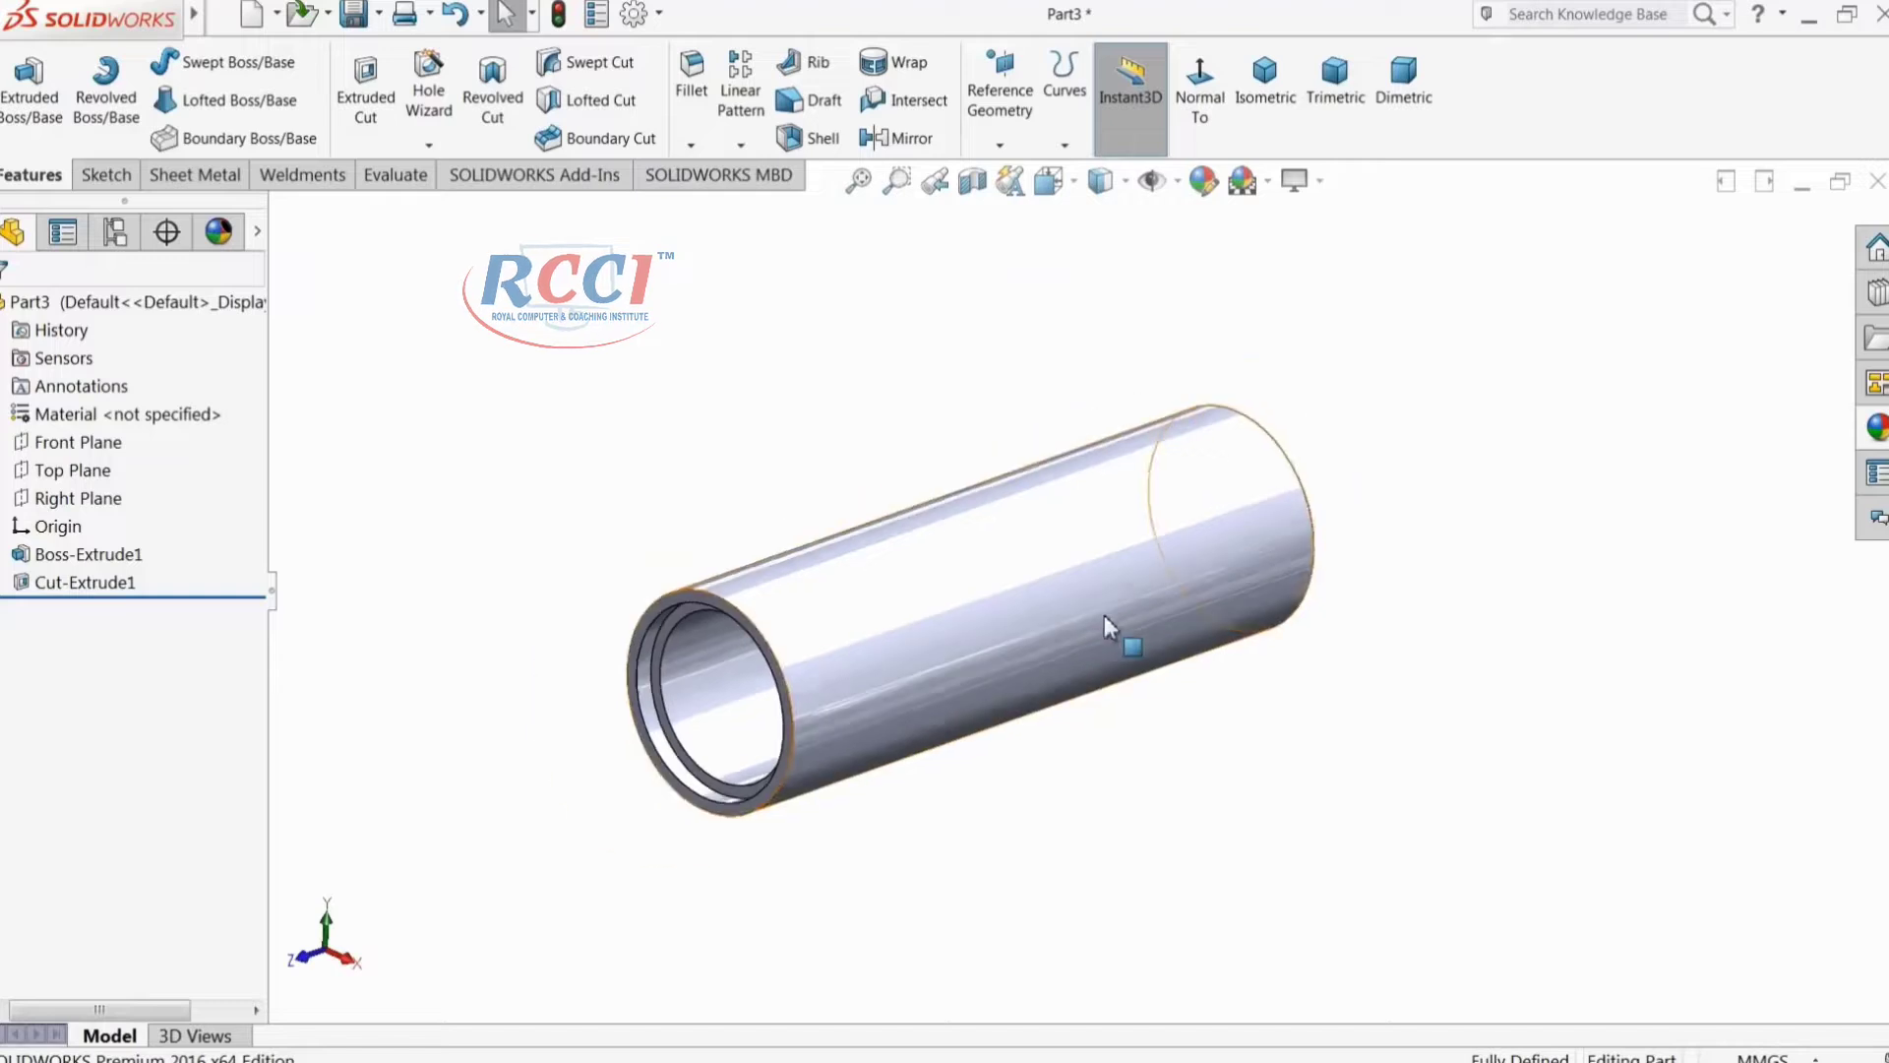
scroll(1042, 688, down, 2)
scroll(983, 688, up, 3)
click(1026, 596)
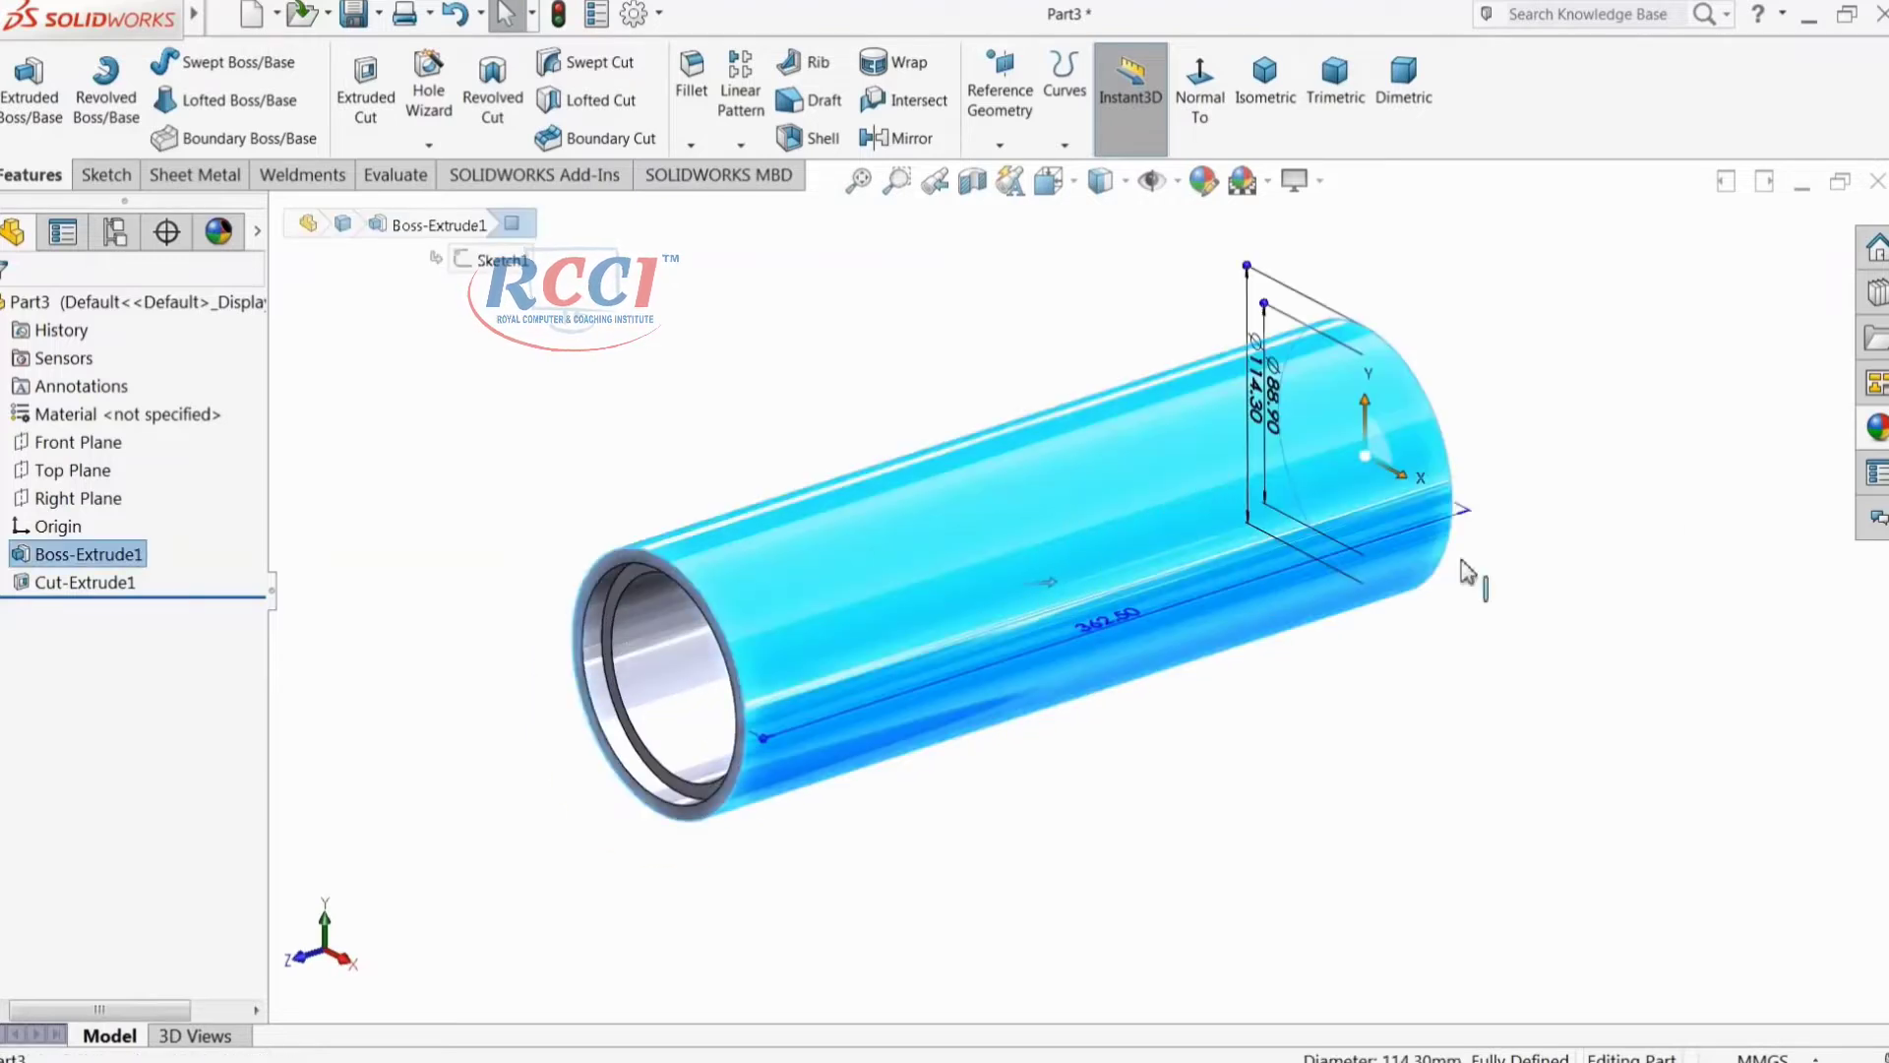
click(1879, 433)
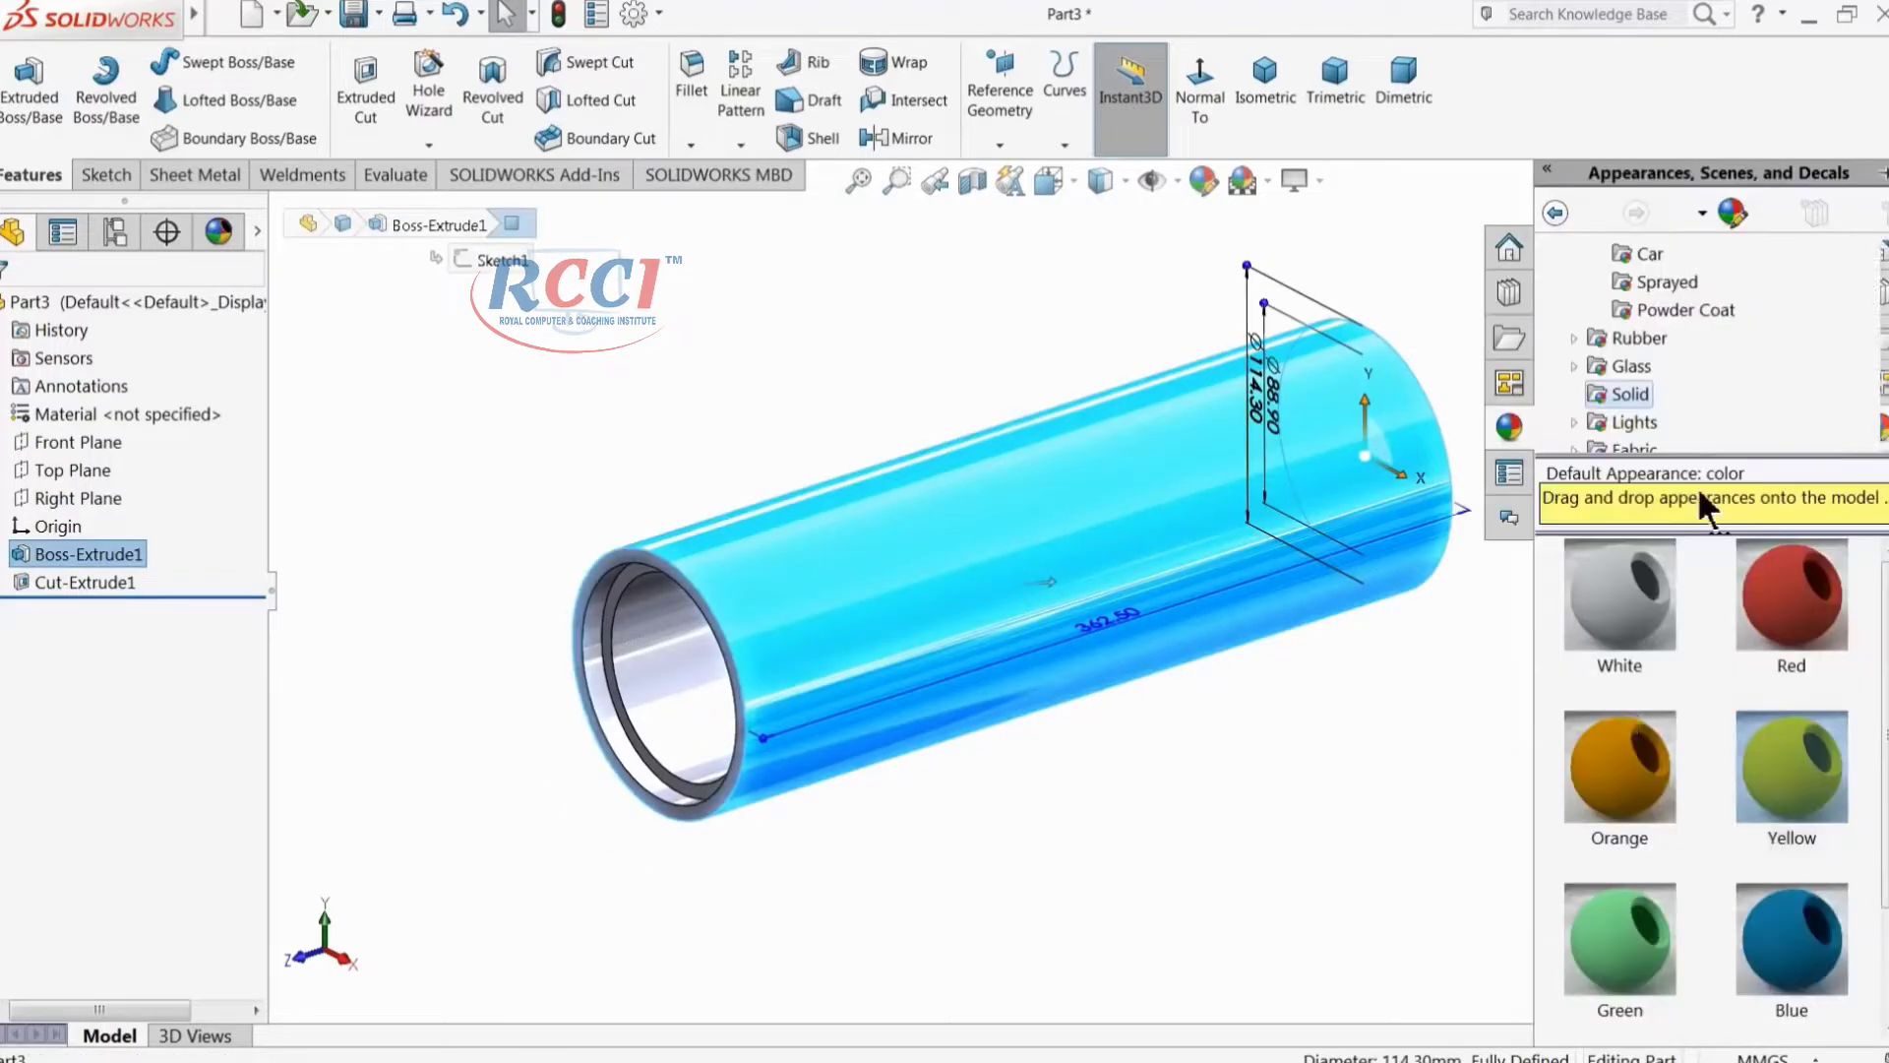
double_click(1819, 787)
mouse_move(1374, 776)
middle_down()
mouse_move(1258, 726)
mouse_move(1358, 780)
middle_up()
Step: Edit the outer face's appearance colour to RGB 255, 204, 0 for all display states
click(1093, 521)
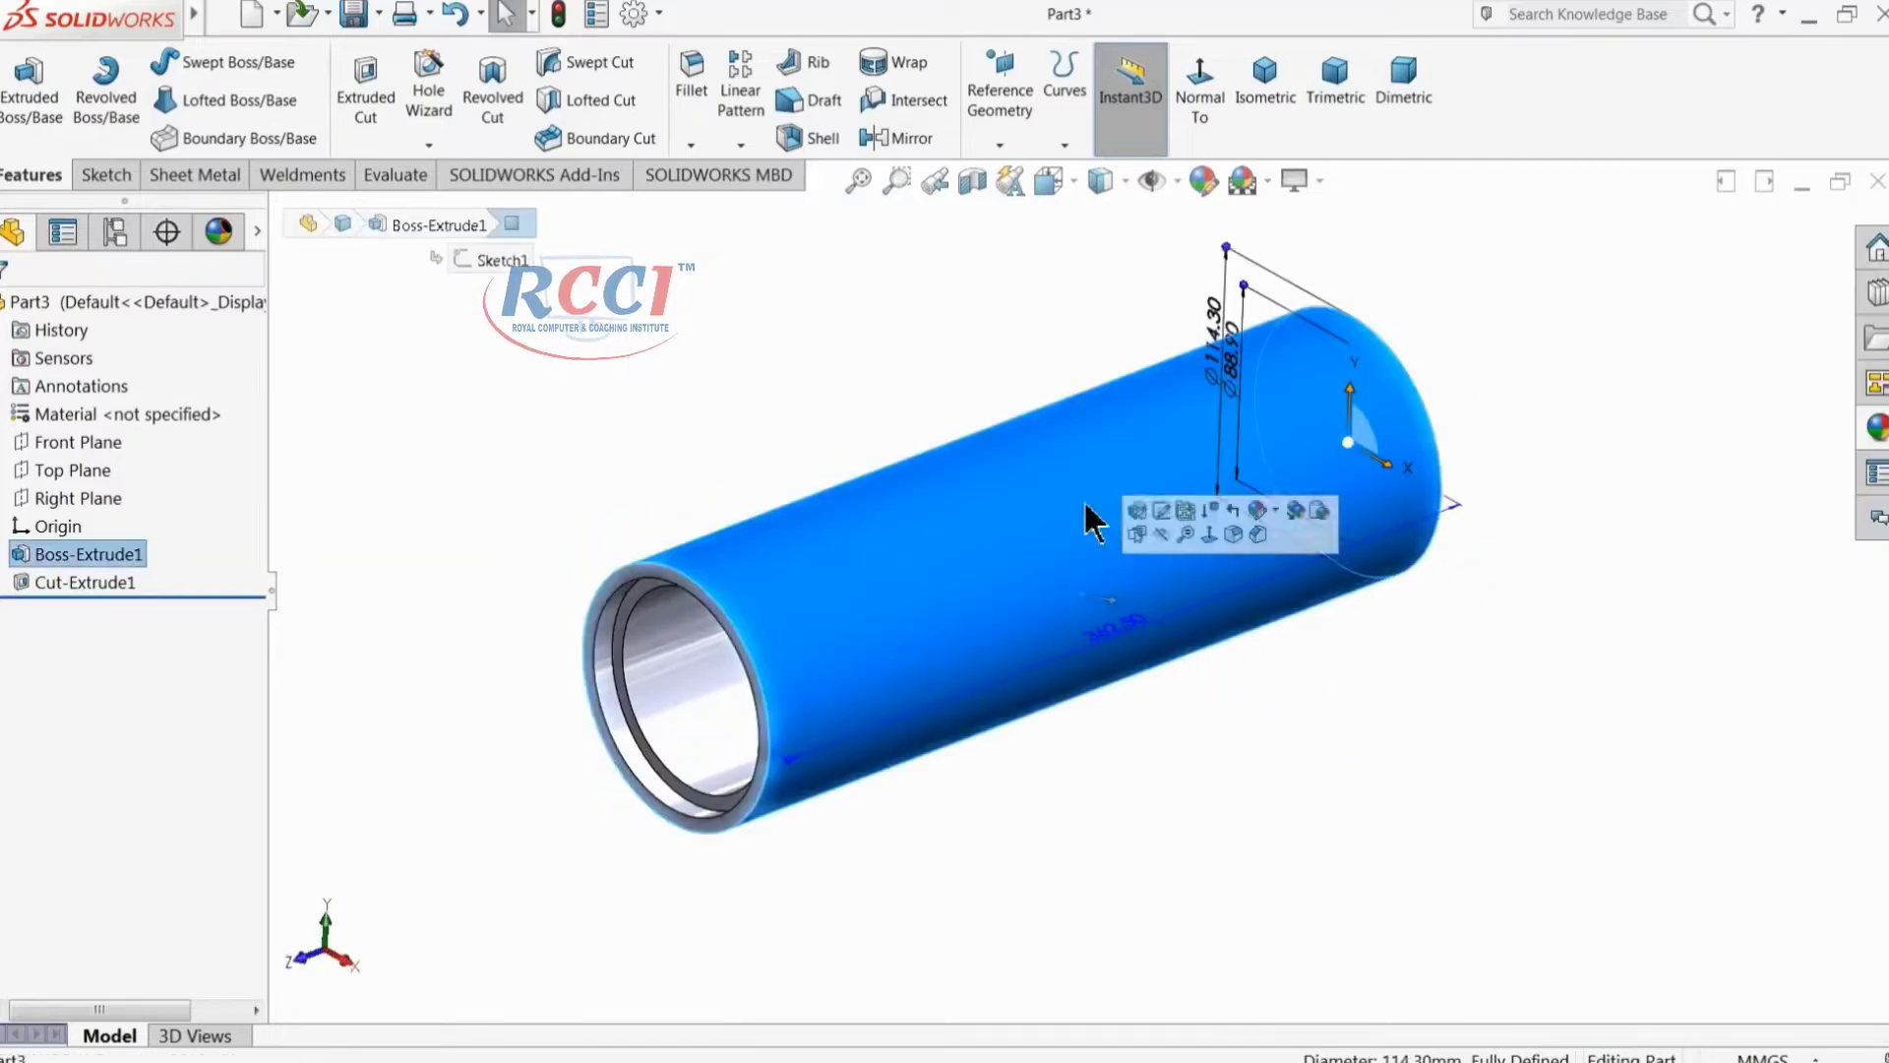
click(1202, 180)
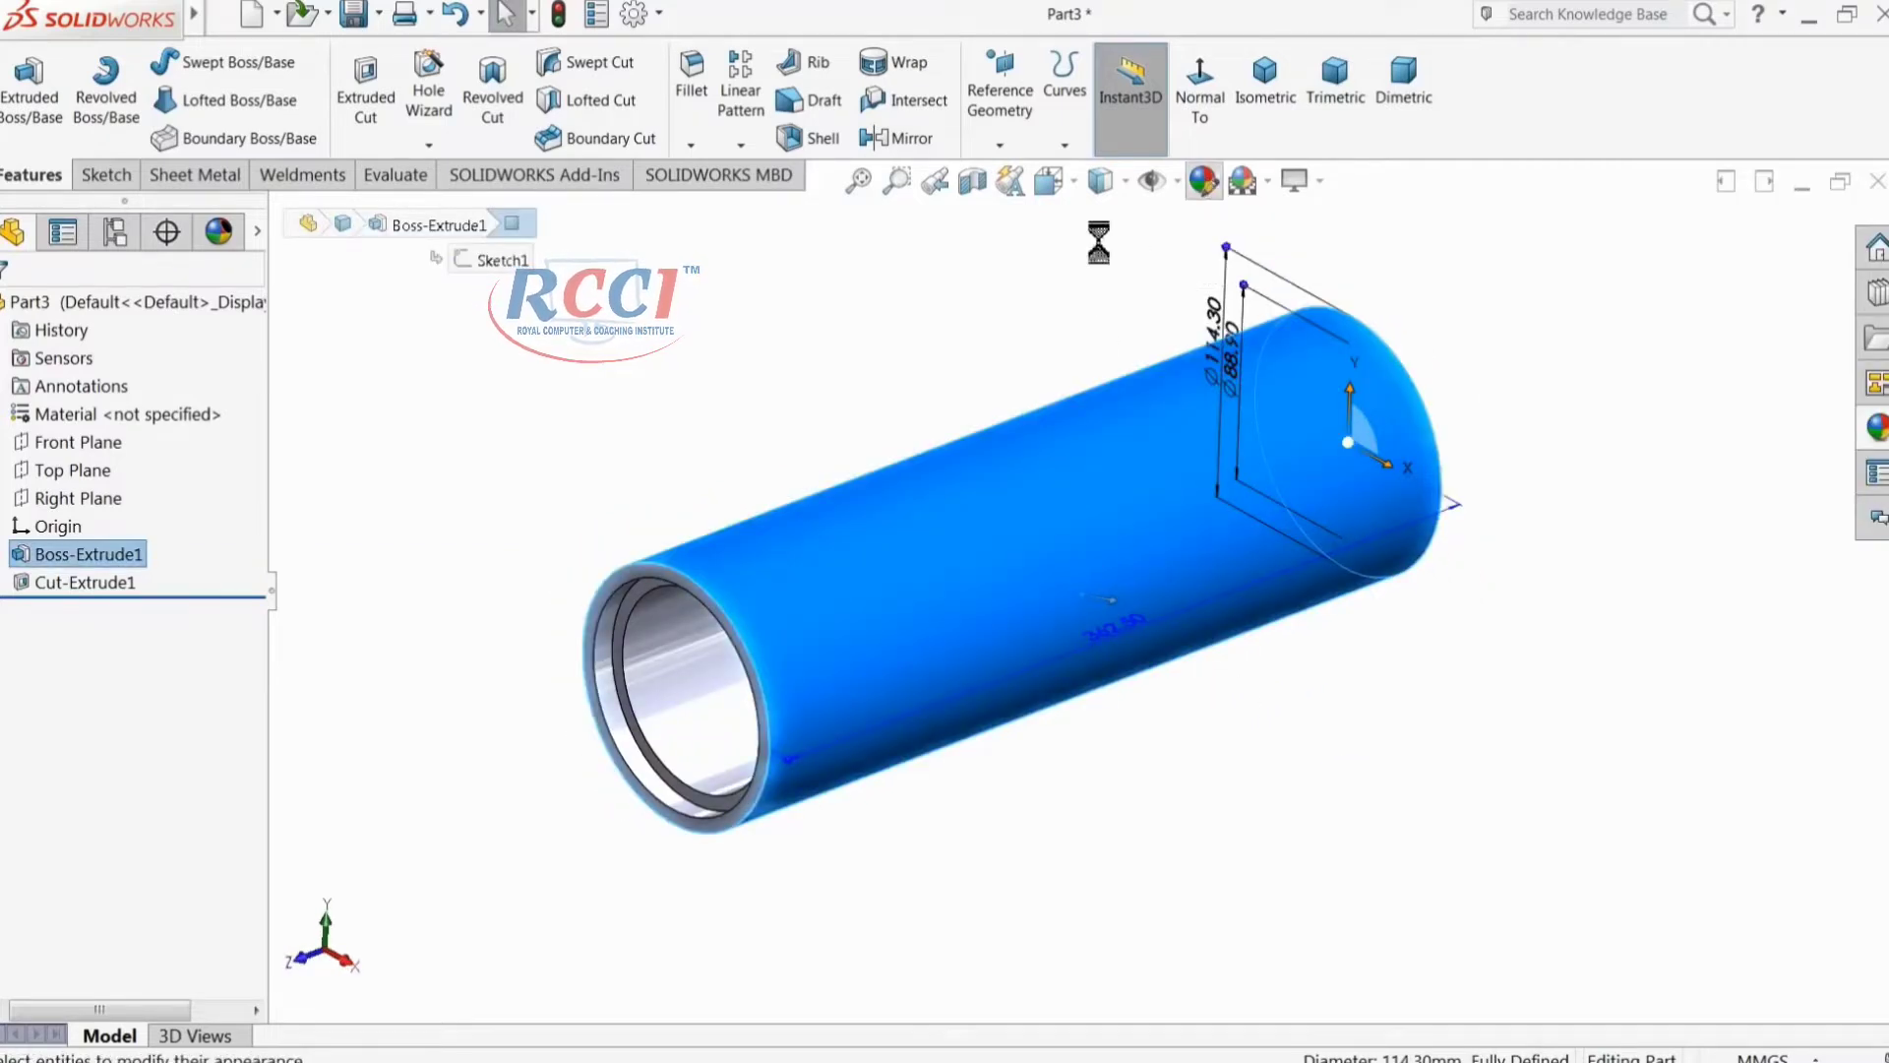
drag(252, 733, 191, 862)
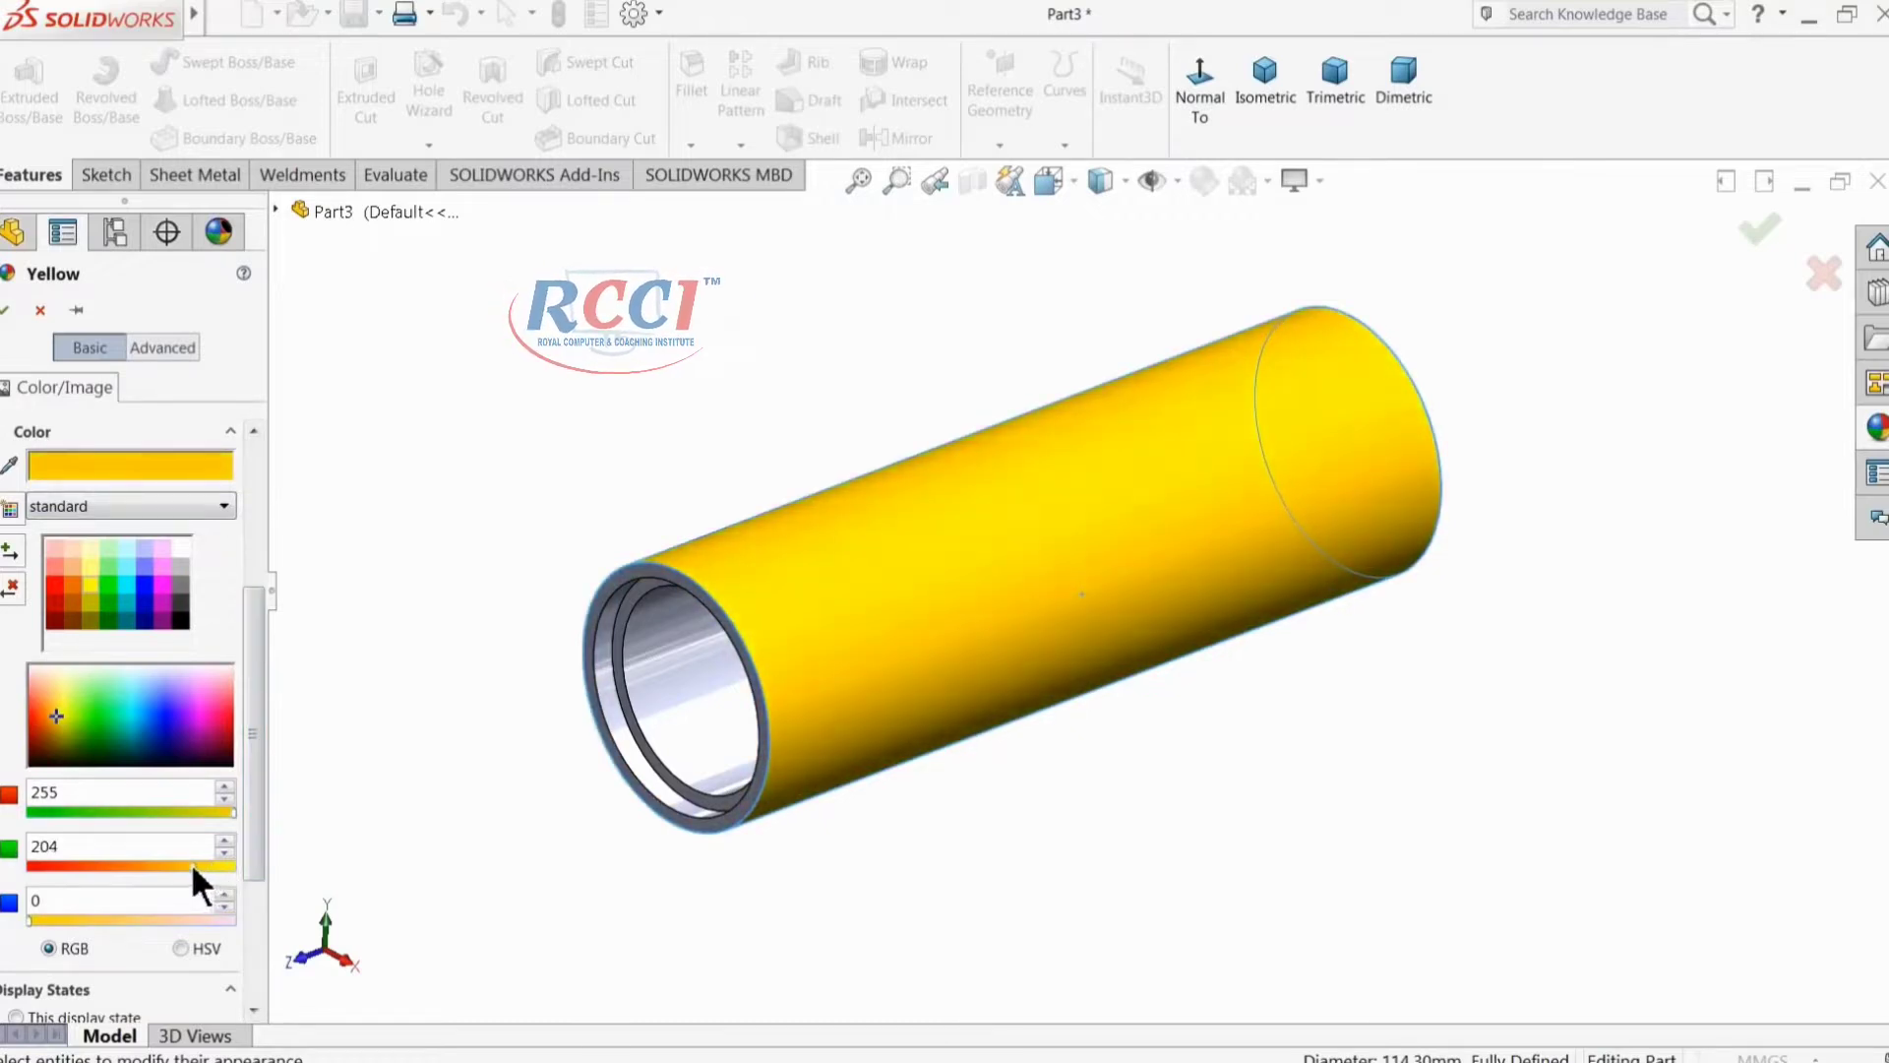
drag(251, 700, 242, 817)
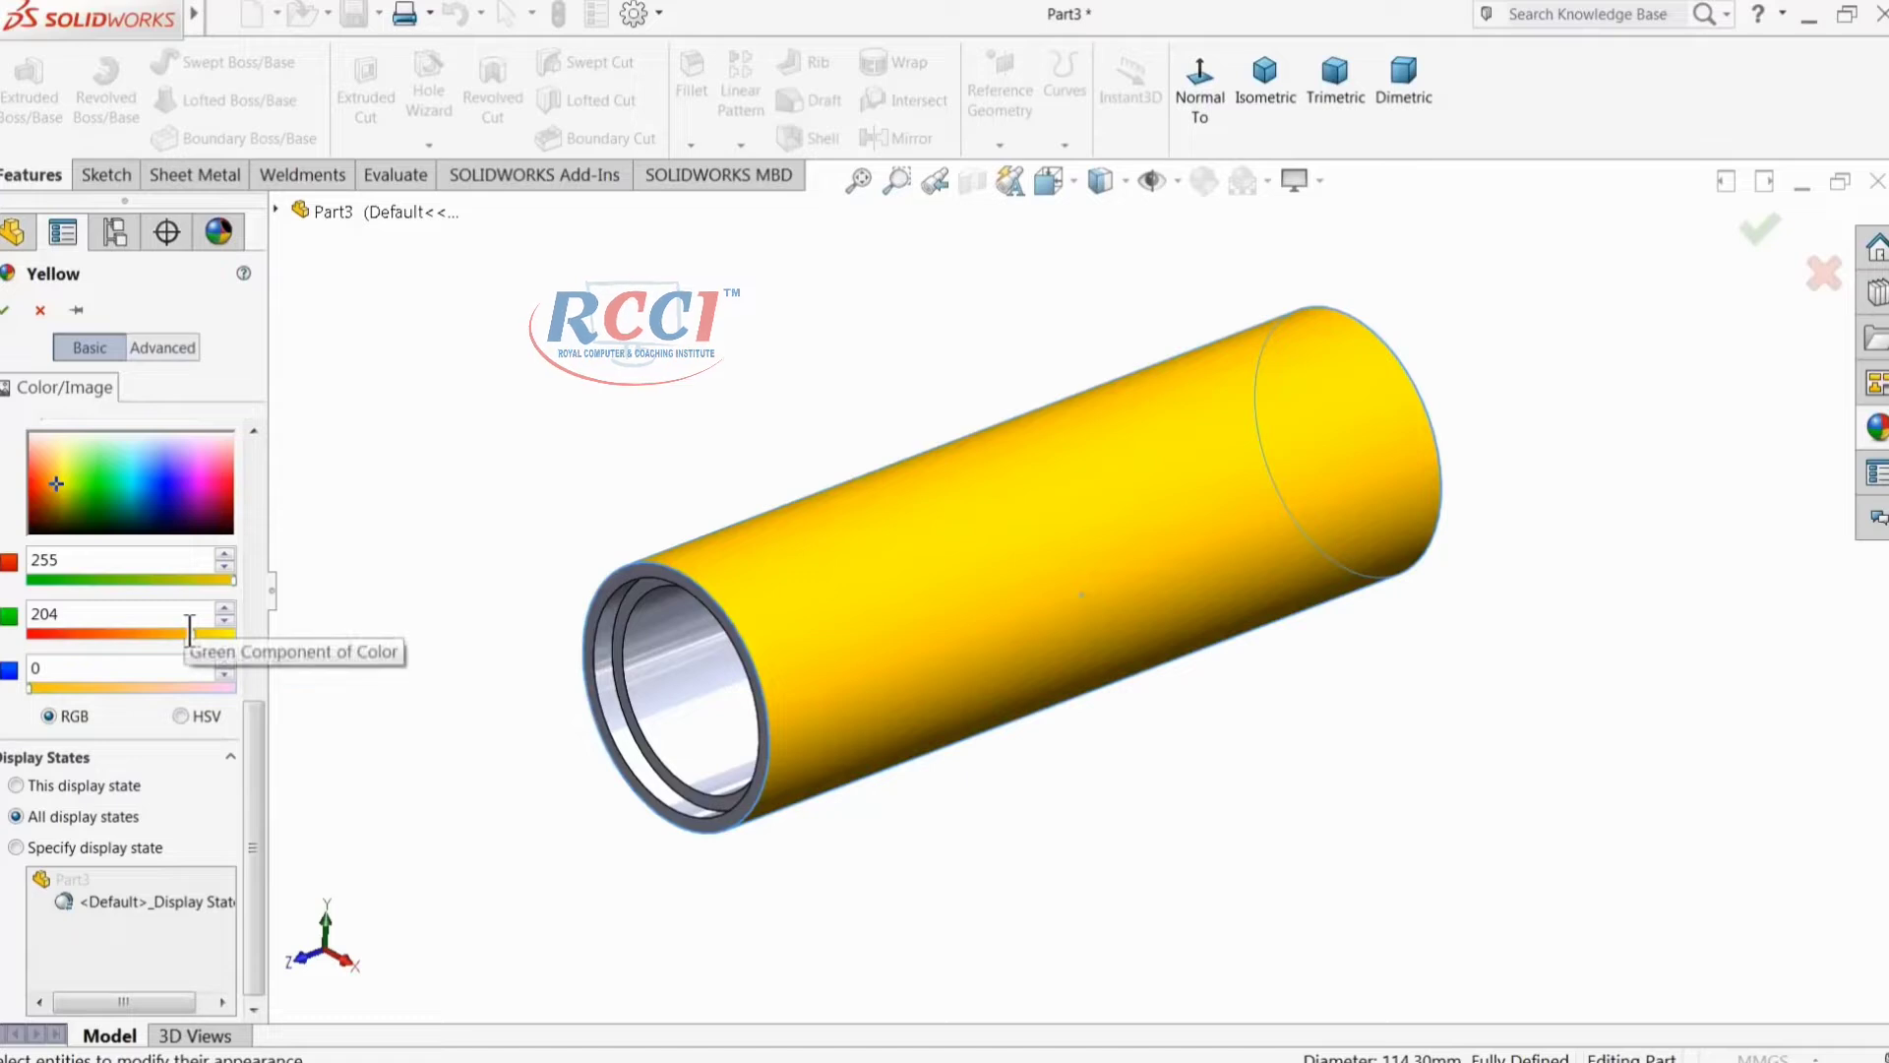
click(5, 310)
middle_drag(596, 580, 657, 576)
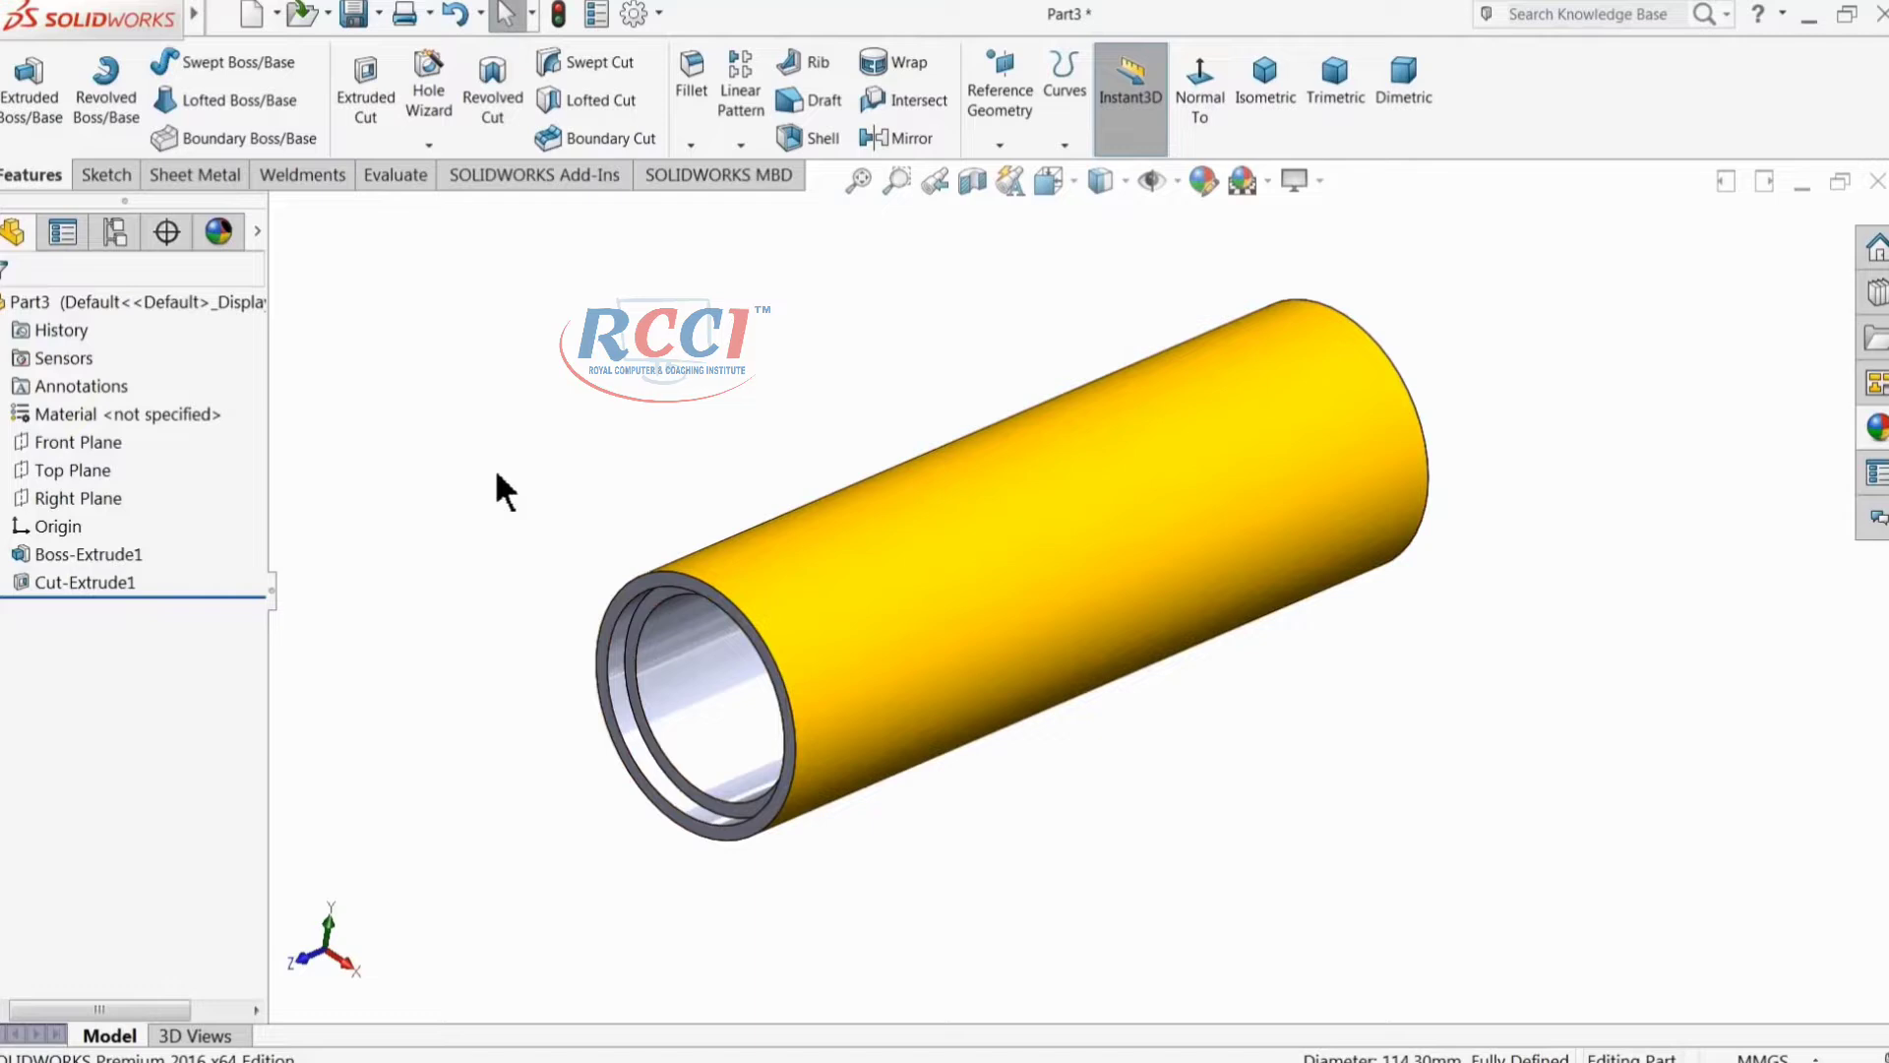
Step: Apply the polished steel appearance to the tube's bore, counterbore and front end faces
click(69, 556)
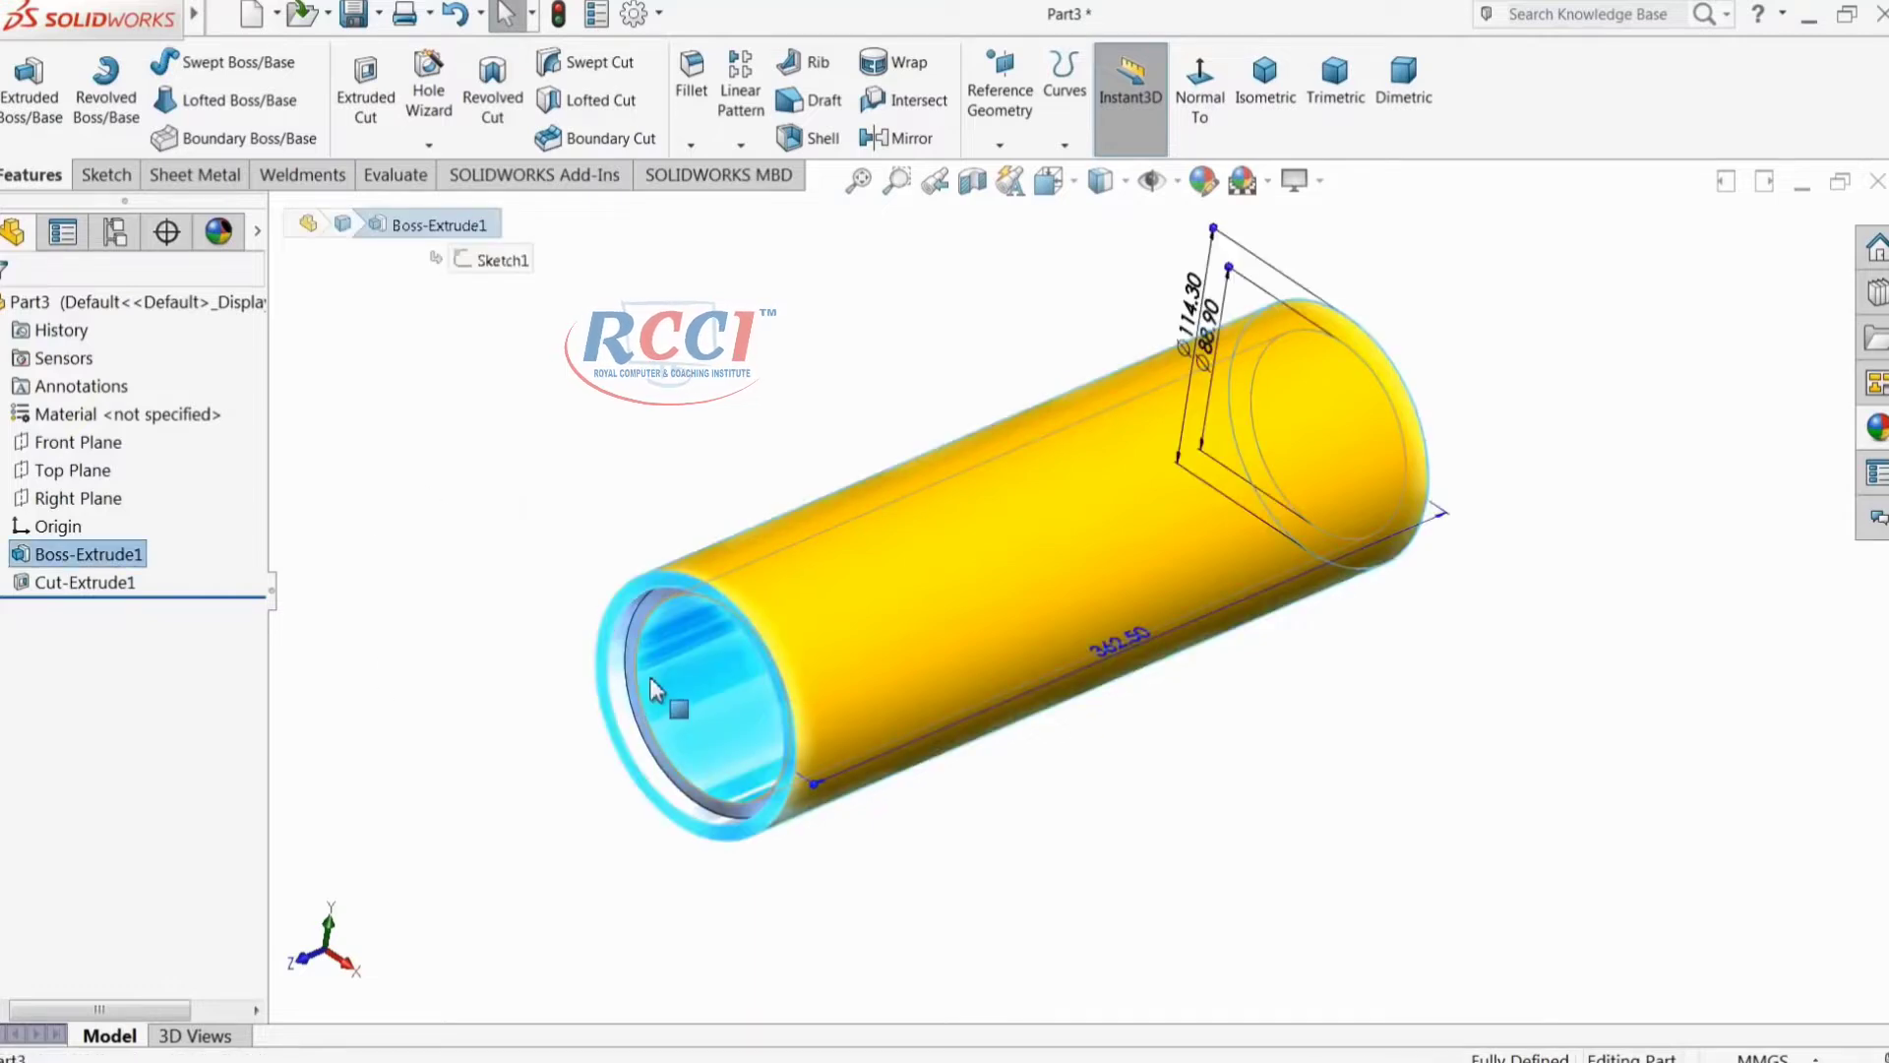
click(692, 677)
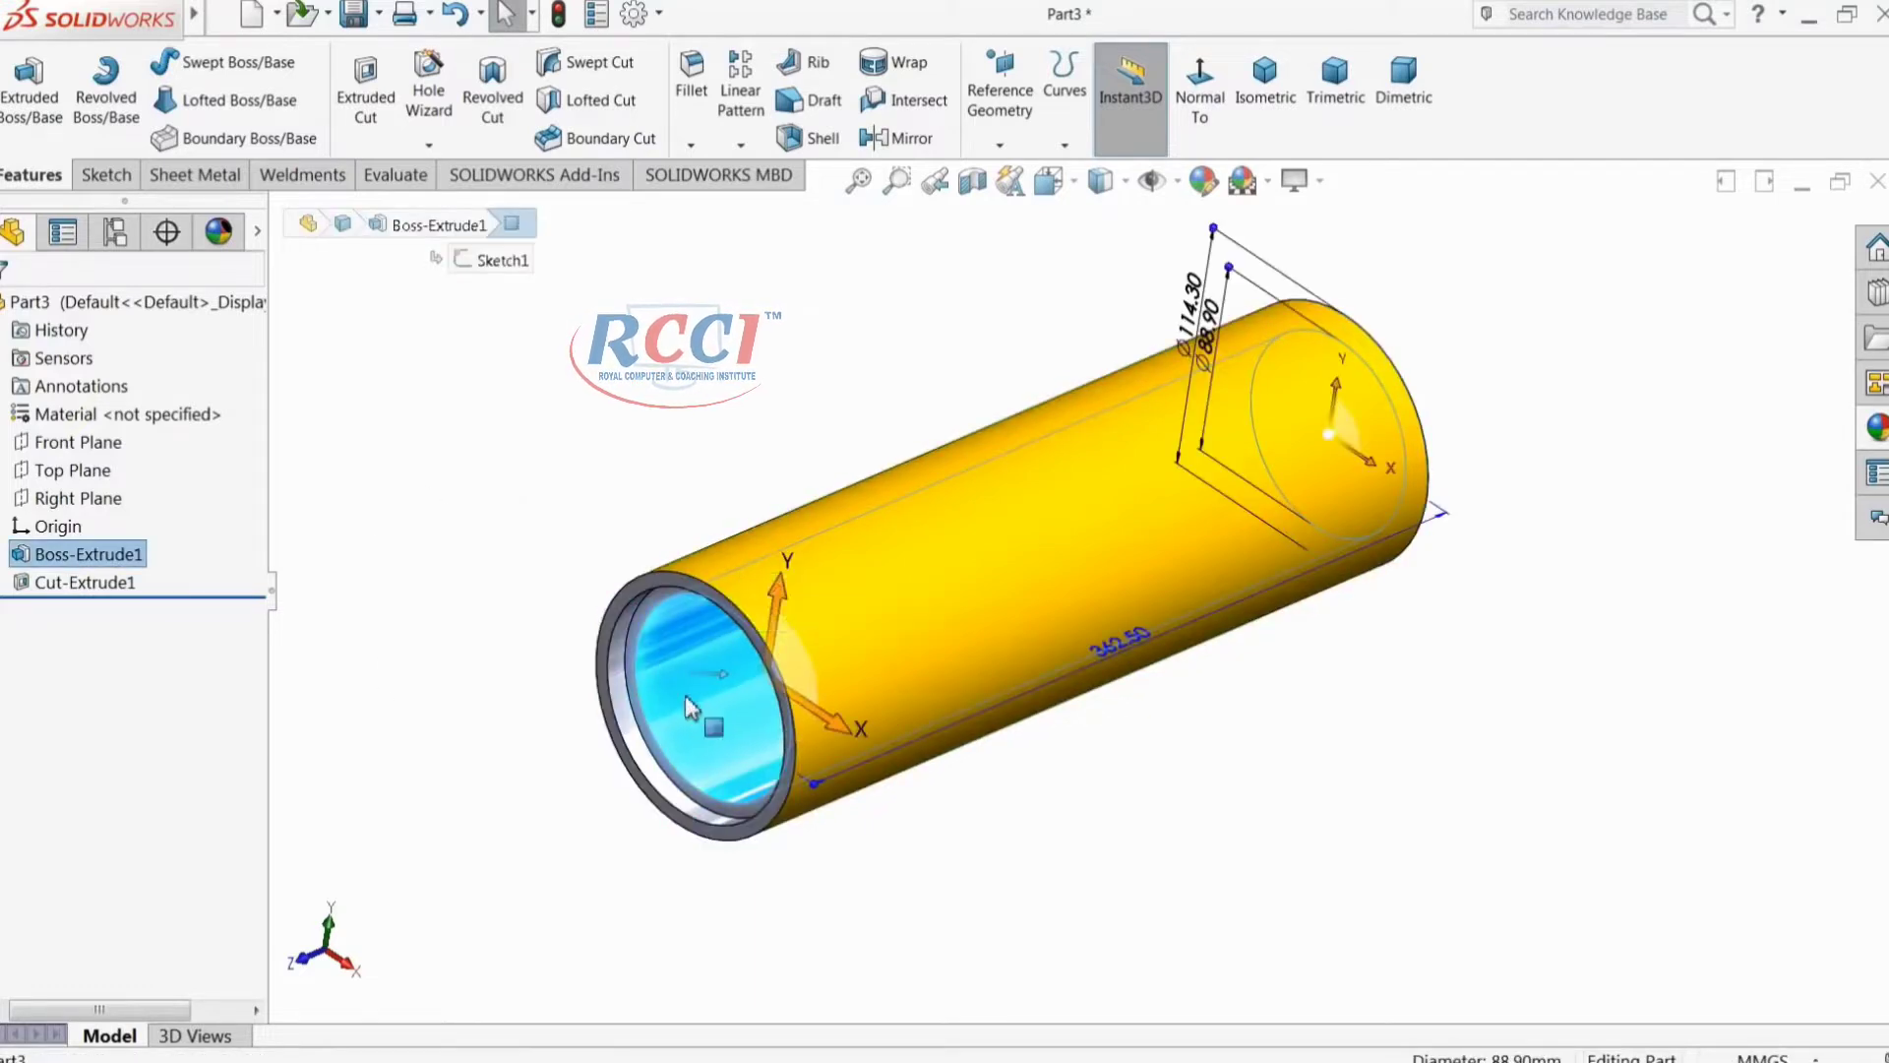
scroll(695, 689, up, 5)
click(642, 611)
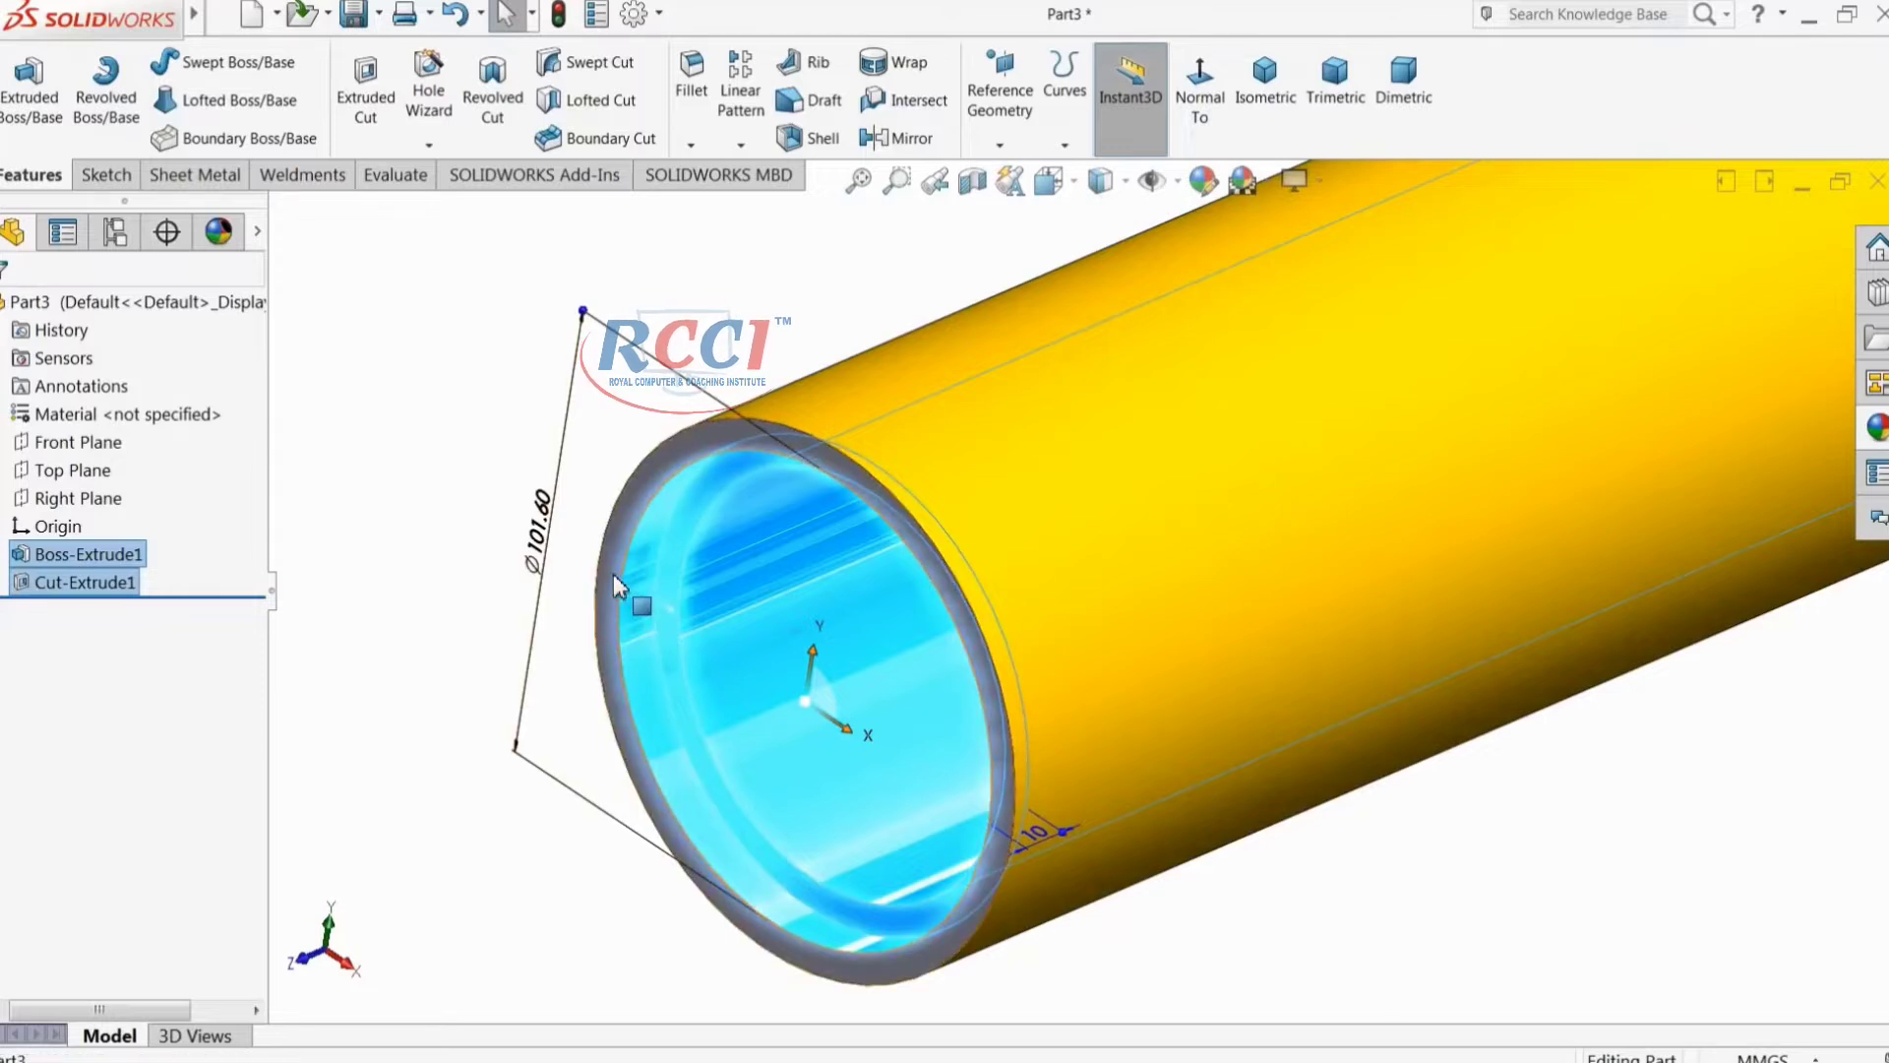
click(612, 574)
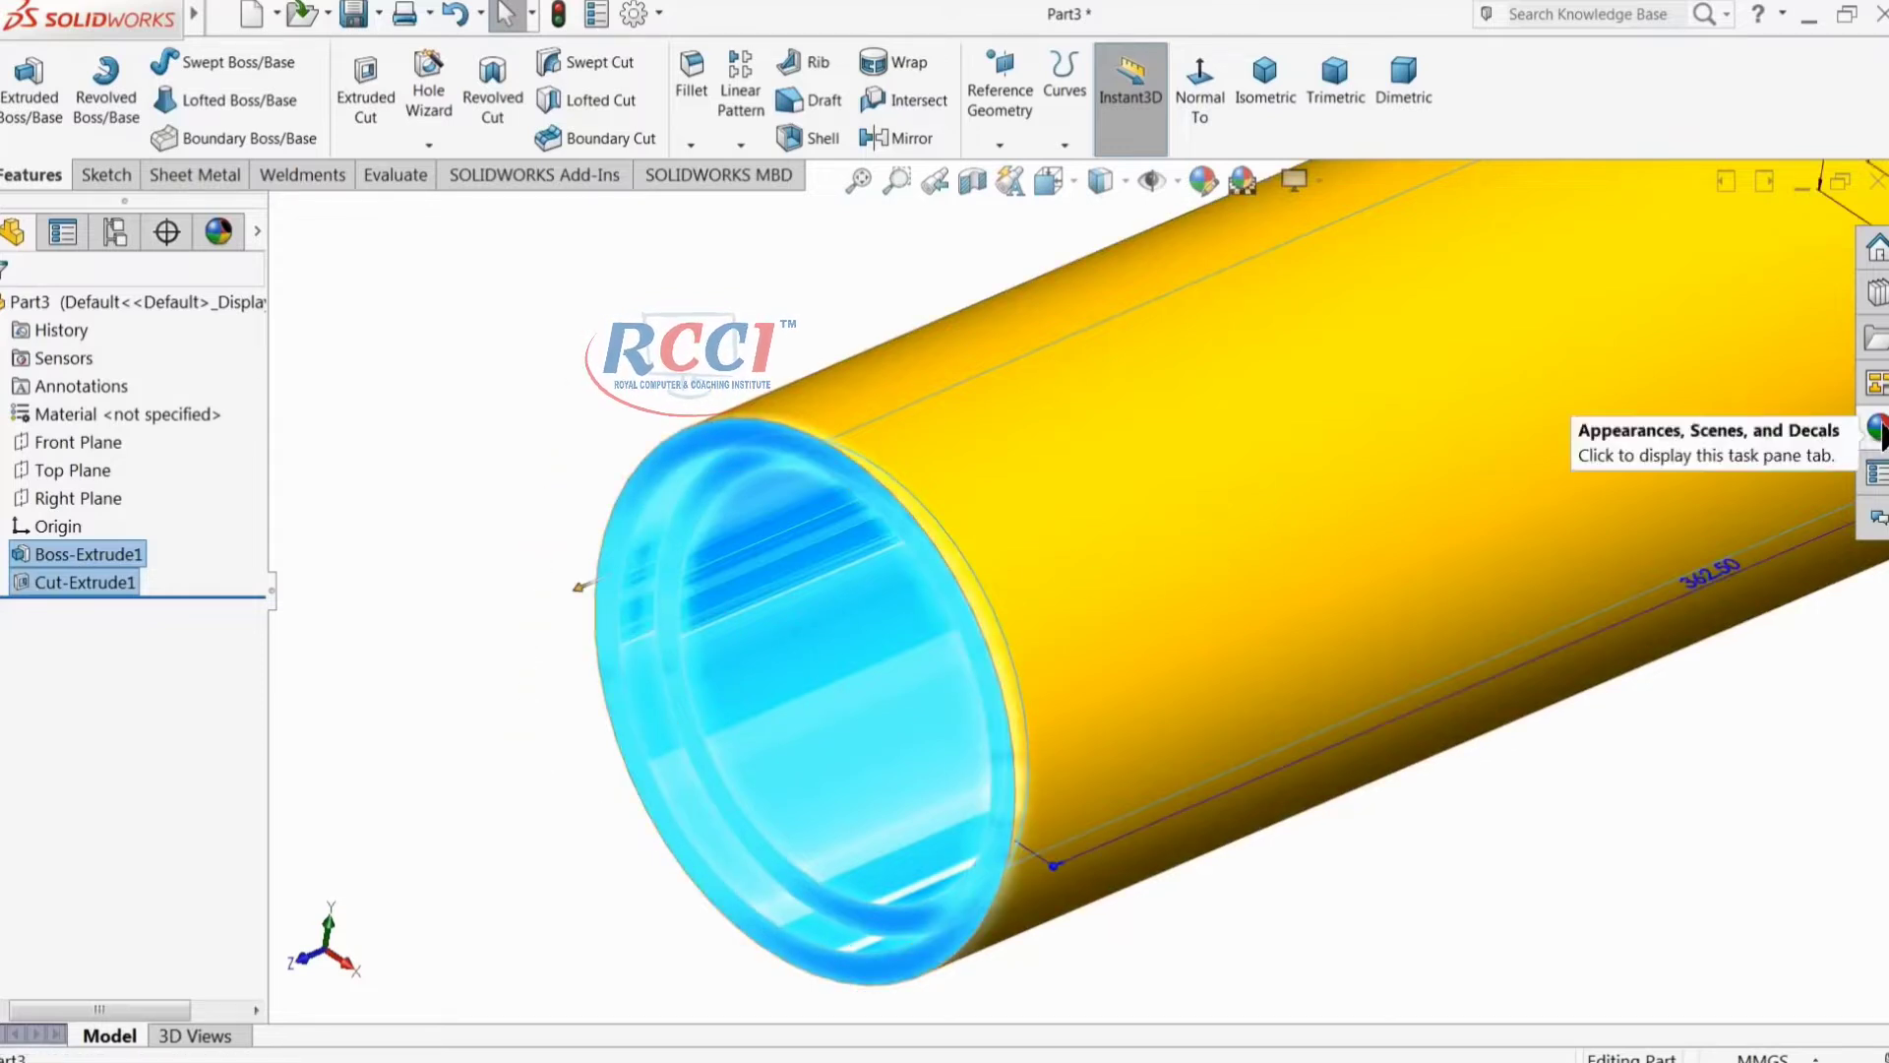
click(1880, 433)
scroll(1645, 345, up, 5)
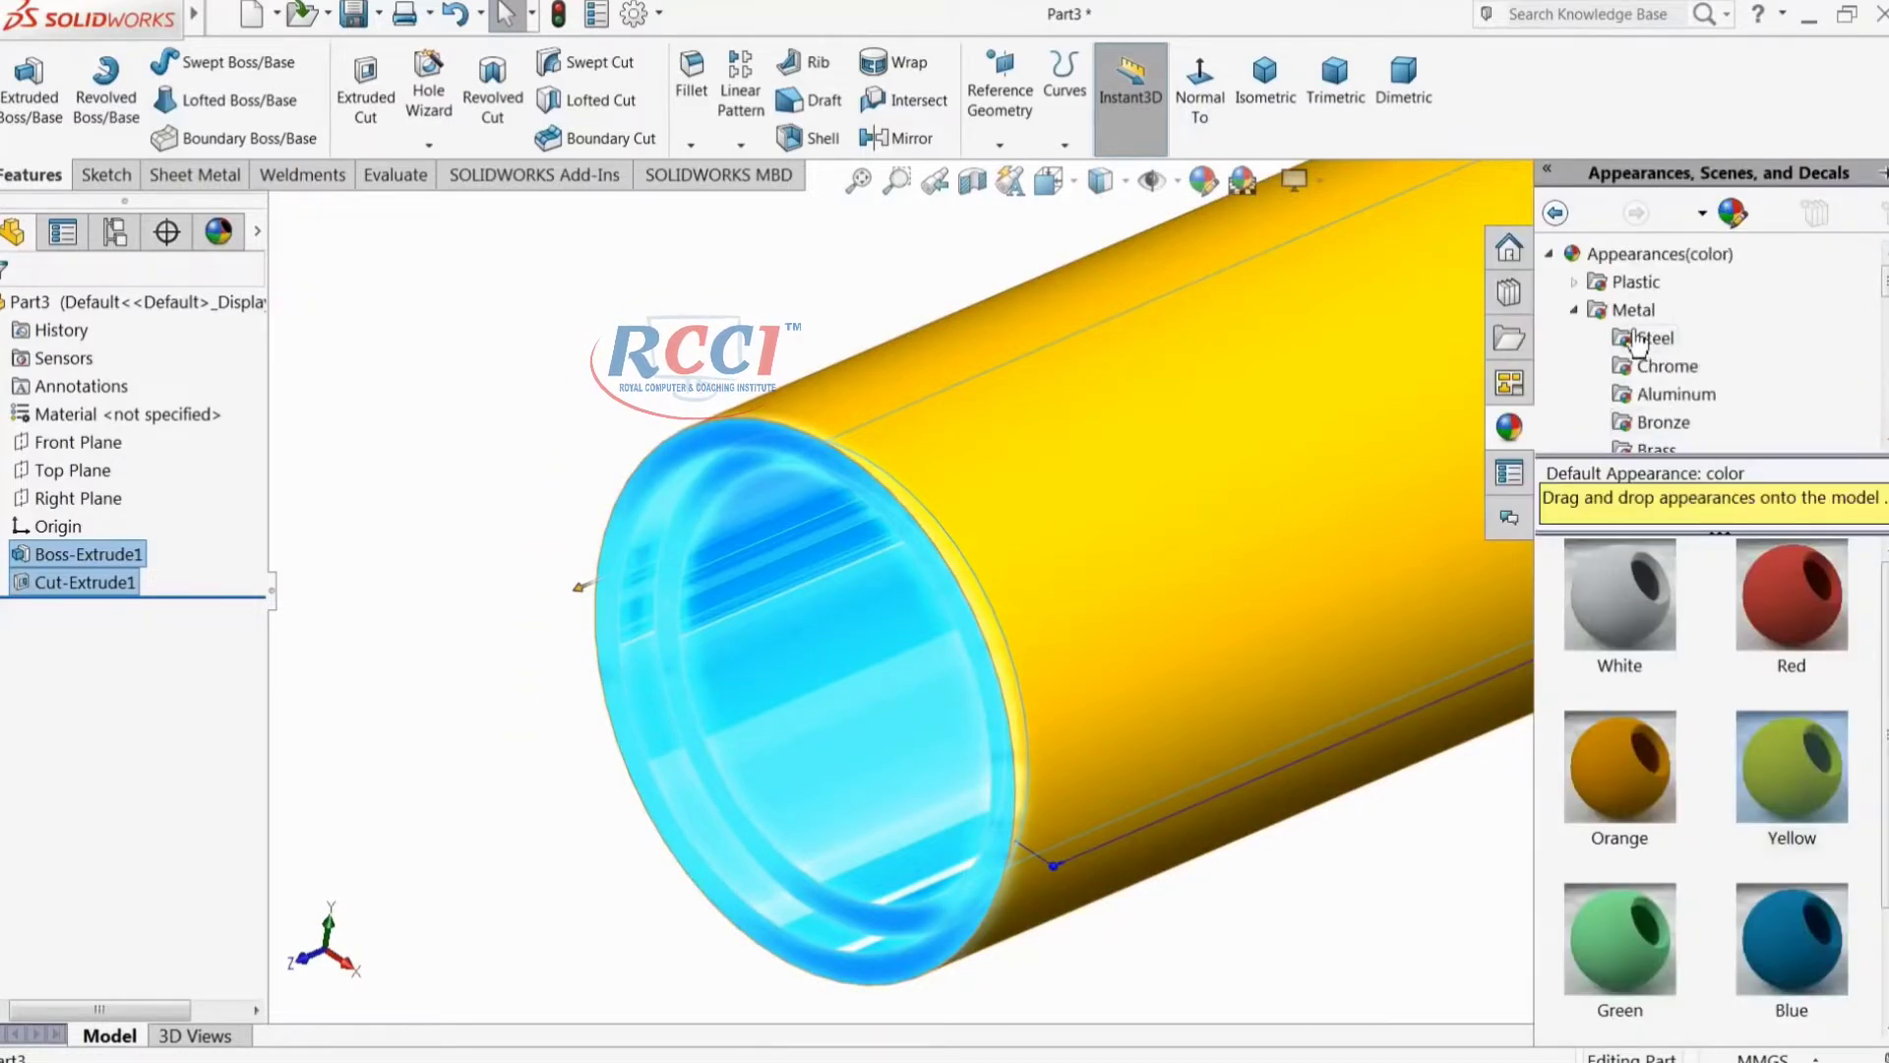
click(1645, 337)
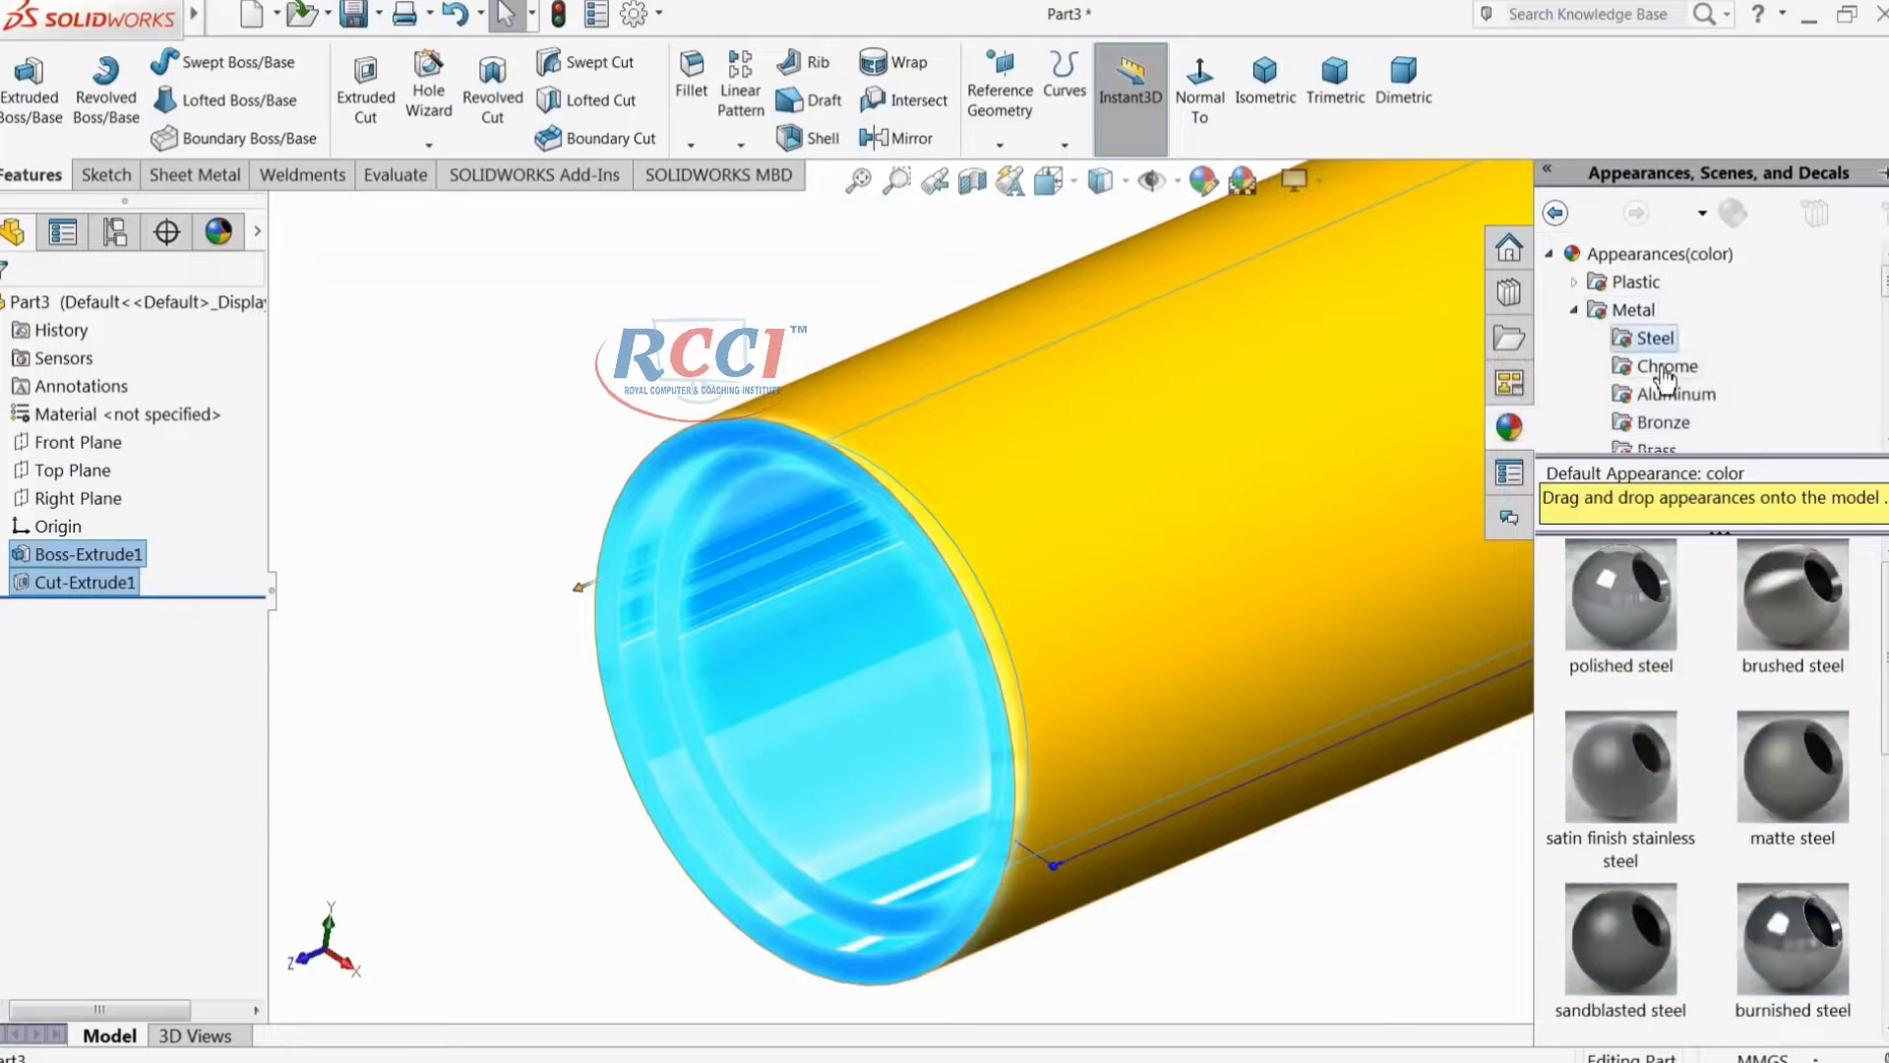
drag(1629, 634, 1063, 641)
Step: Apply the chromium plate appearance to the tube's rear end face and bore
mouse_move(1063, 641)
middle_down()
mouse_move(1273, 549)
mouse_move(1088, 641)
mouse_move(1176, 649)
mouse_move(1118, 641)
mouse_move(1147, 654)
middle_up()
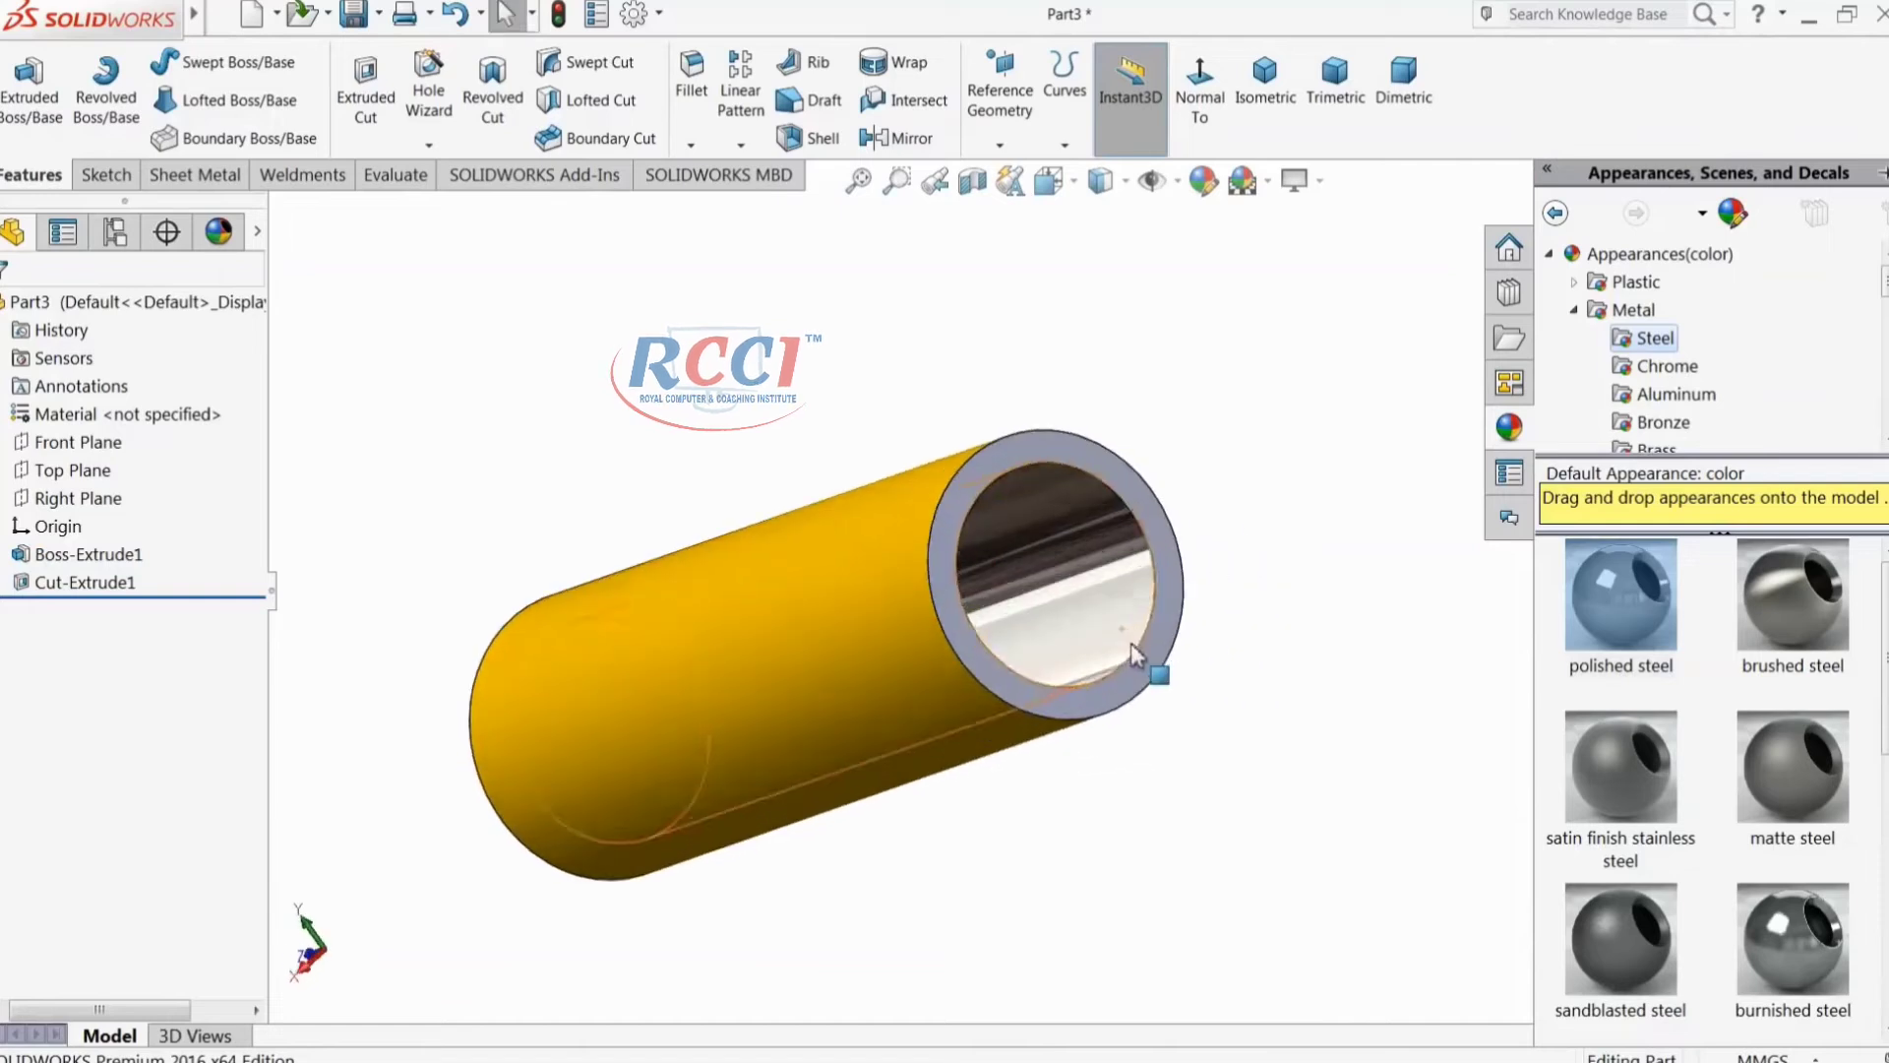
scroll(1148, 649, down, 2)
click(1158, 648)
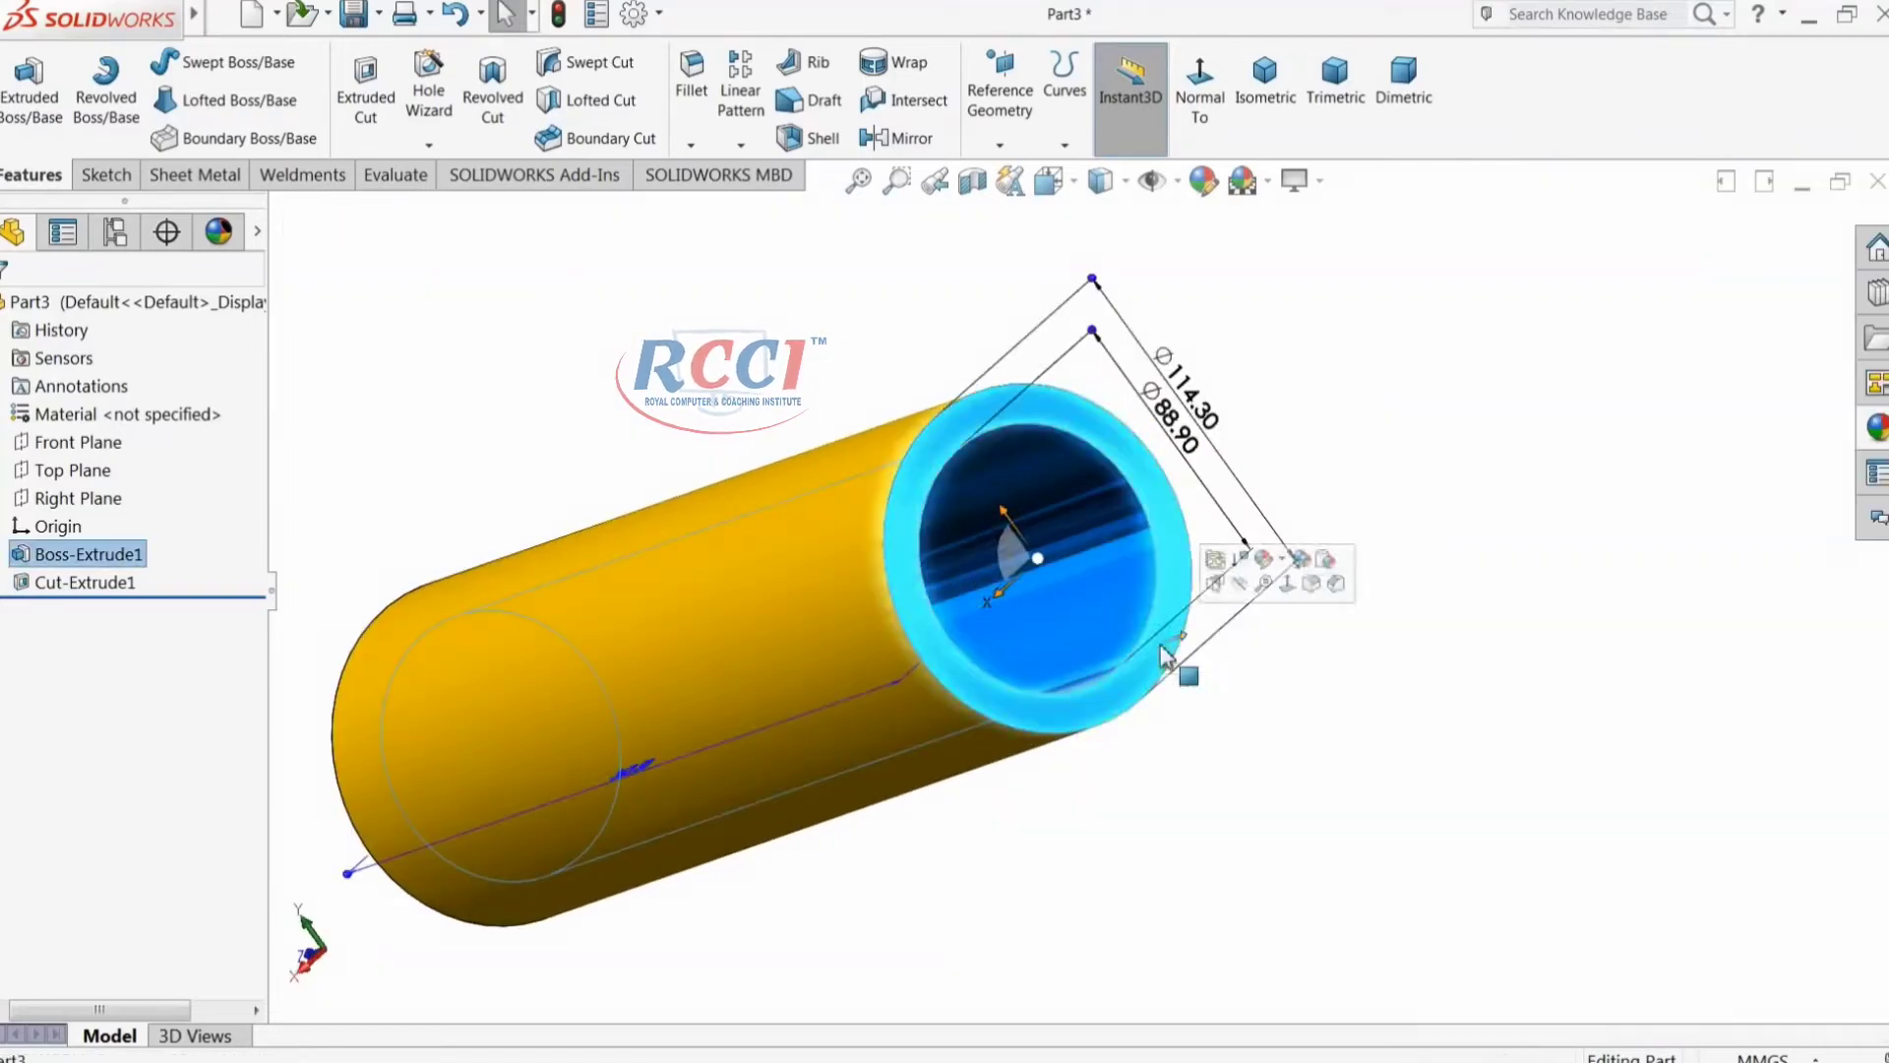
click(1876, 440)
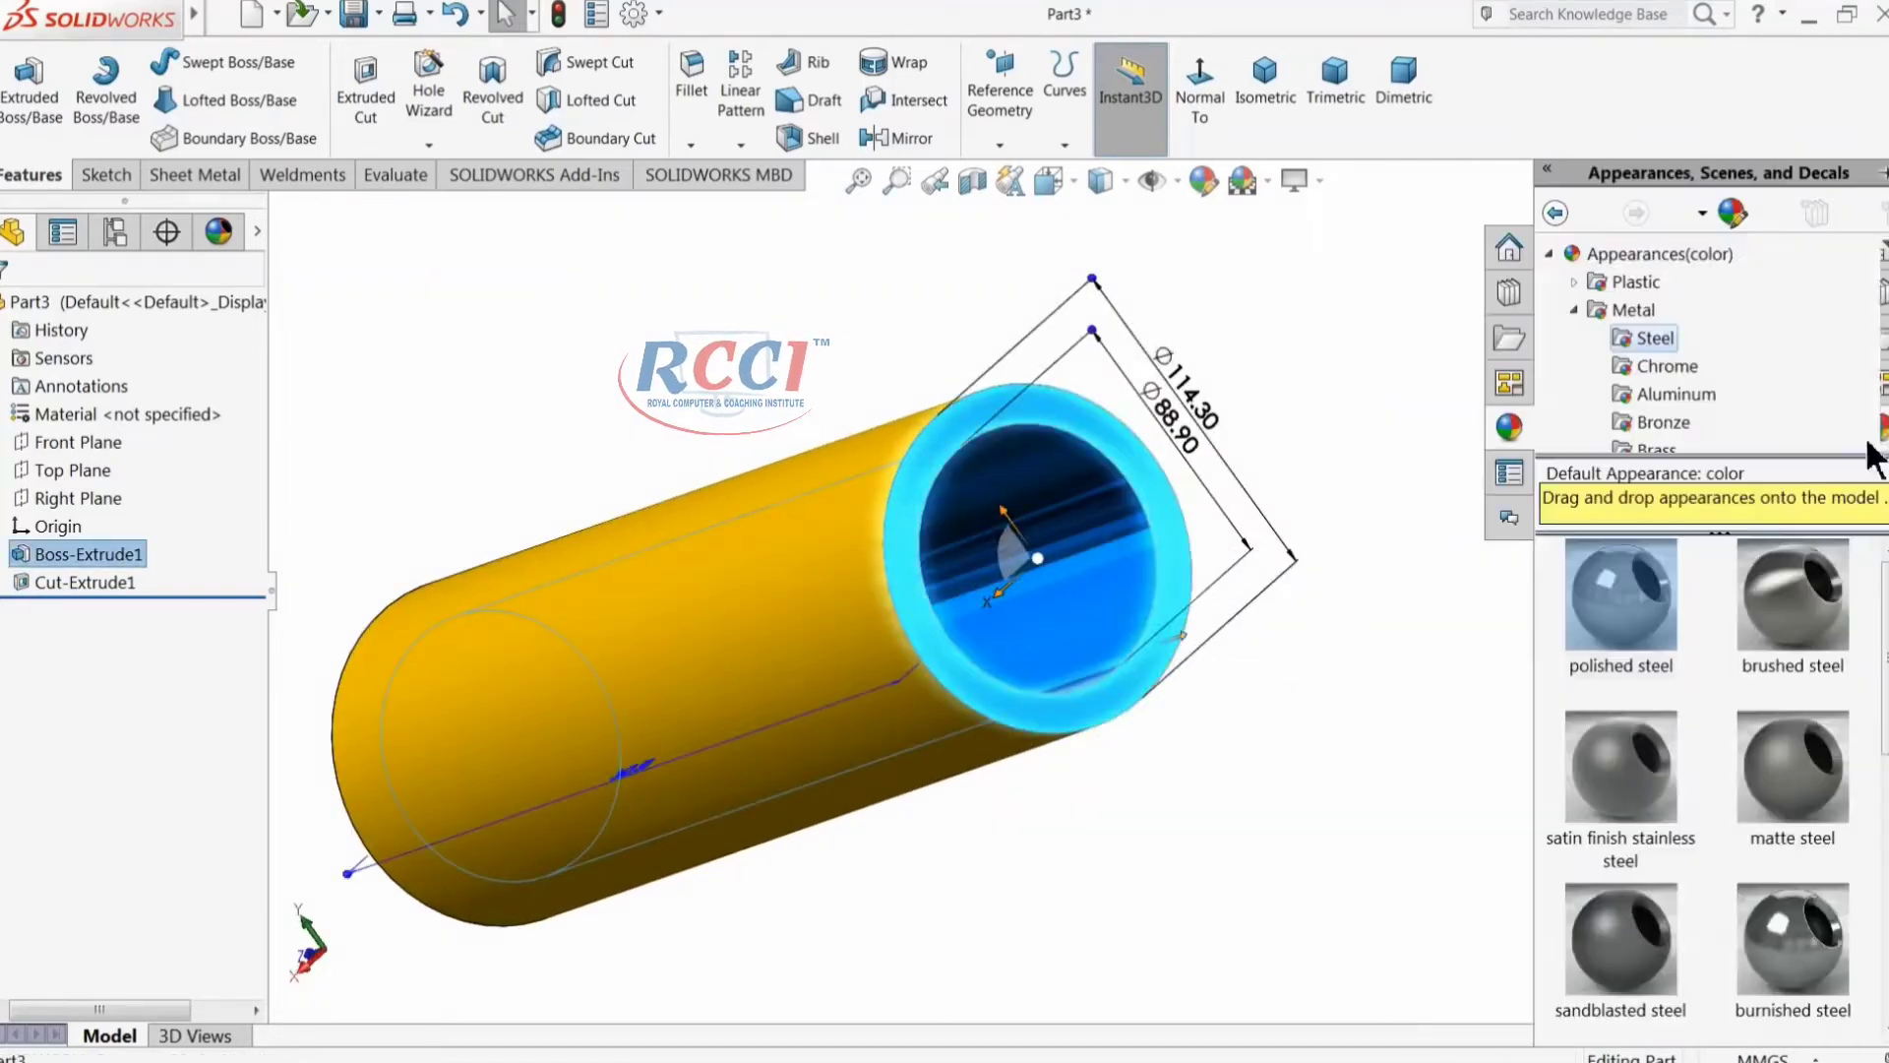
click(1673, 372)
click(1621, 600)
click(1291, 671)
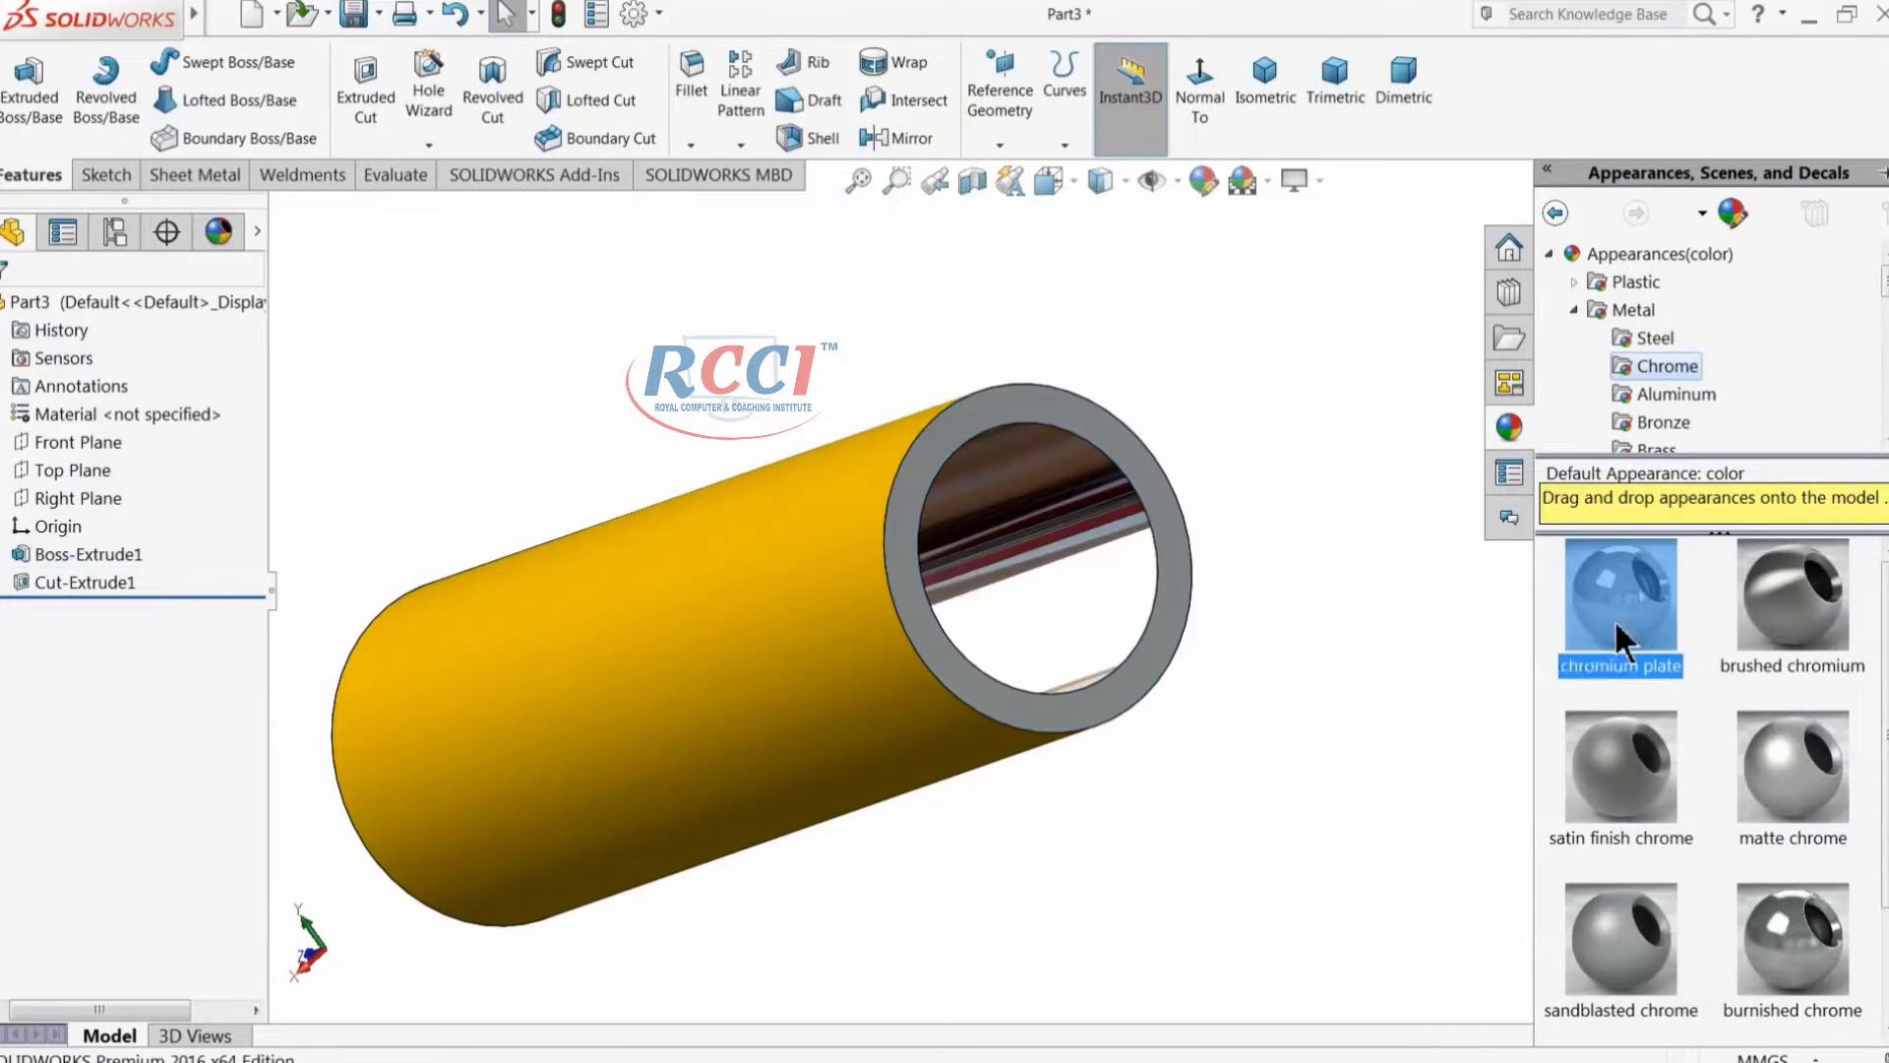
Step: Examine the finished tube's appearances, including the counterbored end and outer surface
scroll(1229, 651, up, 3)
middle_drag(1228, 651, 1151, 629)
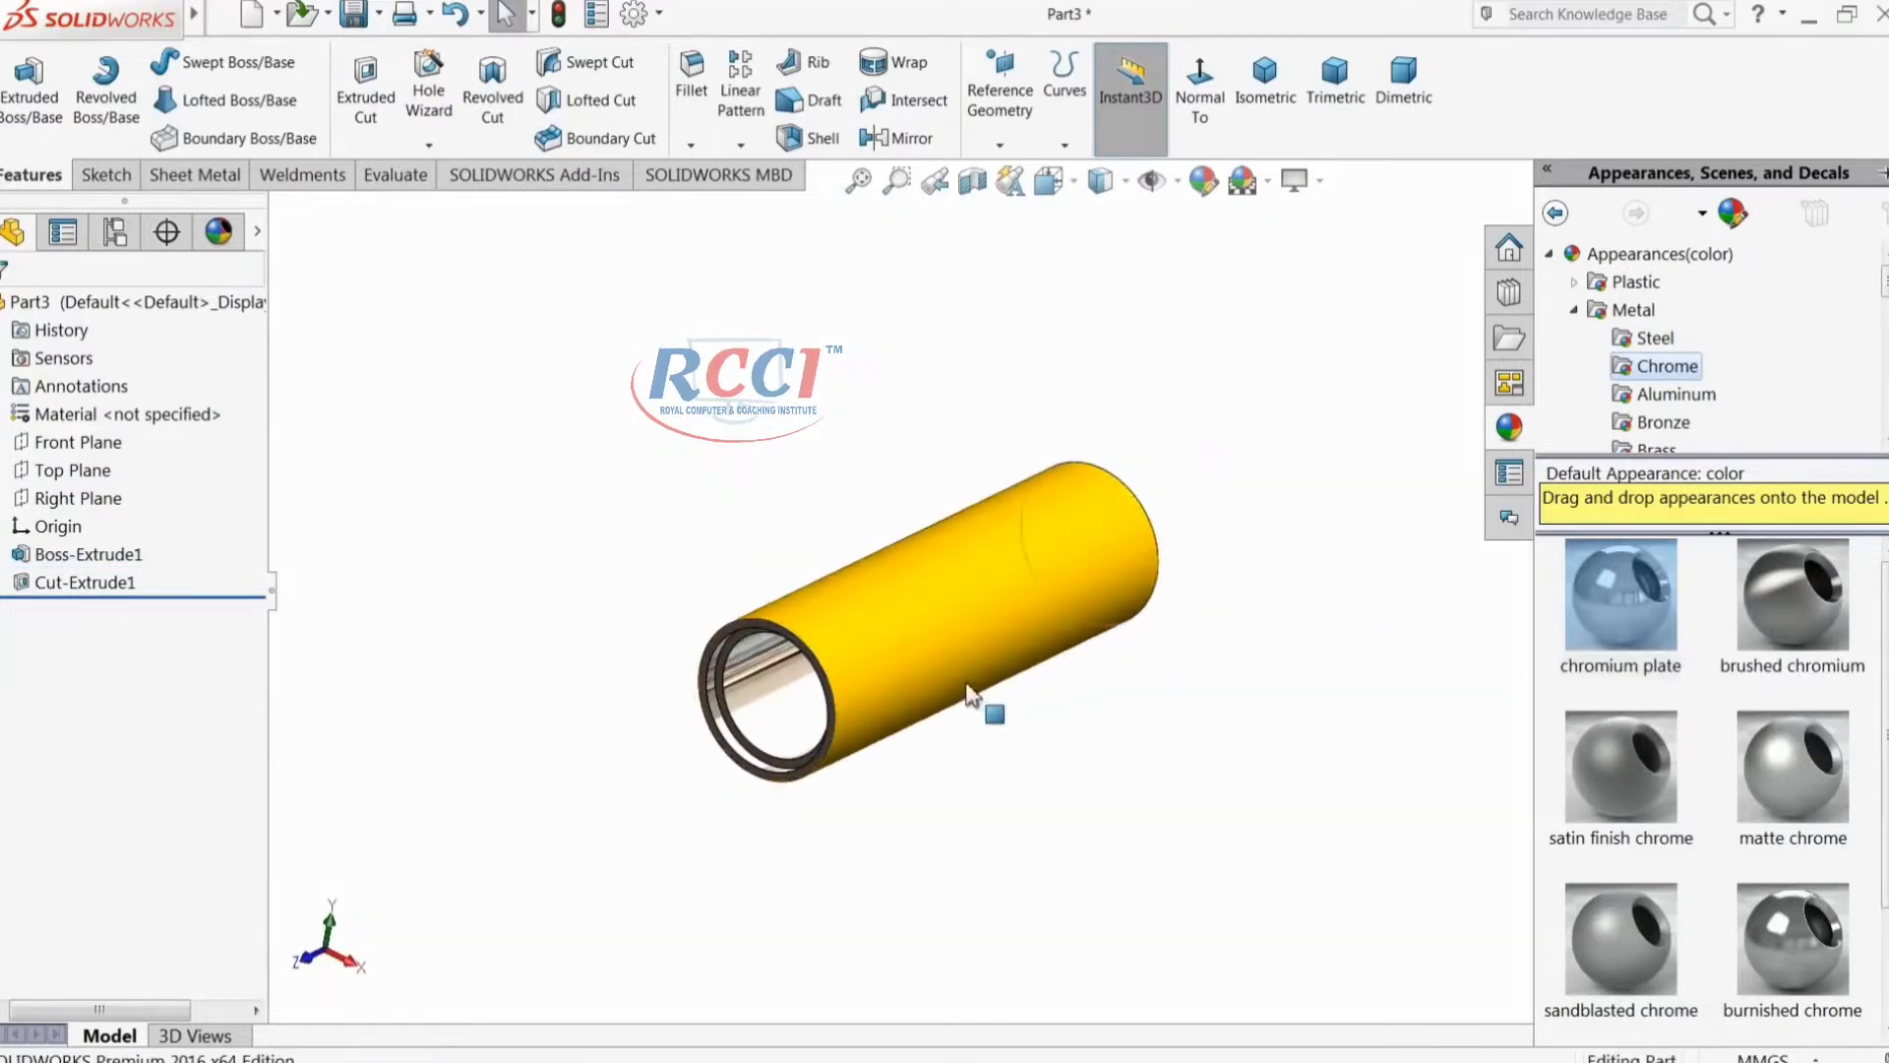
scroll(978, 709, down, 3)
middle_drag(714, 743, 641, 726)
scroll(730, 751, up, 5)
middle_drag(907, 688, 1118, 693)
scroll(1090, 568, down, 3)
key(Escape)
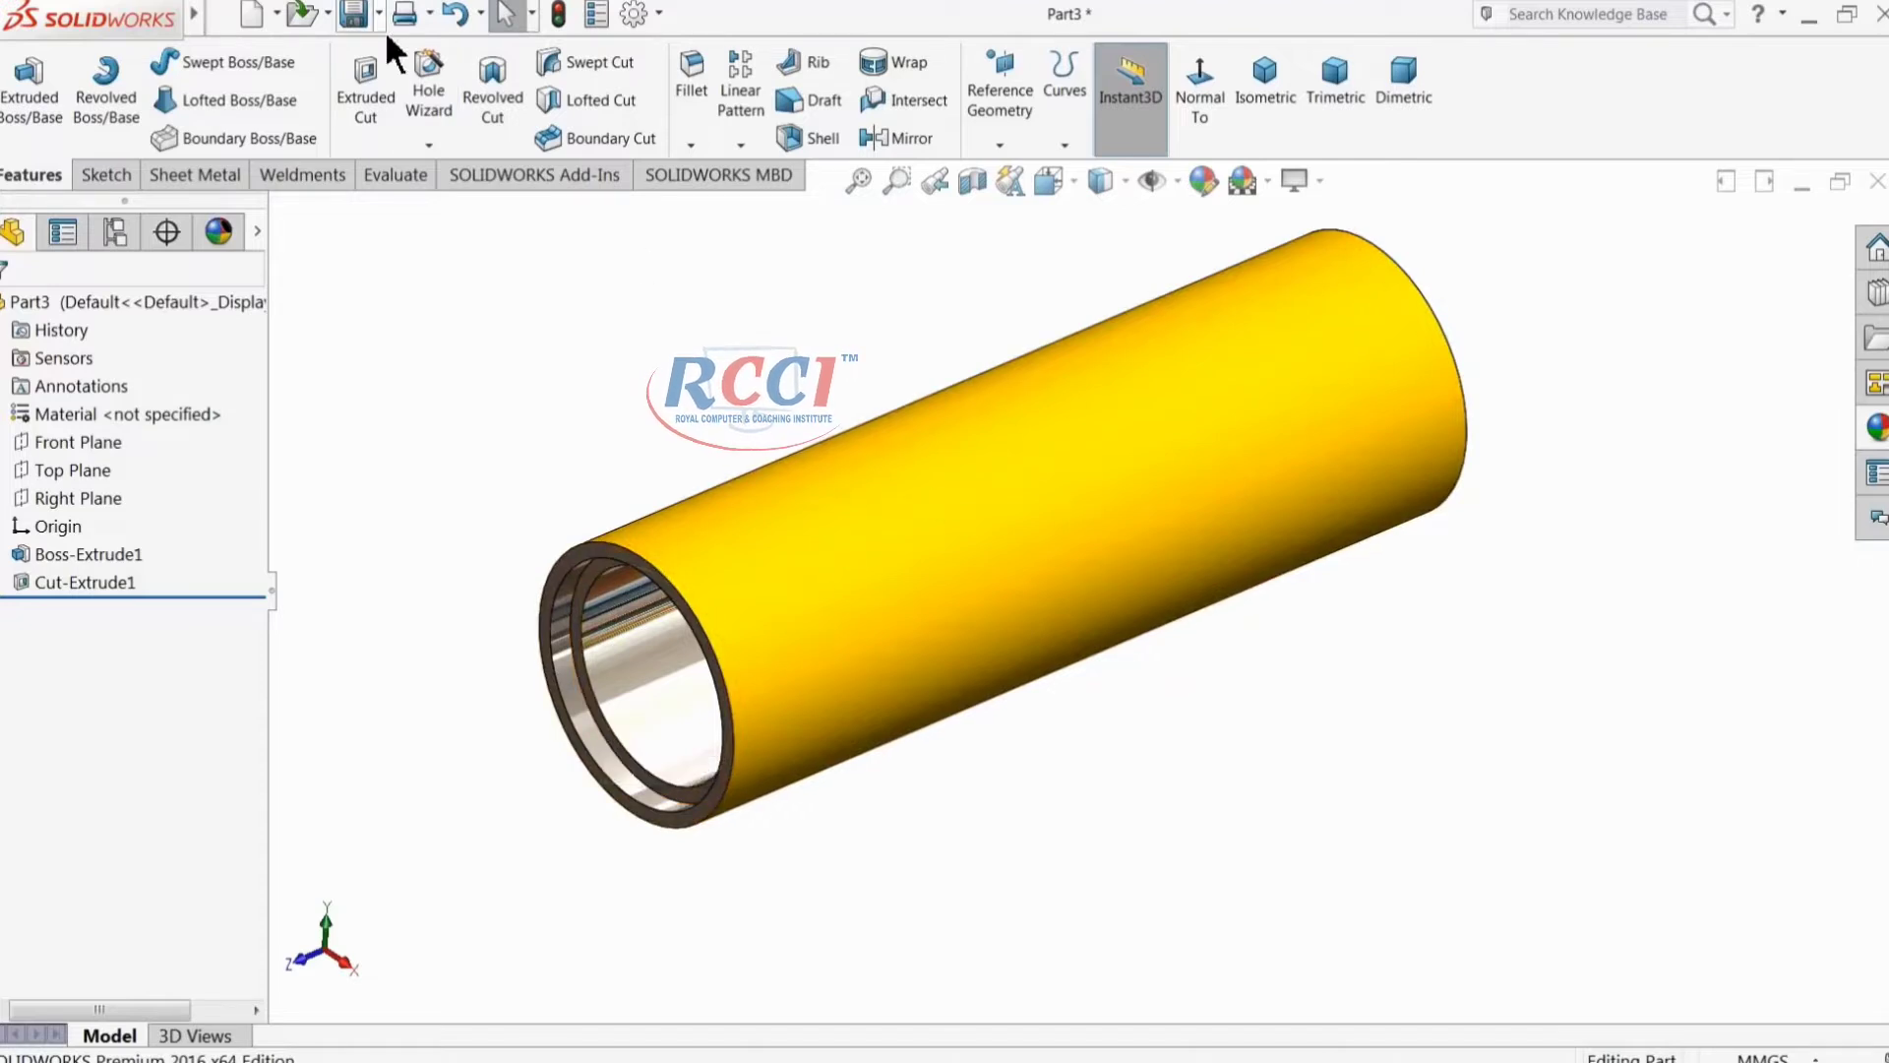
Step: Save the part as 1.Barrel in the Hydraulic Cylinder folder on the desktop
click(355, 16)
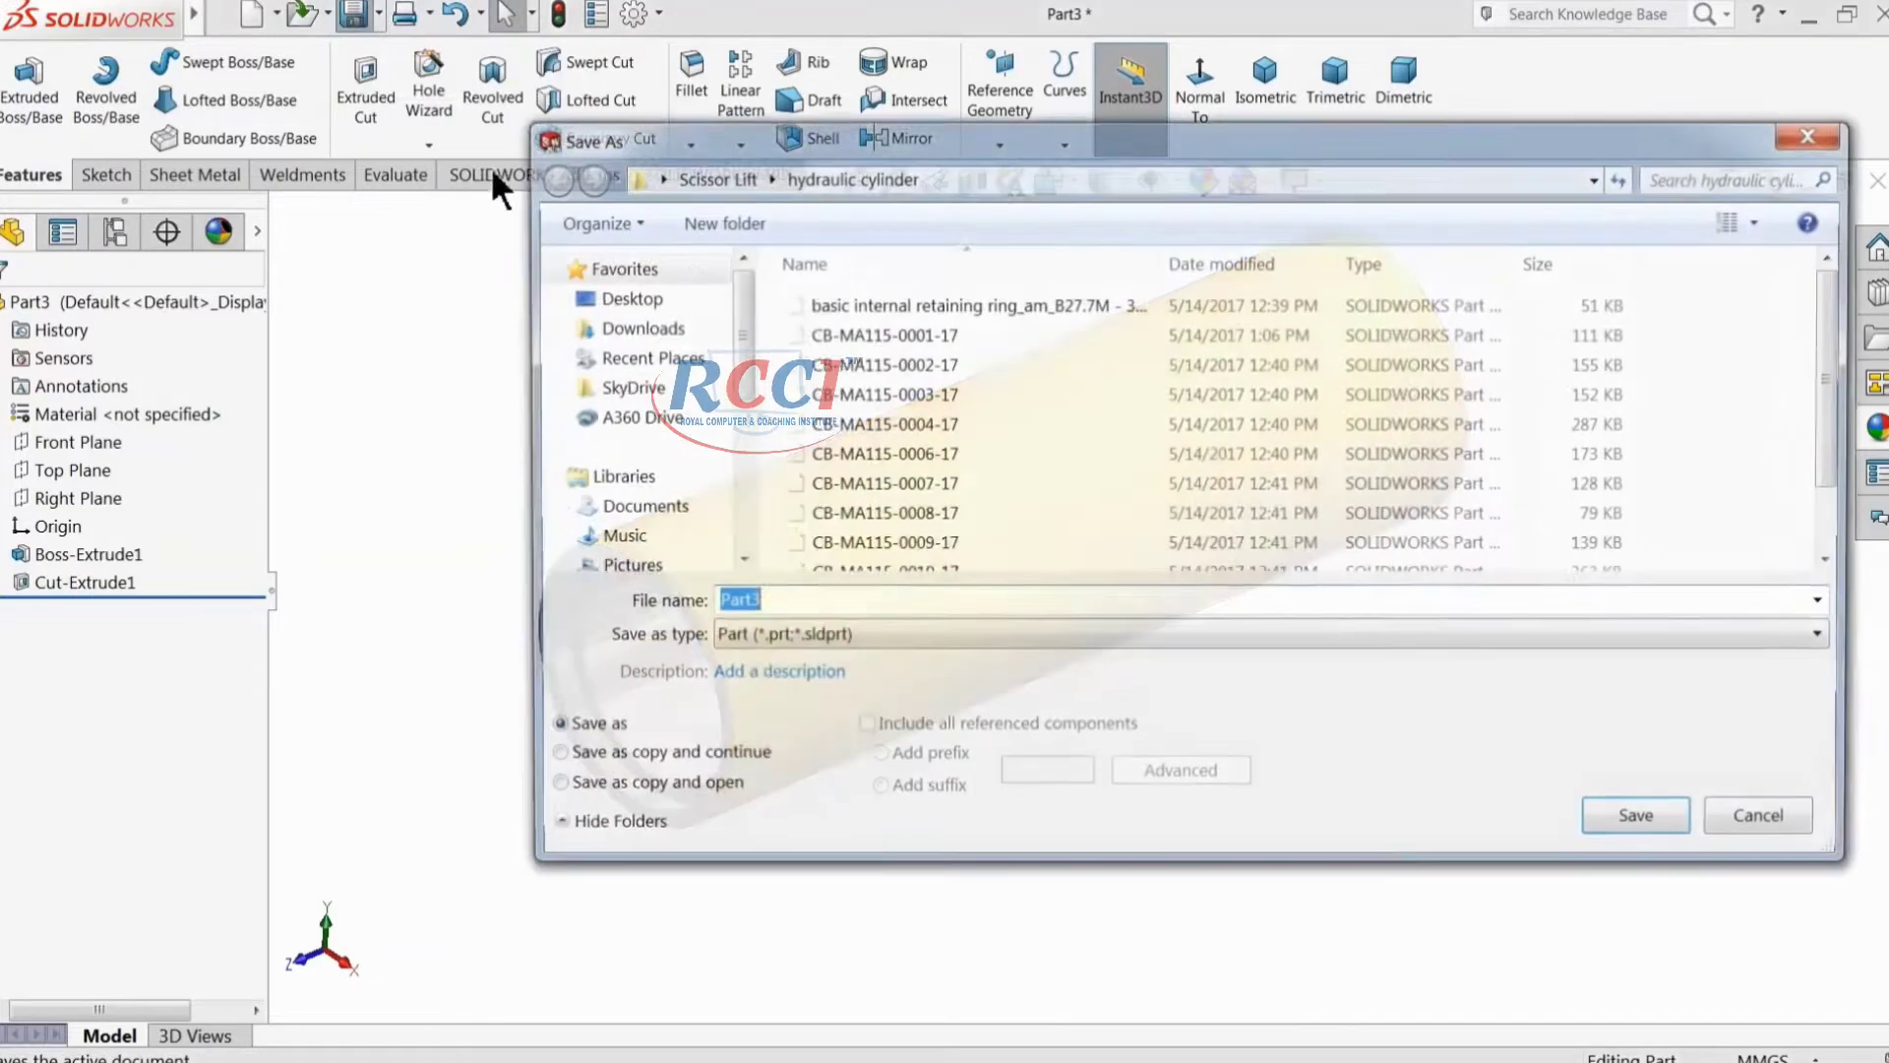
click(670, 295)
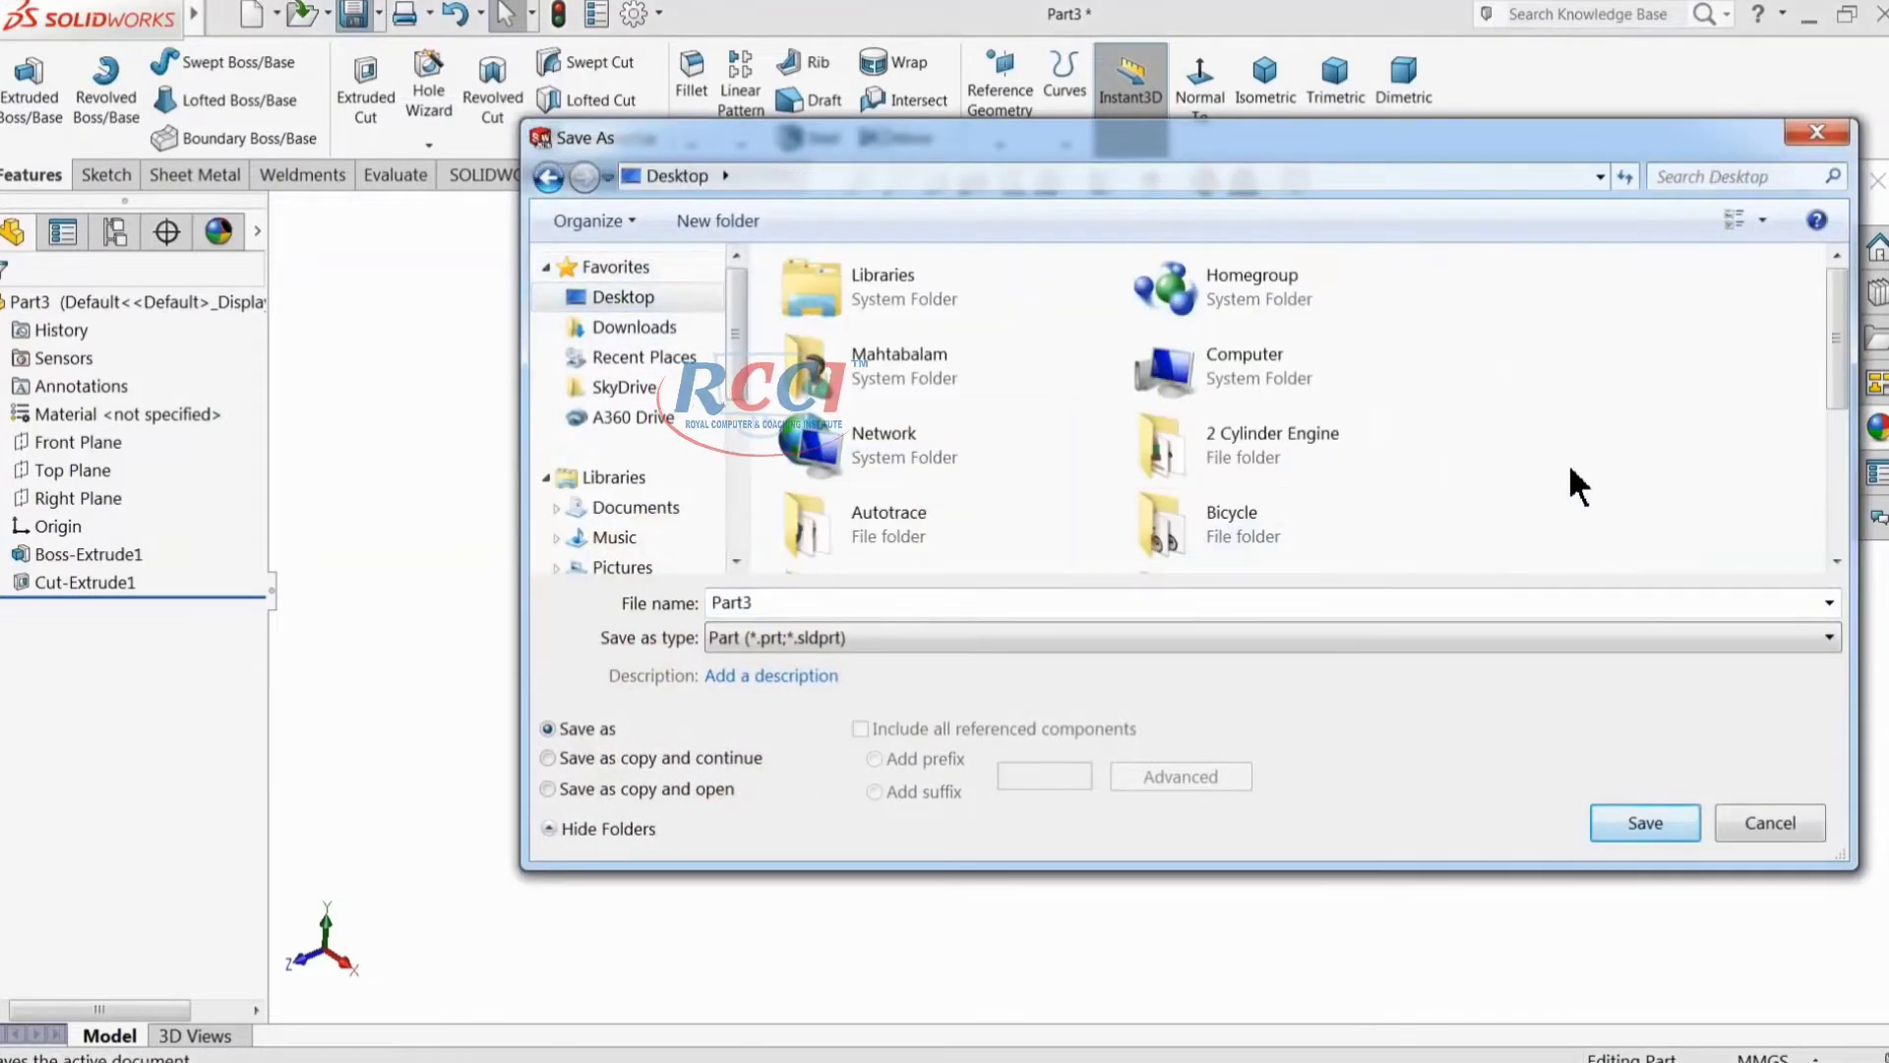
scroll(1555, 482, down, 3)
click(940, 403)
double_click(936, 386)
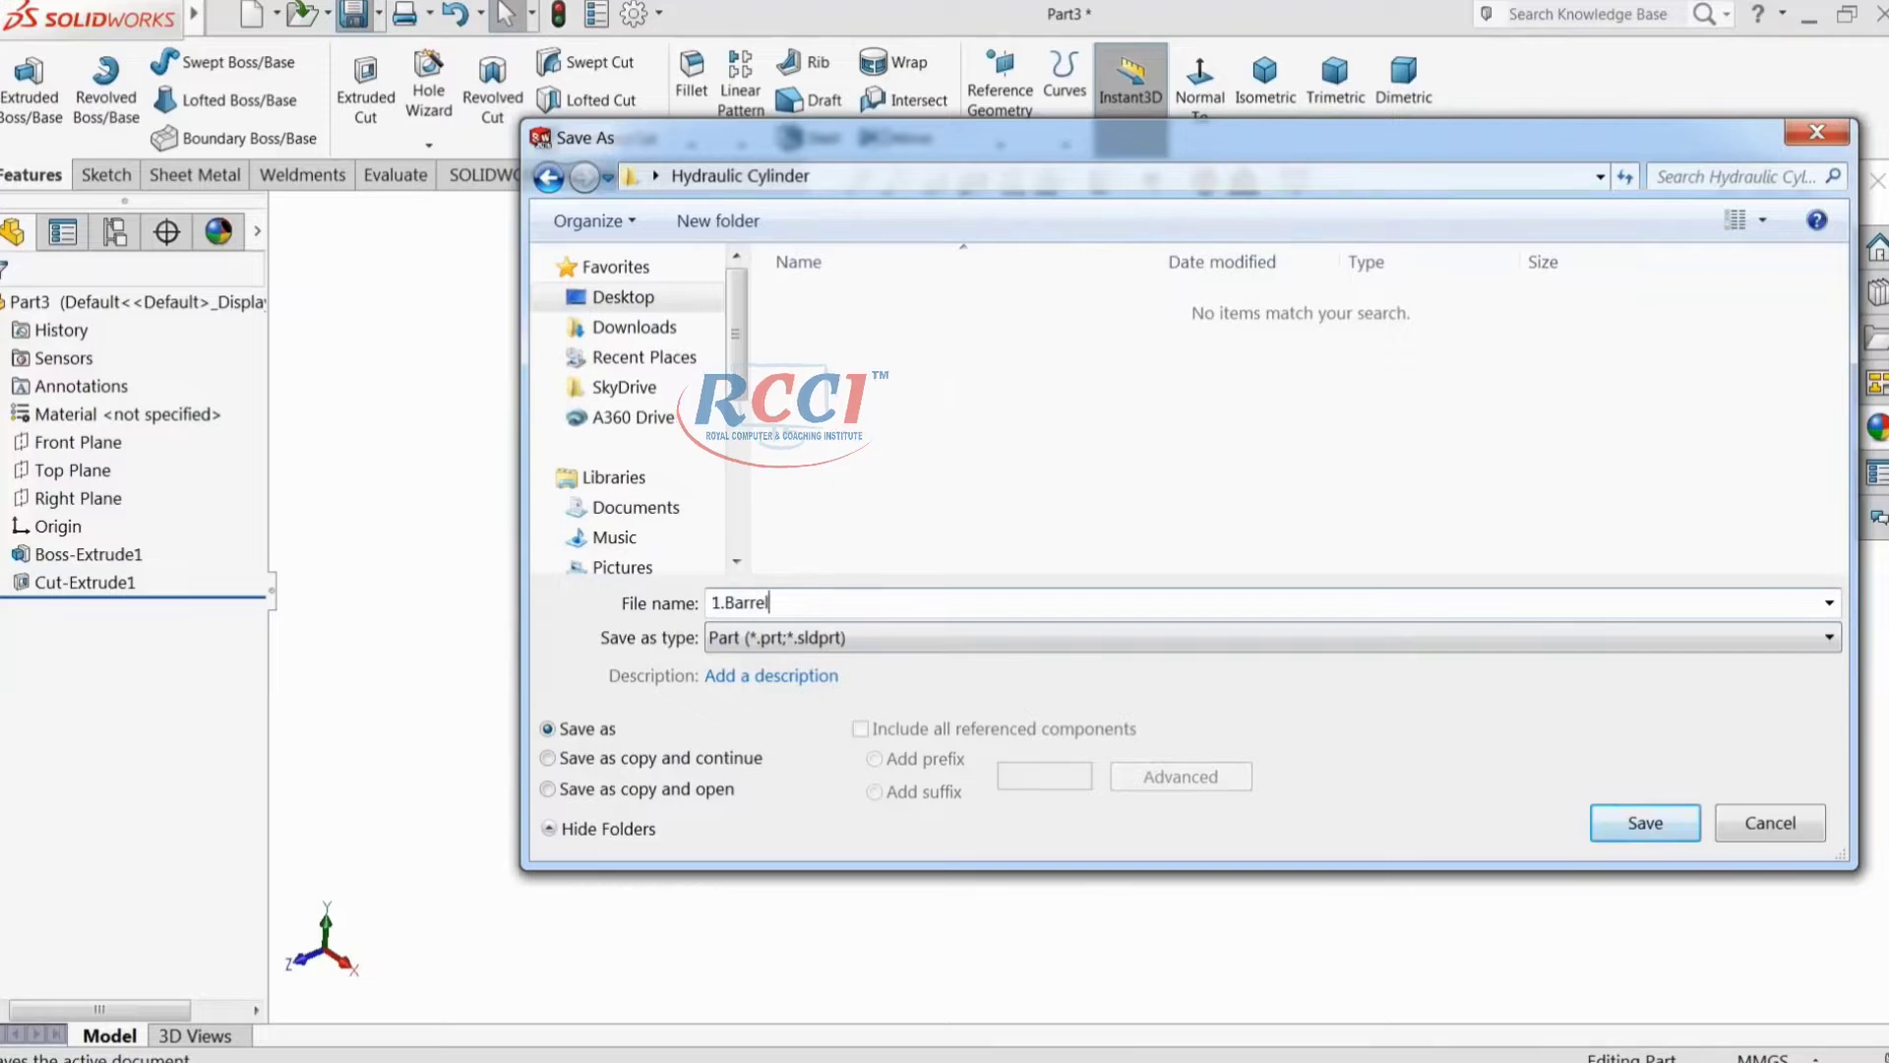
click(1641, 822)
Step: Start a new part and sketch an origin-centred circle with a radius of about 99 mm on the Front Plane
middle_drag(1012, 569, 684, 632)
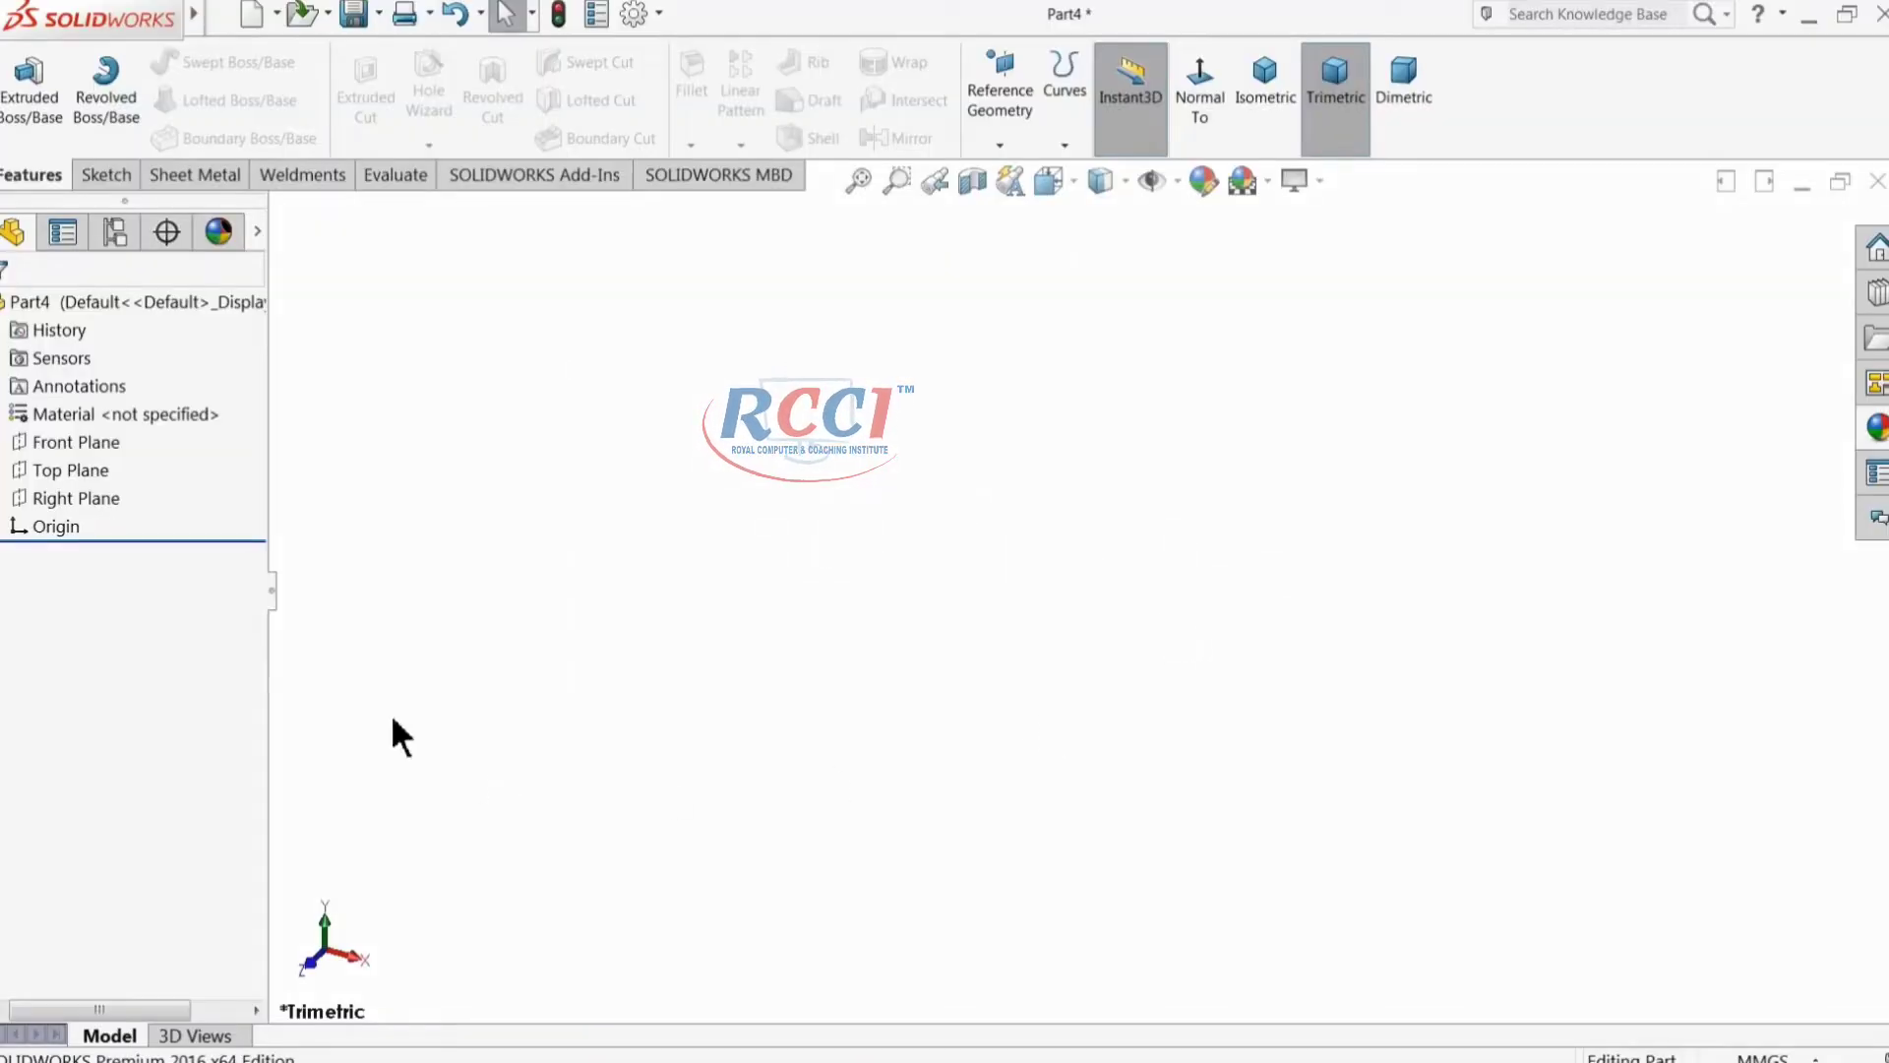
click(27, 439)
click(39, 416)
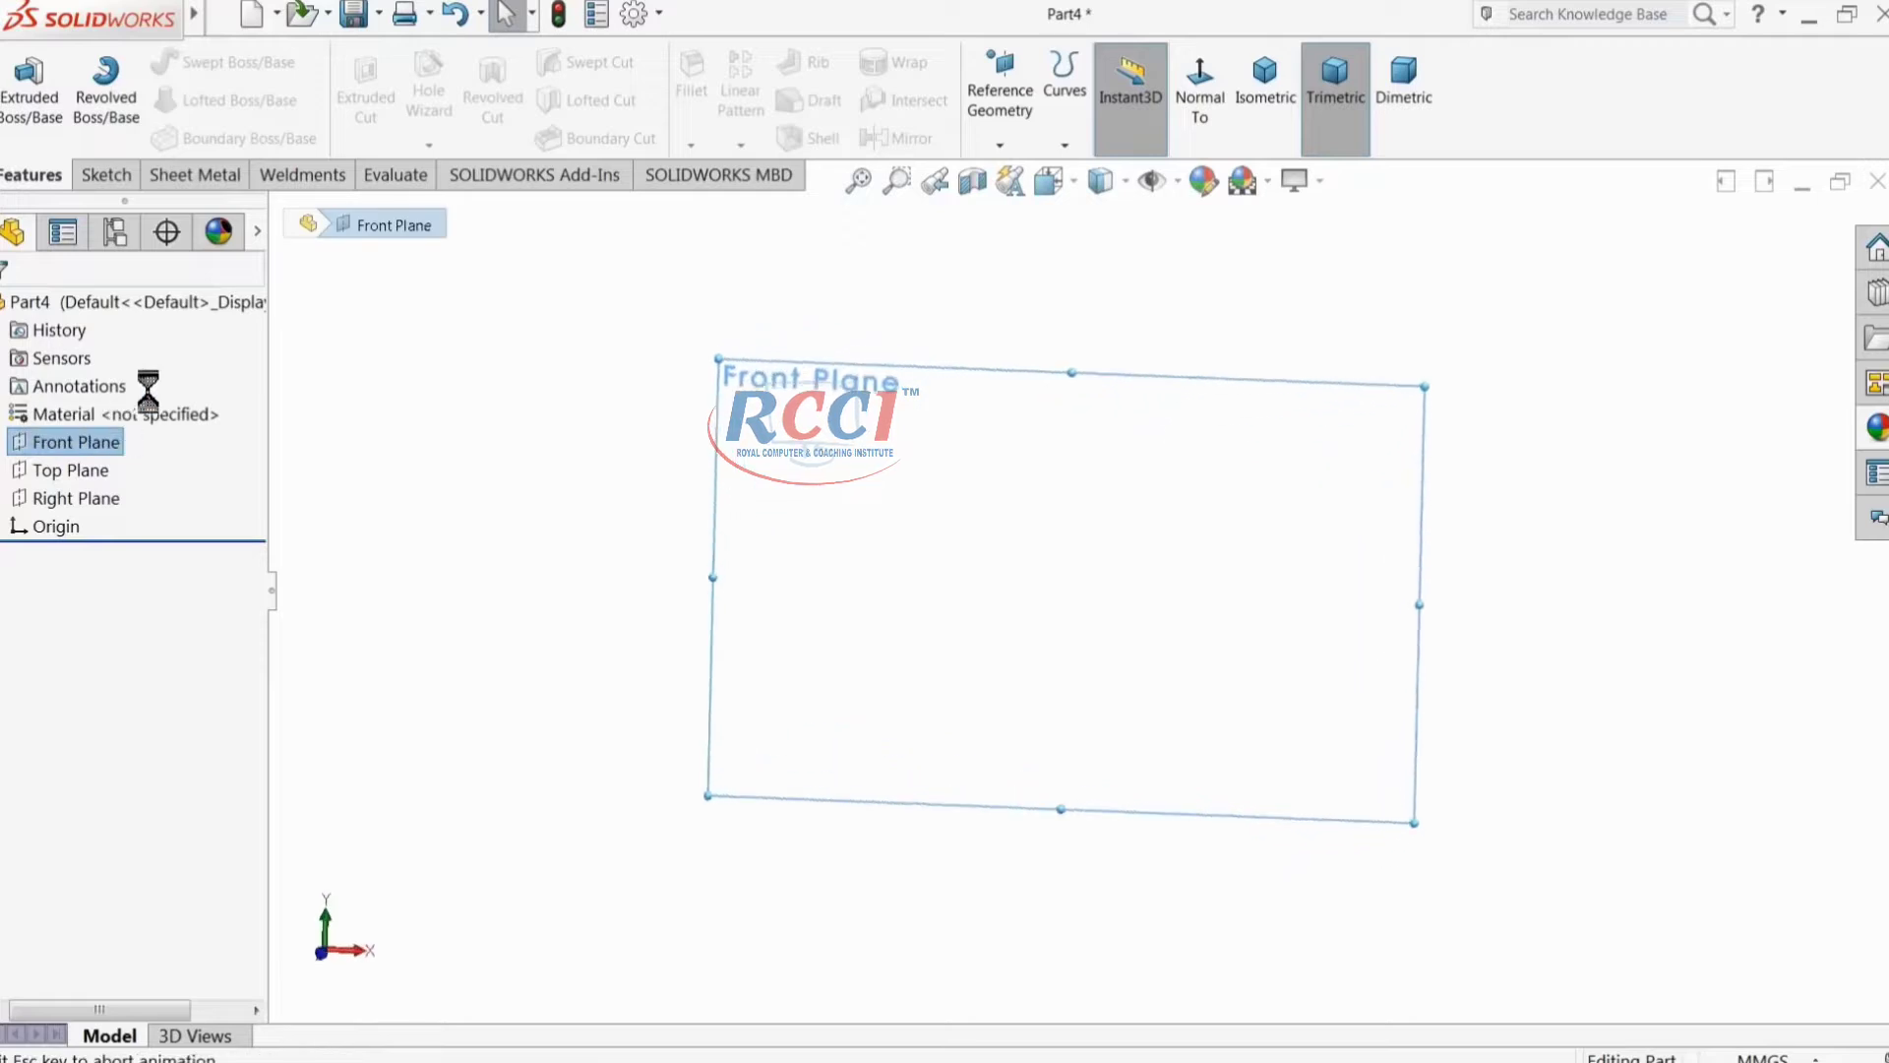
click(201, 65)
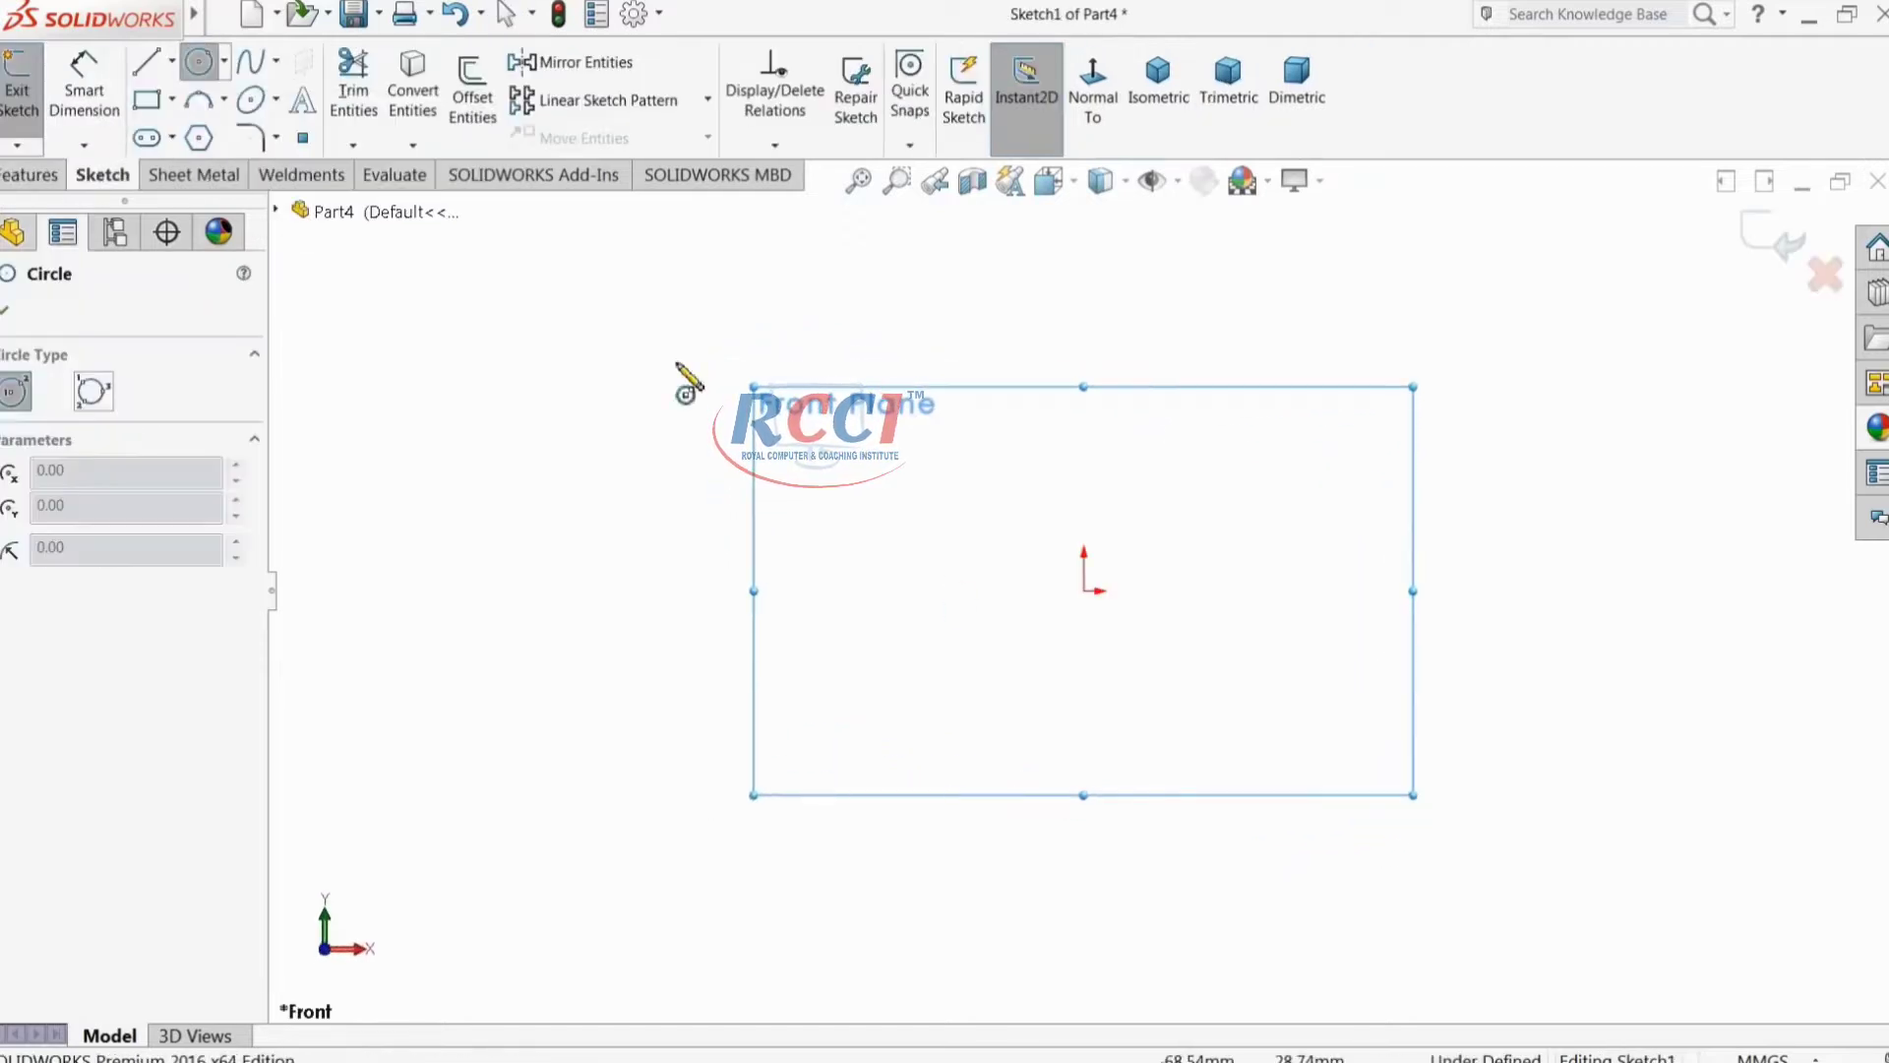
click(1084, 591)
click(763, 409)
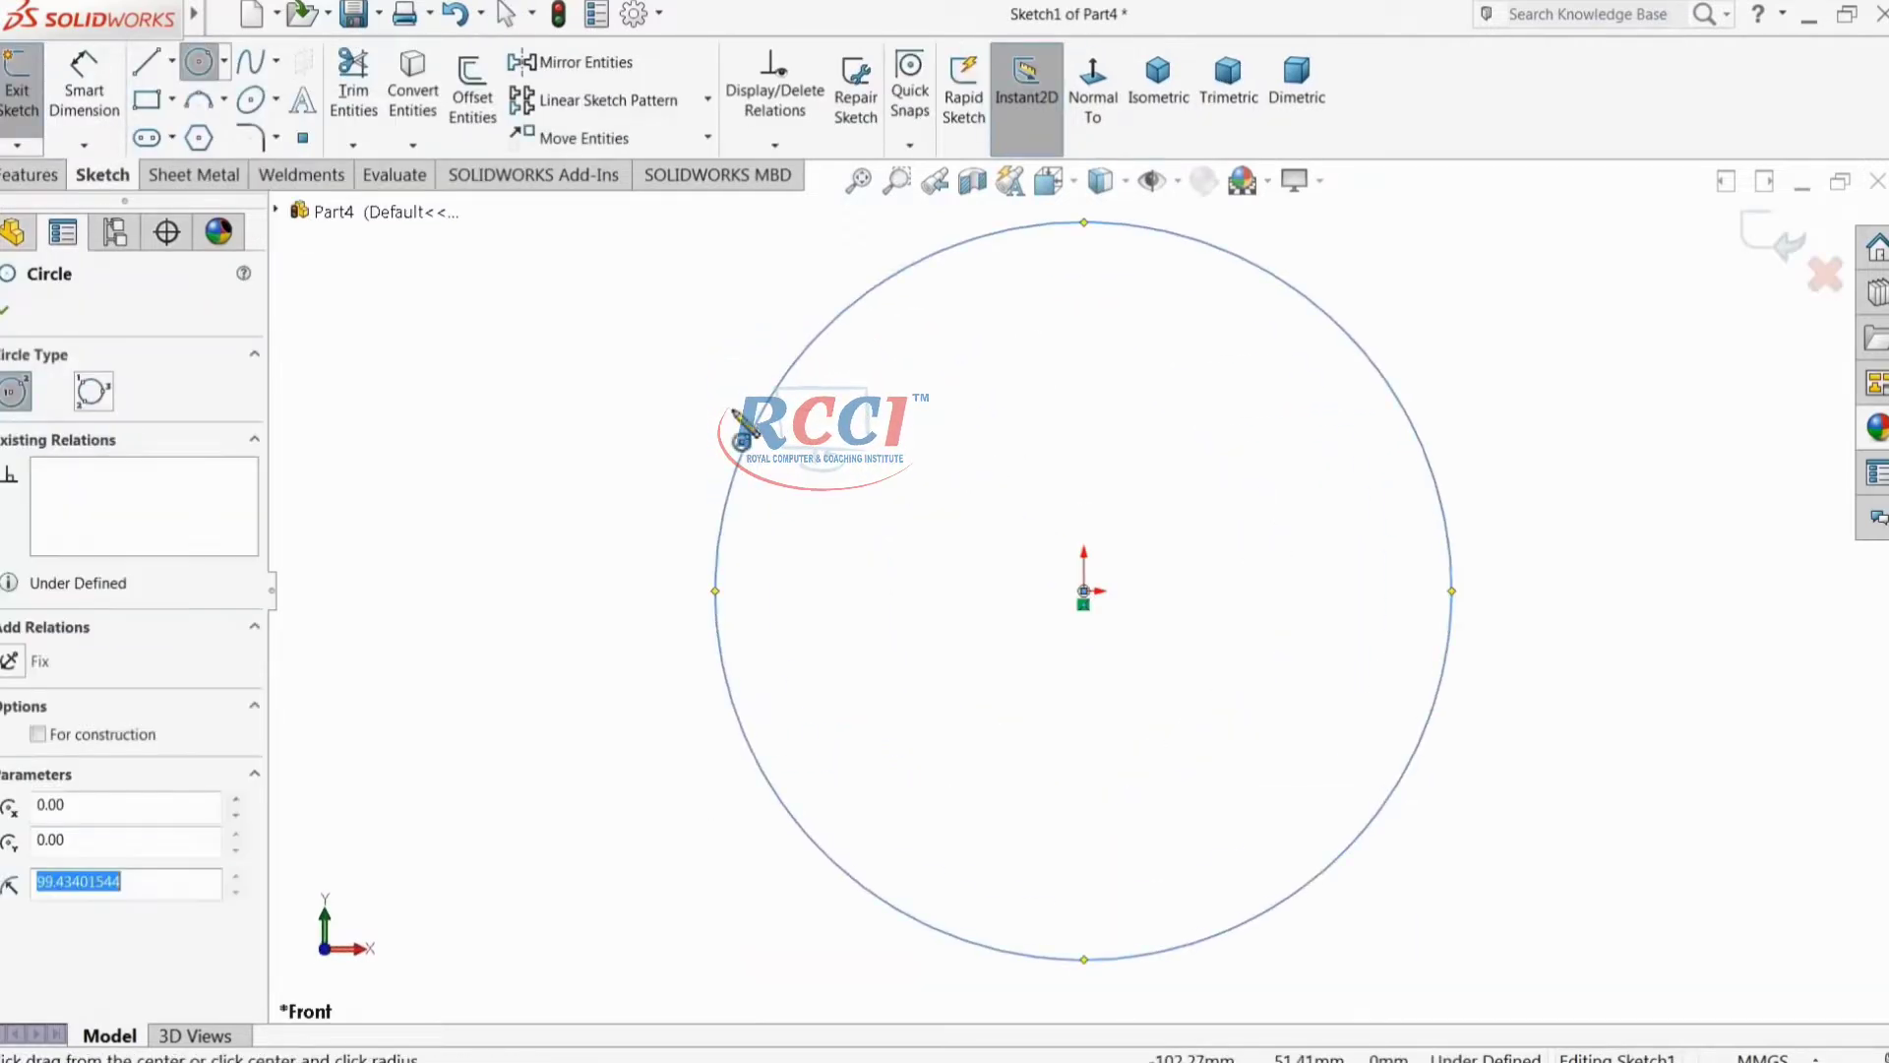
Step: Dimension the circle and set its diameter to 57.15 mm
click(84, 88)
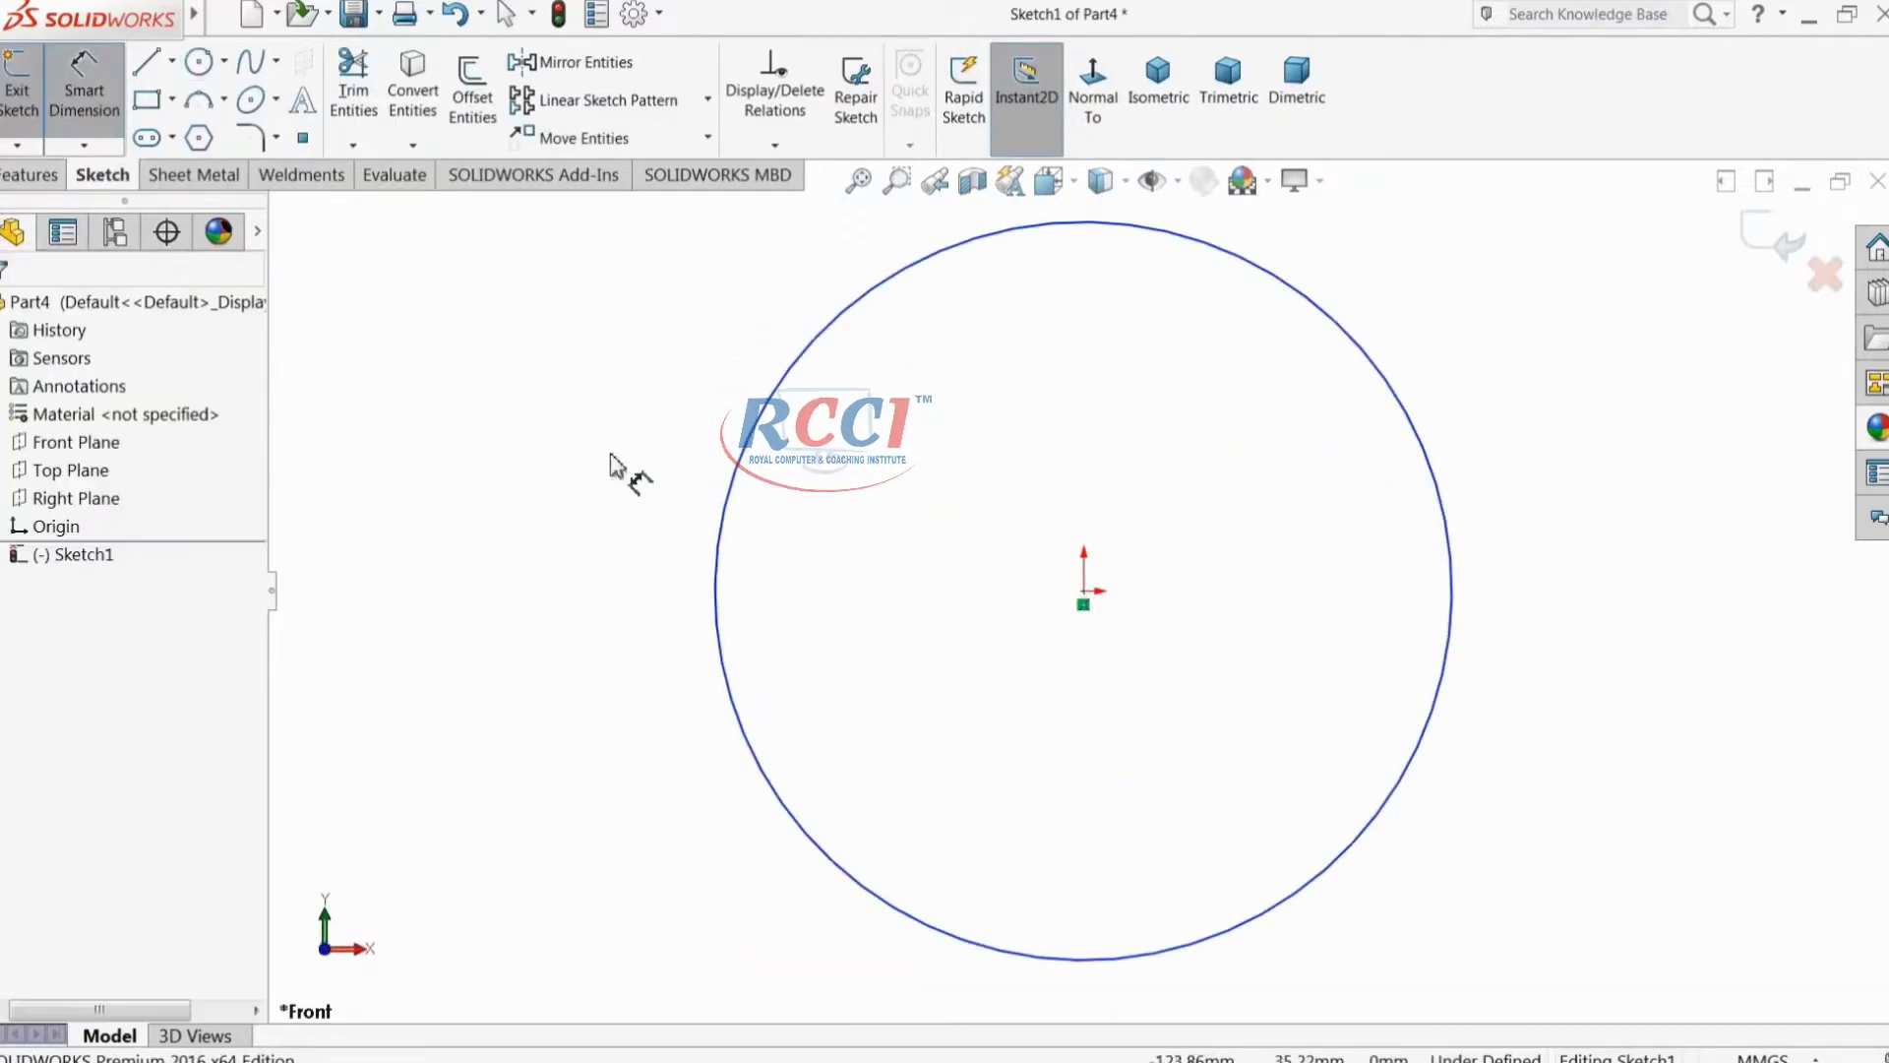
click(718, 536)
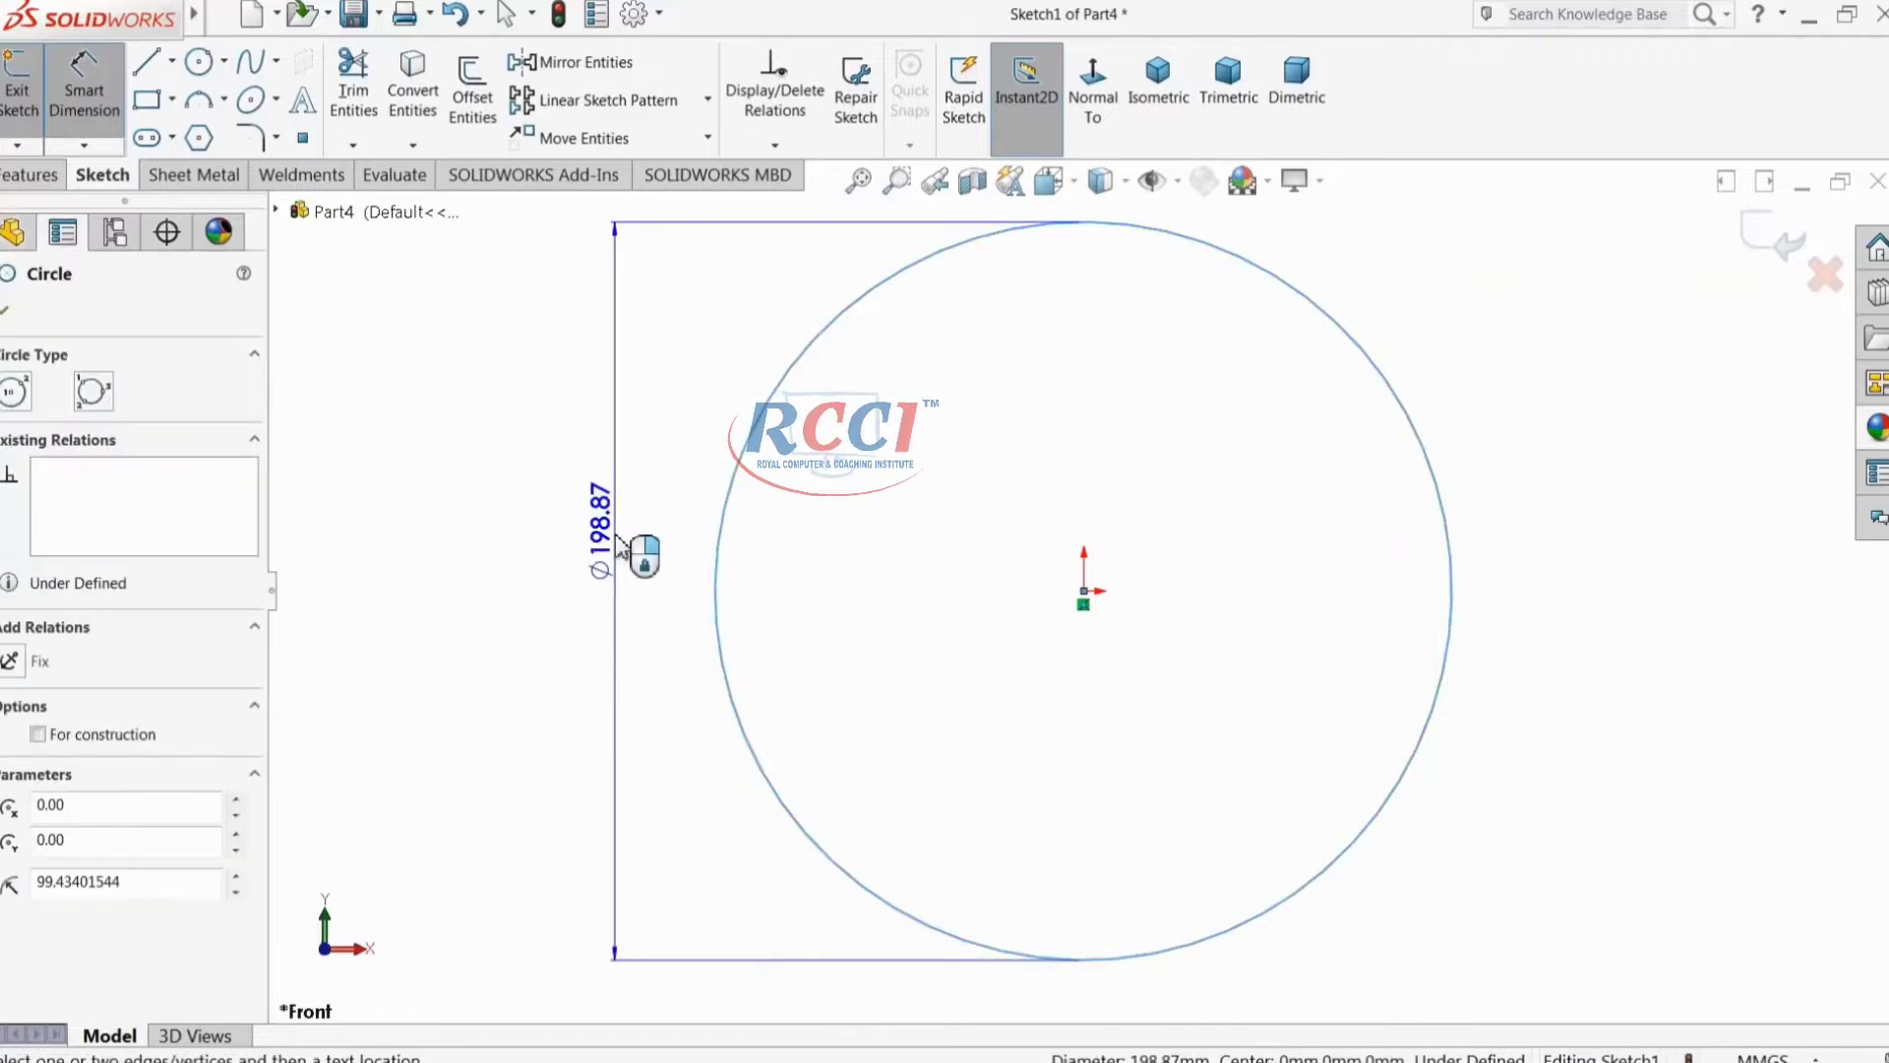
click(617, 538)
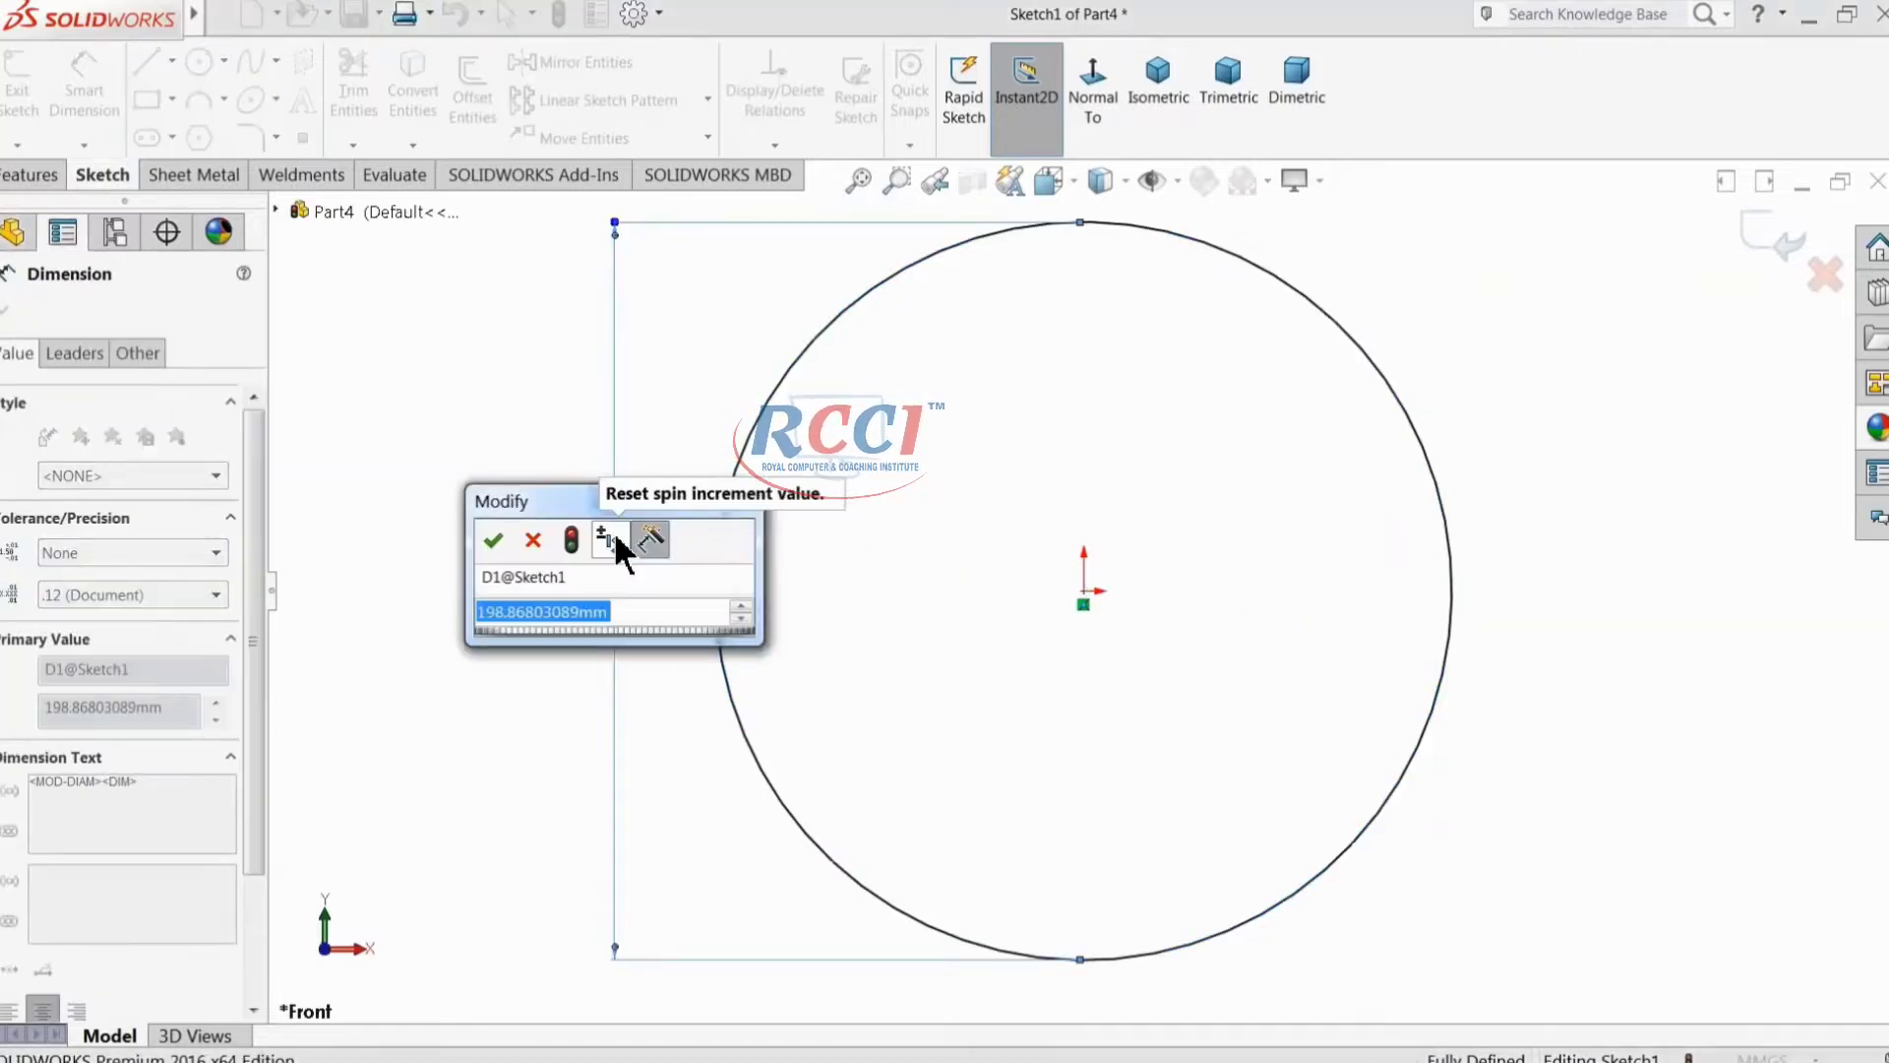
text(57.15)
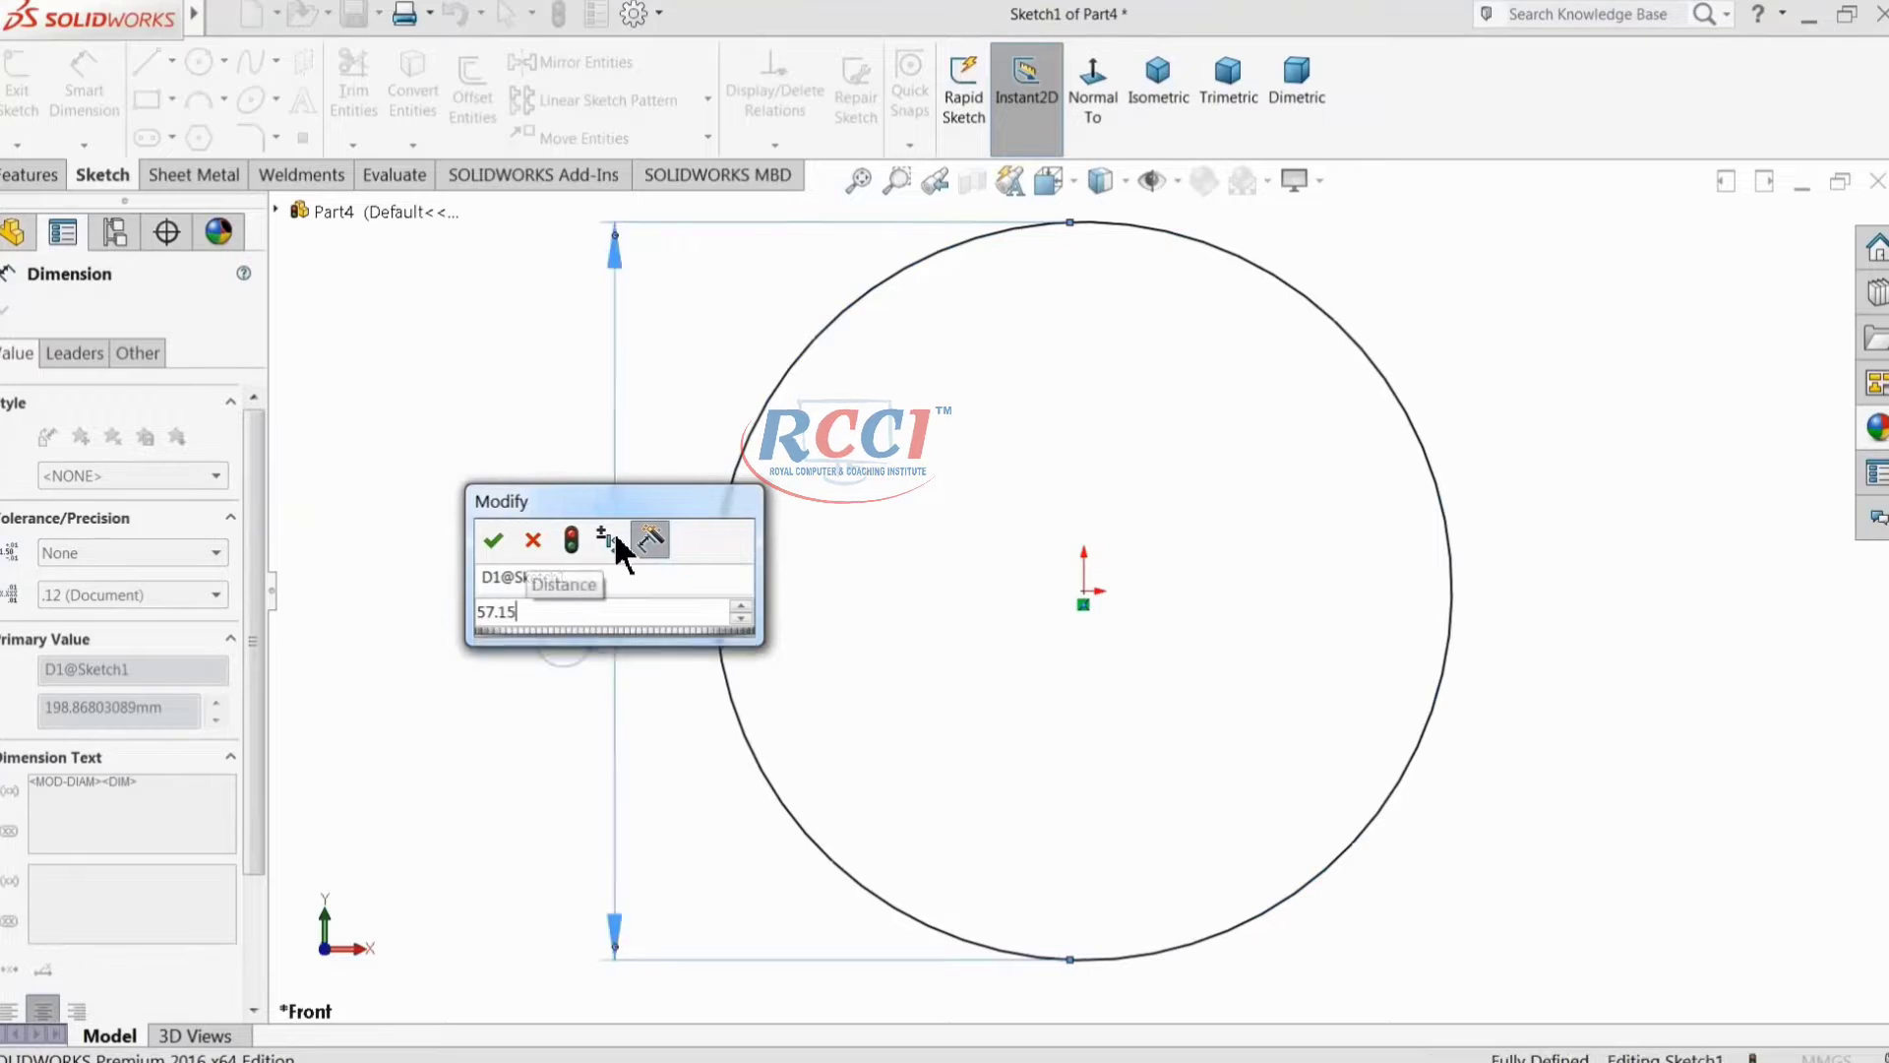
key(Return)
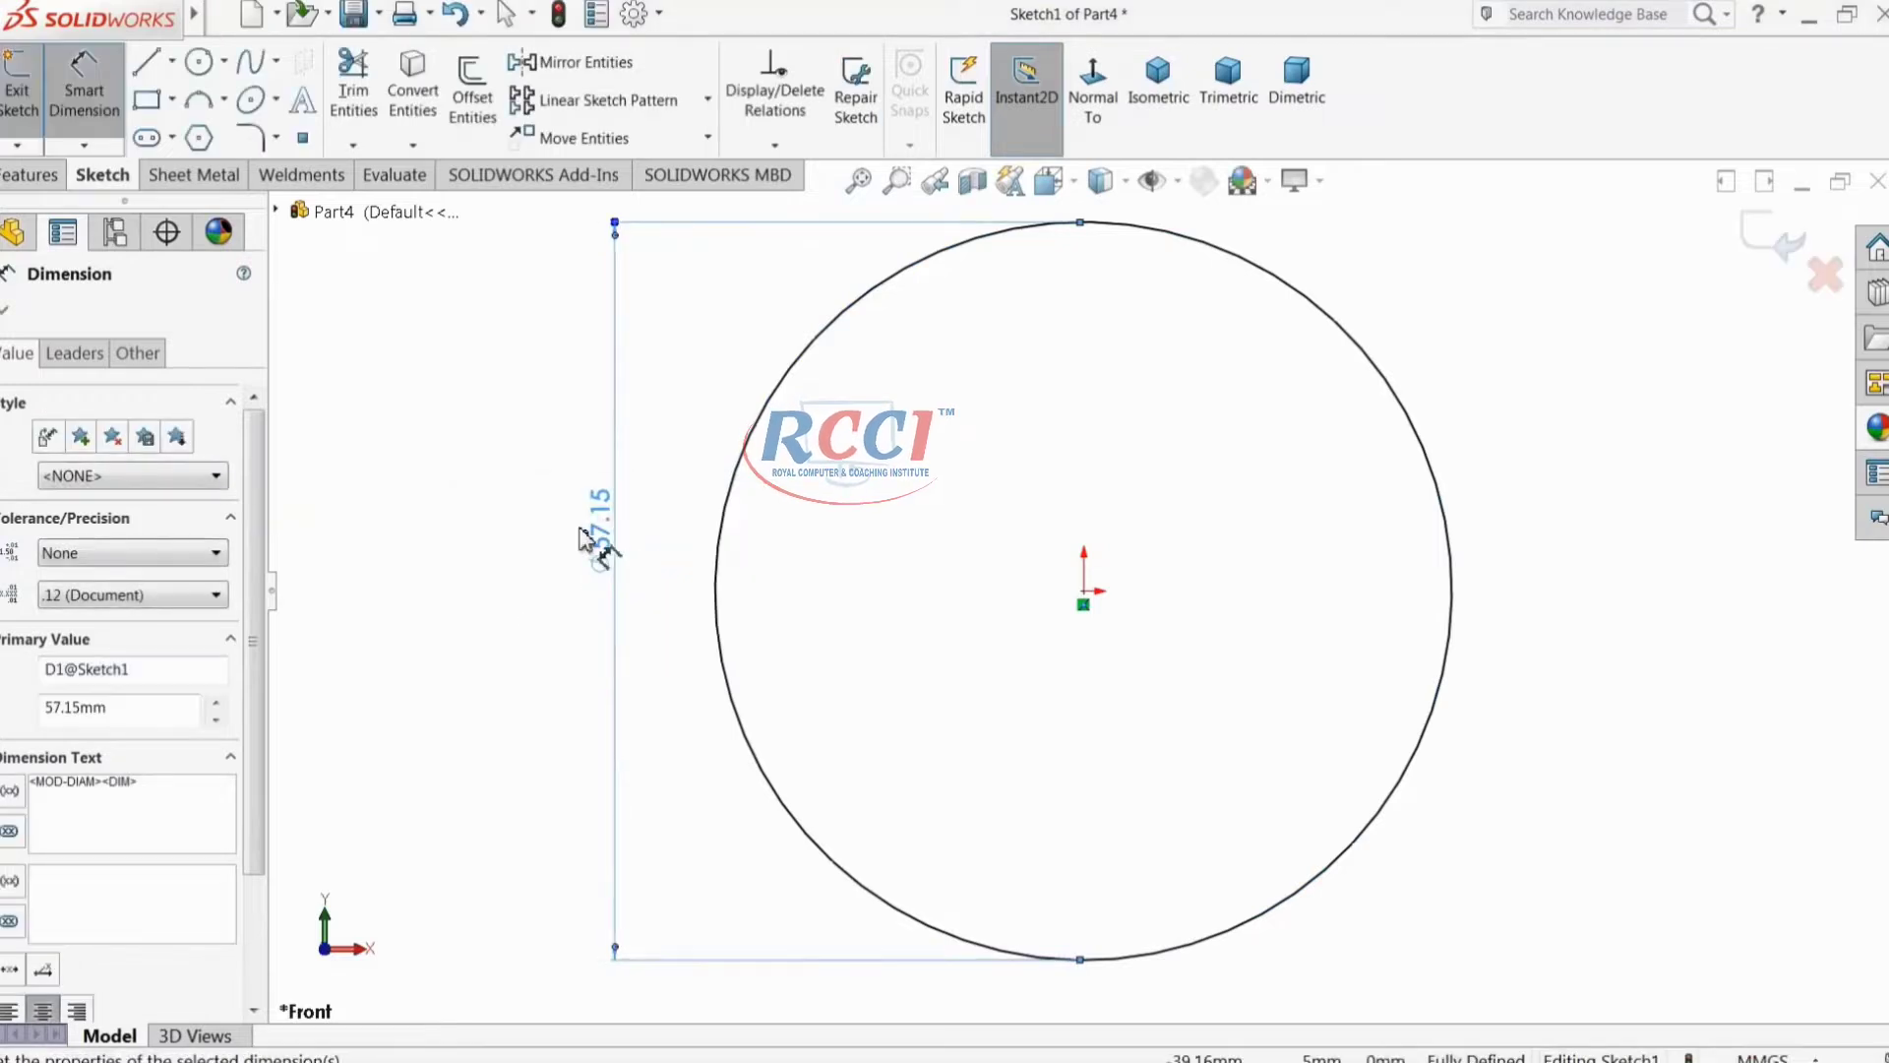
Step: Extrude the circle 530 mm as a blind boss and fit the rod in an isometric view
click(28, 174)
click(32, 93)
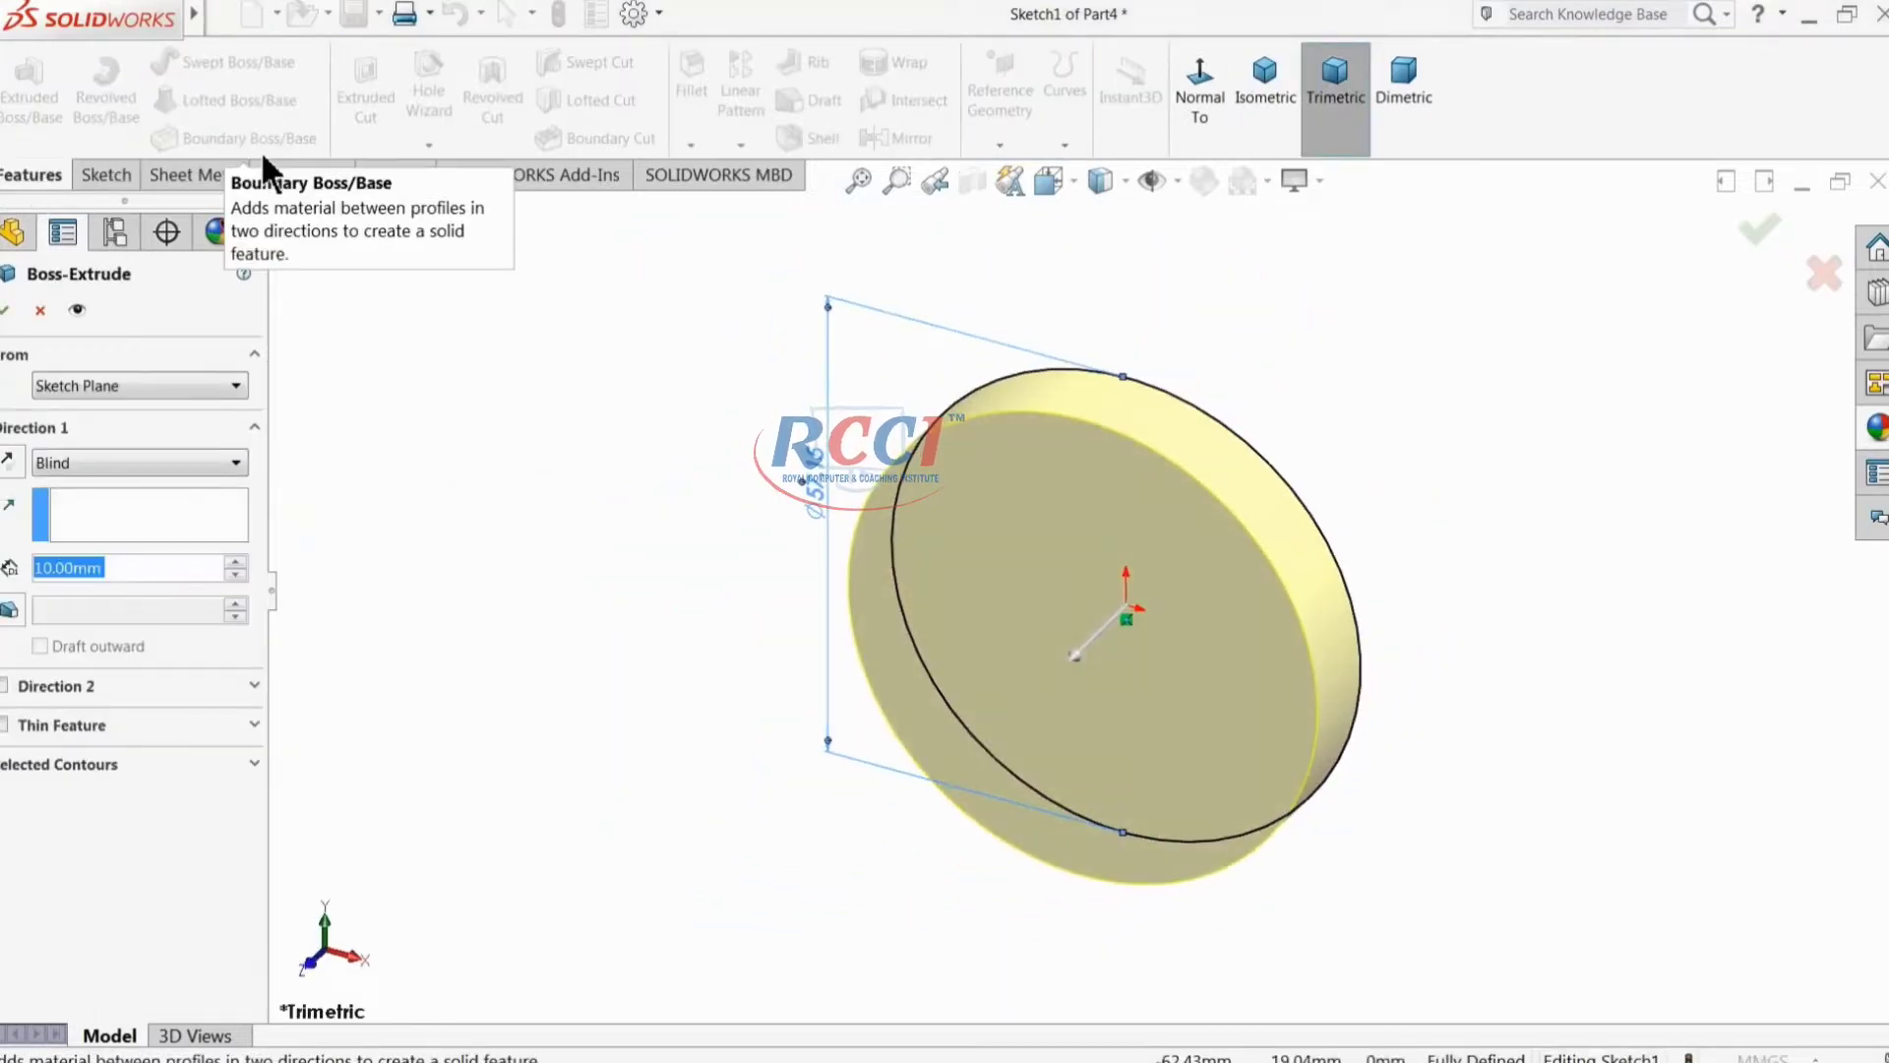
text(530)
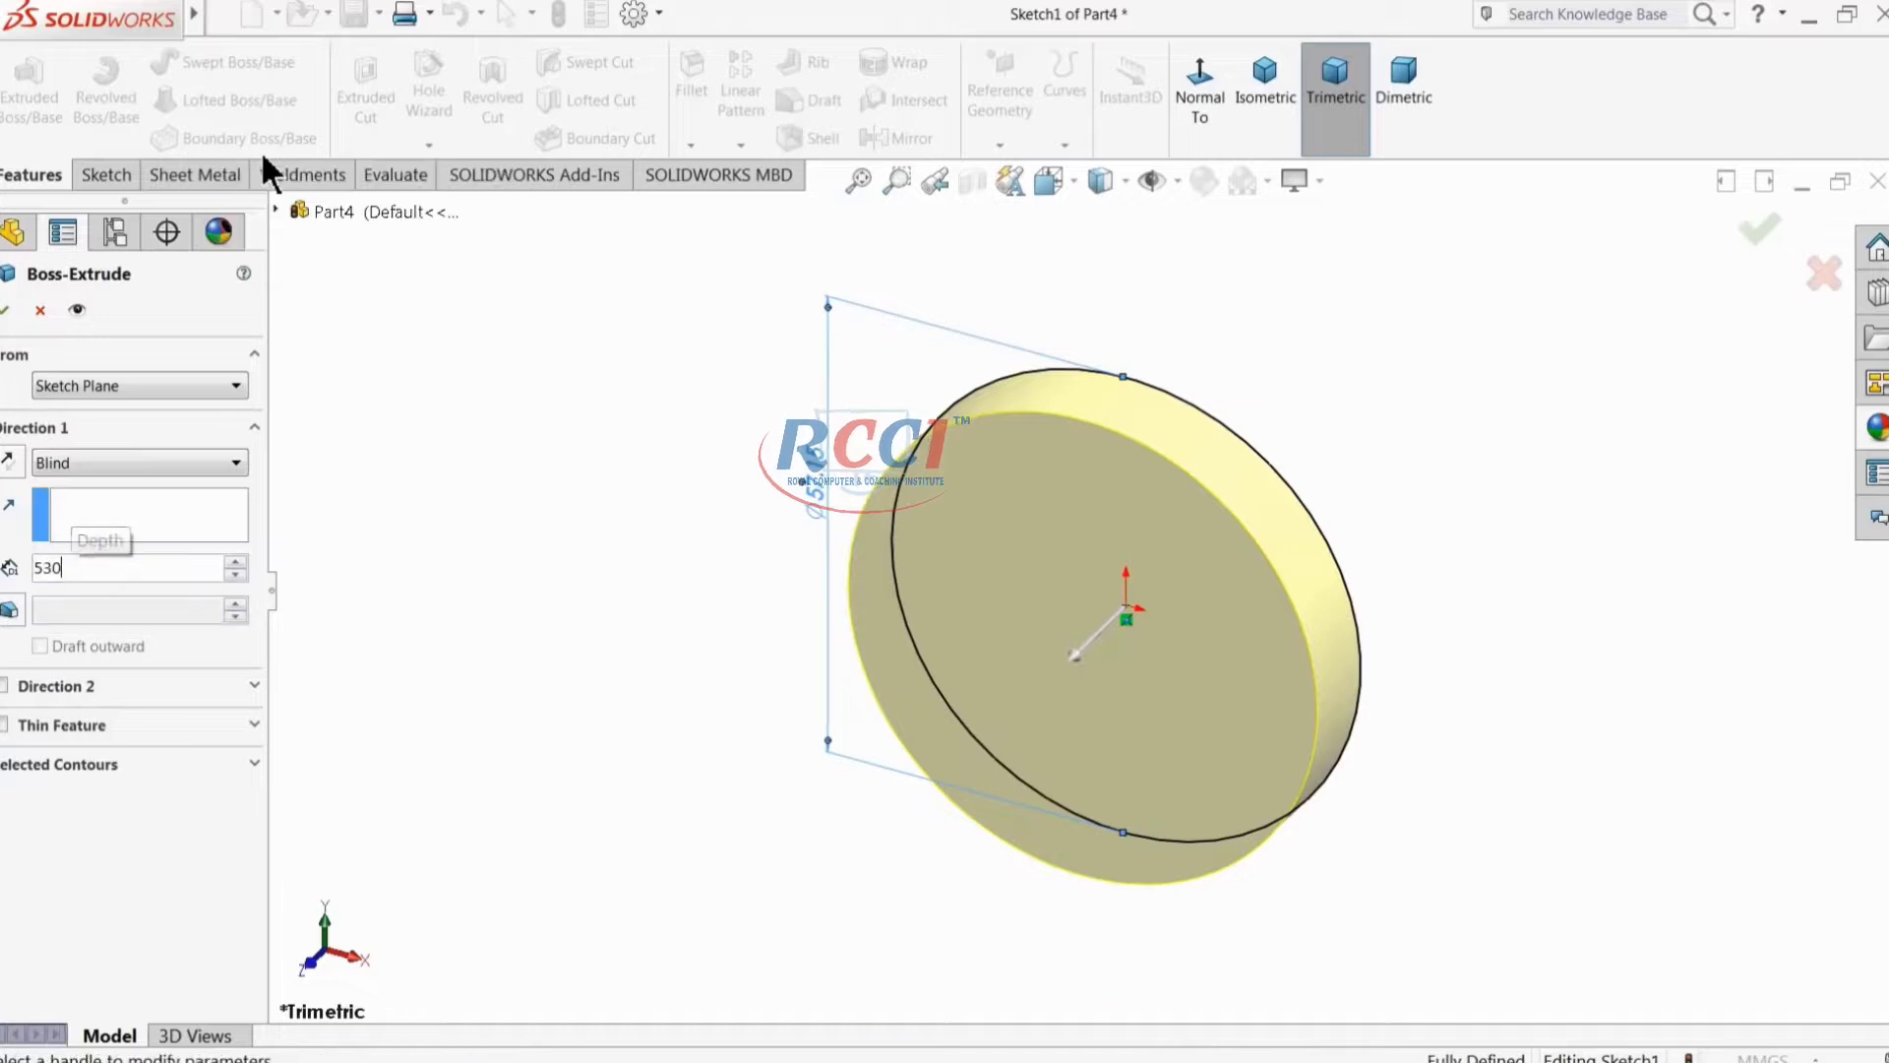
key(Return)
click(1270, 81)
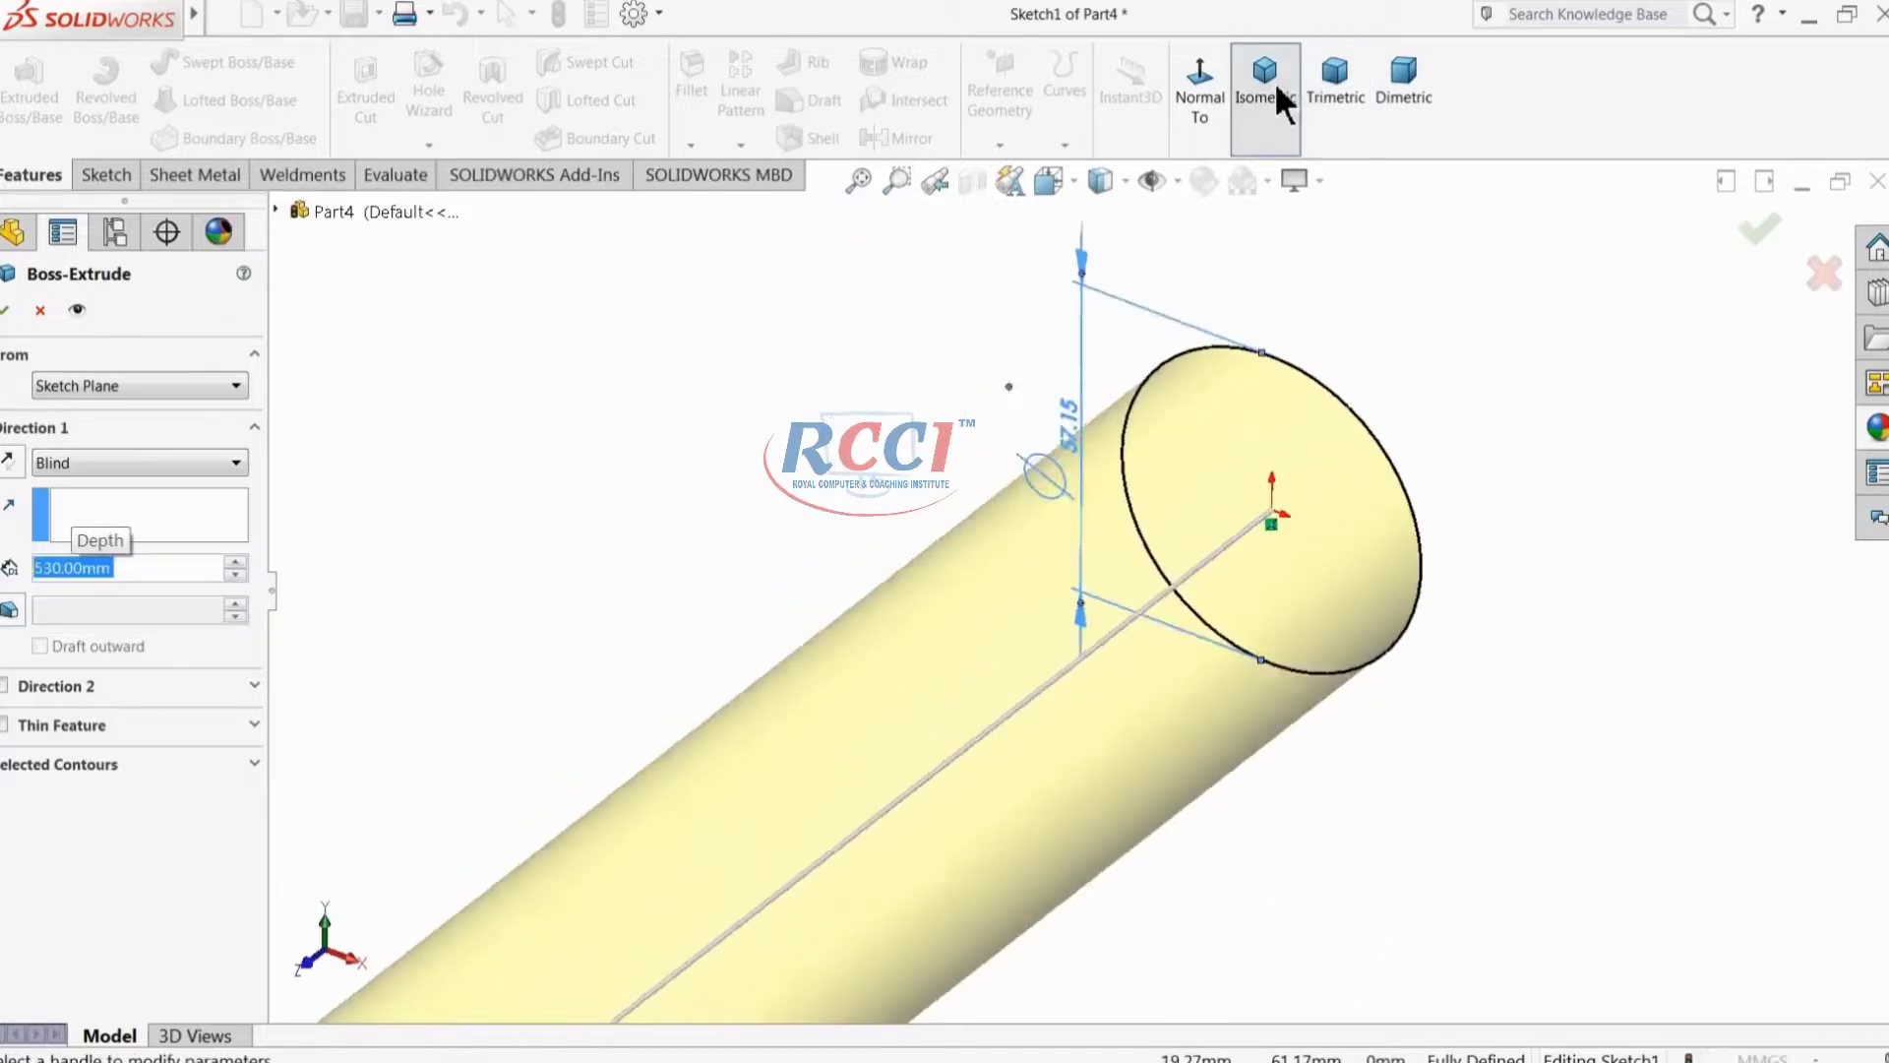
click(6, 312)
key(f)
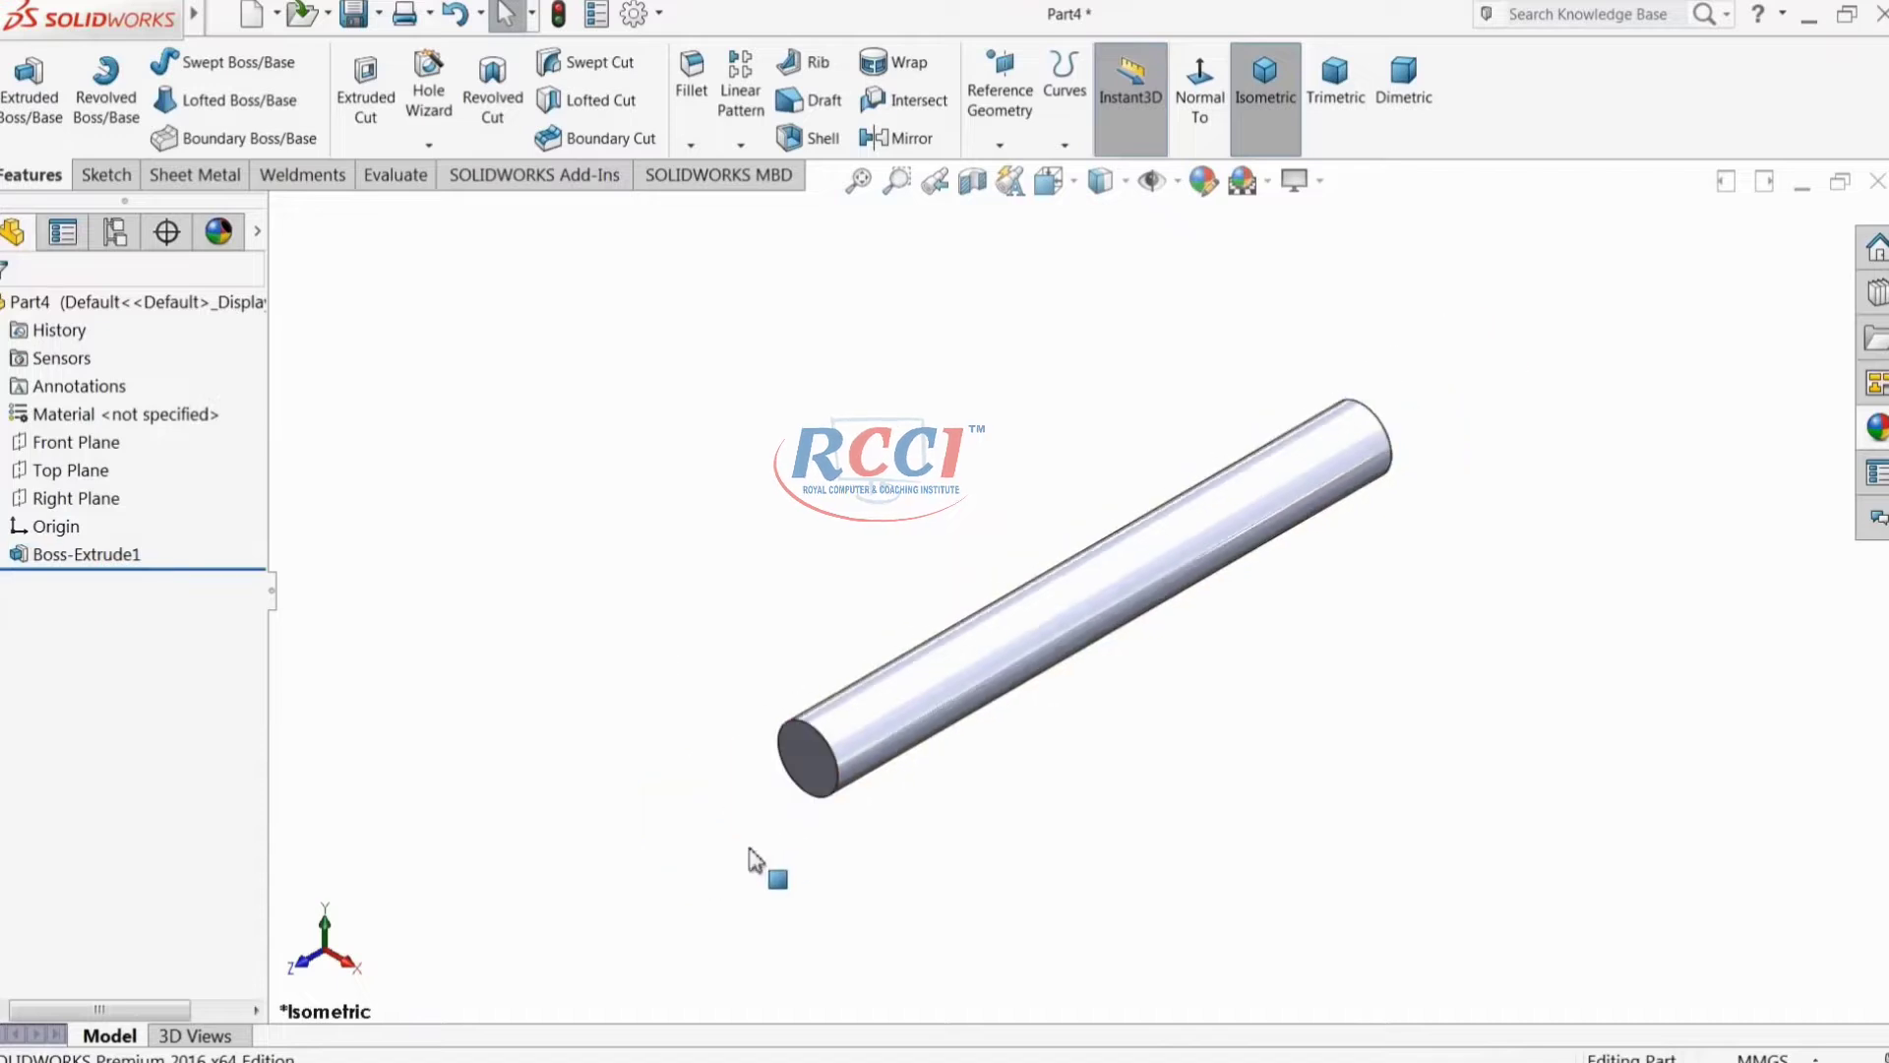
Step: Sketch an origin-centred circle with a radius of about 18 mm on the rod's front end face
scroll(871, 714, down, 8)
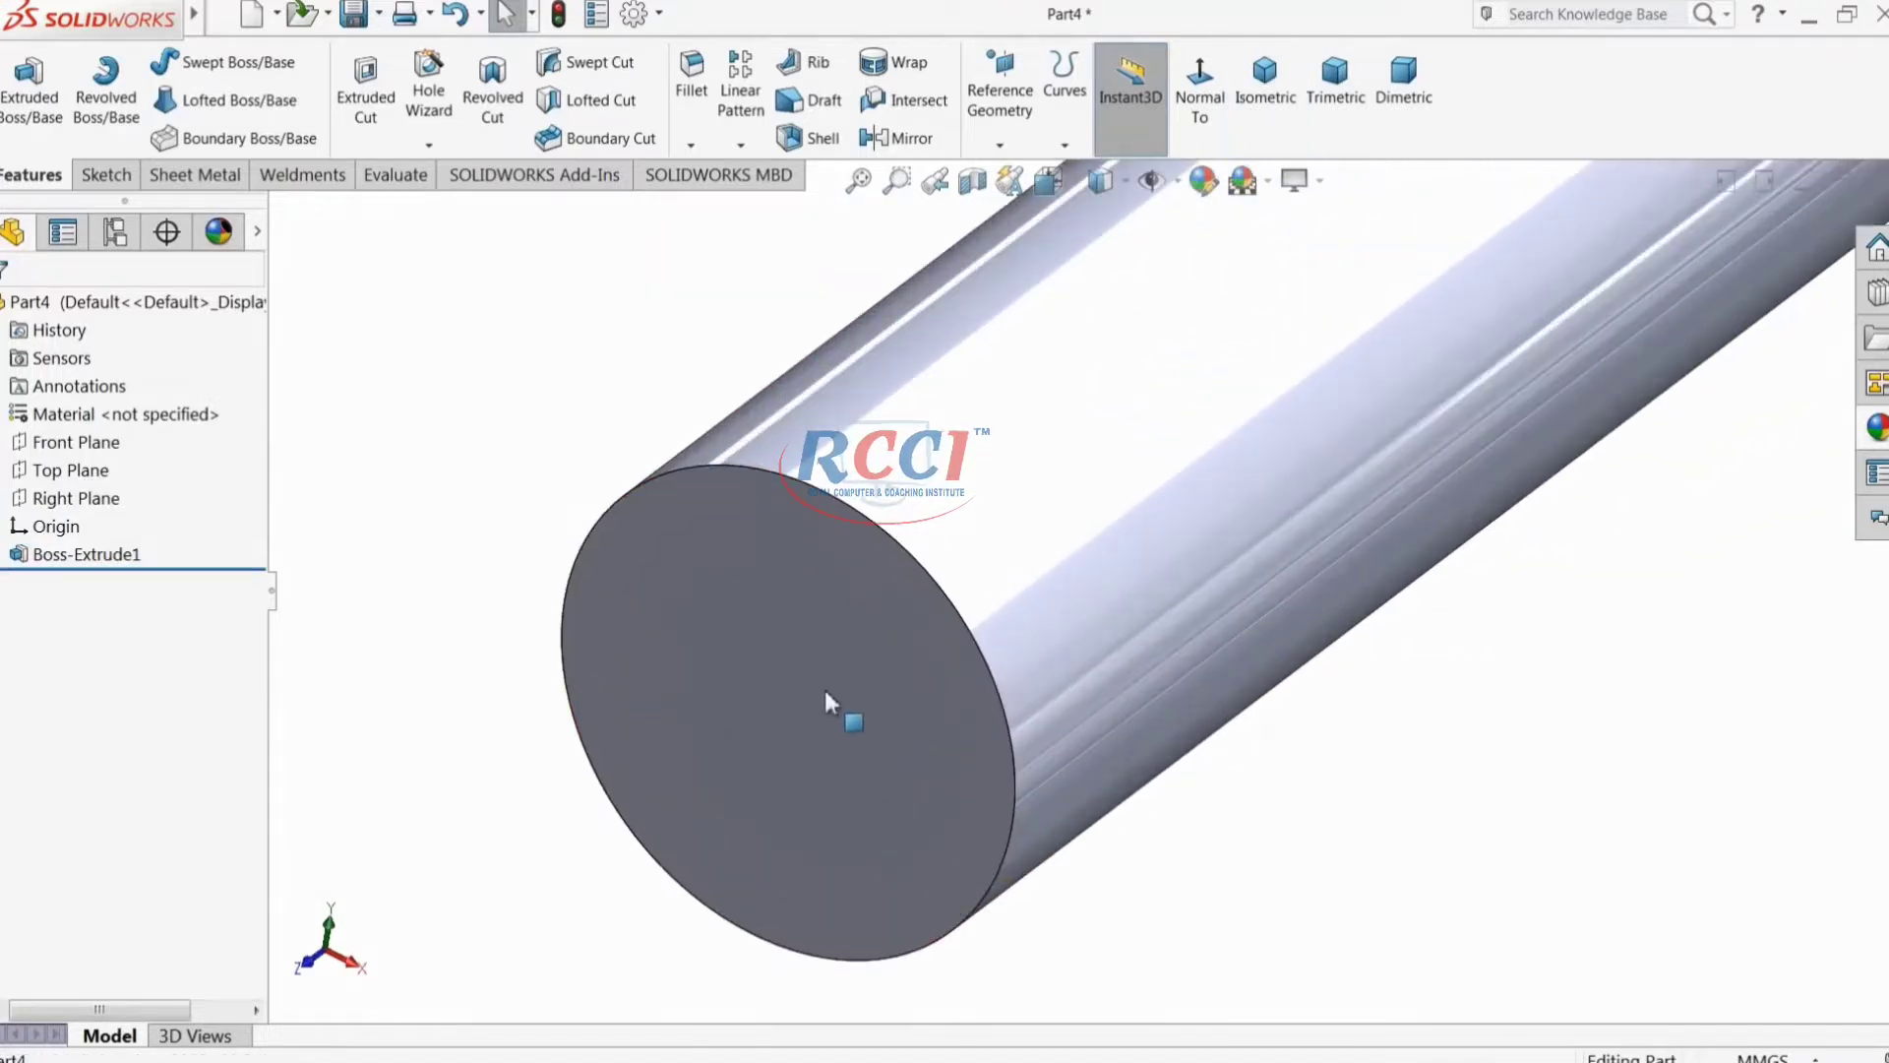
click(824, 687)
click(882, 629)
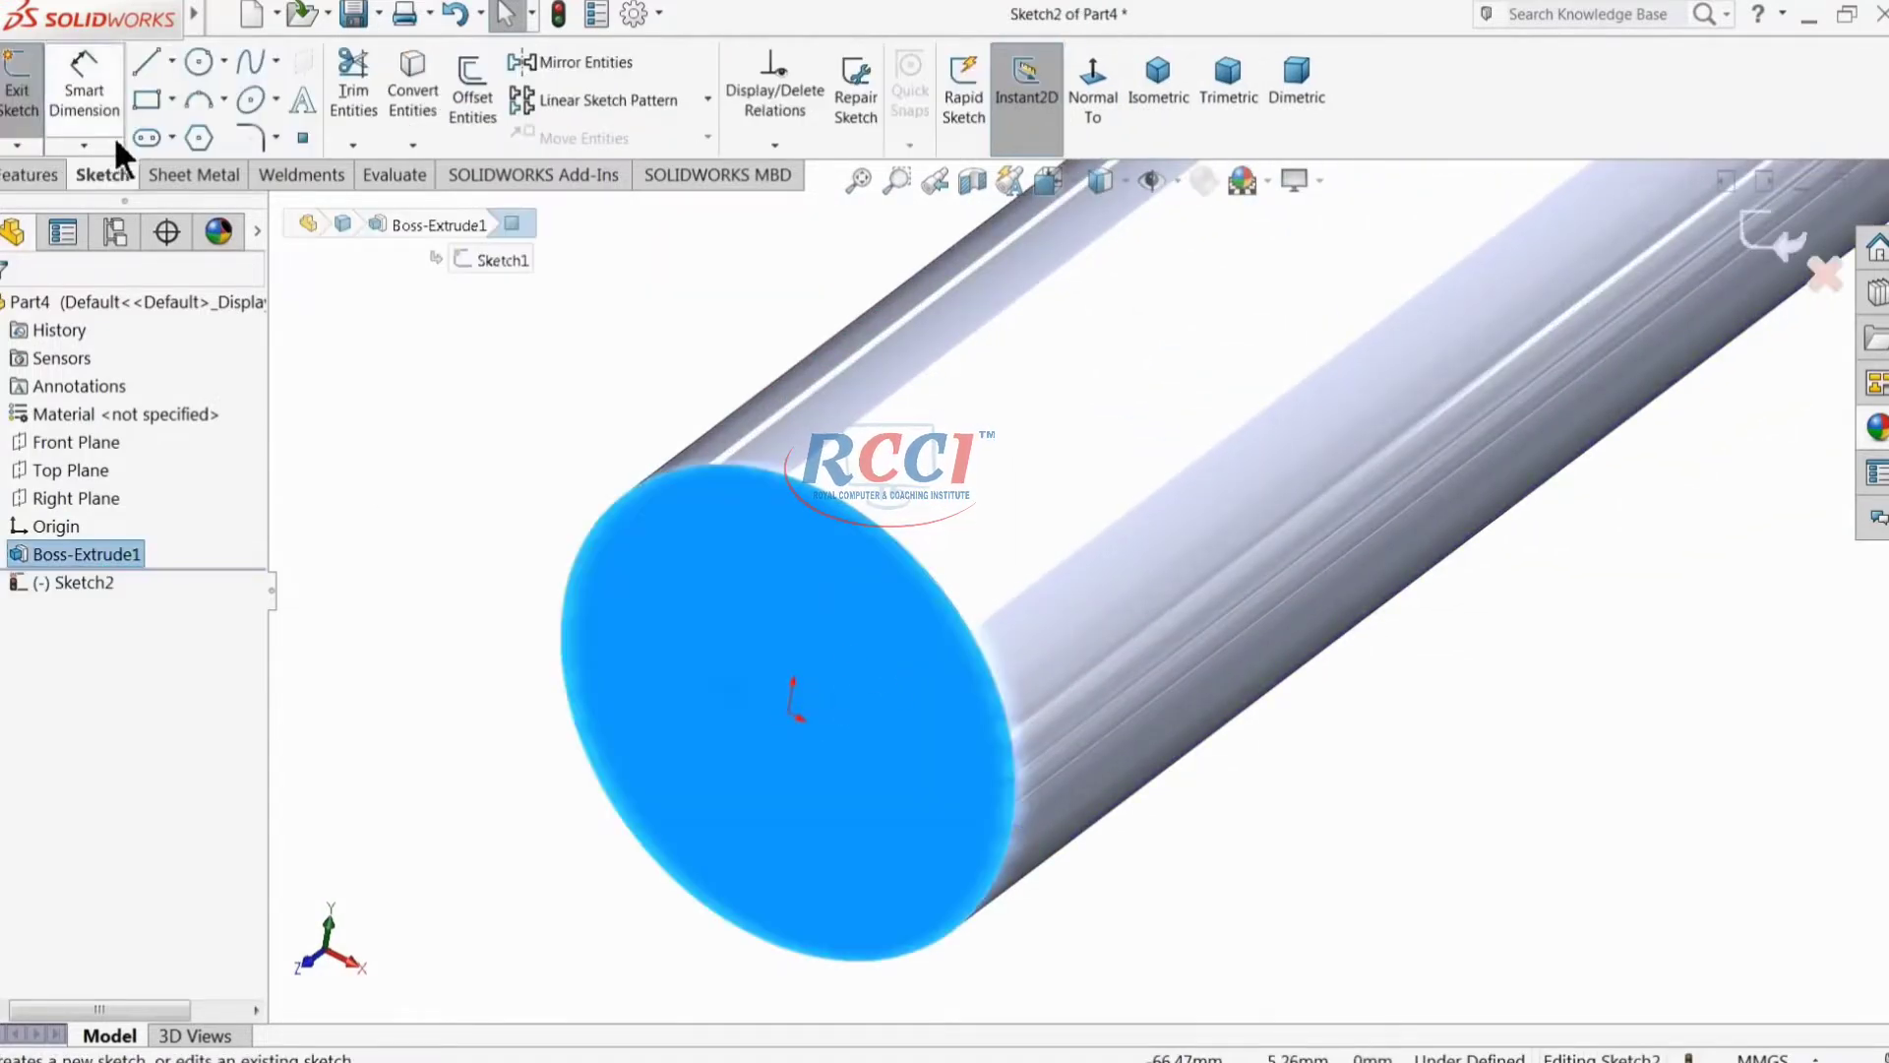
click(199, 62)
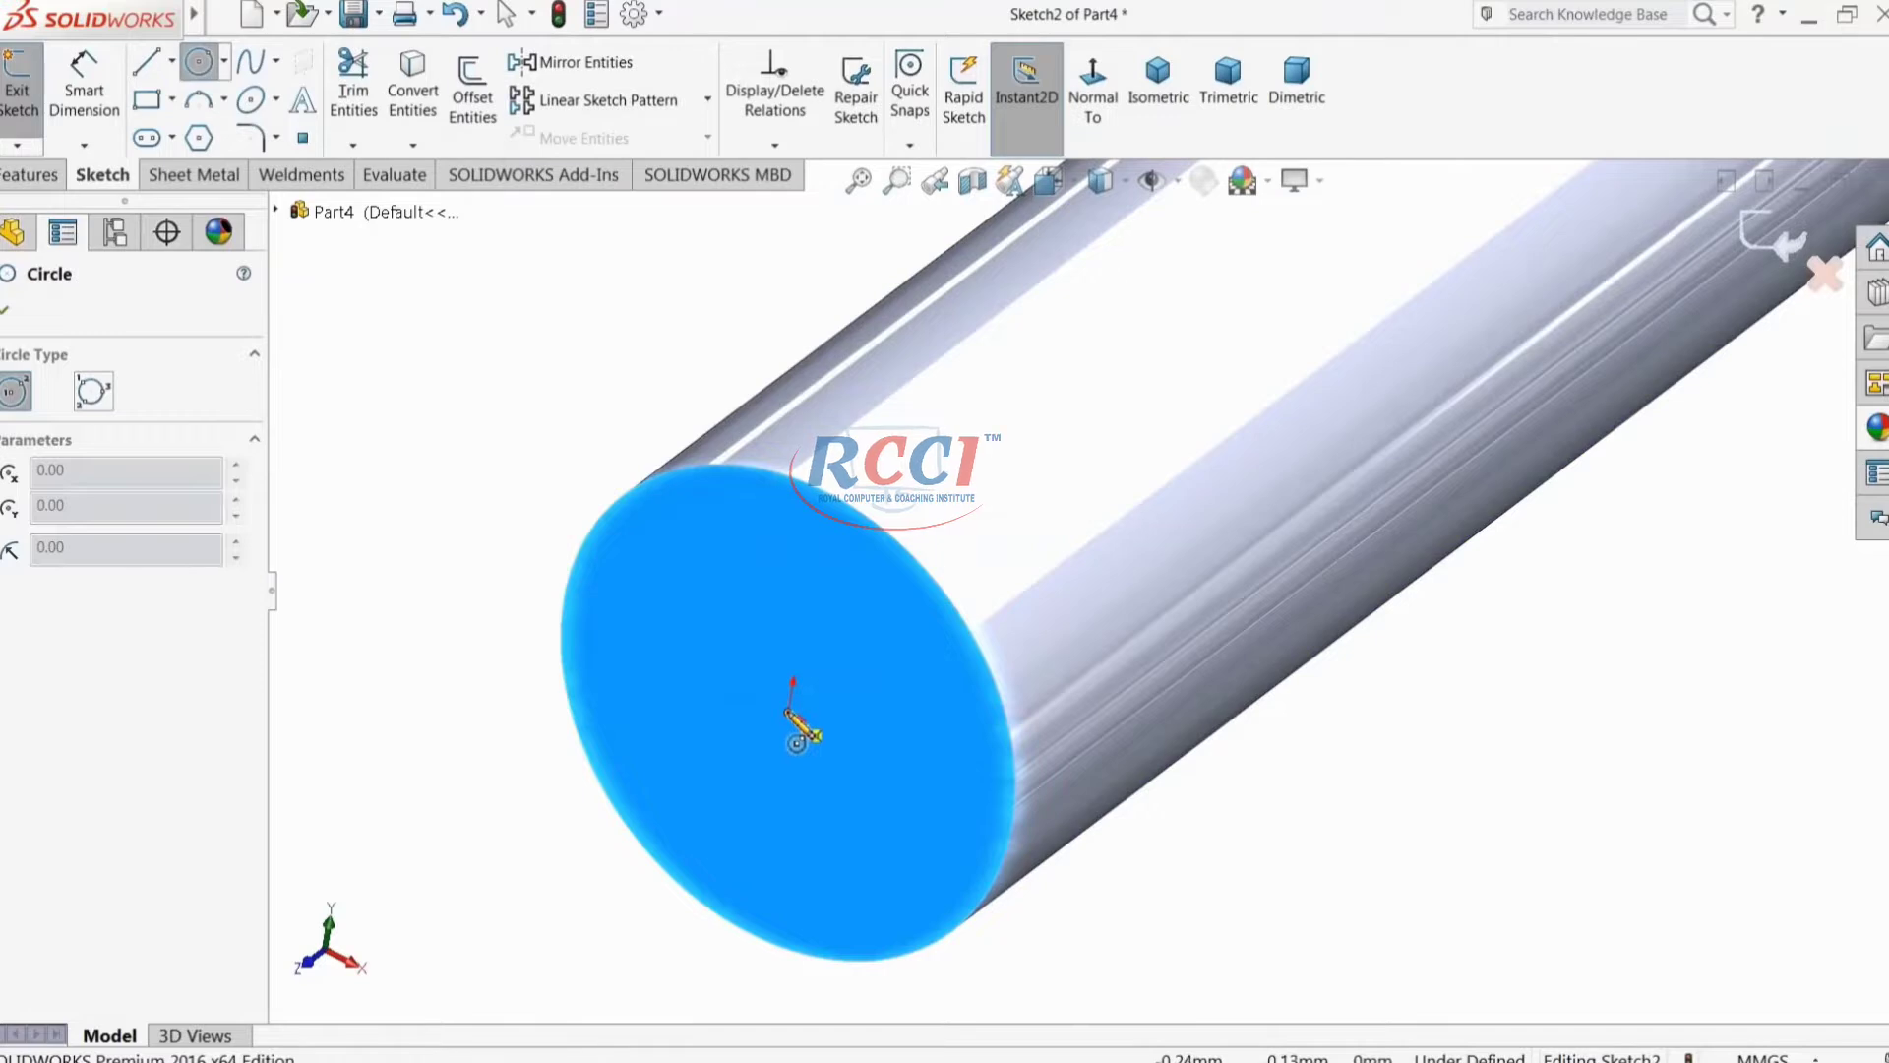
click(795, 728)
click(773, 570)
mouse_move(772, 571)
middle_down()
mouse_move(971, 633)
mouse_move(983, 580)
middle_up()
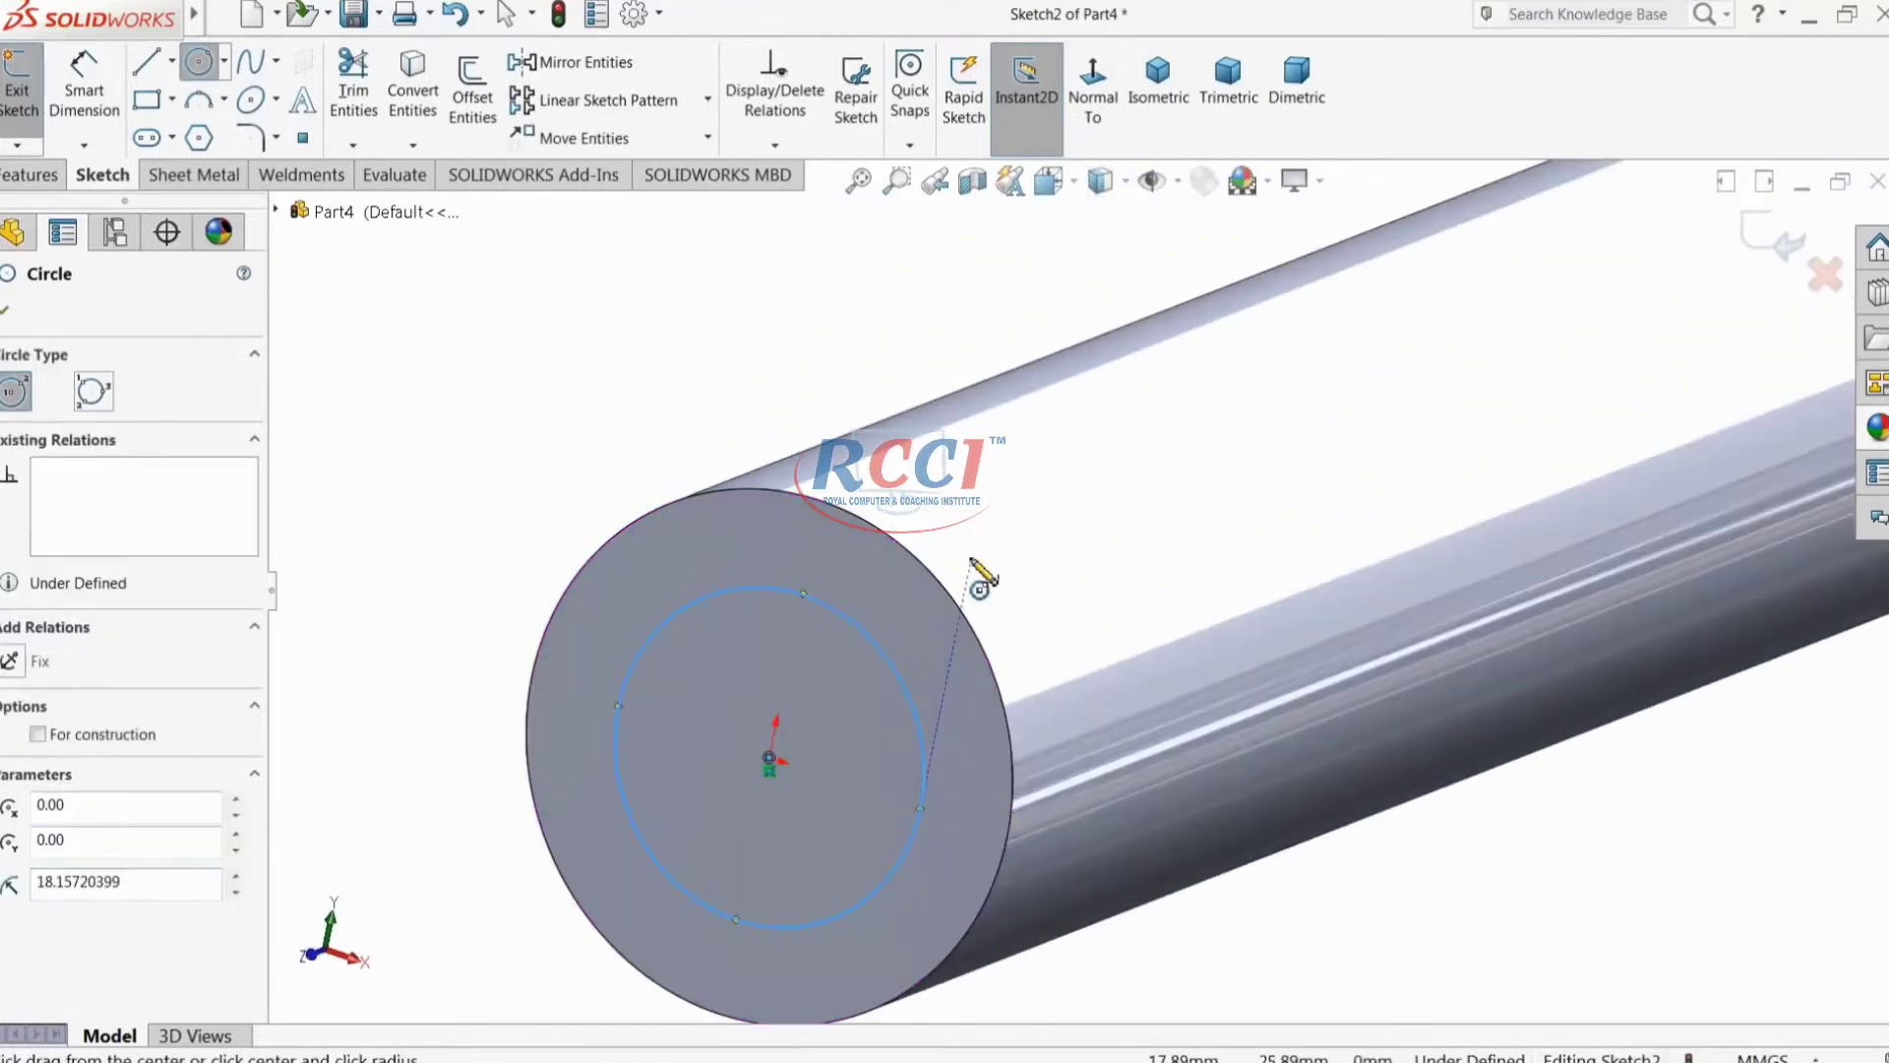
scroll(972, 574, up, 3)
scroll(1063, 578, down, 5)
scroll(451, 413, down, 2)
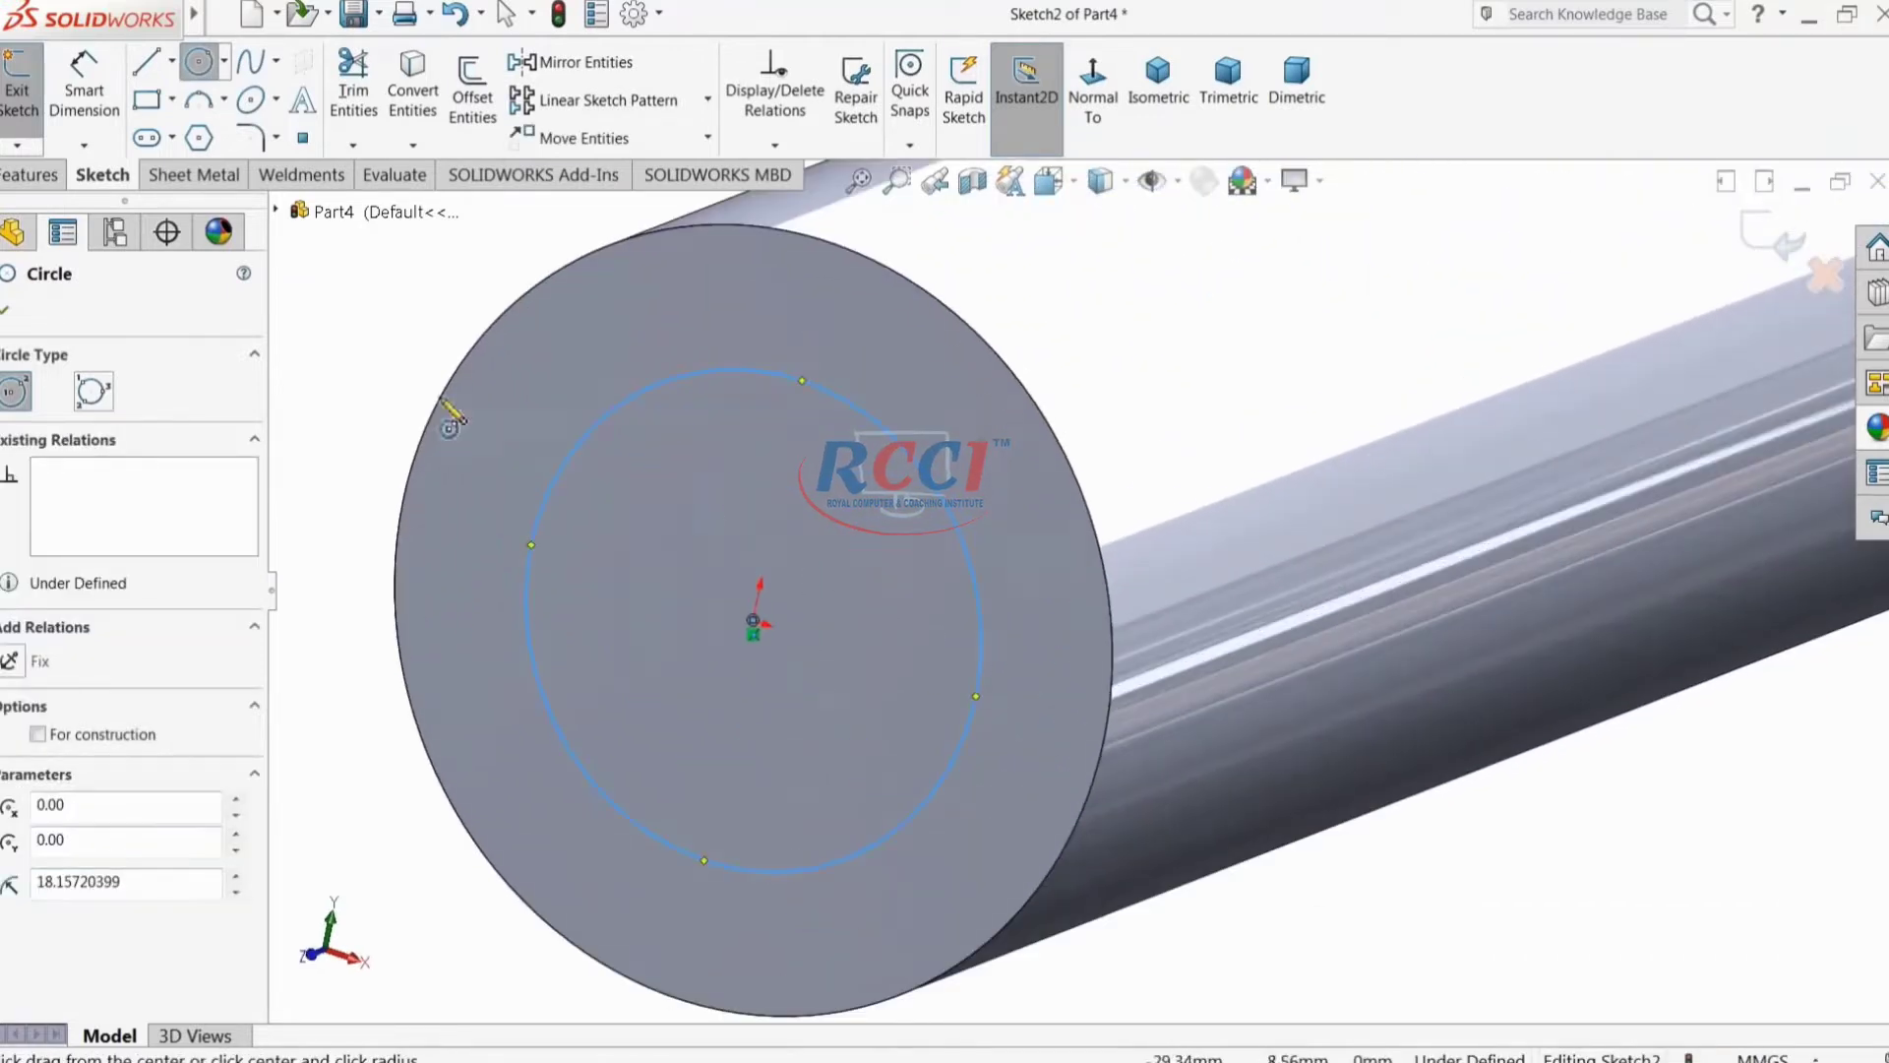
Step: Dimension the end-face circle and set its diameter to 37.8 mm
click(88, 98)
click(568, 505)
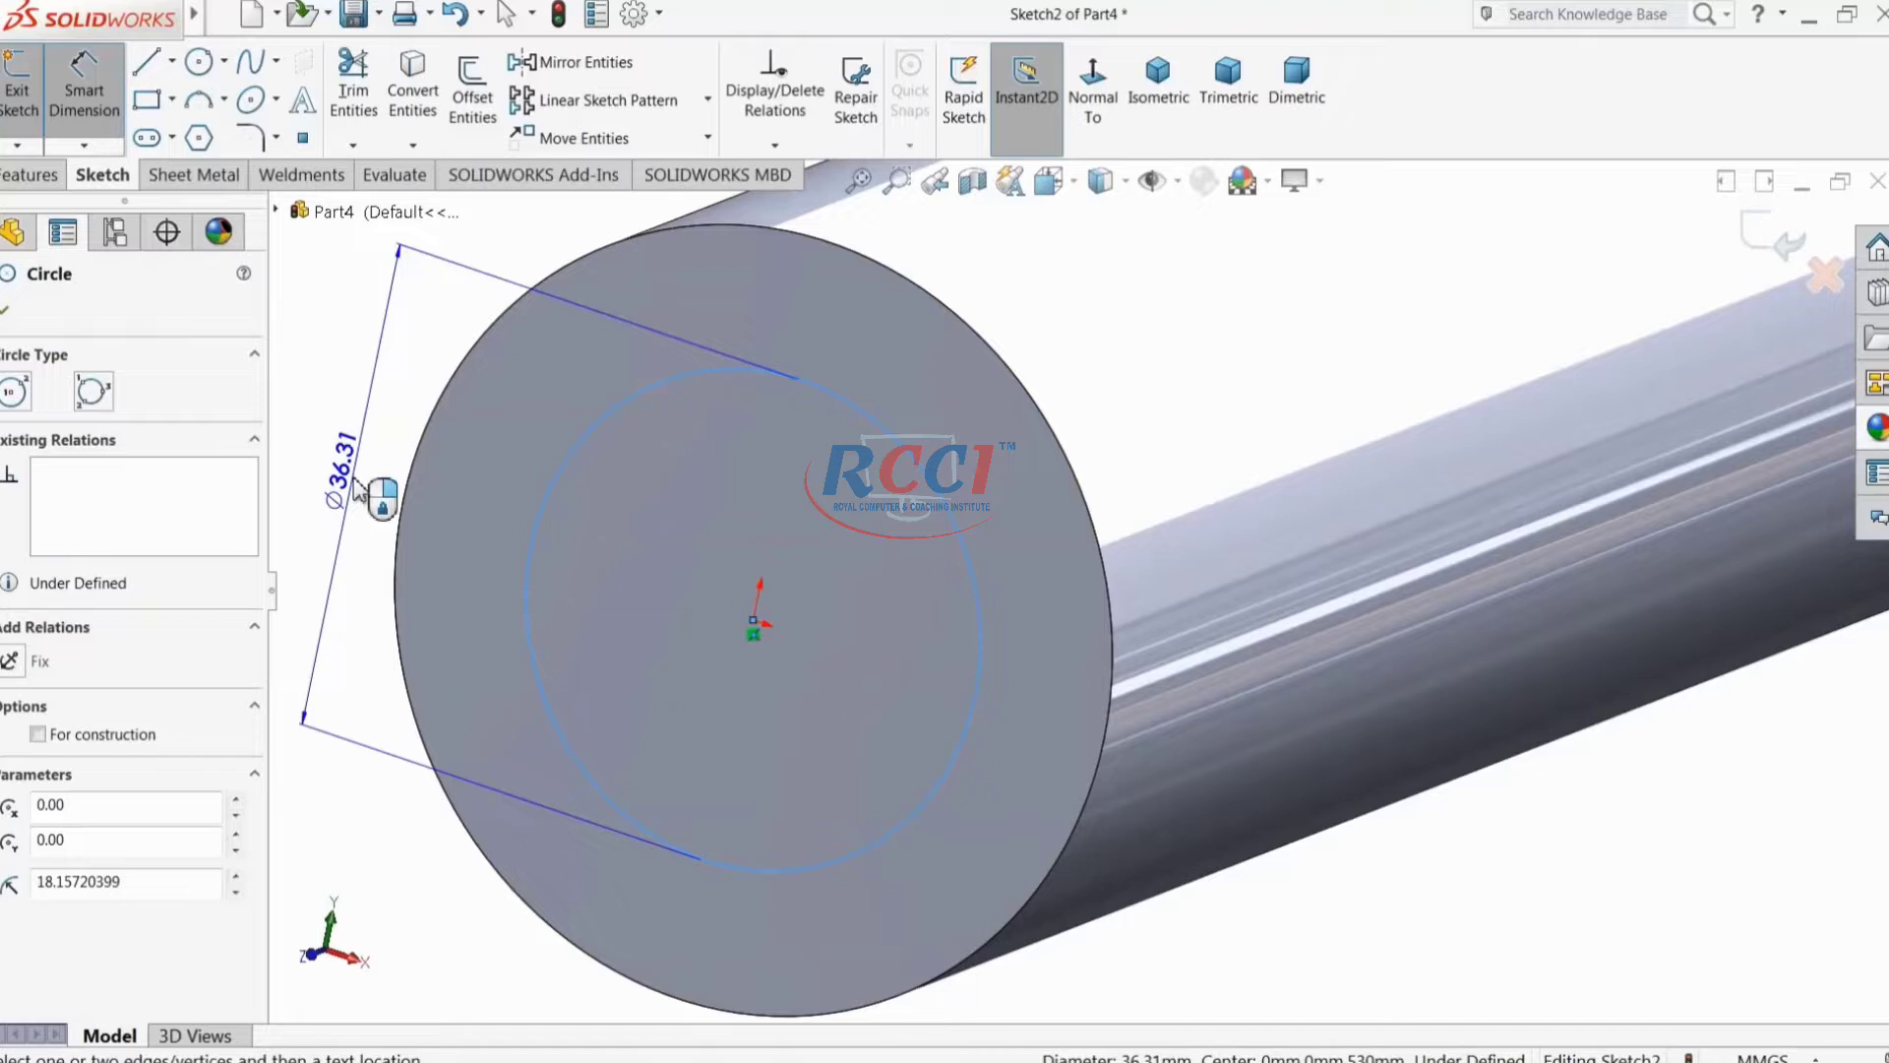
click(356, 484)
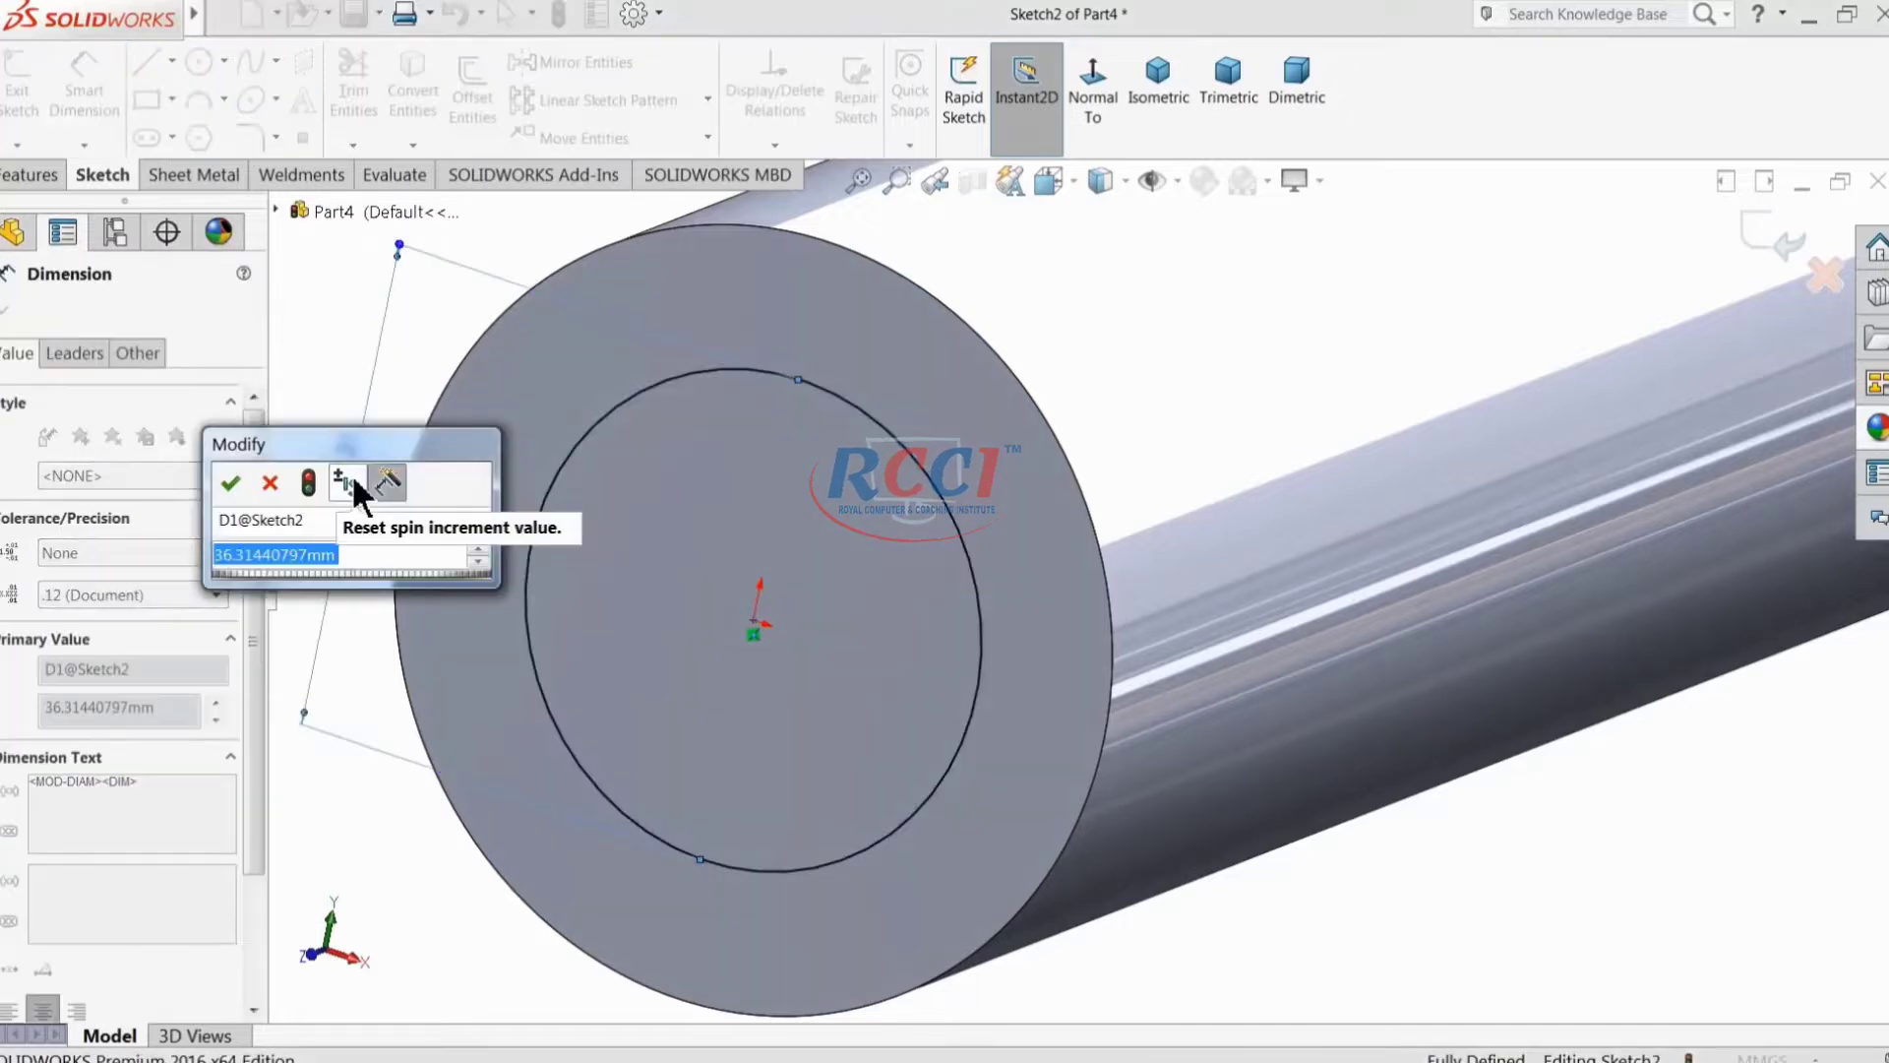
text(37.8)
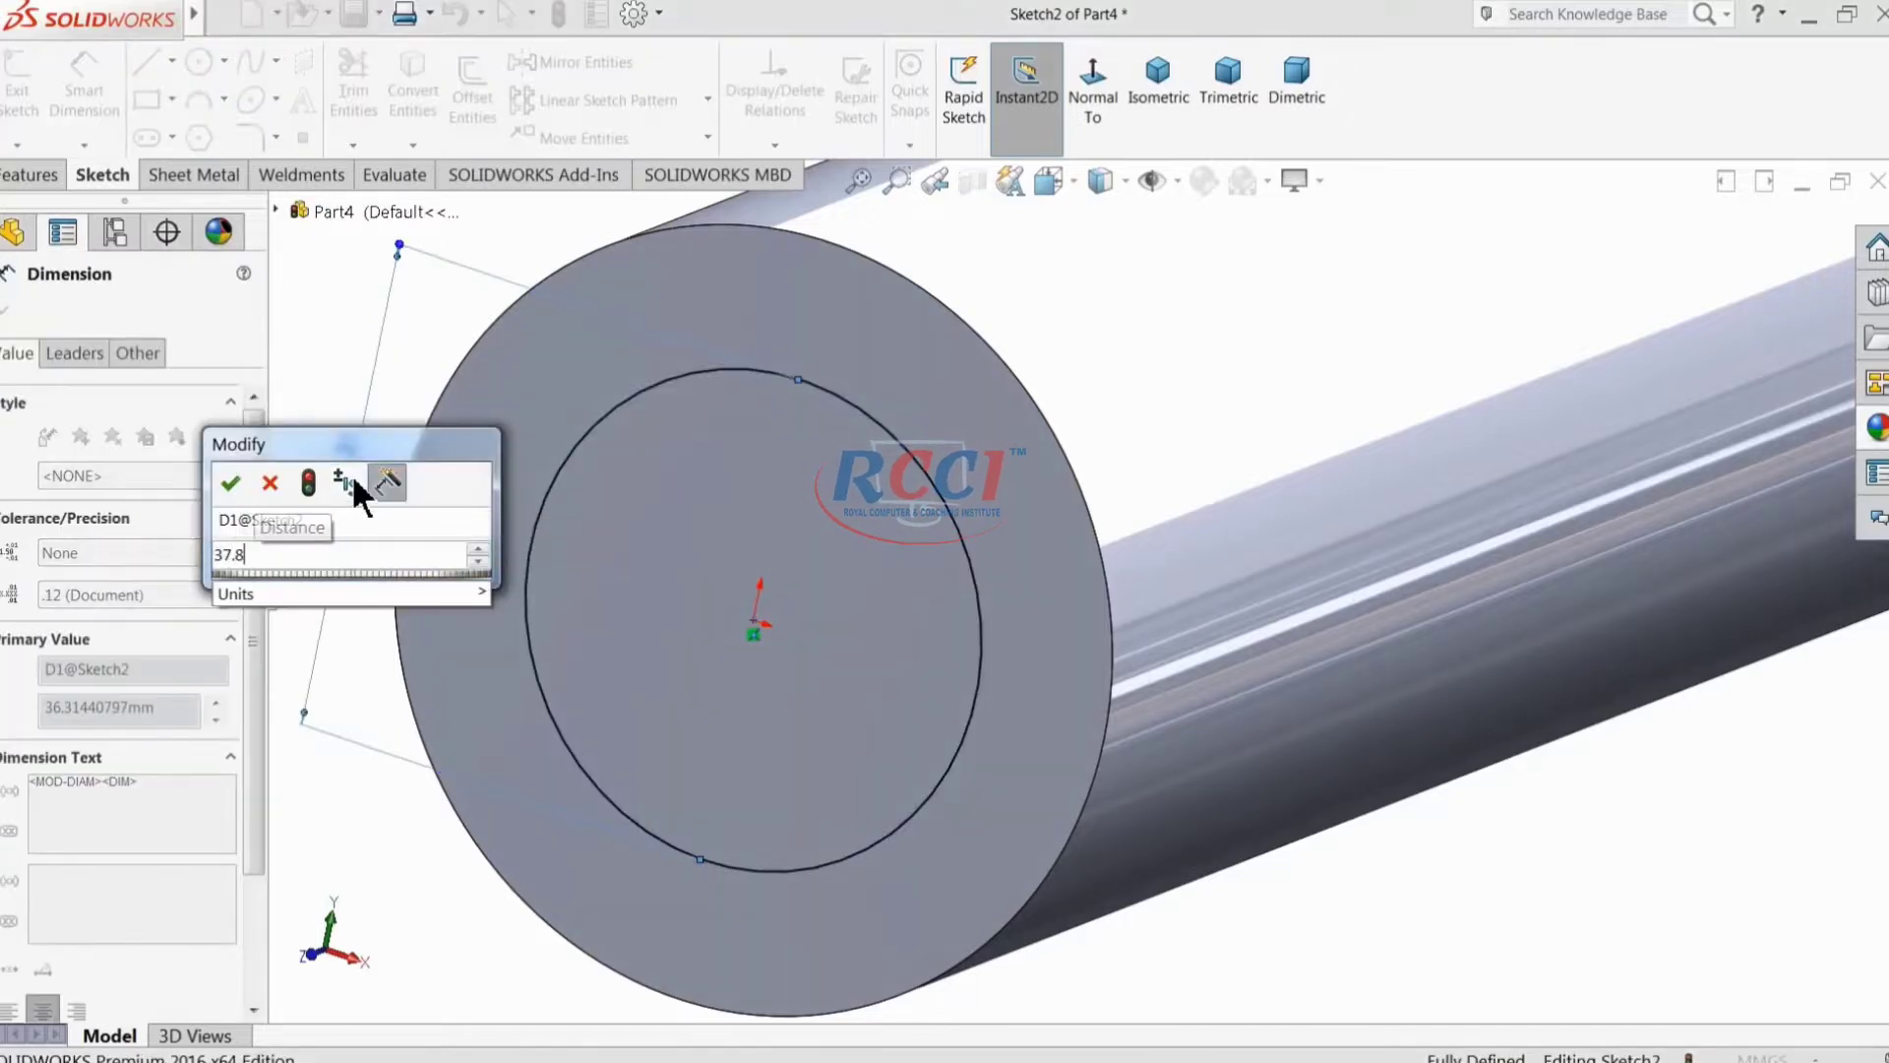
click(230, 483)
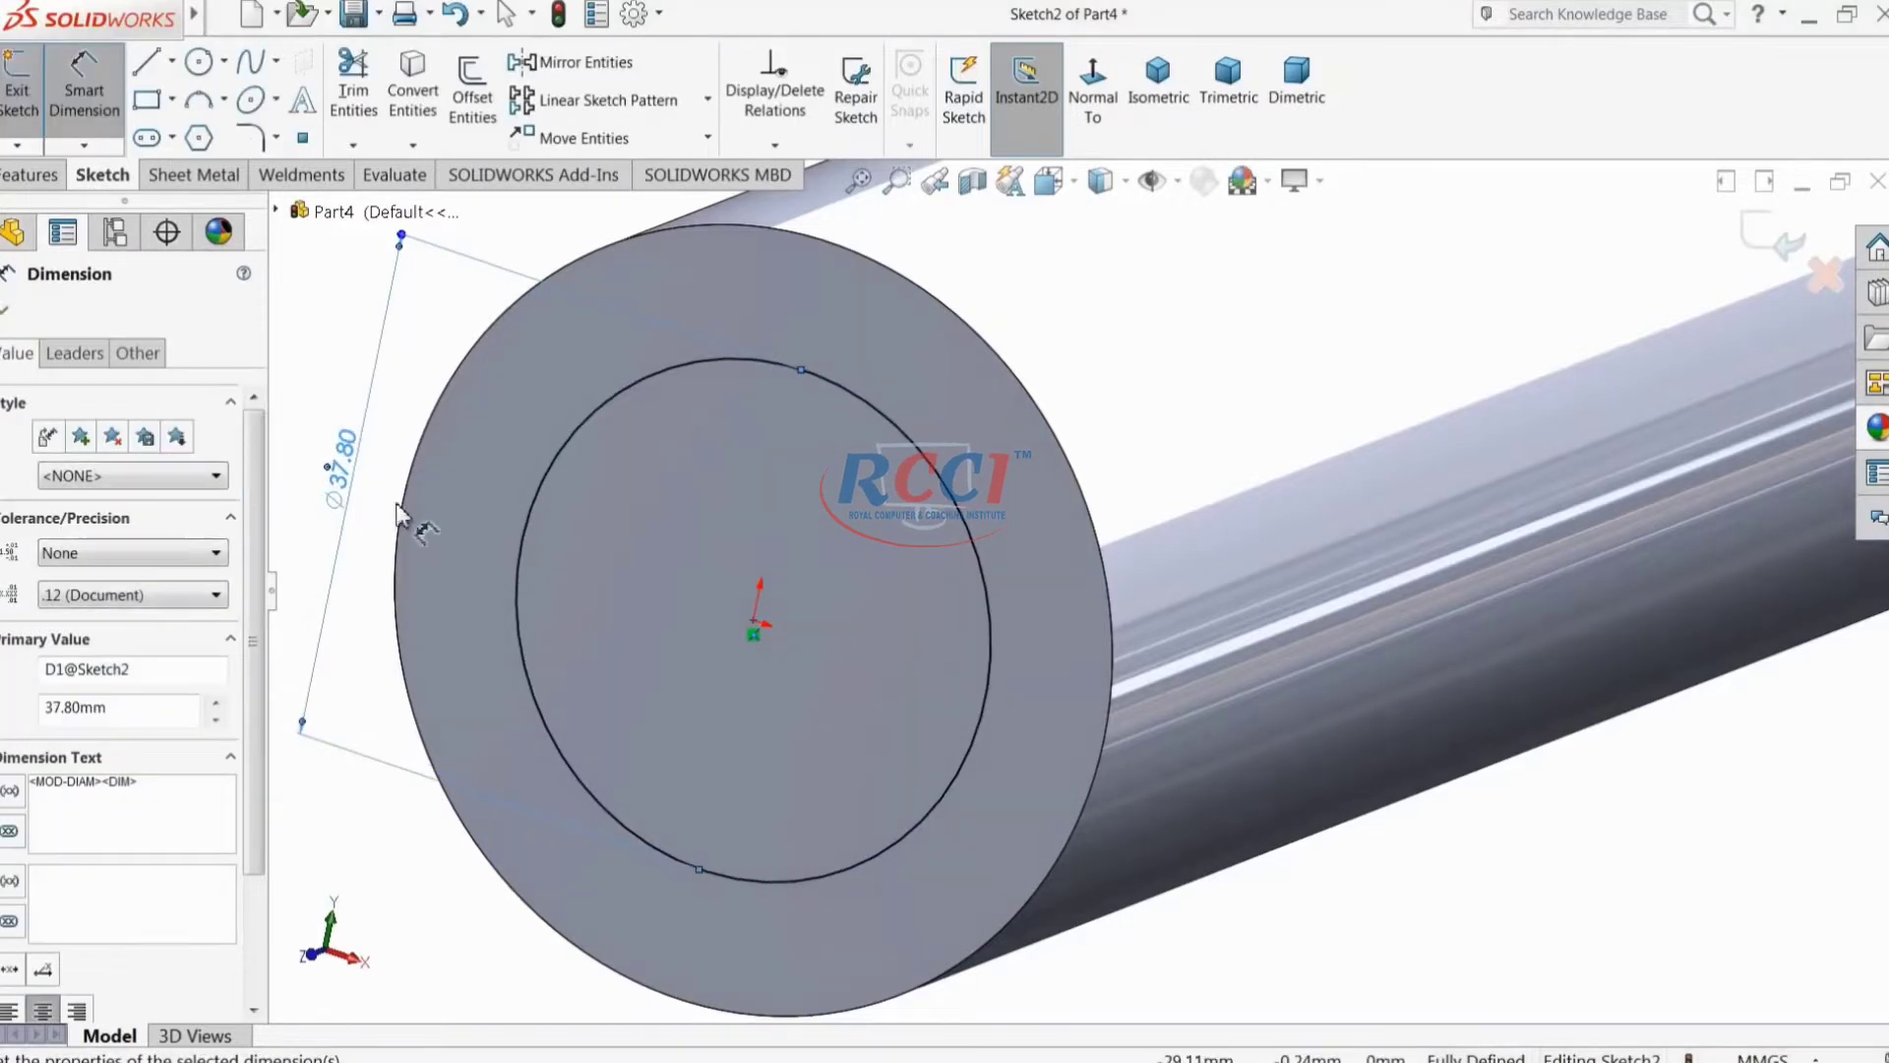
Step: Cut-extrude the end-face sketch 38 mm deep with the cut side flipped to remove material outside the circle
click(30, 174)
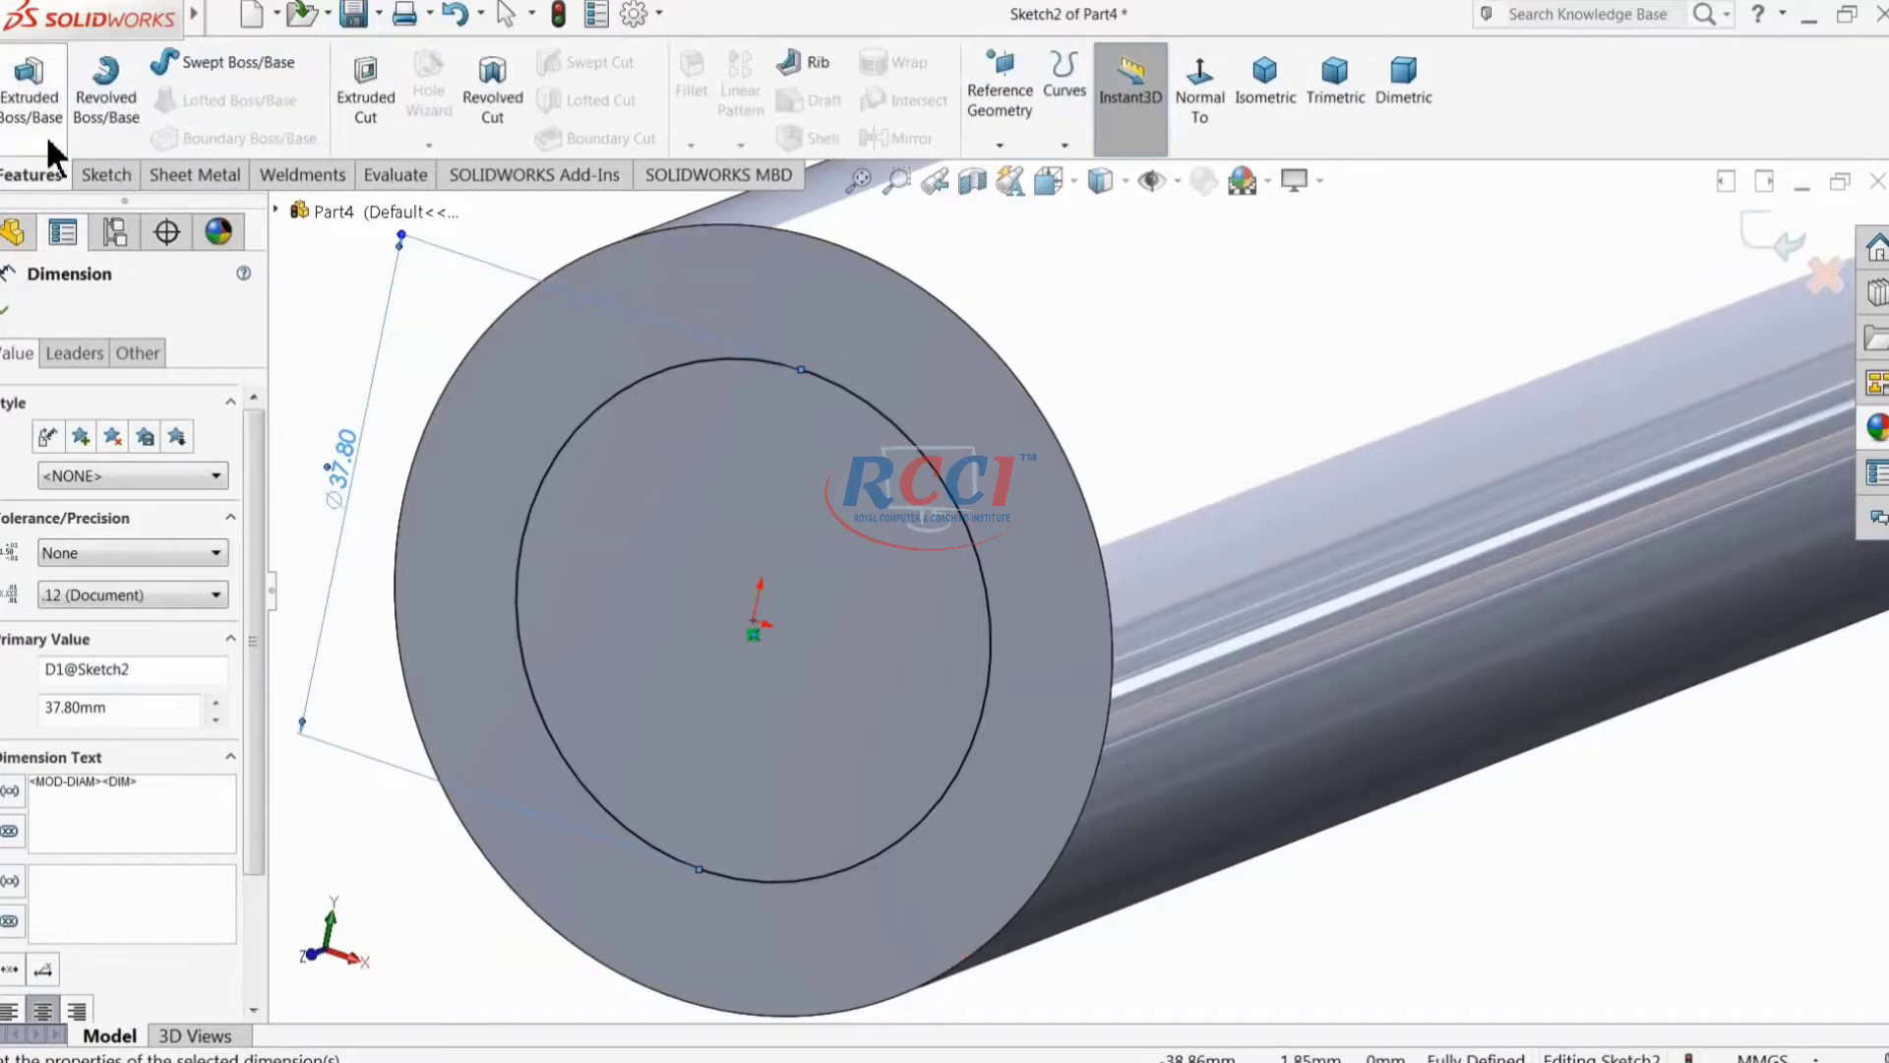
click(370, 108)
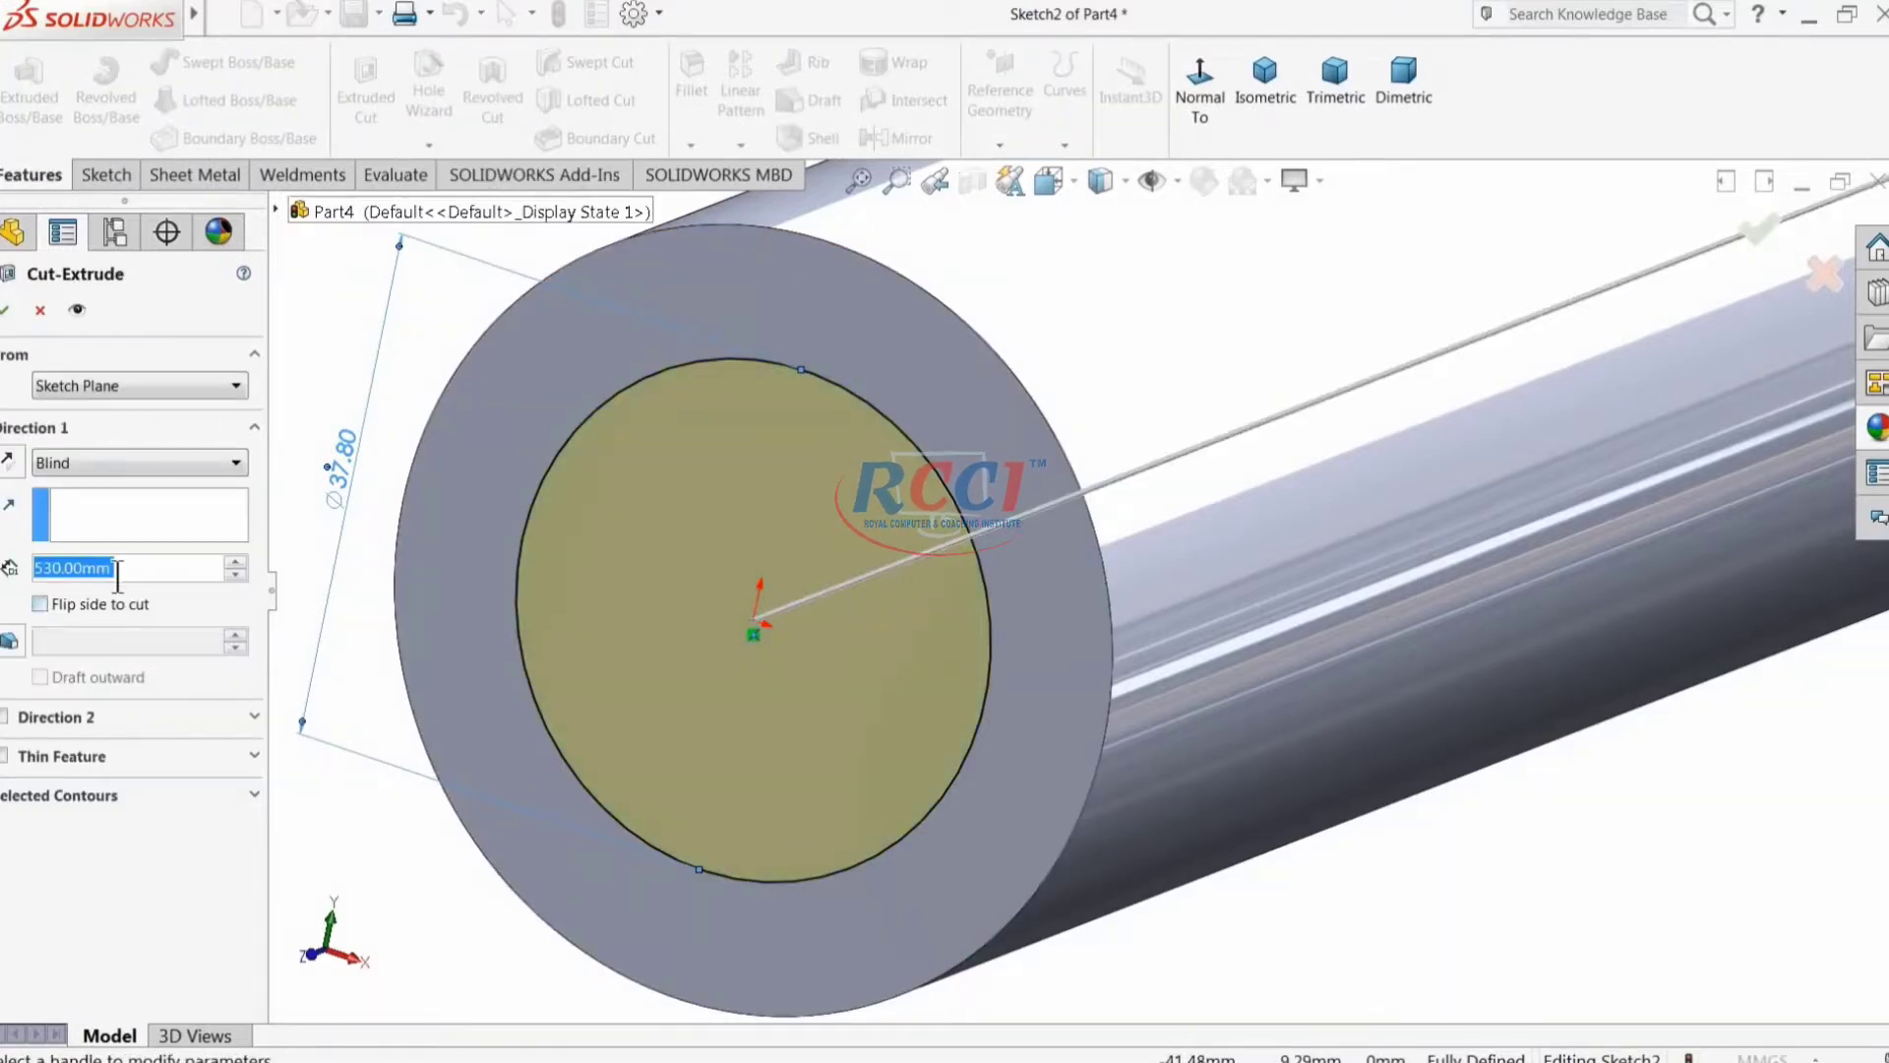
text(38)
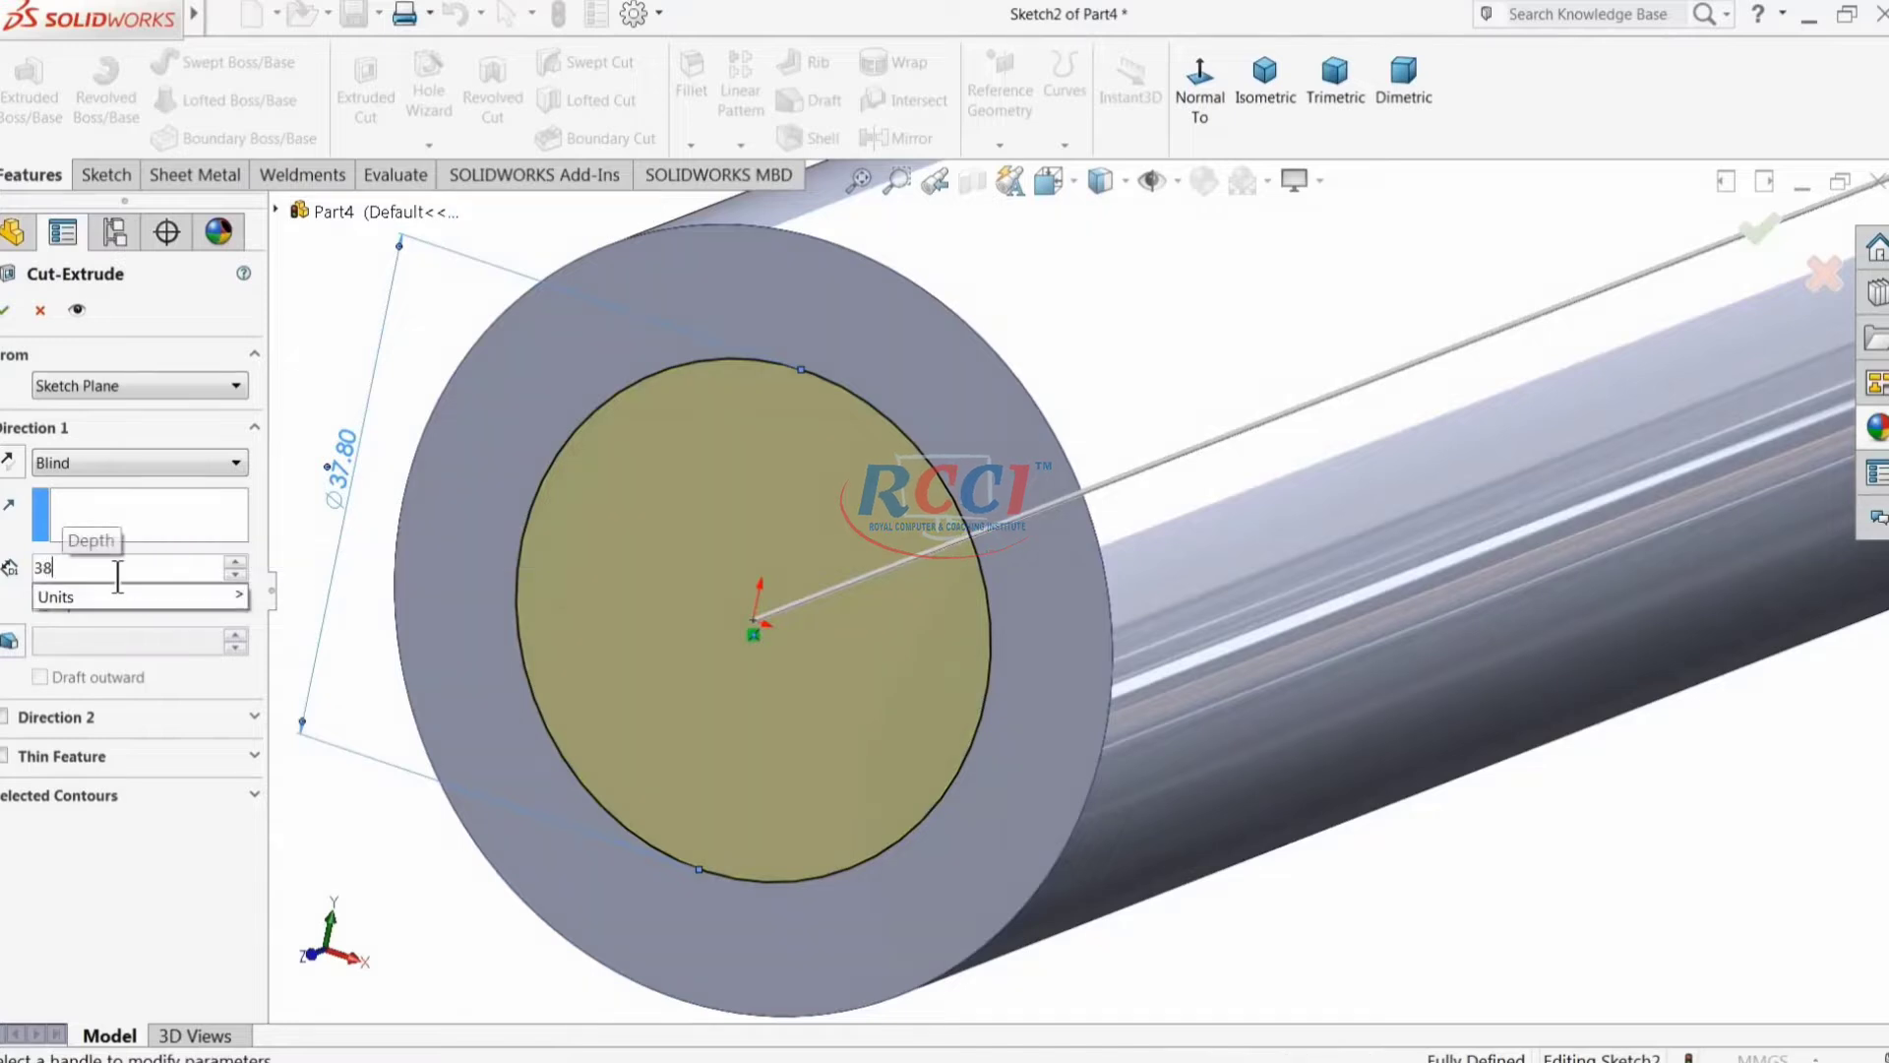
key(Return)
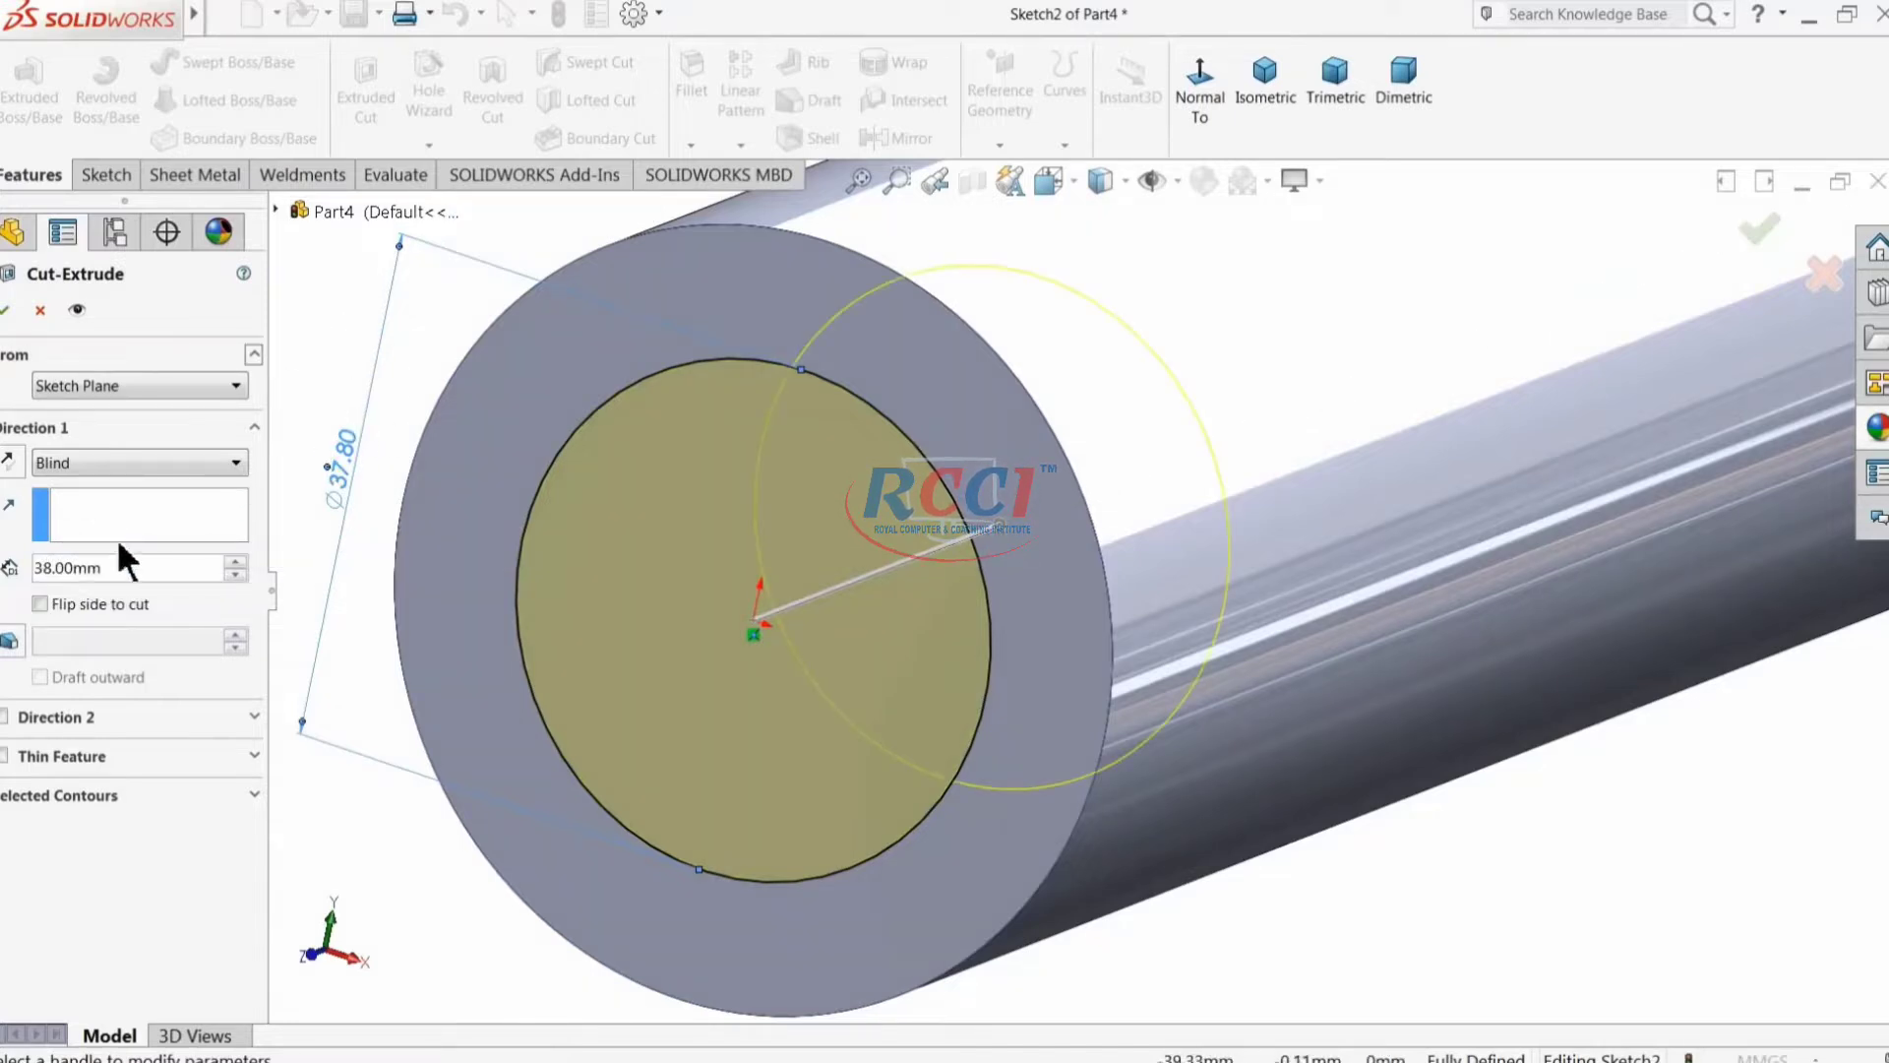
click(40, 603)
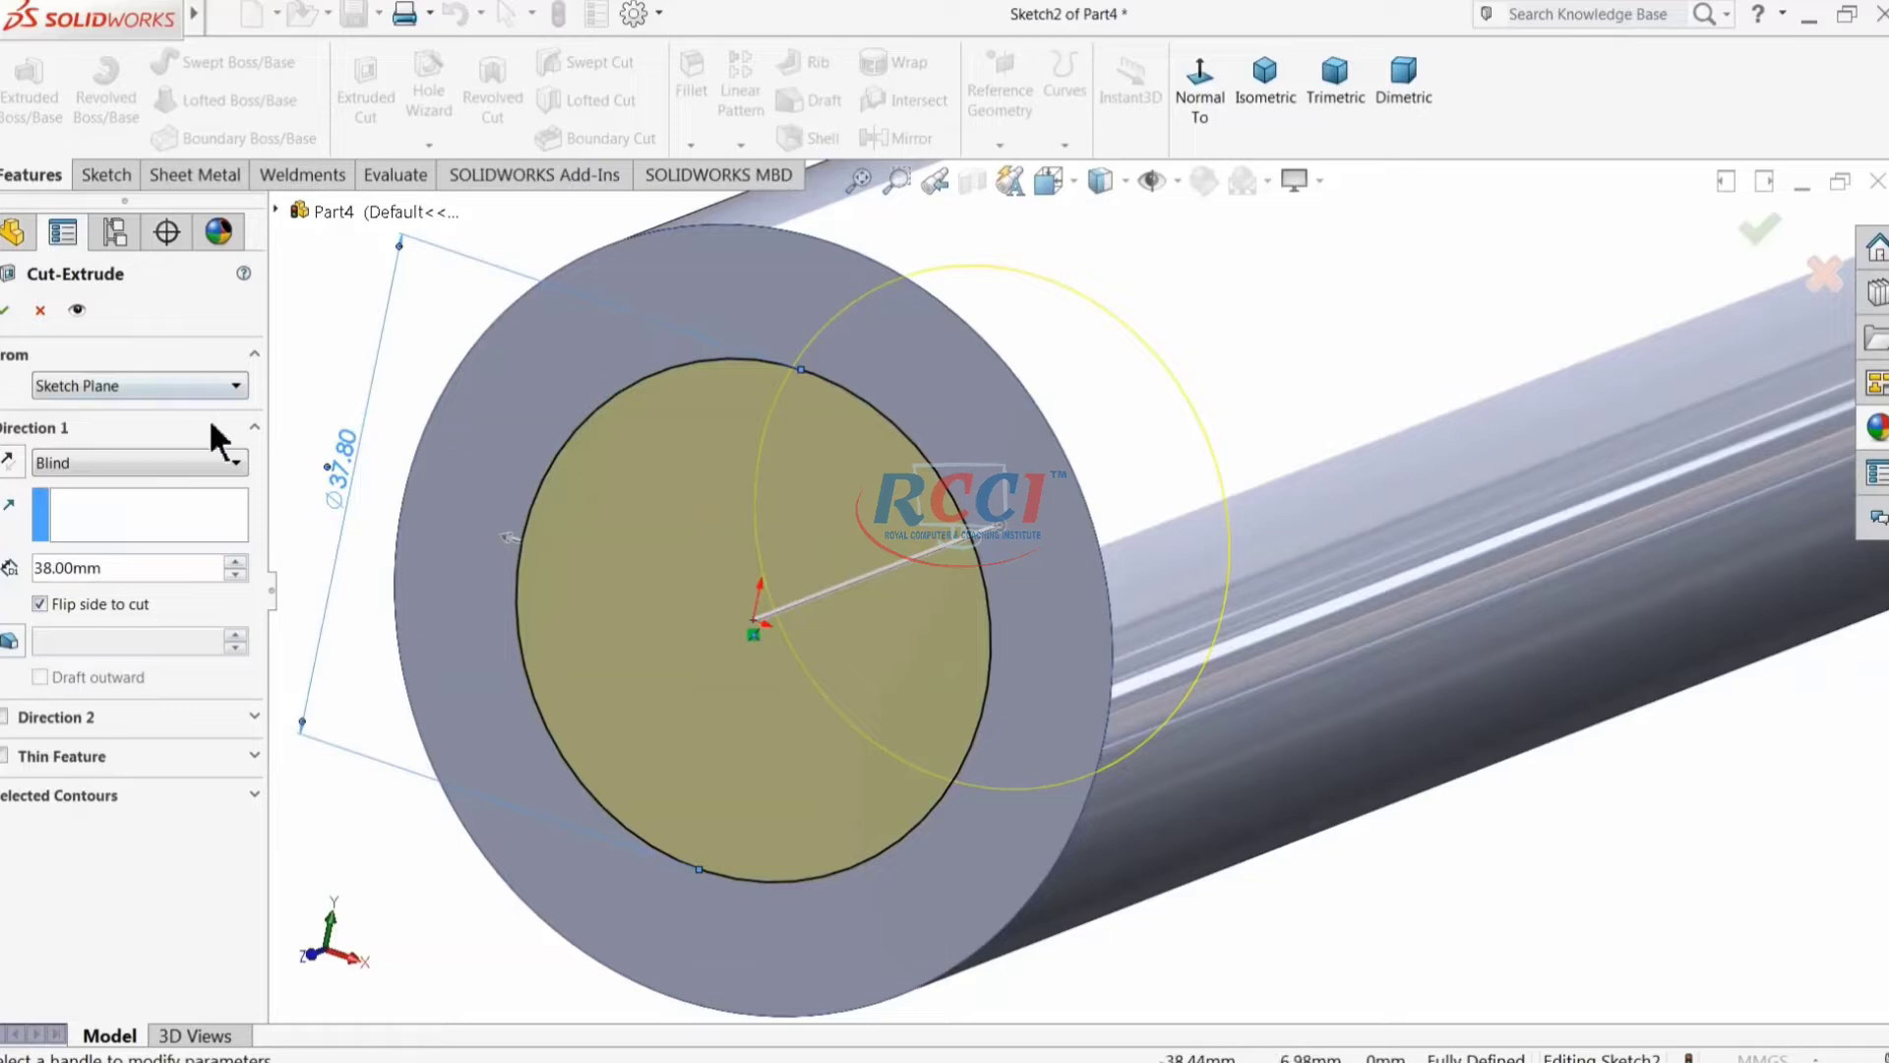
click(5, 311)
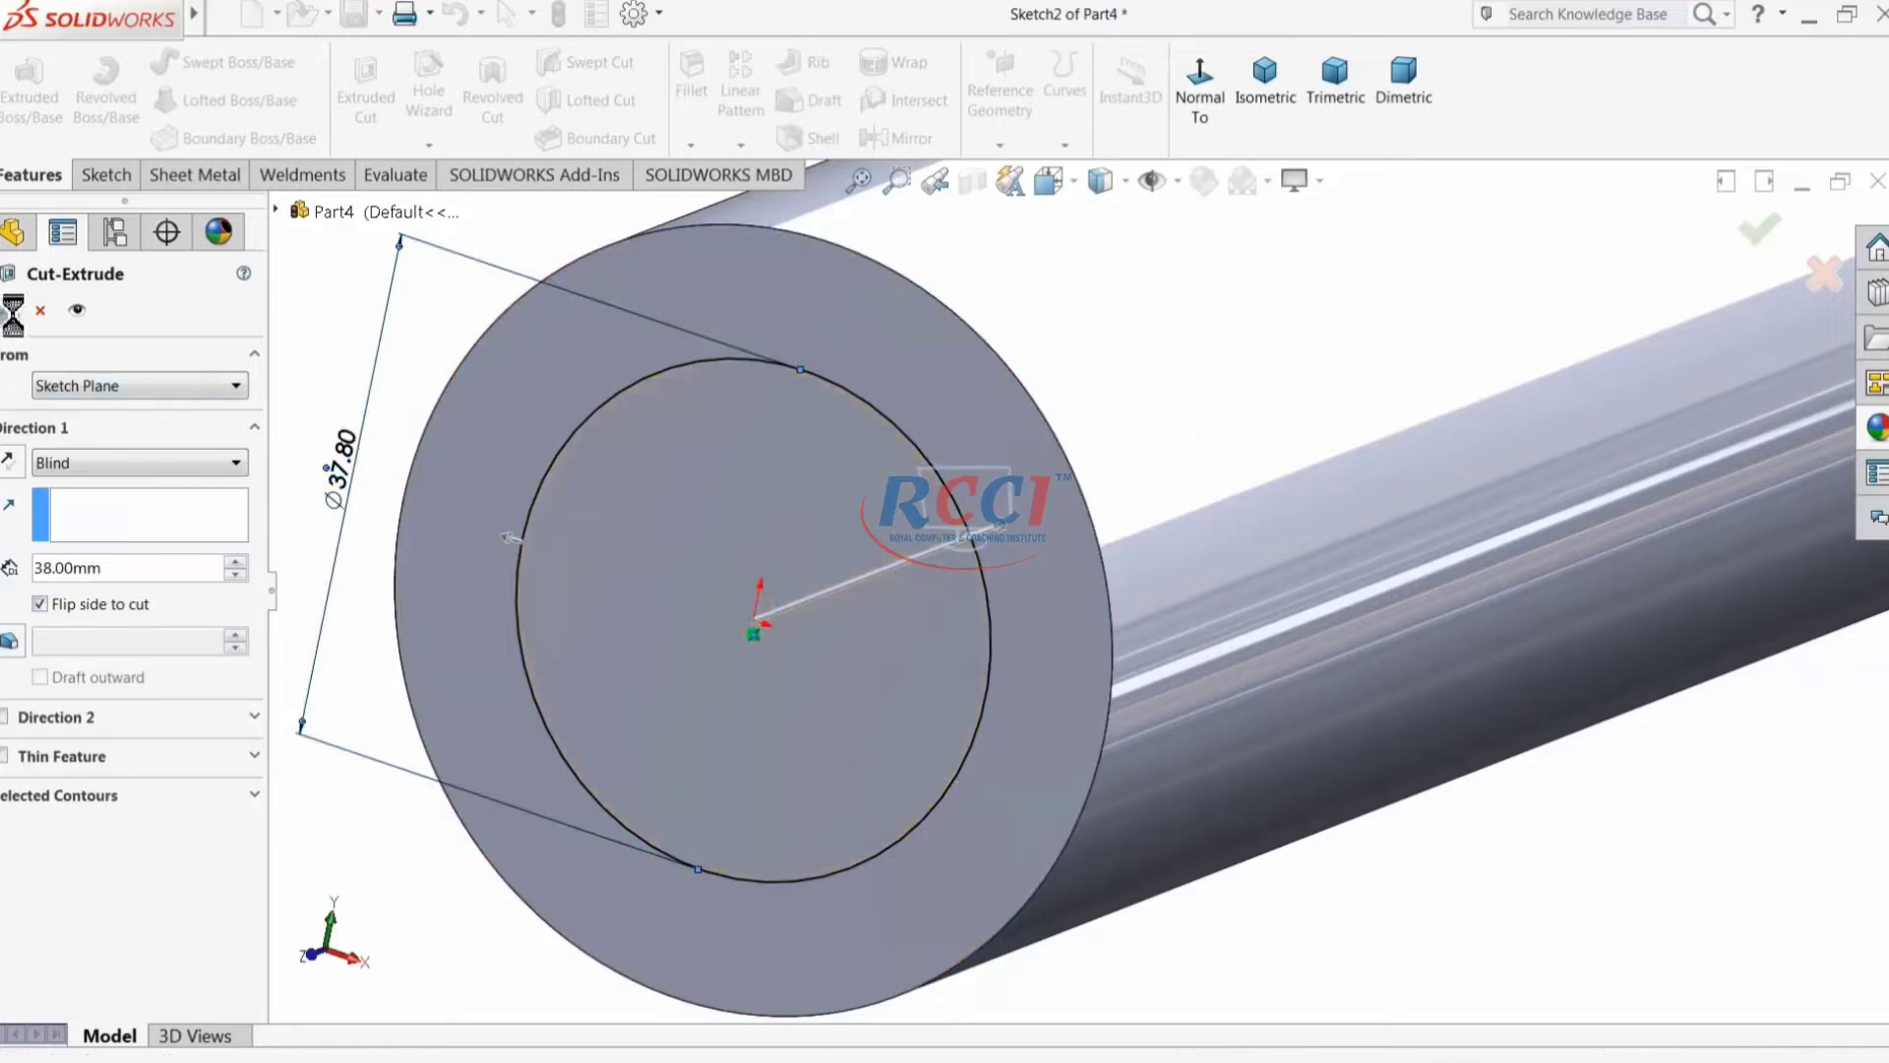
Step: Sketch an origin-centred circle with a radius of about 22 mm on the rod's ring-shaped shoulder face
scroll(742, 421, up, 3)
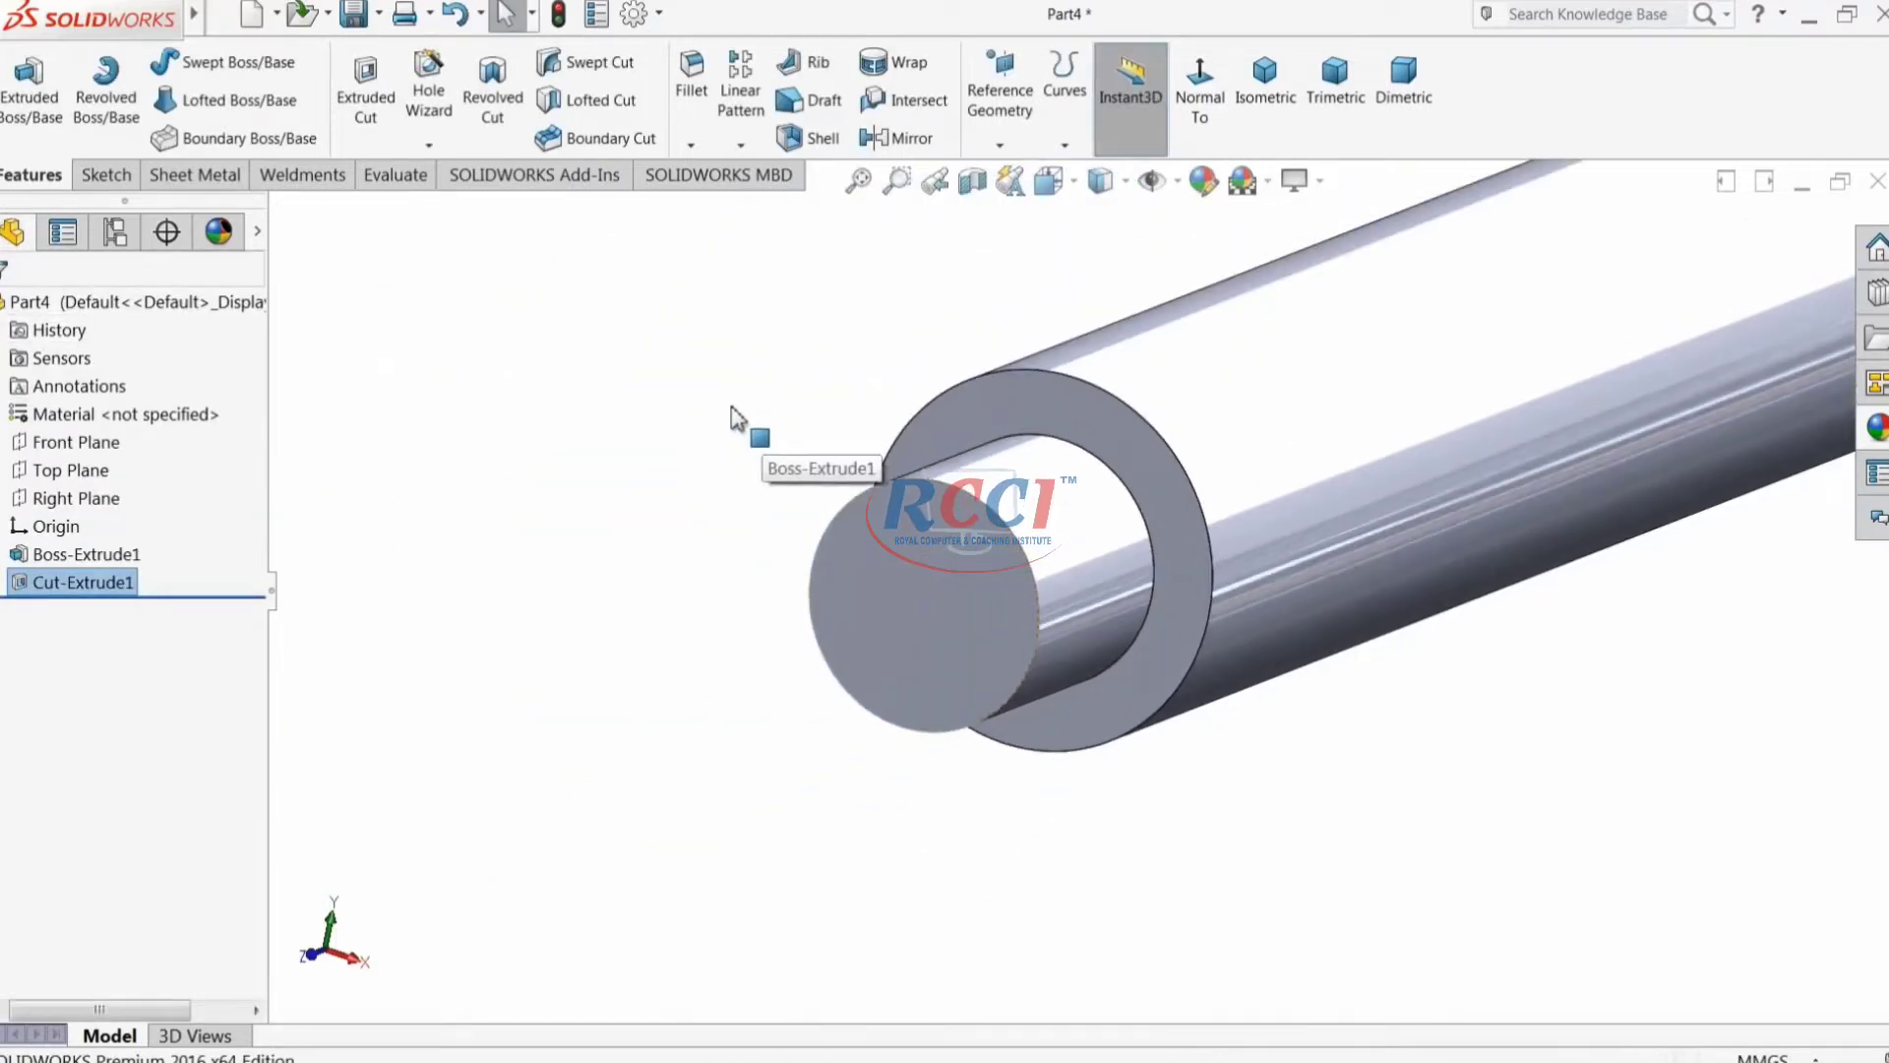
middle_drag(742, 422, 742, 434)
scroll(1058, 669, down, 3)
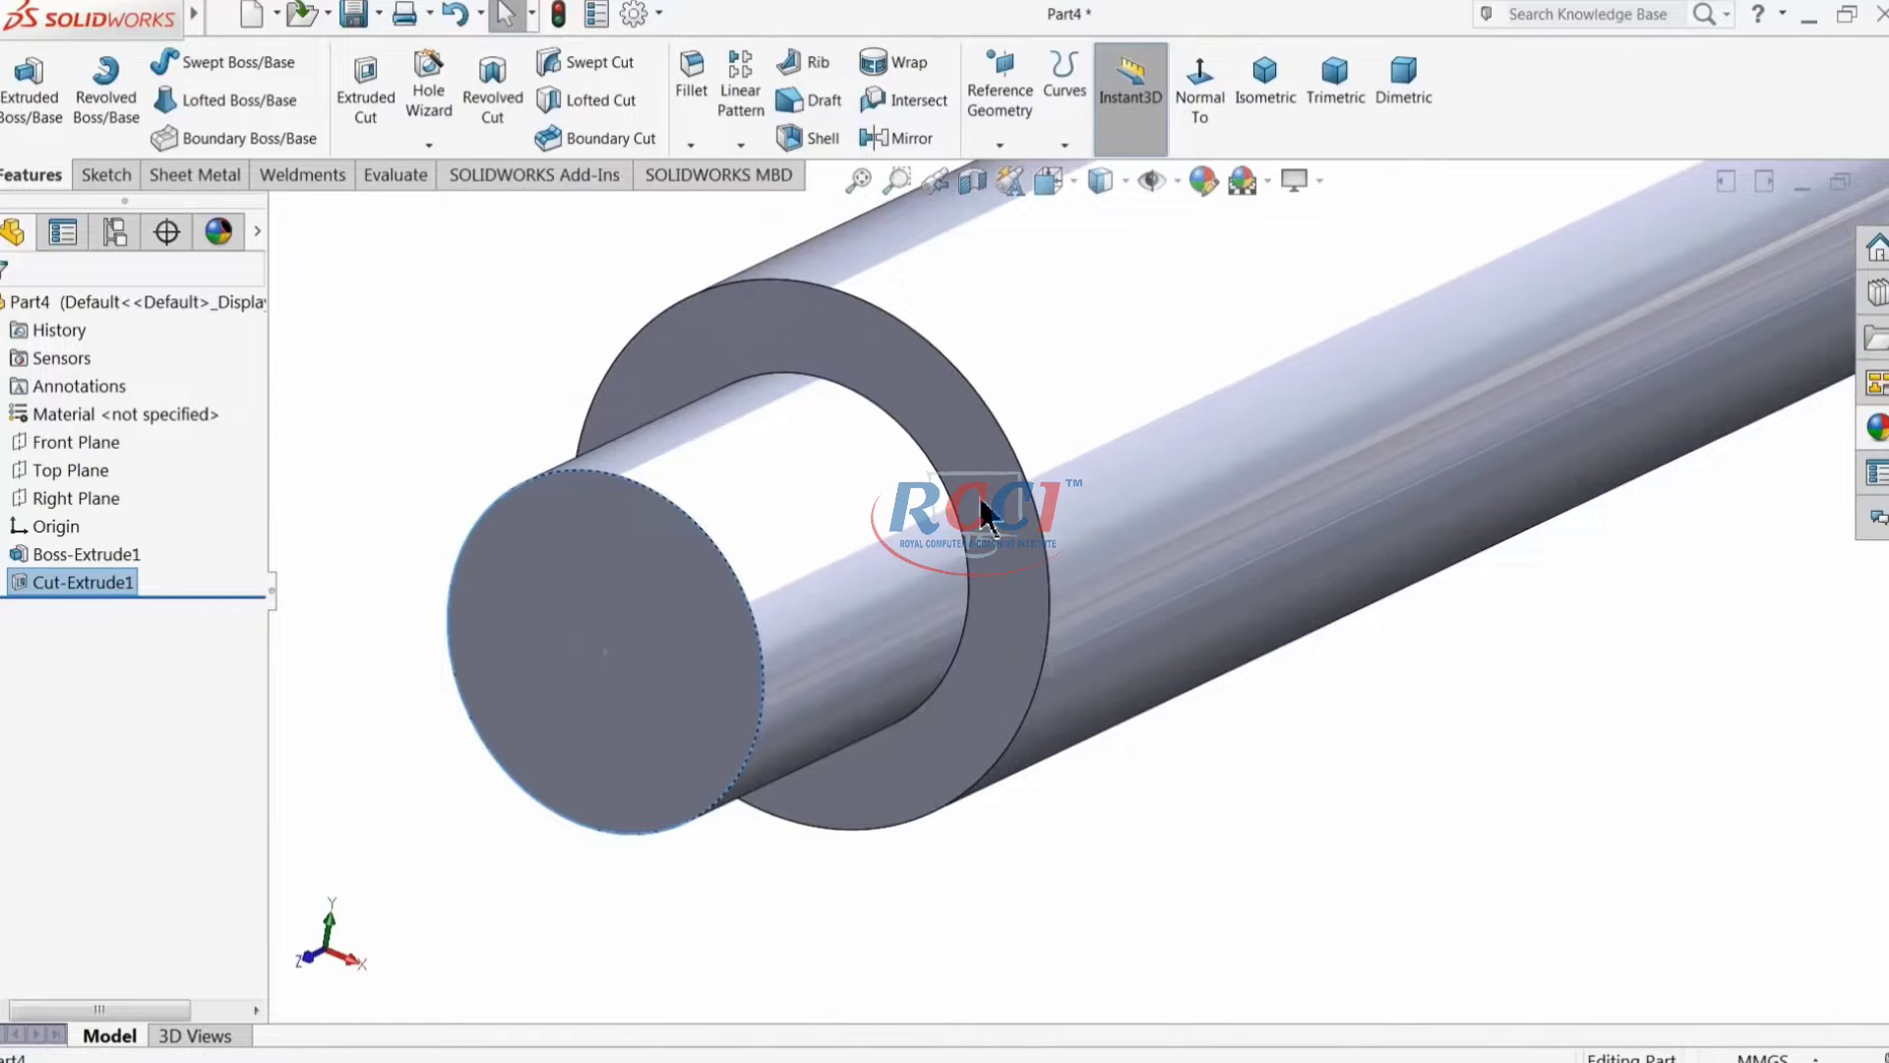
click(1041, 493)
click(1059, 431)
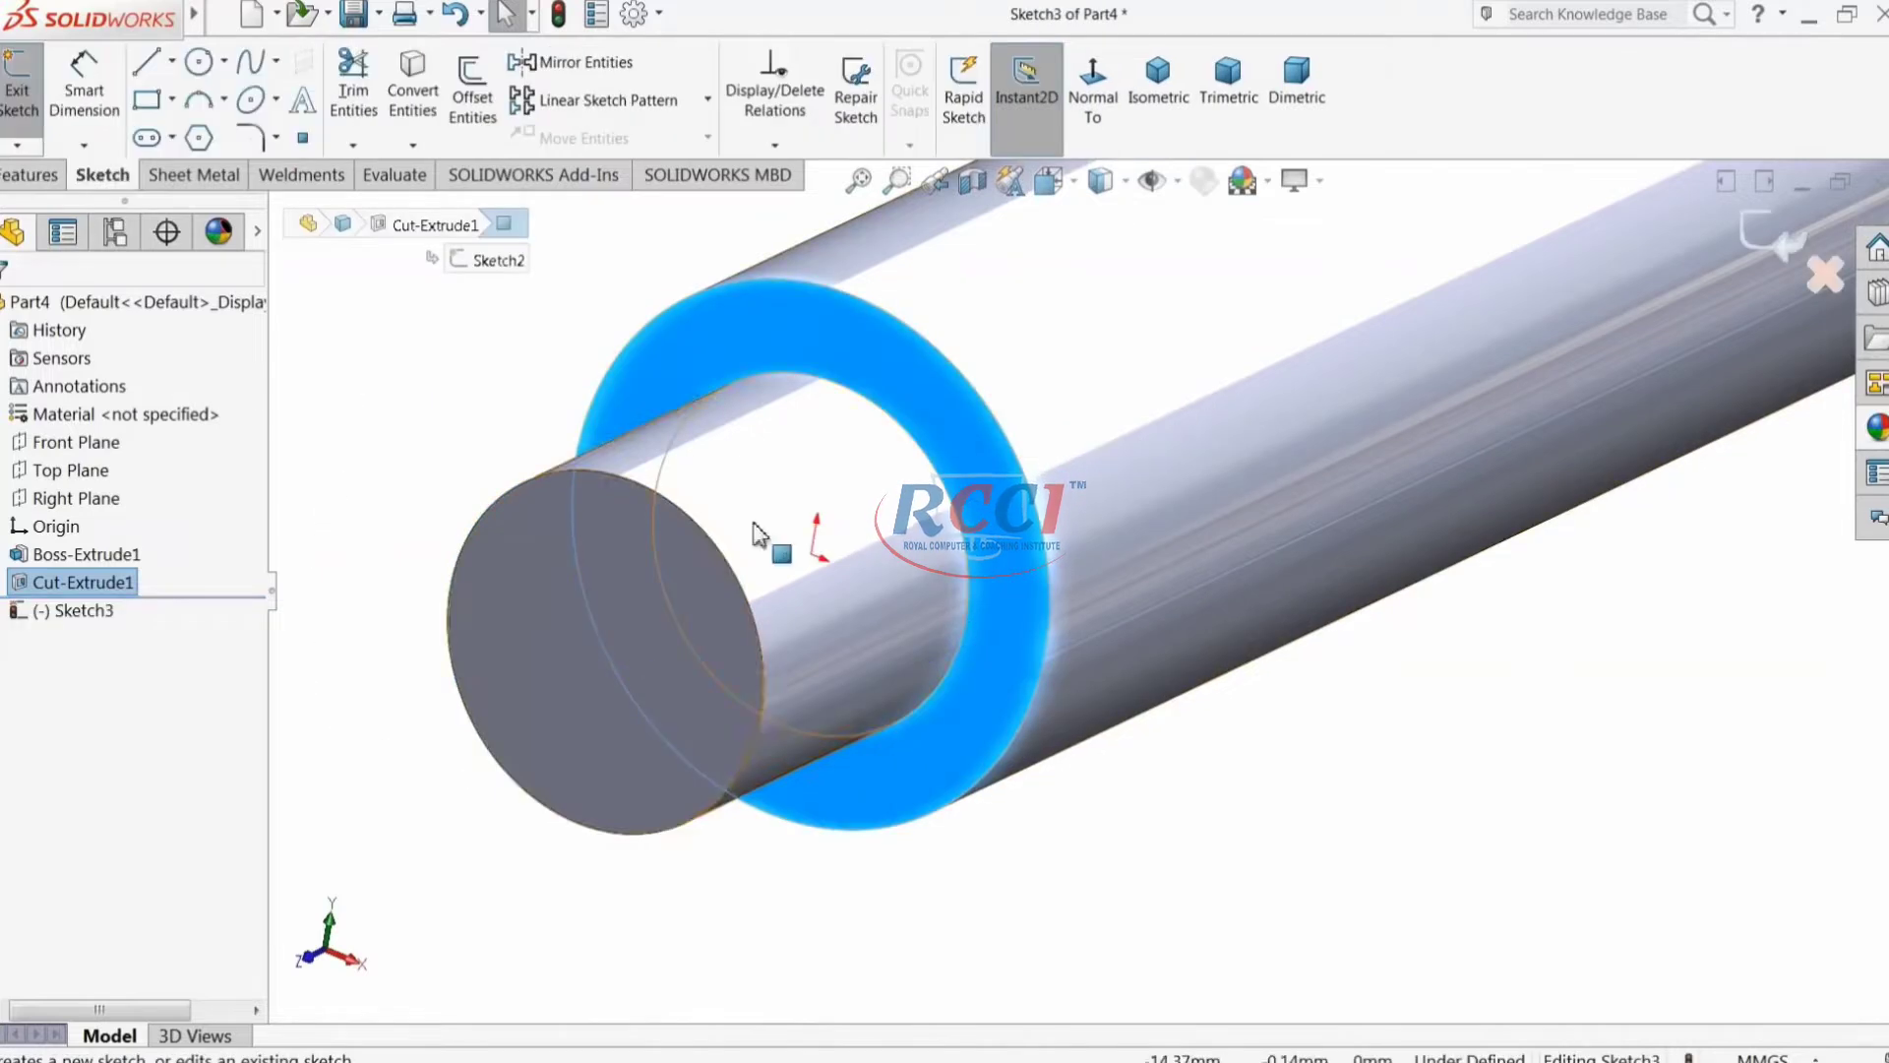
click(199, 61)
click(810, 554)
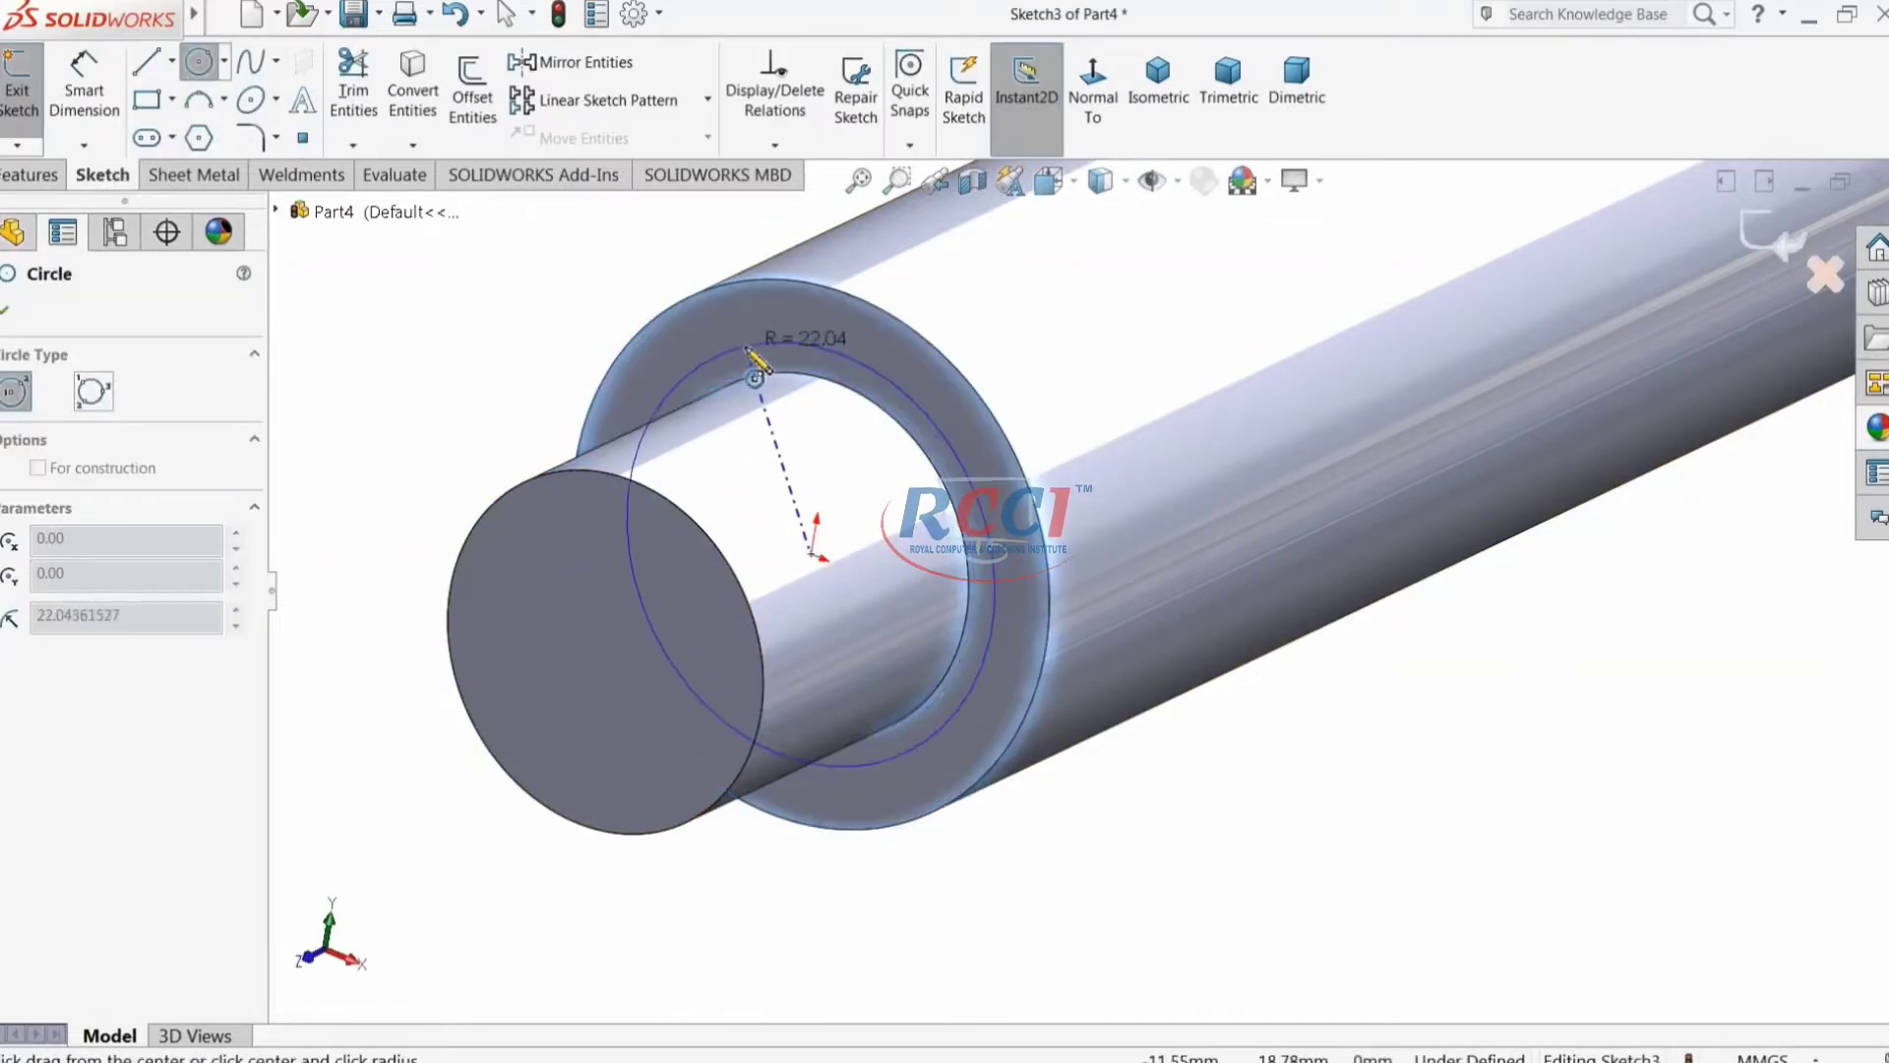
click(753, 347)
Step: Dimension the shoulder-face circle and set its diameter to 41.28 mm
click(83, 79)
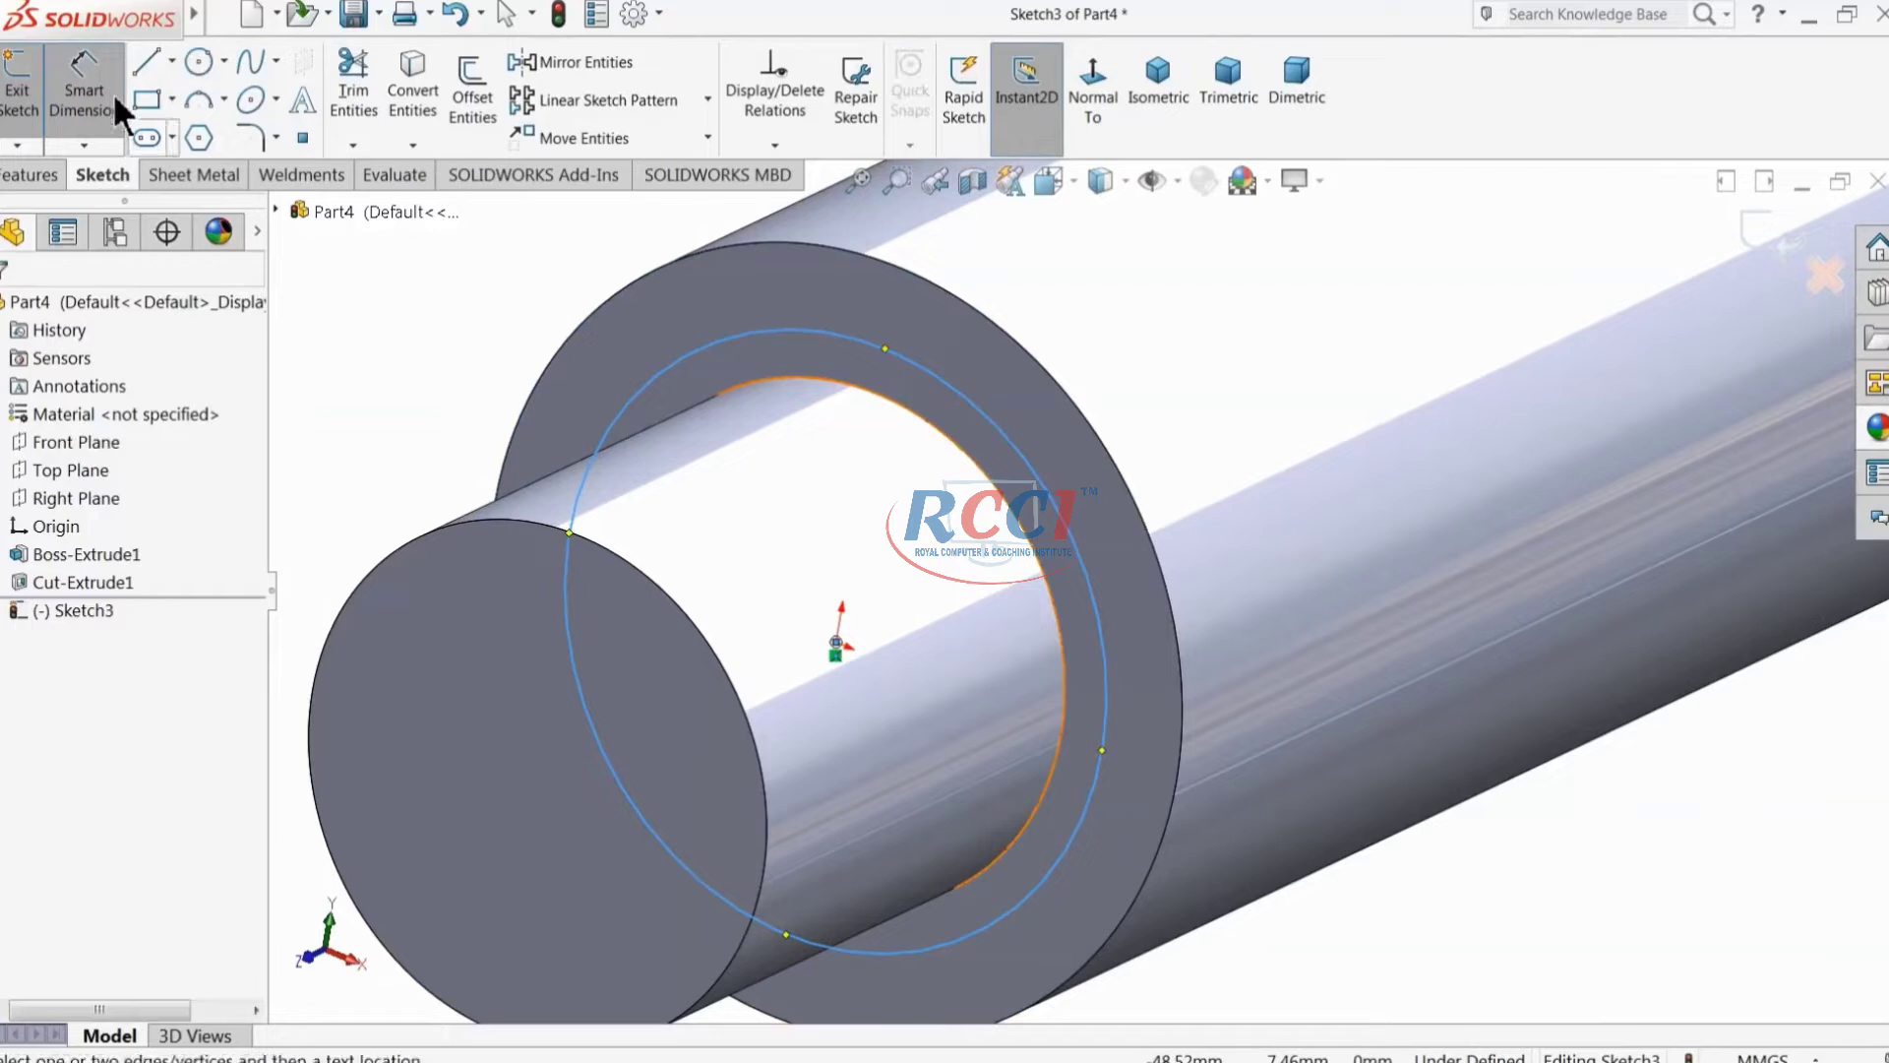
click(686, 458)
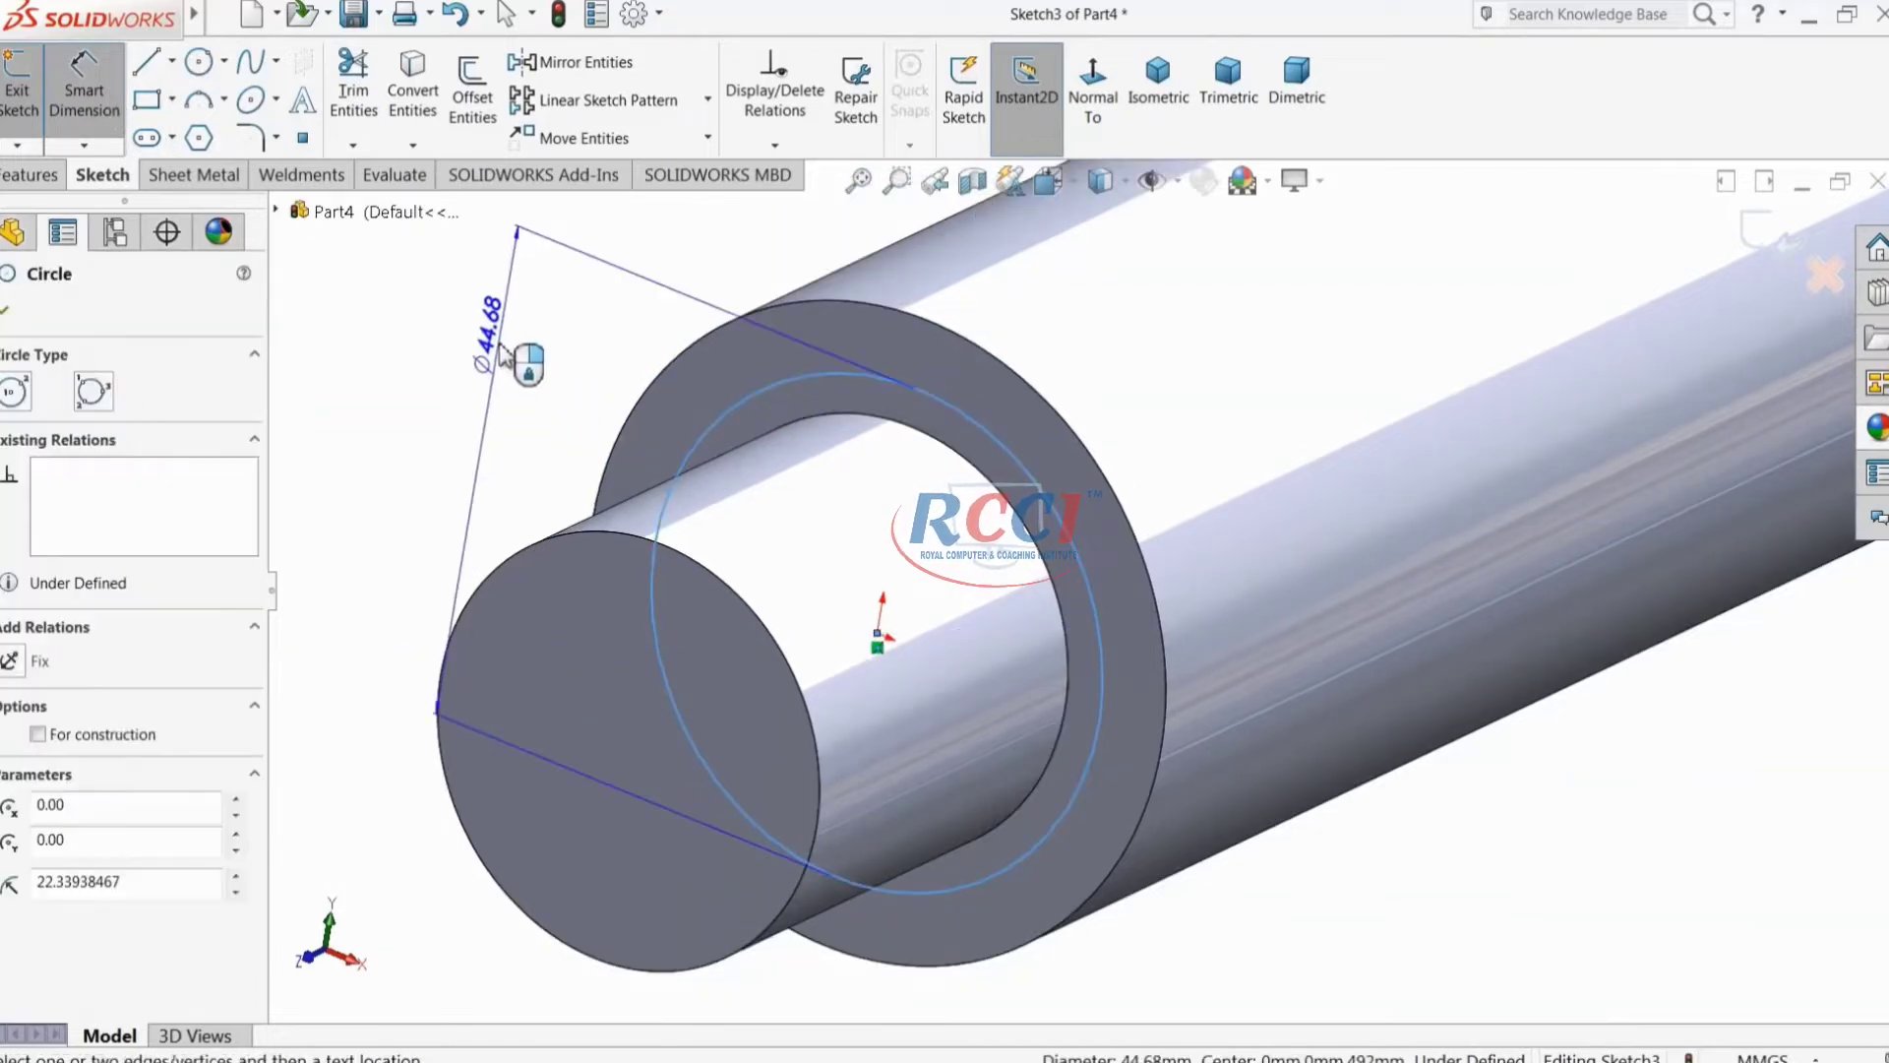
click(500, 356)
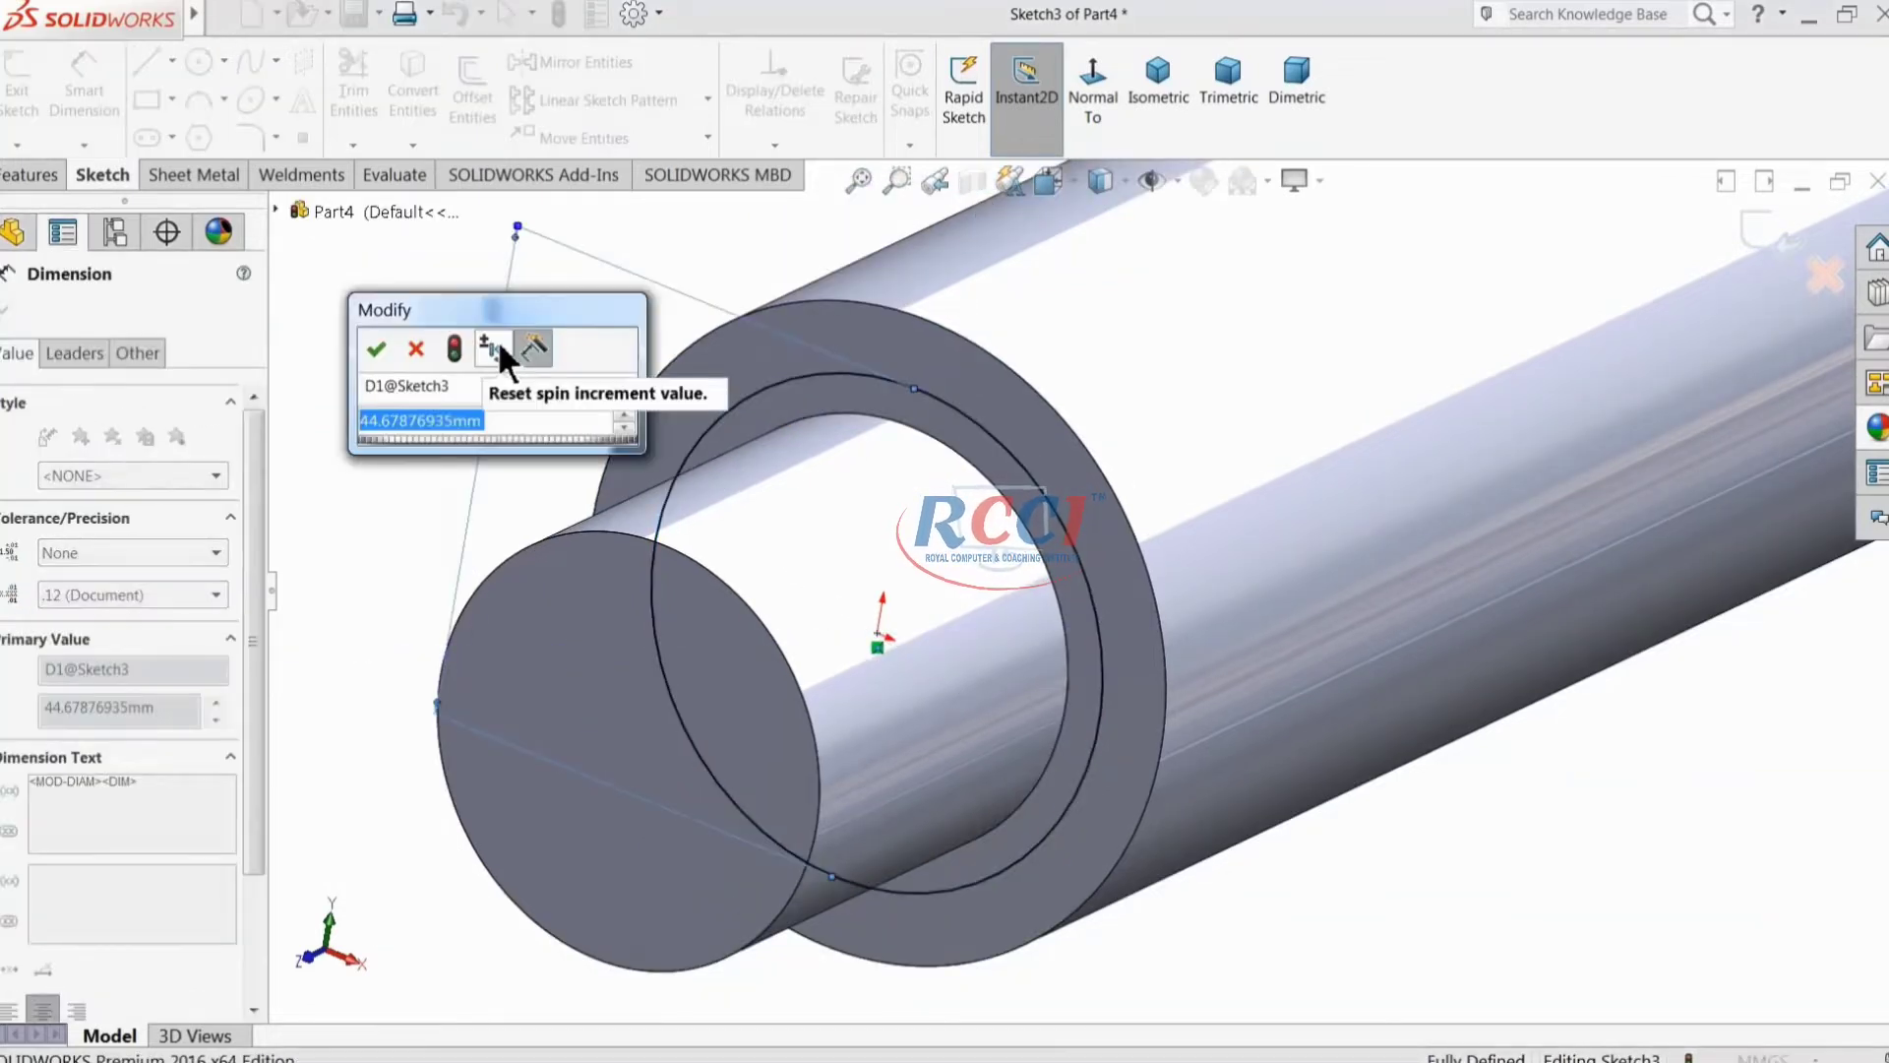
text(41.28)
key(Return)
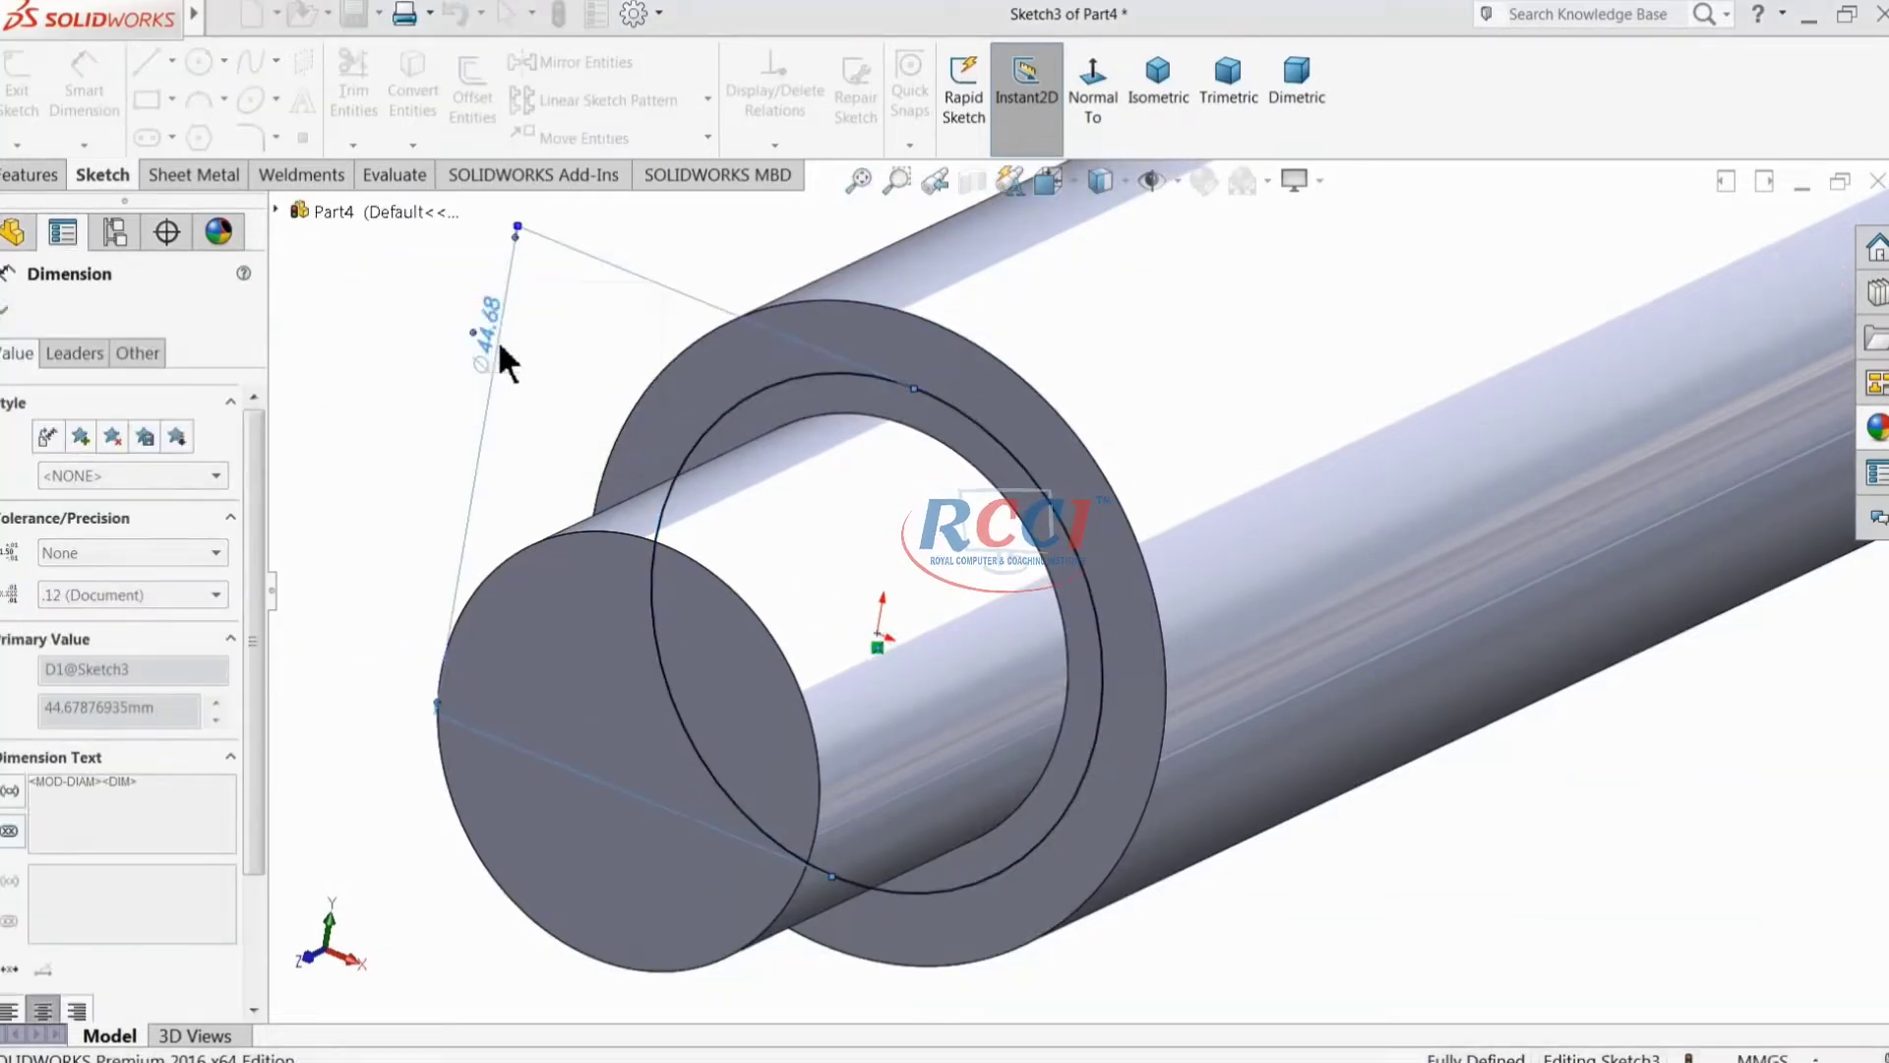
Step: Cut-extrude the shoulder sketch 40 mm deep, removing the material outside the 41.28 mm circle
click(29, 174)
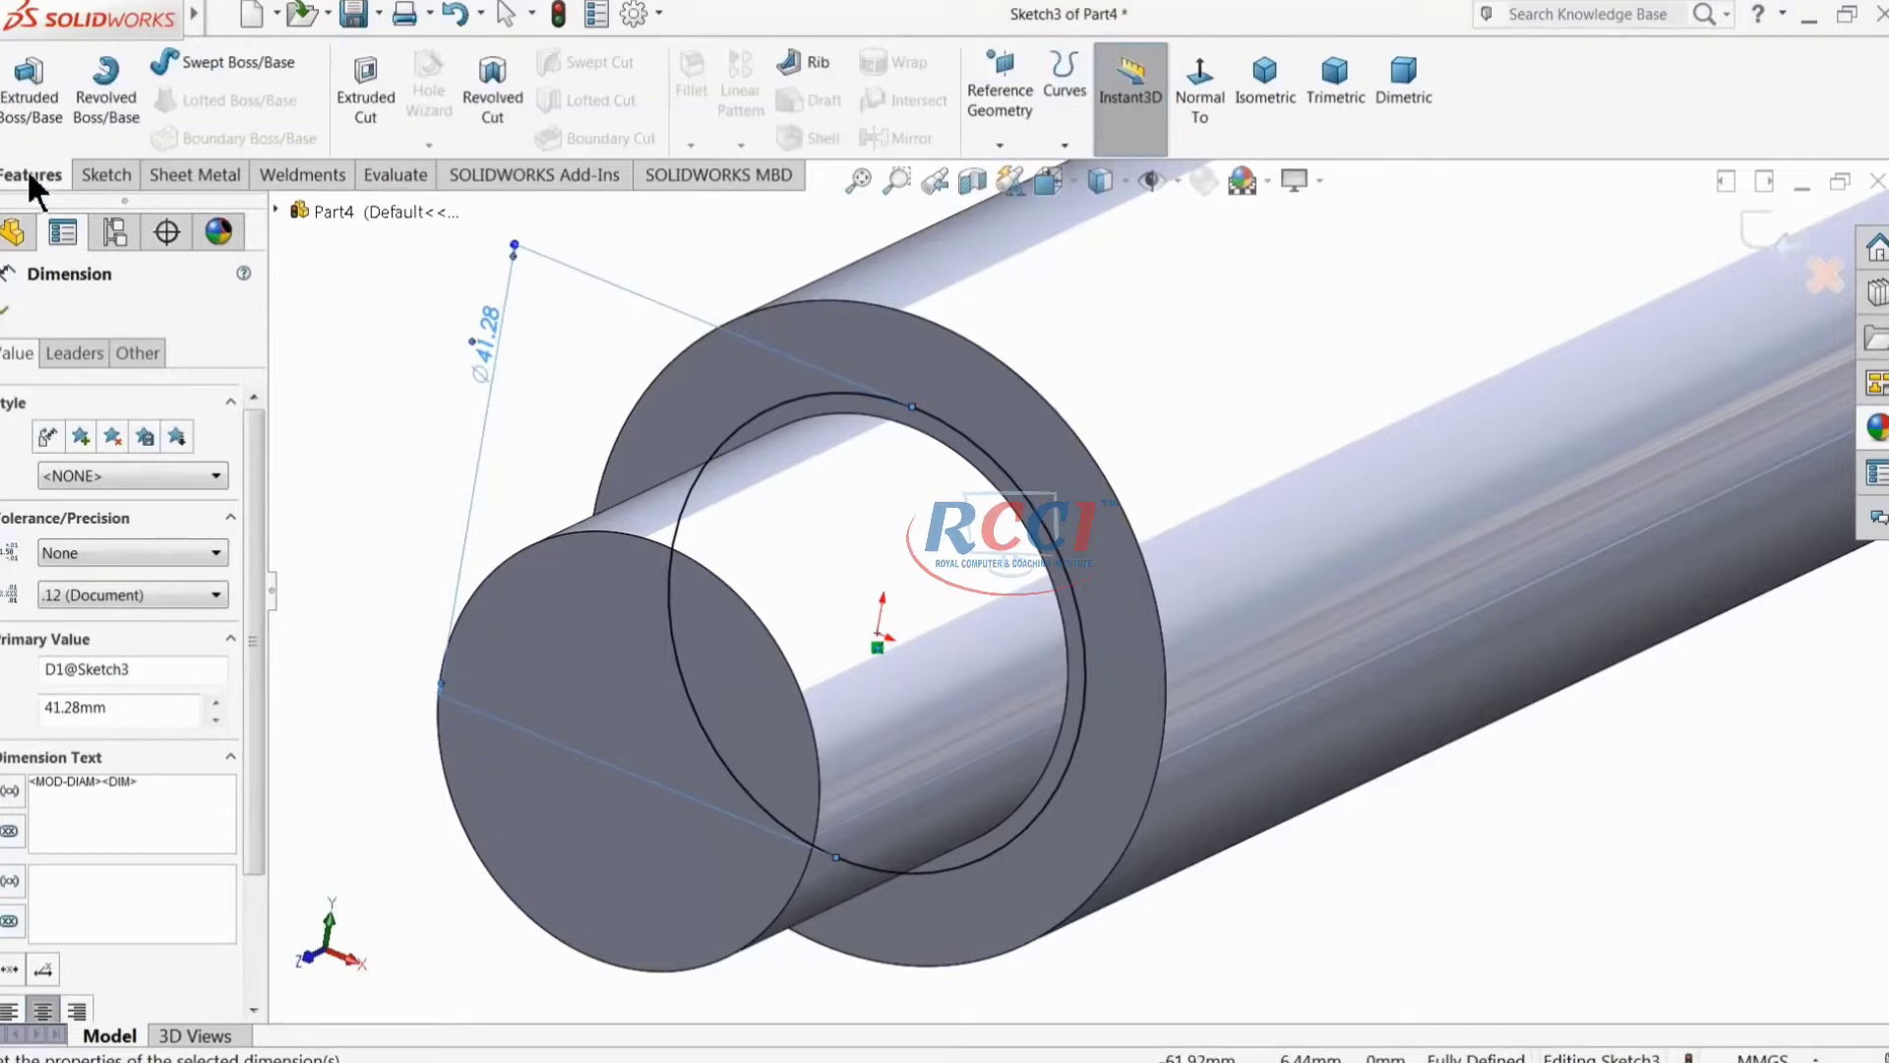
click(361, 89)
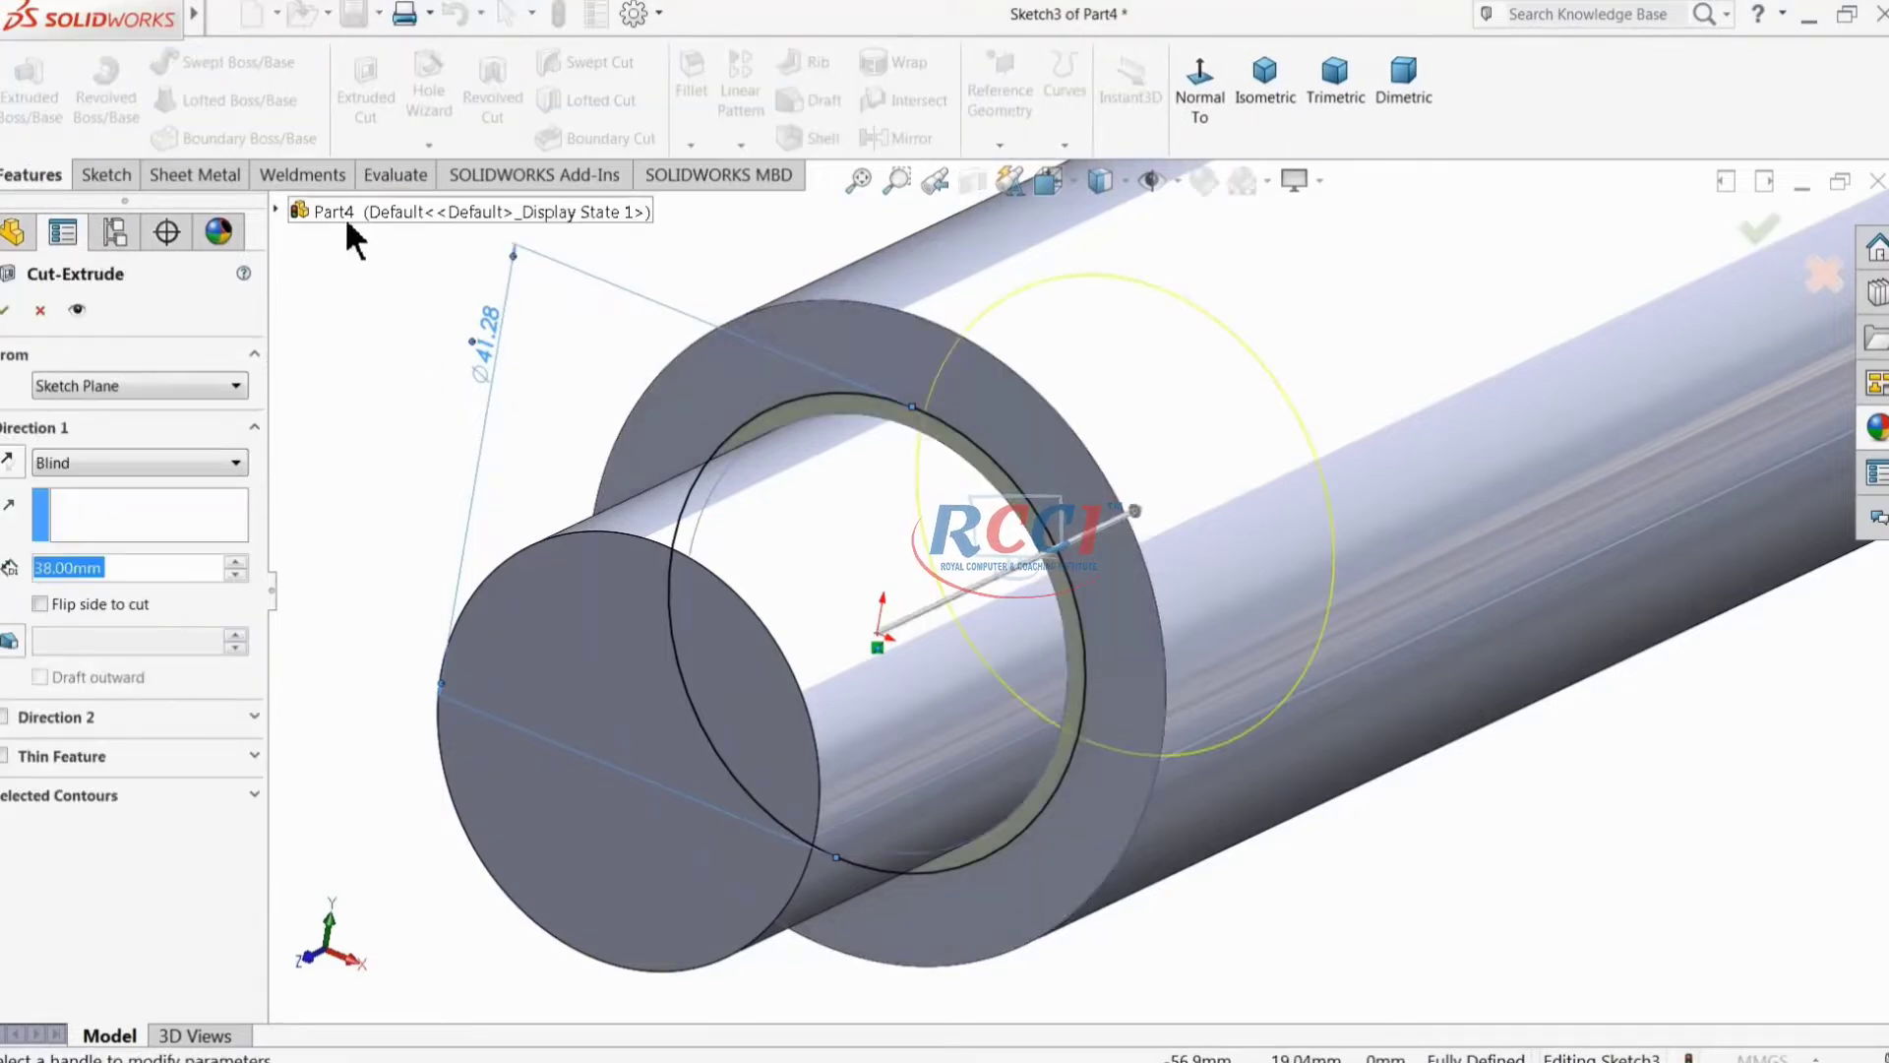
text(40)
key(Return)
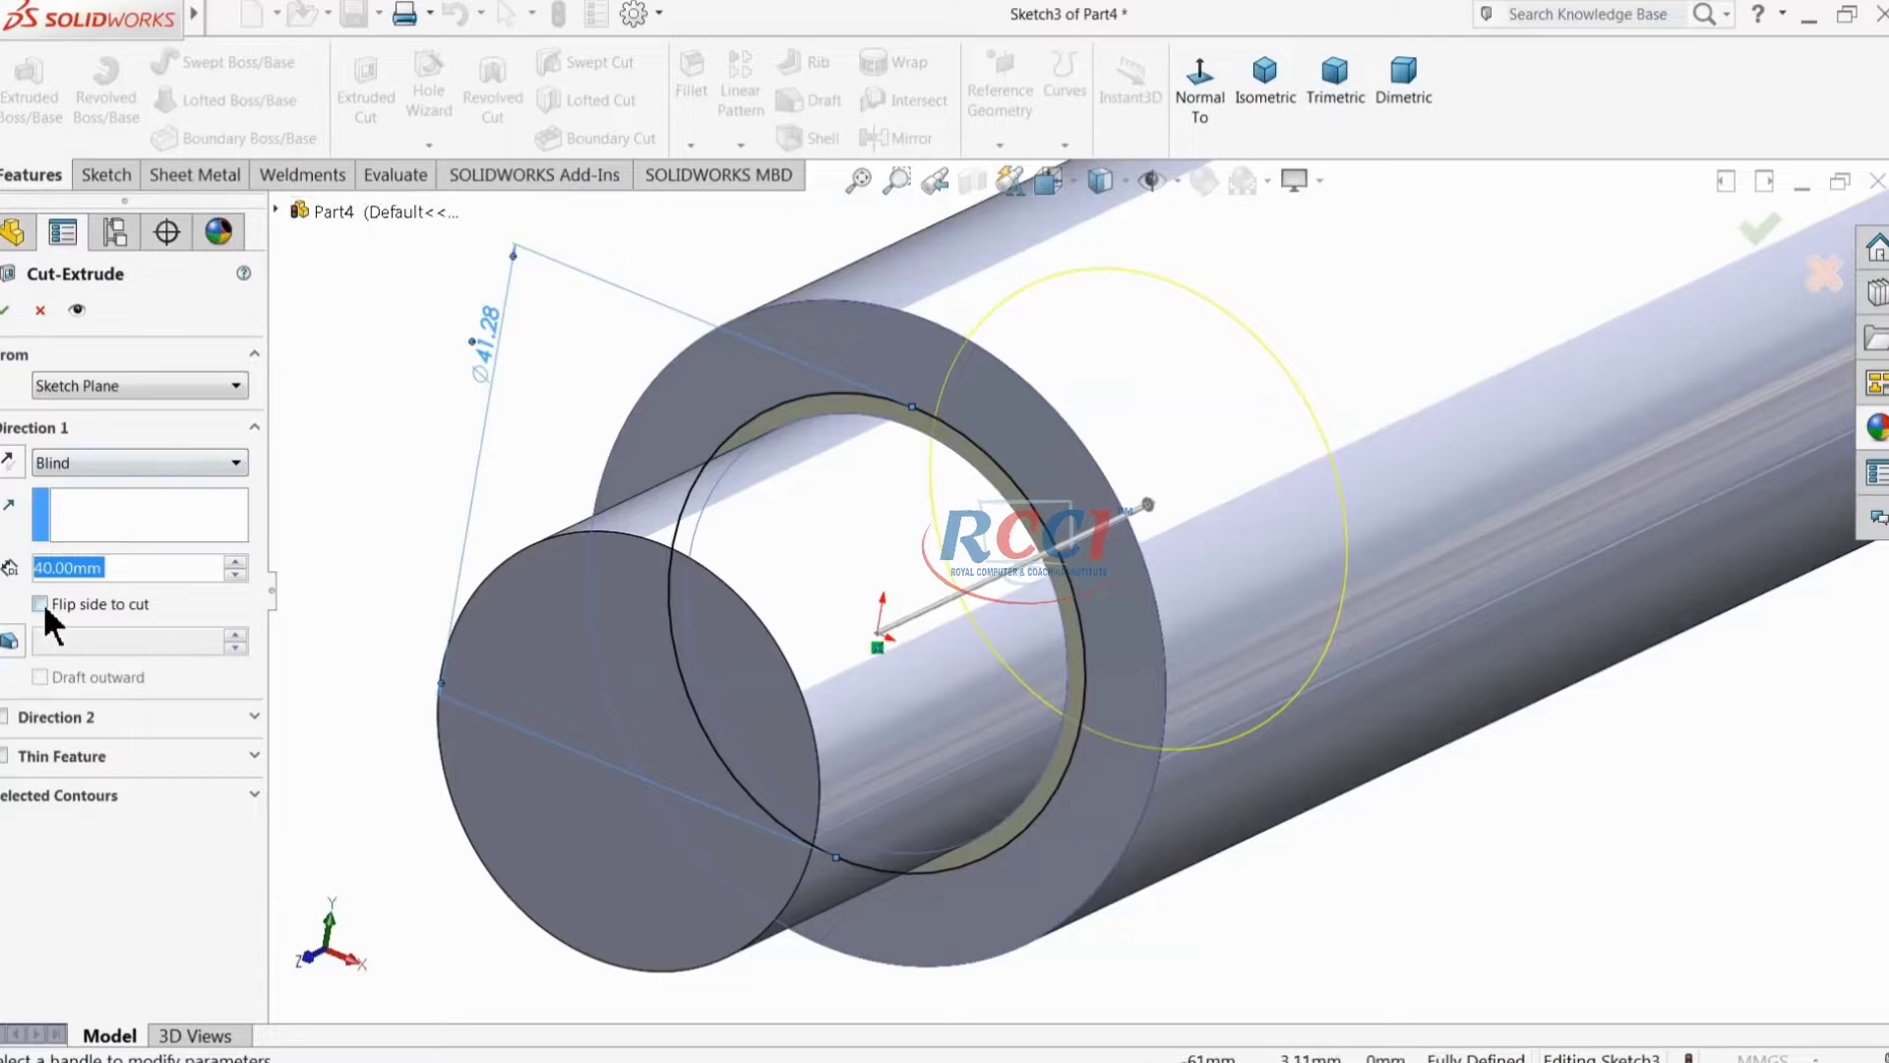
click(5, 313)
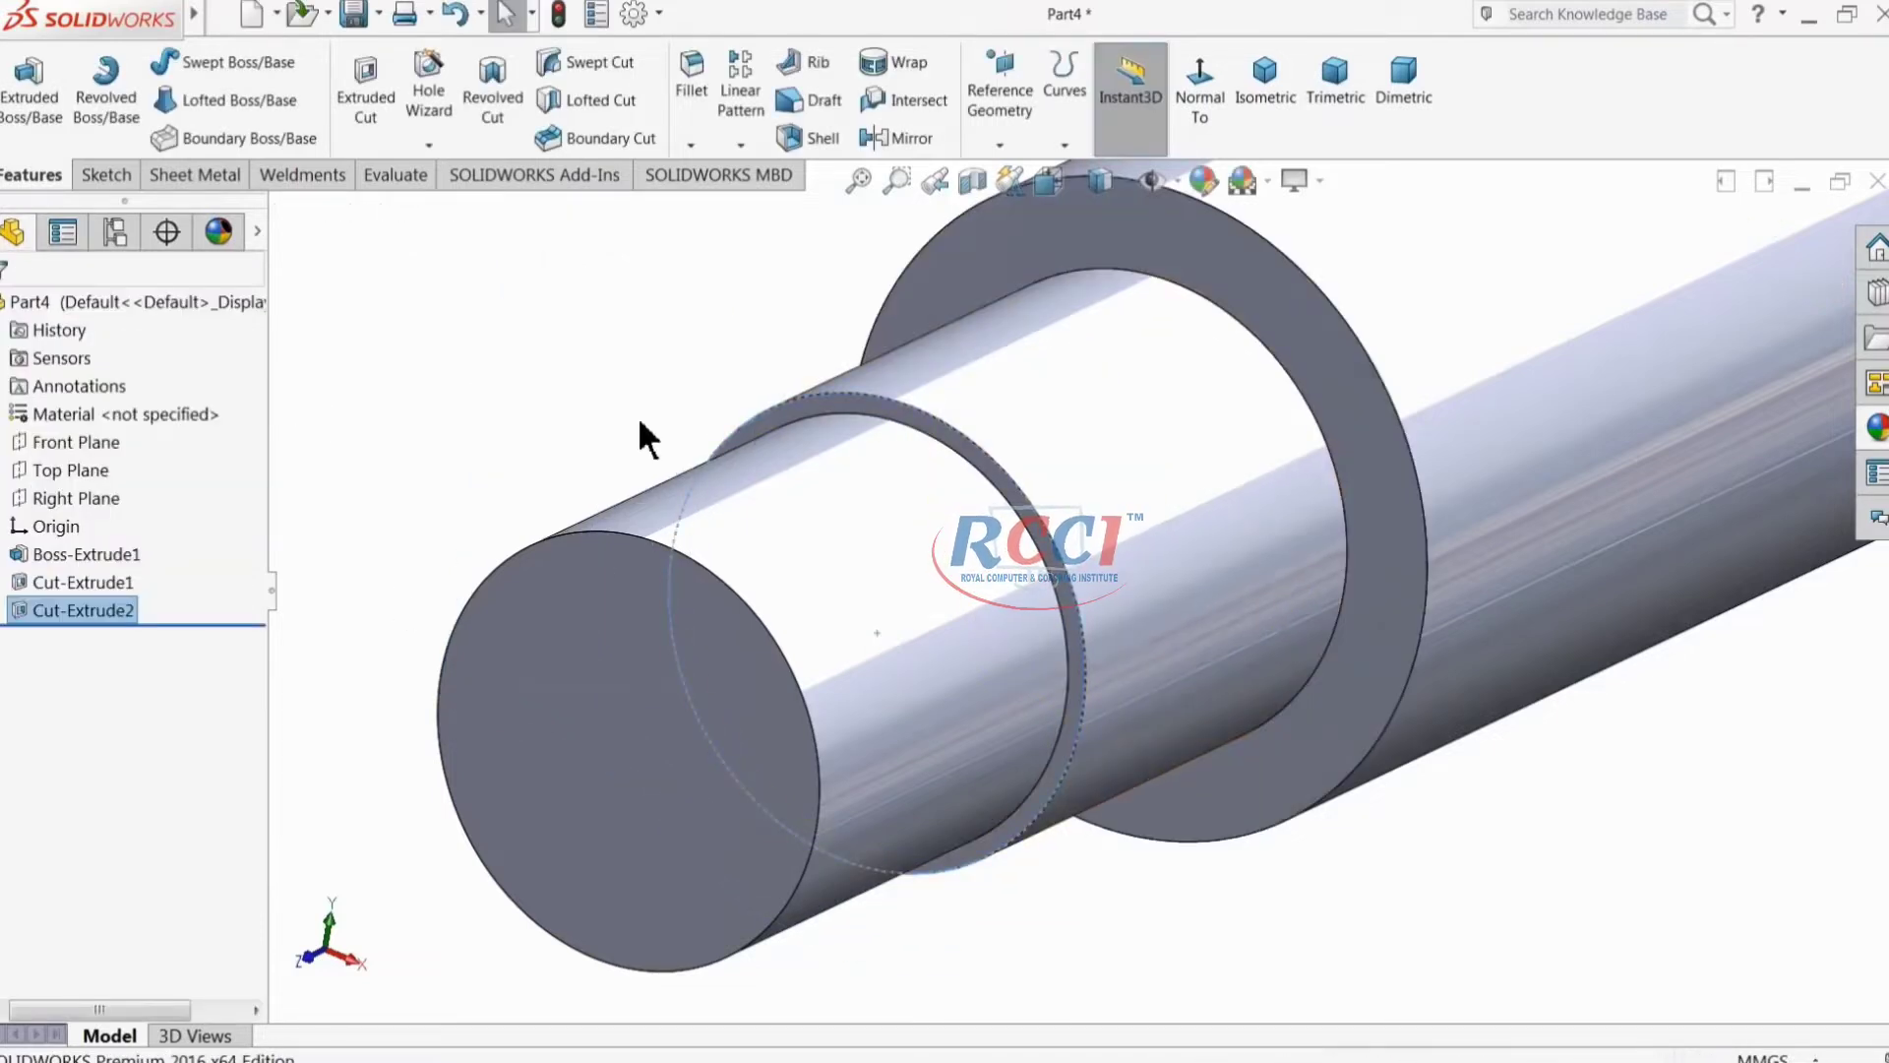
Step: Sketch an origin-centred circle with a radius of about 23 mm on the ring-shaped shoulder face of the full-diameter rod section
scroll(640, 423, up, 5)
middle_drag(688, 409, 675, 426)
click(677, 433)
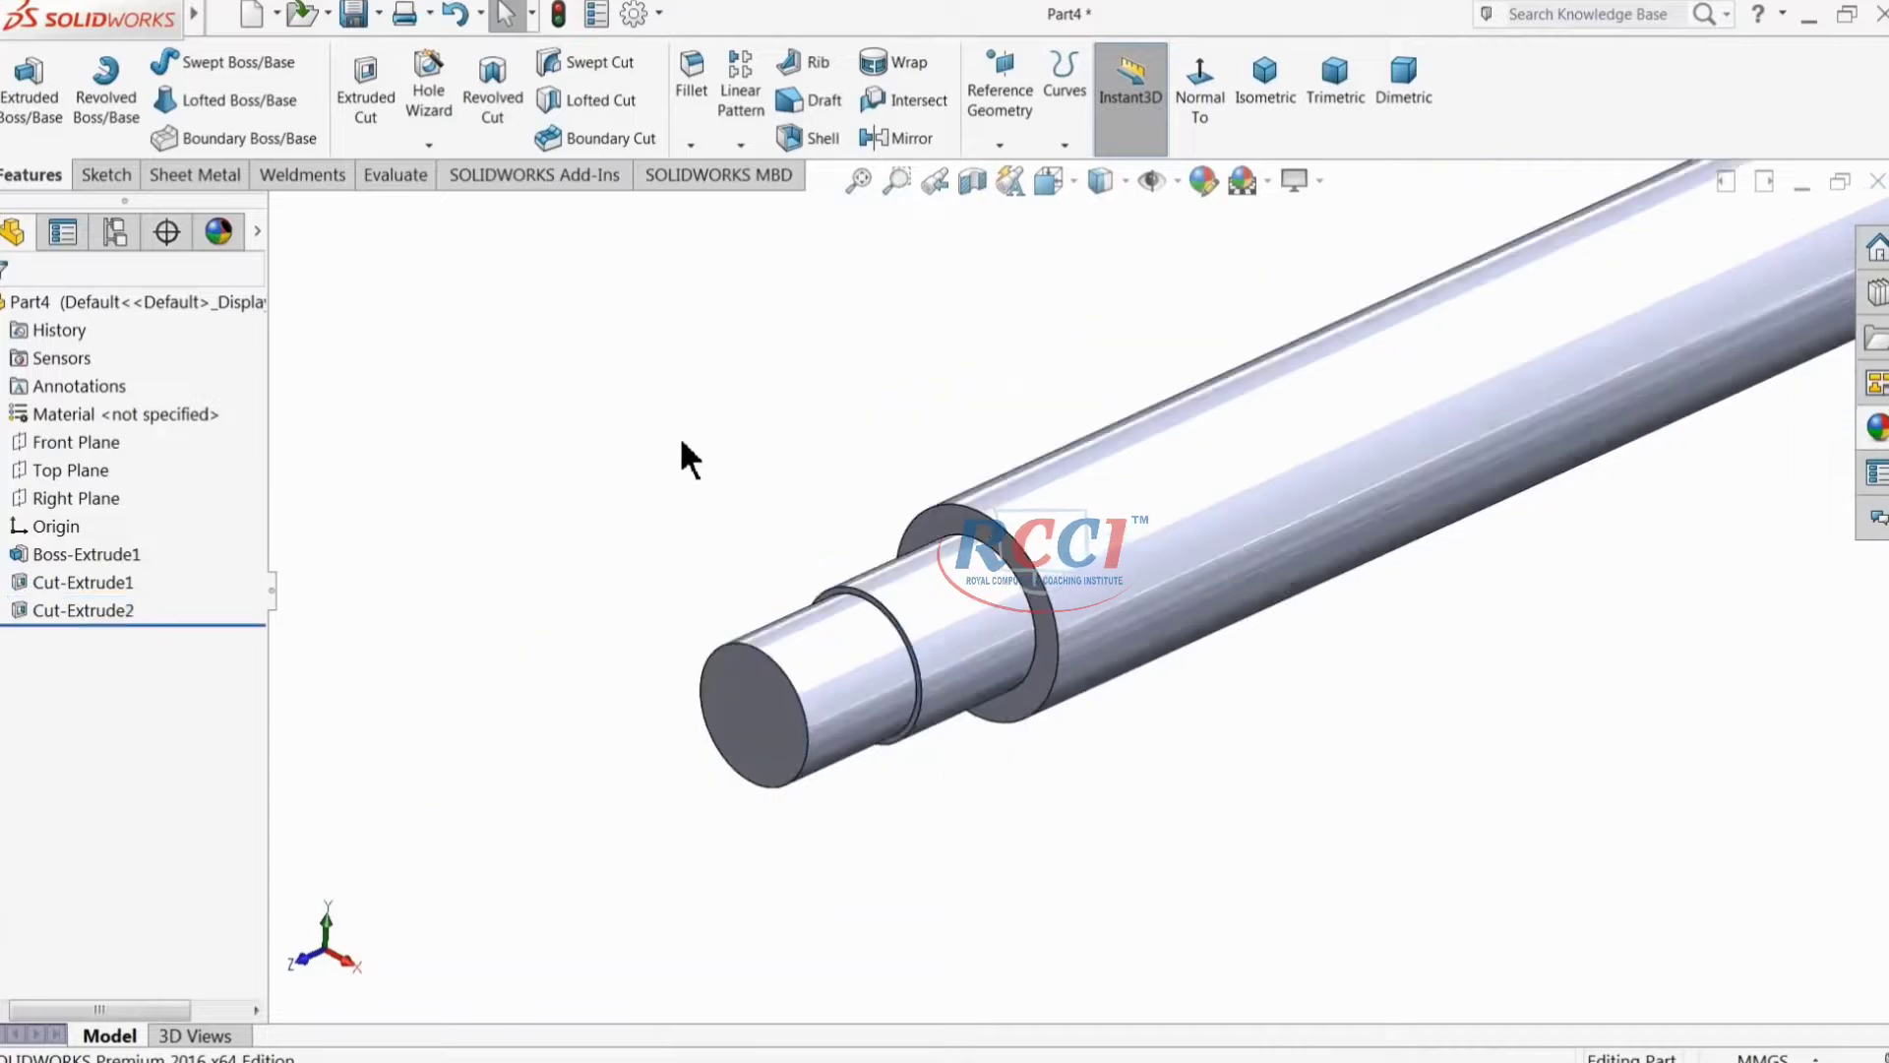
scroll(1045, 610, down, 3)
click(1033, 512)
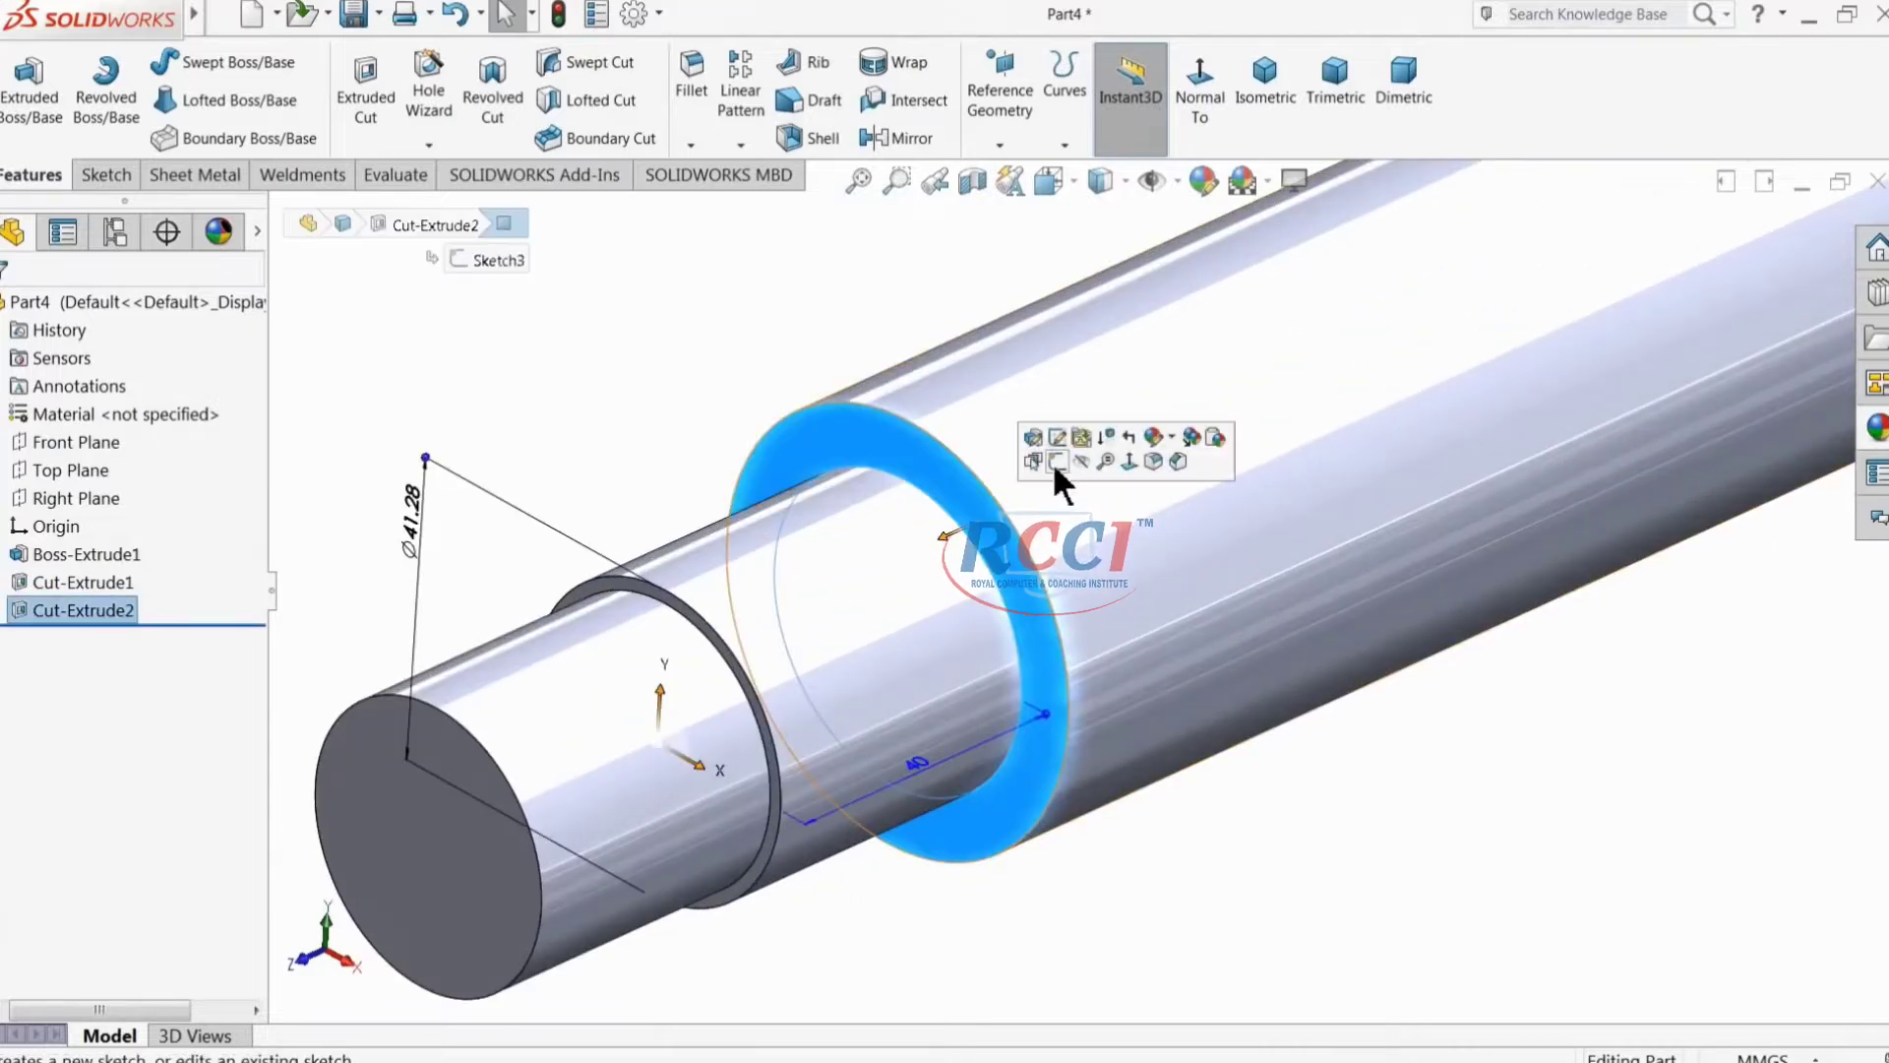
click(1056, 460)
scroll(984, 649, up, 2)
scroll(984, 640, down, 5)
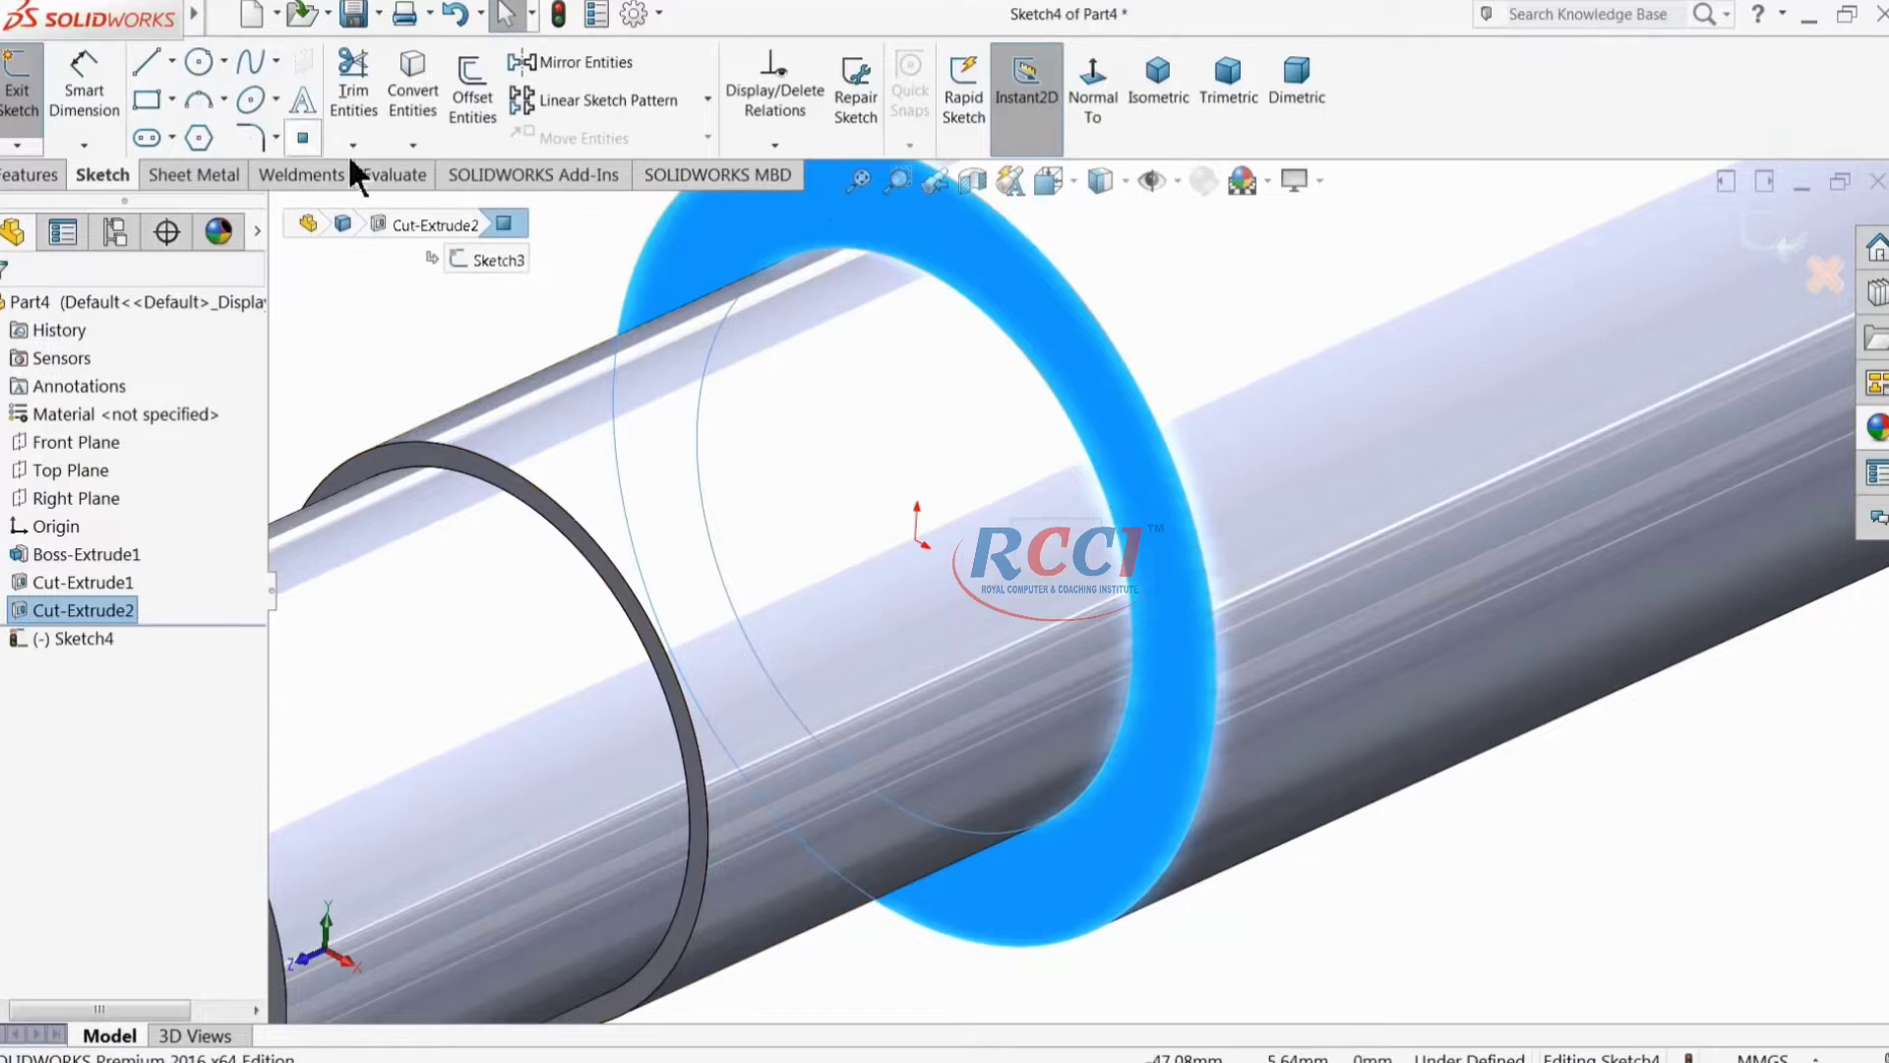
click(199, 64)
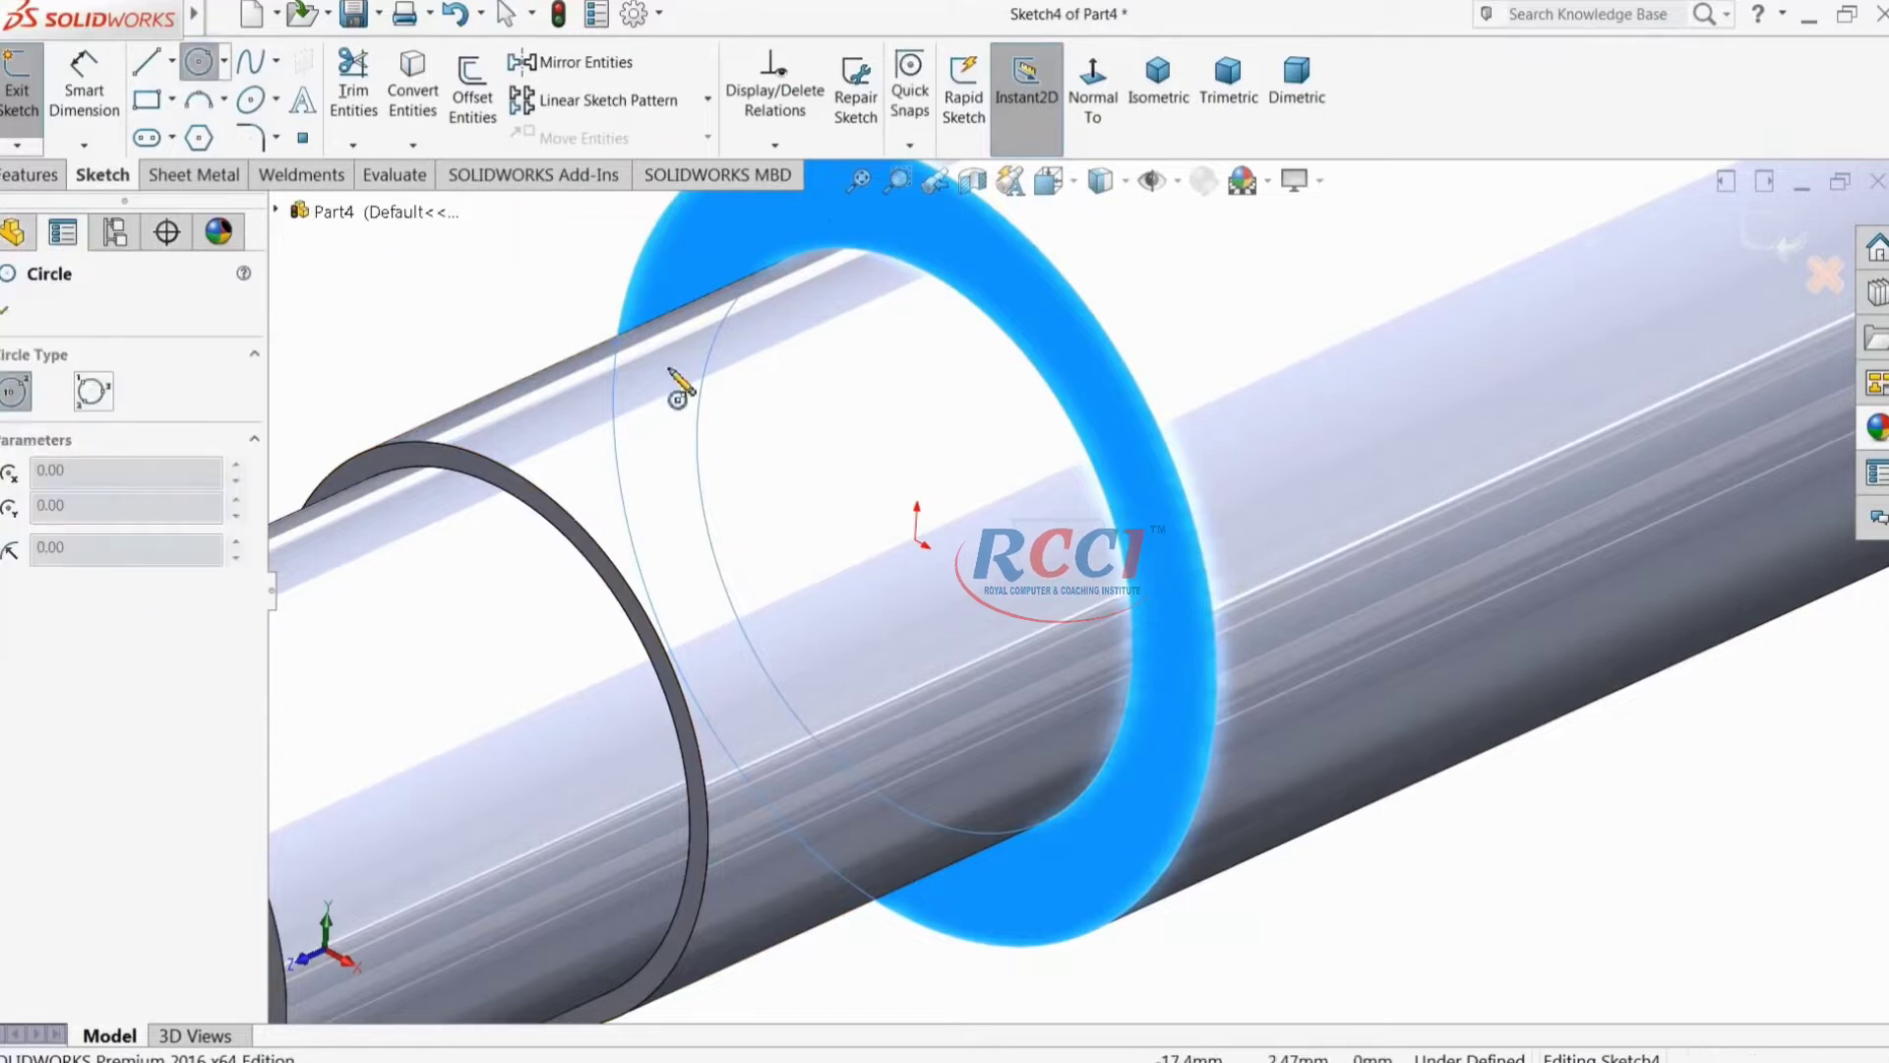
click(917, 540)
click(869, 218)
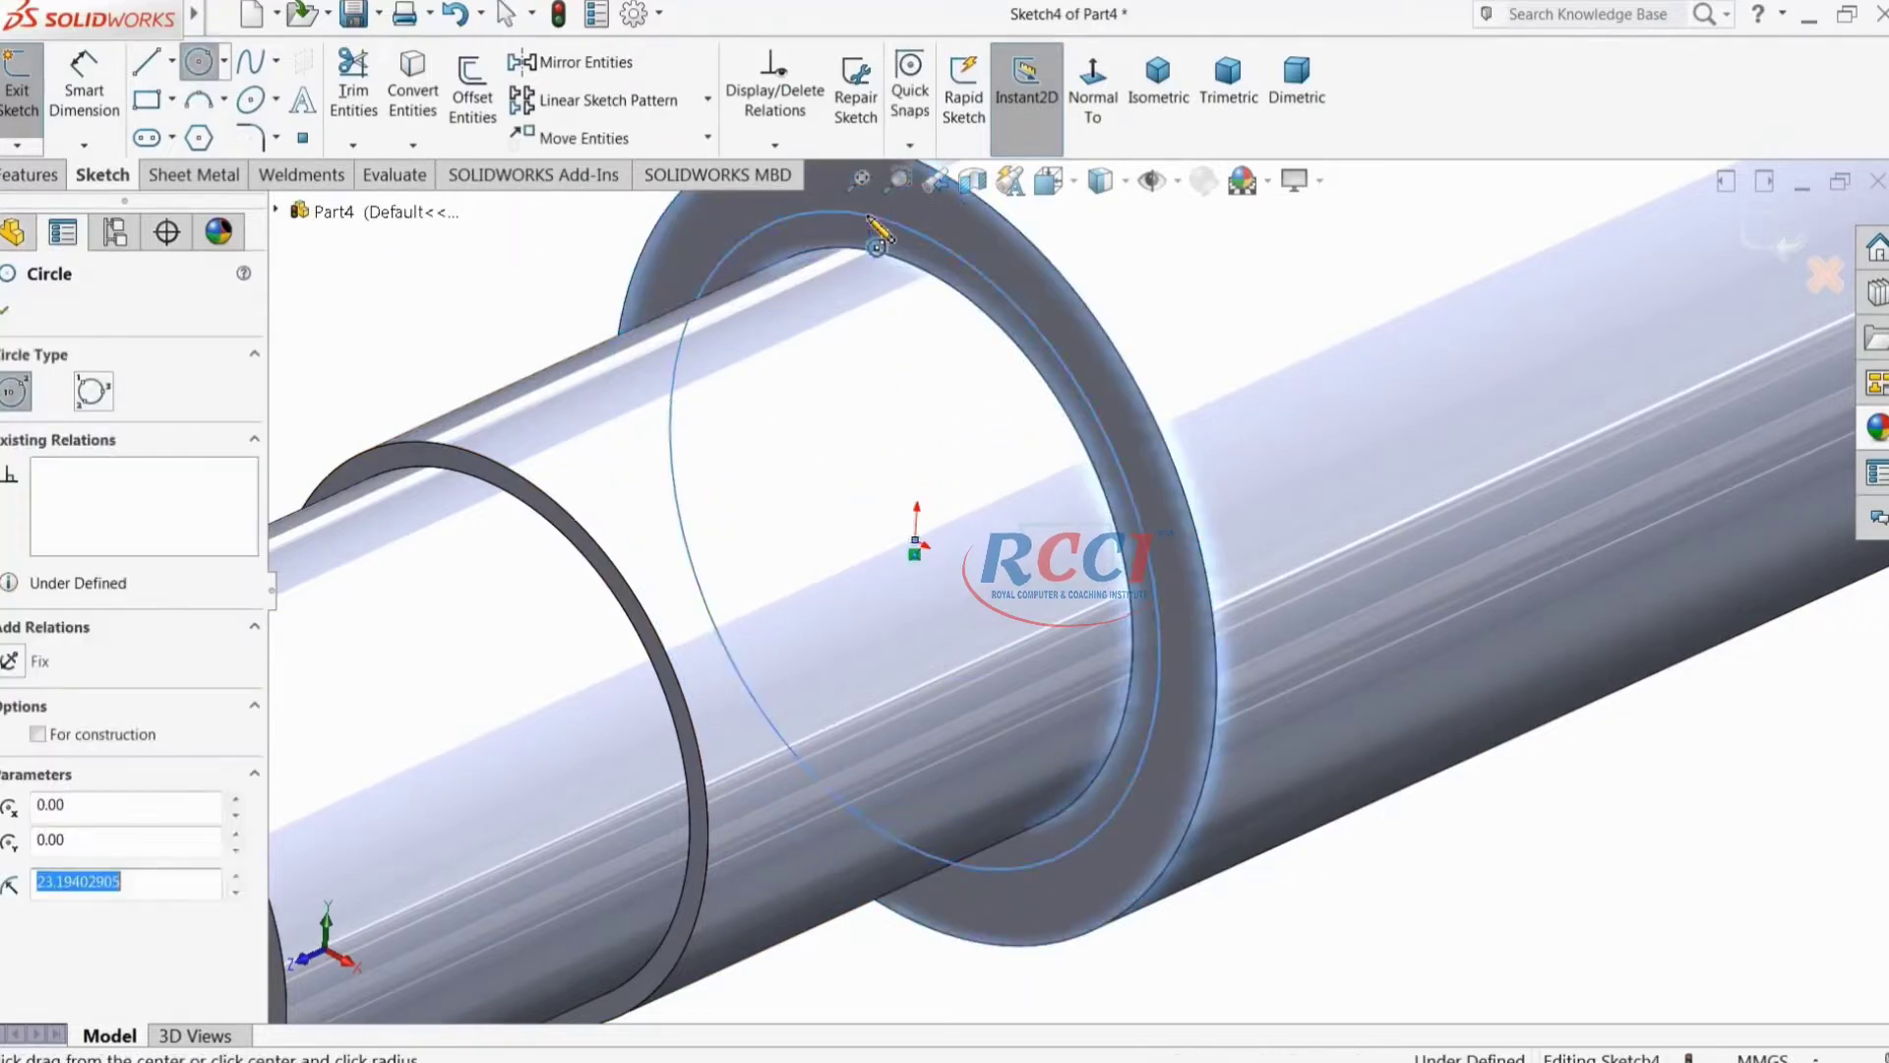
Step: View the sketch face-on, dimension the new circle and set its diameter to 49 mm
click(1088, 82)
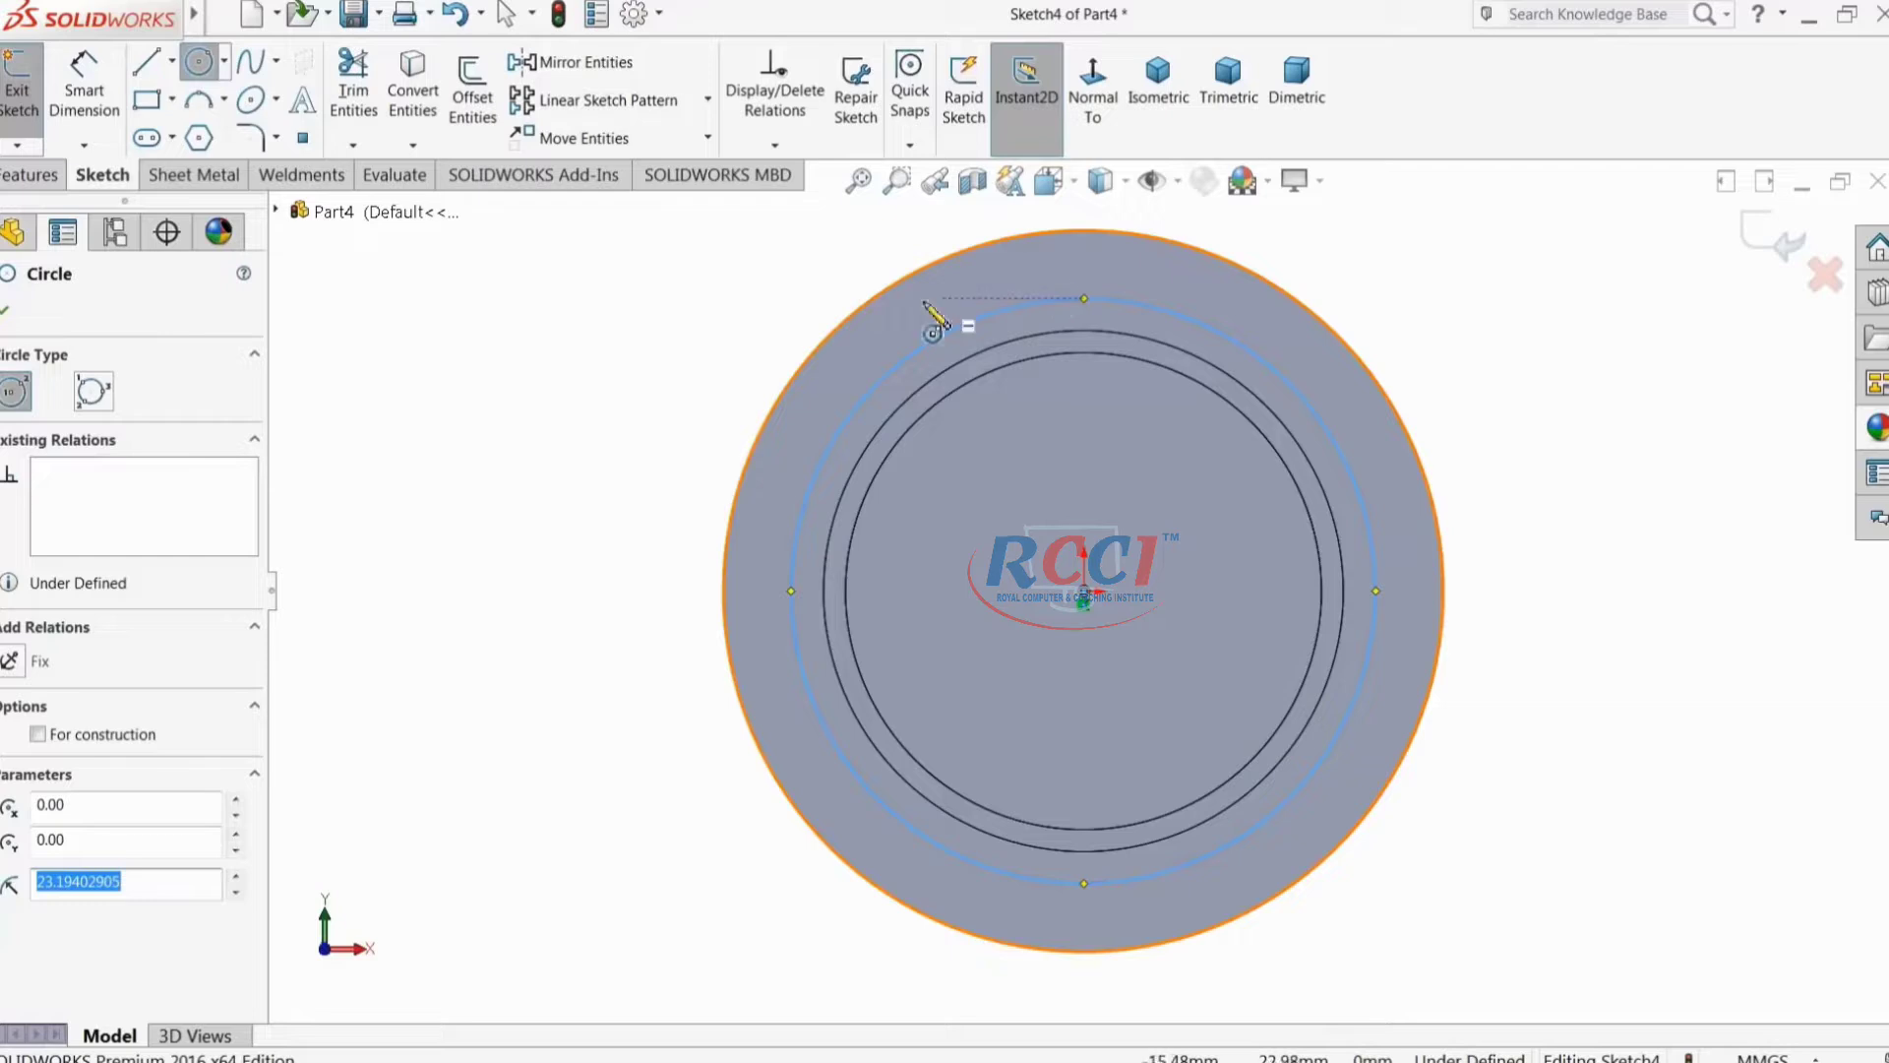
click(84, 84)
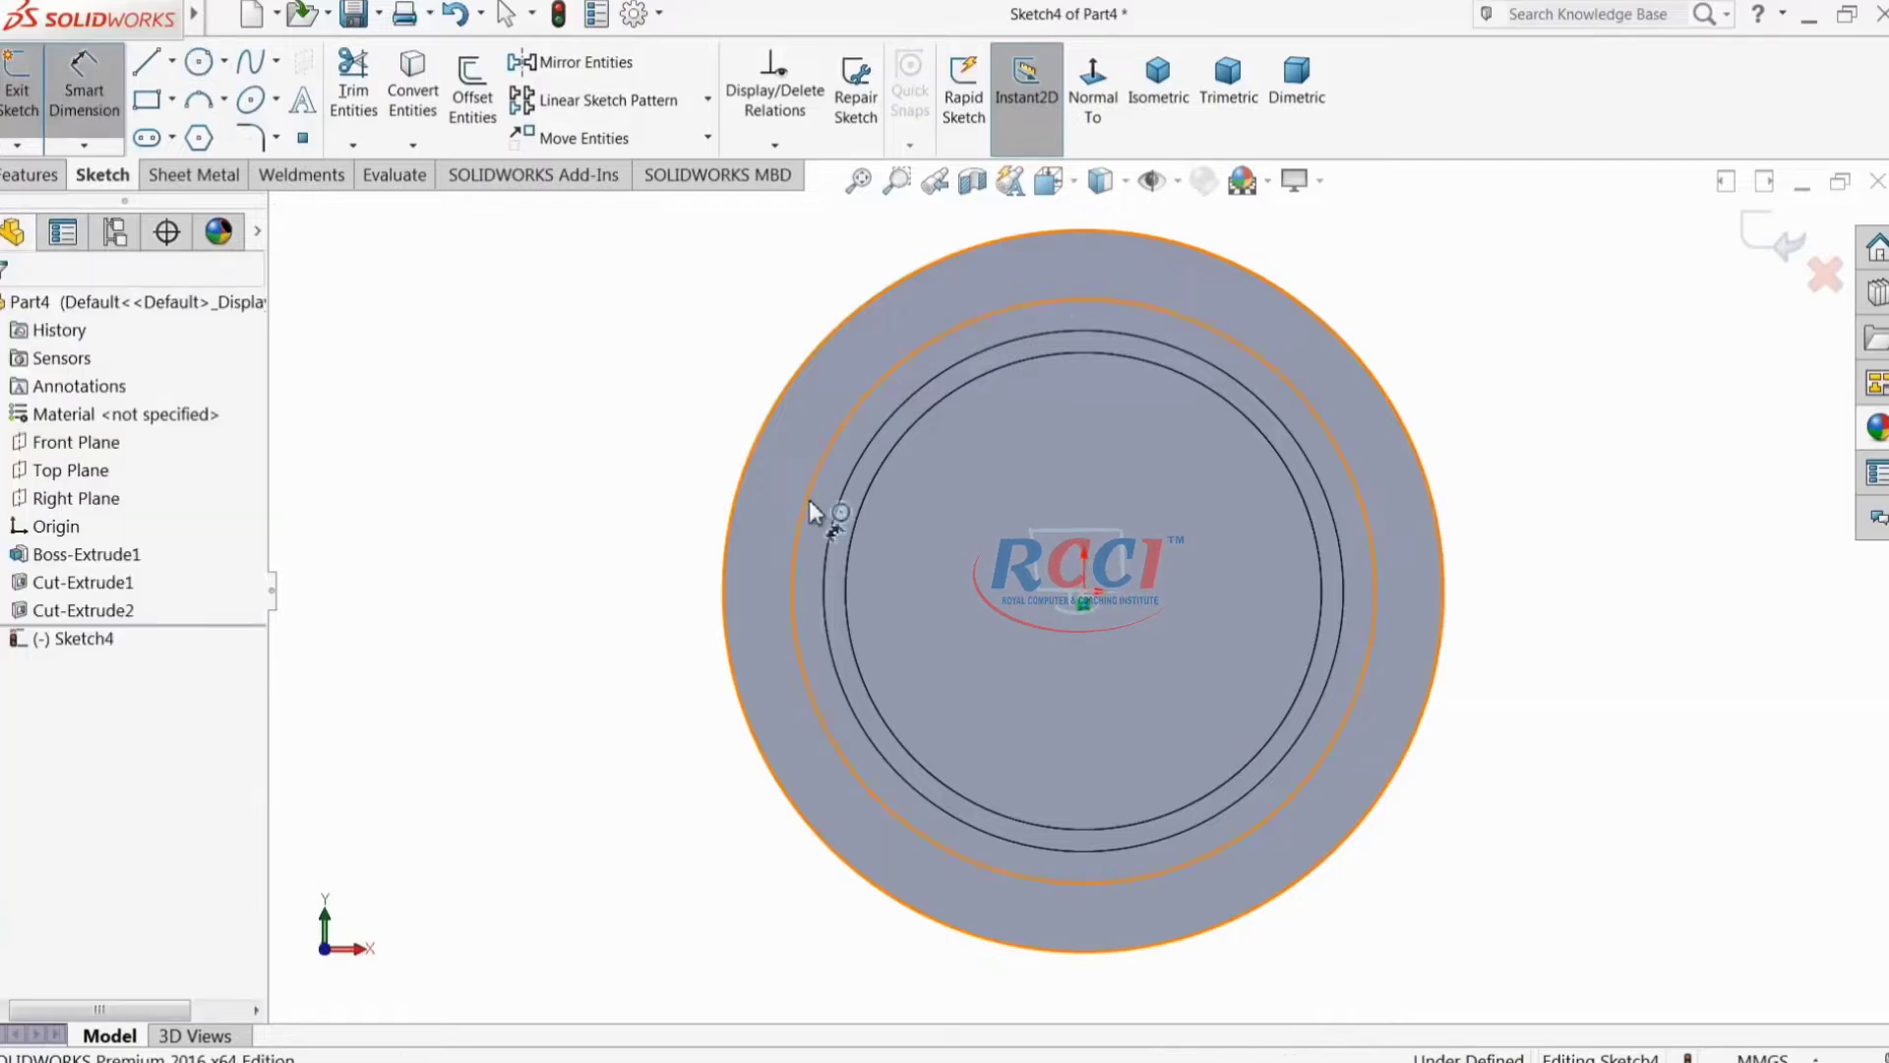
click(812, 504)
click(630, 527)
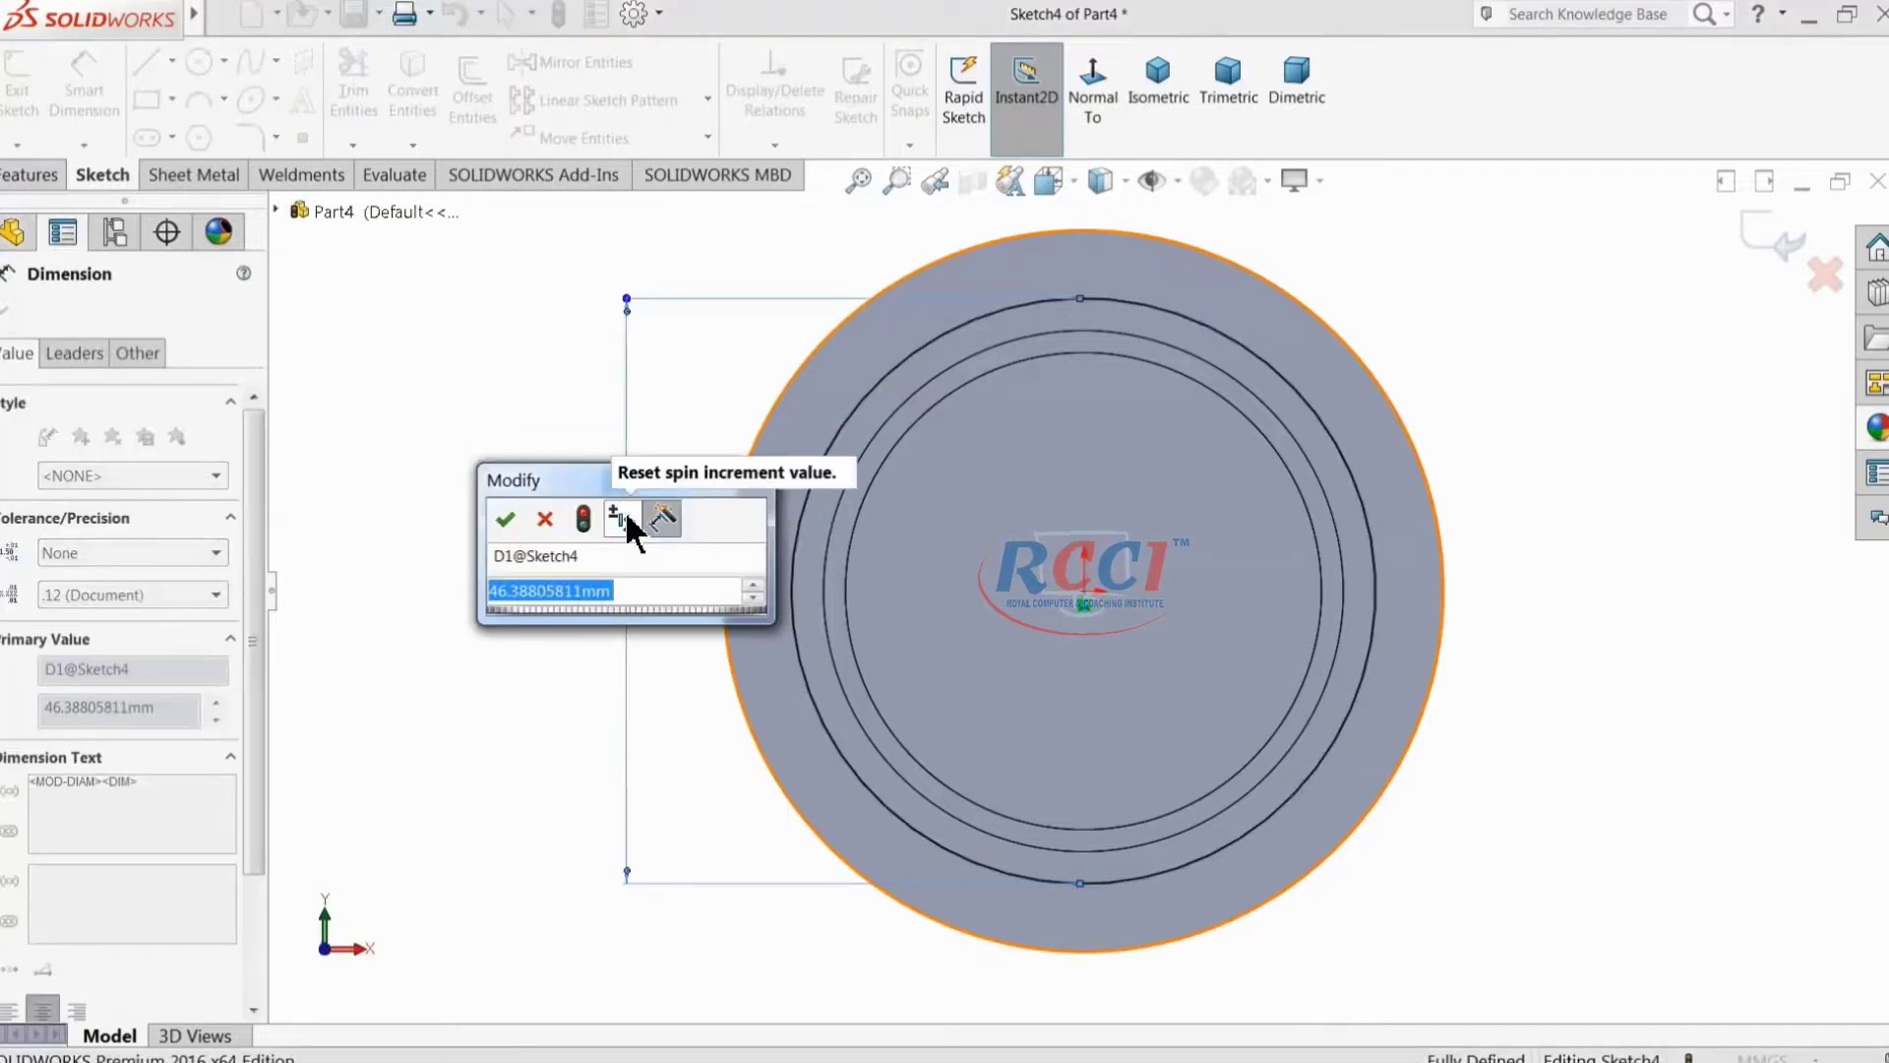
text(49)
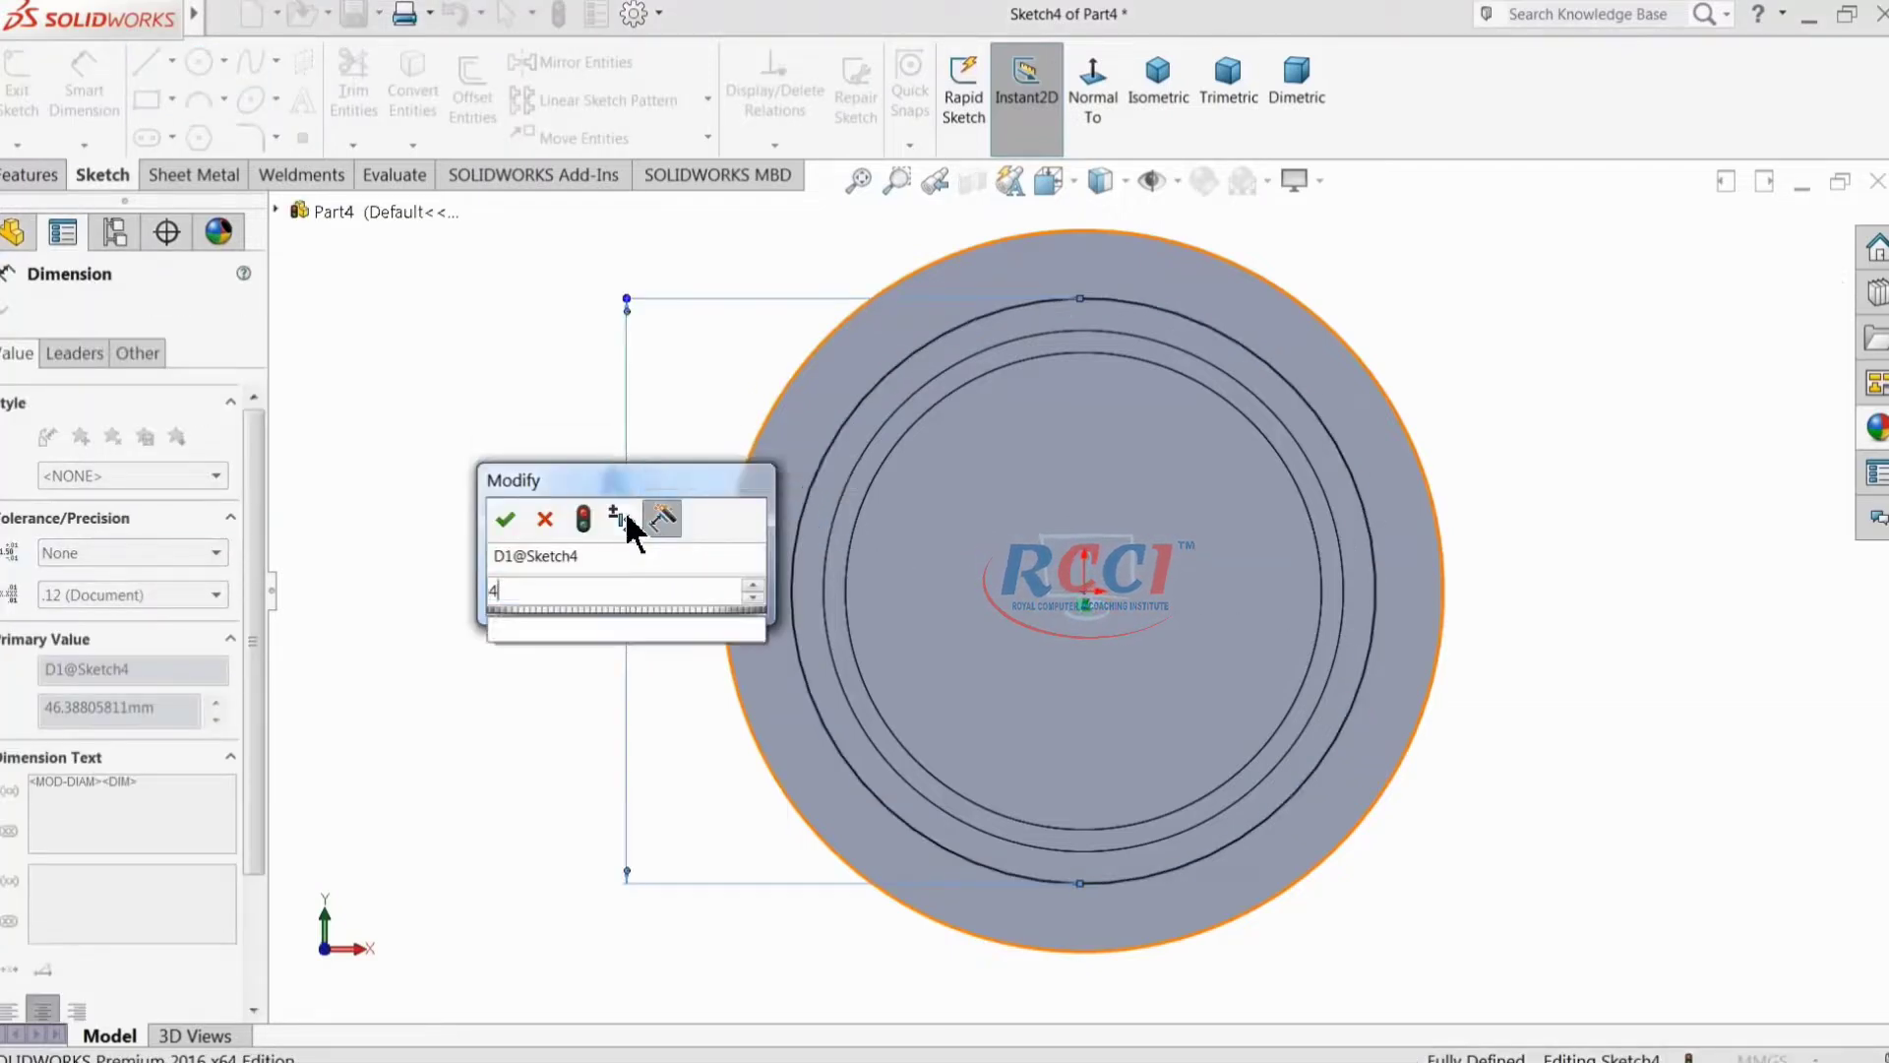
key(Return)
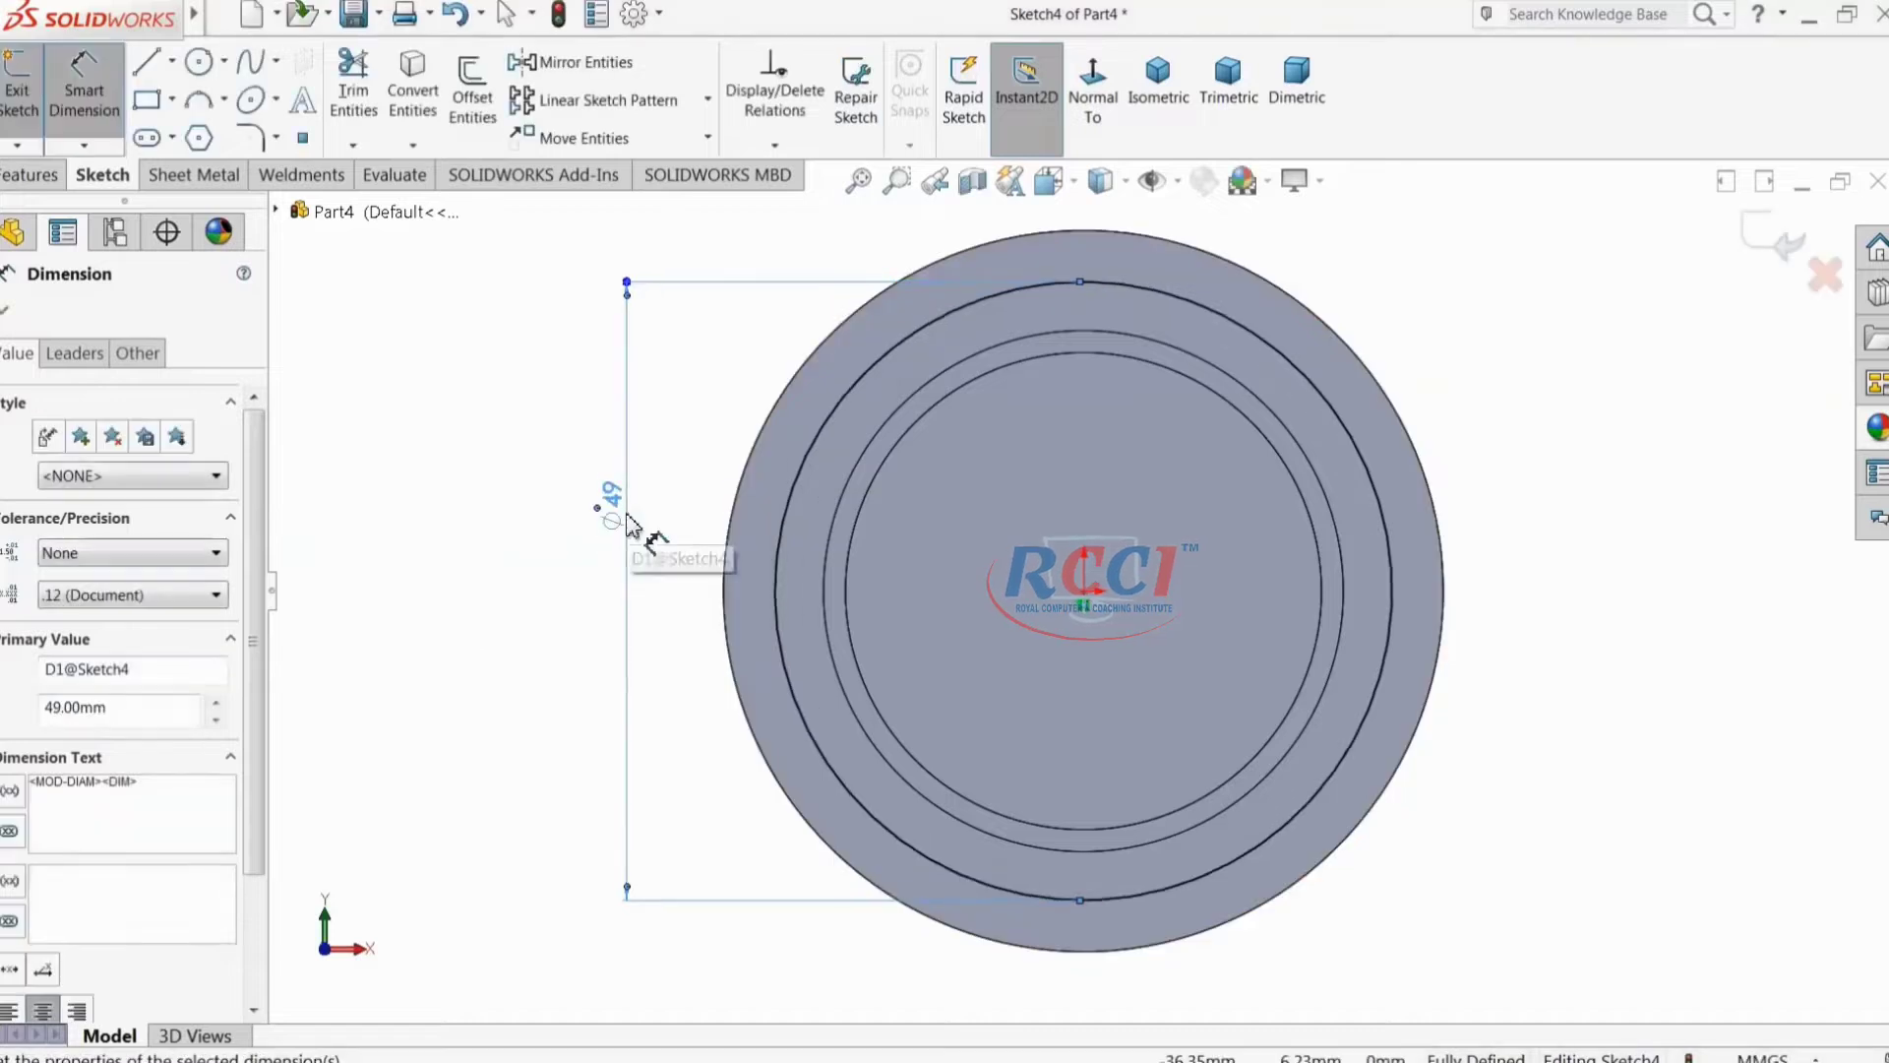
click(8, 311)
Step: Cut-extrude the 49 mm circle sketch 55 mm deep with the cut side flipped to remove the material outside it
click(34, 173)
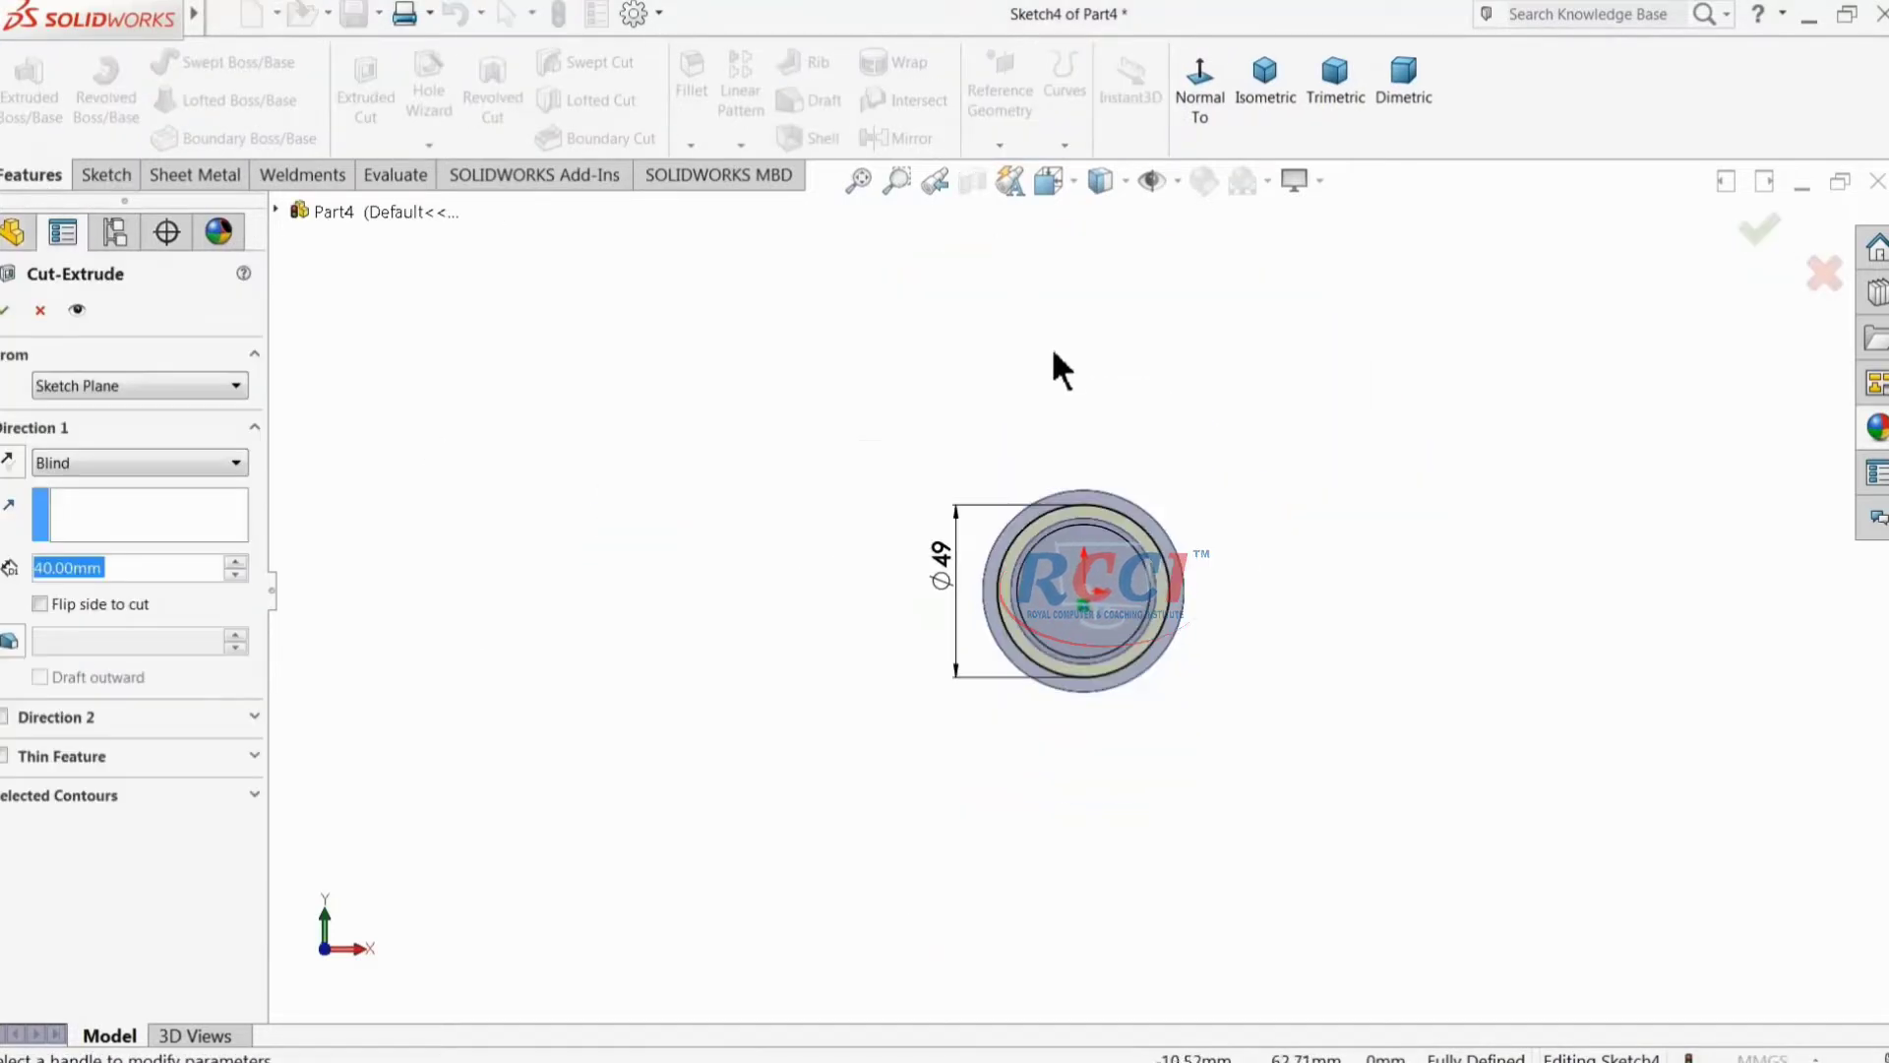
scroll(888, 615, down, 1)
scroll(902, 723, up, 2)
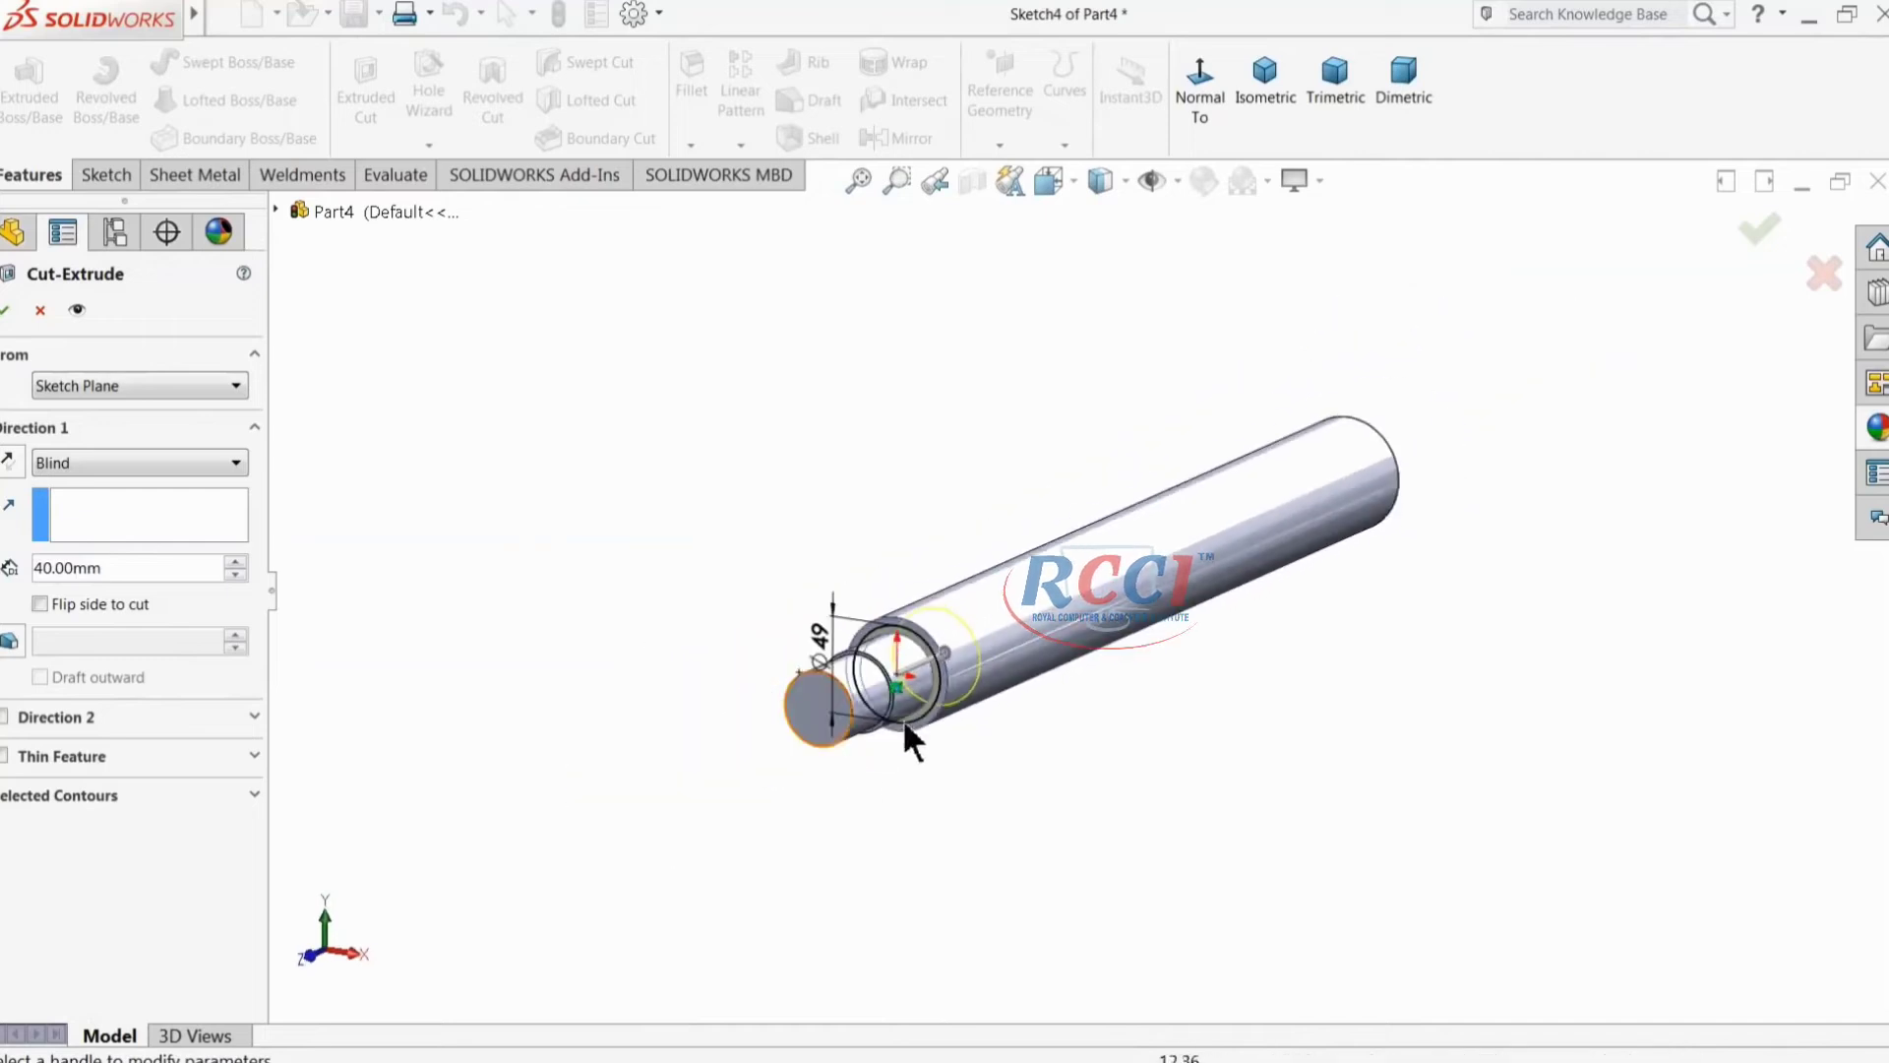
scroll(945, 723, down, 4)
scroll(816, 507, down, 2)
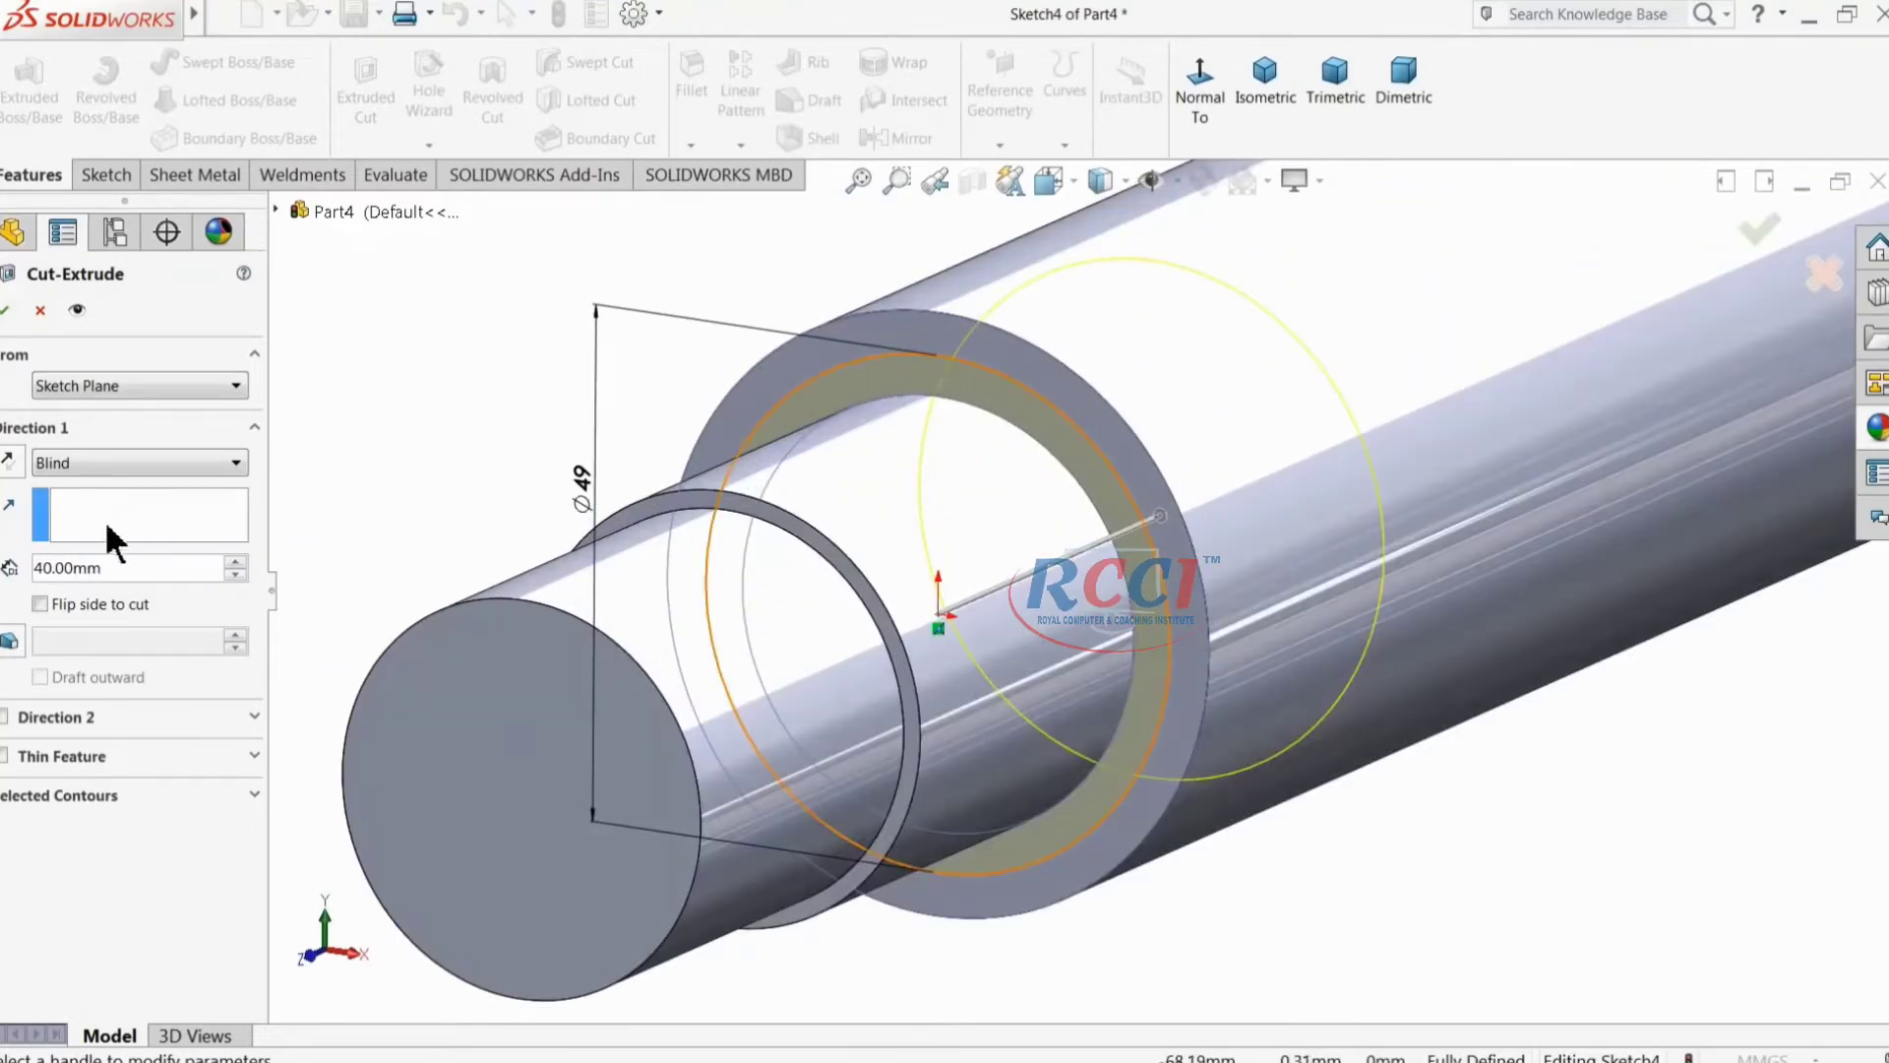
text(55)
key(Return)
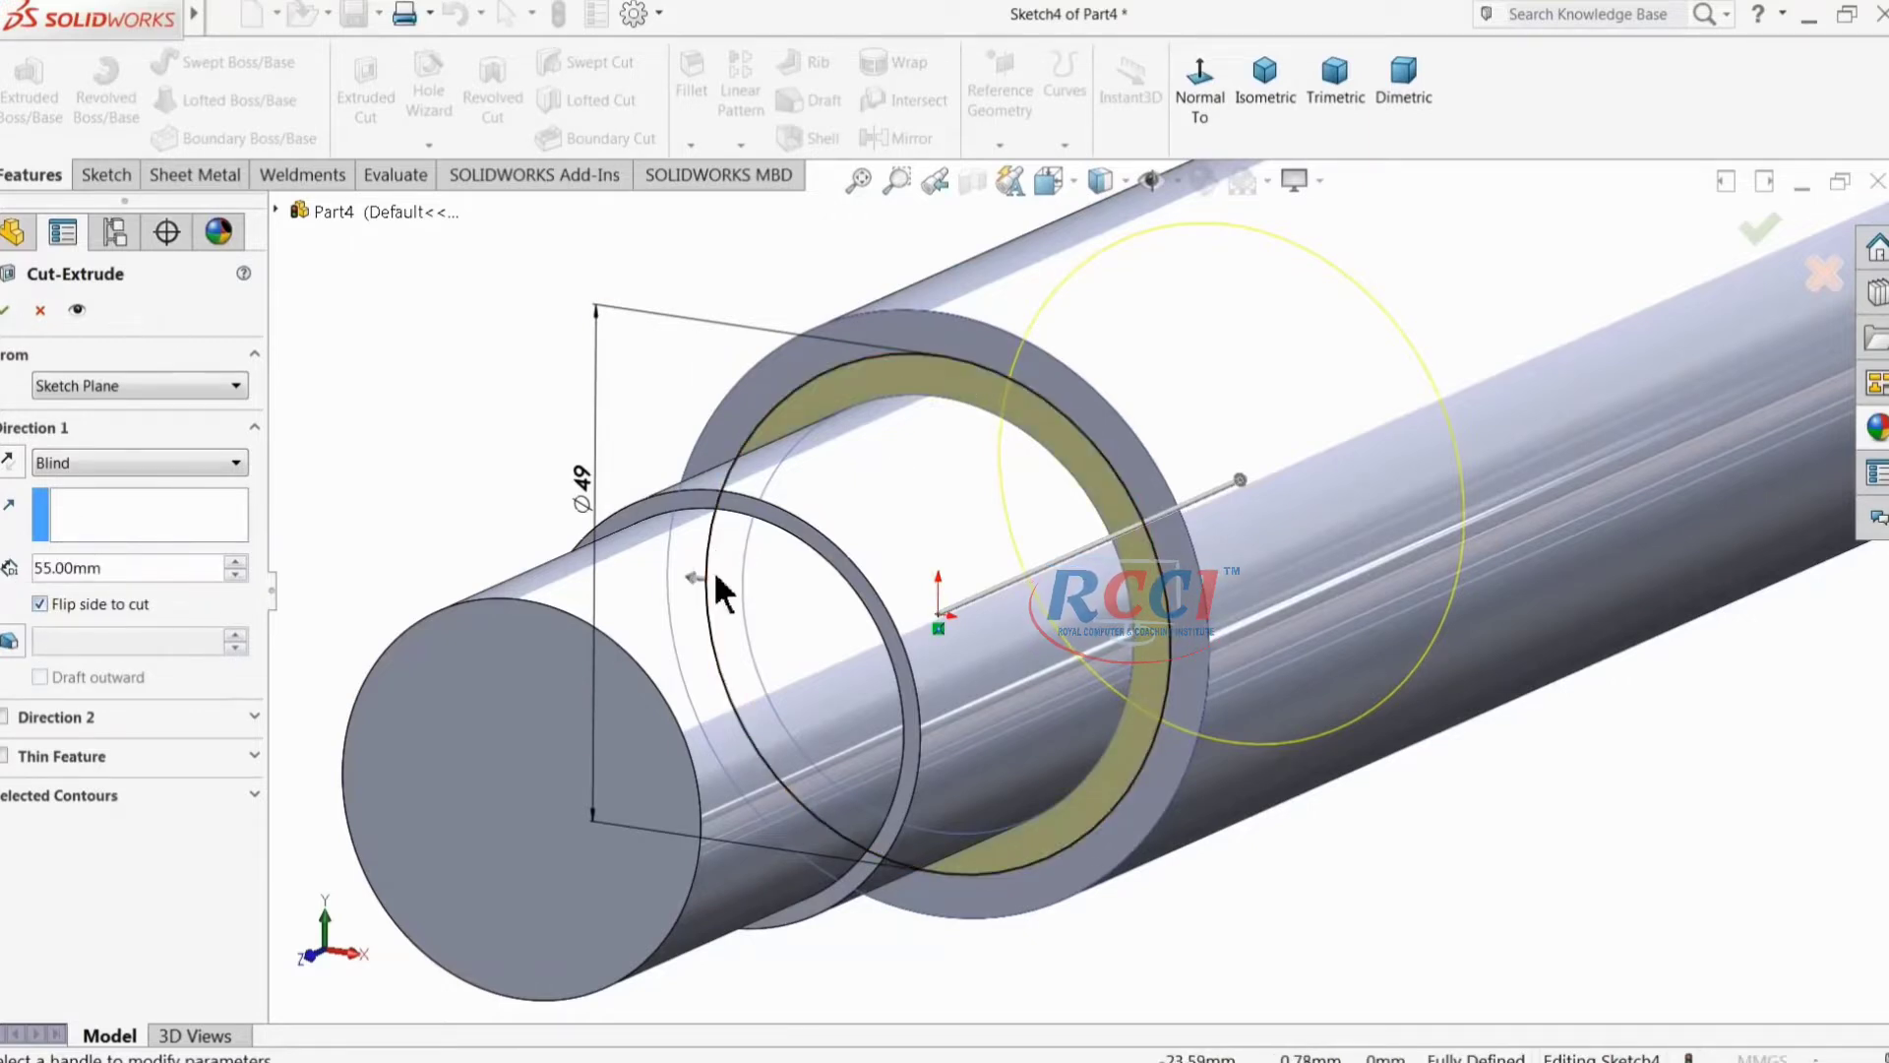
click(8, 310)
Step: Sketch an origin-centred circle with a radius of about 6.6 mm on the rod's unstepped end face
scroll(799, 351, up, 4)
middle_drag(773, 418, 884, 629)
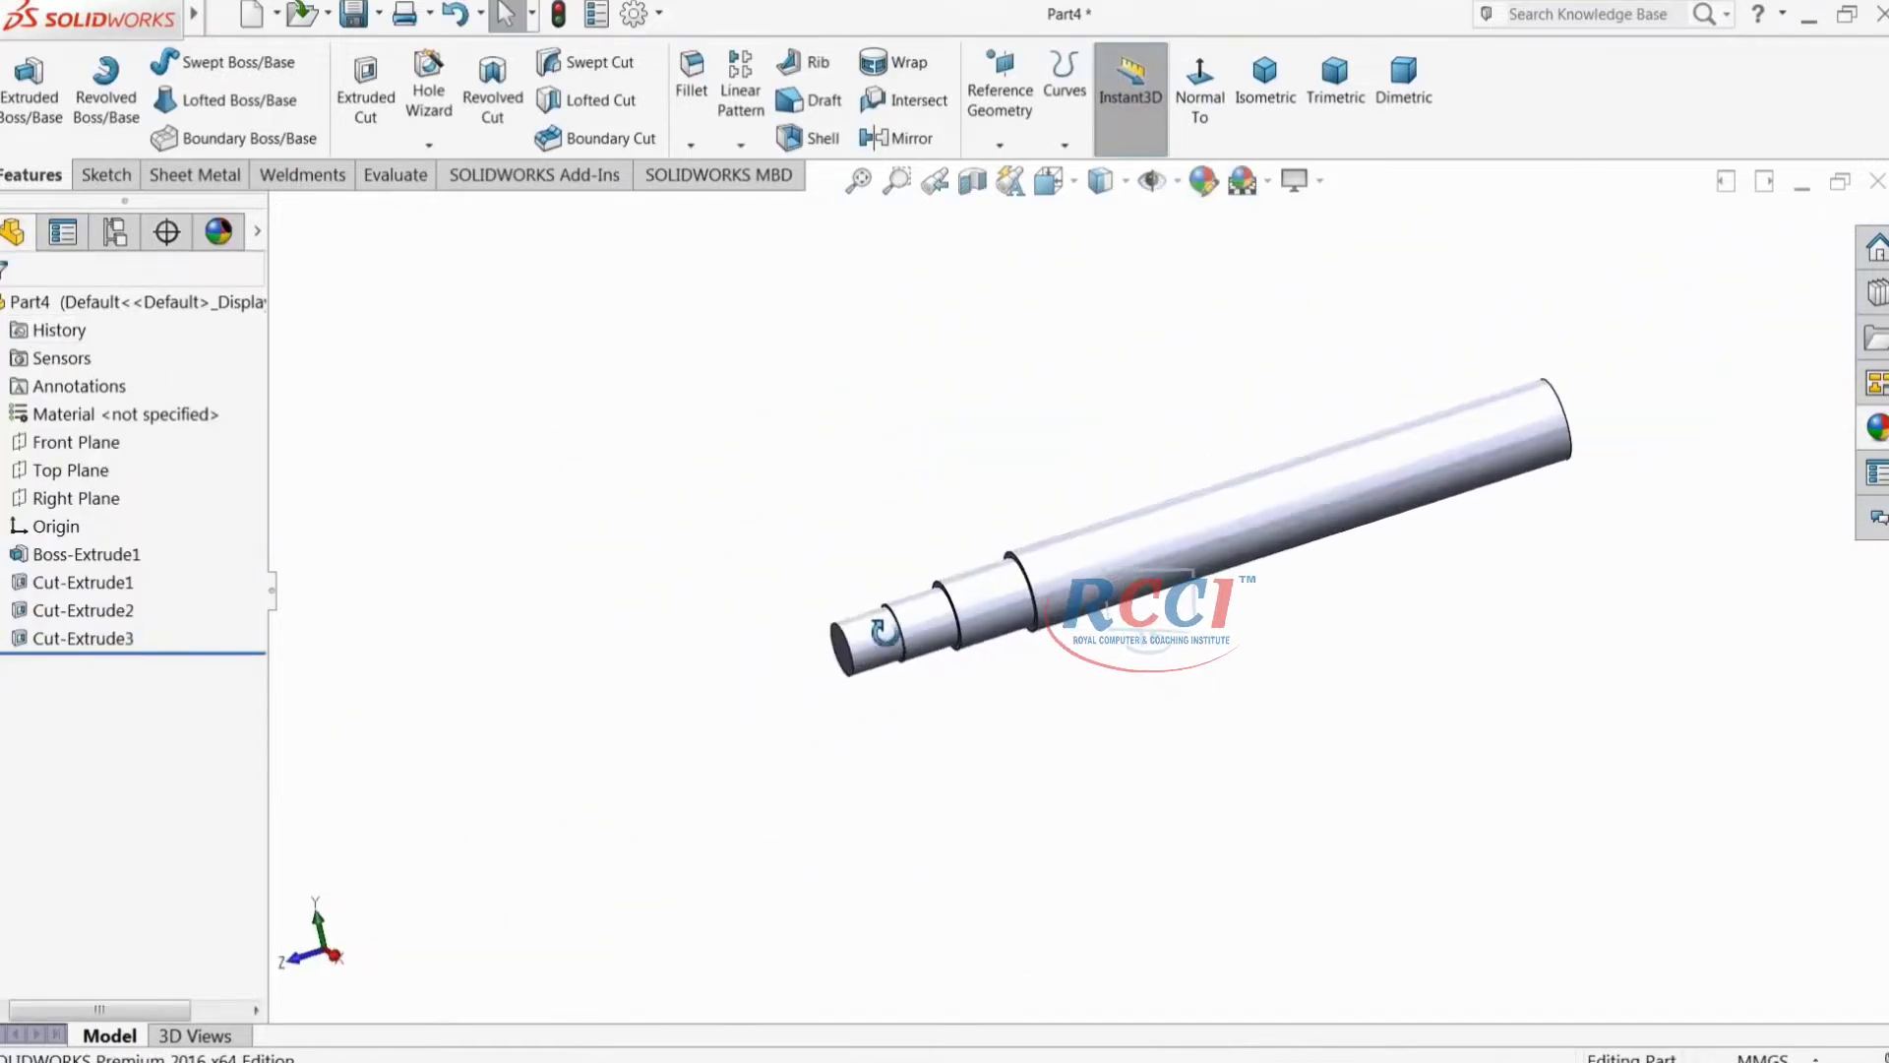
middle_drag(1362, 528, 1575, 455)
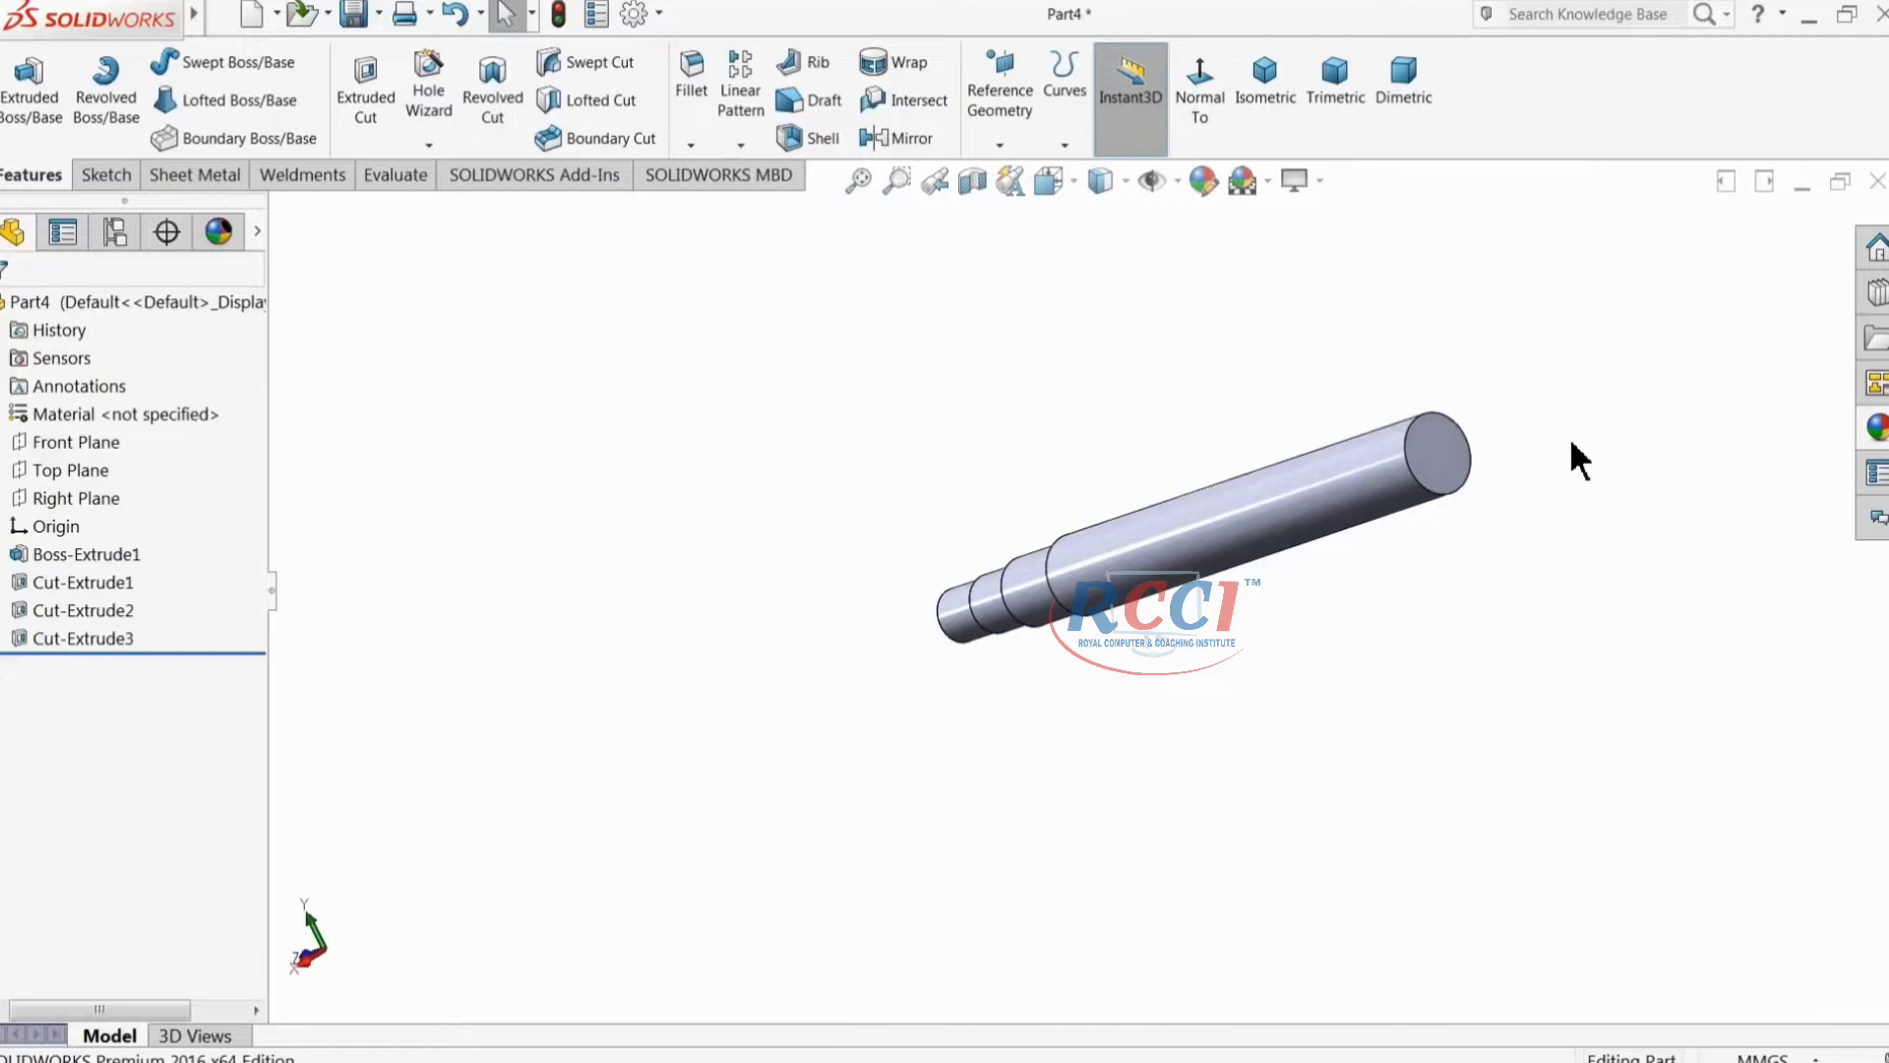
scroll(1185, 507, down, 8)
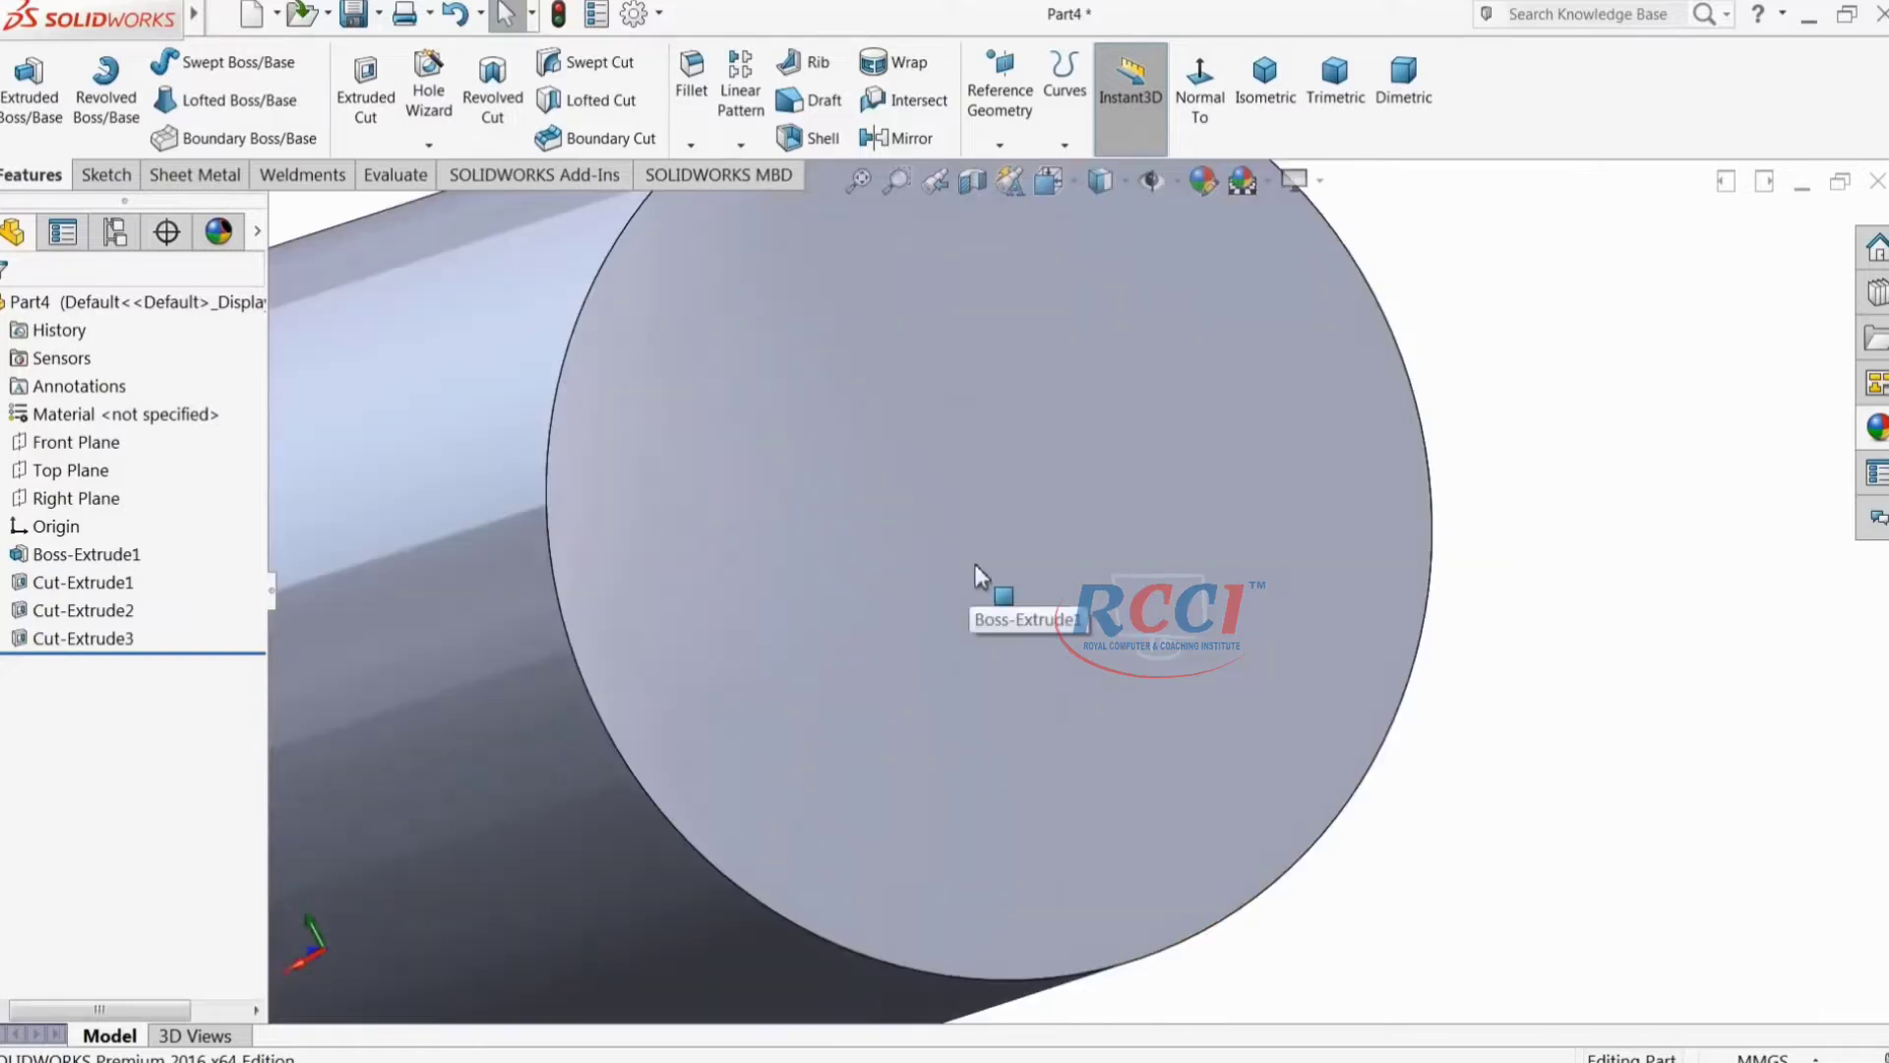
click(976, 571)
click(1053, 505)
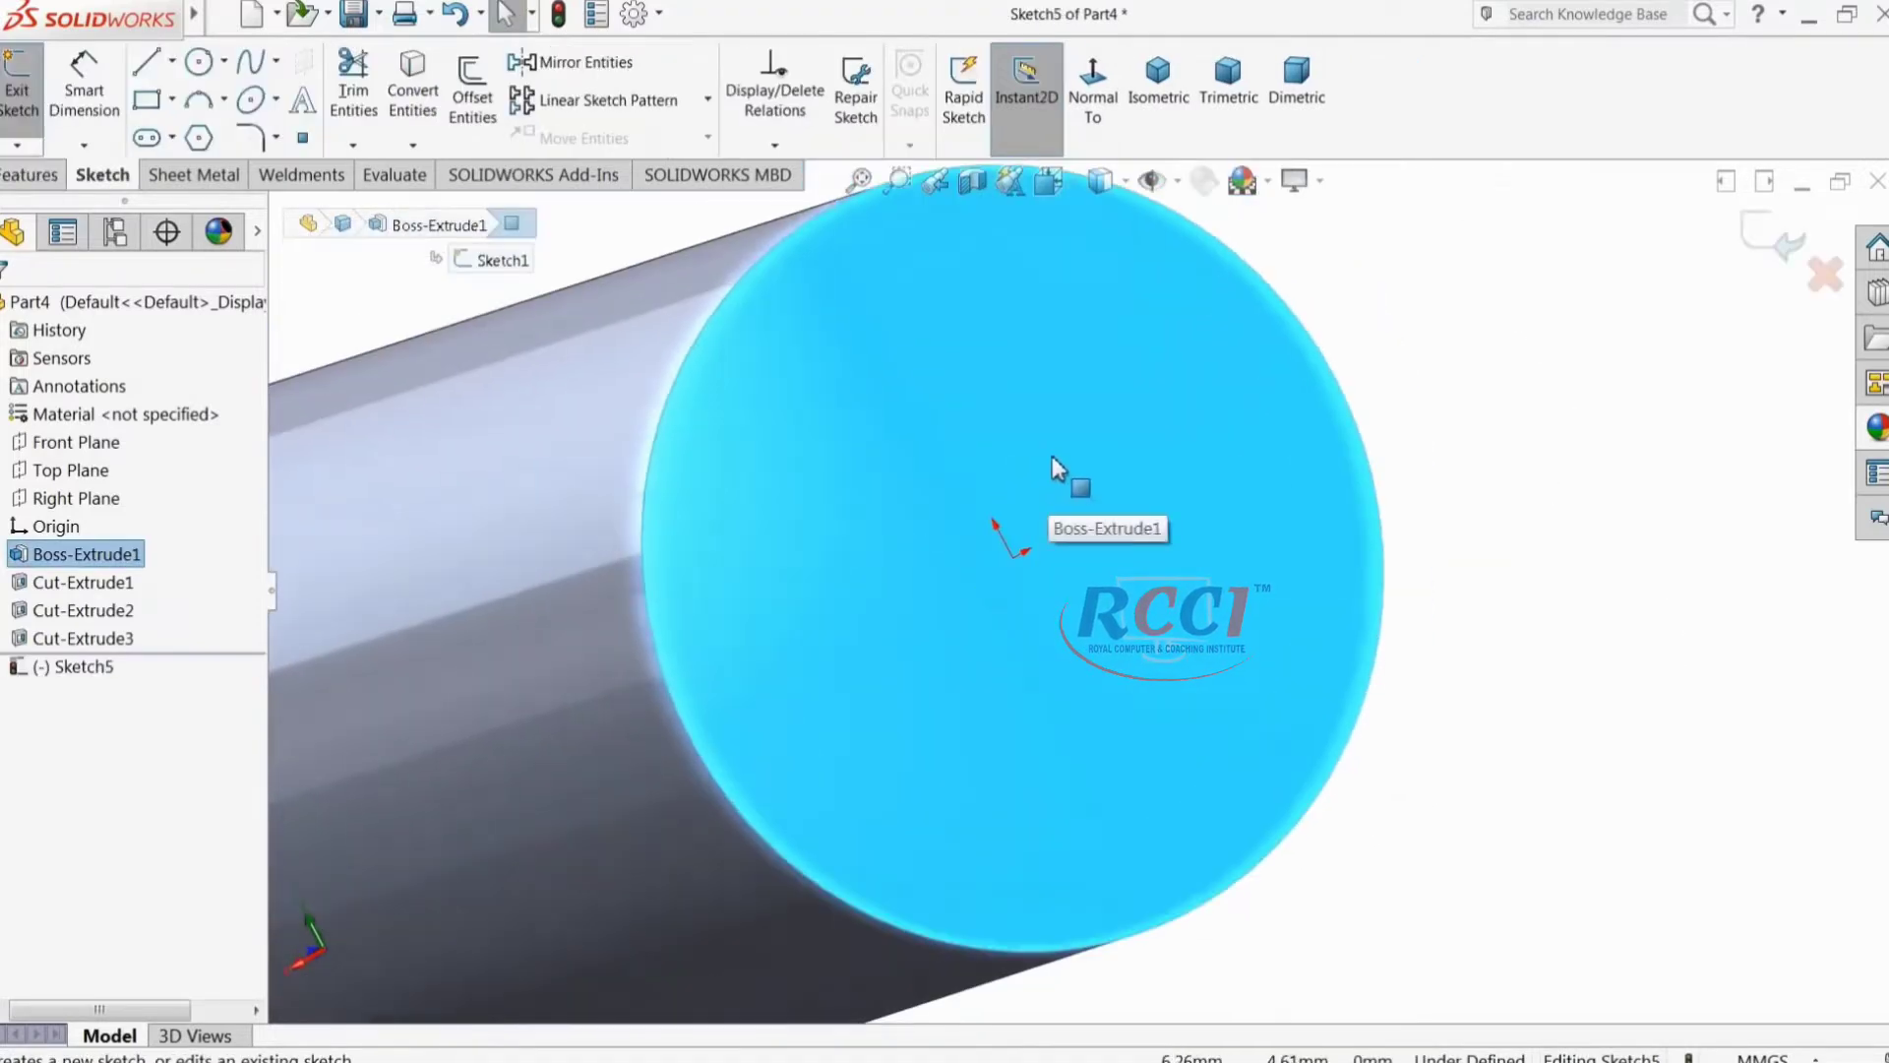
click(198, 62)
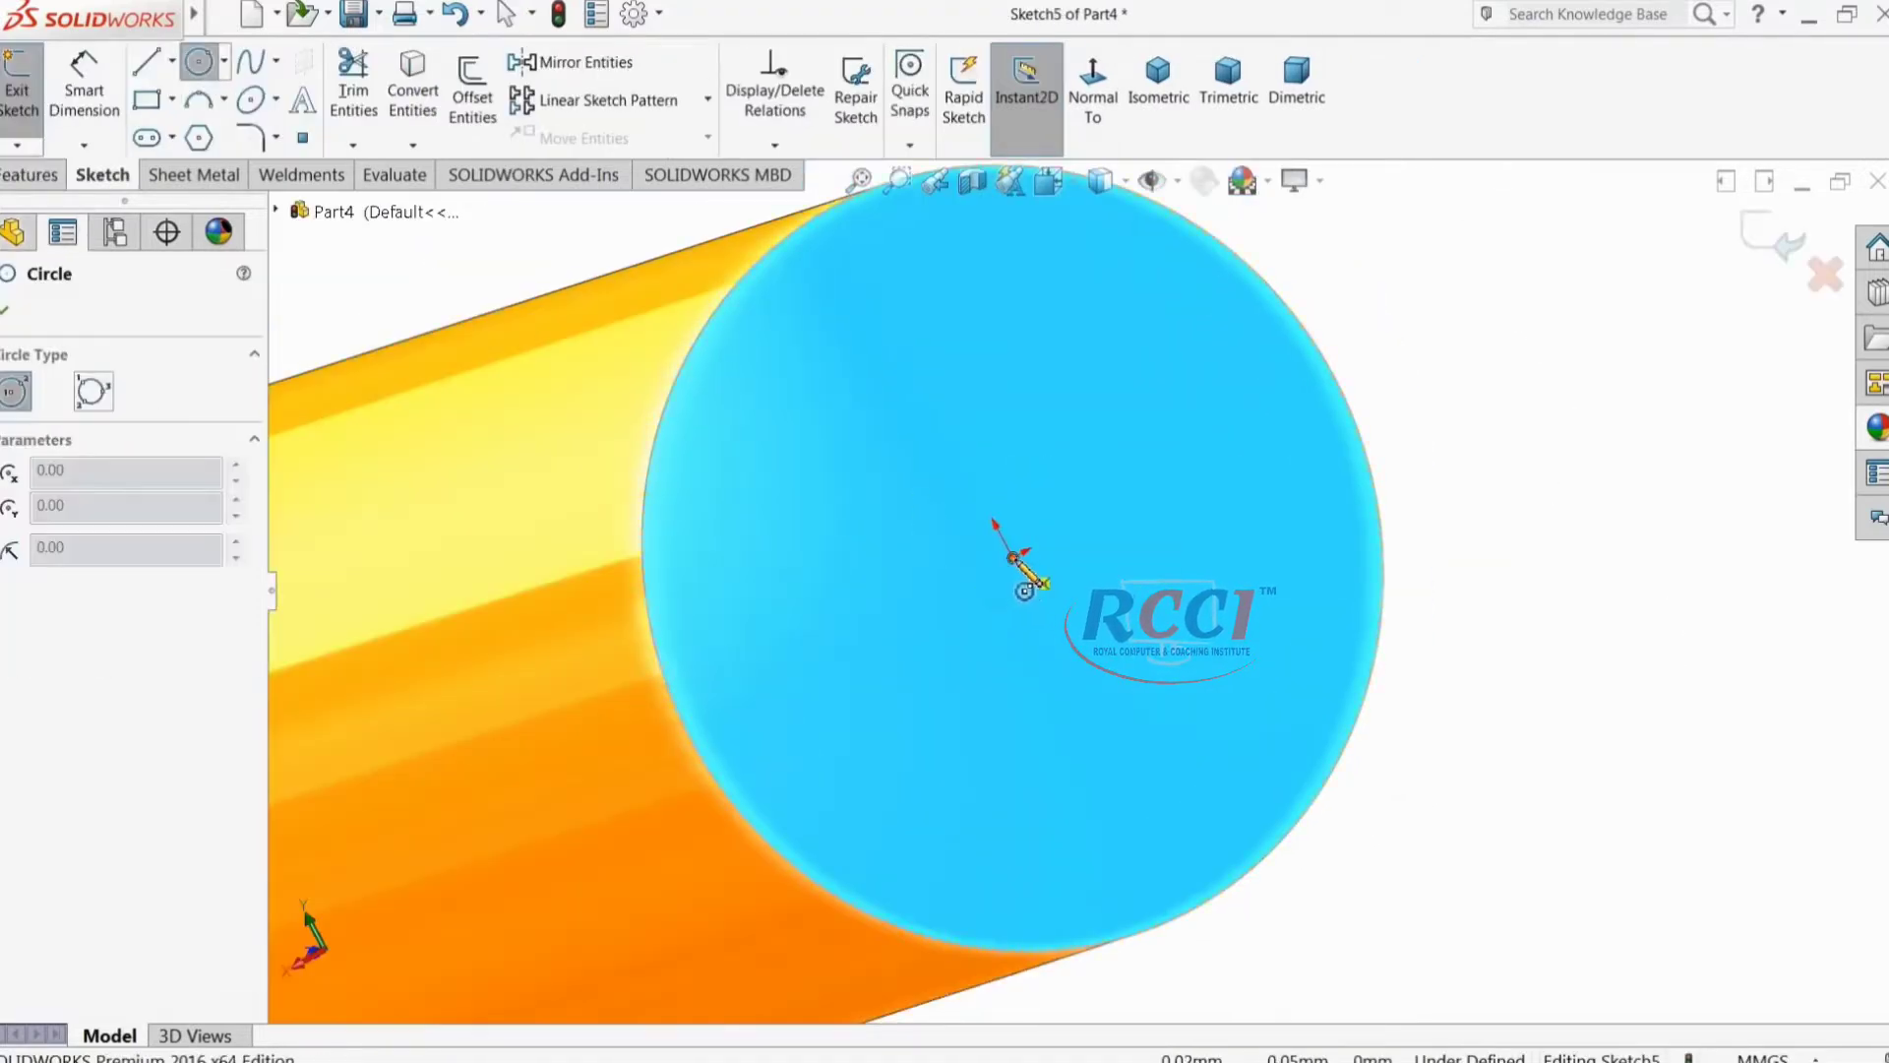
click(1014, 558)
click(1021, 475)
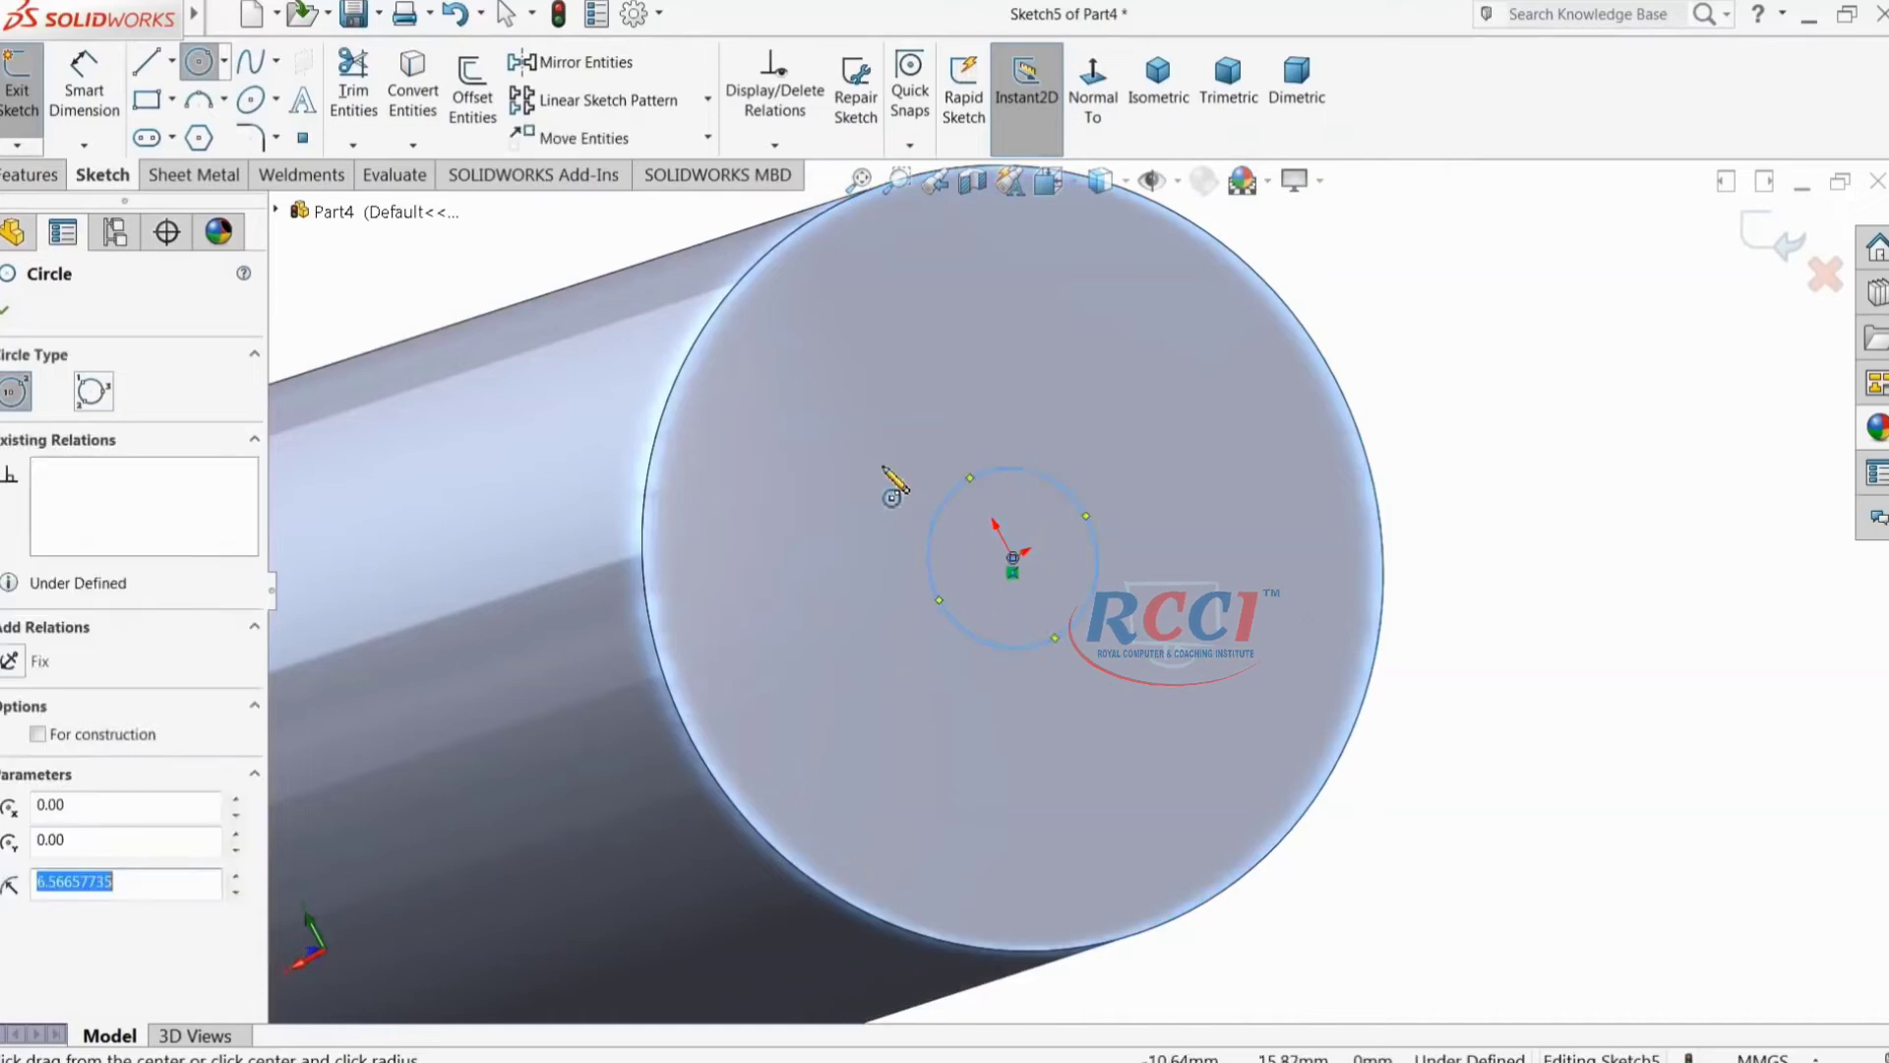
Step: Dimension the small end-face circle and set its diameter to 10 mm
click(69, 96)
click(1006, 472)
click(994, 425)
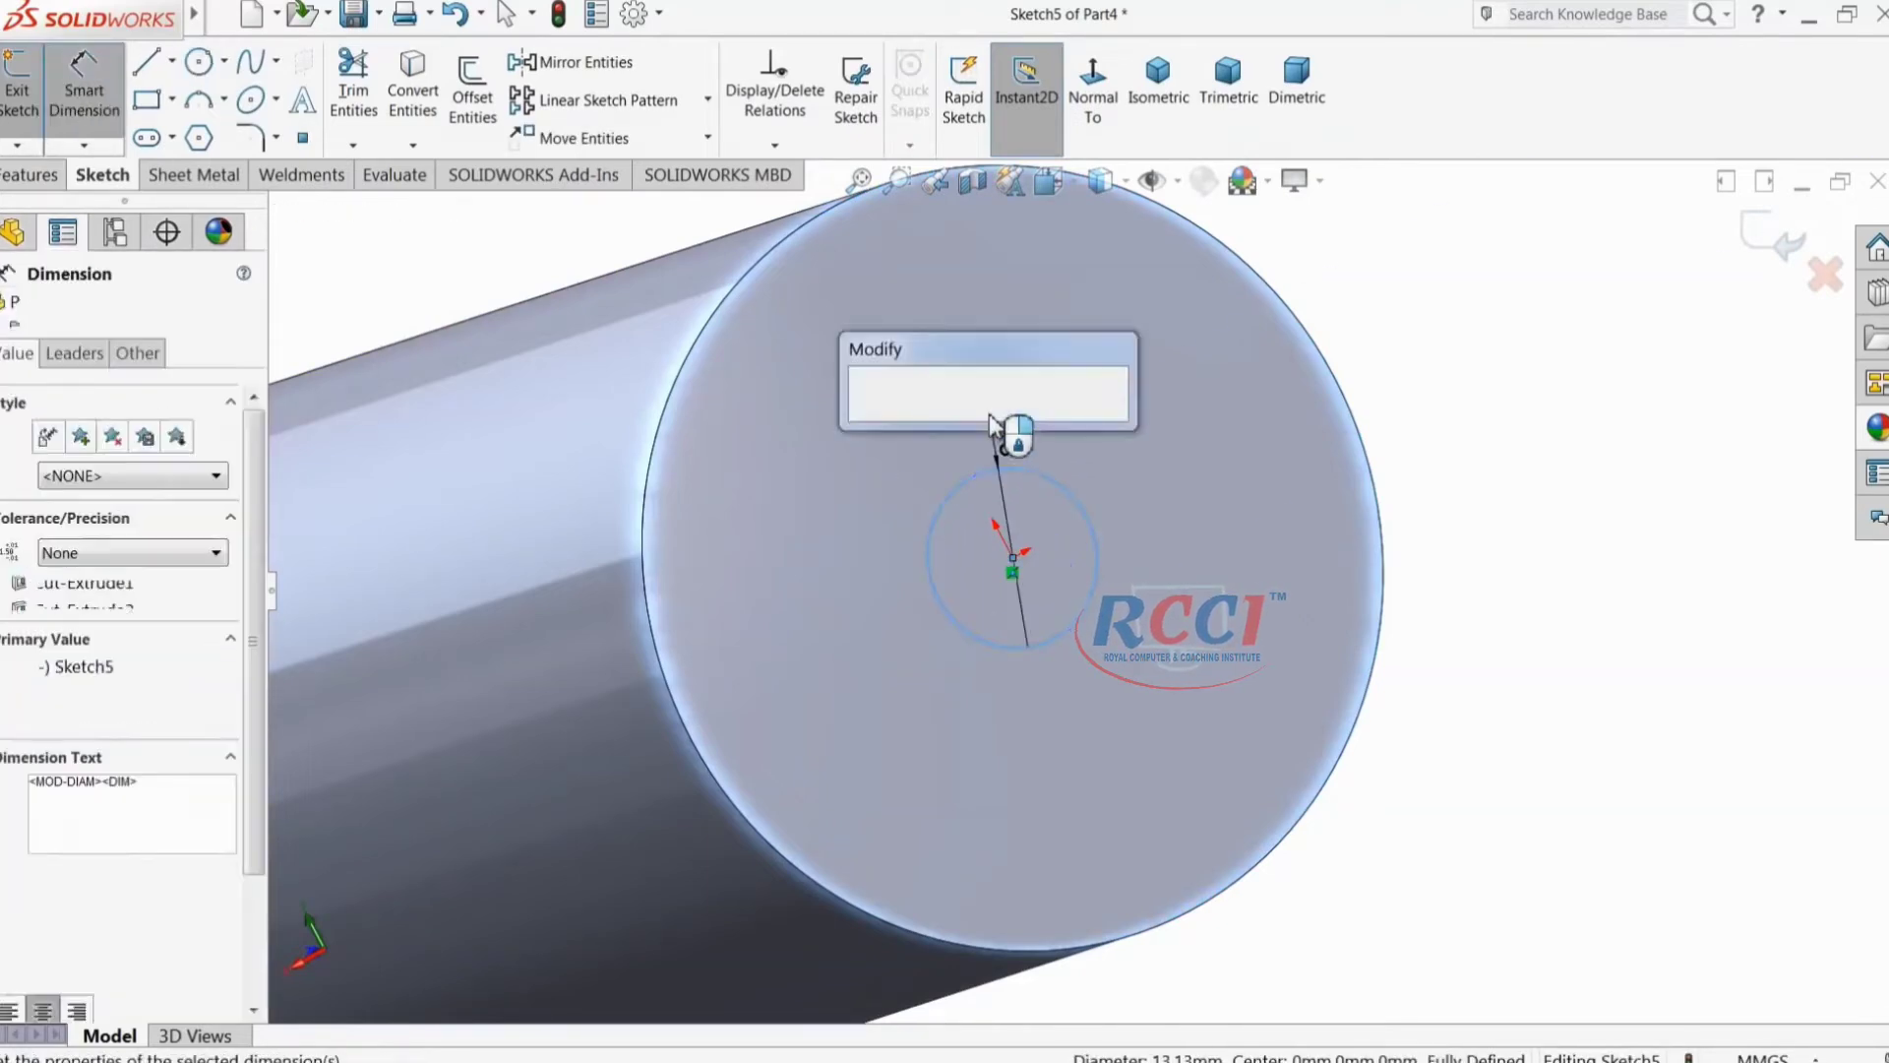
text(10)
key(Return)
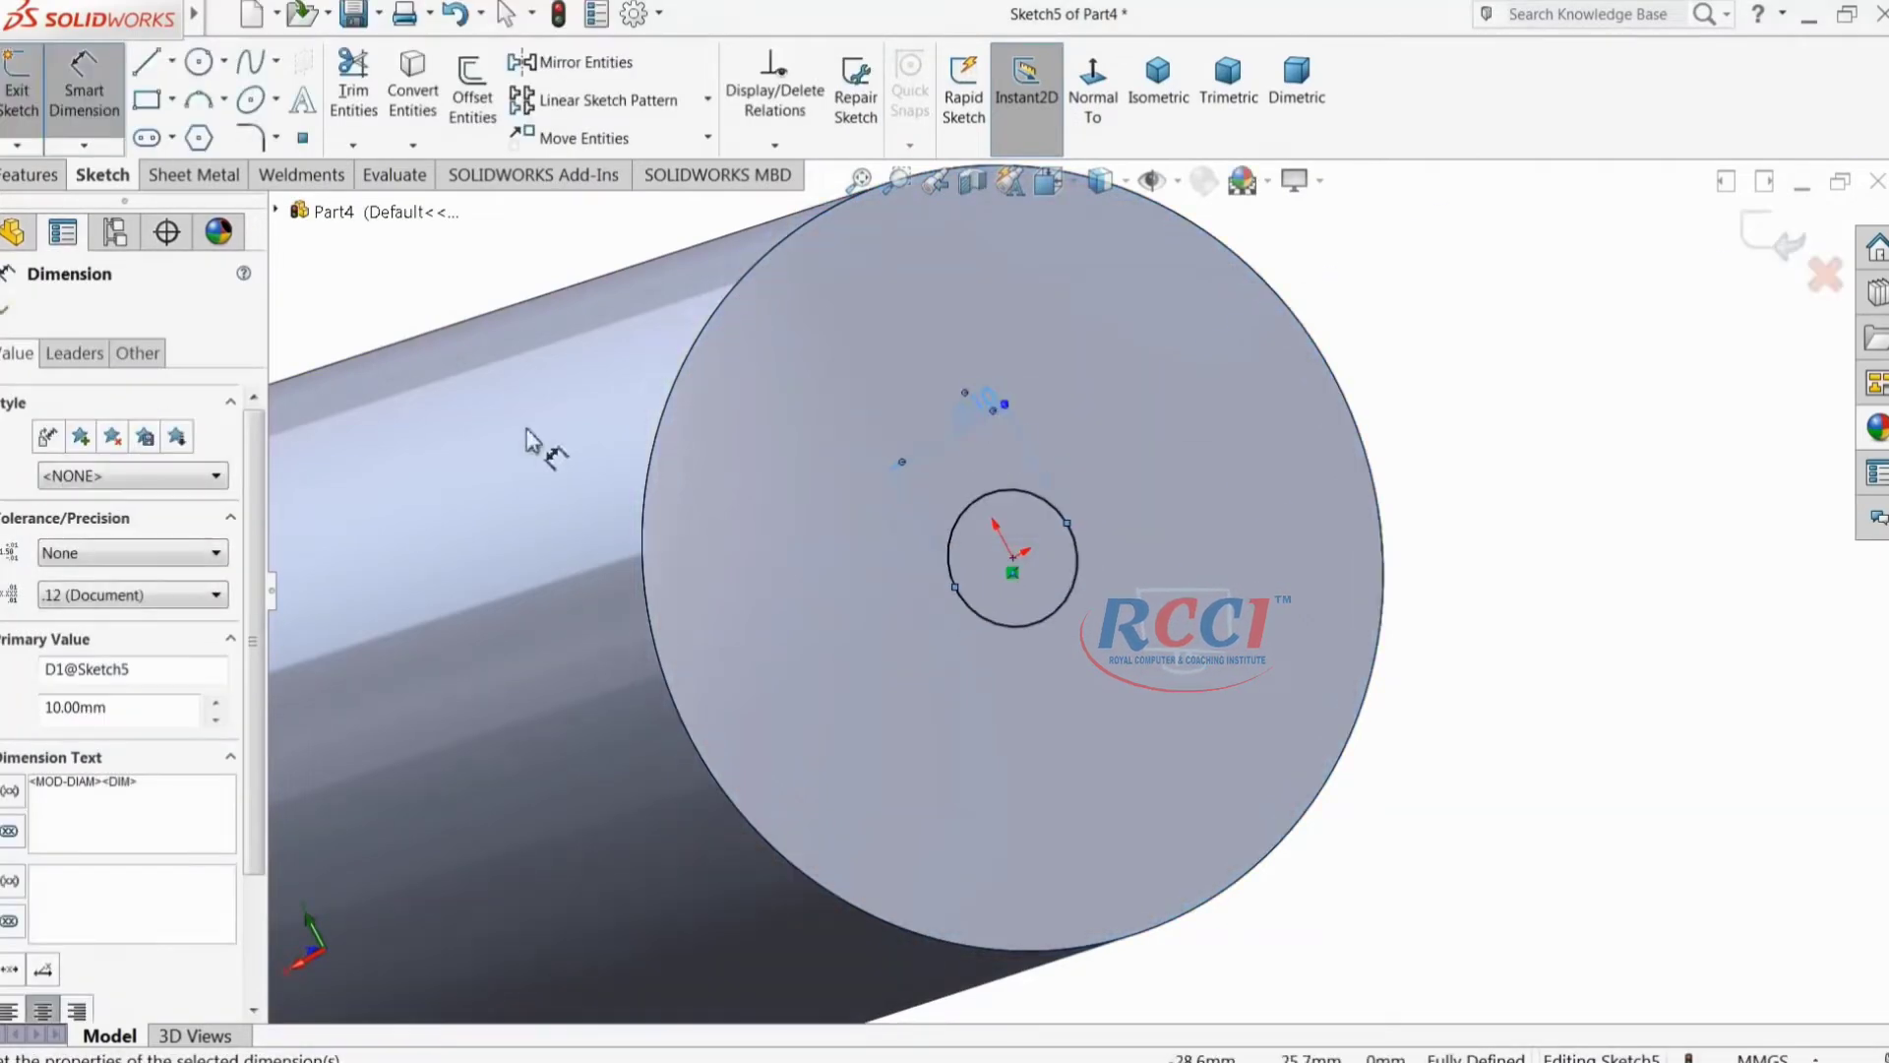
Step: Extrude the 10 mm circle outward 5 mm as a merged boss on the unstepped end face
click(37, 175)
click(29, 84)
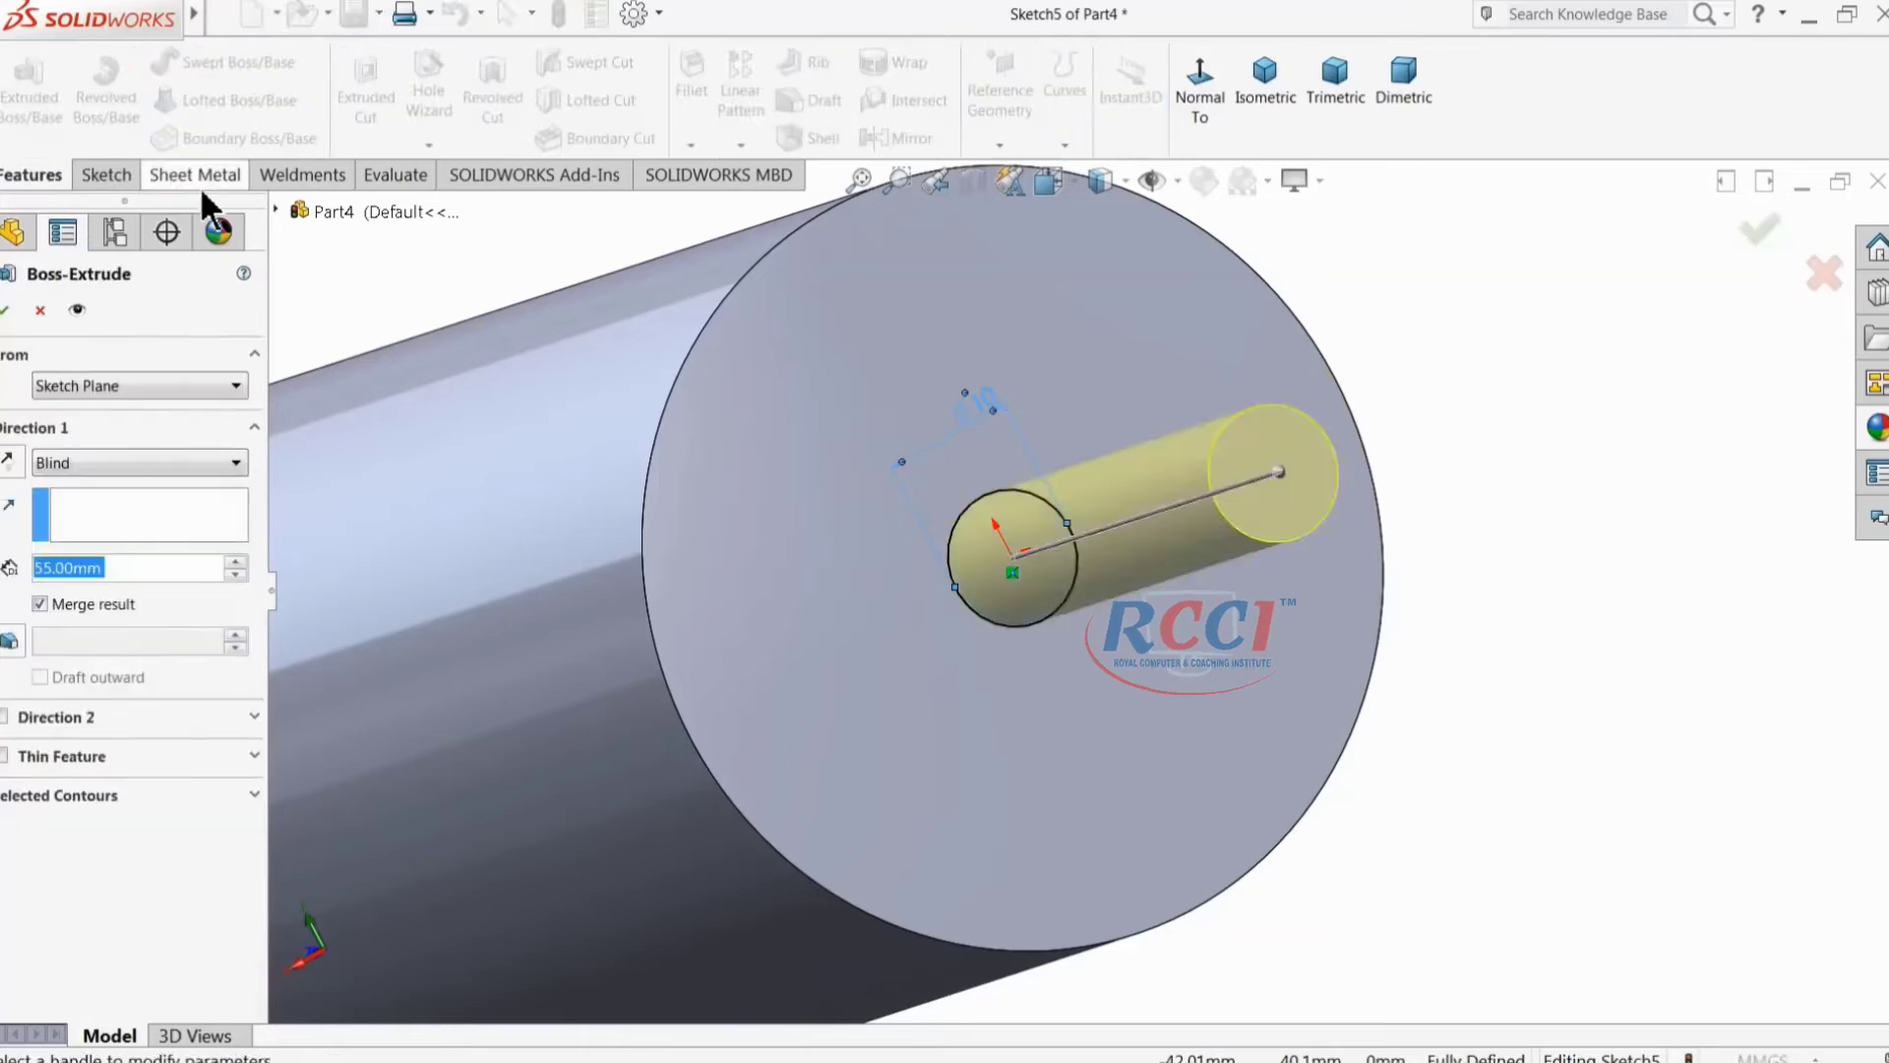
text(5)
key(Return)
middle_drag(1043, 512, 1002, 571)
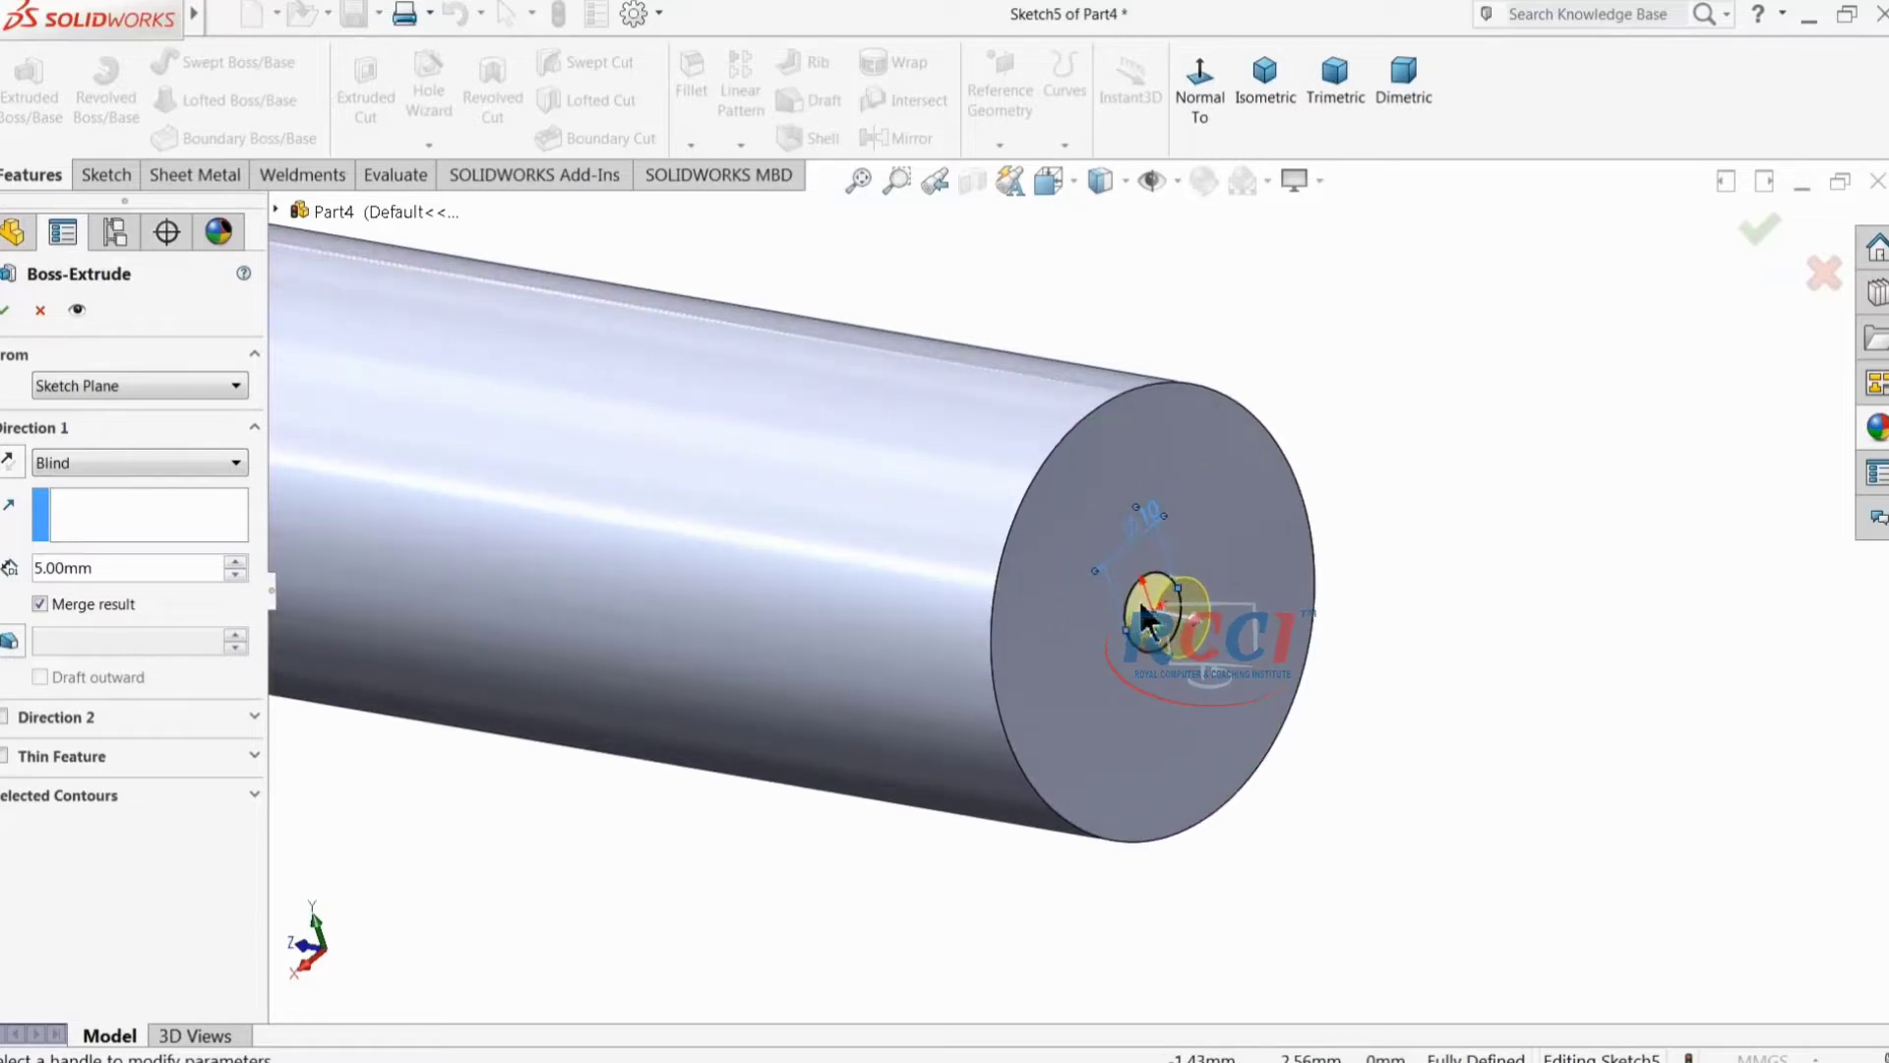
click(5, 312)
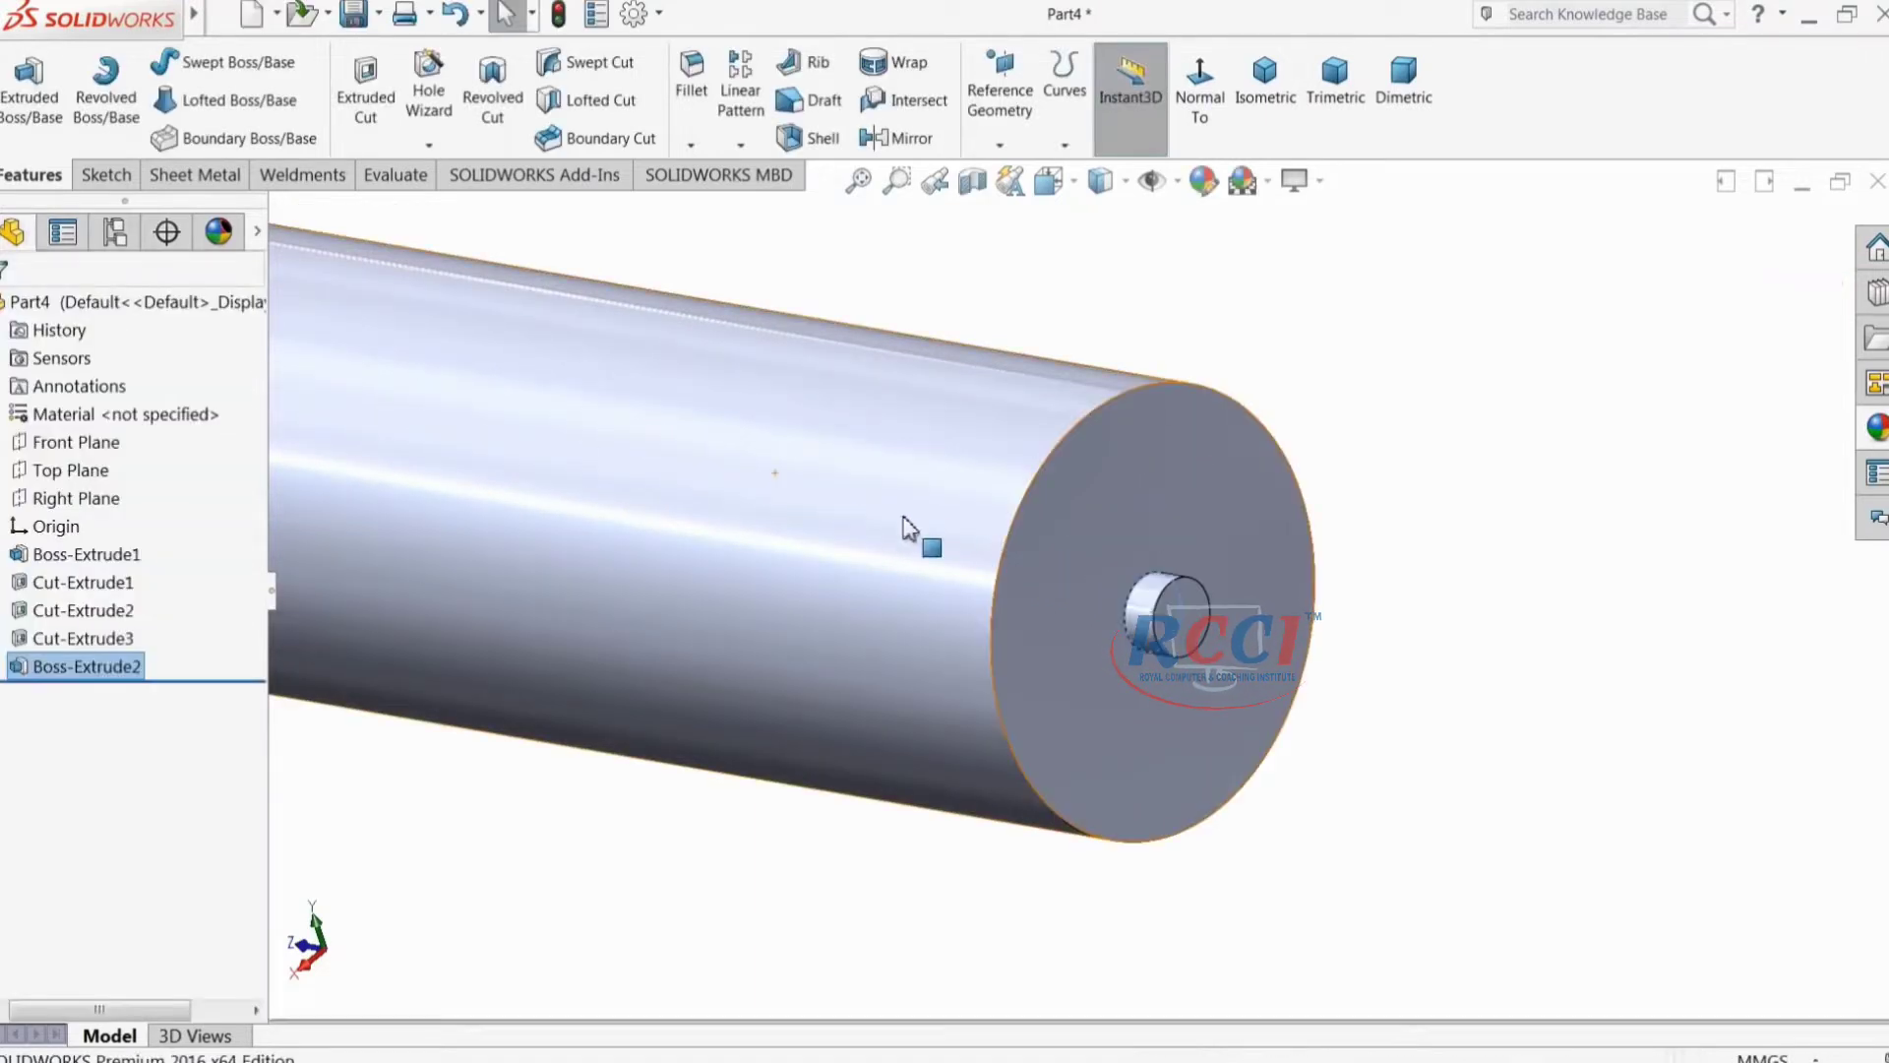
Step: Chamfer the stepped end's face edge and the outer edges of the two larger shoulders by 1 mm at 45 degrees
scroll(964, 566, up, 5)
scroll(963, 571, up, 5)
middle_drag(959, 591, 1096, 835)
scroll(826, 632, down, 8)
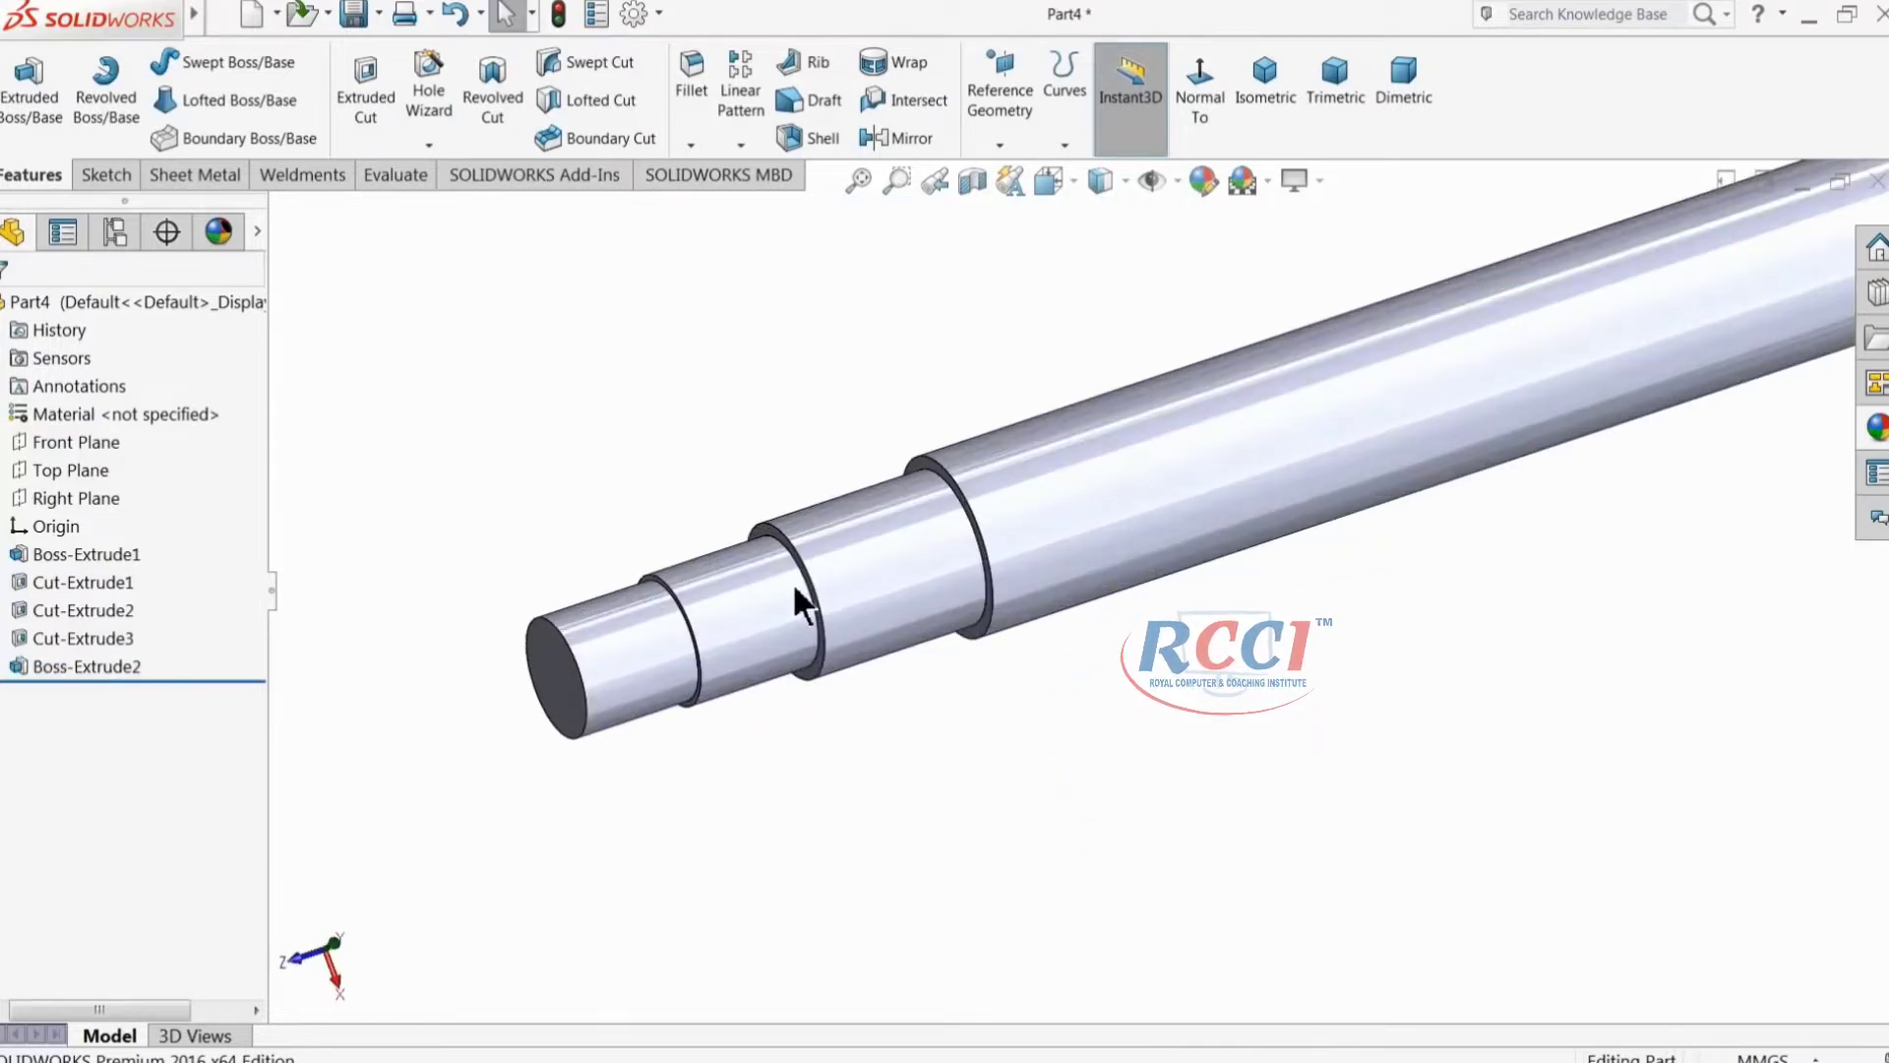
scroll(709, 639, down, 3)
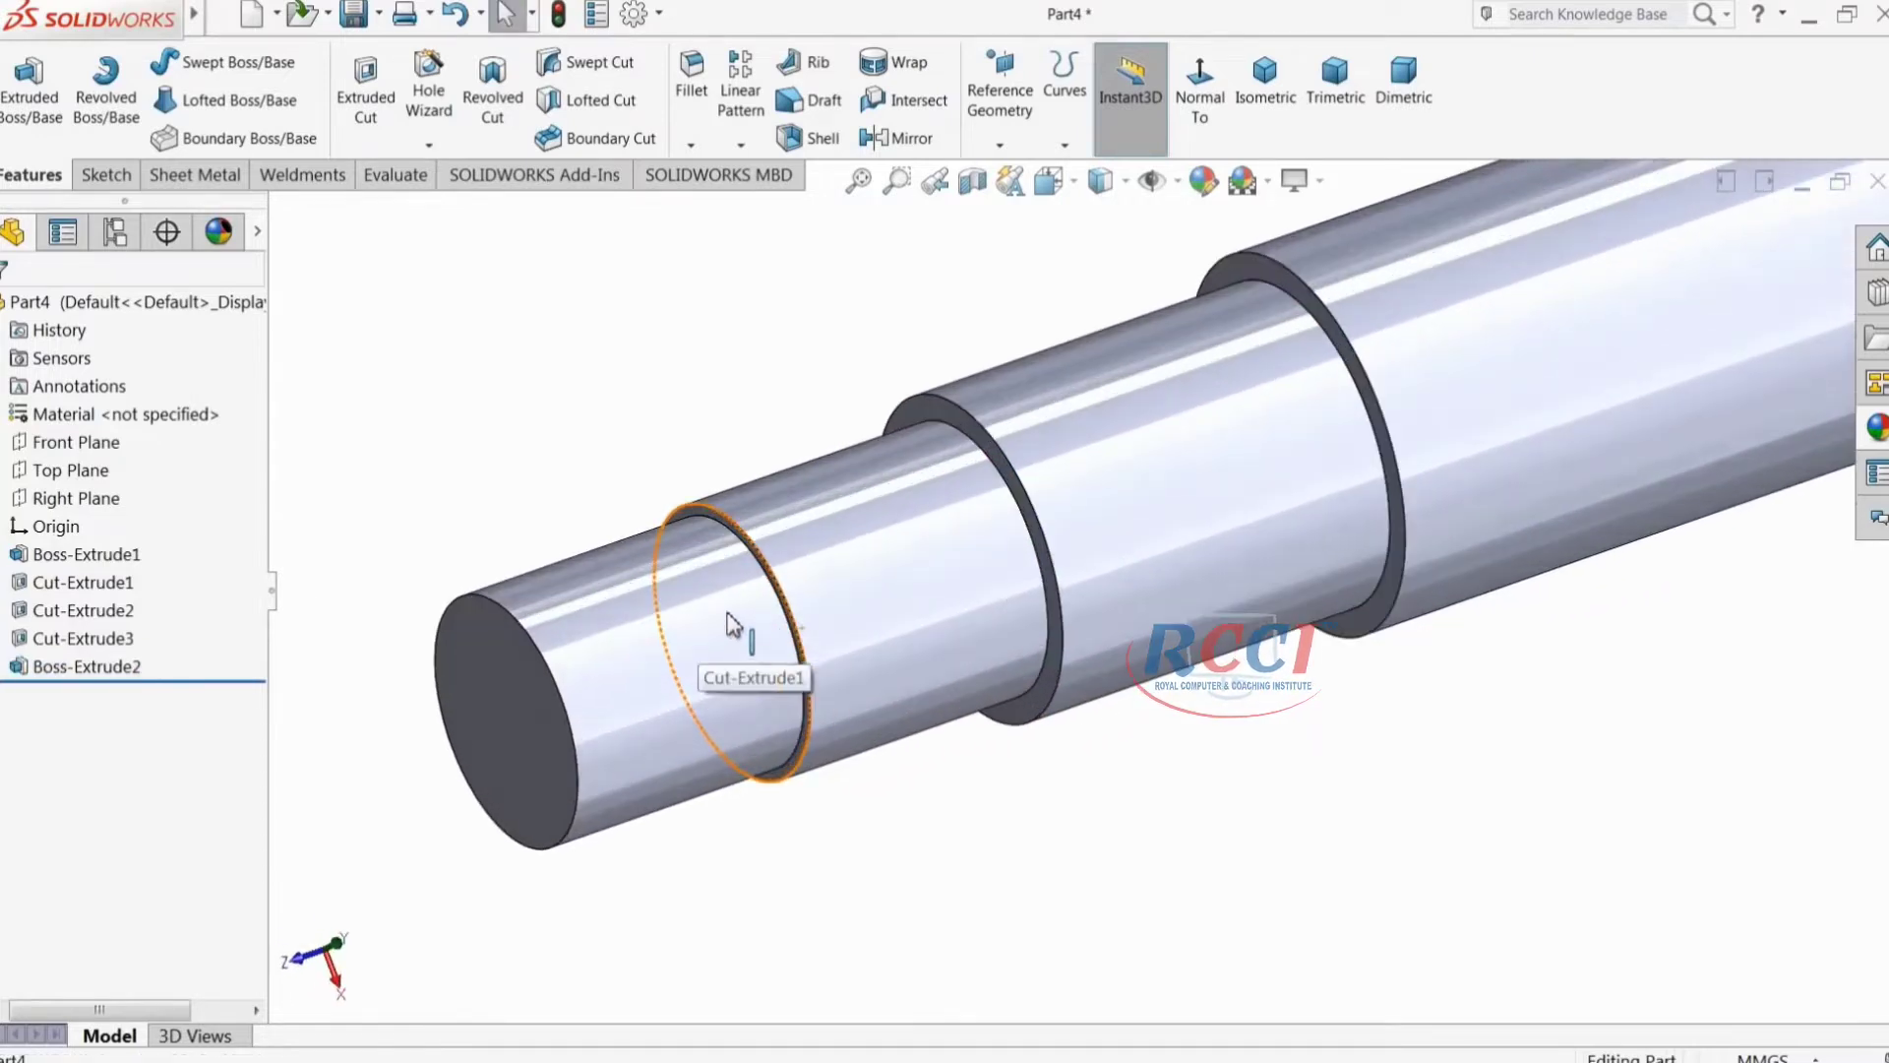
click(691, 145)
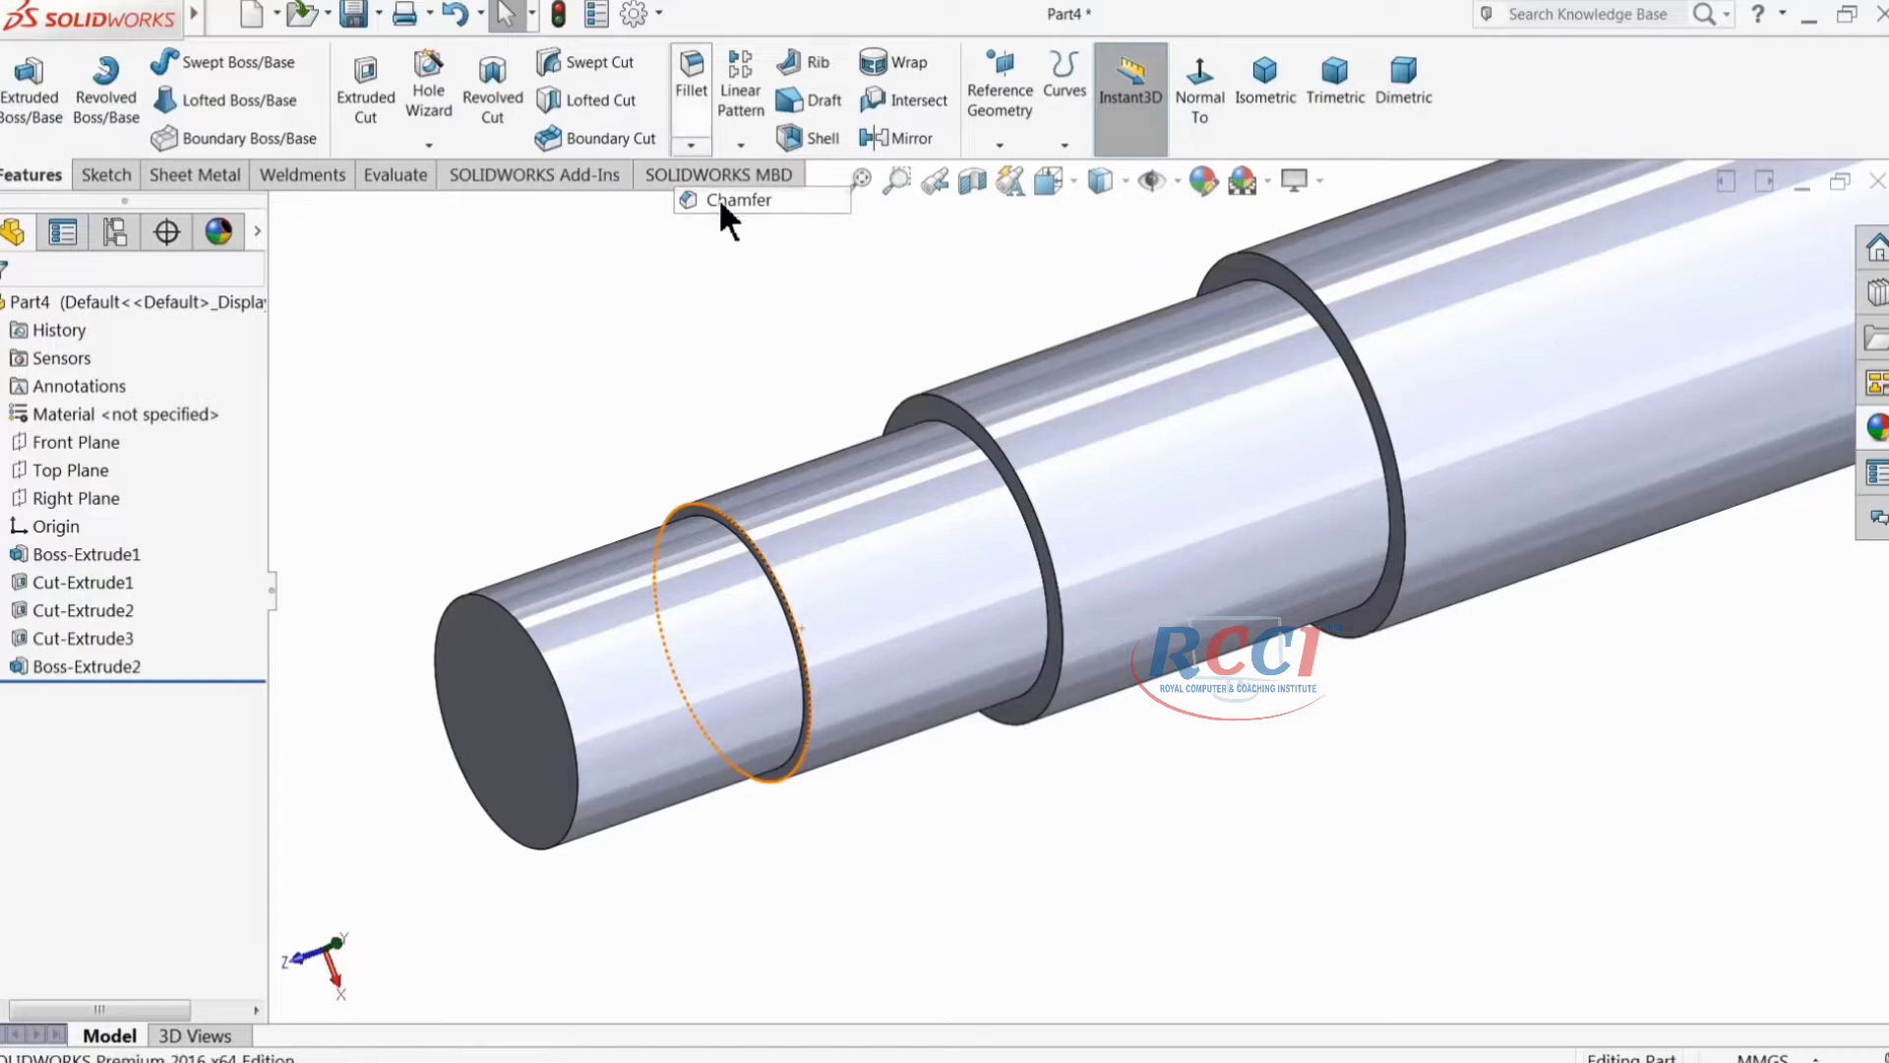
click(722, 203)
text(1)
key(Return)
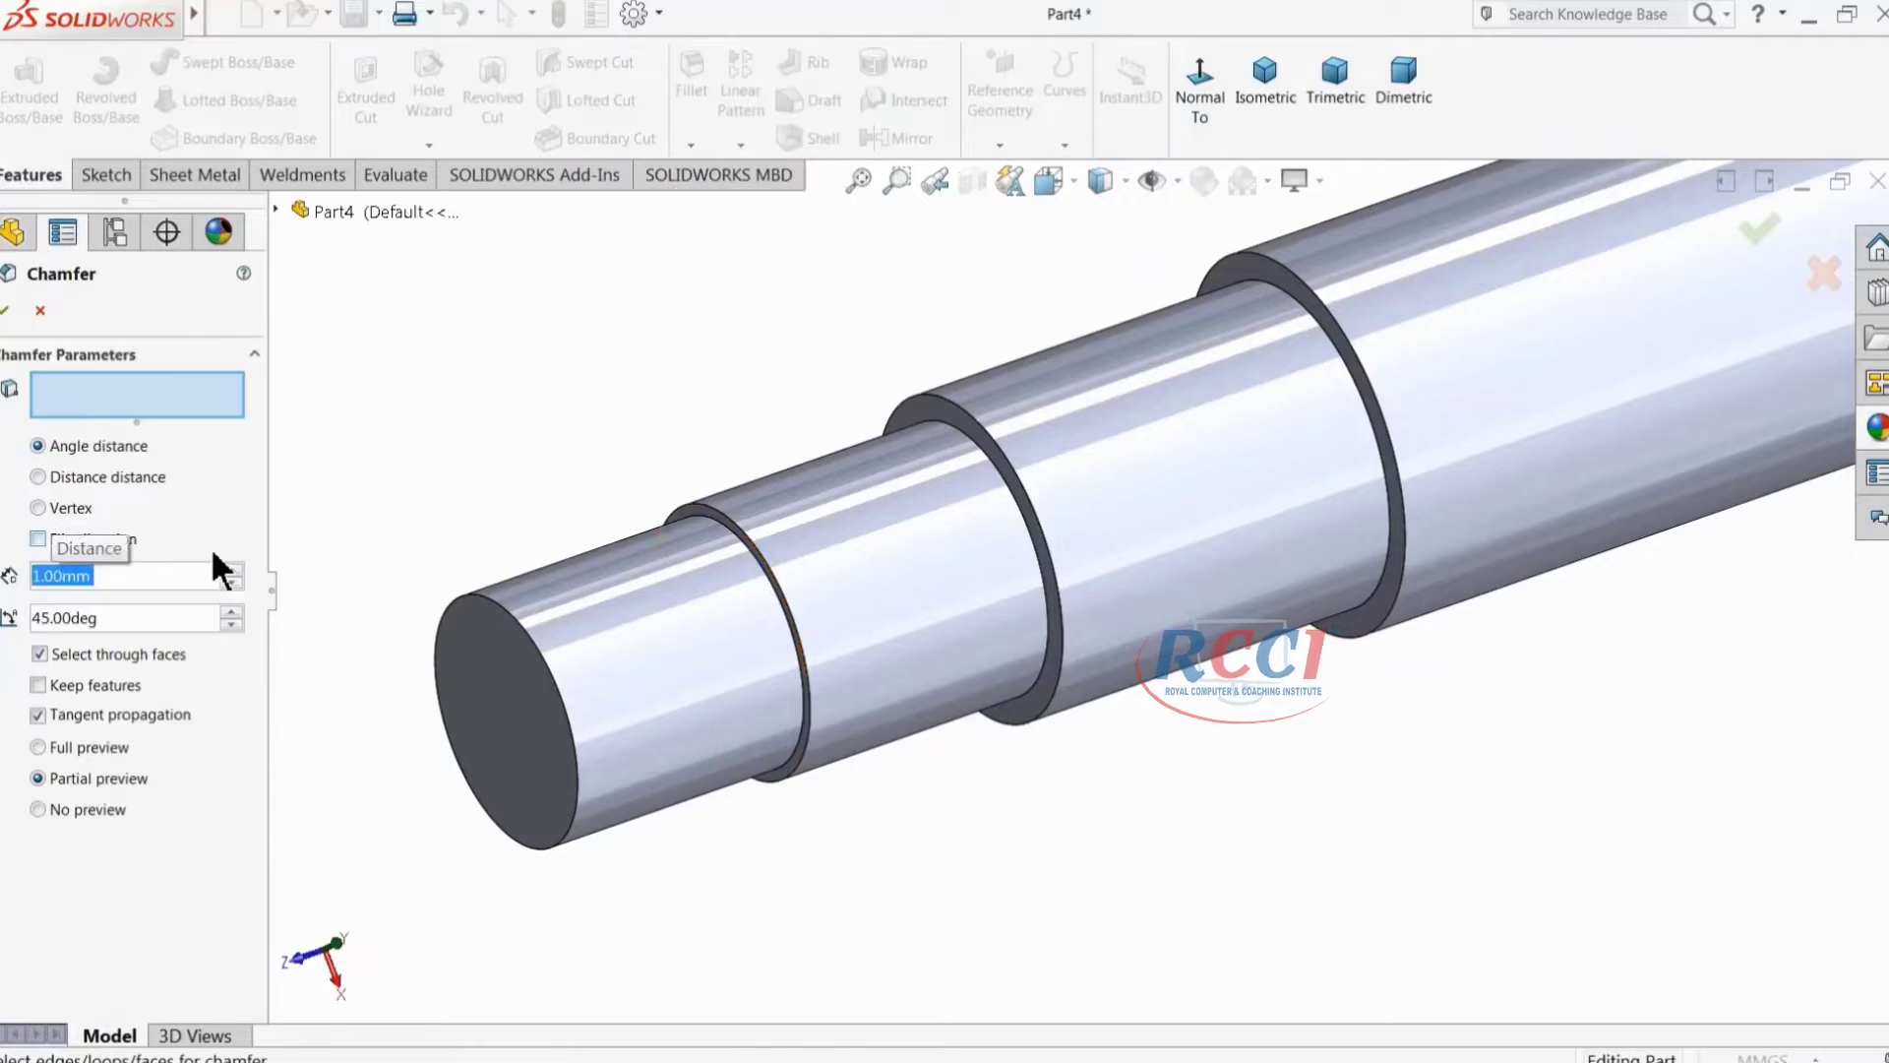
click(566, 694)
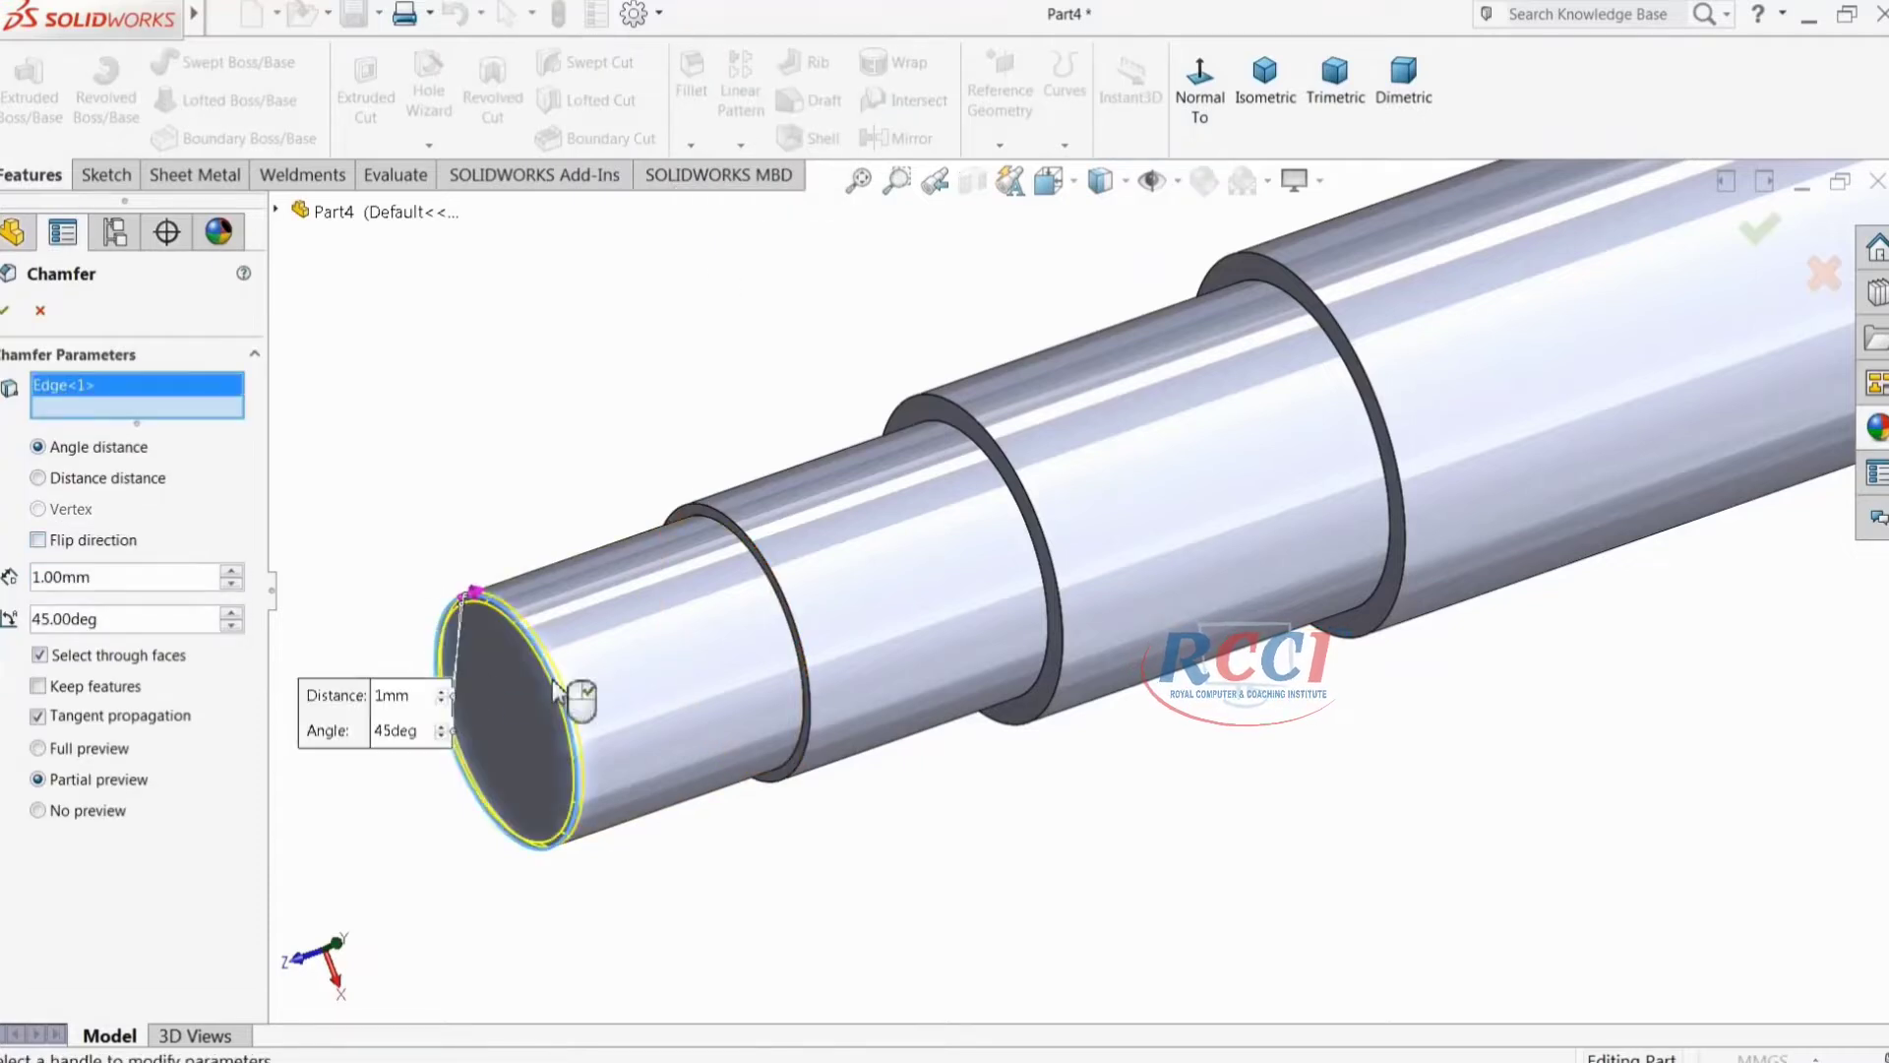
click(1046, 544)
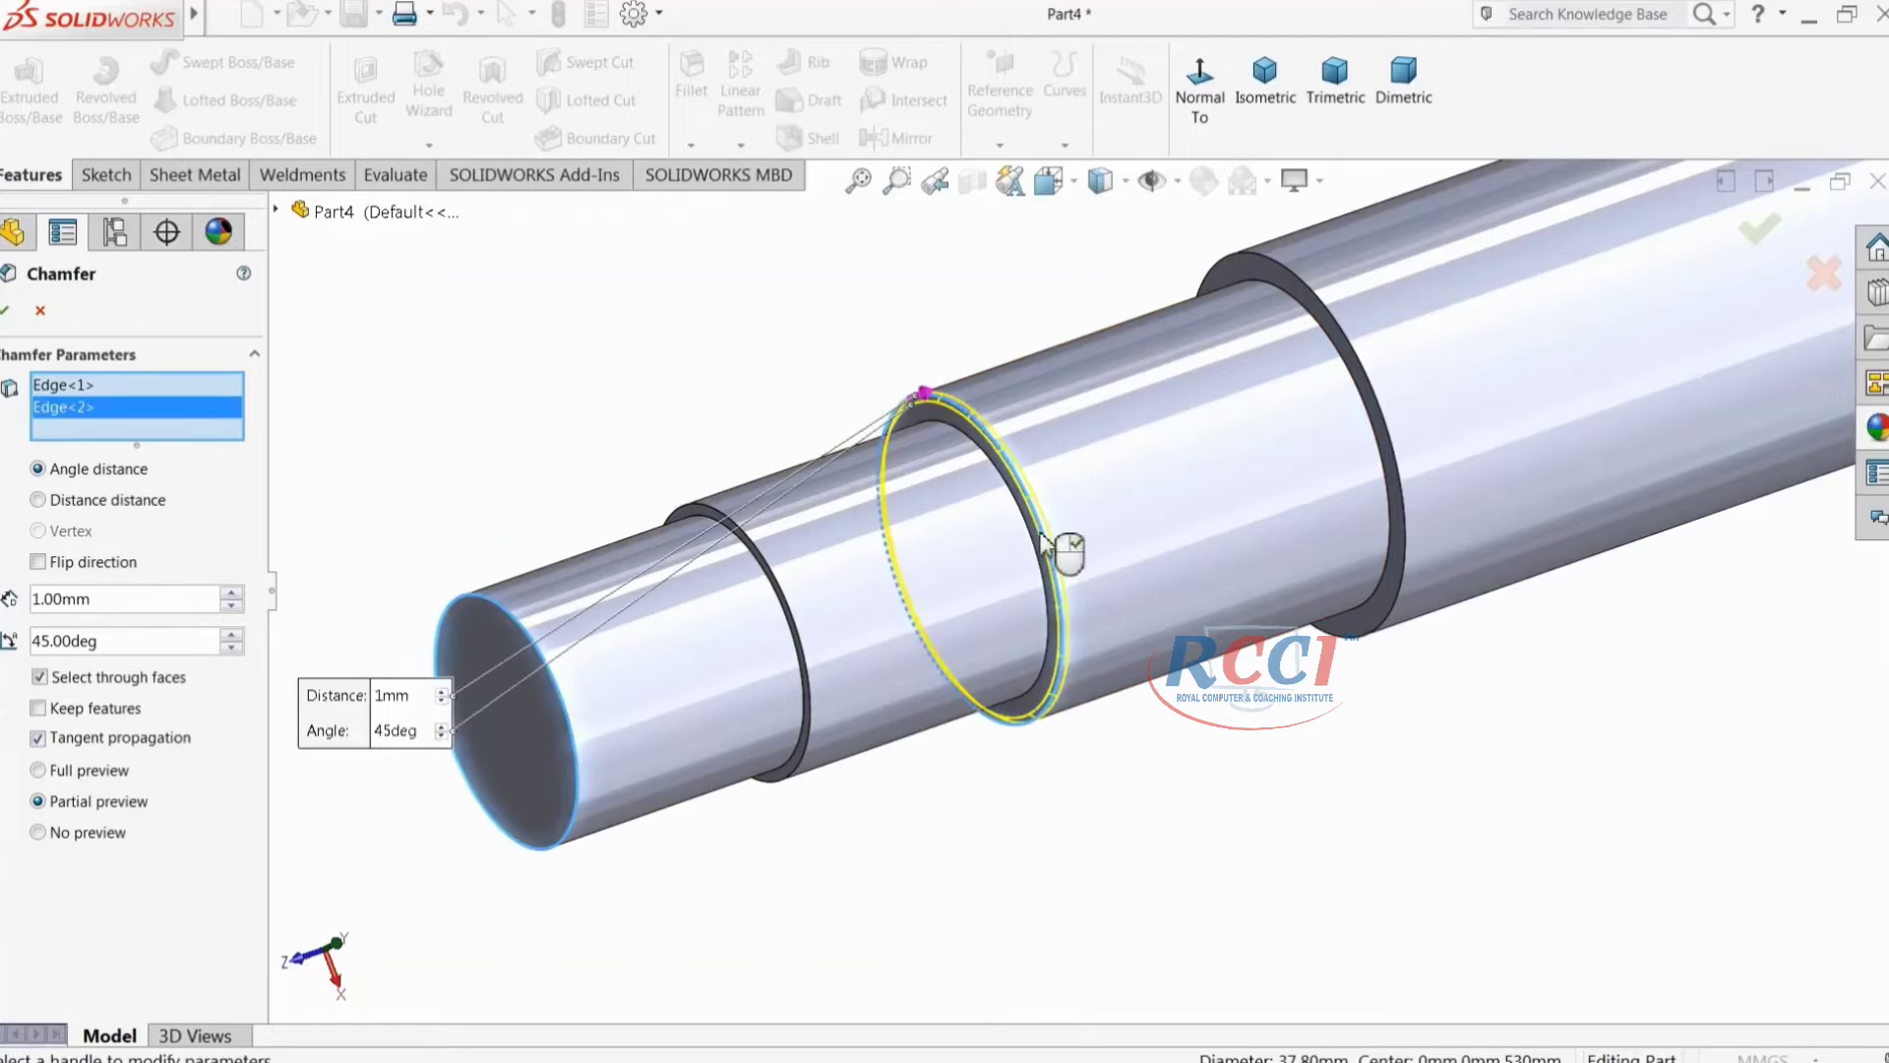
click(1333, 333)
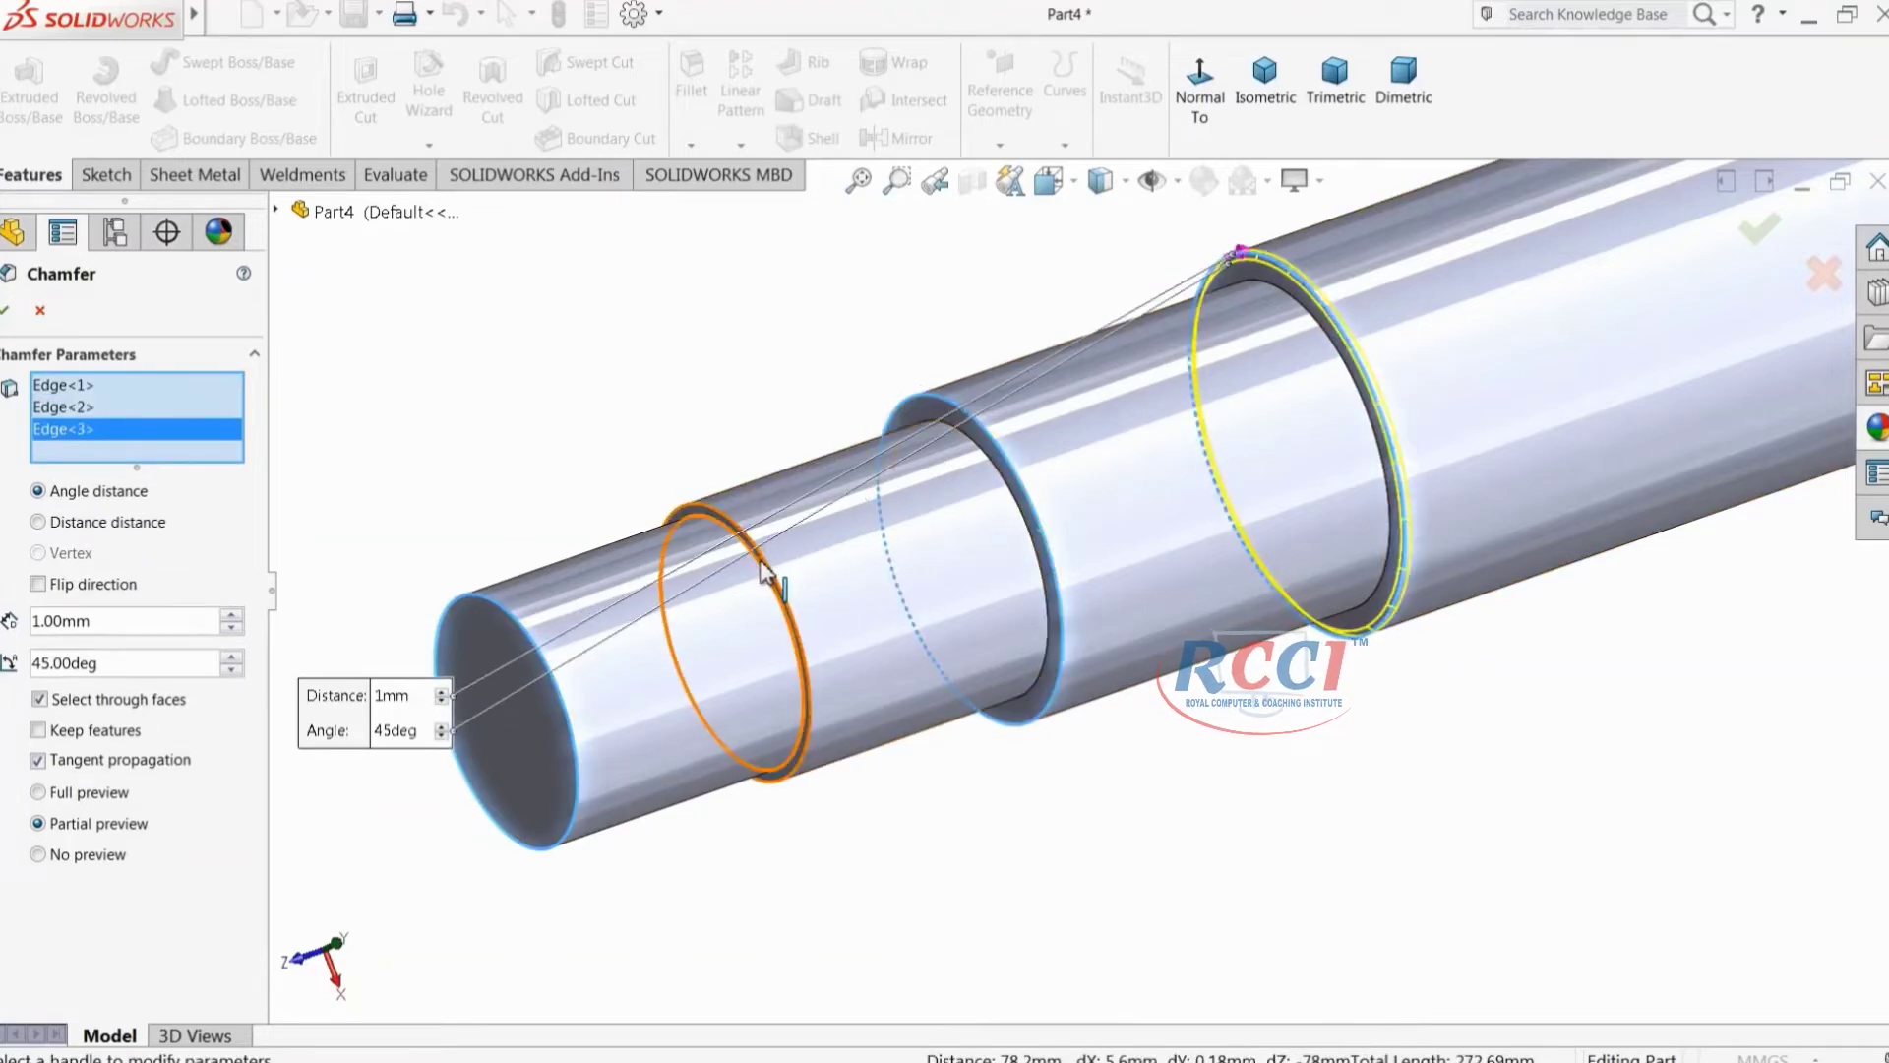
click(8, 313)
Step: Apply the chromium plate chrome appearance to the whole rod
middle_drag(548, 456, 545, 477)
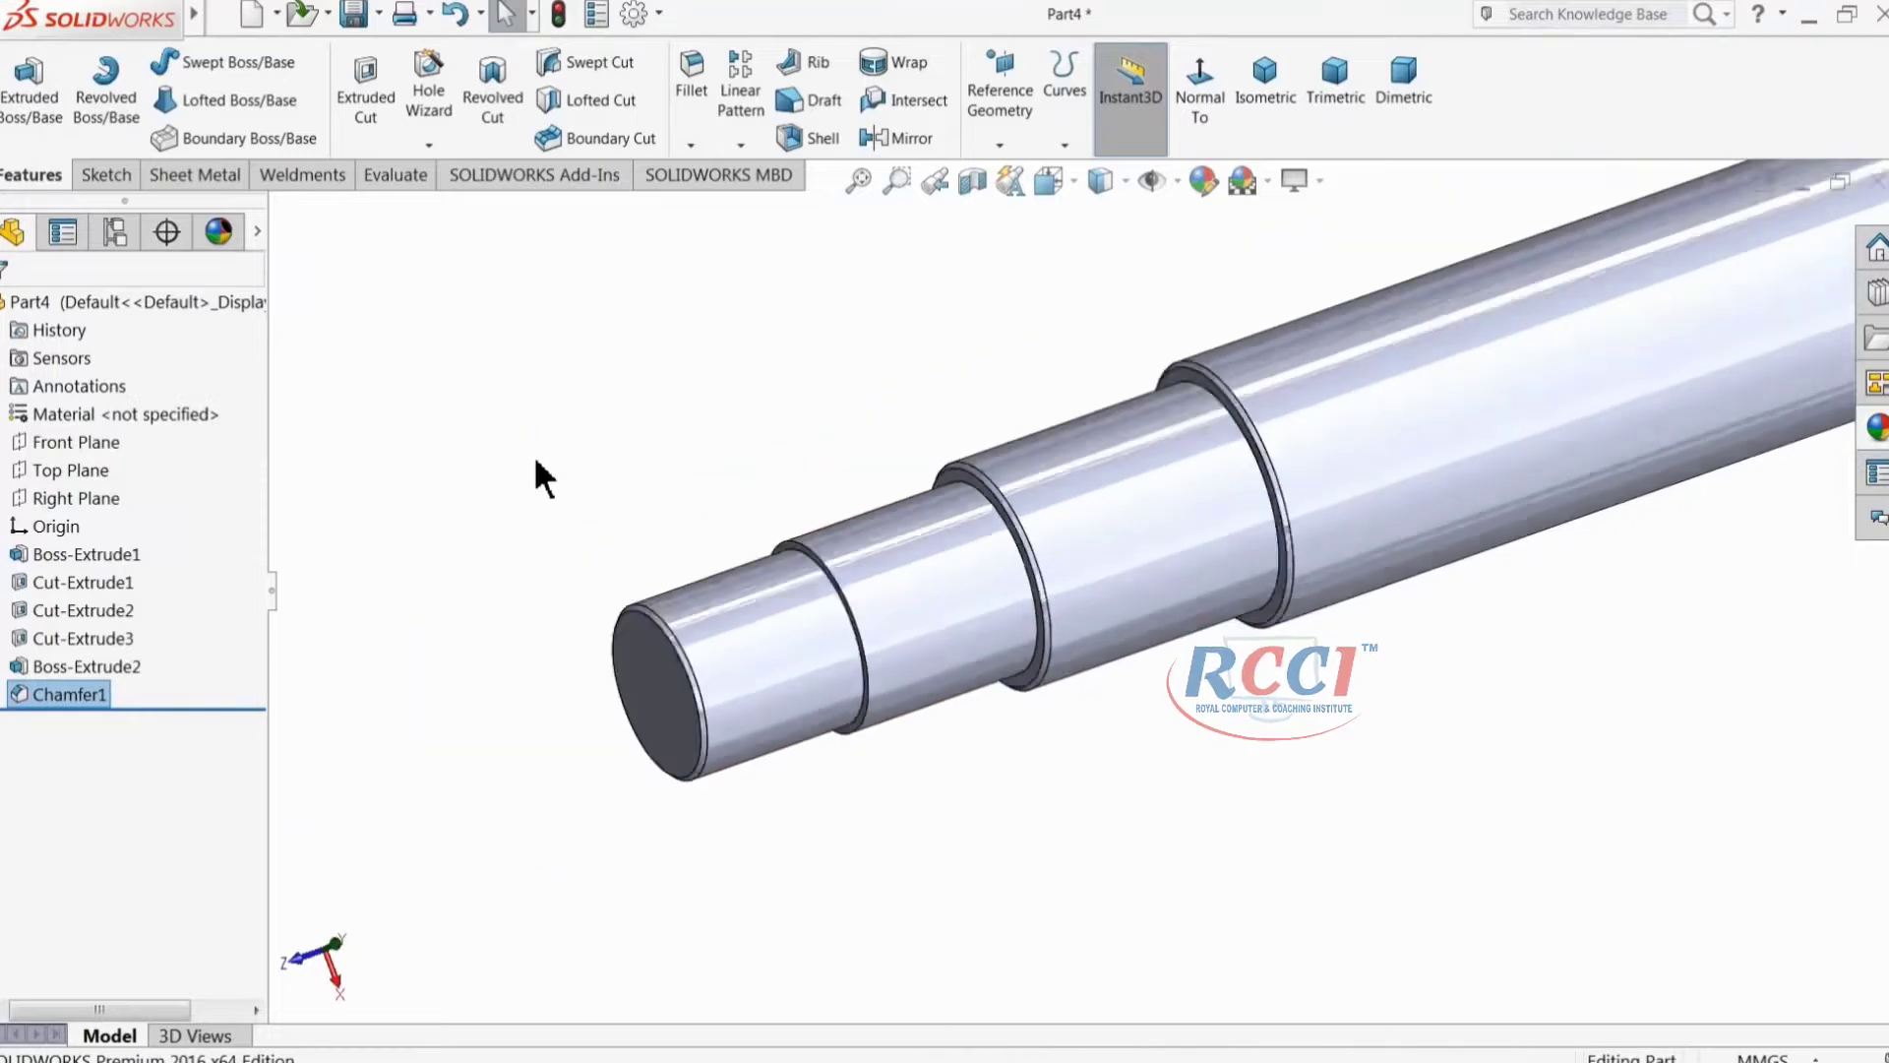
scroll(788, 519, up, 5)
scroll(1309, 561, down, 4)
middle_drag(950, 532, 1016, 552)
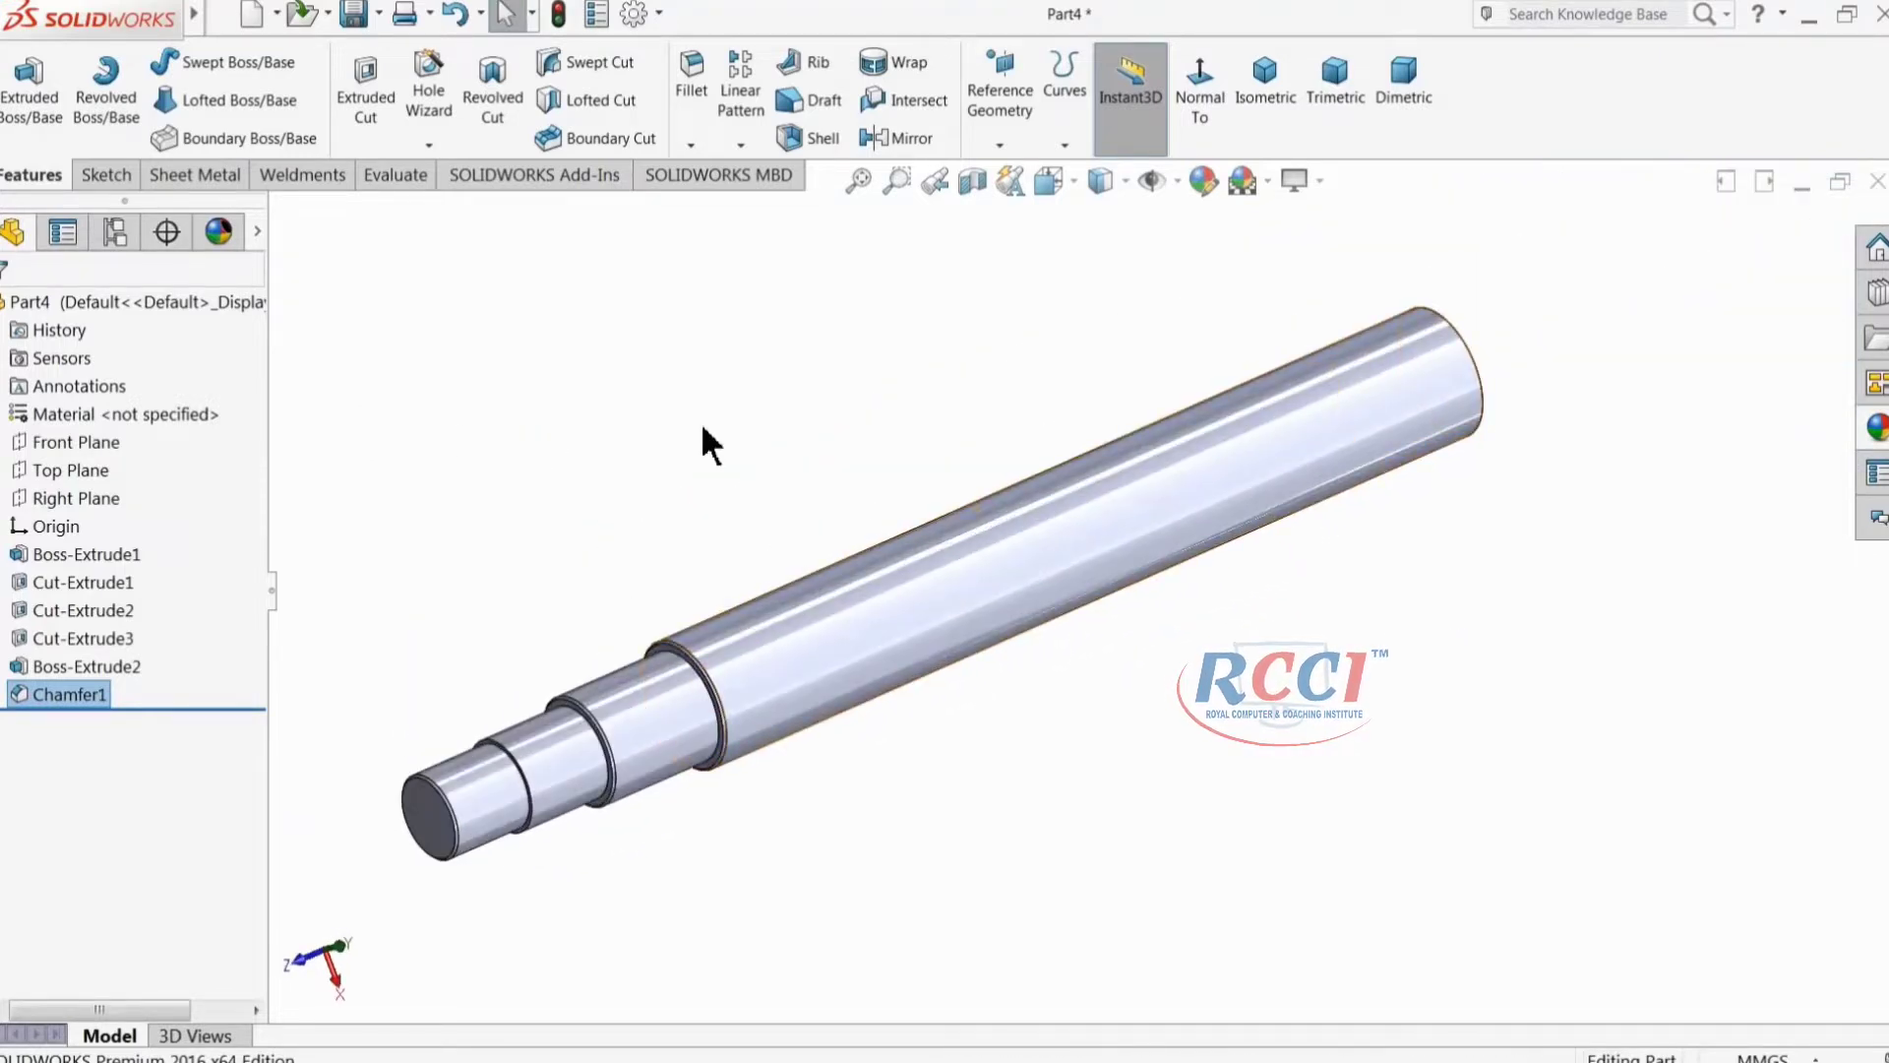
click(182, 302)
click(1875, 427)
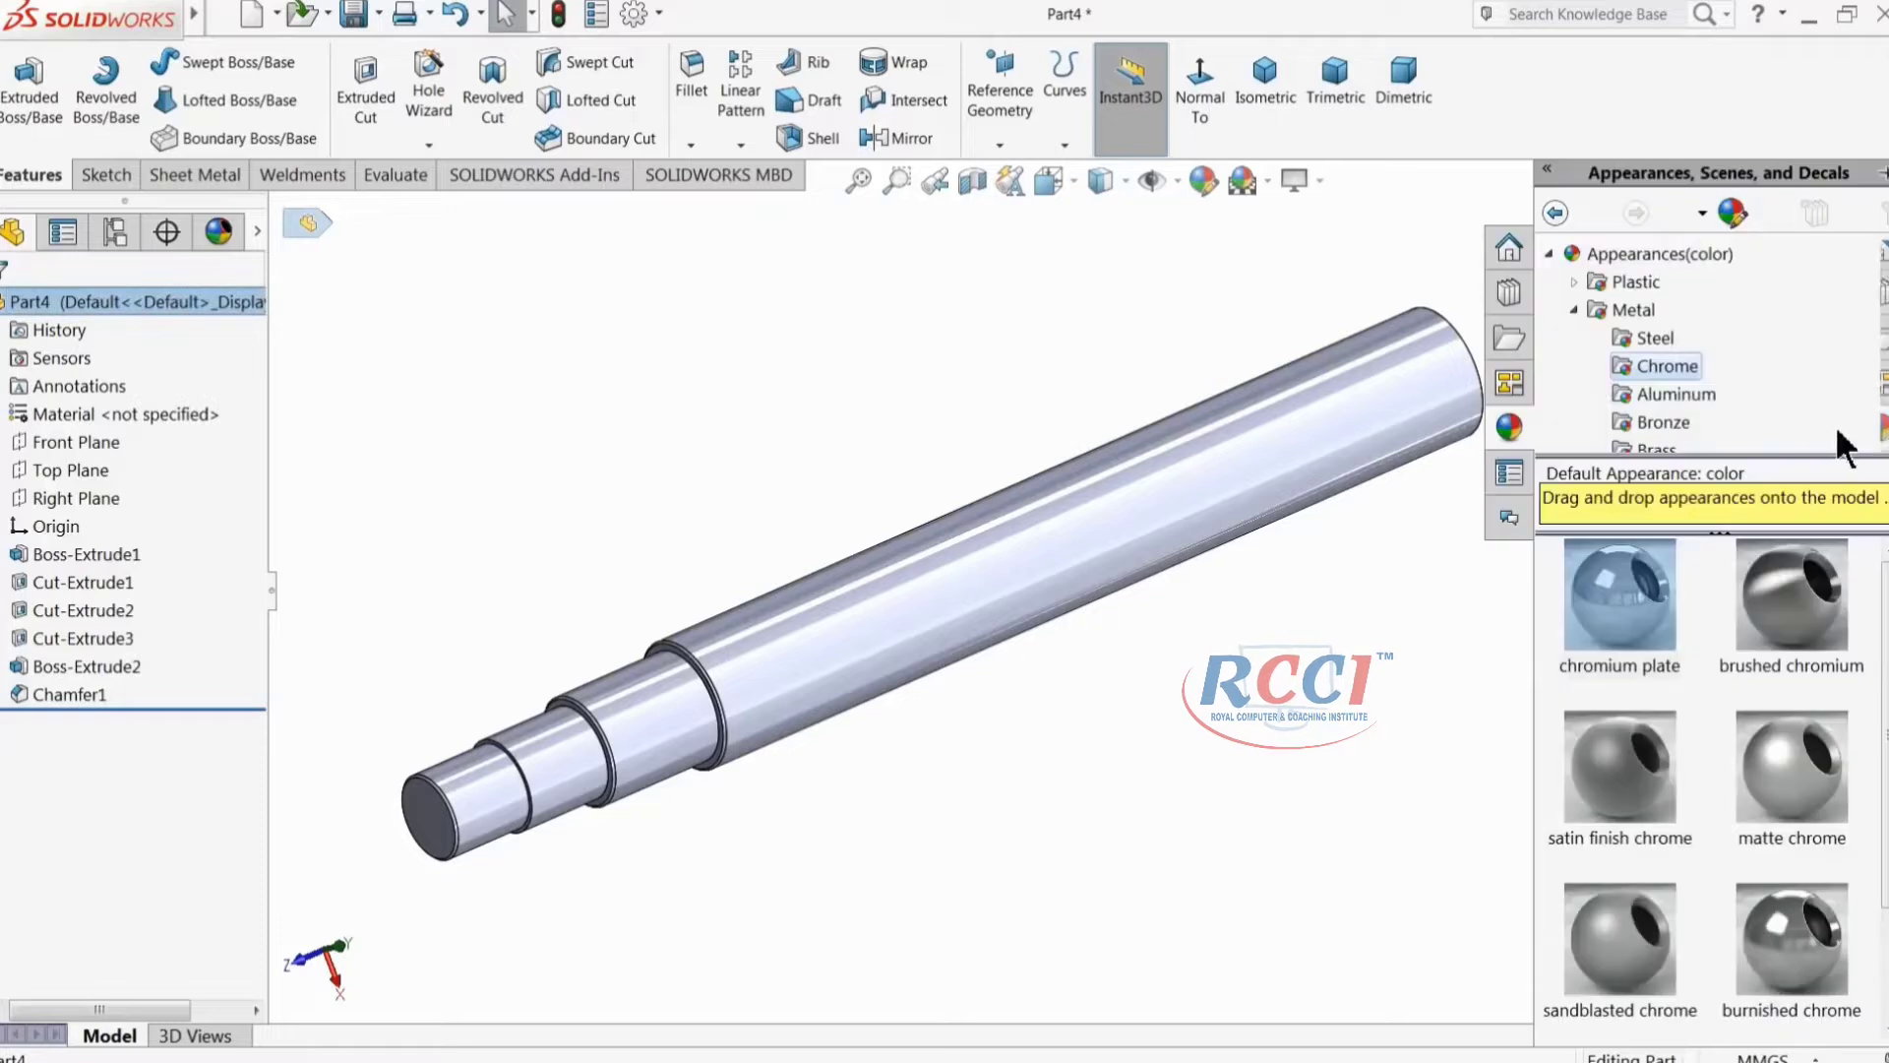
click(1623, 369)
double_click(1624, 661)
middle_drag(1223, 664, 1199, 624)
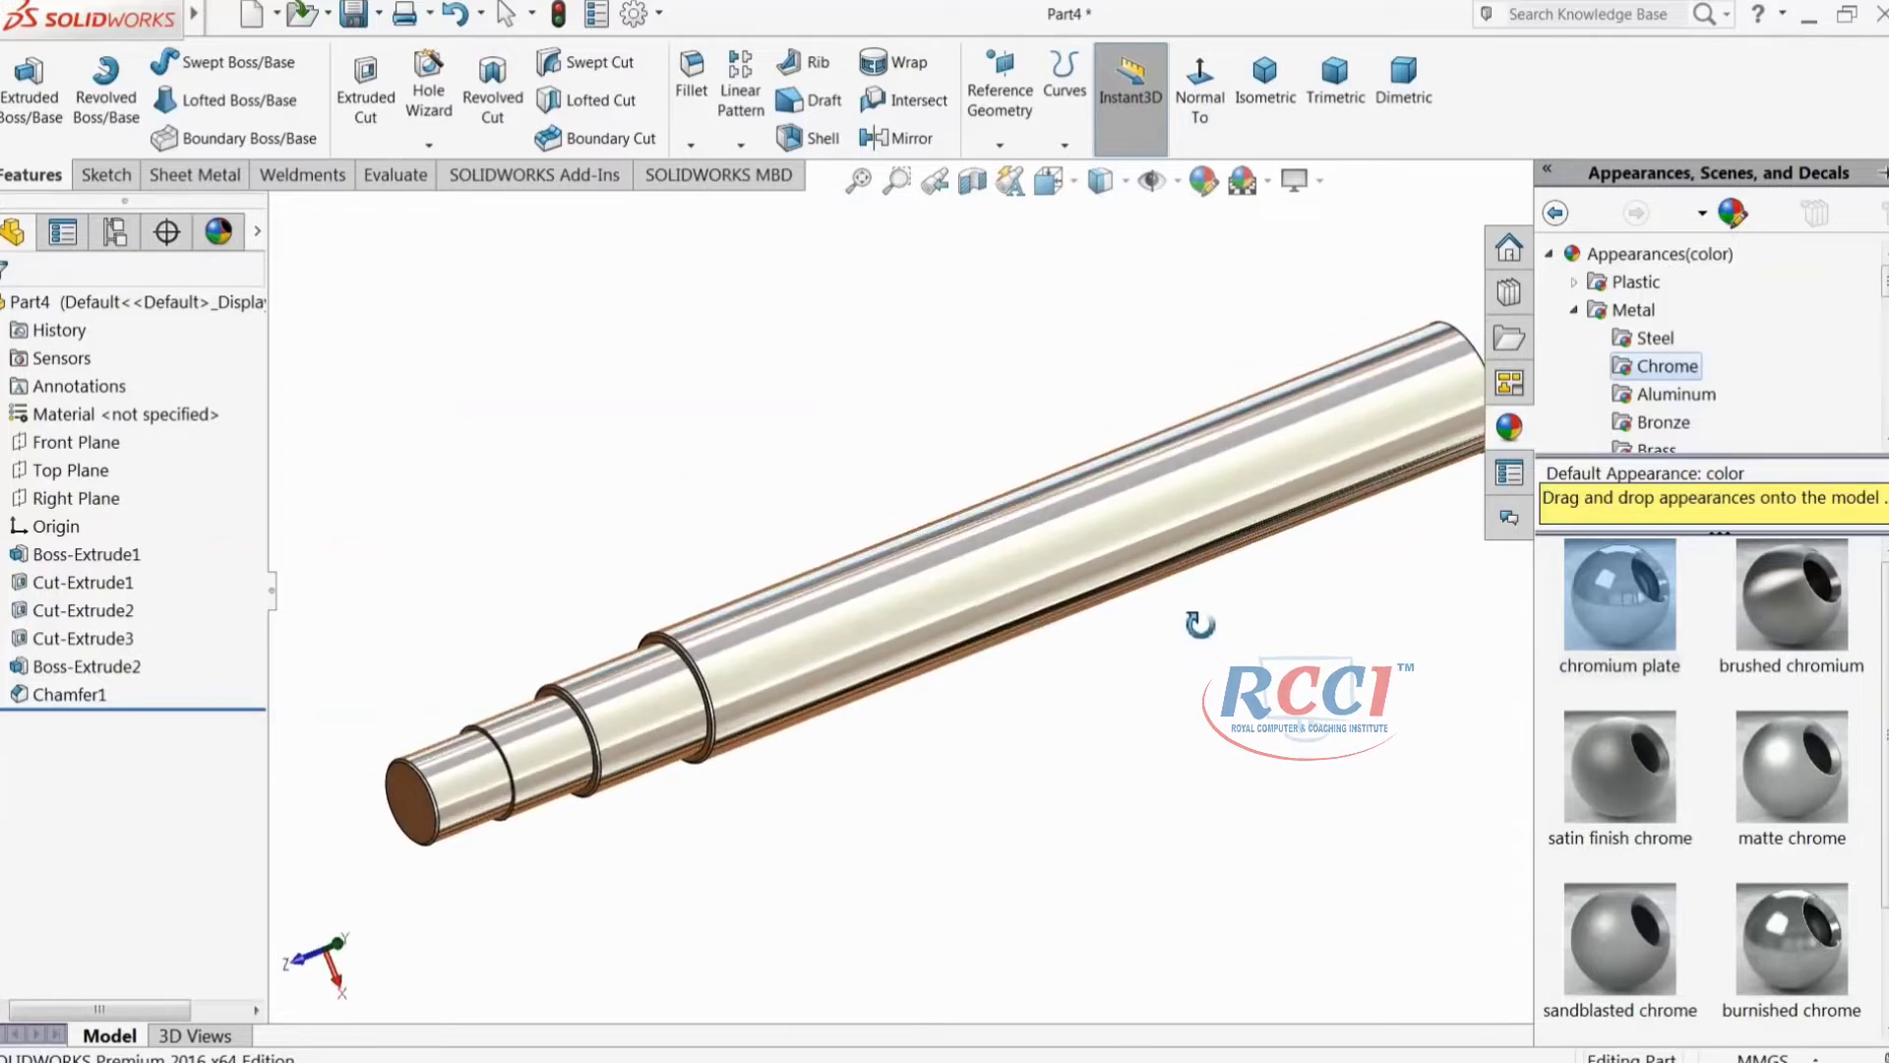
scroll(1199, 624, down, 3)
key(f)
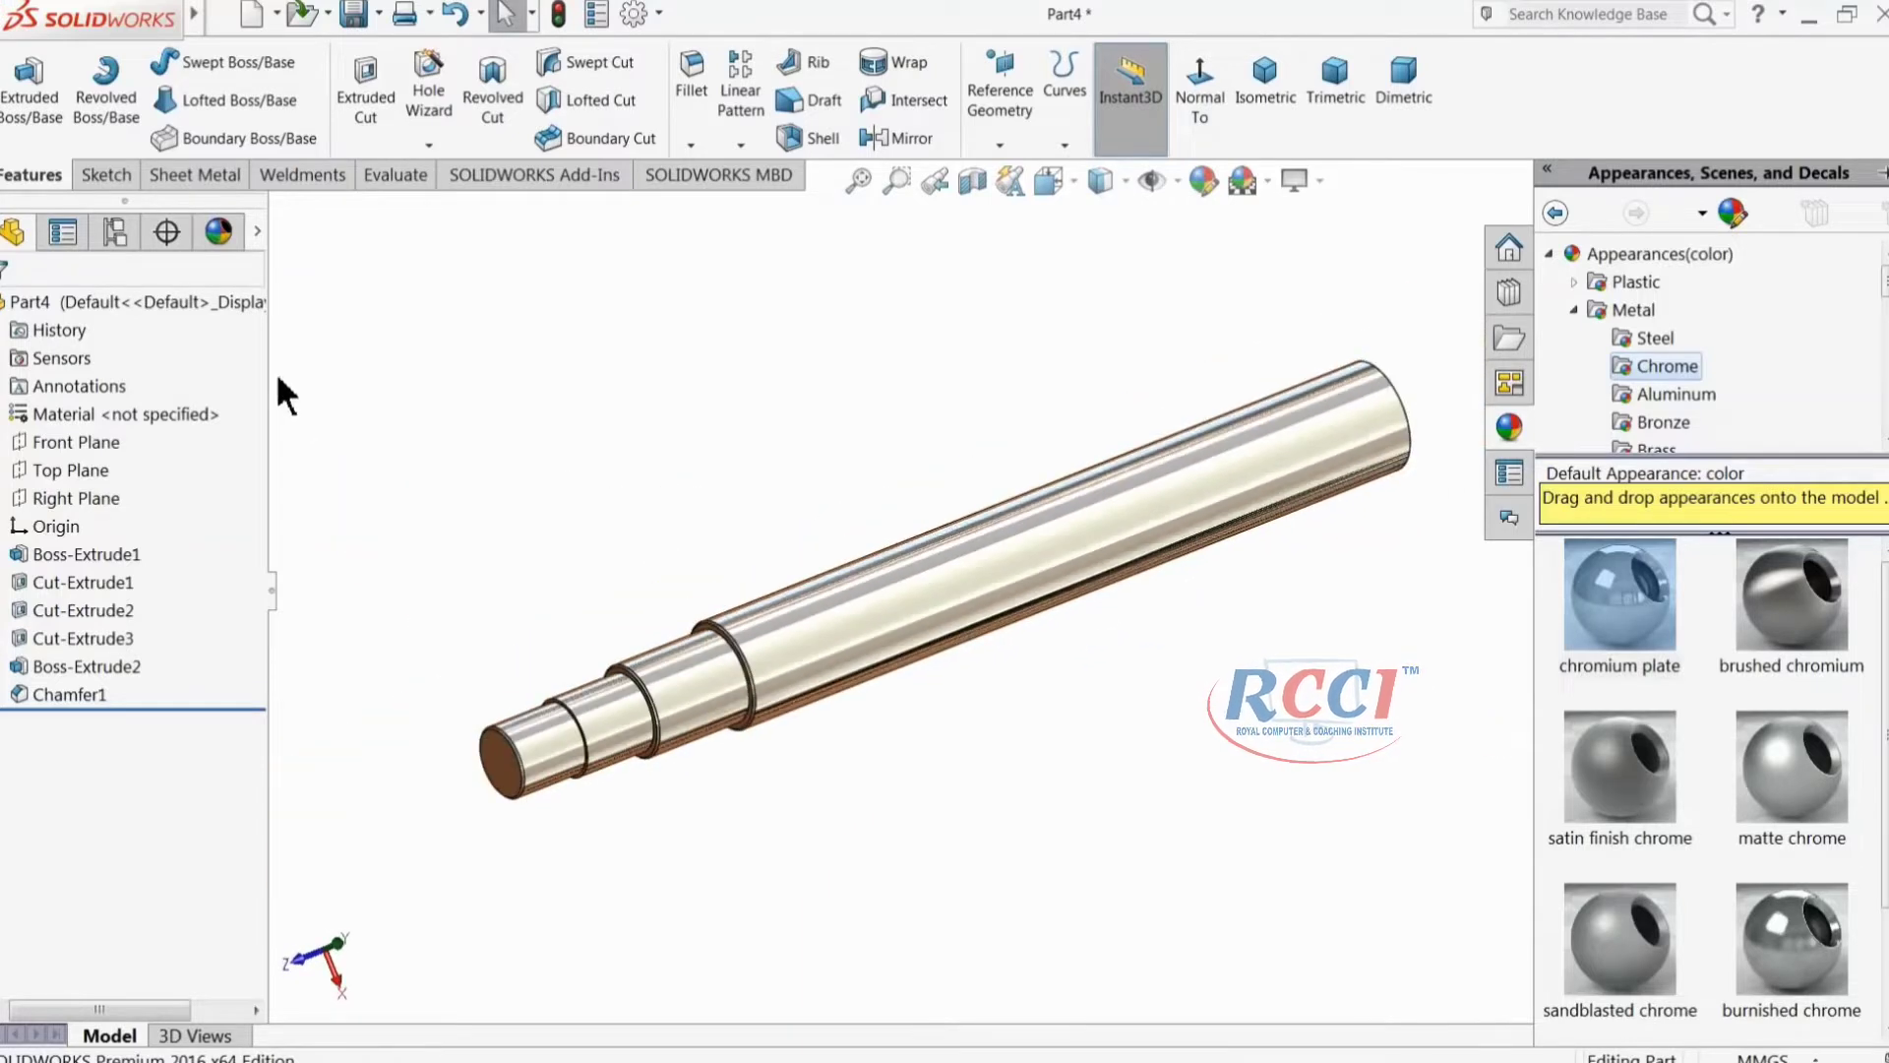
Step: Change the rod's appearance to satin finish chrome
drag(1656, 831, 1319, 781)
middle_drag(1319, 780, 882, 594)
scroll(1024, 742, down, 2)
middle_drag(1024, 742, 1030, 726)
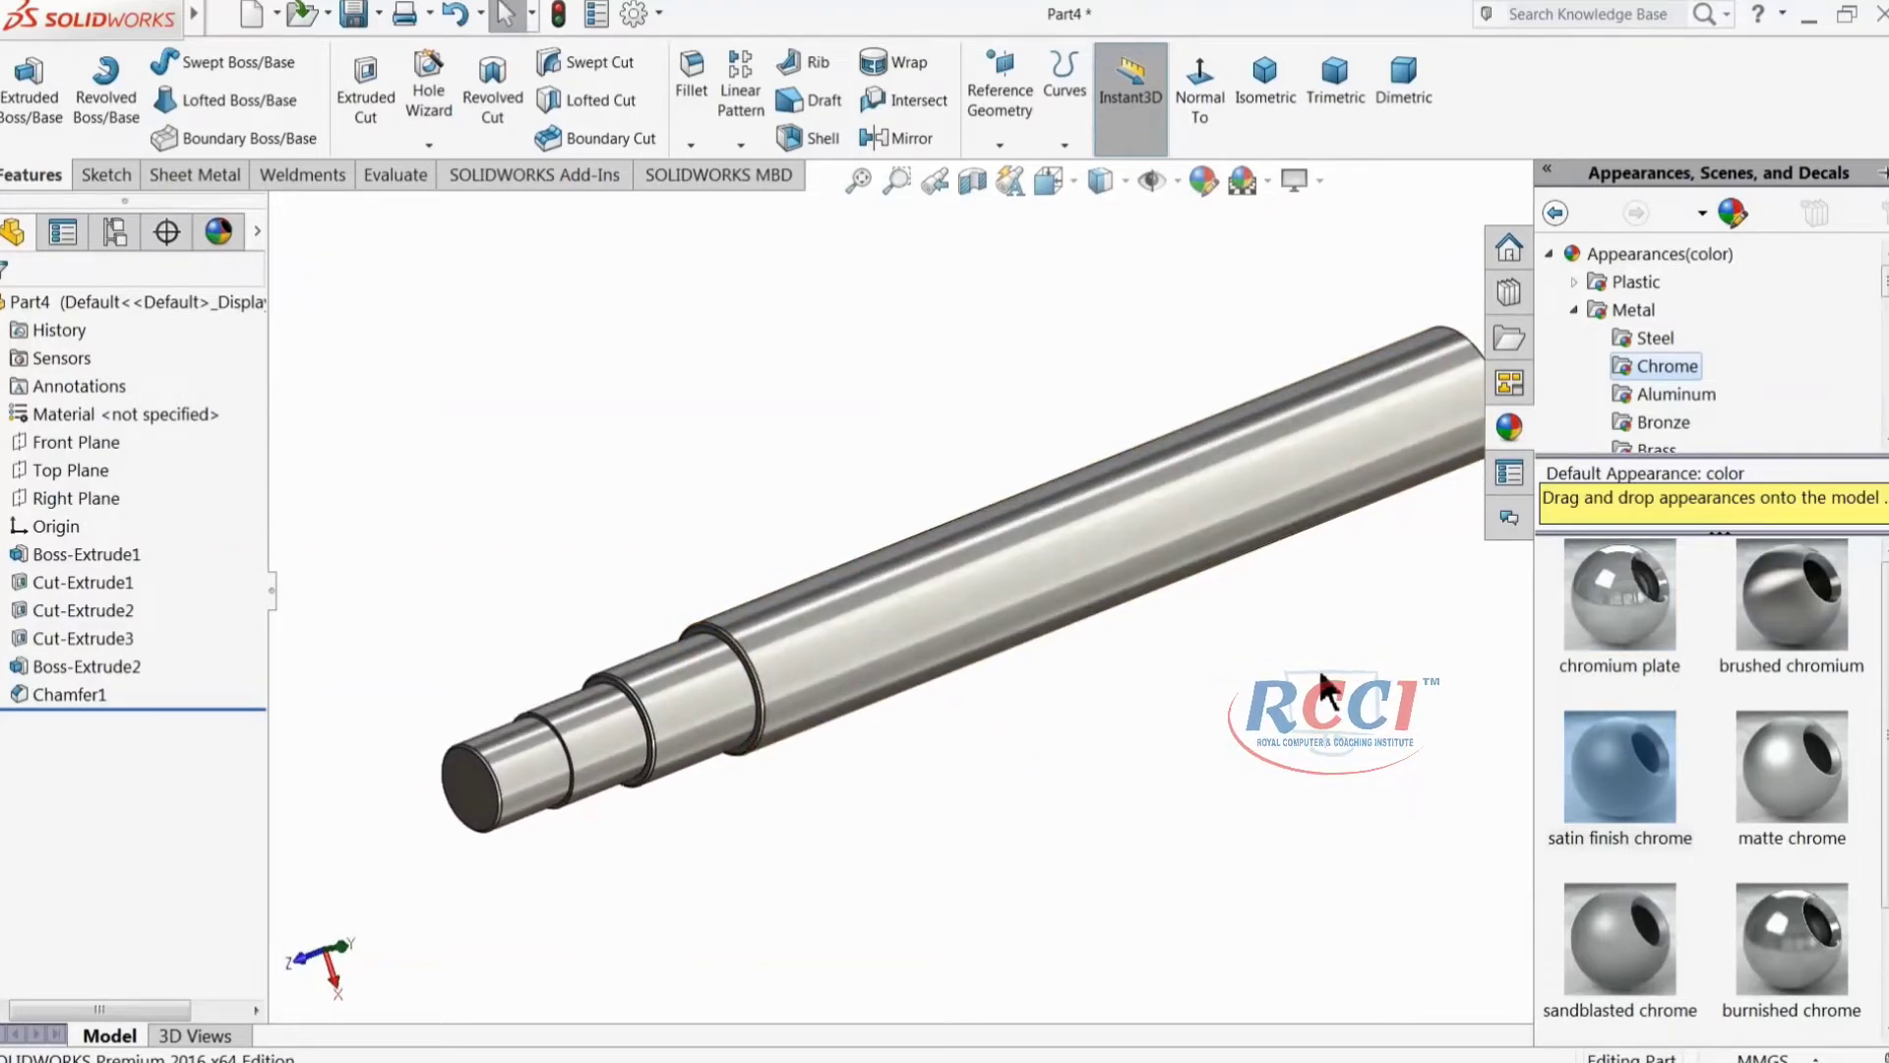
Step: Replace the rod's appearance with satin finish aluminum
click(1672, 394)
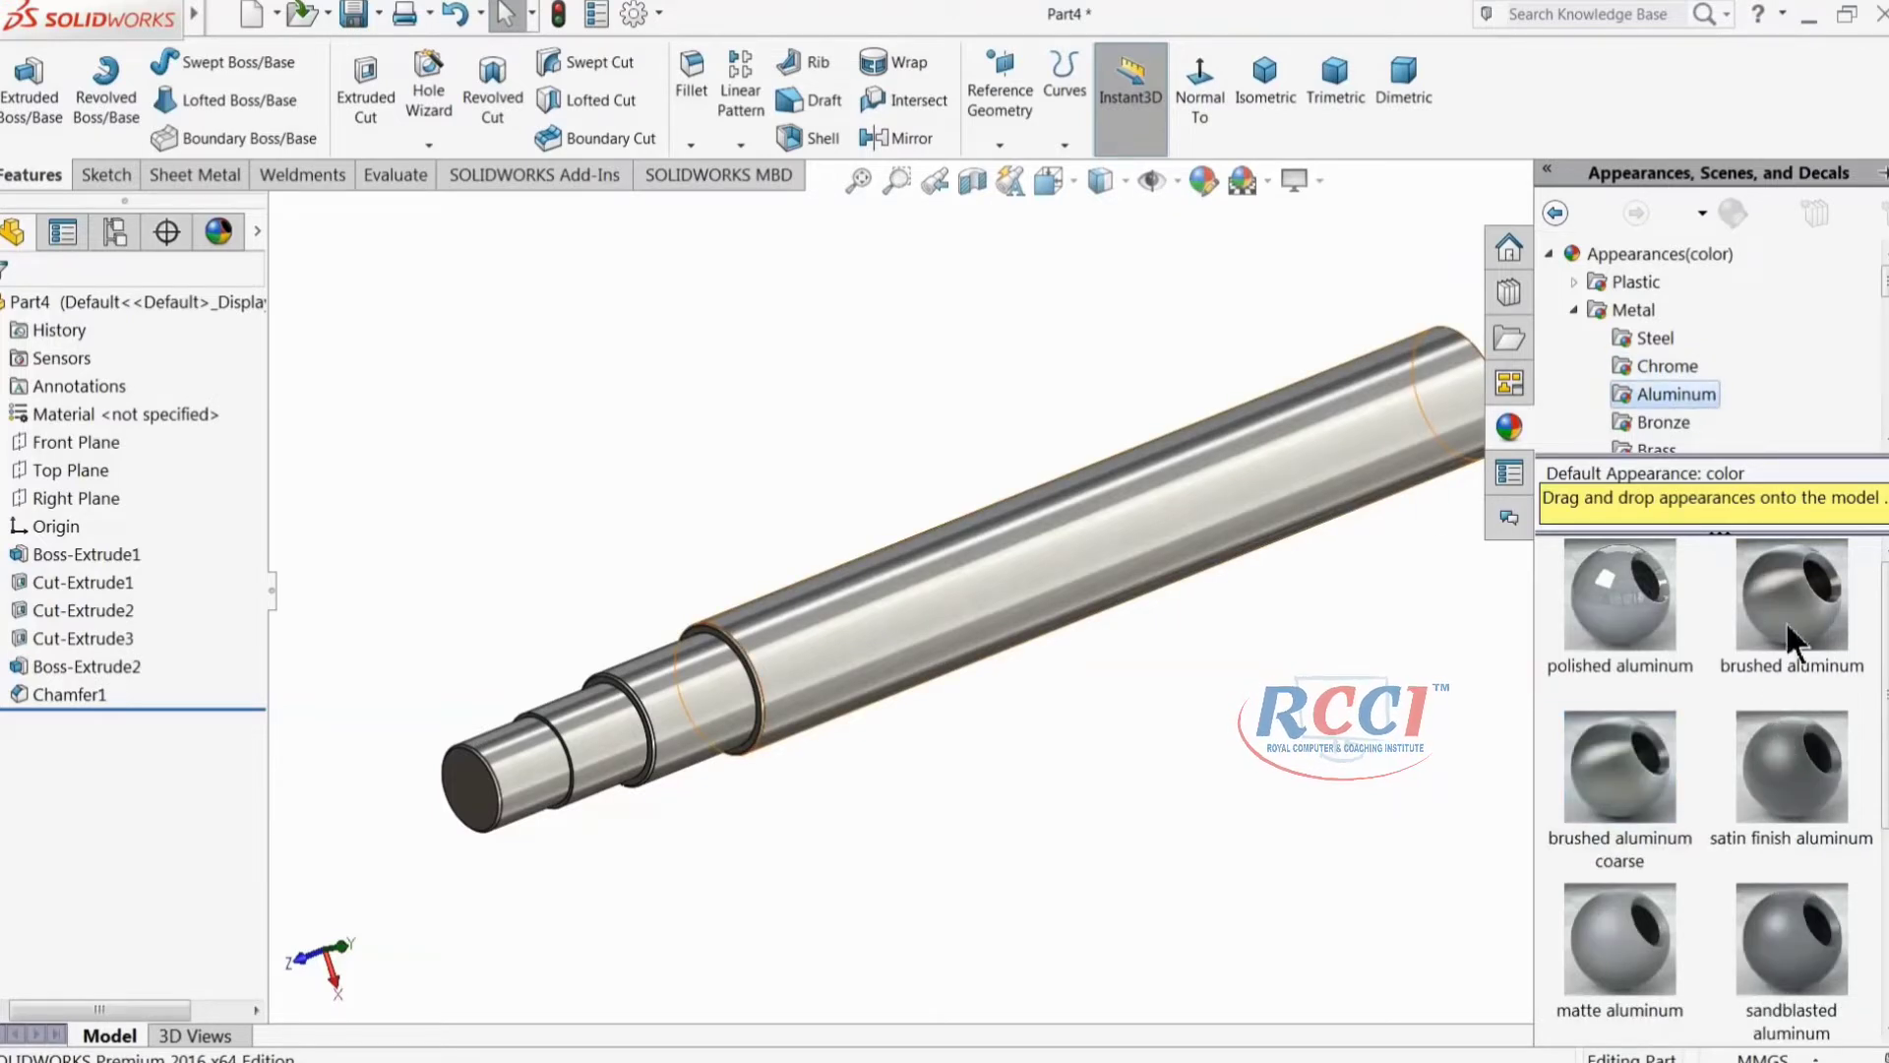
drag(1807, 809, 1272, 728)
middle_drag(1271, 728, 1272, 748)
mouse_move(1028, 633)
middle_down()
mouse_move(898, 620)
mouse_move(888, 637)
mouse_move(1046, 611)
mouse_move(1014, 624)
middle_up()
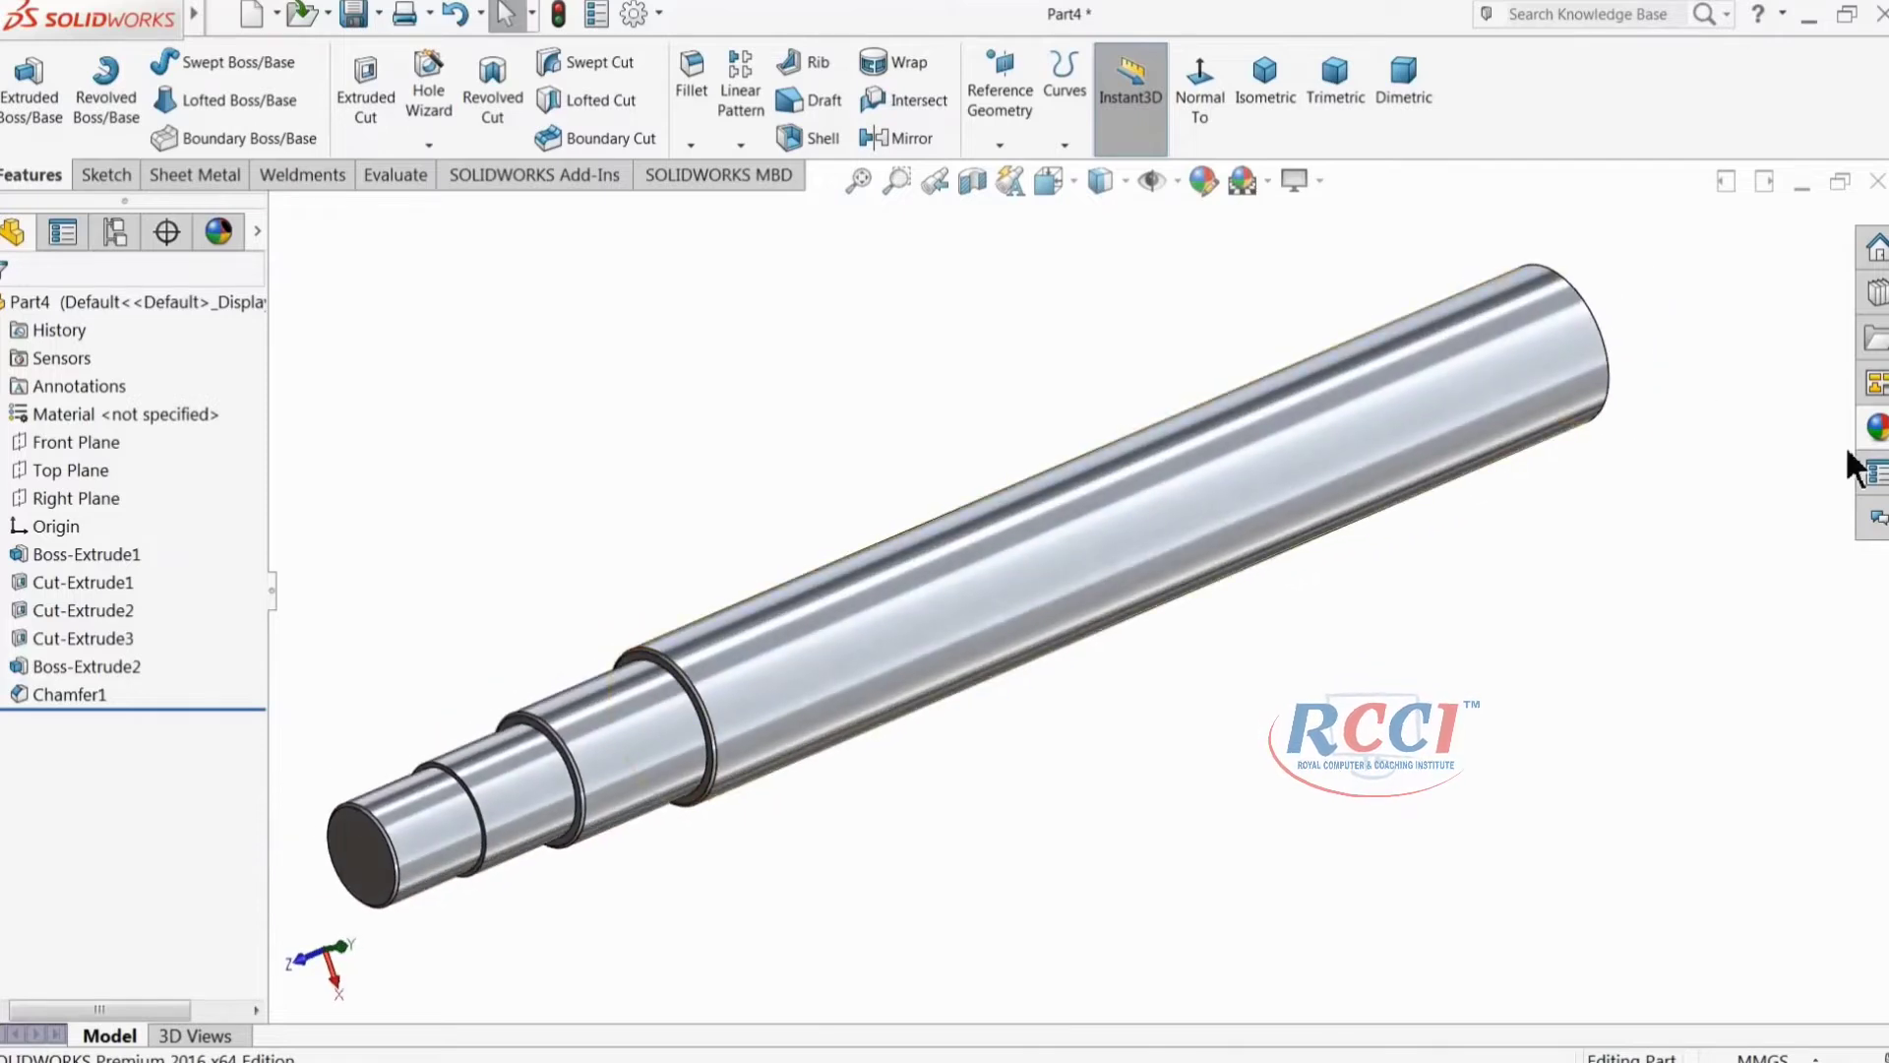
Step: Apply the satin finish stainless steel appearance to the rod
click(1875, 433)
click(1653, 339)
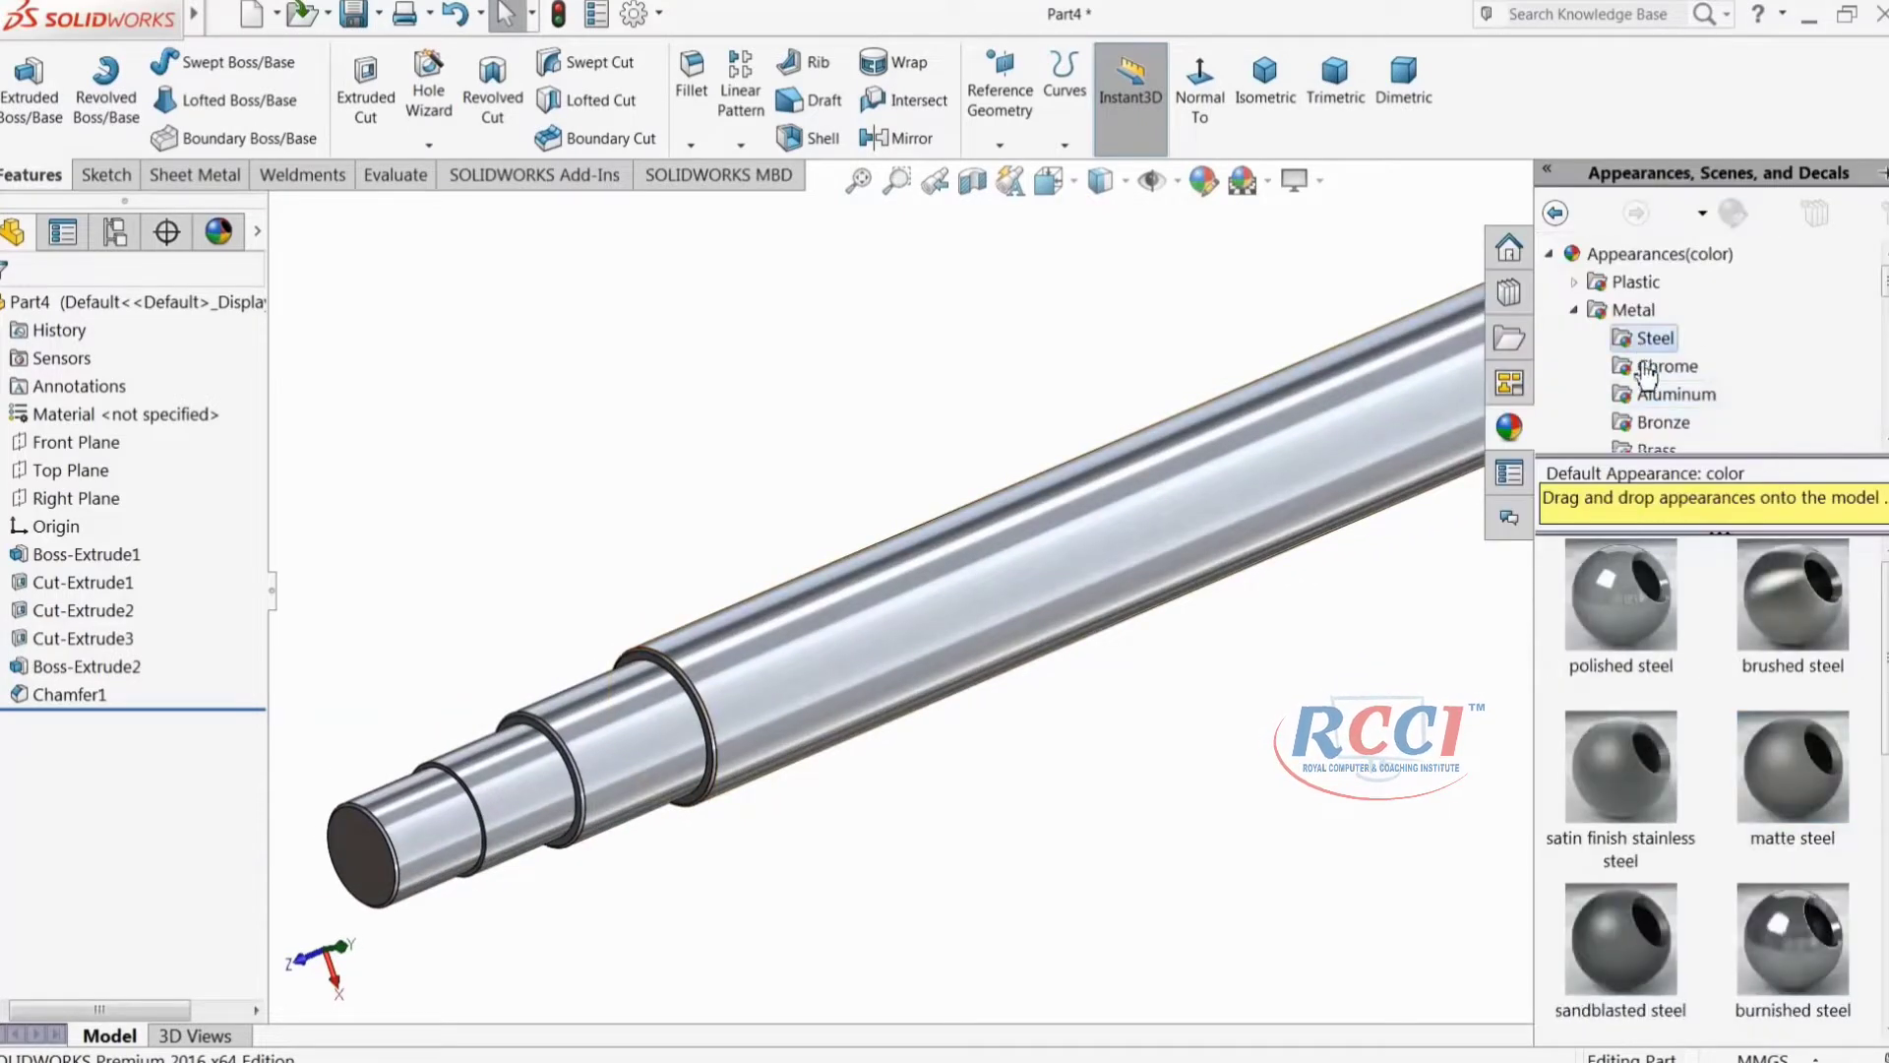
drag(1661, 856, 1338, 777)
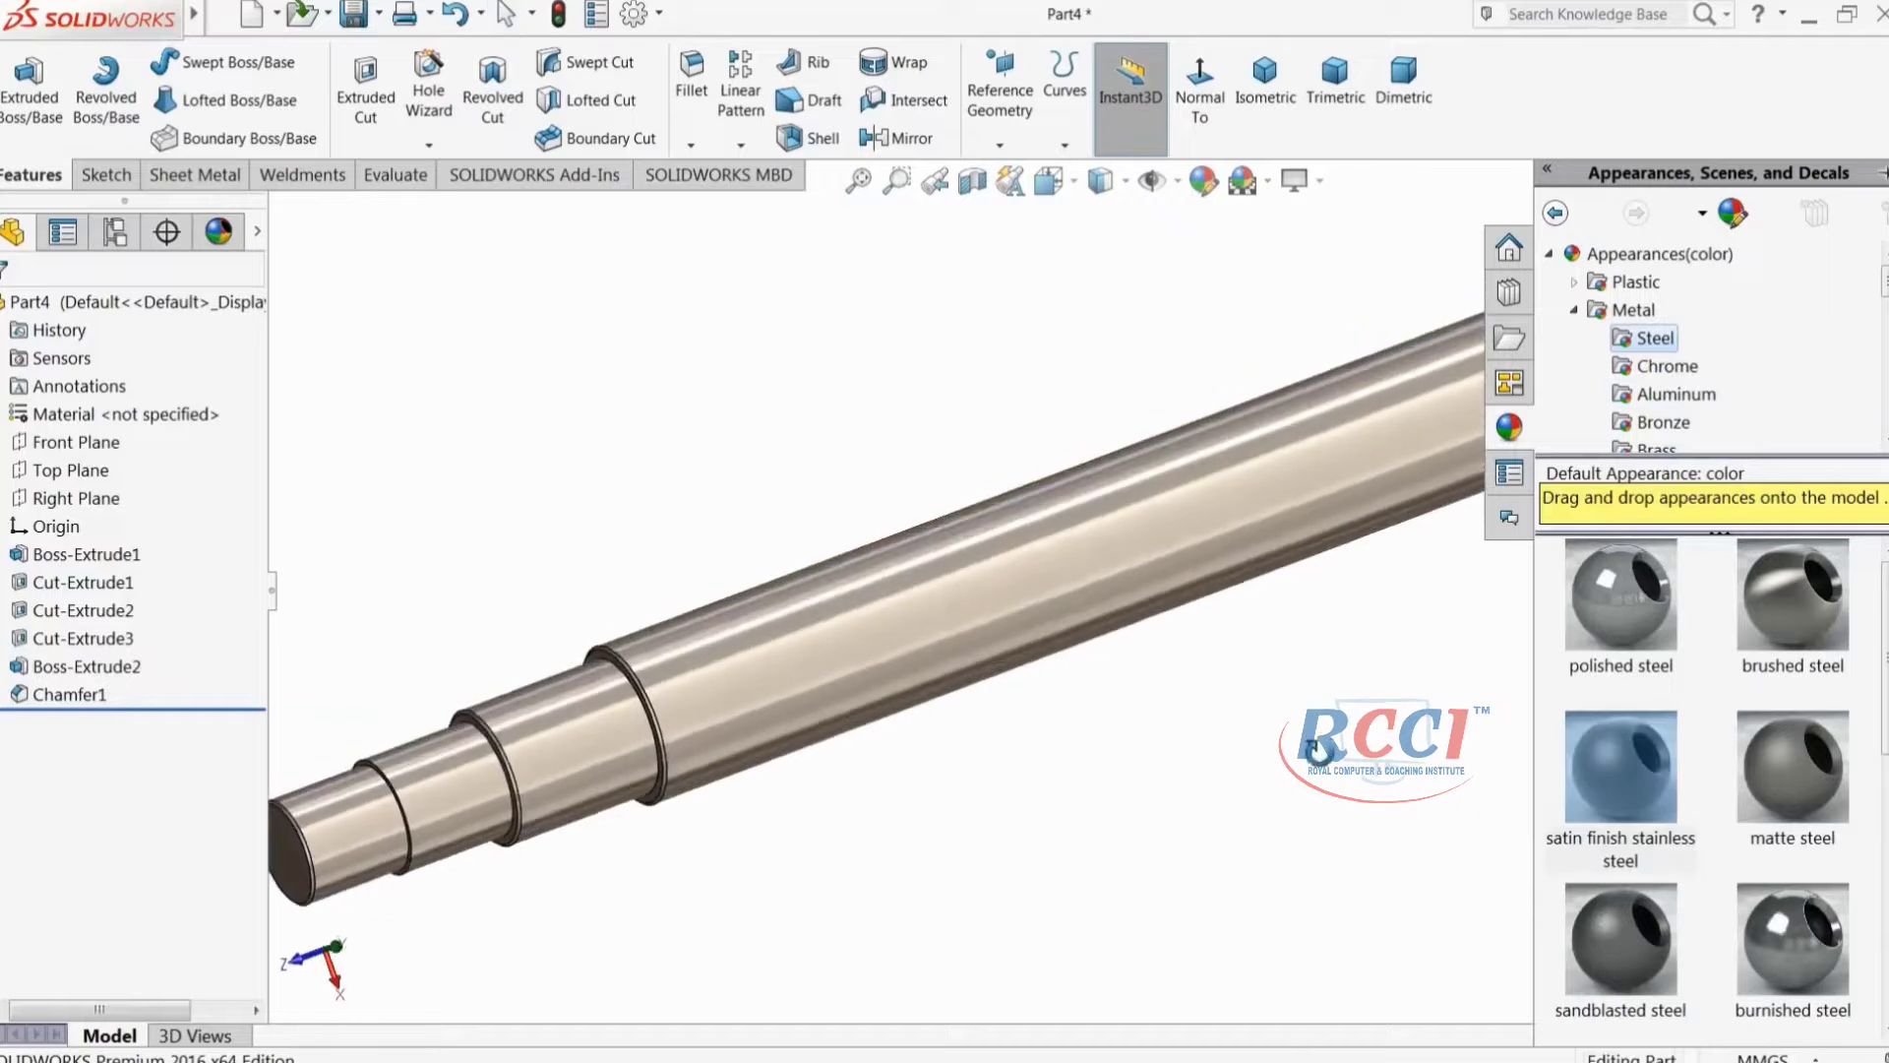
middle_drag(930, 852, 949, 675)
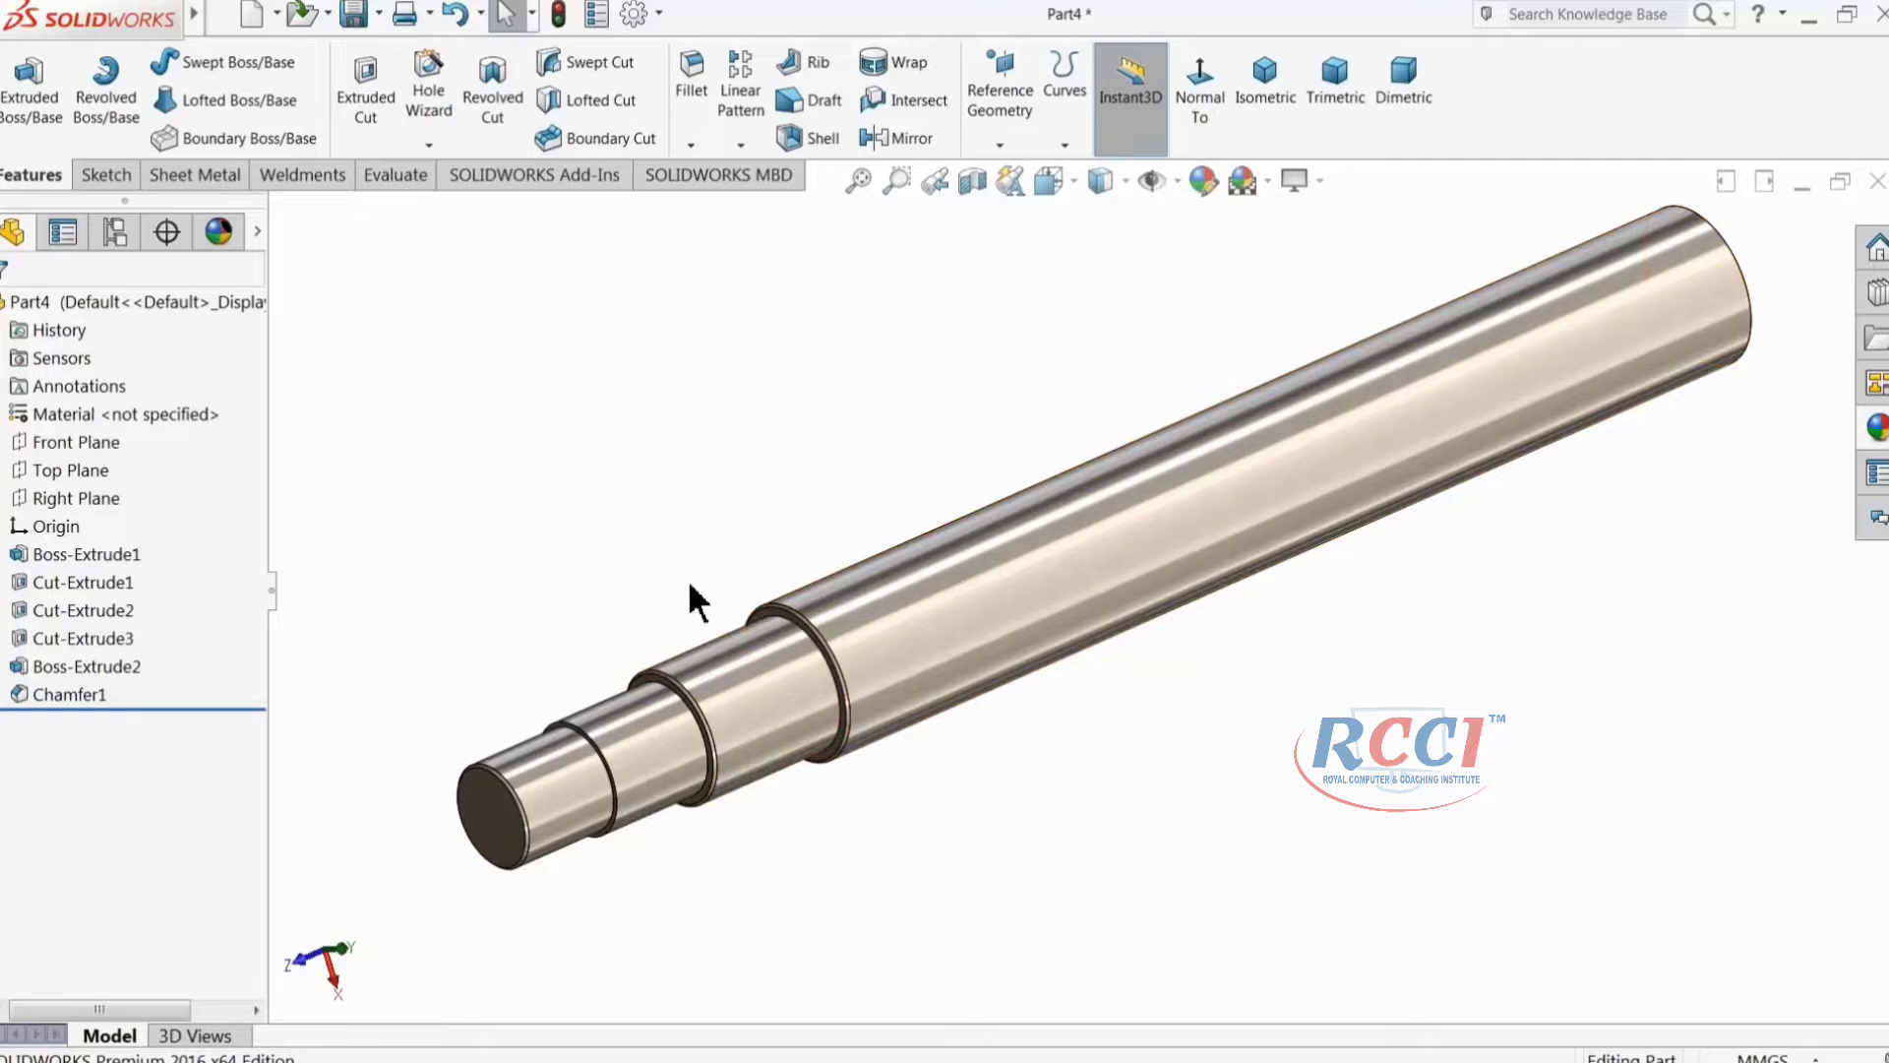
Step: Save the rod in the Hydraulic Cylinder folder as 2.Piston Rod
click(355, 14)
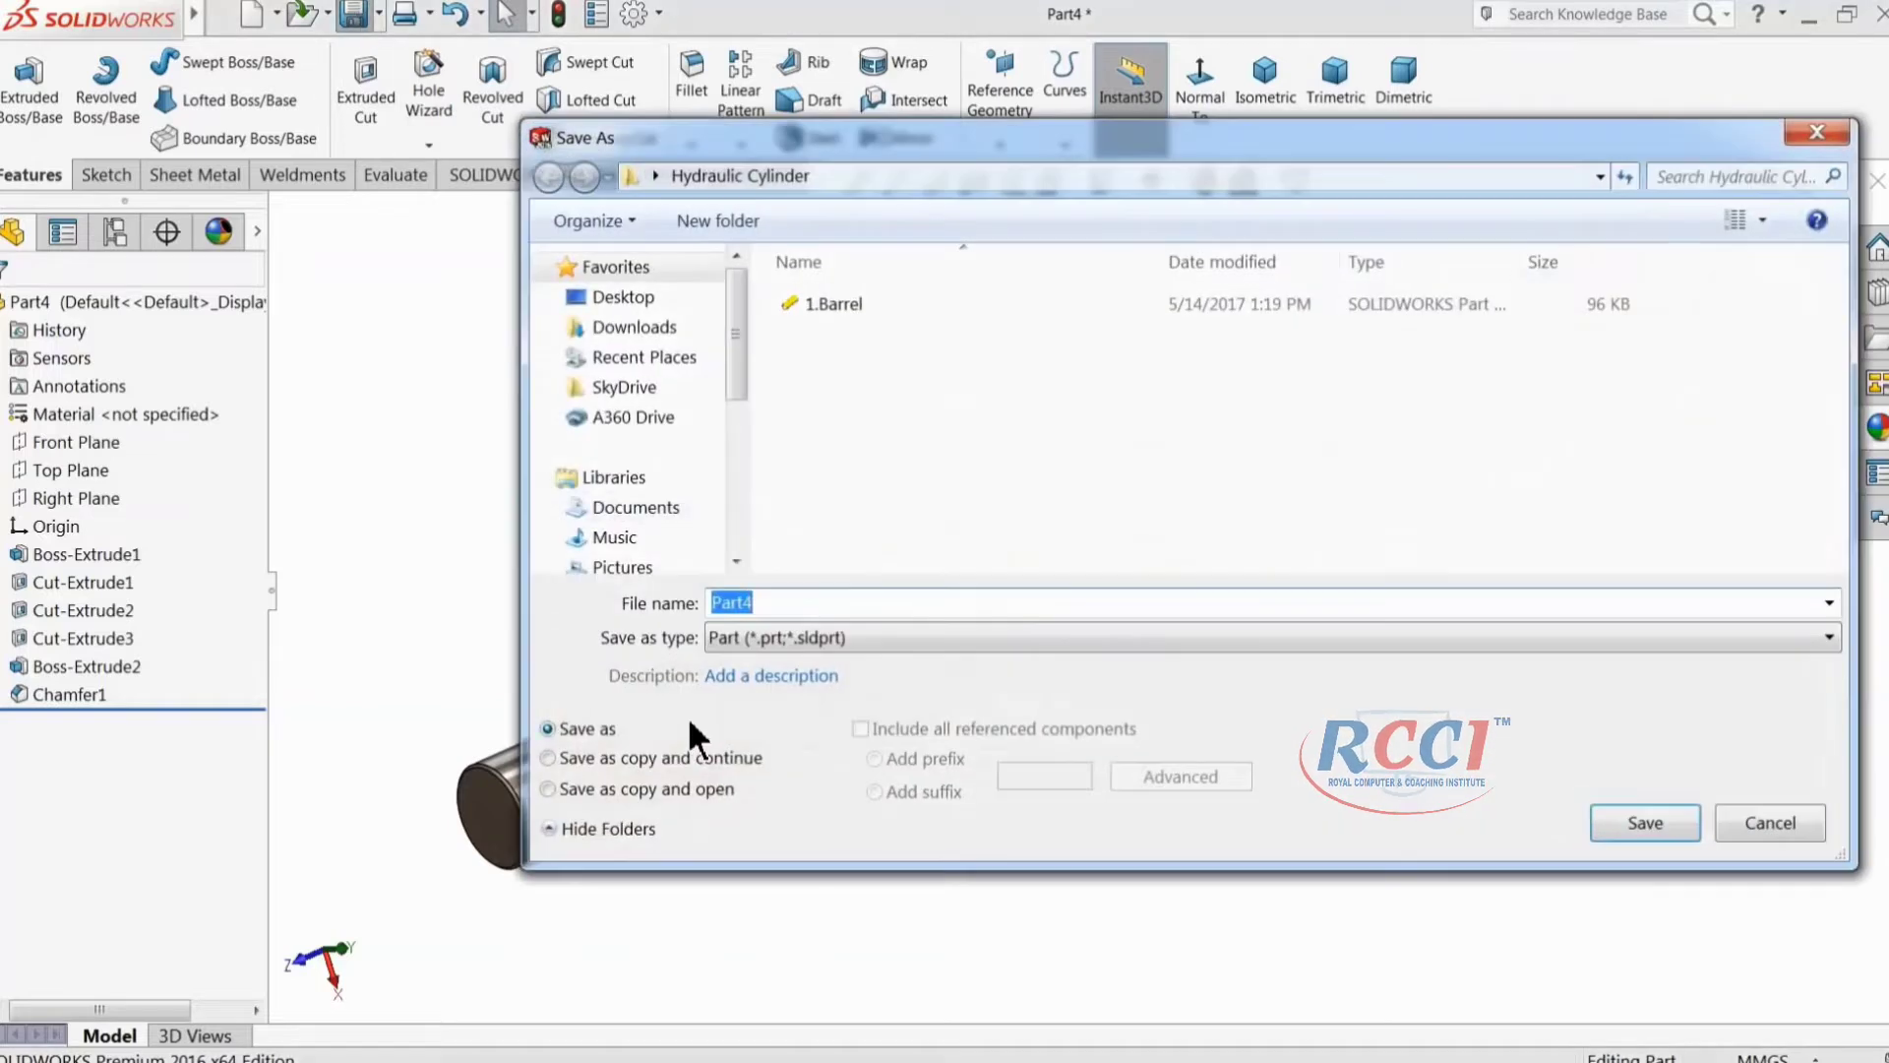
text(2.Piston)
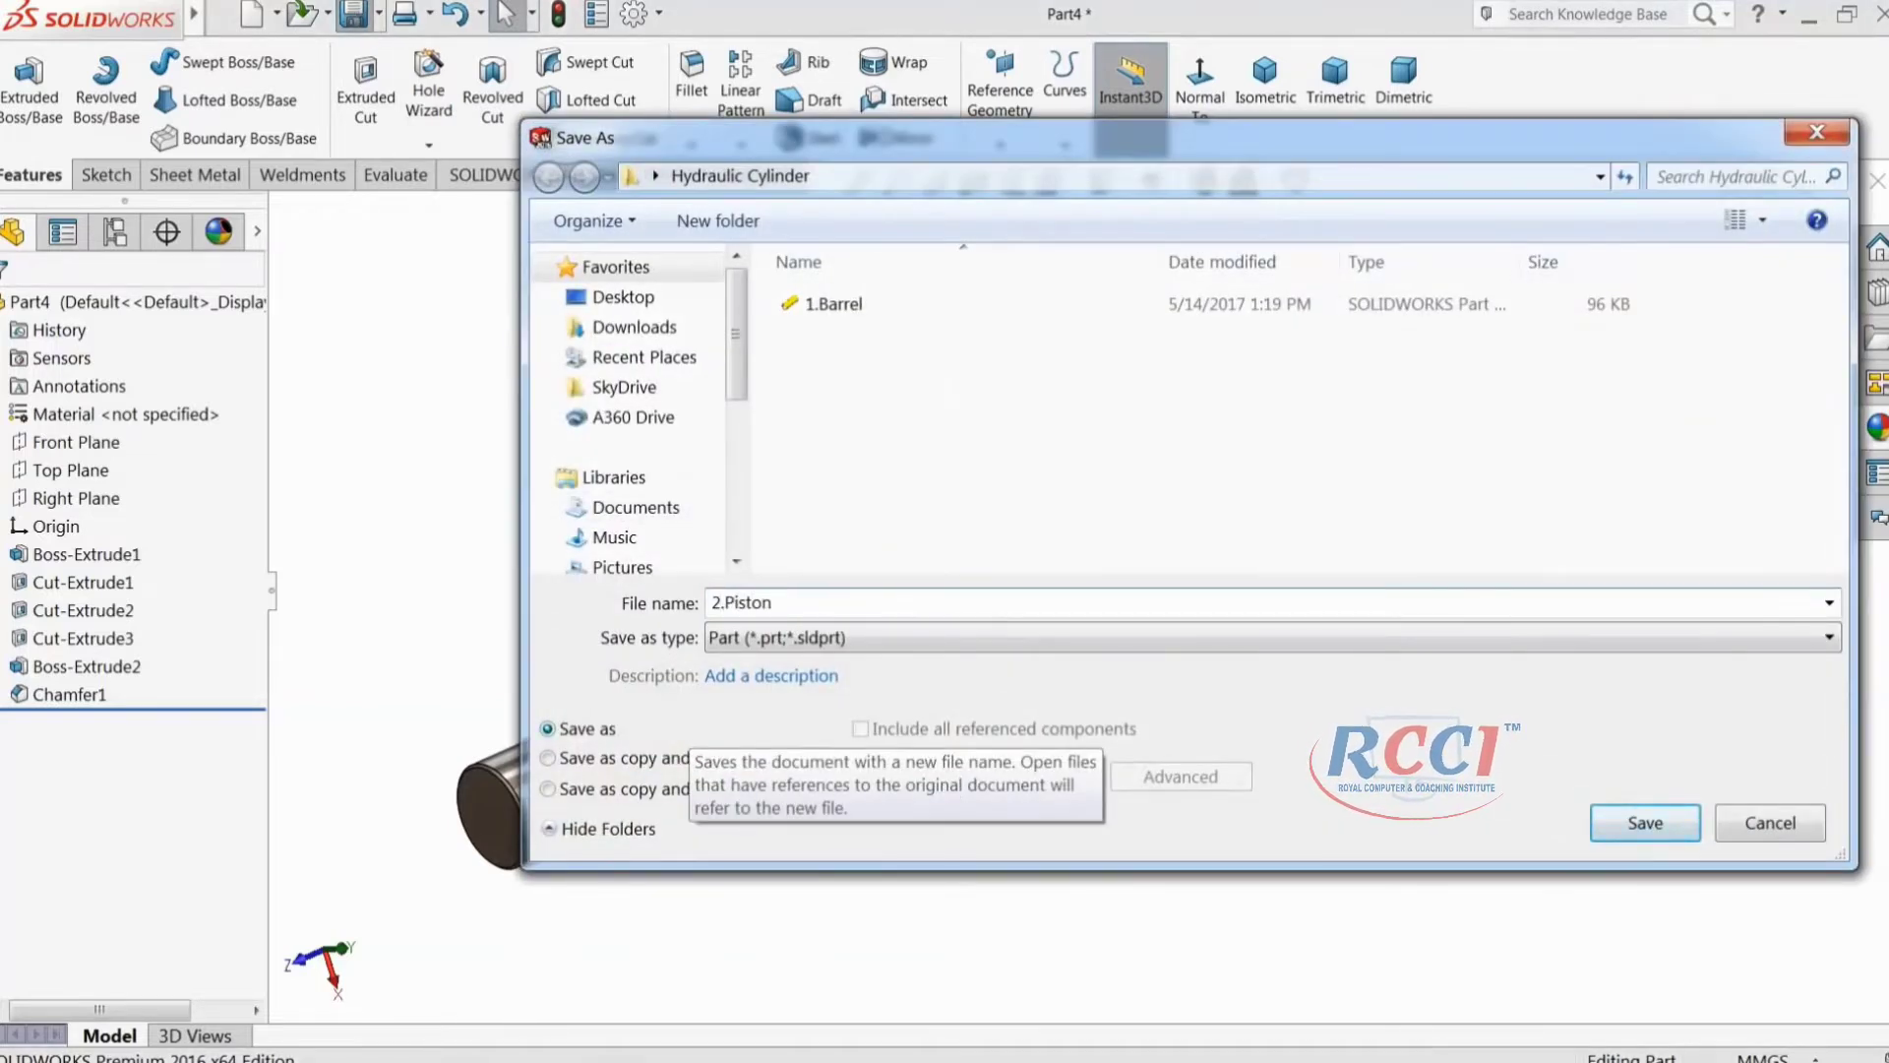
text( Rod)
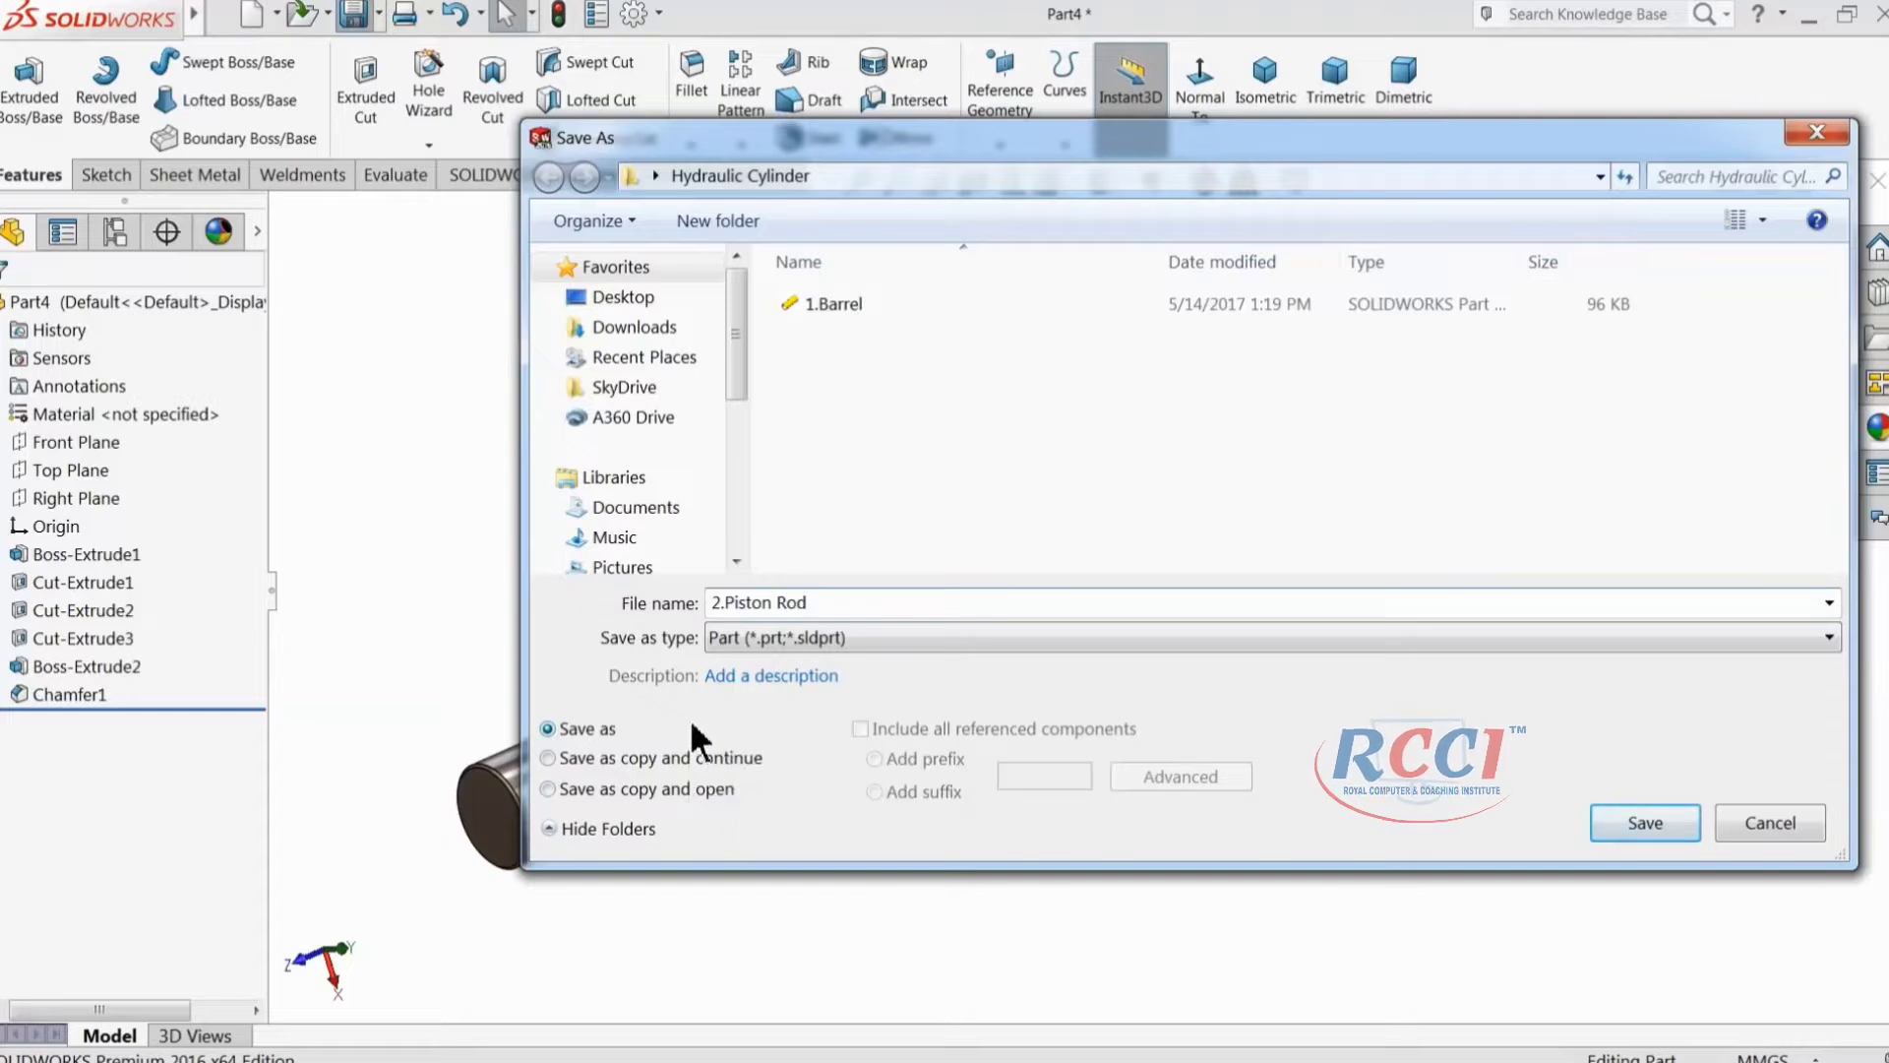
click(1644, 835)
mouse_move(1189, 722)
middle_down()
mouse_move(1147, 666)
mouse_move(1191, 704)
mouse_move(1168, 696)
middle_up()
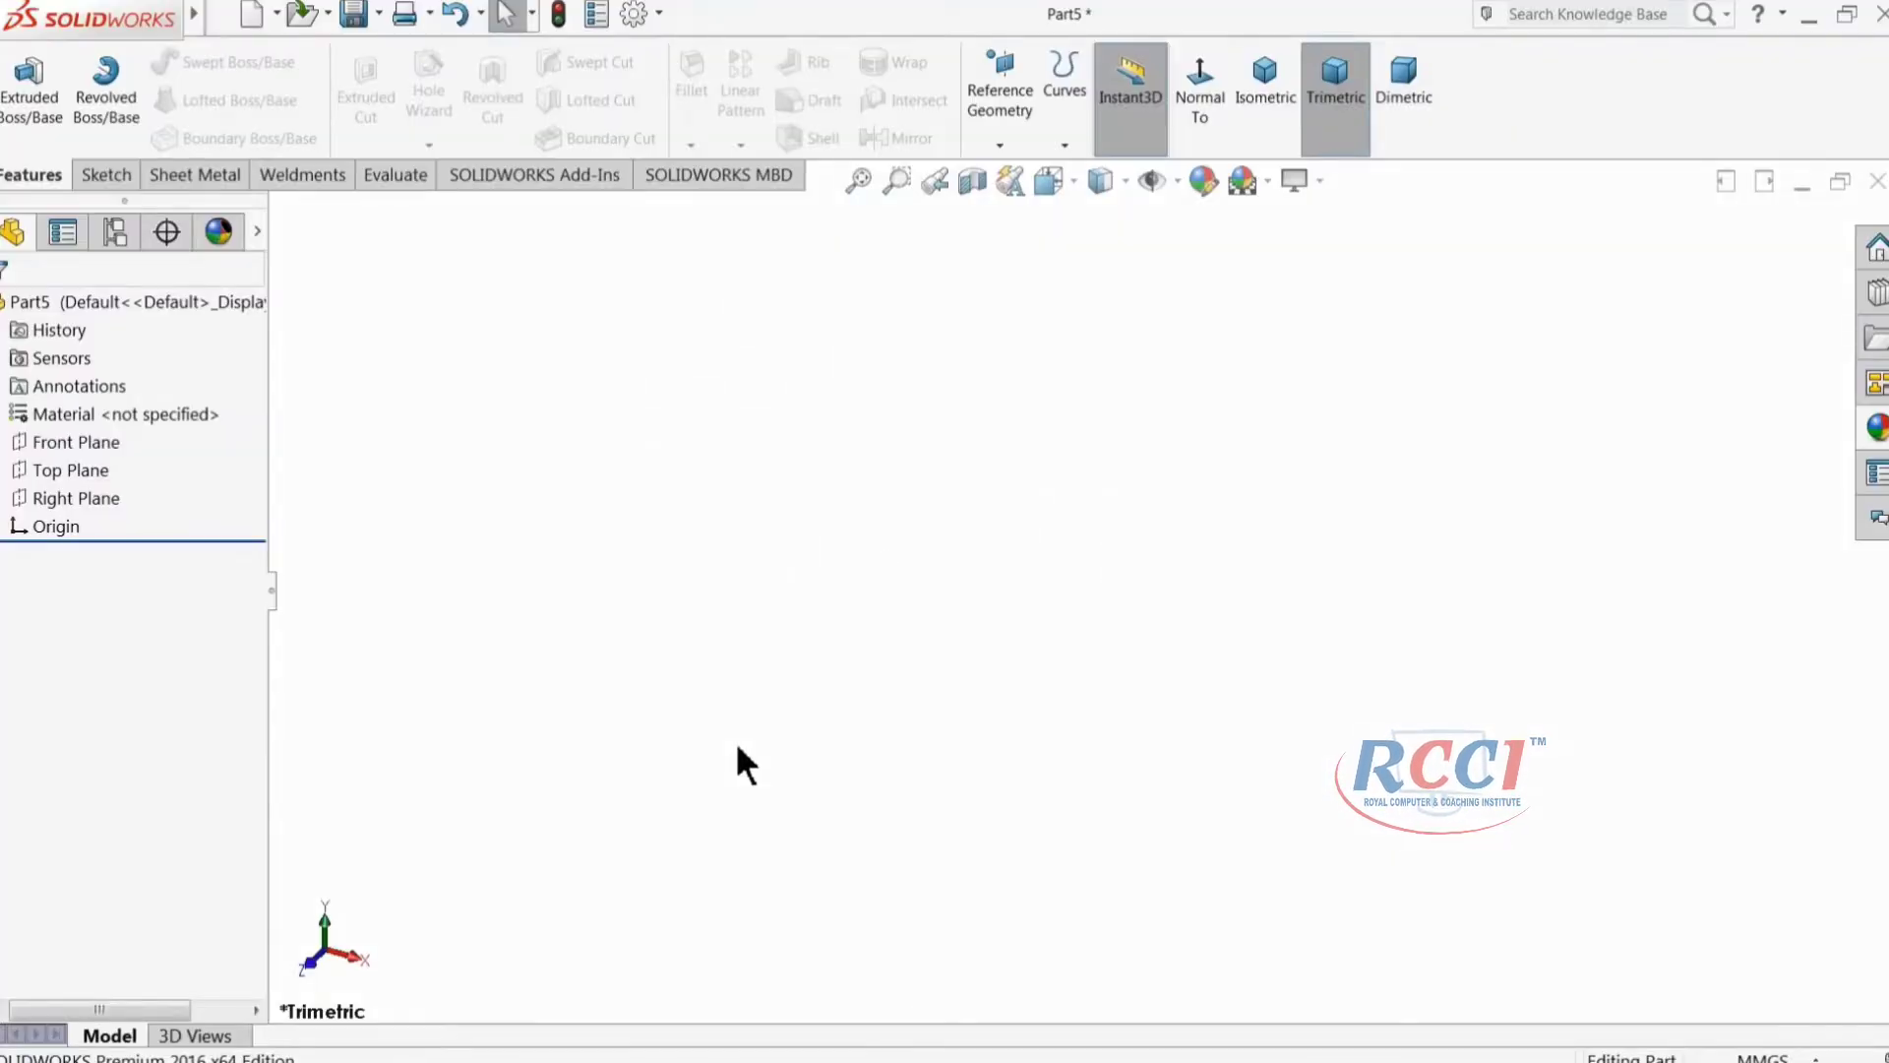
Step: Sketch two concentric circles centred on the origin of the Front Plane, the outer one about 209 mm in diameter
click(45, 440)
click(69, 413)
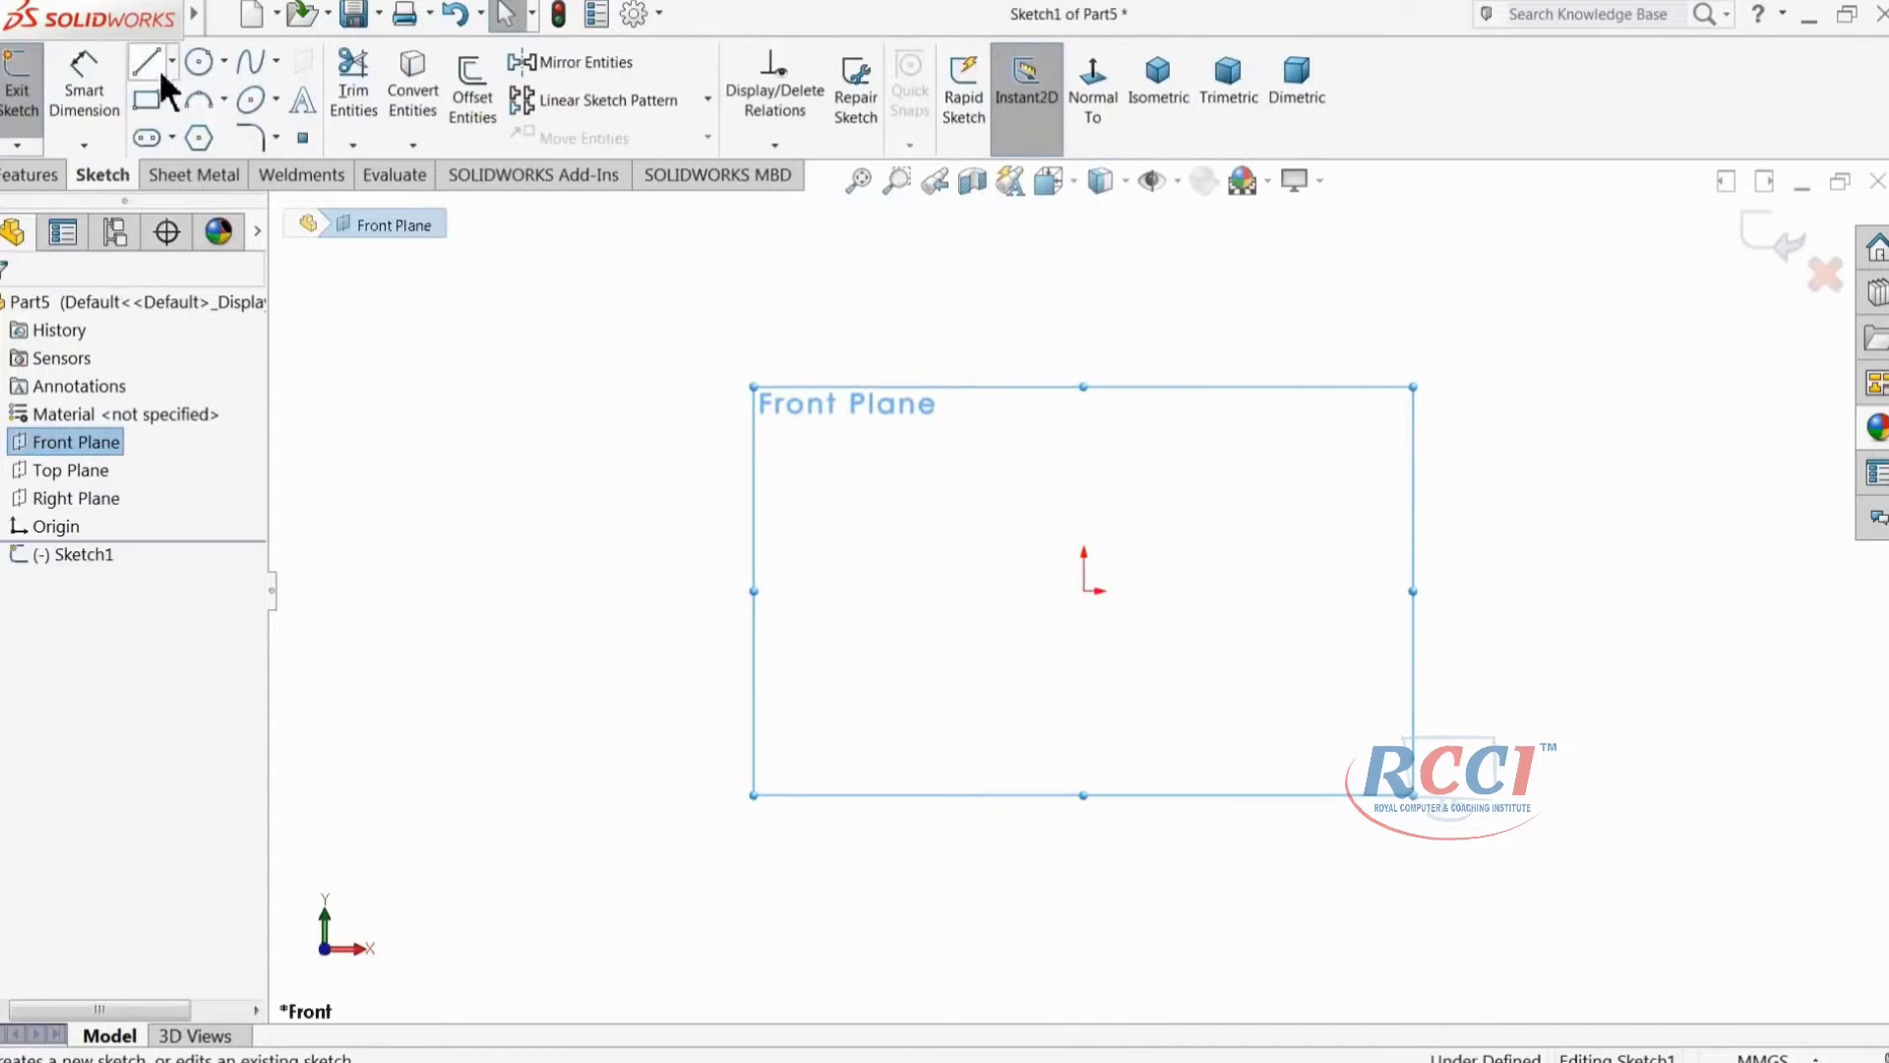
click(199, 64)
click(1084, 590)
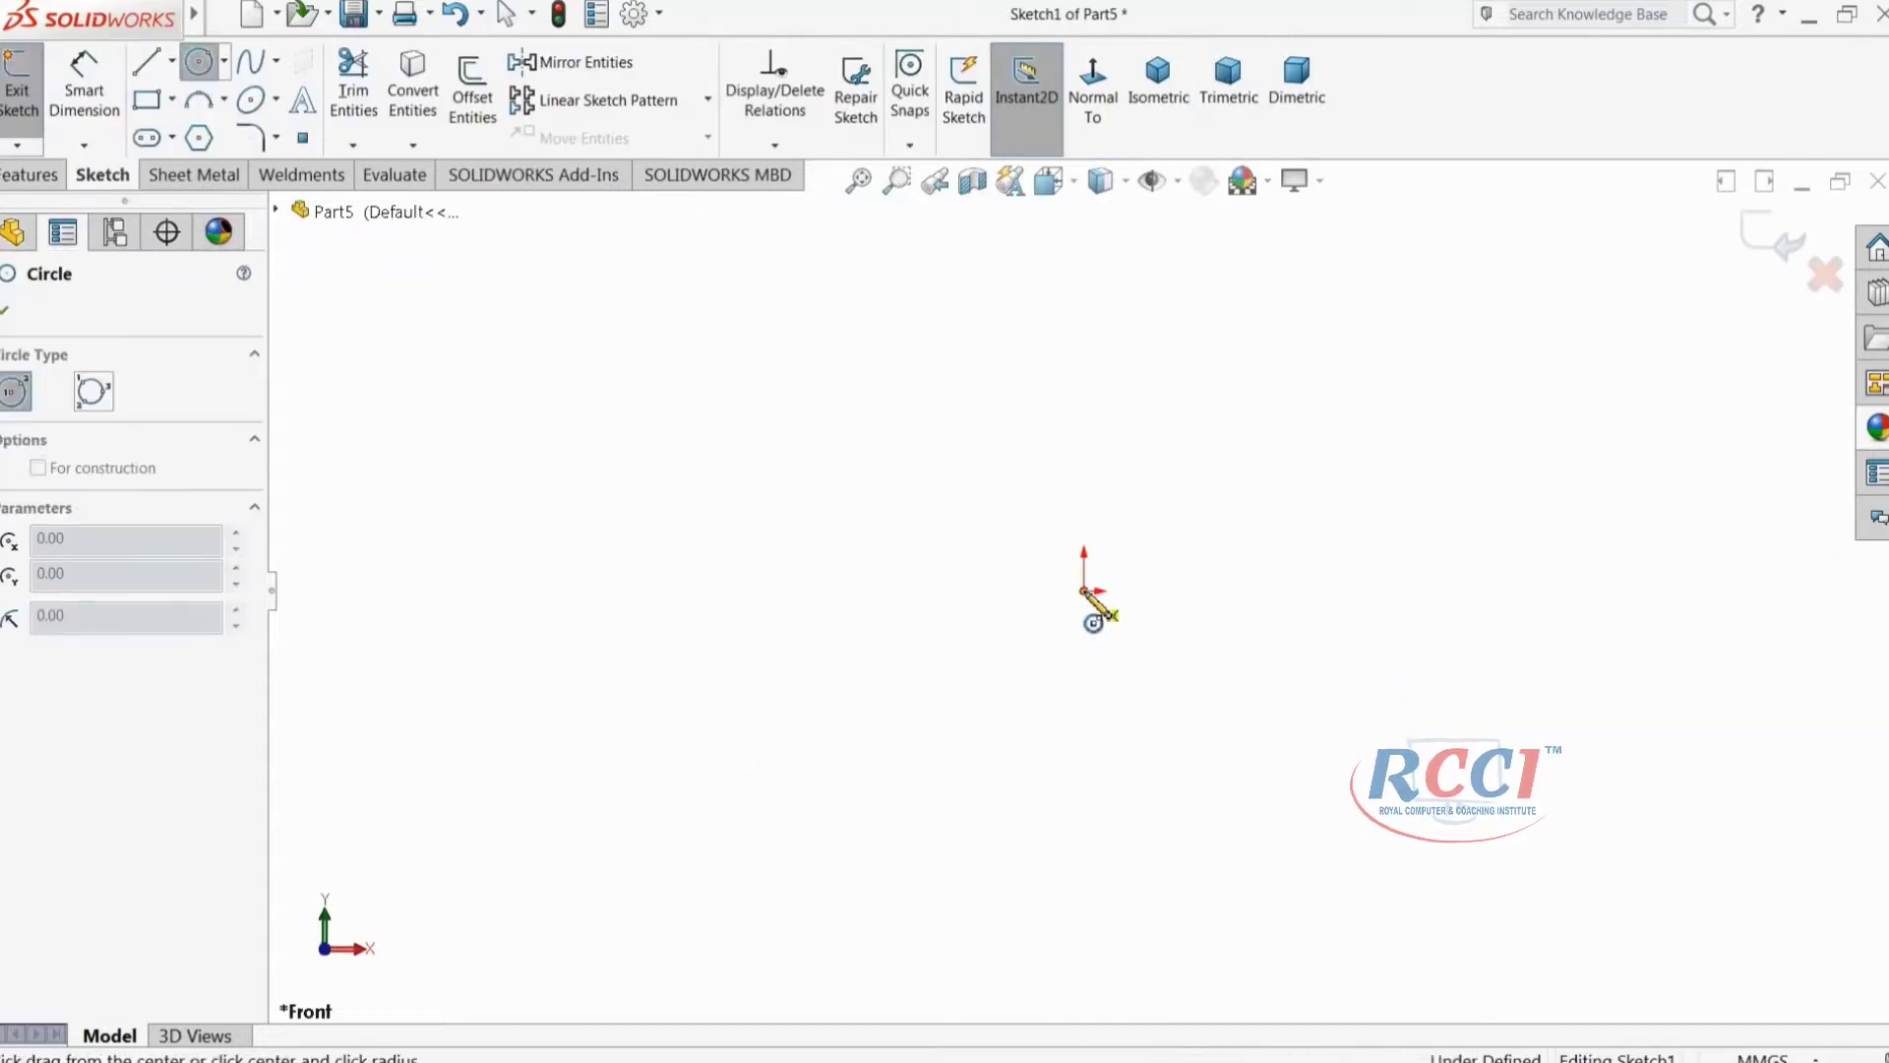
click(806, 327)
click(1083, 591)
click(945, 514)
Step: Dimension the outer circle and set its diameter to 88.4 mm
click(84, 90)
click(709, 552)
click(594, 526)
text(88.4)
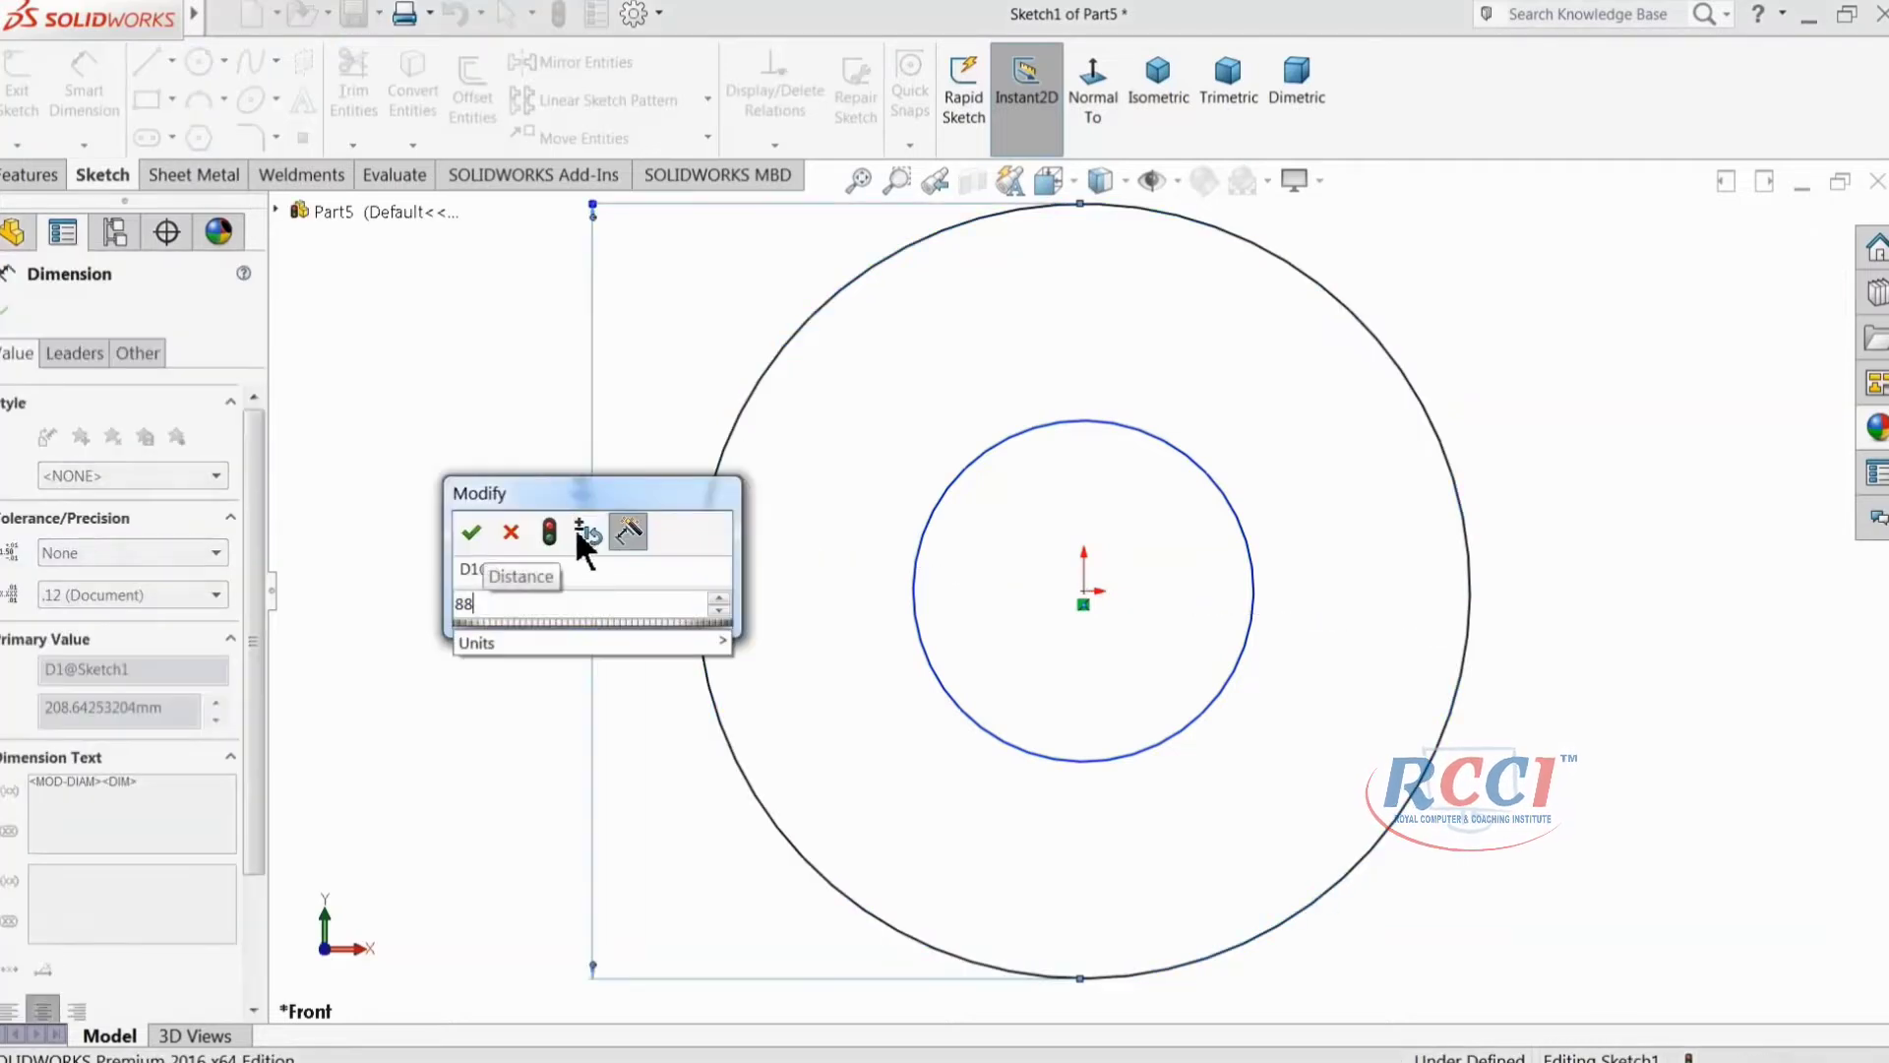
click(469, 531)
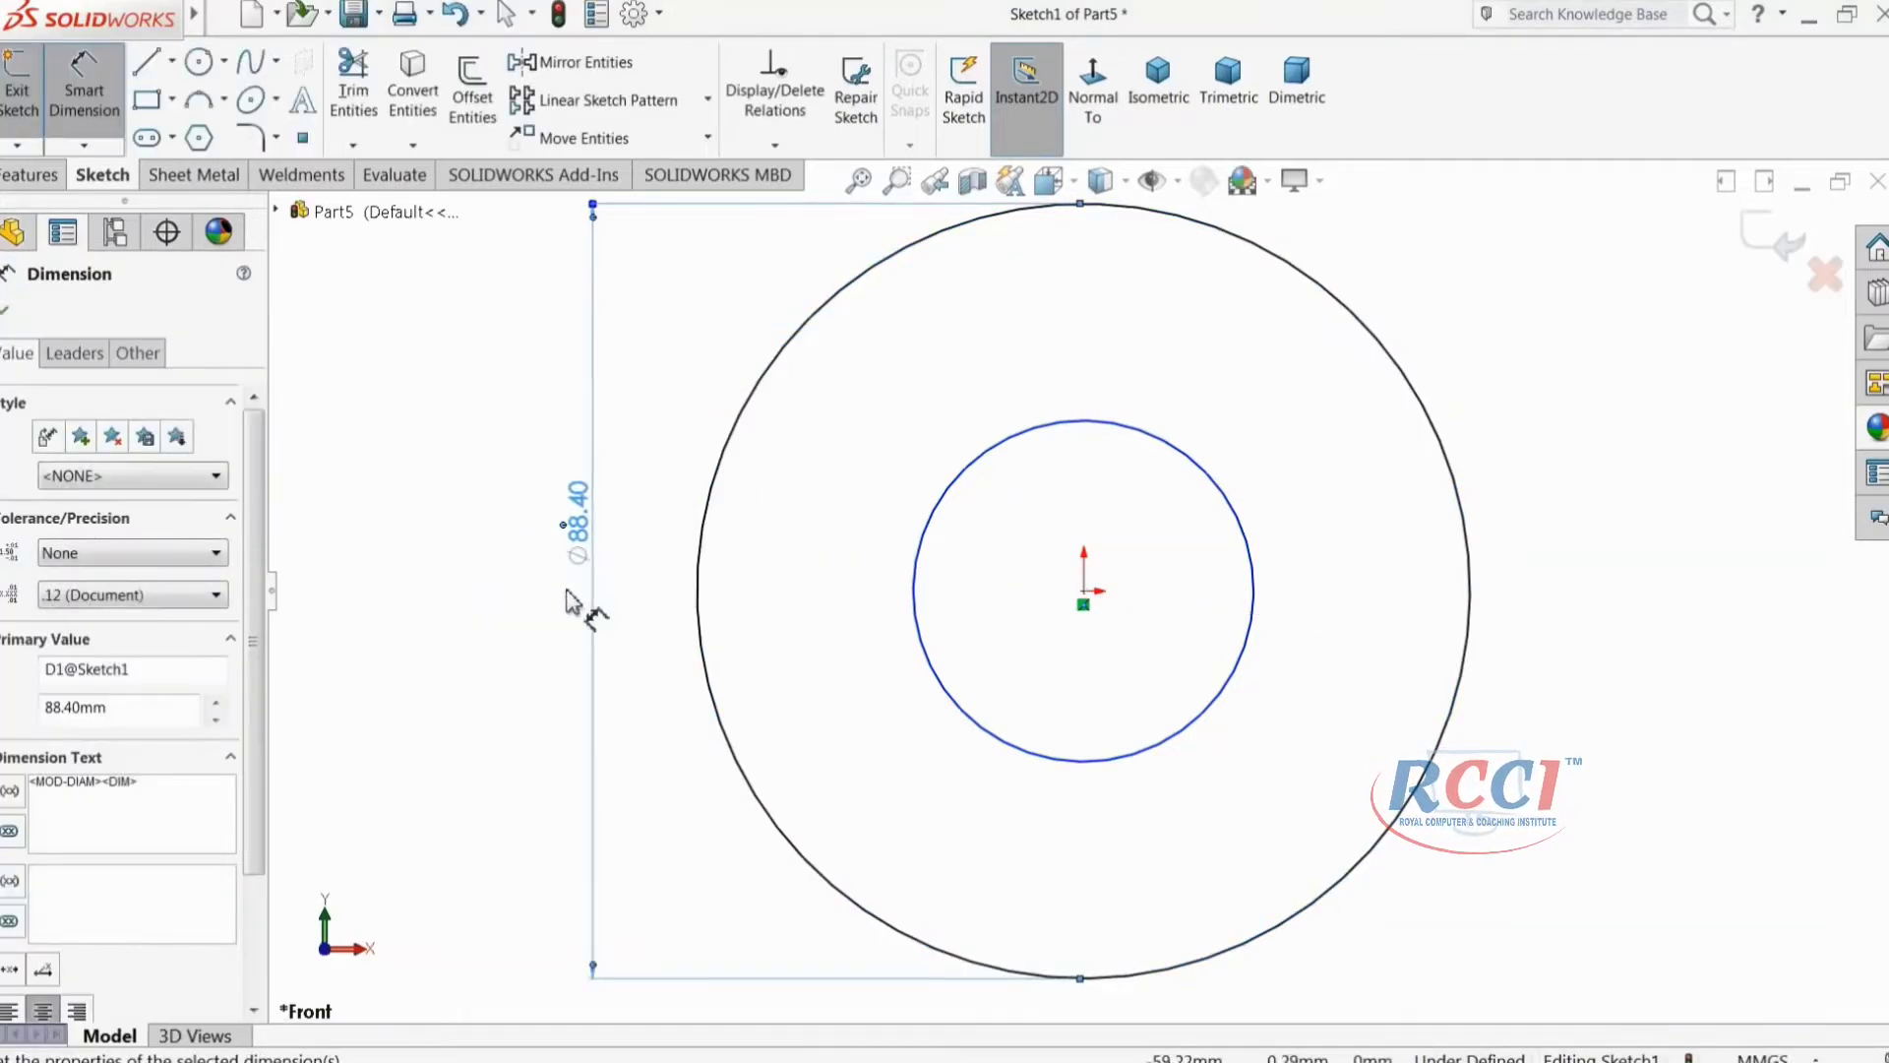
Step: Correct the outer circle's diameter to 88.35 mm
double_click(582, 514)
click(616, 520)
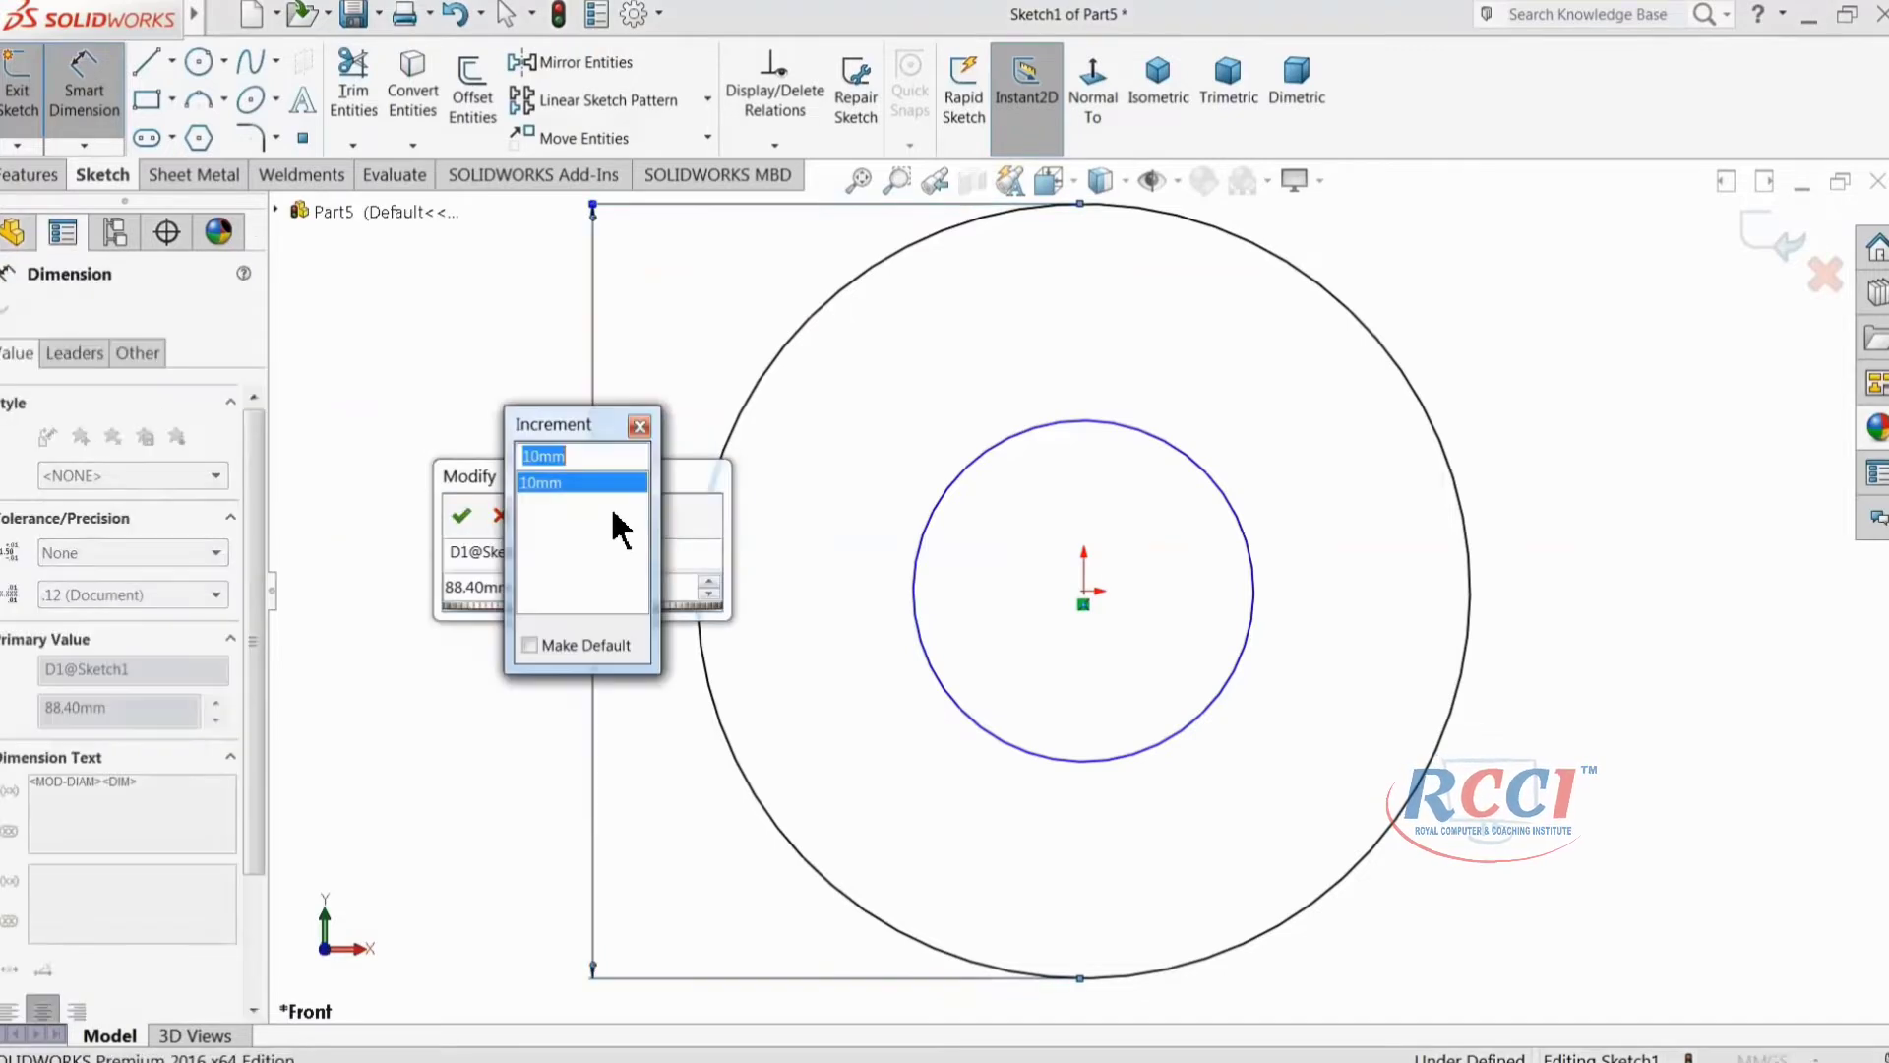
click(640, 427)
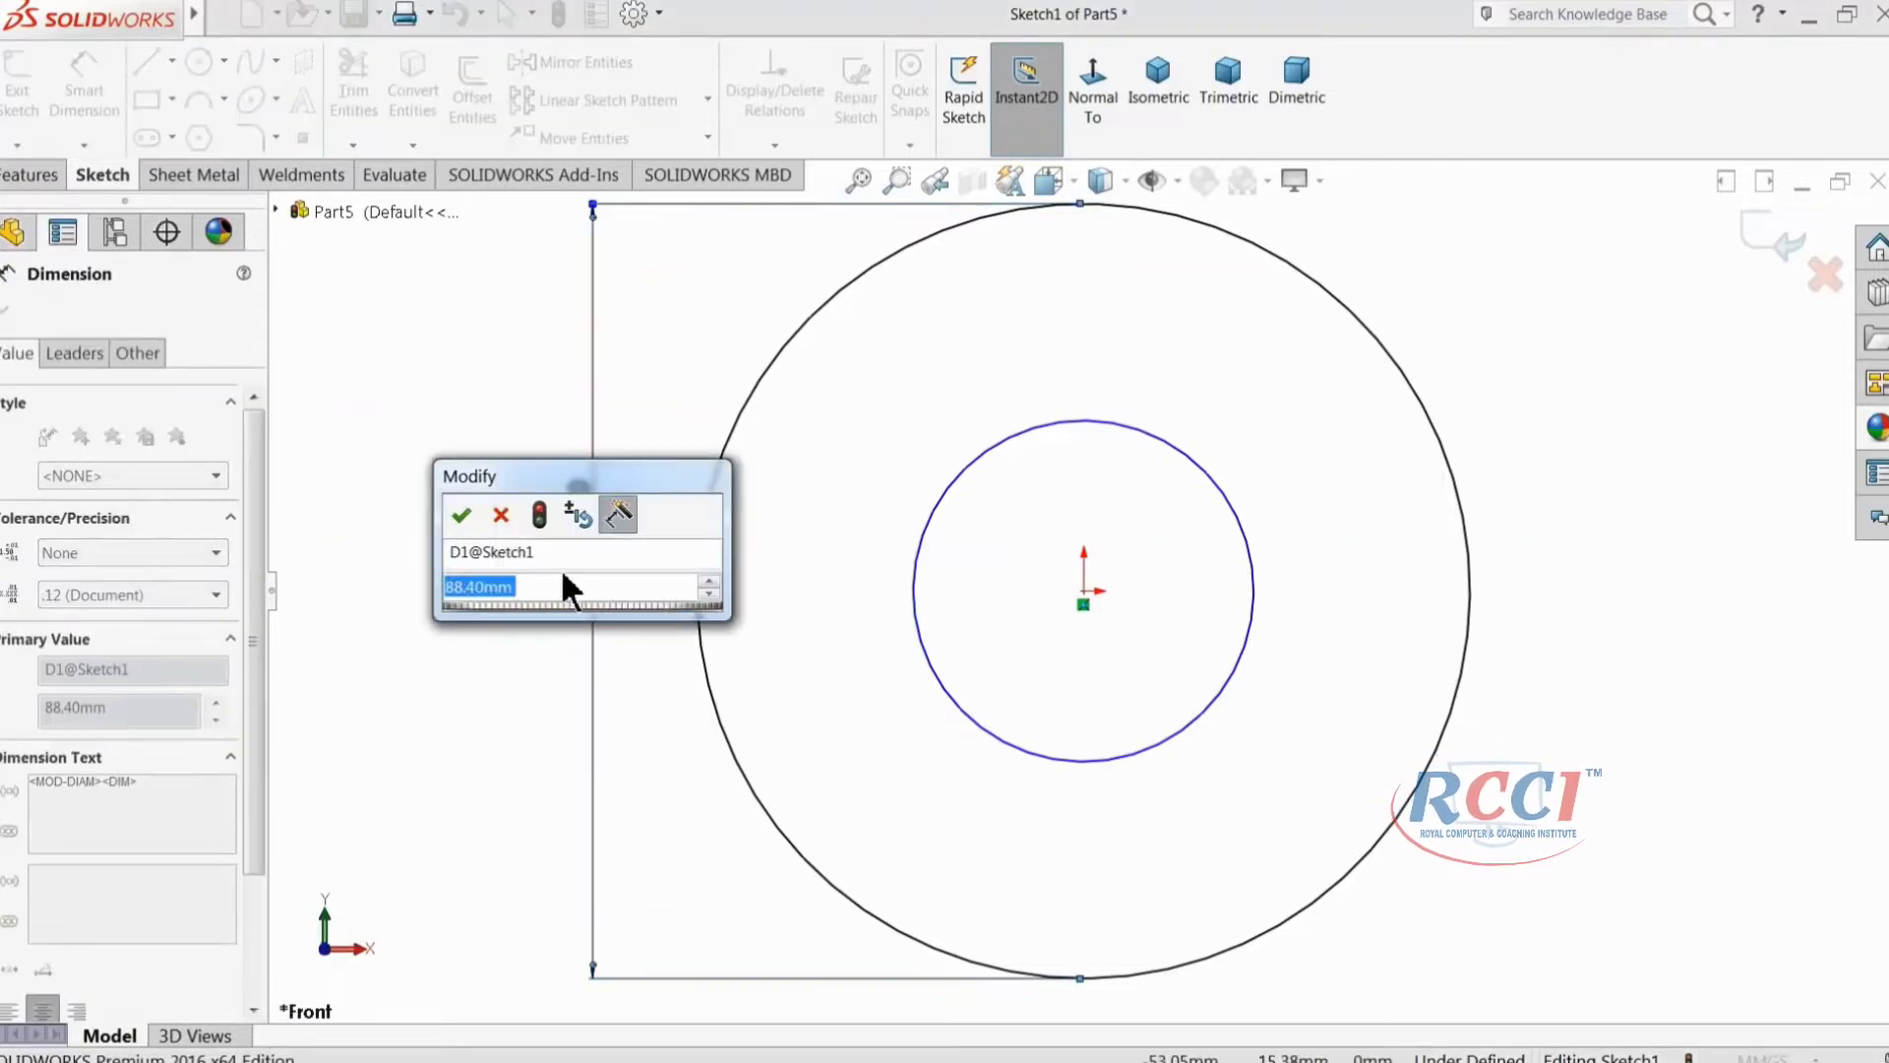
text(88.35)
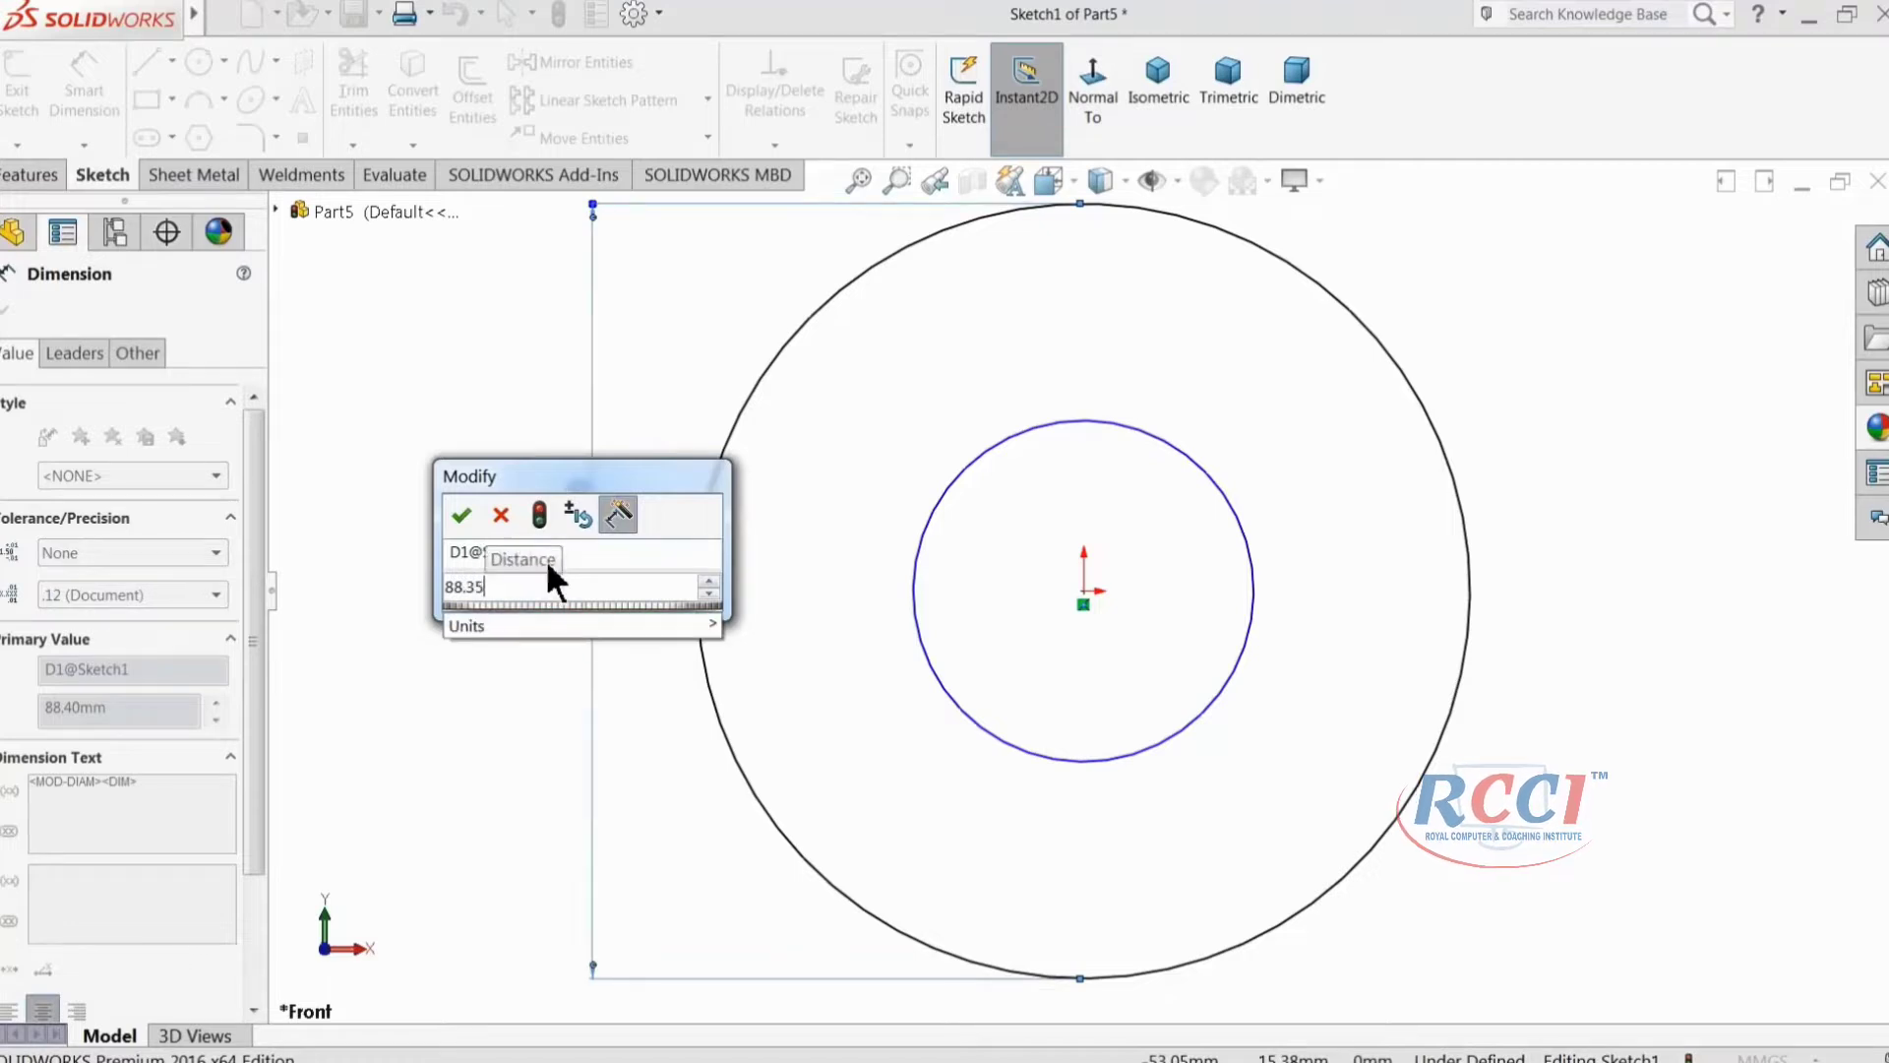
key(Return)
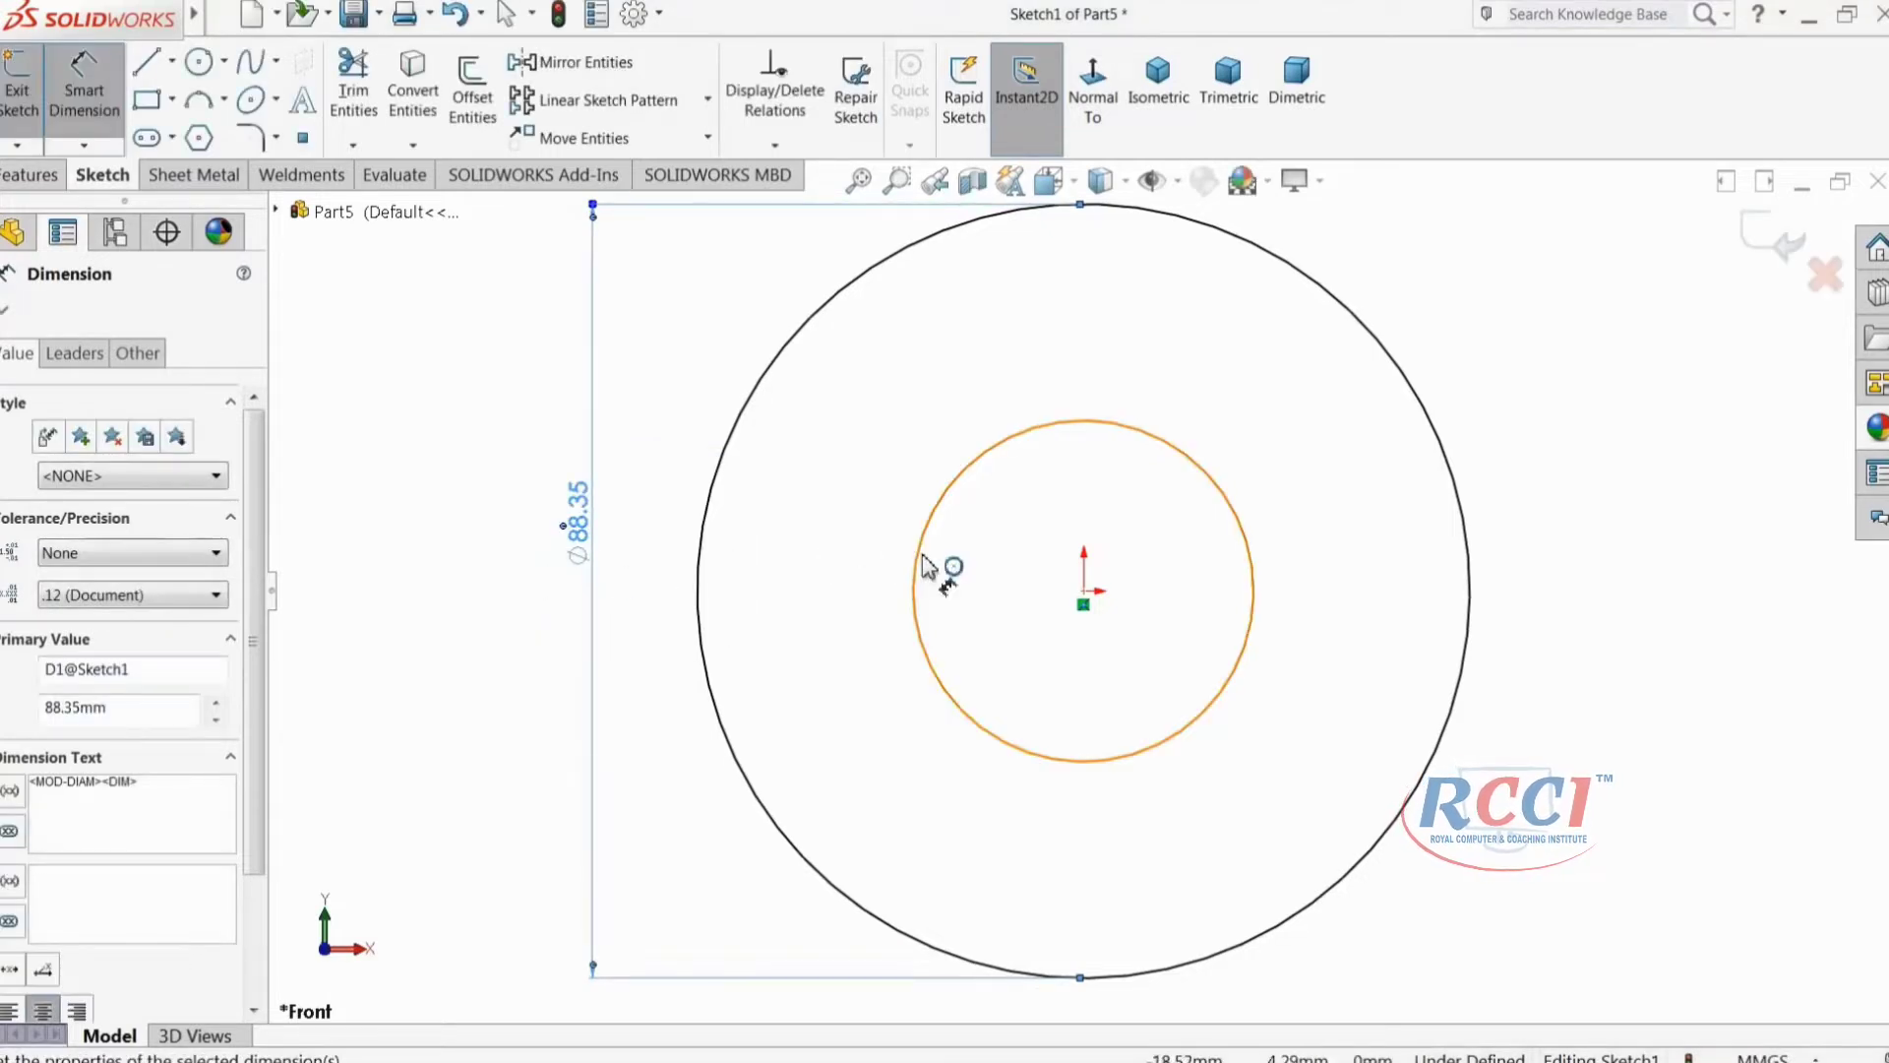
Step: Dimension the inner circle and set its diameter to 41.25 mm
click(922, 569)
click(669, 557)
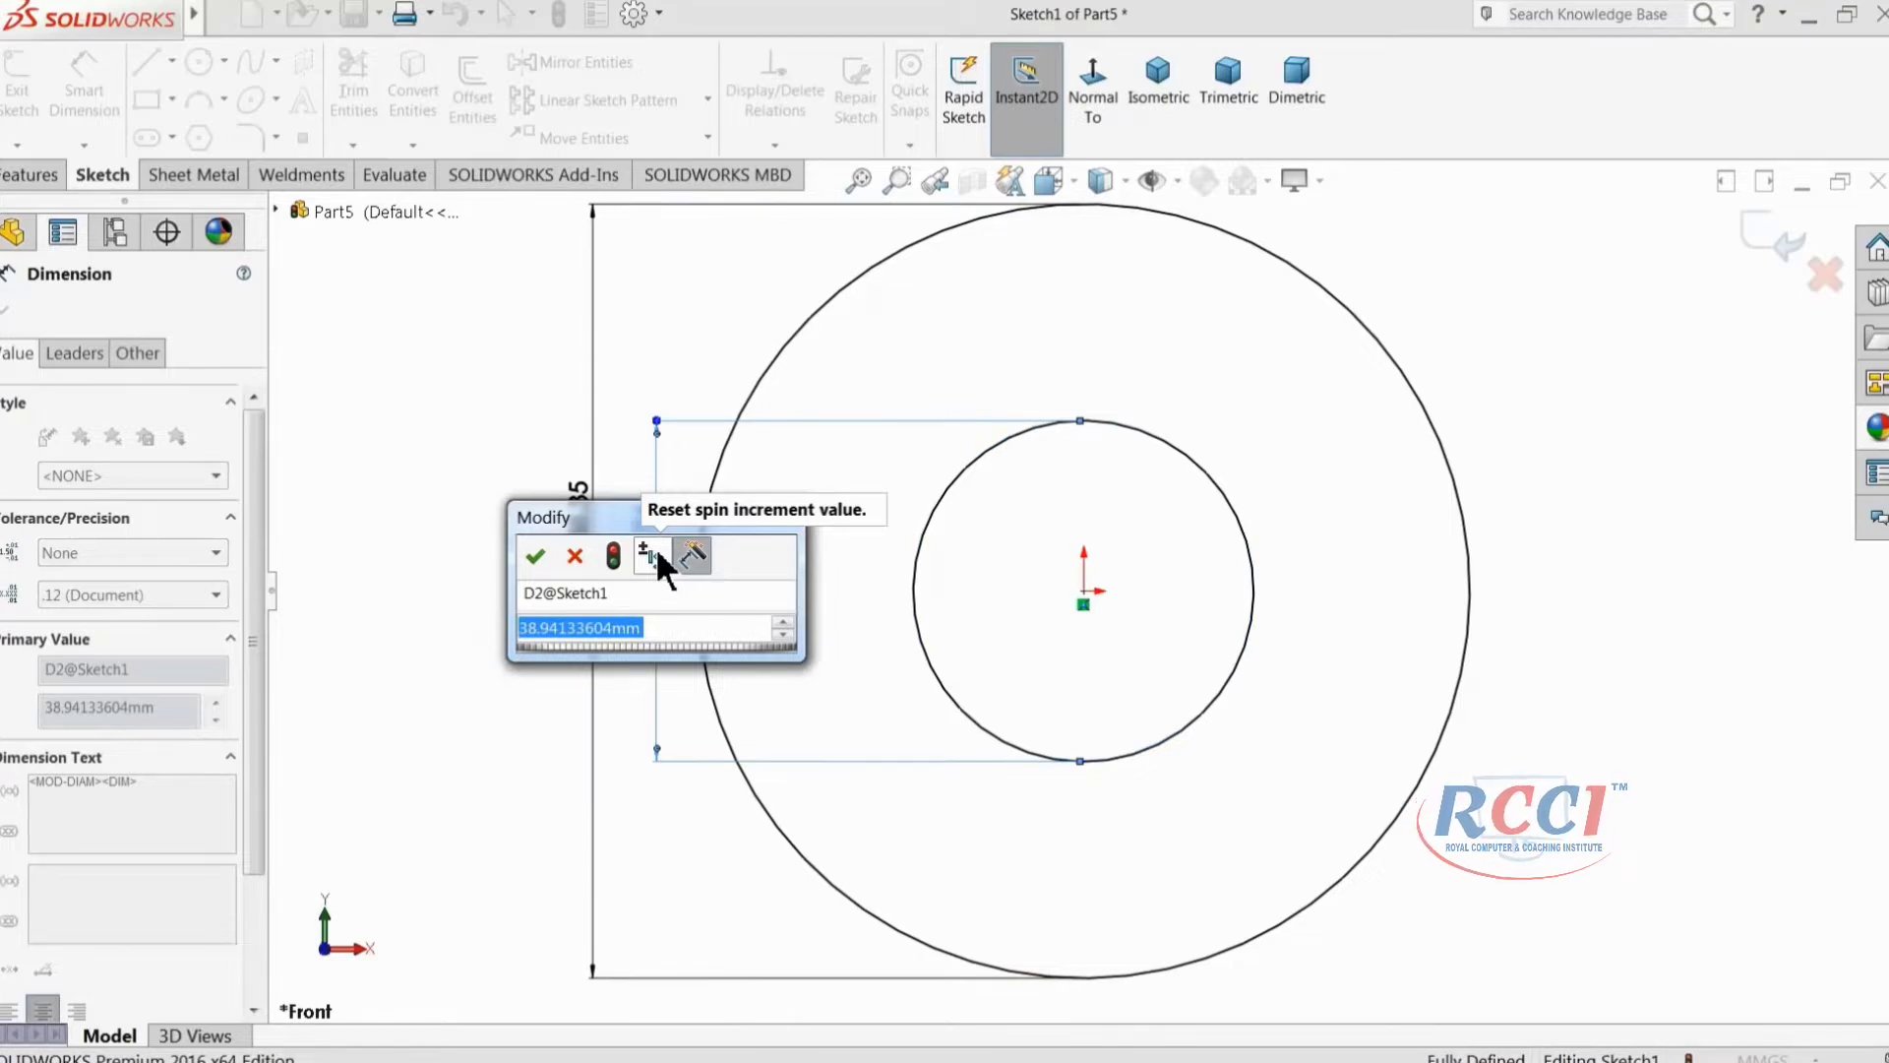
text(41.25)
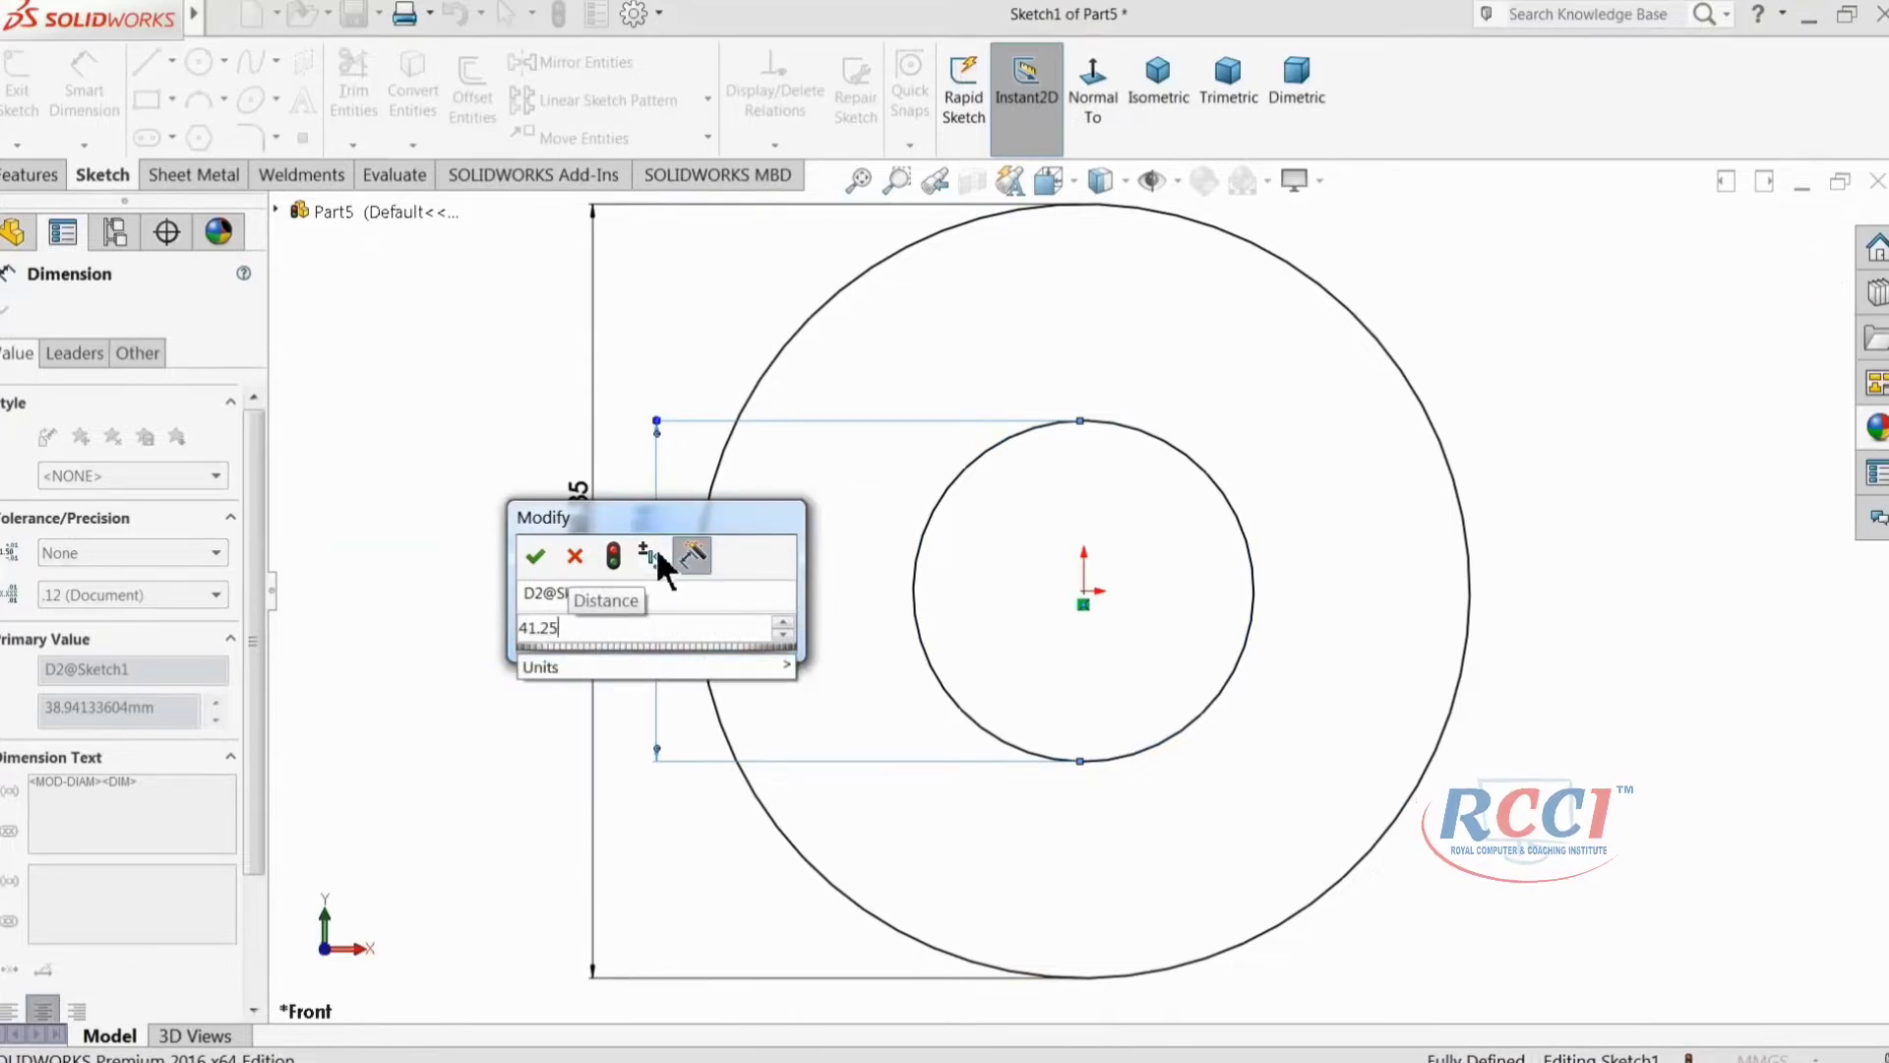
mouse_move(593, 668)
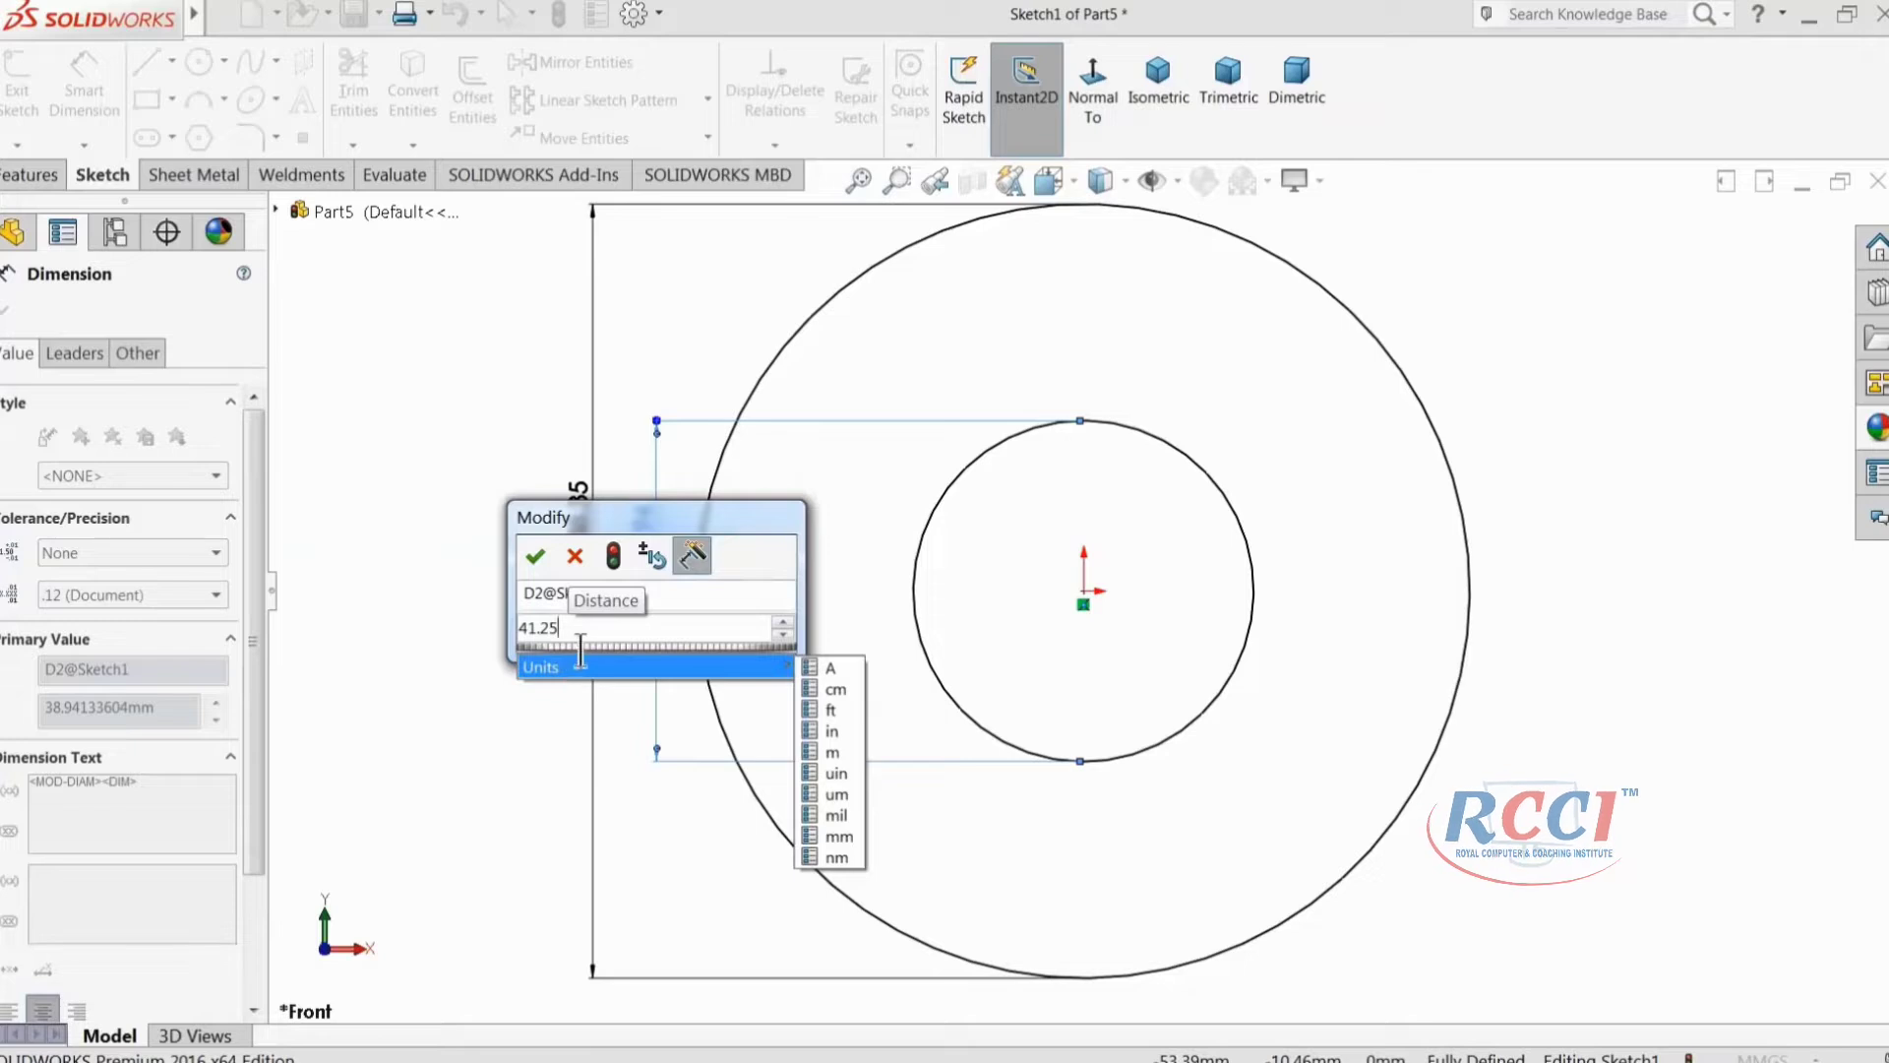
click(537, 555)
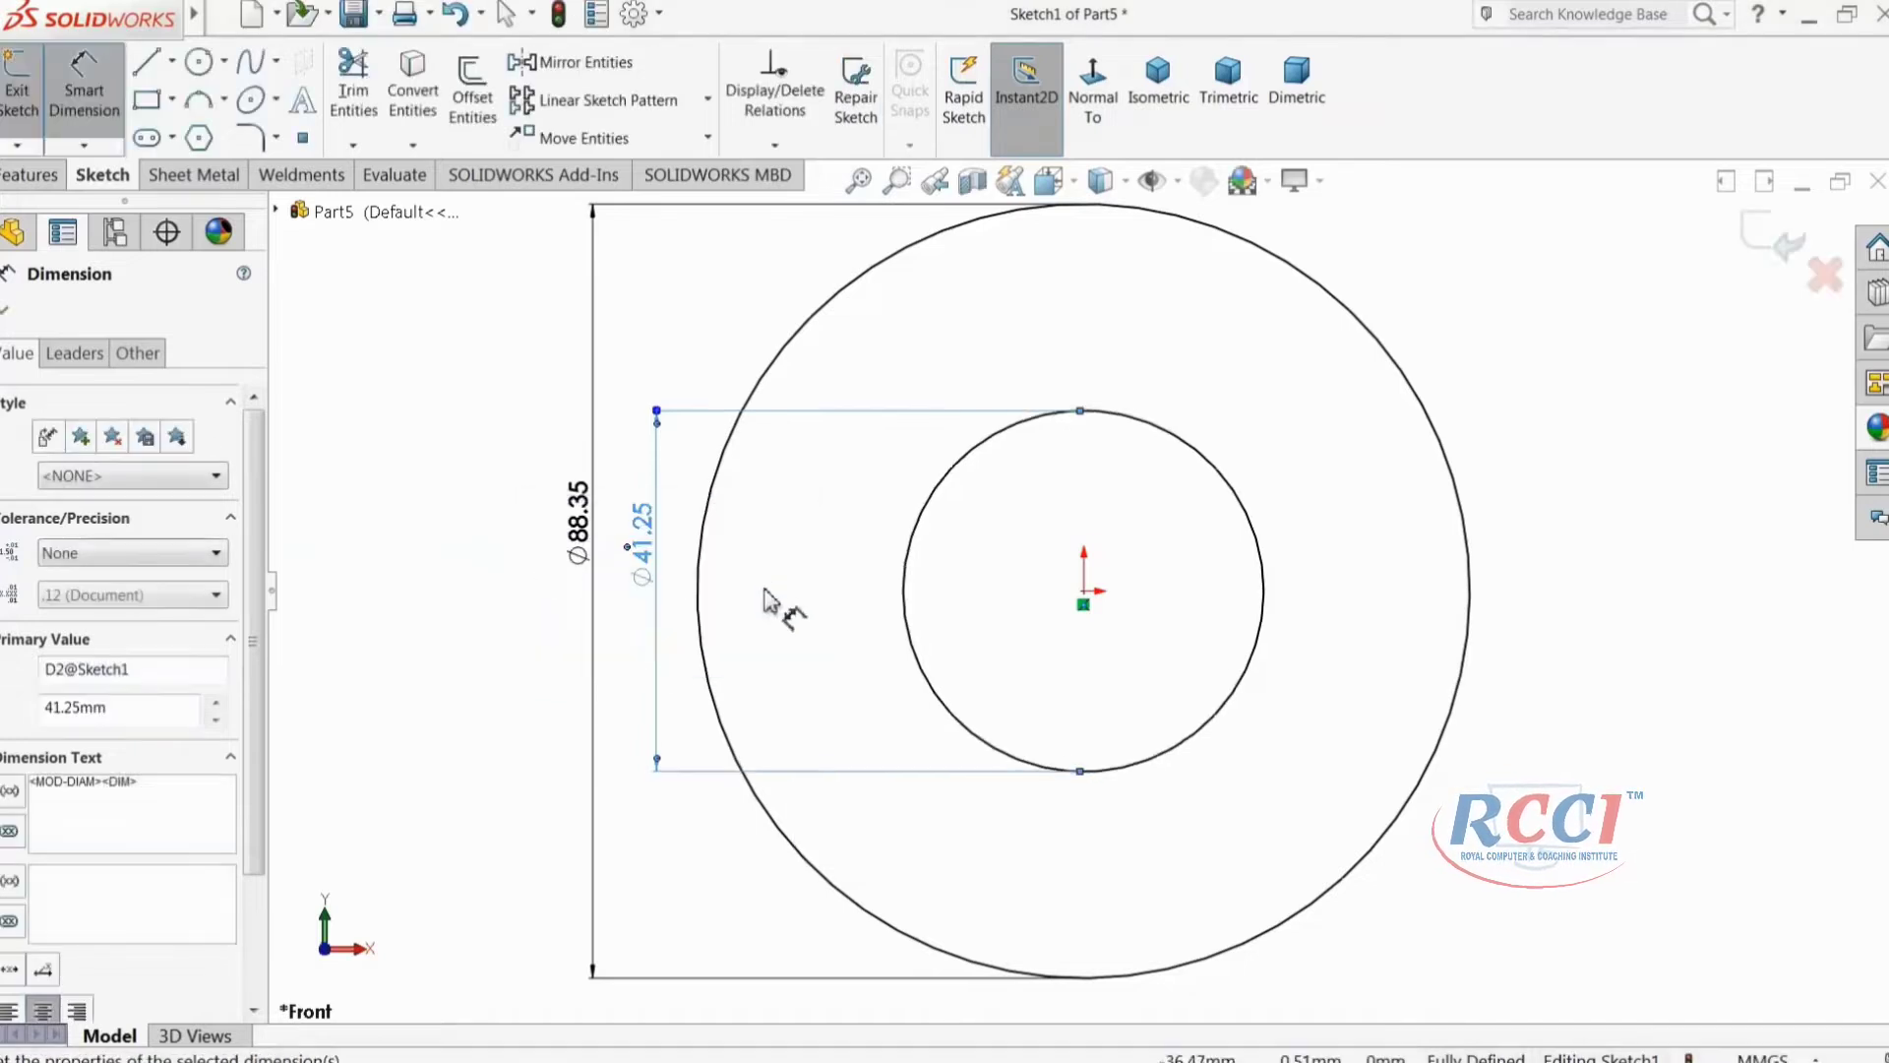
Step: Extrude the ring profile 55 mm as a blind boss in the reversed direction
click(33, 177)
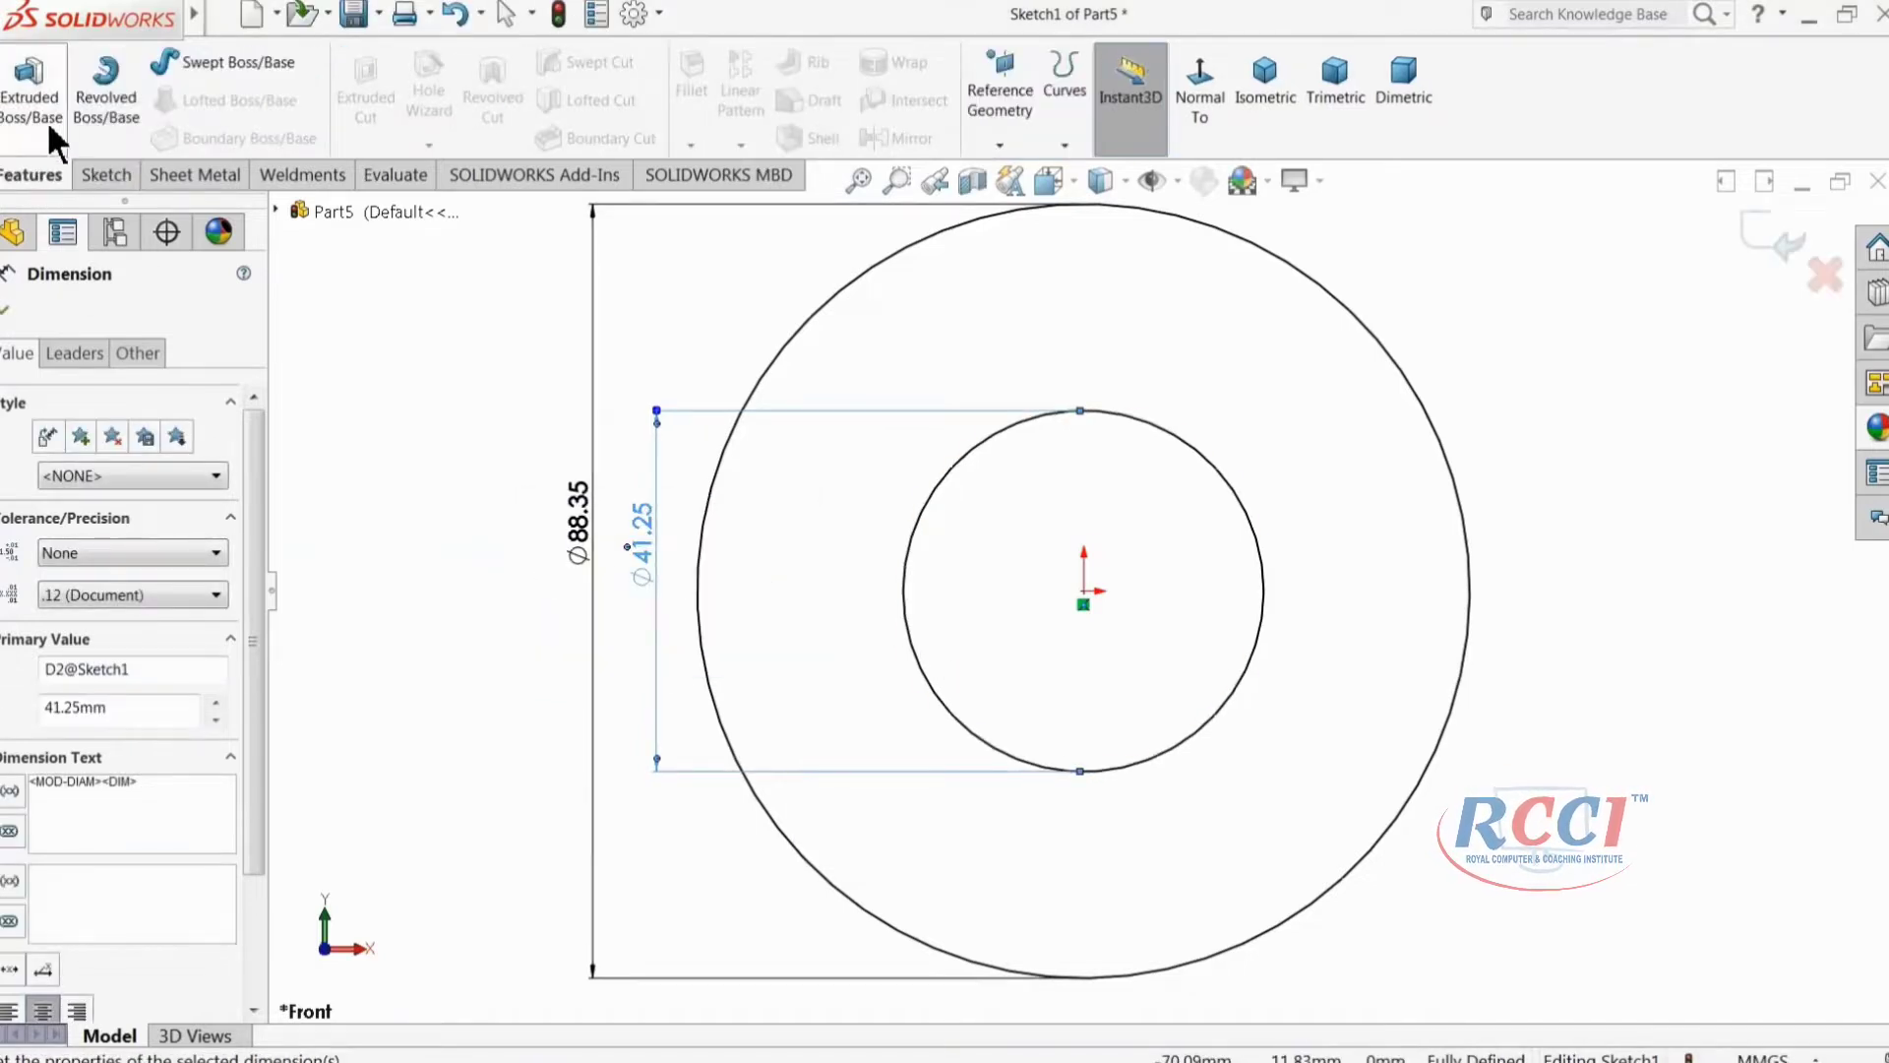
click(29, 98)
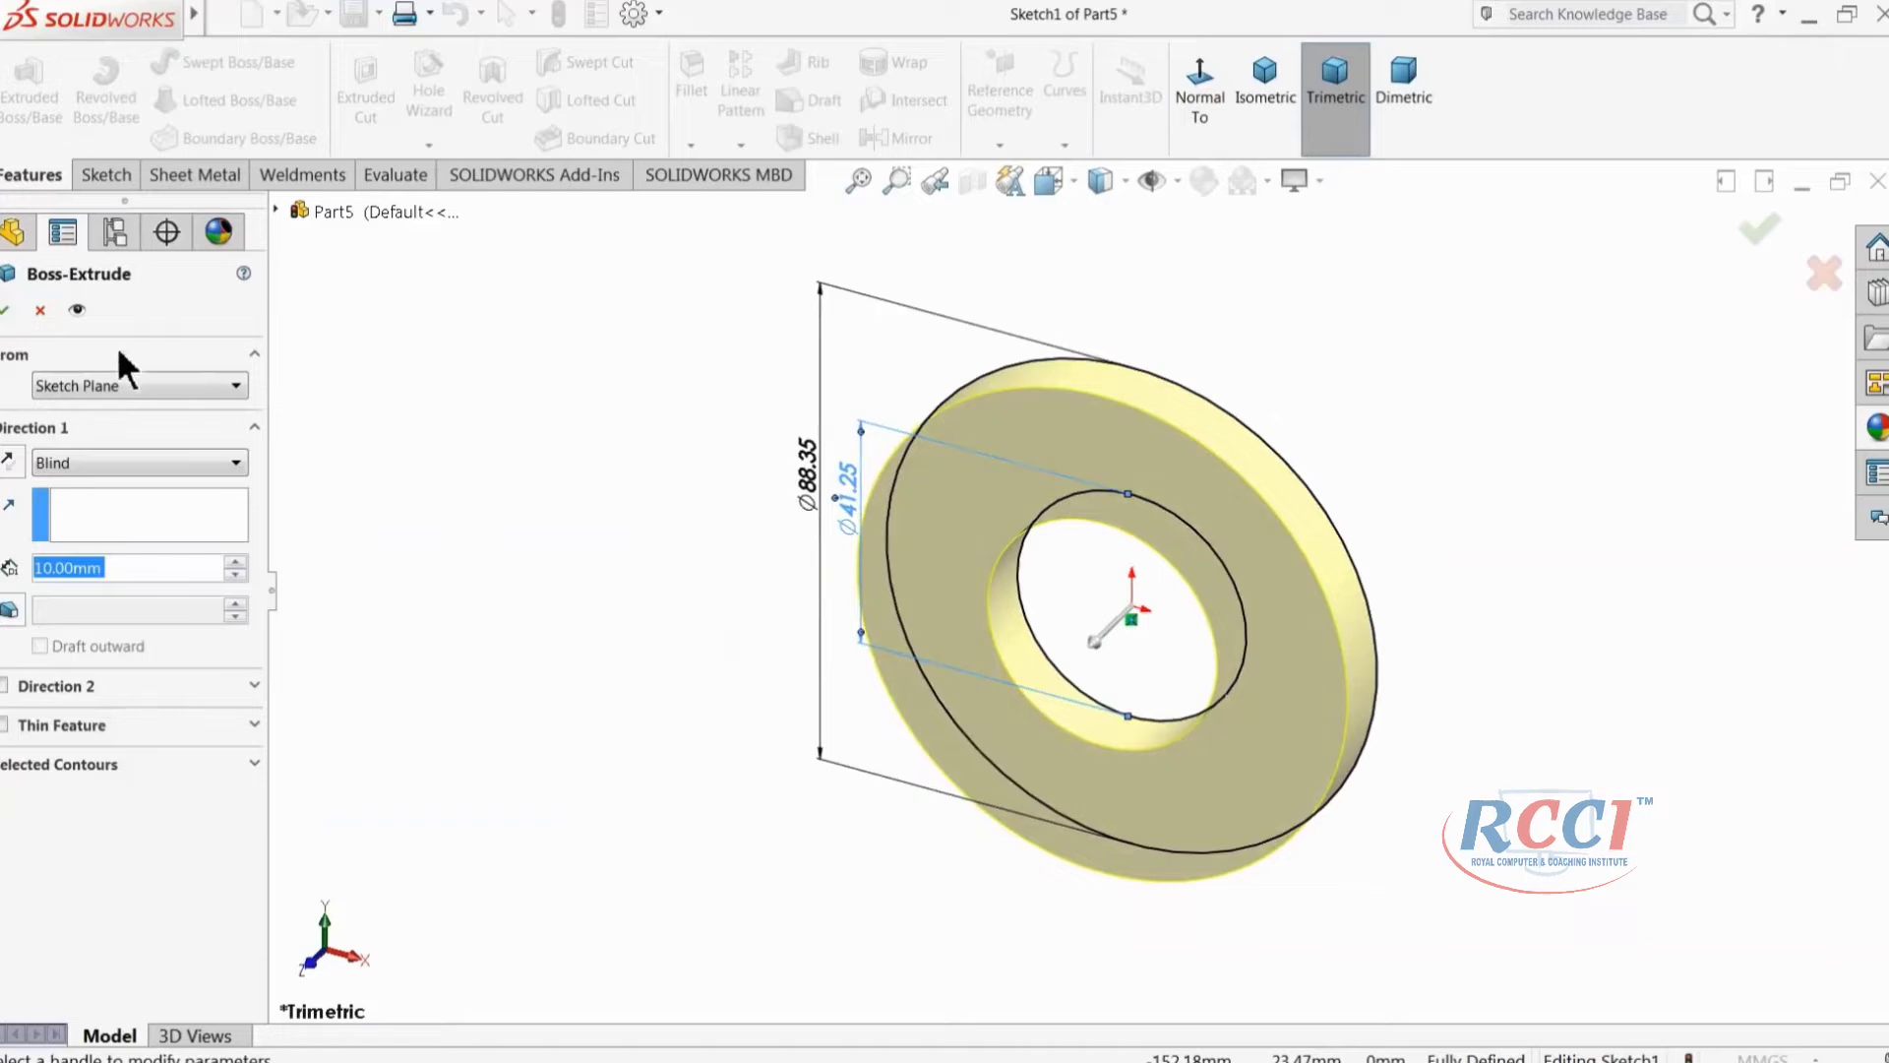
click(11, 460)
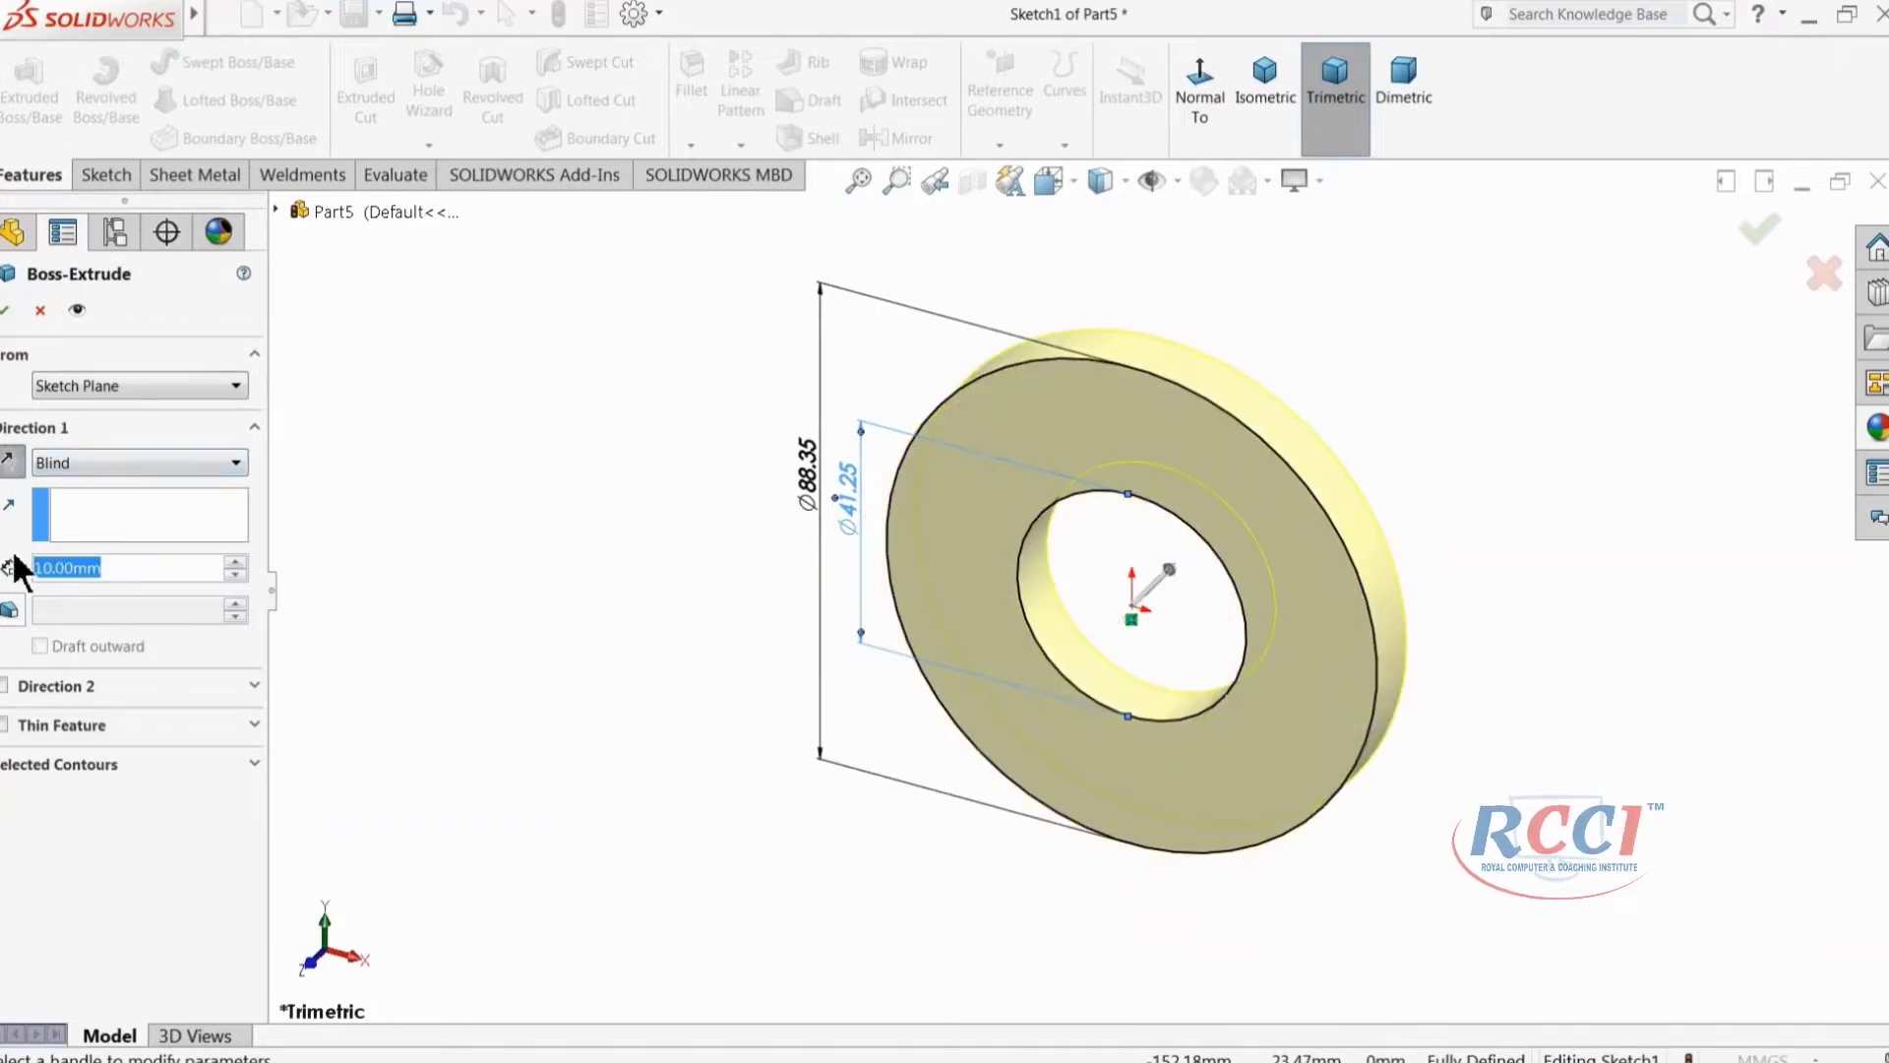
text(55)
key(Return)
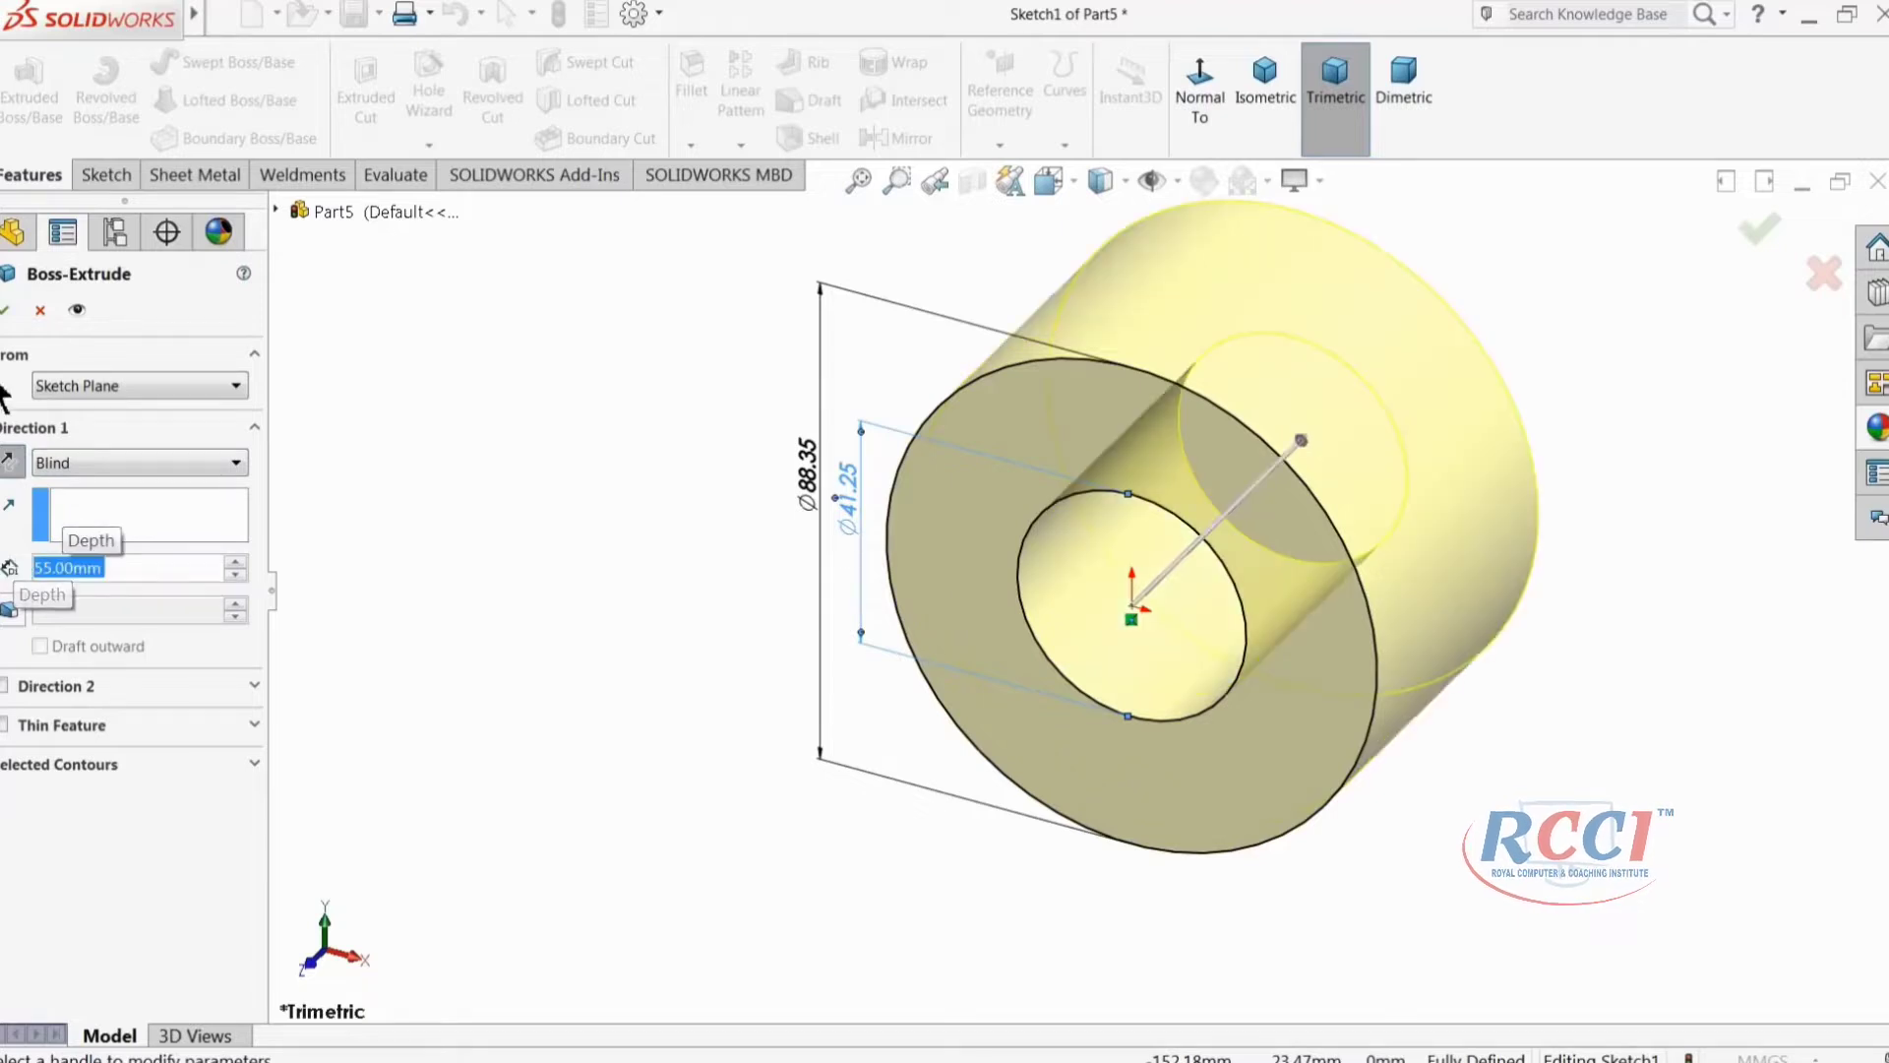
click(4, 309)
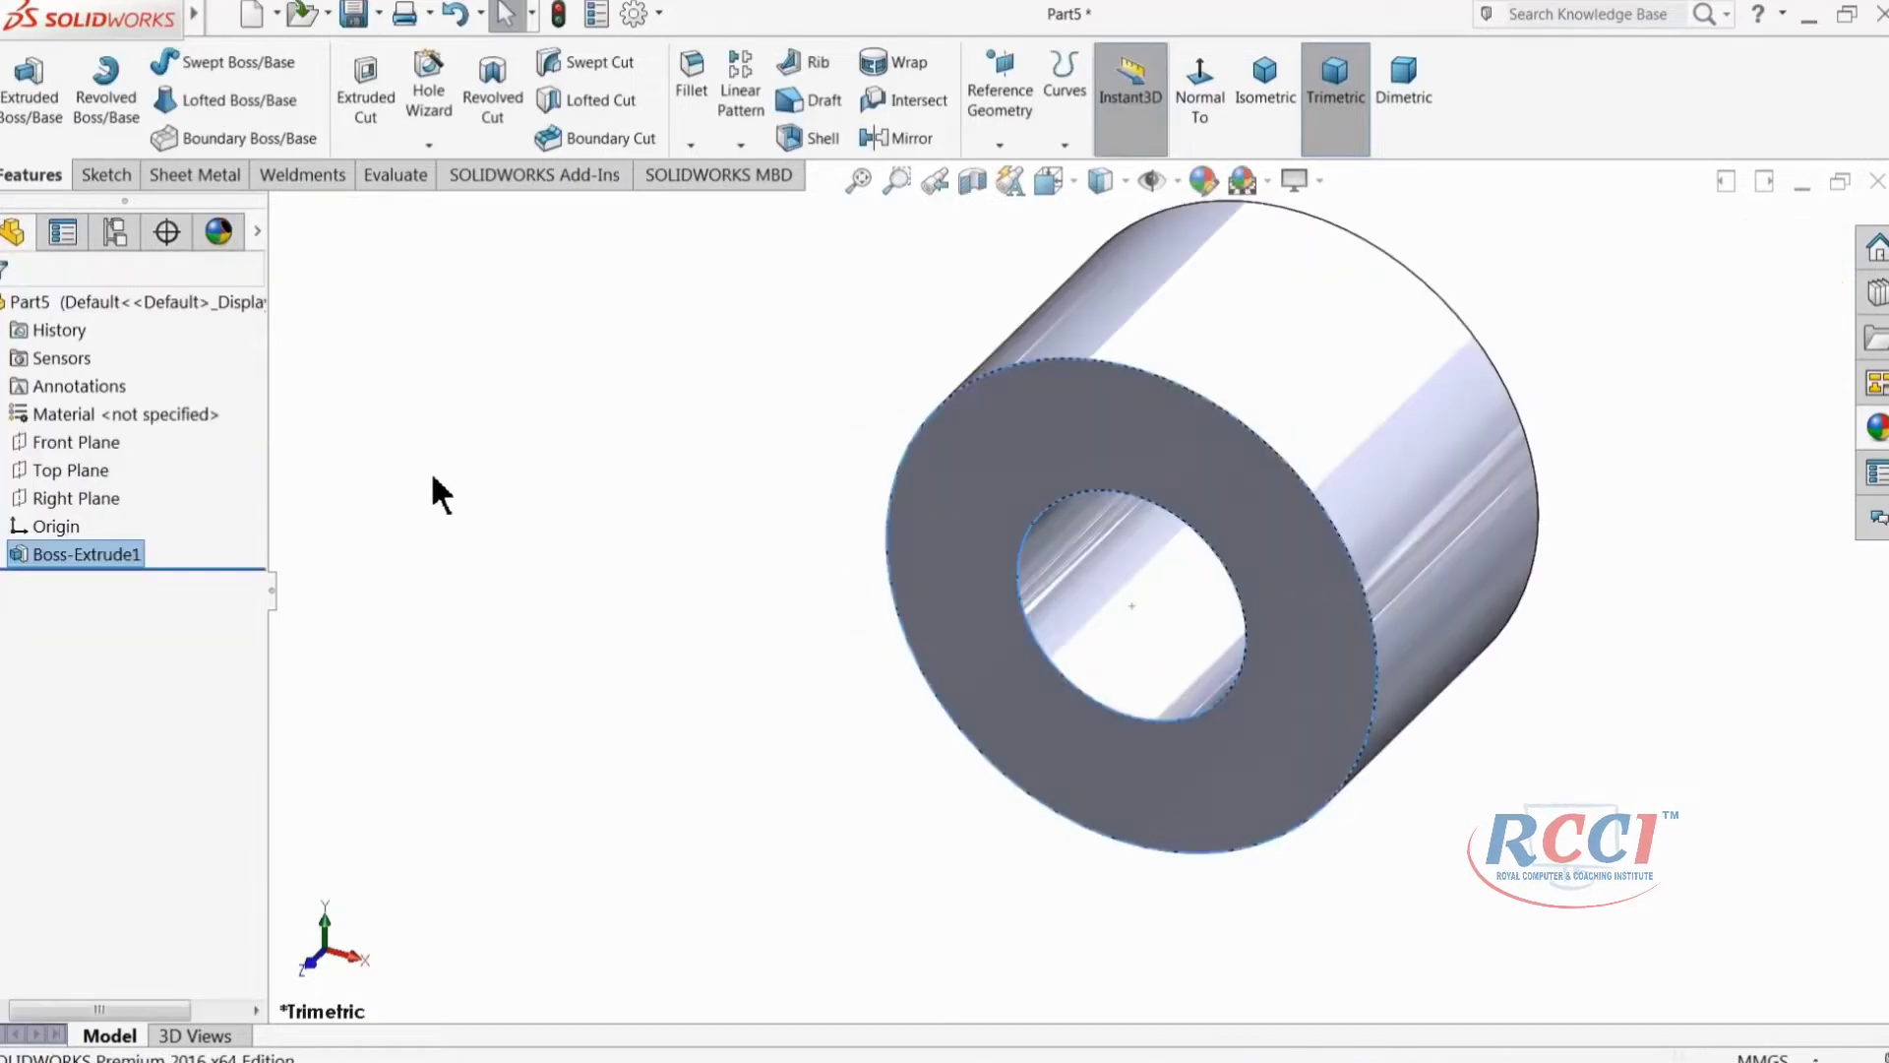
click(457, 499)
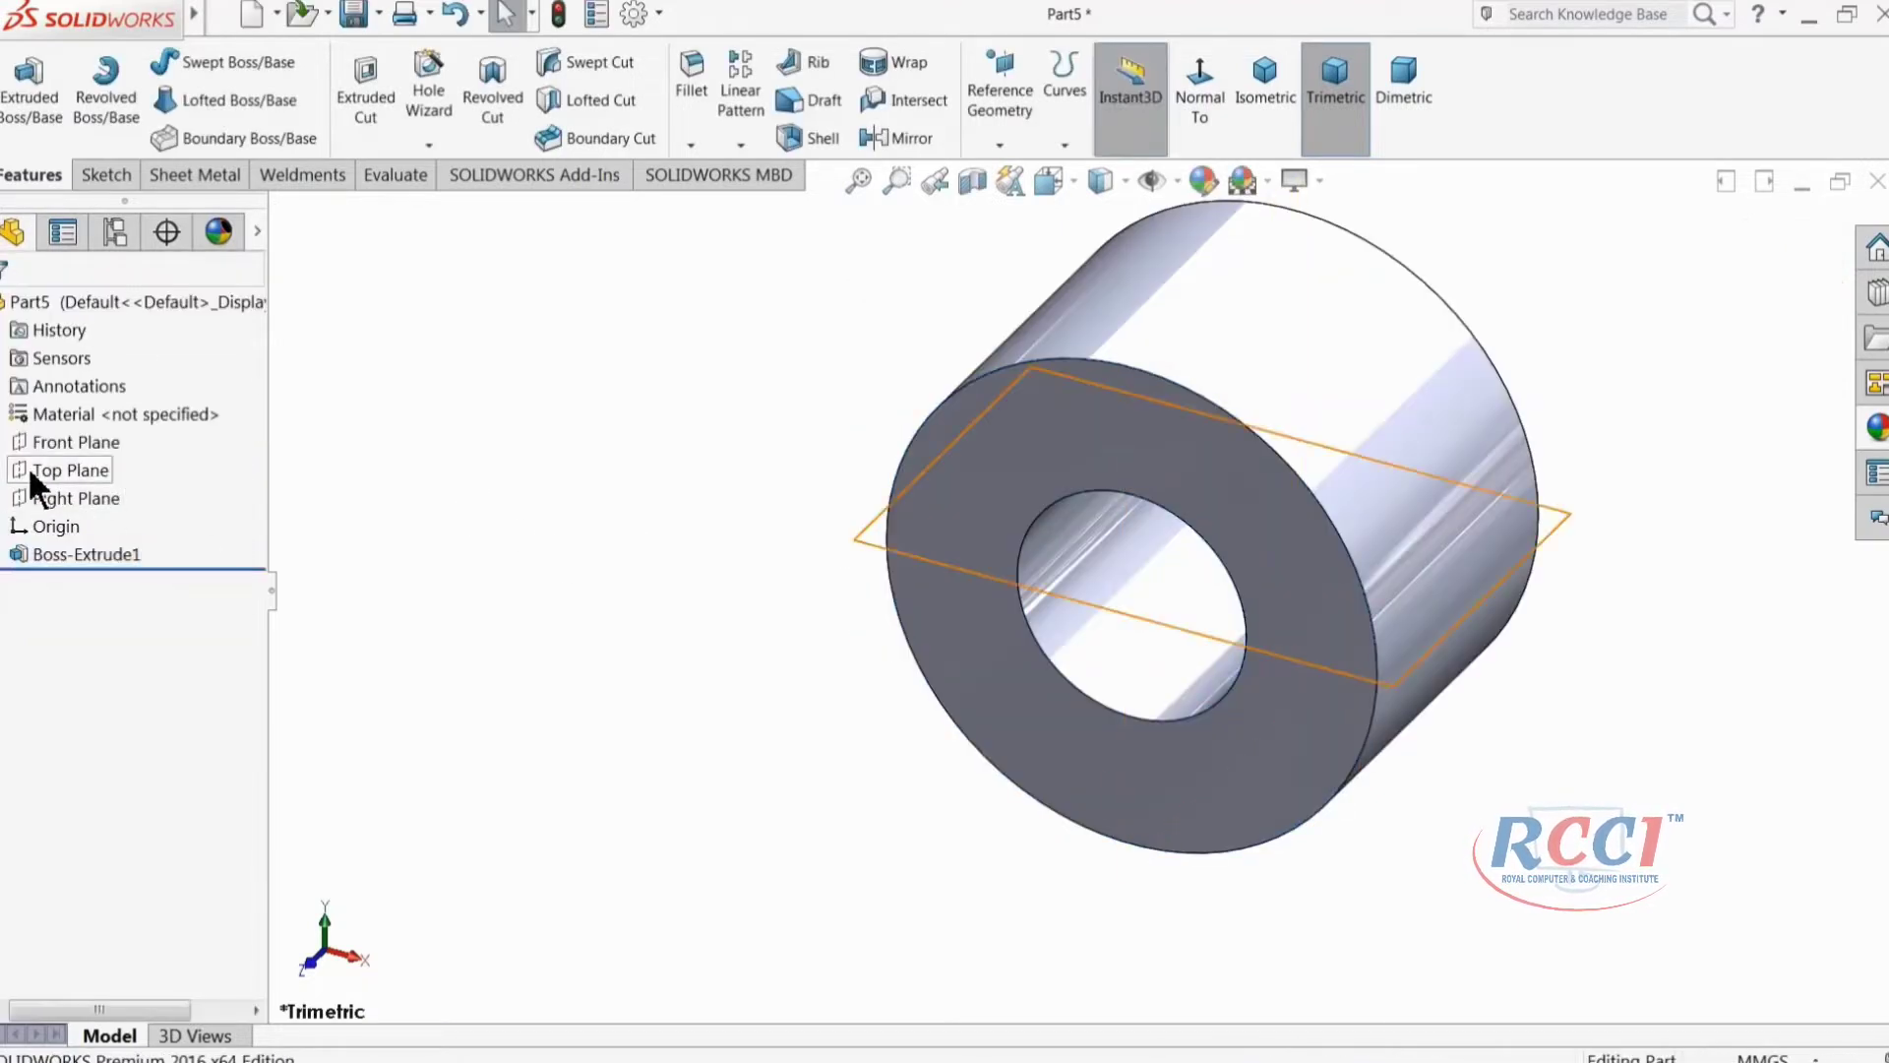
Step: Start a sketch on the Right Plane and draw a horizontal construction centerline about 65 mm long from the origin
click(59, 498)
click(54, 465)
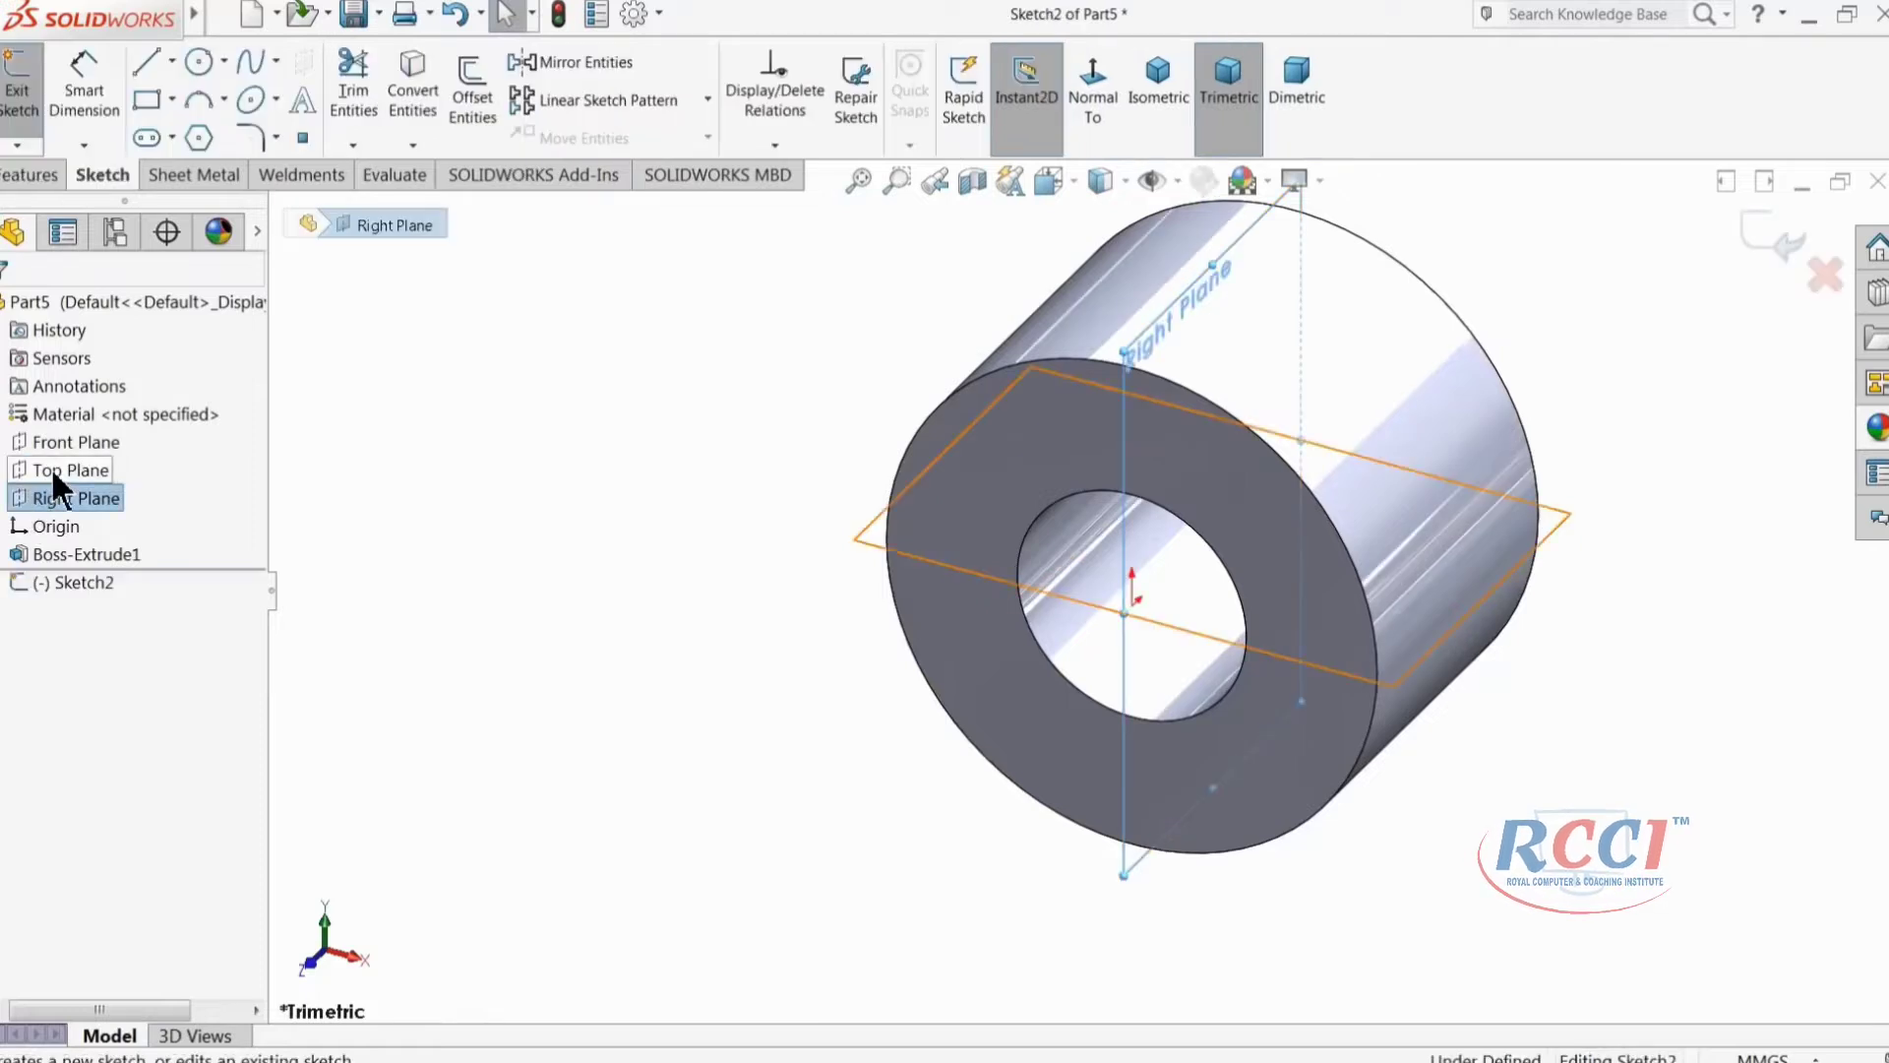
click(1093, 98)
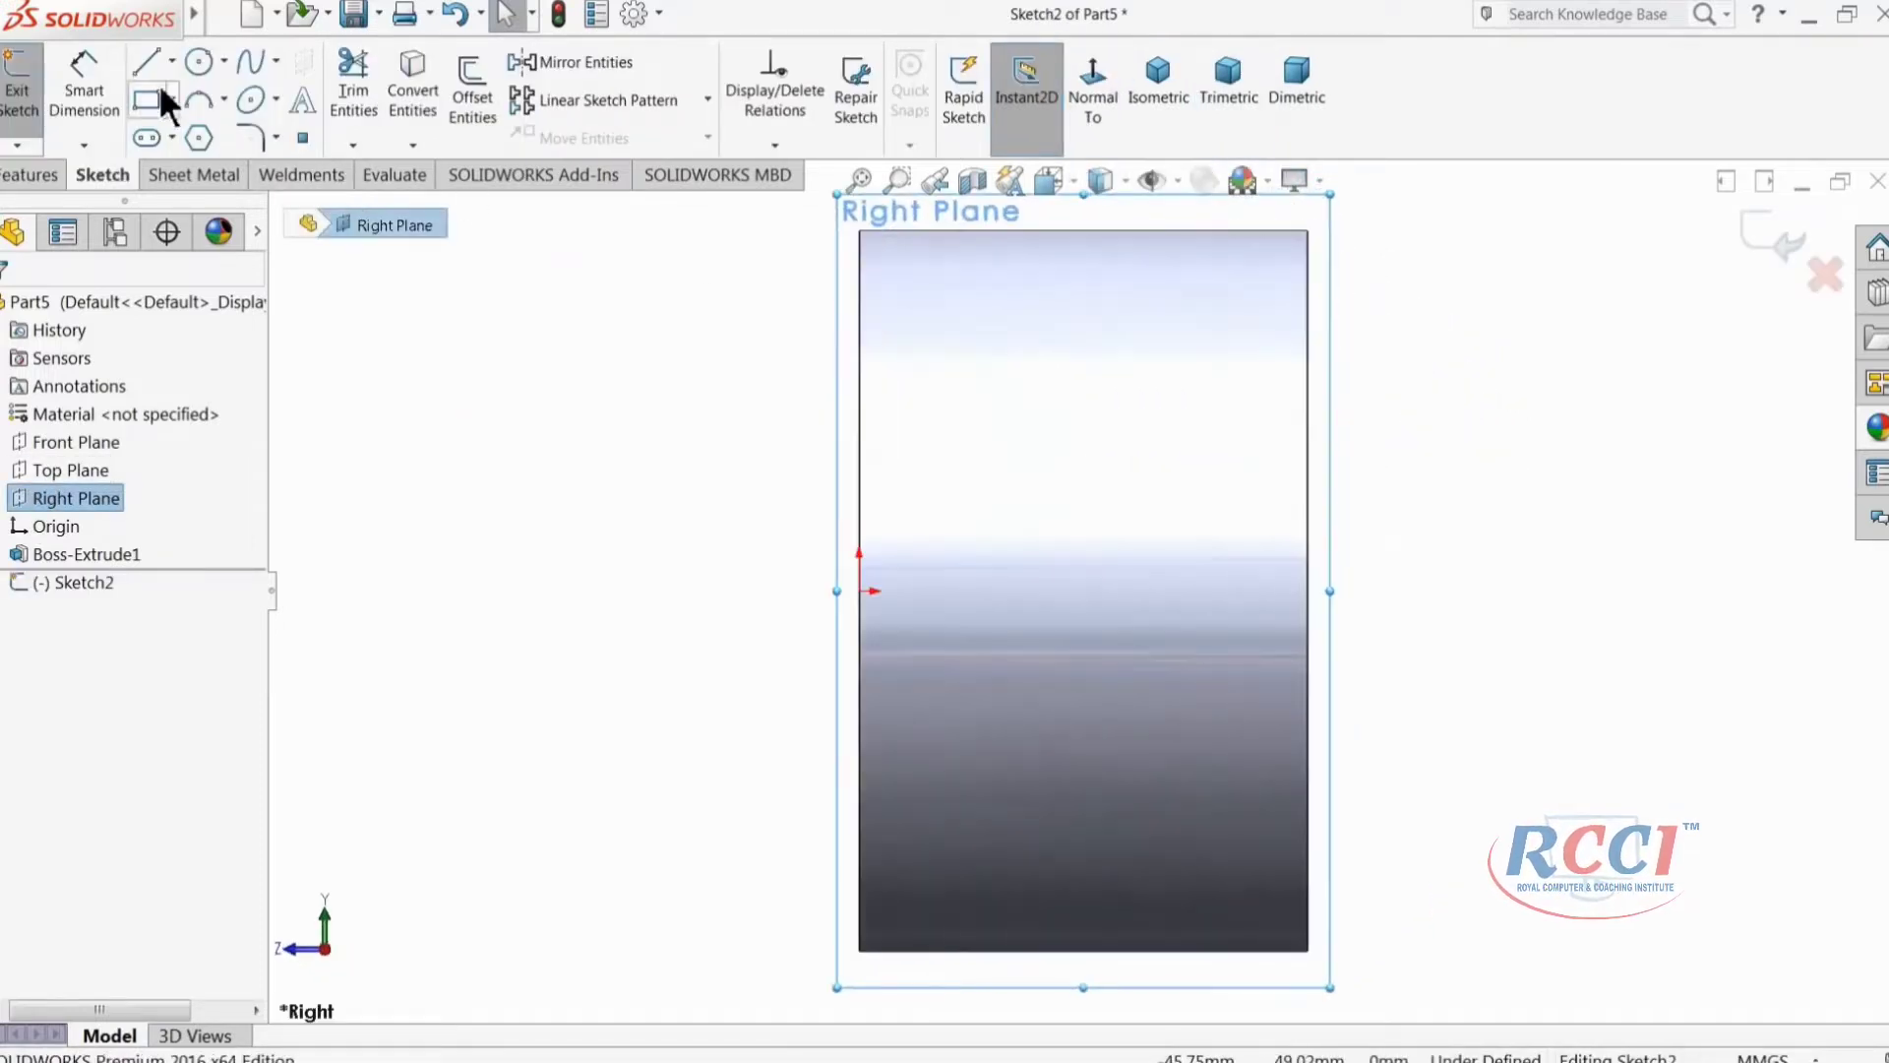
click(172, 61)
click(197, 122)
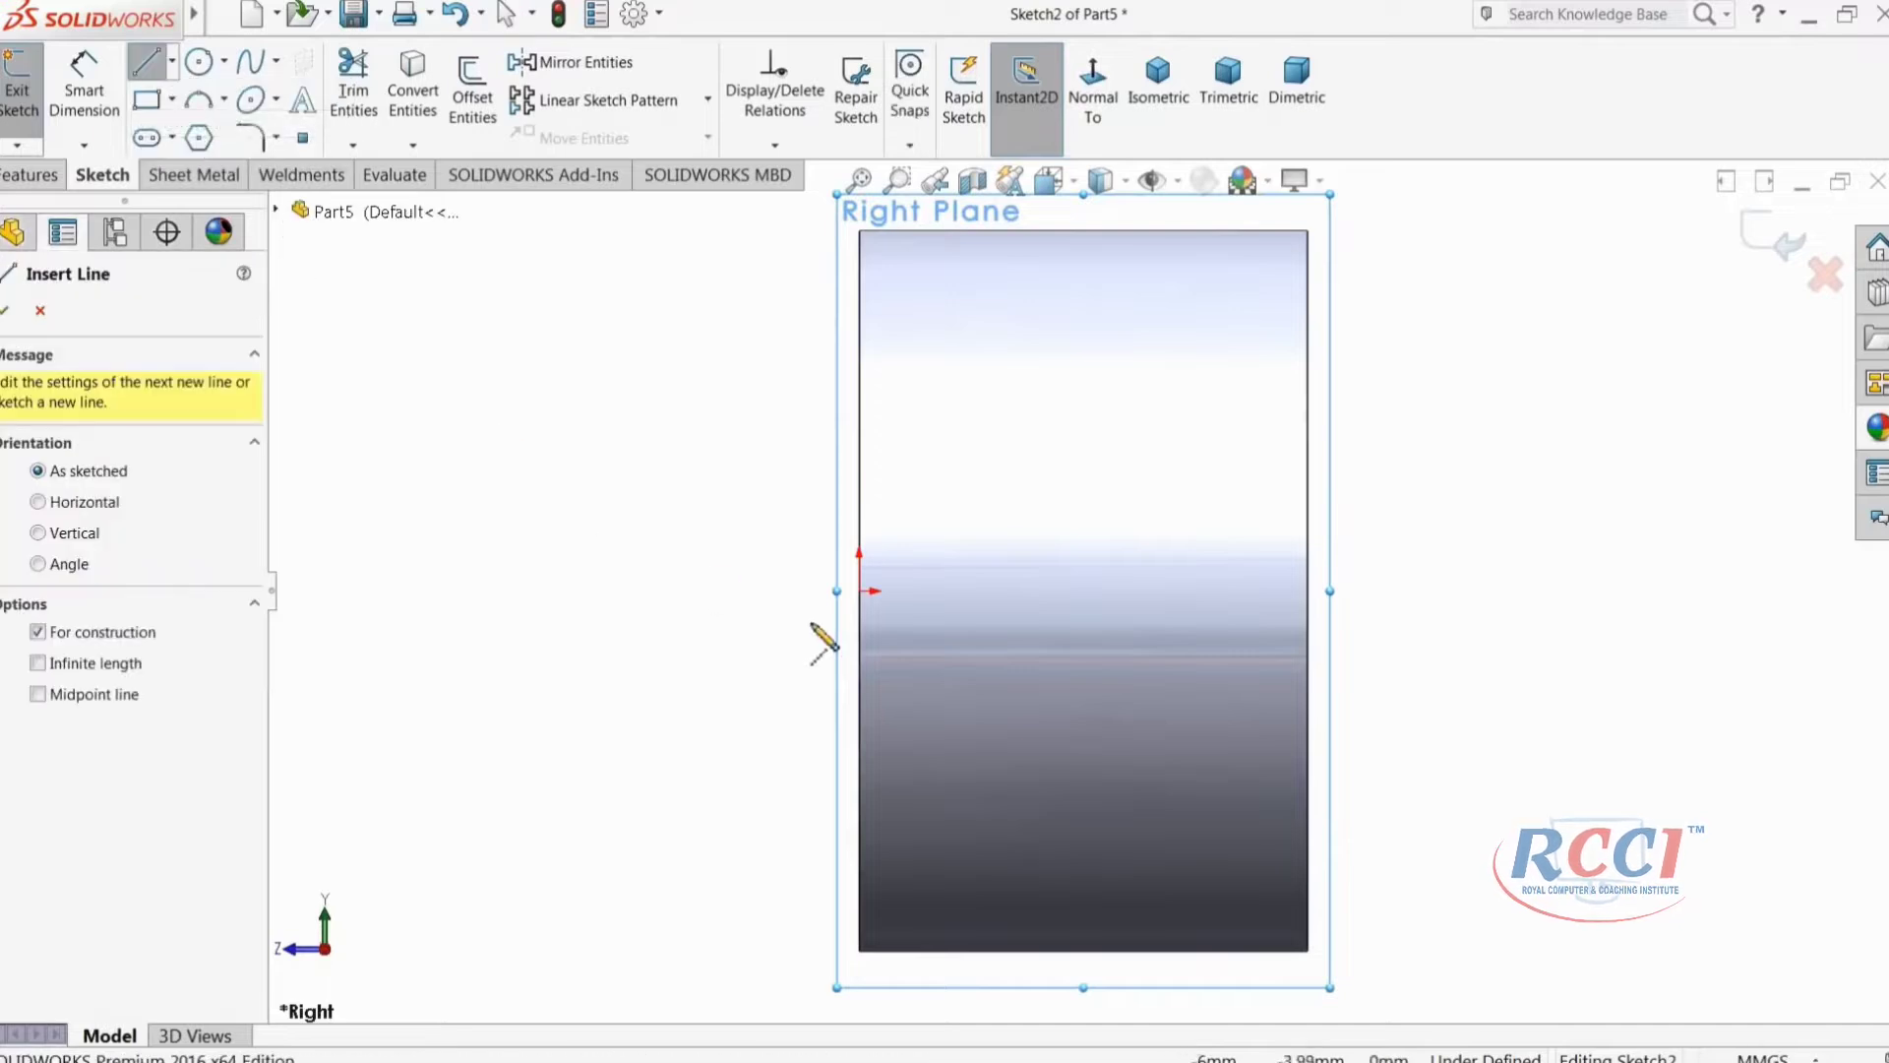
click(859, 591)
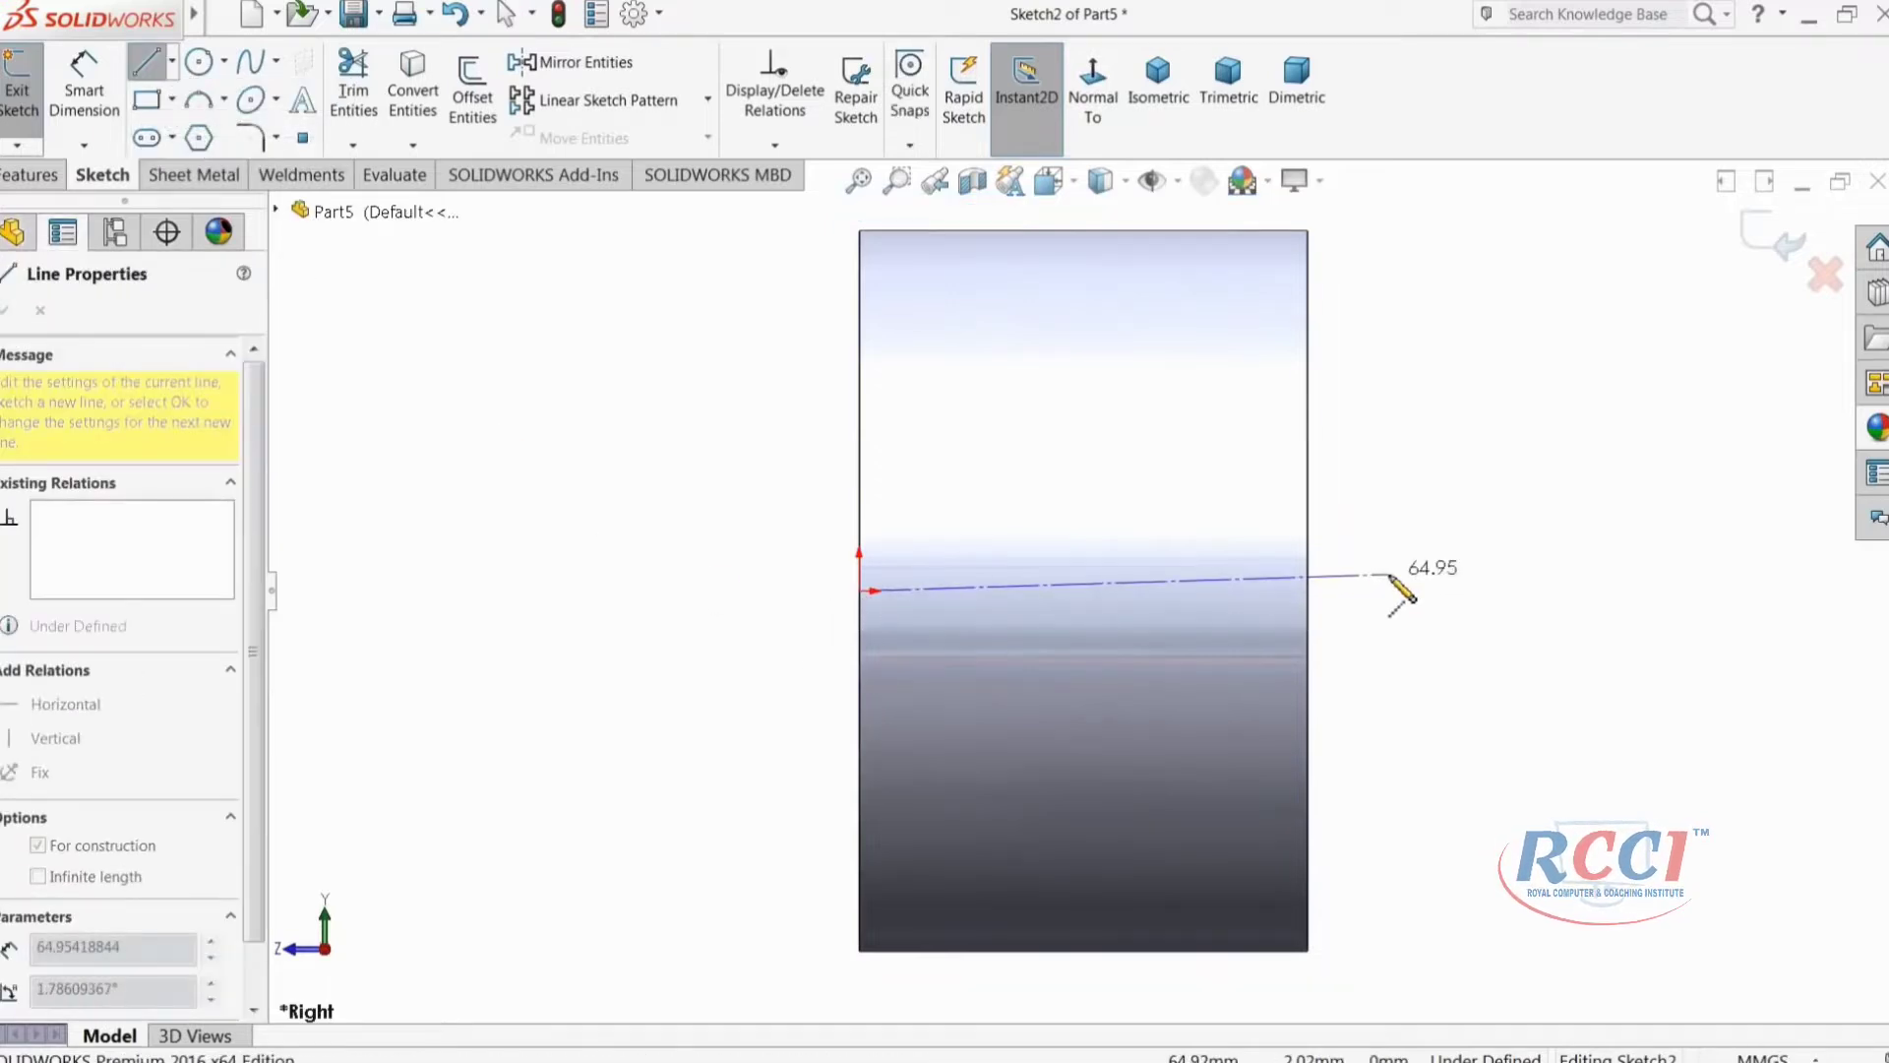
click(1391, 601)
right_click(1422, 542)
click(1488, 557)
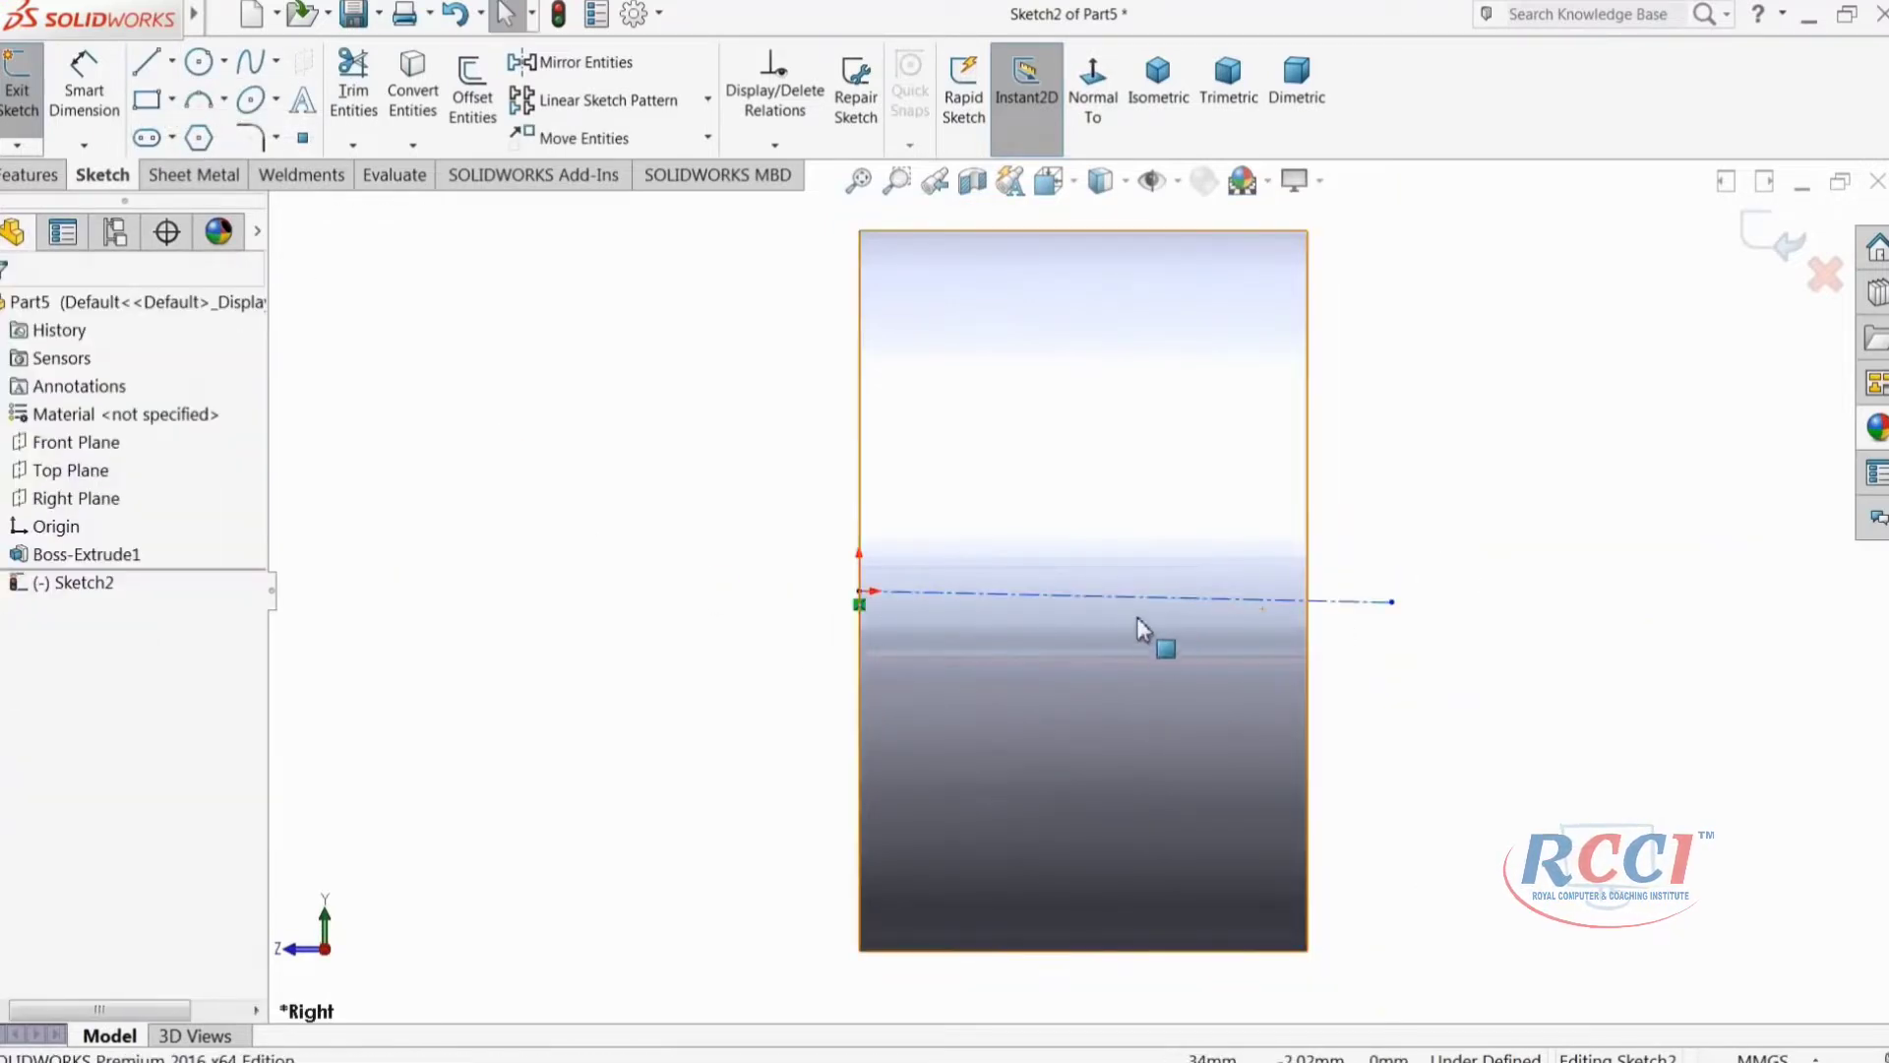
click(1185, 595)
click(1196, 514)
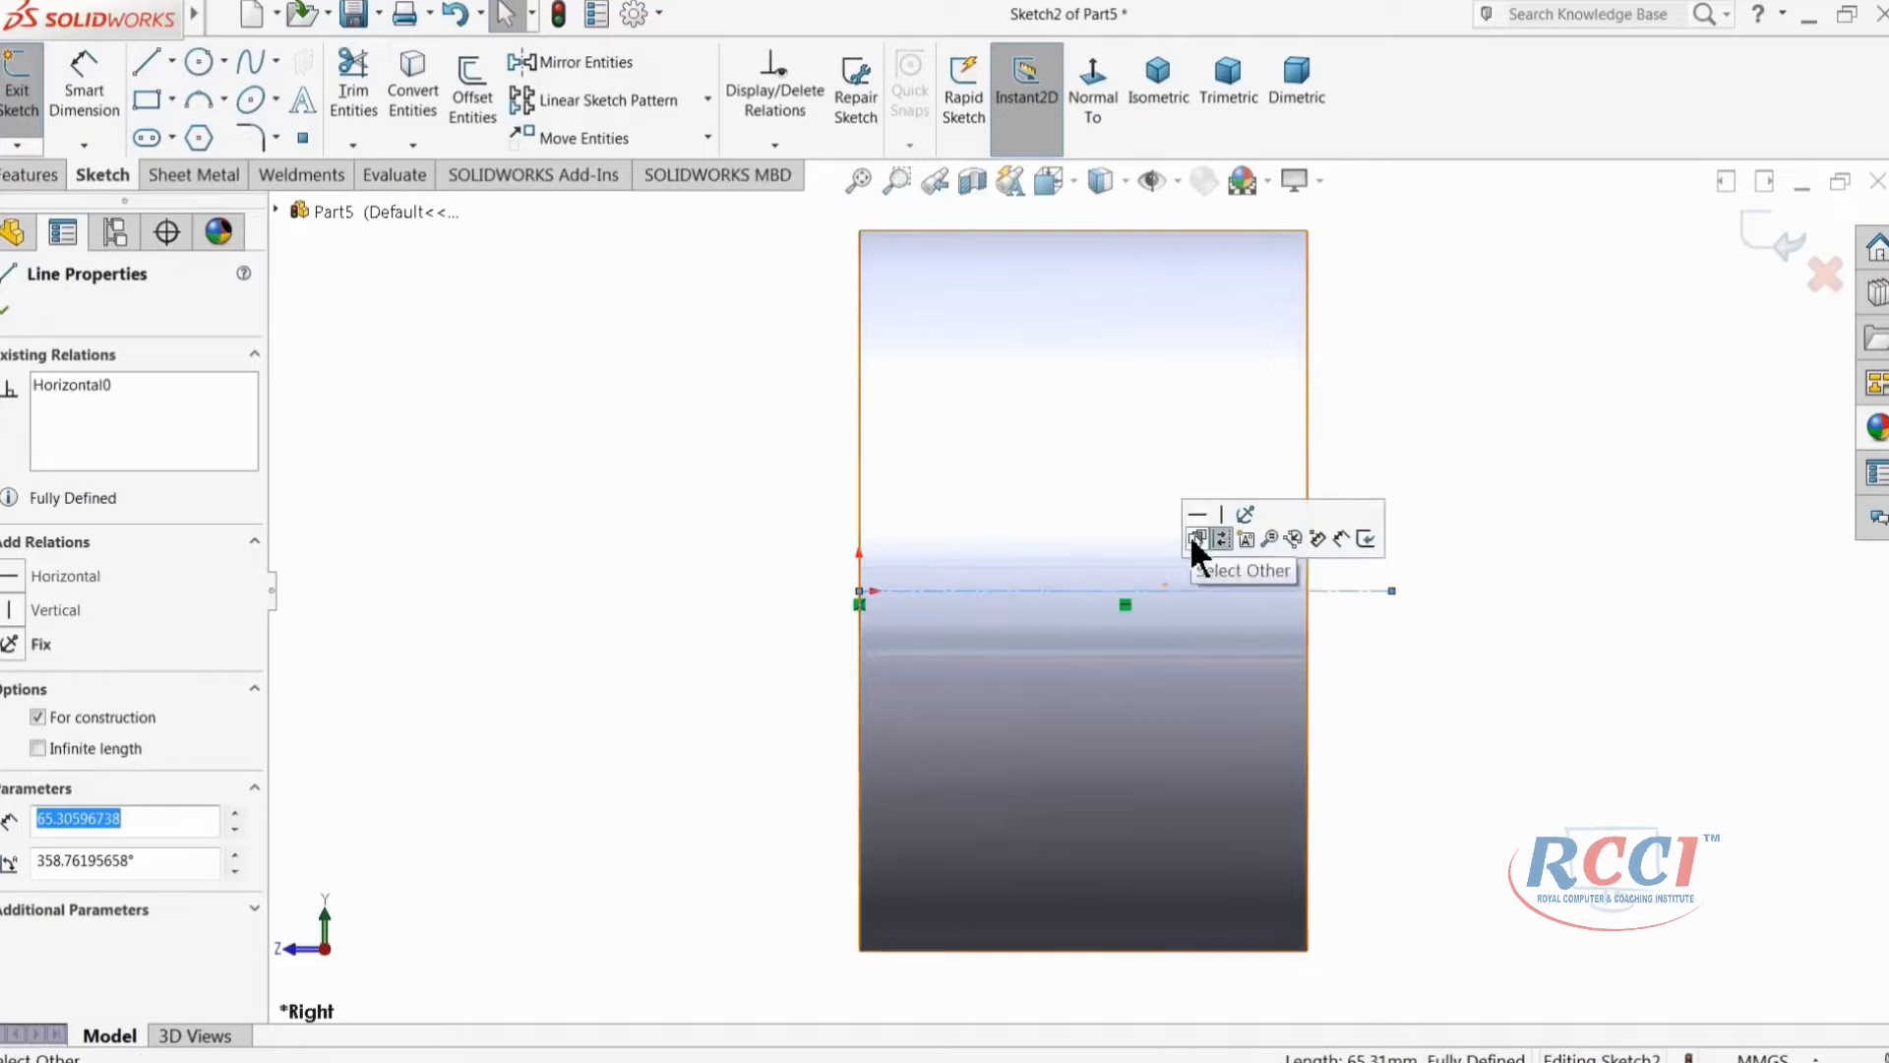
Step: Sketch a corner rectangle about 16 mm by 6 mm on the ring's upper edge, near the origin end
click(157, 107)
scroll(984, 364, down, 5)
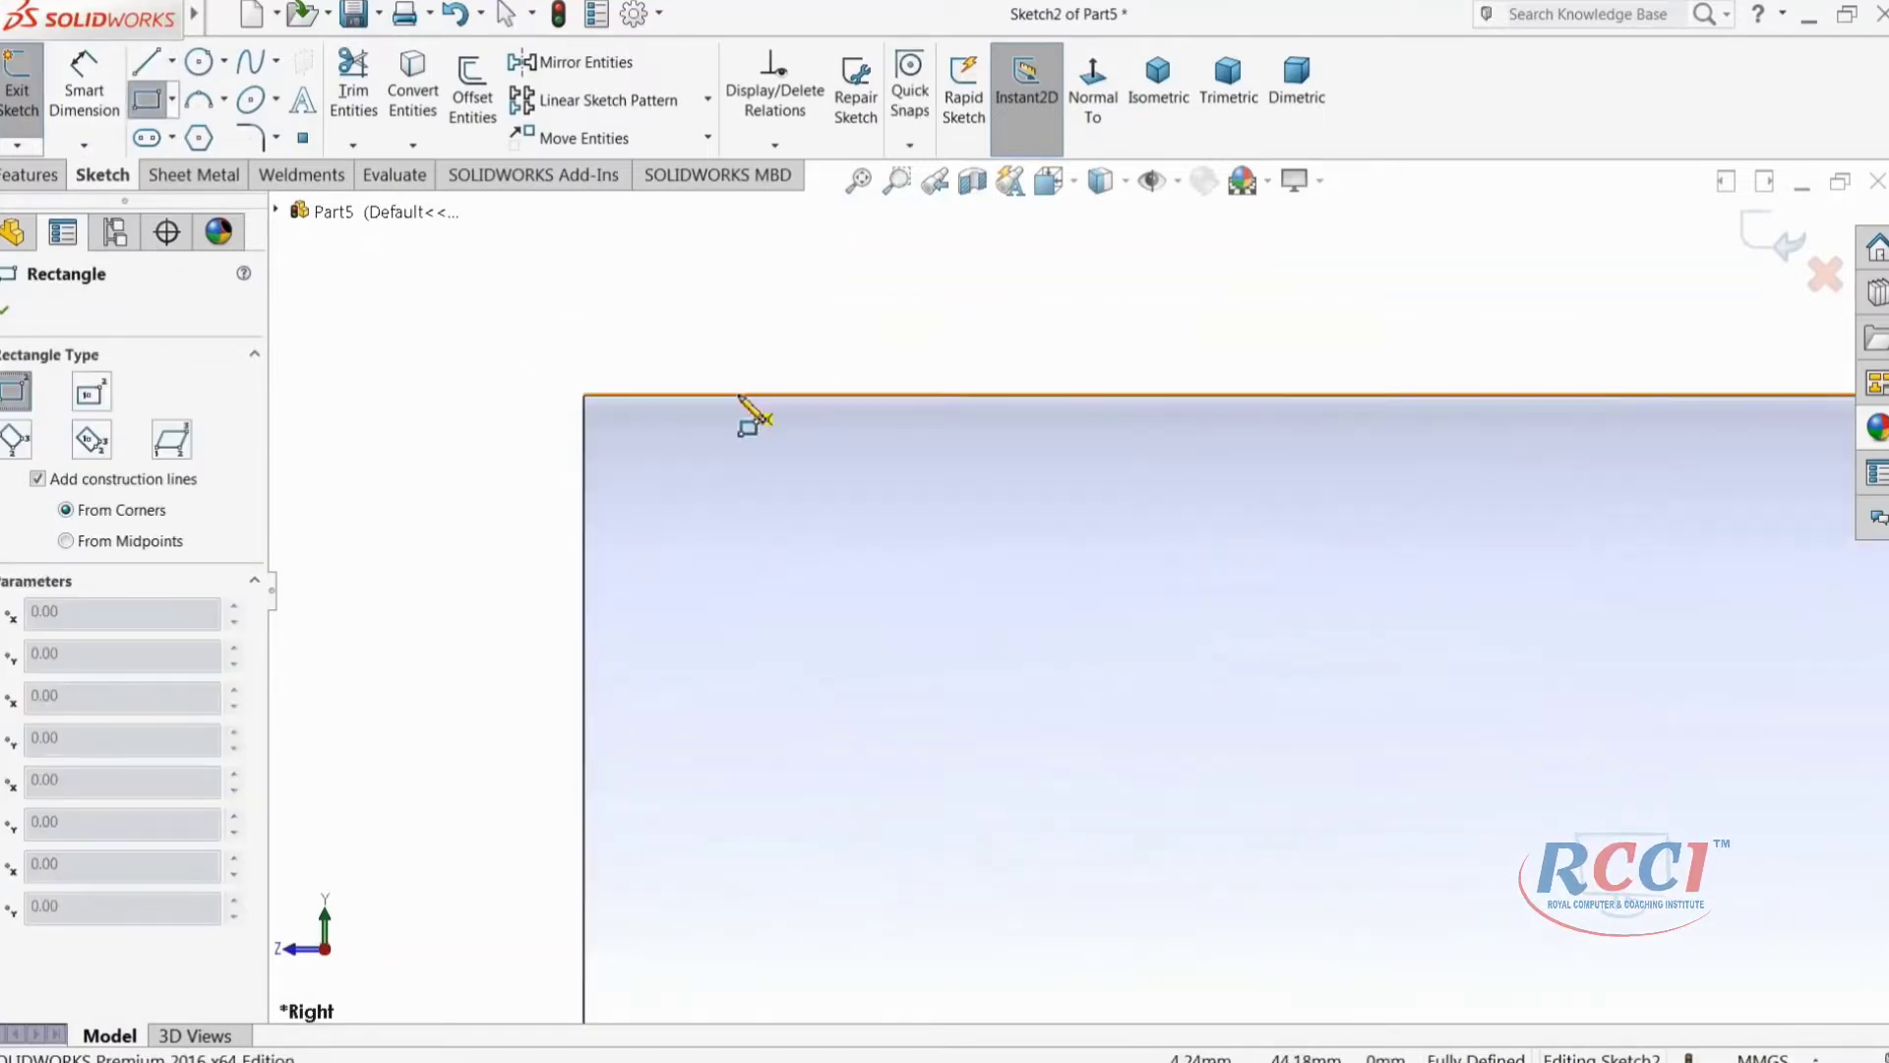
click(740, 397)
click(1319, 616)
scroll(1270, 658, up, 3)
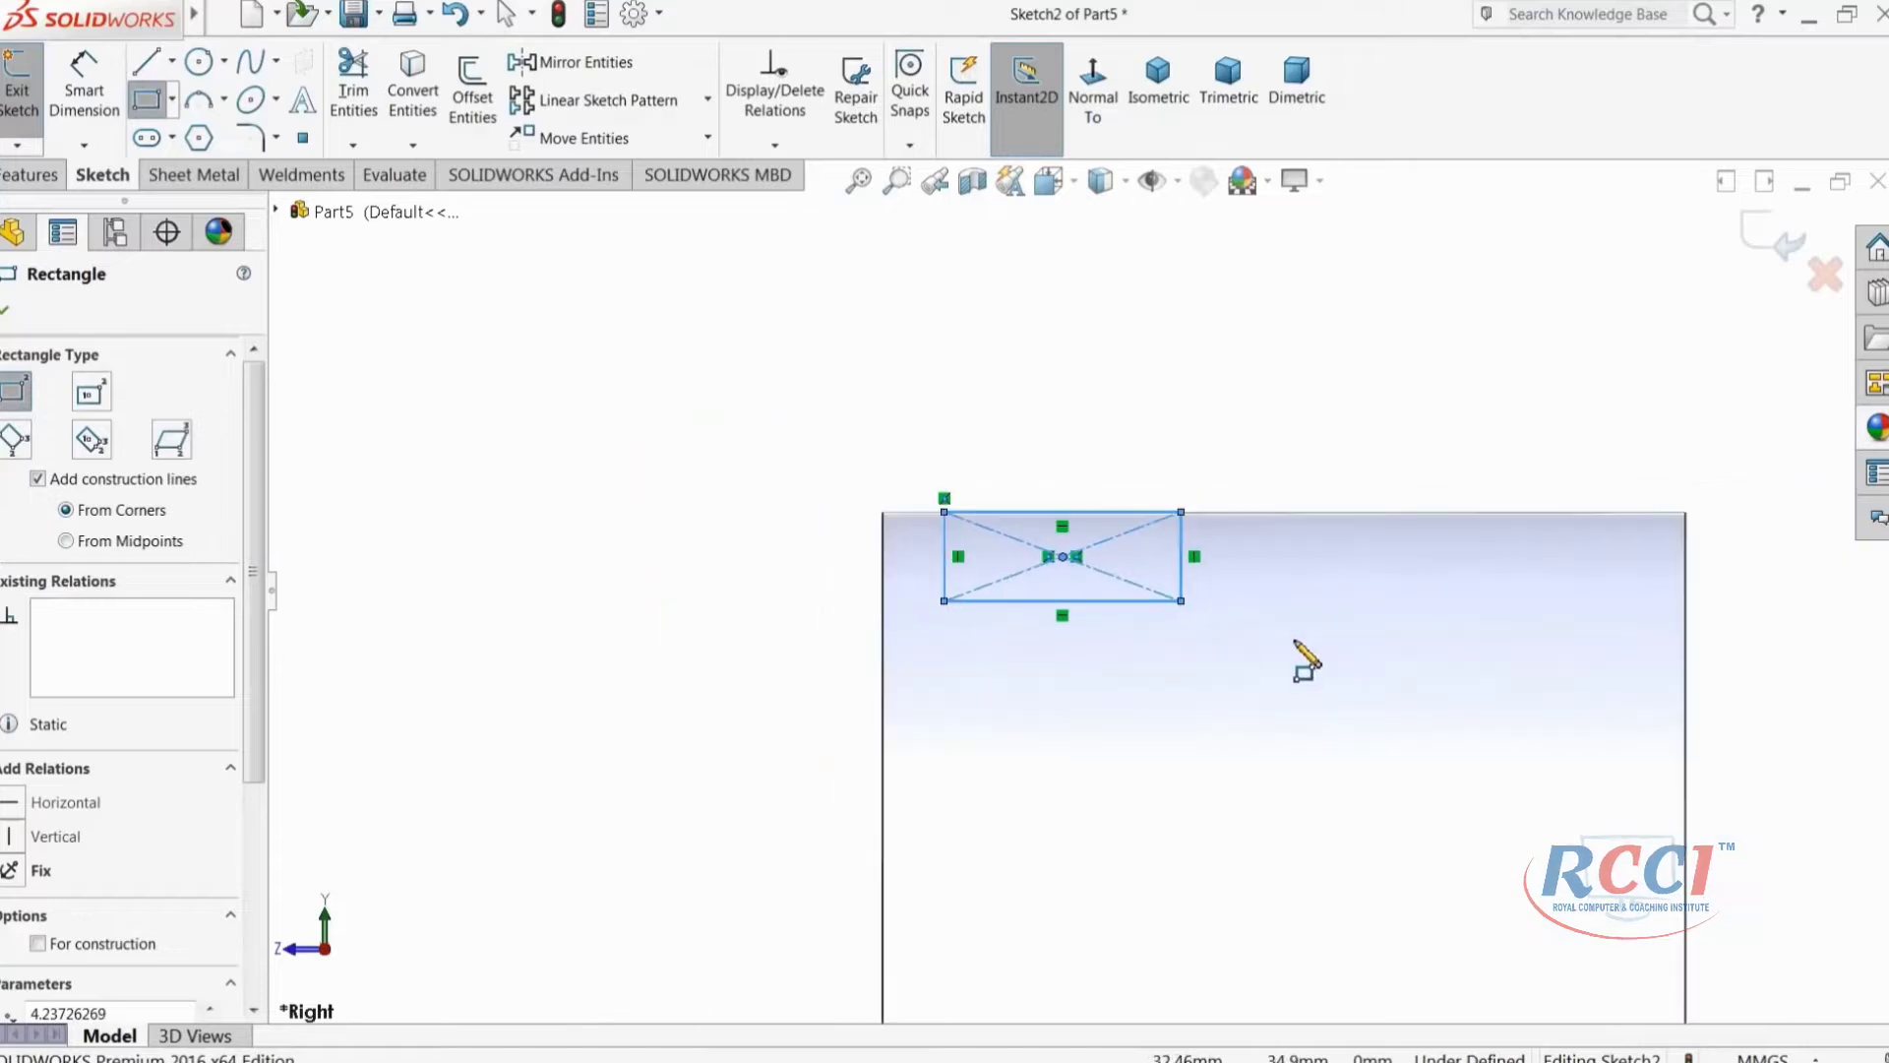
scroll(1639, 669, down, 2)
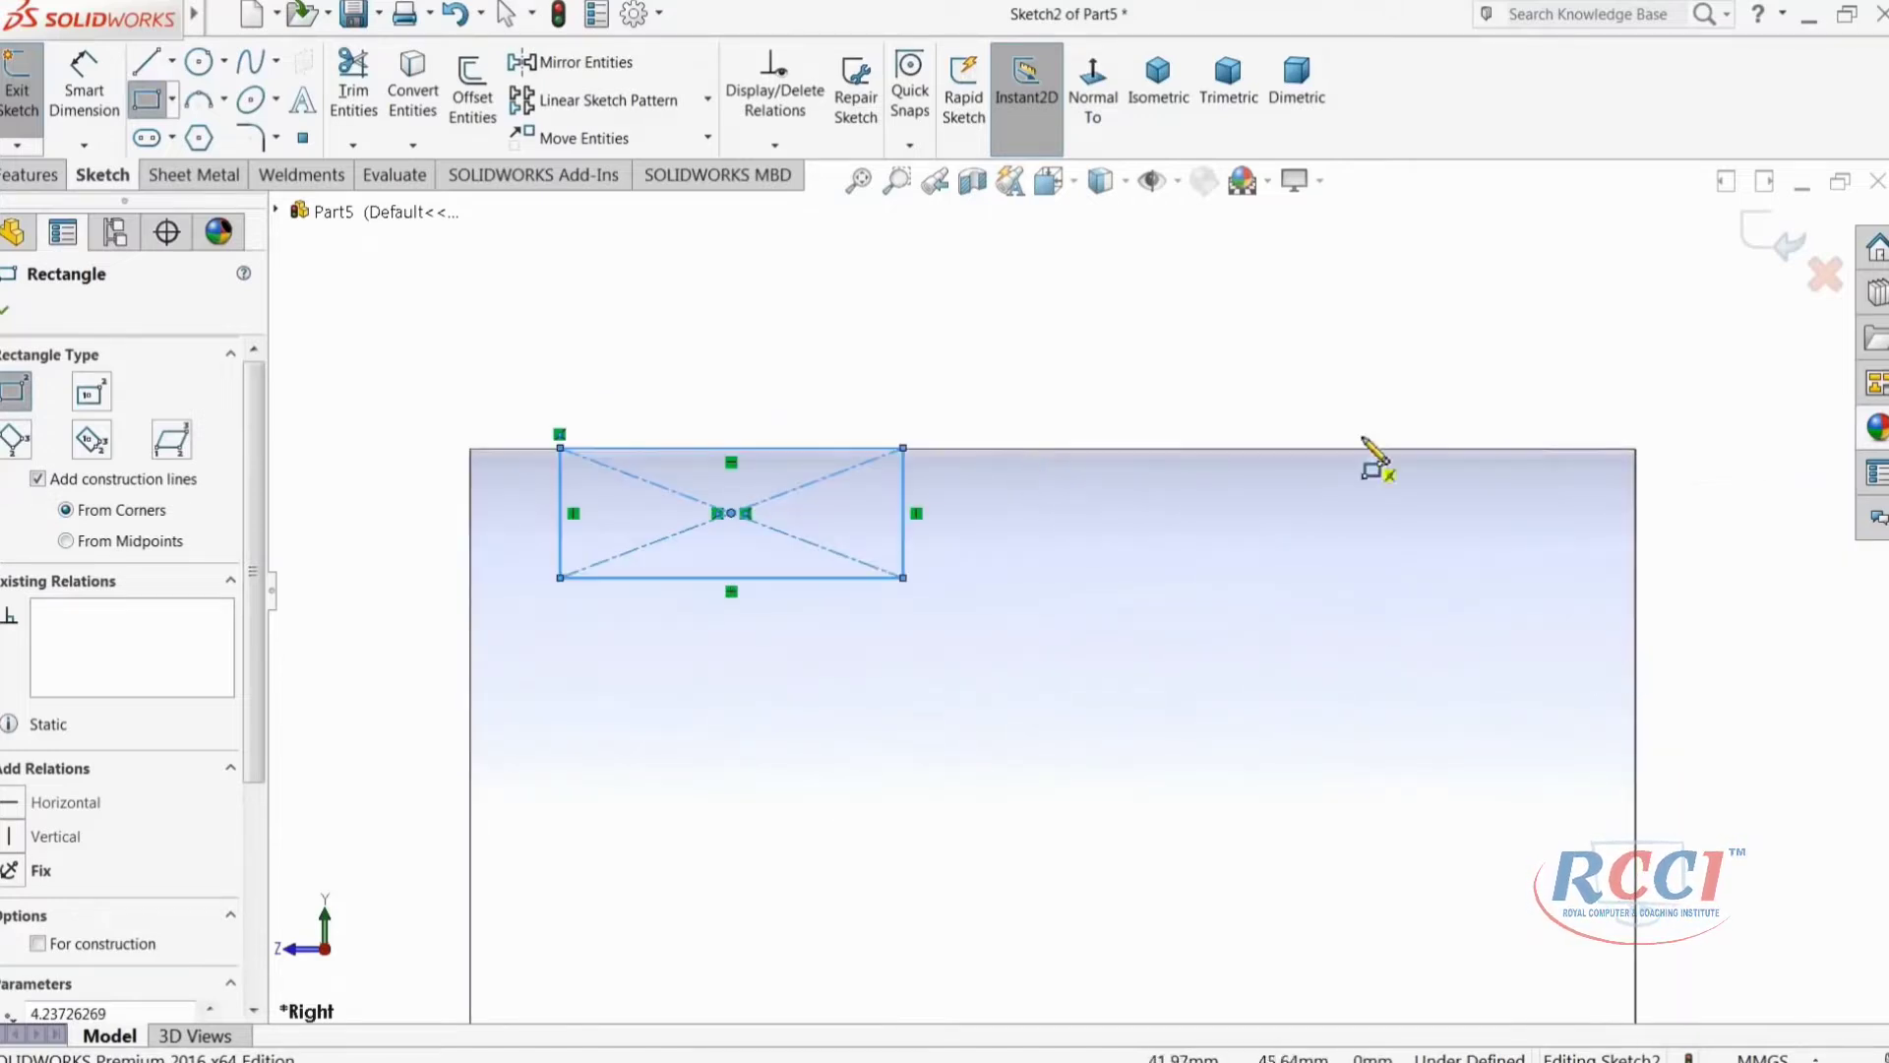
key(Escape)
key(Escape)
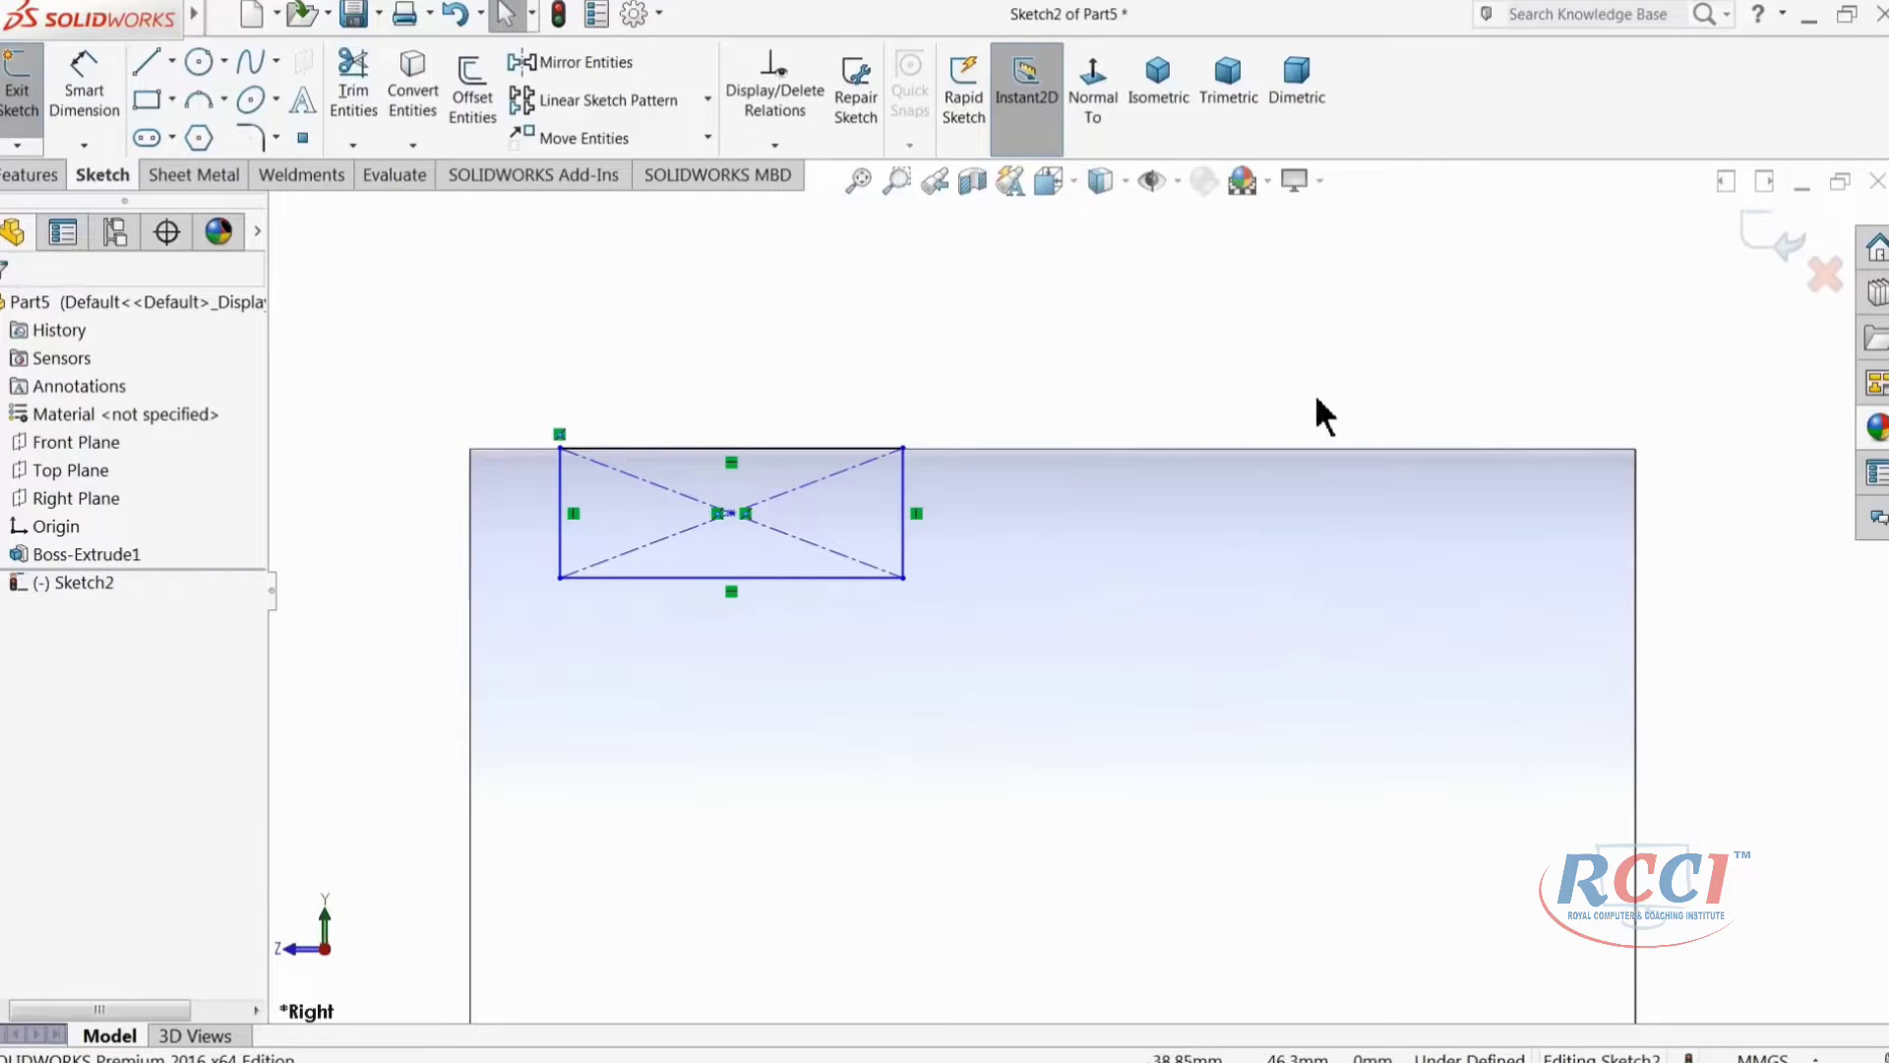
Step: Sketch a rectangle about 13 by 6 mm on the upper edge near the far end, and a deeper one about 6 mm wide between both
click(153, 98)
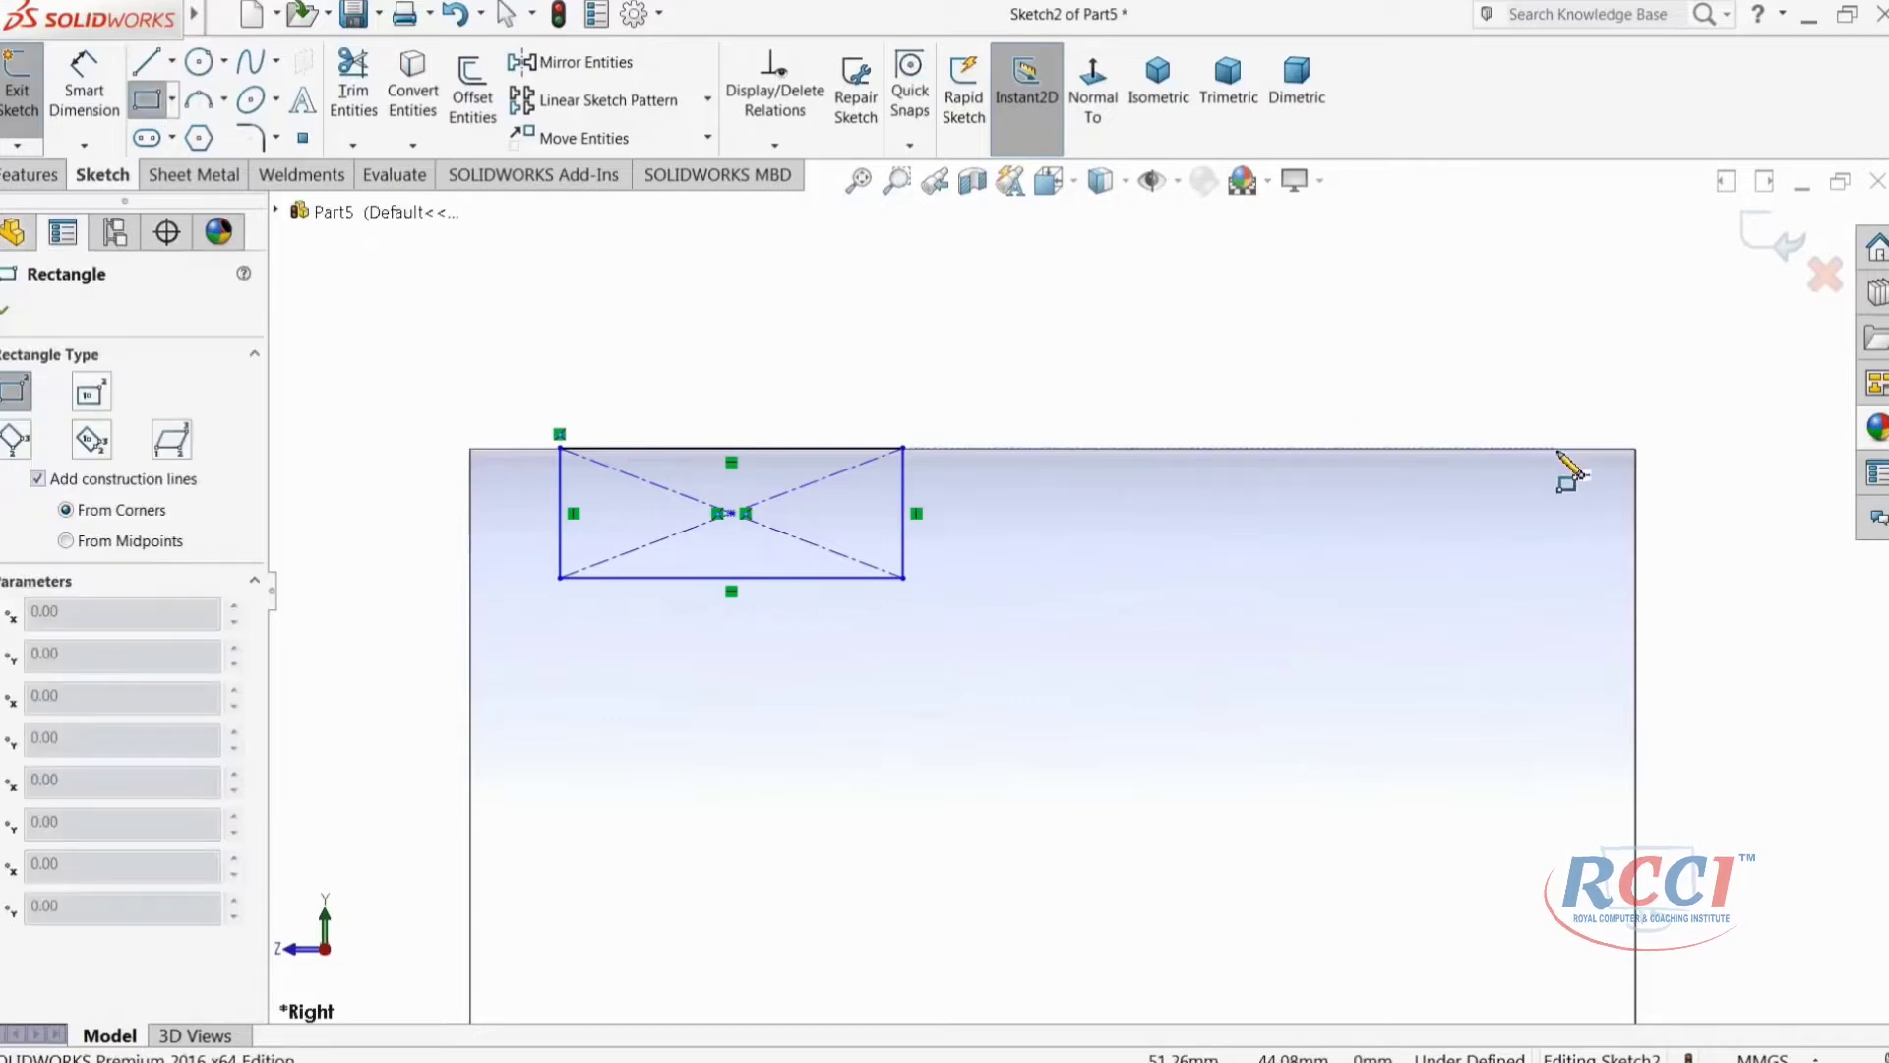
click(1565, 450)
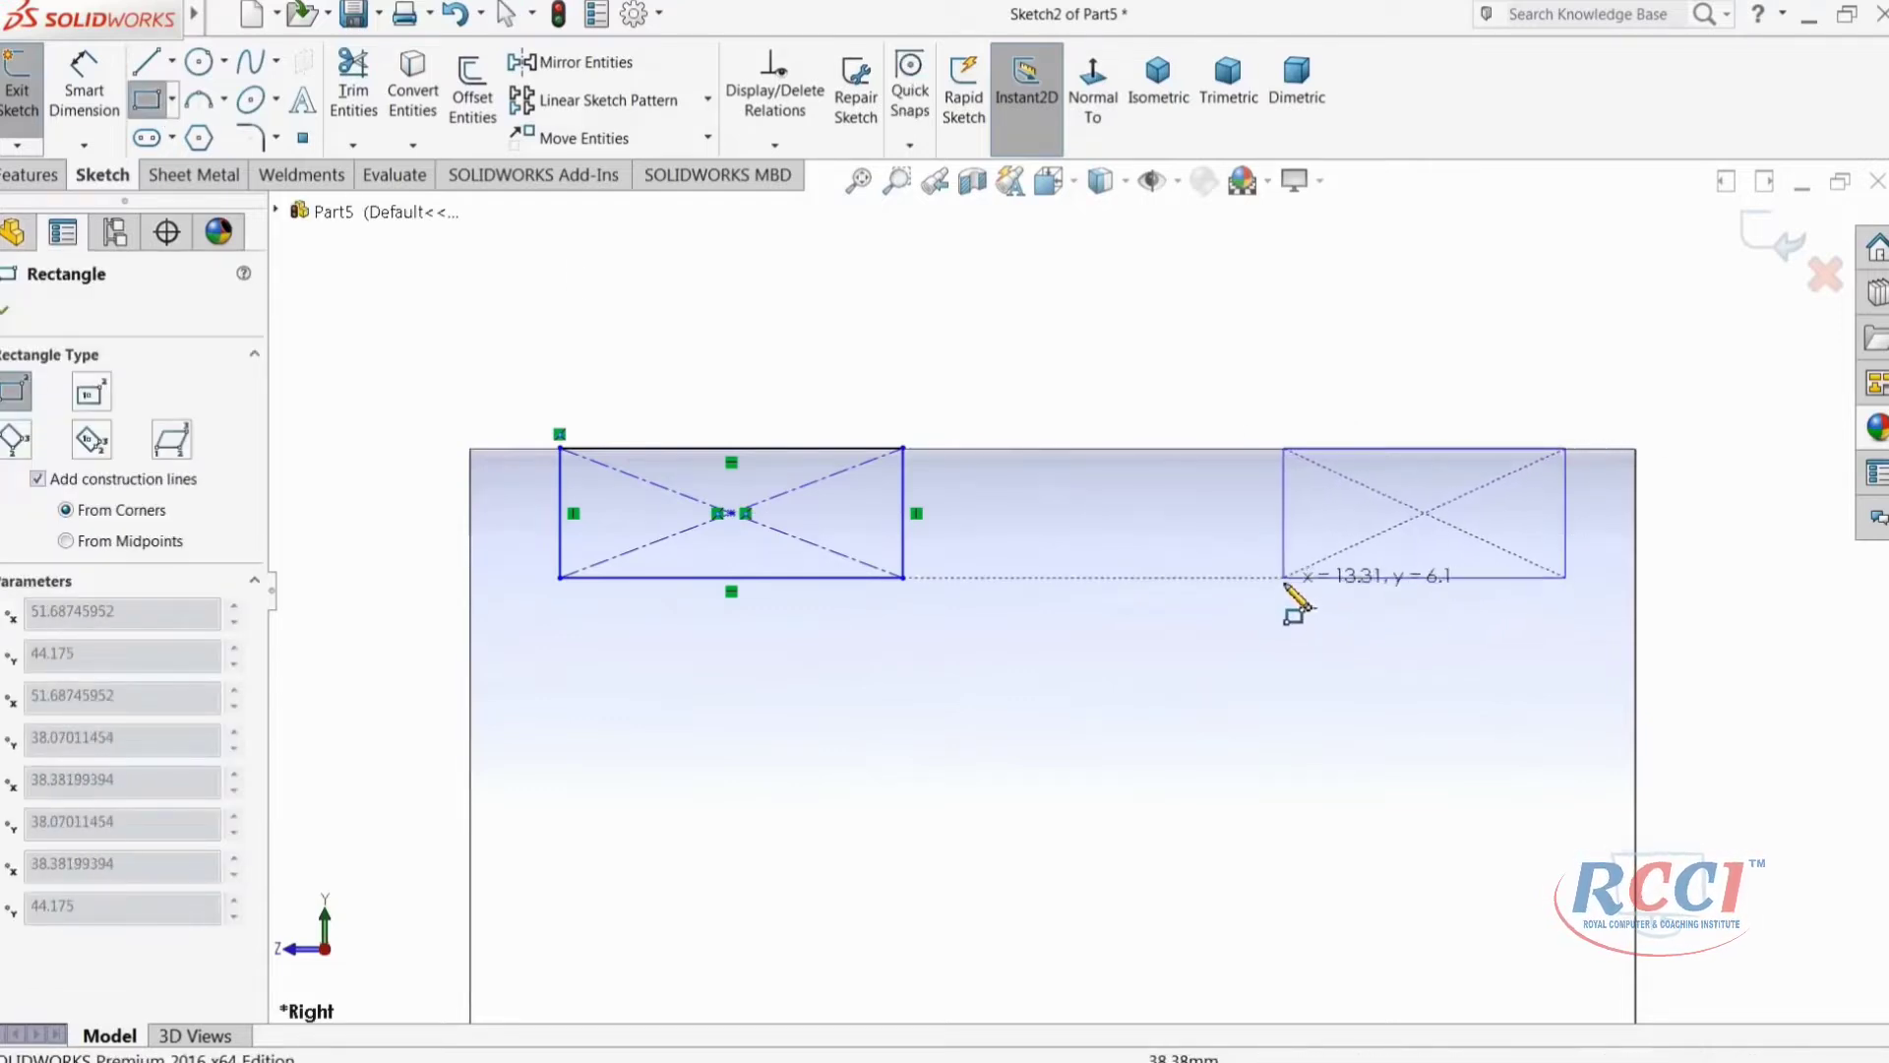
click(1289, 583)
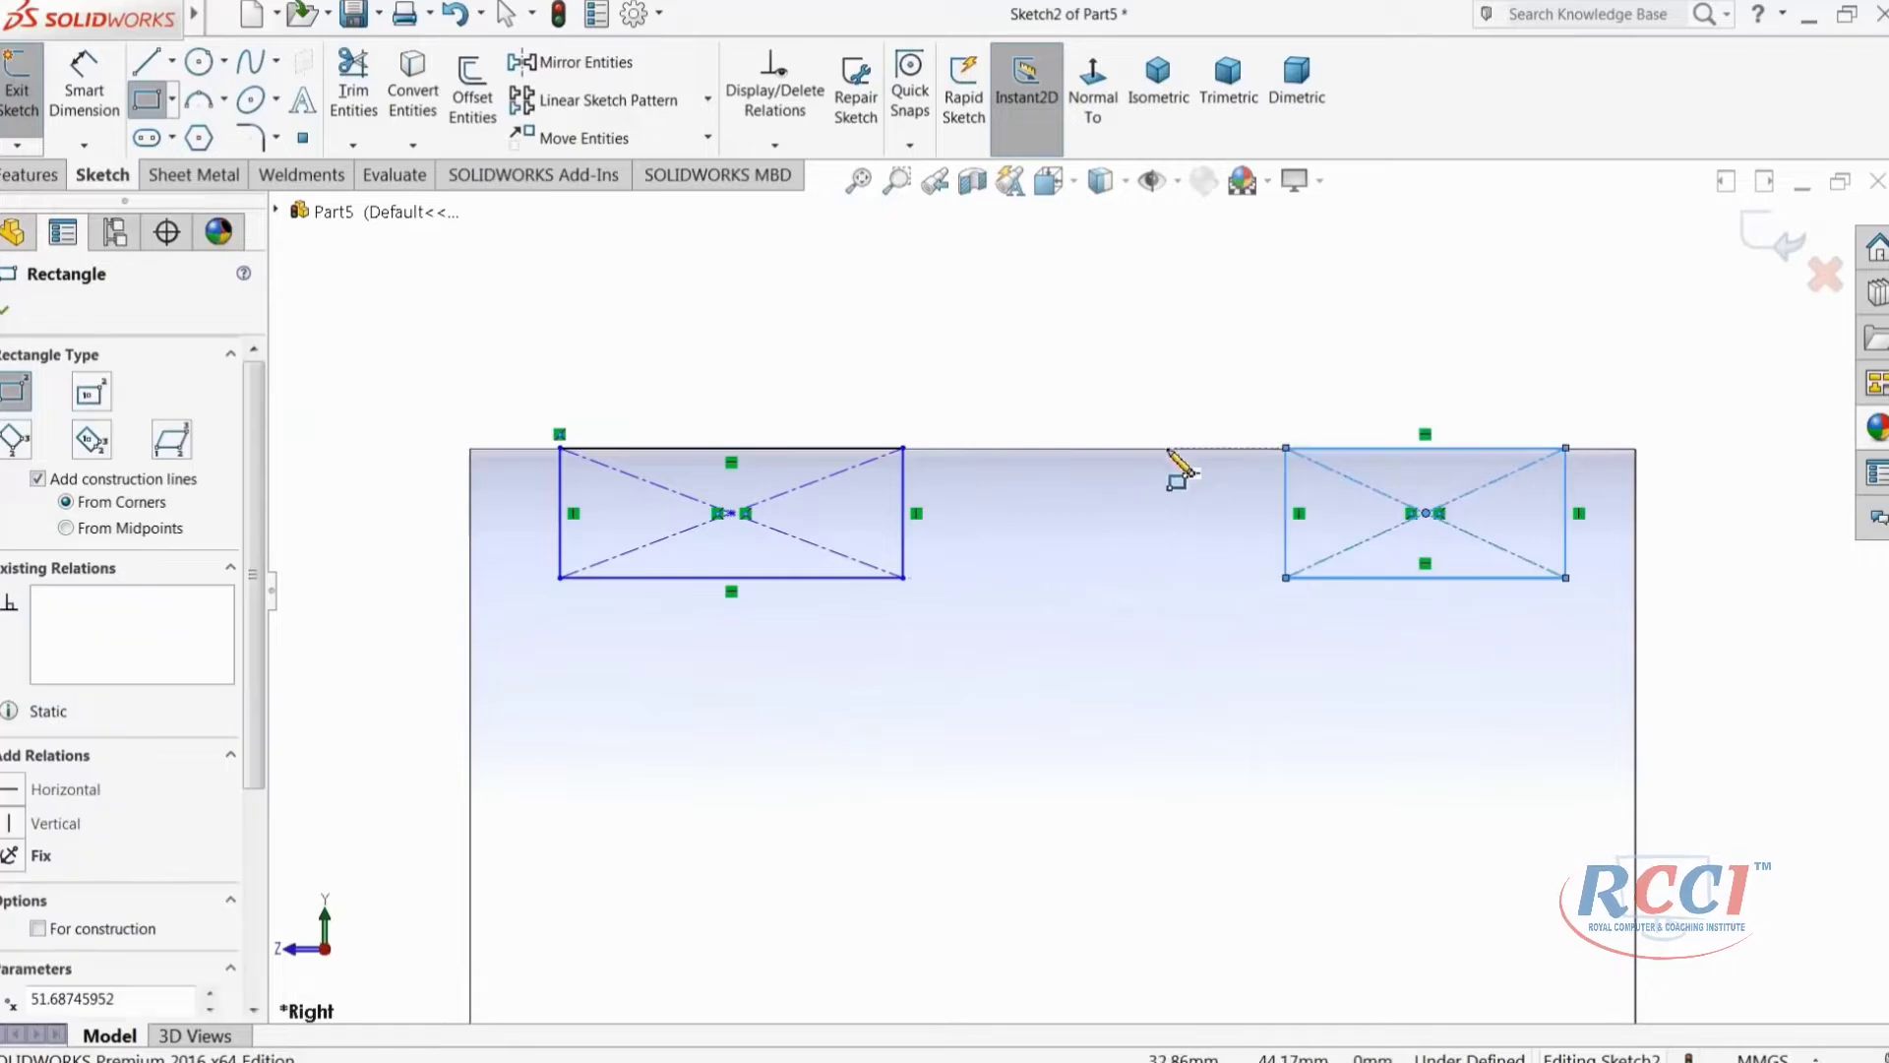
click(1167, 449)
click(1040, 779)
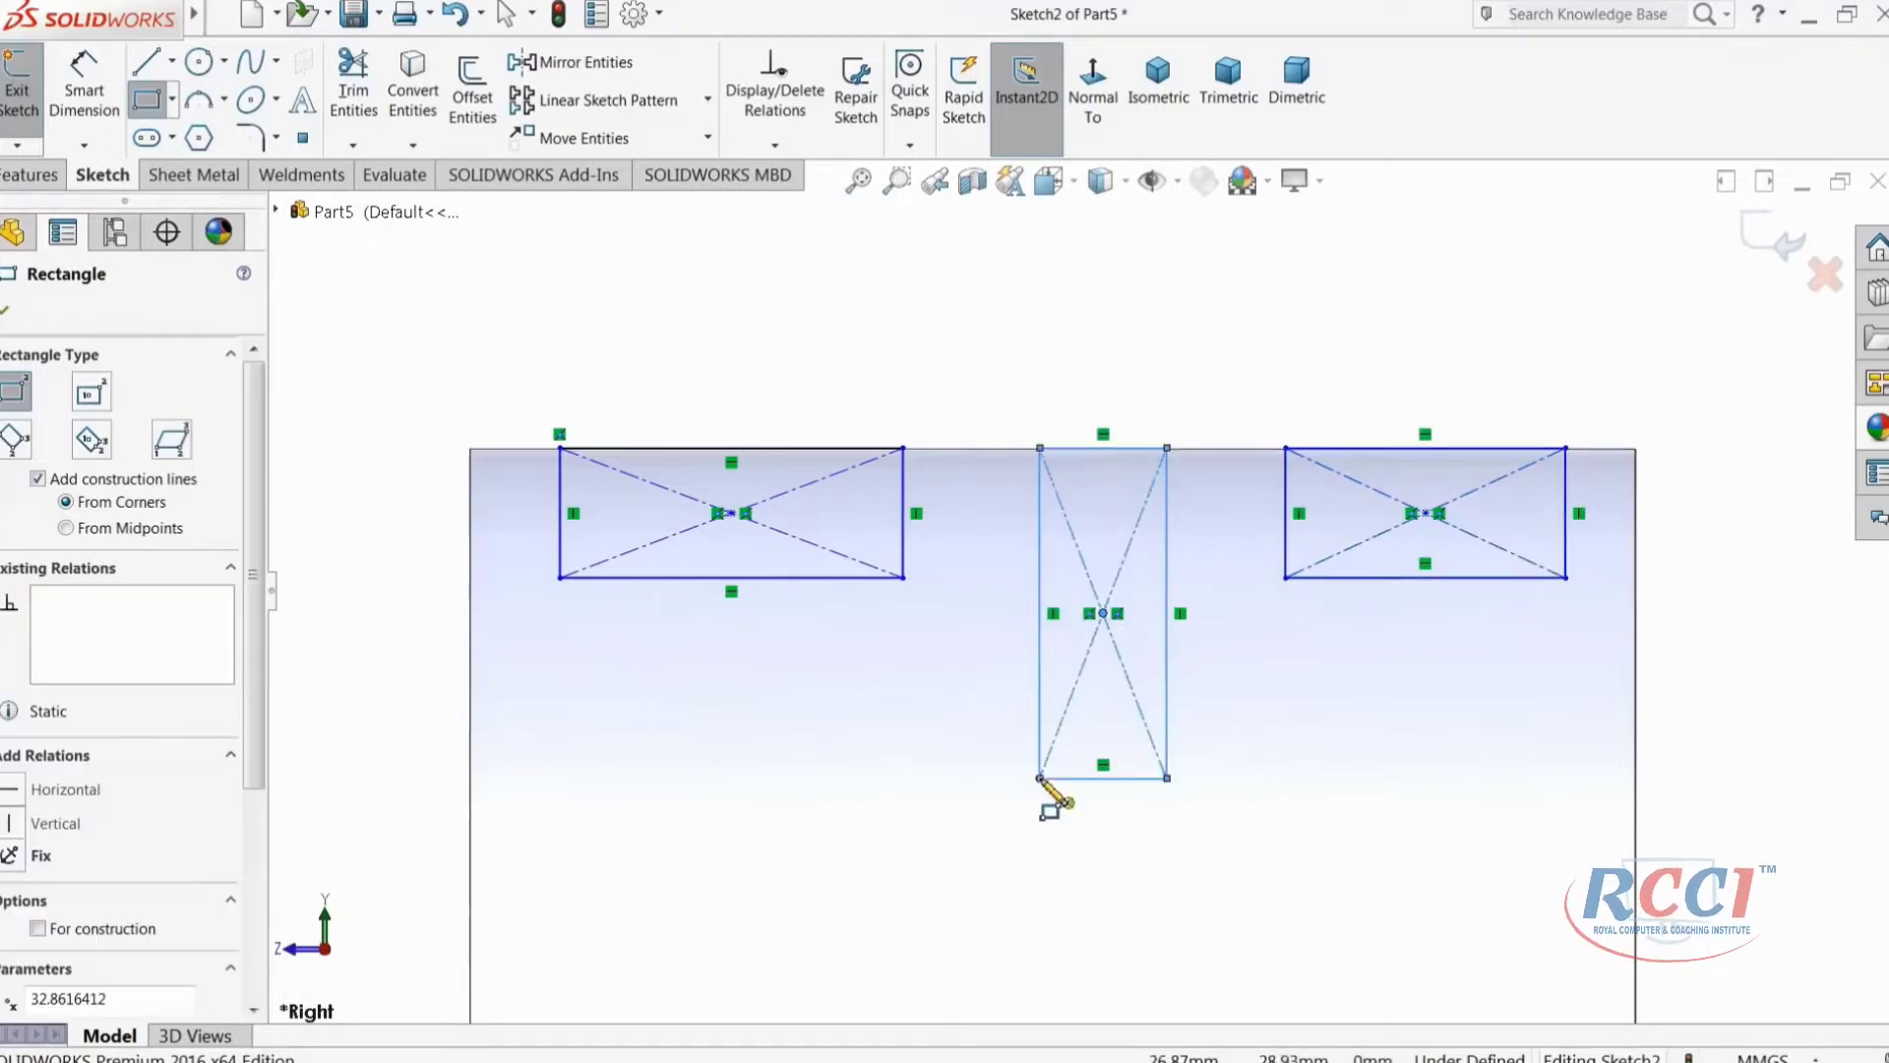
right_click(815, 328)
click(866, 323)
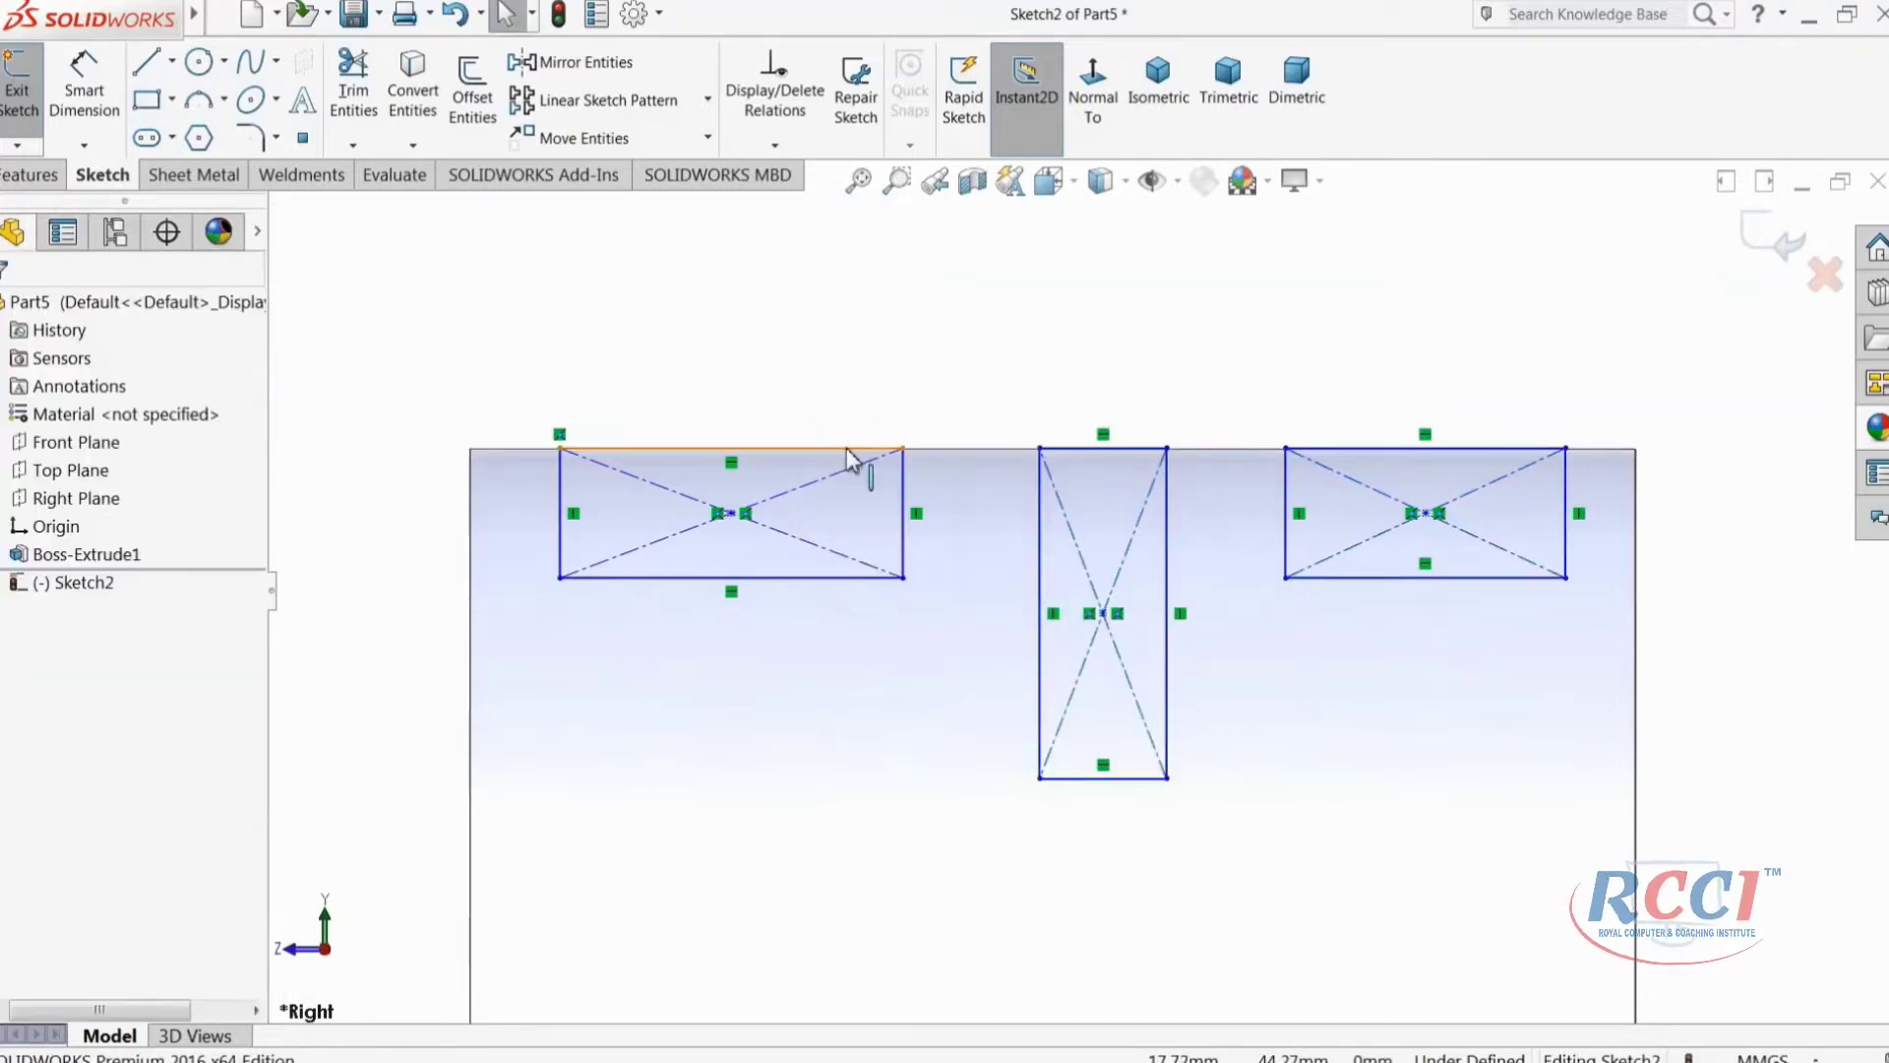
Step: Make the upper lines of all three rectangles collinear
click(847, 449)
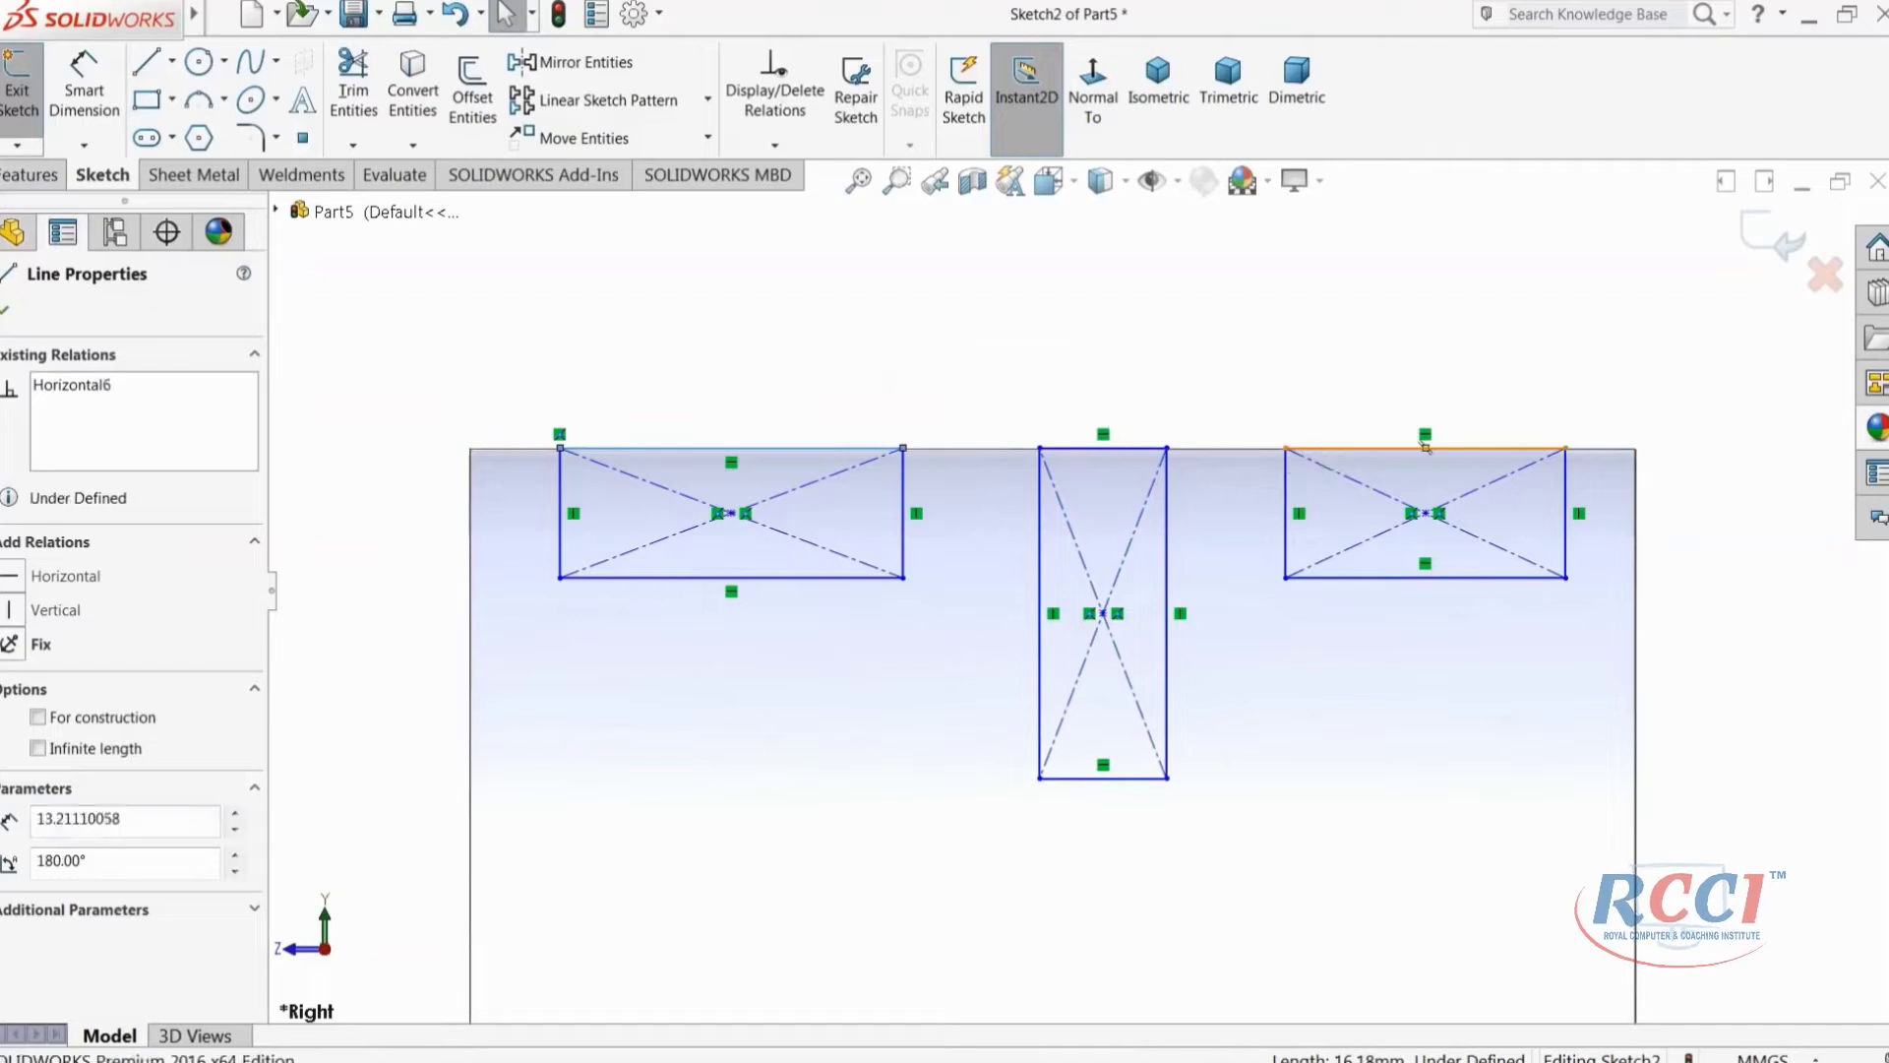
ctrl+click(1329, 450)
click(1429, 362)
ctrl+click(1137, 449)
click(1236, 370)
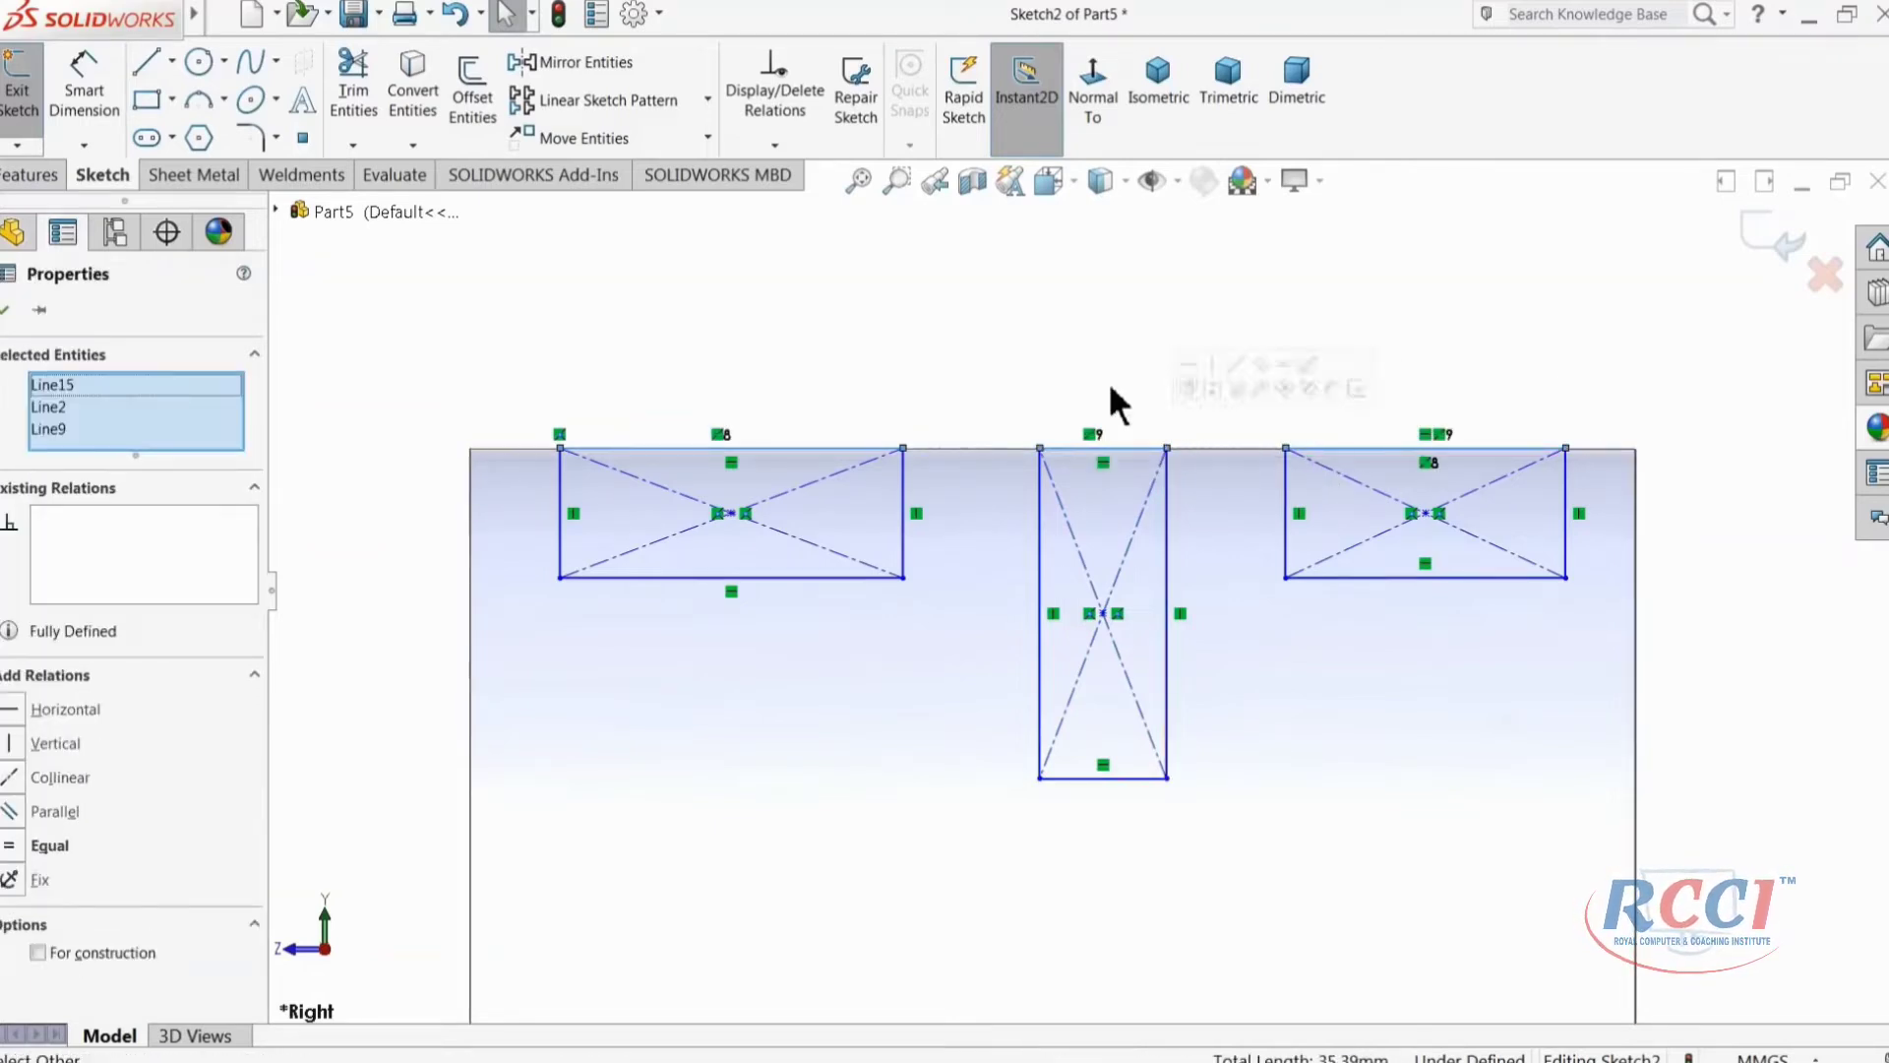
click(864, 379)
Step: Dimension the first rectangle's offset from the ring's origin-side end face and set it to 5 mm
click(107, 89)
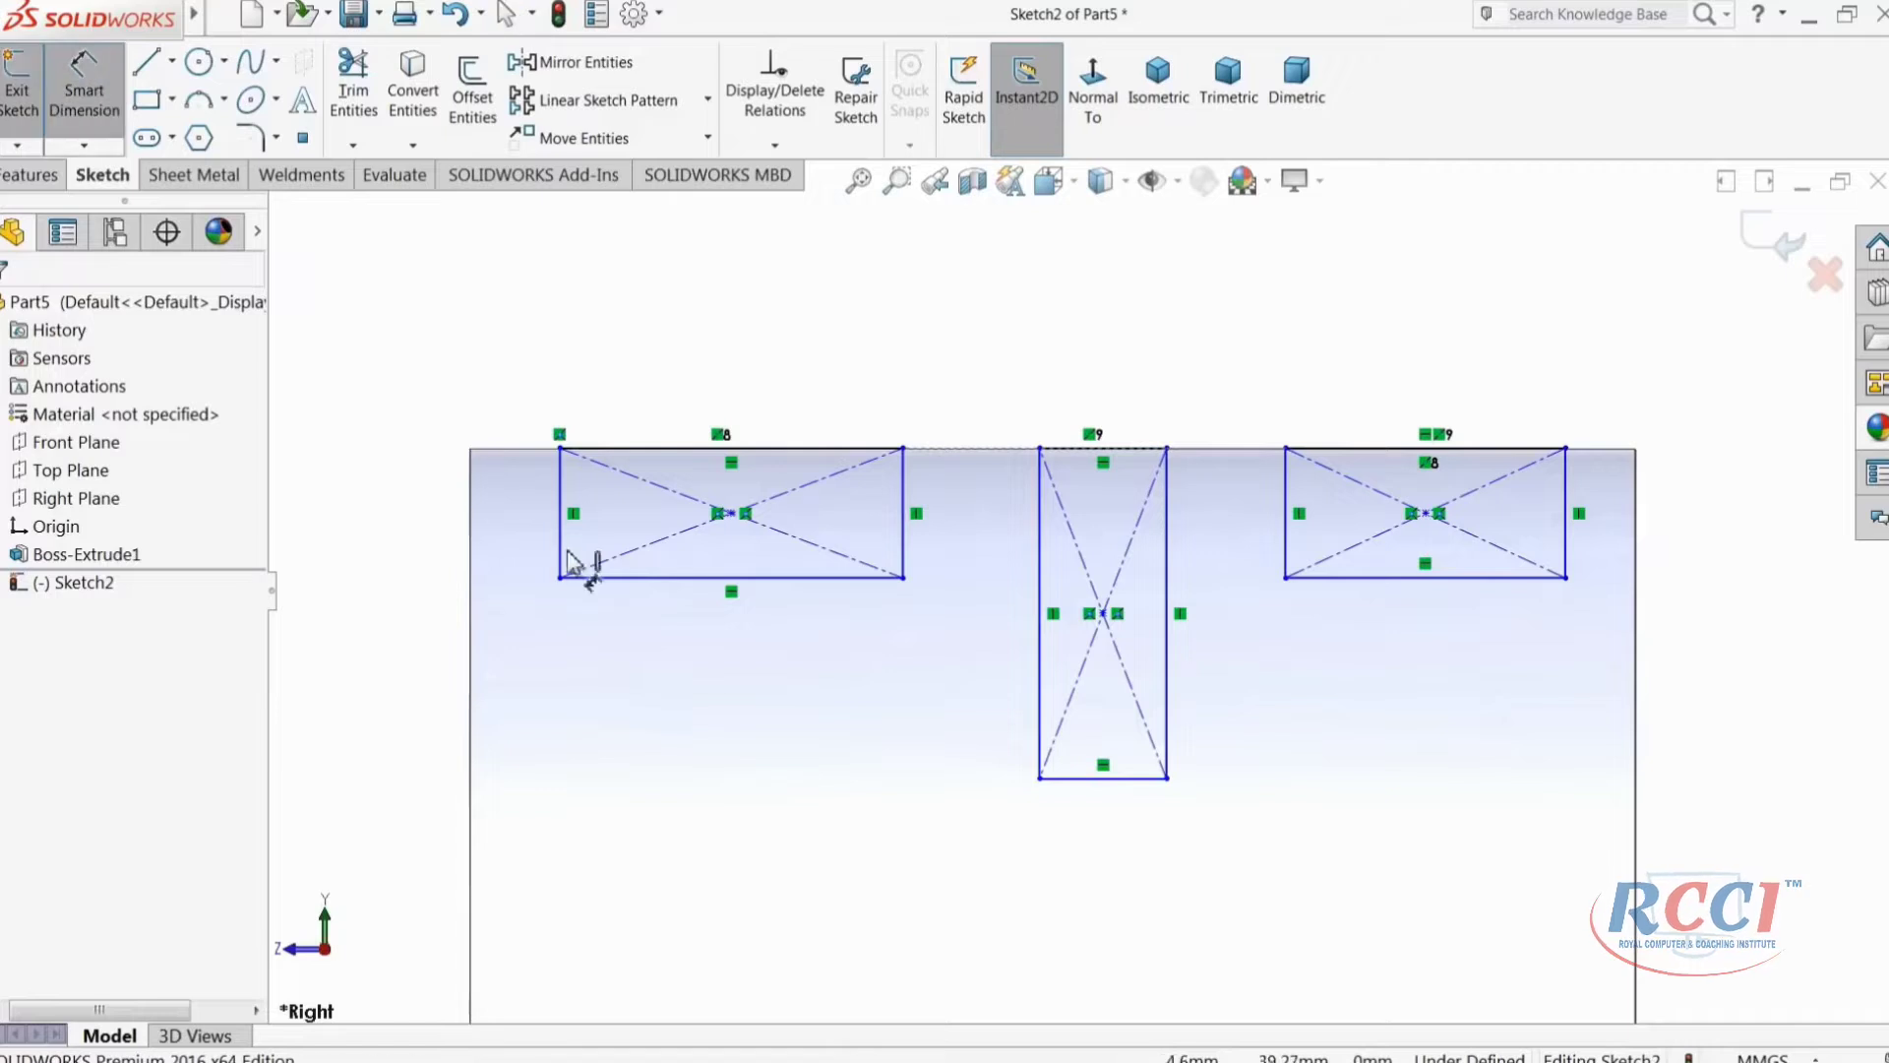
click(561, 522)
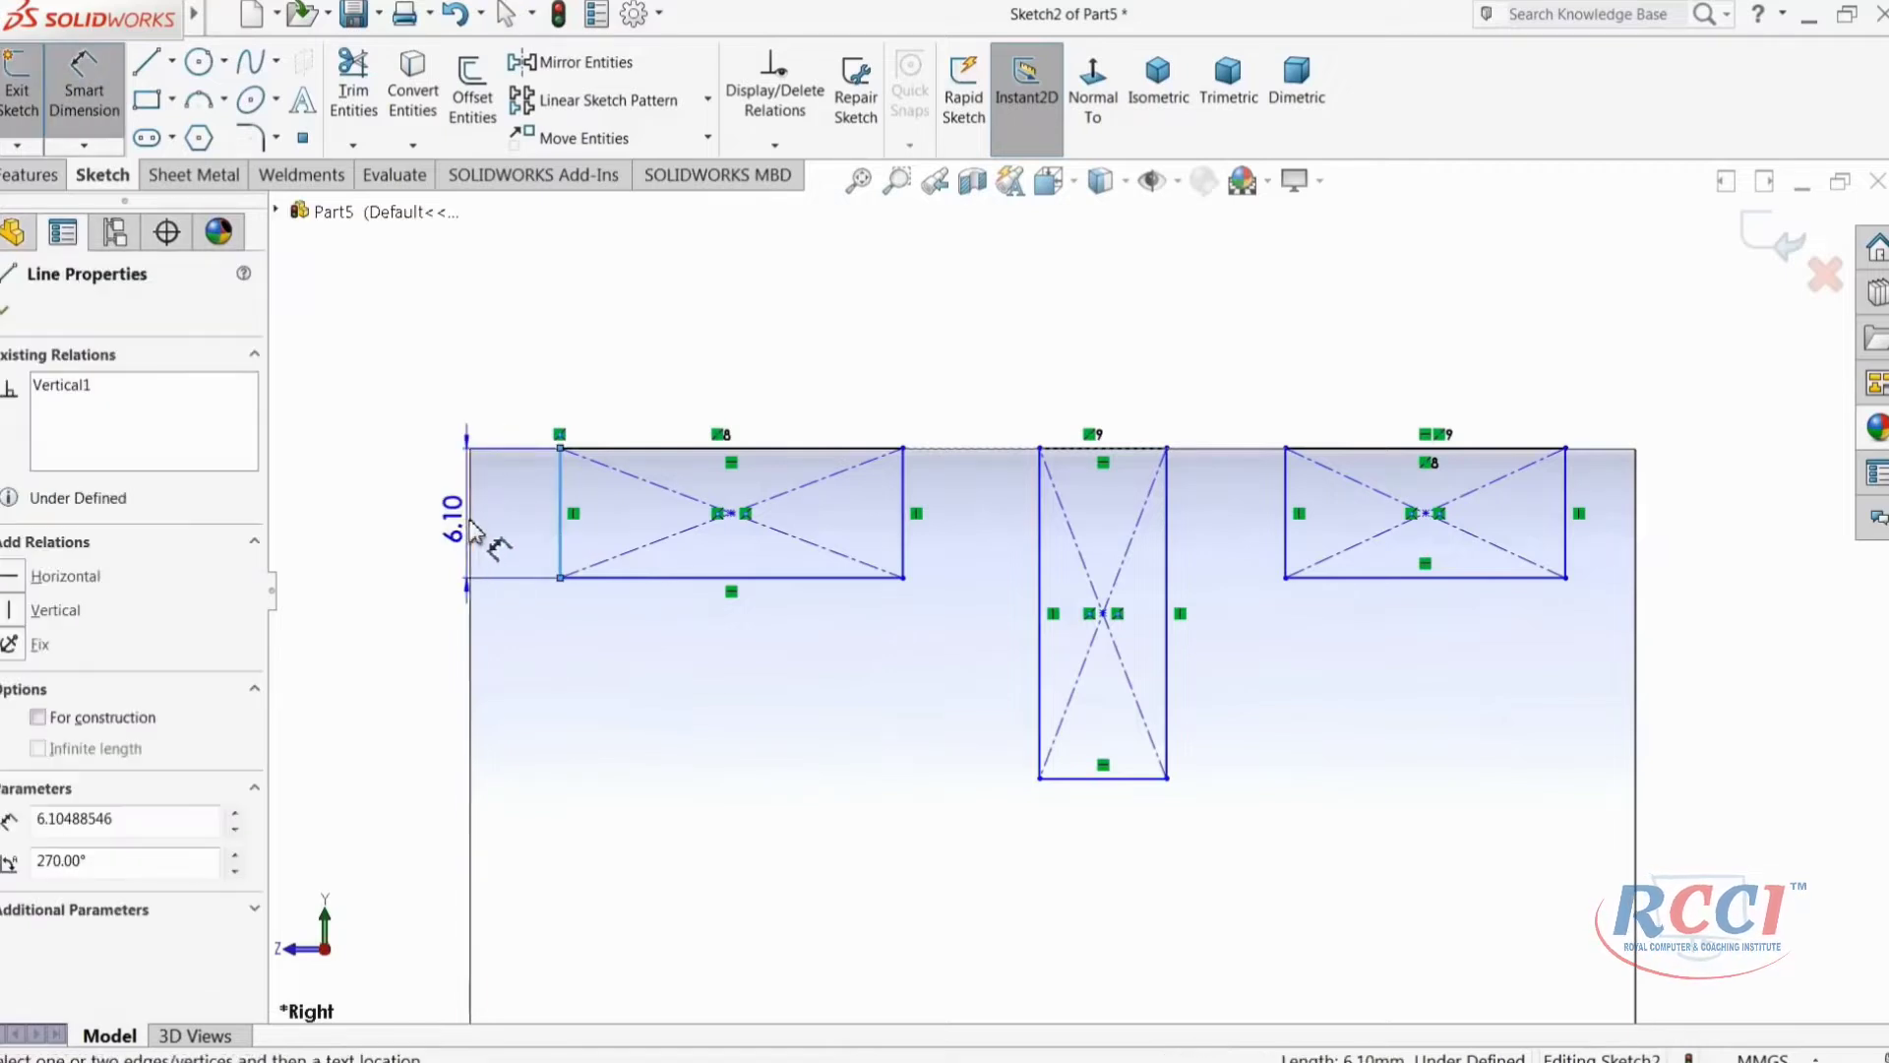
click(471, 537)
click(517, 411)
text(5)
key(Return)
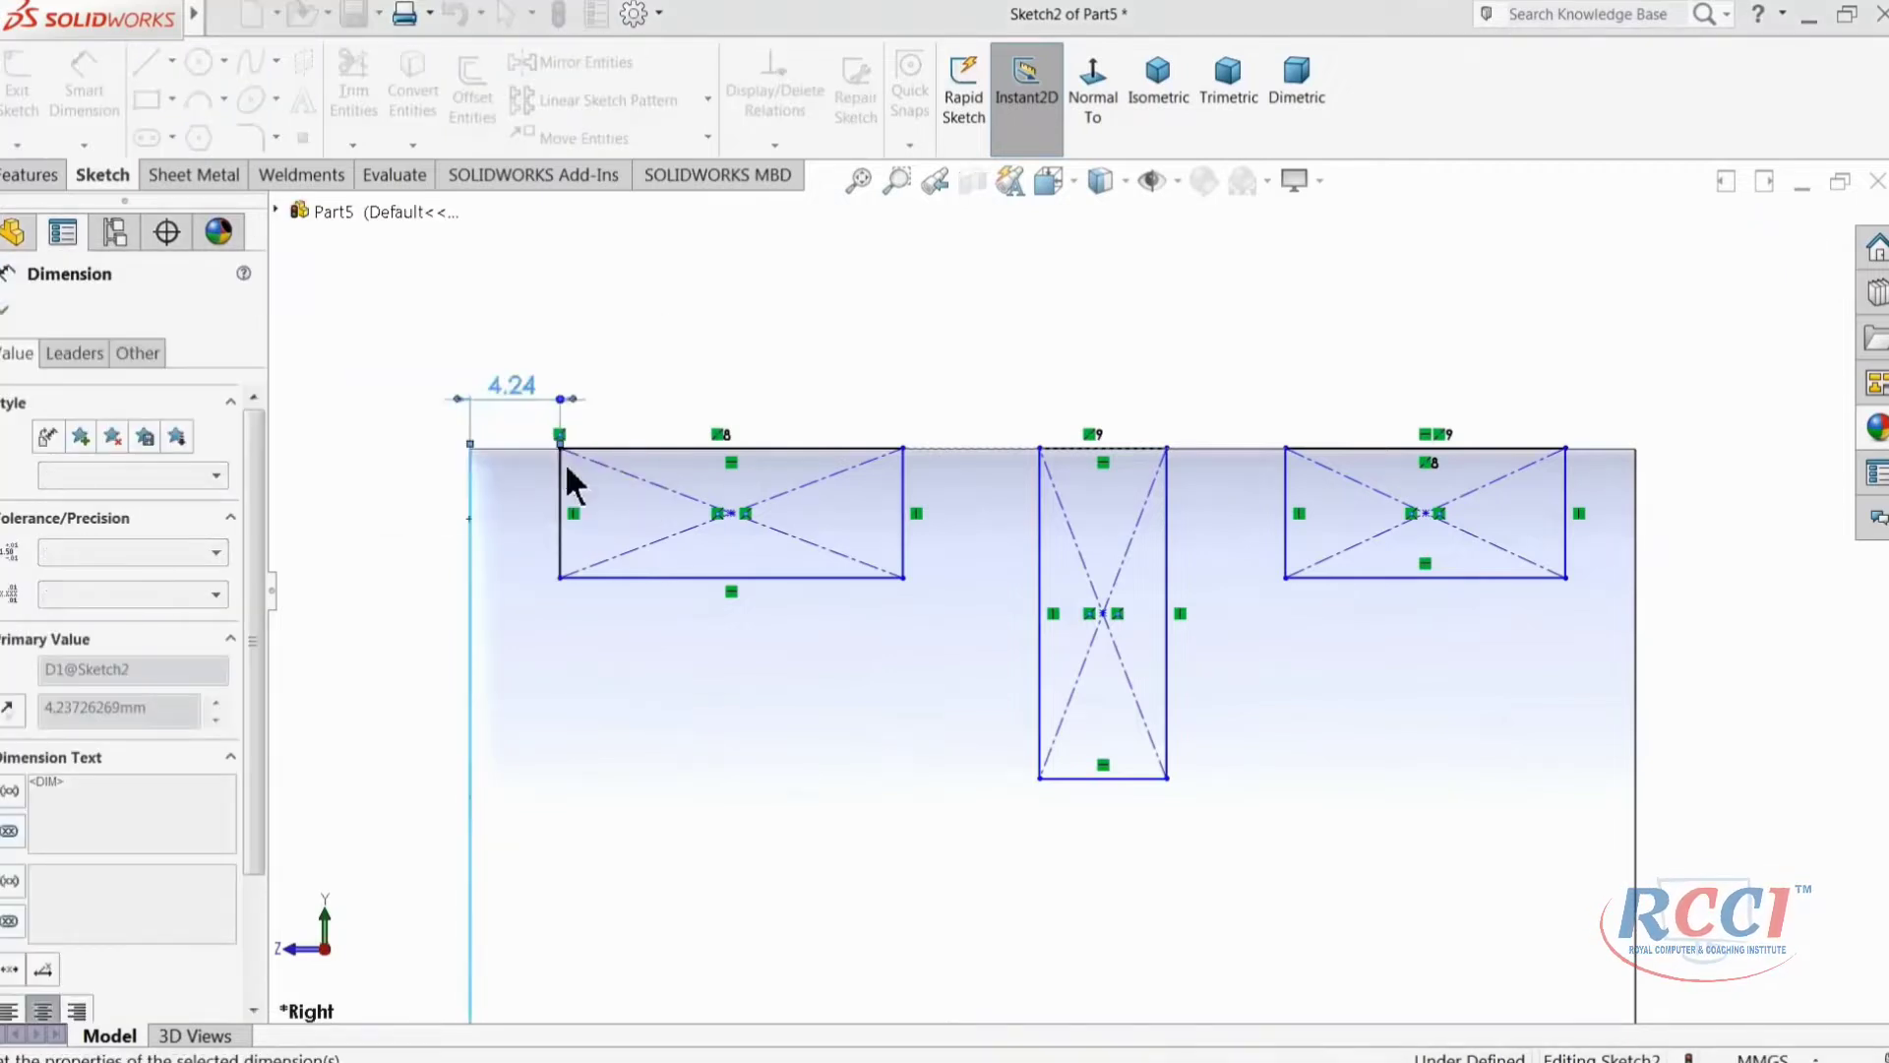
Step: Dimension the rectangle nearest the origin to 3 mm deep and 15 mm wide
click(577, 510)
click(399, 526)
text(3)
key(Return)
click(725, 516)
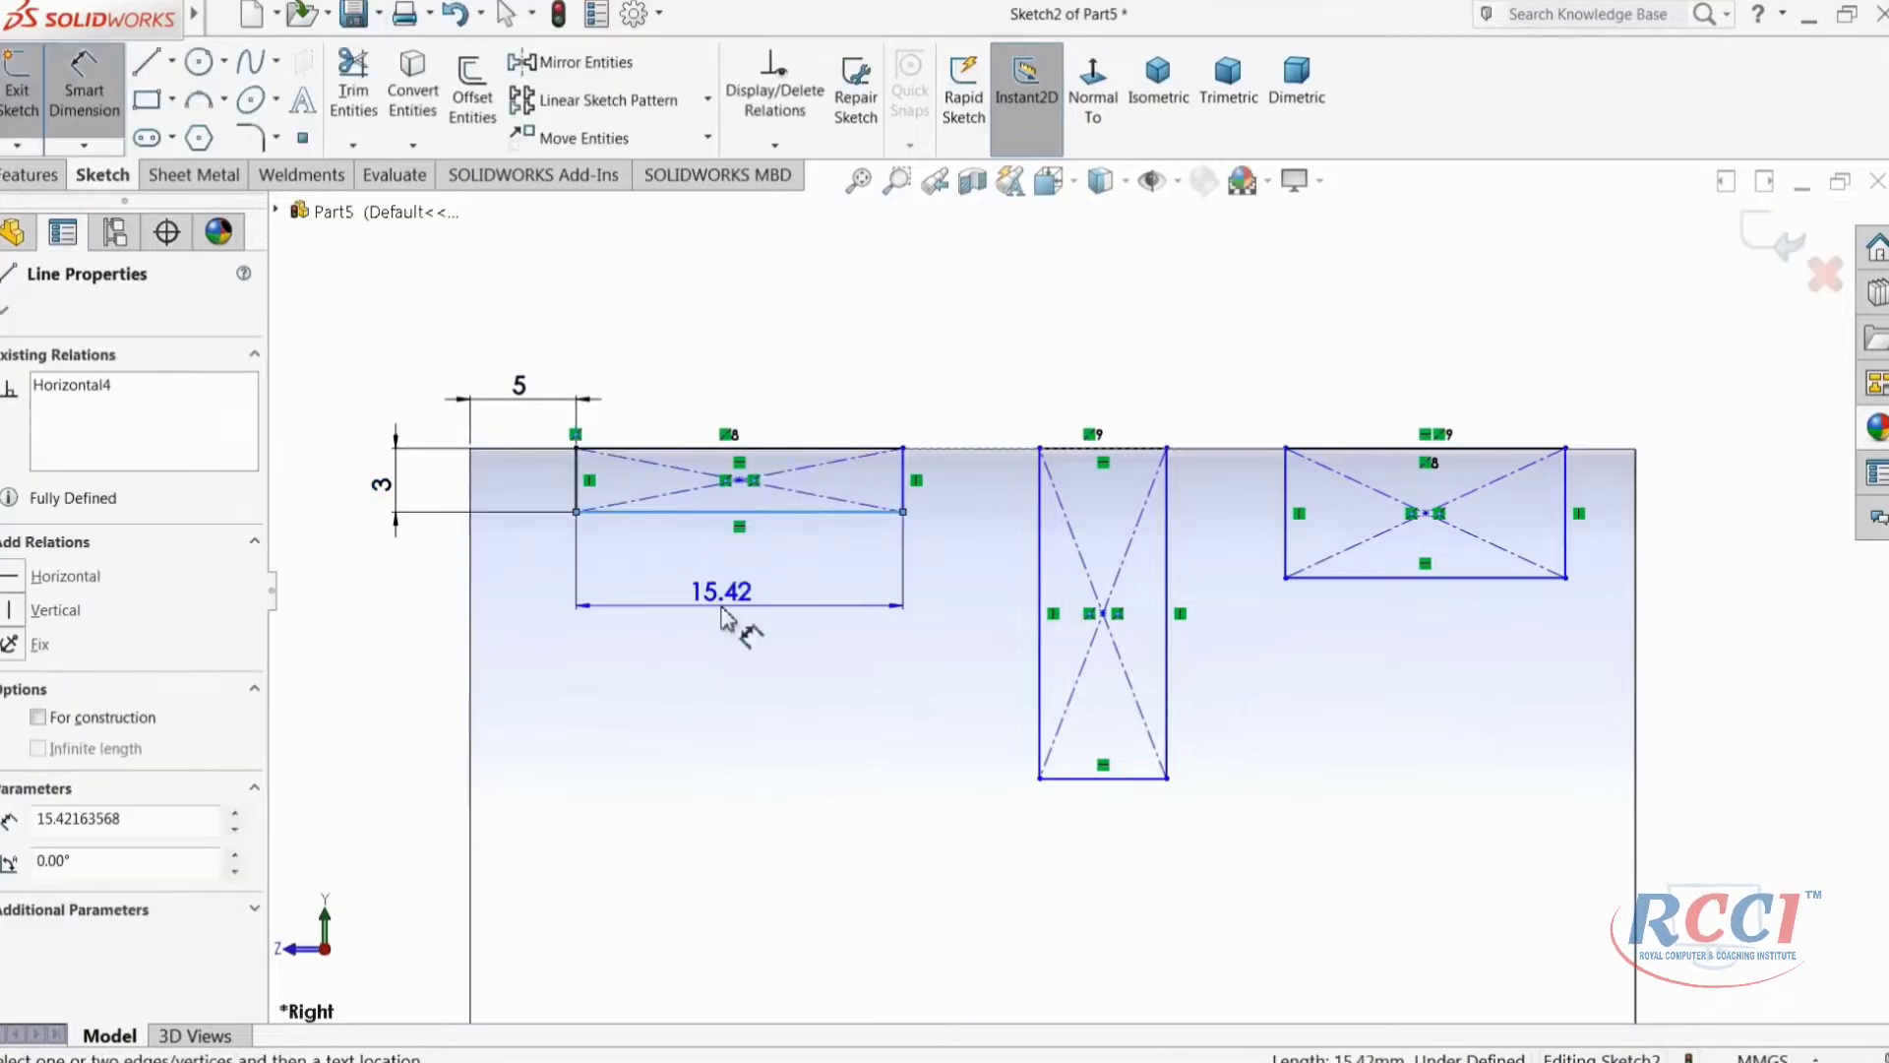
click(730, 604)
text(15)
key(Return)
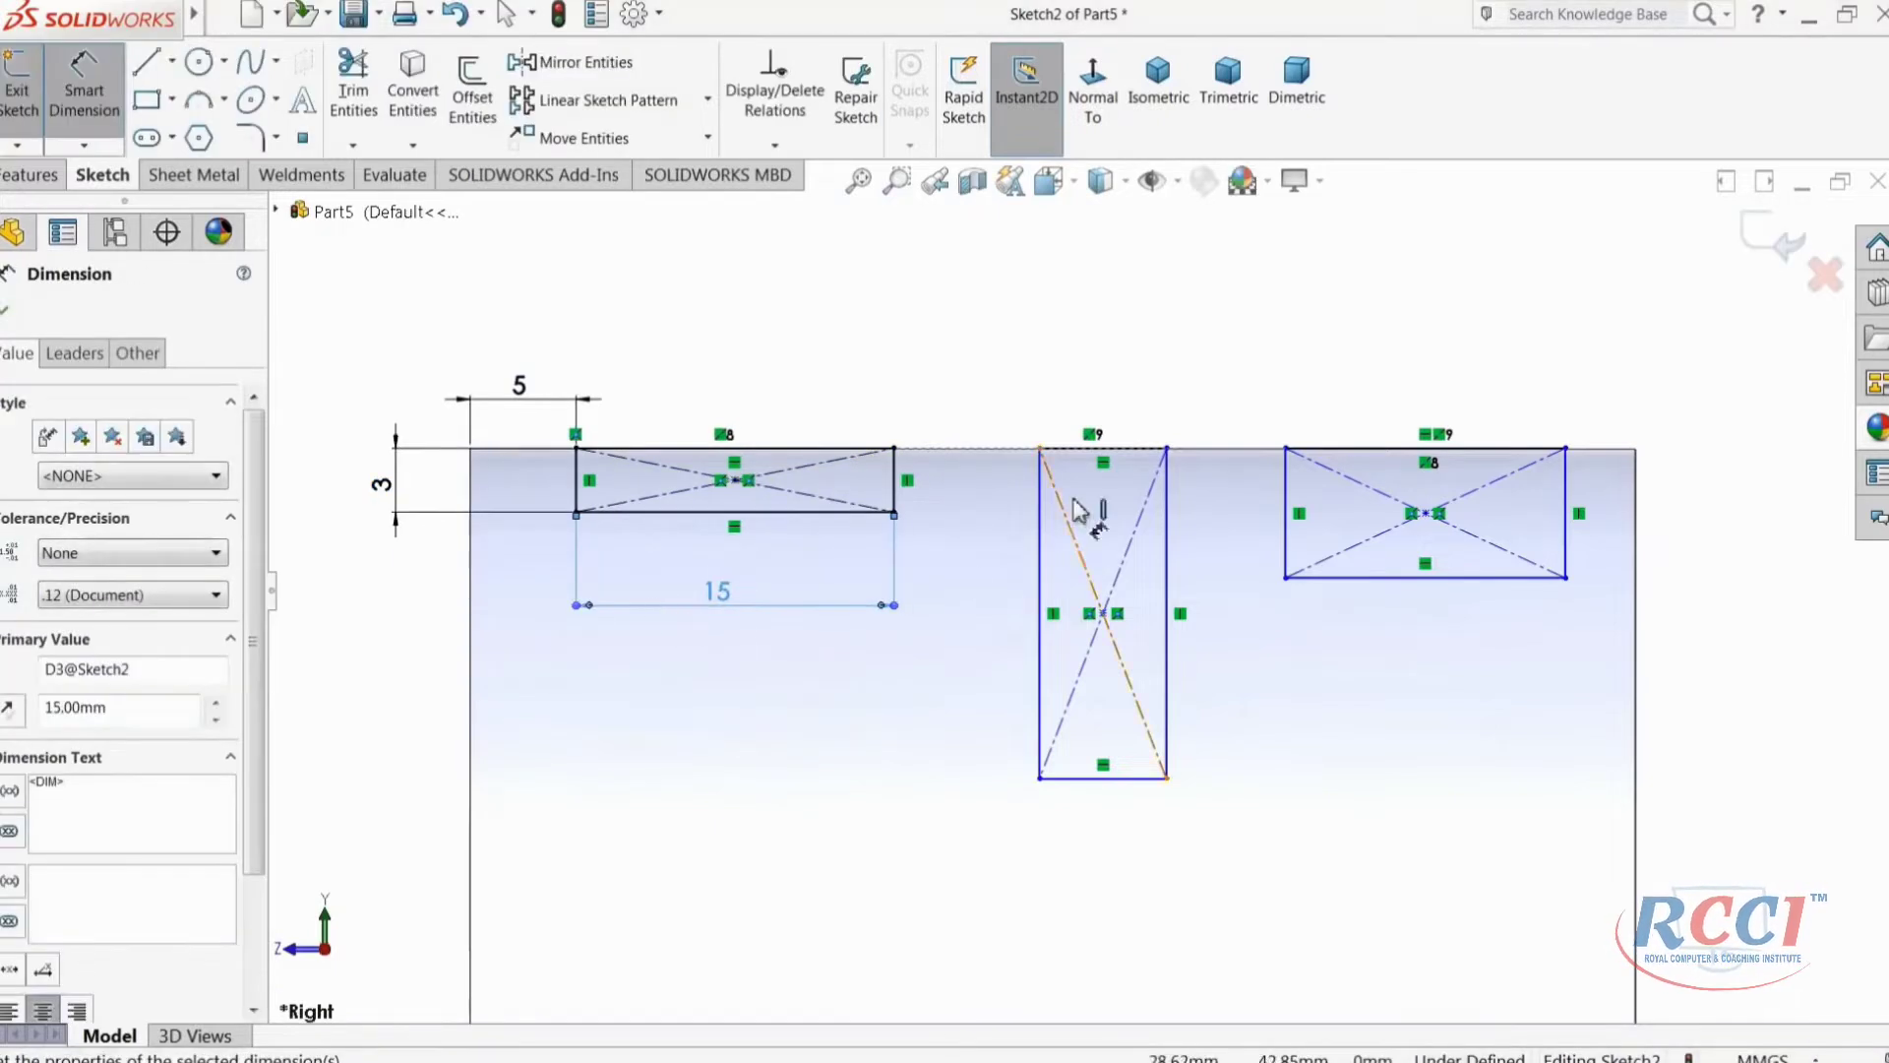
Step: Dimension the middle rectangle to 6.5 mm wide and 8 mm deep
click(1100, 449)
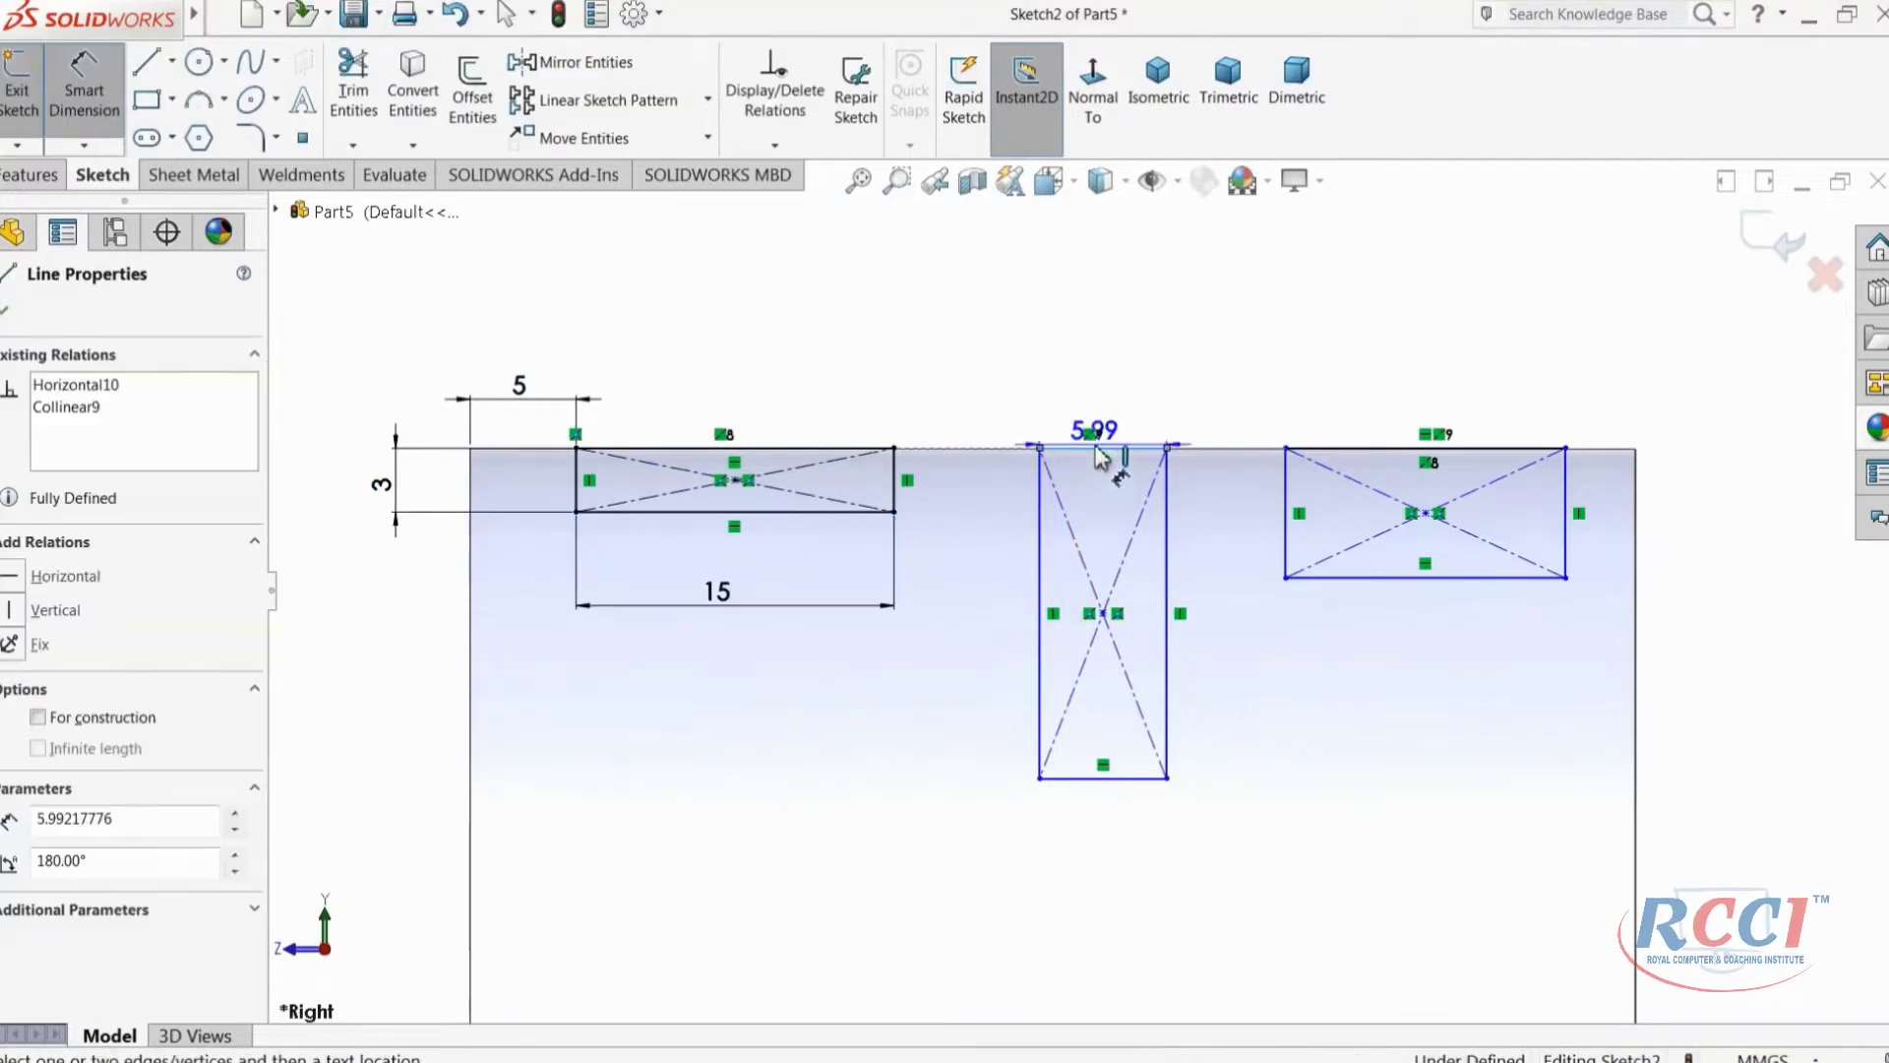
click(1087, 382)
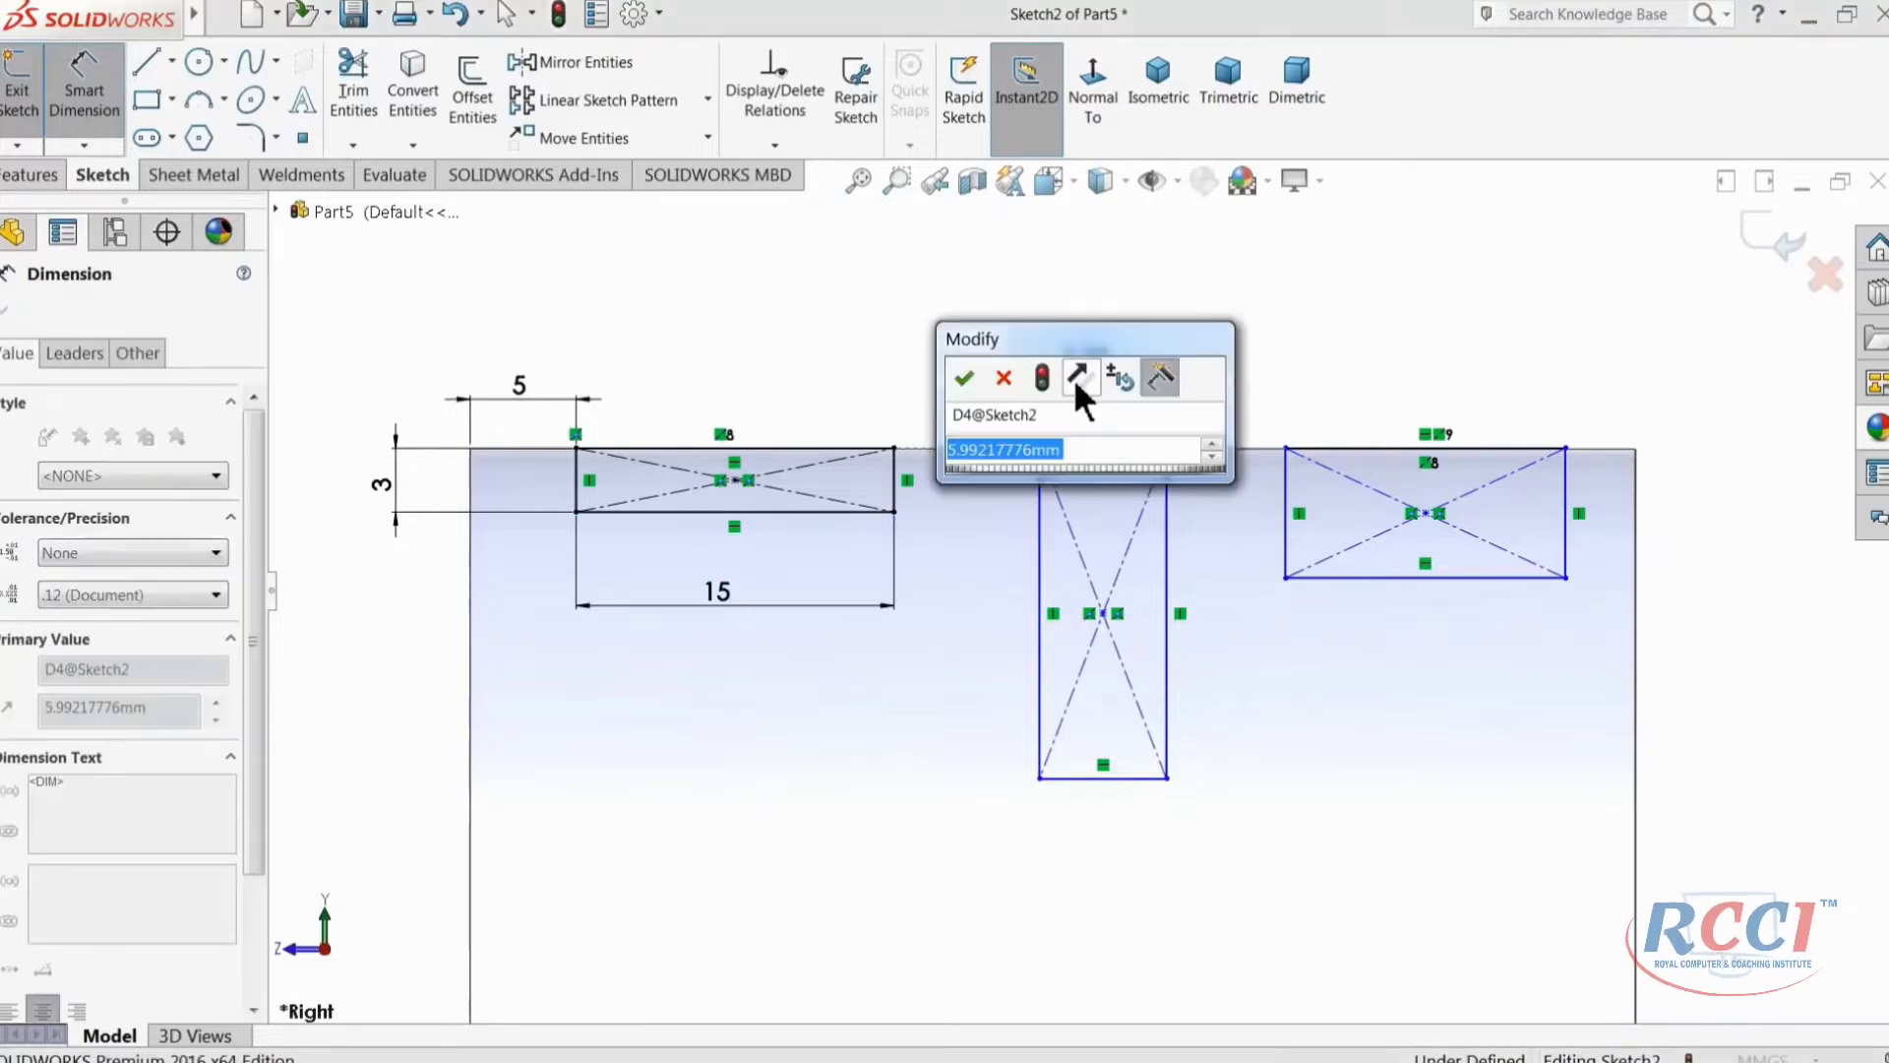
text(6.5)
key(Return)
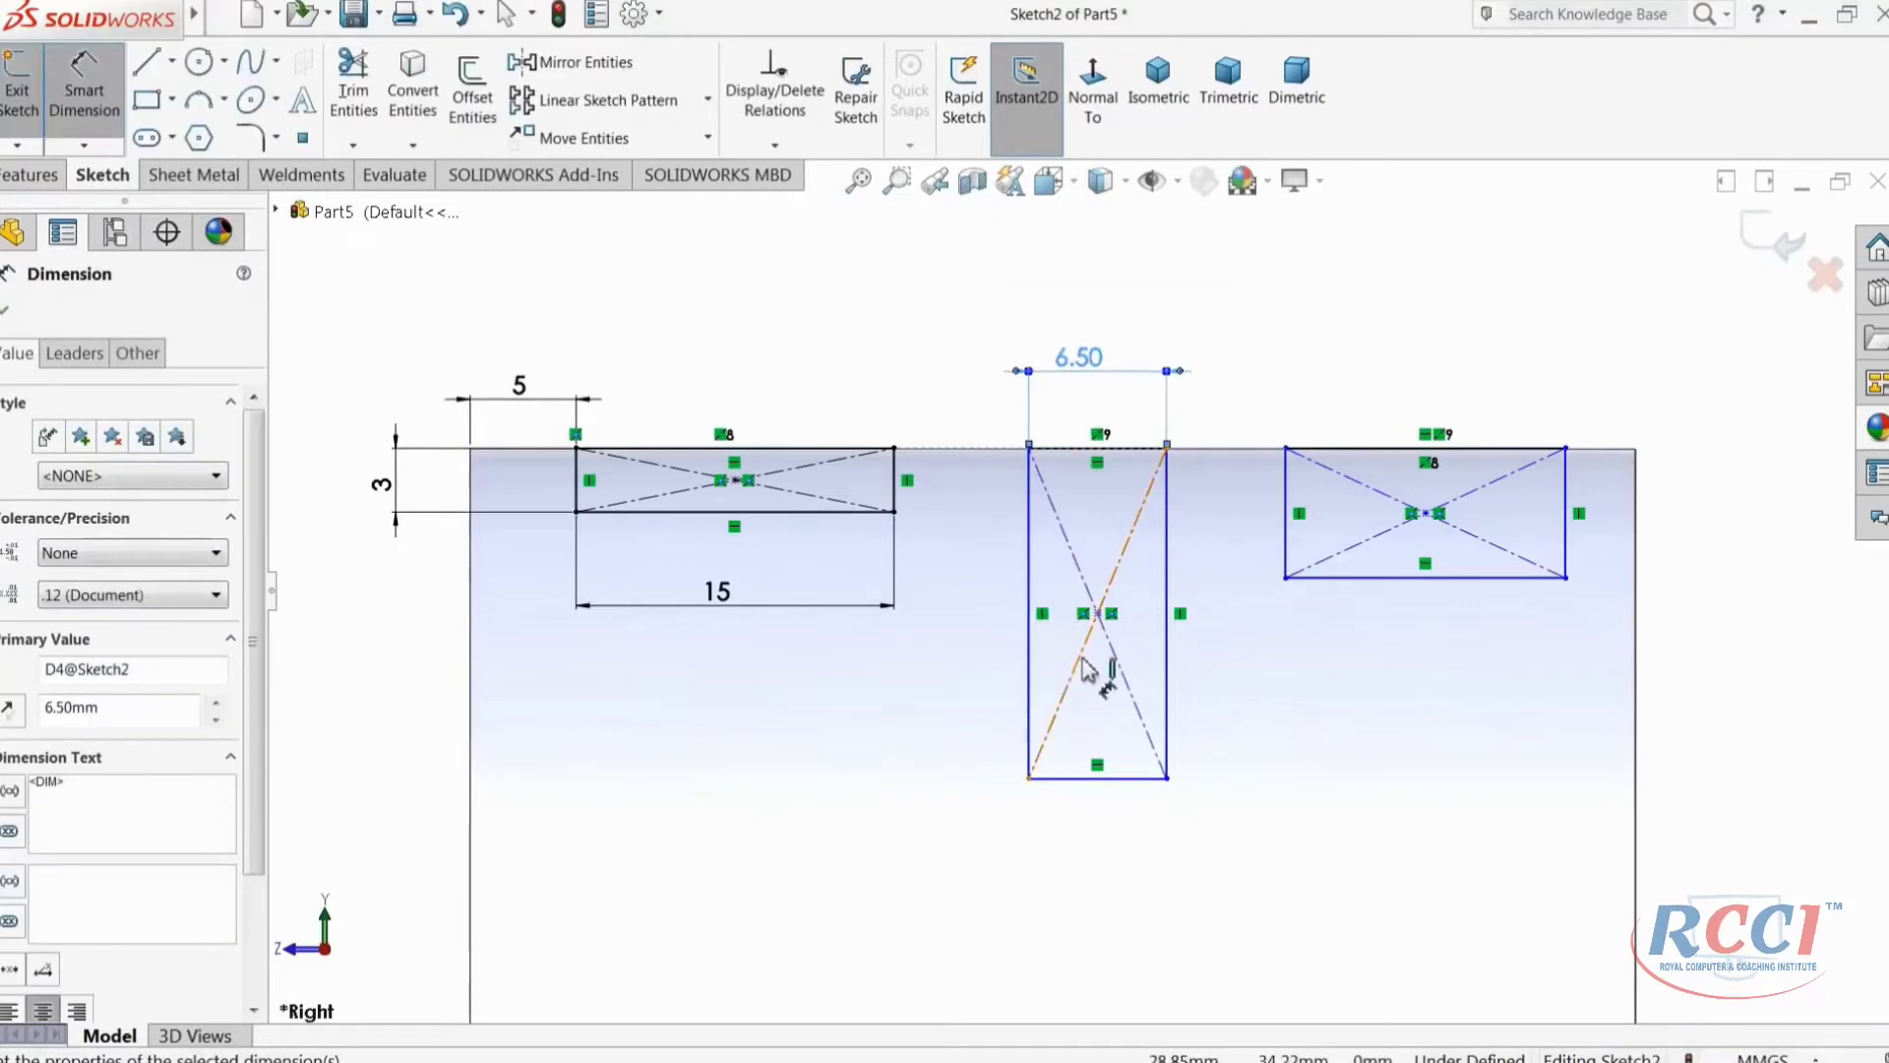
click(1028, 650)
click(950, 625)
text(8)
key(Return)
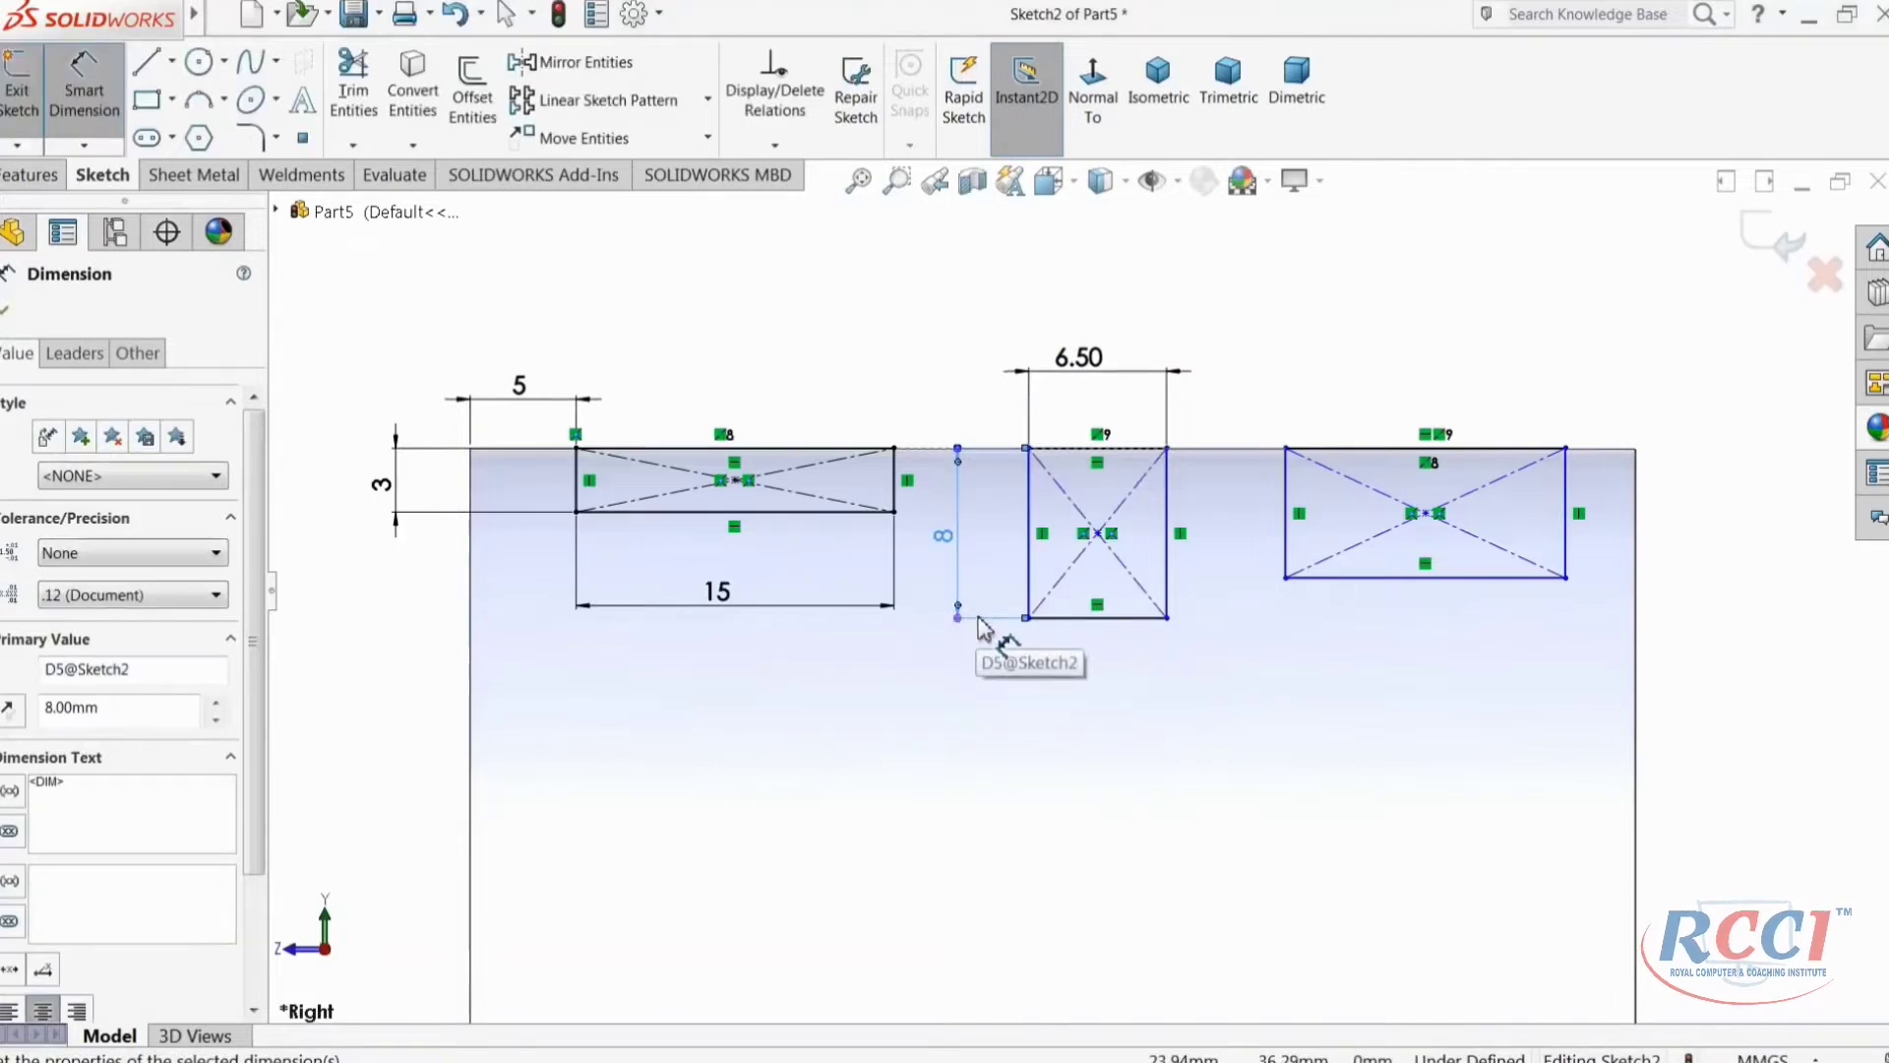
Step: Dimension the gap between the middle rectangle and the far-end rectangle and set it to 4.25 mm
click(1169, 522)
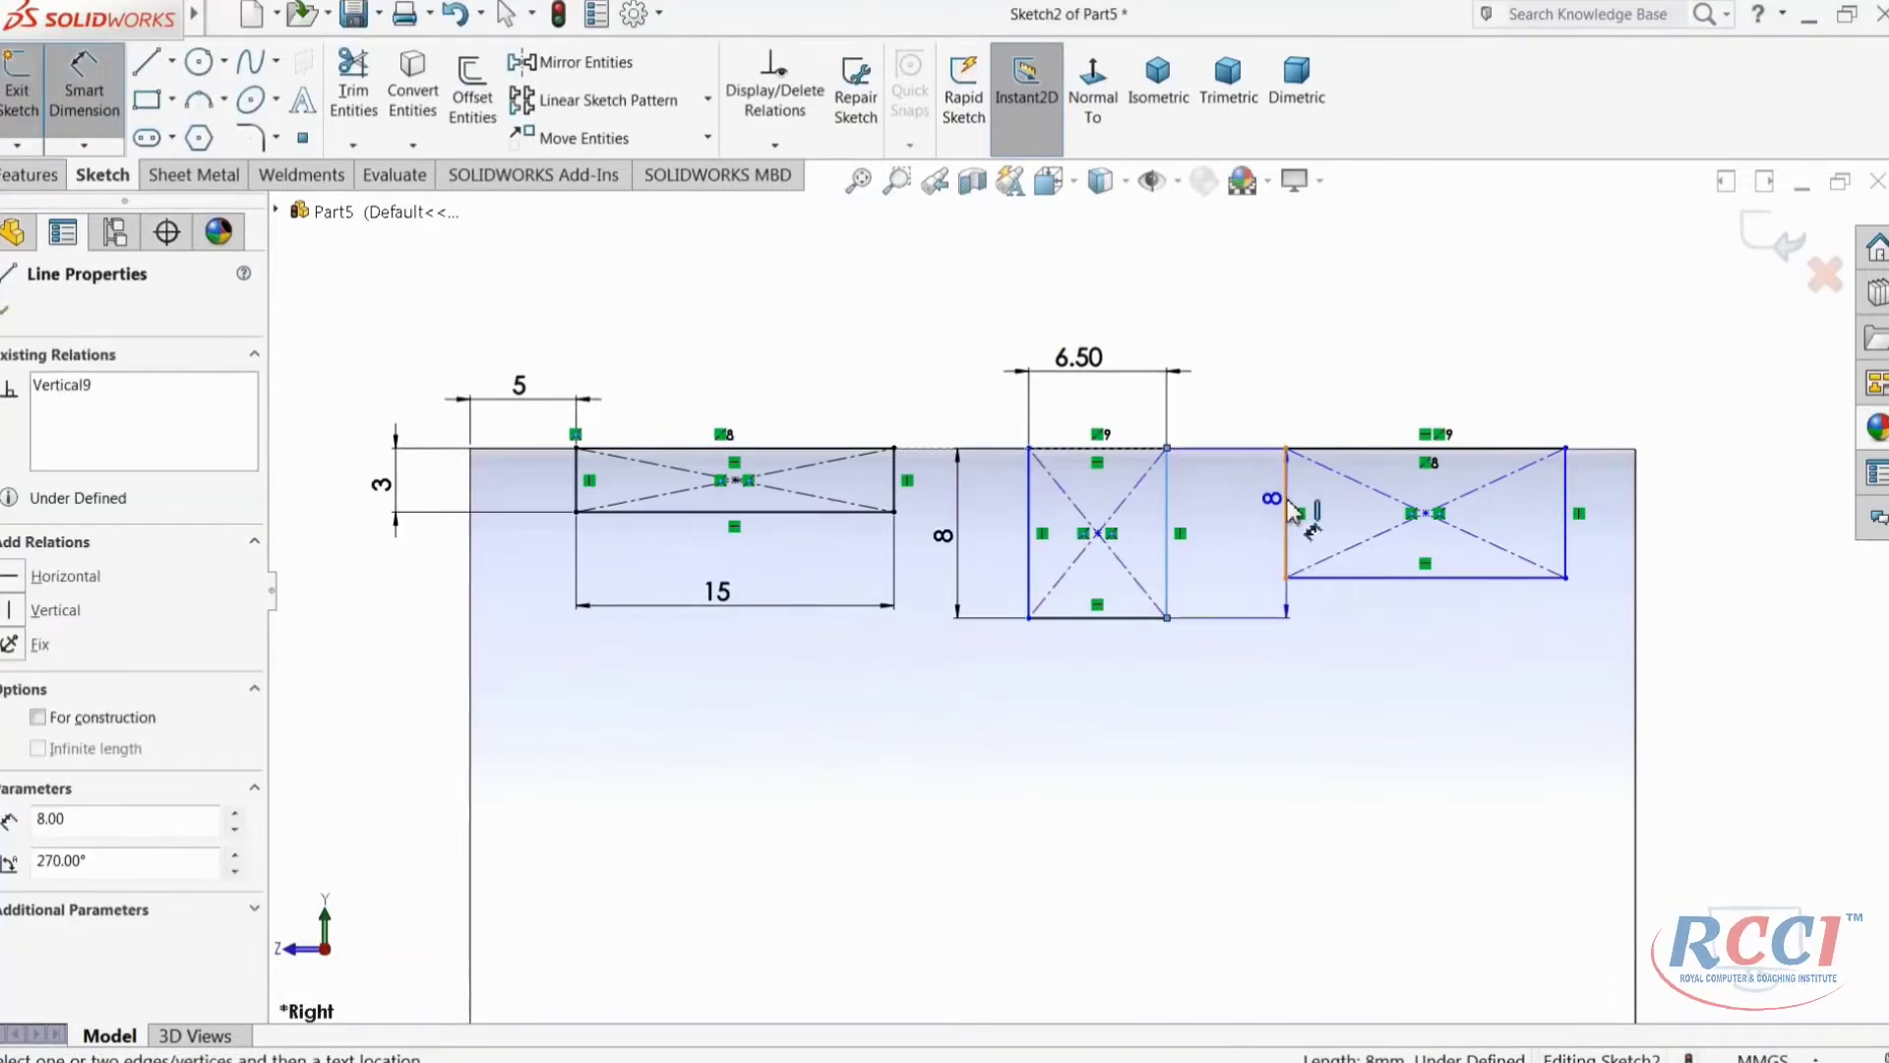
click(1286, 513)
click(1248, 421)
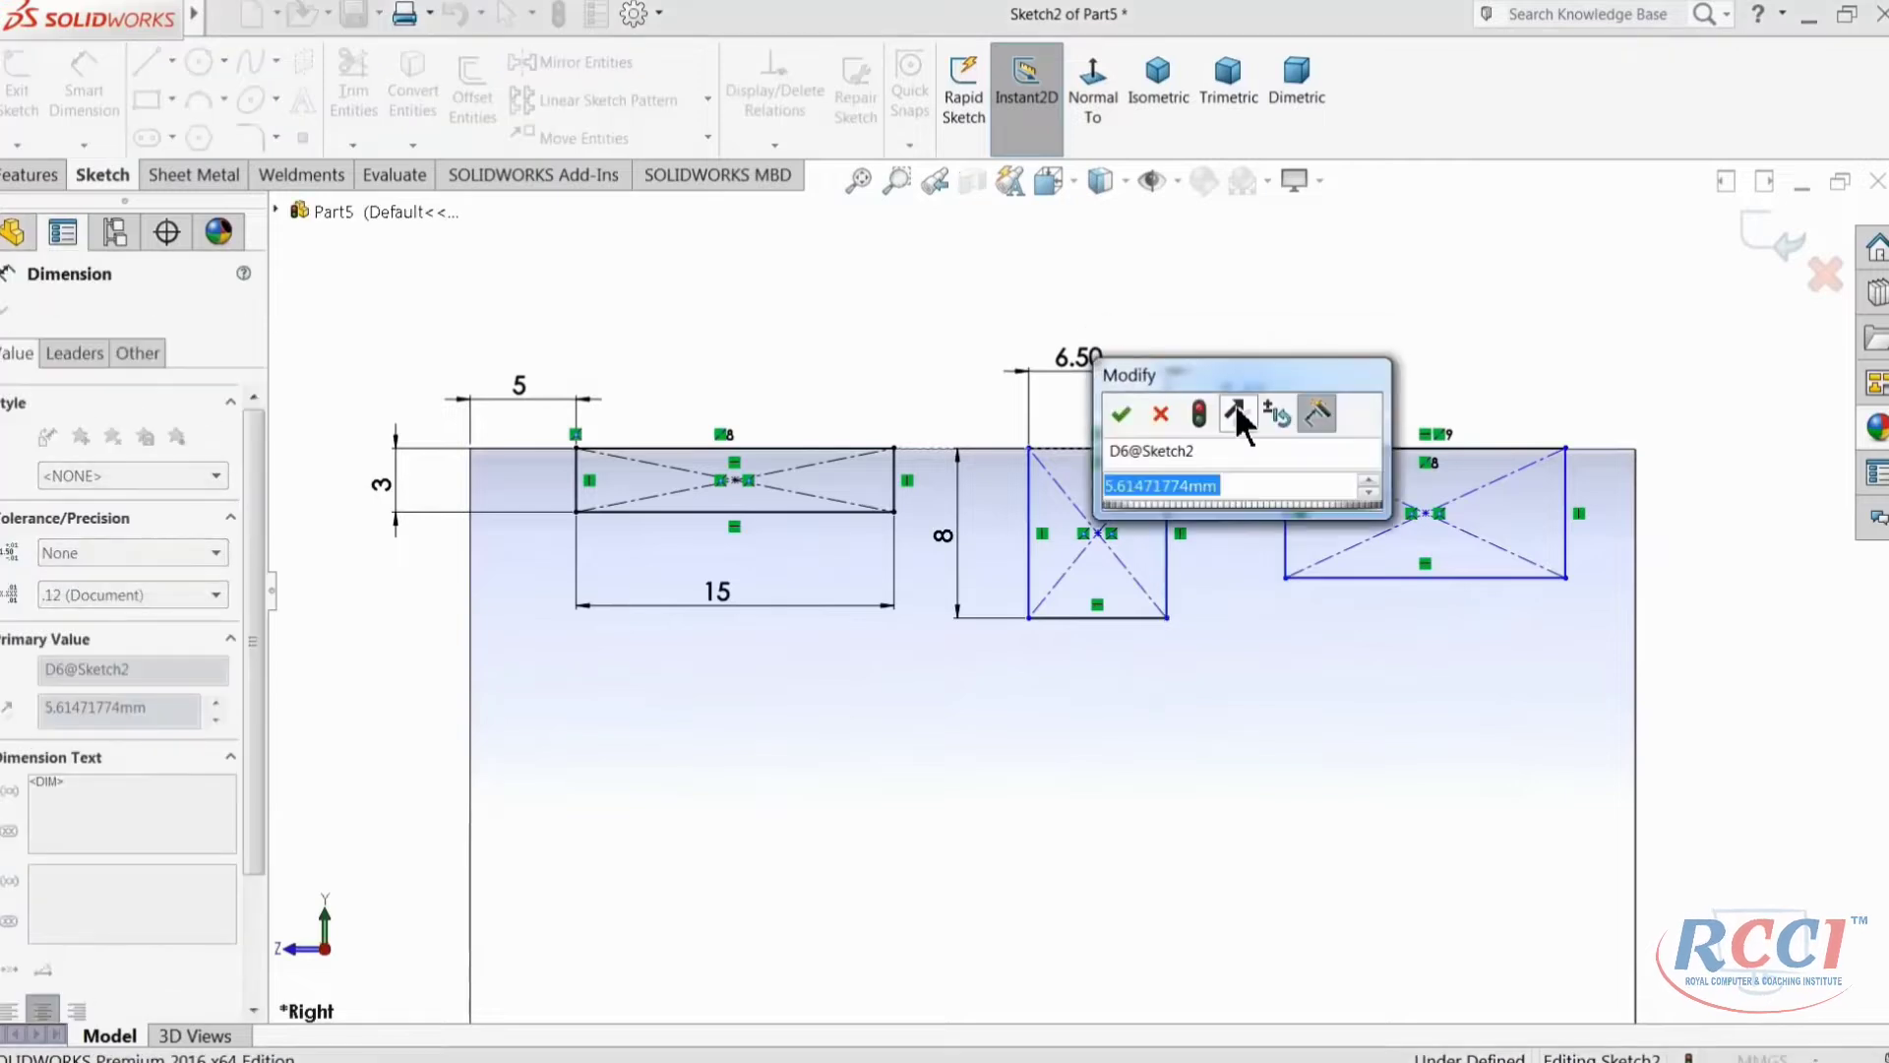
text(4.25)
key(Return)
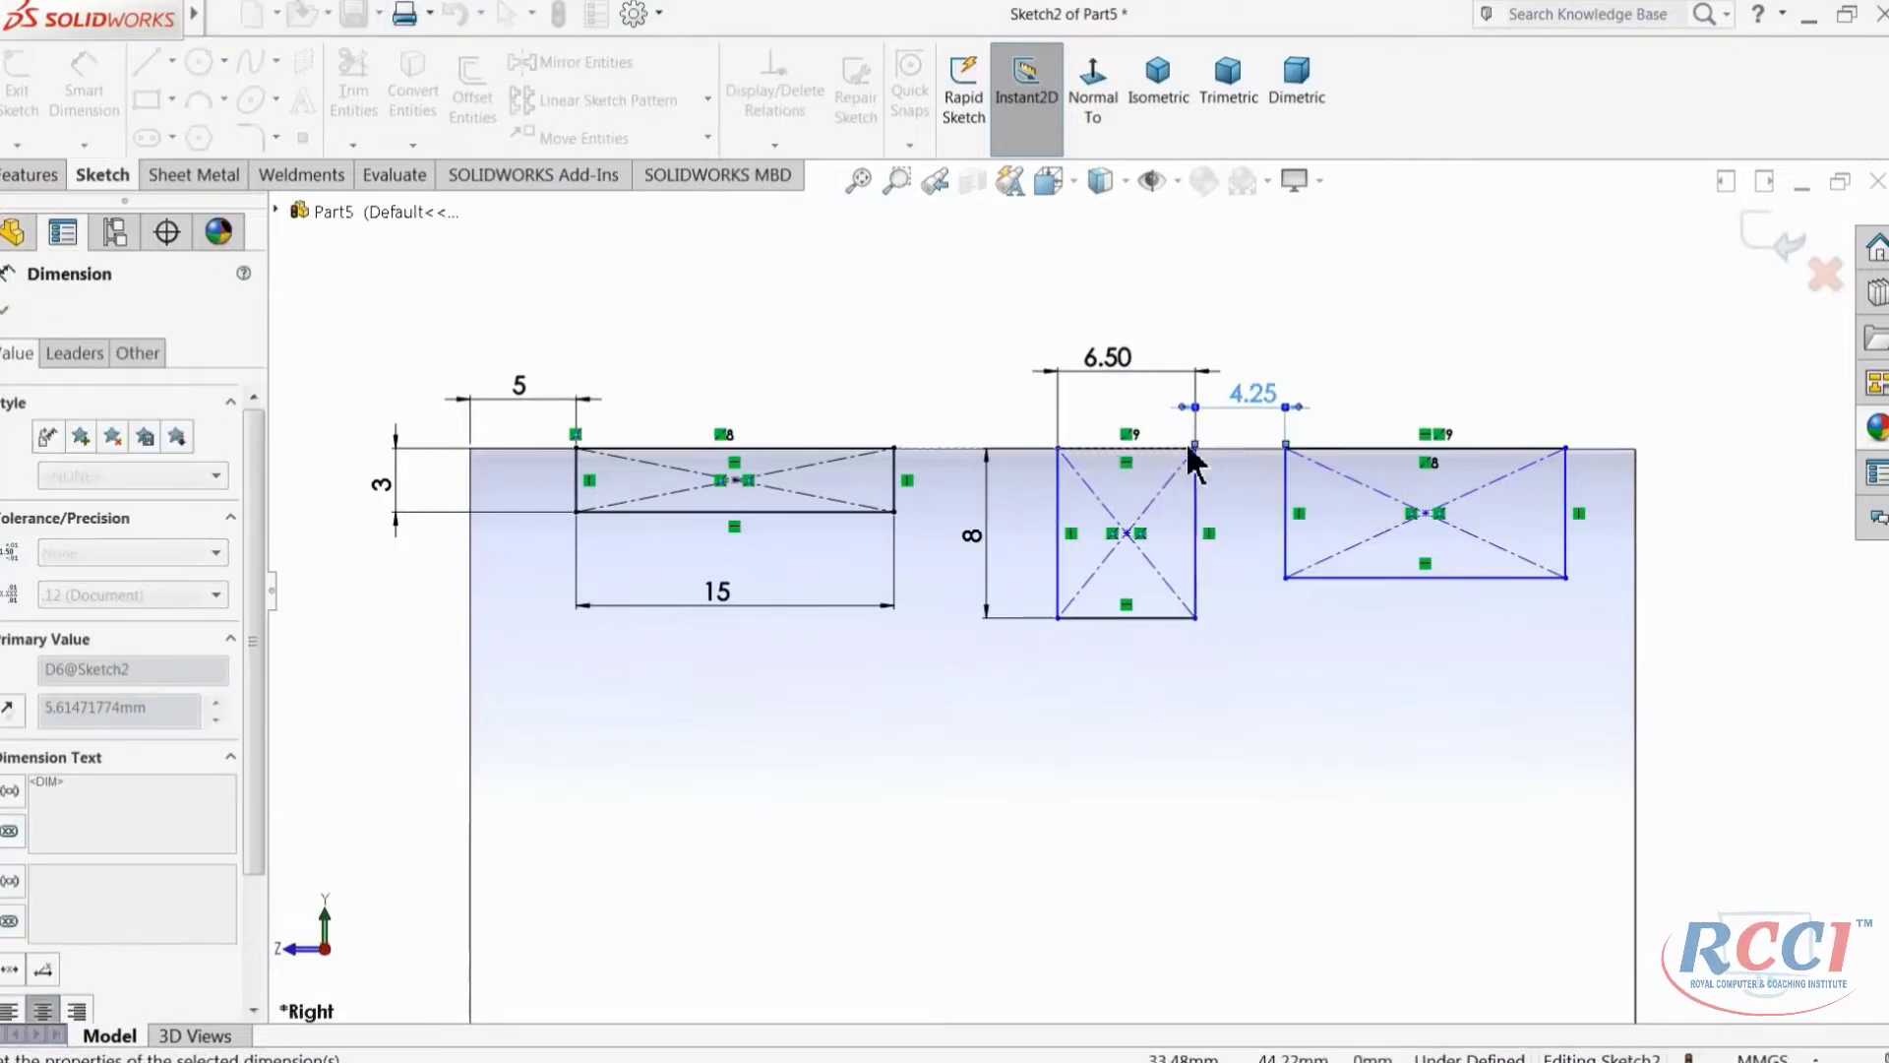
Step: Dimension the last rectangle's offset from the ring's far end face and set it to 5 mm
click(1581, 499)
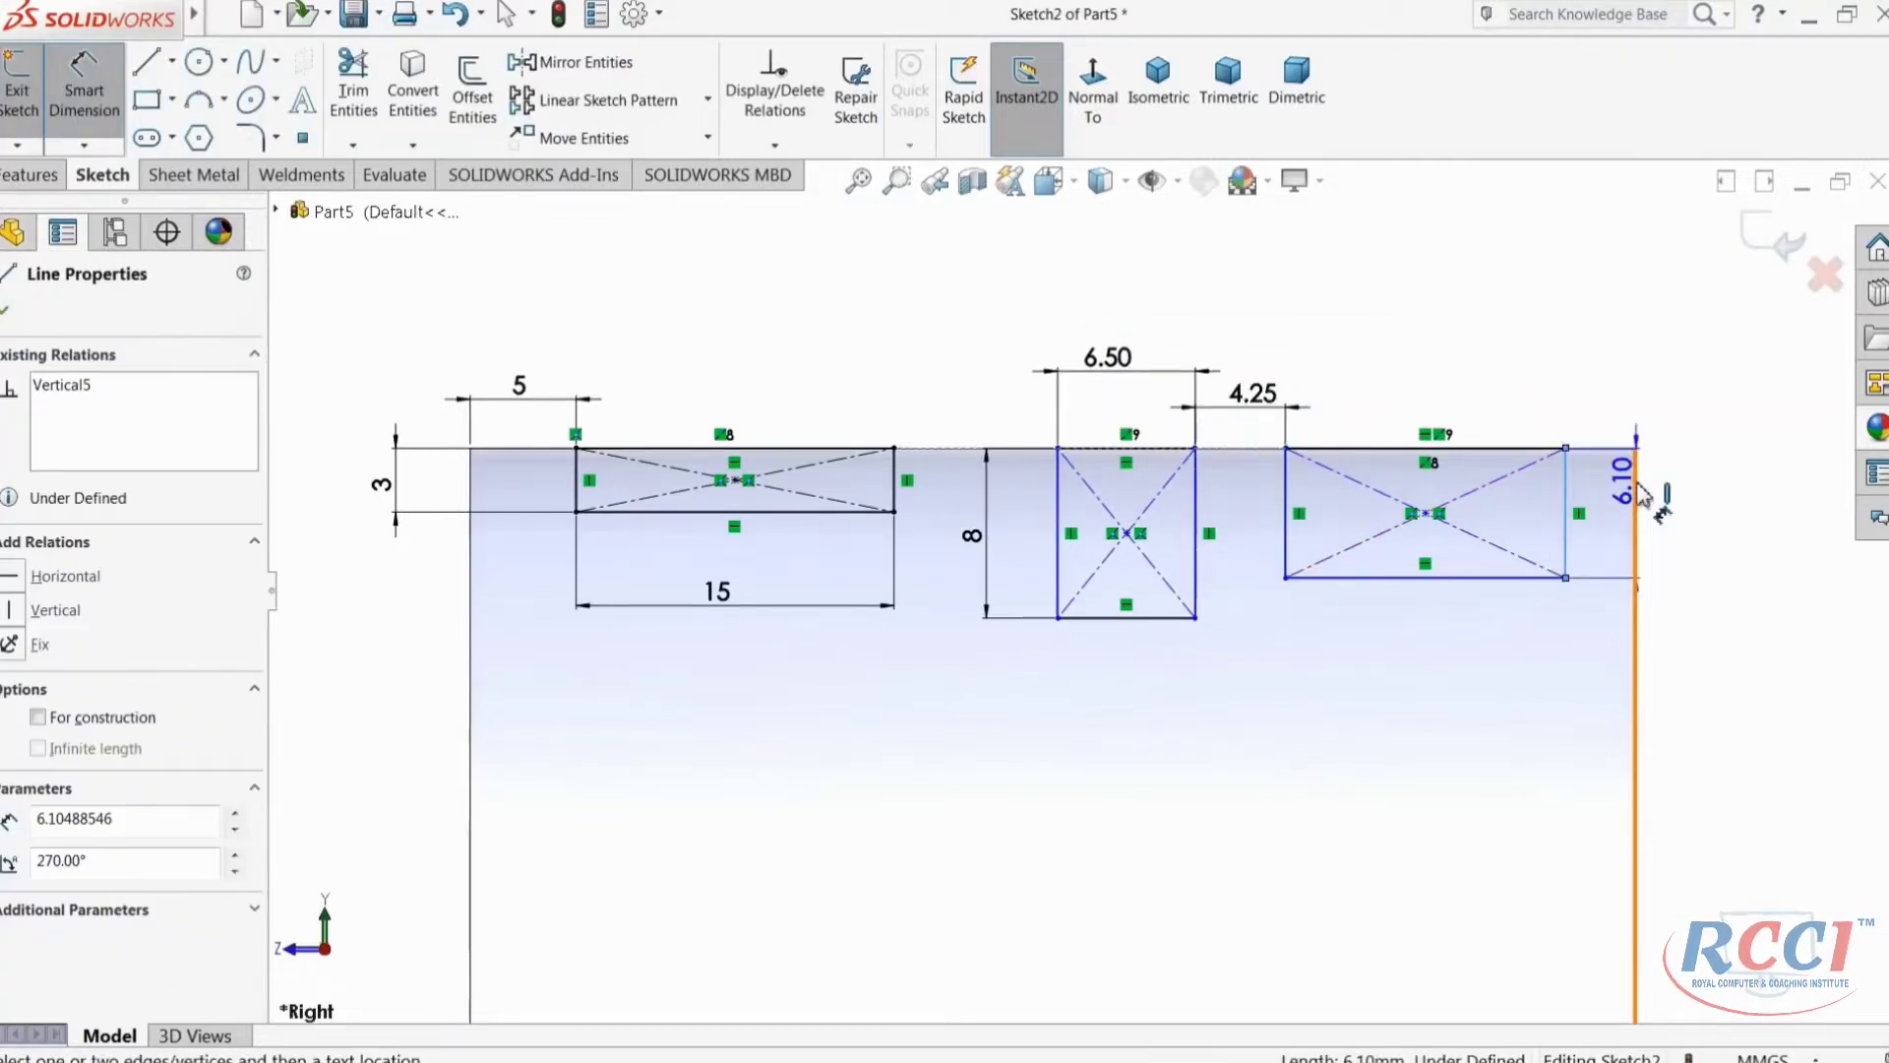
click(1636, 463)
click(1599, 426)
text(5)
key(Return)
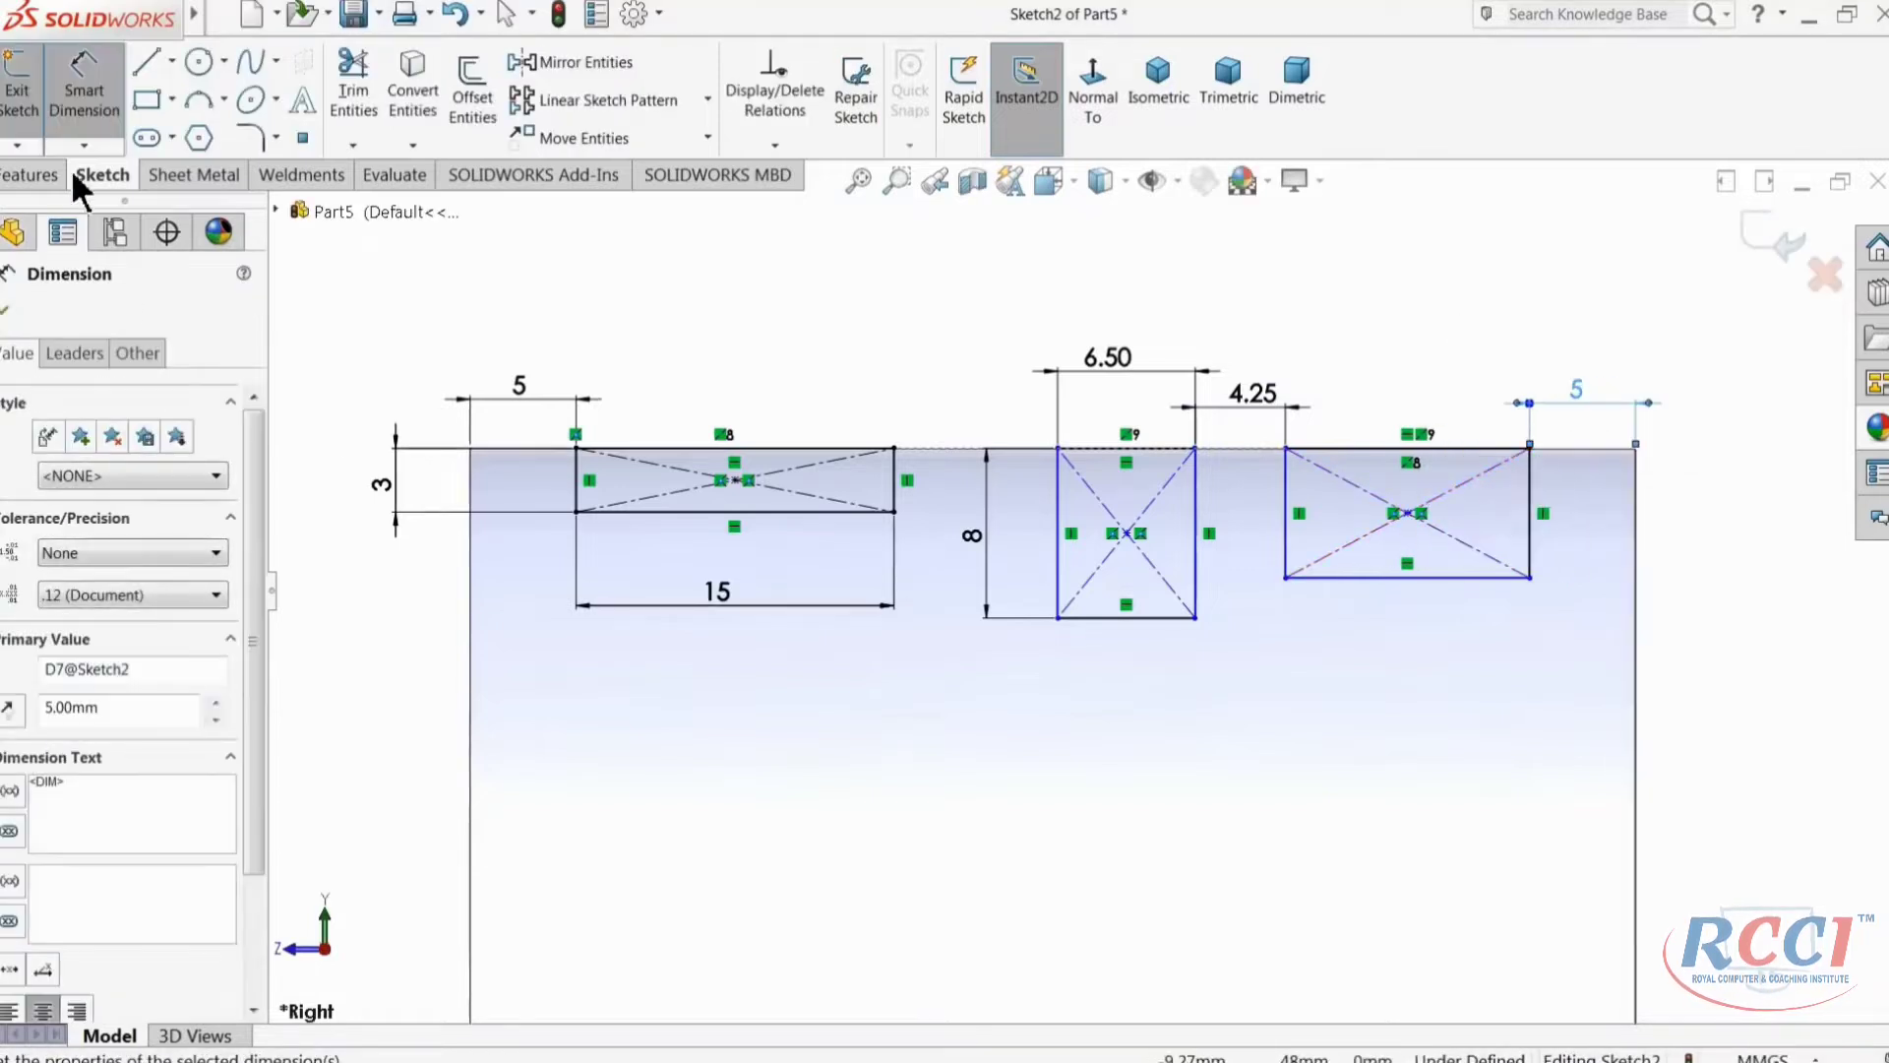
key(Escape)
key(Escape)
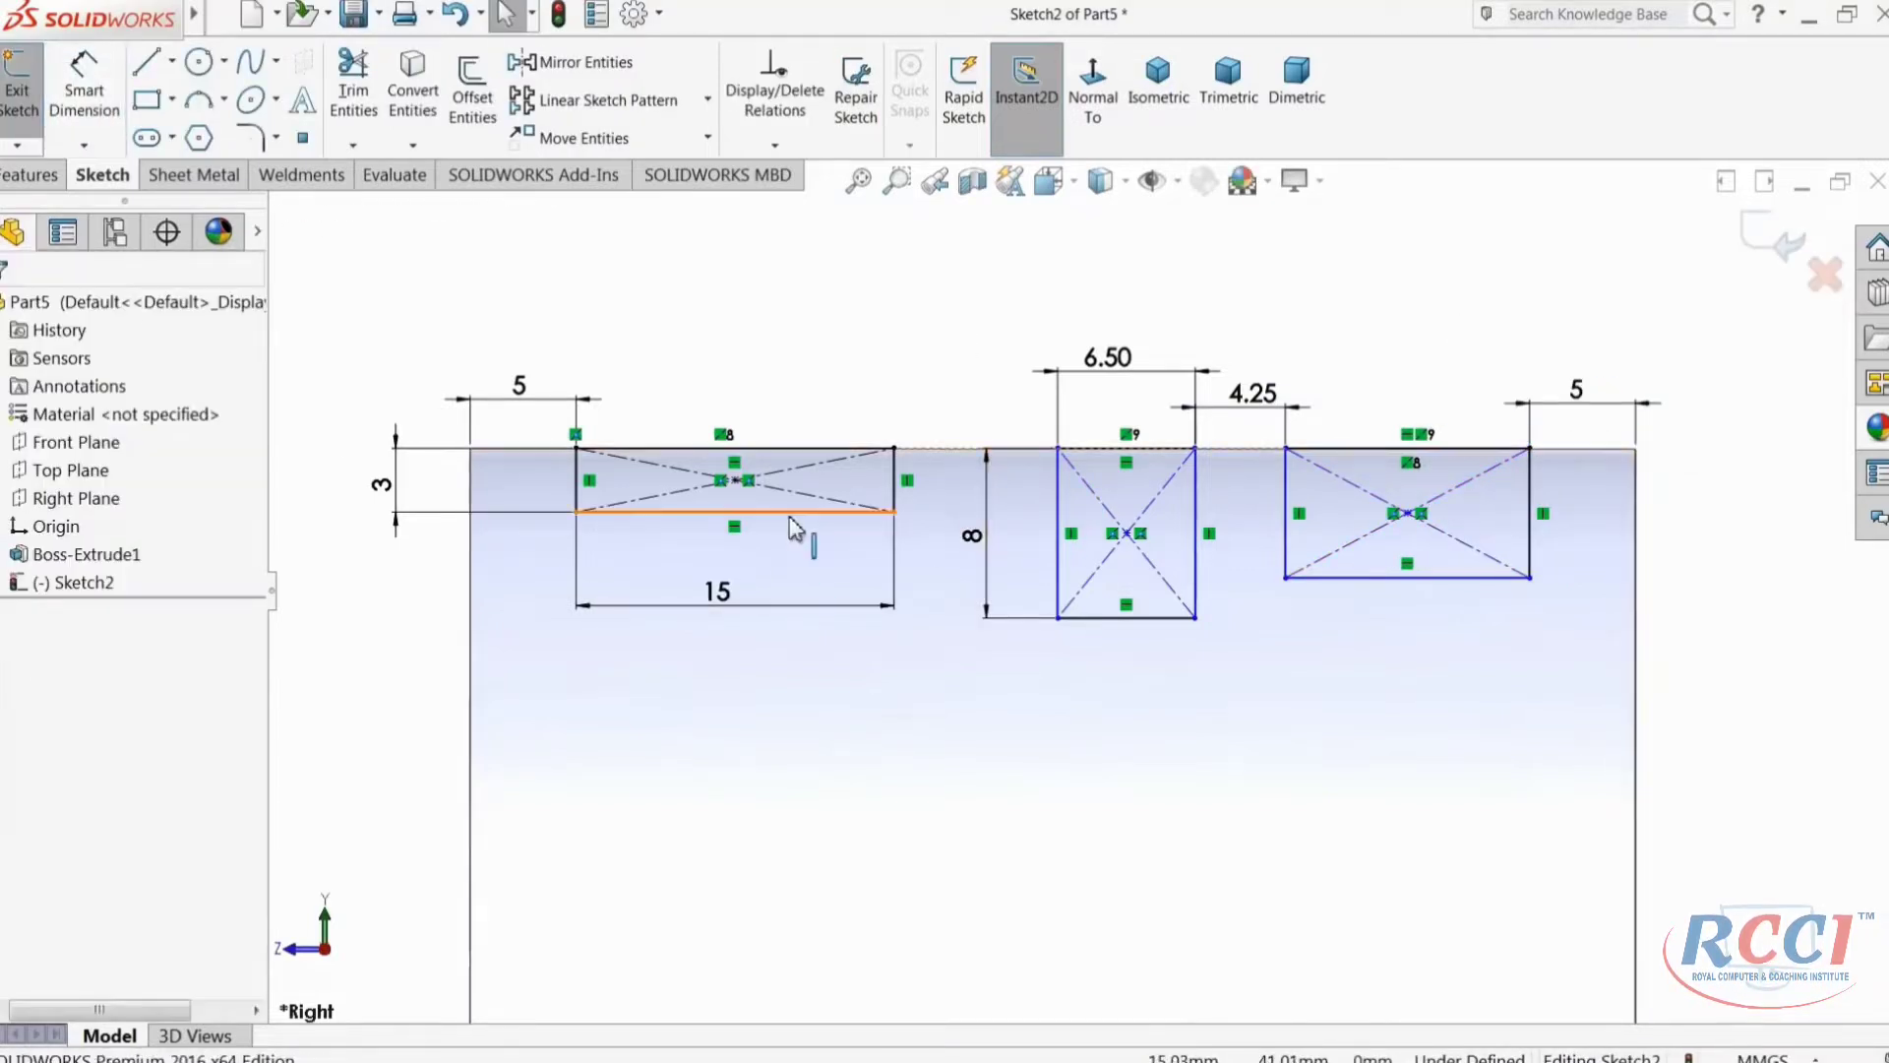
Step: Make the lower lines of the two outer rectangles equal in length
click(792, 513)
ctrl+click(1368, 578)
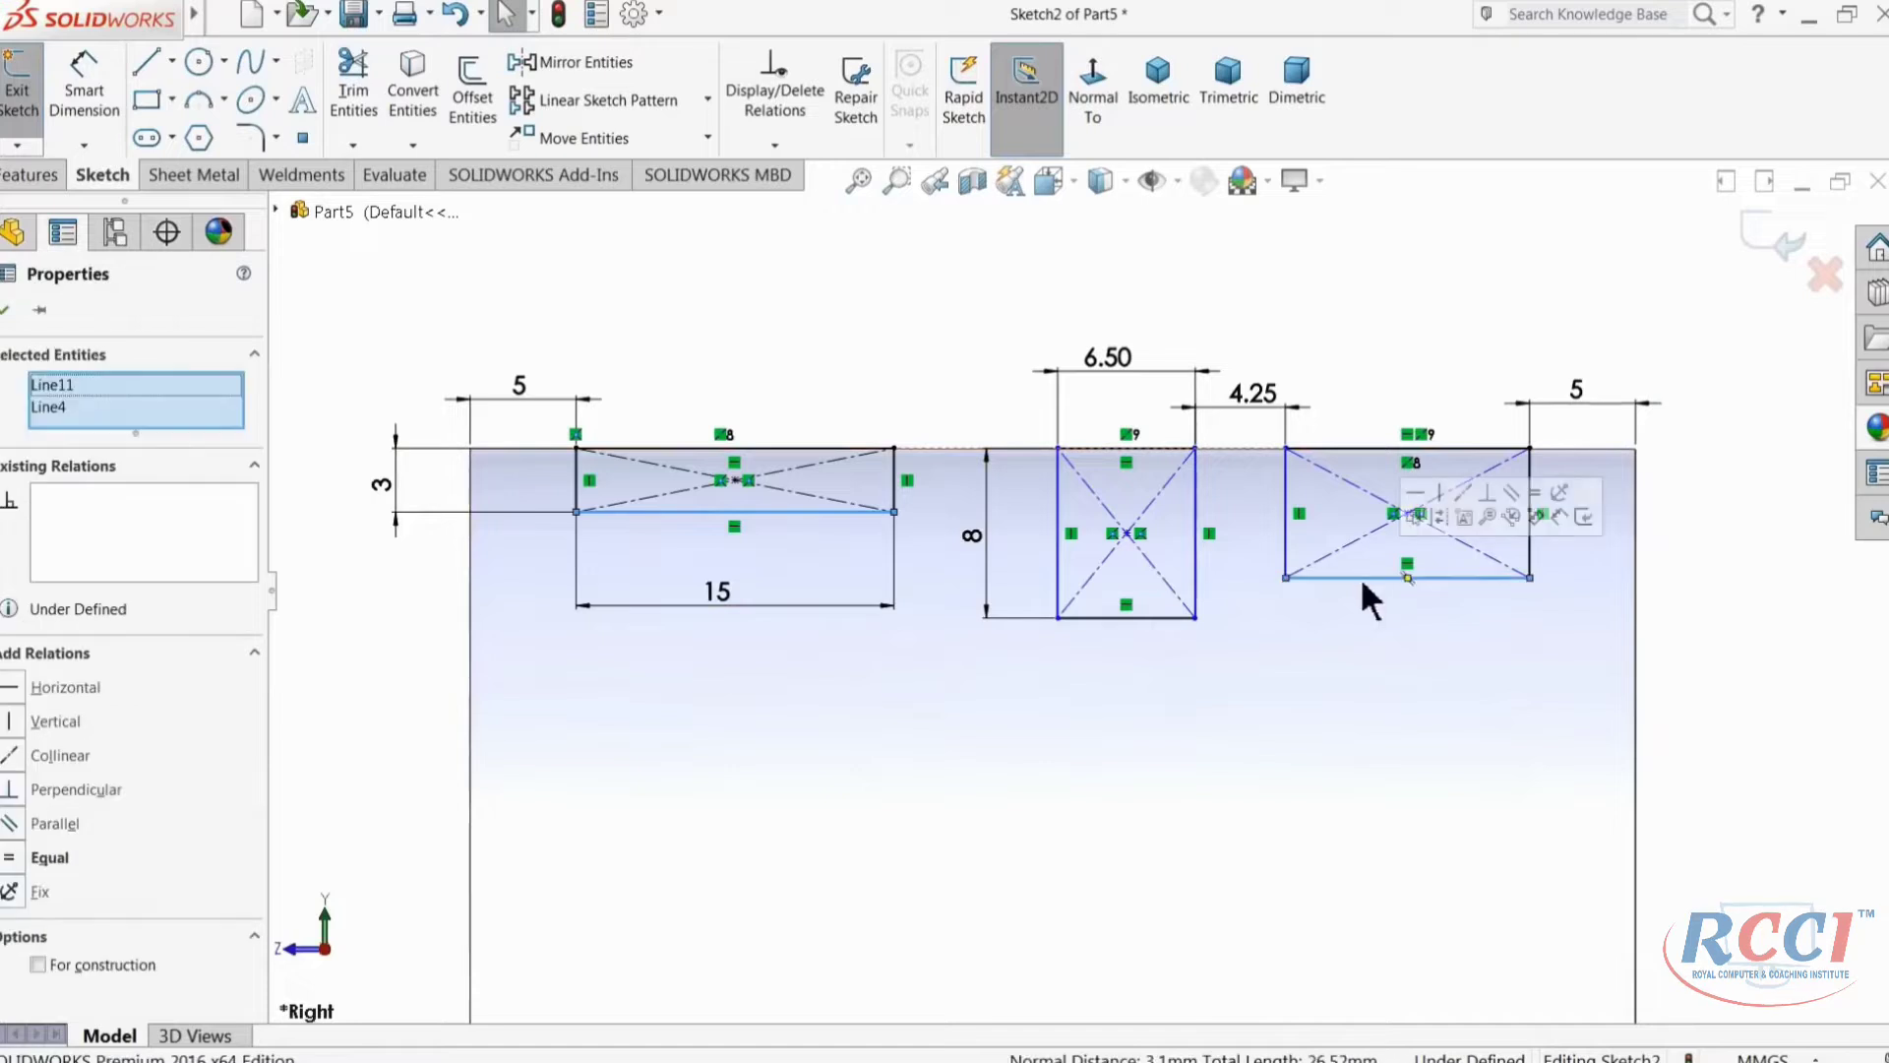
click(1536, 493)
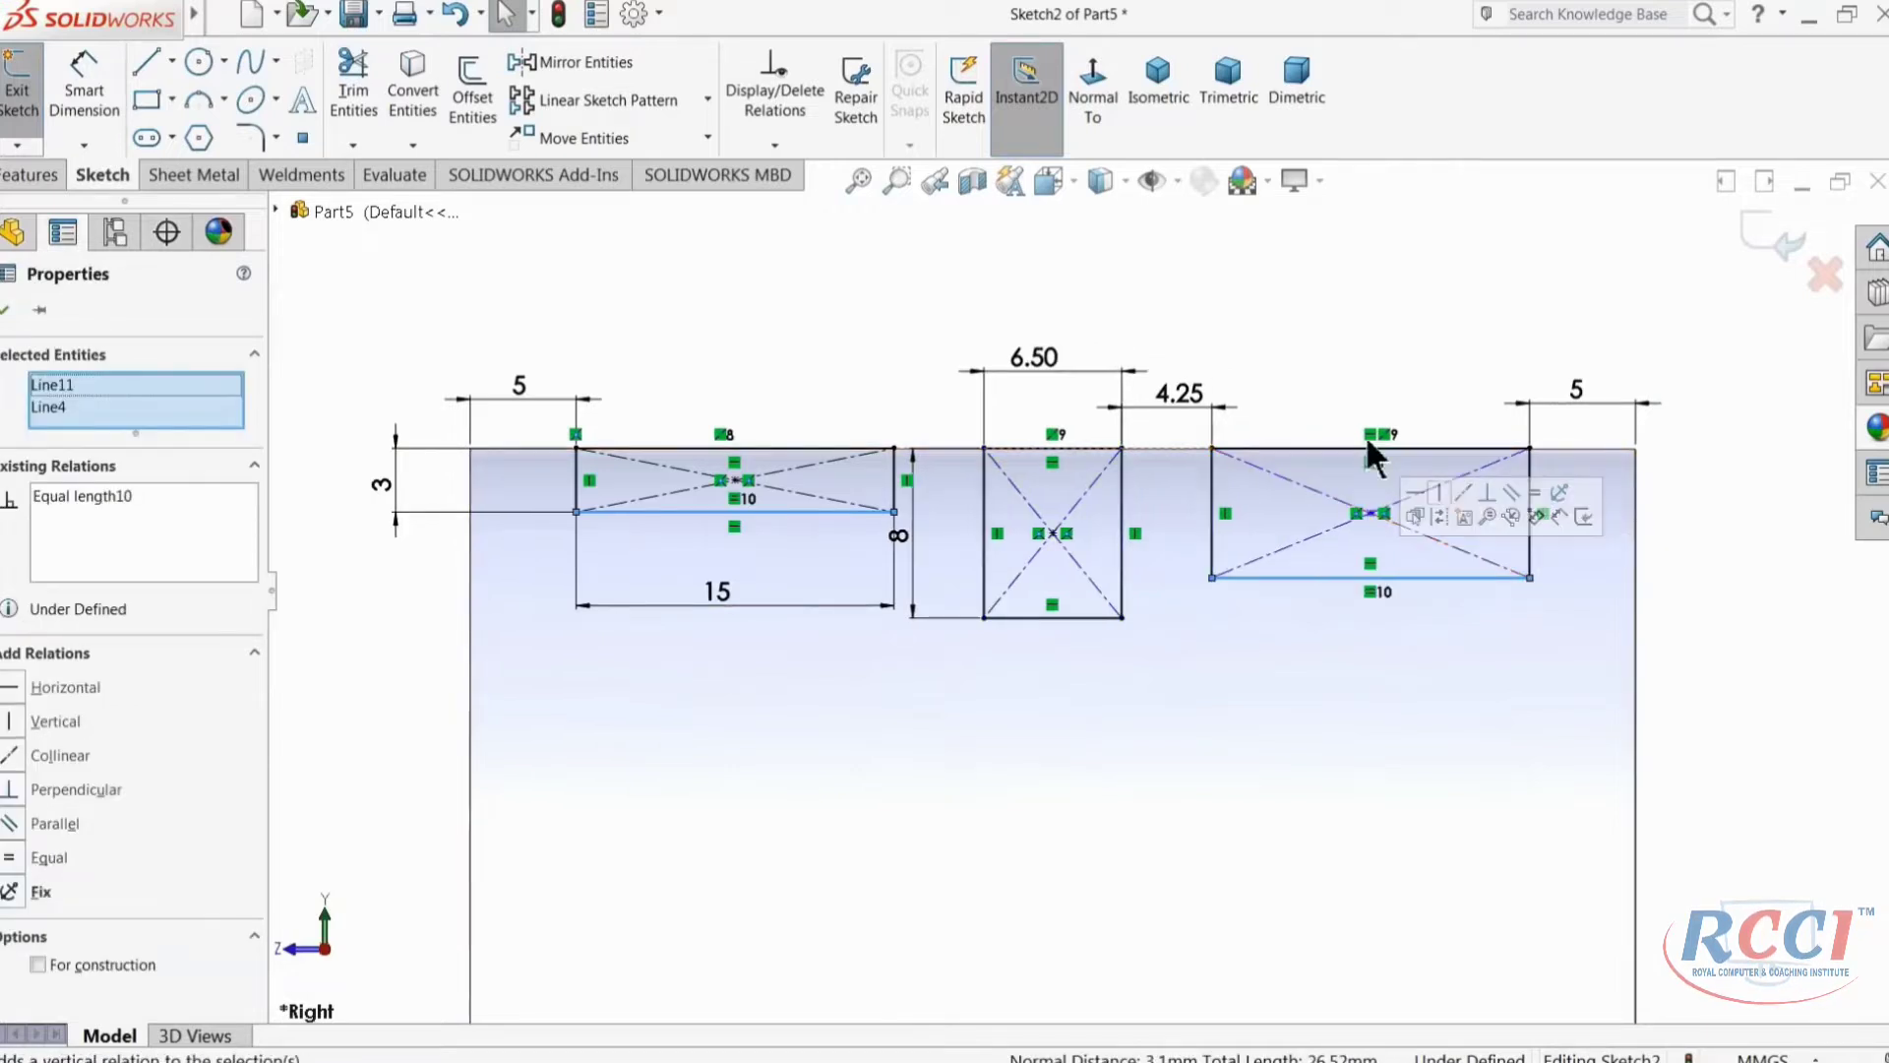
key(Escape)
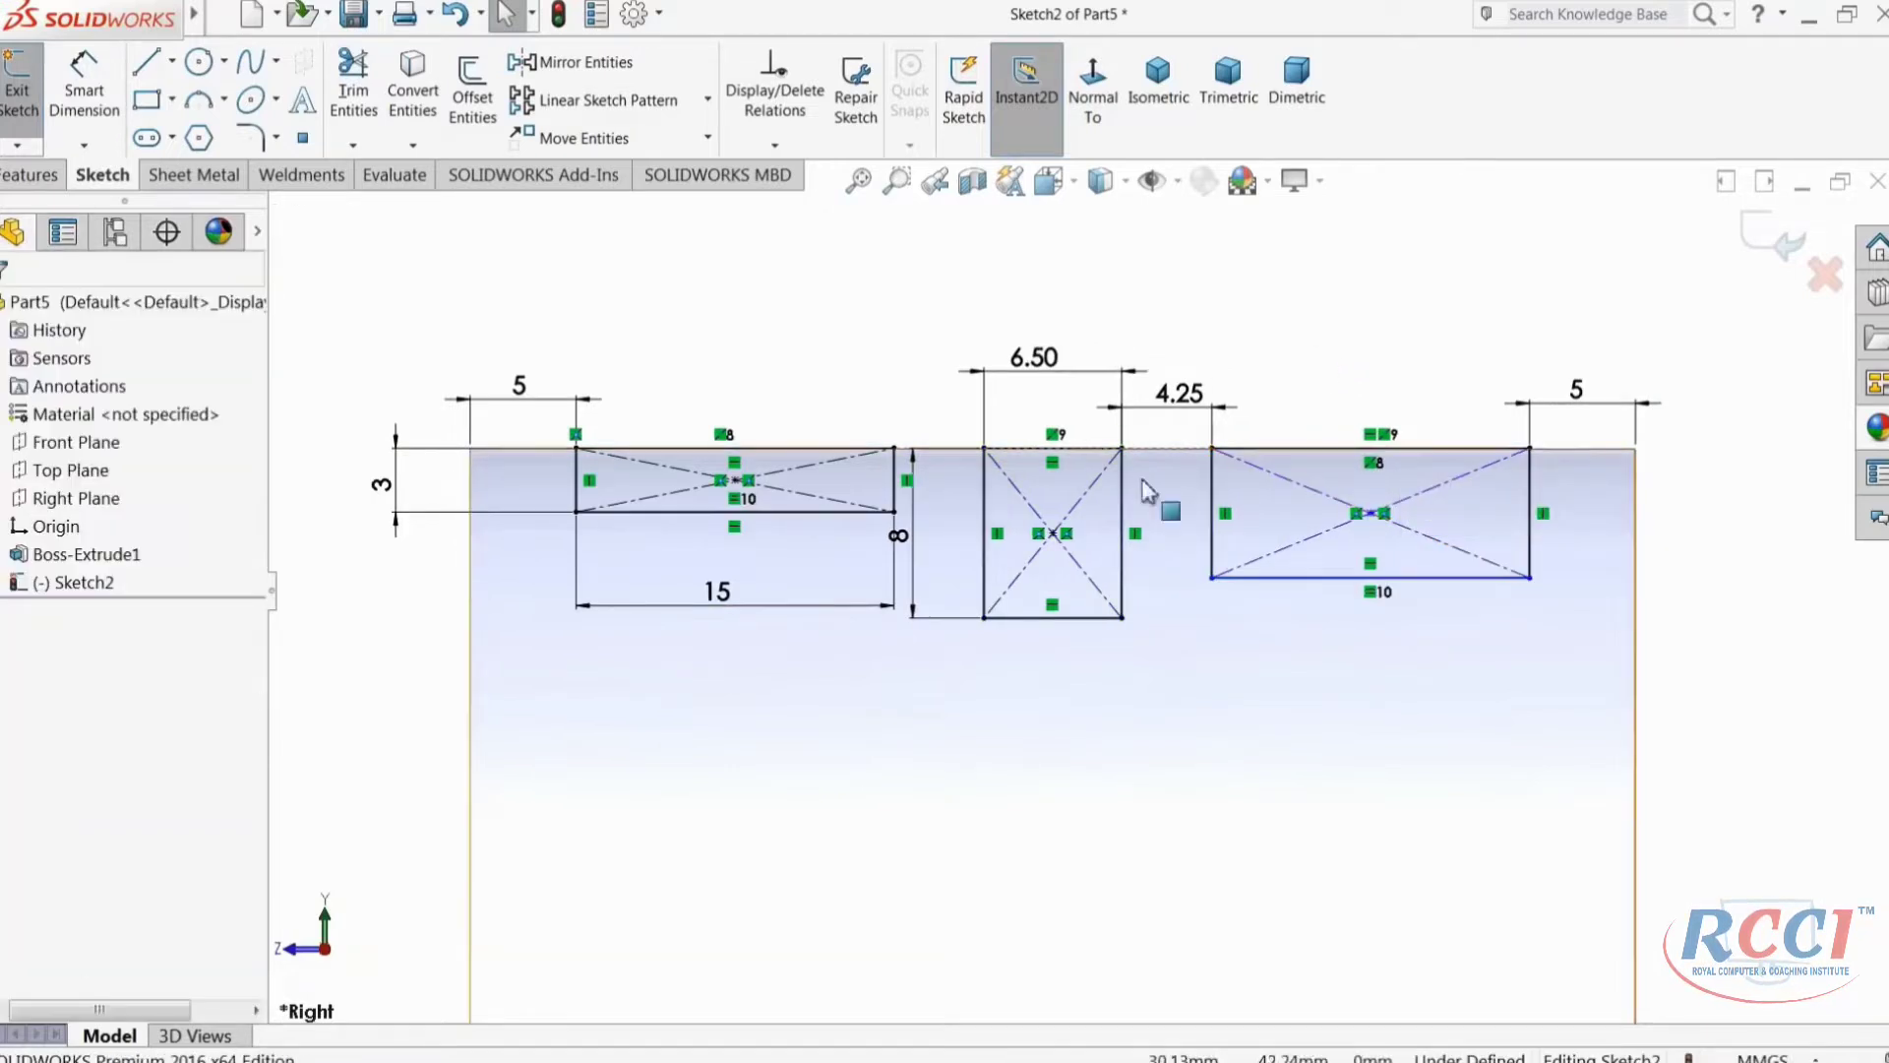
Step: Make the vertical sides of the two outer groove rectangles equal in length
click(582, 481)
ctrl+click(1214, 520)
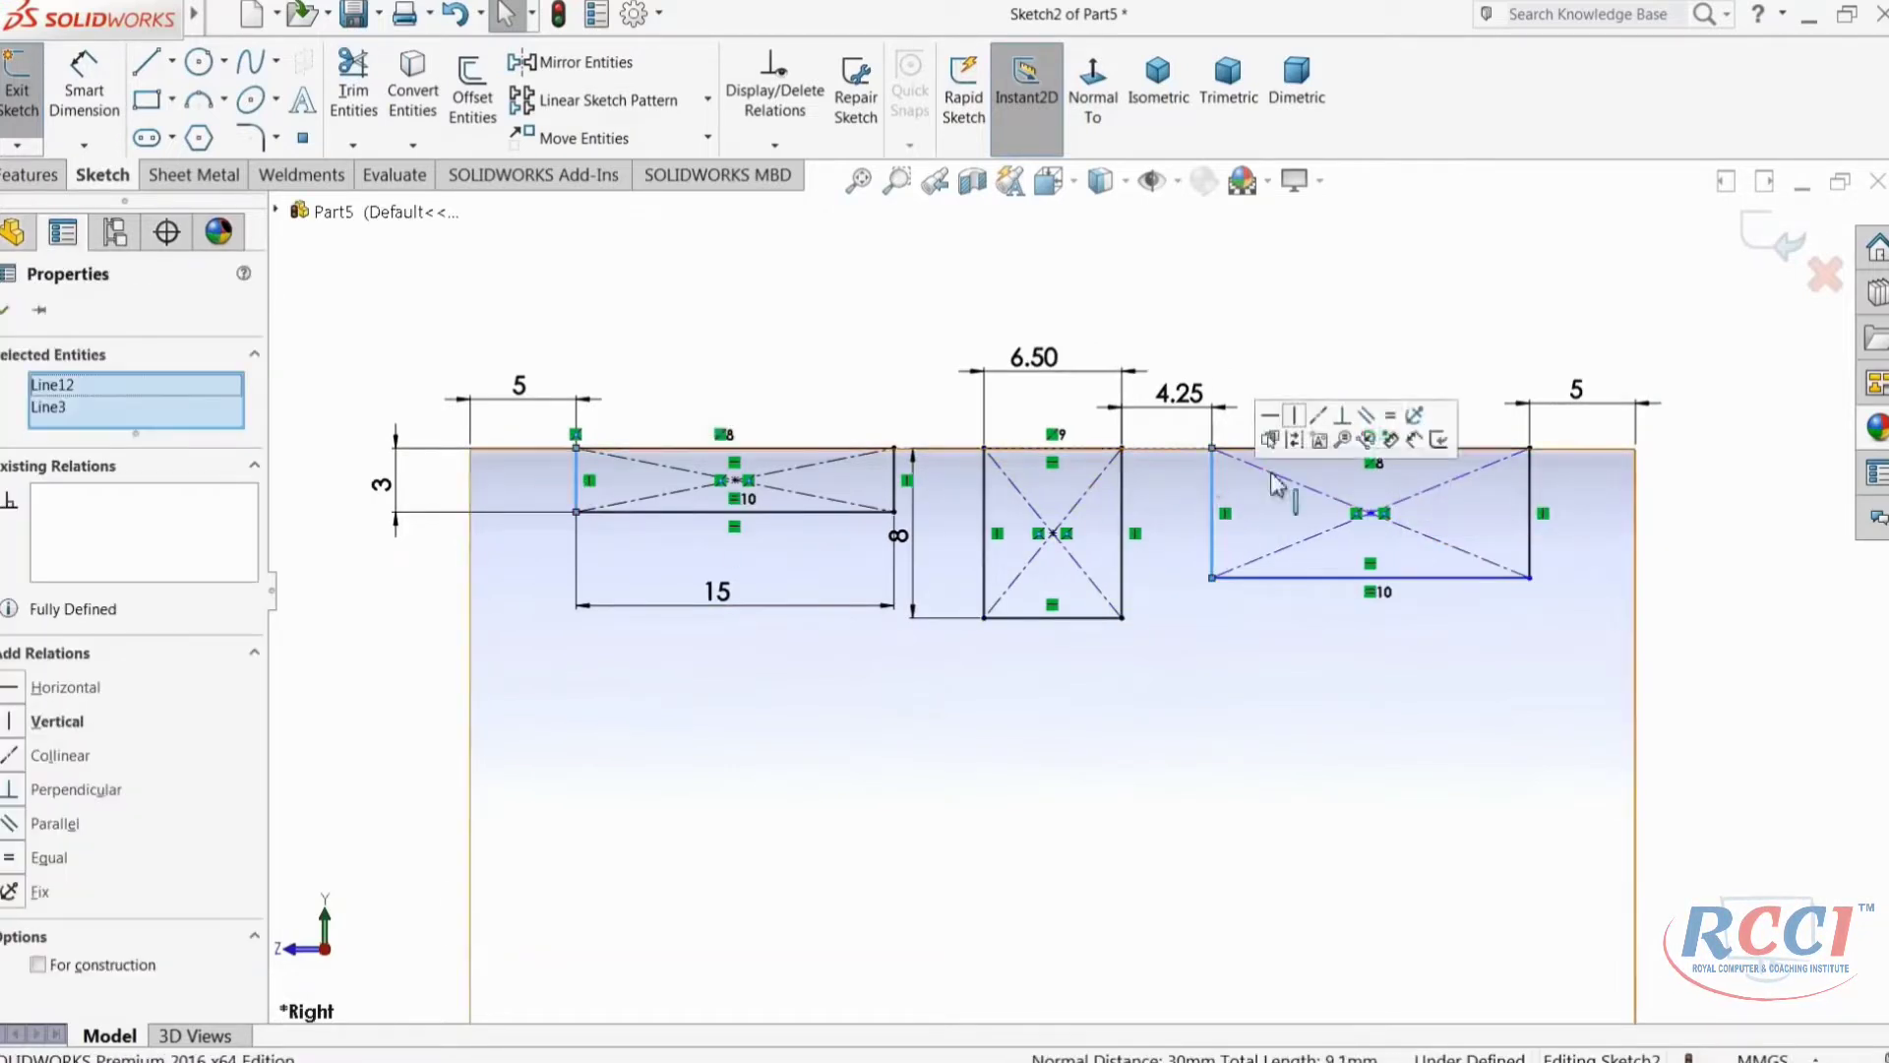
click(1392, 415)
key(Escape)
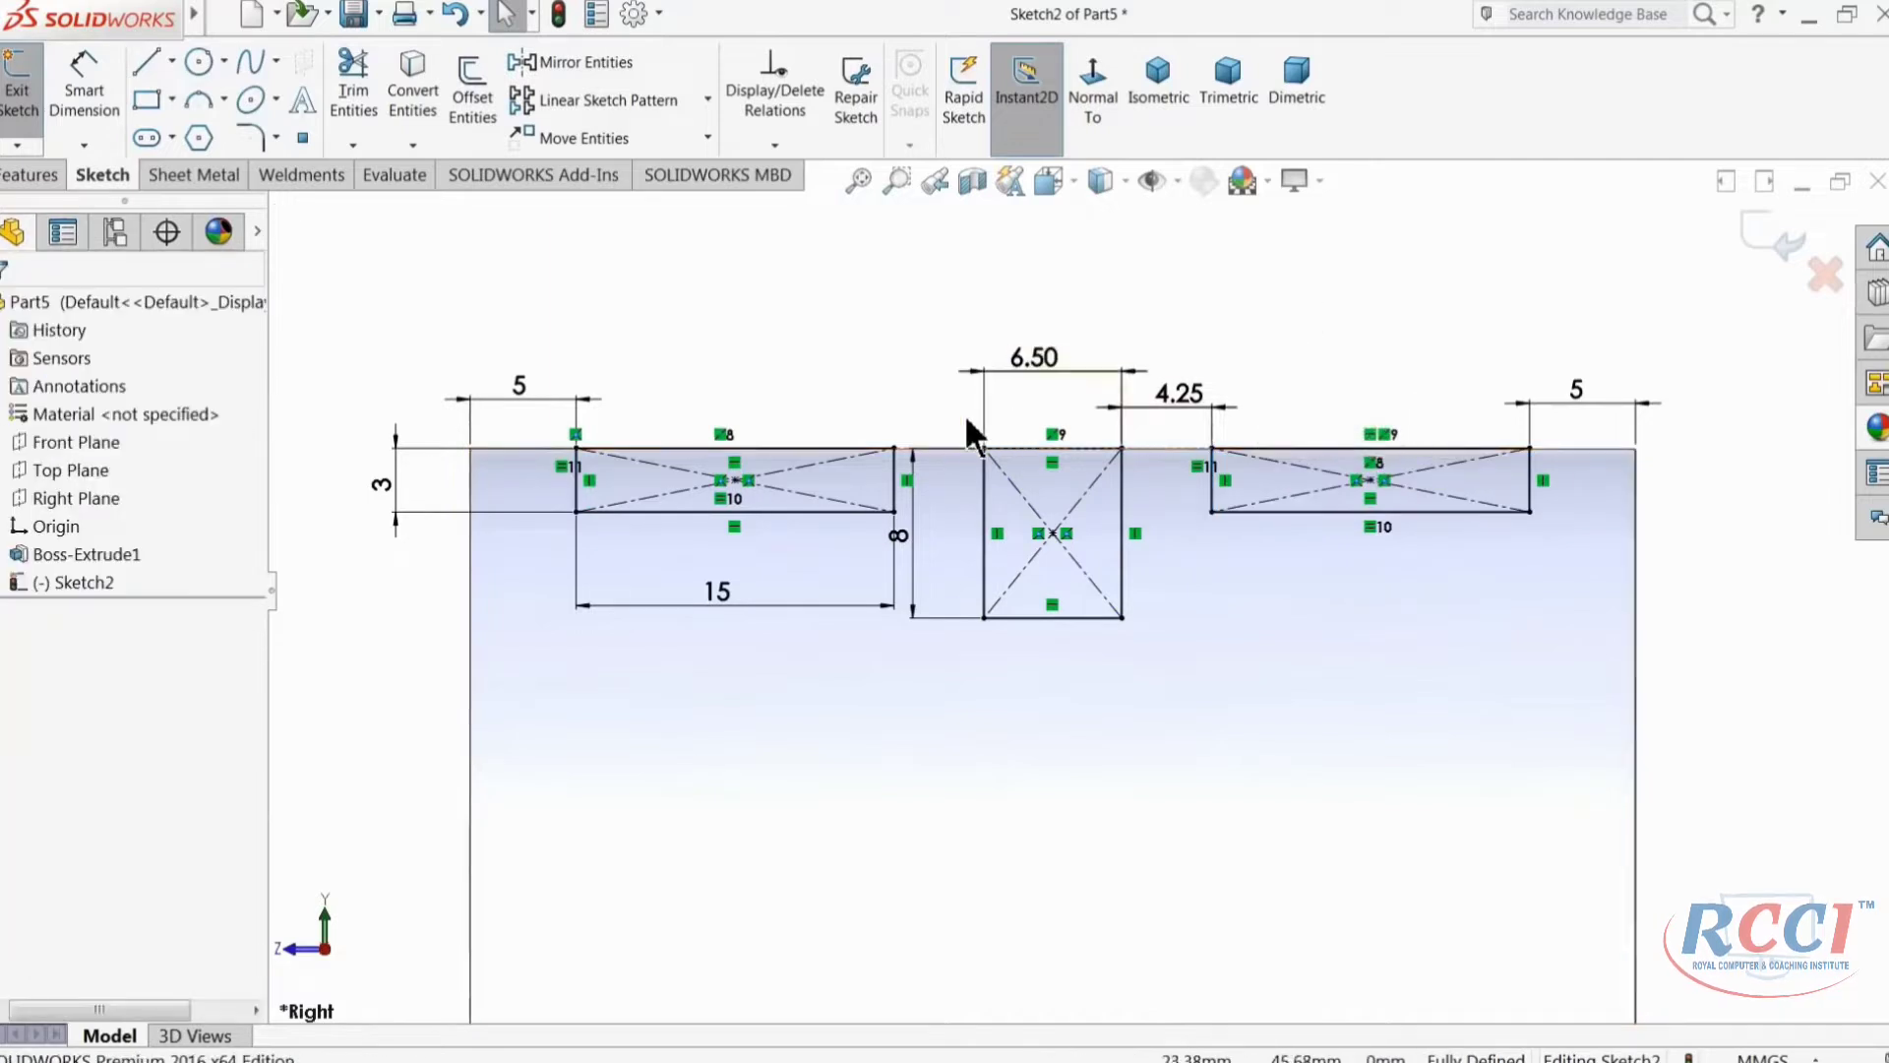
Step: Revolve-cut the three groove profiles 360 degrees around the ring, using the horizontal centerline as the axis
click(35, 173)
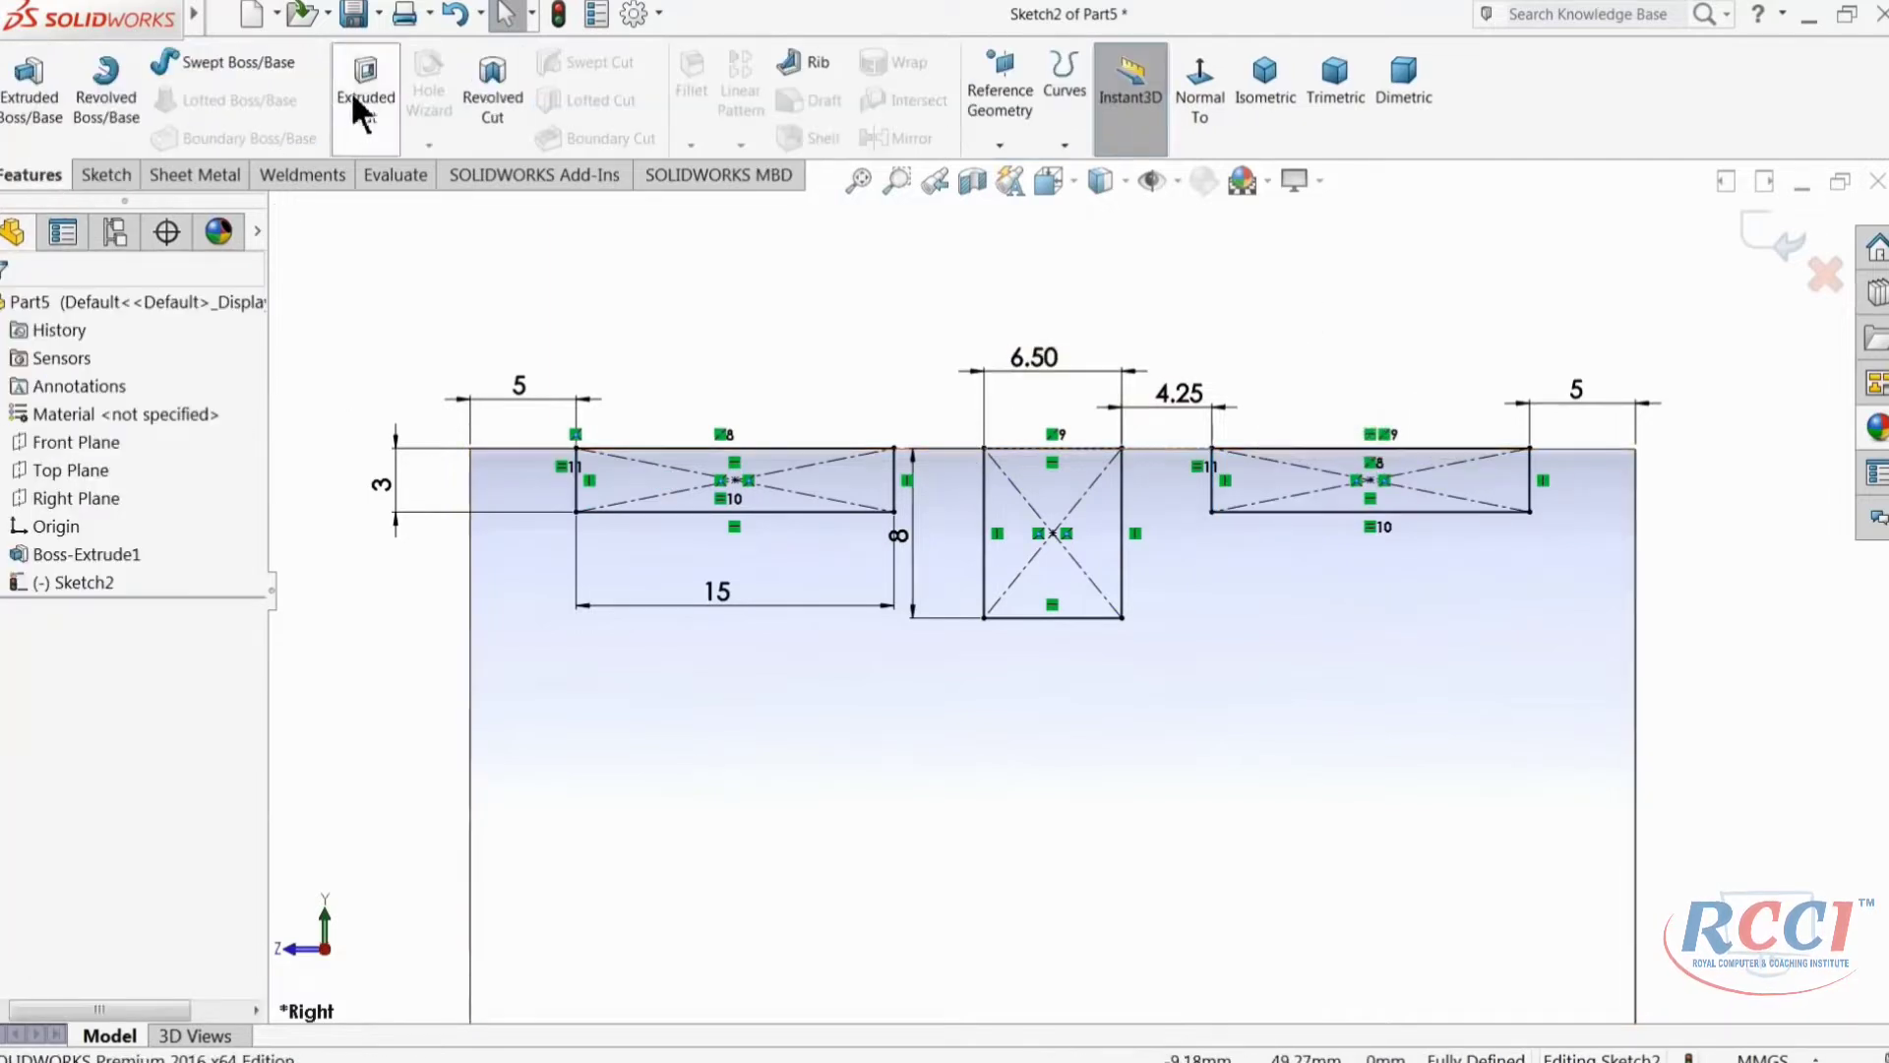
click(492, 97)
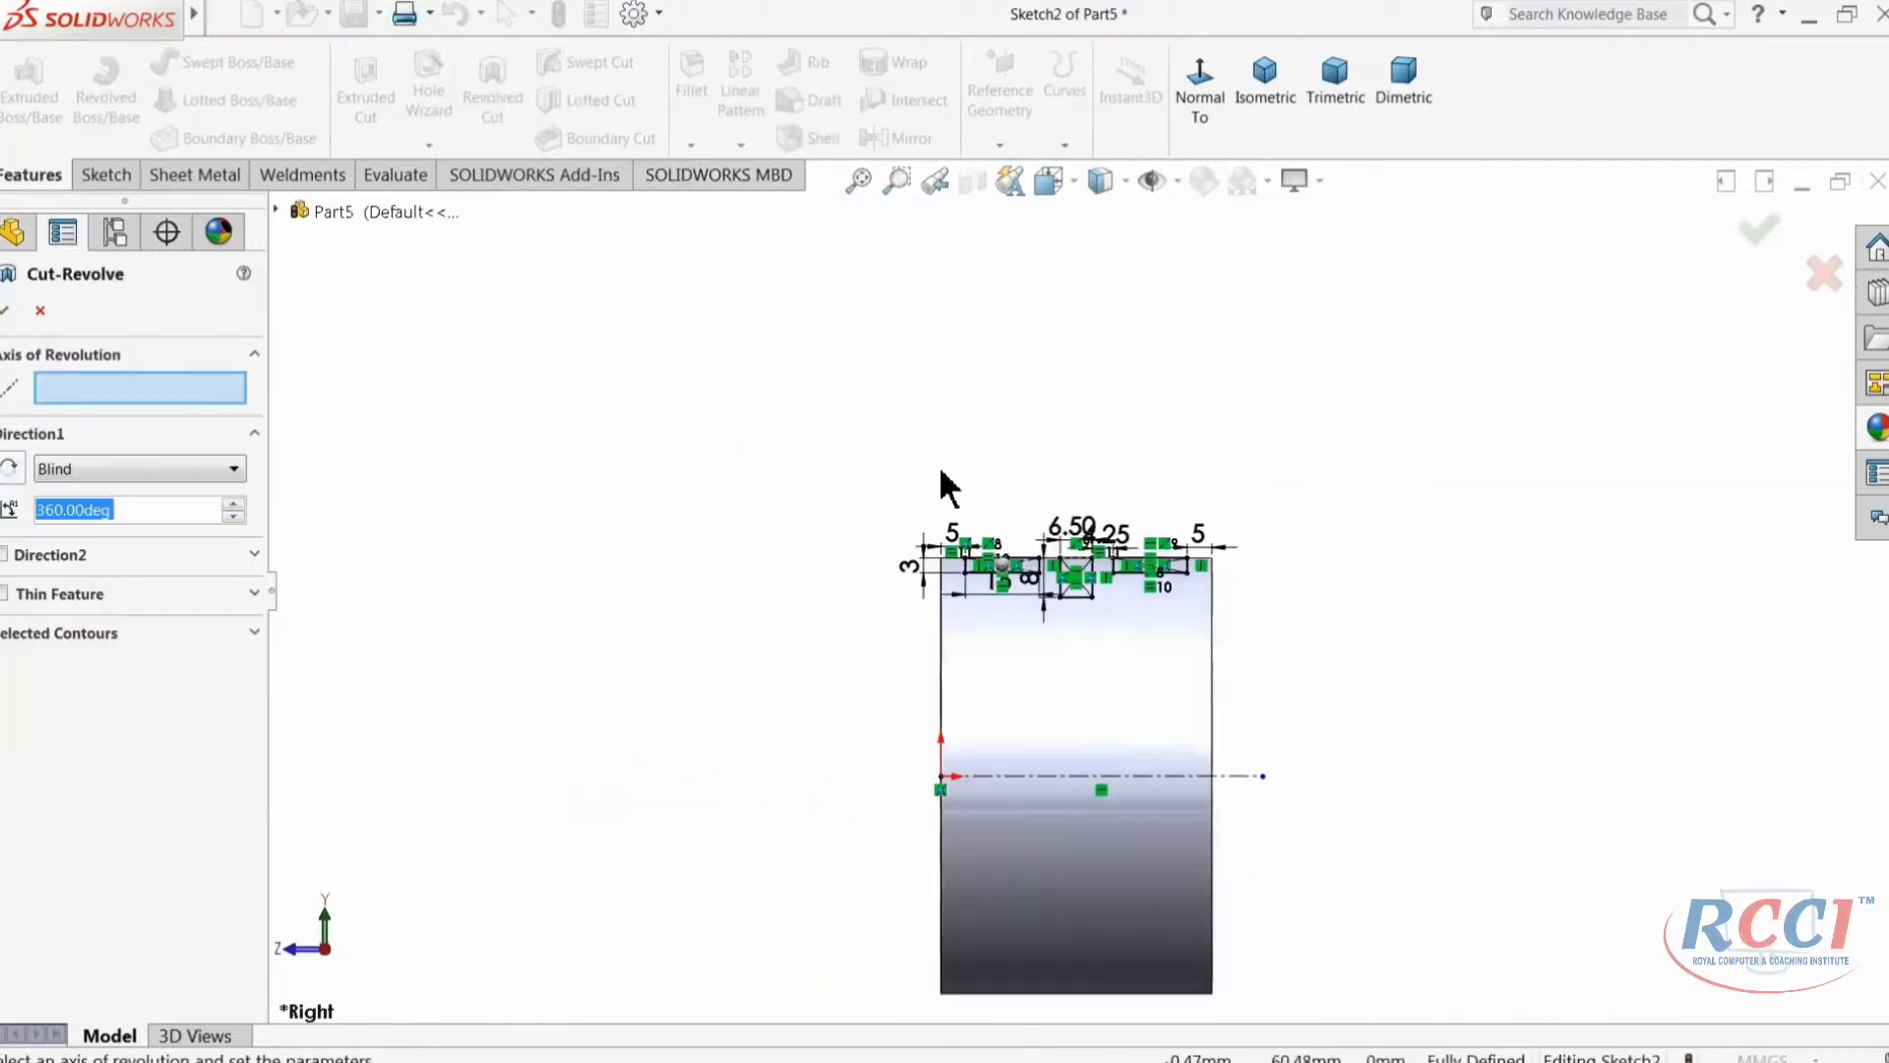
scroll(1079, 777, down, 3)
scroll(1051, 588, up, 2)
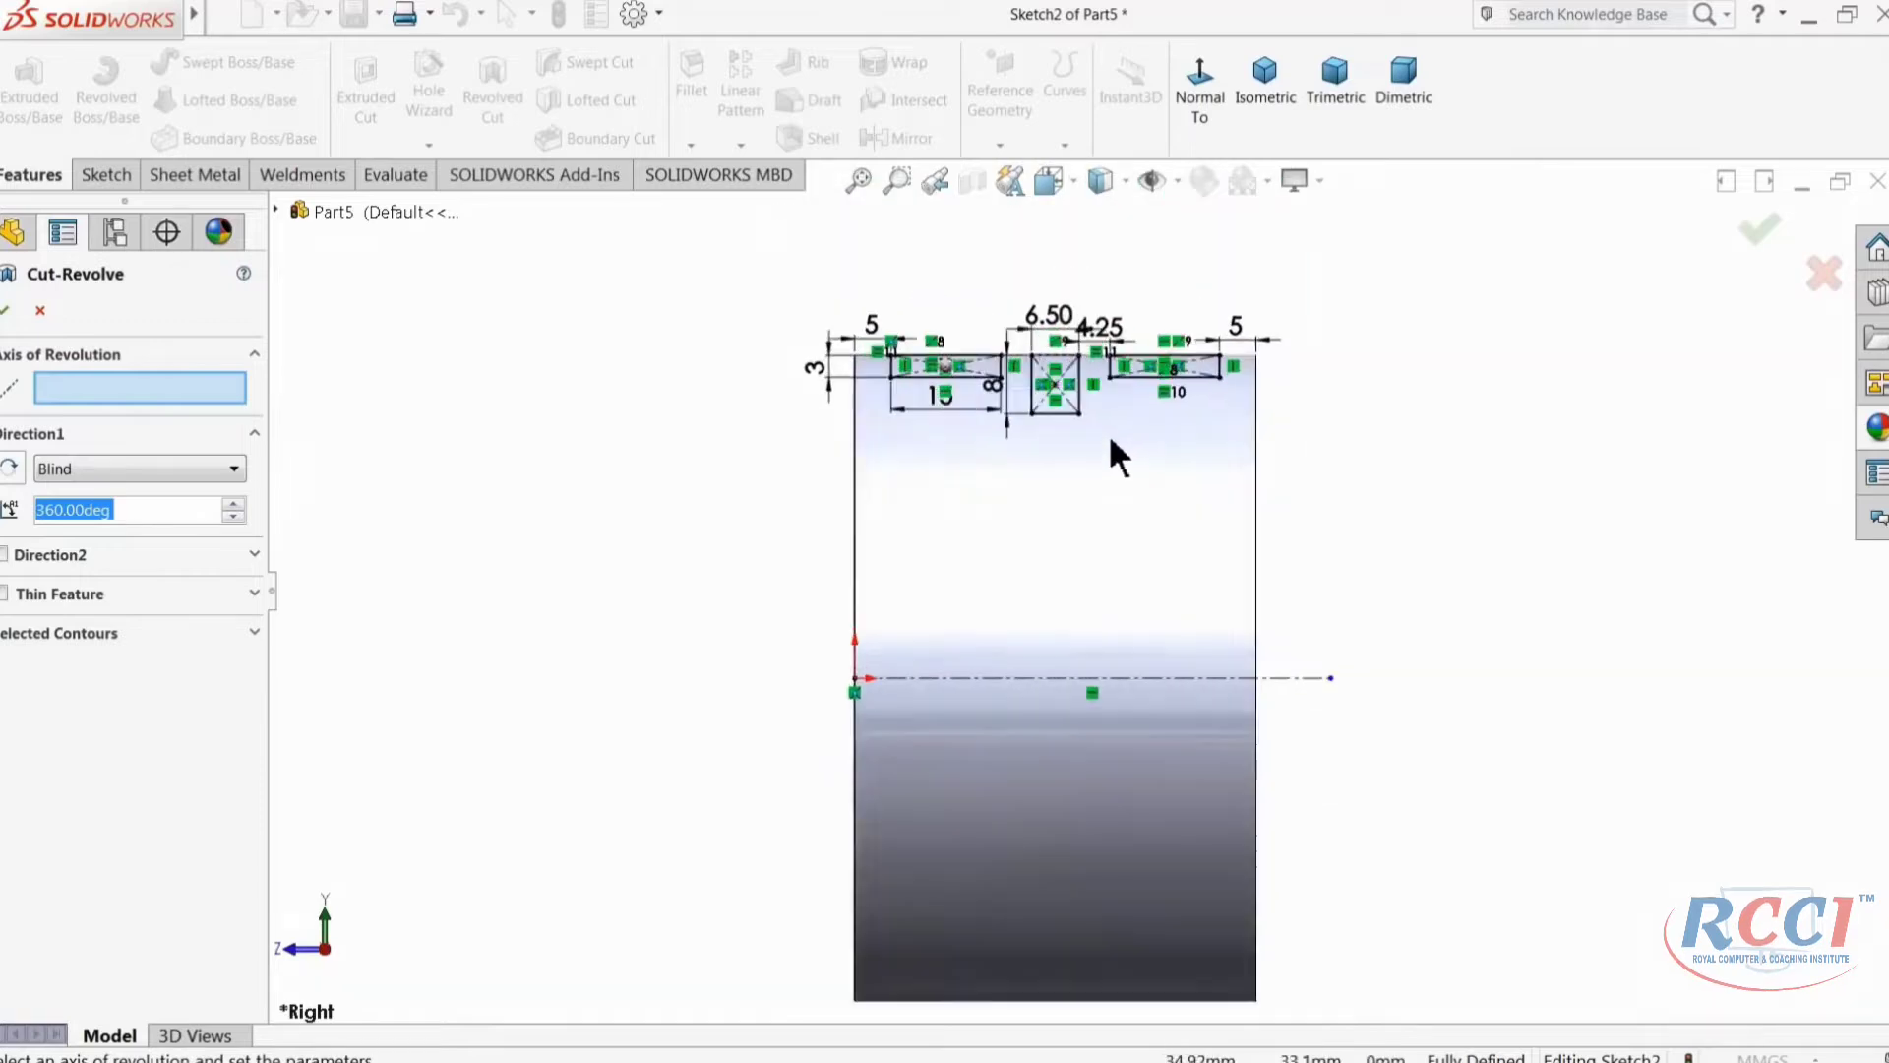
scroll(1108, 434, down, 2)
click(1061, 737)
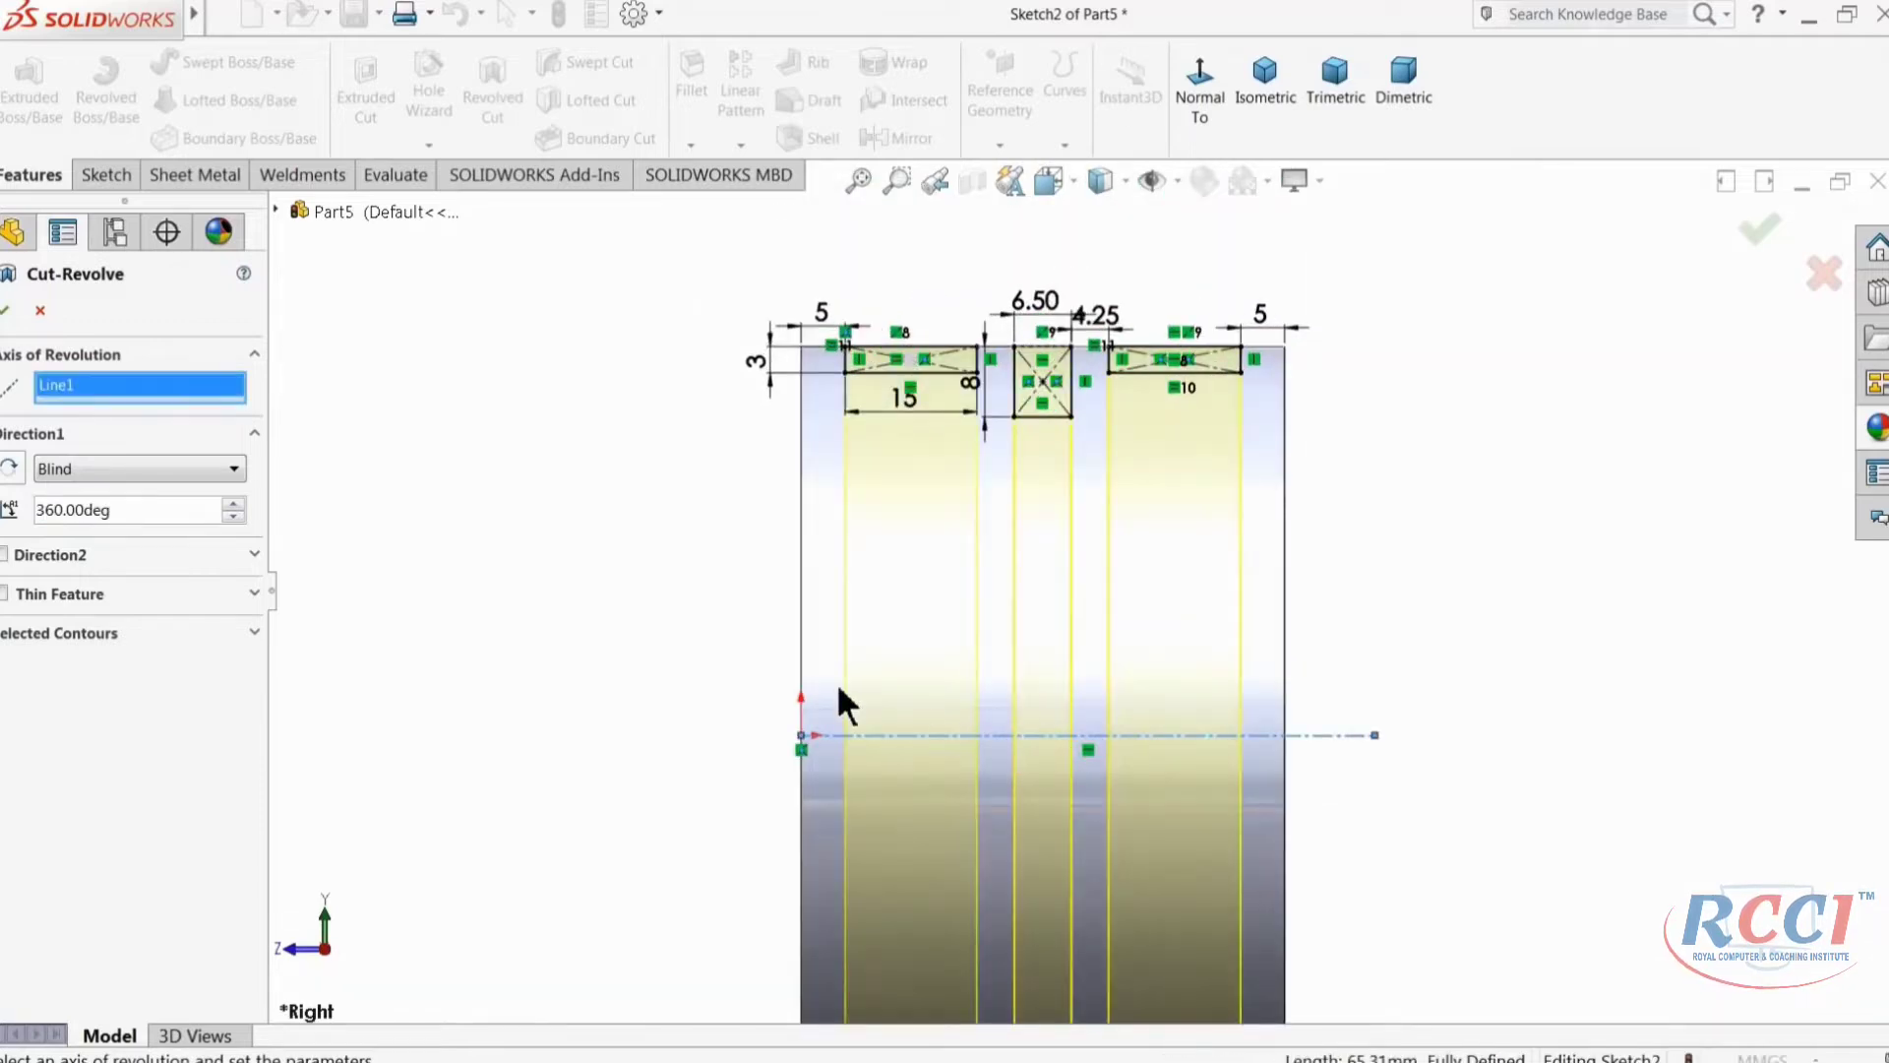
scroll(845, 703, up, 3)
middle_drag(801, 675, 876, 801)
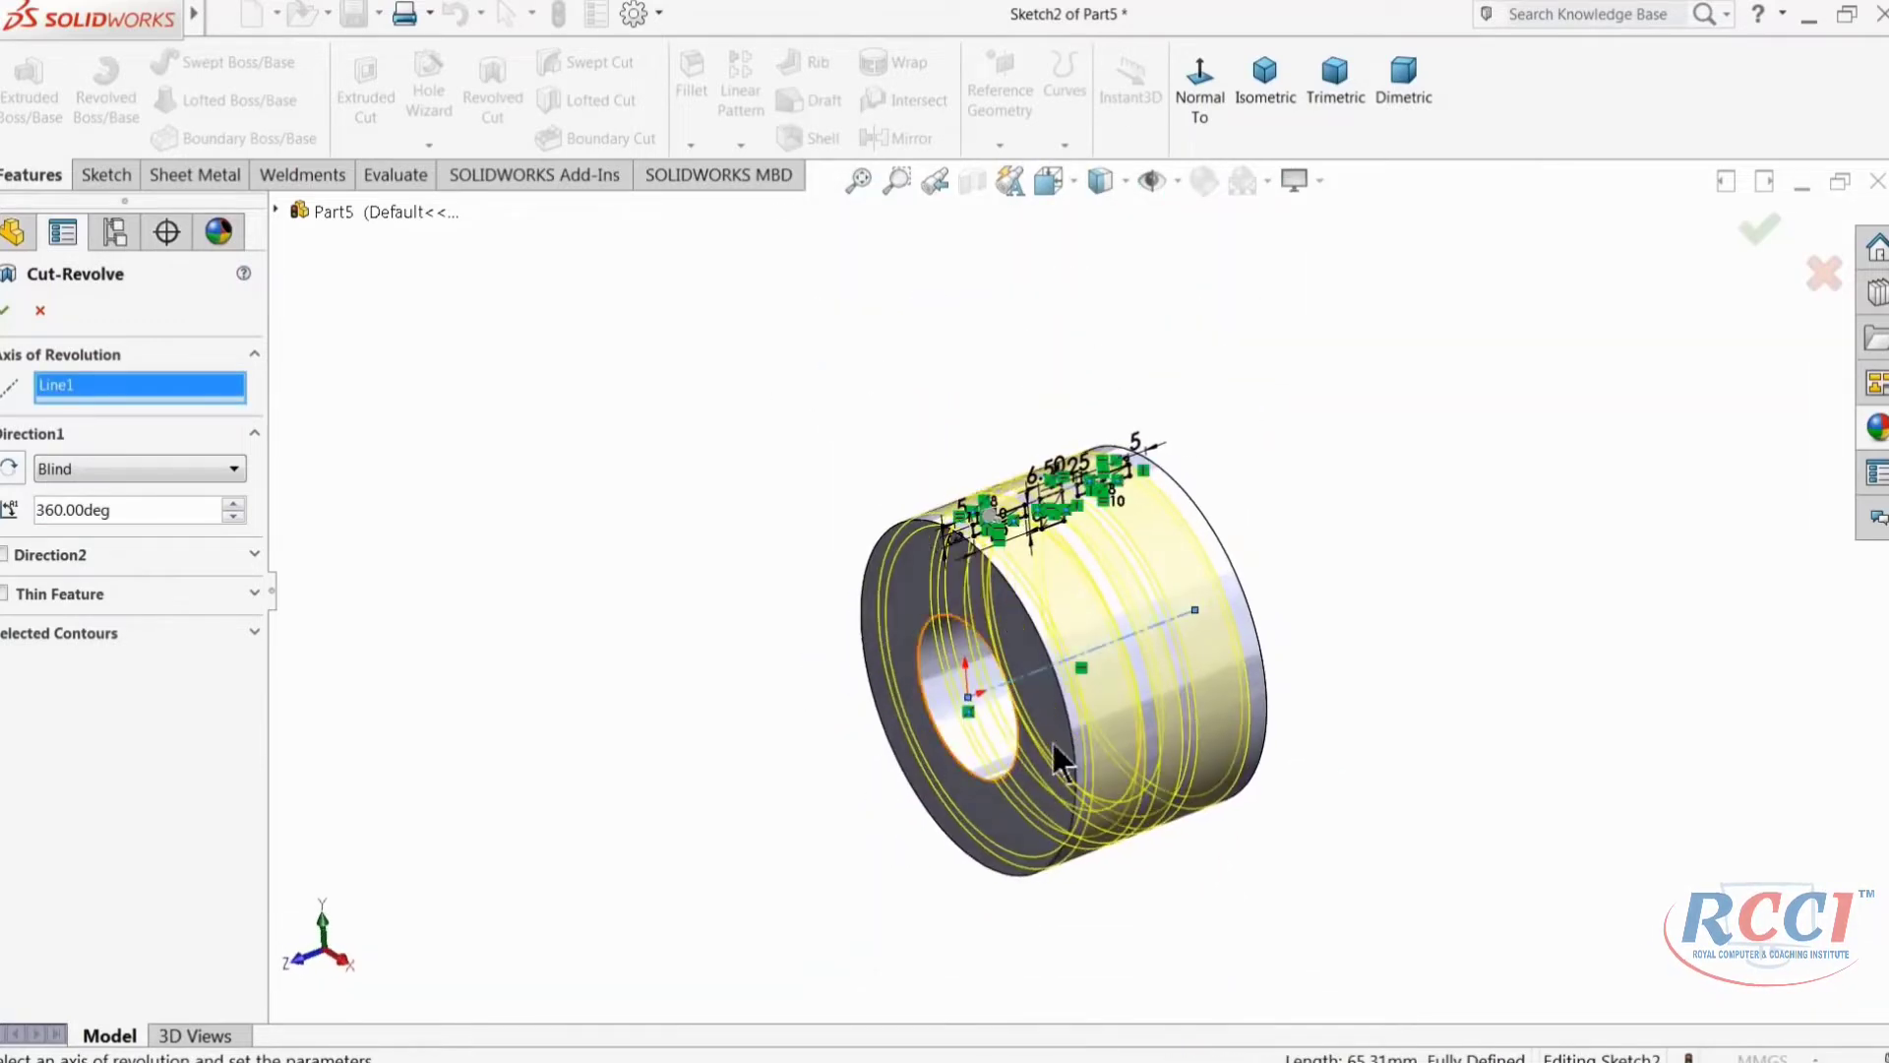
scroll(1060, 760, down, 3)
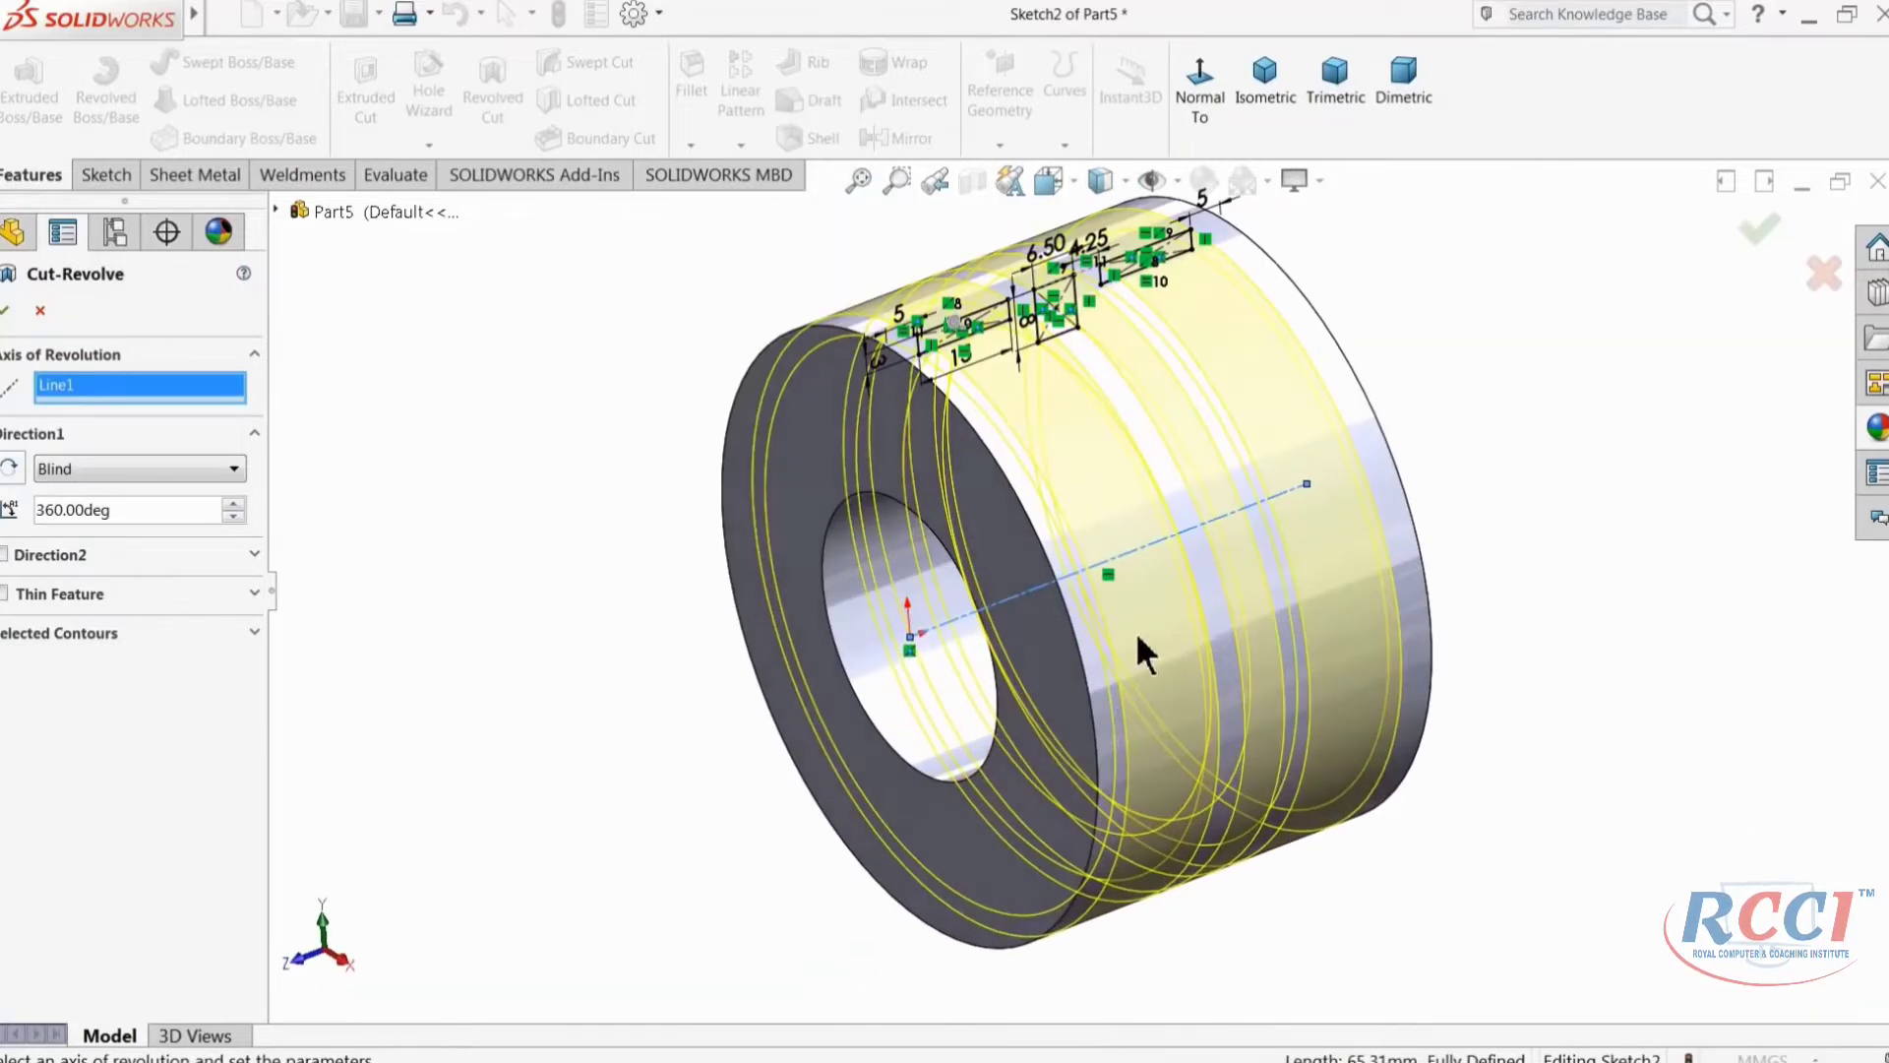
click(5, 311)
mouse_move(564, 552)
middle_down()
mouse_move(474, 505)
mouse_move(595, 531)
middle_up()
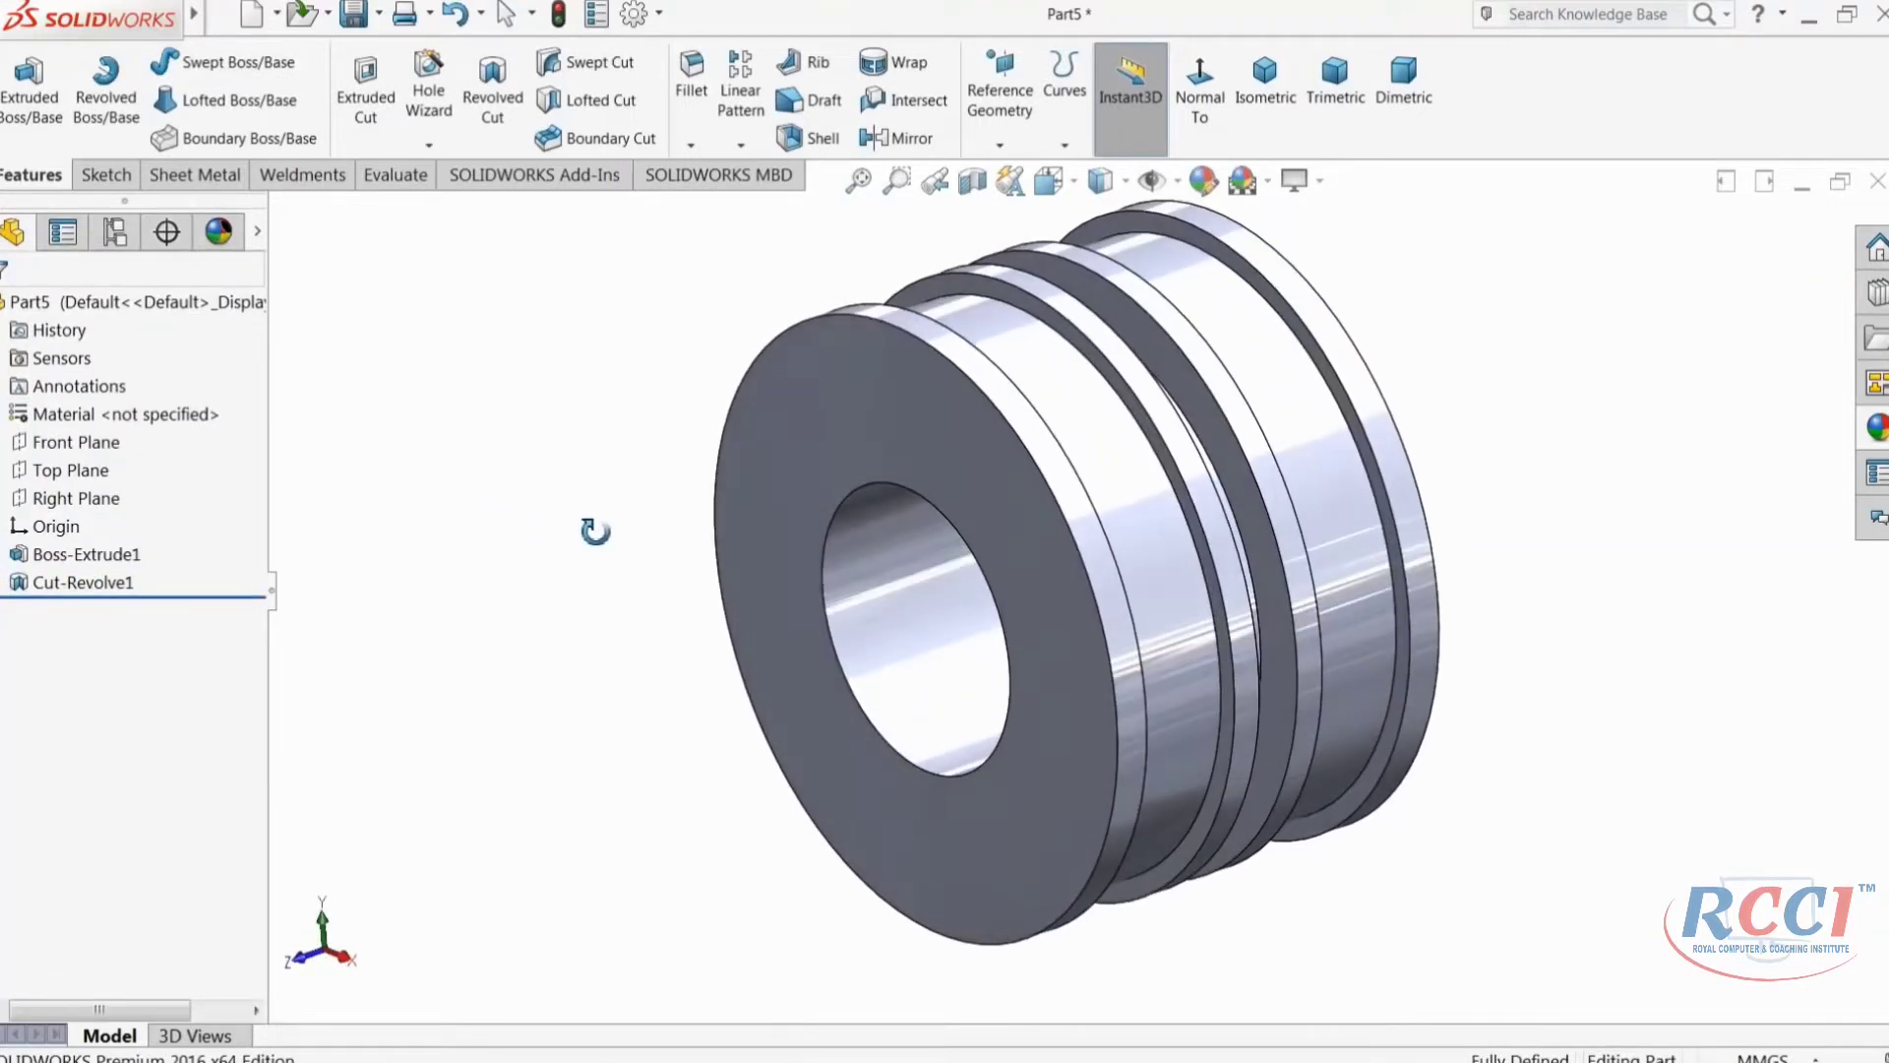
Step: Set up a 1 mm, 45-degree chamfer on the outer edge and bore edge of the front end face
click(690, 147)
click(714, 199)
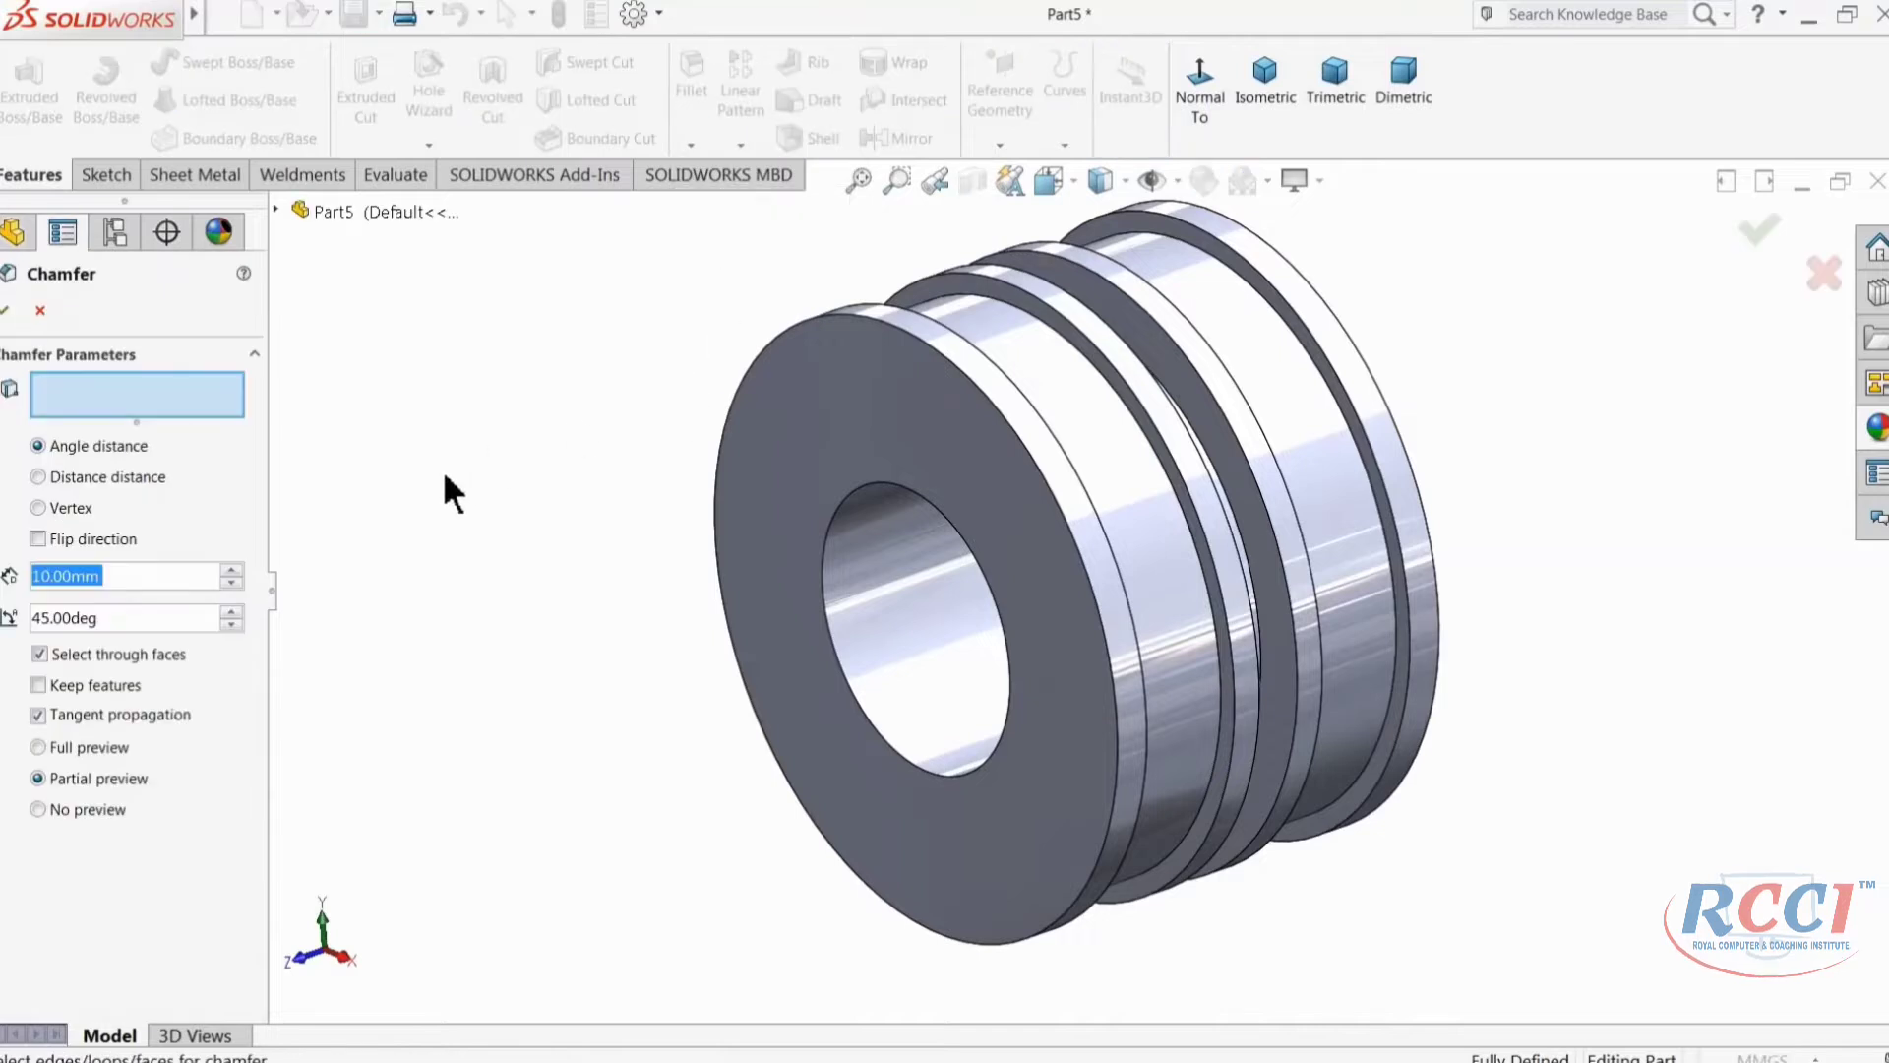
text(1)
key(Return)
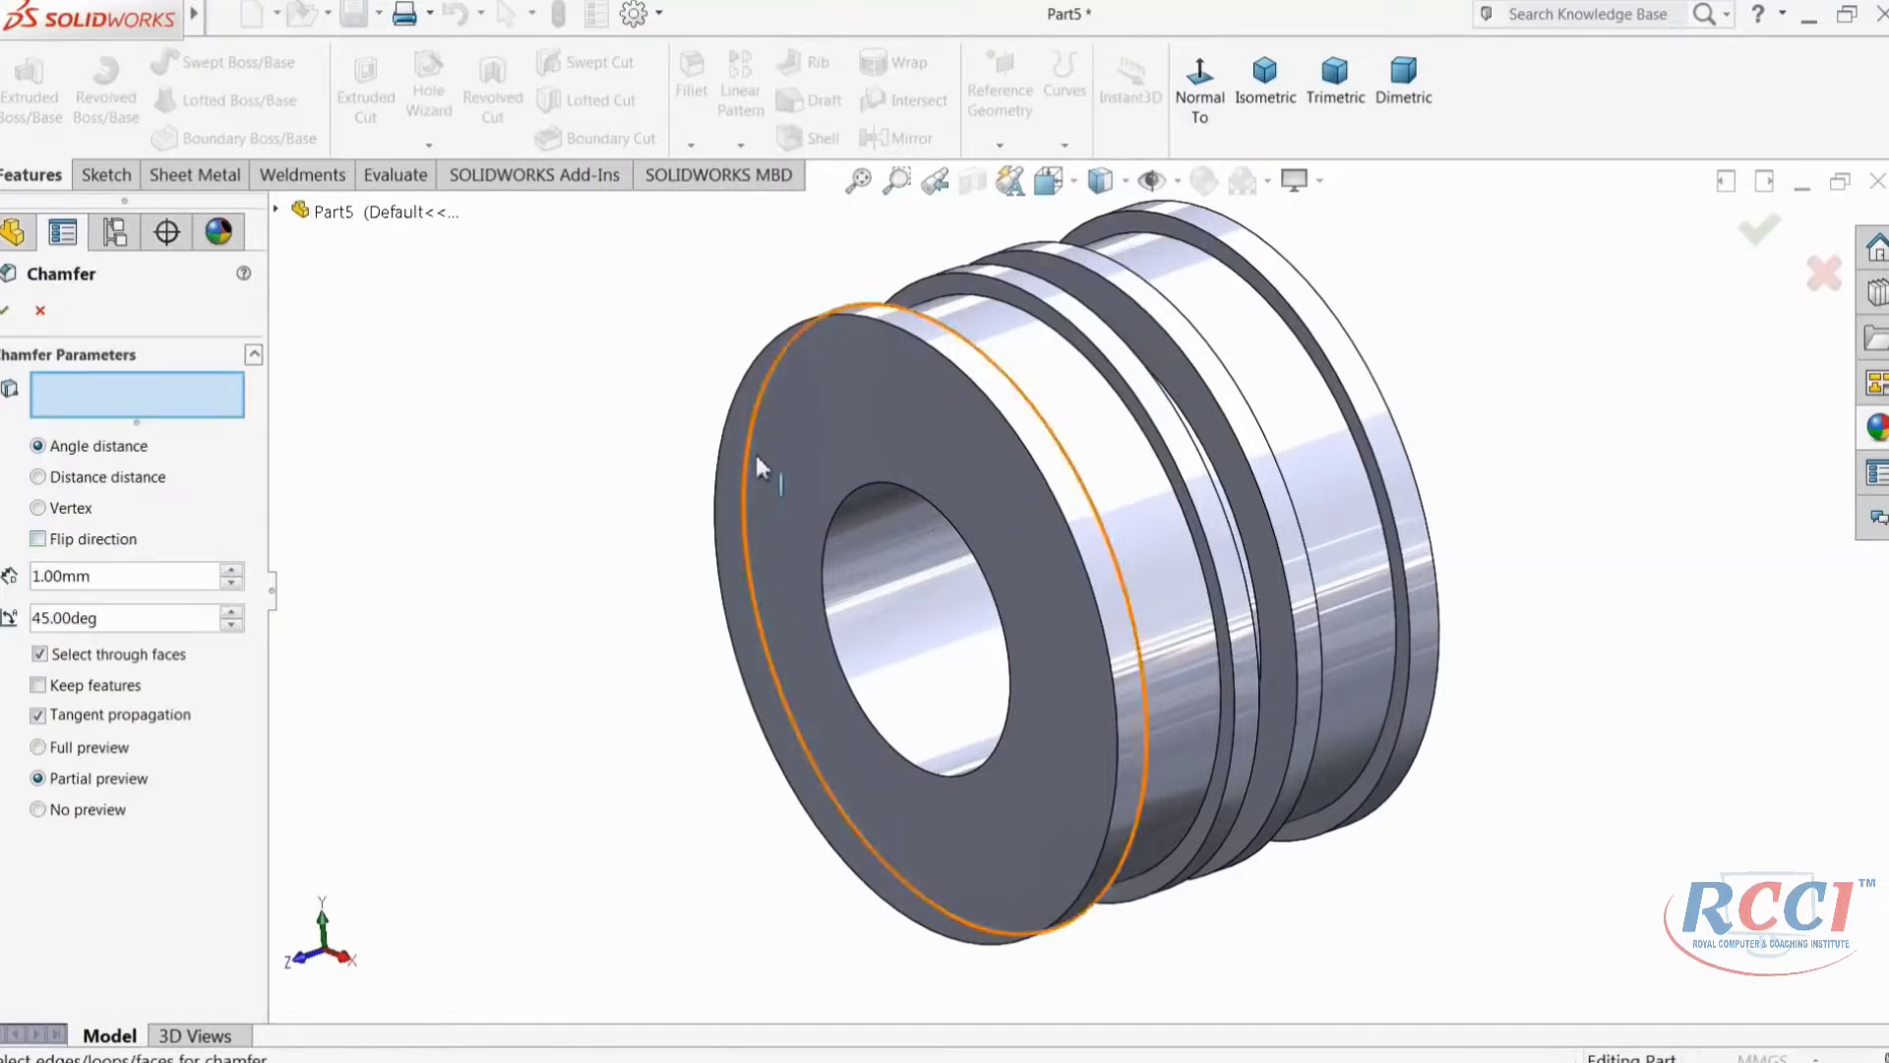
click(855, 328)
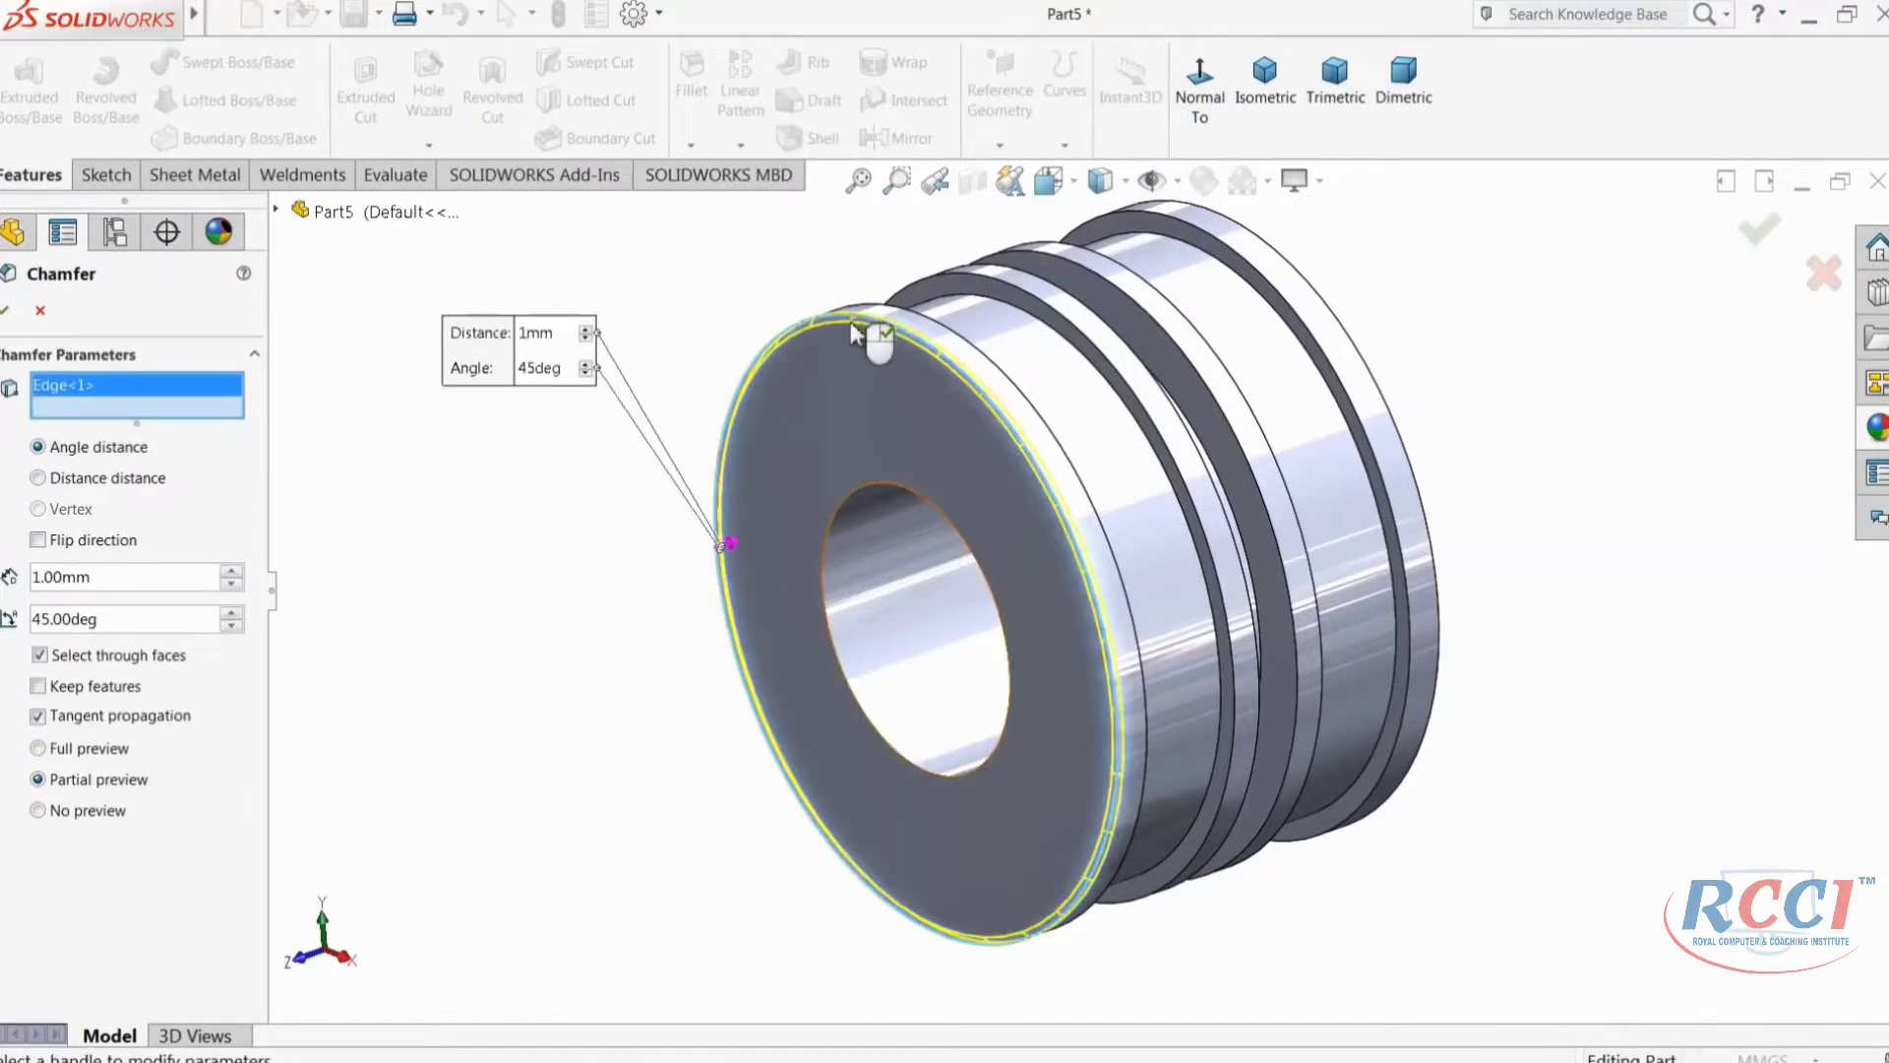
click(906, 492)
scroll(1045, 489, down, 4)
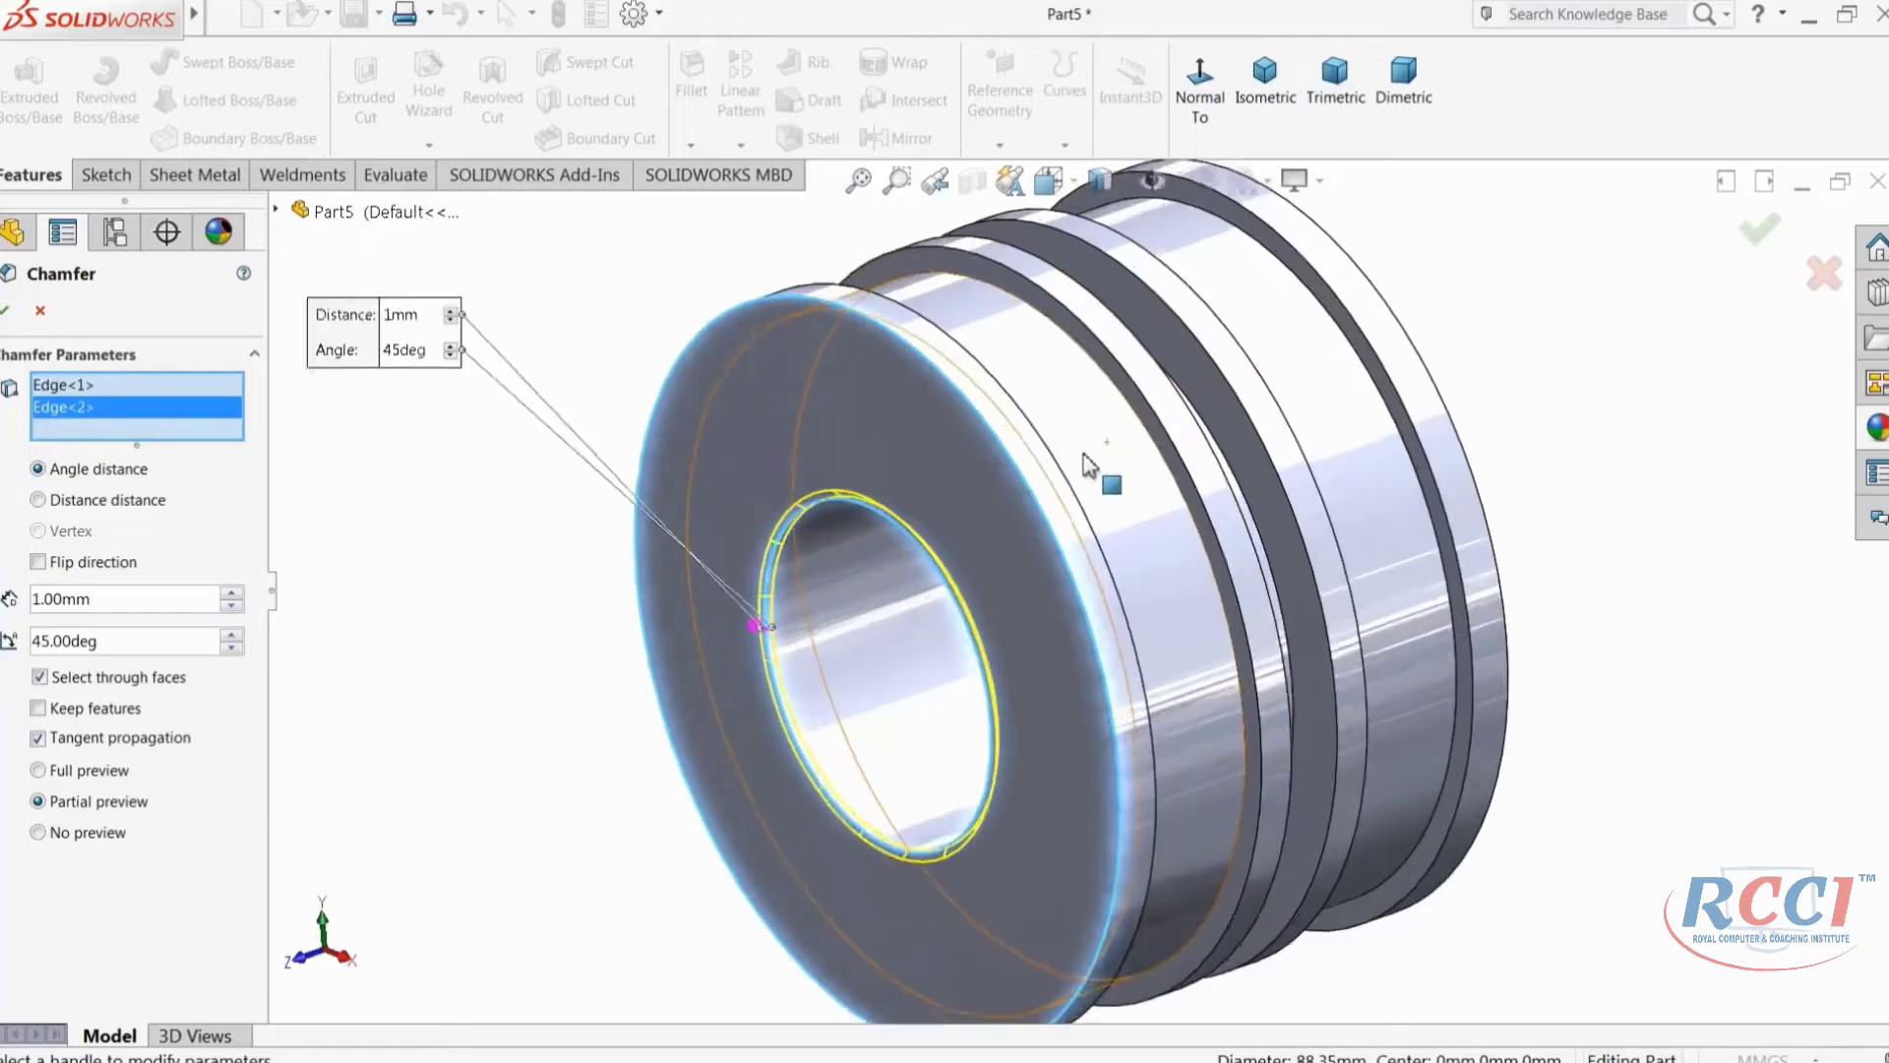
Step: Add the outer edge and bore edge of the opposite end face to the chamfer and apply it
scroll(1045, 489, up, 5)
middle_drag(1083, 551, 1212, 699)
scroll(1230, 630, down, 4)
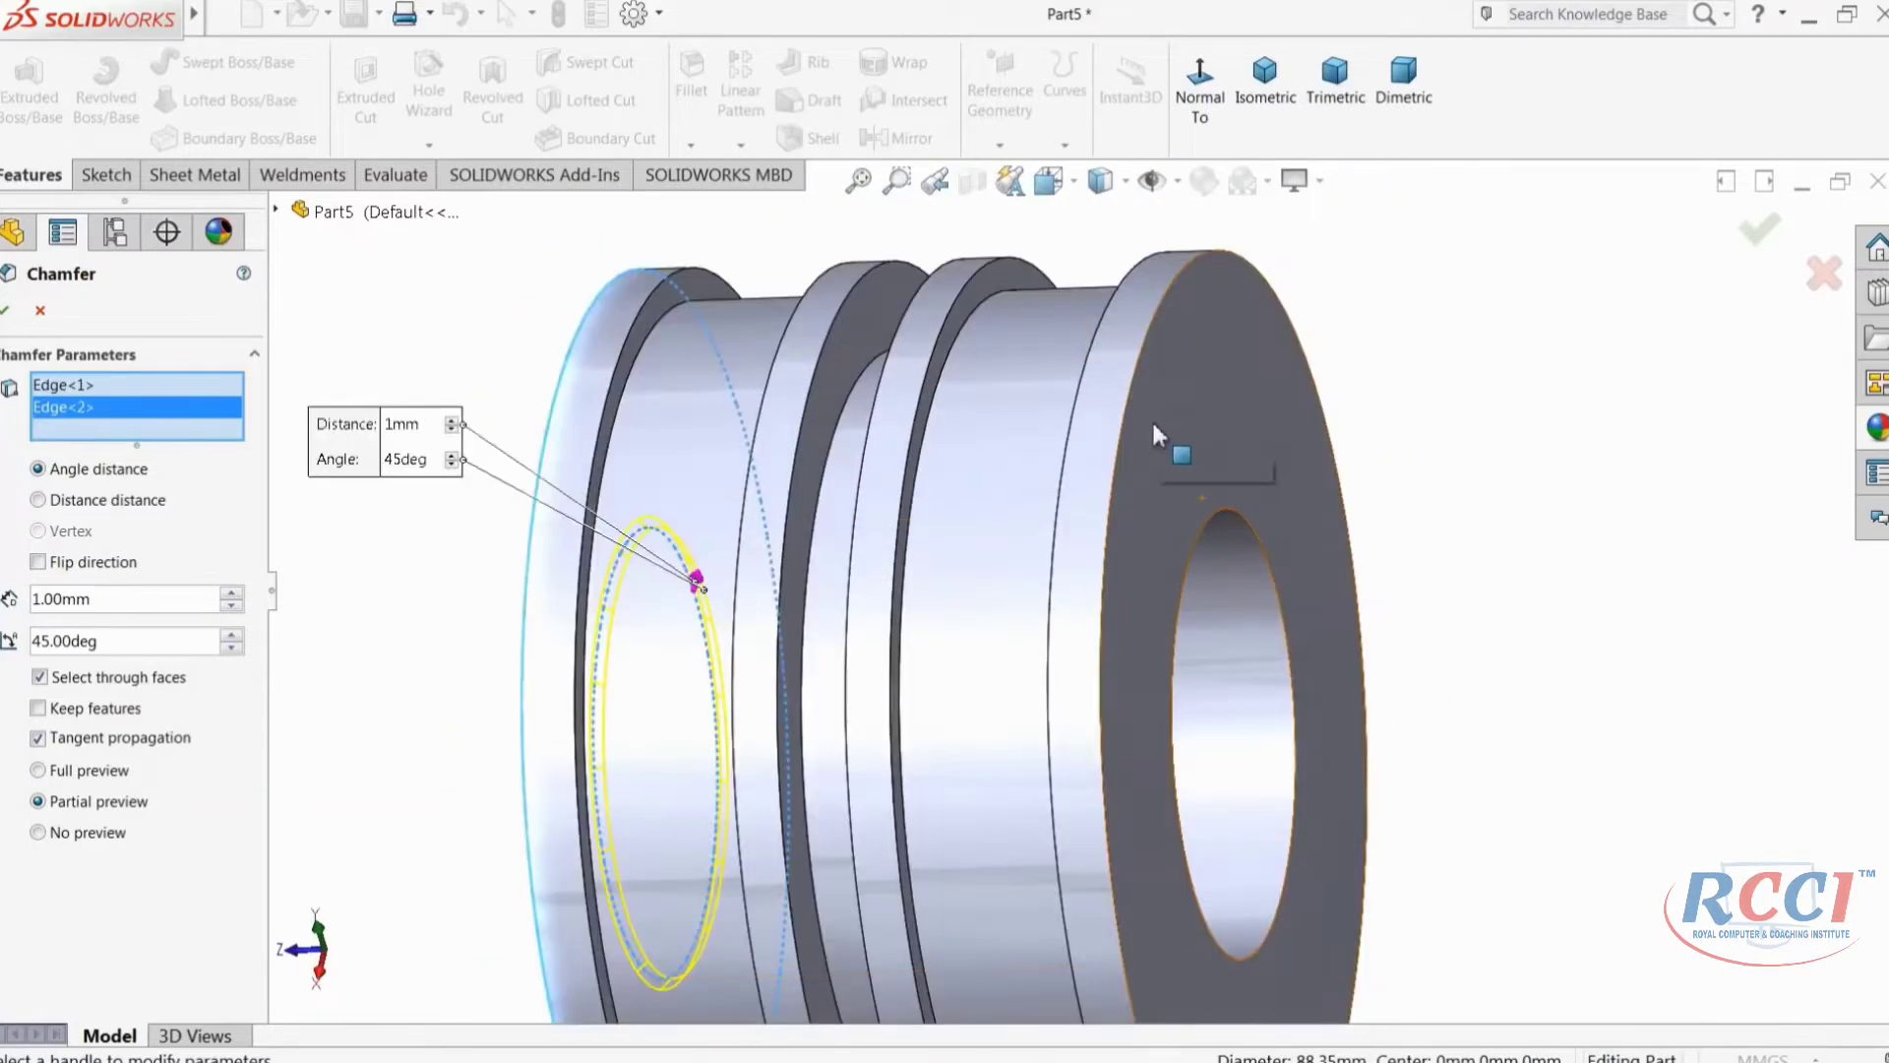
click(1128, 395)
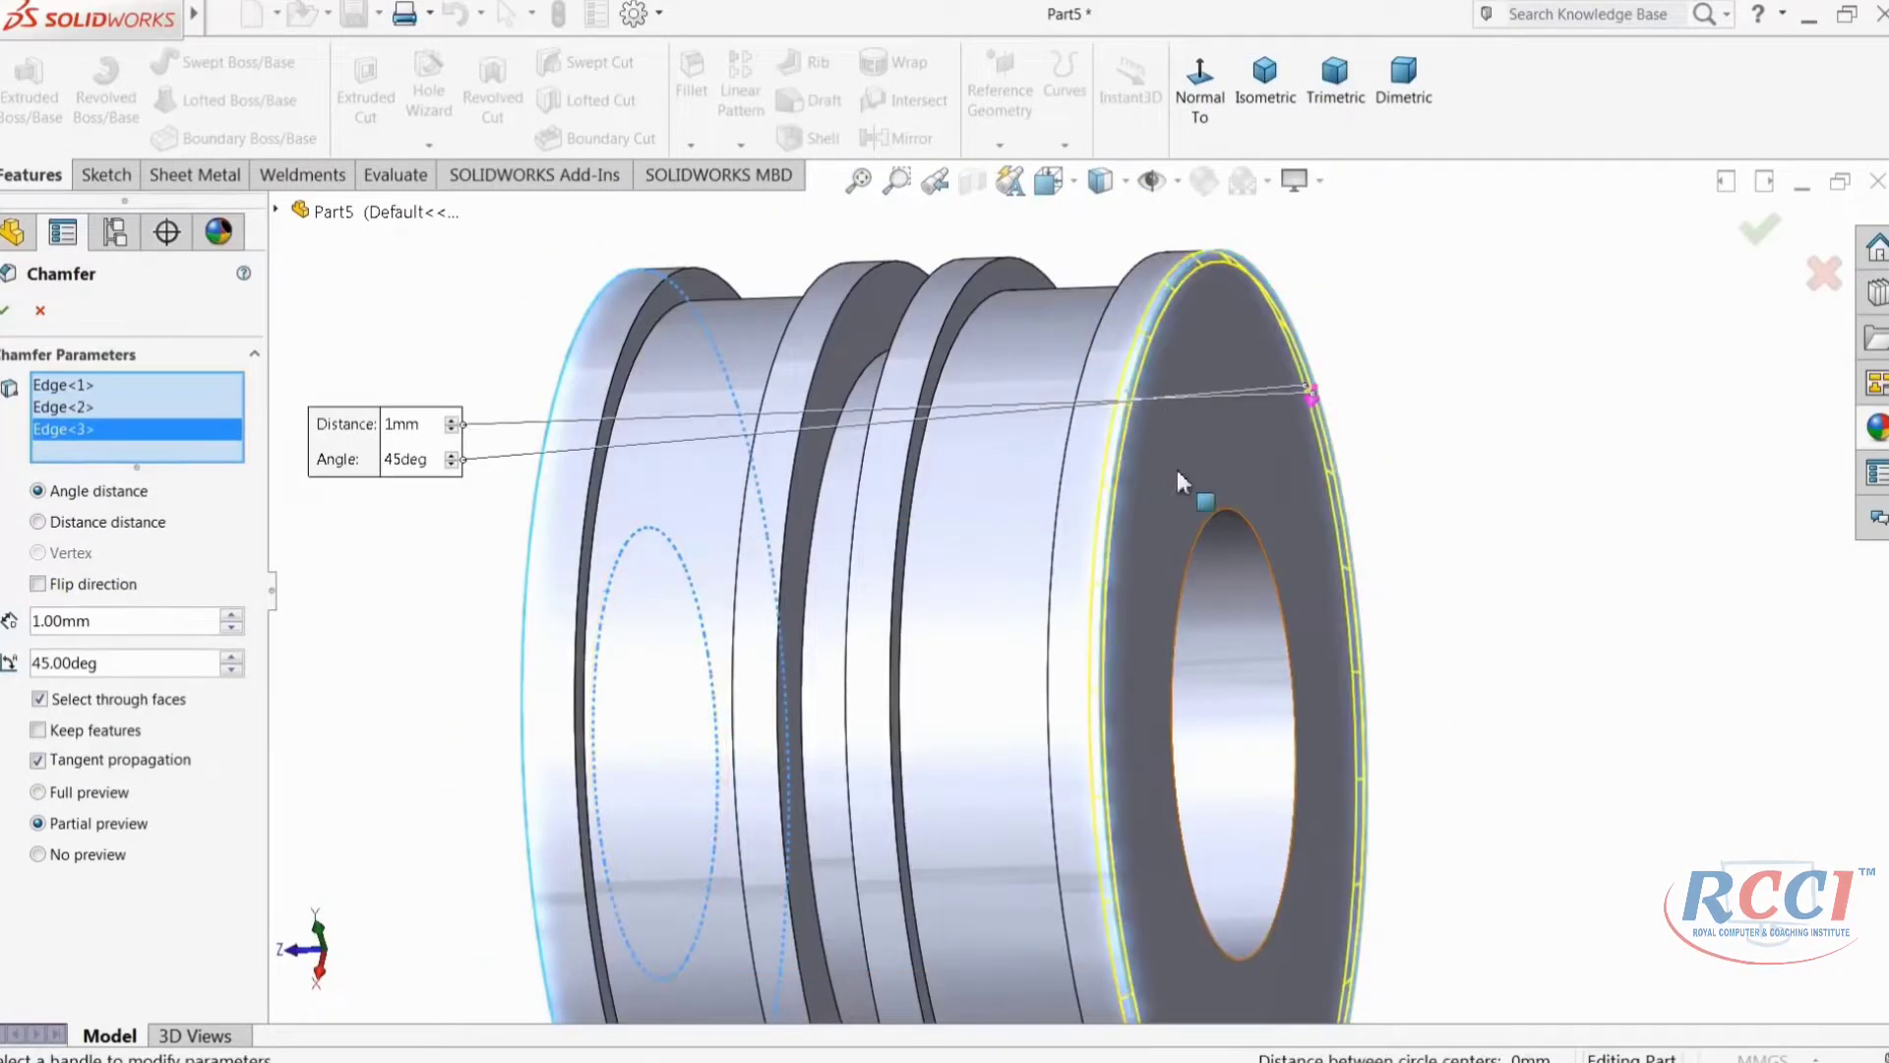
click(1203, 540)
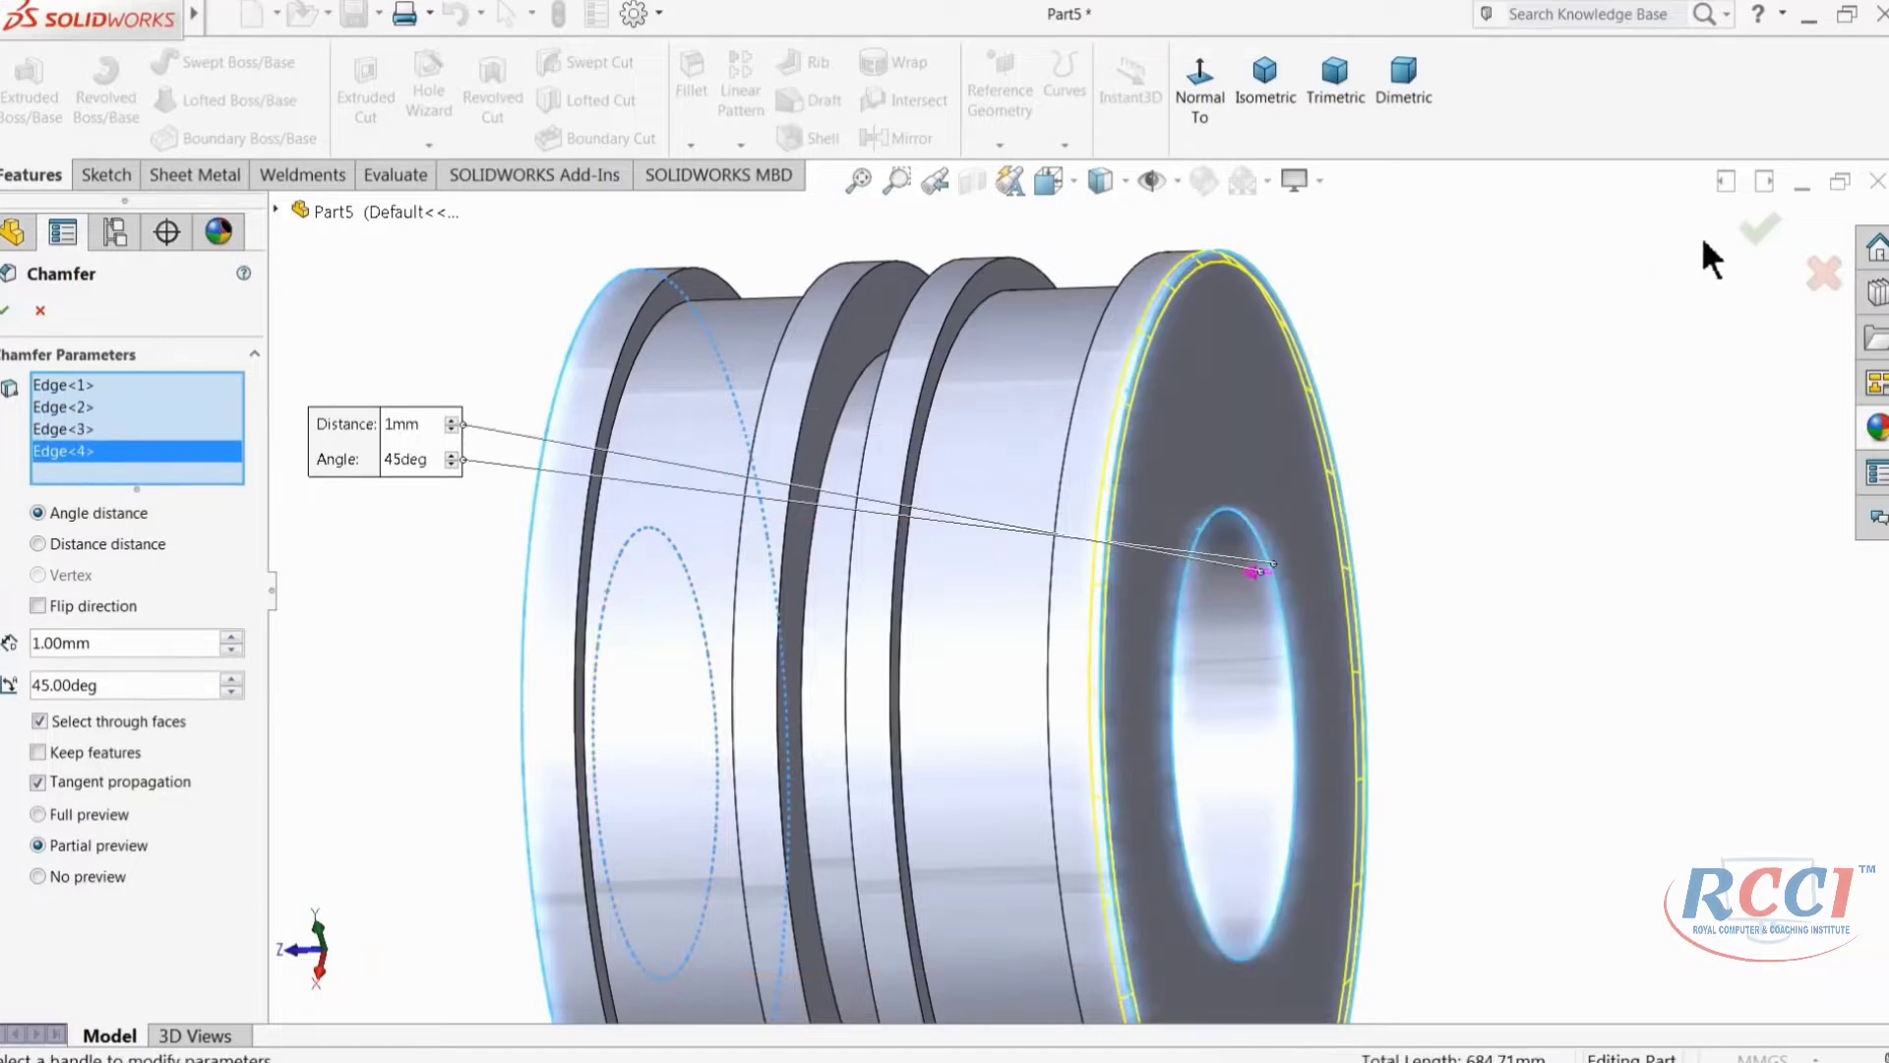
click(1759, 229)
Step: Start a sketch on the ring's back end face and draw an origin-centred circle about 58.45 mm in diameter
scroll(1058, 586, up, 3)
middle_drag(1054, 586, 1088, 772)
click(1181, 799)
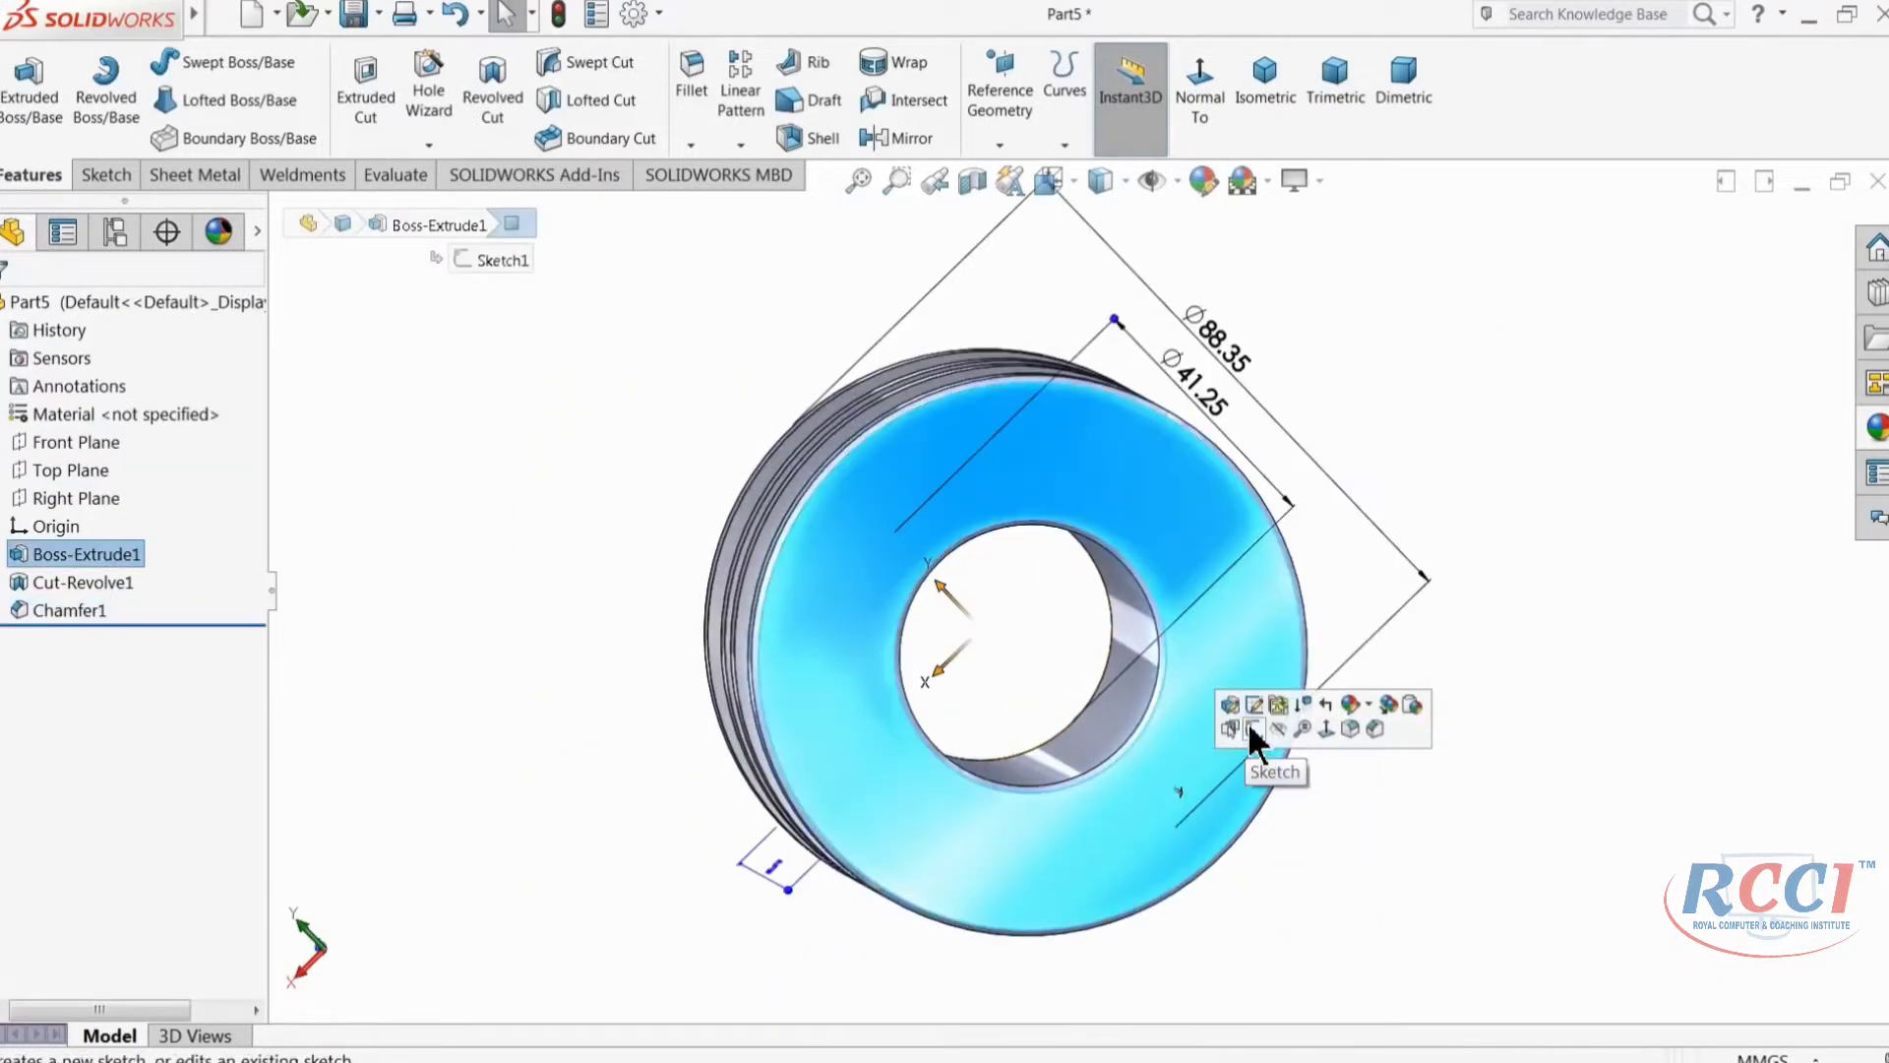
click(1252, 728)
click(1091, 108)
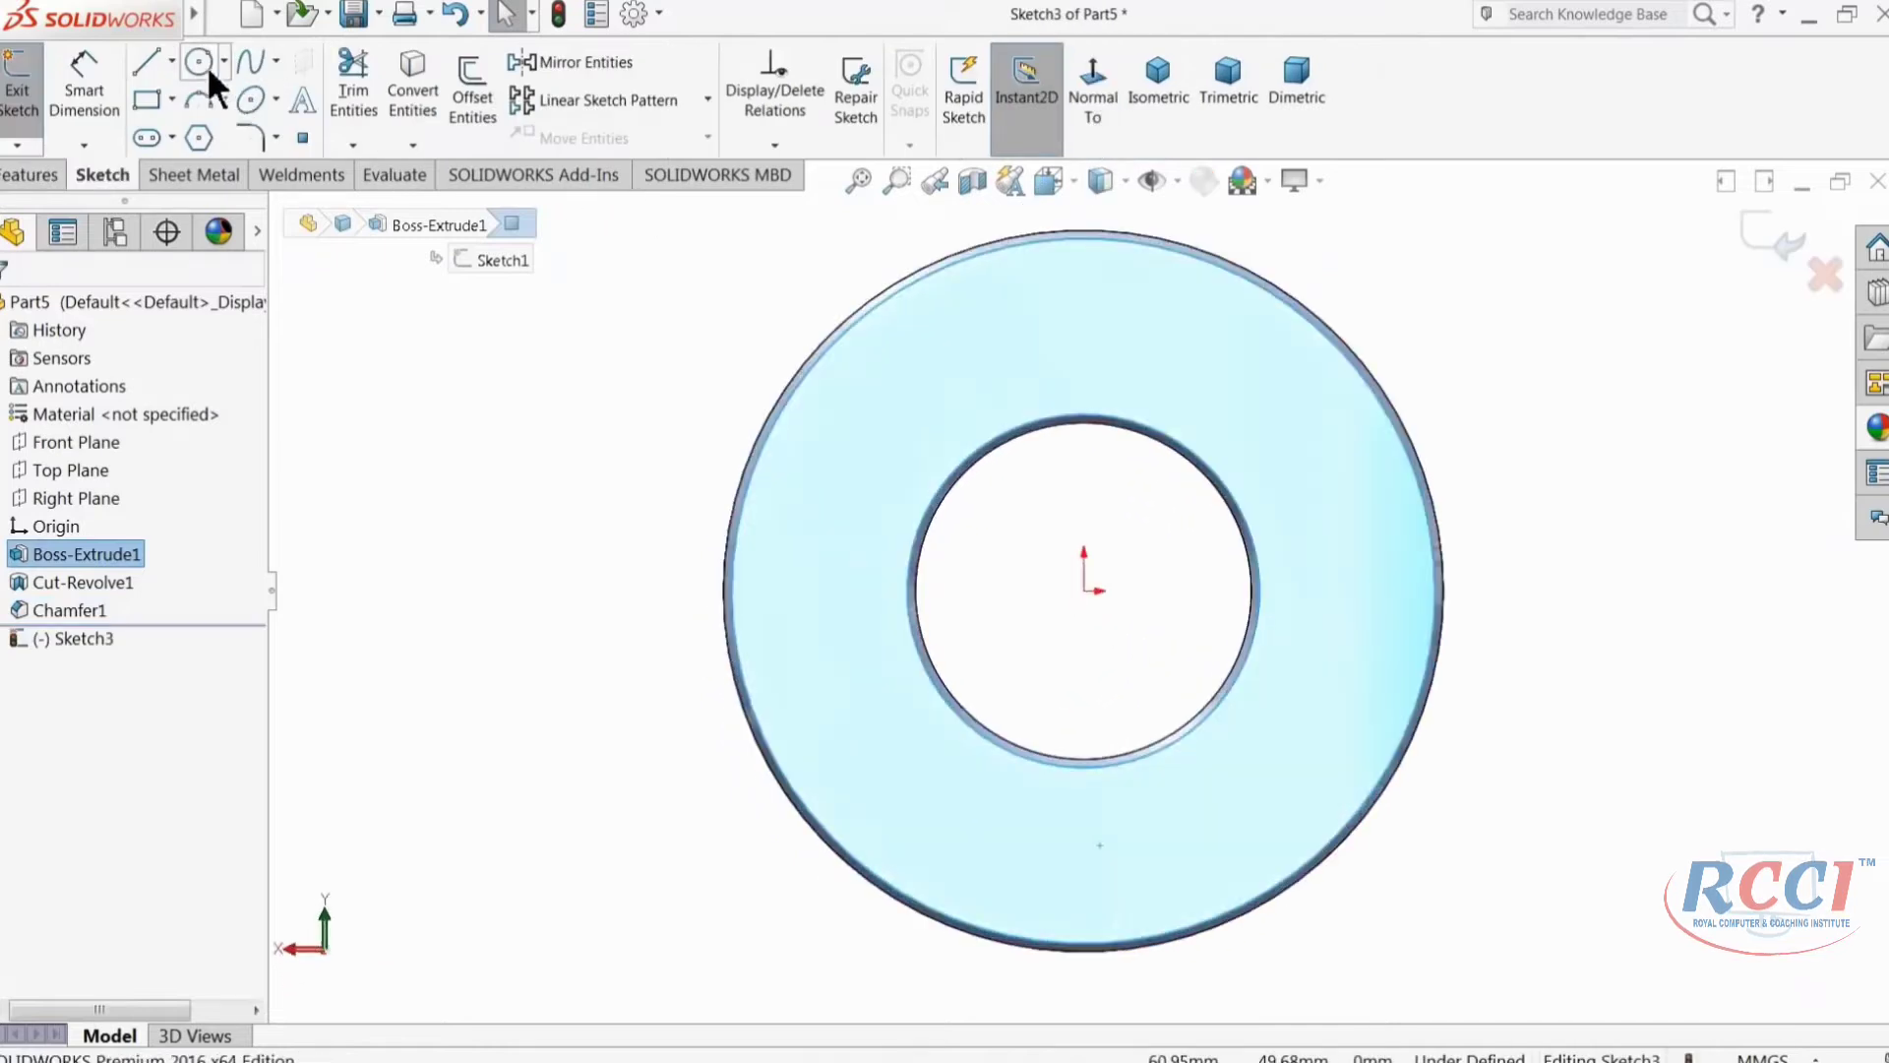
click(199, 63)
click(1083, 592)
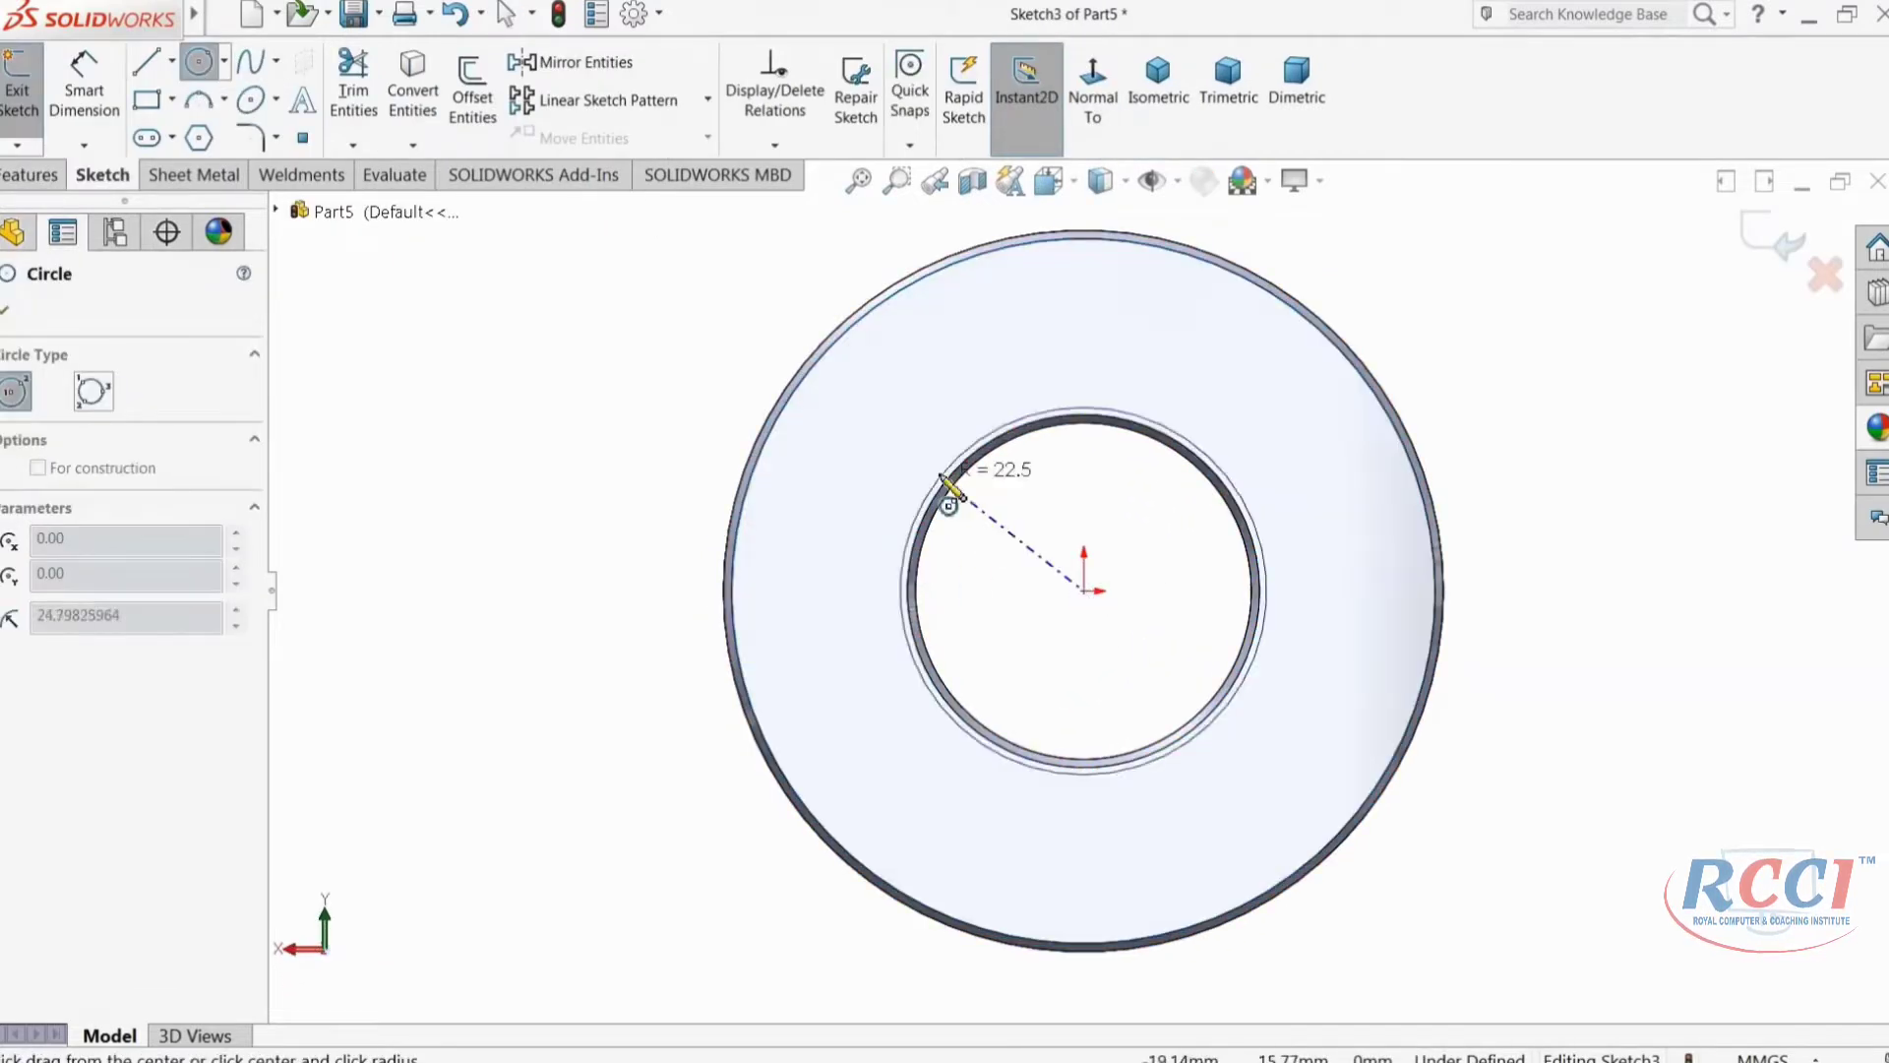
click(895, 448)
key(Escape)
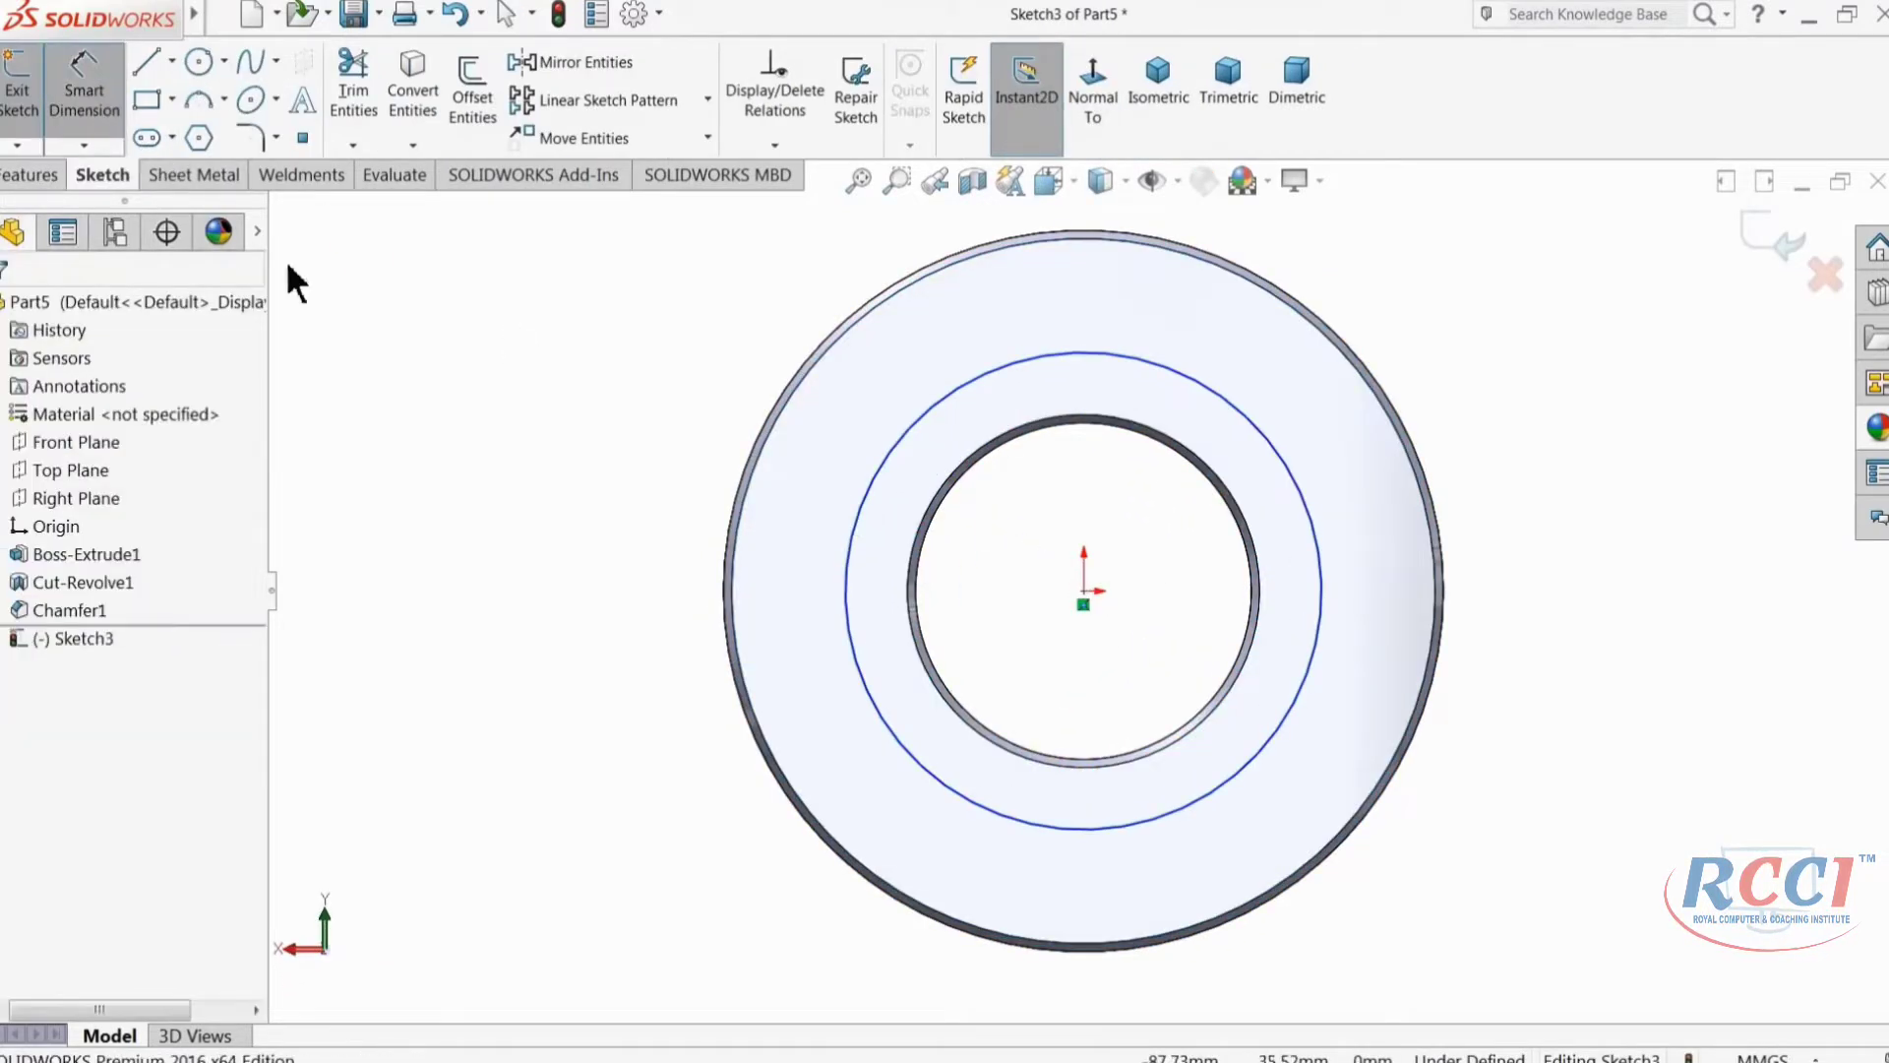
Step: Dimension the circle's diameter and set it to 48.1 mm
click(860, 543)
click(620, 561)
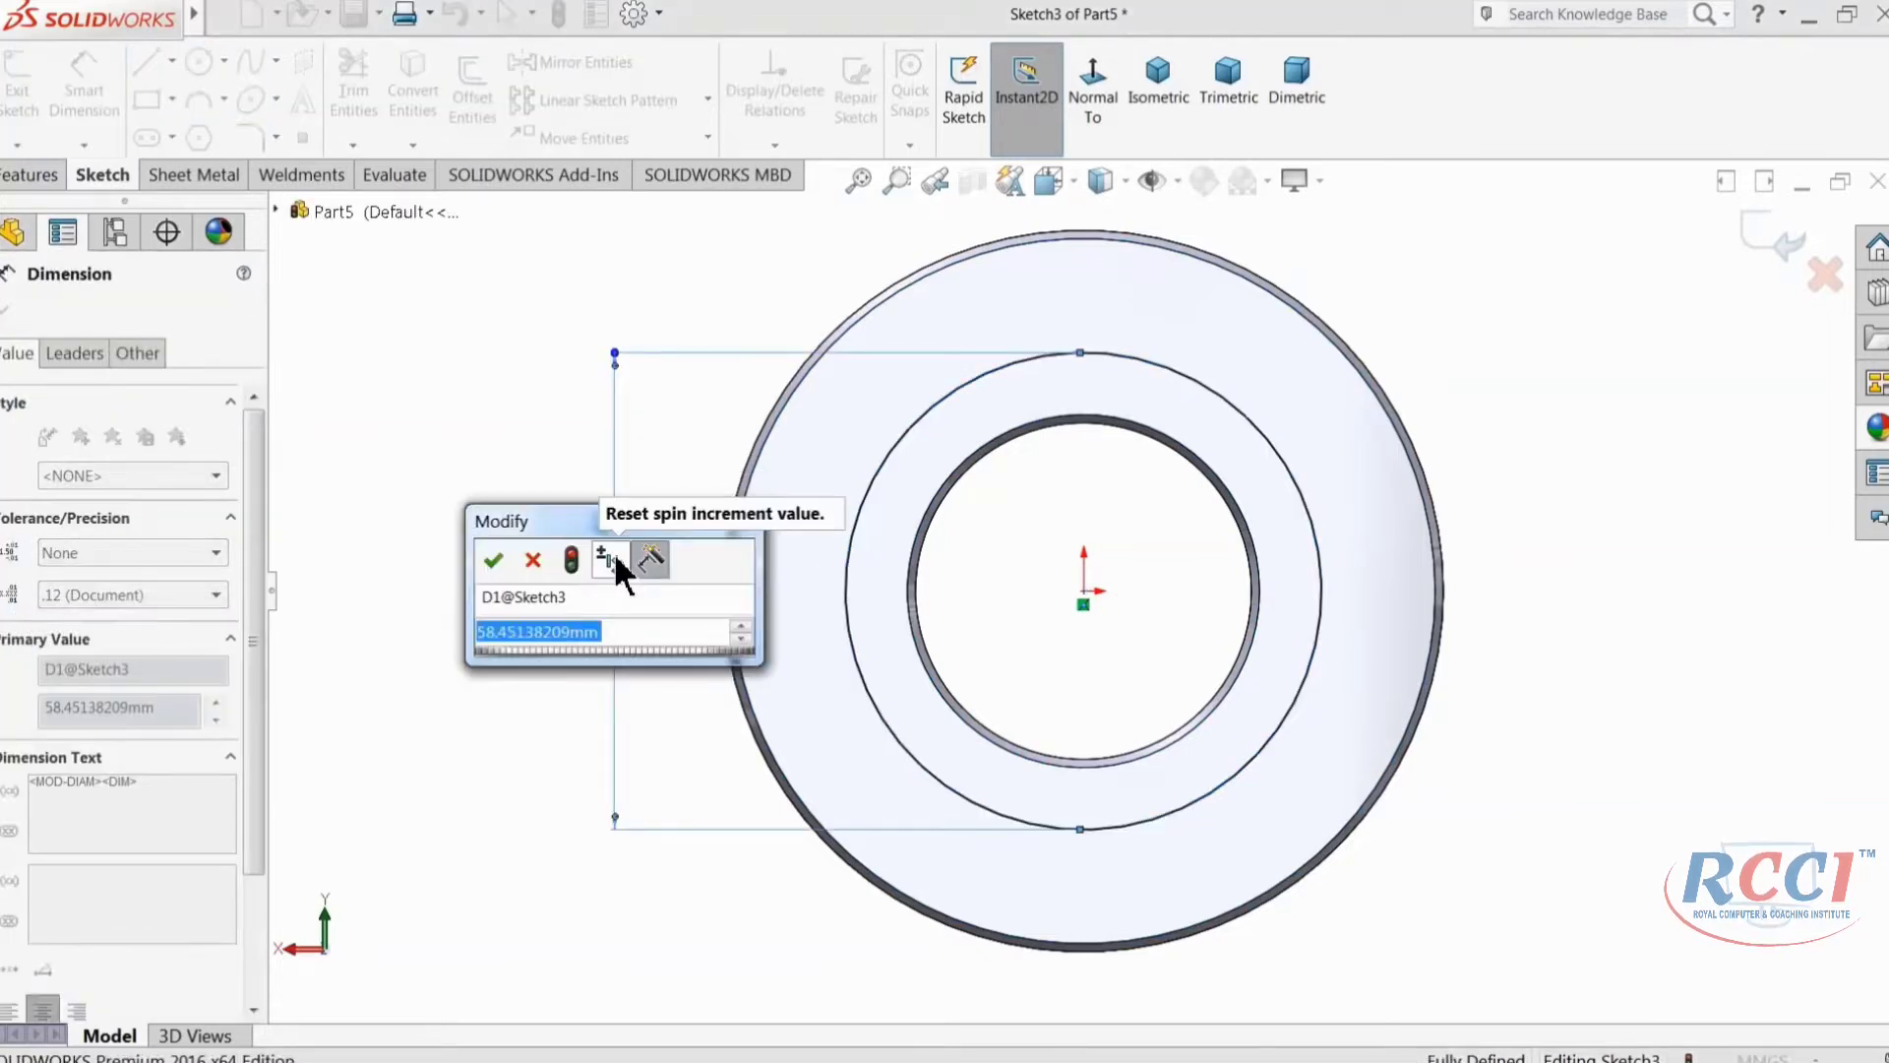
text(48.1)
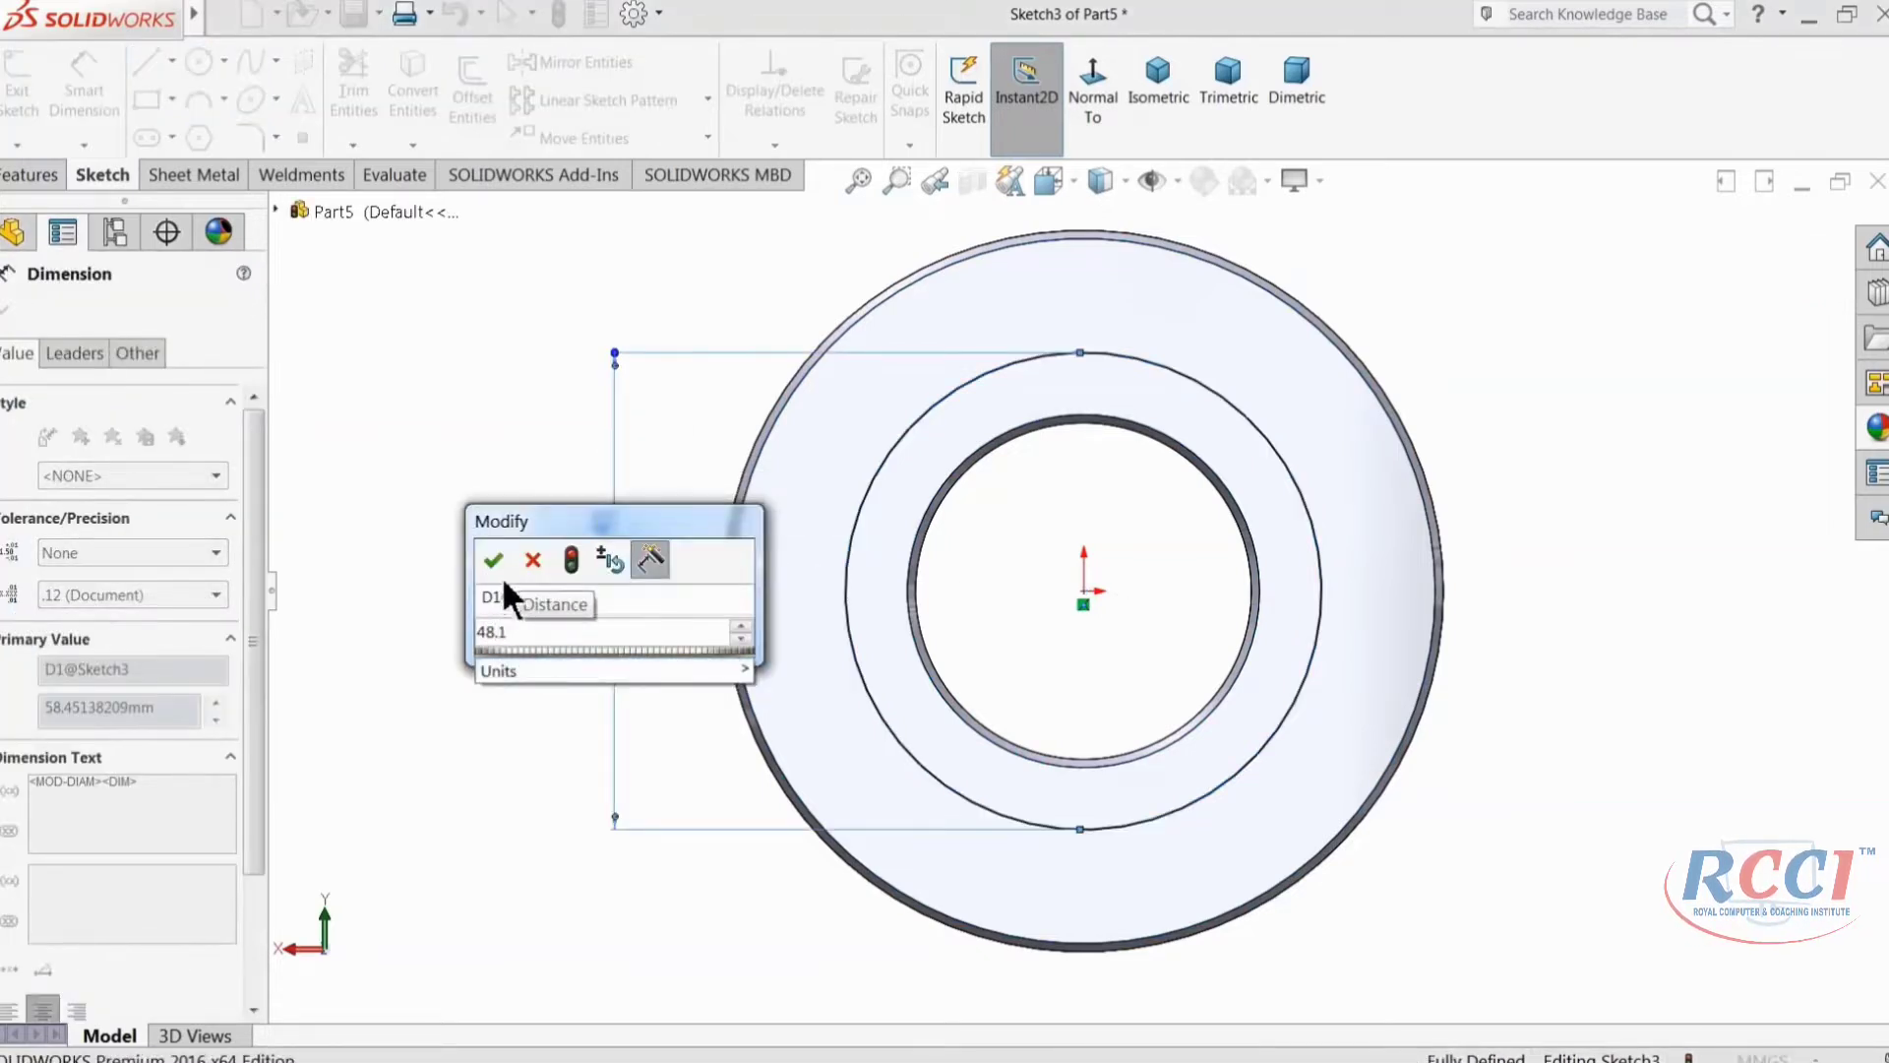
click(493, 560)
Step: Cut-extrude the circle 15 mm deep into the ring as a blind counterbore
click(37, 175)
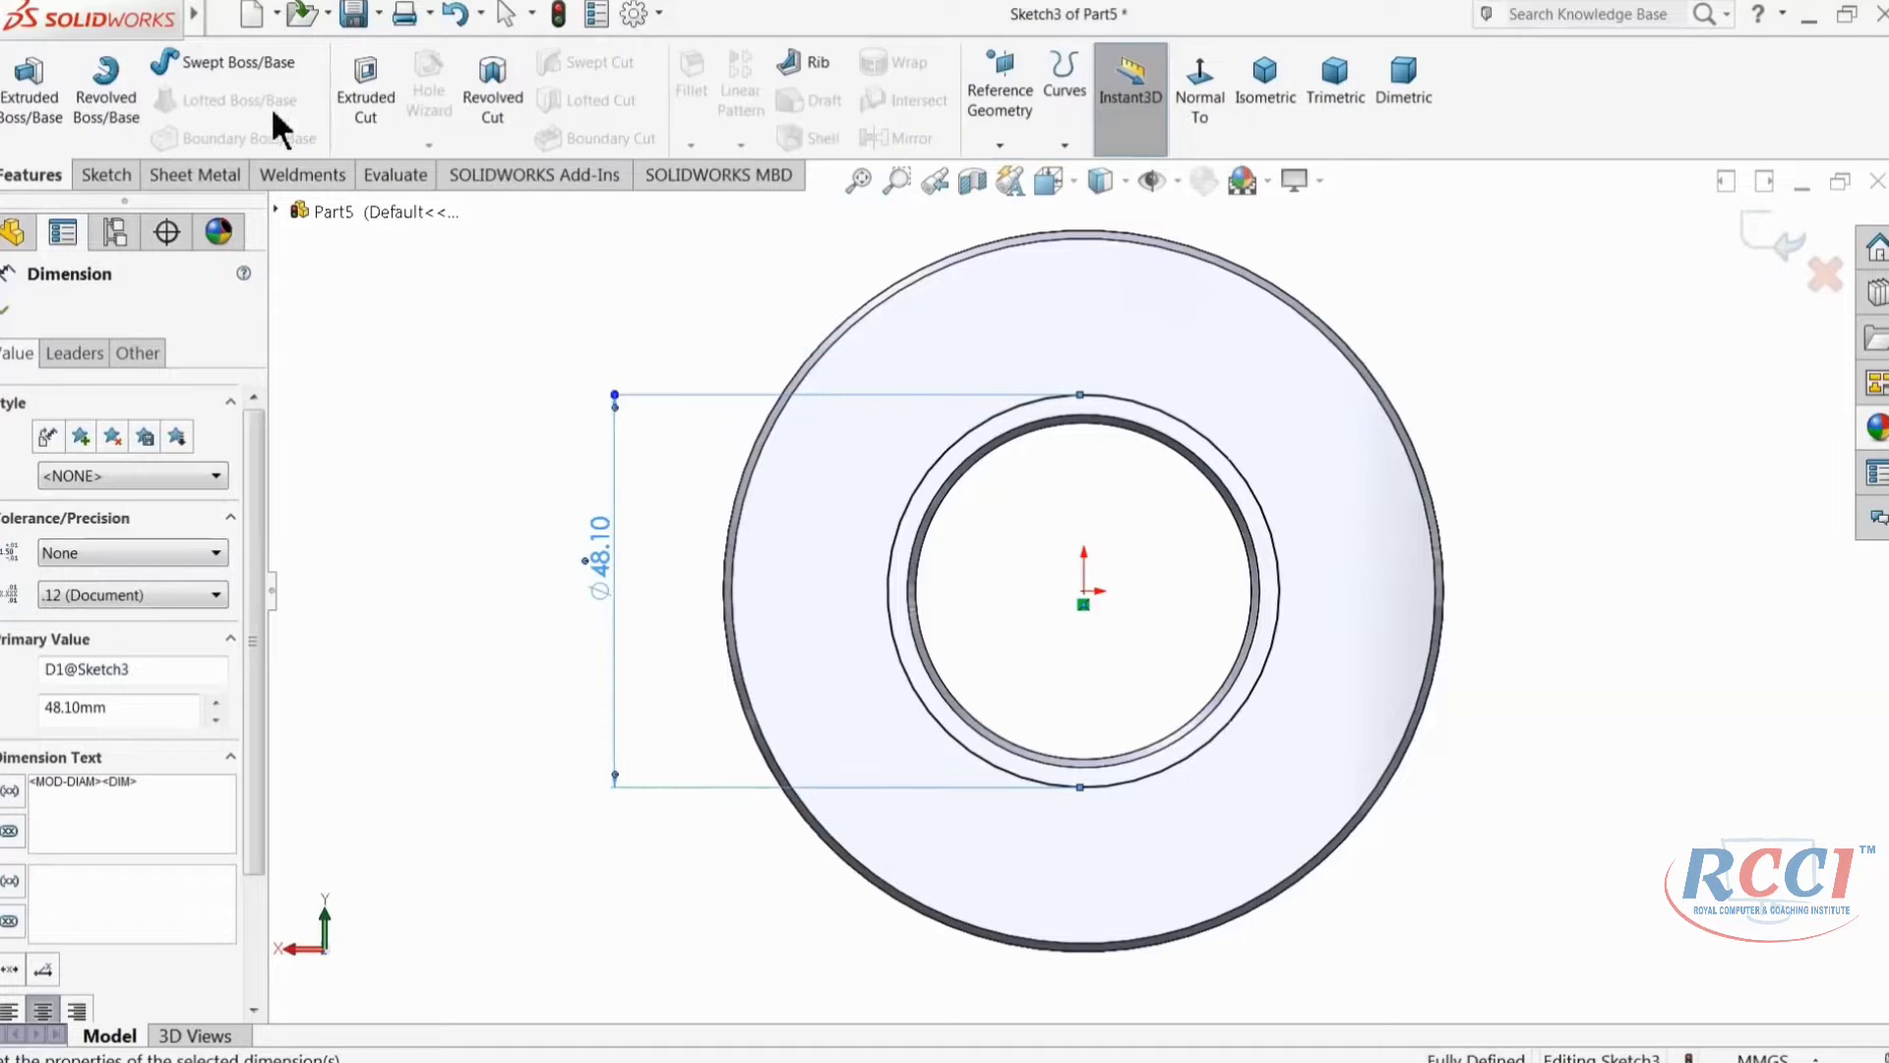
click(372, 103)
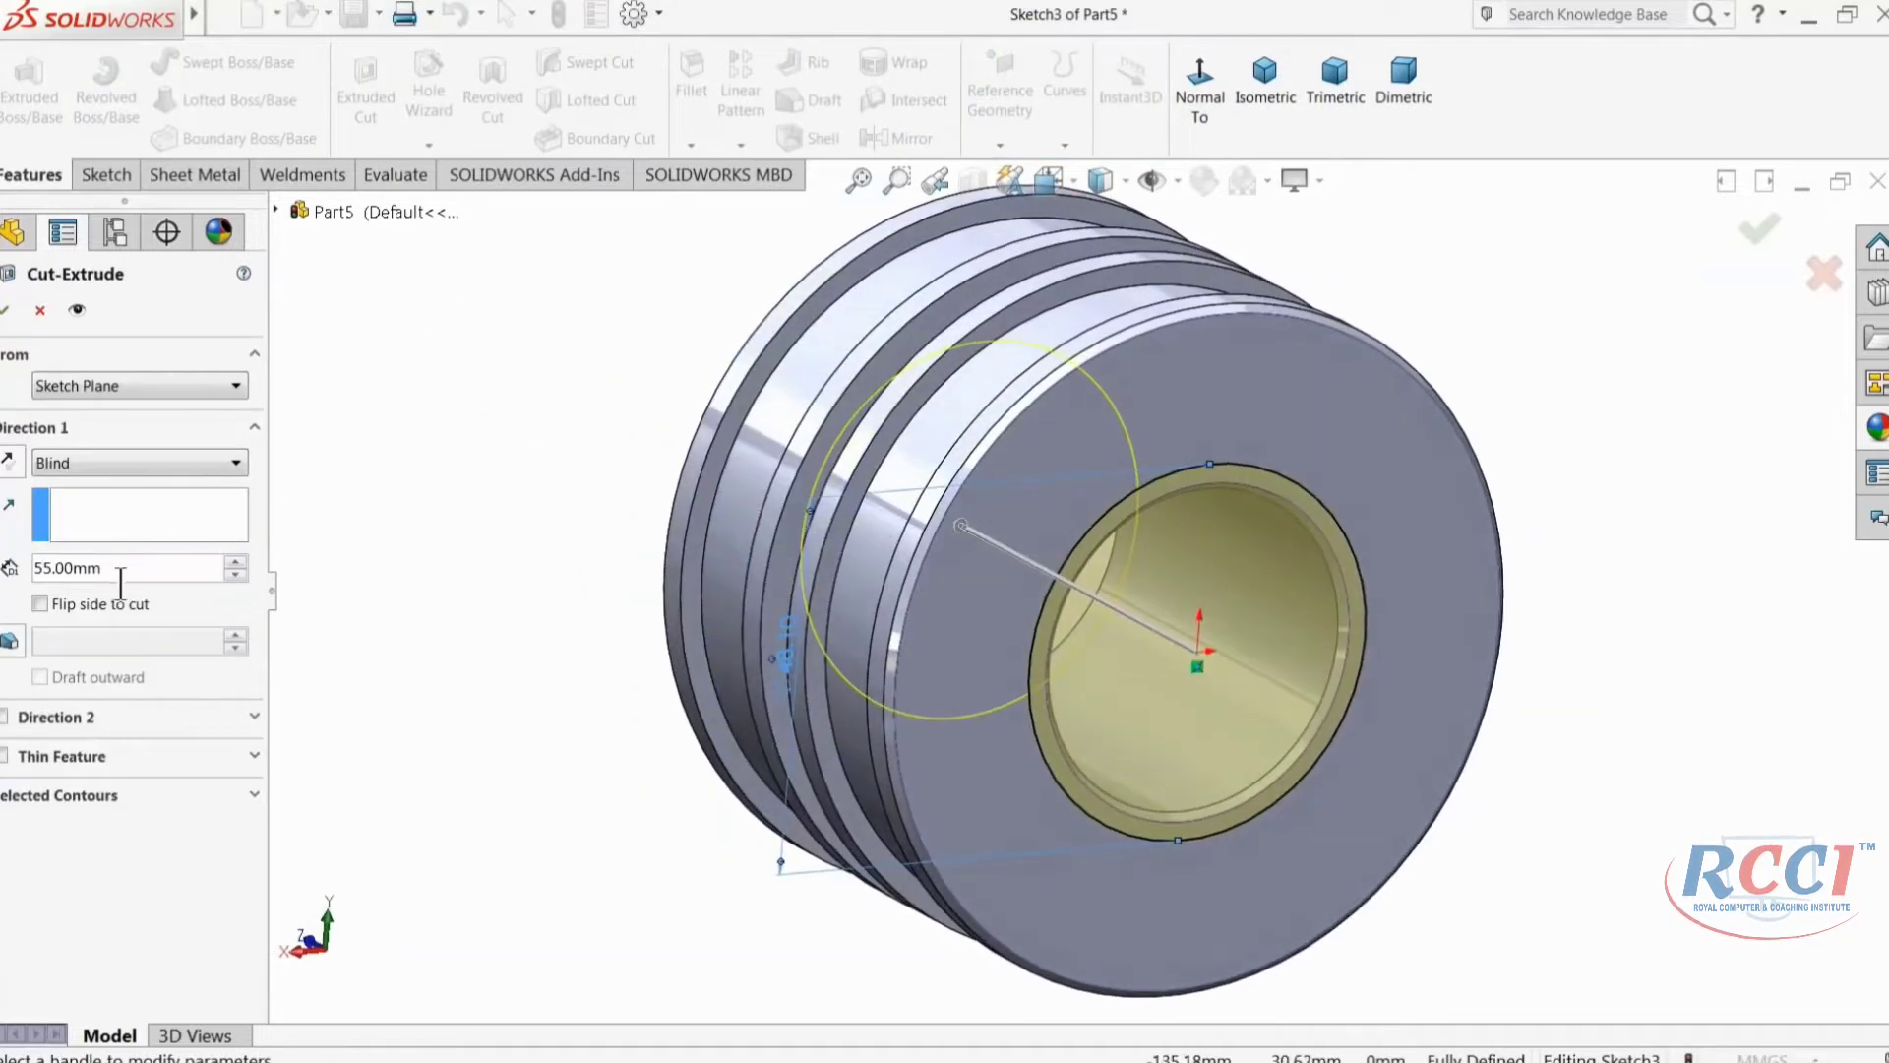
text(15)
key(Return)
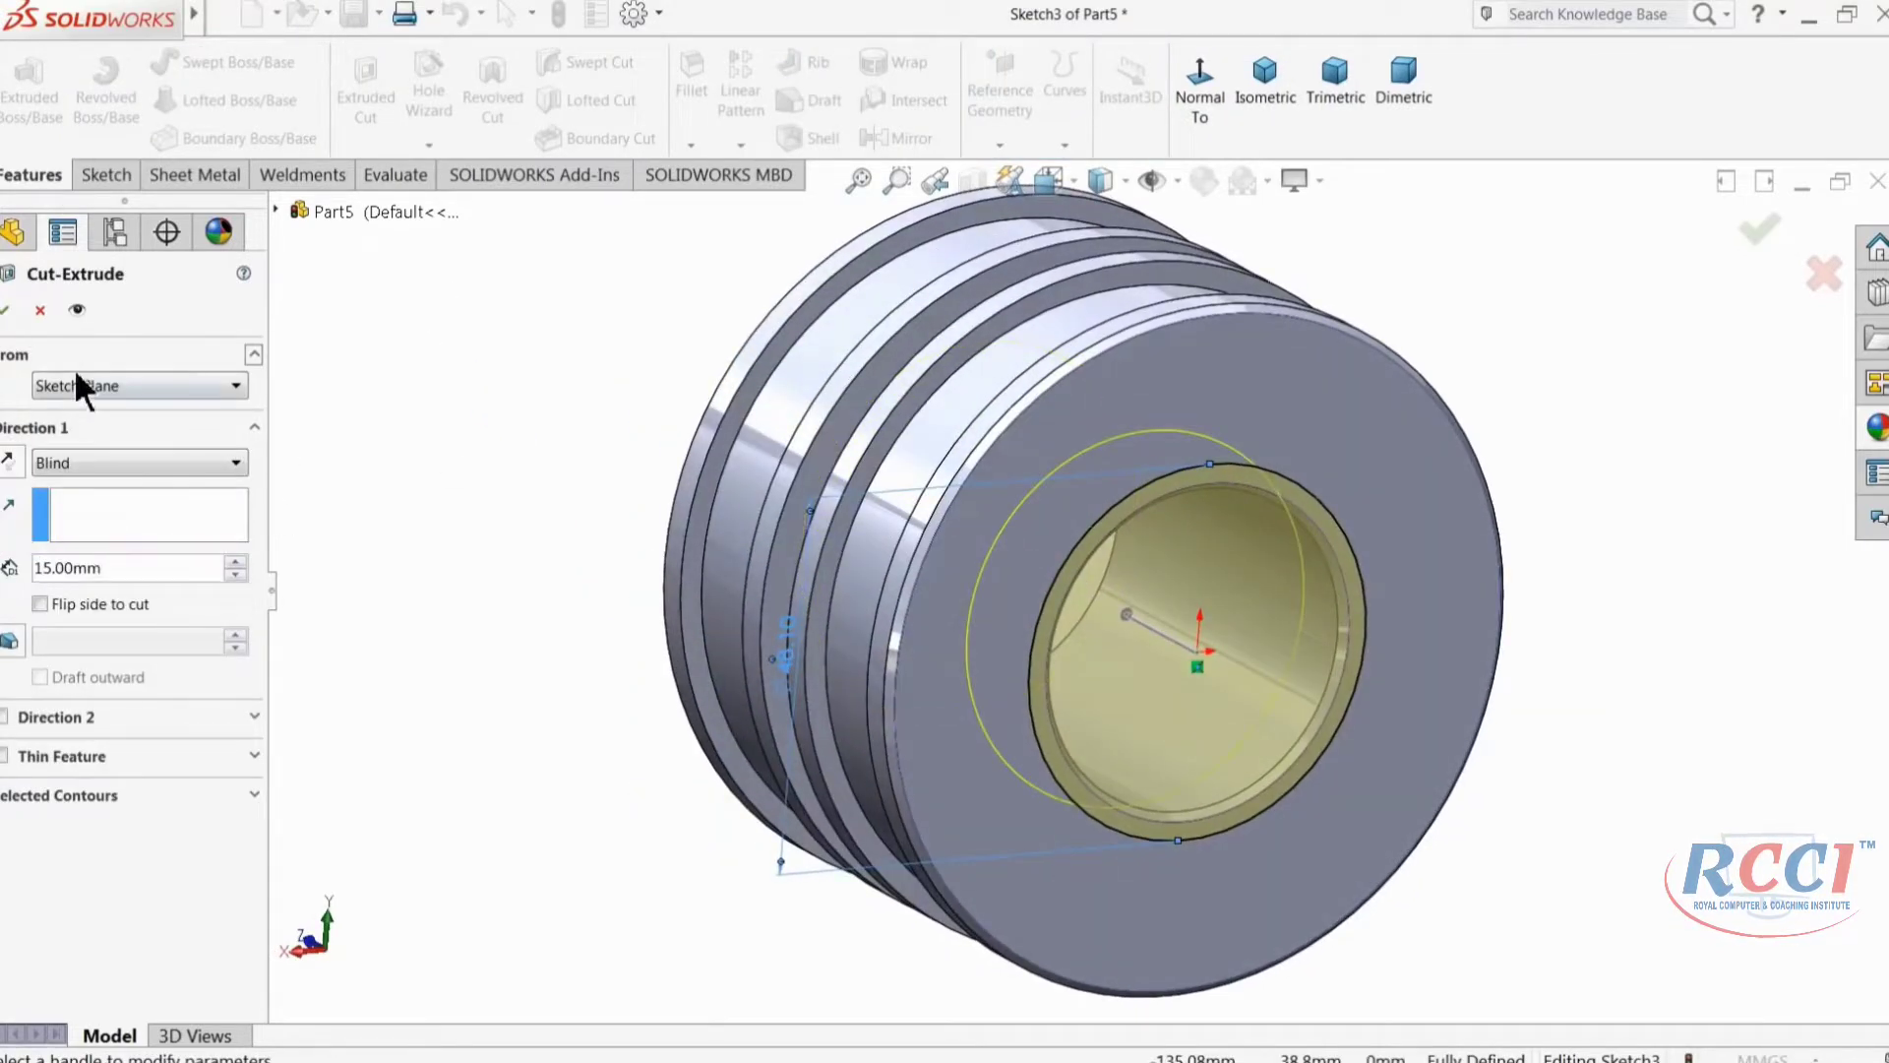
click(6, 310)
middle_drag(556, 476, 618, 439)
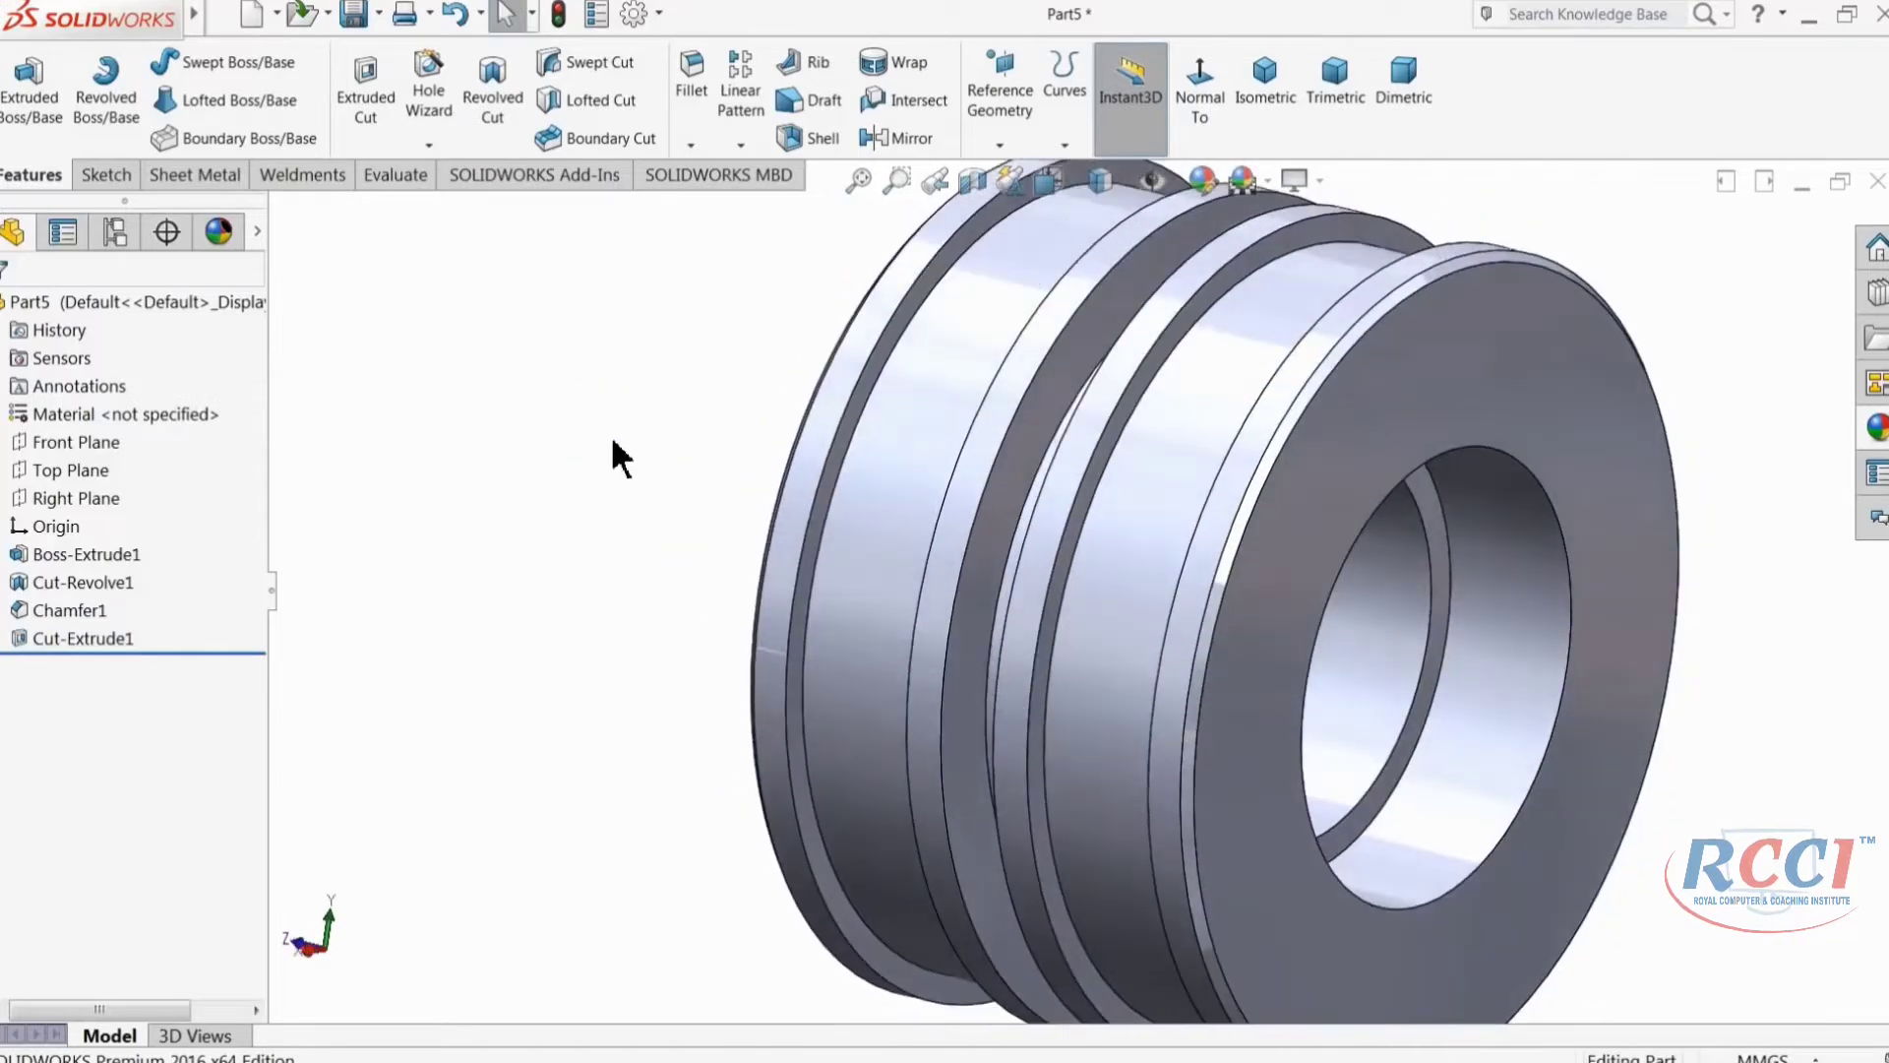
Step: Chamfer the counterbore's outer edge at 1 mm and 45 degrees
key(z)
scroll(1378, 630, down, 4)
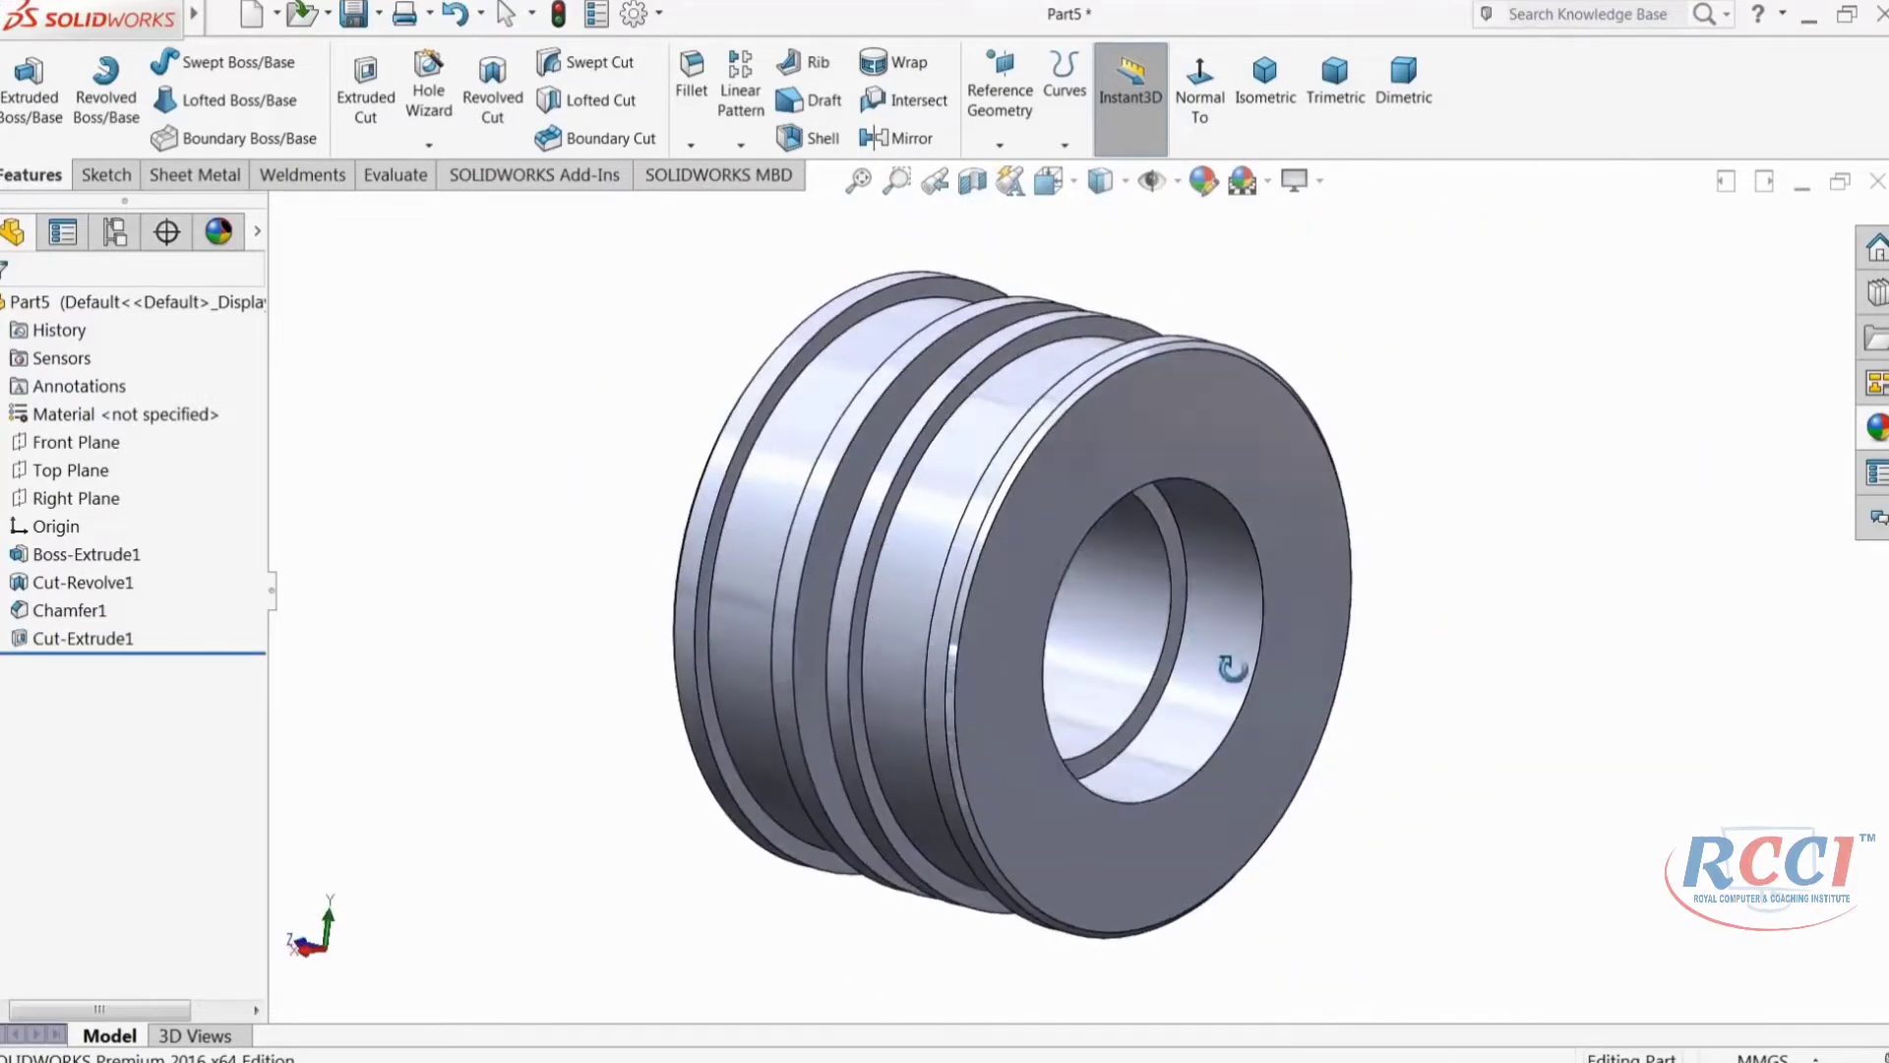
click(689, 144)
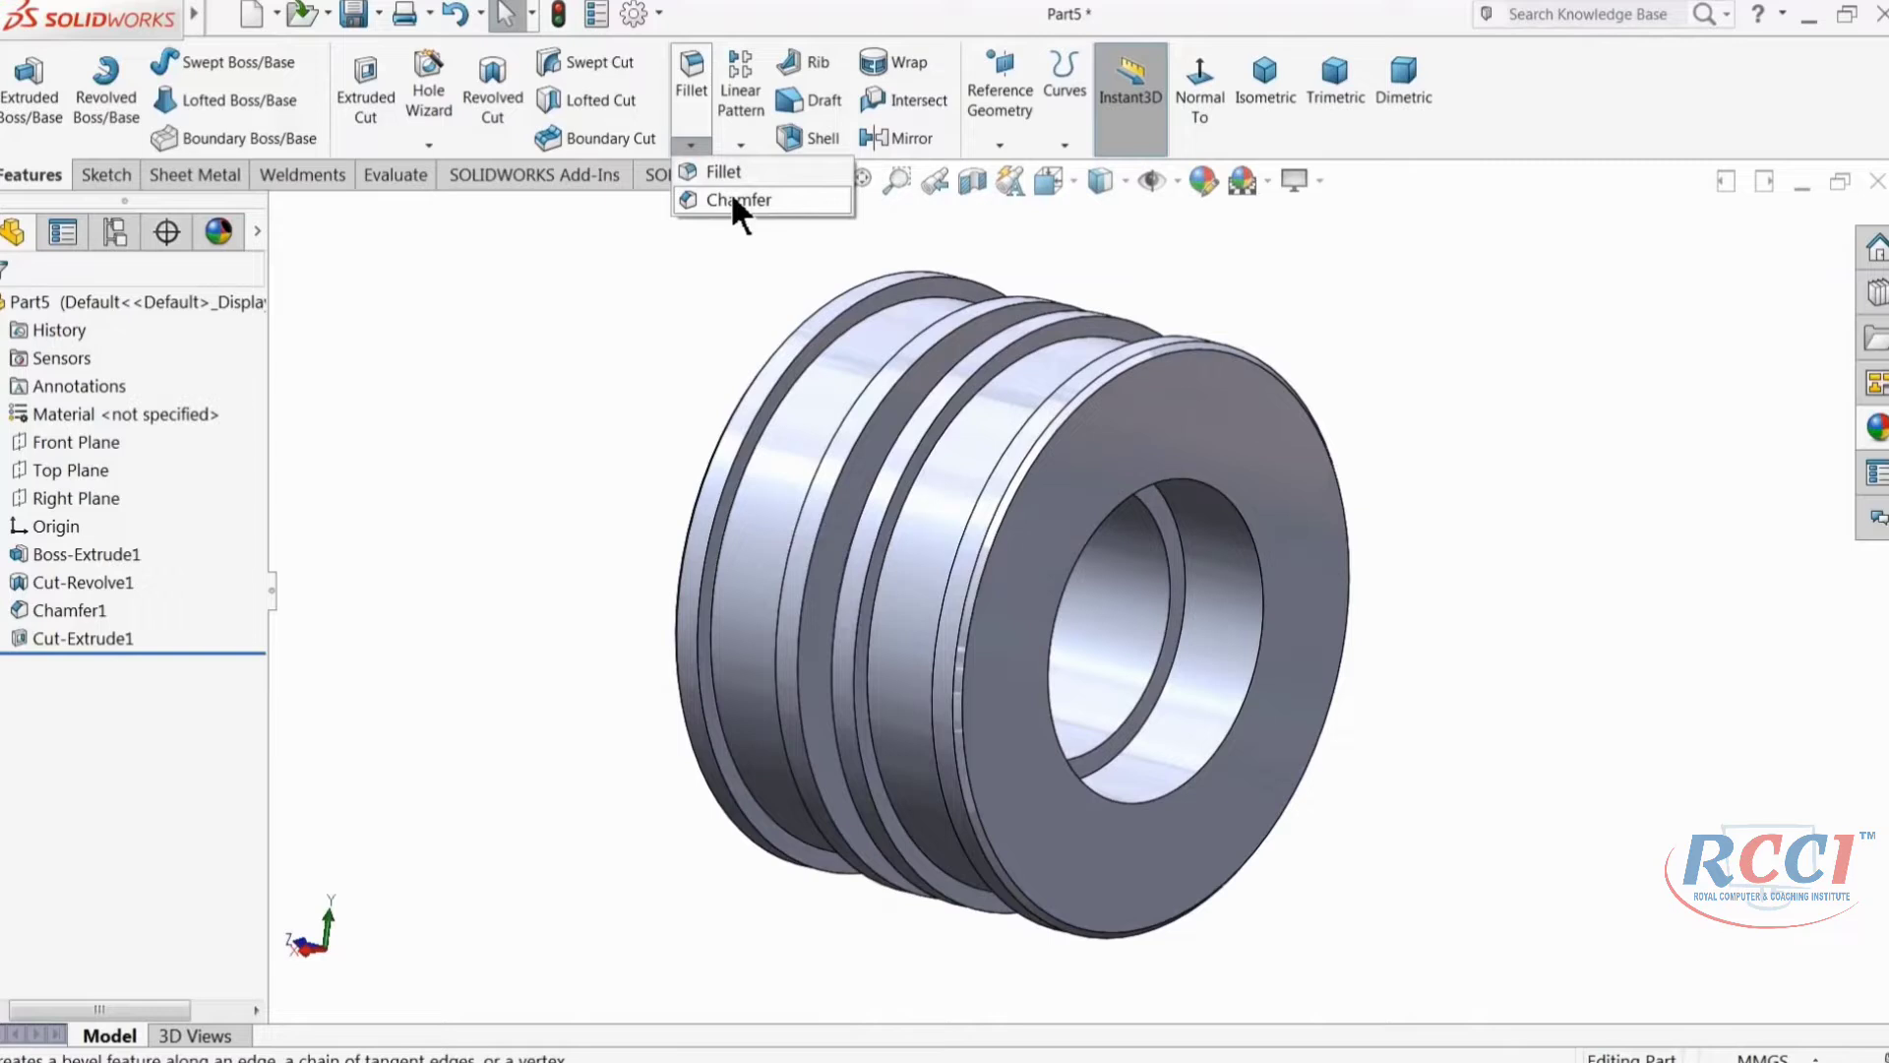
click(733, 192)
click(1249, 708)
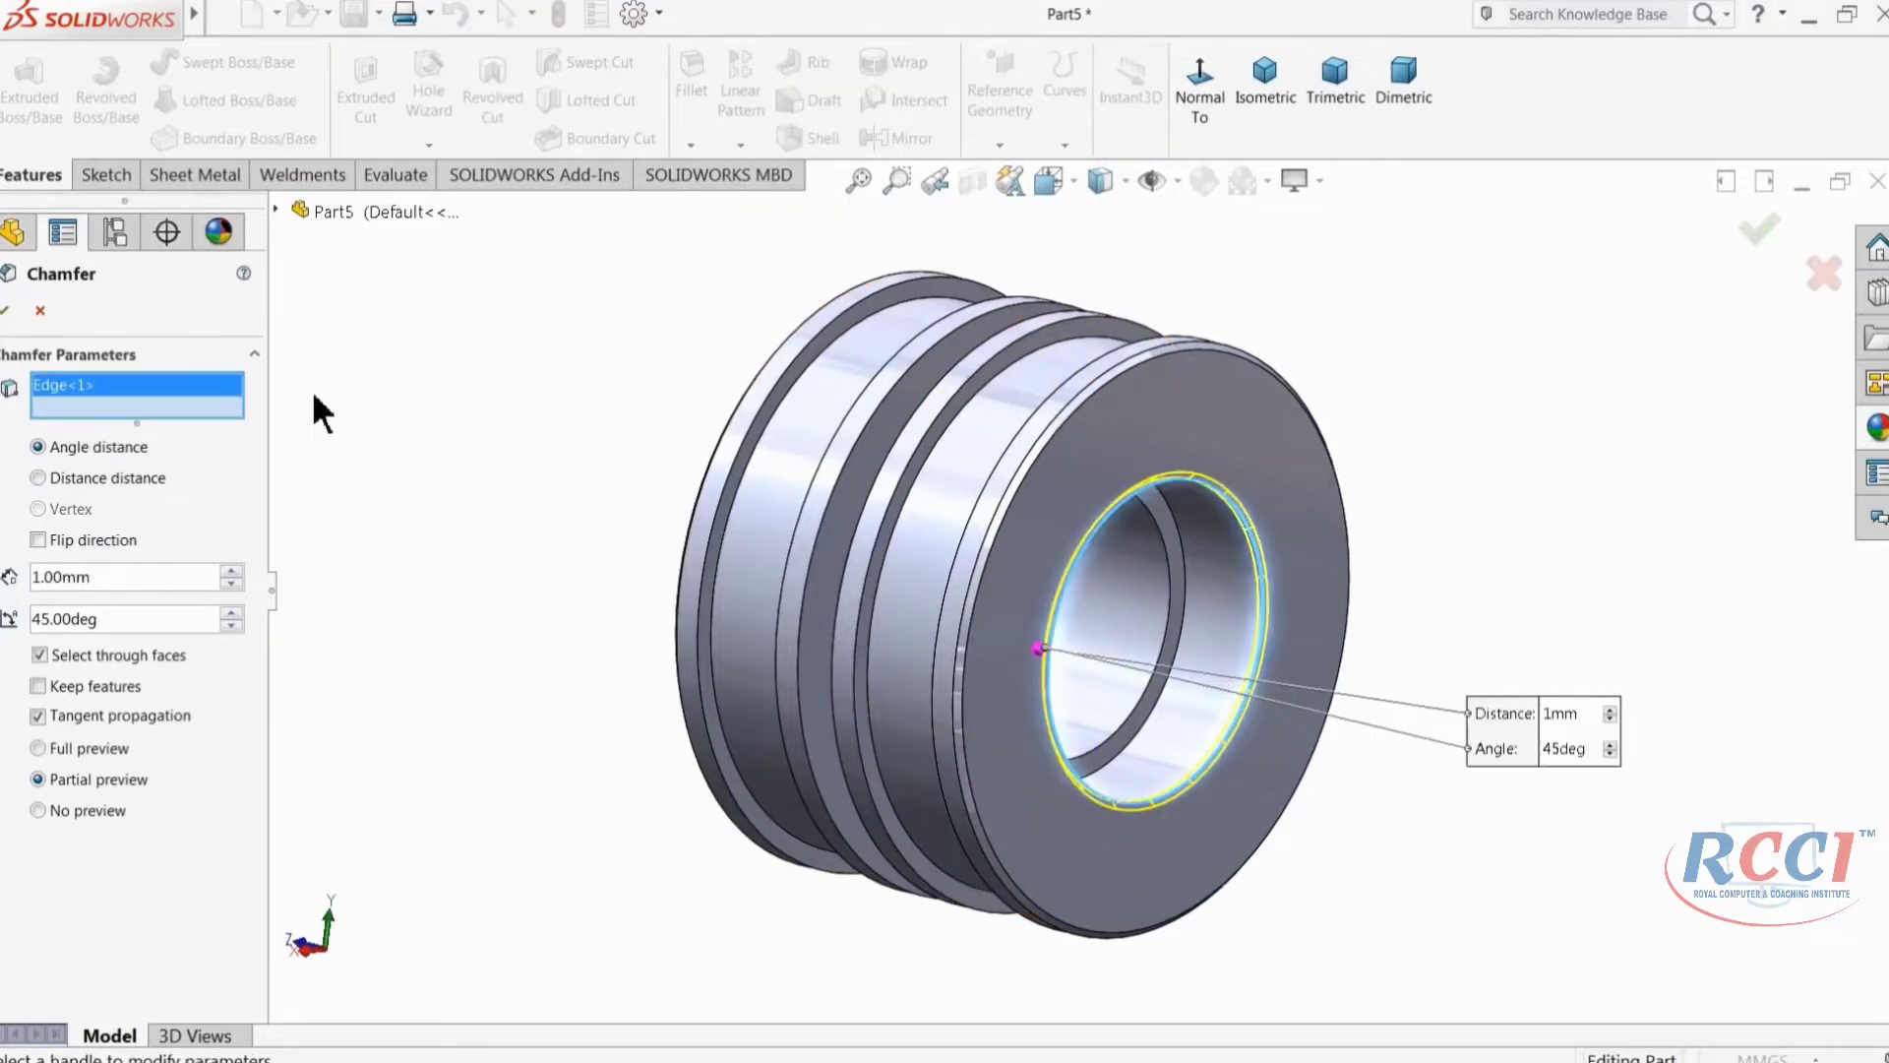
key(Return)
middle_drag(506, 548, 760, 484)
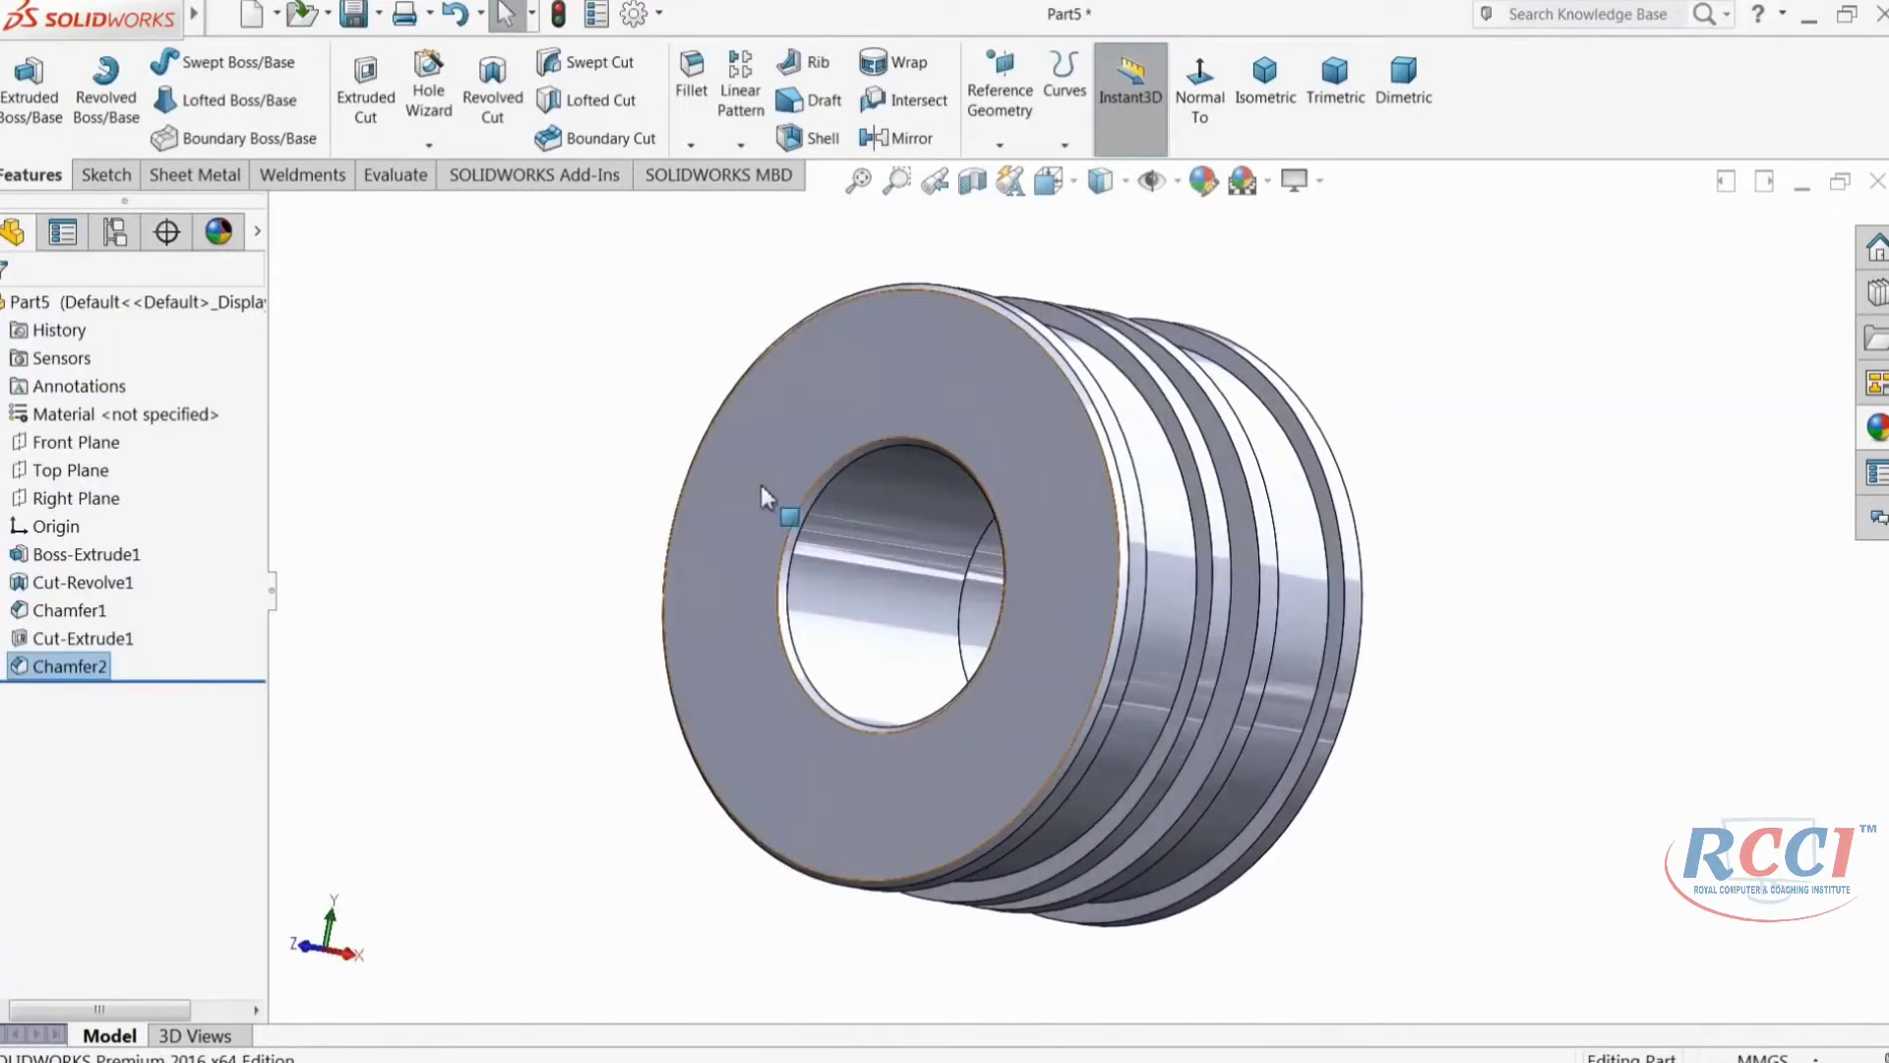
Step: Start a new sketch on the end face opposite the counterbore and view it straight on
click(818, 392)
click(897, 331)
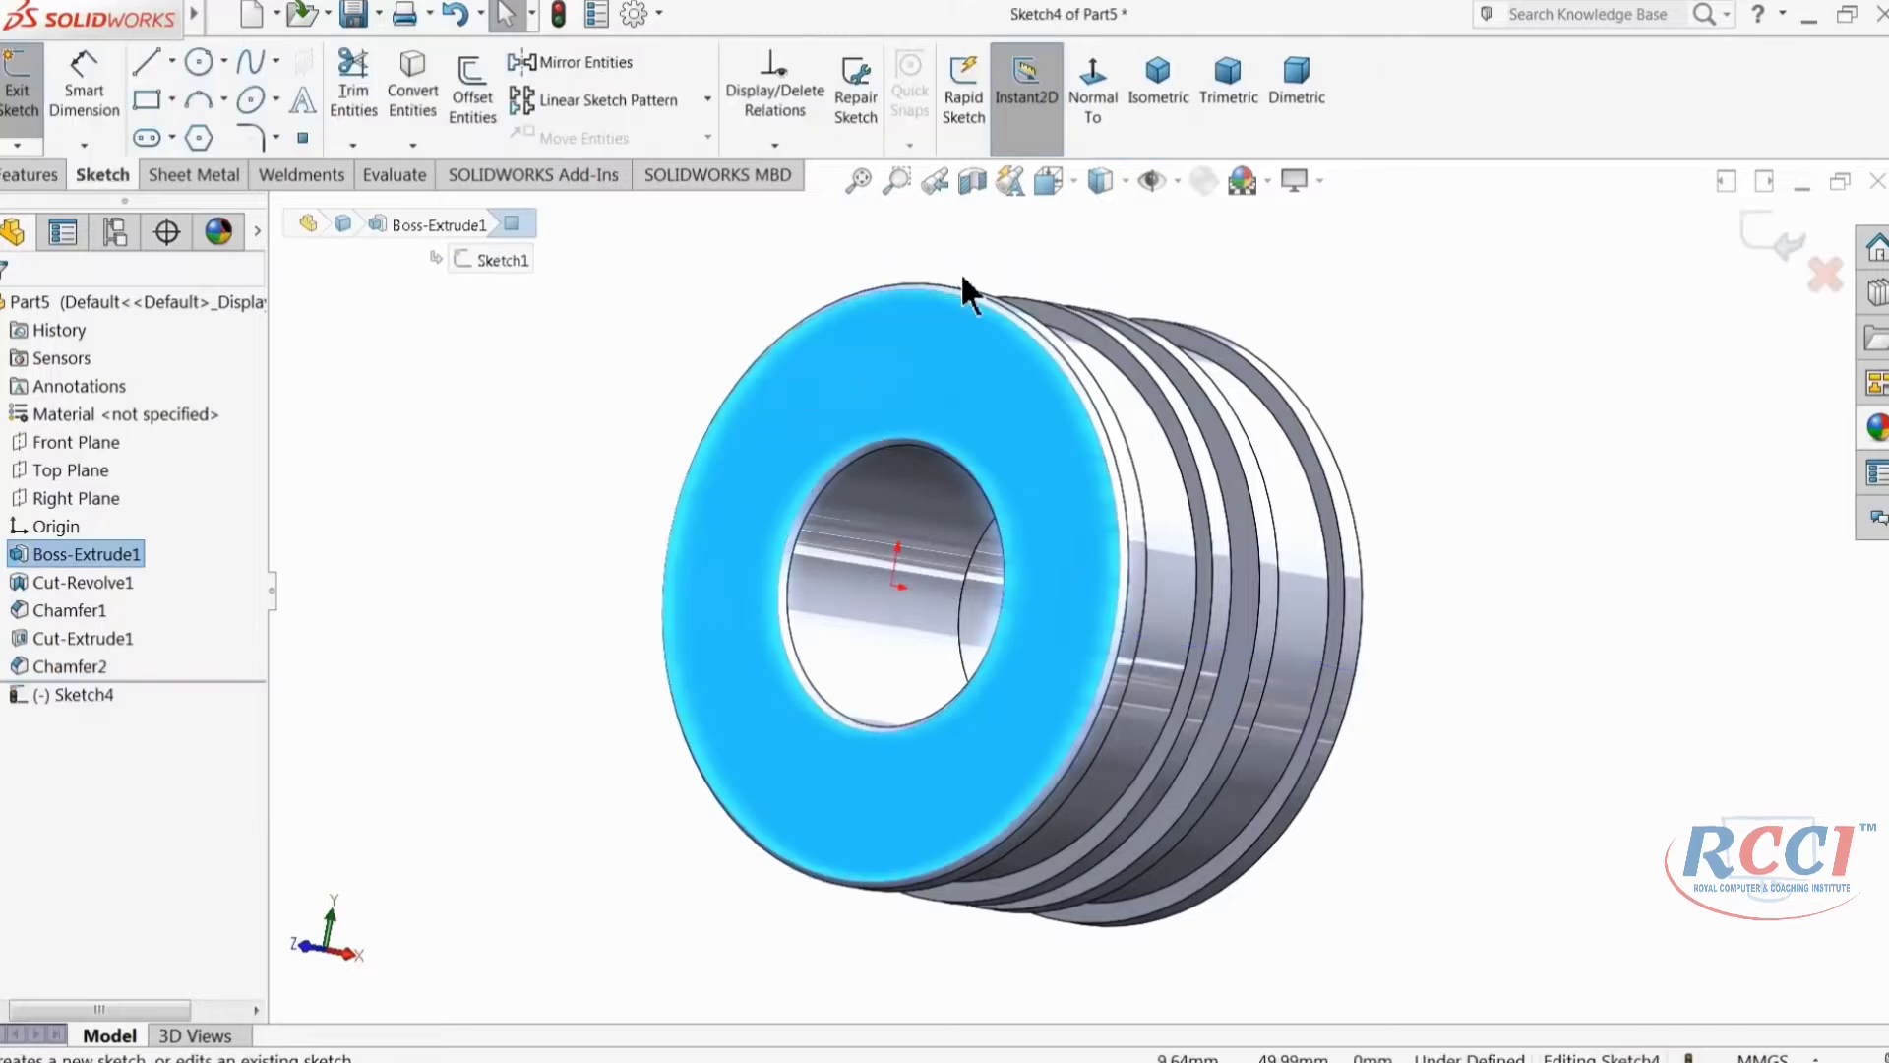
click(1083, 101)
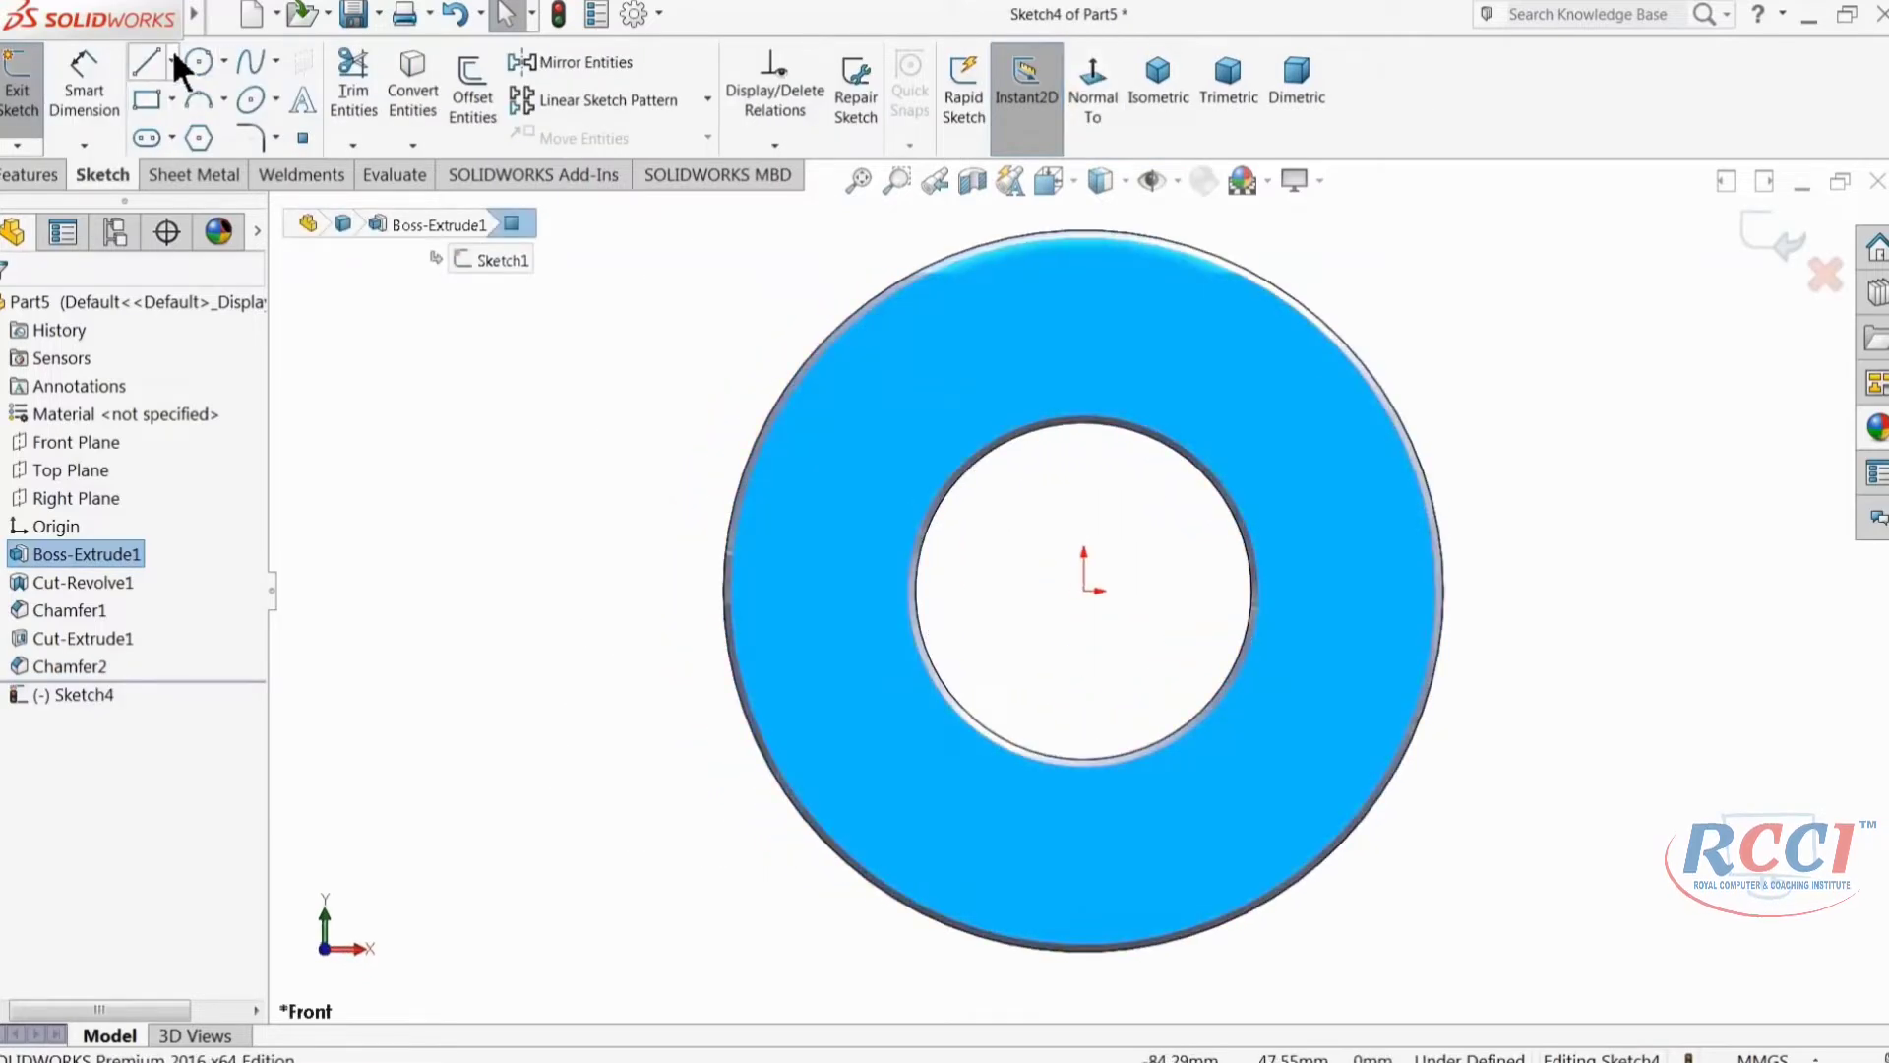
click(172, 61)
click(169, 116)
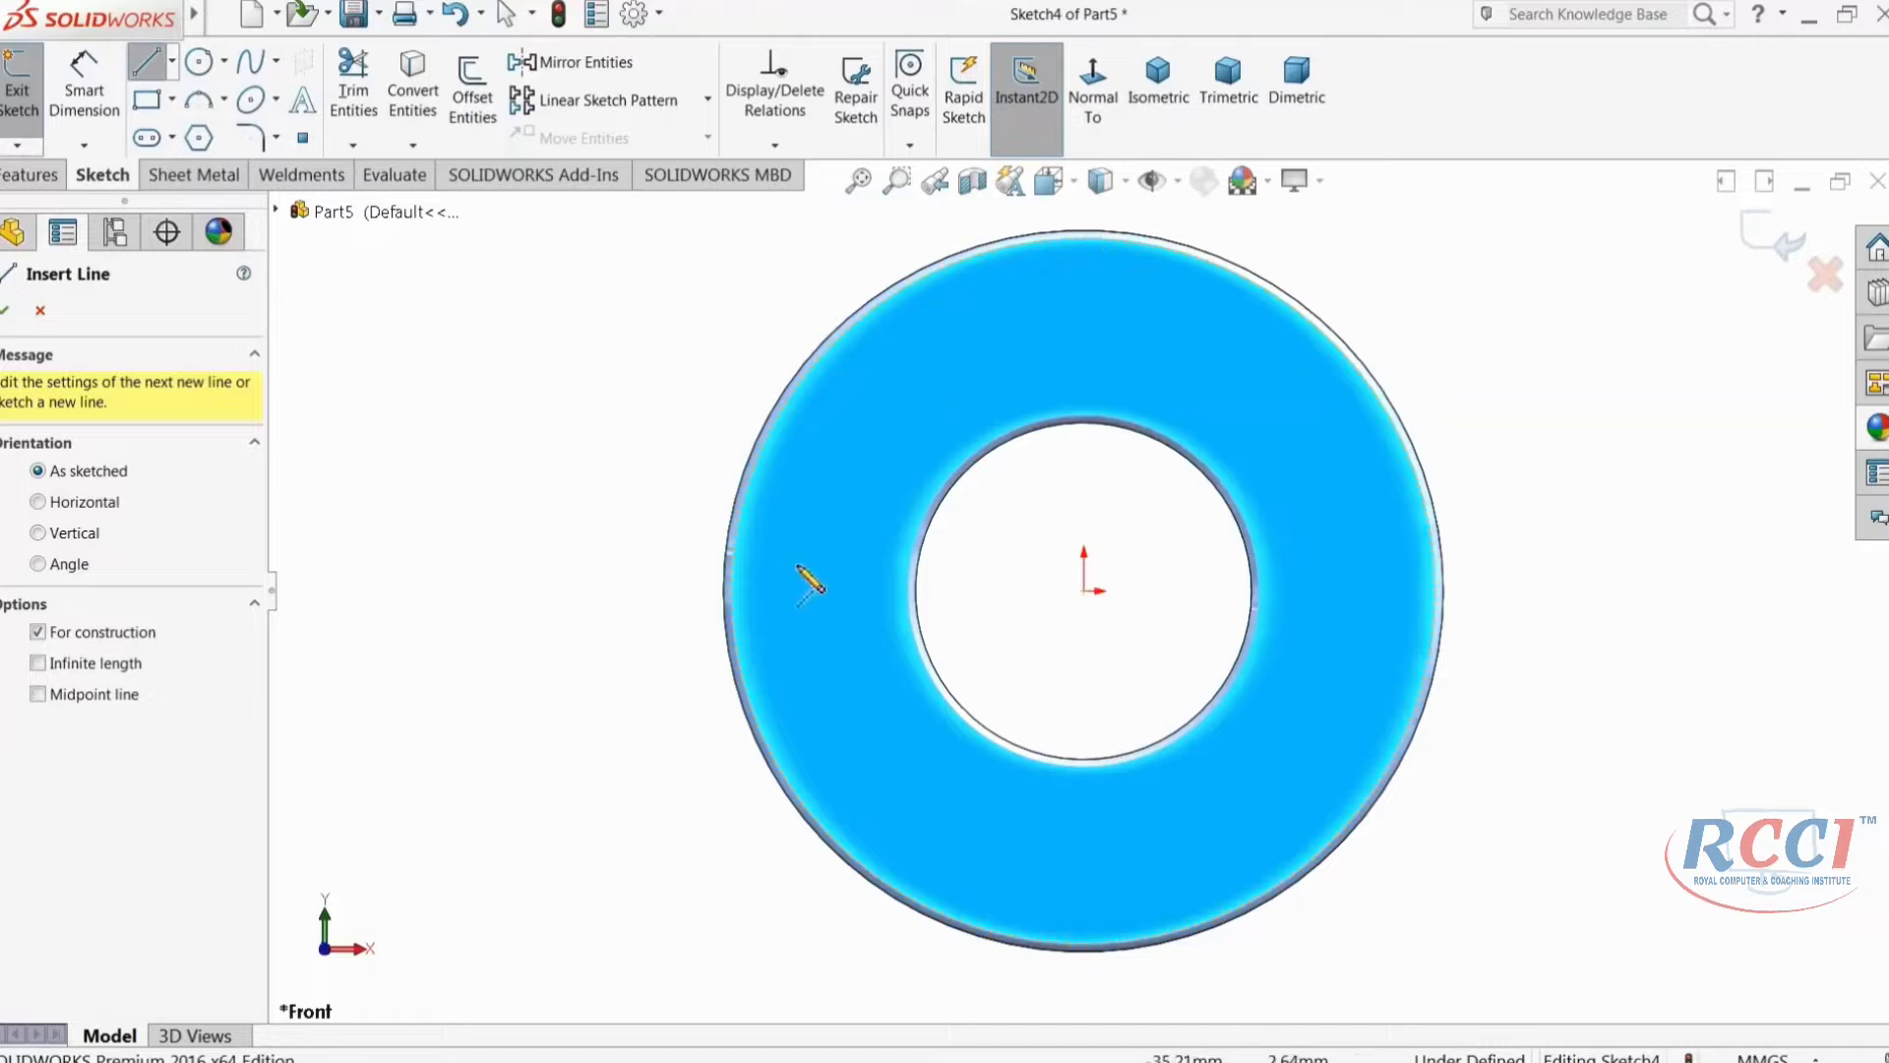
click(732, 591)
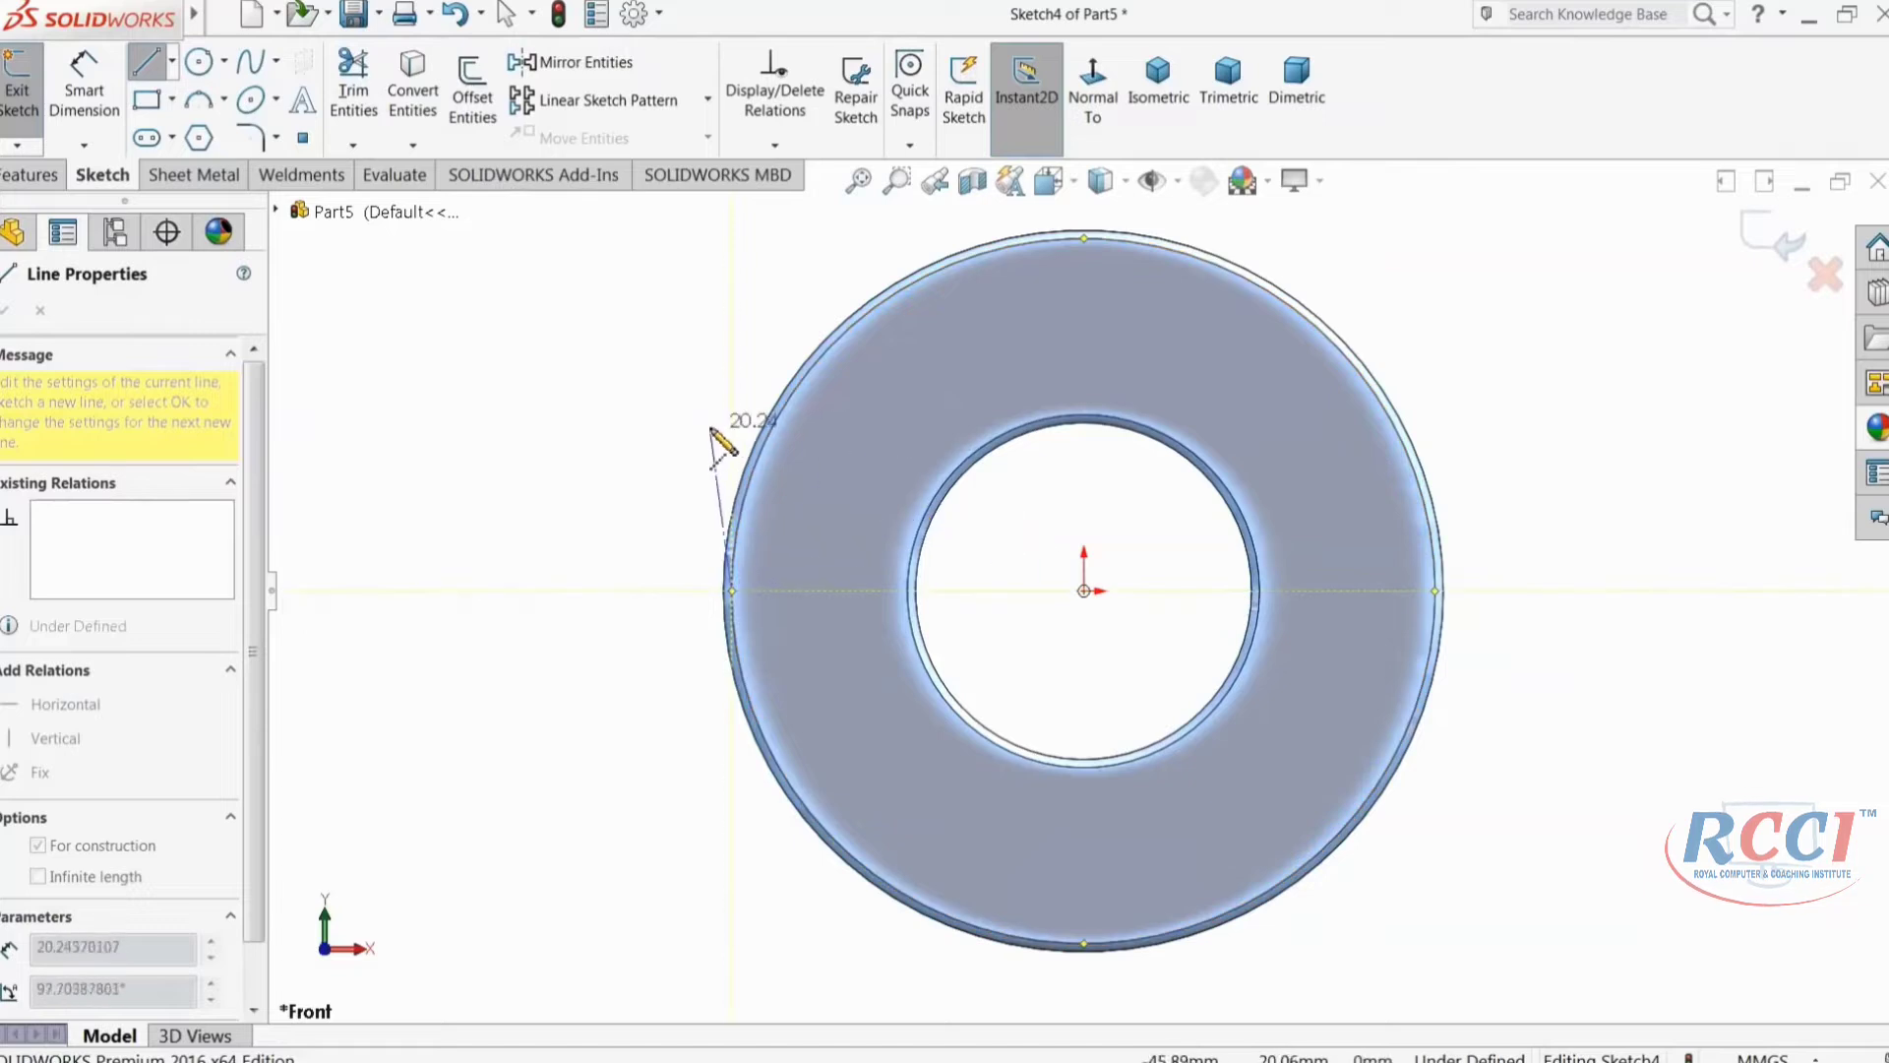
key(Escape)
Step: Sketch a construction circle centred on the origin on the end face and set its diameter to 66 mm
click(200, 65)
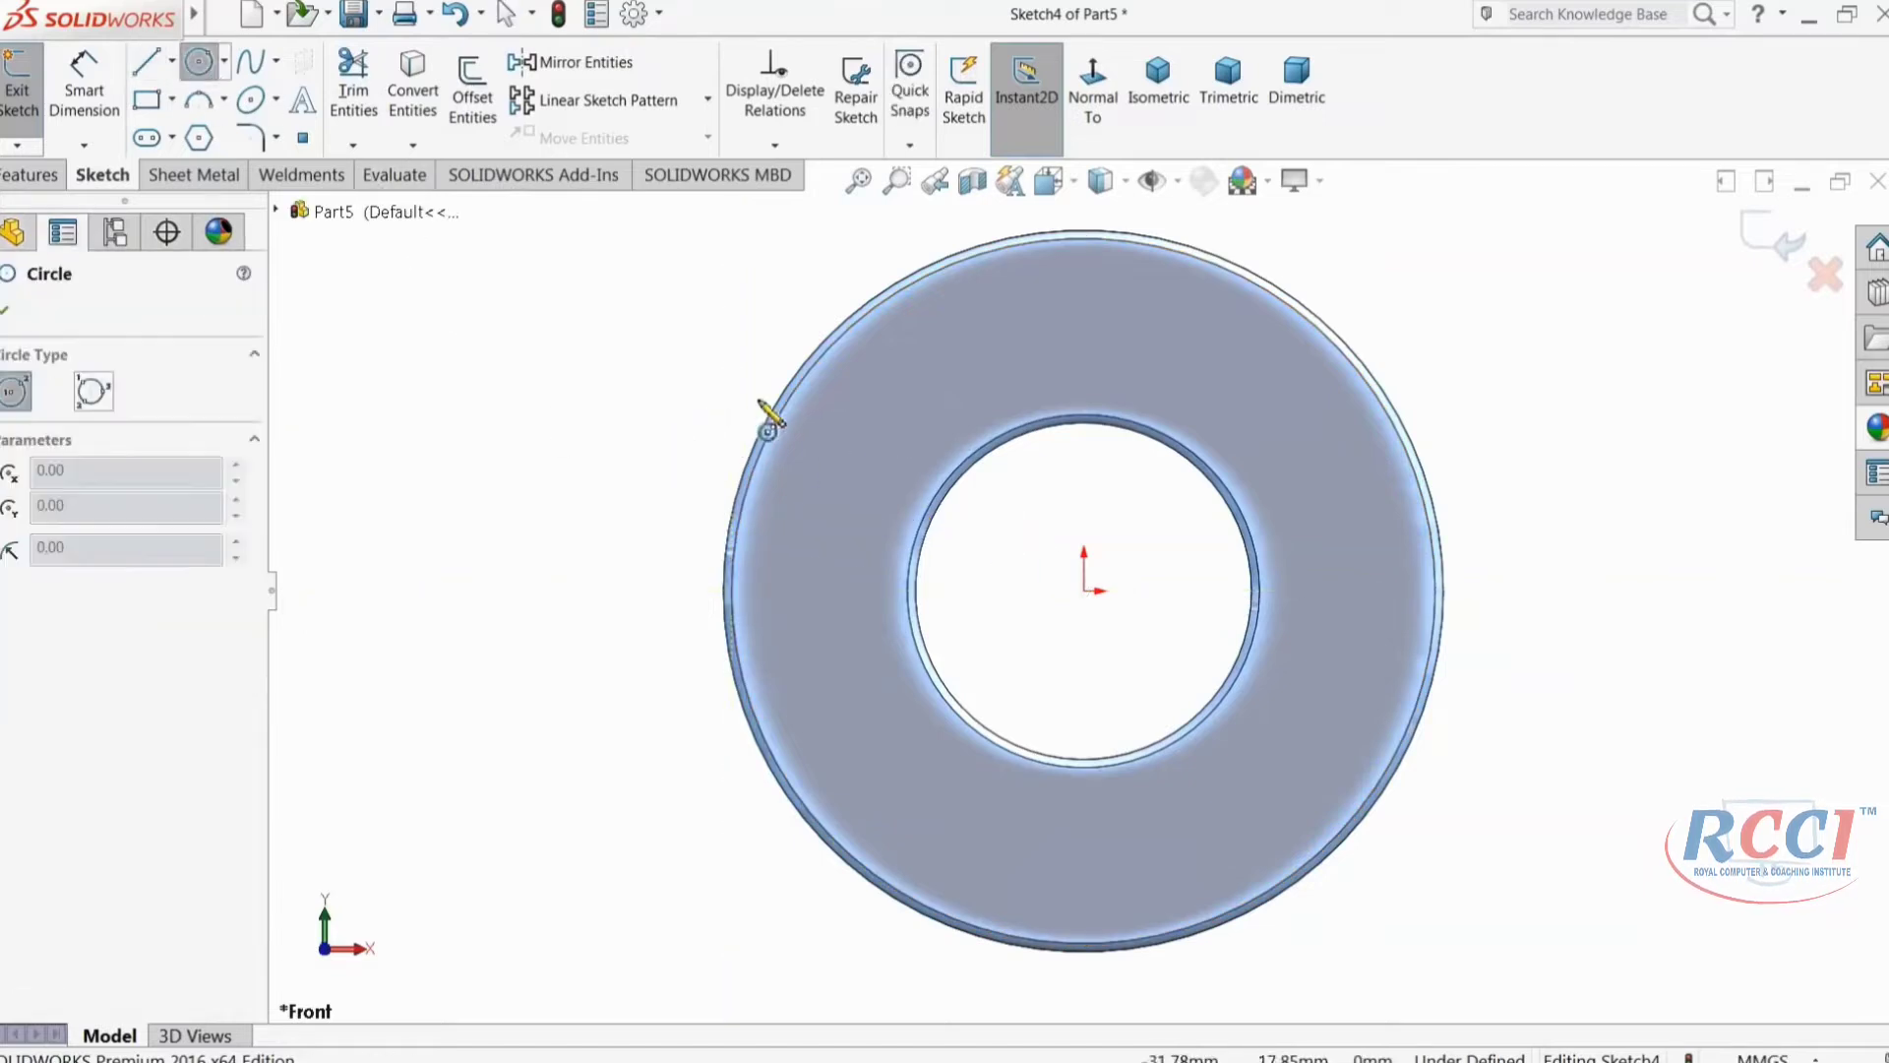
click(1084, 591)
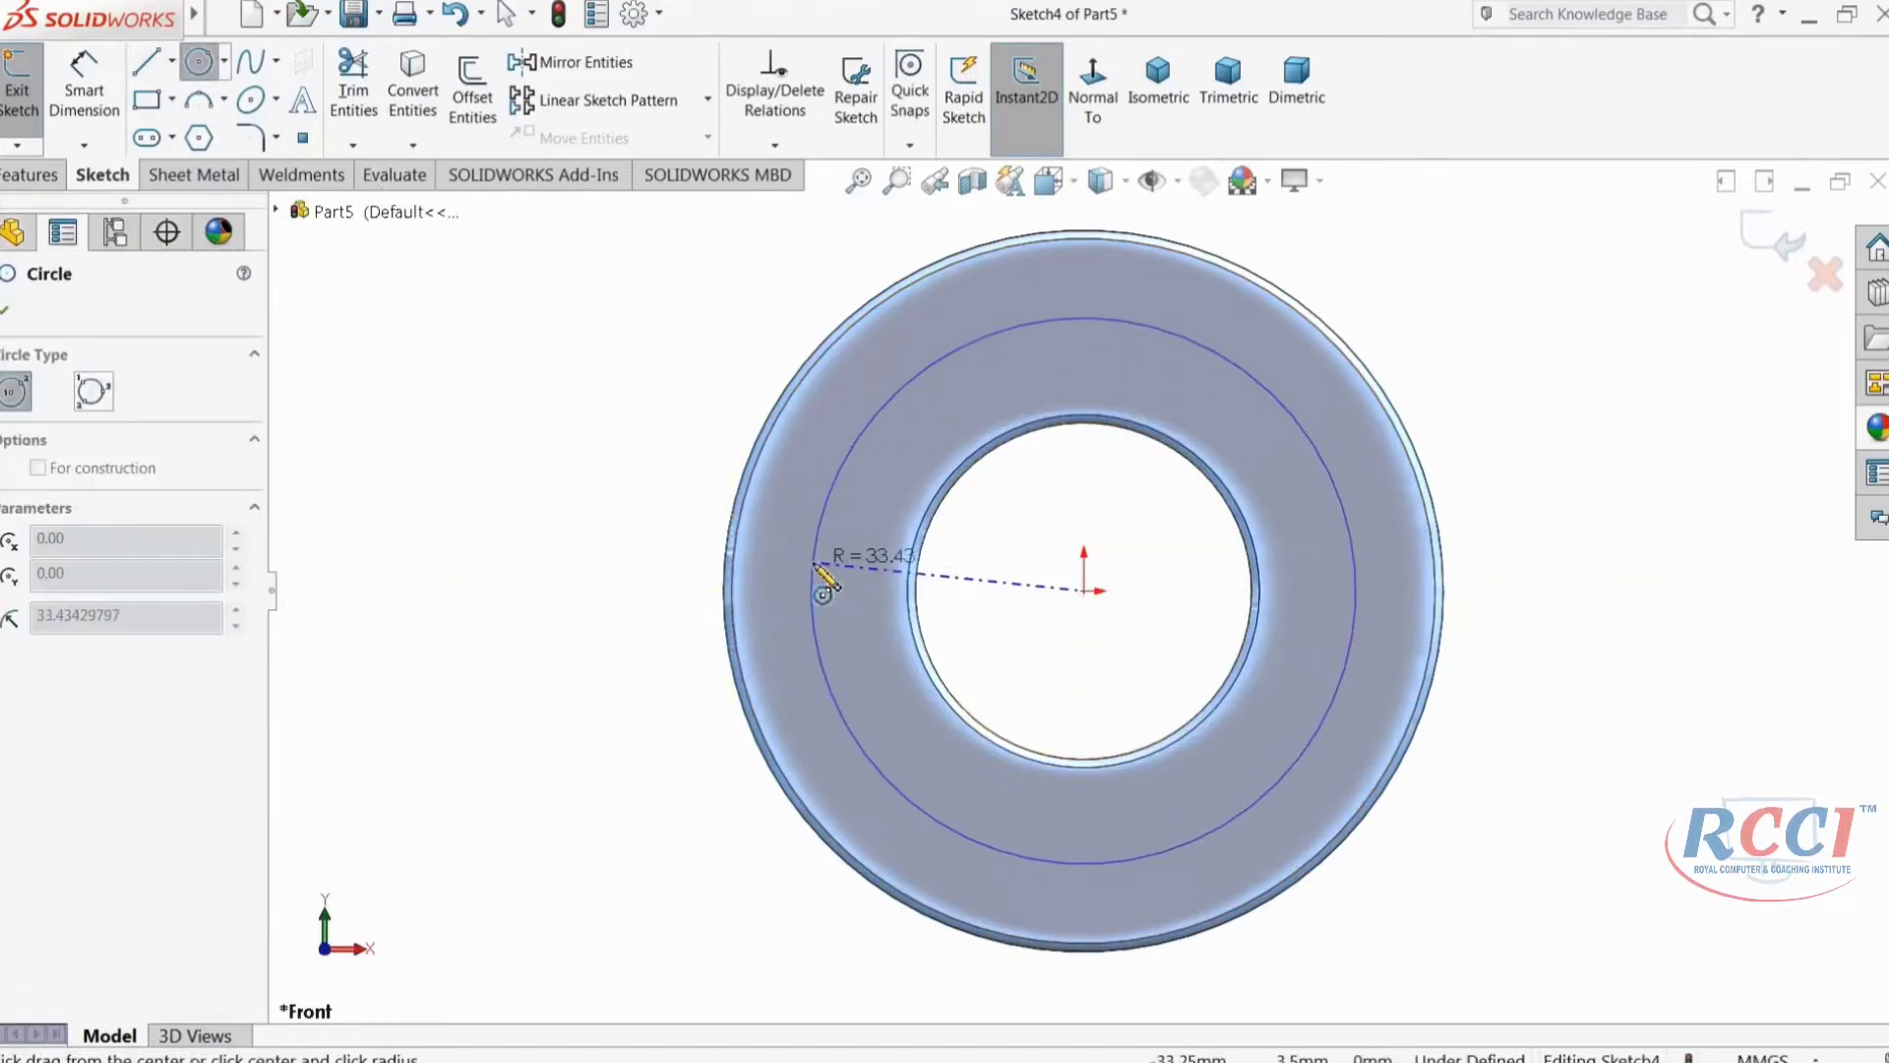
click(818, 567)
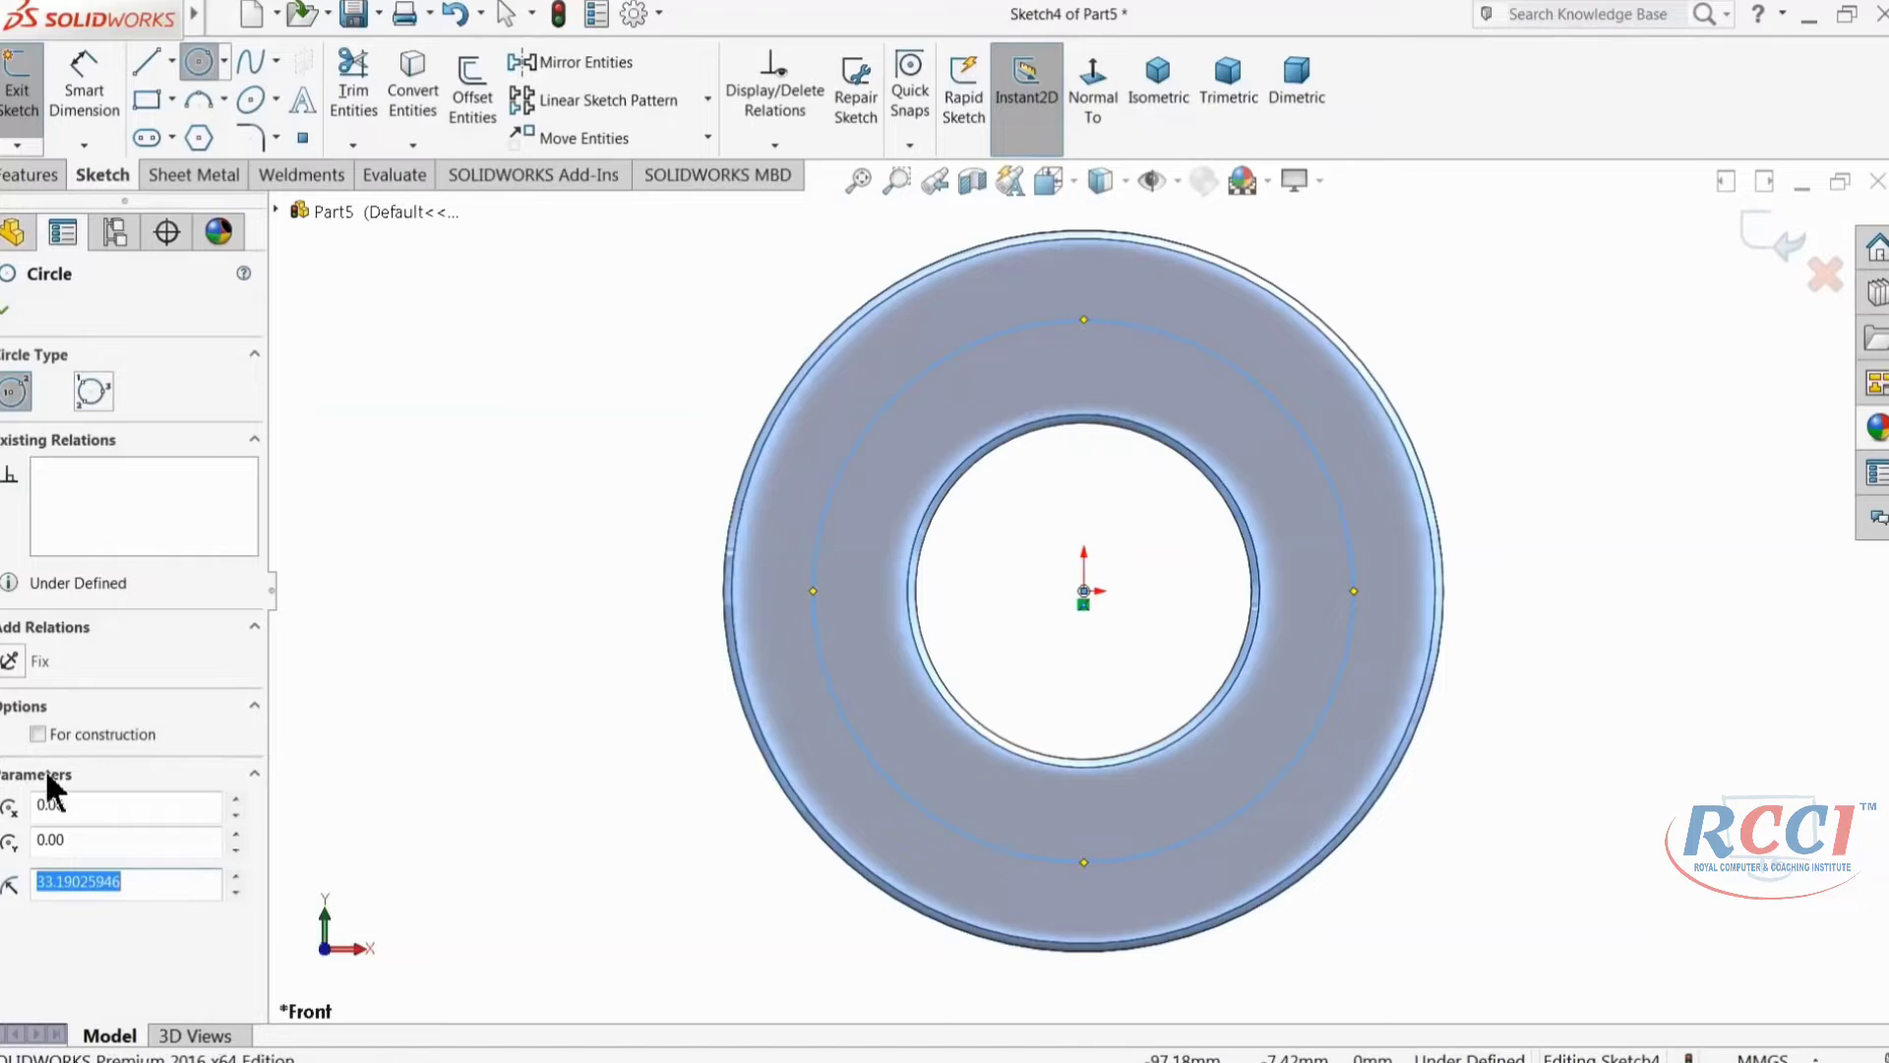
click(84, 88)
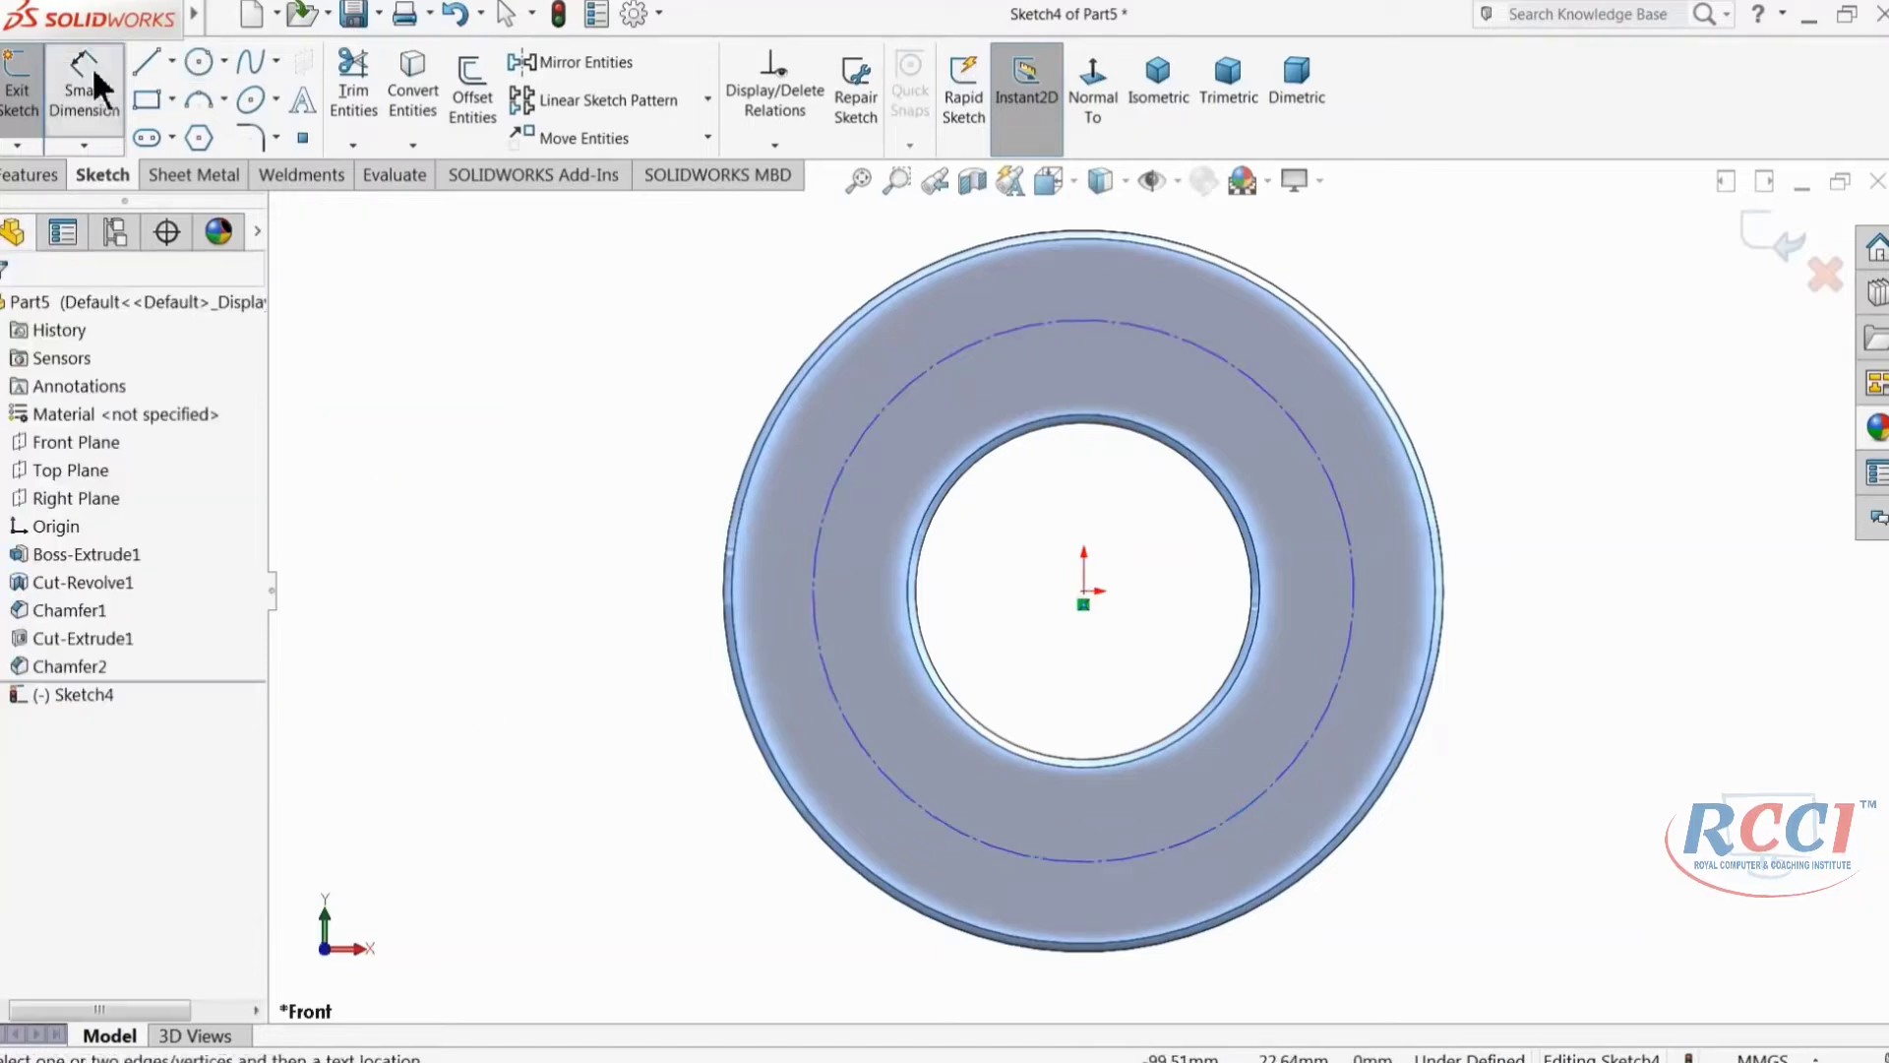
click(812, 576)
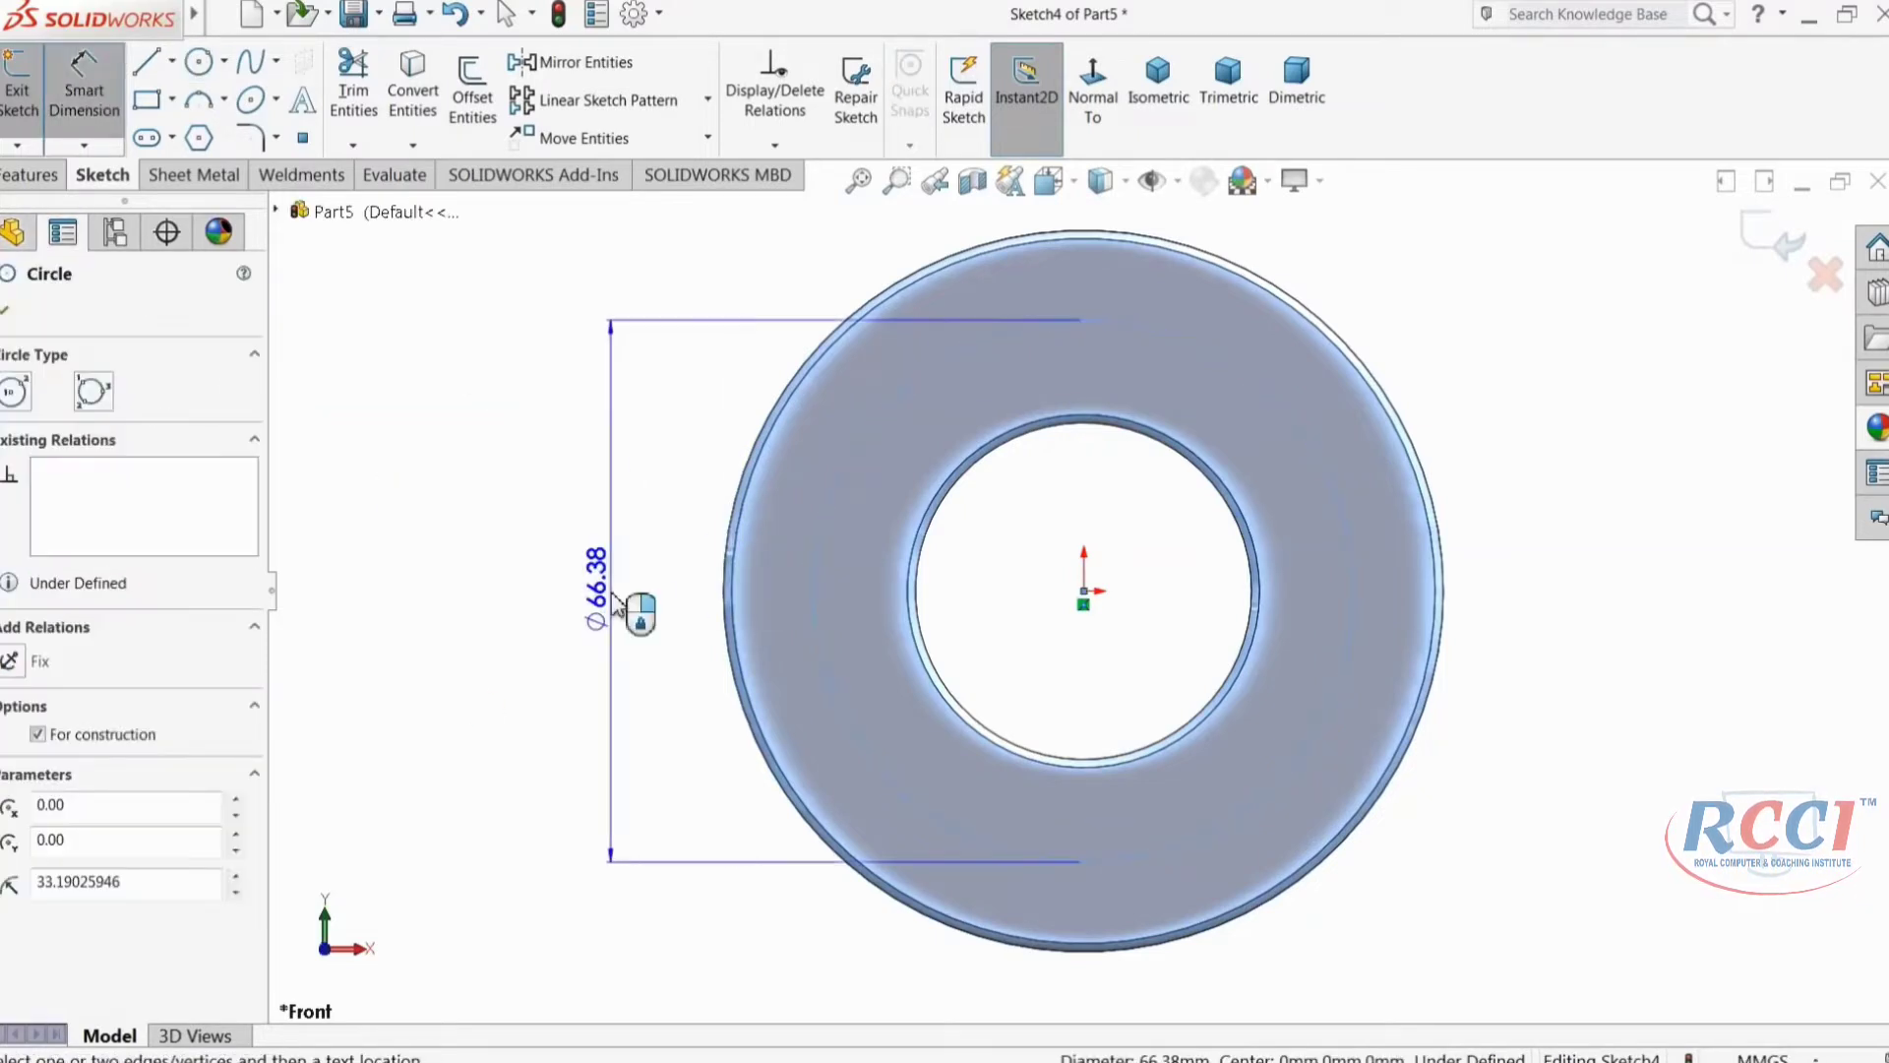
click(635, 611)
text(66)
key(Return)
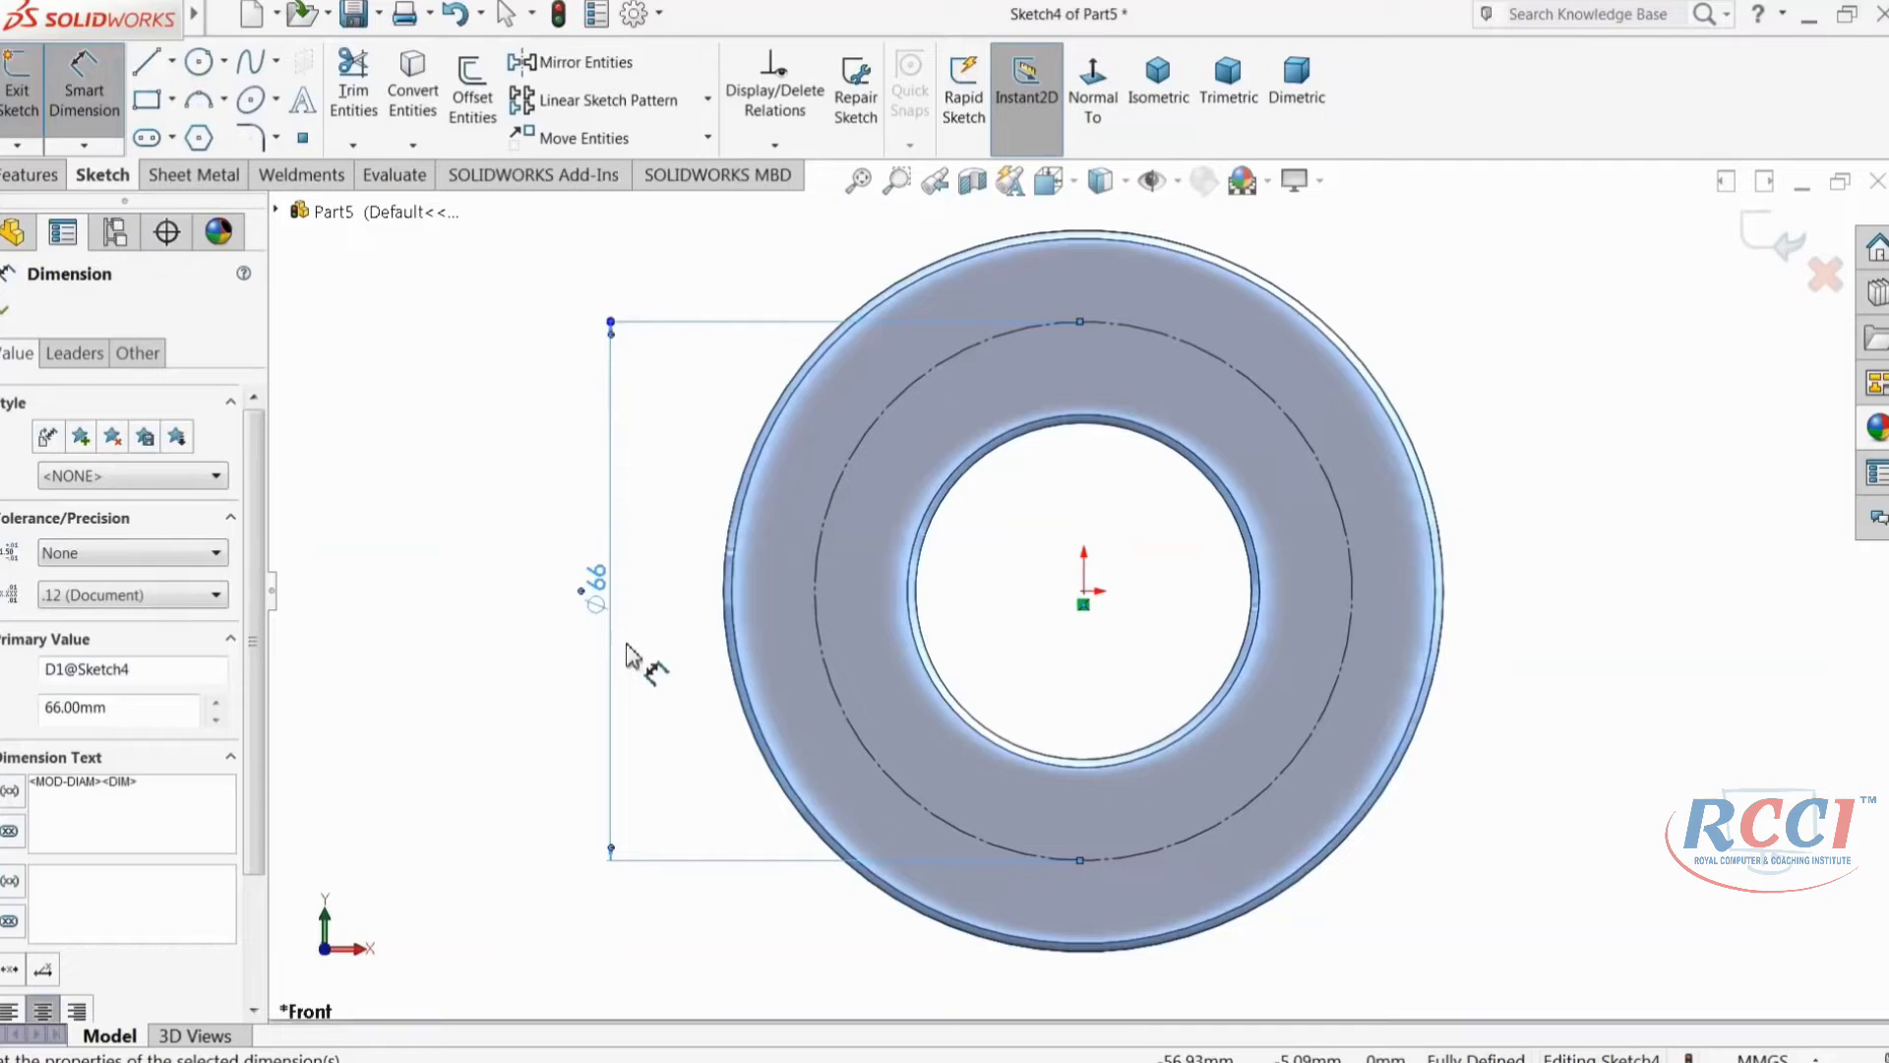
Step: Sketch two circles of about 12 to 13 mm diameter centred on opposite horizontal quadrant points of the construction circle
click(199, 63)
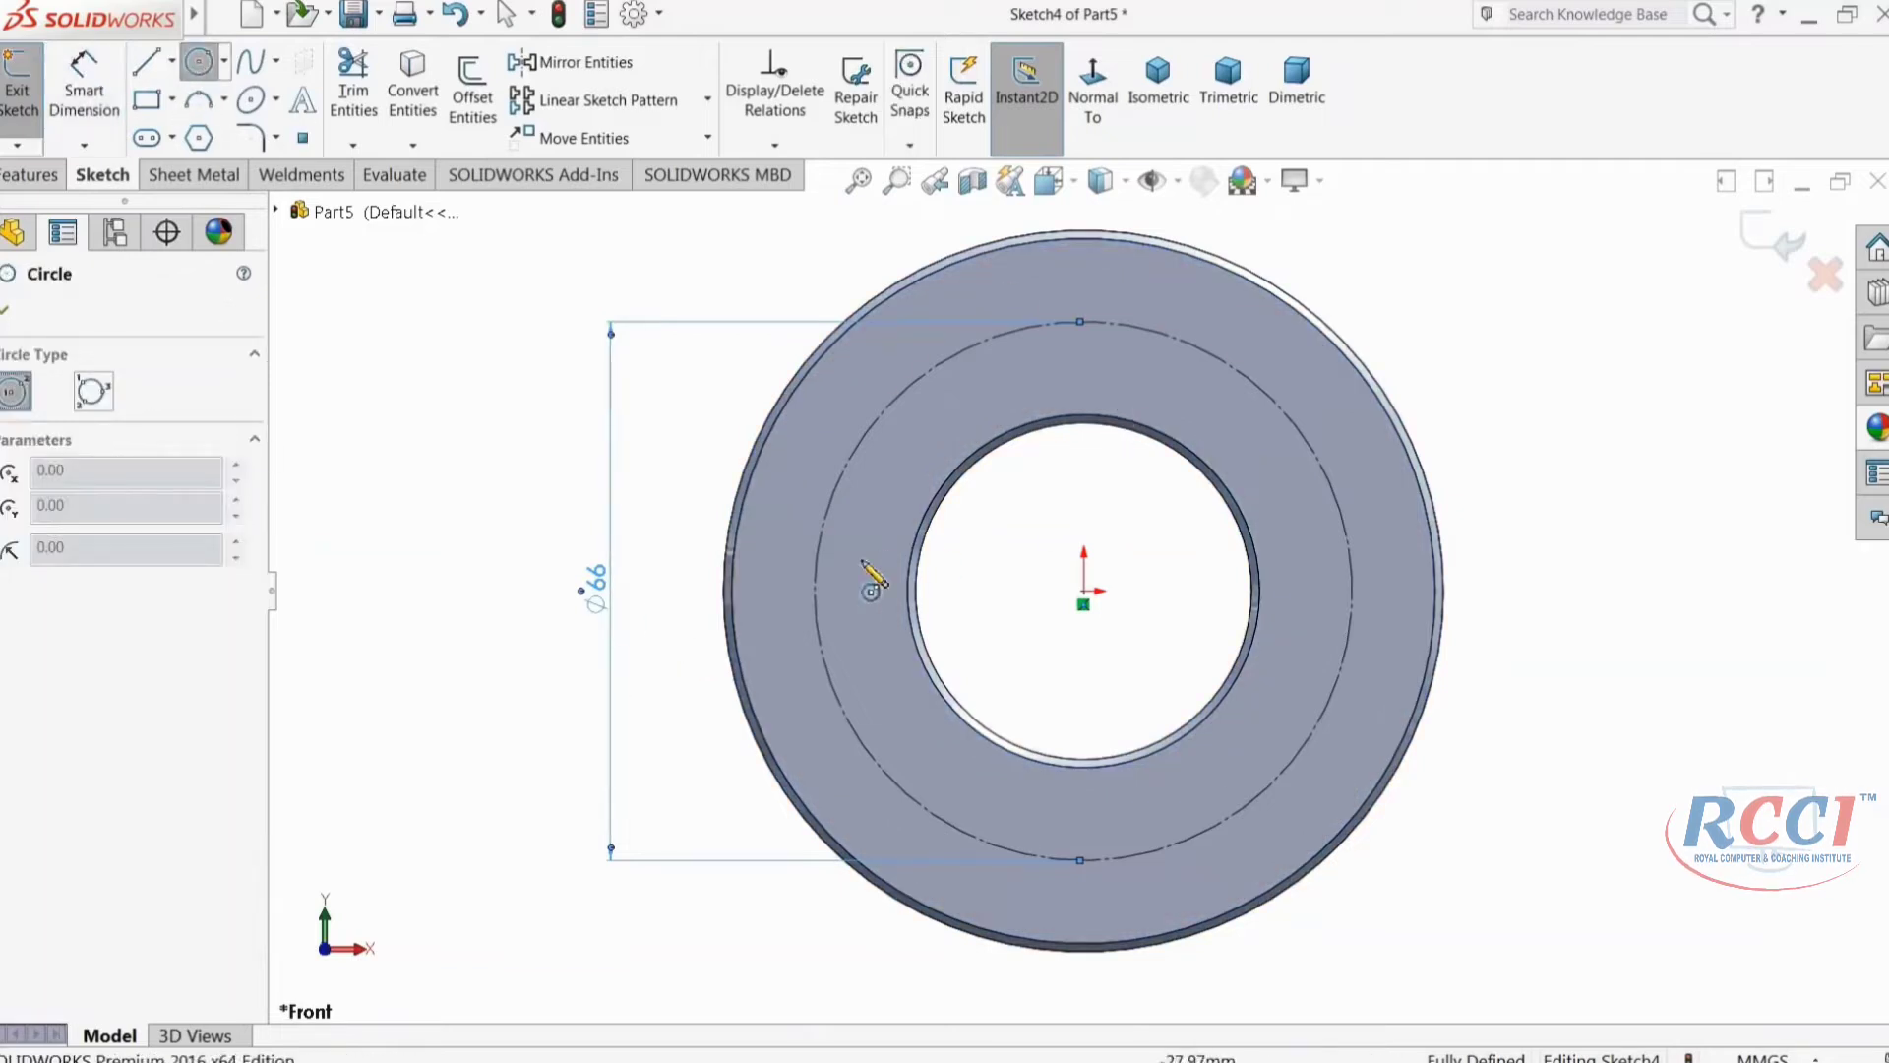
click(814, 591)
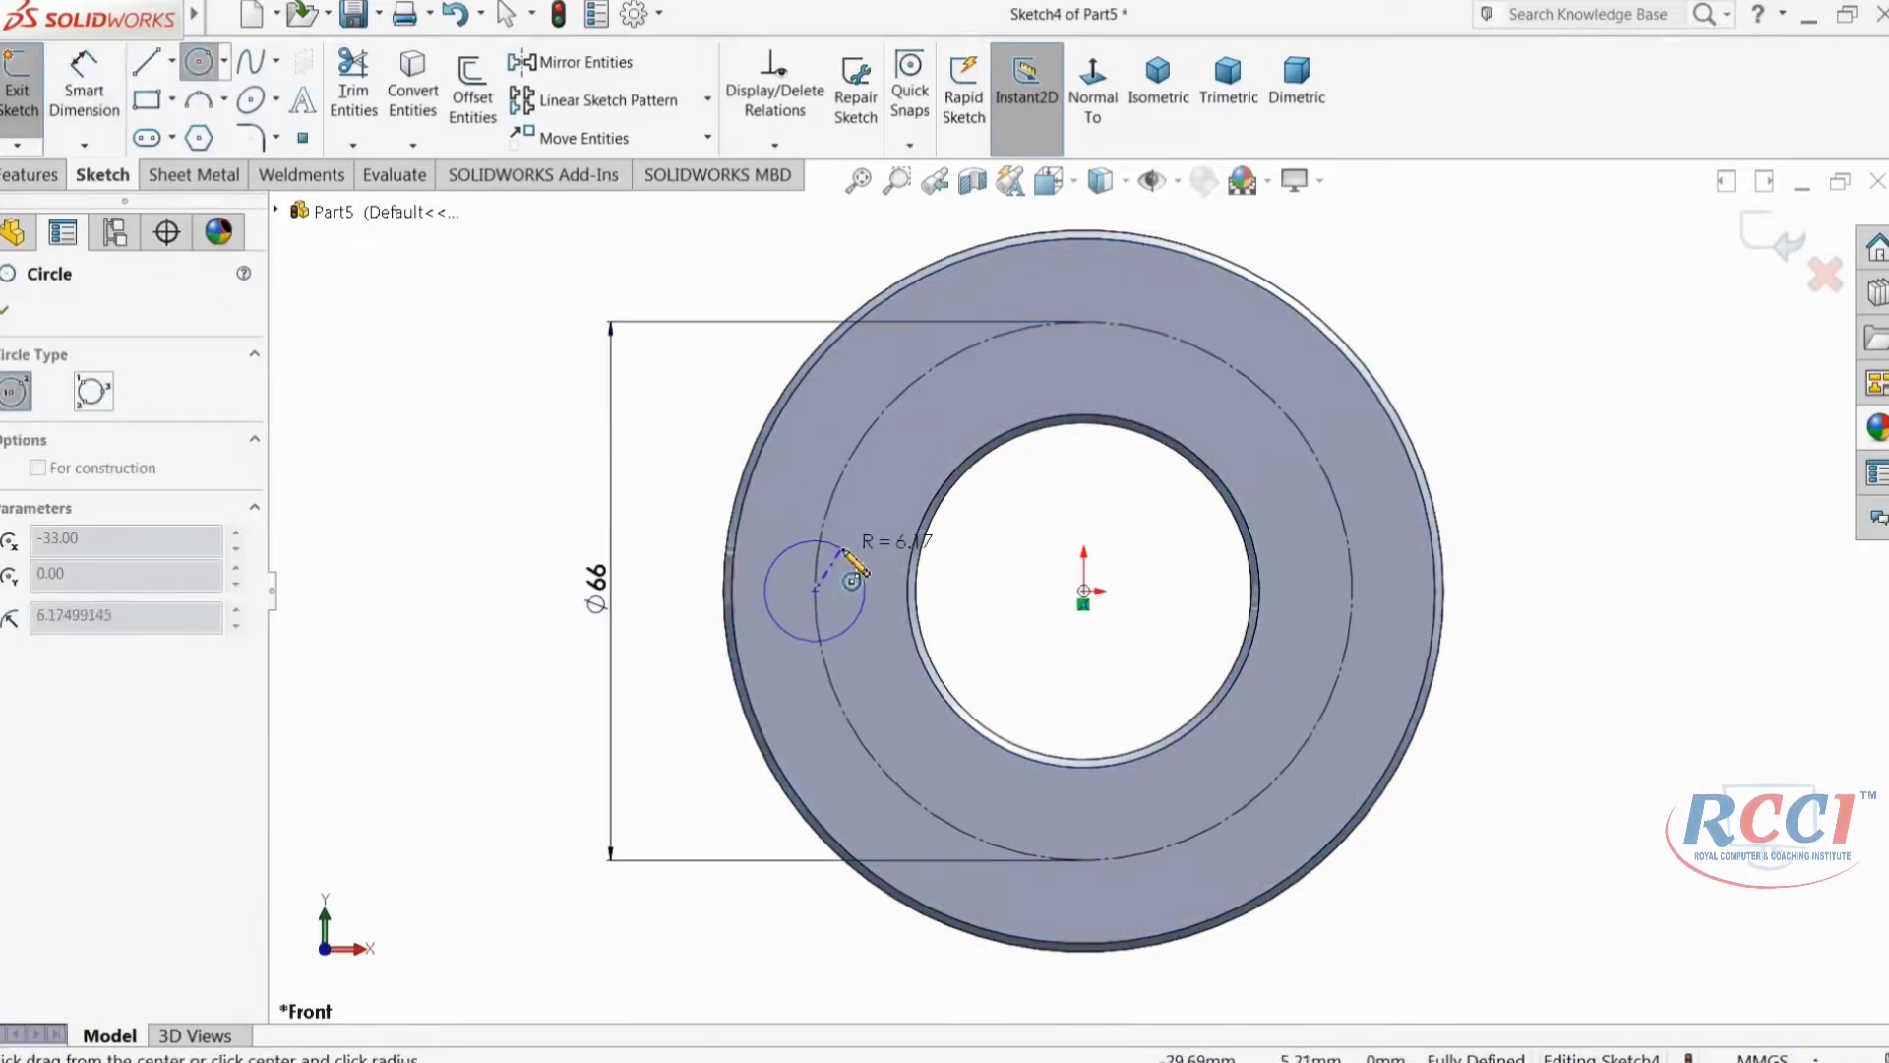
click(844, 550)
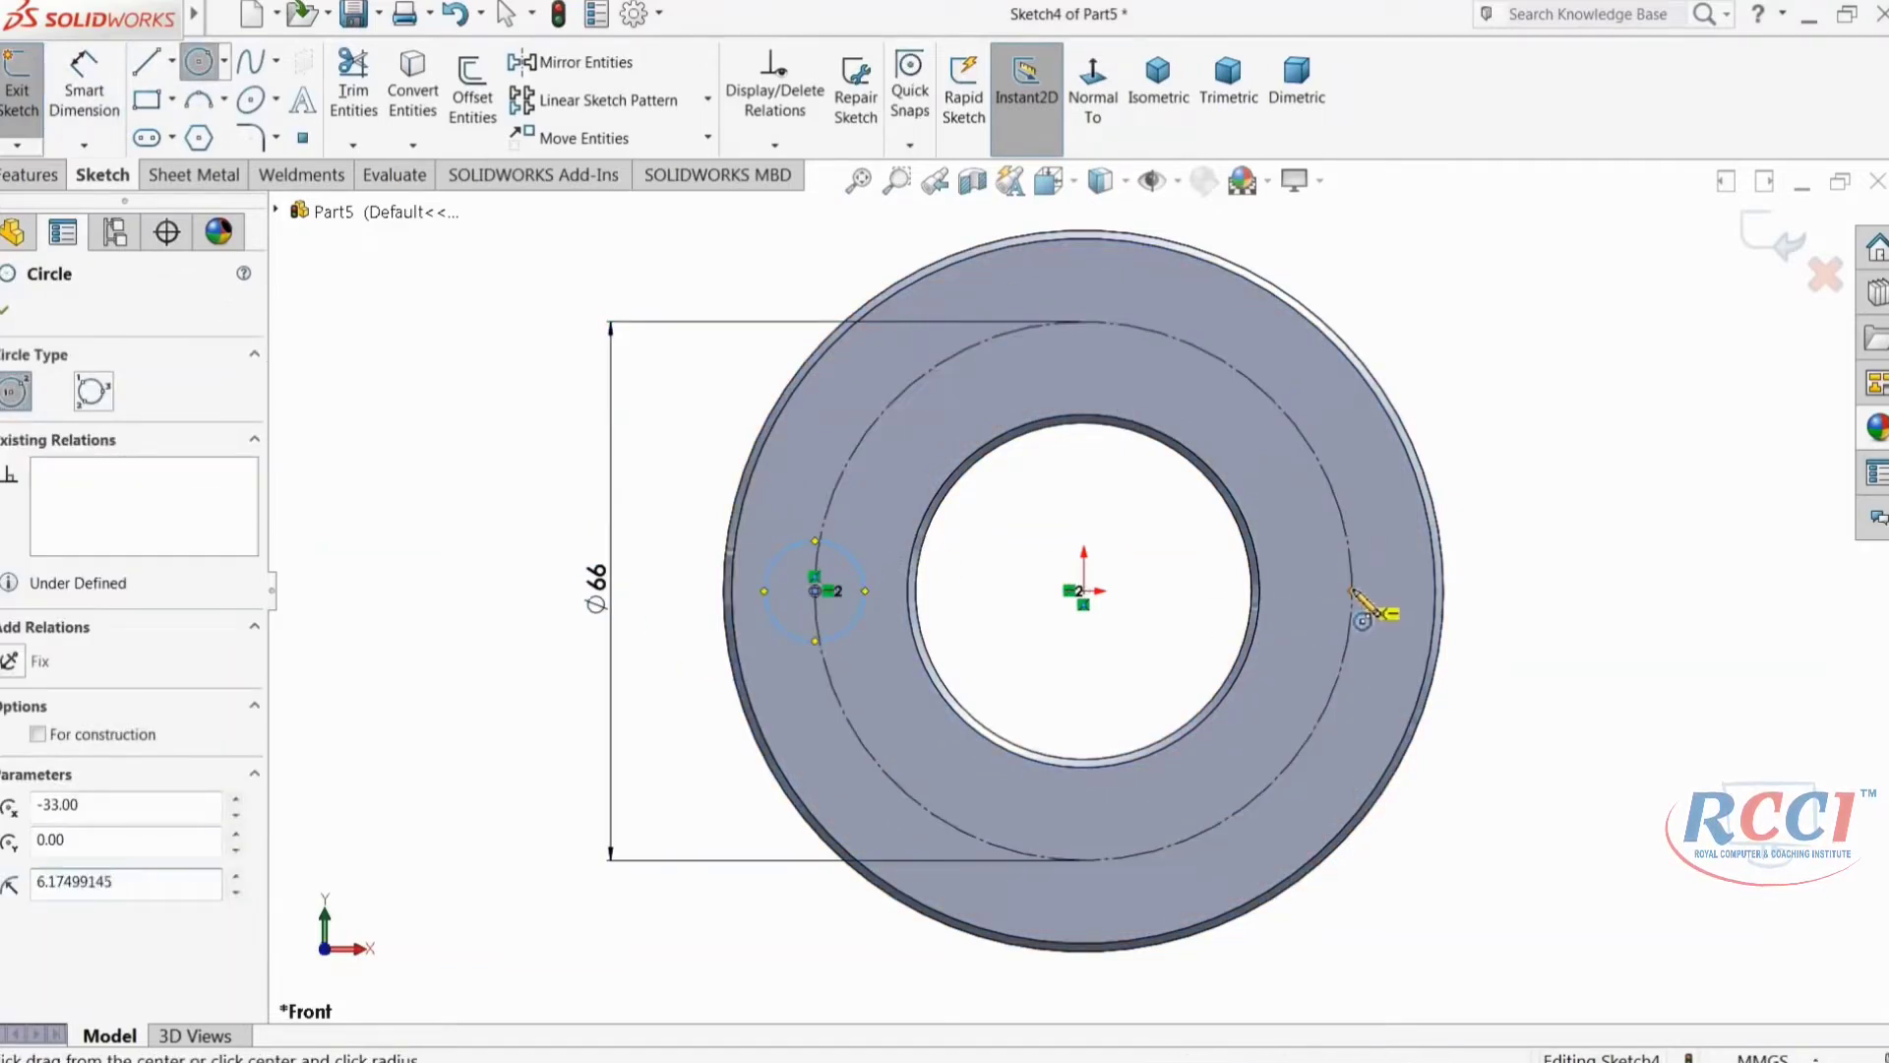
click(1351, 590)
click(1391, 557)
right_click(1485, 380)
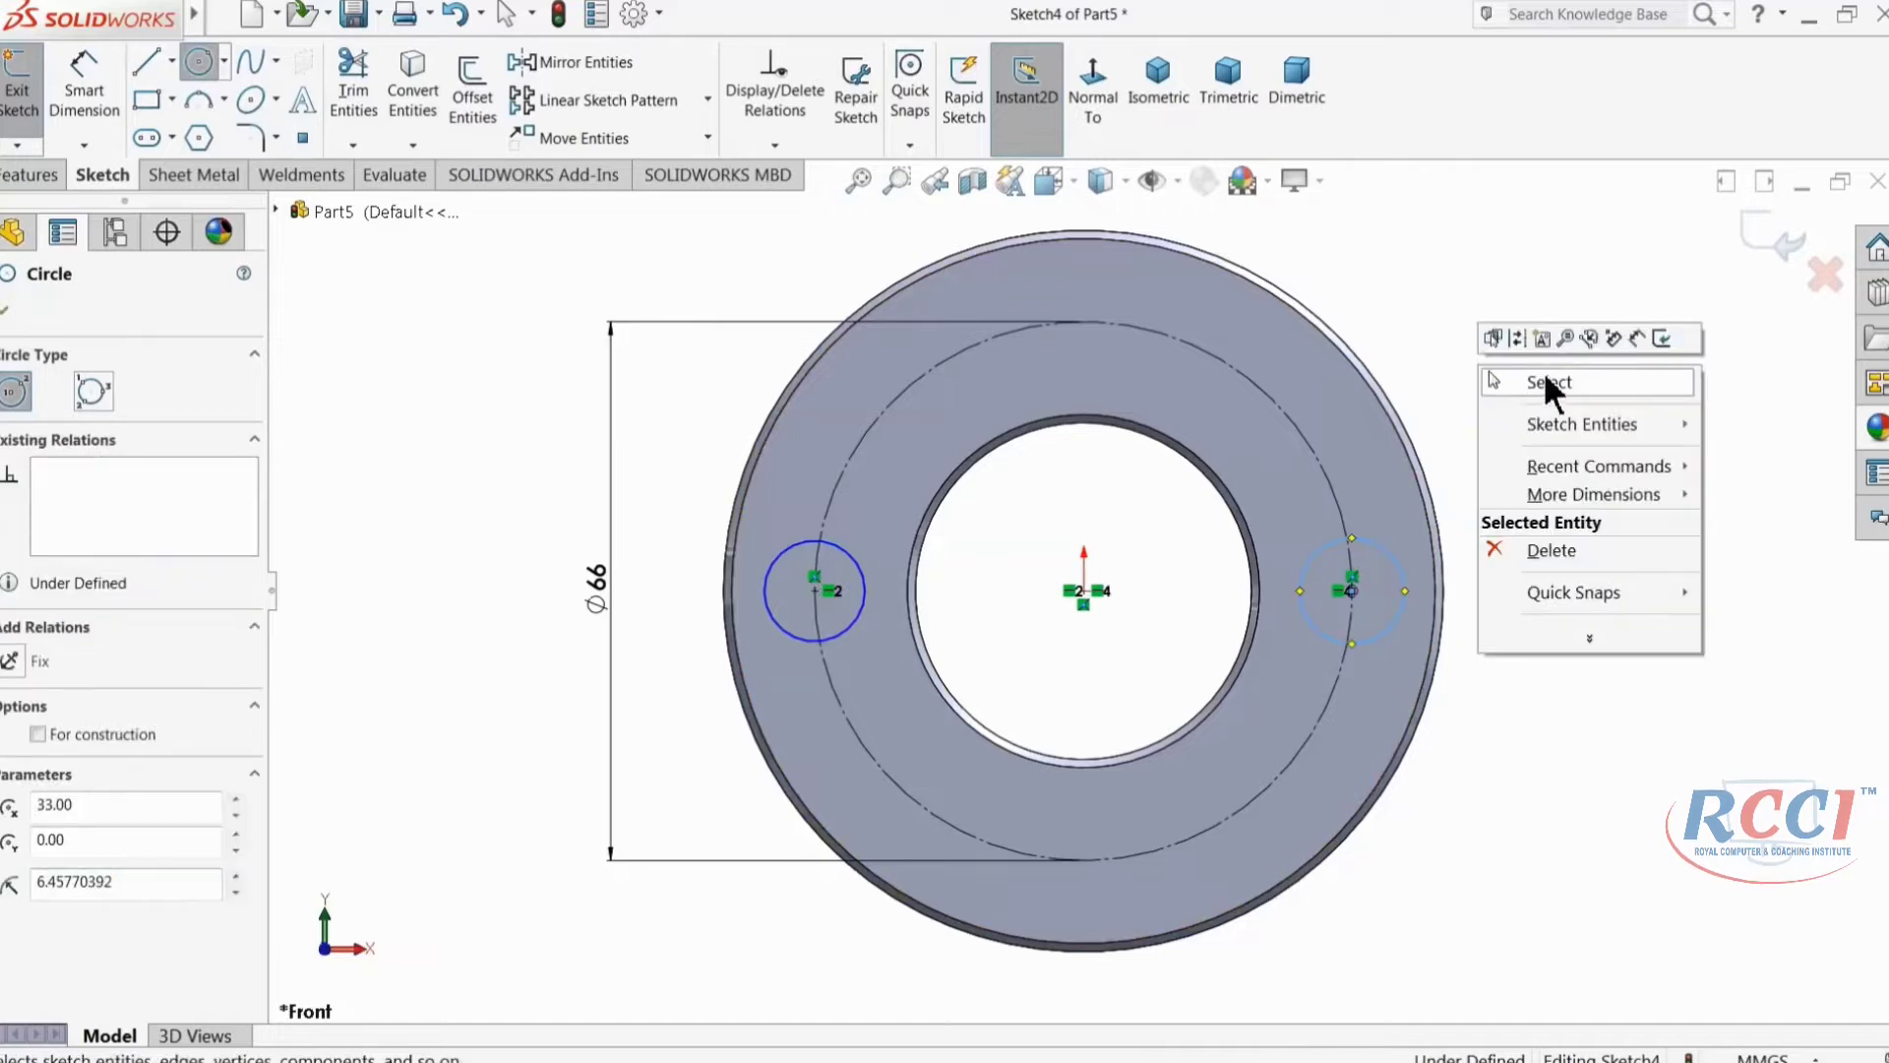
click(1549, 384)
Step: Add an equal relation between the two small circles on the construction circle
scroll(1348, 630, down, 3)
click(1337, 678)
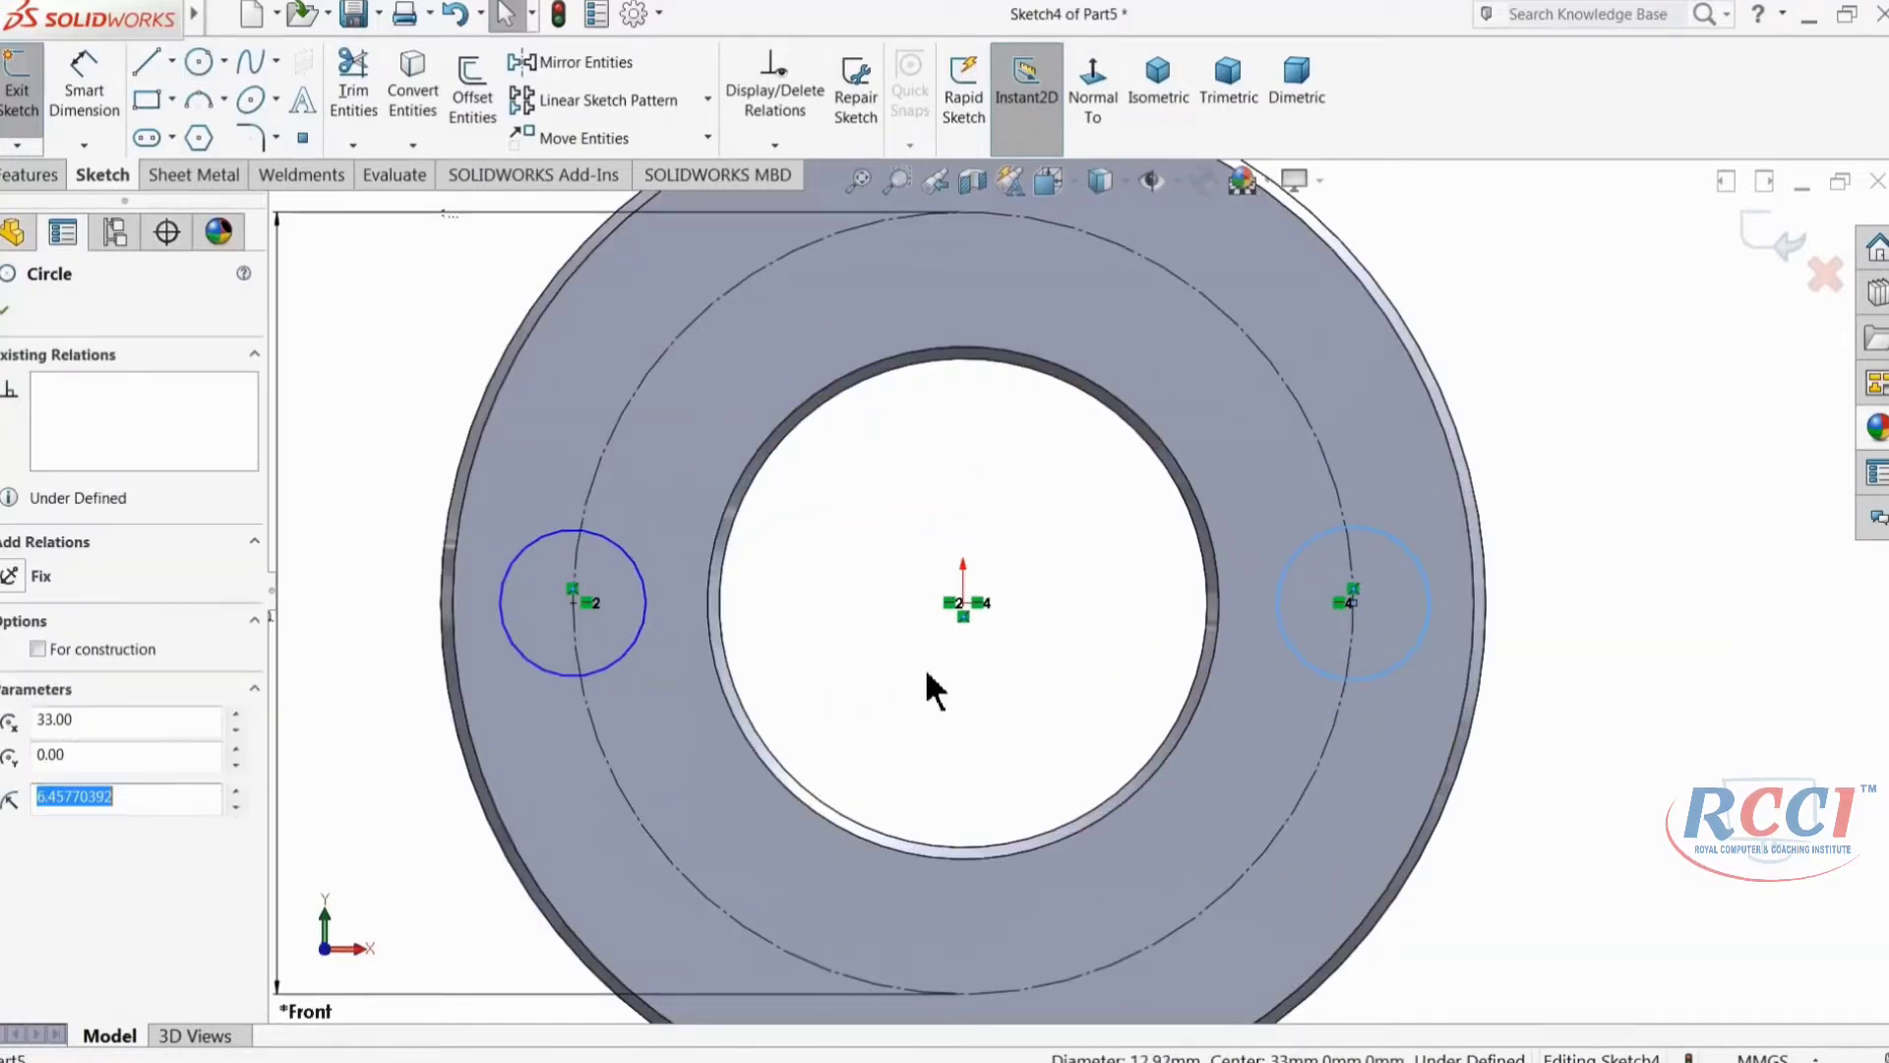
ctrl+click(630, 653)
click(758, 569)
click(8, 333)
Step: Dimension one of the small circles and set its diameter to 8 mm
click(85, 91)
click(512, 561)
click(372, 506)
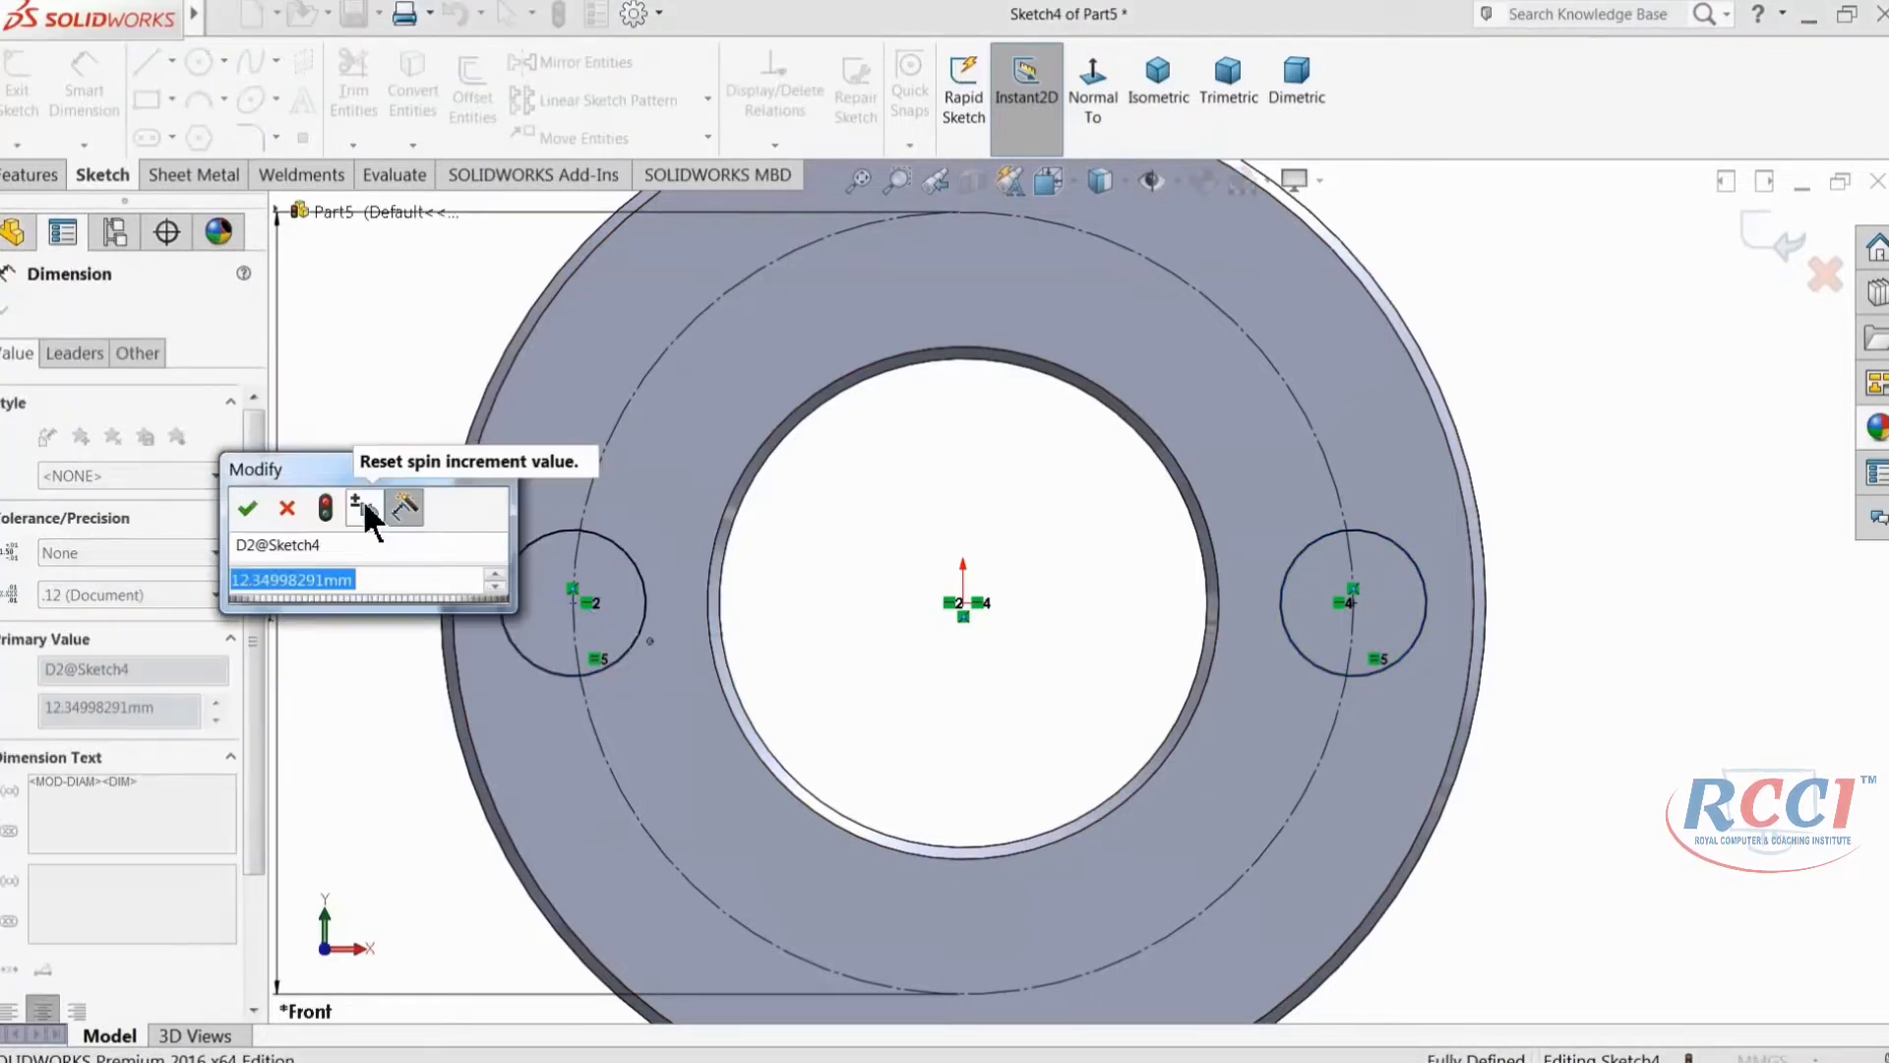
text(8)
key(Return)
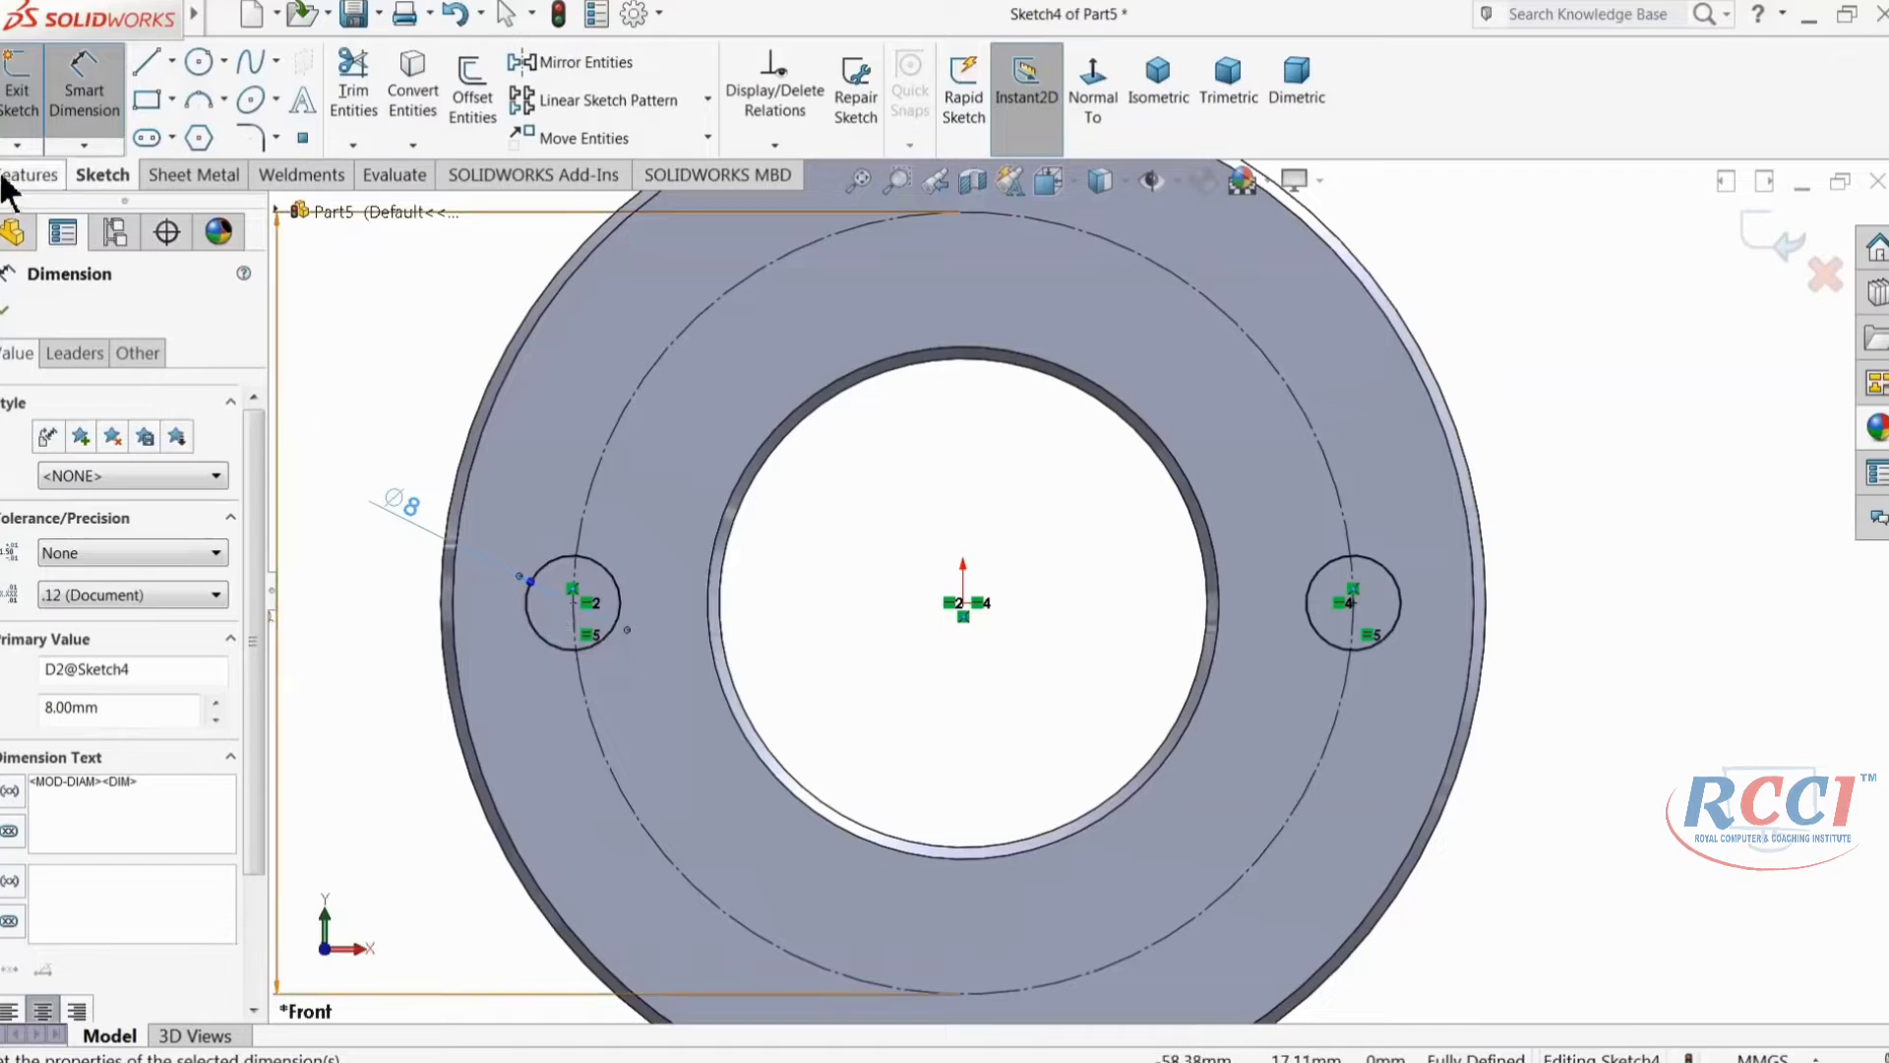
Step: Cut-extrude the two small circles as blind holes 9 mm deep into the end face
click(5, 177)
click(355, 95)
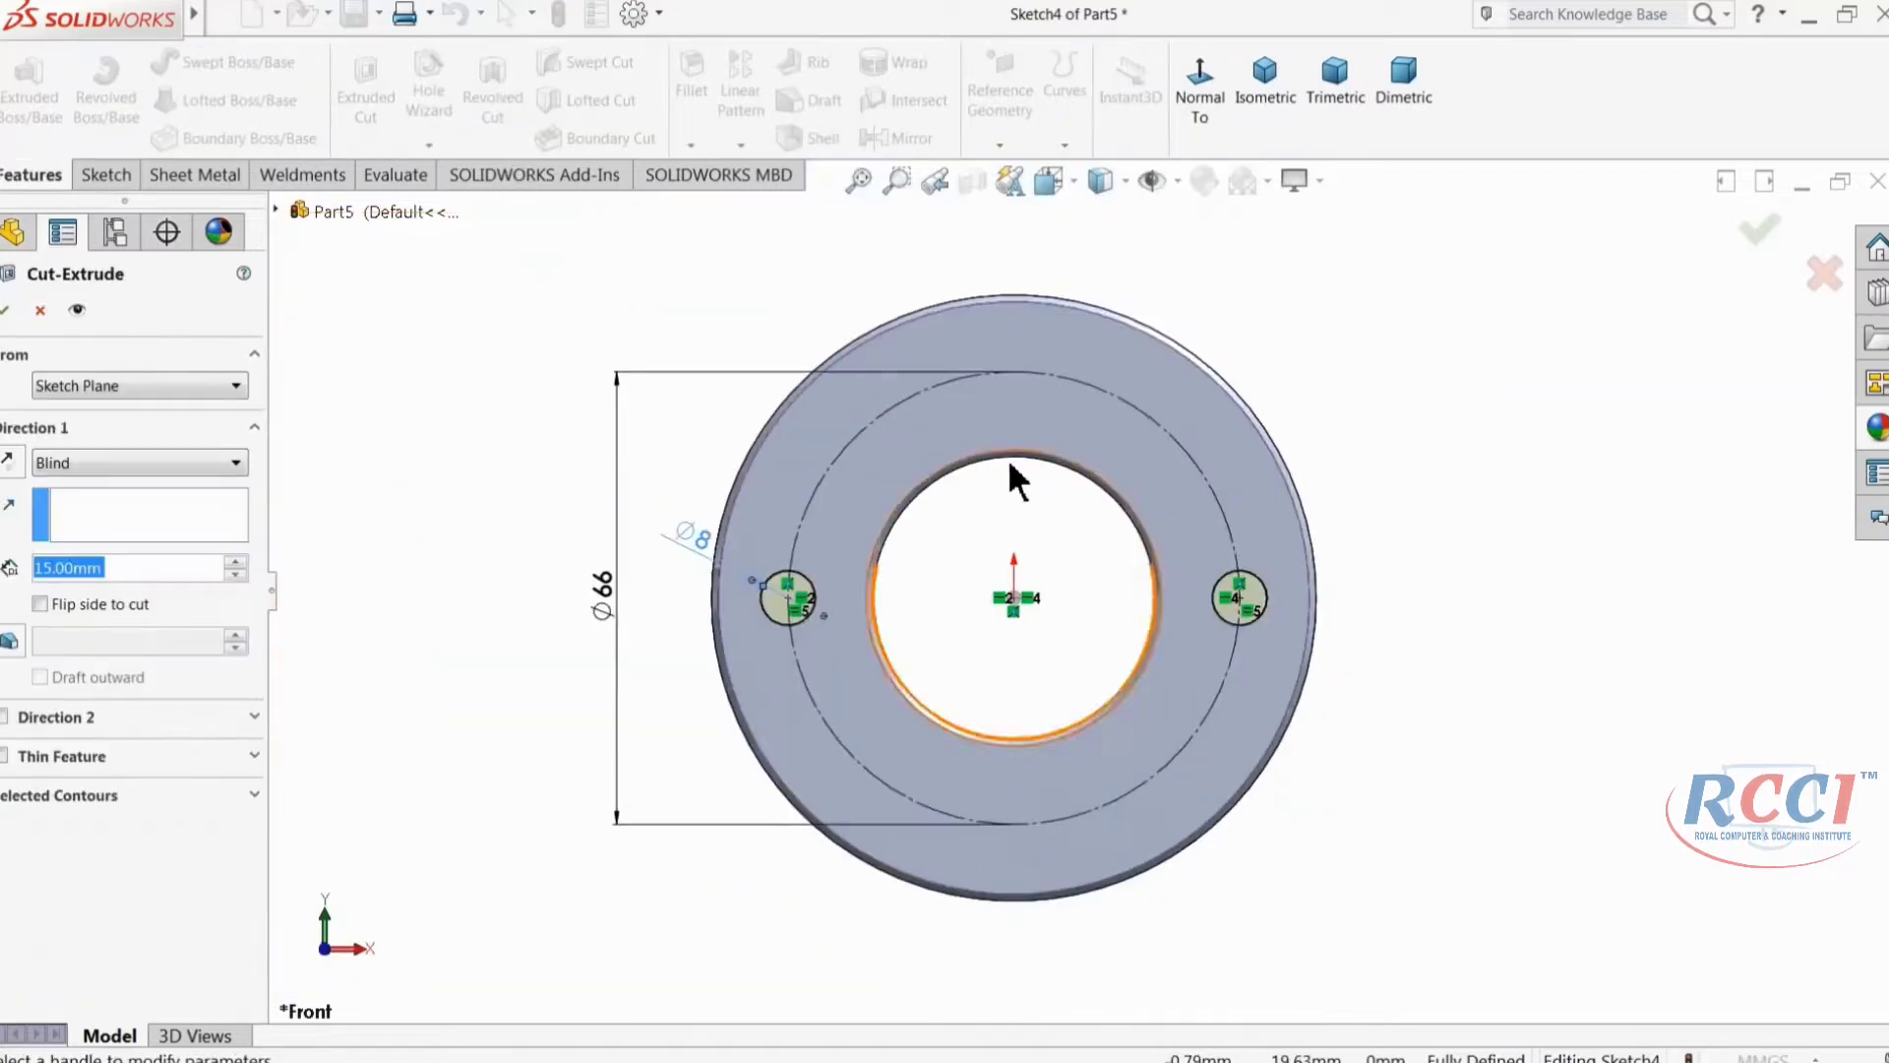
scroll(951, 677, down, 2)
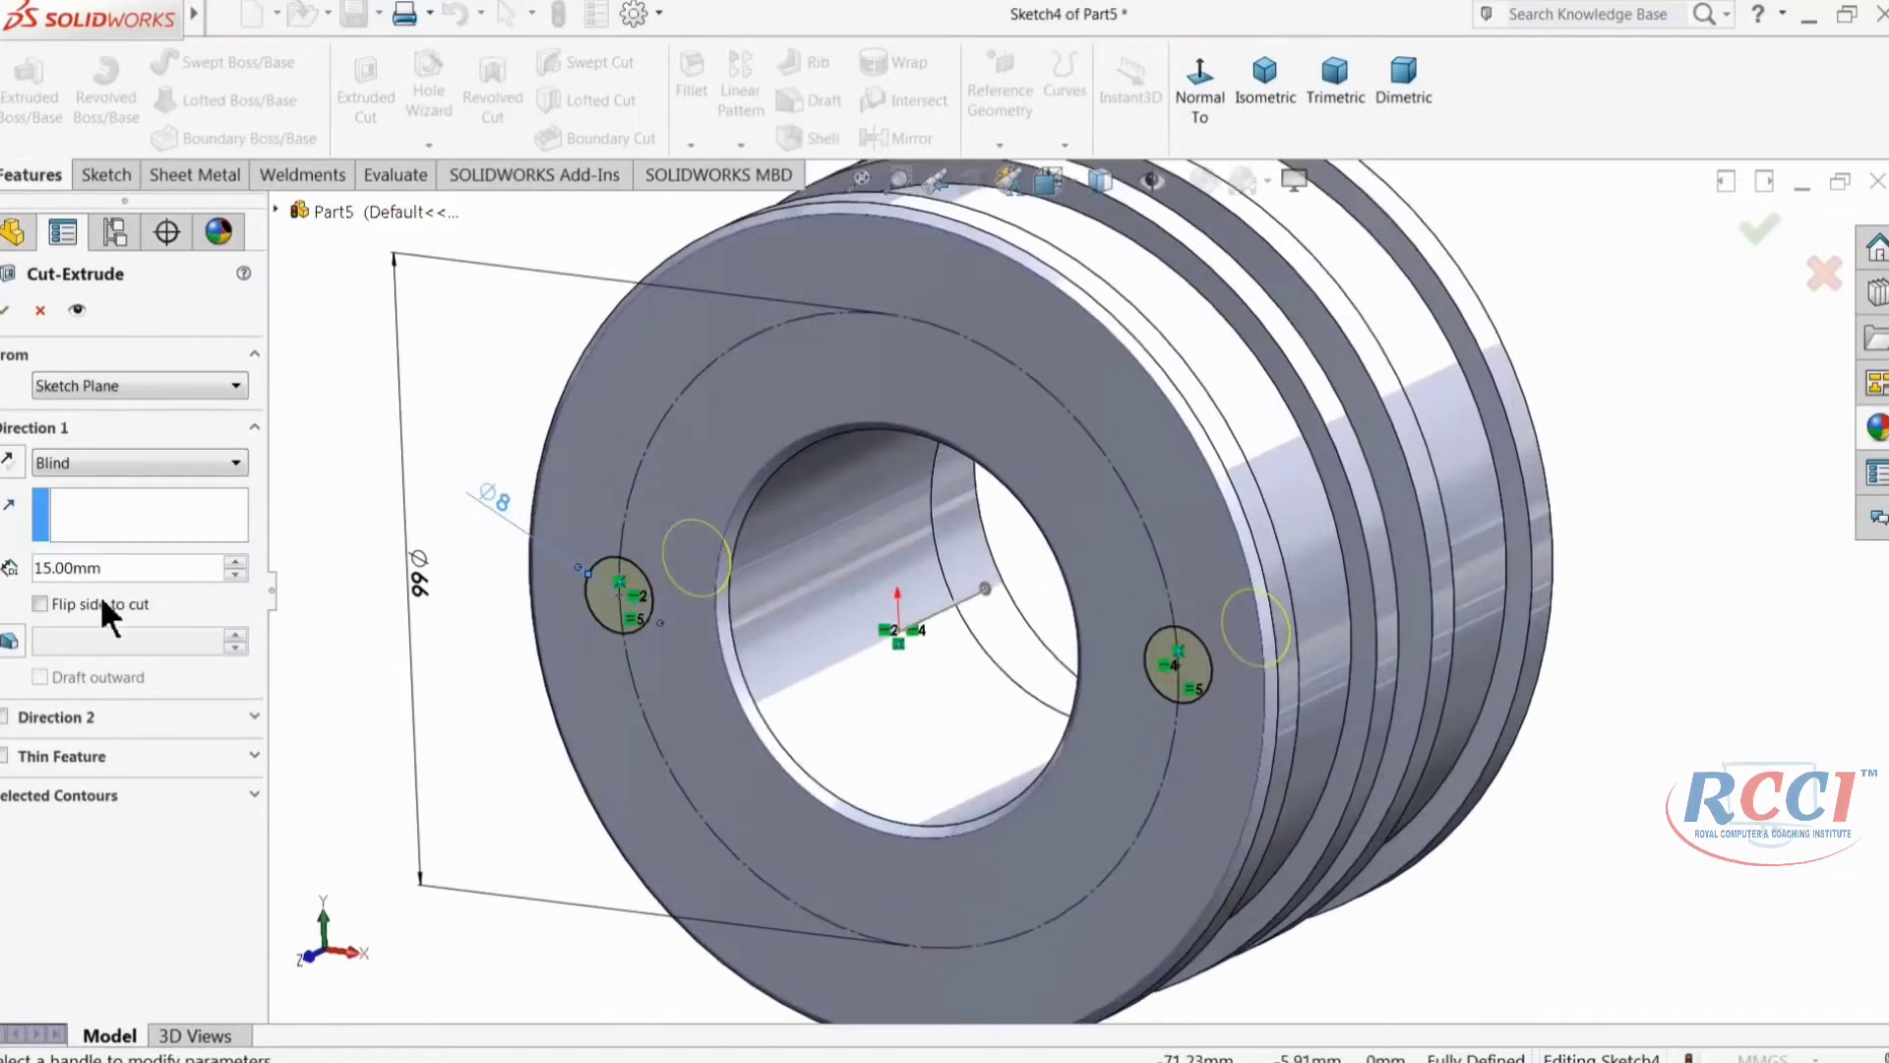
text(9)
key(Return)
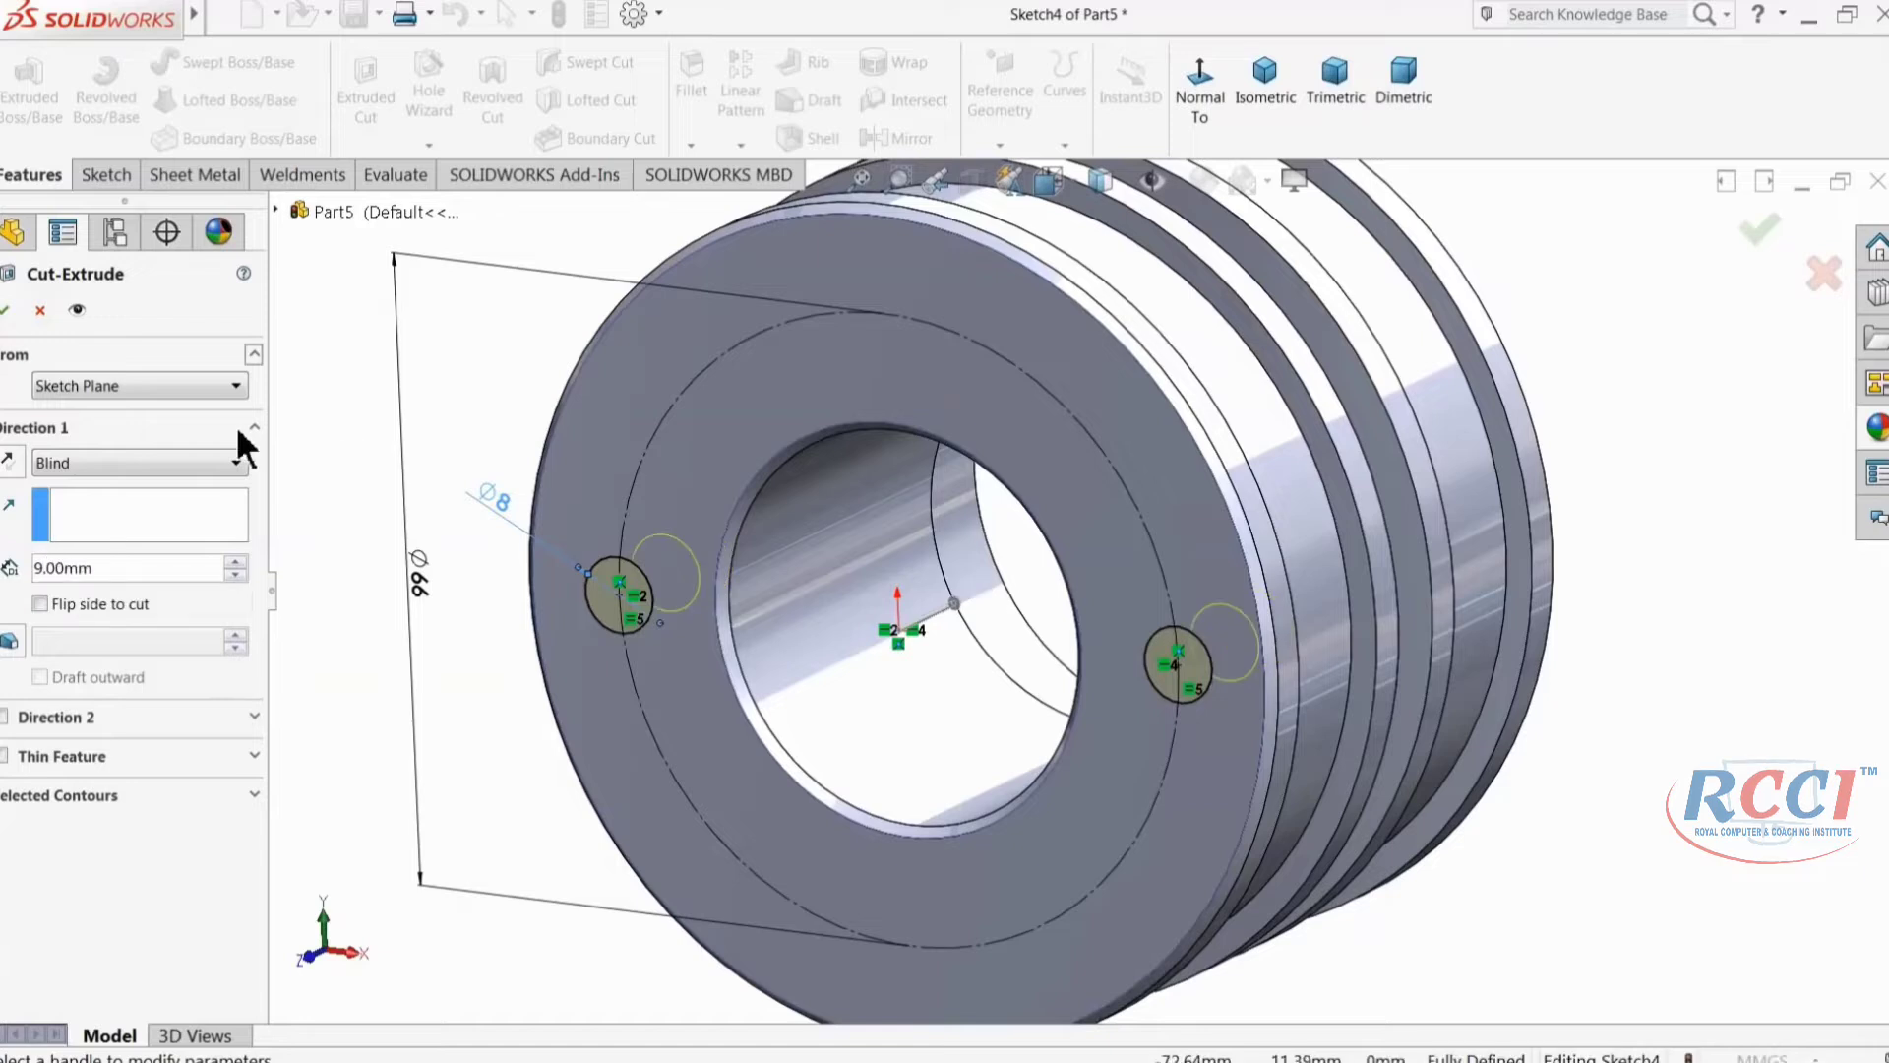
click(5, 311)
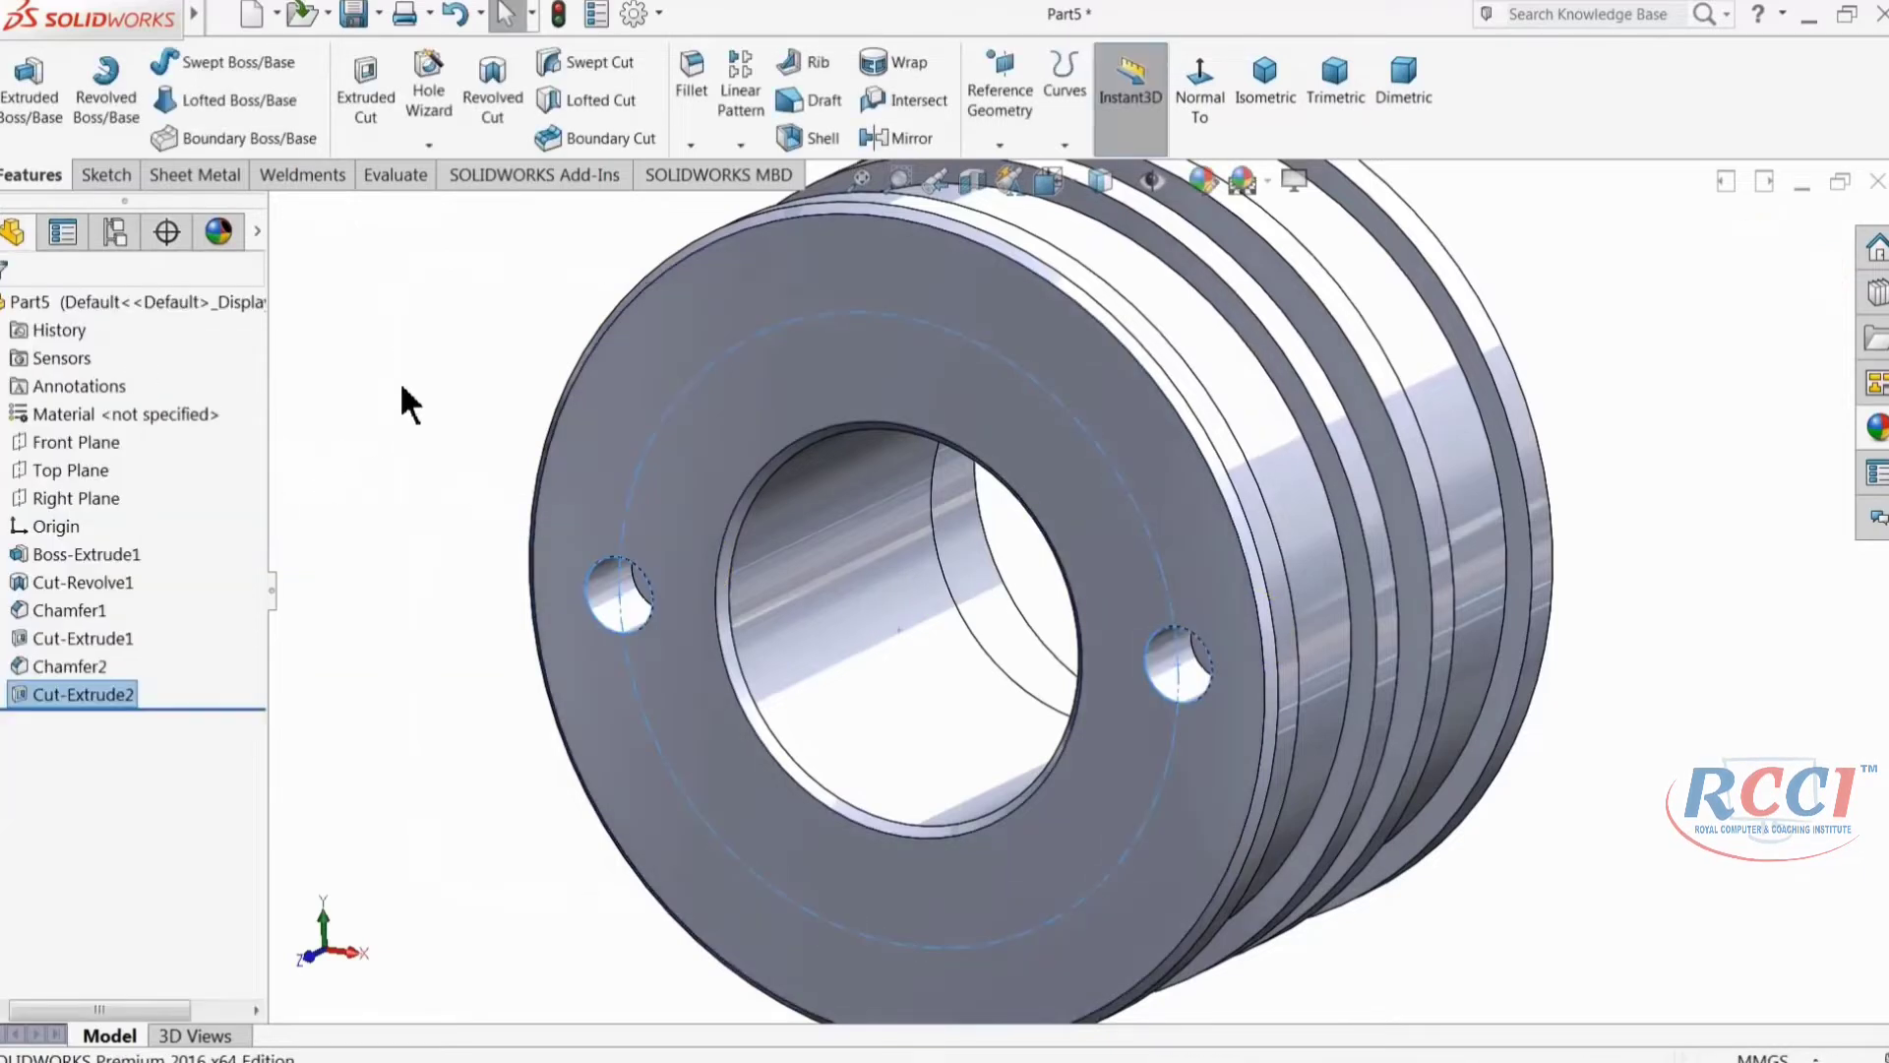
click(409, 401)
key(f)
mouse_move(607, 502)
middle_down()
mouse_move(540, 531)
mouse_move(606, 532)
middle_up()
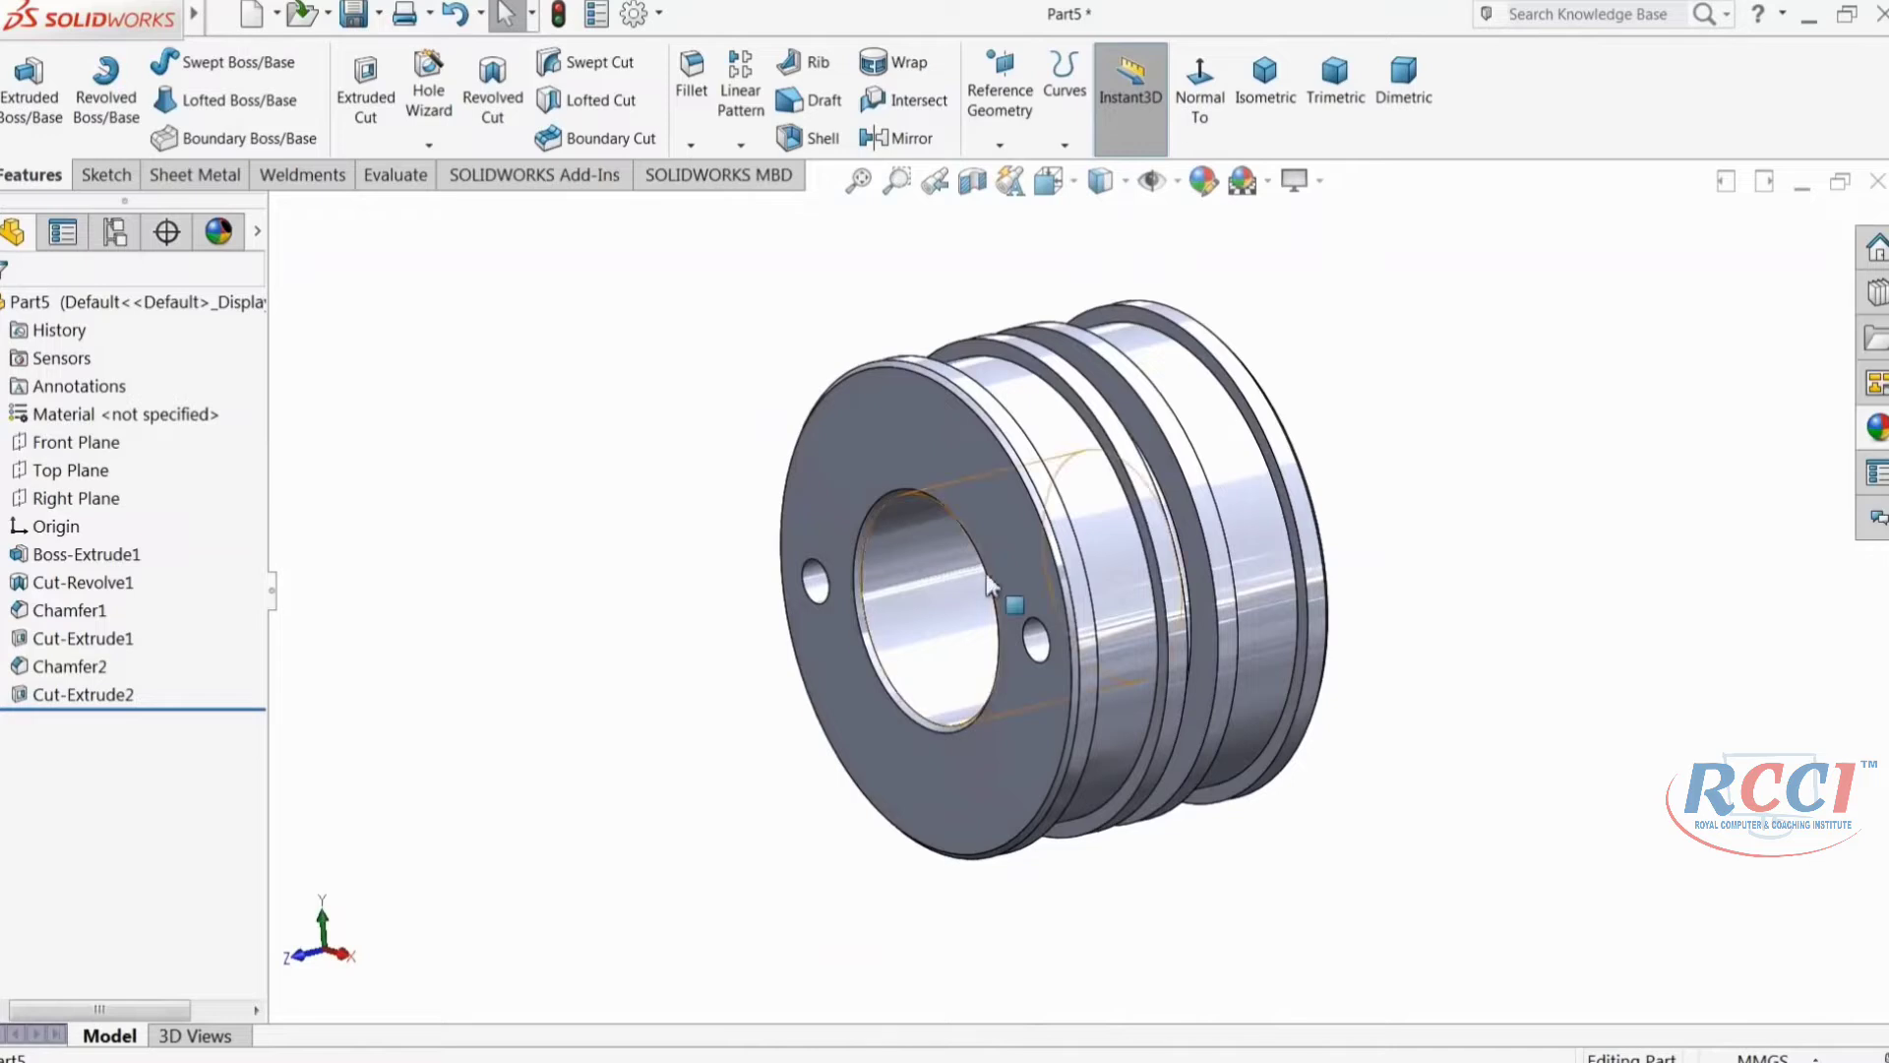
scroll(989, 583, down, 2)
click(1063, 474)
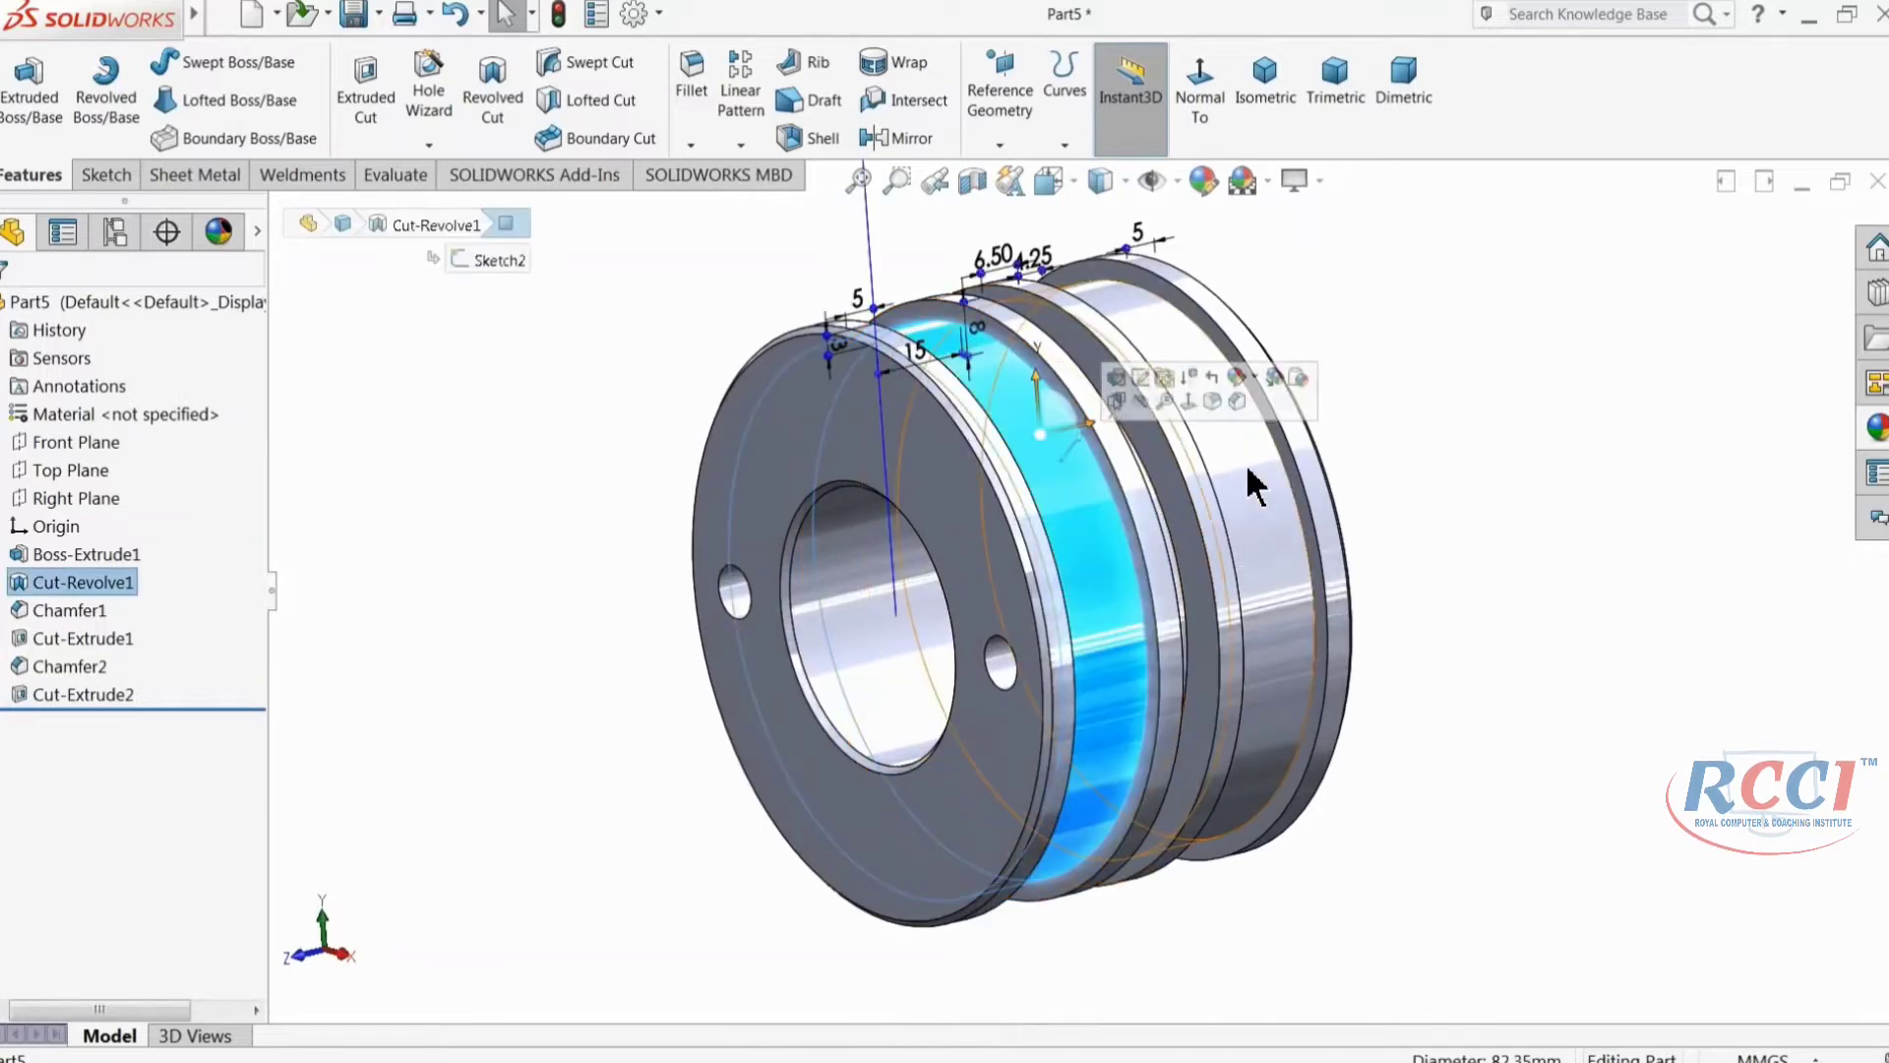
Step: Apply the satin finish stainless steel appearance to the whole part
click(1574, 380)
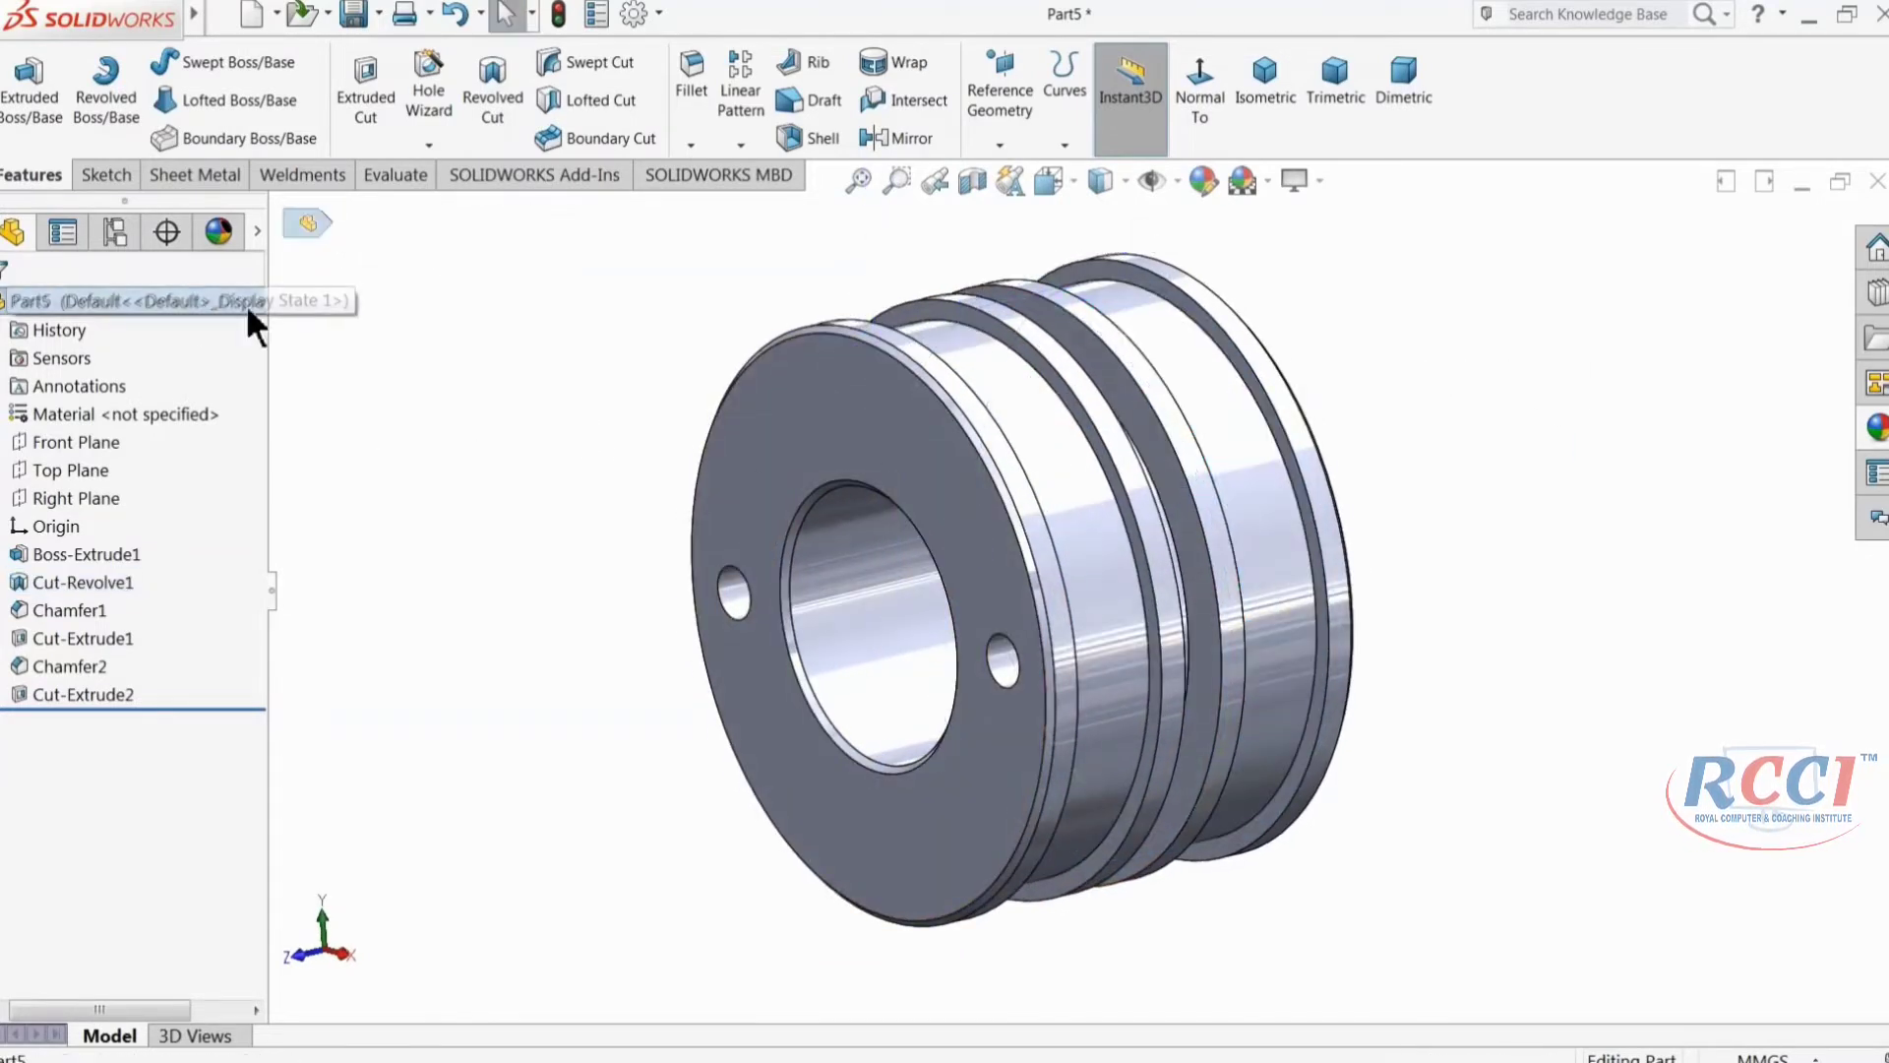
click(1878, 427)
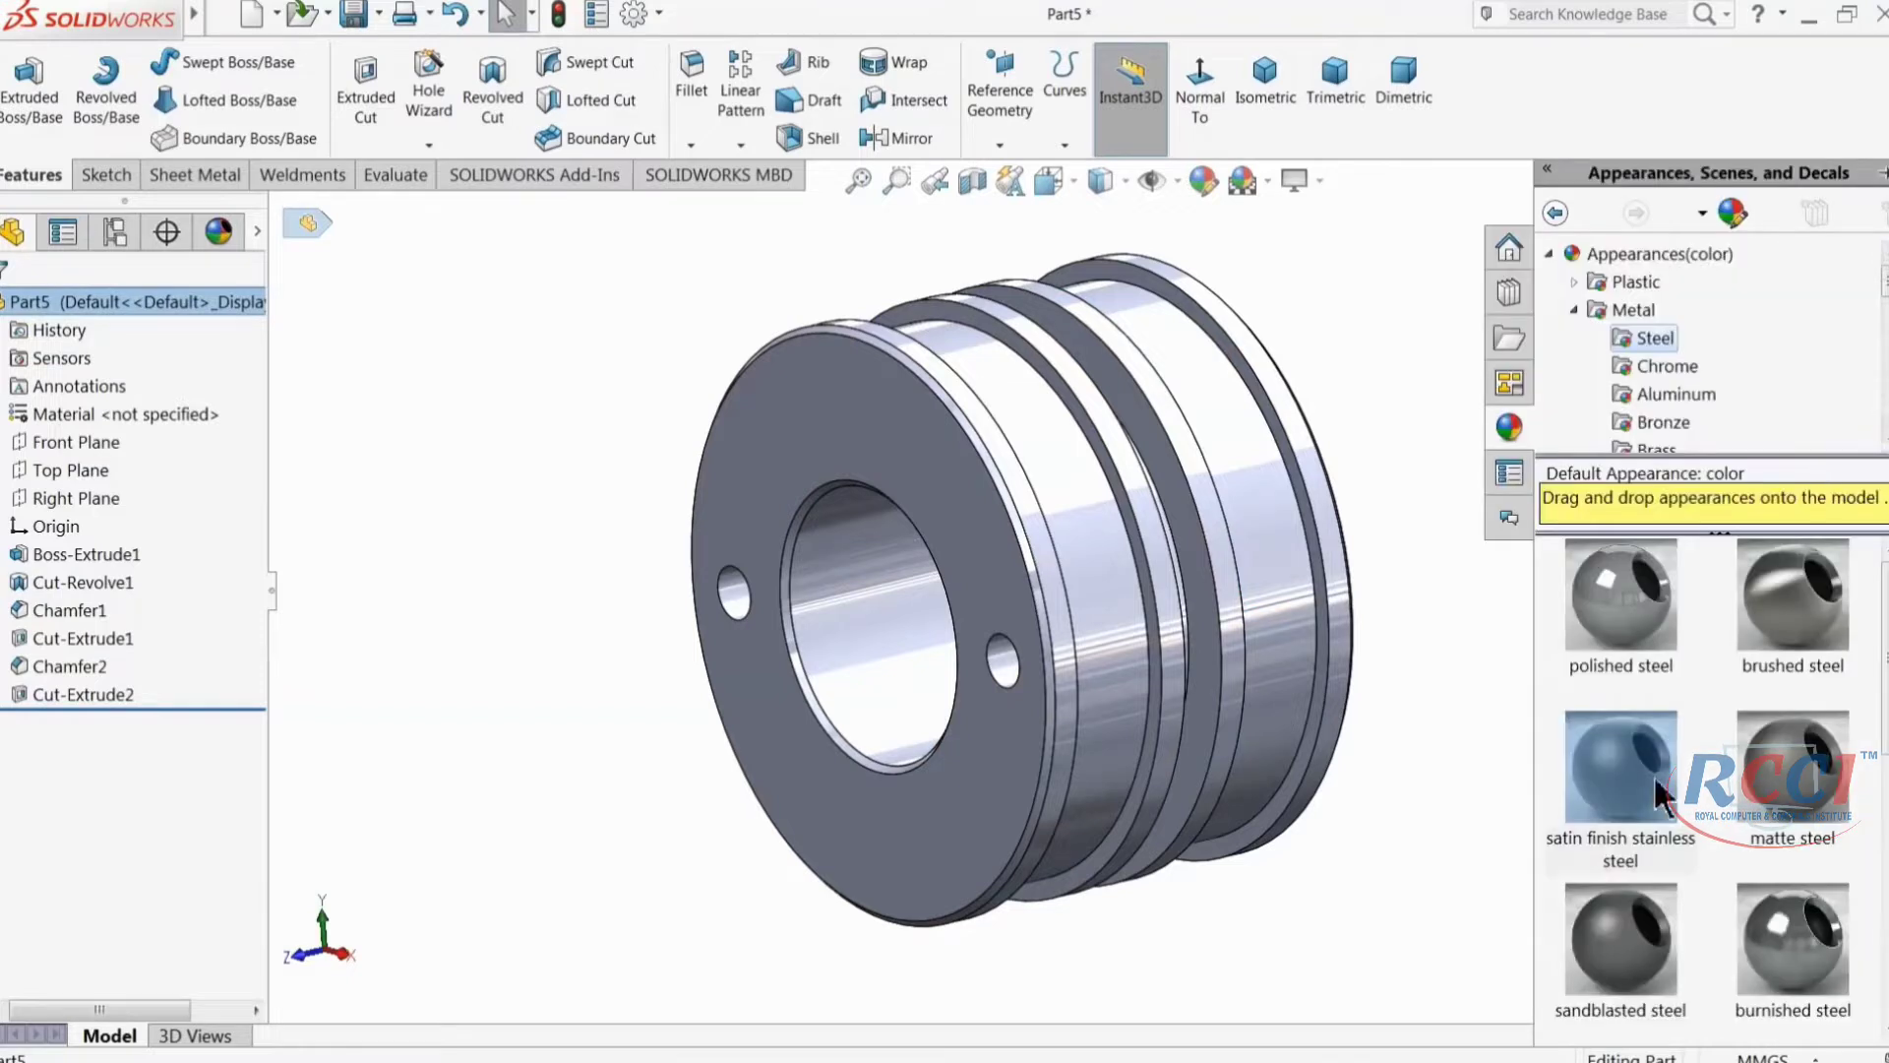
double_click(1621, 774)
Step: Save the part in the Hydraulic Cylinder folder as 3.Piston
mouse_move(1490, 687)
middle_down()
mouse_move(1373, 598)
mouse_move(1439, 604)
middle_up()
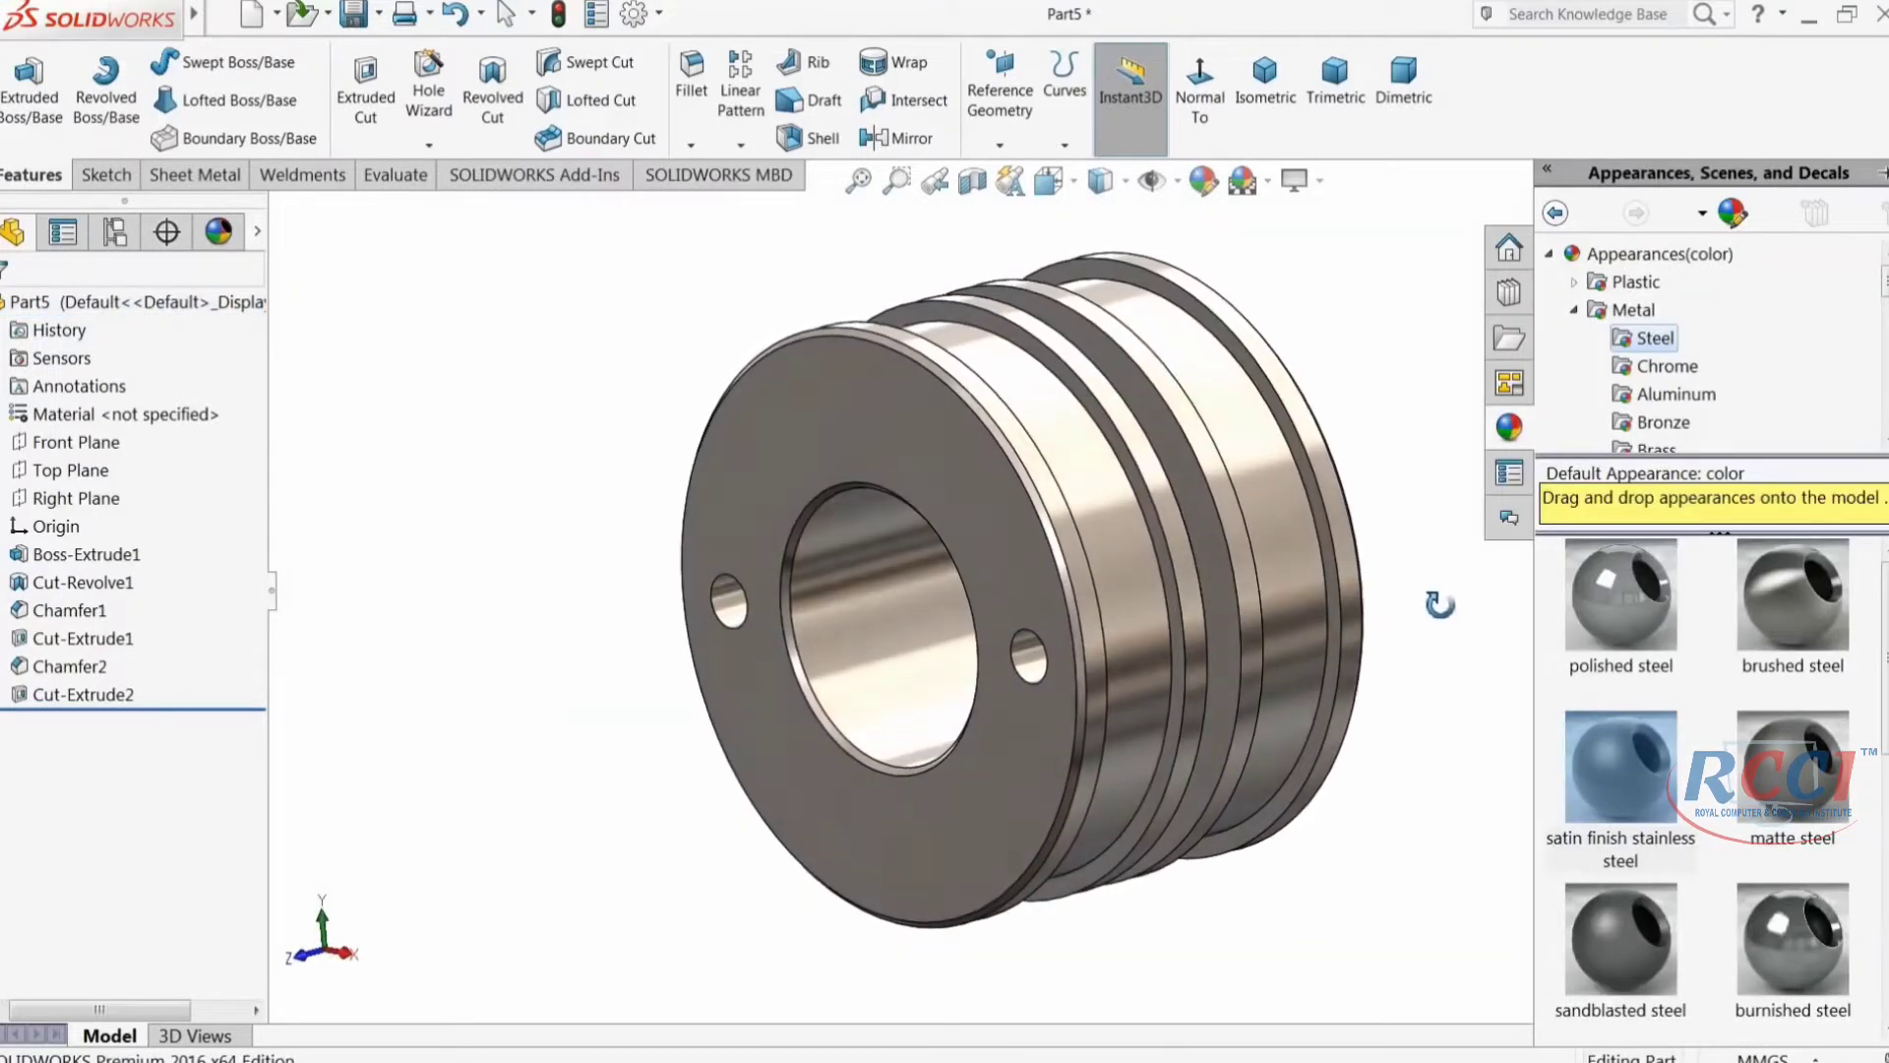
click(352, 14)
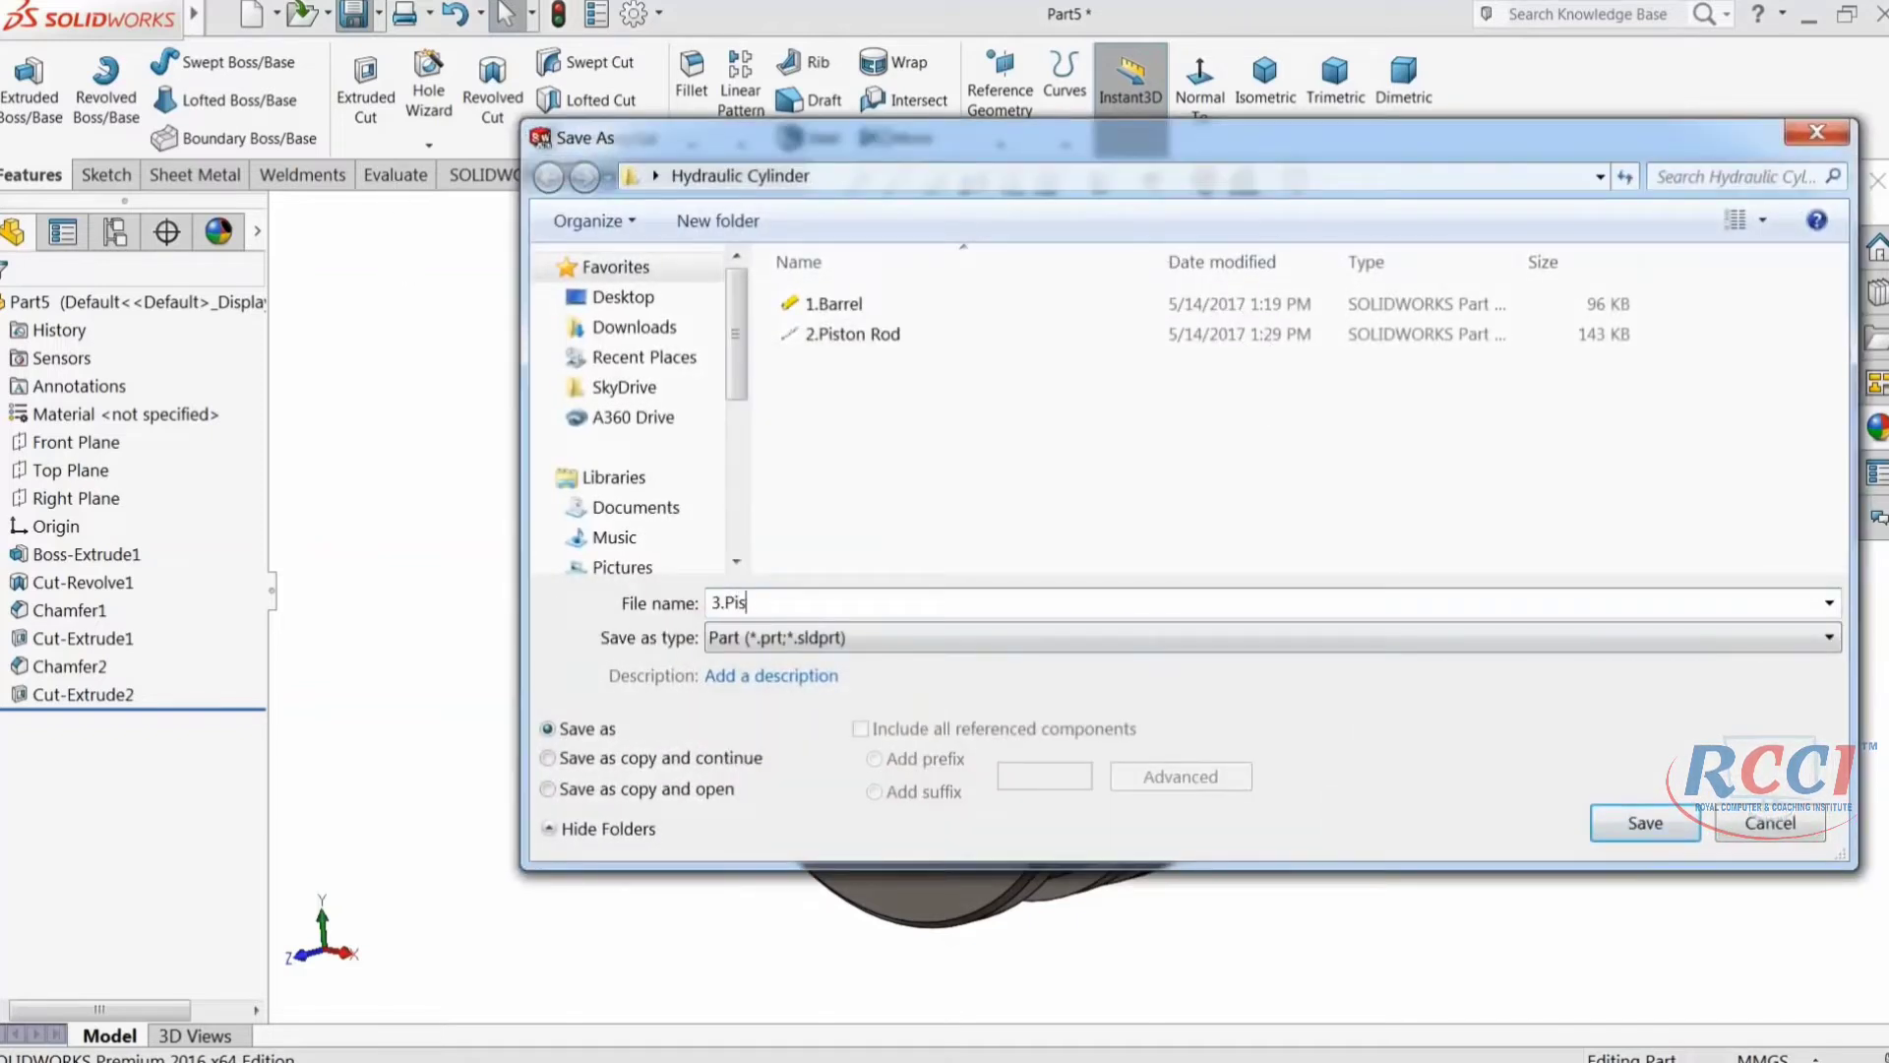
click(1639, 828)
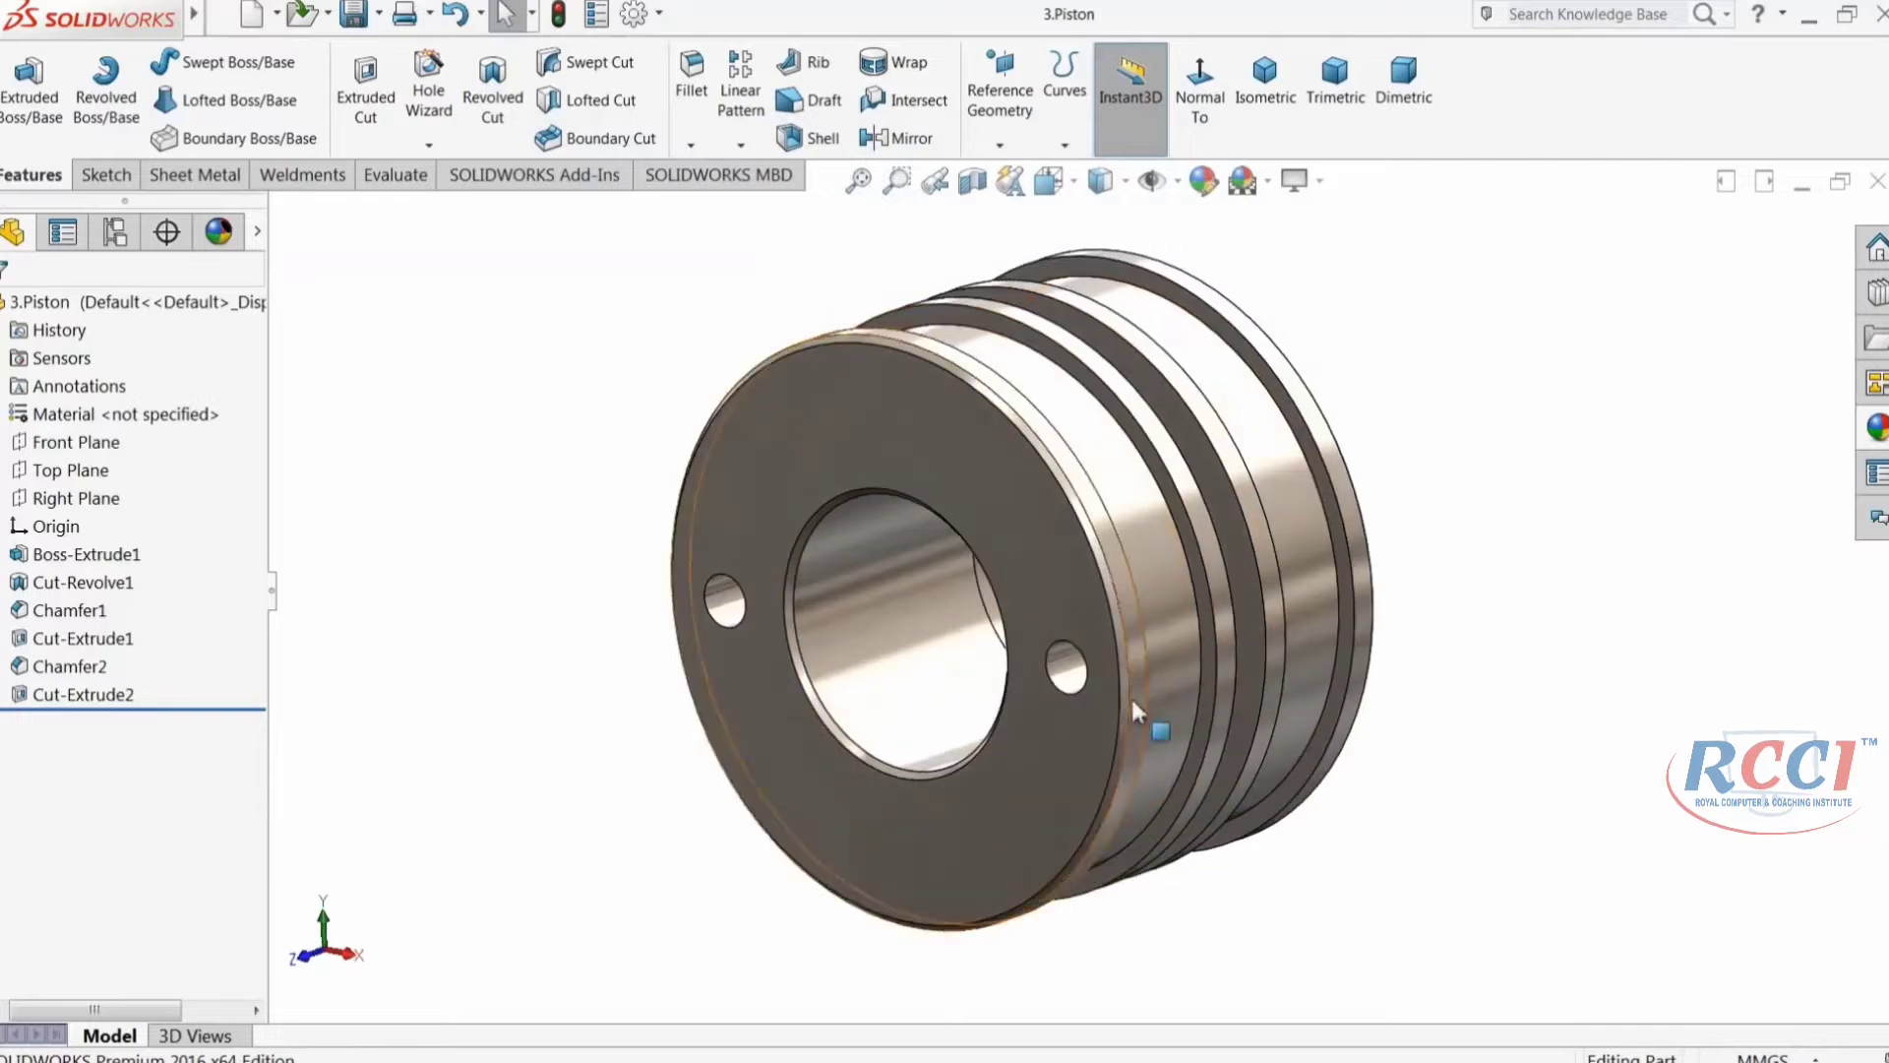
Step: Edit the counterbore cut's sketch, set its circle diameter to 49 mm, and exit the sketch to rebuild the part
middle_drag(969, 674, 882, 700)
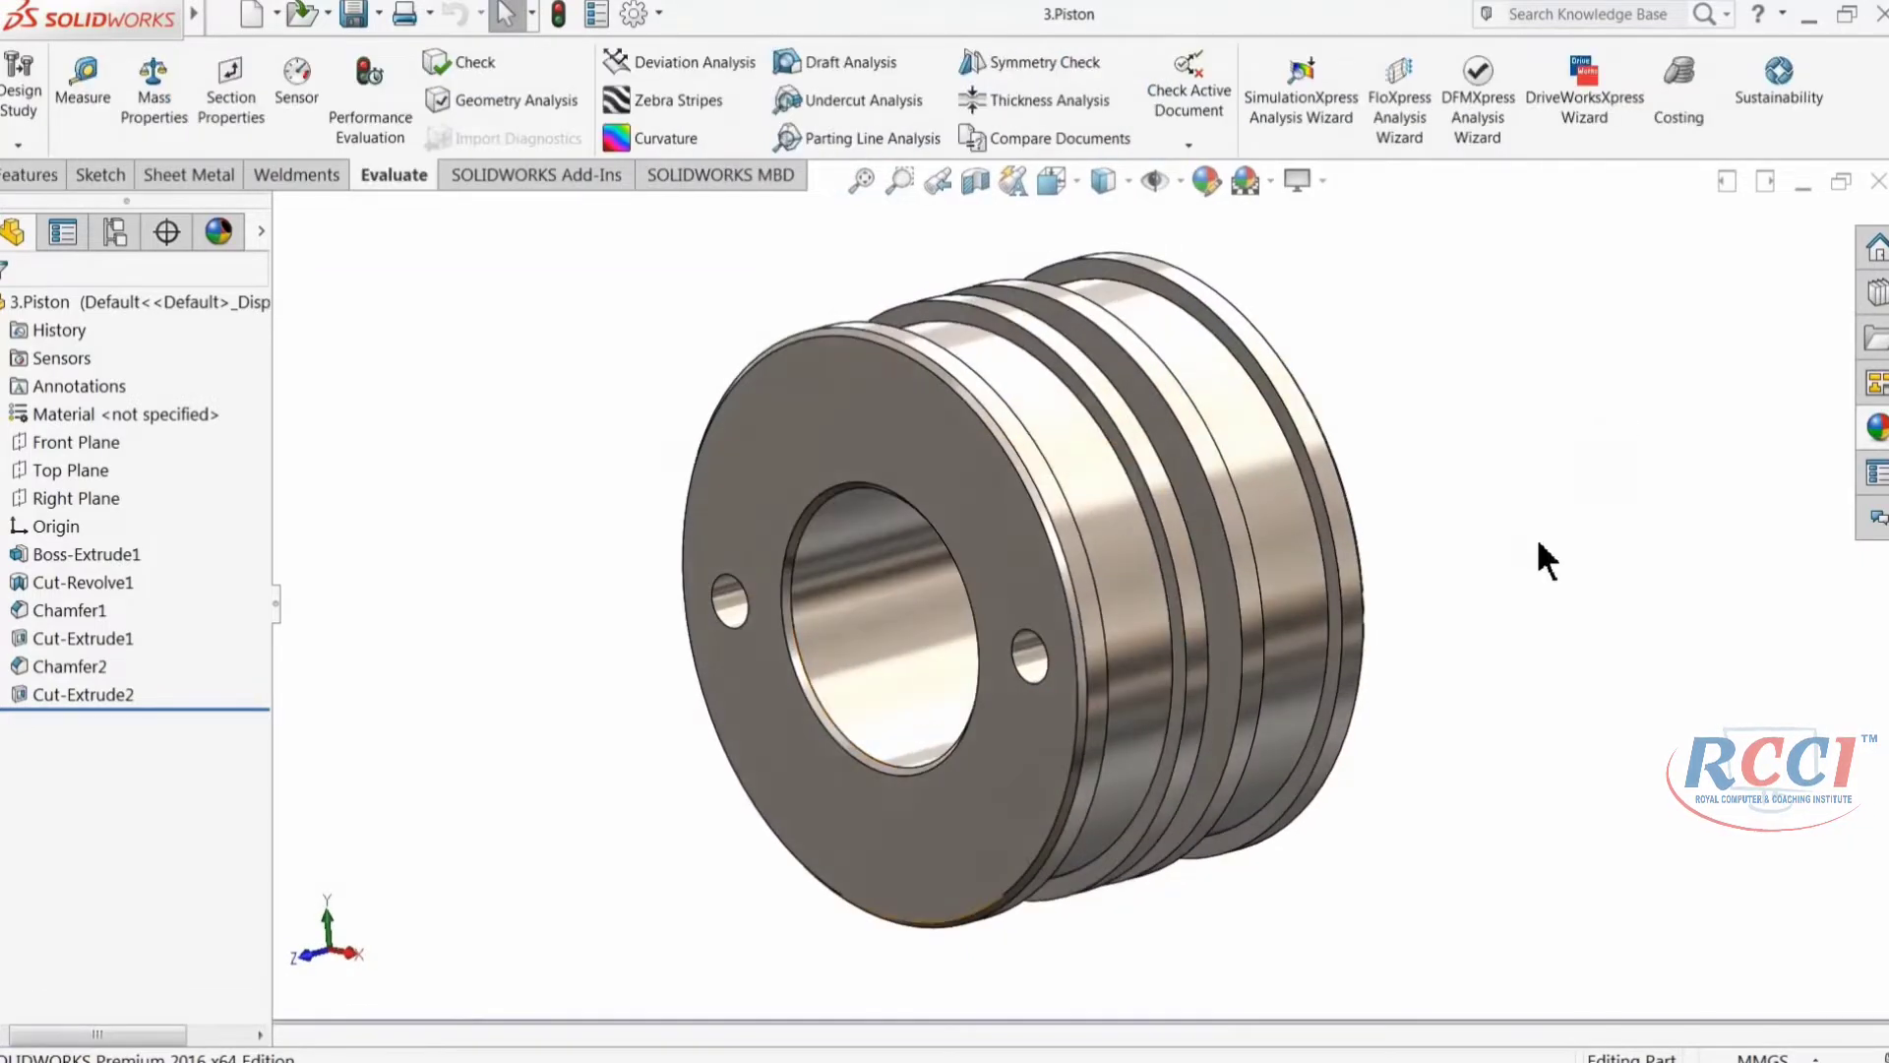
middle_drag(1537, 541, 1309, 713)
scroll(1307, 703, down, 2)
click(1151, 572)
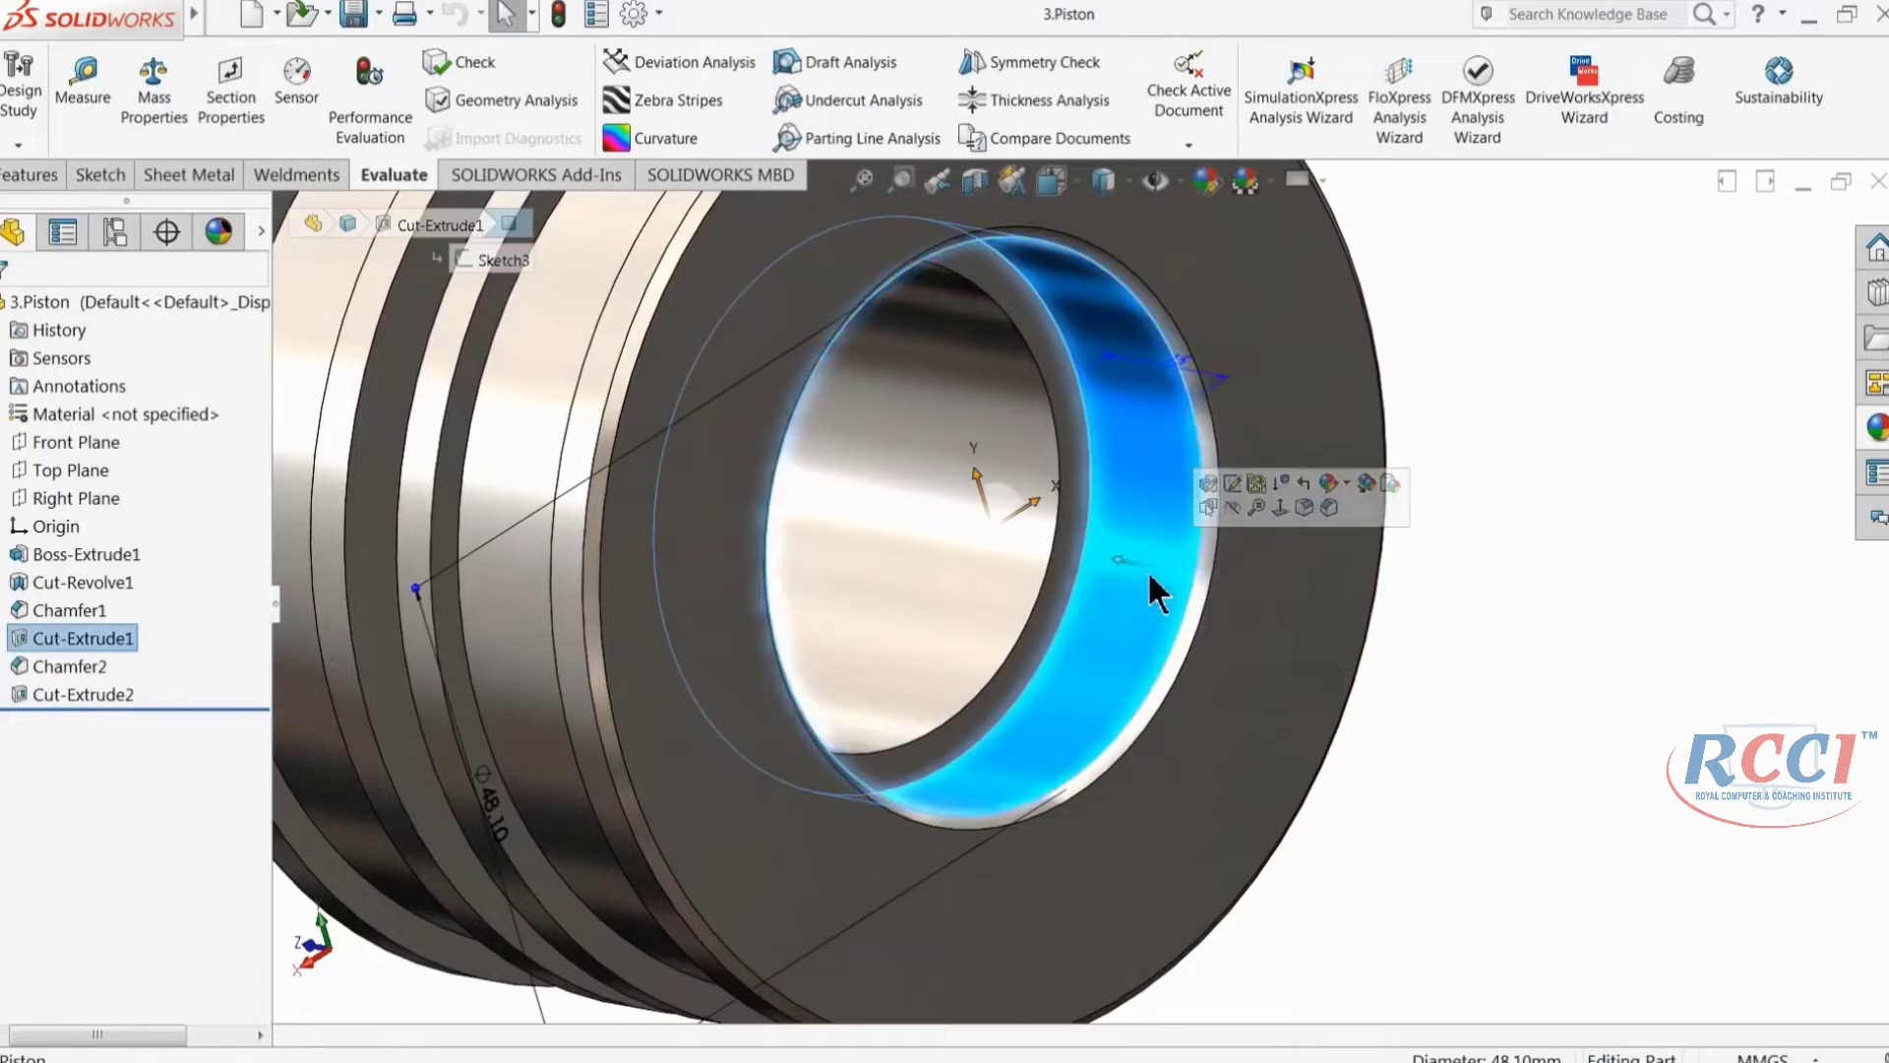
click(5, 640)
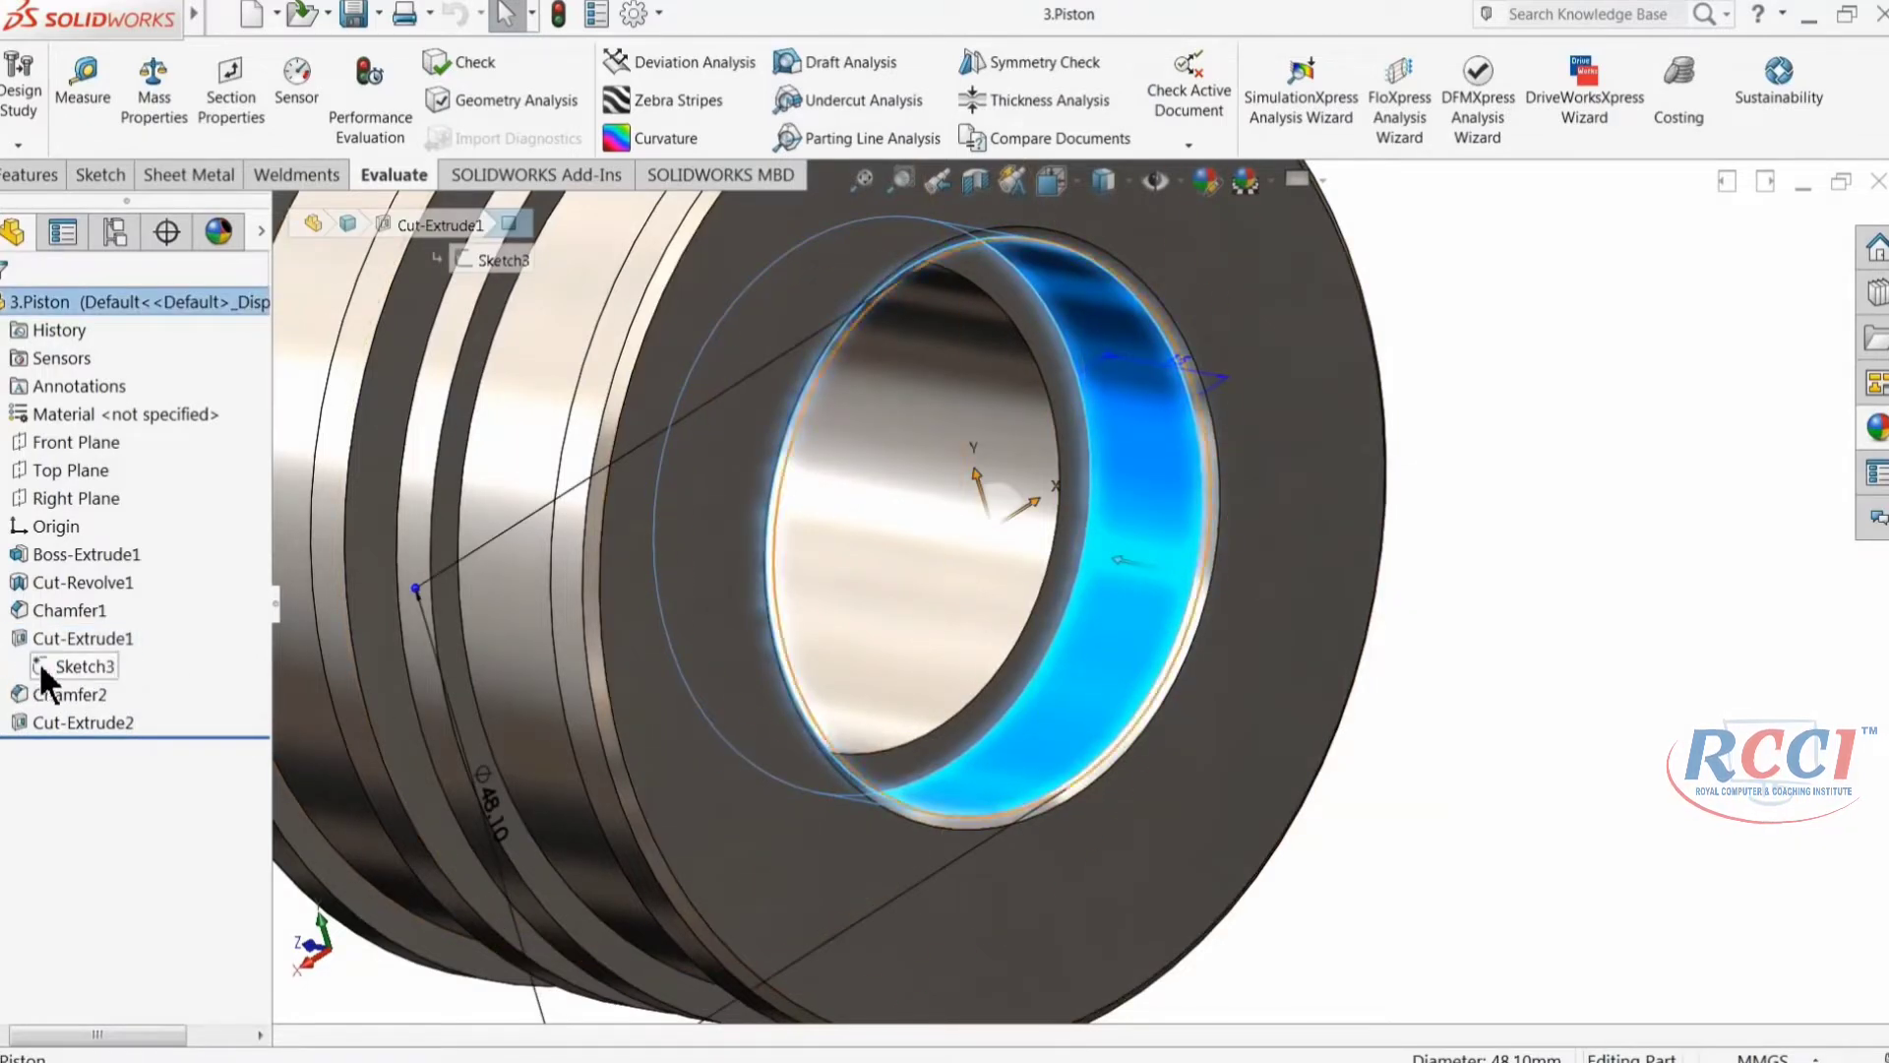
click(38, 661)
click(56, 609)
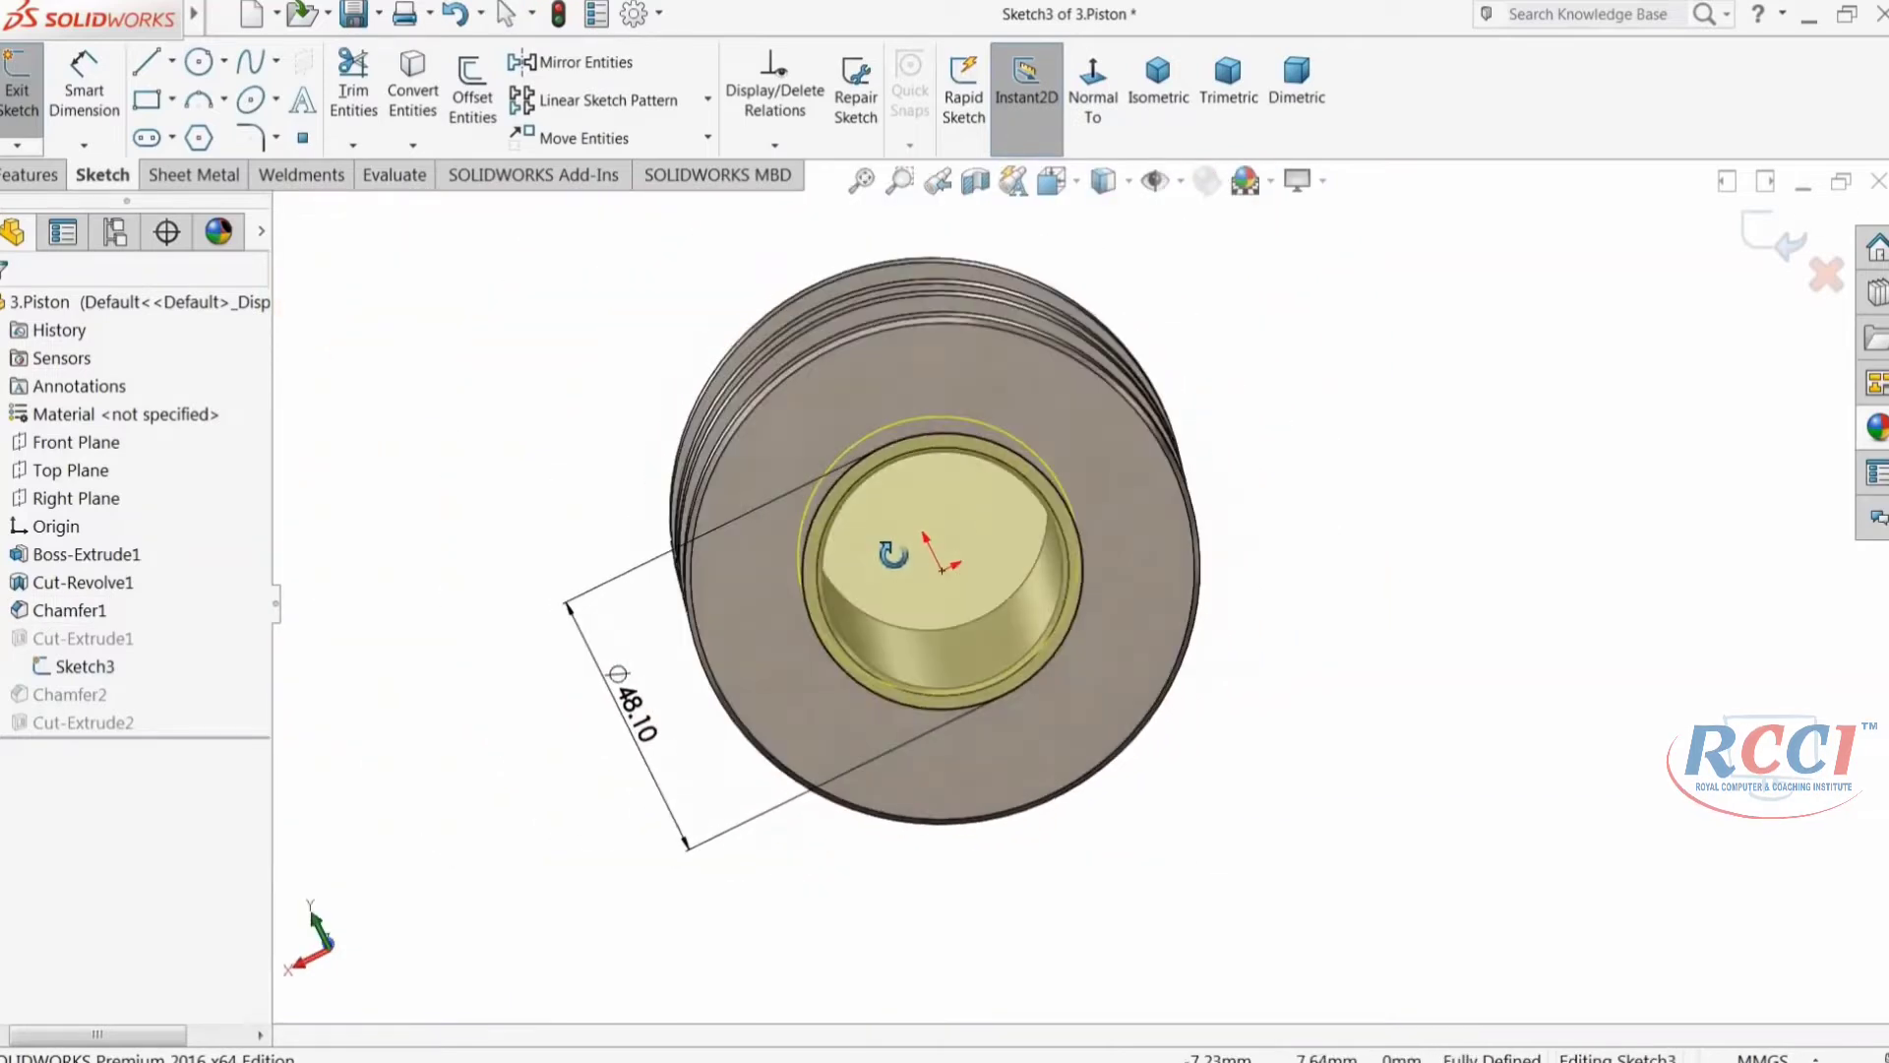
click(579, 707)
click(581, 708)
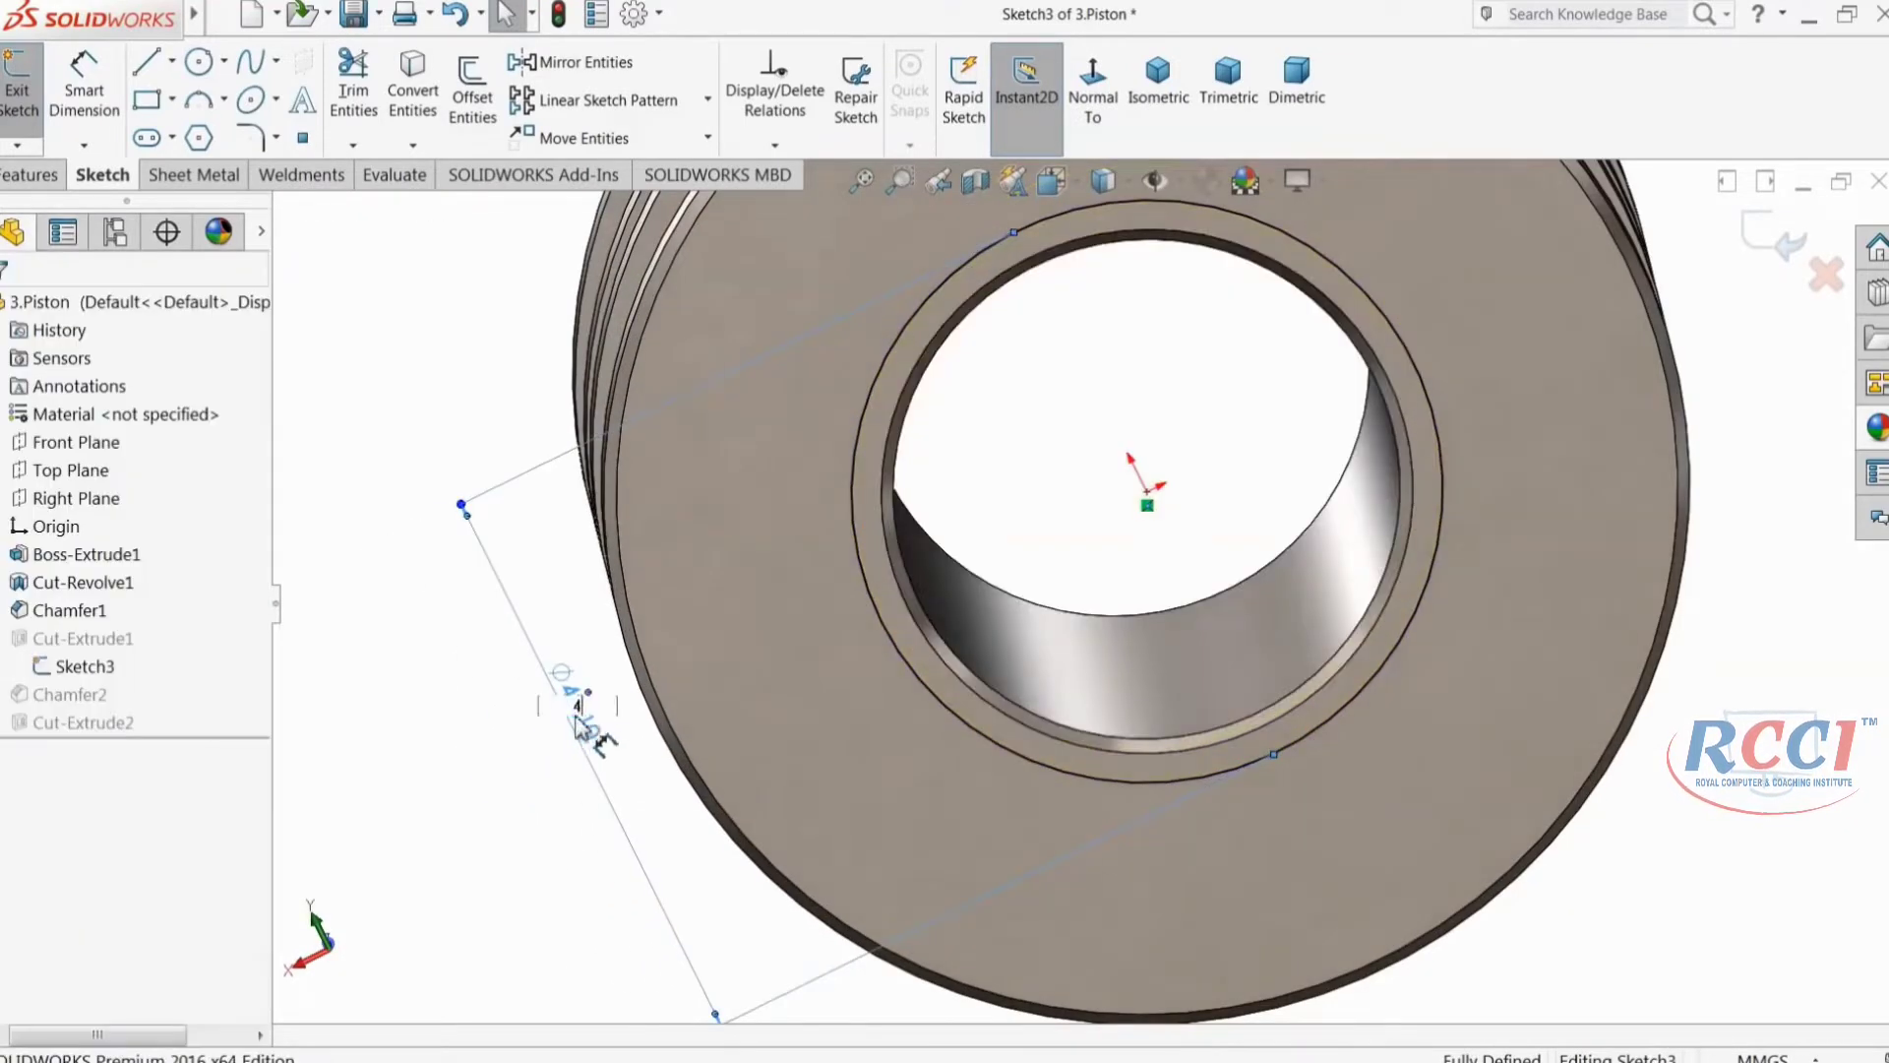
key(Return)
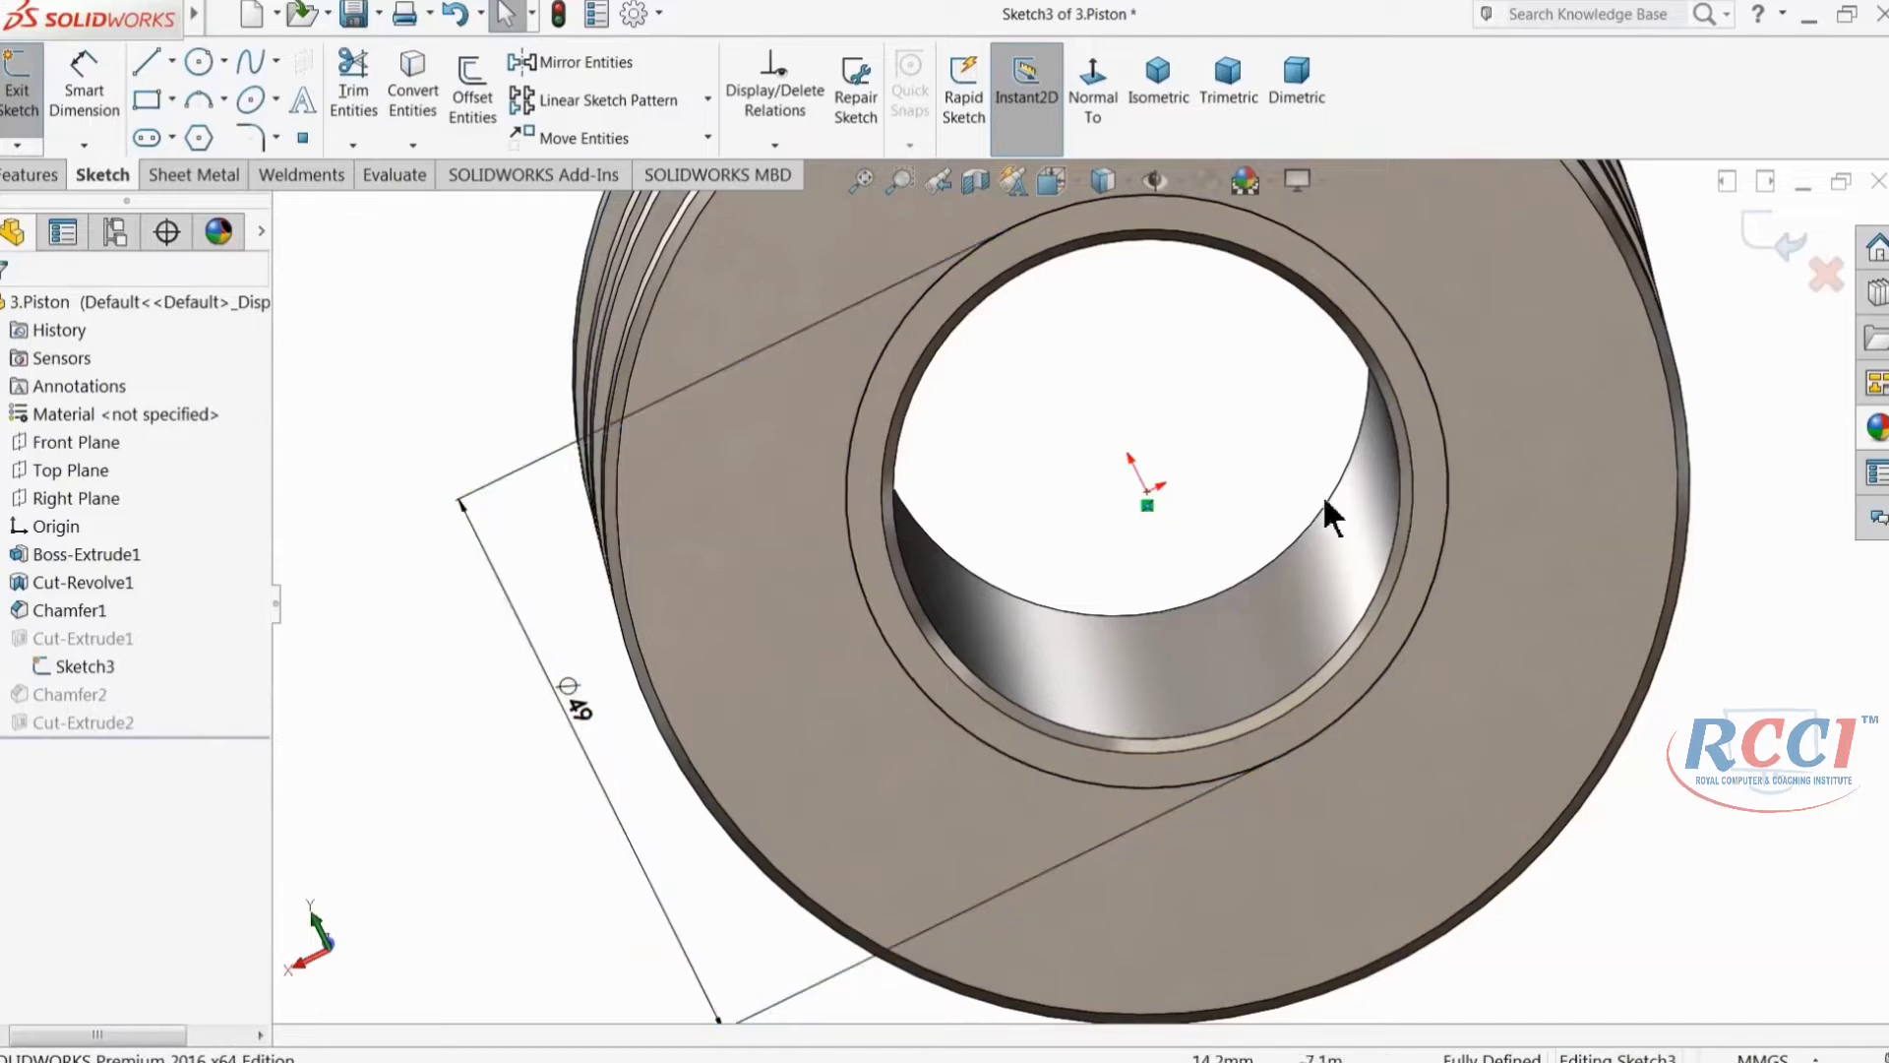
click(1766, 236)
scroll(958, 524, up, 3)
mouse_move(958, 523)
middle_down()
mouse_move(1083, 493)
mouse_move(1223, 518)
mouse_move(1276, 710)
mouse_move(1302, 670)
middle_up()
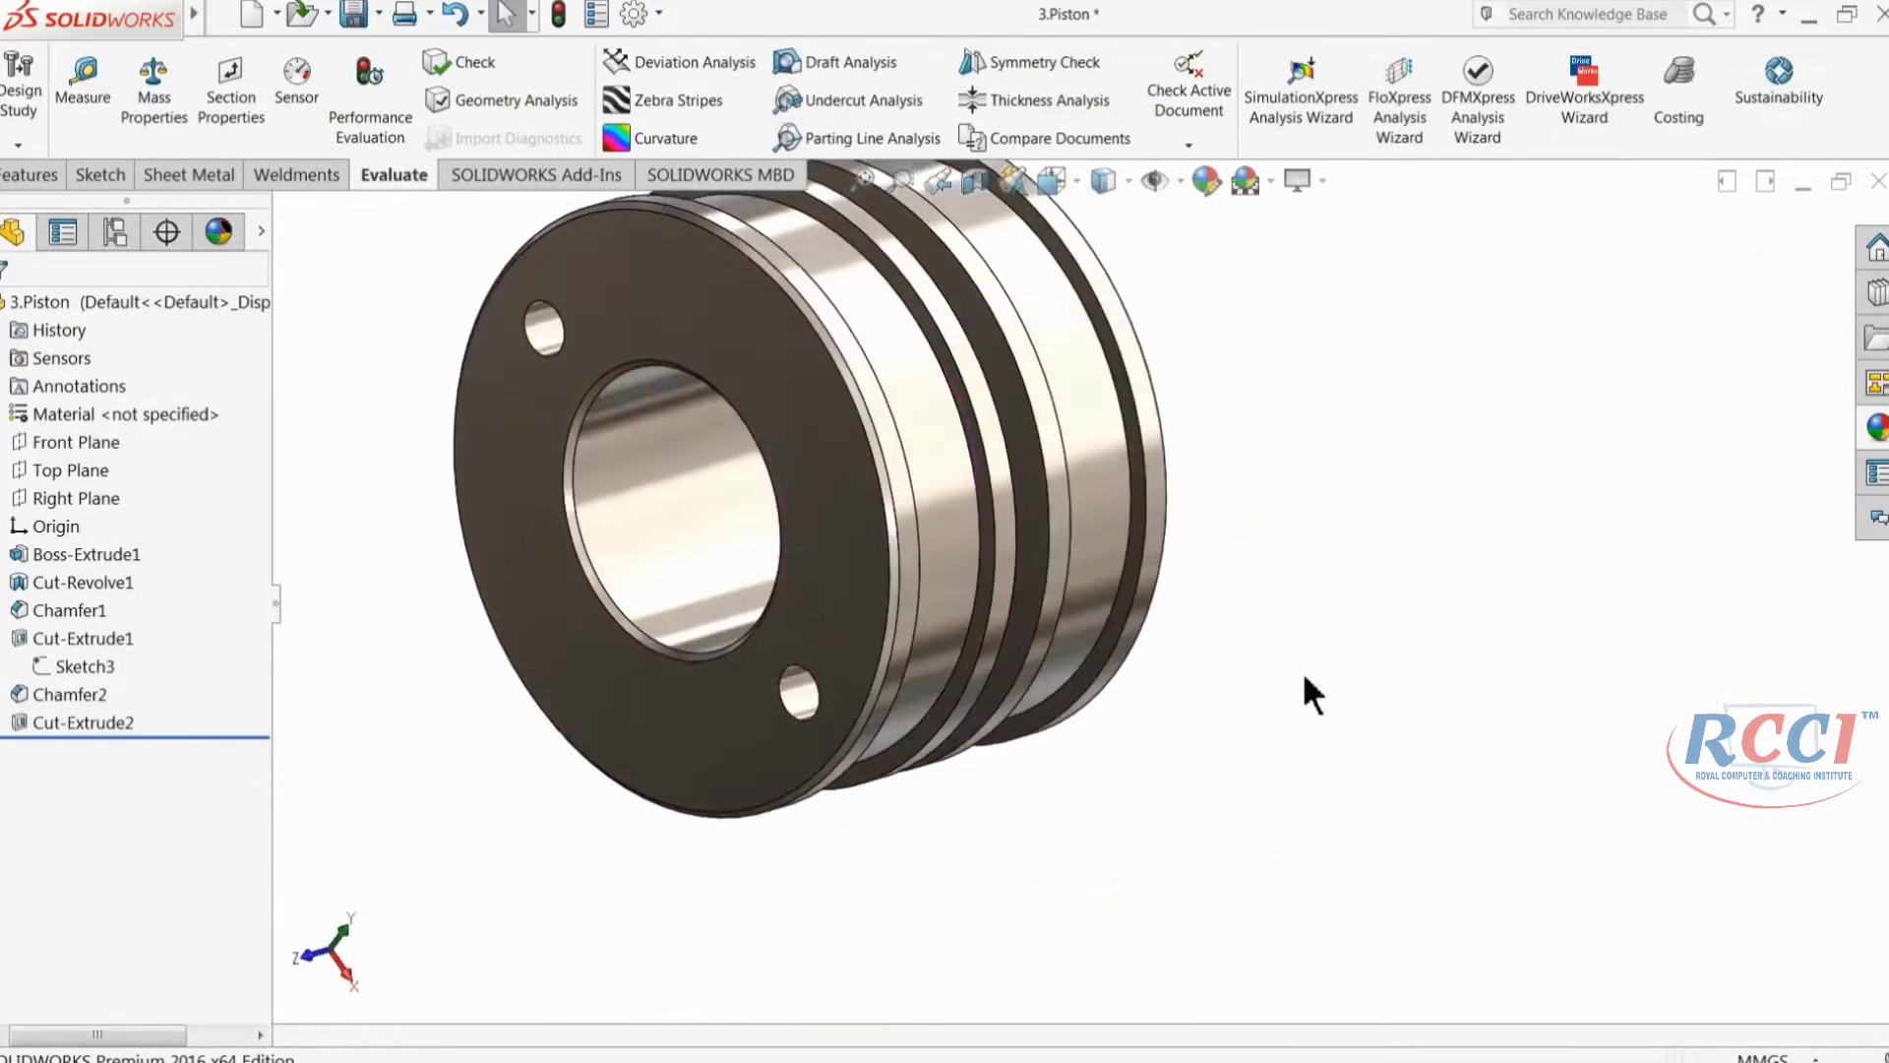
scroll(786, 477, up, 2)
scroll(785, 476, down, 3)
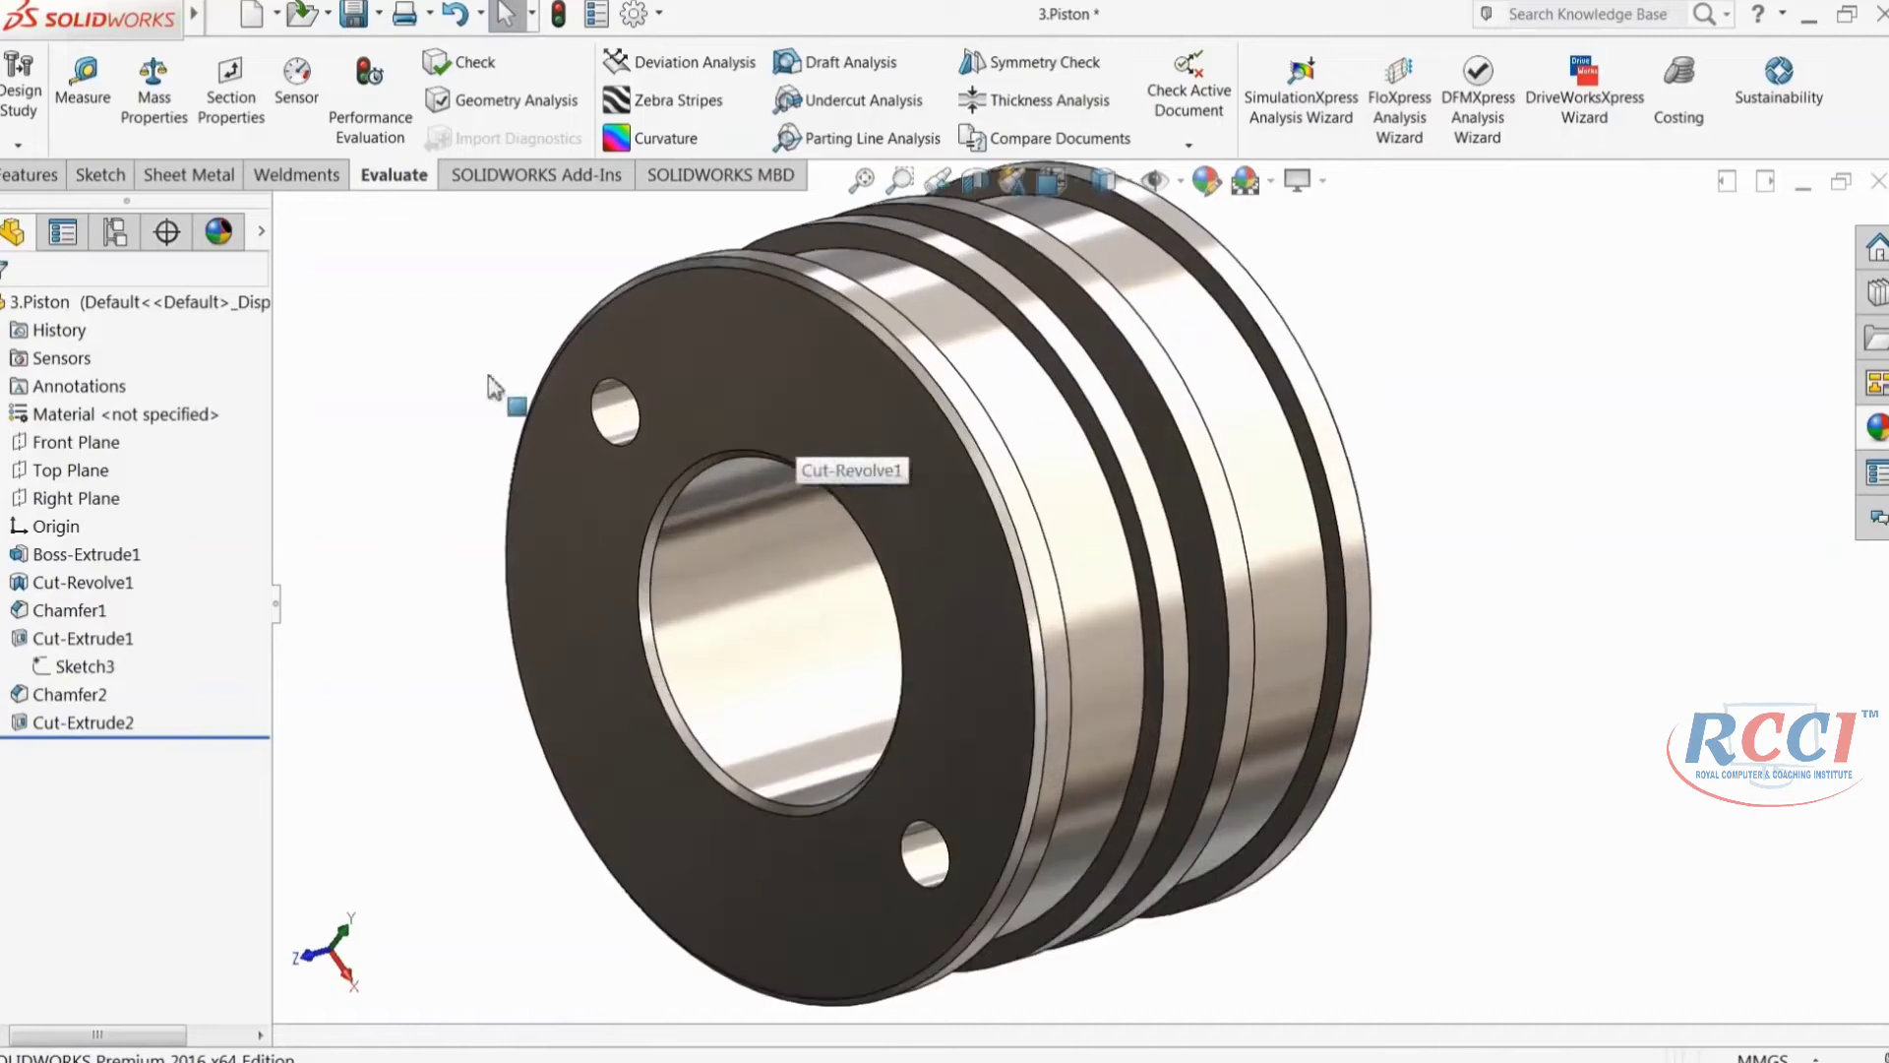
click(87, 175)
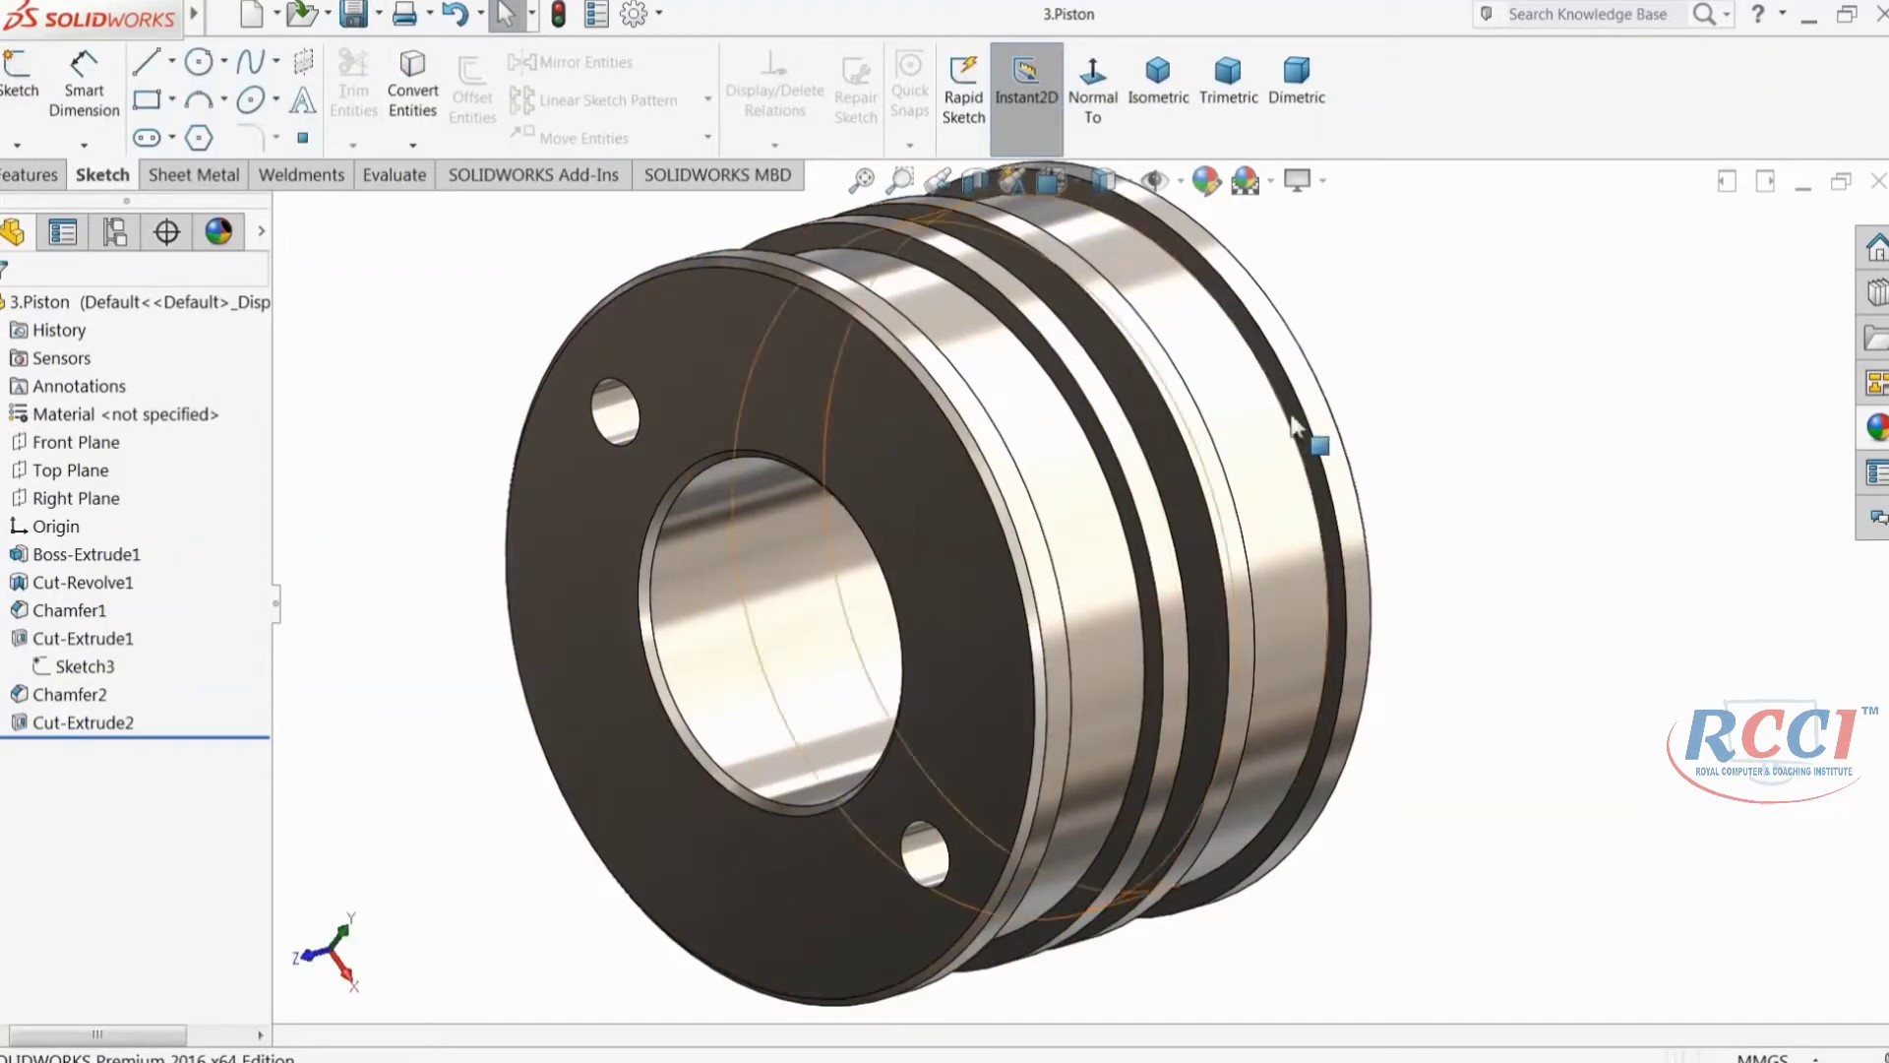
middle_drag(1447, 400, 1619, 345)
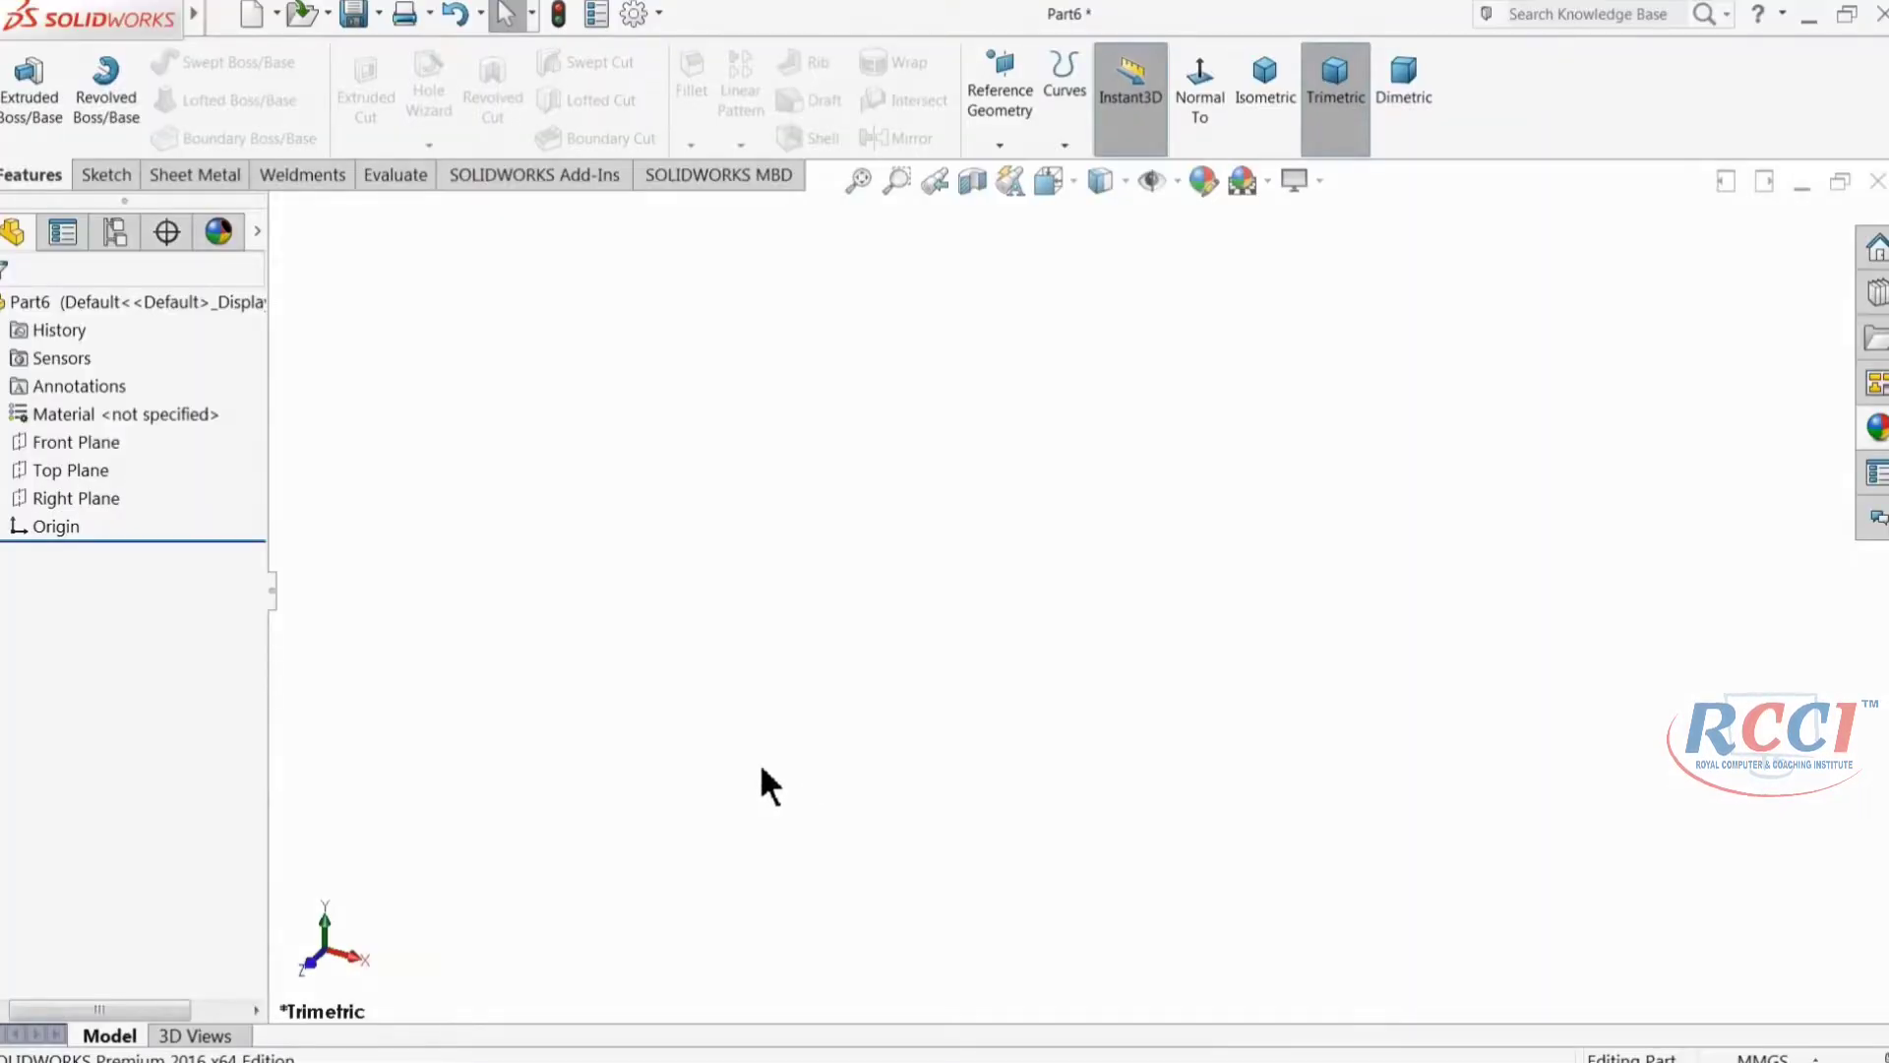
Step: Start a sketch on the Front Plane of the new part
click(38, 442)
click(39, 413)
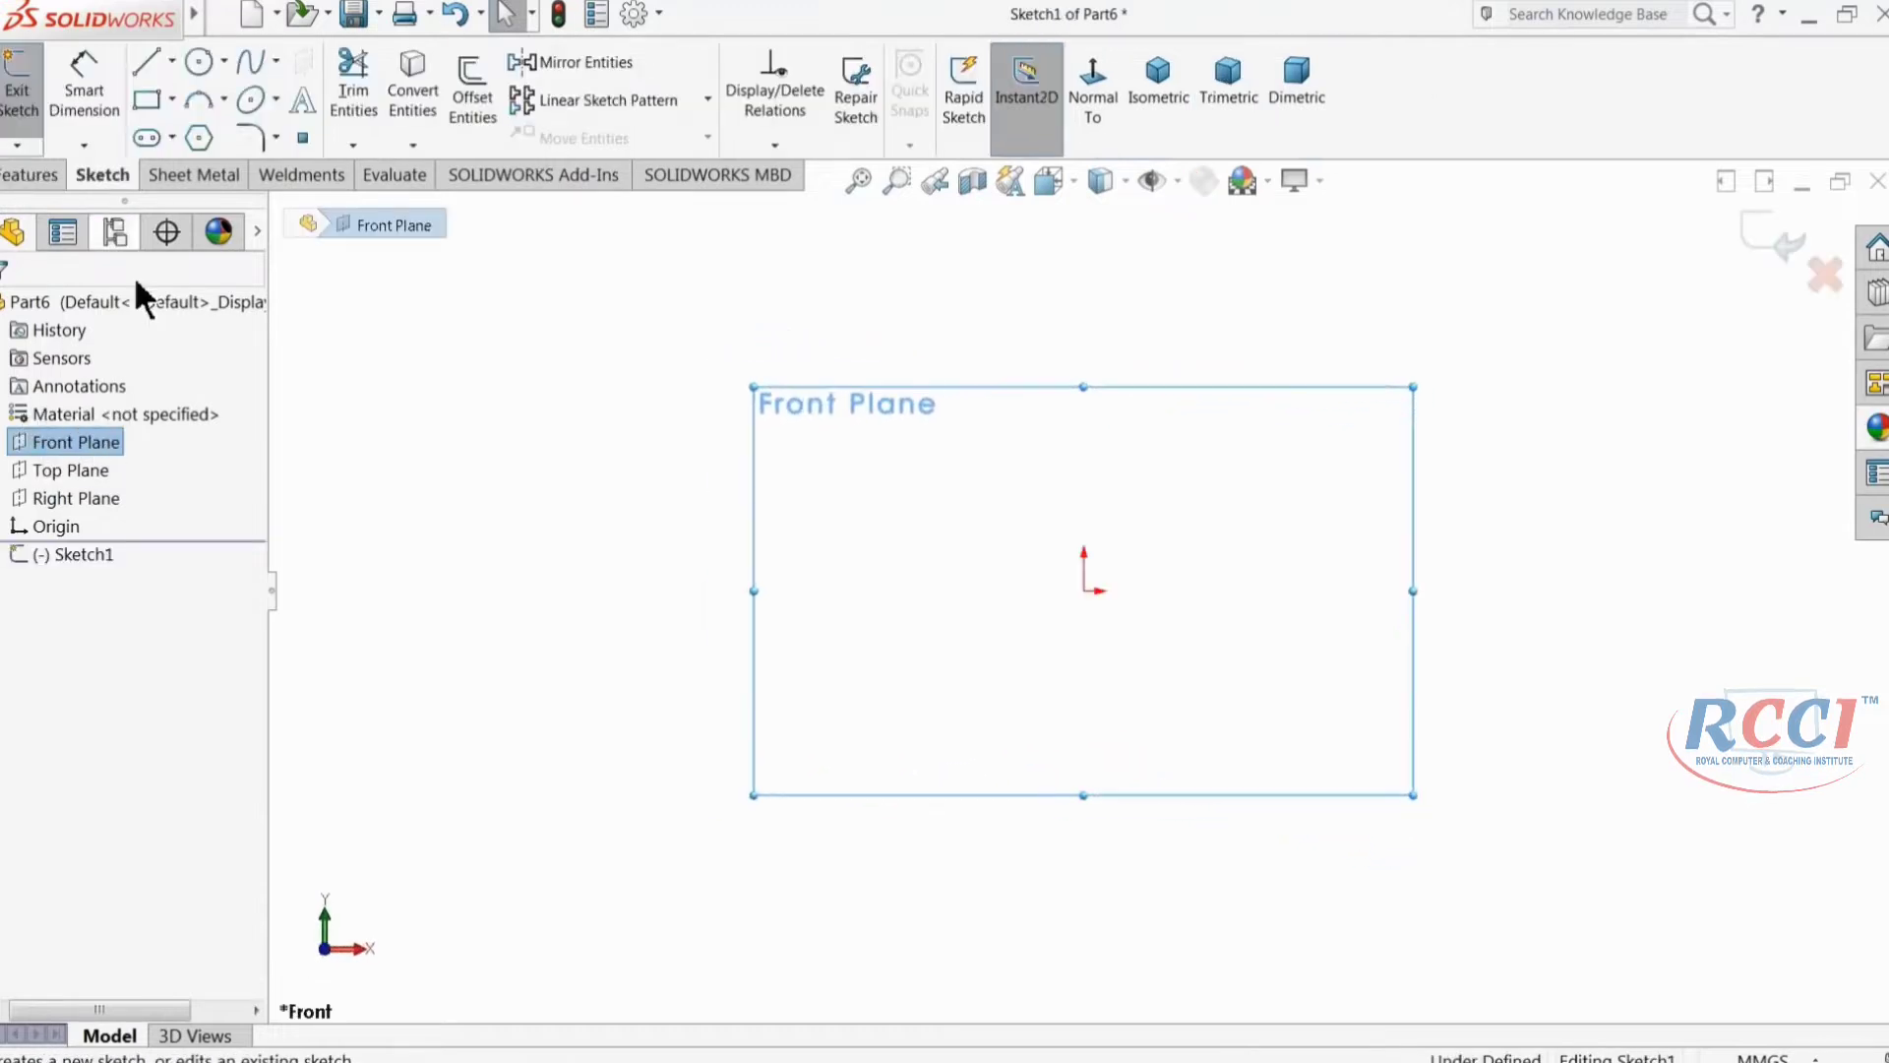
Step: Draw two concentric circles centred on the origin, the outer one about 210 mm in diameter
click(199, 61)
click(1084, 591)
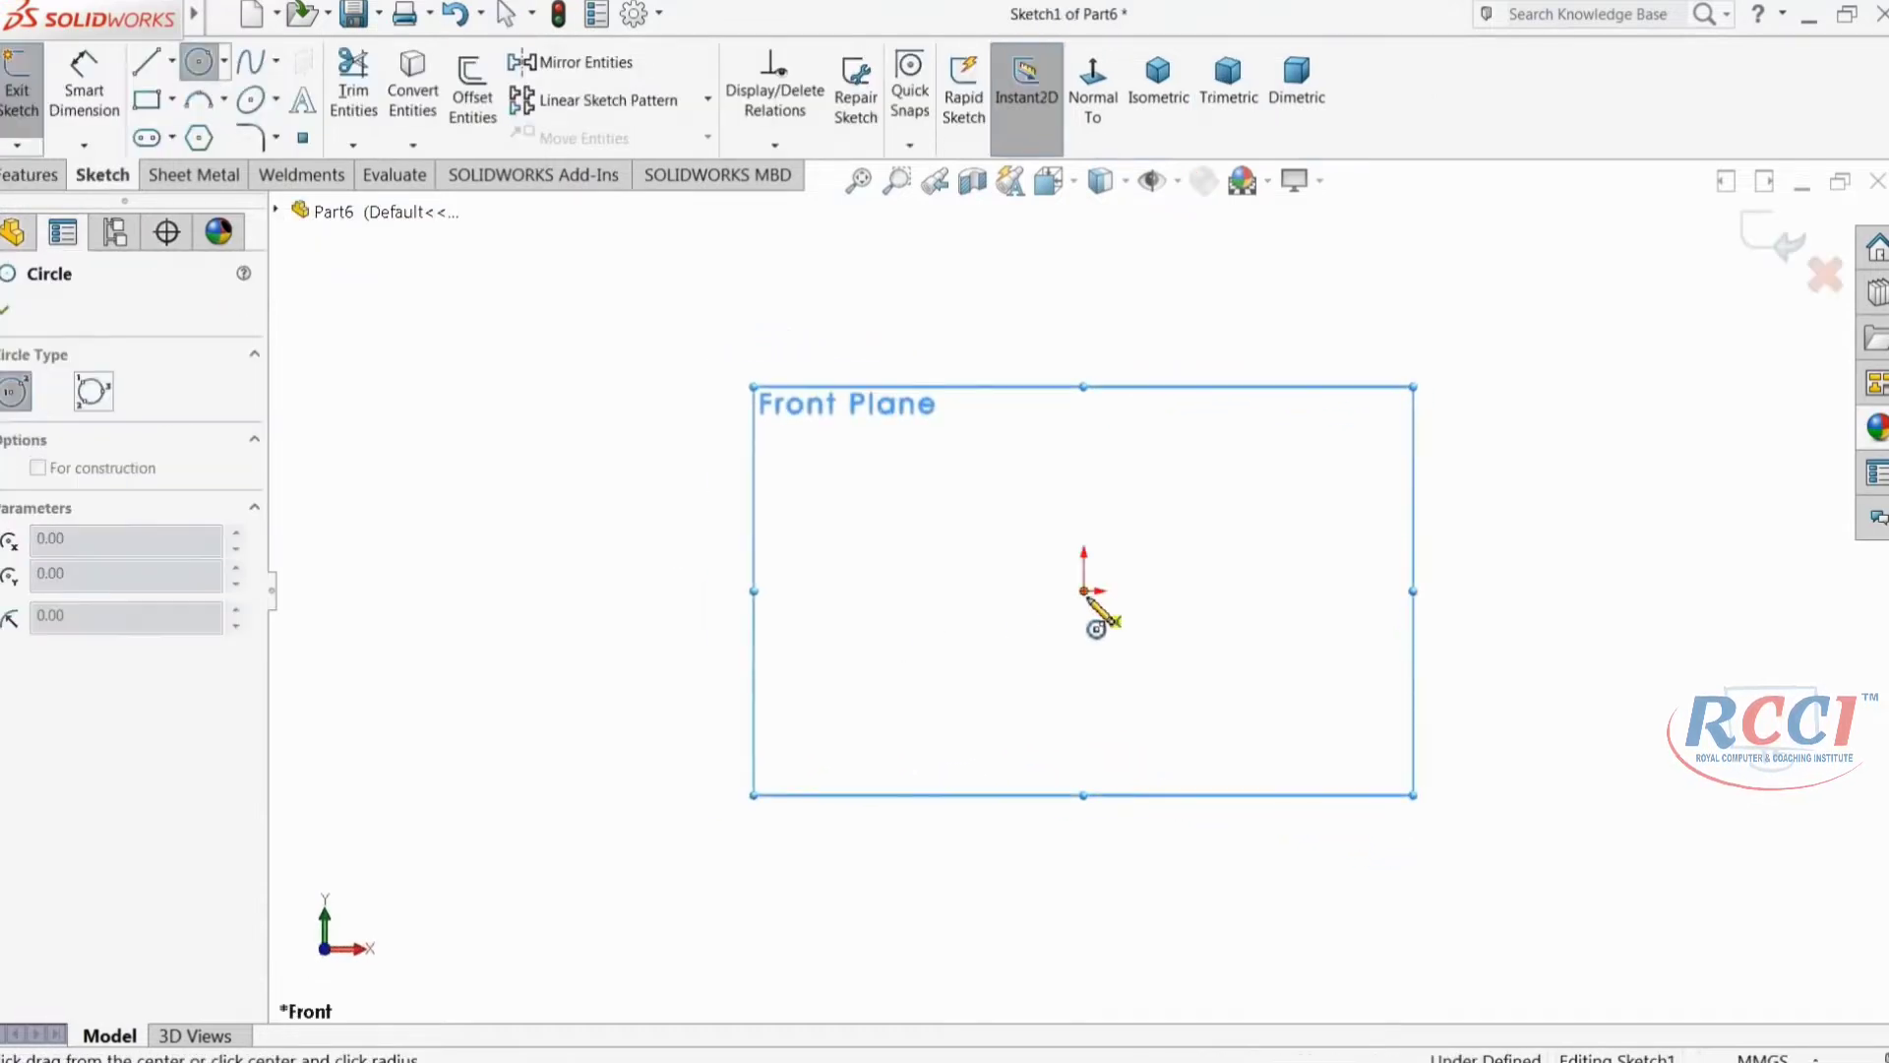
click(756, 403)
click(1084, 592)
click(878, 548)
Step: Dimension the outer circle's diameter as 60 mm and the inner circle's diameter as 49 mm
click(98, 104)
click(695, 557)
click(592, 557)
text(60)
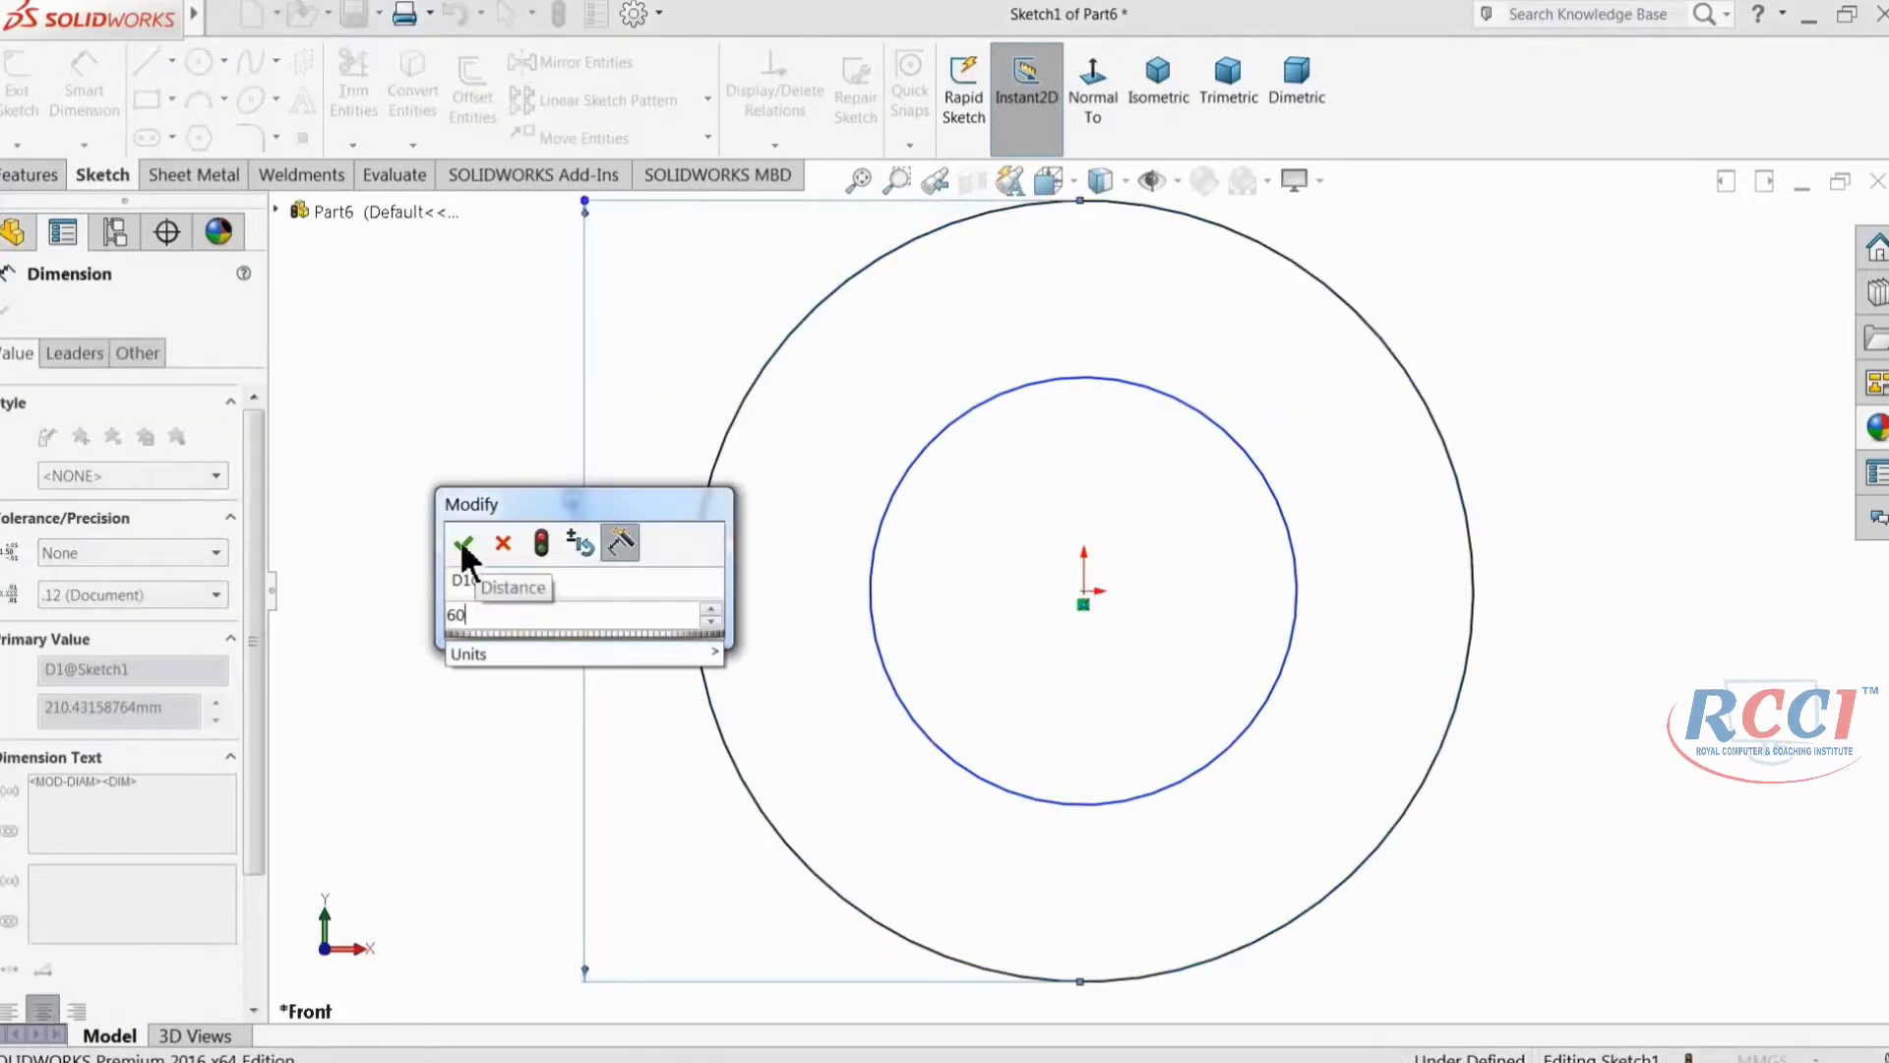
click(462, 543)
click(870, 576)
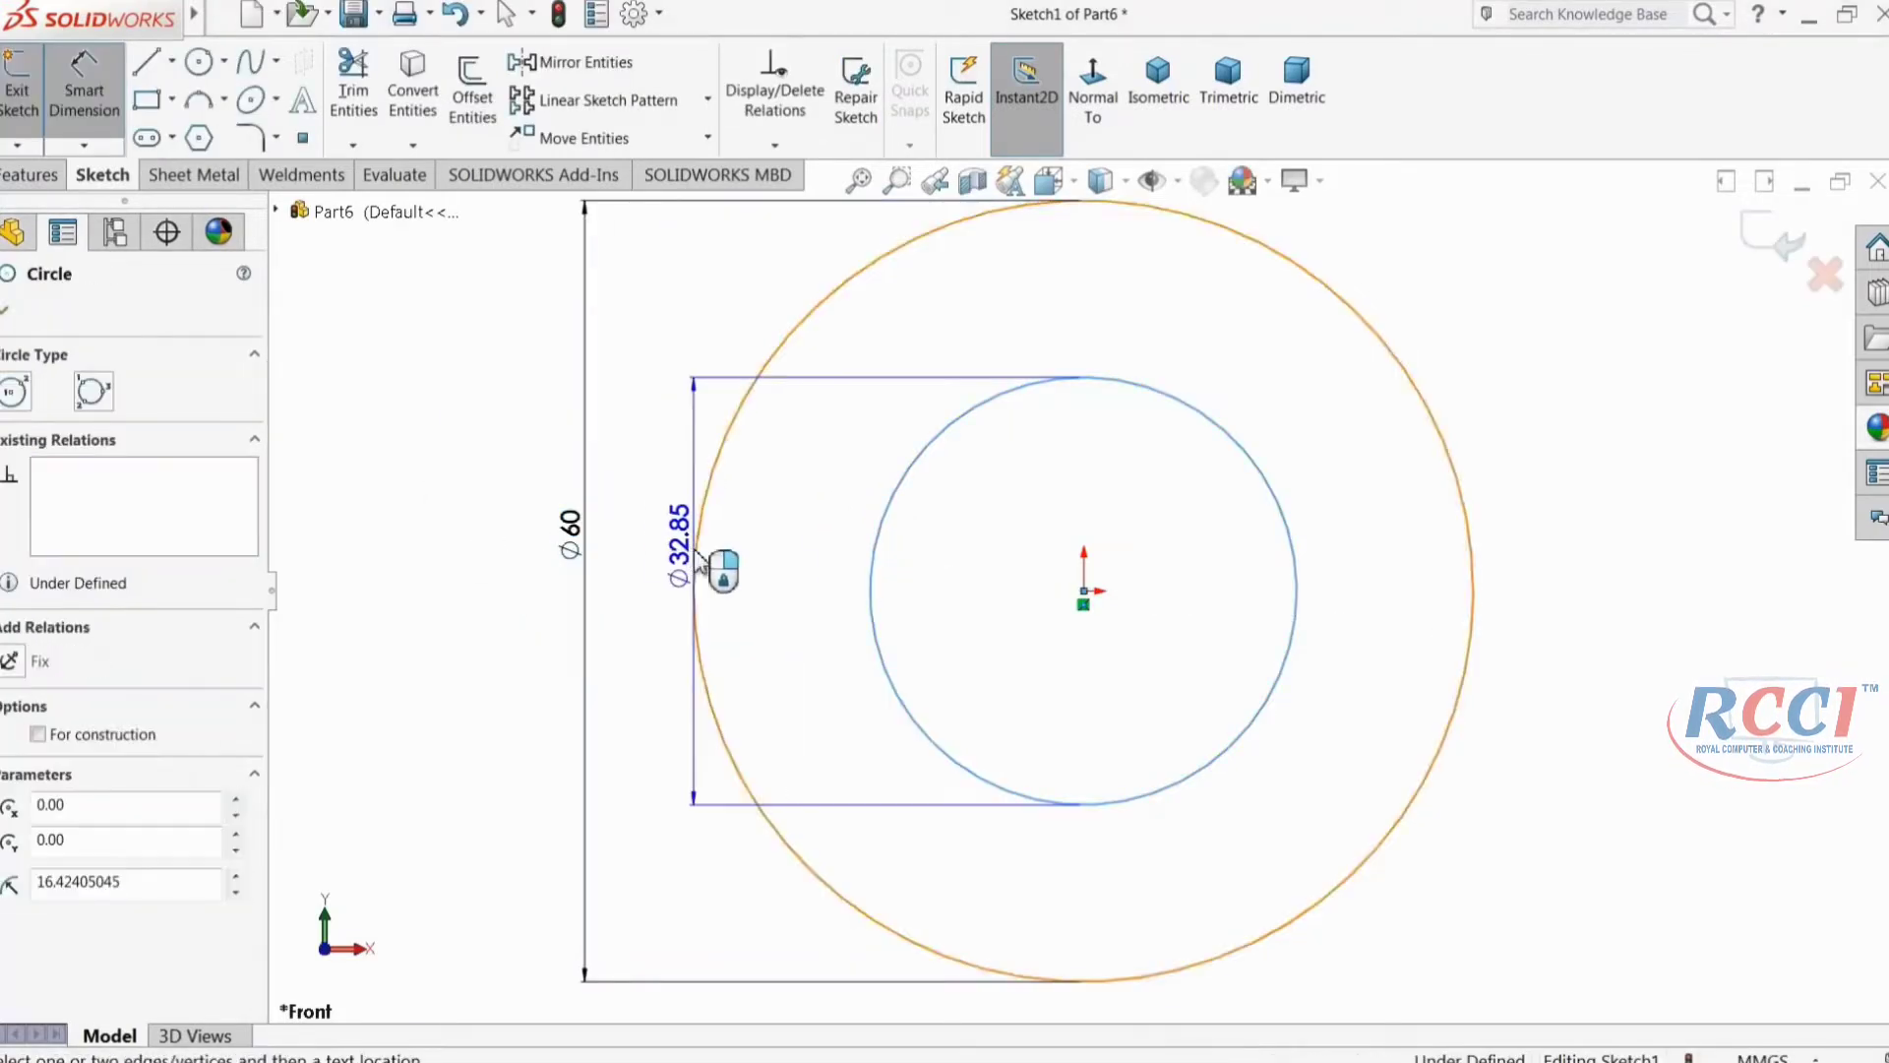
click(657, 537)
text(49)
key(Return)
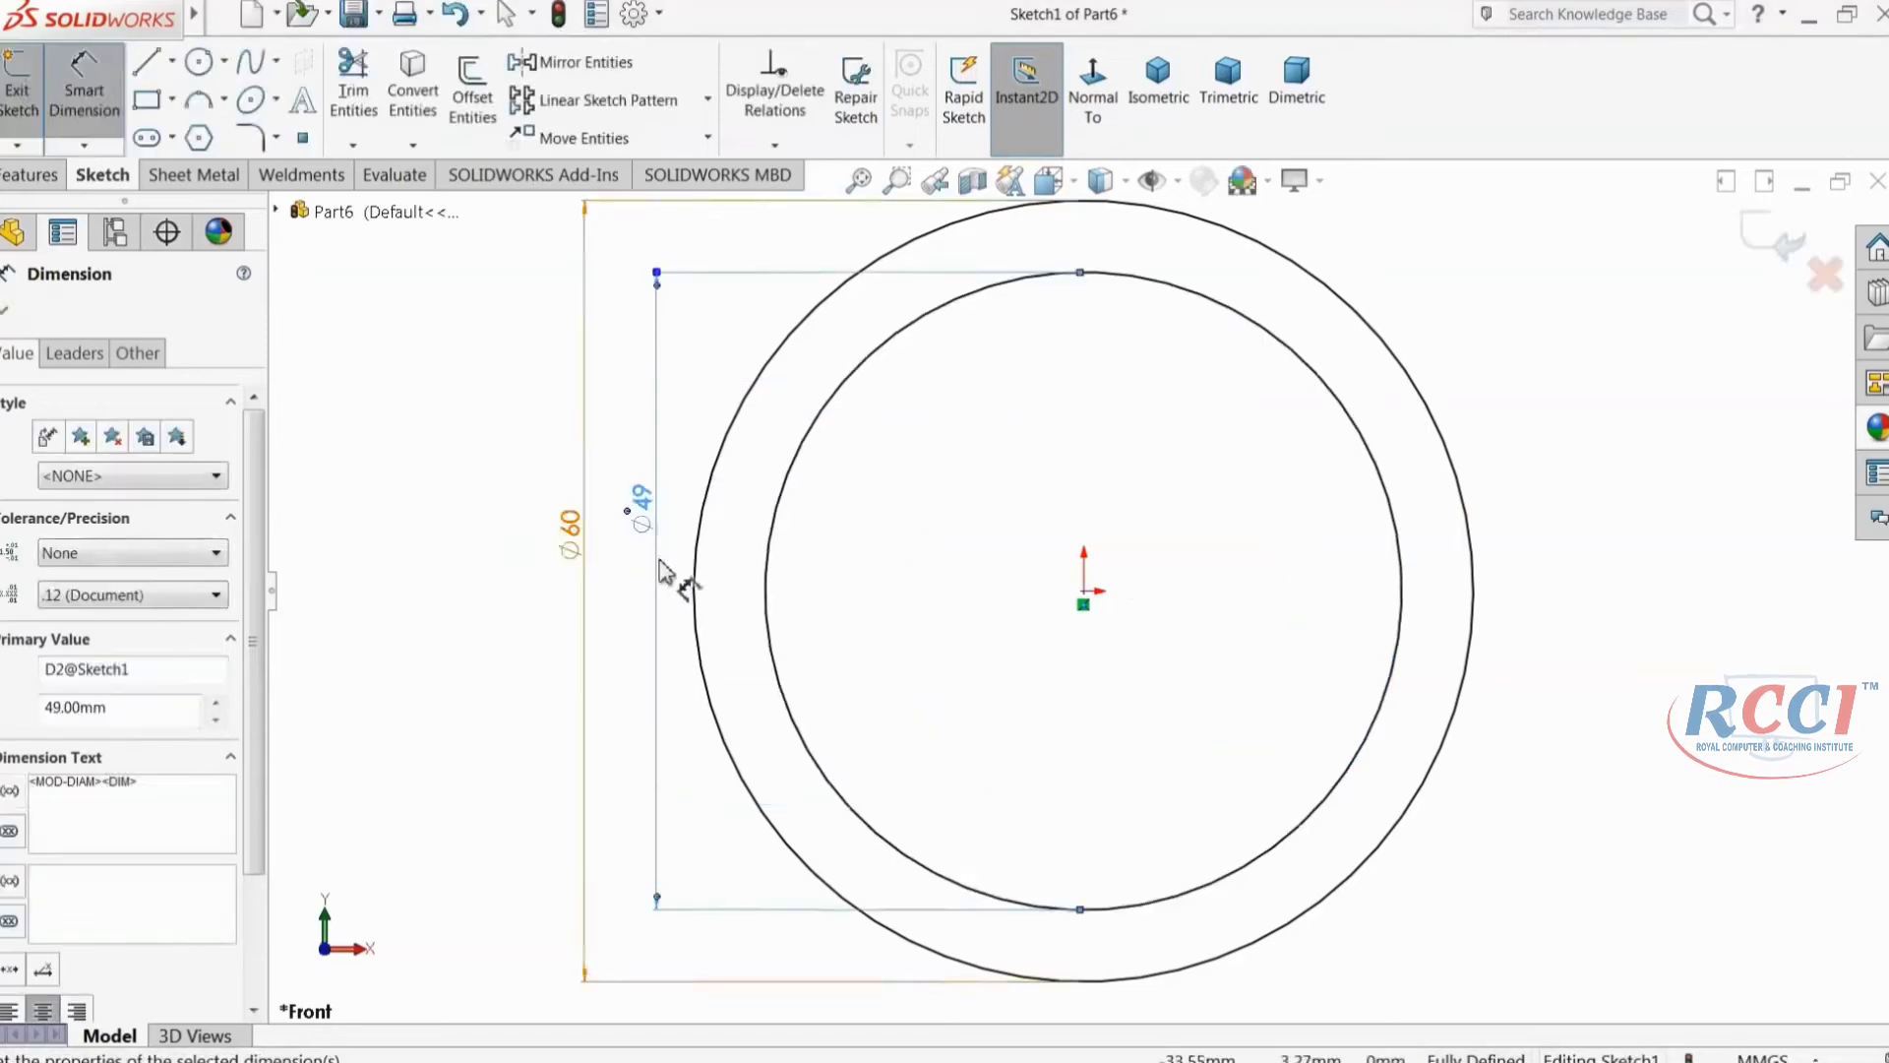
Step: Extrude the ring profile as a blind boss with a depth of 40 mm
click(29, 174)
click(29, 90)
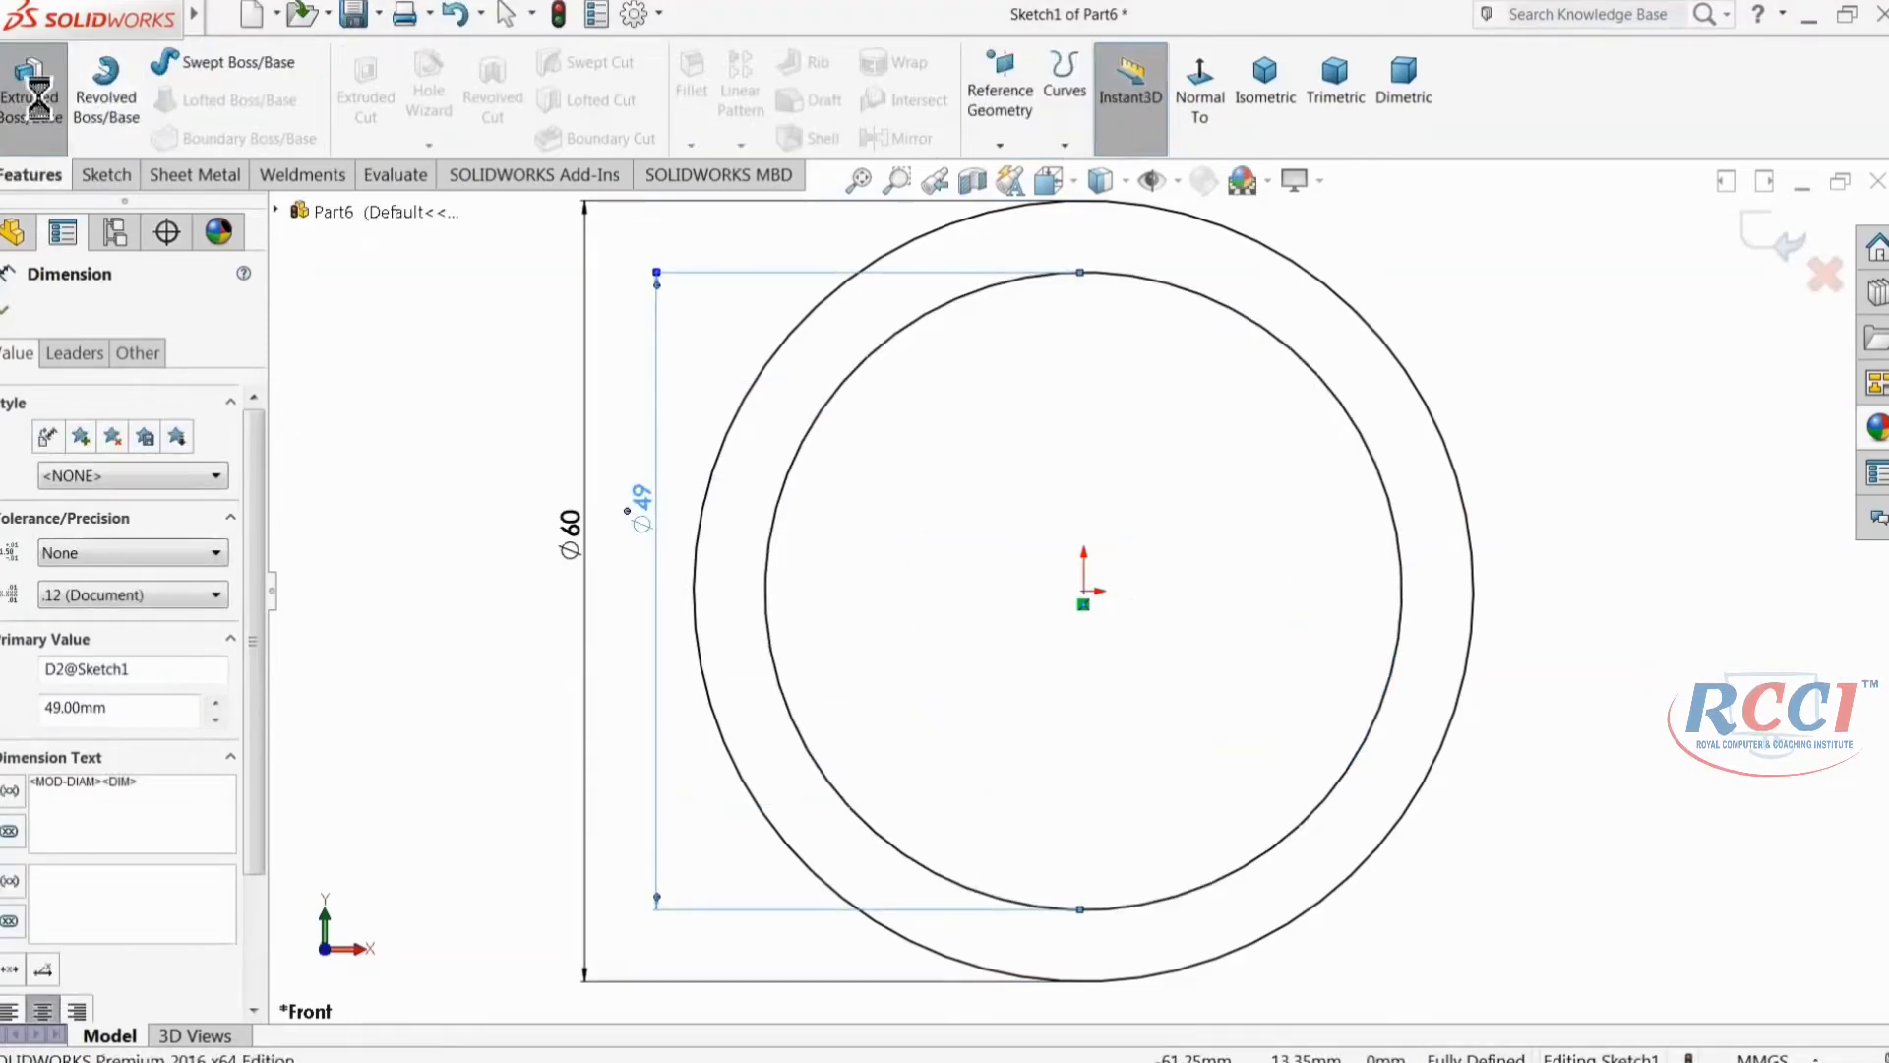
text(55)
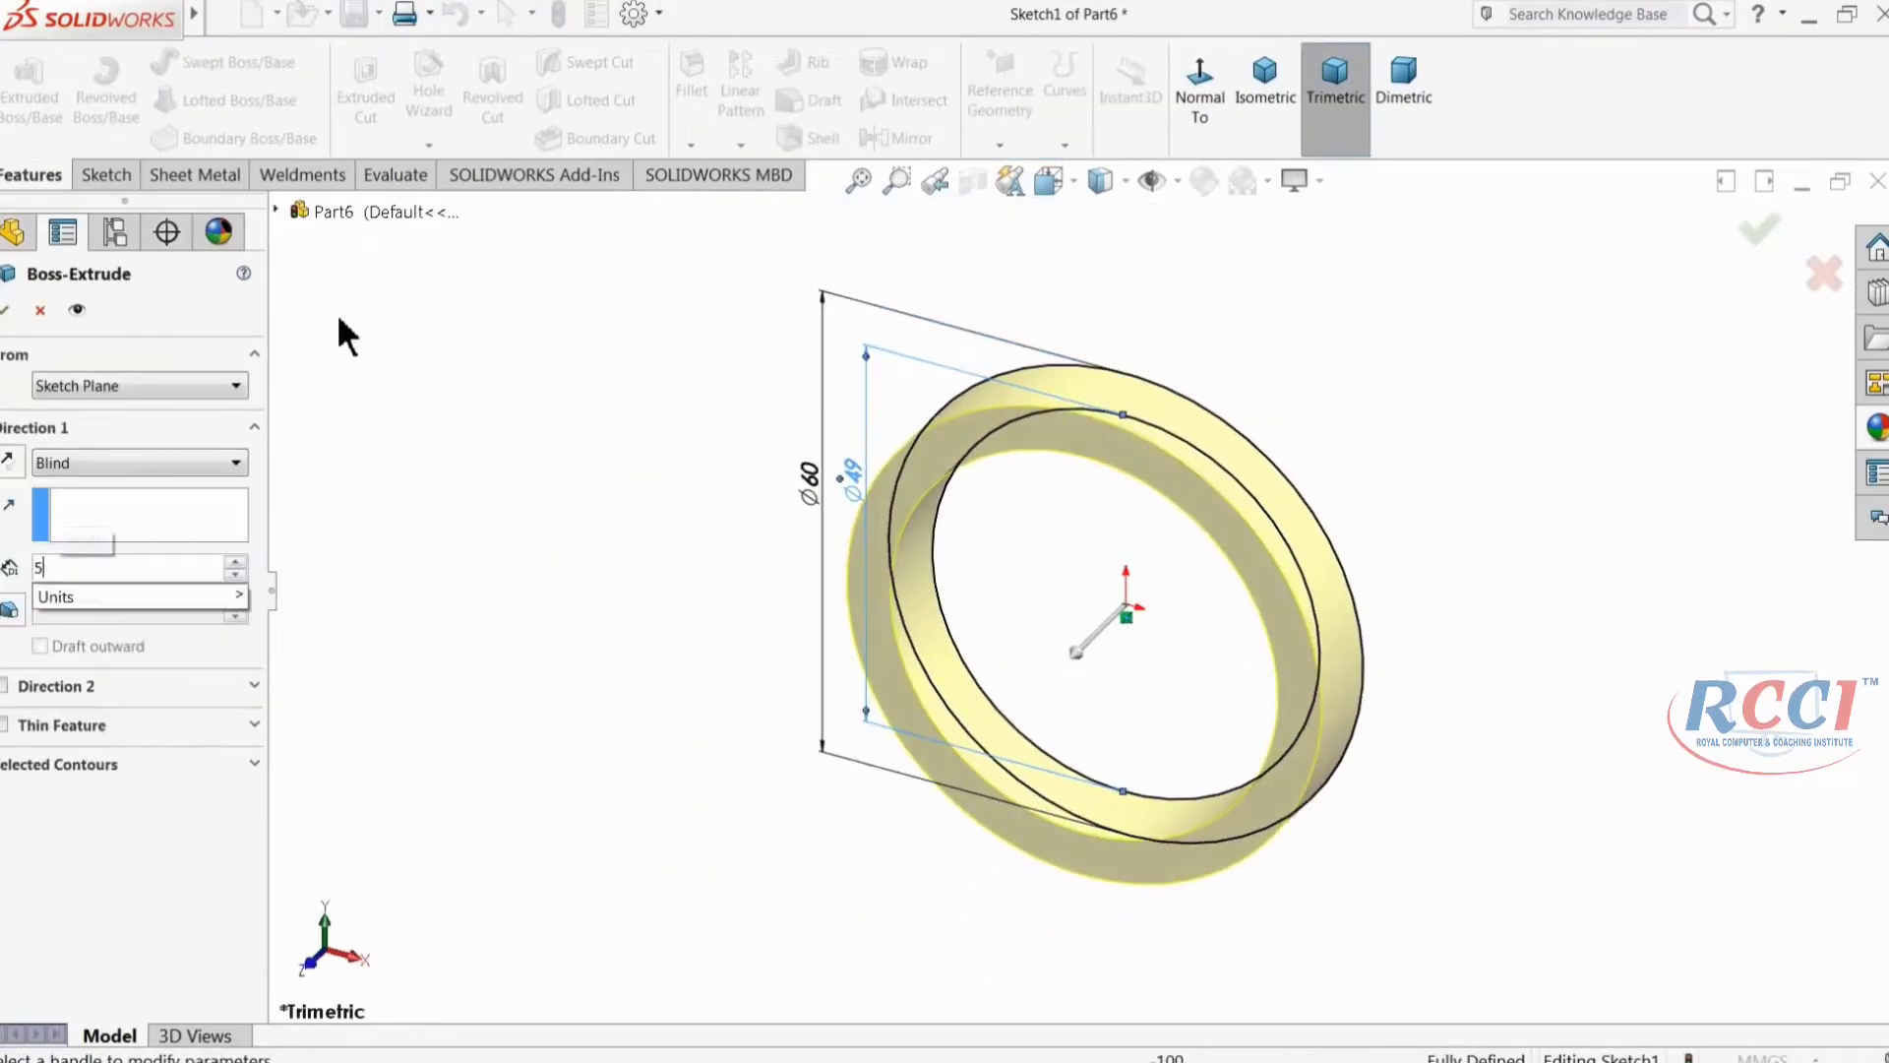
key(Return)
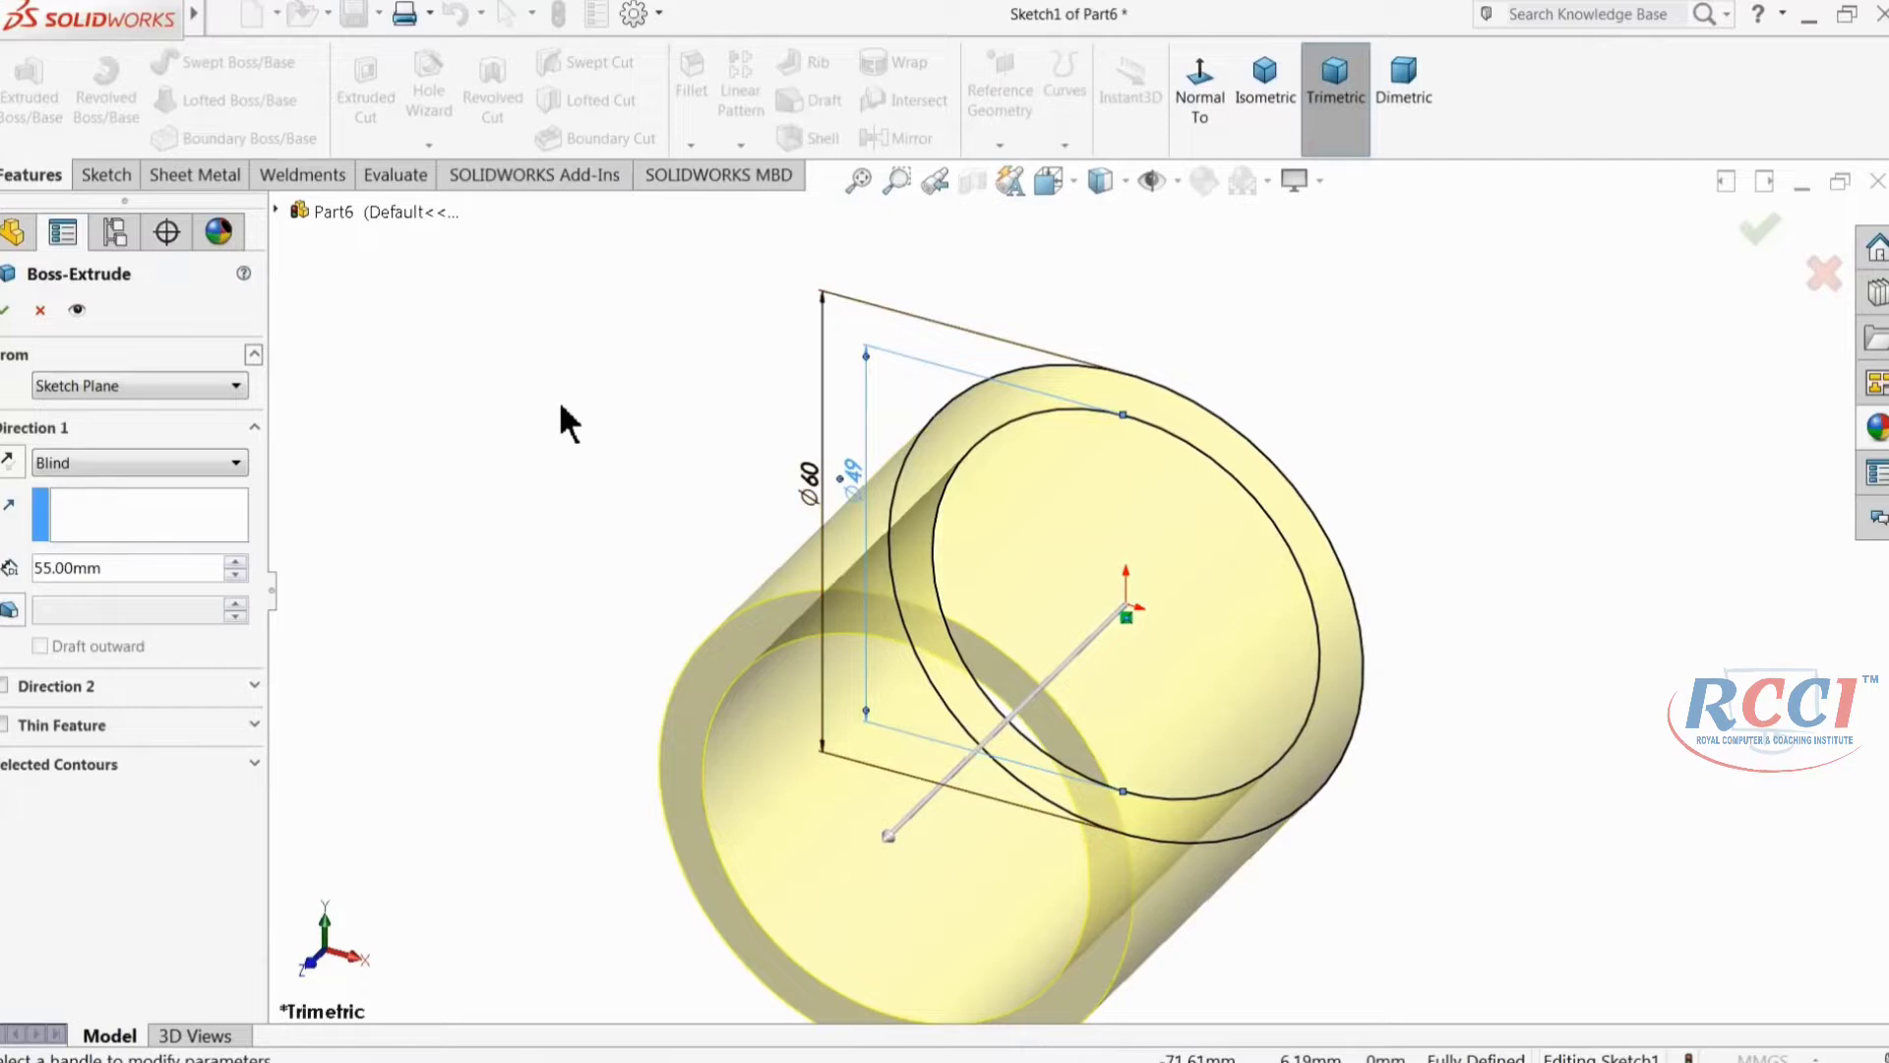
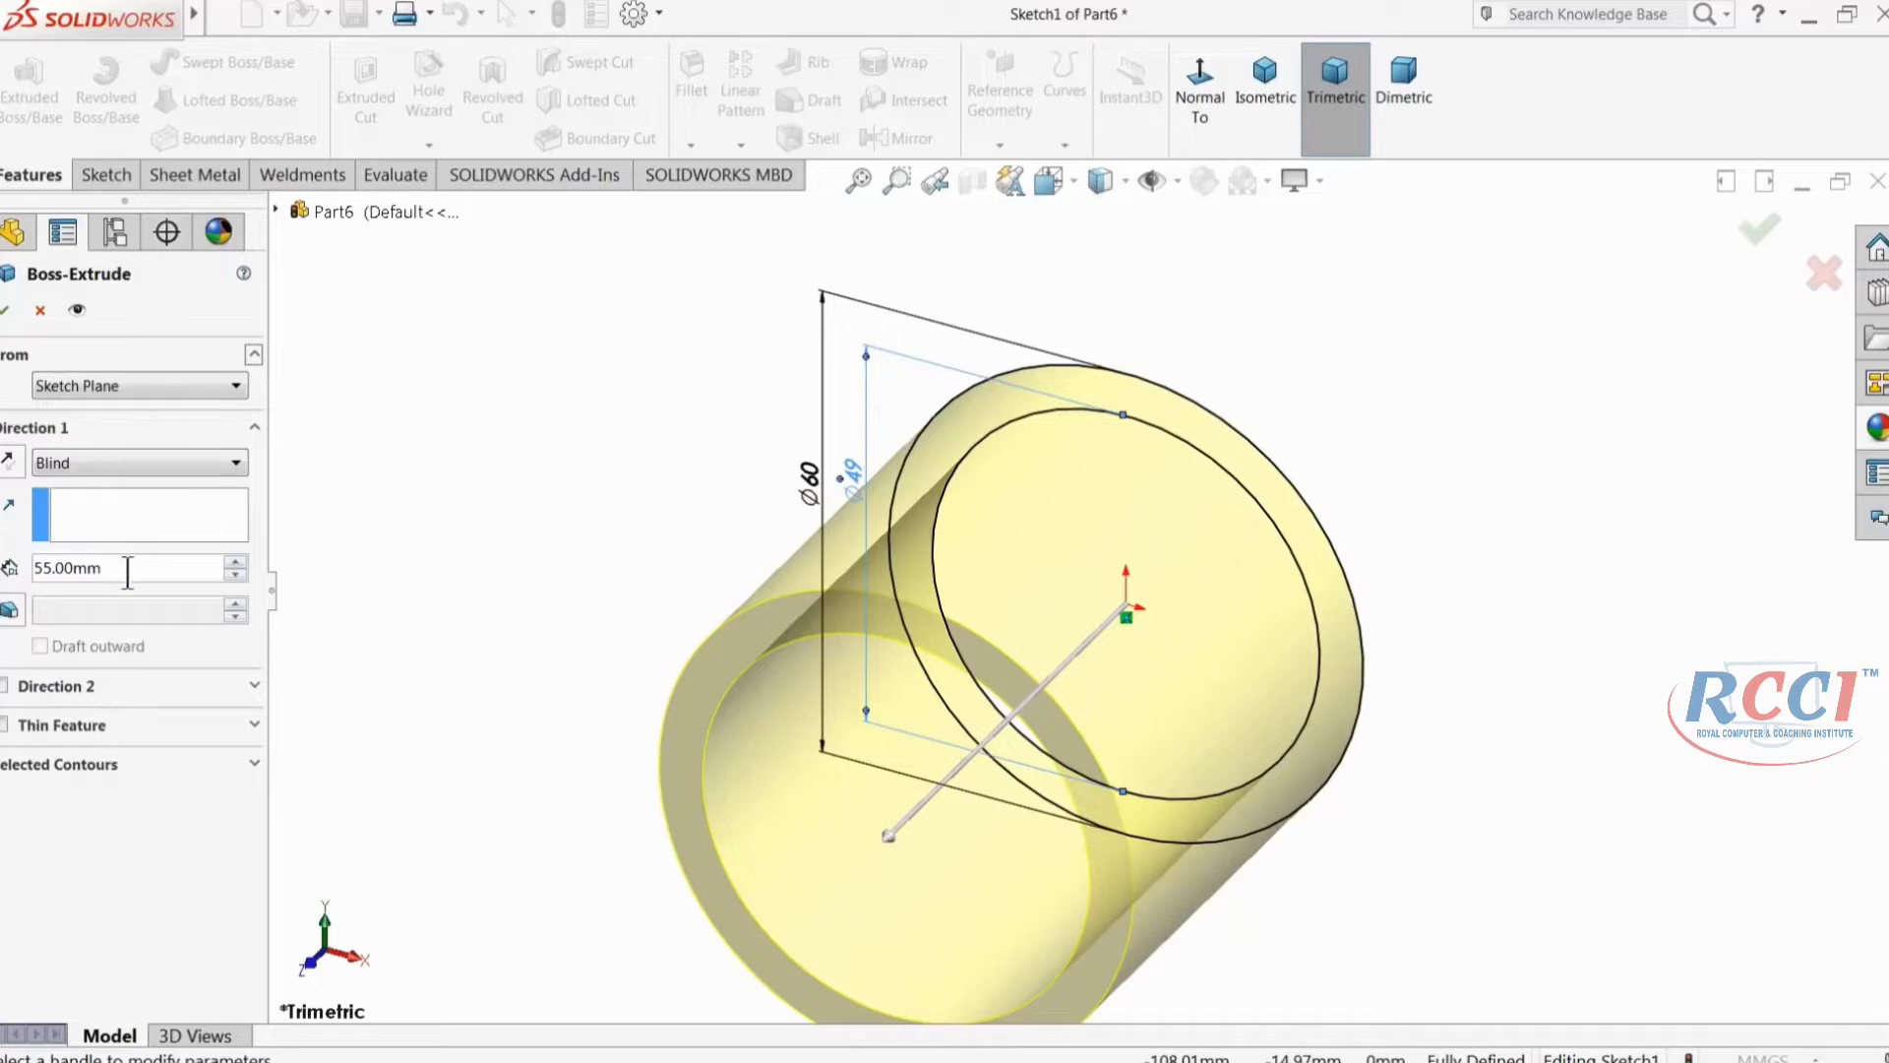
text(40)
key(Return)
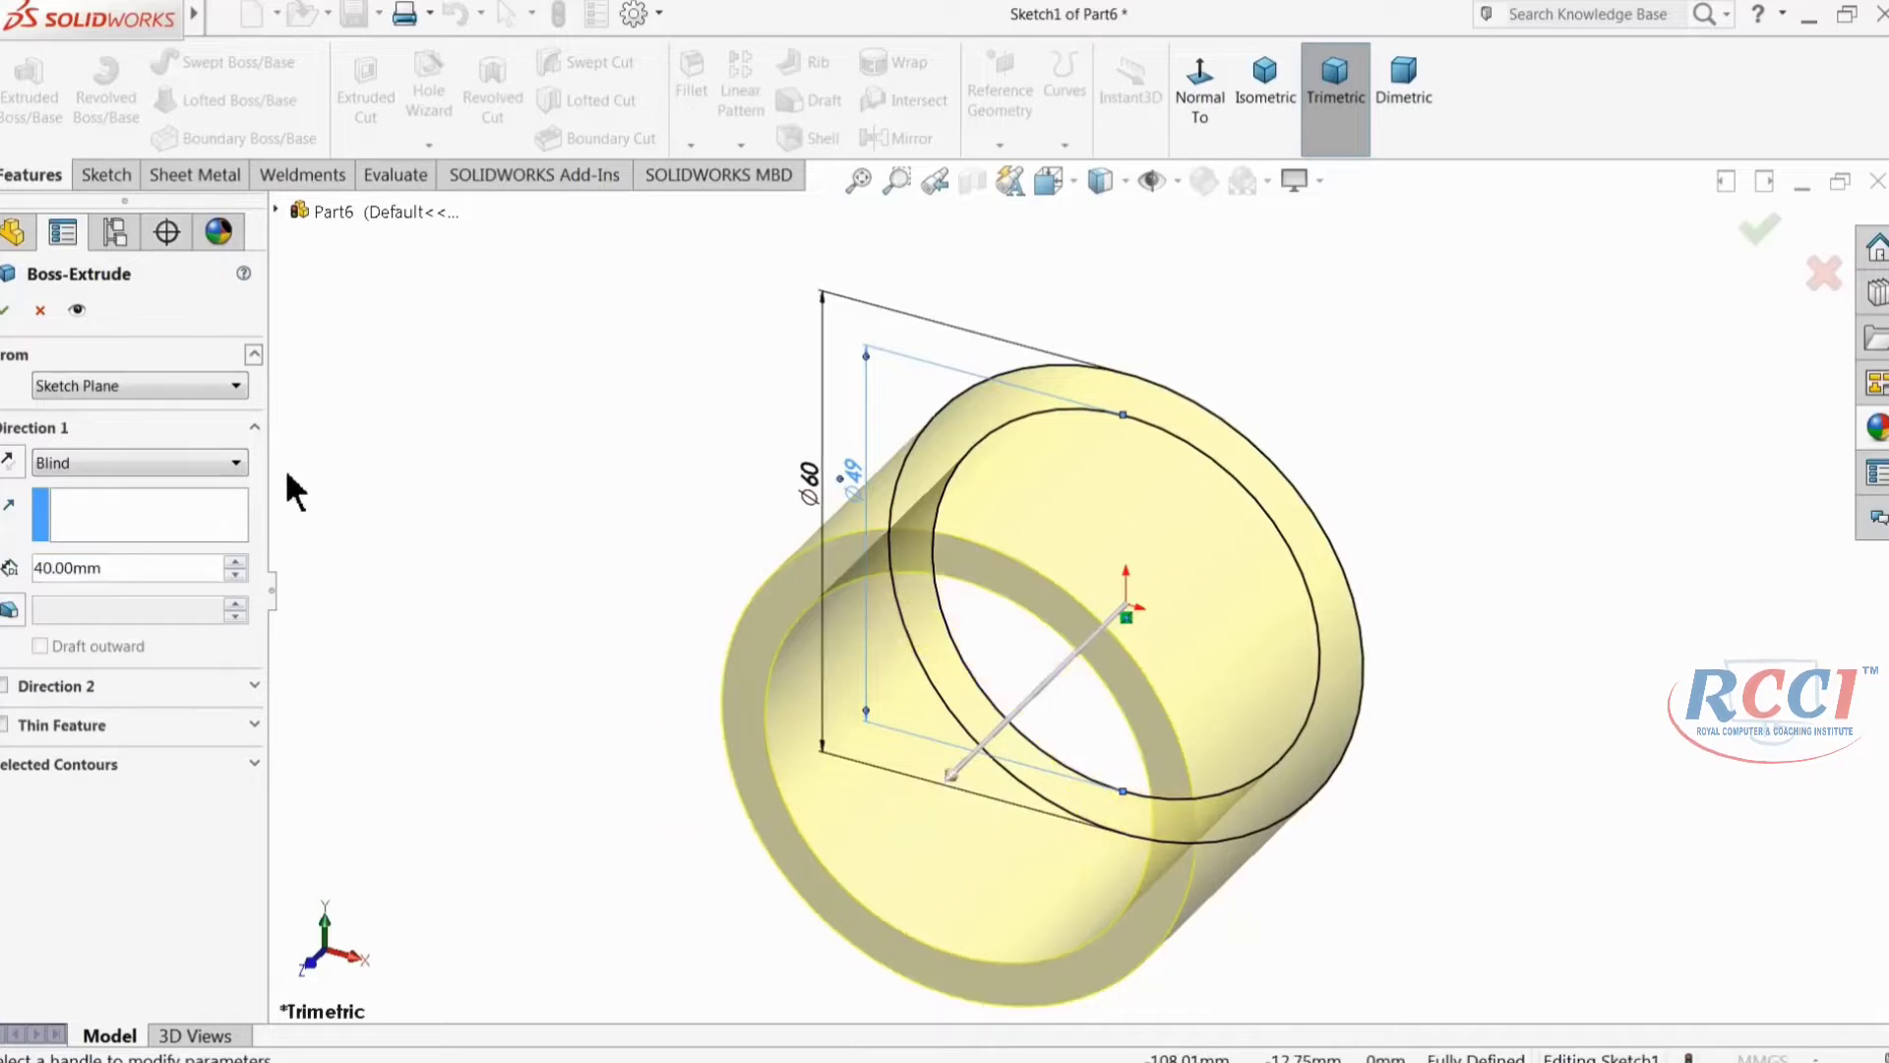
click(8, 313)
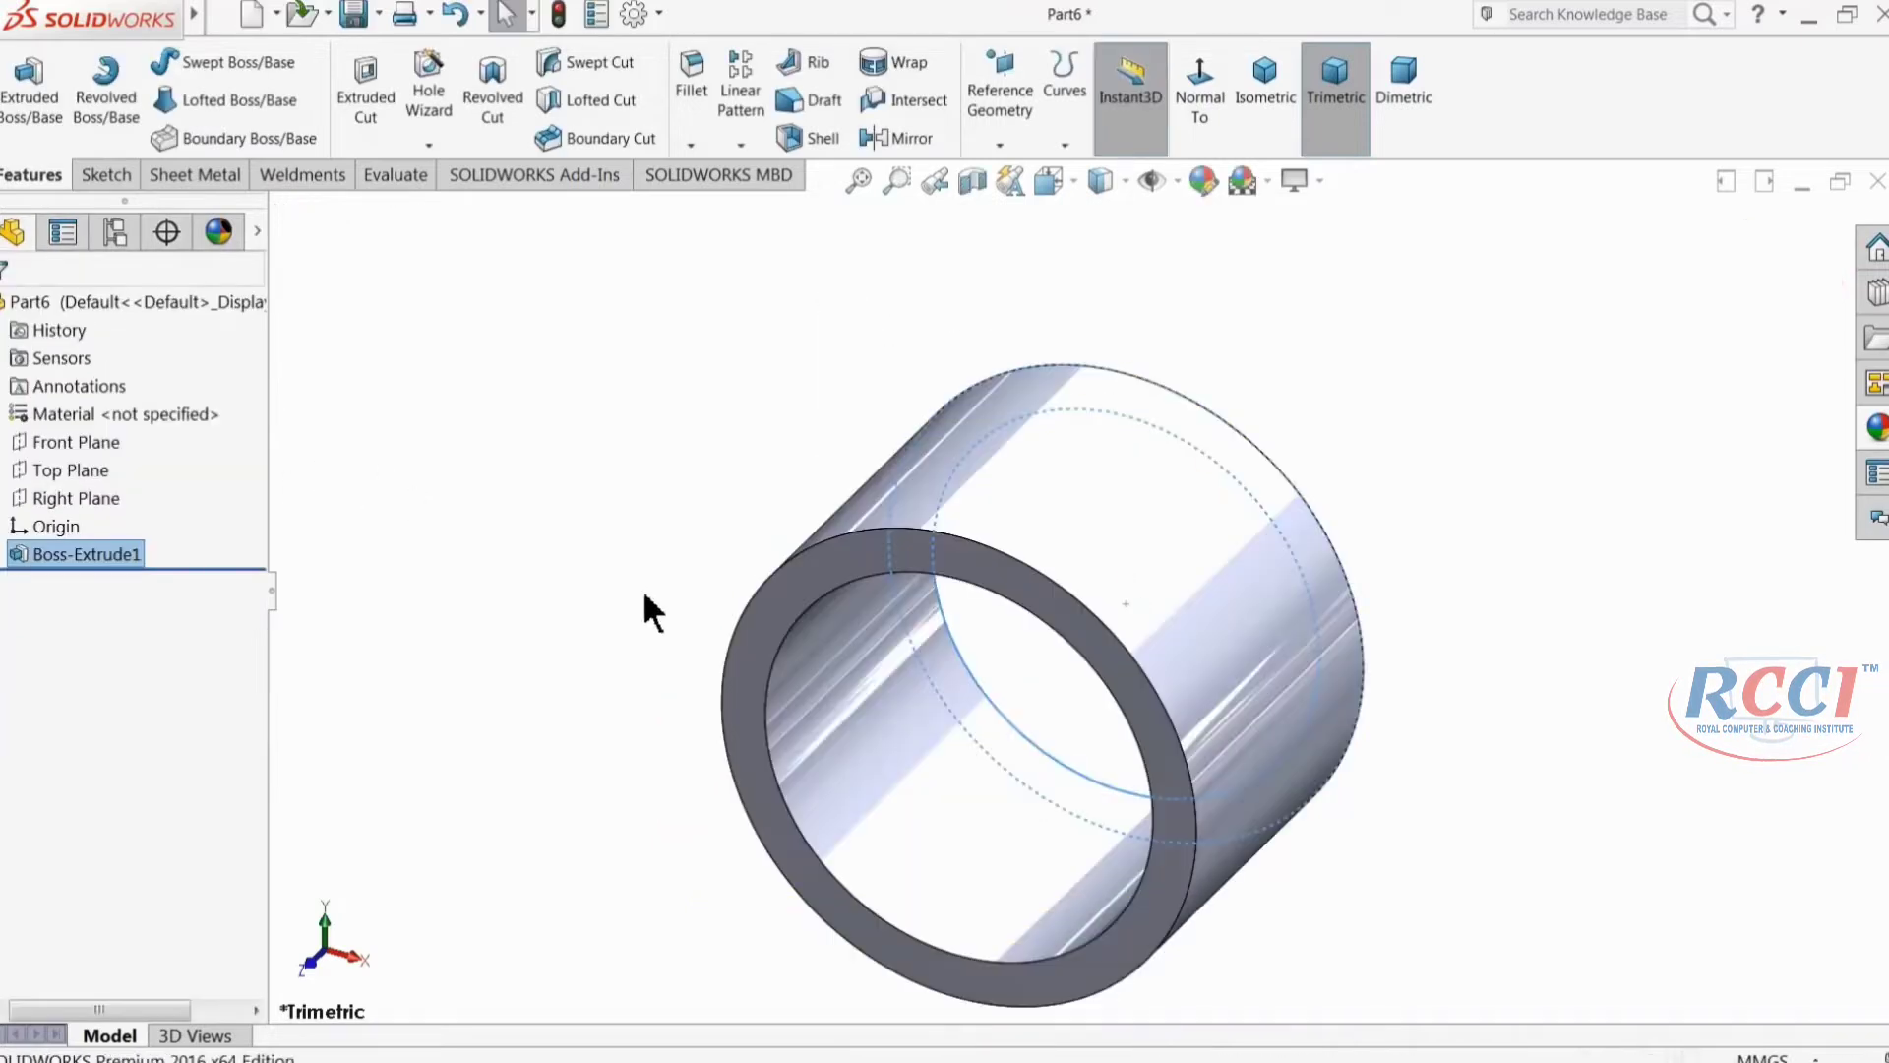
Step: Set up a 1 mm, 30 degree angle-distance chamfer on the outer edge of the ring's front face
click(691, 146)
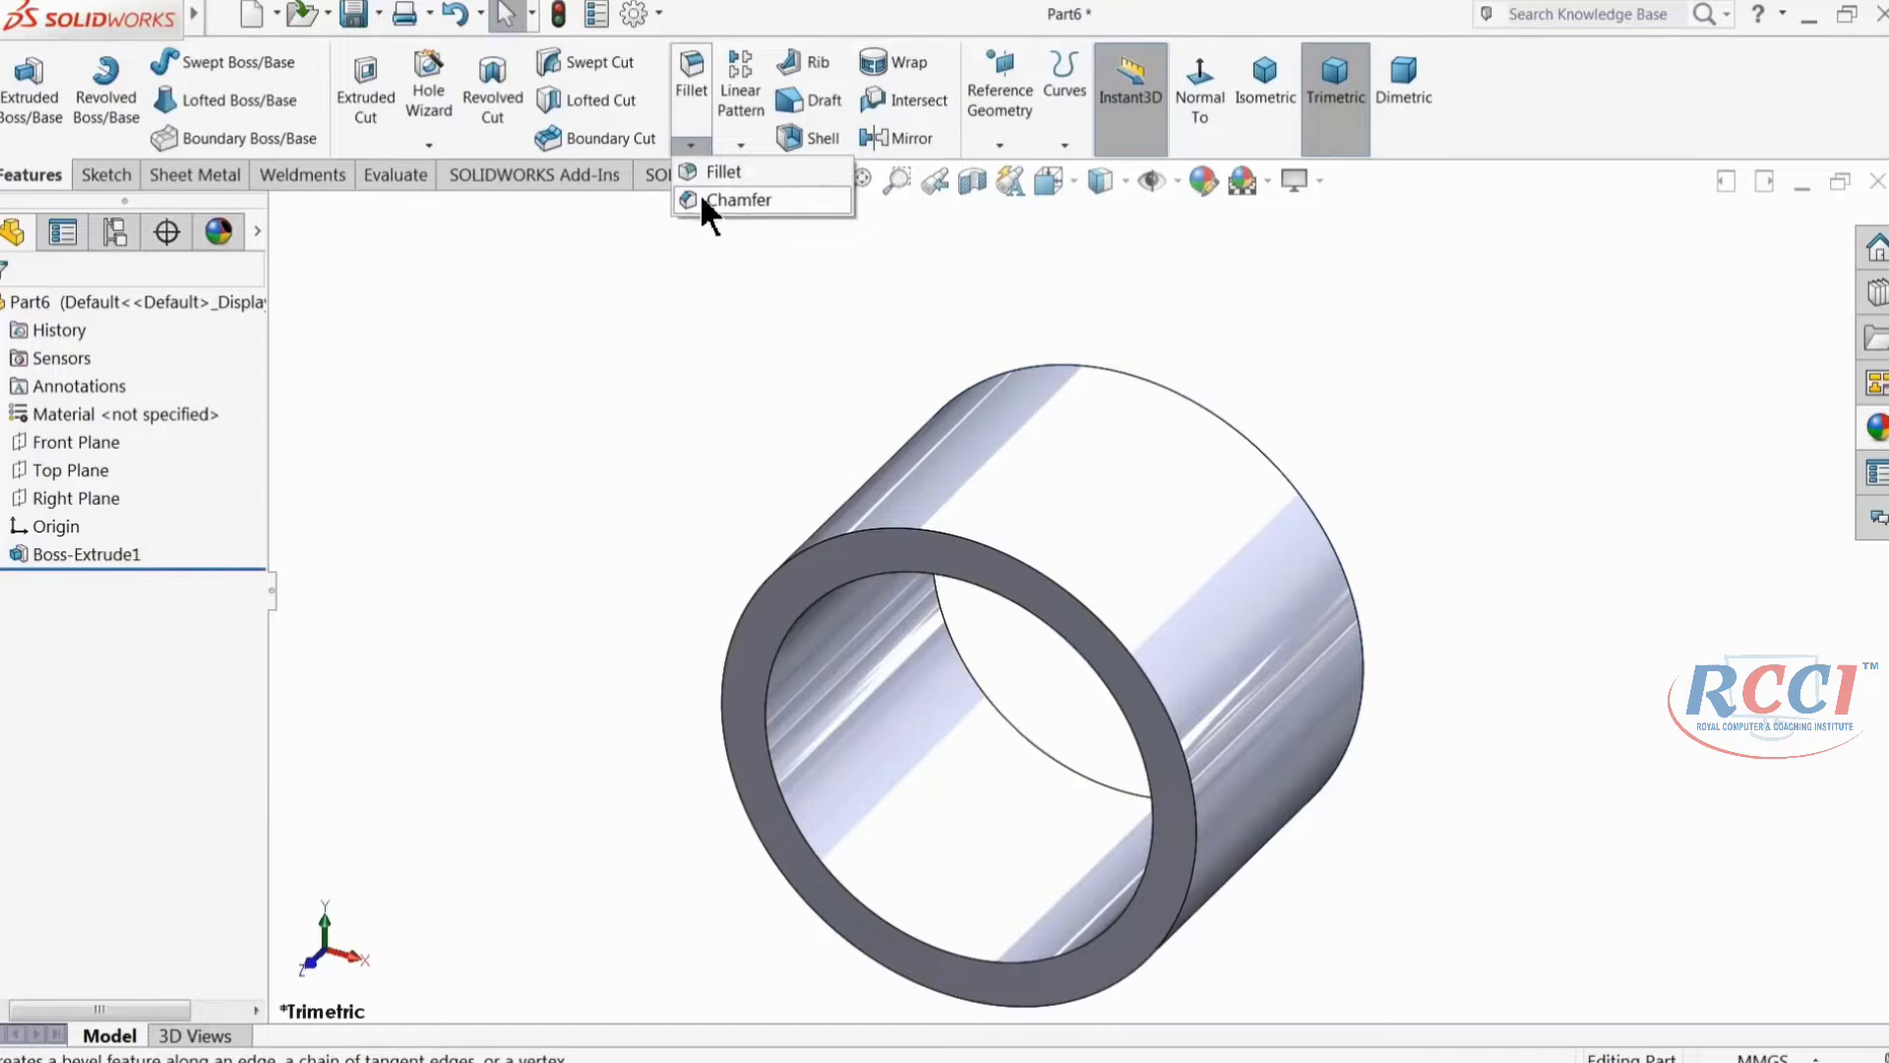
click(701, 198)
text(1)
key(Return)
text(30)
key(Return)
scroll(1213, 719, up, 2)
scroll(858, 455, down, 3)
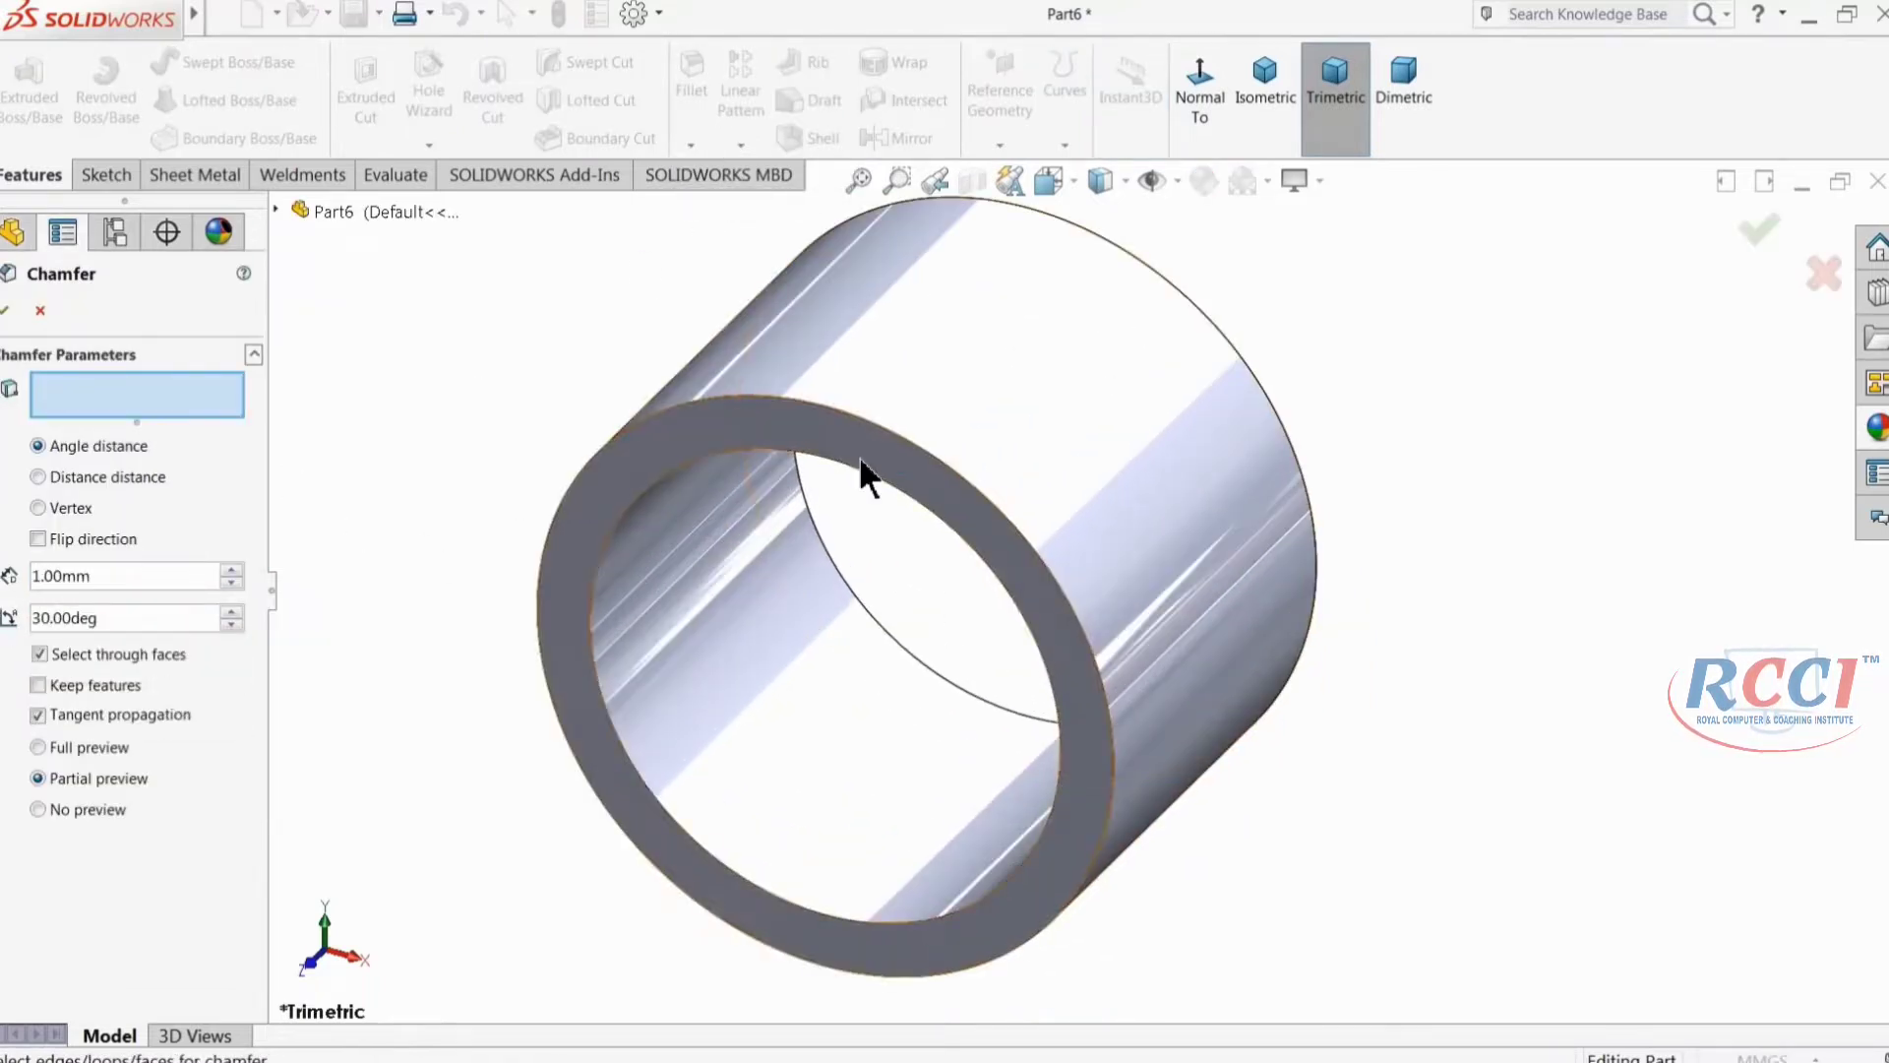
click(877, 427)
scroll(891, 435, down, 2)
middle_drag(892, 435, 787, 443)
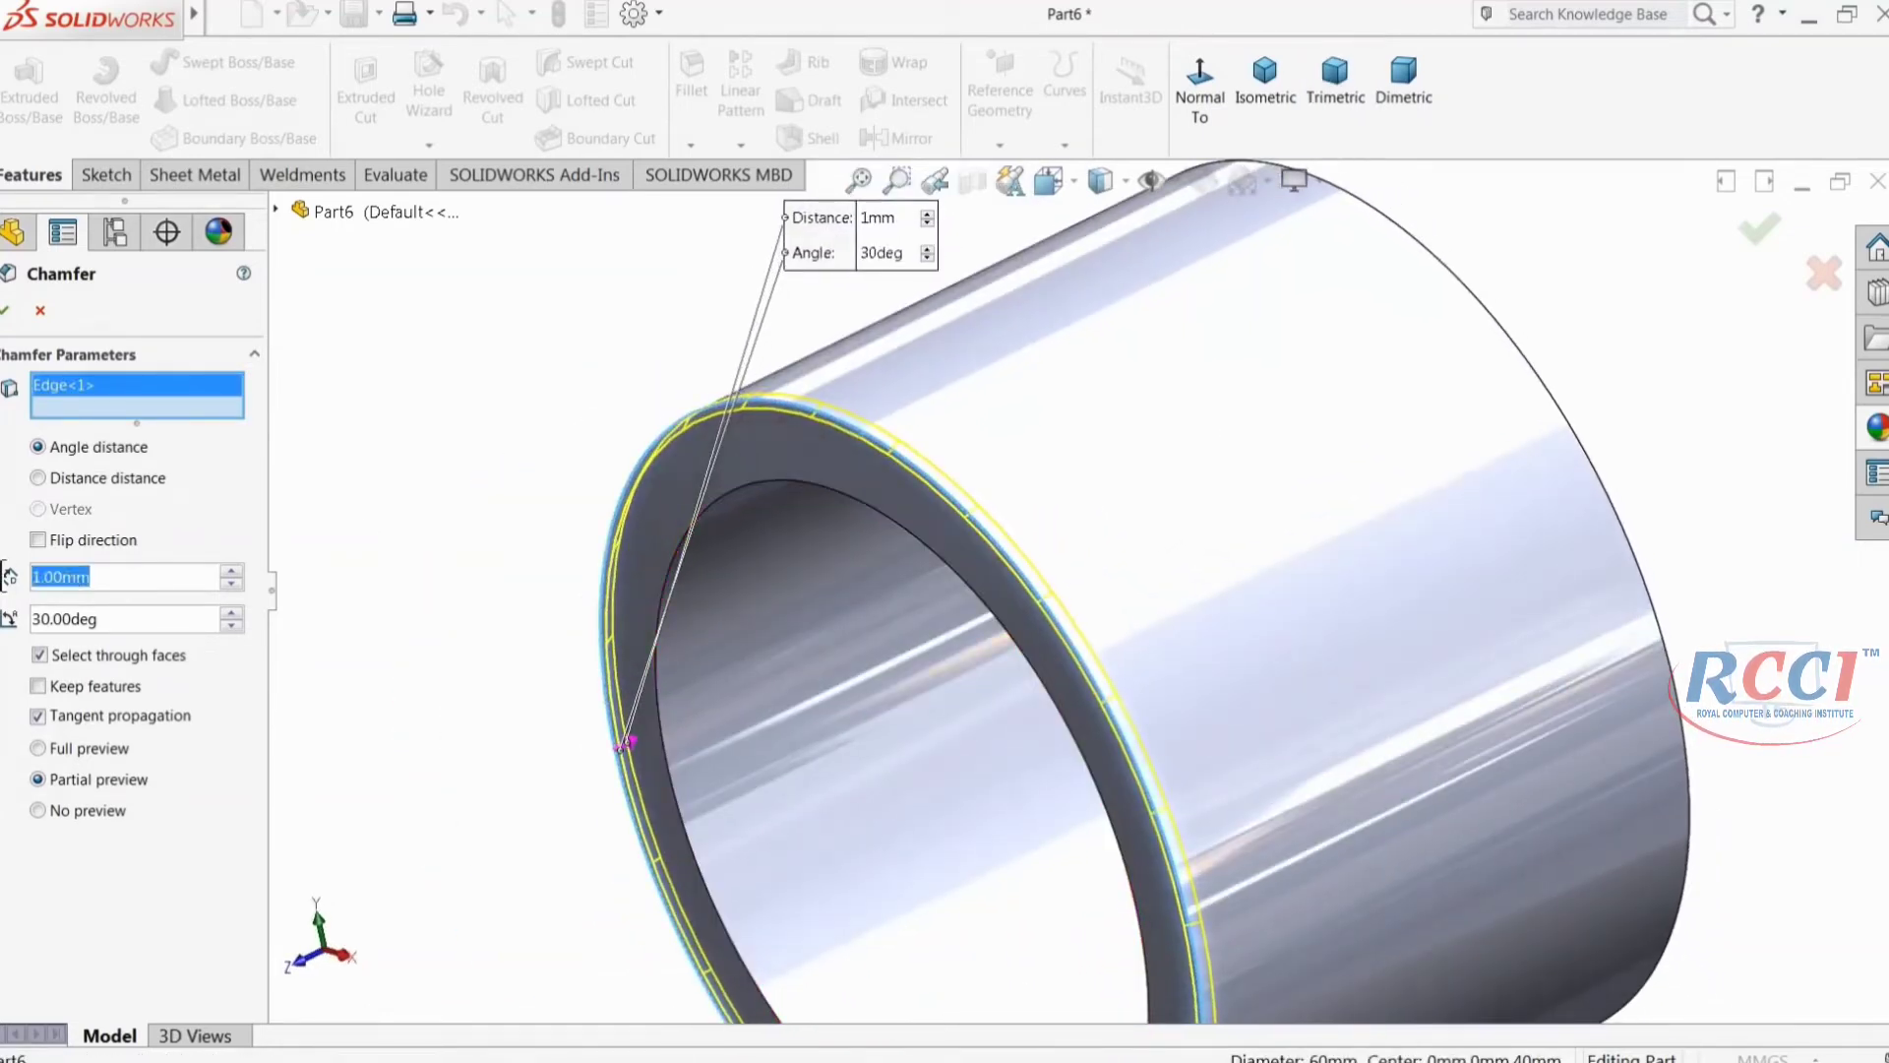
Step: Set the chamfer distance to 5 mm and apply the chamfer
text(5)
key(Return)
middle_drag(396, 563, 489, 489)
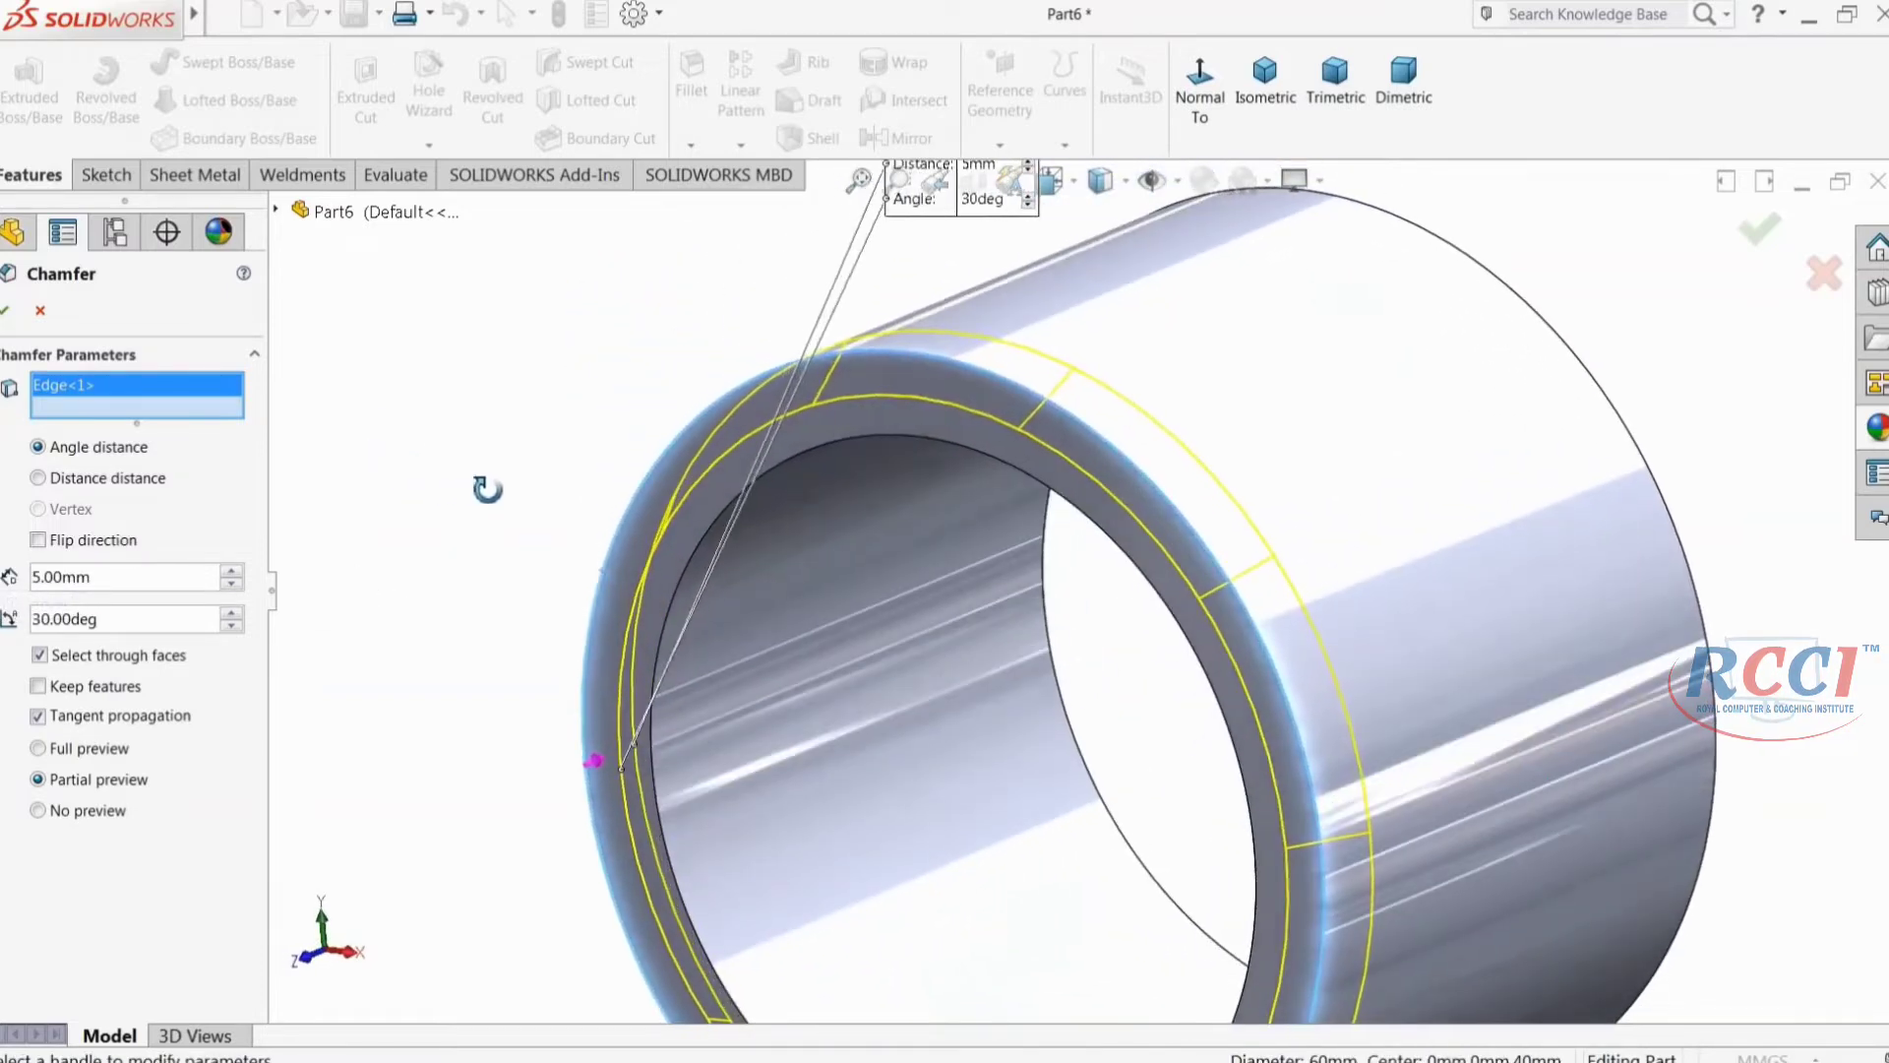
middle_drag(316, 423, 511, 535)
scroll(1205, 707, up, 2)
scroll(1201, 700, down, 2)
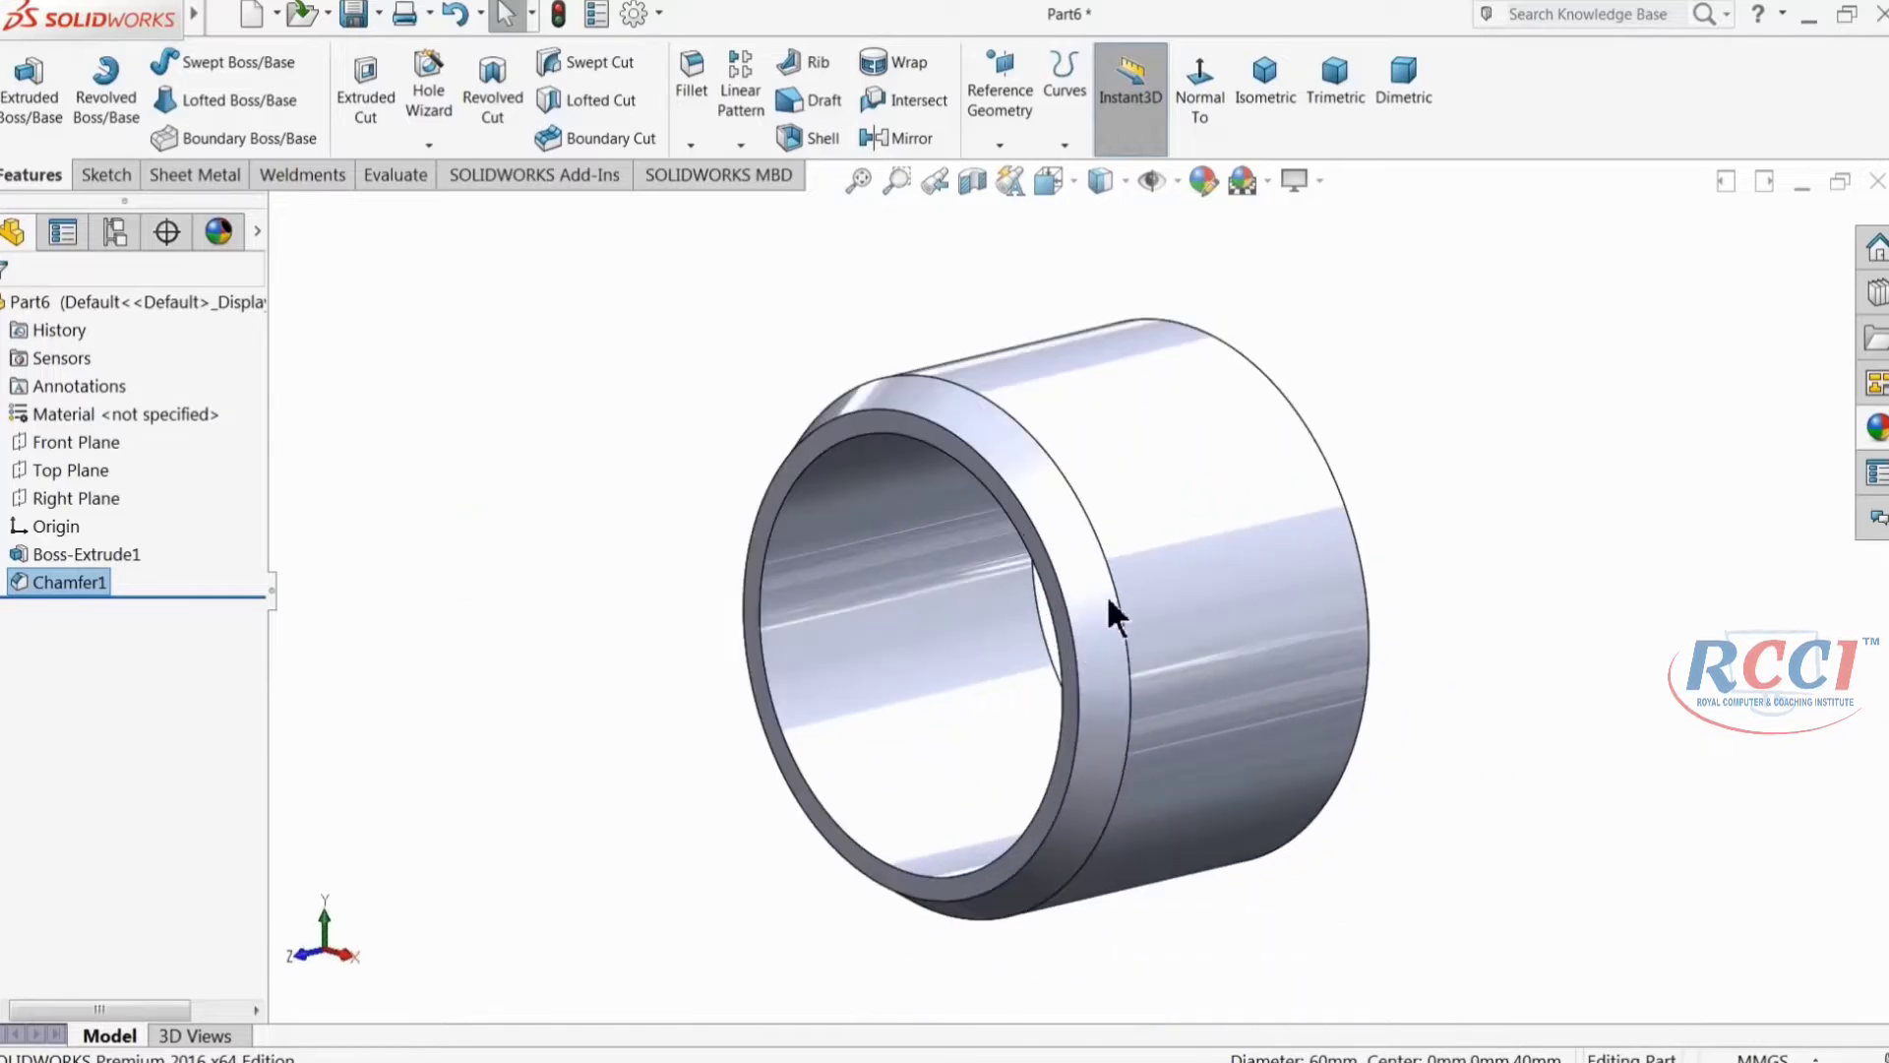
Step: Edit the chamfer feature and try angles of 20 and 10 degrees
click(30, 584)
click(37, 518)
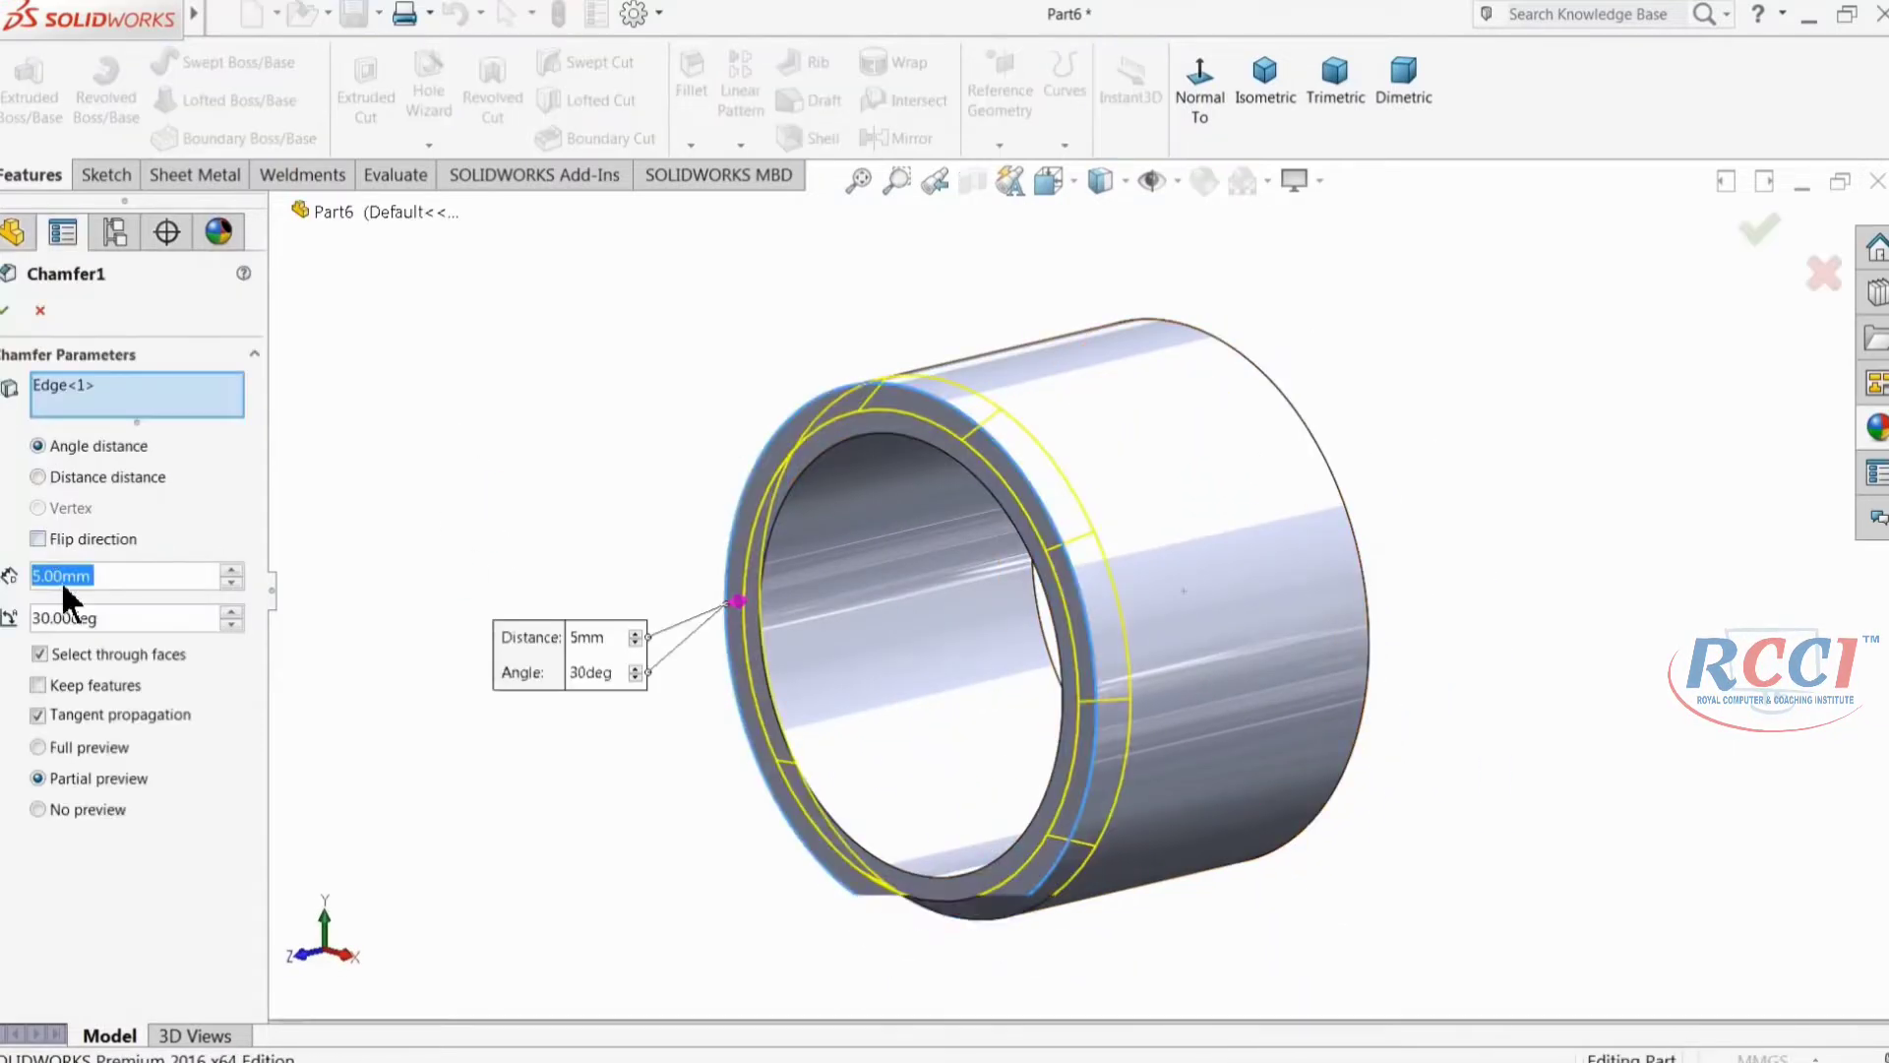
text(20)
key(Return)
middle_drag(486, 486, 452, 540)
text(10)
key(Return)
mouse_move(516, 471)
middle_down()
mouse_move(453, 467)
mouse_move(455, 440)
mouse_move(486, 468)
middle_up()
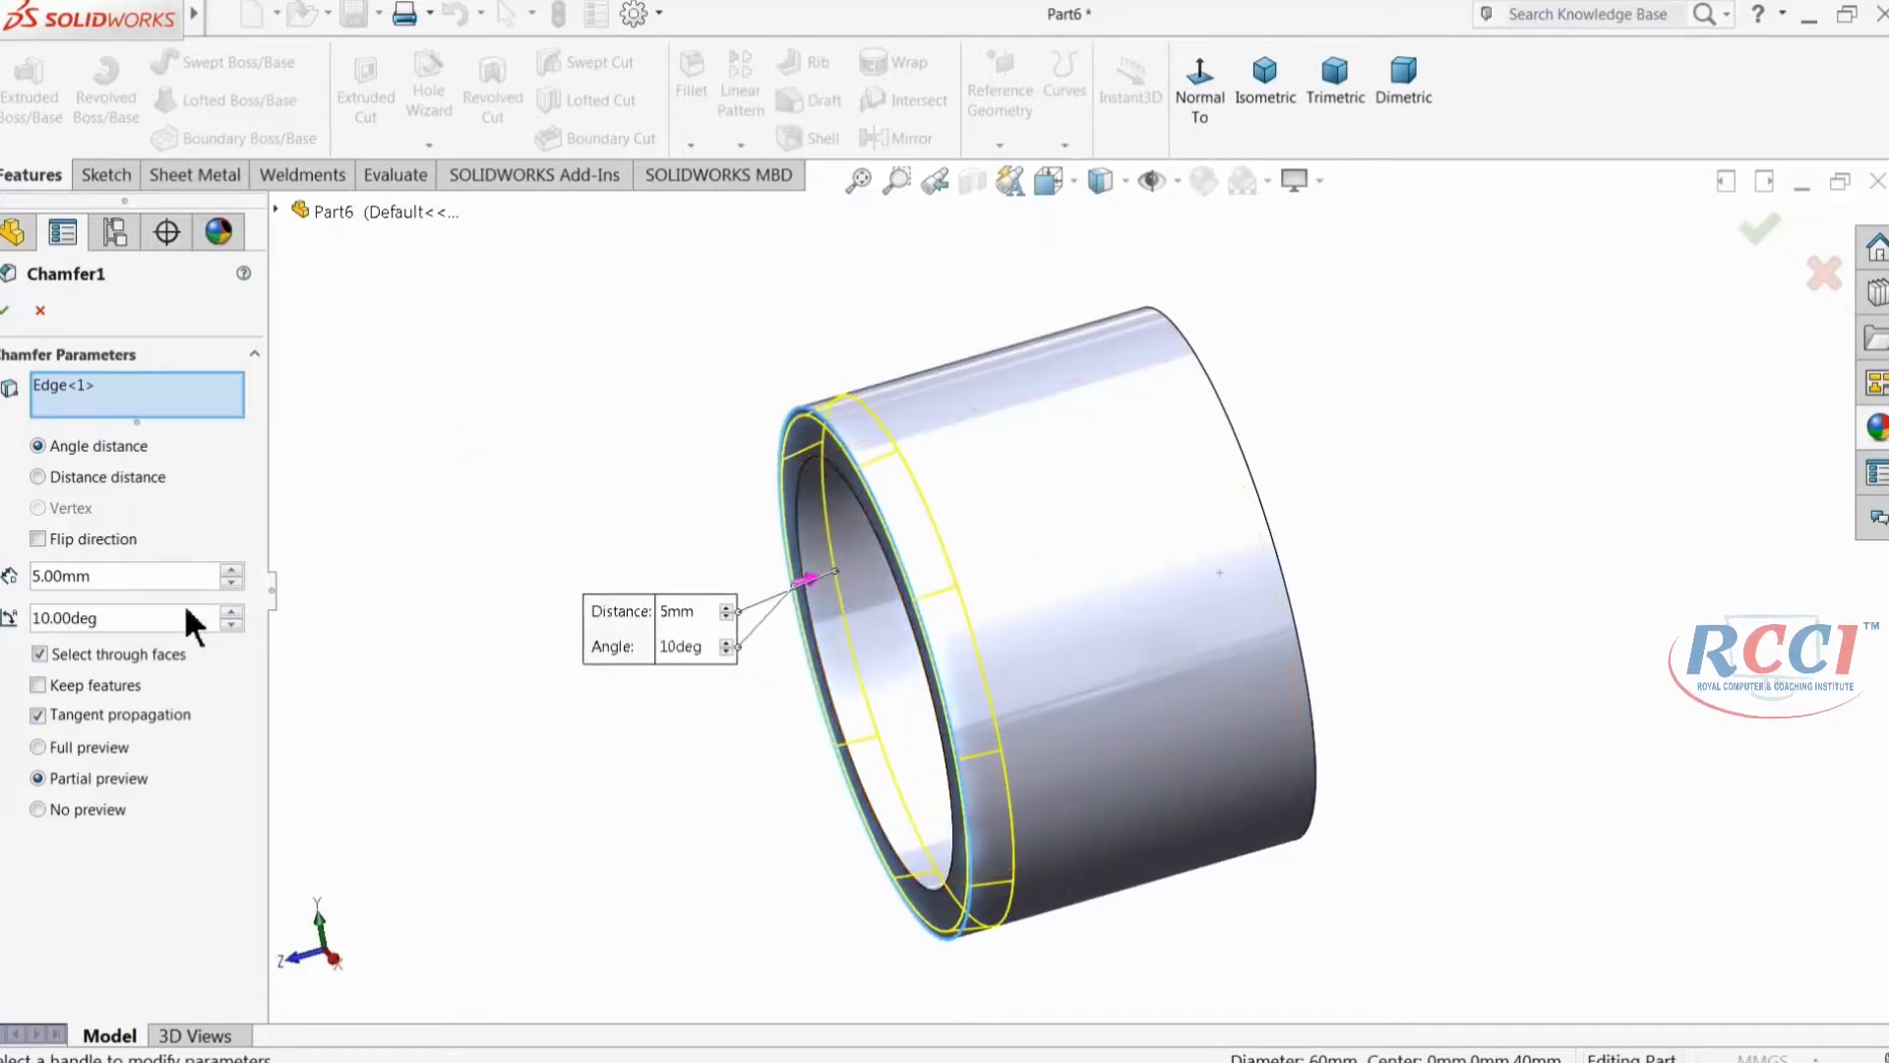
Step: Try the chamfer's flipped direction, turn the flip off again, and set the angle to 20 degrees
click(38, 539)
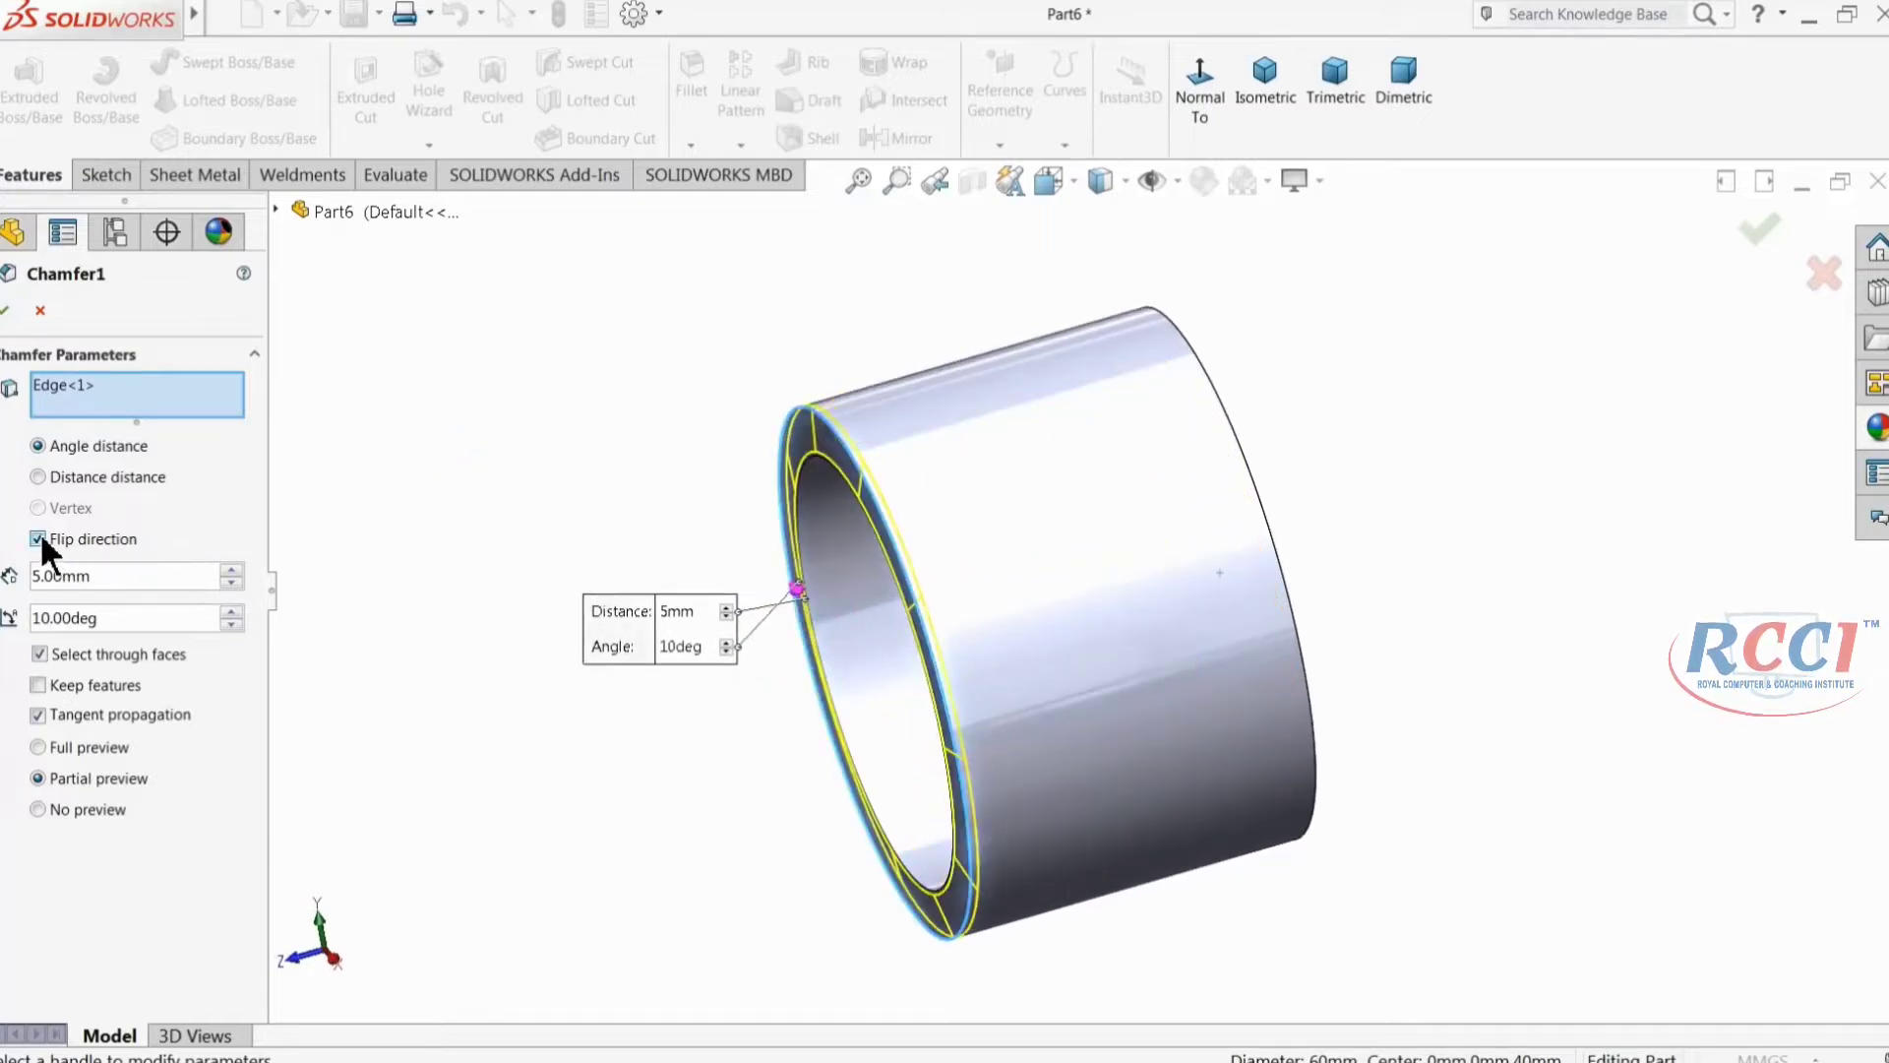
click(39, 539)
text(20)
key(Return)
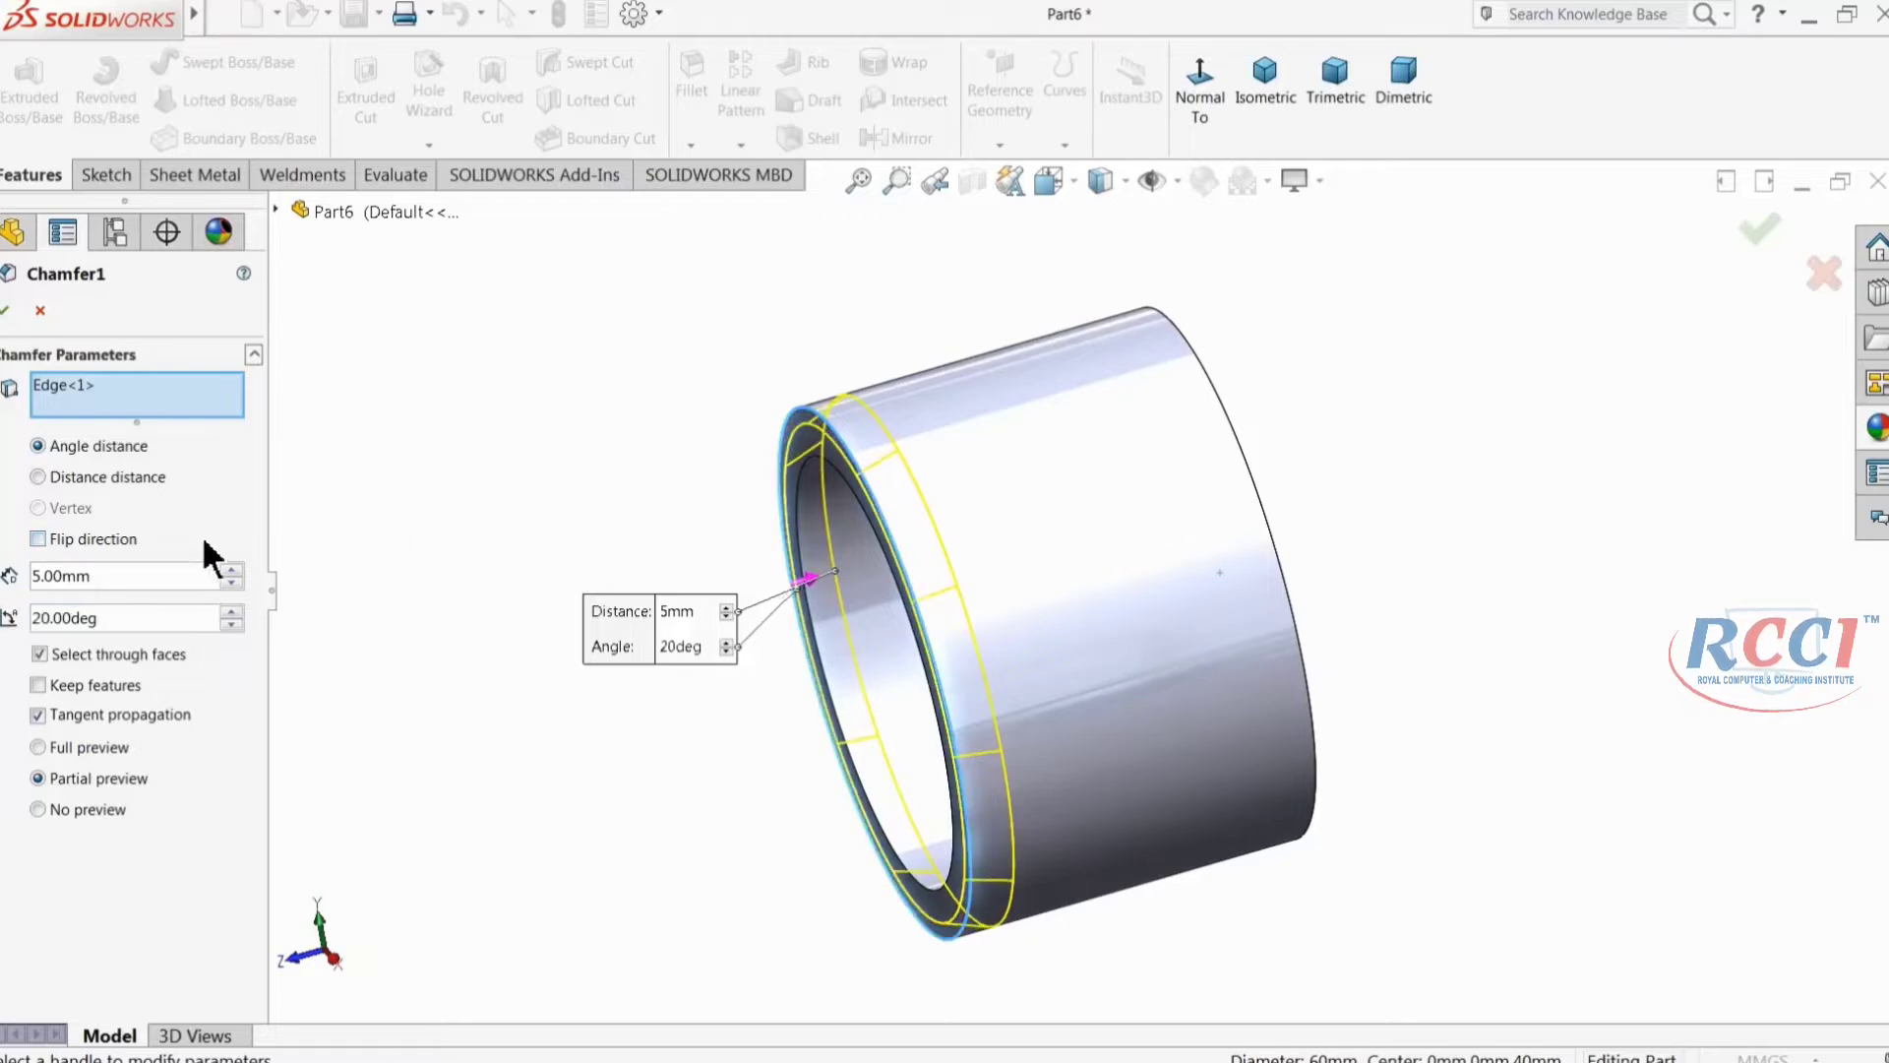
Step: Try a chamfer distance of 10 mm, set it to 7 mm, and apply the edited chamfer
text(10)
key(Return)
middle_drag(456, 472, 413, 472)
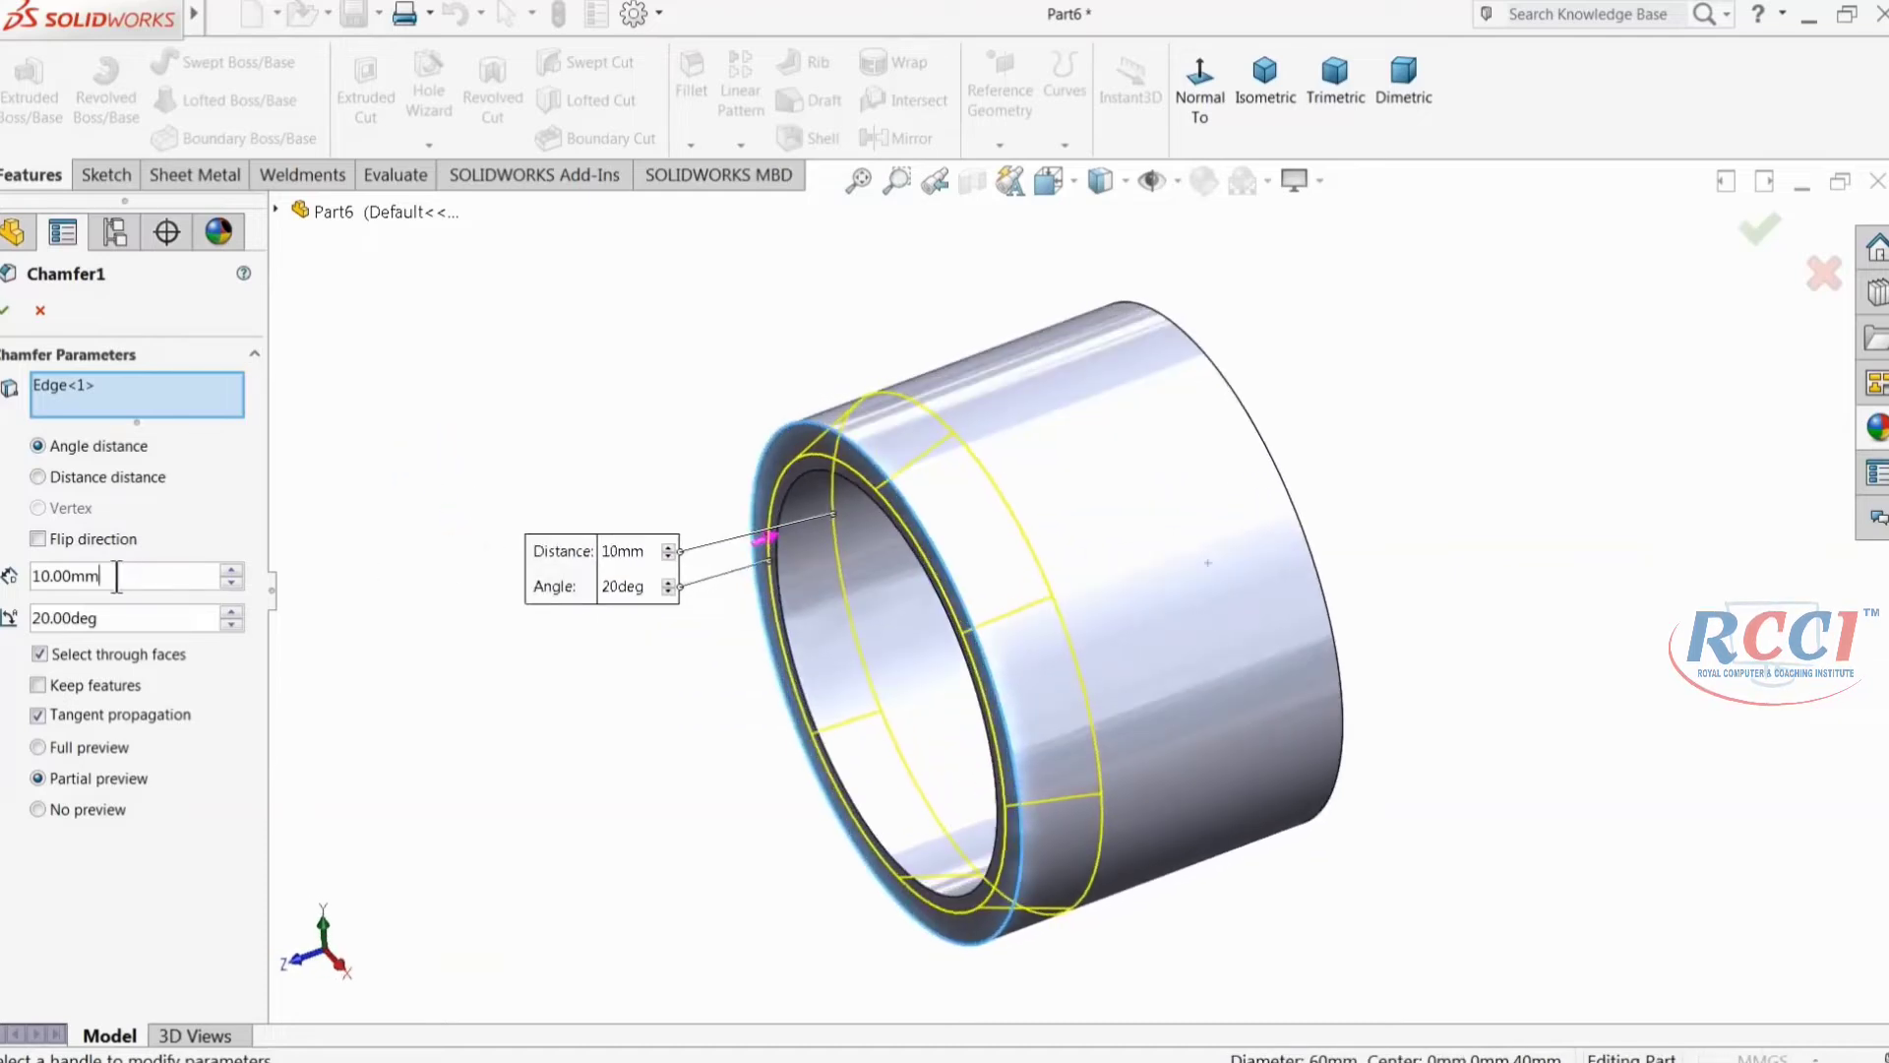
text(7)
key(Return)
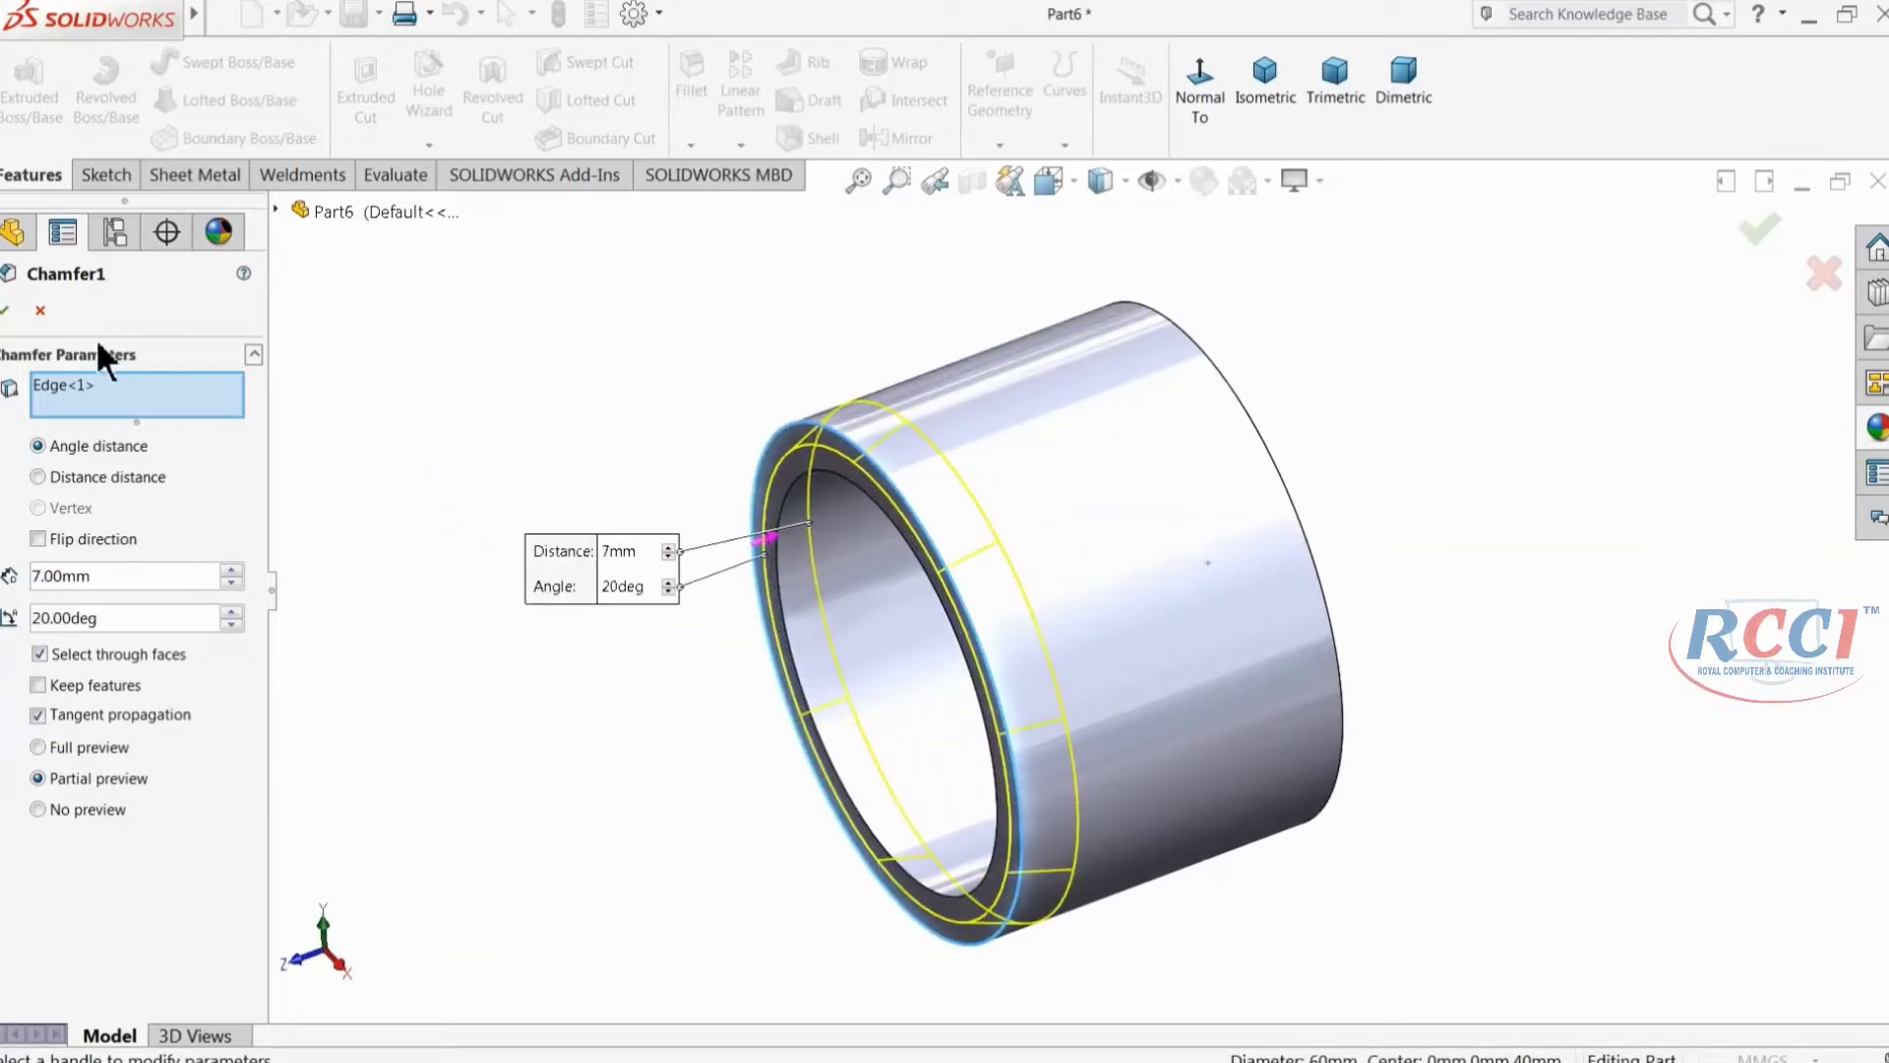
click(6, 312)
middle_drag(386, 393, 438, 399)
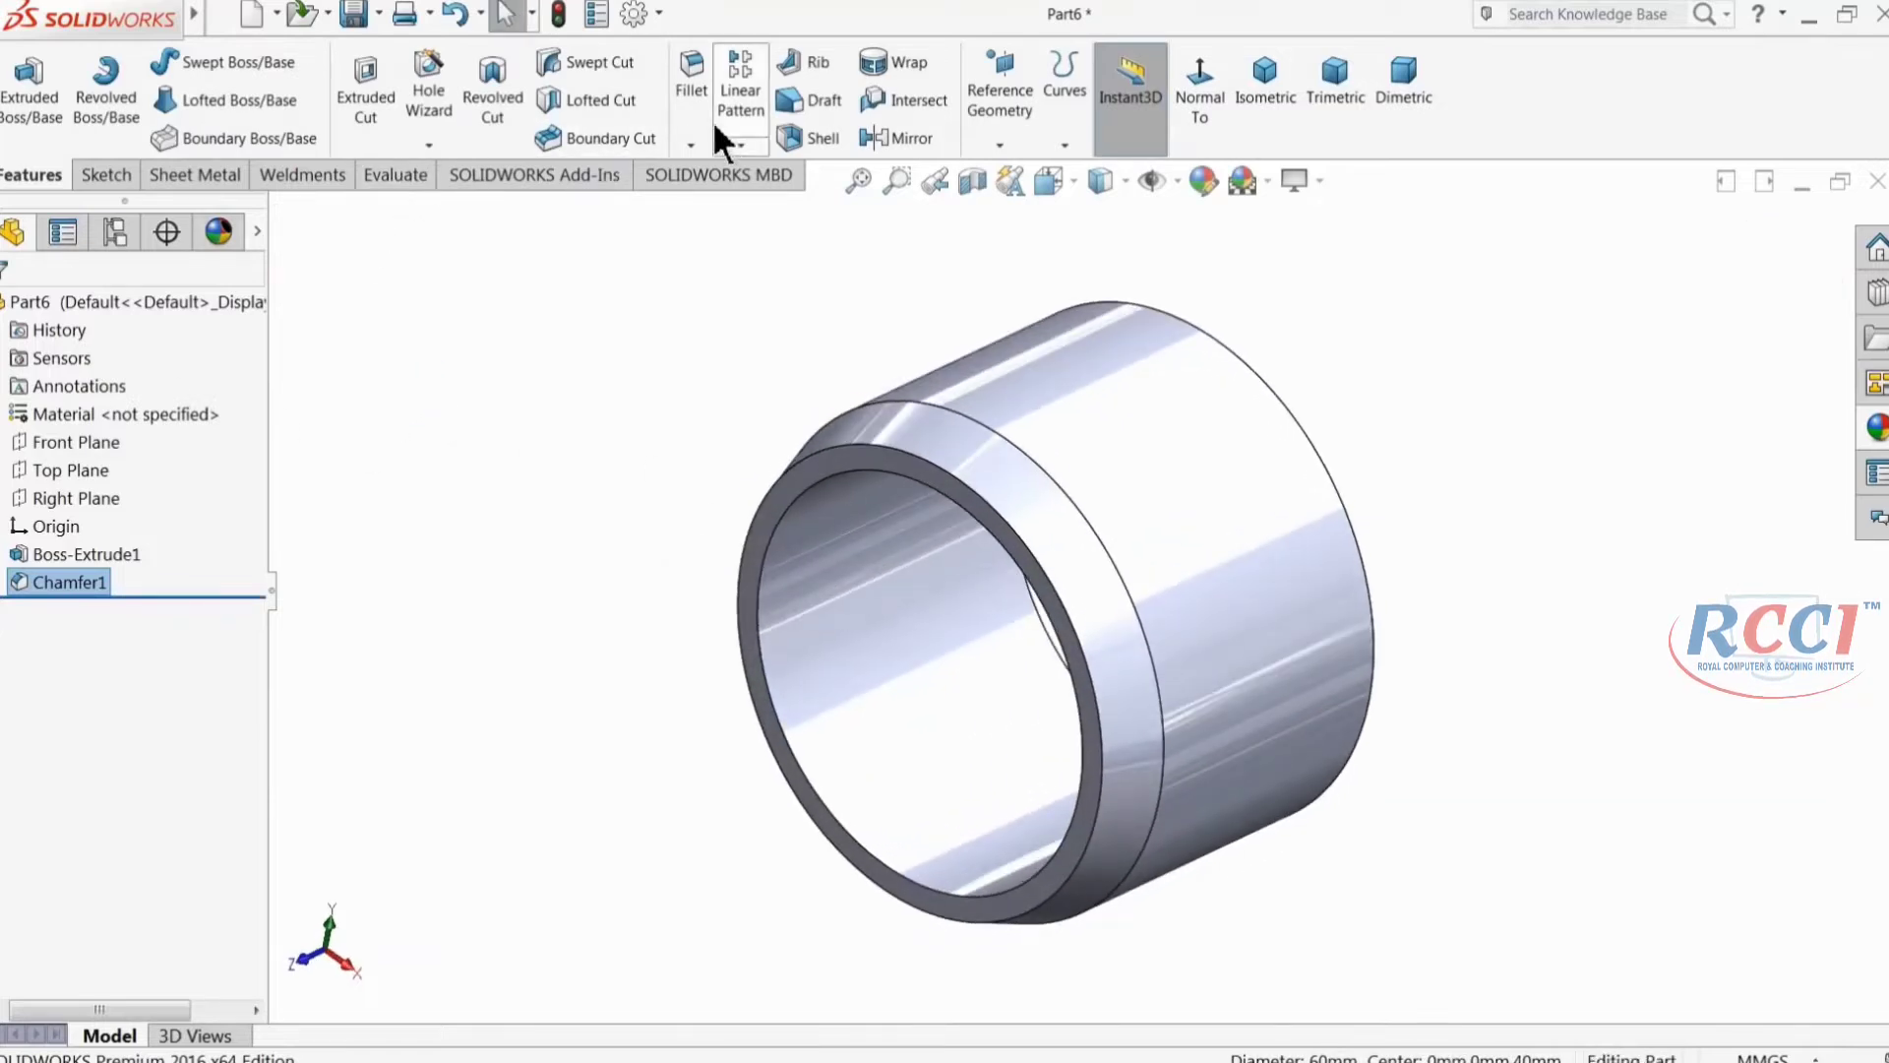
Step: Fillet the chamfer's edge on the front face and the ring's outer rear edge with a 1 mm radius
click(689, 145)
text(1)
scroll(878, 475, down, 4)
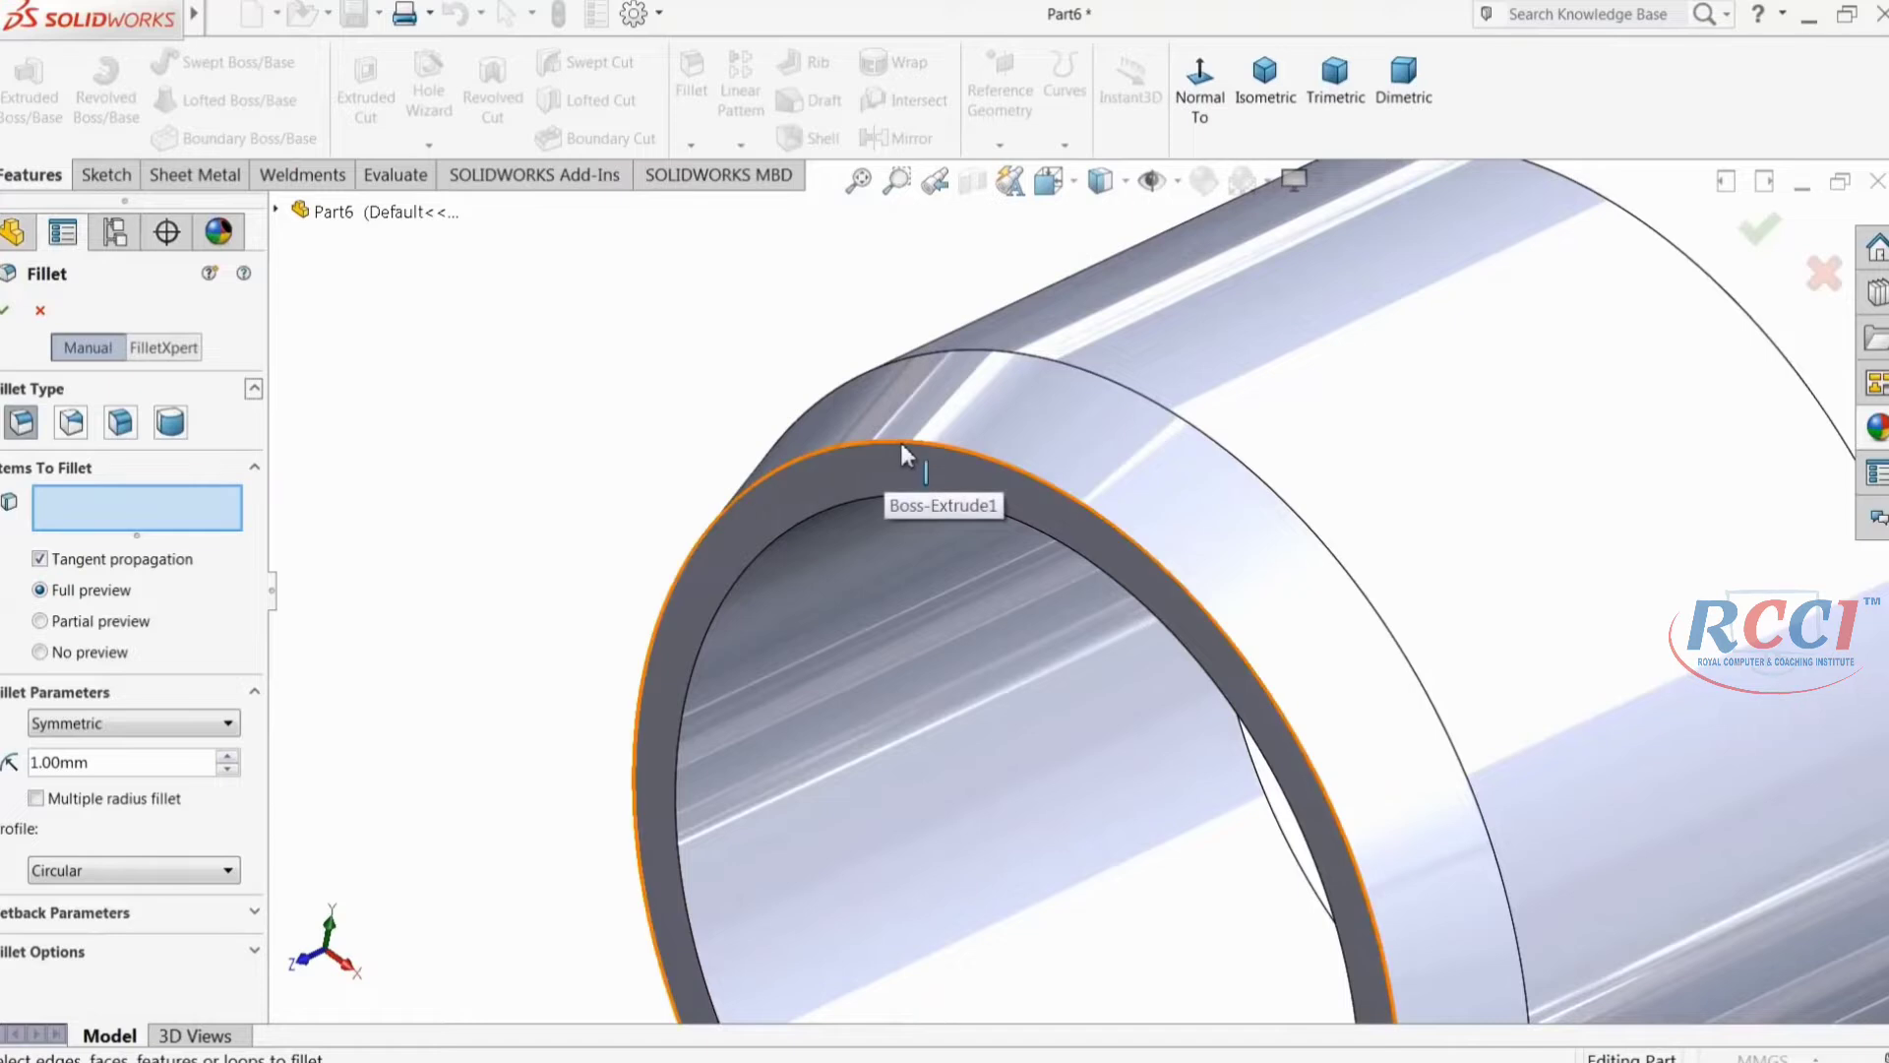
click(901, 444)
scroll(683, 492, up, 3)
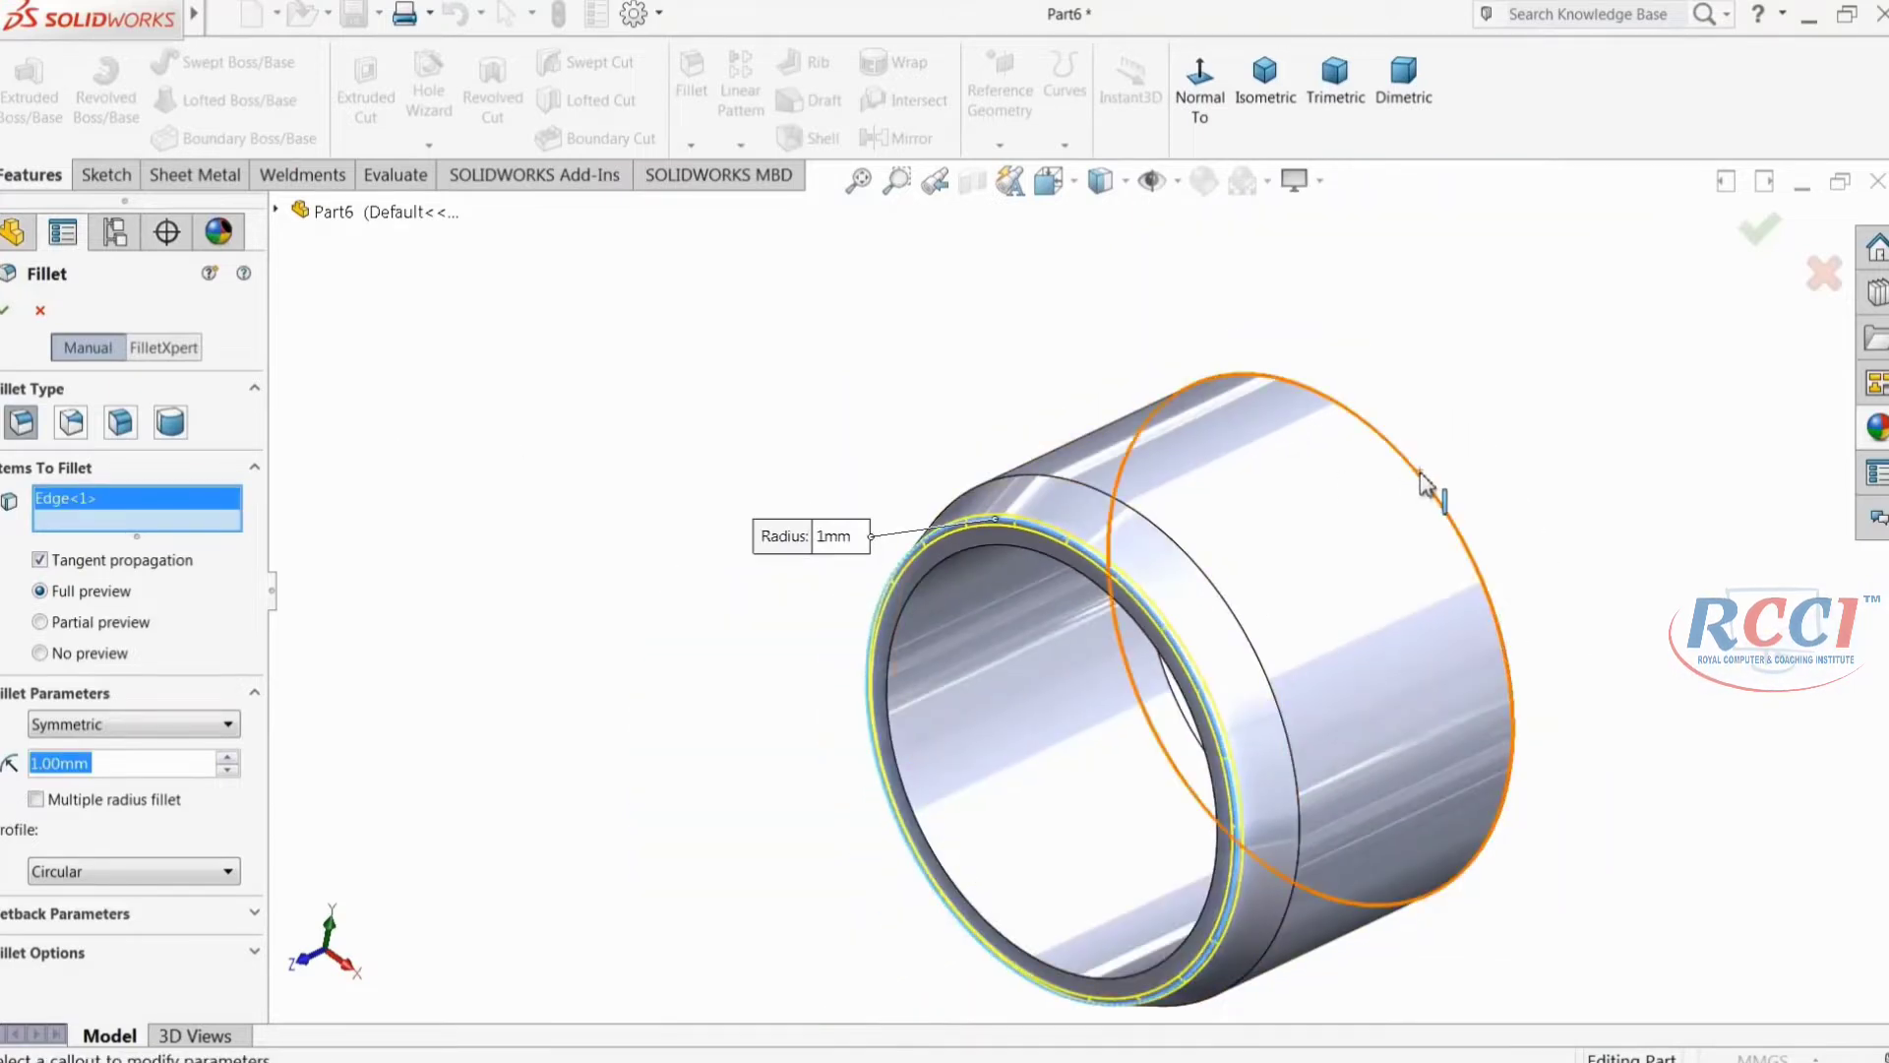
click(1422, 484)
middle_drag(1422, 485, 1388, 561)
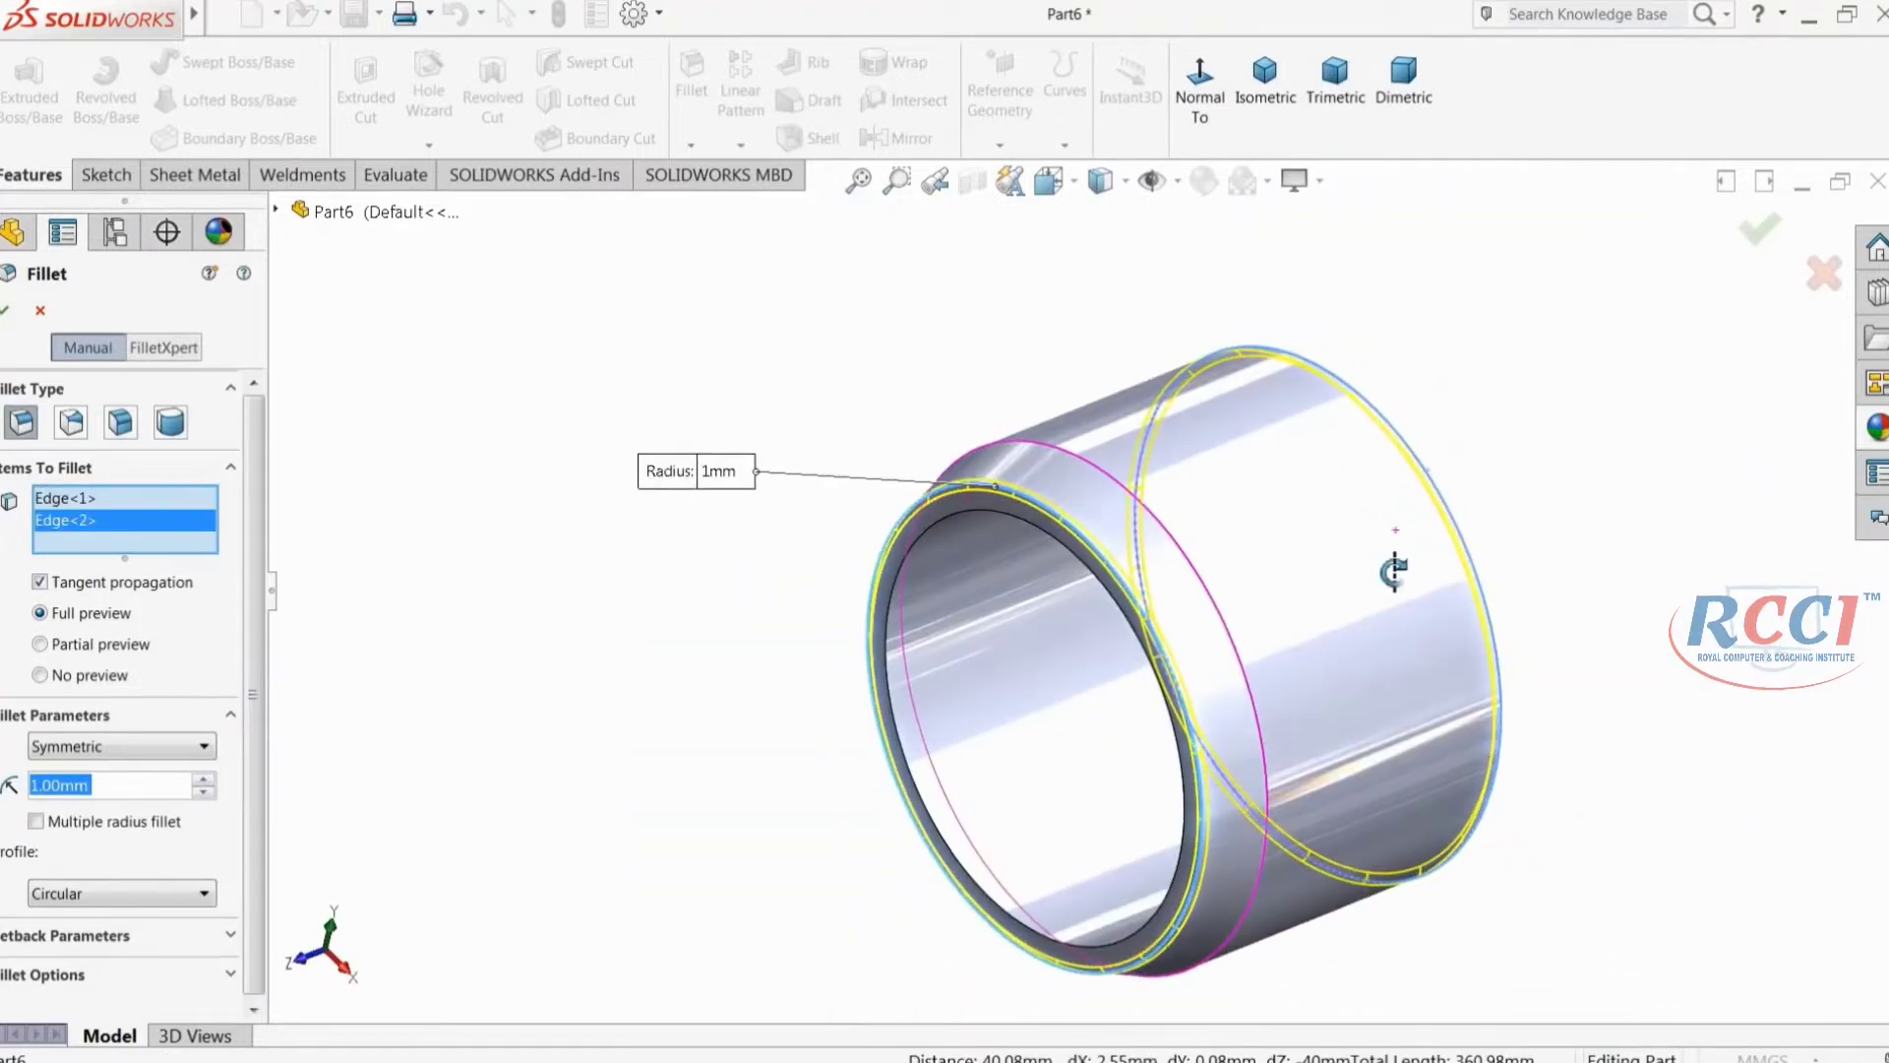
click(8, 311)
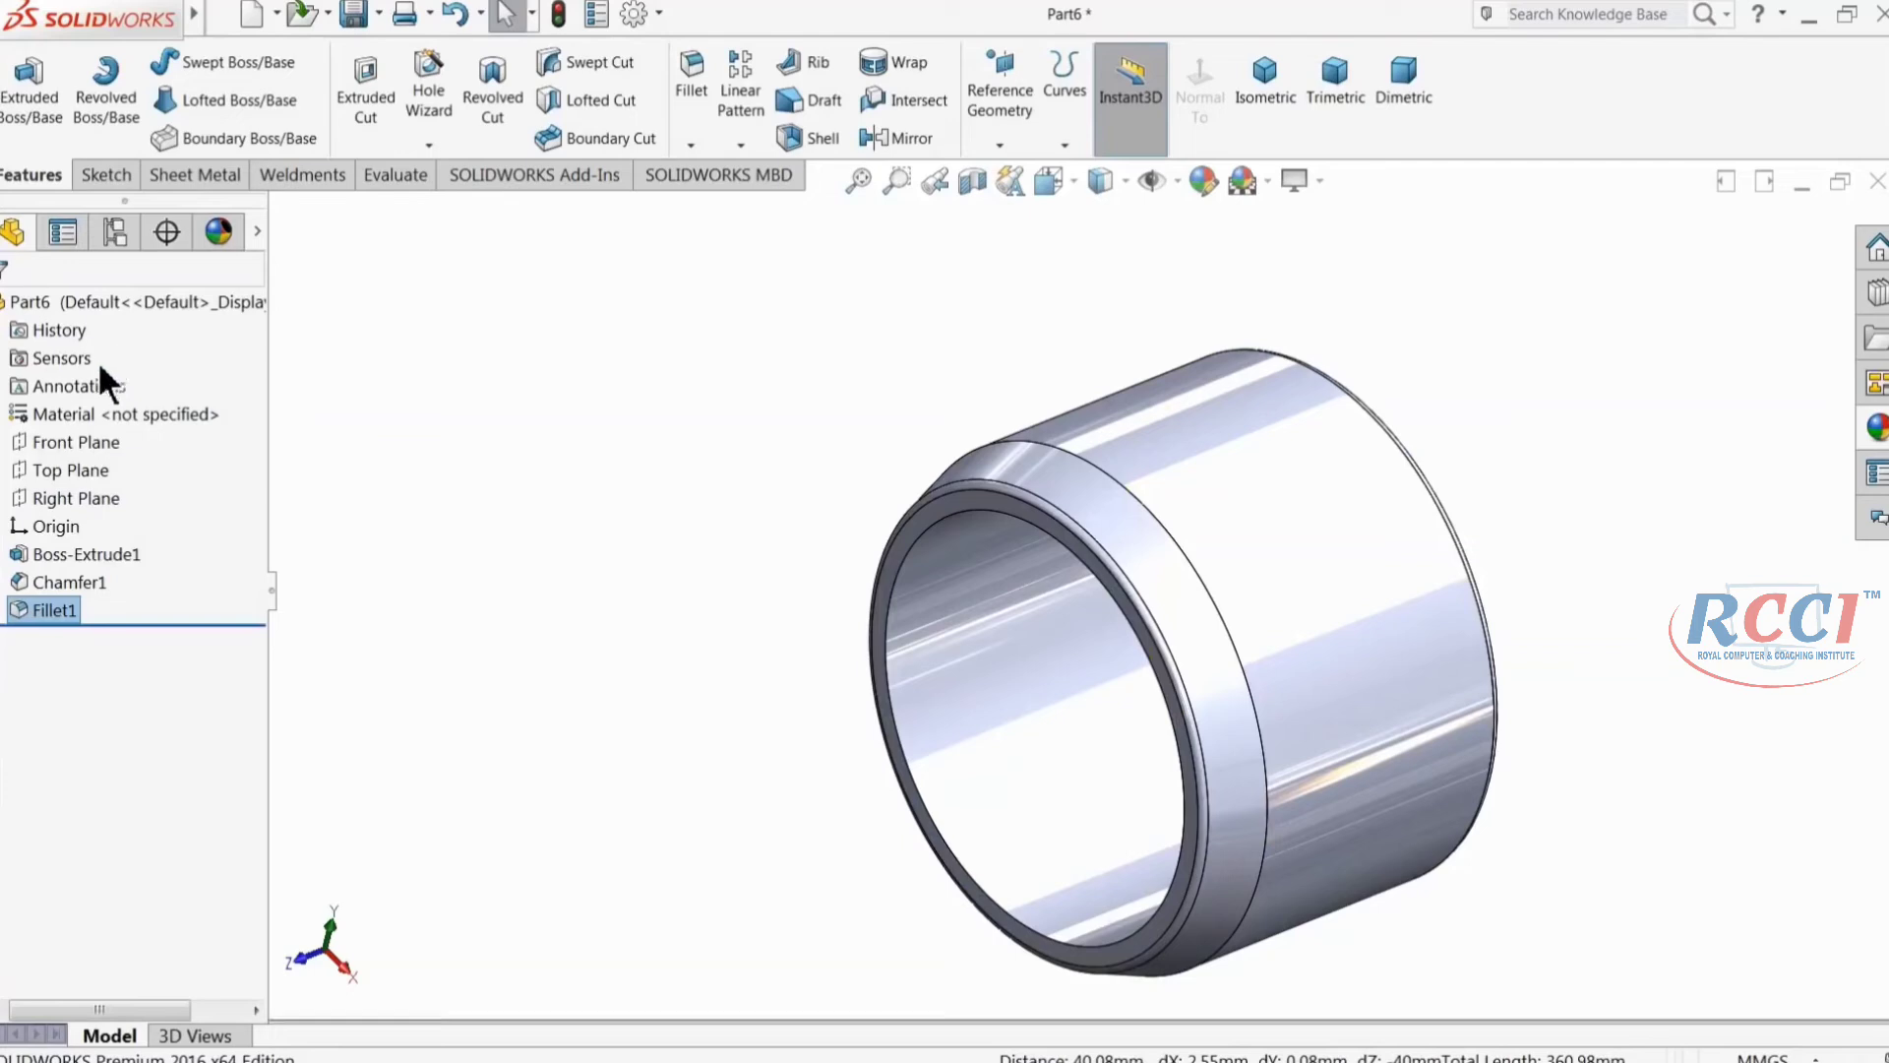
Step: Apply the satin finish stainless steel appearance to the entire ring part
middle_drag(898, 541, 1369, 711)
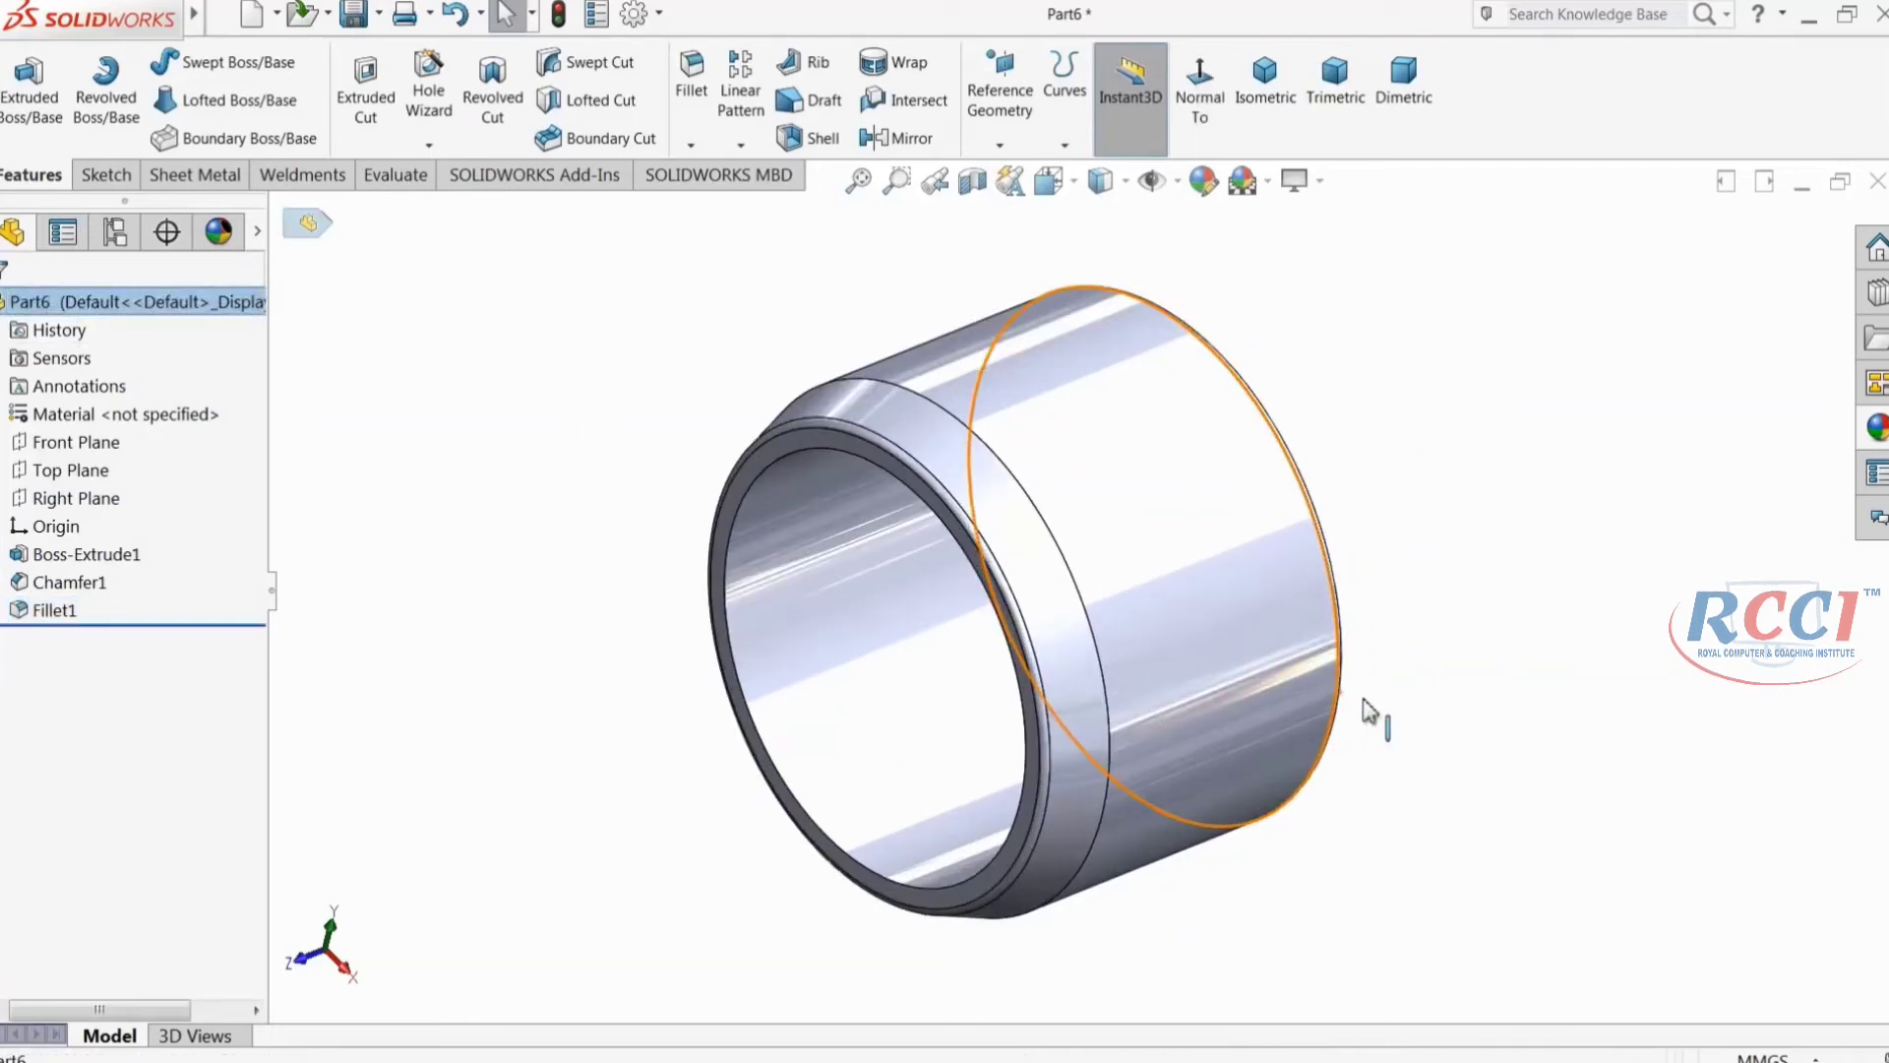
click(1883, 427)
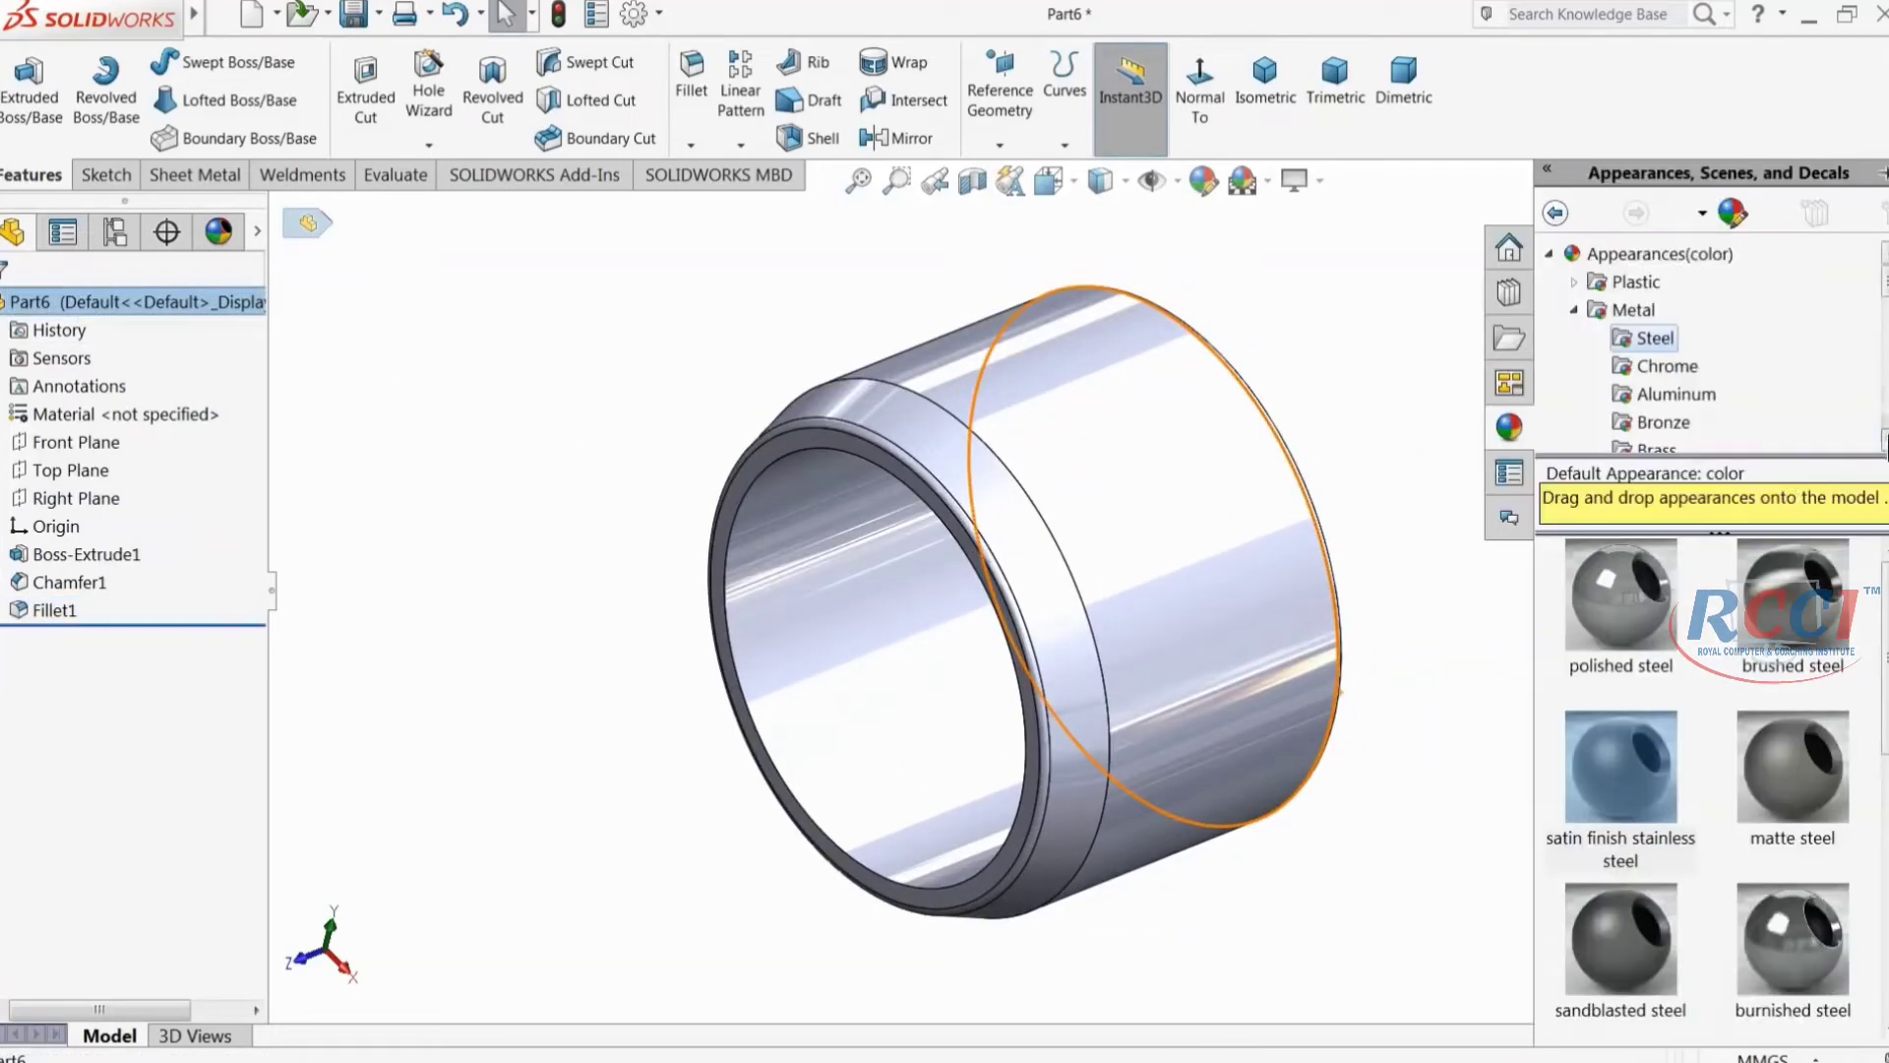
double_click(1651, 758)
mouse_move(1368, 649)
middle_down()
mouse_move(1181, 574)
mouse_move(1348, 618)
middle_up()
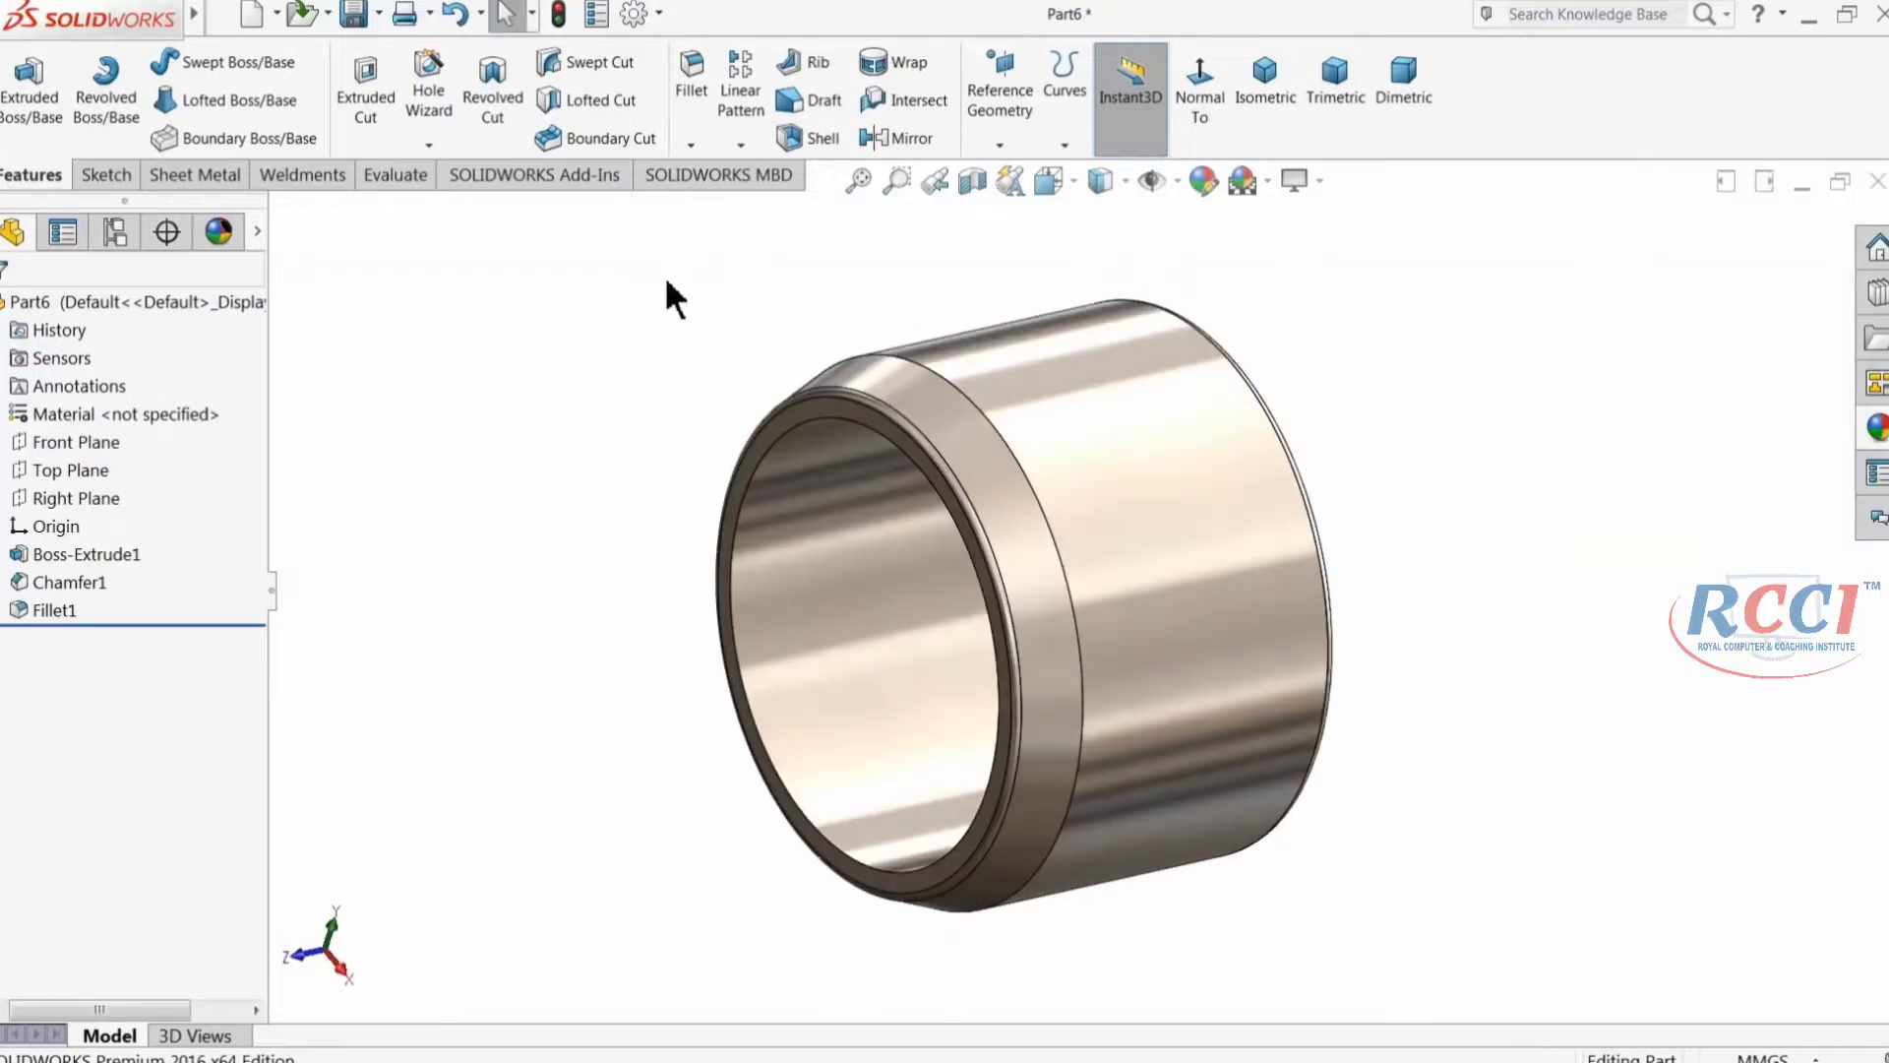
Step: Save the ring part in the Hydraulic Cylinder folder under a file name starting with 4.P
click(351, 20)
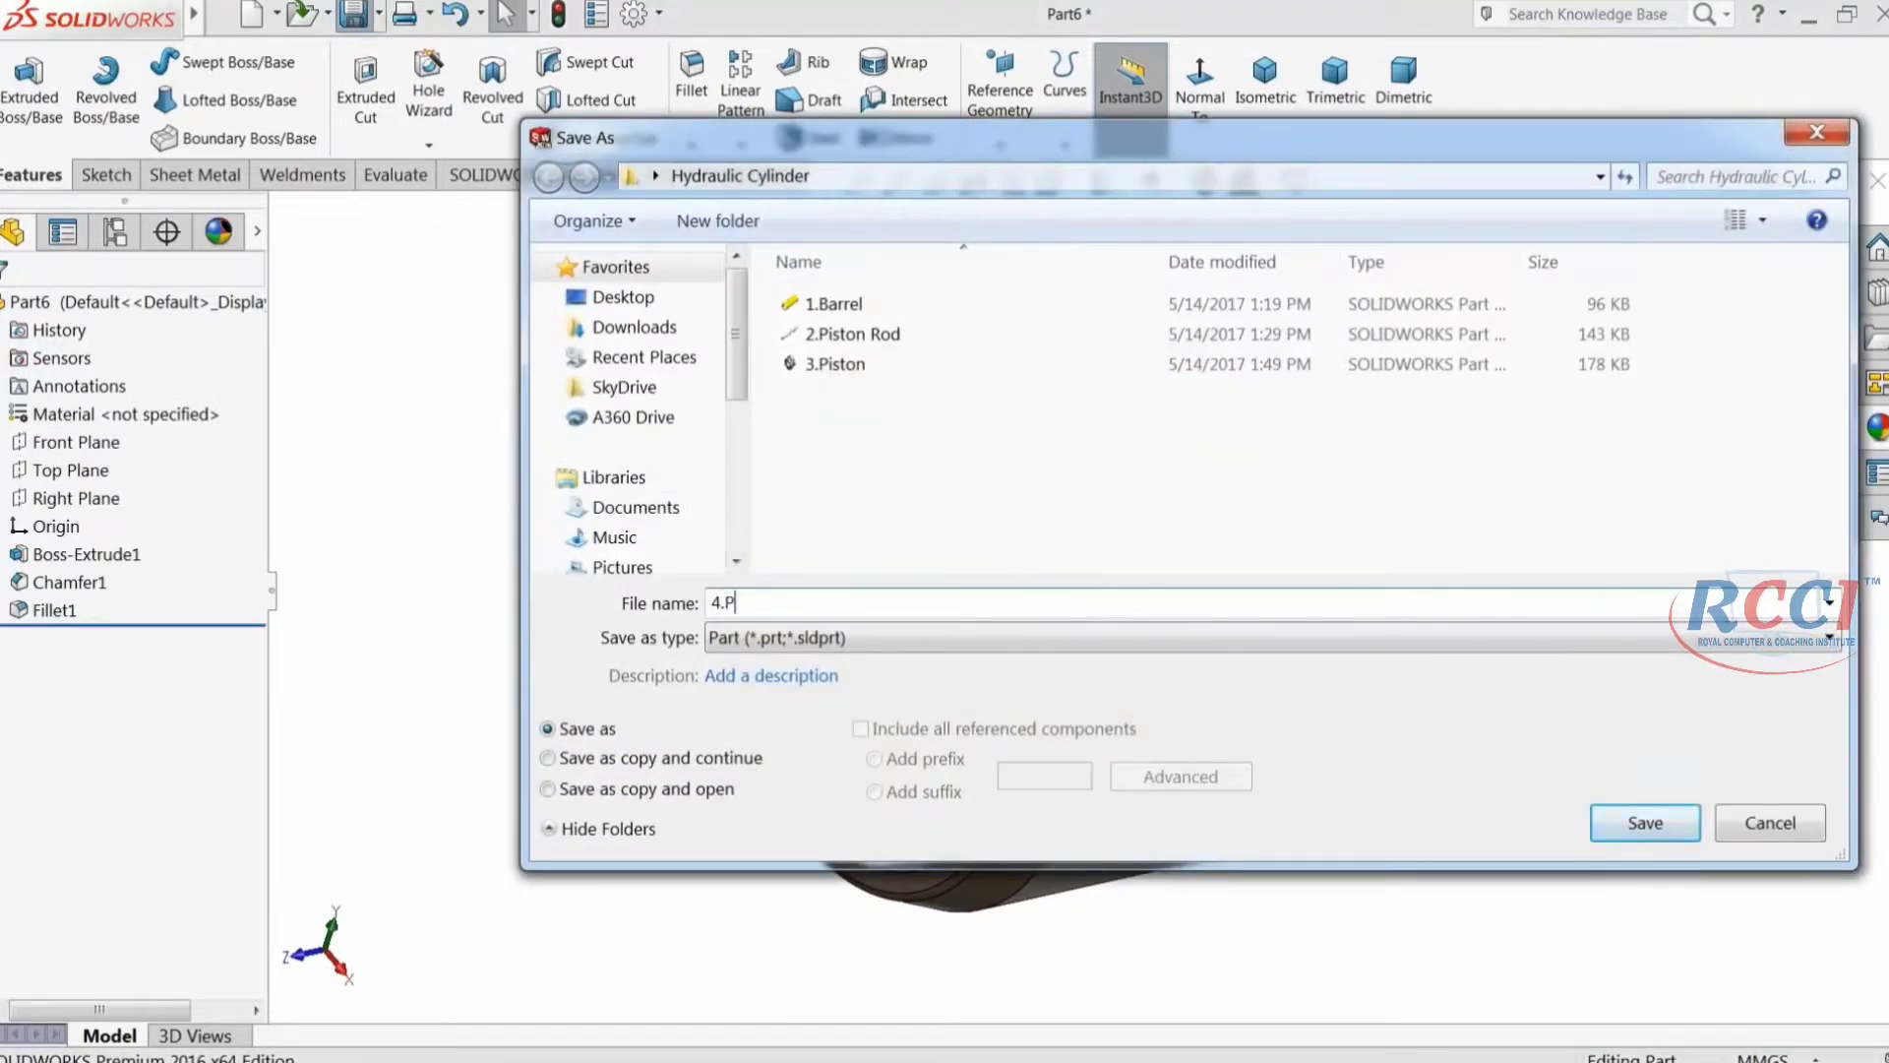
click(1644, 825)
mouse_move(1237, 631)
middle_down()
mouse_move(1266, 633)
mouse_move(1240, 642)
middle_up()
scroll(1180, 641, up, 2)
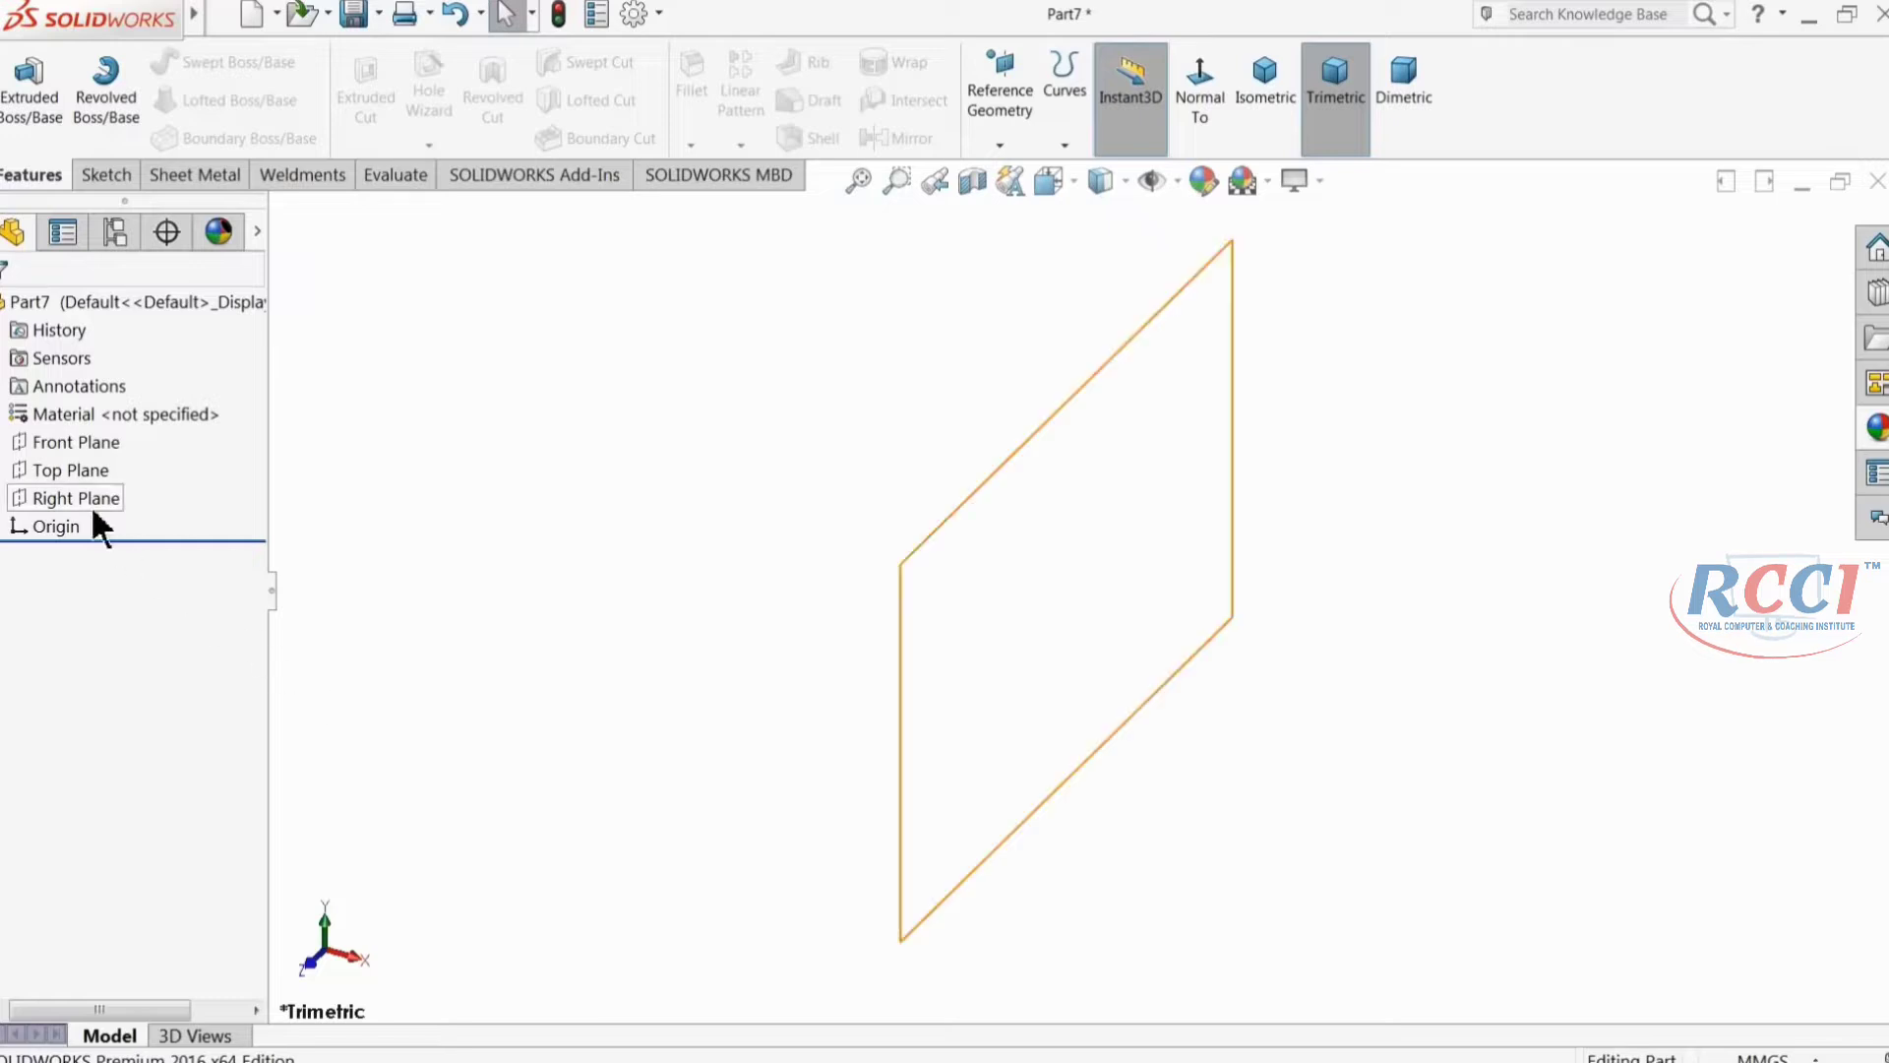
Step: Sketch a circle about 177 mm in diameter, centred on the origin, on the new part's Front Plane
click(45, 439)
click(102, 412)
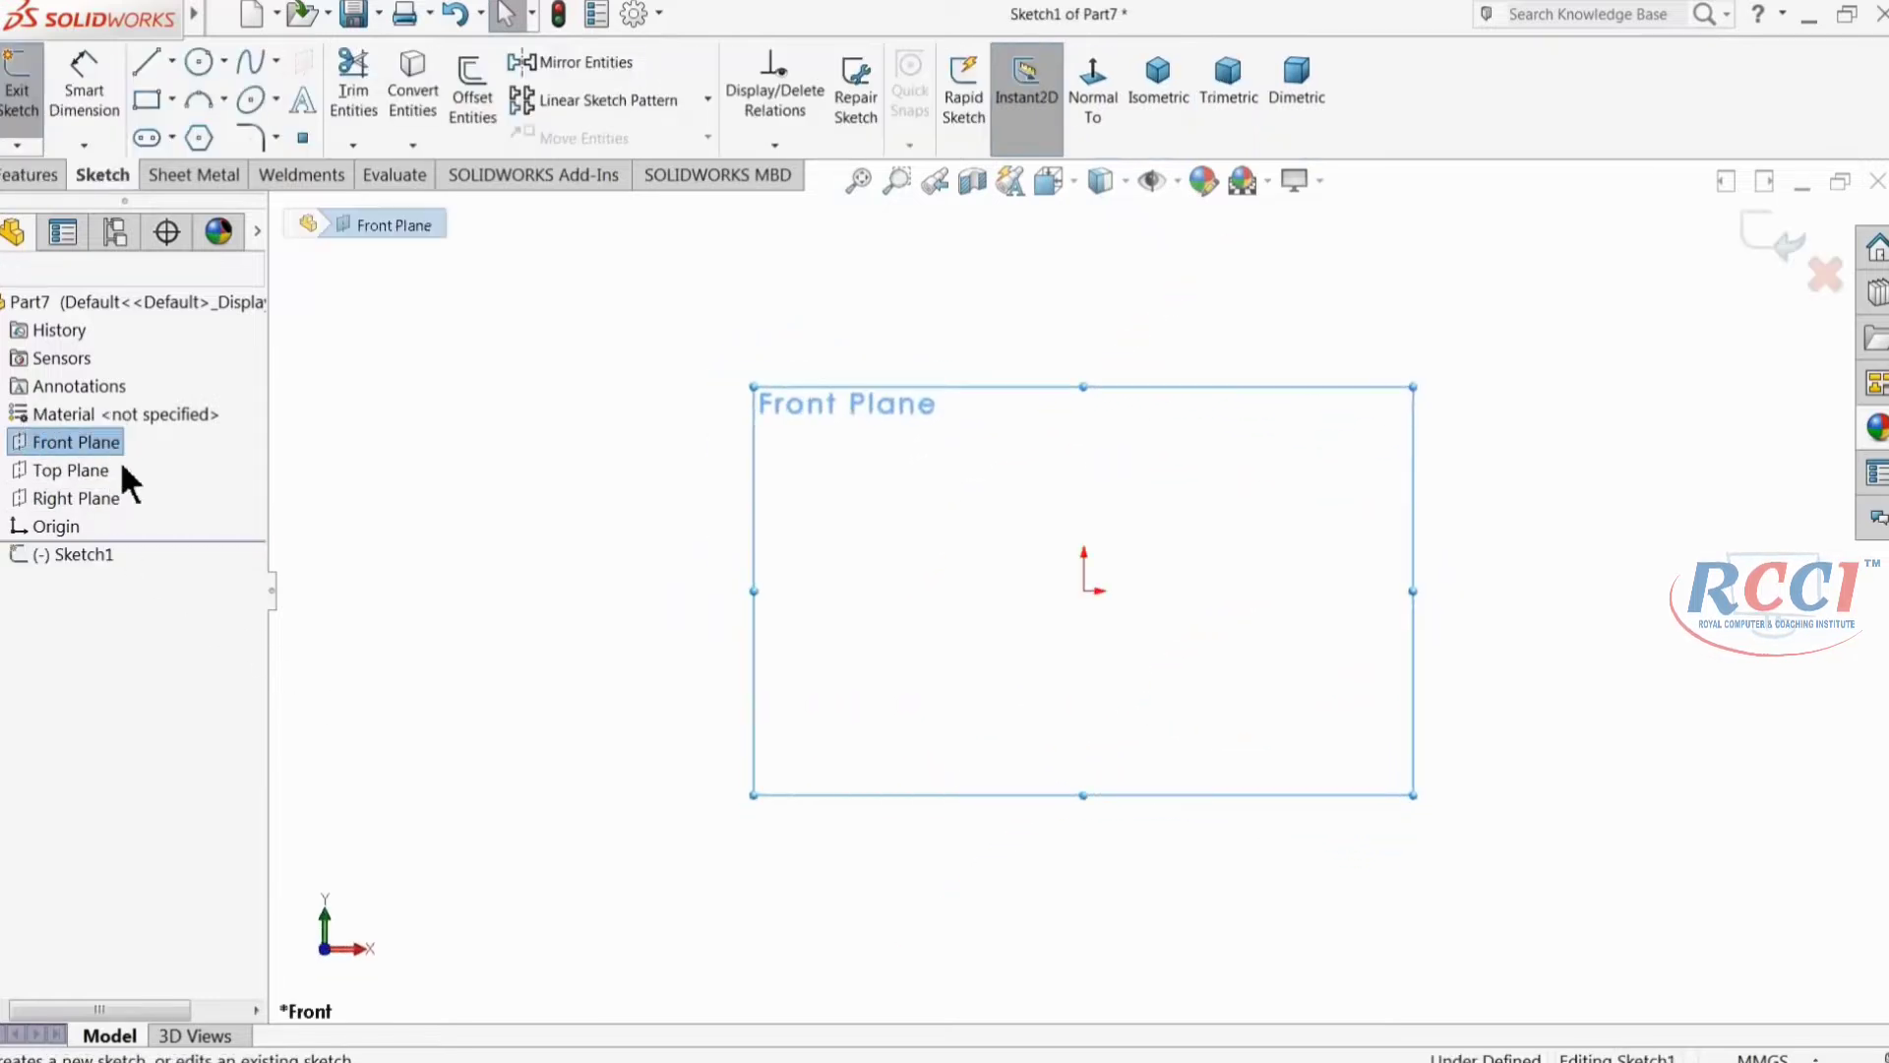
click(199, 61)
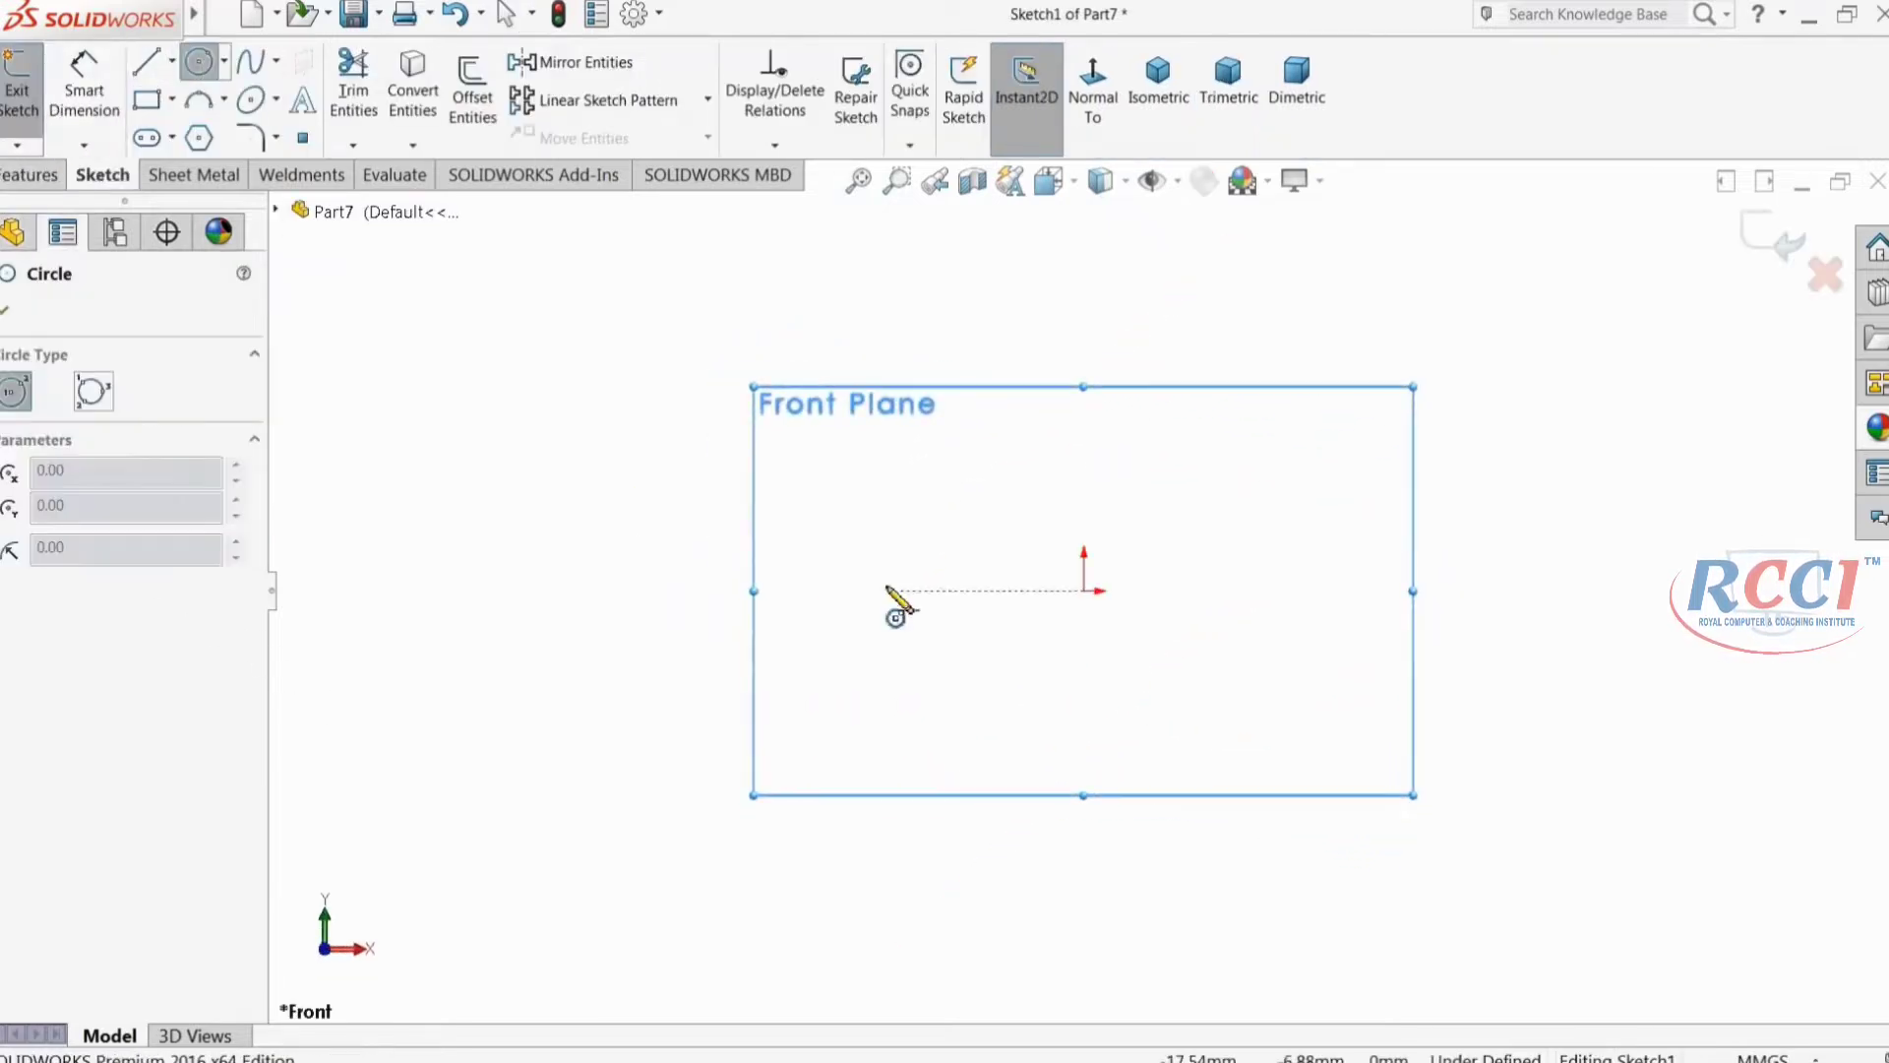
mouse_move(1085, 591)
mouse_down()
mouse_move(1017, 548)
mouse_move(855, 360)
mouse_up()
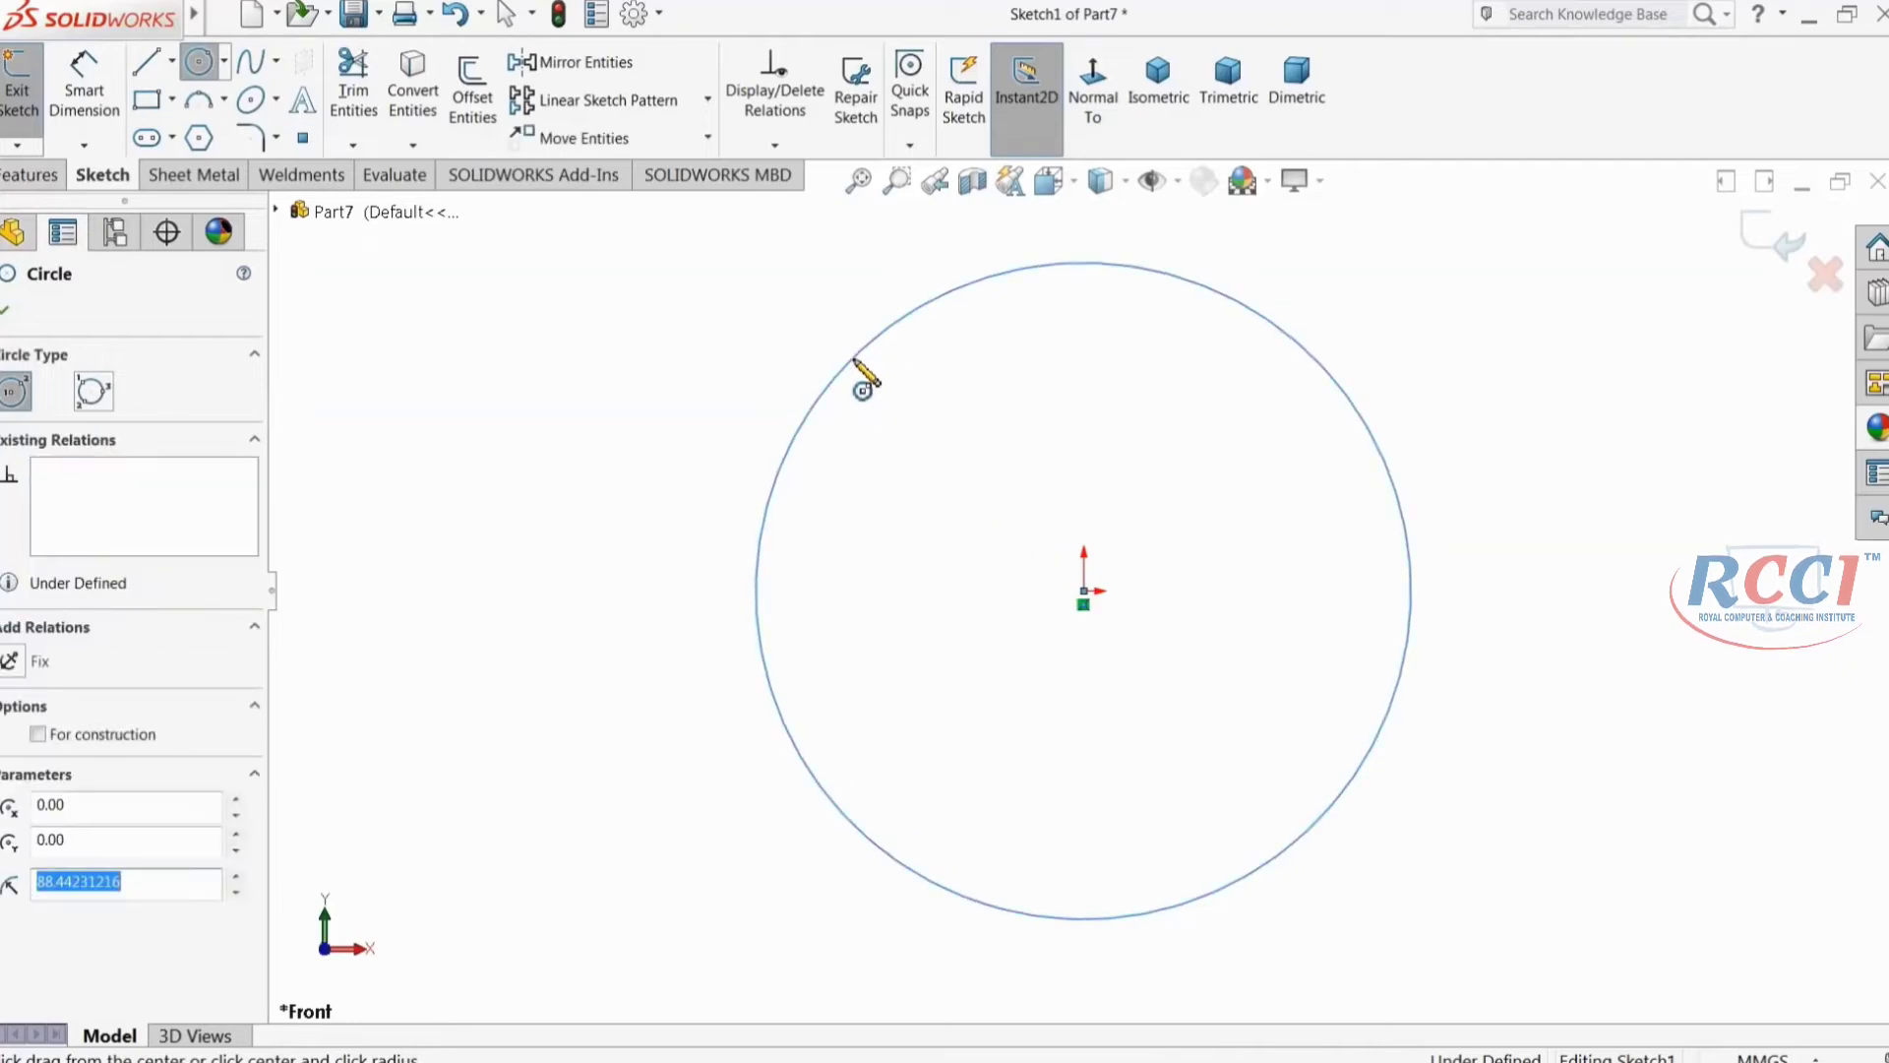
Step: Dimension the sketched circle's diameter and set it to 127 mm
click(84, 97)
click(760, 543)
click(608, 551)
text(127)
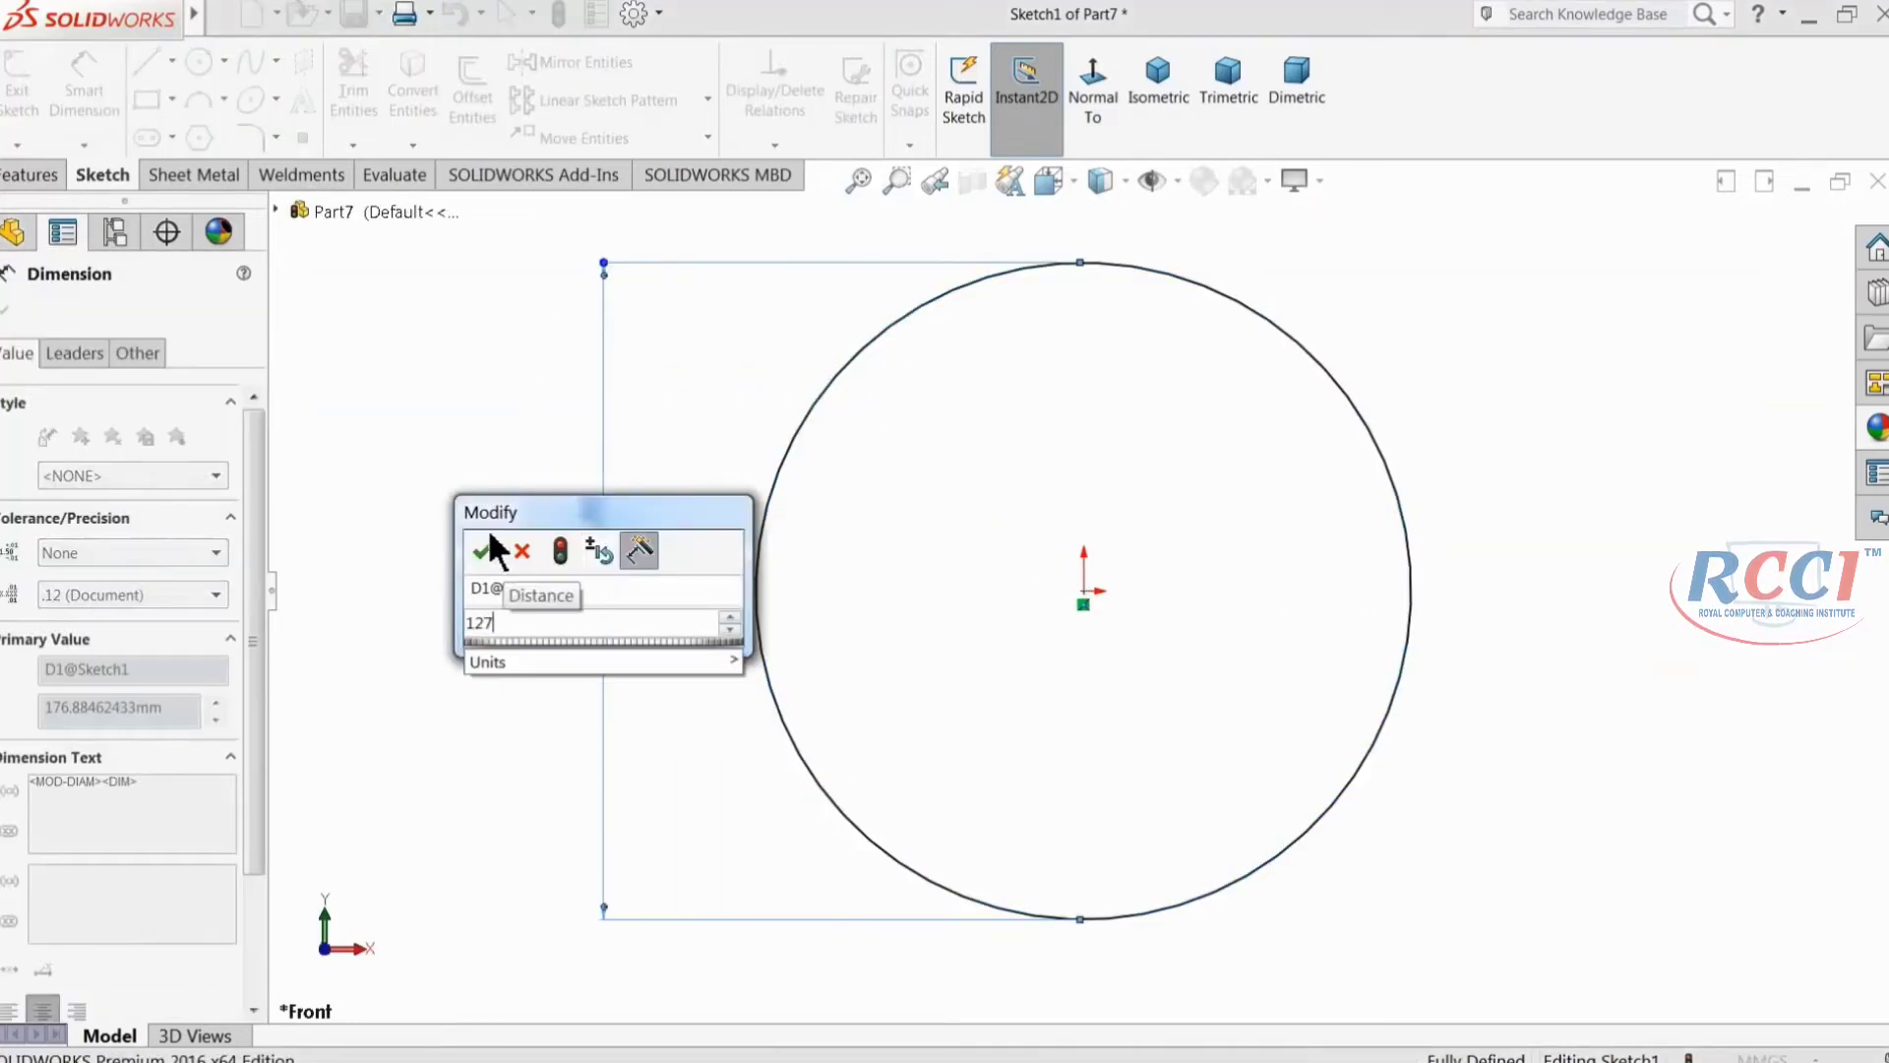
click(481, 551)
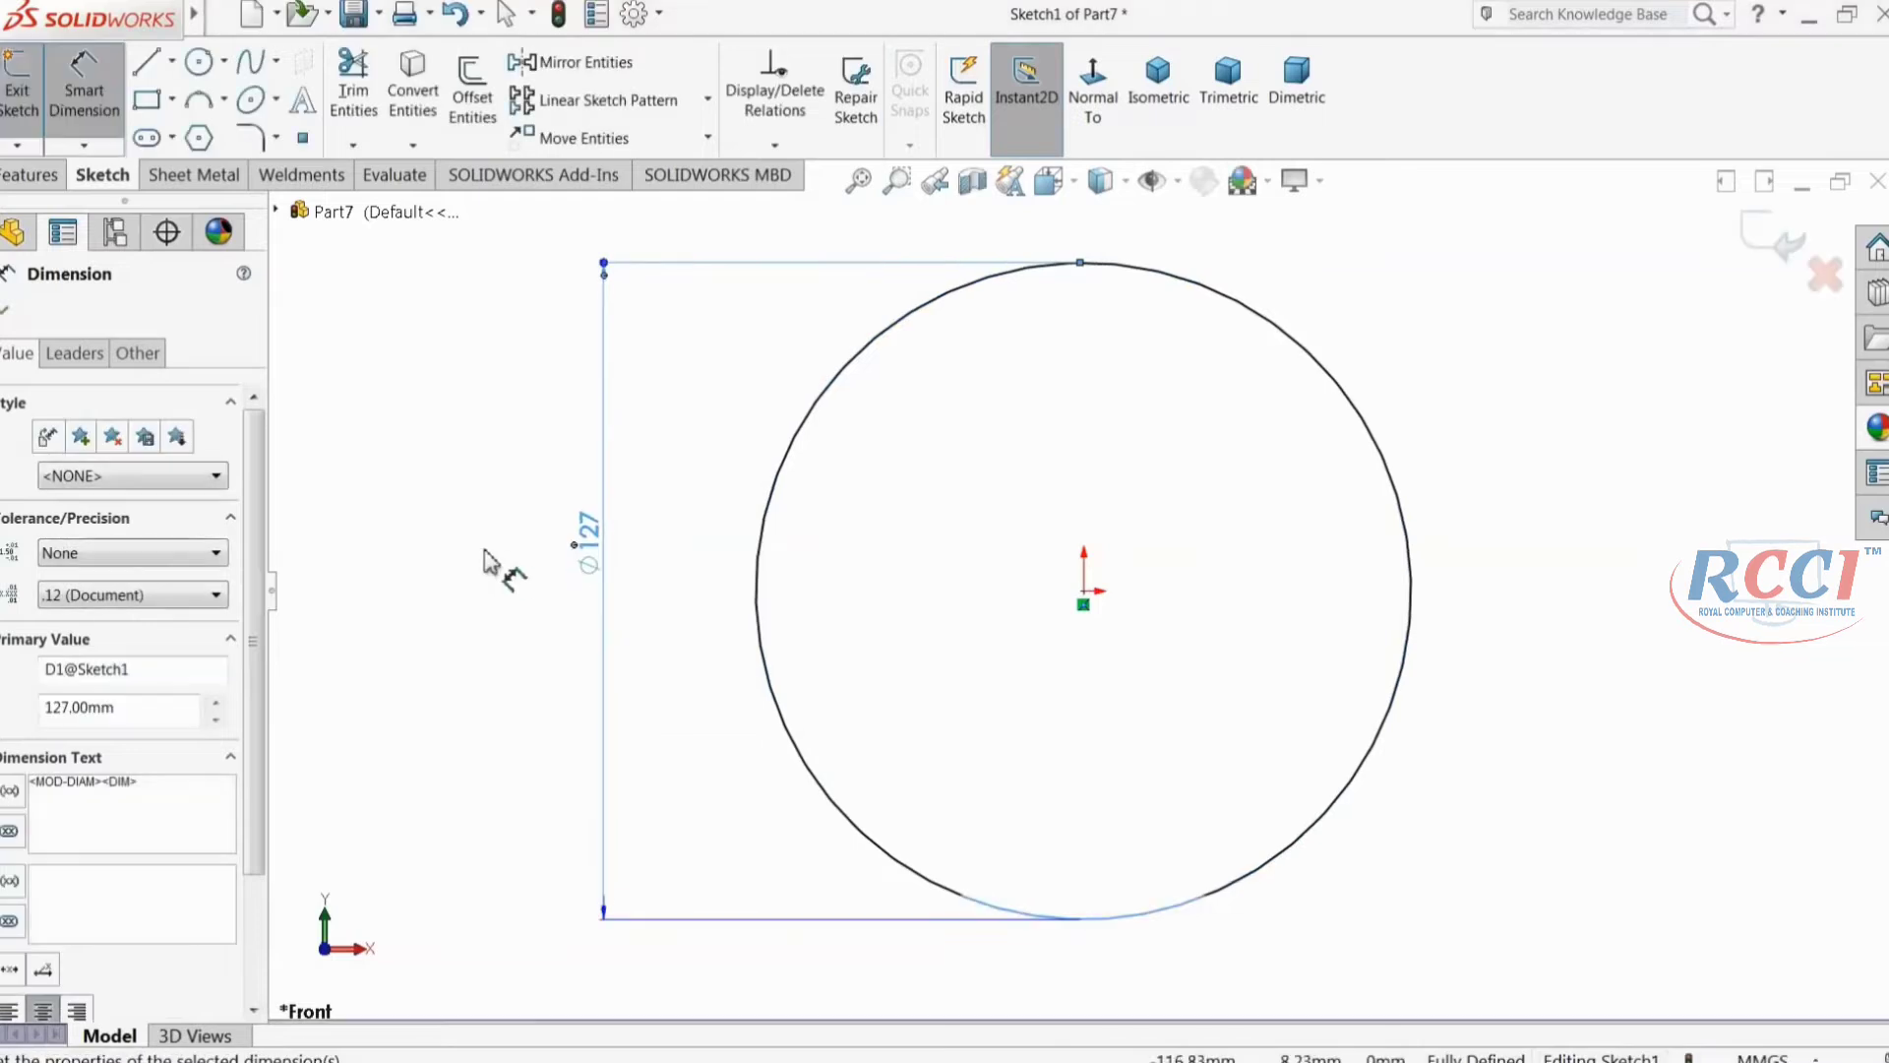
Step: Extrude the 127 mm circle as a solid disc to a blind depth of 43.3 mm
click(29, 177)
click(29, 91)
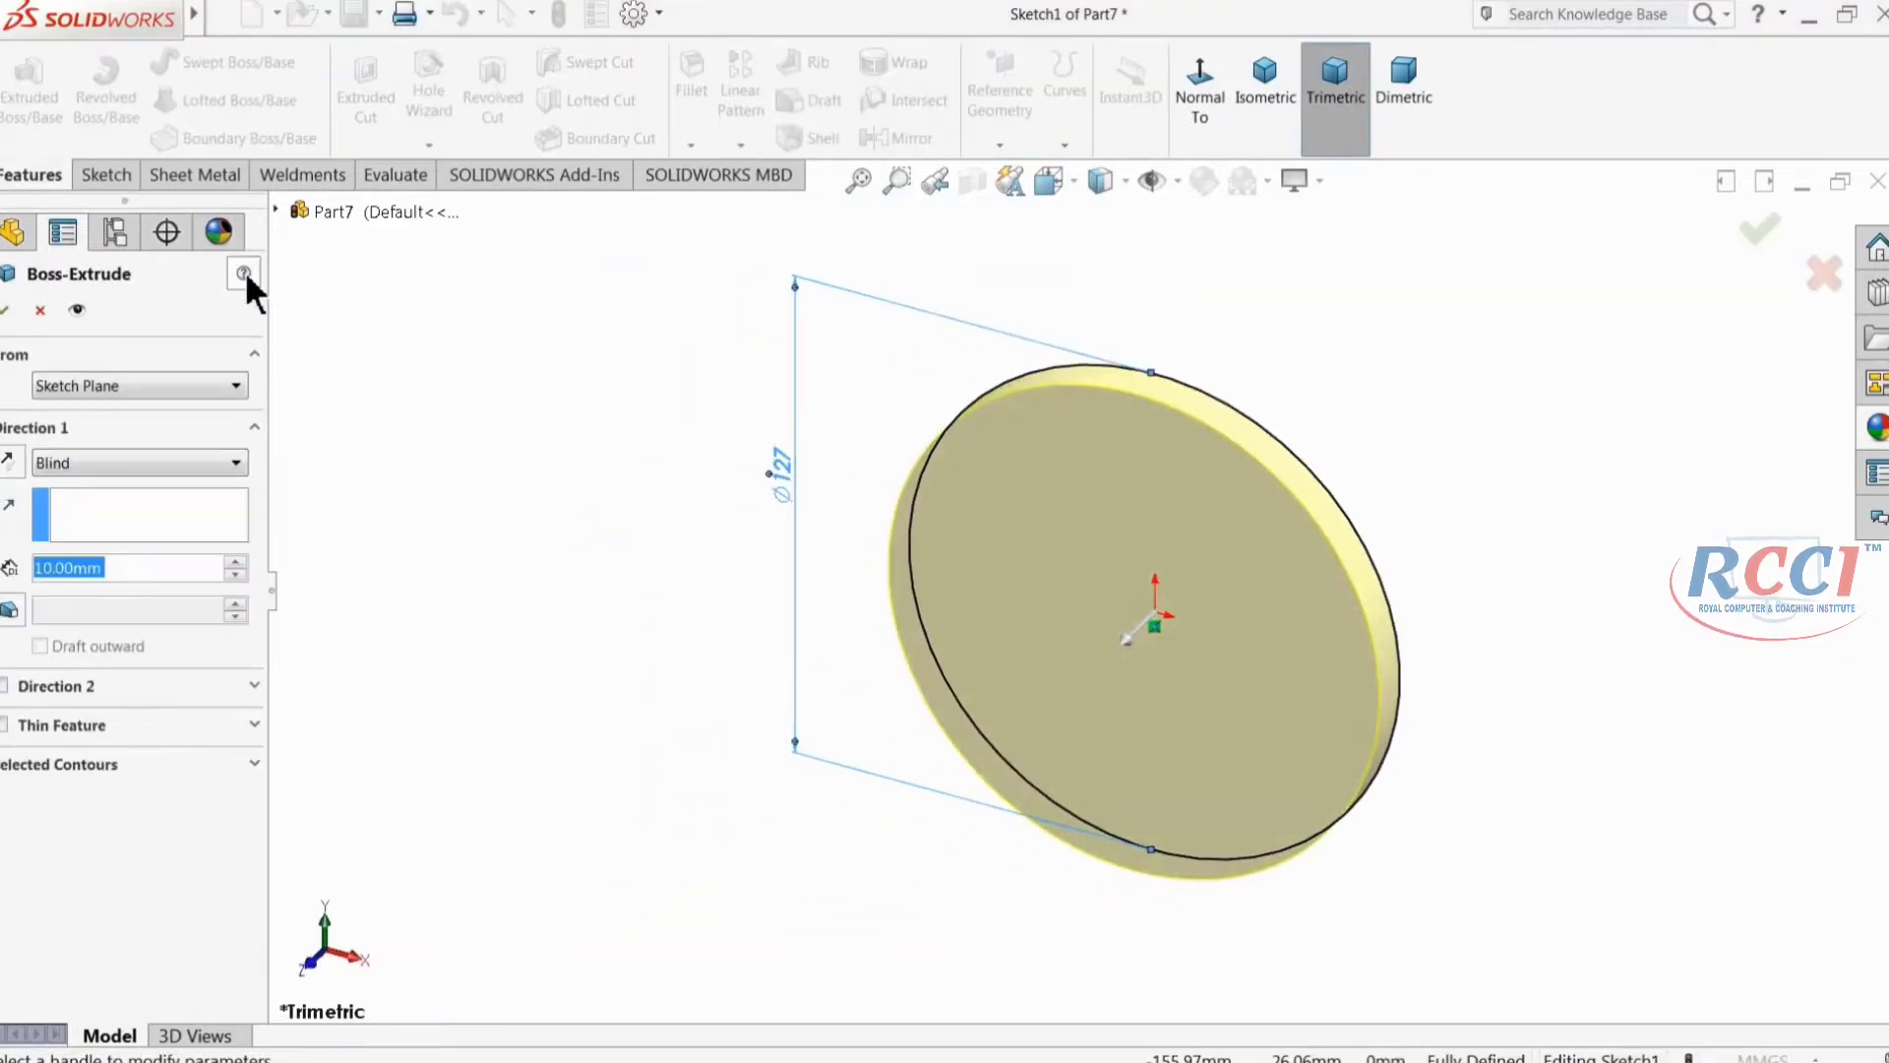
text(43.3)
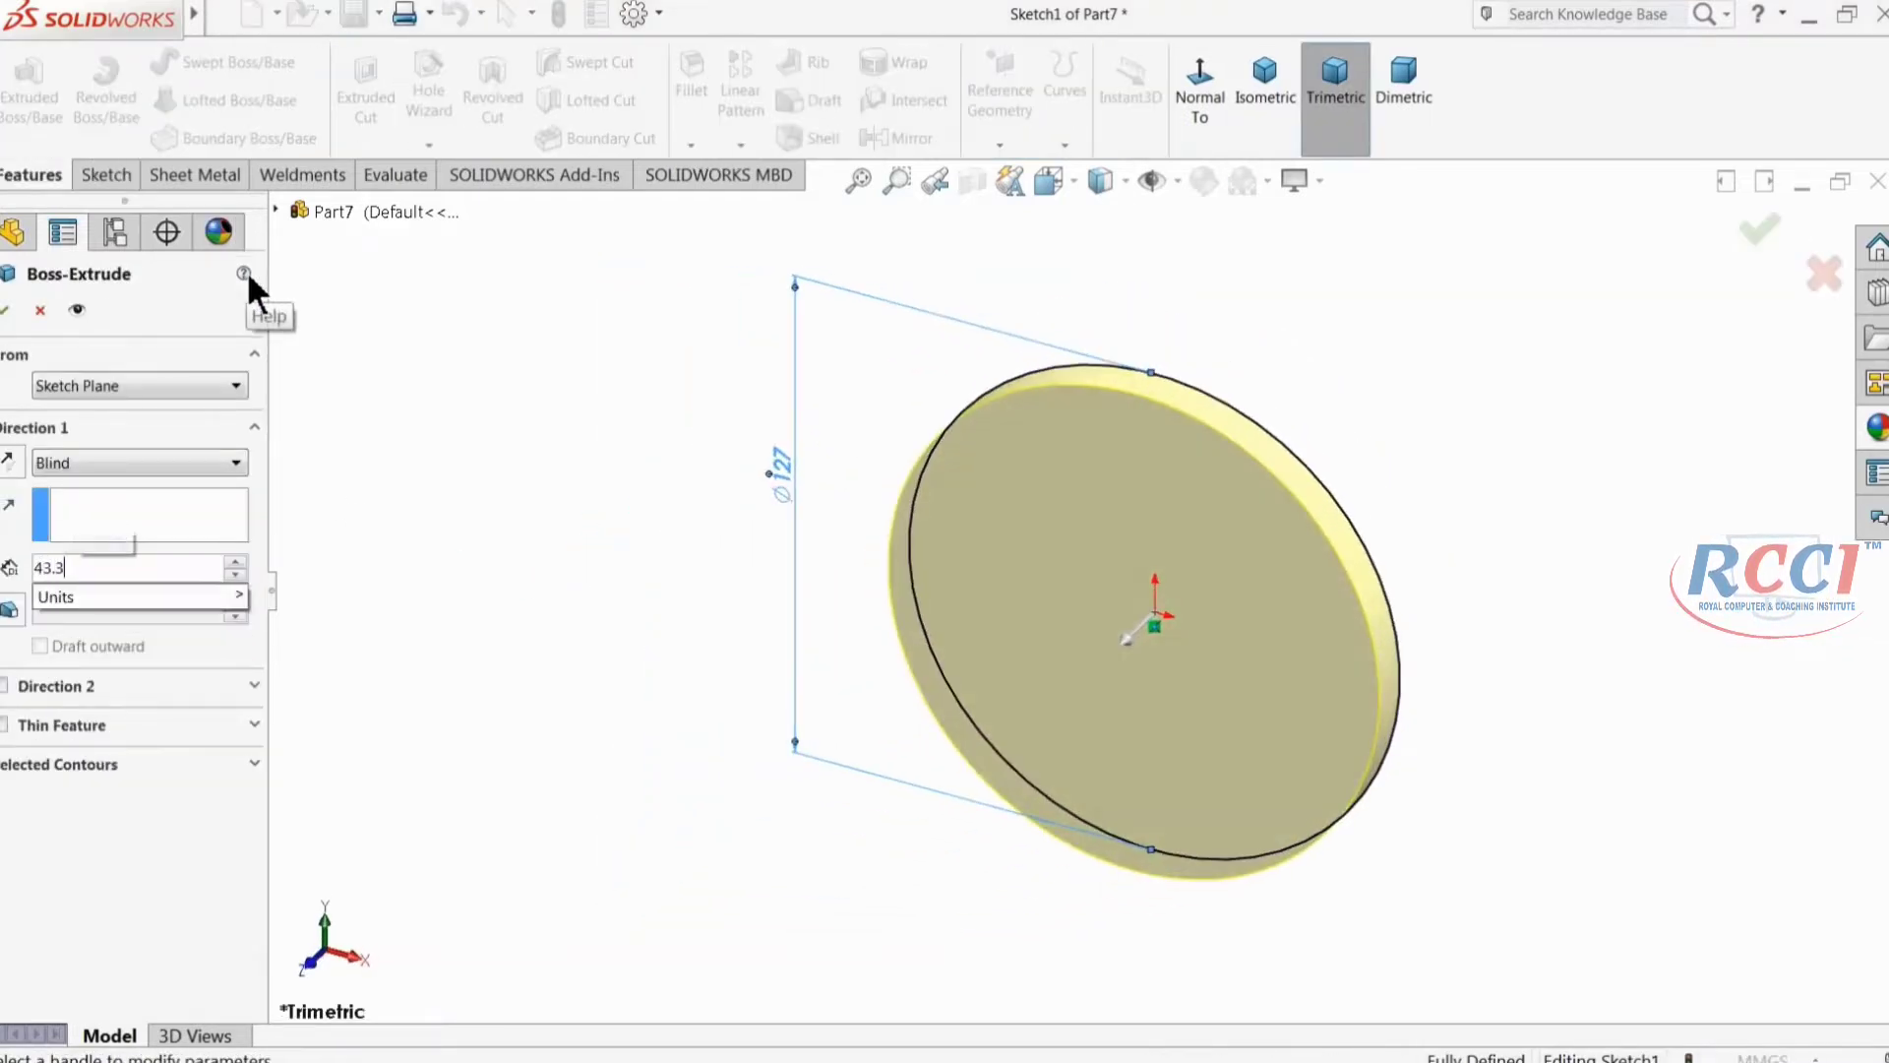
key(Return)
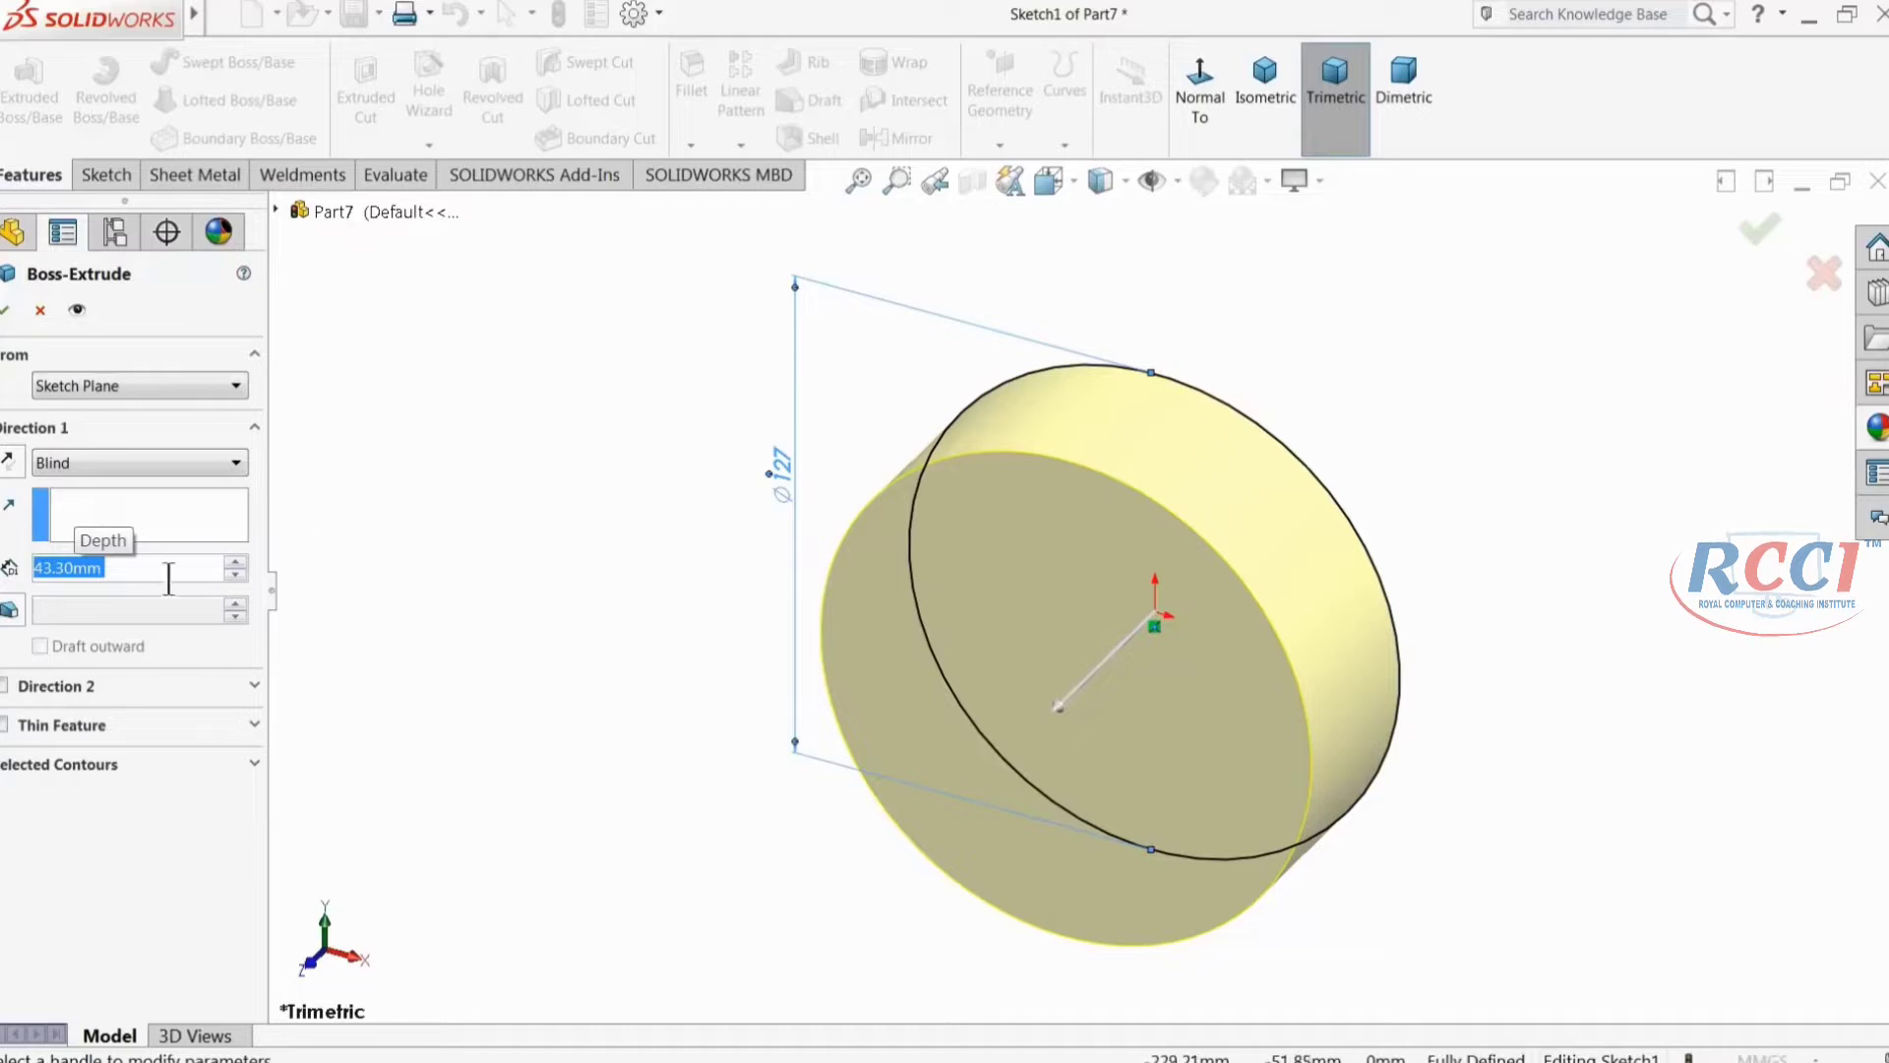
click(5, 311)
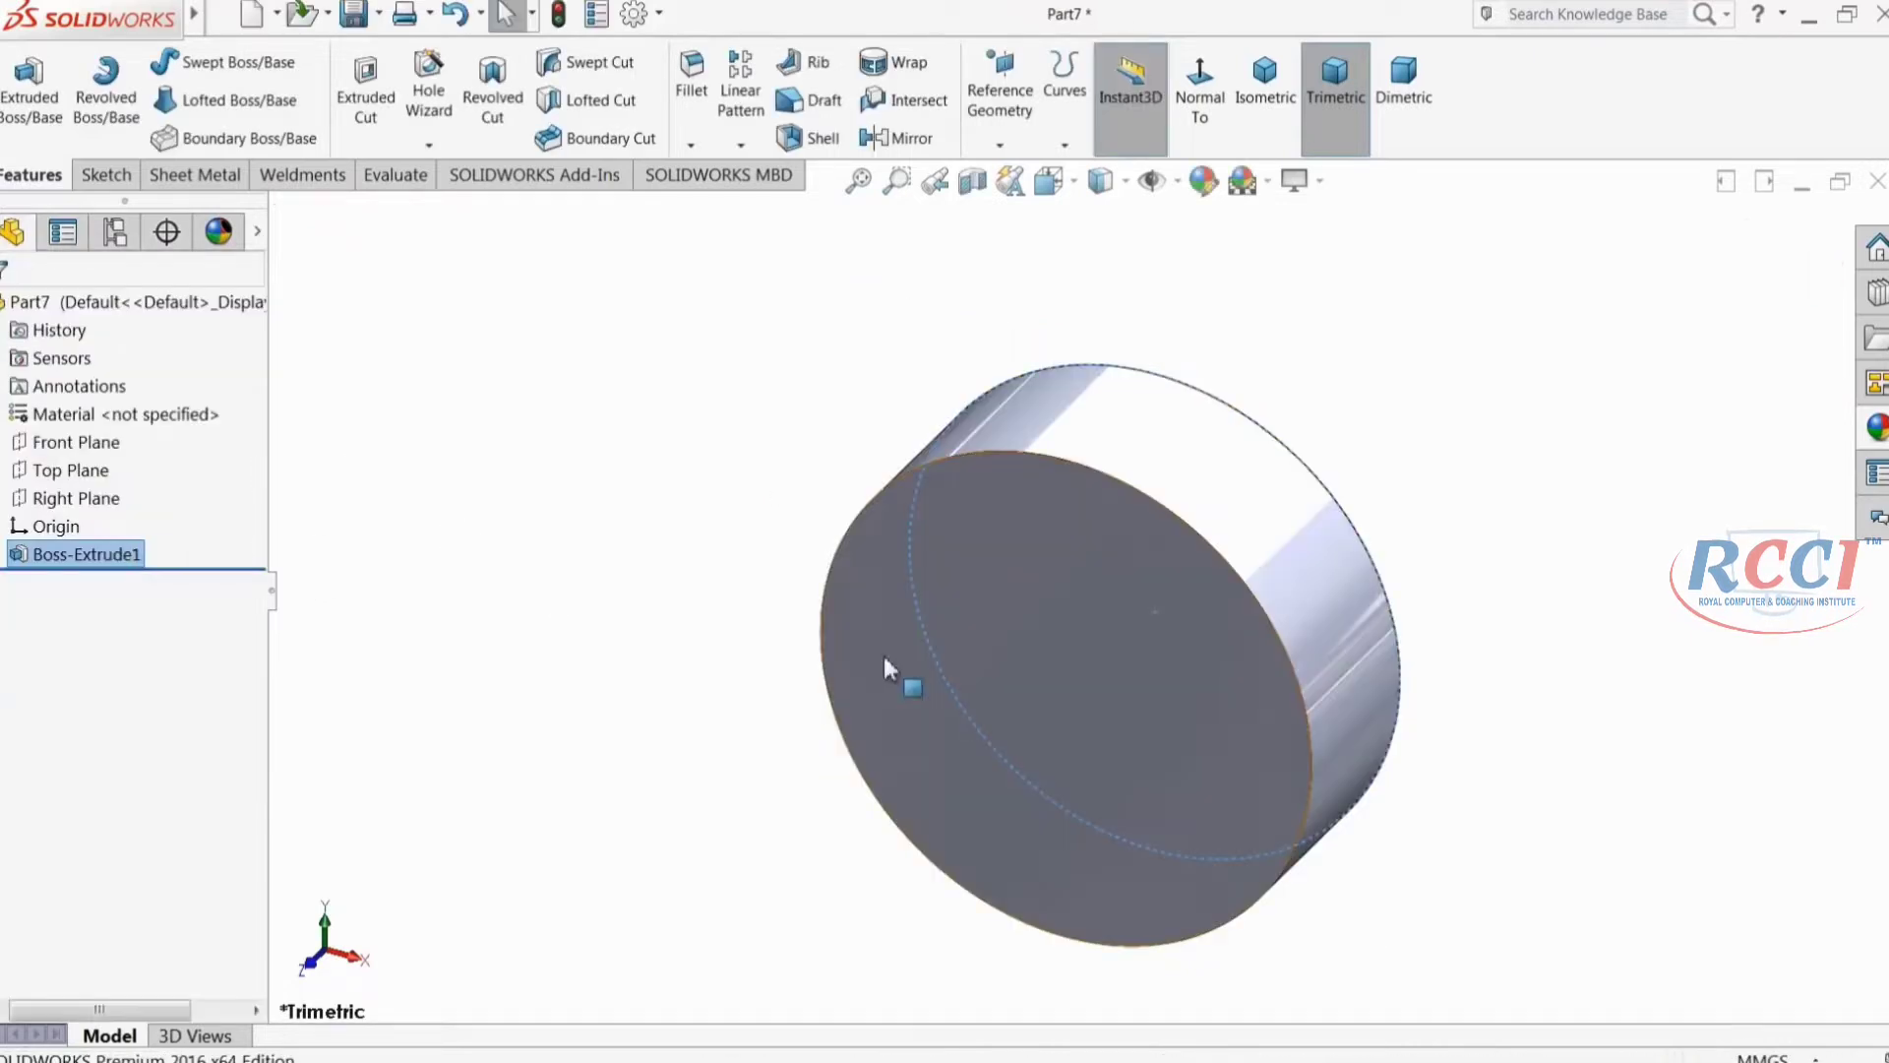
Step: Sketch a circle about 93 mm in diameter, centred on the origin, on the disc's front face
click(1012, 628)
click(1091, 568)
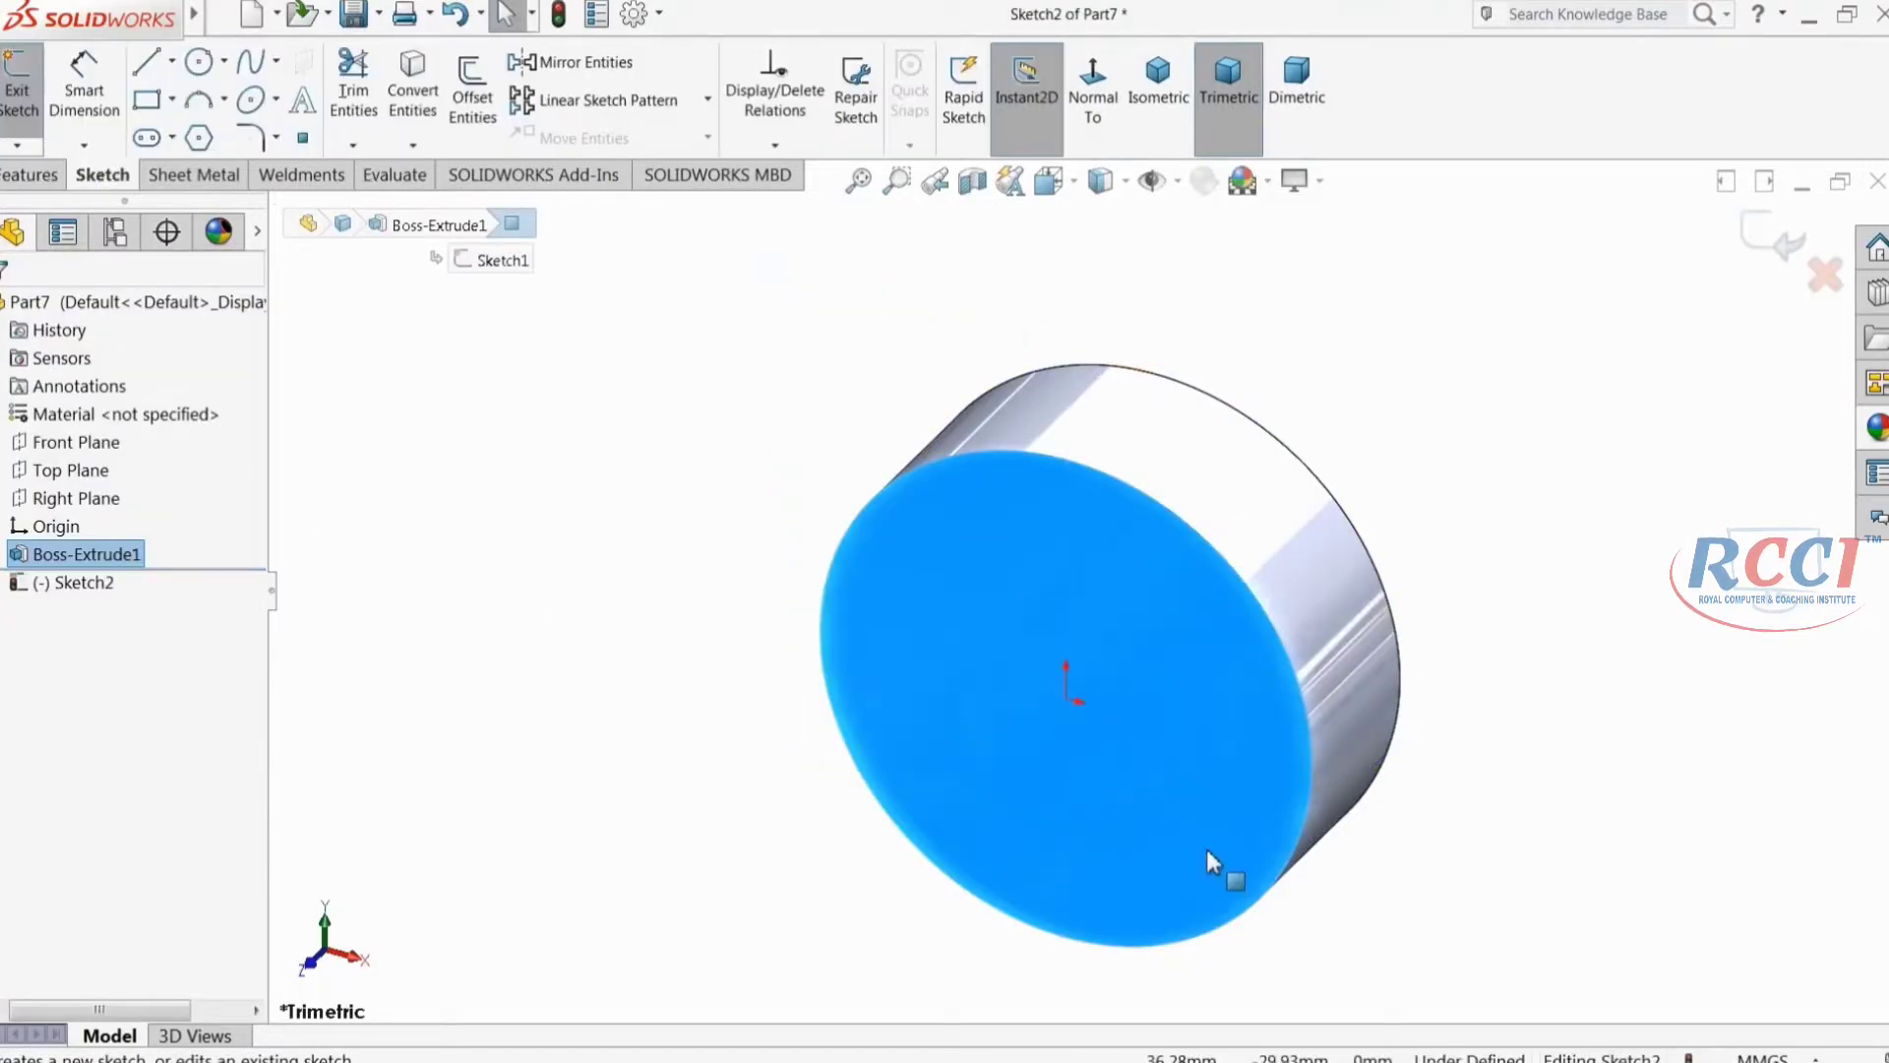
click(199, 62)
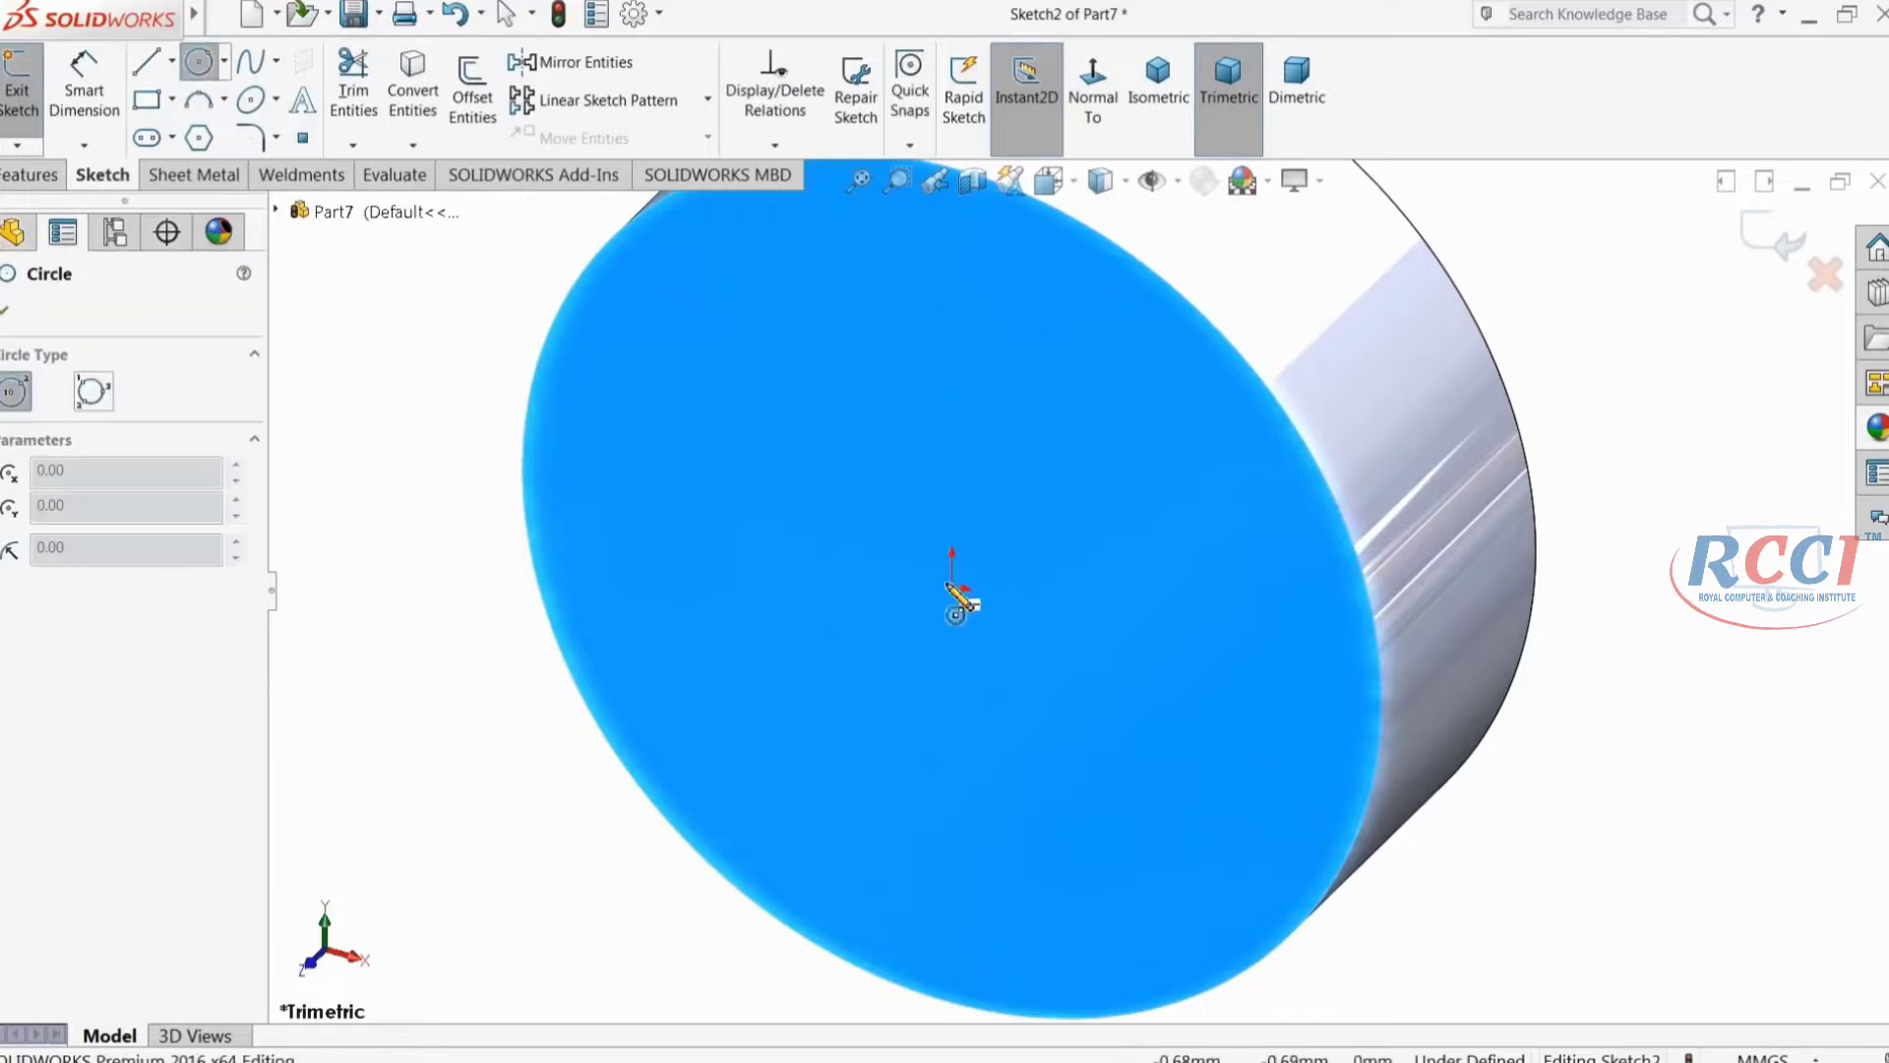
click(952, 587)
click(790, 295)
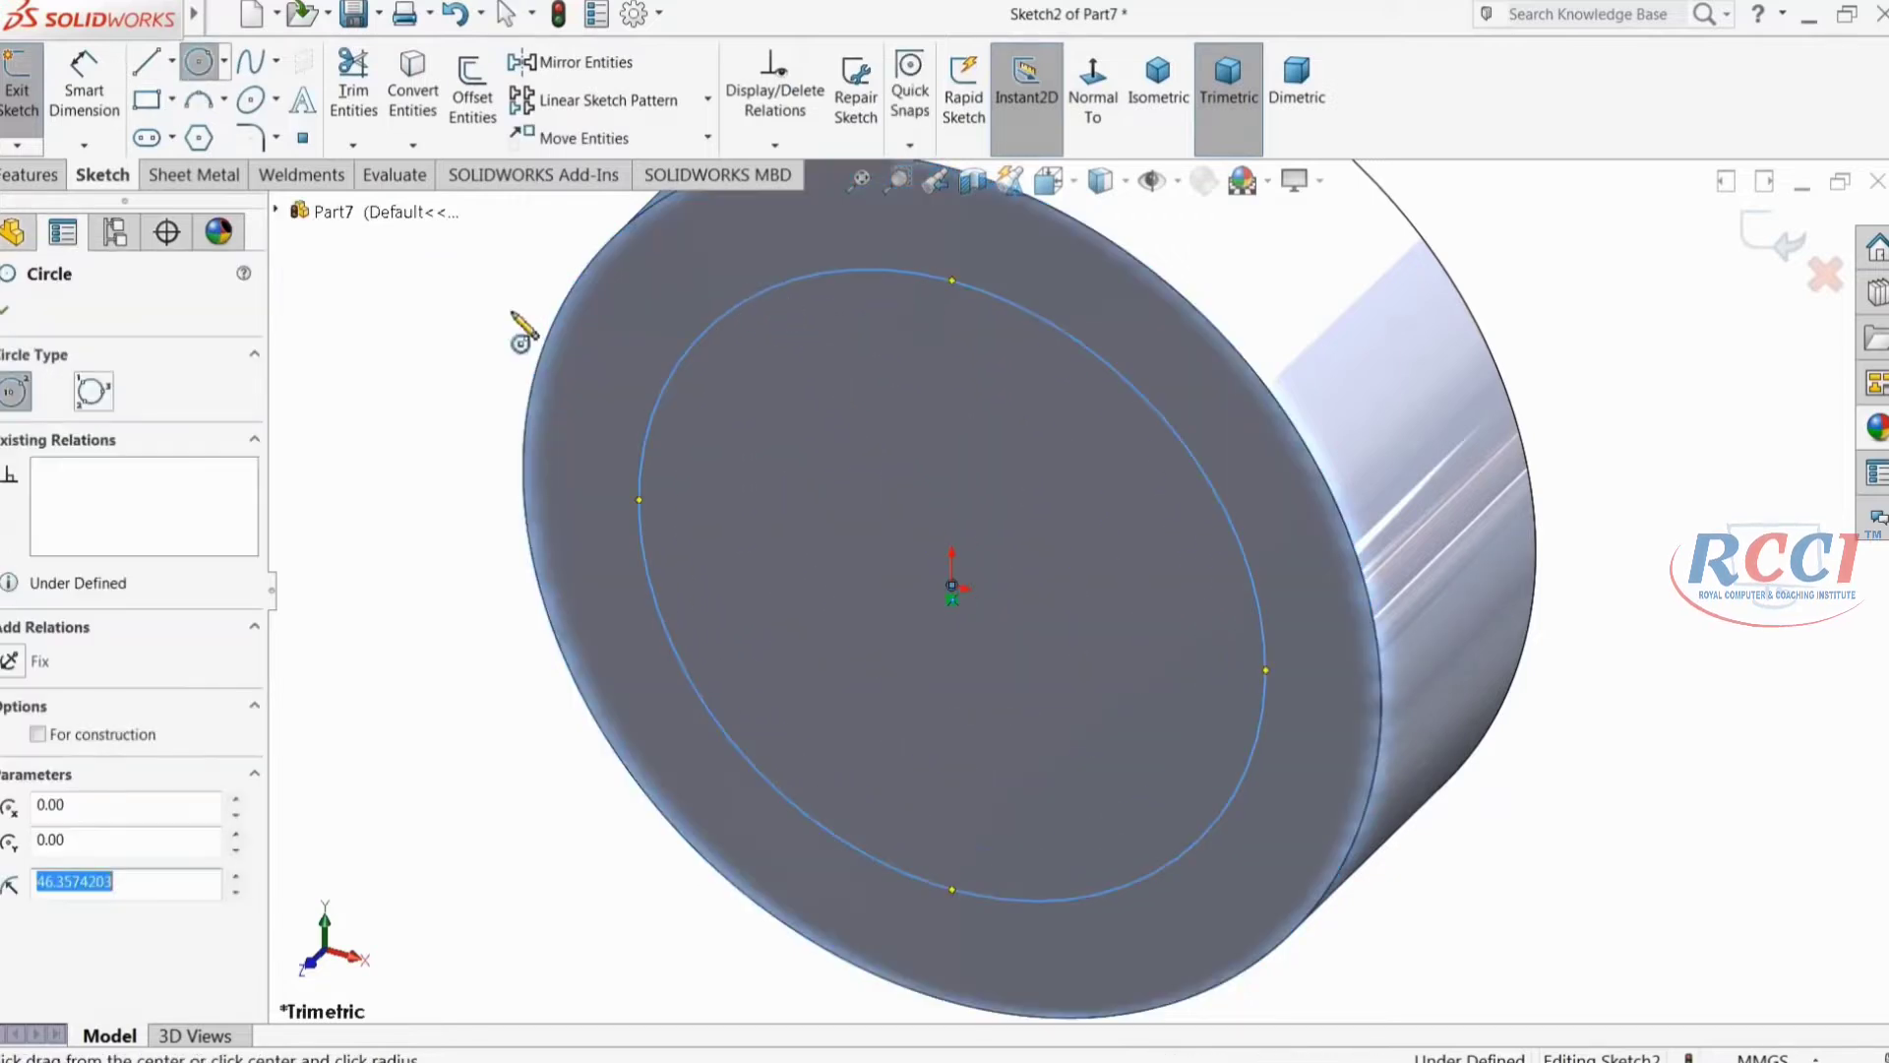
Step: Dimension the new circle's diameter on the front face and set it to 3.5 in
click(86, 90)
click(640, 481)
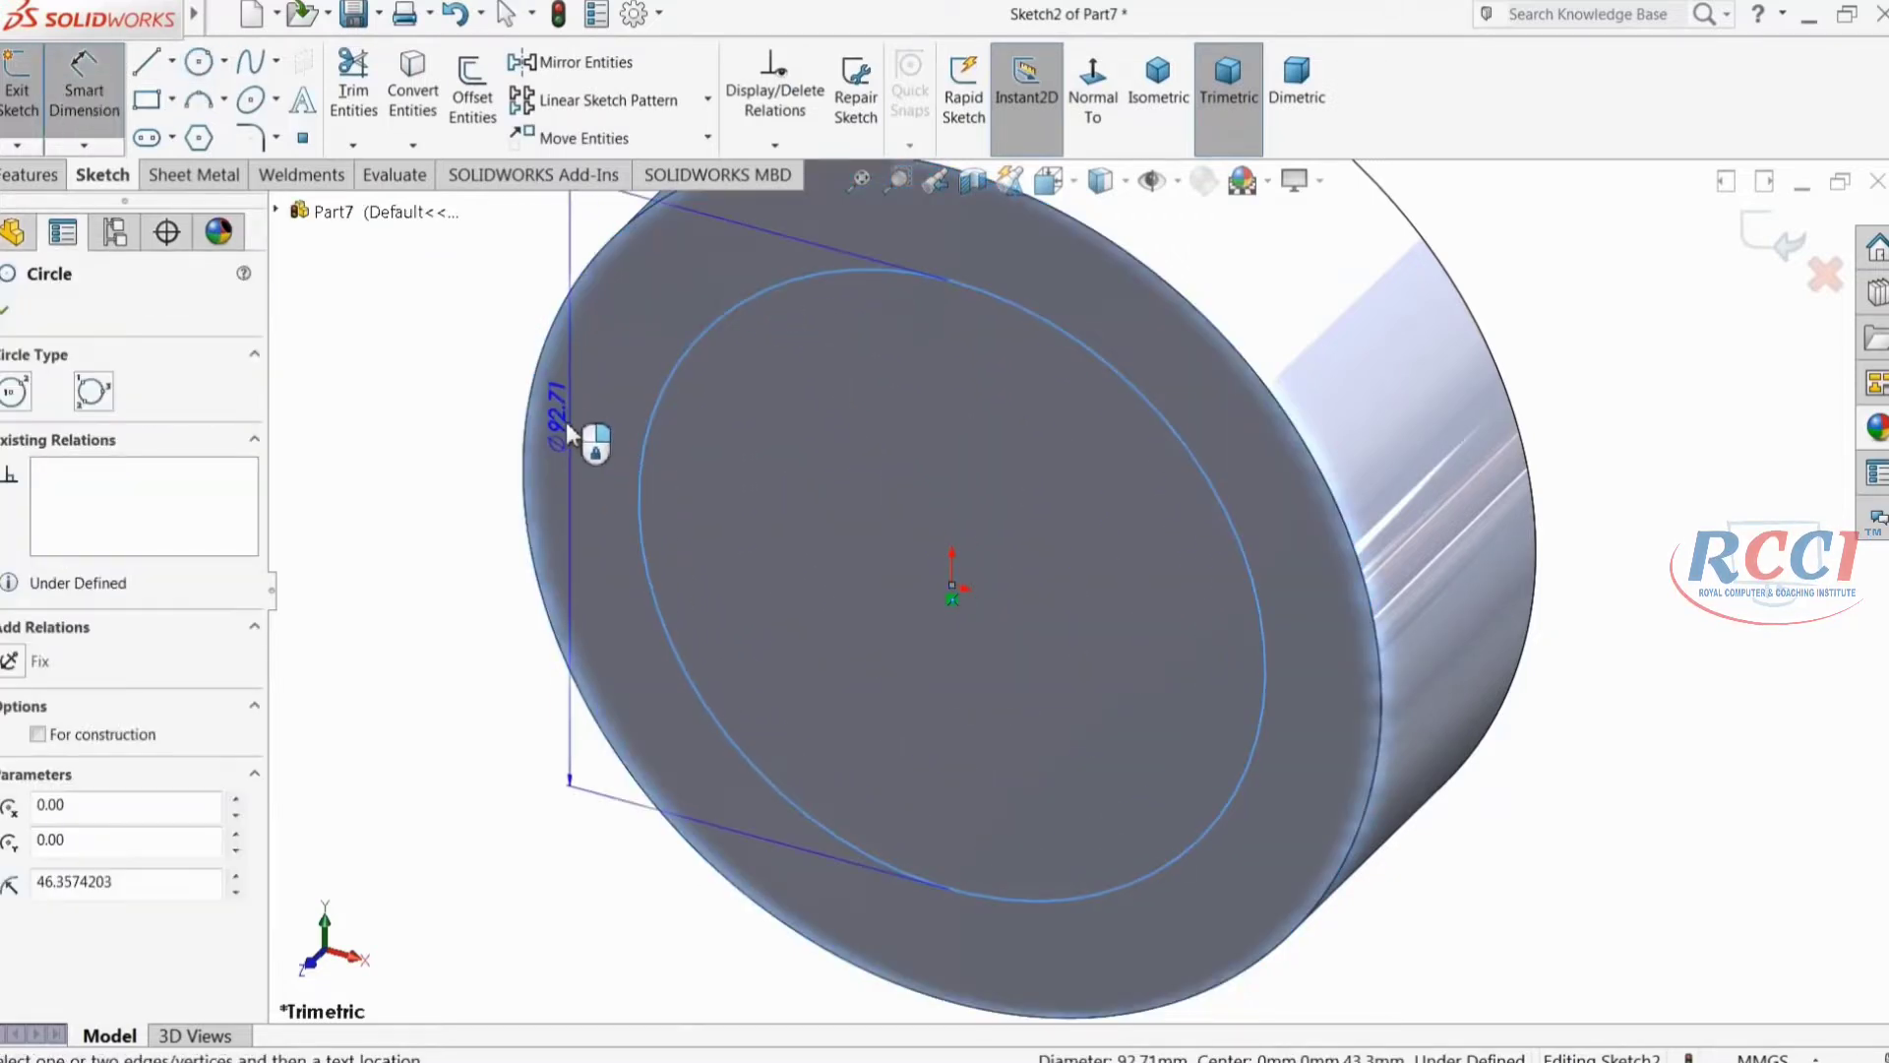
click(563, 421)
text(3)
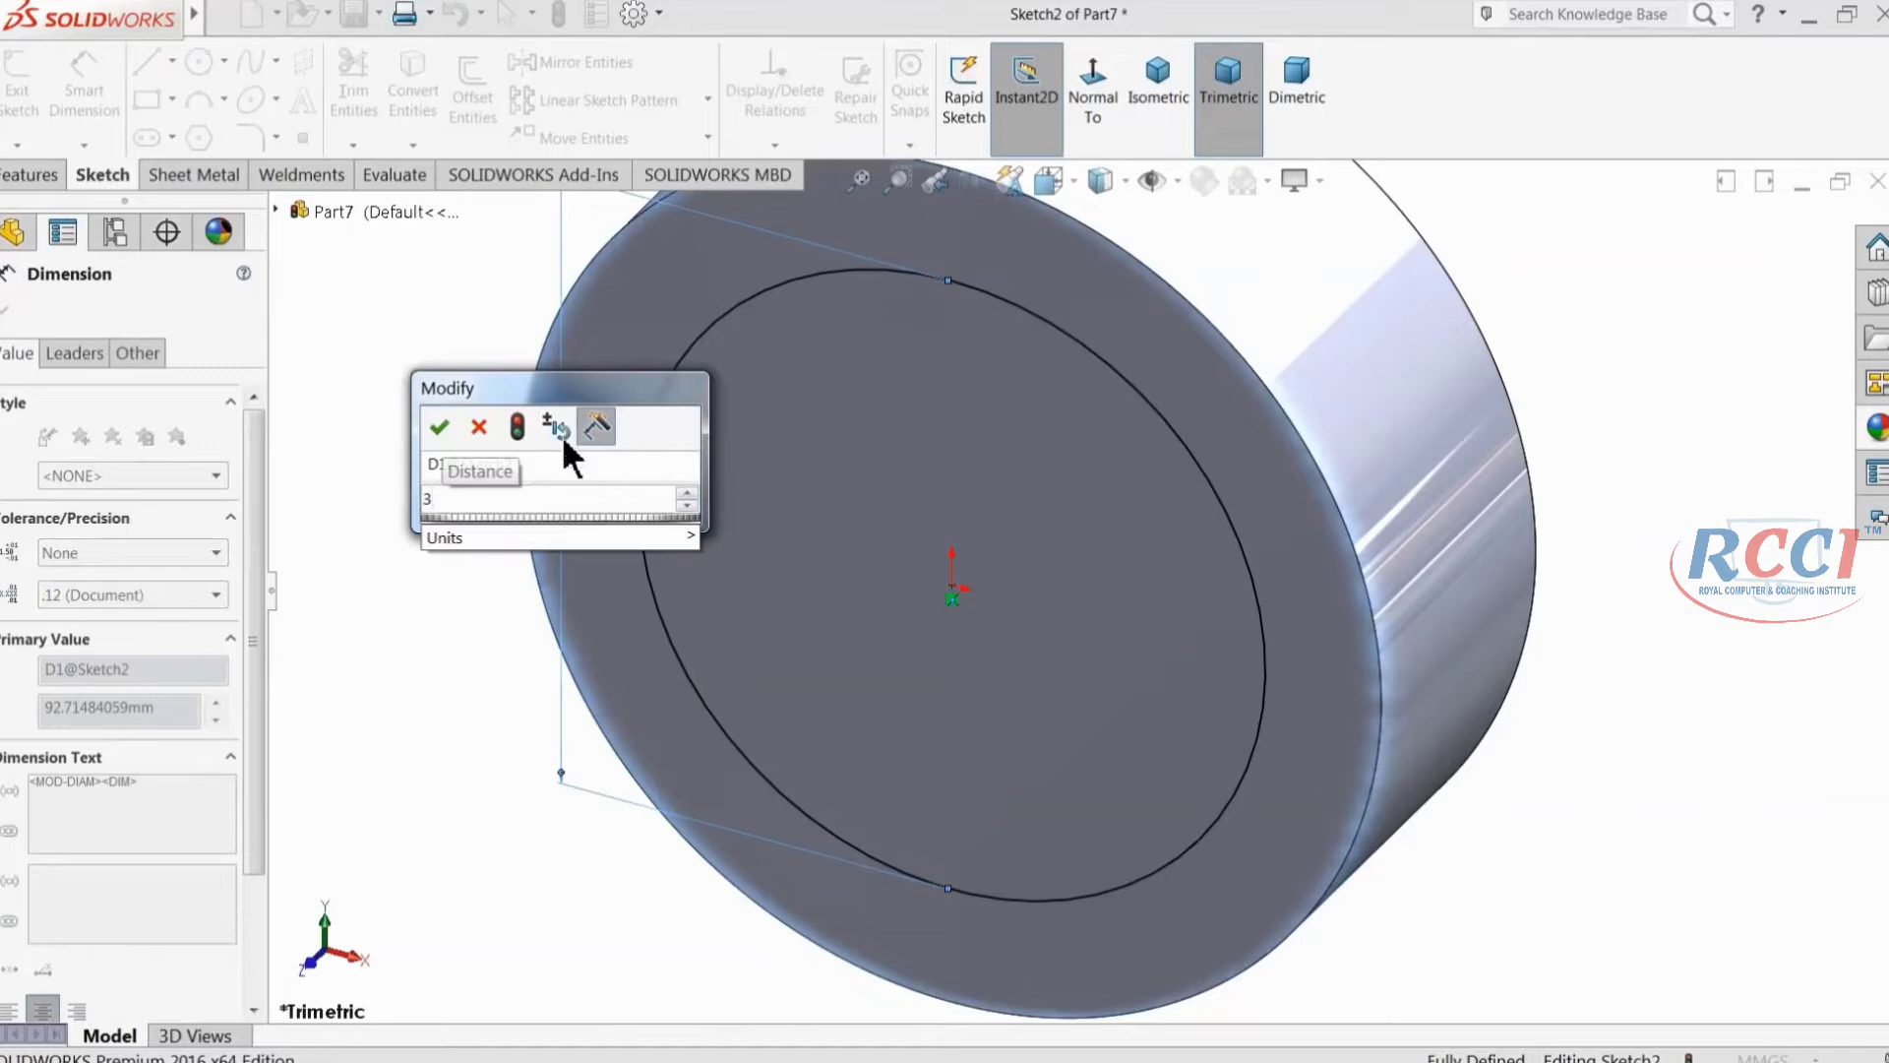
text(.5in)
key(Return)
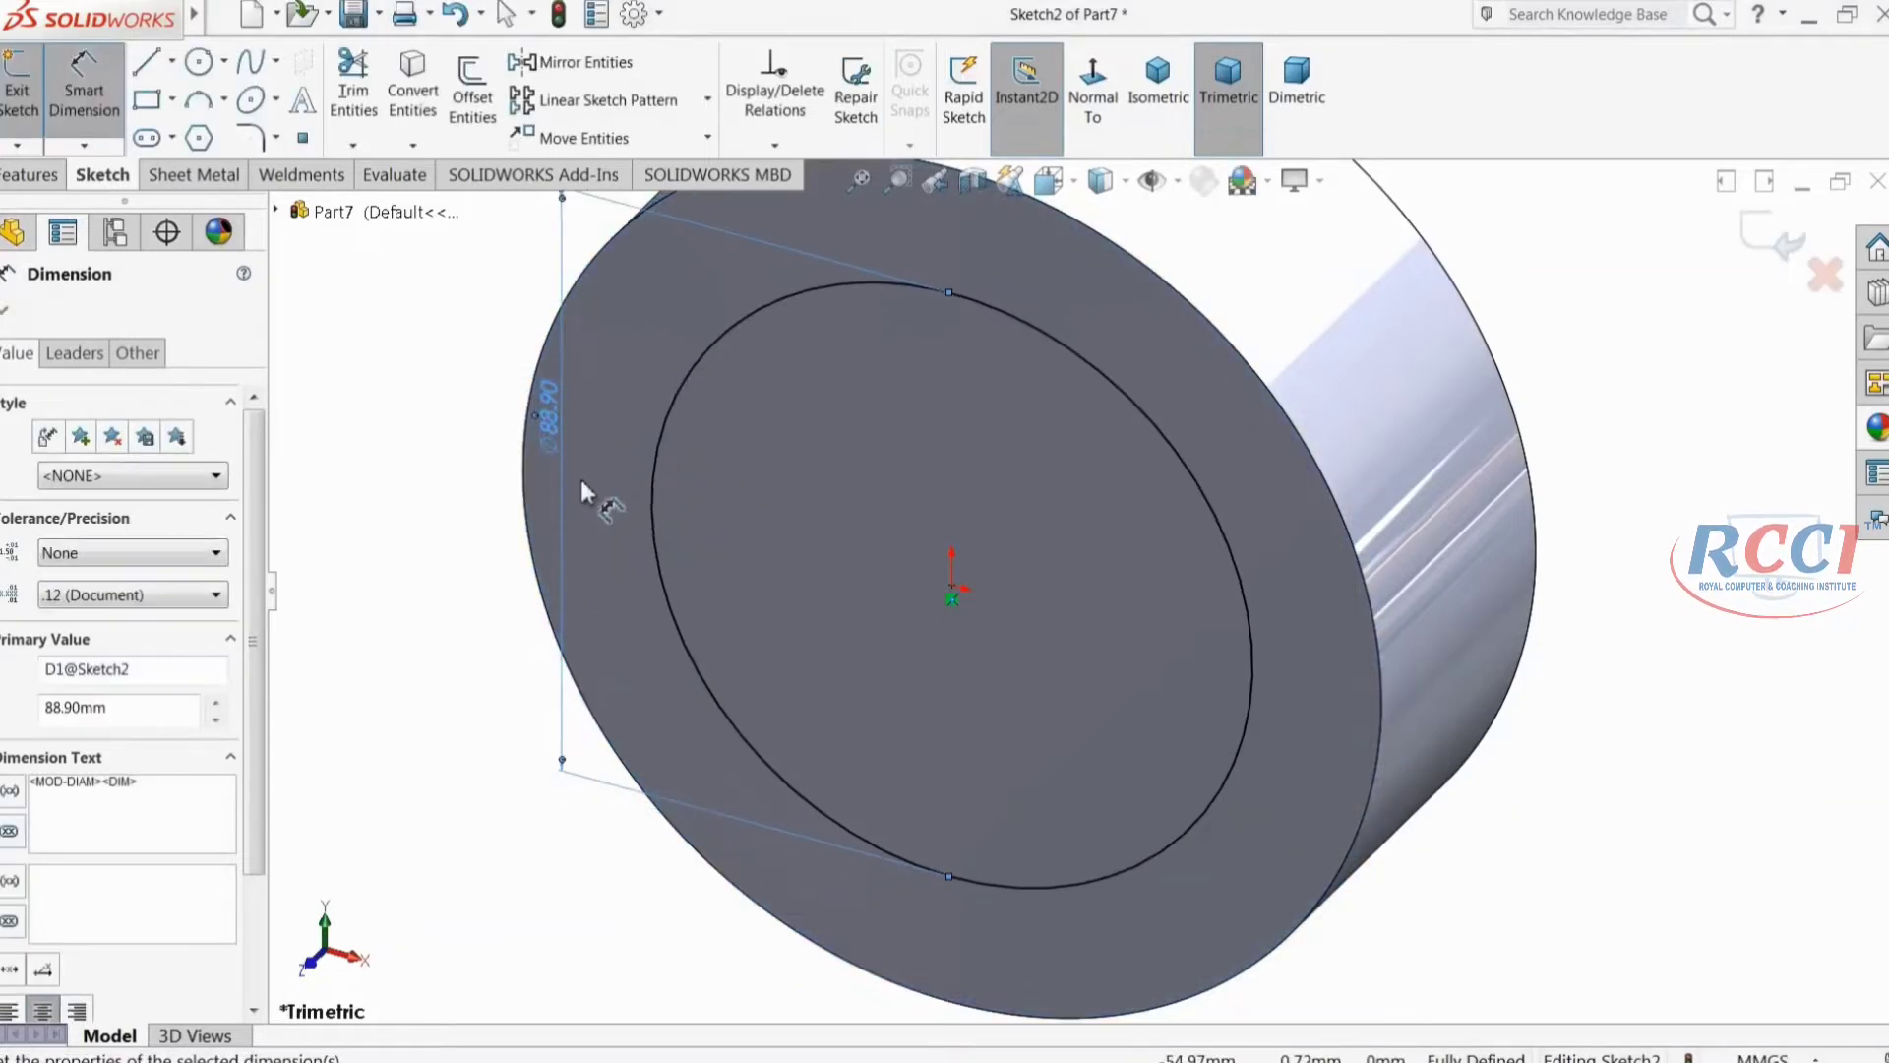
Step: Extrude the front-face circle outward 8.7 mm as a raised boss merged with the disc
click(26, 173)
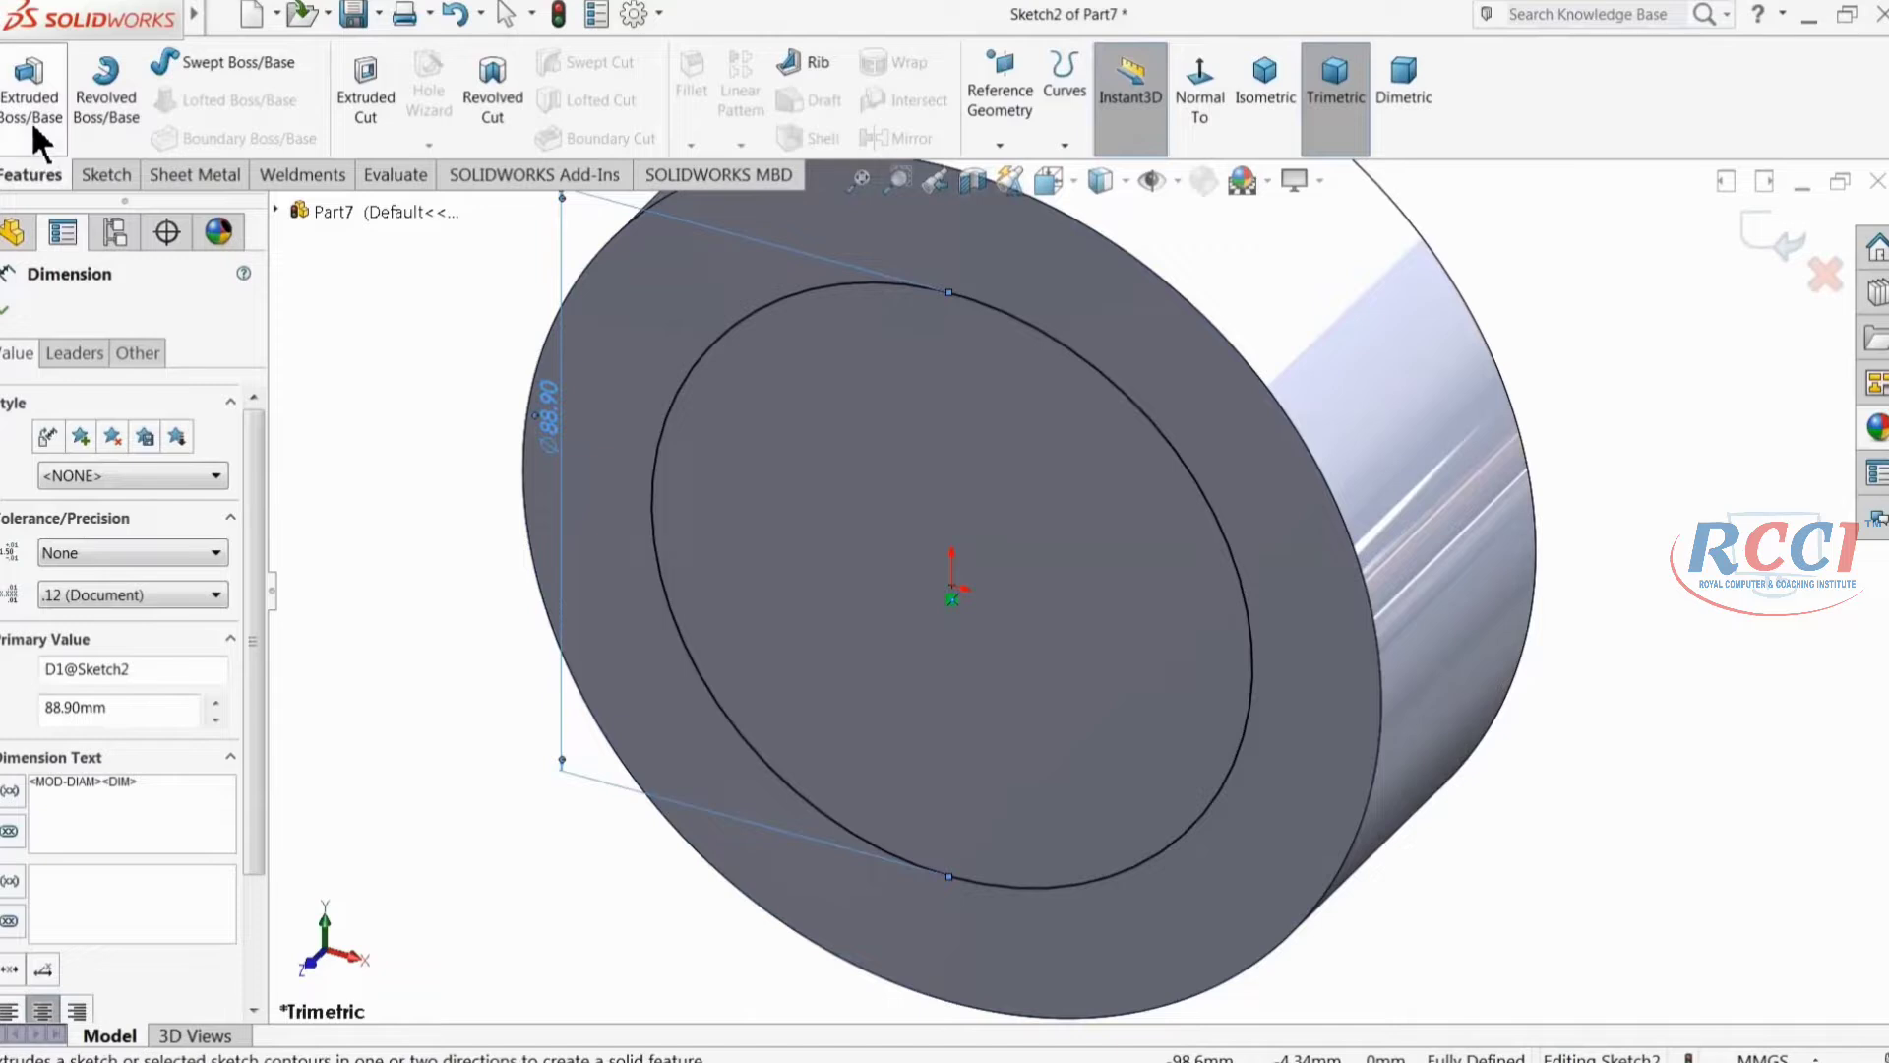
click(27, 93)
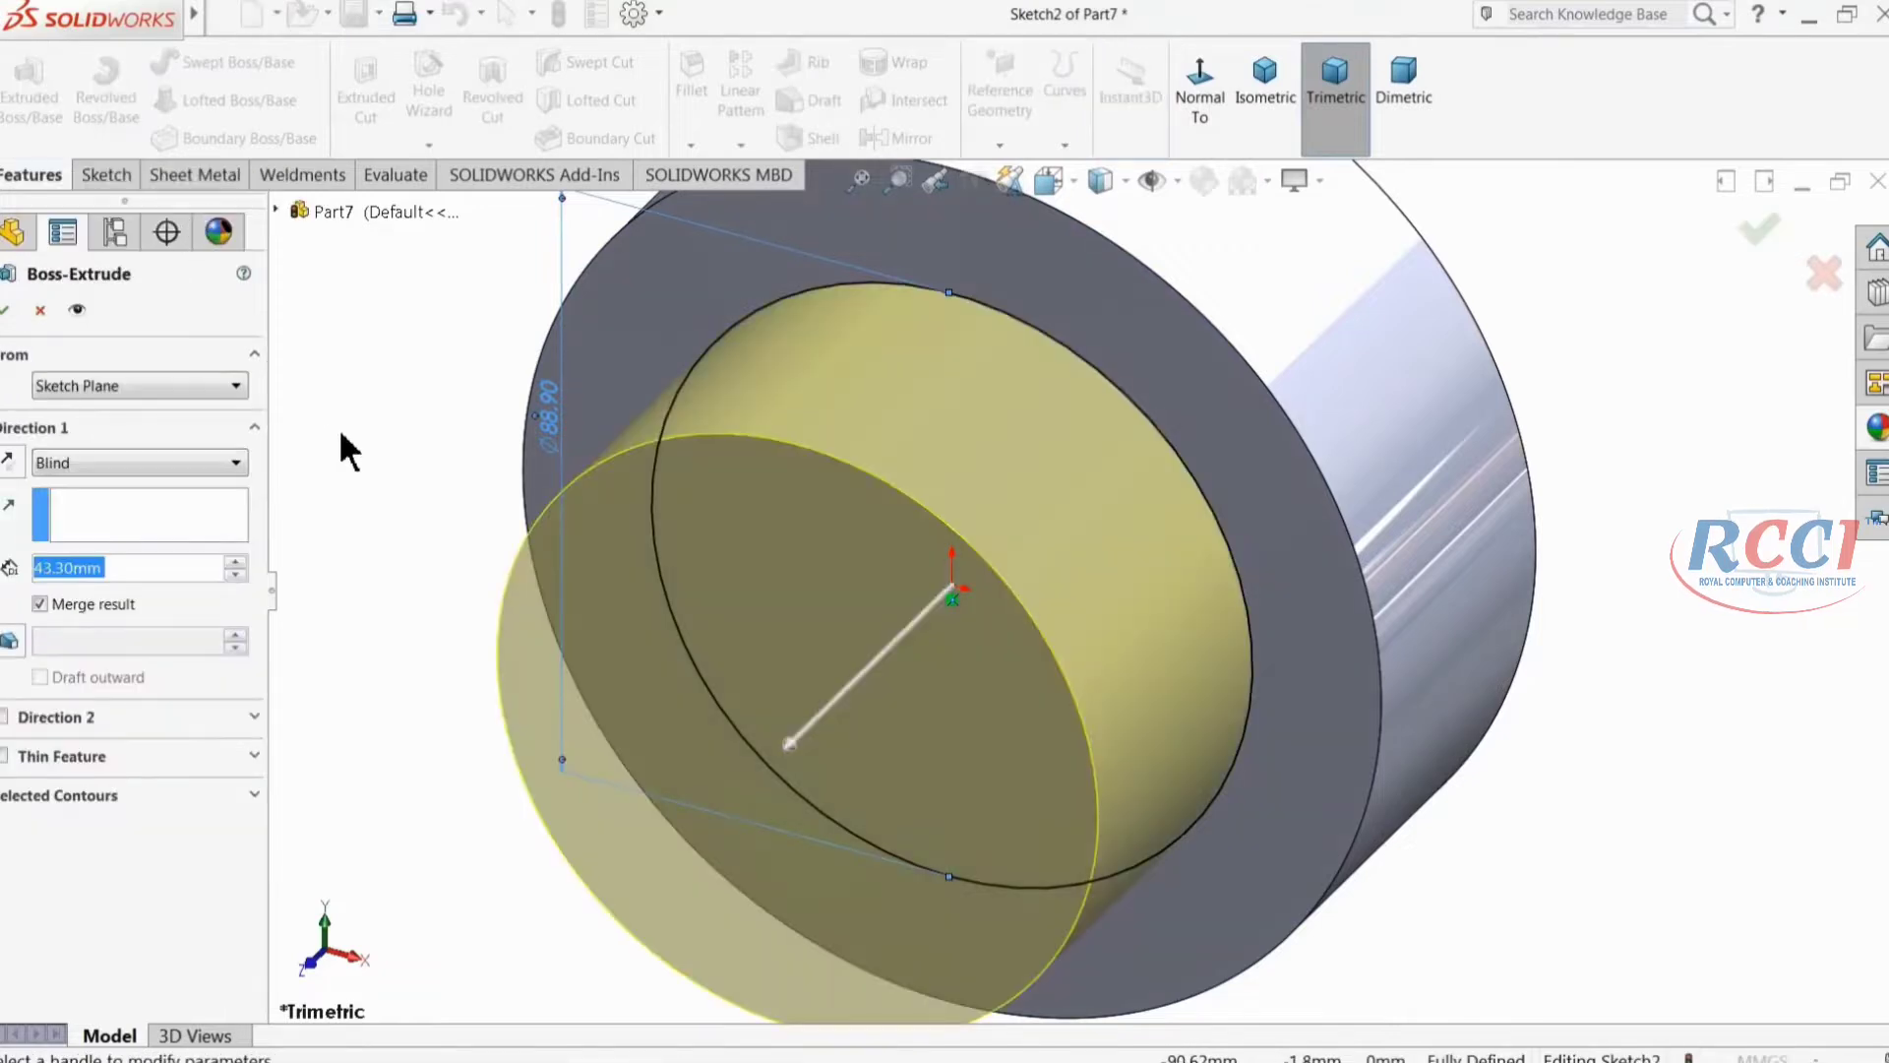
text(8.7)
key(Return)
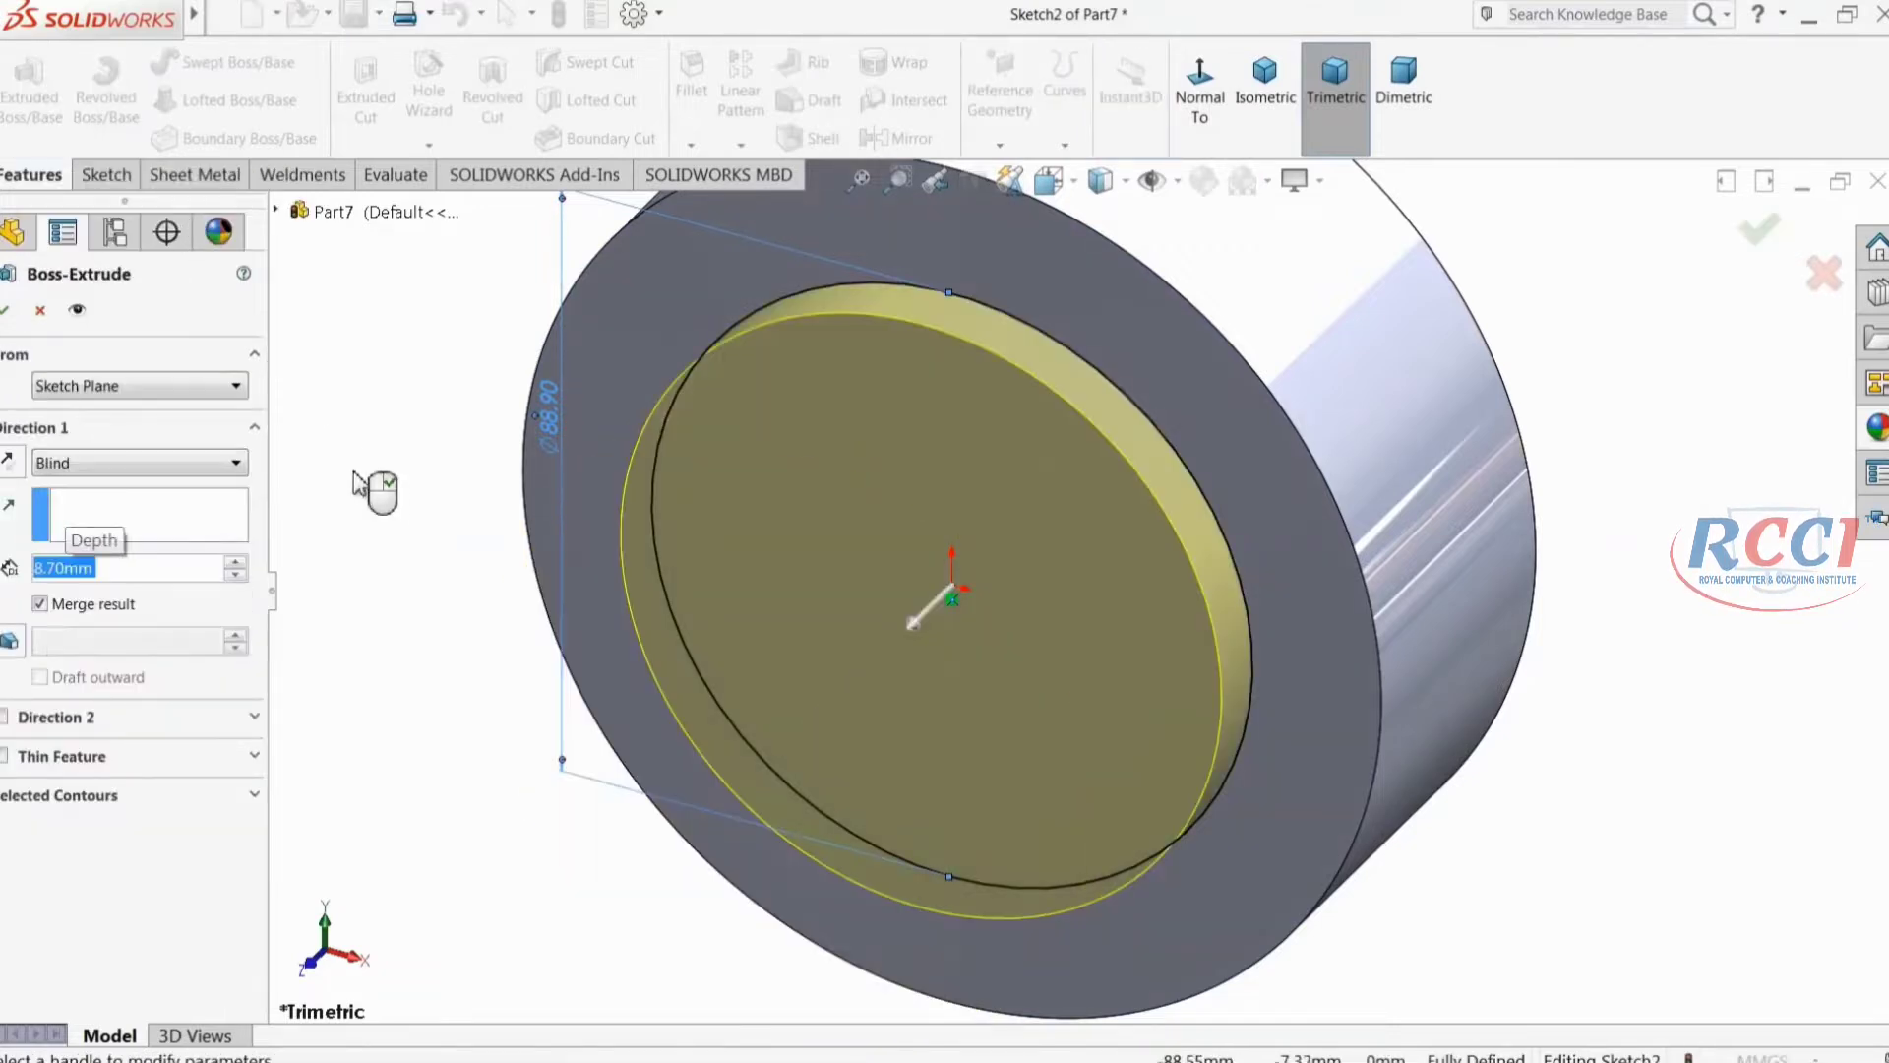
click(6, 311)
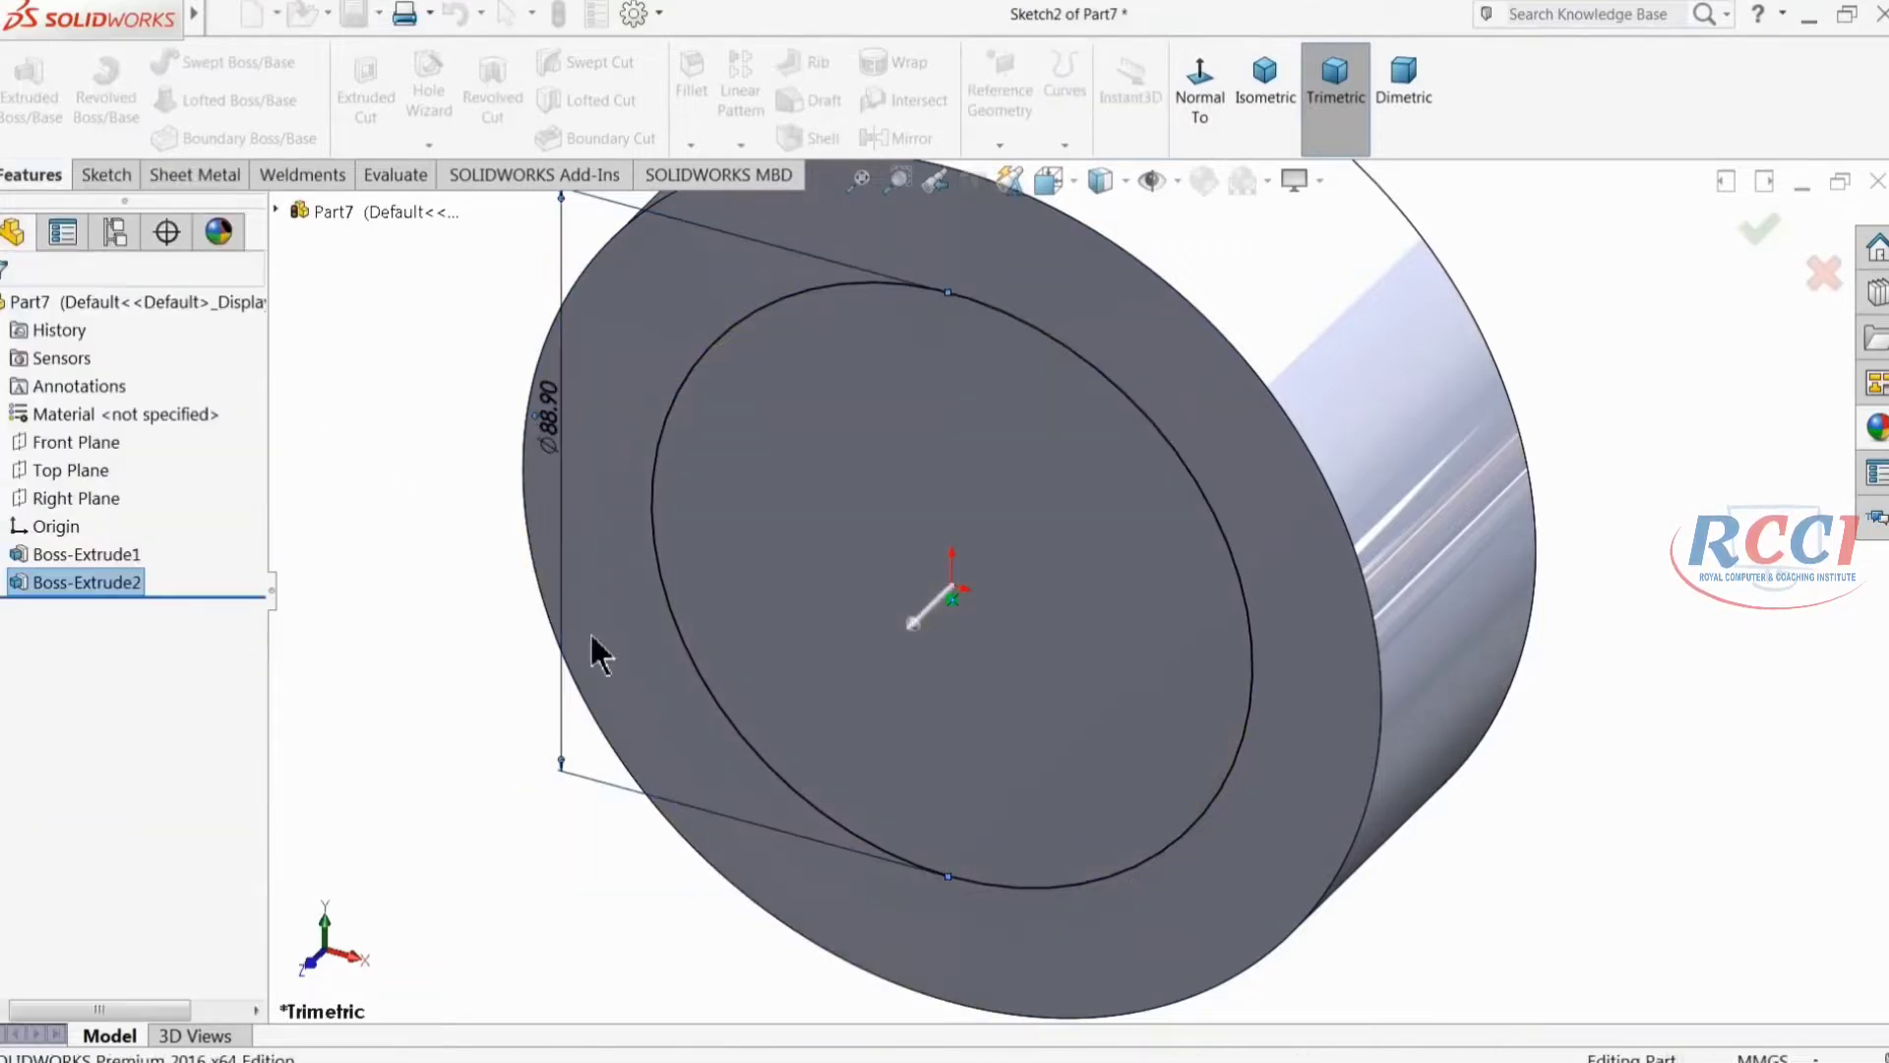
Step: Sketch a circle about 57 mm in diameter, centred on the origin, on the raised boss's front face
click(911, 584)
click(911, 532)
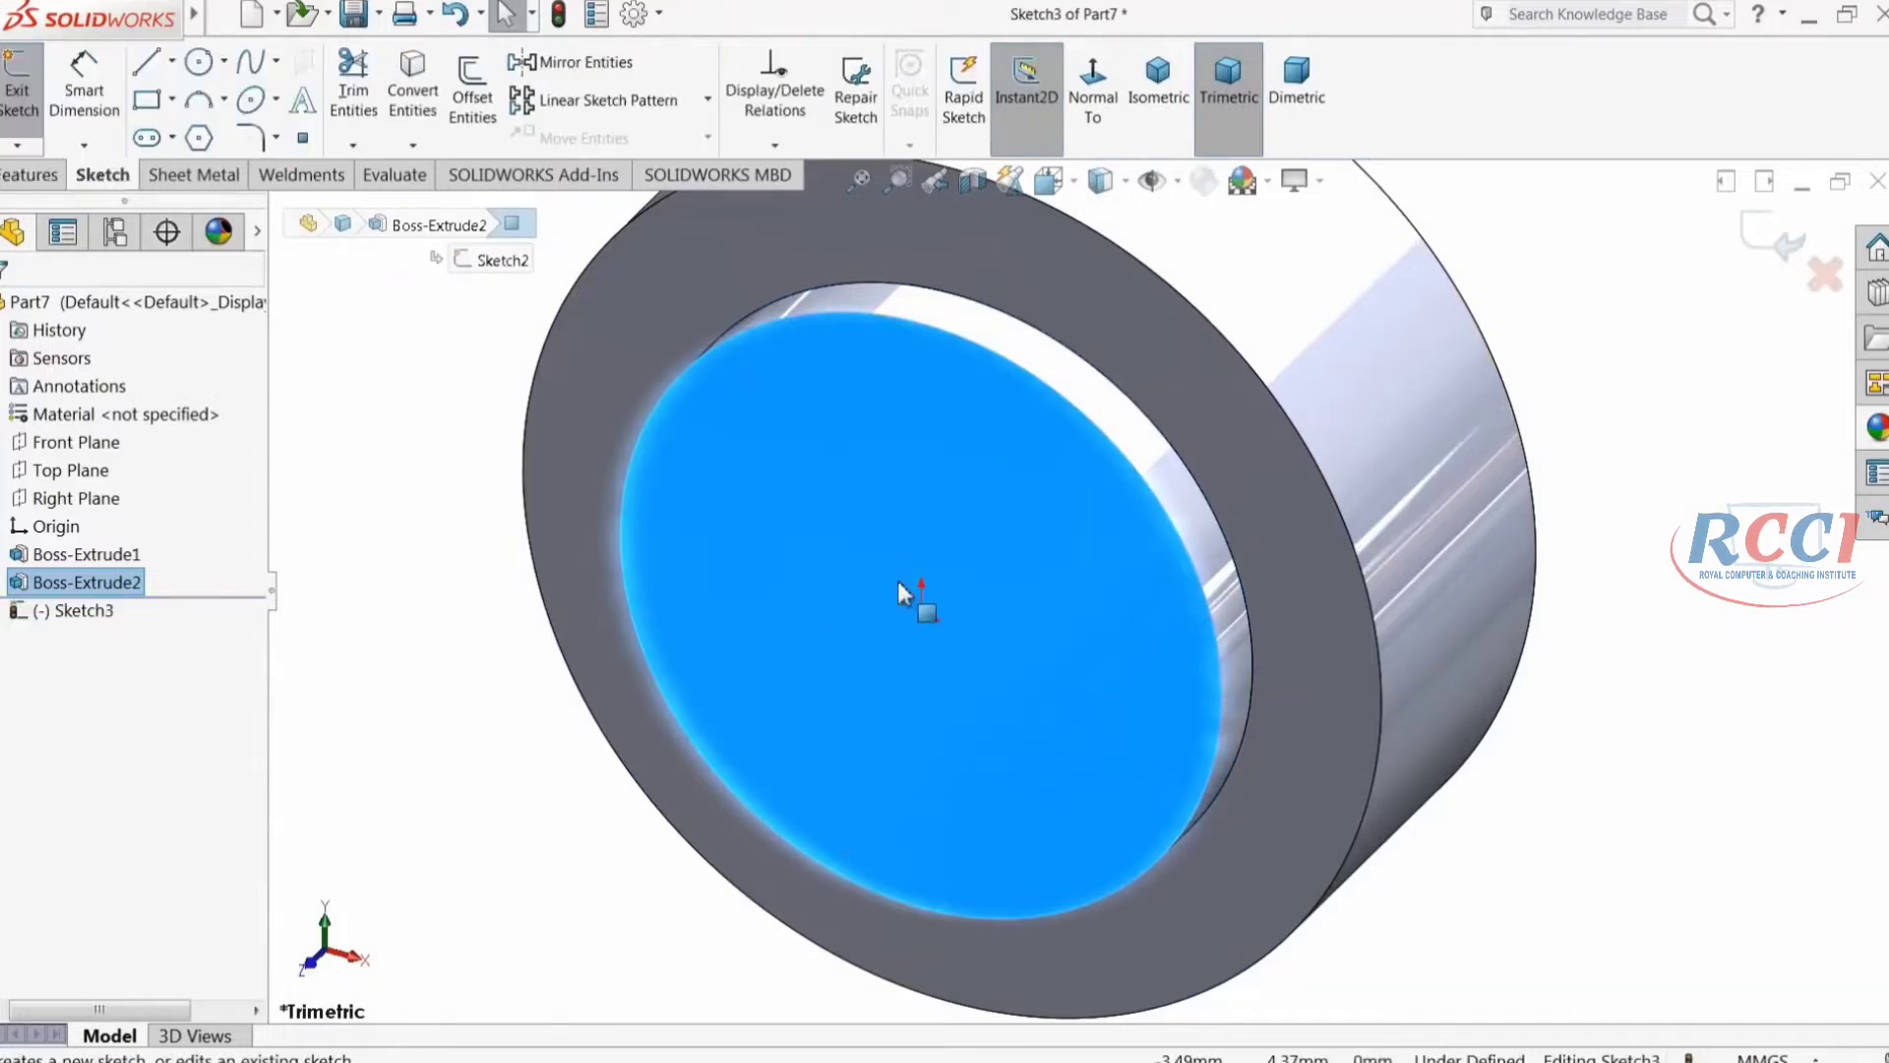
click(199, 62)
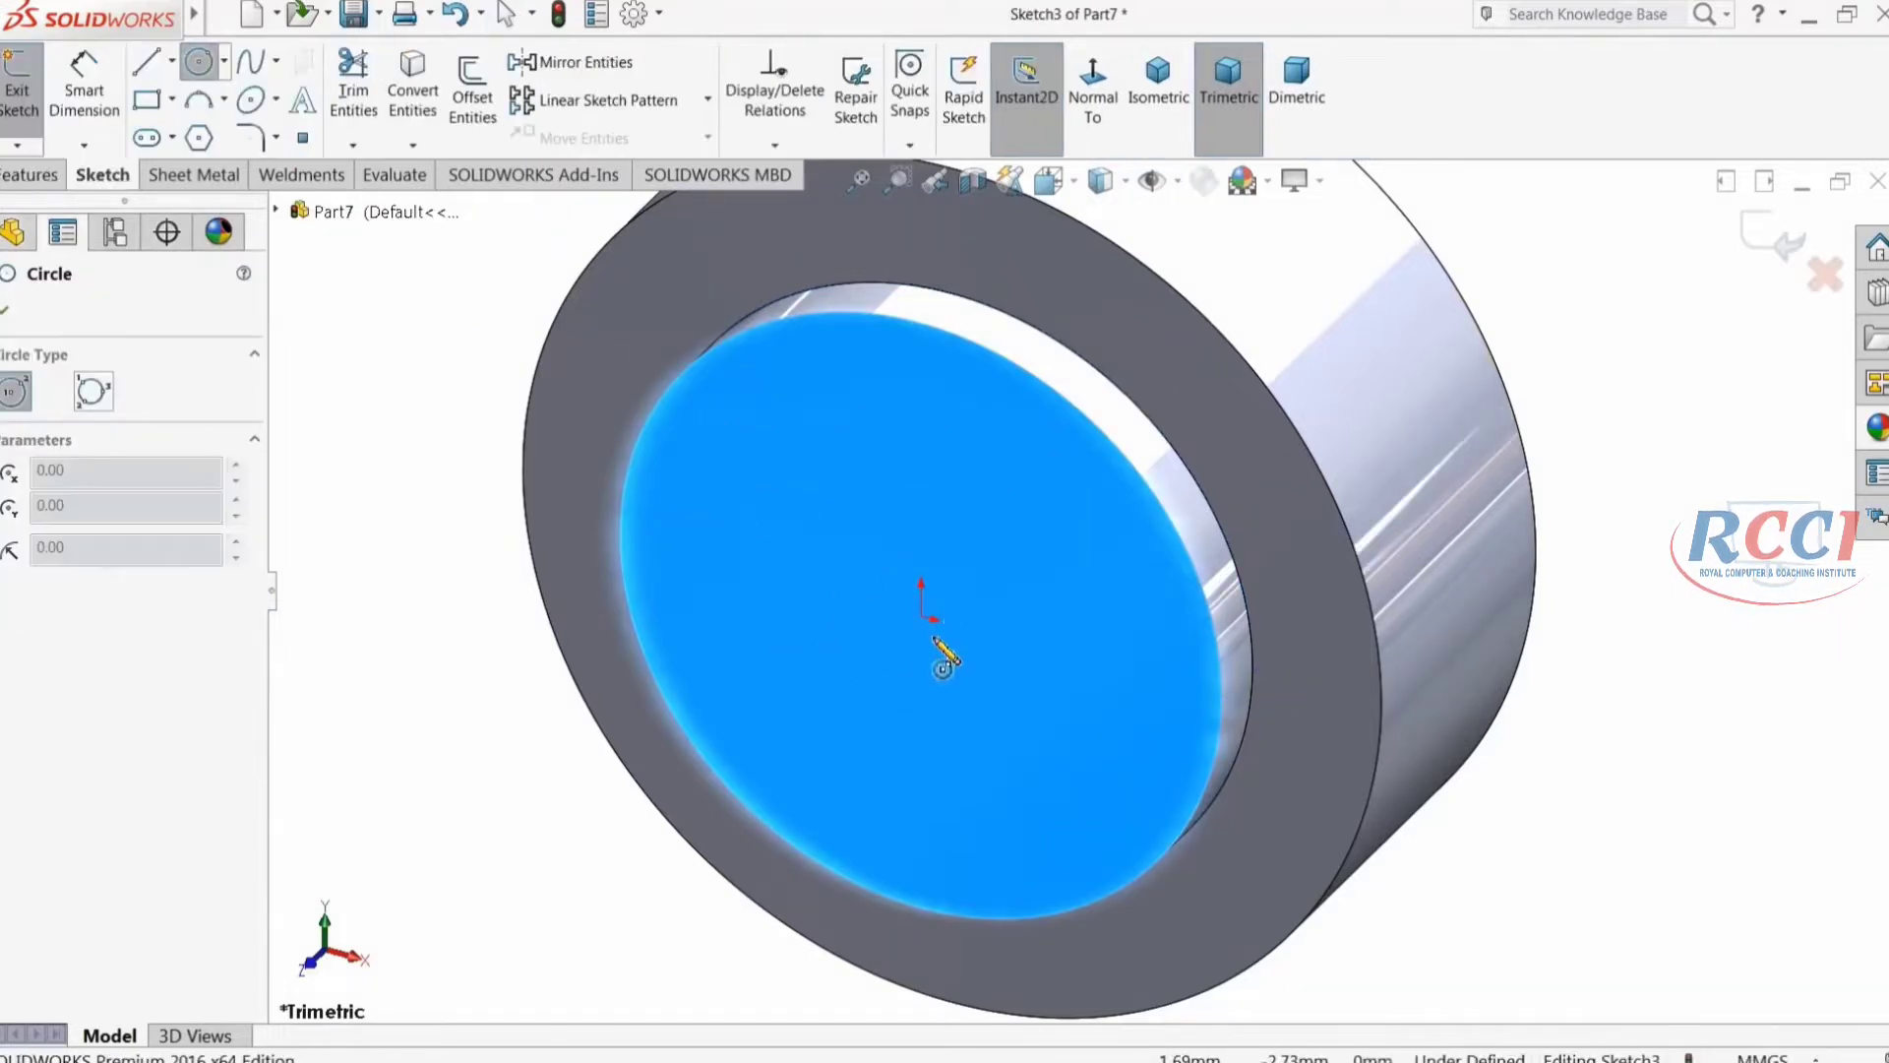
click(921, 617)
click(866, 433)
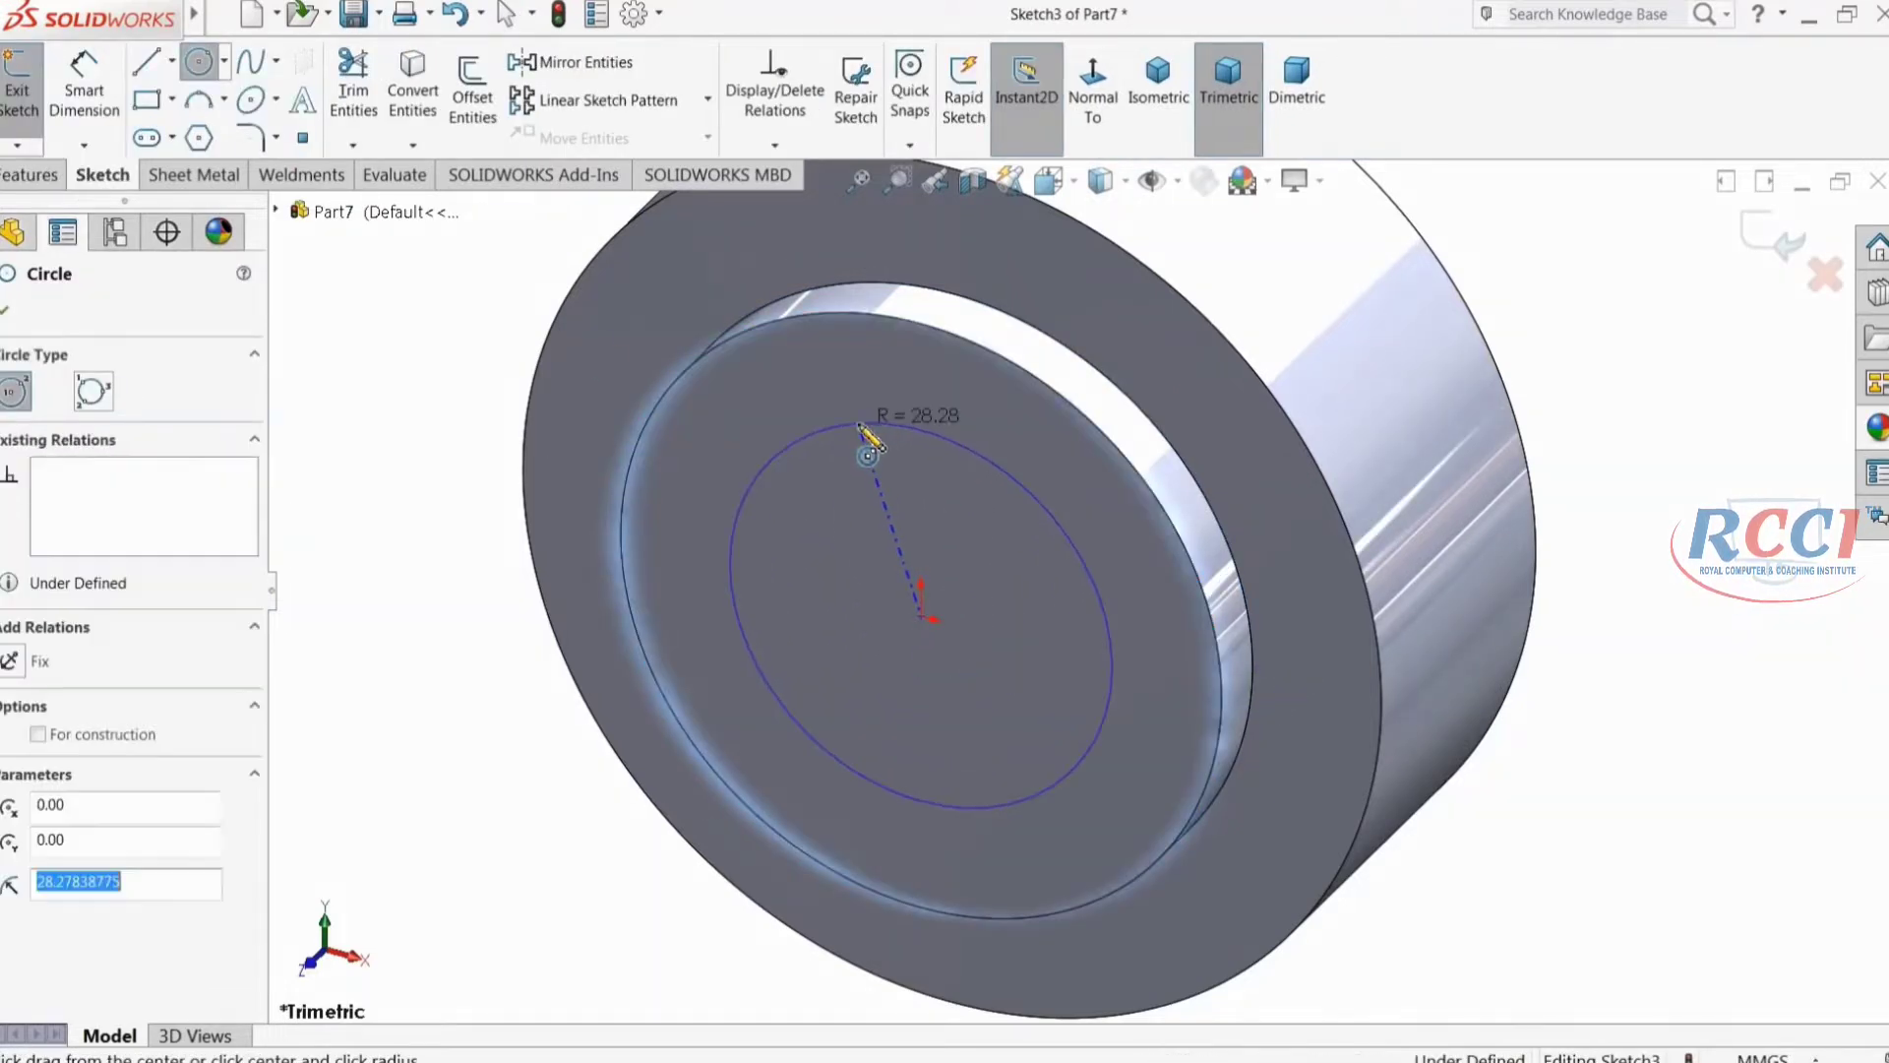
Step: Dimension the diameter of the circle on the boss face and set it to 38.2 mm
click(87, 99)
scroll(958, 610, down, 3)
click(639, 510)
click(591, 485)
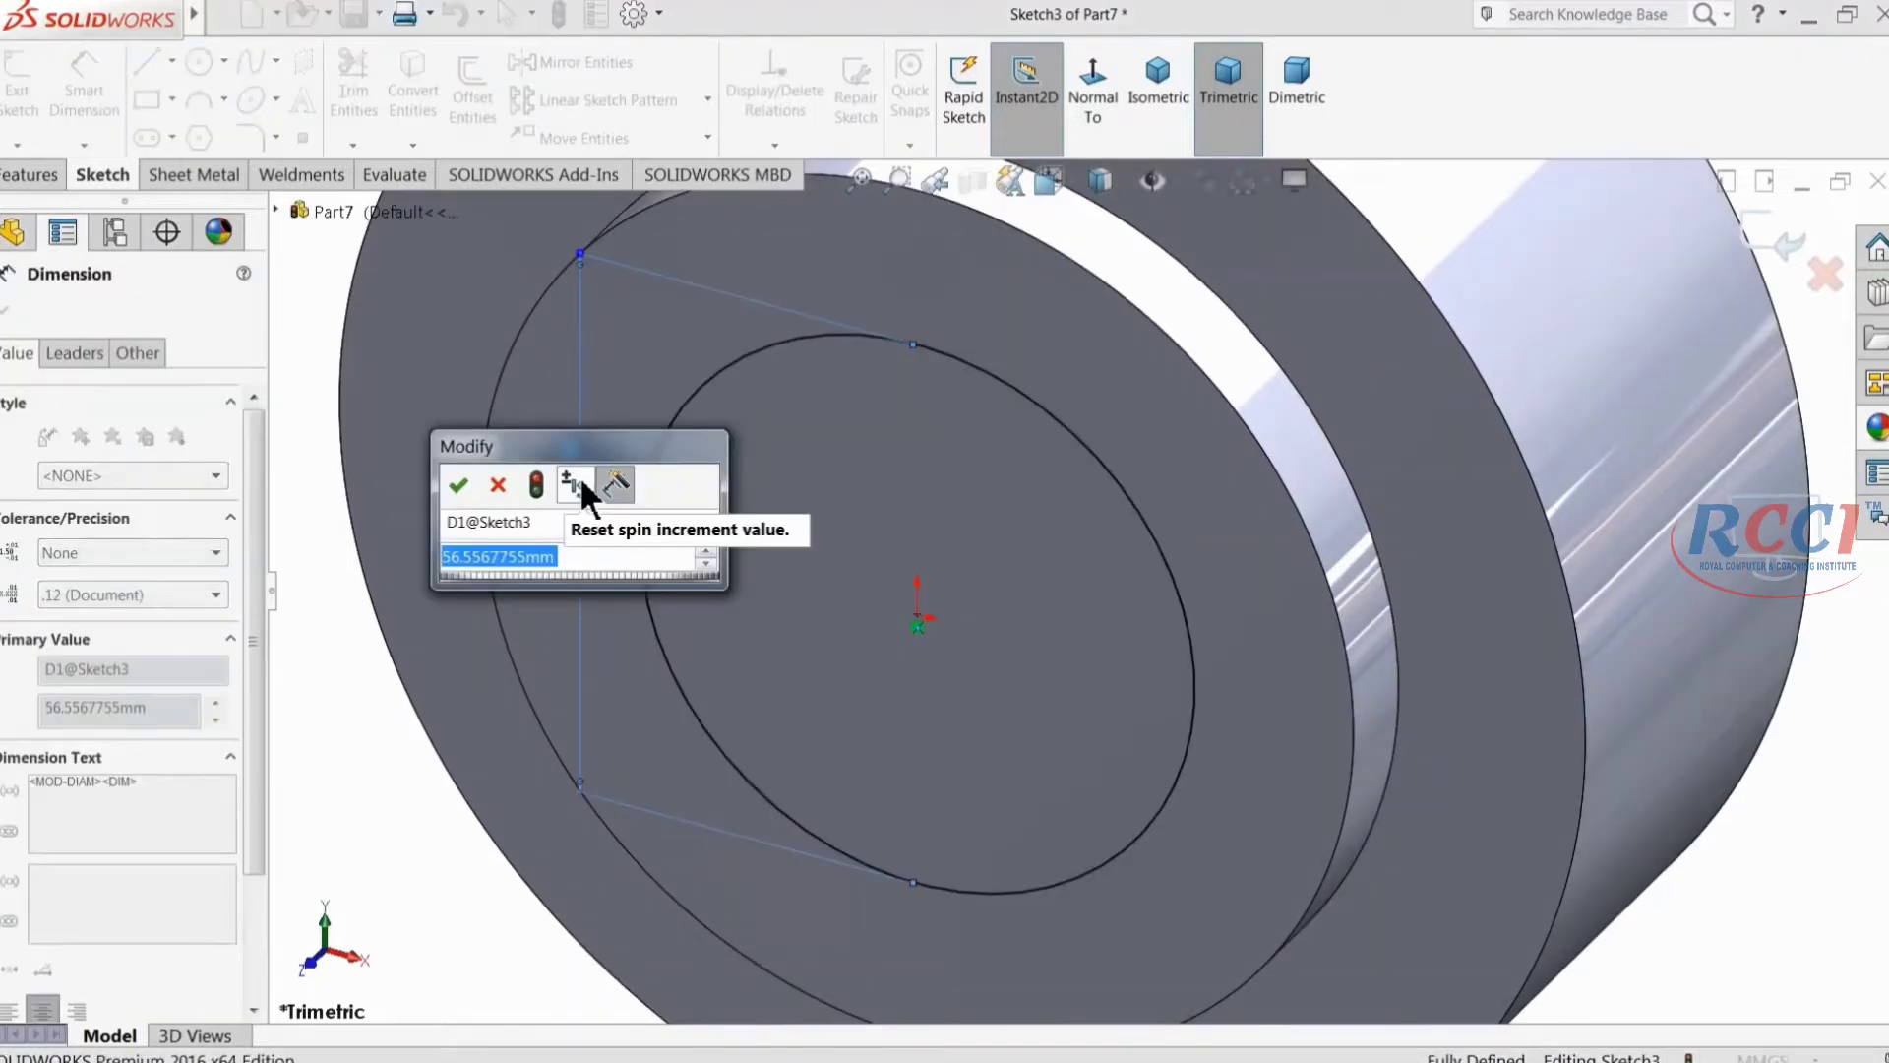
text(38.2)
key(Return)
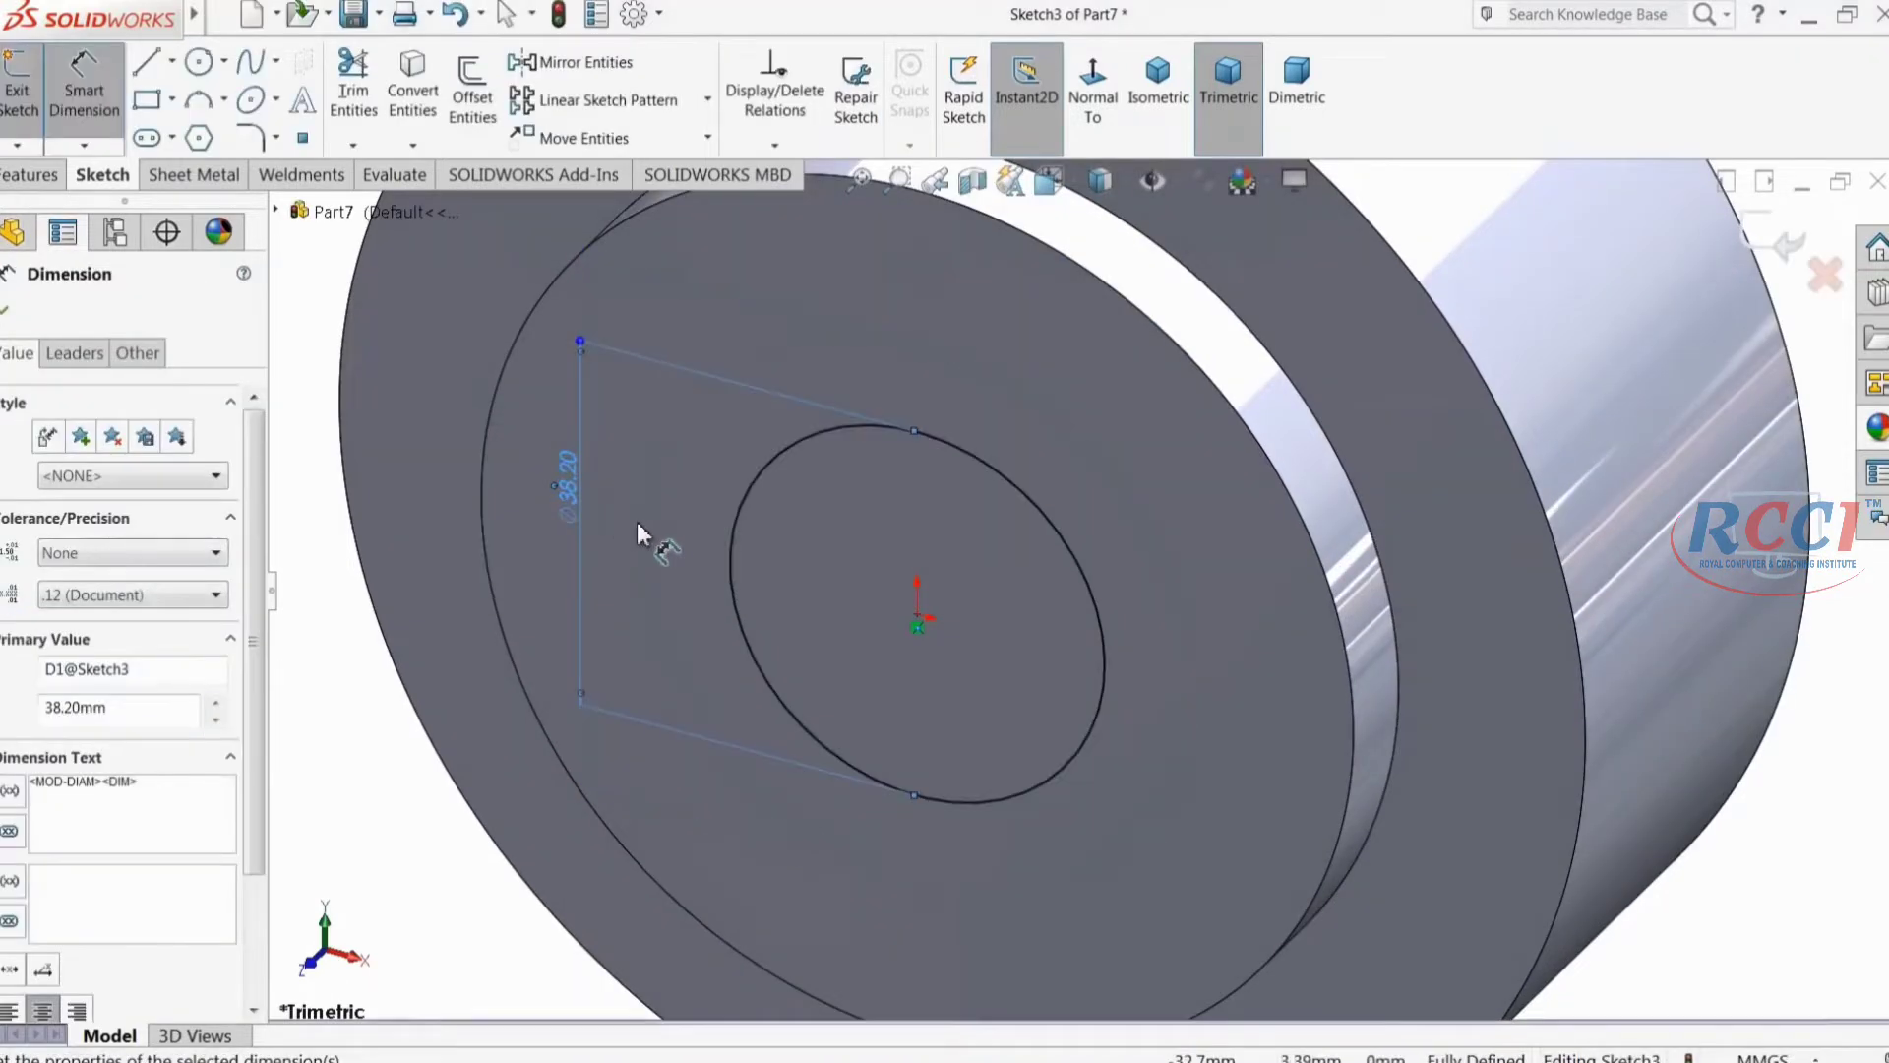
Step: Cut the 38.2 mm circle into the part as a blind hole 38 mm deep
click(30, 174)
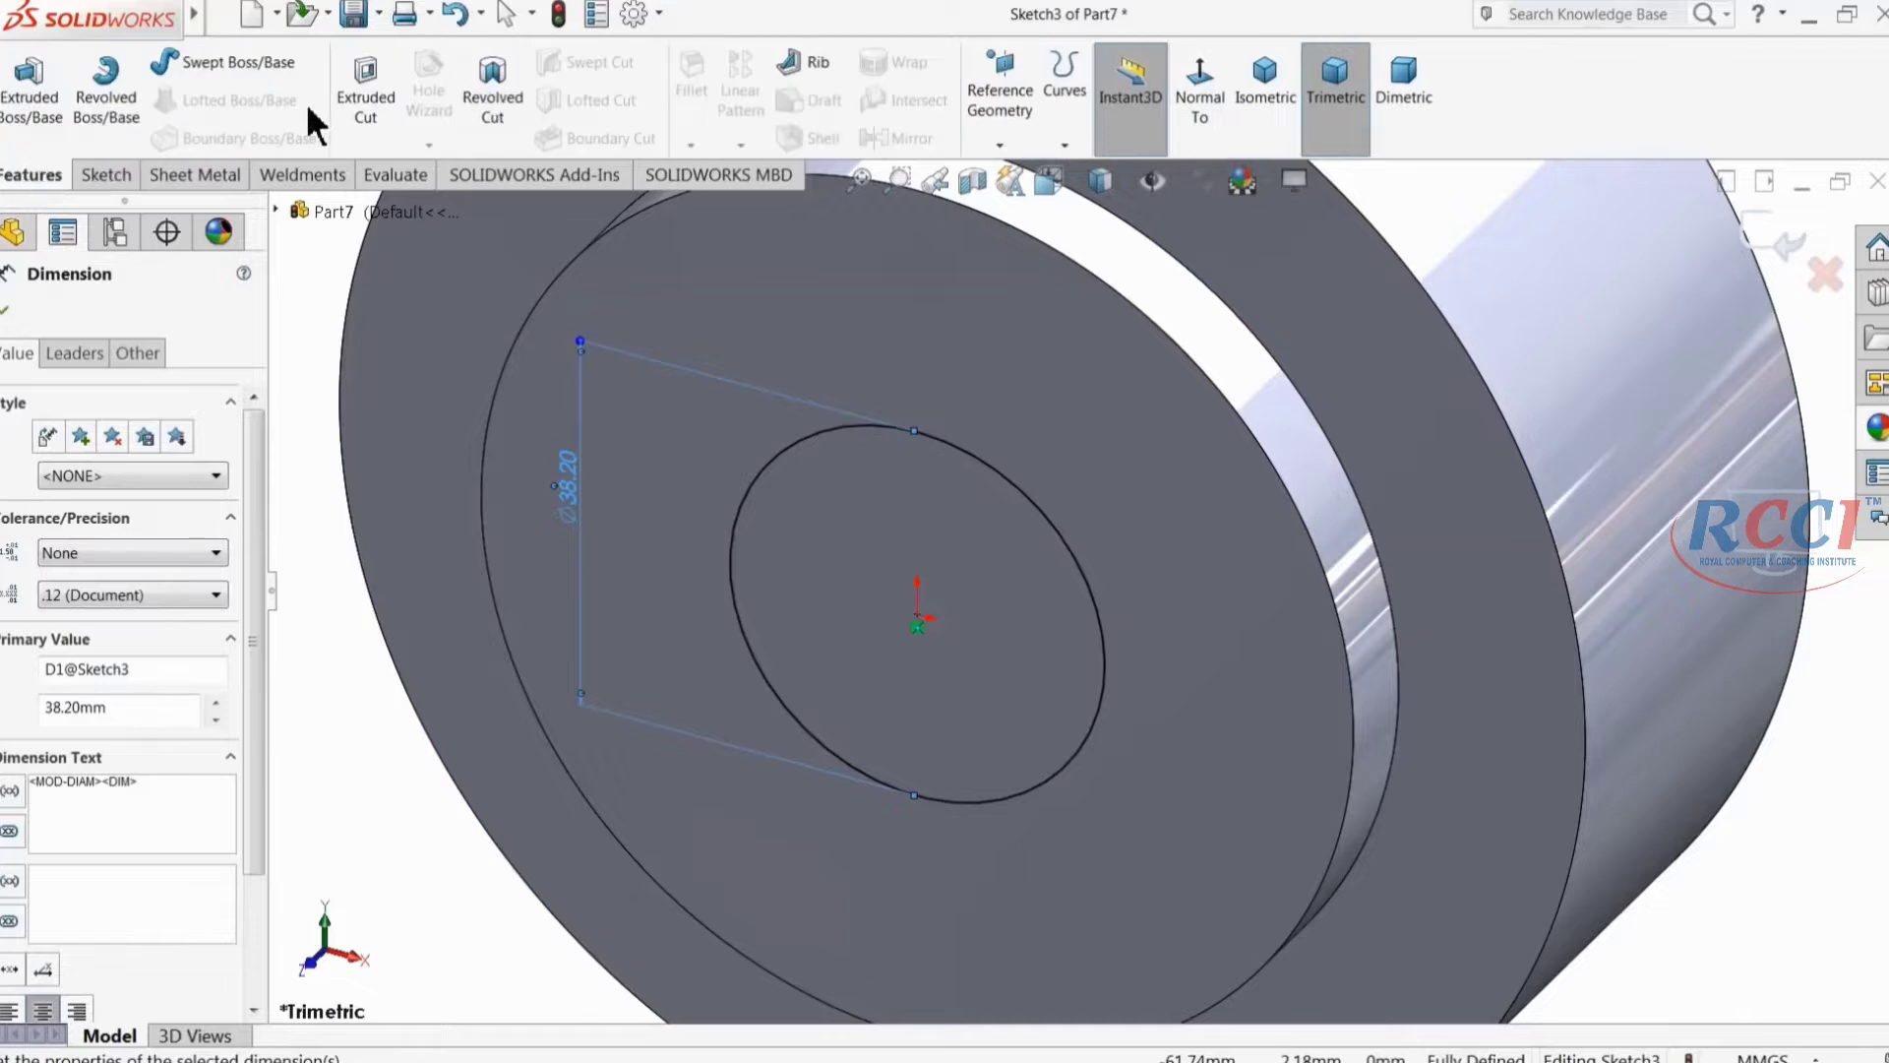
click(368, 97)
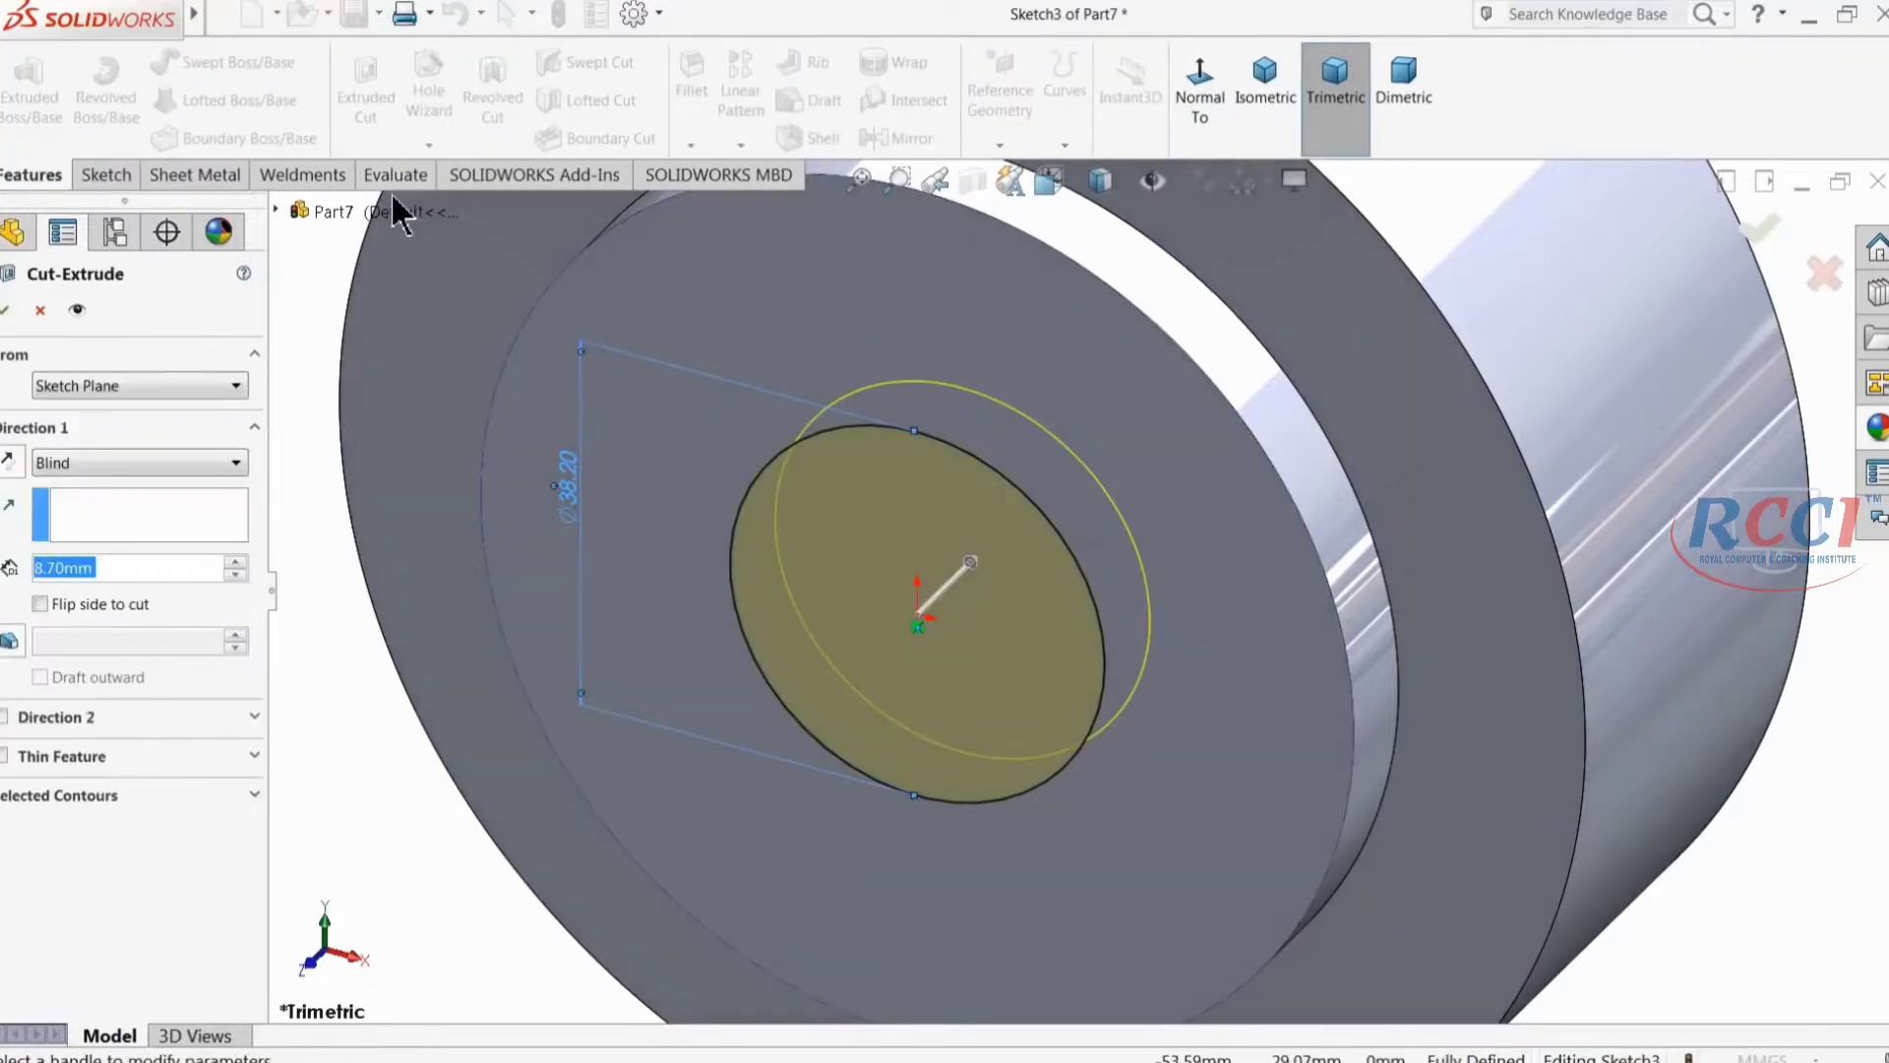
text(38)
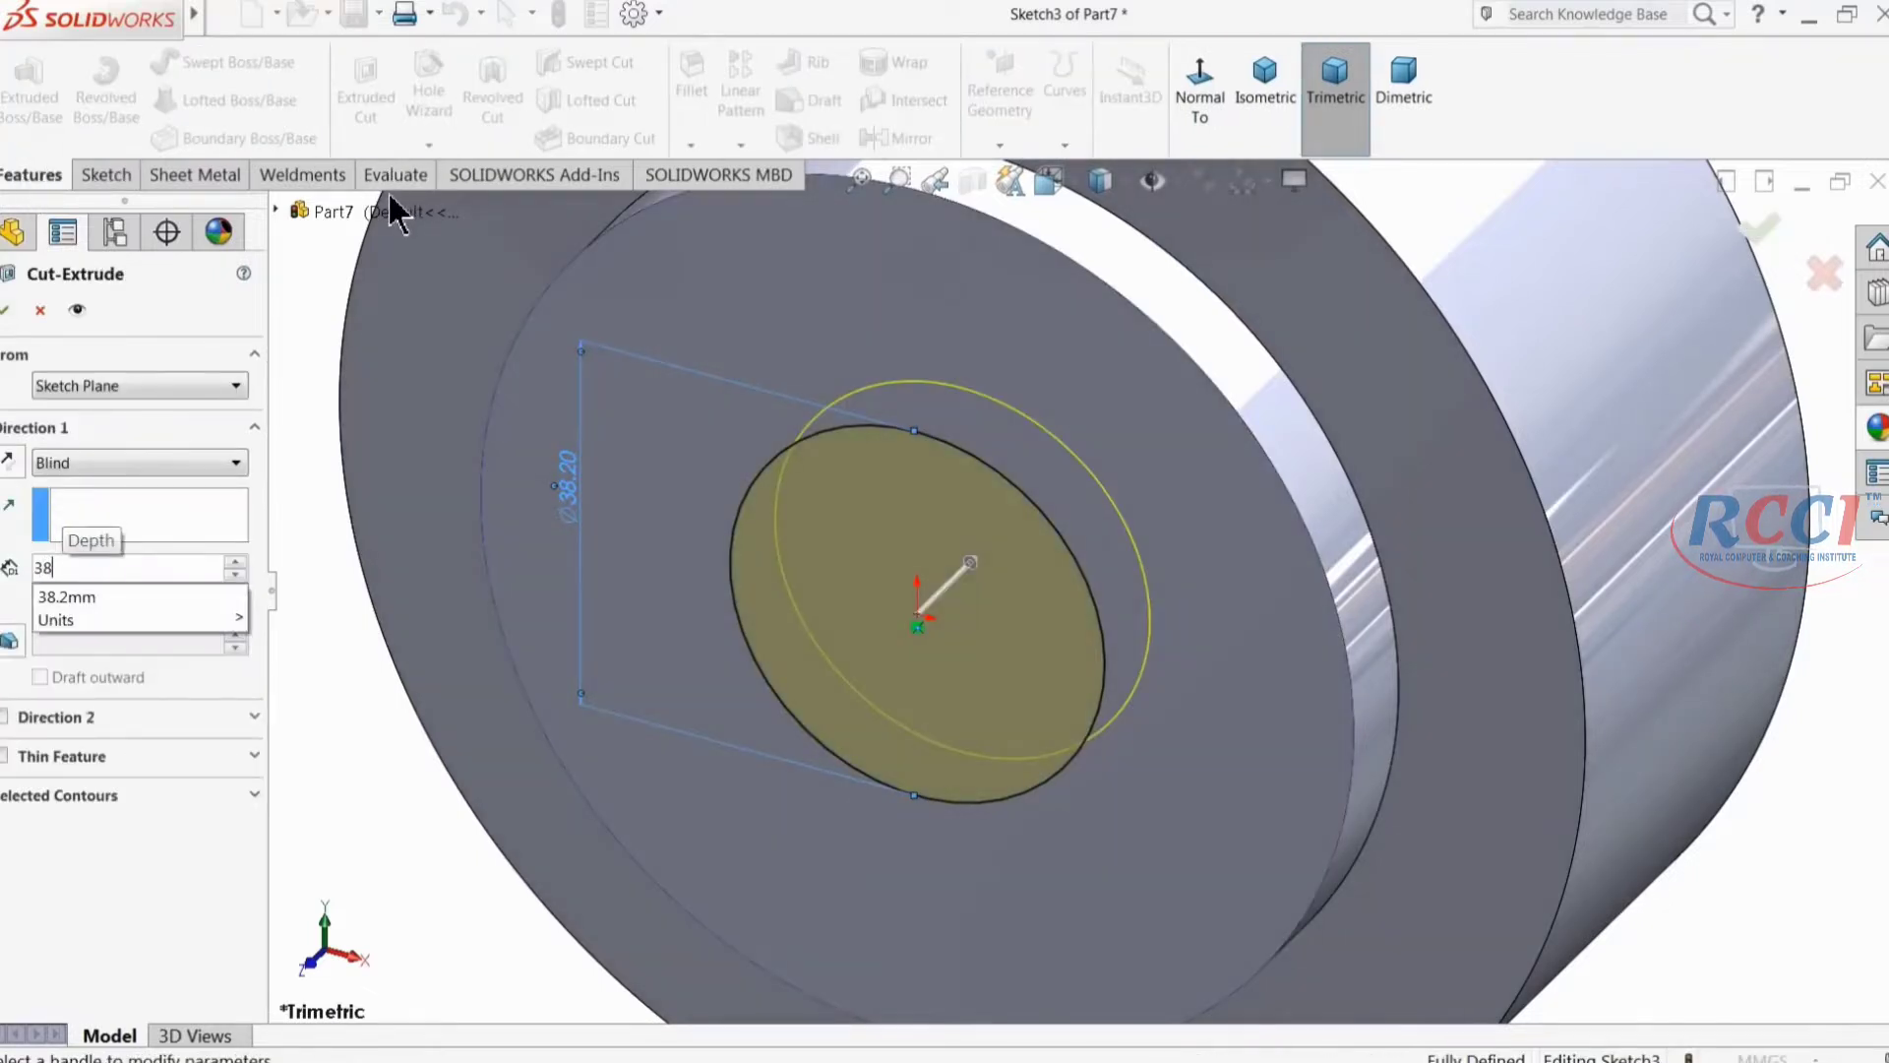
key(Return)
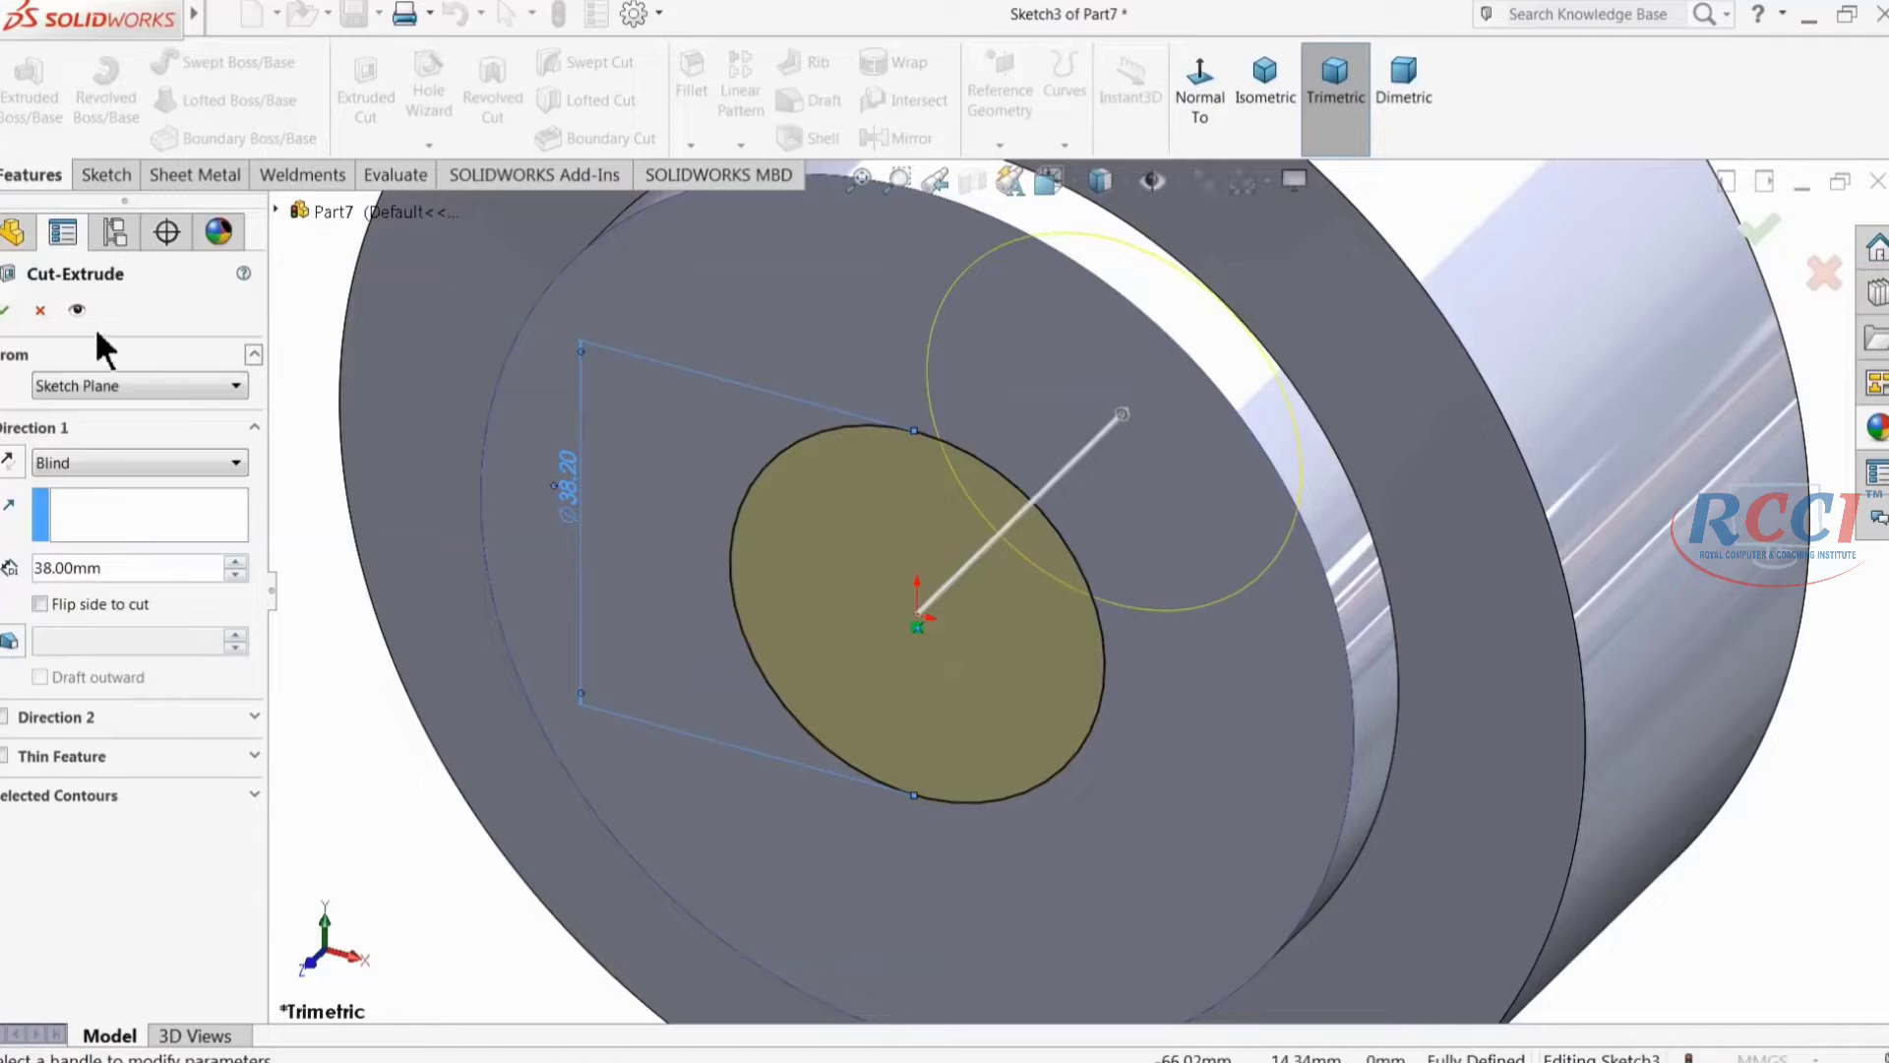
click(5, 310)
Step: Set up an angle-distance chamfer on the hole's front edge with a 1 mm distance and a 45° angle
middle_drag(650, 521, 862, 507)
scroll(860, 510, up, 2)
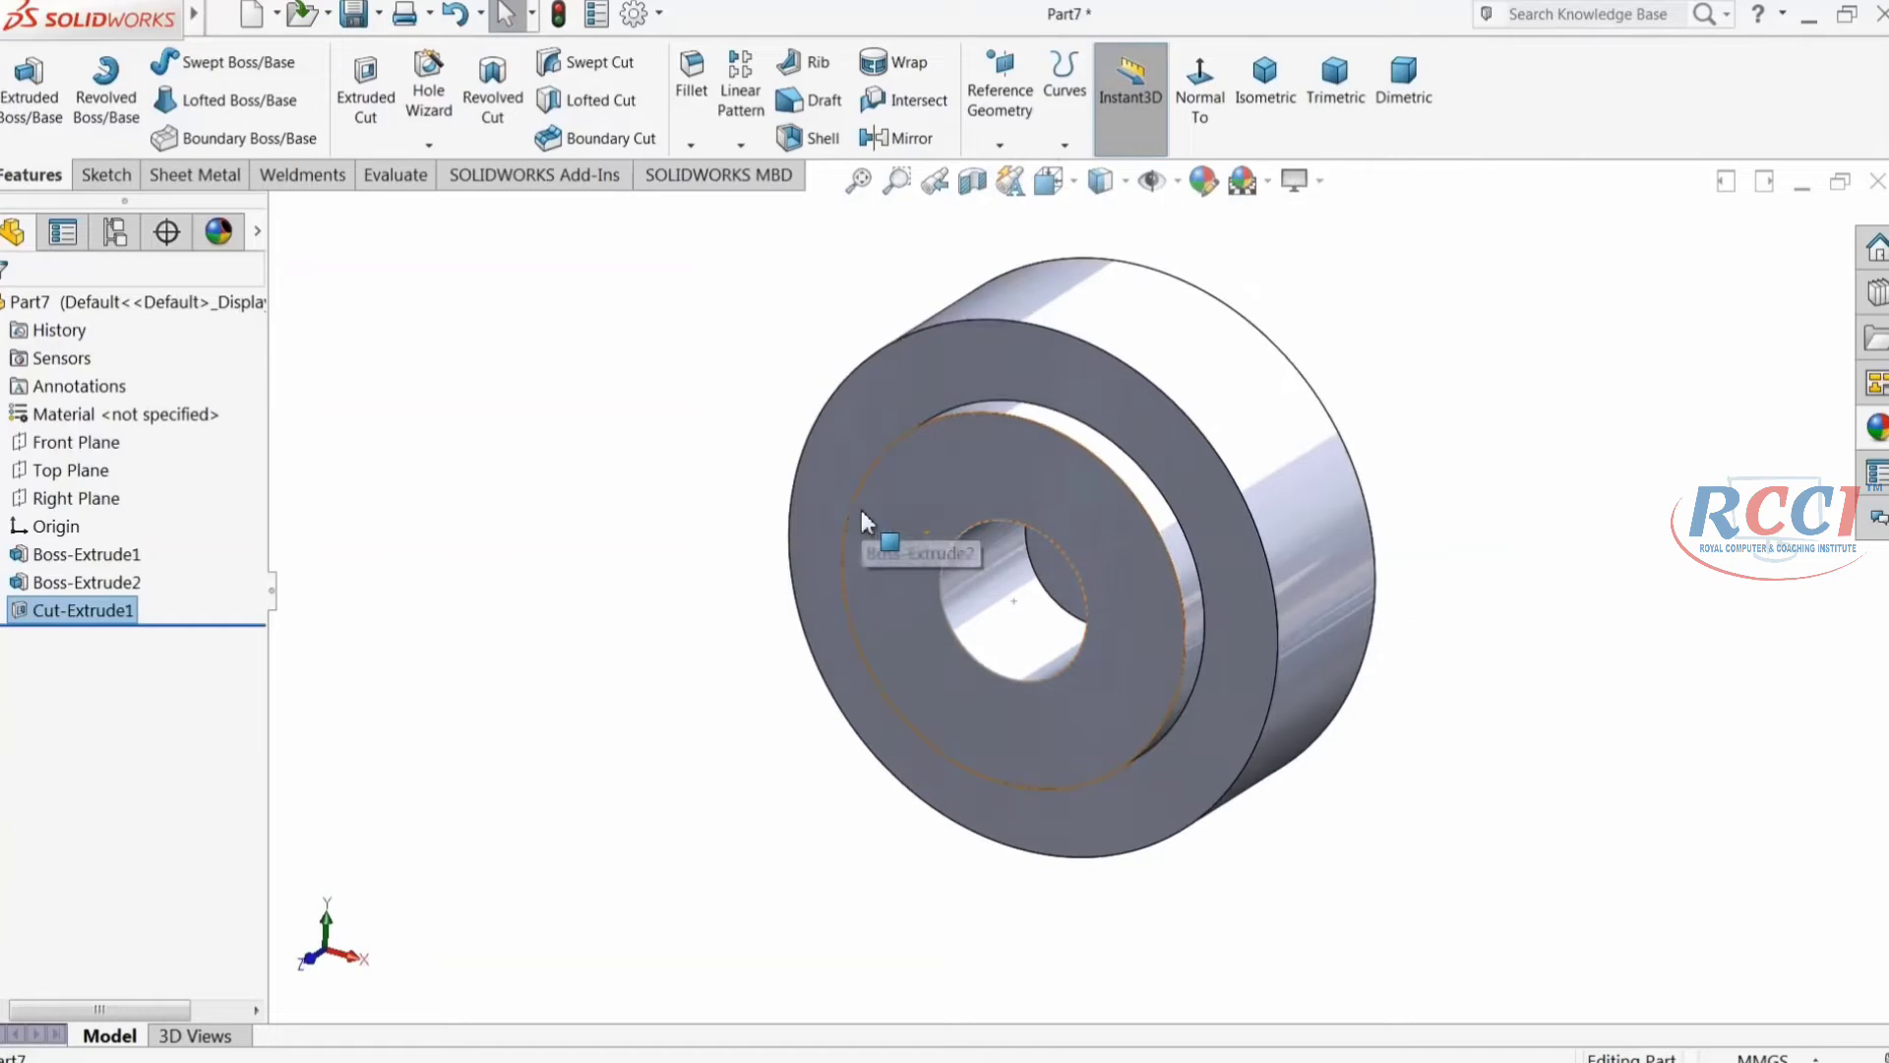
scroll(1289, 476, down, 2)
click(641, 314)
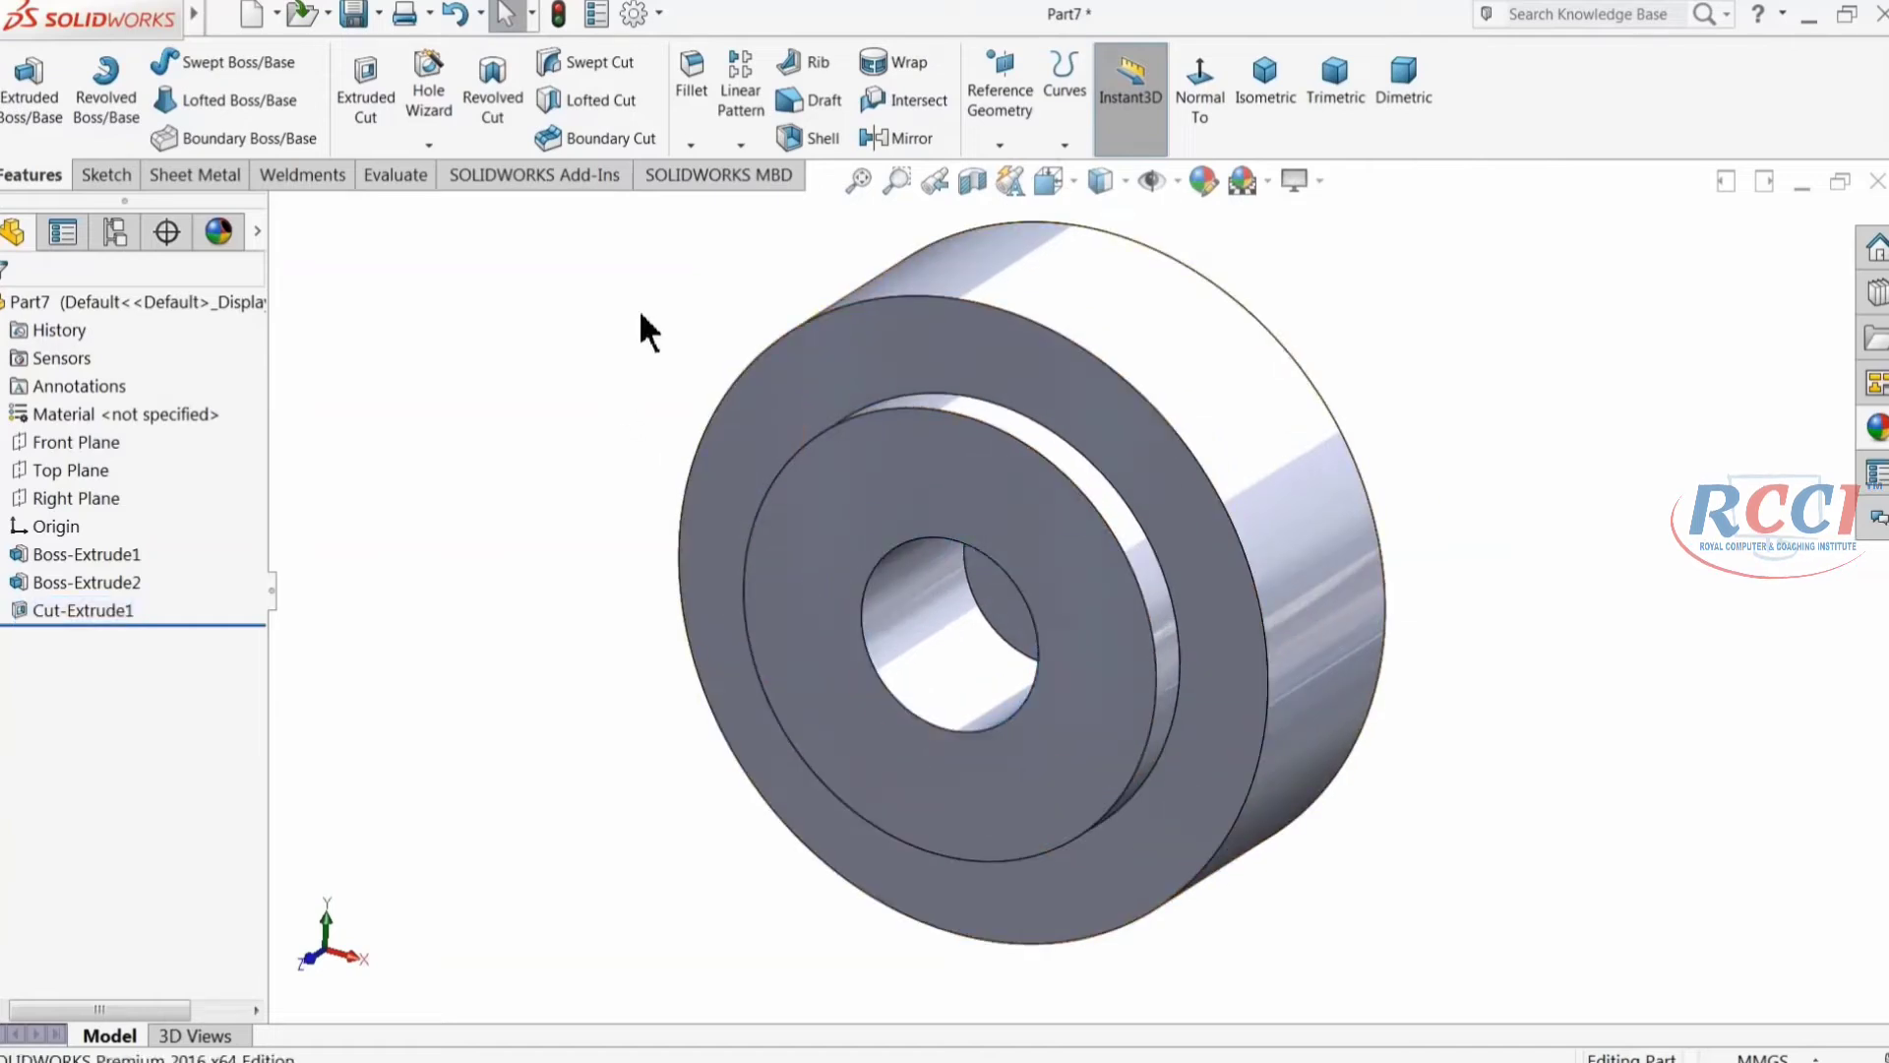
click(687, 145)
click(718, 202)
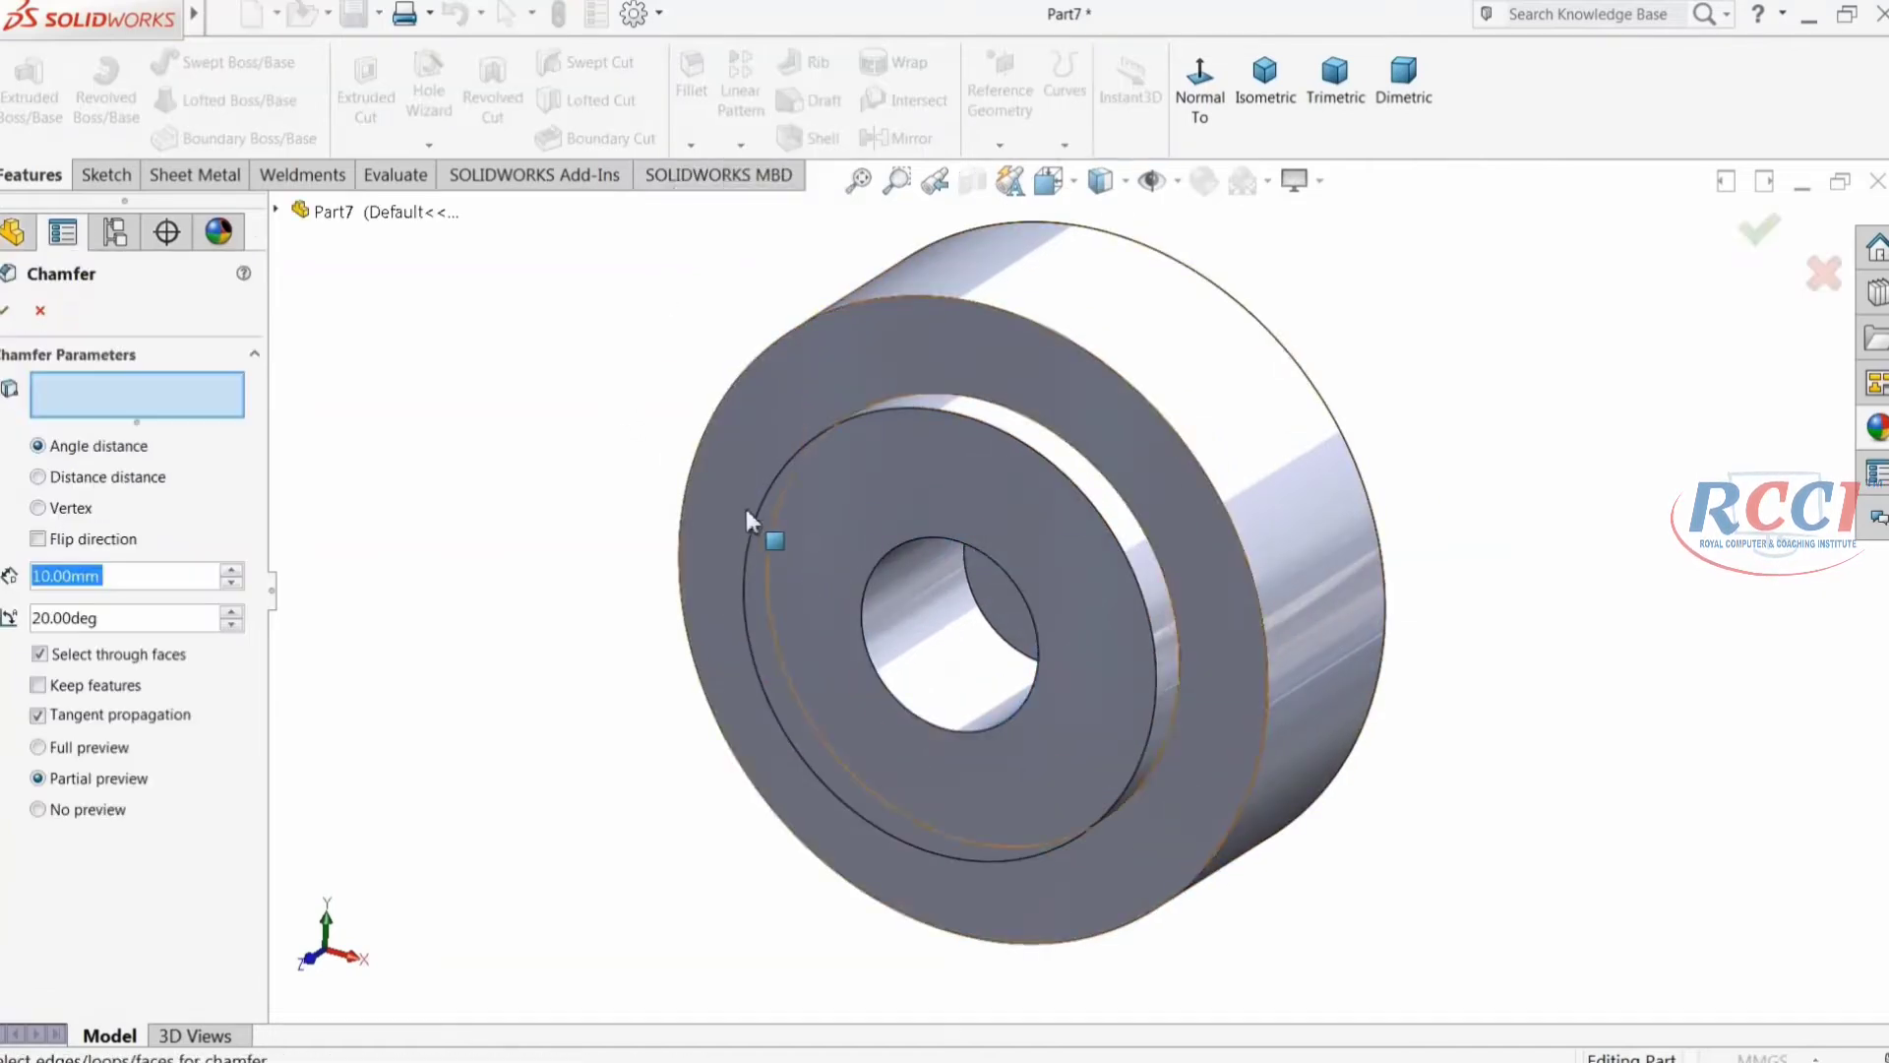
click(865, 603)
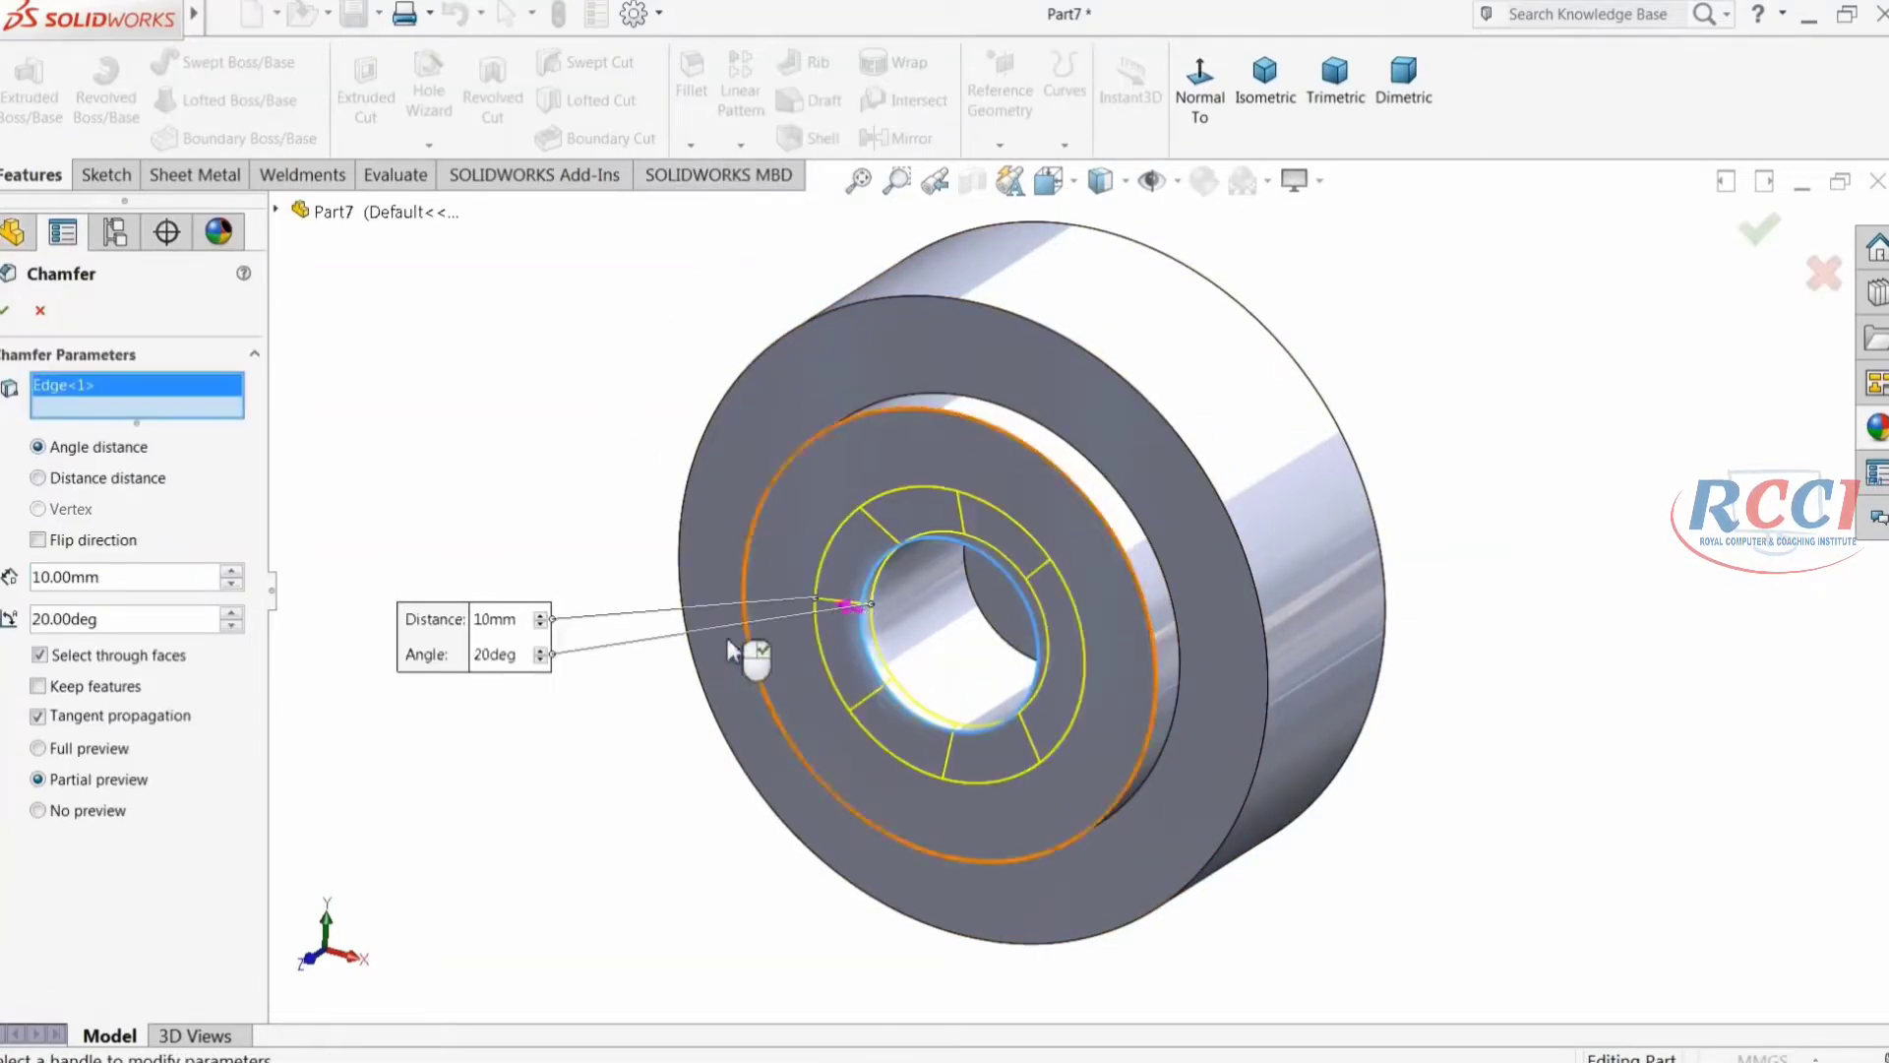
text(1)
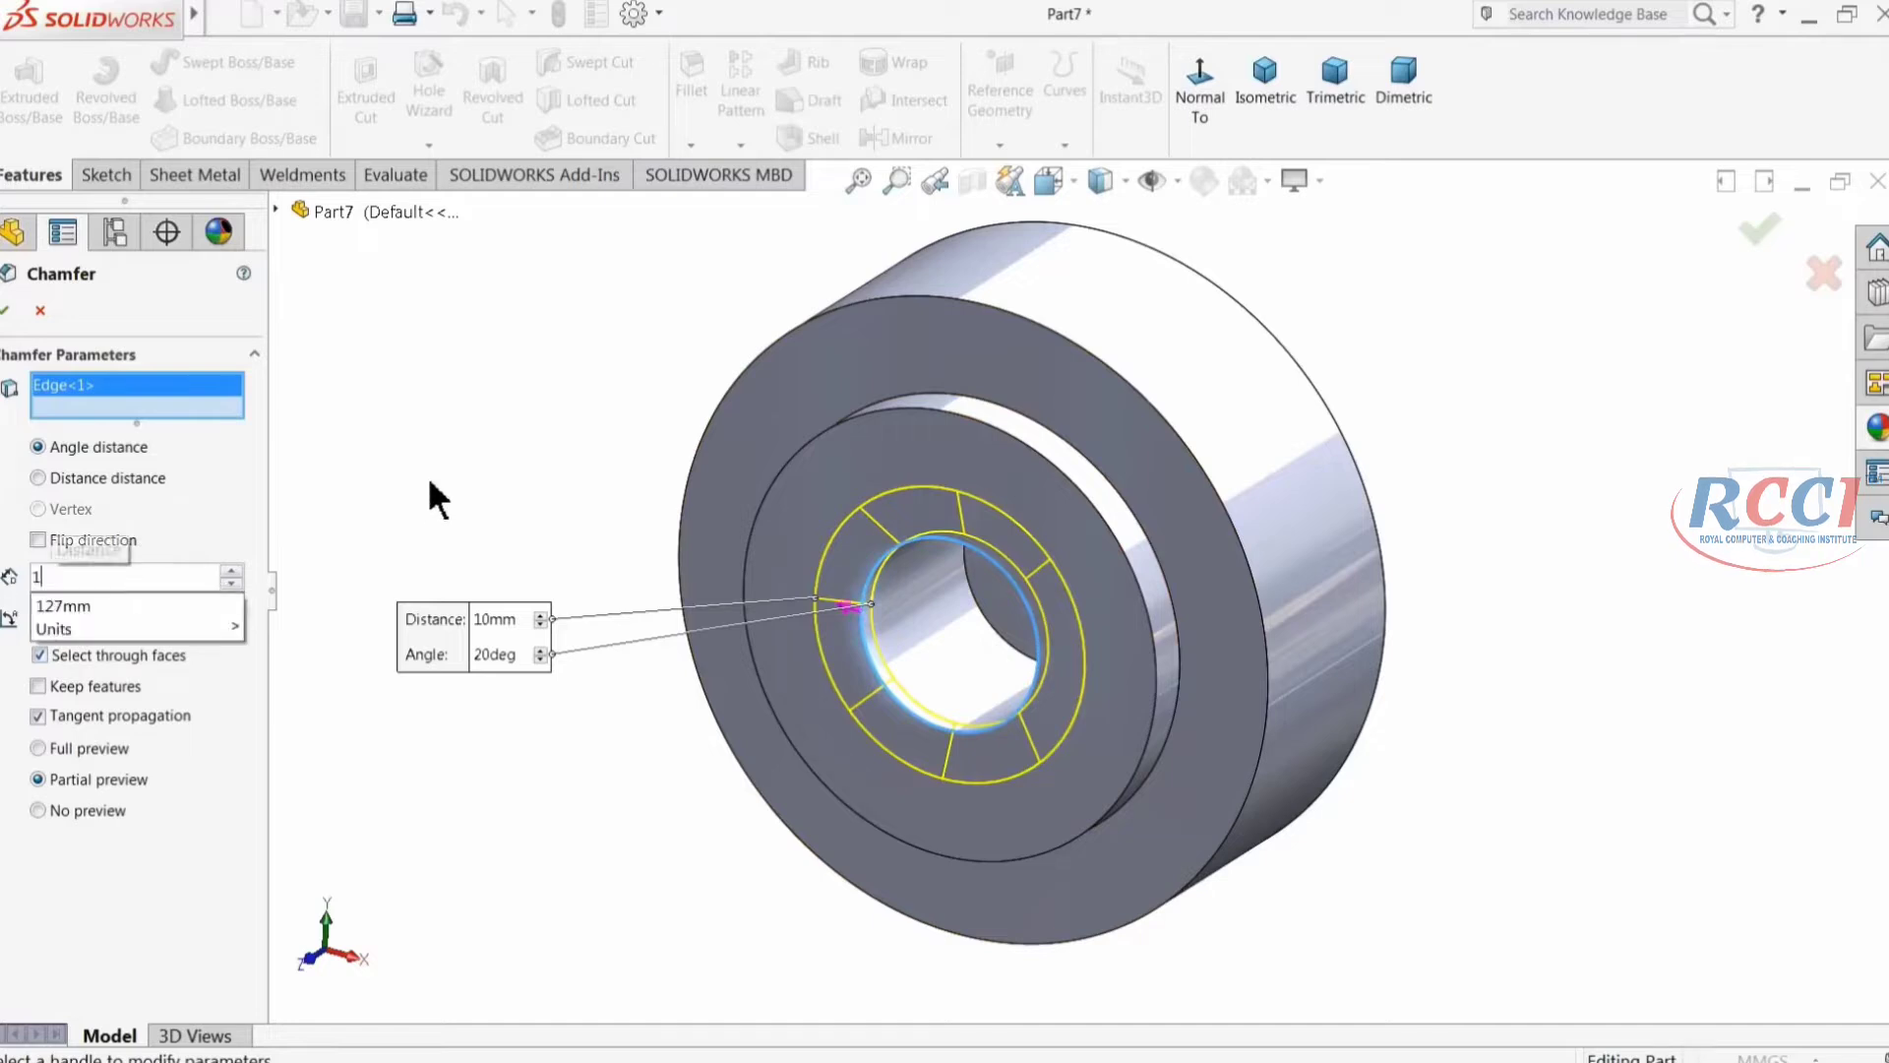
key(Return)
text(45)
key(Return)
scroll(890, 614, down, 4)
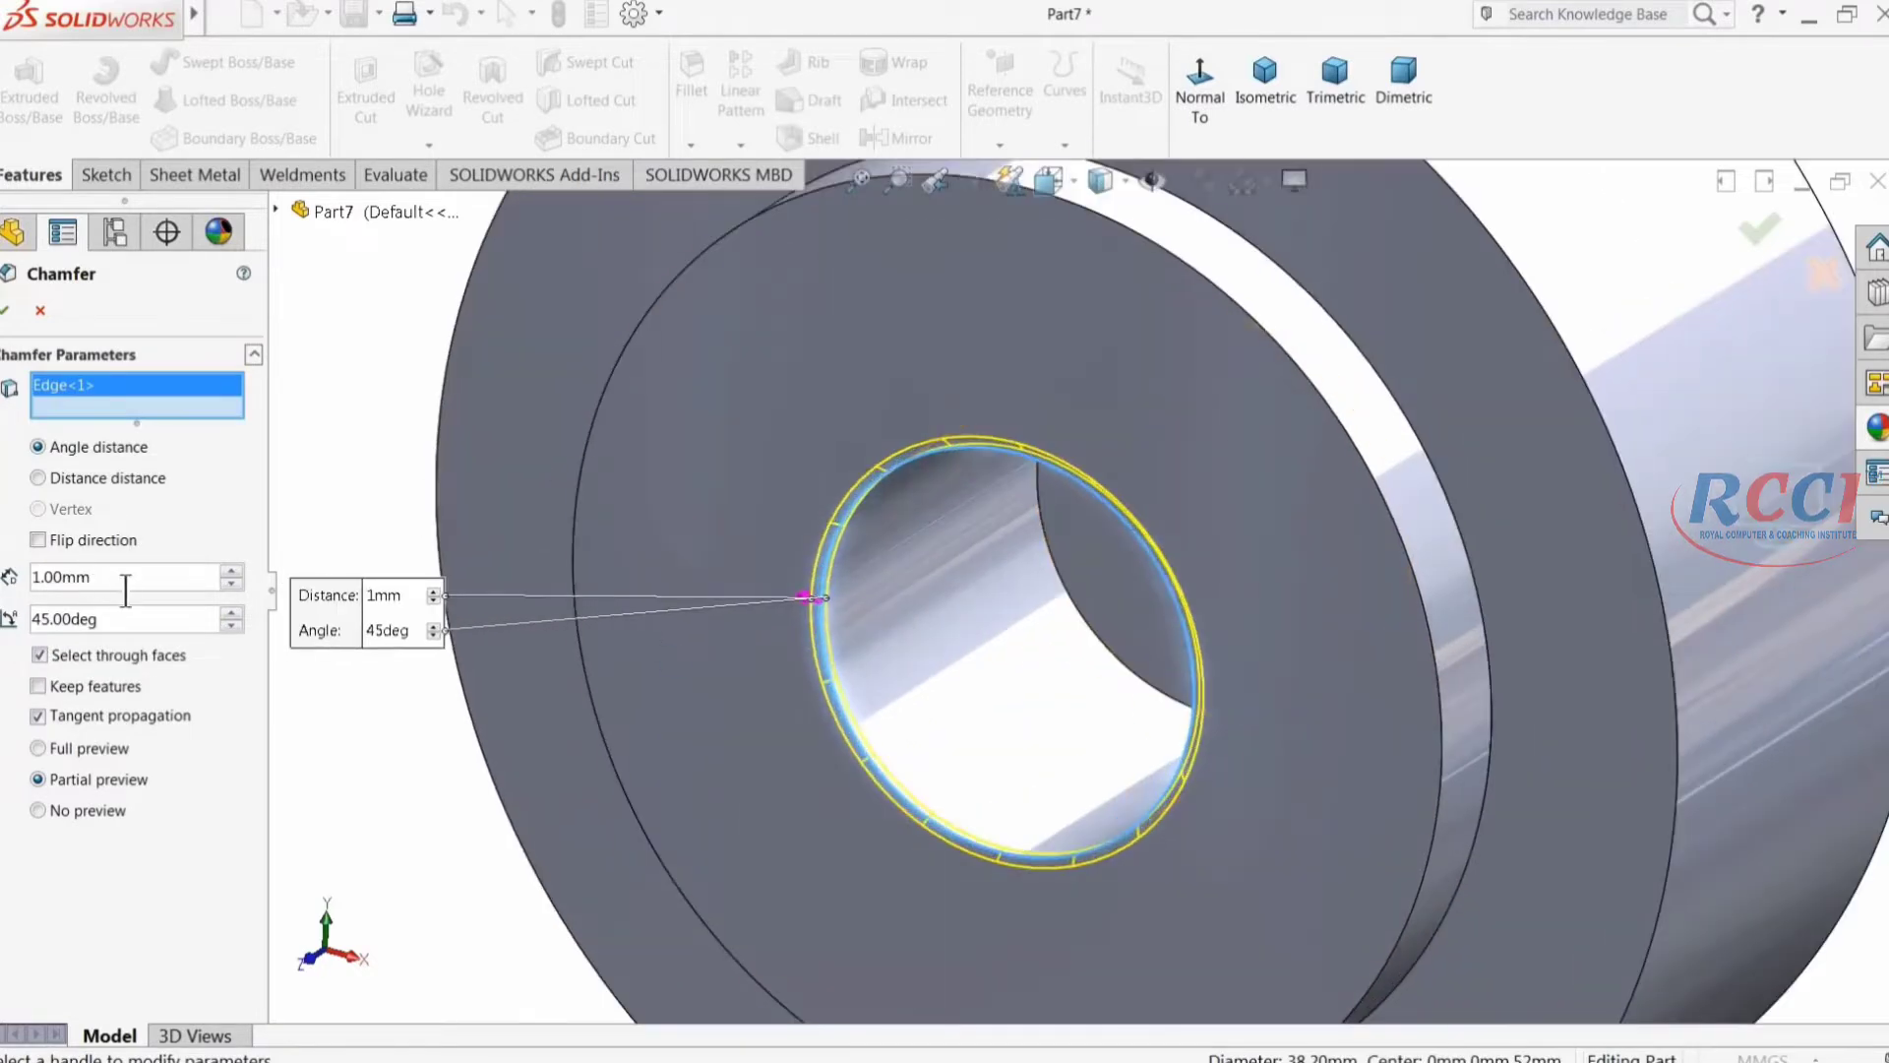
Step: Set the chamfer distance to 2 mm, add the raised boss's outer front edge and create the chamfer
text(3)
key(Return)
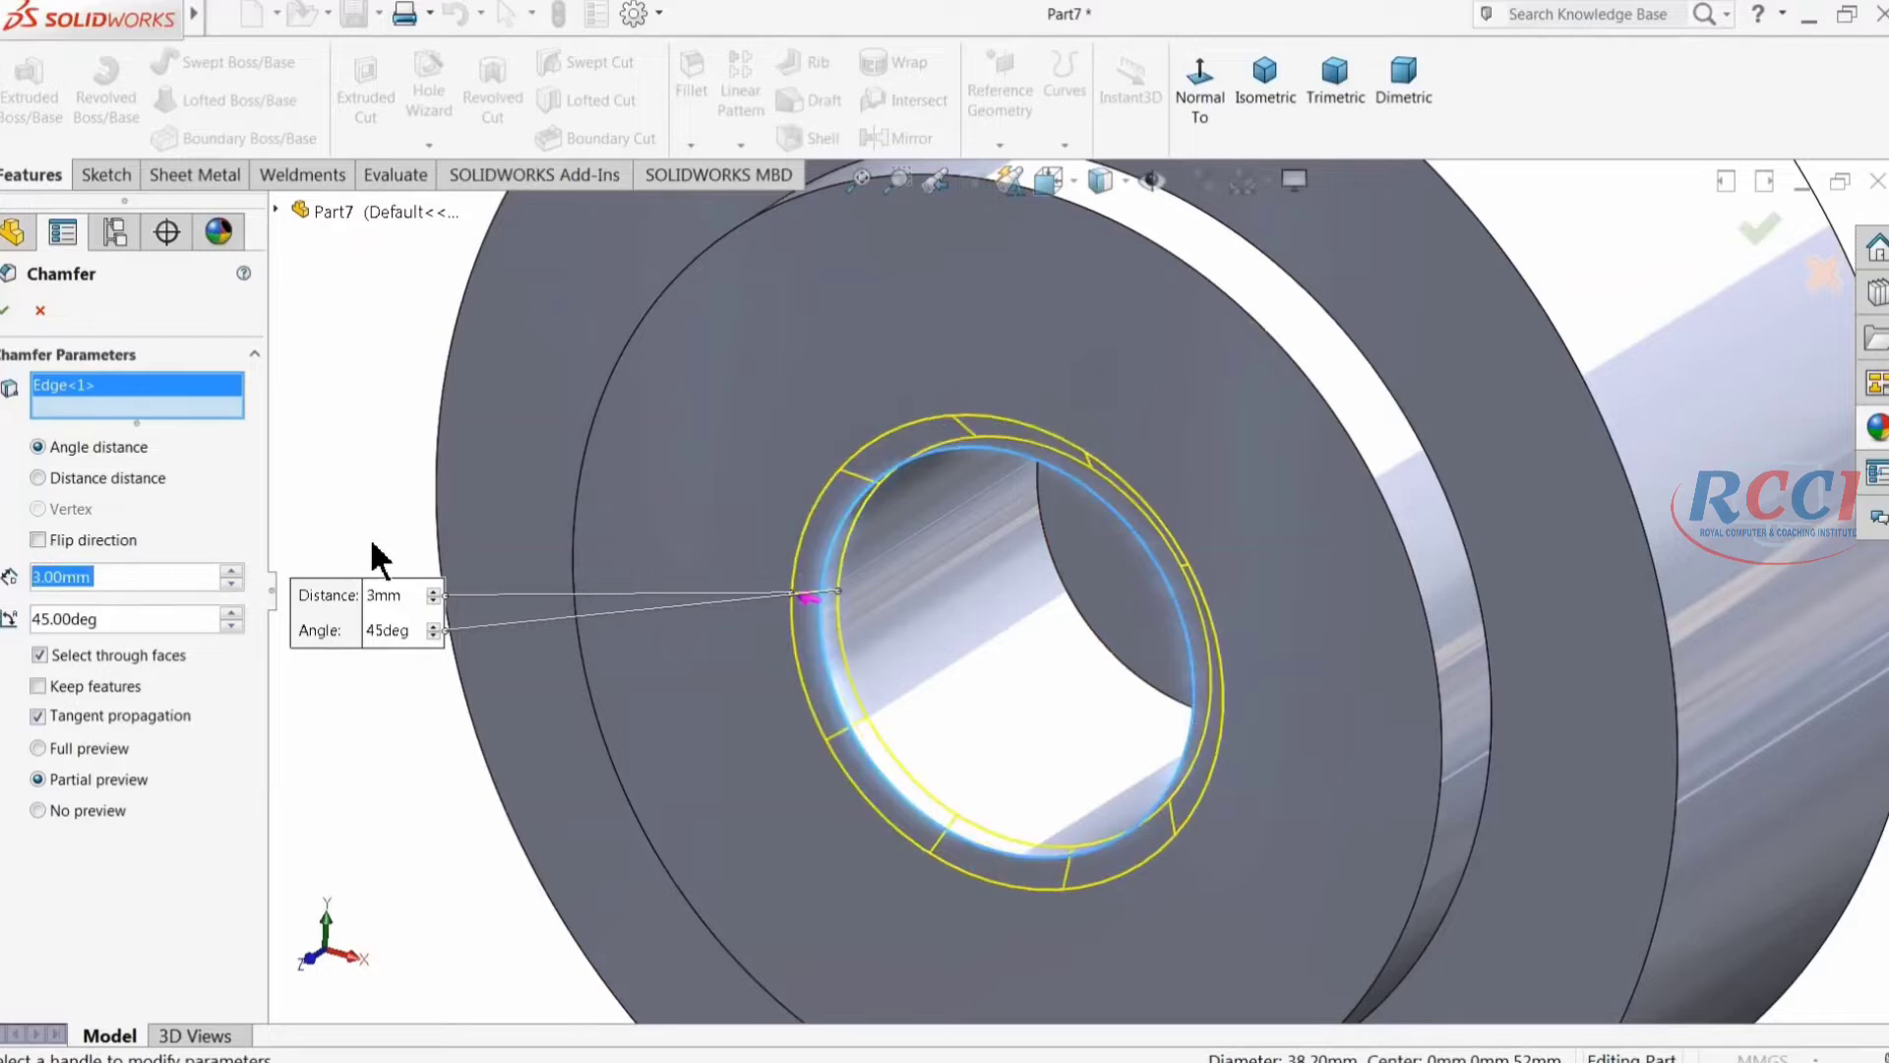
text(2)
key(Return)
scroll(506, 540, up, 3)
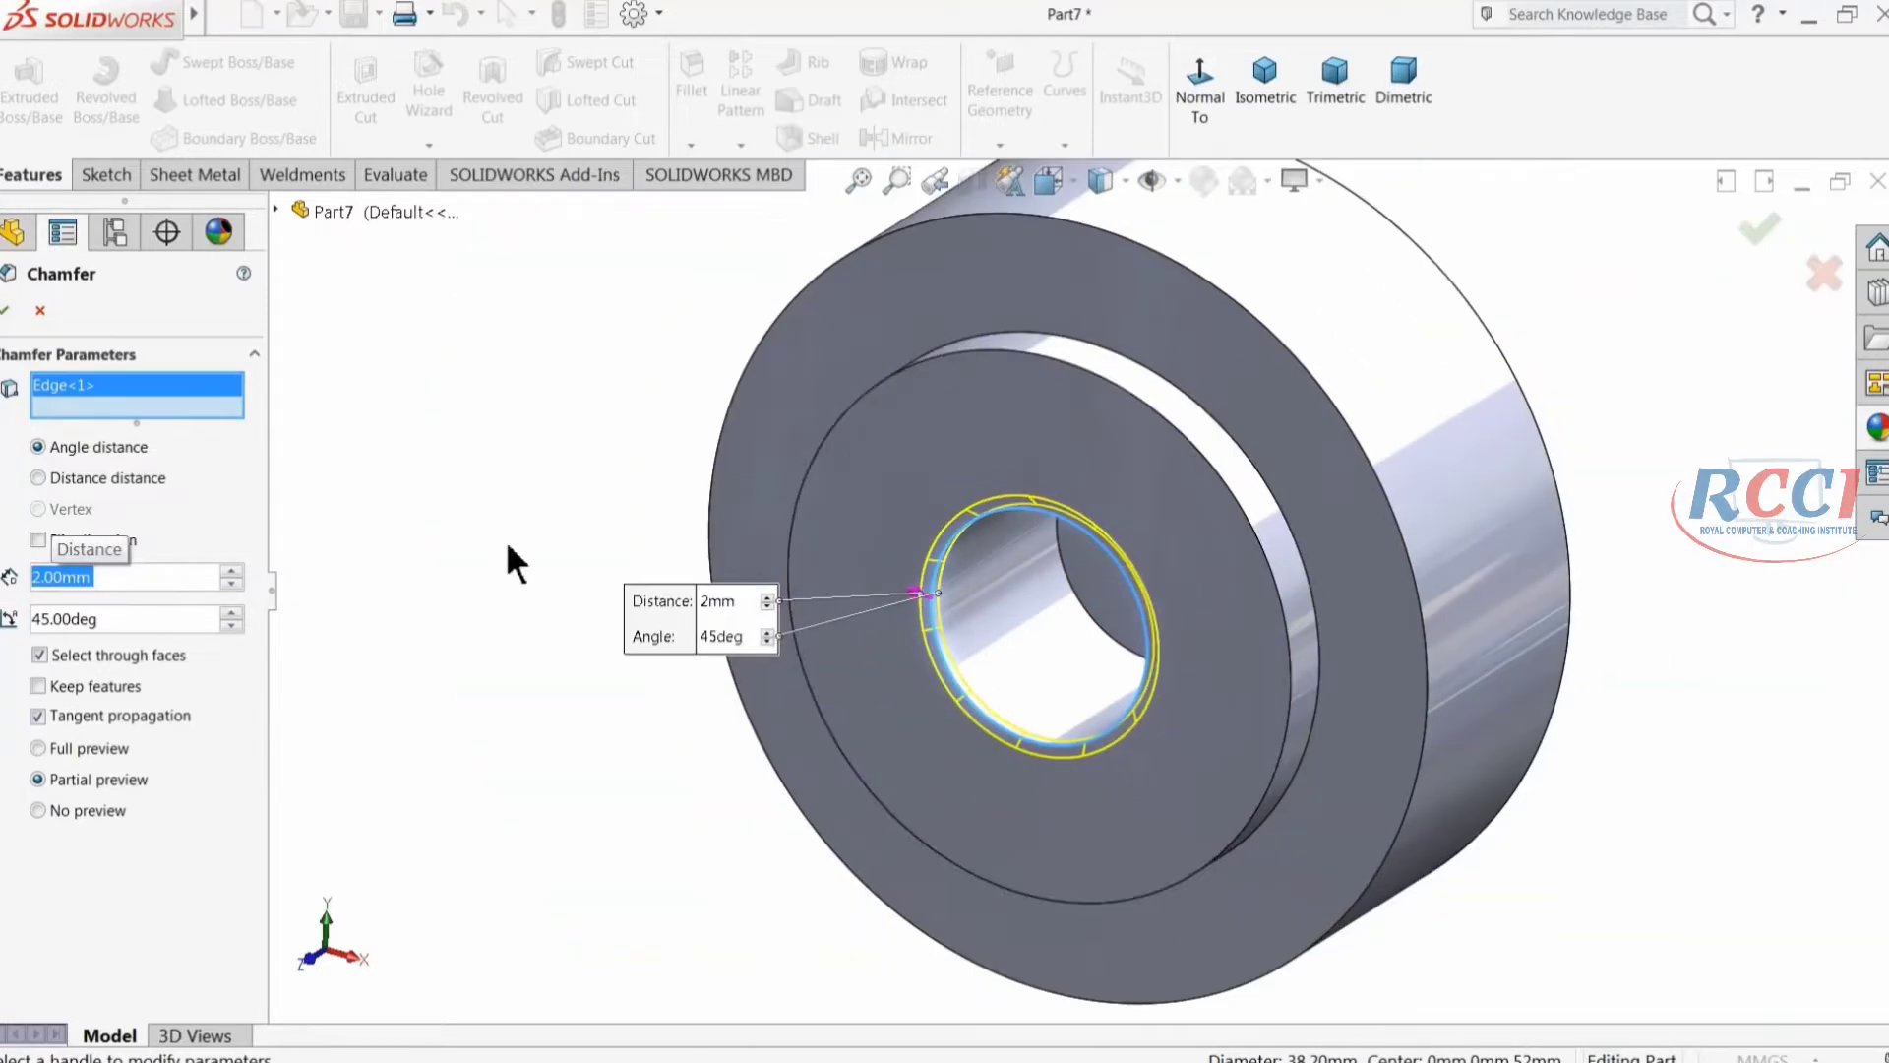
click(984, 350)
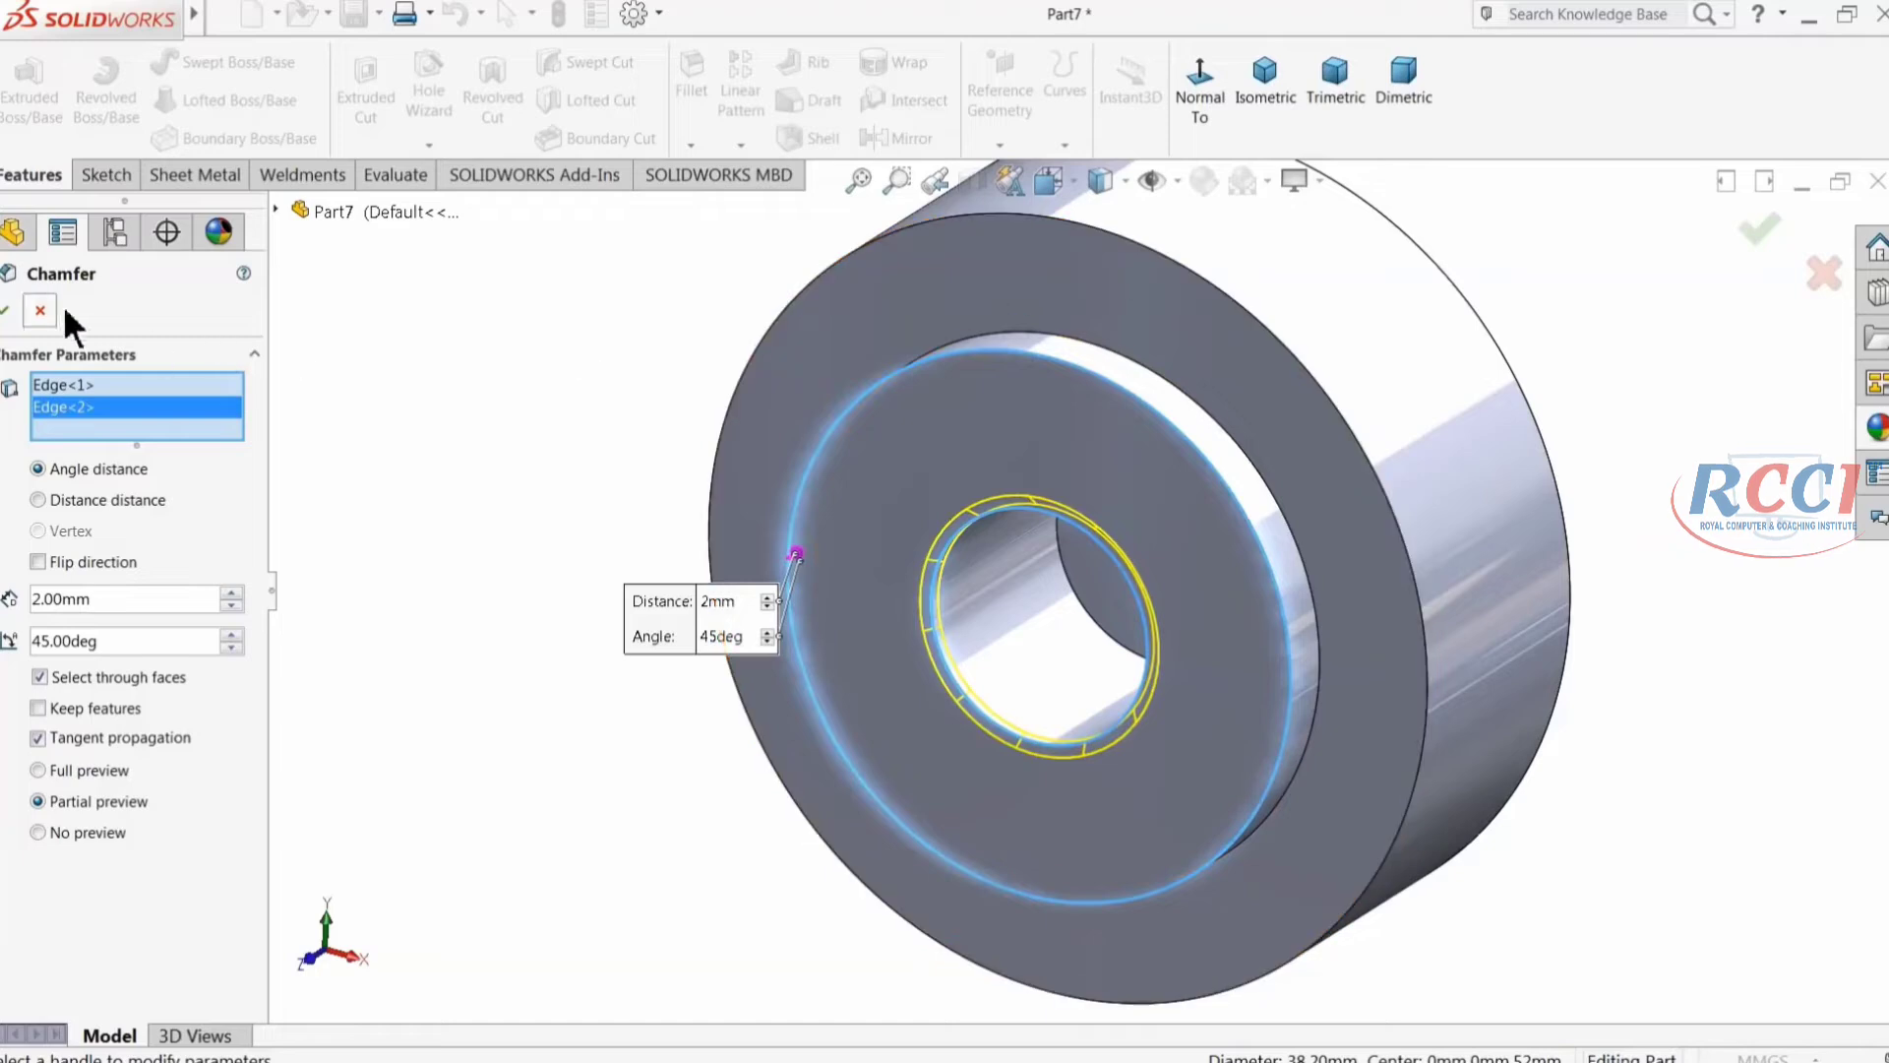
click(8, 311)
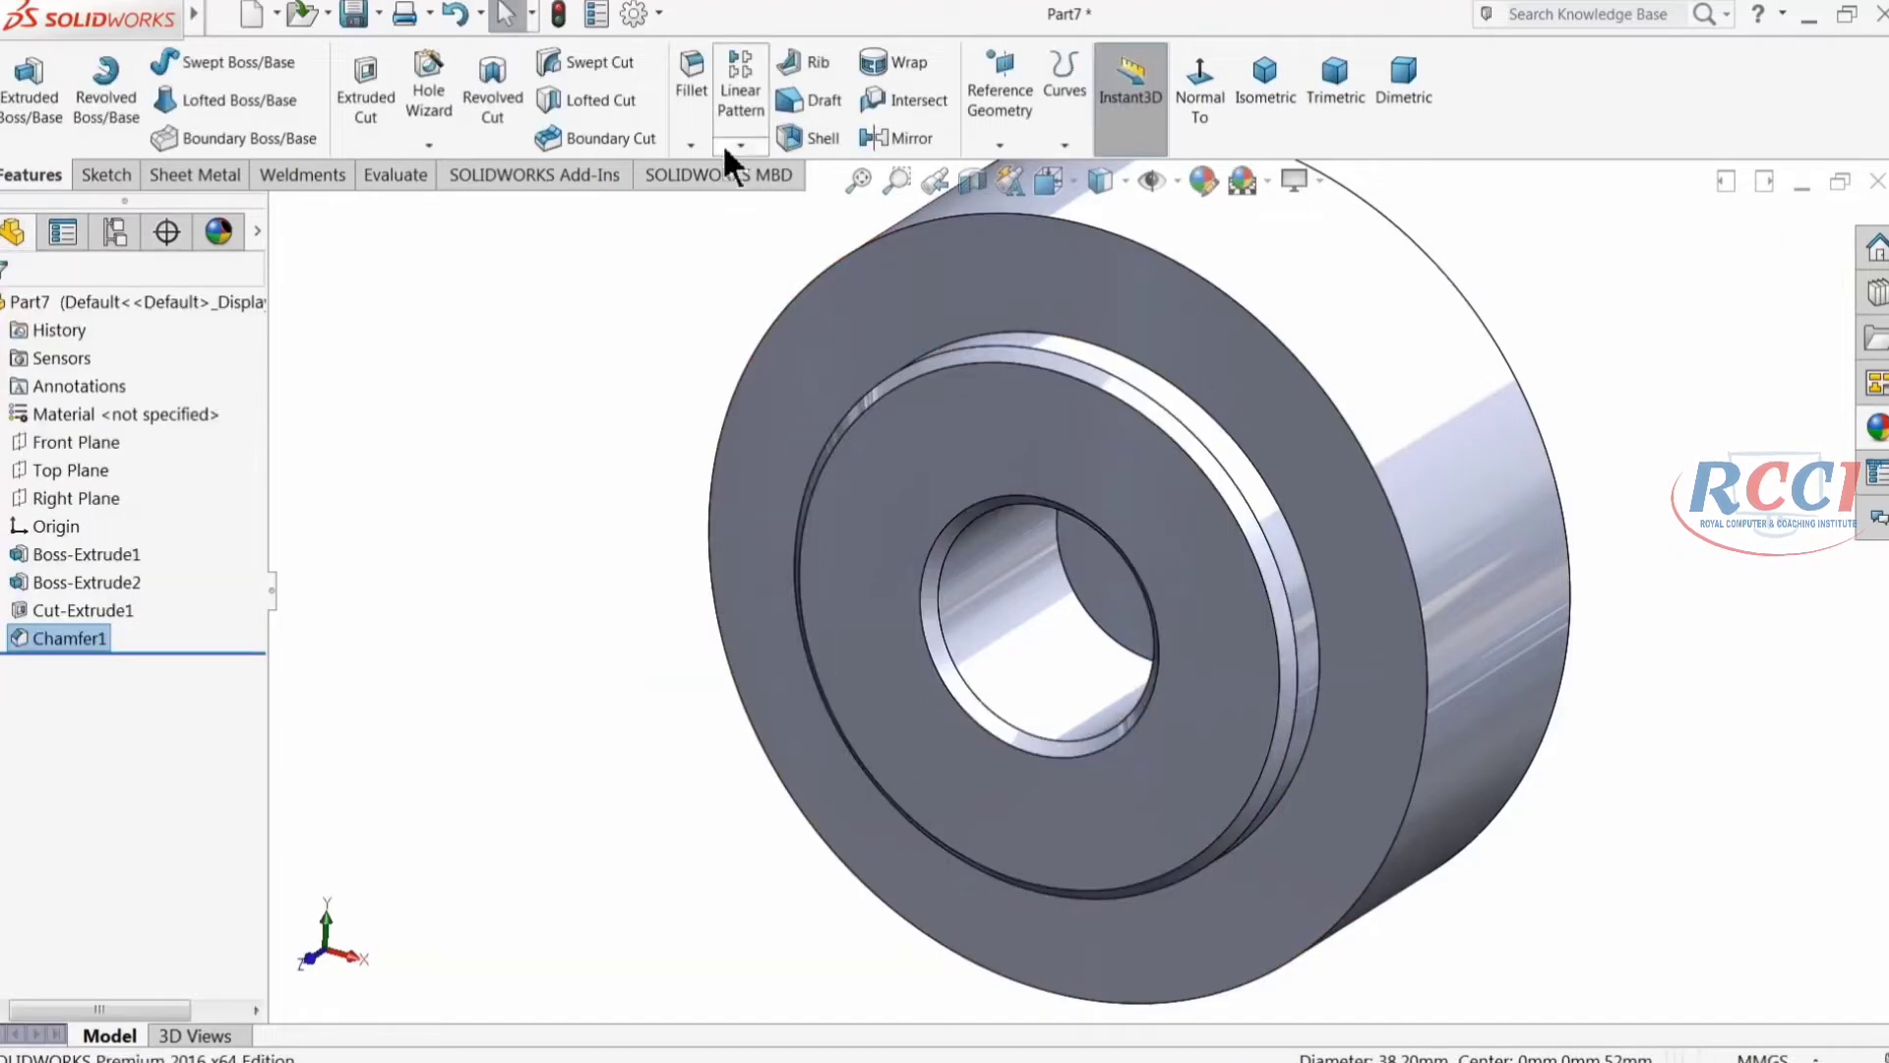
Step: Round both outer edges of the large disc with a 2 mm fillet applied to its cylindrical rim face
click(693, 98)
text(2)
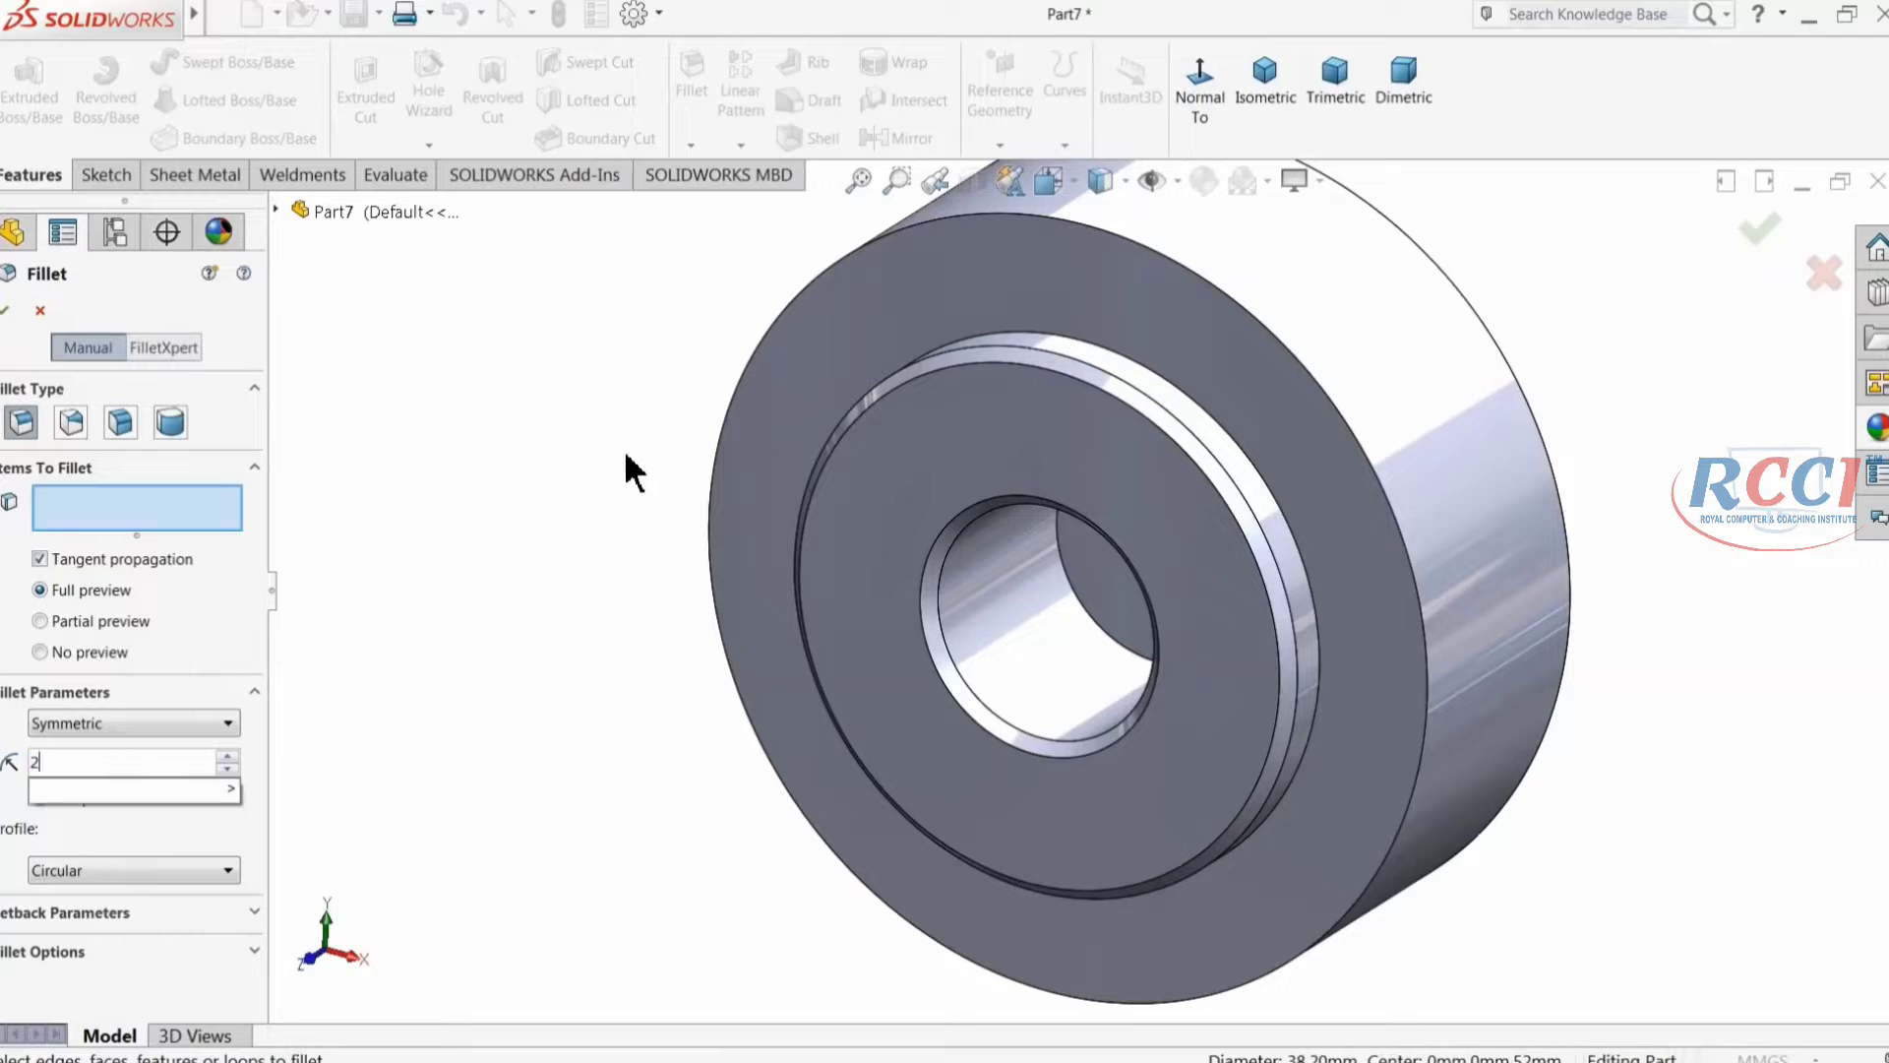
click(1243, 258)
middle_drag(1201, 317, 1130, 396)
click(6, 313)
middle_drag(529, 403, 508, 438)
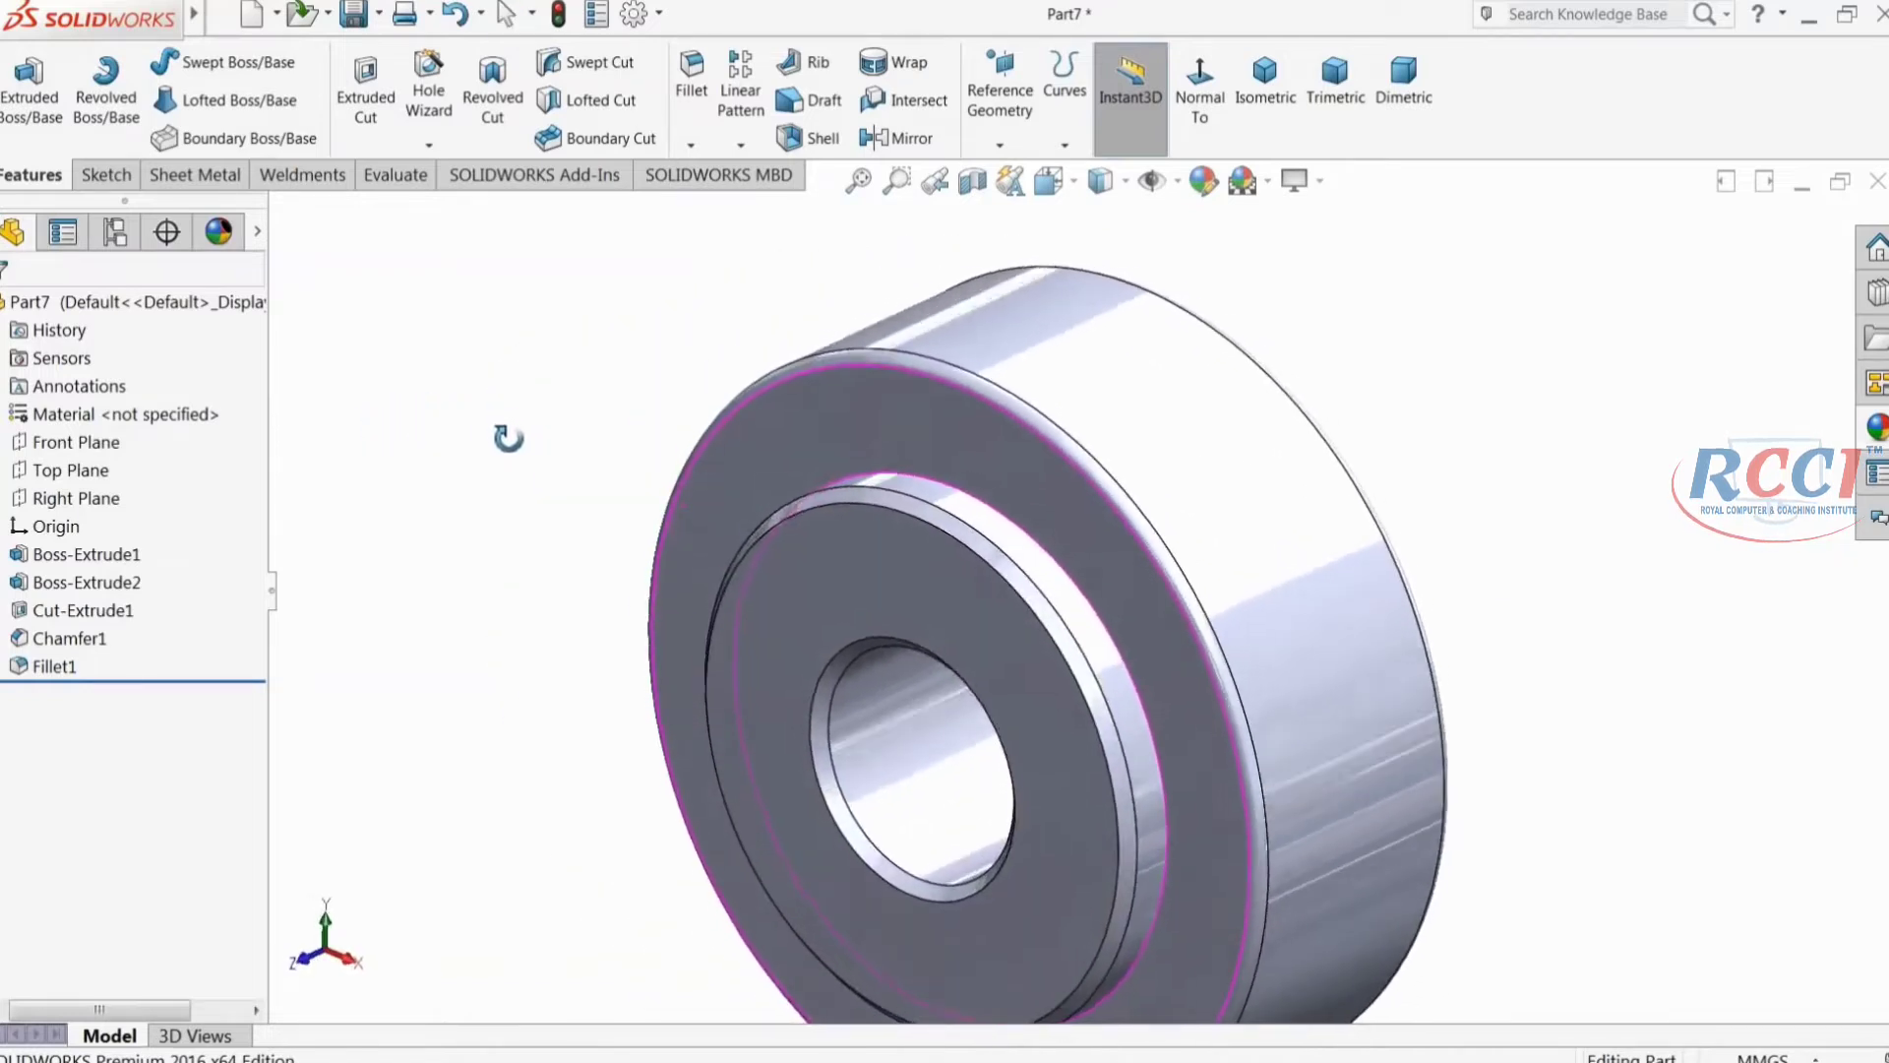
Step: Apply a yellow appearance of RGB 255, 204, 0 to the disc's front fillet and its cylindrical rim face
scroll(620, 527, up, 4)
scroll(1181, 591, down, 5)
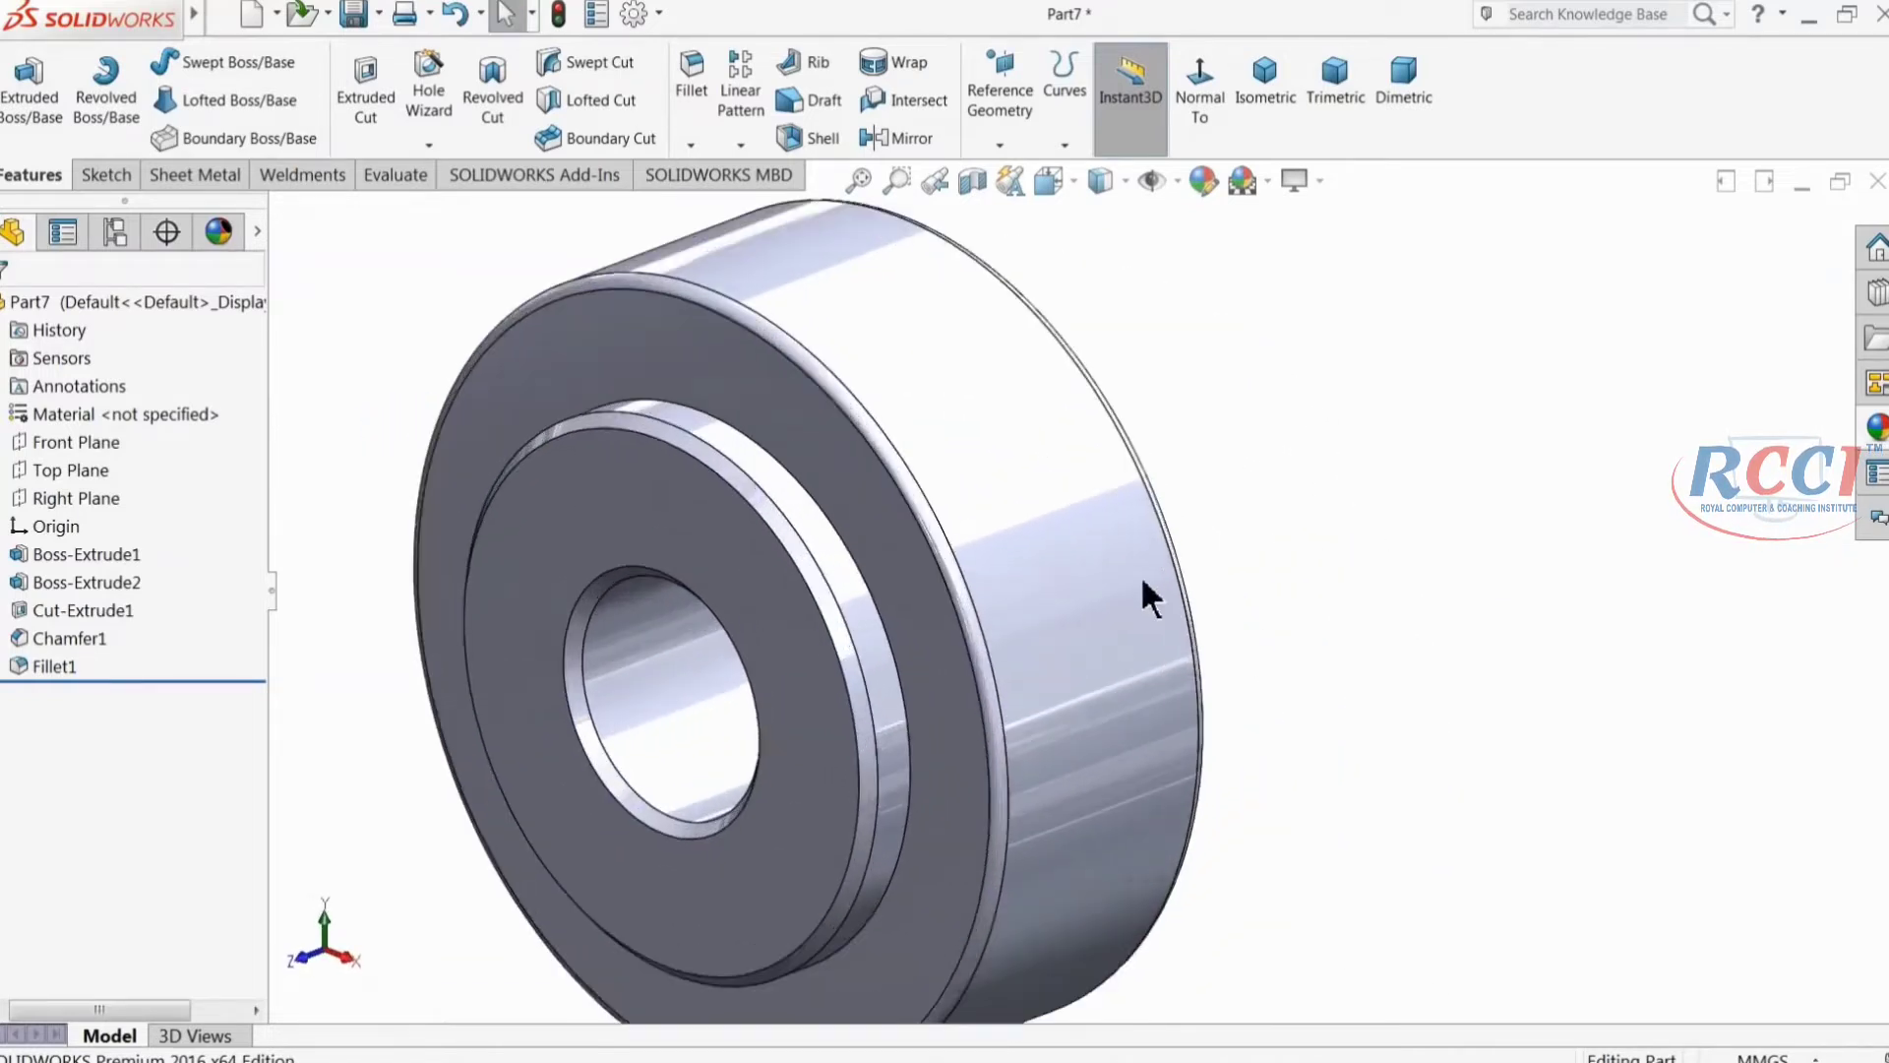
scroll(1142, 583, down, 3)
click(930, 576)
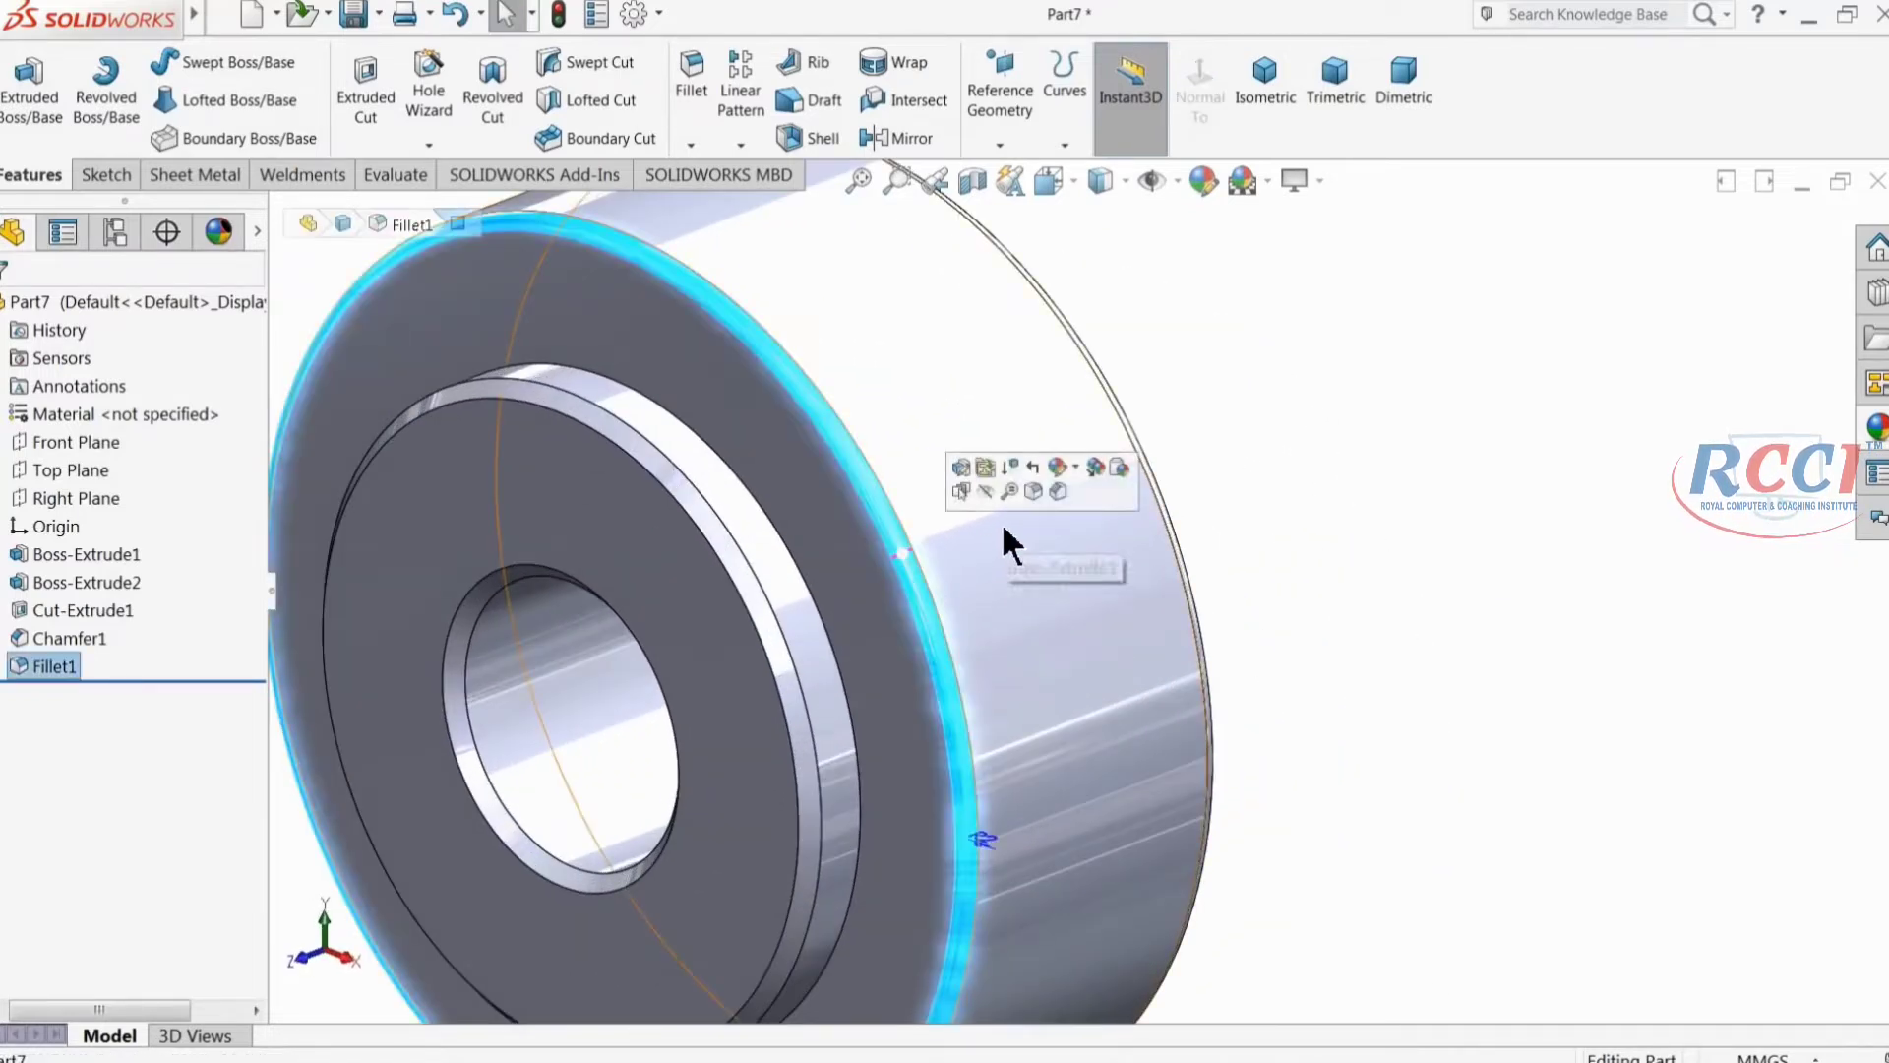
ctrl+click(1003, 529)
click(1202, 180)
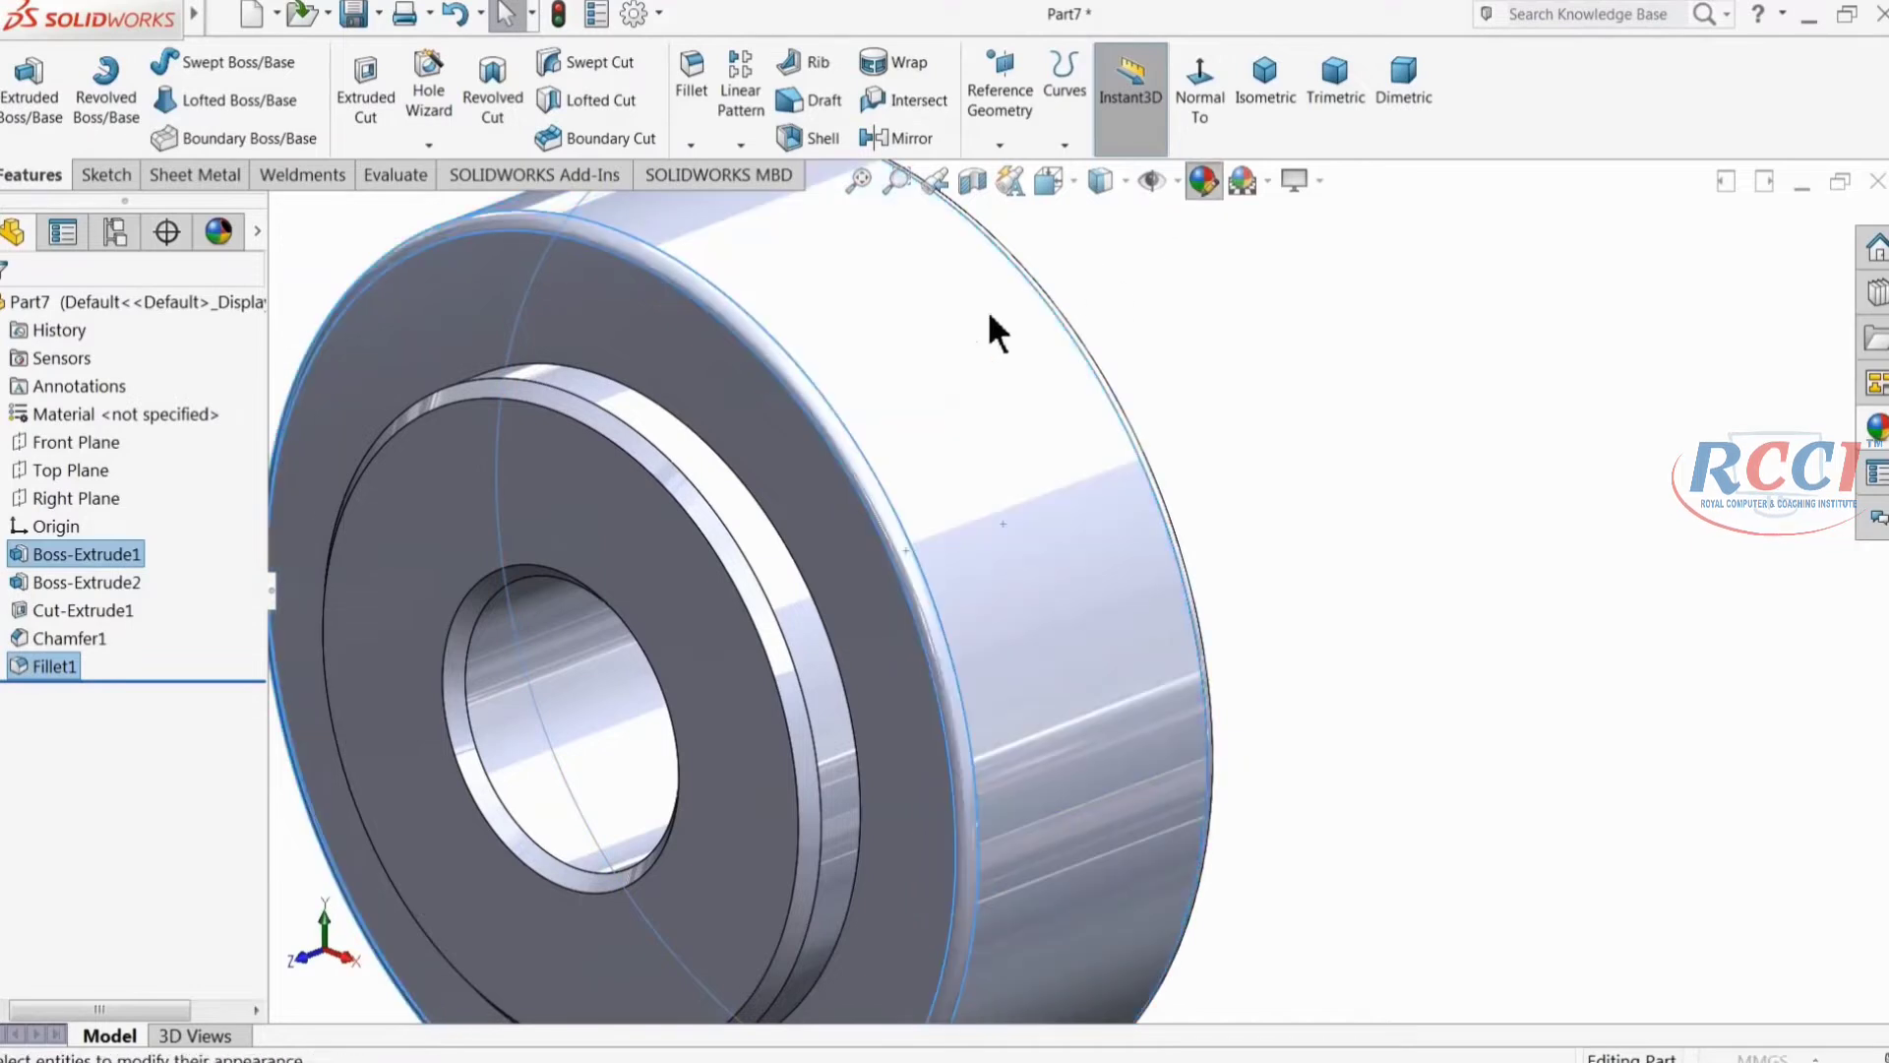
drag(254, 670, 242, 803)
click(91, 598)
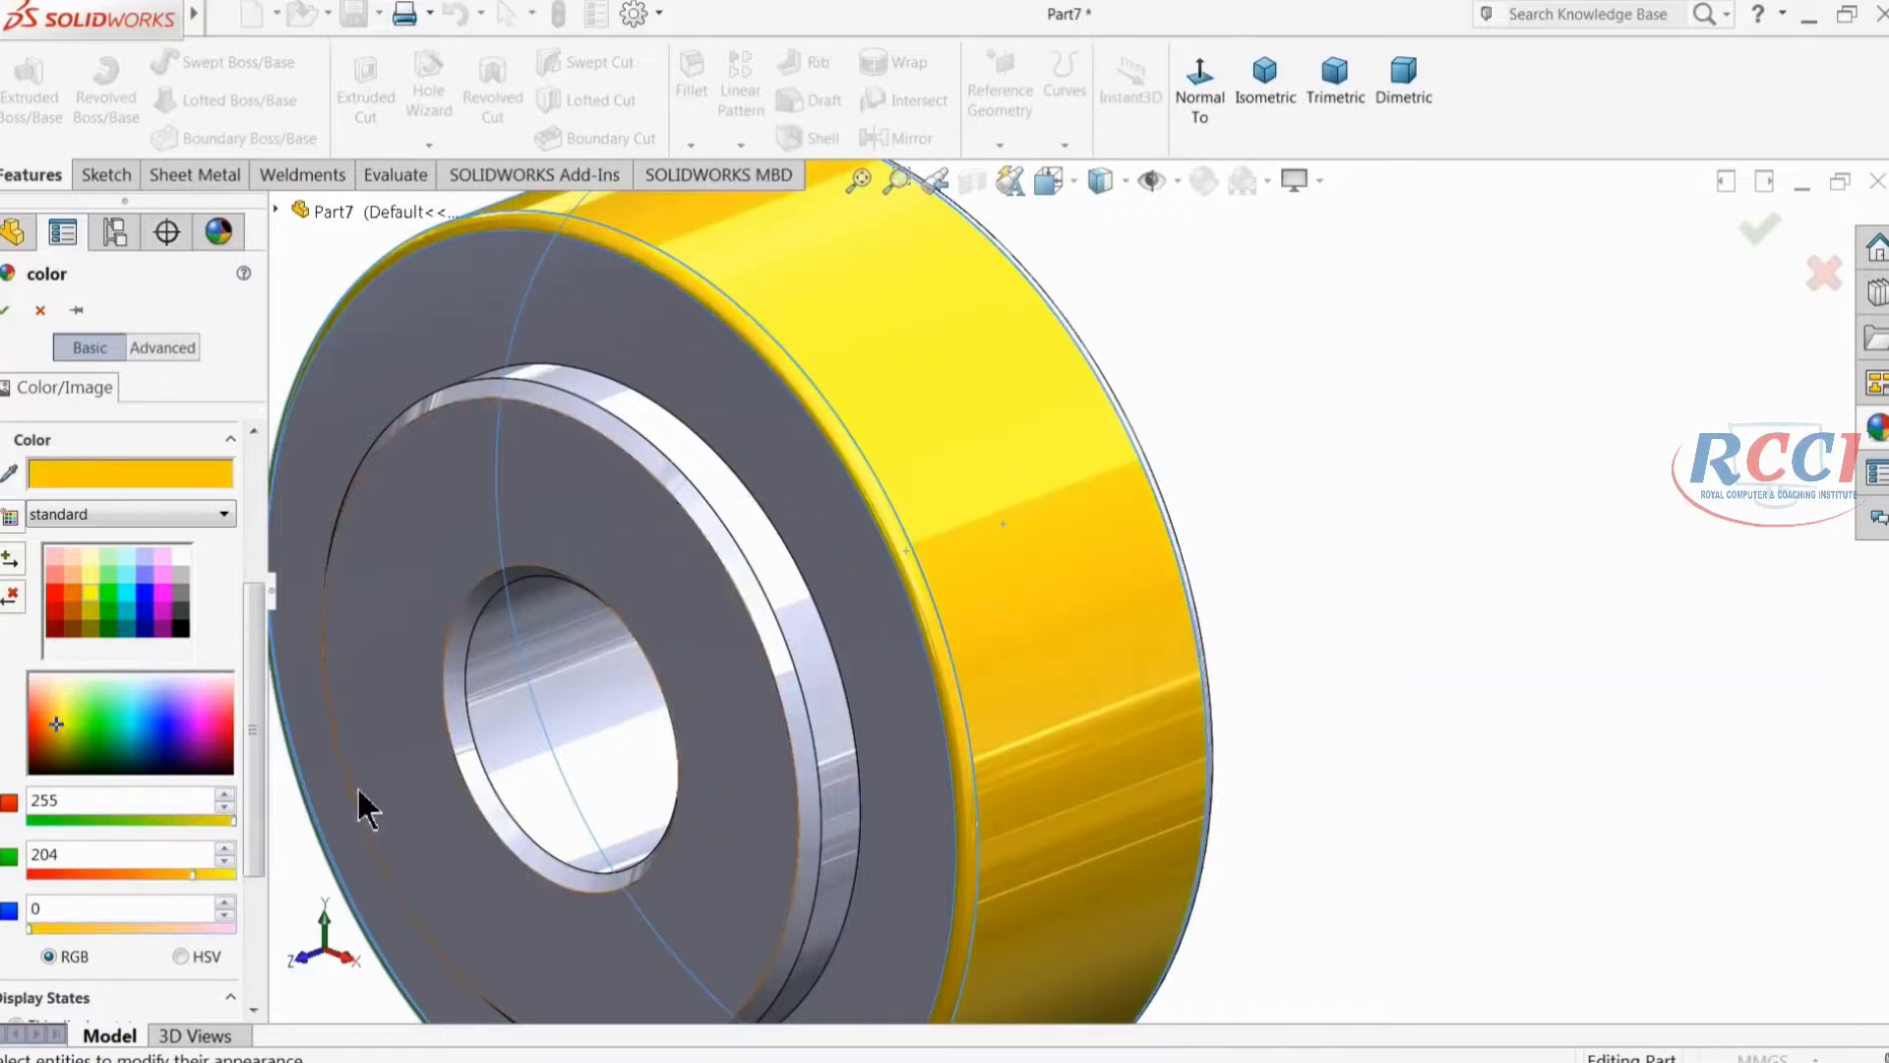
scroll(757, 653, up, 2)
middle_drag(763, 663, 831, 640)
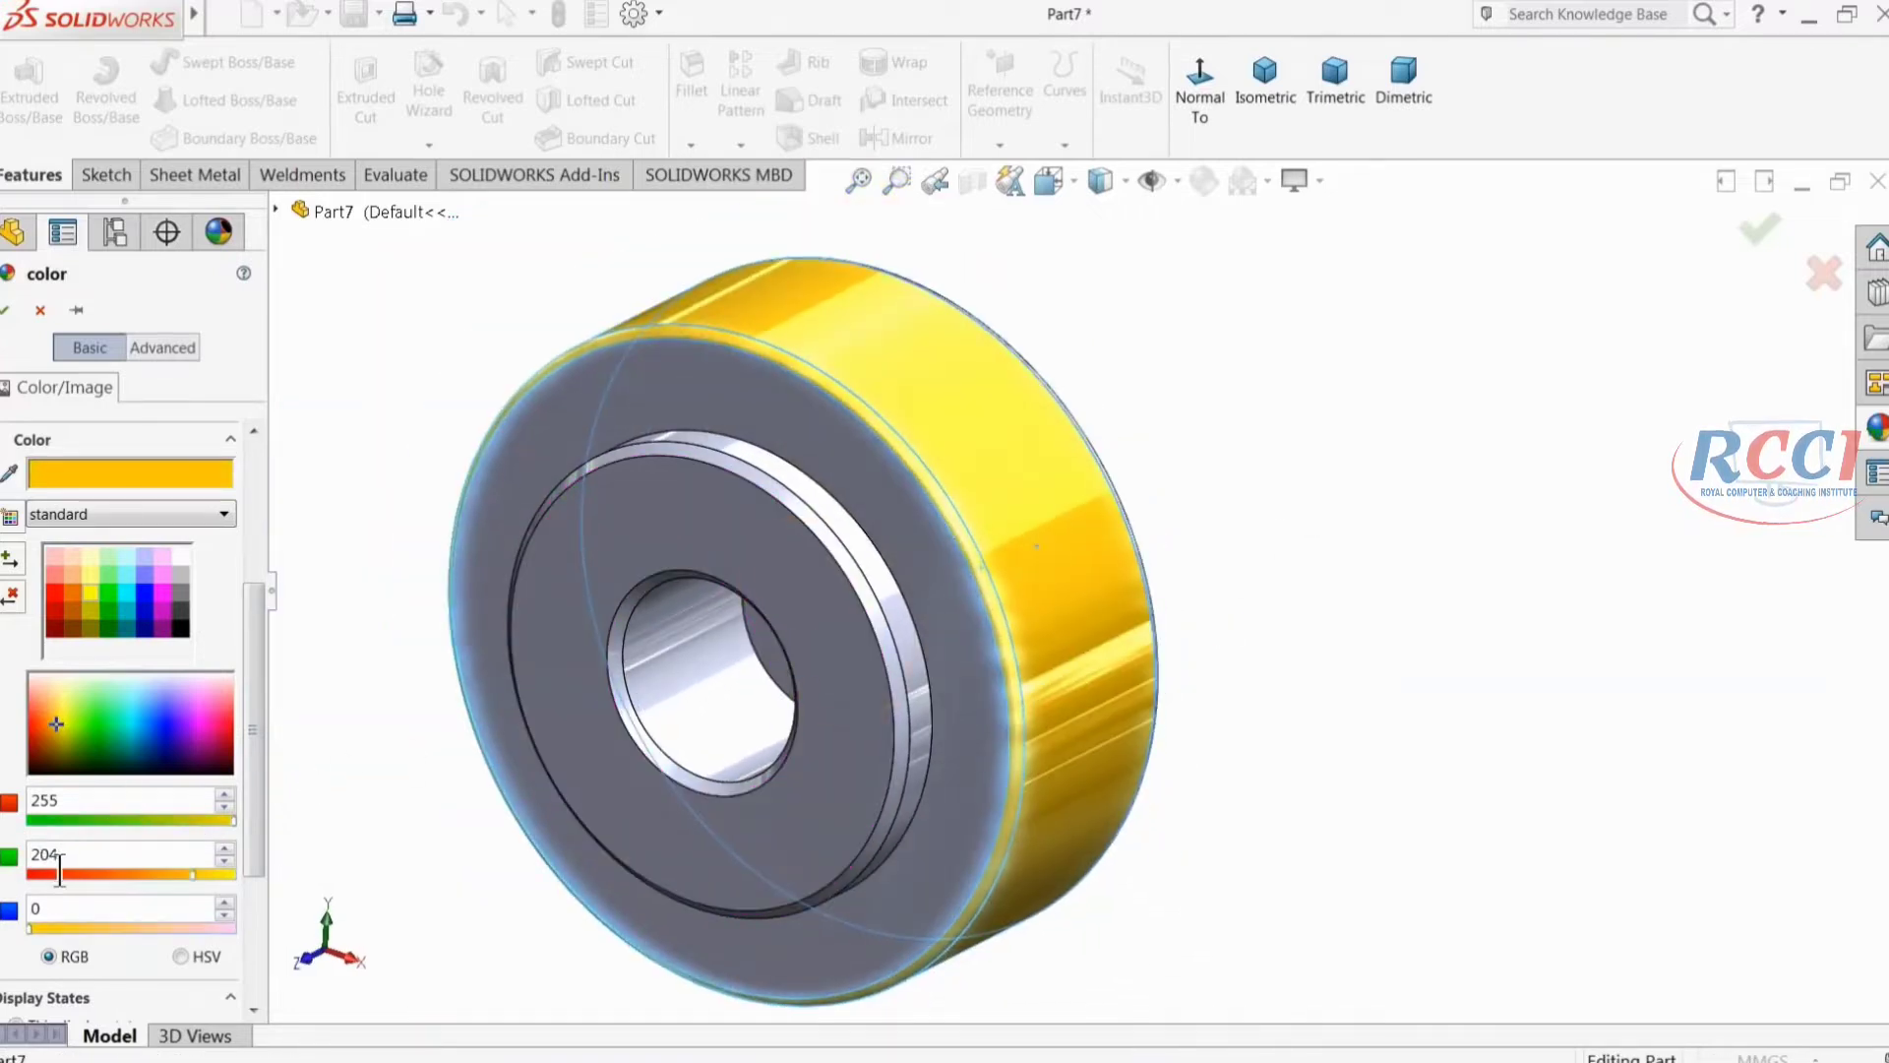
click(5, 311)
Step: Apply the same yellow appearance of RGB 255, 204, 0 to the disc's flat back face
middle_drag(580, 461, 409, 505)
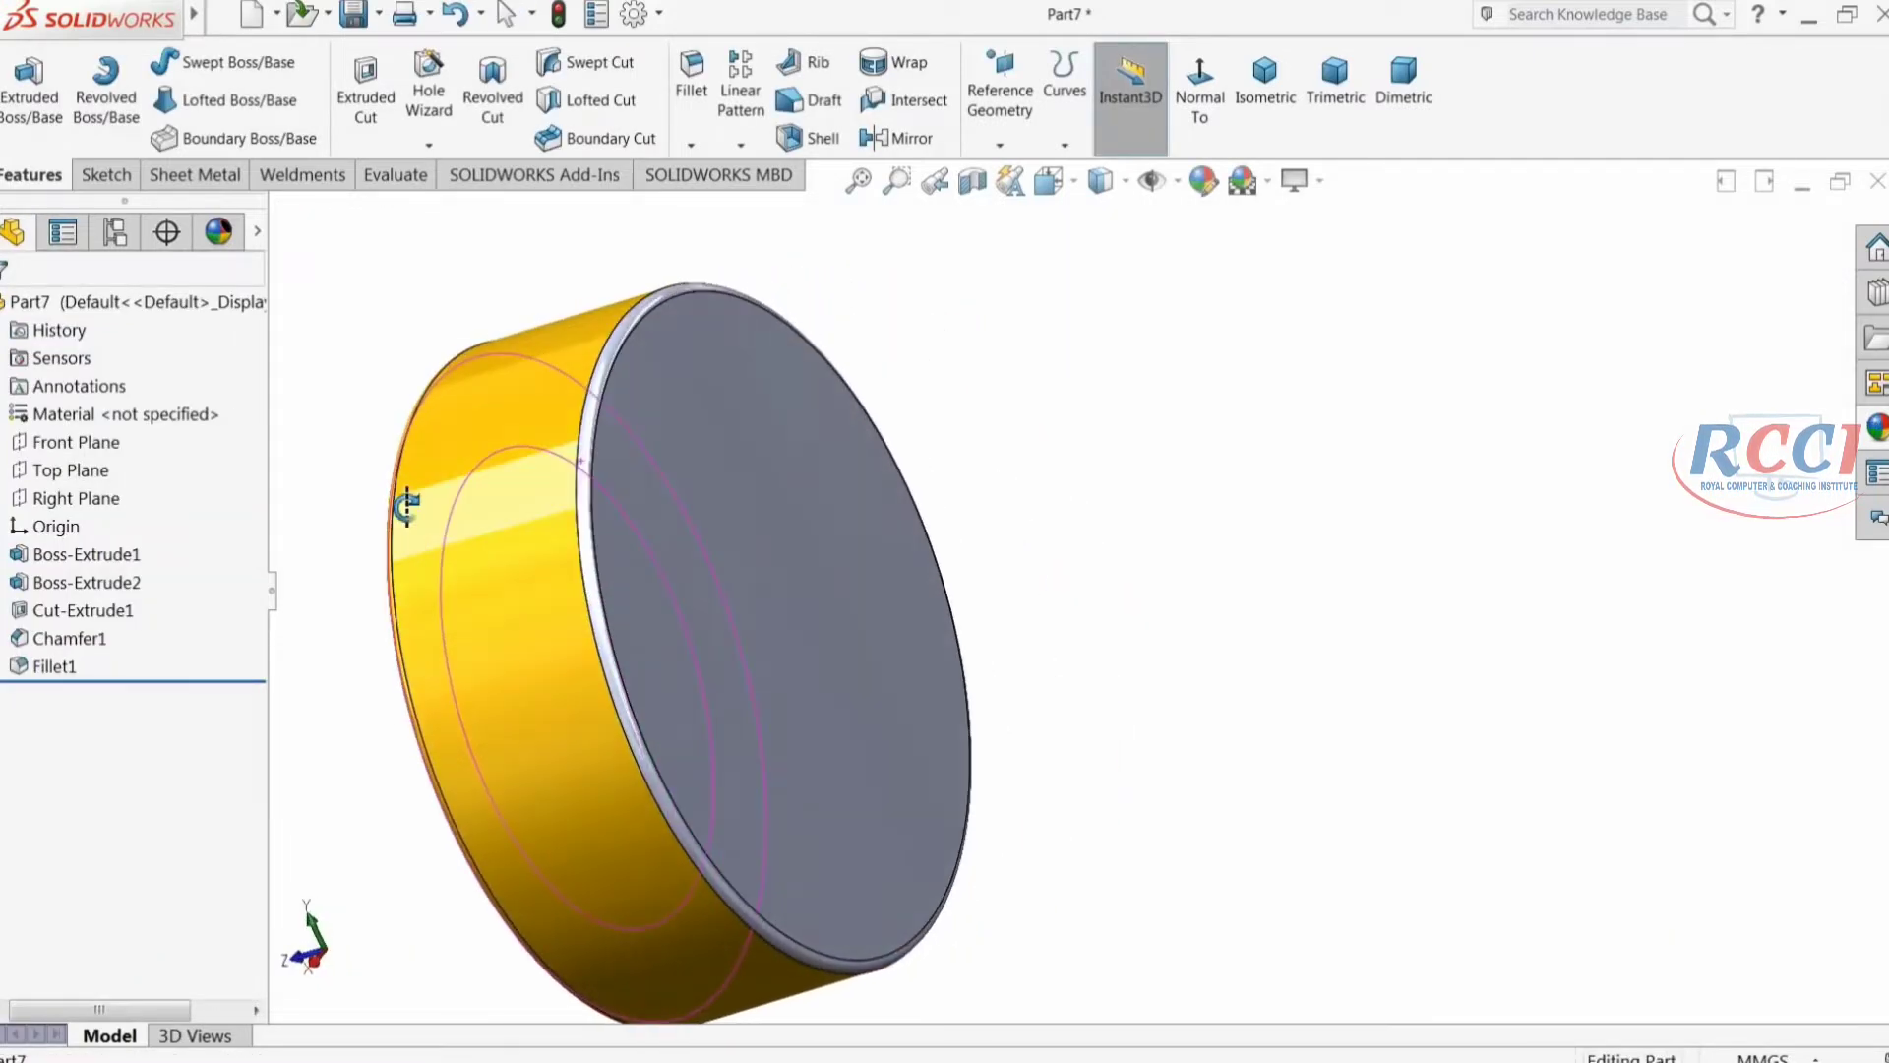
click(641, 484)
click(1203, 181)
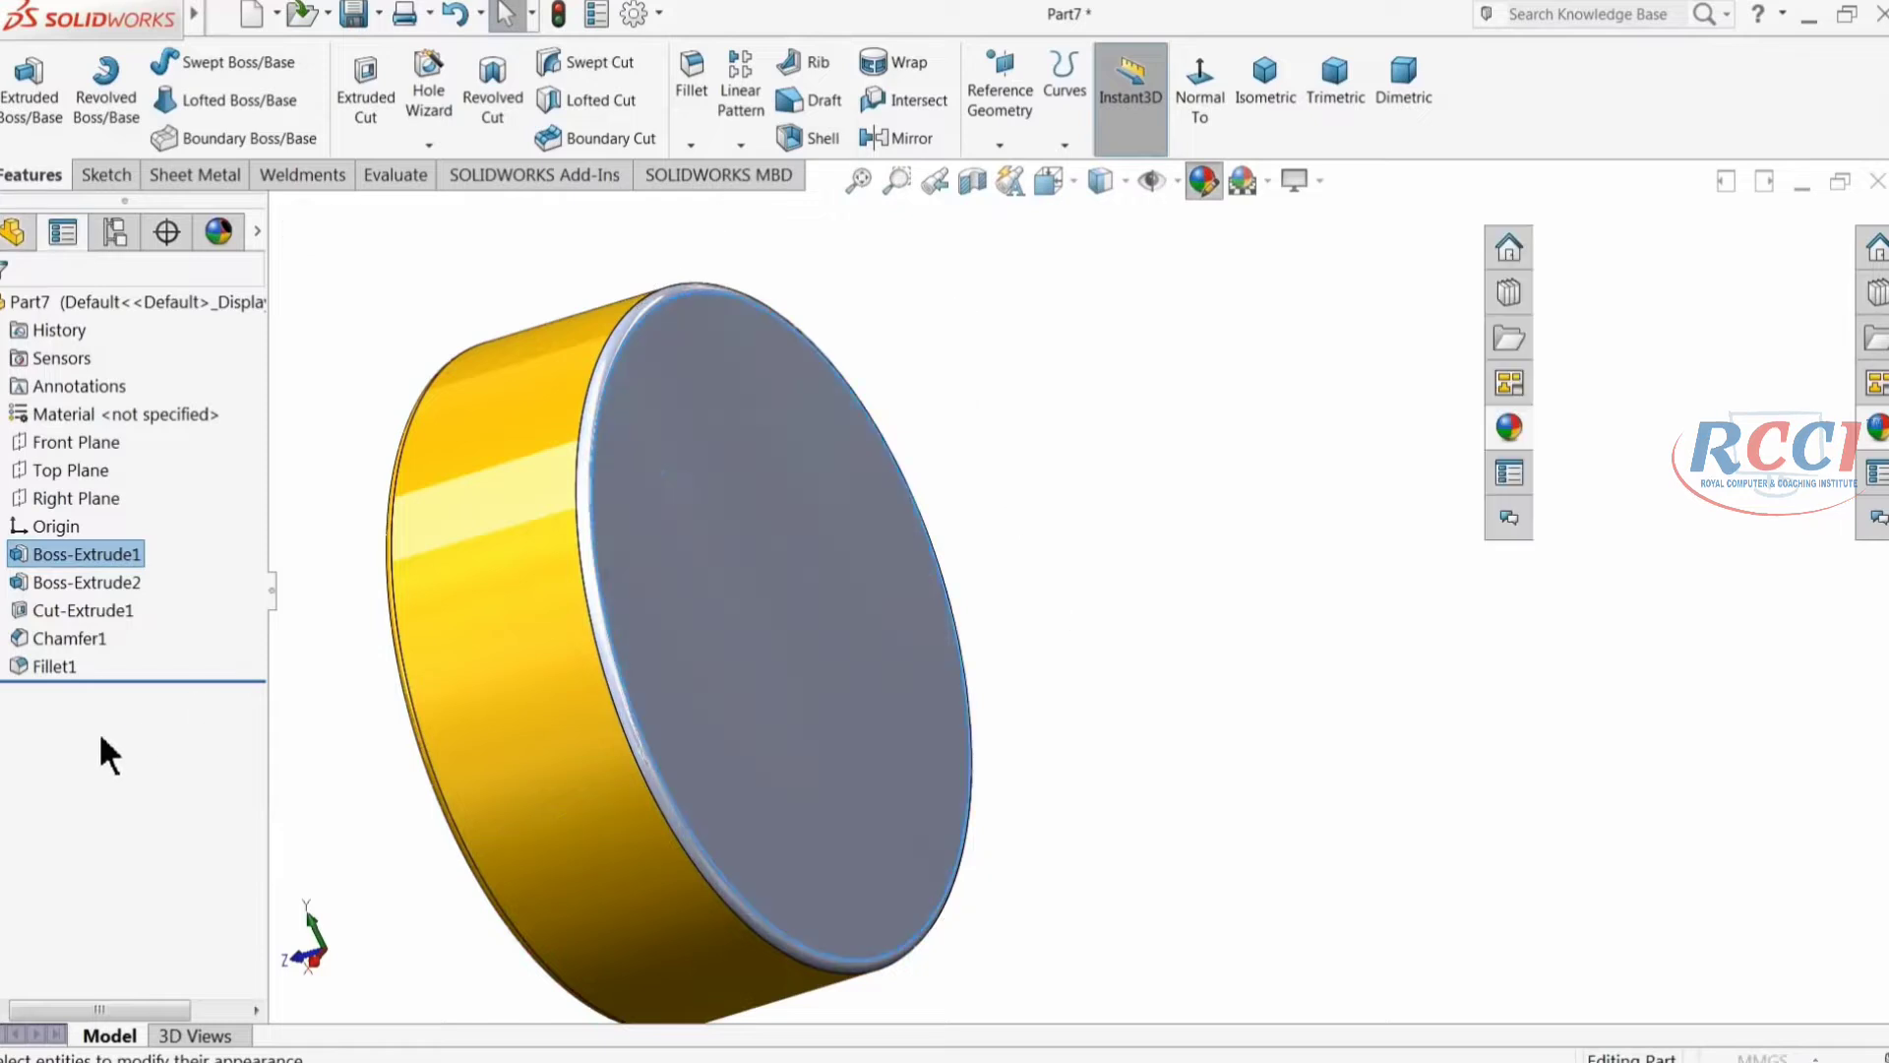
scroll(252, 810, down, 3)
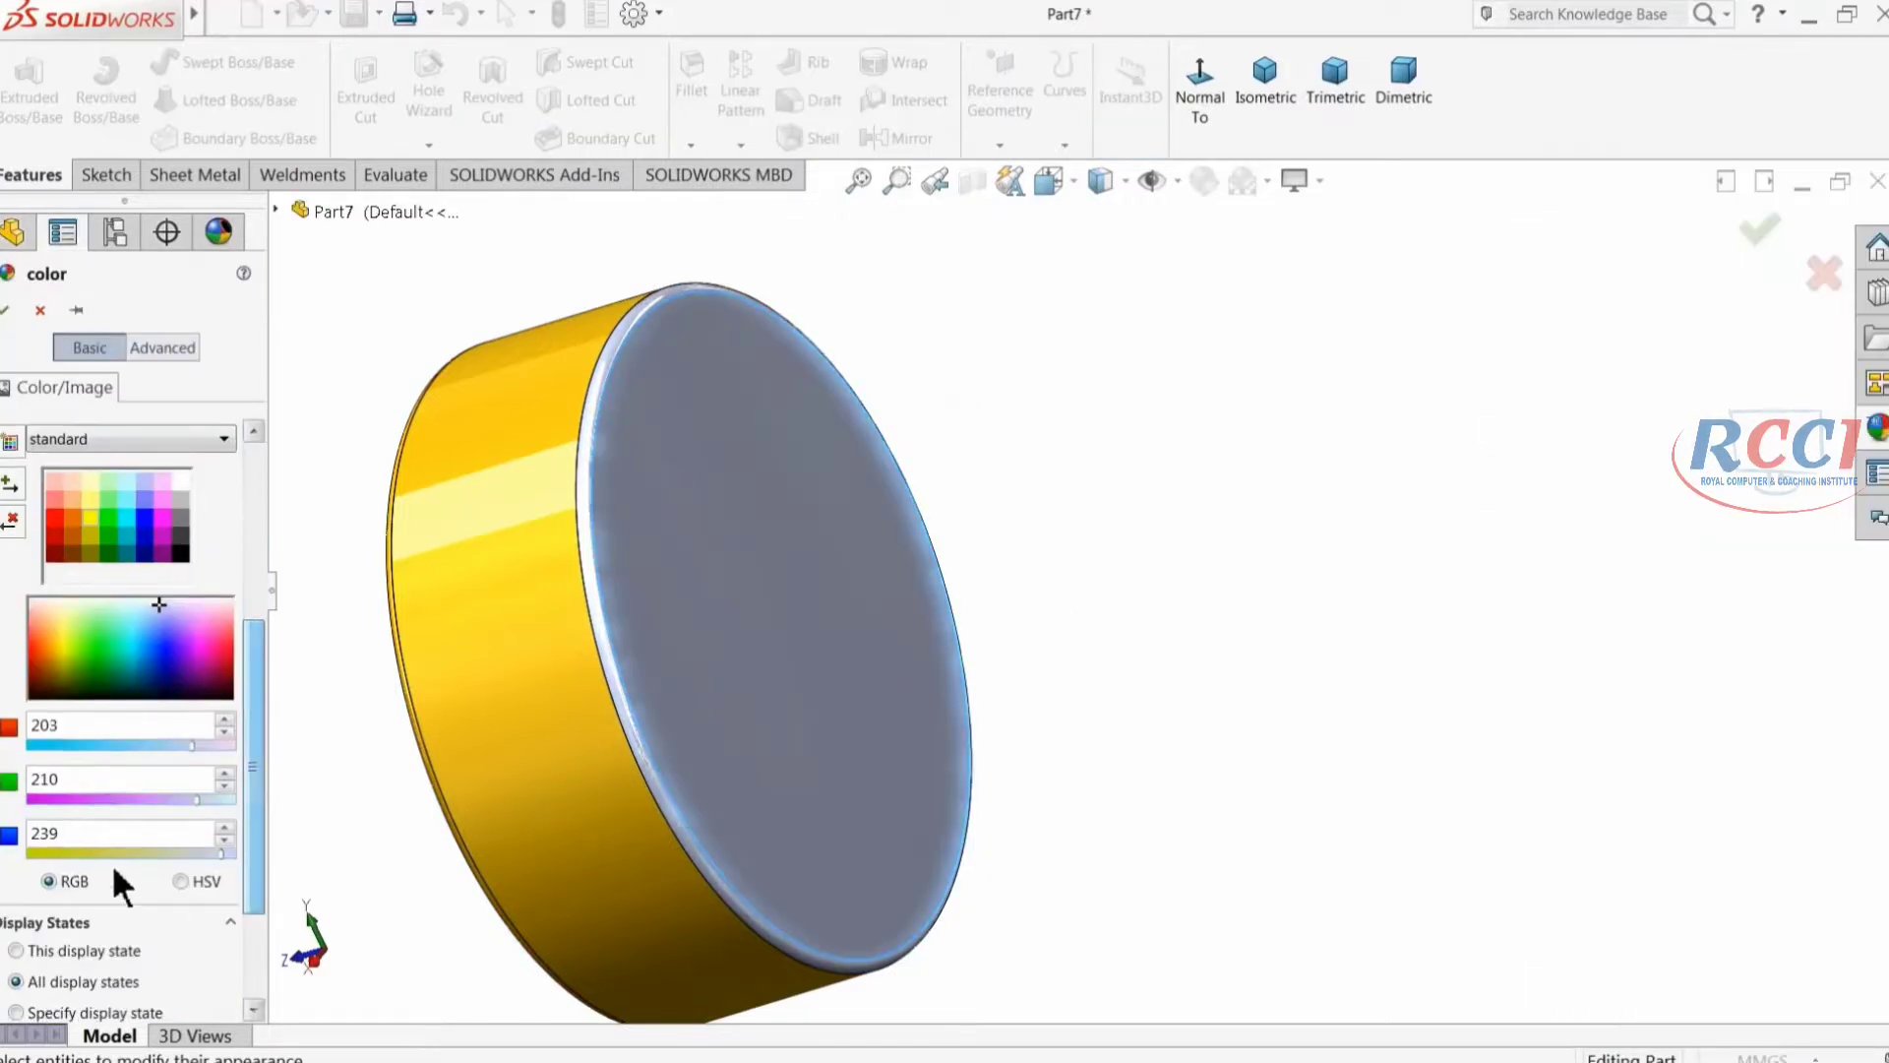
click(90, 517)
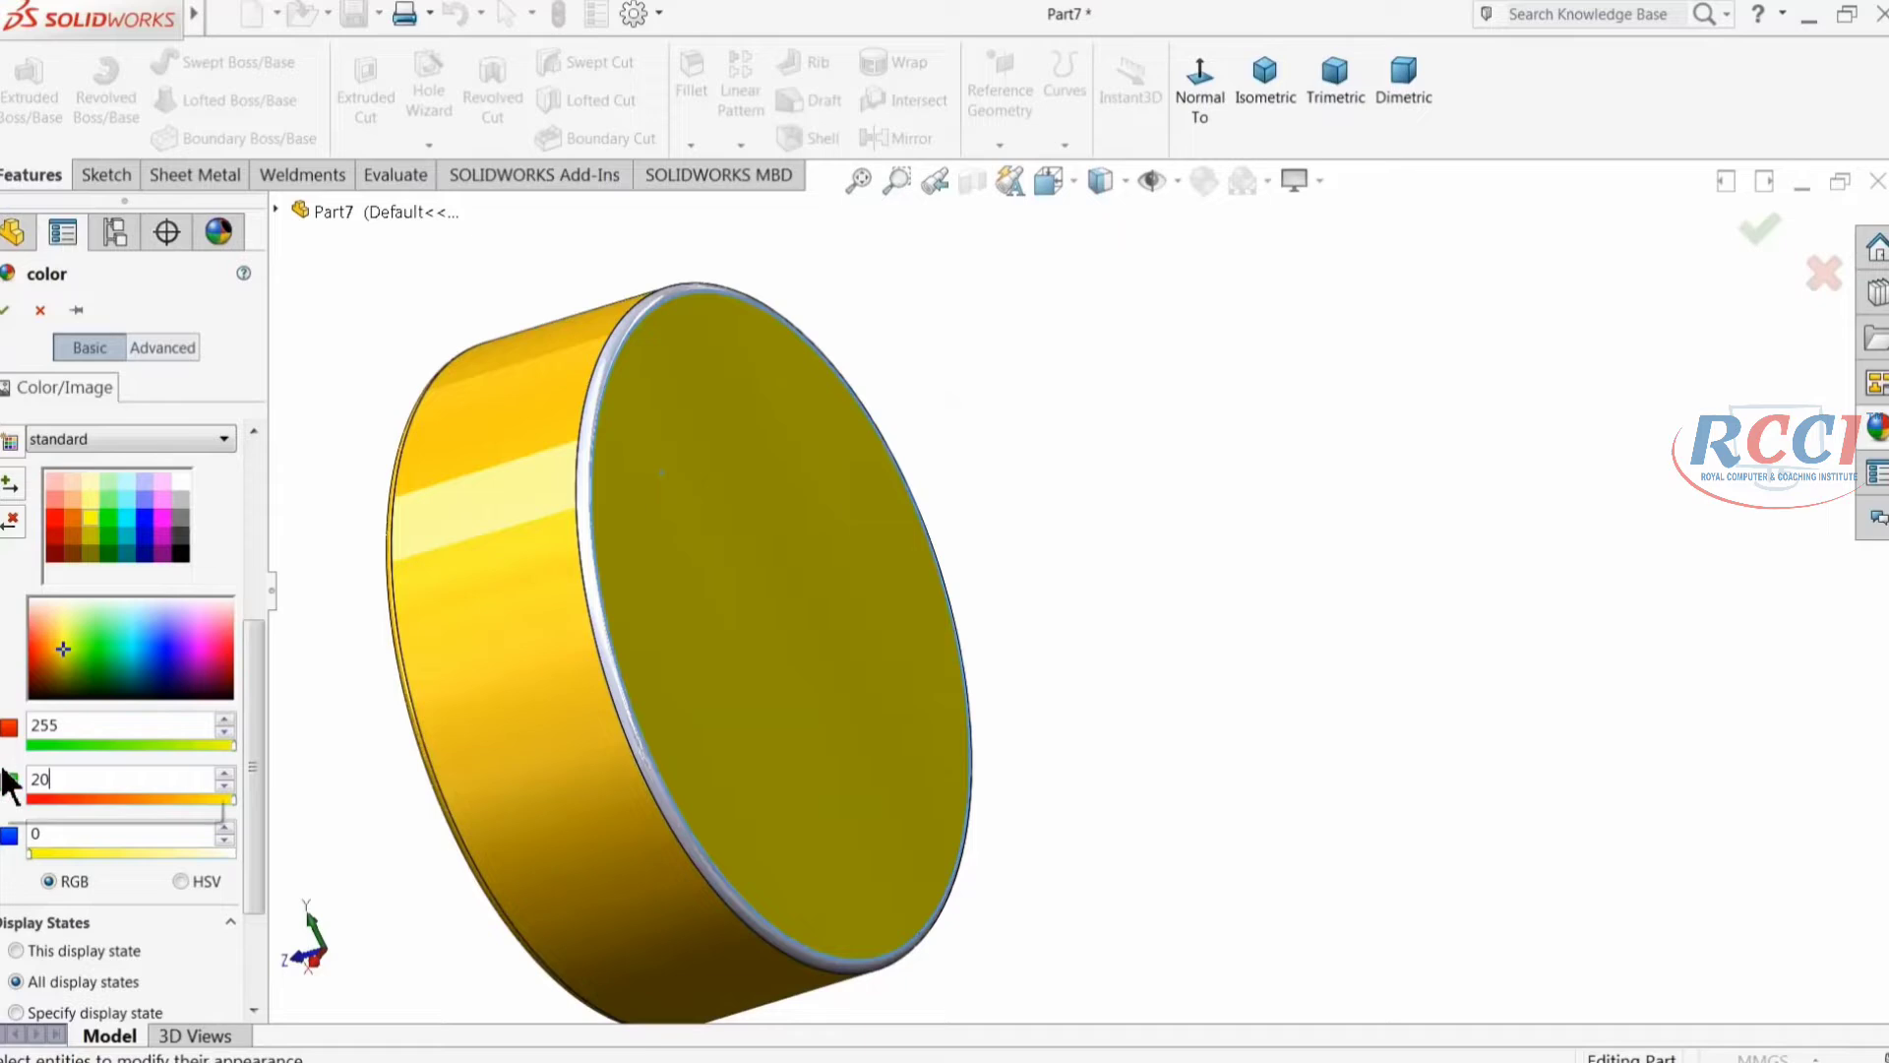
key(Return)
scroll(689, 620, down, 3)
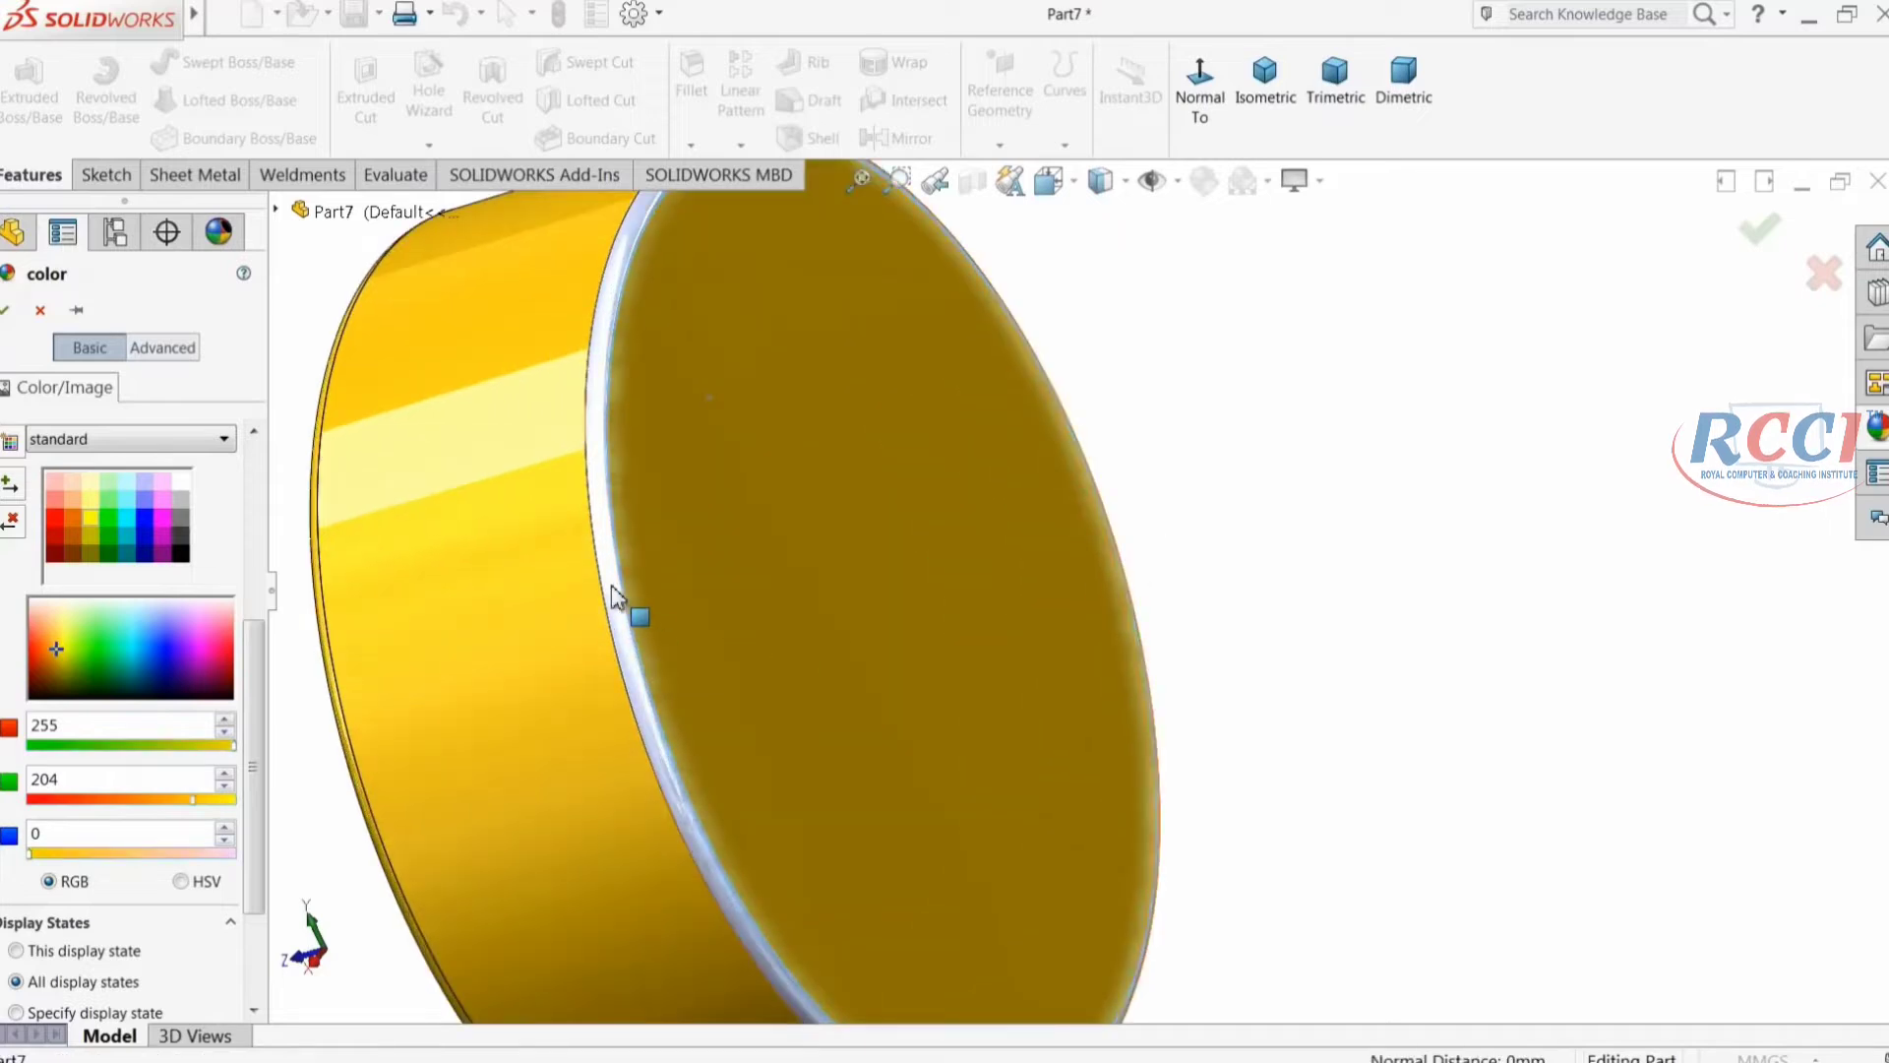
scroll(649, 581, up, 4)
middle_drag(666, 570, 920, 578)
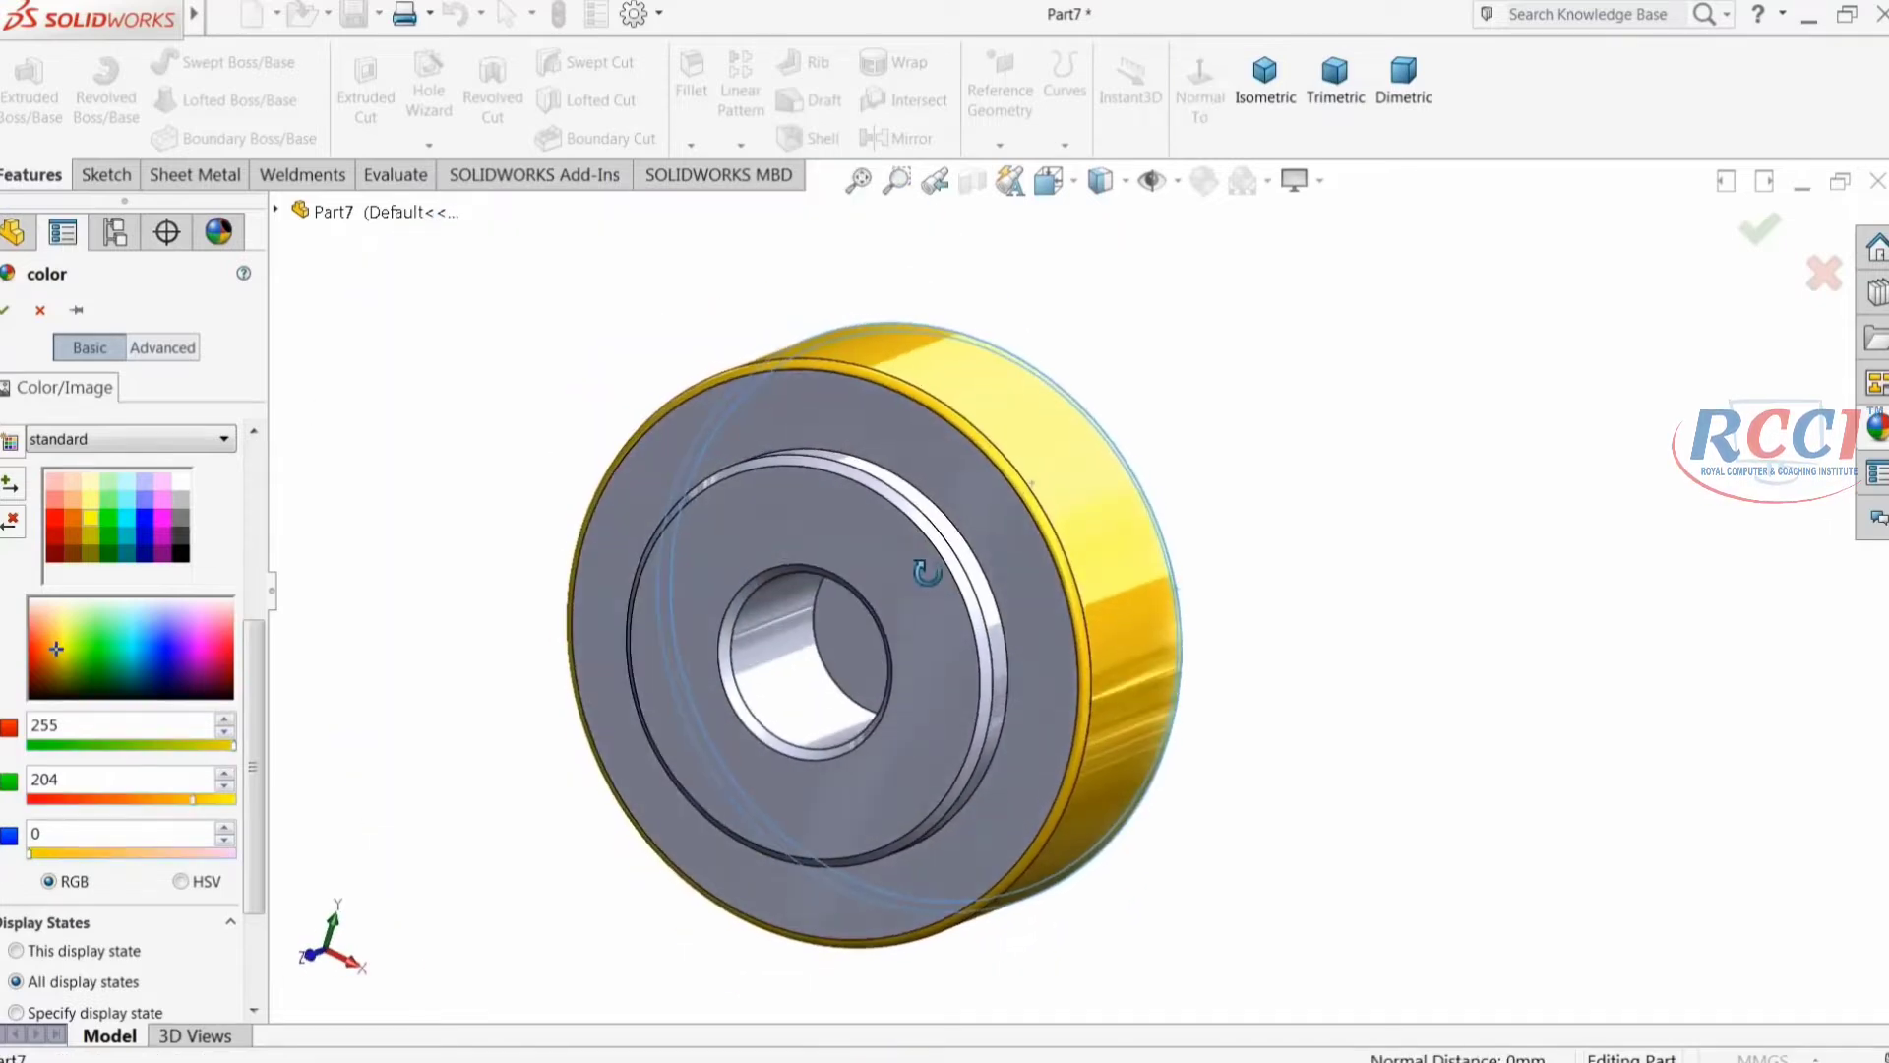
click(4, 310)
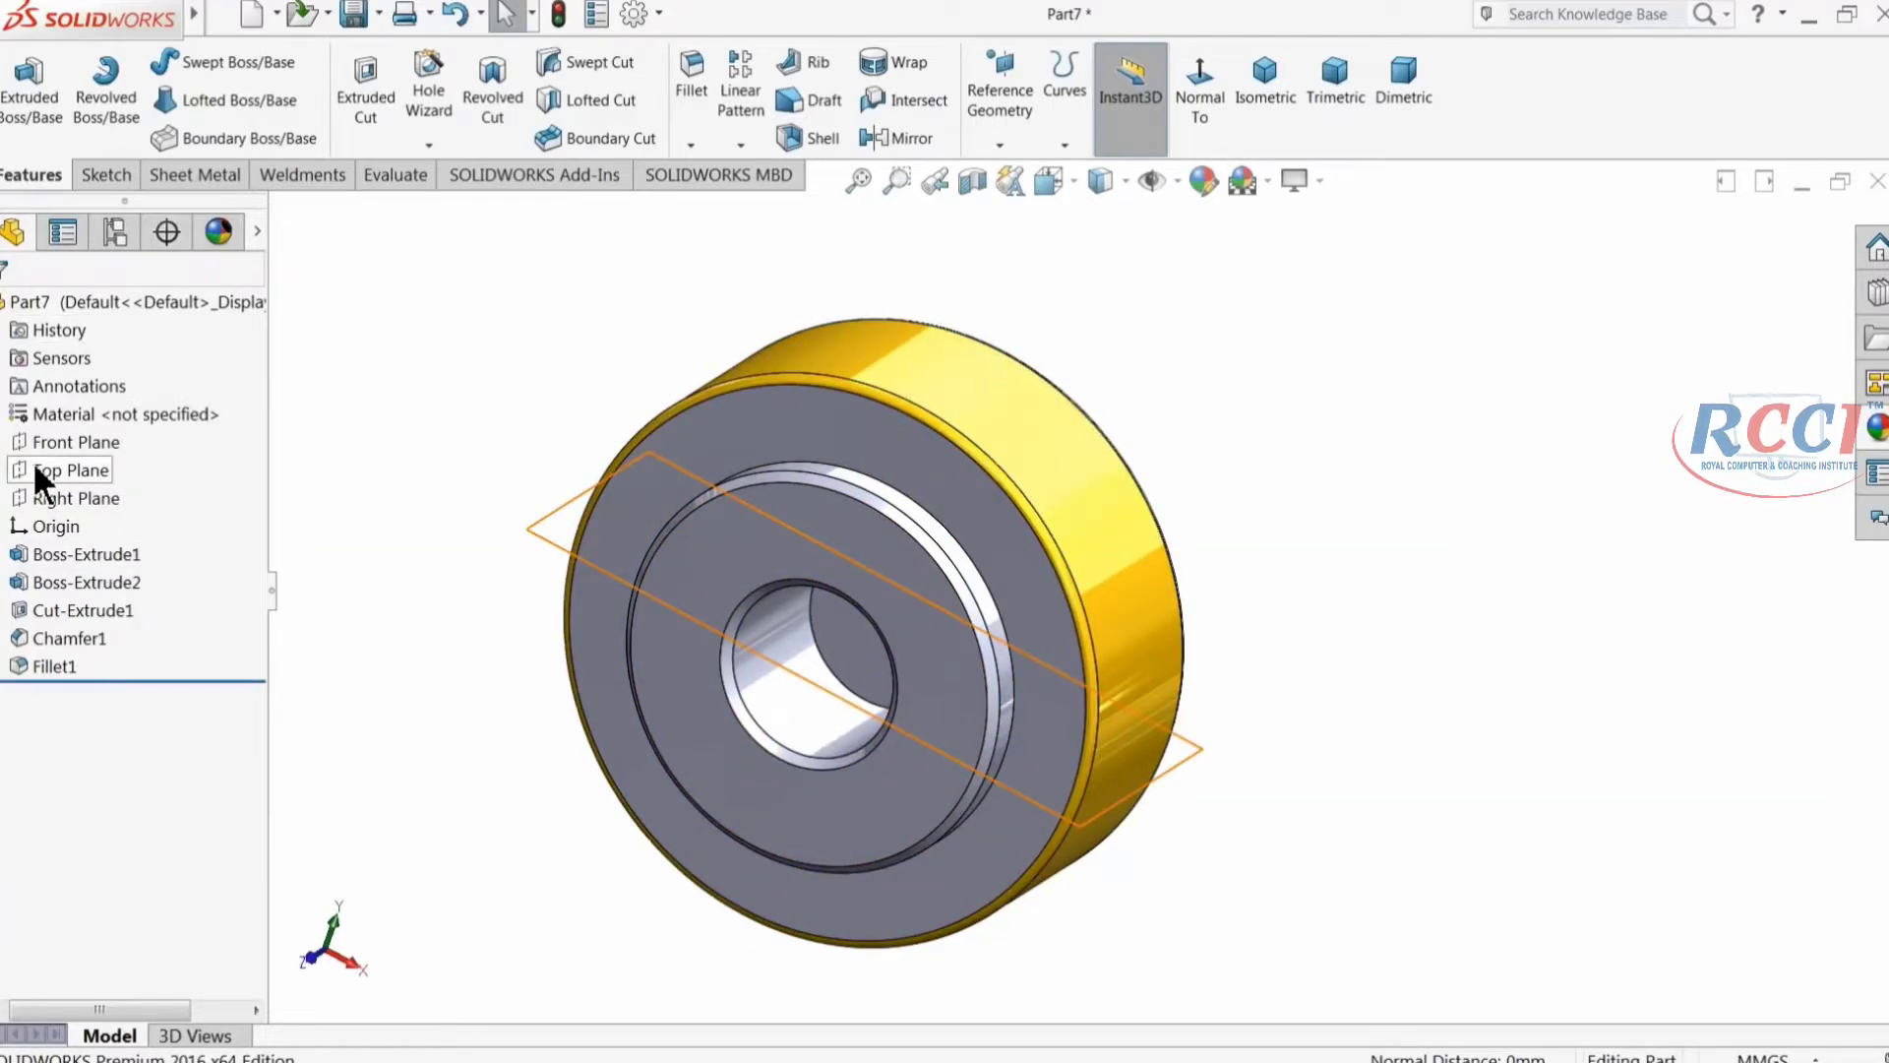
Step: Create a reference plane offset 61.6 mm upward from the Top Plane
click(1274, 106)
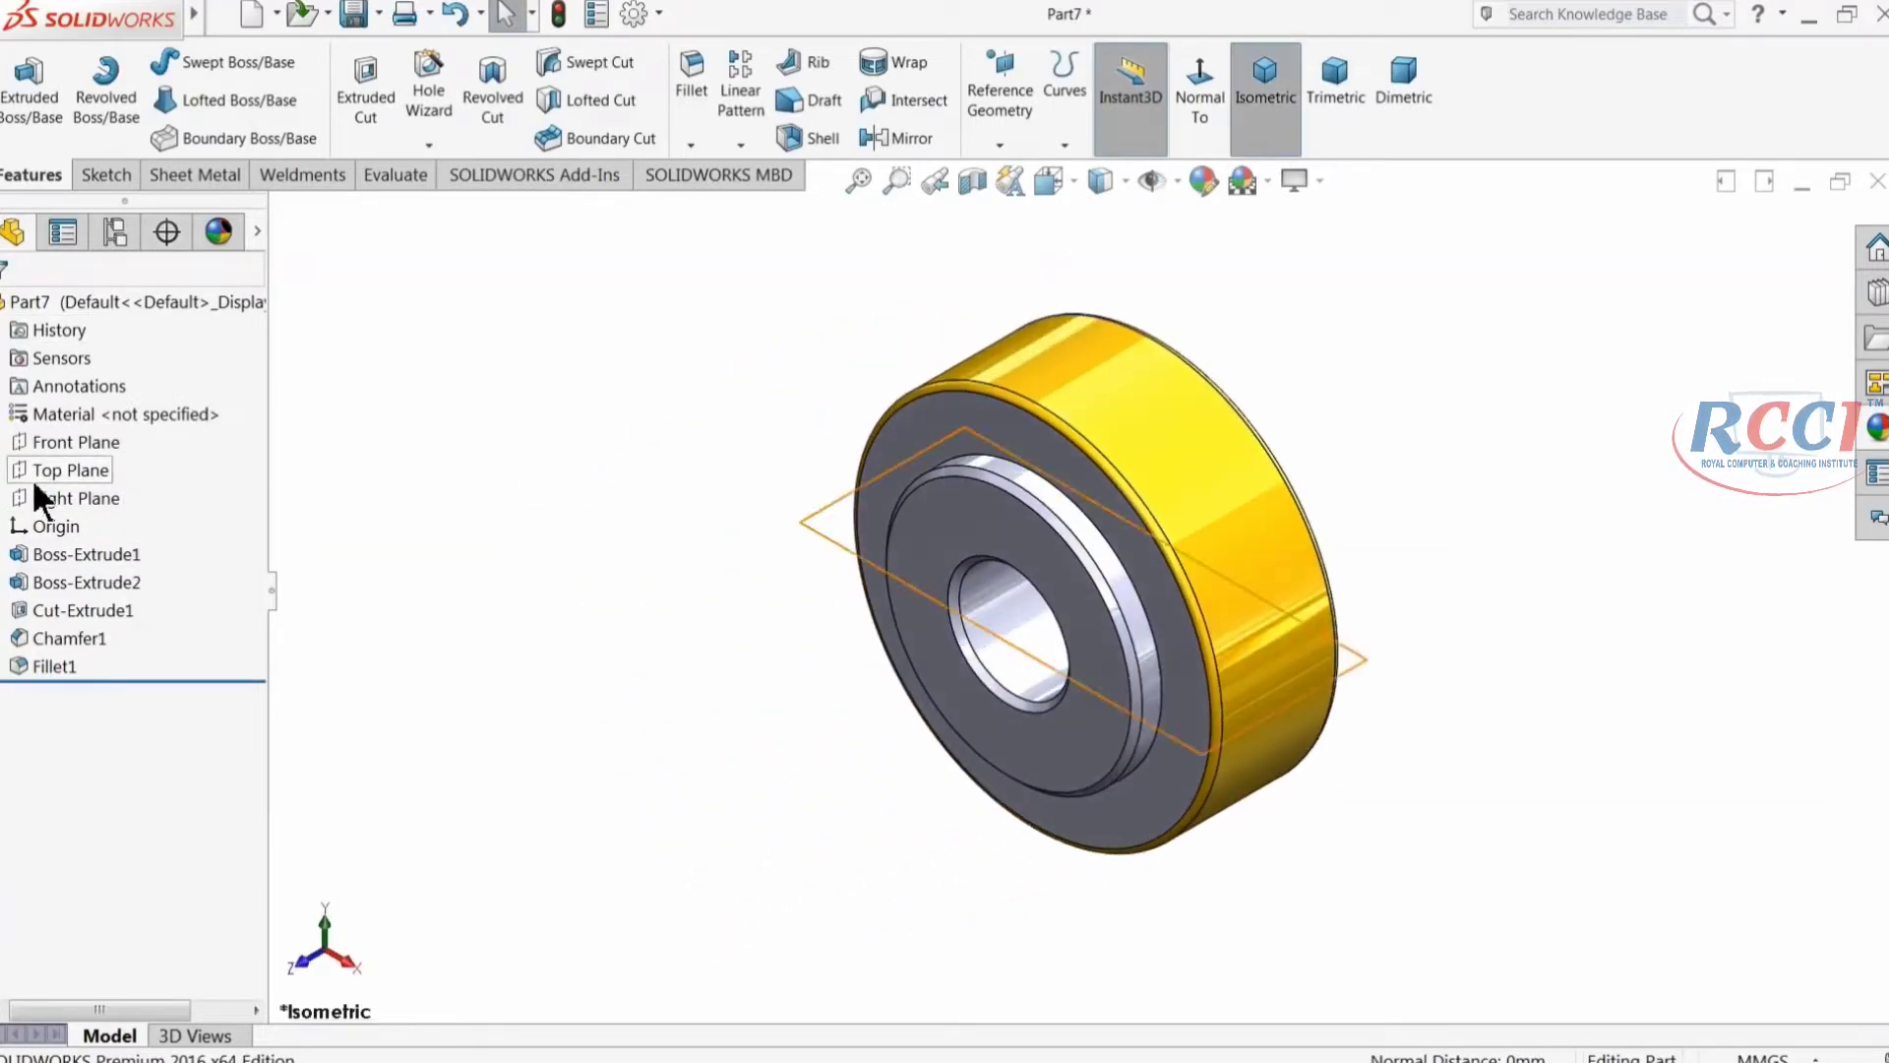
click(63, 471)
click(1000, 145)
click(1029, 180)
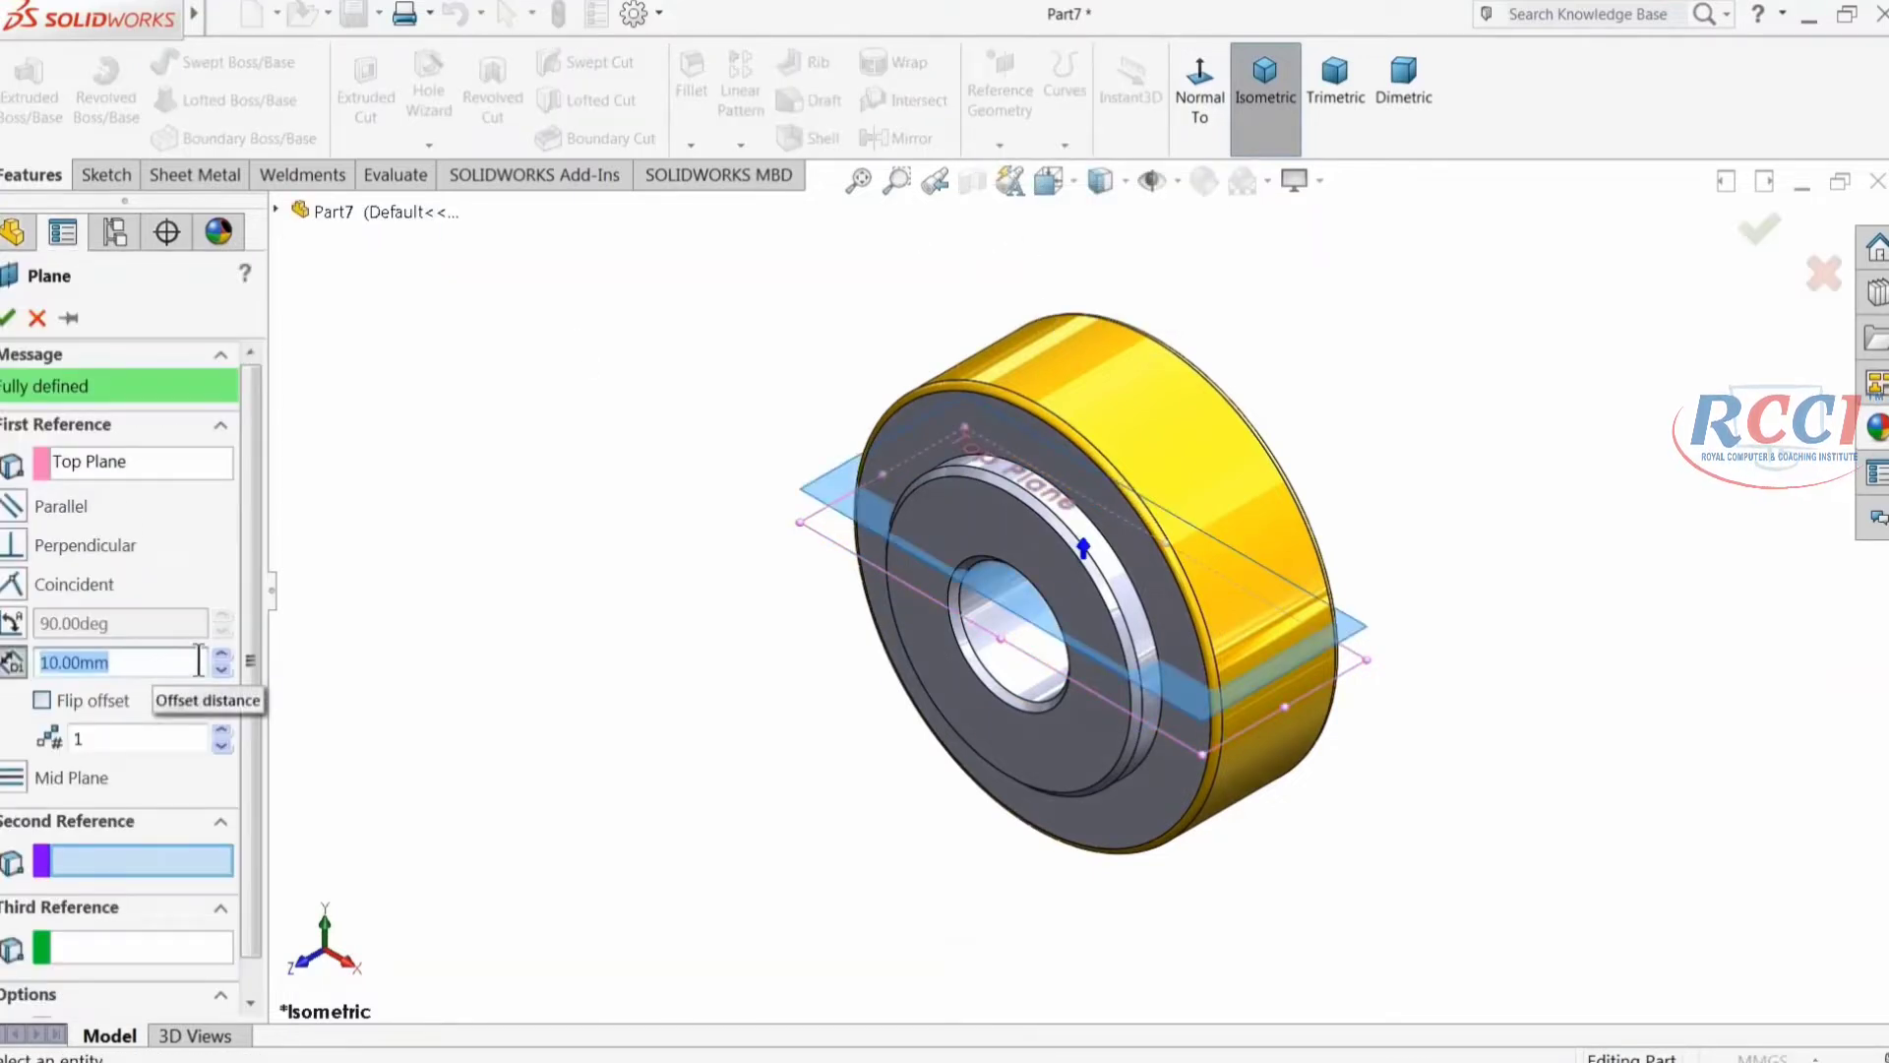
text(61.6)
key(Return)
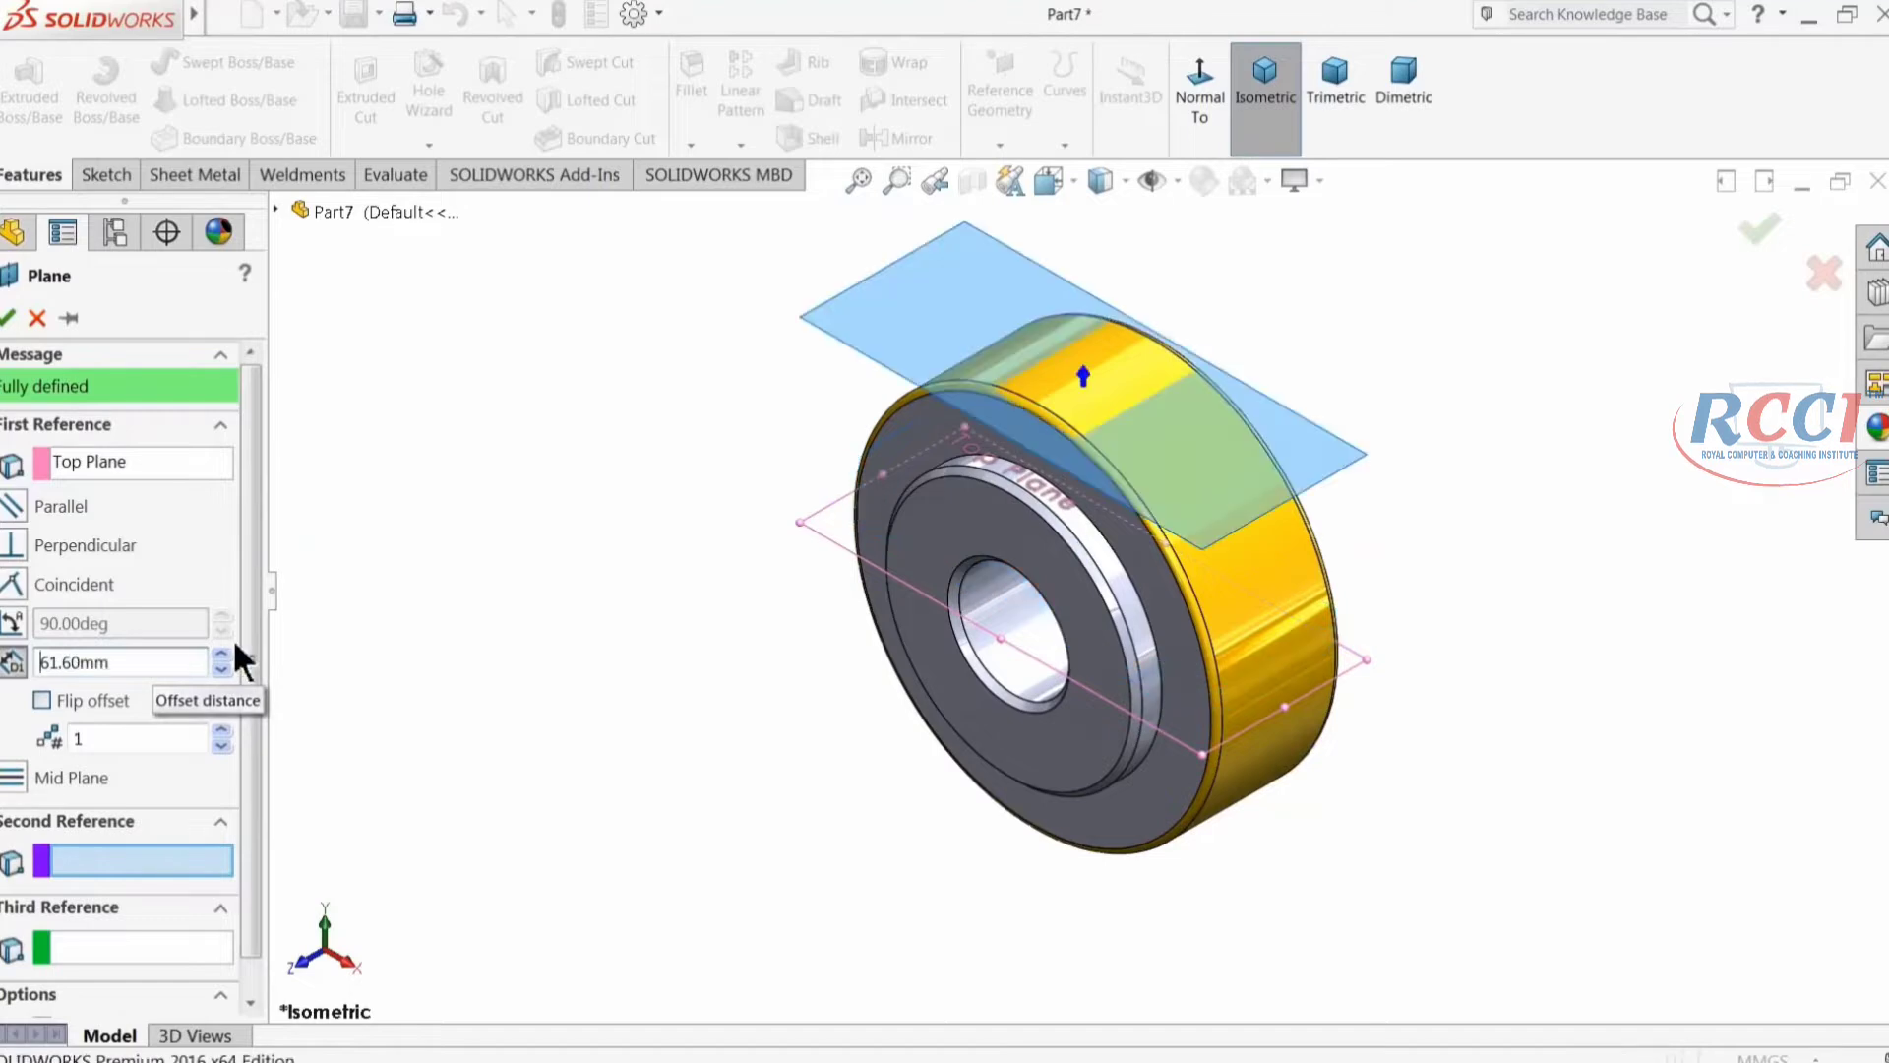
scroll(1079, 481, down, 3)
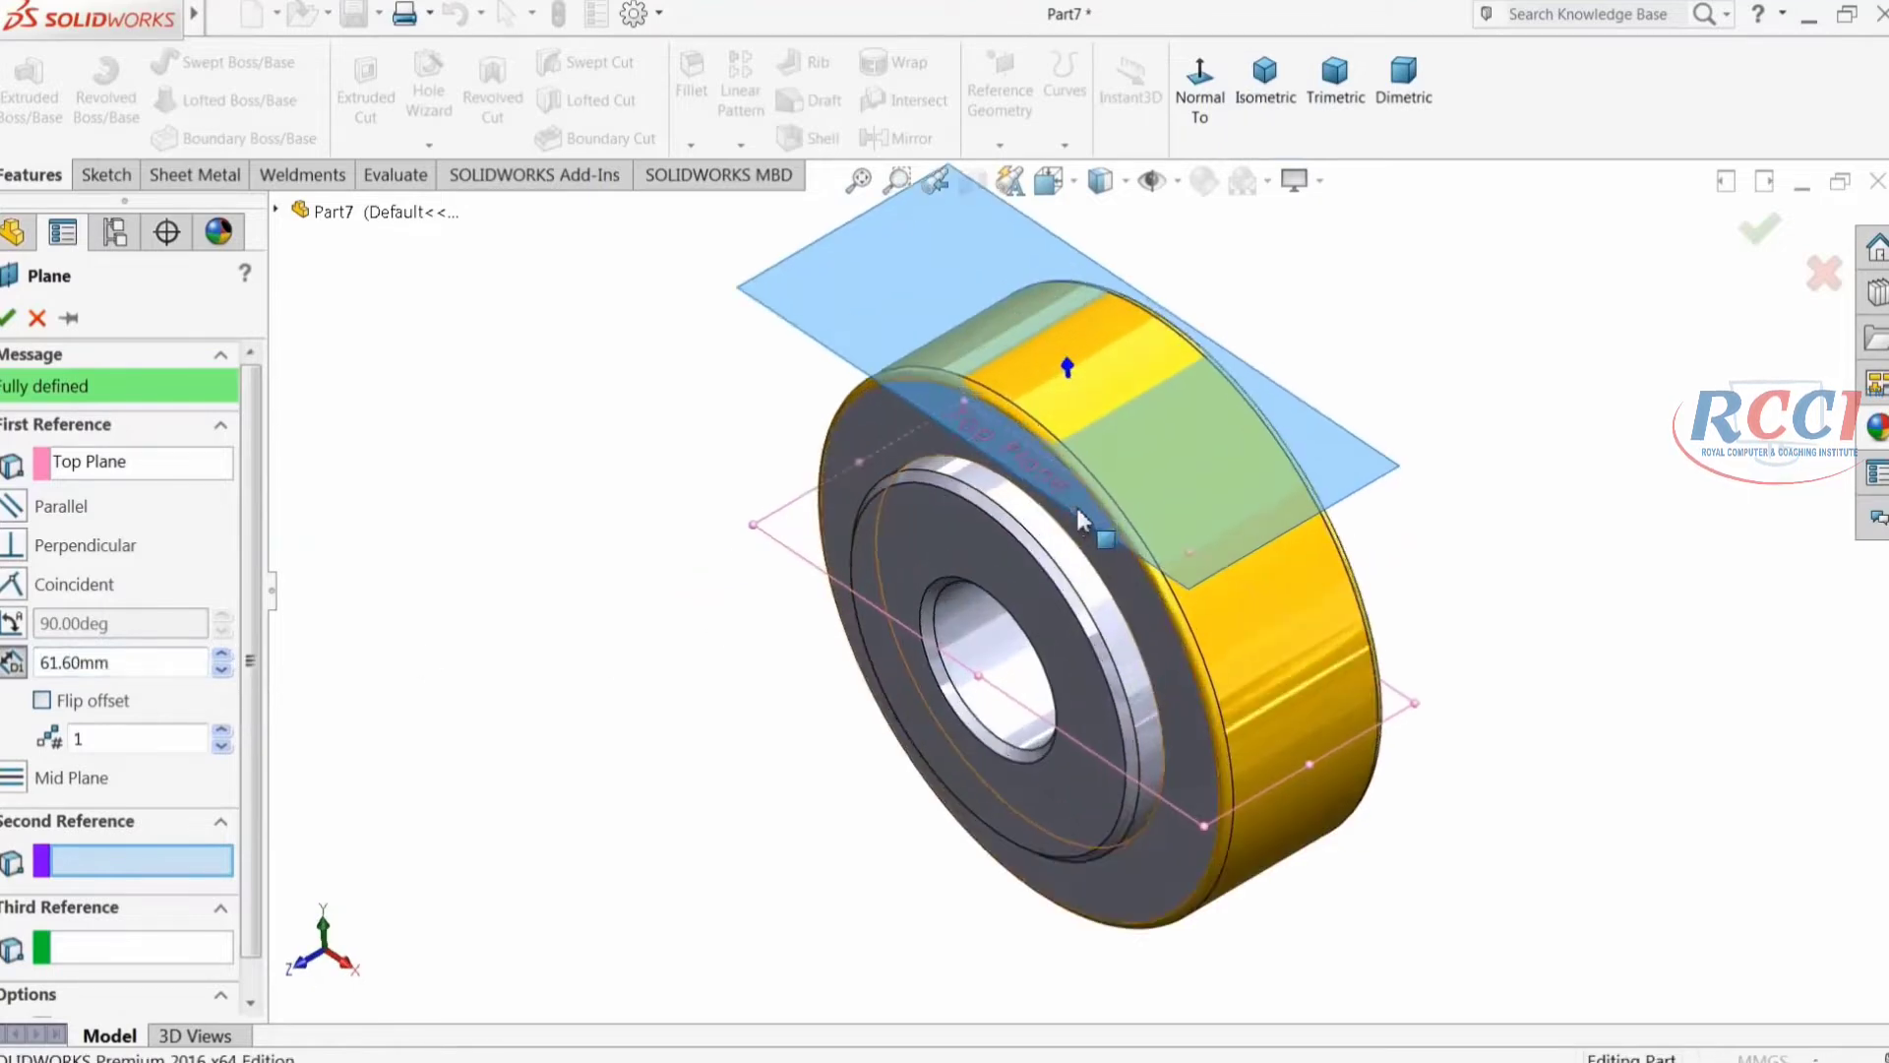
click(6, 319)
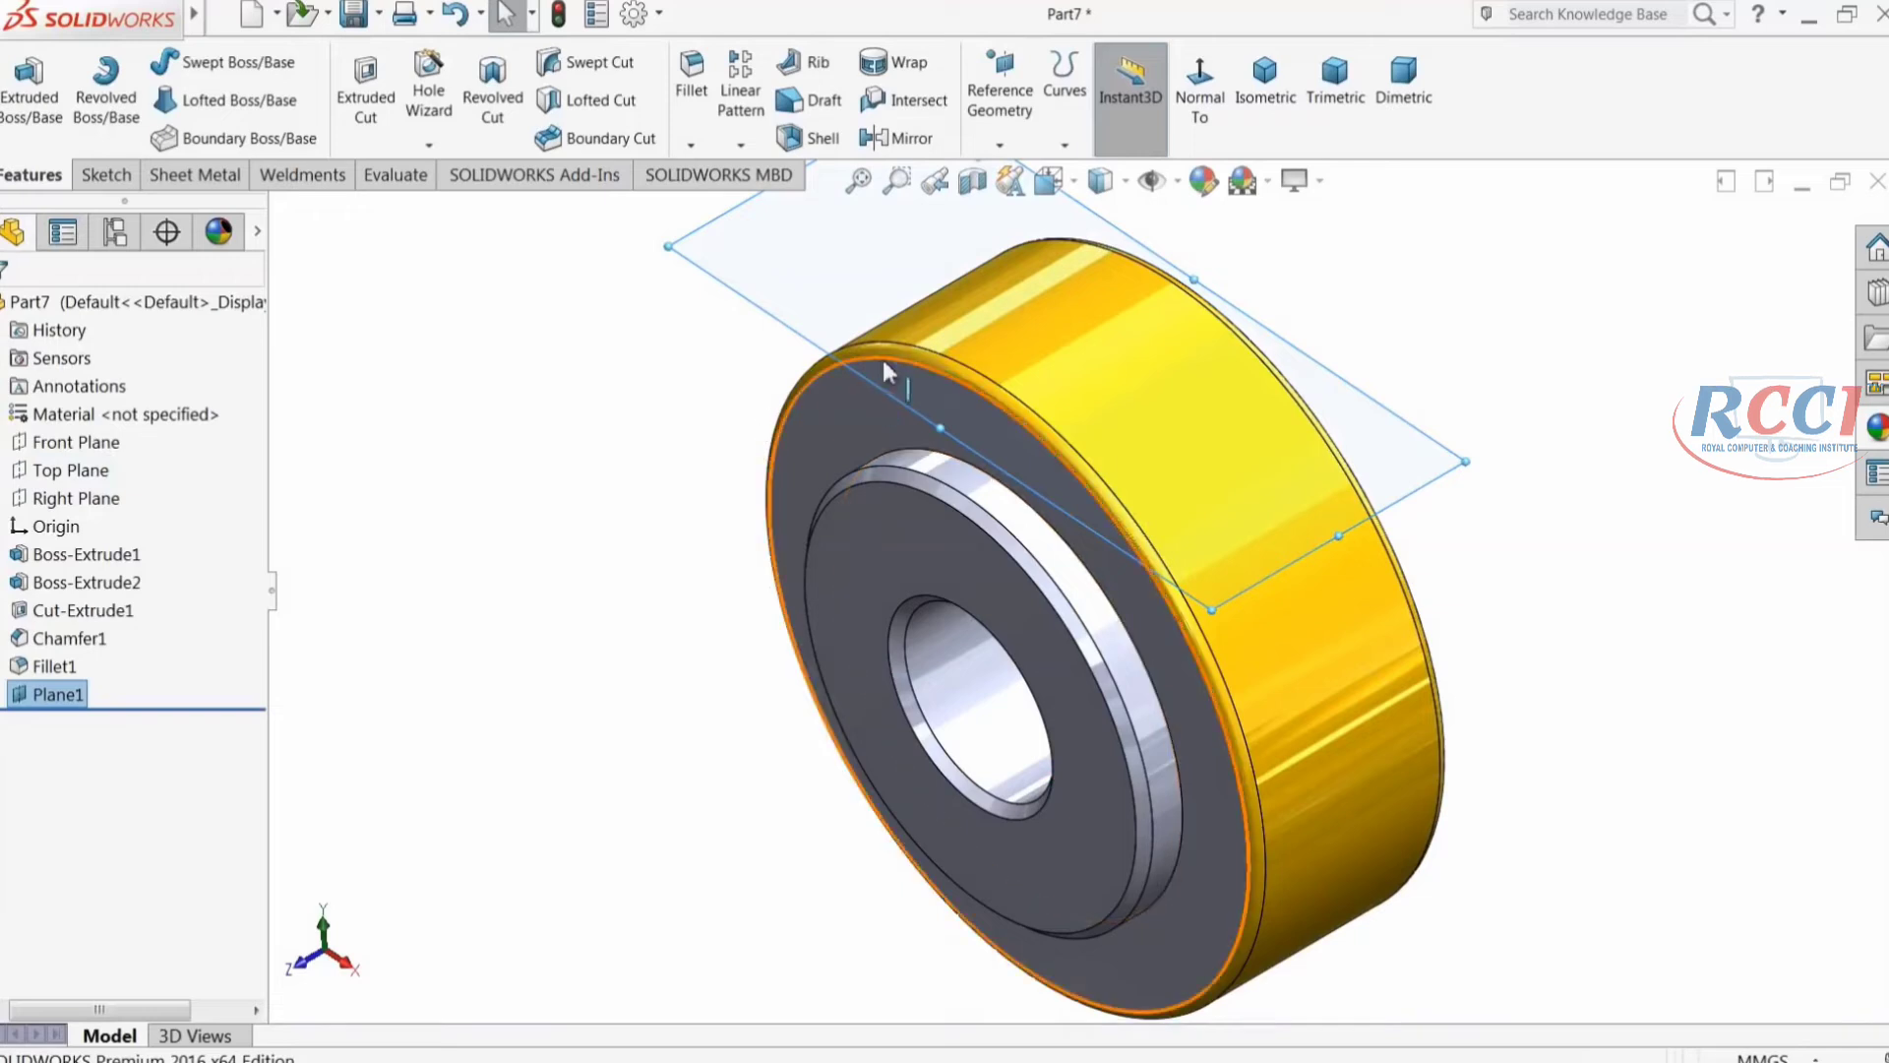
Step: Start a sketch on the new offset plane and draw a circle of about 15.8 mm radius directly below the origin
click(1201, 94)
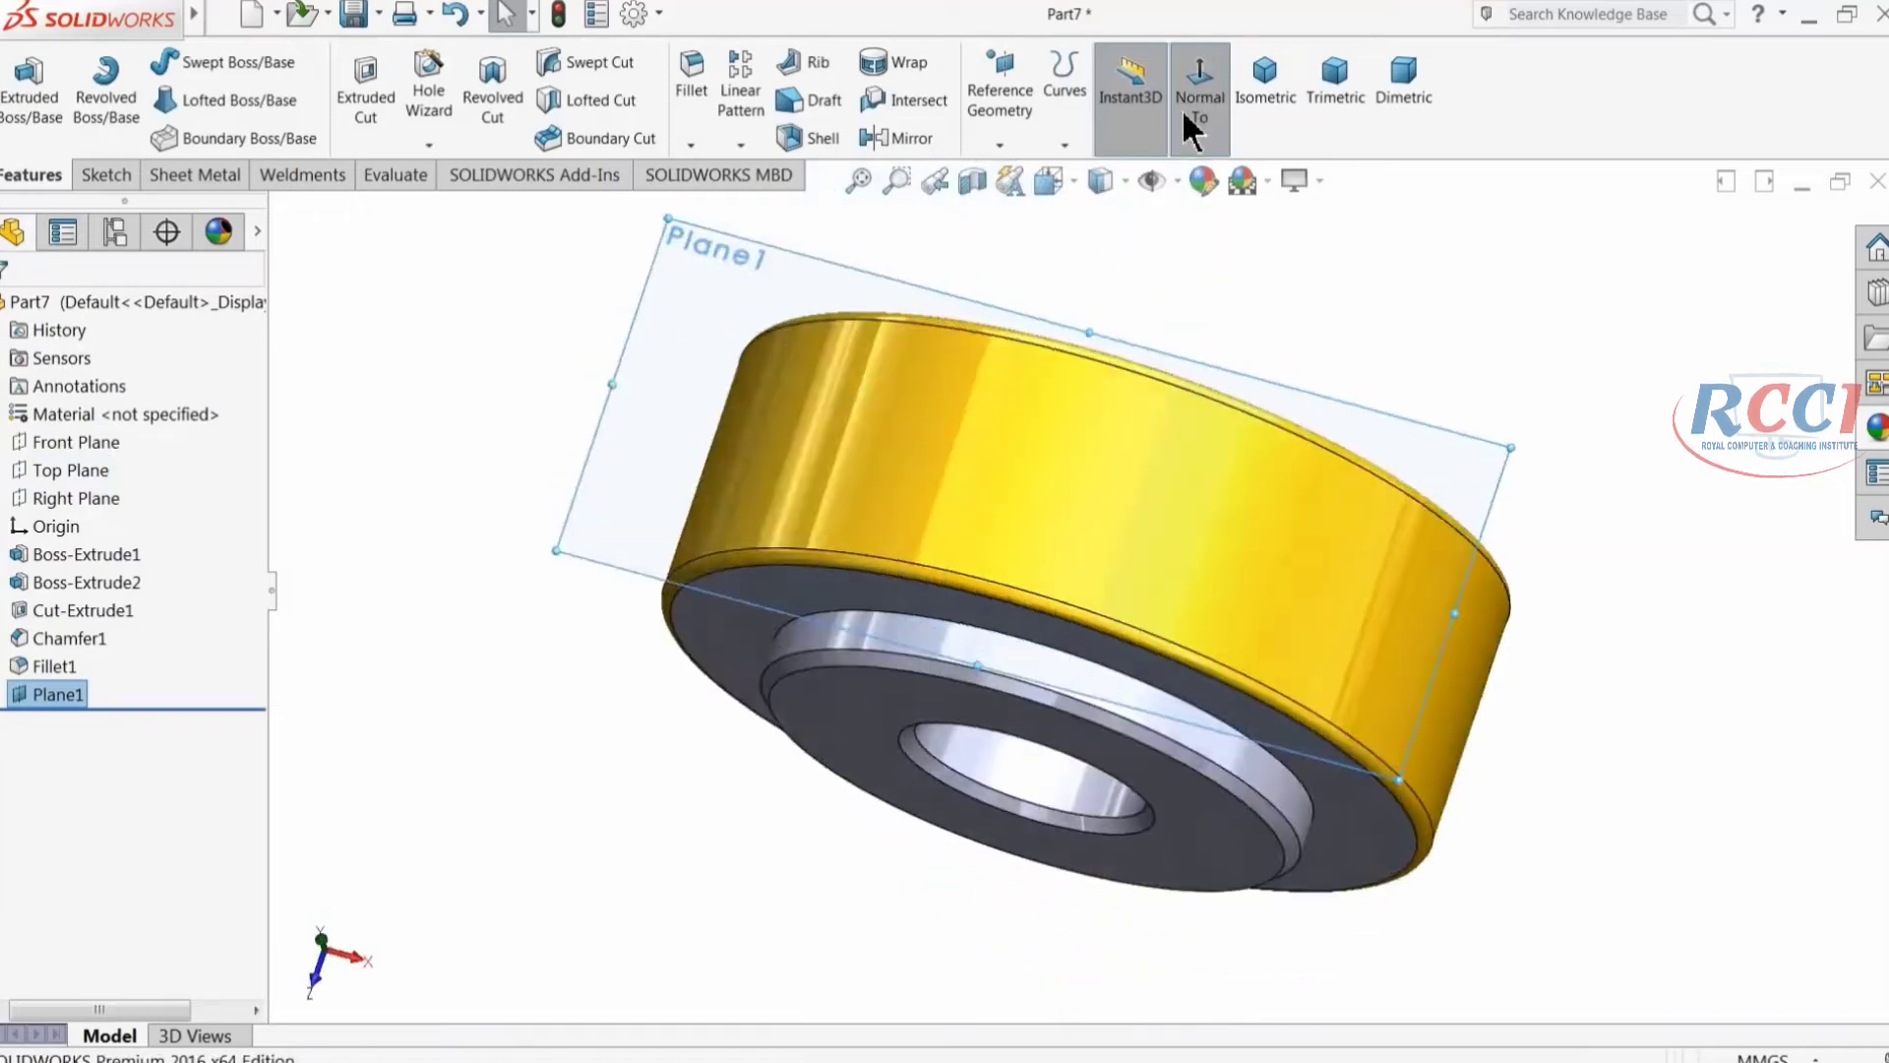
click(107, 176)
click(21, 88)
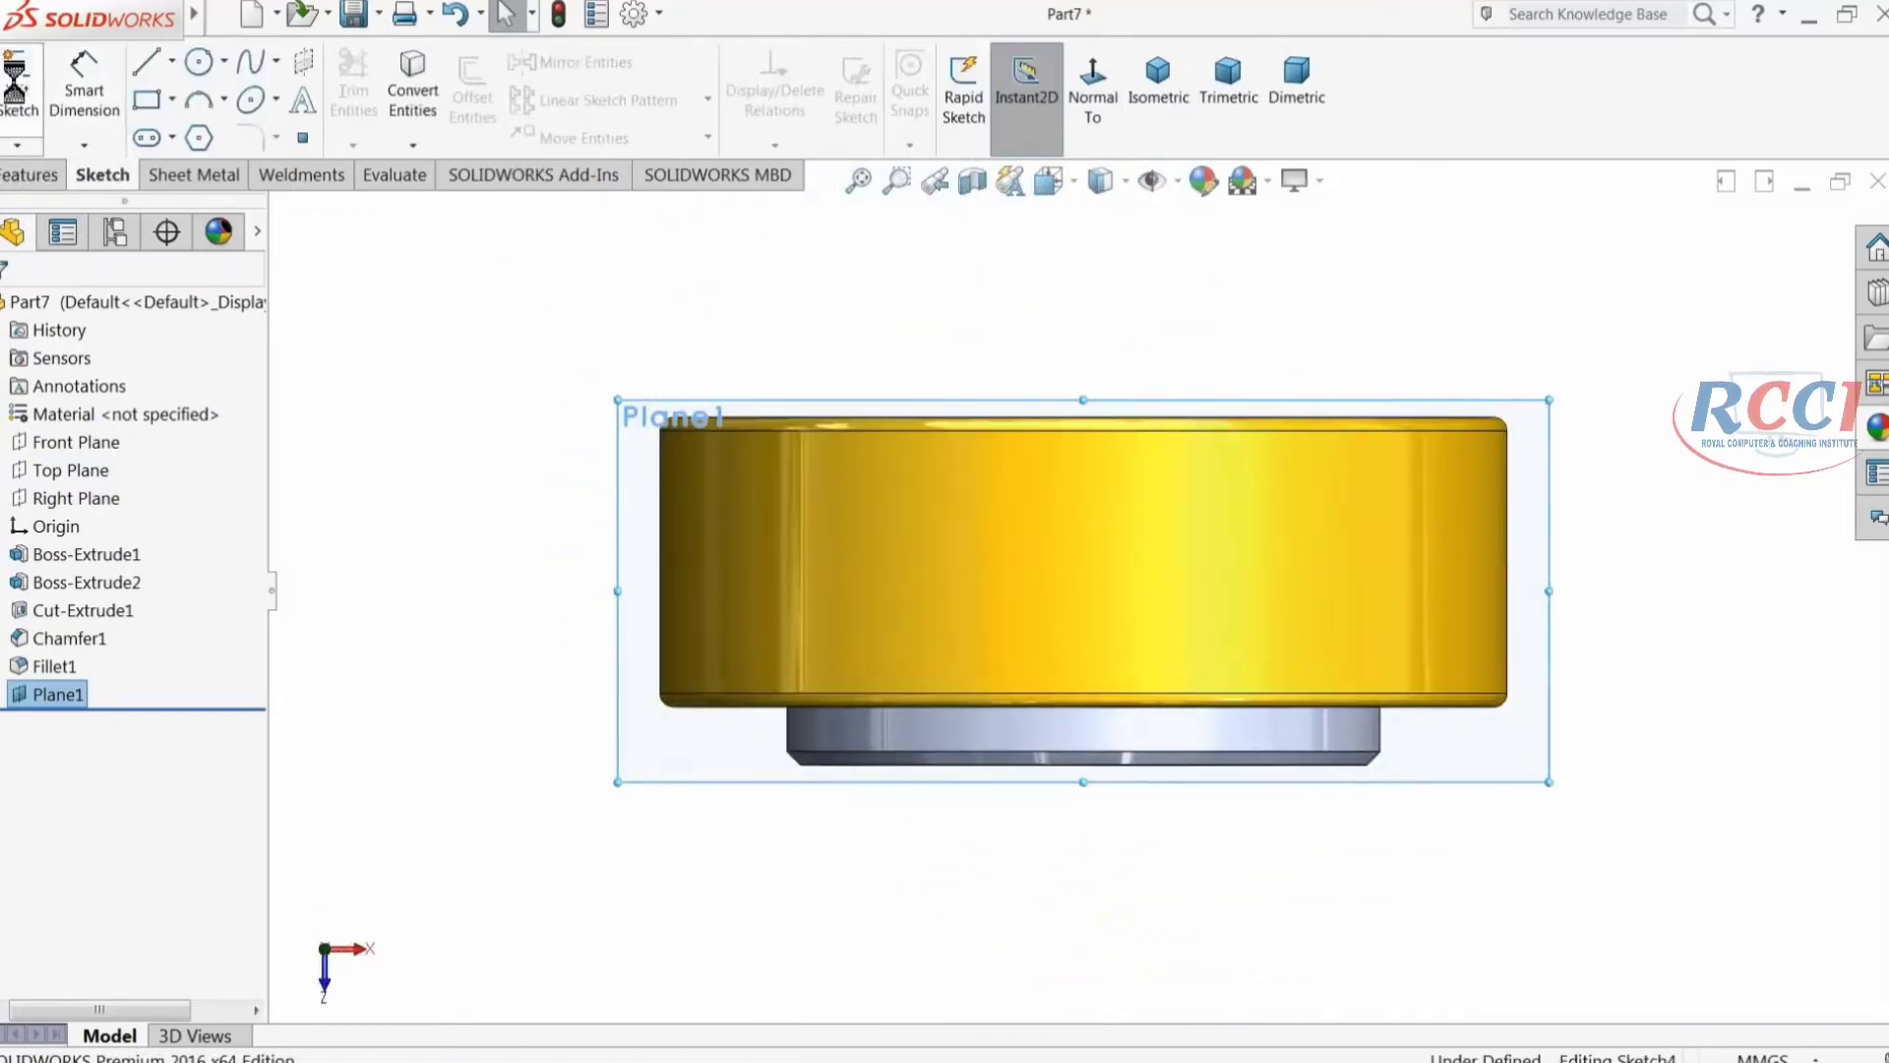
click(200, 65)
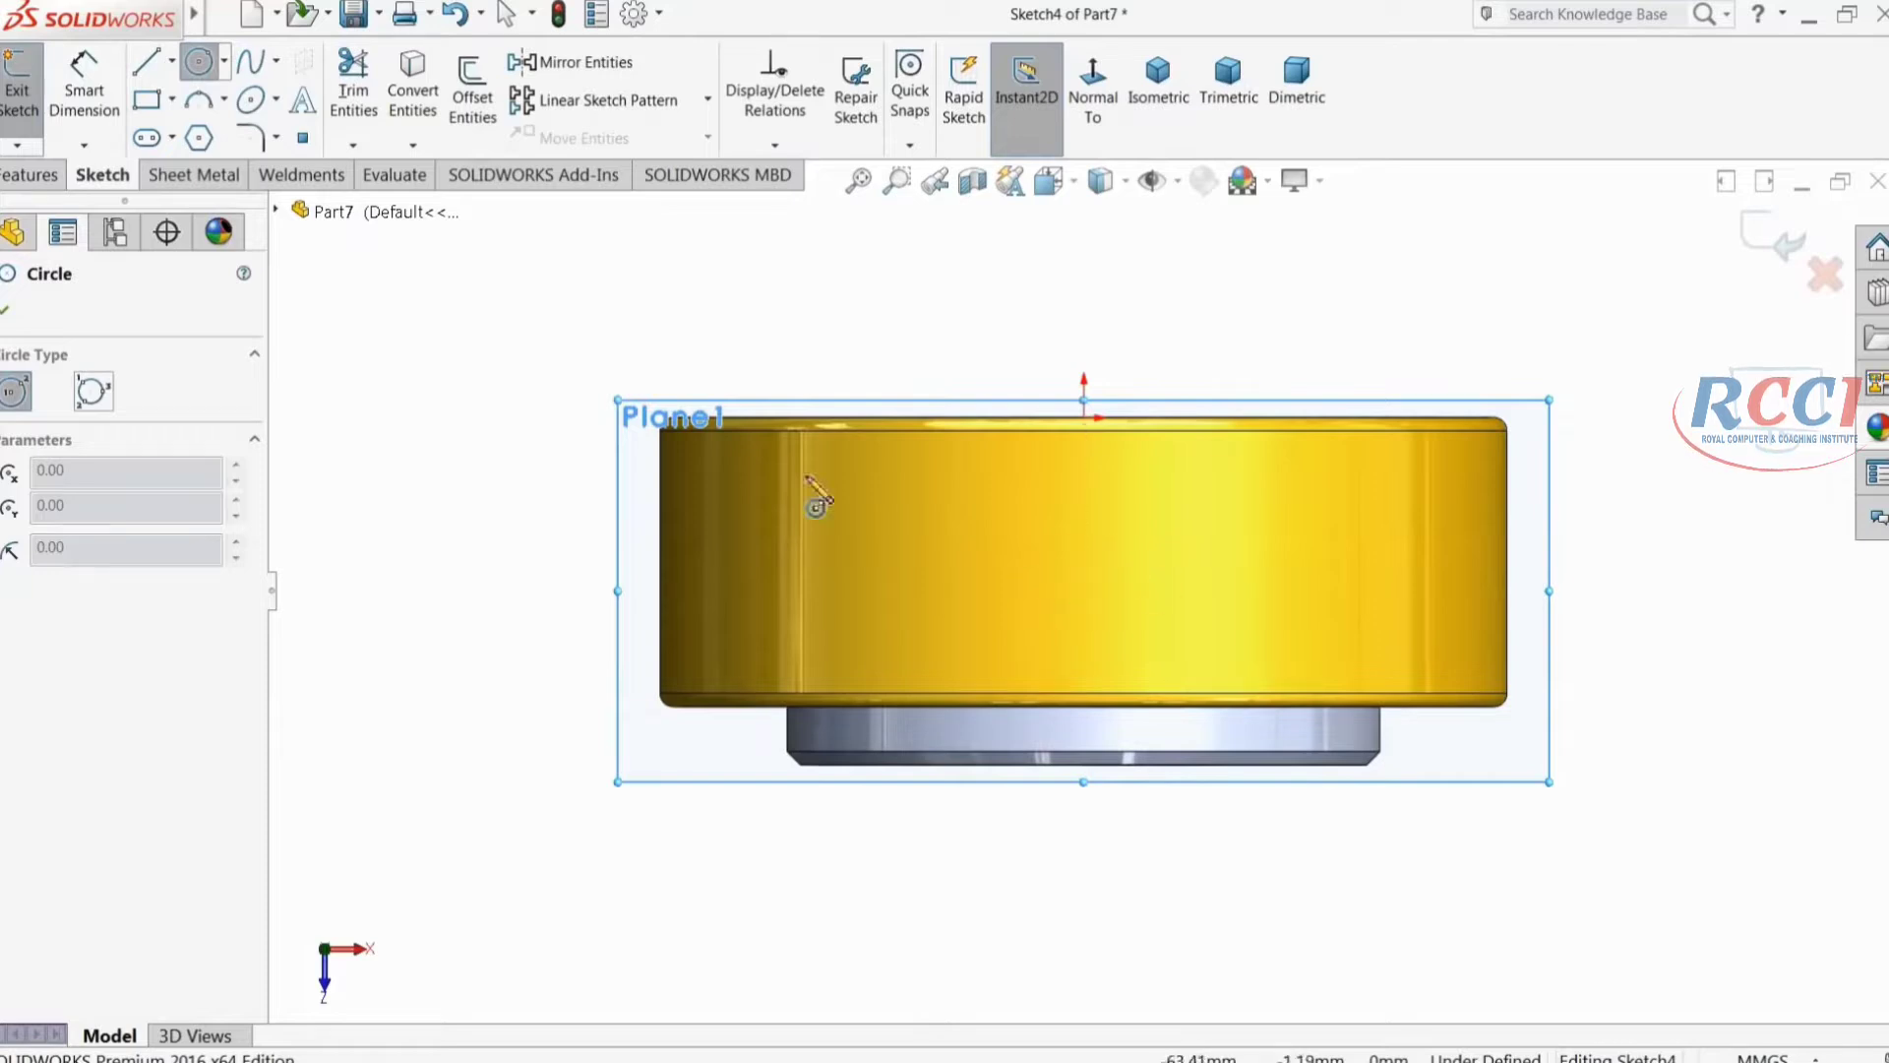
click(1084, 554)
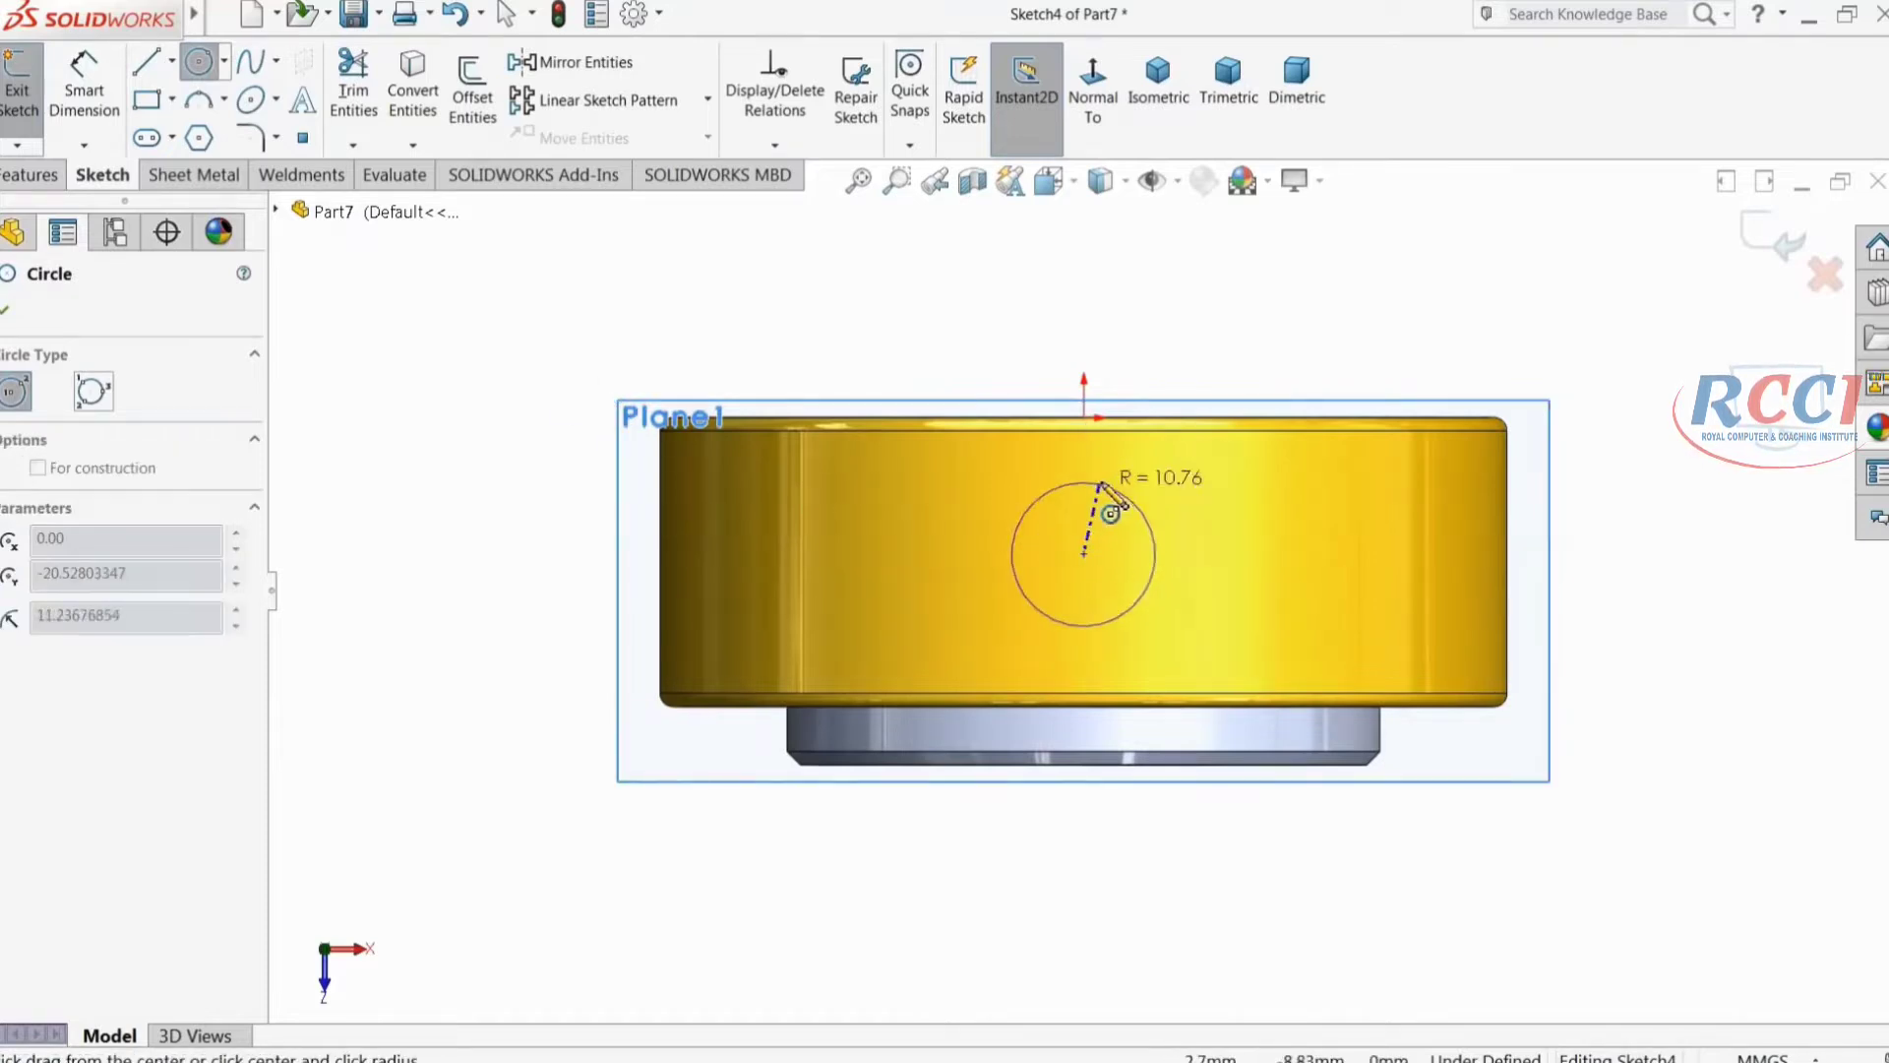
click(1100, 452)
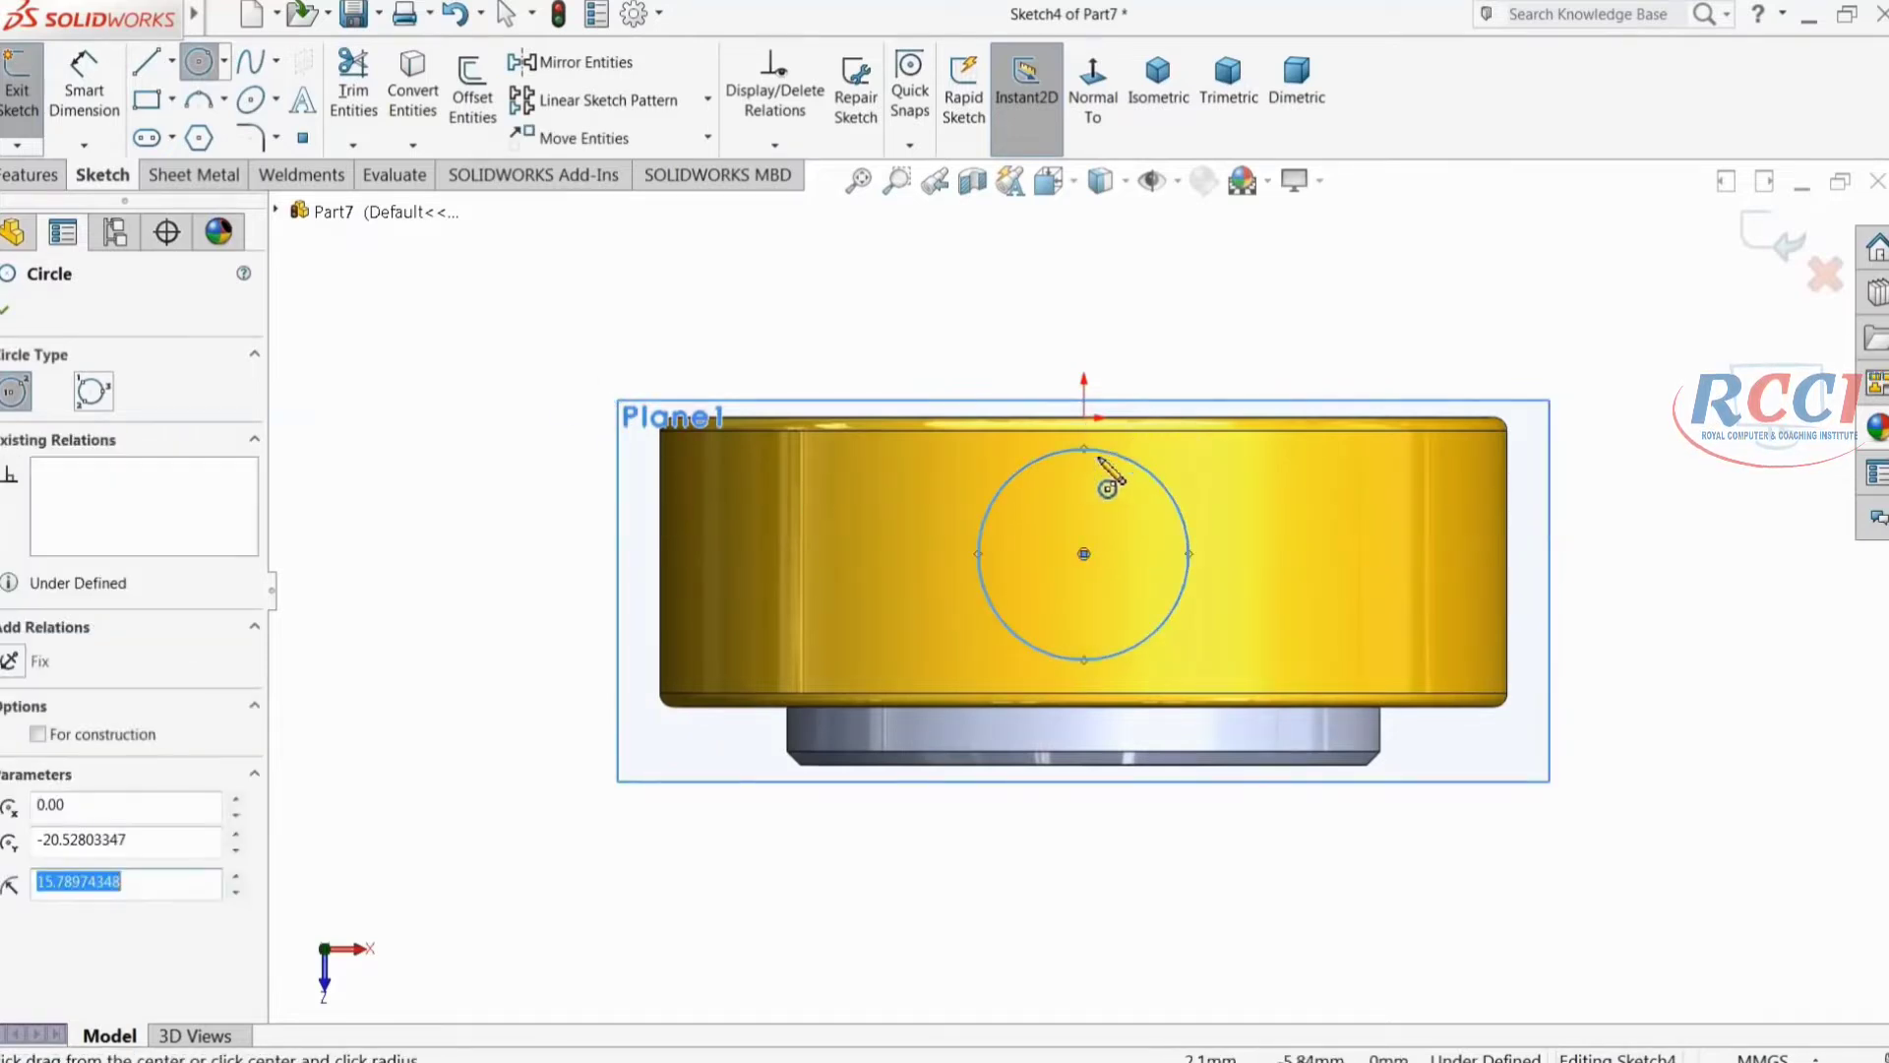
Step: Draw a centerline from the disc's side edge to the circle's center and make it horizontal
click(172, 61)
click(186, 124)
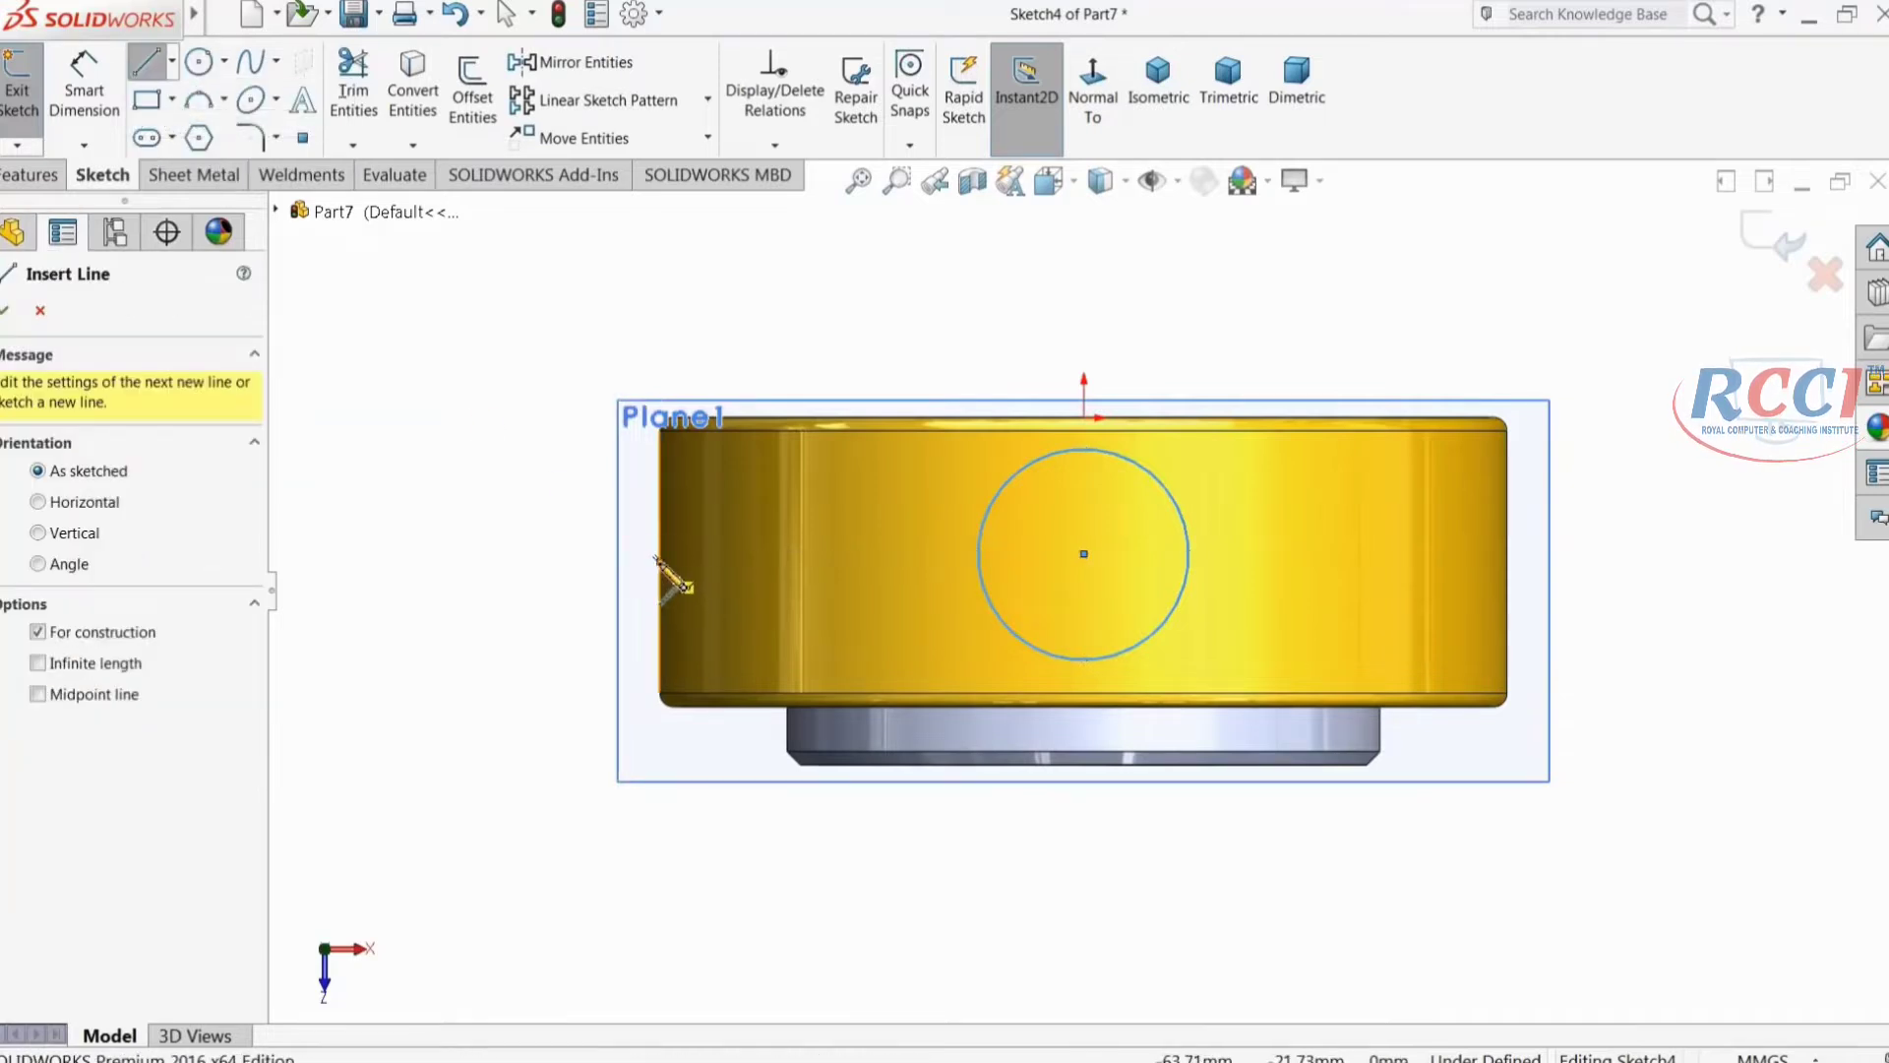
click(660, 561)
click(1084, 554)
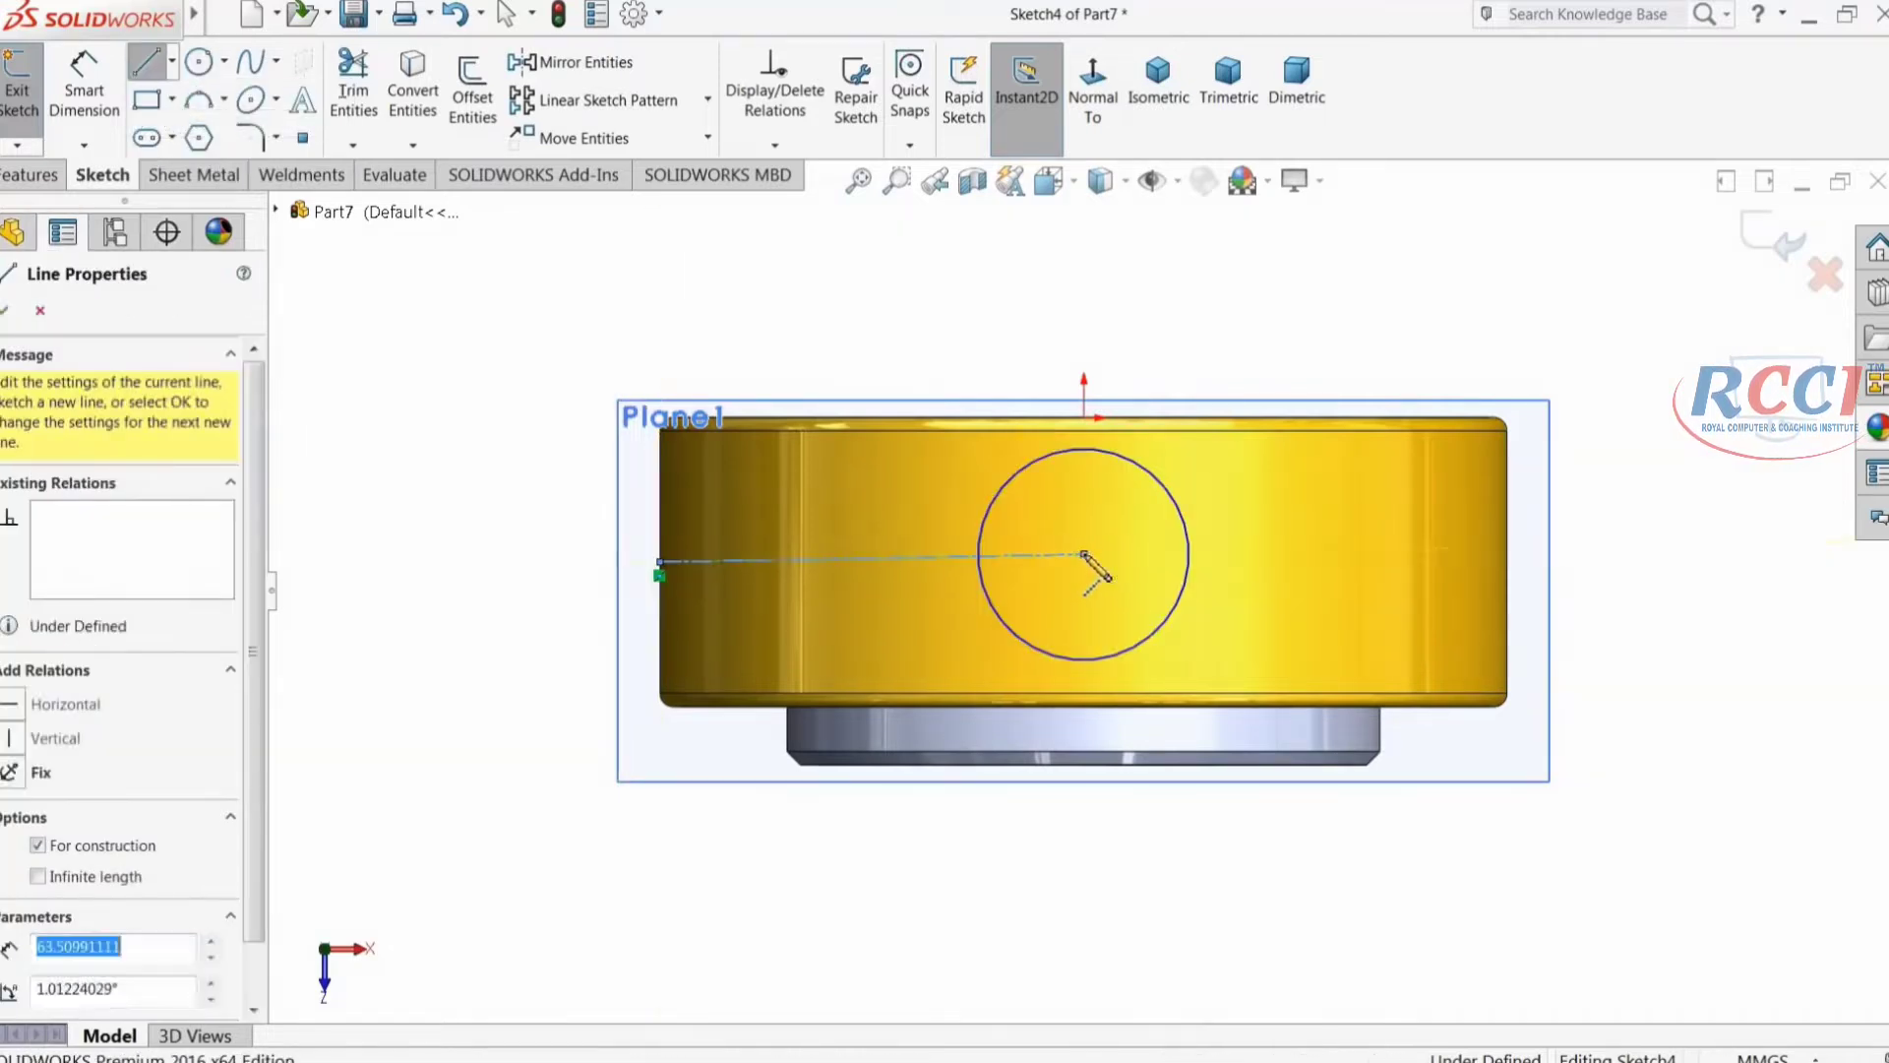
right_click(925, 325)
click(930, 313)
scroll(907, 551, down, 3)
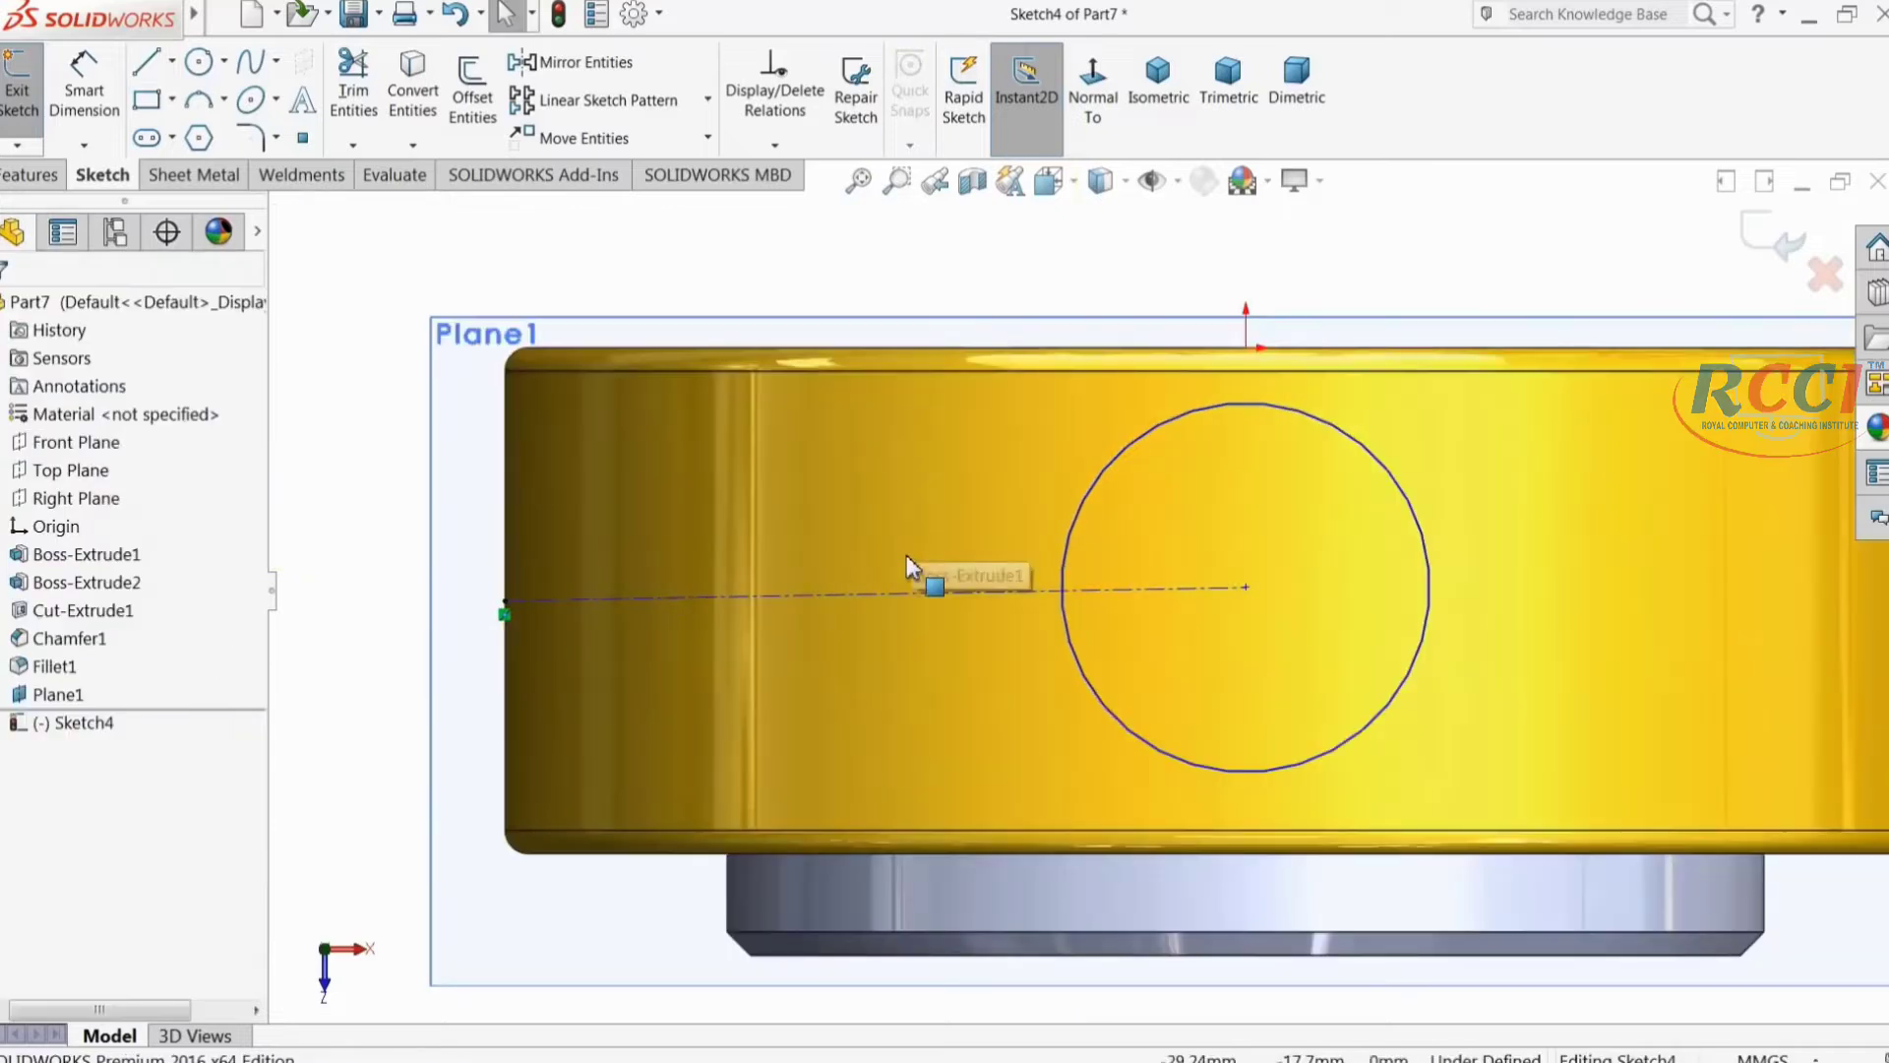
click(888, 594)
click(942, 512)
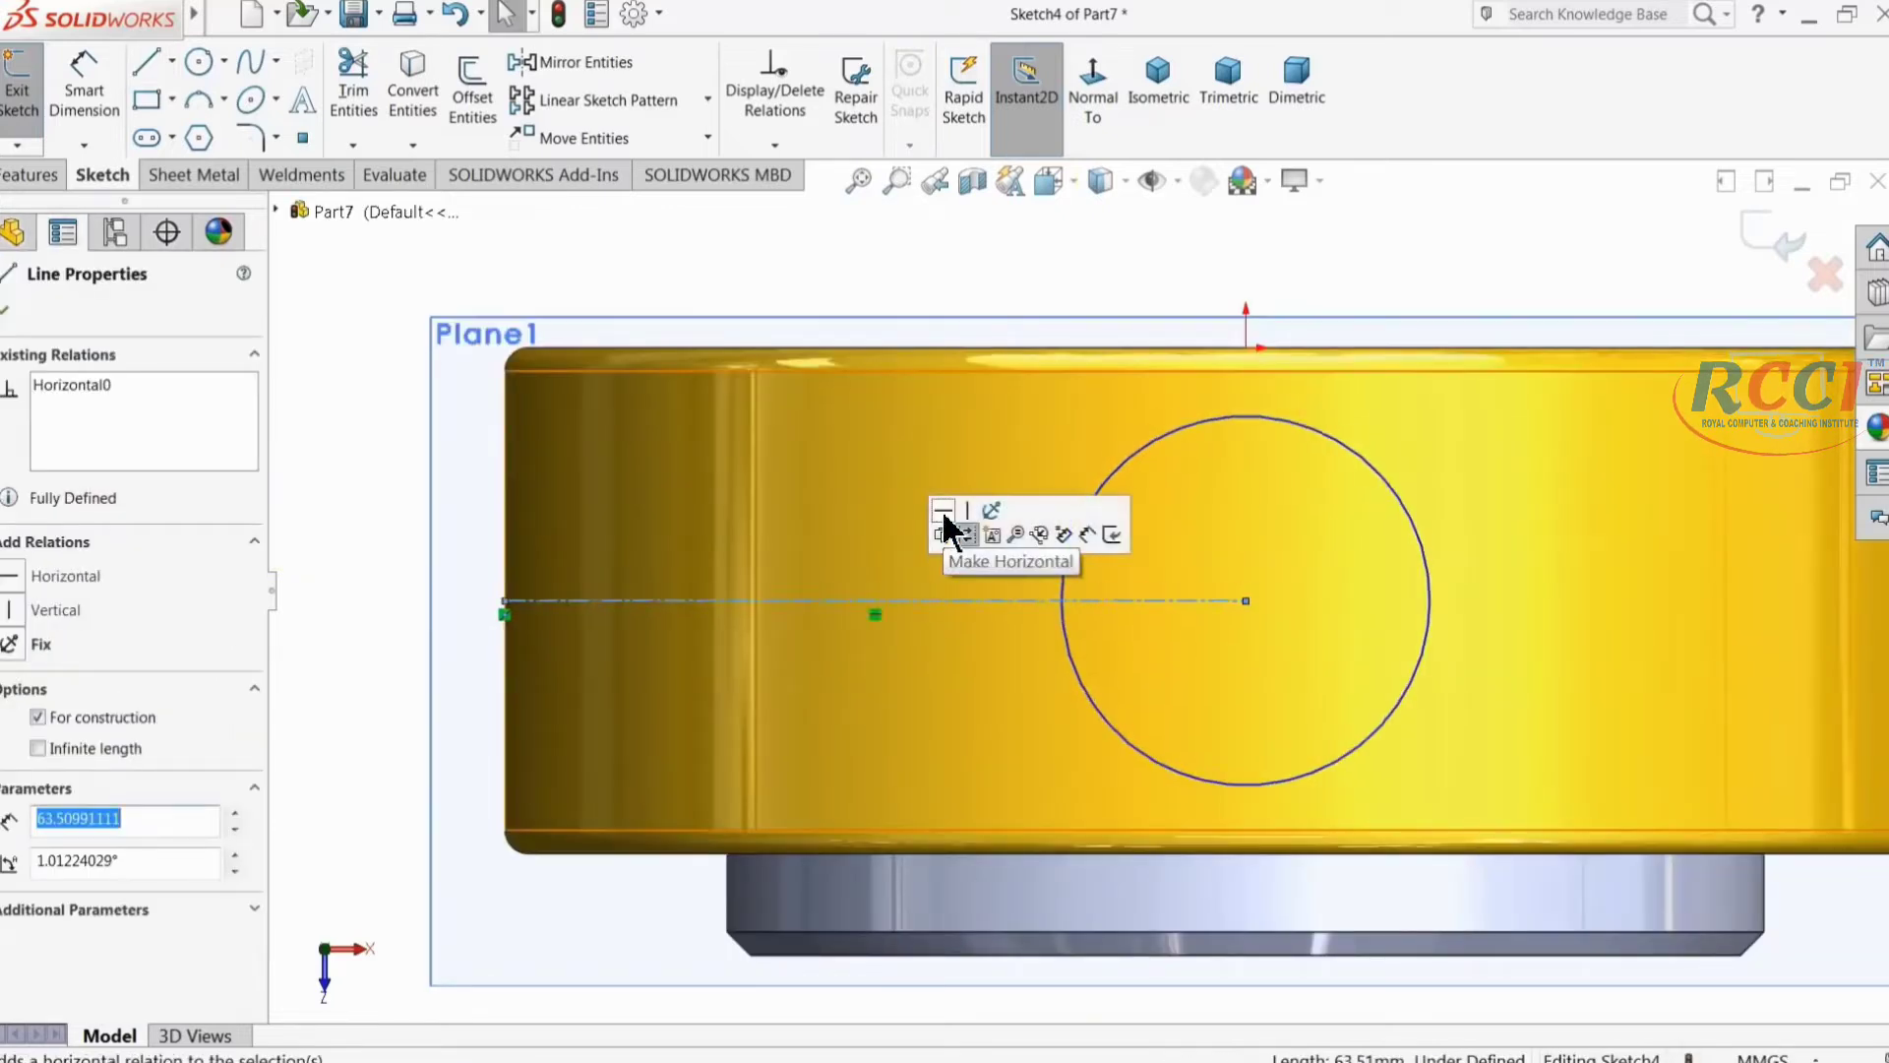
Step: Try to dimension the length of the horizontal centerline
click(84, 93)
click(984, 600)
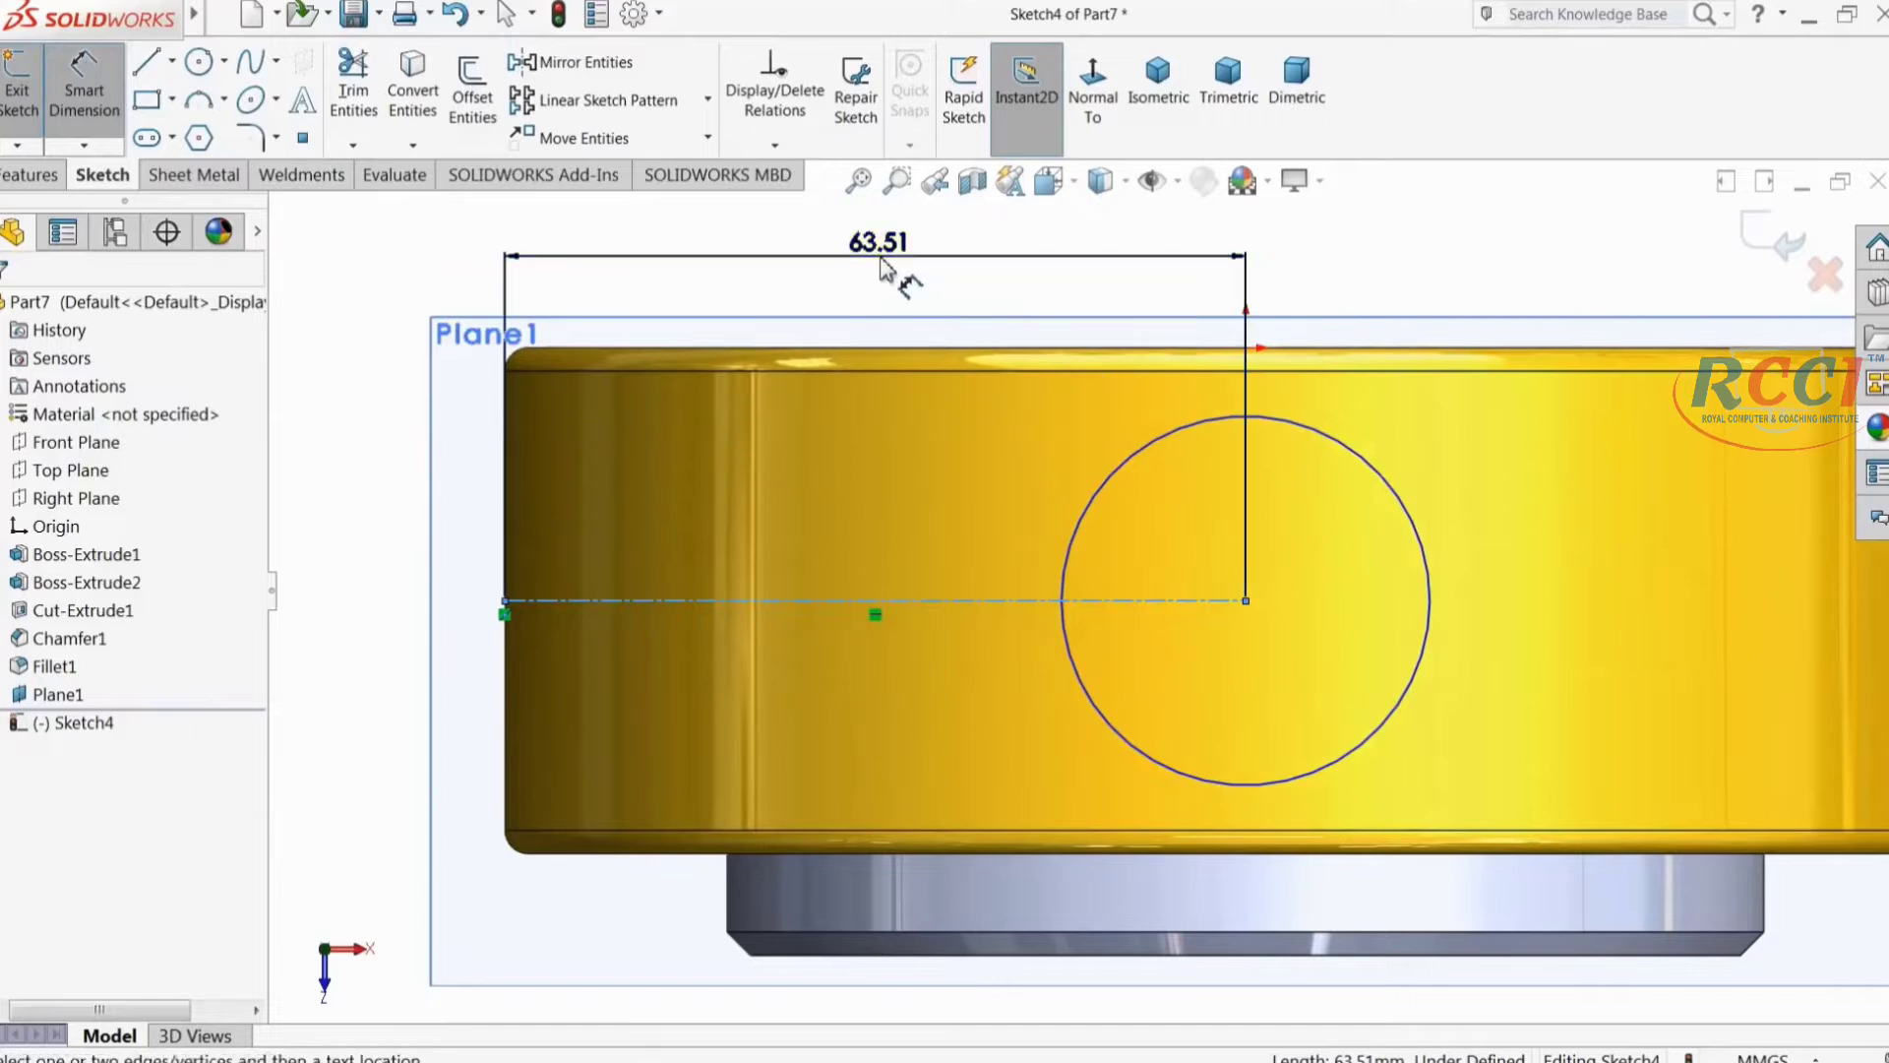
click(883, 266)
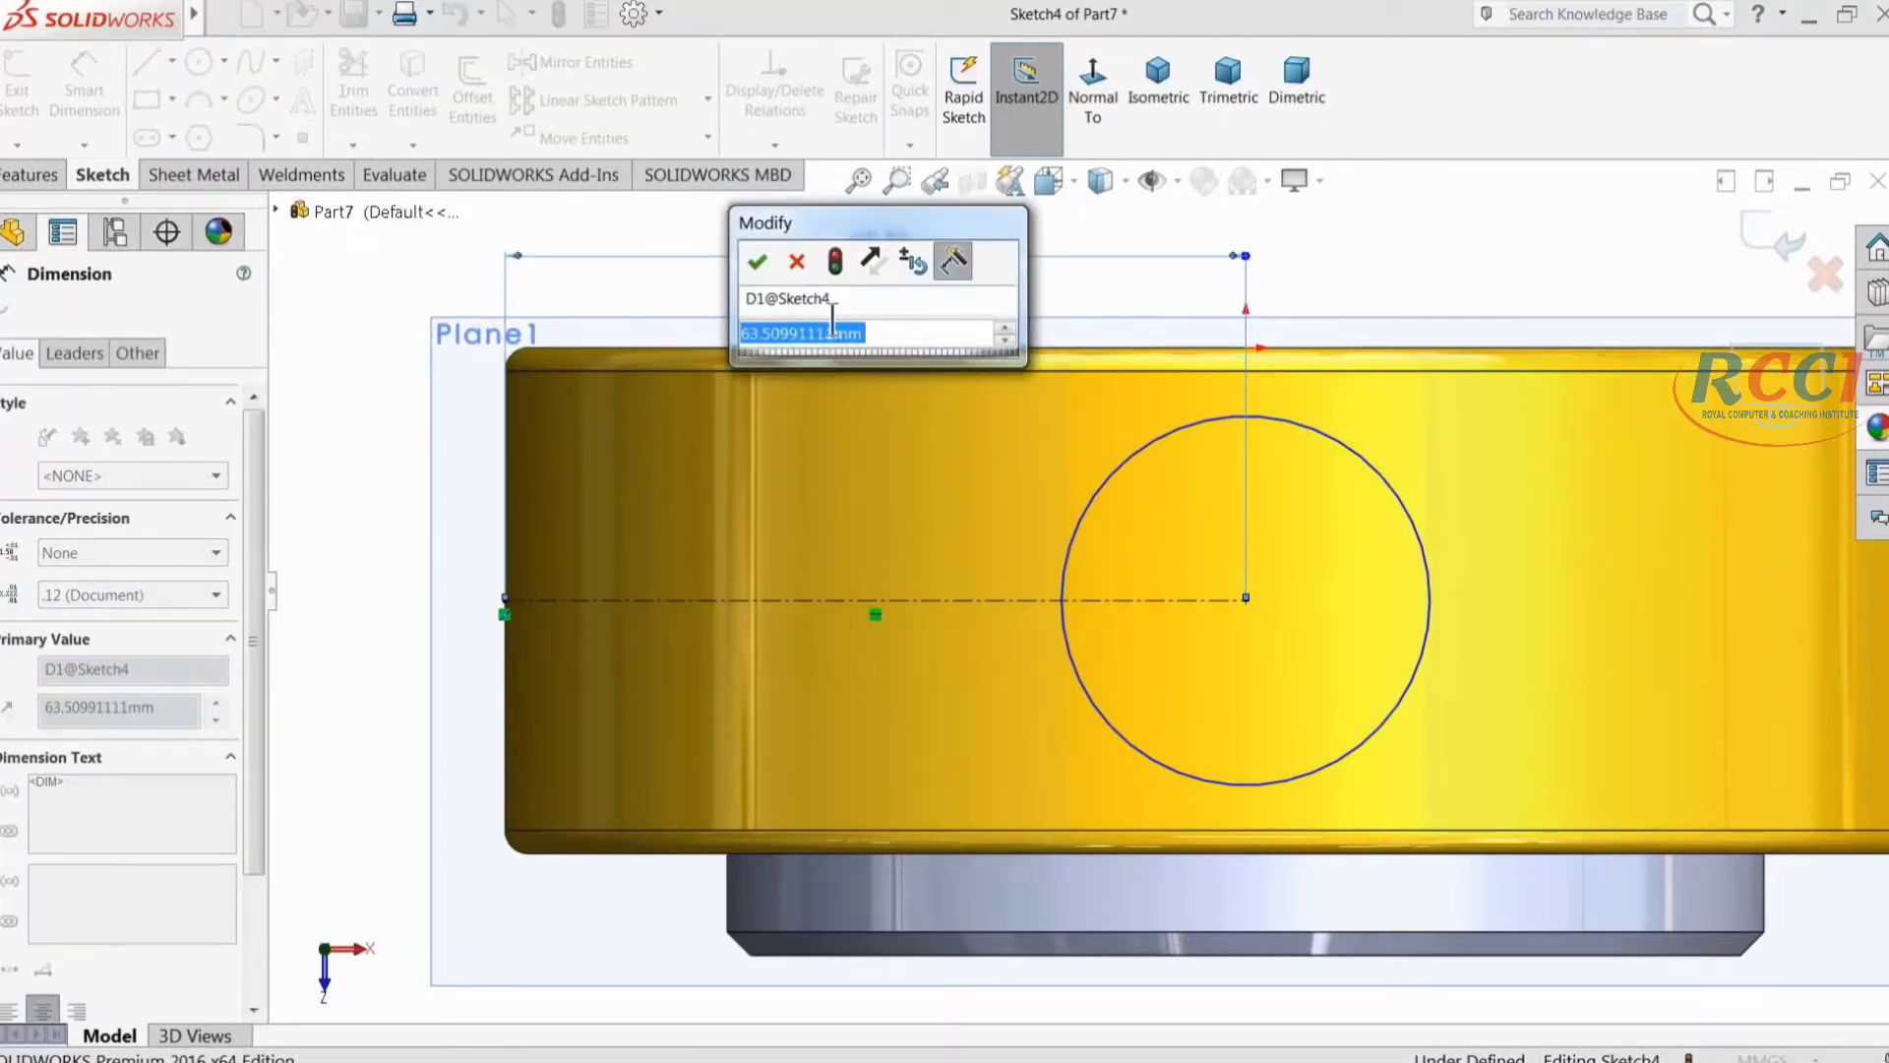
click(796, 262)
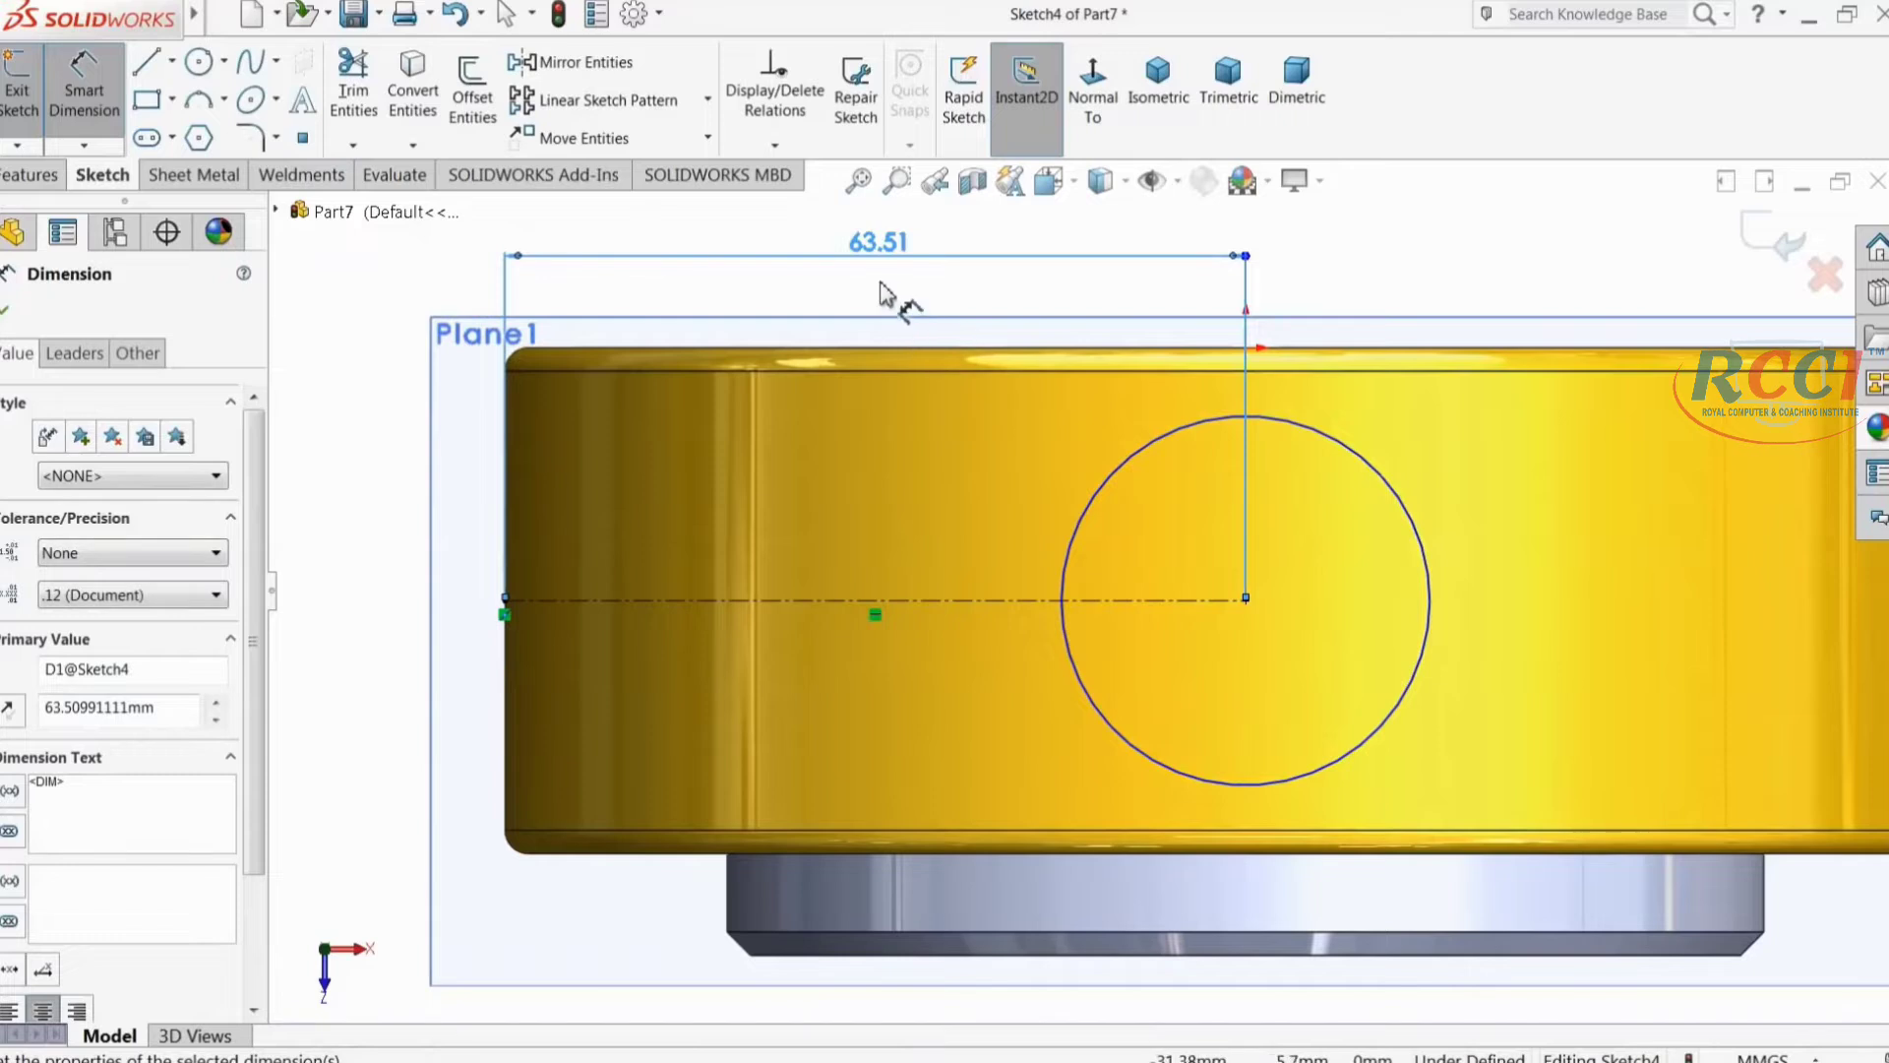
key(ctrl+z)
Step: Dimension the sketch circle's diameter and set it to 38 mm
click(1132, 456)
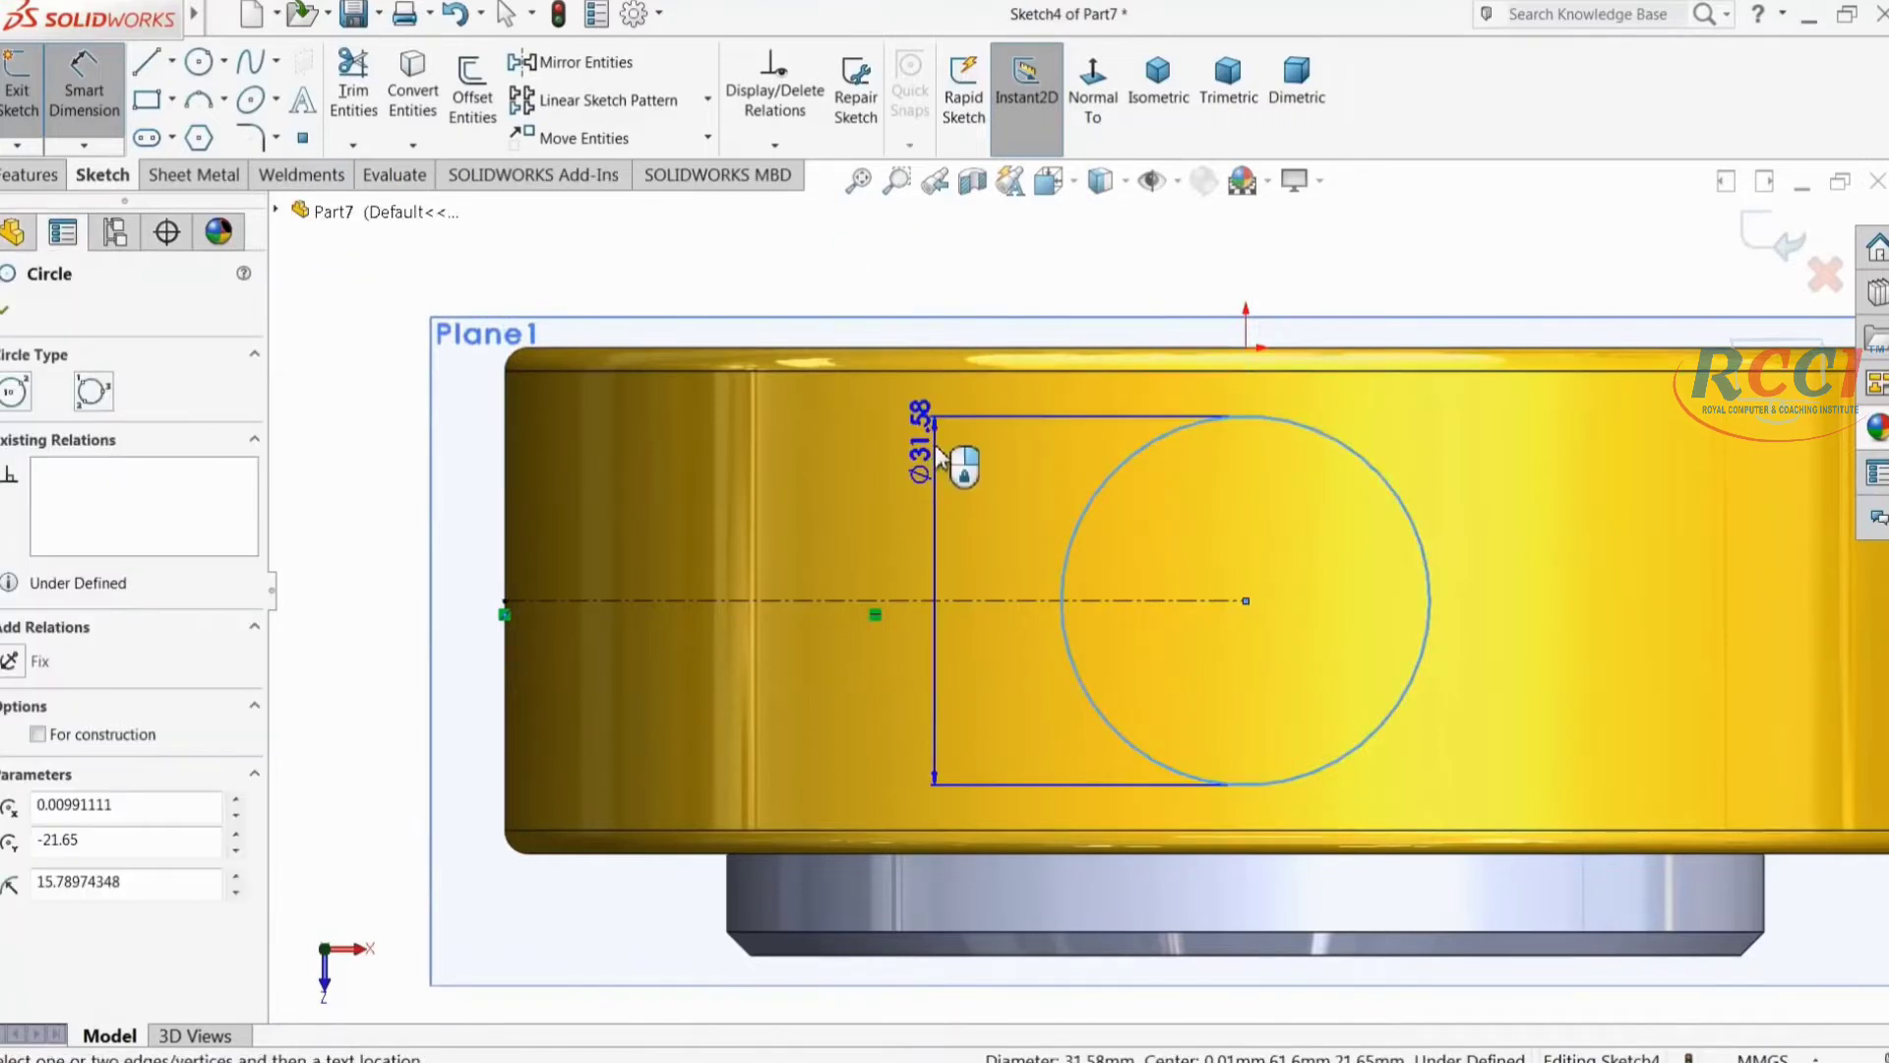
click(940, 496)
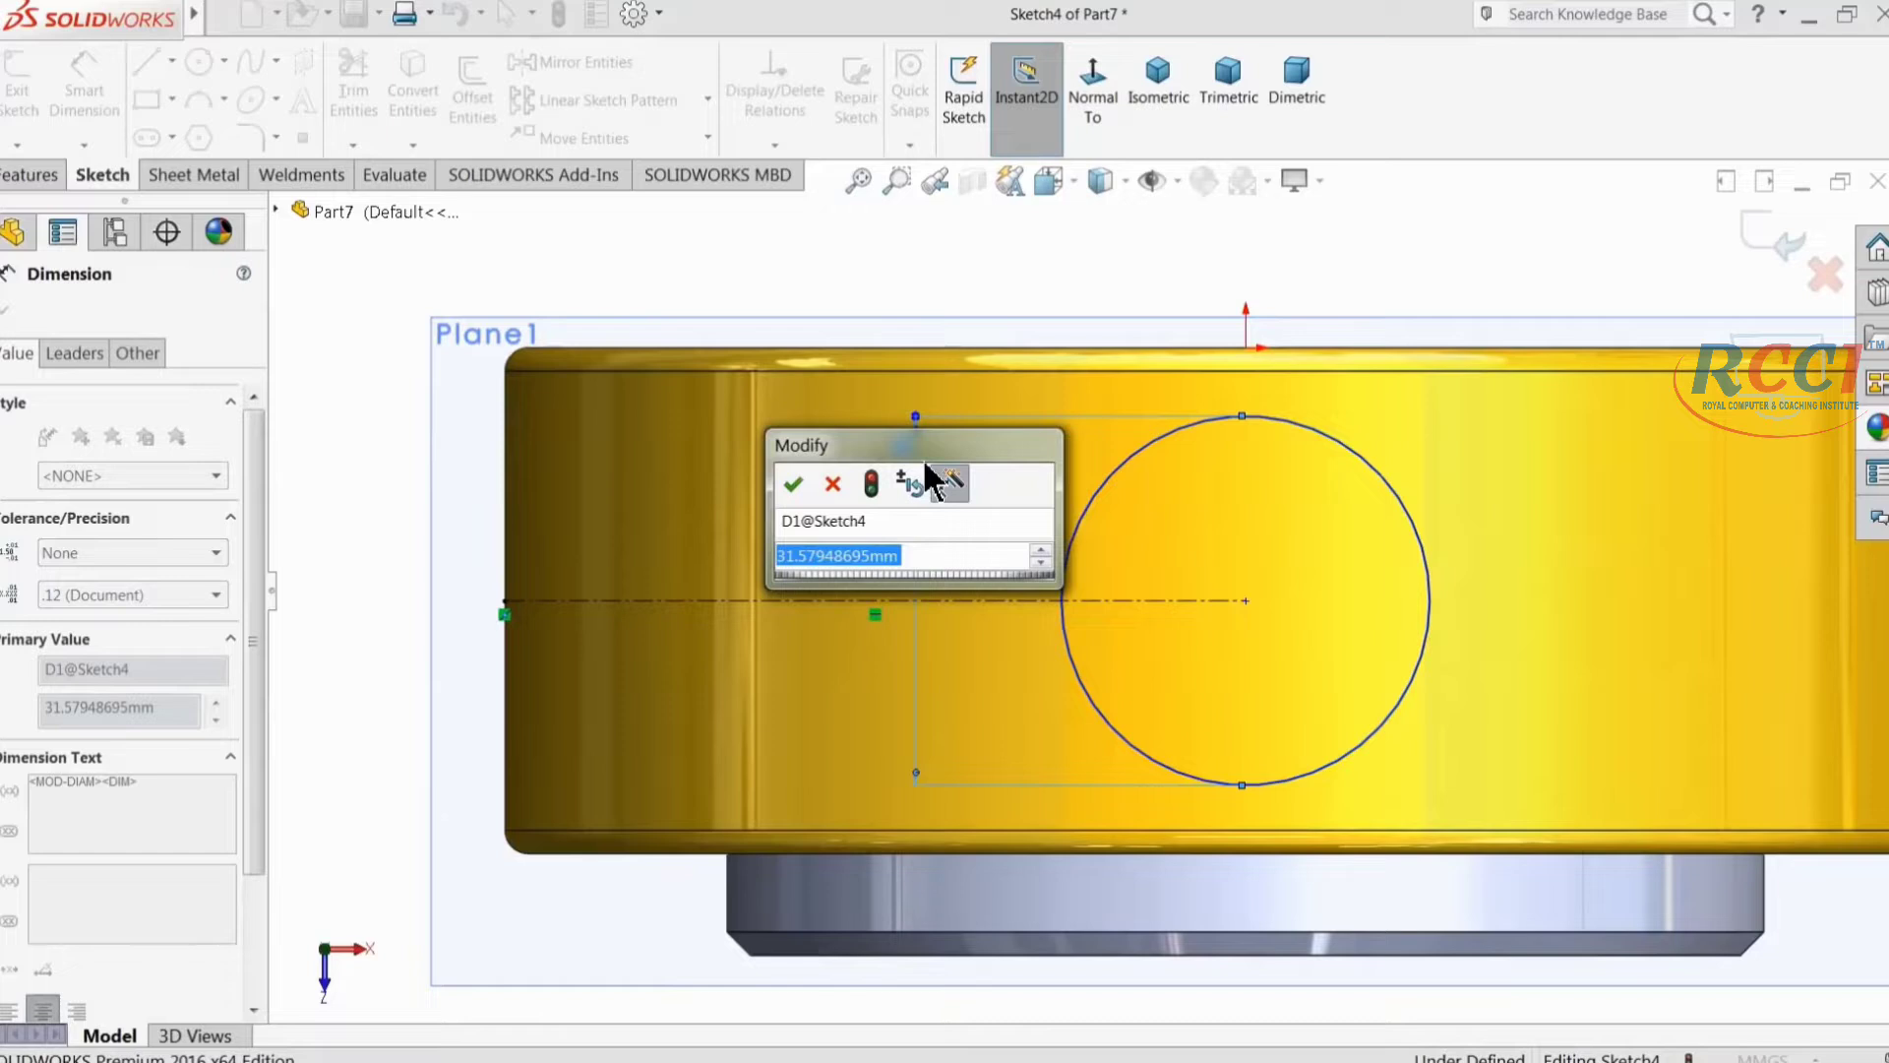
text(38)
key(Return)
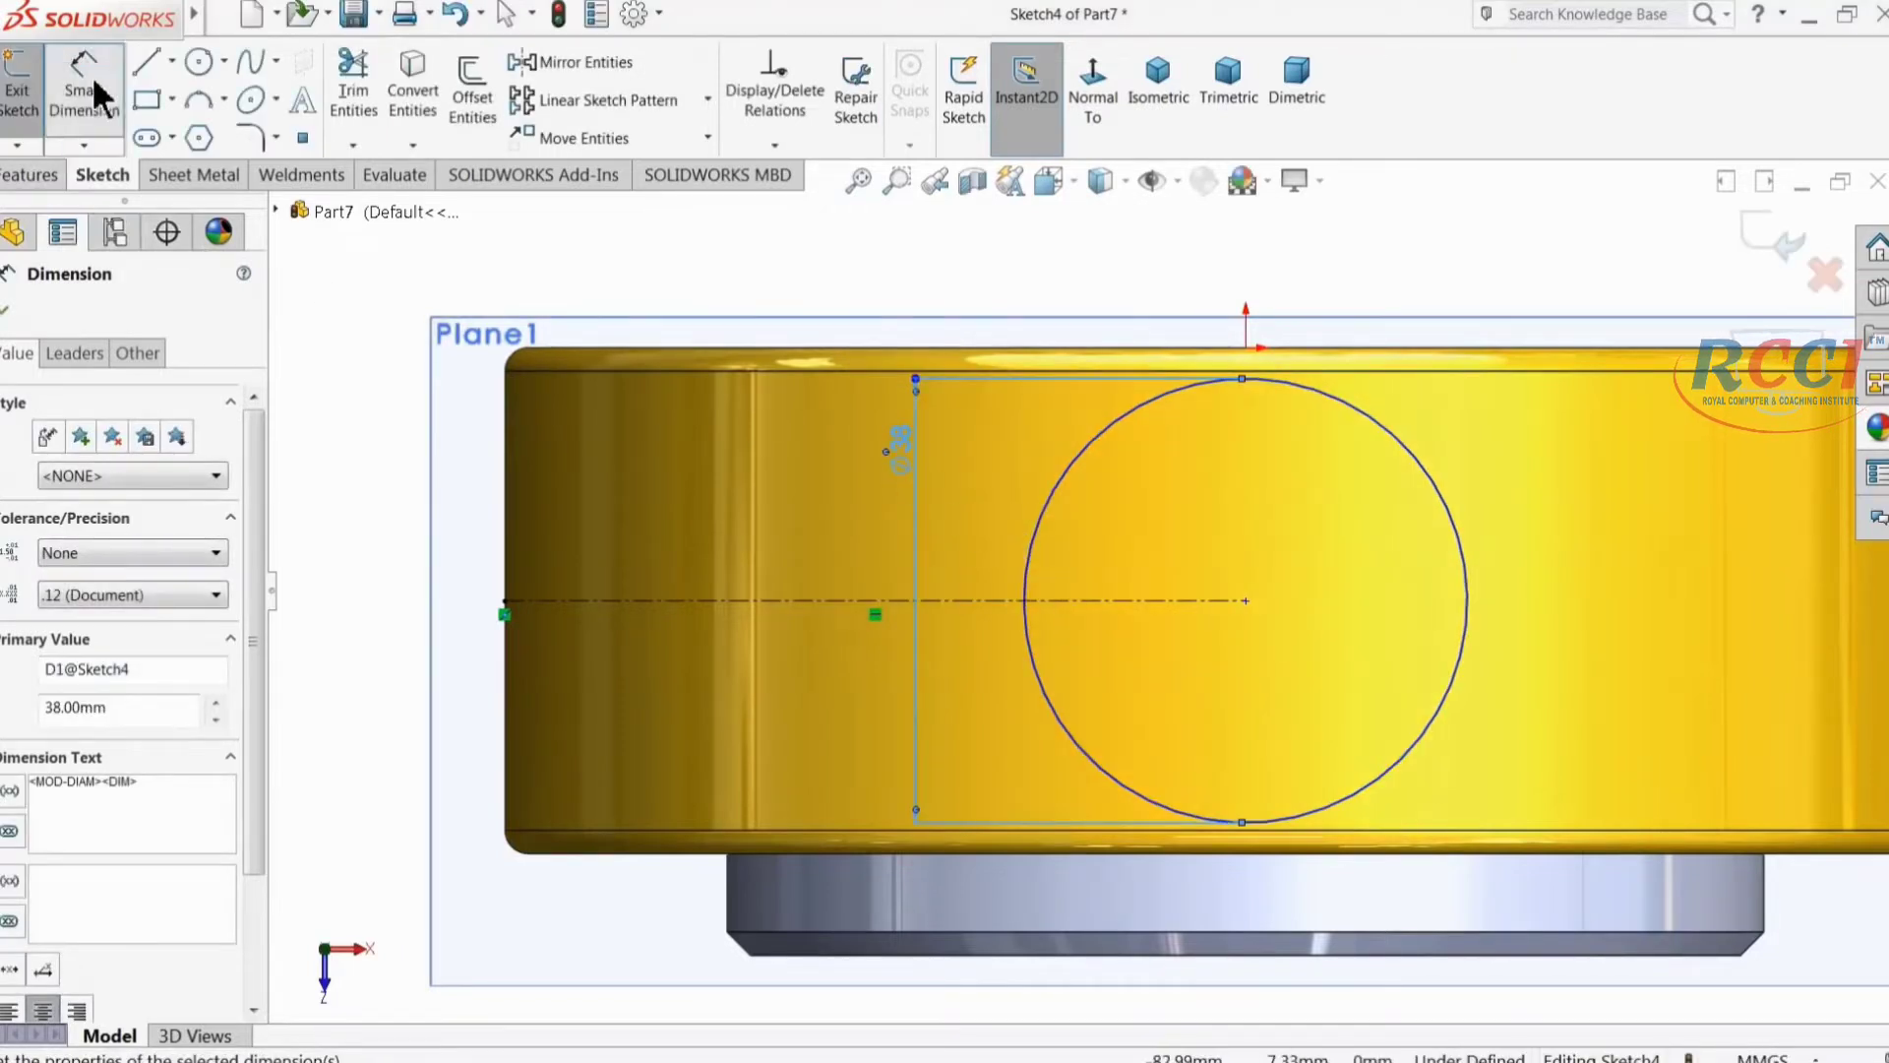
key(Escape)
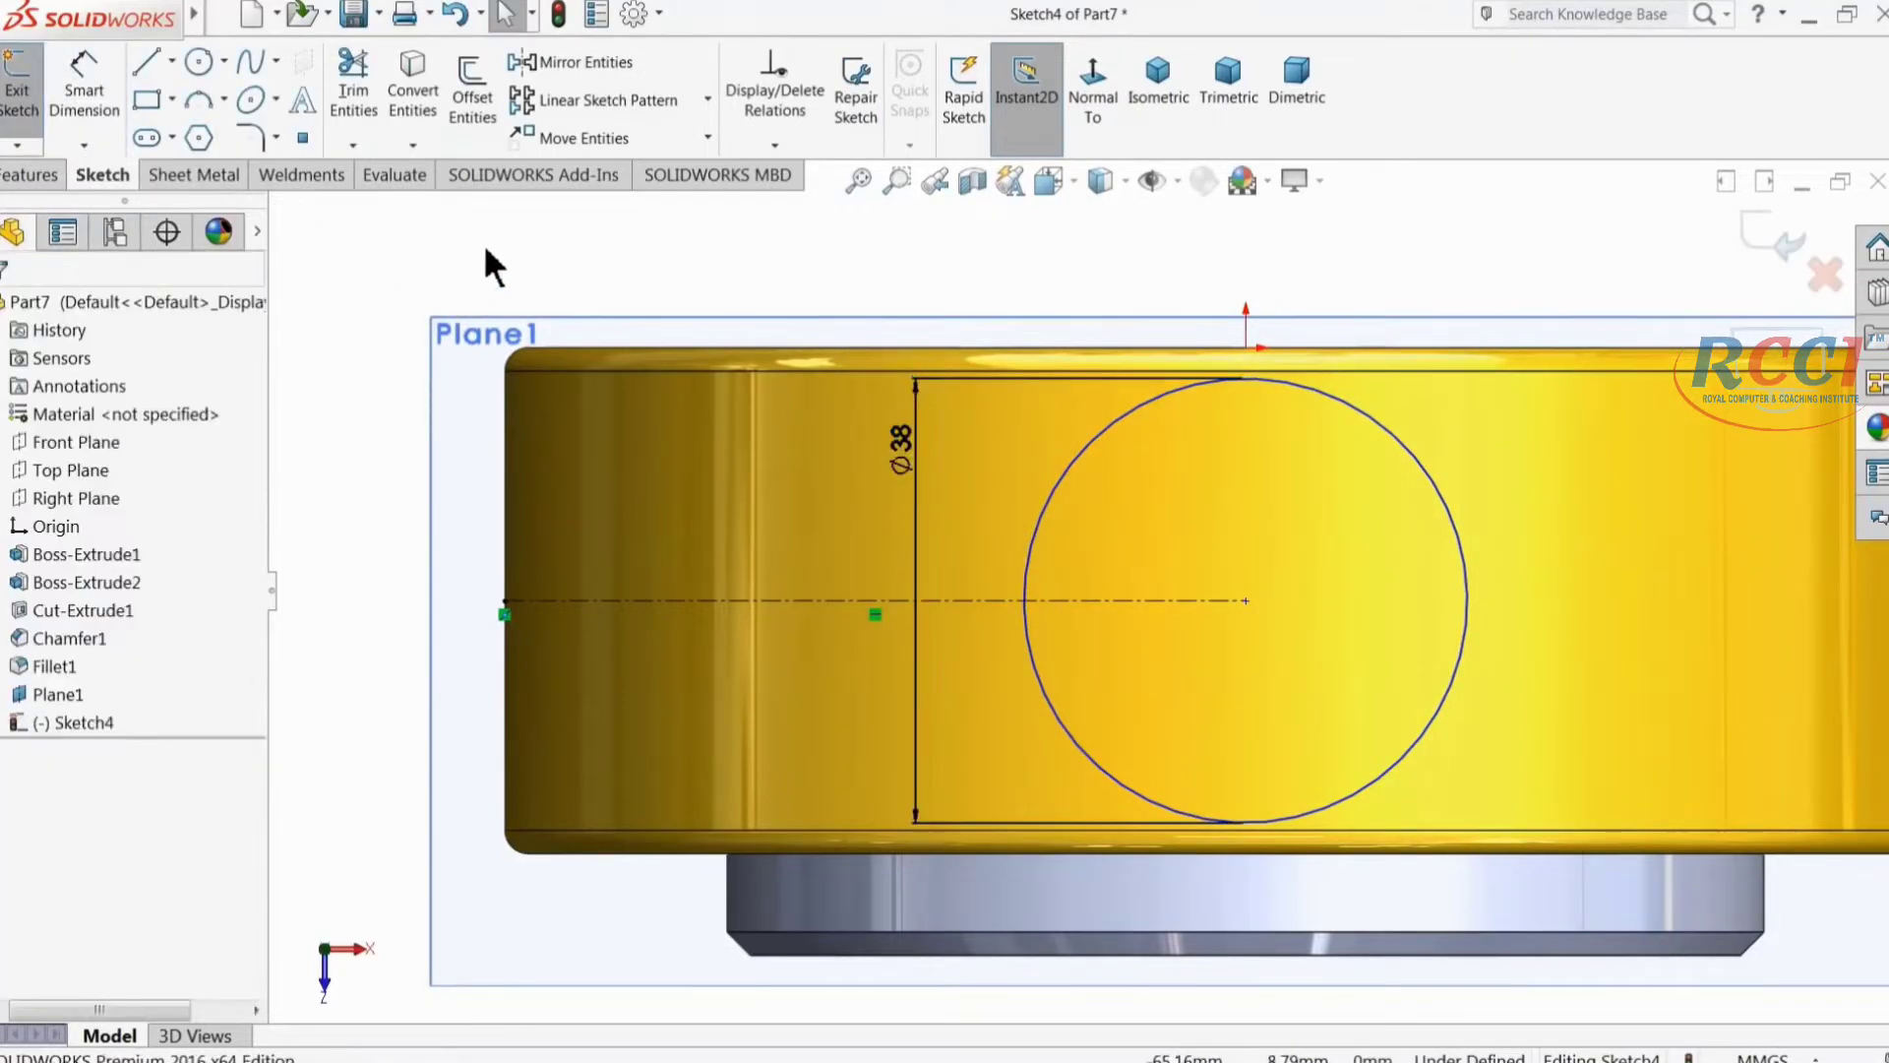
Step: Add a vertical relation between the sketch circle's center and the origin
click(1248, 604)
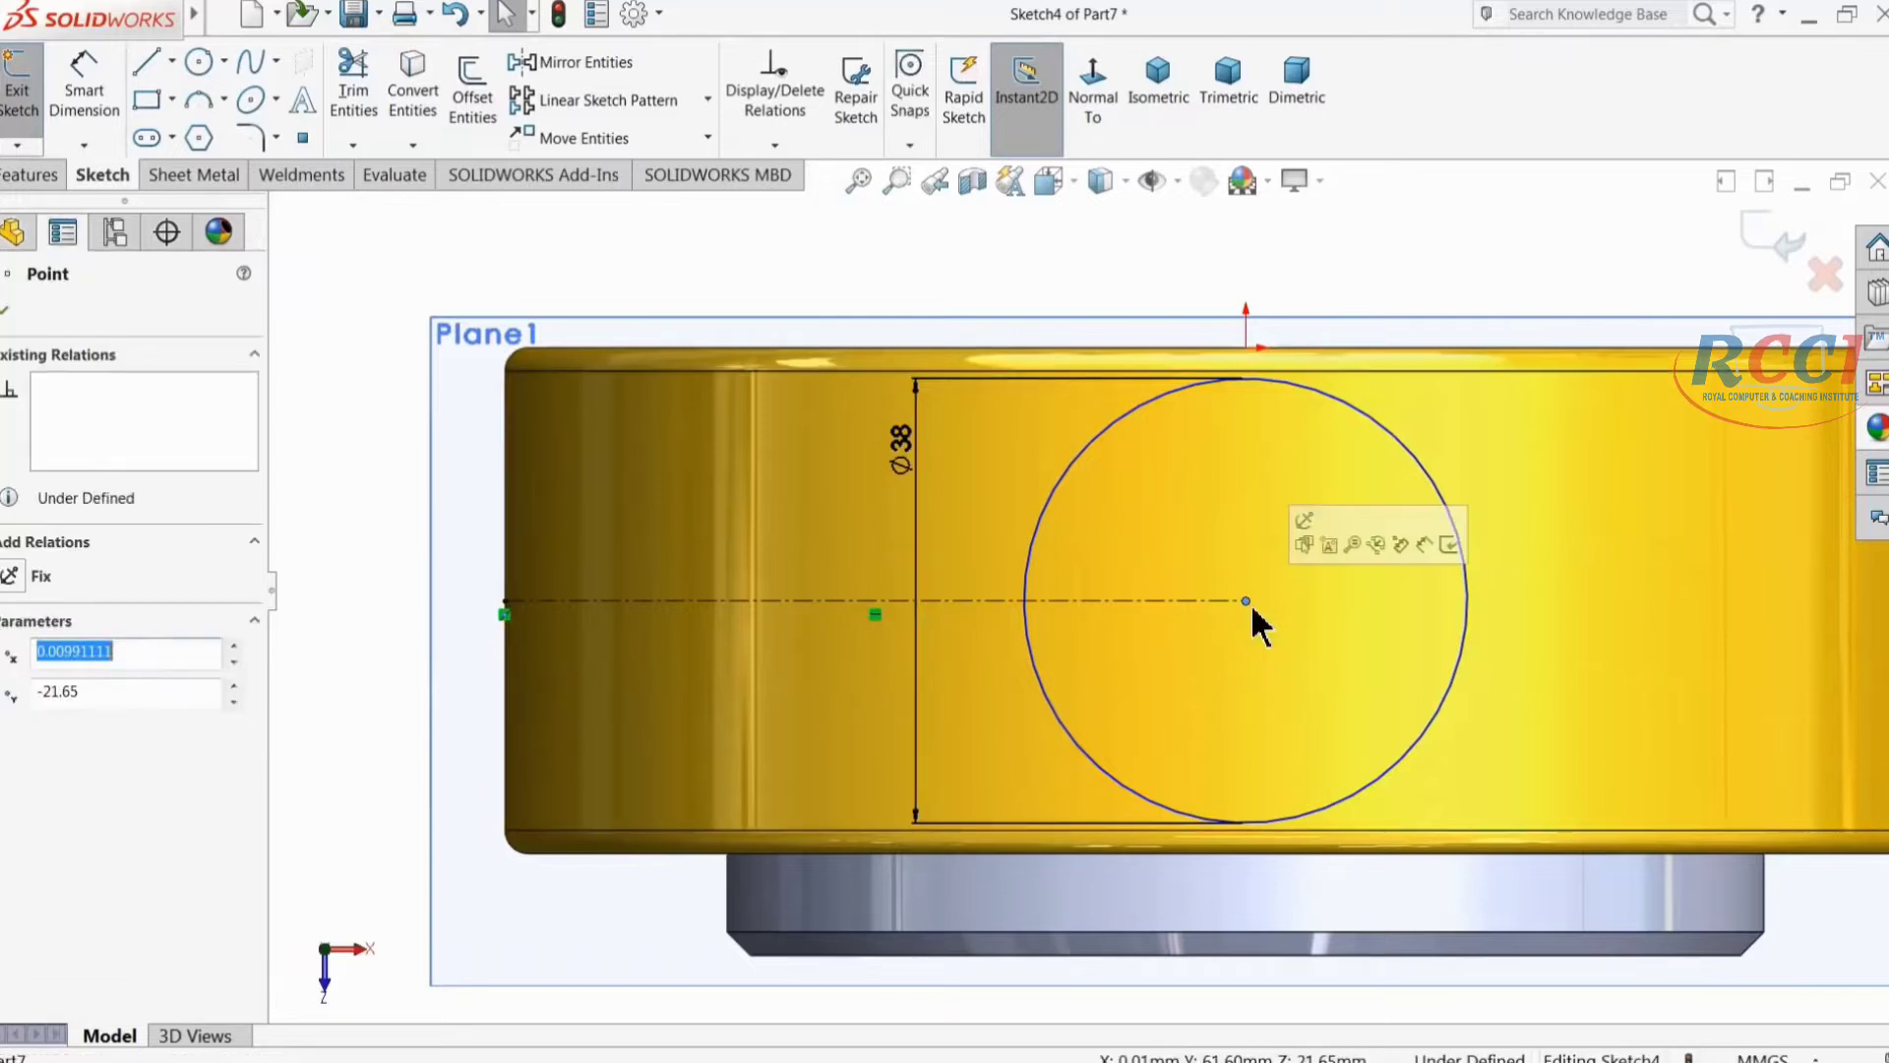
ctrl+click(1246, 347)
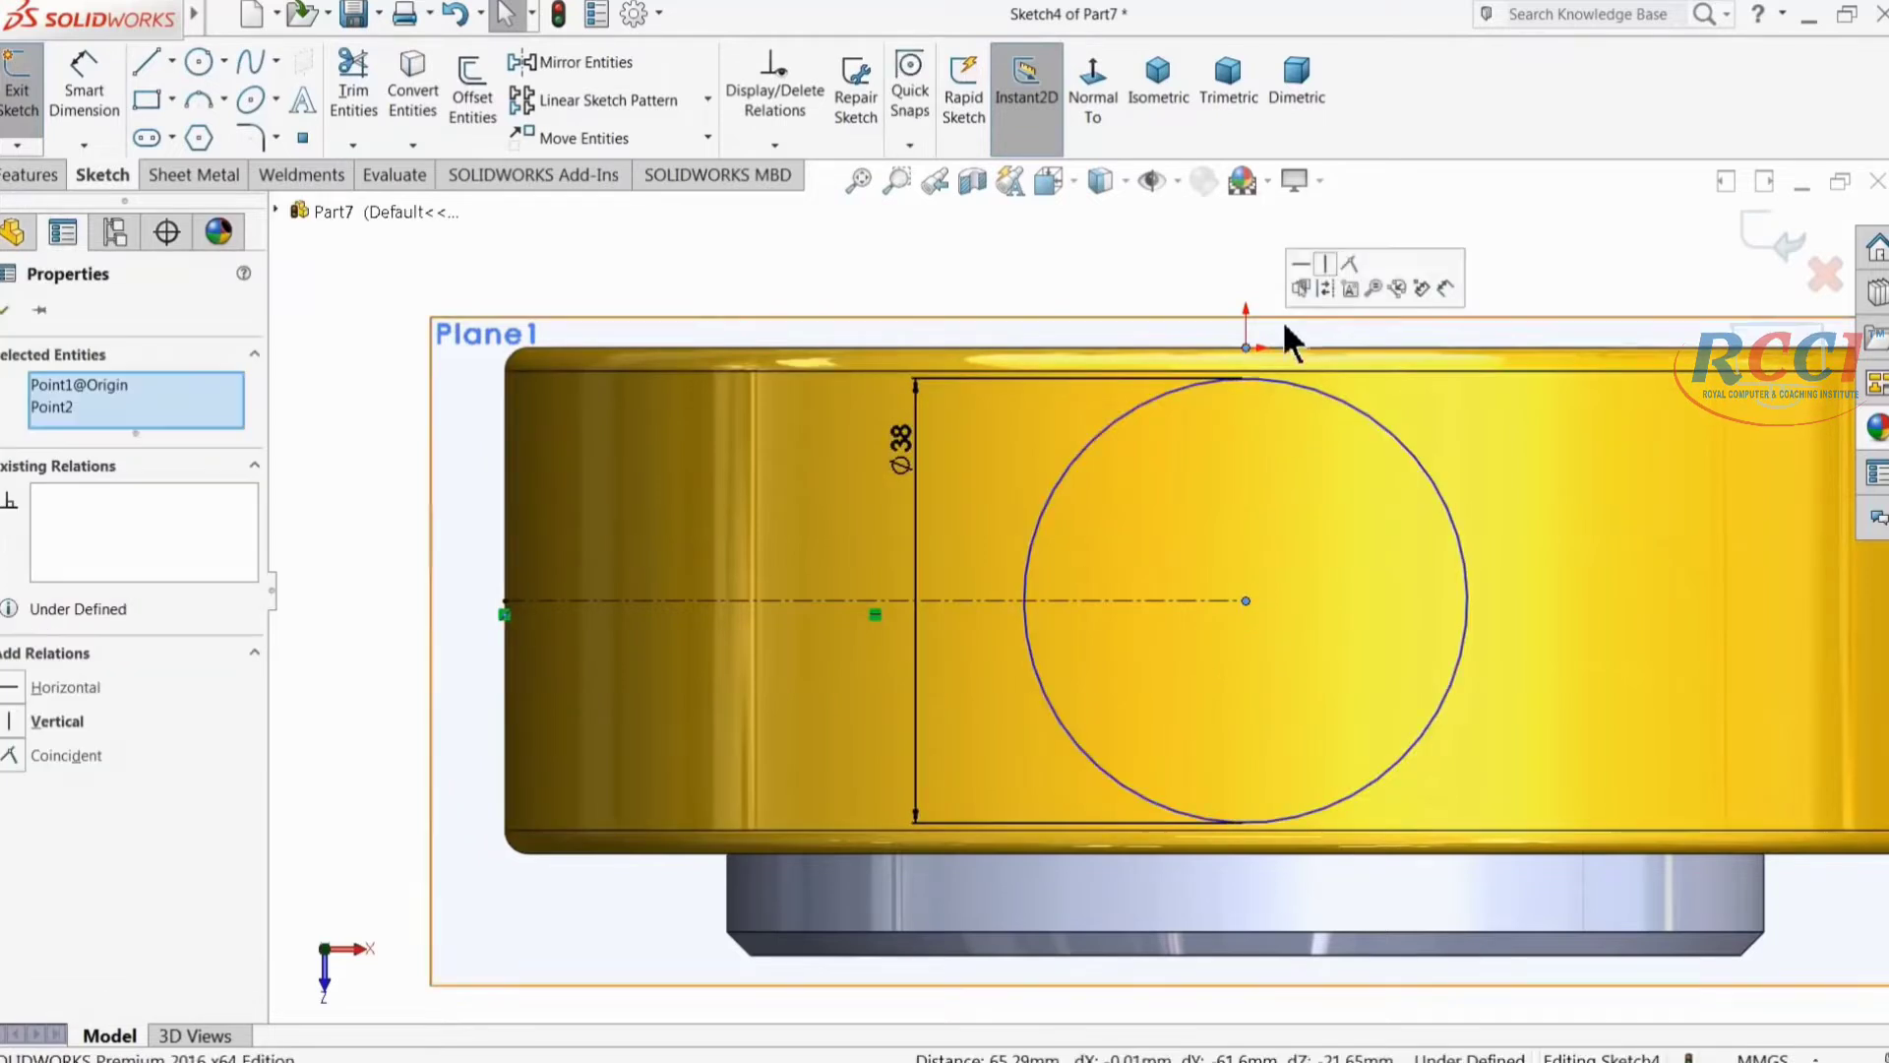
click(1325, 263)
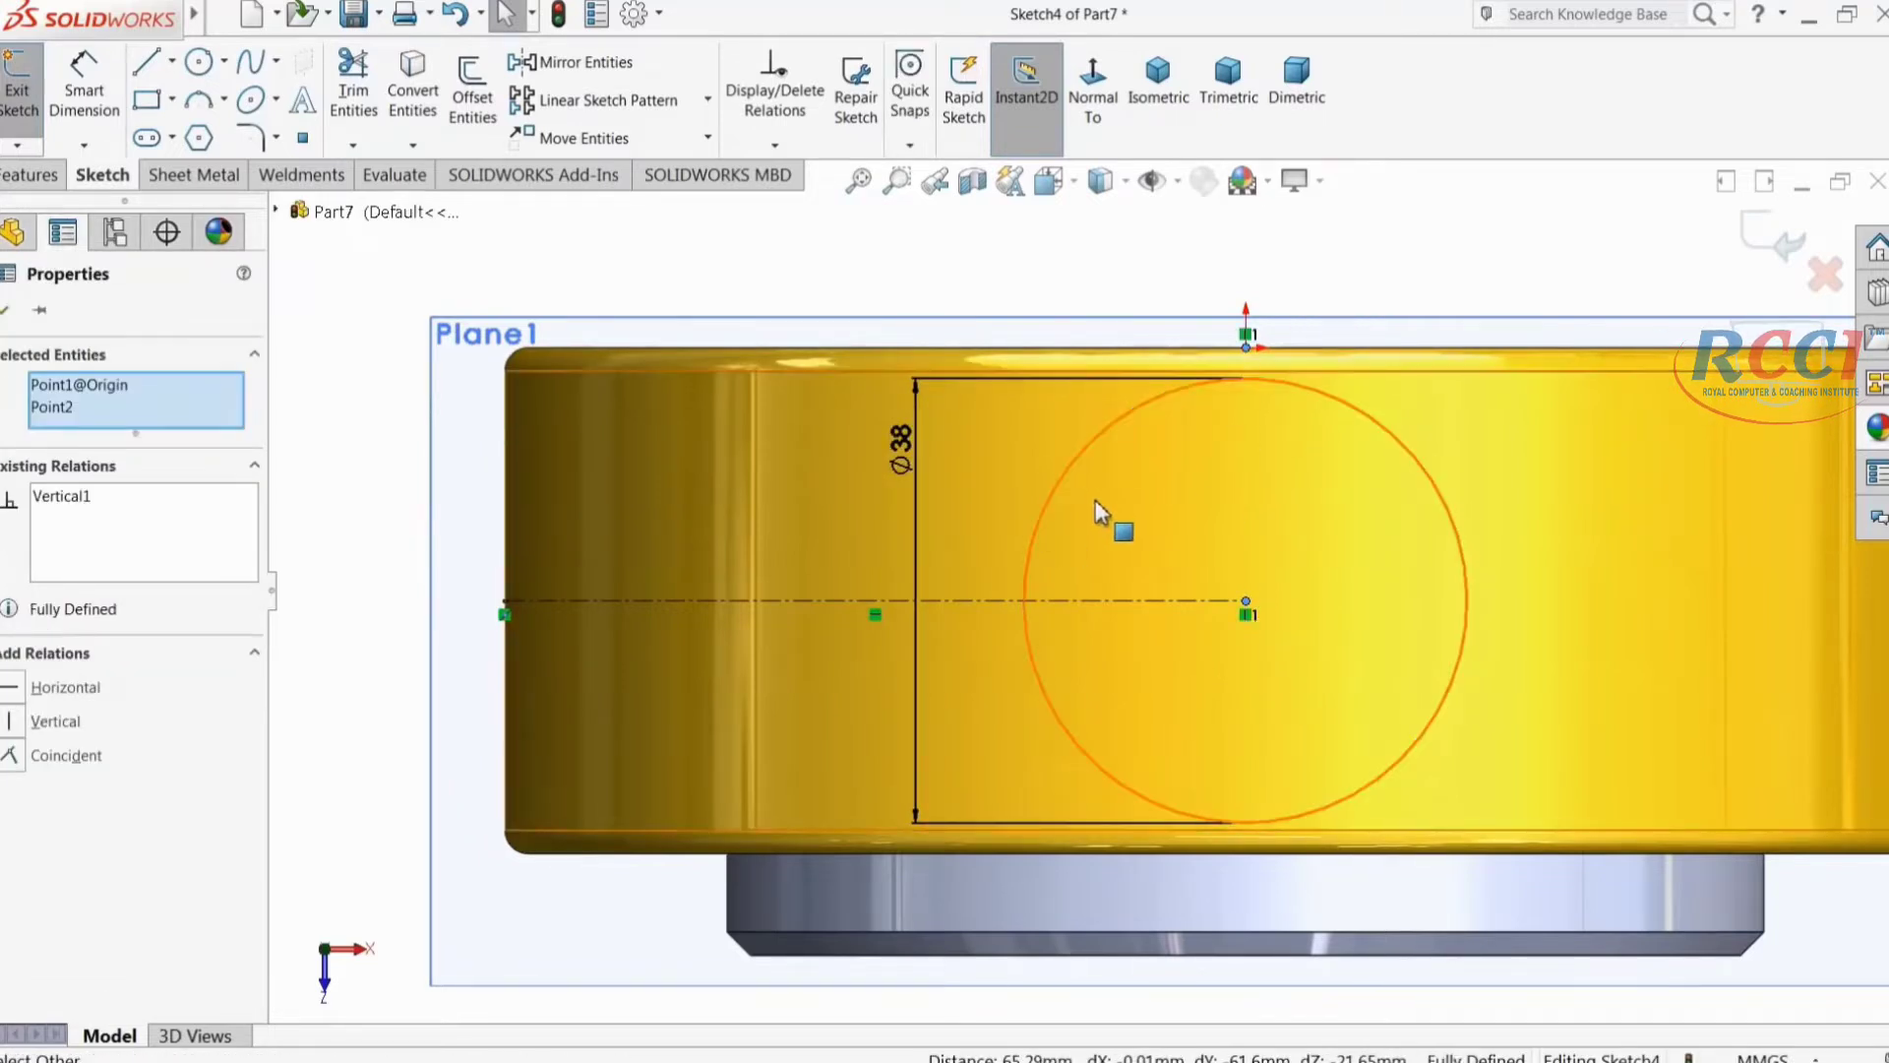
Step: Cut-extrude the 38 mm circle sketch into the disc's rim from the sketch plane, blind to a depth of 1.6 mm
click(33, 175)
click(353, 114)
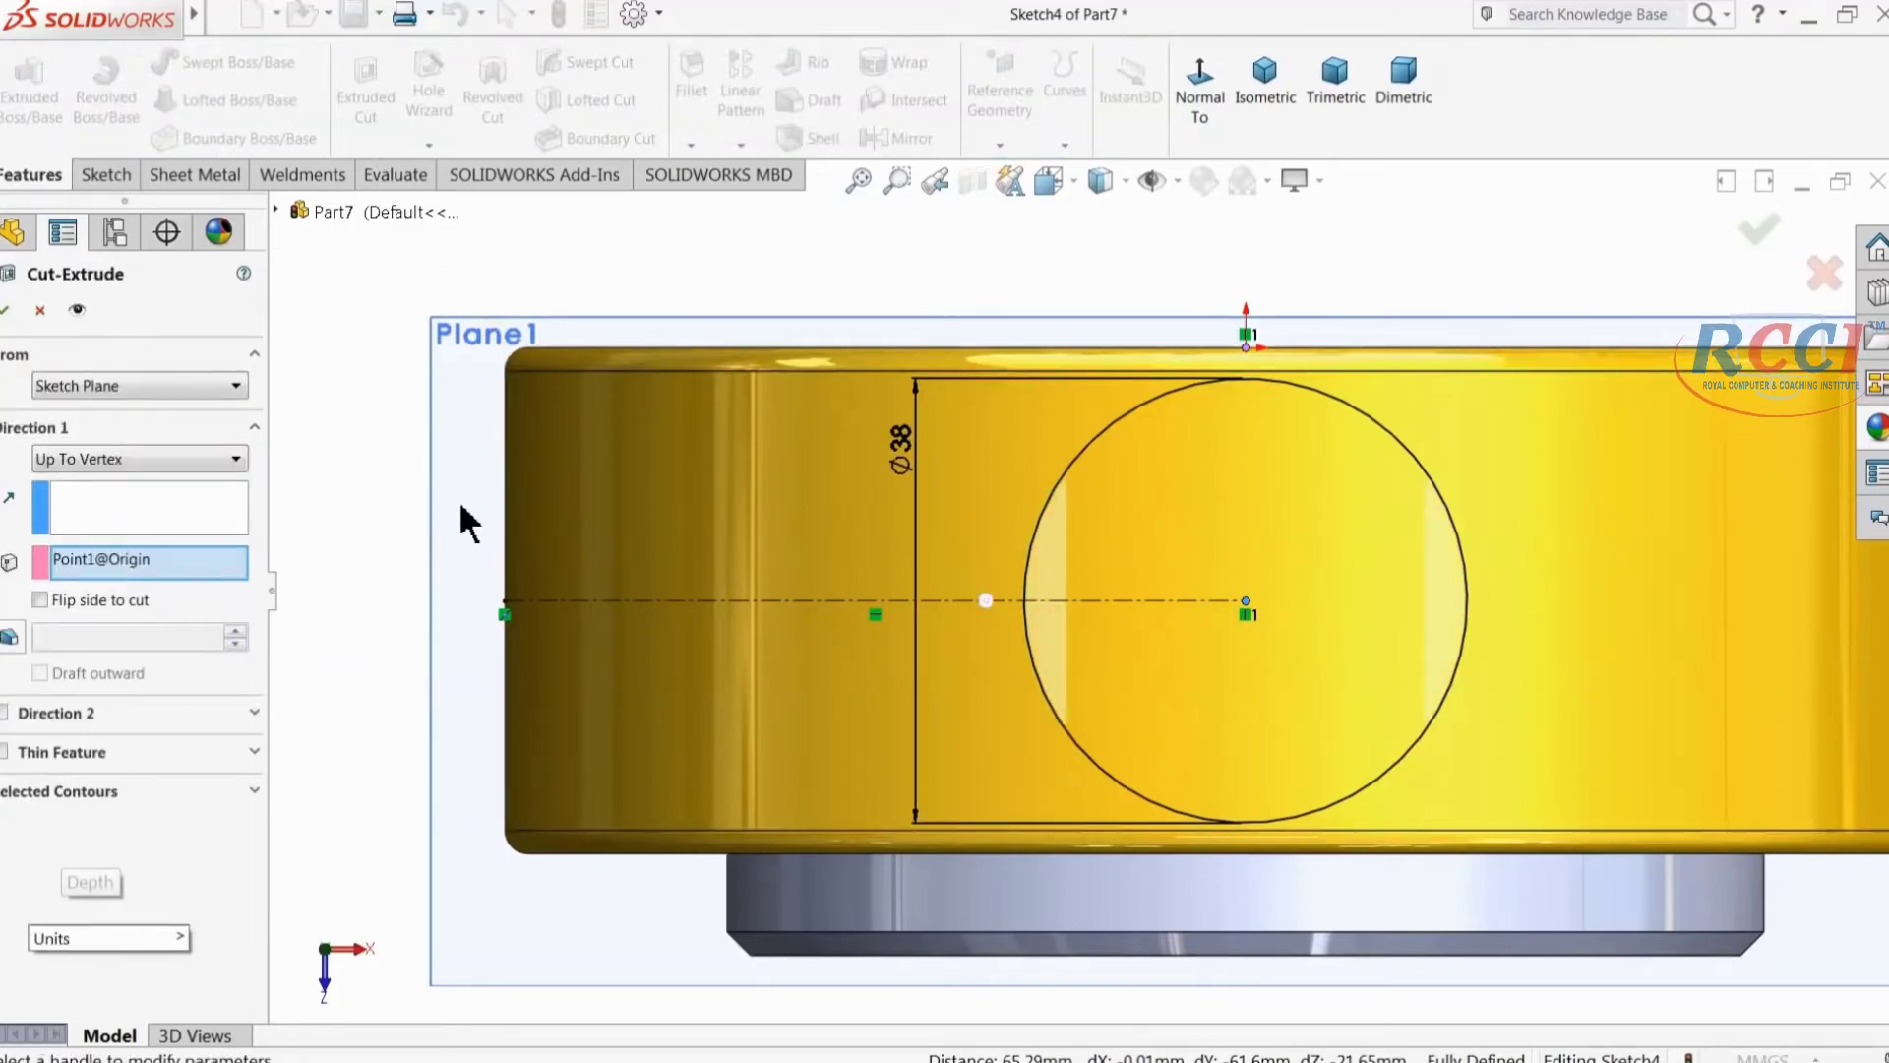
middle_drag(815, 633, 873, 541)
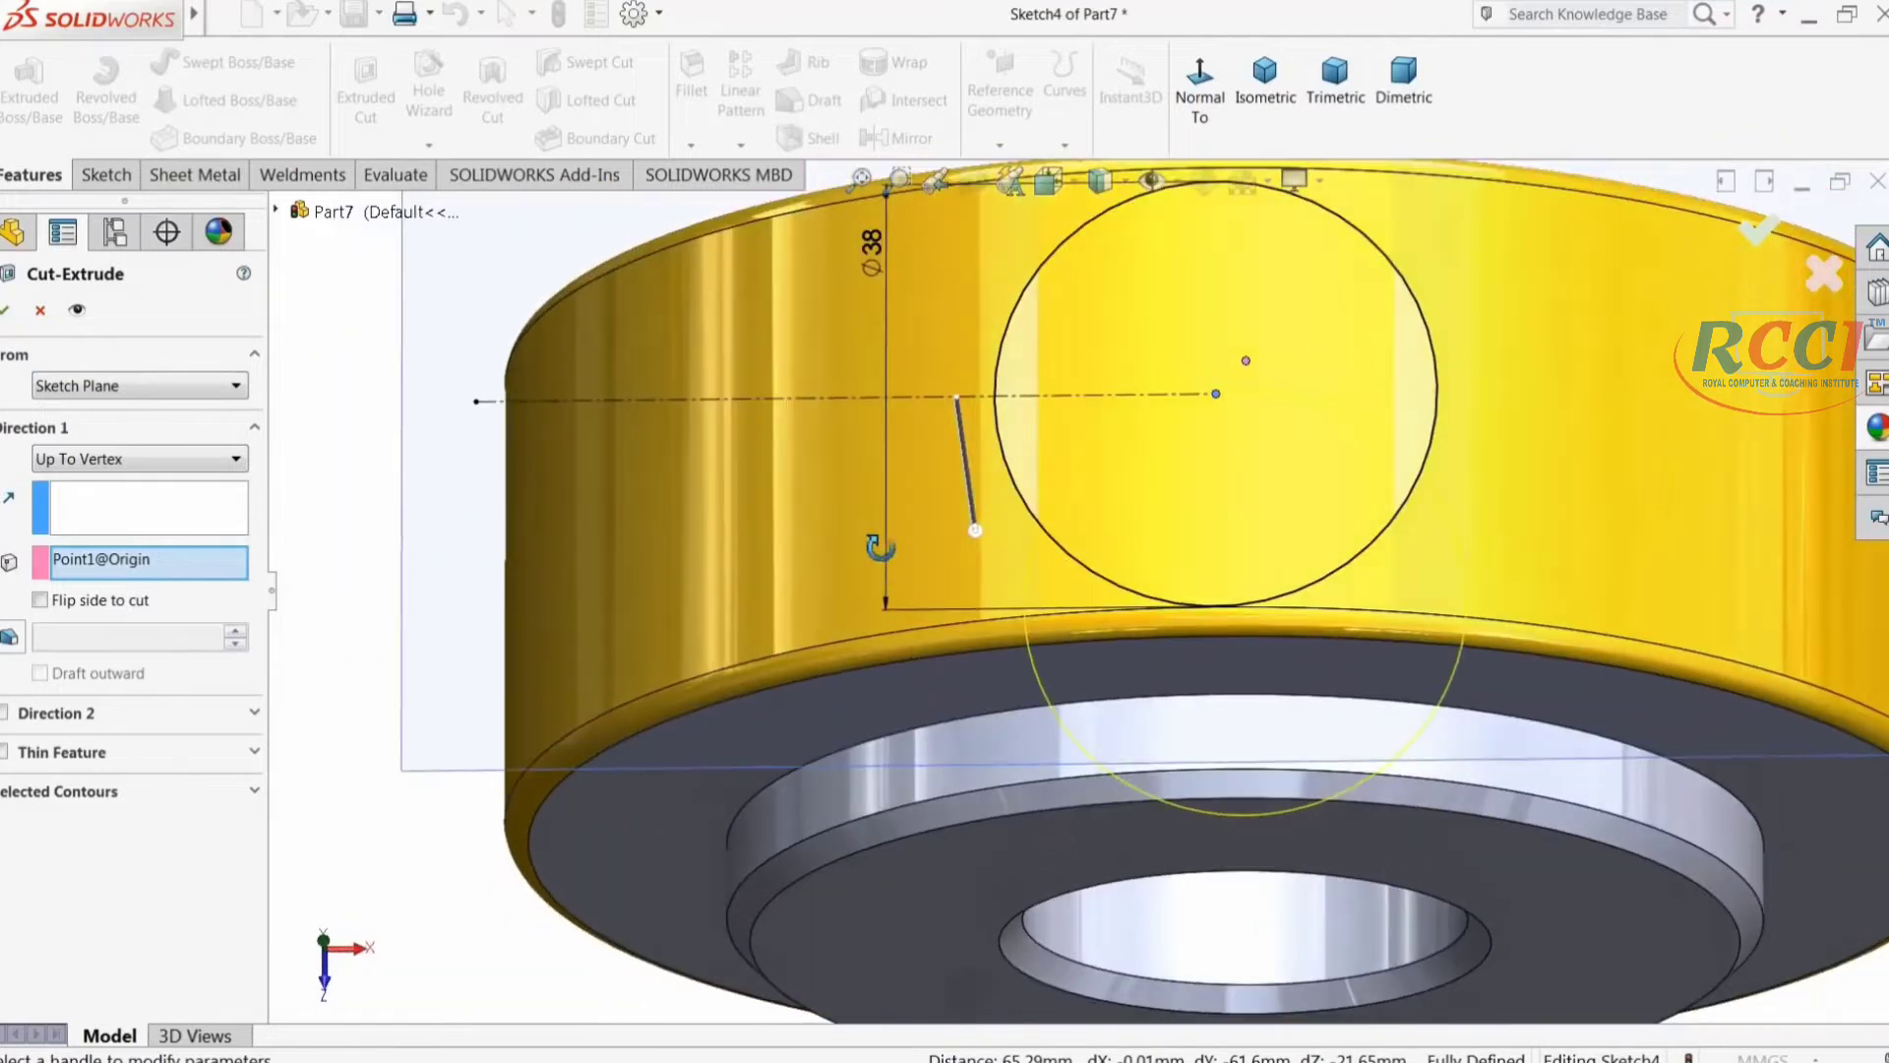
click(97, 461)
click(103, 481)
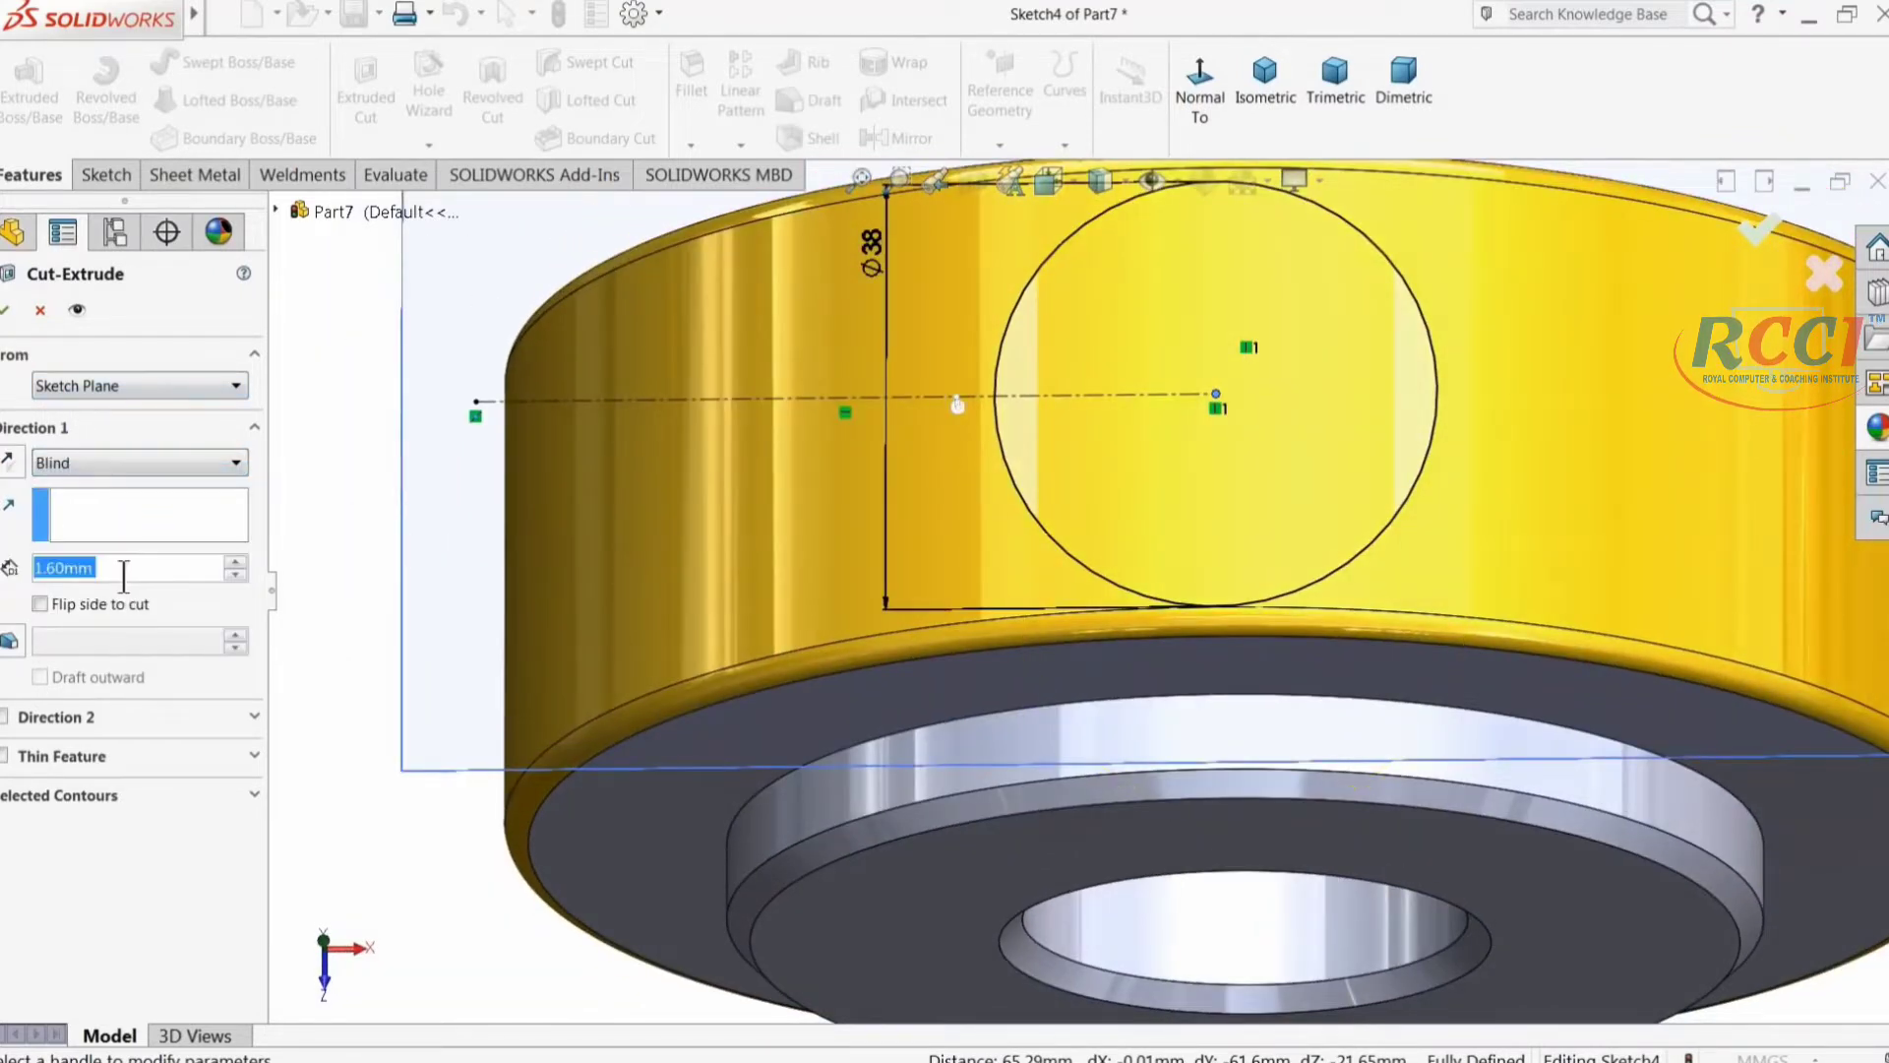
scroll(689, 625, up, 3)
mouse_move(856, 640)
middle_down()
mouse_move(675, 380)
mouse_move(865, 410)
mouse_move(712, 460)
mouse_move(906, 464)
middle_up()
scroll(1194, 463, down, 3)
scroll(1194, 466, down, 2)
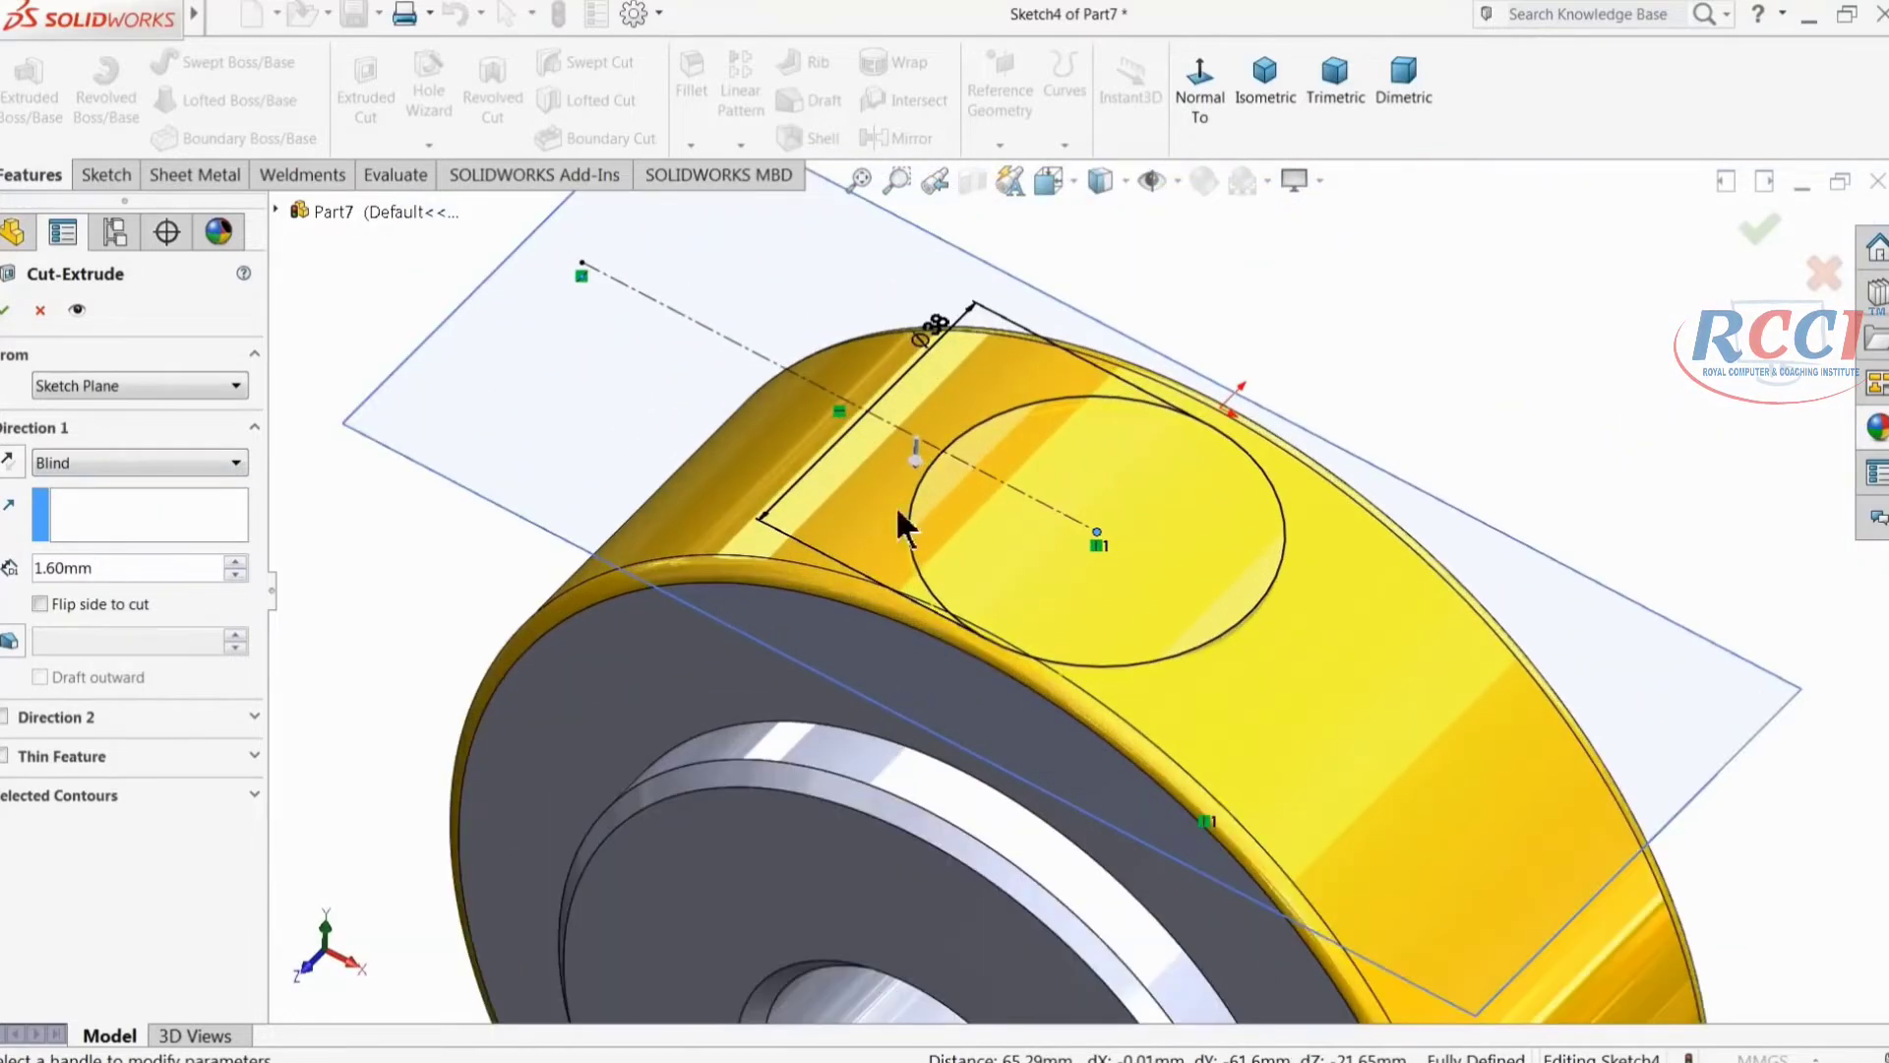
click(11, 312)
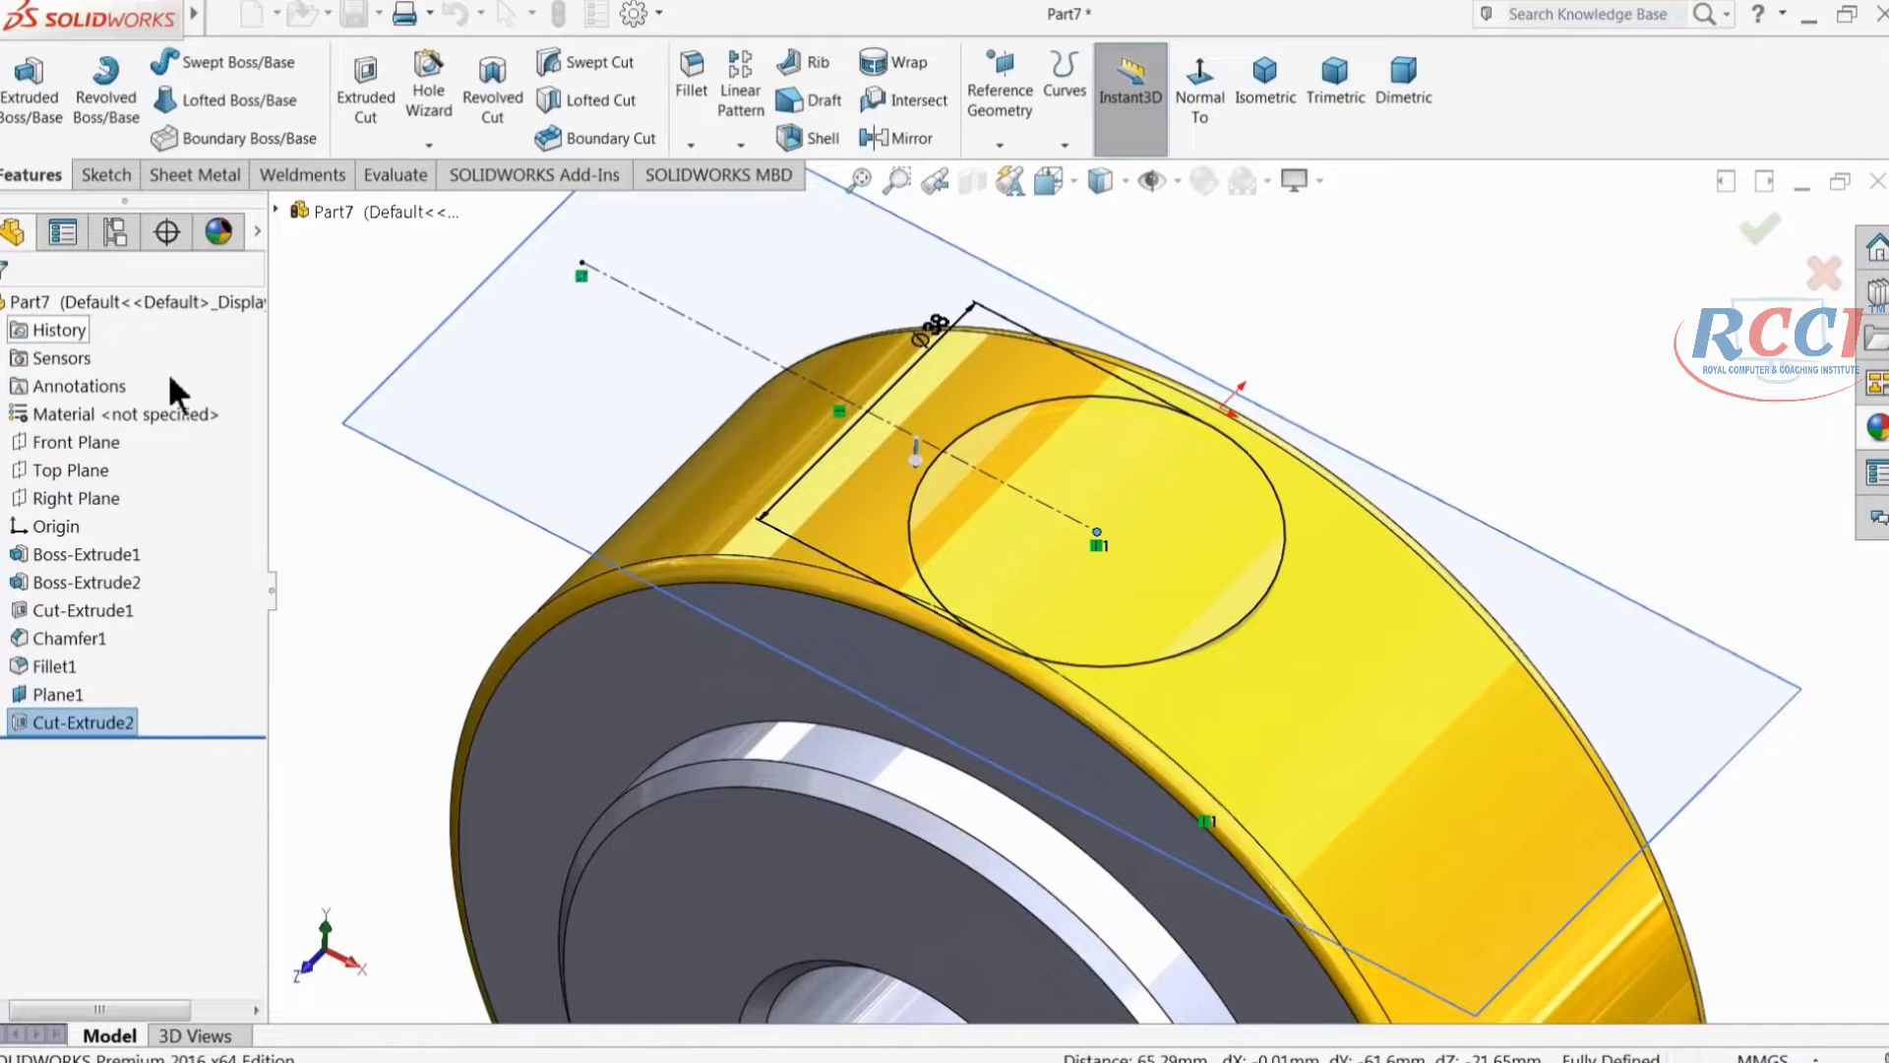
mouse_move(580, 520)
middle_down()
mouse_move(591, 537)
mouse_move(506, 447)
mouse_move(594, 527)
mouse_move(629, 515)
mouse_move(615, 521)
middle_up()
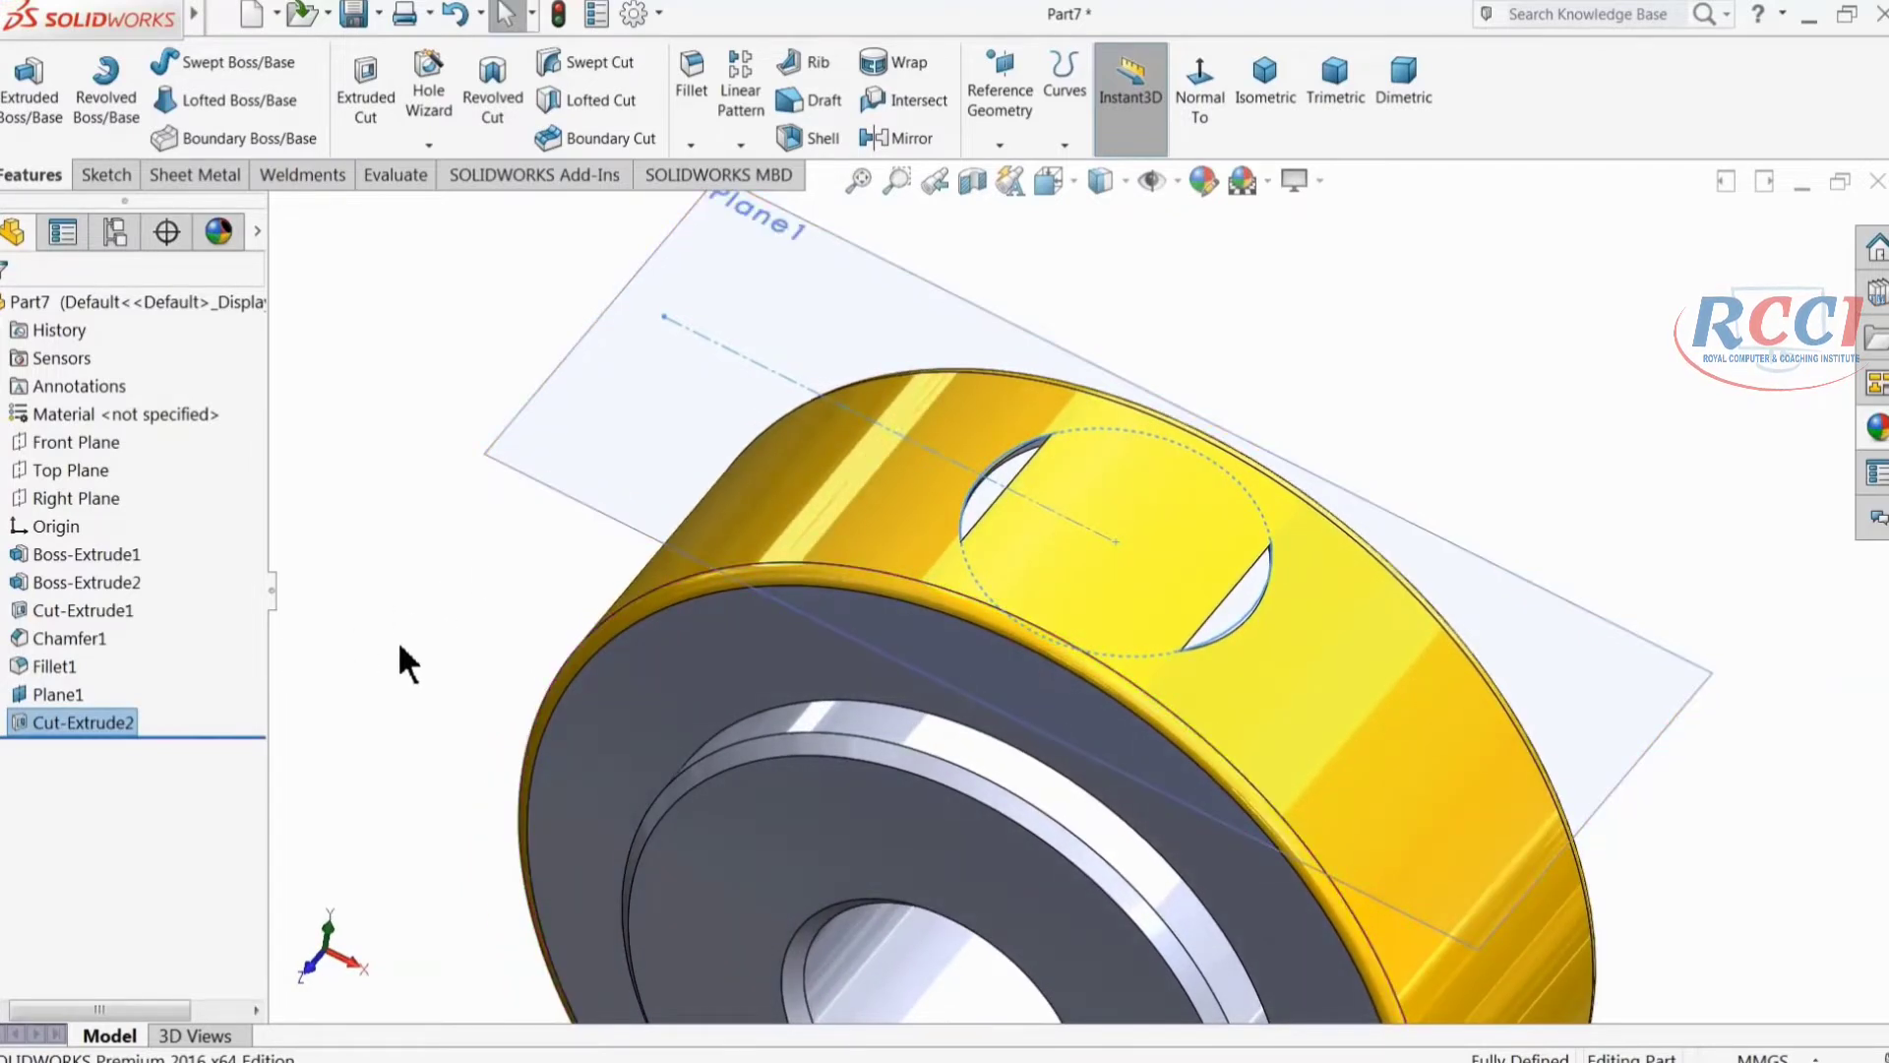
Step: Reopen the cut's sketch and draw a center rectangle about 56 mm wide around the circle, centered on the circle's center
click(5, 726)
click(35, 744)
click(50, 689)
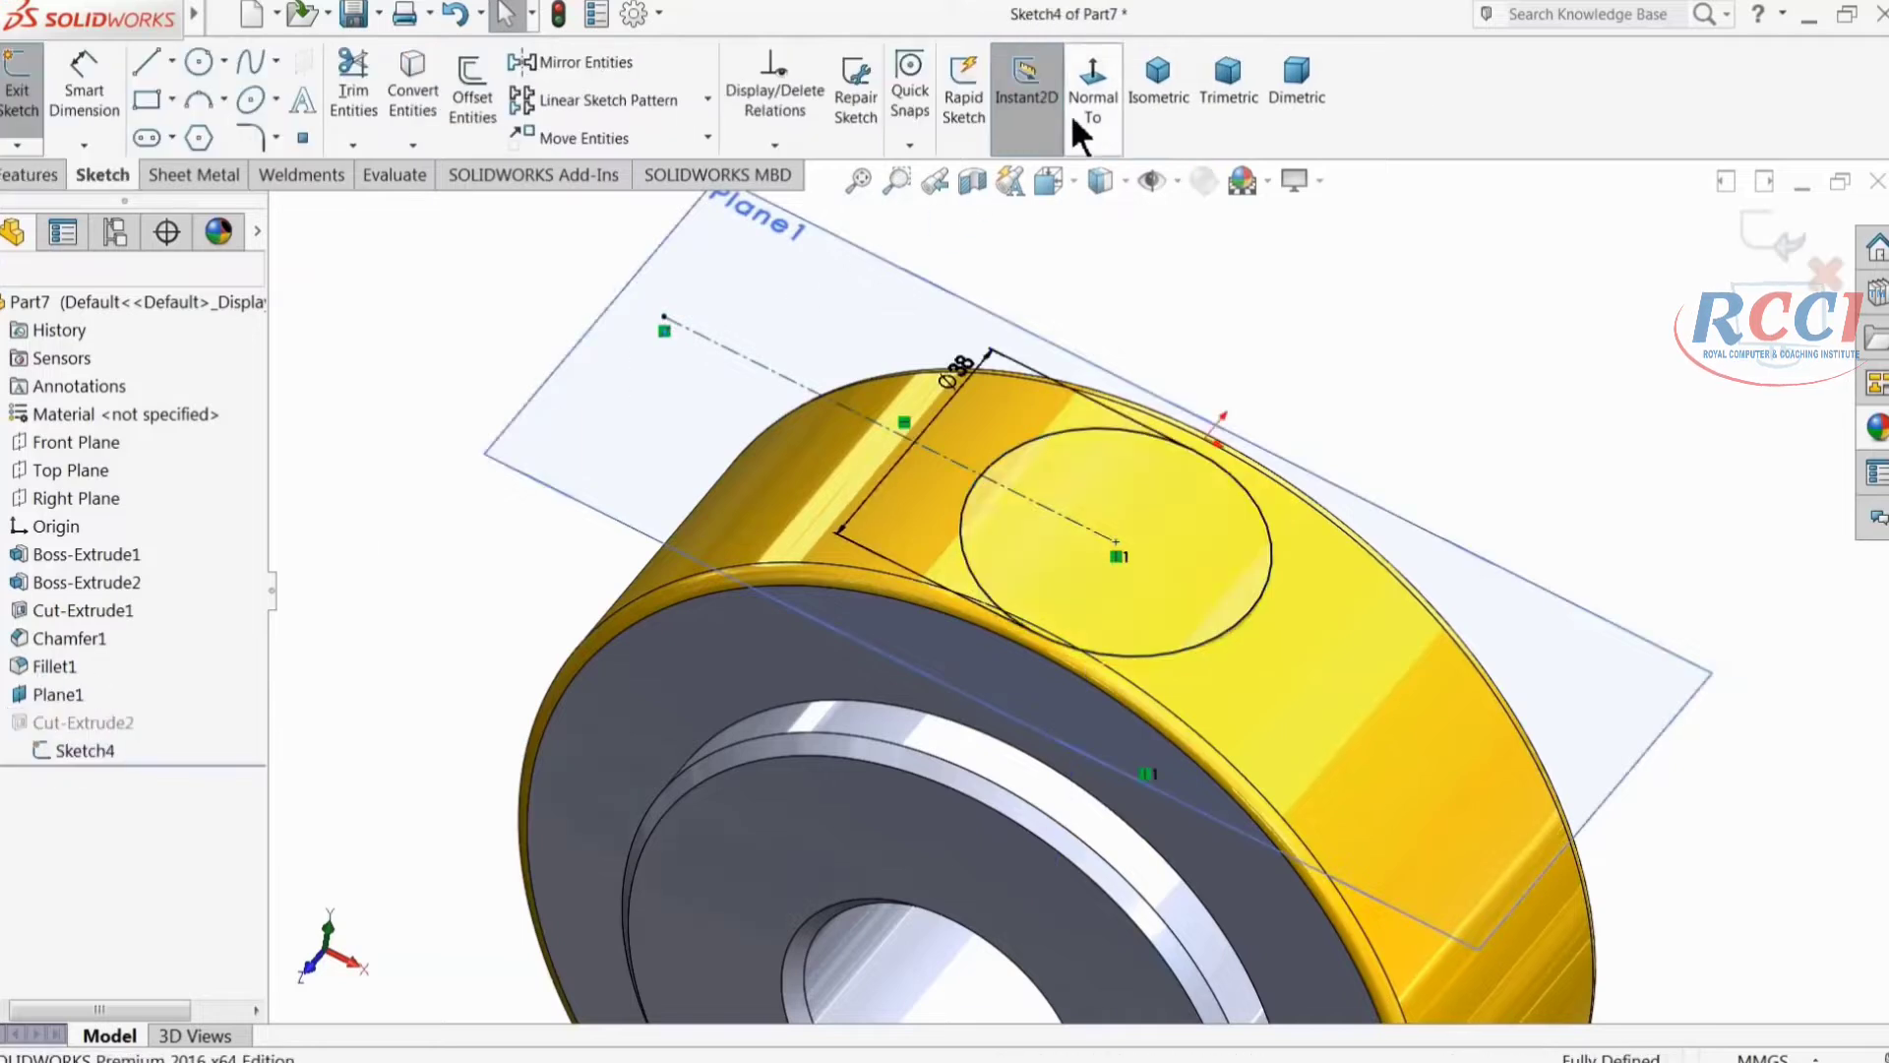
click(1088, 106)
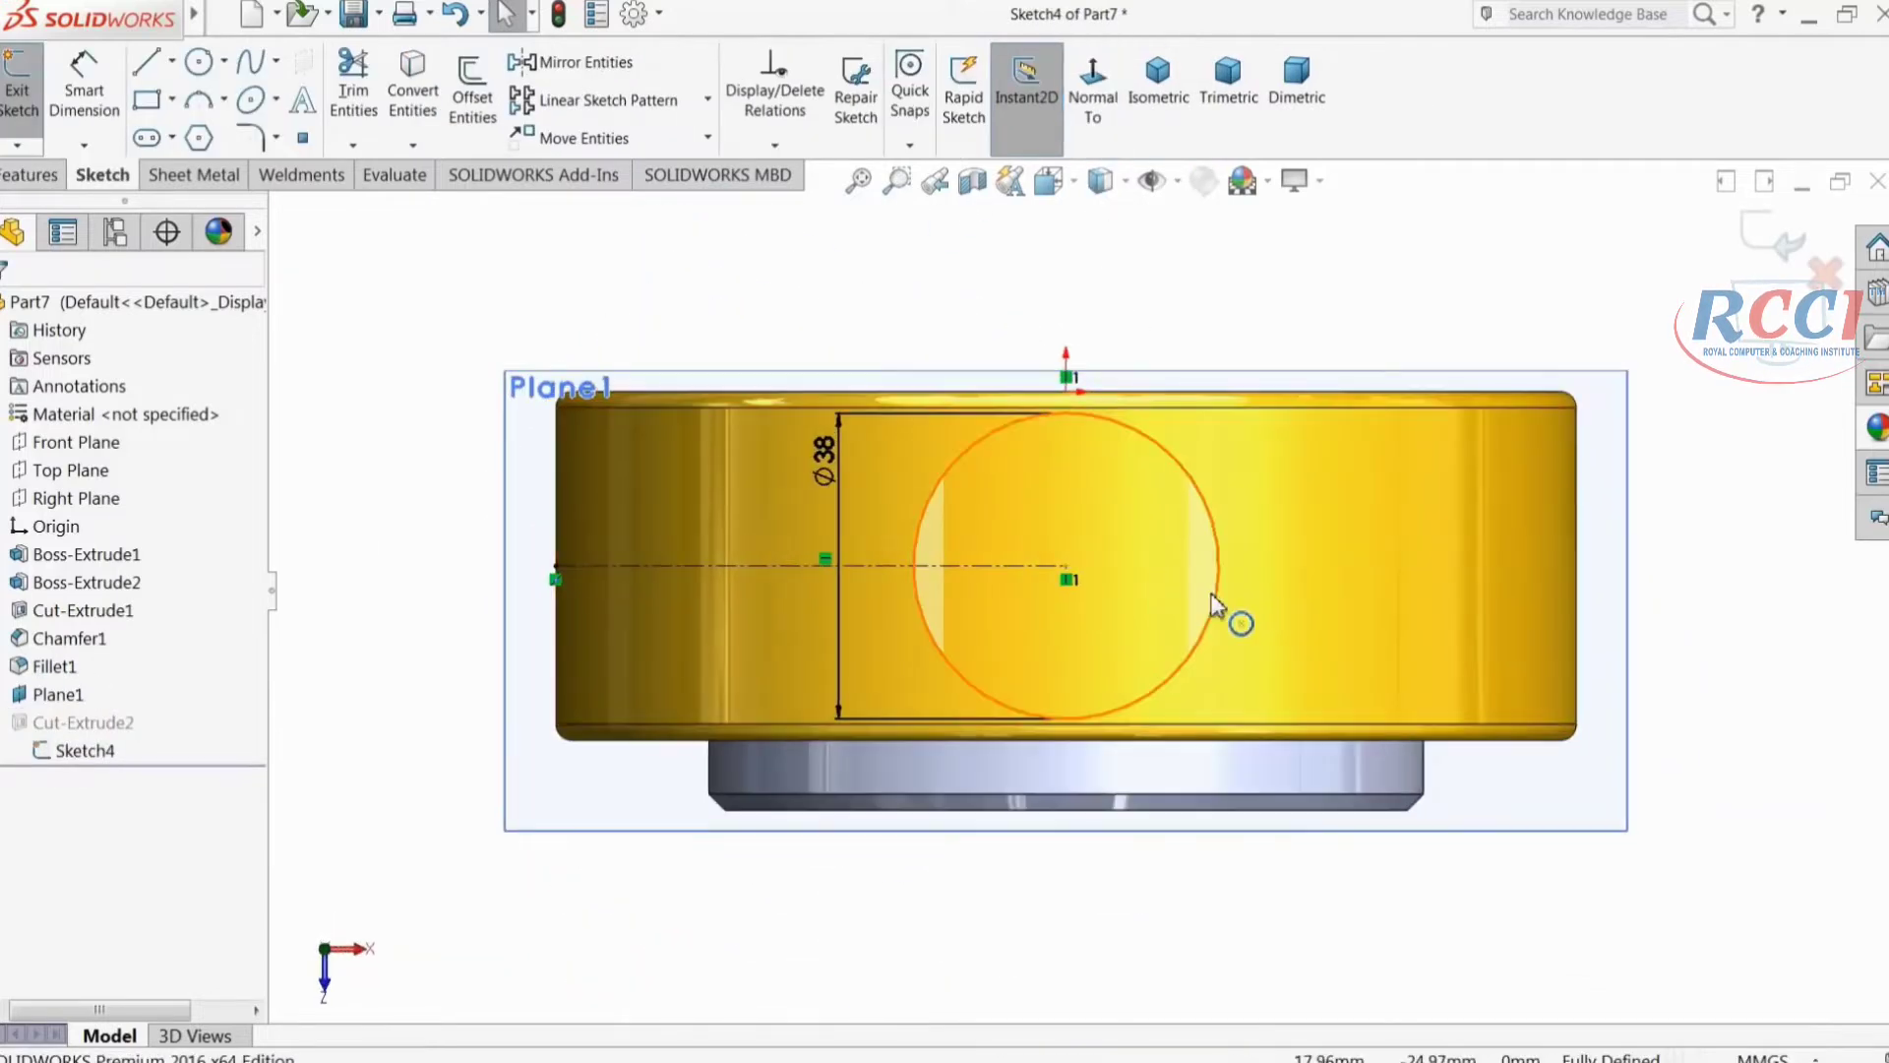
click(1217, 596)
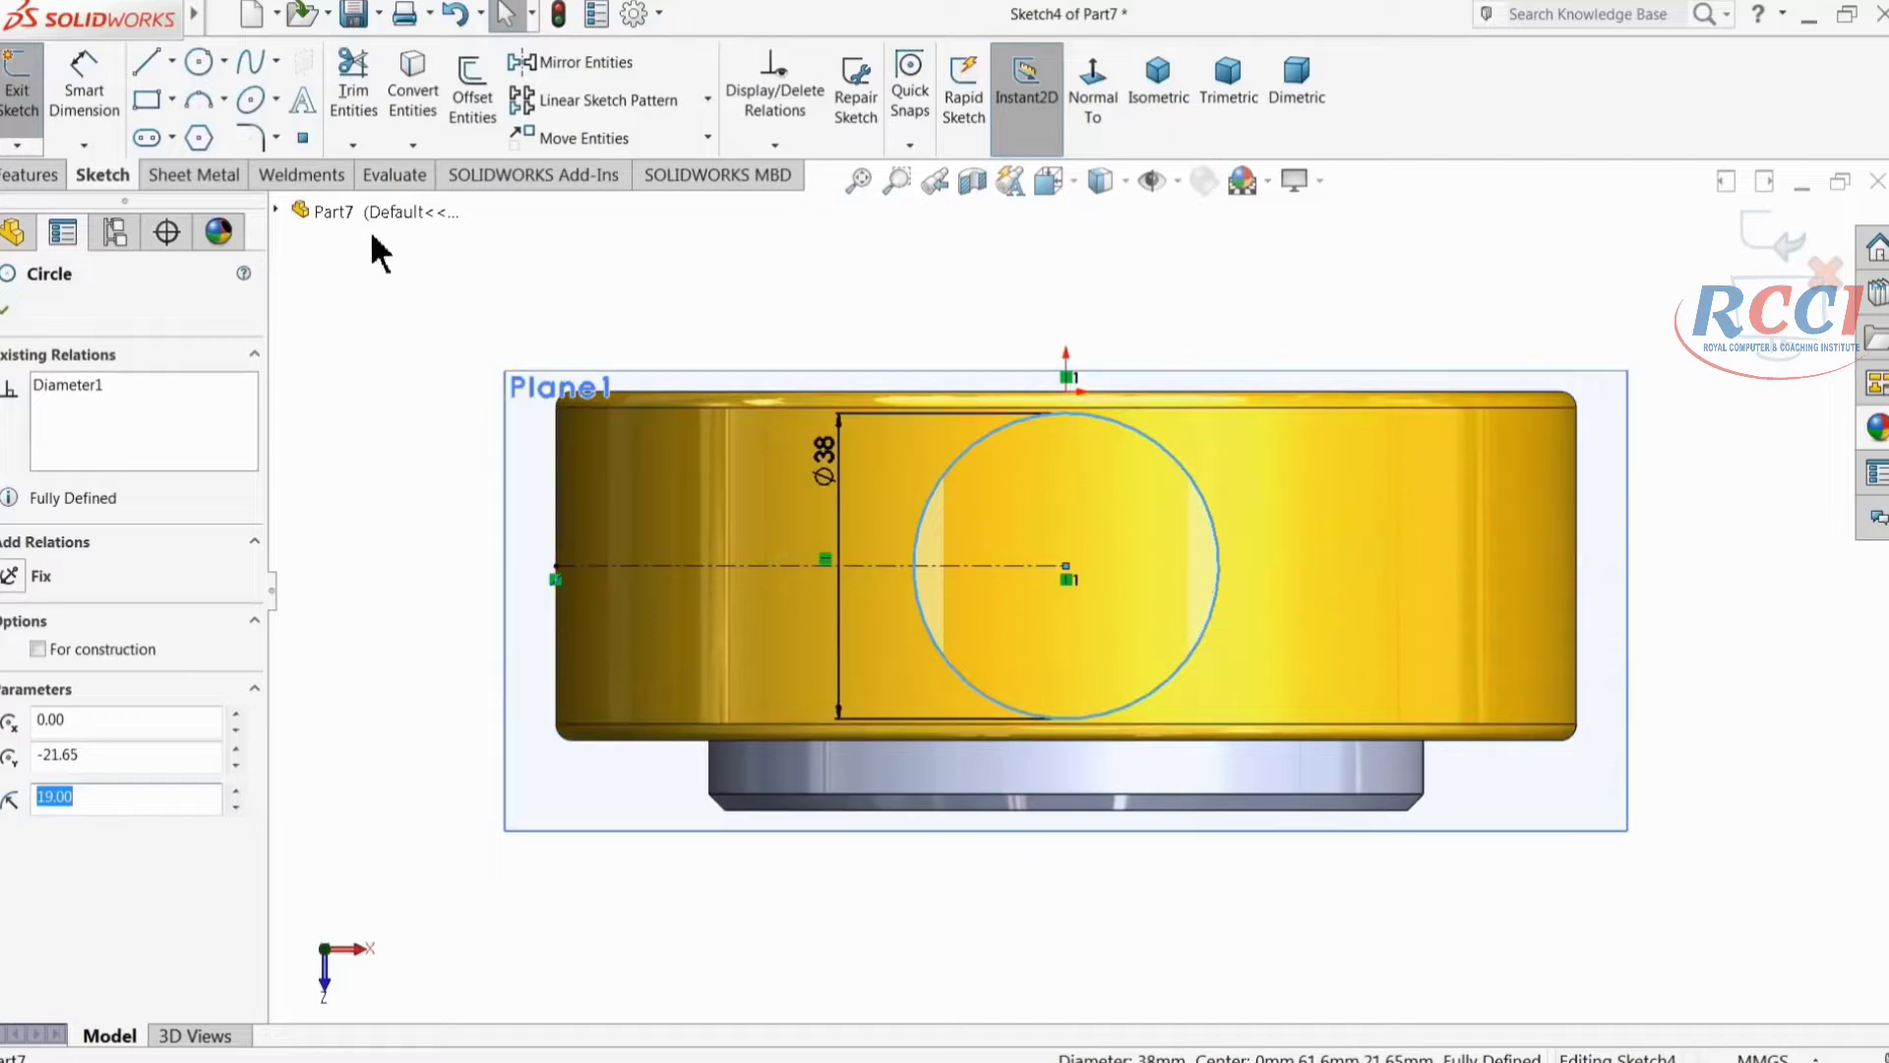
click(171, 99)
click(171, 138)
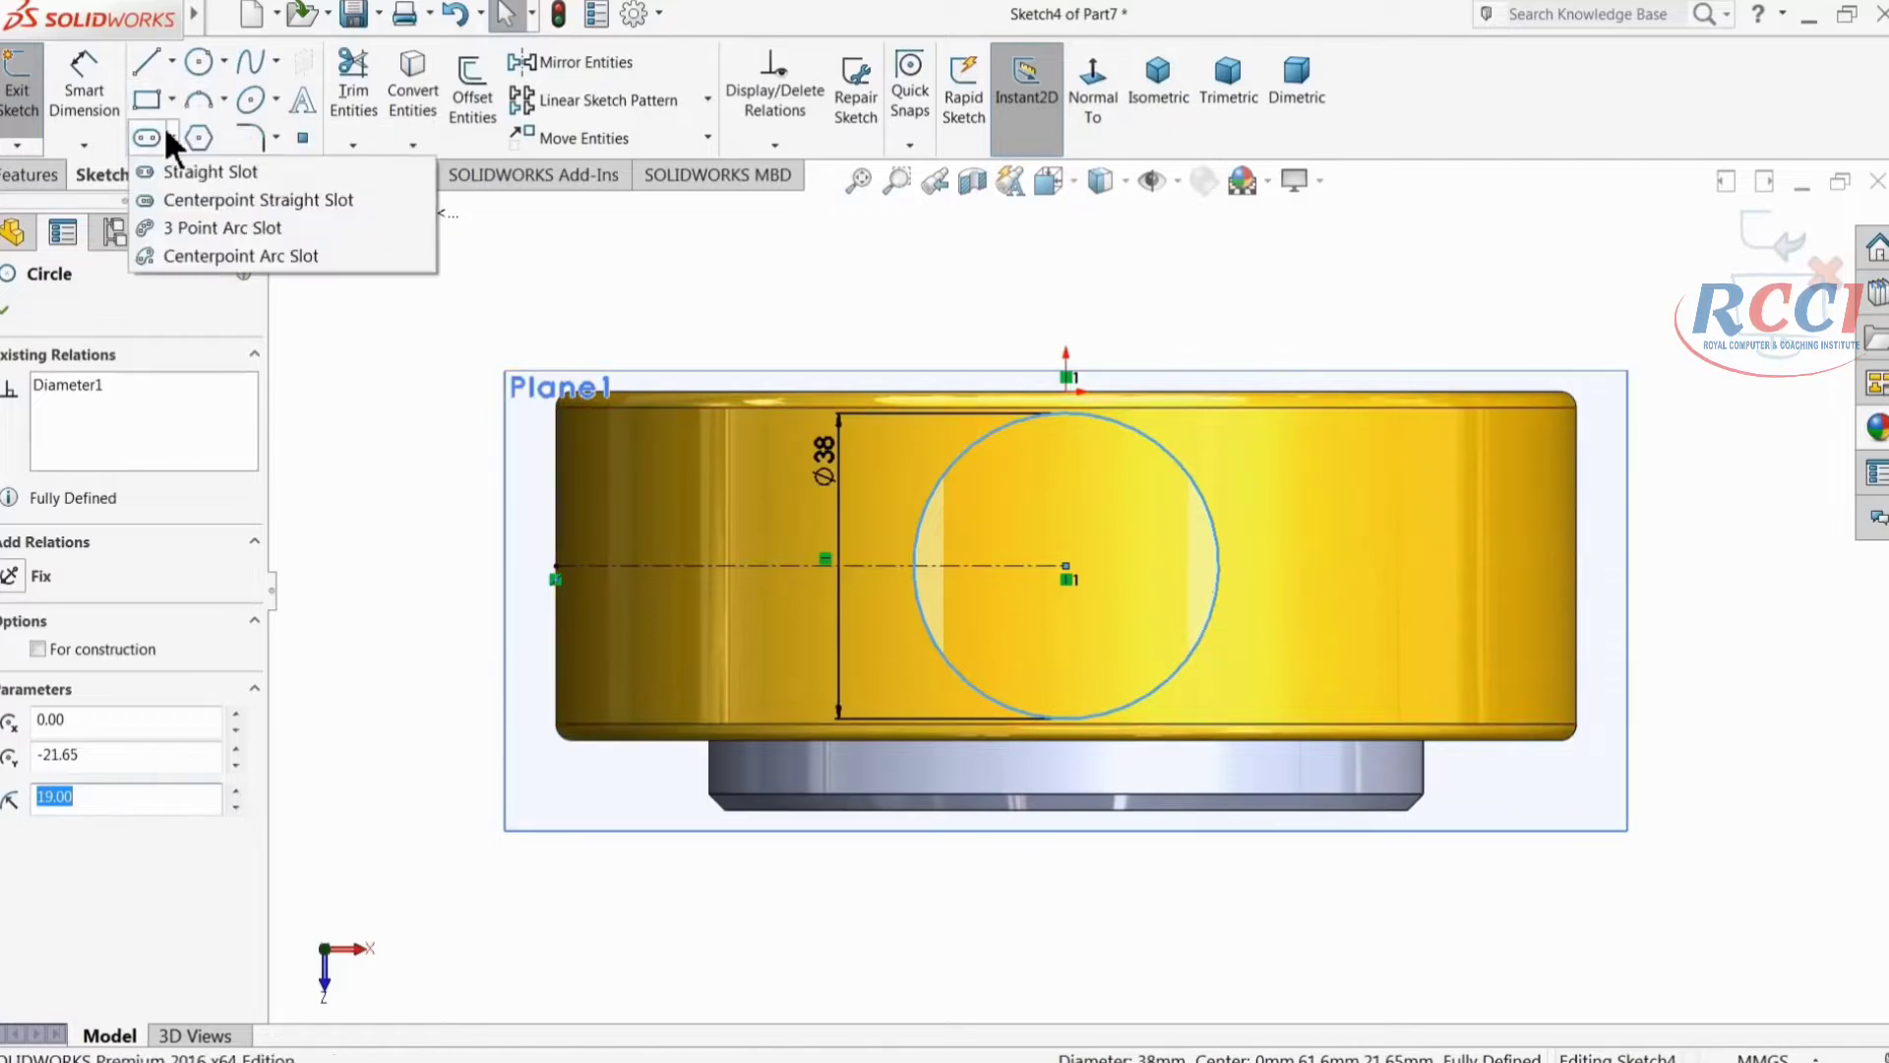
click(171, 99)
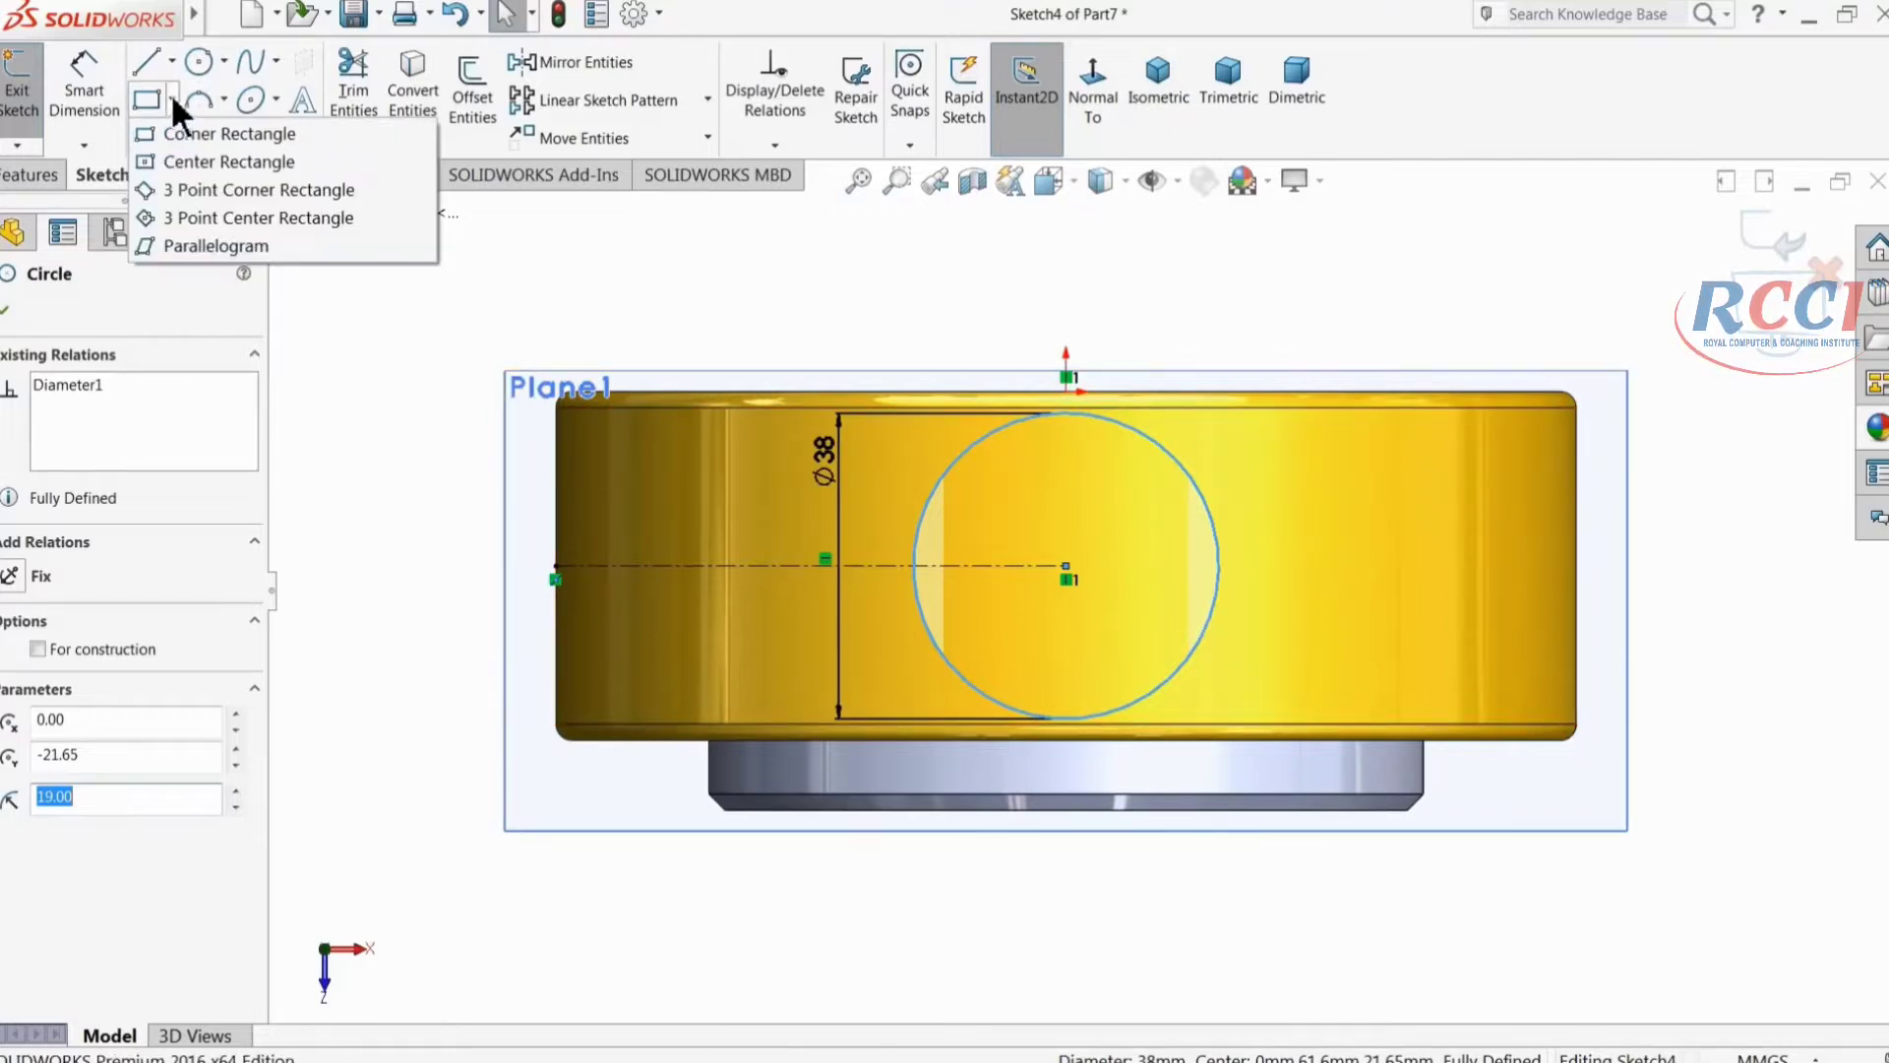
click(178, 158)
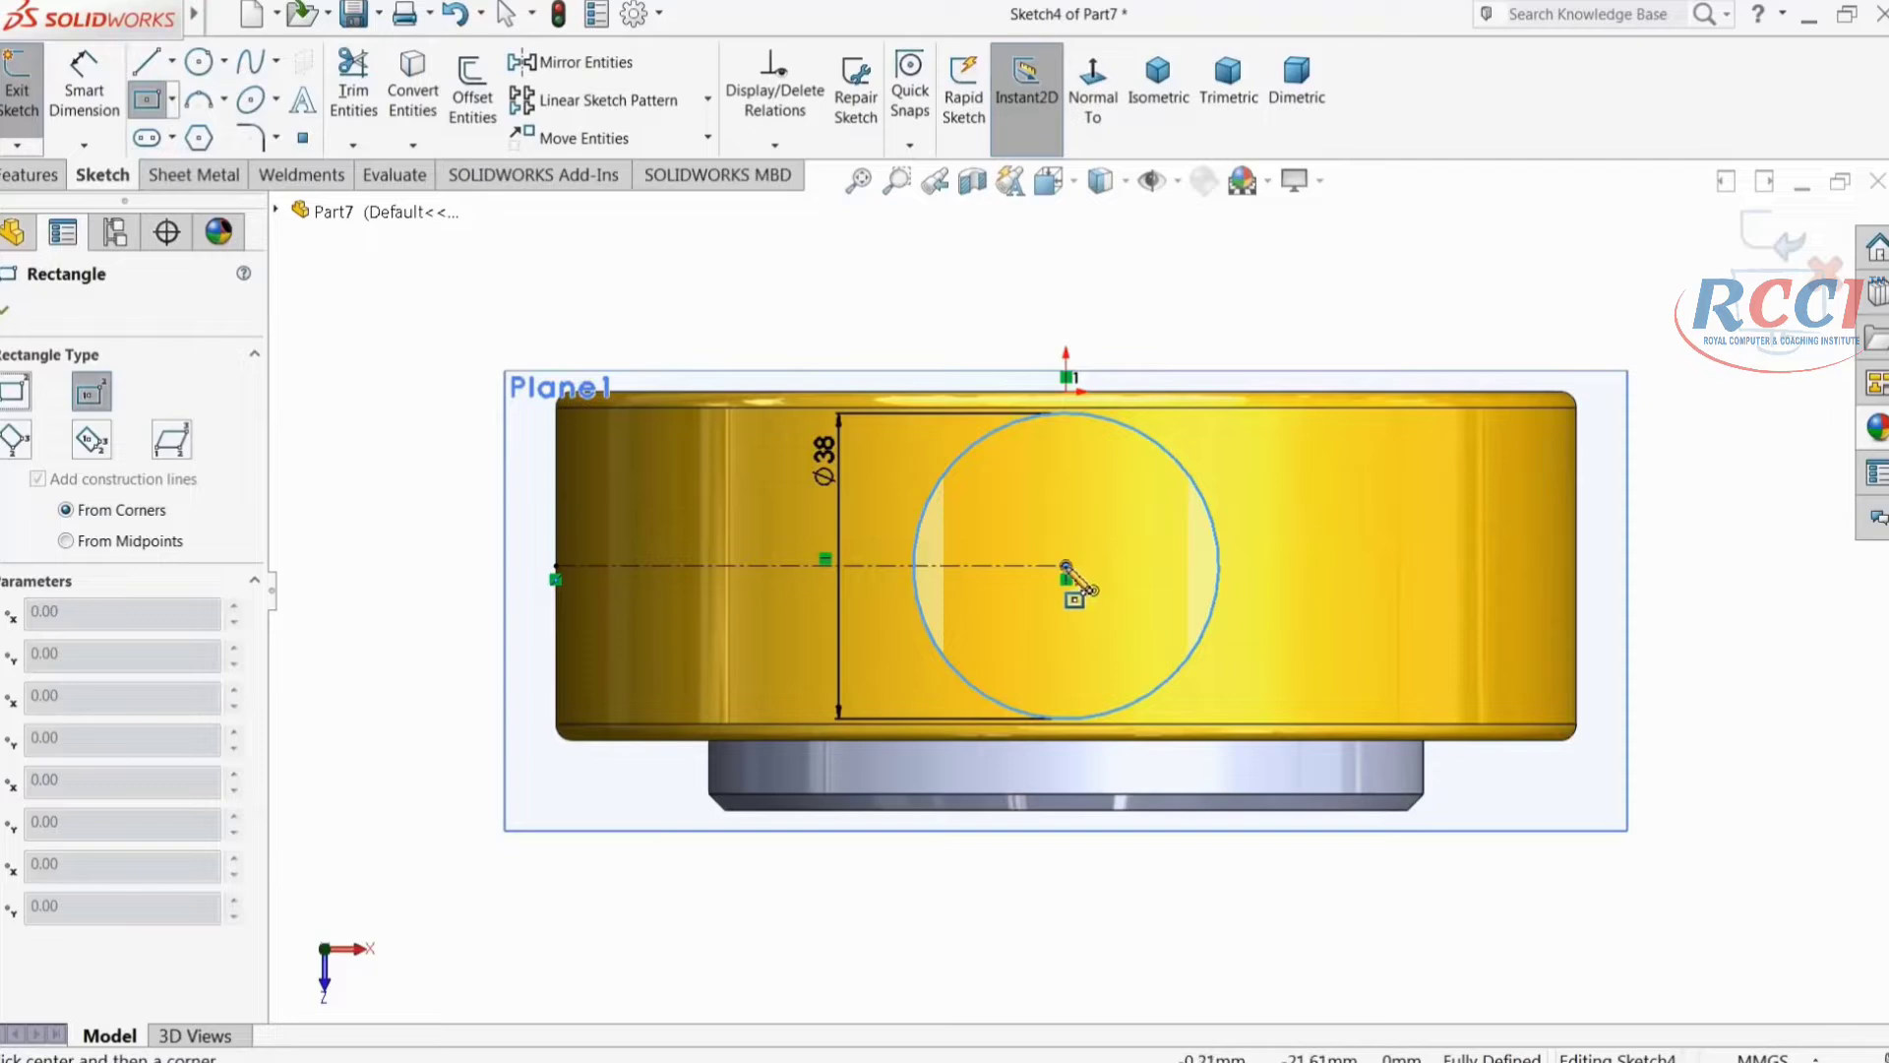
click(1067, 567)
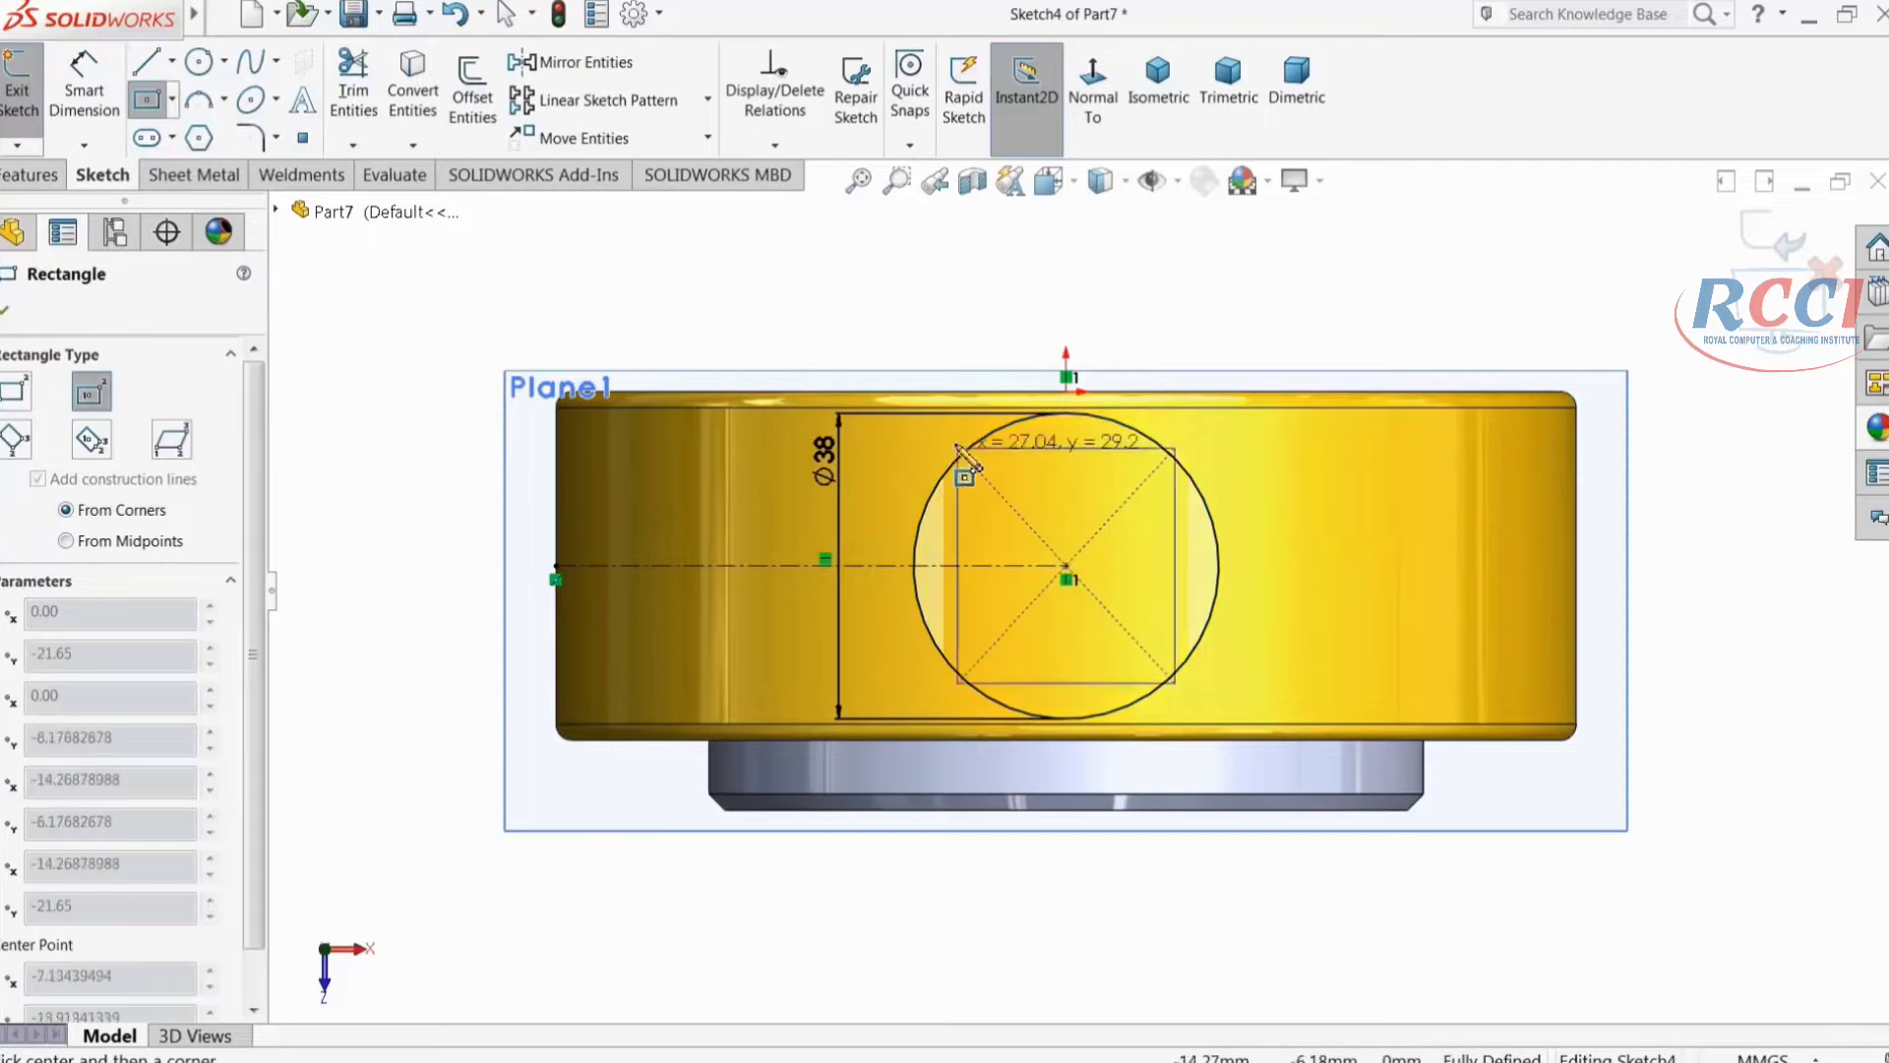
click(840, 352)
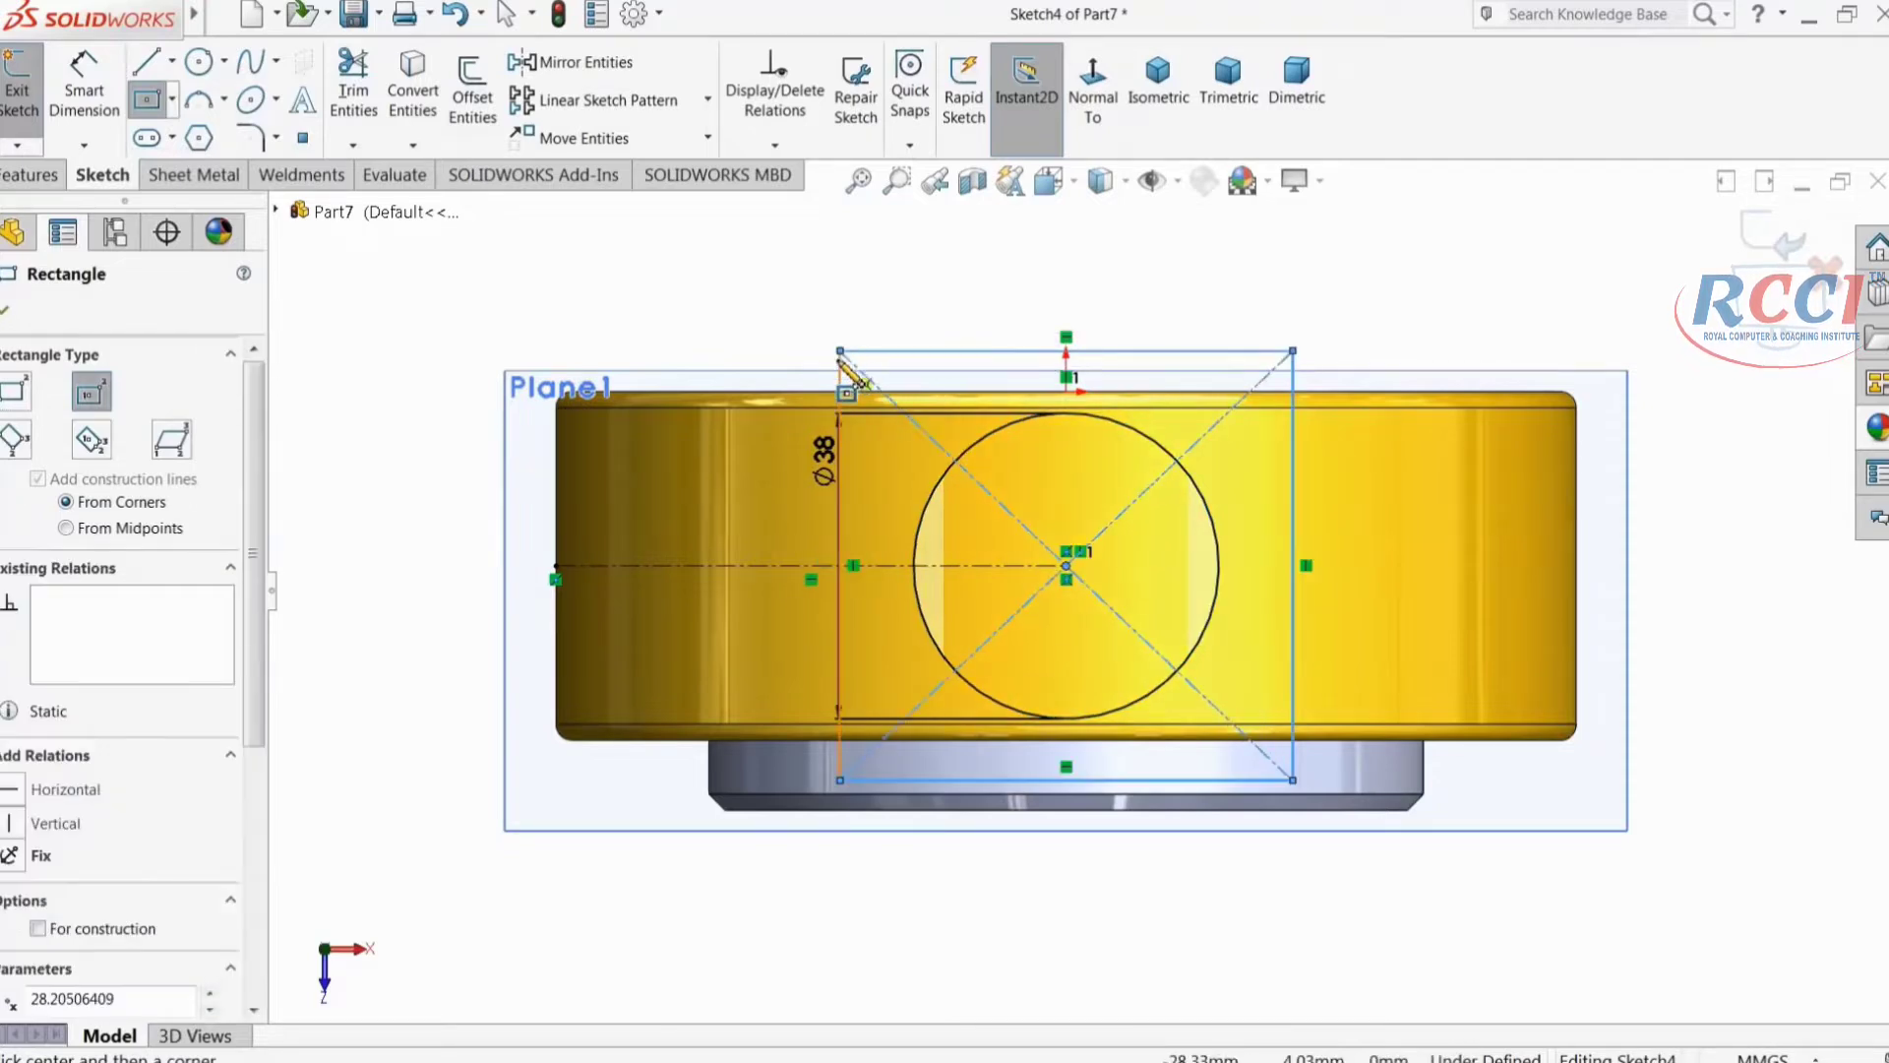
Step: Dimension the rectangle's horizontal side, set it to 55 mm, and exit the sketch to rebuild the cut
click(85, 89)
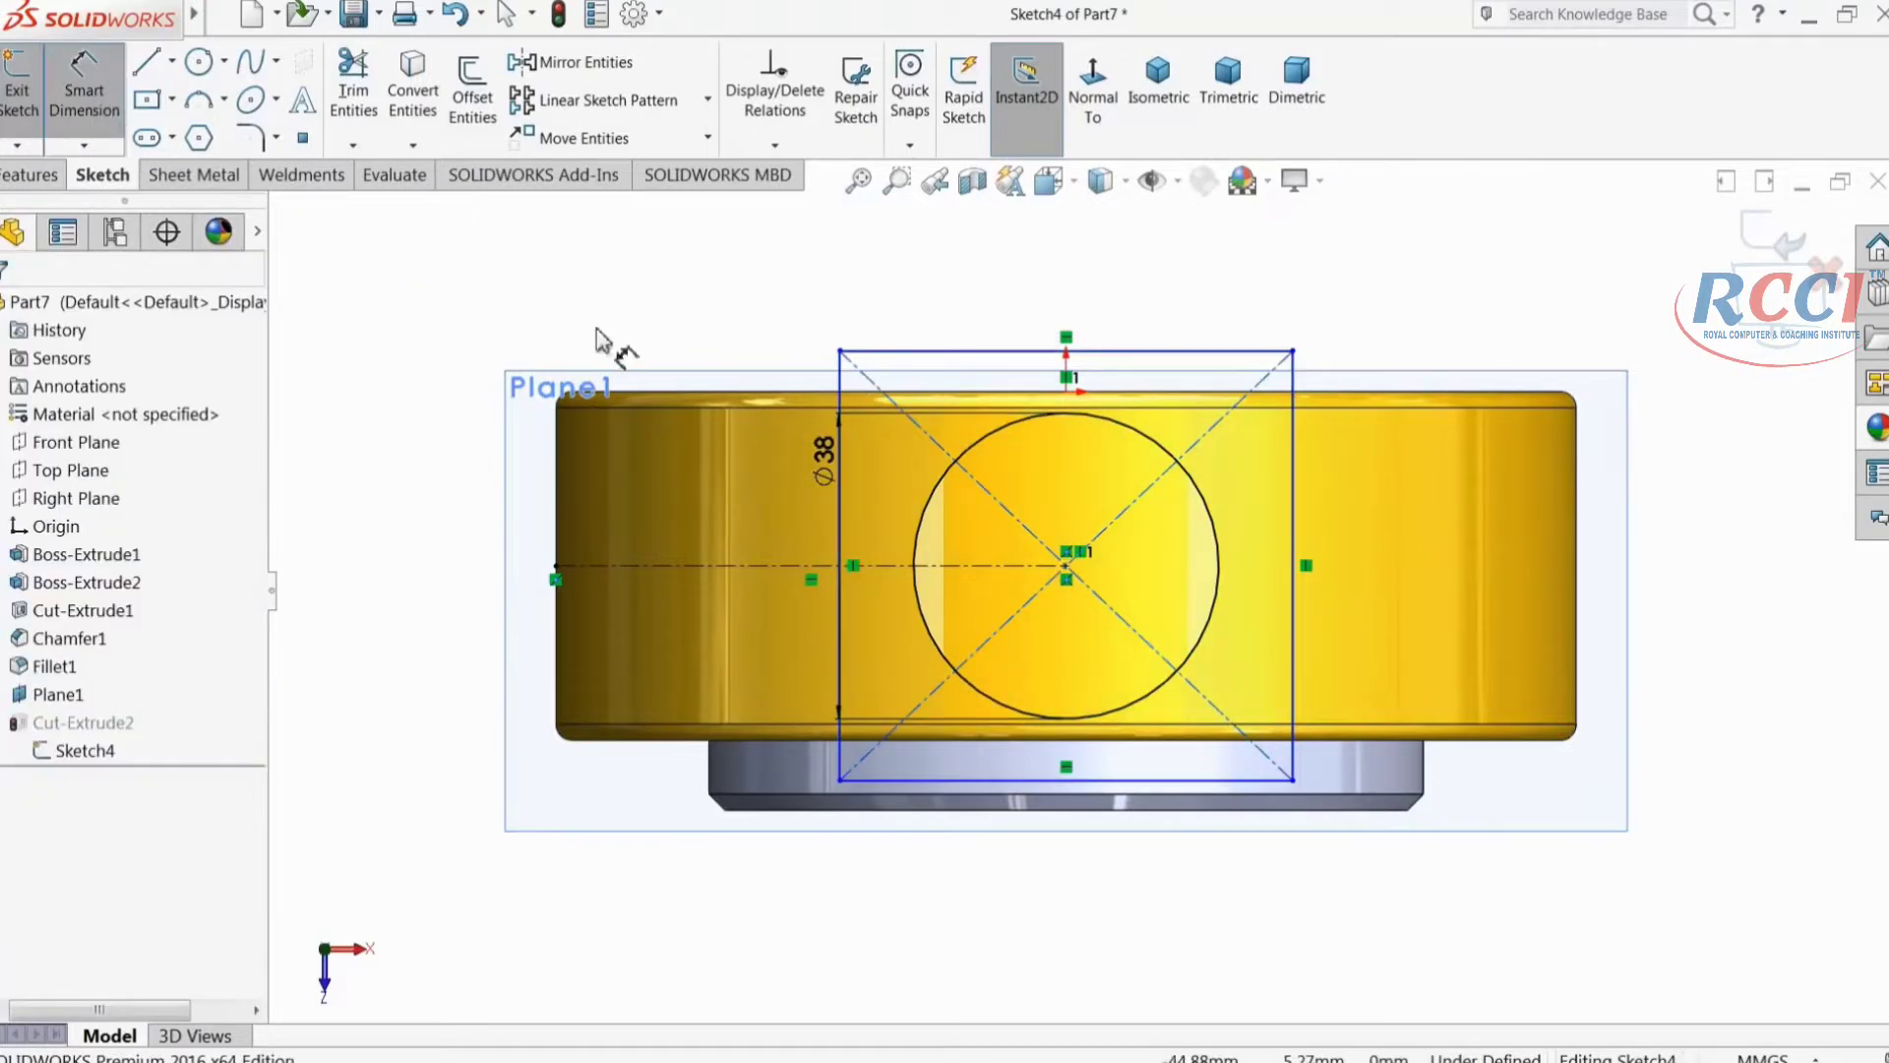
click(943, 351)
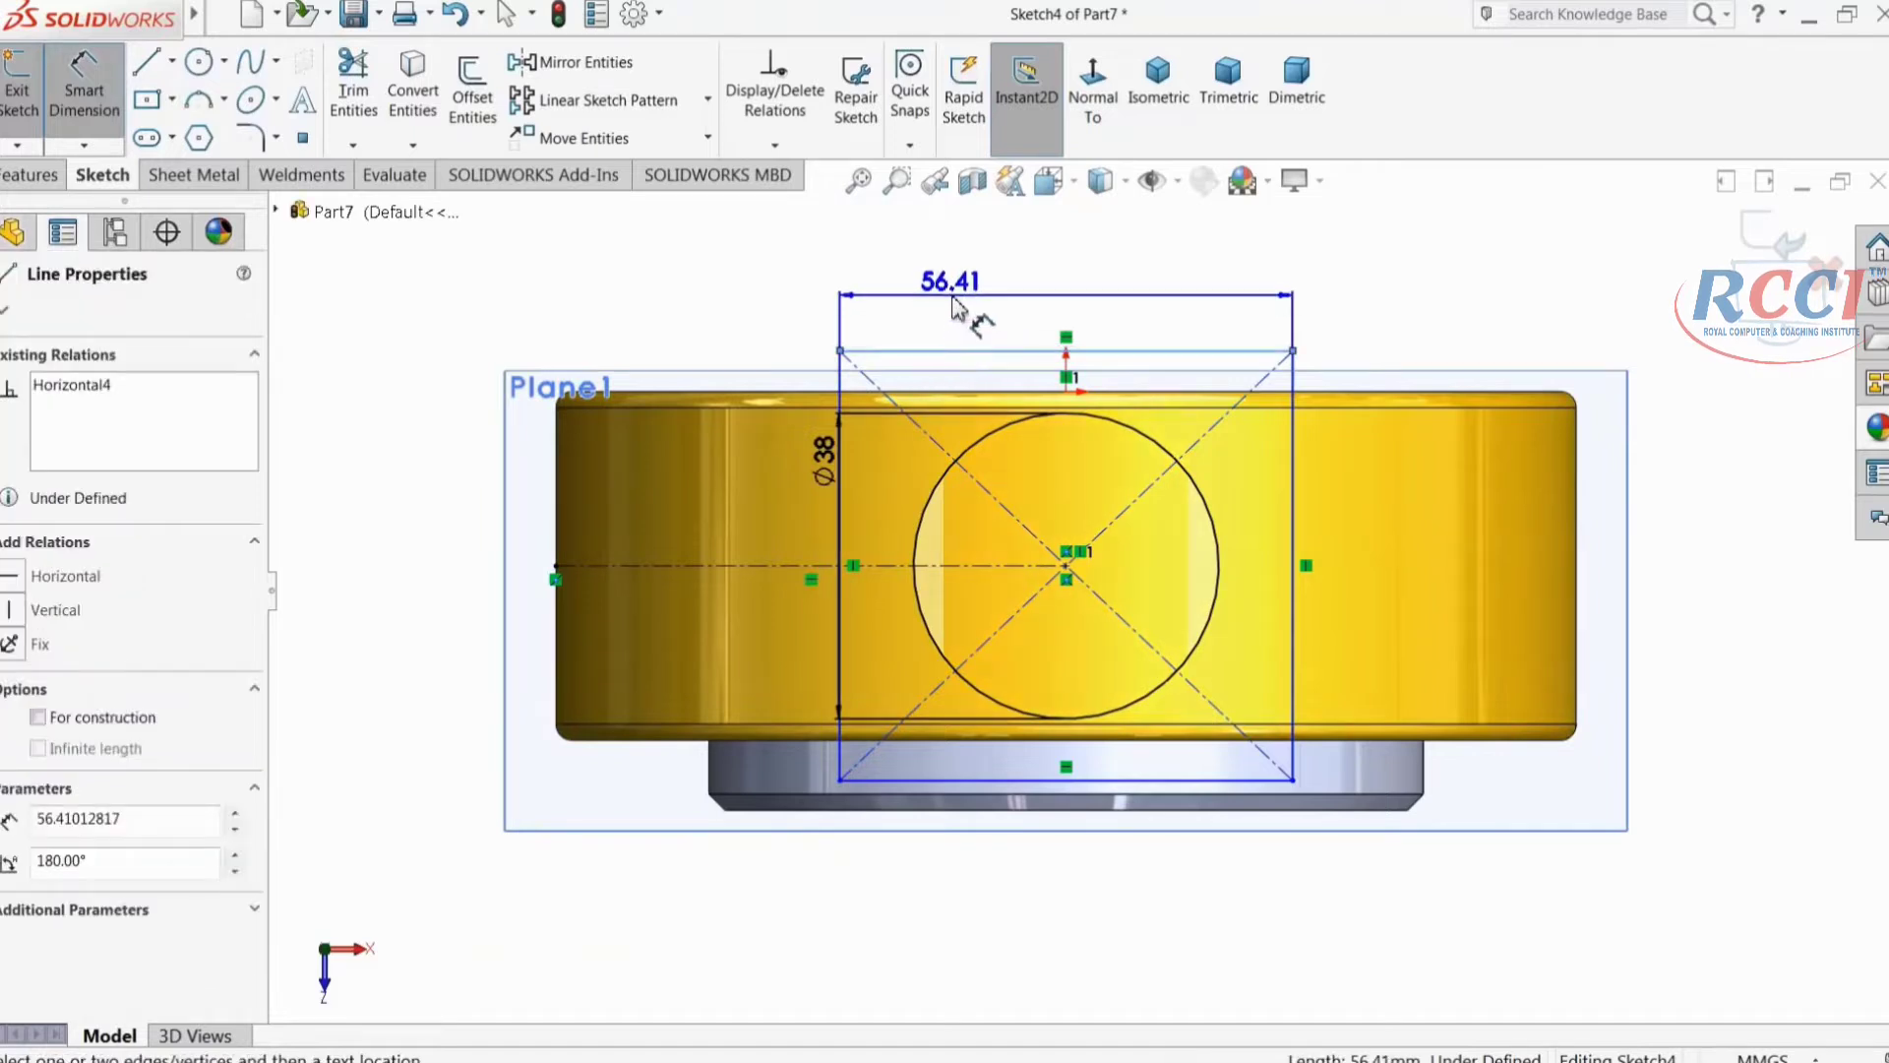
click(946, 295)
text(55)
key(Return)
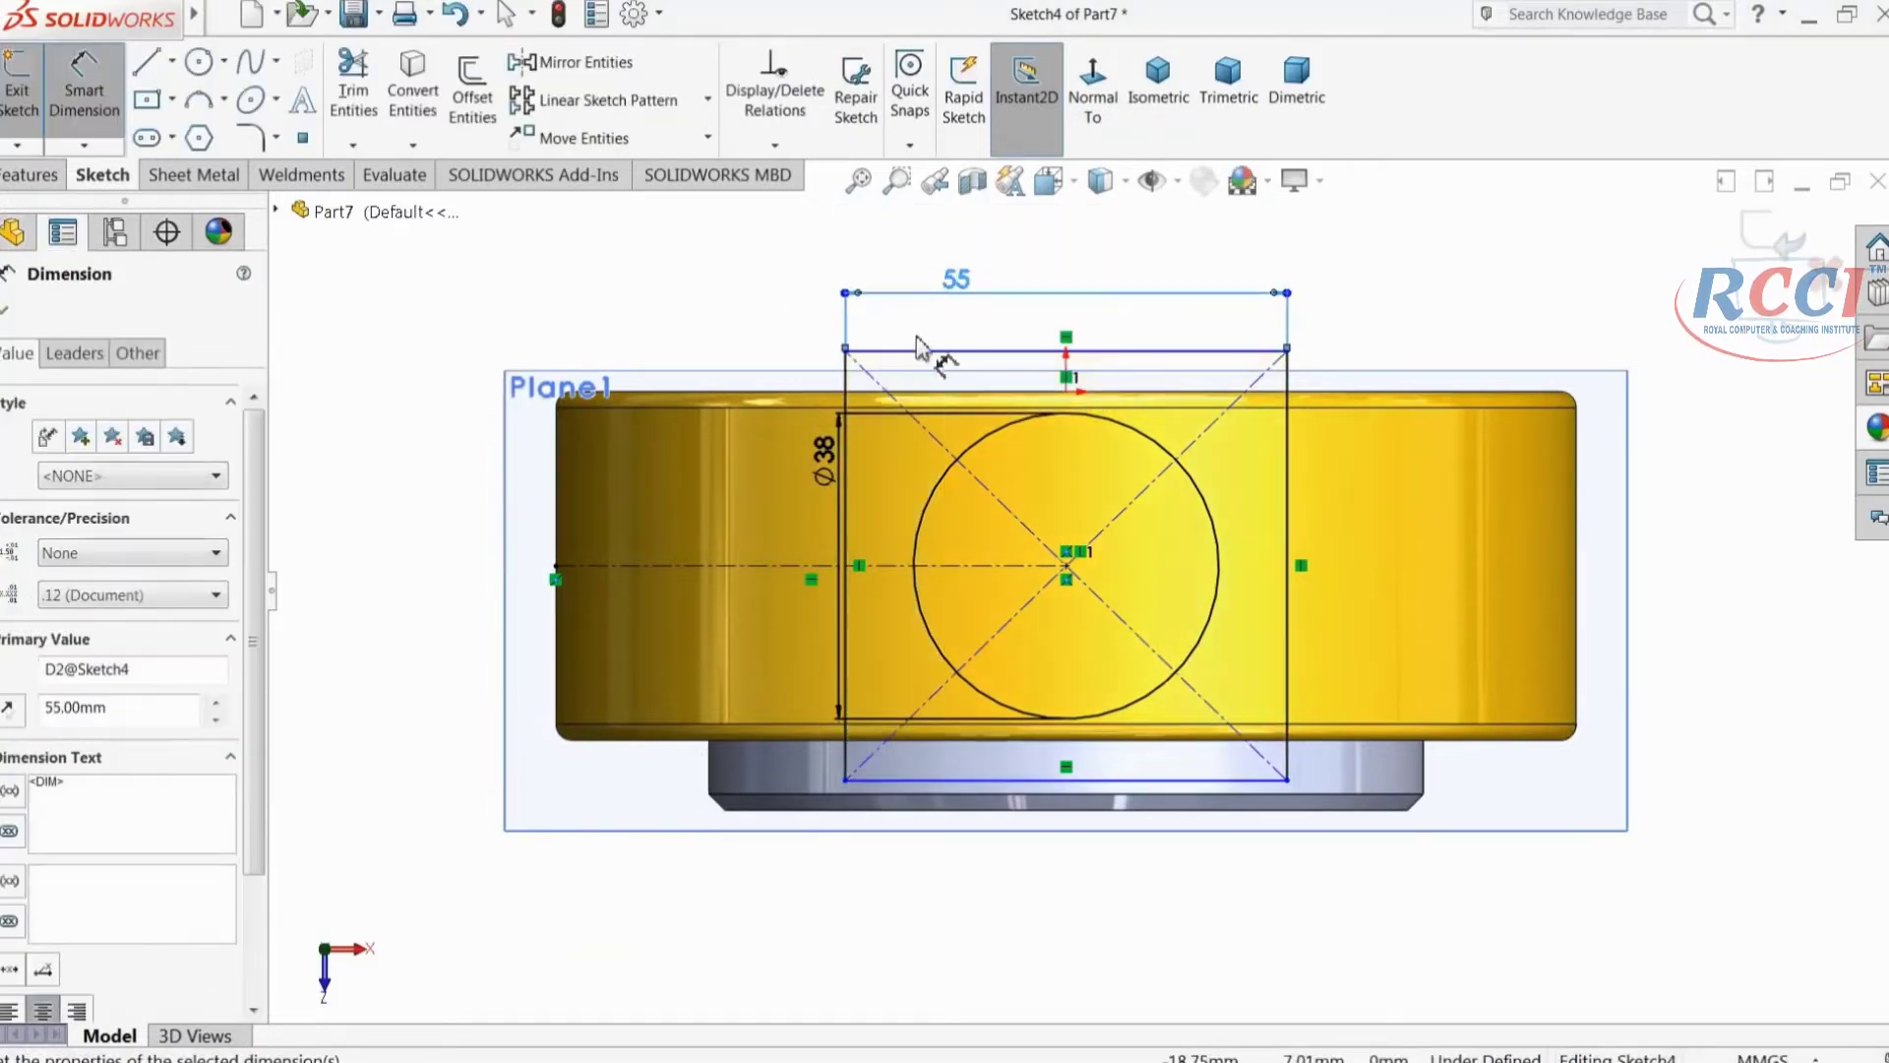
mouse_move(839, 555)
middle_down()
mouse_move(855, 211)
mouse_move(857, 259)
mouse_move(1078, 442)
middle_up()
scroll(1077, 443, down, 2)
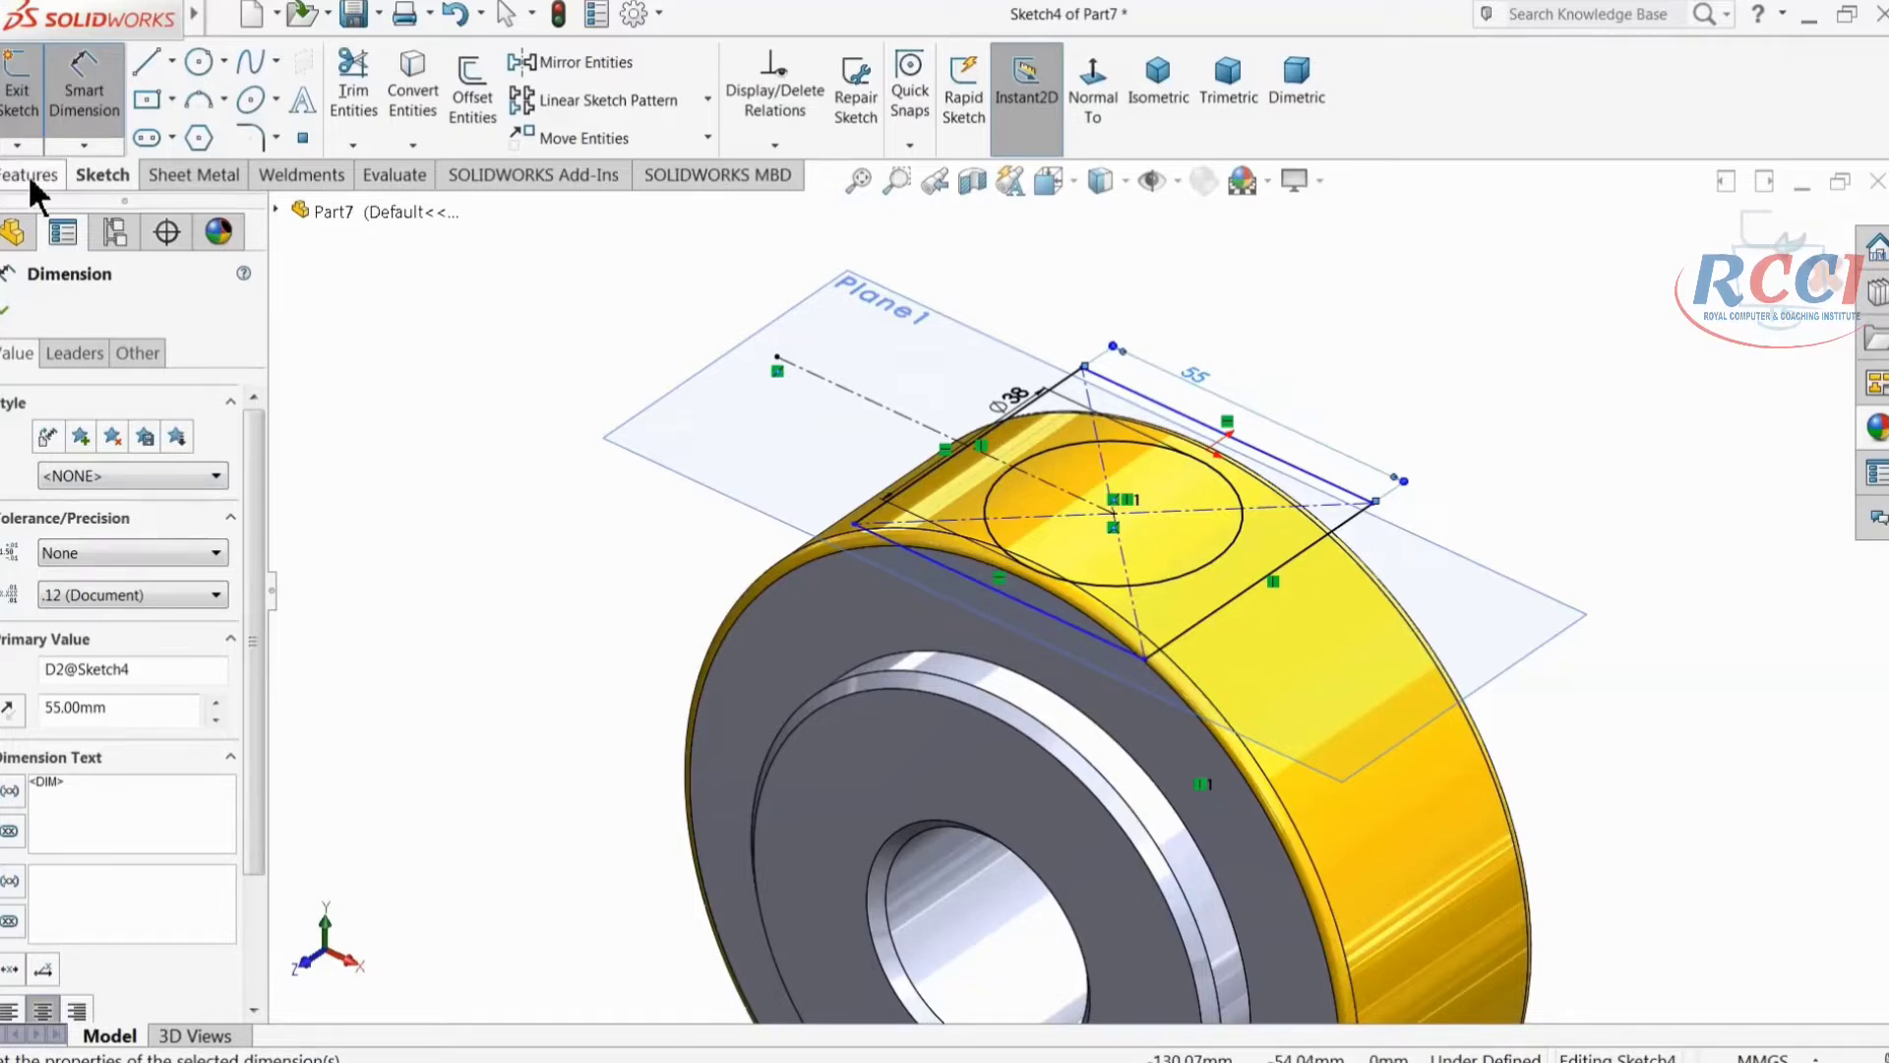
click(1766, 235)
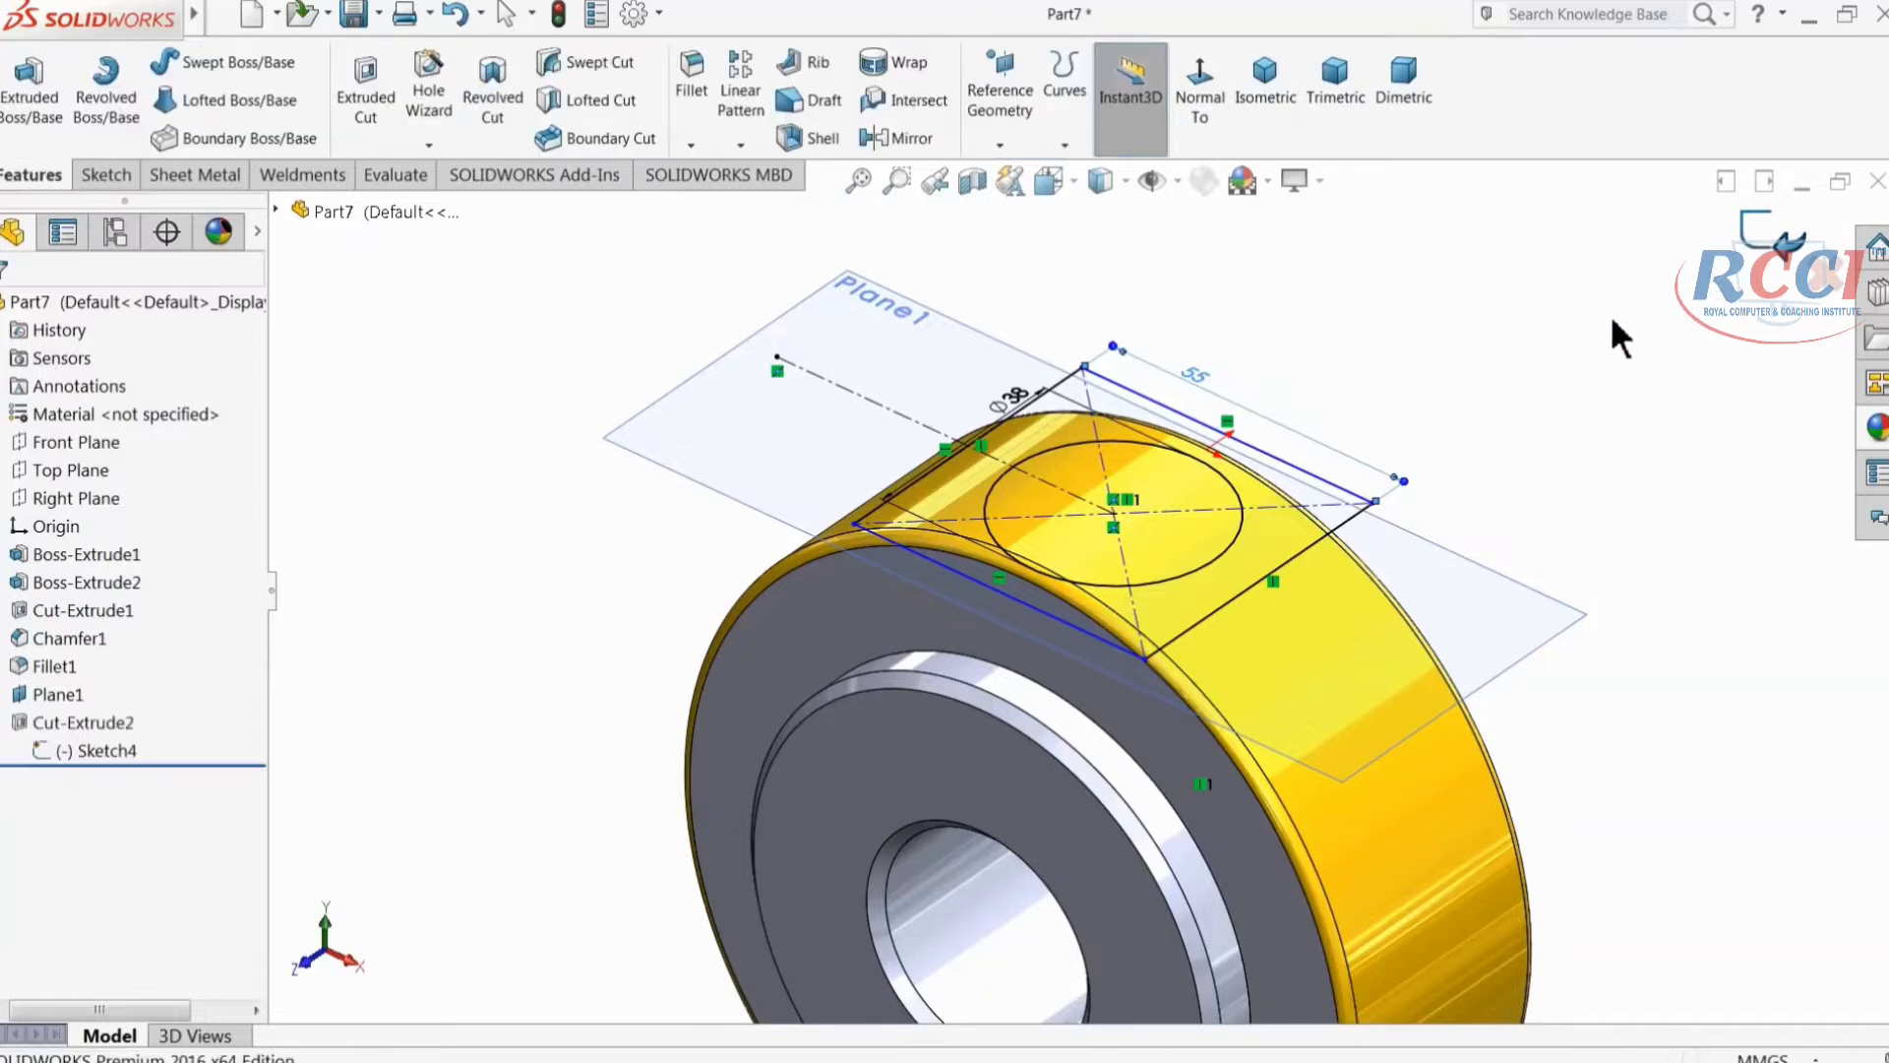
mouse_move(1083, 528)
middle_down()
mouse_move(1118, 387)
mouse_move(1165, 387)
mouse_move(1124, 487)
mouse_move(1050, 468)
mouse_move(1105, 527)
middle_up()
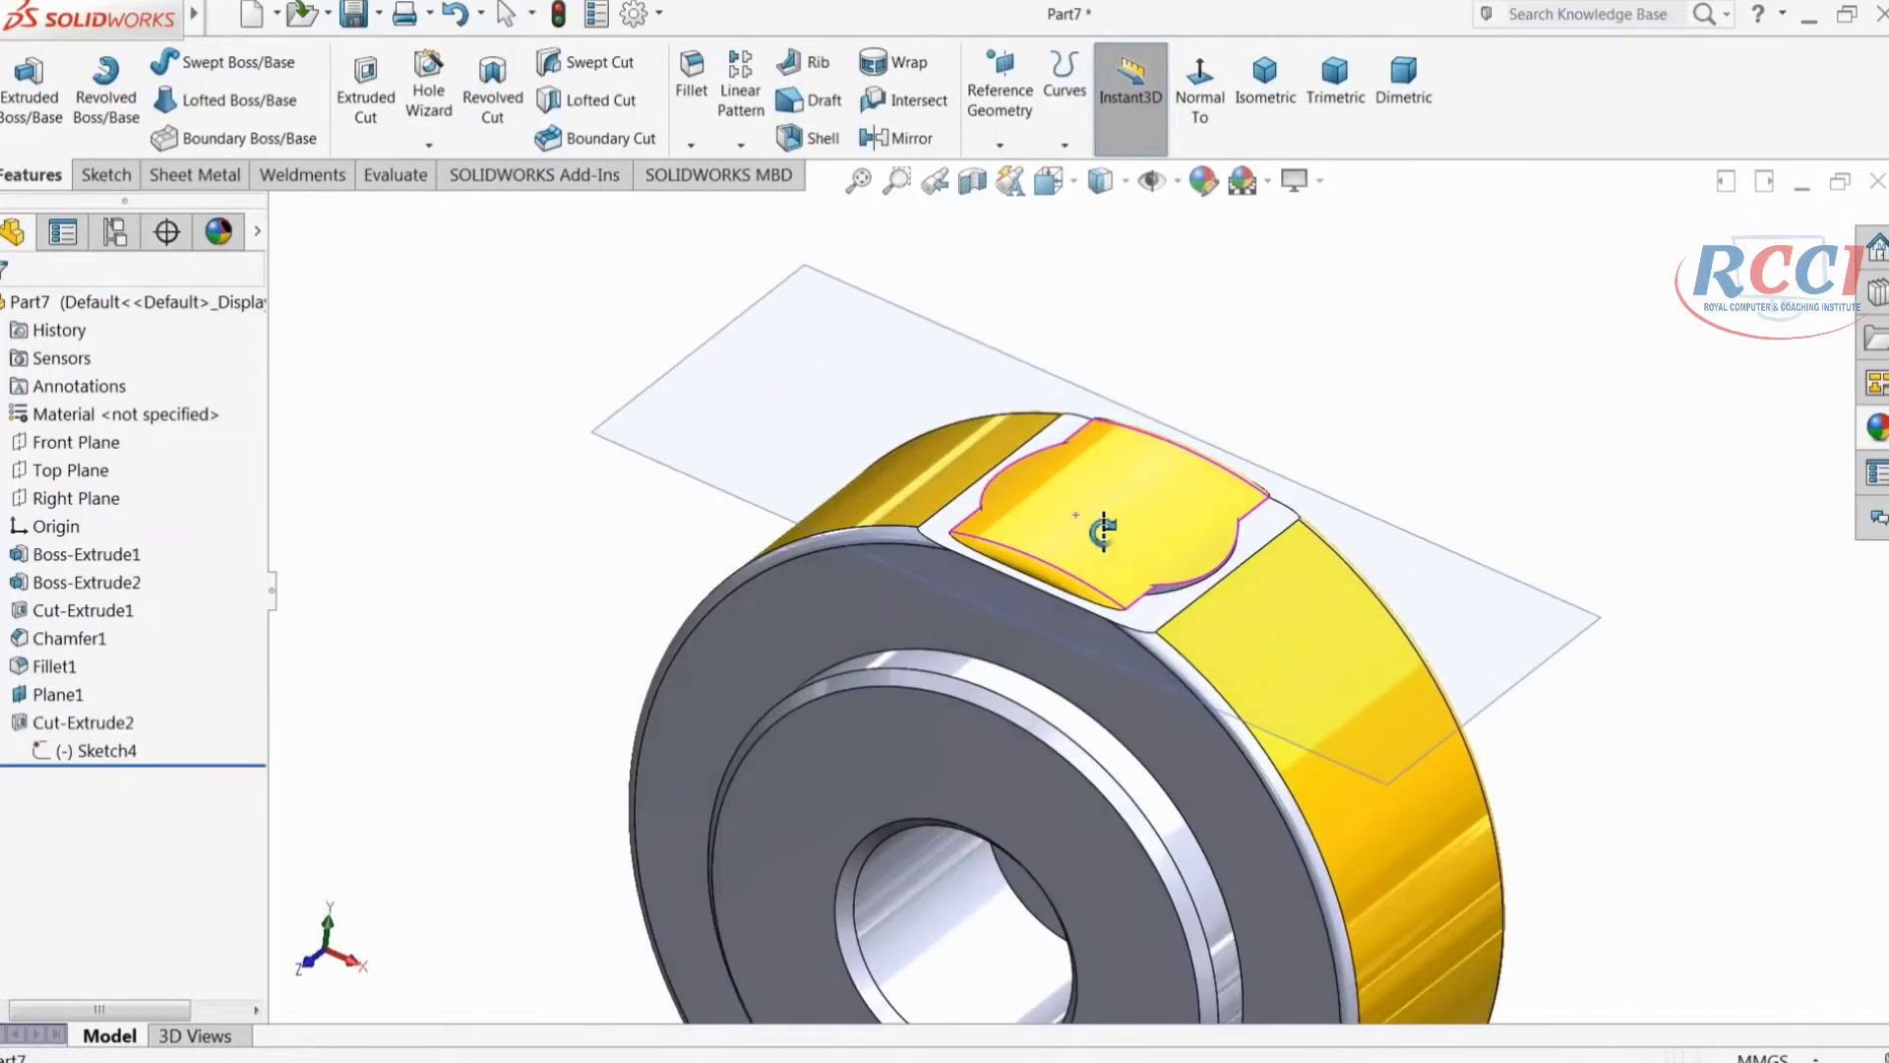
Step: Open the rim's extruded cut feature for editing
click(20, 717)
click(38, 665)
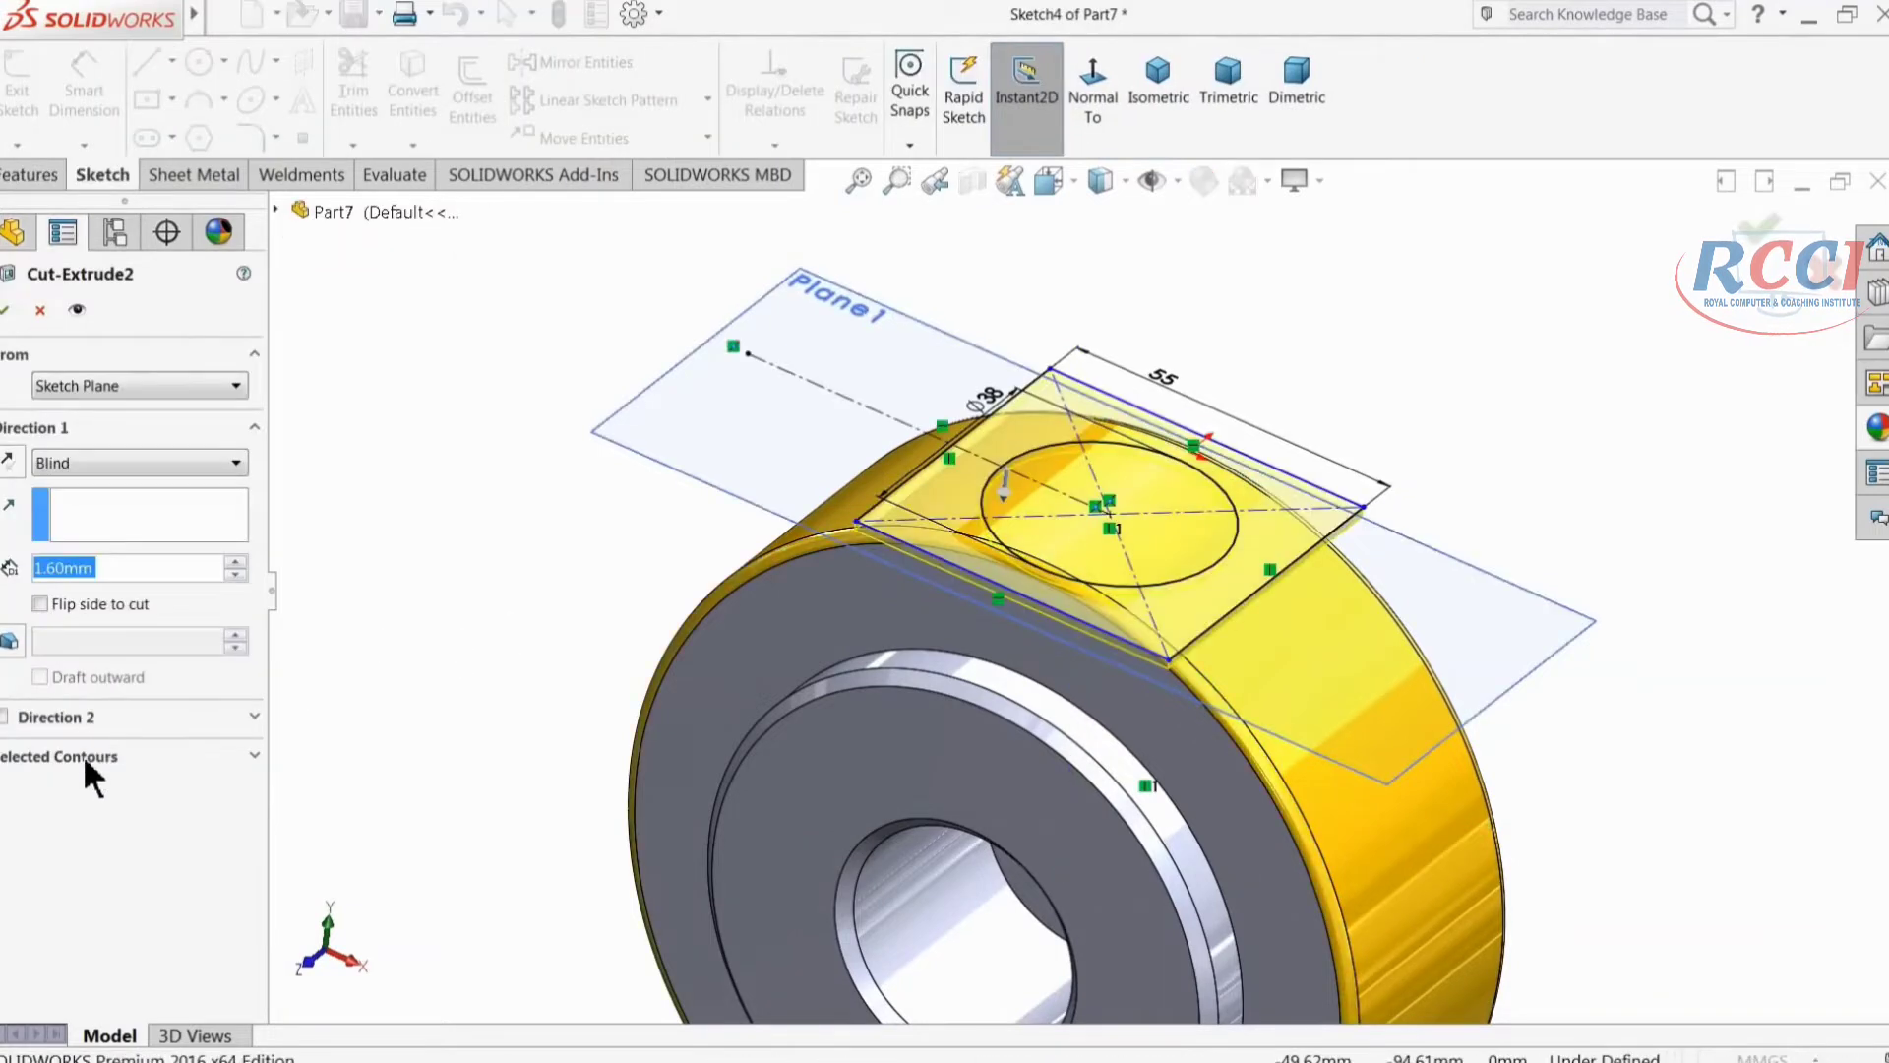
Step: Limit the extruded cut to both the circular region and the surrounding rectangular region of the sketch on Plane1
click(99, 755)
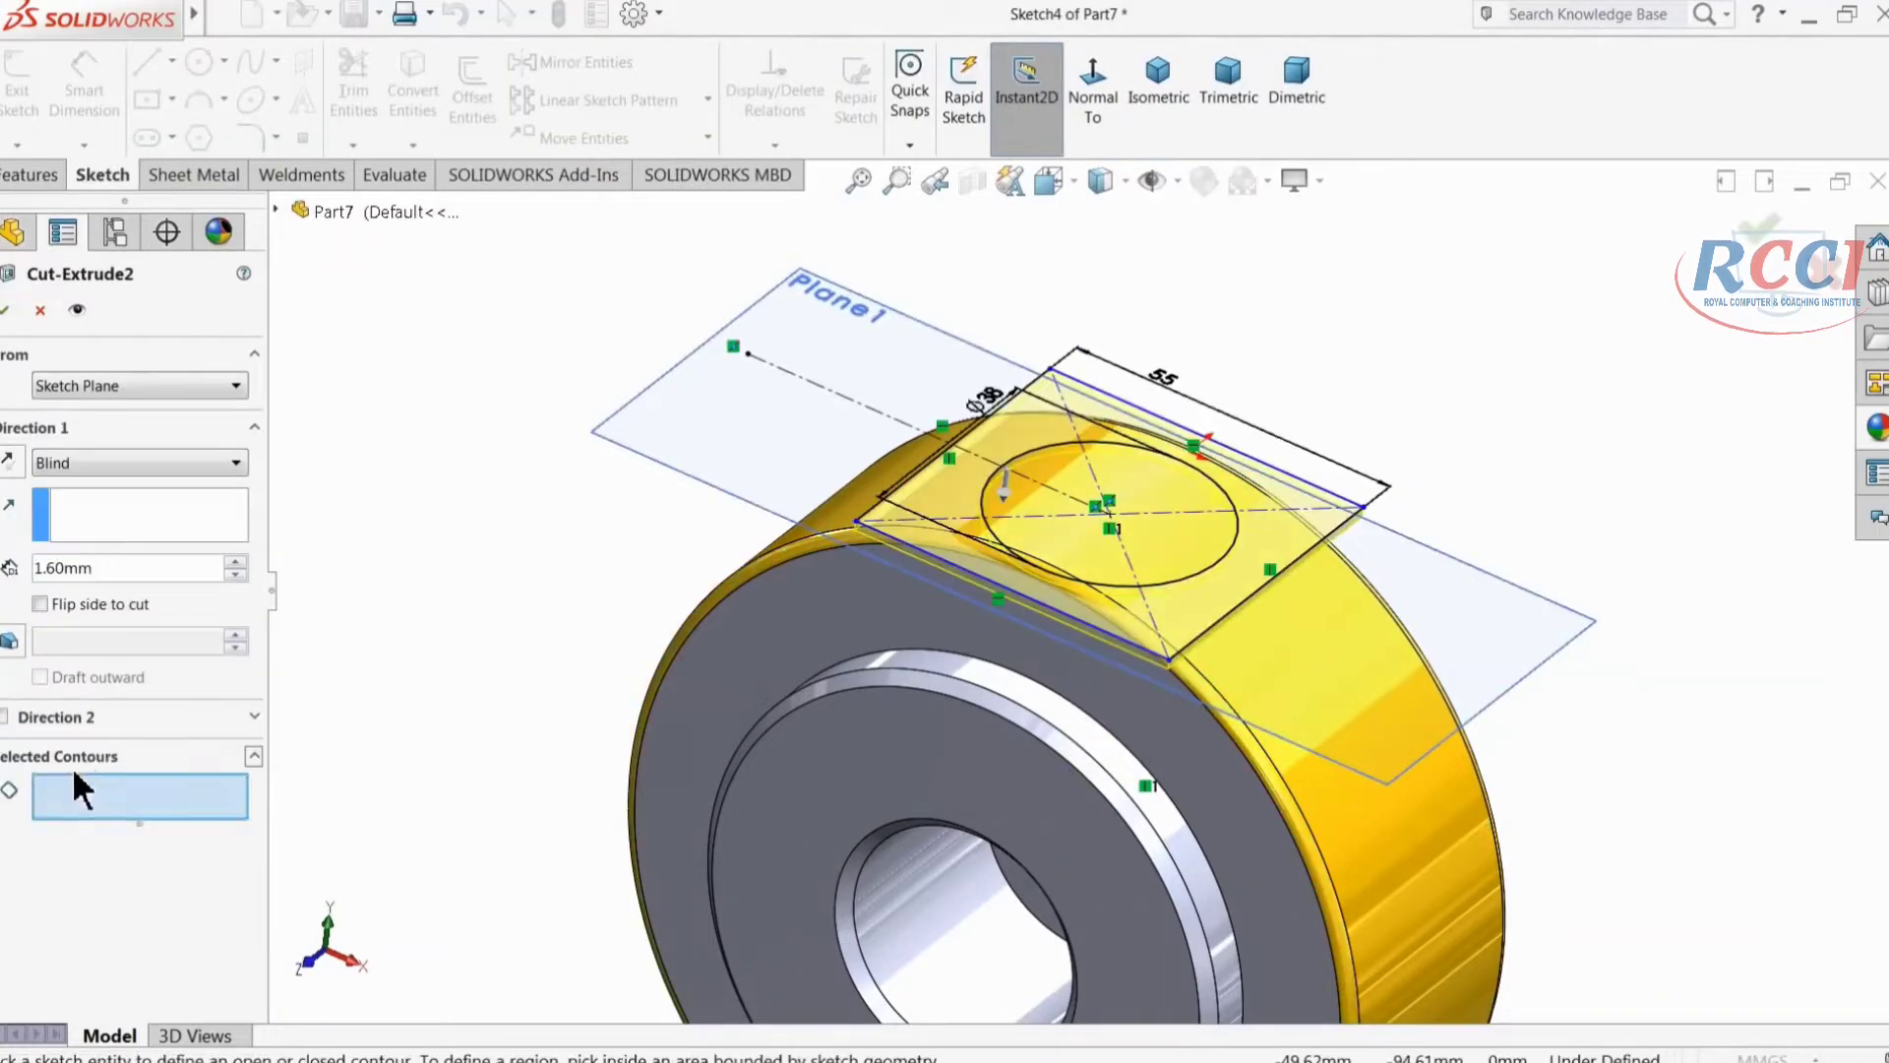
click(1164, 587)
click(1165, 565)
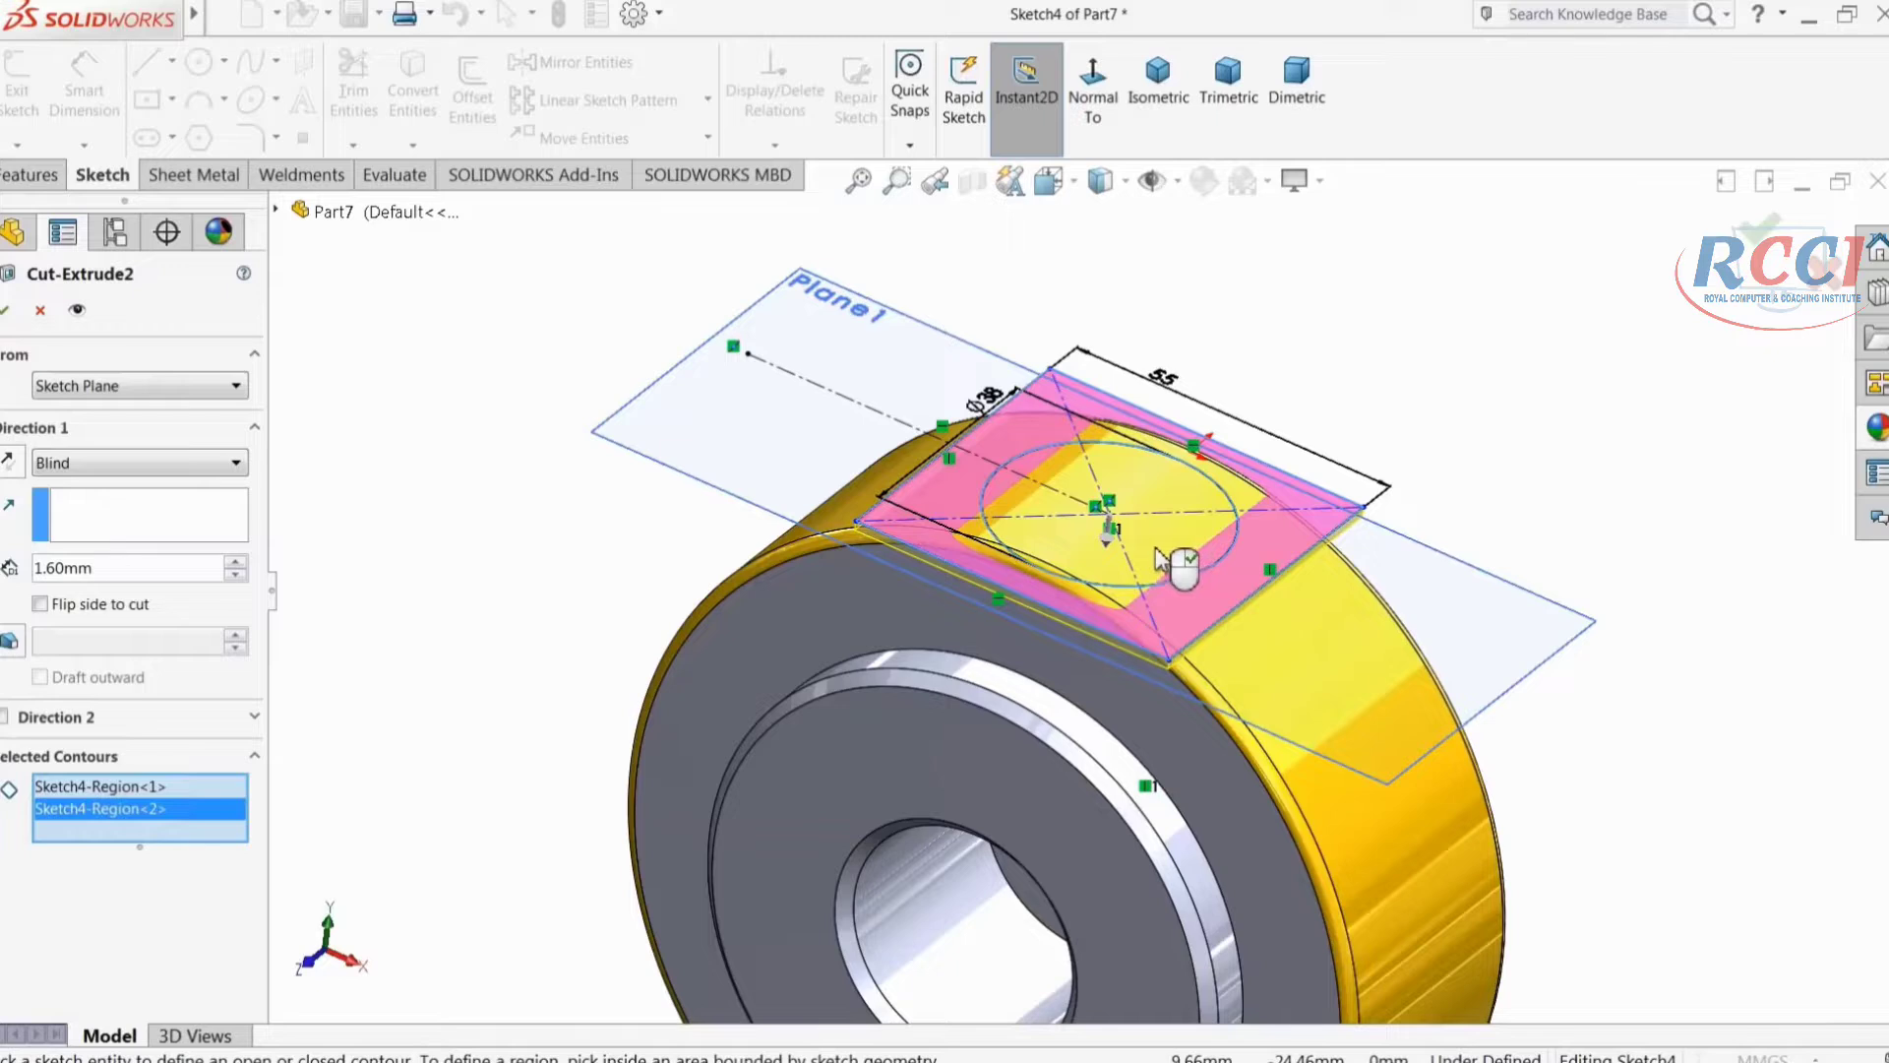
scroll(1110, 576, up, 3)
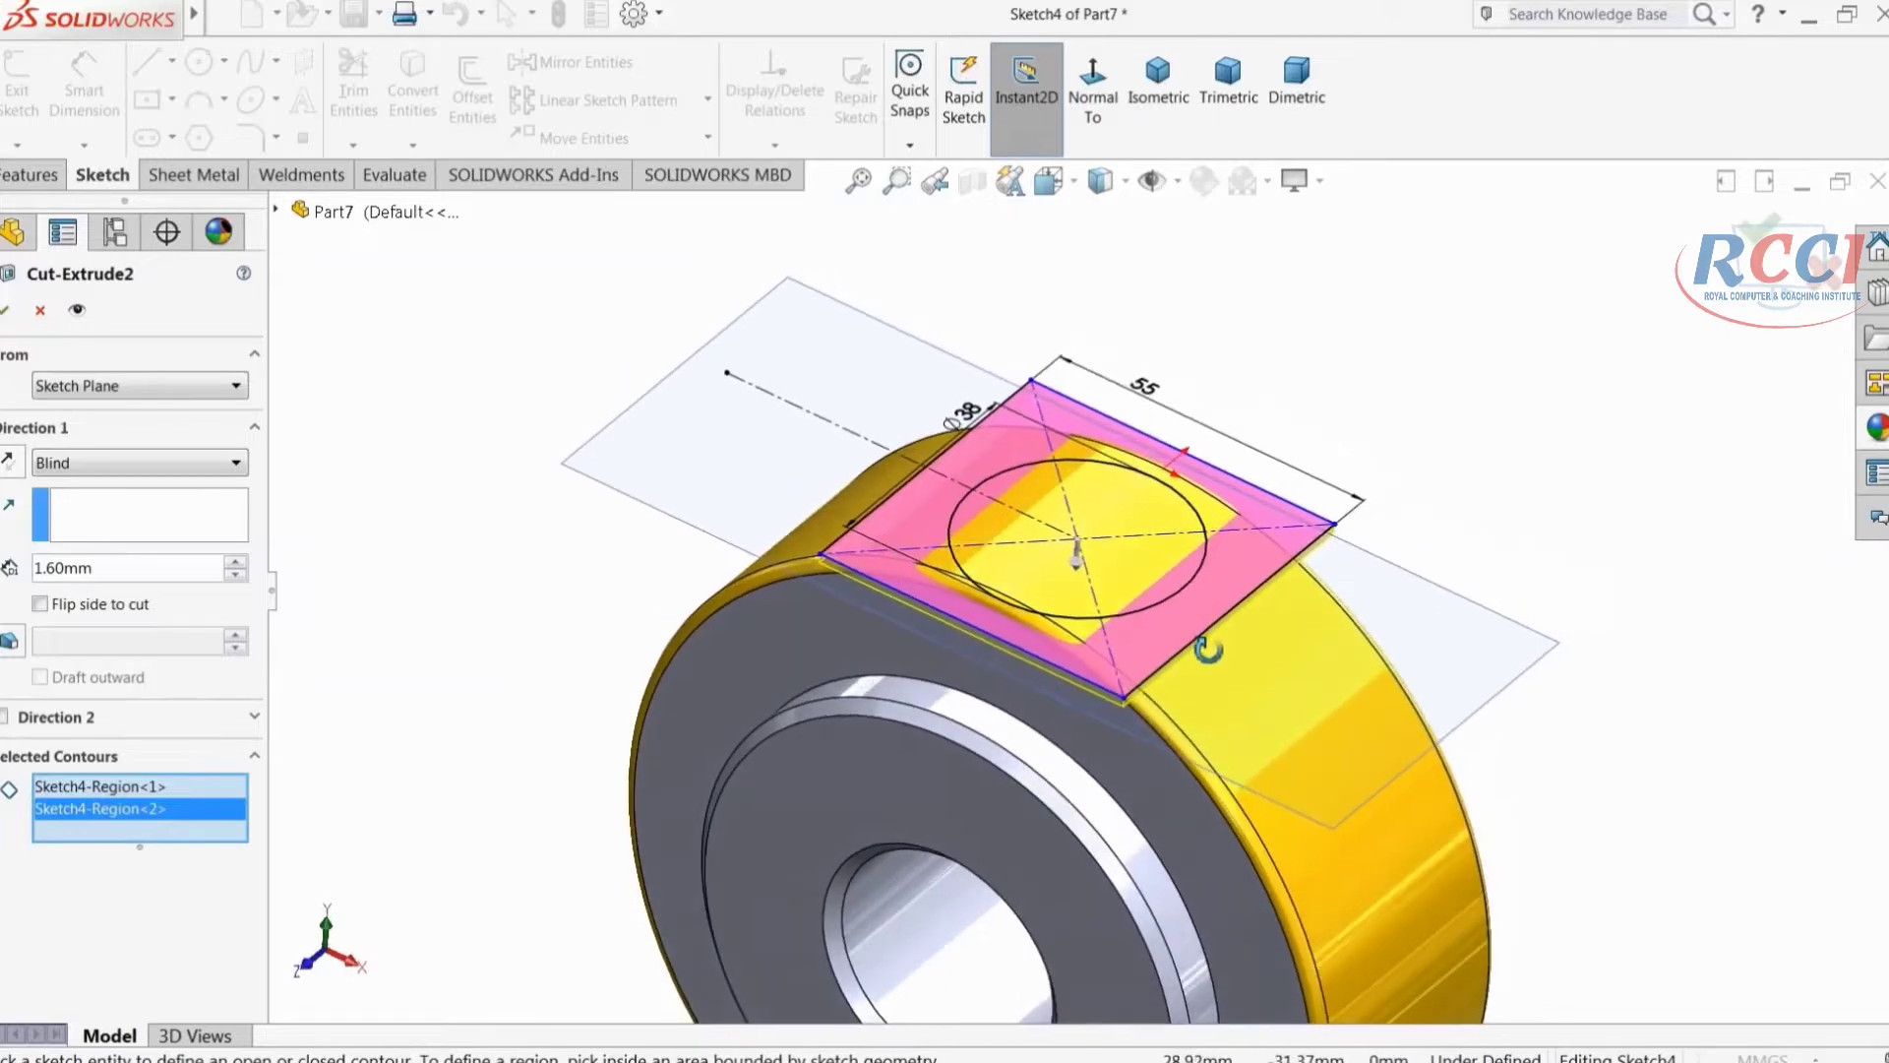
scroll(1110, 591, up, 2)
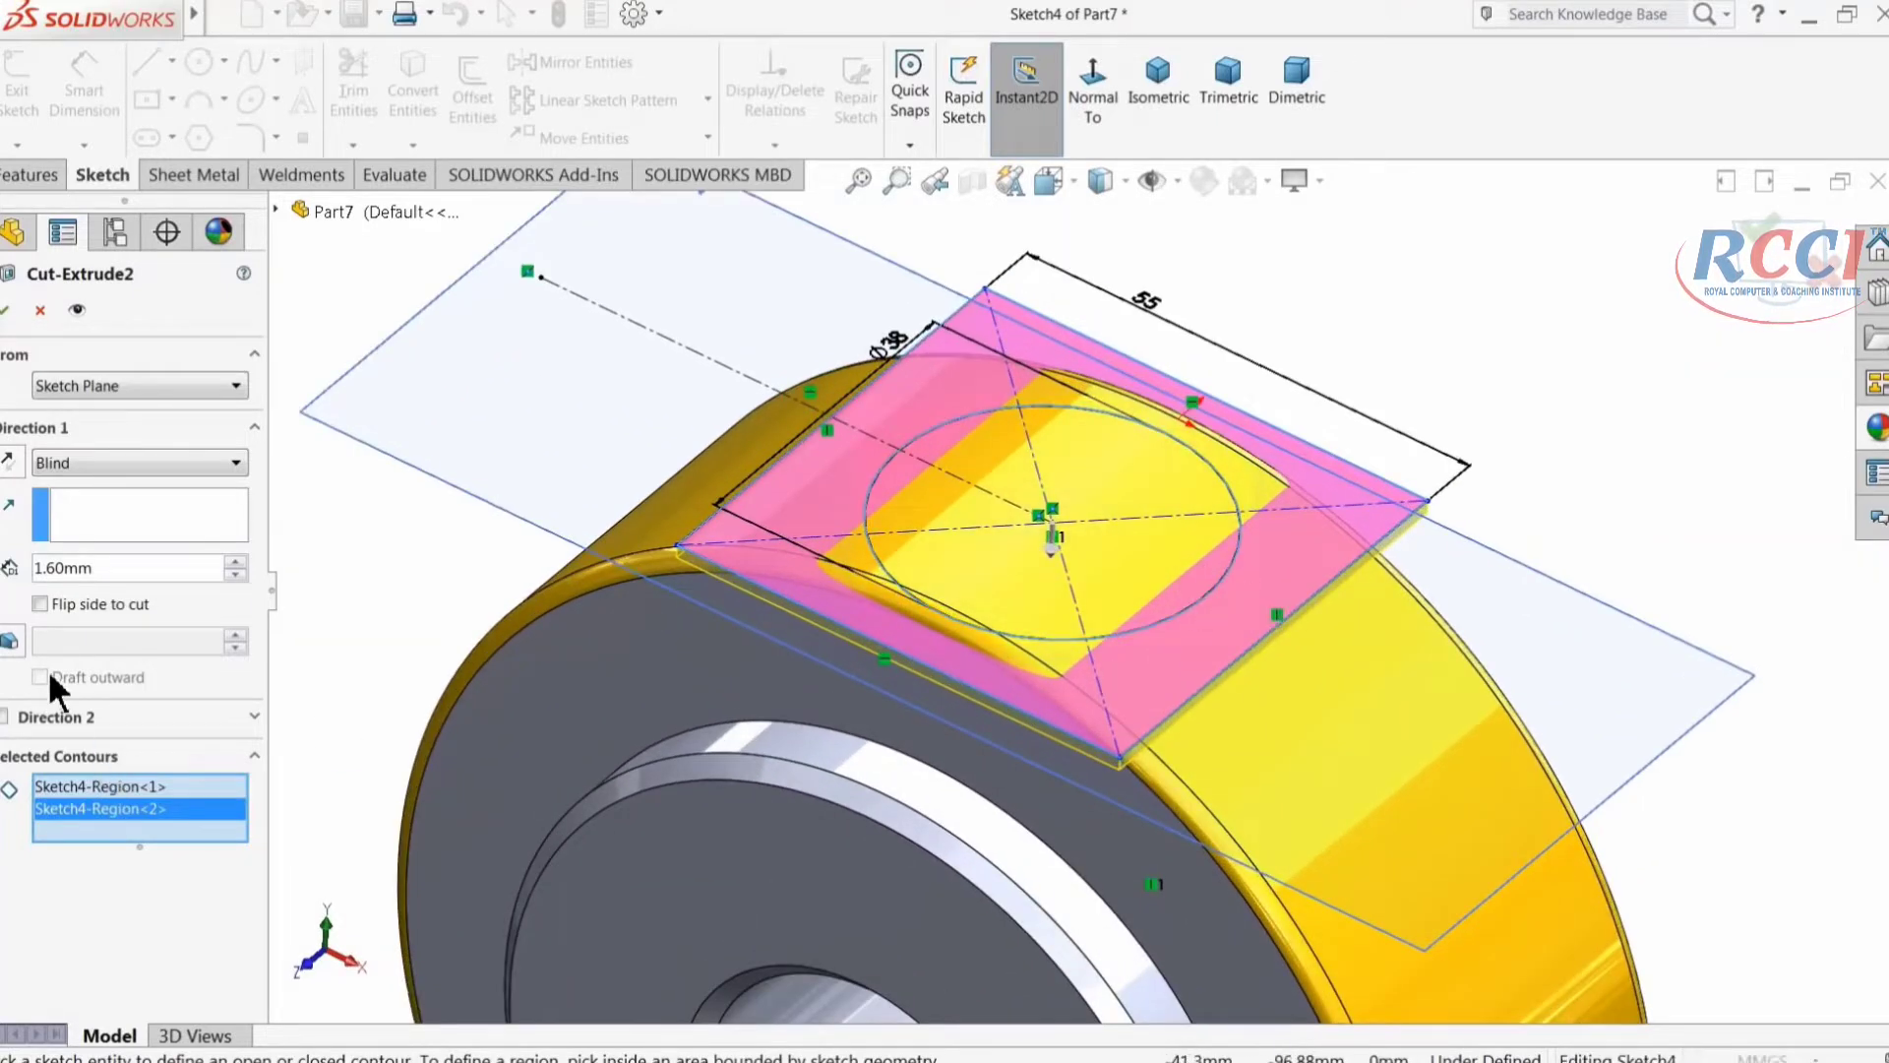
Step: Add a second blind direction of 31.60 mm to the cut, keeping 1.60 mm in Direction 1, and finish it to form the flat
click(4, 718)
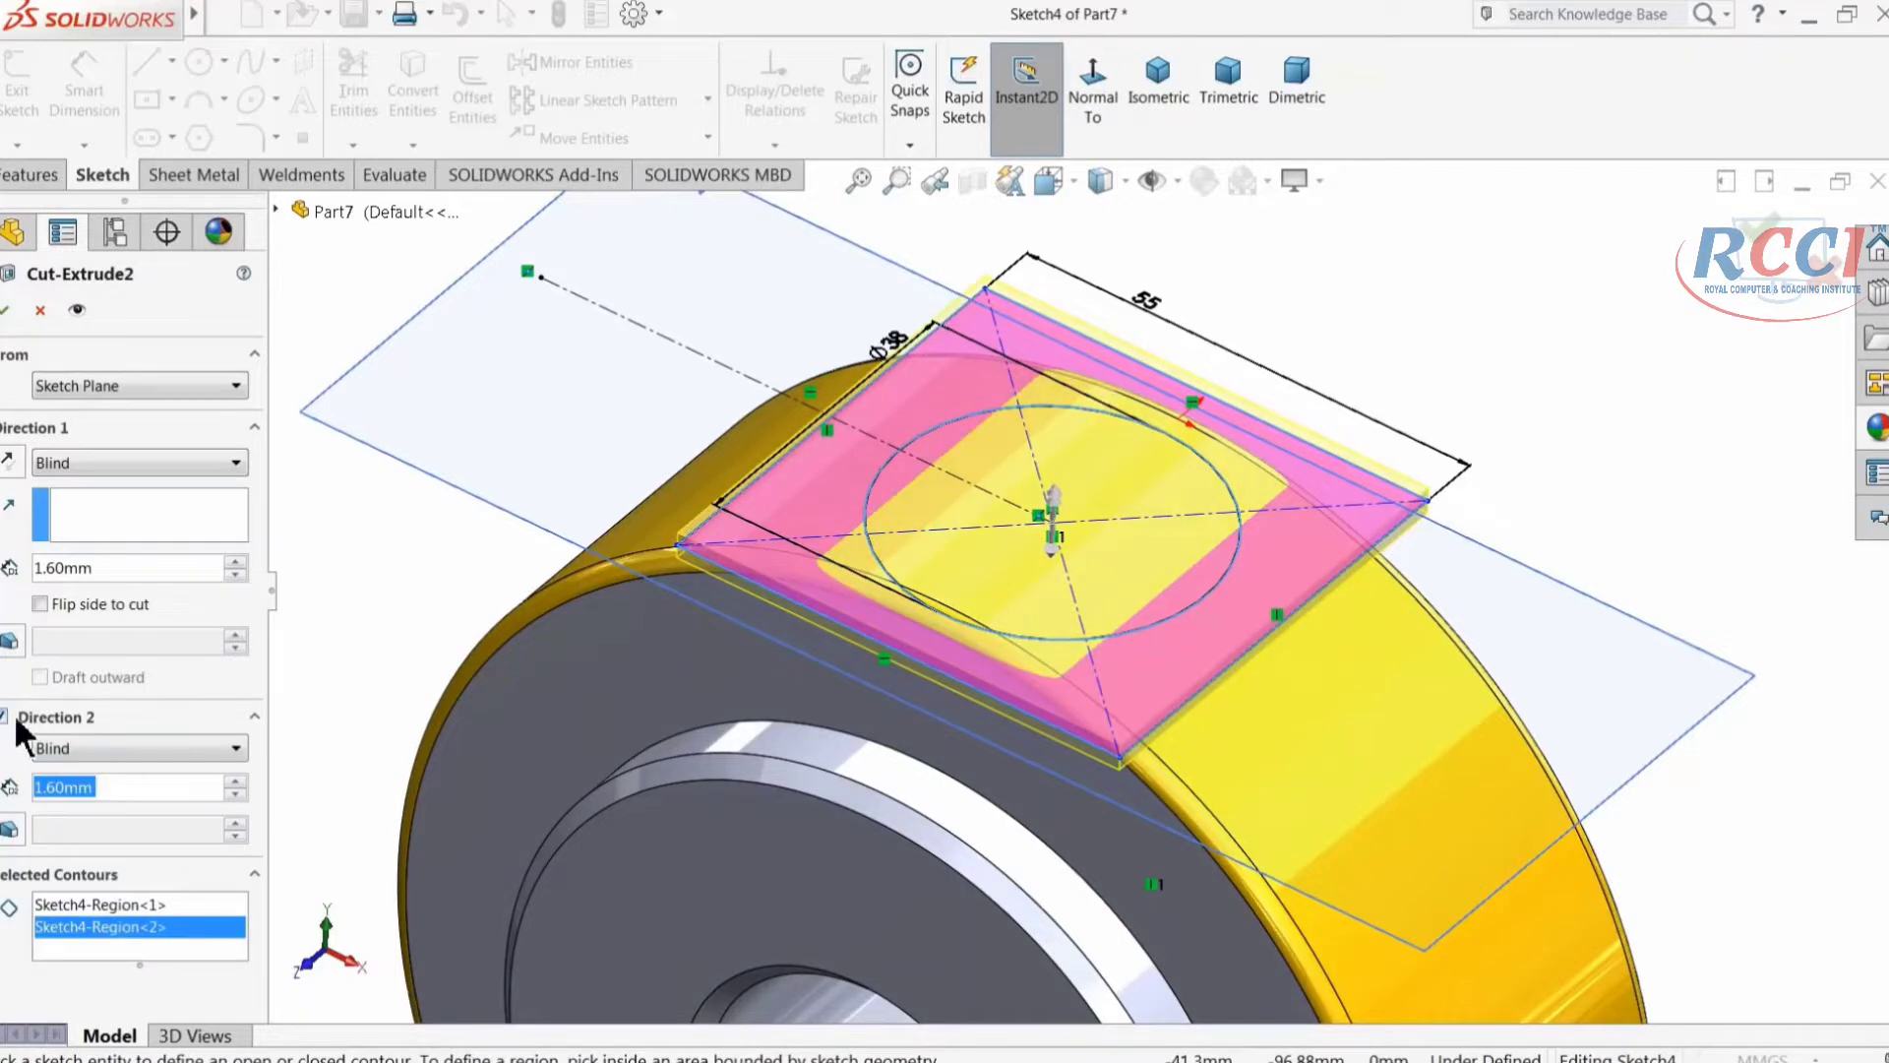
click(236, 790)
click(237, 790)
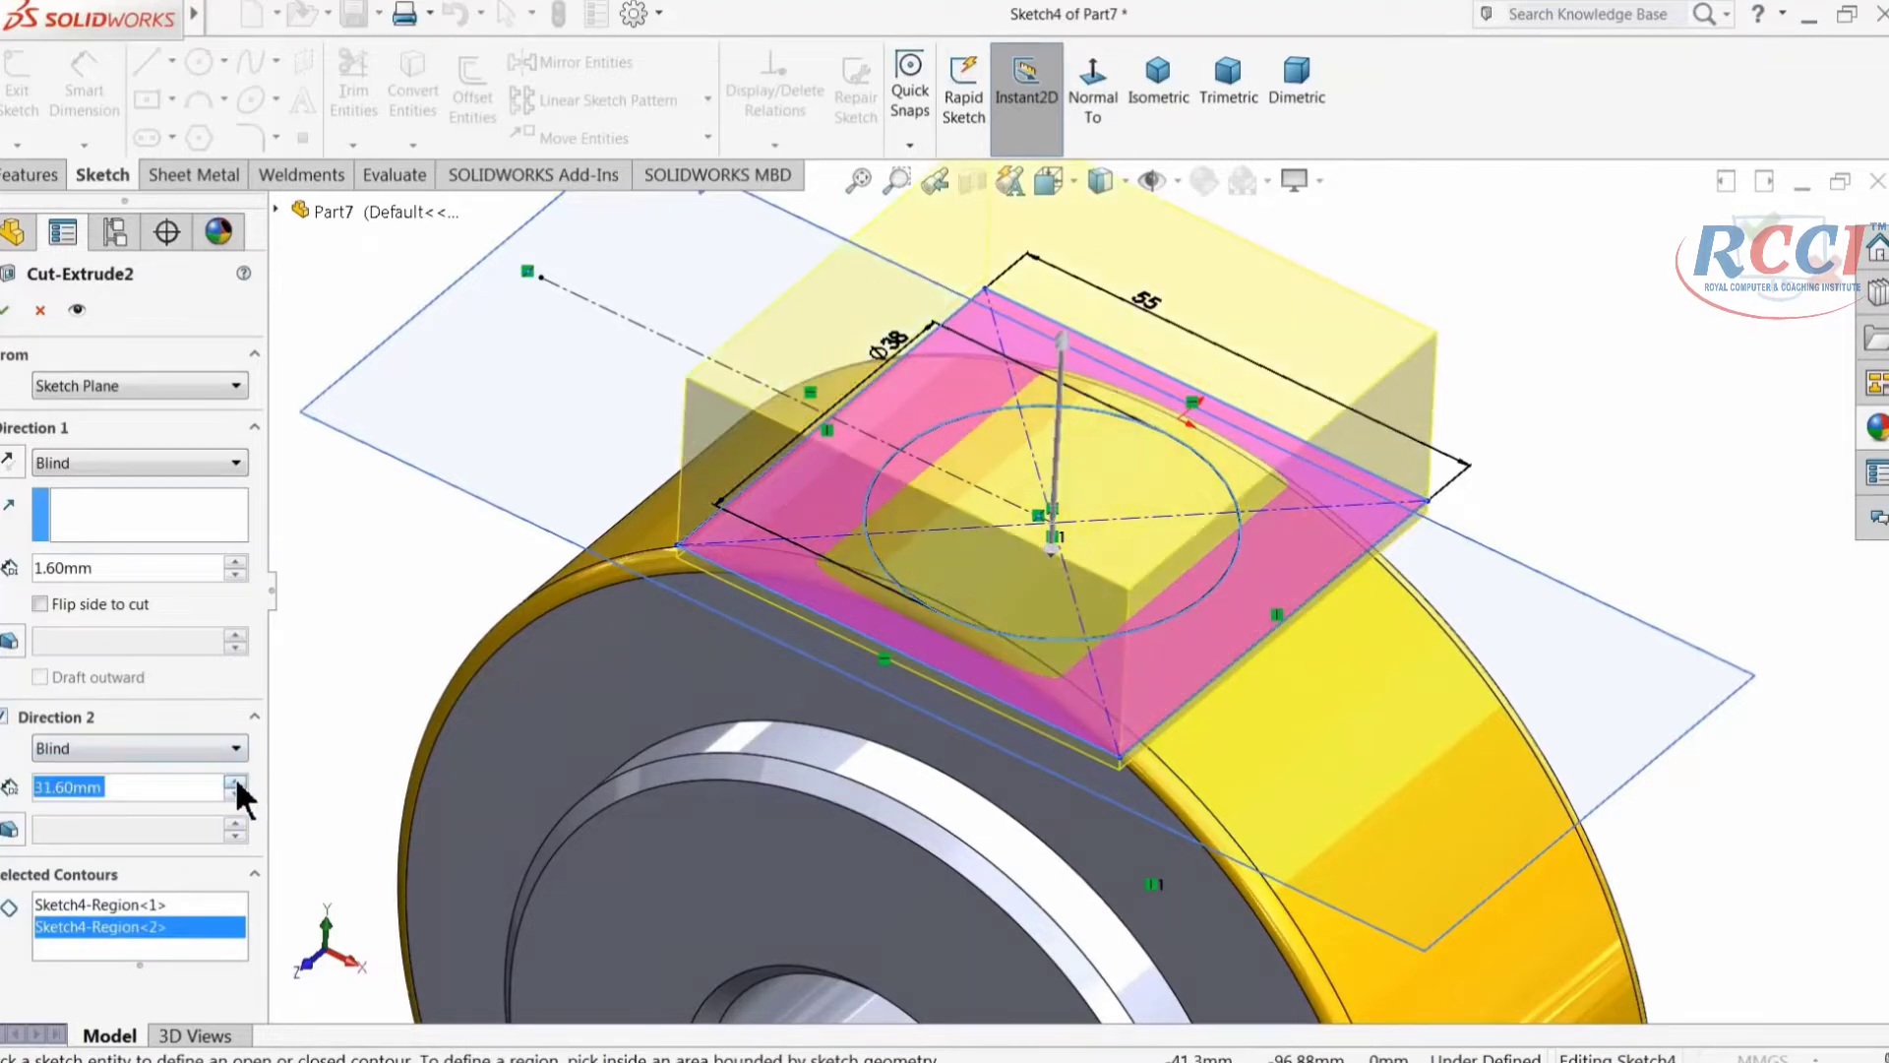
click(237, 790)
scroll(495, 612, down, 2)
middle_drag(495, 612, 505, 539)
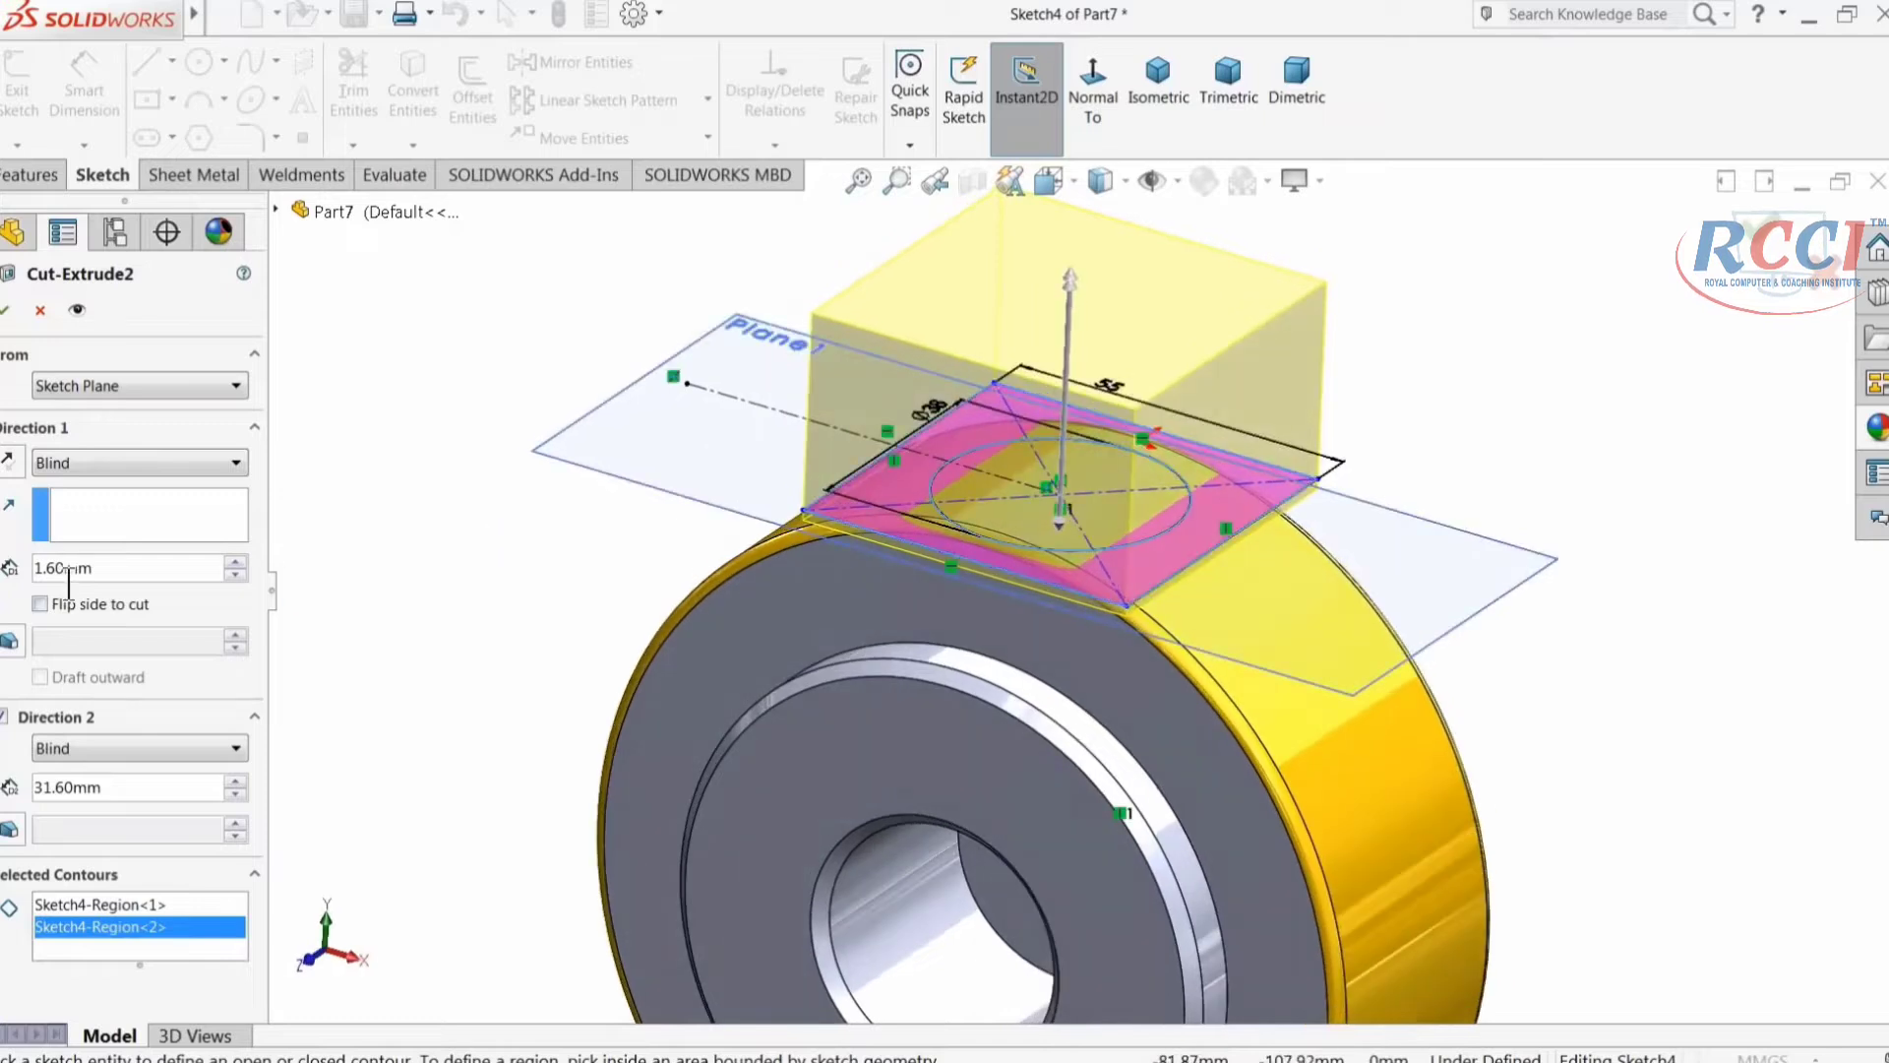
click(6, 310)
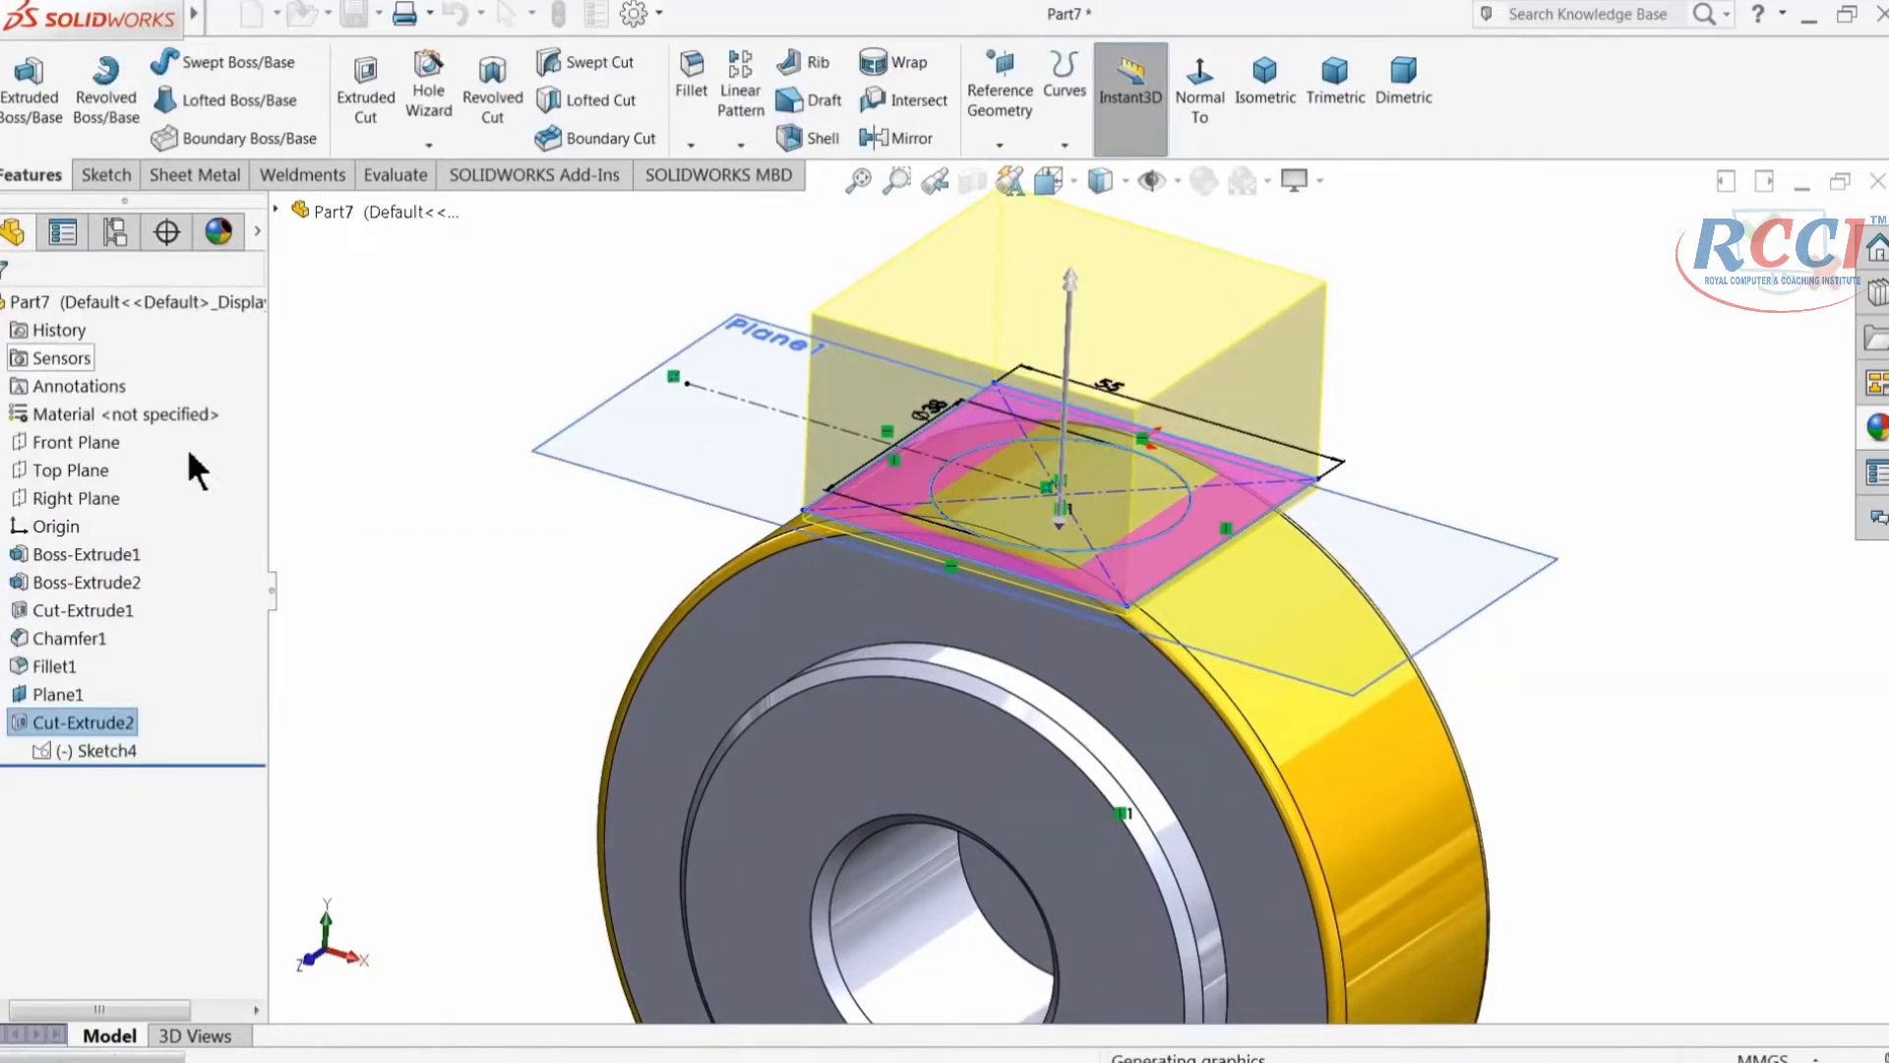
mouse_move(515, 523)
middle_down()
mouse_move(546, 694)
mouse_move(529, 662)
mouse_move(544, 542)
middle_up()
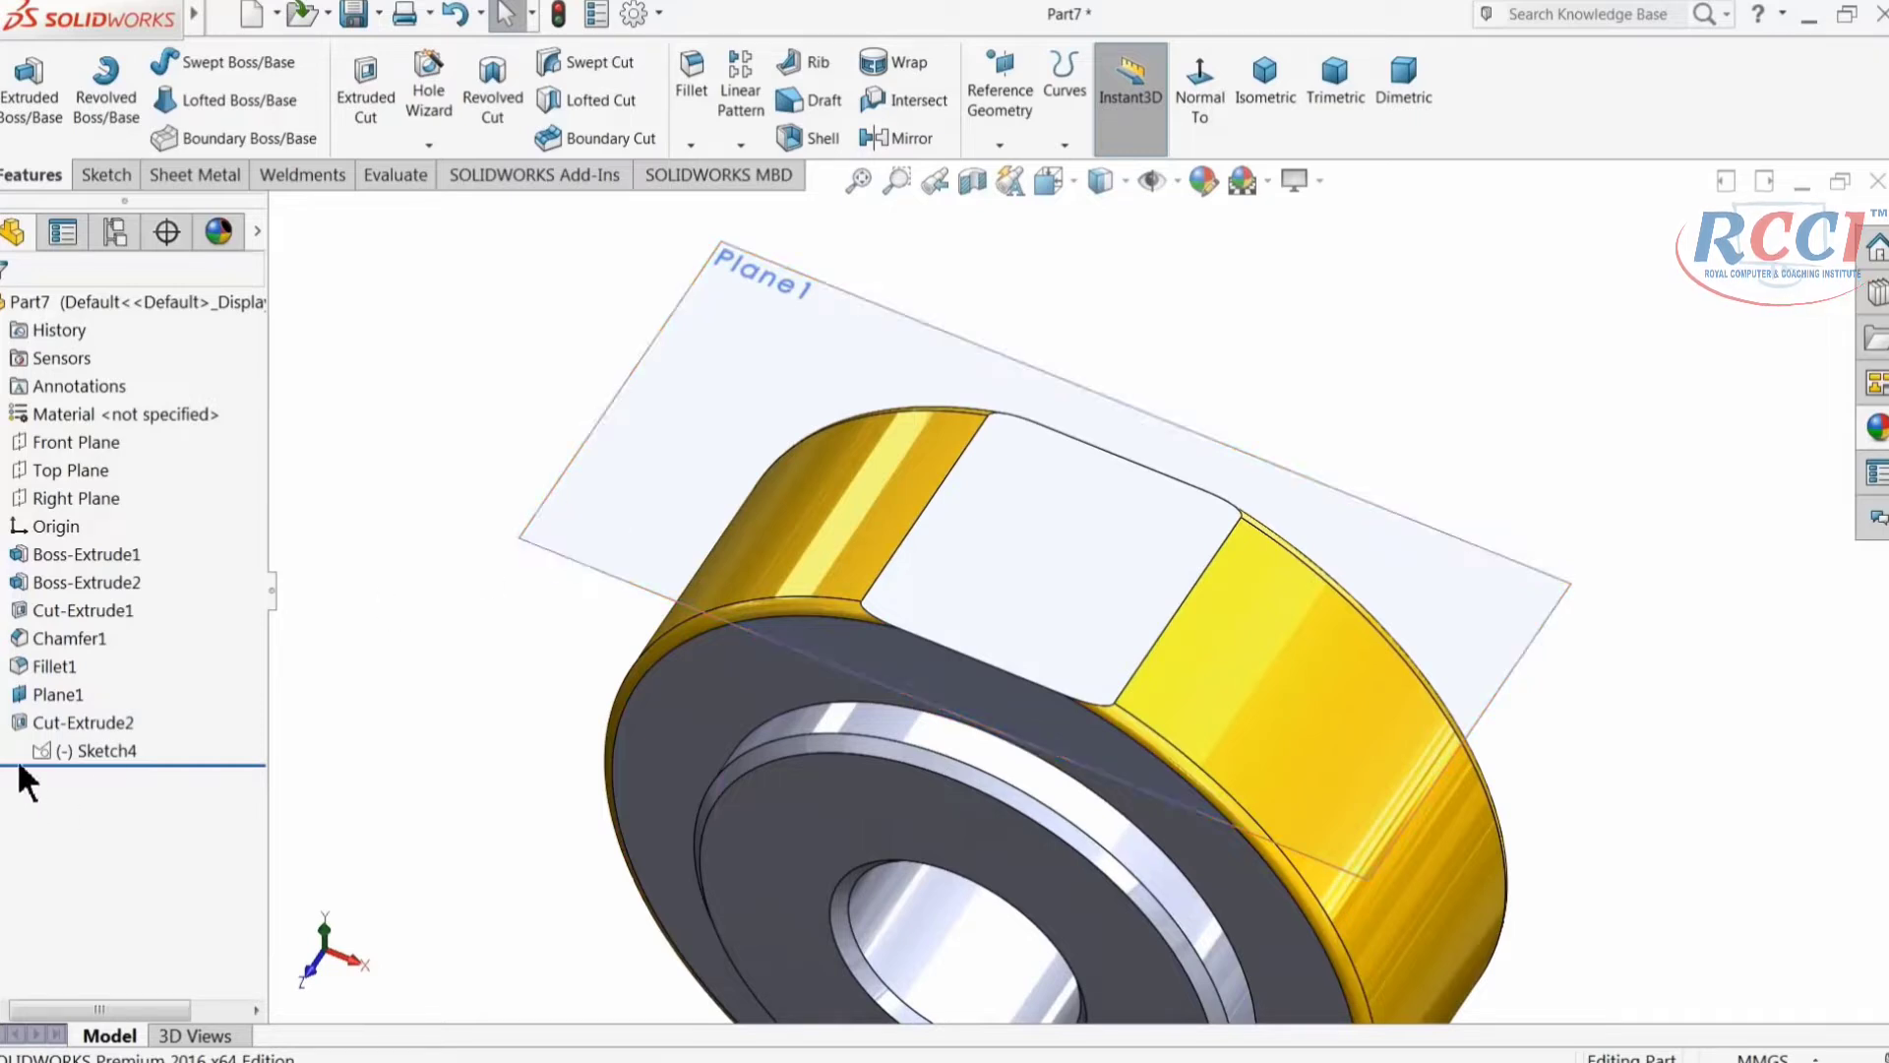
Step: Start another extruded cut from Sketch4 and replace the whole-sketch contour with only the region inside the 38 mm circle
click(51, 750)
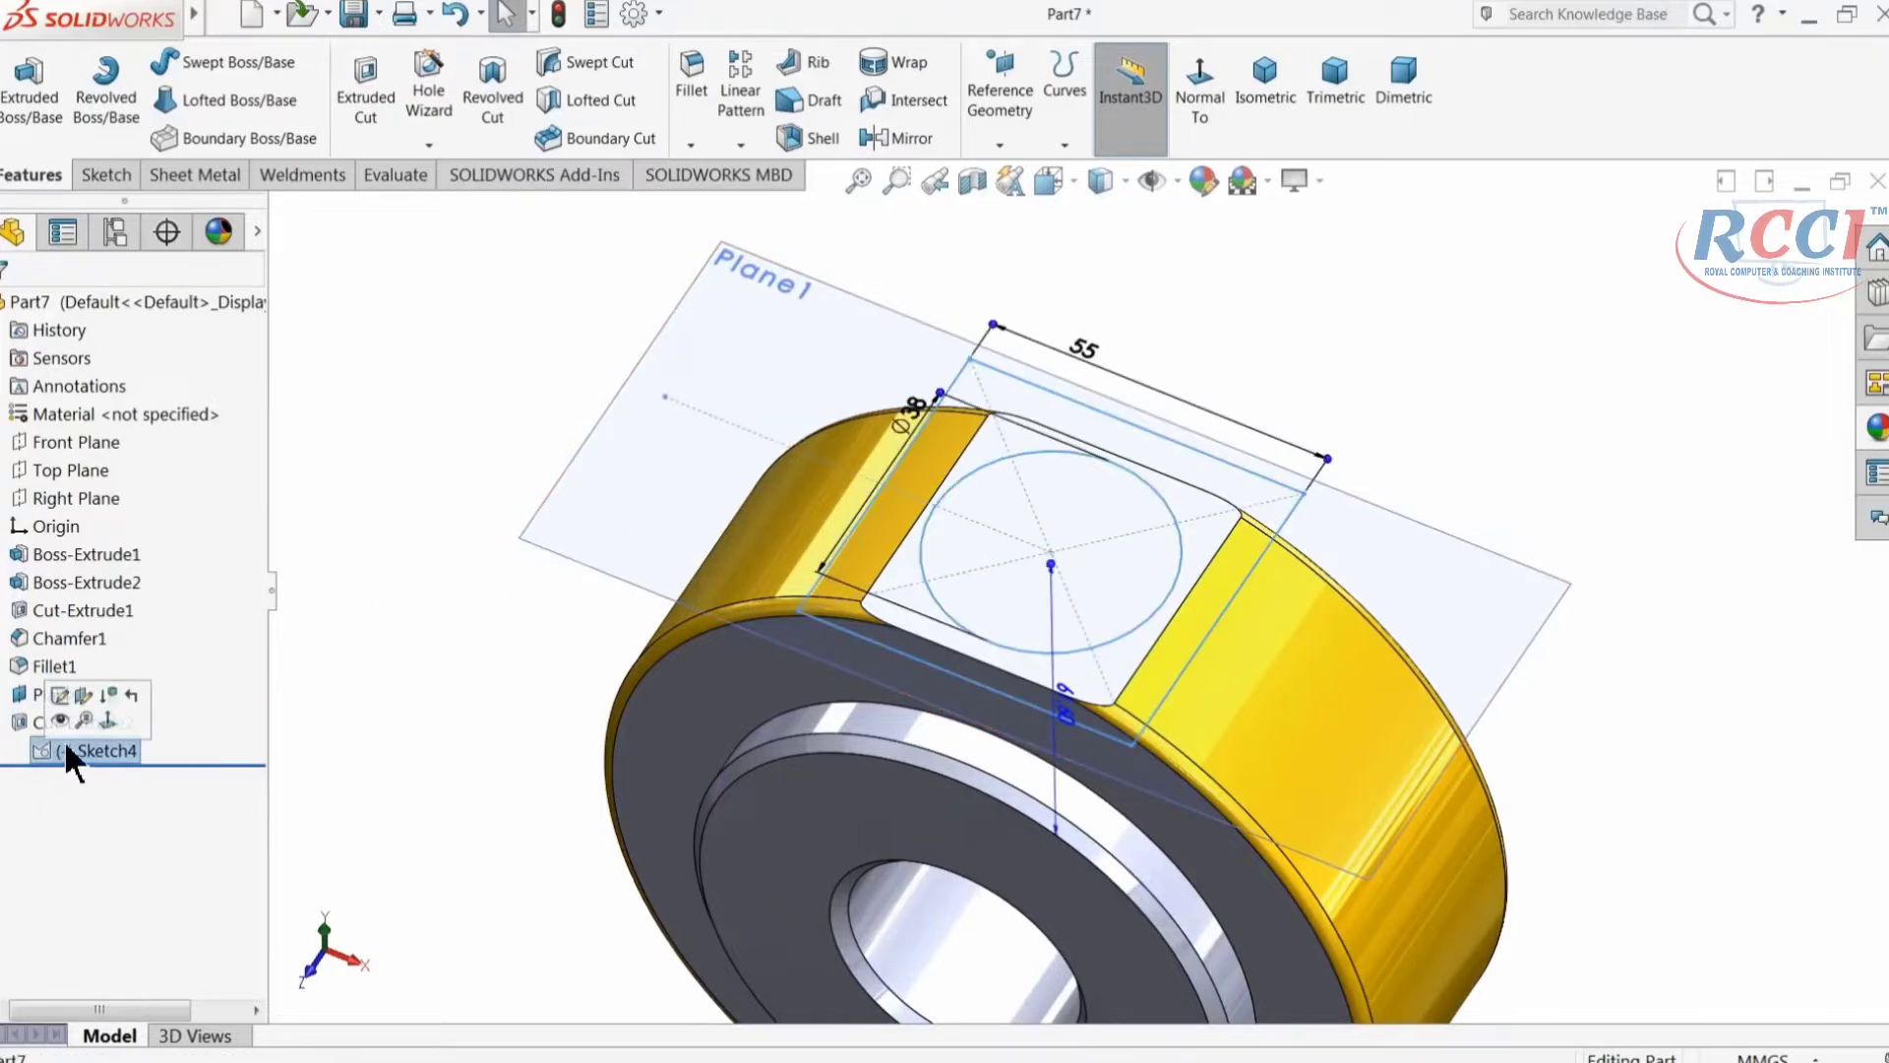
click(108, 181)
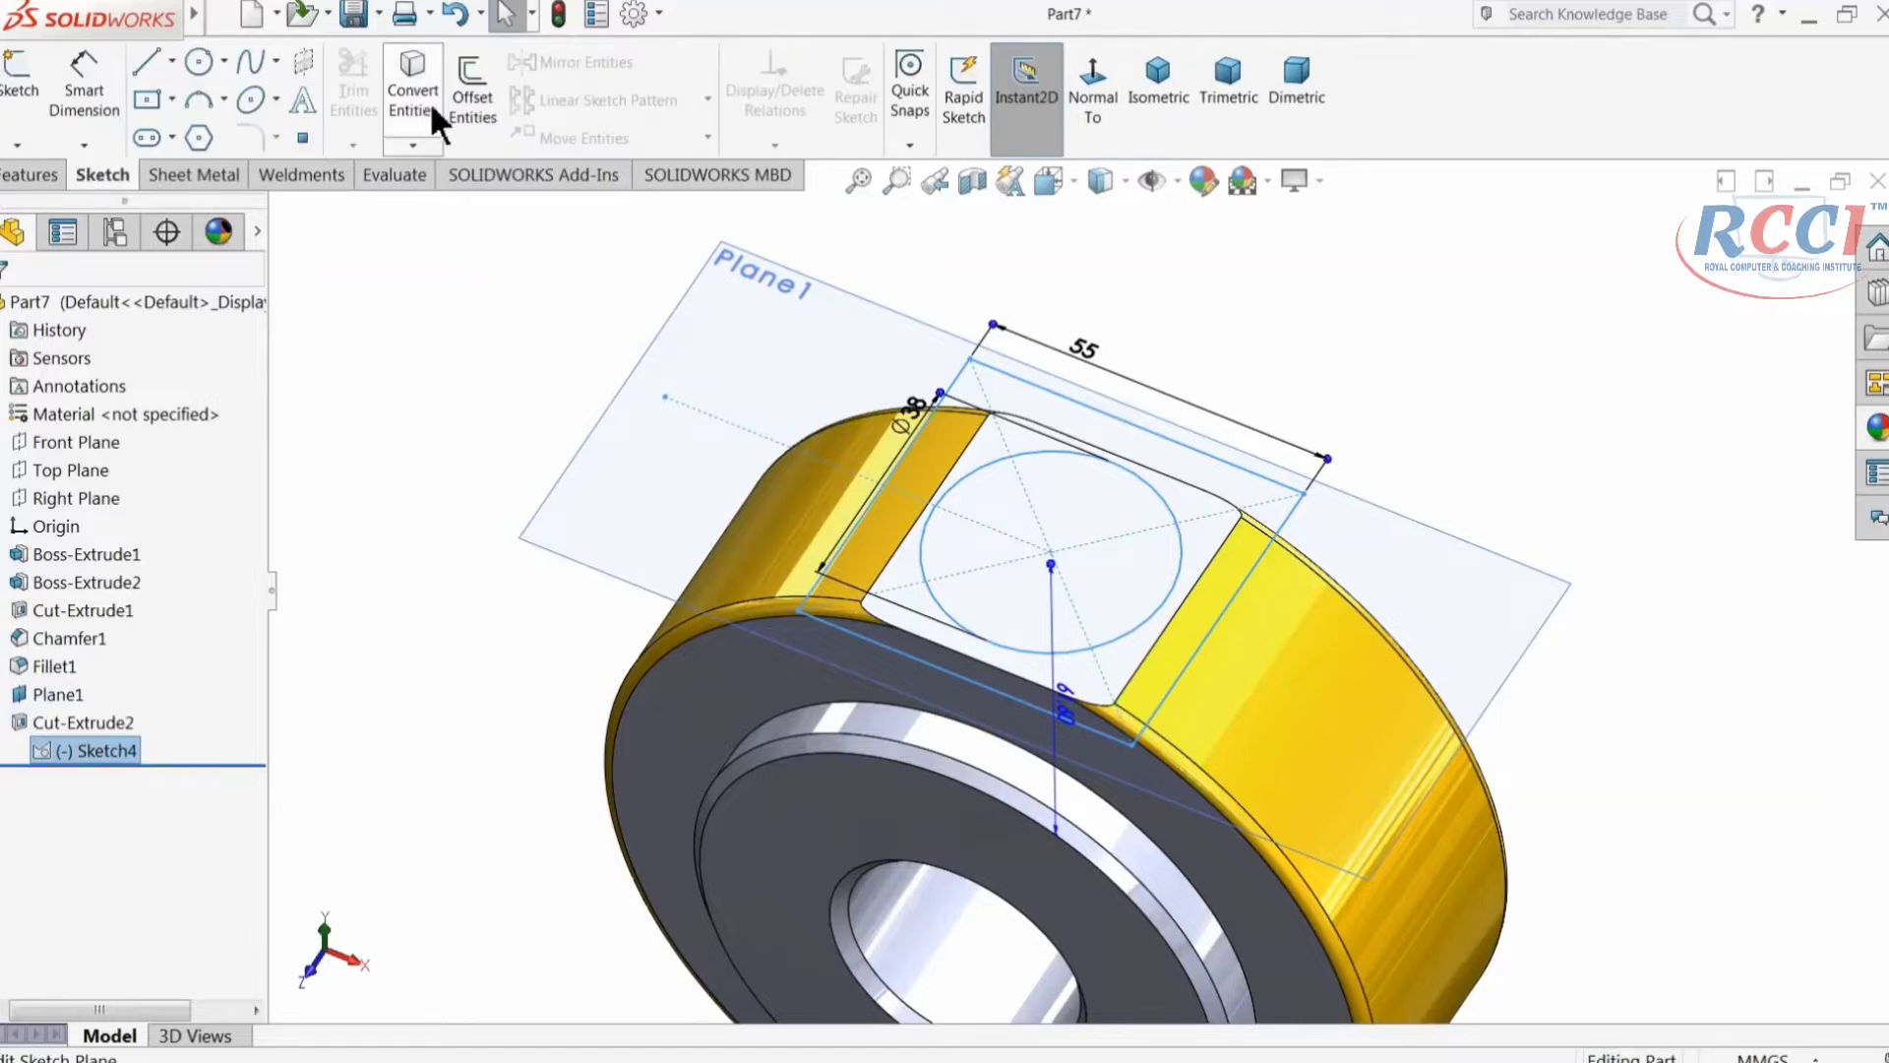
click(35, 175)
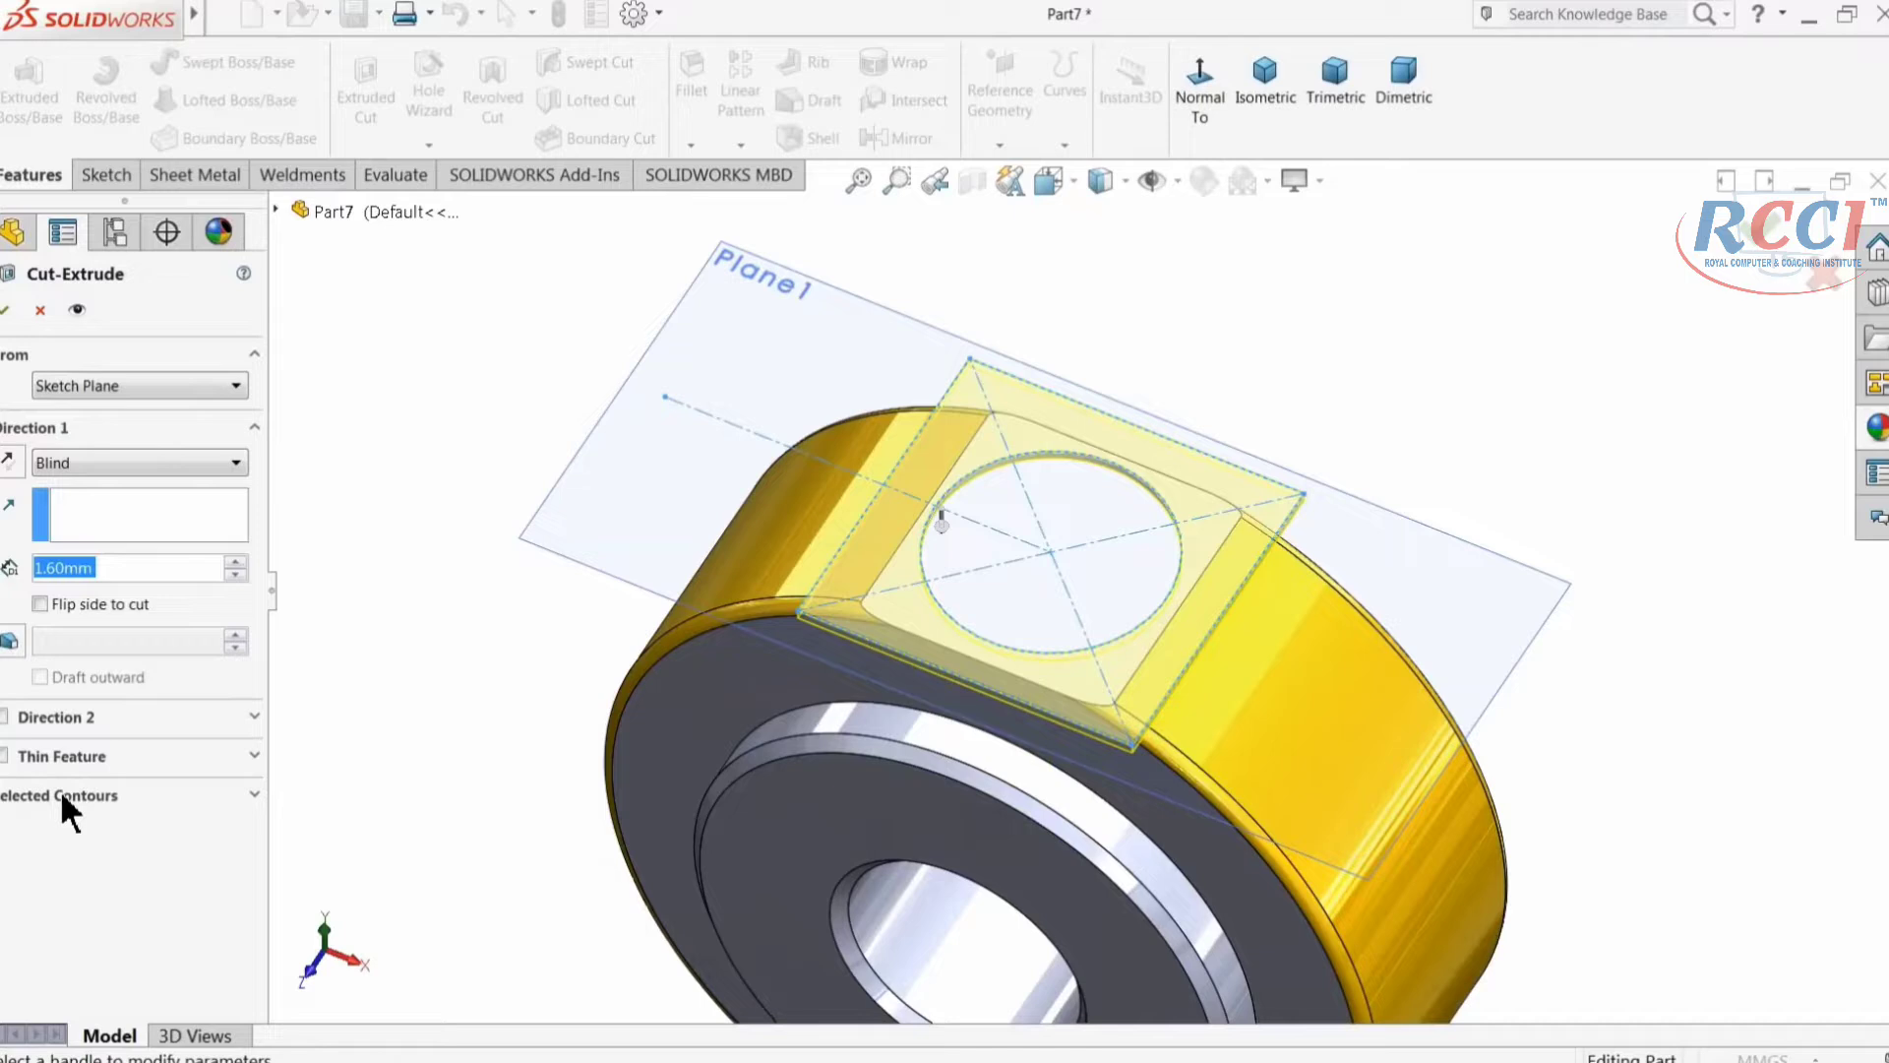
click(61, 789)
click(74, 825)
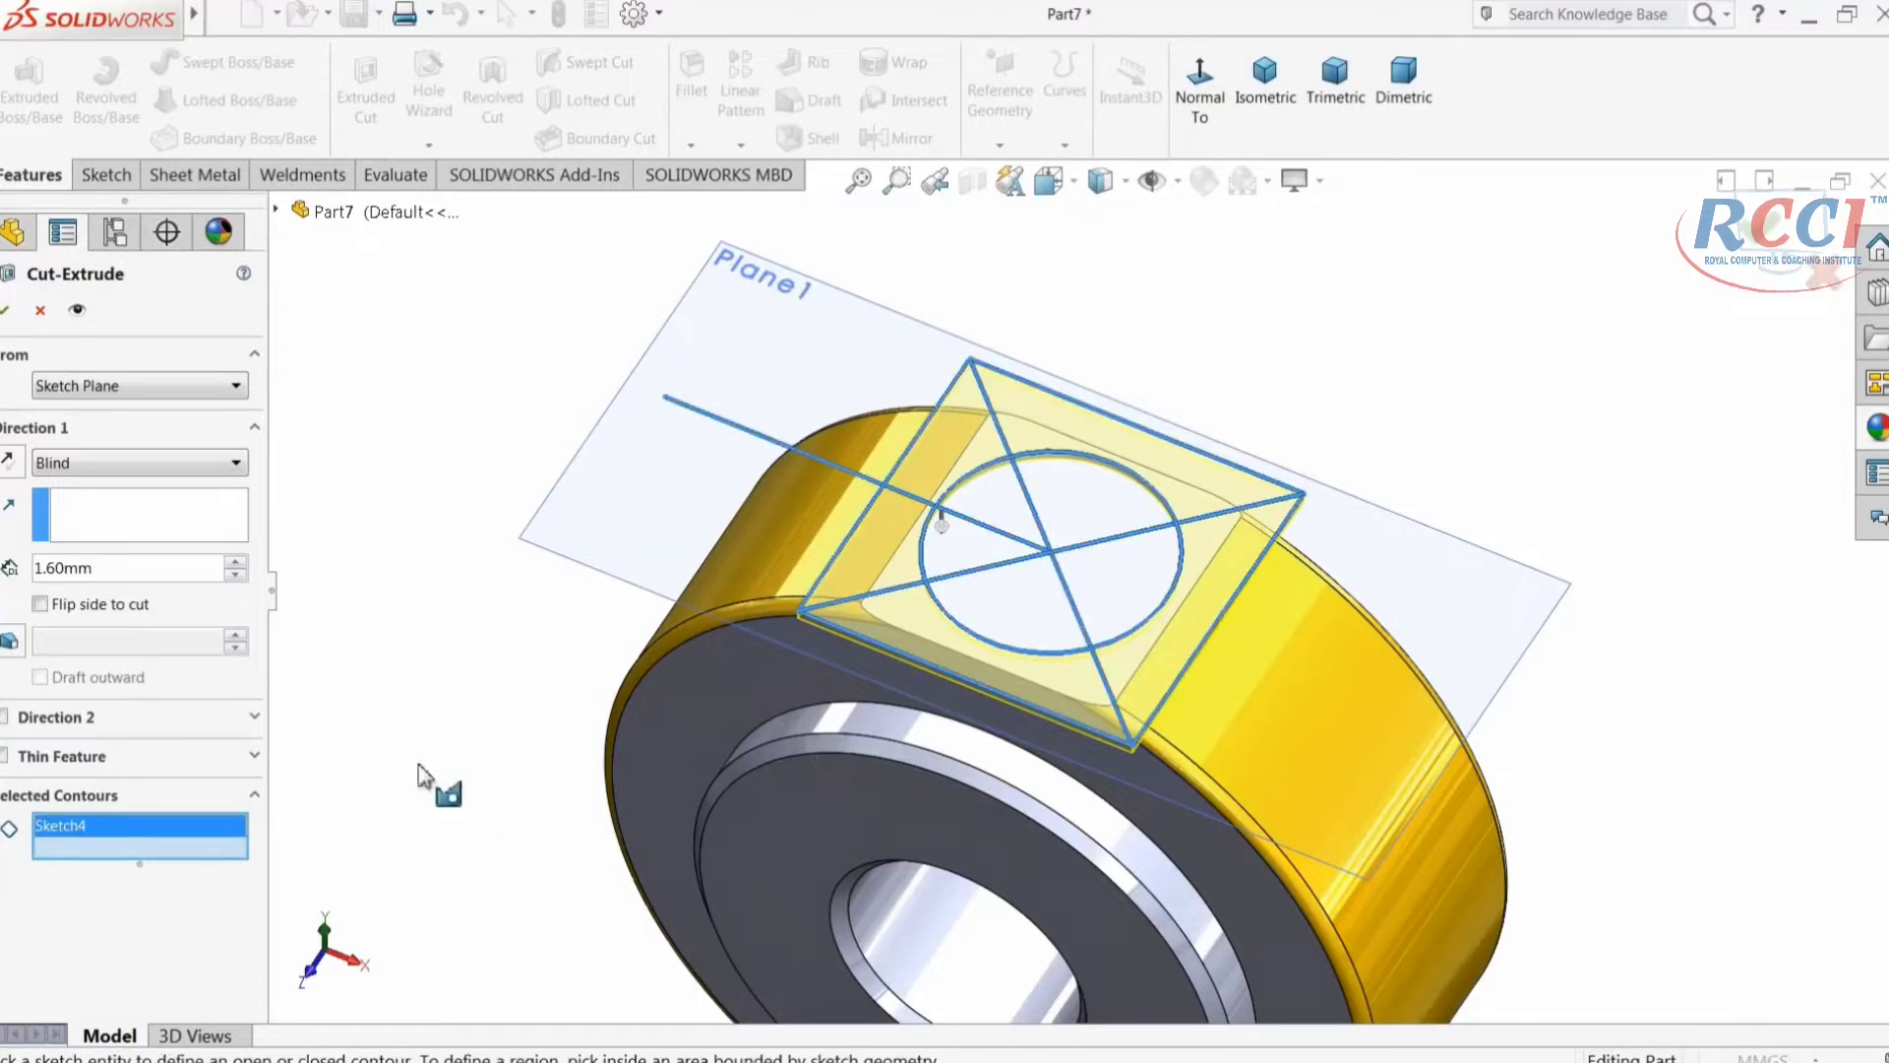
right_click(108, 824)
click(173, 832)
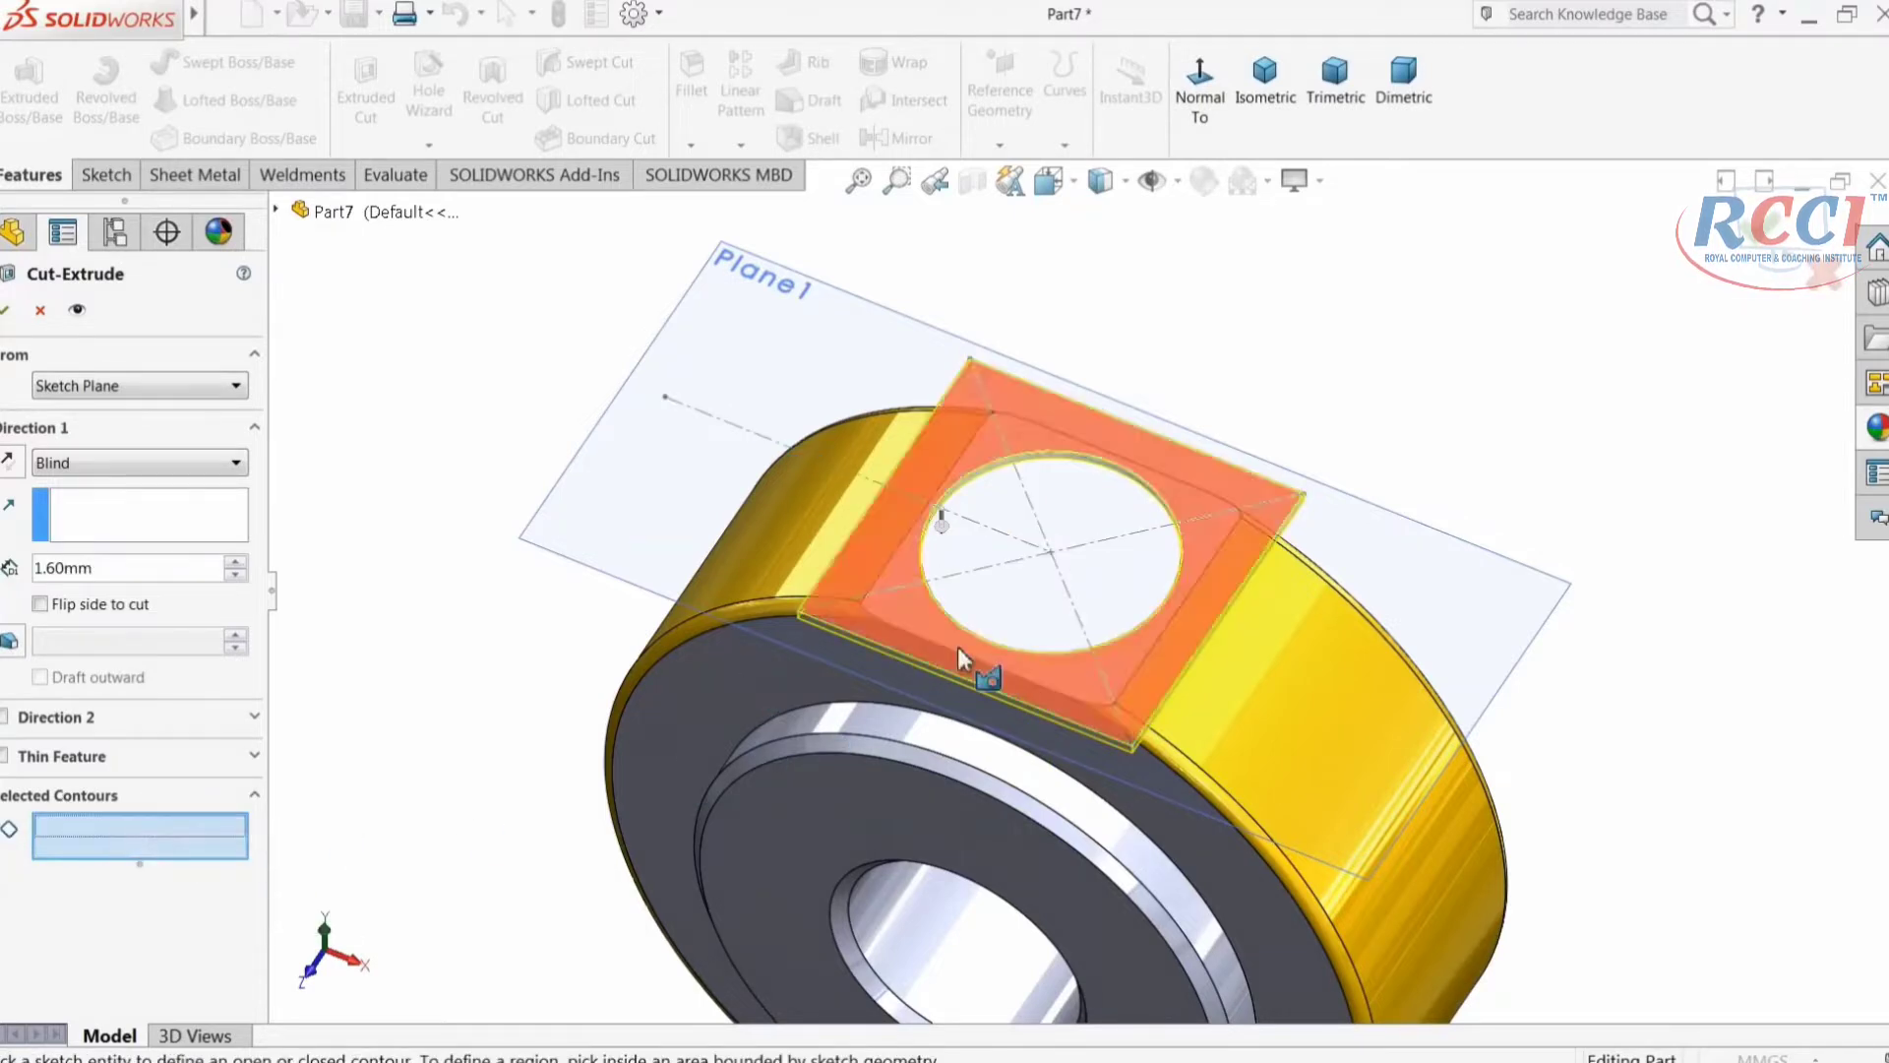
click(1108, 637)
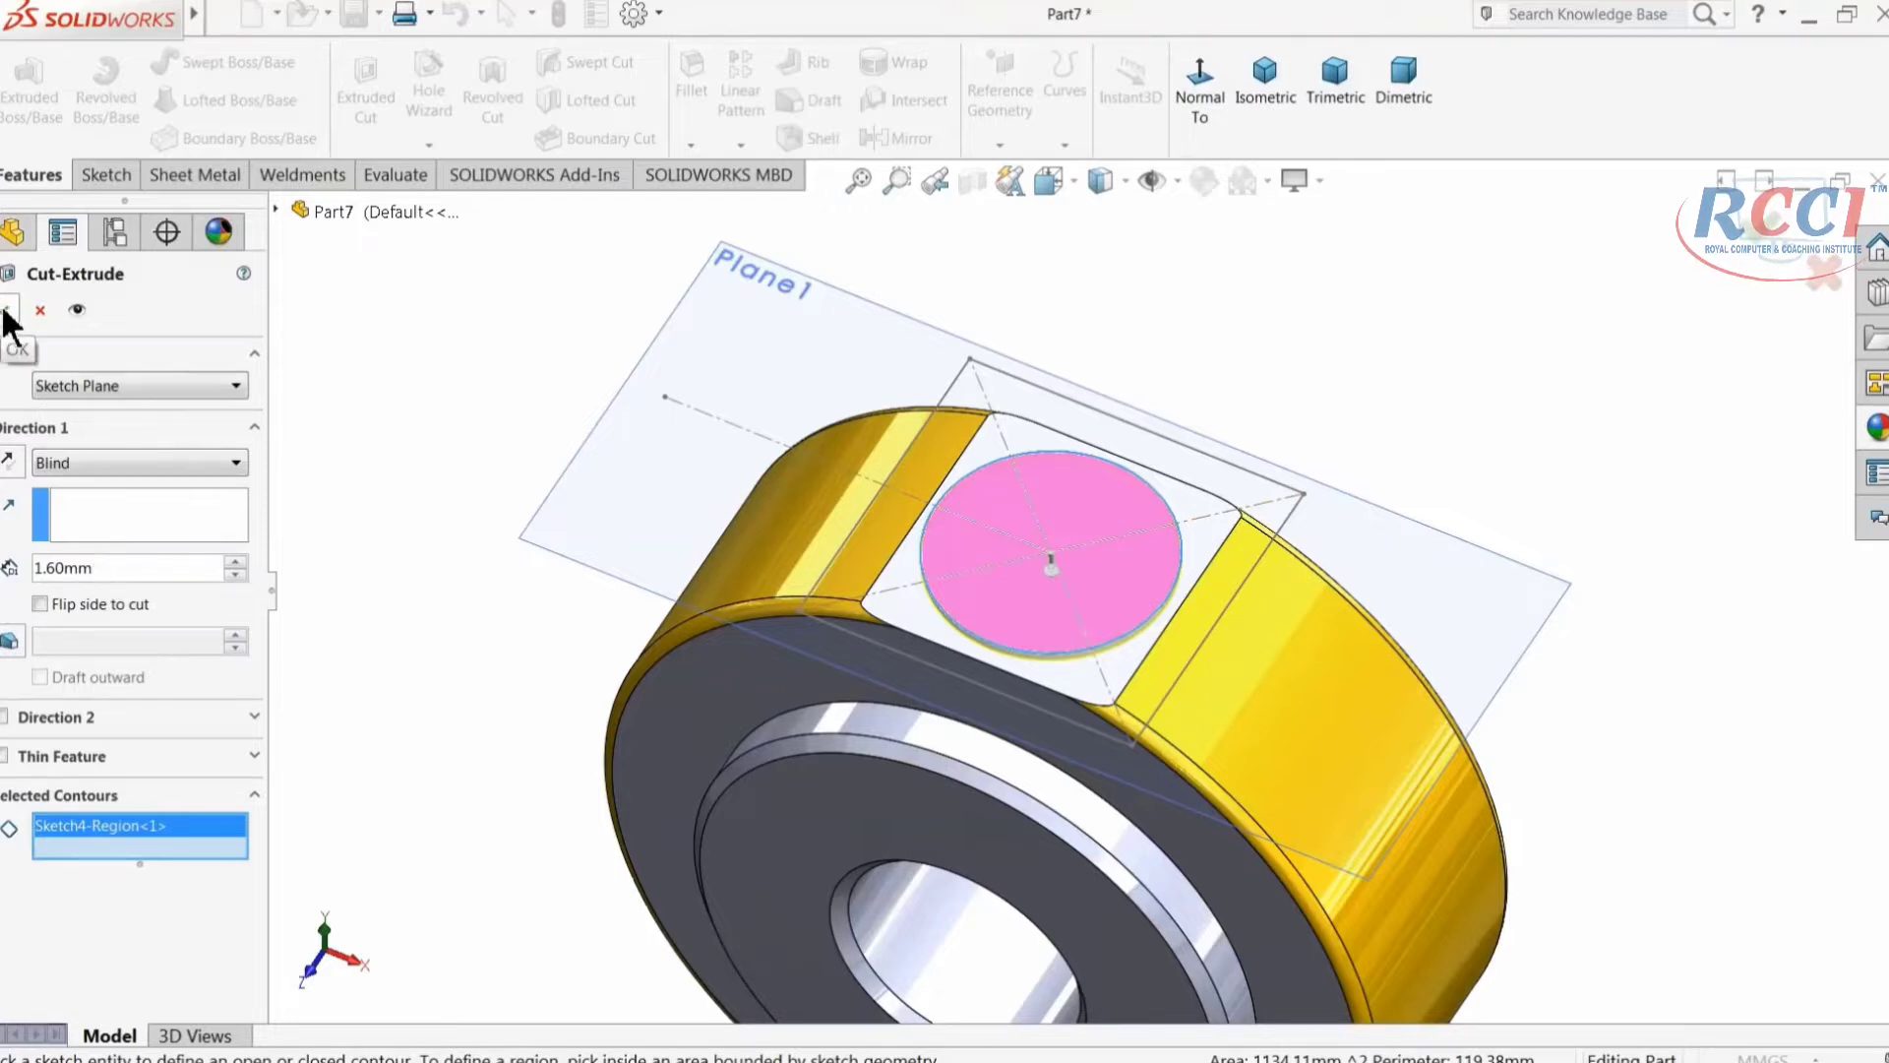
Step: Set the circular cut's blind depth to 3.2 mm and finish the feature
mouse_move(508, 550)
middle_down()
mouse_move(527, 281)
mouse_move(480, 492)
middle_up()
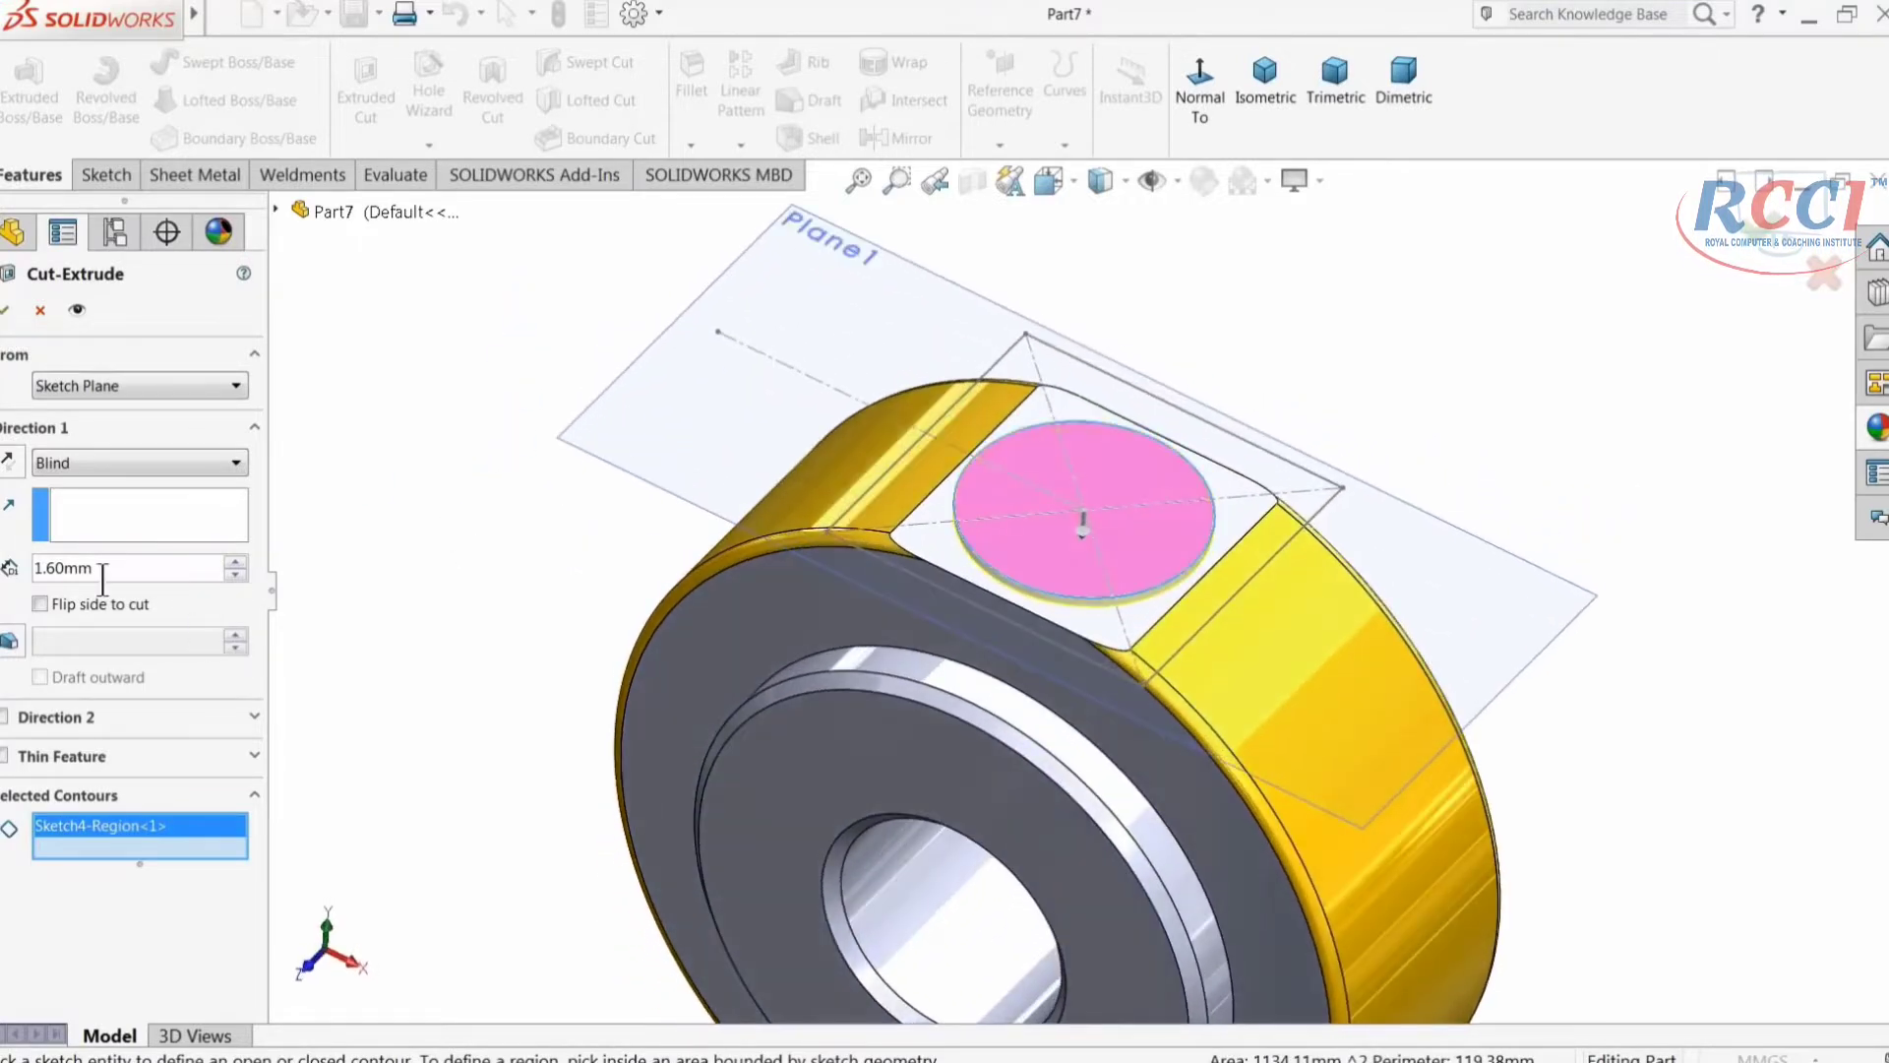
drag(103, 568, 8, 576)
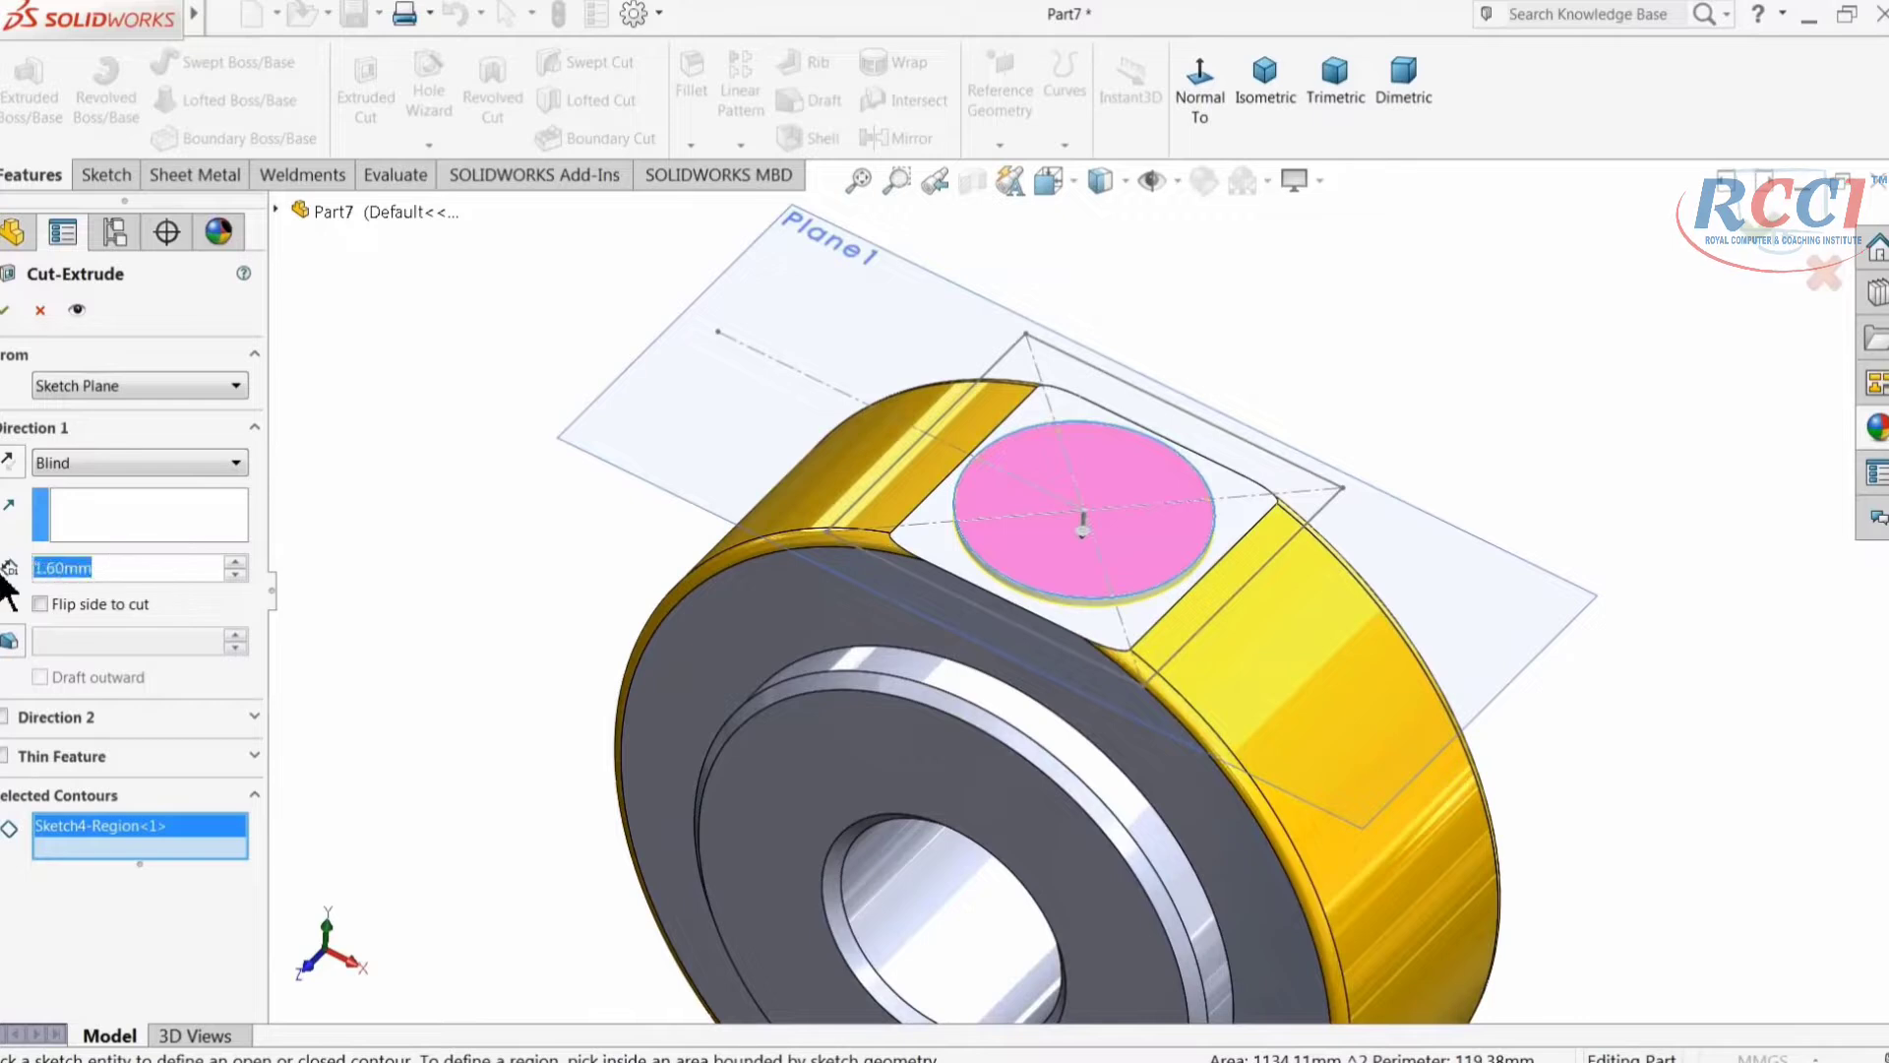
text(3.2)
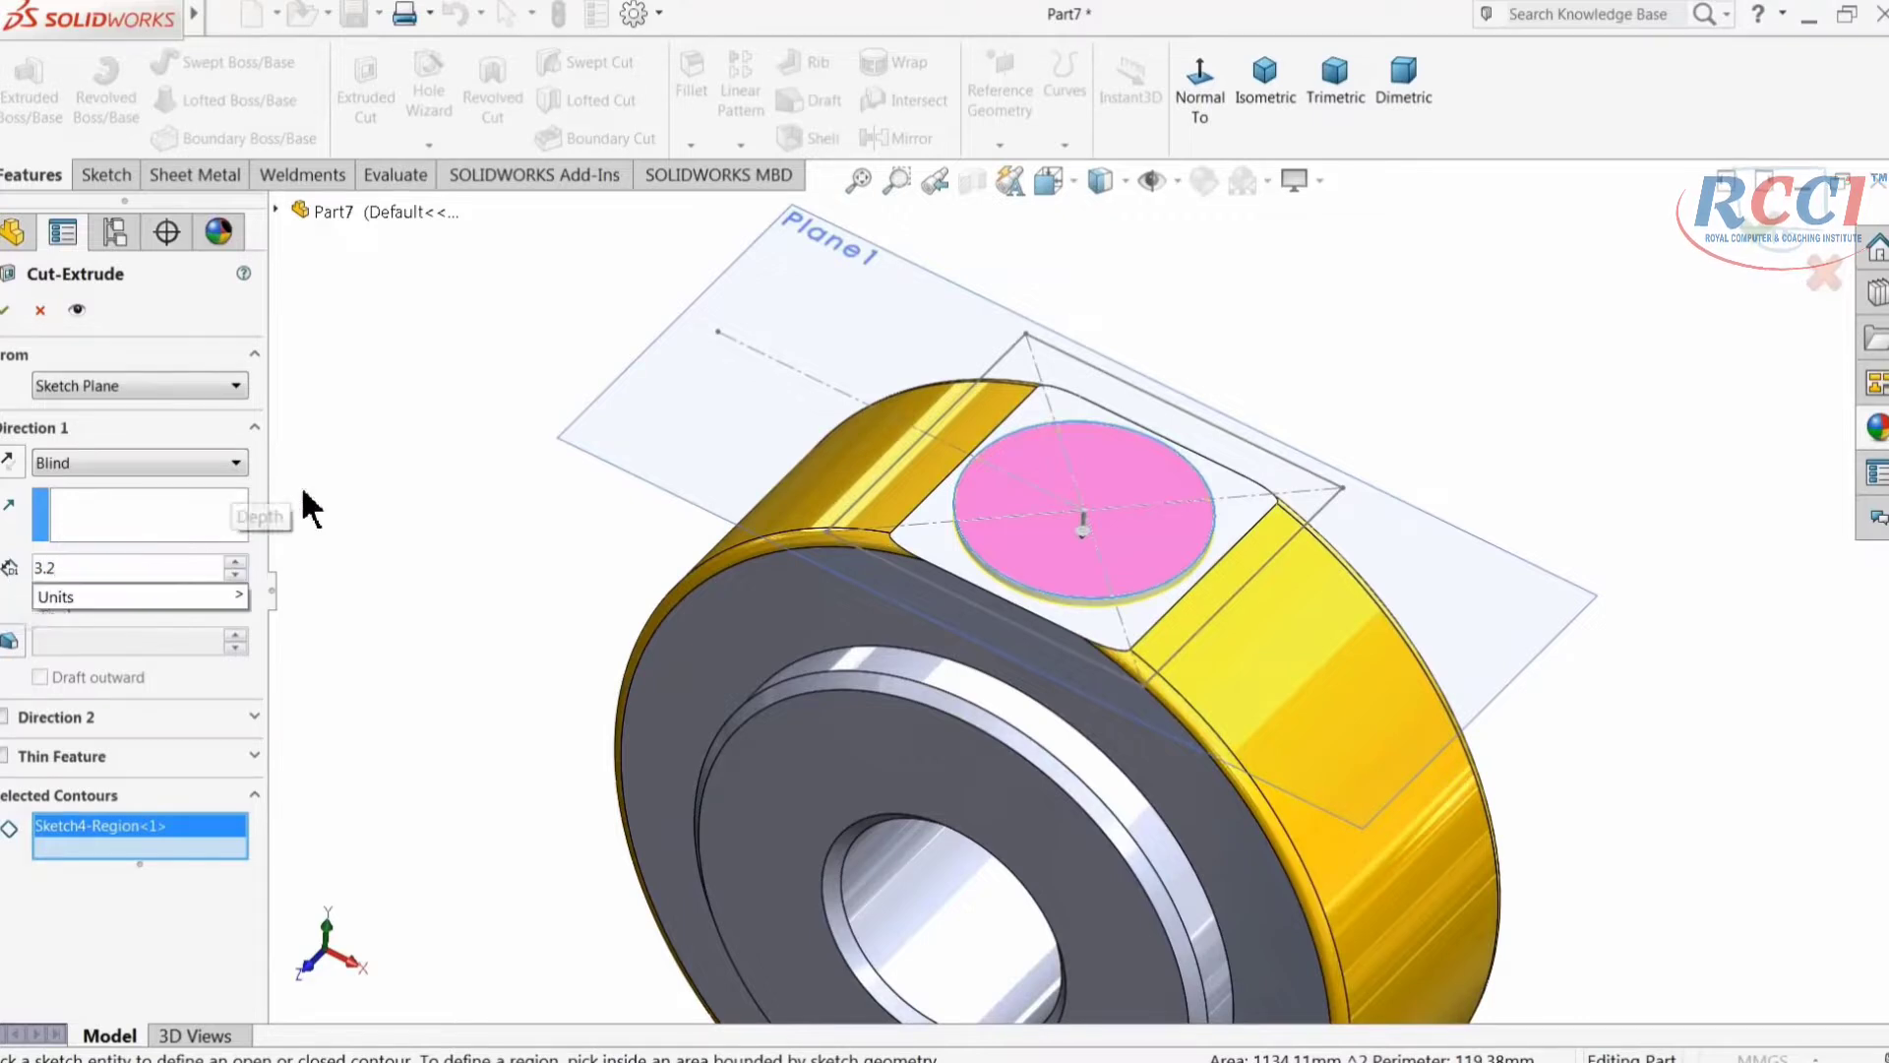
key(Return)
click(5, 312)
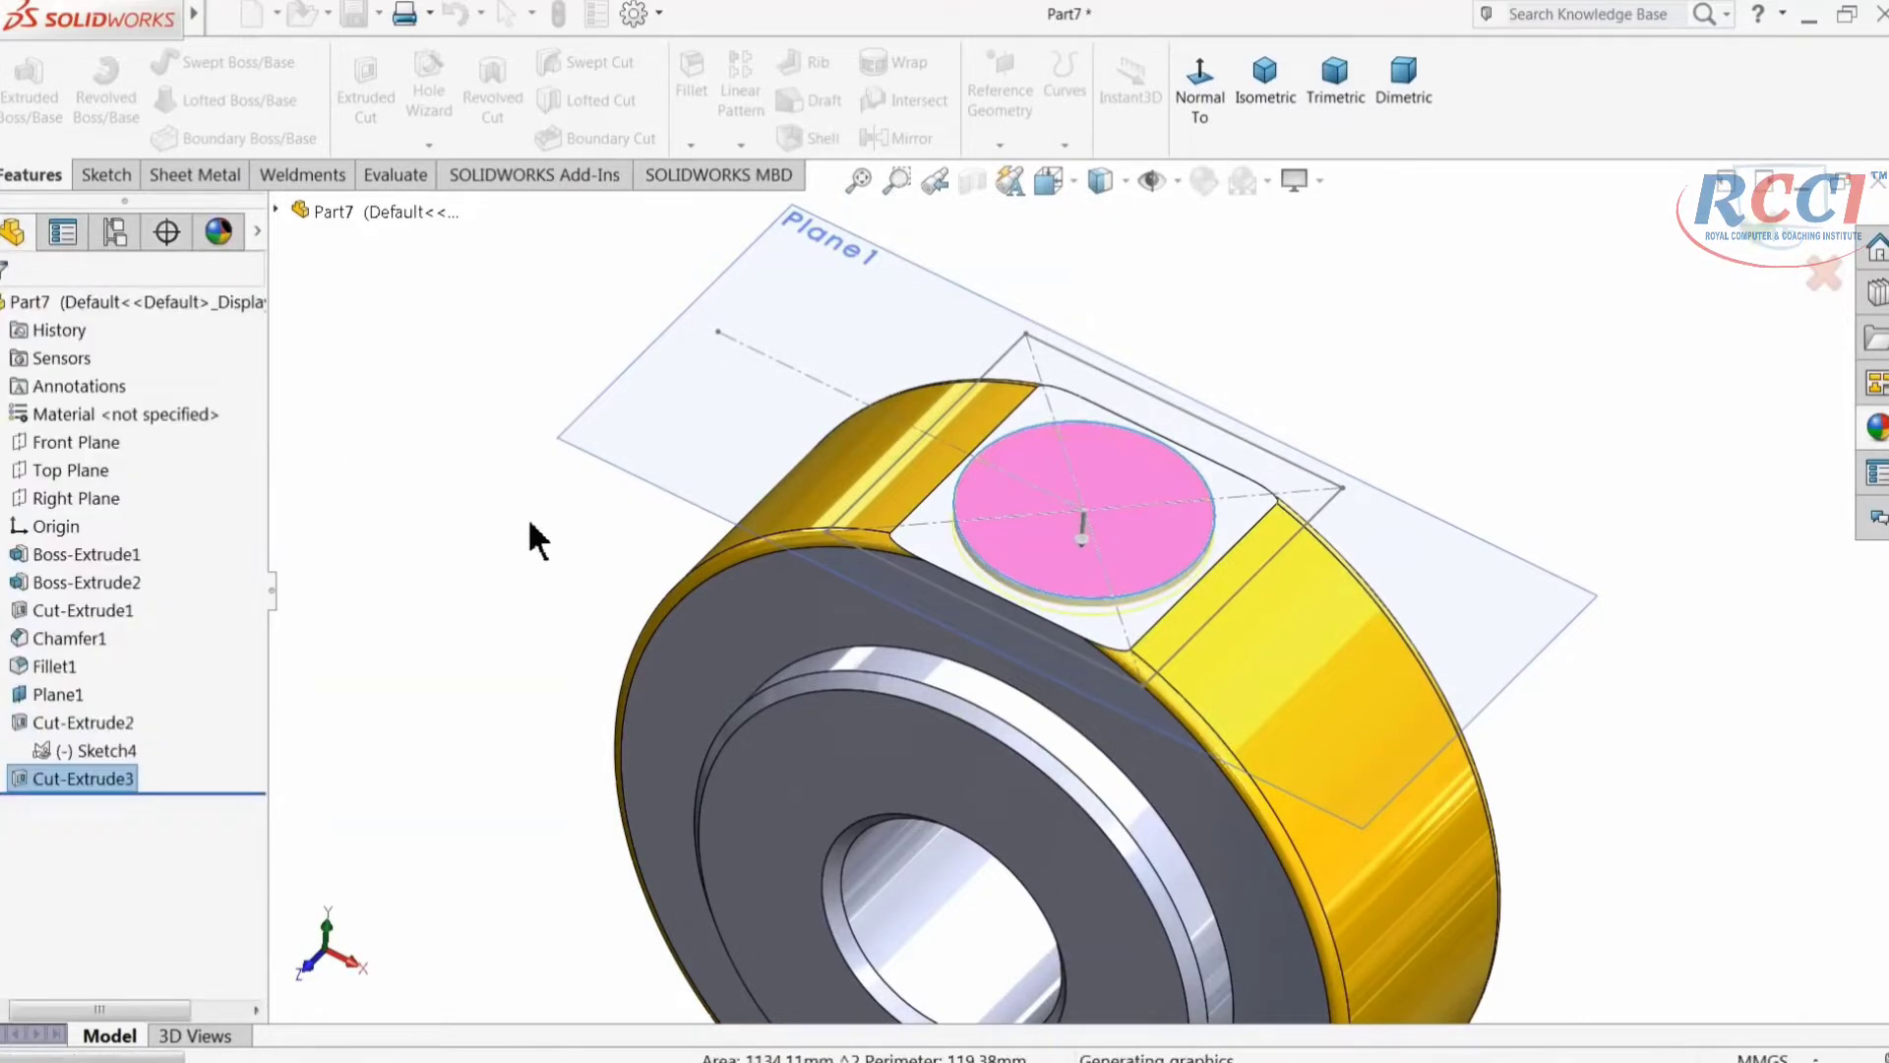
Step: Hide the reference plane Plane1 above the flat
scroll(784, 557, down, 3)
click(695, 304)
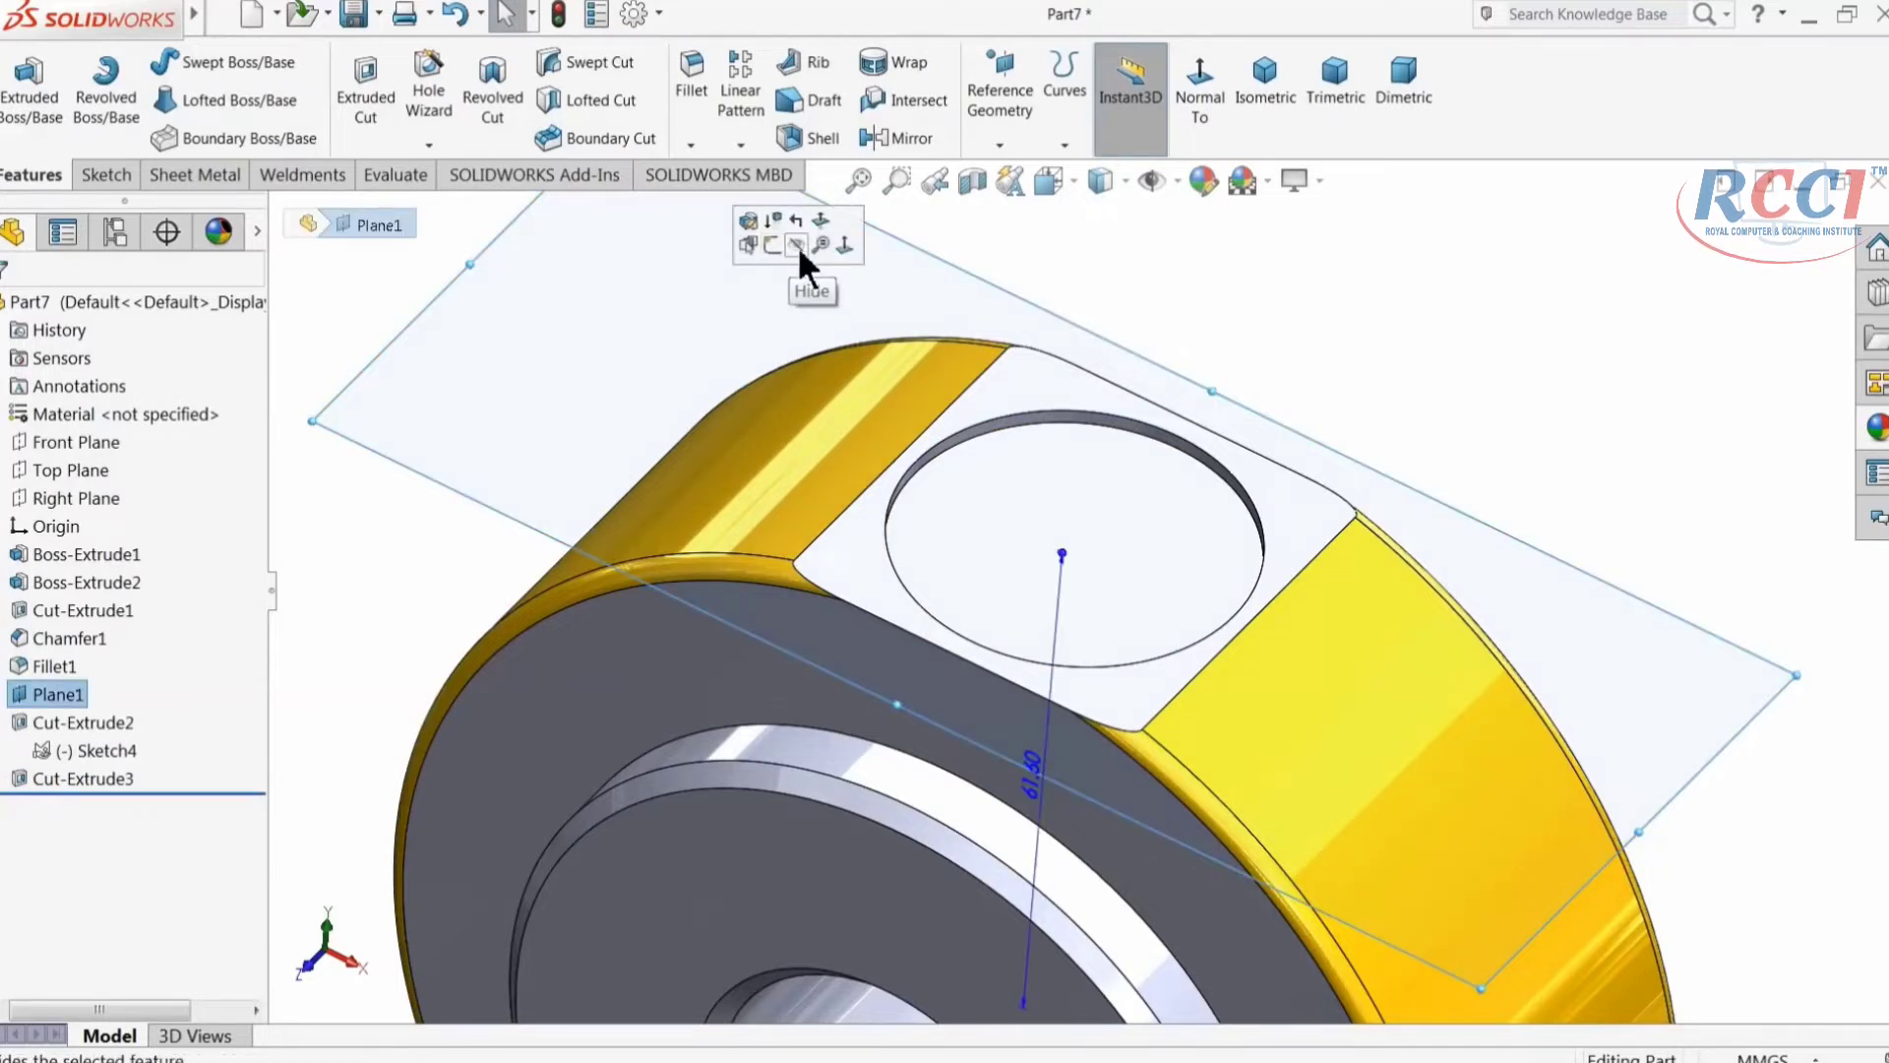
click(799, 261)
Step: Start a sketch on the circular recess floor and draw a concentric circle with a radius of about 15.67 mm
middle_drag(799, 261, 965, 590)
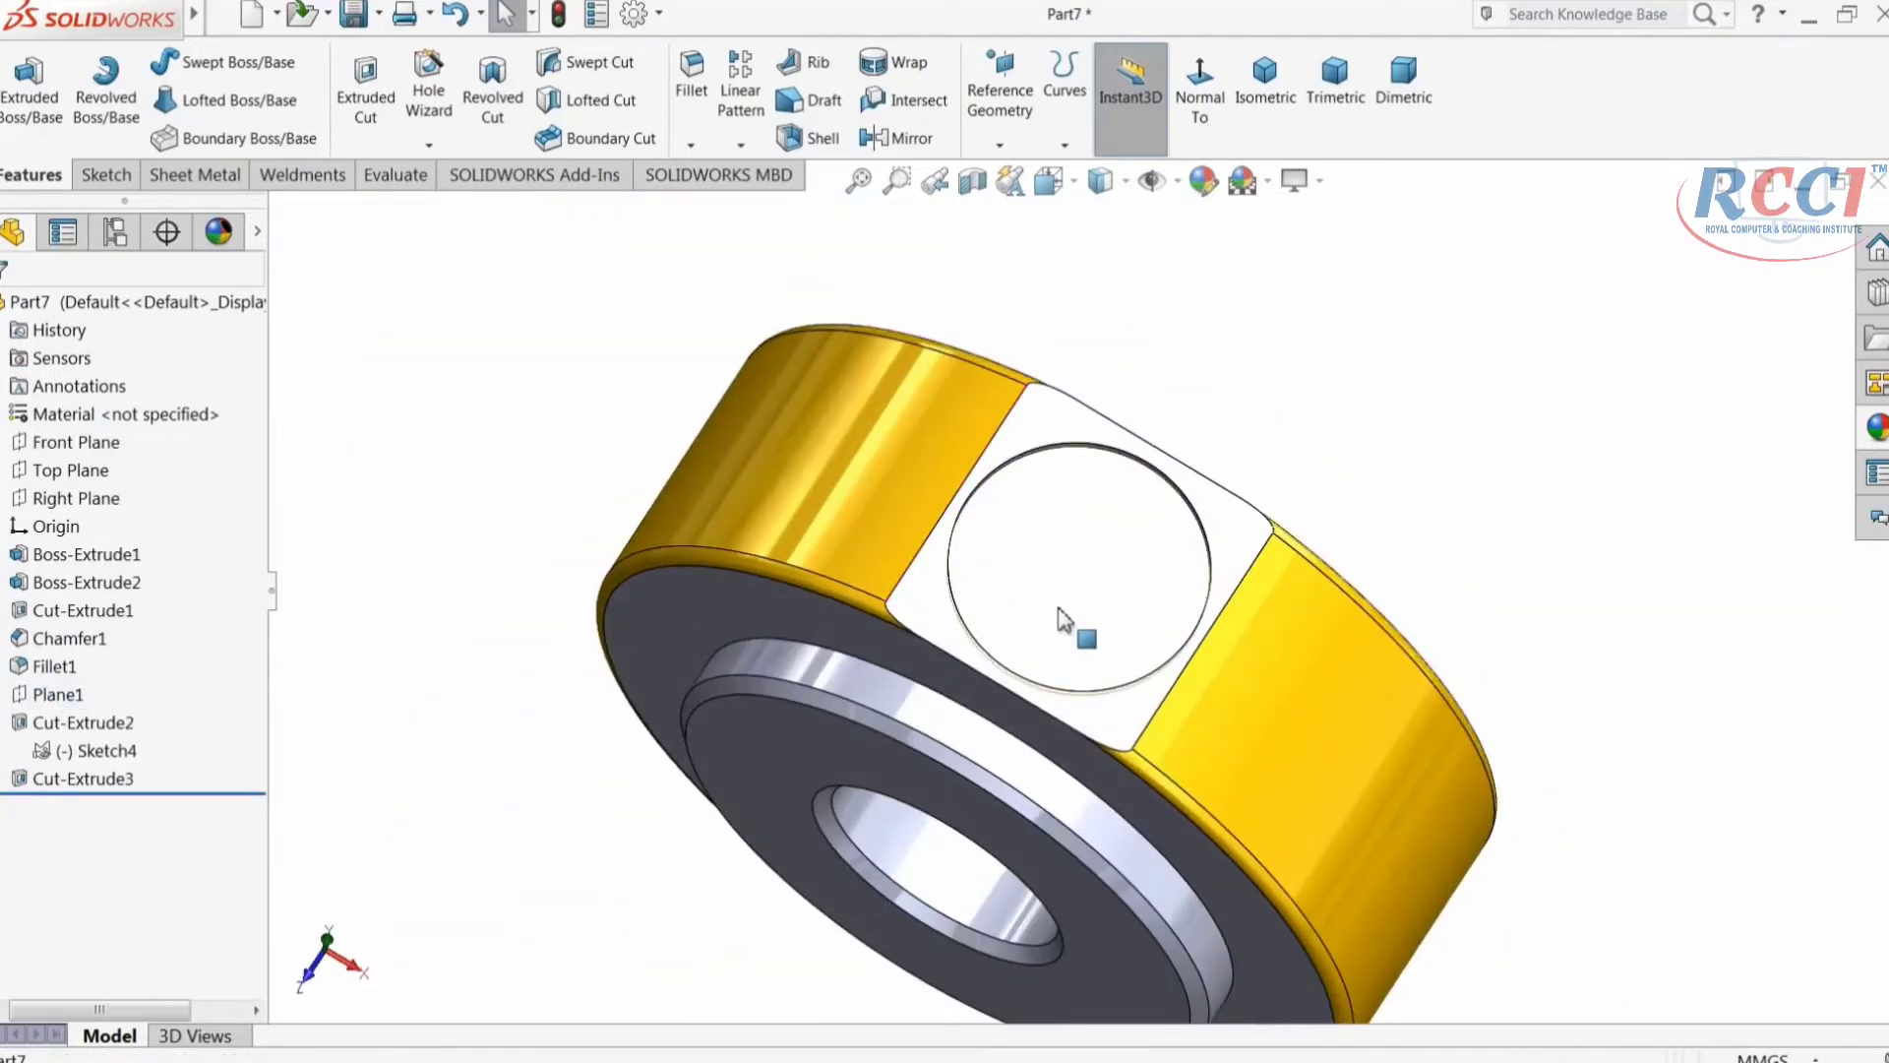
scroll(1063, 615, down, 3)
click(1122, 568)
click(1127, 529)
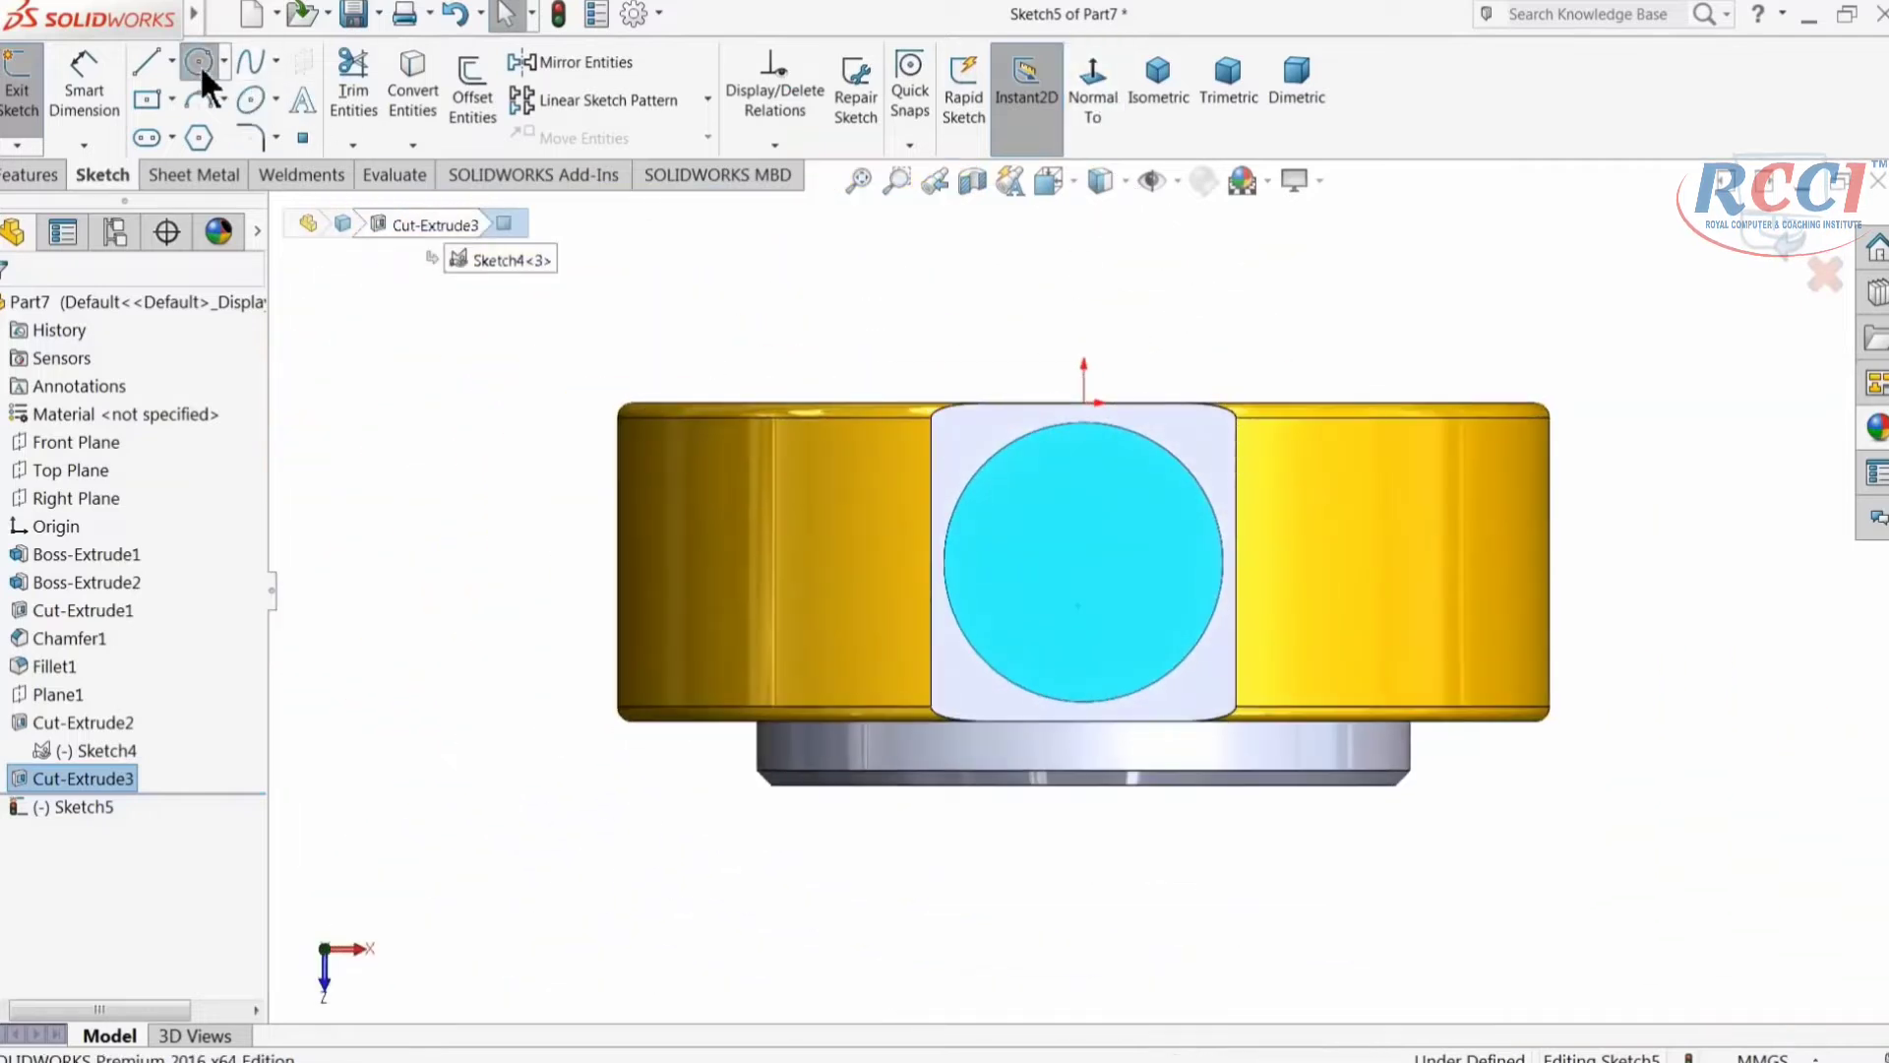
click(199, 62)
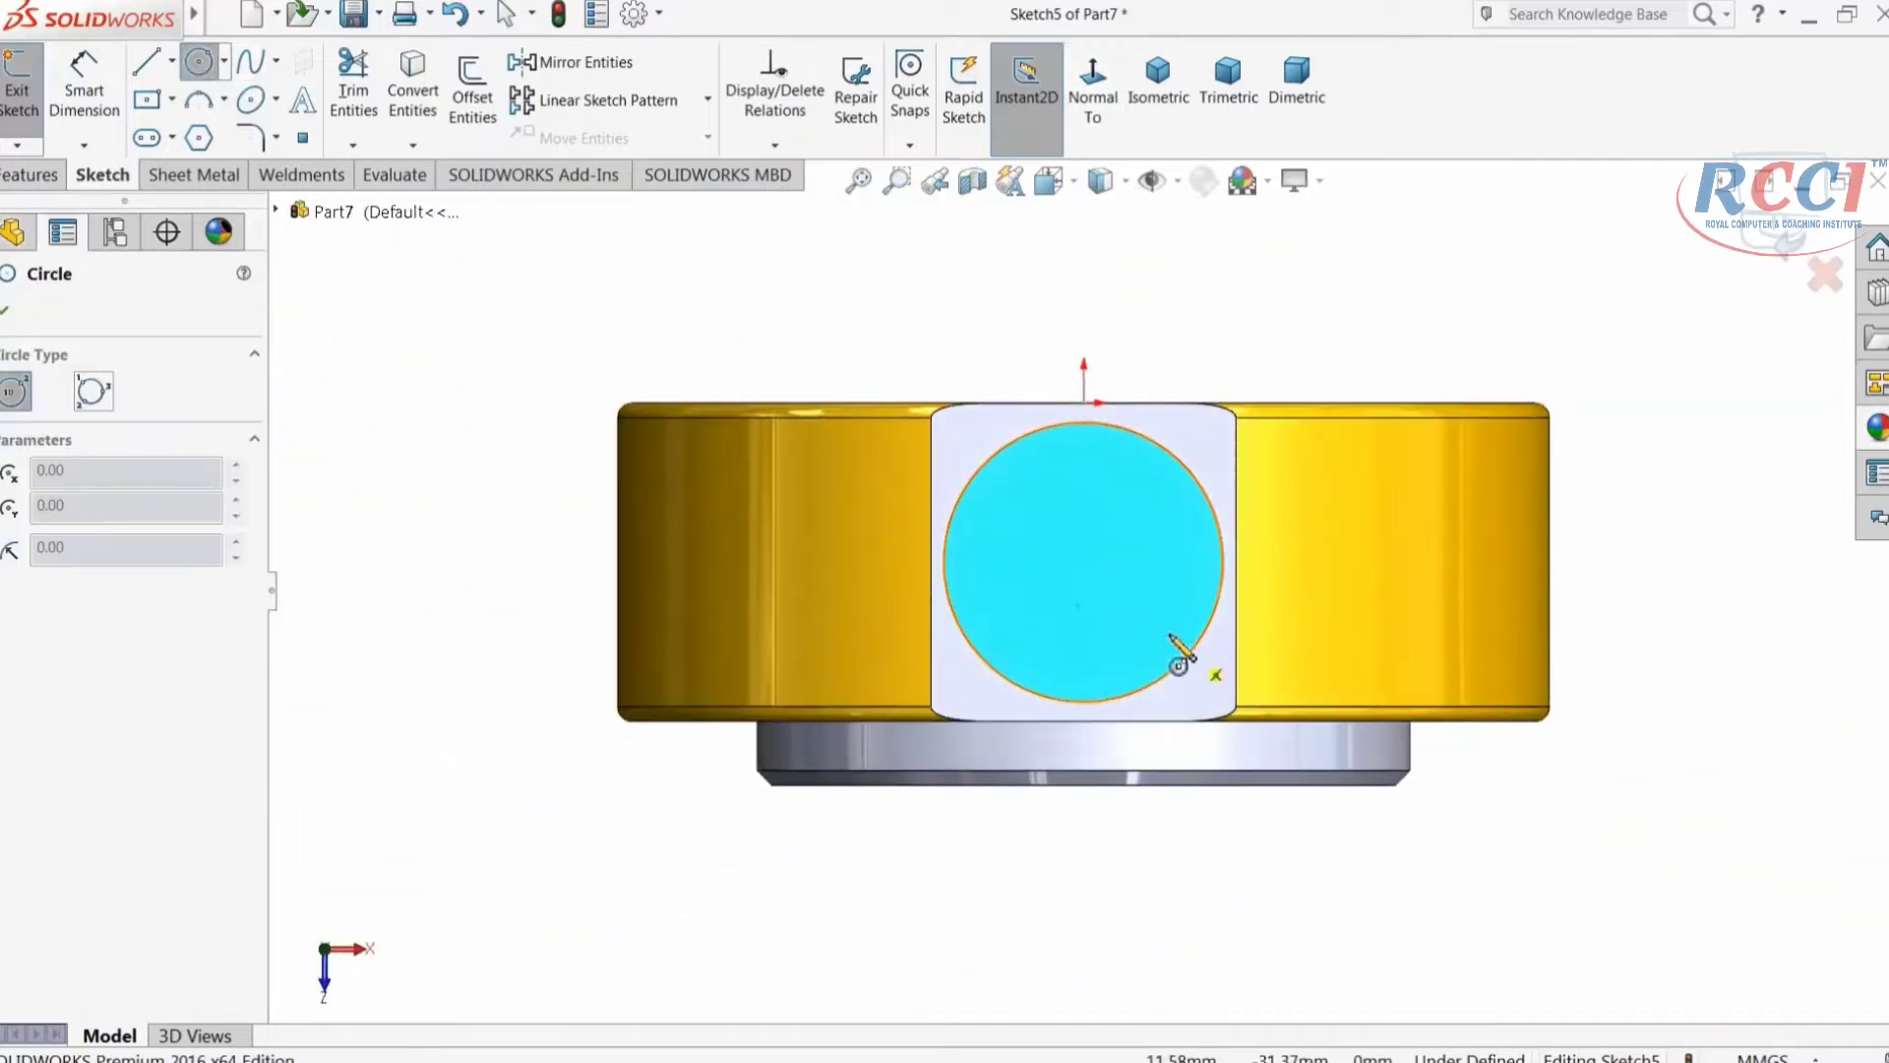
click(1083, 563)
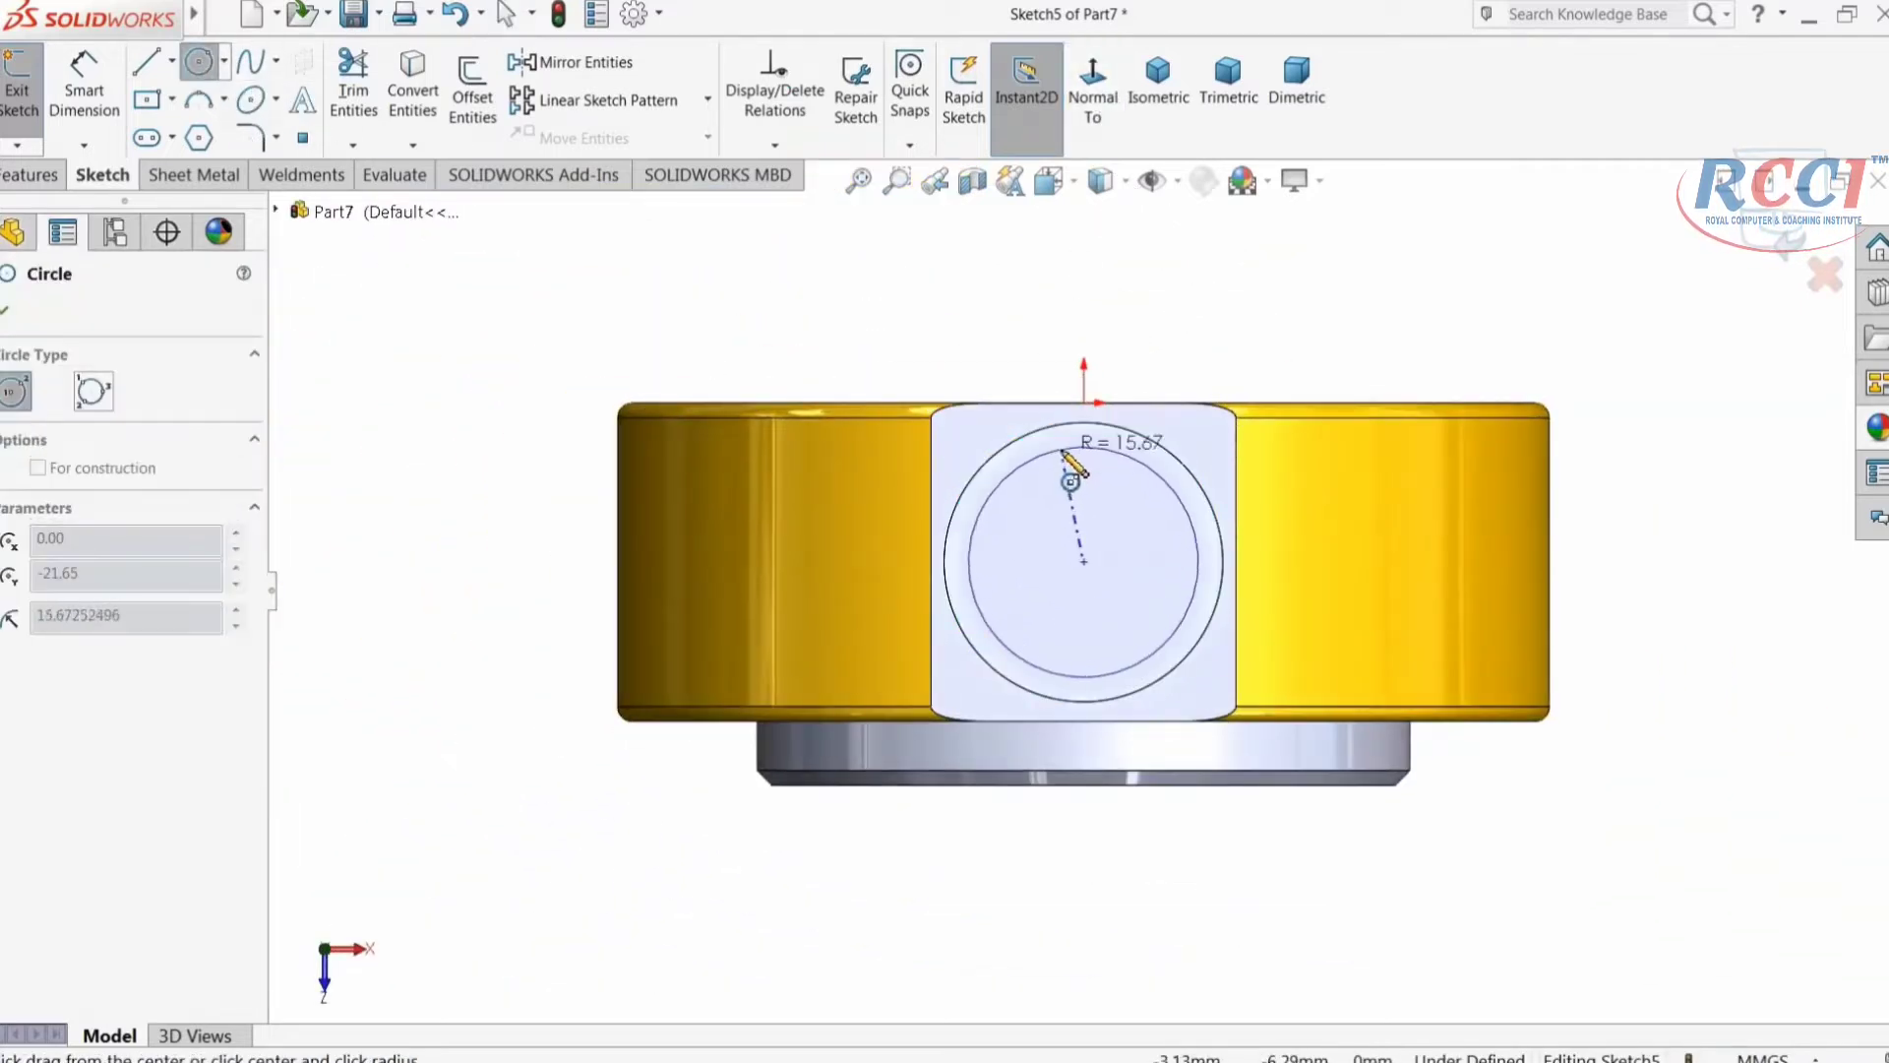
click(1090, 448)
Step: Dimension the new circle's diameter and set it to 24.8 mm
scroll(1132, 541, down, 3)
scroll(1122, 554, down, 1)
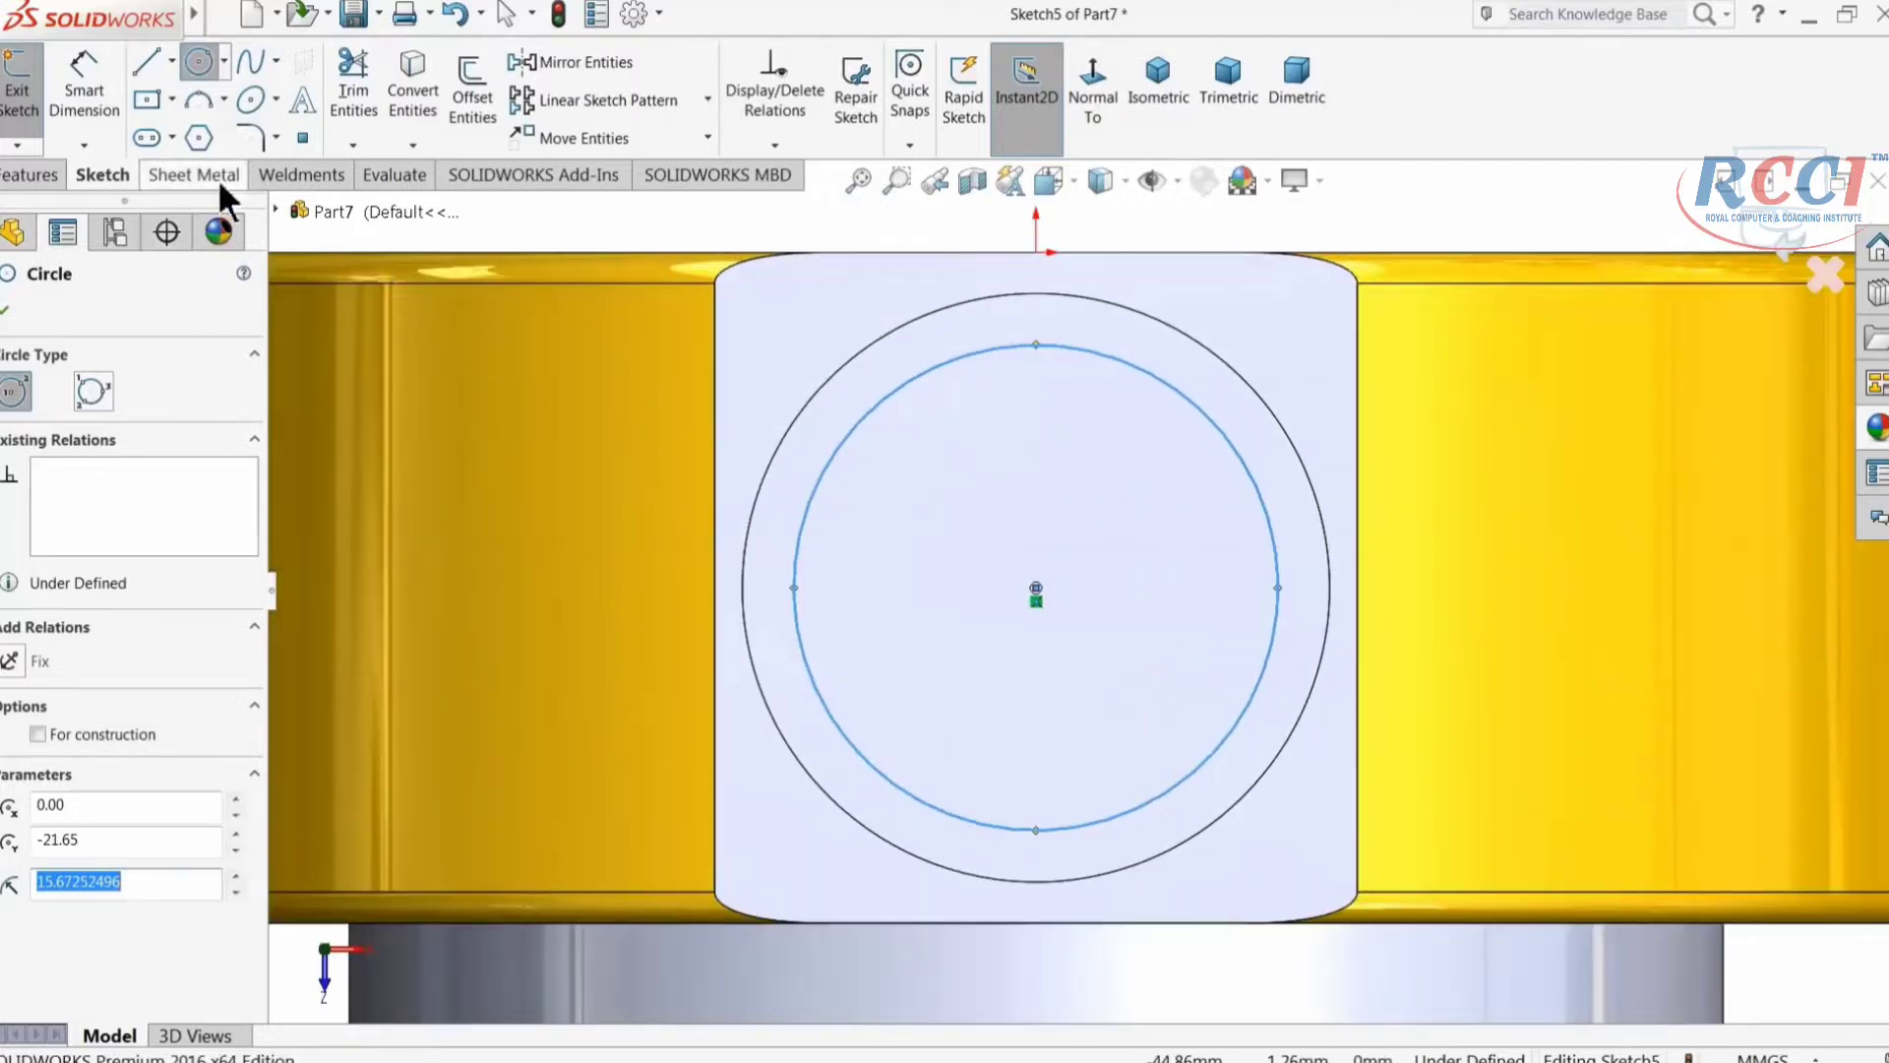
click(85, 98)
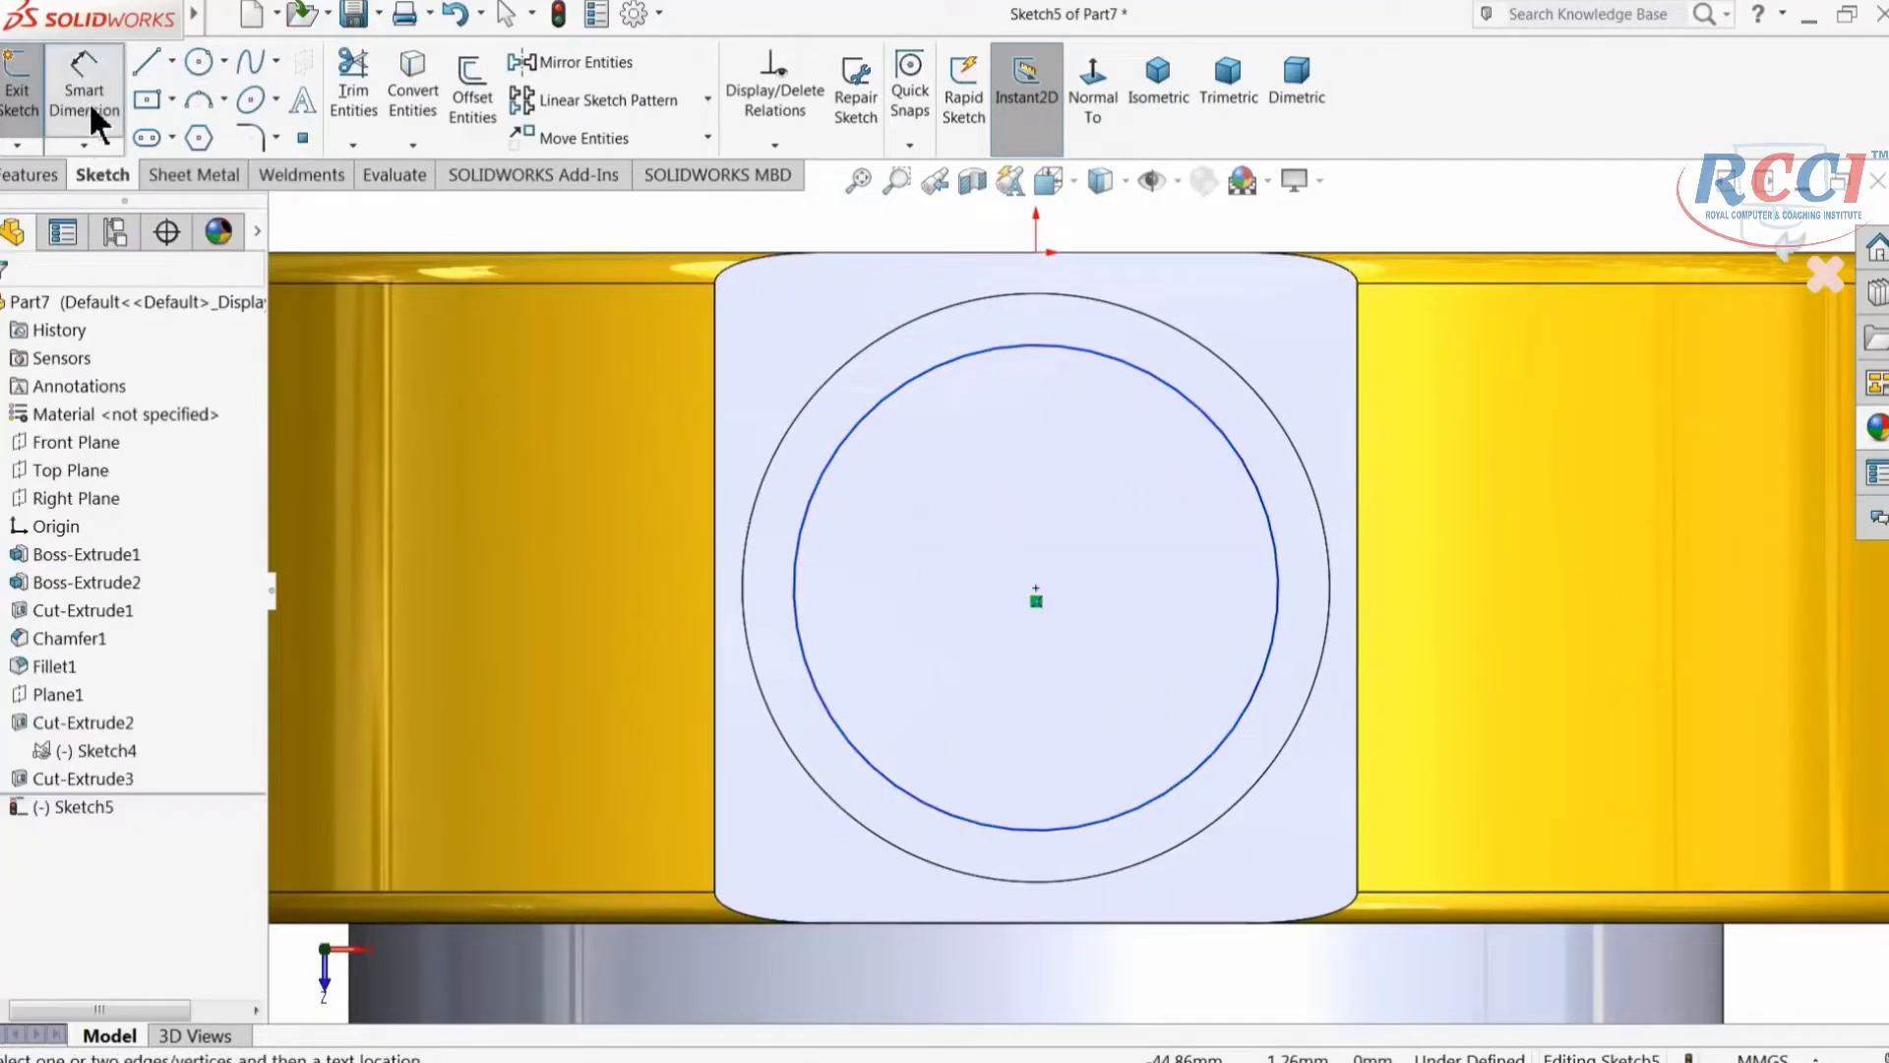
click(907, 400)
click(952, 325)
key(BackSpace)
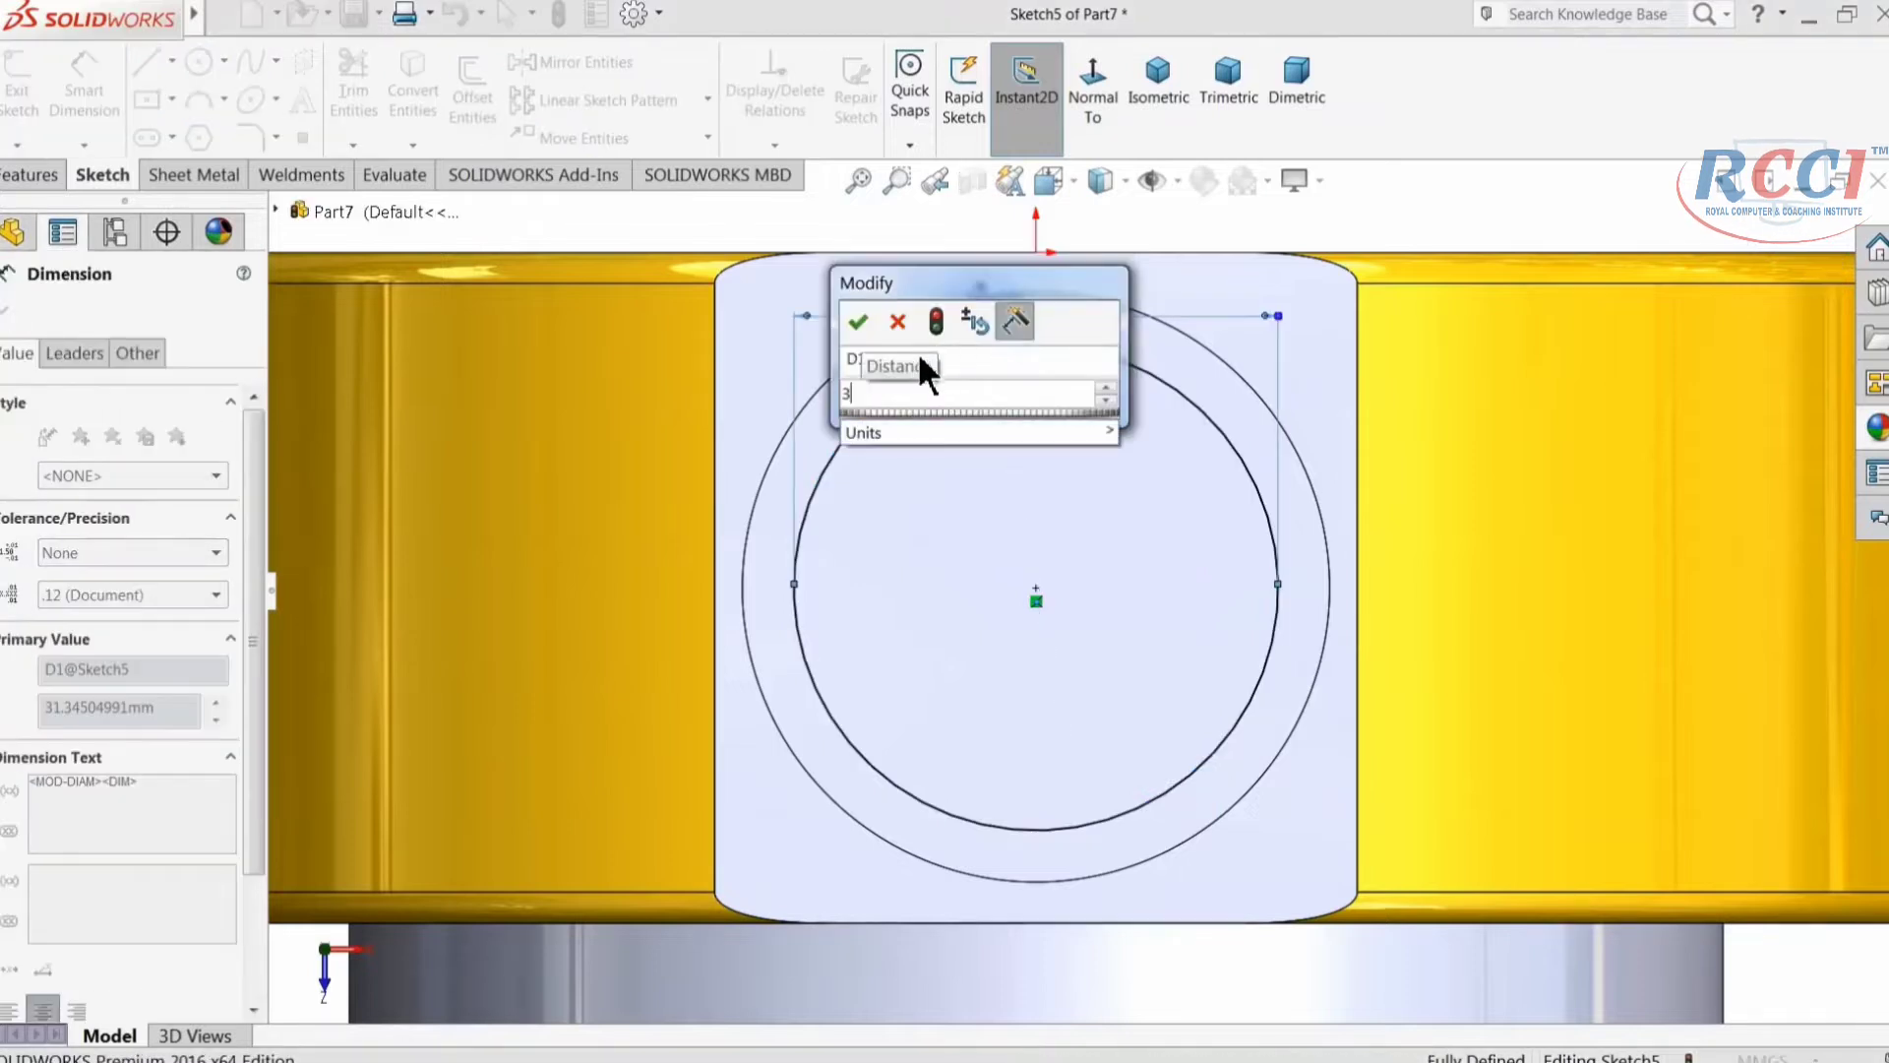
text(24.8)
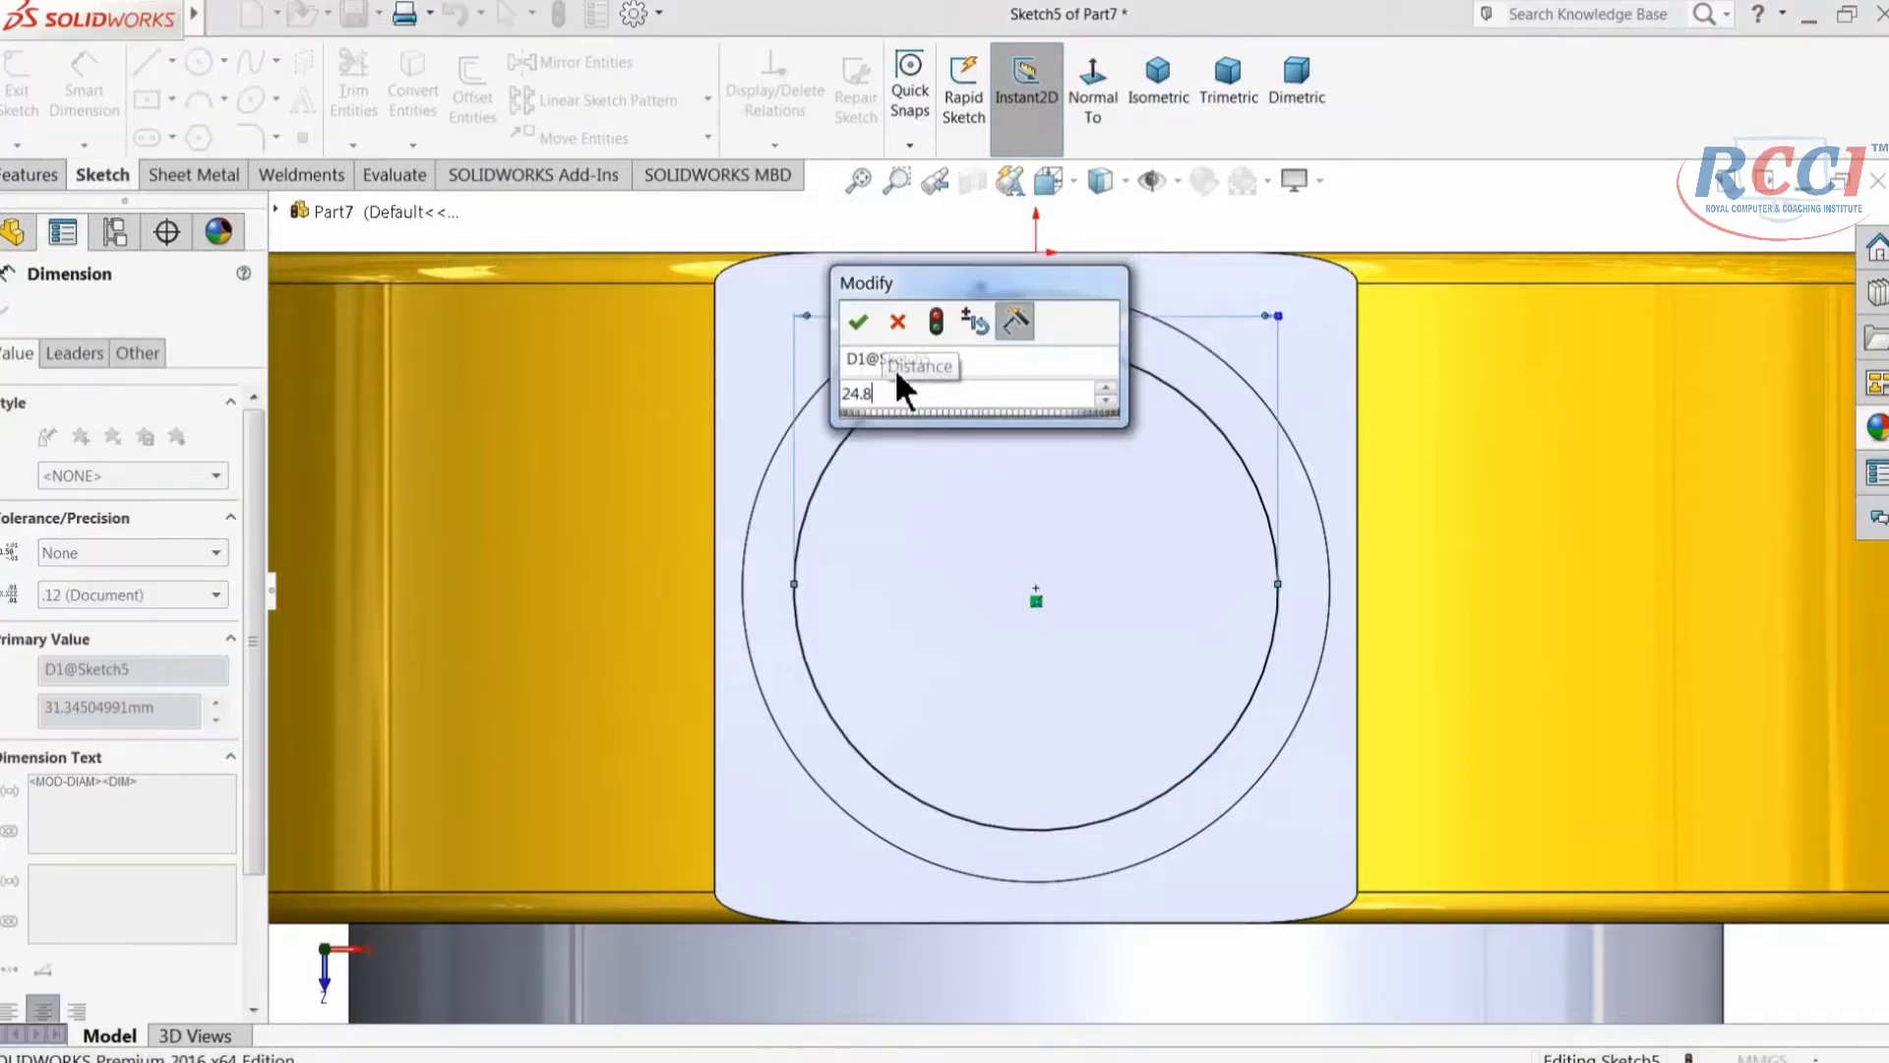
key(Return)
Step: Cut the 24.8 mm circle 23 mm deep into the recess floor as a blind extruded cut
click(31, 175)
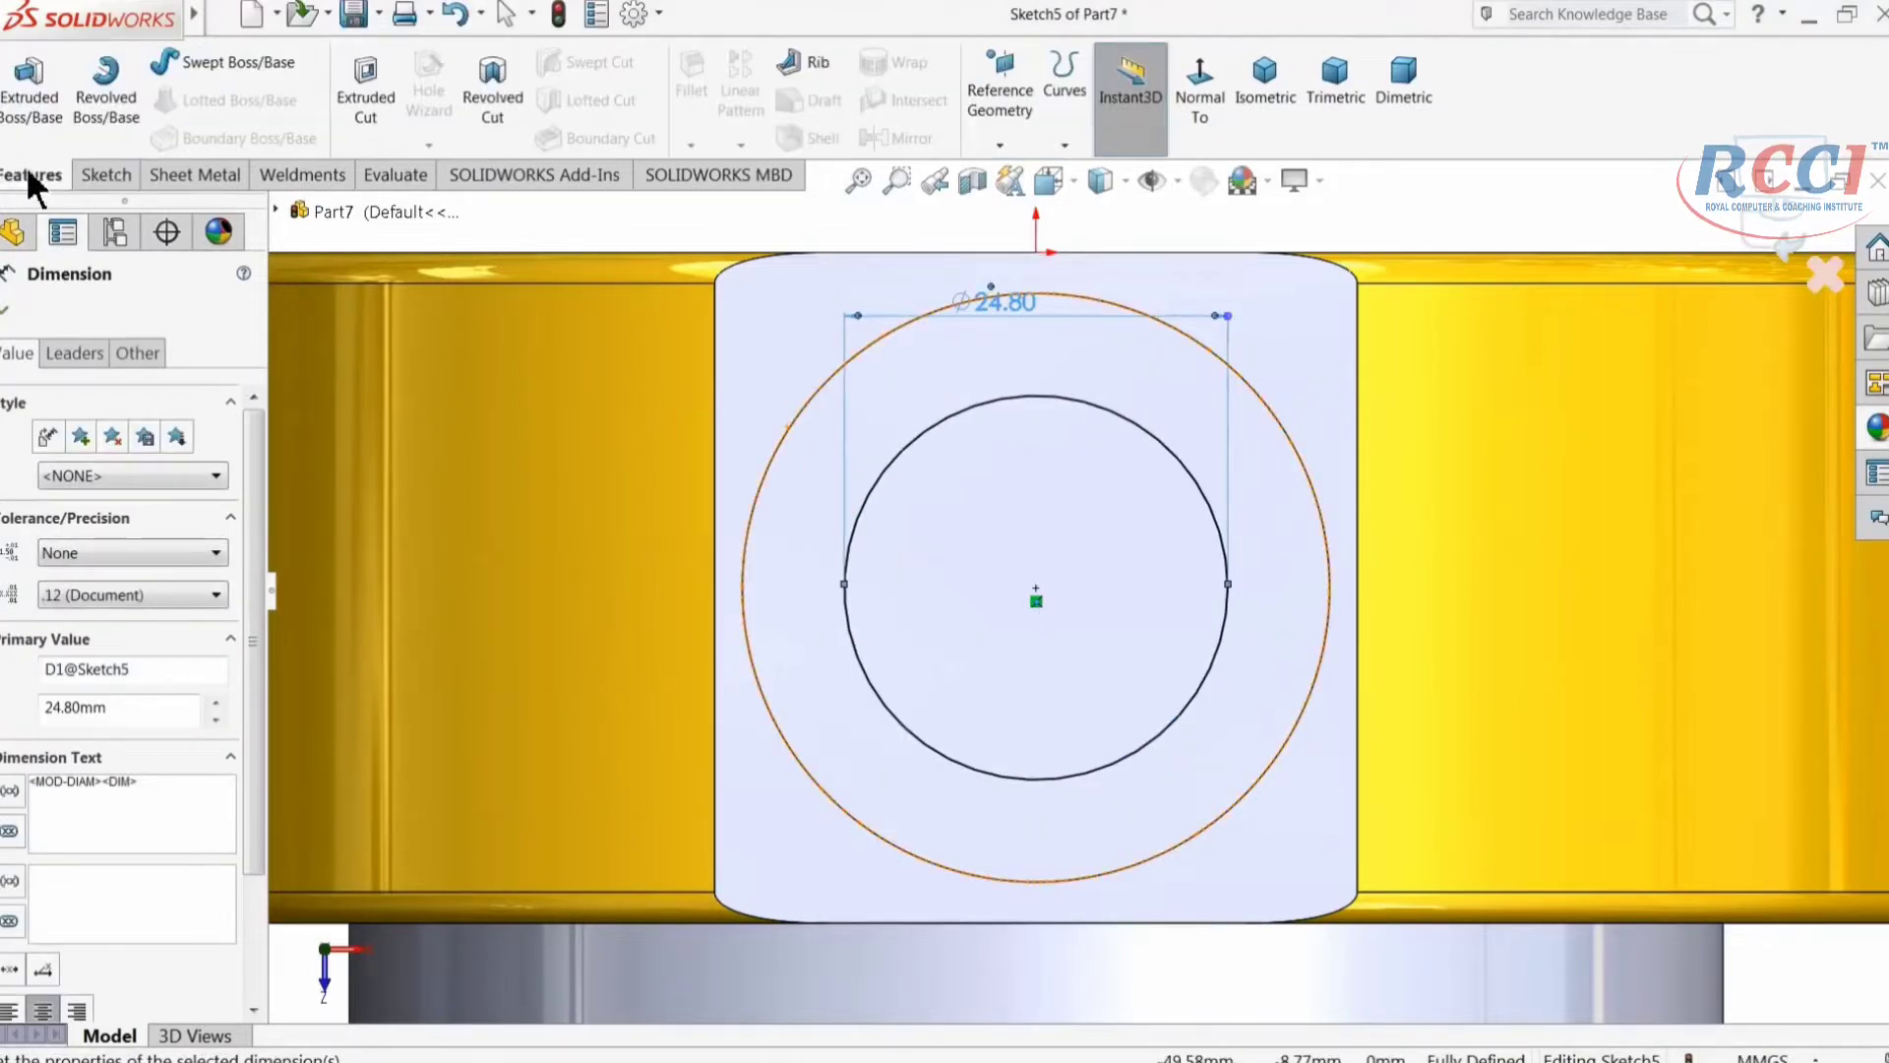
click(366, 111)
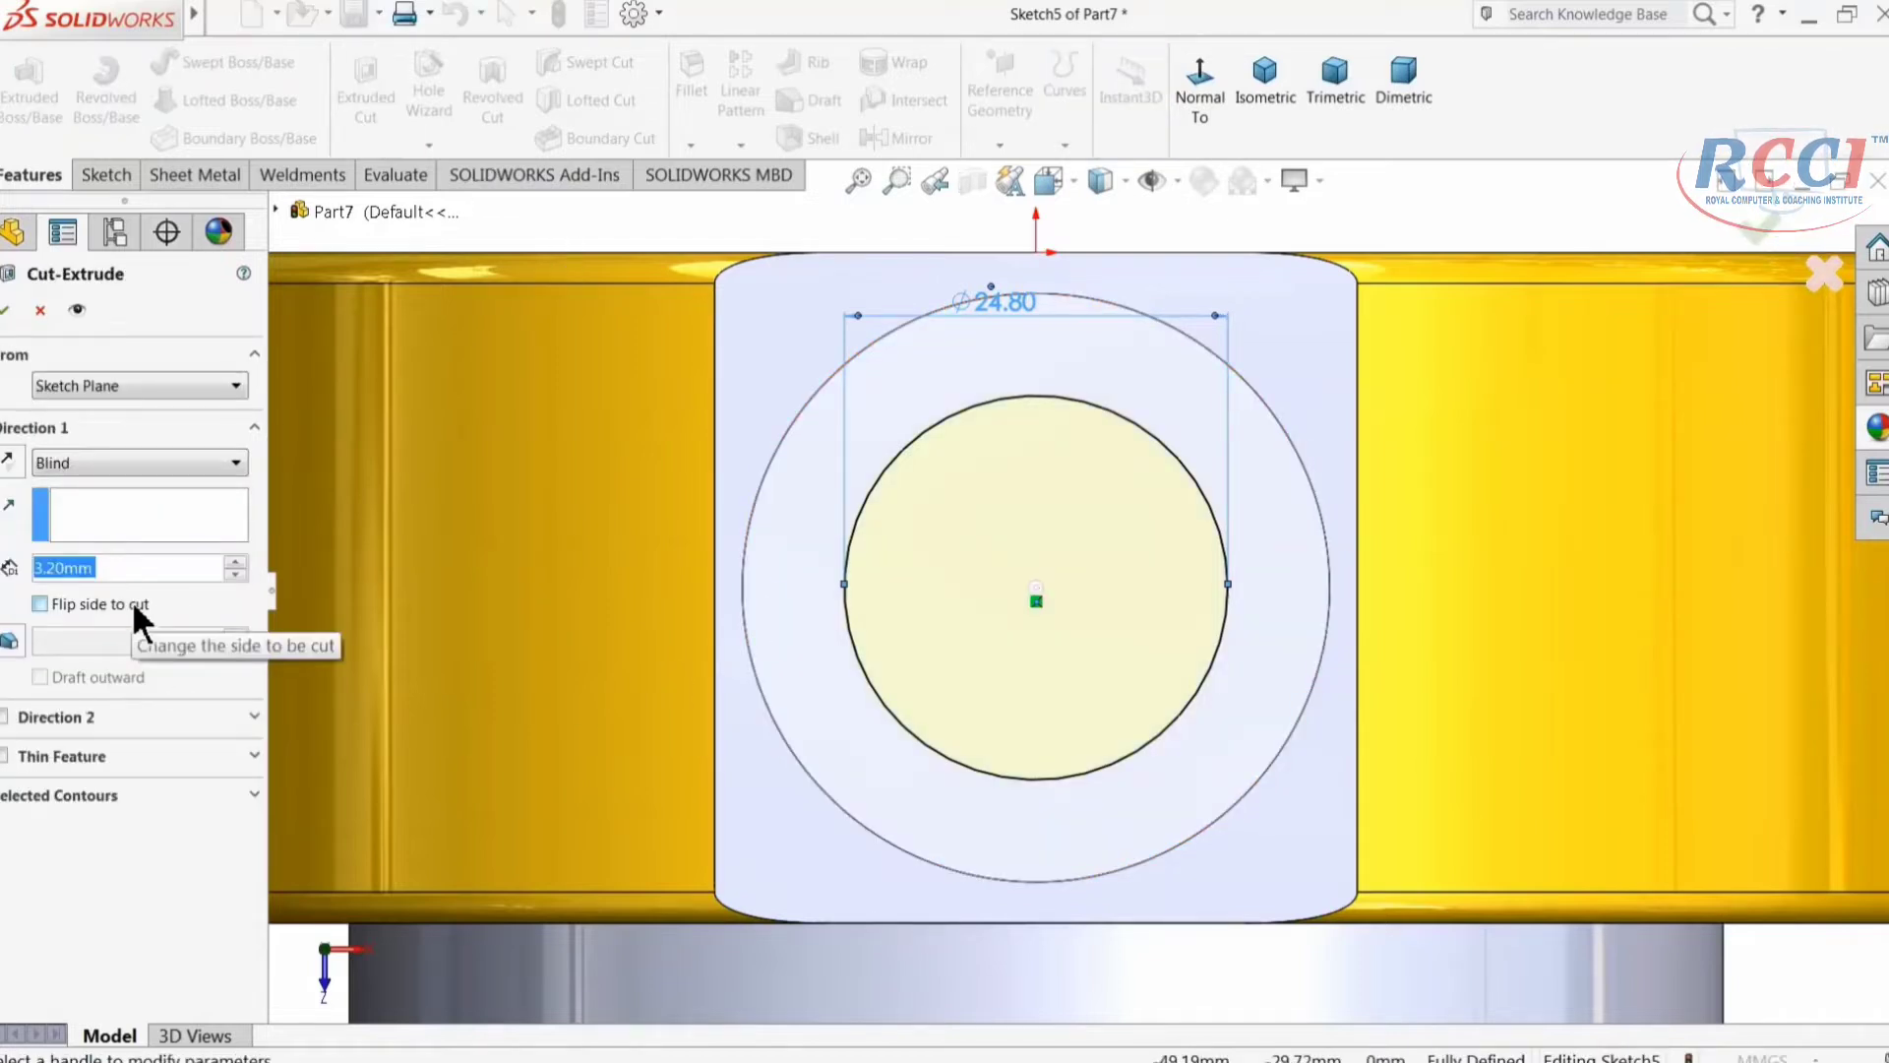
text(23)
key(Return)
mouse_move(1011, 528)
middle_down()
mouse_move(1011, 453)
mouse_move(1015, 486)
middle_up()
scroll(989, 522, down, 3)
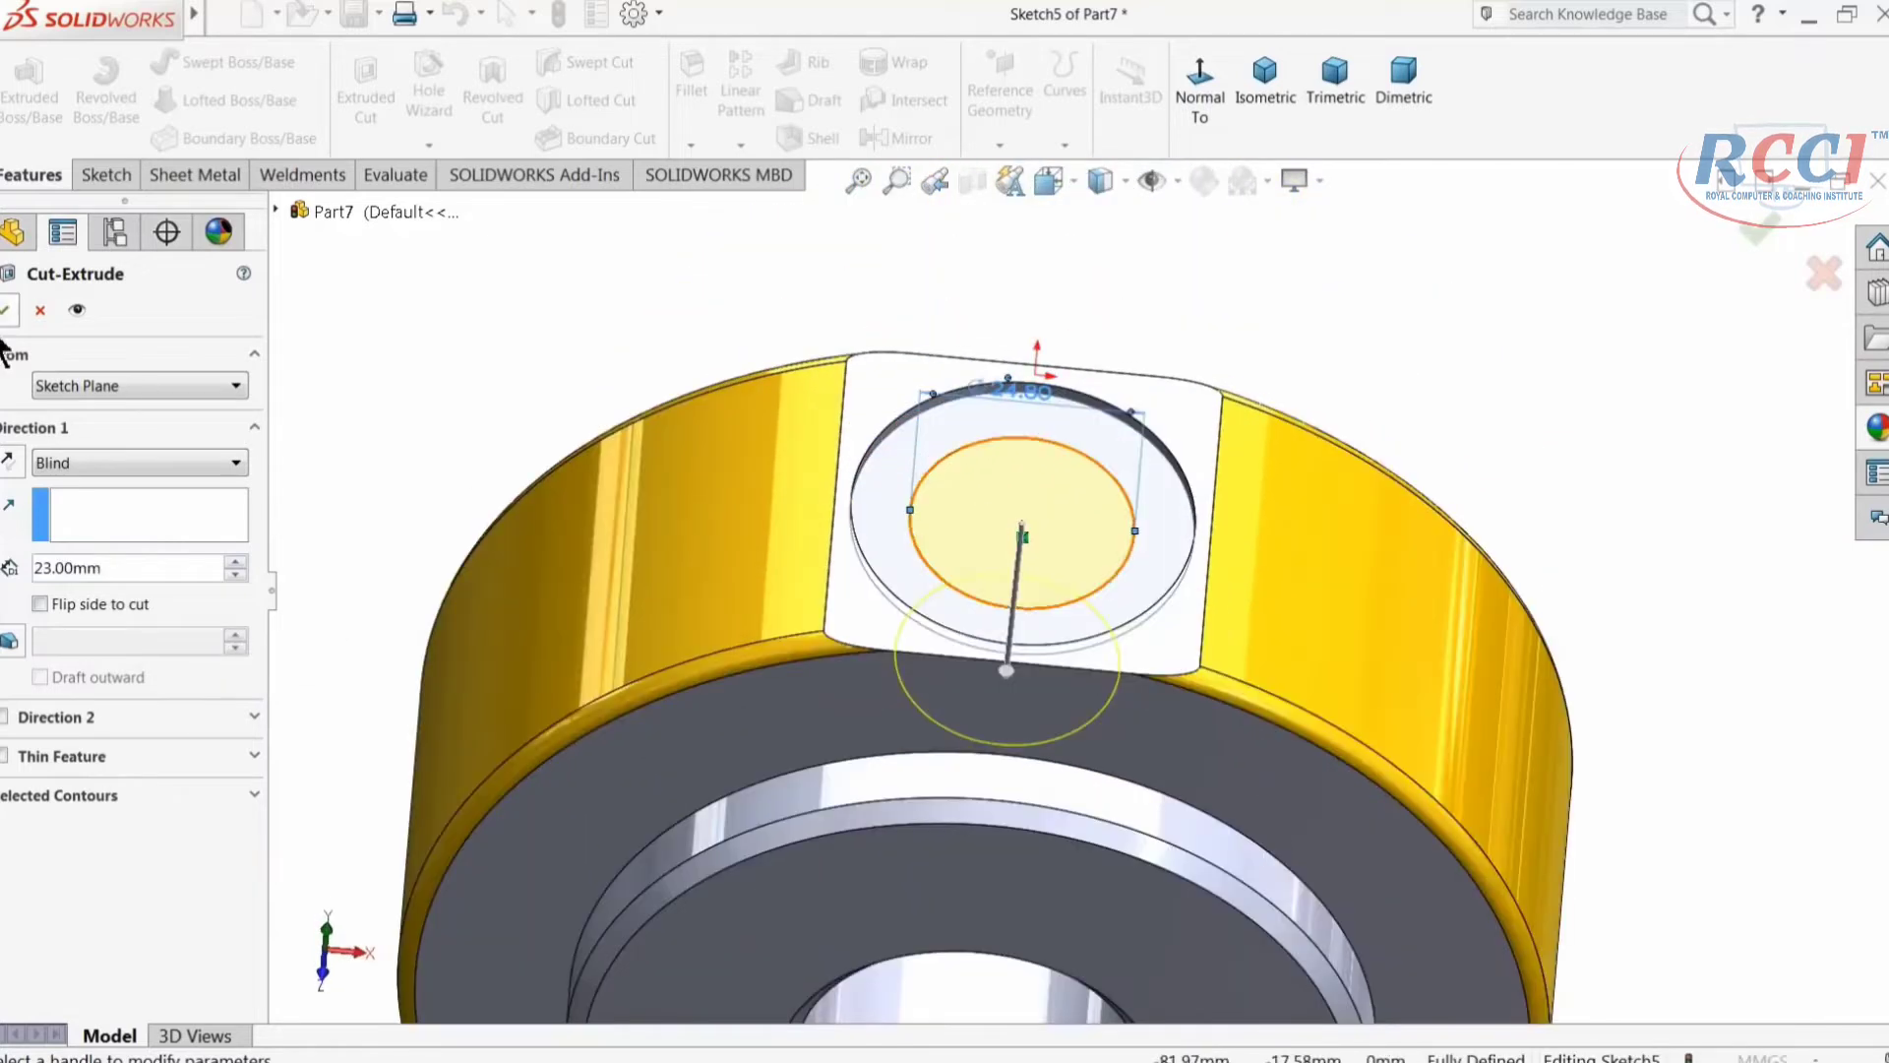
click(5, 309)
middle_drag(603, 344, 1024, 668)
scroll(1111, 628, down, 3)
click(1136, 583)
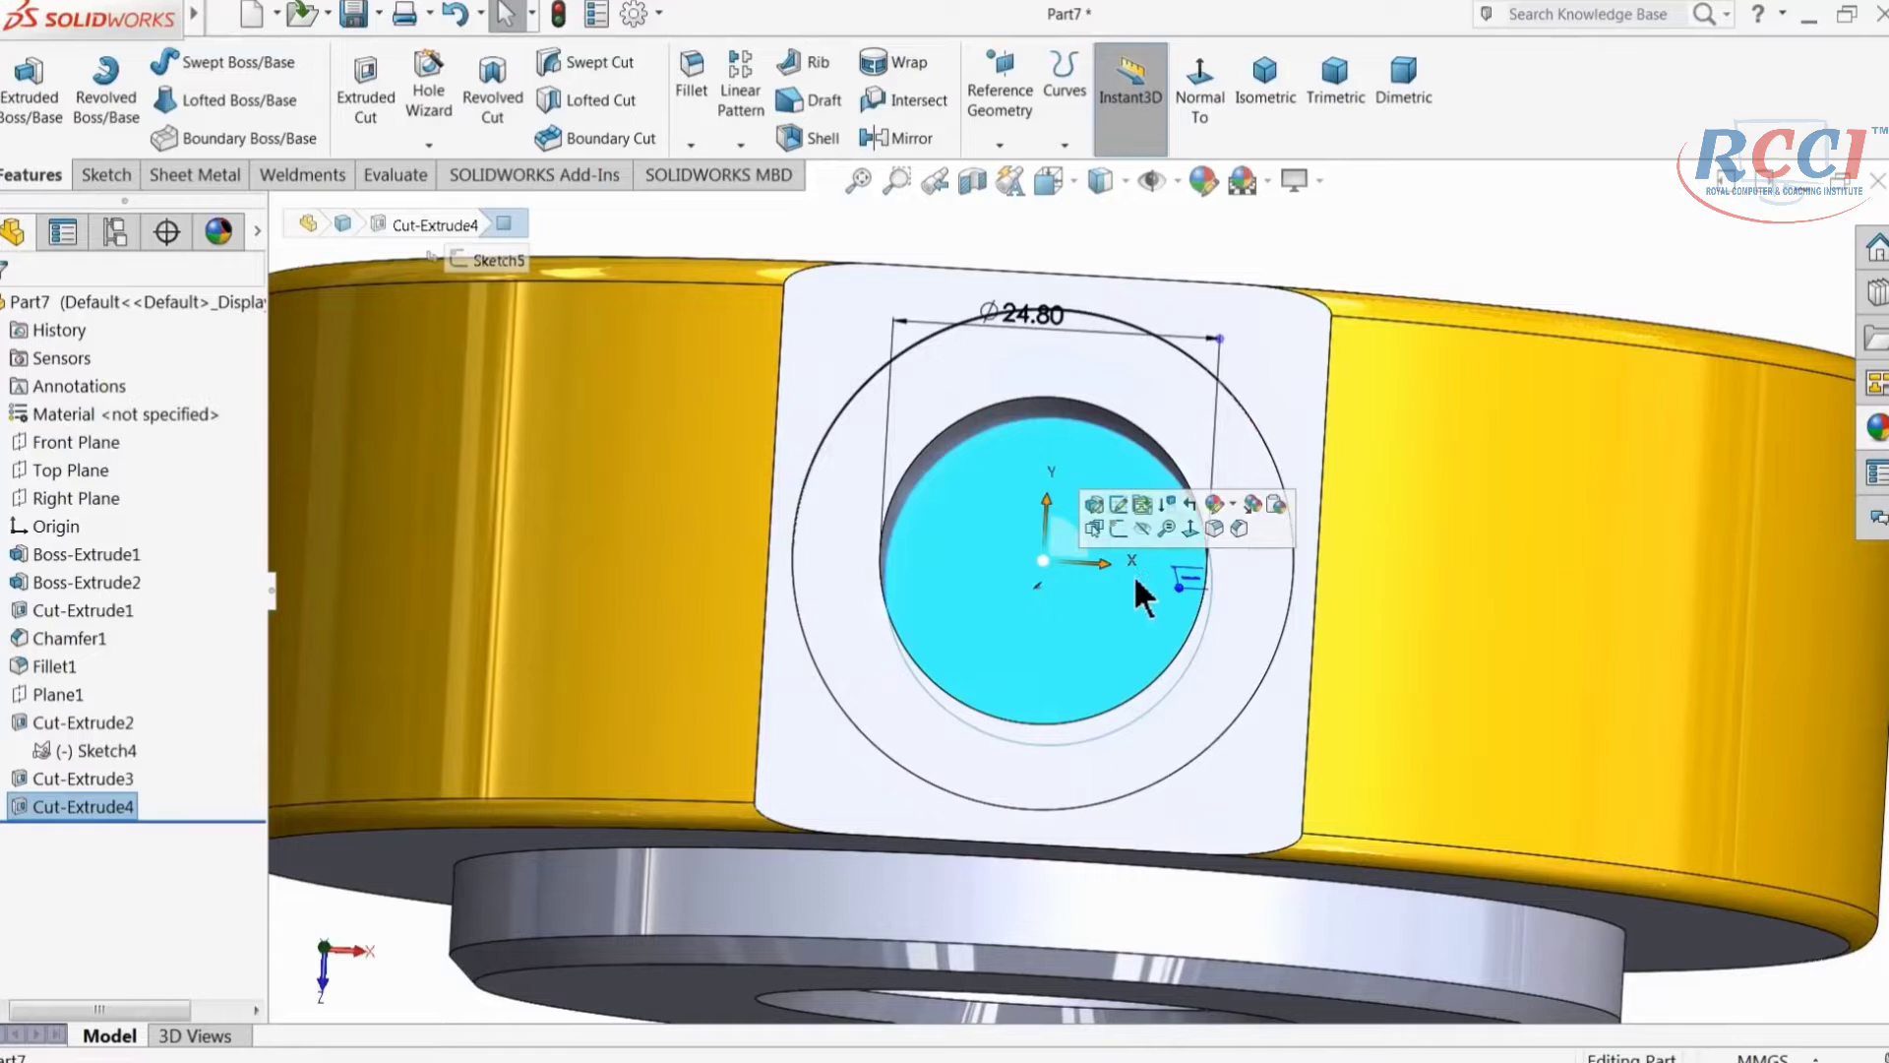
click(1142, 528)
scroll(1102, 537, up, 8)
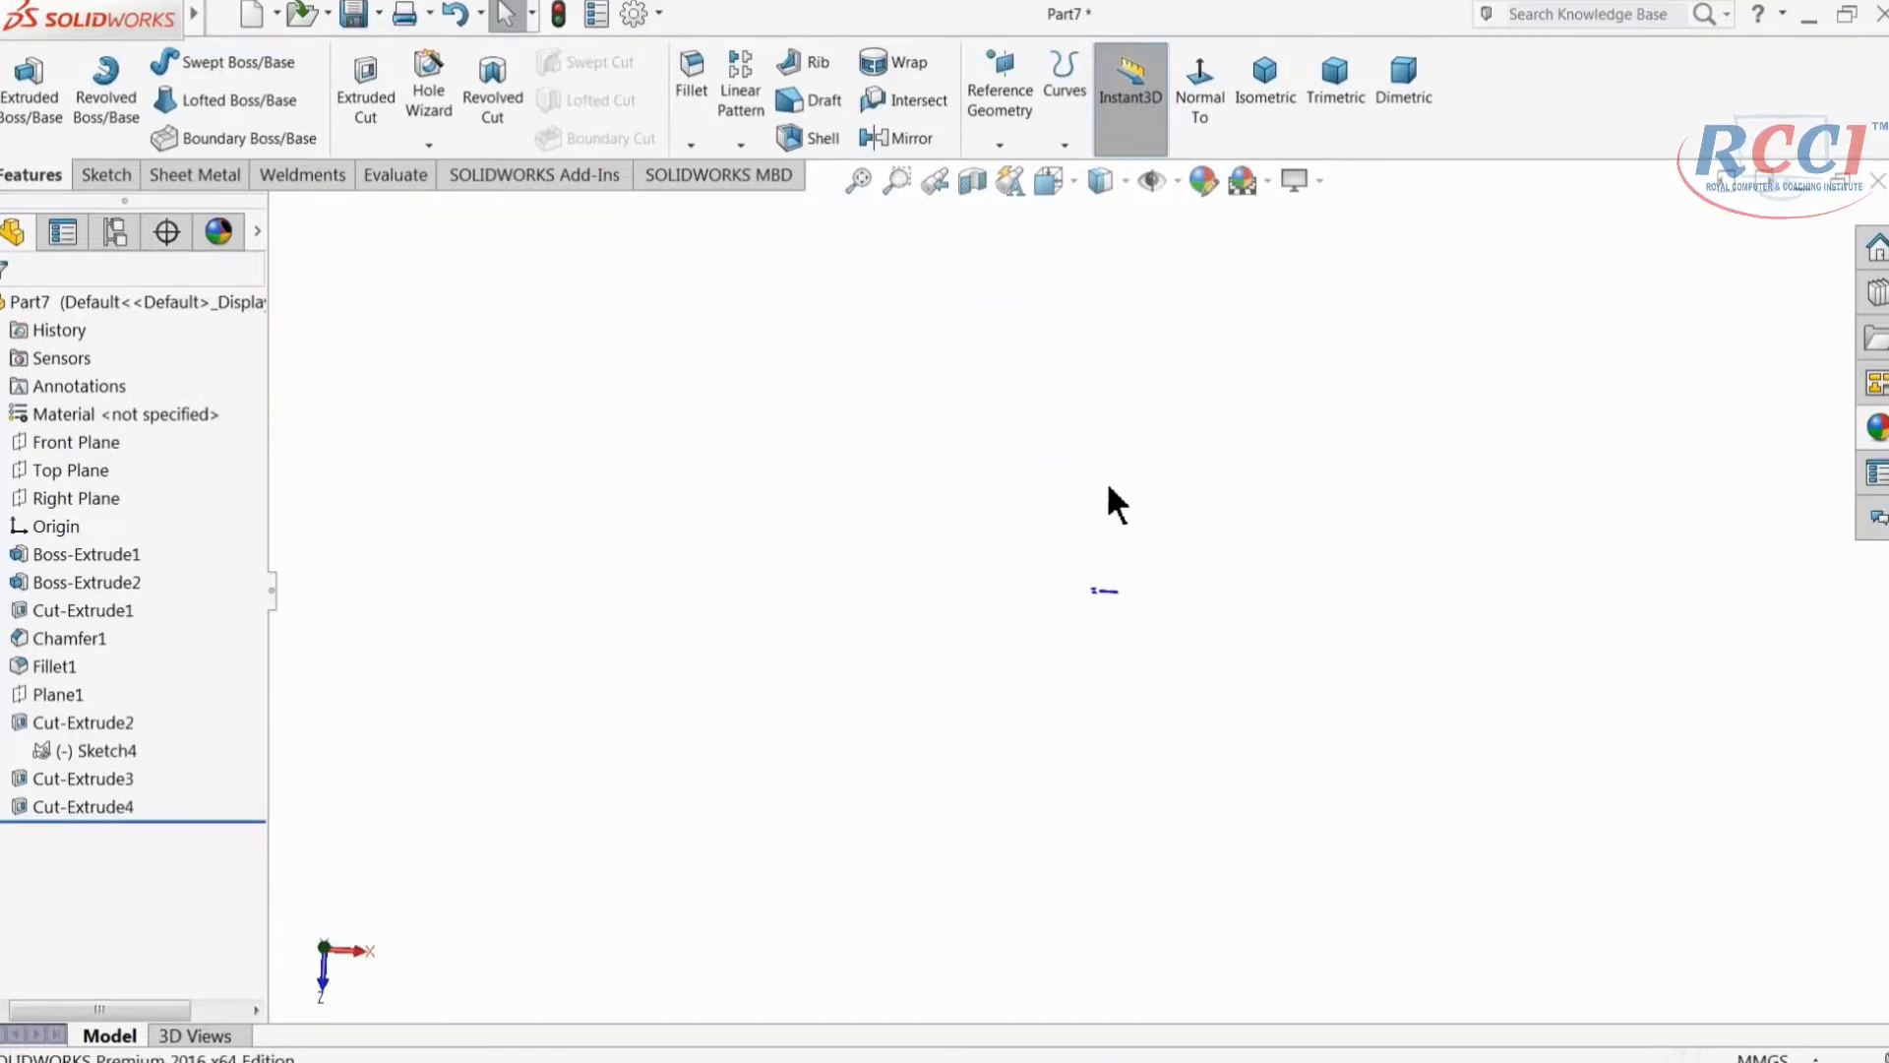
click(459, 13)
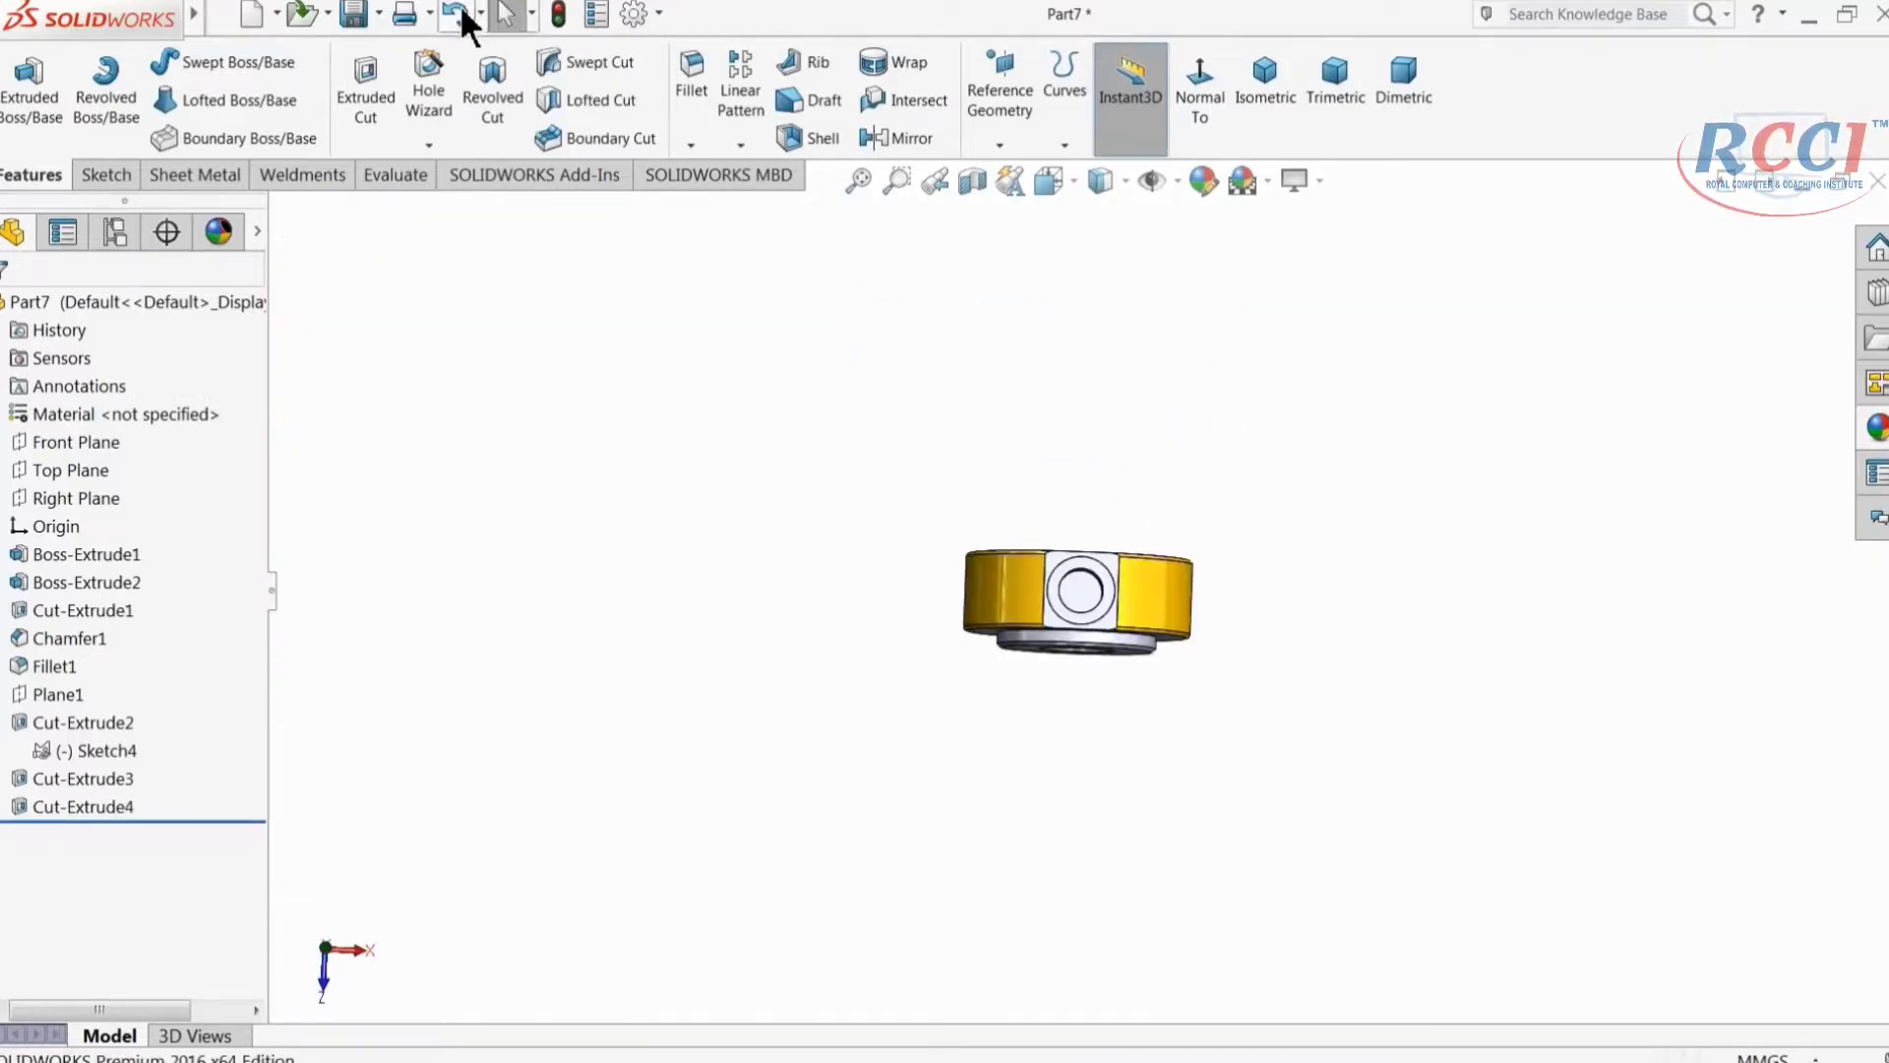
Step: Start a sketch on the floor of the 24.8 mm hole and draw a concentric circle with a radius of about 10.2 mm
scroll(1083, 653, down, 6)
click(1051, 701)
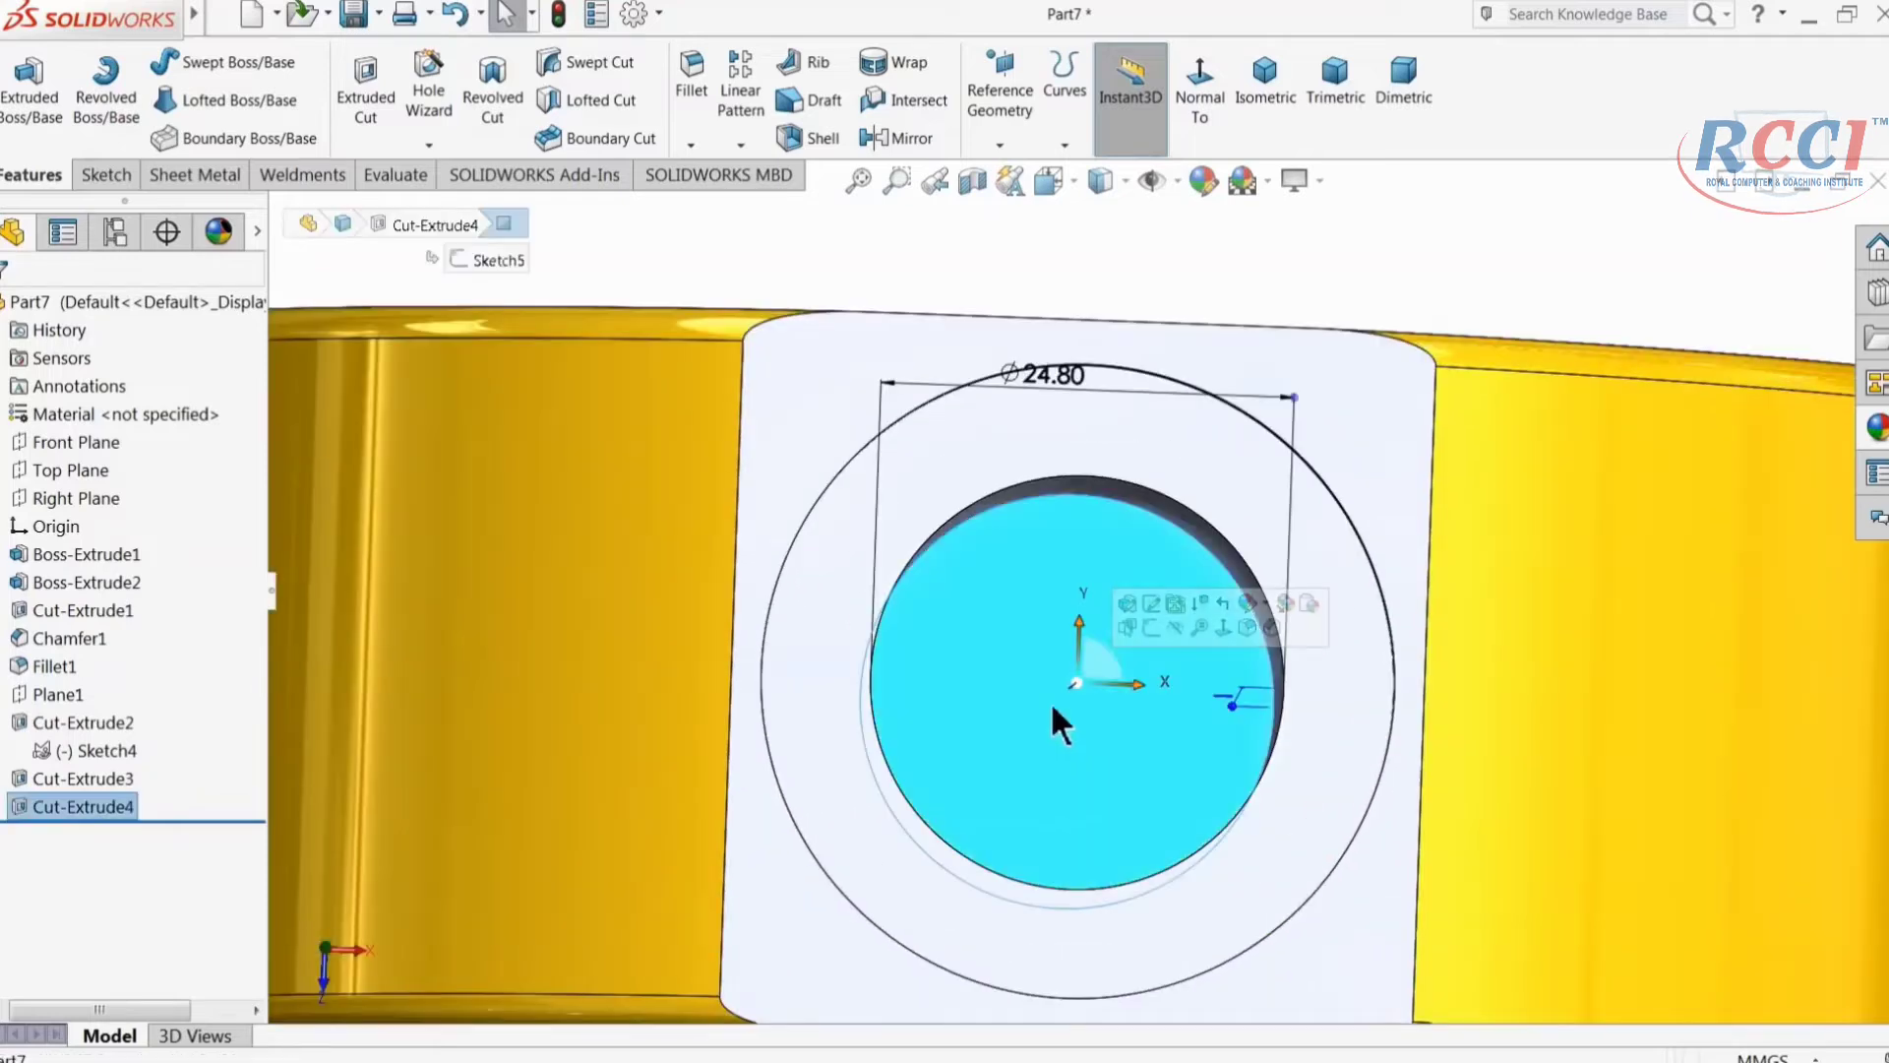
click(982, 669)
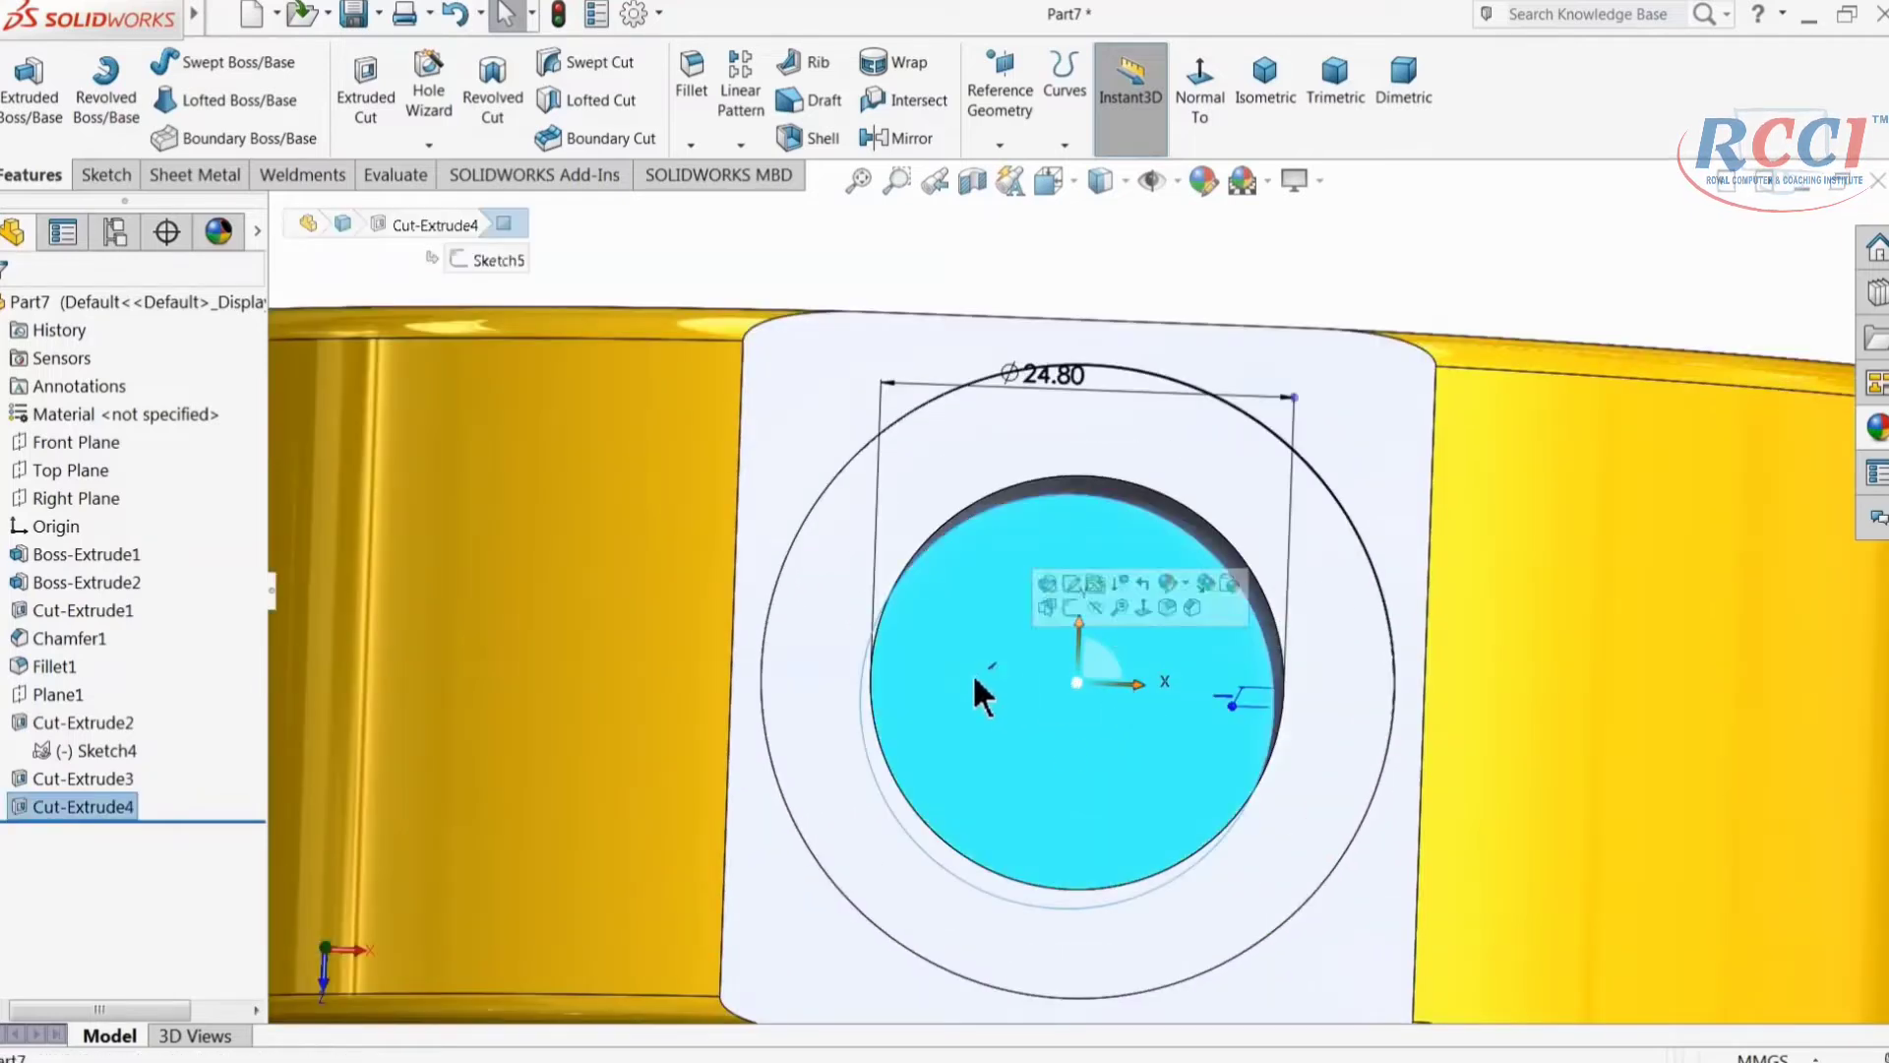
click(1341, 258)
click(1047, 662)
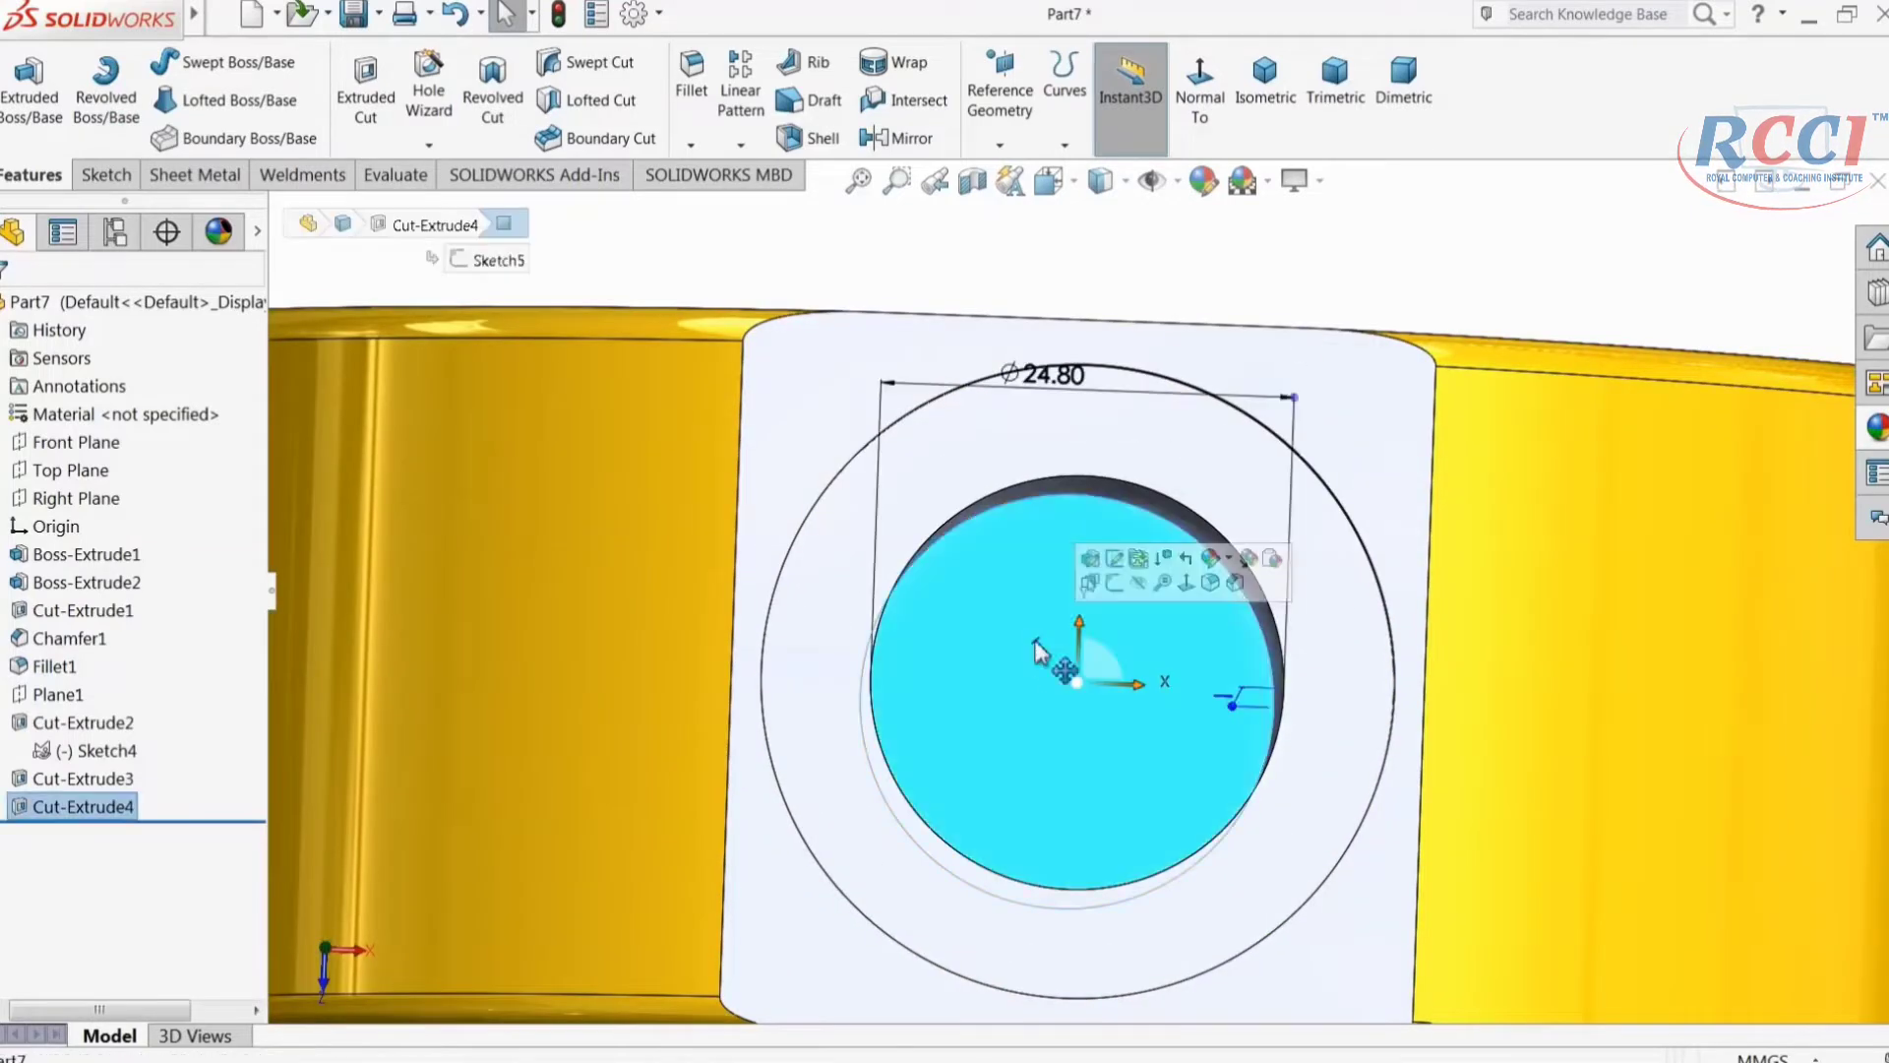
click(1111, 582)
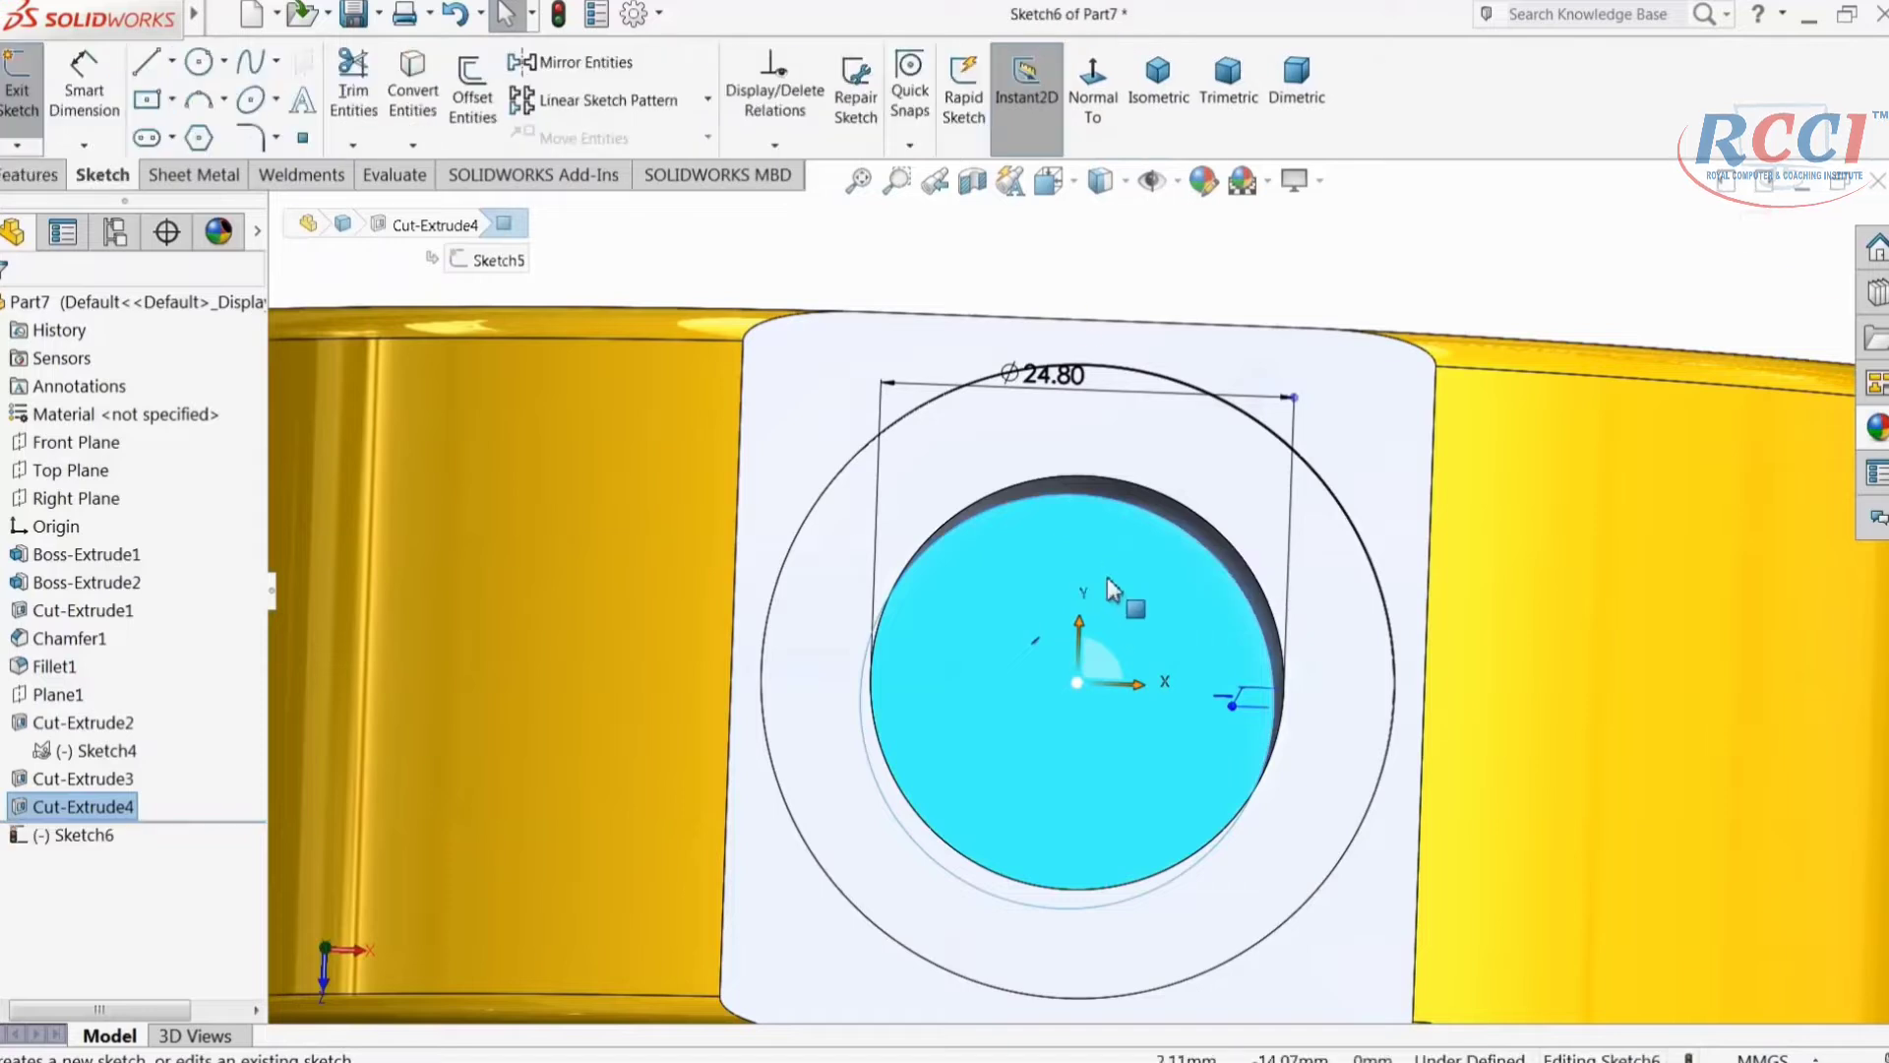
click(1090, 84)
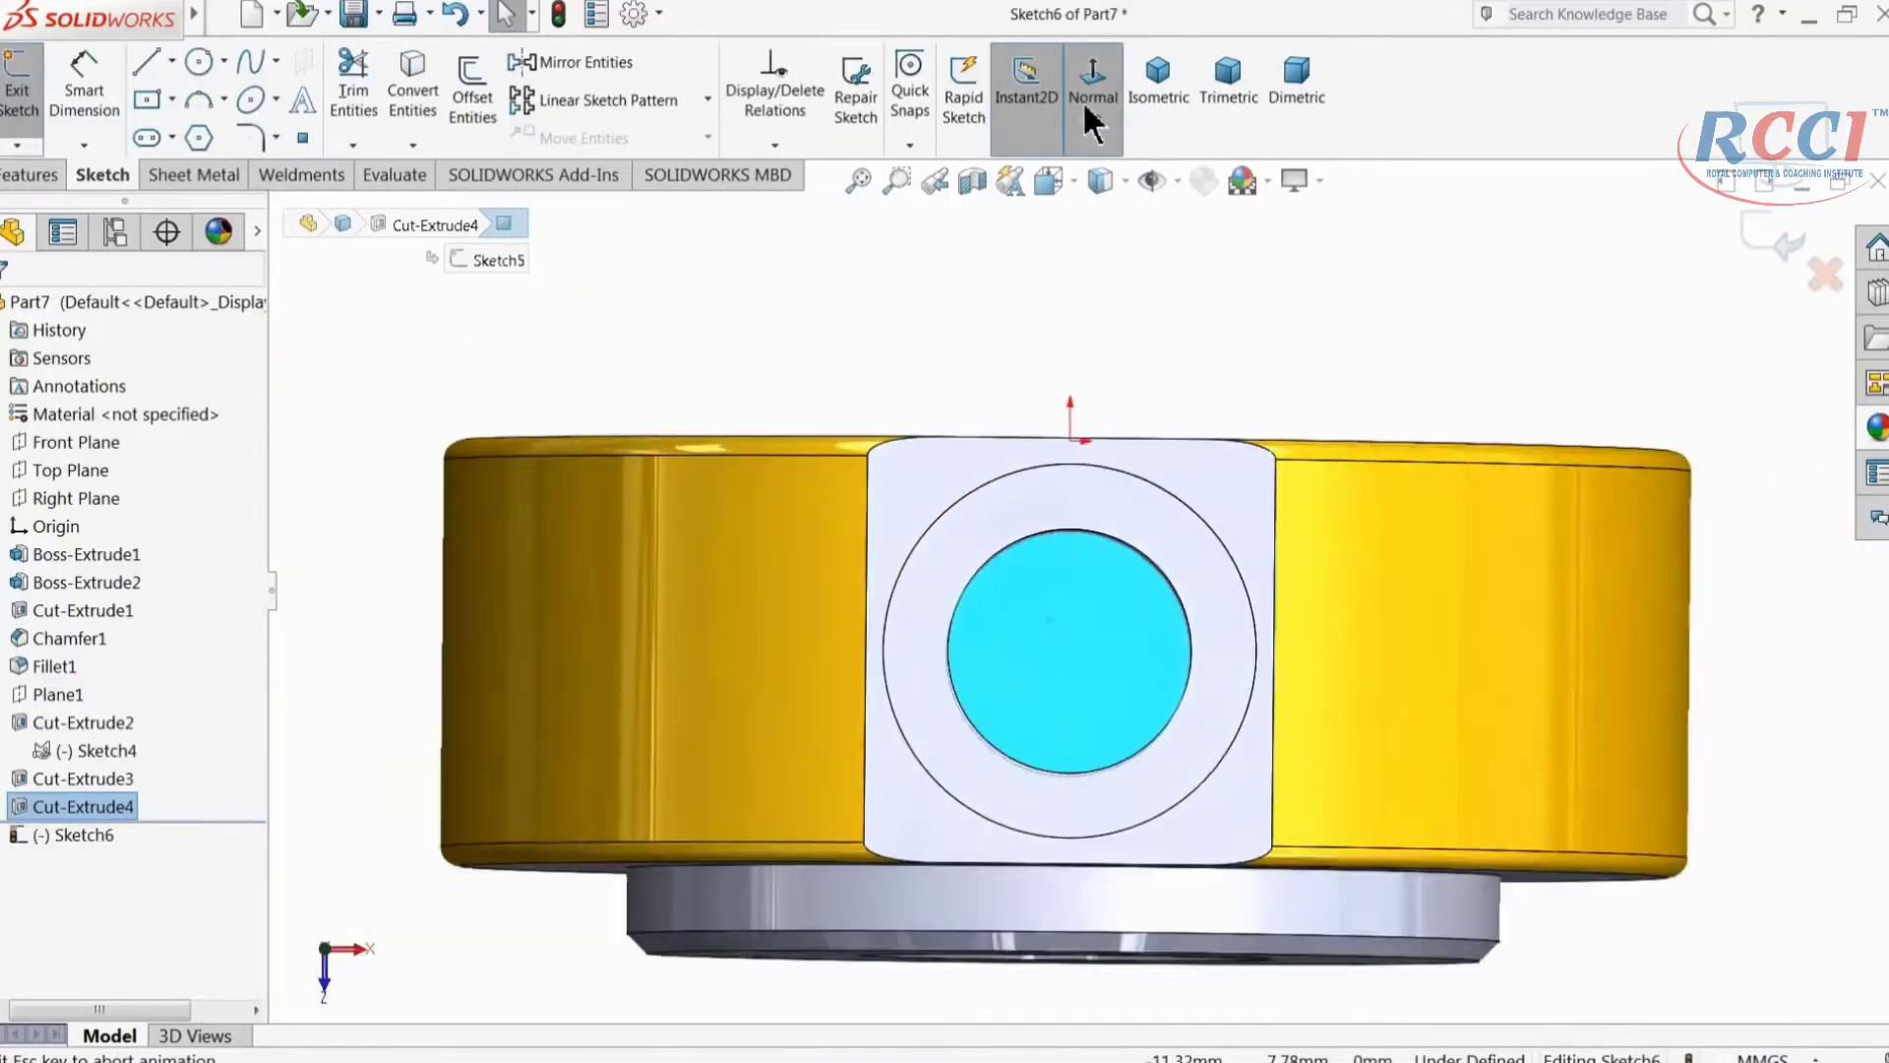
click(199, 61)
scroll(1046, 552, down, 5)
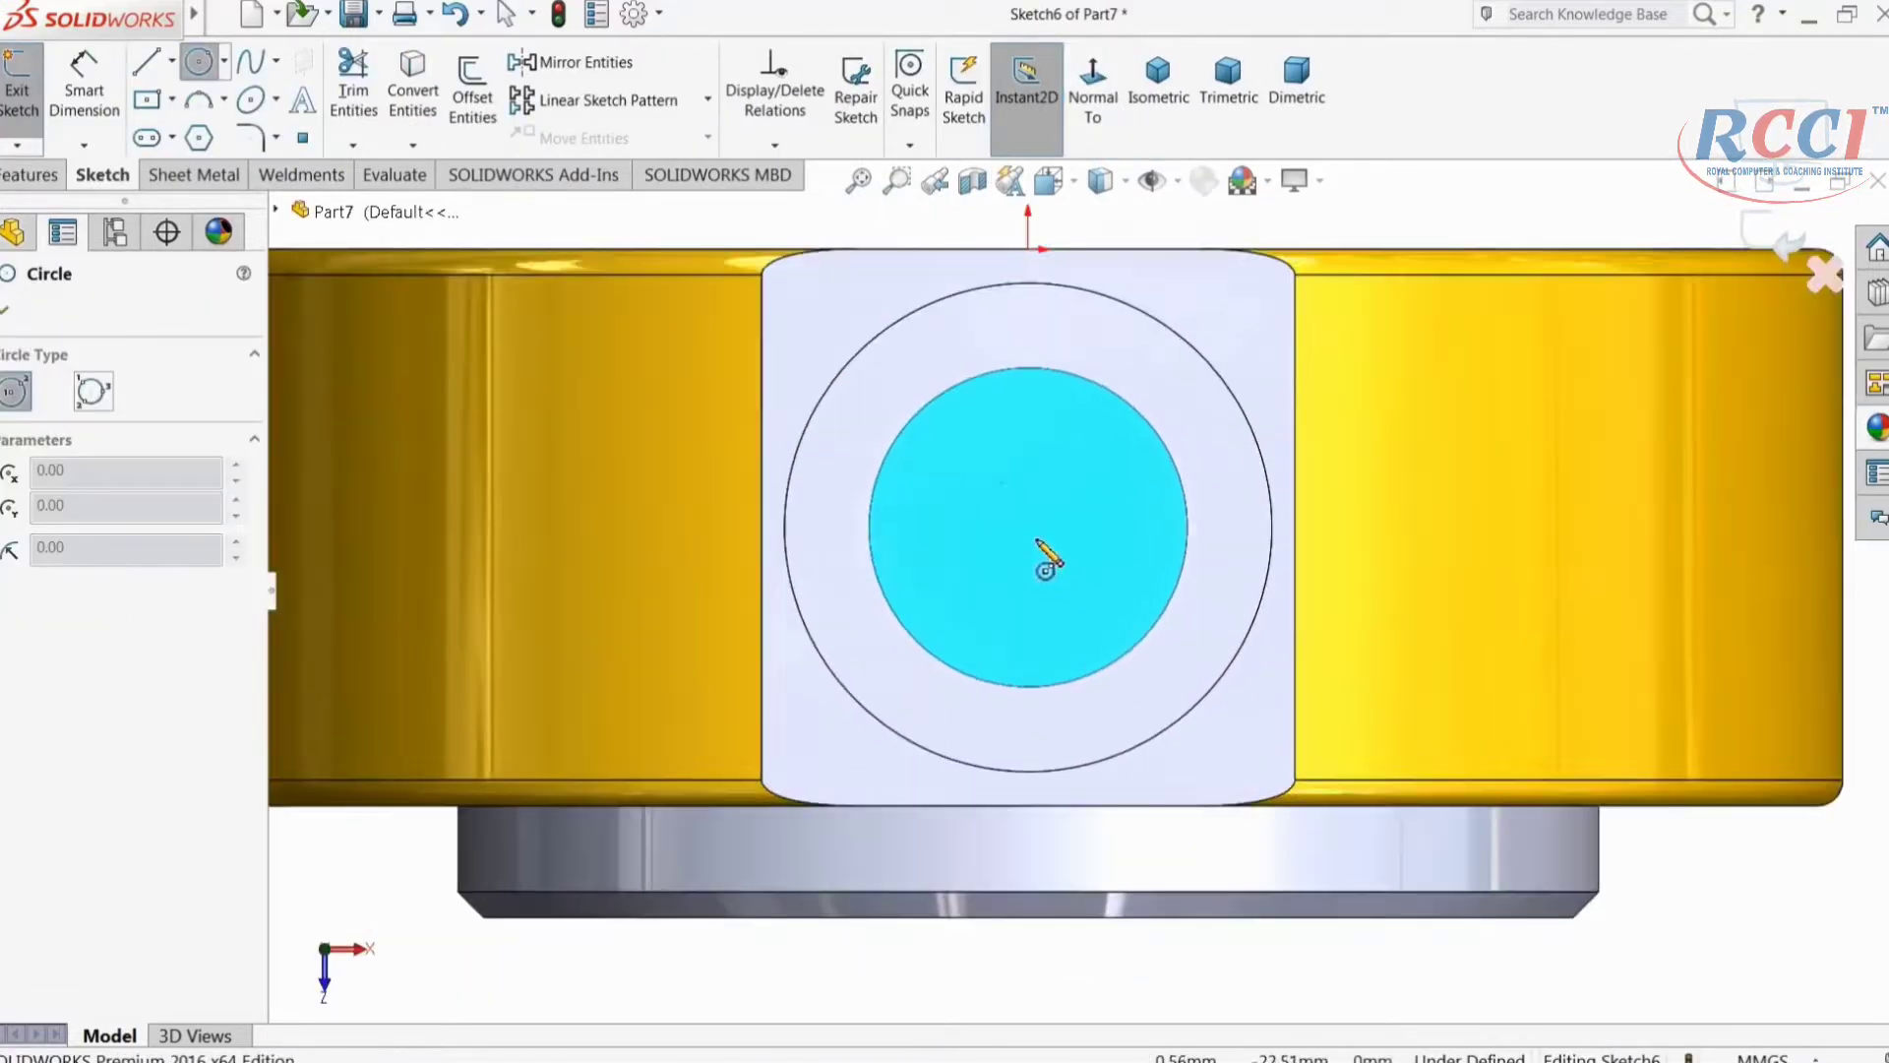
drag(1031, 528, 987, 371)
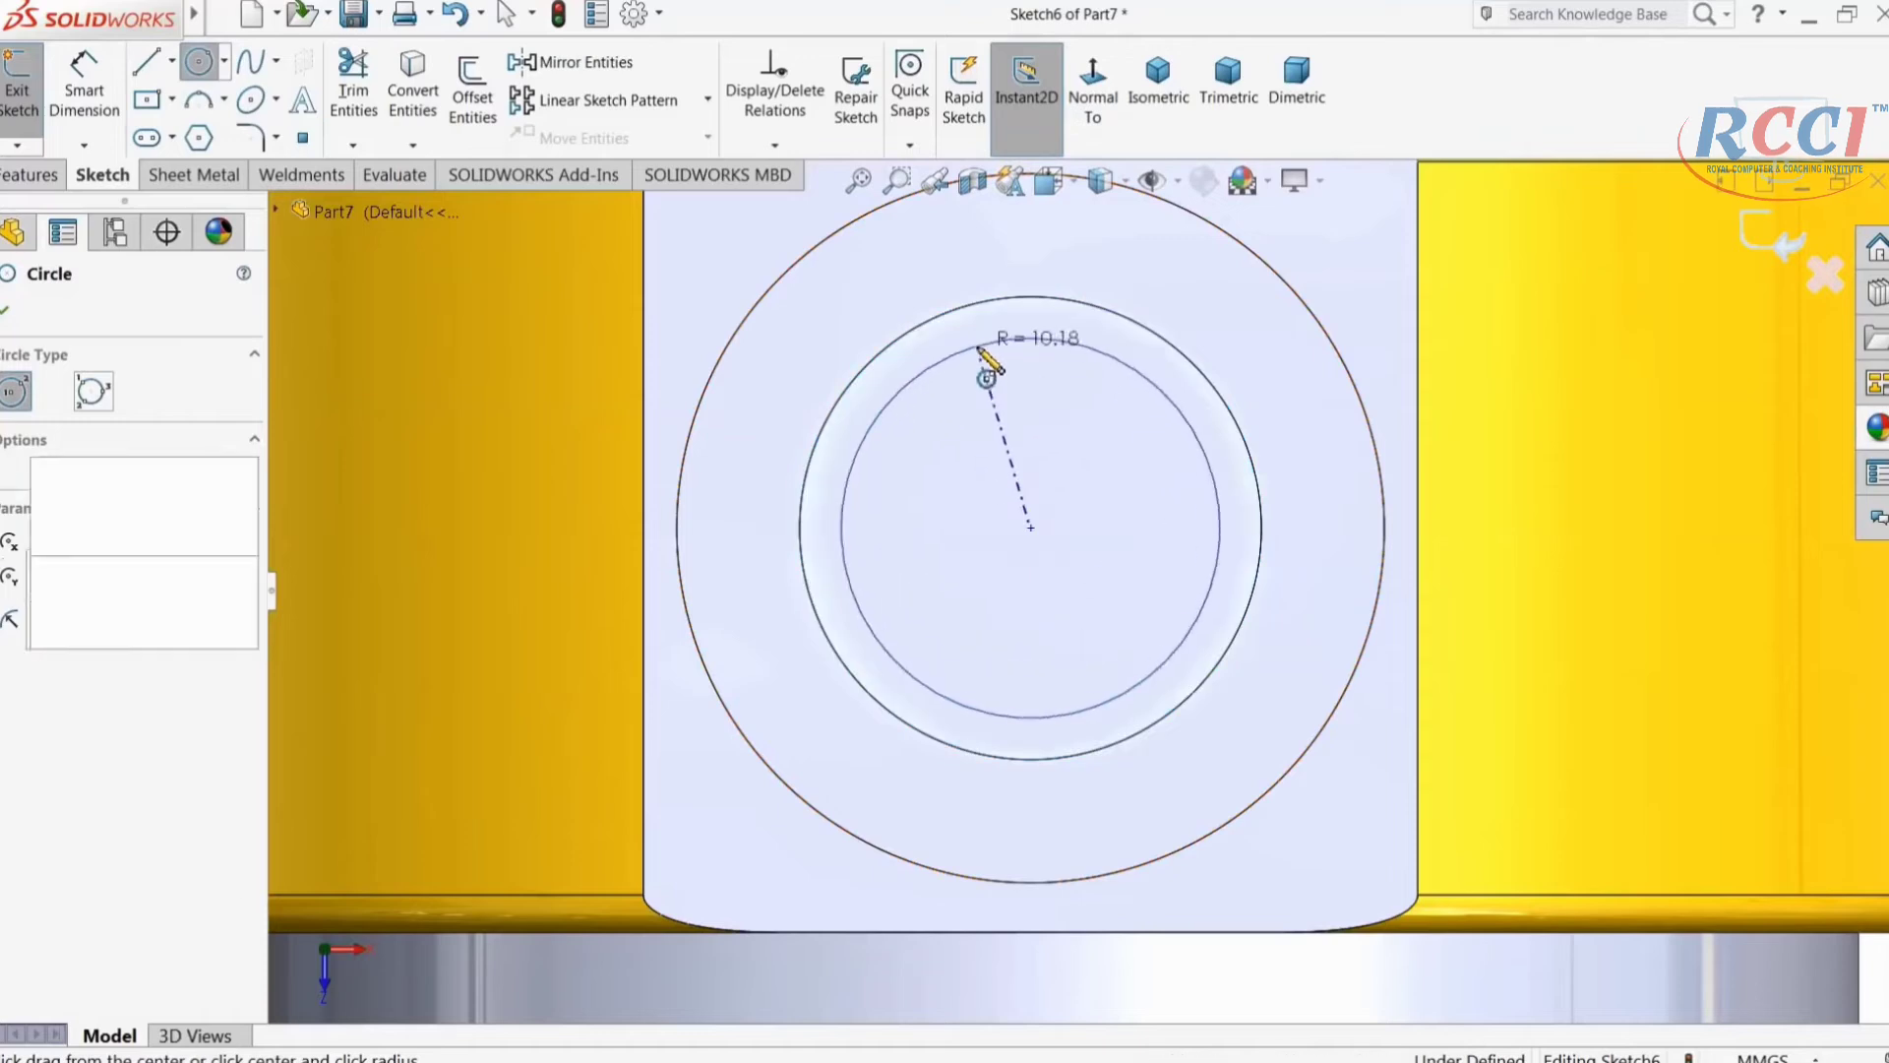
Step: Dimension the diameter of the circle on the hole floor and set it to 15 mm
click(83, 93)
click(884, 418)
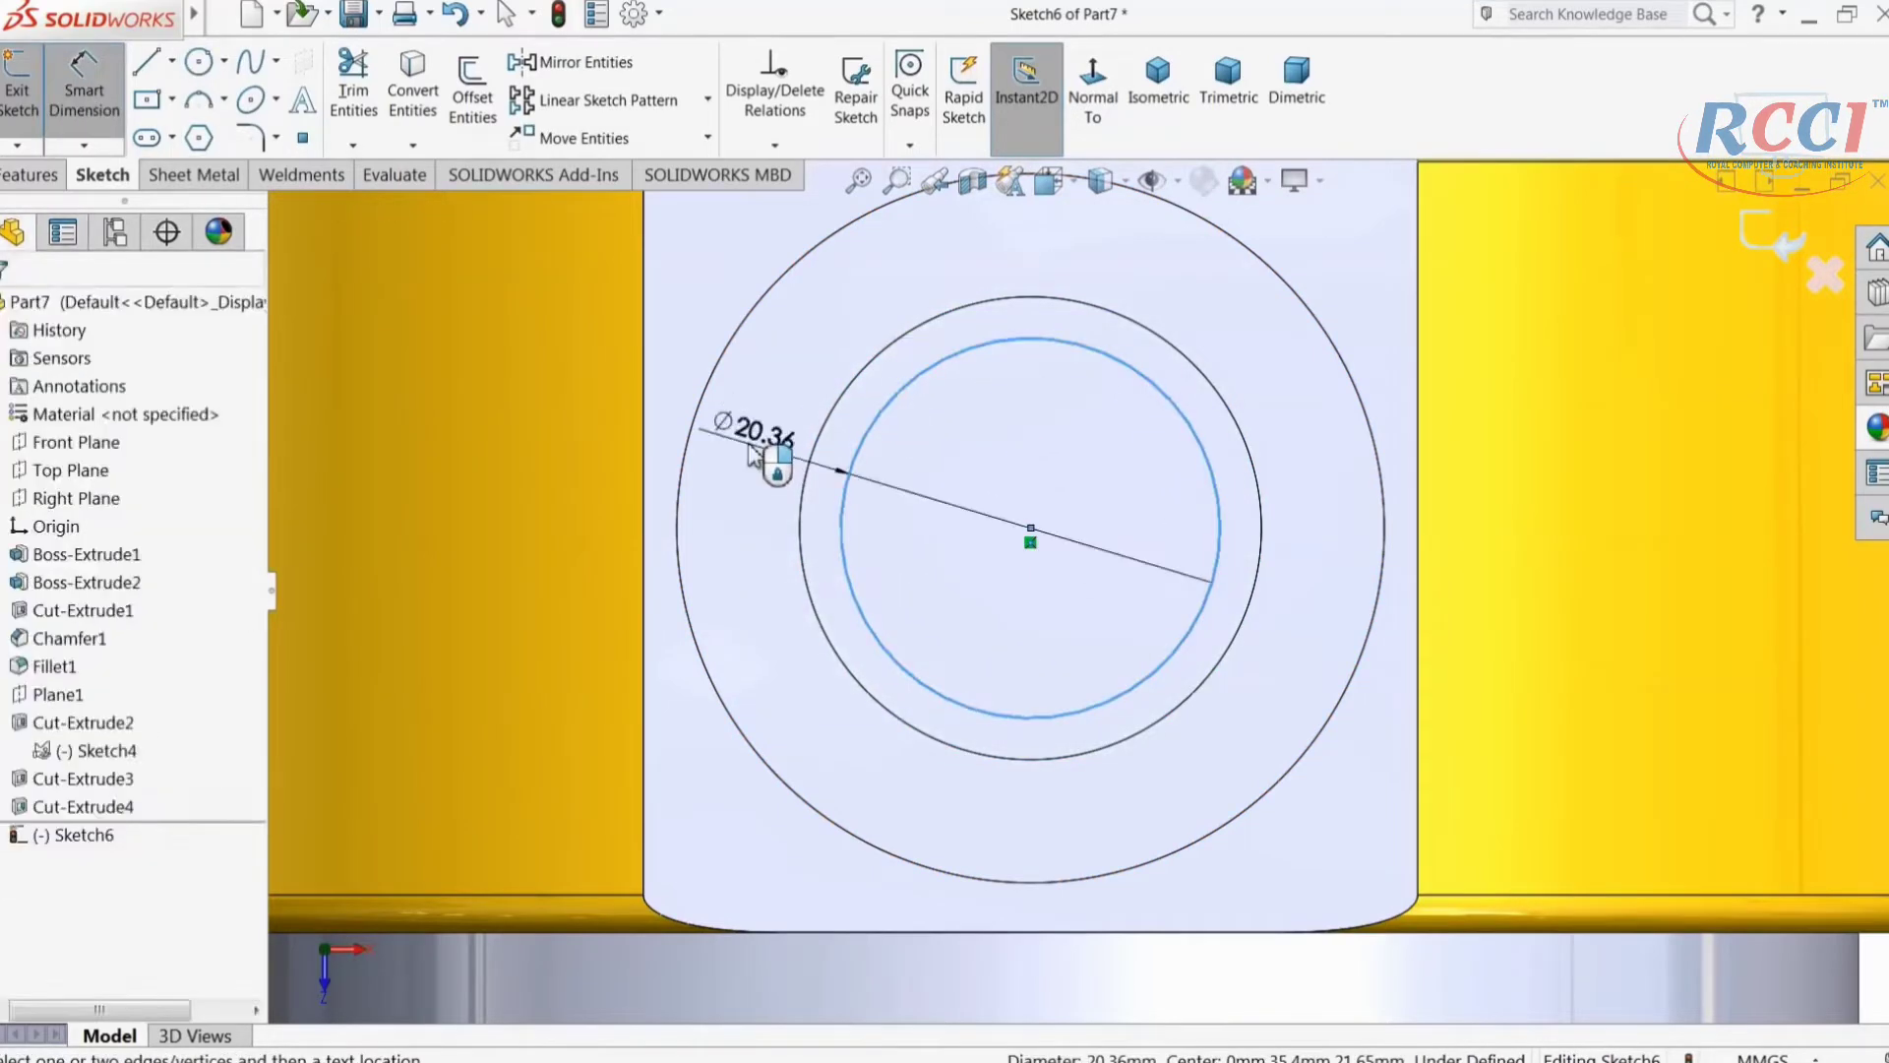
click(744, 437)
text(15)
key(Return)
Step: Cut the 15 mm circle 28 mm deep as a blind extruded cut through to the central bore
scroll(793, 590, up, 5)
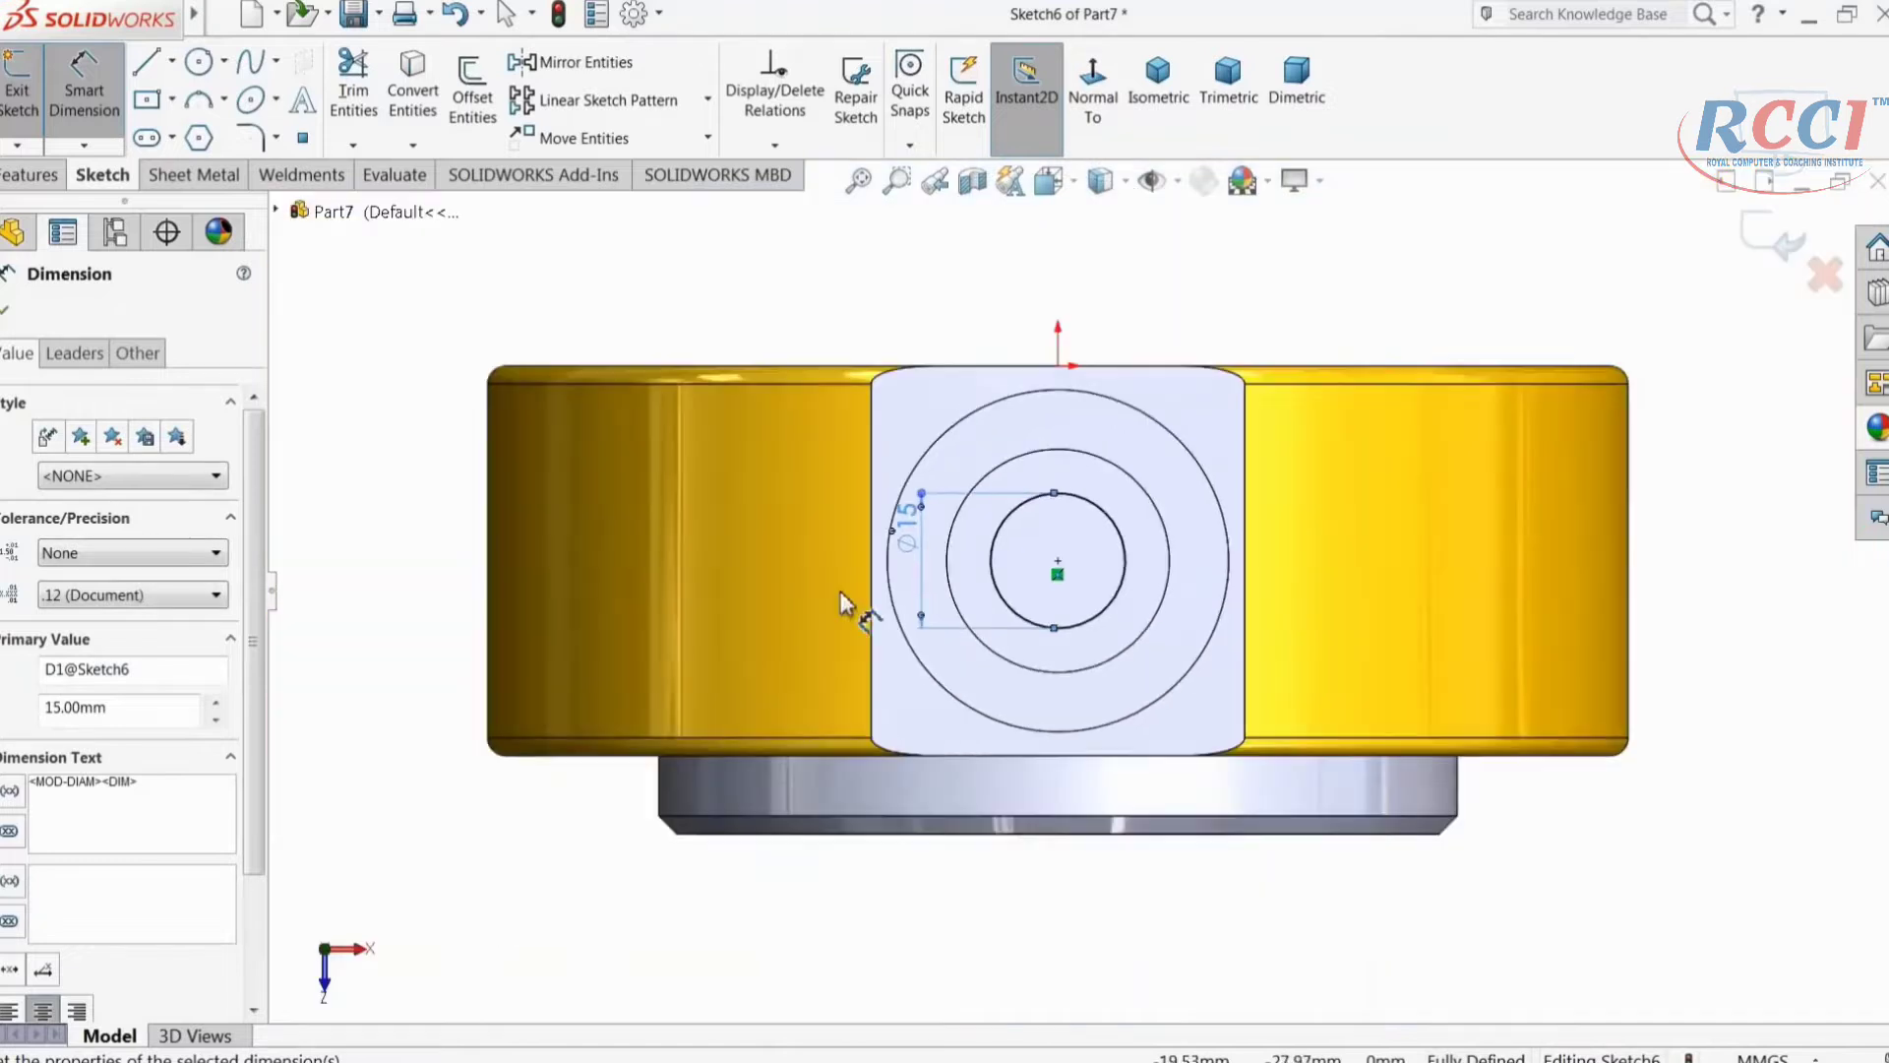
middle_drag(1117, 729, 1110, 389)
click(24, 174)
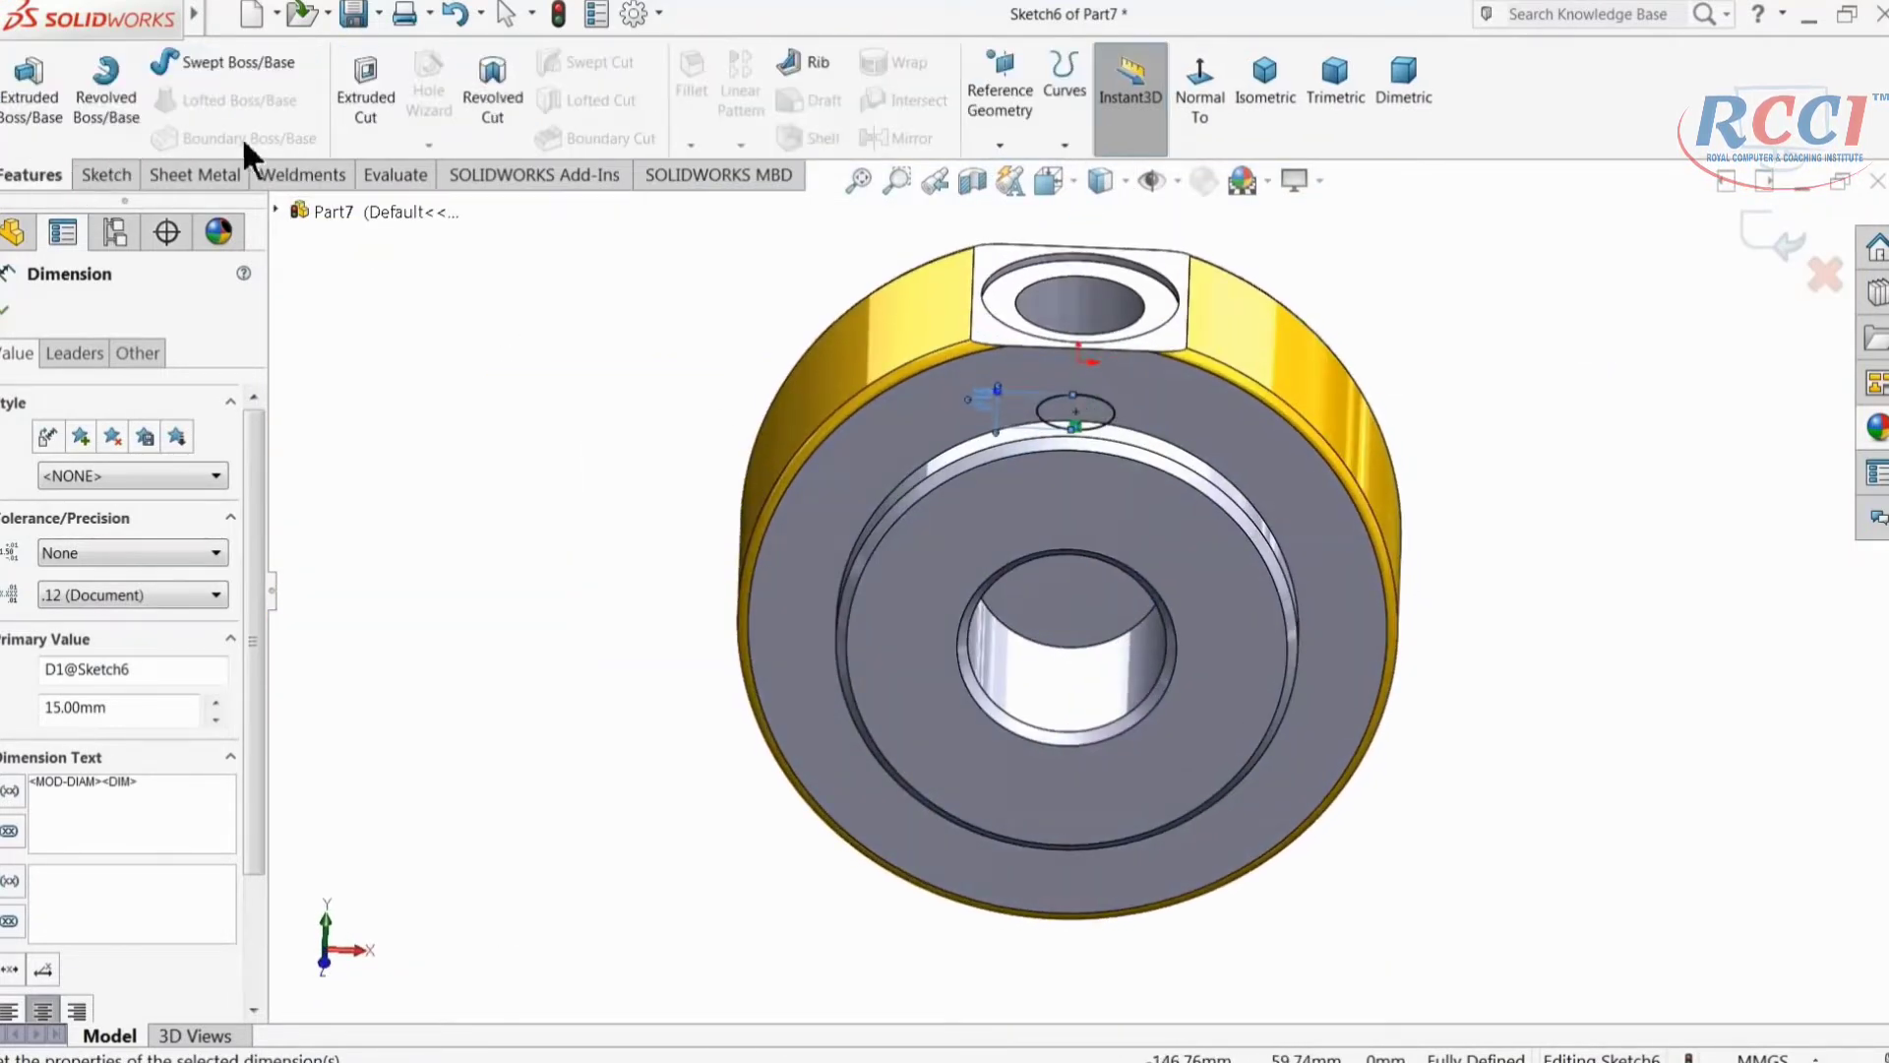
click(366, 98)
middle_drag(807, 563, 810, 431)
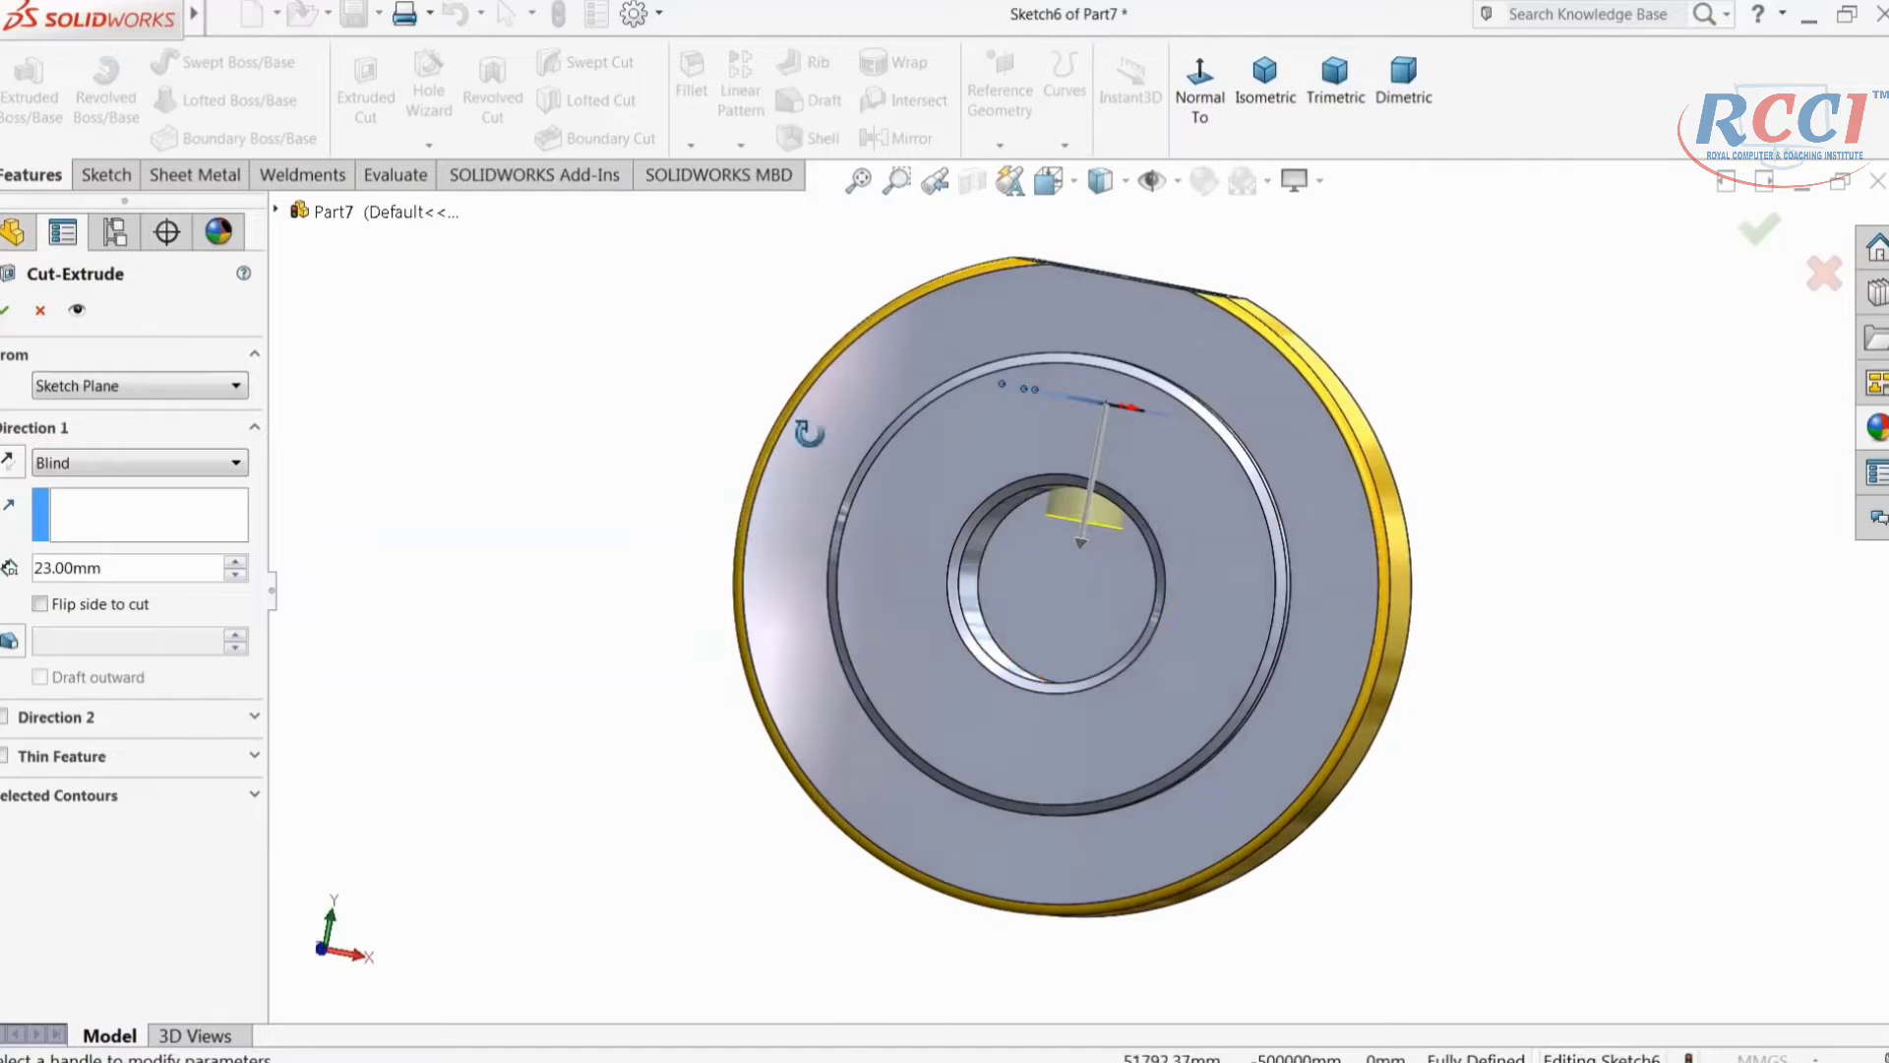
scroll(1104, 522, down, 7)
drag(994, 563, 925, 640)
scroll(943, 594, up, 3)
middle_drag(915, 610, 492, 547)
click(5, 311)
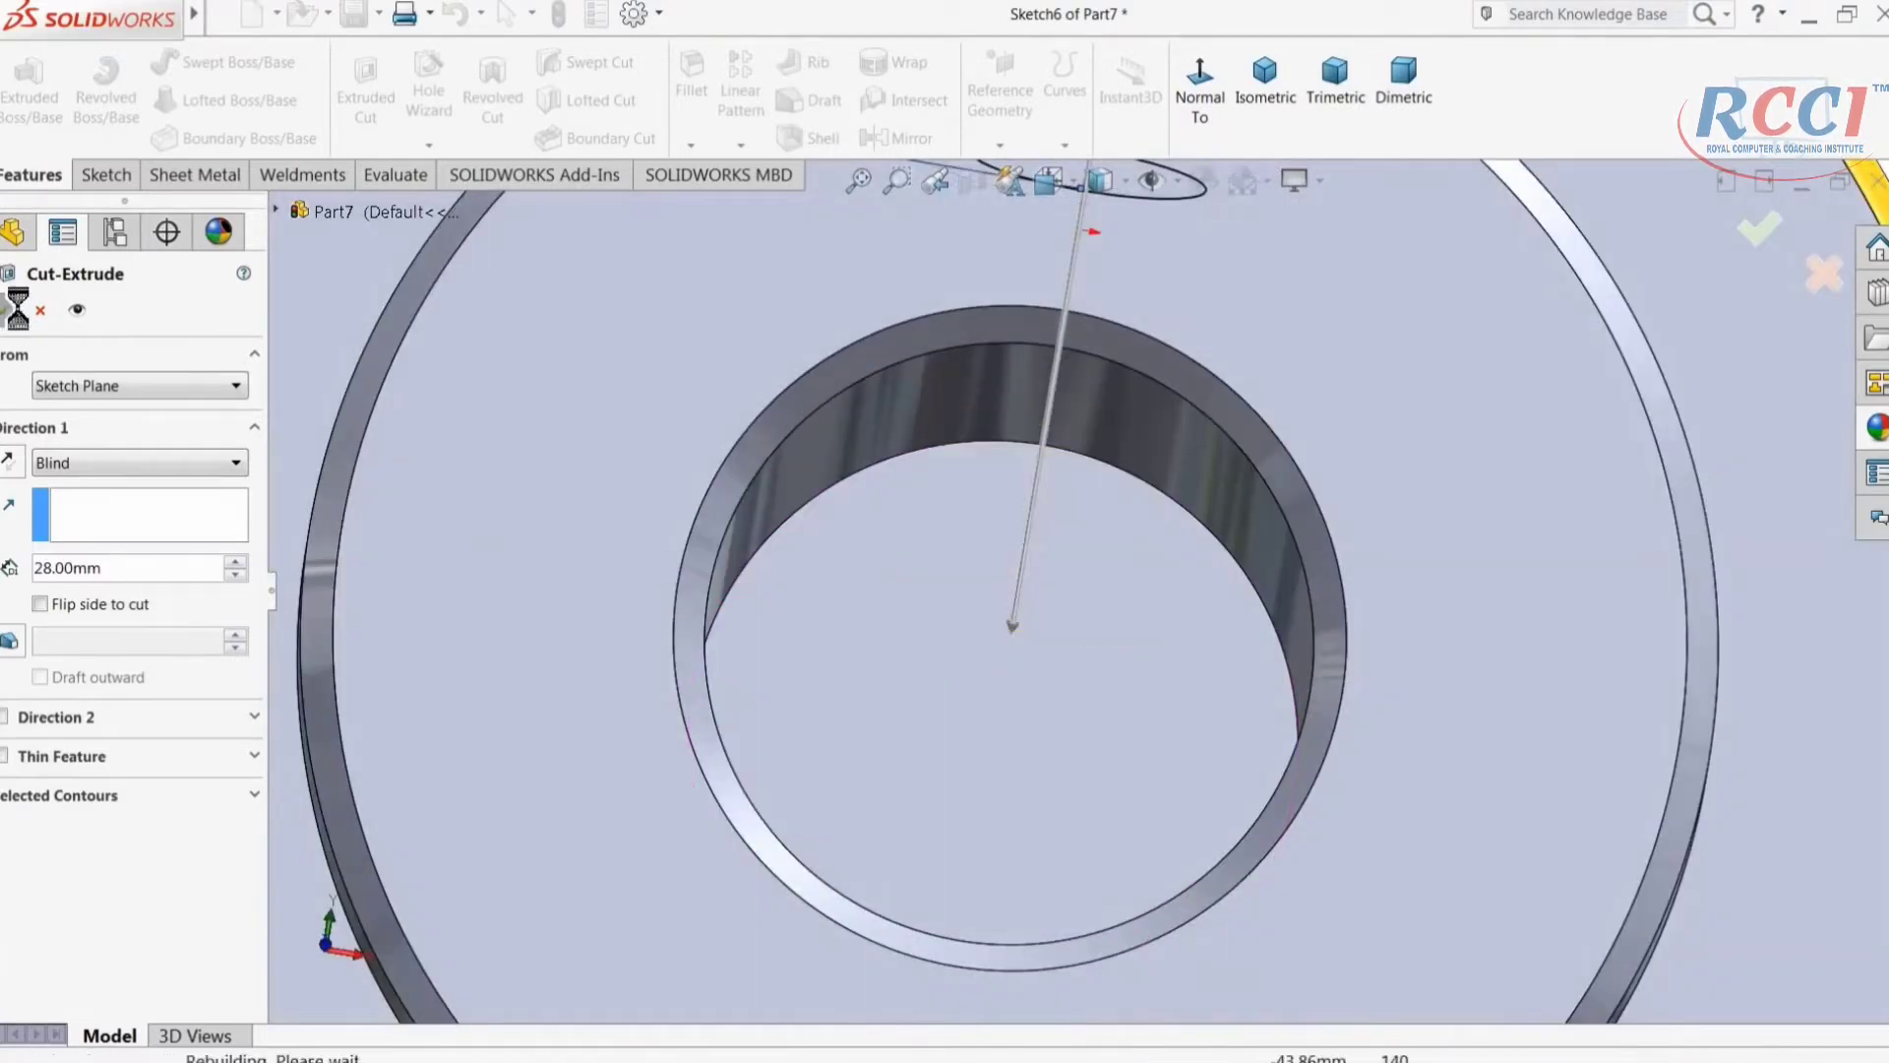
middle_drag(1034, 540, 1005, 810)
scroll(1005, 810, up, 8)
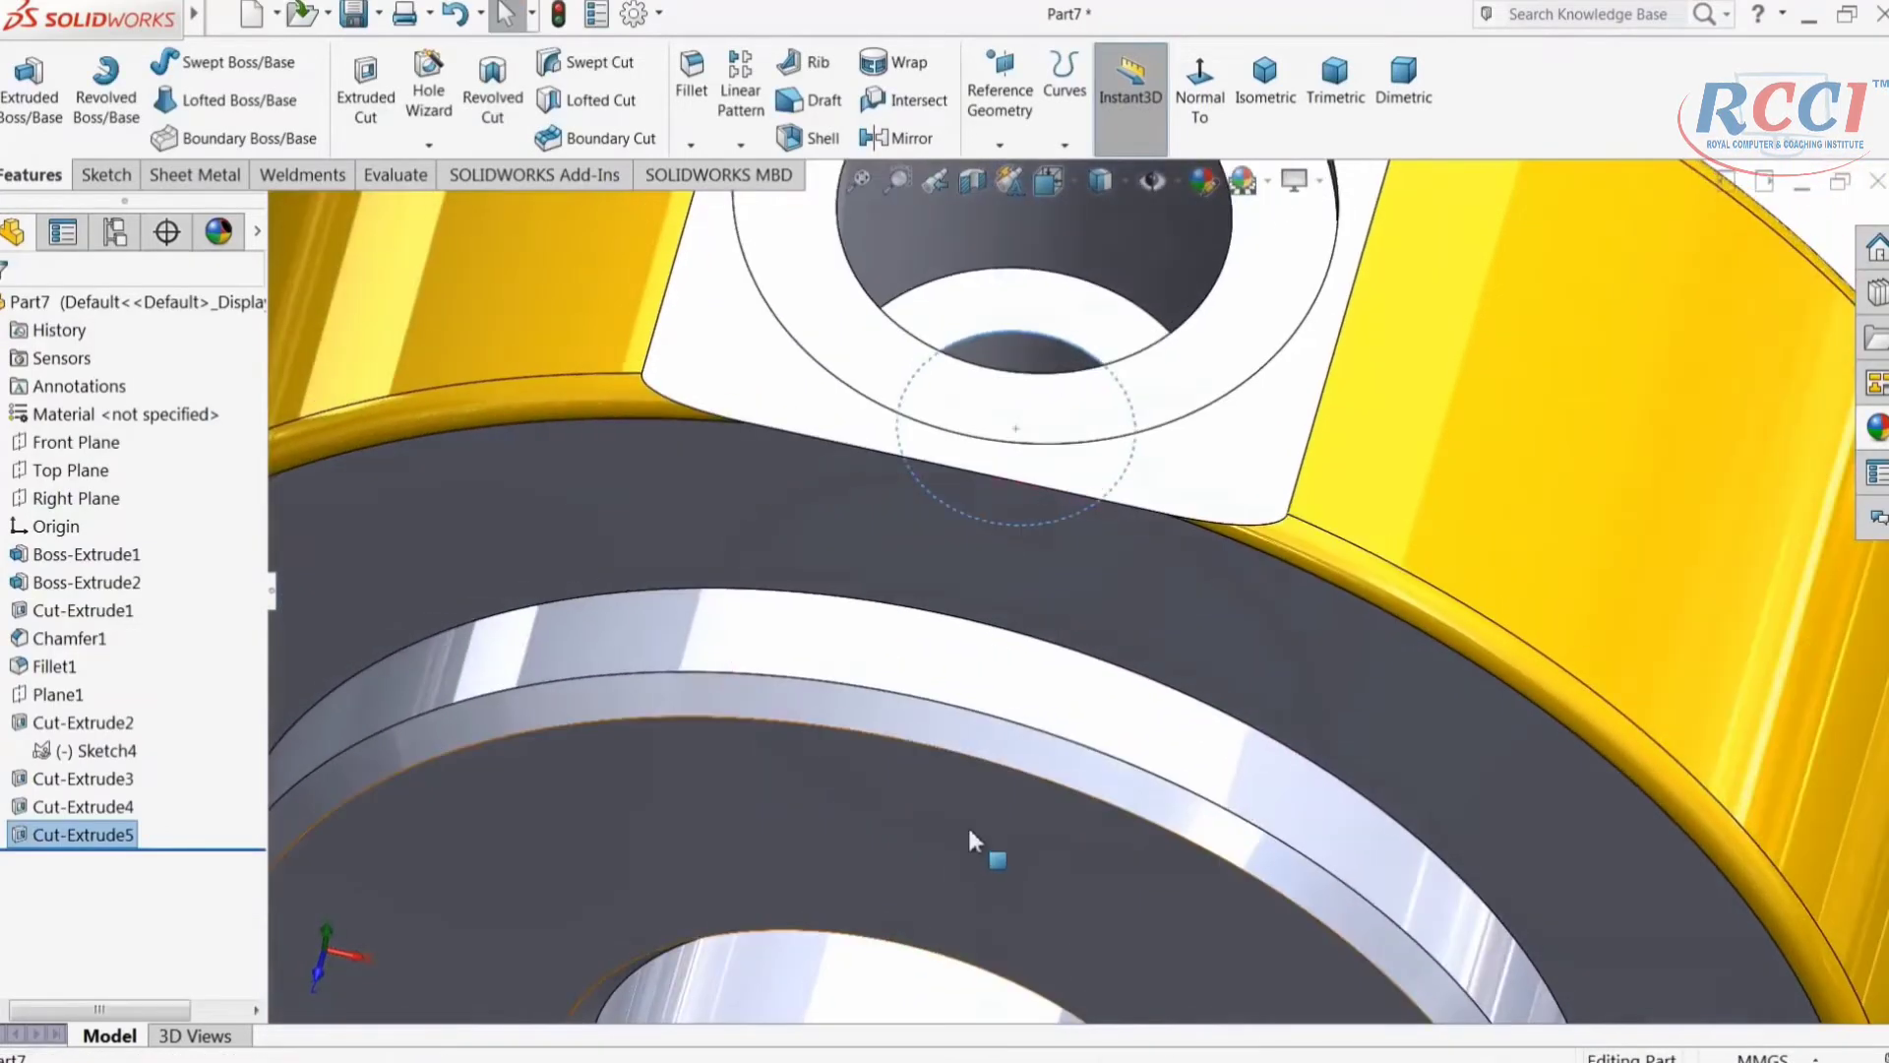
middle_drag(1089, 659, 984, 600)
click(618, 433)
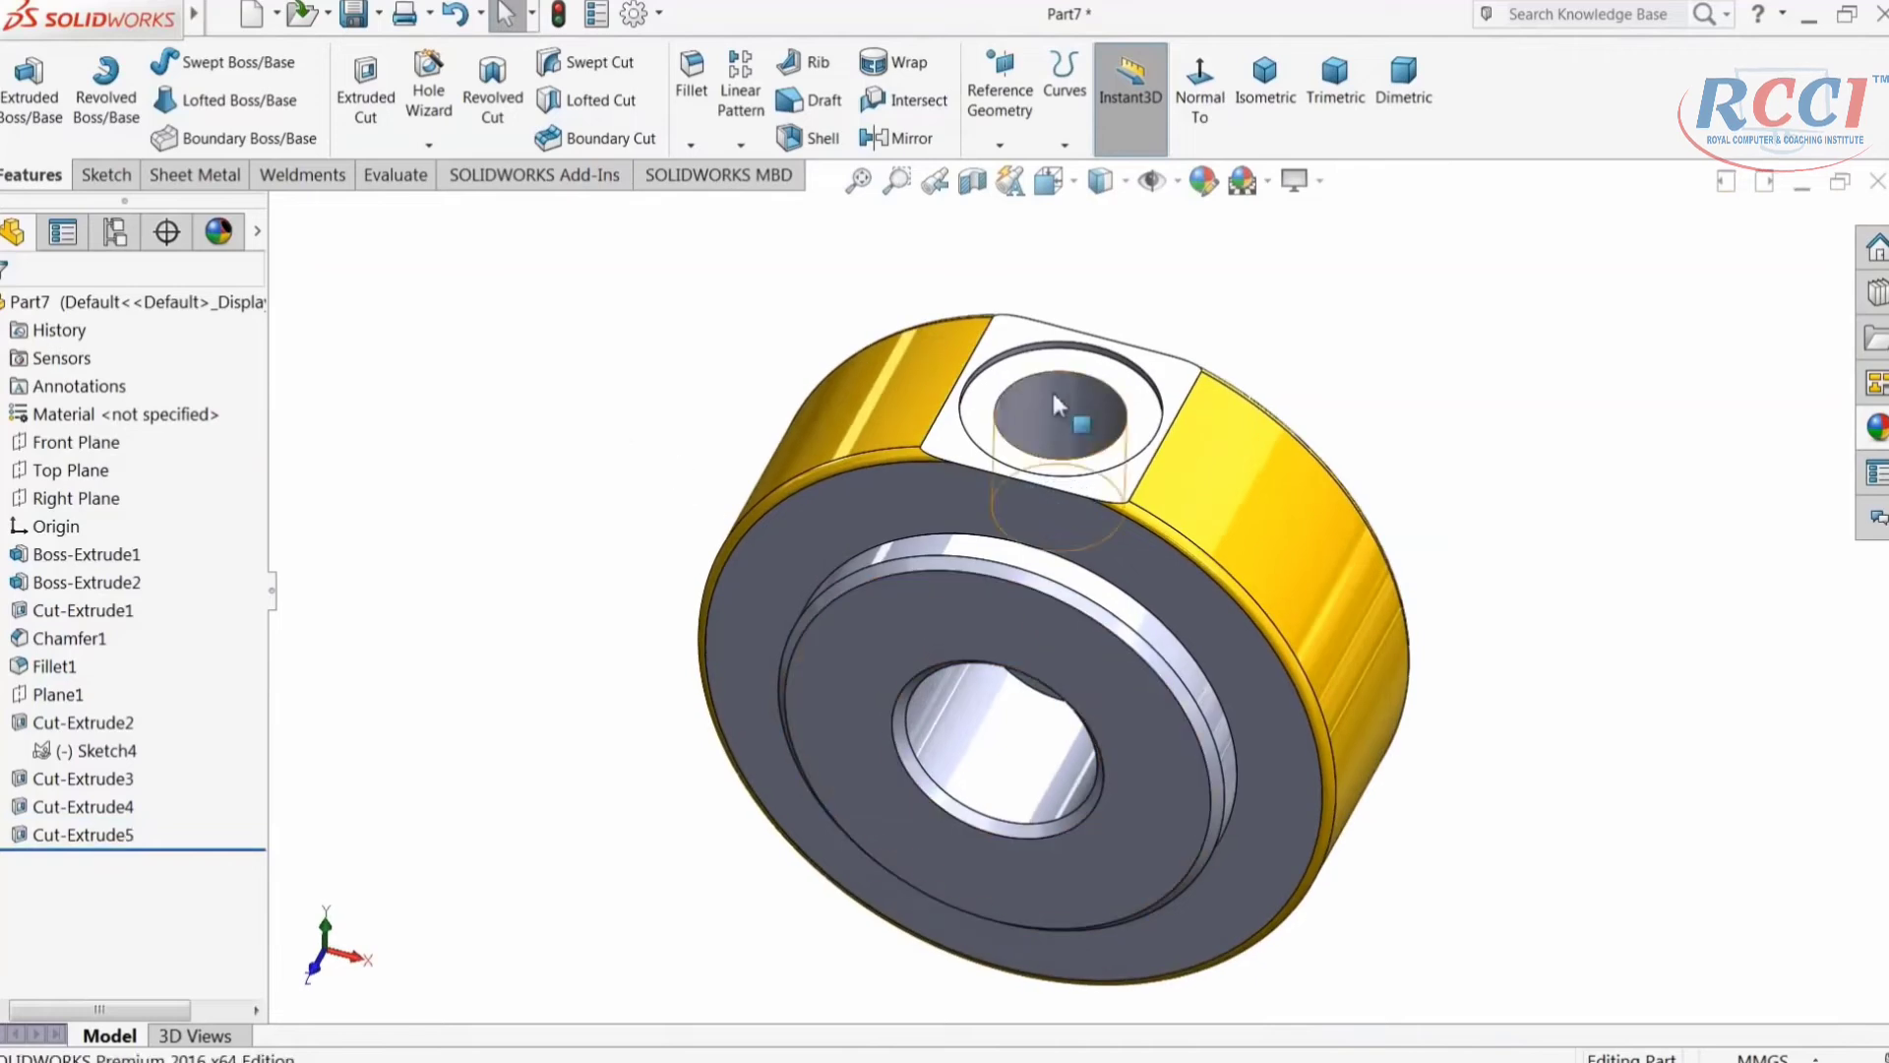
Step: Start a sketch on the Right Plane and draw a circle of about 12.2 mm radius, centred level with the origin
middle_drag(1104, 433, 1080, 389)
scroll(1060, 502, up, 2)
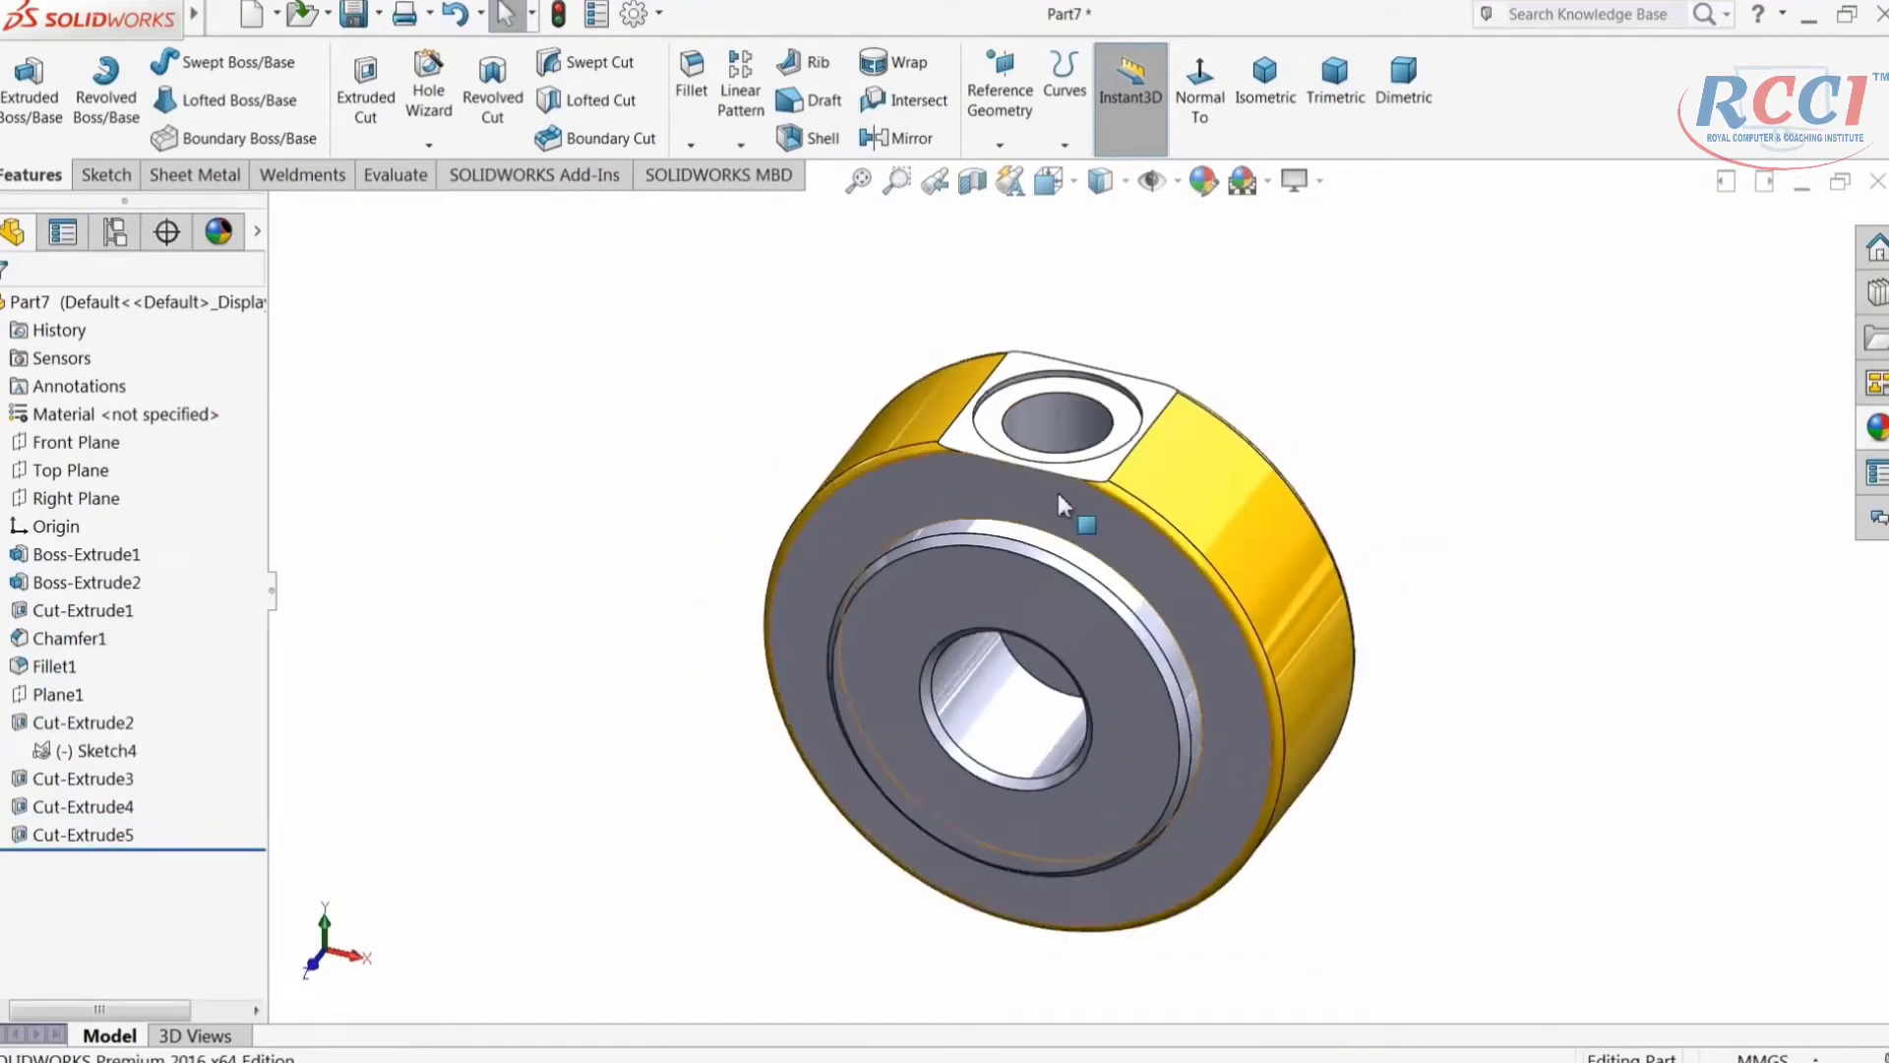
click(36, 498)
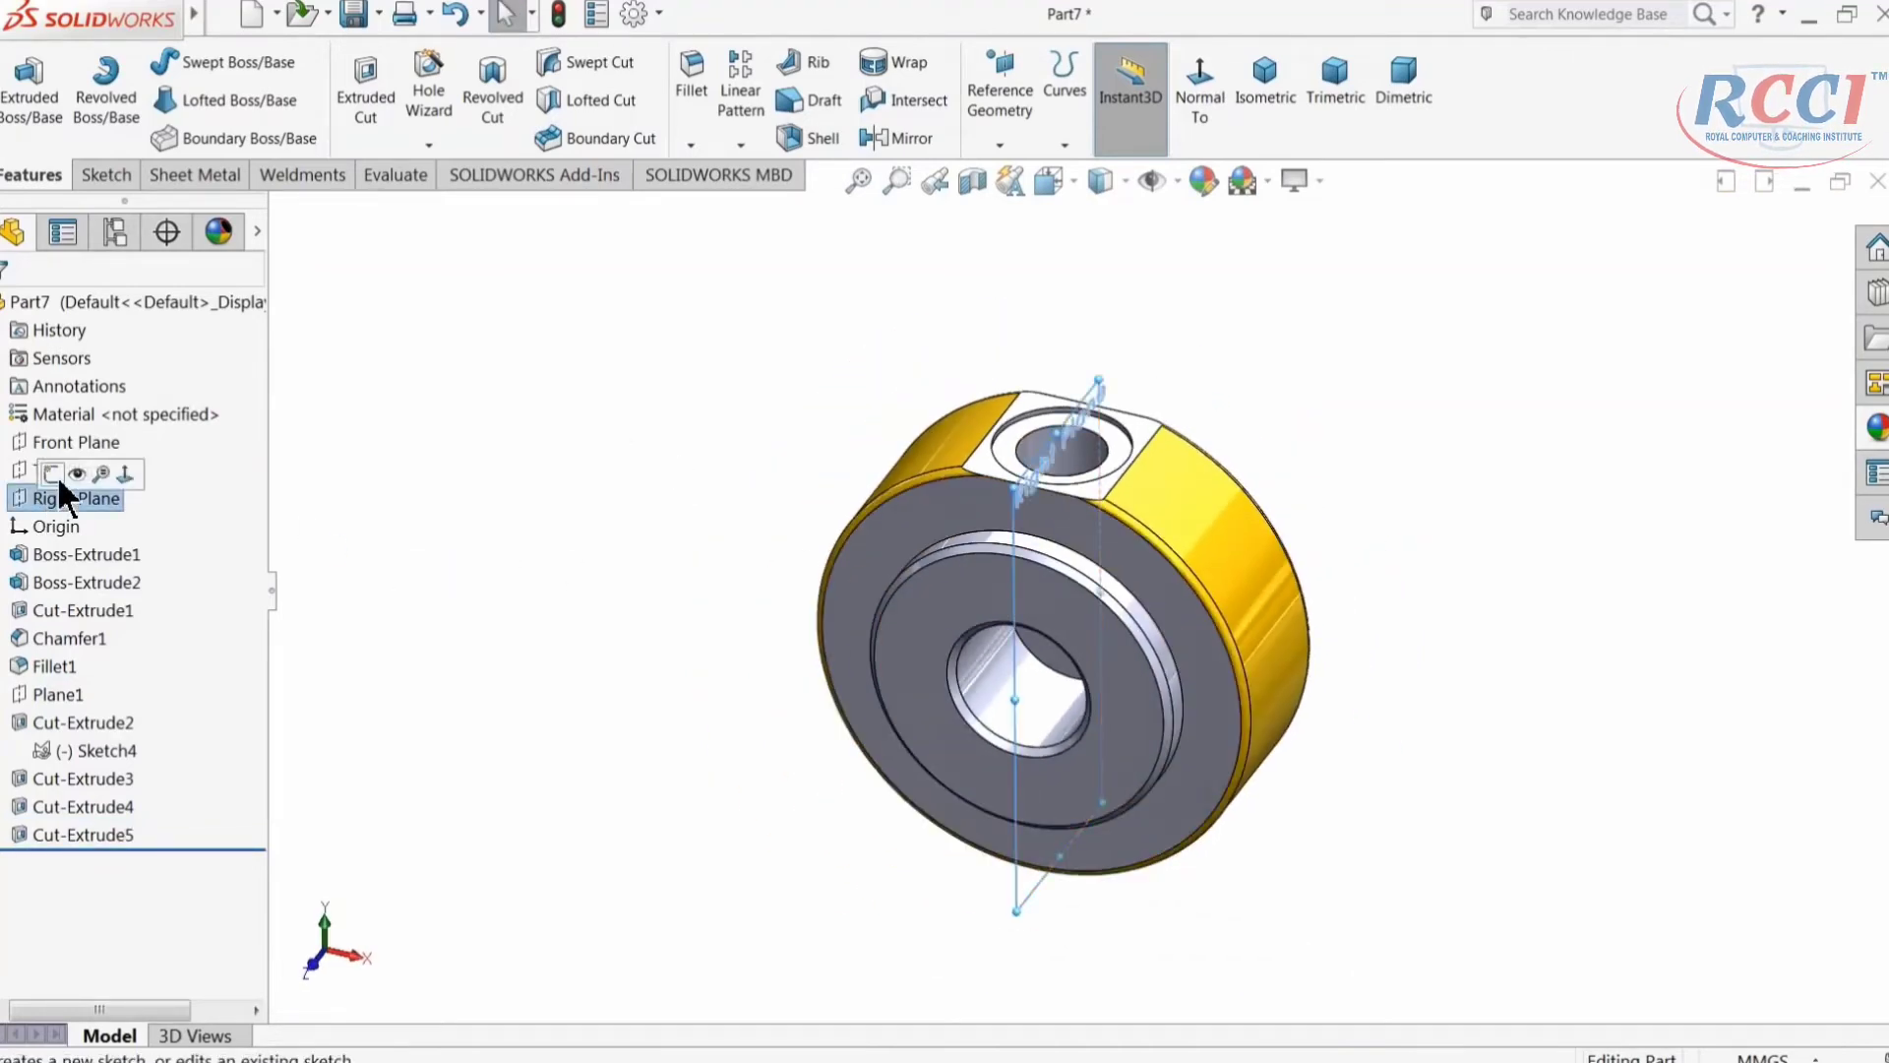
click(57, 475)
click(1090, 99)
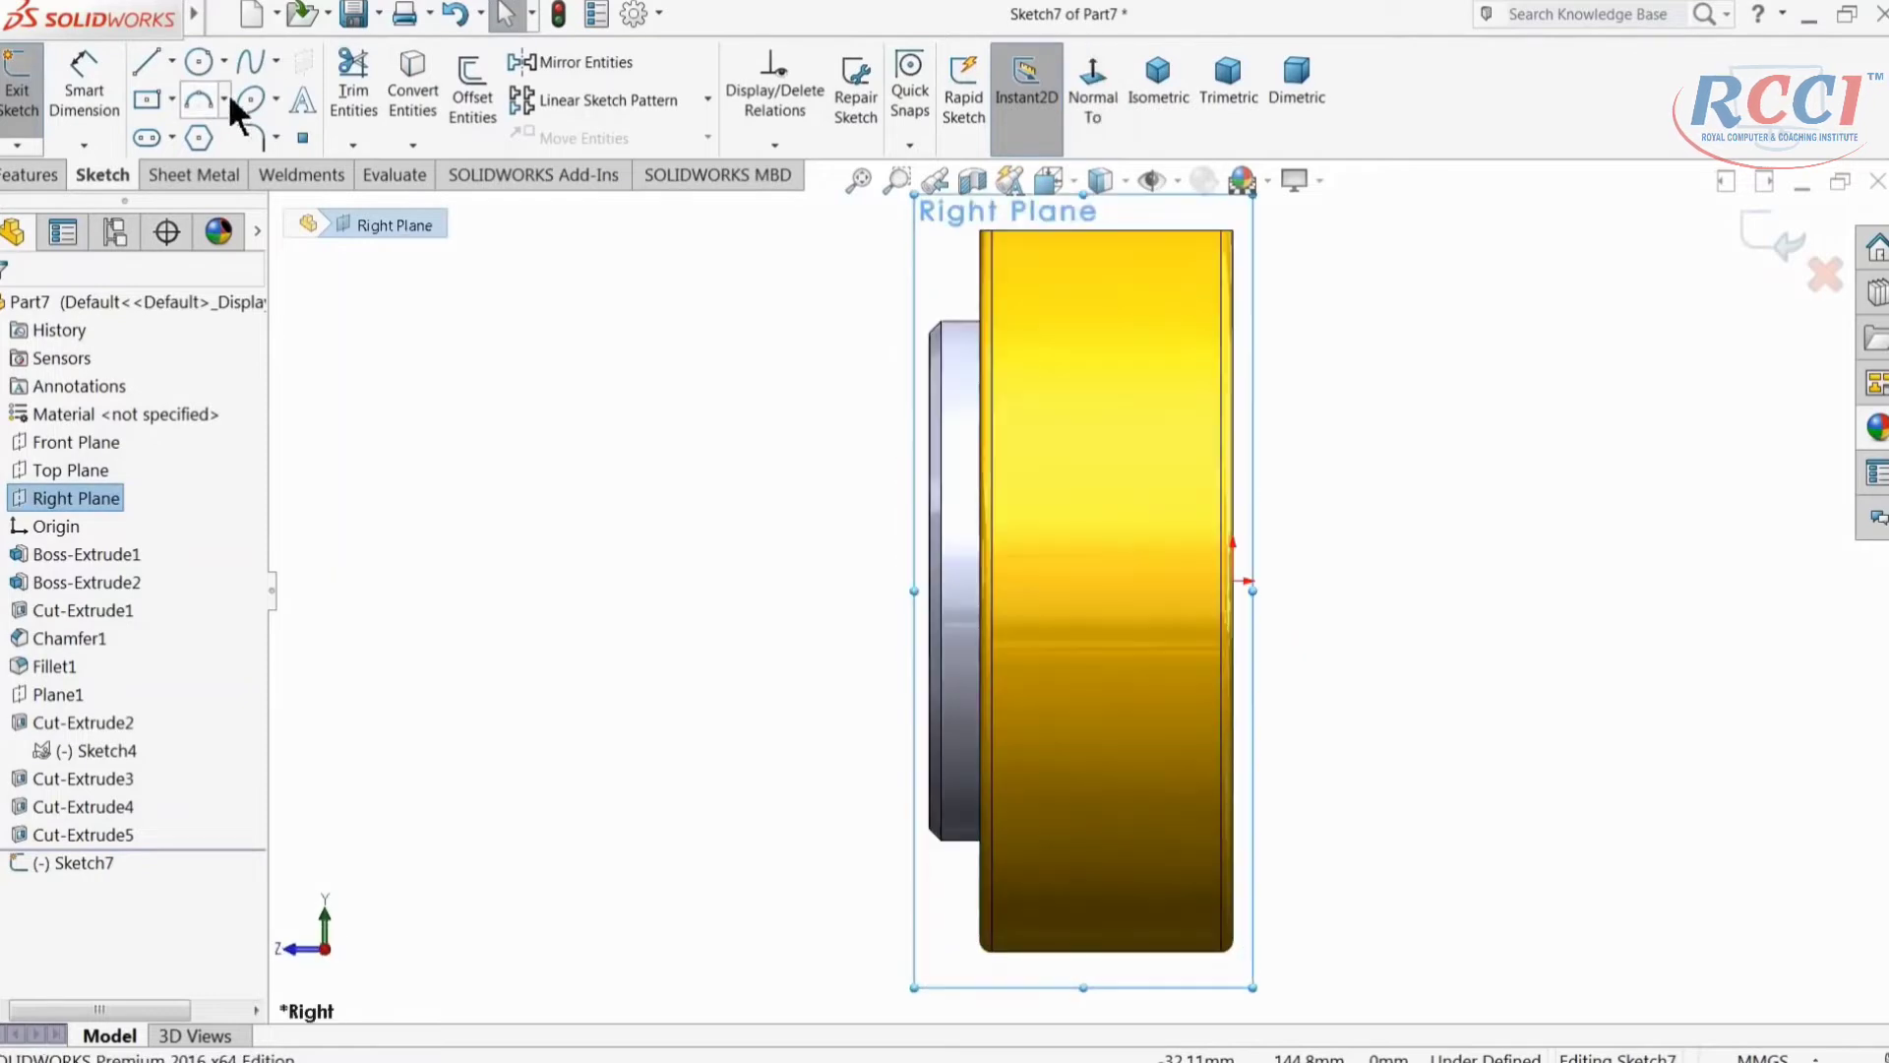
click(200, 66)
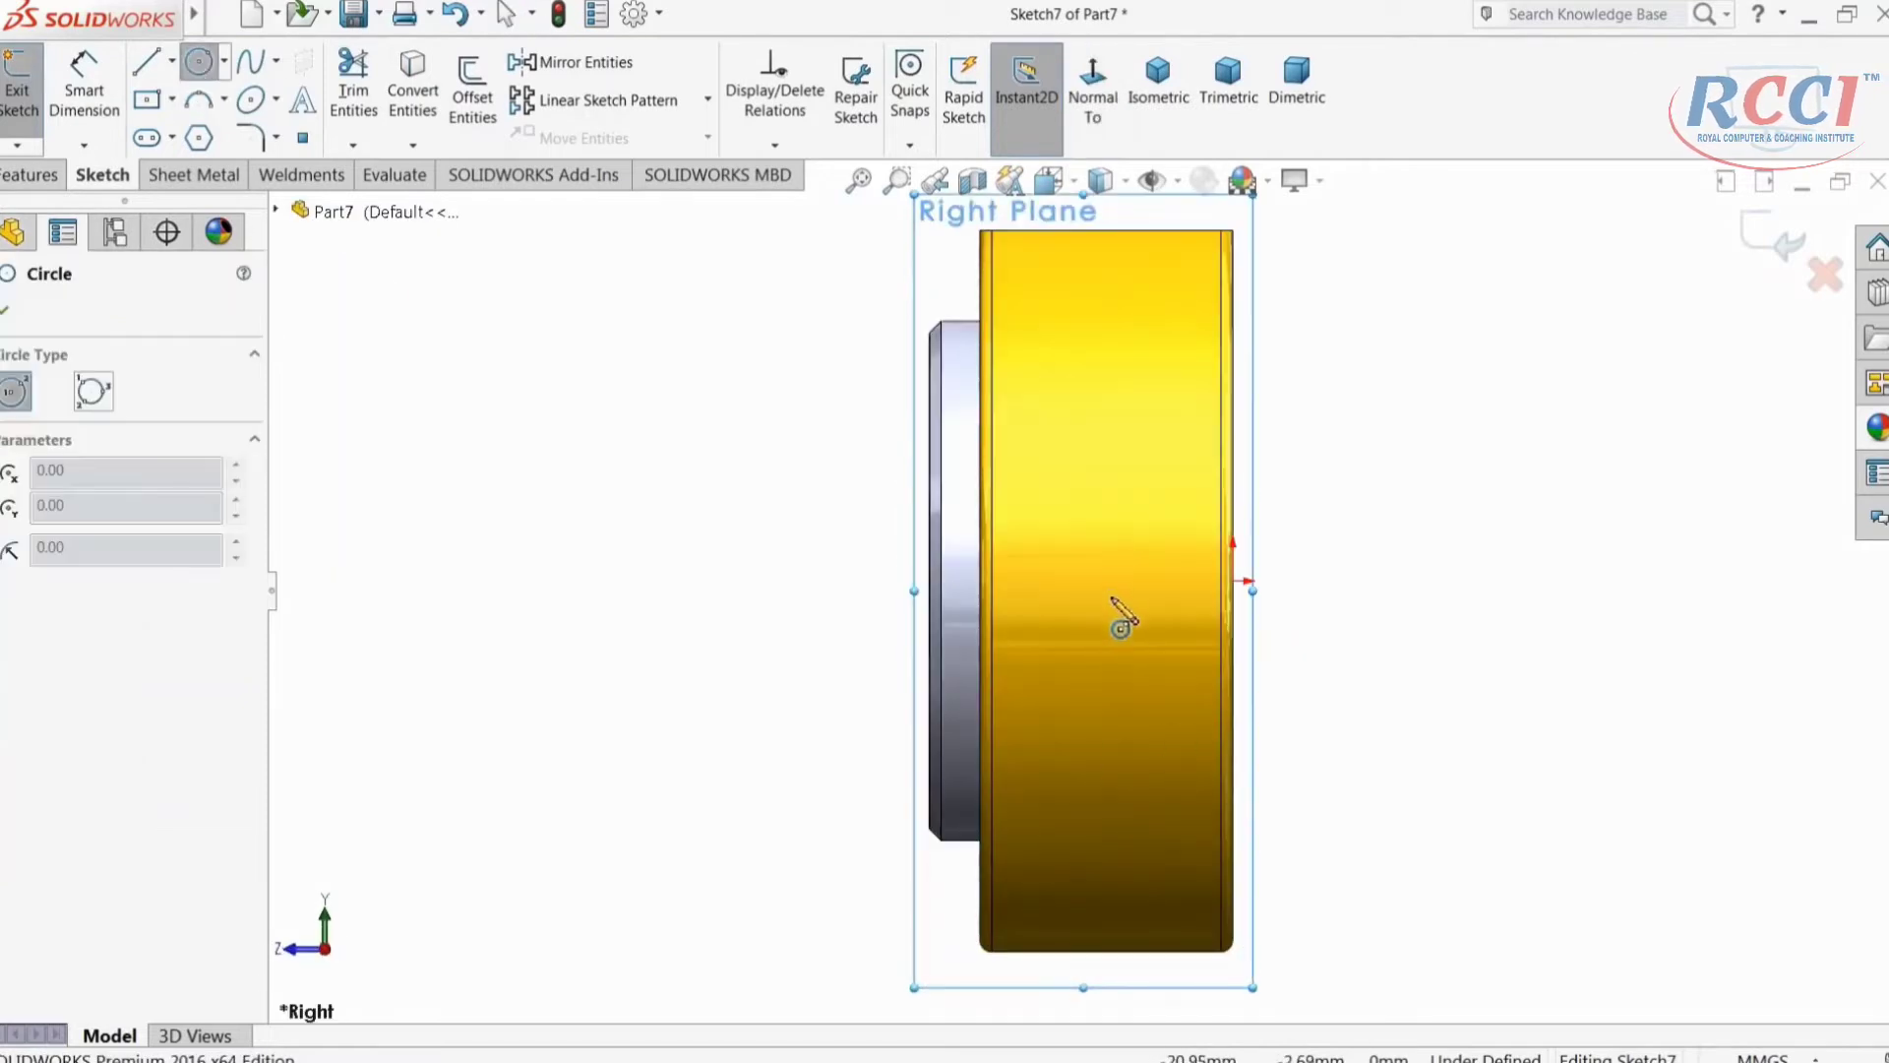
click(1110, 580)
click(1110, 510)
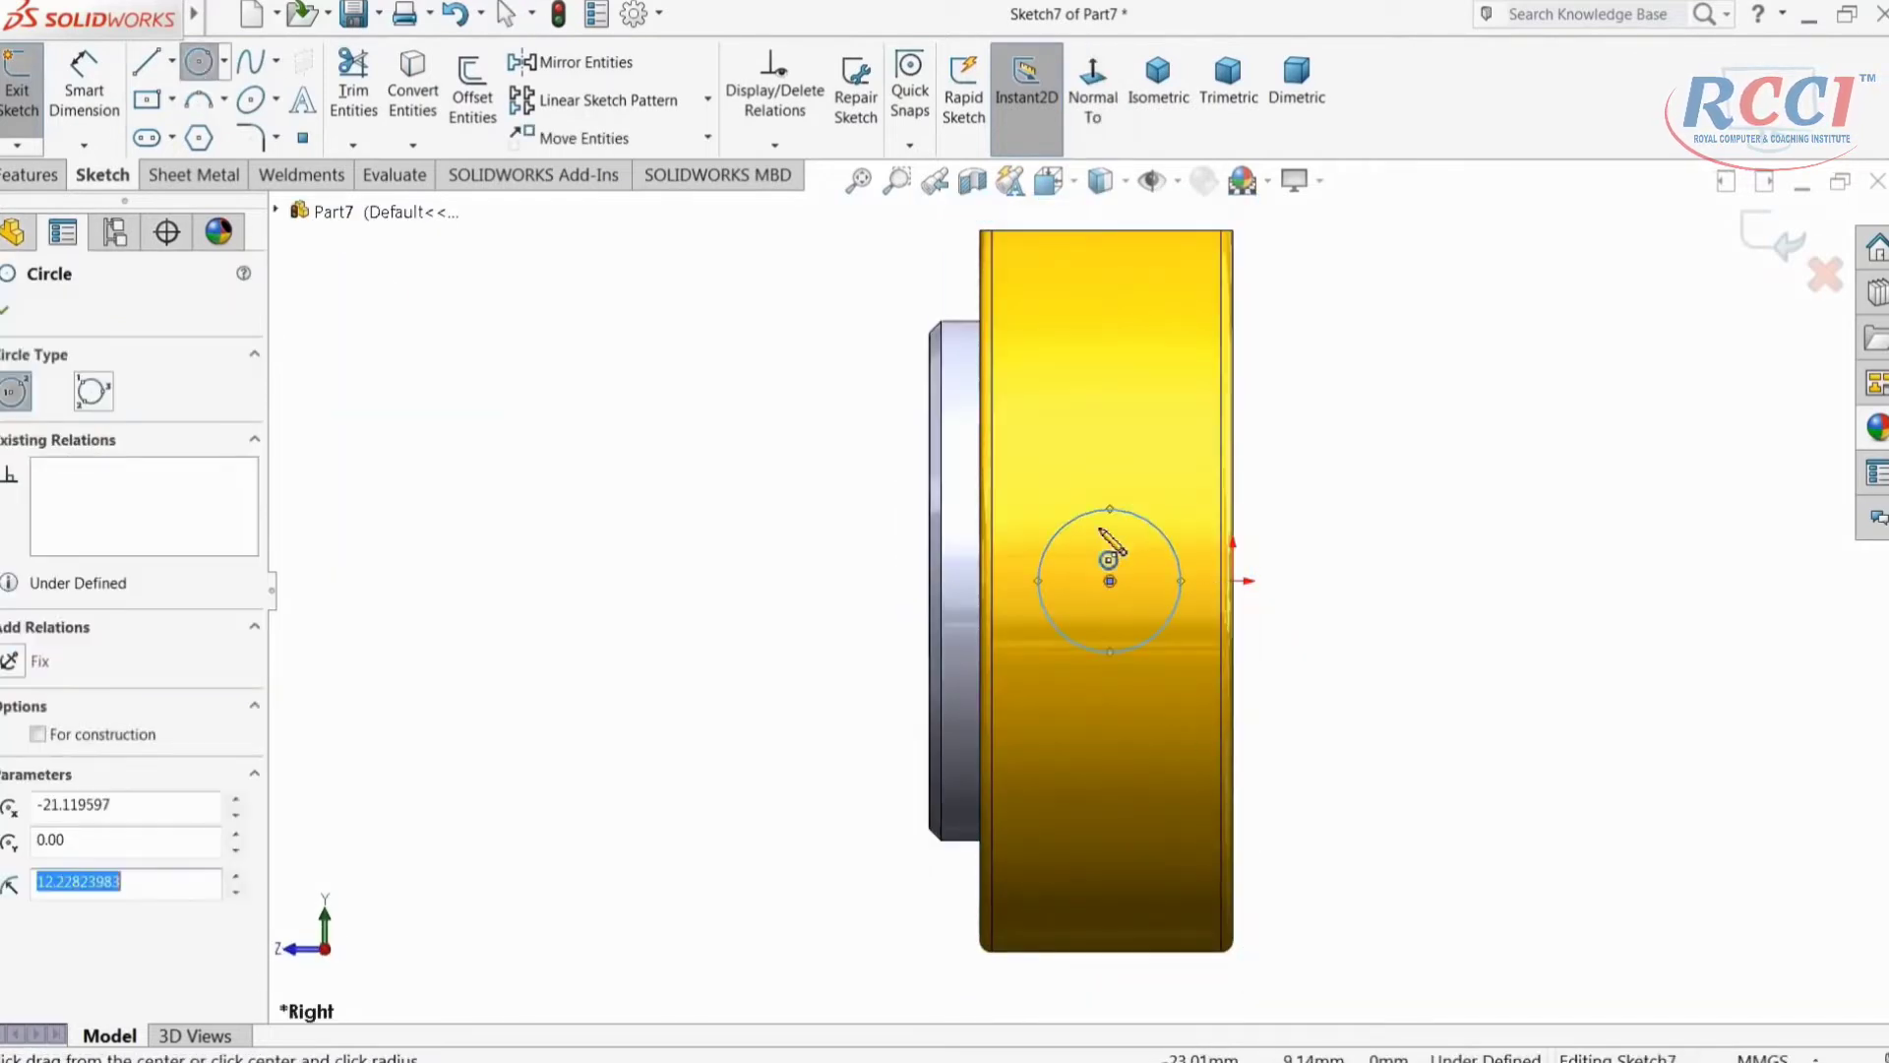
Step: Dimension the horizontal distance from the circle's centre to the origin and set it to 43.3/2 mm
click(91, 90)
scroll(1152, 689, down, 2)
click(1090, 539)
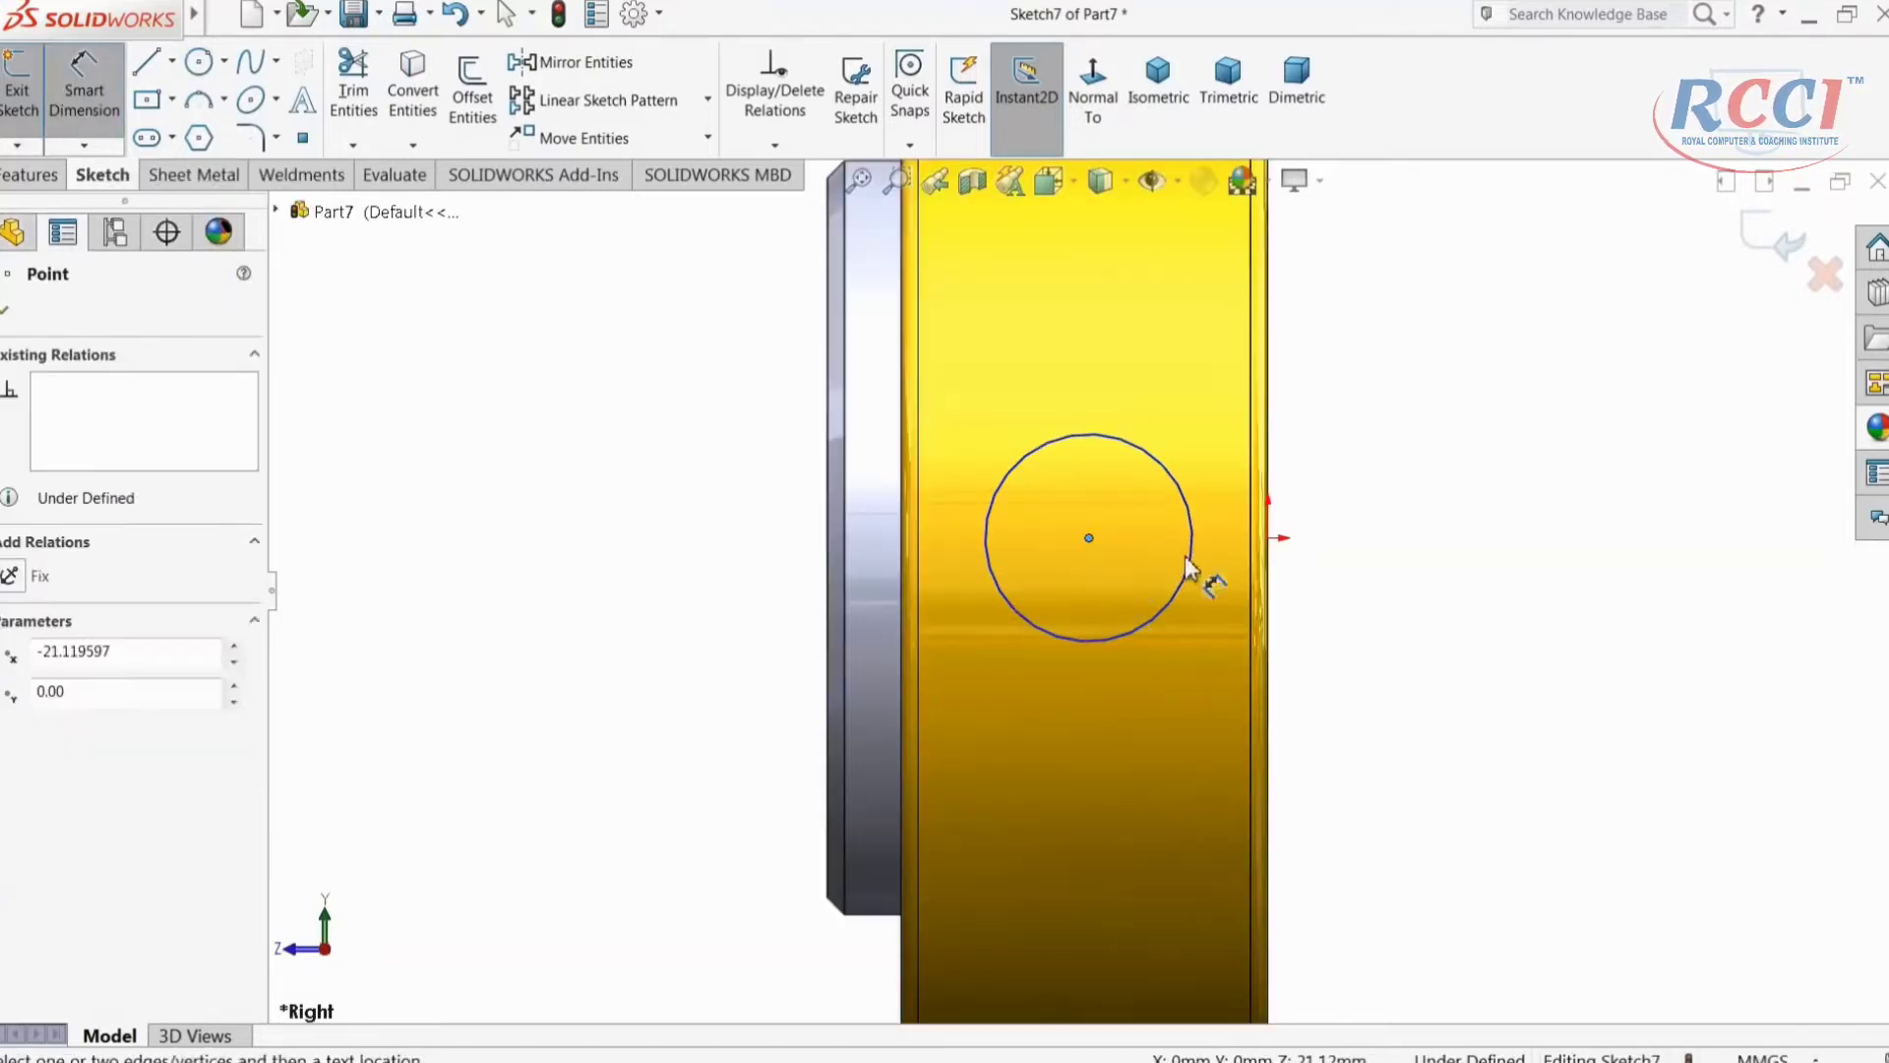
click(1271, 540)
click(1167, 372)
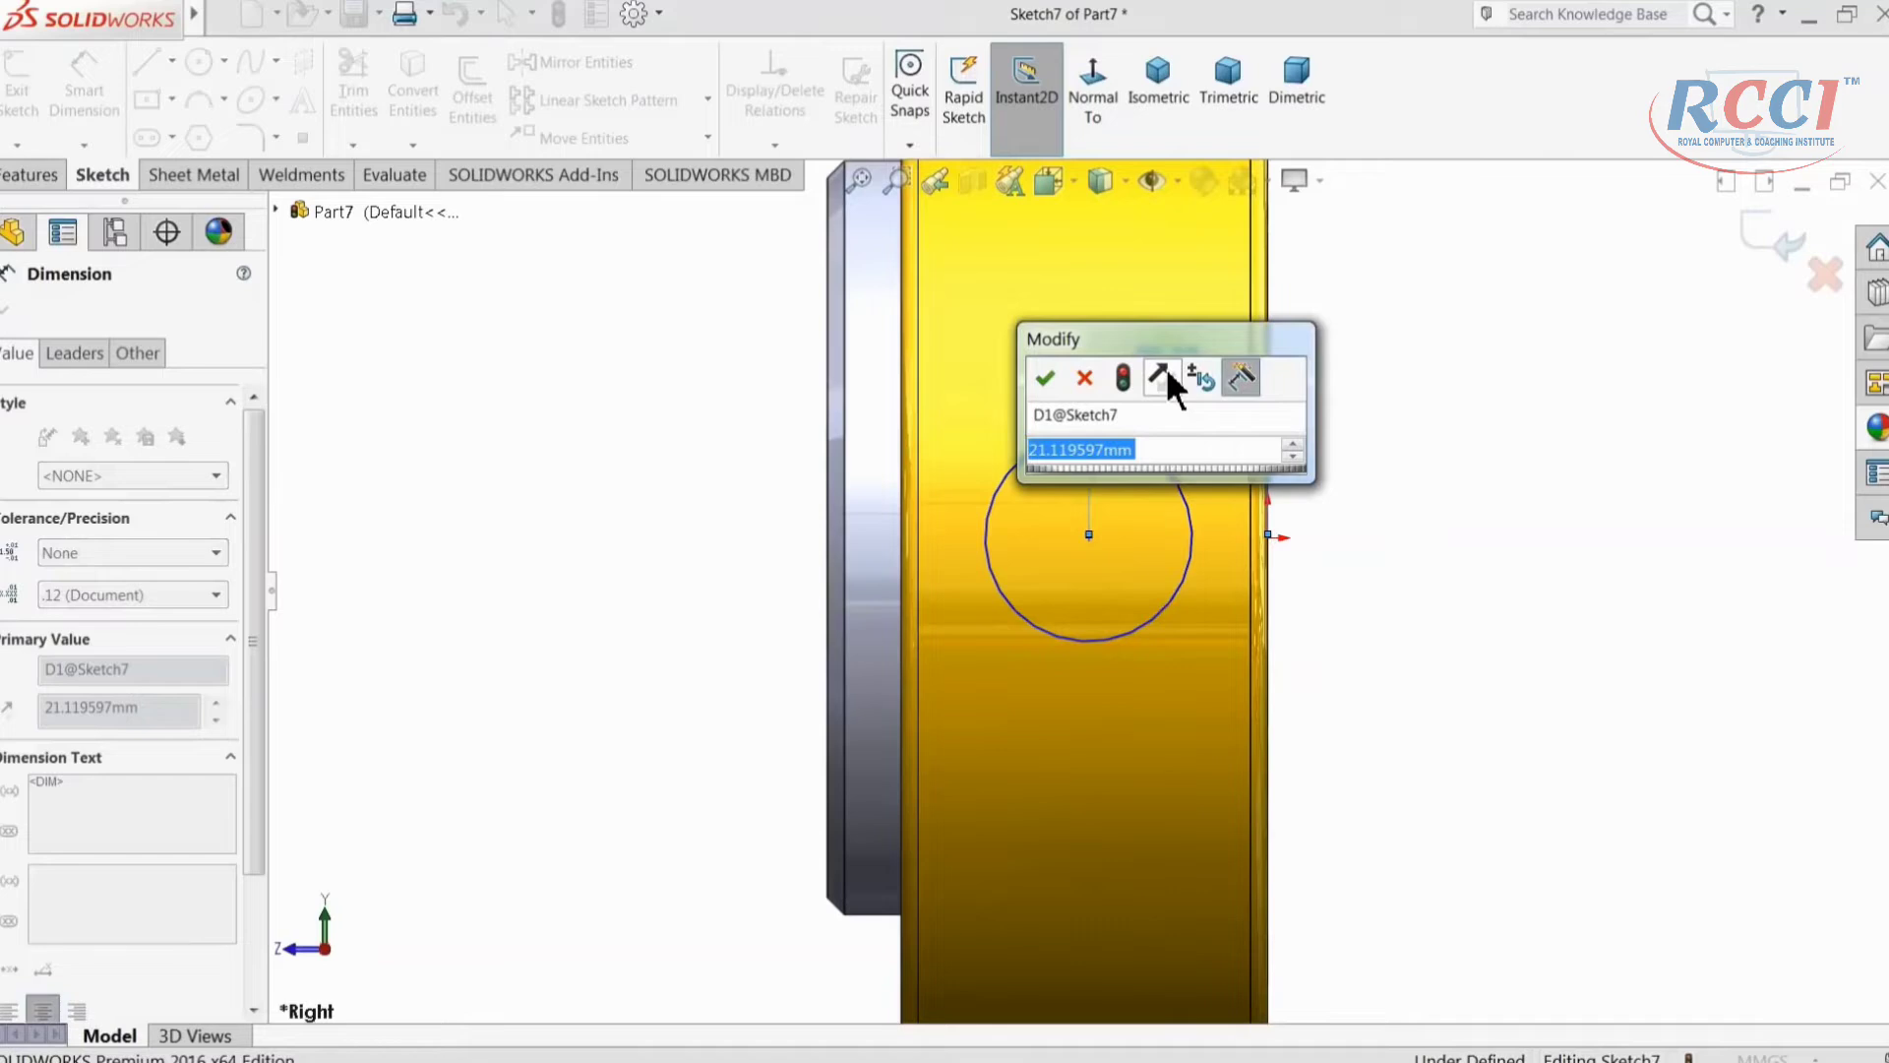
text(43)
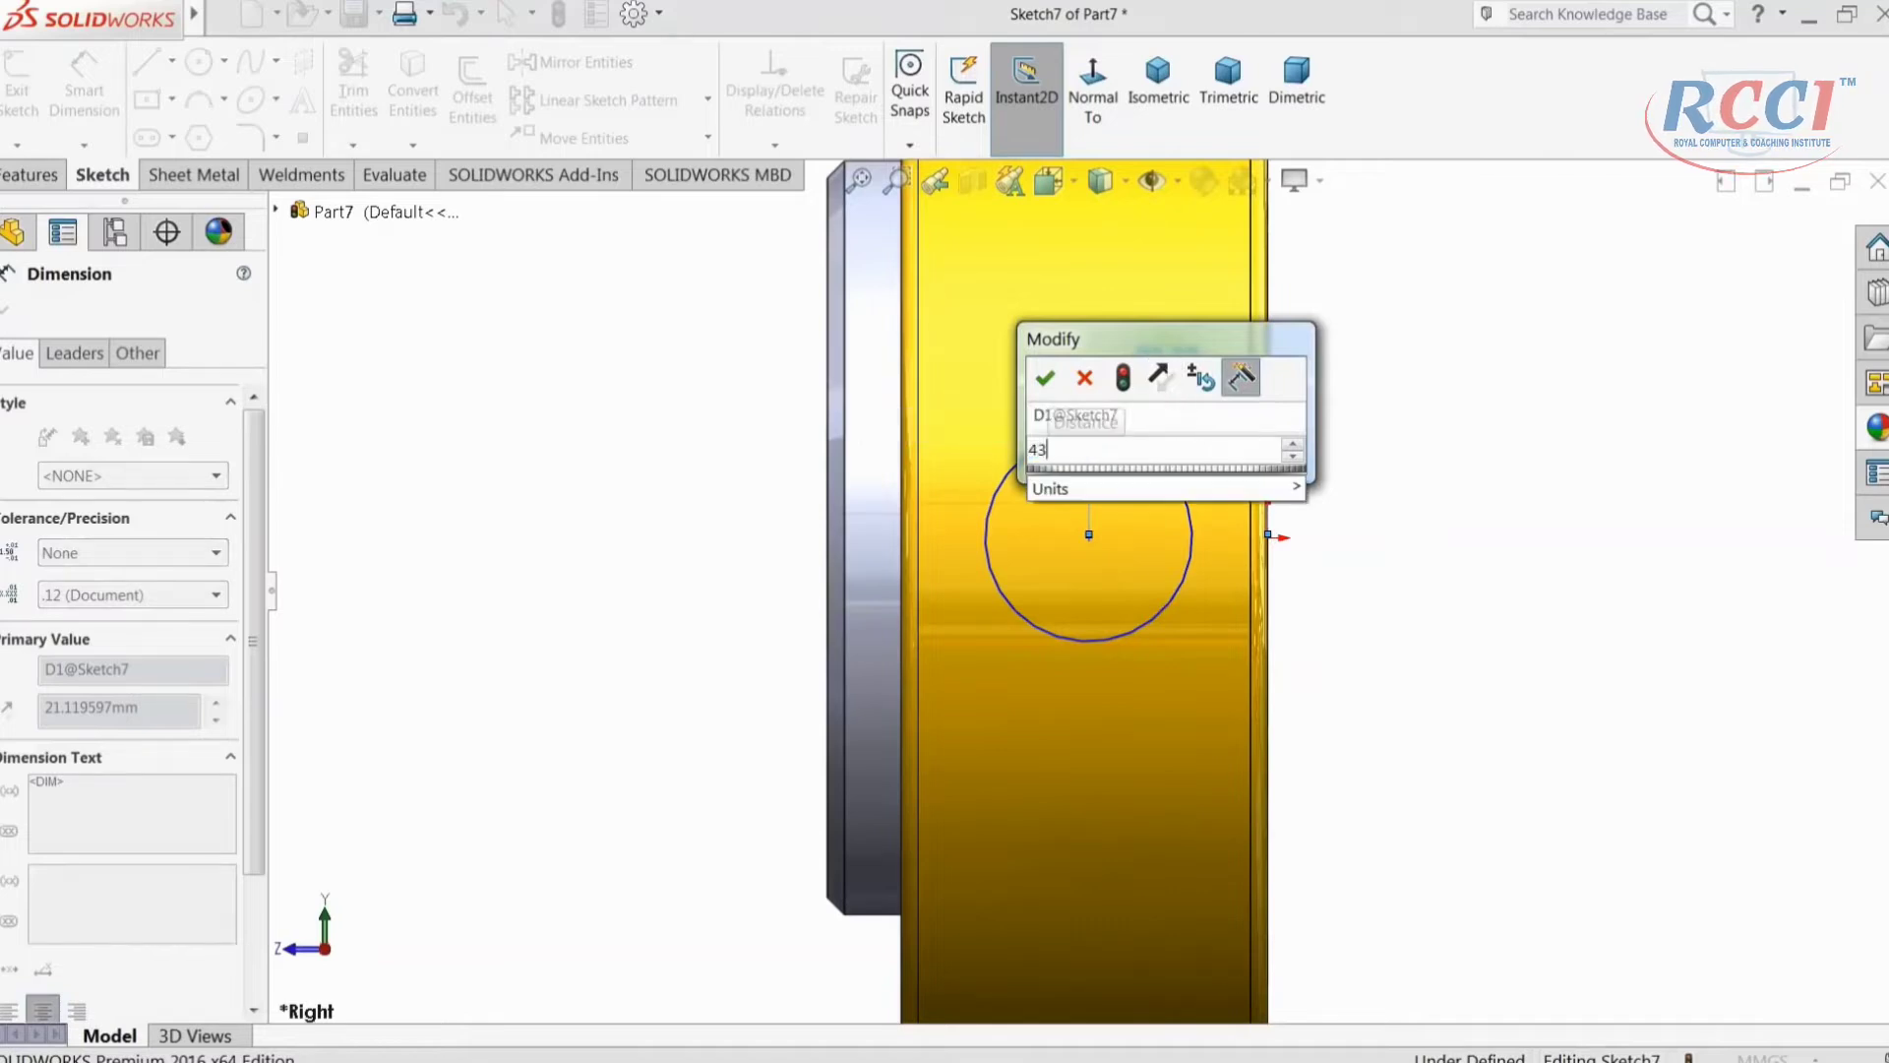
text(.3/2)
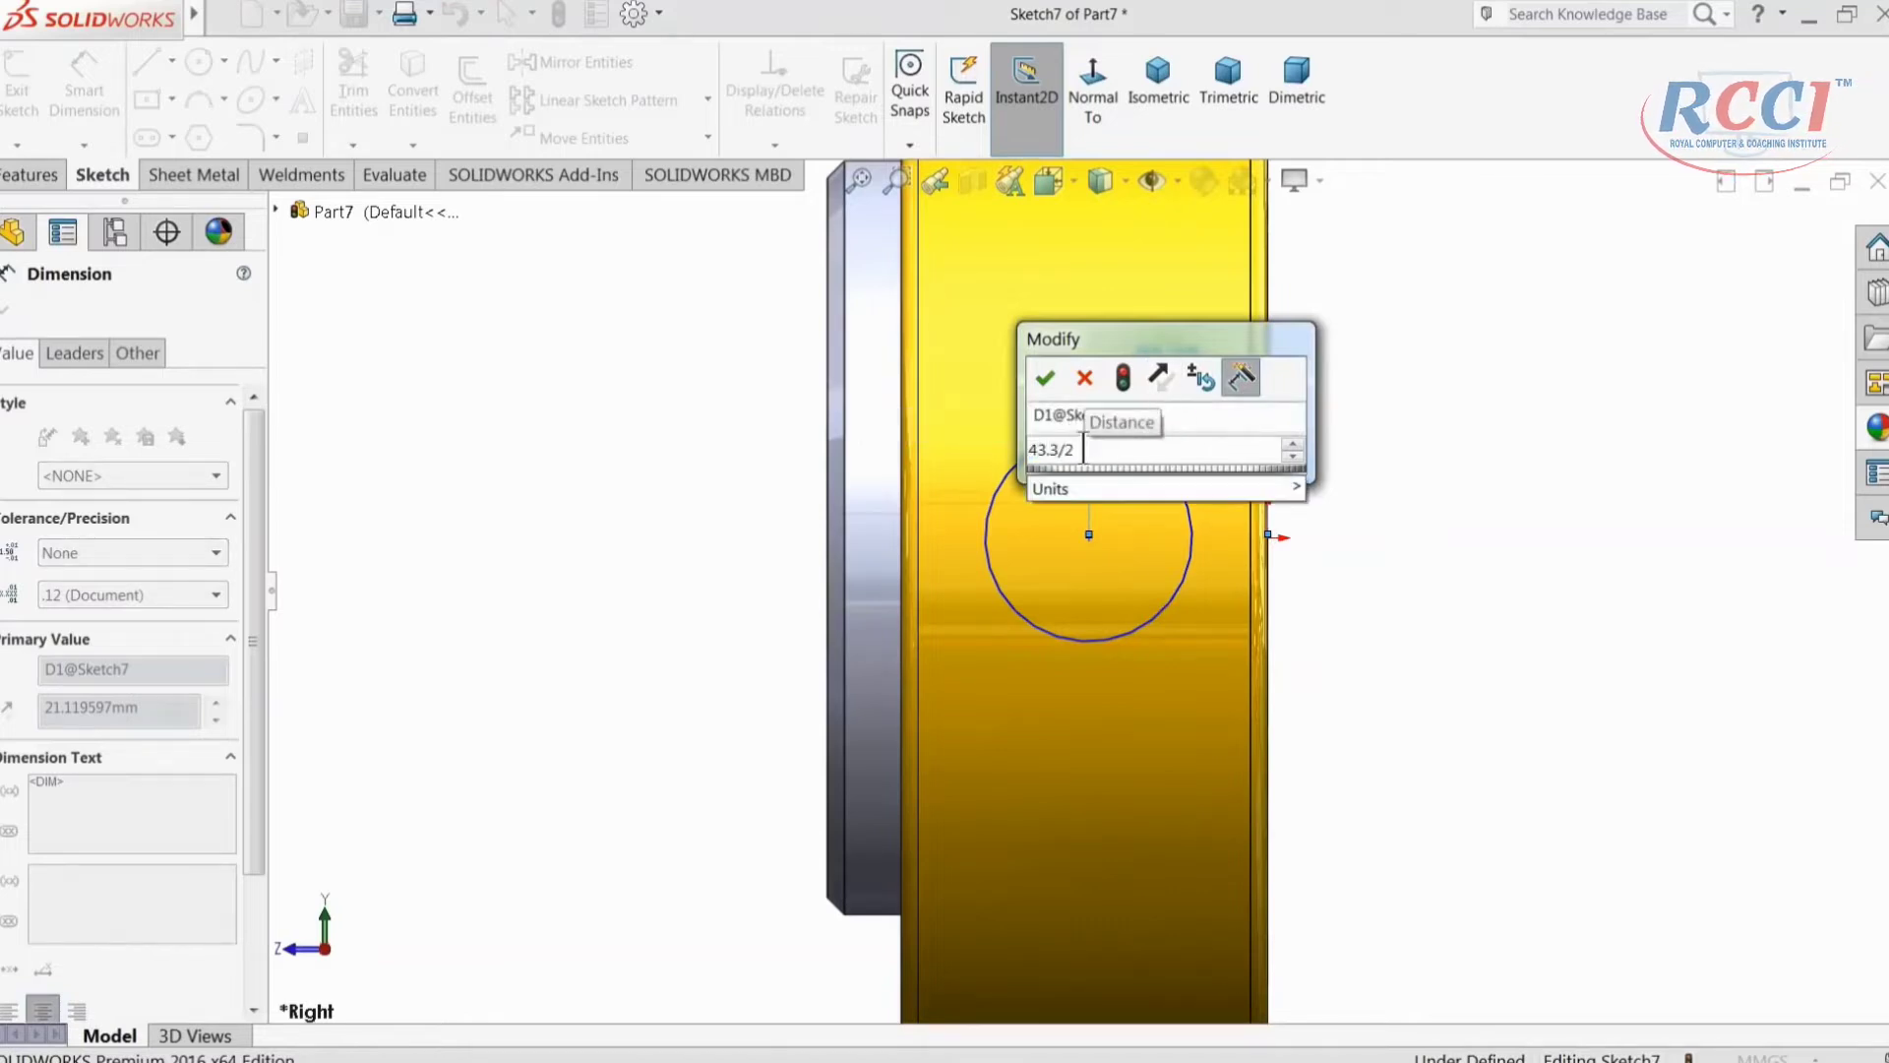
click(1043, 375)
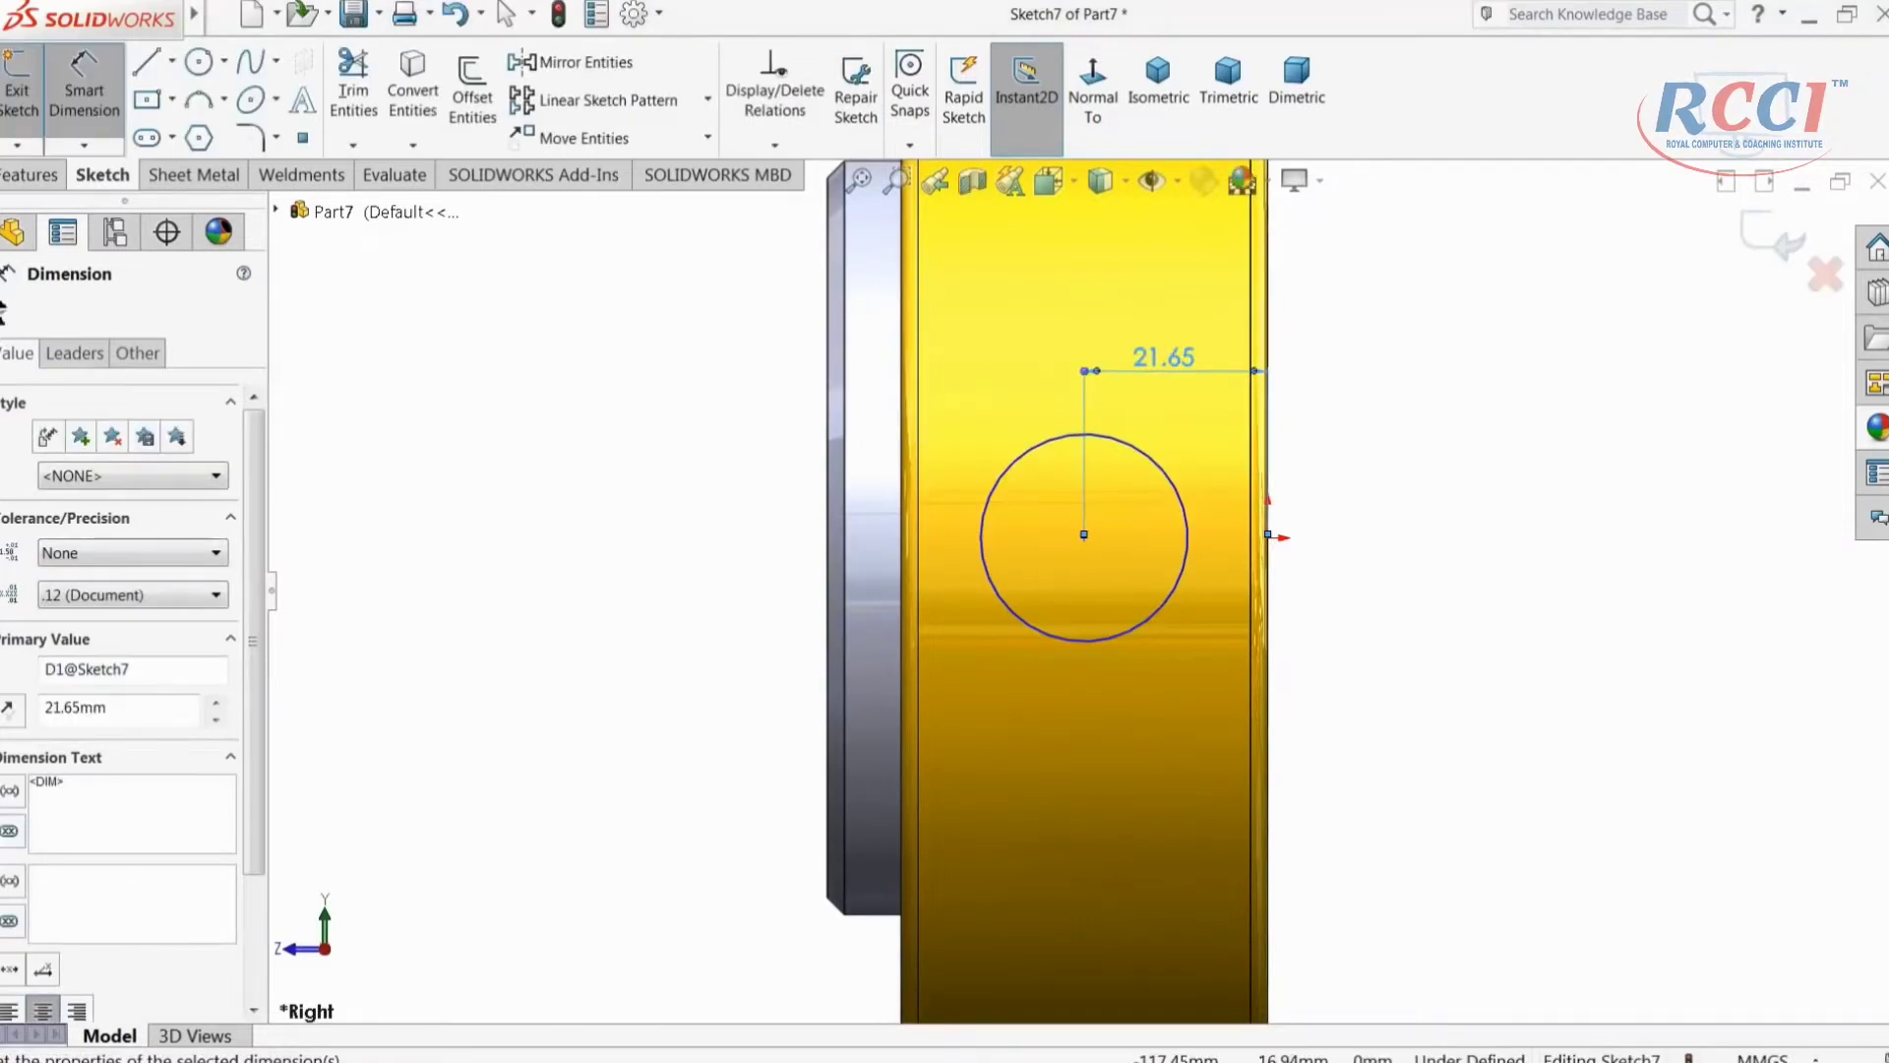
Step: Dimension the diameter of the circle on the Right Plane and set it to 11 mm
click(1186, 539)
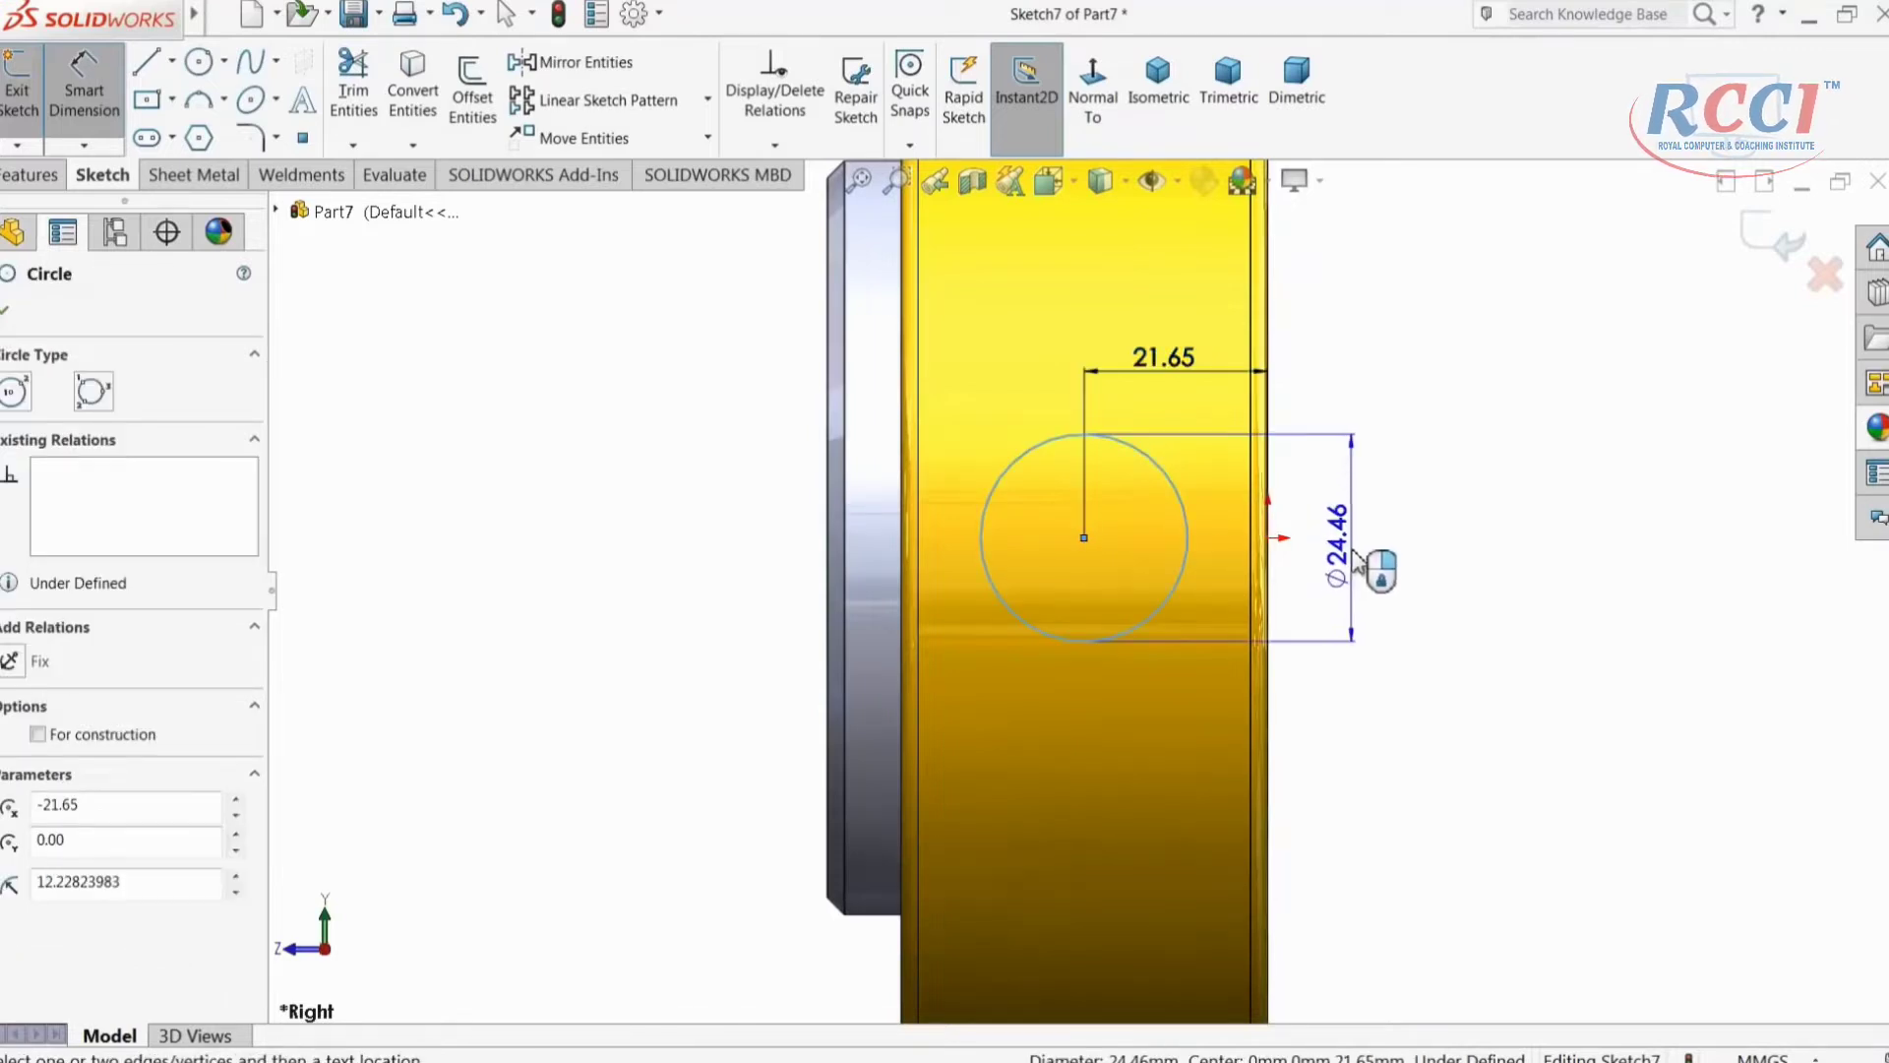
click(1355, 564)
text(11)
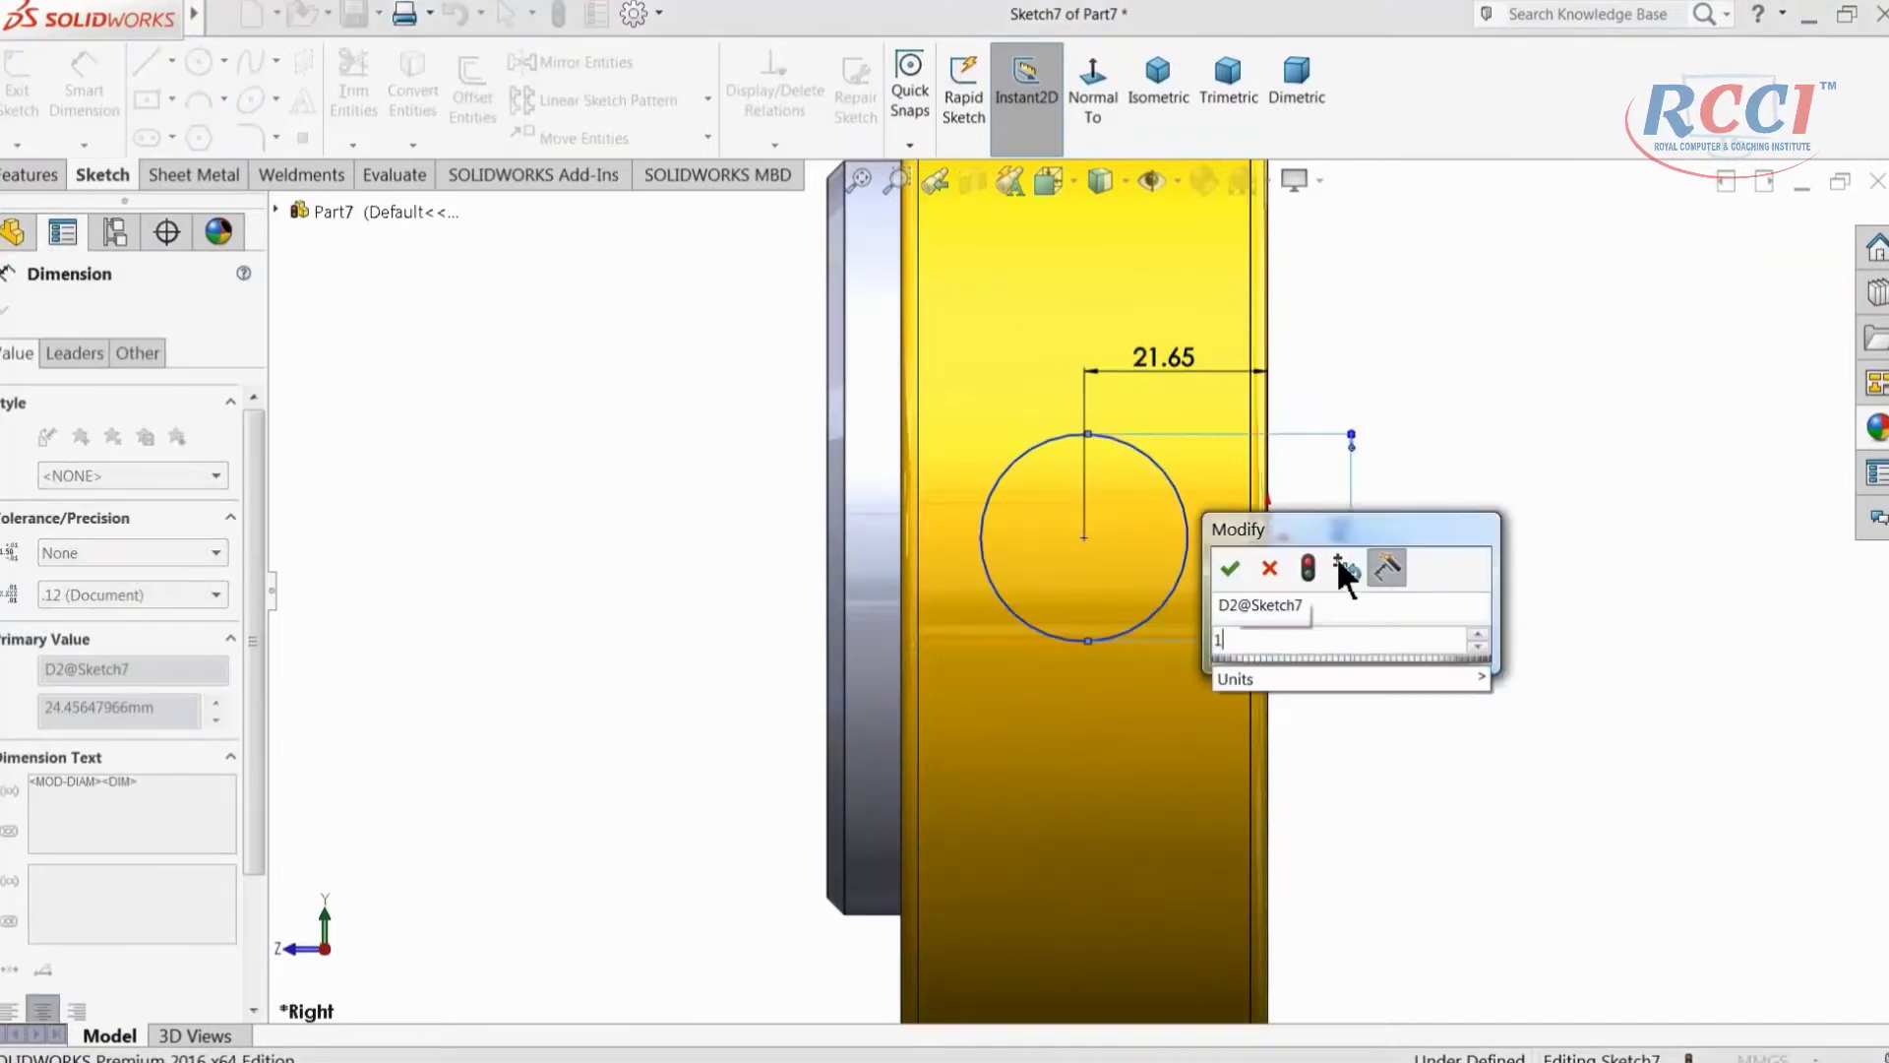
click(1337, 559)
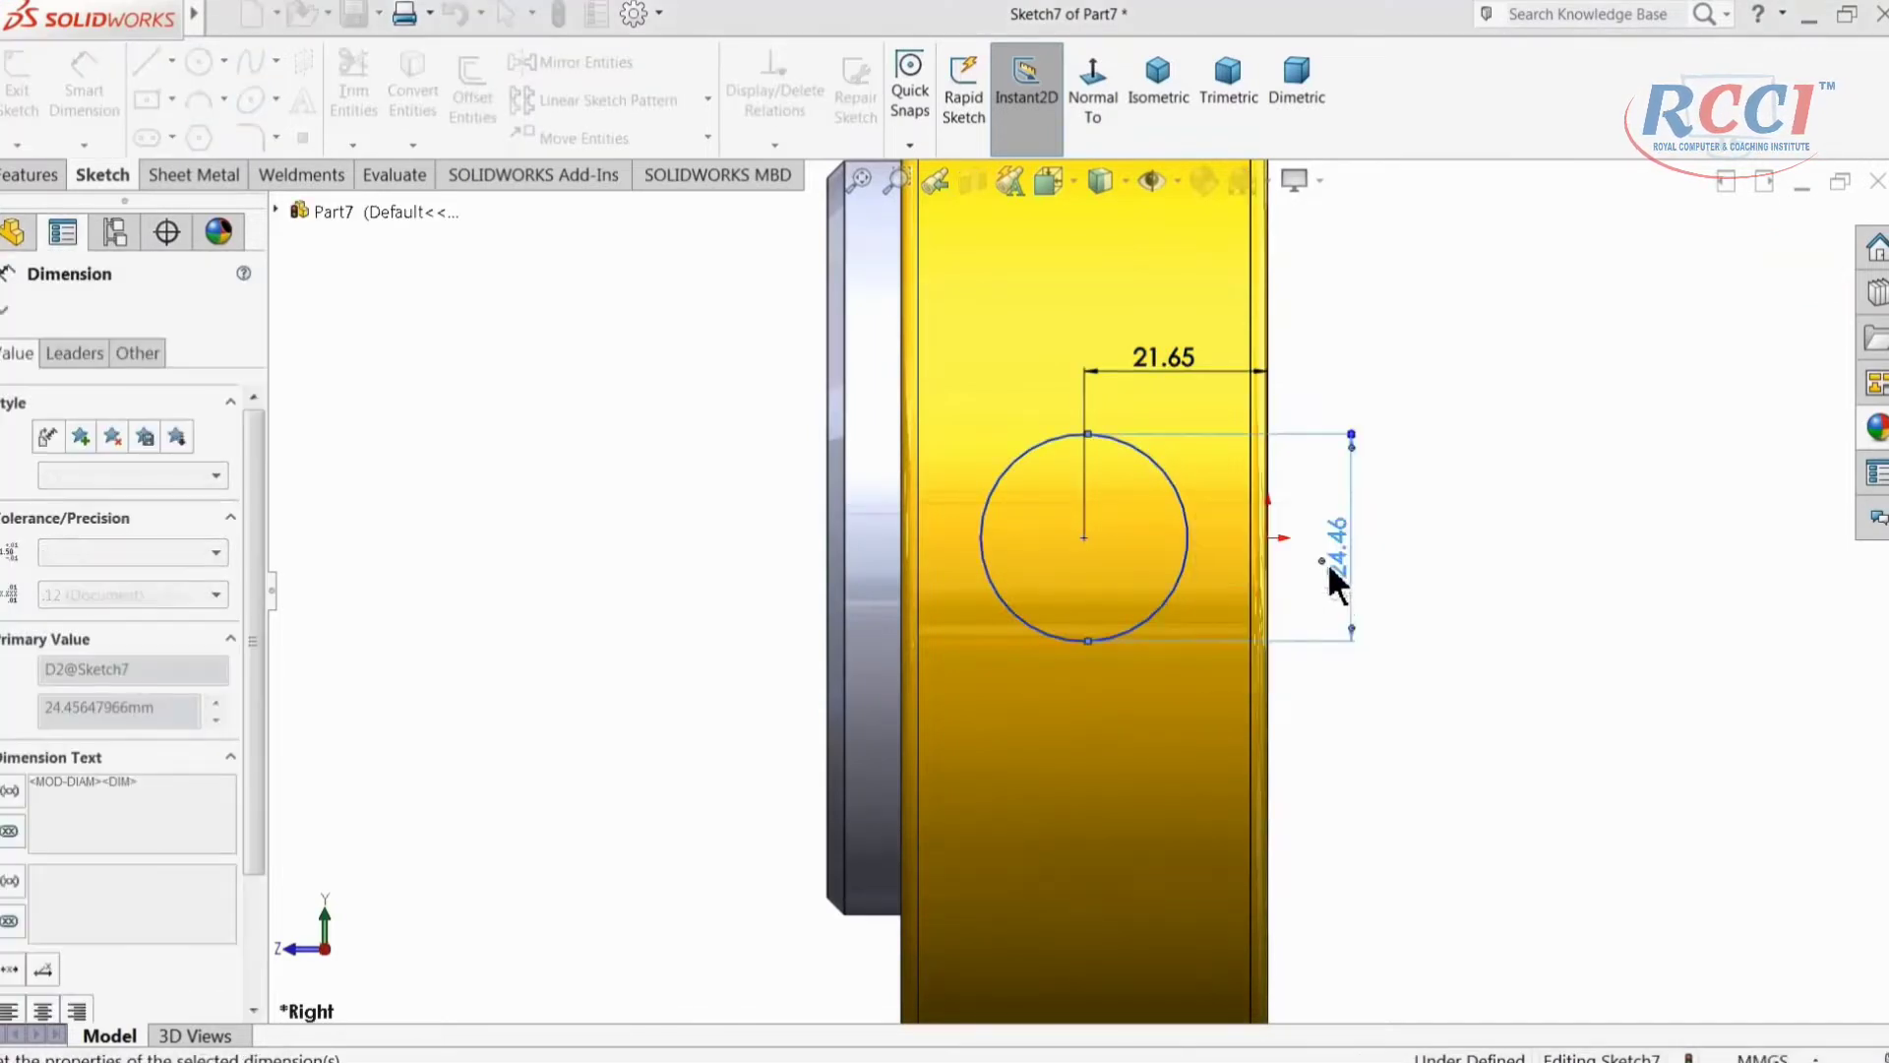
Step: Cut the 11 mm circle Through All in the reversed direction, out through the side of the rim
click(27, 175)
click(365, 116)
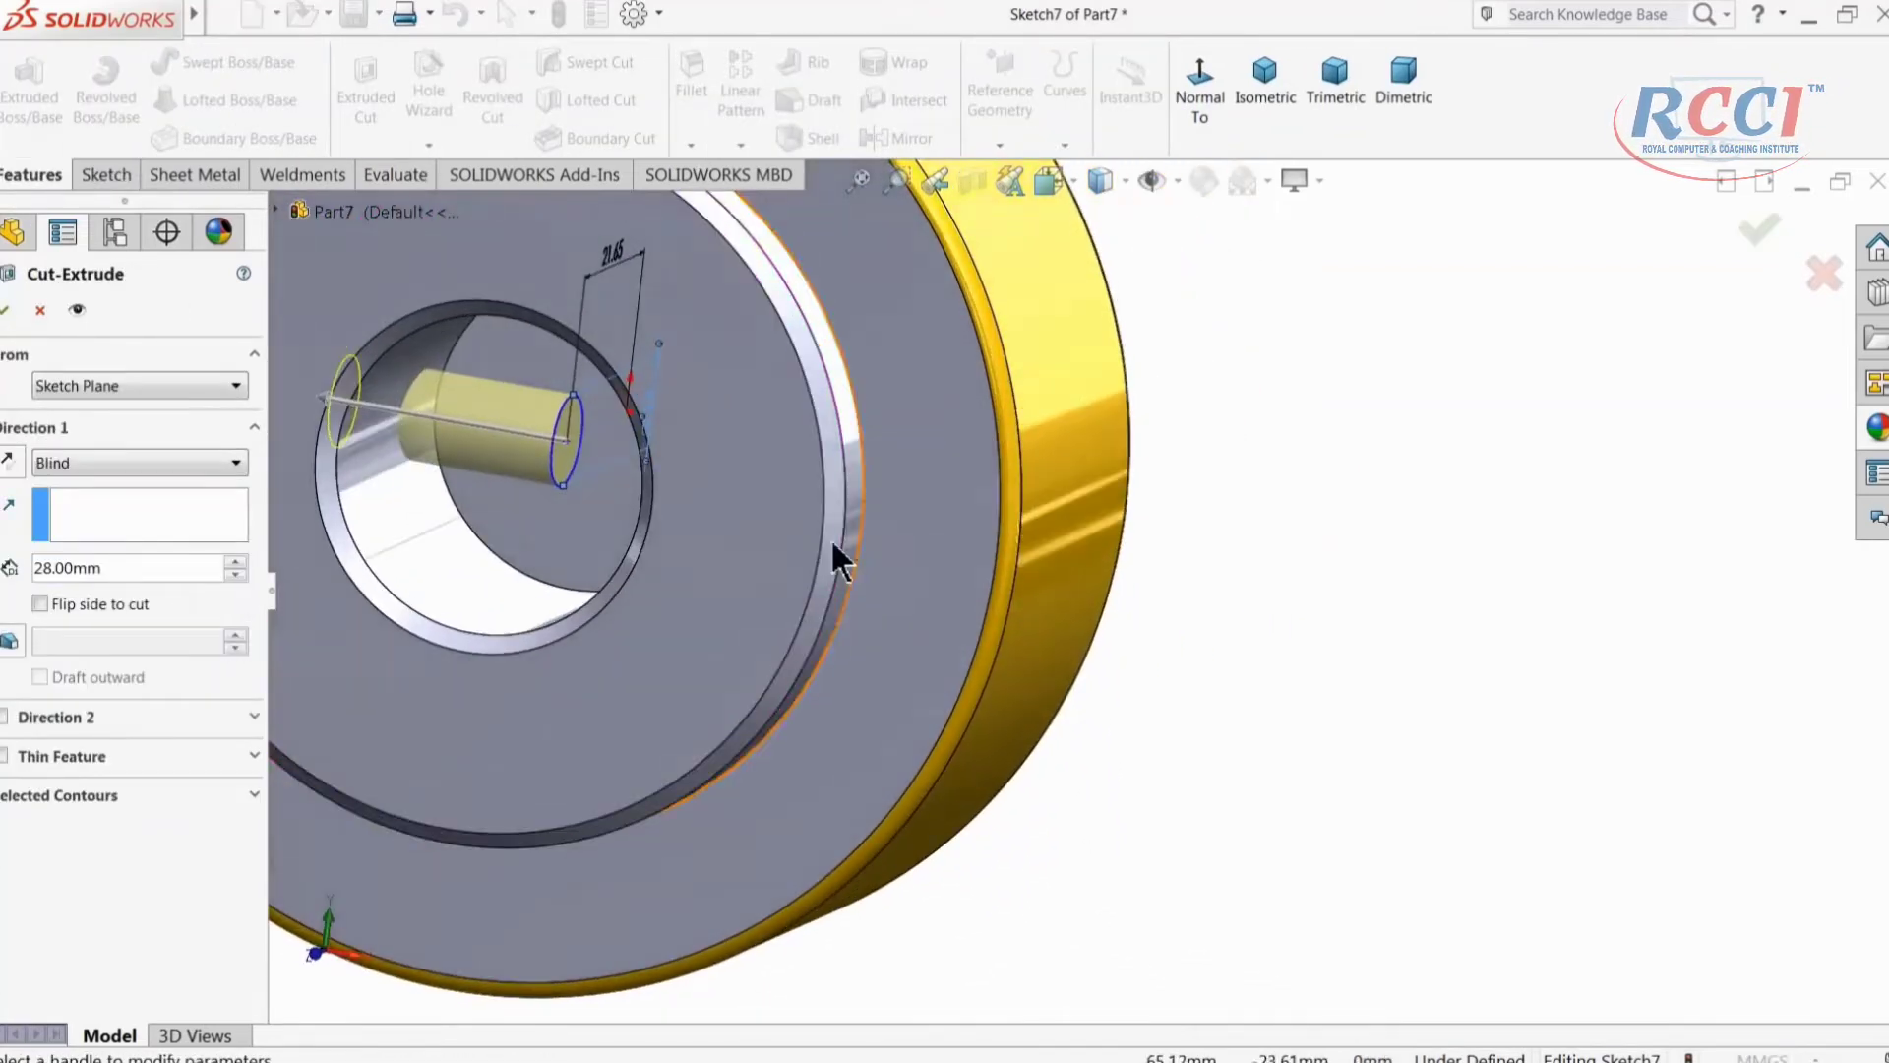
scroll(785, 522, down, 4)
scroll(784, 522, down, 2)
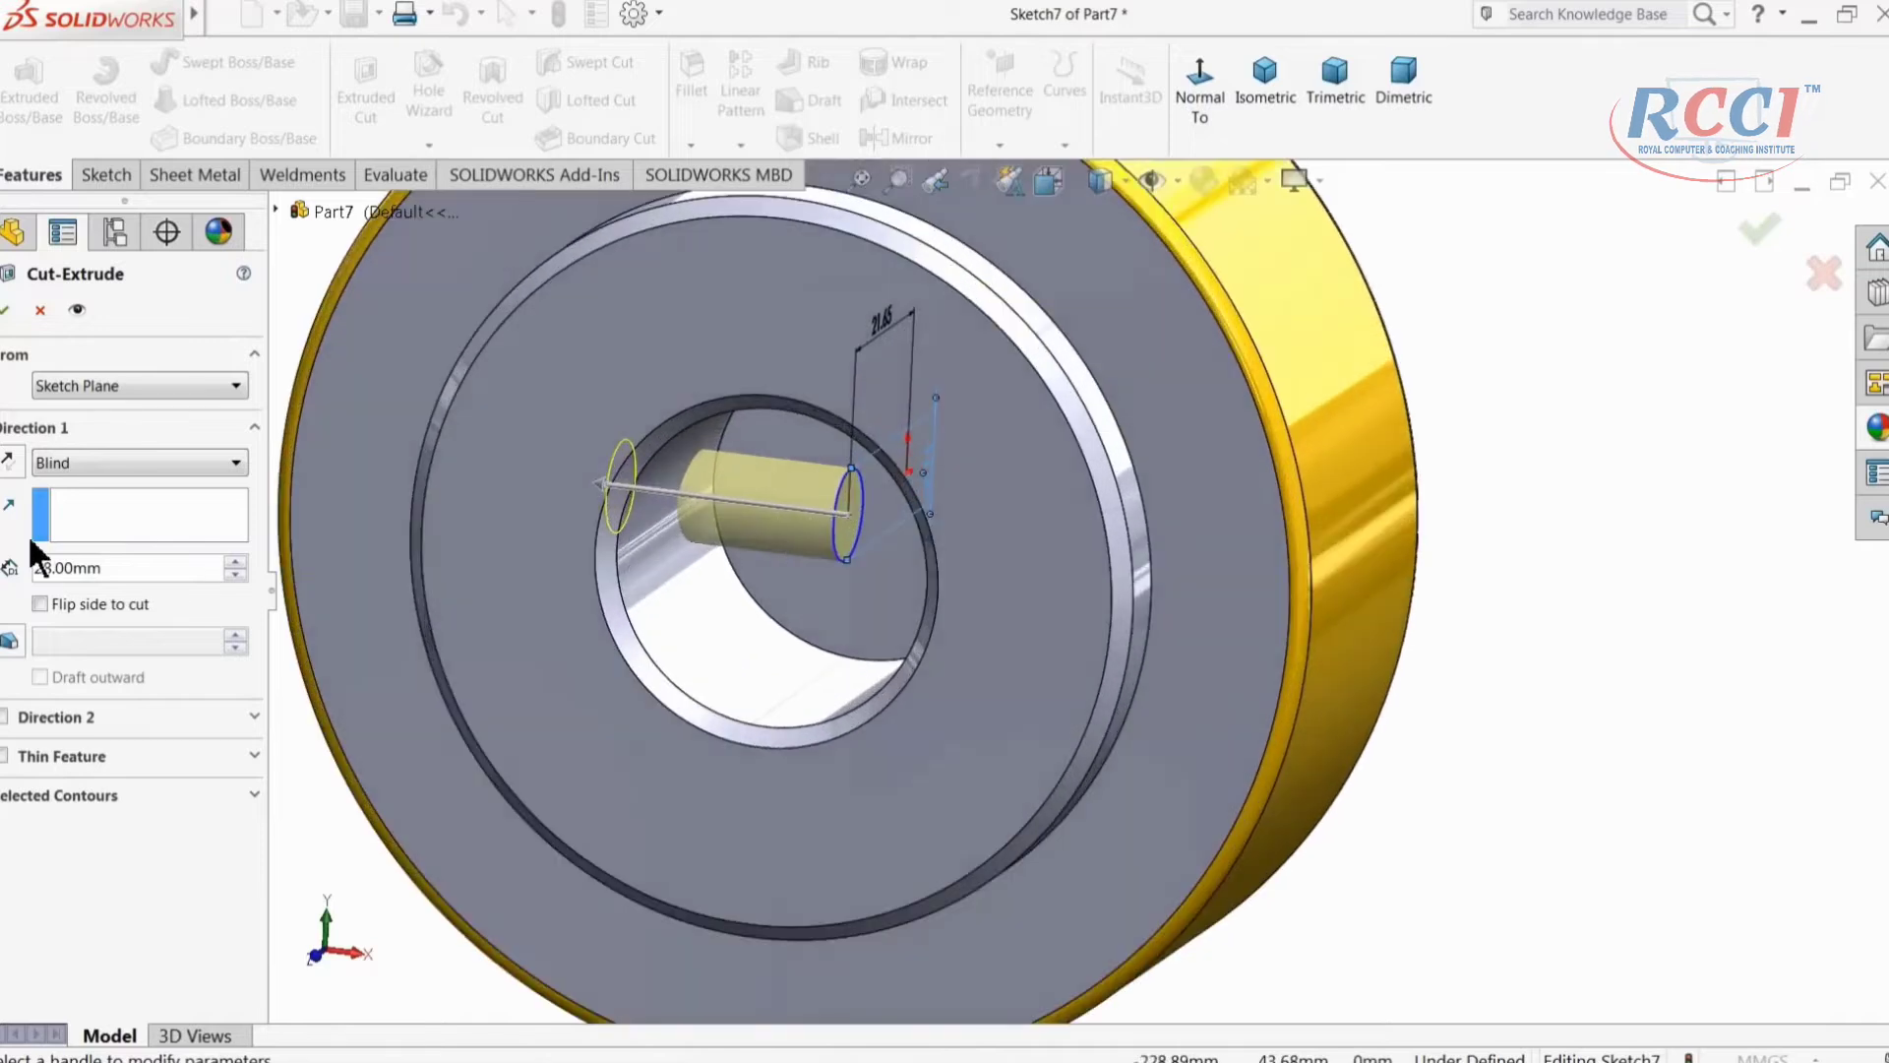
click(6, 468)
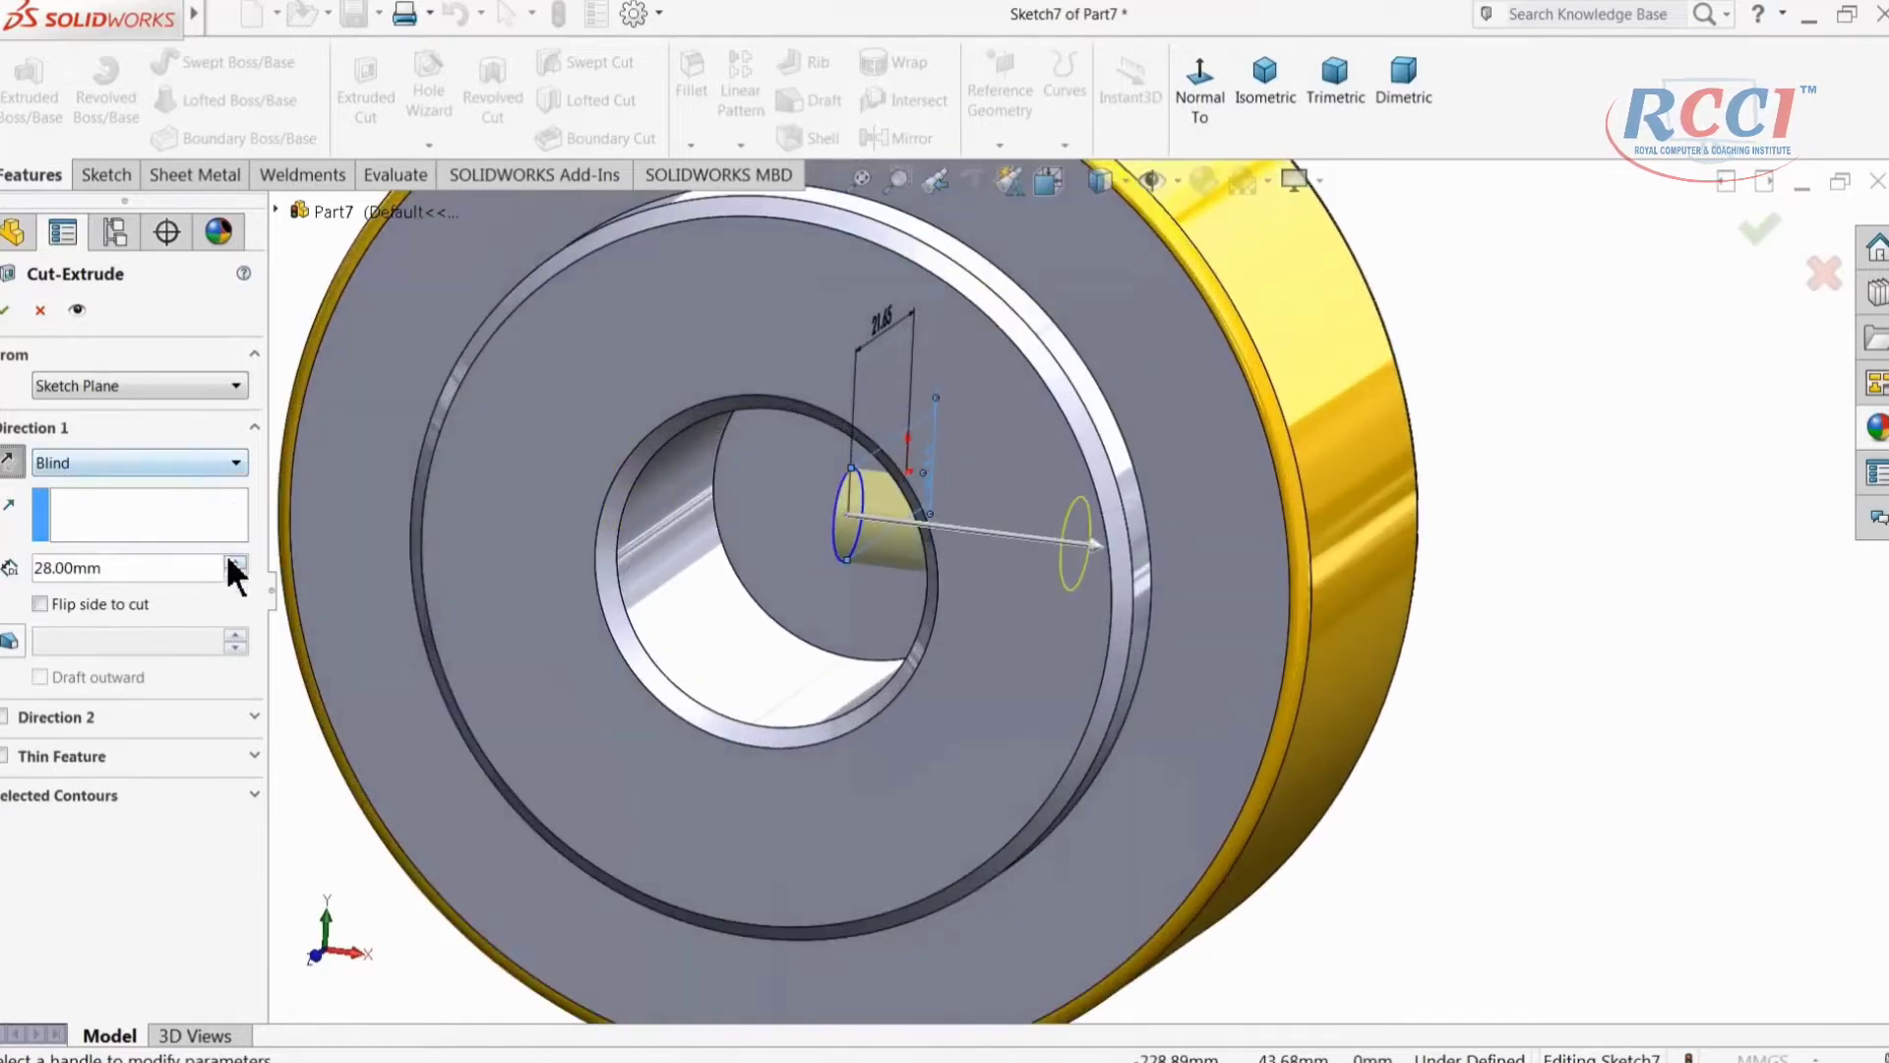
click(175, 462)
click(137, 505)
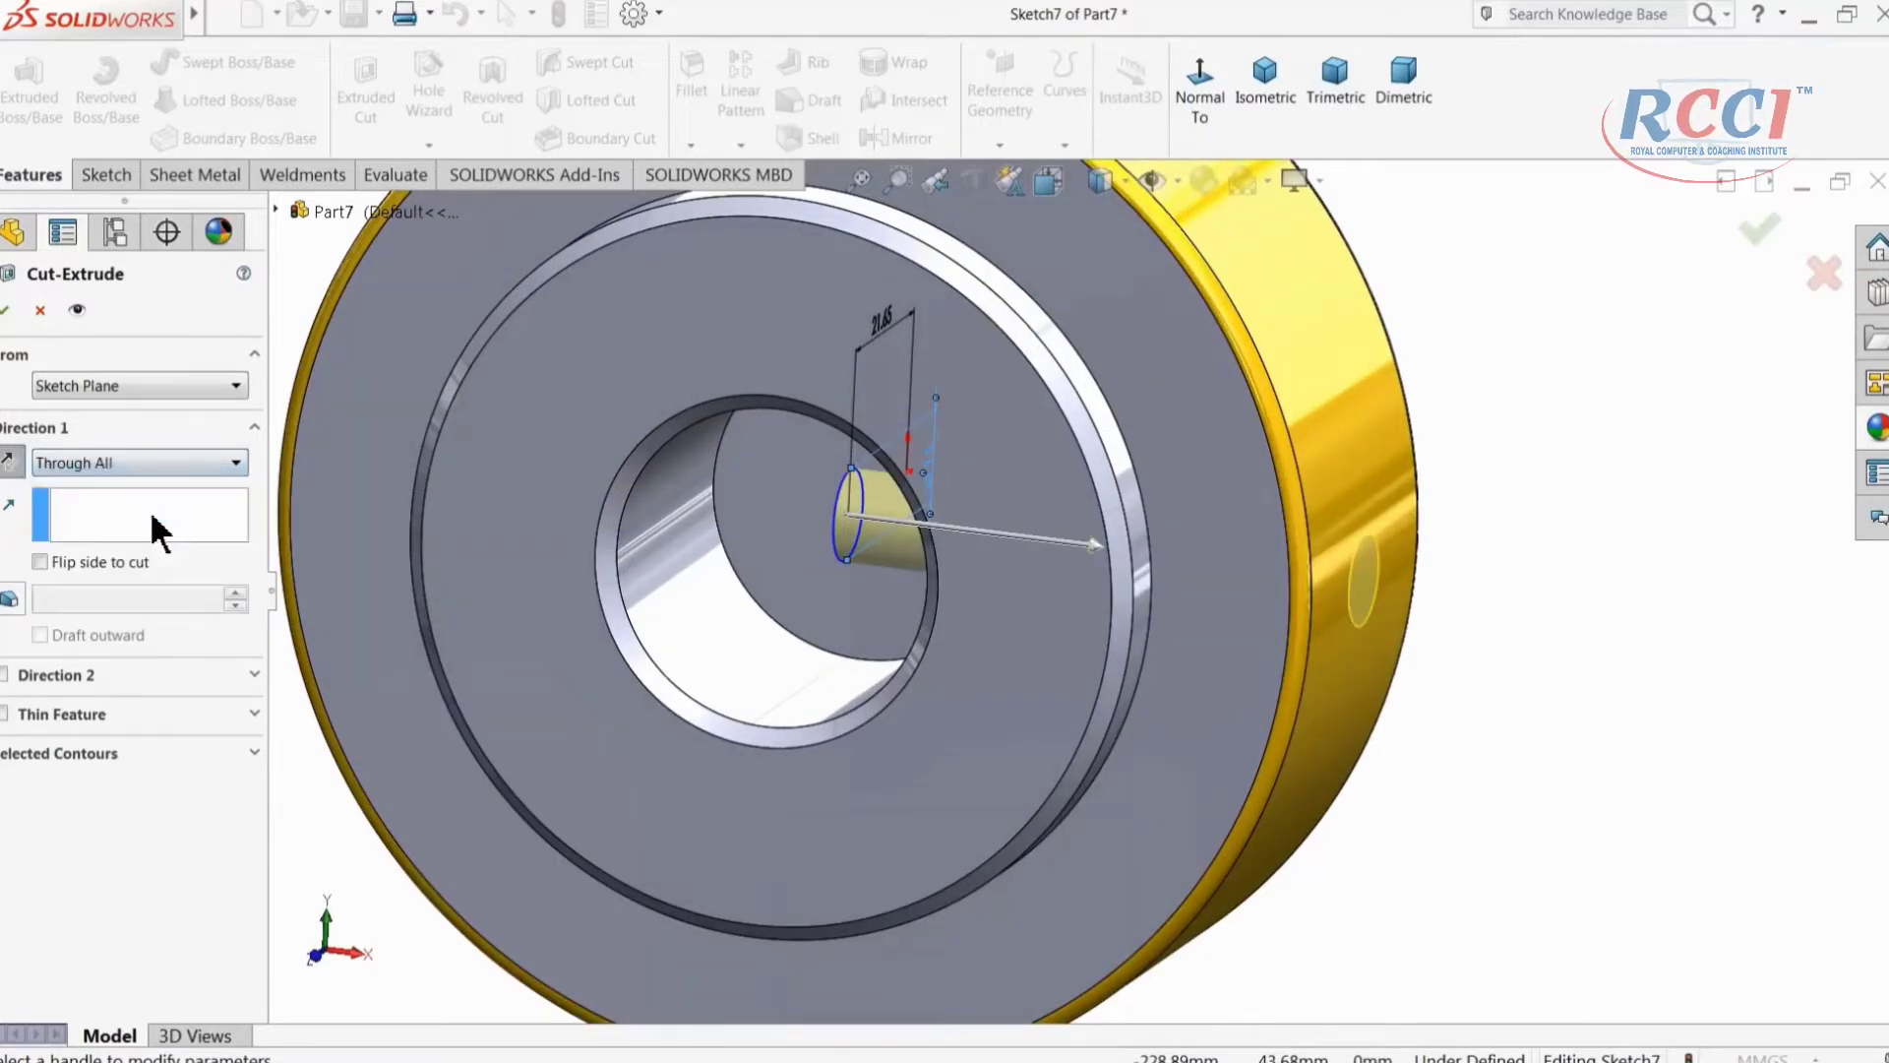
click(6, 310)
Step: Start a sketch on the raised boss's front face and draw a construction circle of about 31 mm radius centred on the origin
mouse_move(840, 577)
middle_down()
mouse_move(726, 493)
mouse_move(801, 527)
mouse_move(935, 517)
mouse_move(852, 540)
mouse_move(864, 588)
mouse_move(834, 579)
middle_up()
key(z)
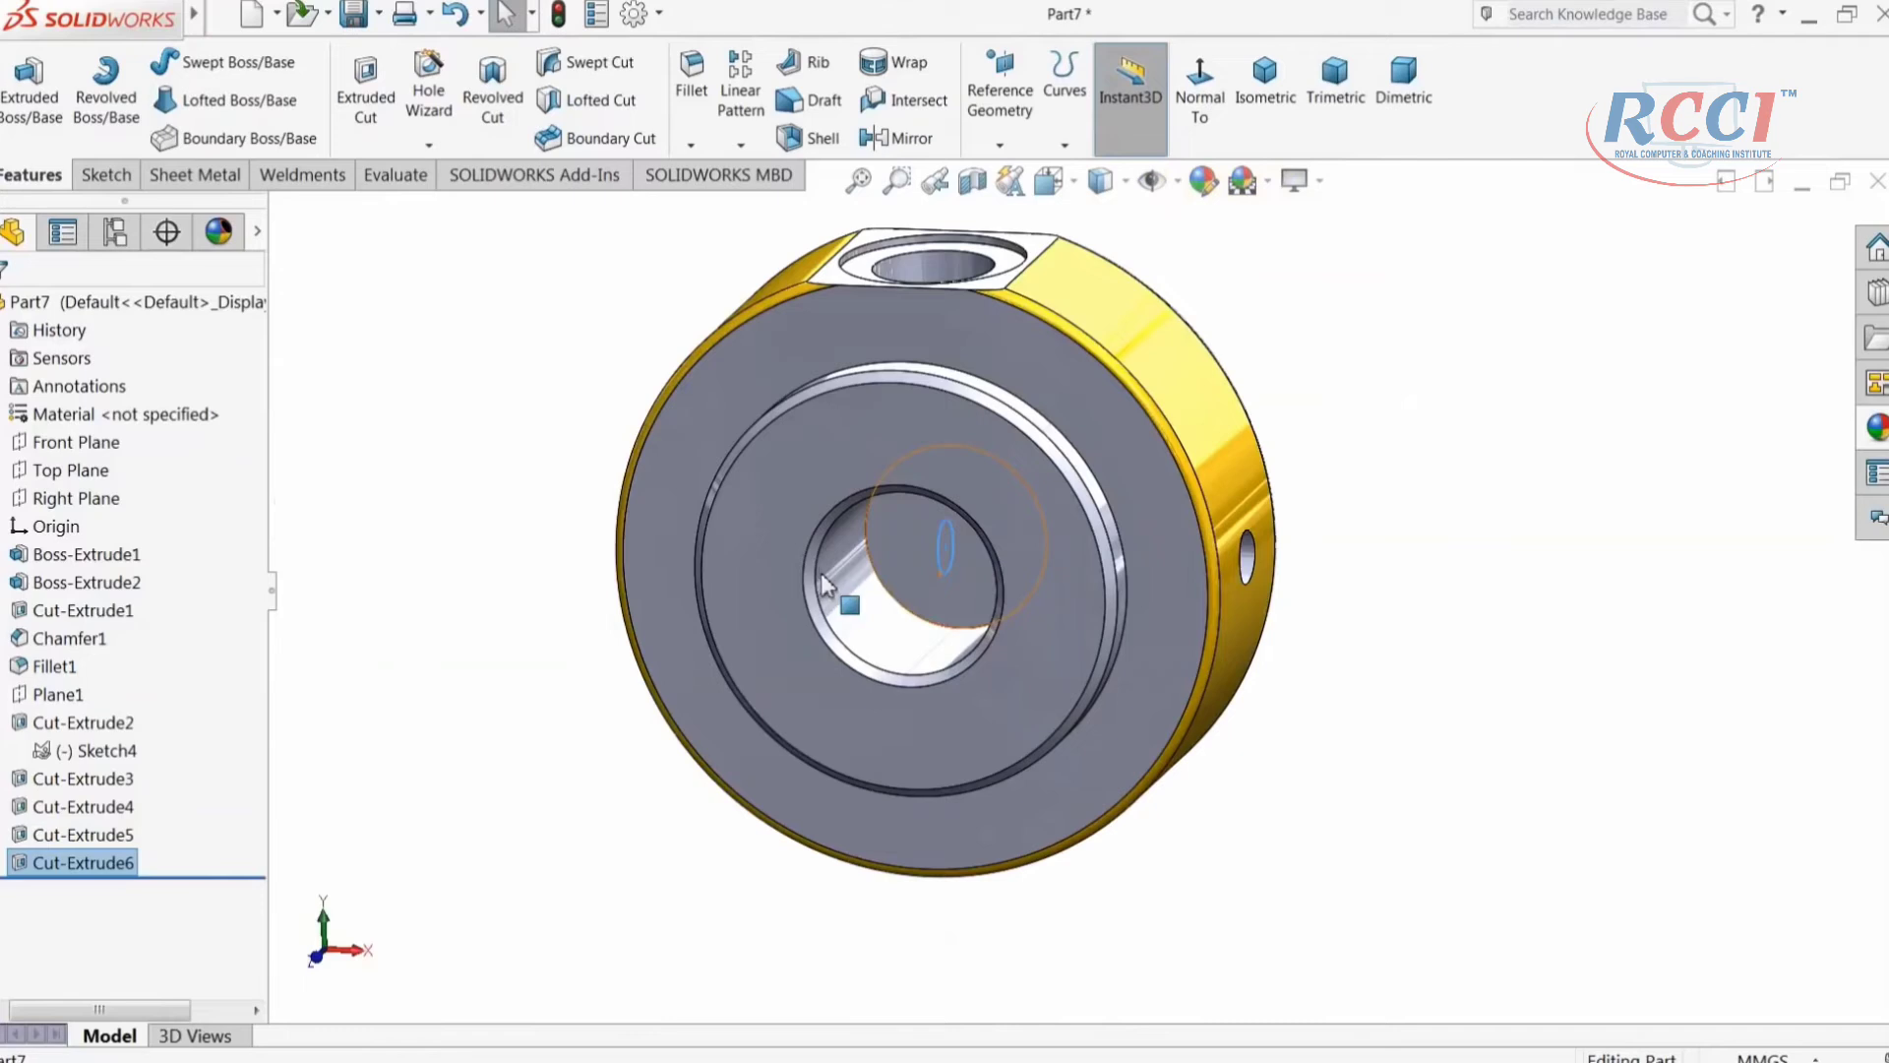
click(1083, 581)
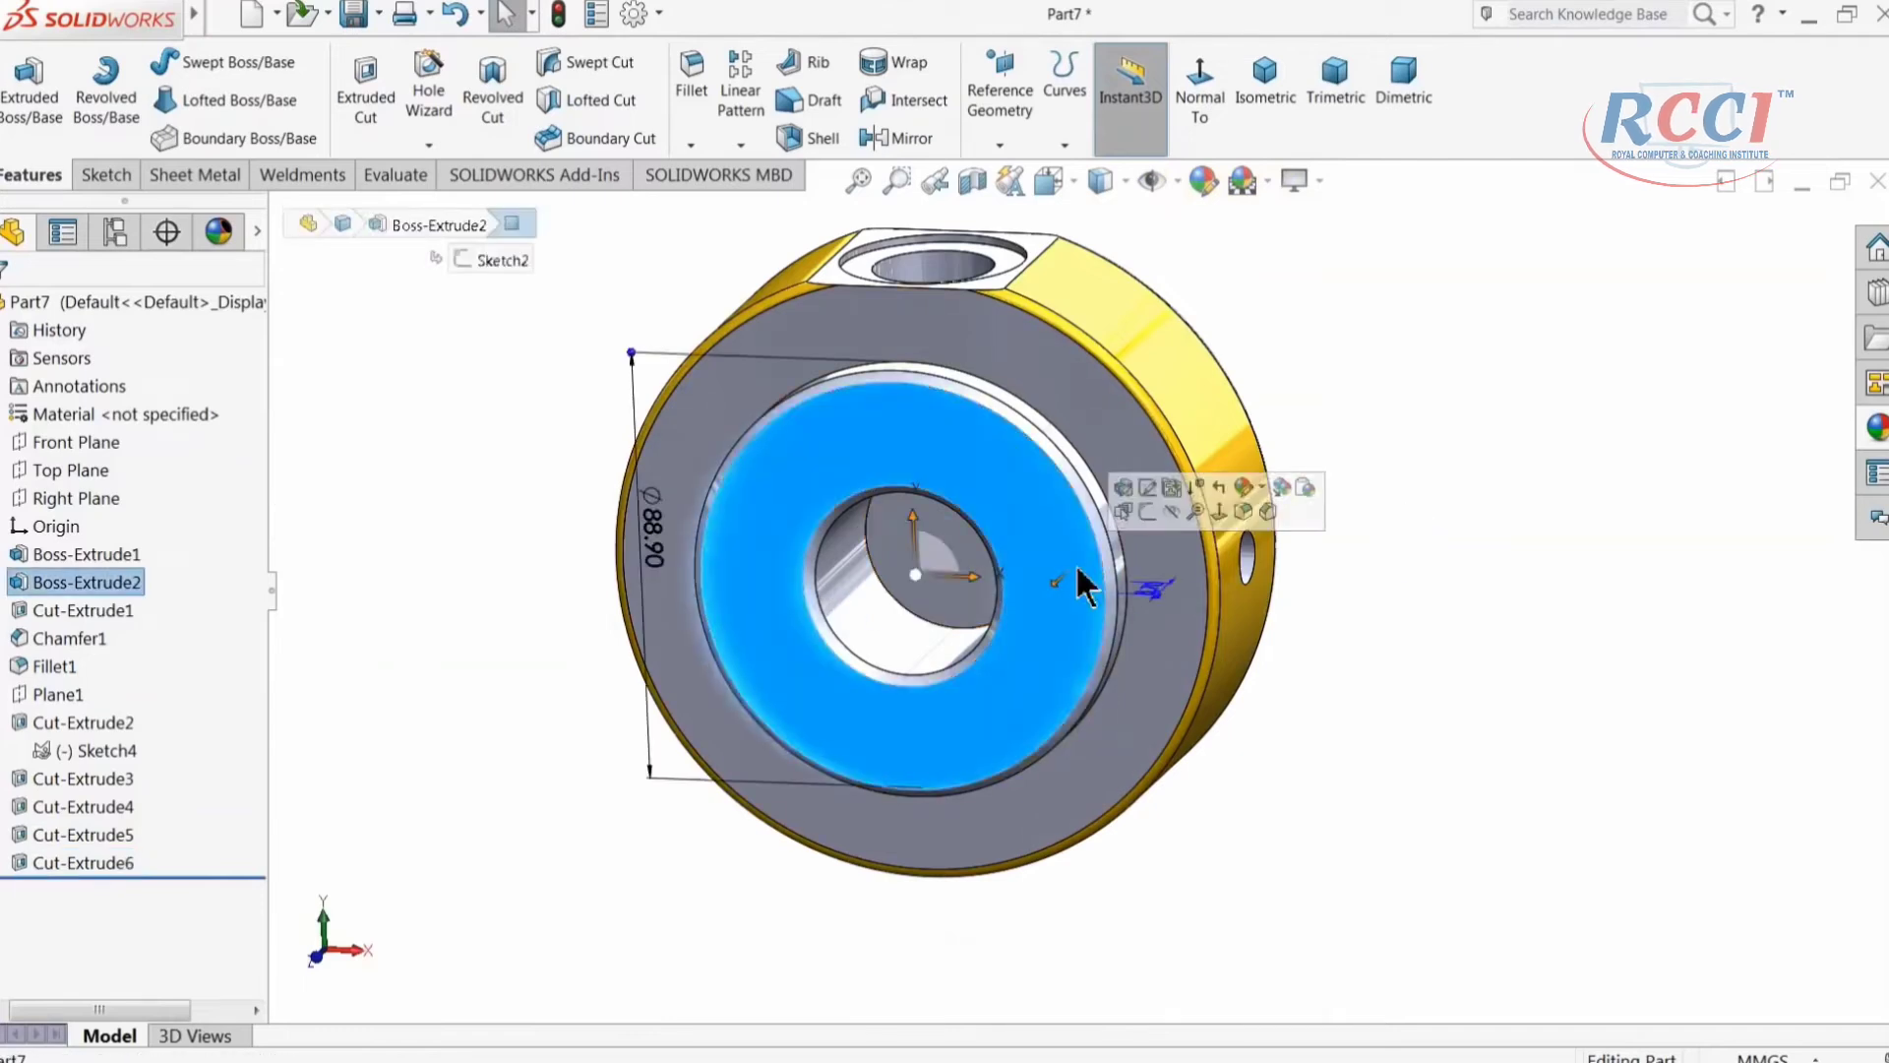
click(1146, 521)
click(1095, 95)
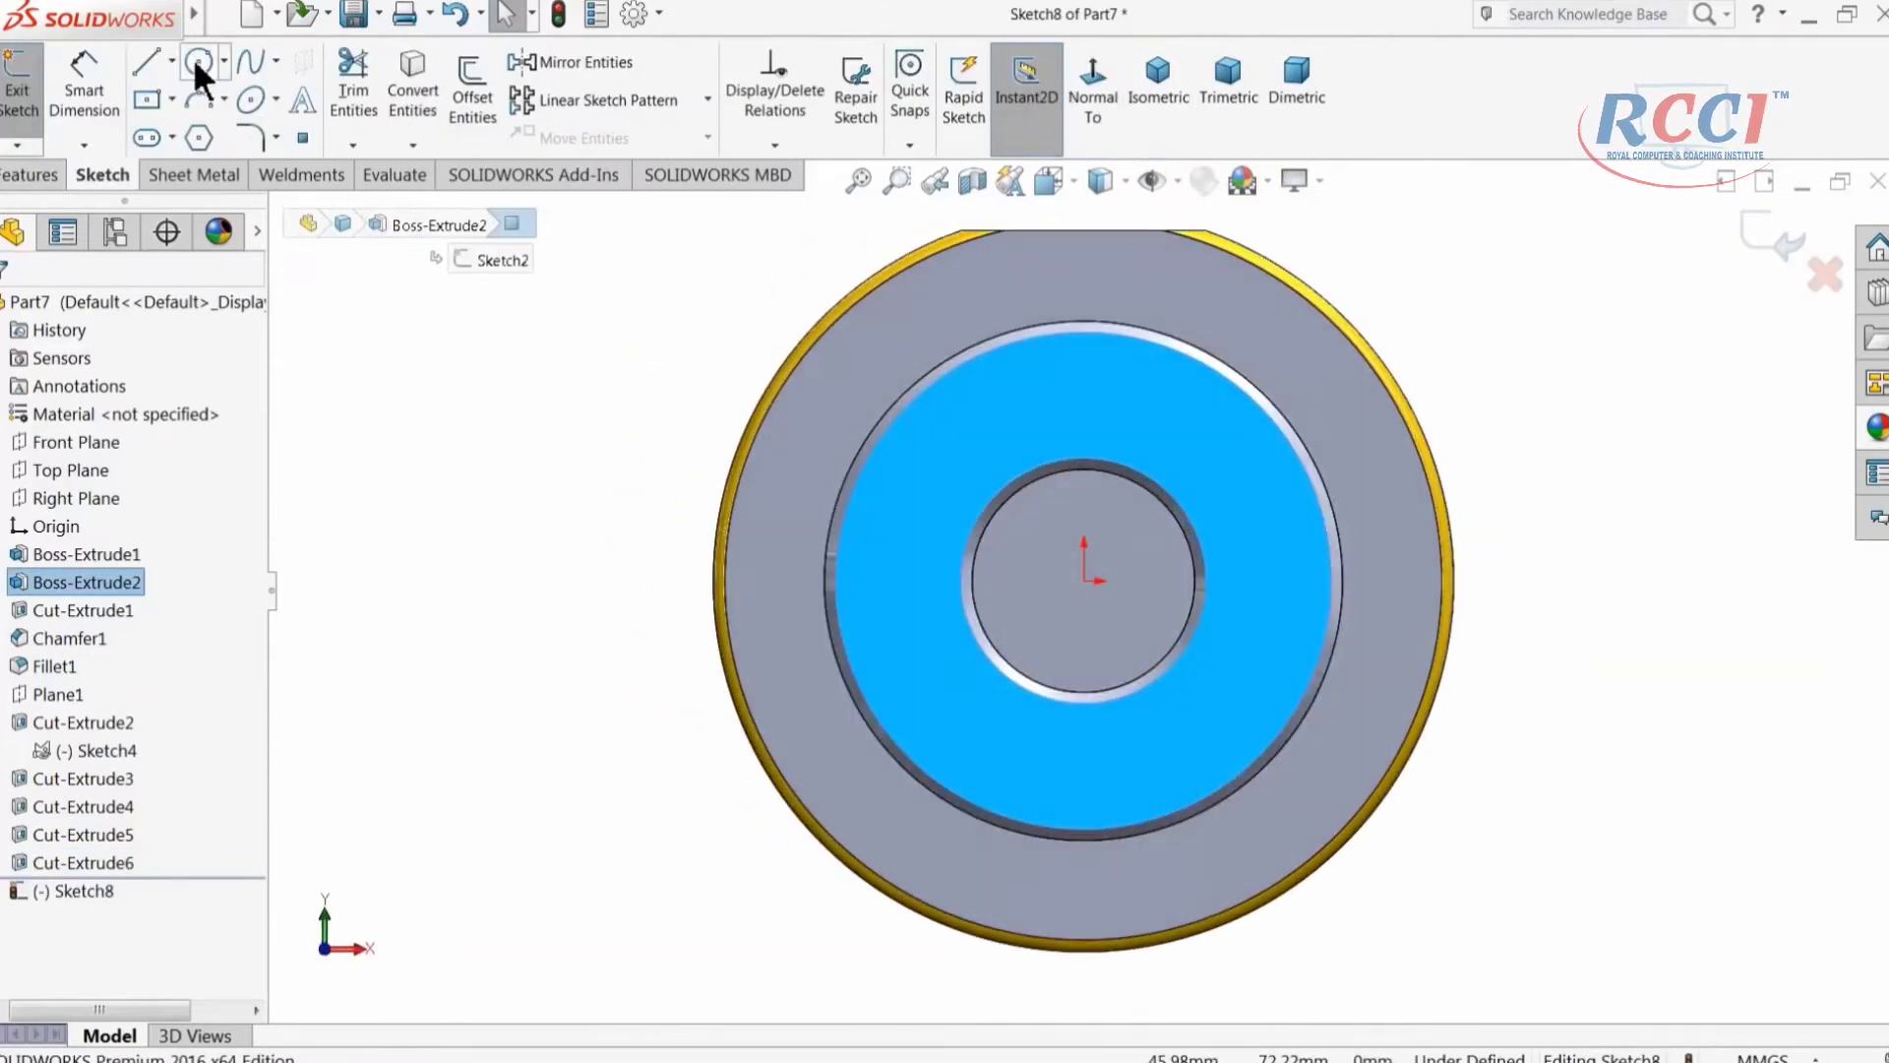
click(197, 61)
click(1083, 581)
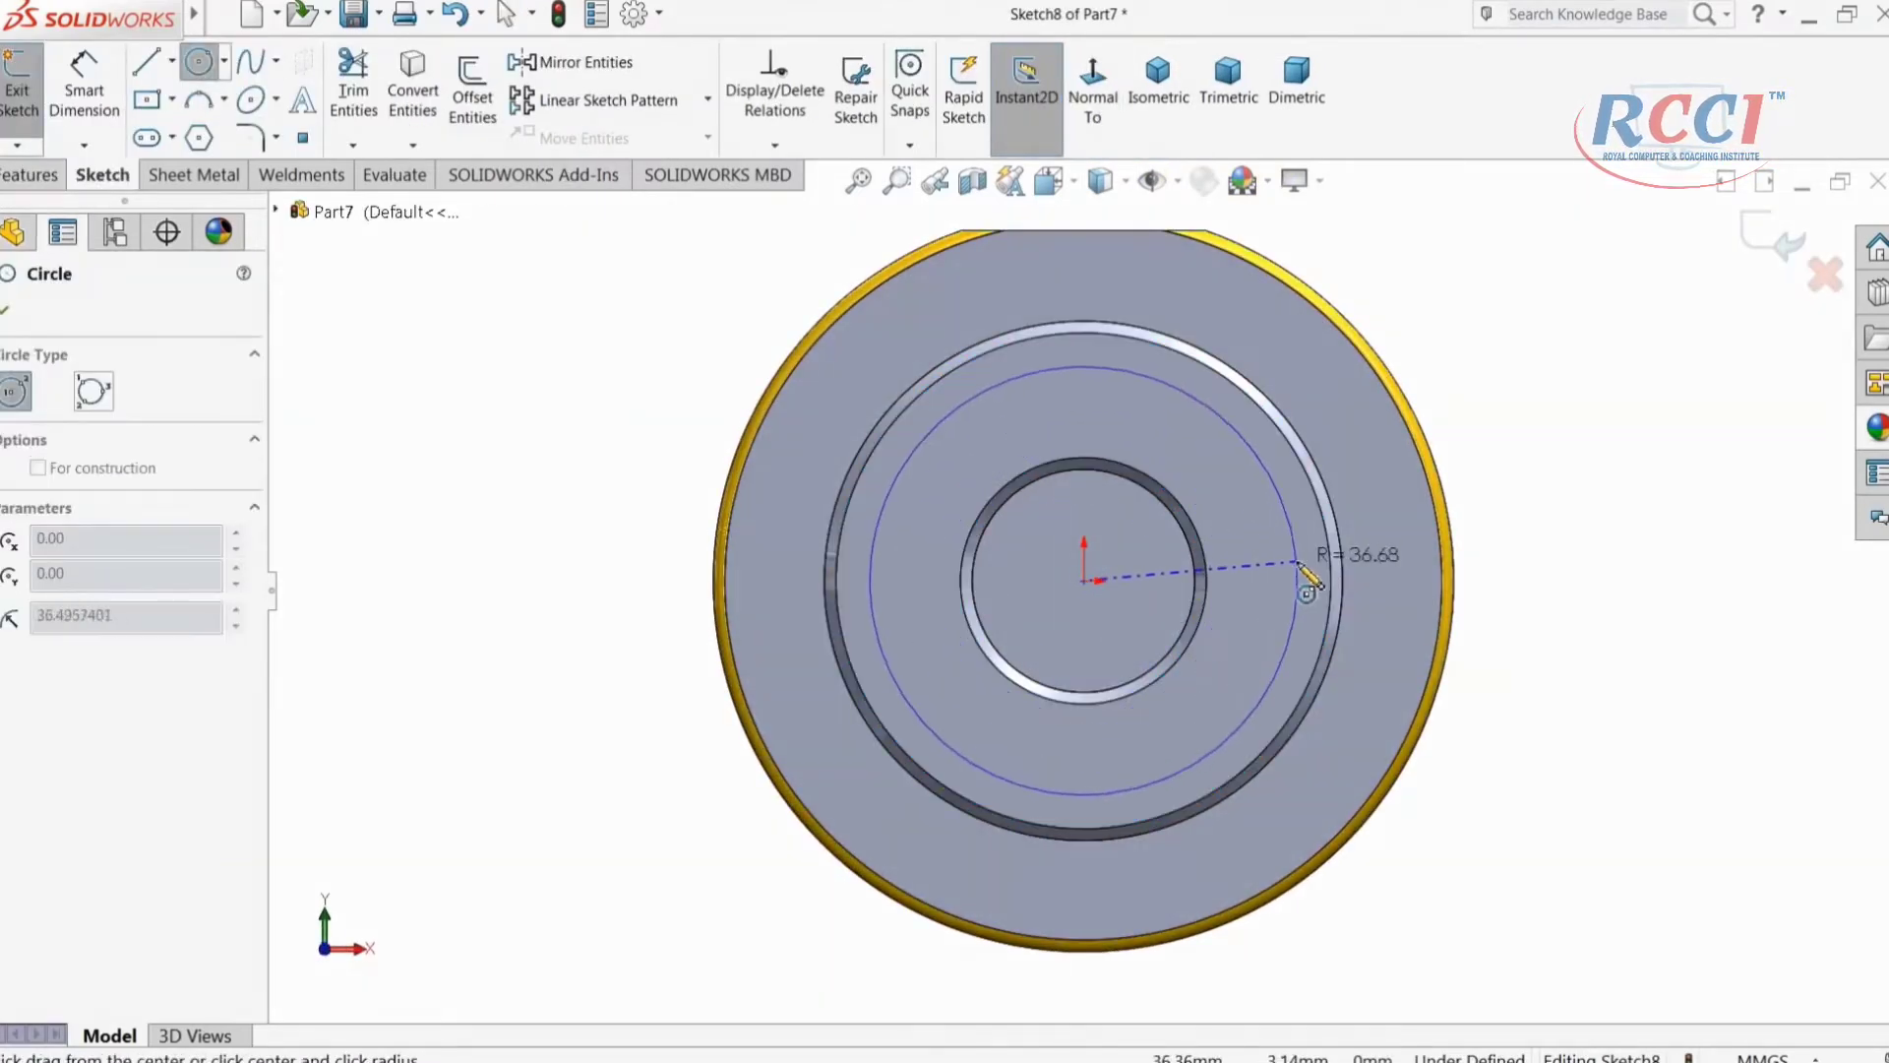
click(1262, 549)
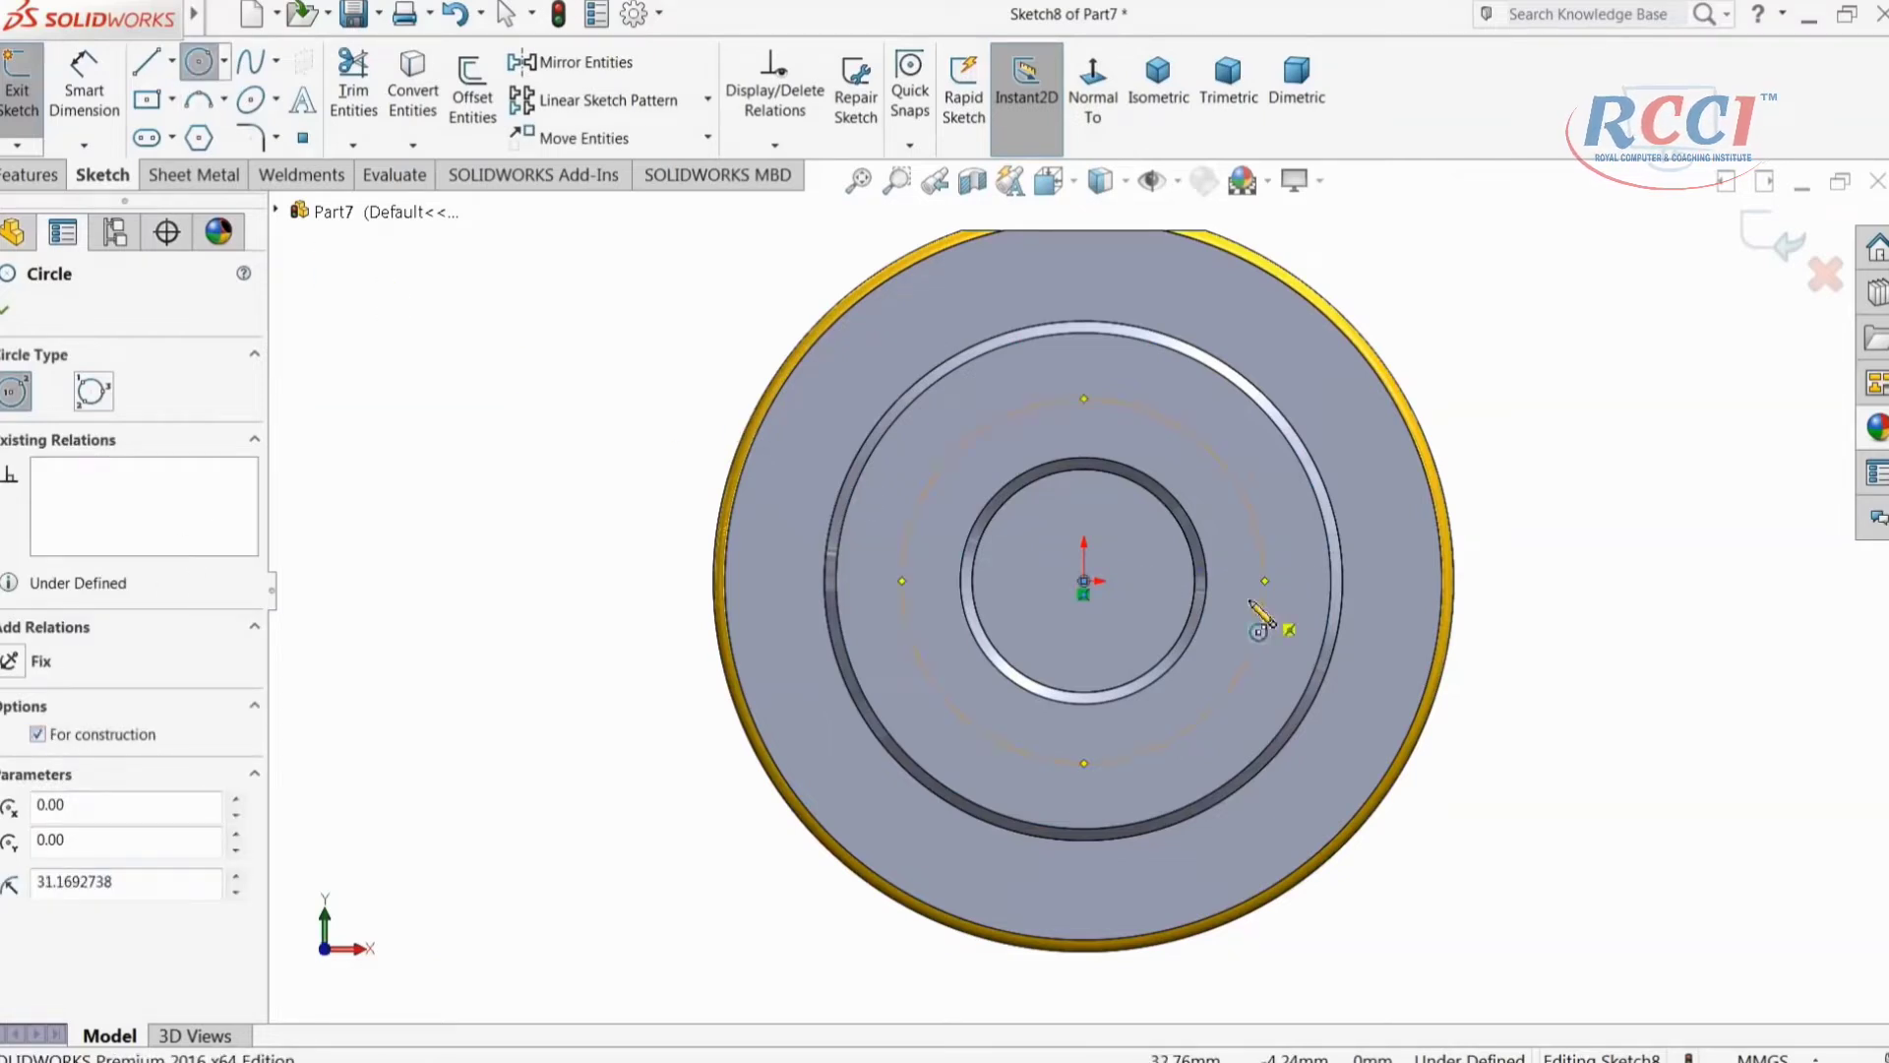
Step: Draw a circle about 11 mm in diameter centred on the construction circle, level with the origin
scroll(1274, 630, down, 2)
click(1220, 560)
click(1242, 521)
Step: Dimension the construction circle's diameter and set it to 64 mm
click(83, 94)
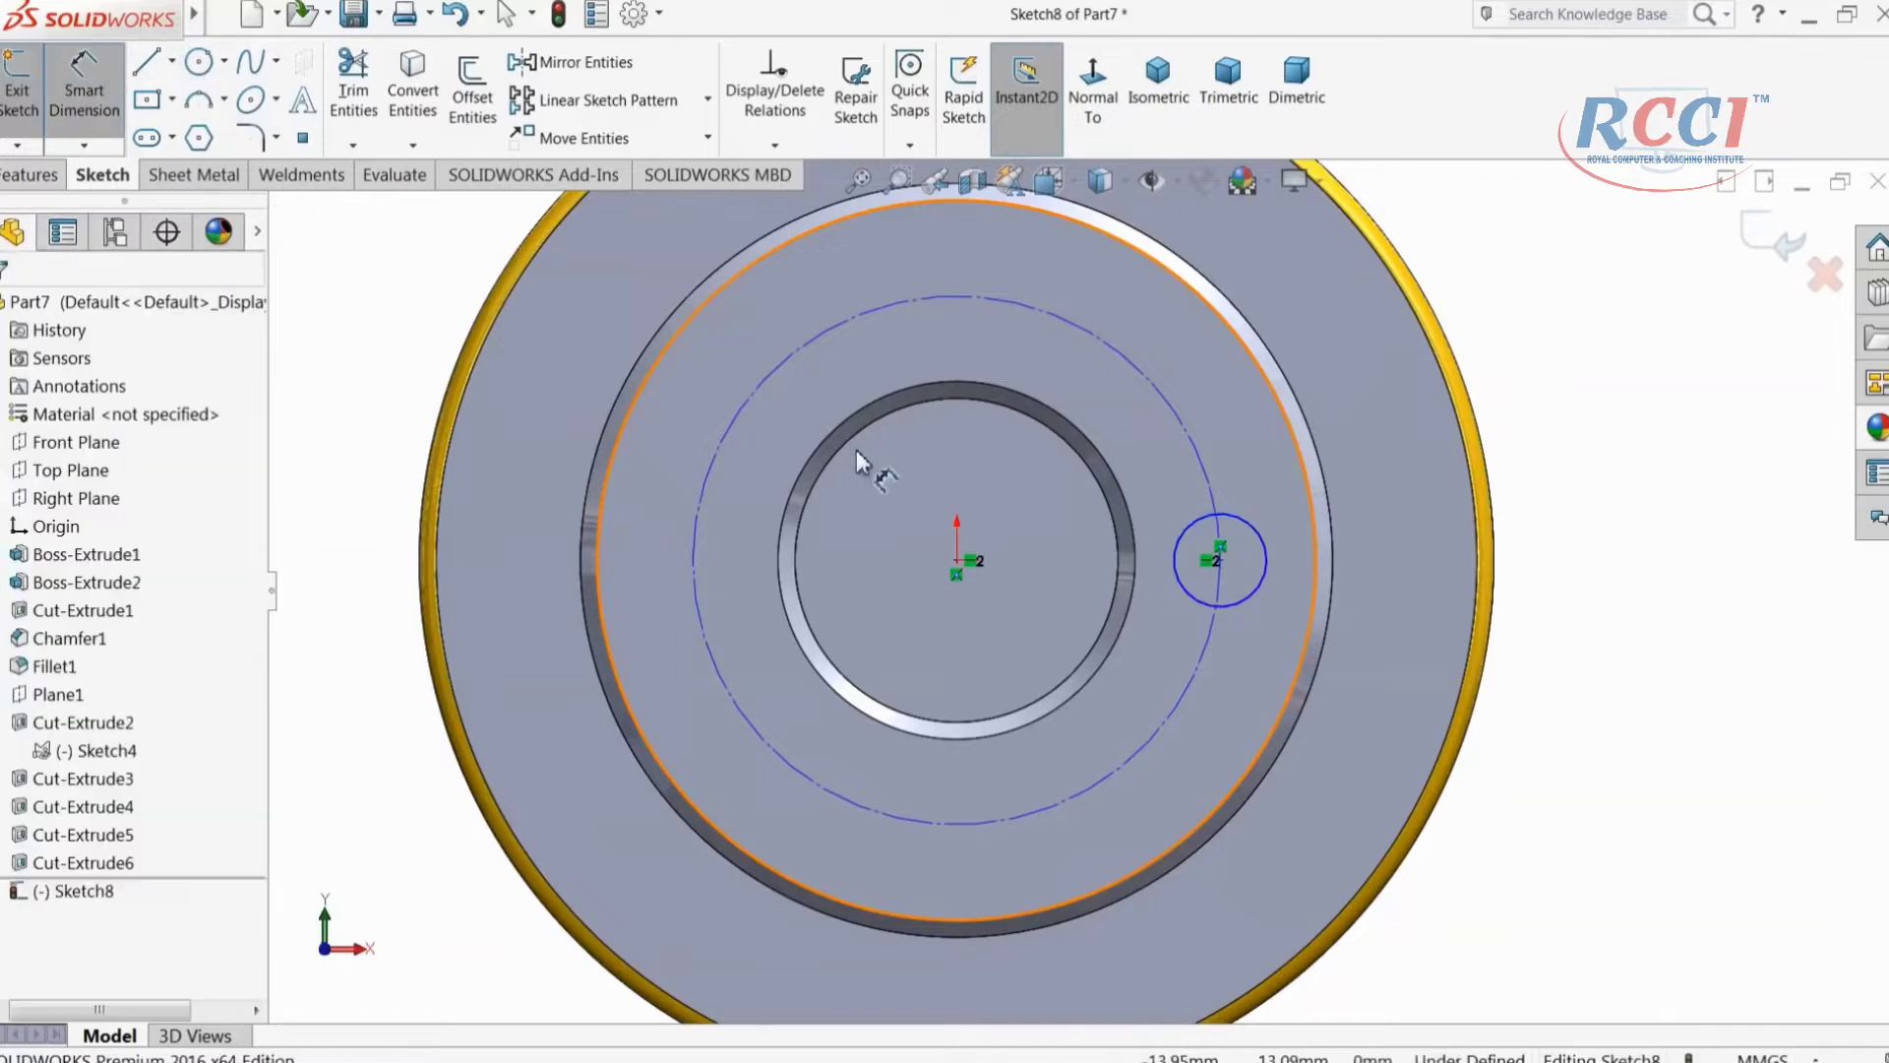
click(701, 513)
click(674, 514)
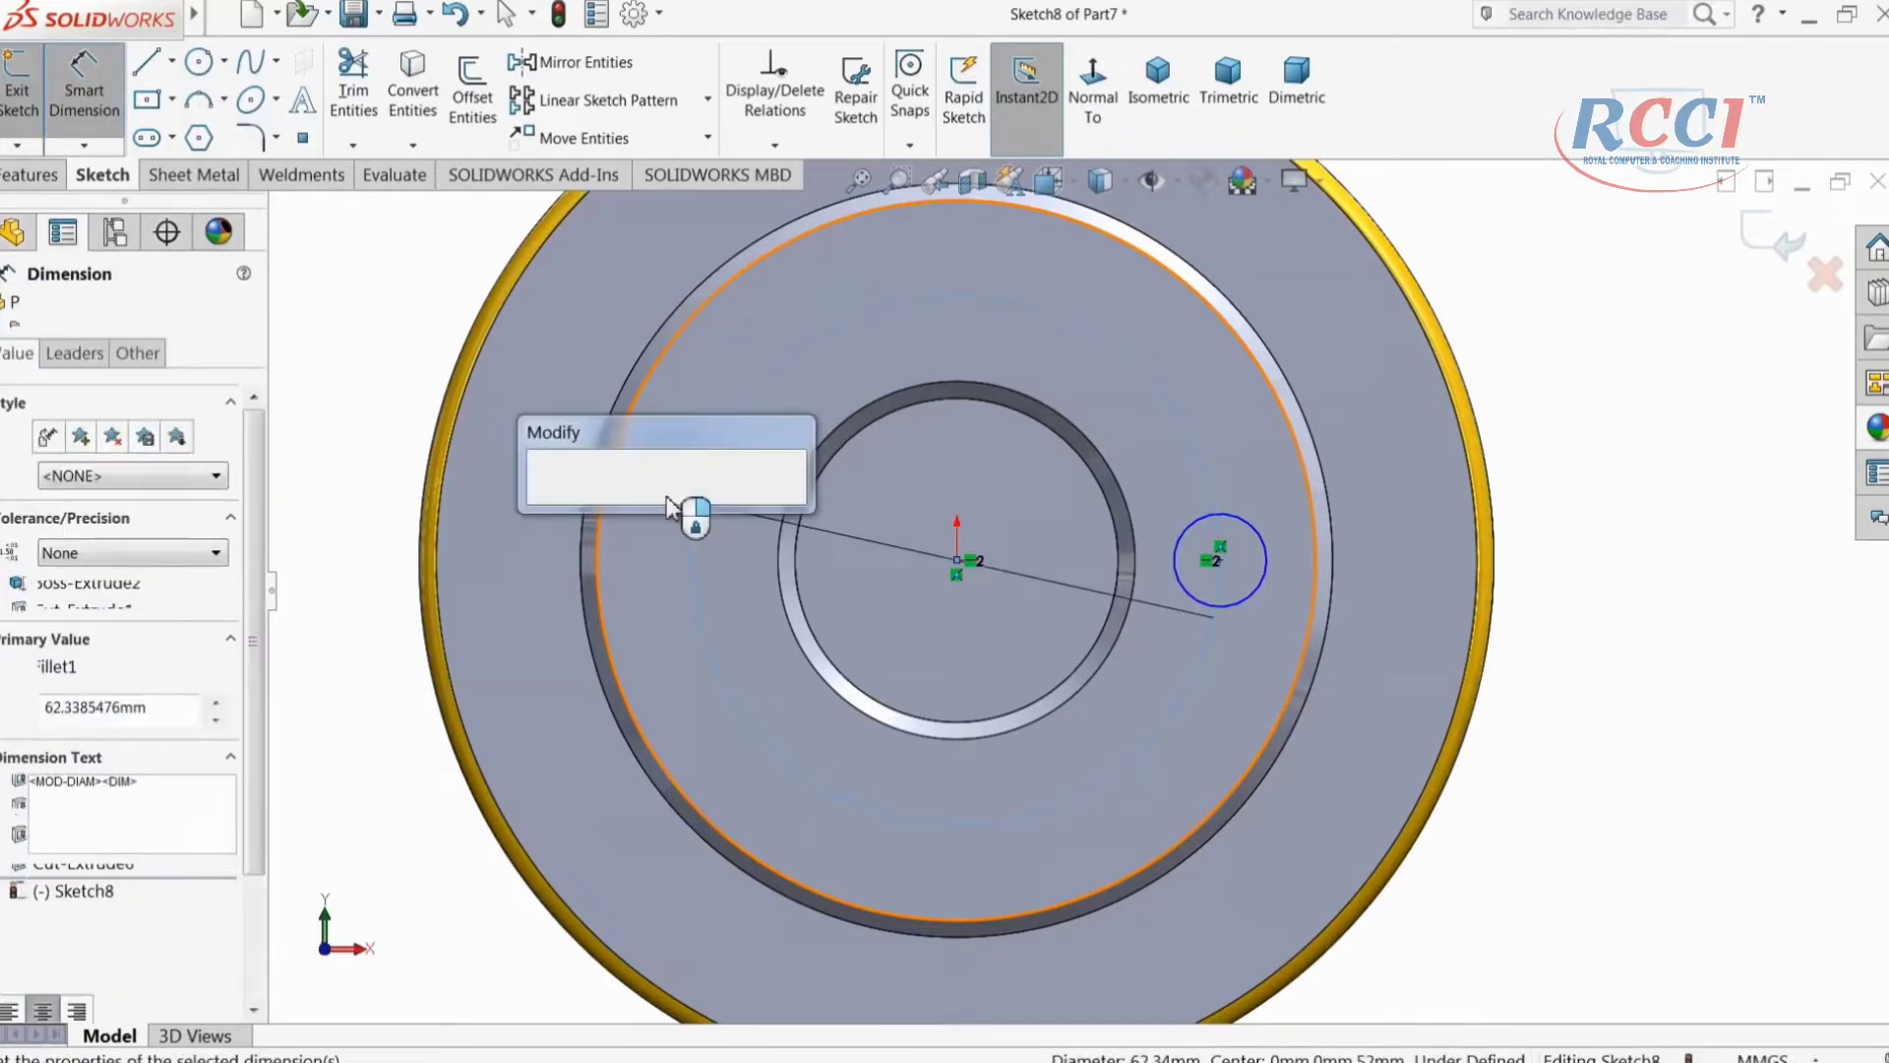
text(64)
key(Return)
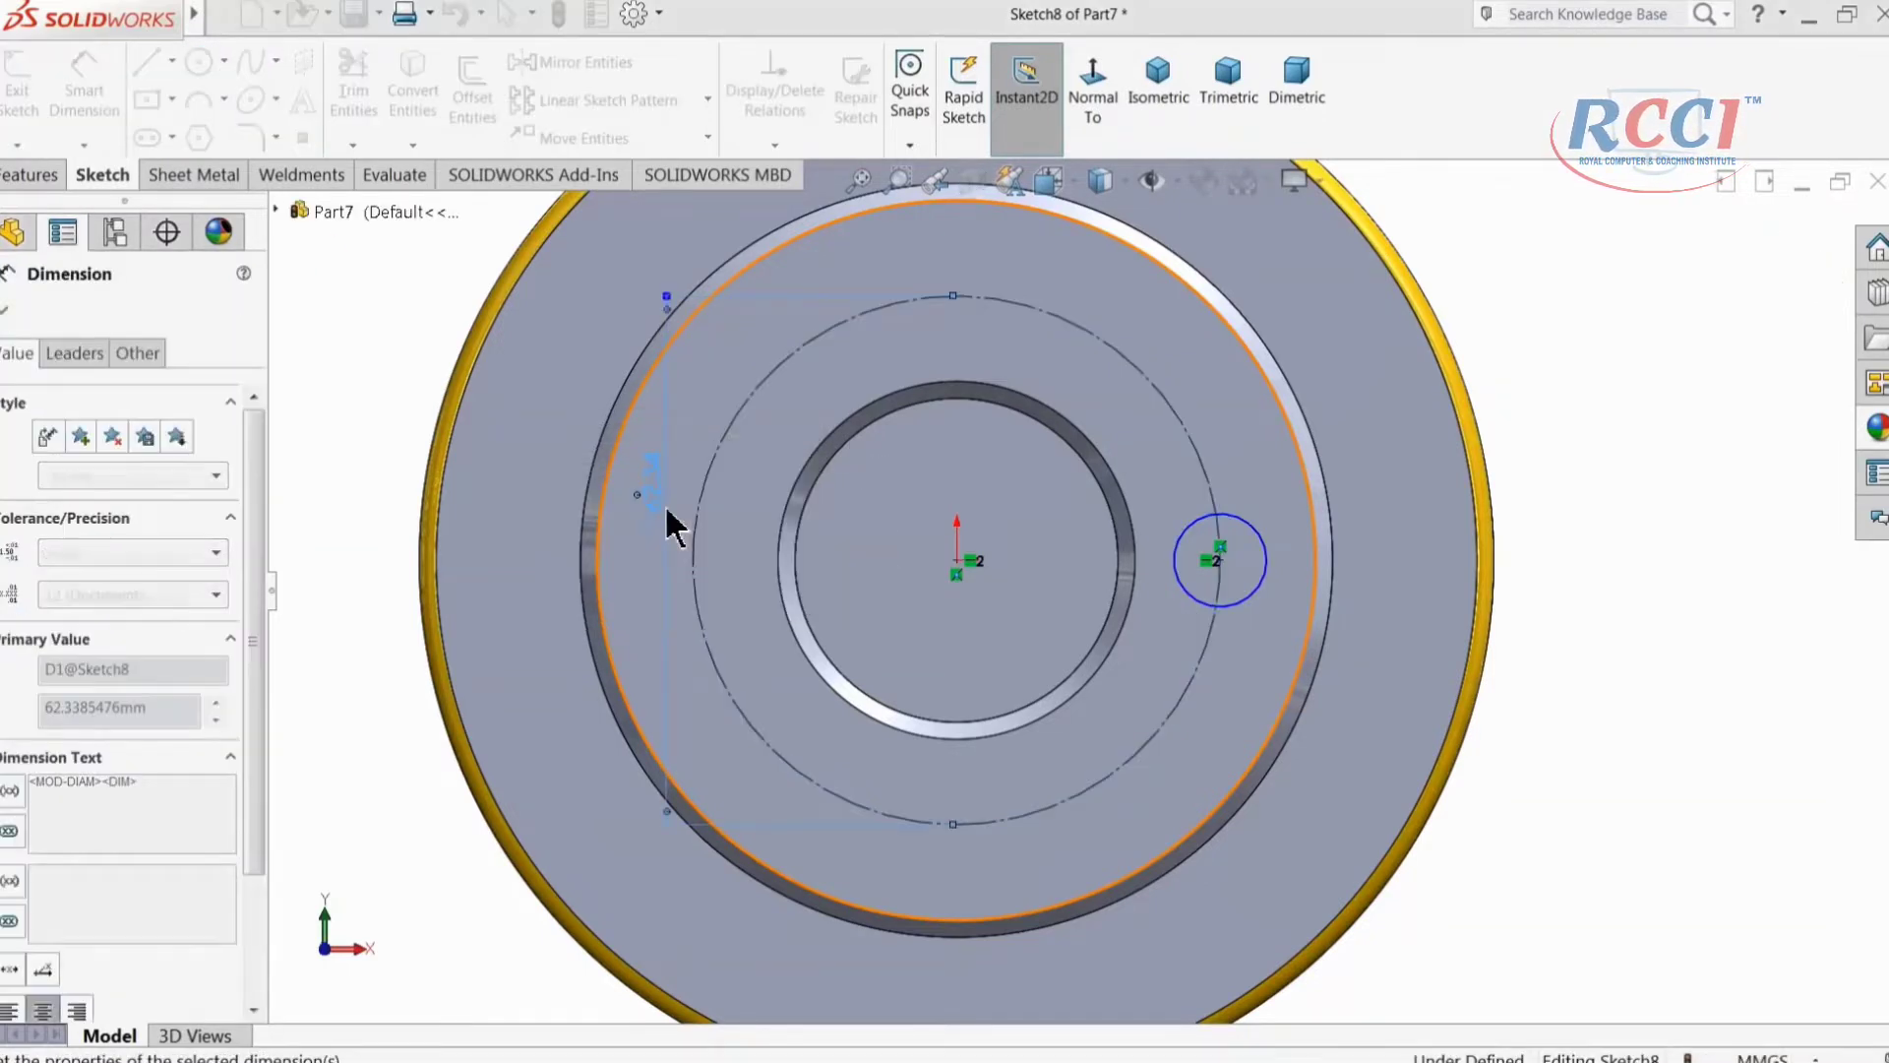
Step: Dimension the small circle's diameter and set it to 5 mm
click(1268, 569)
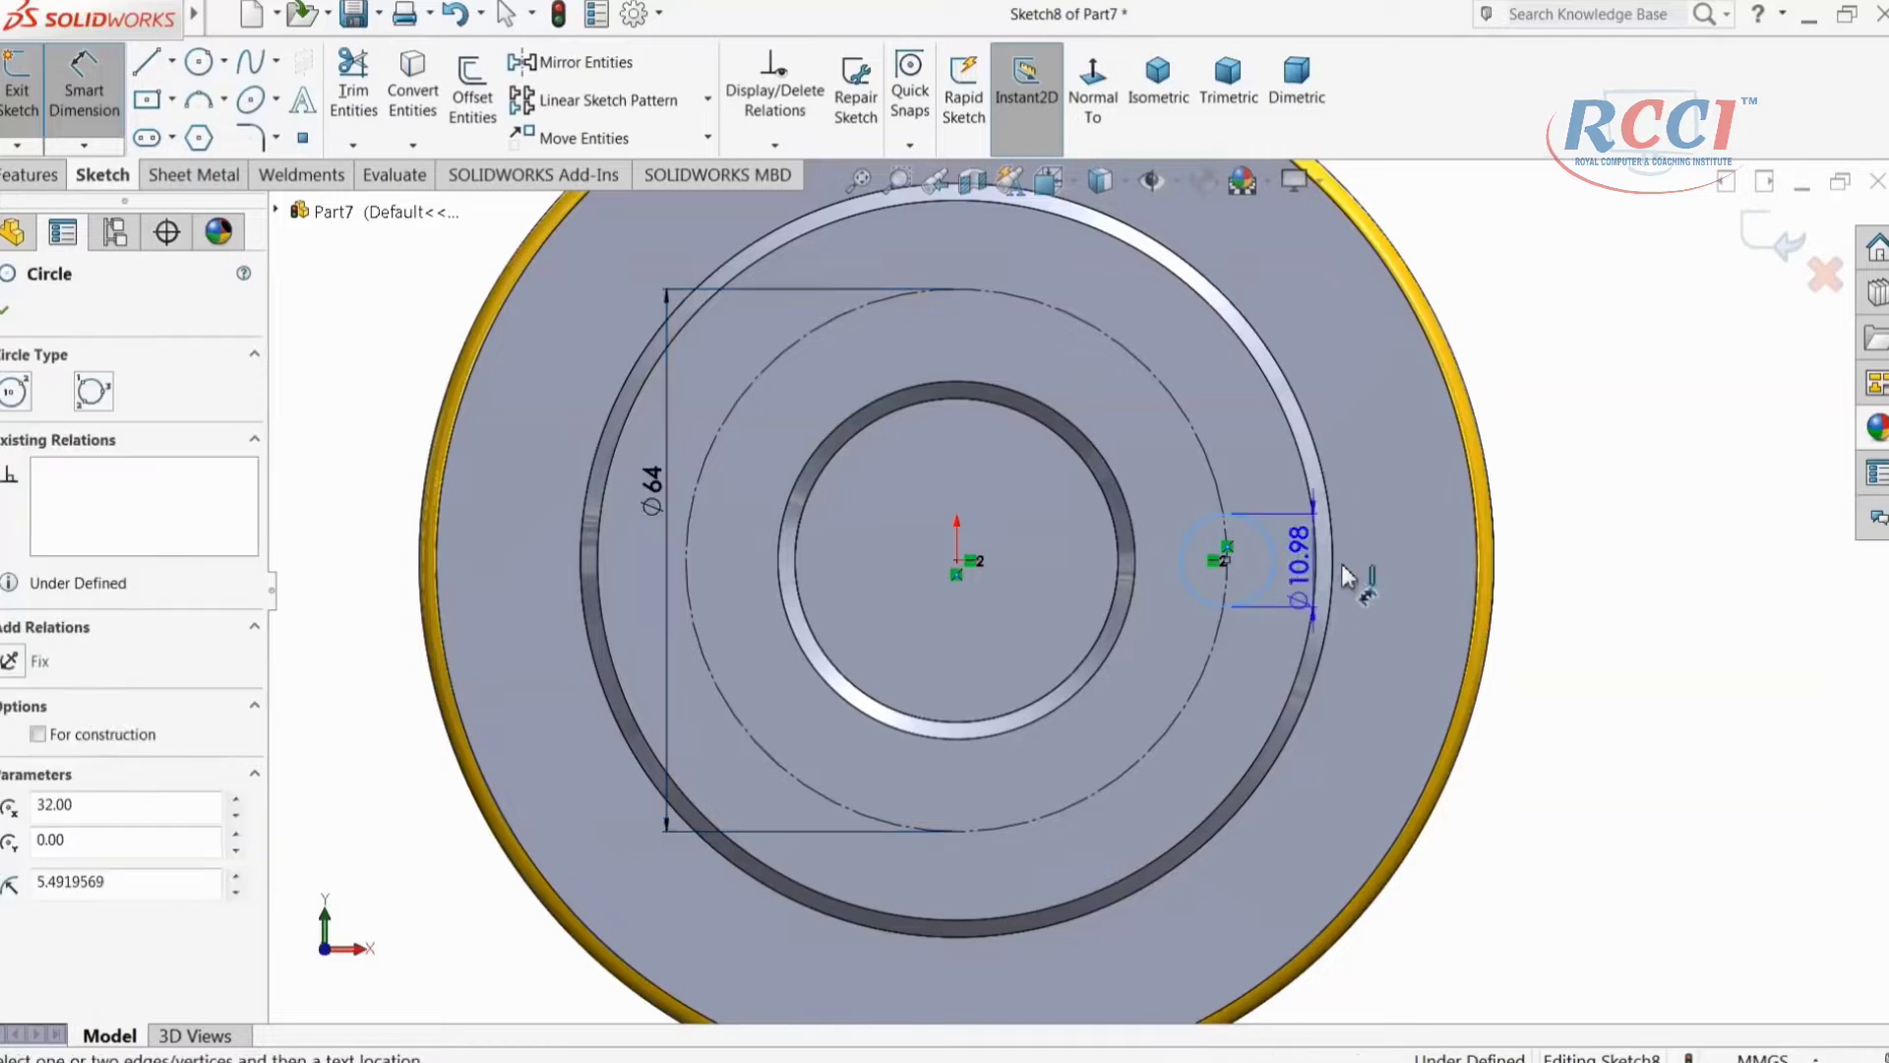
click(1338, 565)
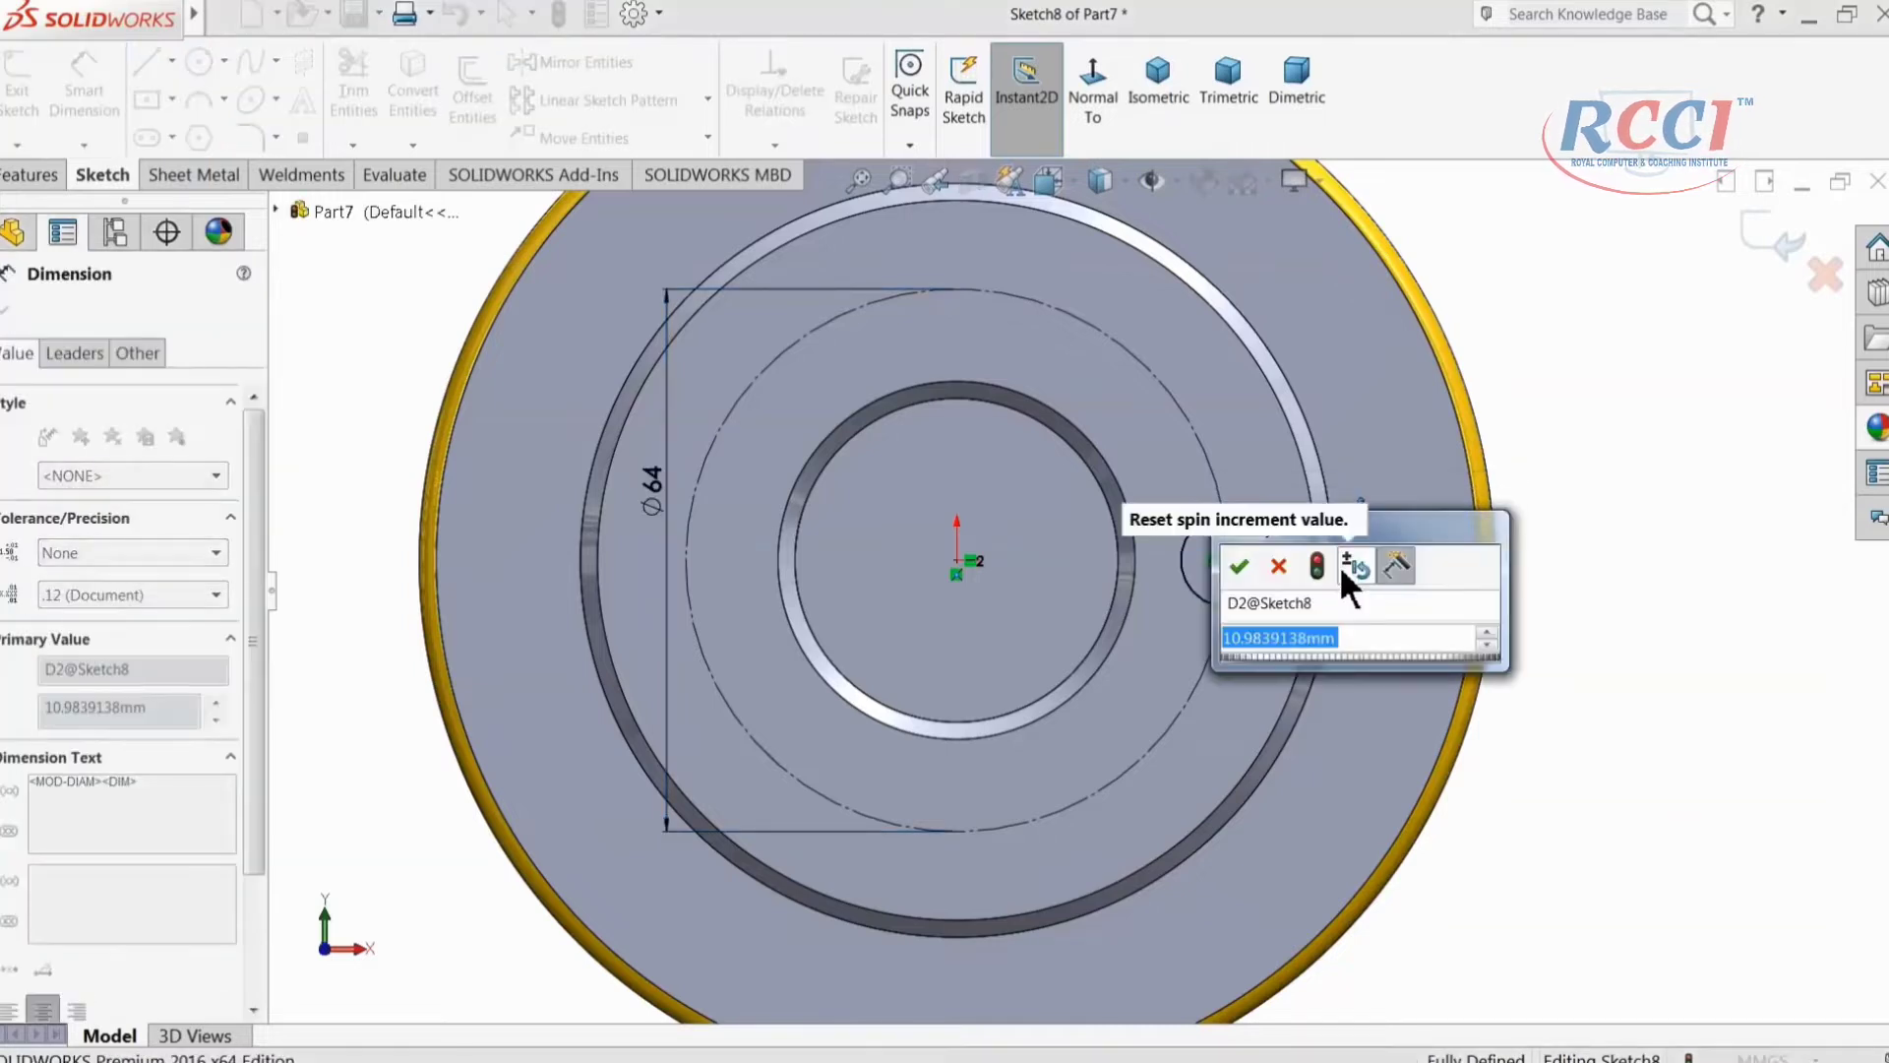
text(5)
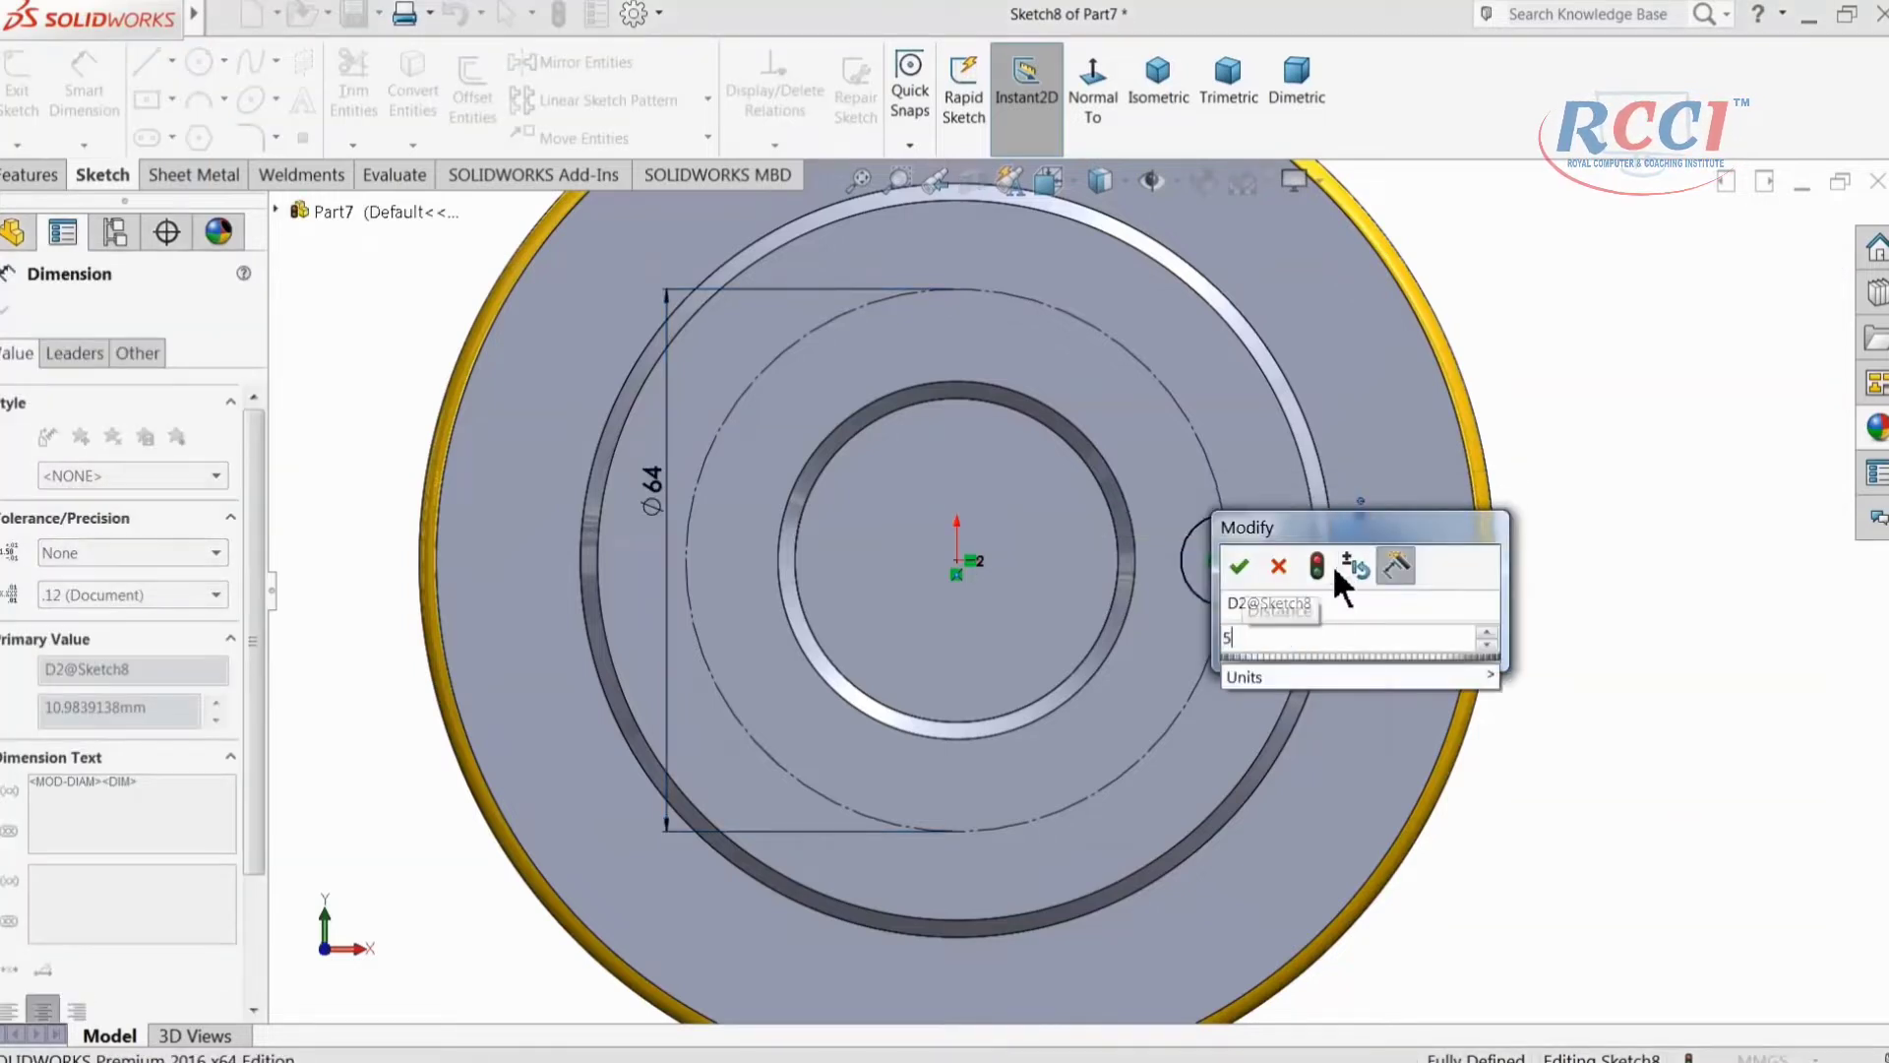
key(Return)
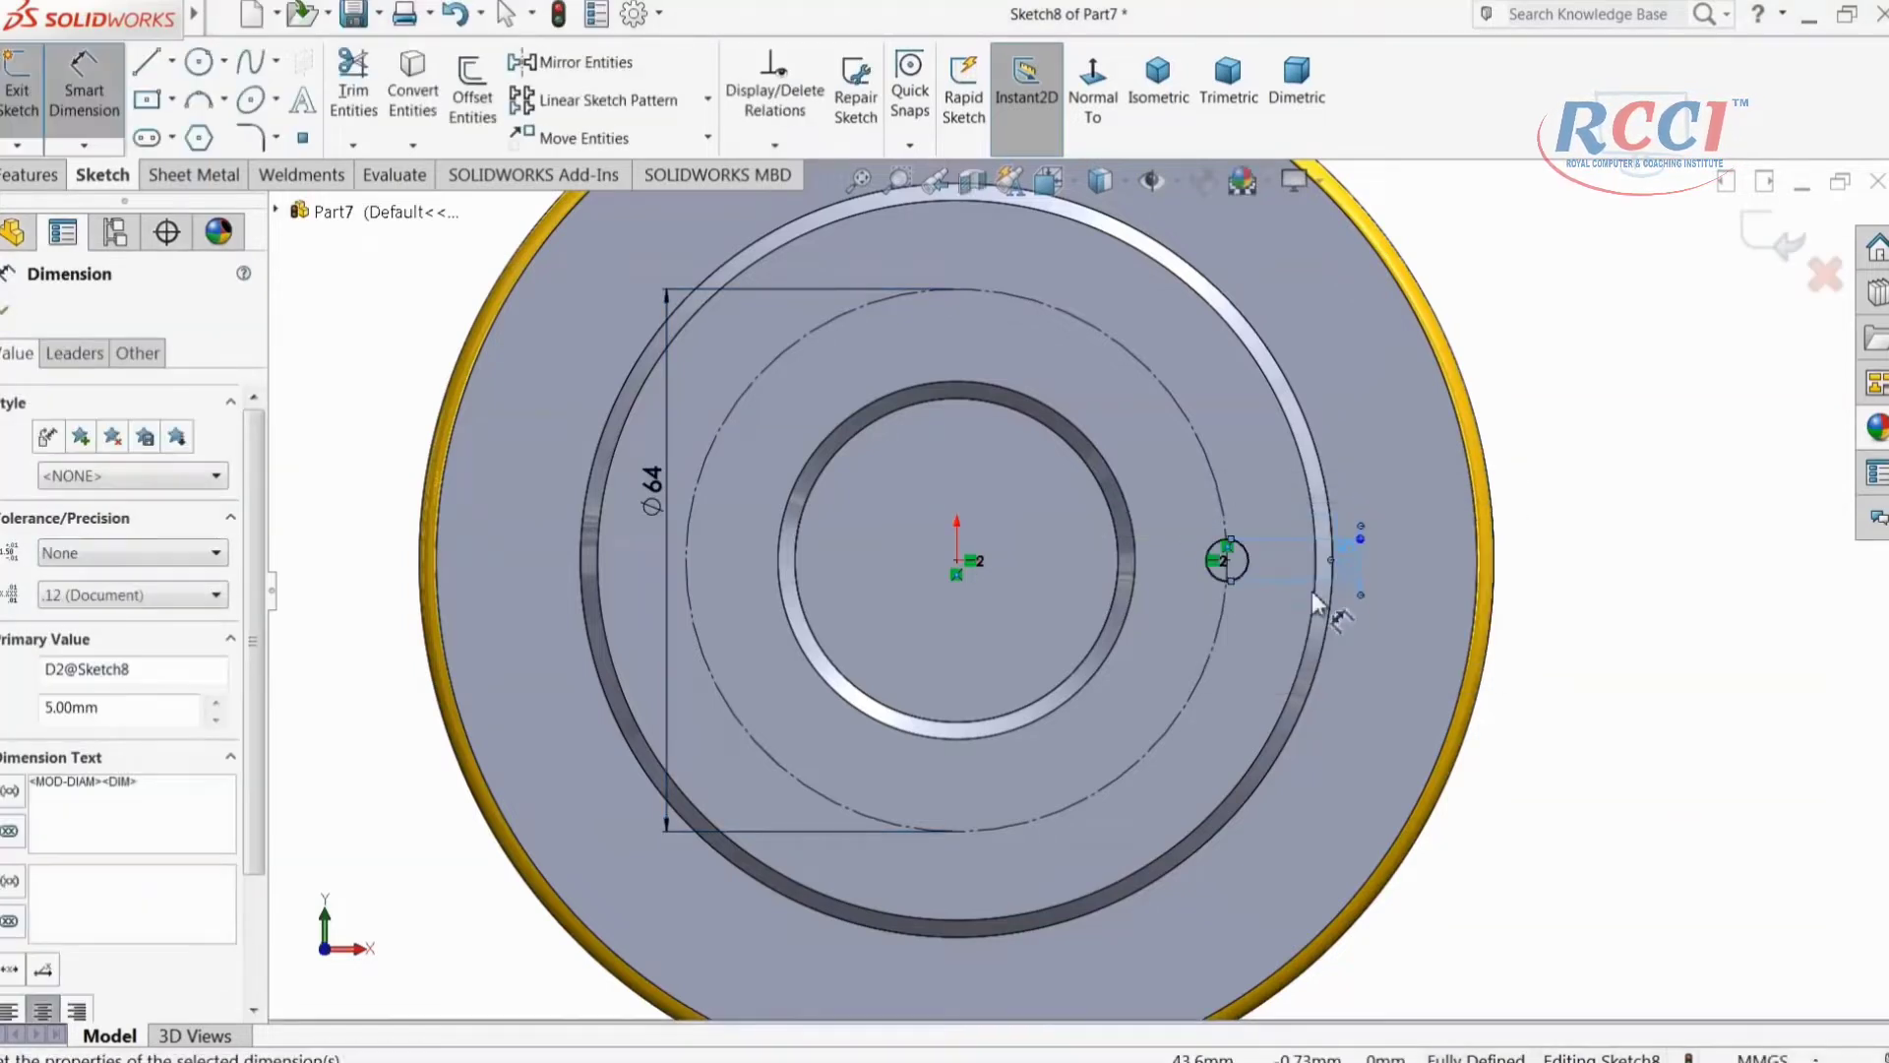
Step: Cut the 5 mm circle into the boss as a Blind hole 28 mm deep
click(26, 177)
click(366, 94)
mouse_move(959, 532)
middle_down()
mouse_move(983, 535)
mouse_move(869, 561)
mouse_move(828, 548)
middle_up()
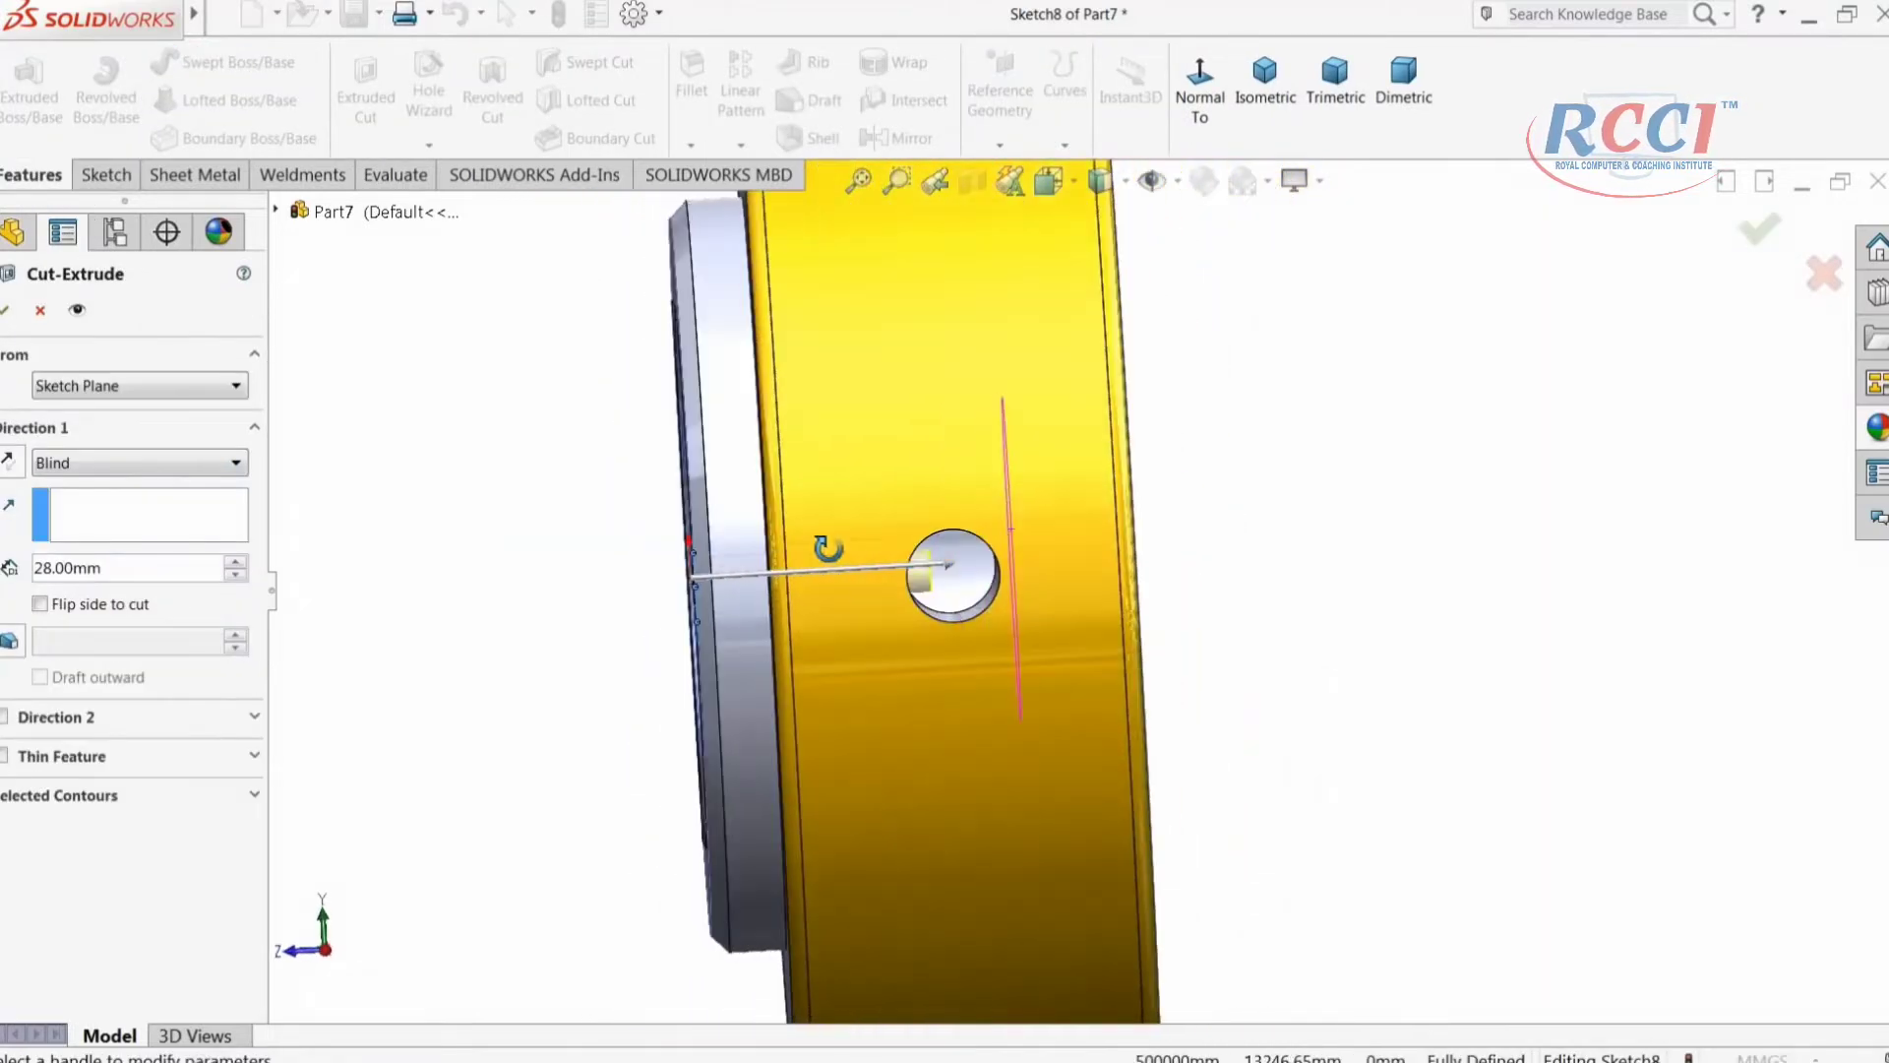
scroll(962, 595, down, 4)
middle_drag(961, 594, 868, 504)
scroll(787, 487, down, 2)
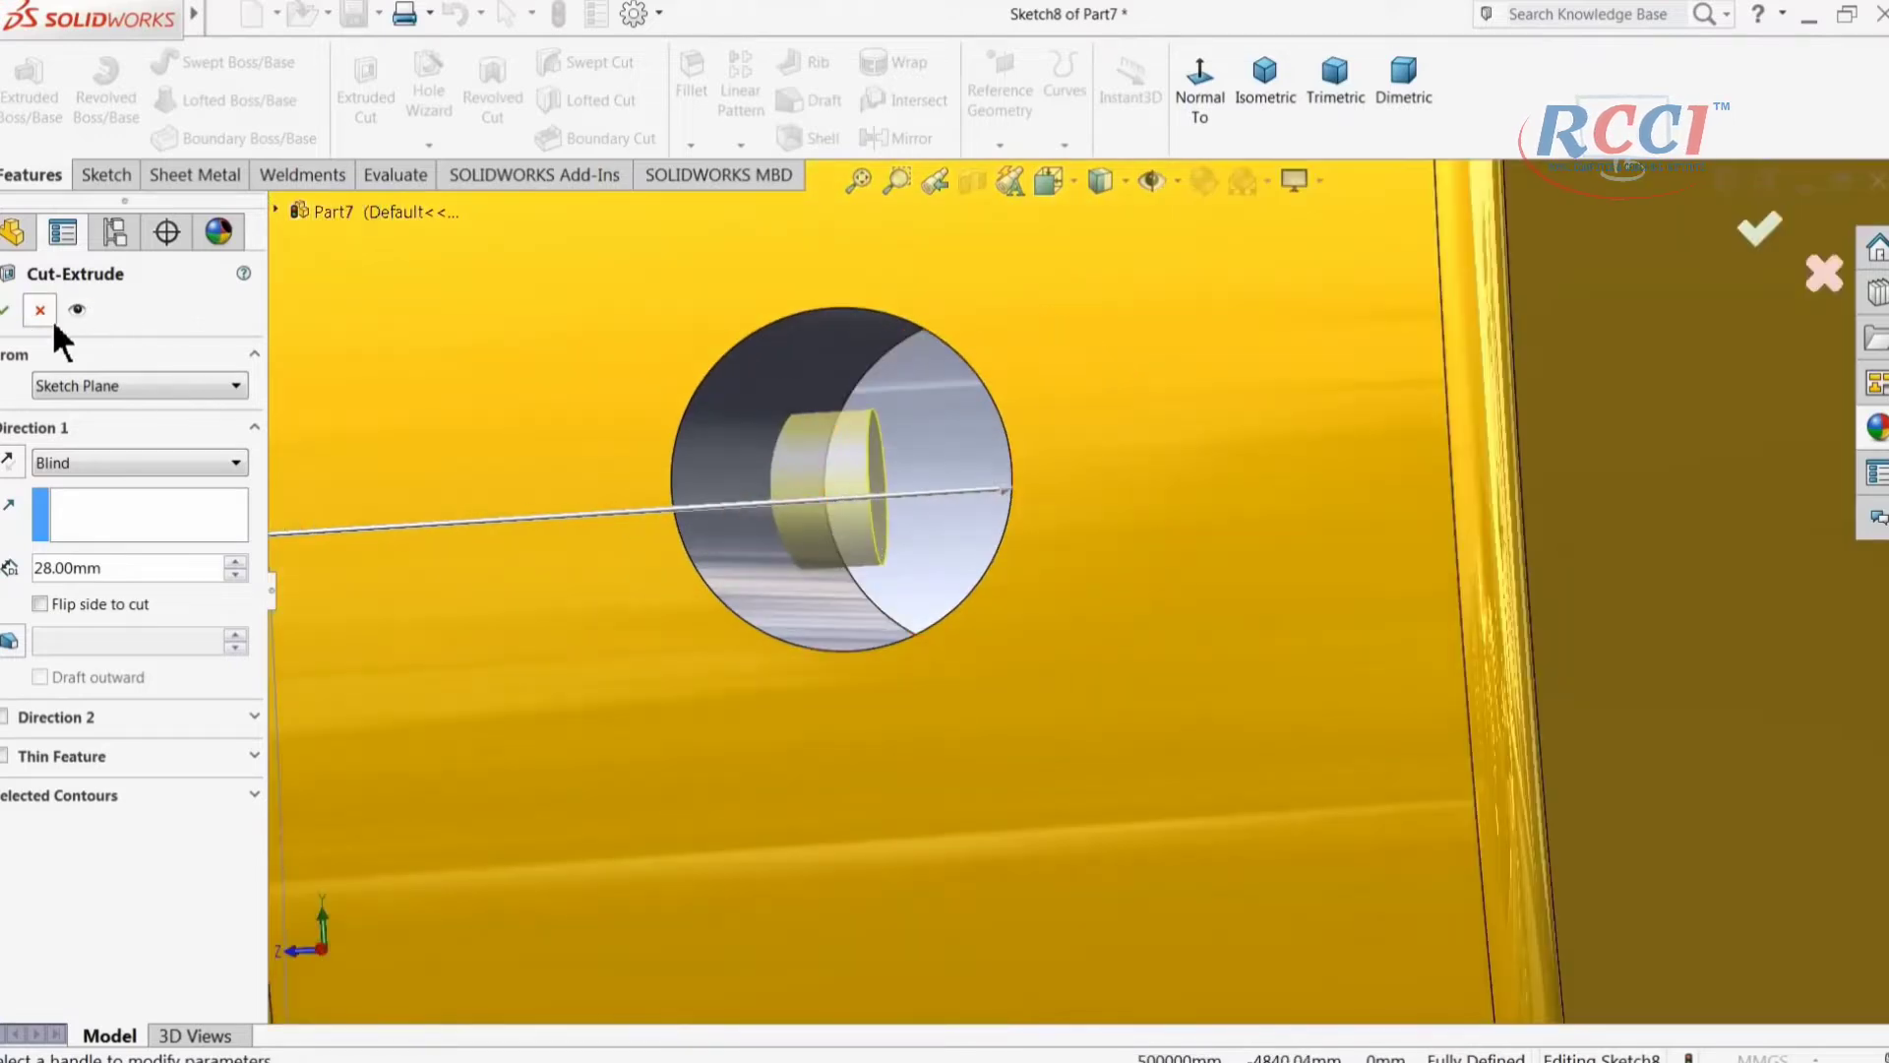
click(6, 311)
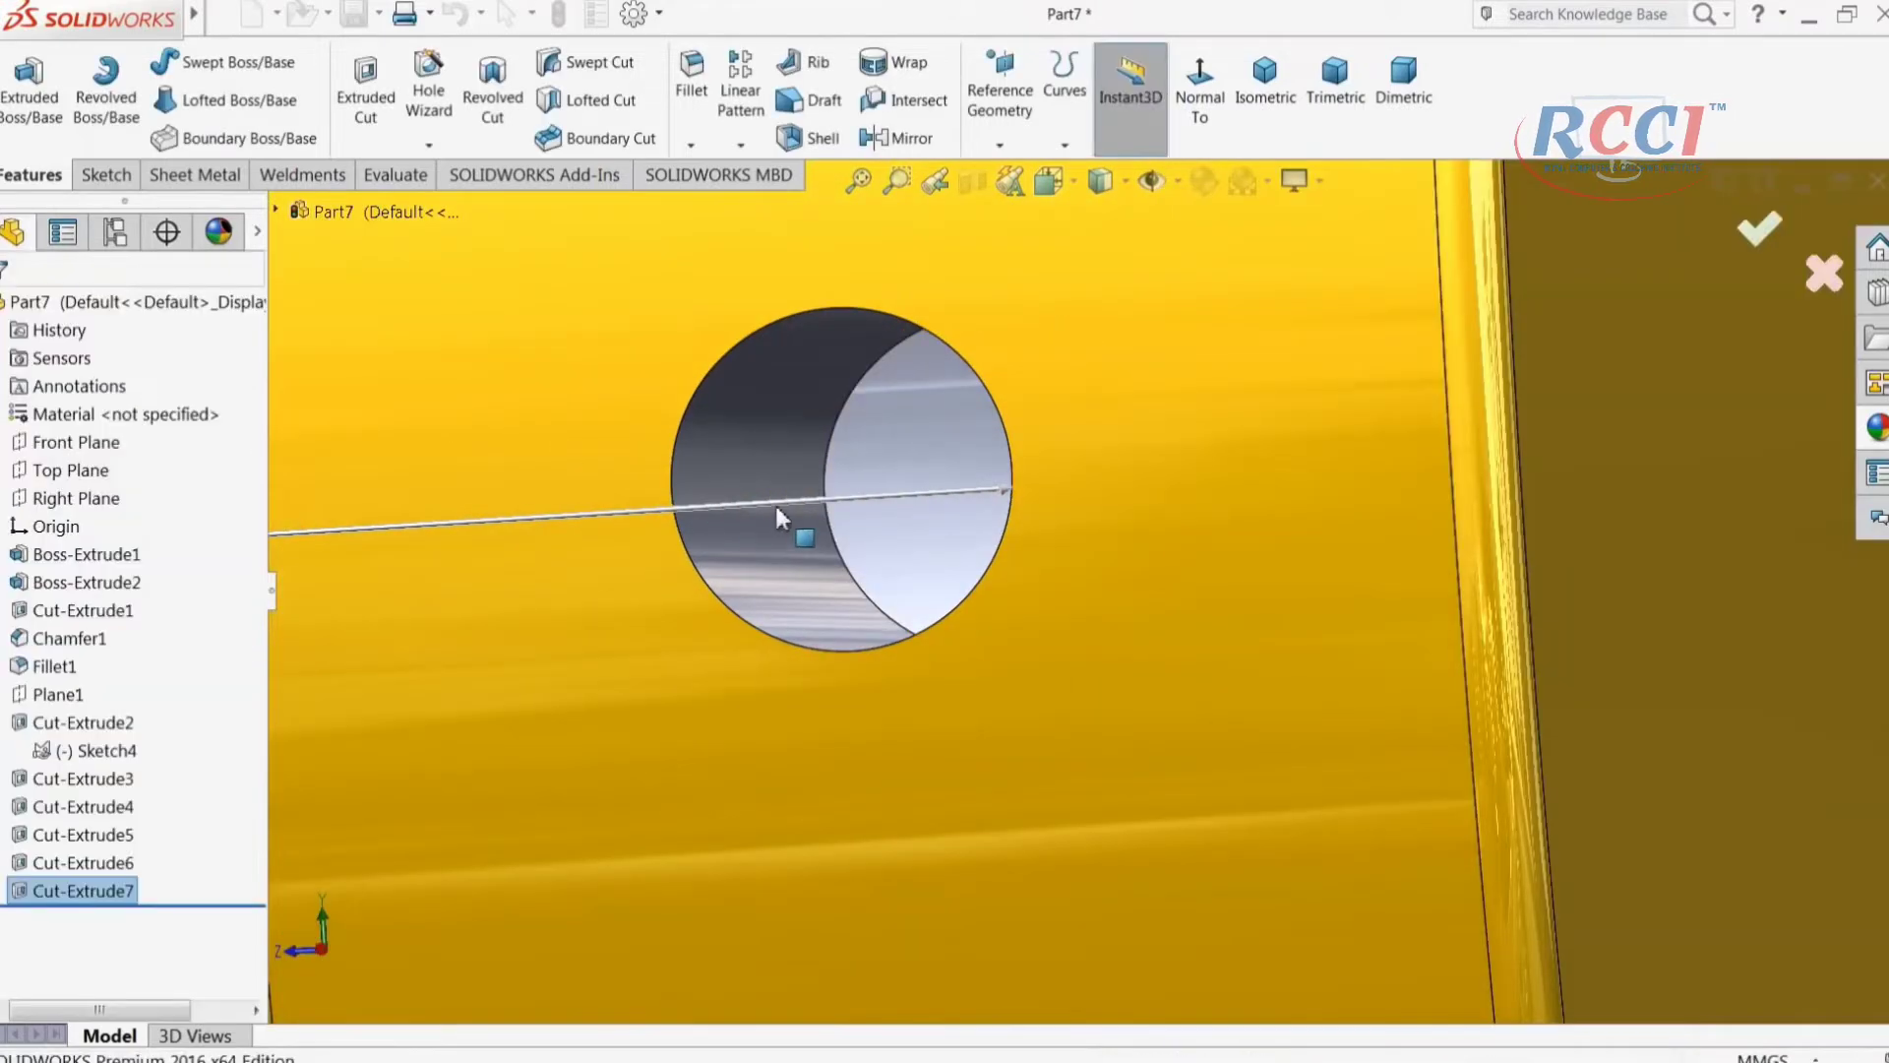
Step: Set up an angle-distance chamfer of 1 mm at 45° on the front edge of the 5 mm hole
scroll(793, 482, up, 5)
middle_drag(888, 525, 1173, 611)
scroll(1161, 605, down, 3)
click(325, 423)
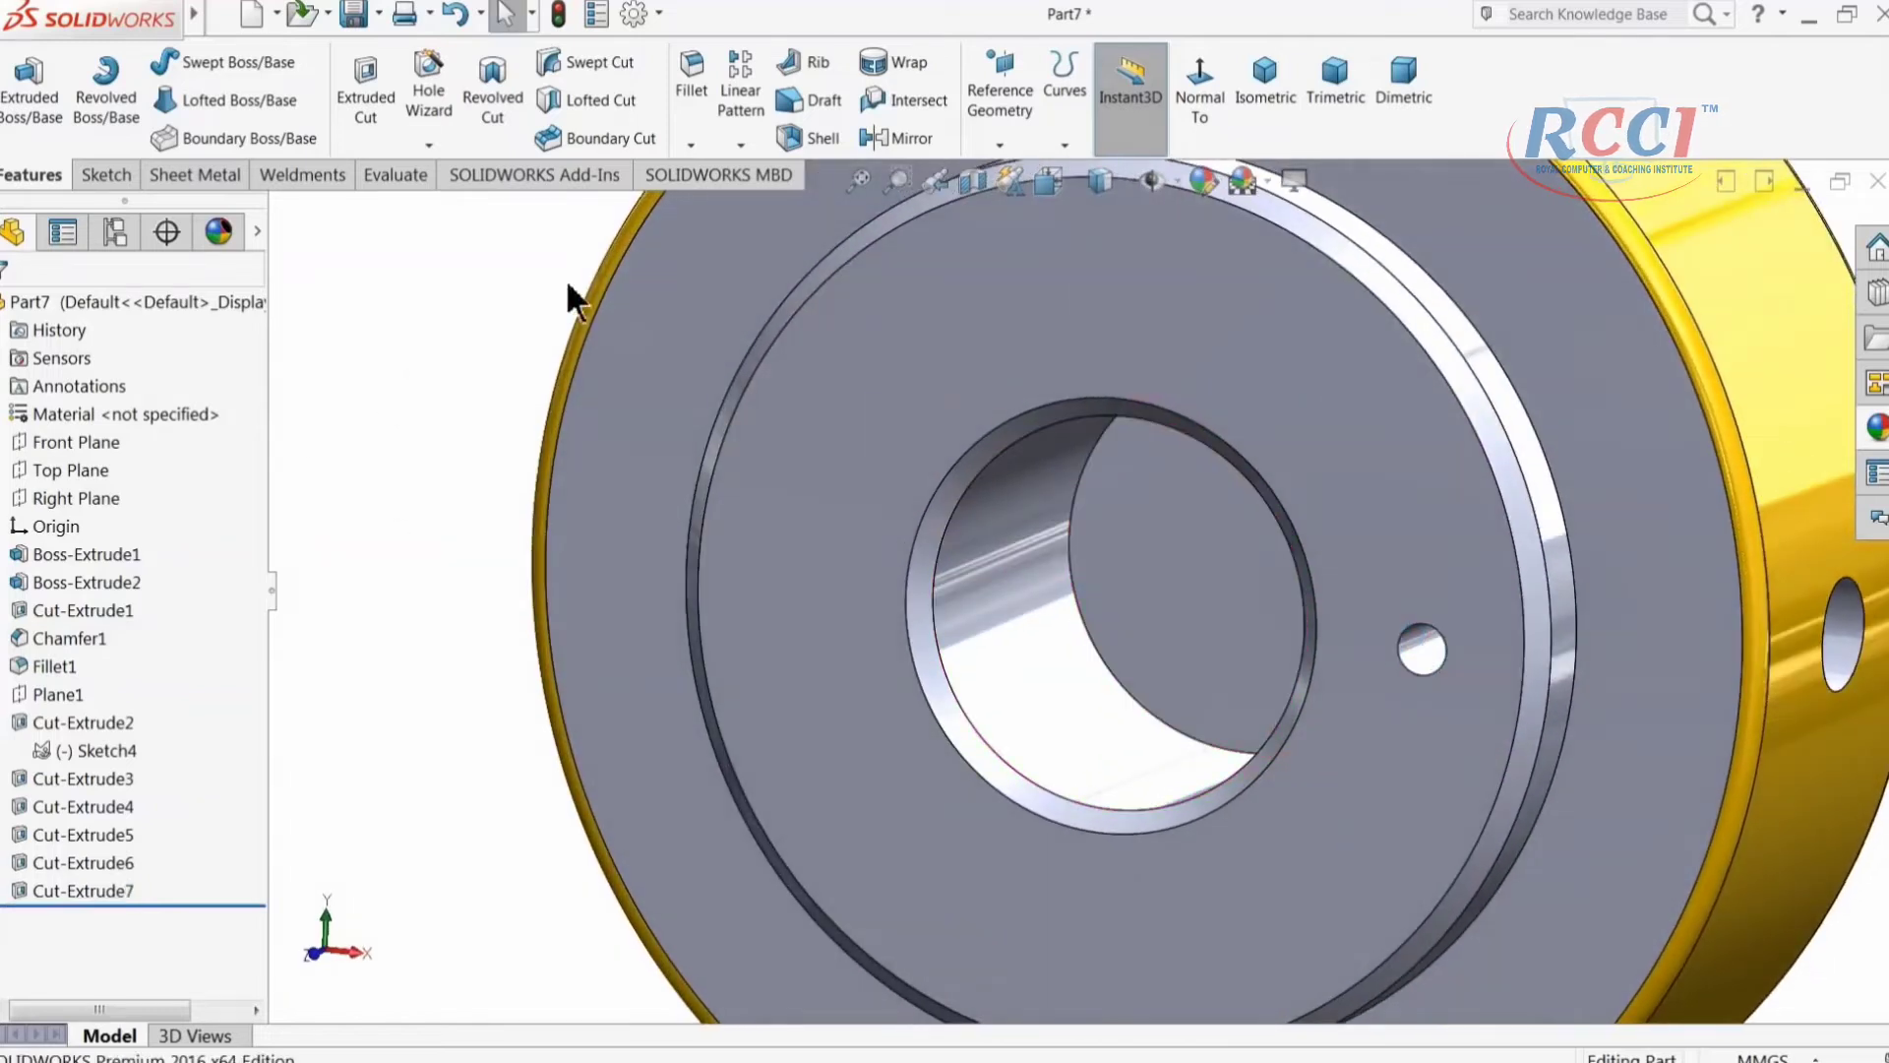
click(691, 145)
click(702, 204)
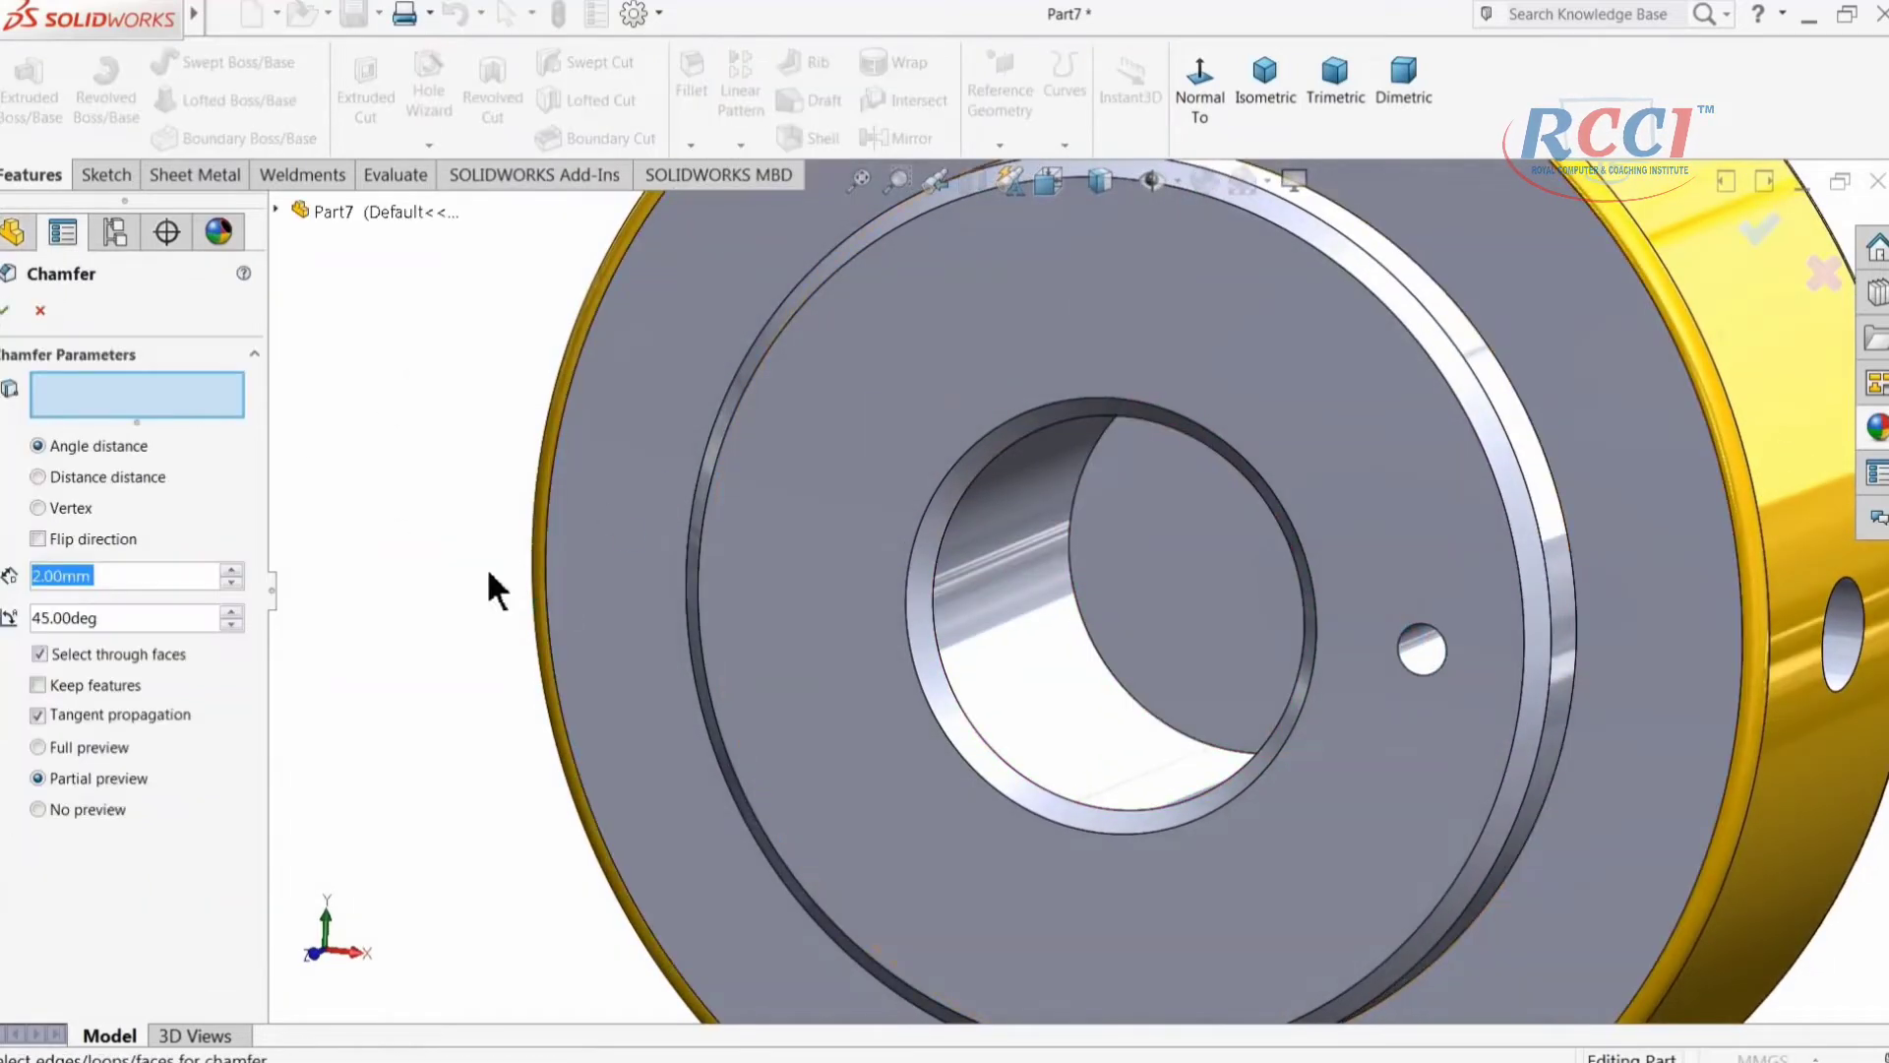
scroll(1362, 640, down, 3)
click(1362, 640)
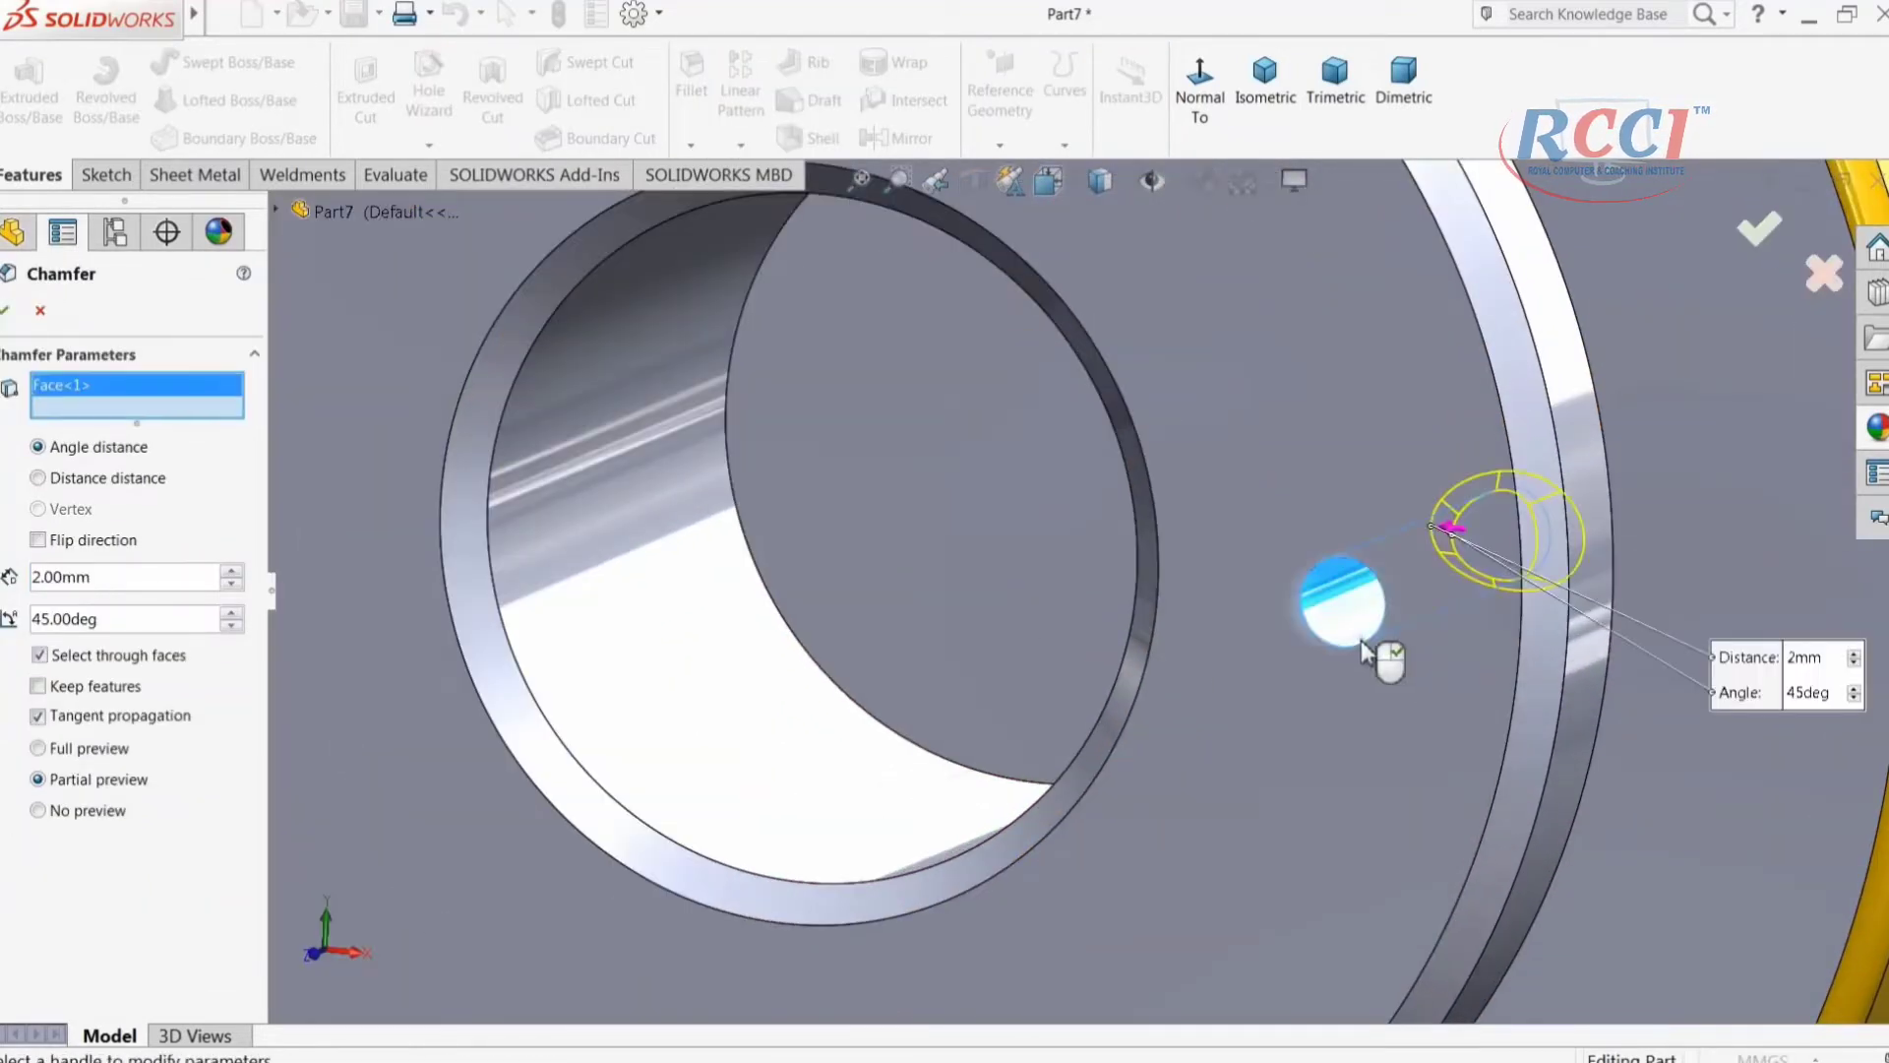
right_click(114, 411)
click(197, 405)
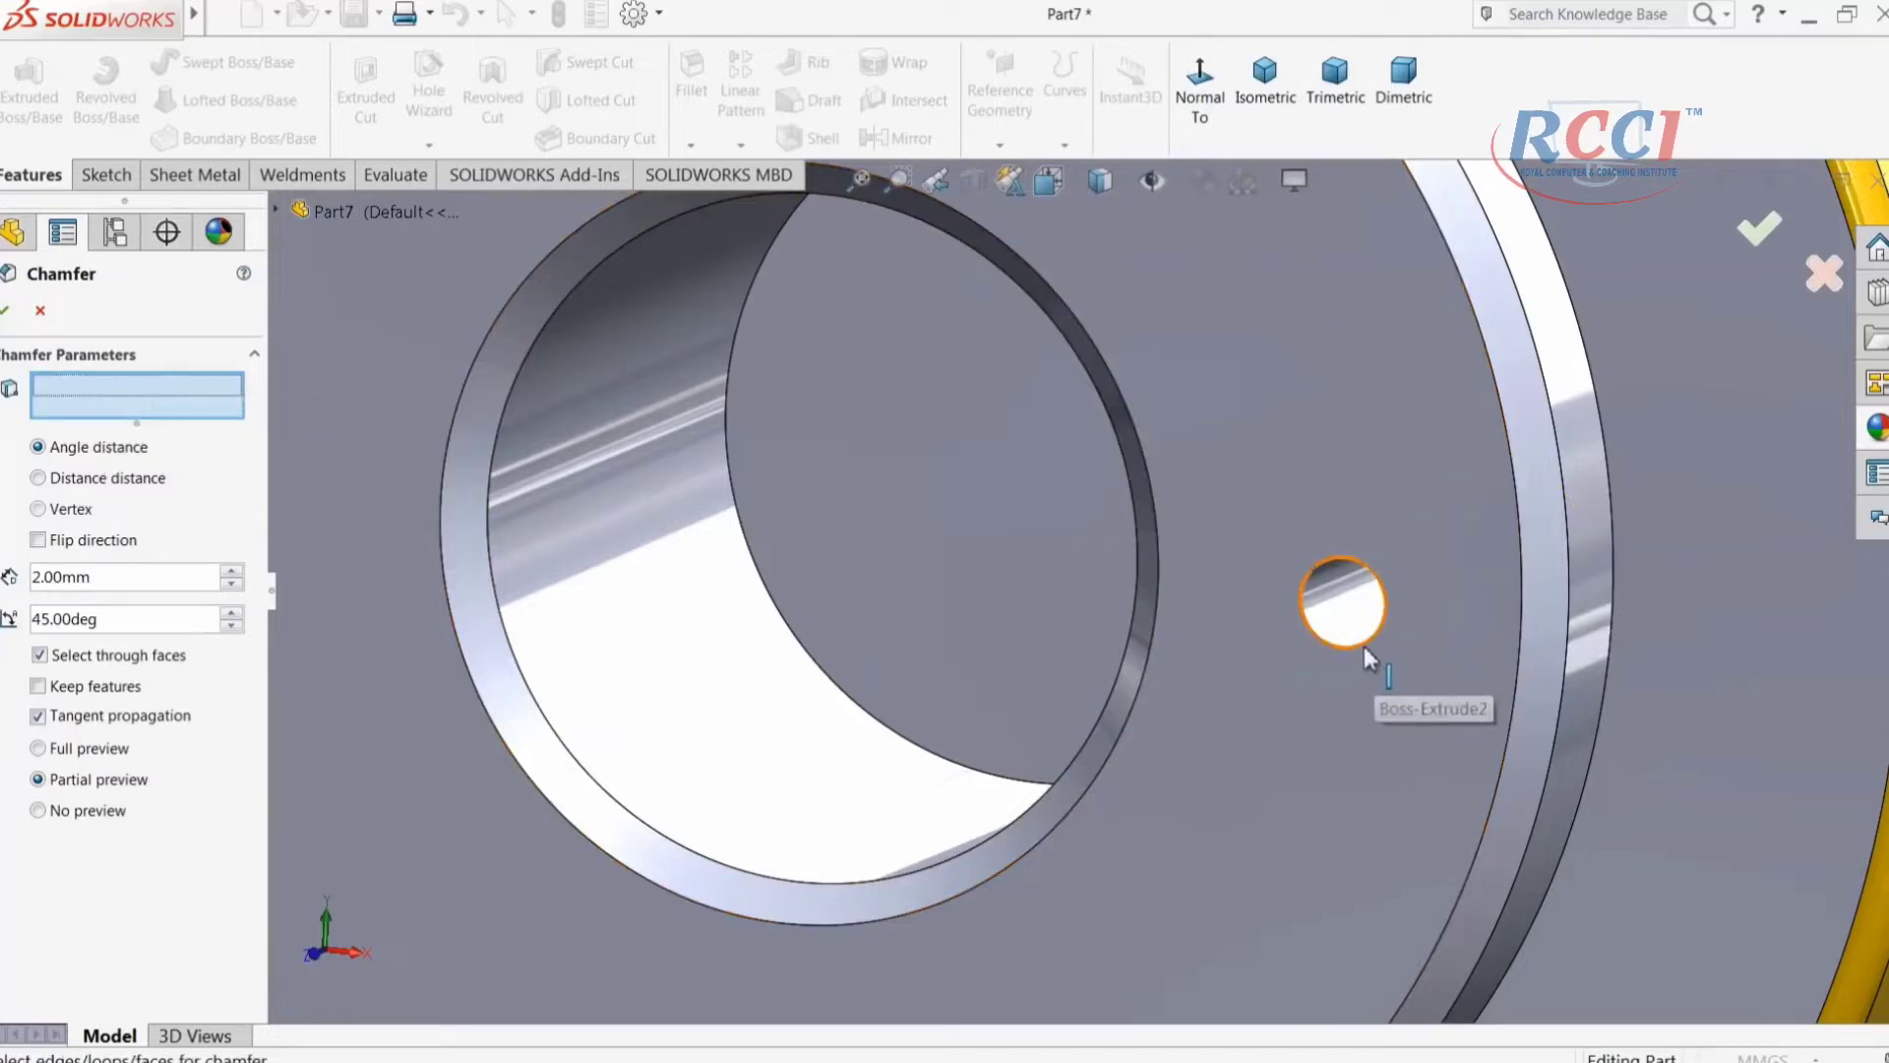
click(1376, 637)
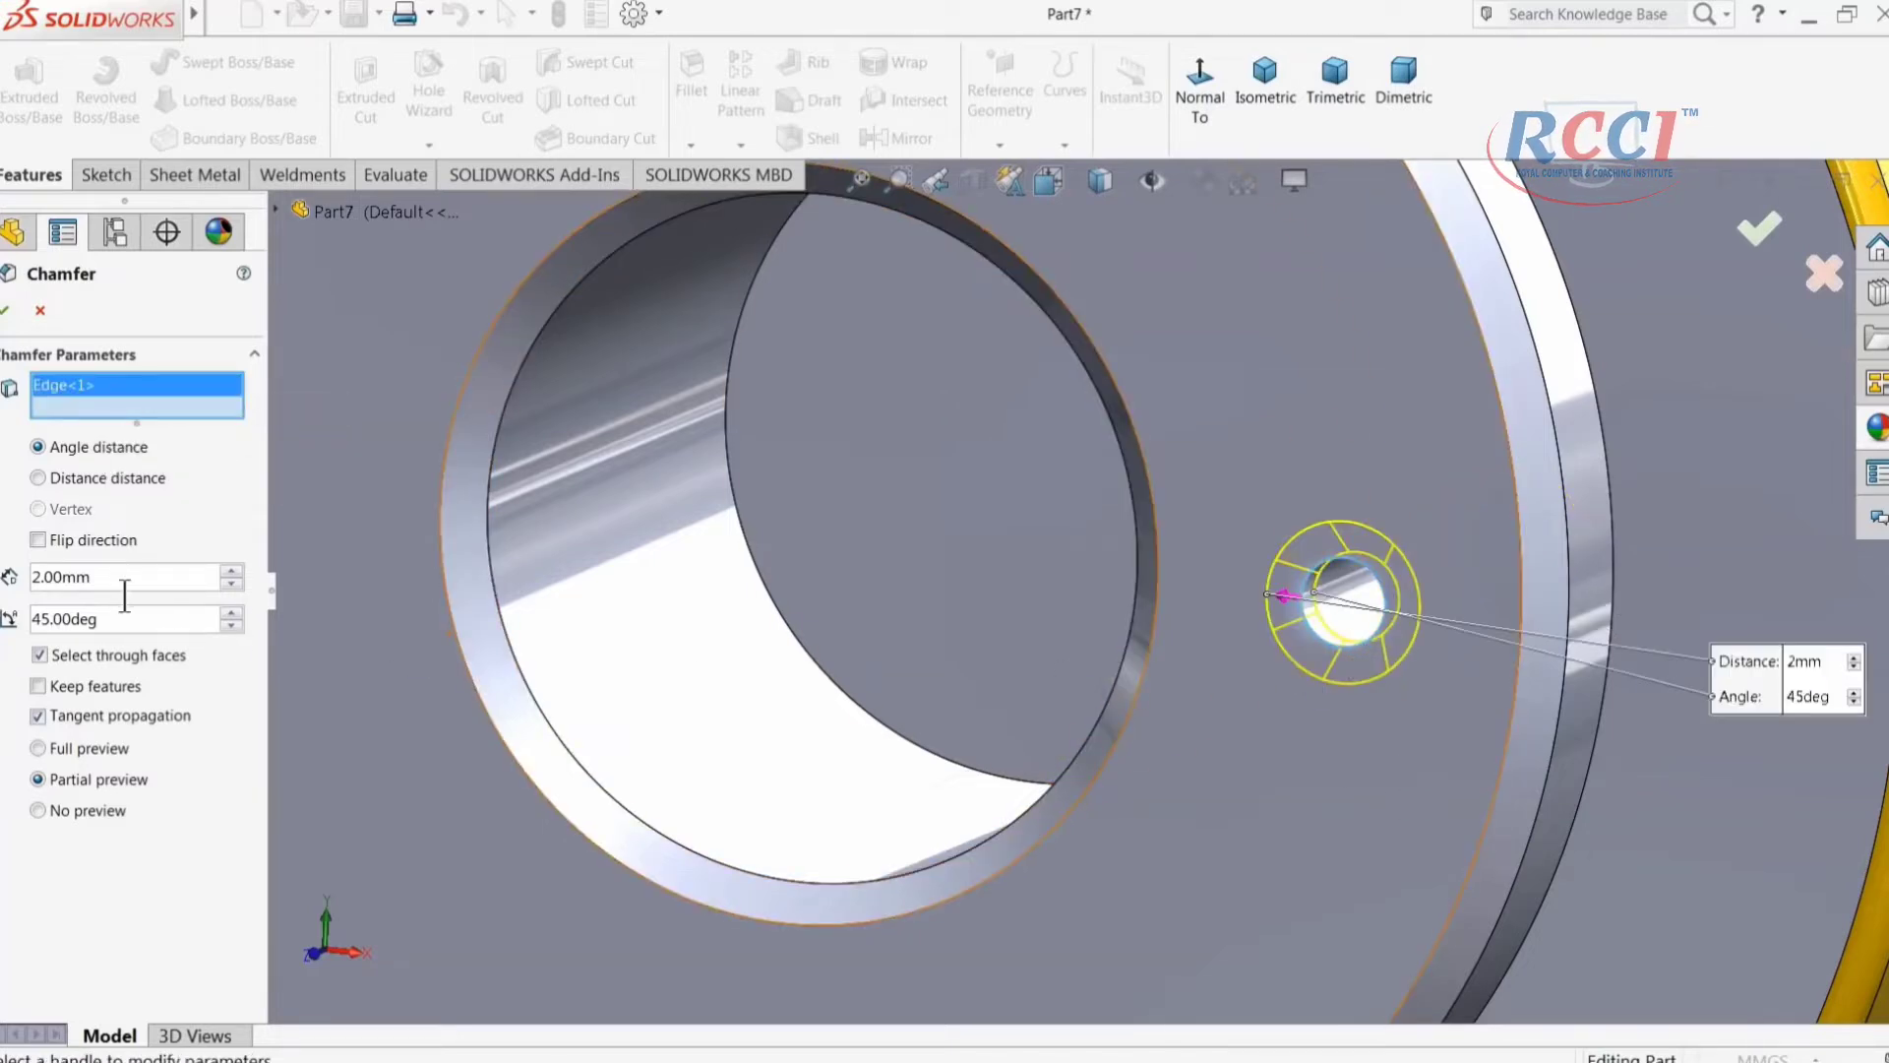
text(1)
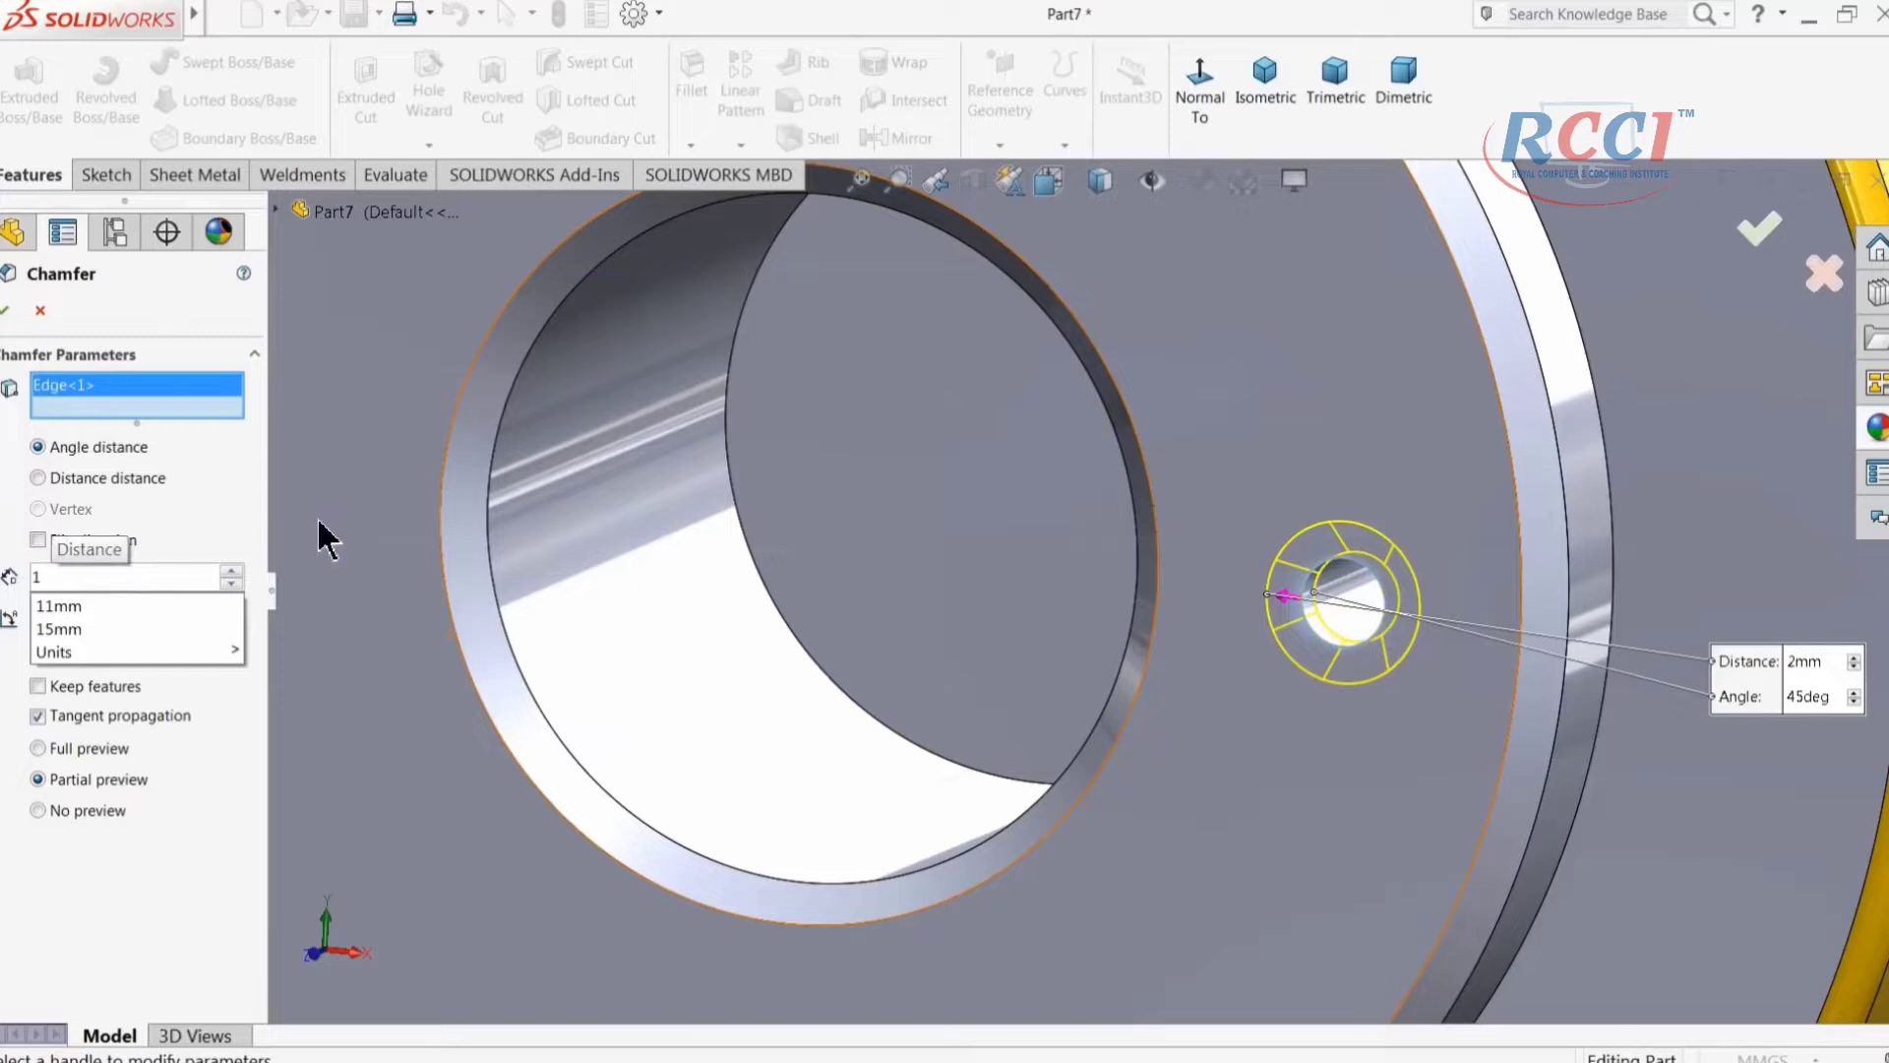
scroll(430, 813, up, 3)
key(Return)
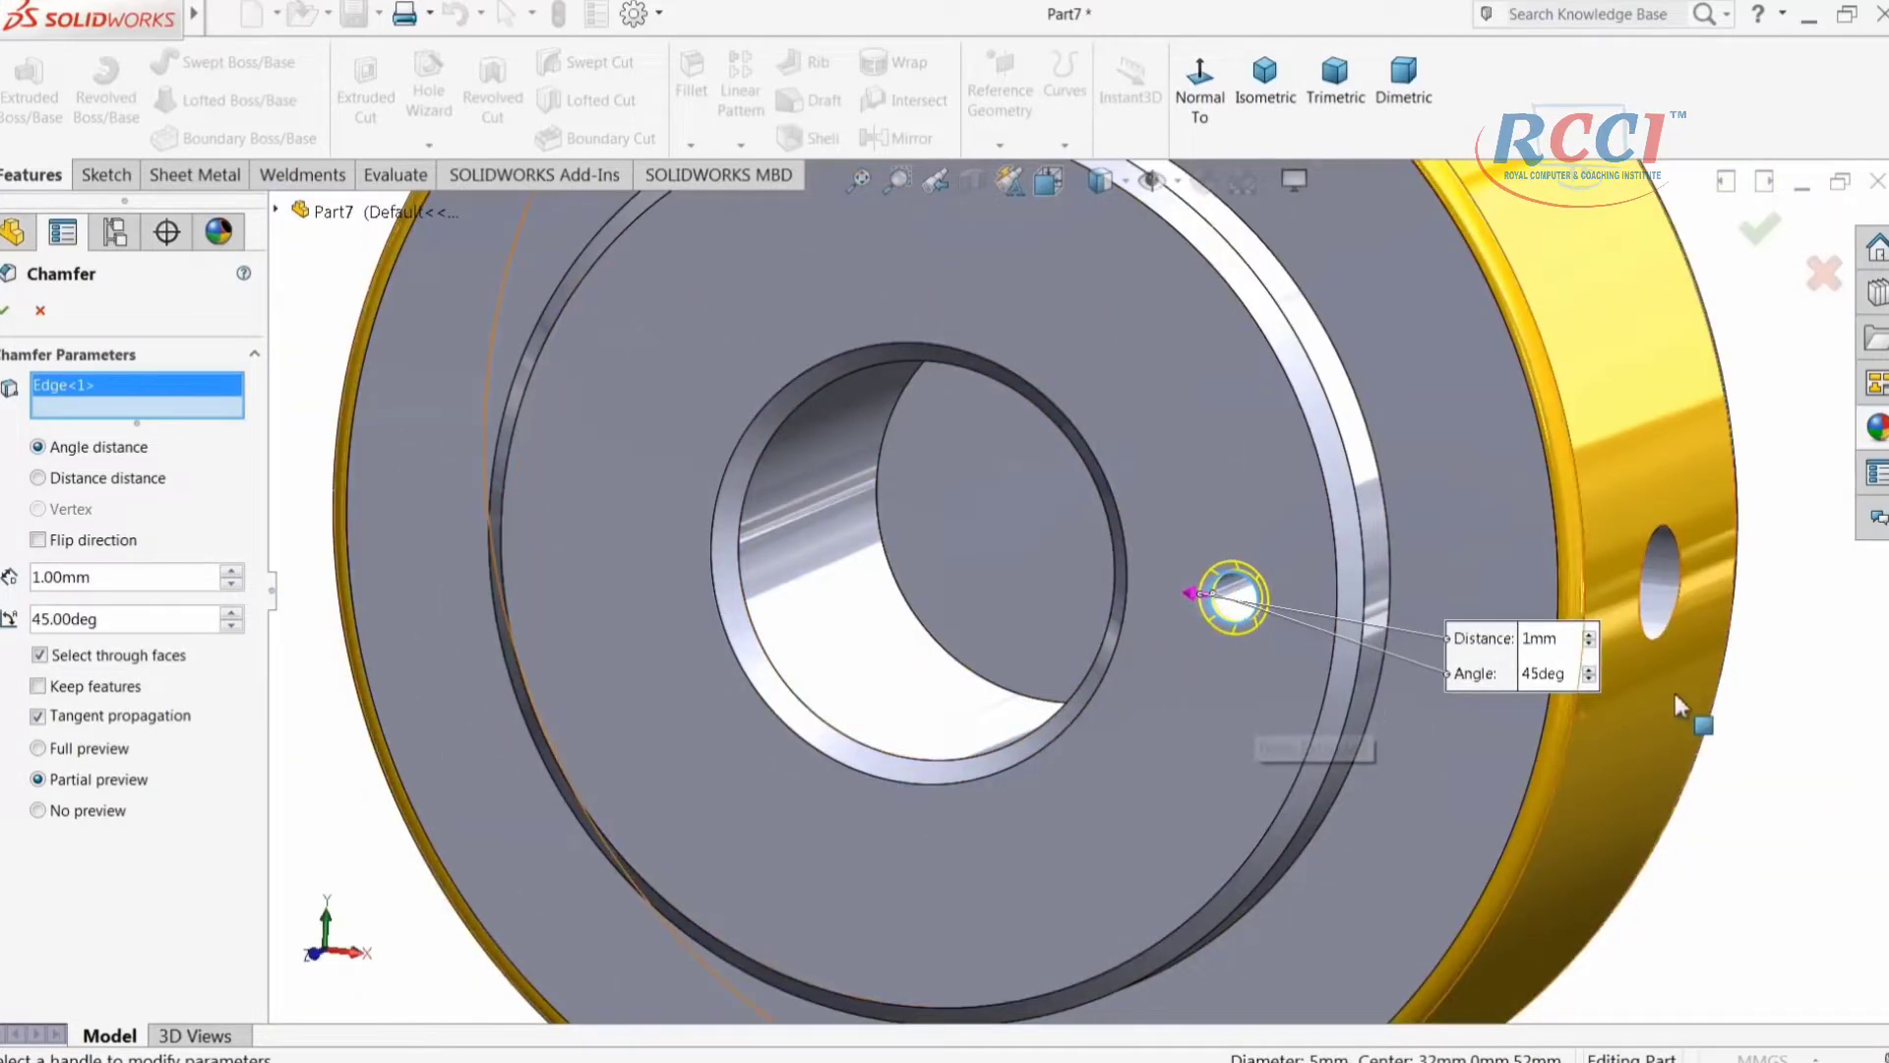
Step: Add the outer edge of the 11 mm side hole to the chamfer and apply it
scroll(1680, 704, down, 5)
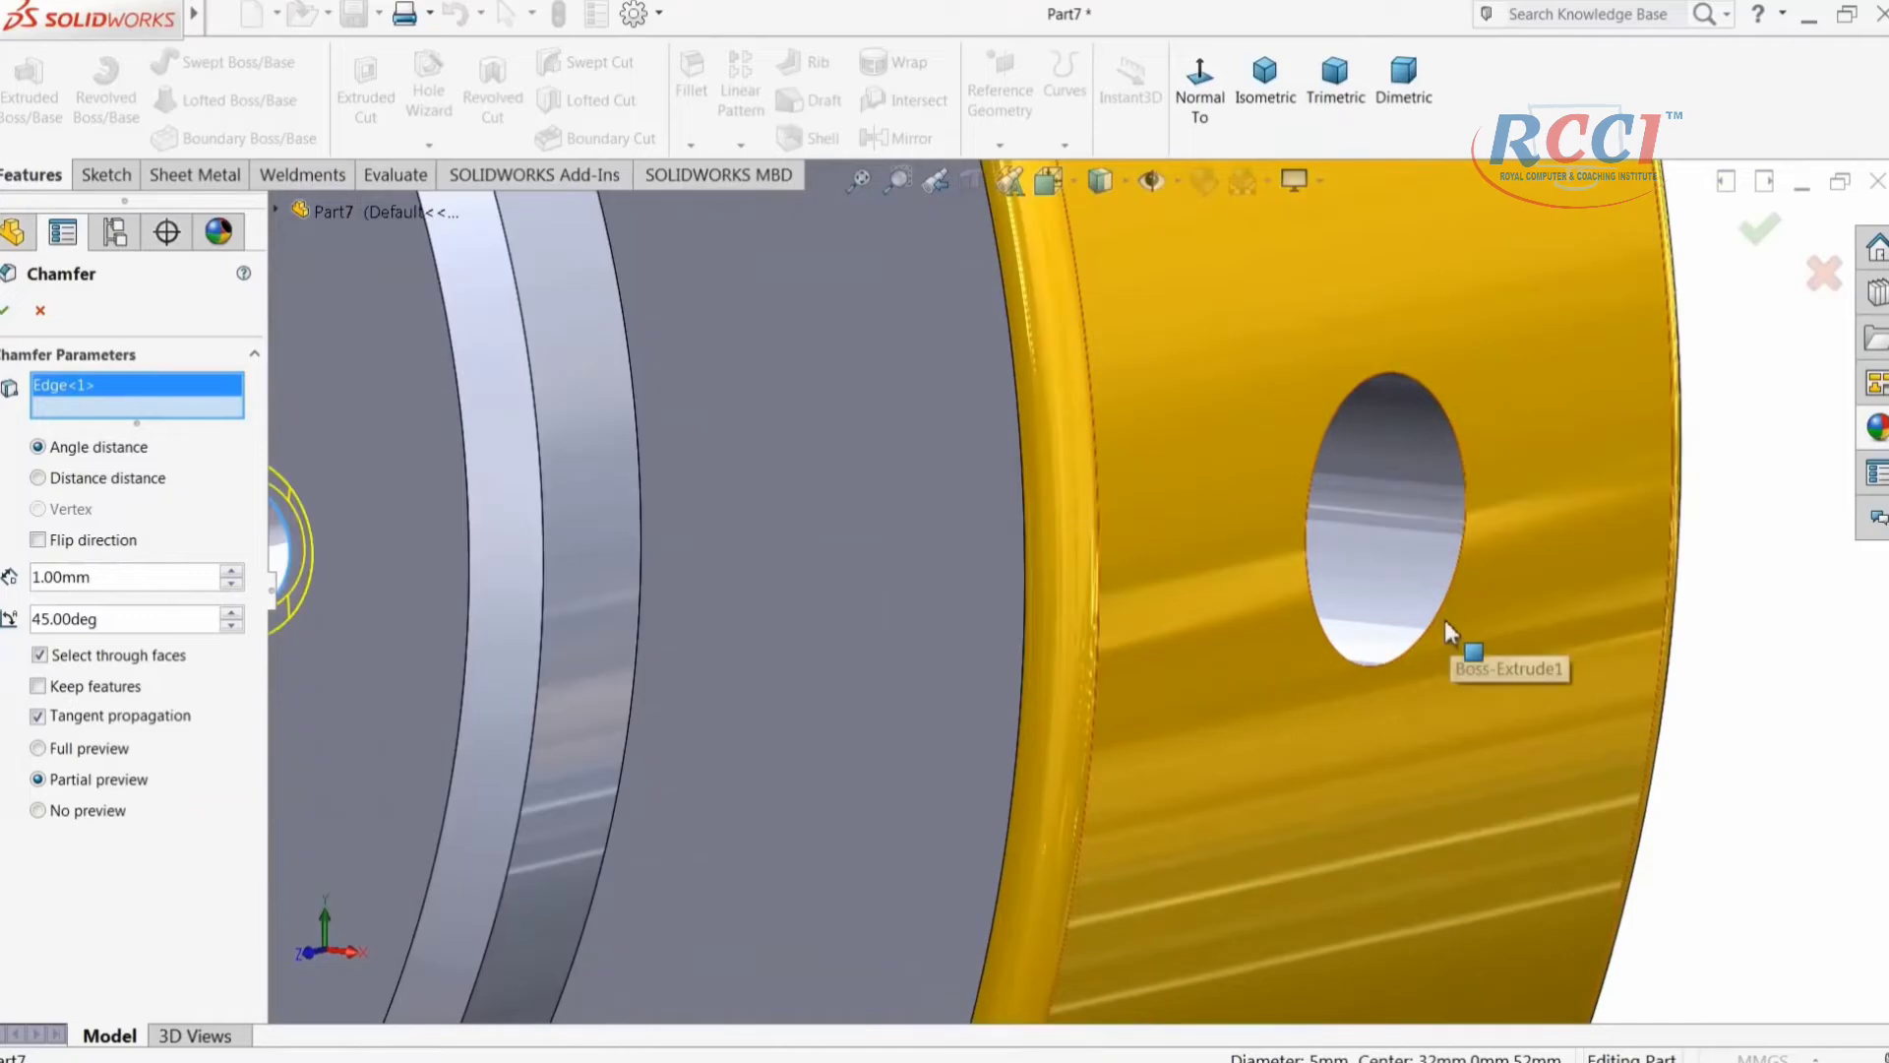
click(1439, 612)
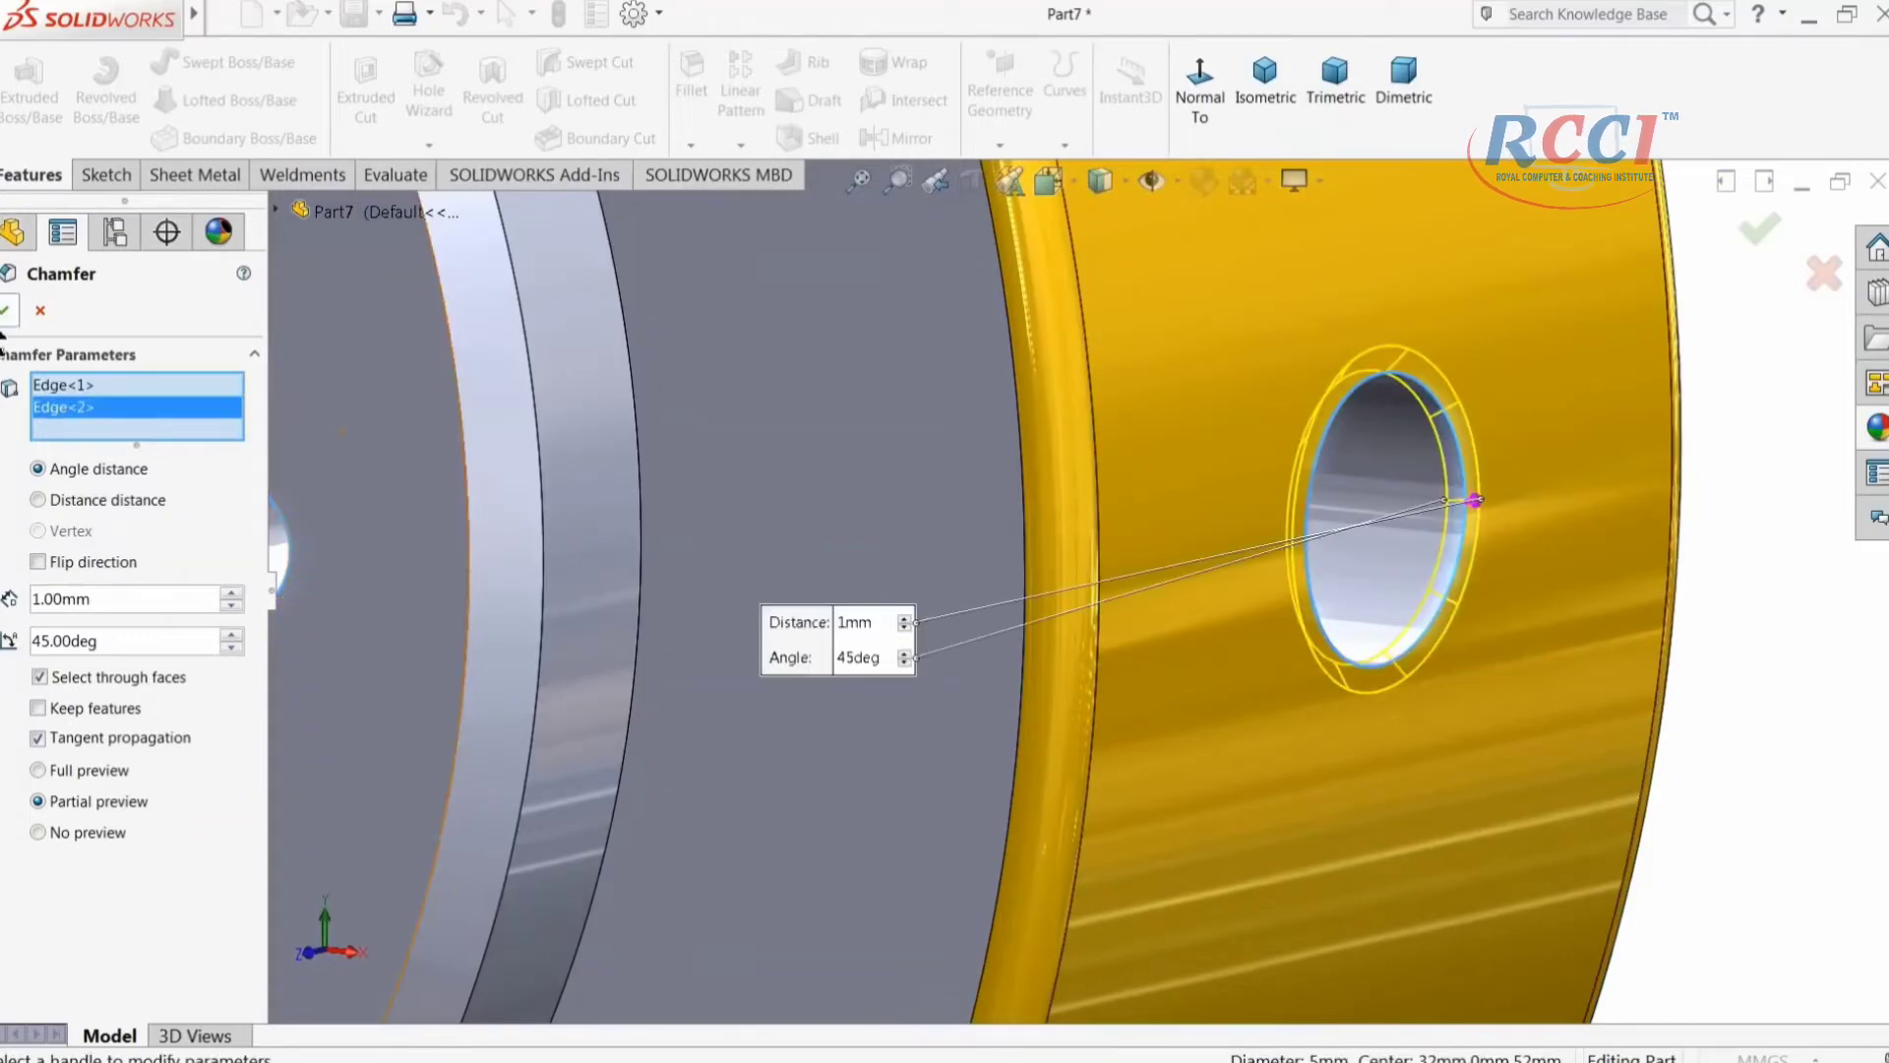
key(Return)
Step: Chamfer the upper edge of the inner hole inside the rim flat's recess by 1 mm at 45°
scroll(1261, 563, up, 4)
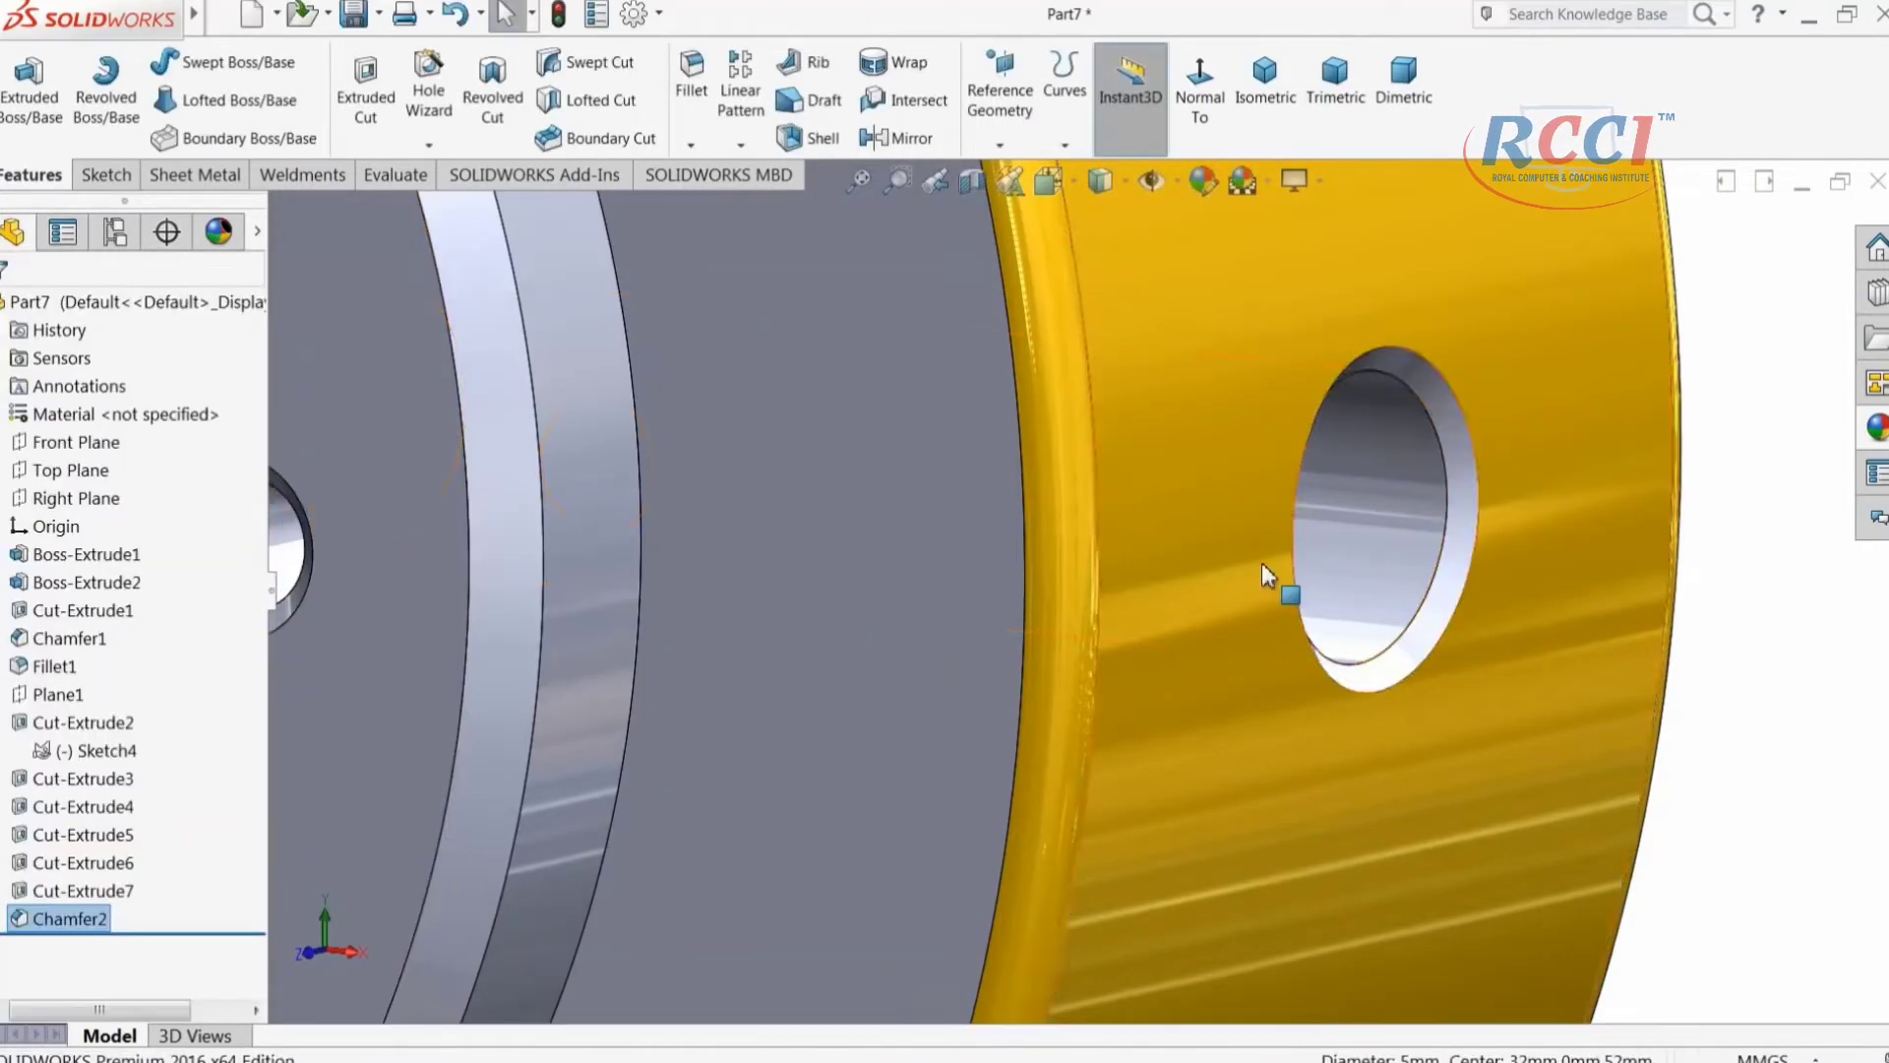
scroll(980, 596, up, 5)
middle_drag(984, 598, 999, 635)
scroll(845, 468, down, 5)
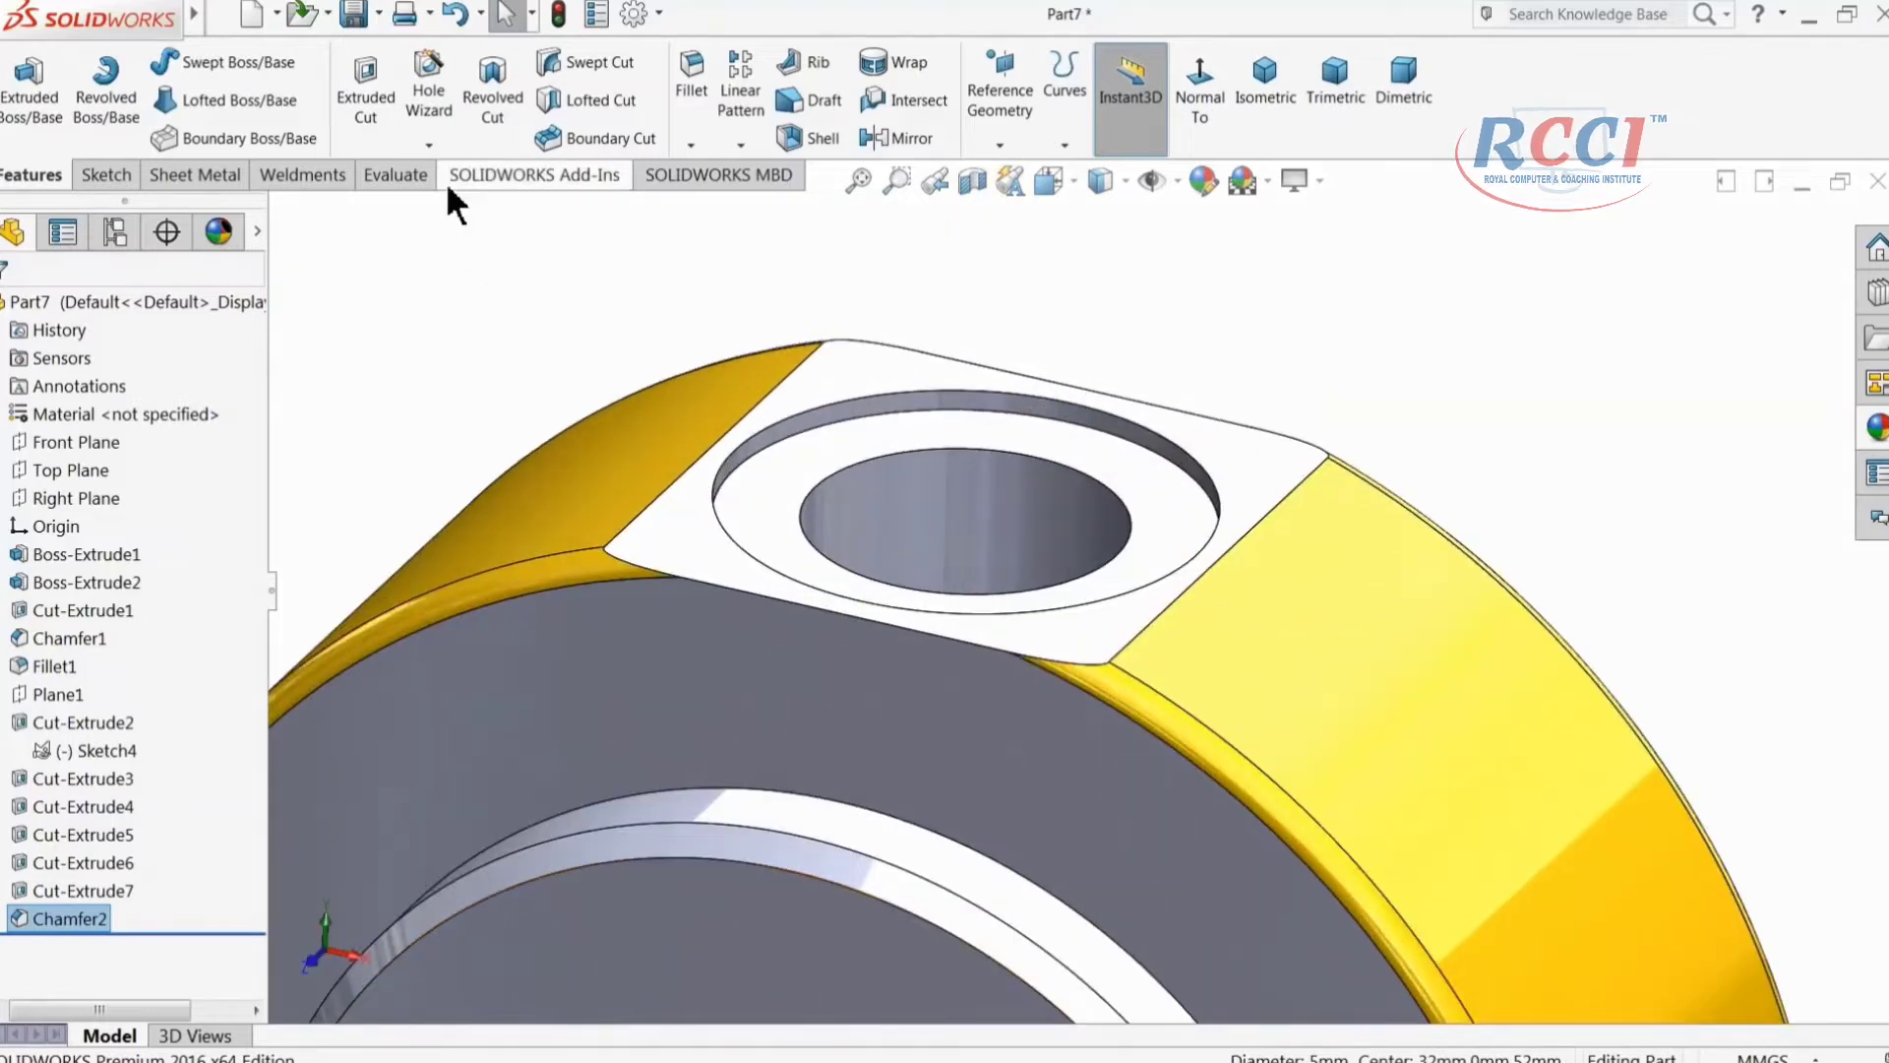
click(690, 145)
click(710, 197)
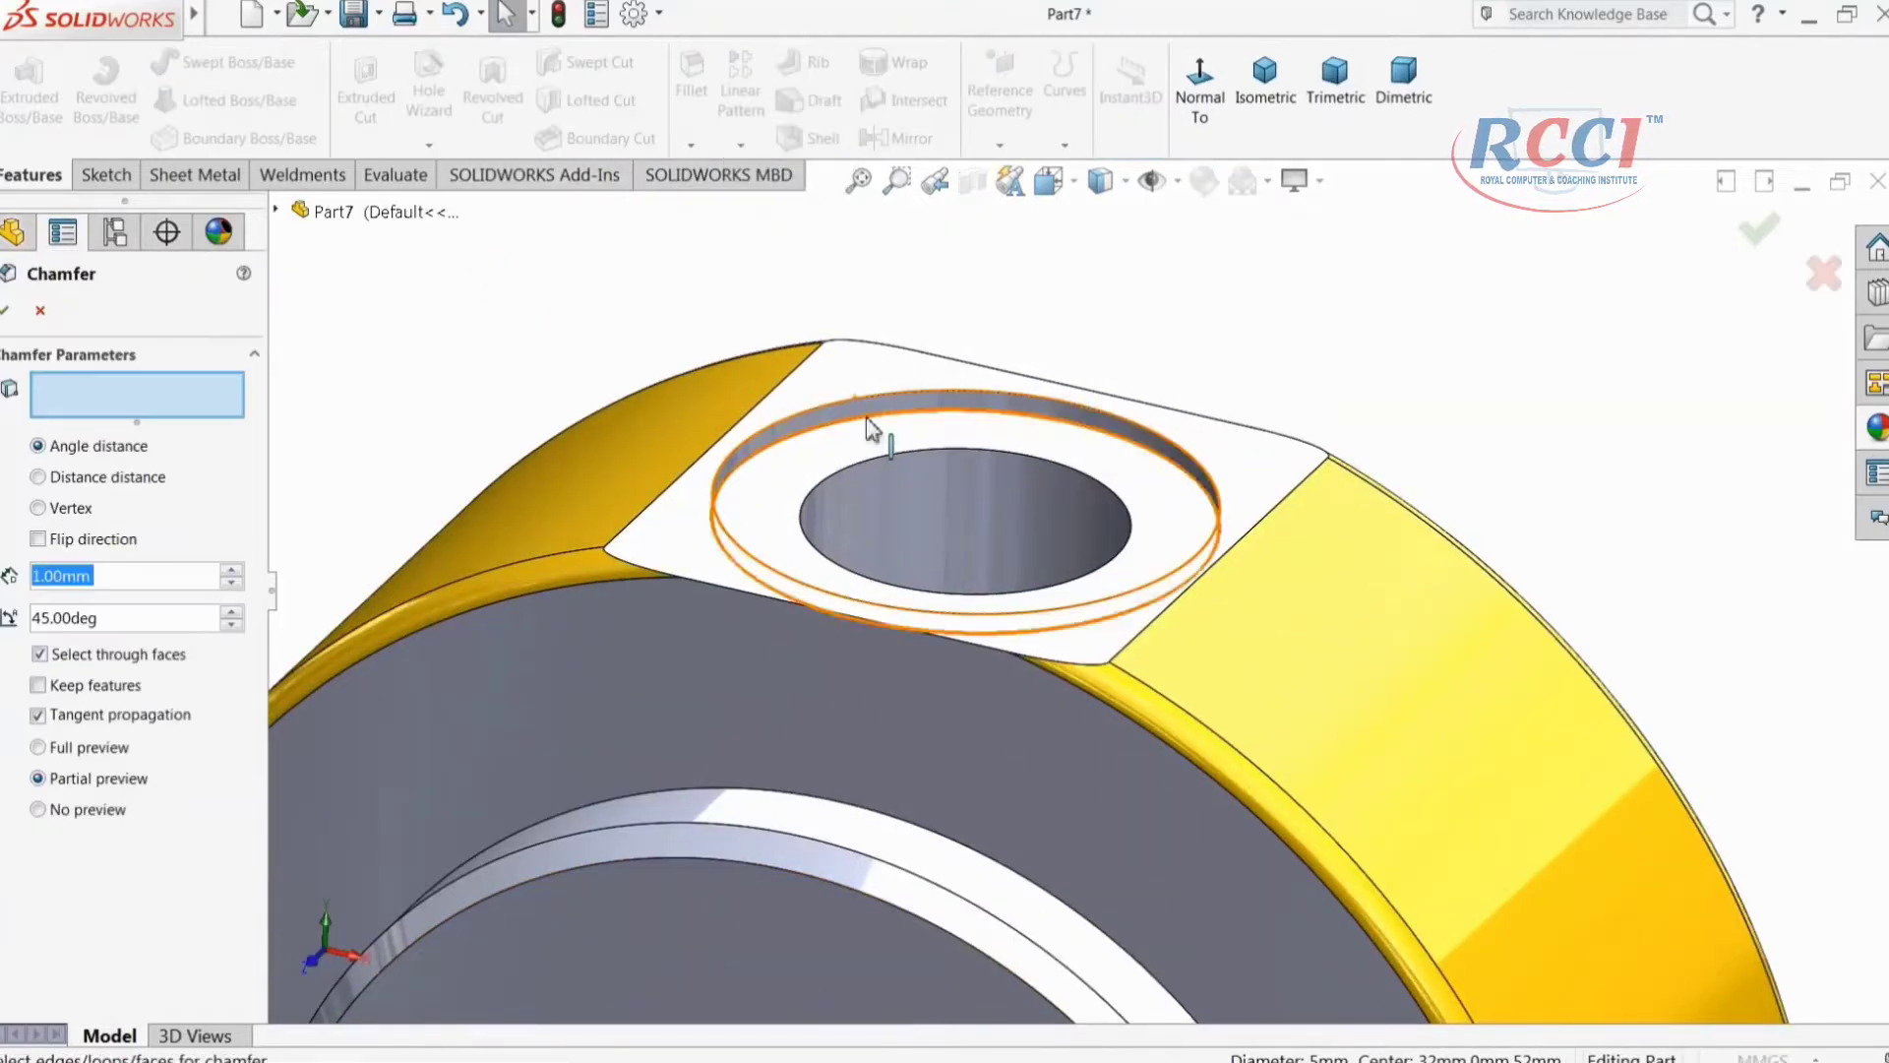
click(858, 465)
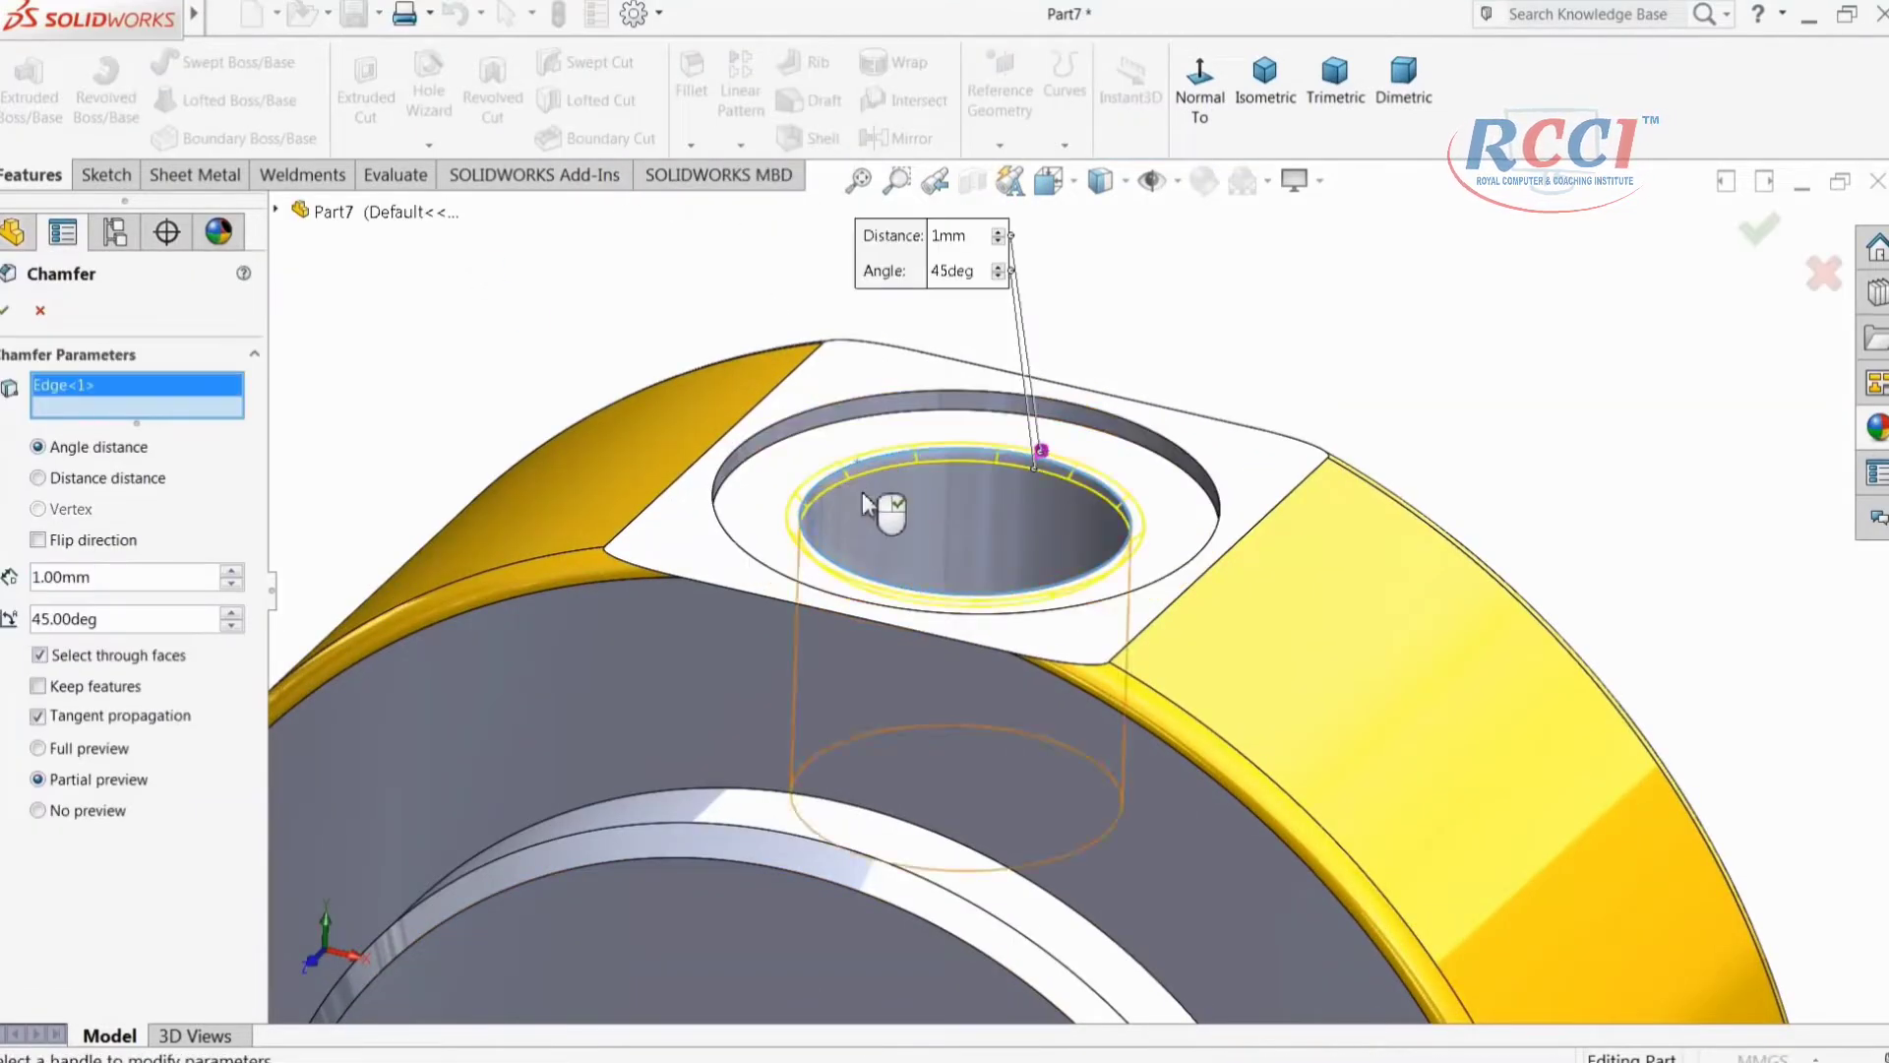
click(8, 310)
scroll(903, 529, up, 5)
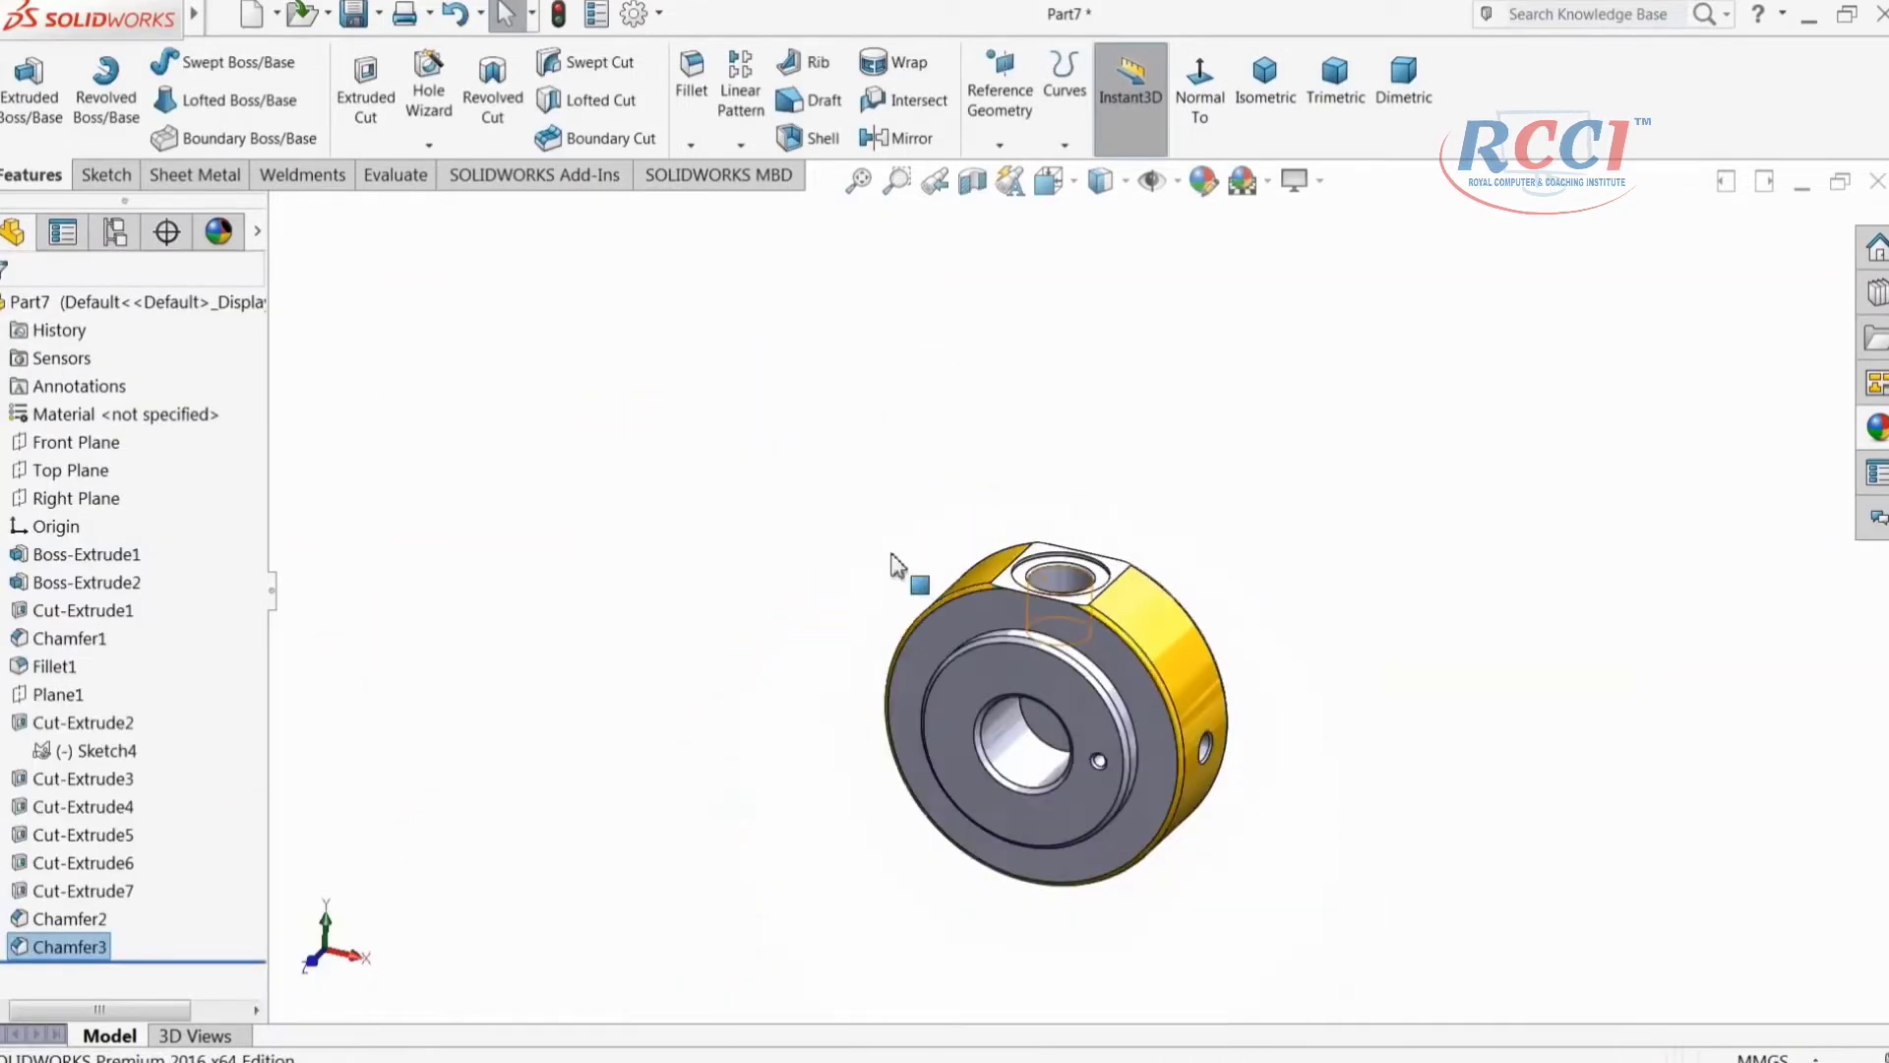
middle_drag(916, 577, 961, 675)
scroll(999, 664, down, 2)
scroll(999, 665, down, 3)
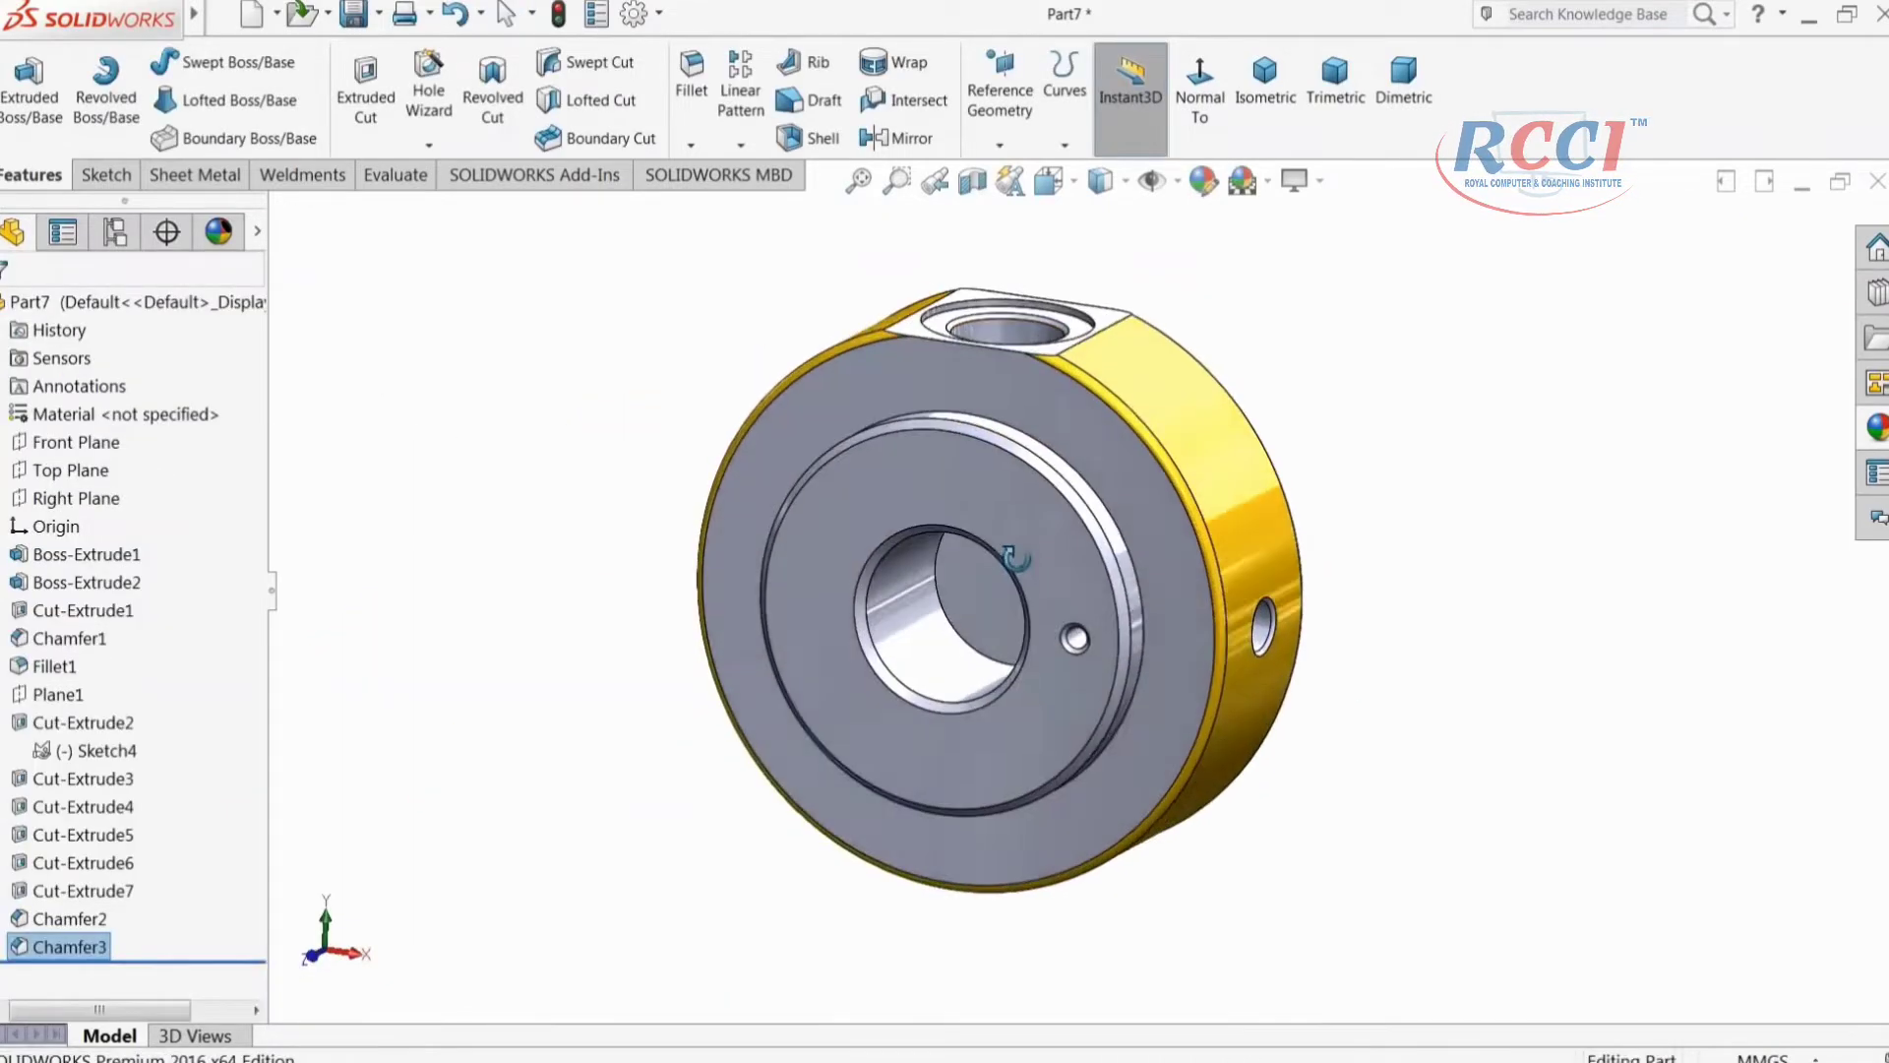
middle_drag(1041, 581, 1072, 655)
click(458, 620)
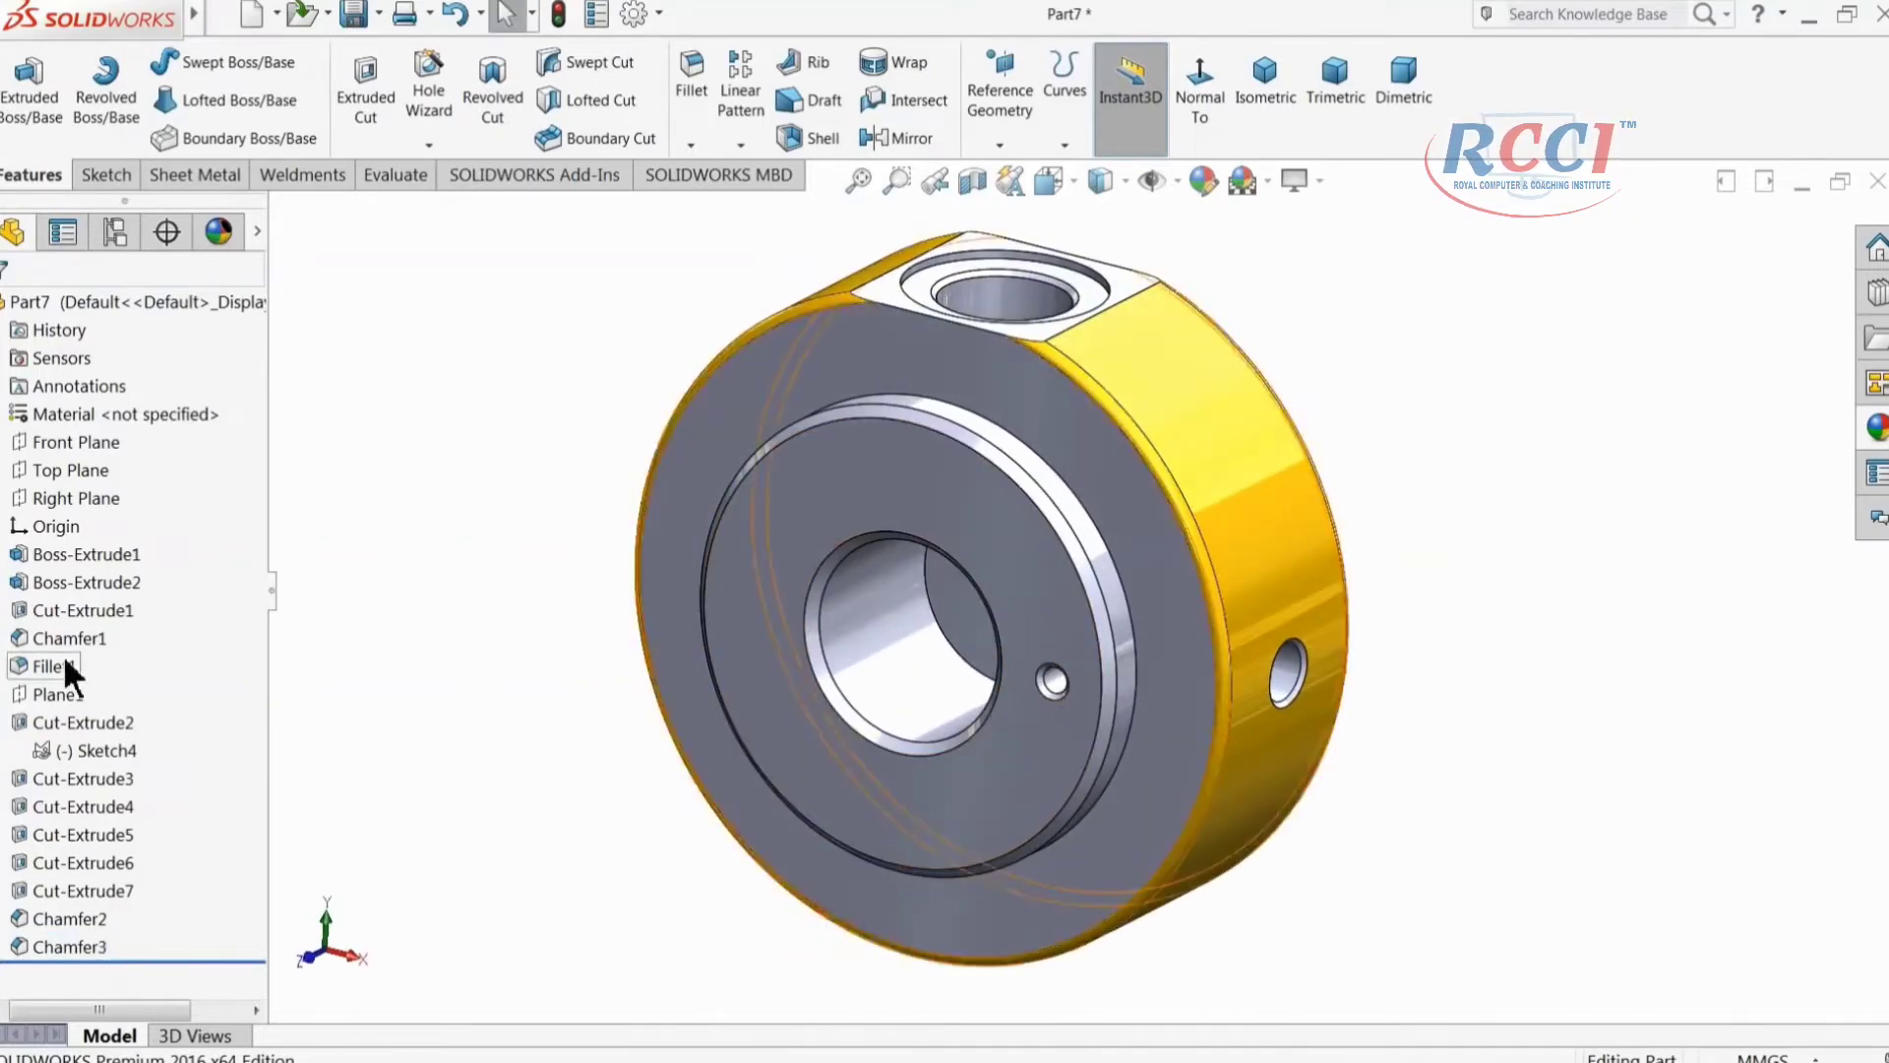
Step: Collapse Cut-Extrude2 in the feature tree and select the ring's front face, the boss's front, side and chamfer faces, and the central bore
click(10, 723)
click(758, 610)
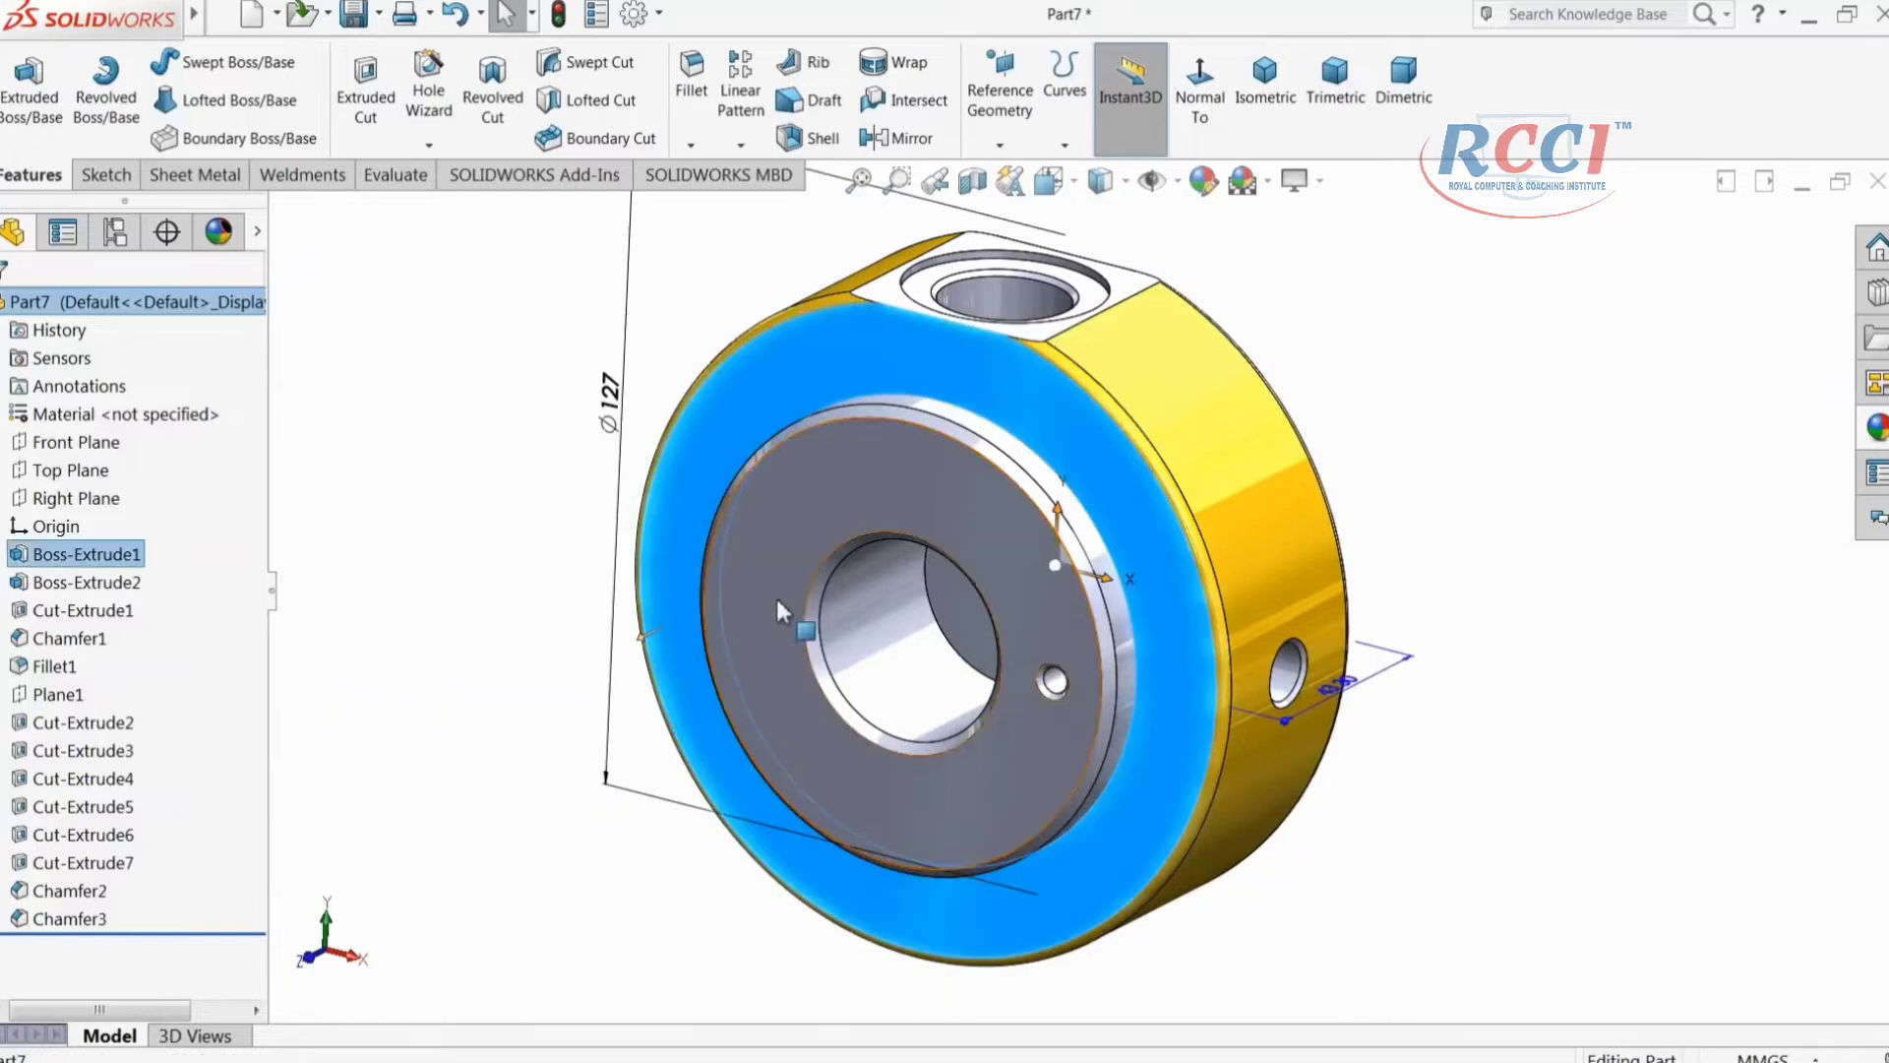
click(1880, 438)
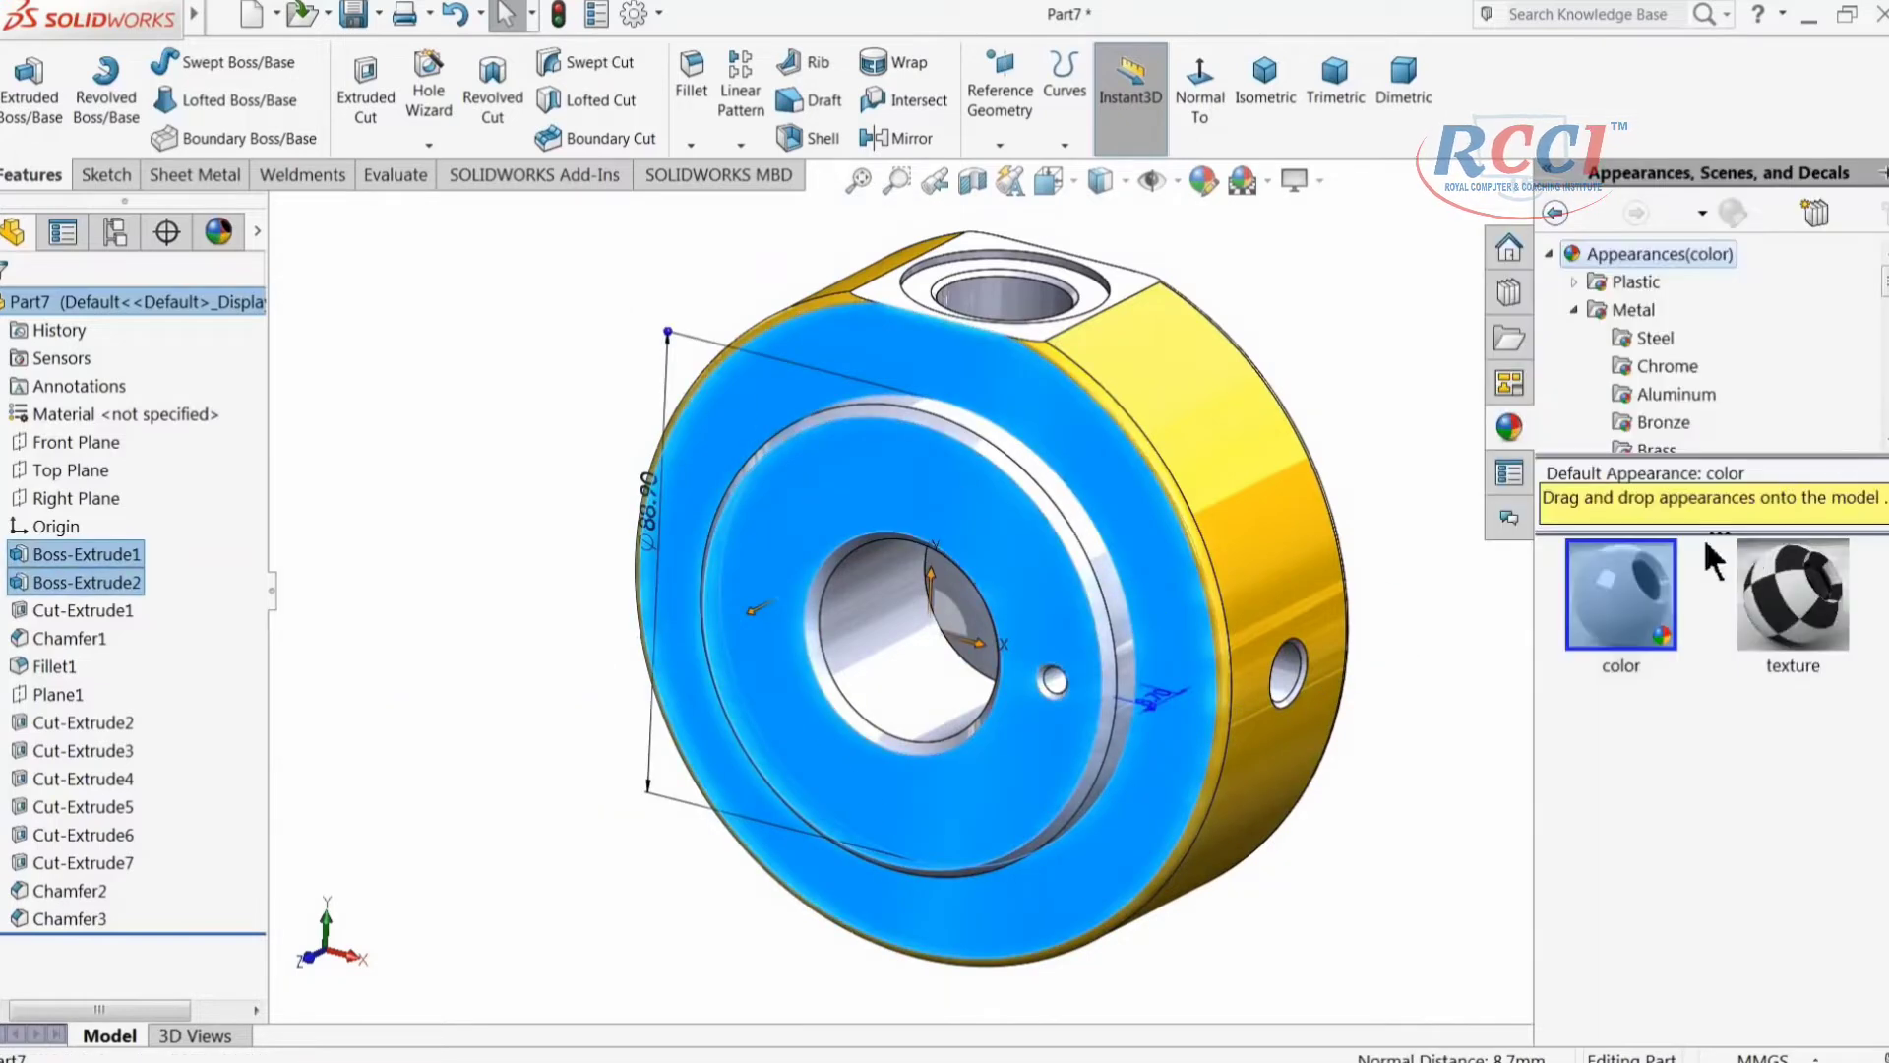
ctrl+click(1026, 492)
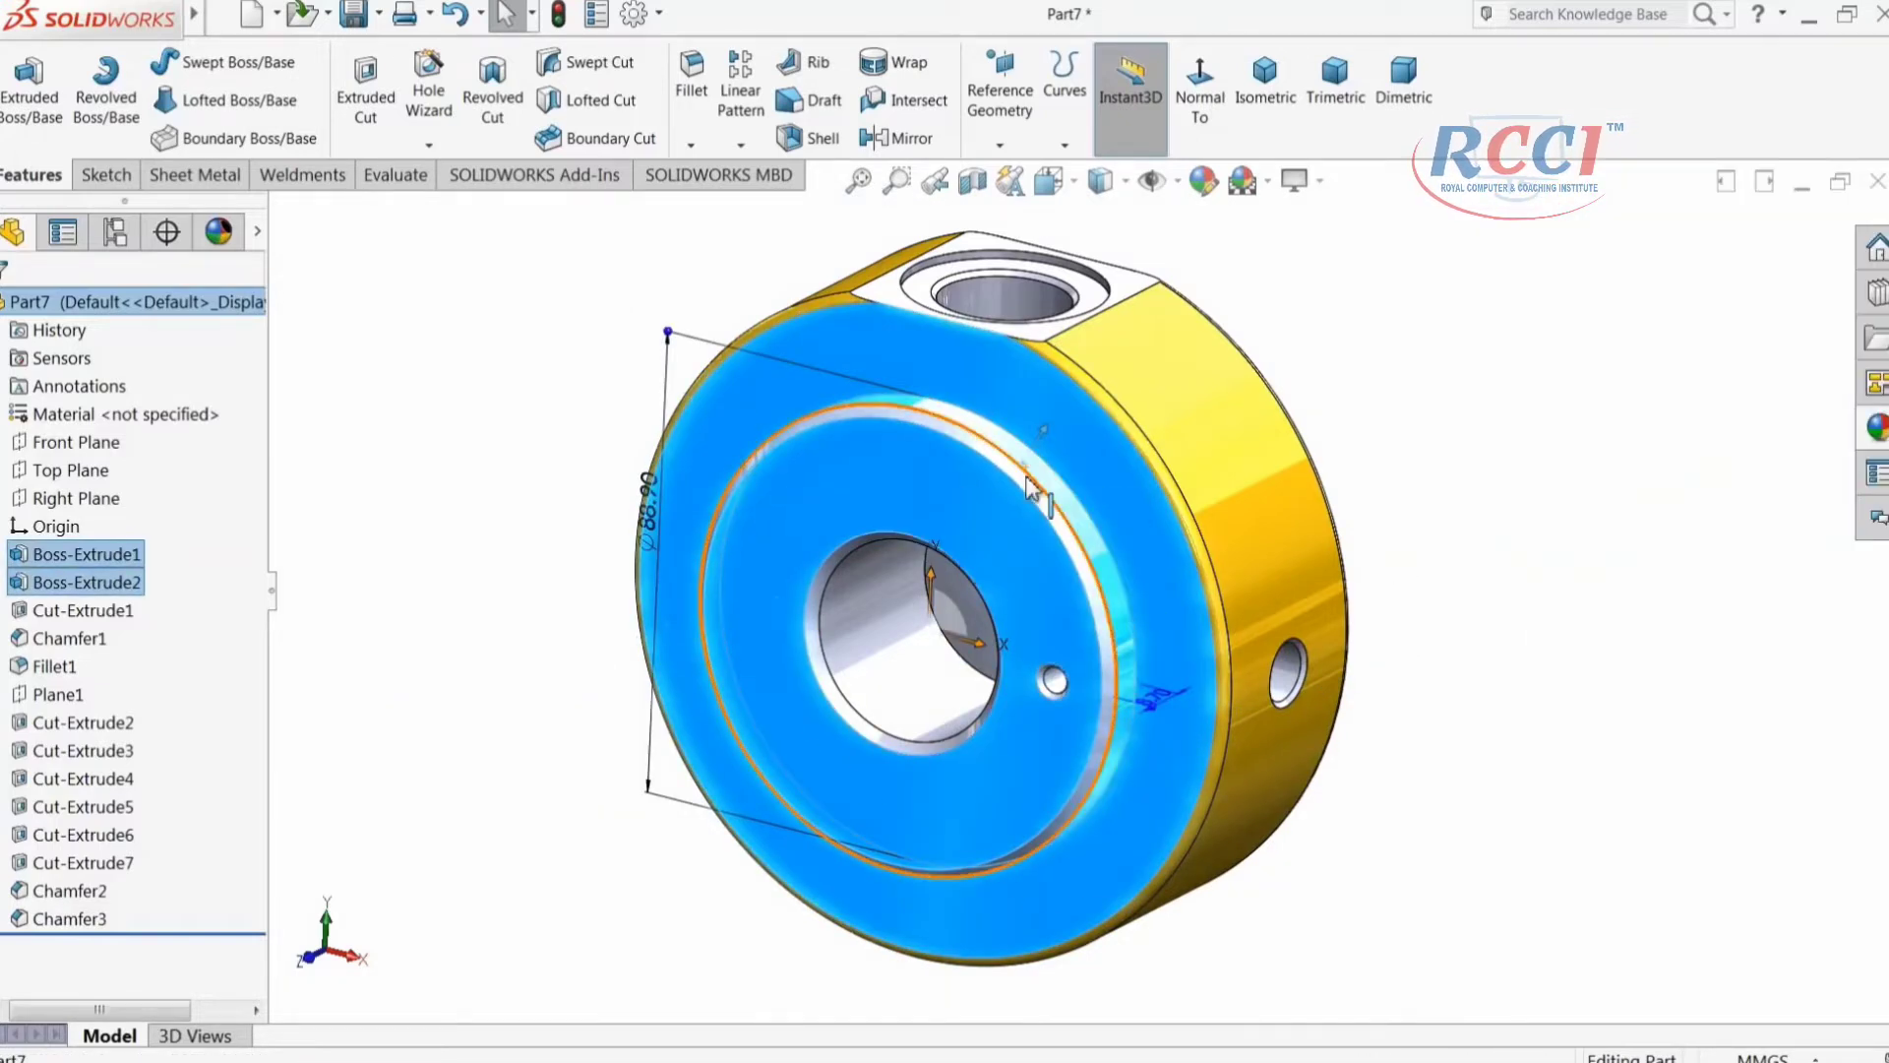
ctrl+click(890, 654)
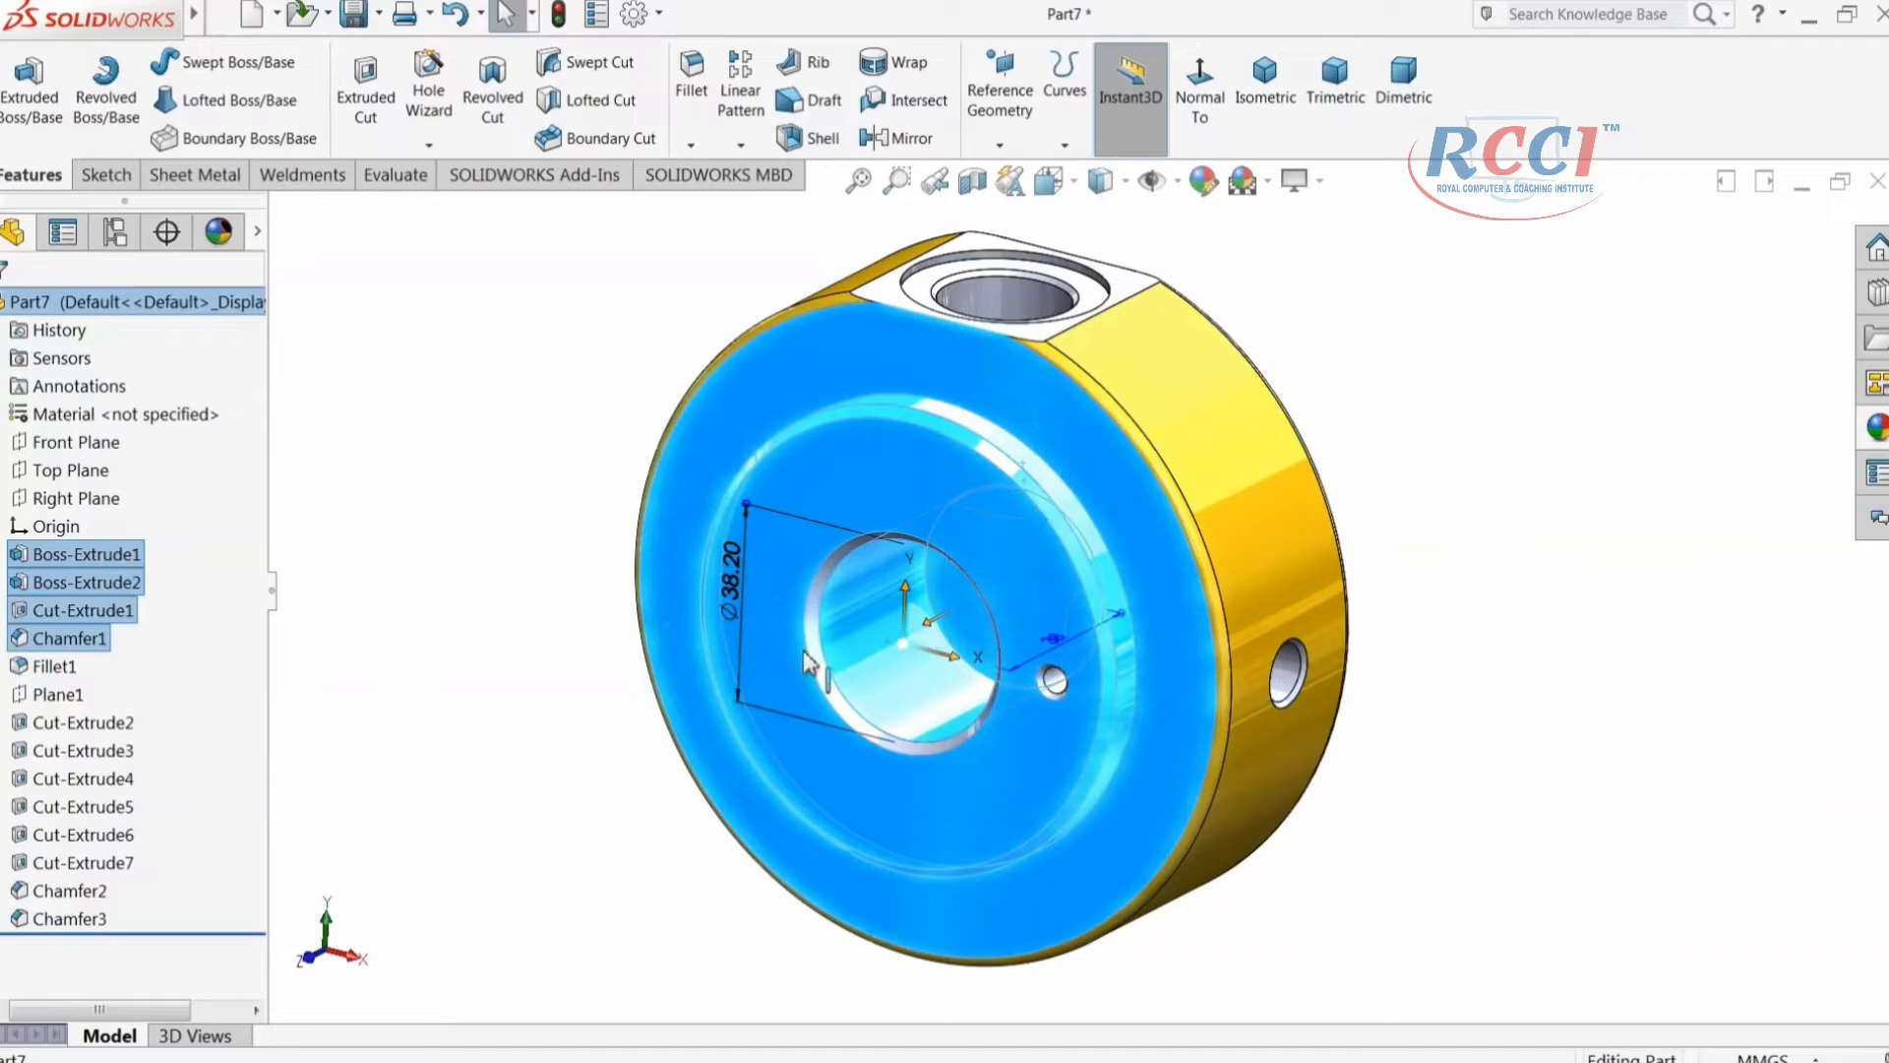
Step: Add the radial hole's wall and chamfer, the recess floor and wall, and the rim flat to the face selection
ctrl+click(1002, 311)
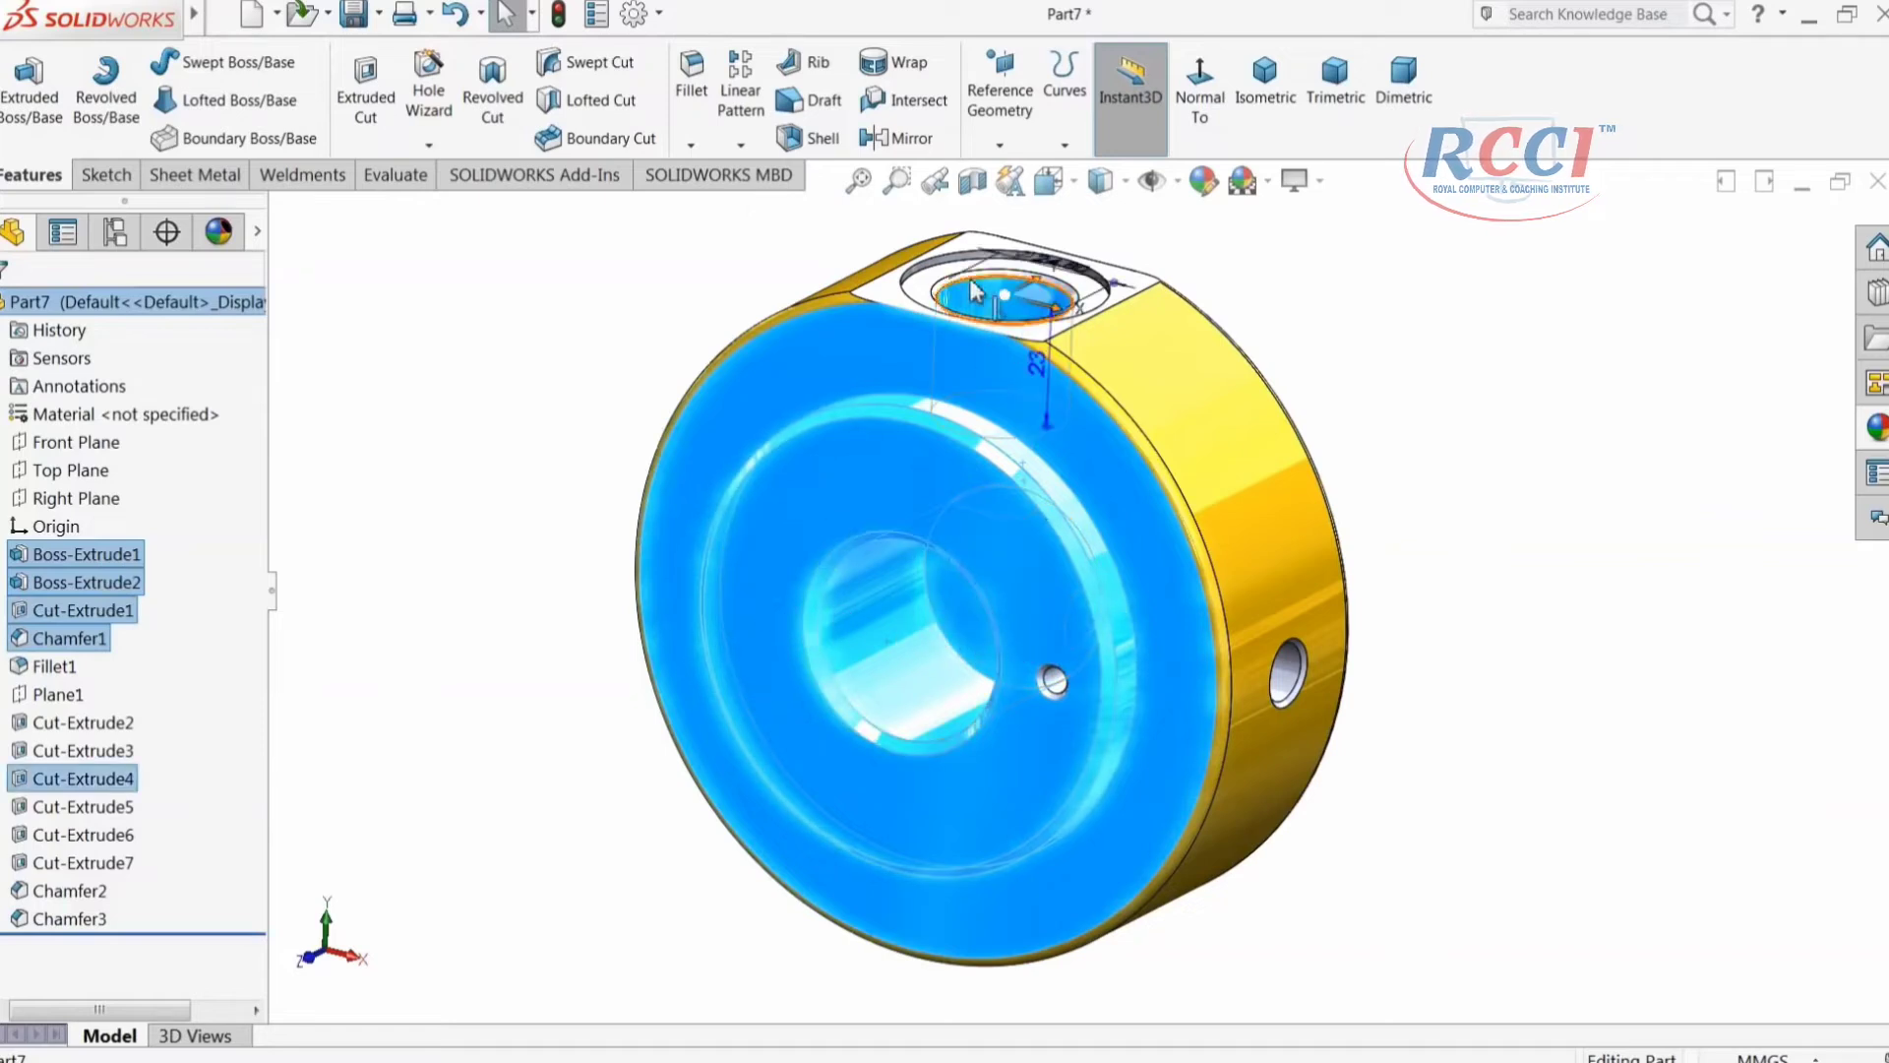
ctrl+click(1004, 301)
scroll(1008, 296, down, 5)
scroll(1009, 295, down, 3)
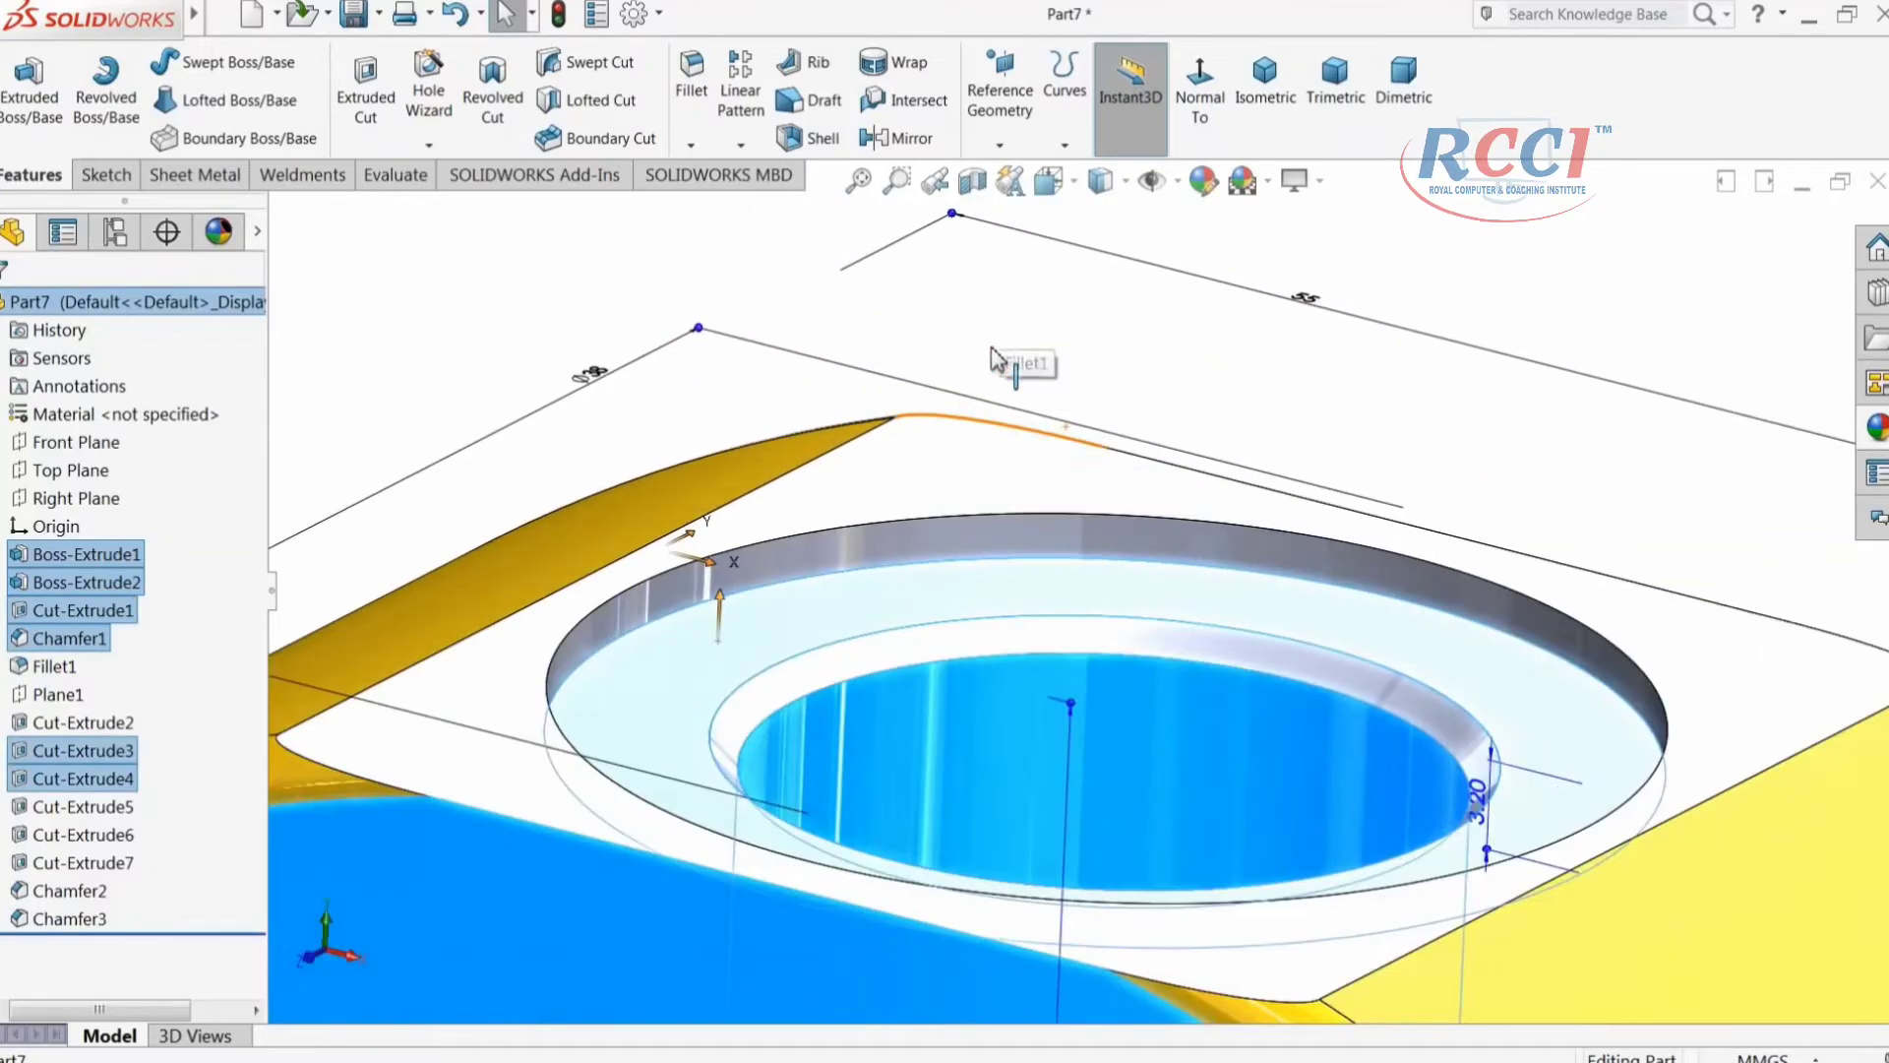
ctrl+click(928, 502)
ctrl+click(944, 574)
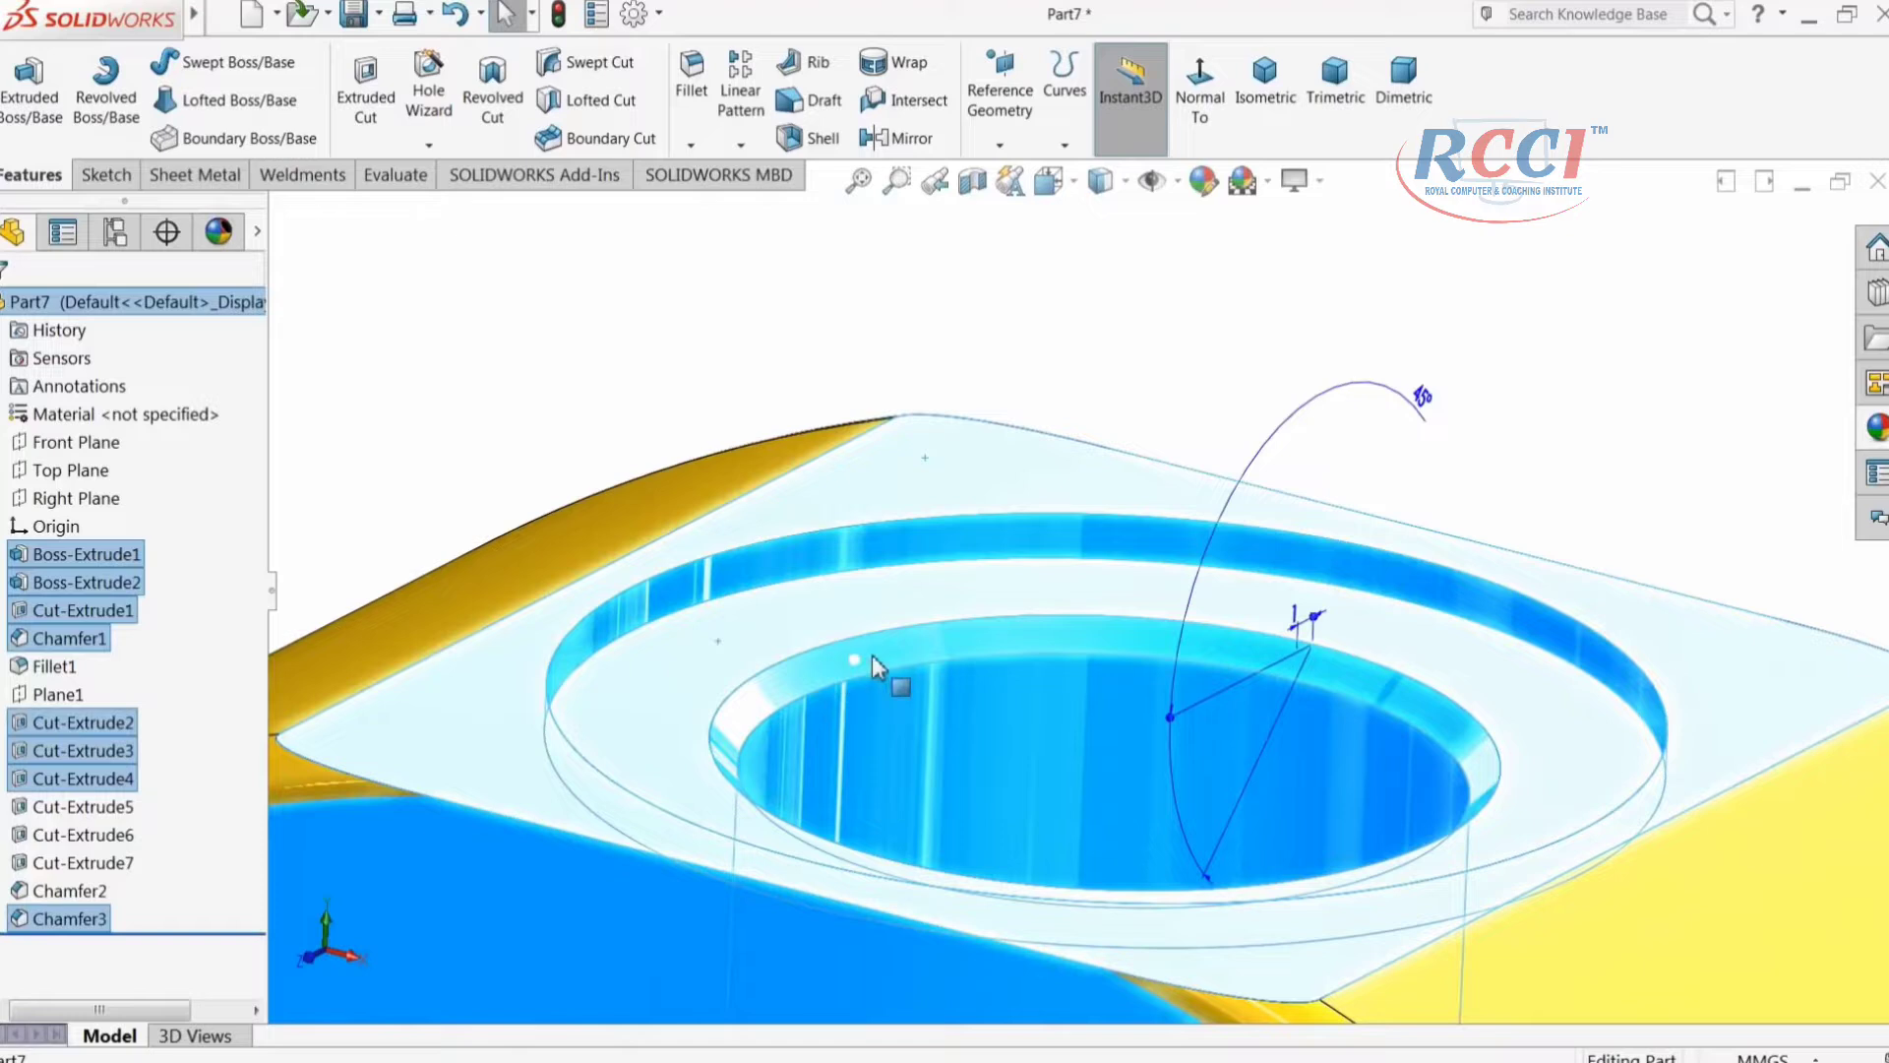
Step: Add the walls and chamfers of the 5 mm front hole and the 11 mm side hole to the face selection
scroll(1112, 679, up, 10)
scroll(1215, 788, down, 8)
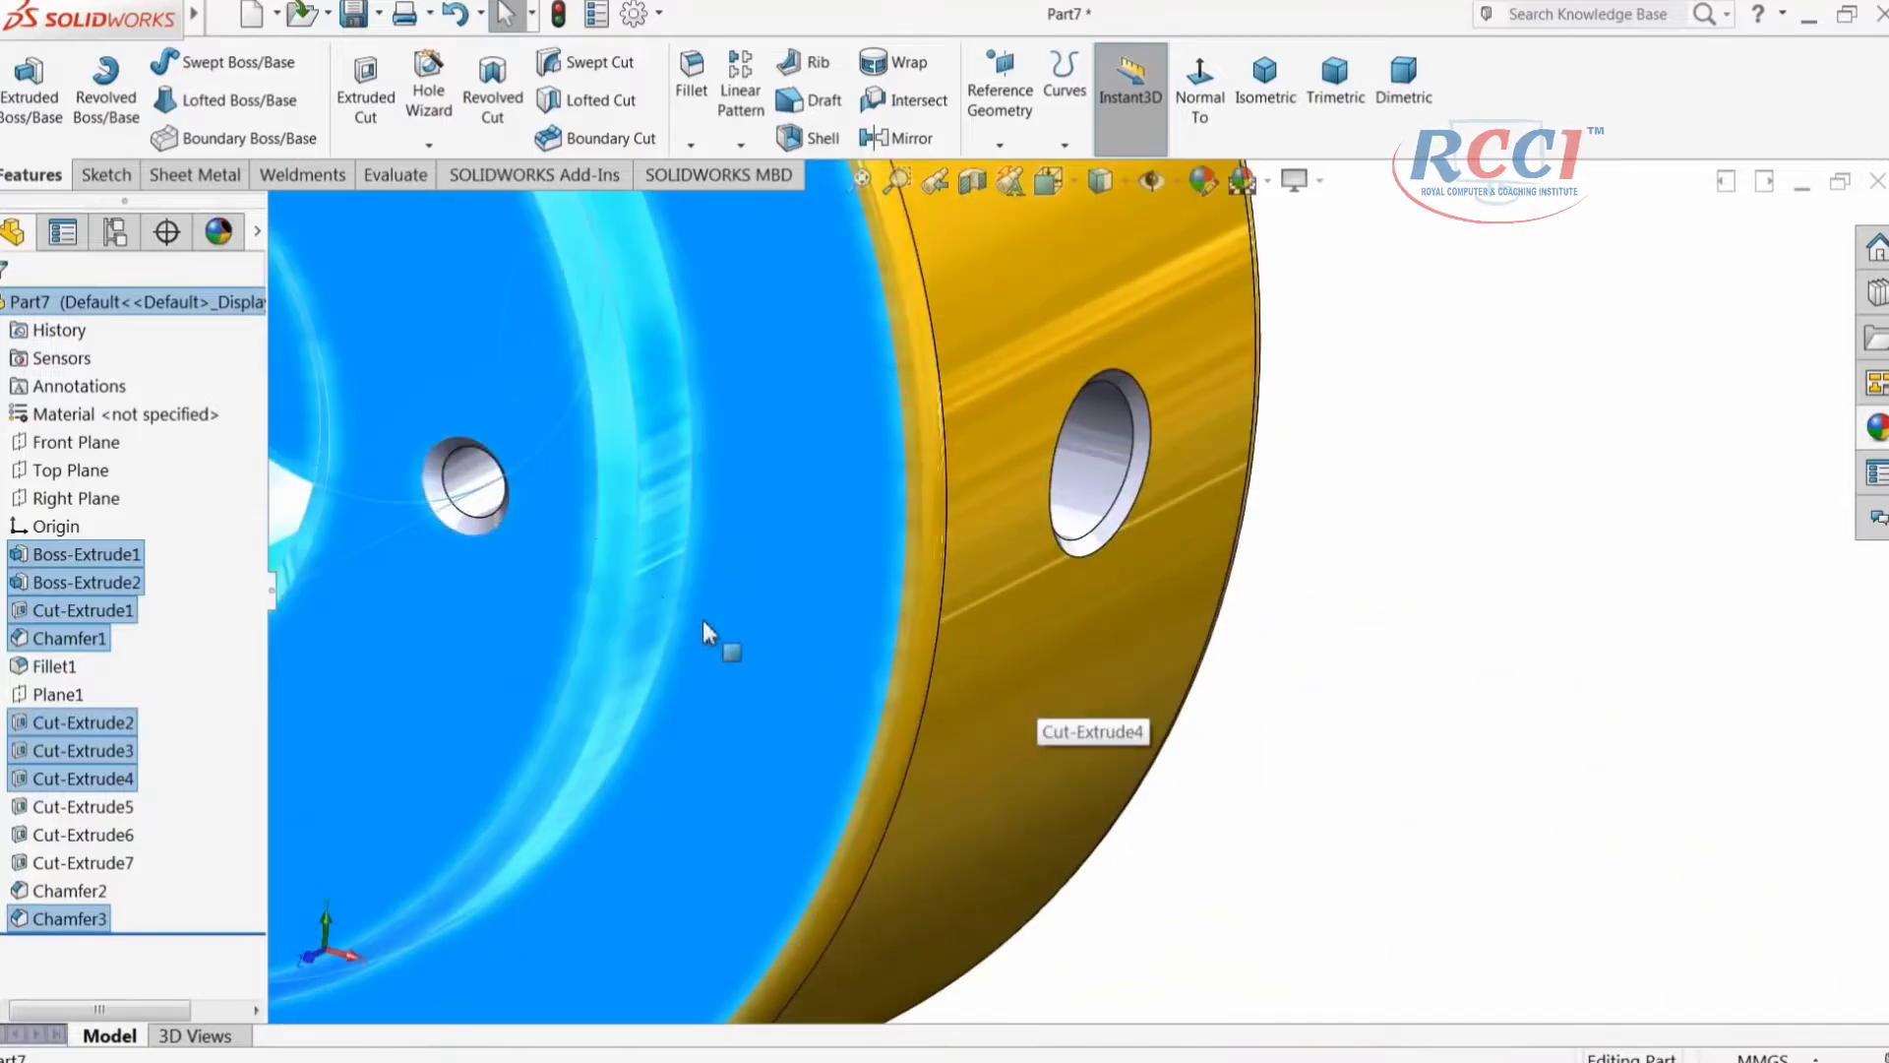
ctrl+click(467, 497)
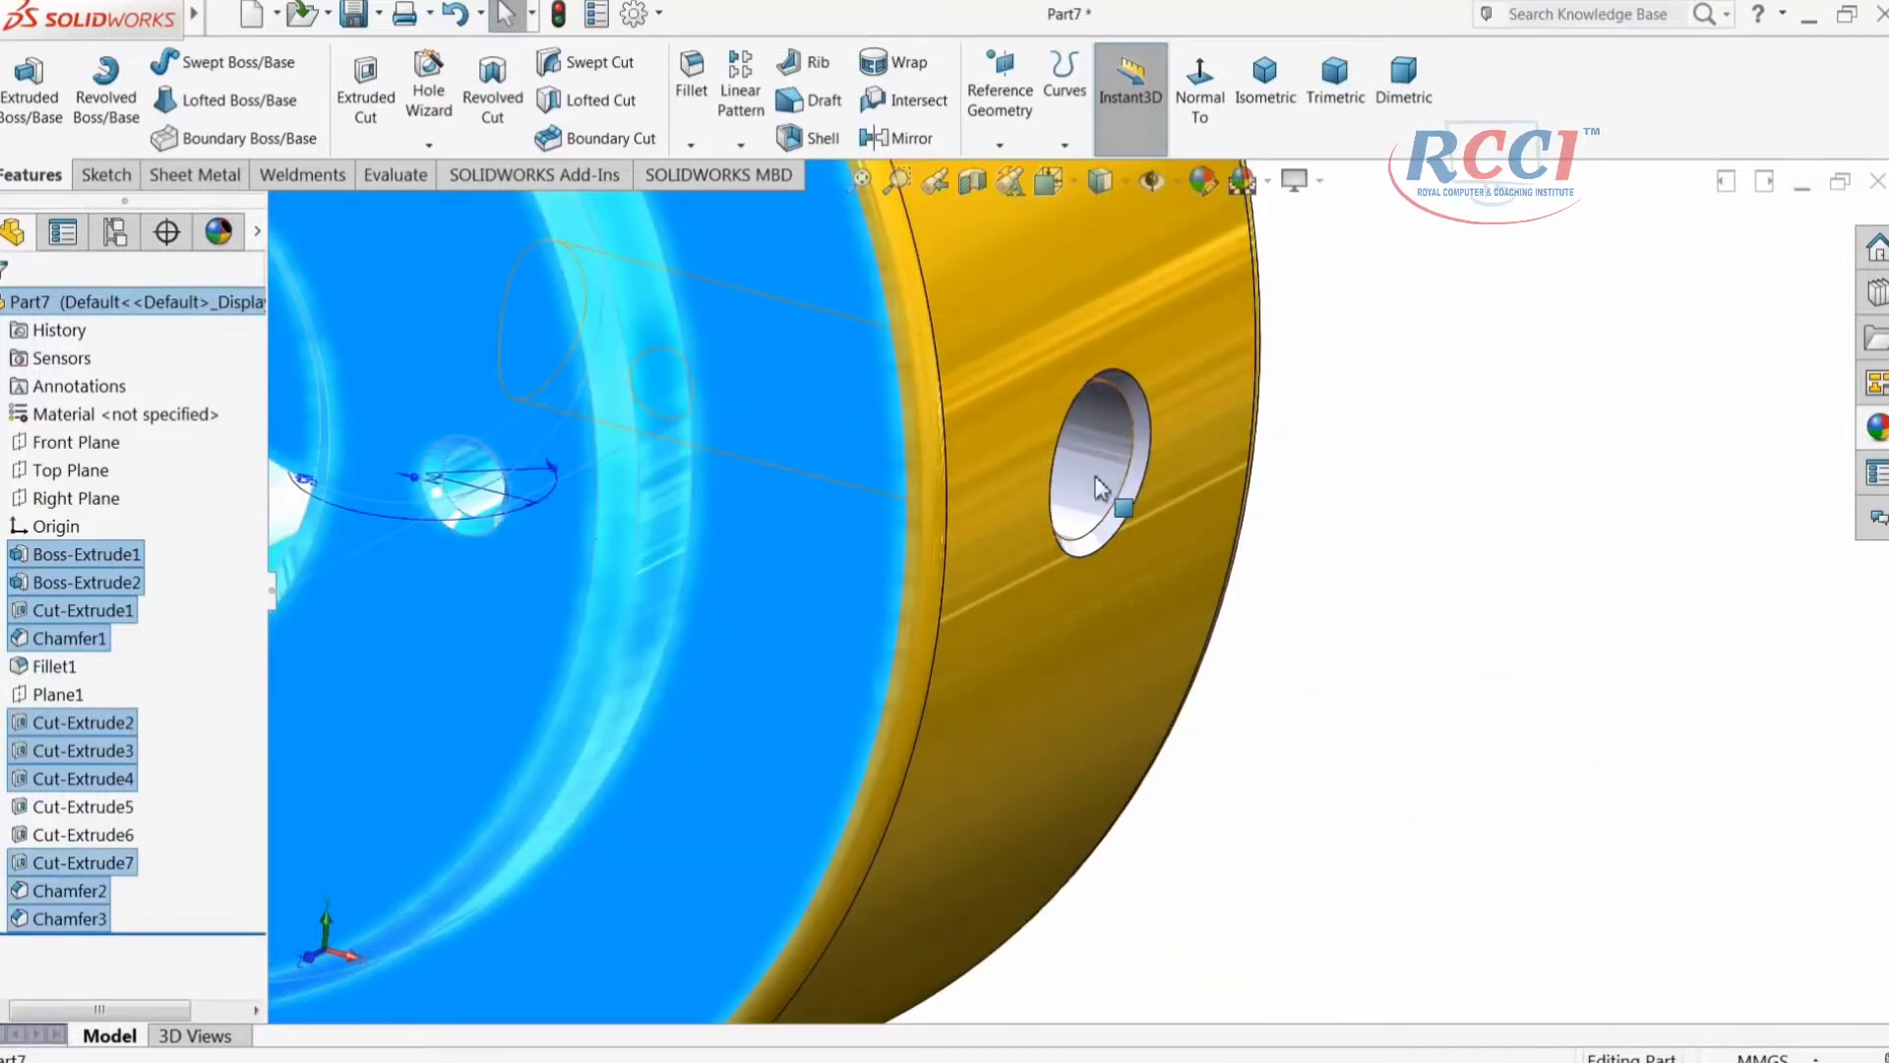
ctrl+click(1132, 495)
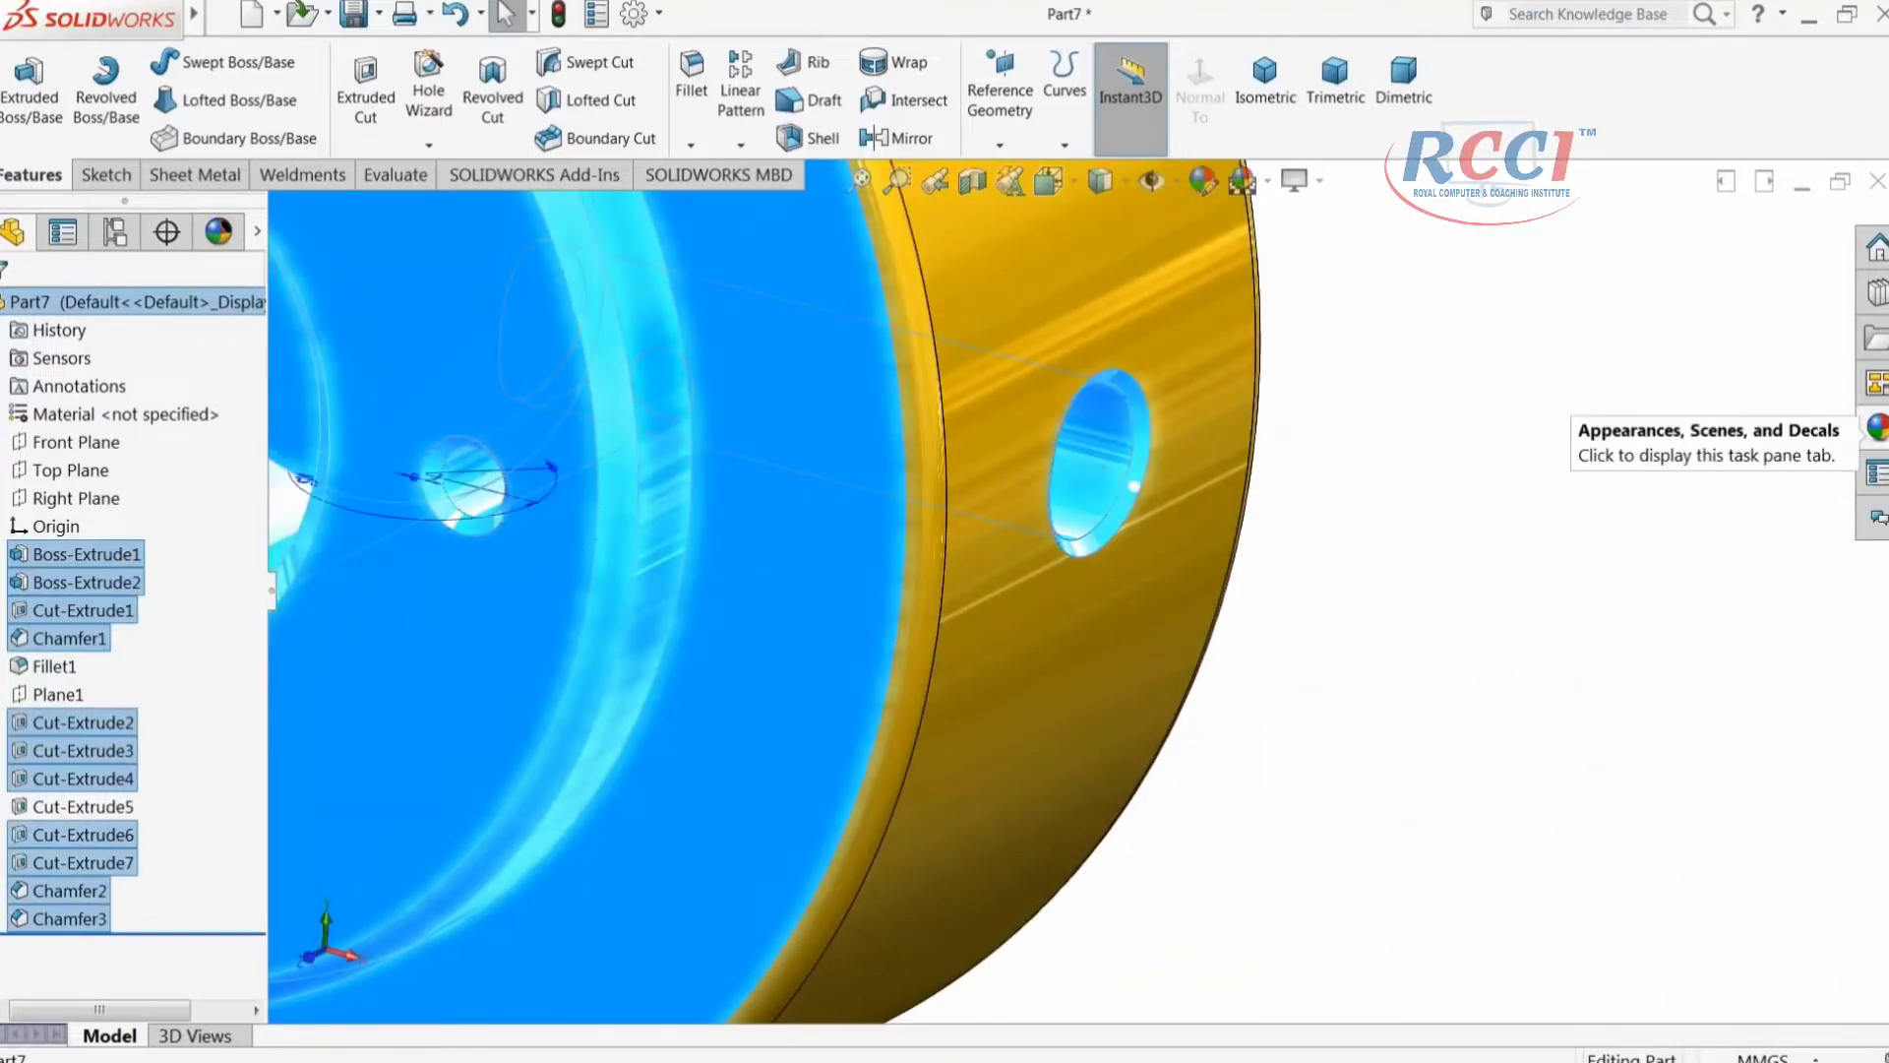
Step: Apply the satin finish stainless steel appearance to the selected faces
click(1875, 426)
click(1657, 344)
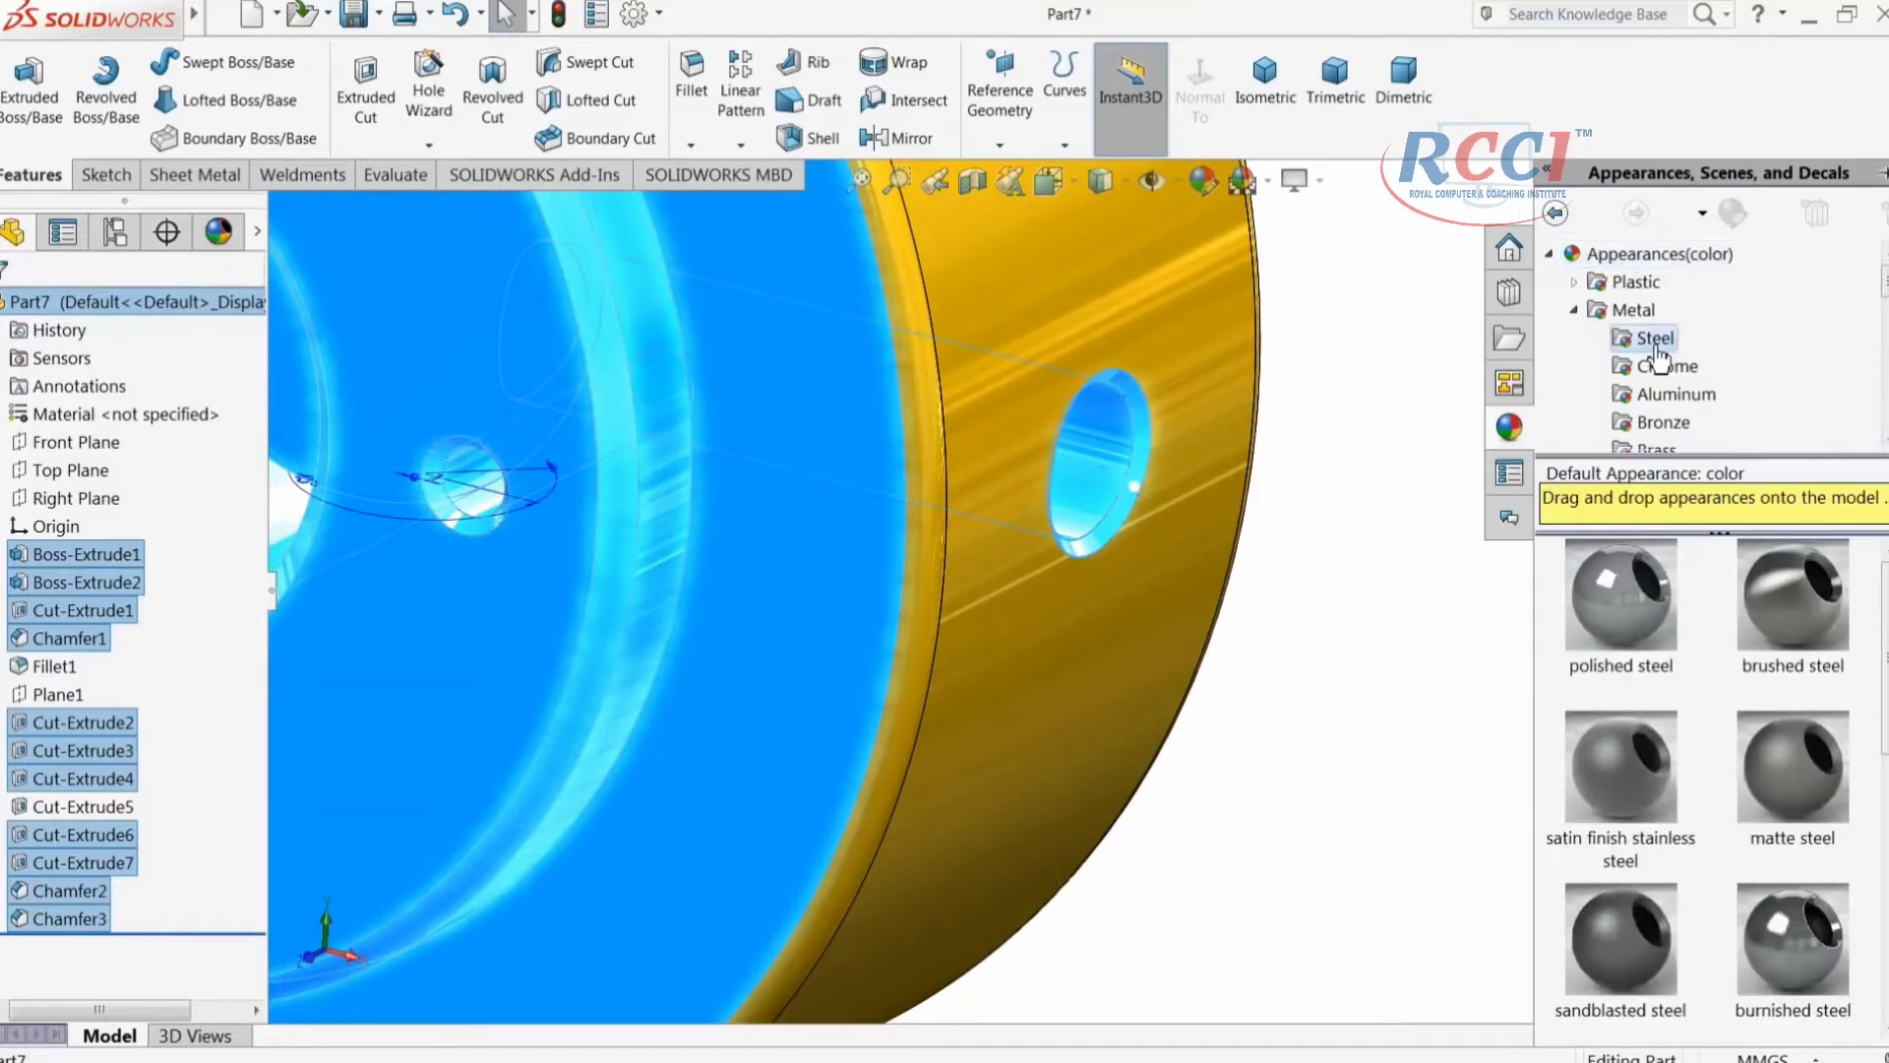
click(1620, 800)
key(f)
middle_drag(933, 596, 910, 461)
scroll(906, 458, down, 3)
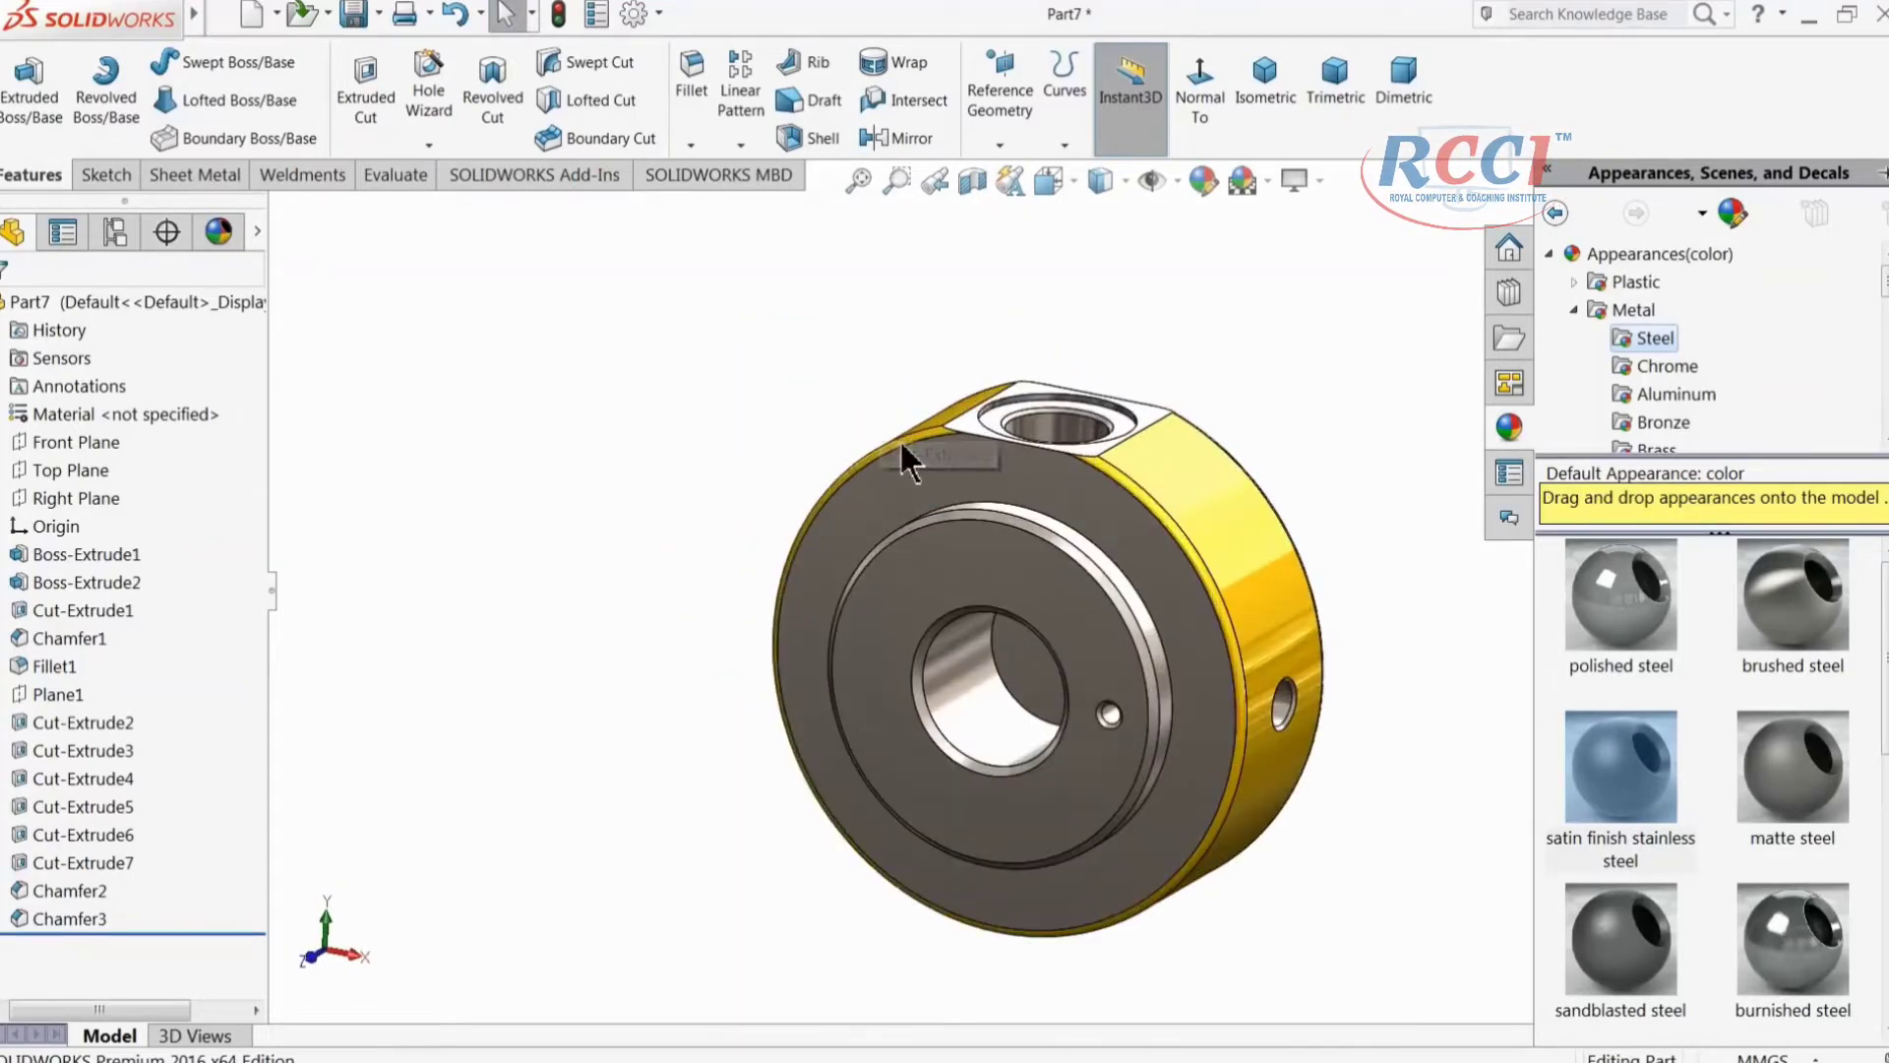
scroll(905, 458, up, 2)
middle_drag(1107, 673, 723, 576)
scroll(717, 569, down, 3)
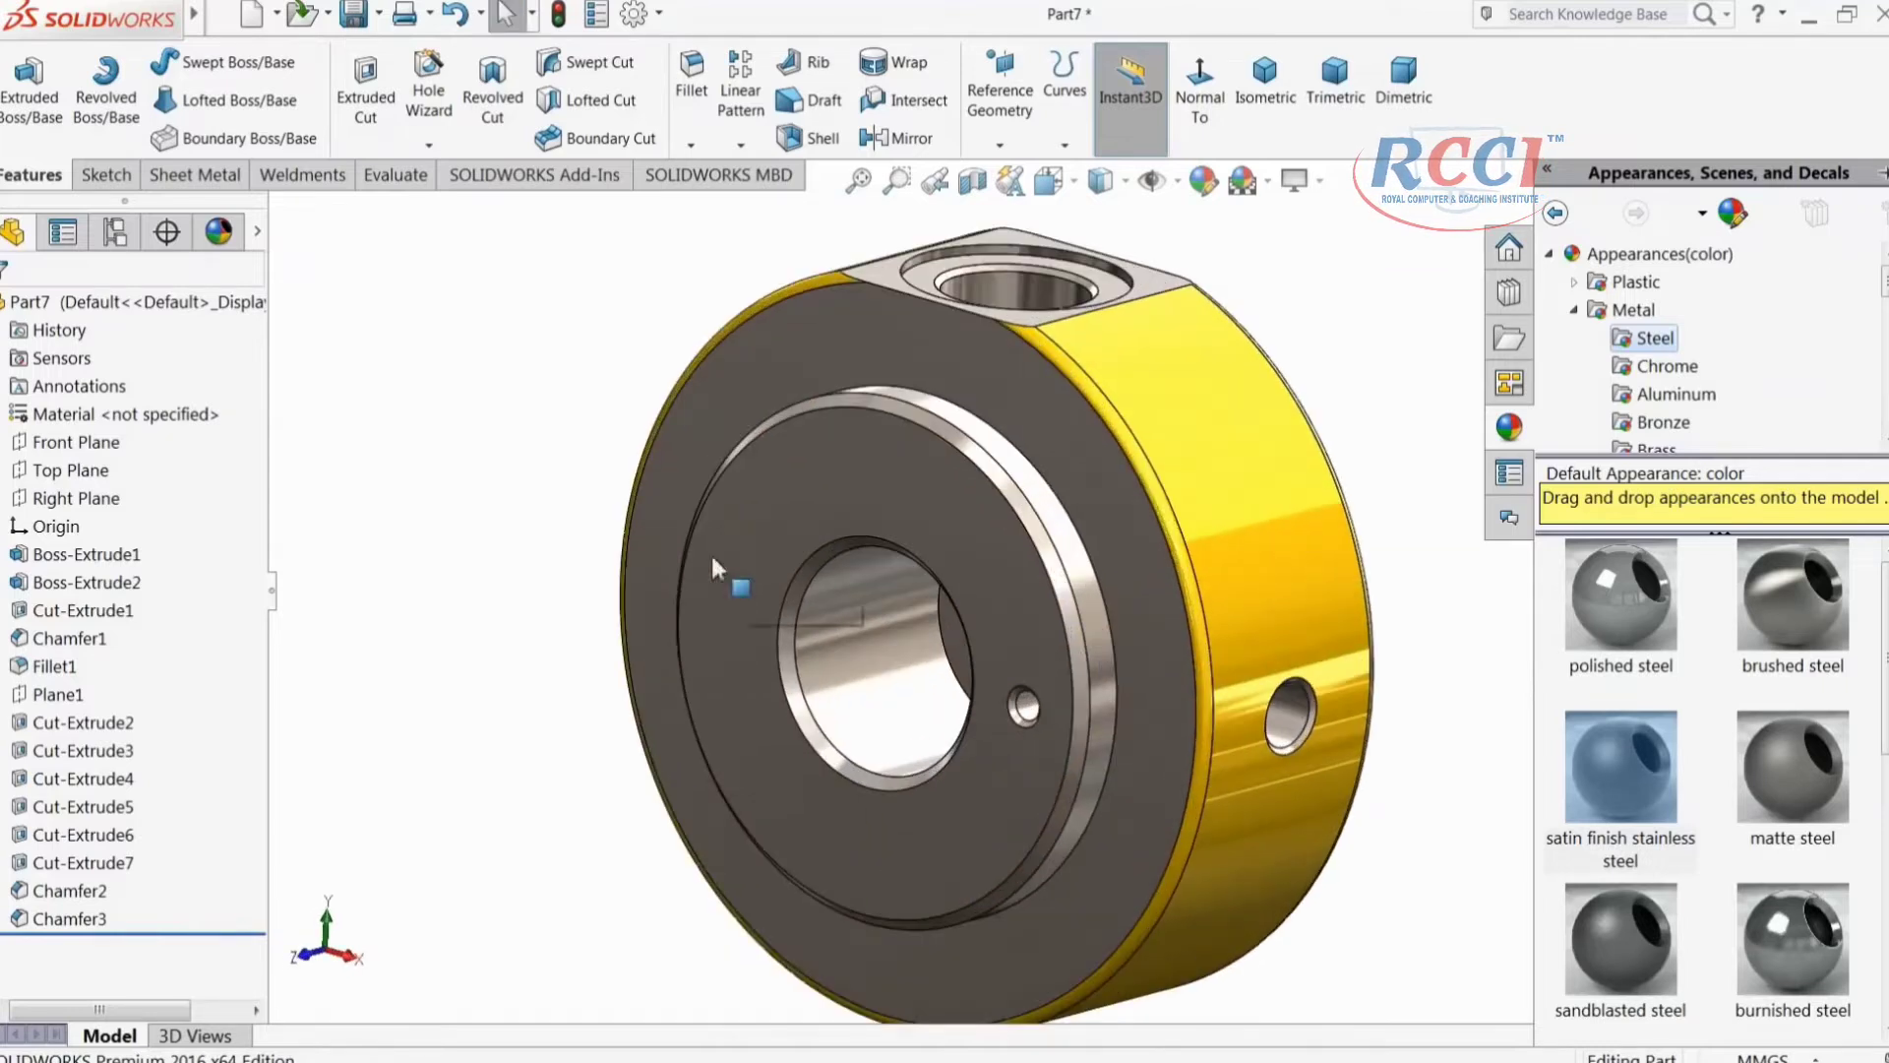
middle_drag(493, 528, 462, 454)
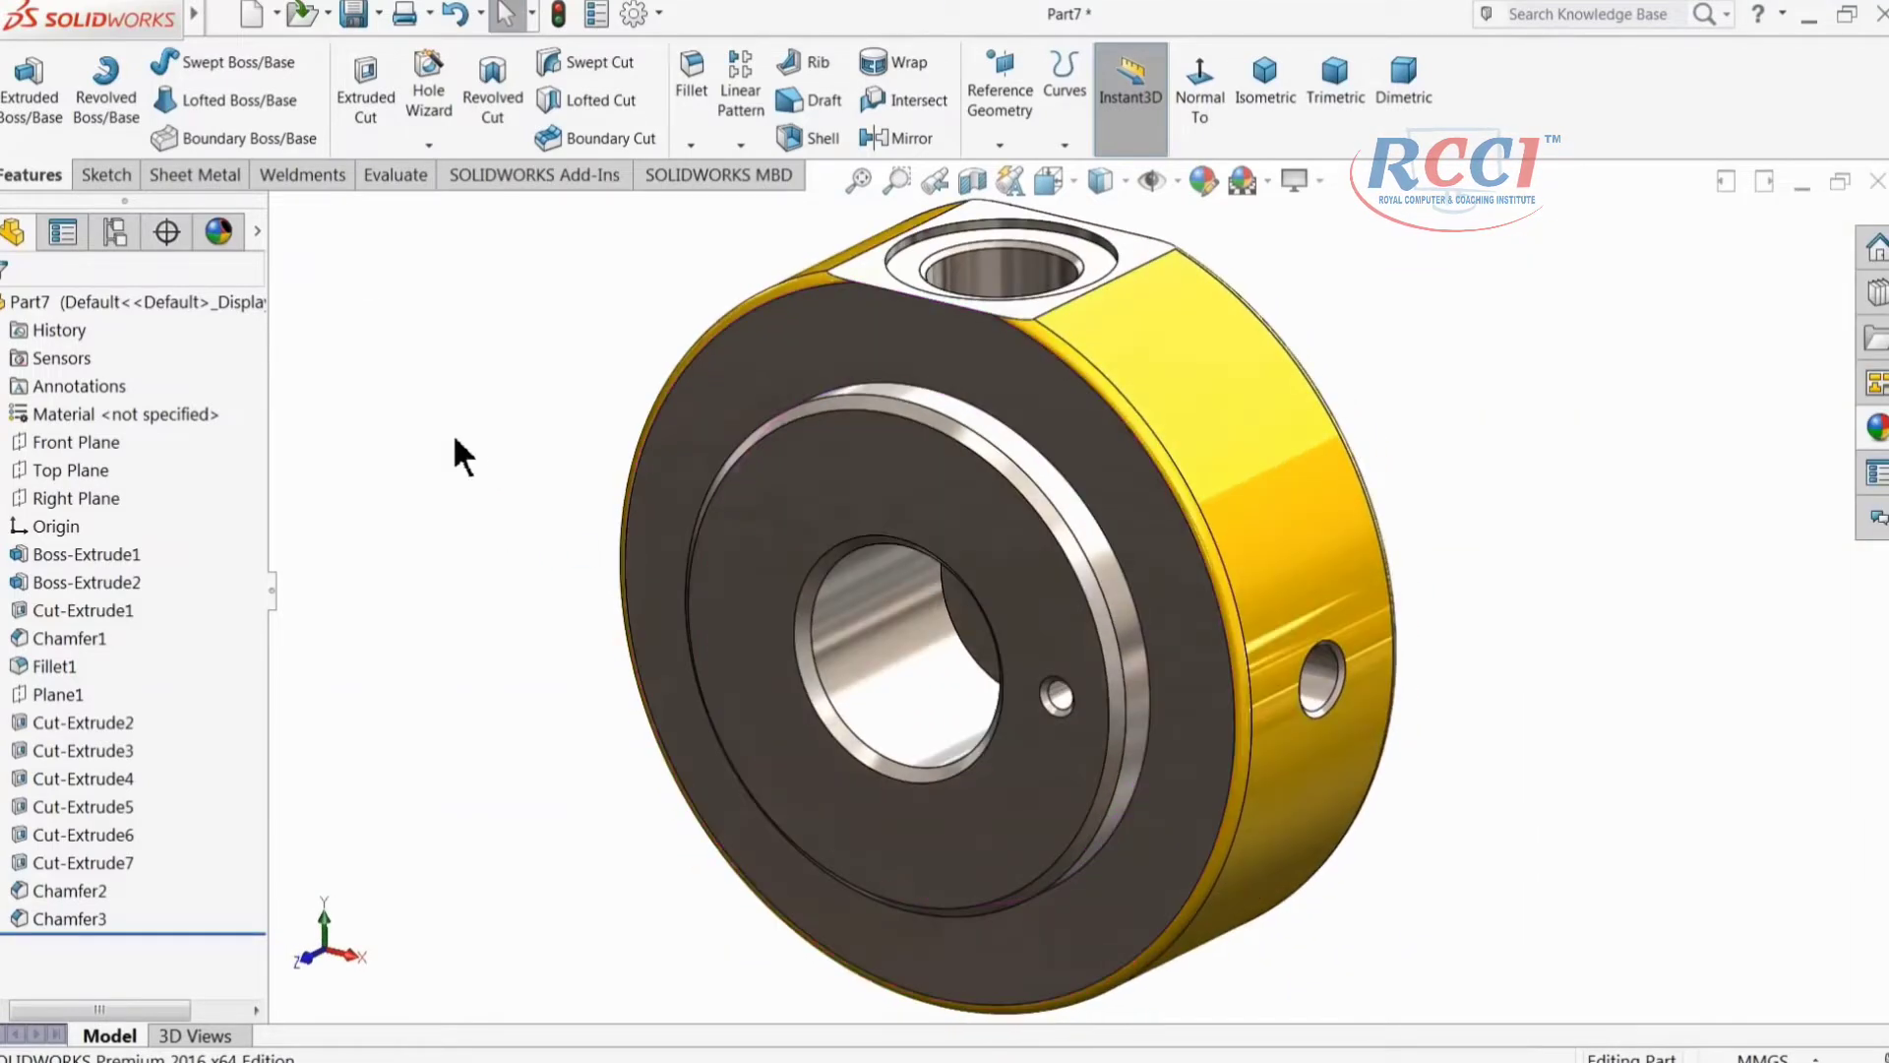
Step: Save the part in the desktop's Hydraulic Cylinder folder under a file name beginning with "5.End"
click(351, 14)
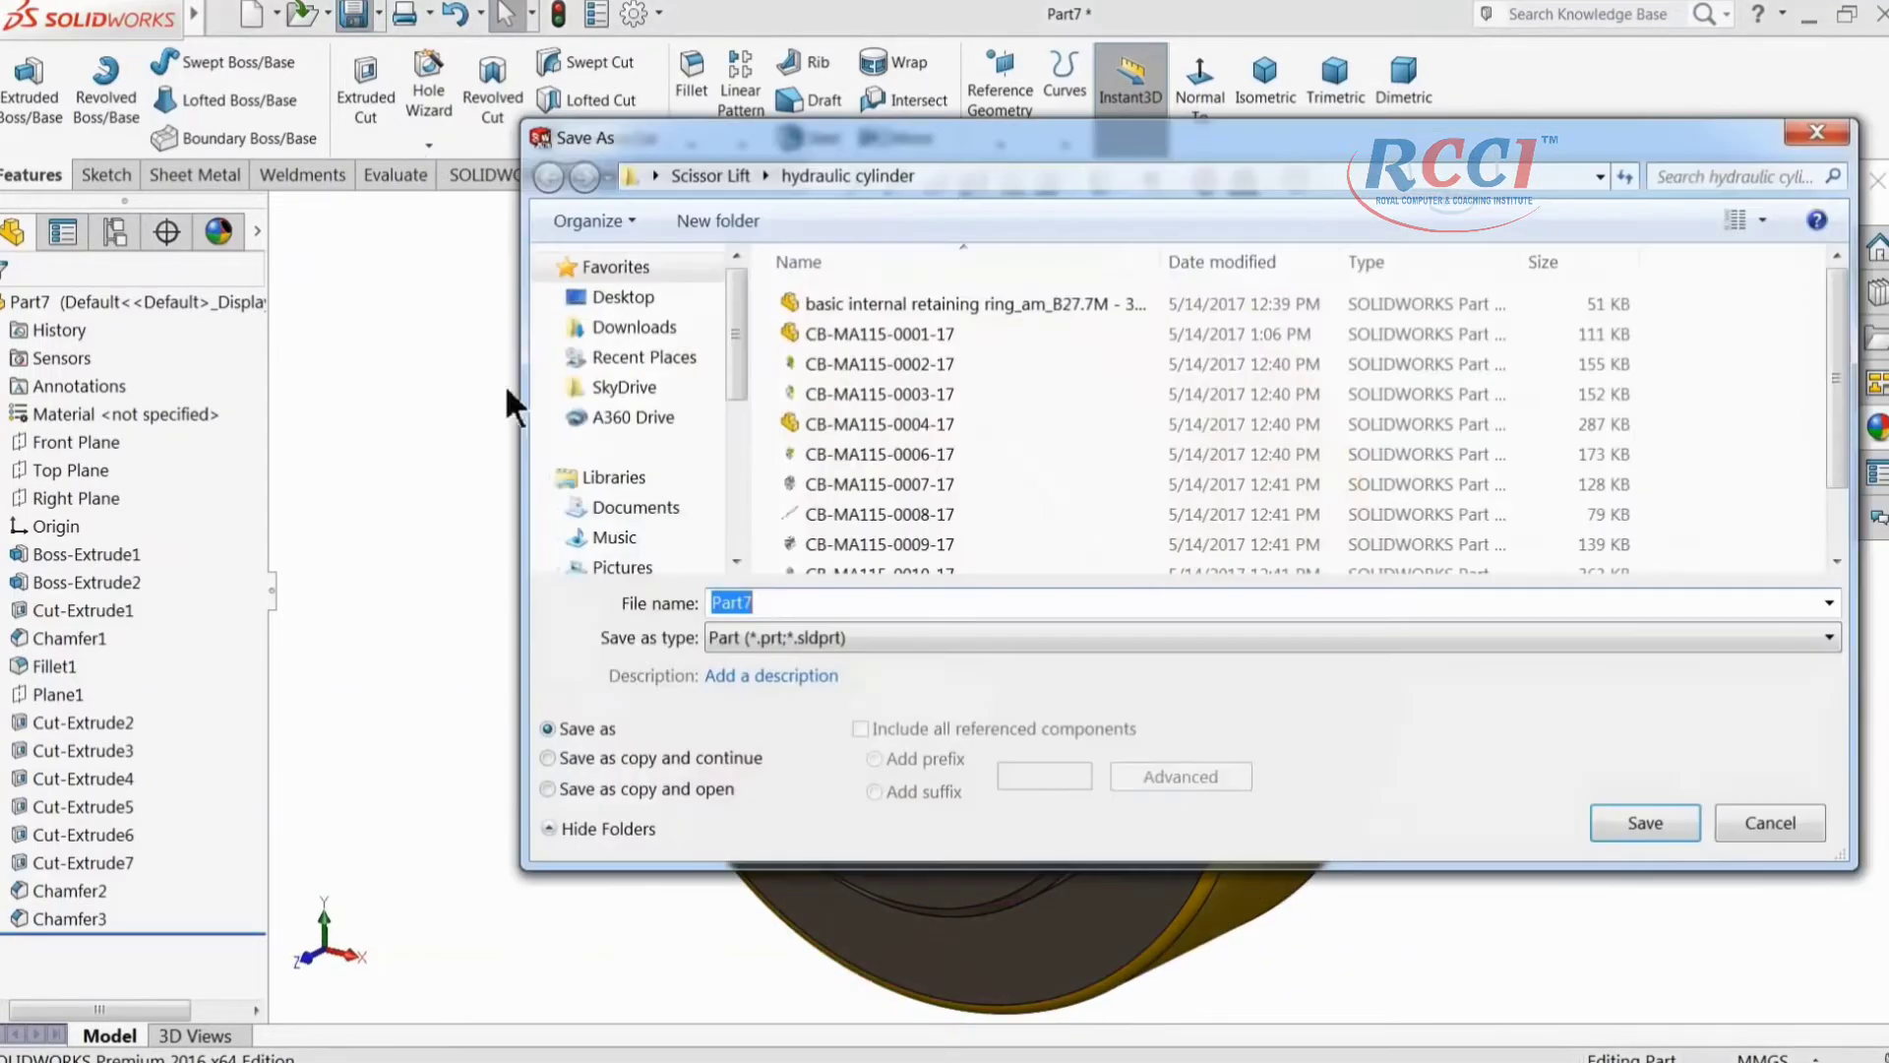
click(657, 297)
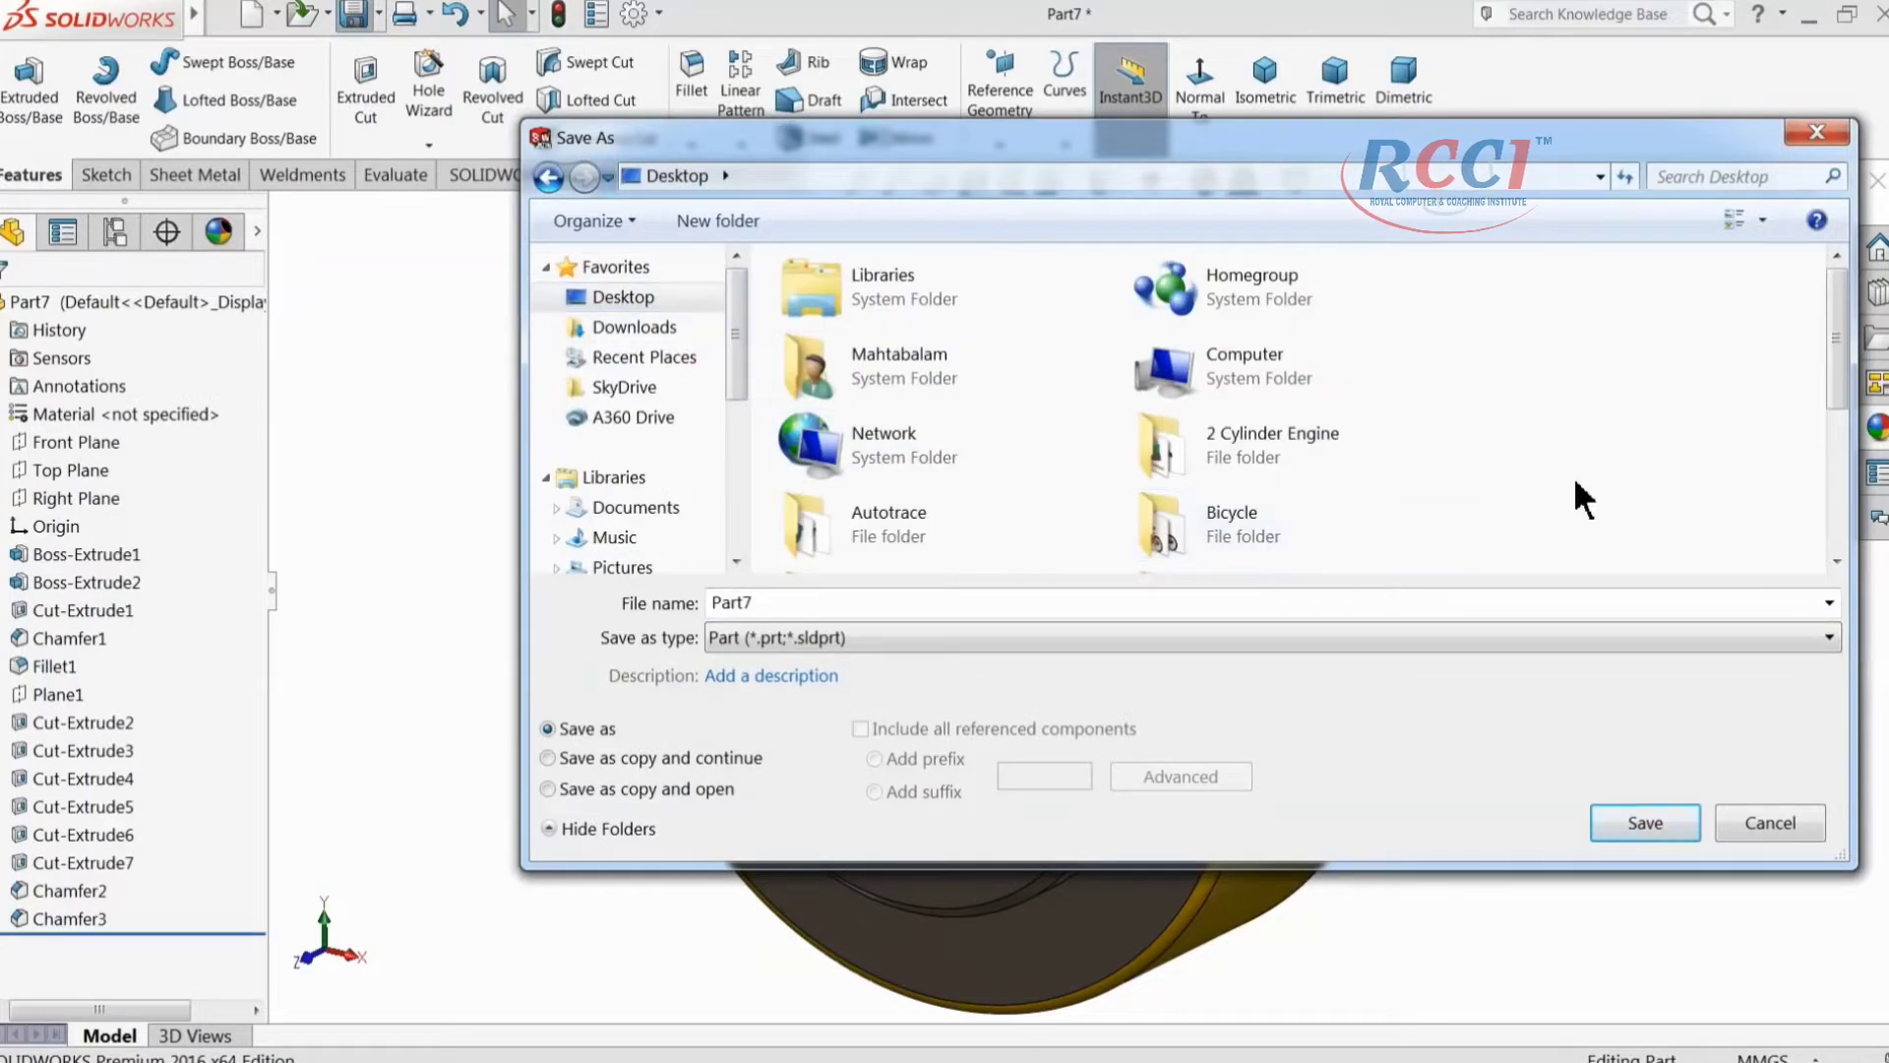
scroll(1583, 499, down, 3)
double_click(946, 398)
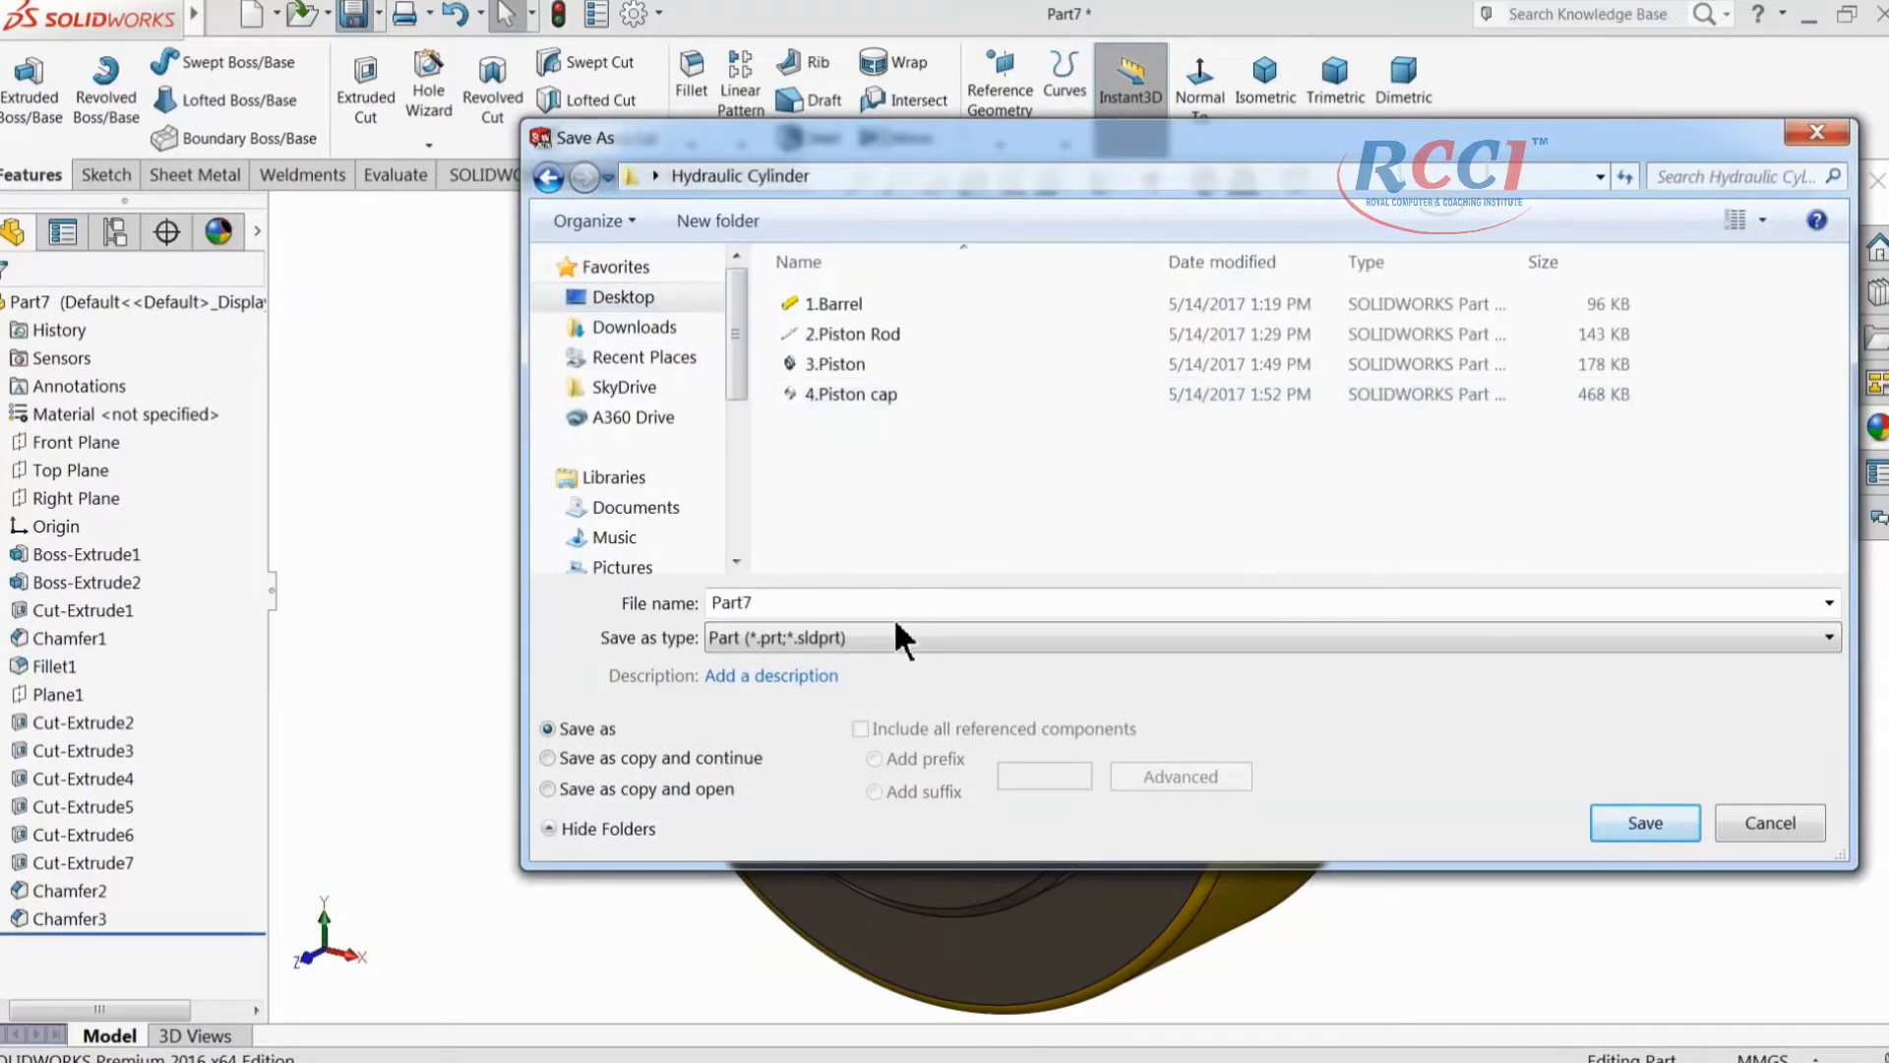
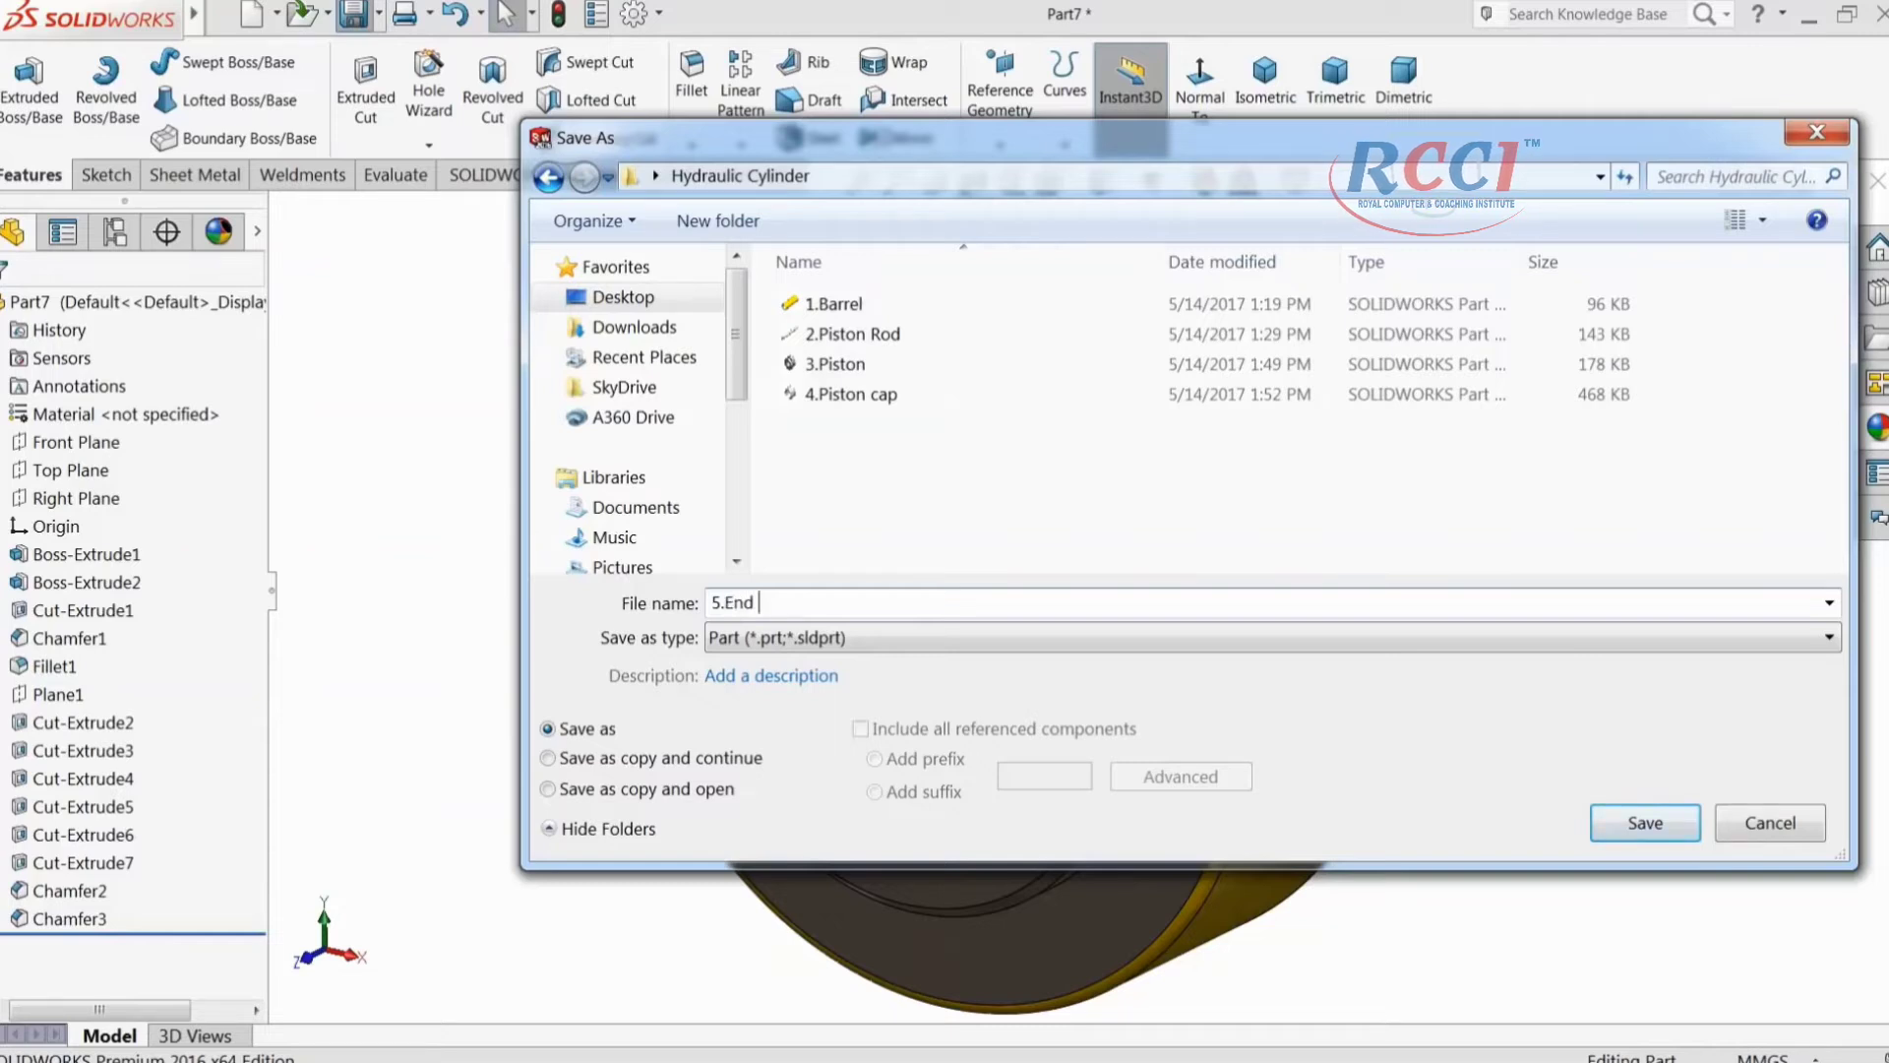
click(1663, 831)
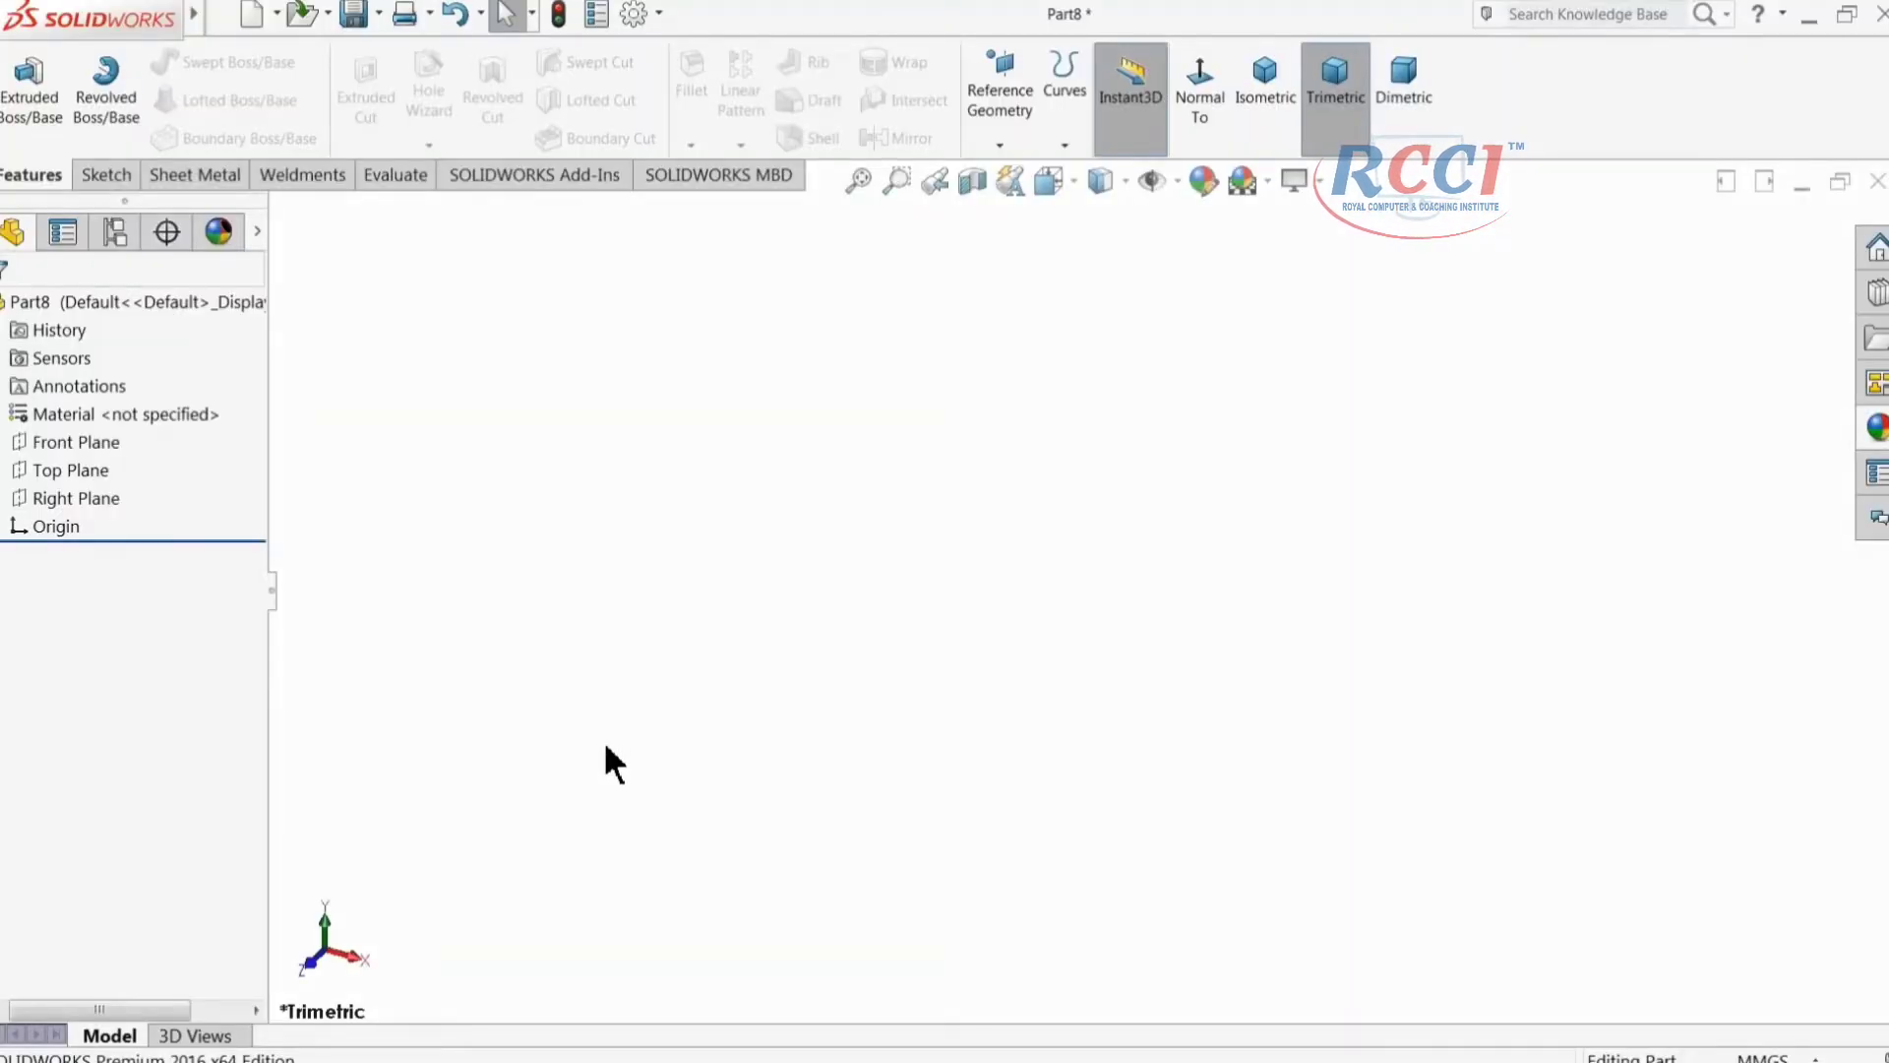
Step: Sketch on the Front Plane a vertical centerline about 70 mm long ending at the origin and a horizontal centerline extending from the origin
click(40, 442)
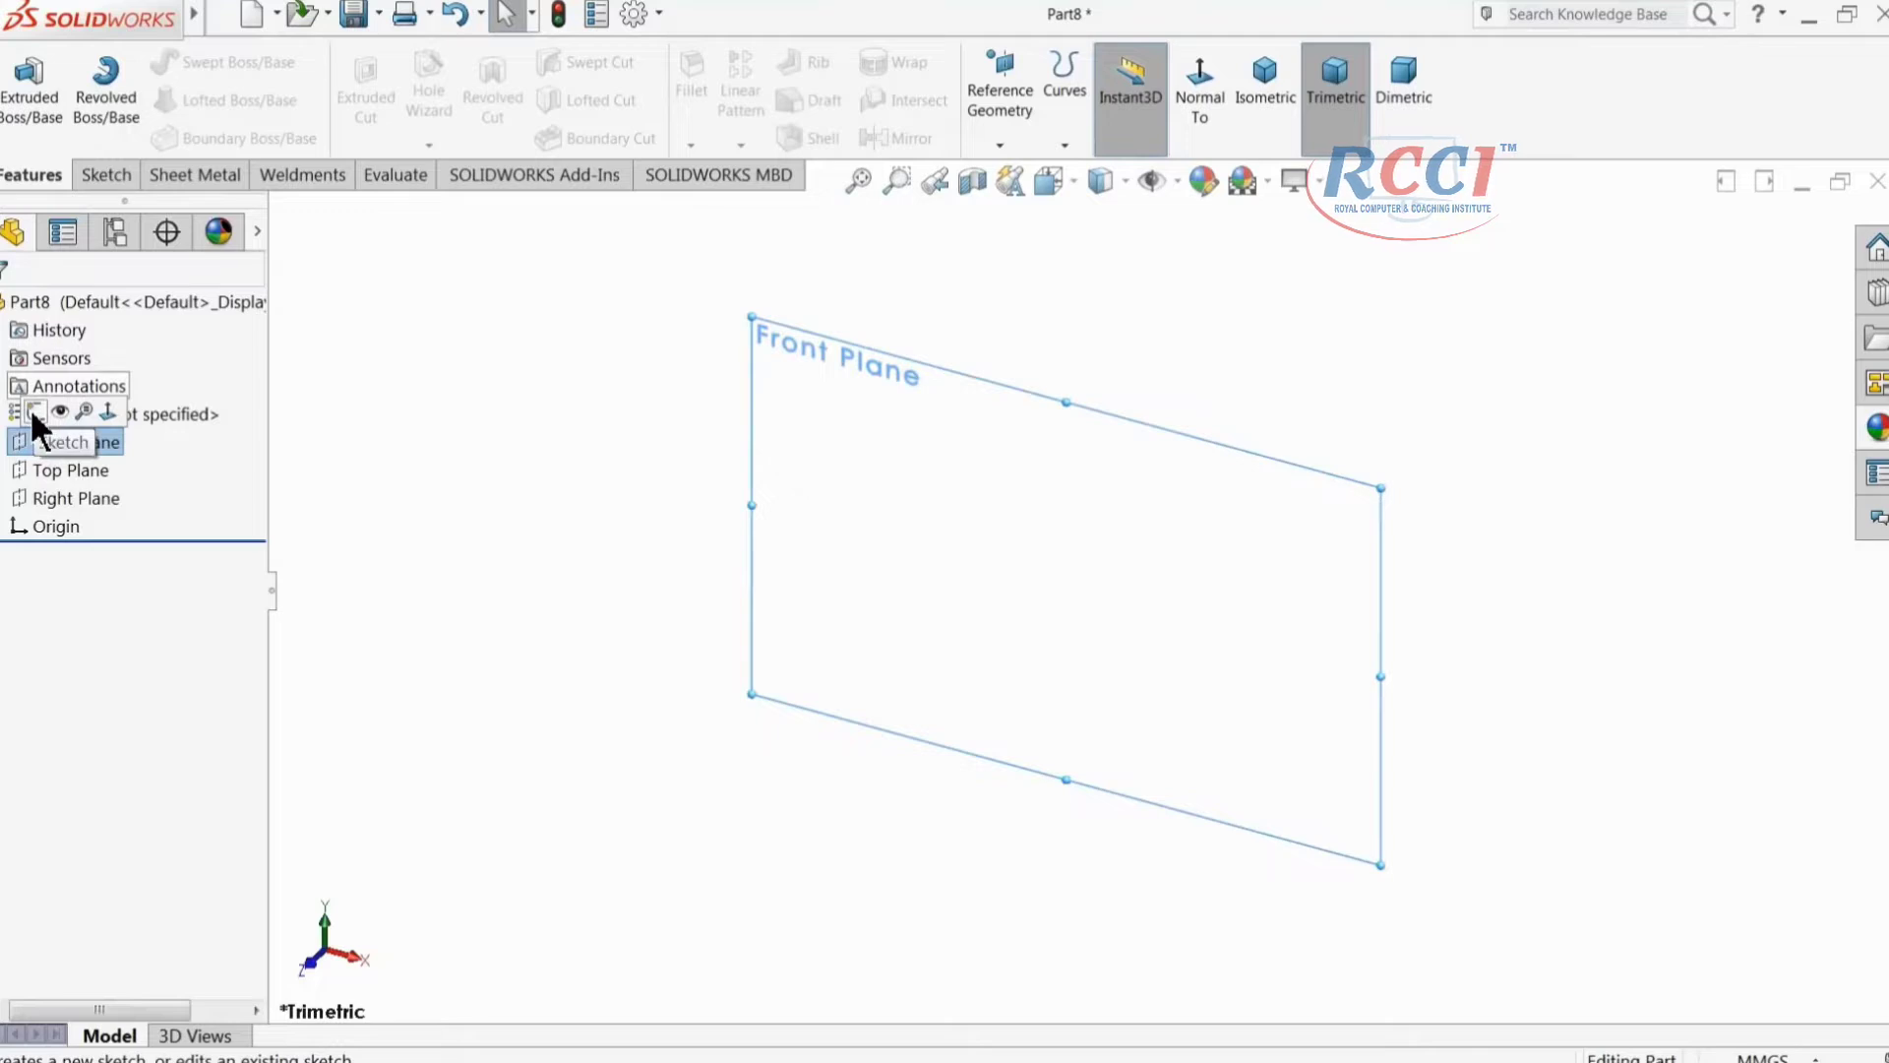
click(34, 413)
click(172, 61)
click(192, 122)
click(1083, 332)
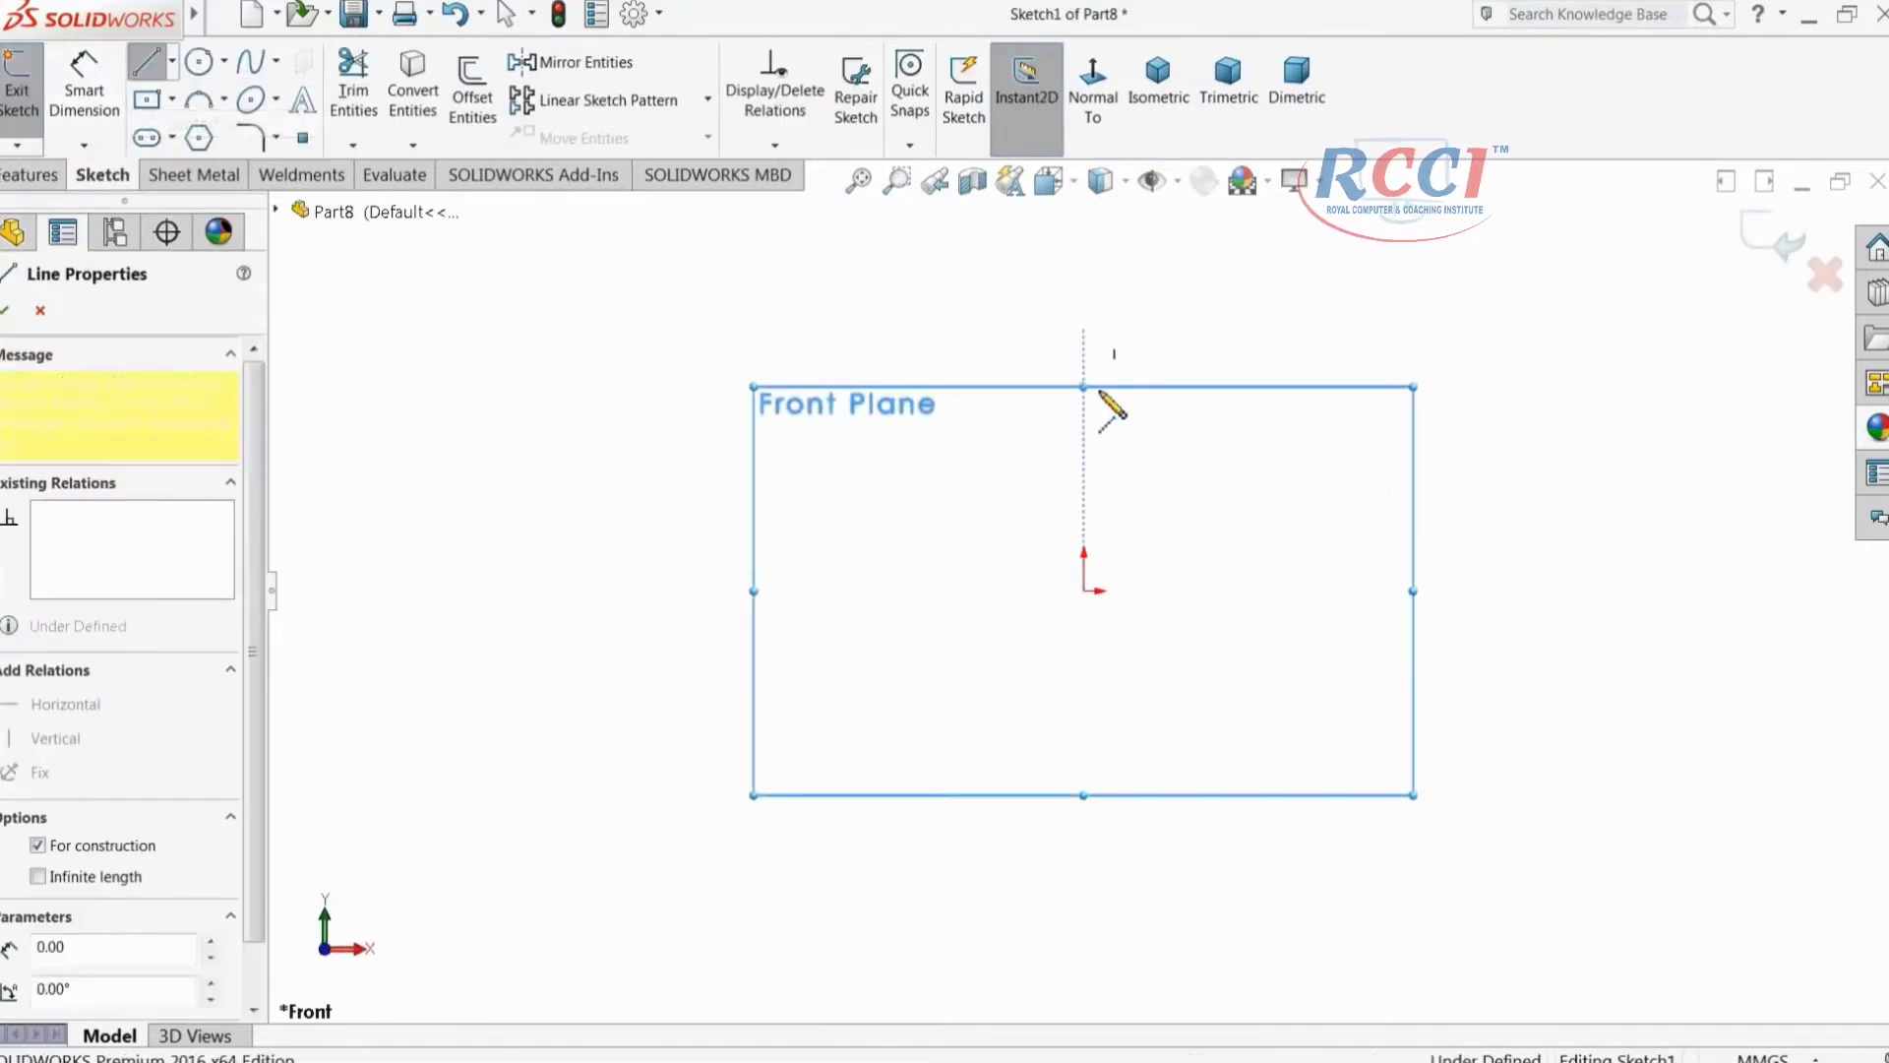
click(1083, 590)
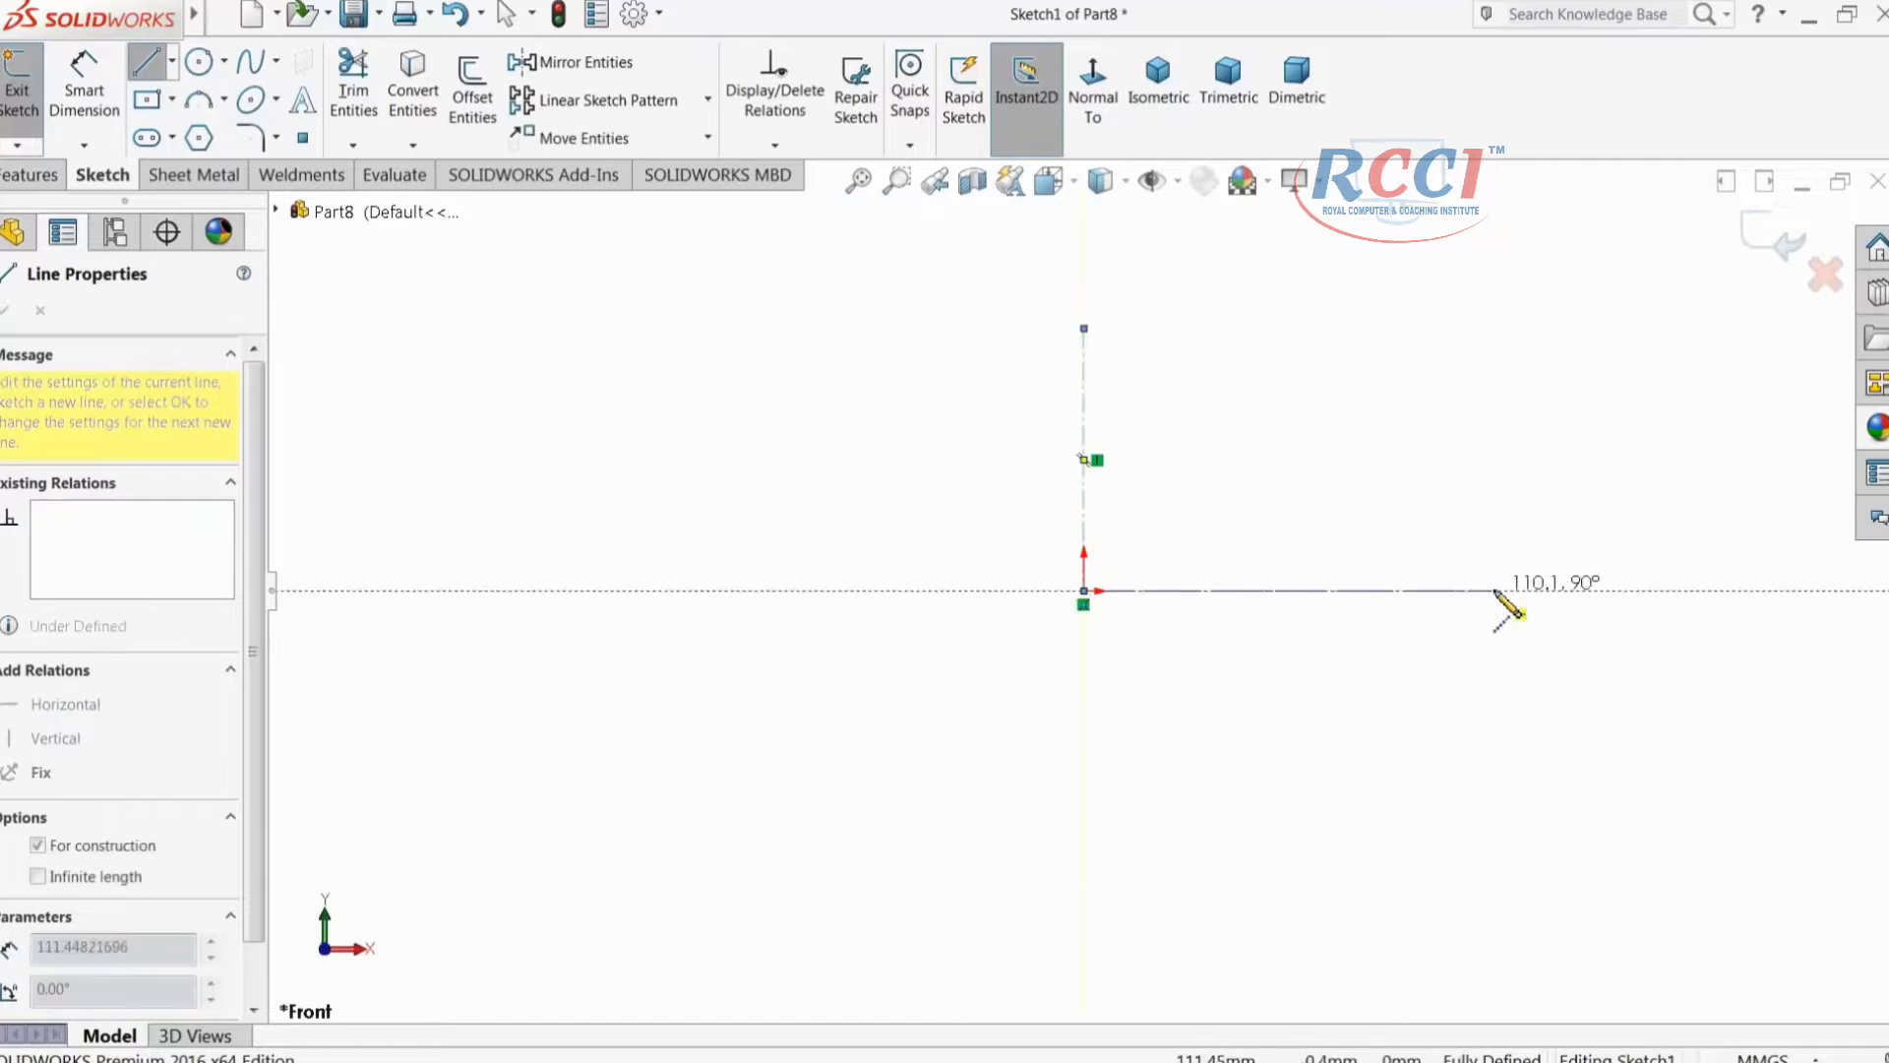
click(1539, 590)
right_click(1485, 456)
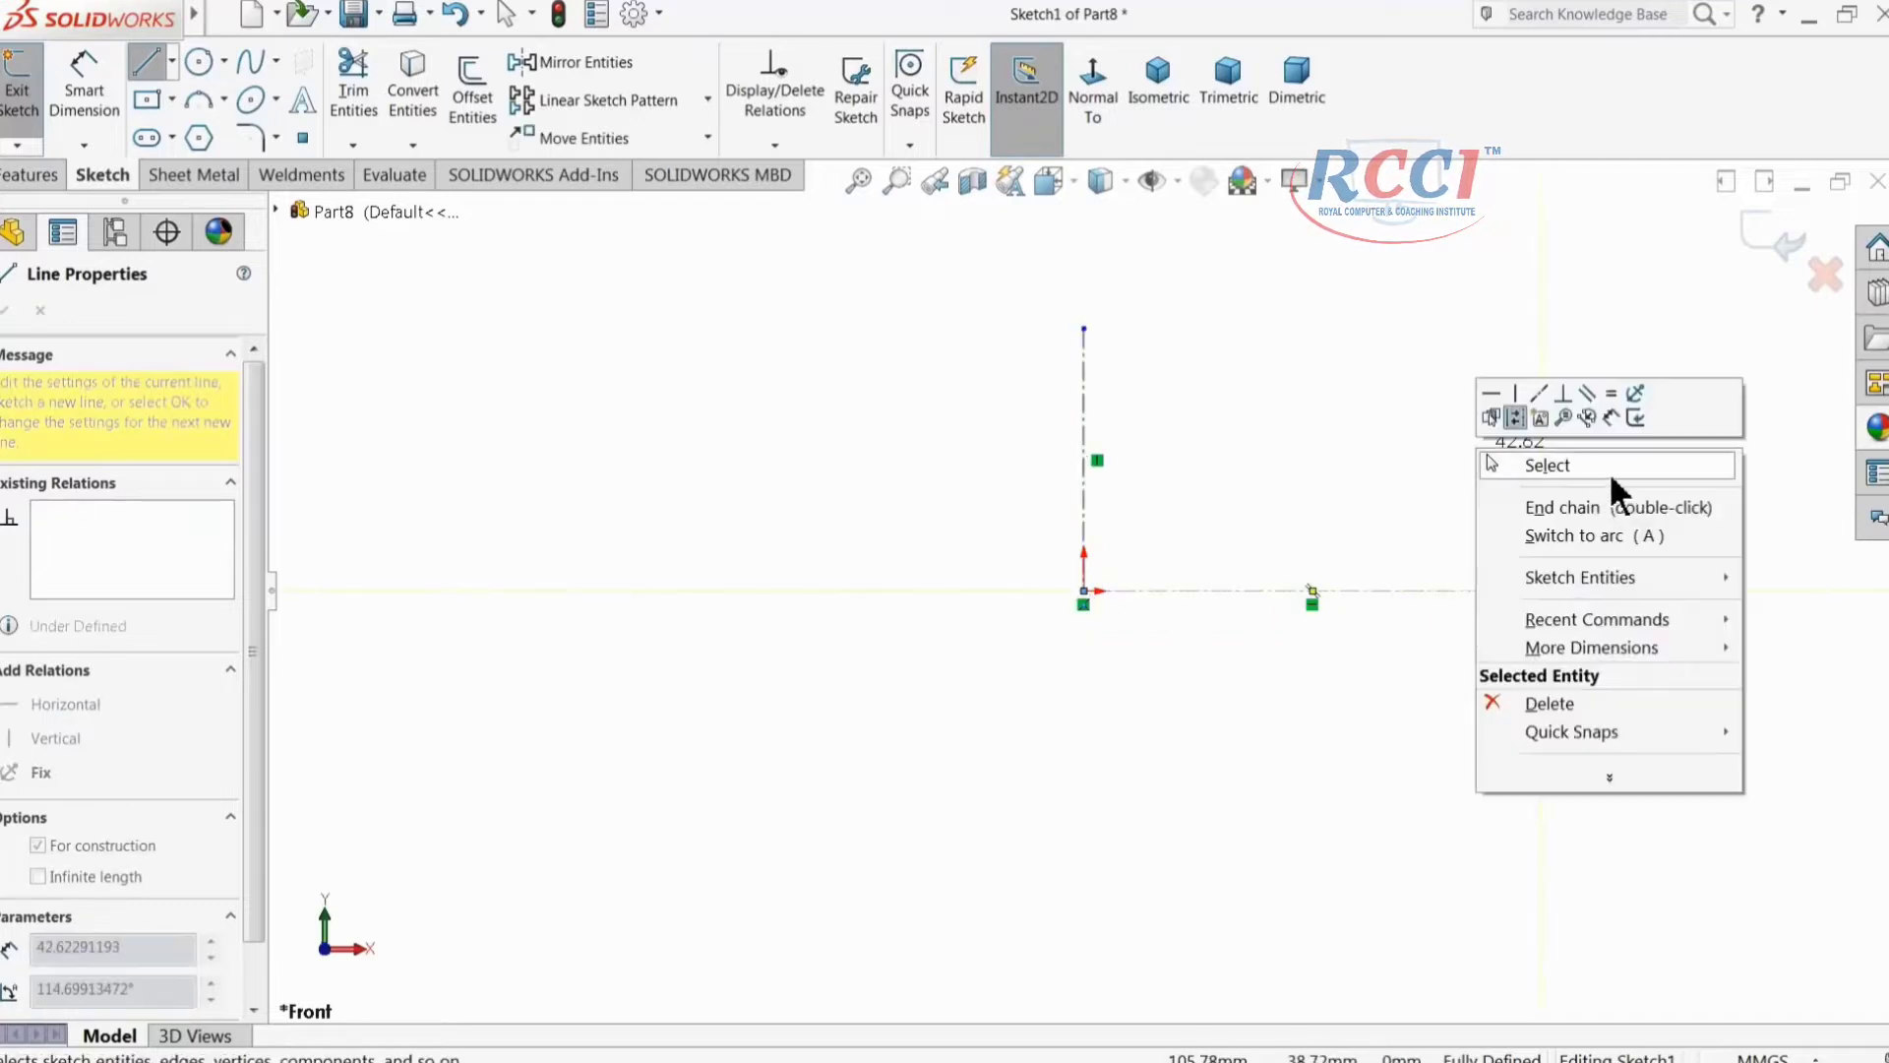
click(1609, 471)
scroll(1515, 345, down, 3)
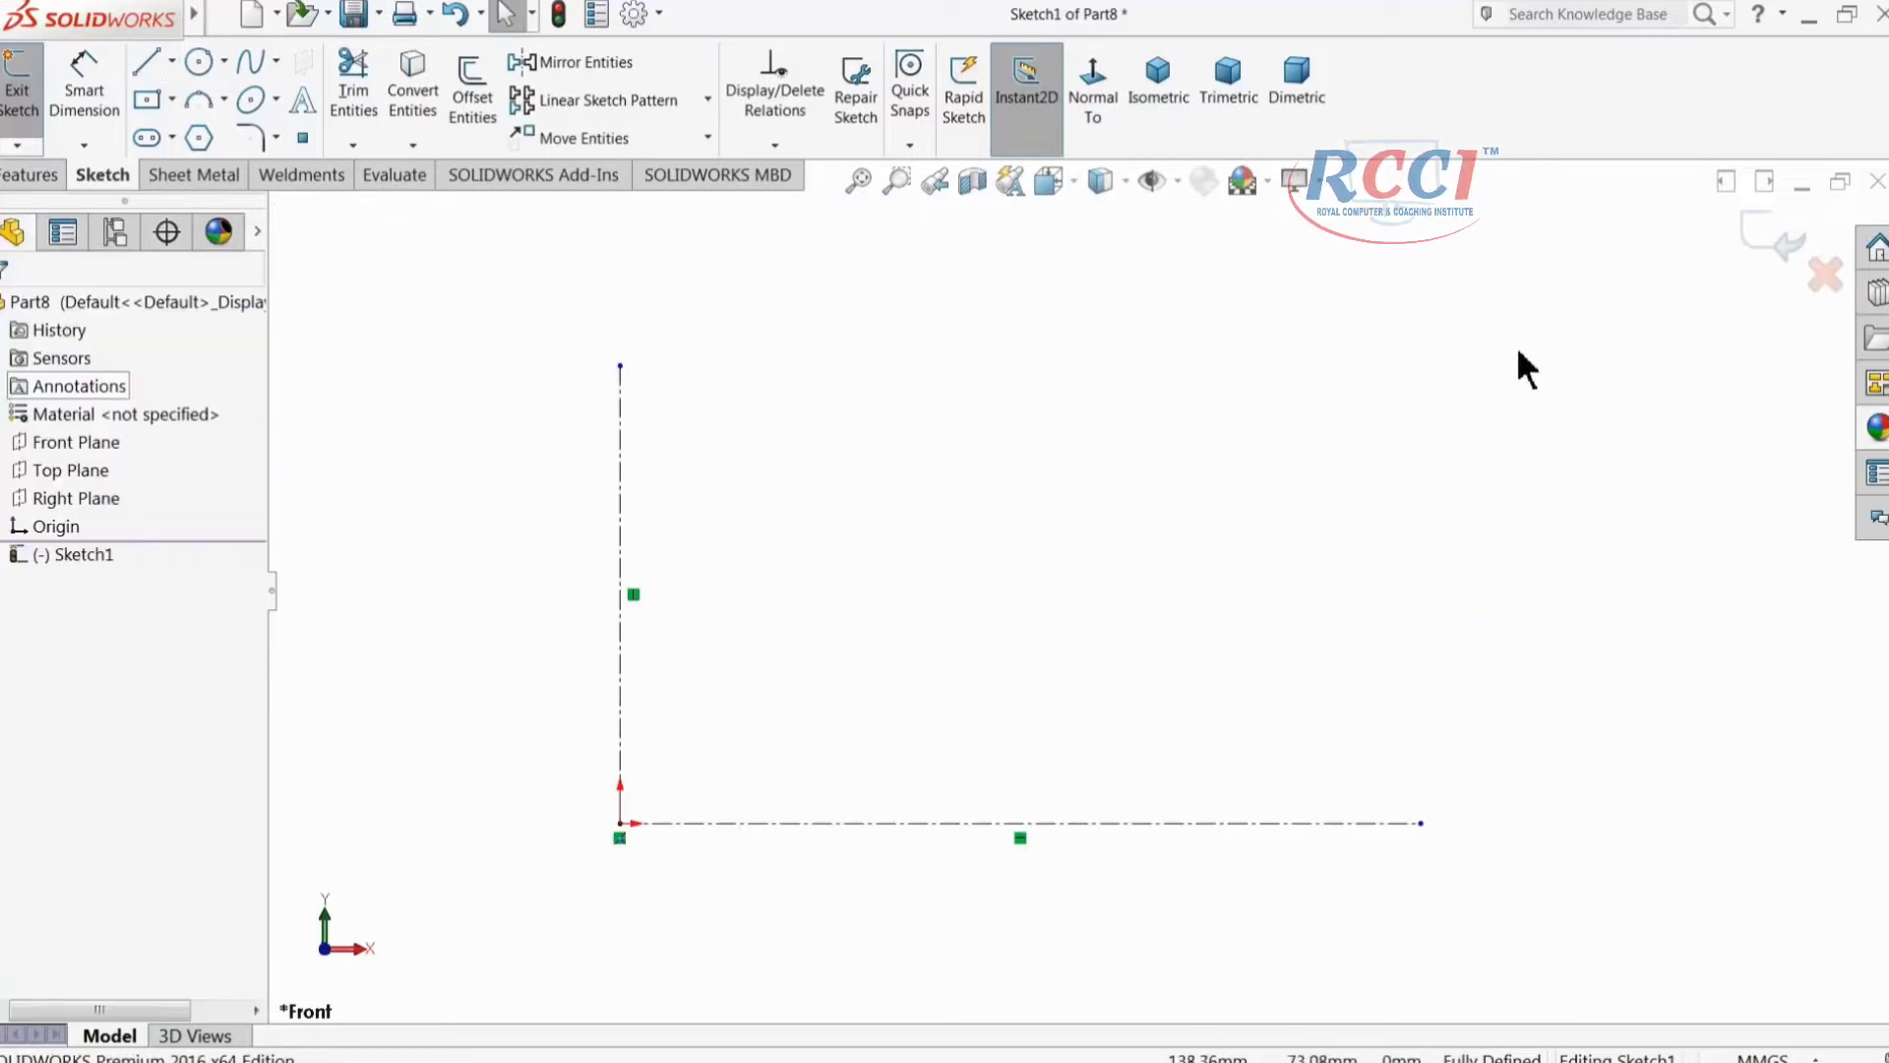
Step: Draw a closed five-sided profile from the vertical centerline's upper end, about 100 mm wide and 34 mm high, with a sloped upper corner and 11 mm short side
click(145, 66)
click(620, 367)
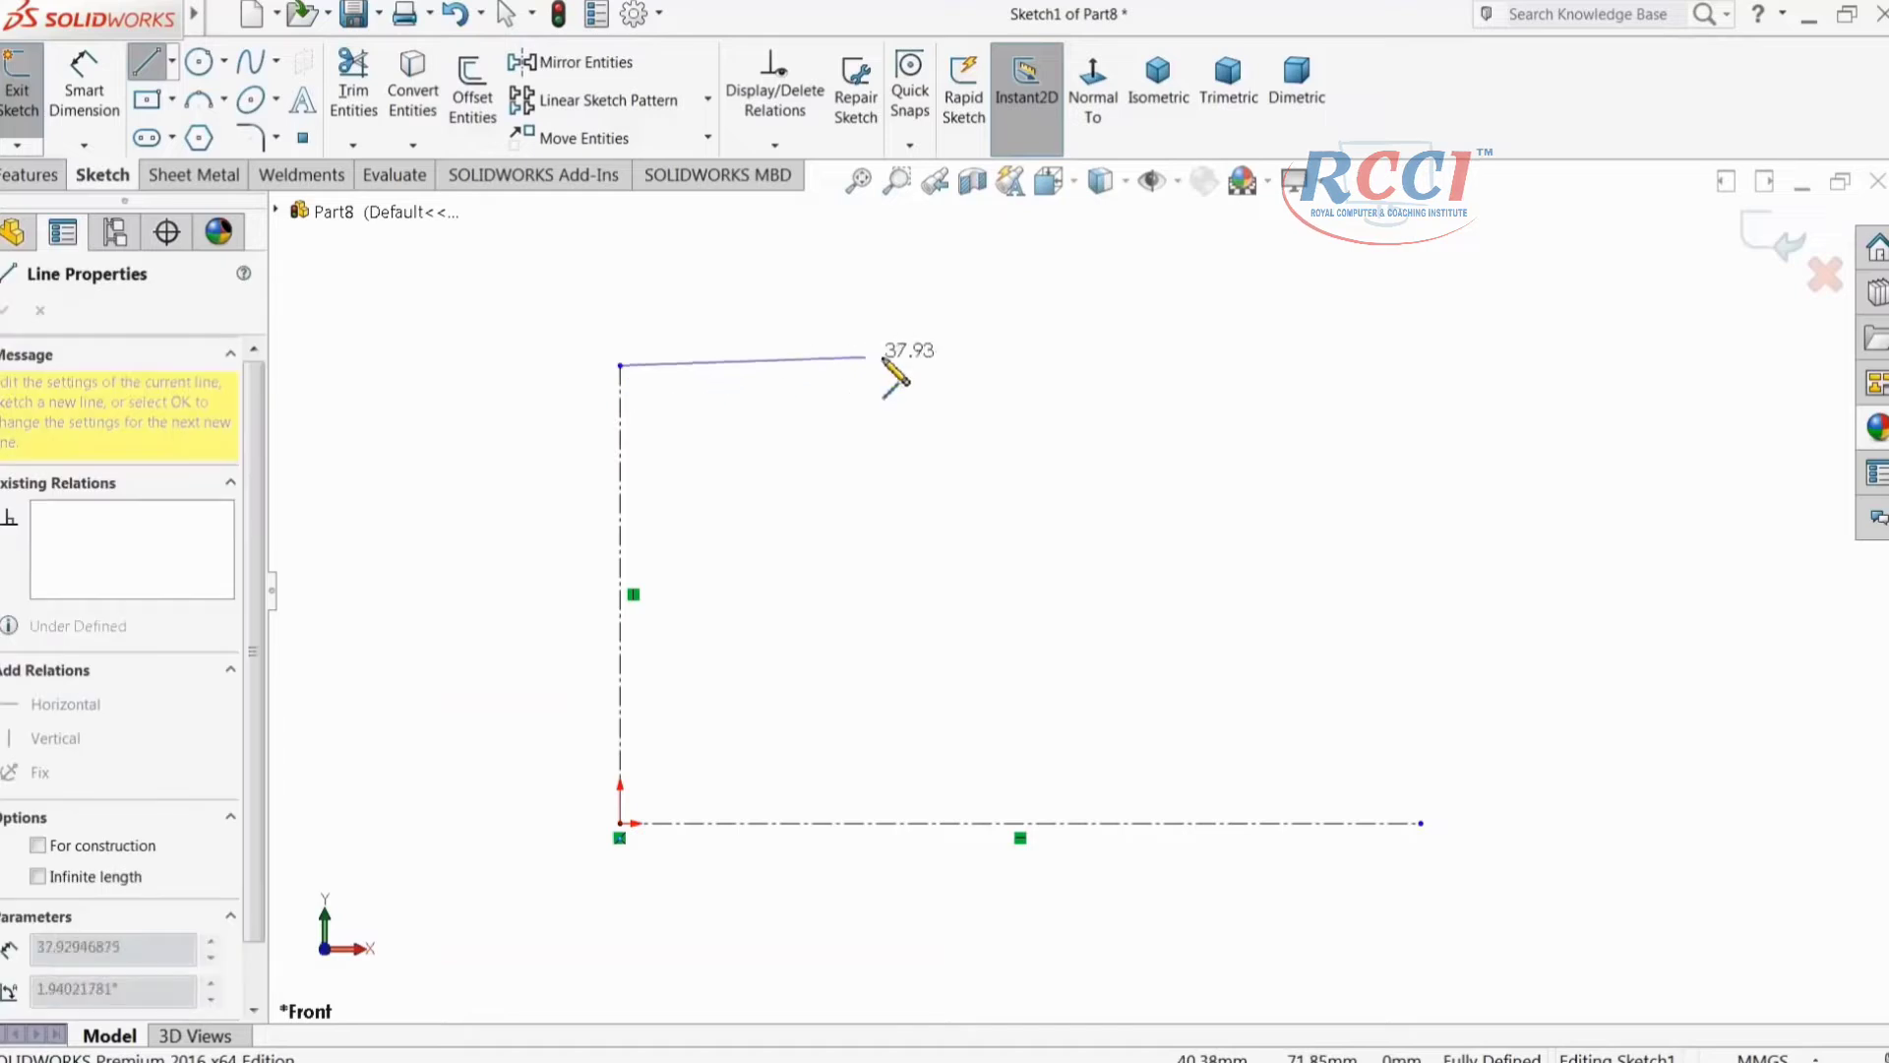
click(1270, 365)
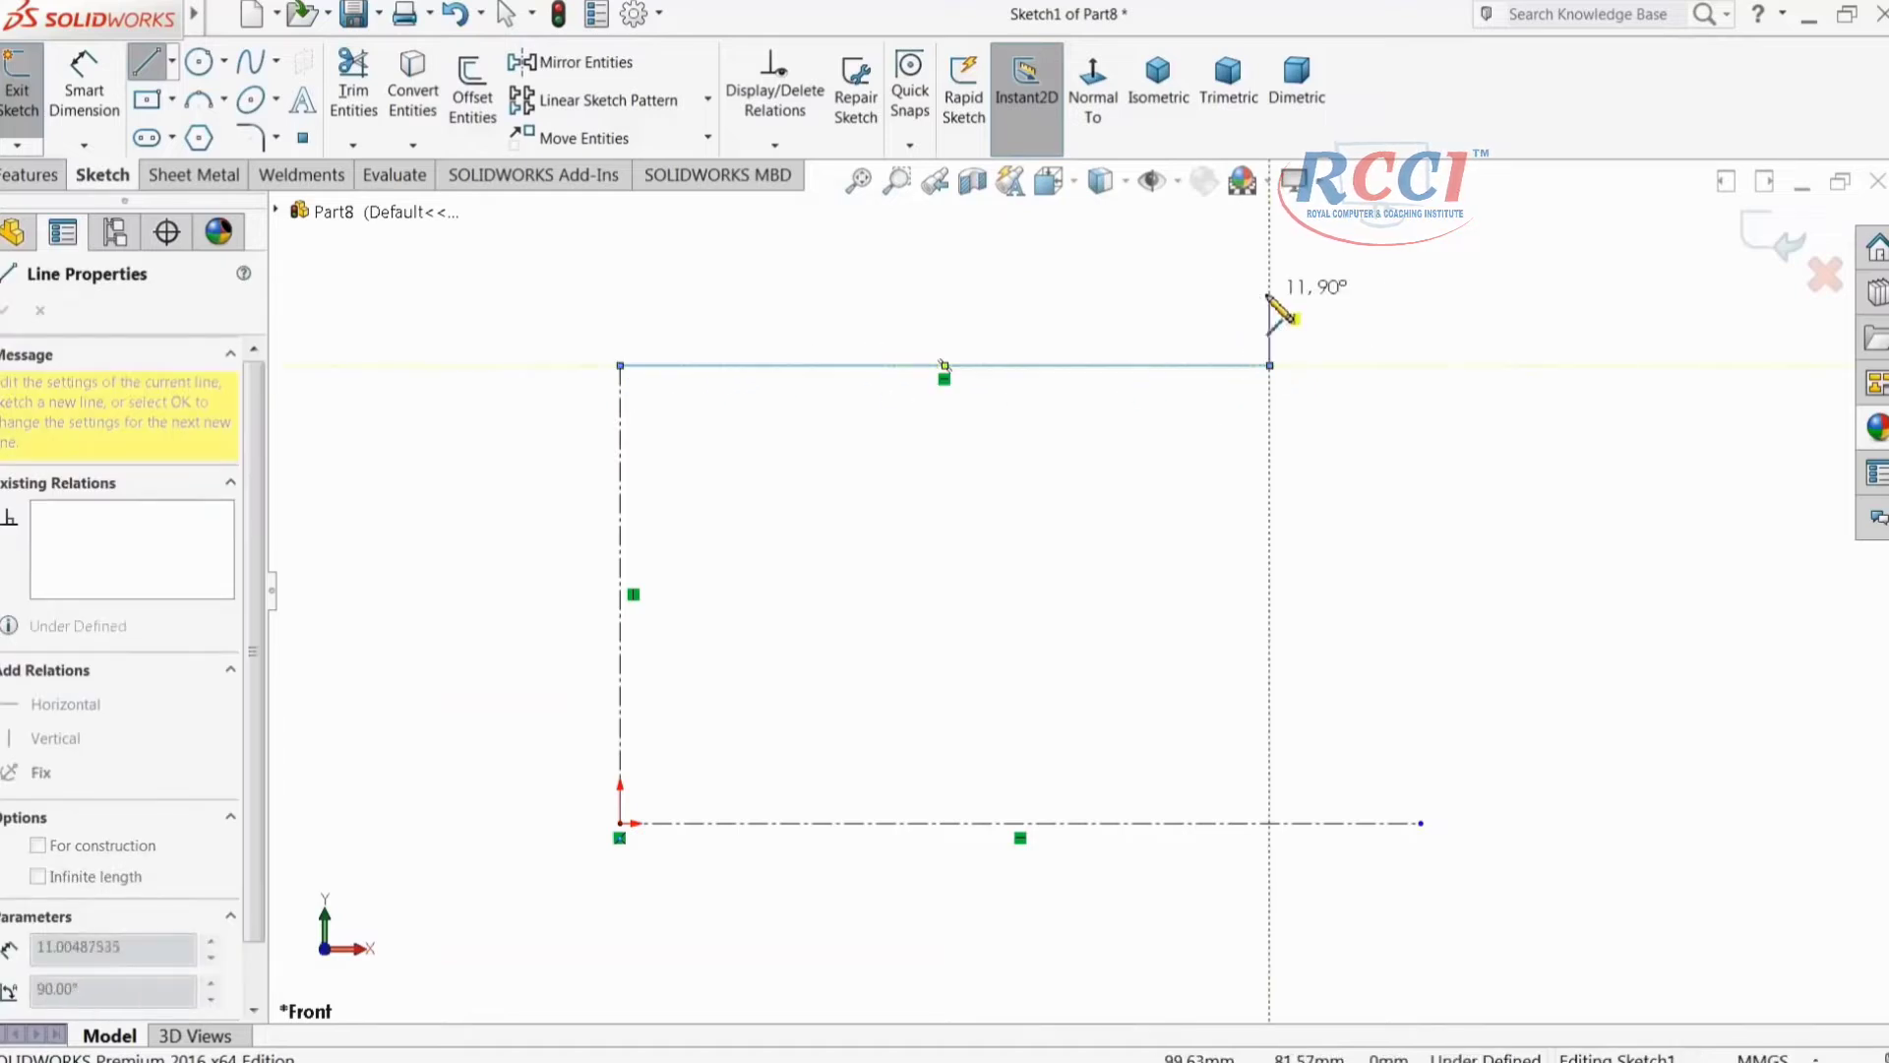
click(1271, 293)
key(z)
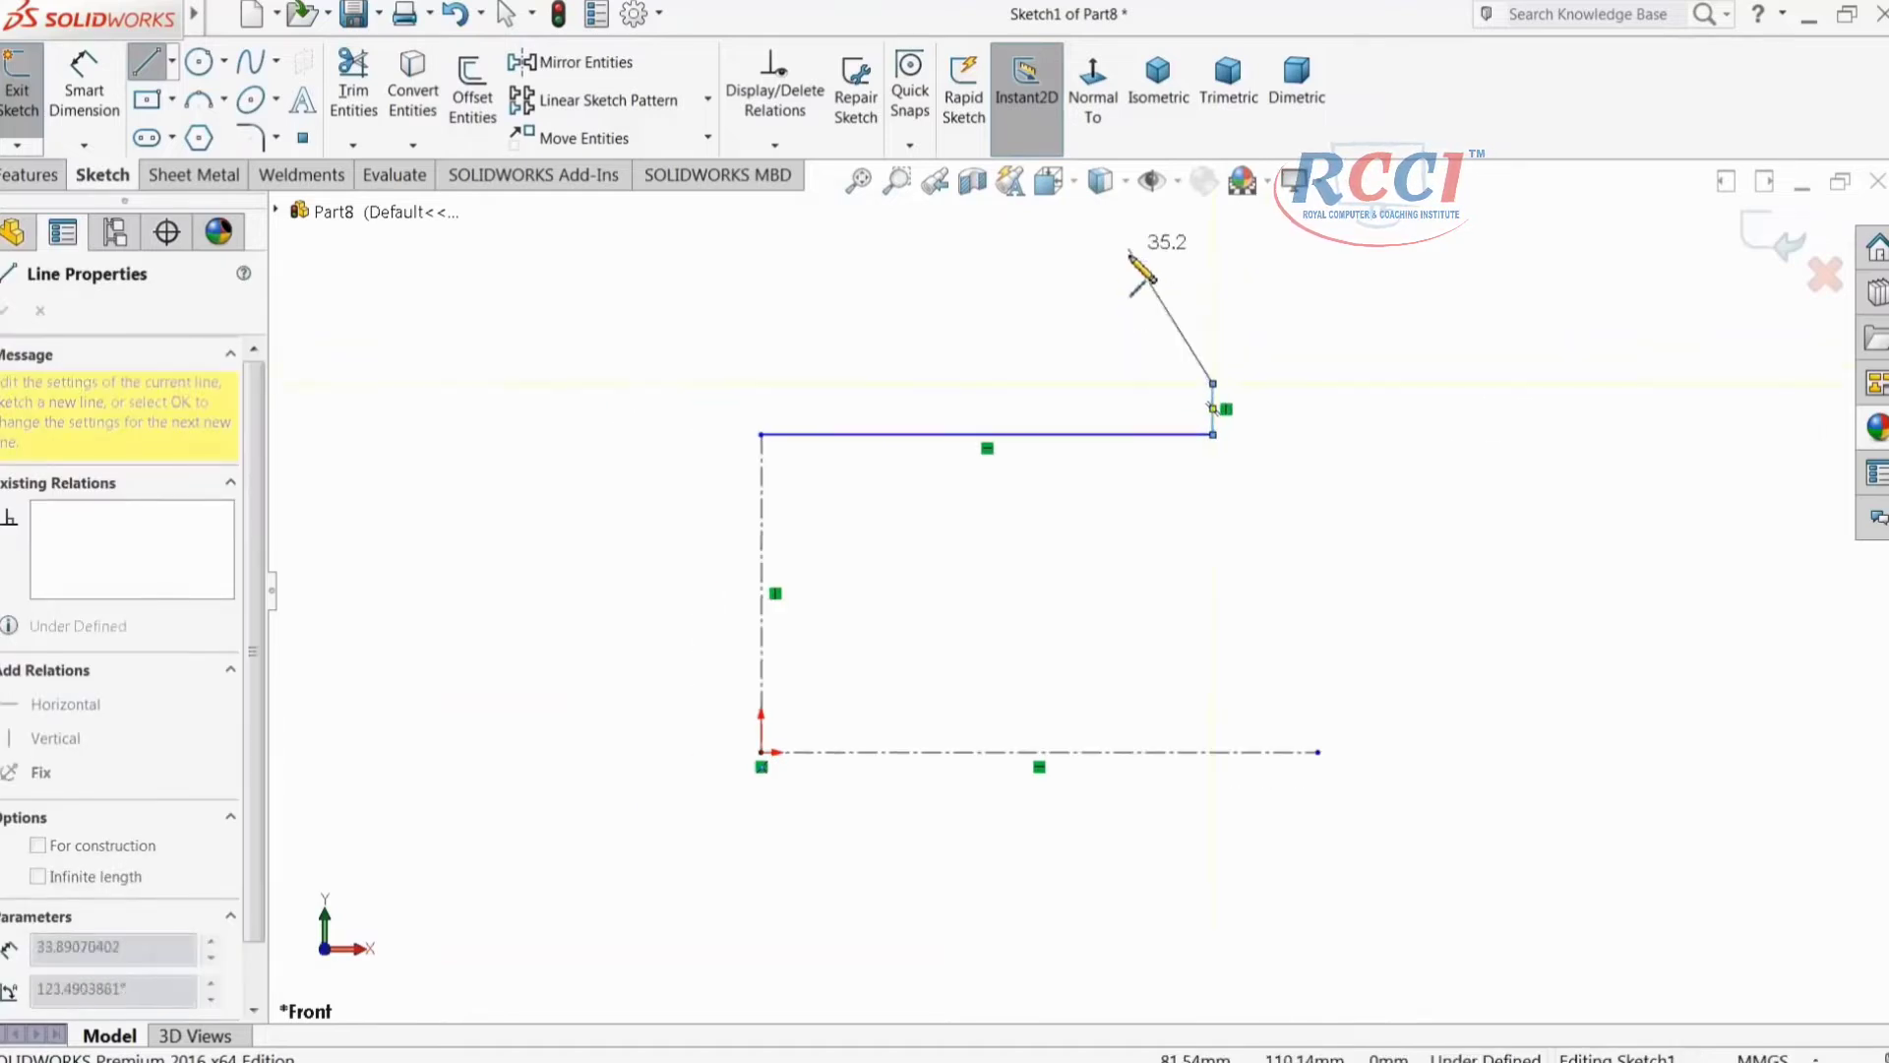
click(1029, 283)
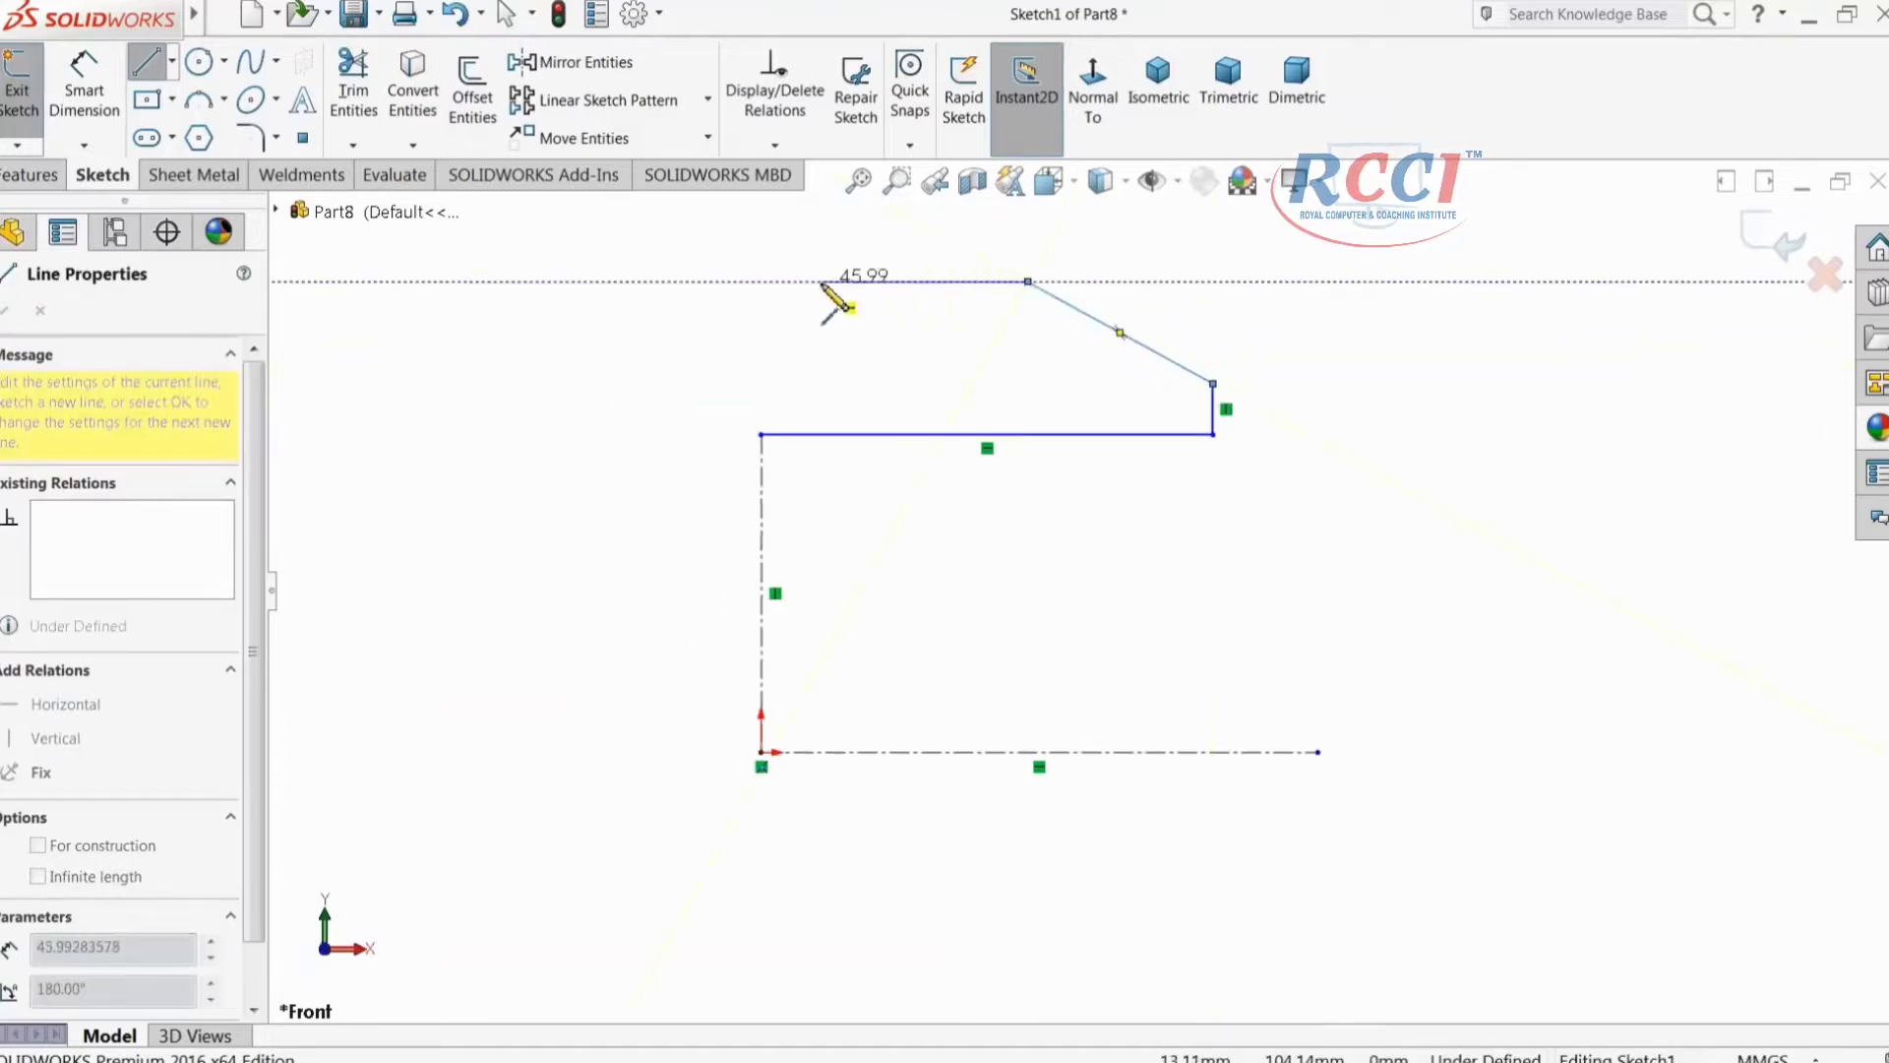
click(762, 282)
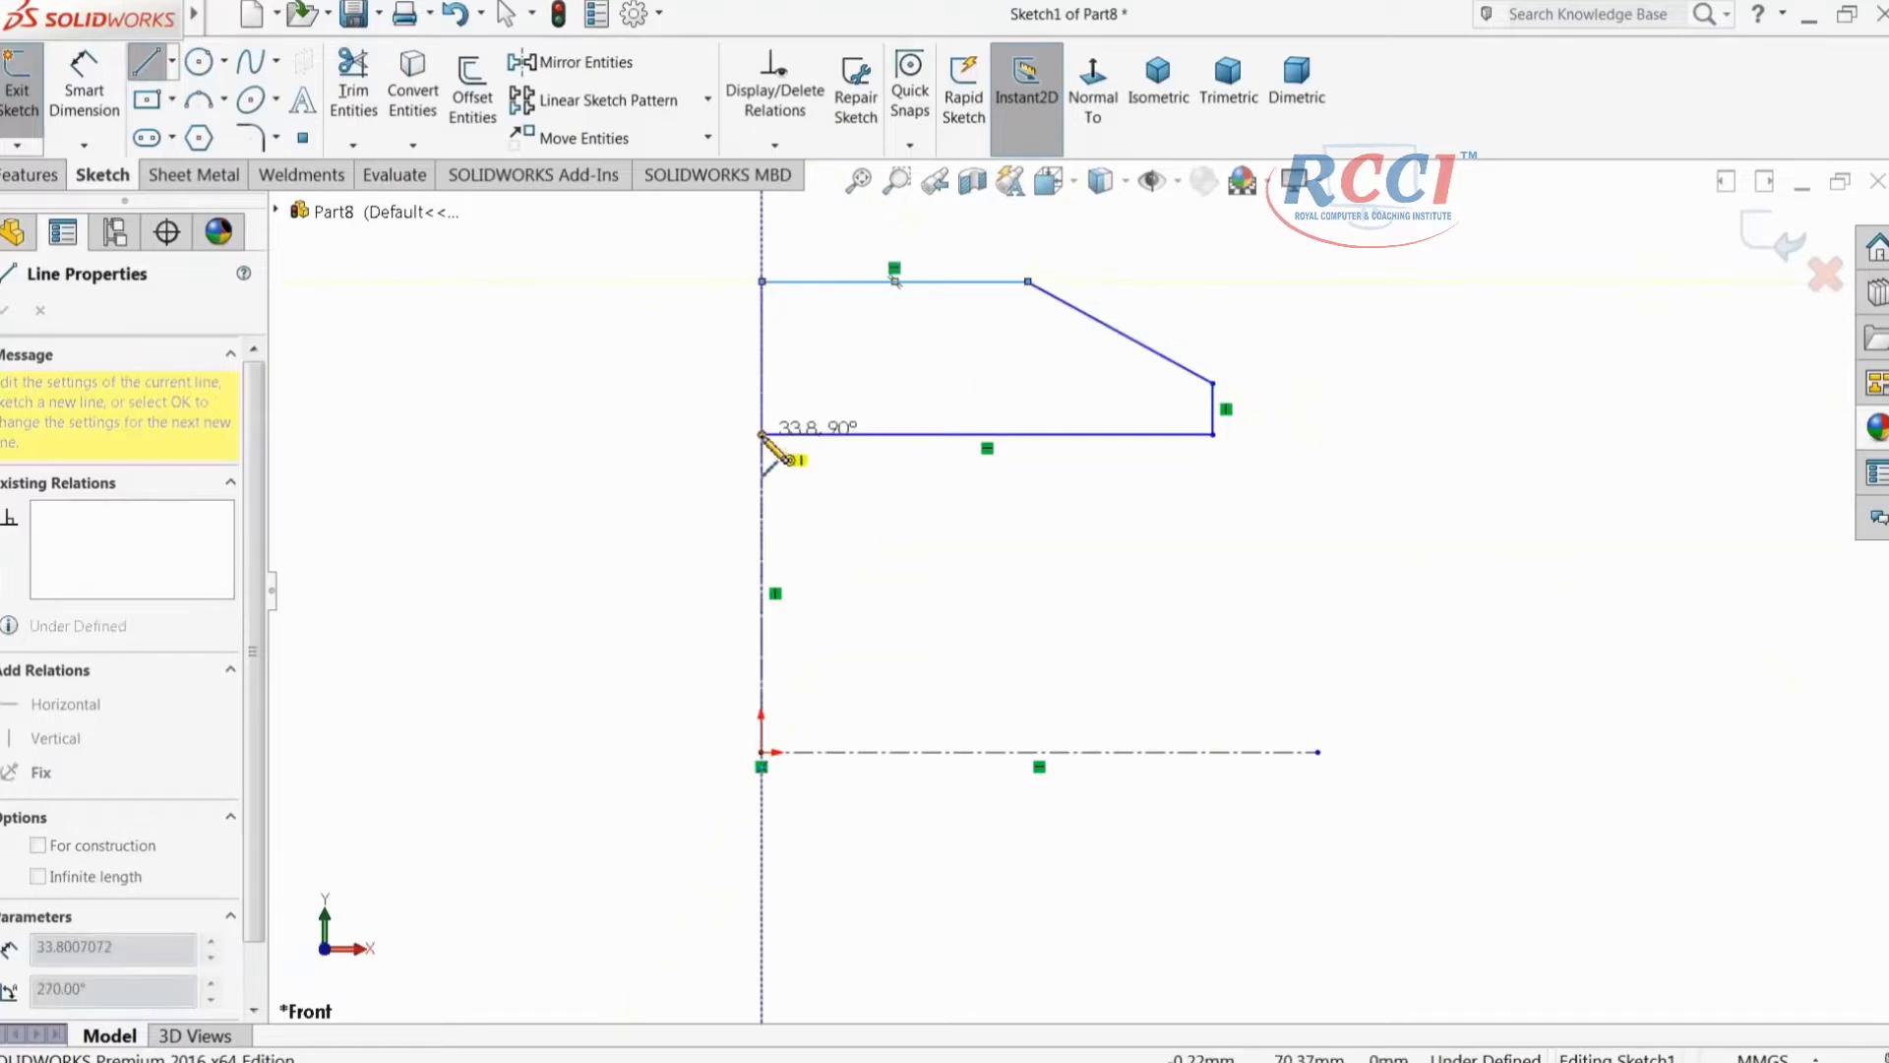
click(763, 434)
right_click(587, 366)
click(590, 382)
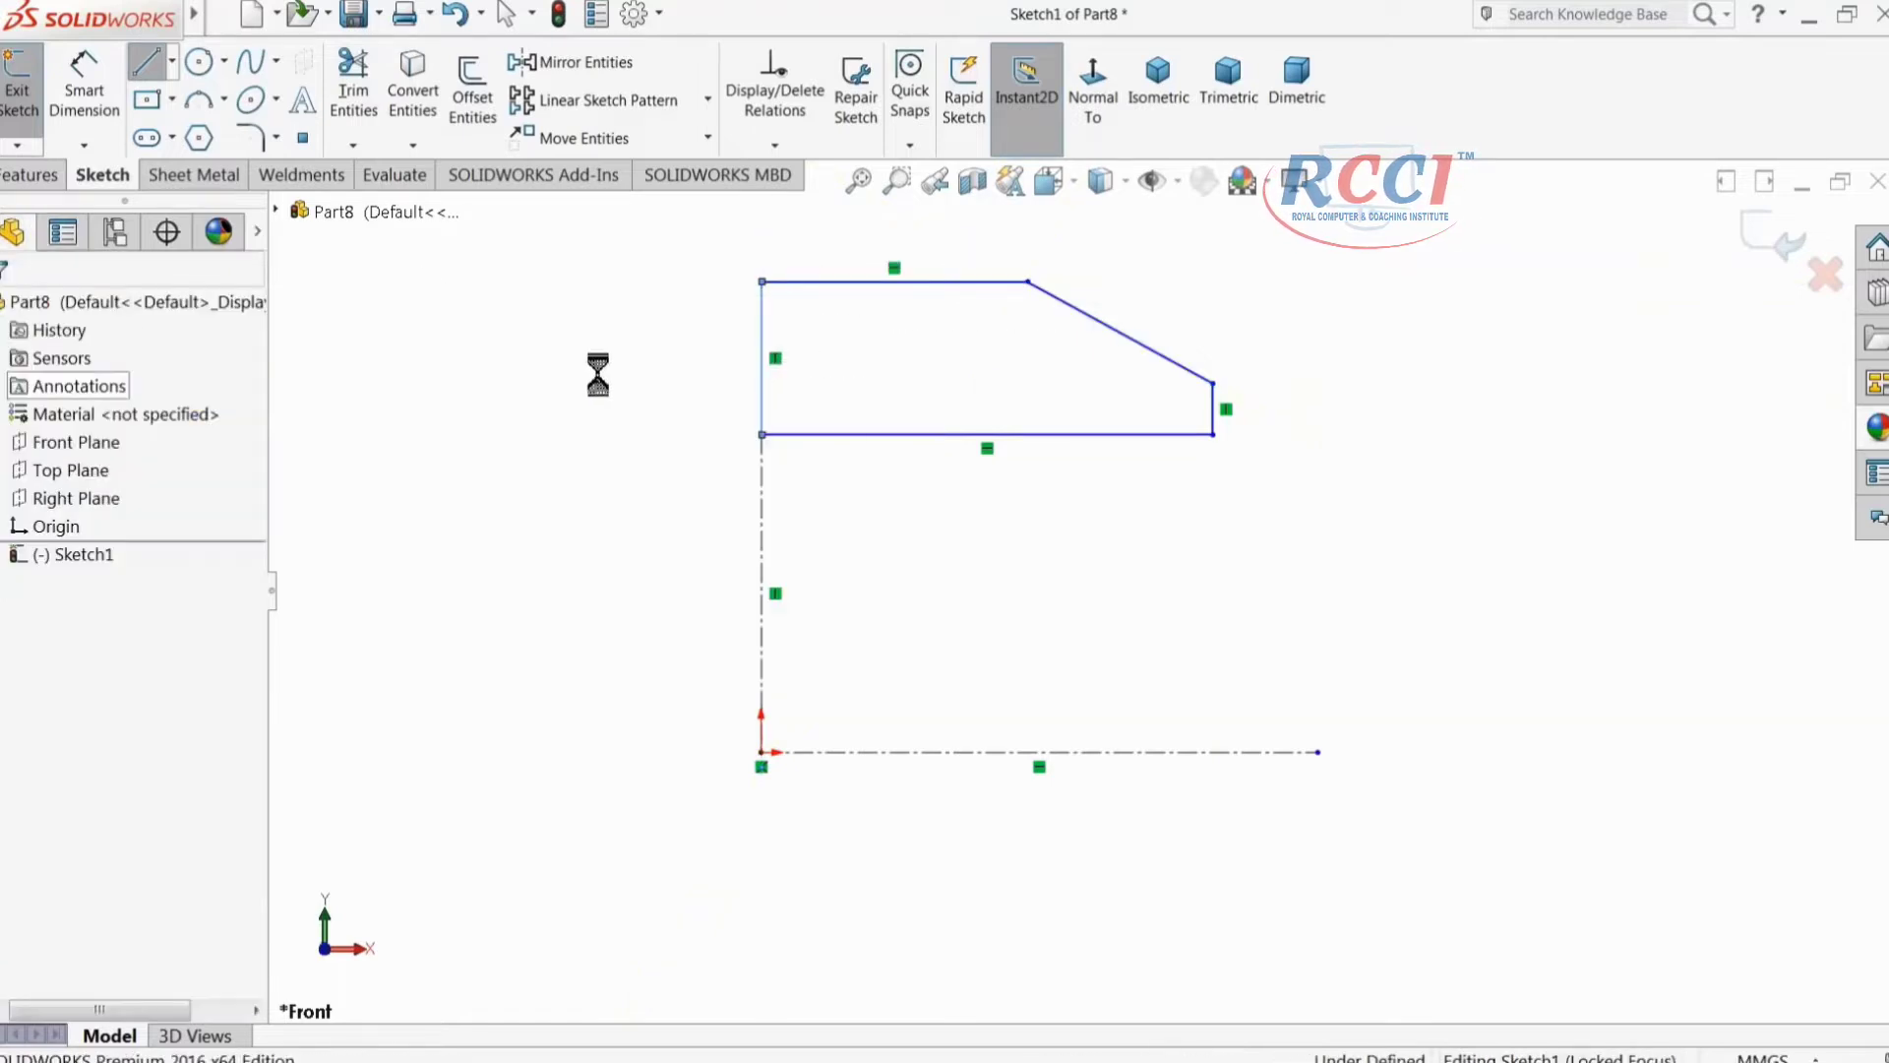
Step: Dimension the length of the profile's lower horizontal edge and set it to 40 mm
click(105, 98)
scroll(1028, 492, down, 1)
click(880, 429)
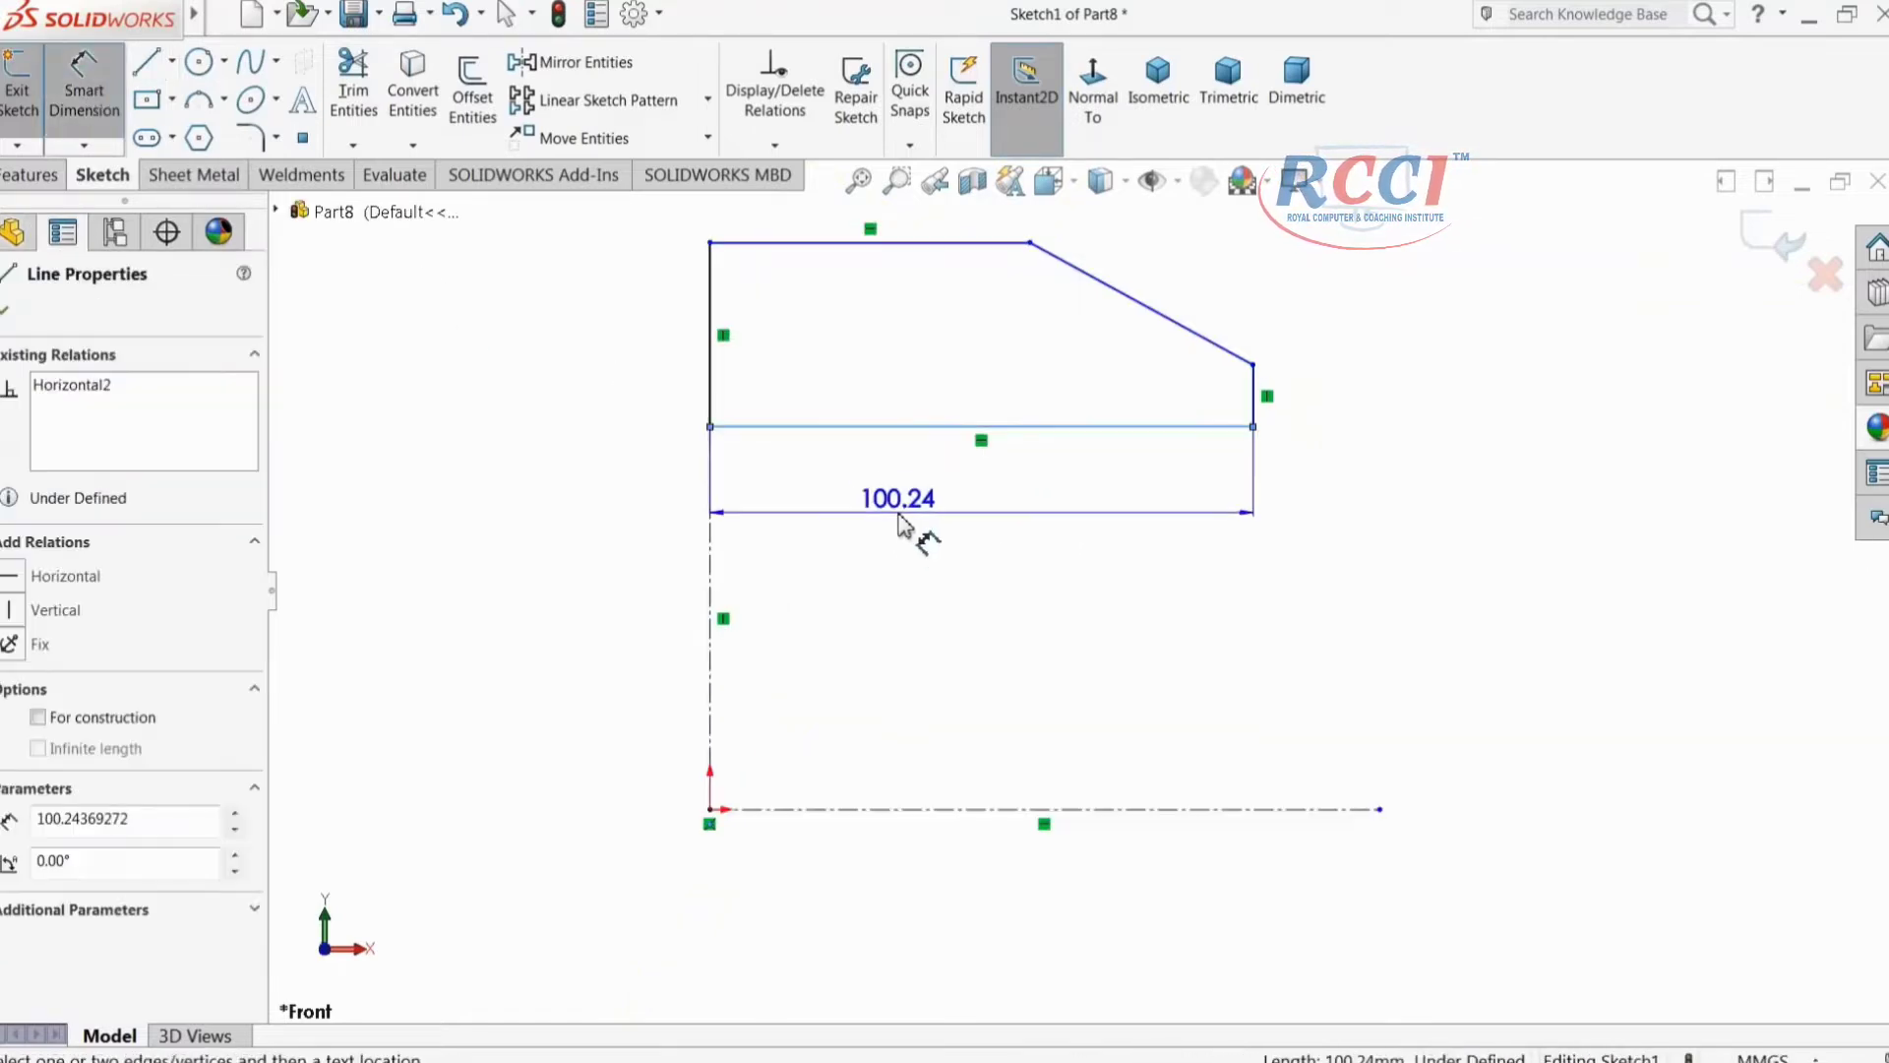
click(930, 544)
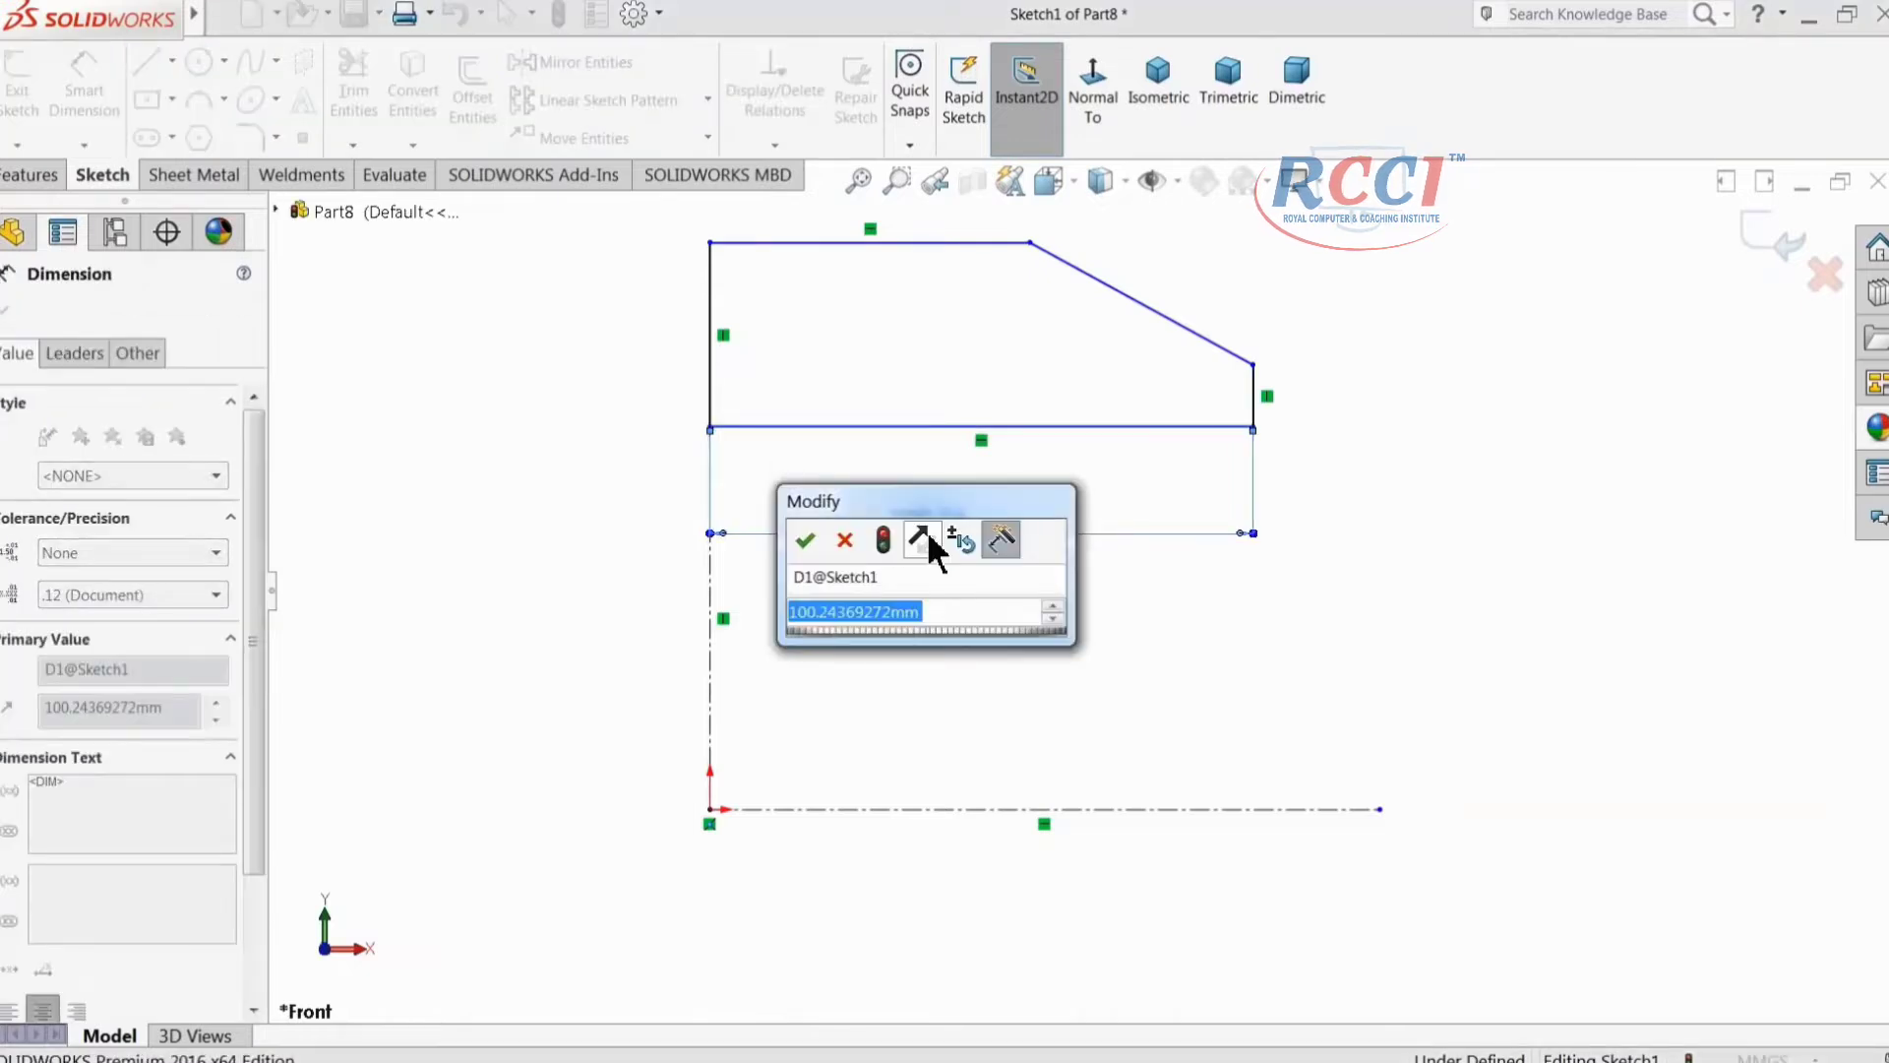
text(40)
key(Return)
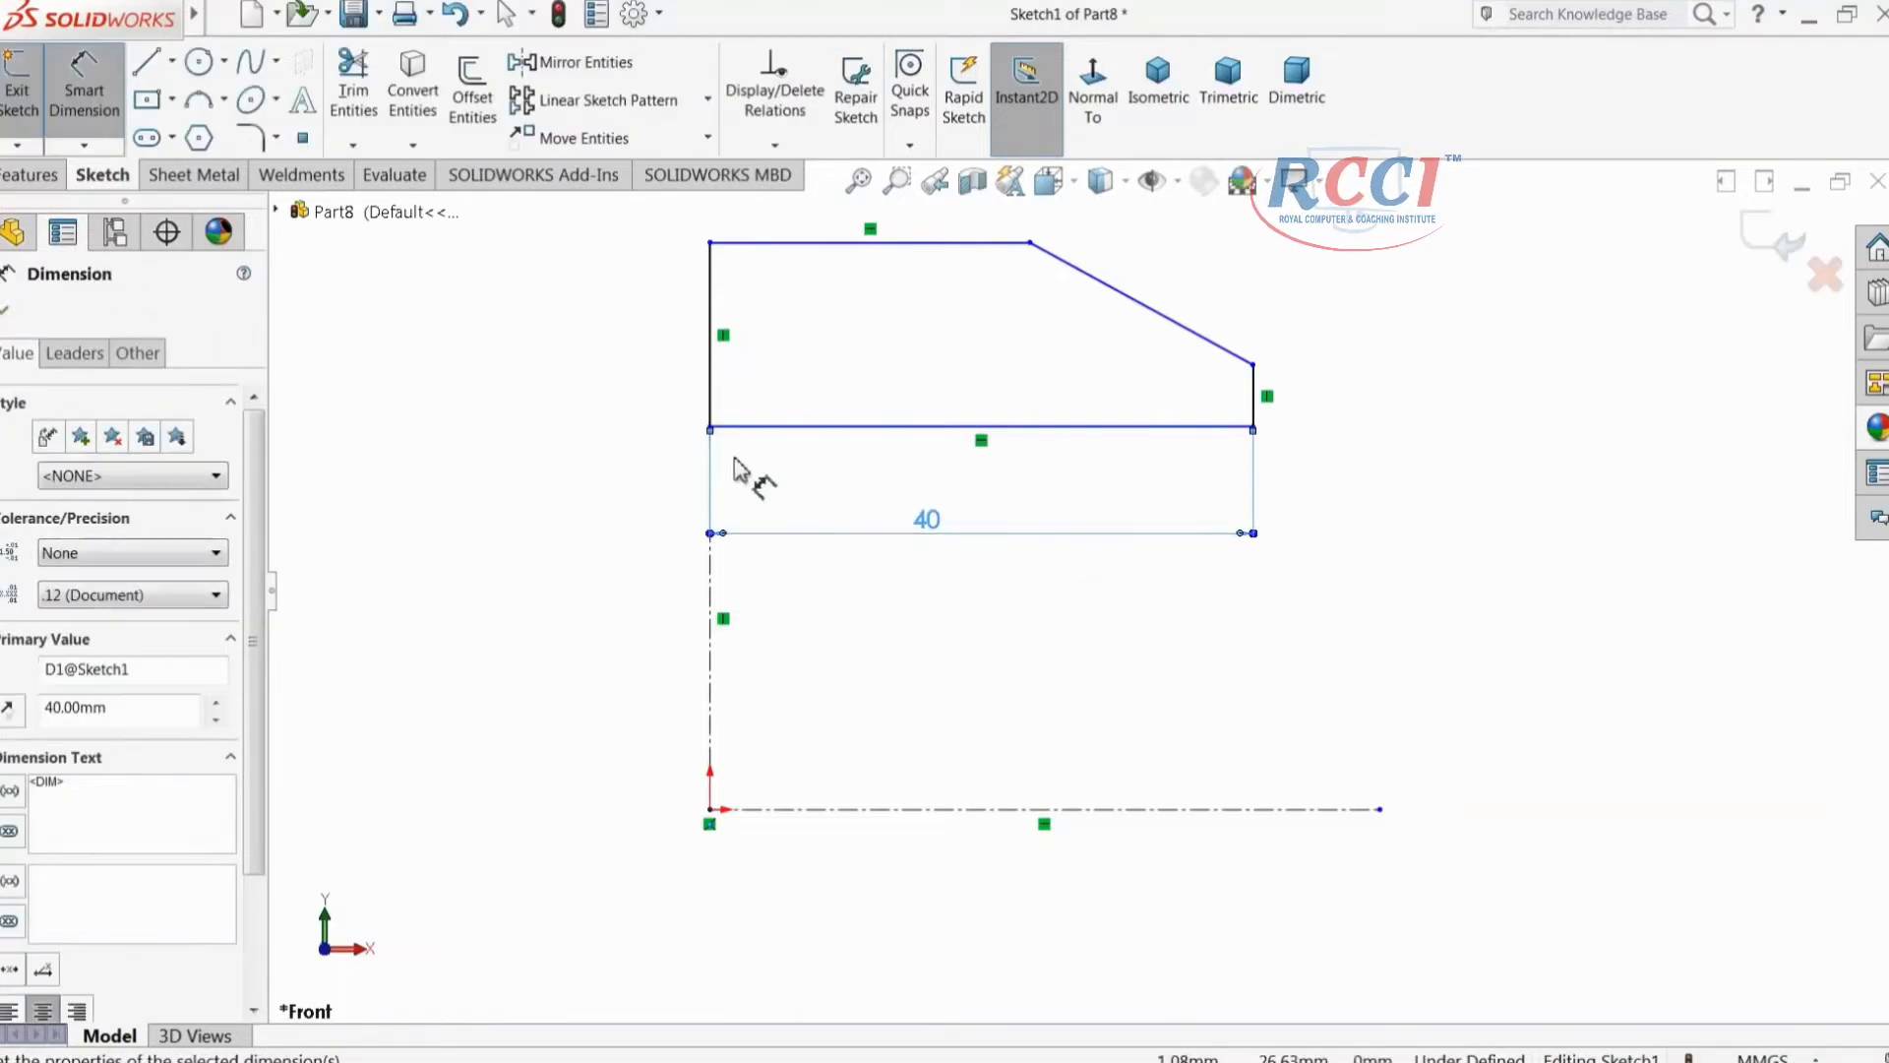
Step: Dimension the distance from the horizontal centerline to the profile's lower edge and set it to 48.25 mm
click(750, 428)
click(799, 809)
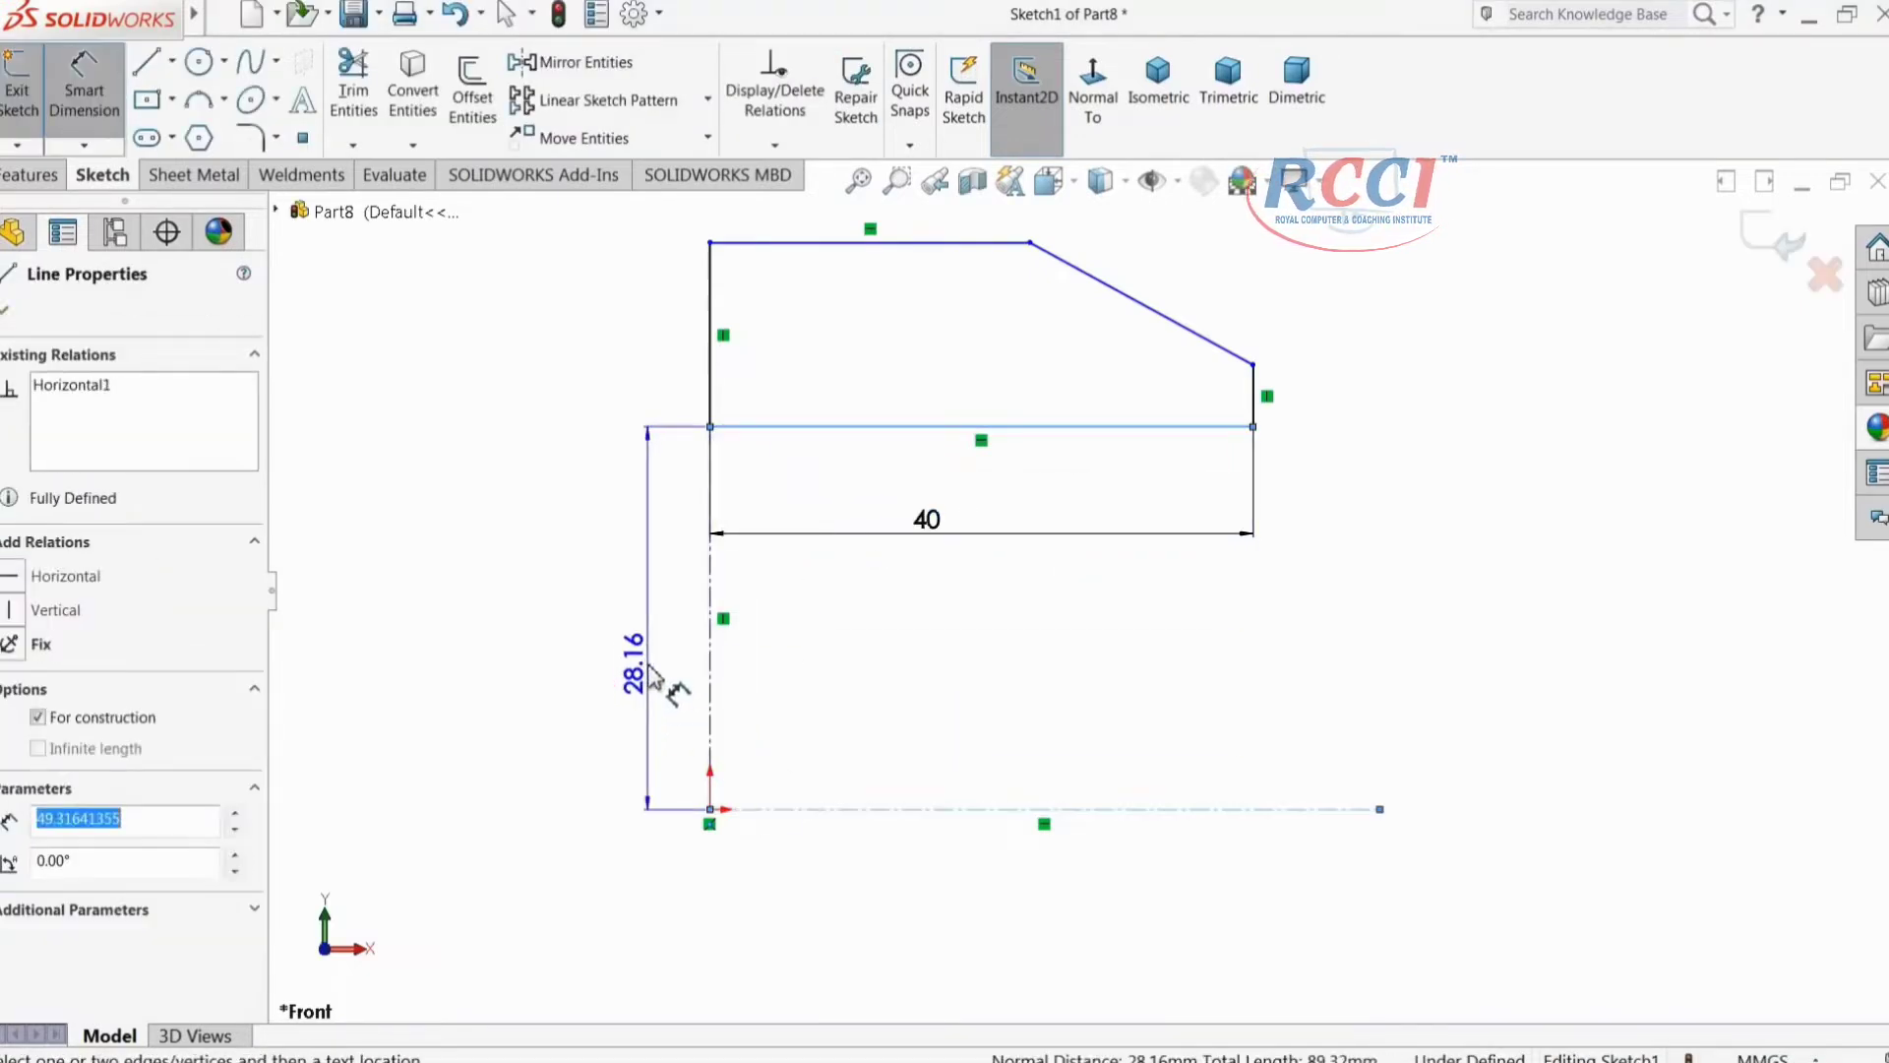
click(607, 627)
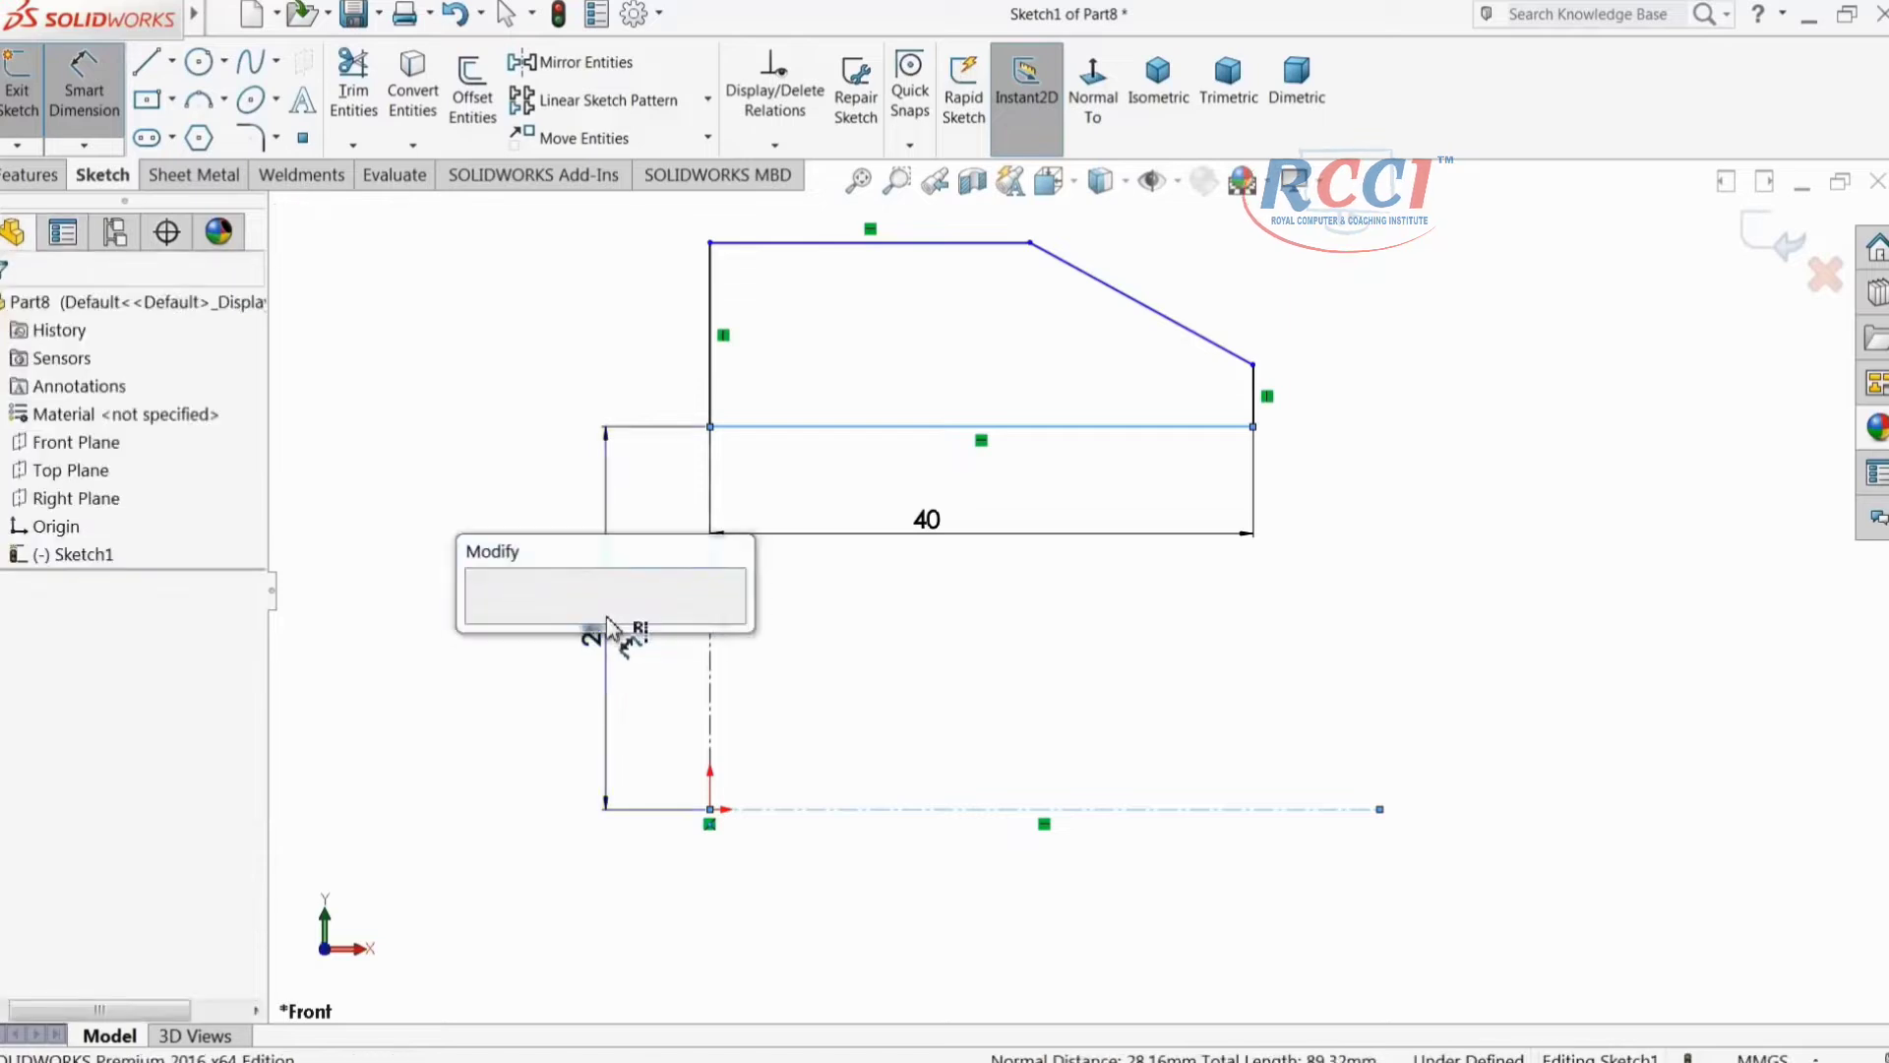
text(48.25)
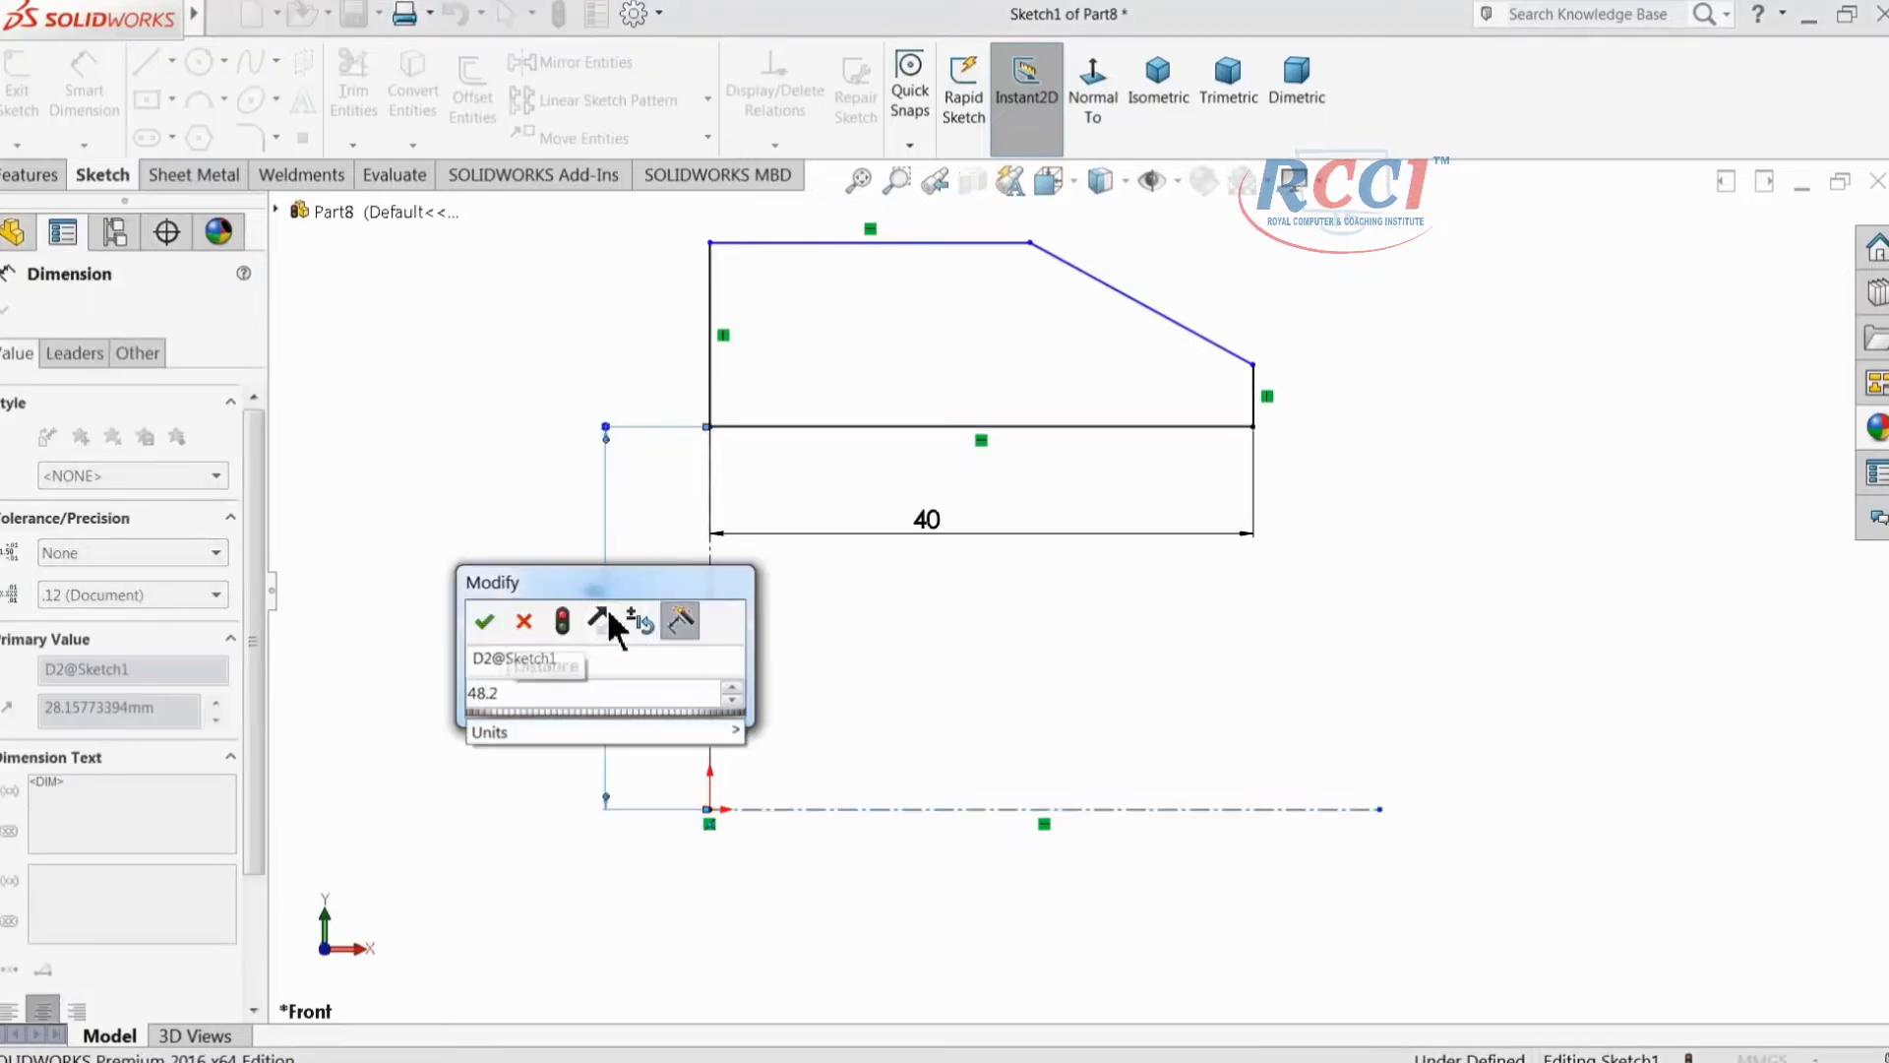
key(Return)
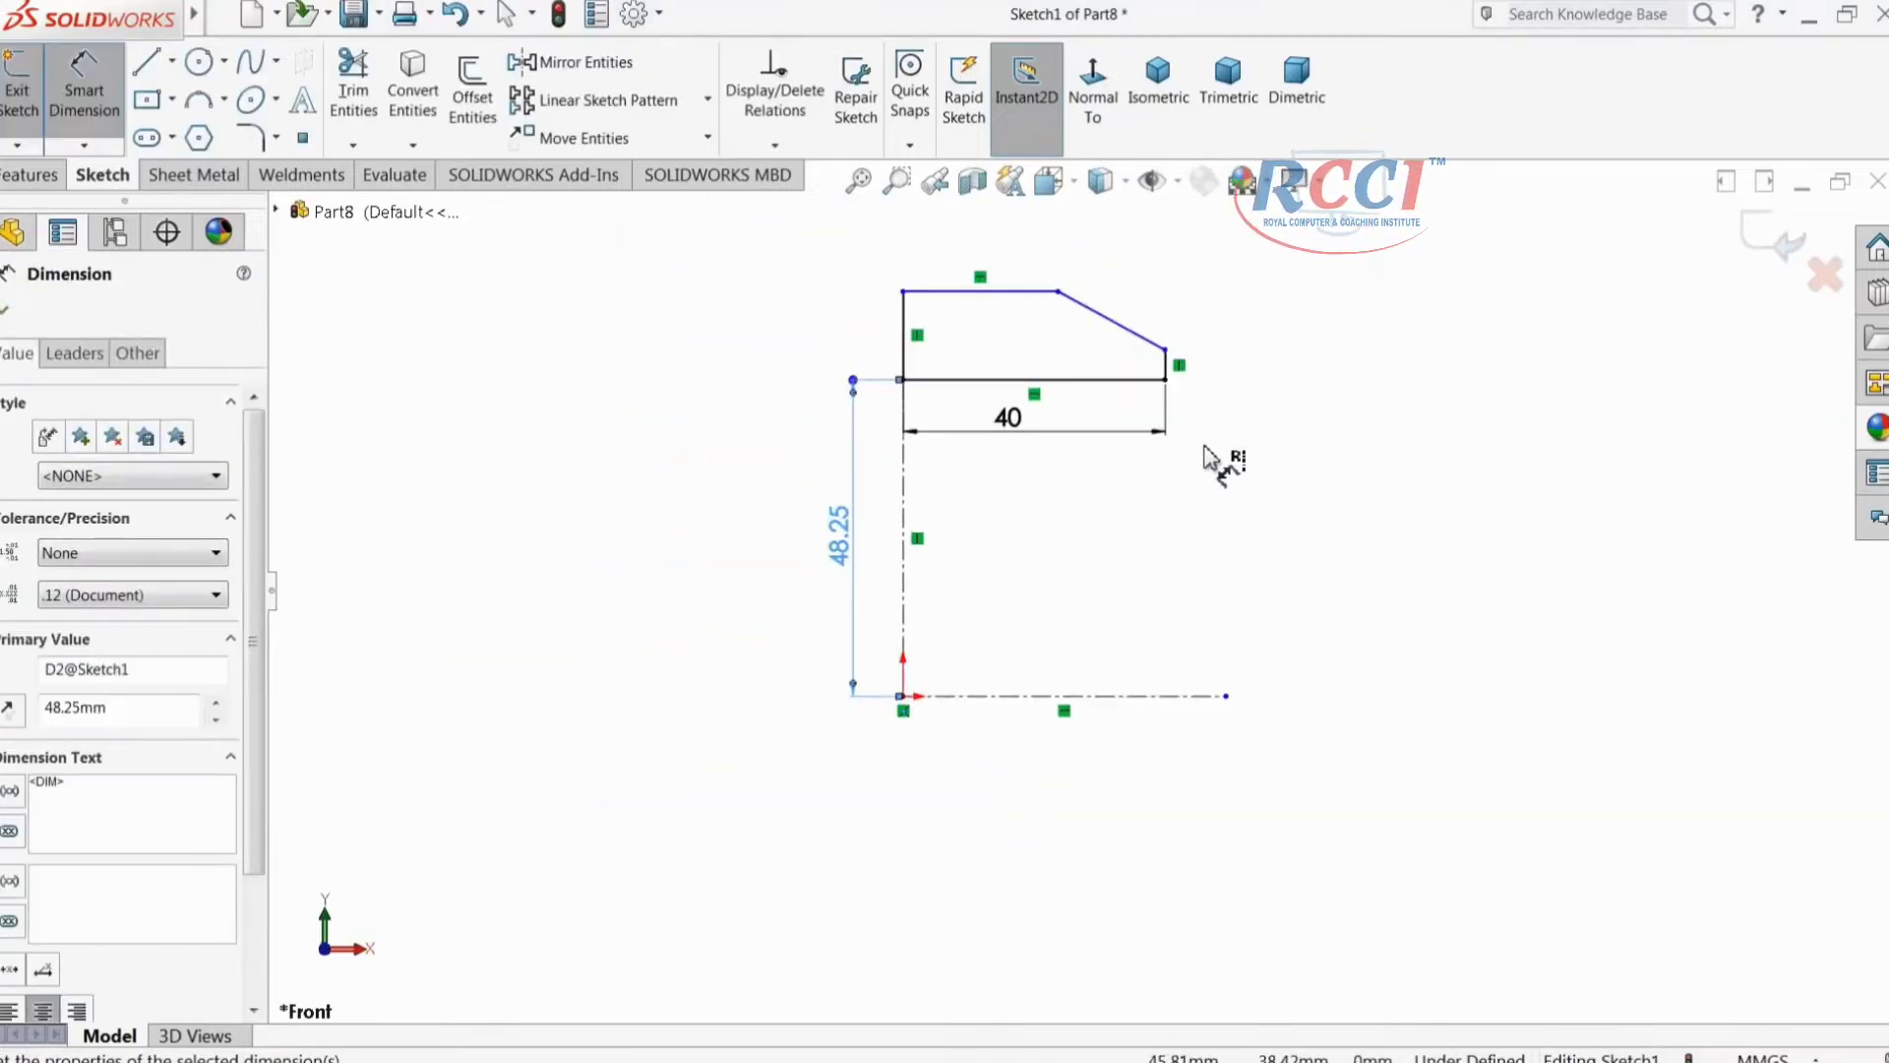
Step: Dimension the height of the short vertical side's upper endpoint above the horizontal centerline and set it to 57.15 mm
scroll(1220, 467, down, 1)
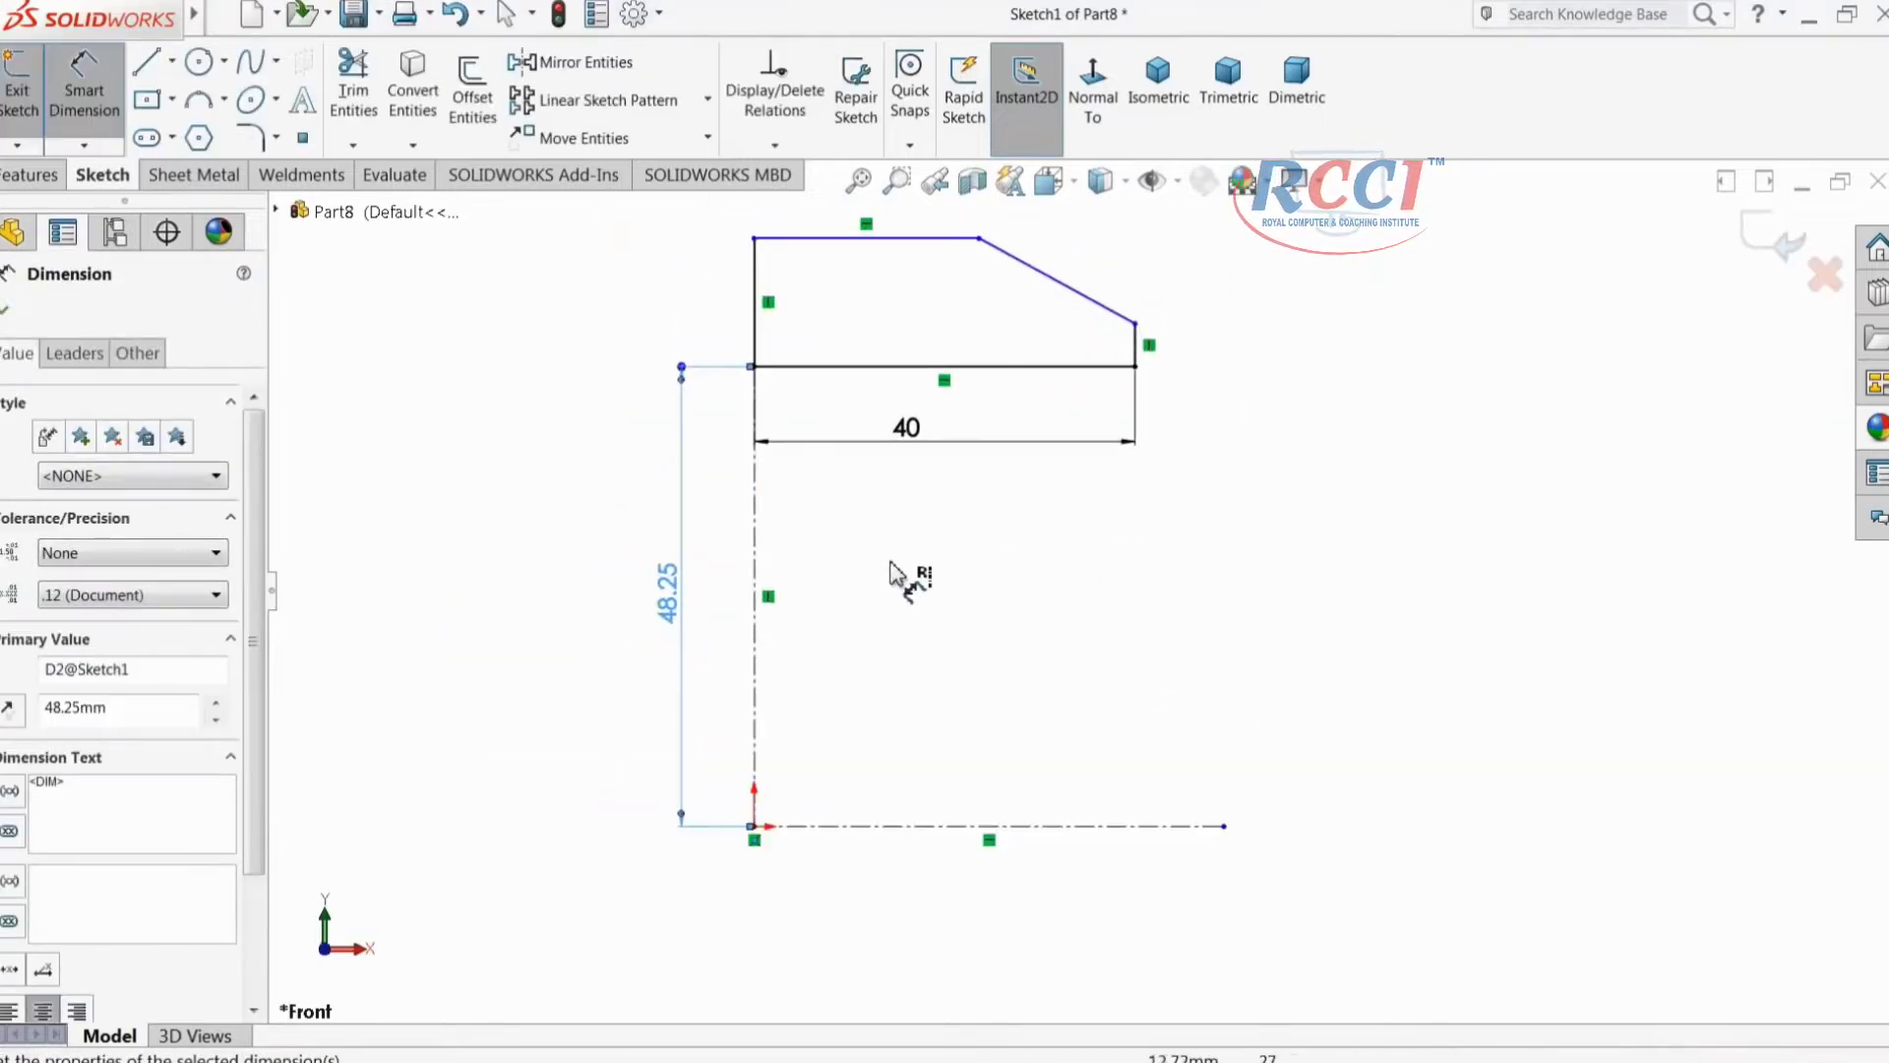
click(1136, 323)
click(1284, 599)
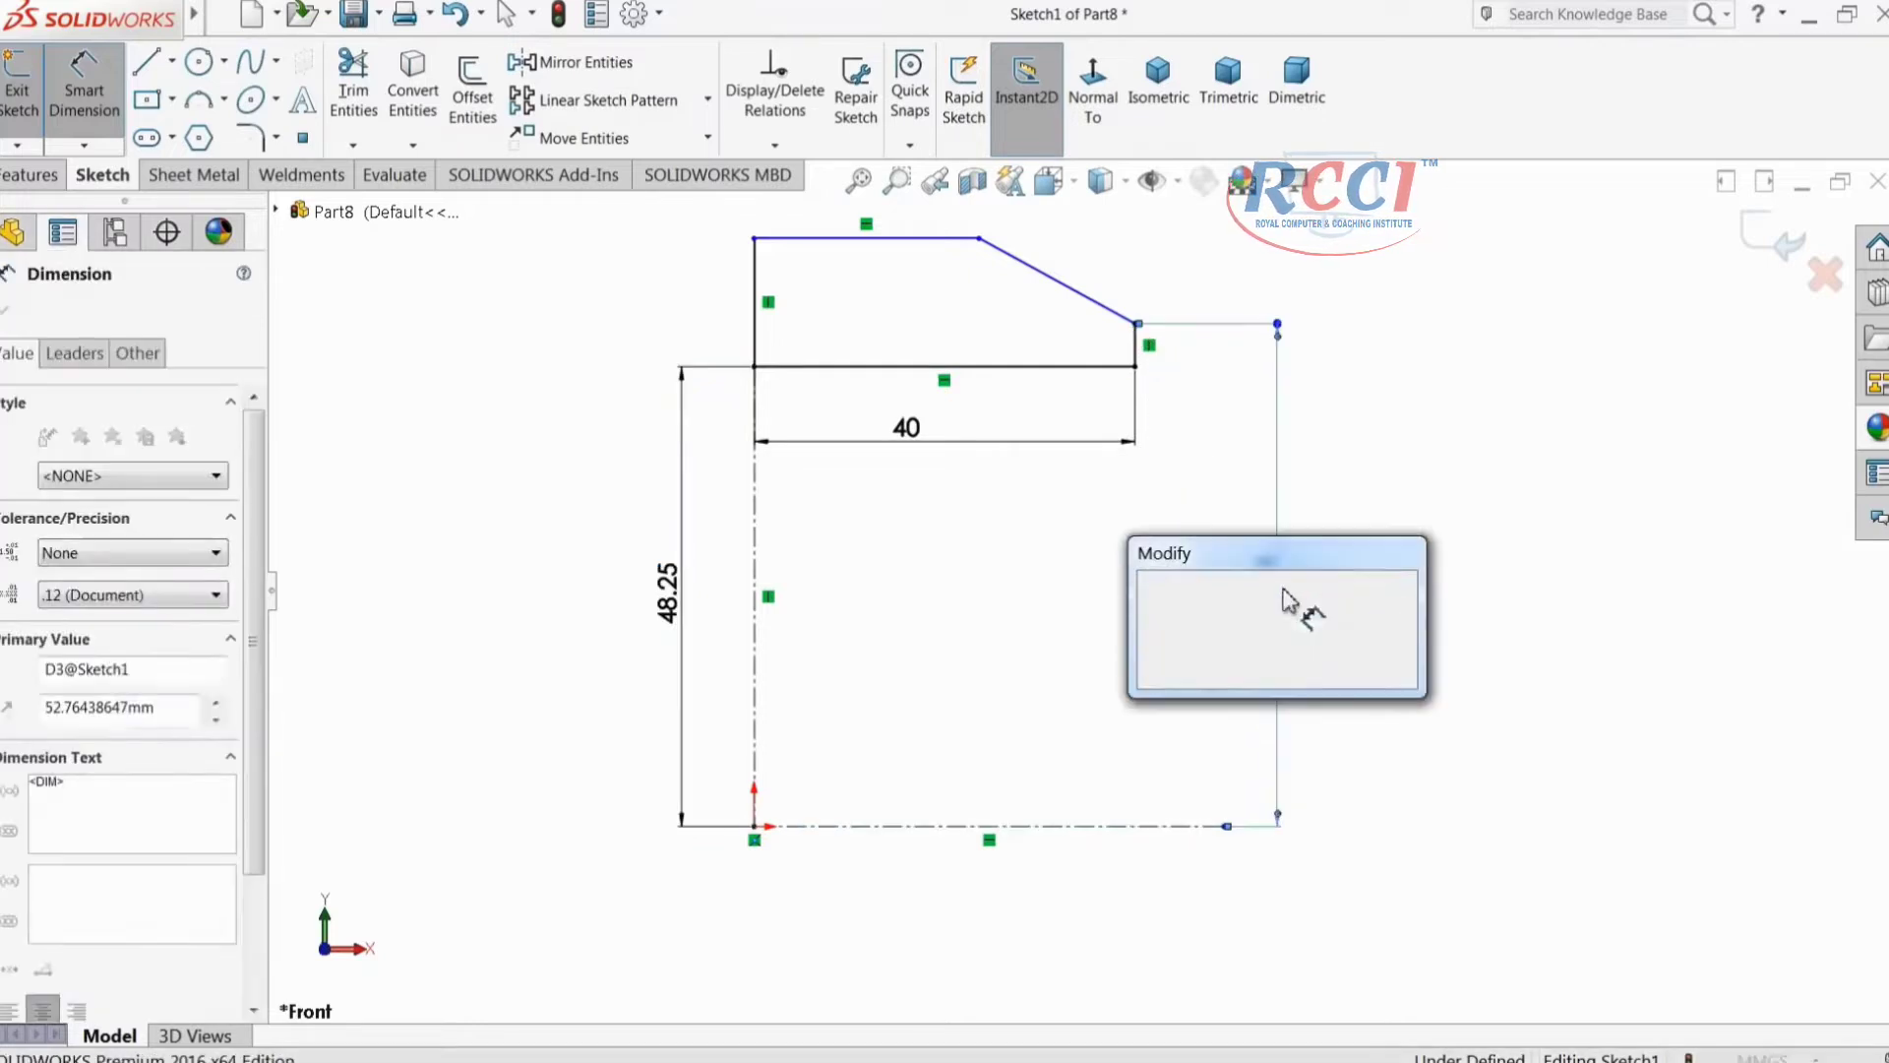
text(57.15)
click(1156, 591)
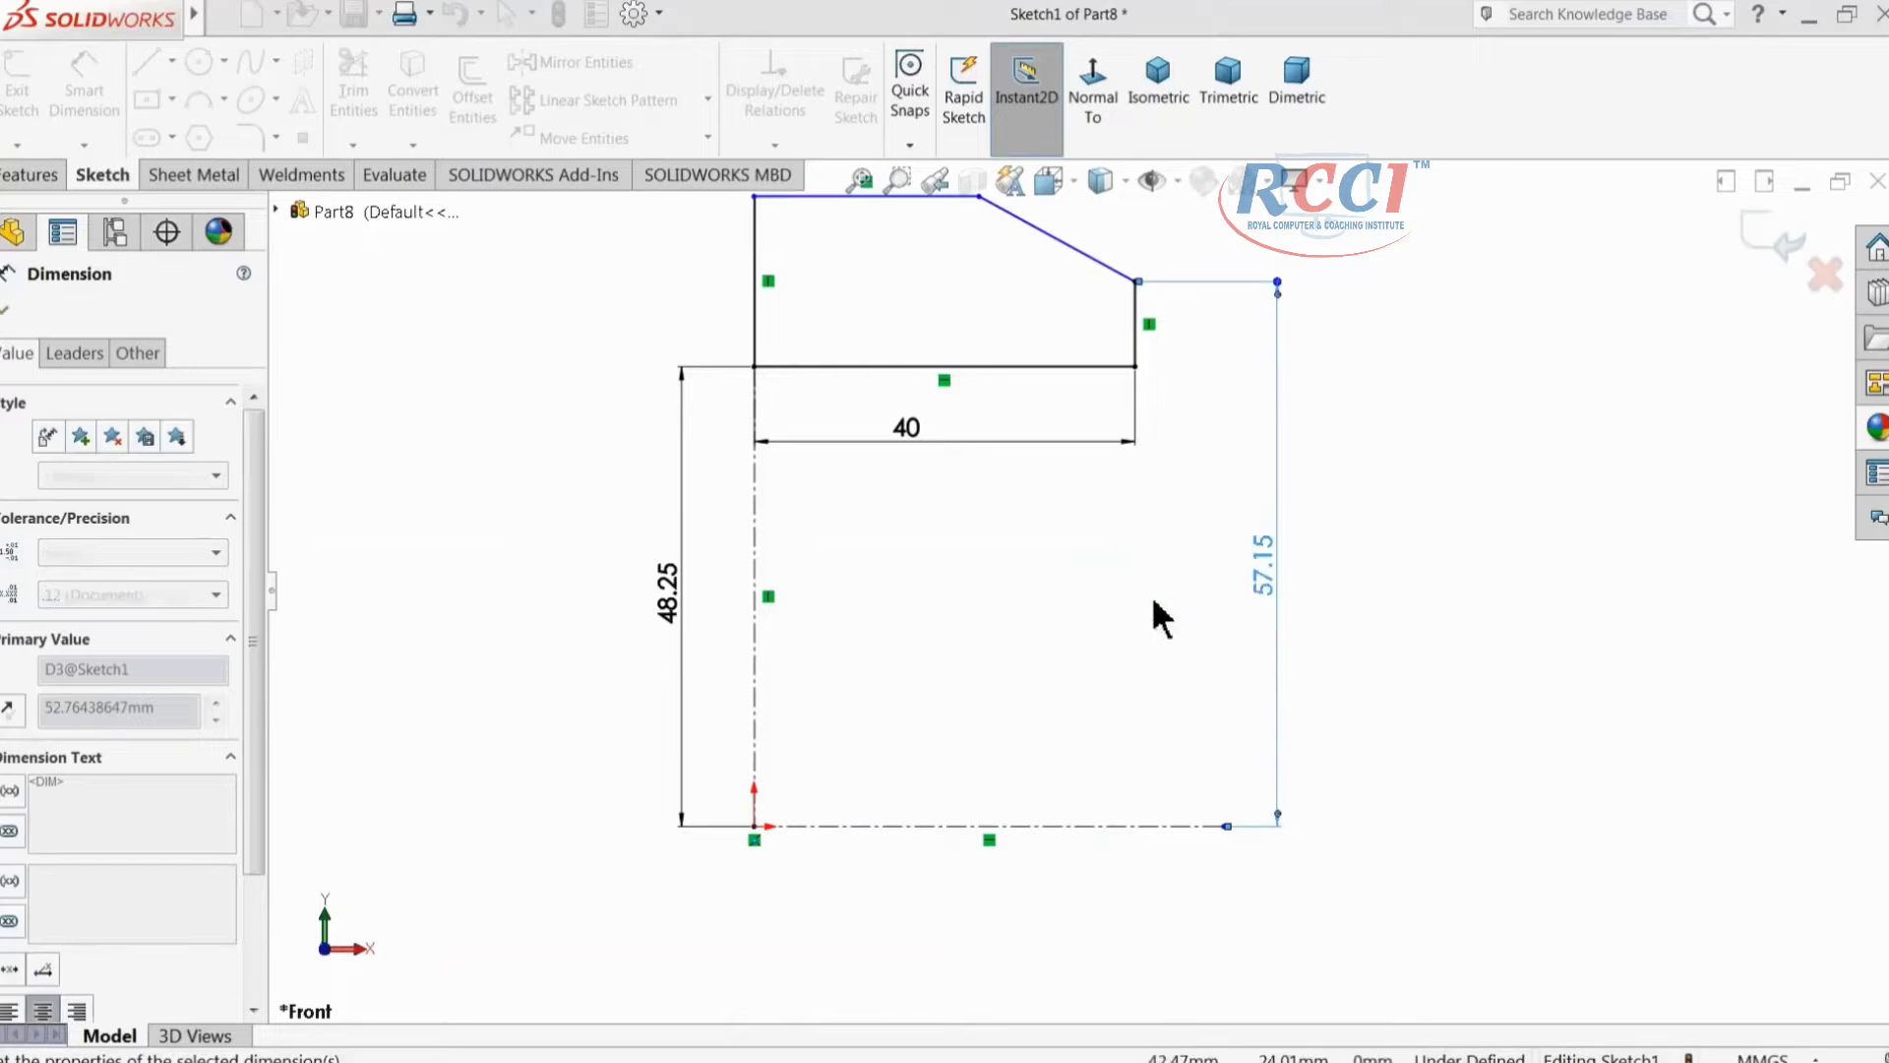
Step: Dimension the height of the profile's upper edge above the origin and set it to 72.5 mm
scroll(1033, 511, up, 3)
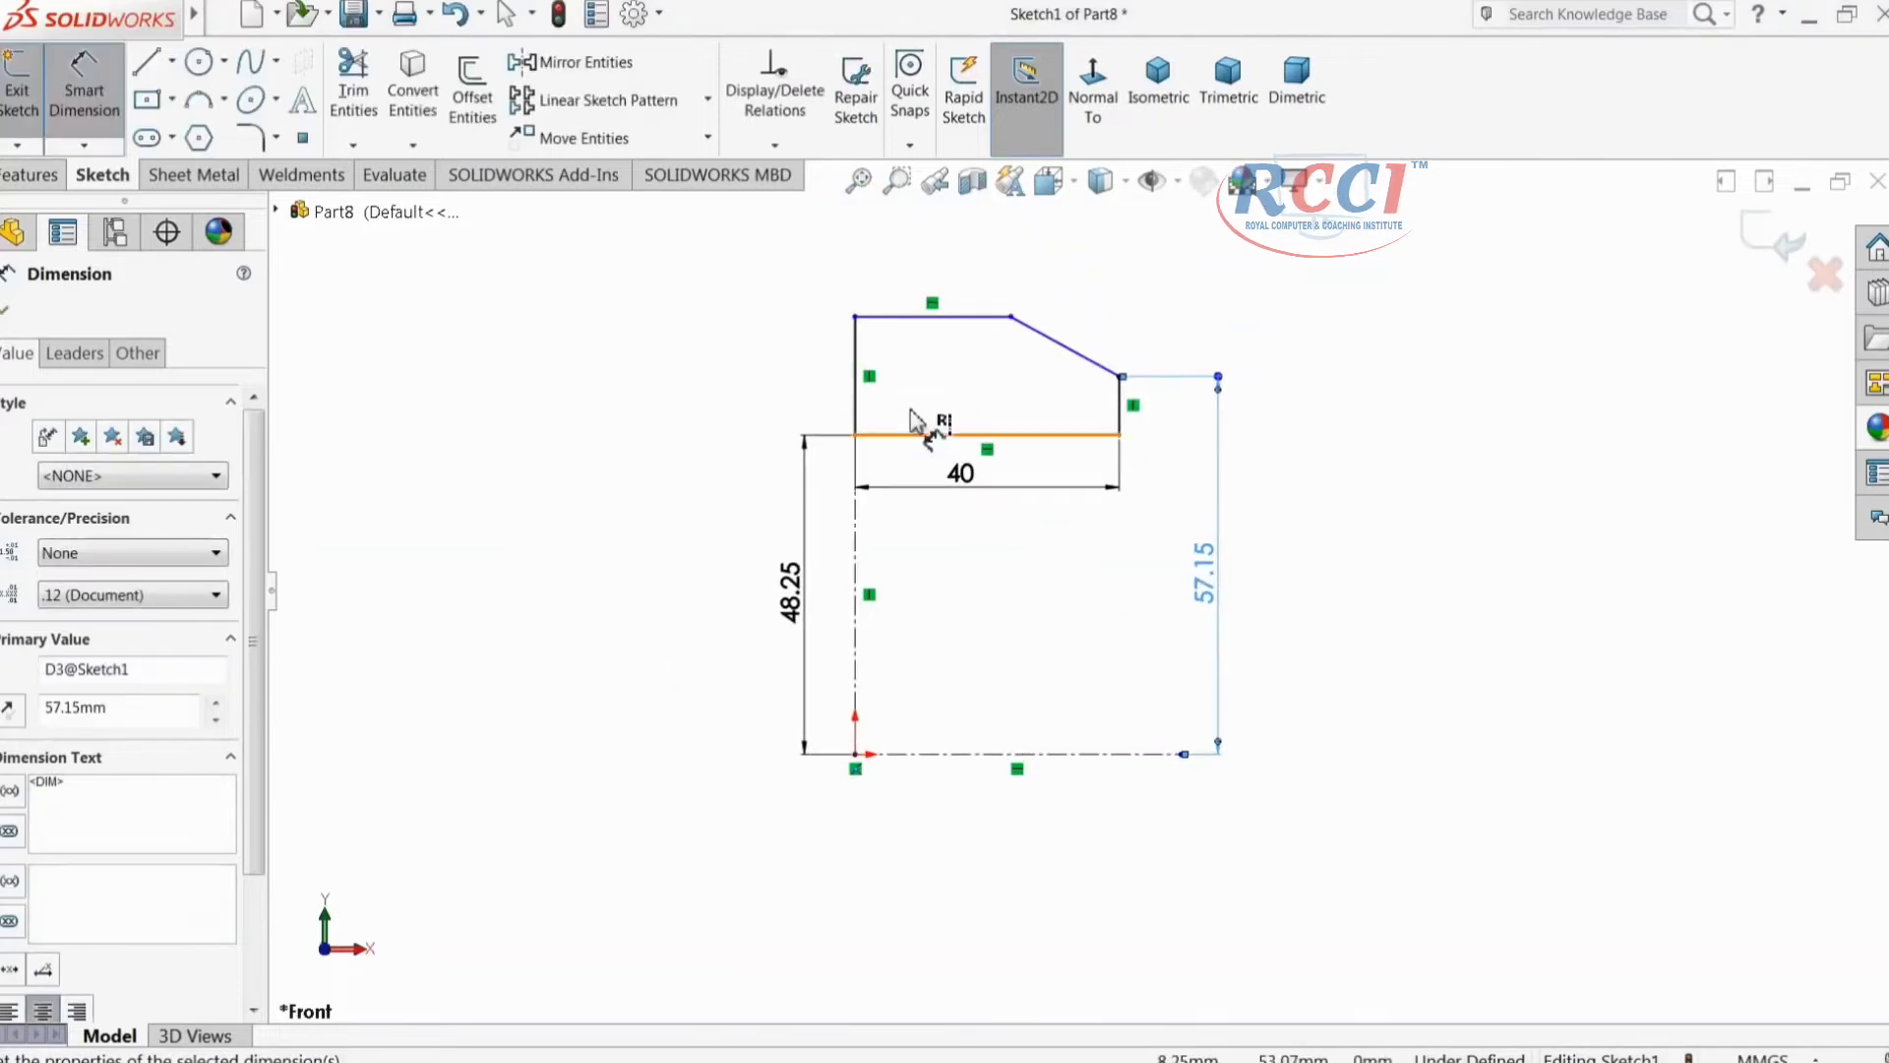
click(879, 320)
click(855, 754)
click(614, 464)
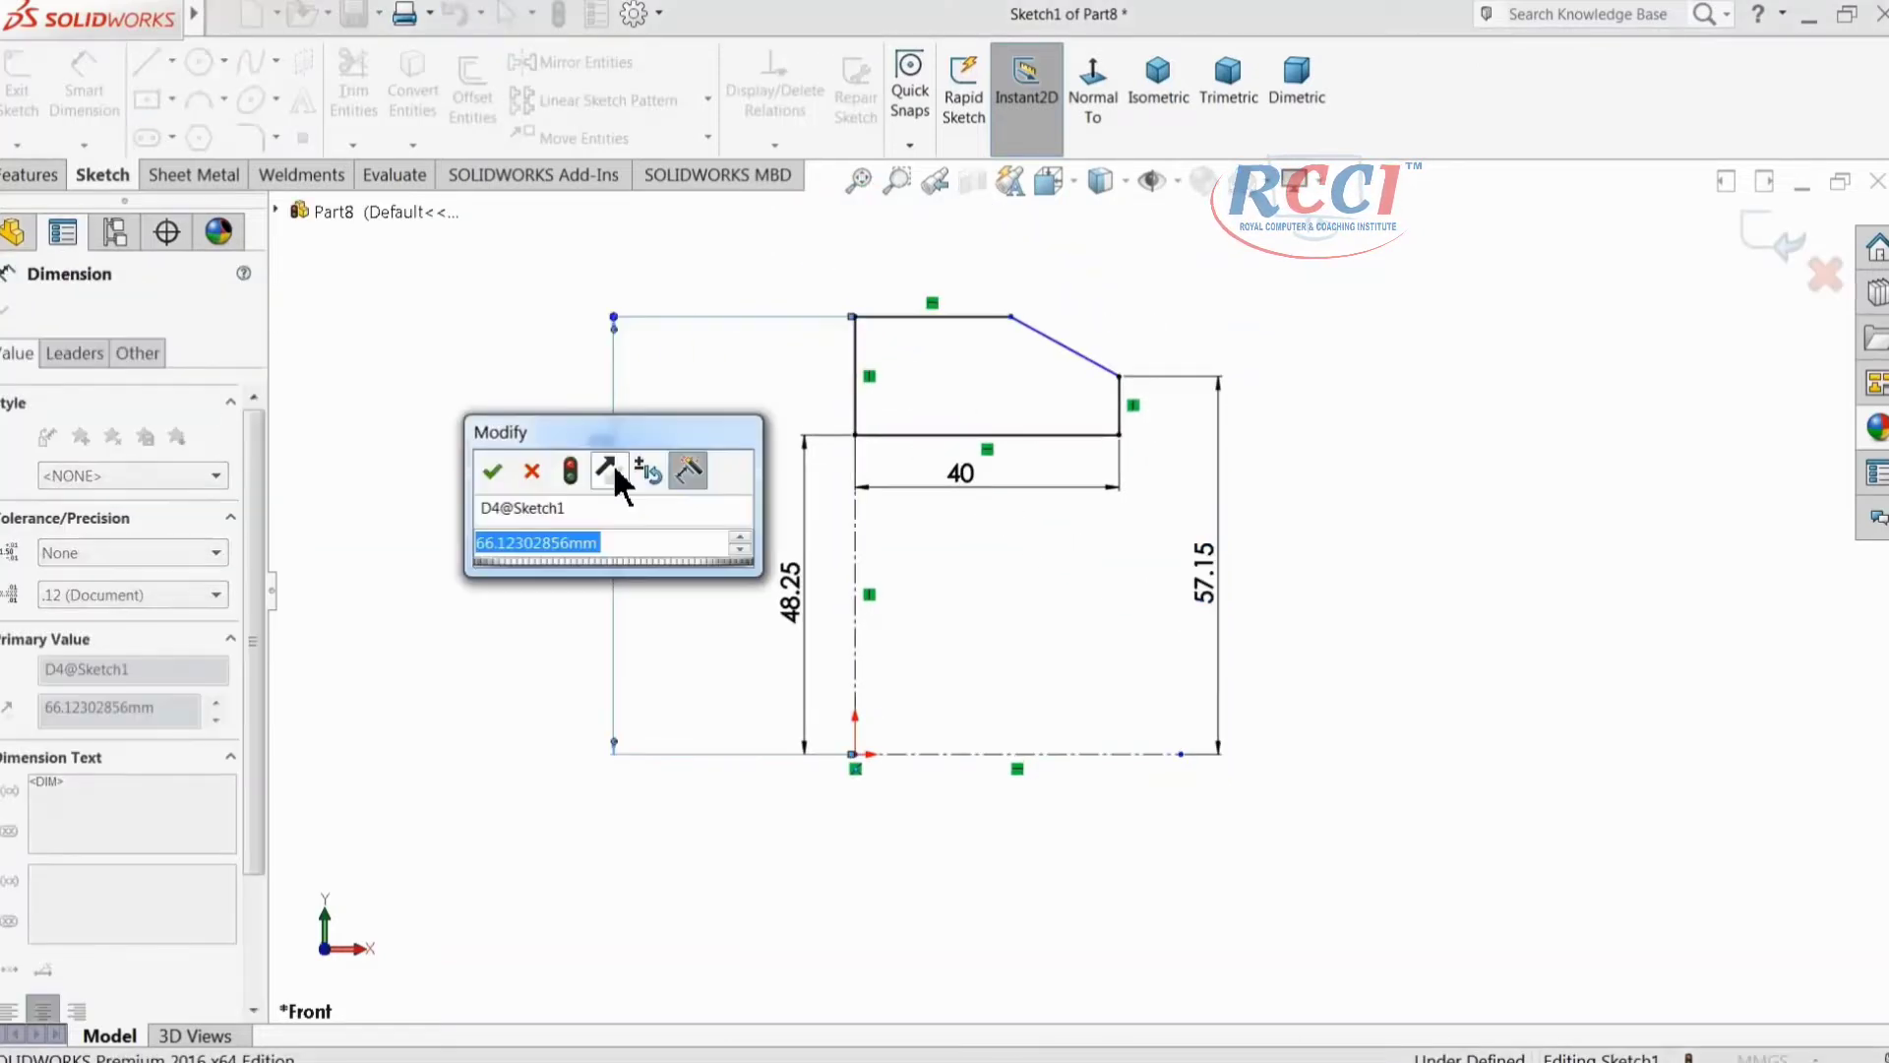
text(72.5)
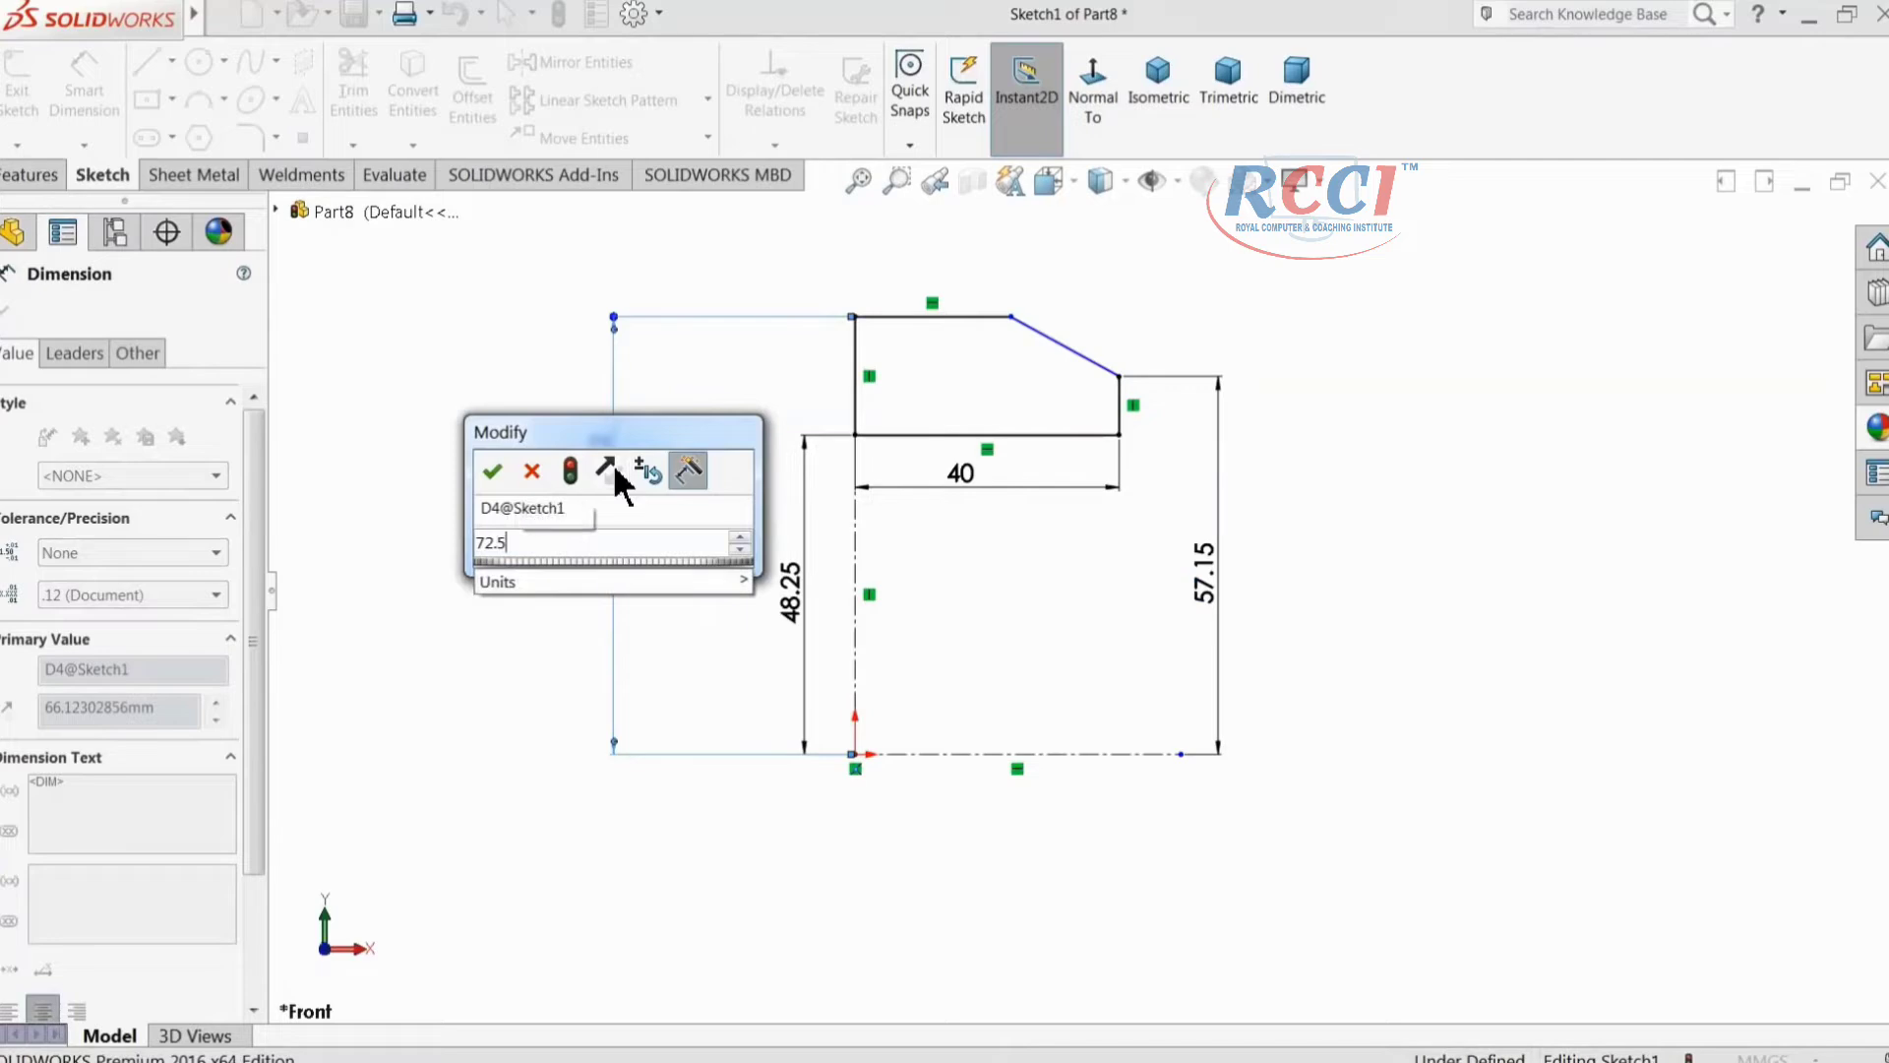
key(Return)
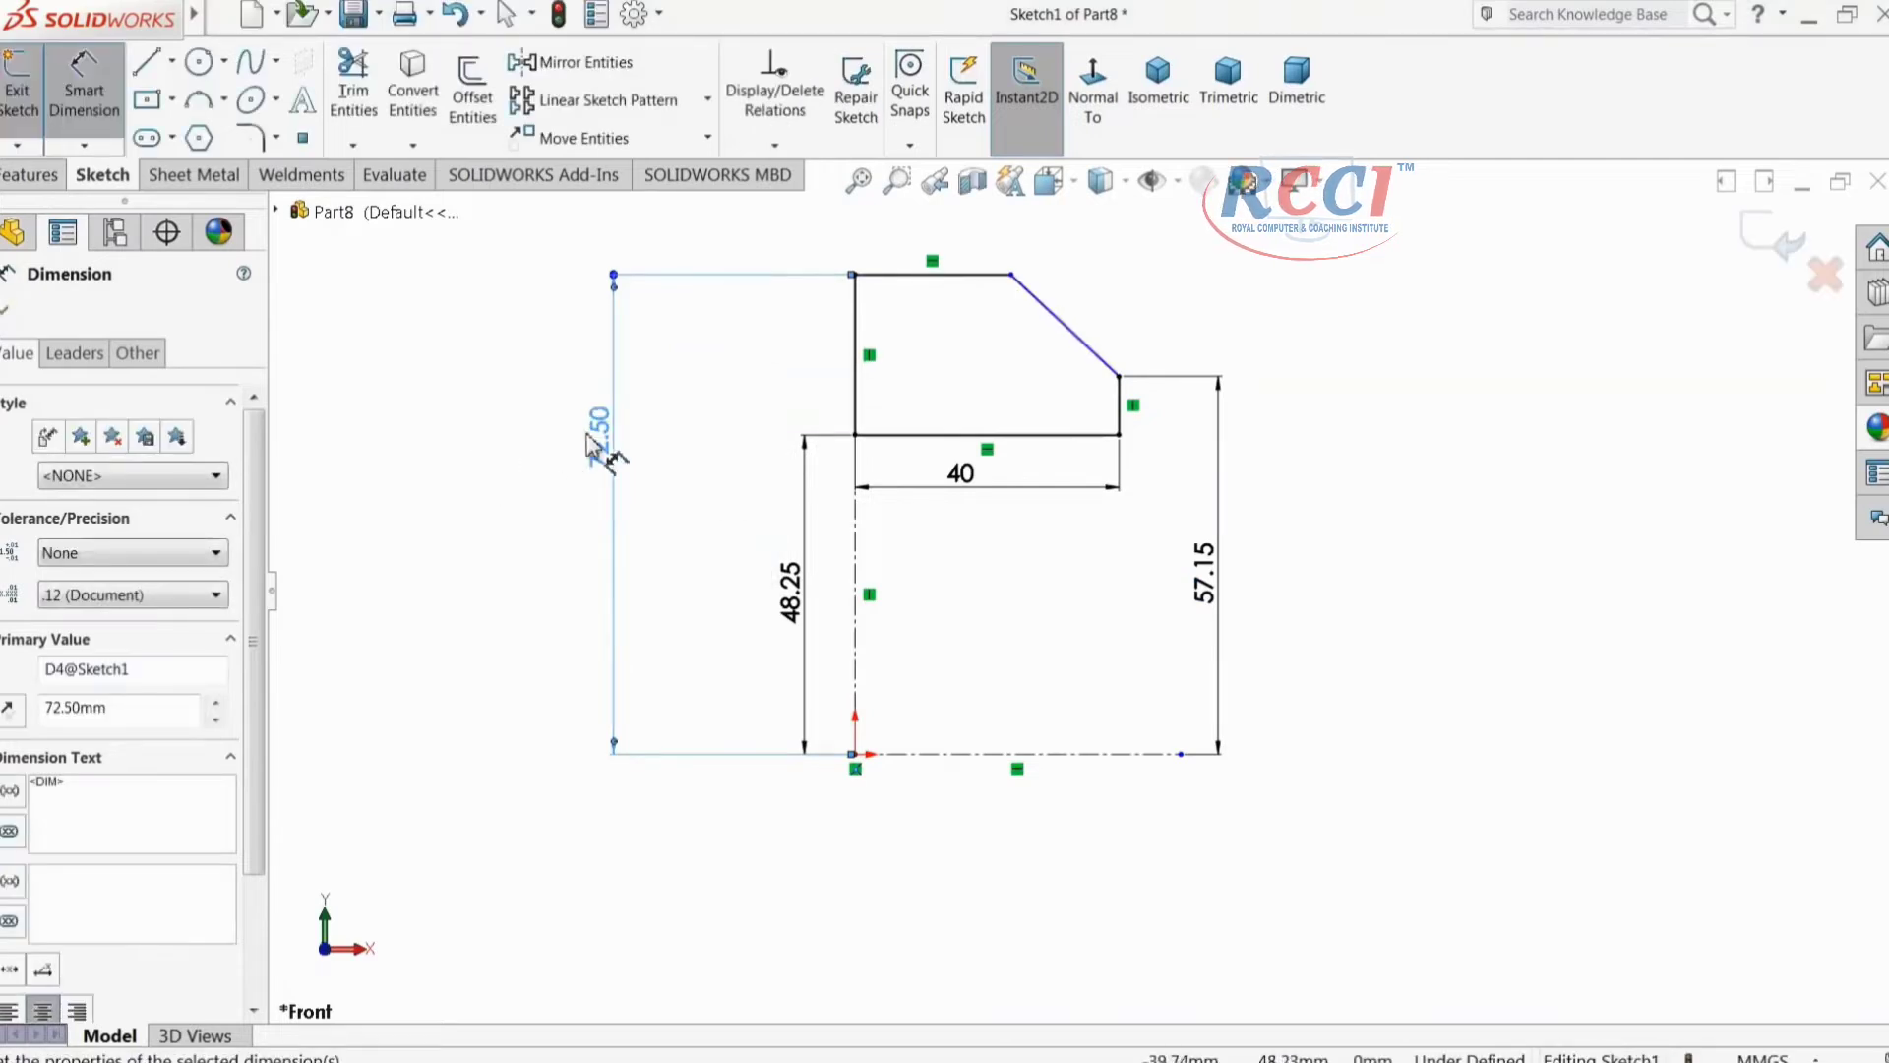
Step: Dimension the length of the profile's upper horizontal edge and set it to 23 mm
scroll(780, 469, up, 1)
scroll(1049, 401, down, 2)
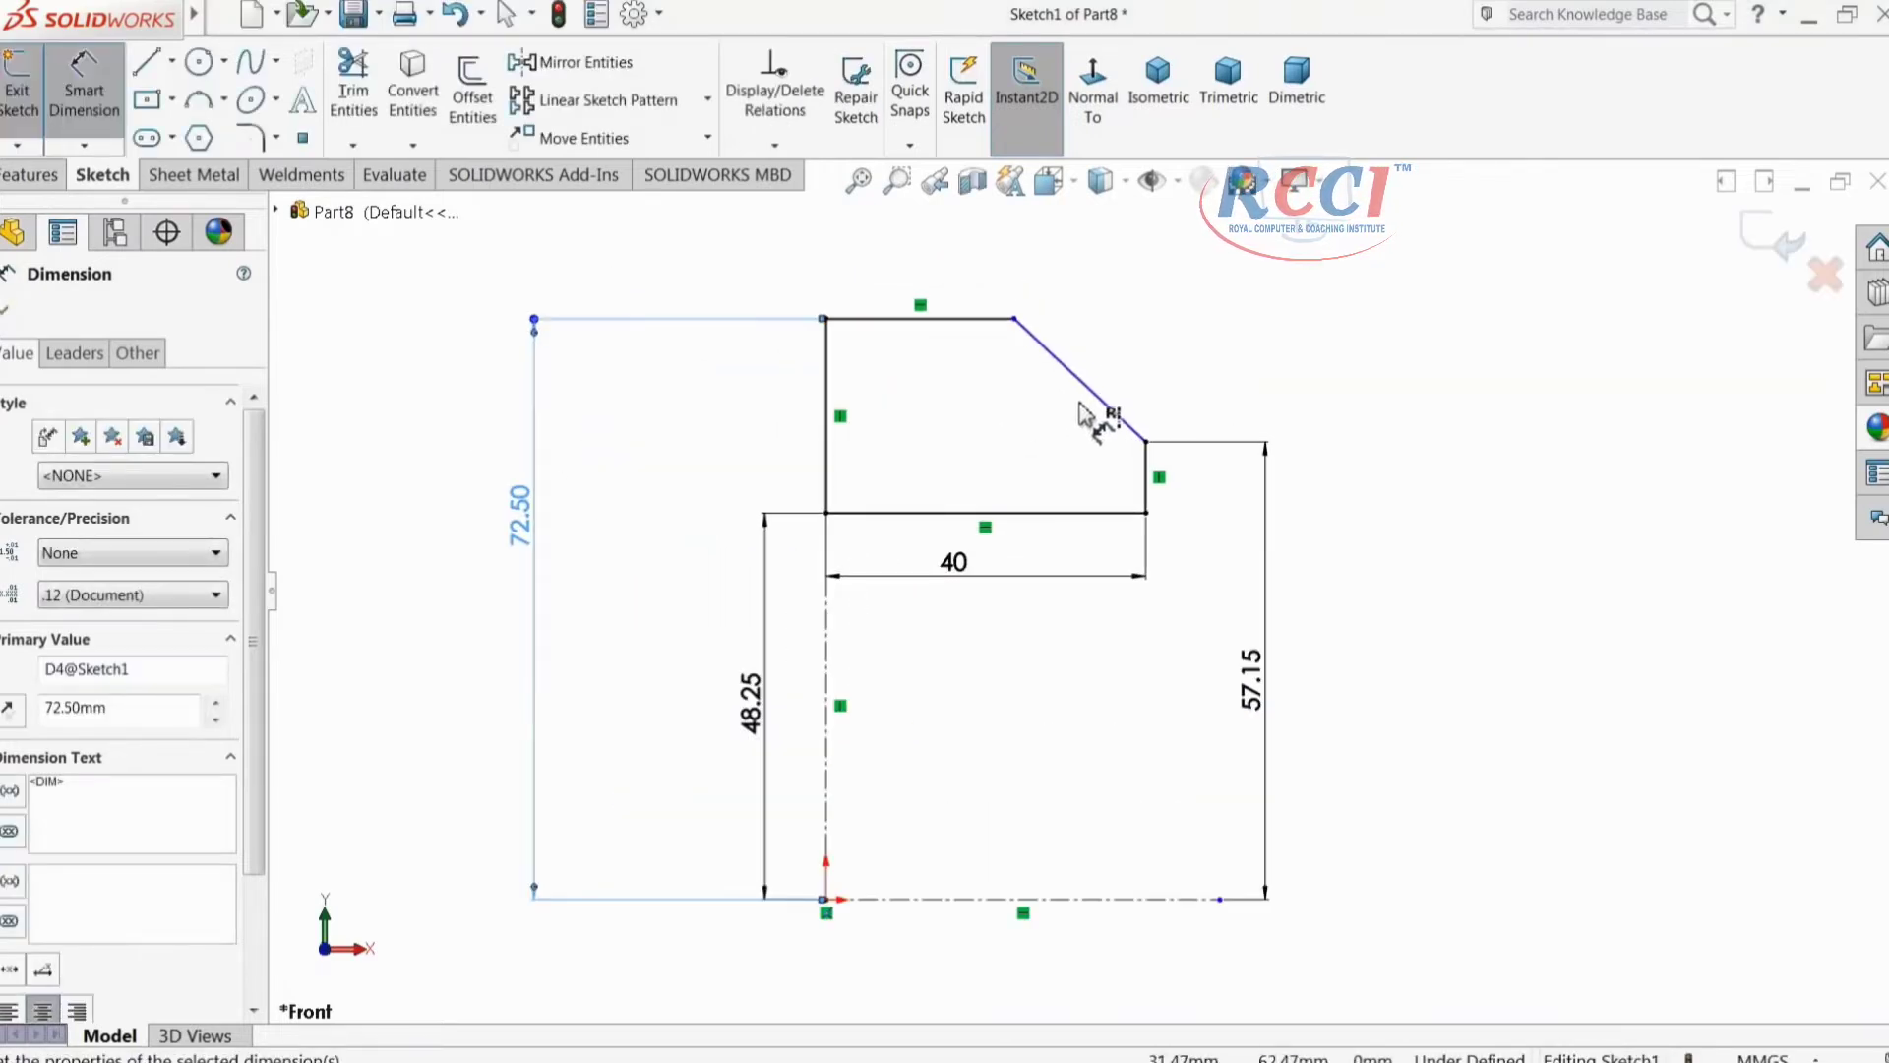
click(907, 320)
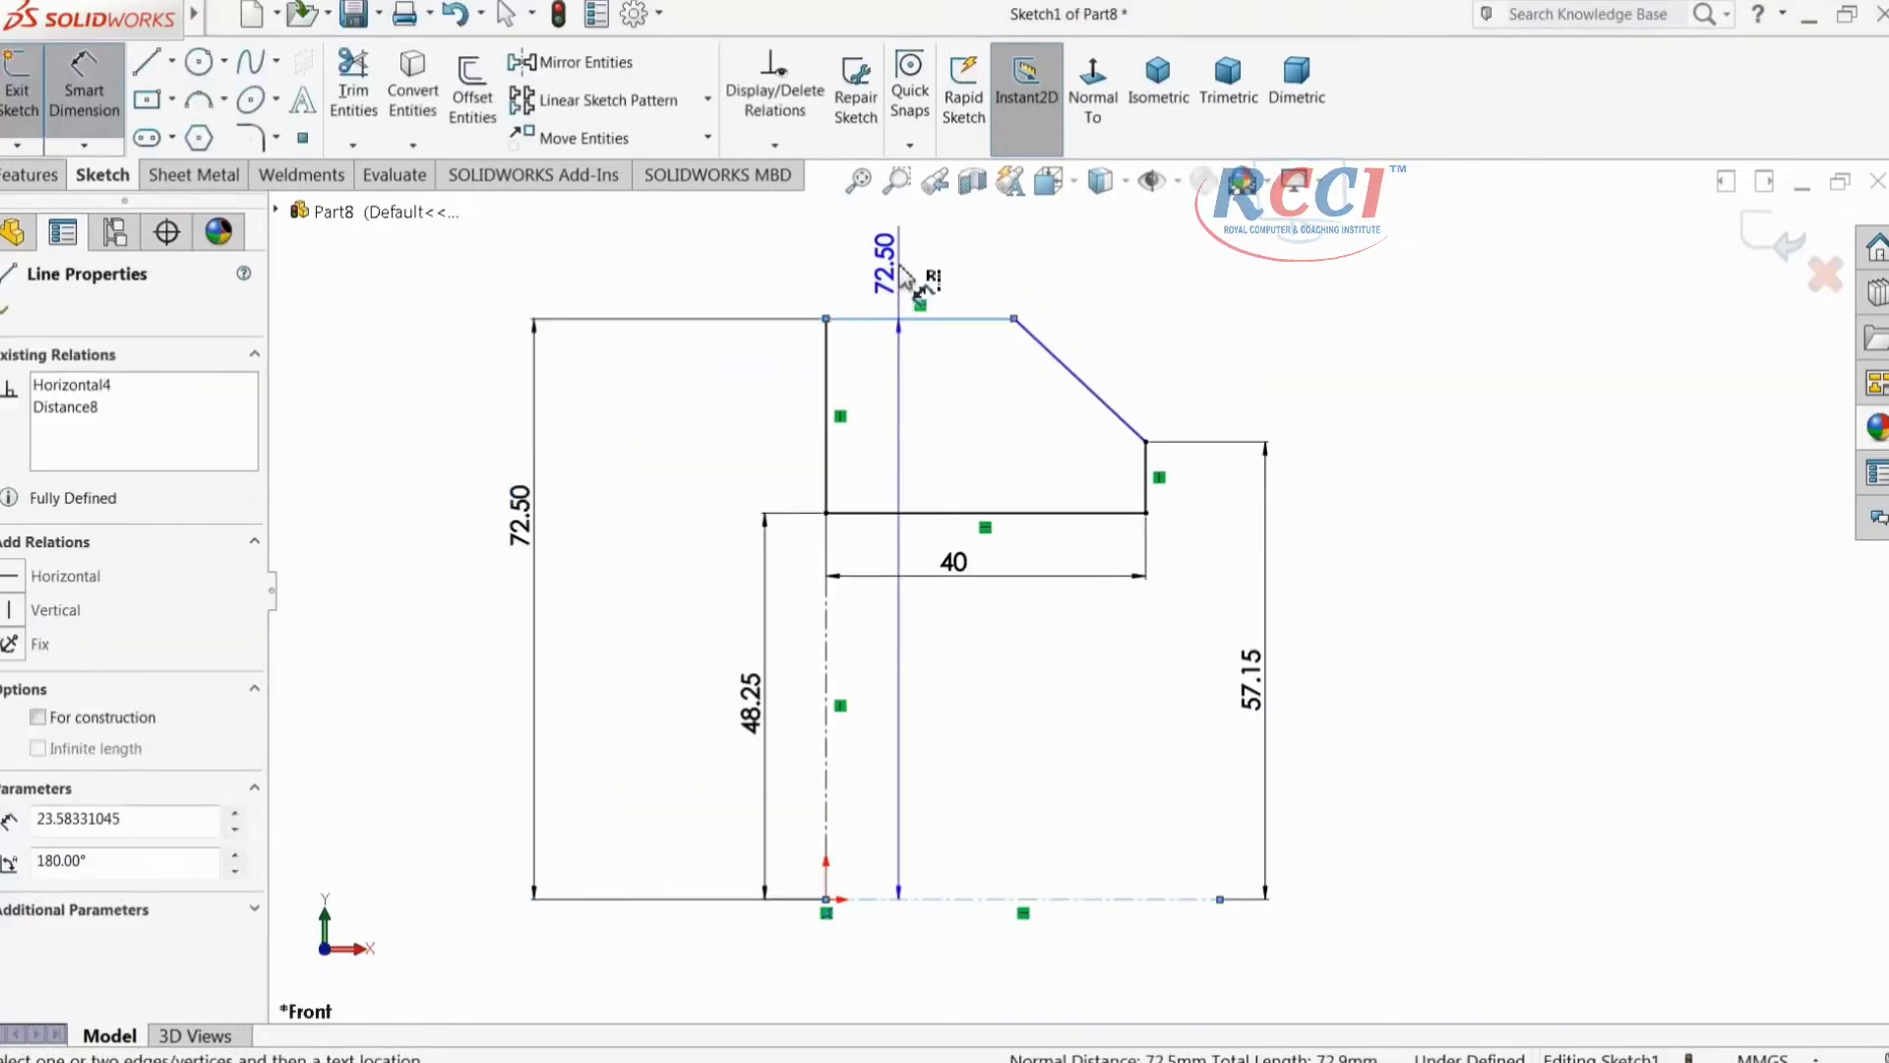
click(907, 268)
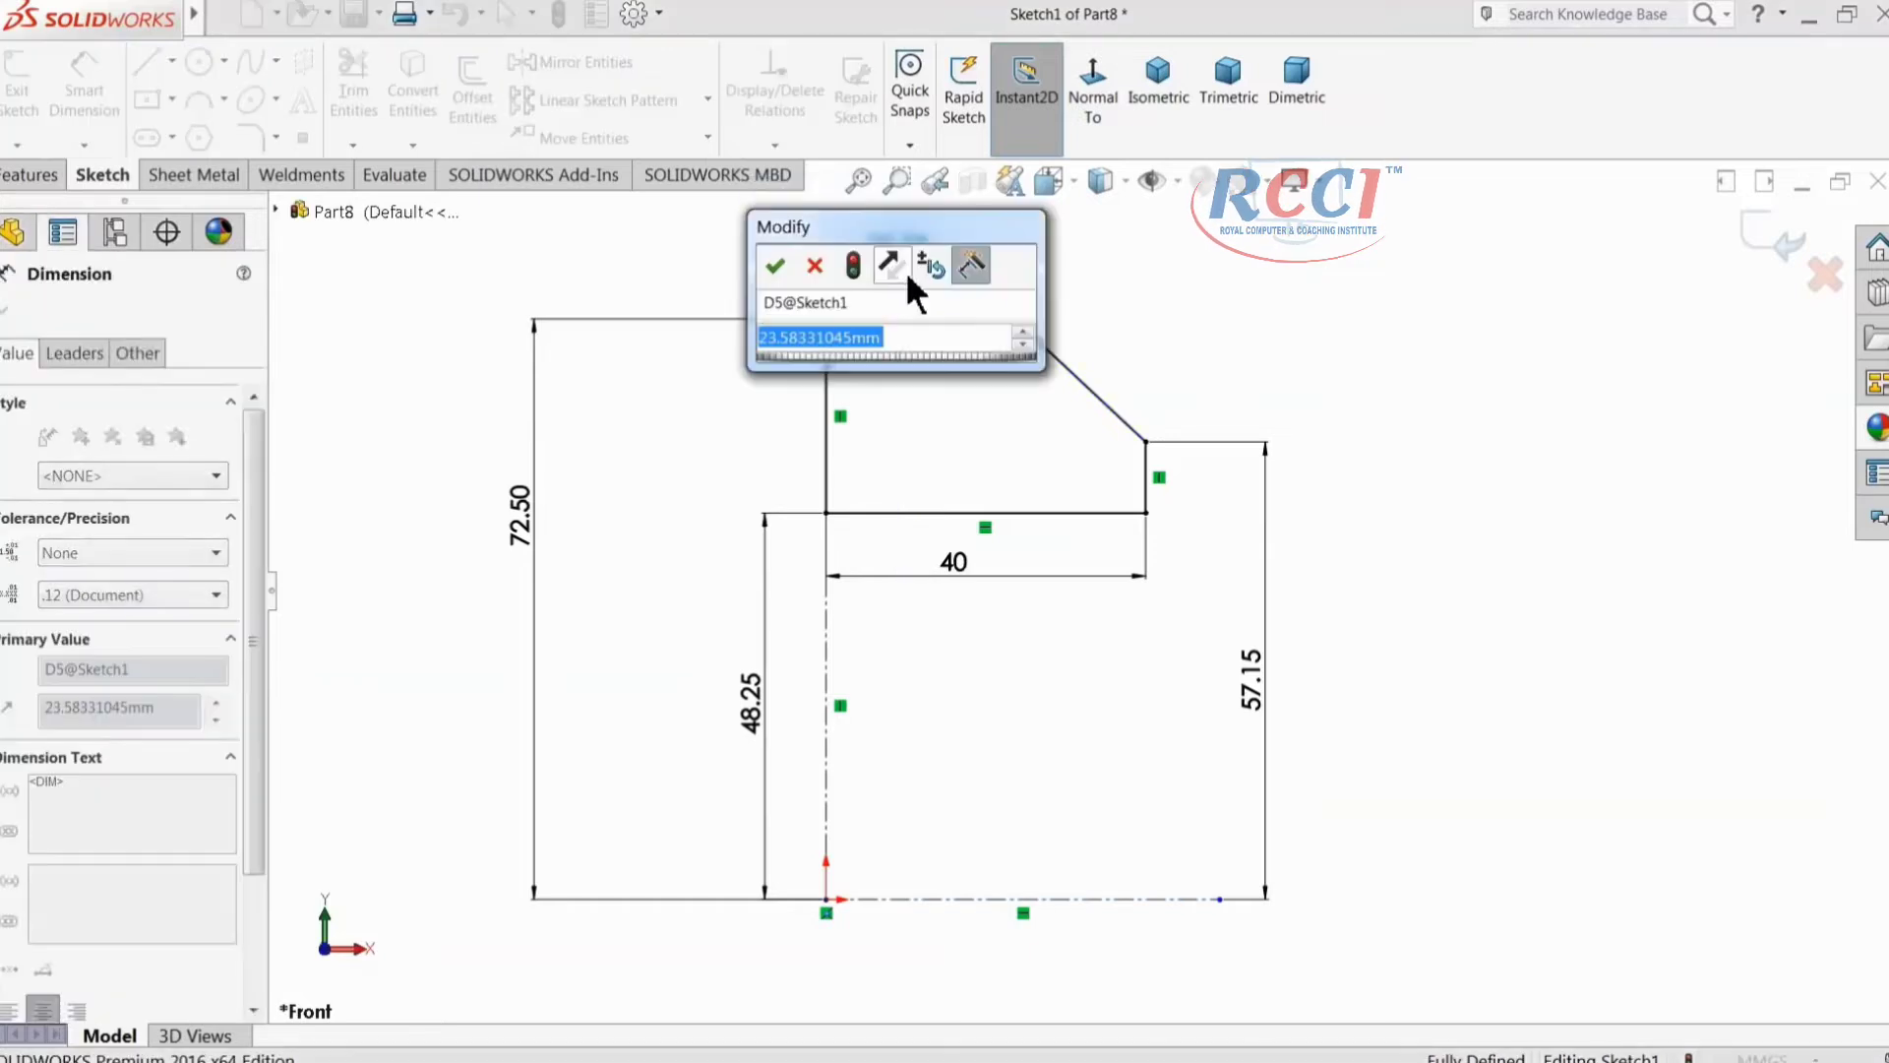
text(23)
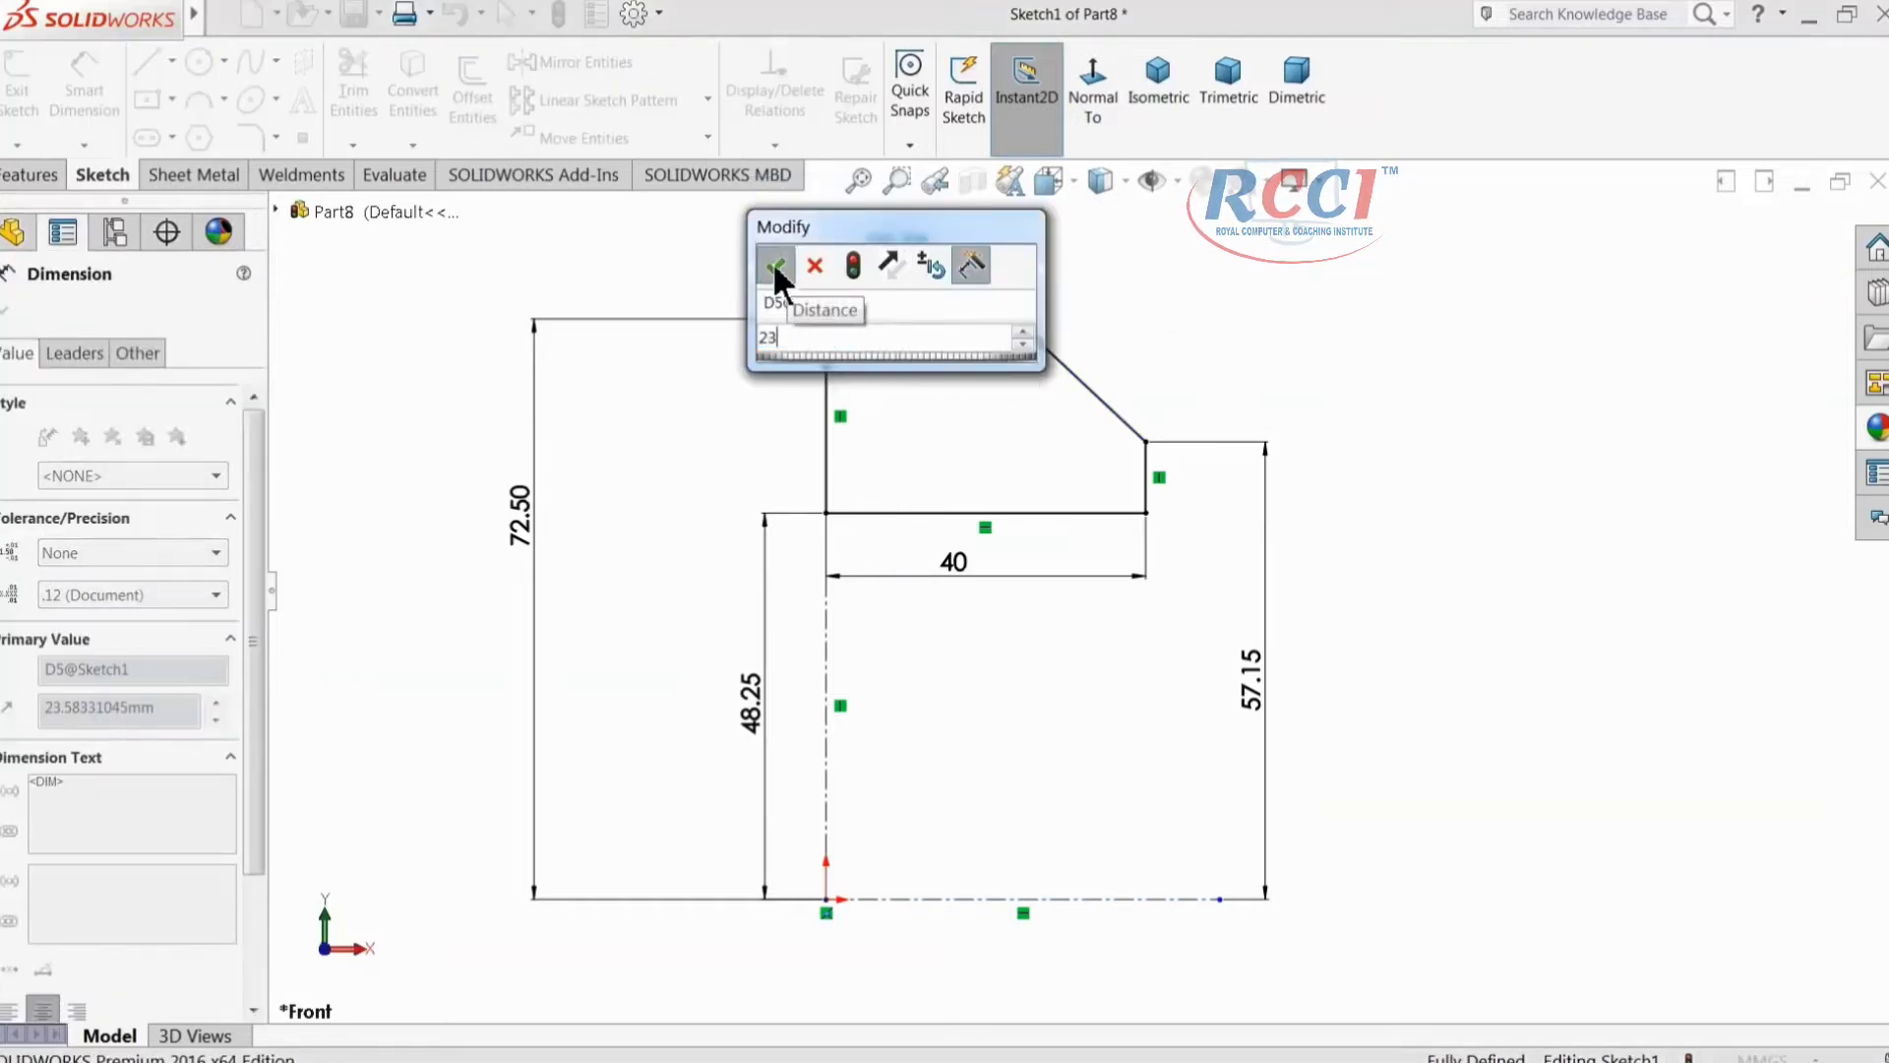
click(773, 264)
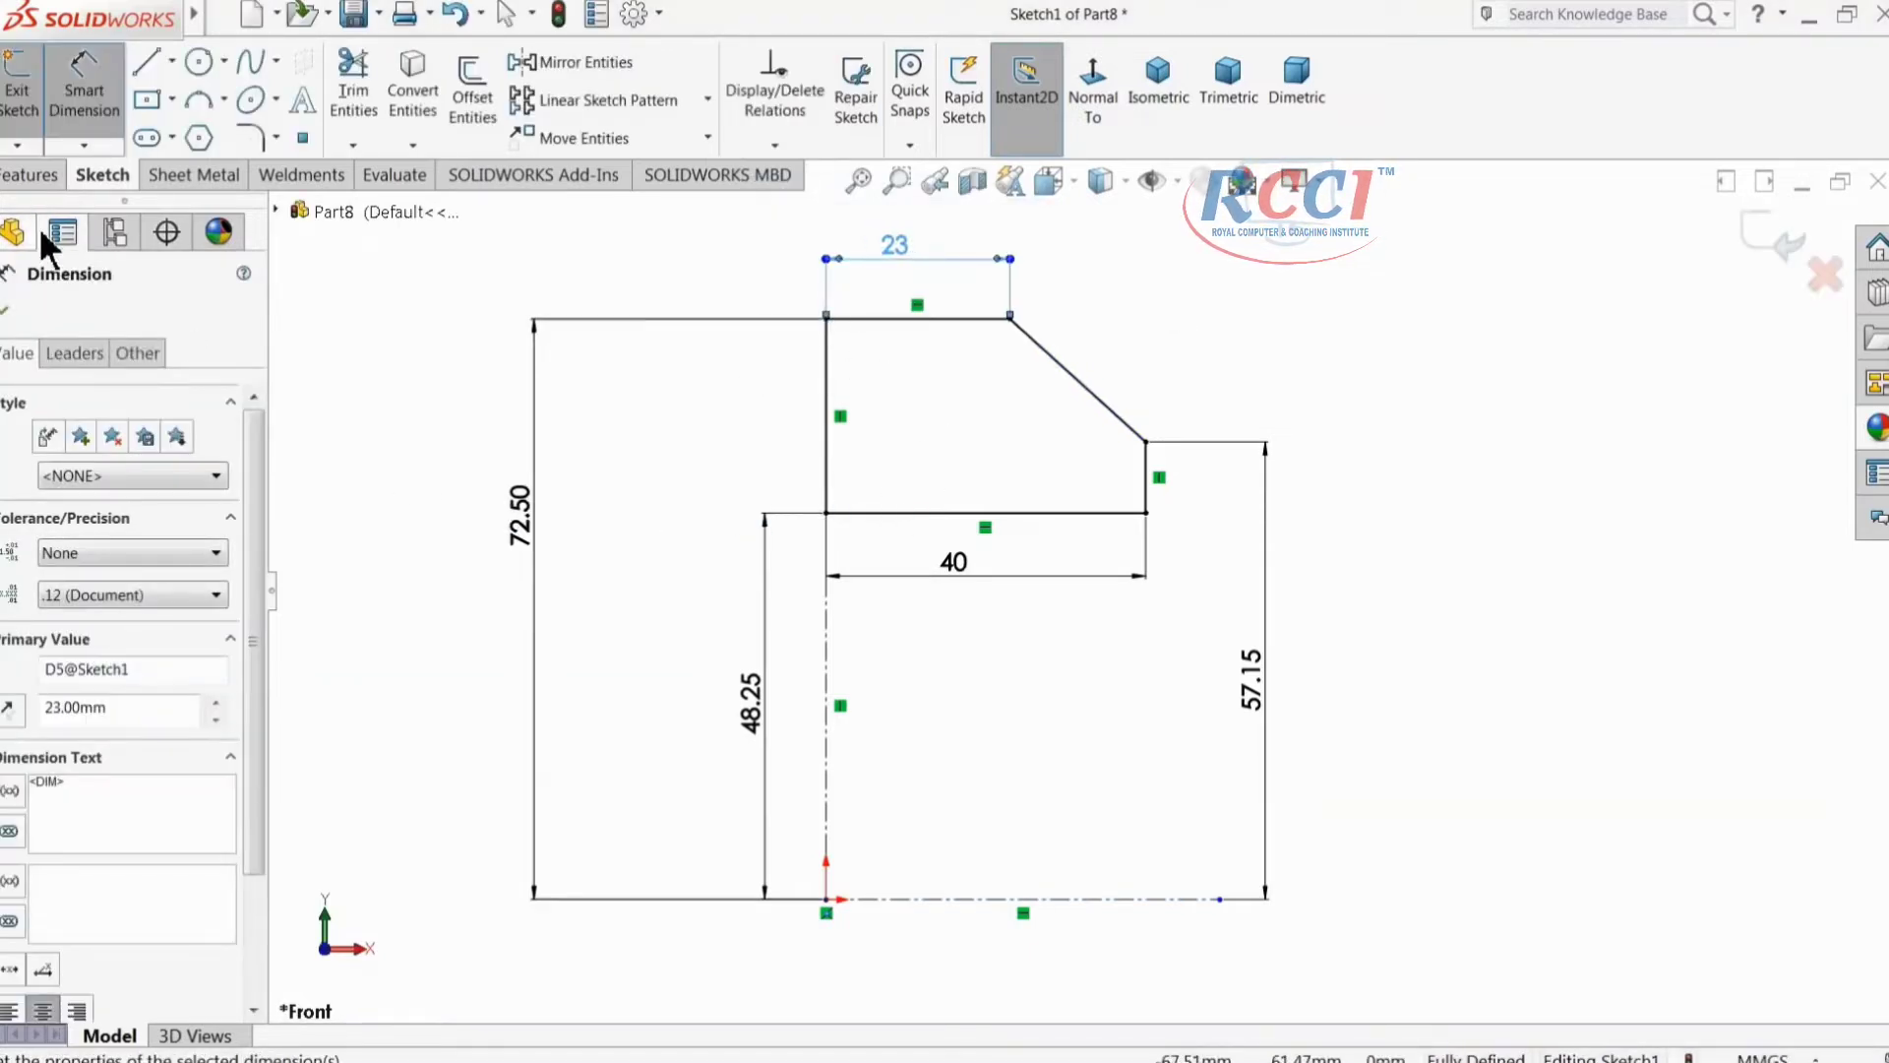
Step: Revolve the profile 360 degrees about the horizontal centerline into a solid ring
click(36, 175)
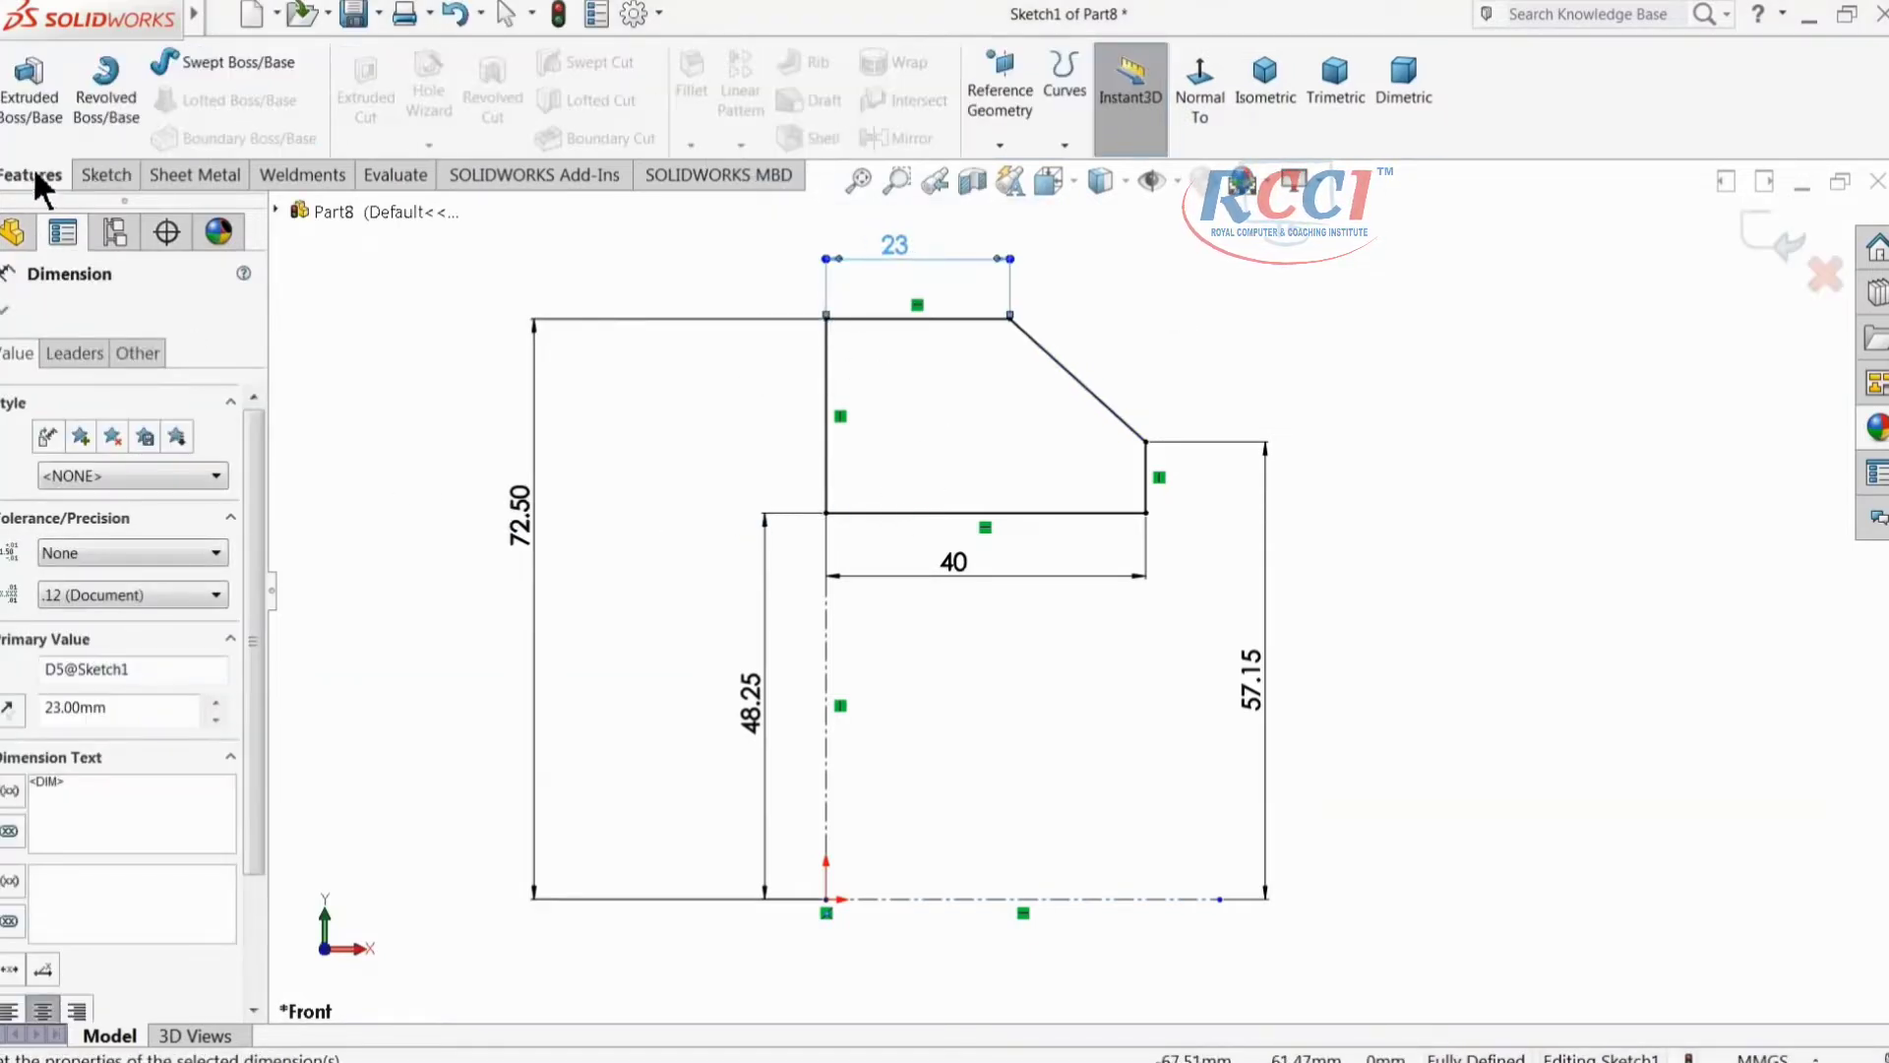
click(105, 110)
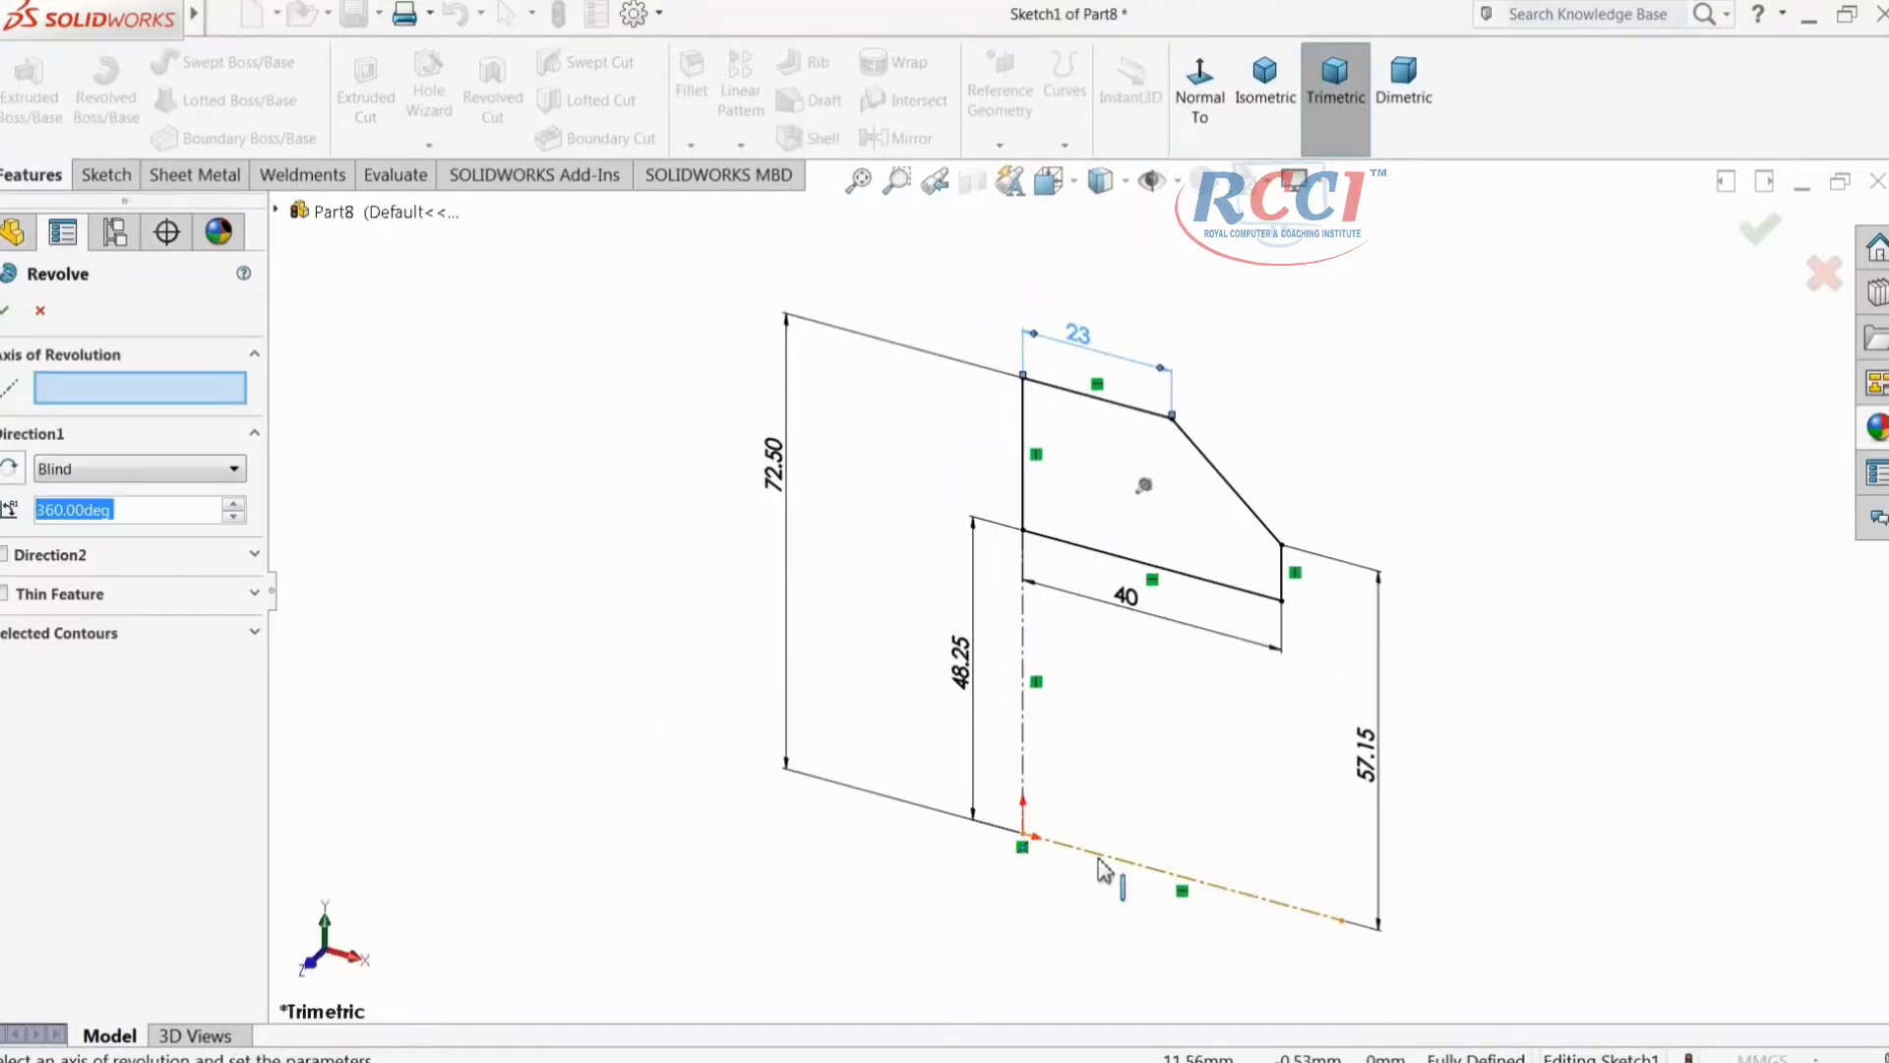
click(1099, 859)
scroll(1338, 799, up, 5)
scroll(1150, 749, down, 3)
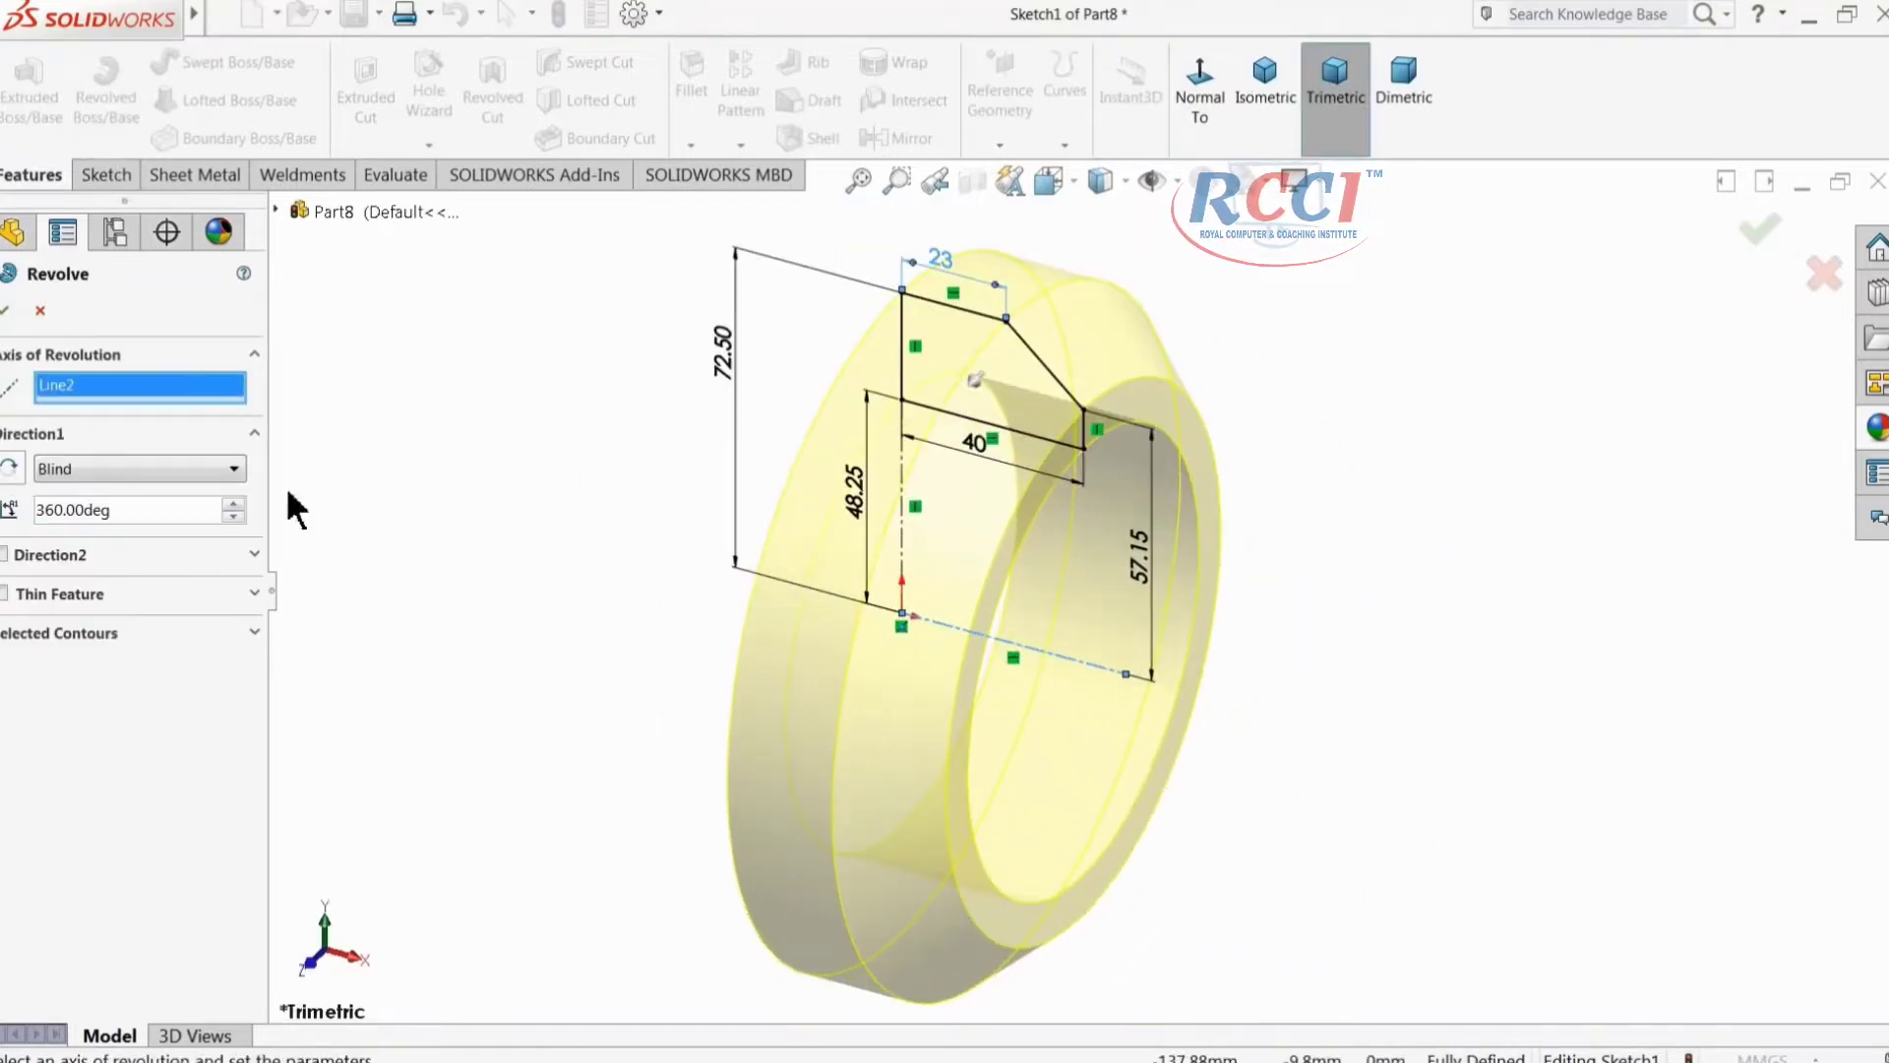
click(10, 313)
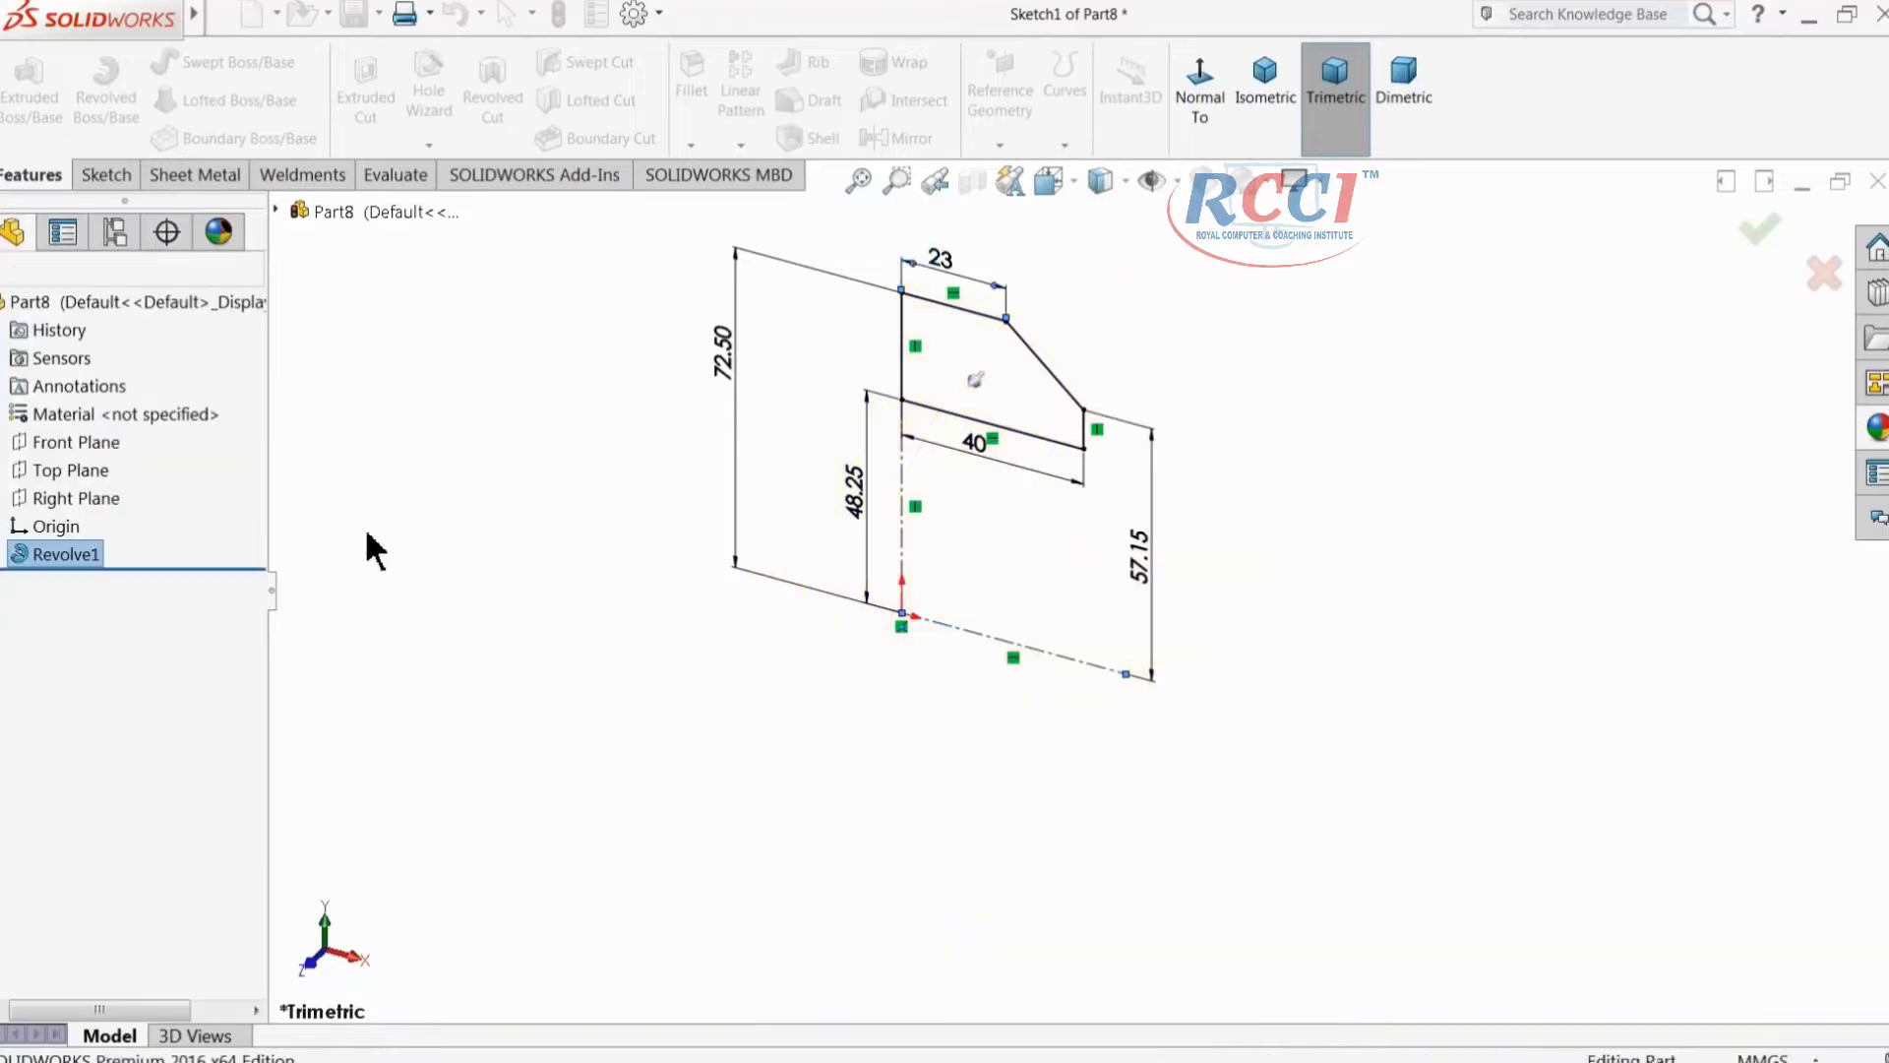
Step: Fillet the outer edge between the ring's cylindrical face and its conical face with a 10 mm radius
middle_drag(498, 582, 497, 541)
scroll(830, 641, up, 3)
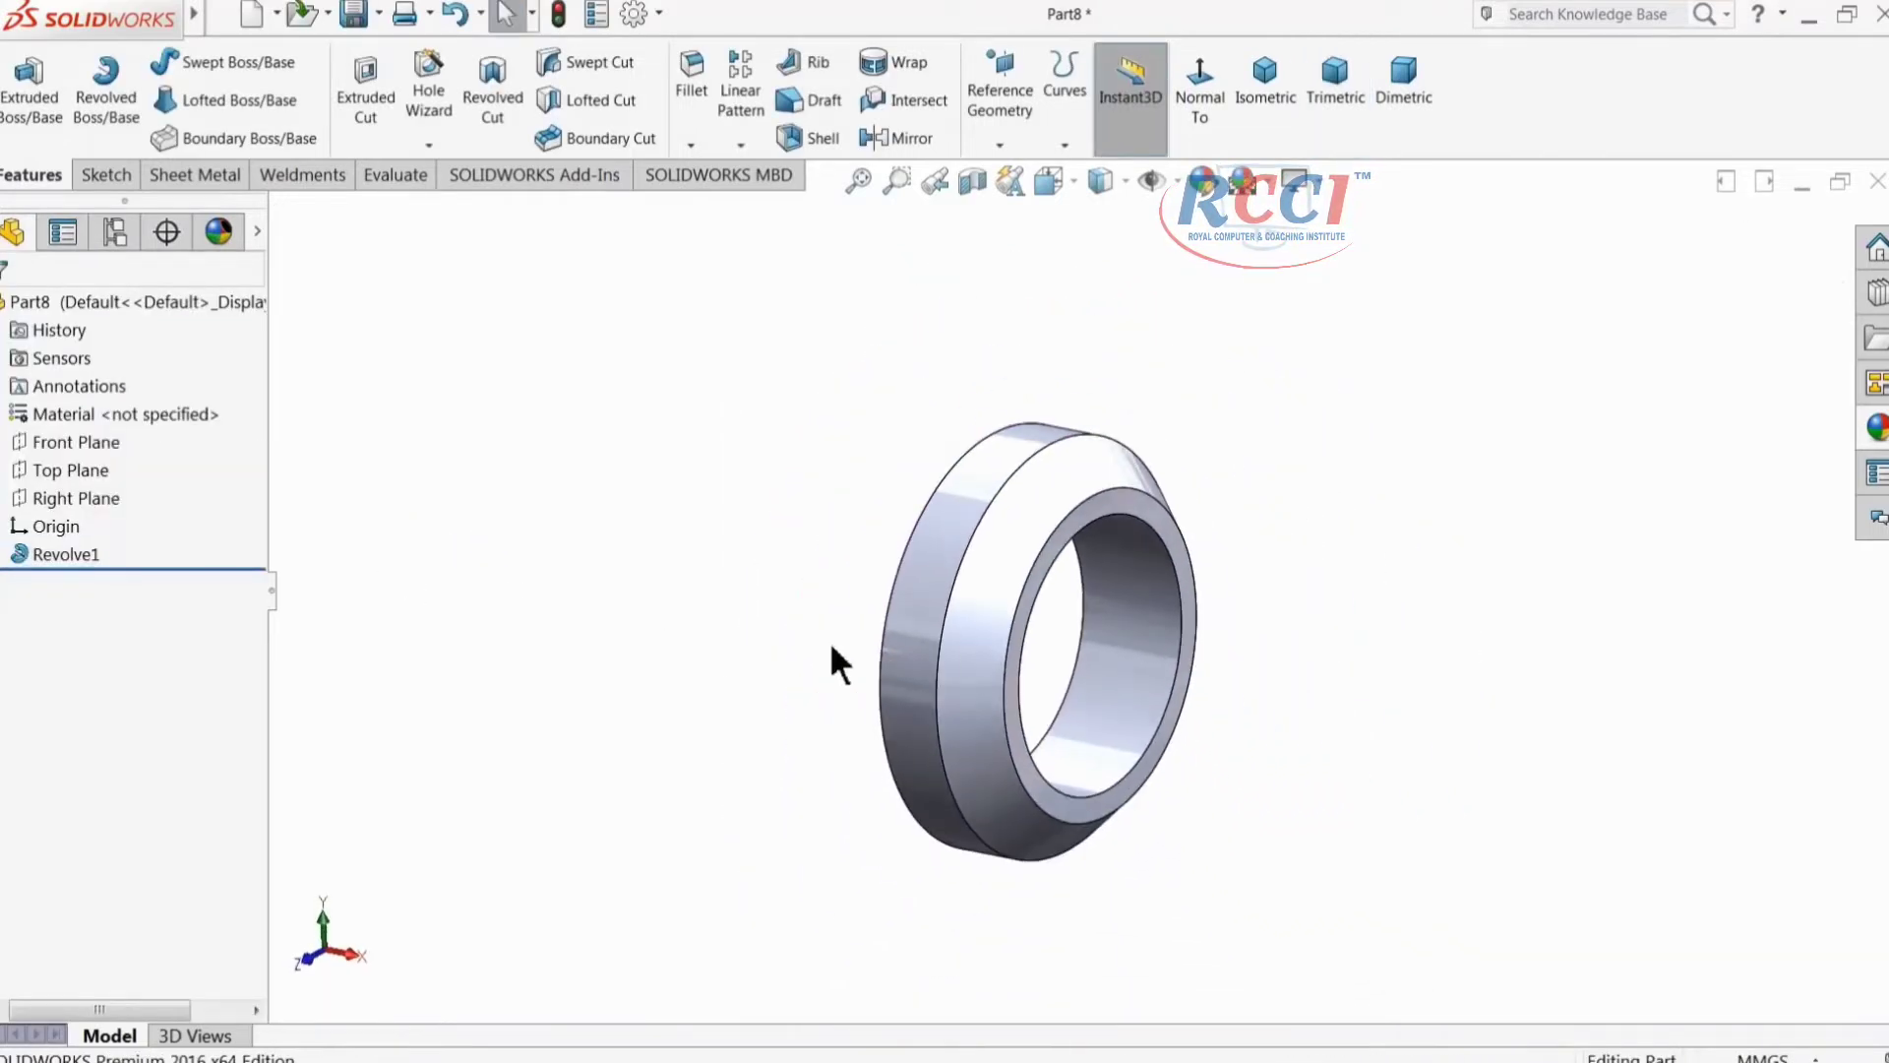
scroll(954, 618, down, 3)
click(690, 94)
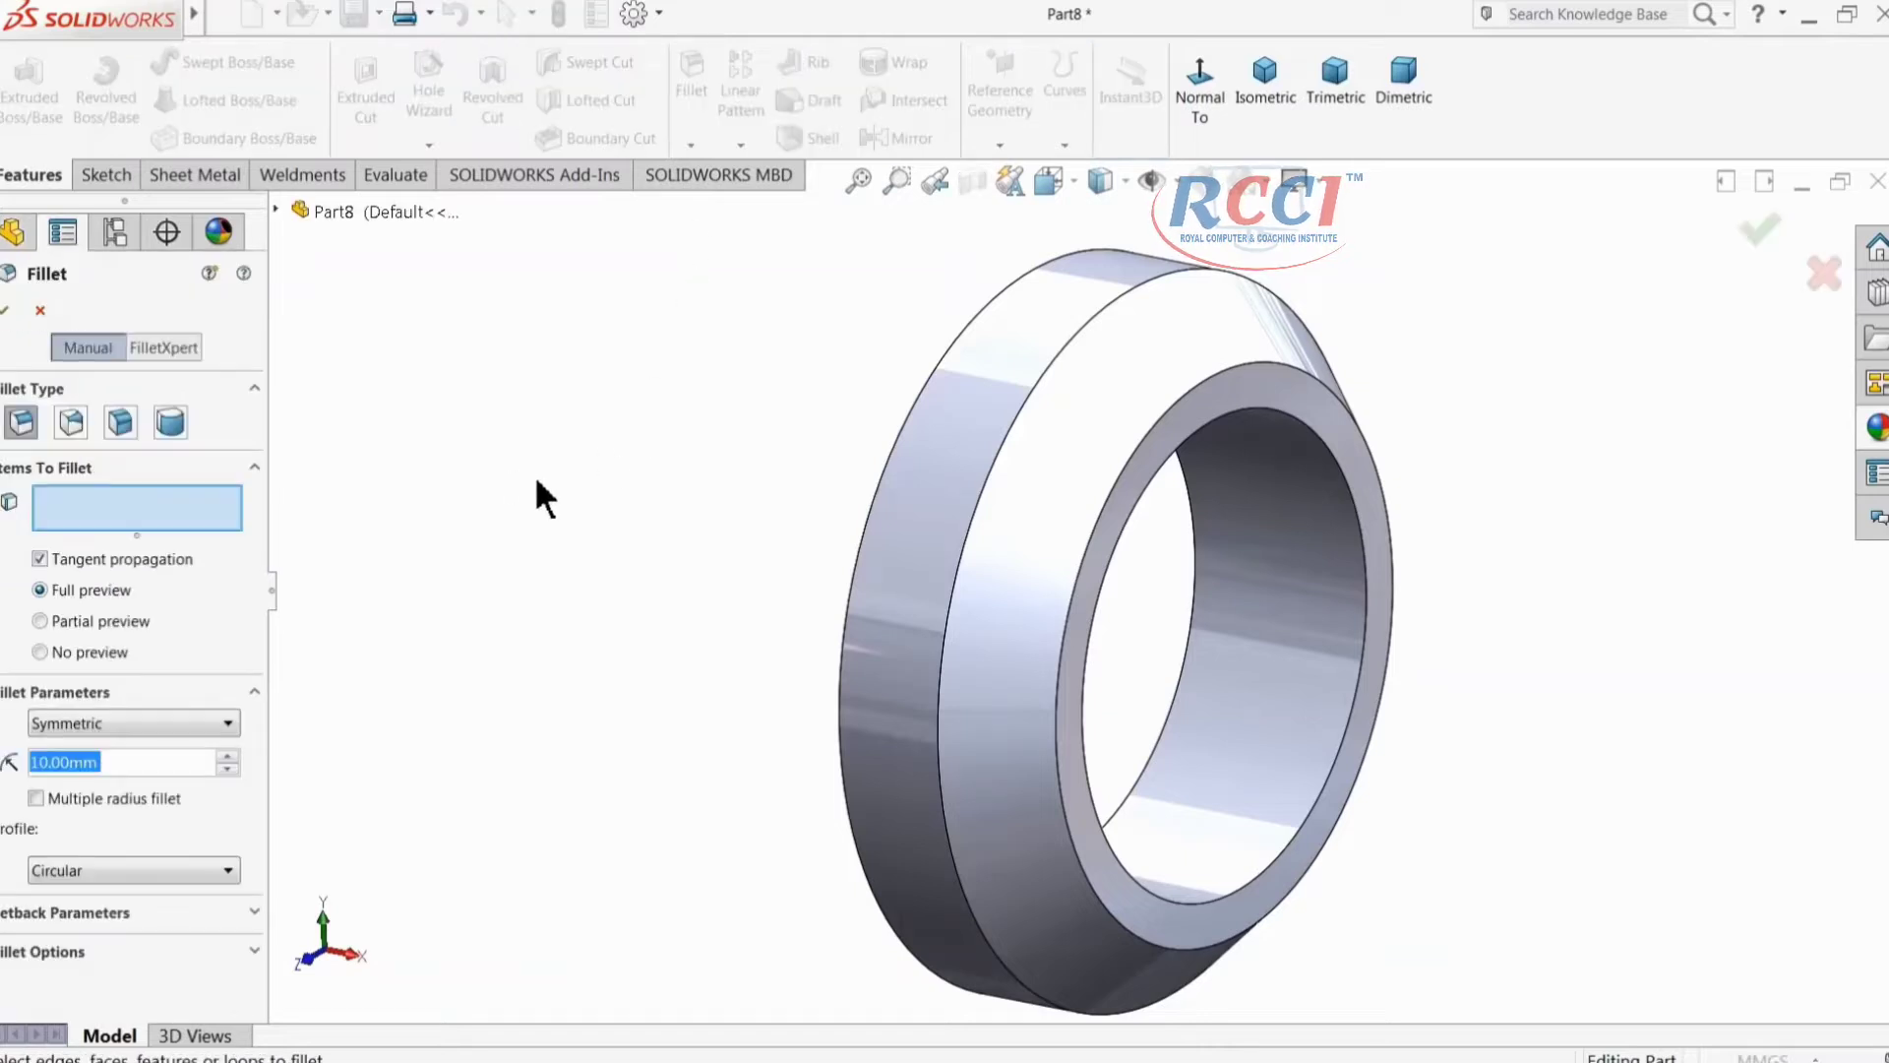
text(5)
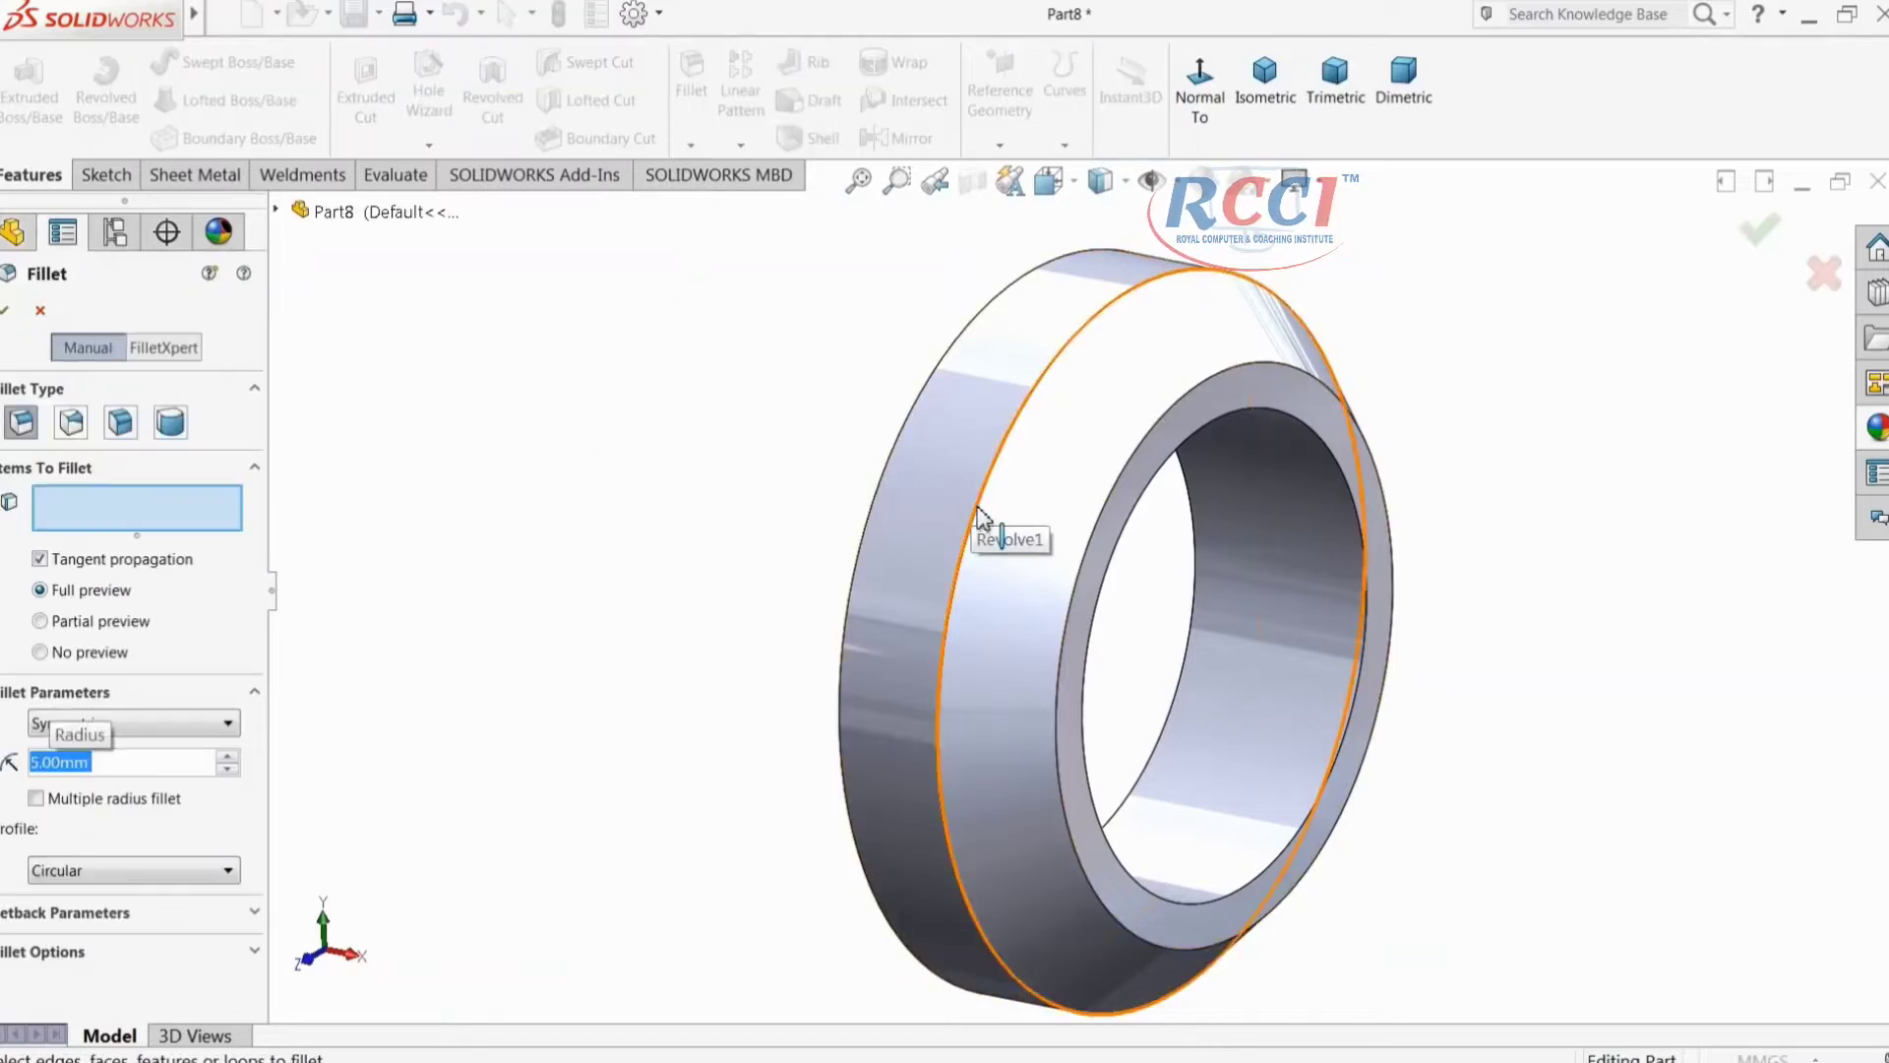
click(978, 509)
text(10)
key(Return)
click(8, 311)
Step: Sketch two circles centered on the origin, about 106 mm and 82 mm in diameter, on the flat end face beside the ring's conical surface
middle_drag(515, 506, 520, 444)
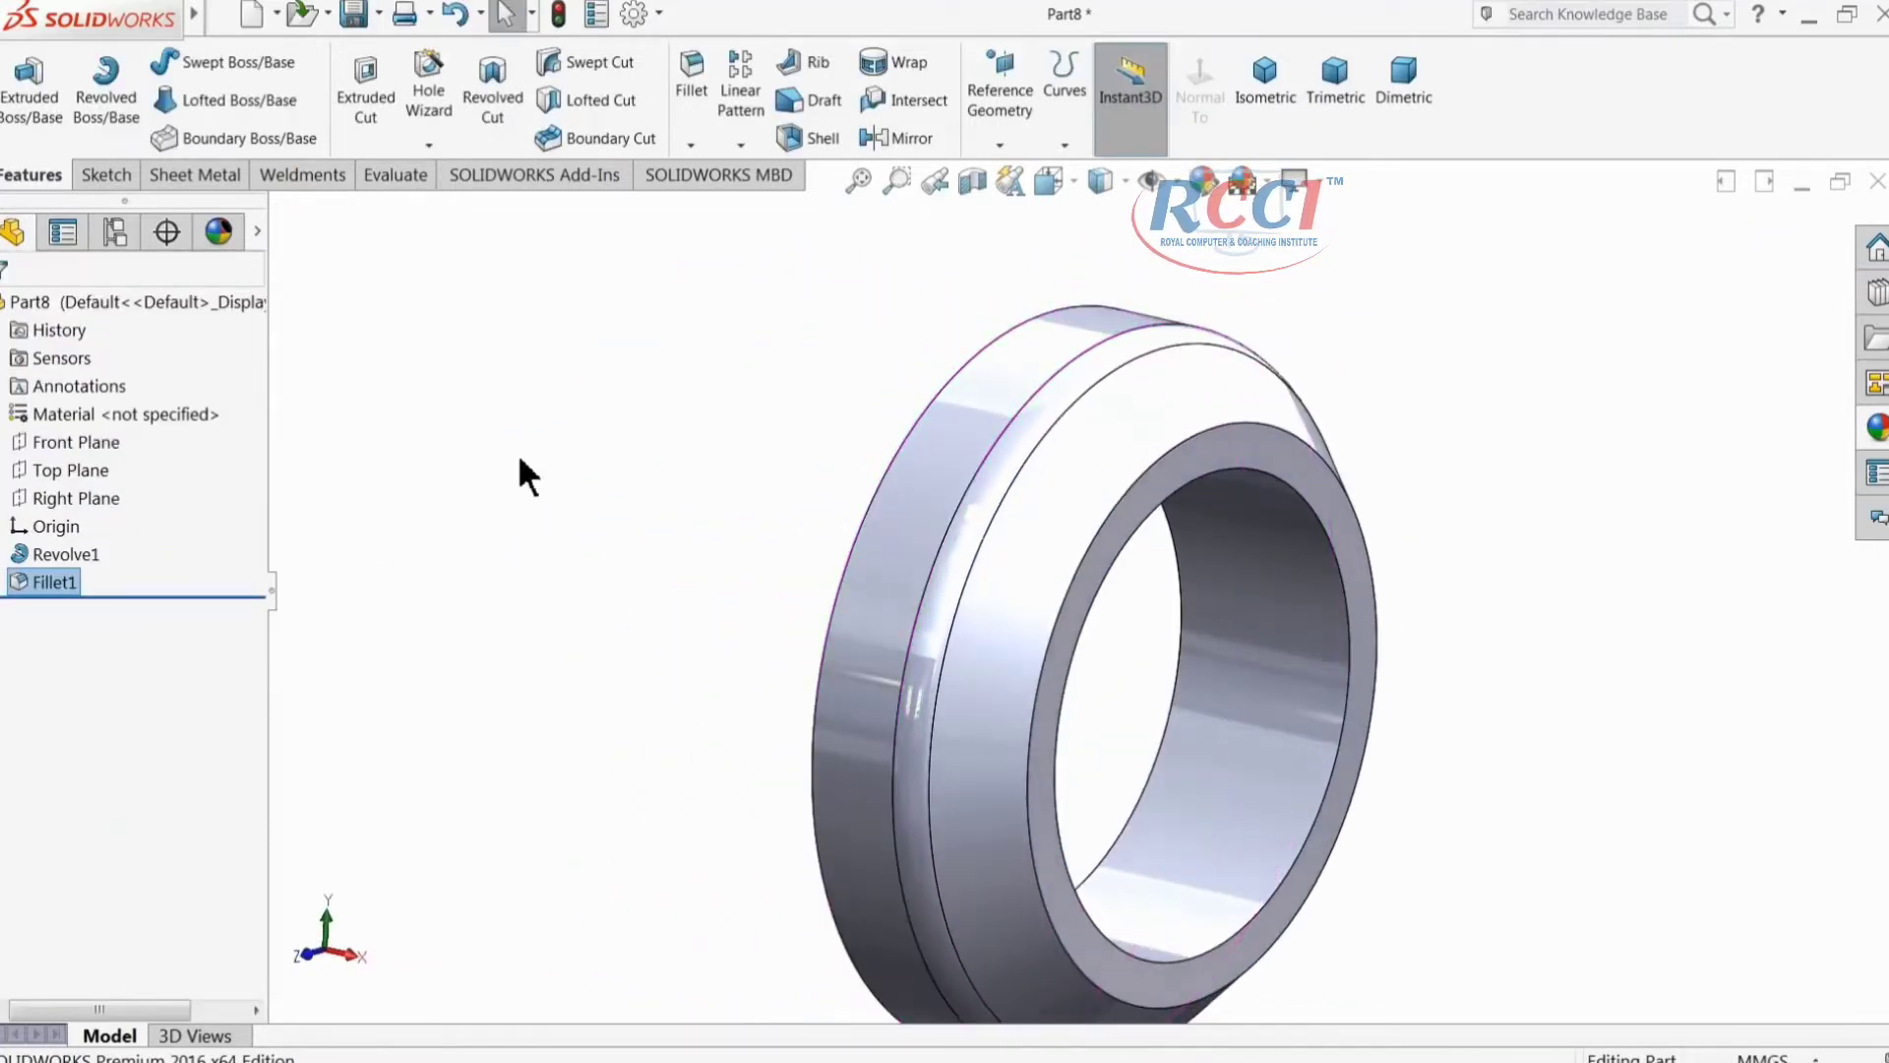
scroll(1228, 642, up, 3)
middle_drag(1229, 642, 967, 534)
scroll(967, 533, down, 3)
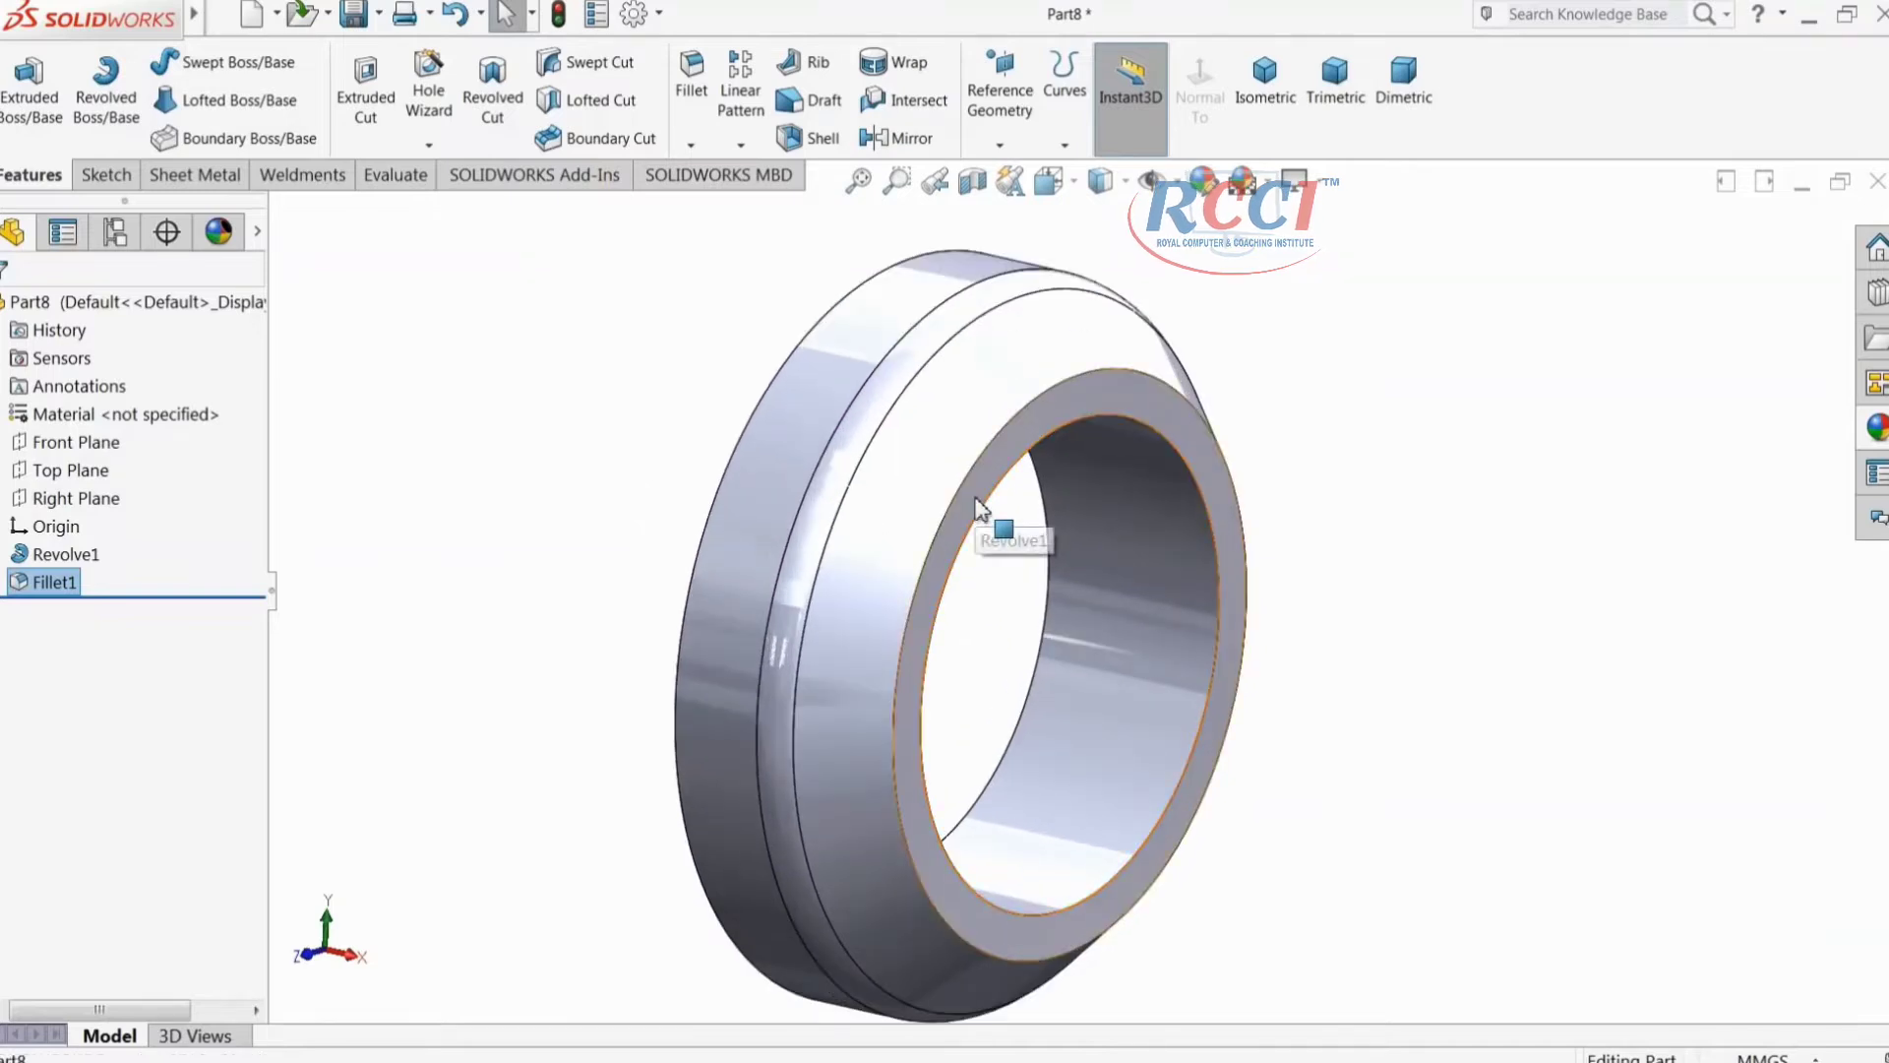
click(979, 507)
click(1055, 431)
click(1086, 111)
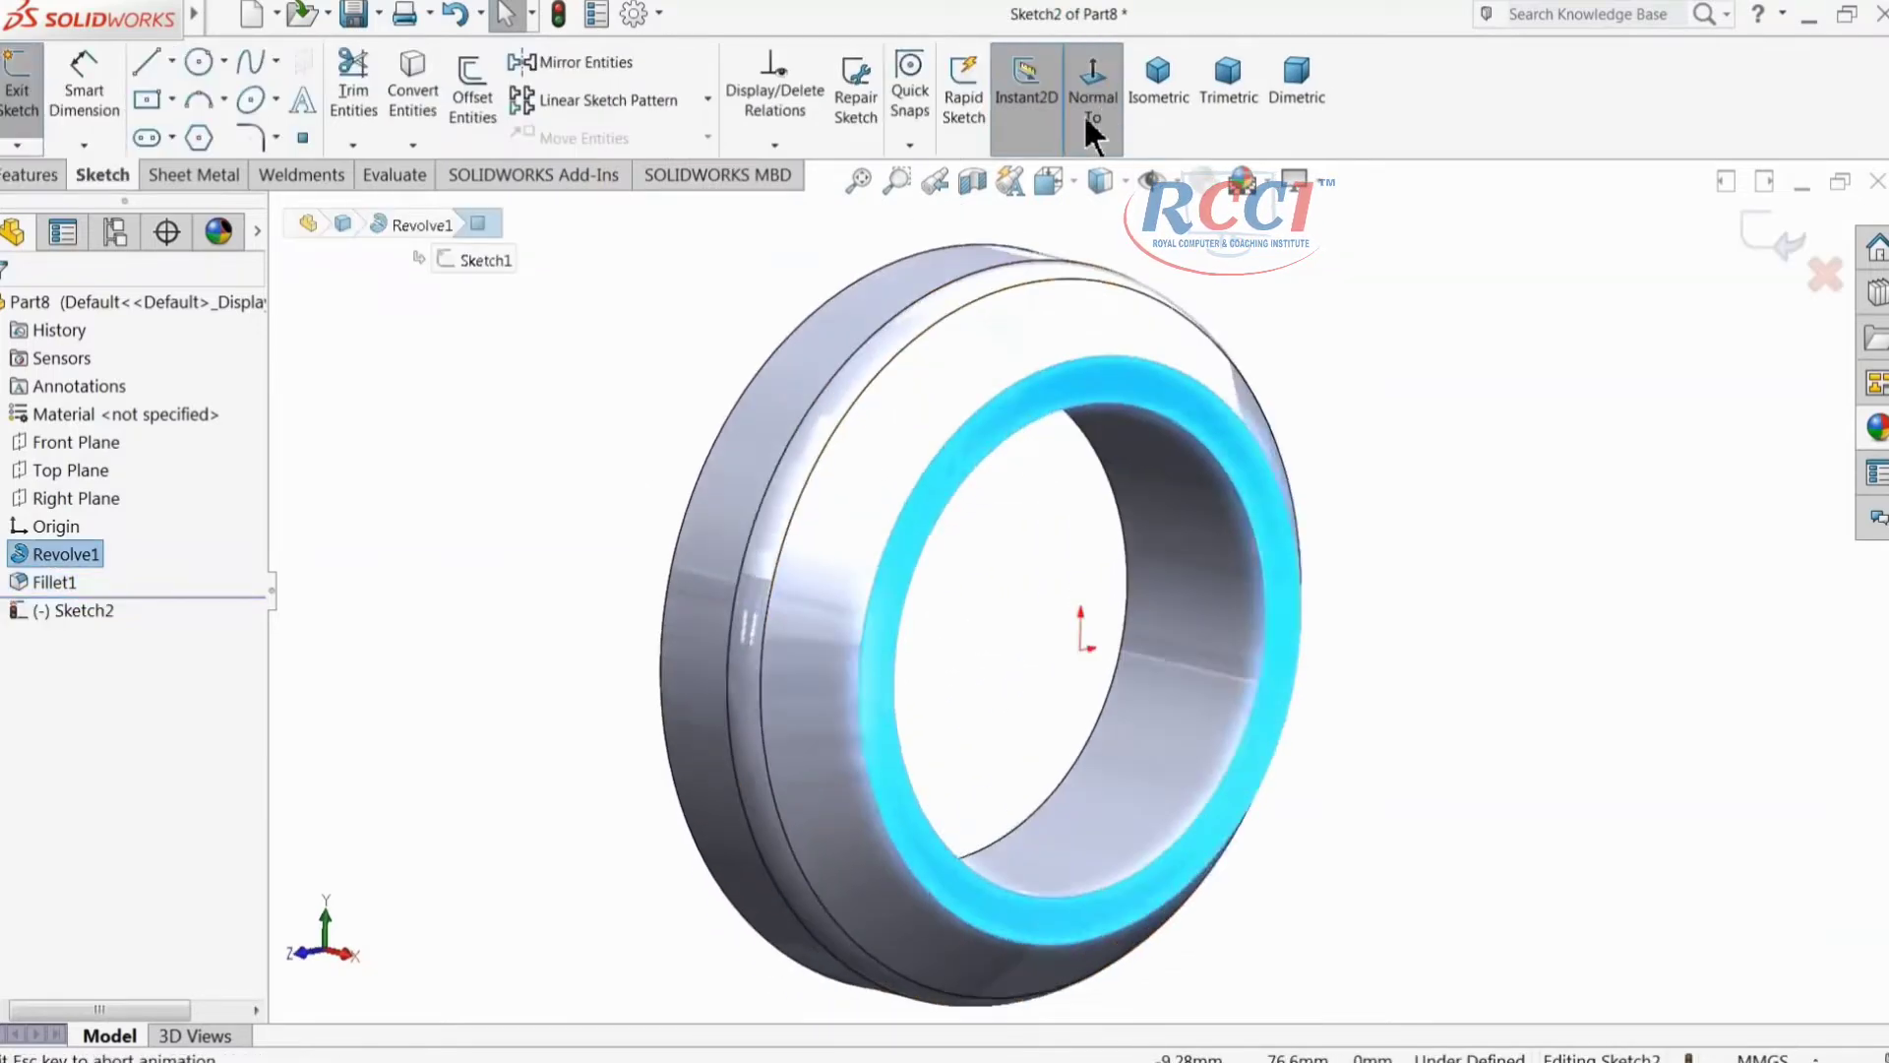
click(199, 63)
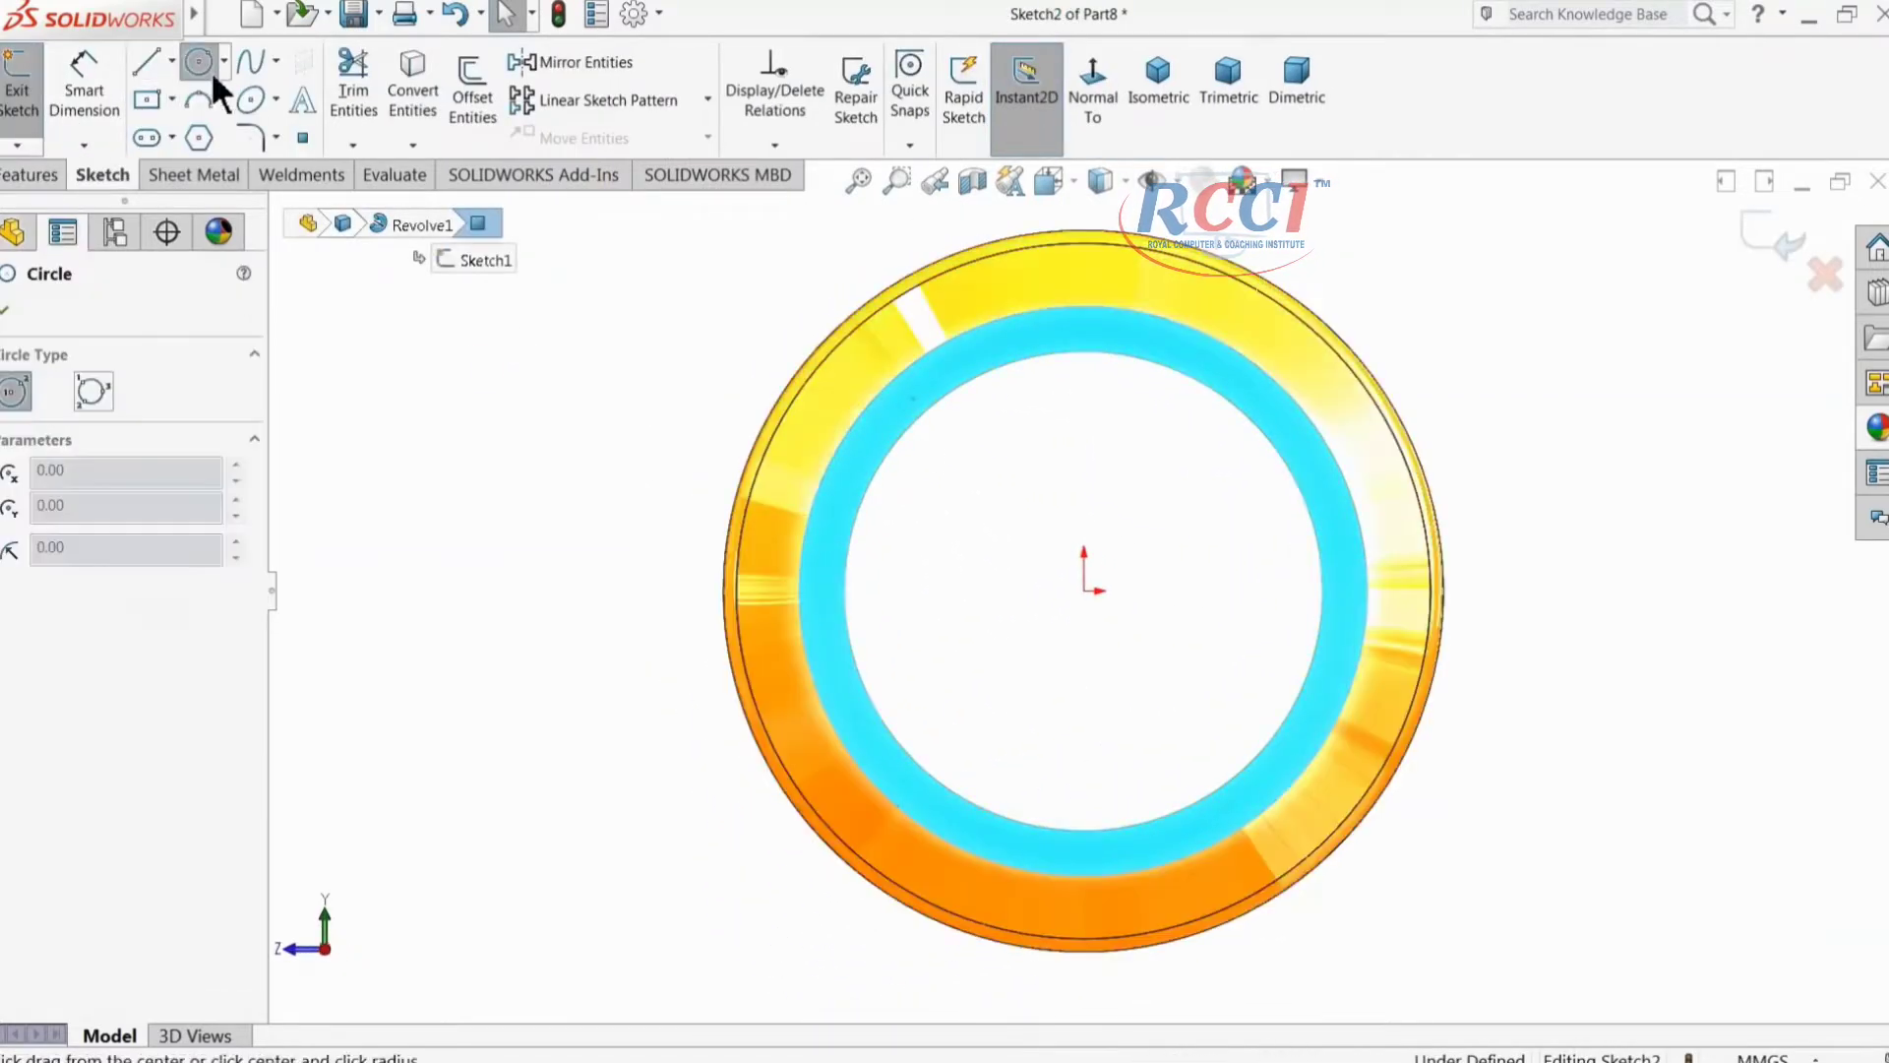
click(1084, 590)
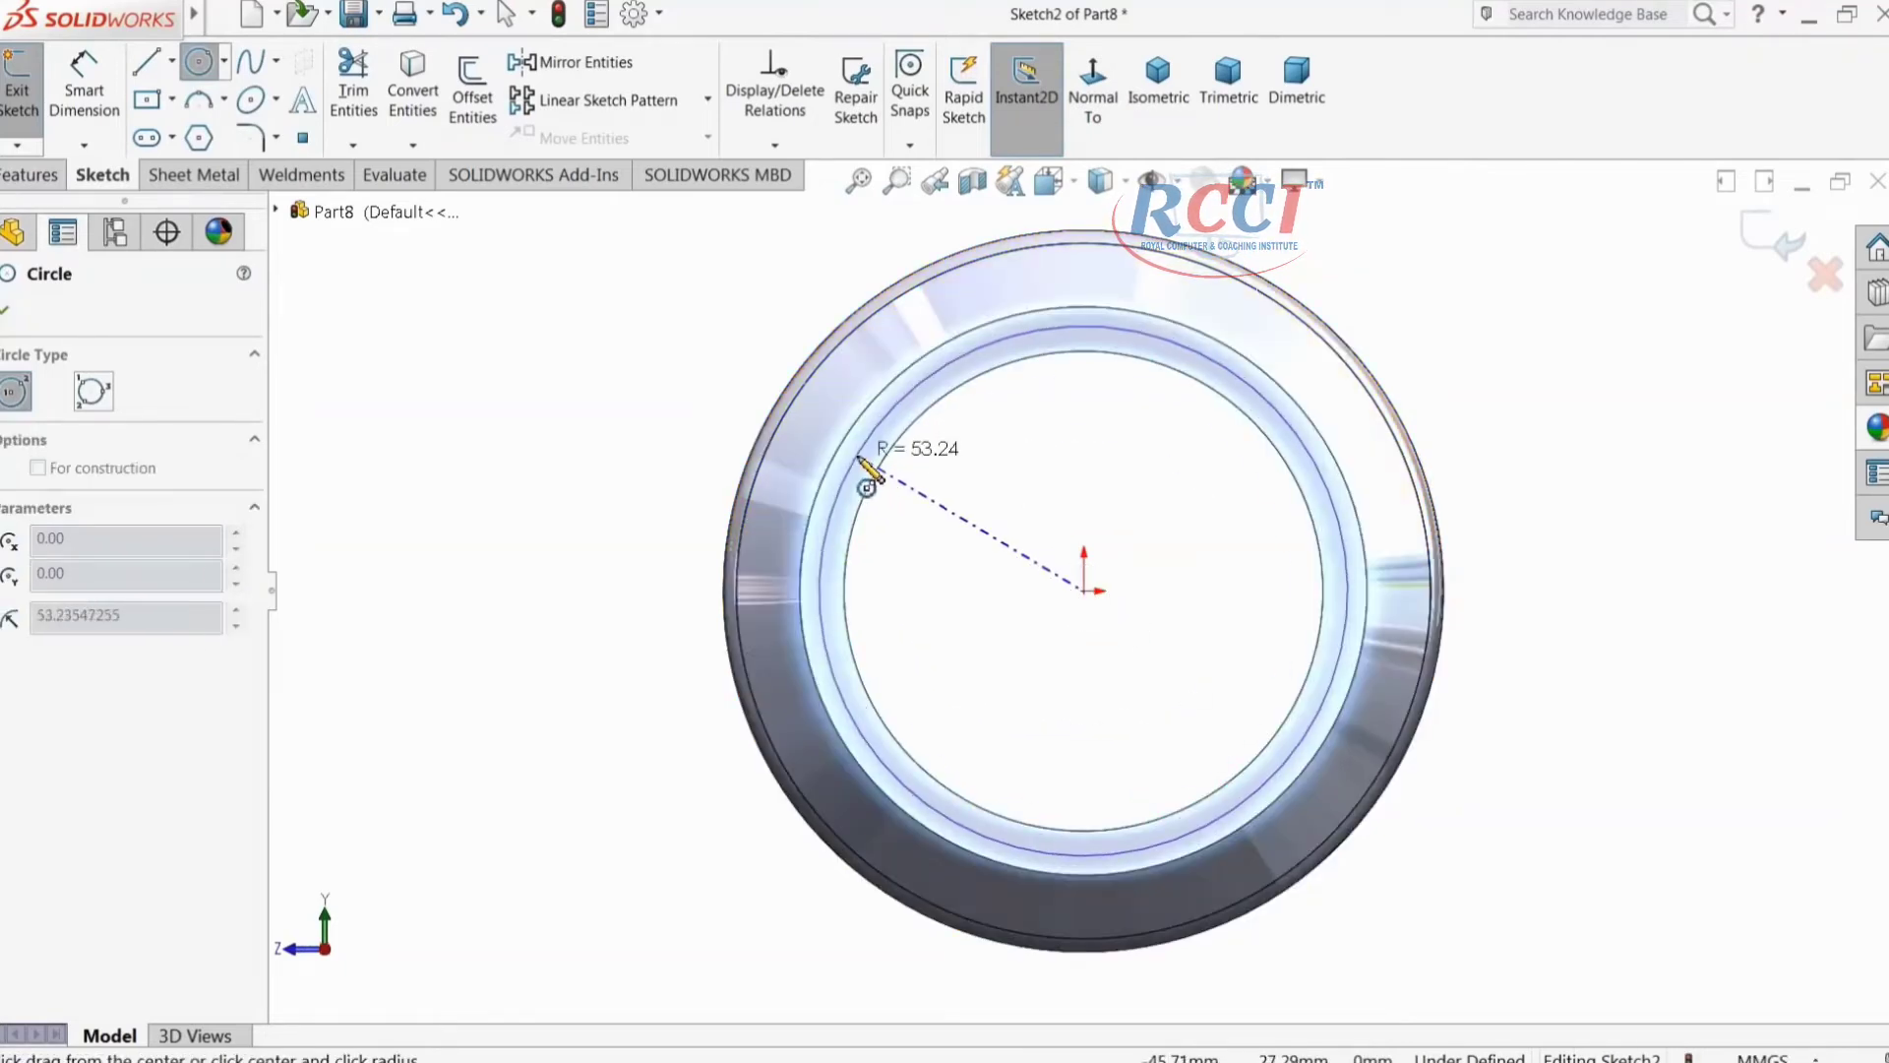
click(865, 476)
click(891, 536)
Step: Dimension the larger circle's diameter and set it to 101.6 mm
scroll(984, 605, down, 2)
click(56, 109)
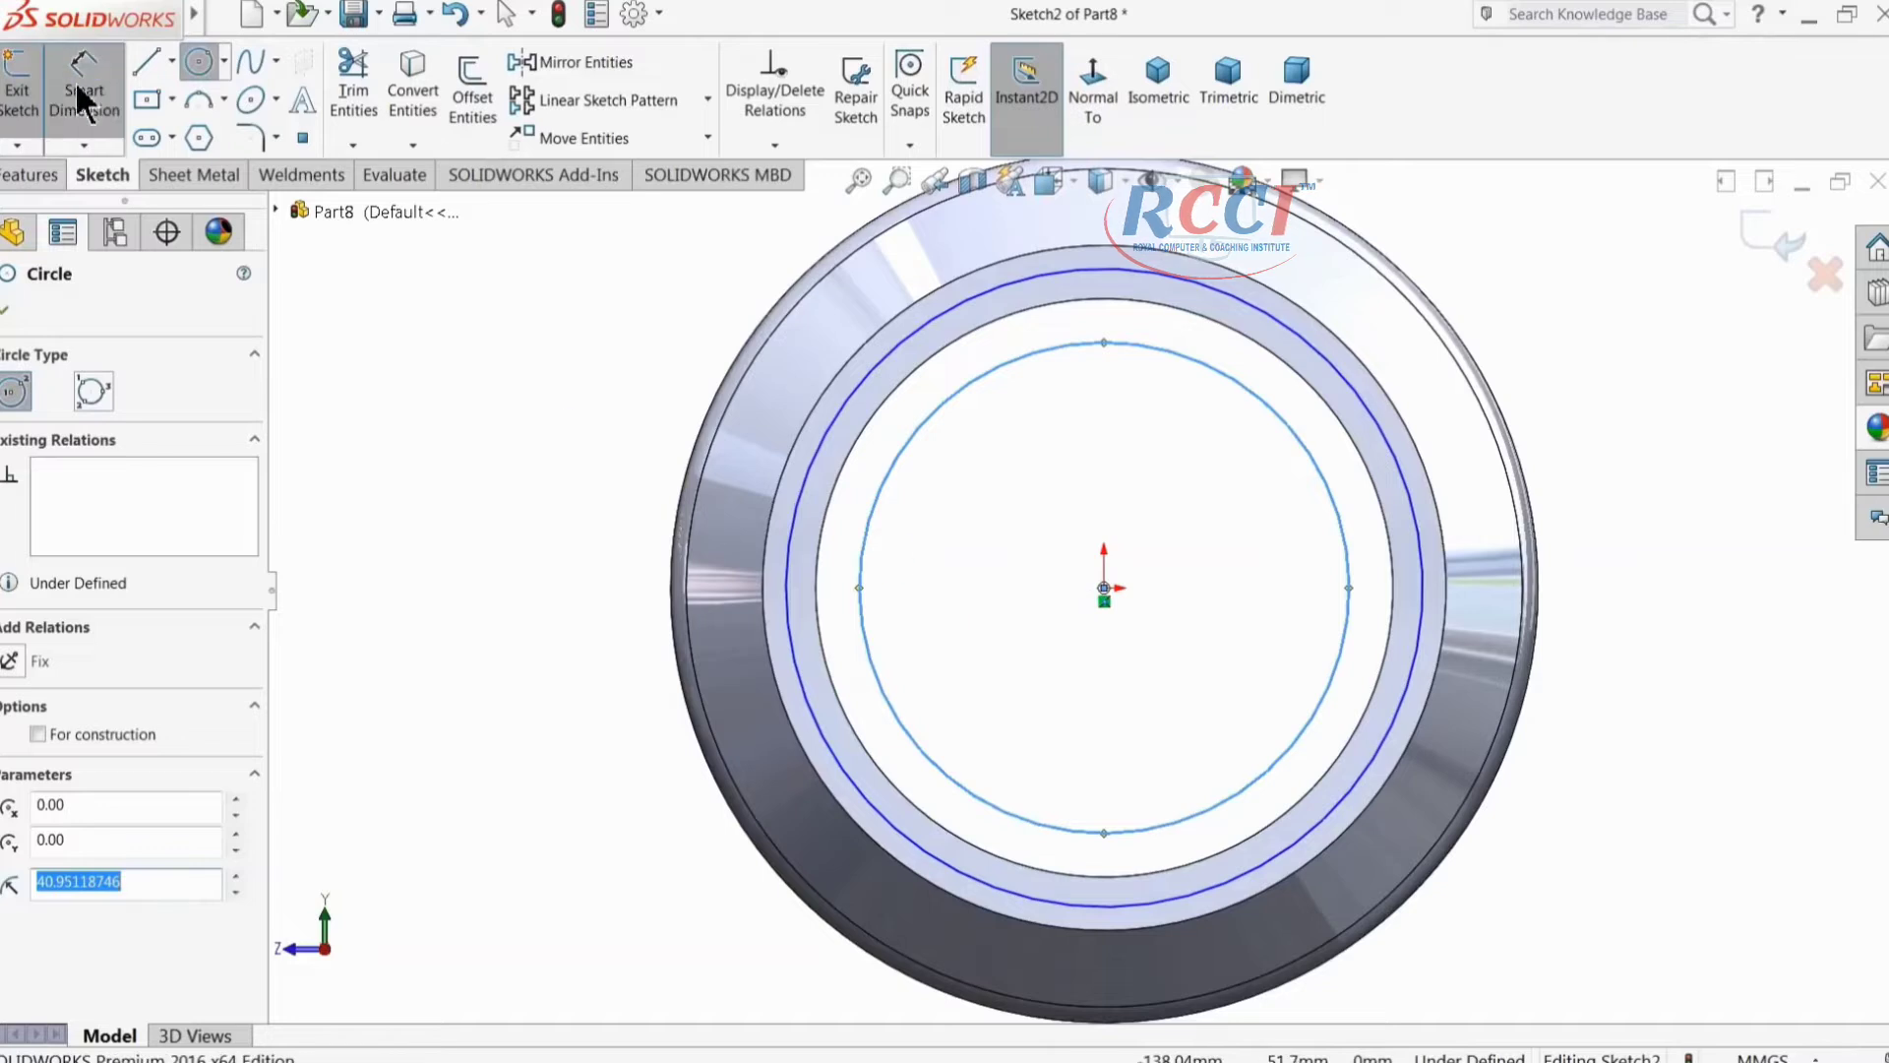
click(792, 541)
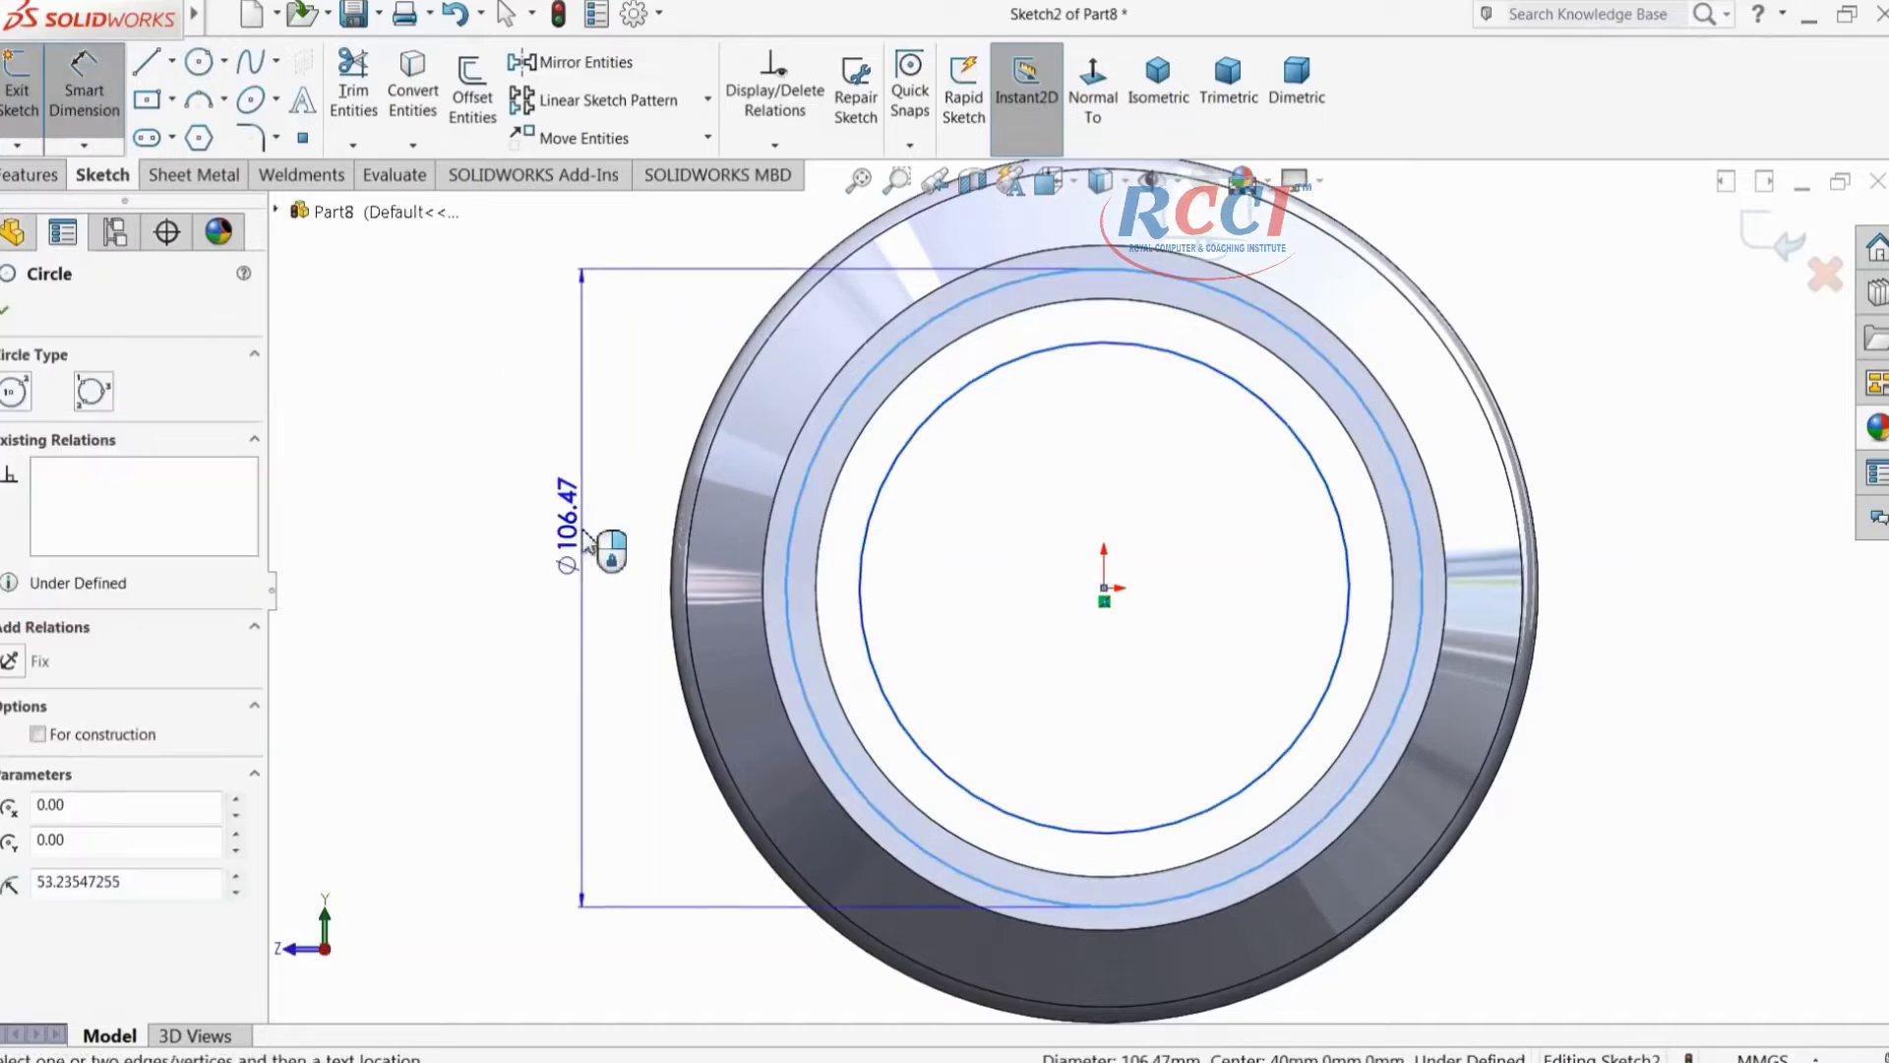
click(568, 551)
text(101.6)
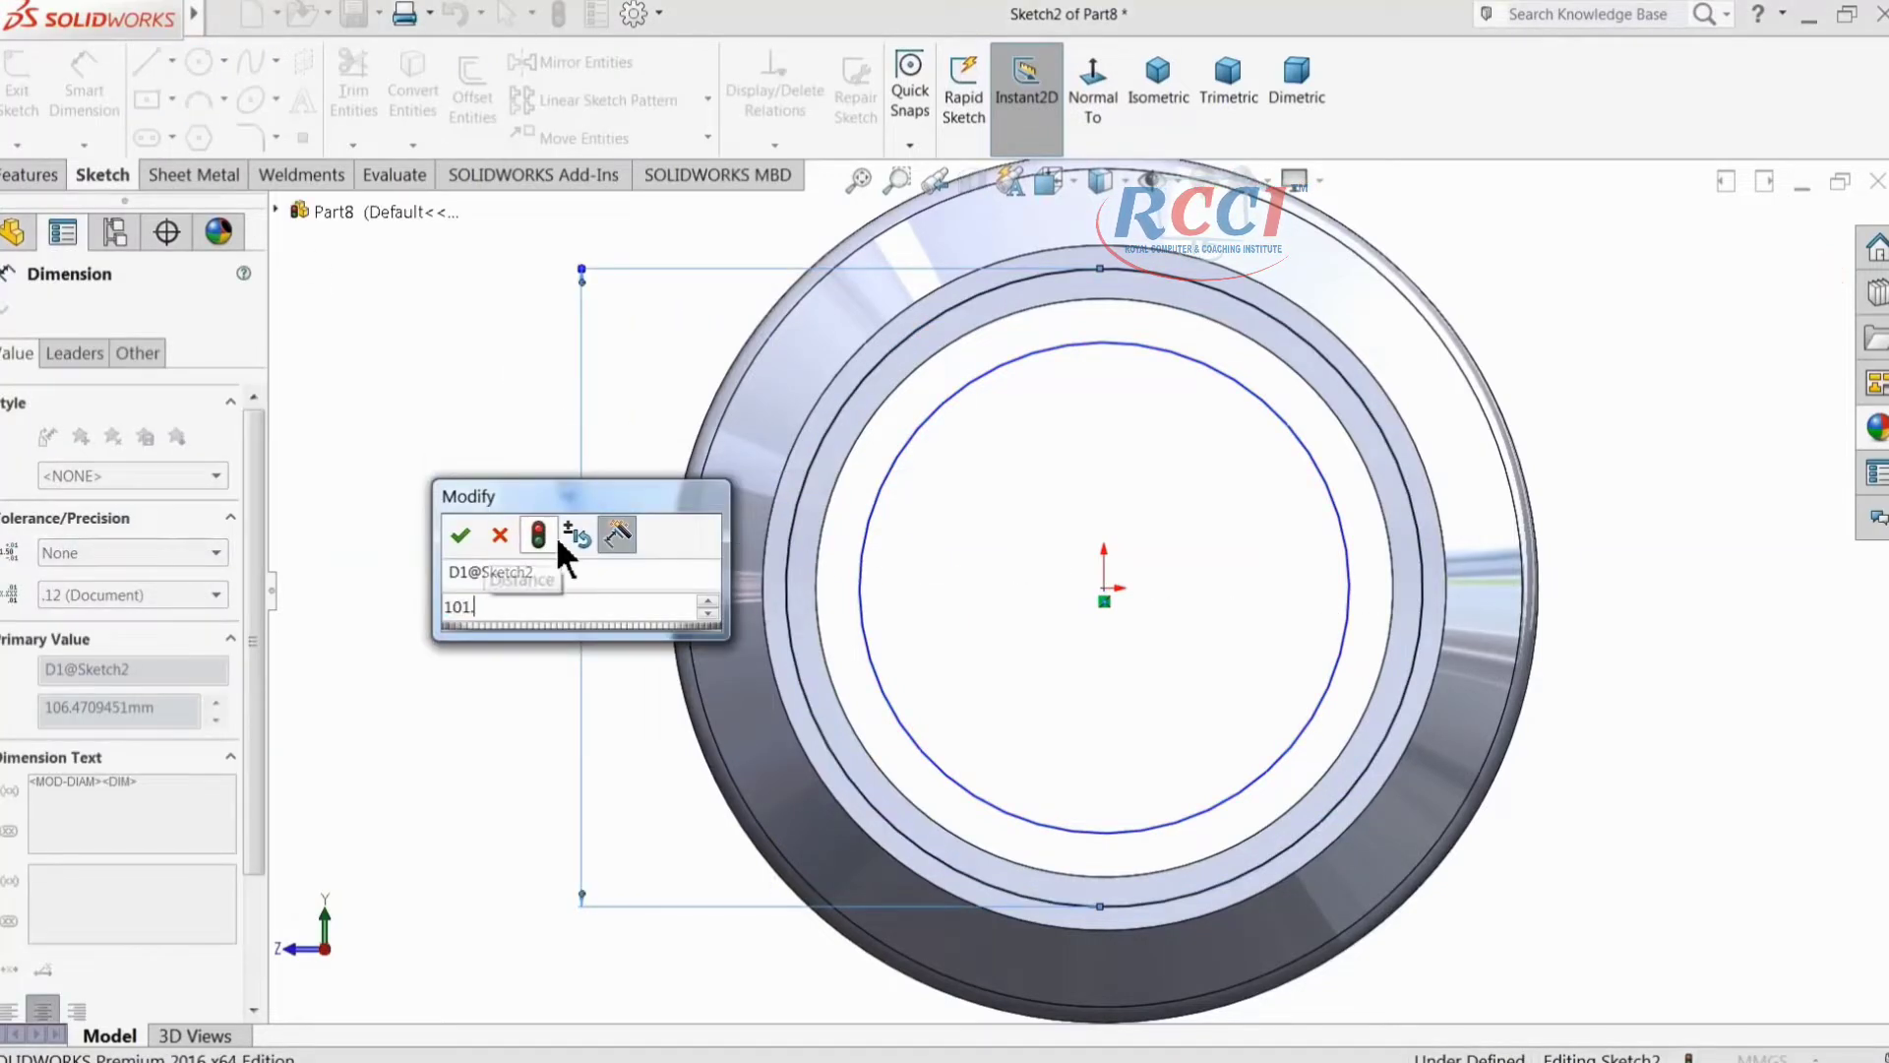
click(458, 537)
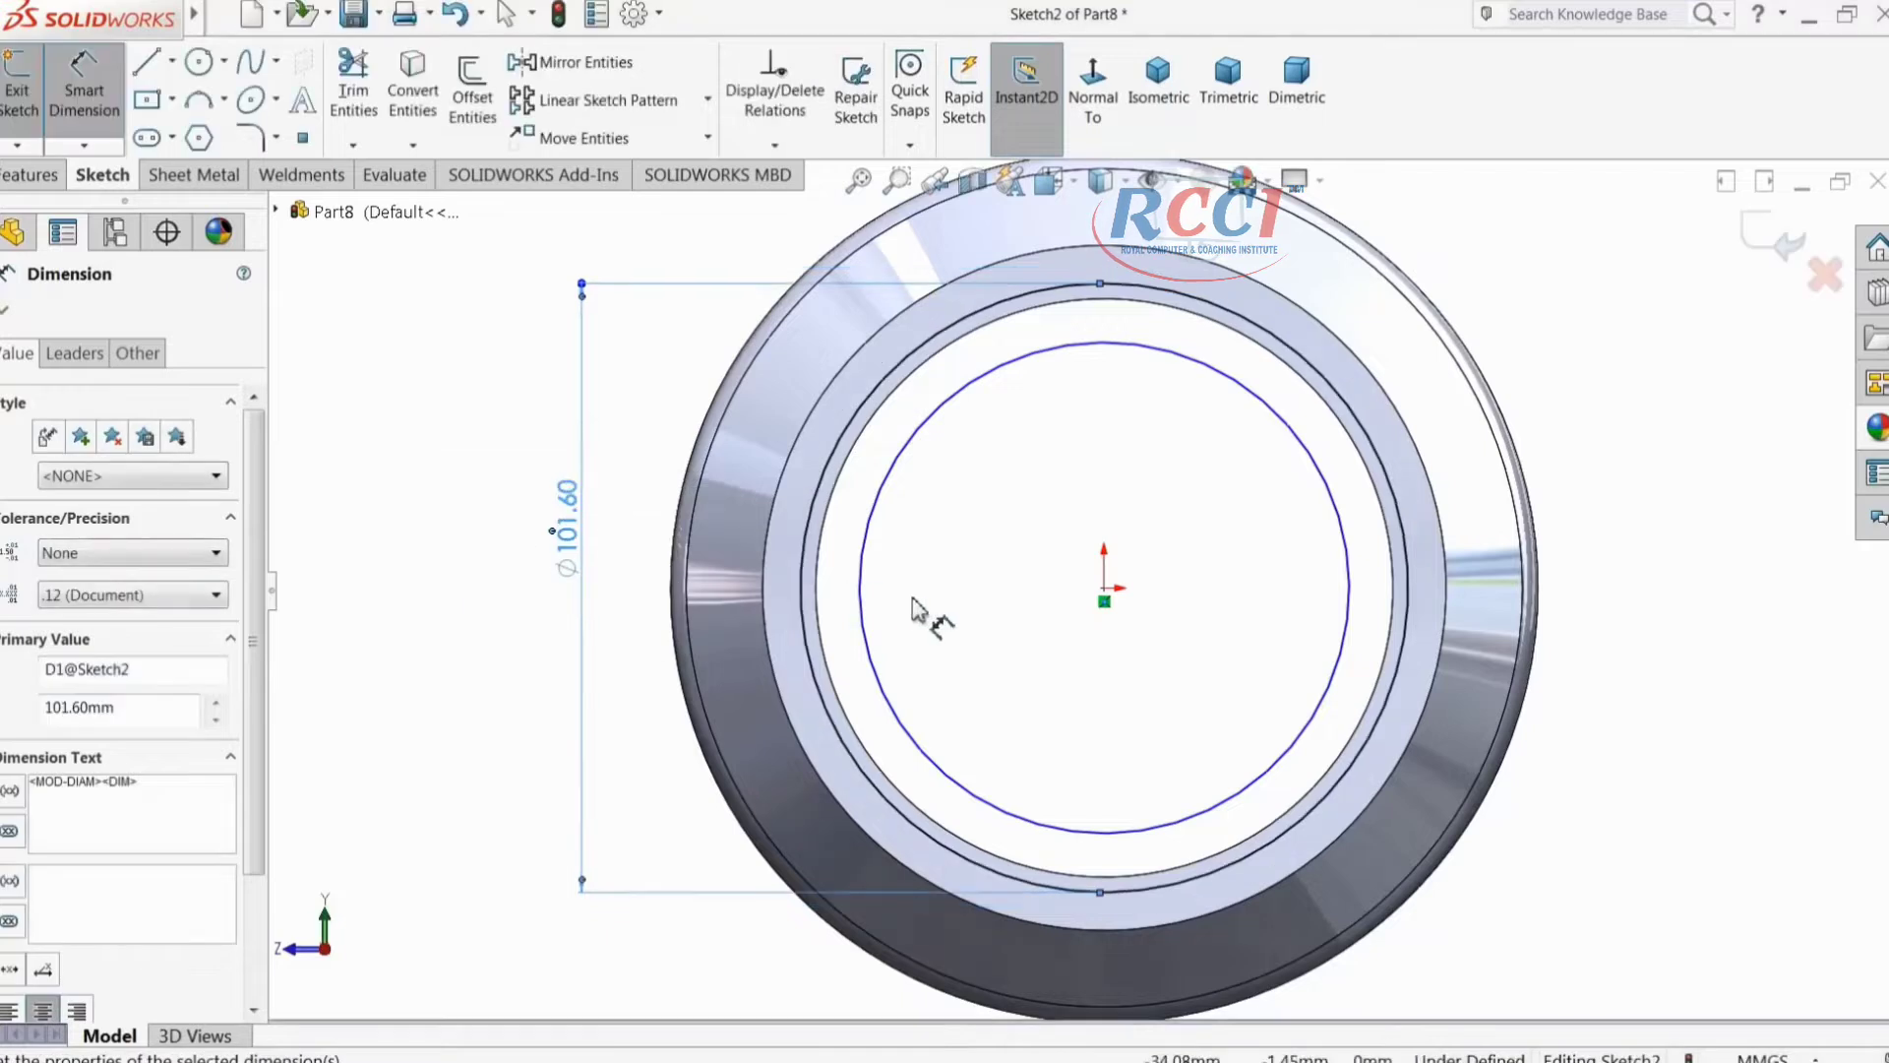
Step: Dimension the smaller circle's diameter and set it to 88.9 mm
click(864, 581)
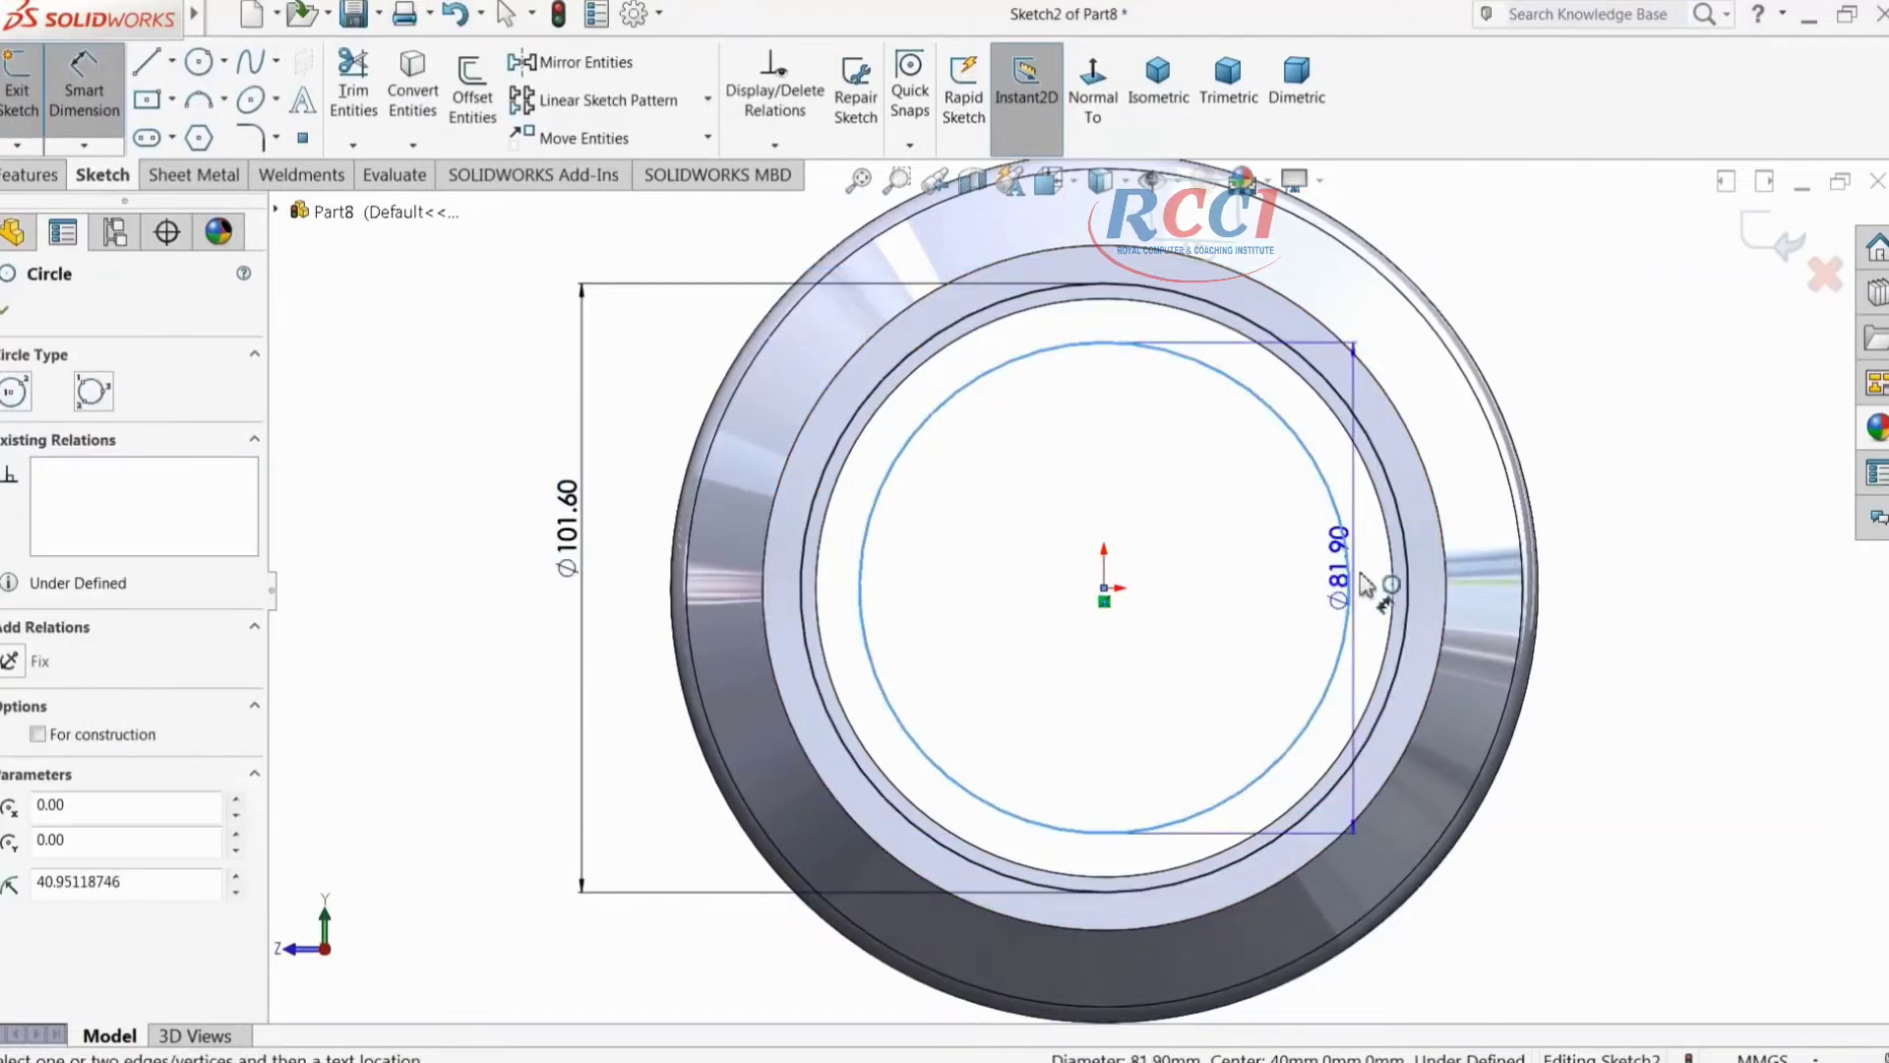
click(1582, 575)
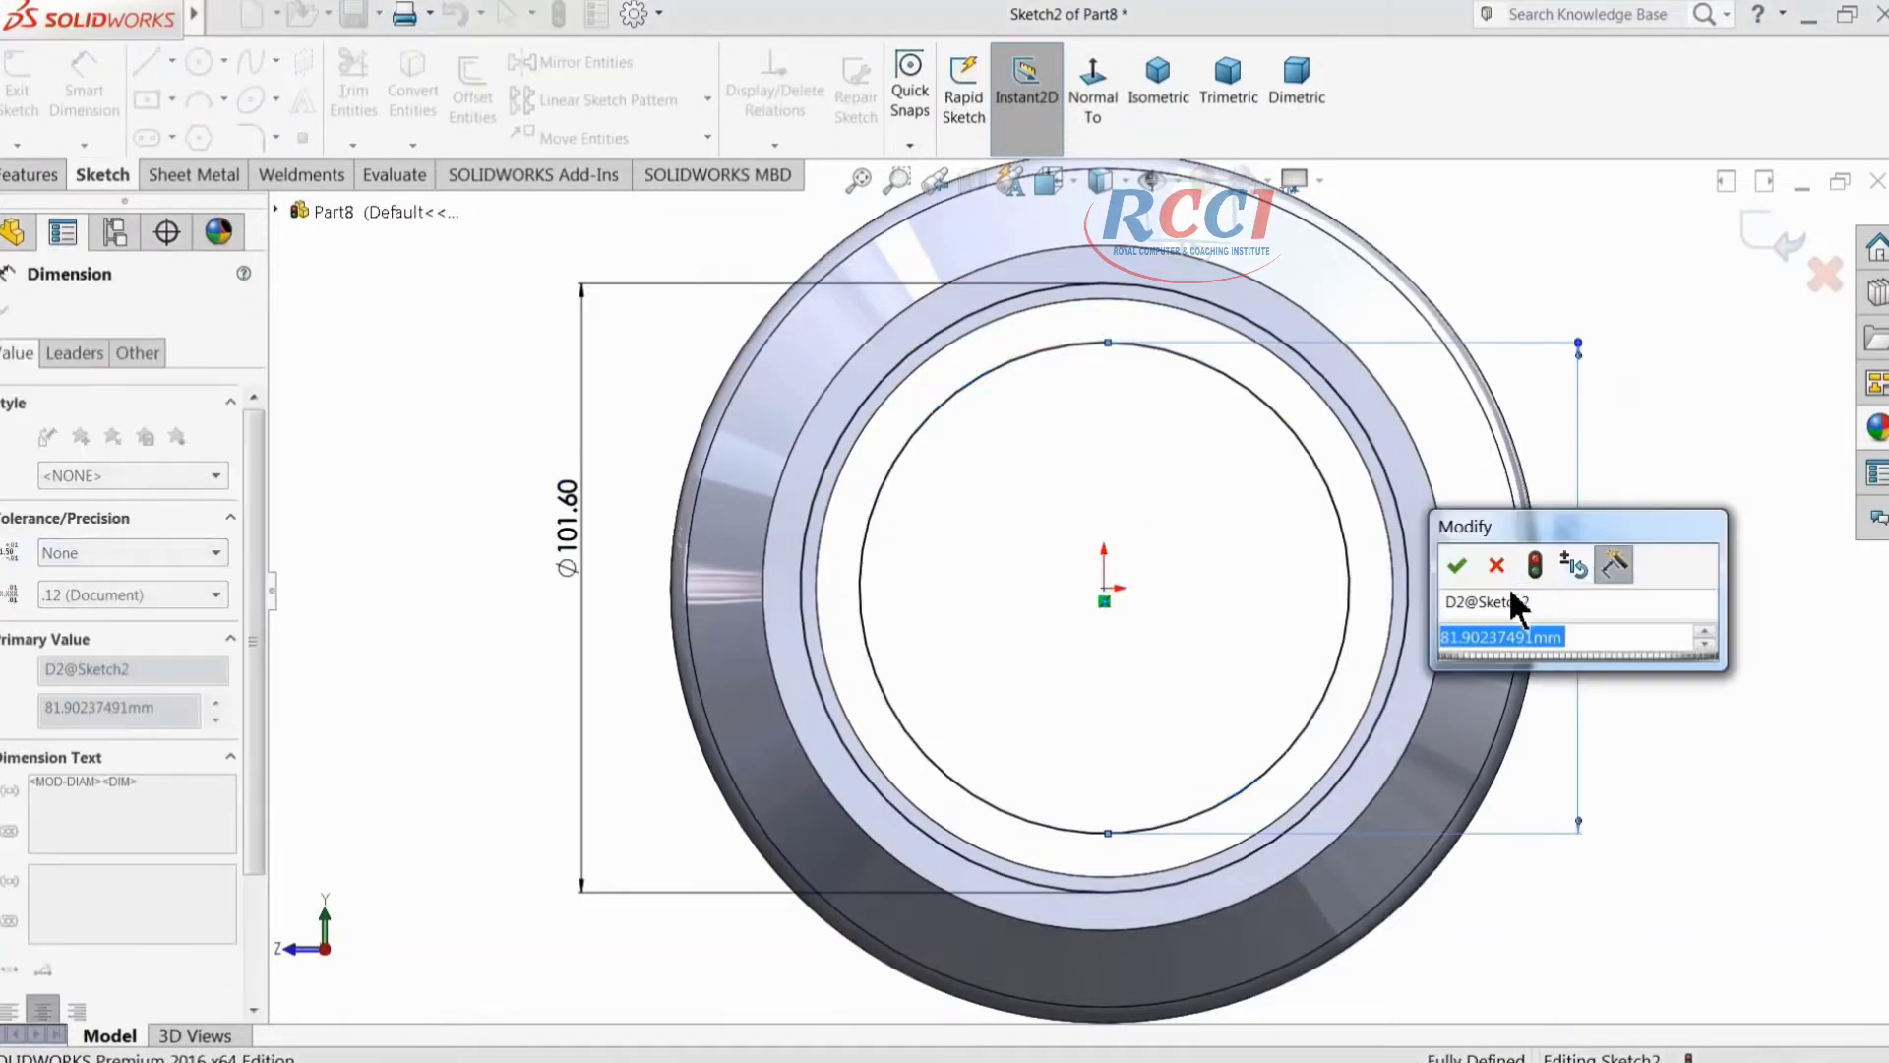
text(98.9)
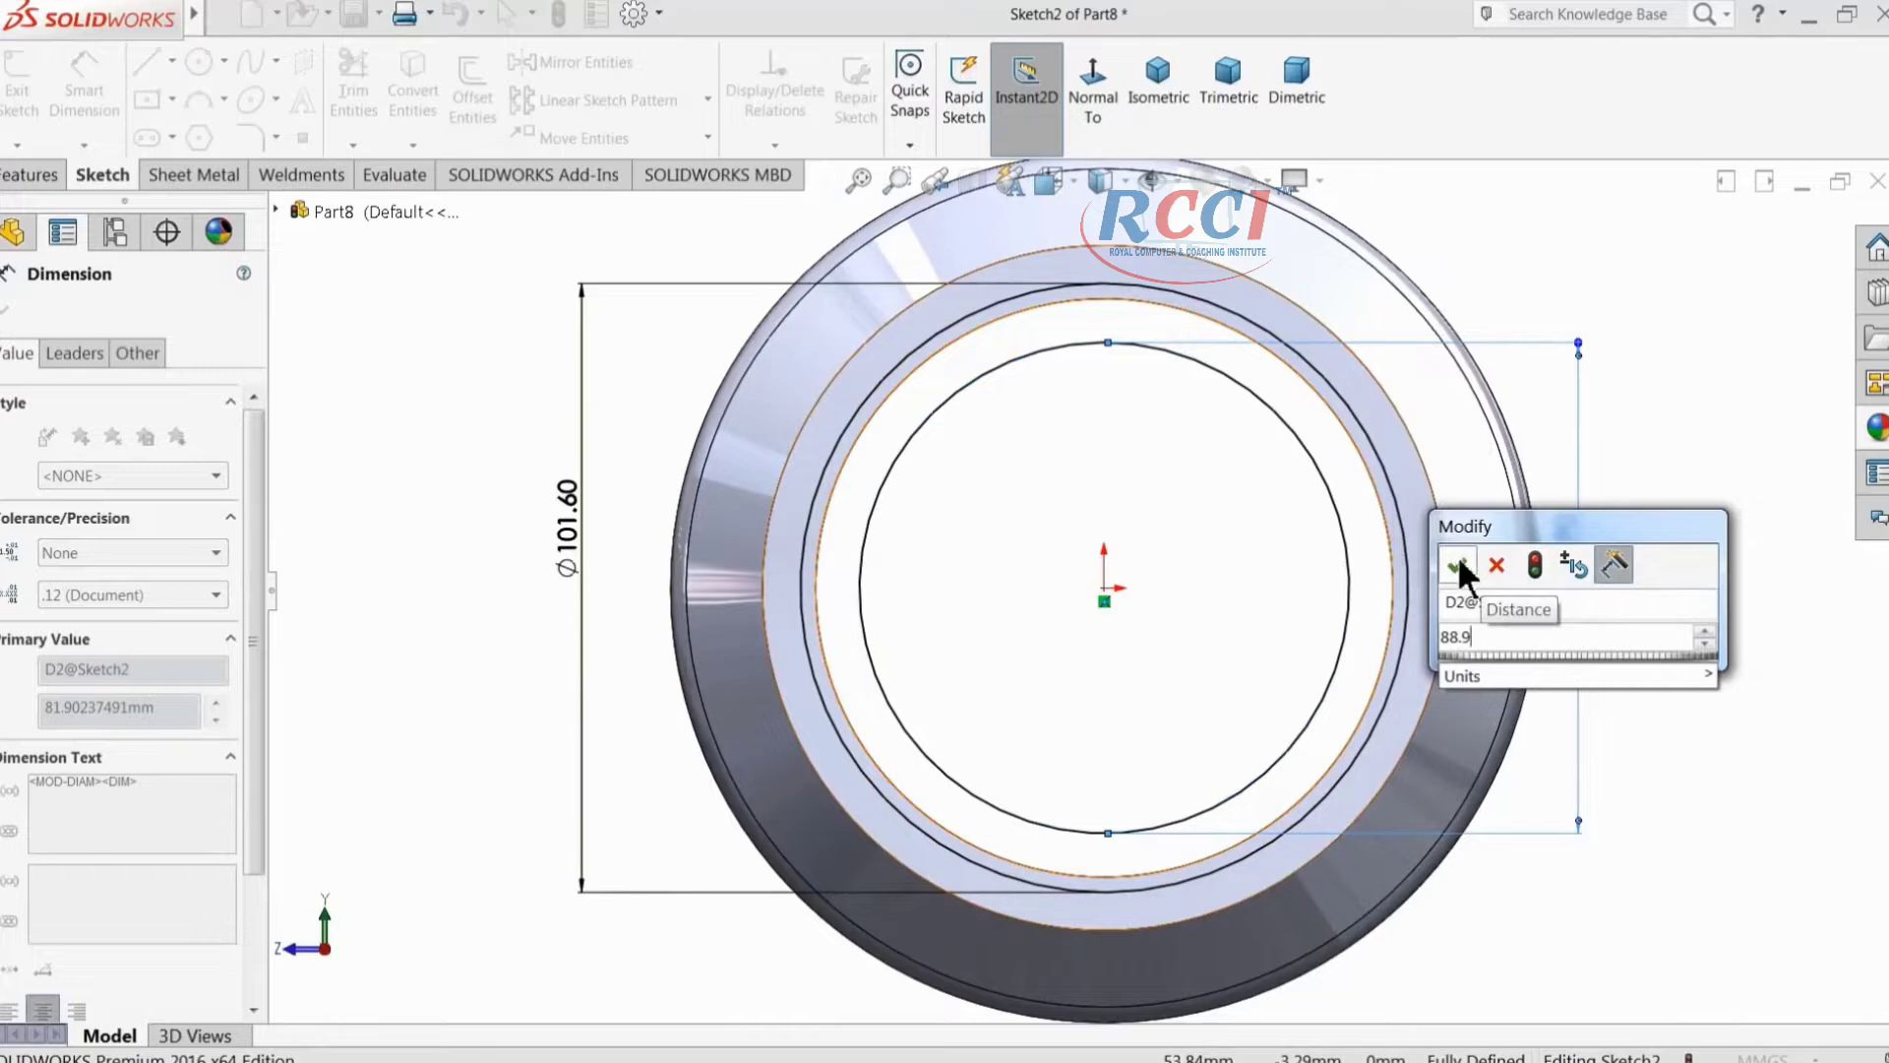
click(1458, 565)
Step: Extrude the annular profile between the two circles 10 mm as a blind boss merged with the ring
click(22, 176)
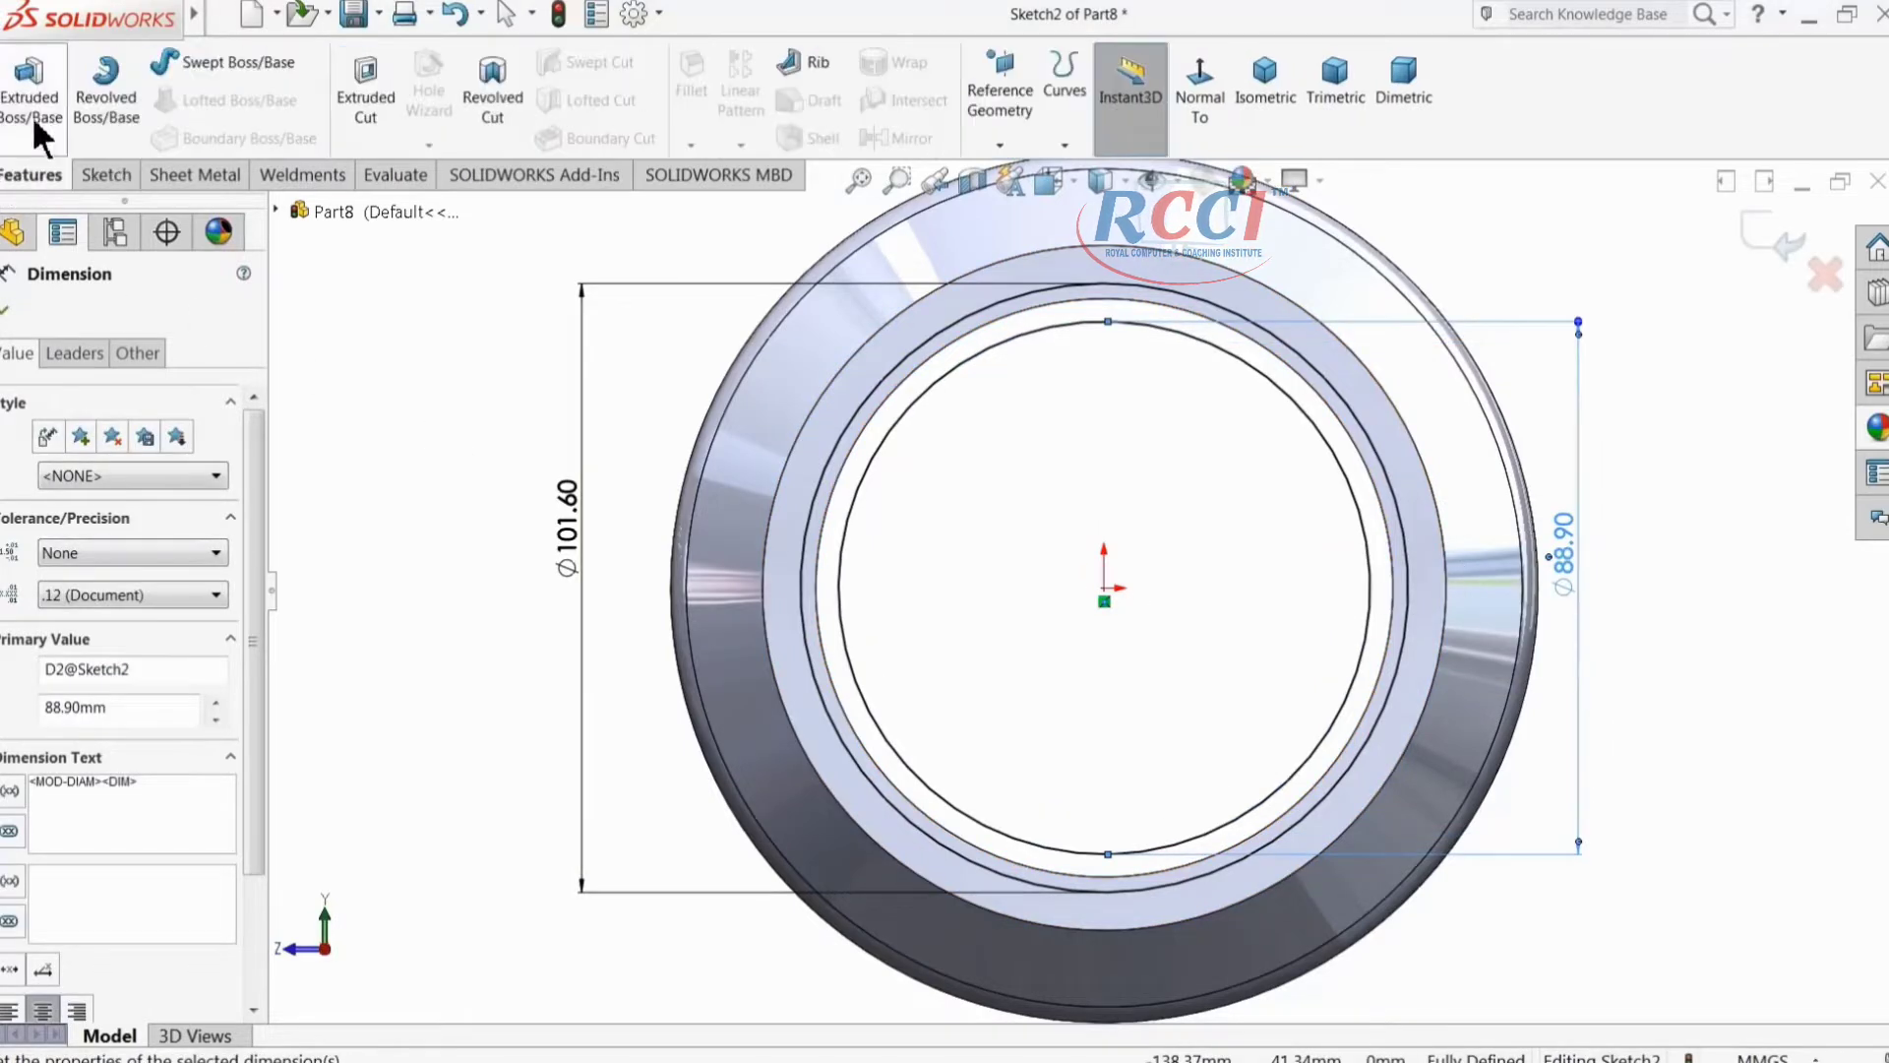
click(31, 87)
middle_drag(539, 379, 578, 403)
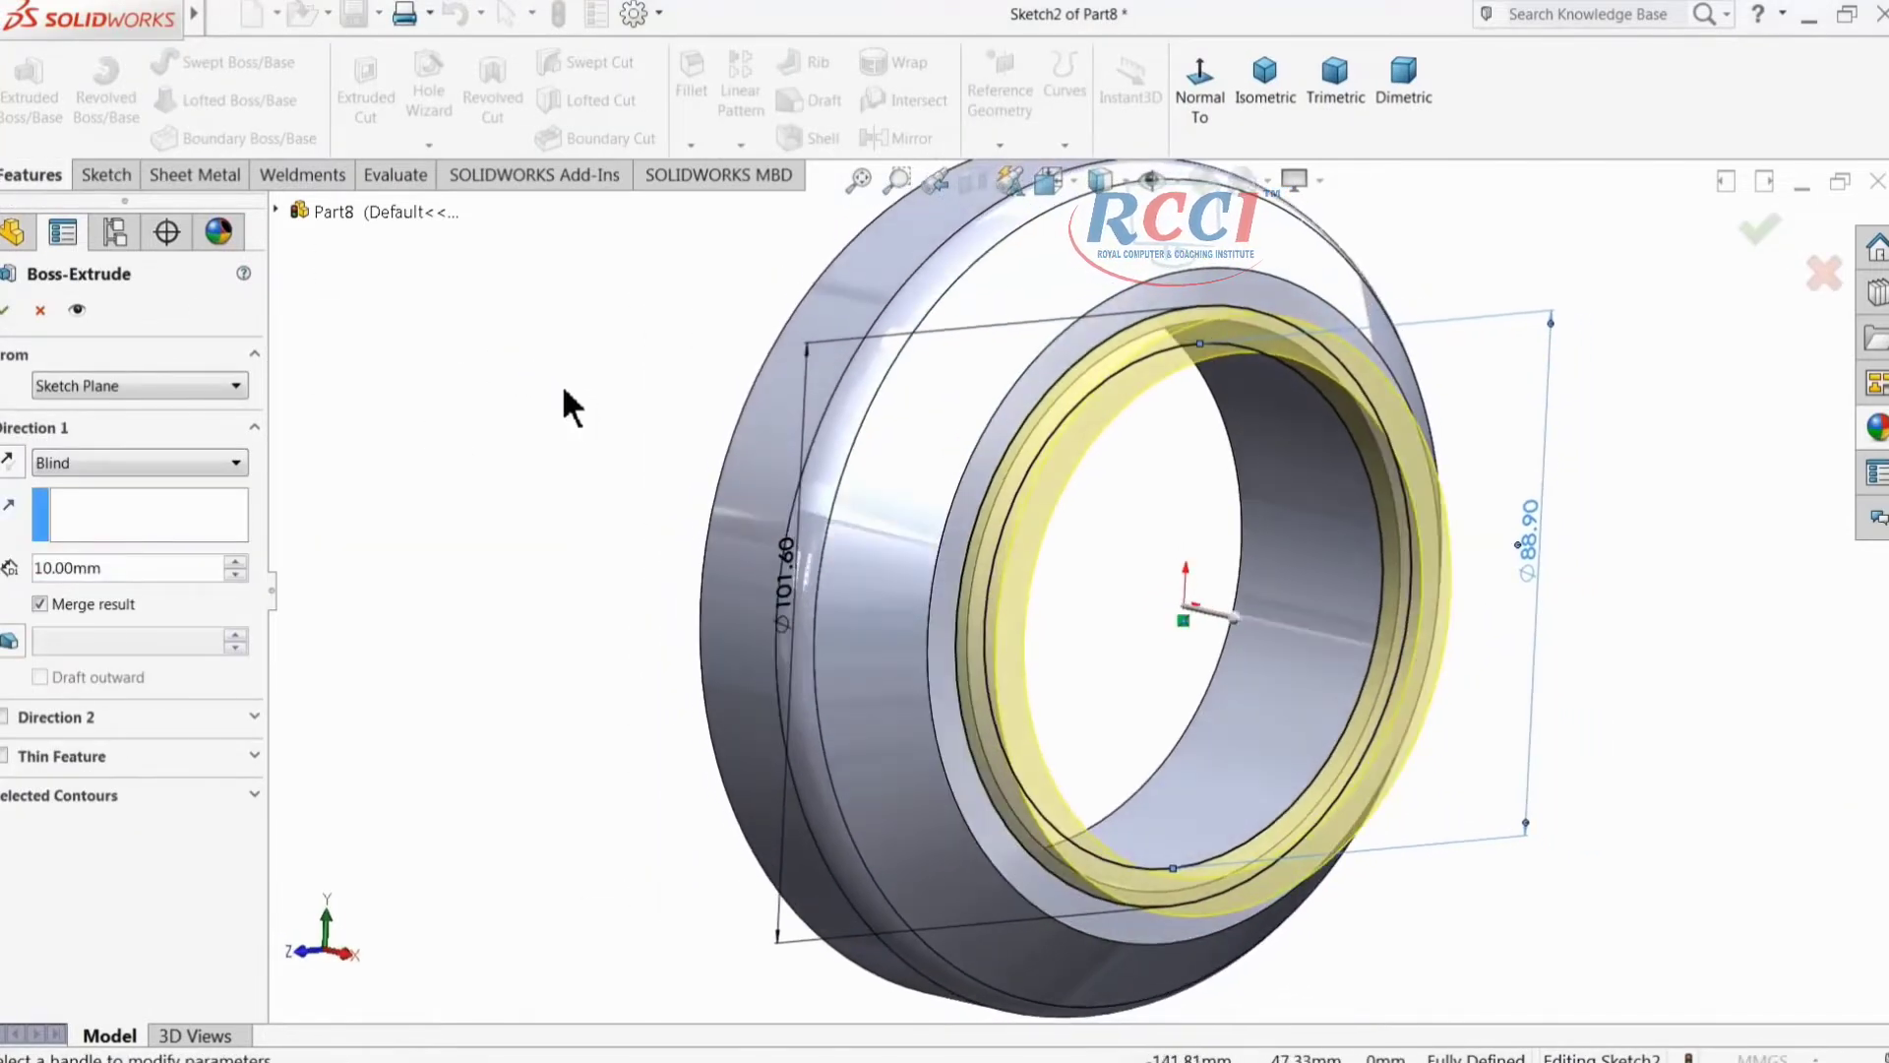
click(10, 317)
Step: Colour the ring's outer cylindrical, fillet and conical faces amber yellow with RGB 255, 204, 0
middle_drag(545, 469, 573, 517)
scroll(569, 512, up, 3)
scroll(669, 560, down, 2)
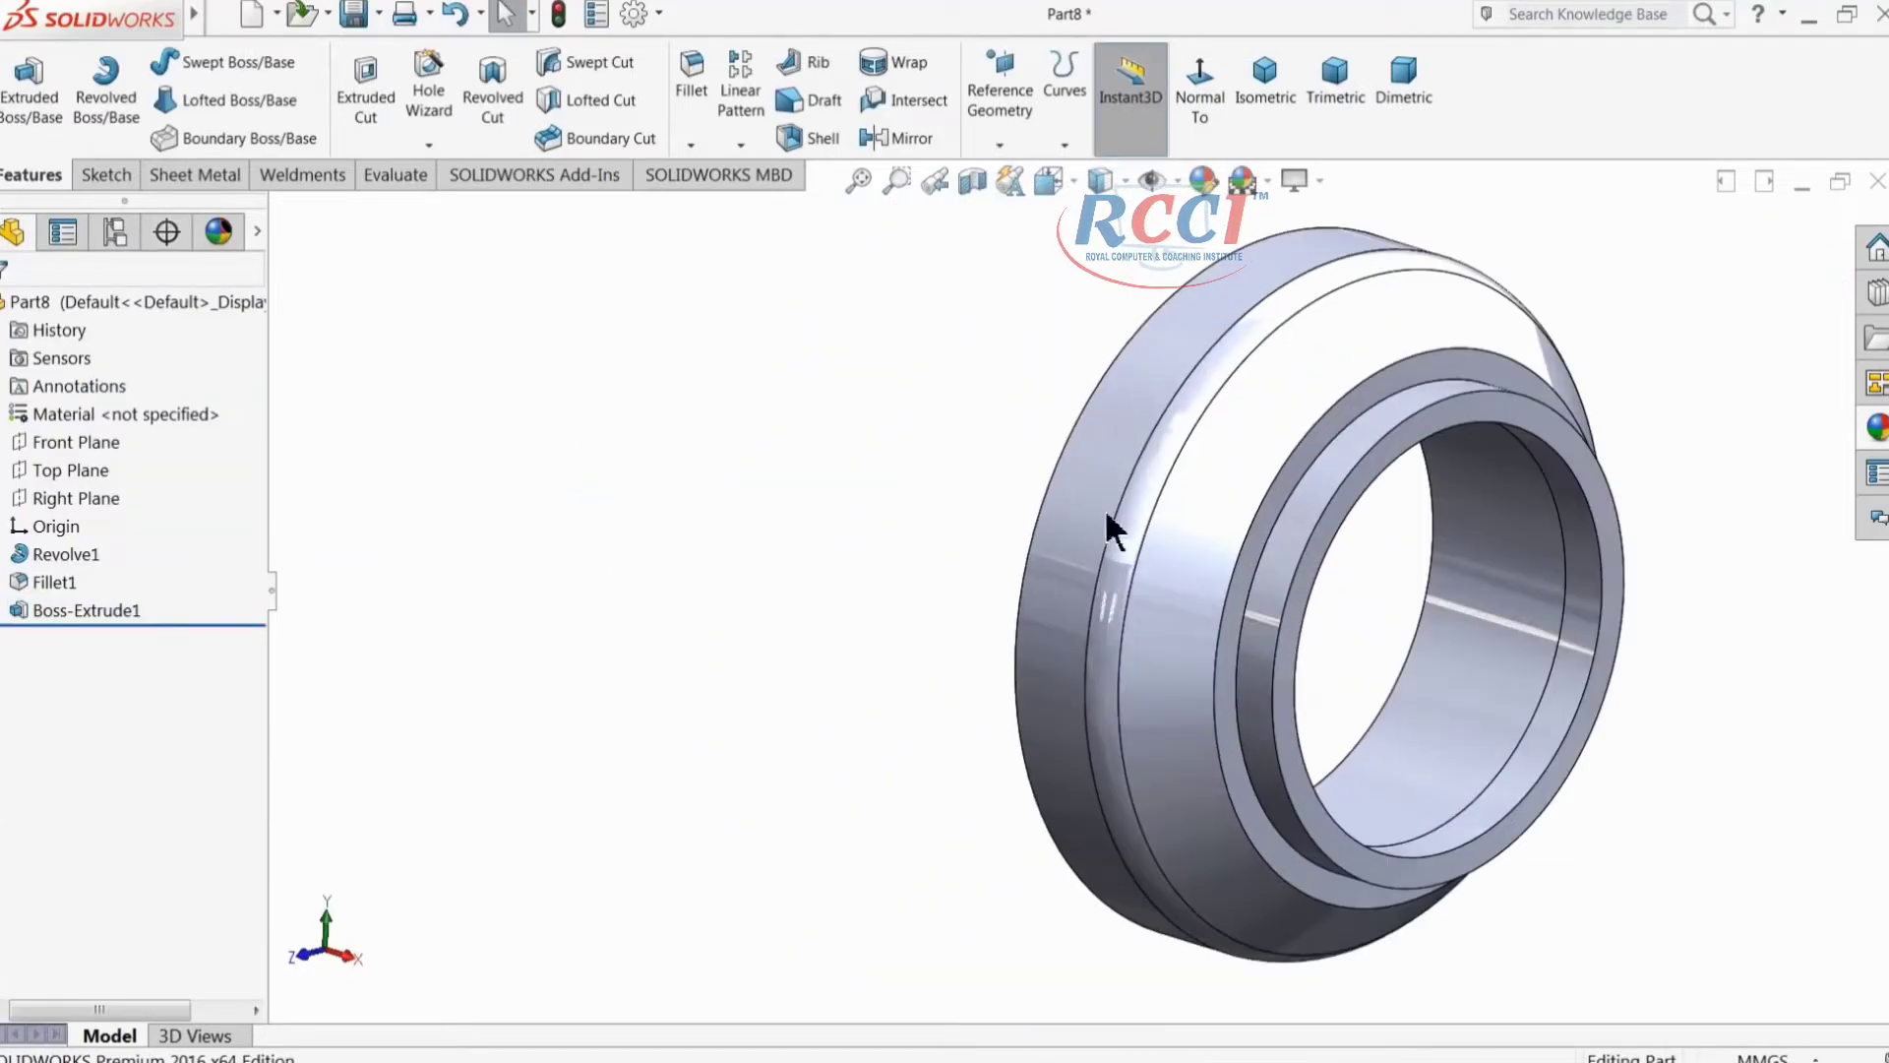
click(1184, 531)
ctrl+click(1109, 450)
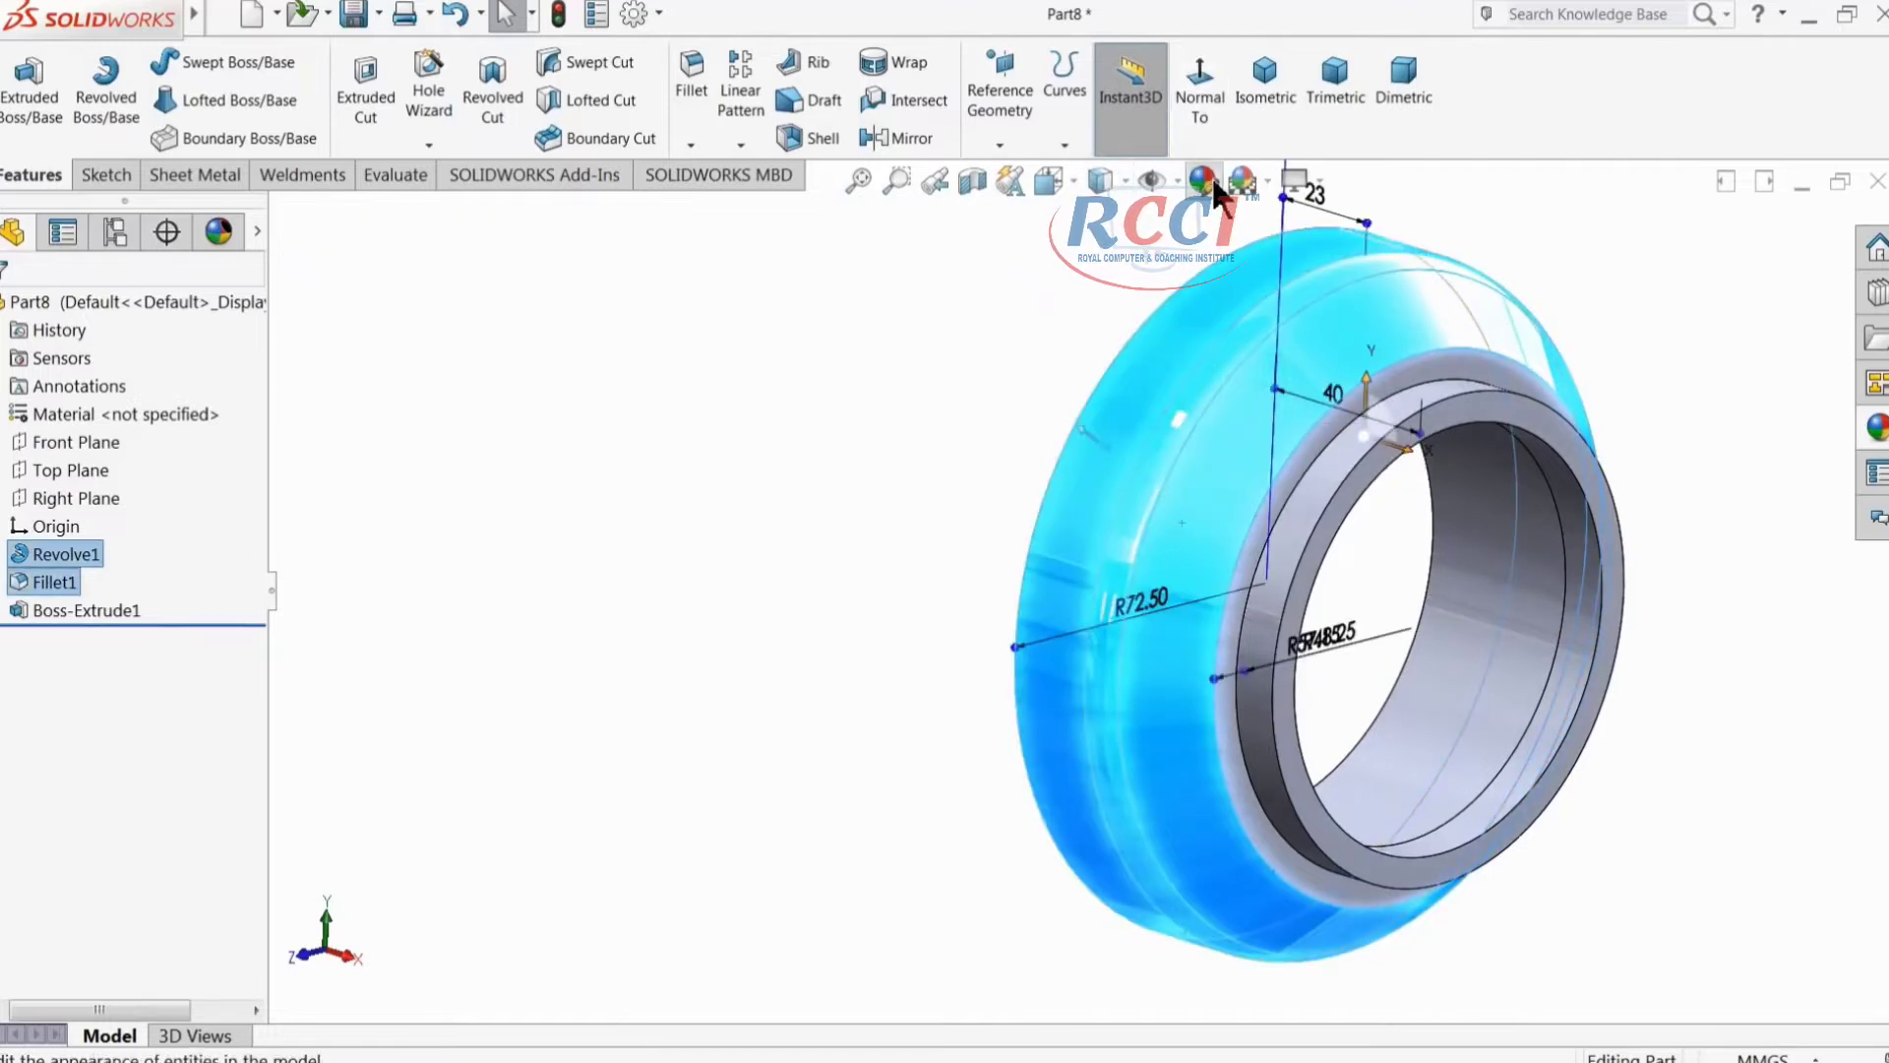
drag(256, 670, 252, 793)
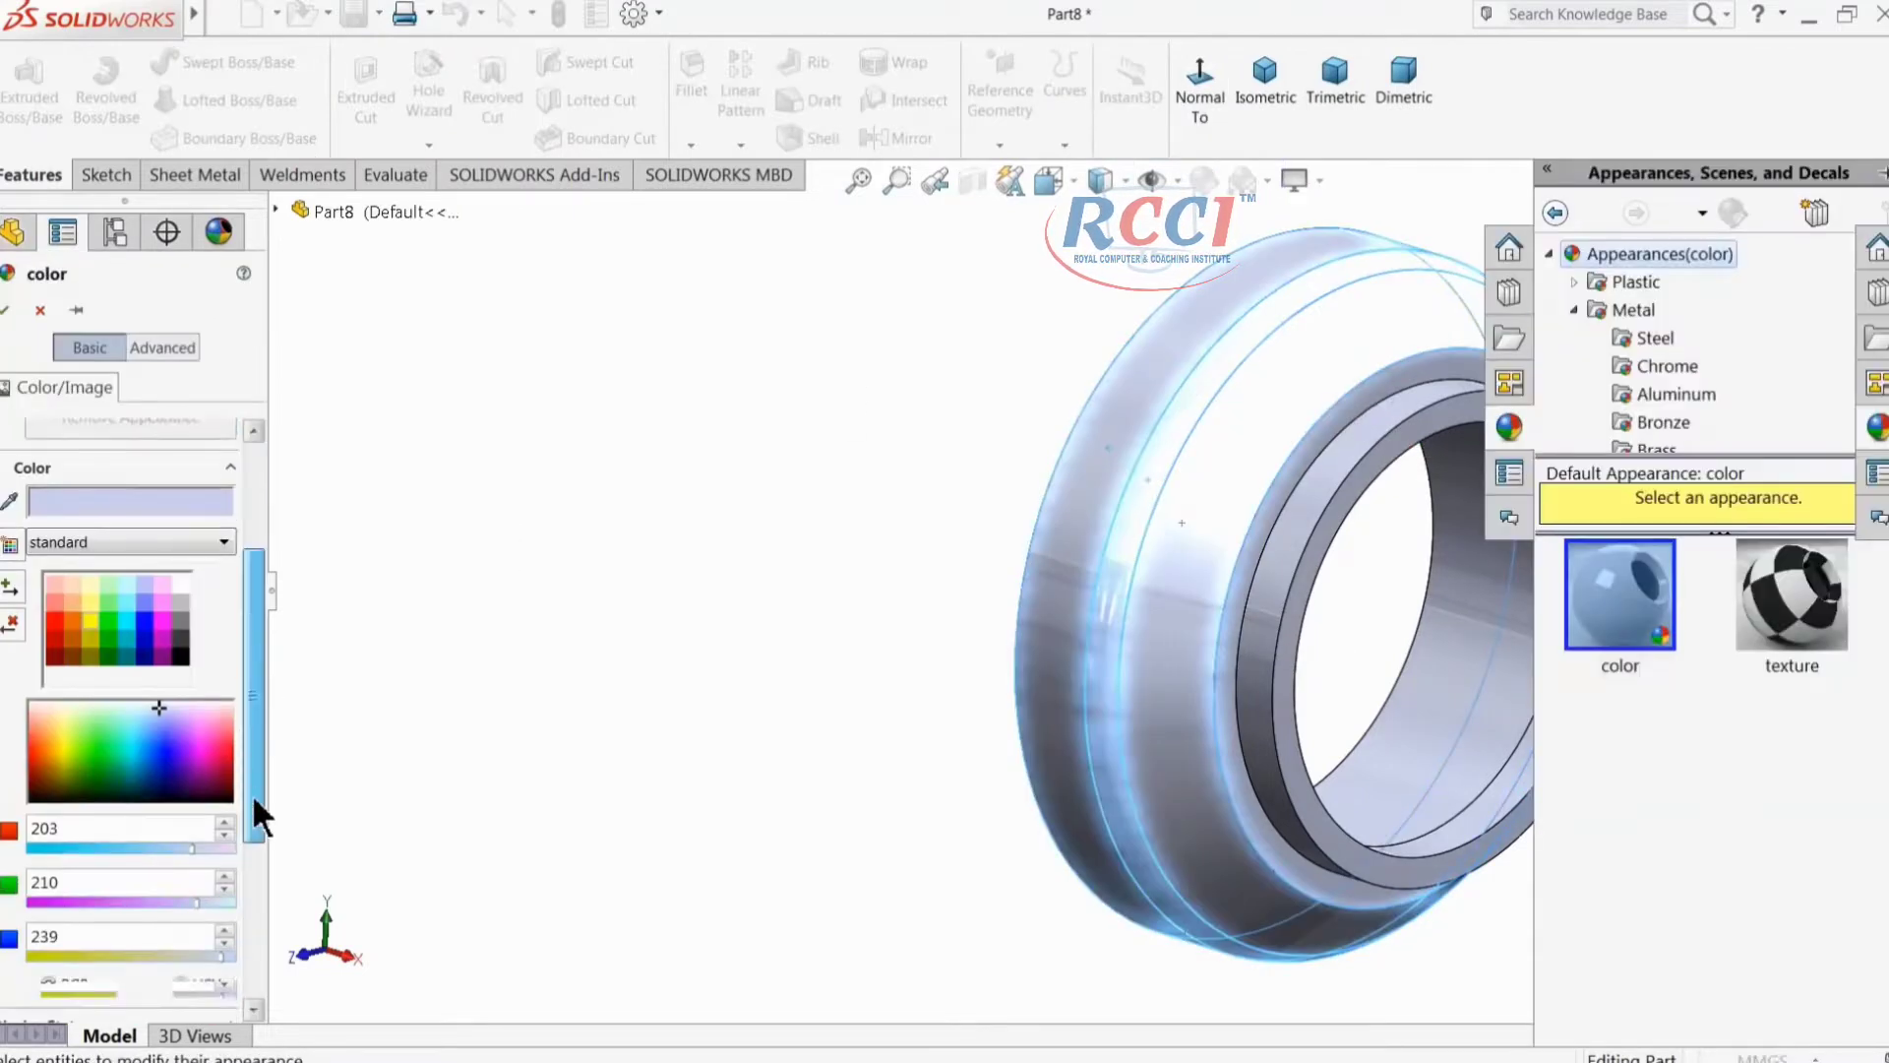
click(84, 606)
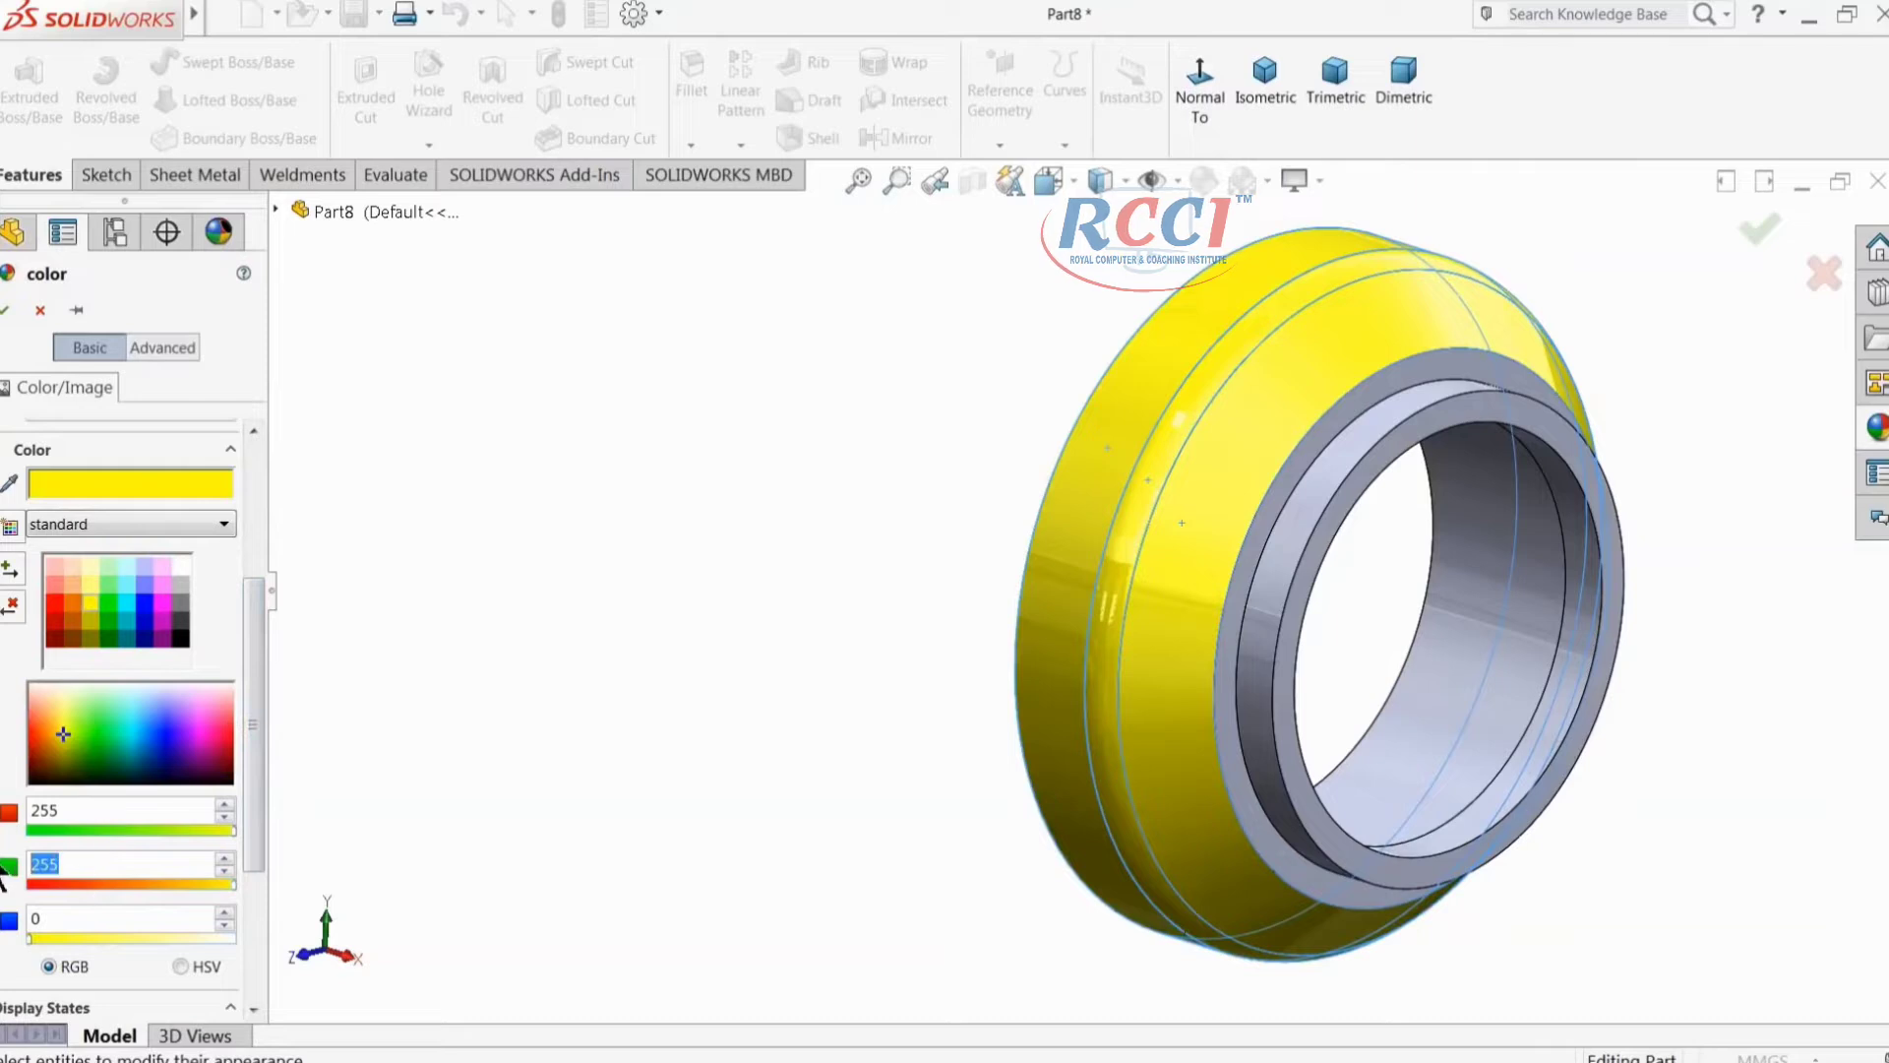
text(204)
key(Tab)
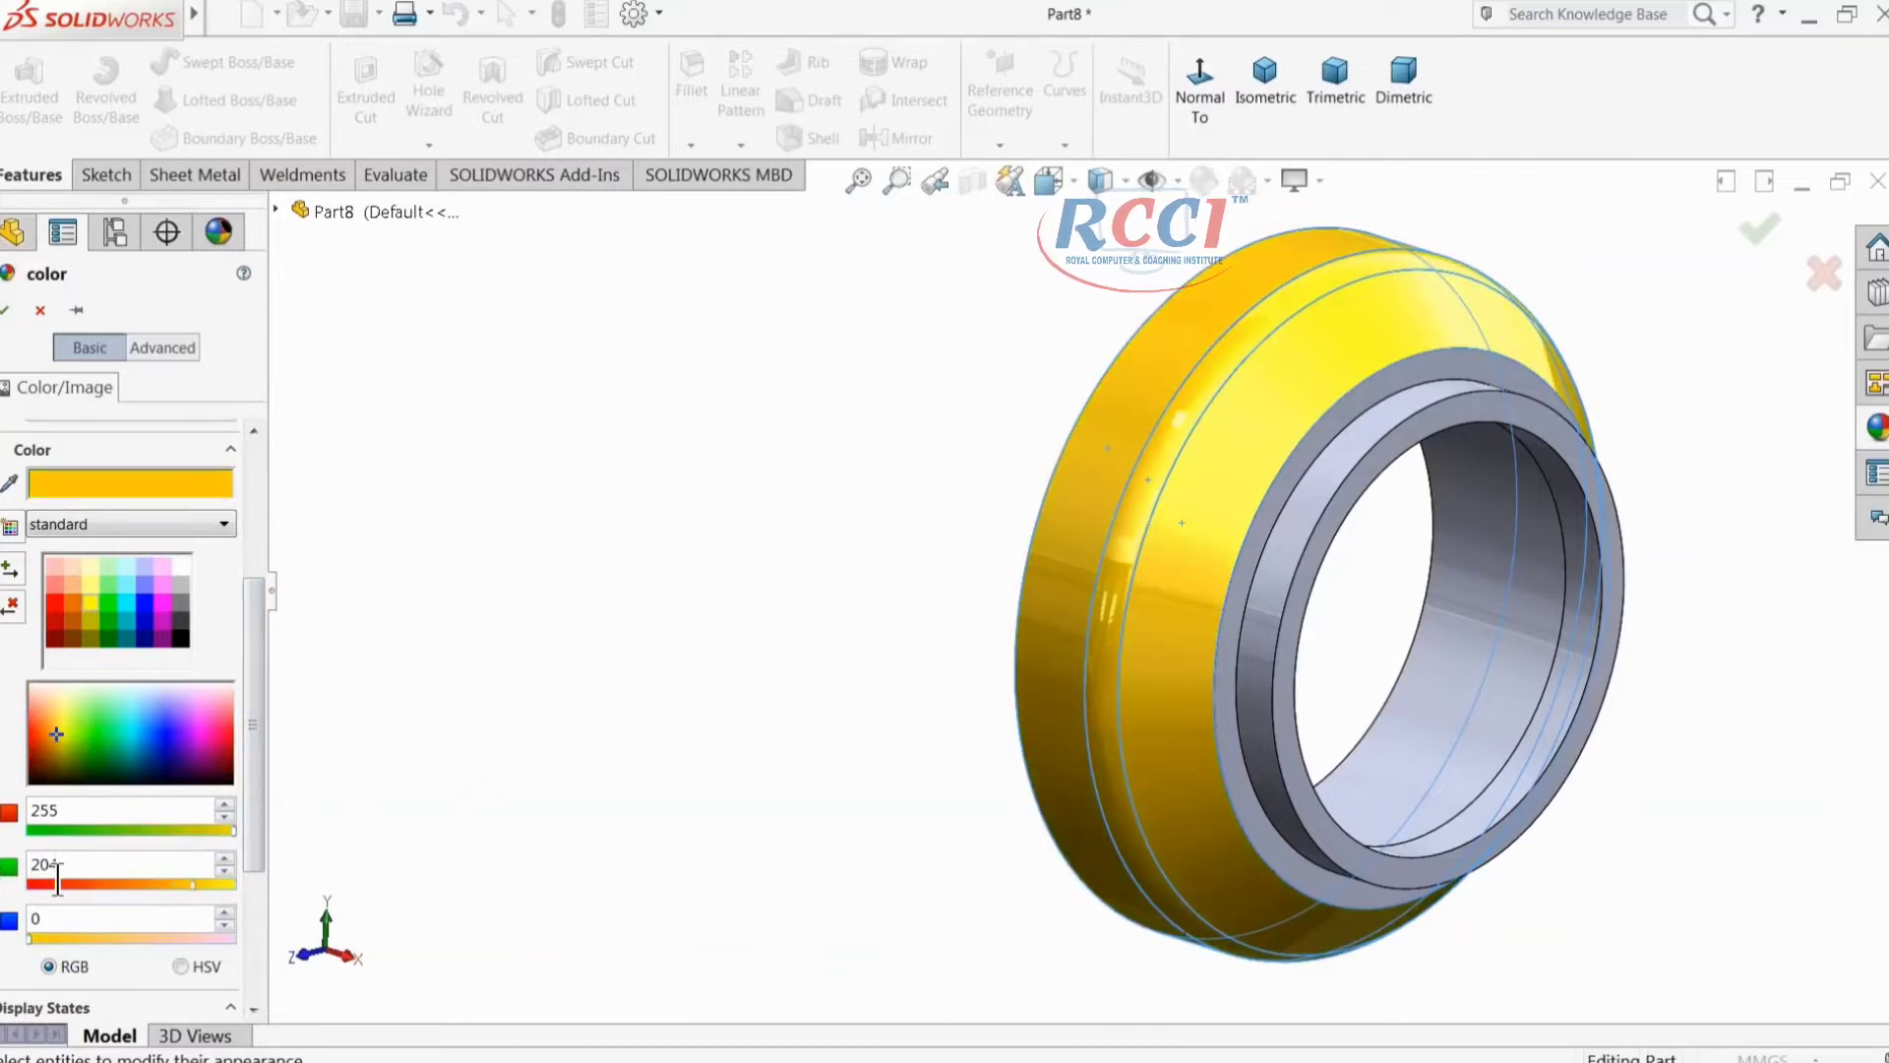
click(5, 313)
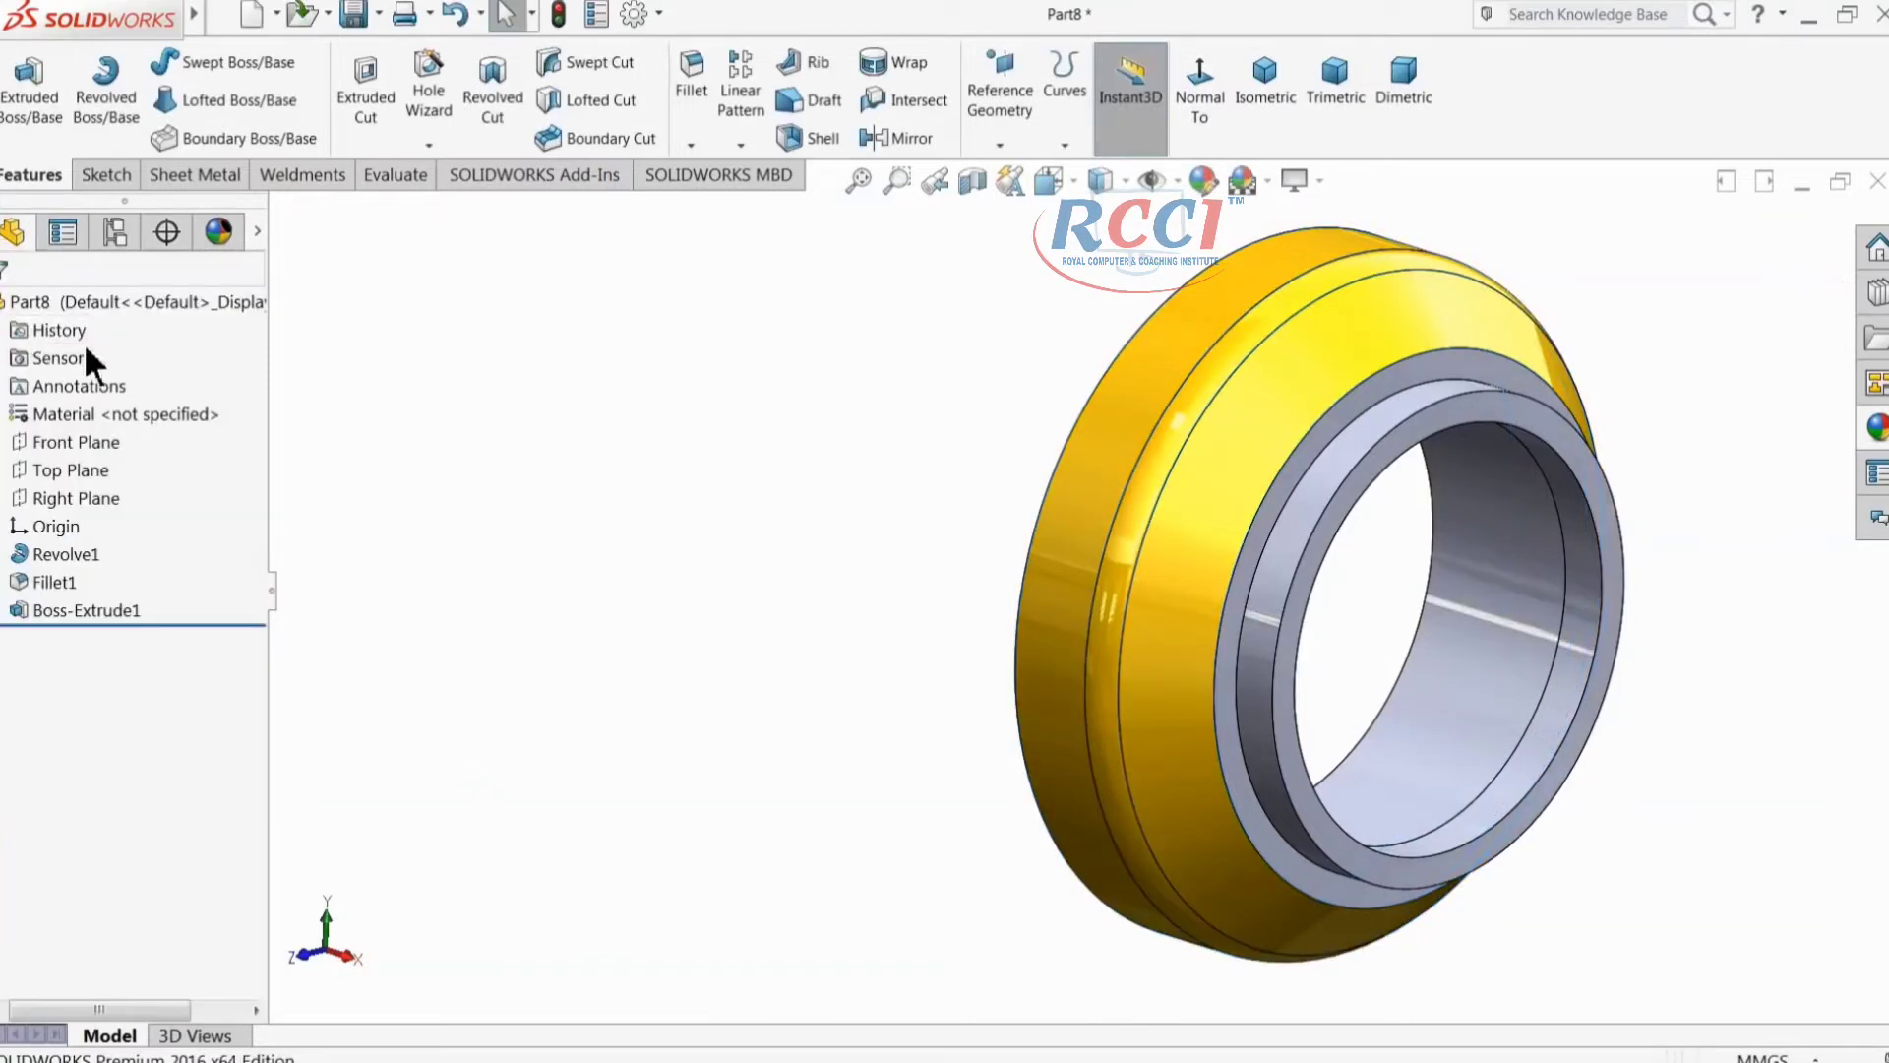
Step: Sketch a construction circle about 116 mm in diameter, centered on the origin, on the flat end face opposite the extruded collar
middle_drag(544, 549, 1027, 696)
scroll(1297, 622, down, 2)
middle_drag(1297, 622, 1317, 681)
click(1318, 679)
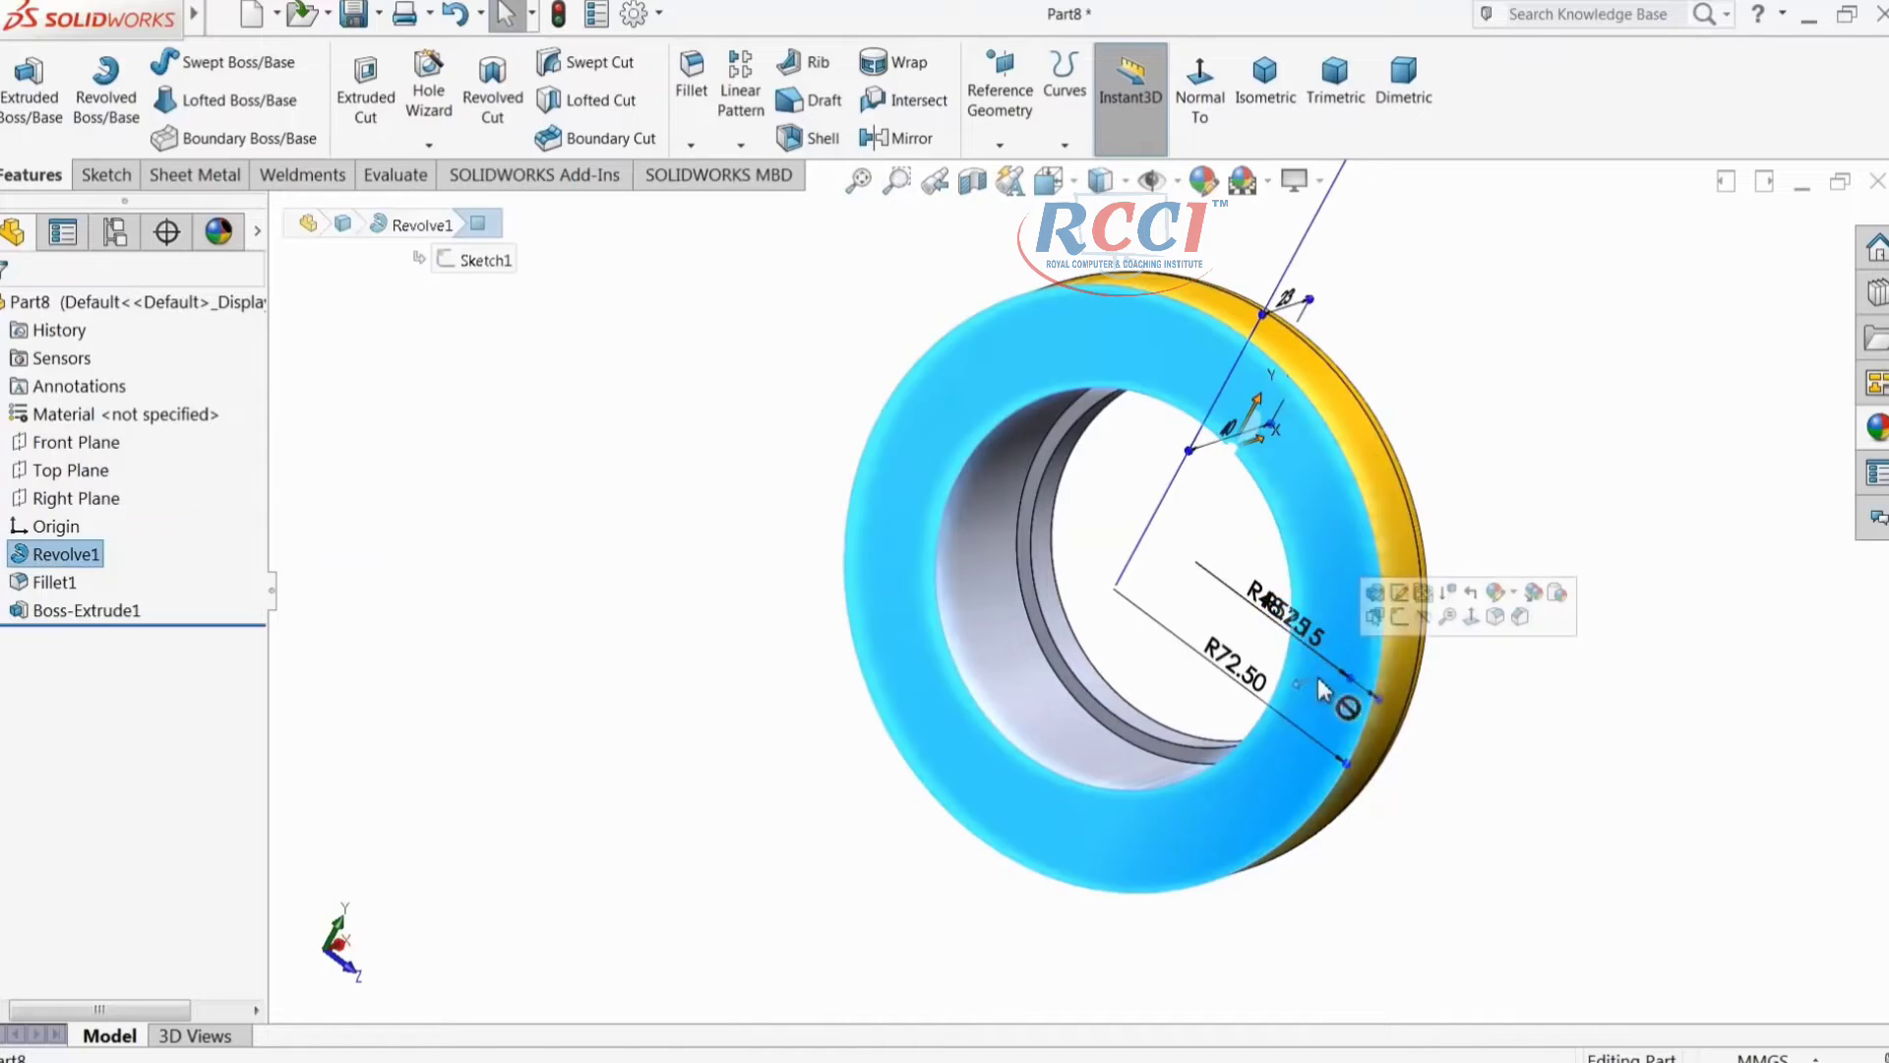
click(1403, 616)
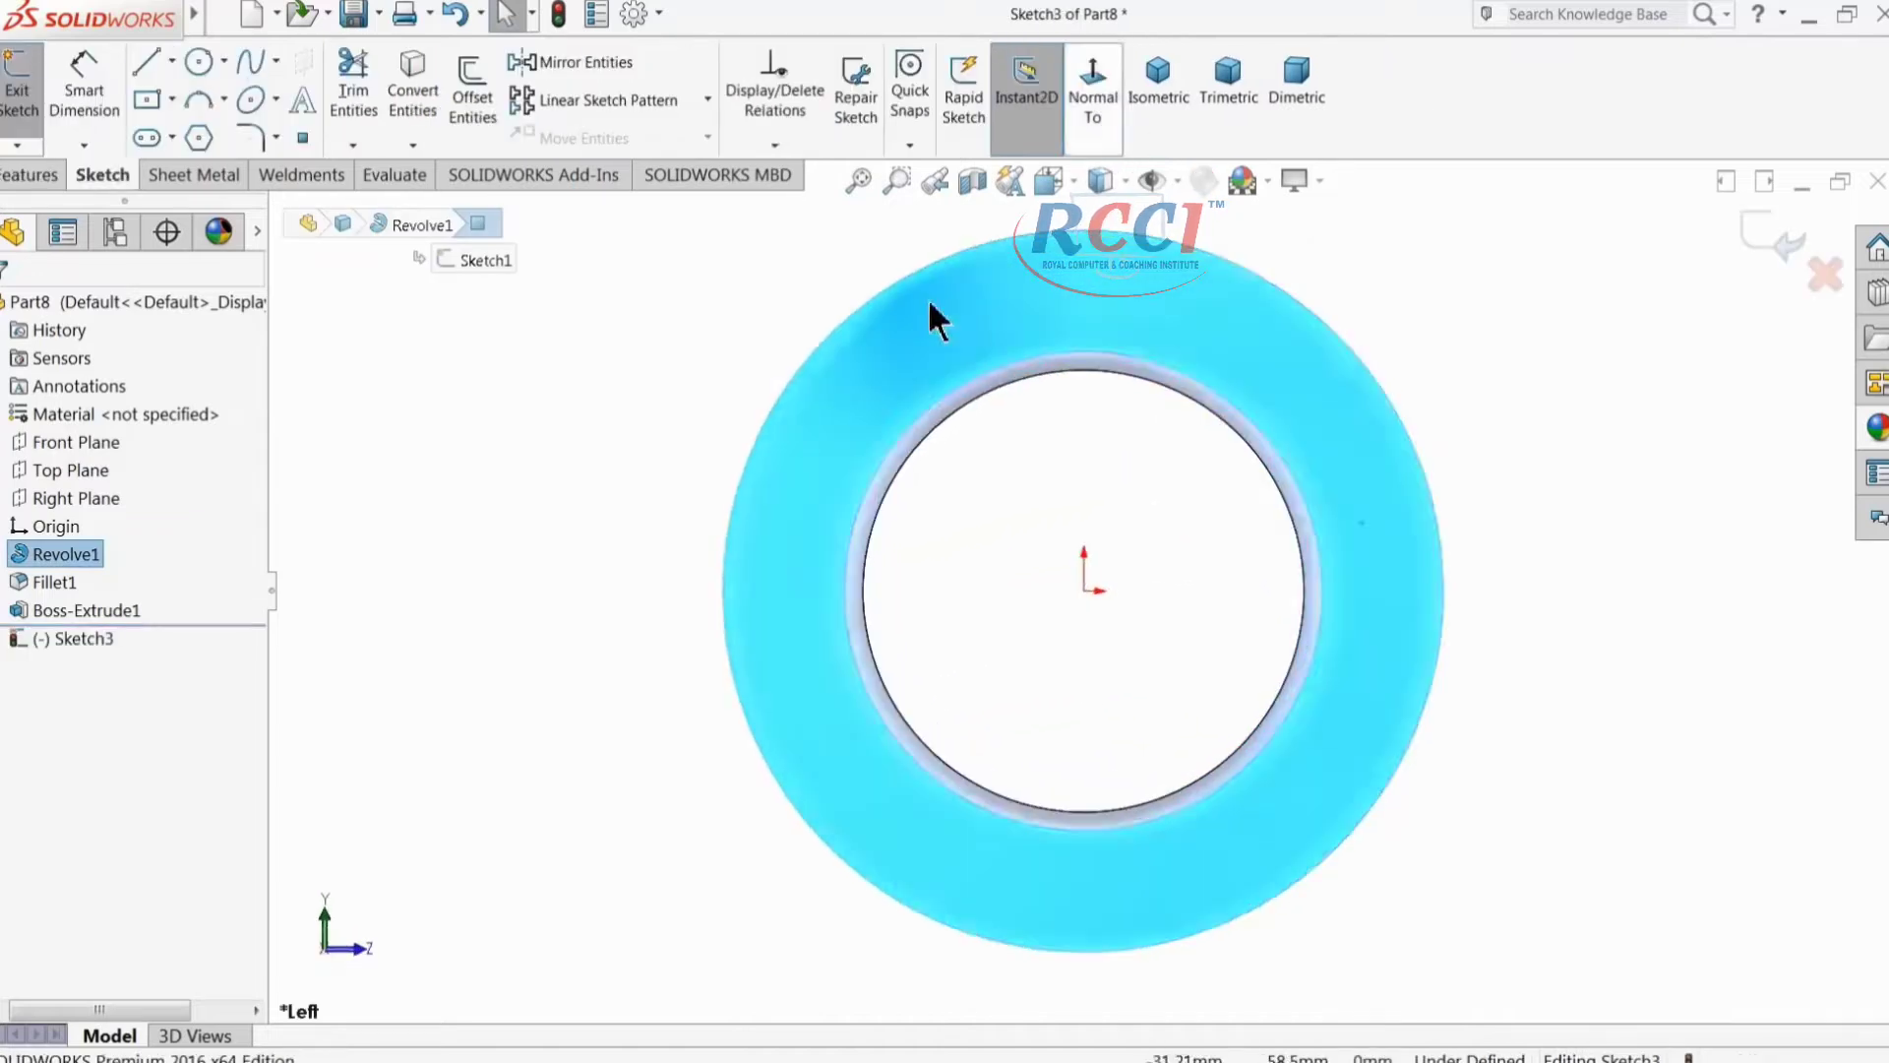
click(200, 64)
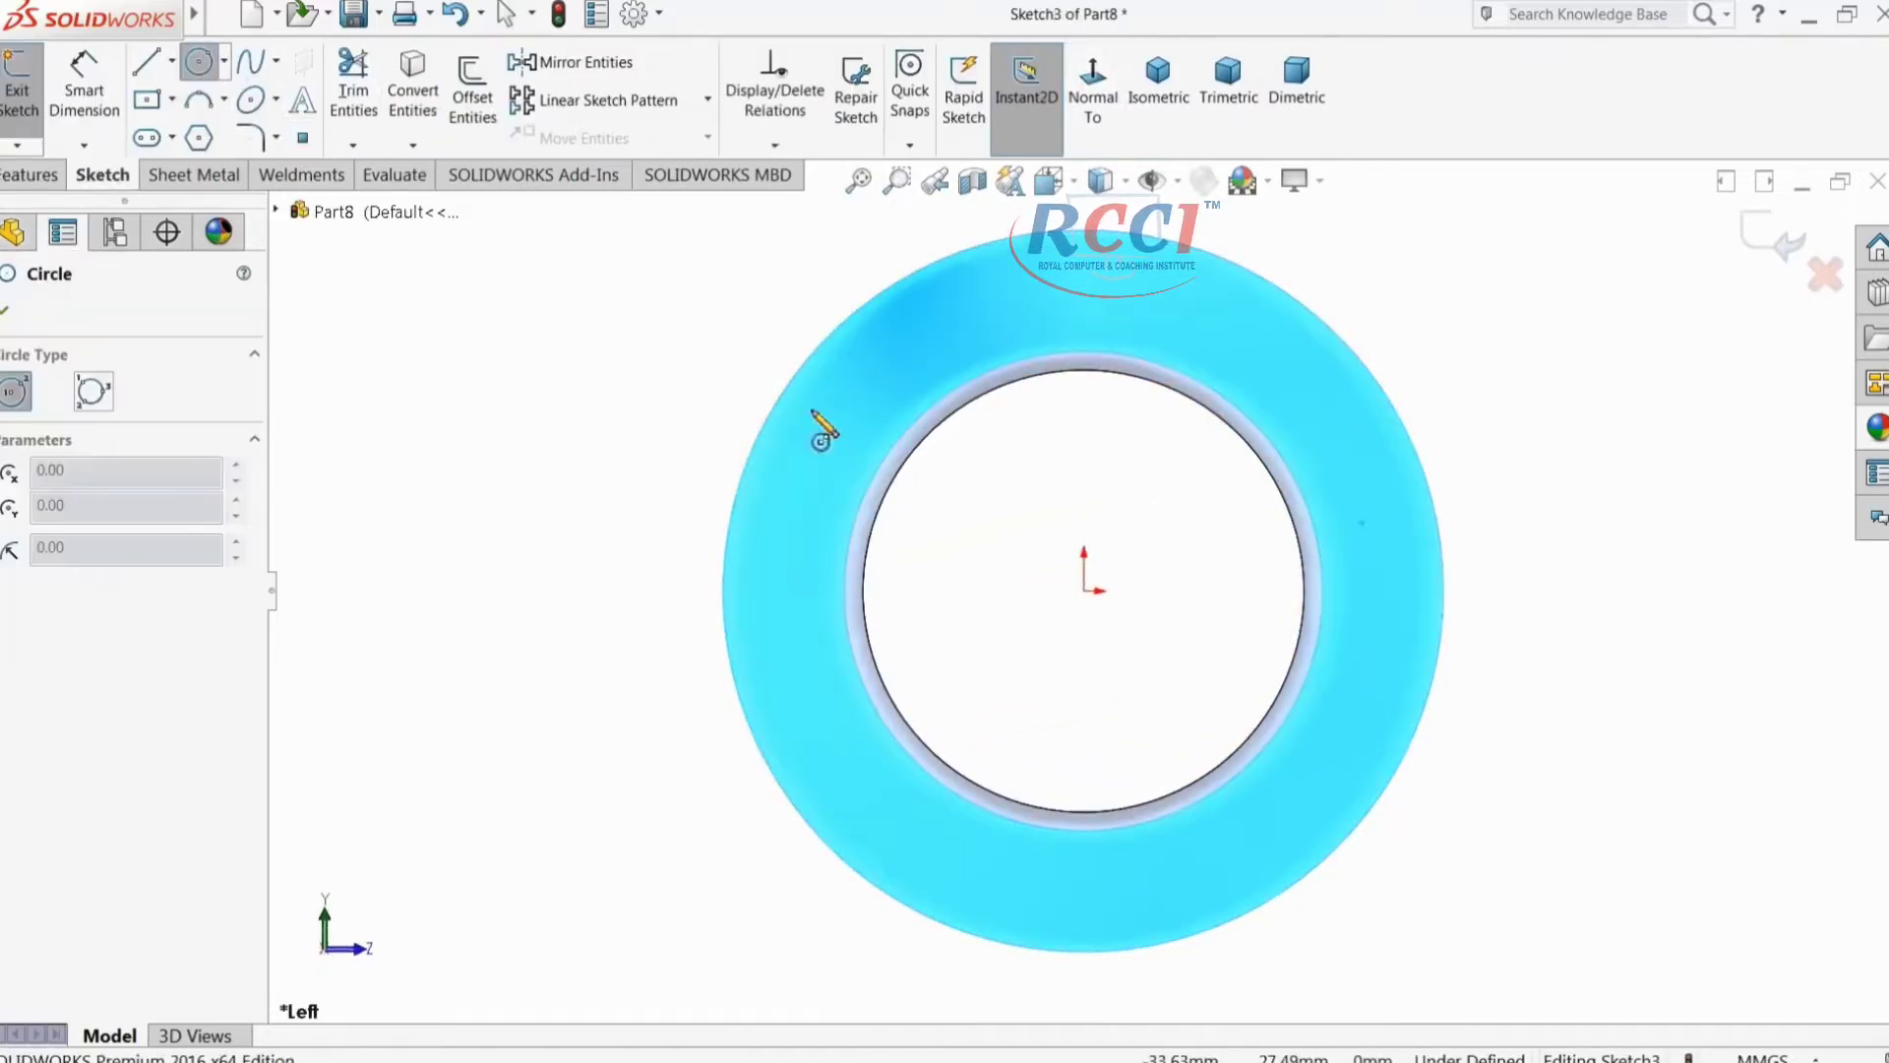
click(1085, 591)
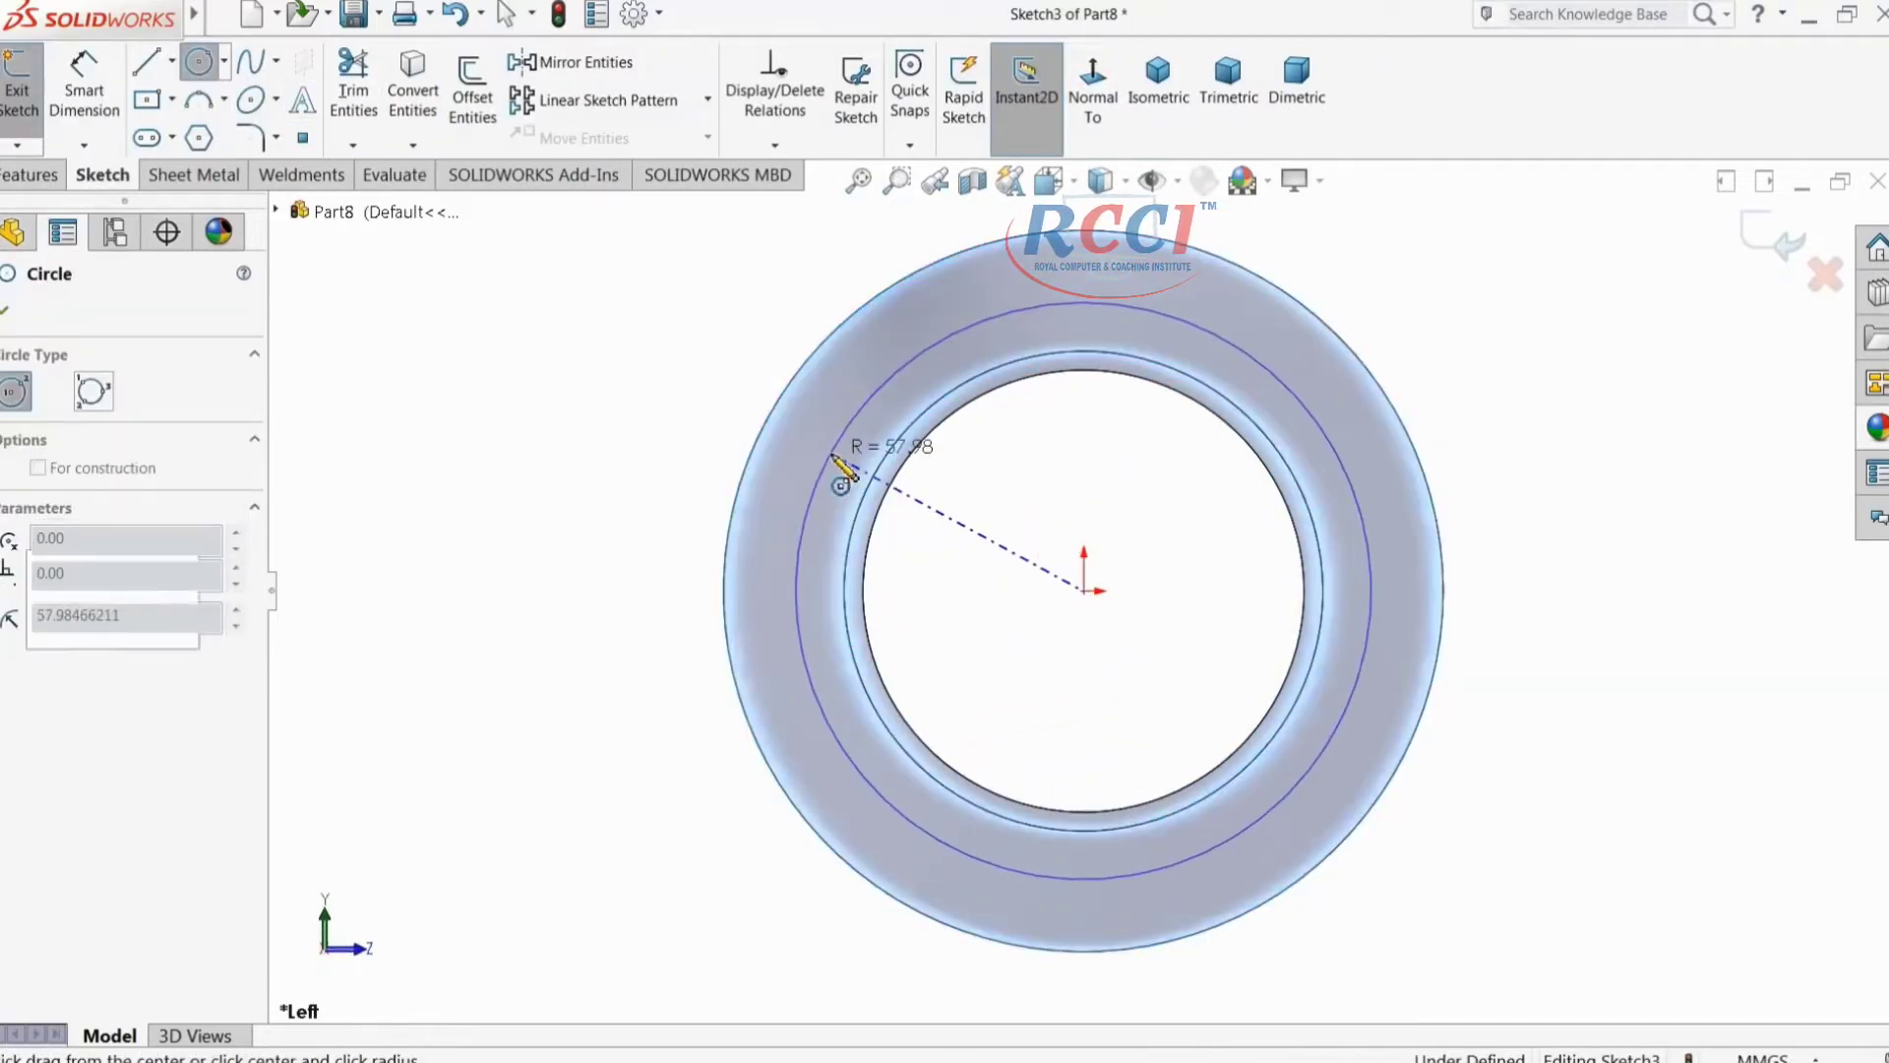
click(834, 462)
click(93, 738)
Step: Dimension the construction circle's diameter and set it to 125 mm
click(84, 81)
click(800, 548)
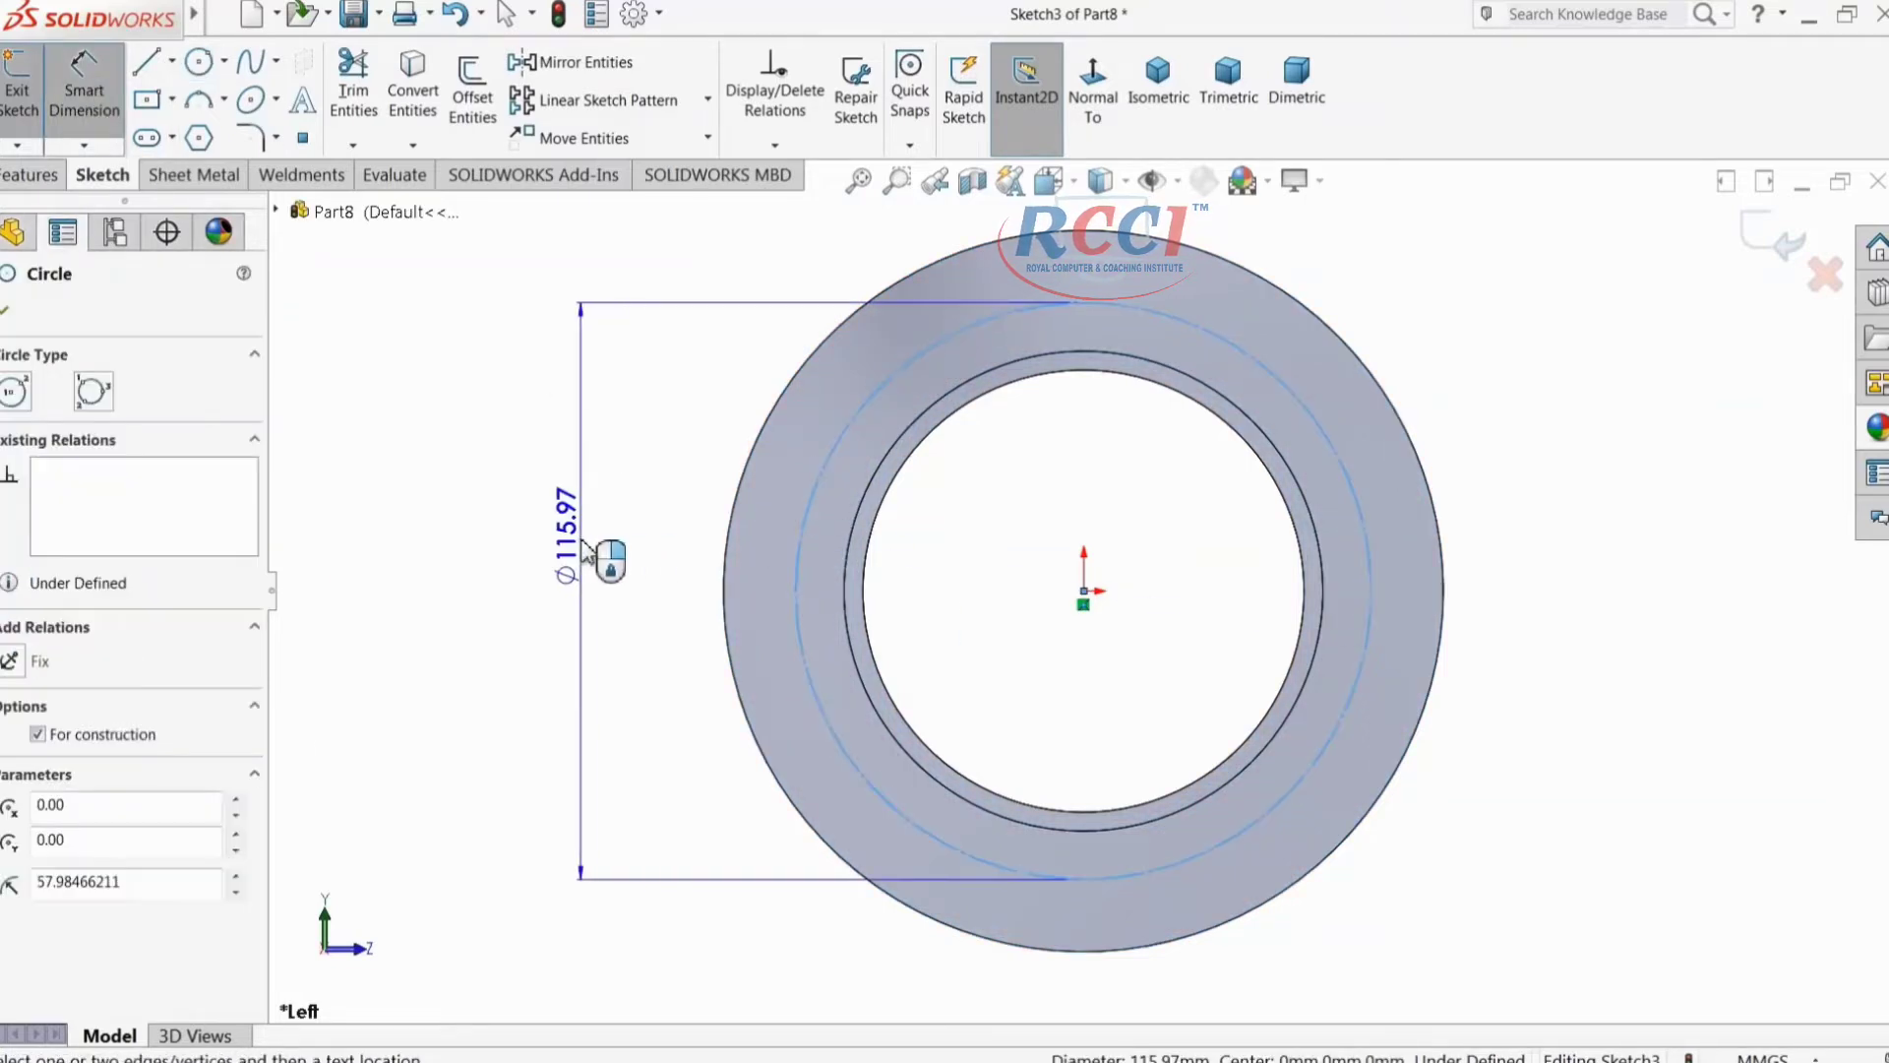
click(588, 552)
text(125)
key(Return)
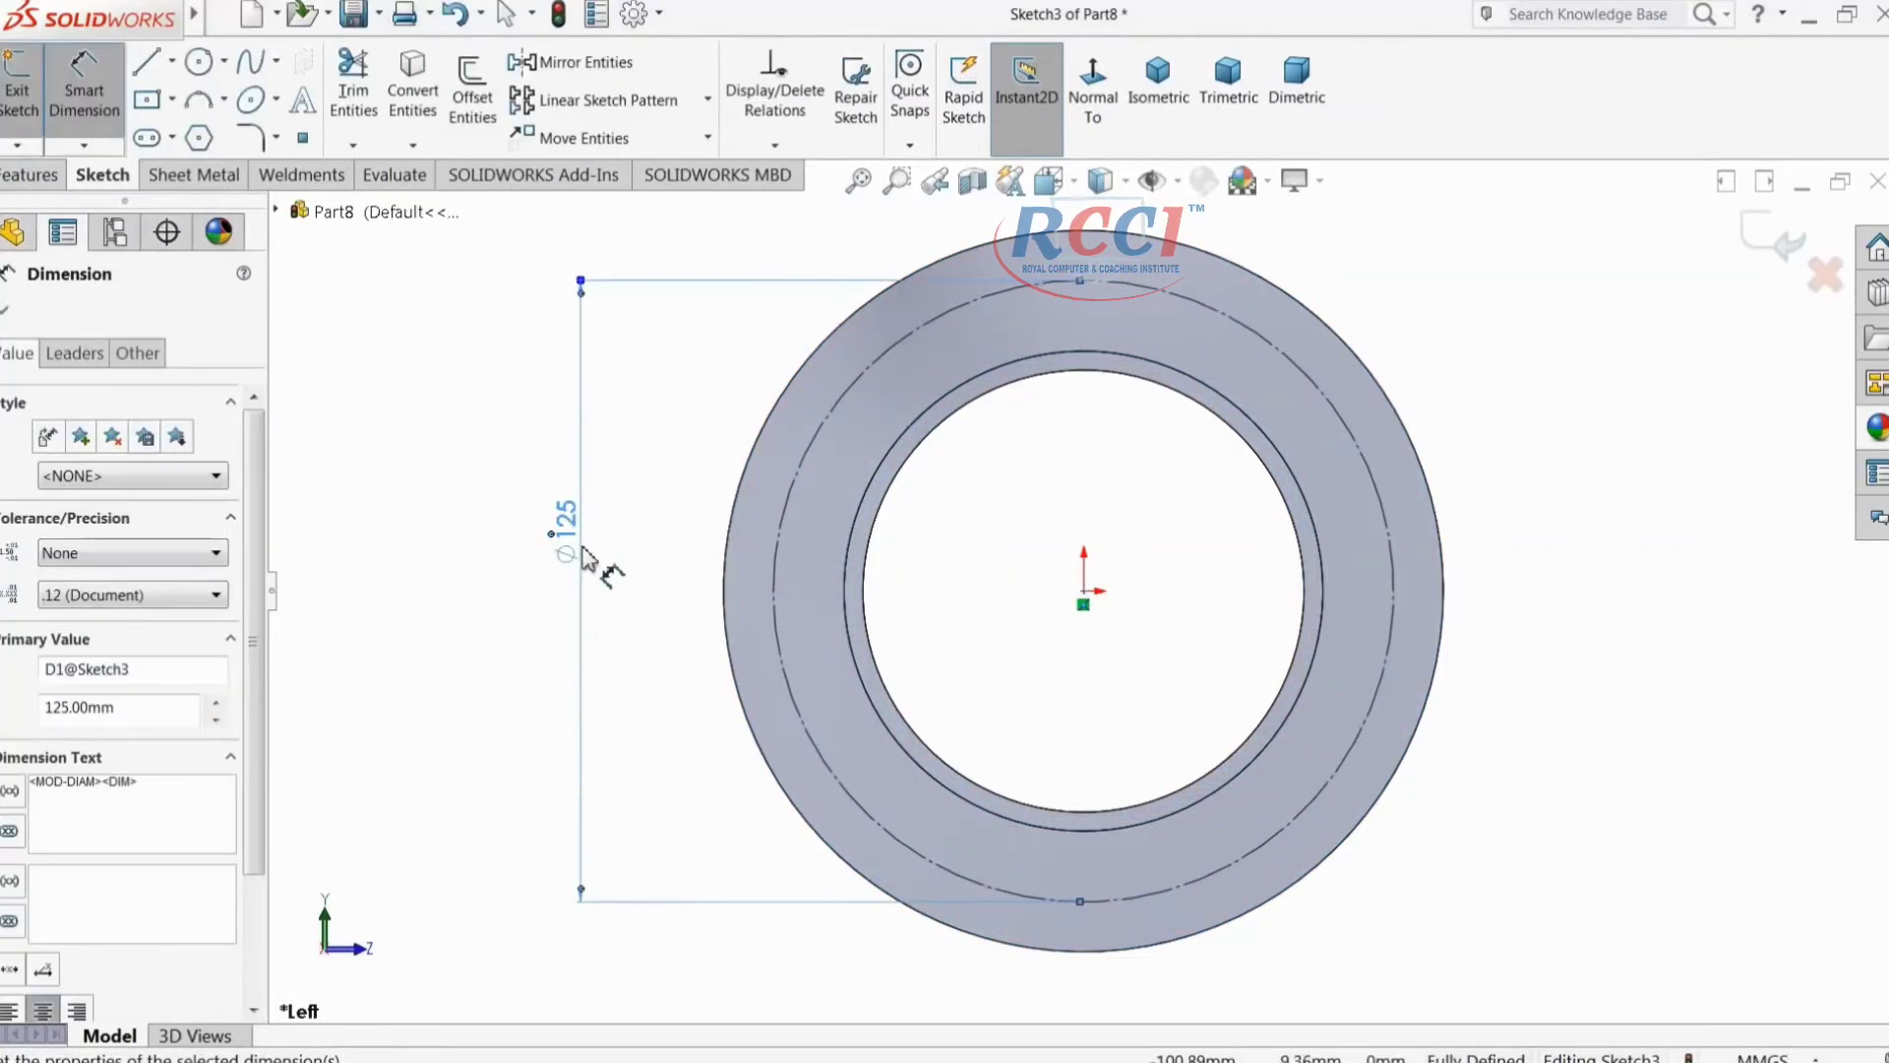
Step: Draw a small circle centered on the top quadrant of the construction circle and set its diameter to 10.7 mm
click(199, 62)
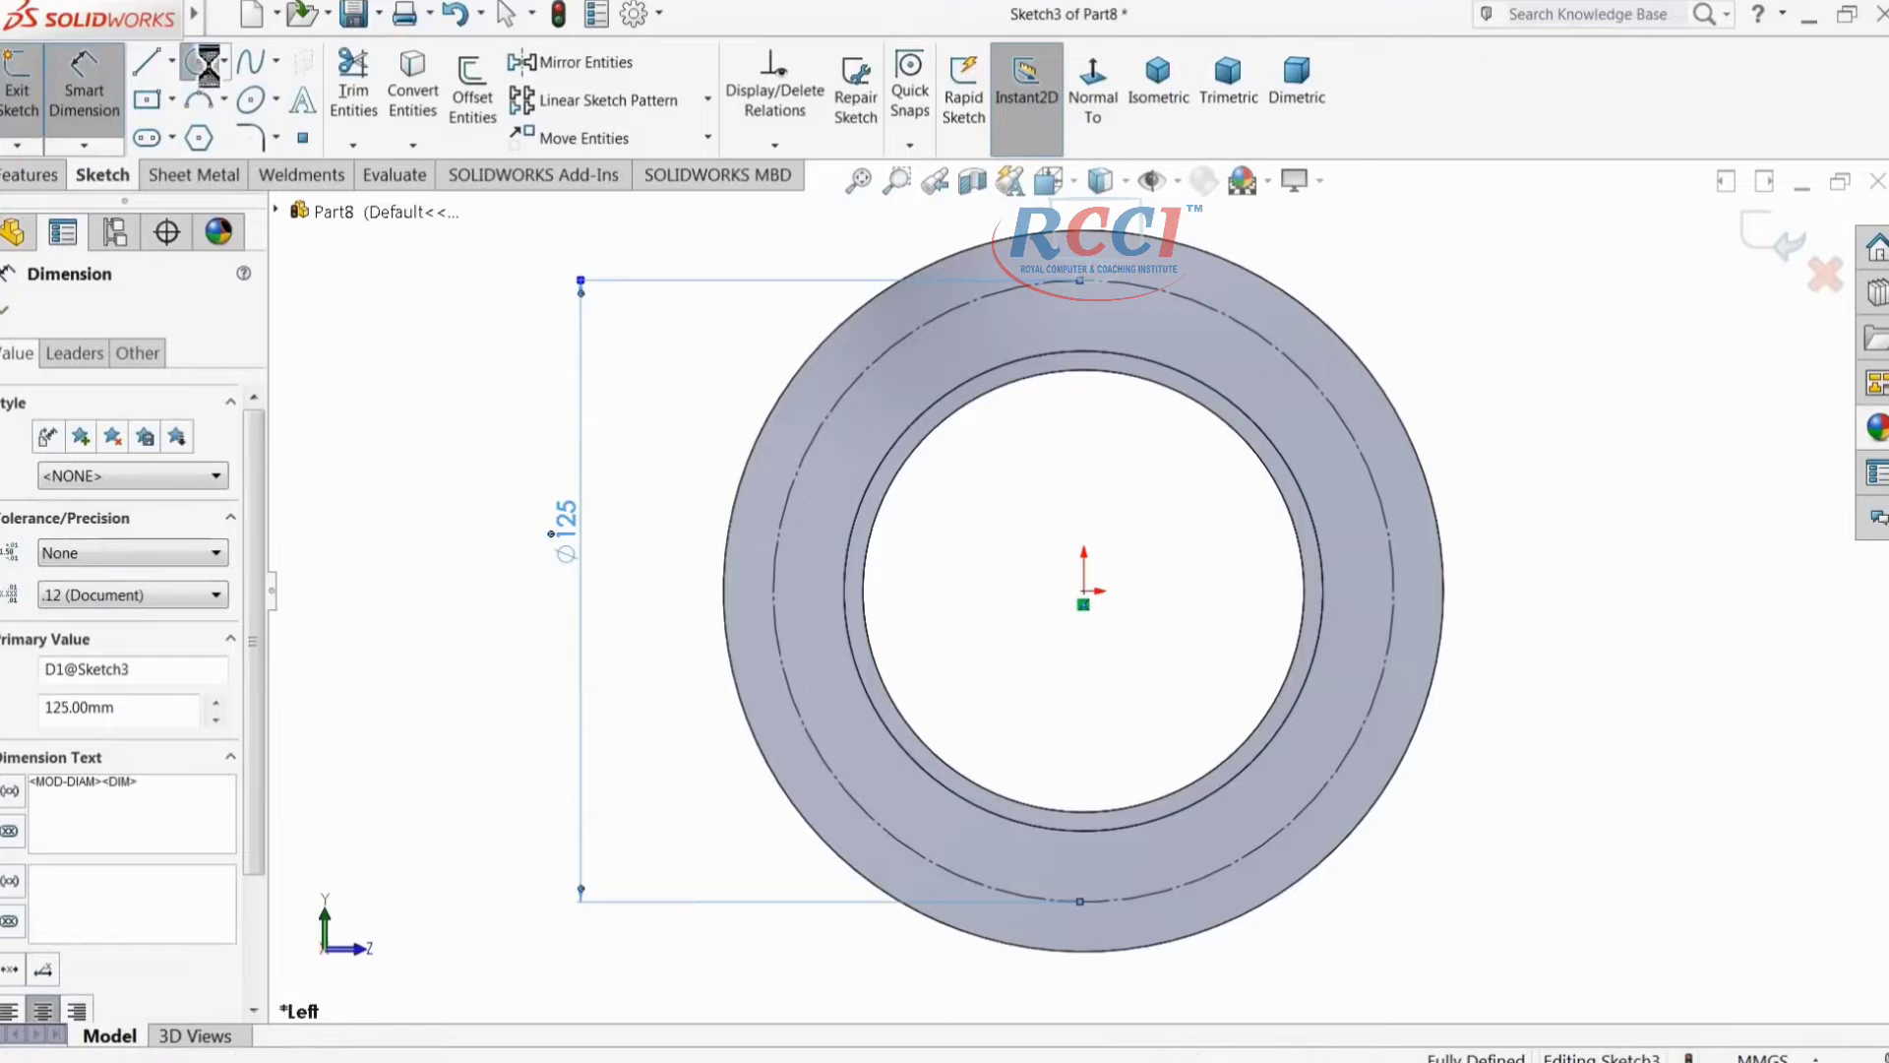
click(1083, 280)
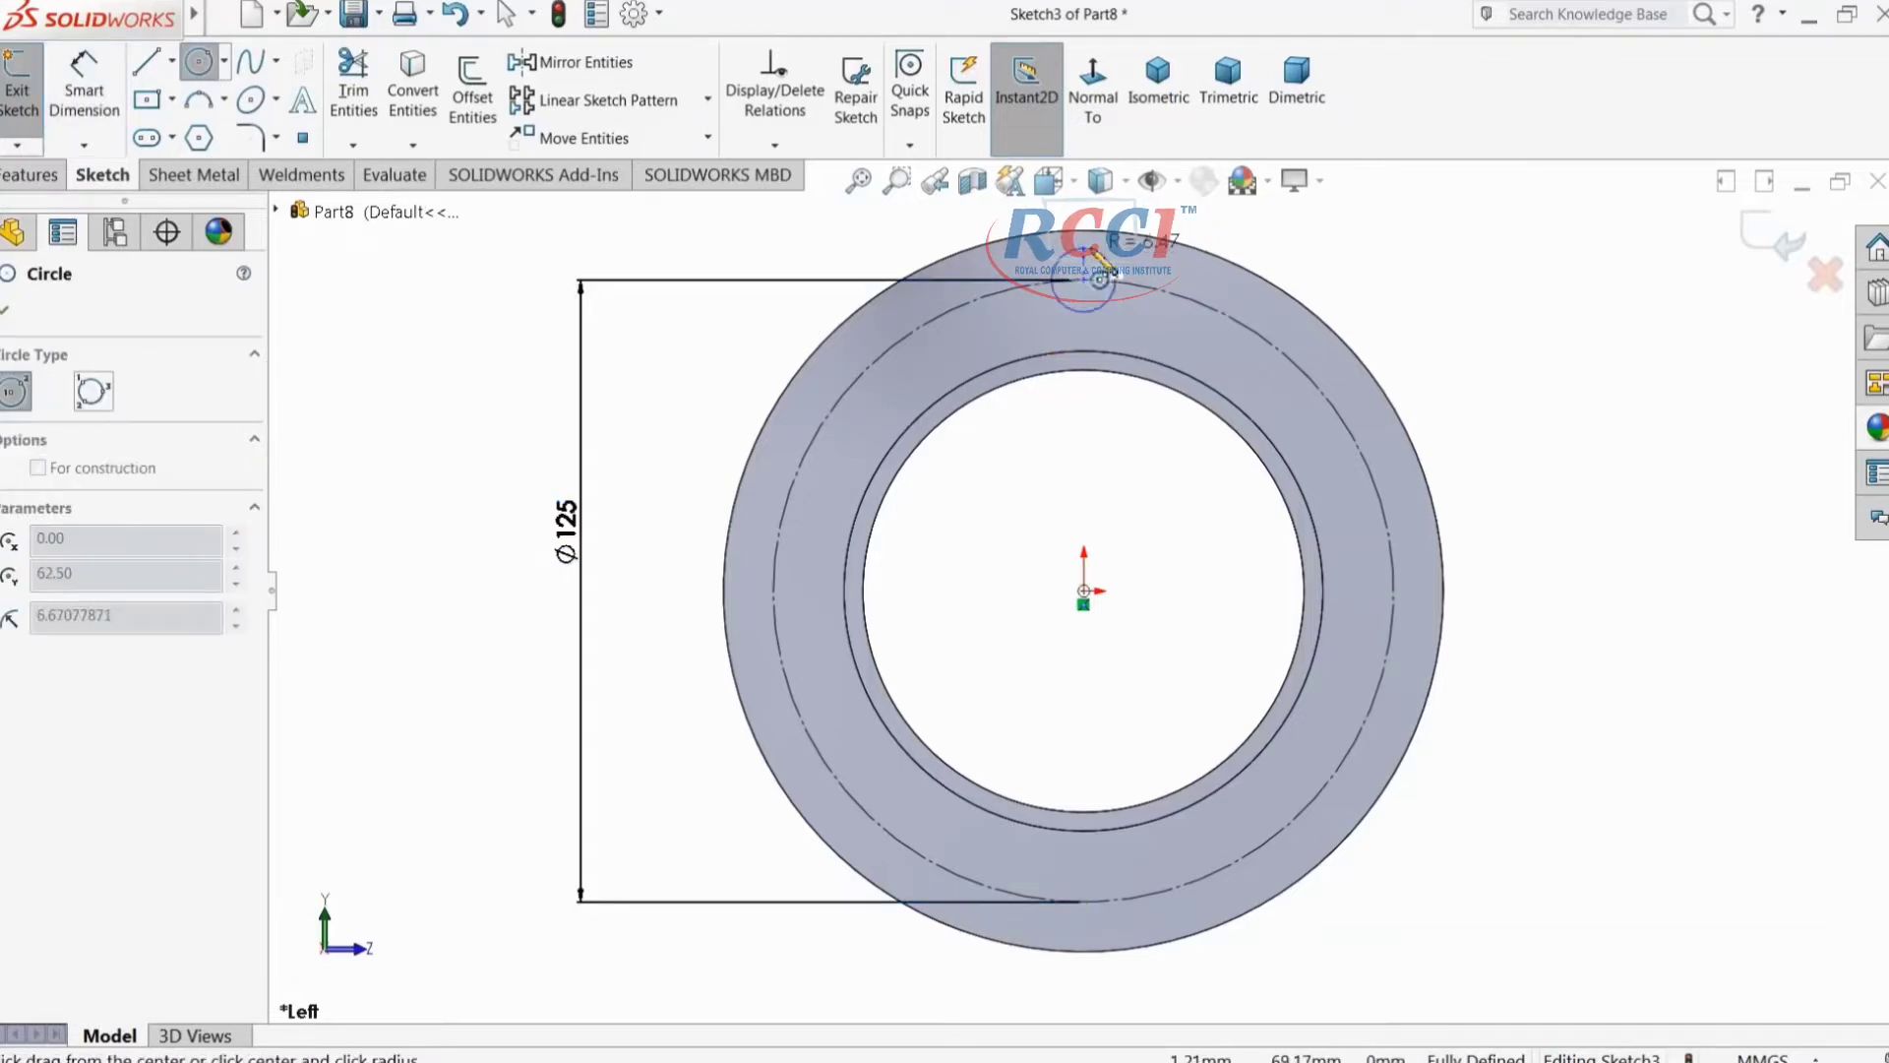
click(1083, 317)
click(84, 104)
click(1118, 296)
click(1420, 300)
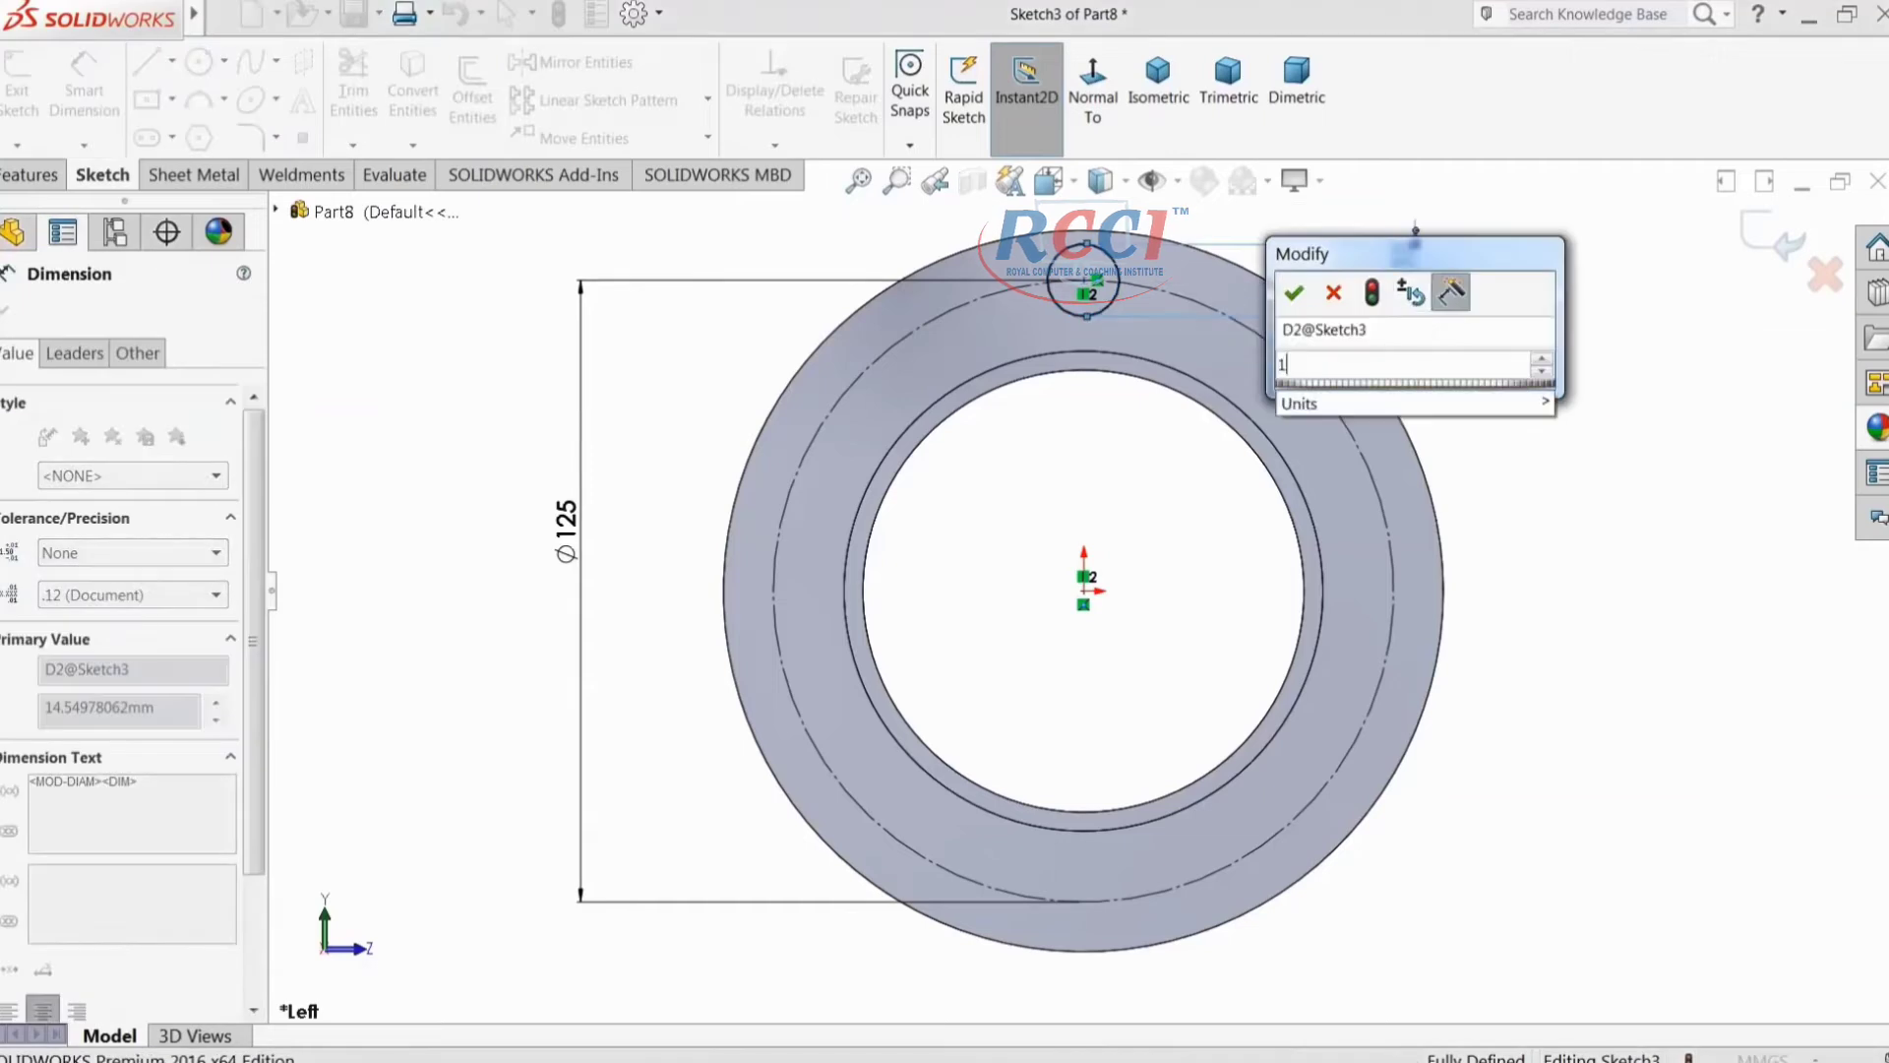
text(10.7)
key(Return)
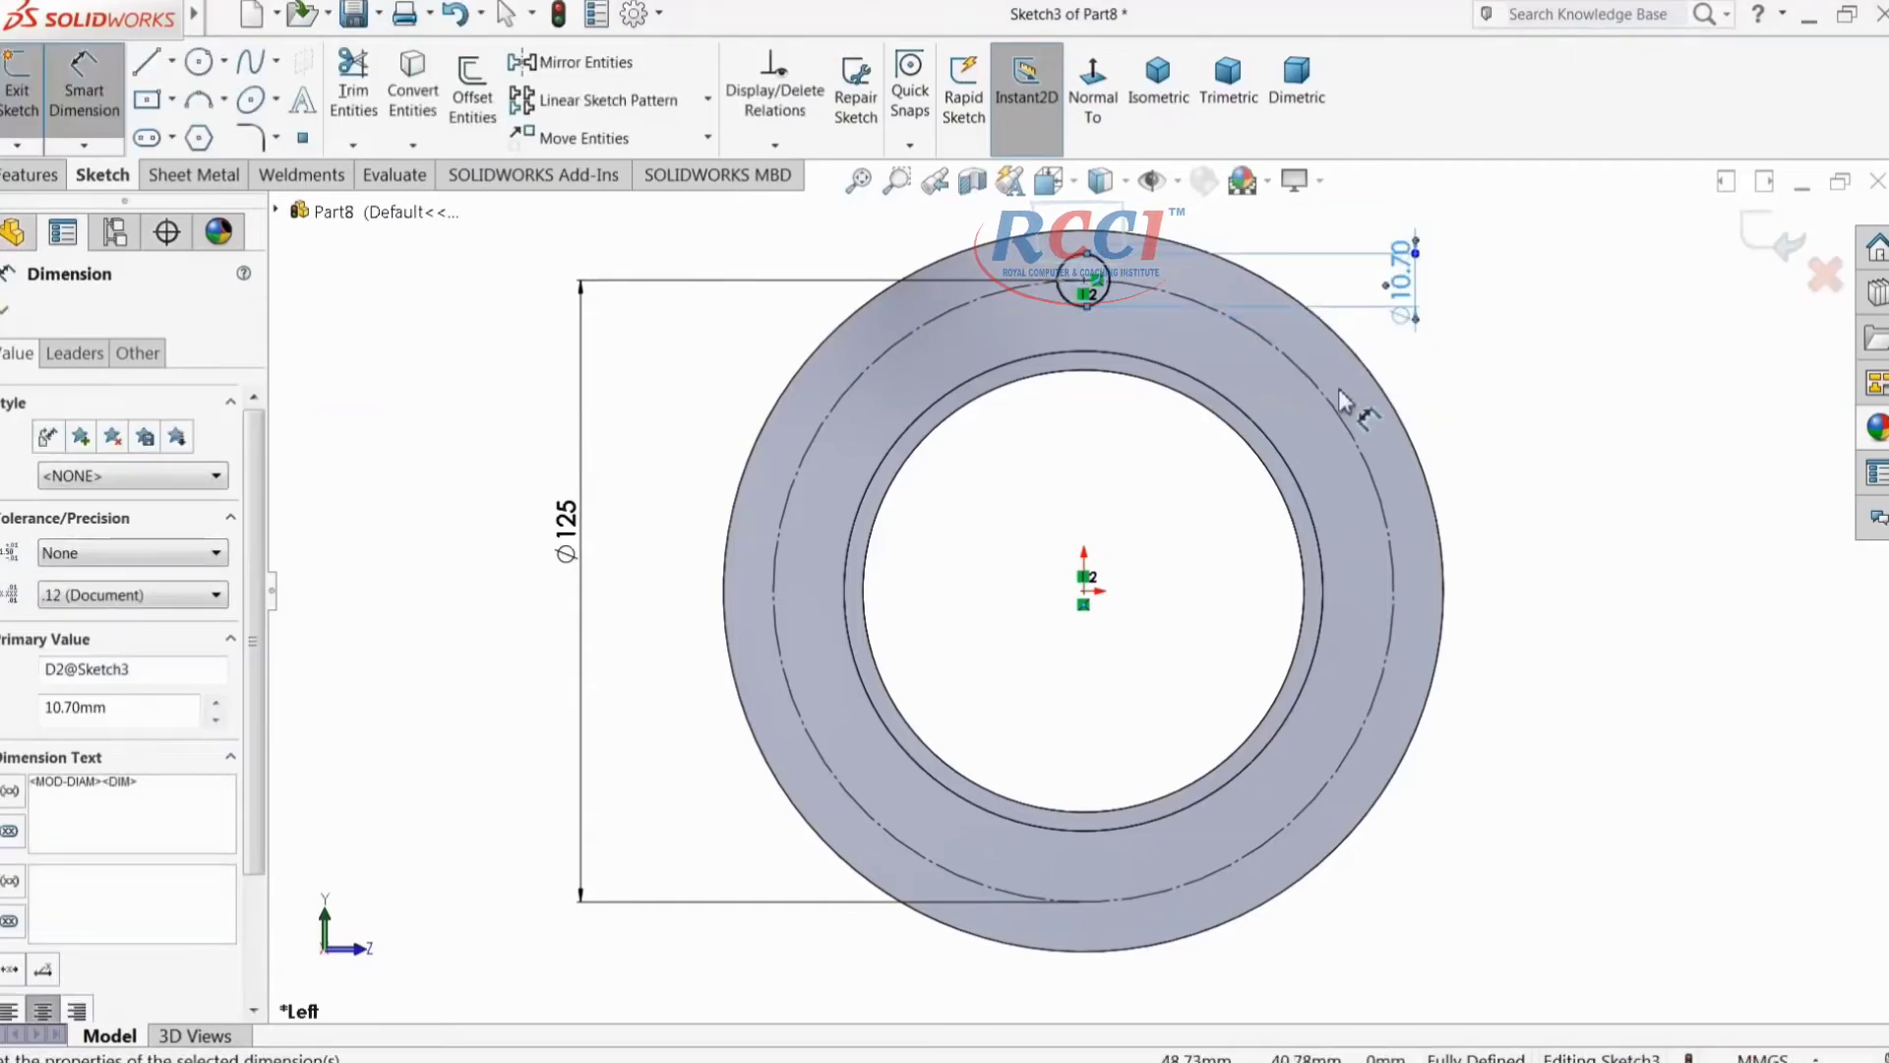
Step: Cut the small circle into the ring as a blind hole 19.4 mm deep
click(30, 174)
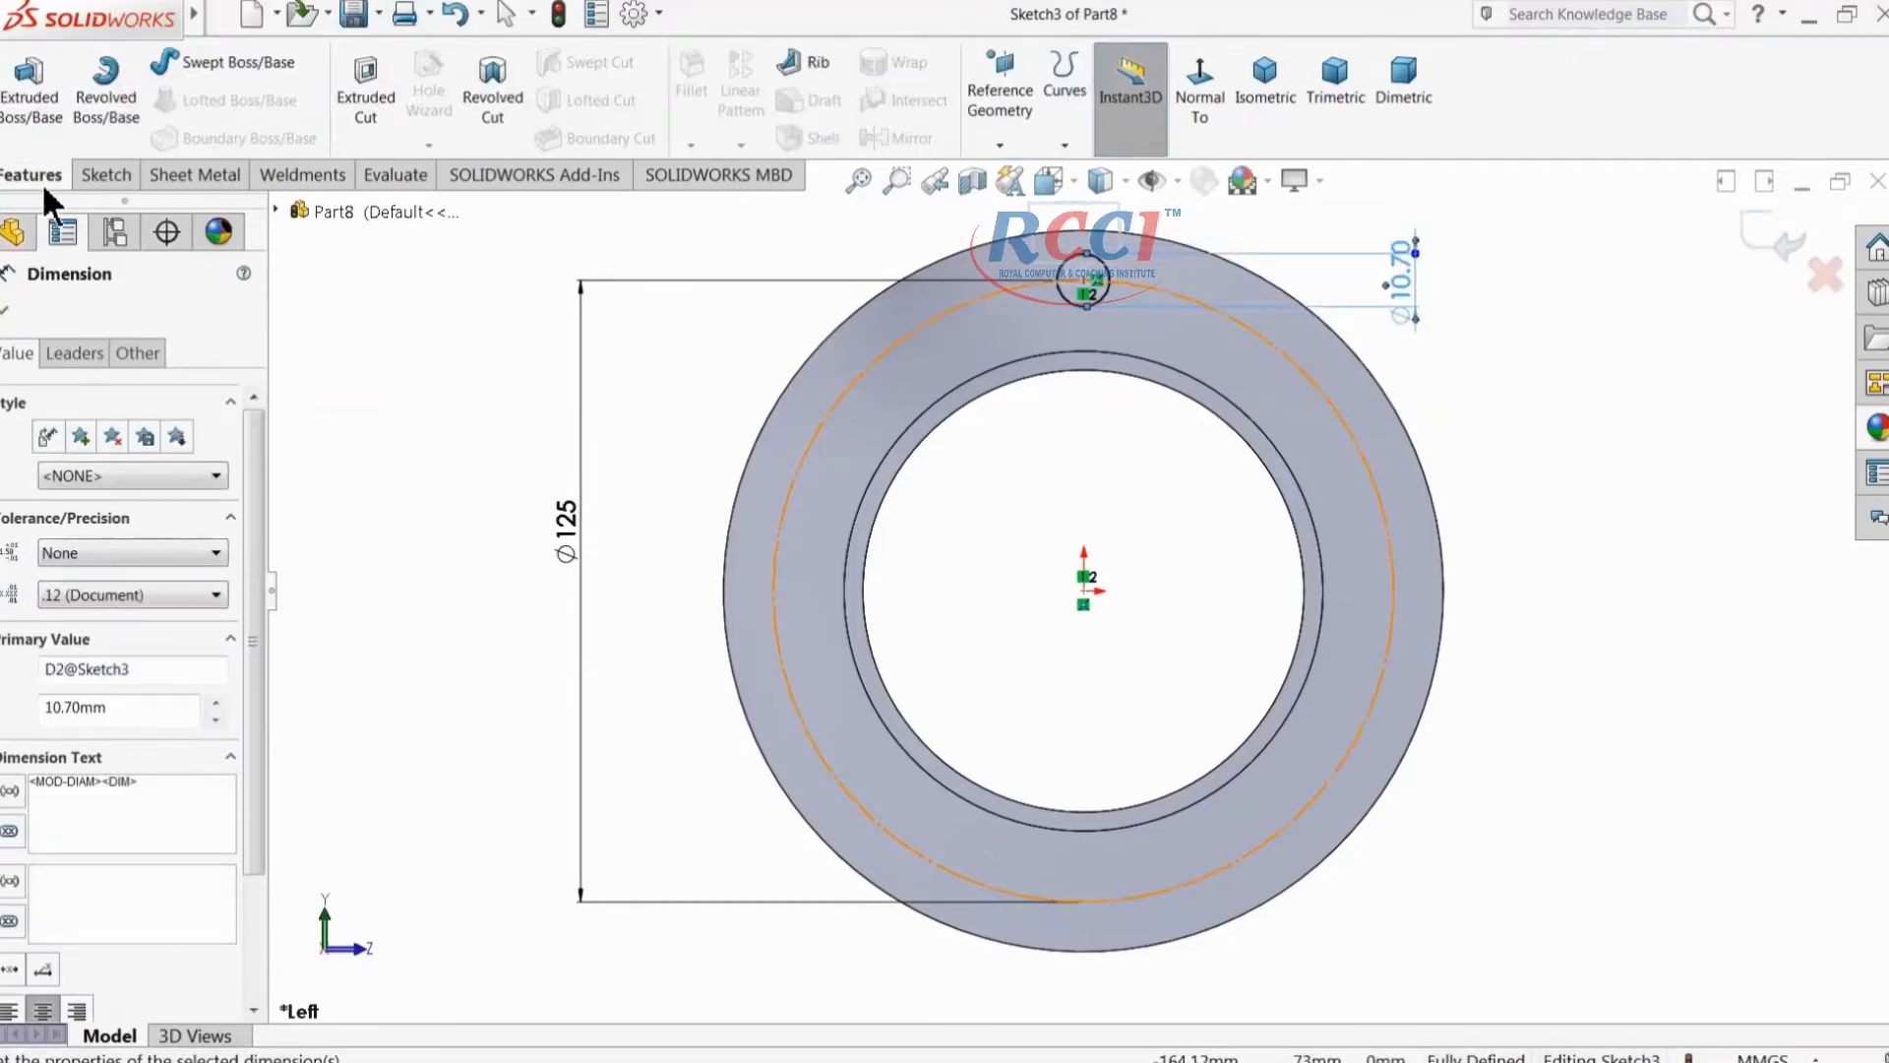
click(366, 110)
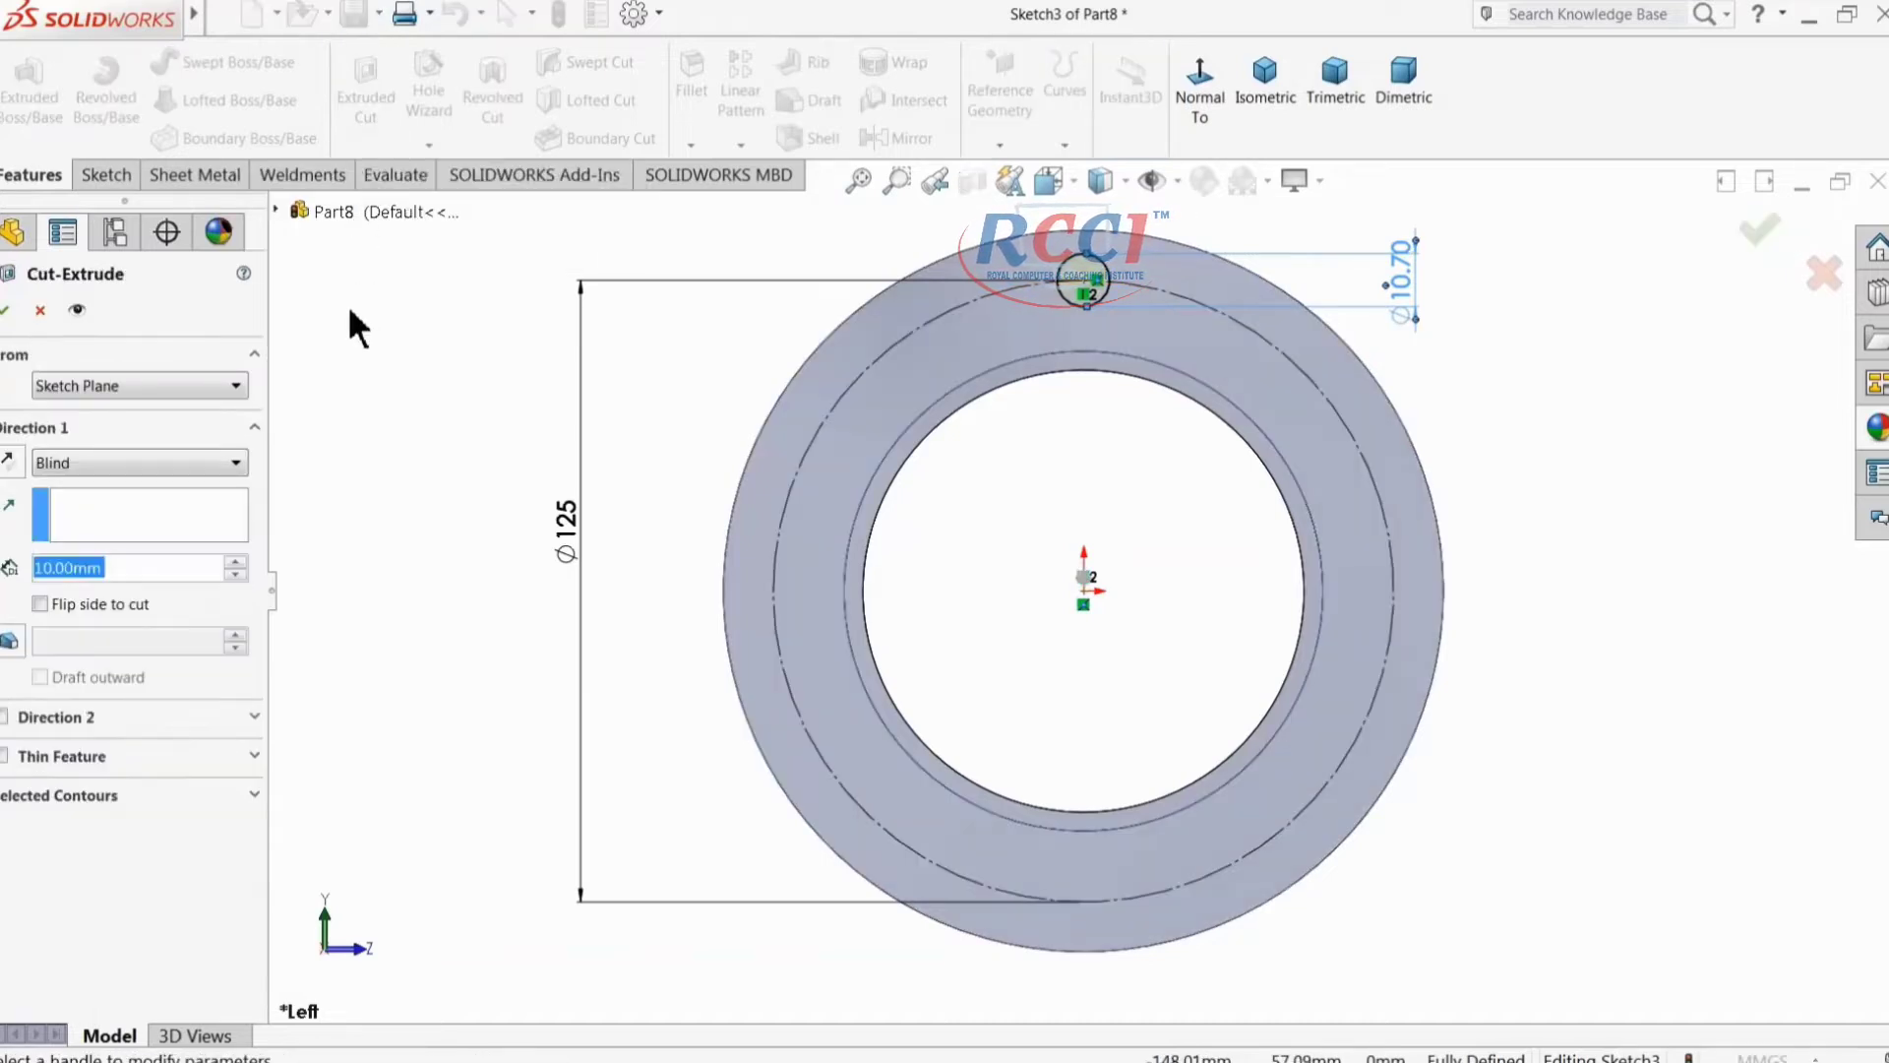
text(19.7)
key(Return)
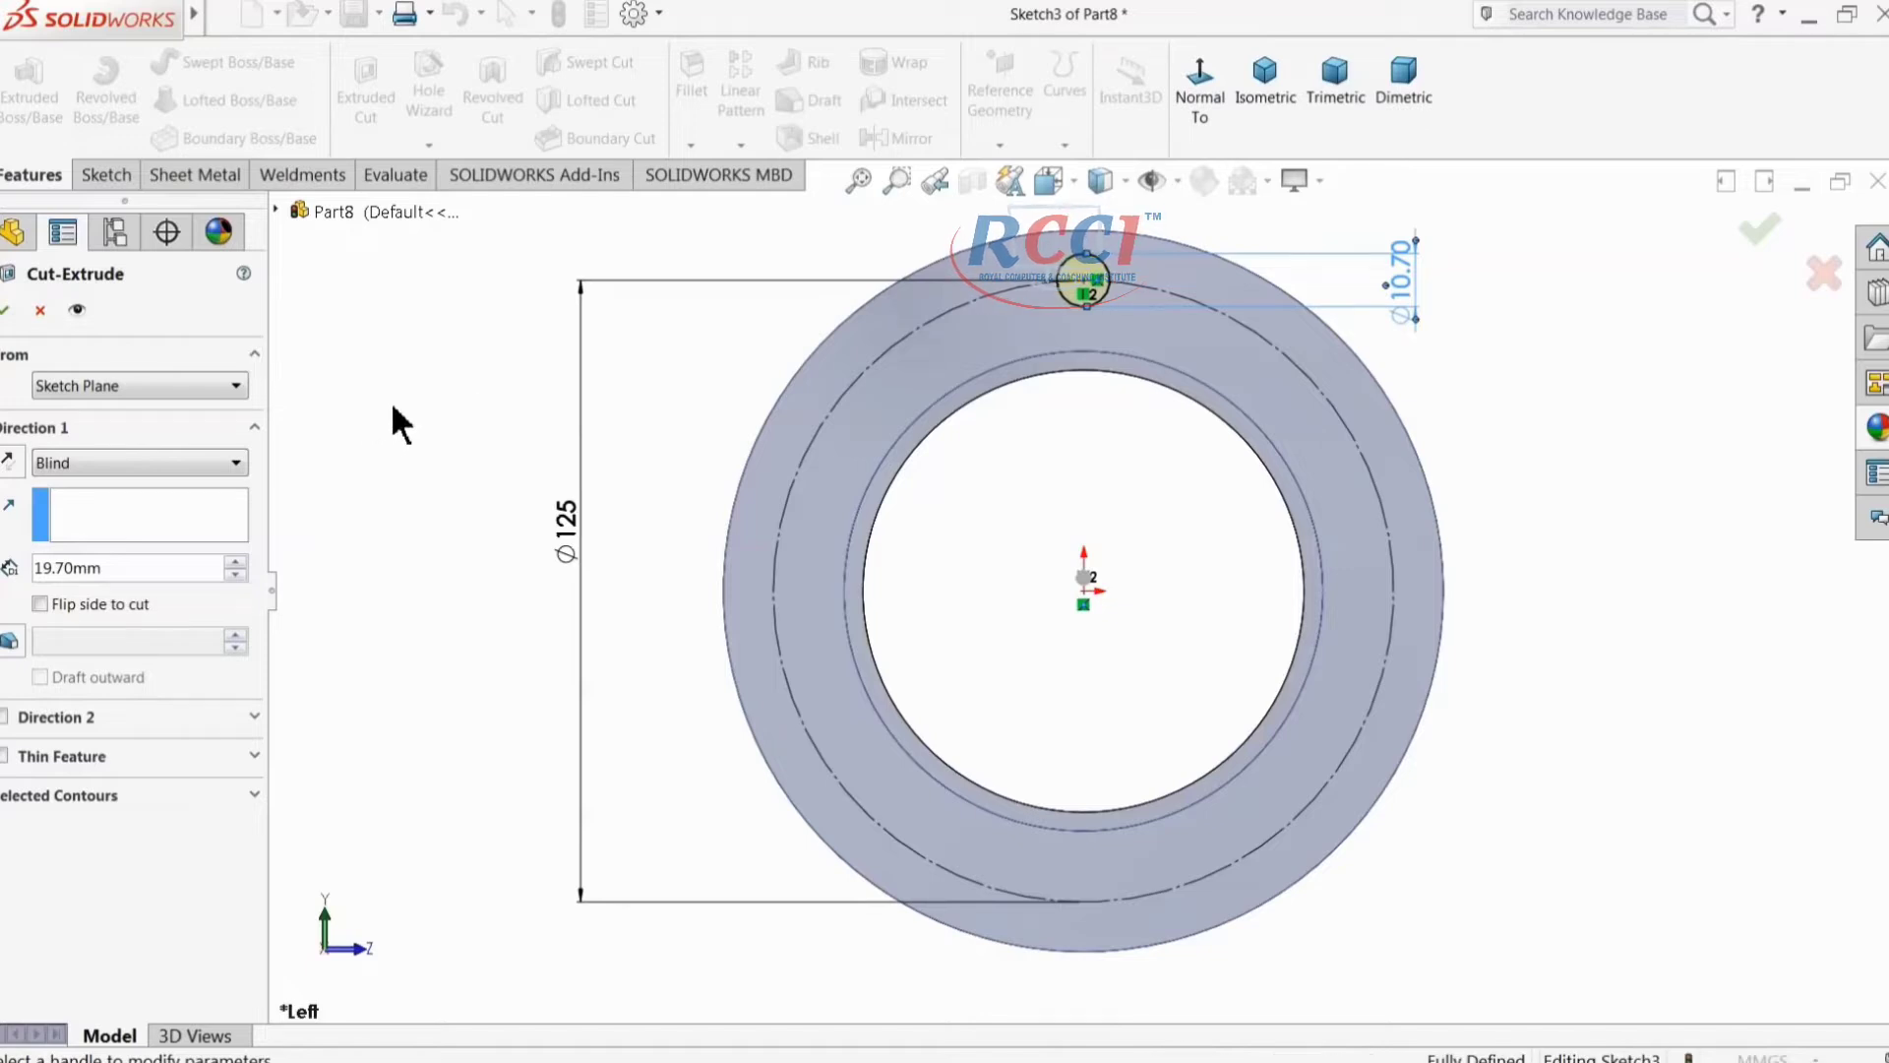
double_click(98, 567)
text(19.4)
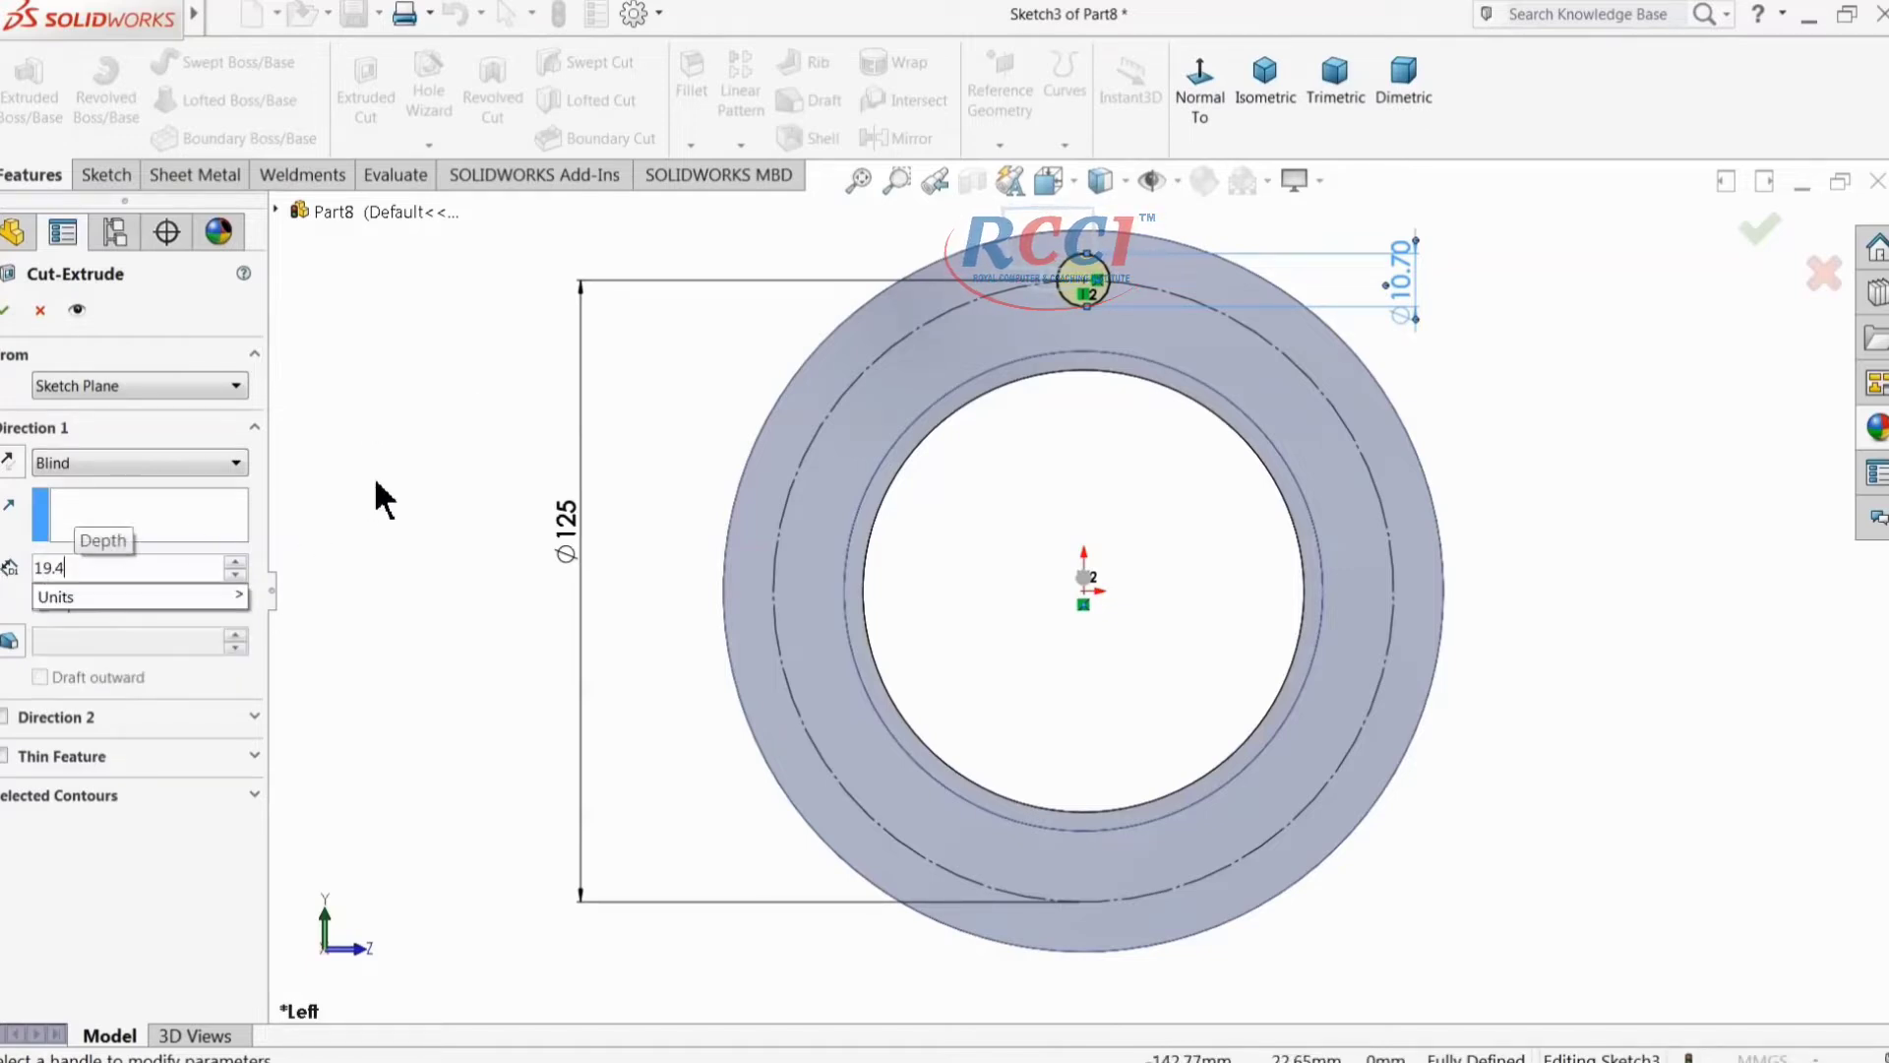
key(Return)
middle_drag(461, 450, 405, 548)
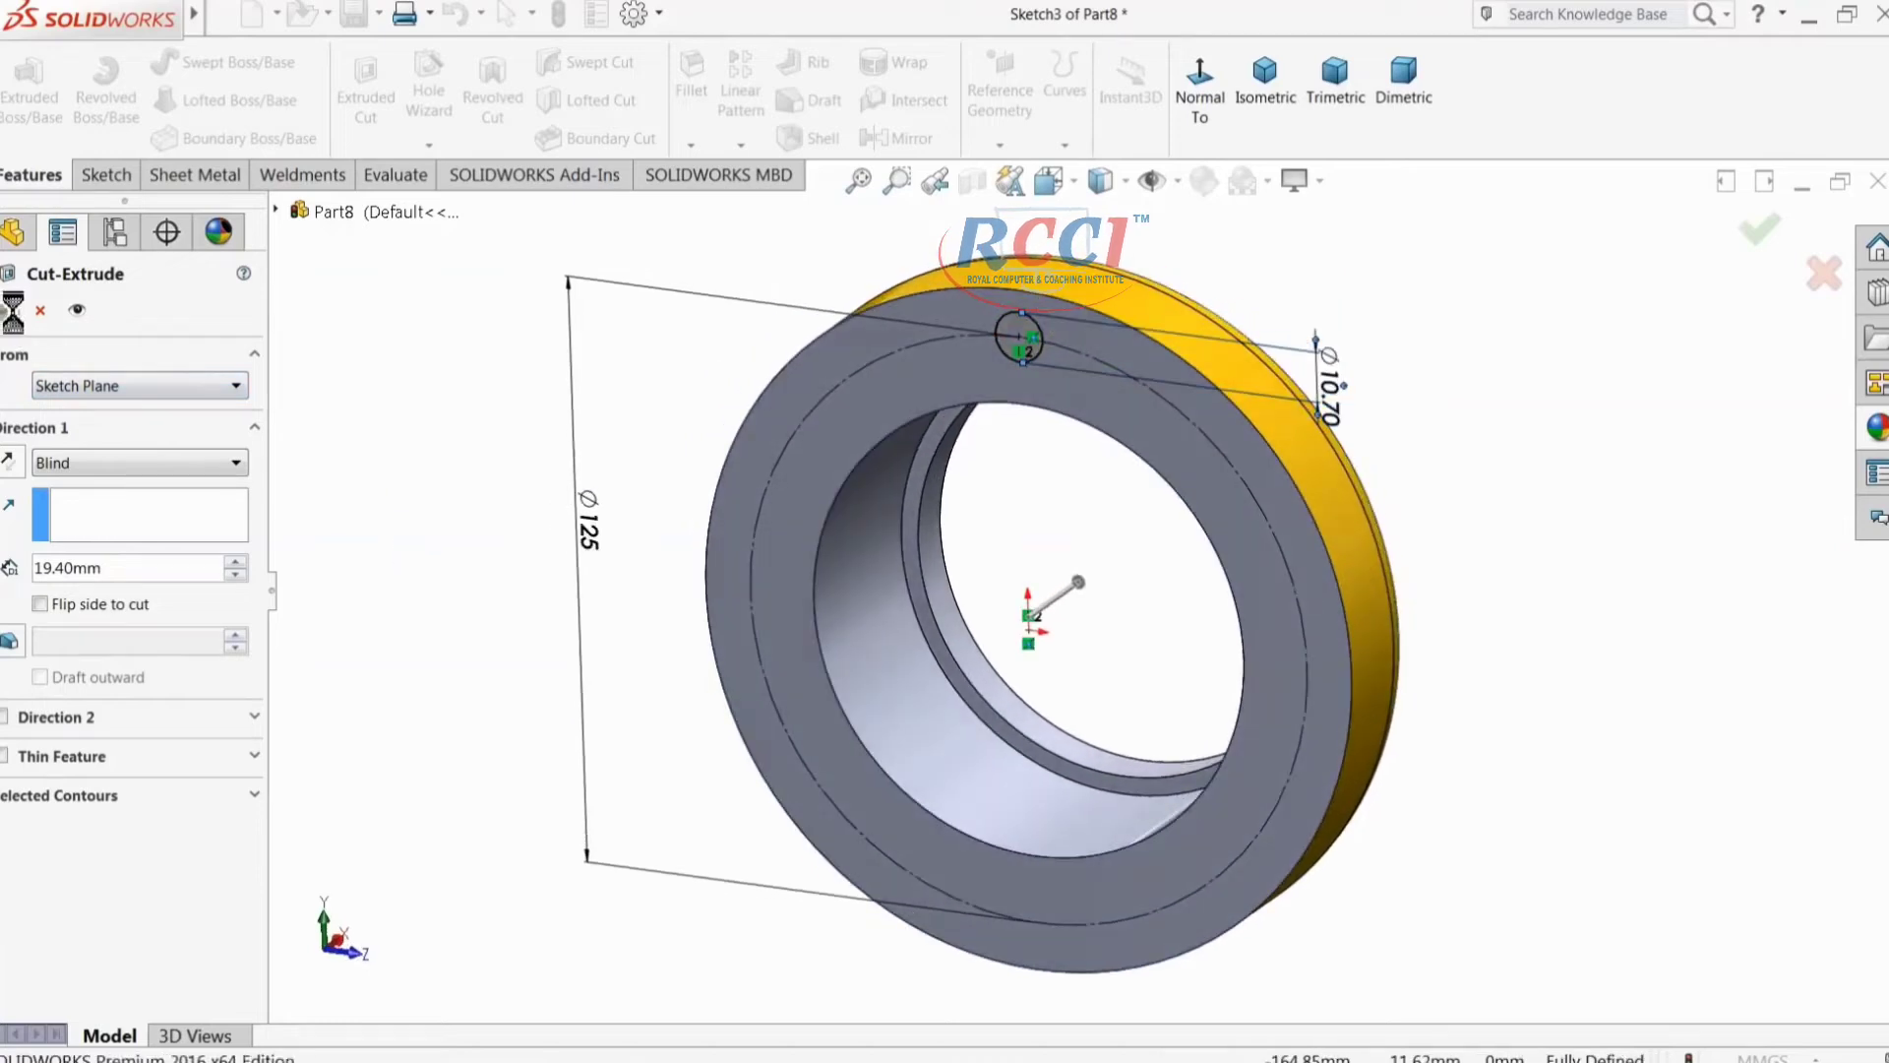
Step: Chamfer the hole's opening edge by 1 mm at 45 degrees
scroll(1119, 384, down, 2)
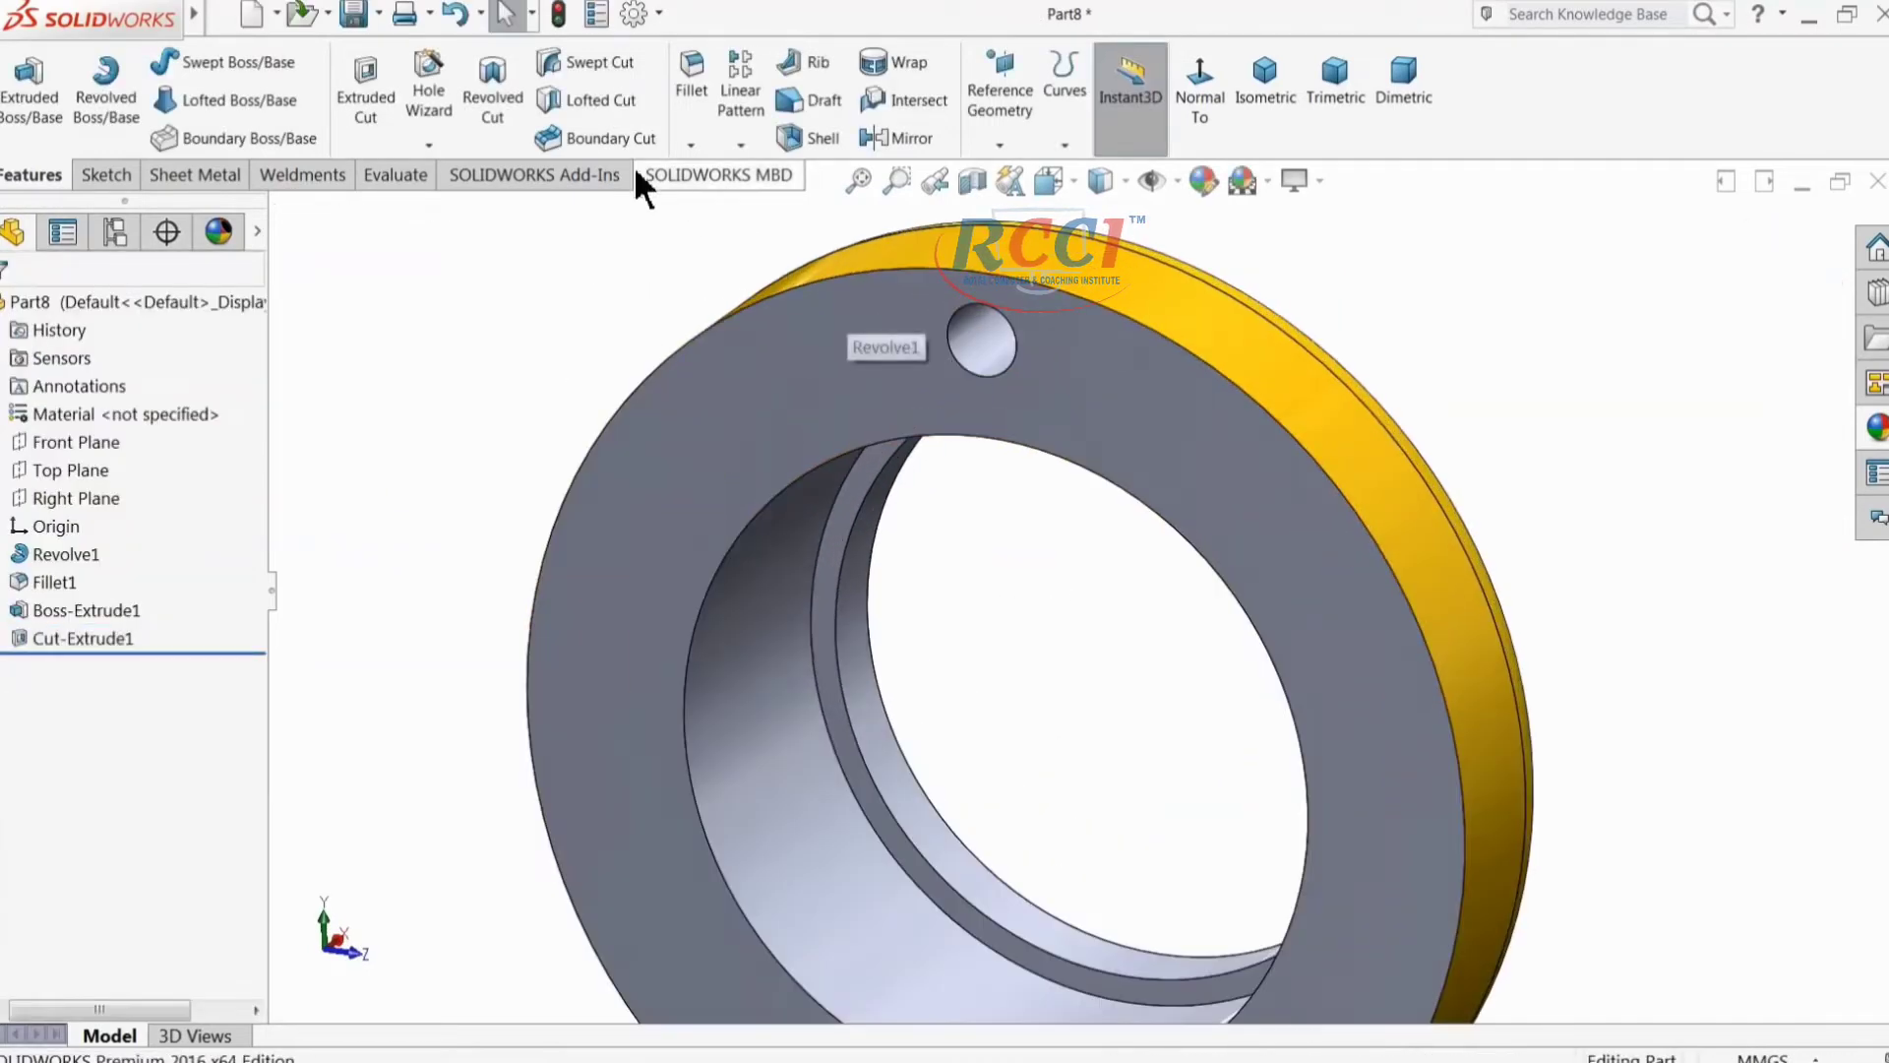
click(691, 144)
click(718, 196)
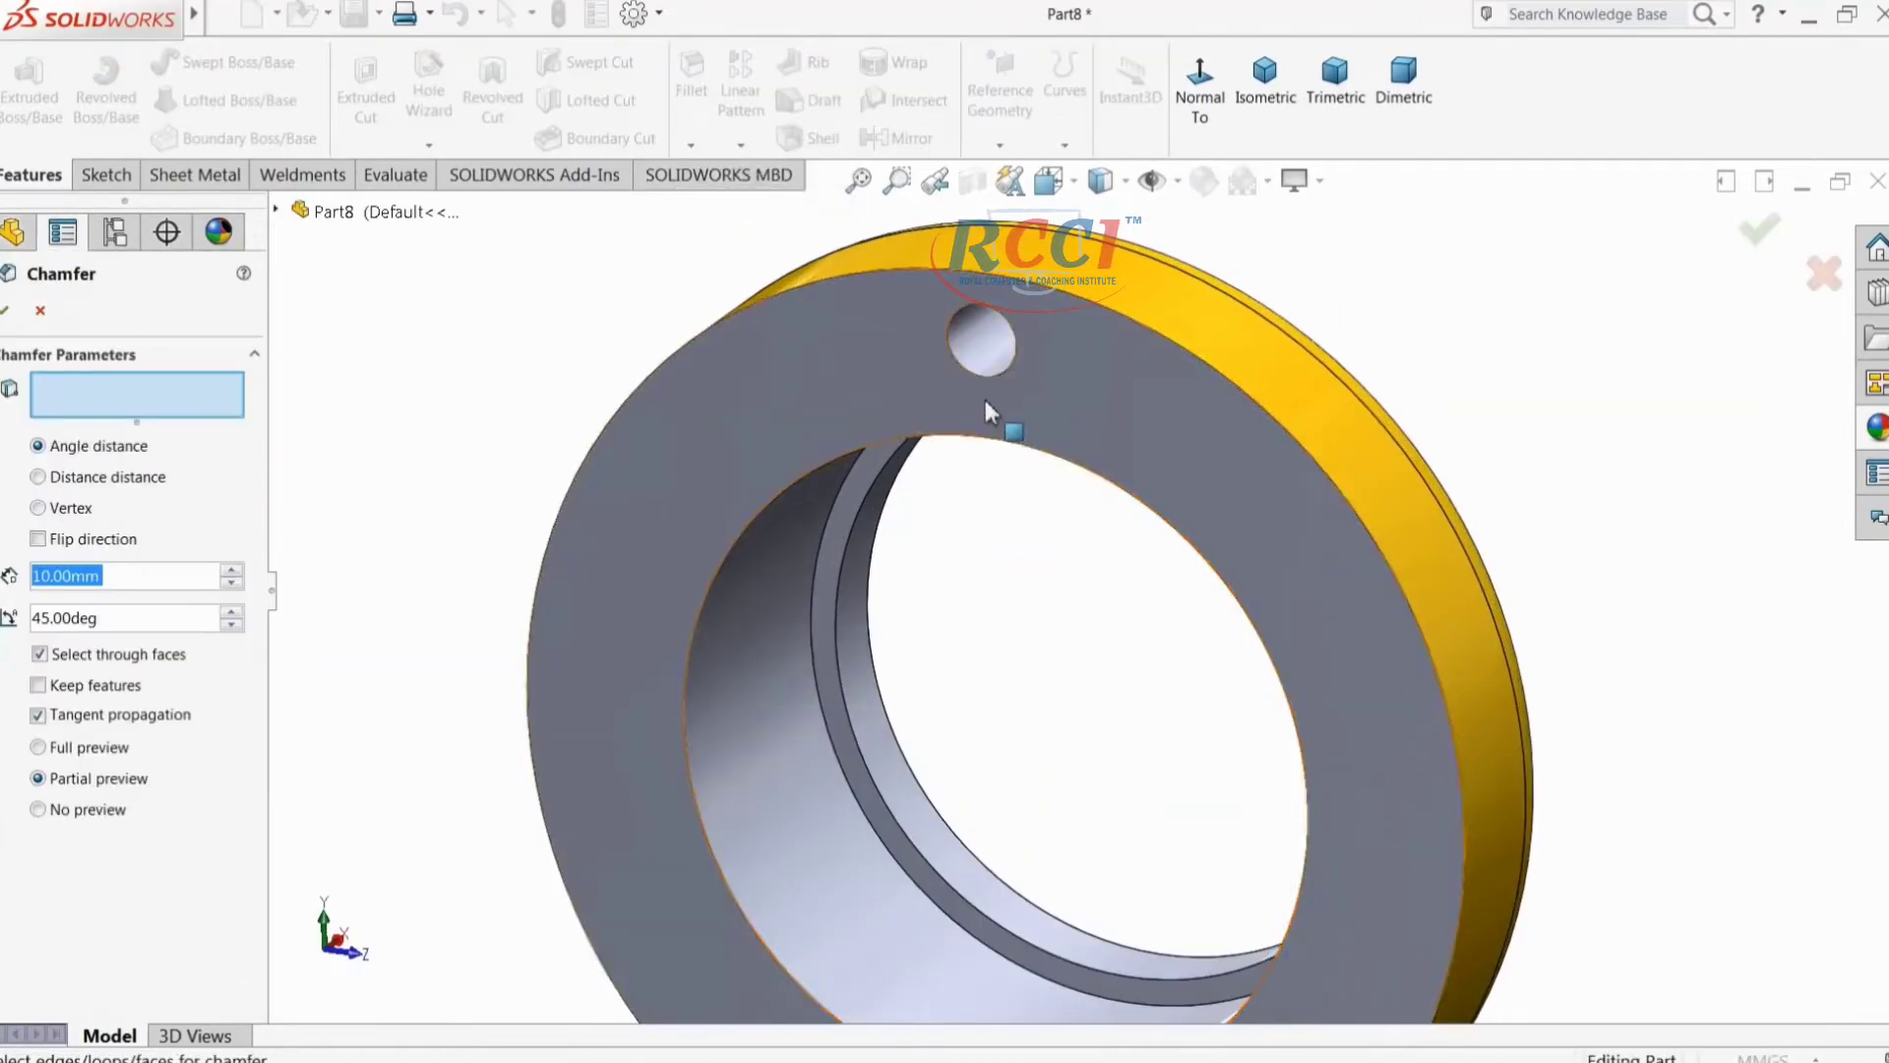
text(1)
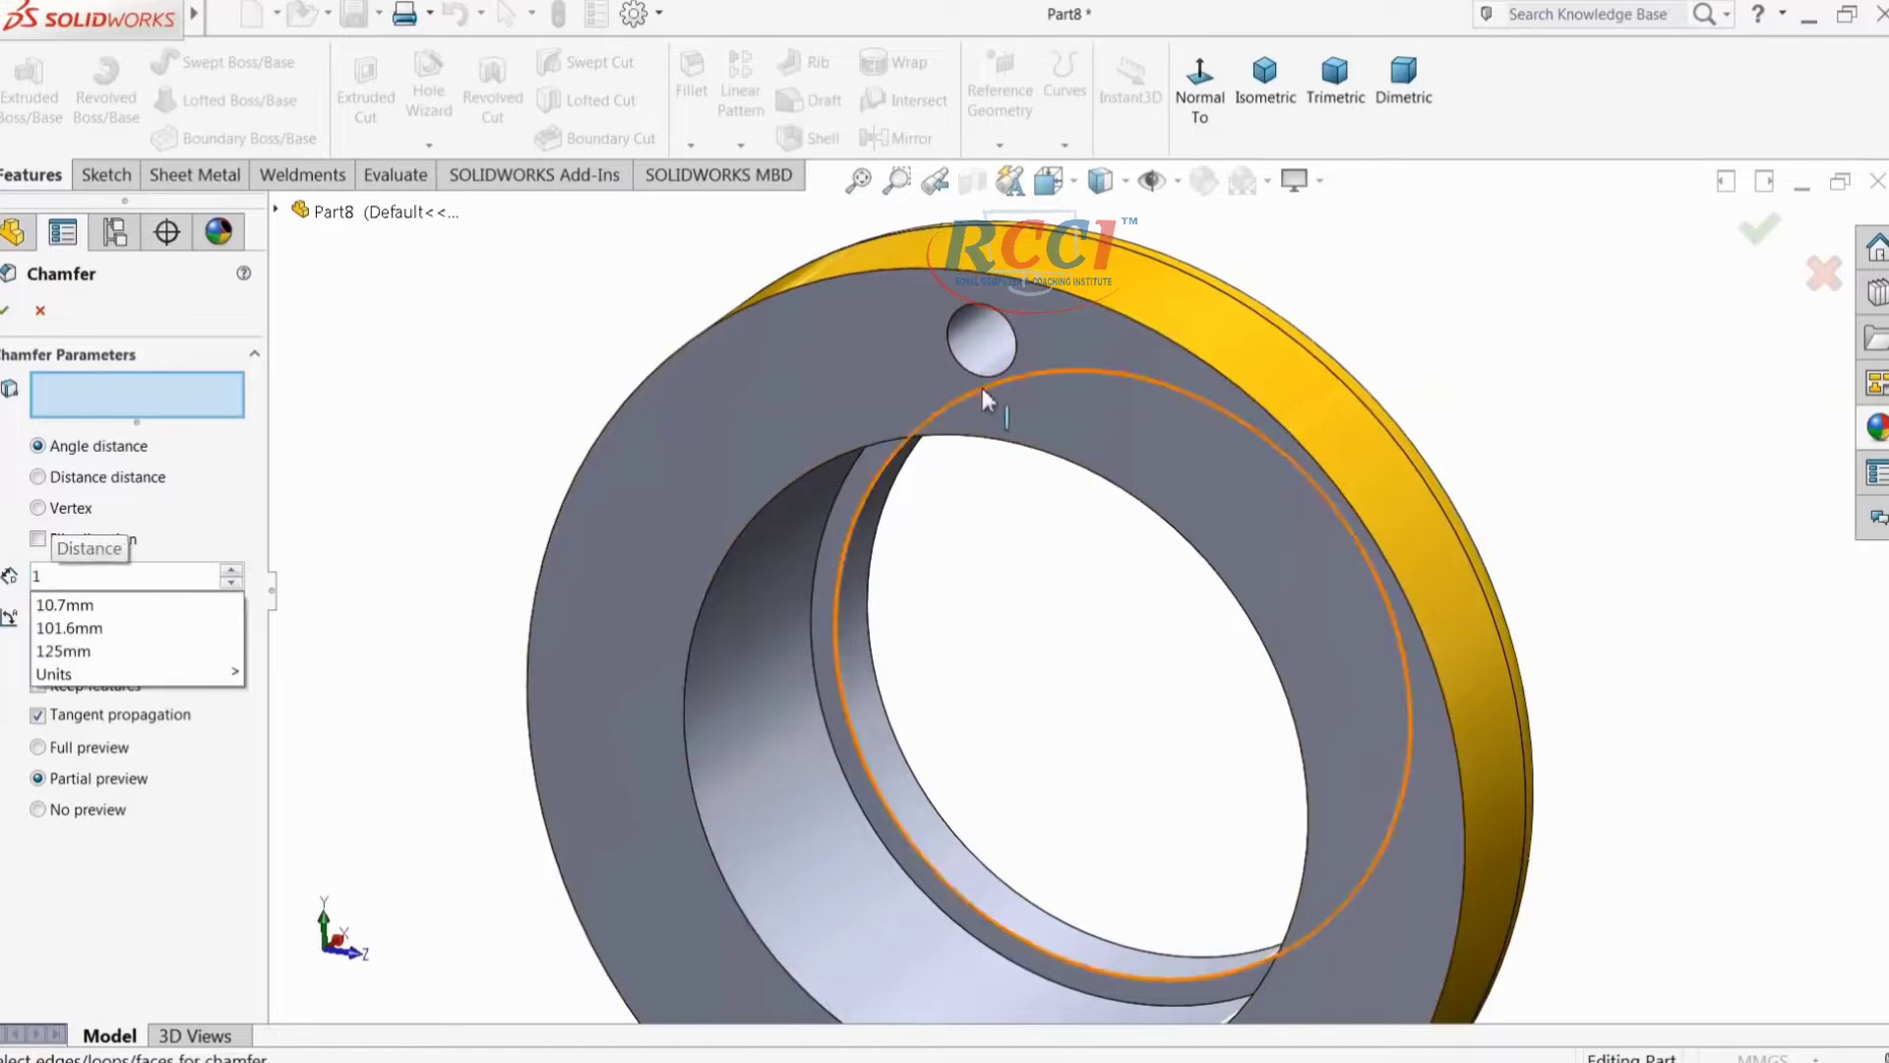
key(Return)
click(988, 376)
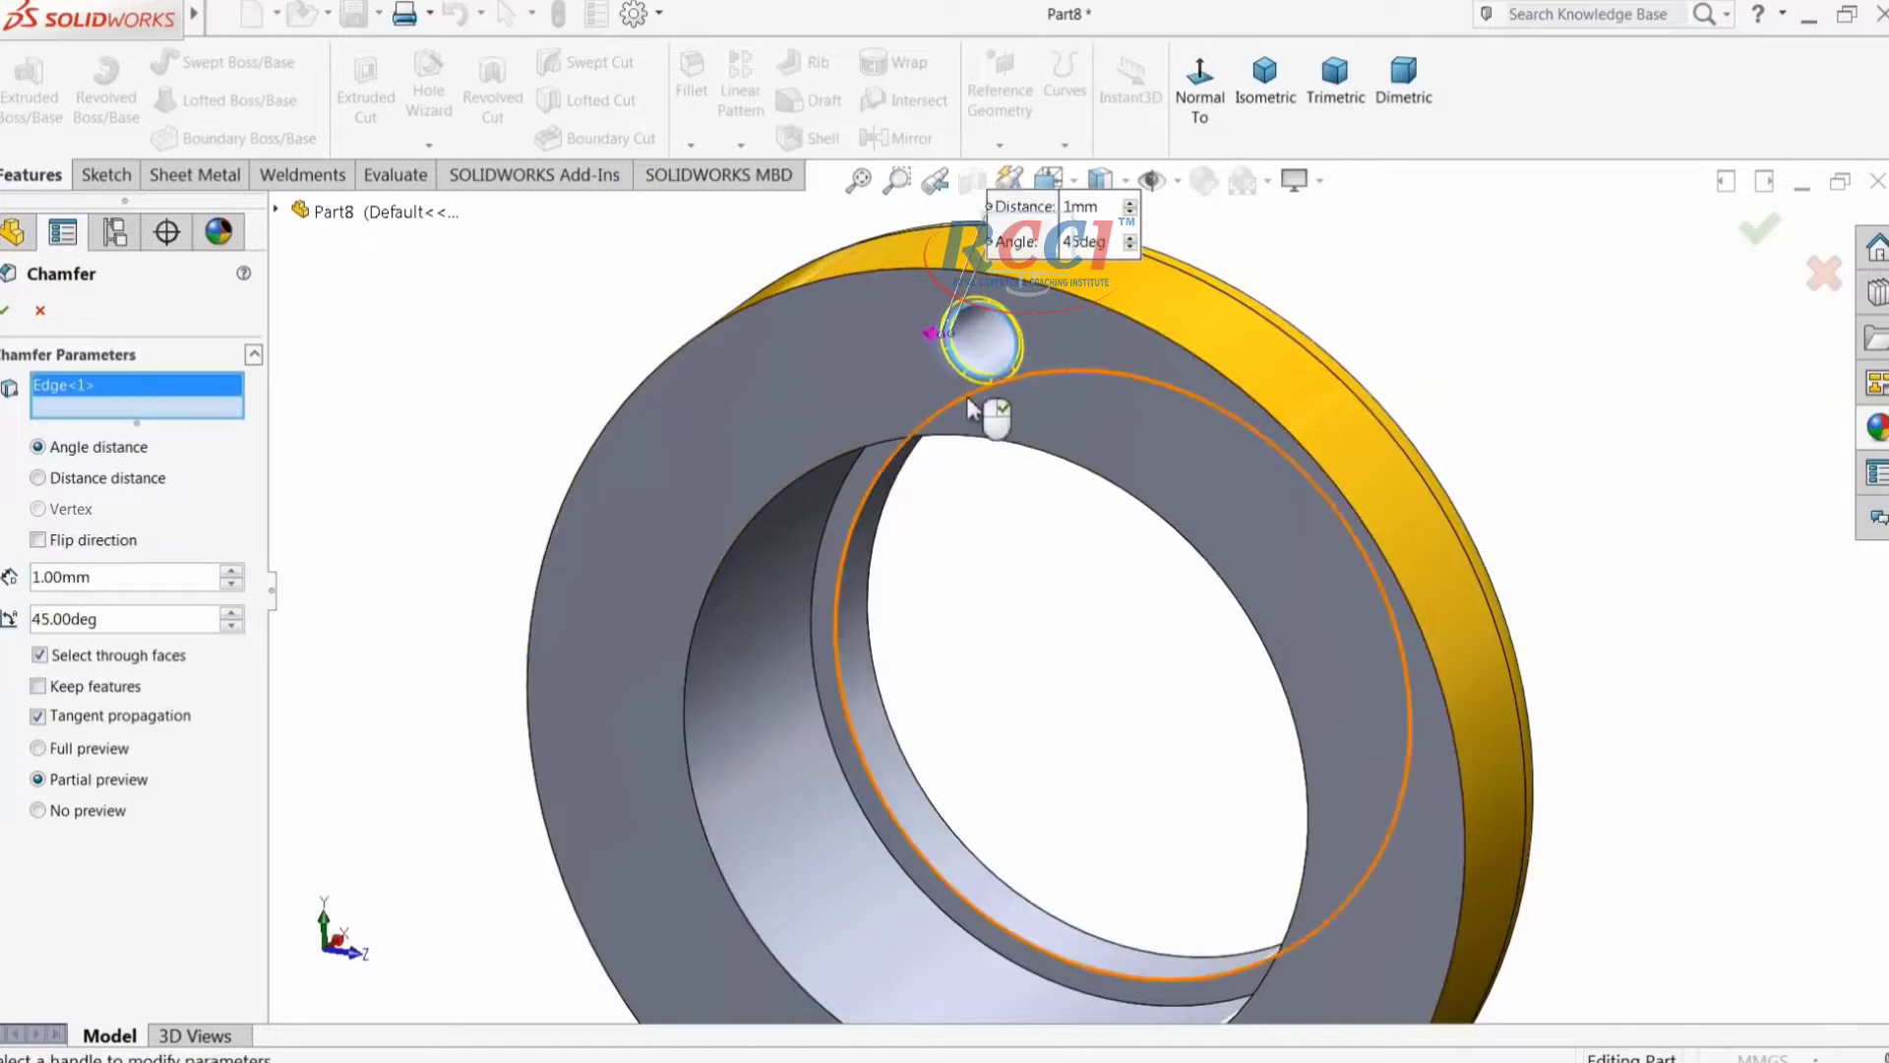
click(12, 311)
Step: Circular-pattern the hole cut and its chamfer around the inner bore face, with 12 equally spaced instances over 360 degrees
scroll(771, 421, down, 3)
middle_drag(771, 421, 1219, 704)
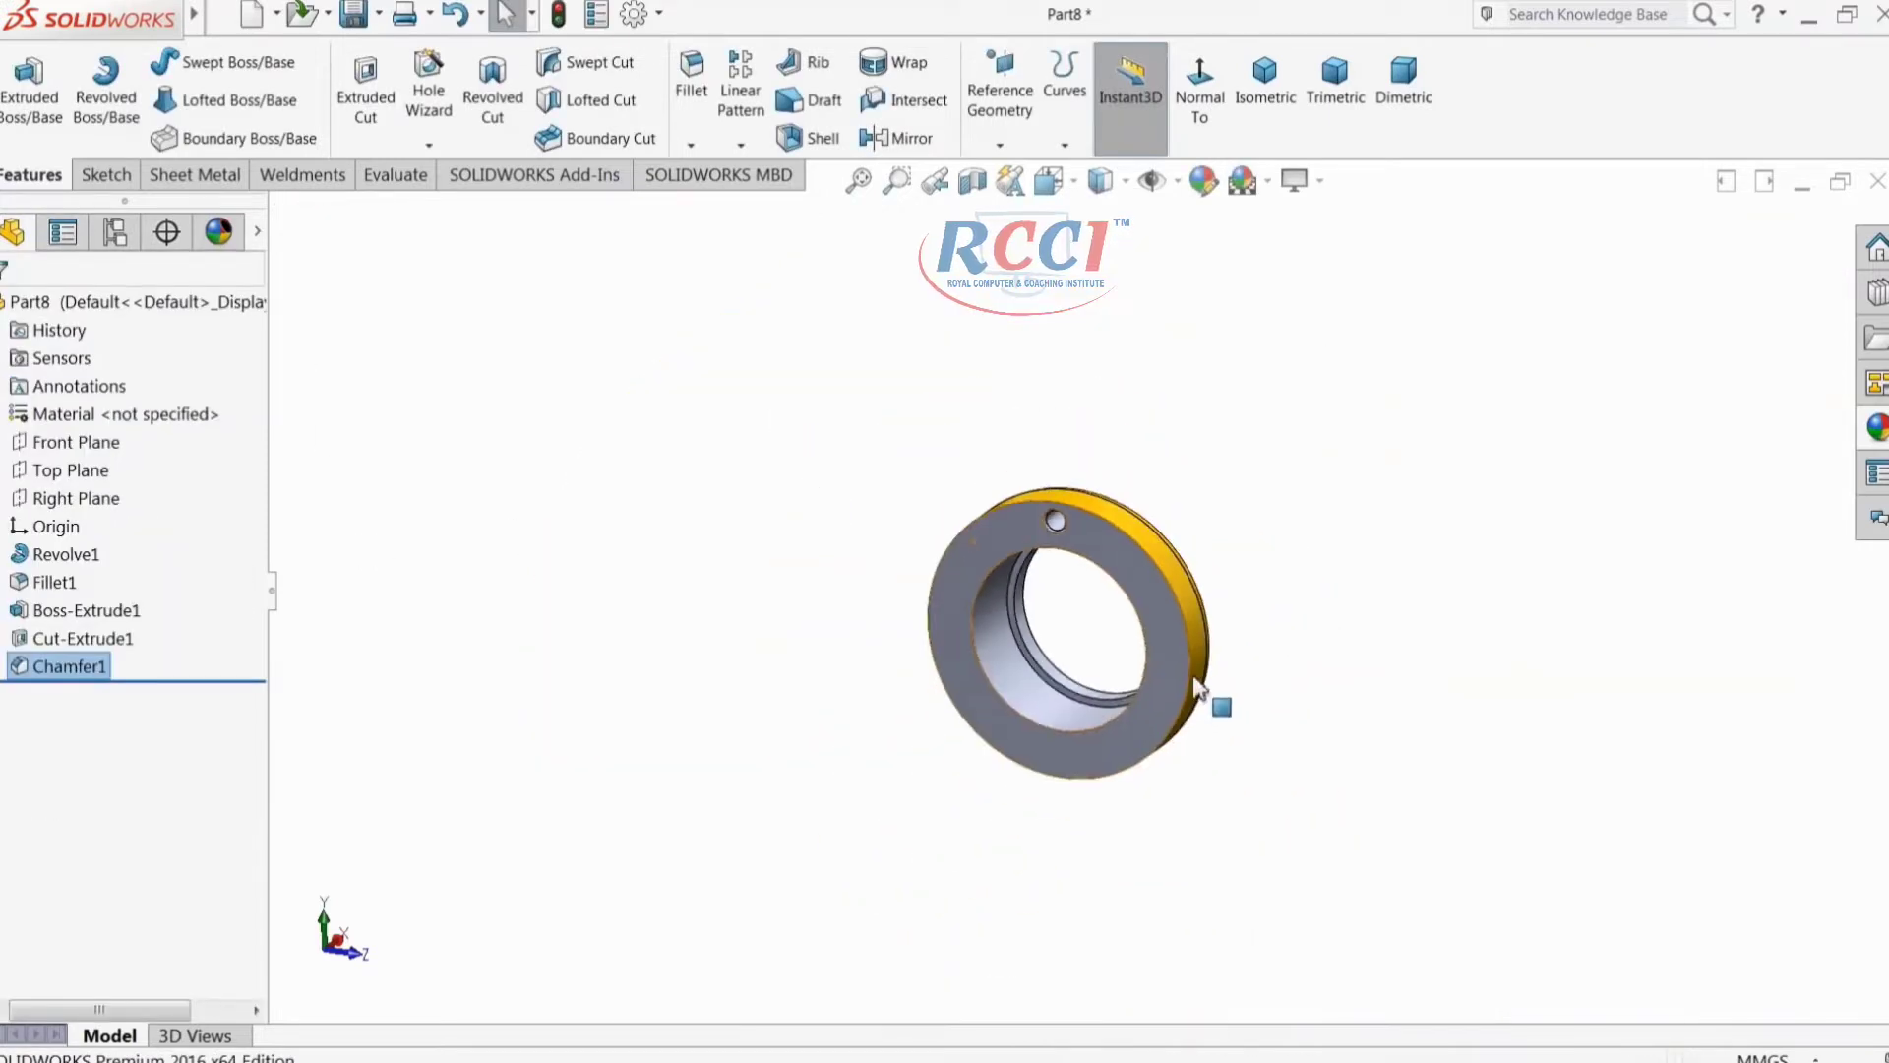
scroll(1032, 612, up, 3)
scroll(1026, 602, down, 1)
middle_drag(951, 559, 941, 577)
scroll(872, 519, up, 2)
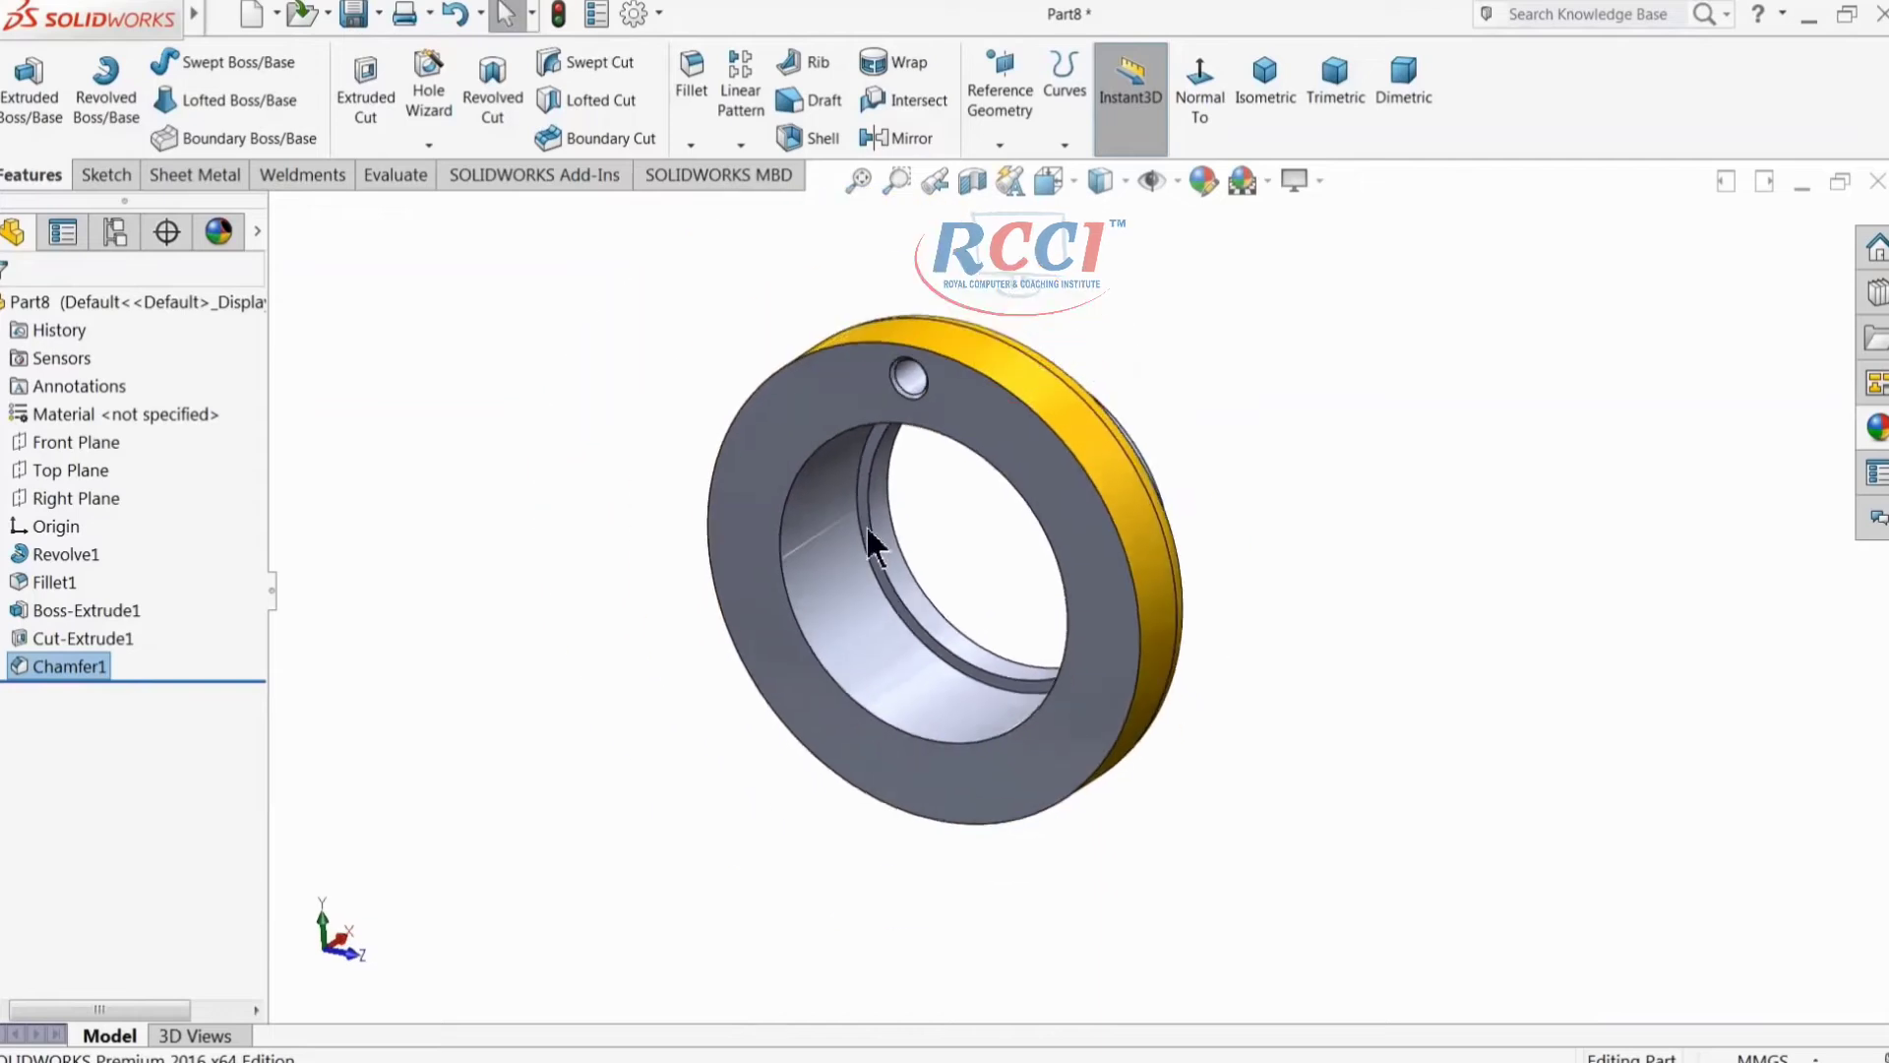
scroll(872, 510, down, 2)
click(741, 144)
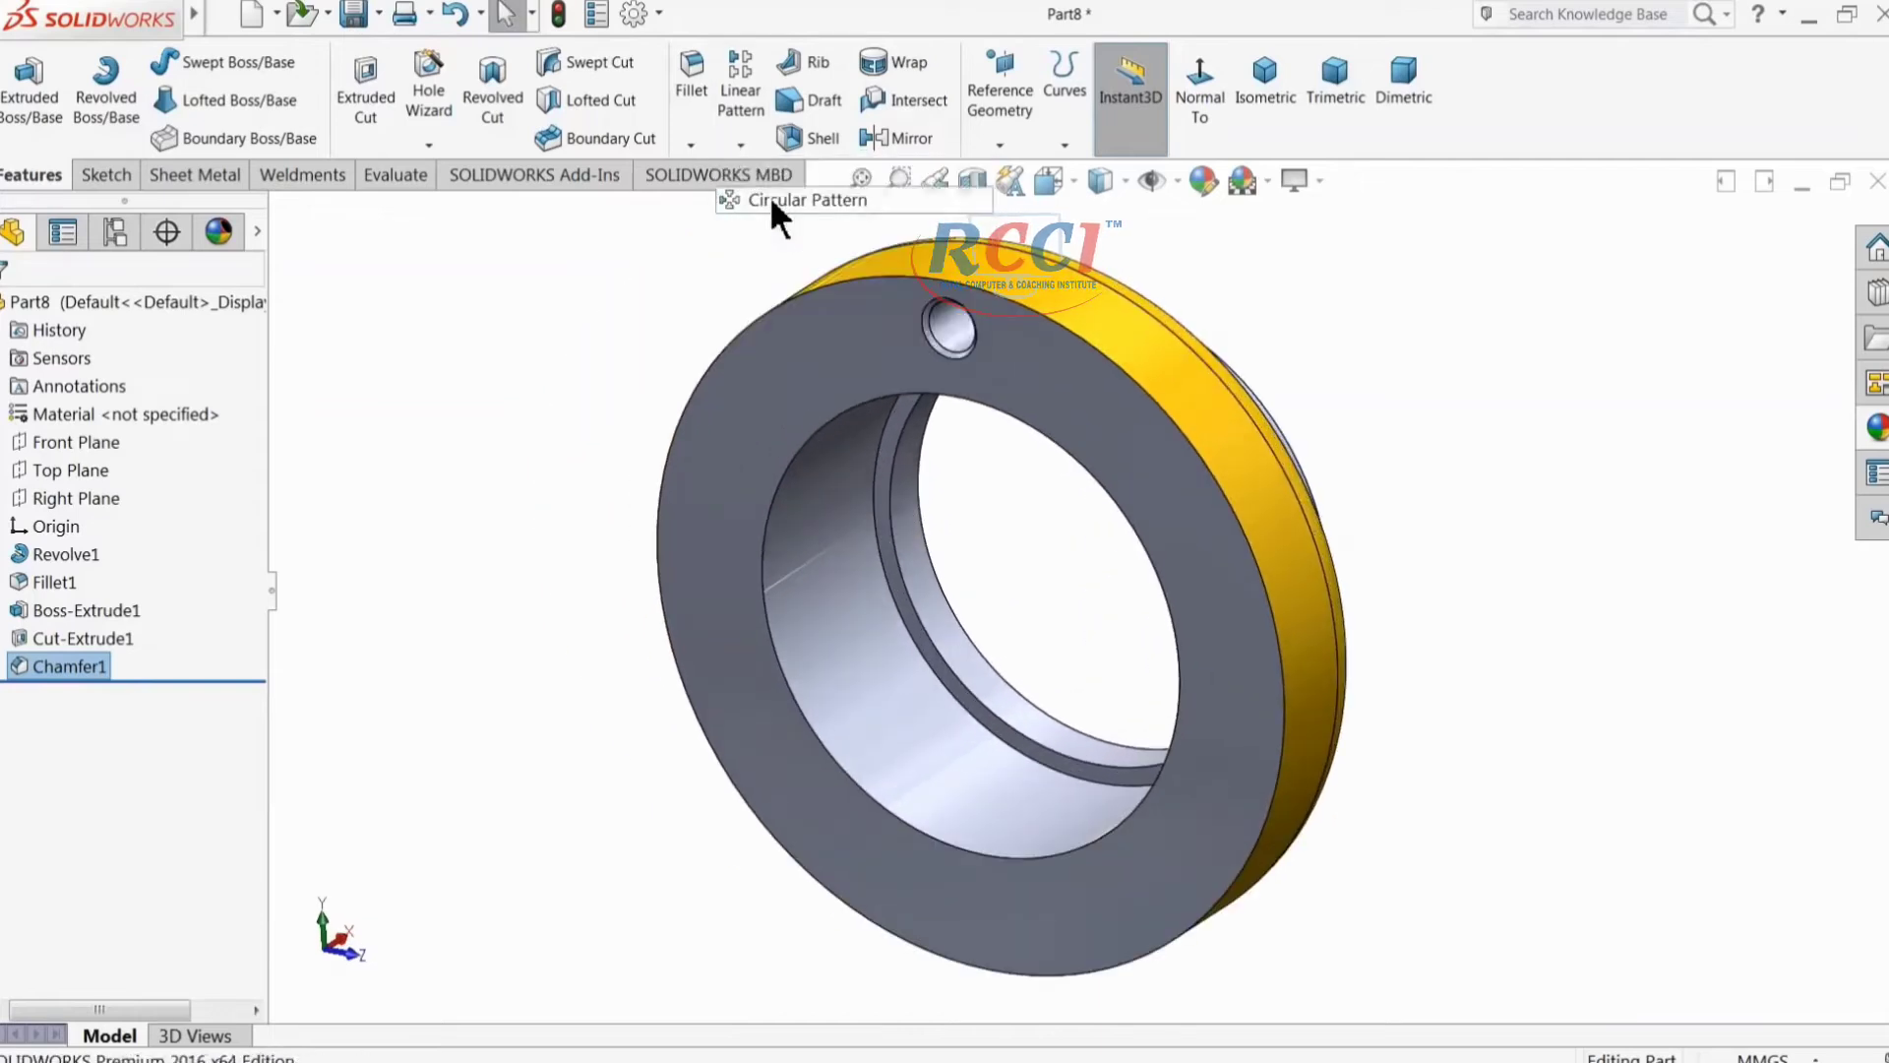
click(769, 194)
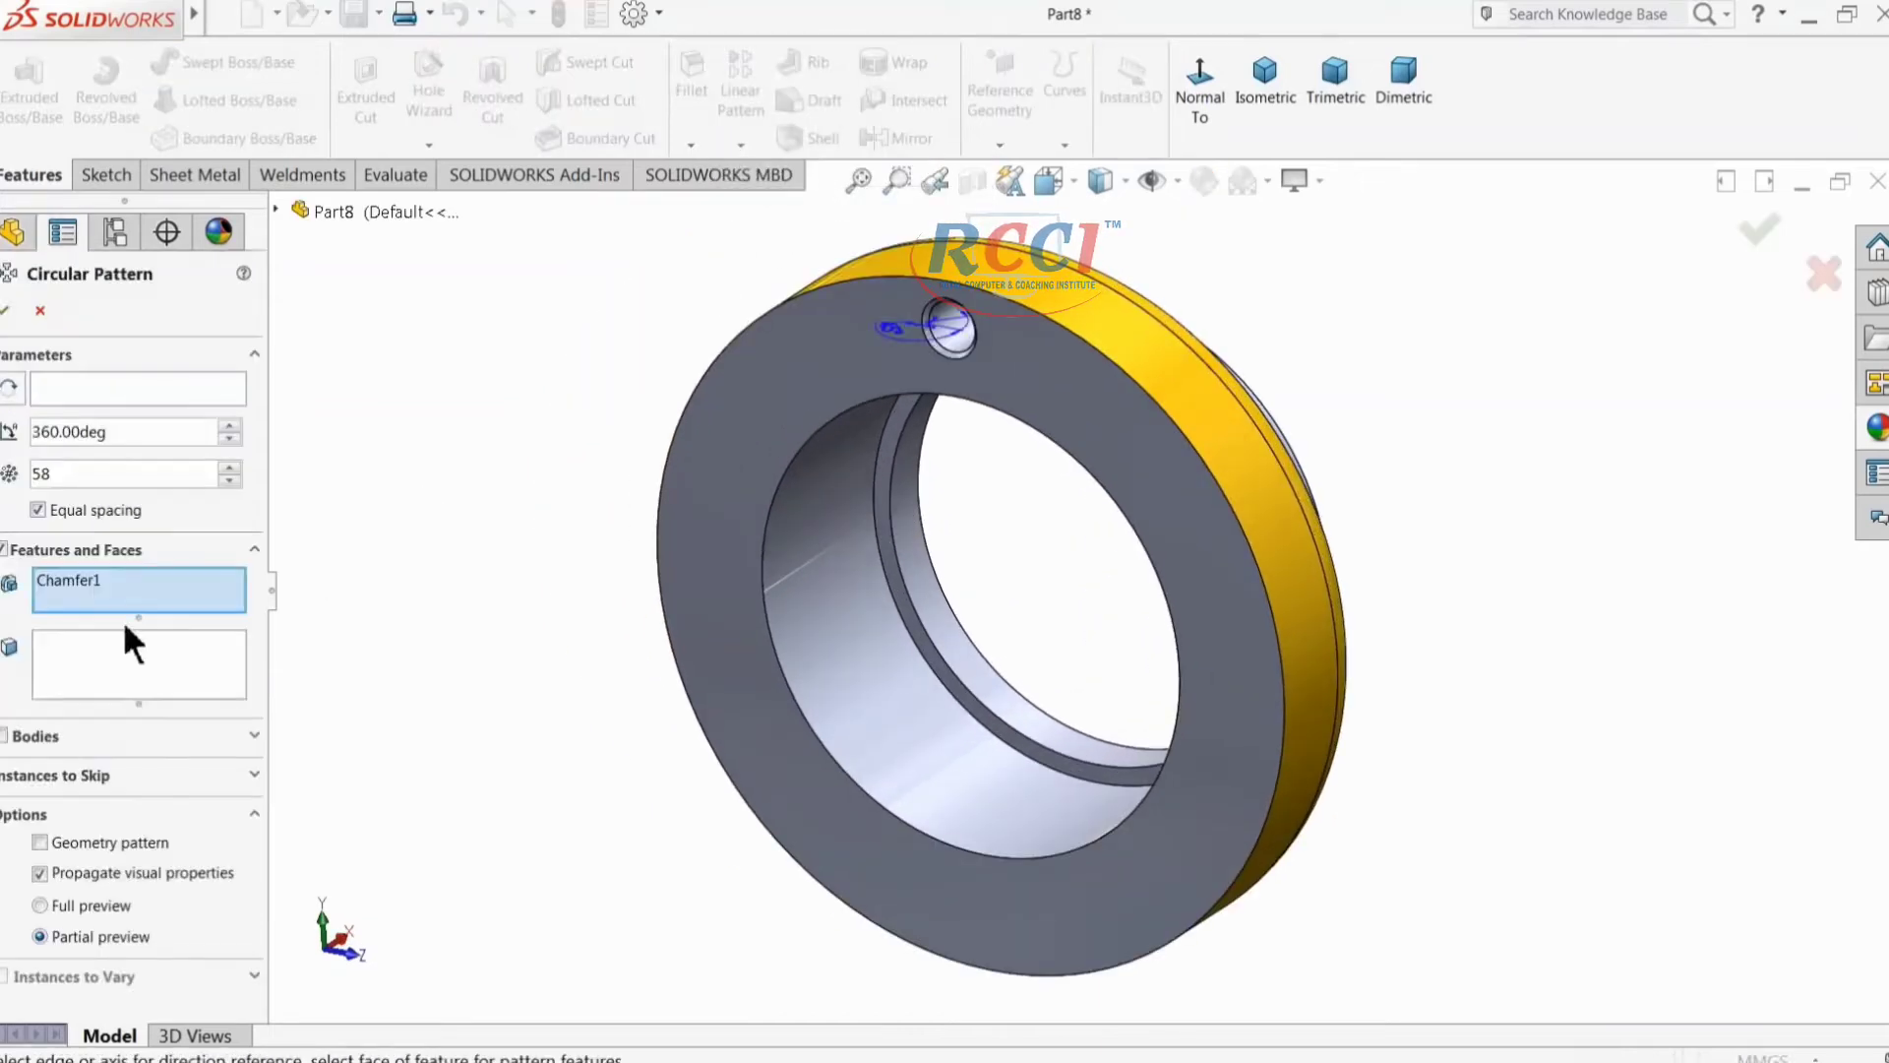
click(275, 210)
click(357, 548)
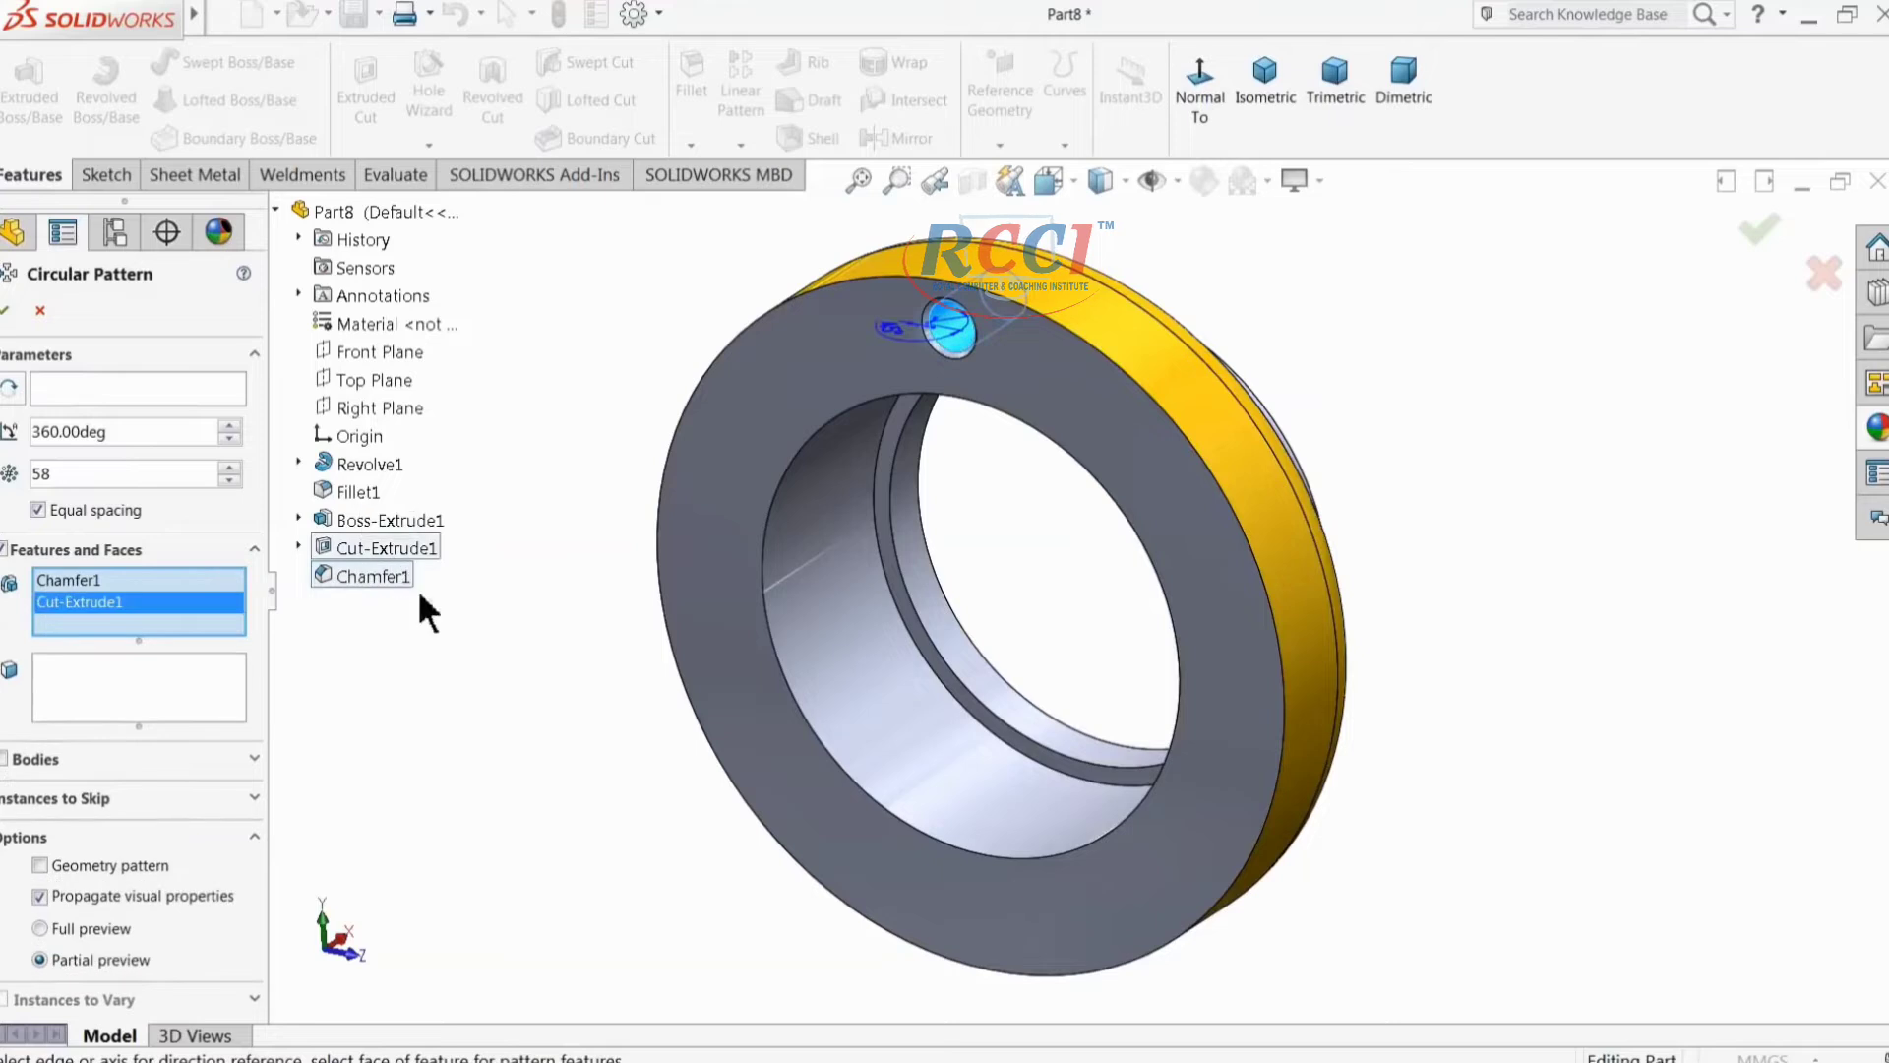
click(83, 393)
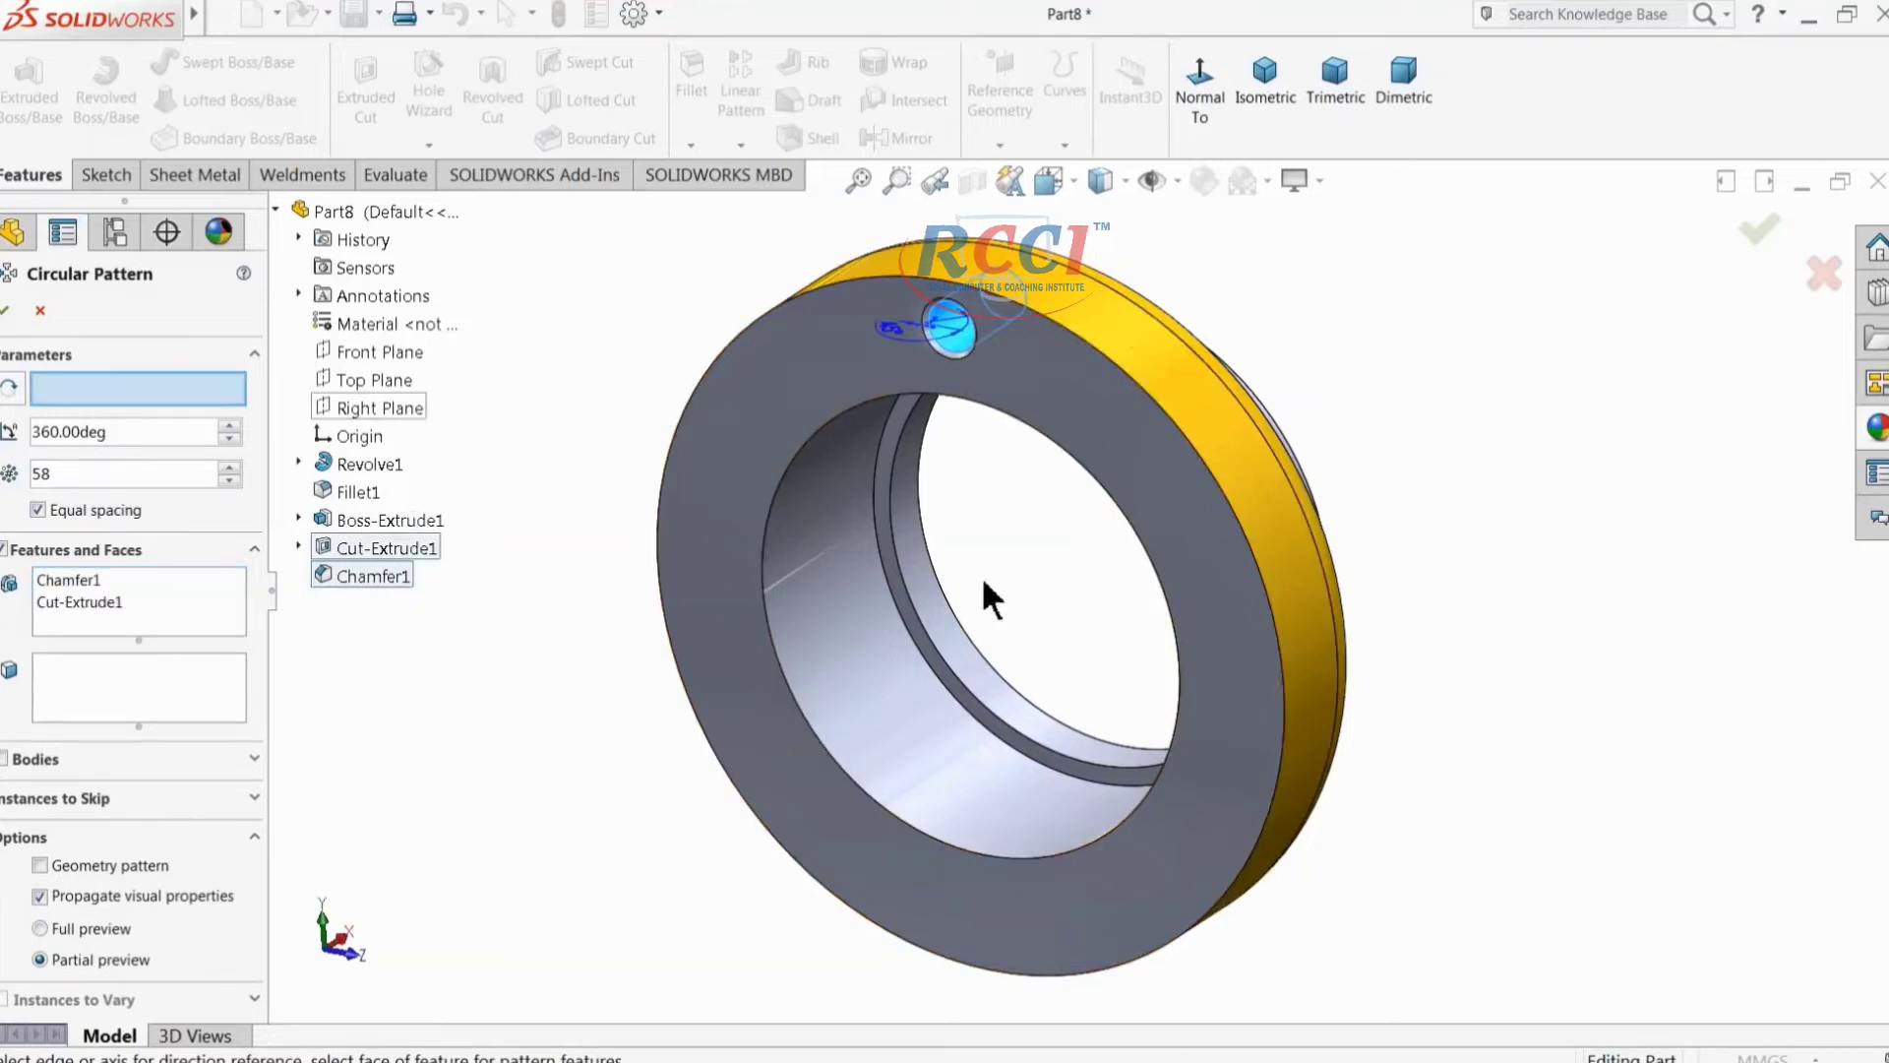
click(837, 677)
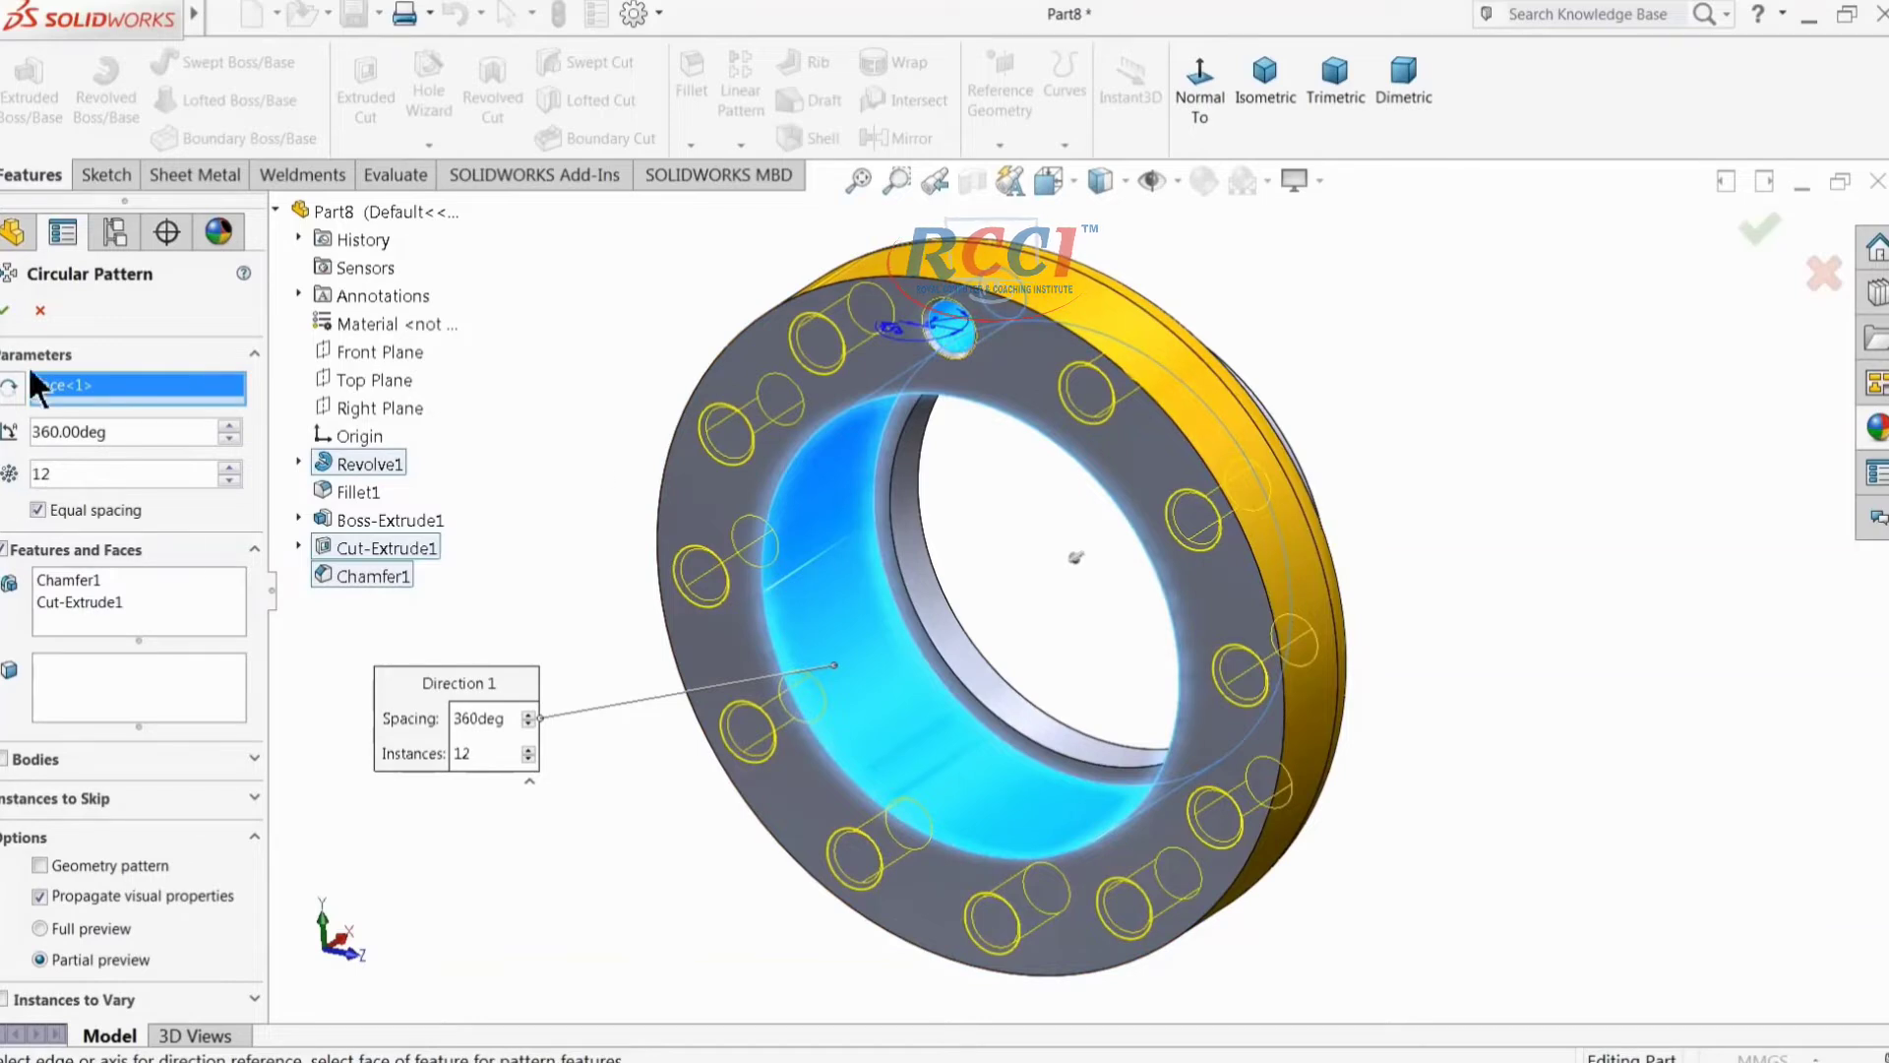
click(7, 311)
middle_drag(439, 459, 498, 459)
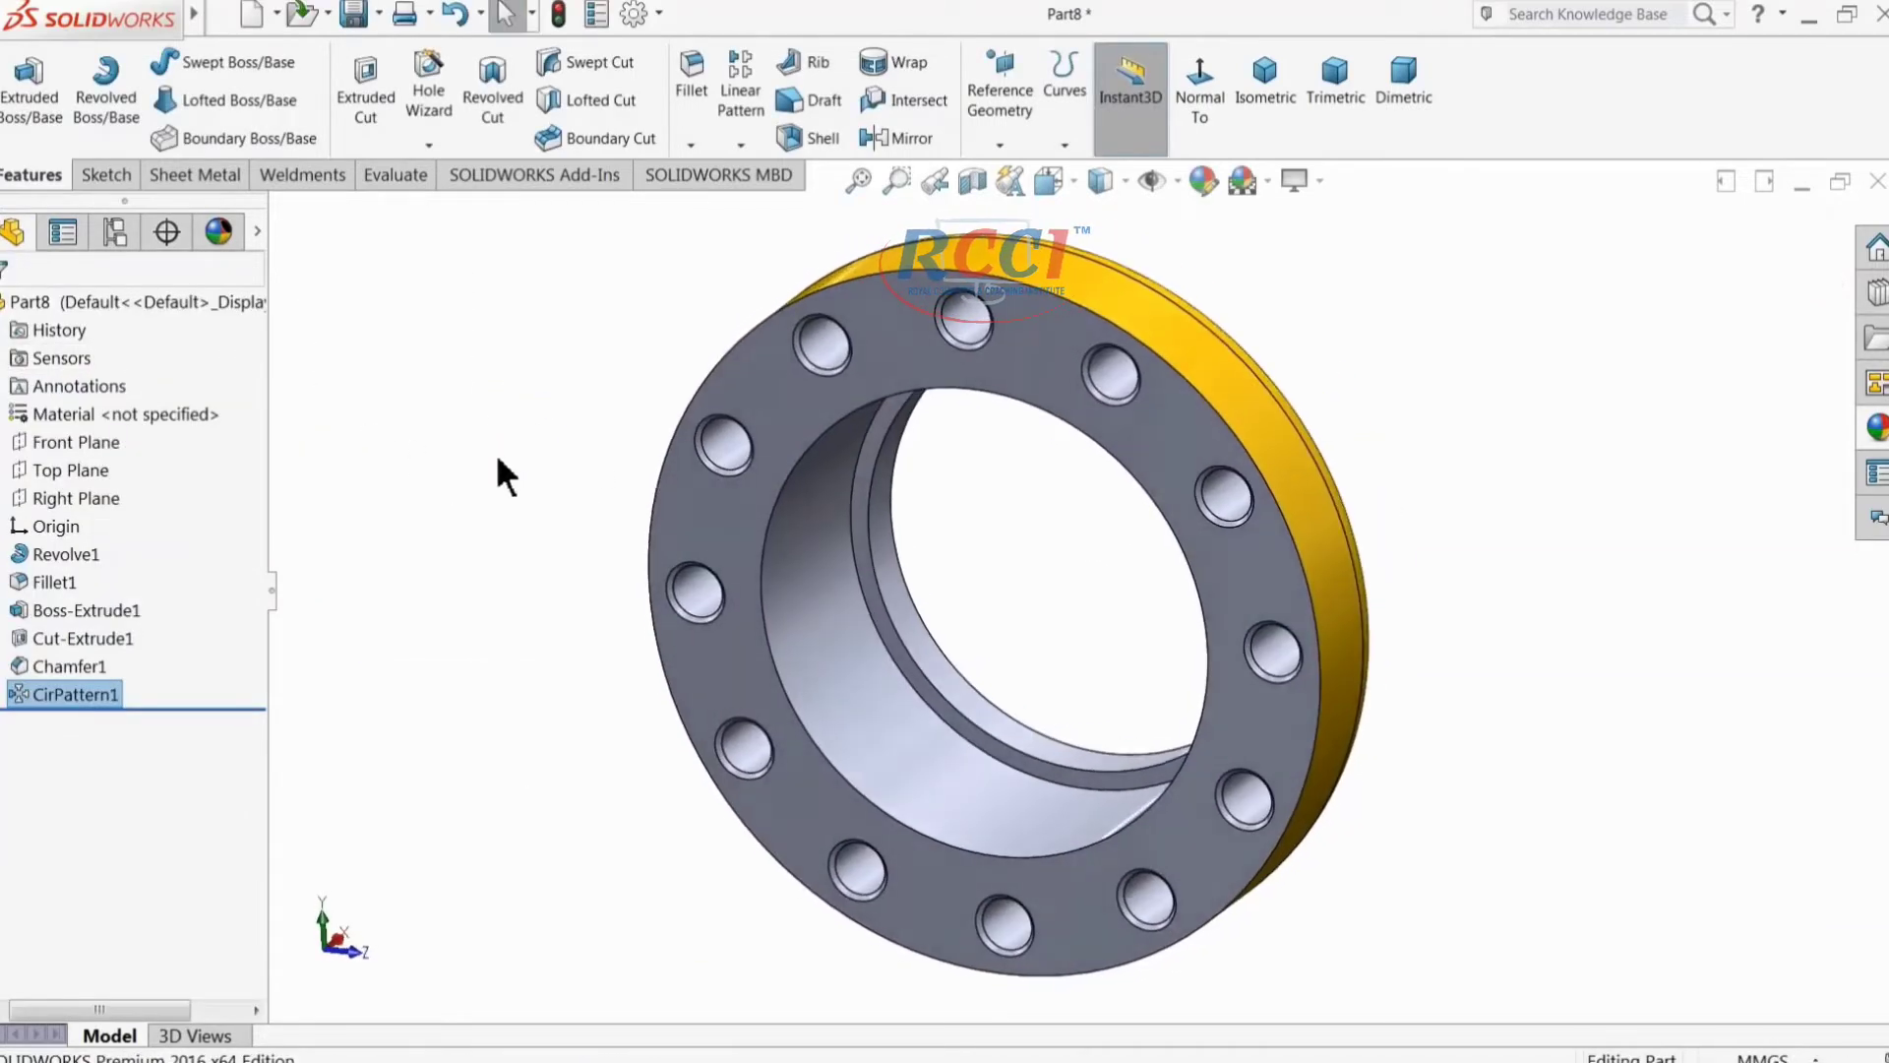
Step: Apply the polished steel appearance to the collar extrusion, the hole cut and its chamfer
click(64, 666)
ctrl+click(60, 638)
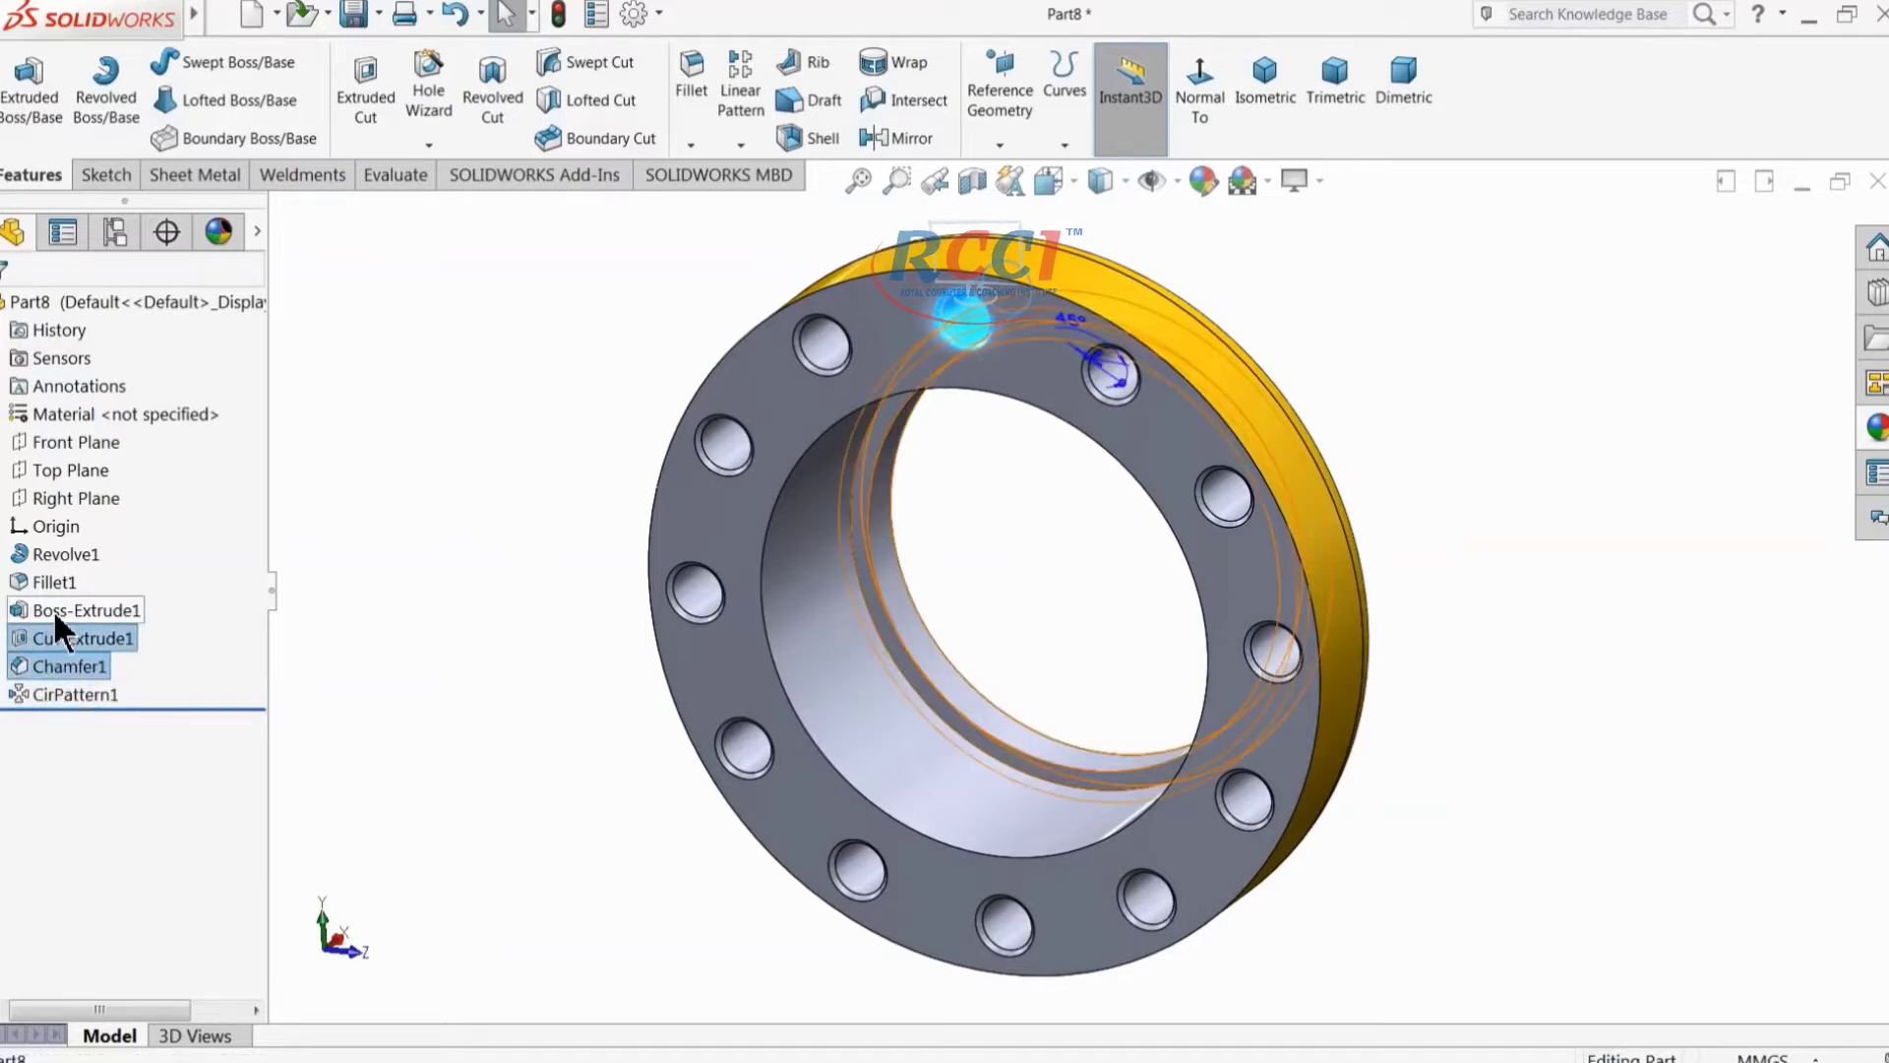
ctrl+click(53, 610)
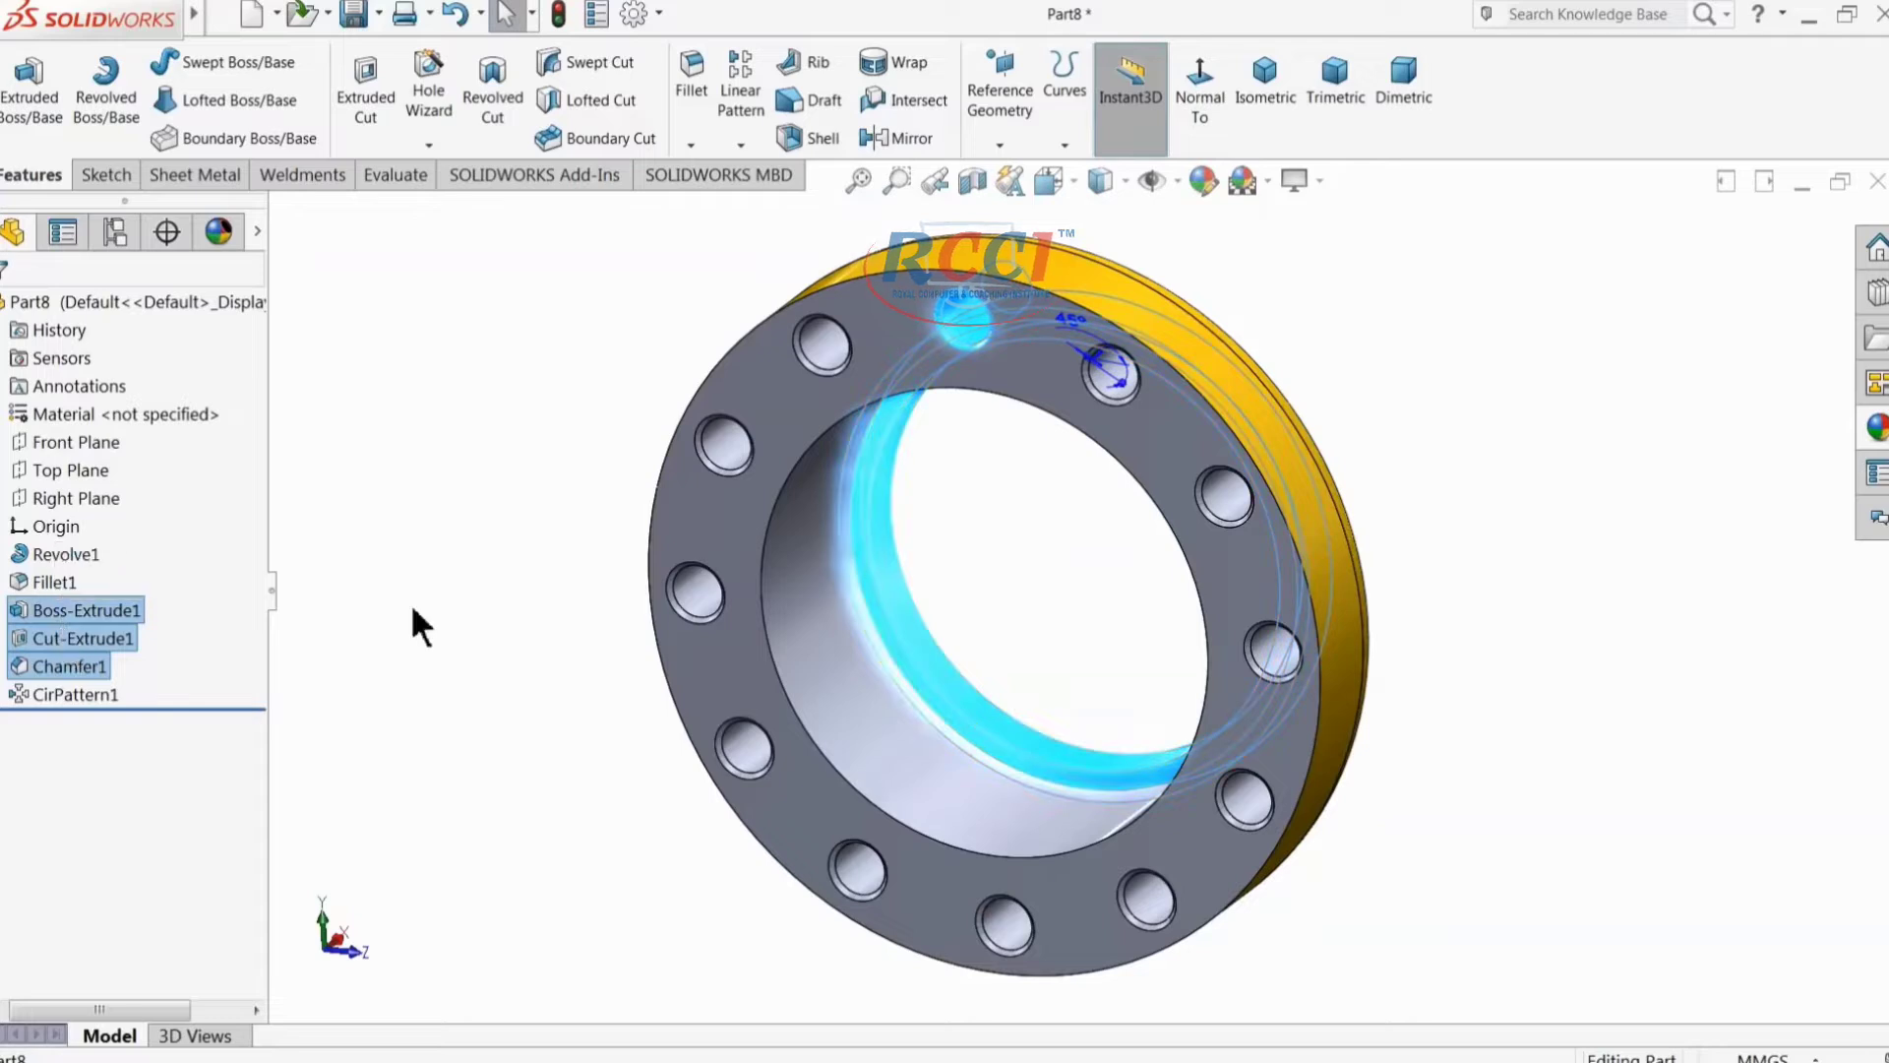
click(1868, 438)
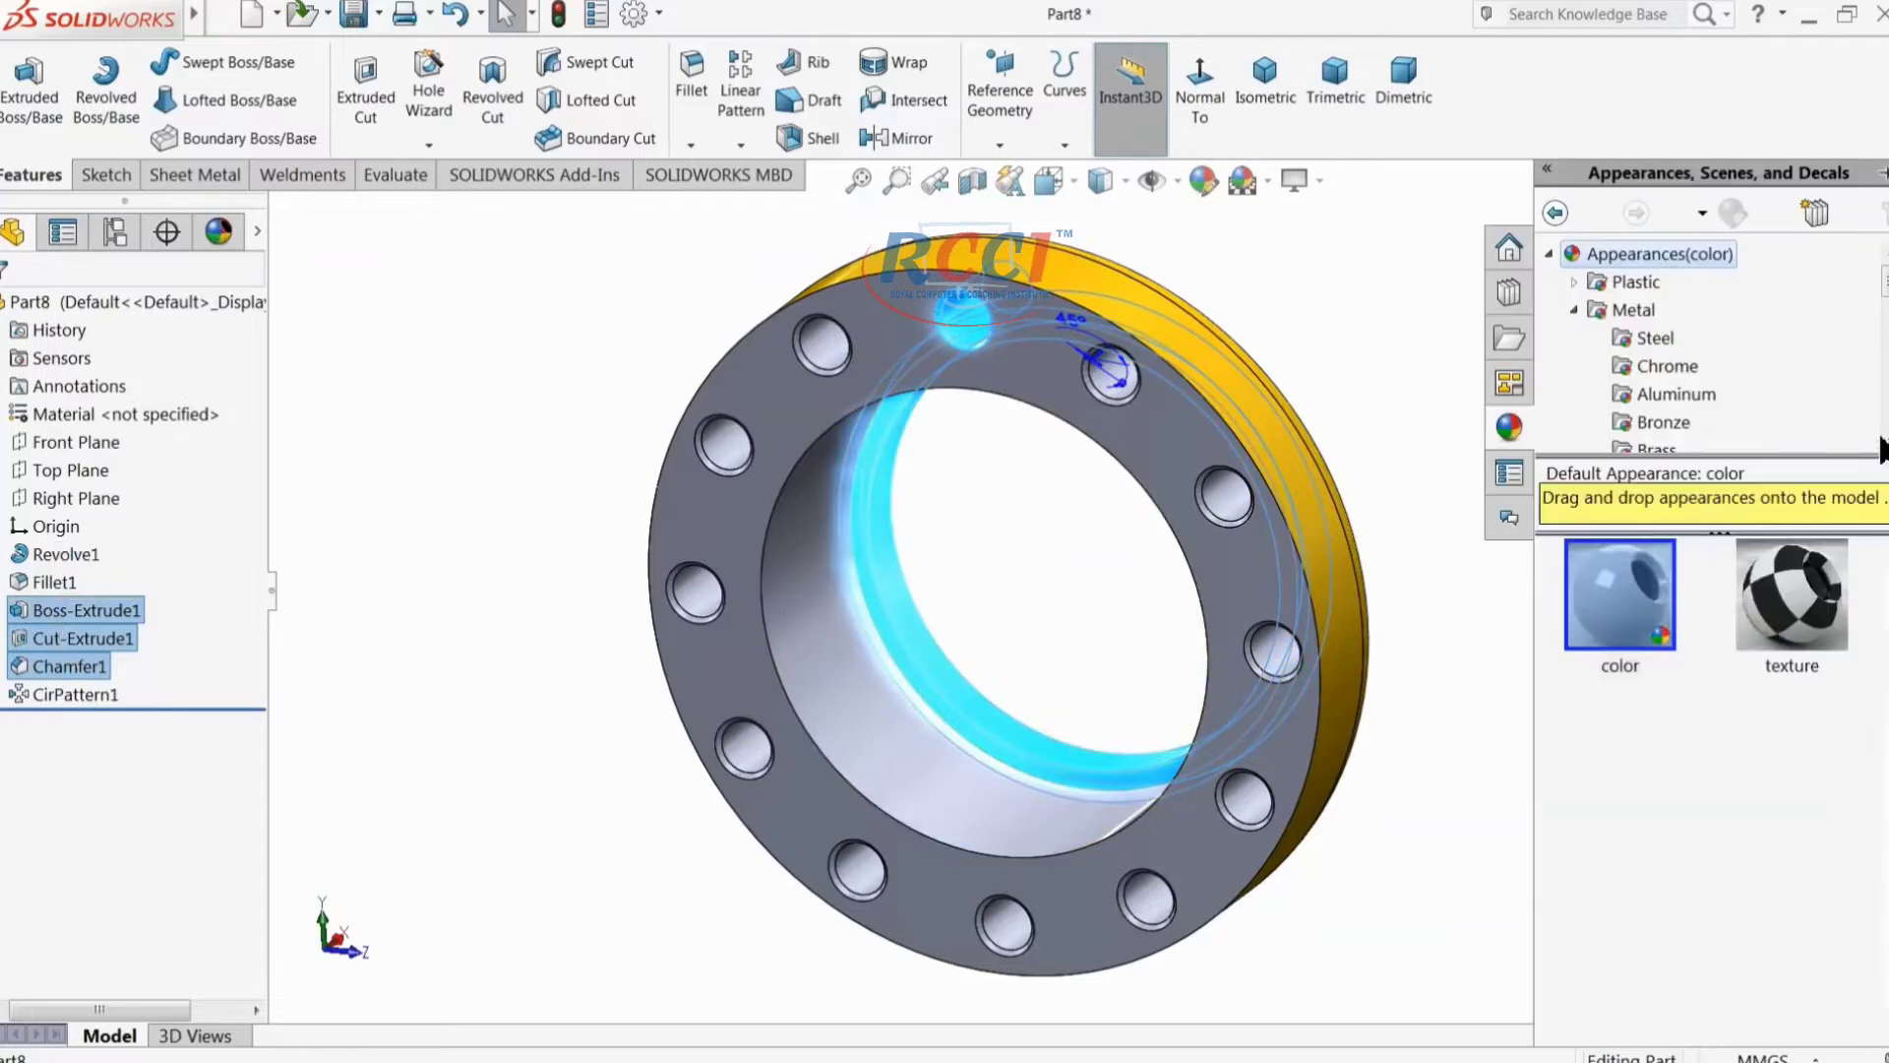
click(1651, 342)
drag(1627, 624, 948, 782)
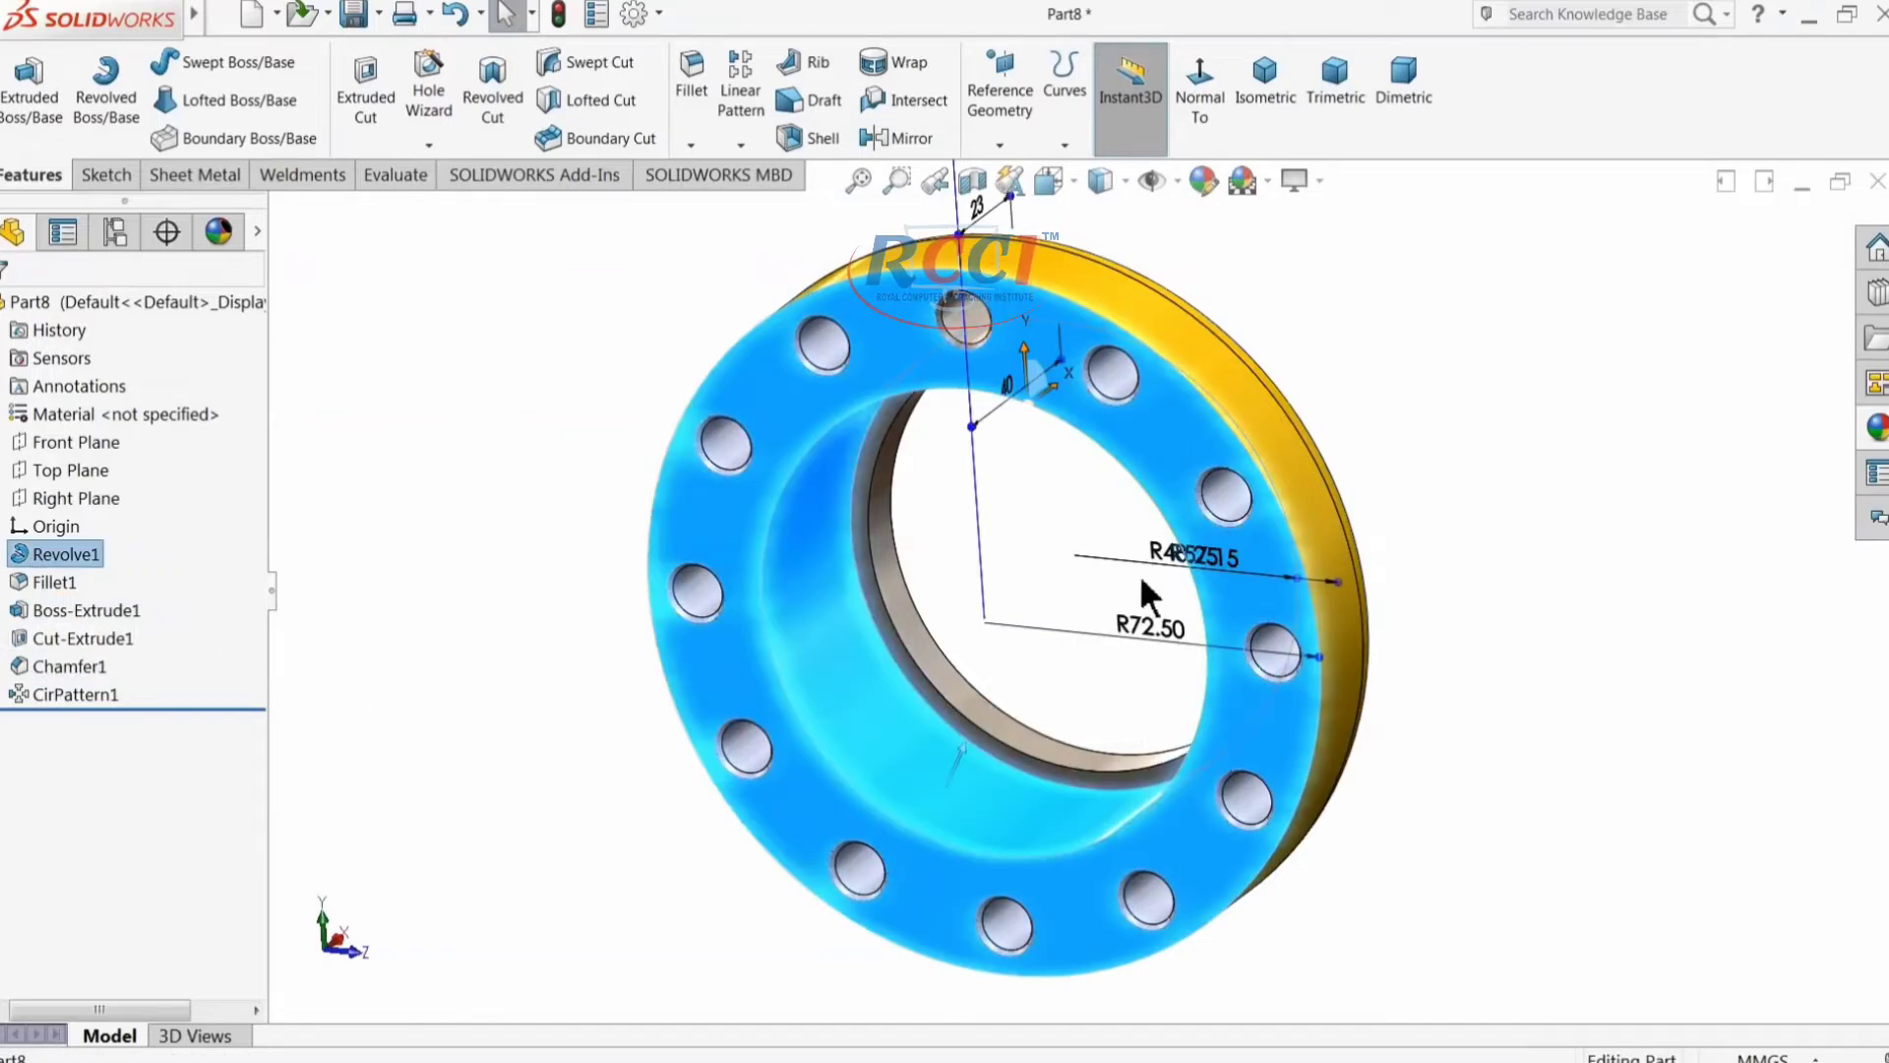
Step: Apply the polished steel appearance to the revolved ring feature
drag(931, 667, 913, 670)
click(1878, 429)
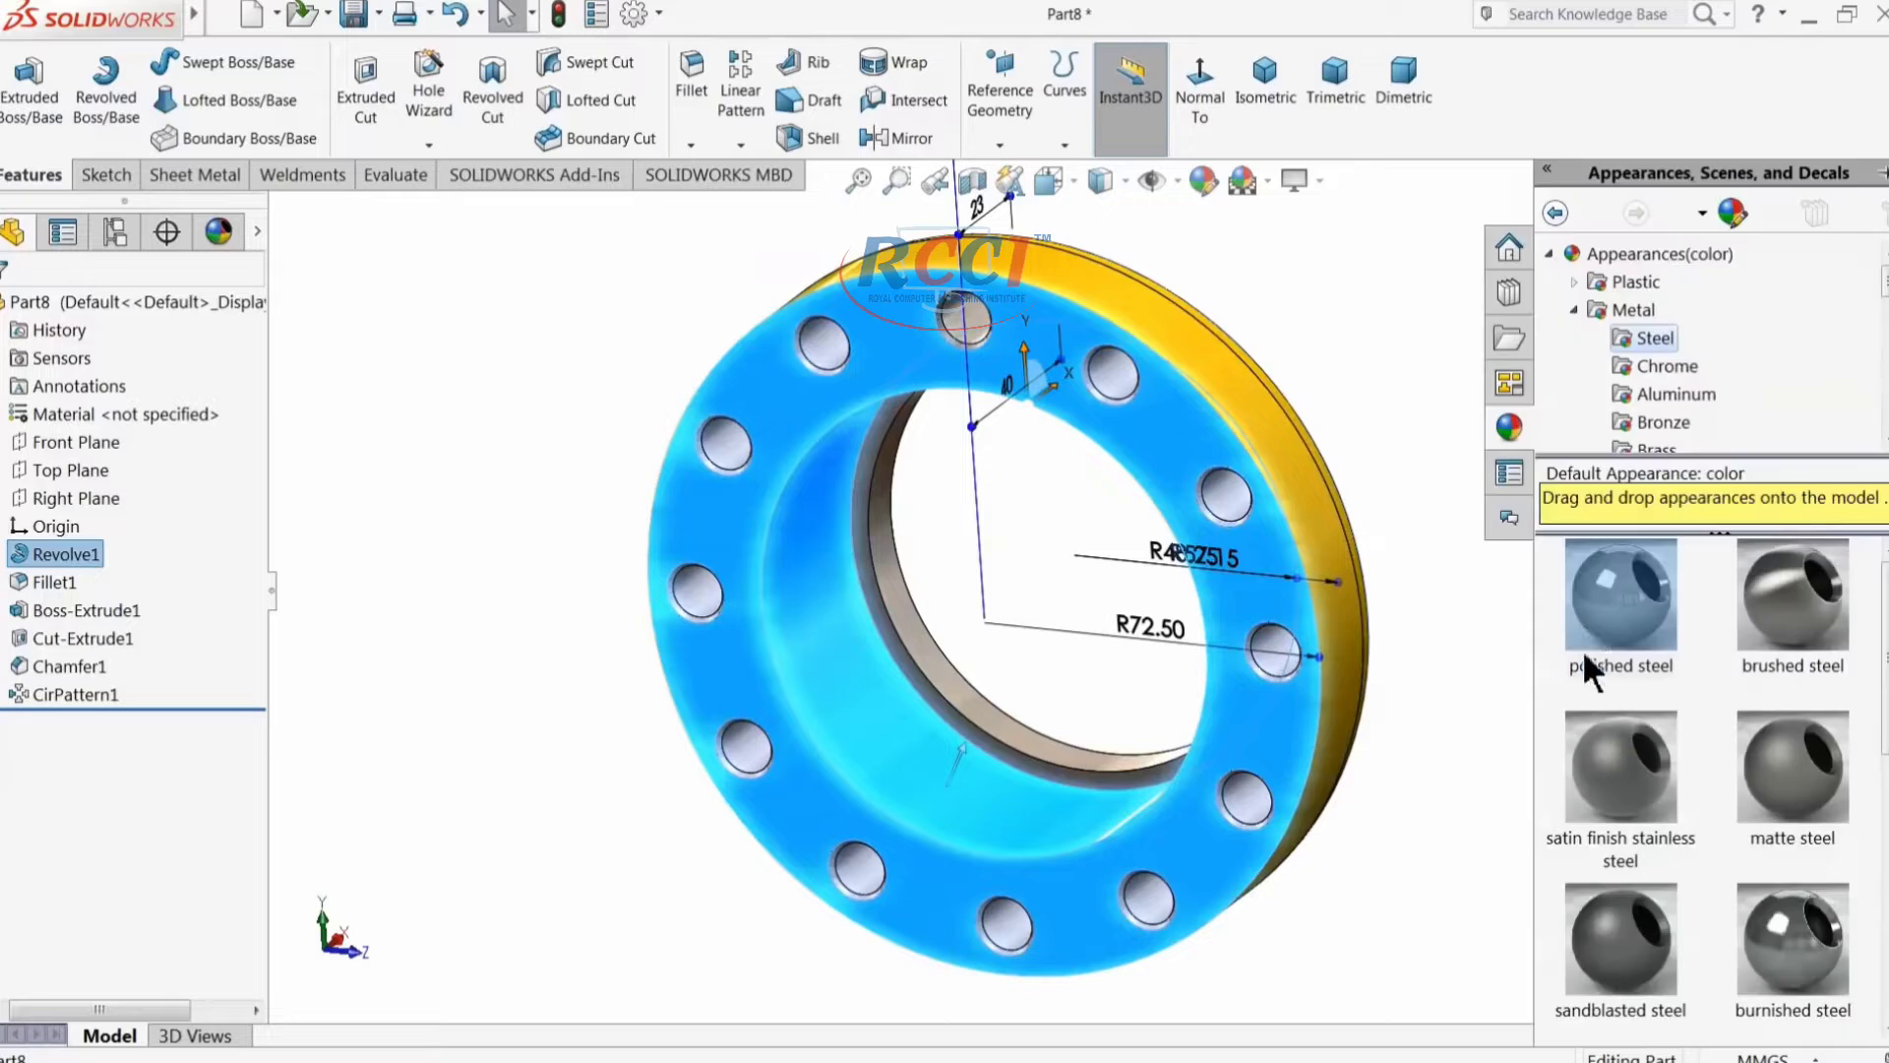
middle_drag(1535, 650, 1454, 543)
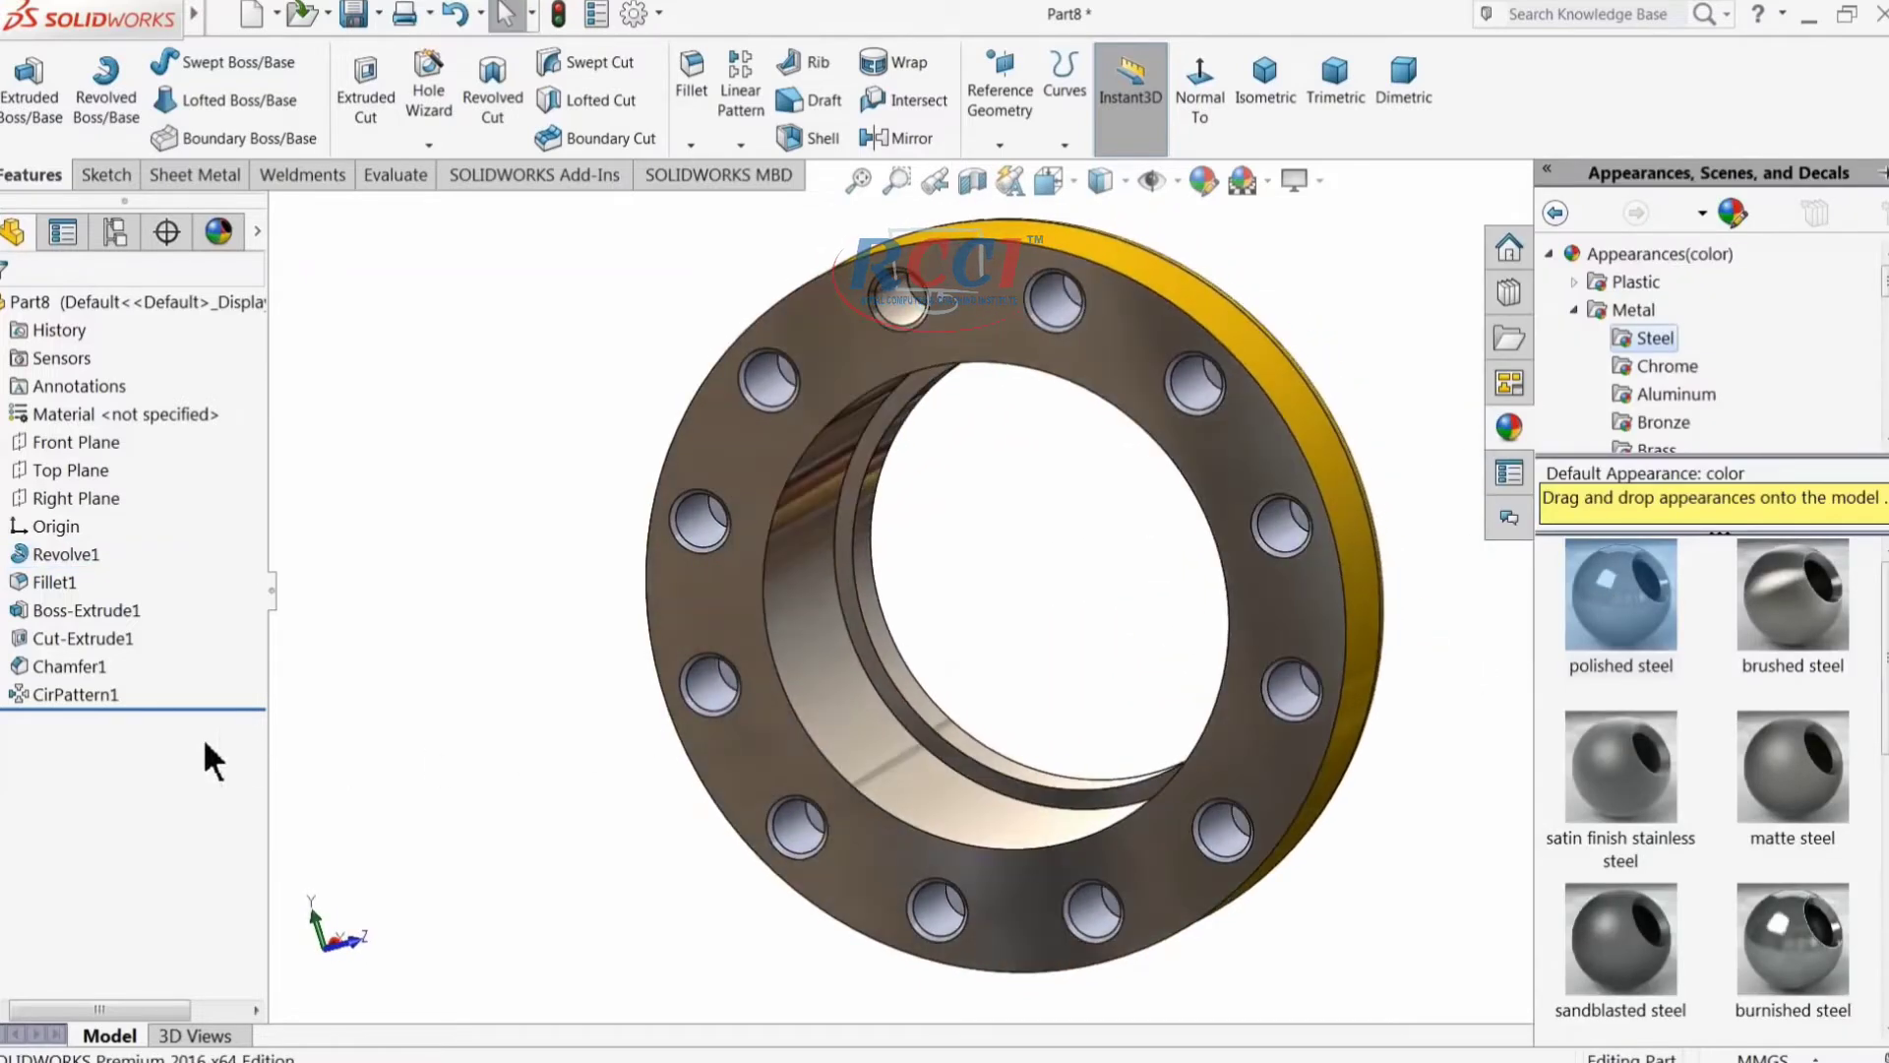
Step: Apply the polished steel appearance to the circular pattern of holes
click(61, 693)
click(1864, 430)
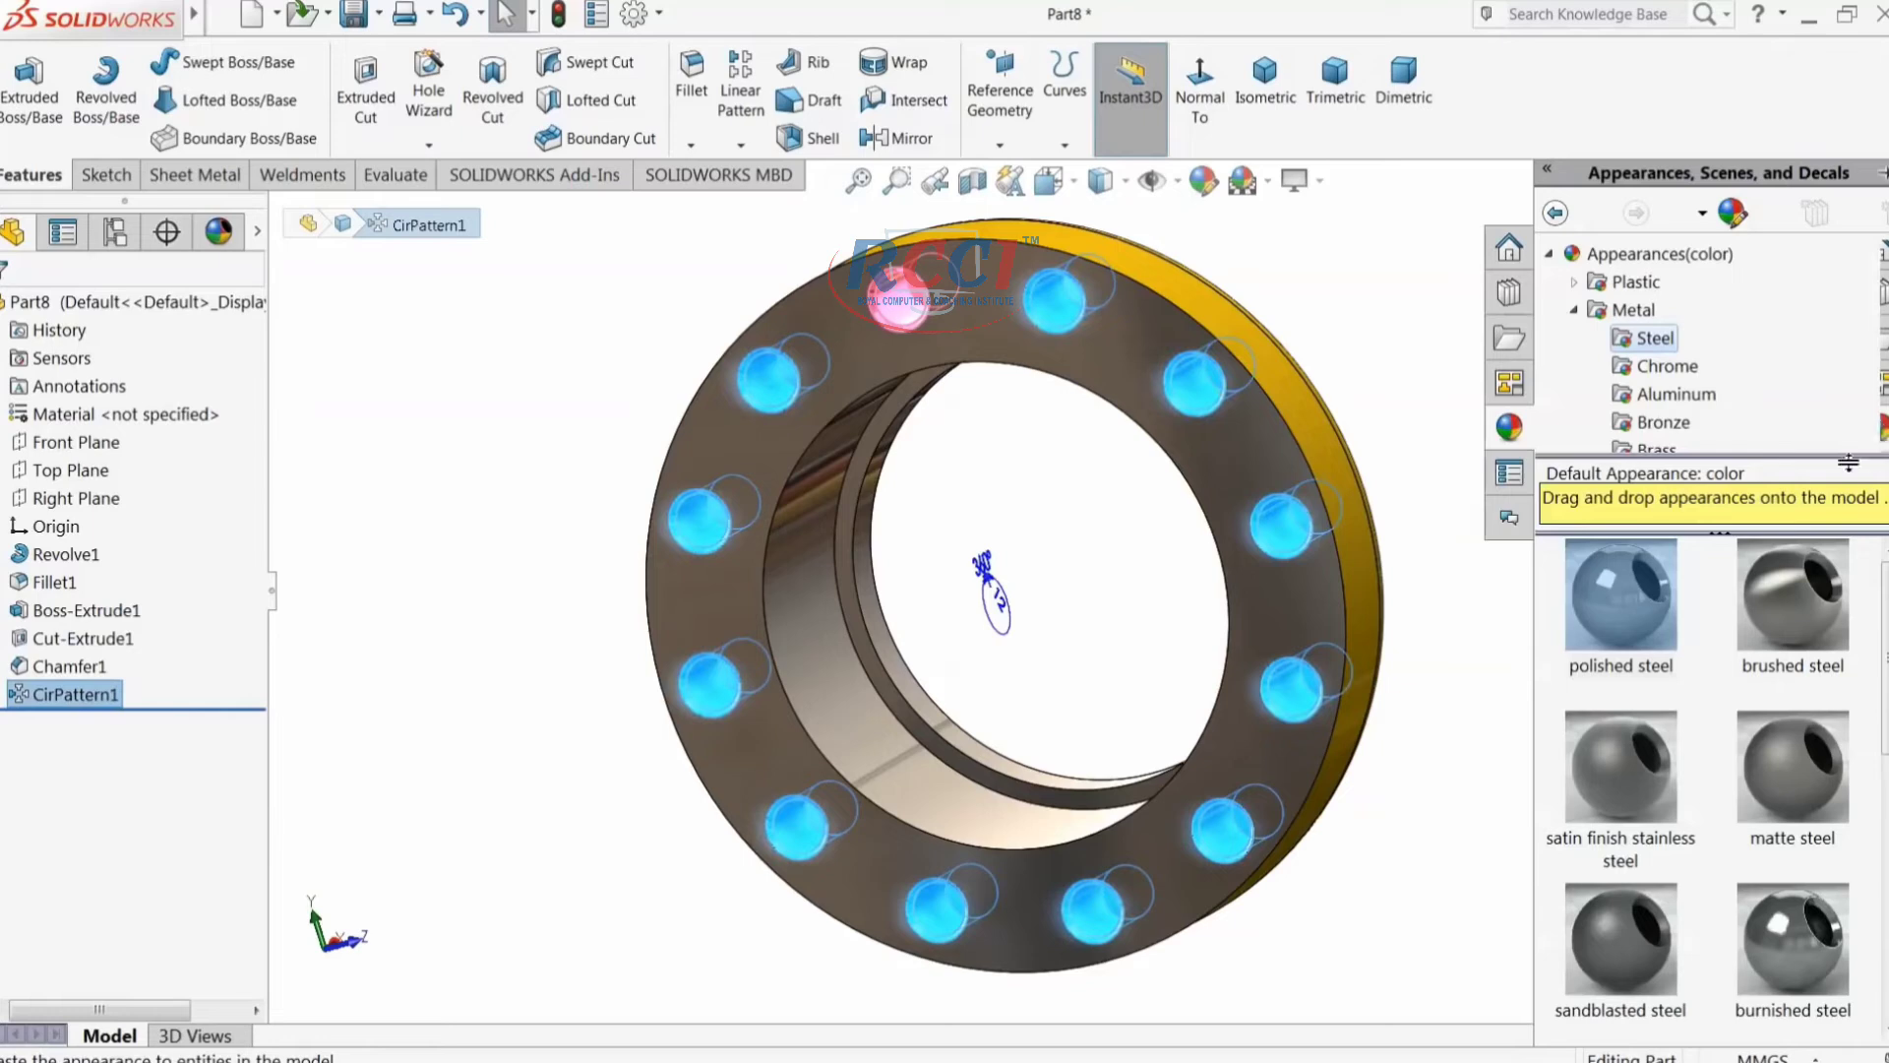
drag(1626, 615, 1329, 567)
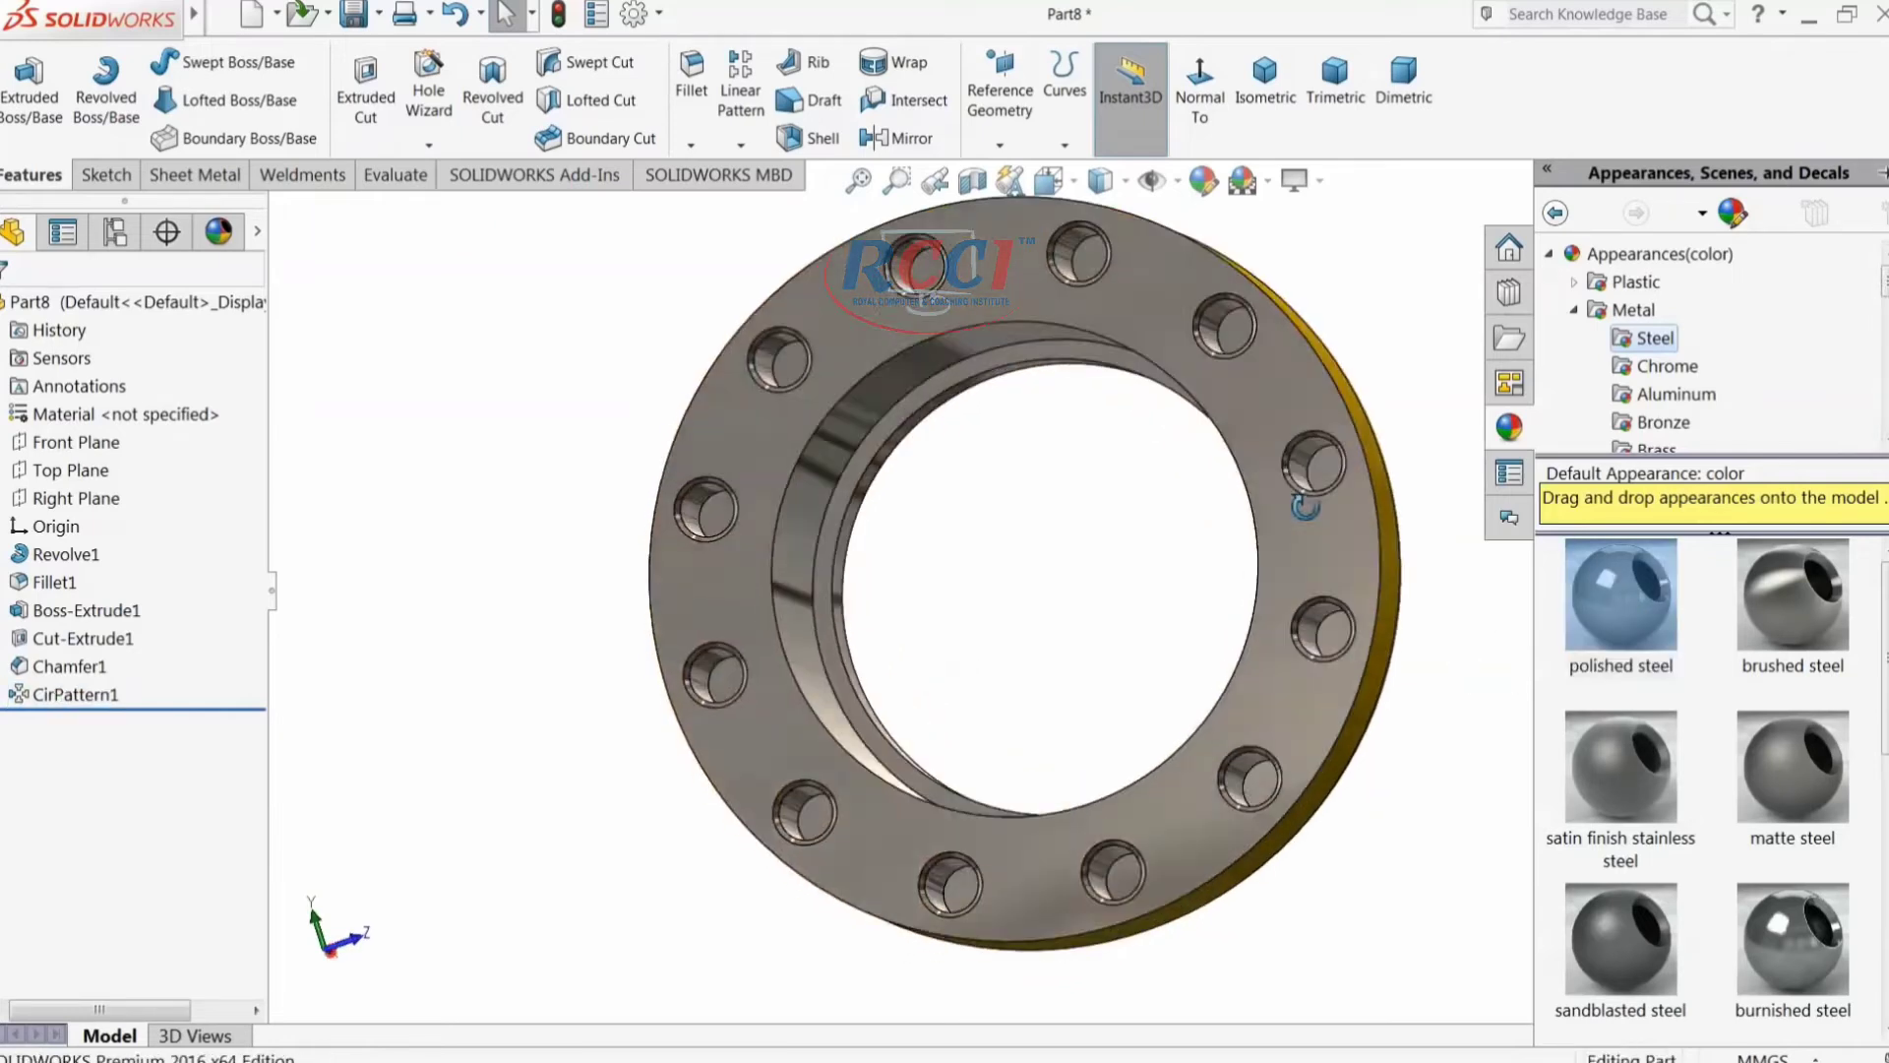
Step: Apply the polished steel appearance to the narrow flat face around the collar on the ring's reverse side
middle_drag(1328, 567, 1024, 663)
scroll(953, 539, down, 3)
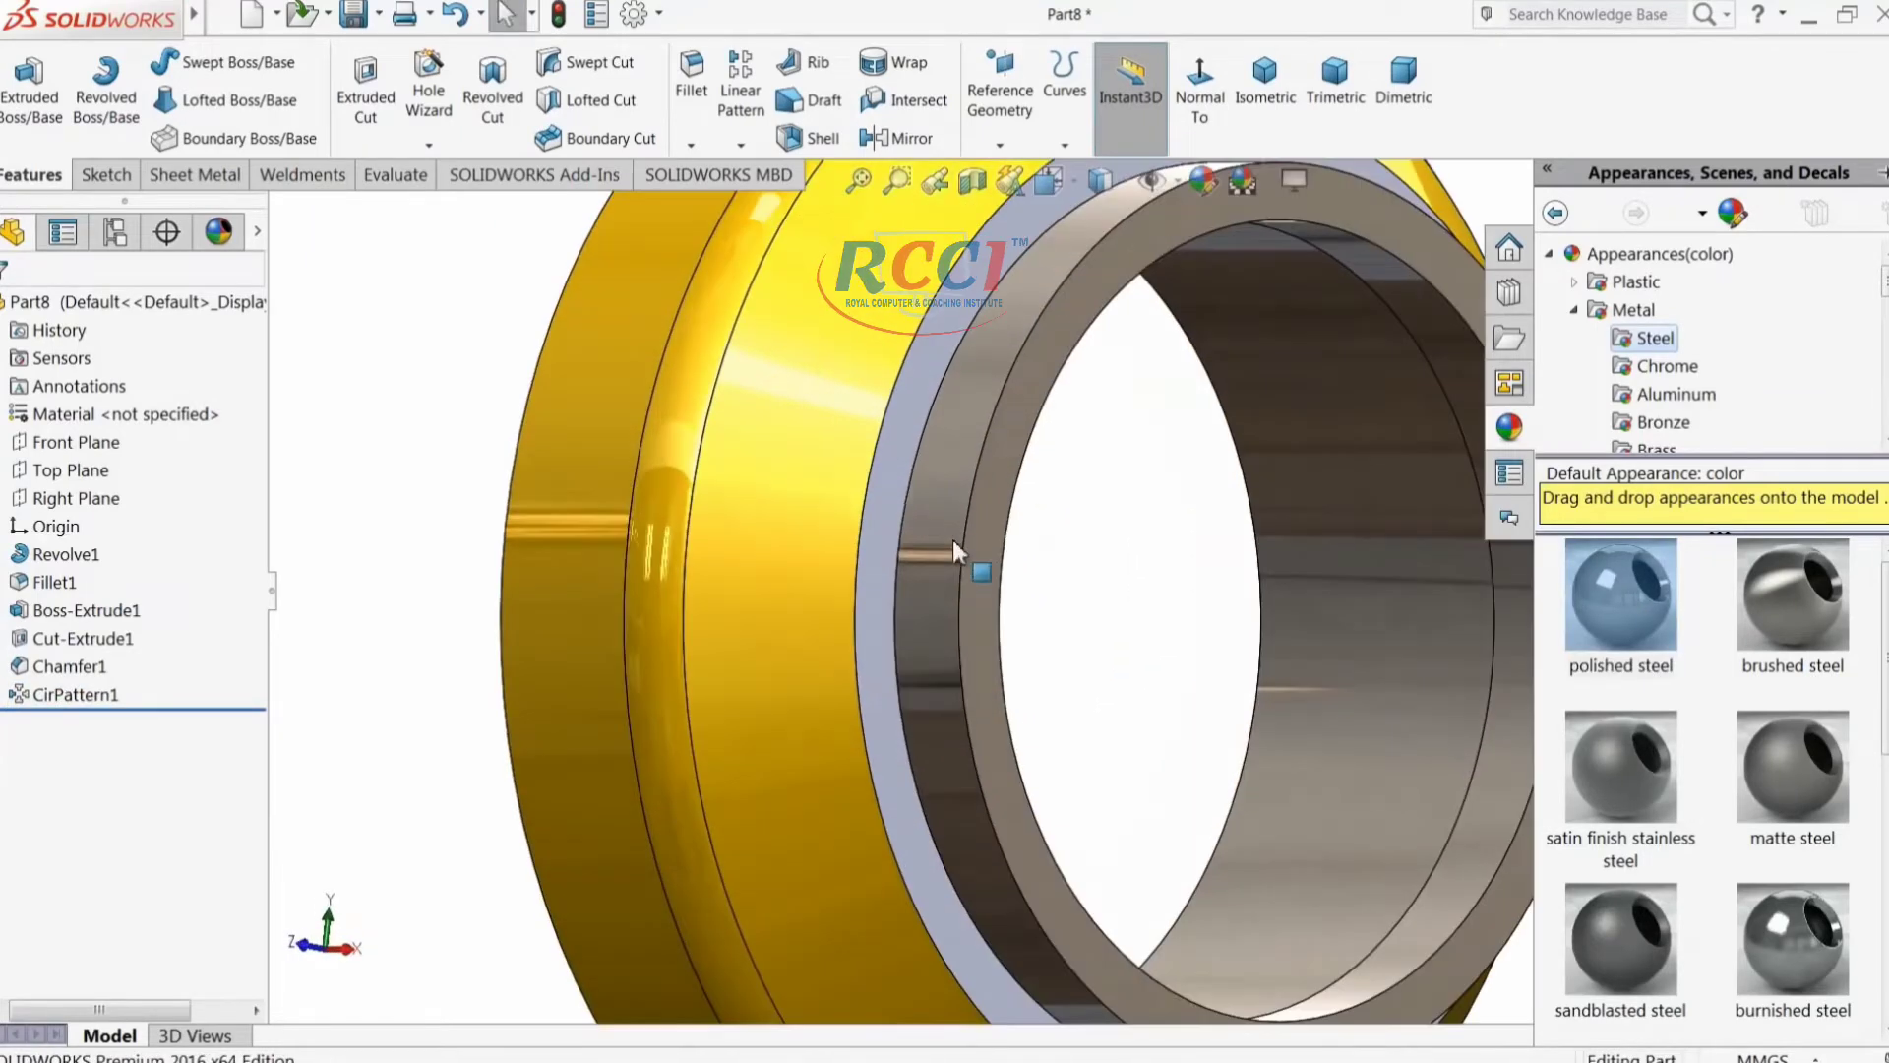
click(889, 475)
drag(1649, 608, 1079, 662)
middle_drag(1125, 670, 885, 511)
scroll(1341, 625, down, 2)
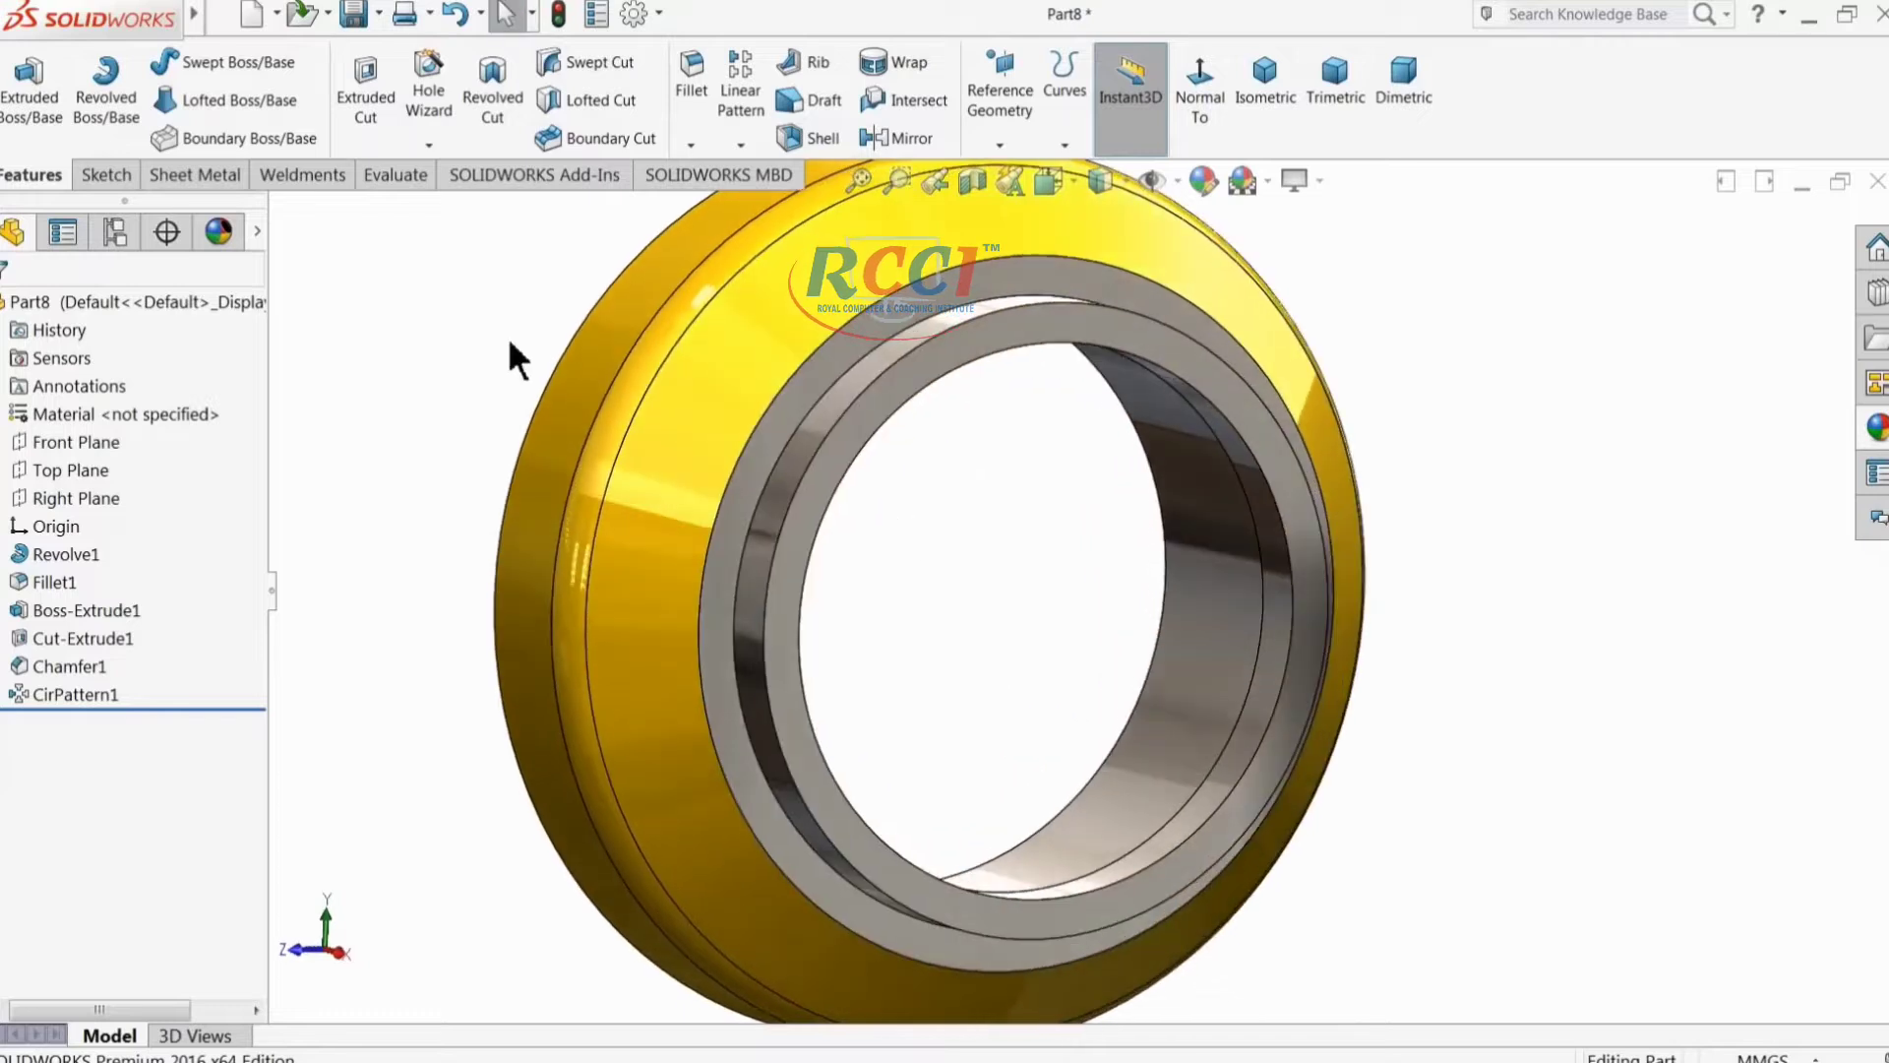
Step: Save the part in the Hydraulic Cylinder folder under a name starting with "6.Barrel"
key(ctrl+s)
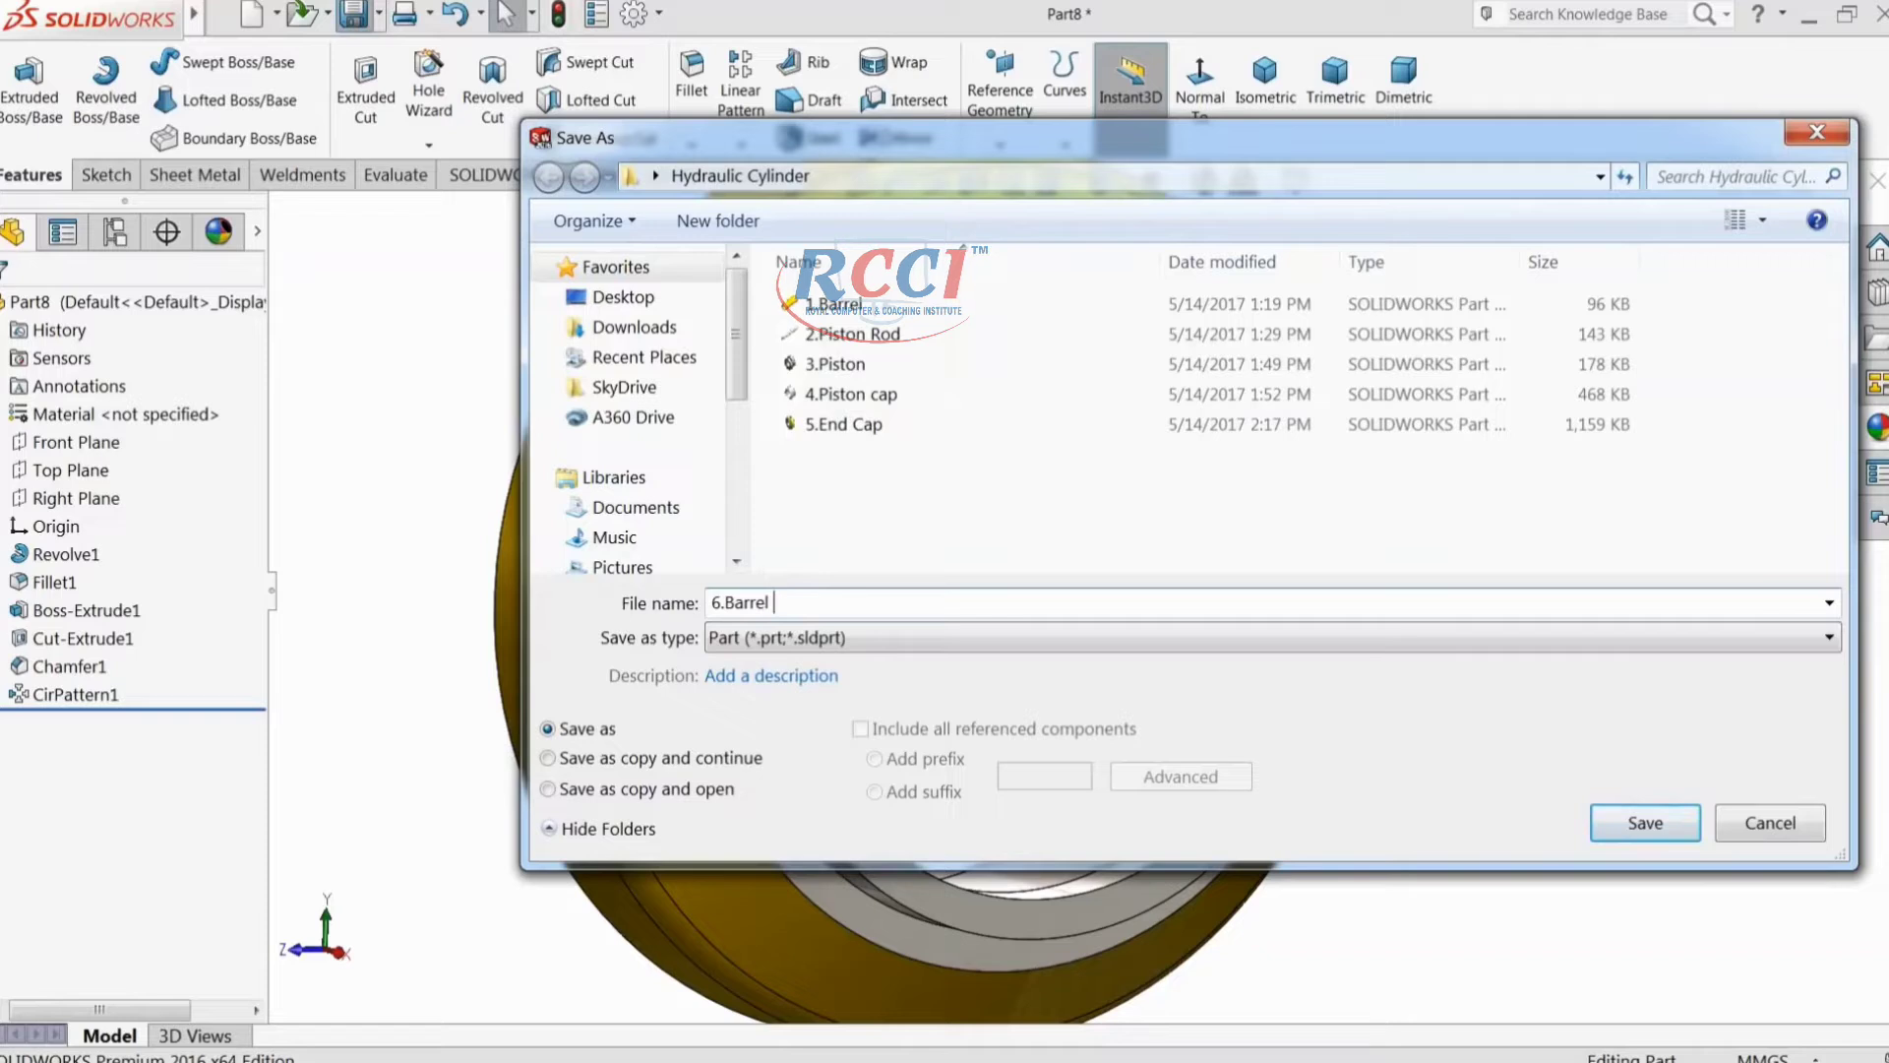
click(1653, 825)
scroll(965, 591, up, 2)
middle_drag(965, 591, 995, 865)
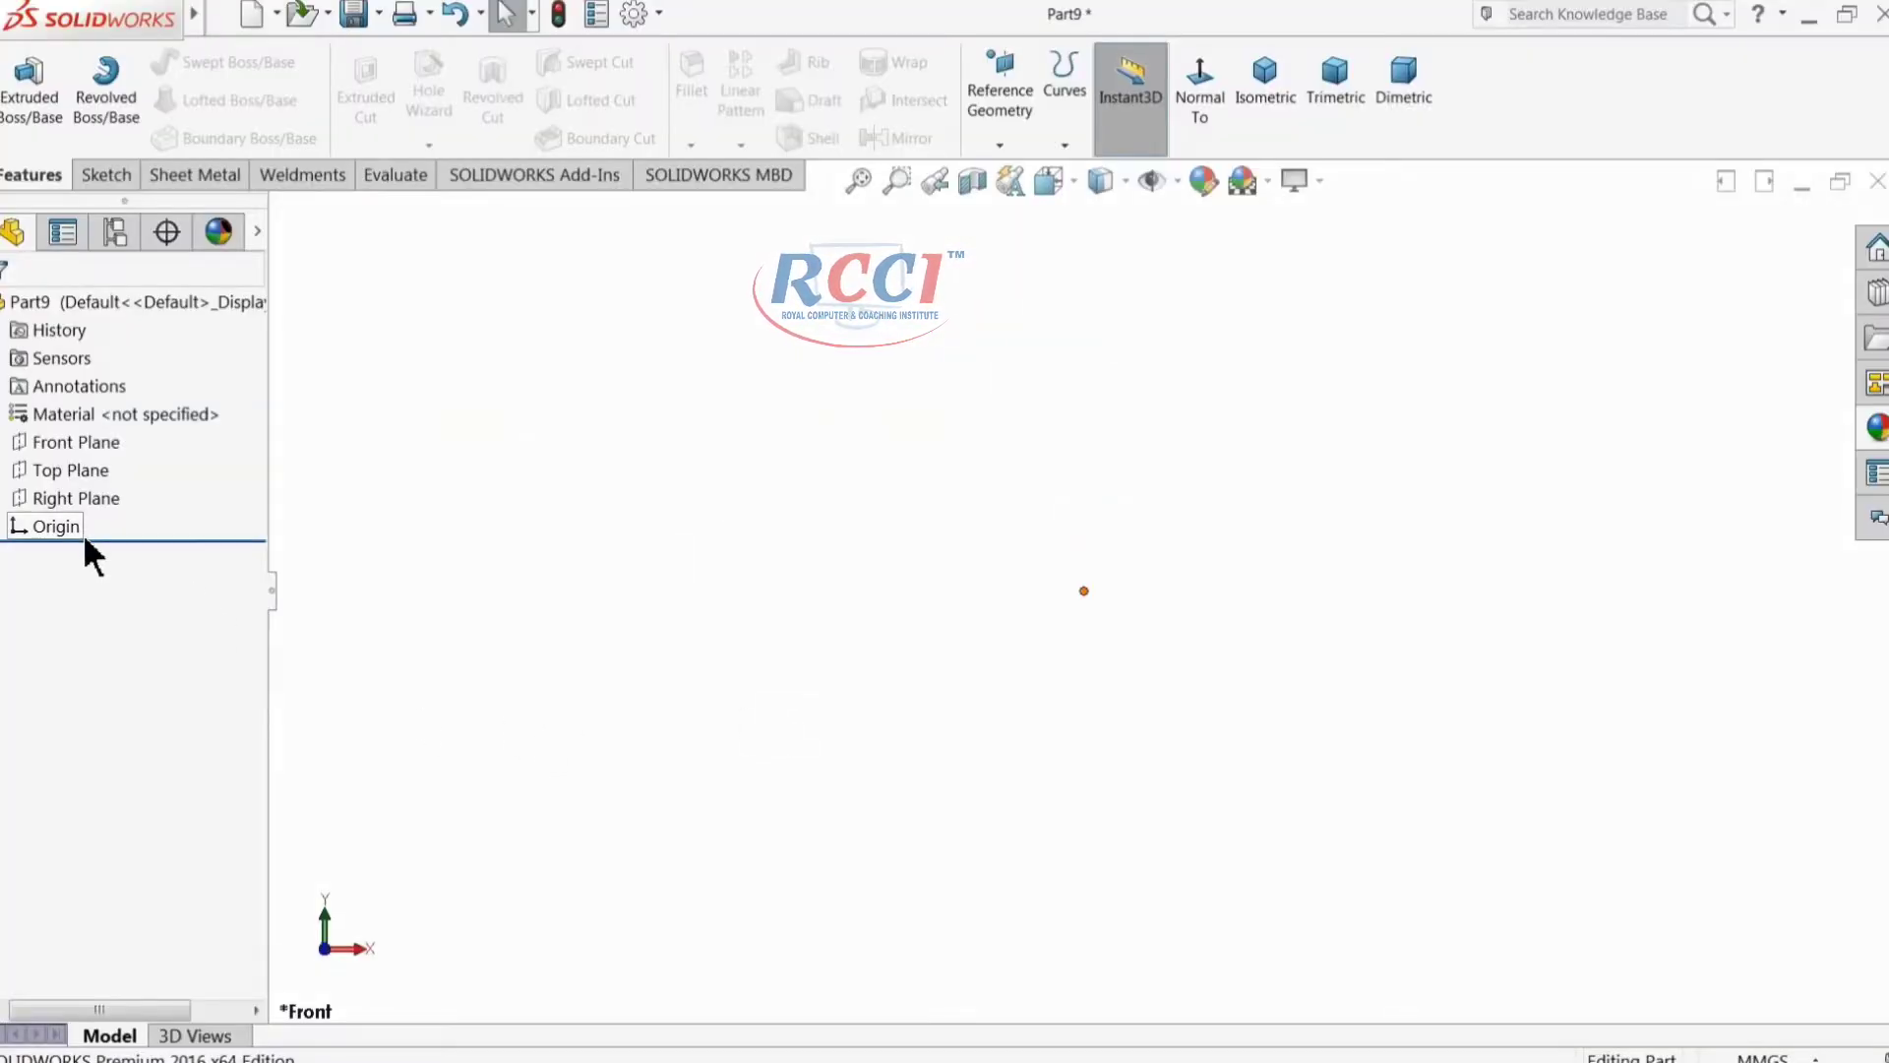
Step: Sketch a circle about 232 mm in diameter, centered on the origin, on the new part's Front Plane
click(41, 443)
click(49, 417)
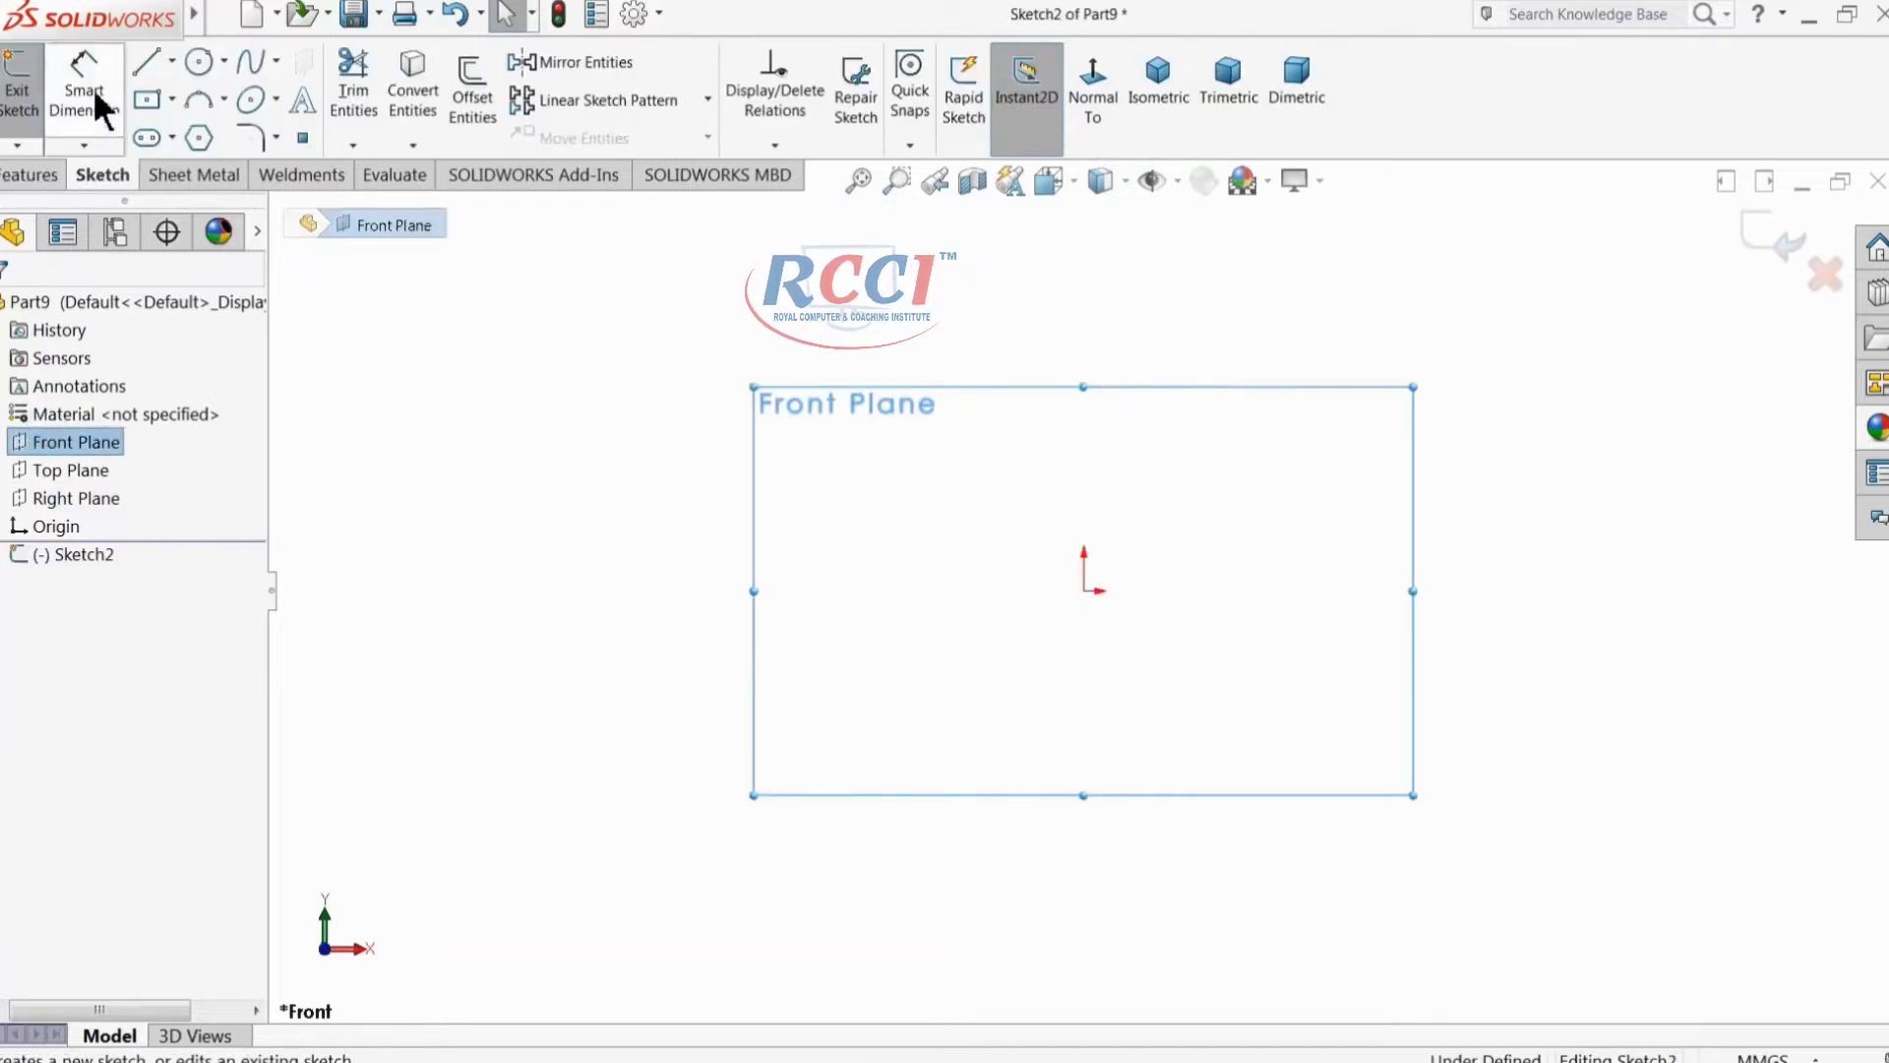
click(199, 61)
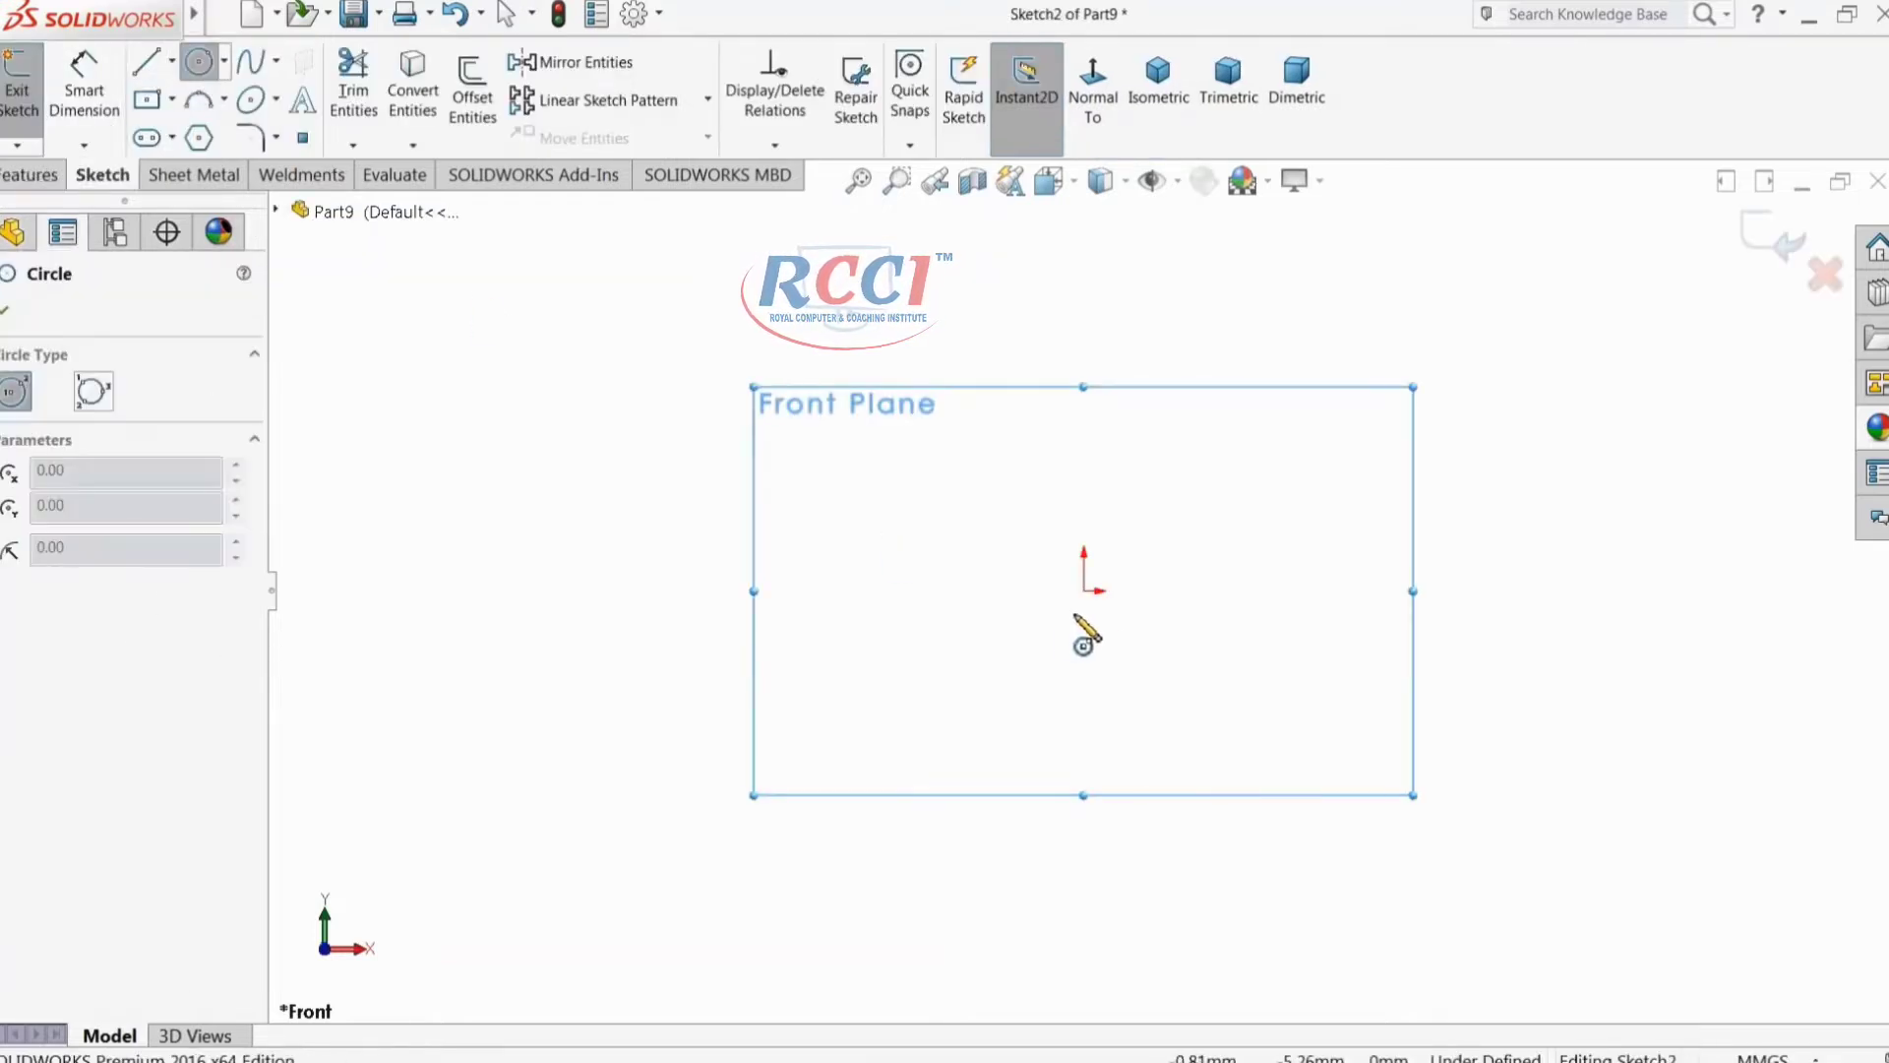
click(1084, 590)
click(745, 359)
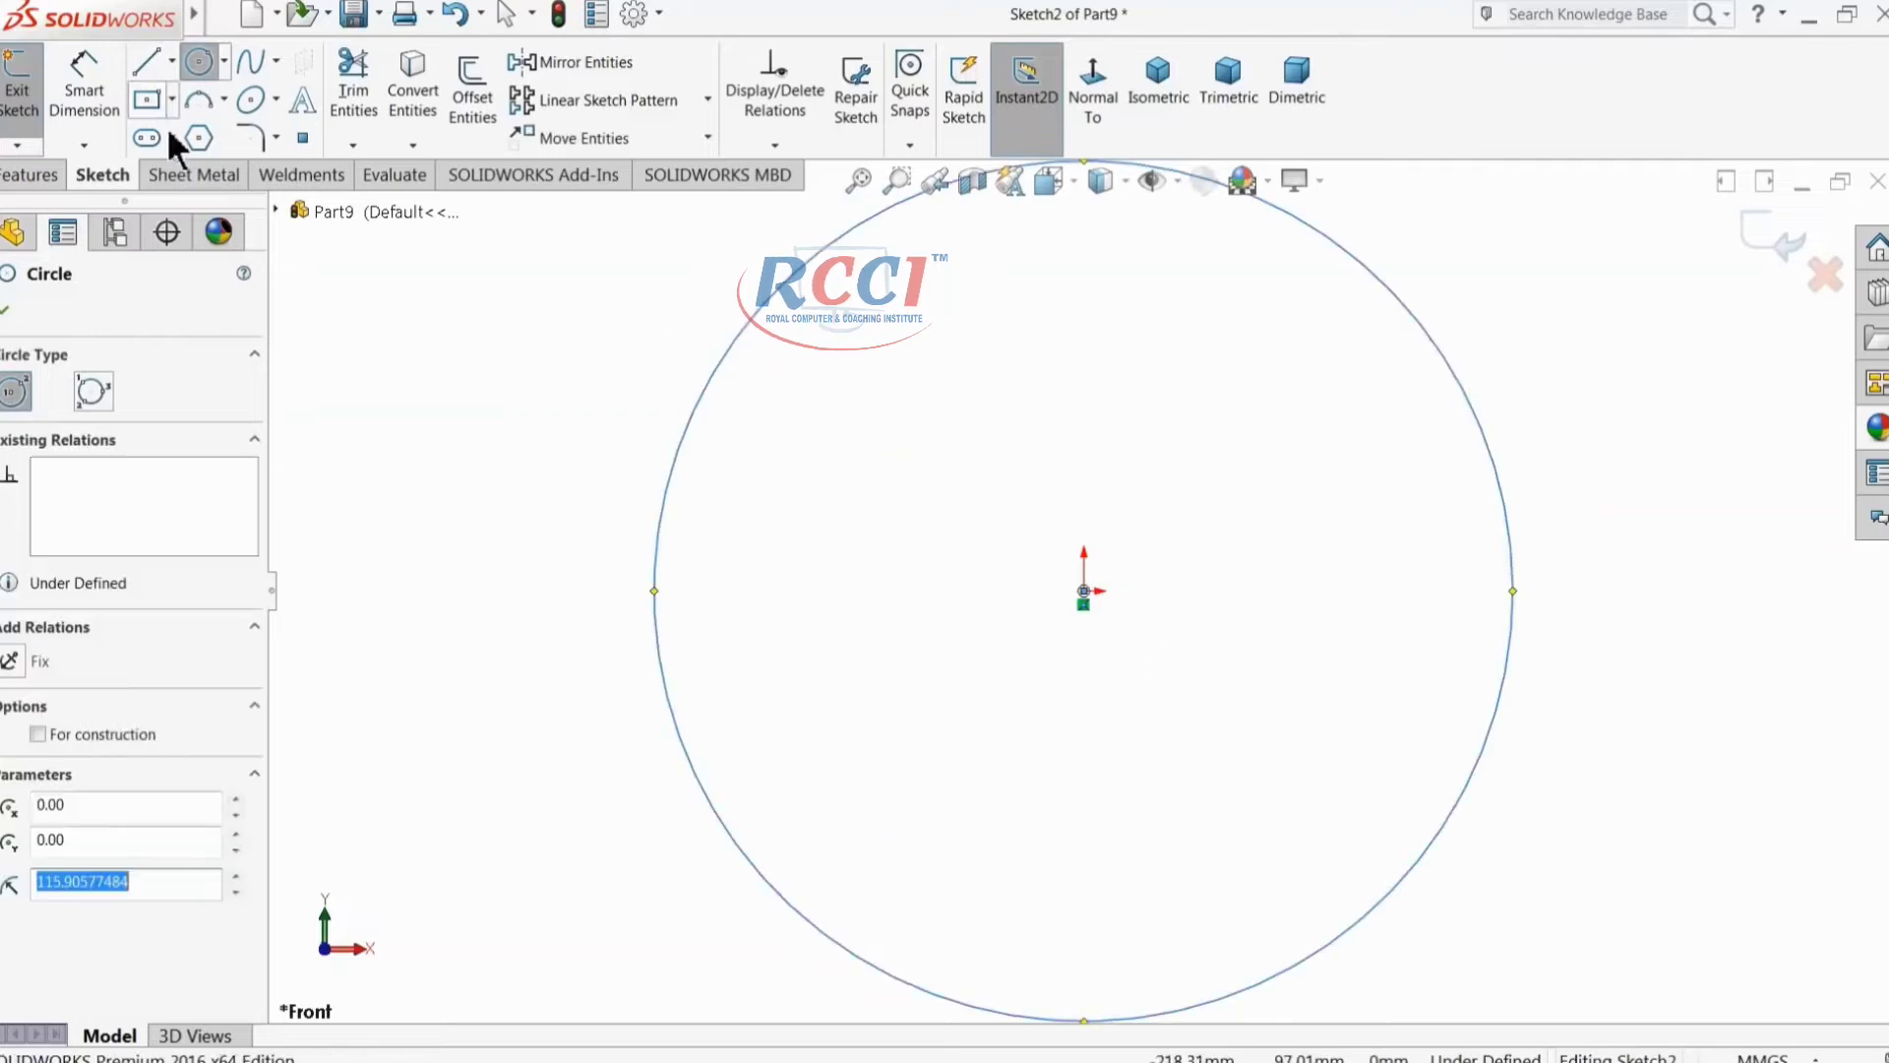
Step: Dimension the circle's diameter and set it to 145 mm
click(83, 88)
click(679, 465)
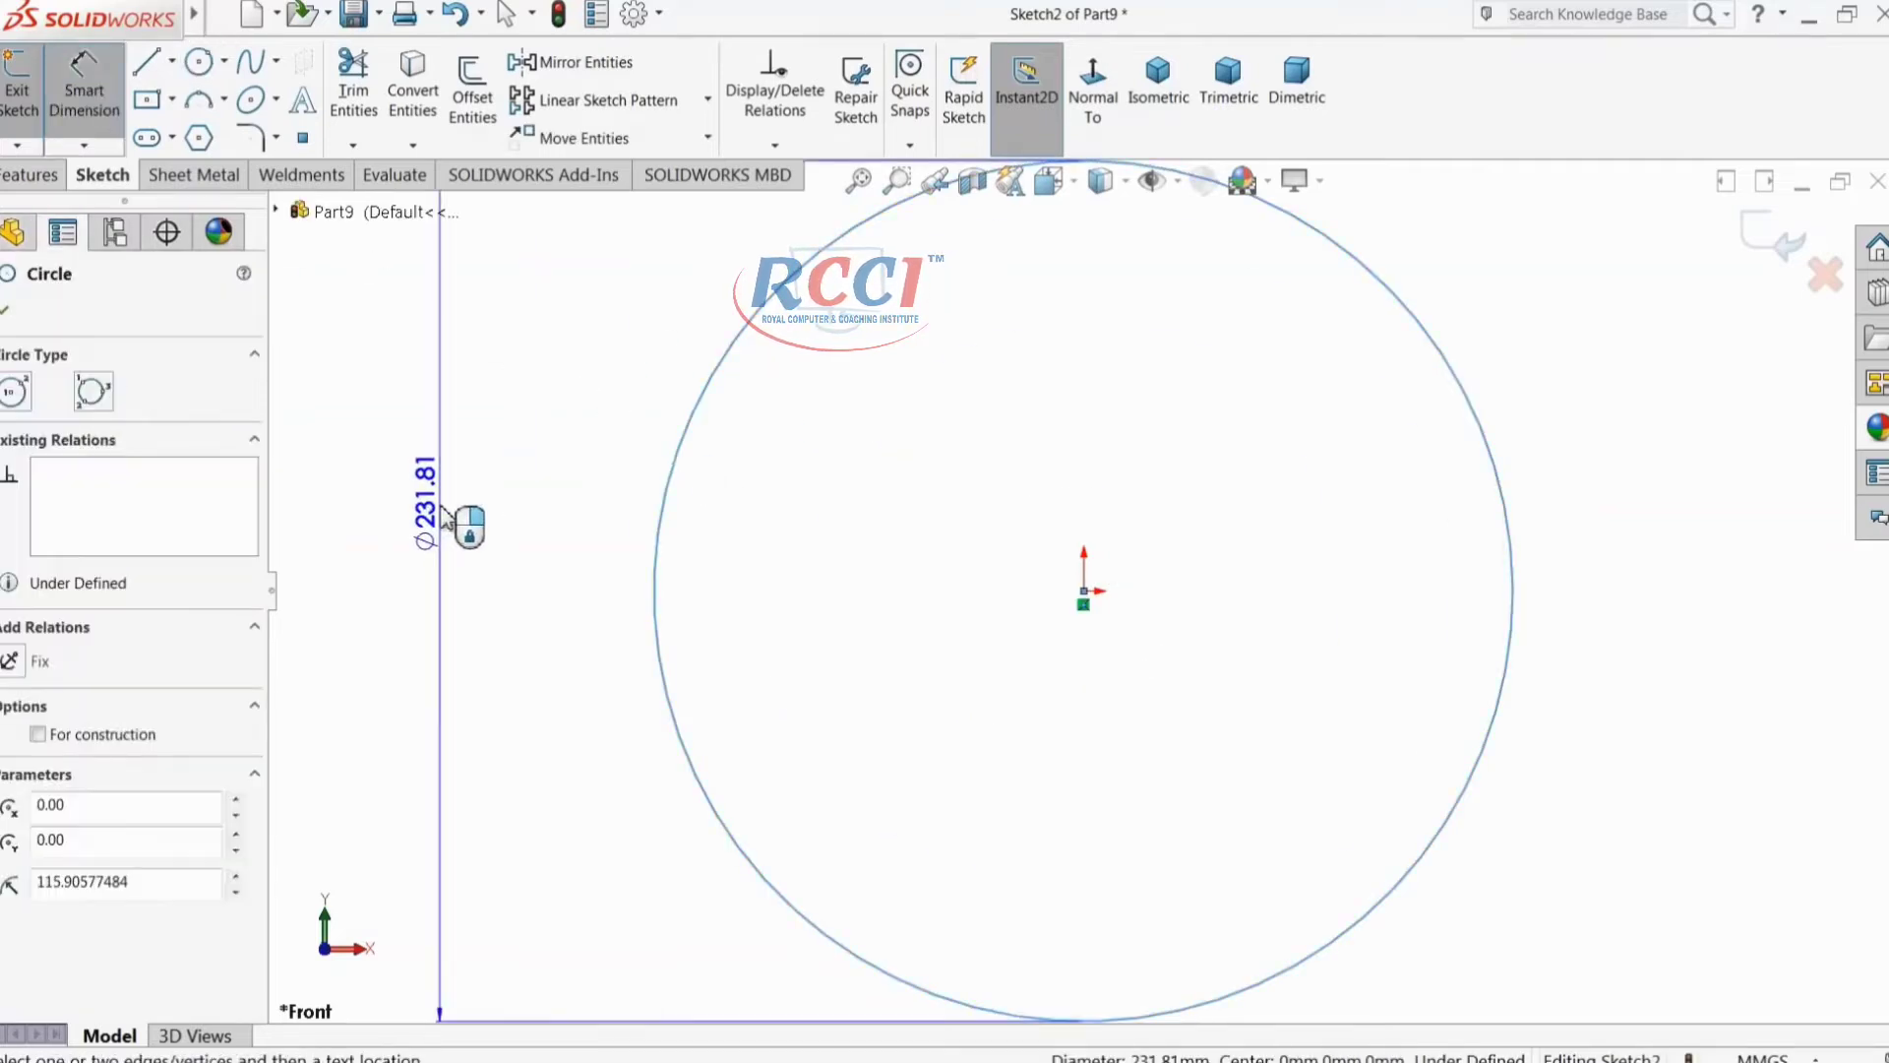
click(443, 532)
text(145)
click(317, 510)
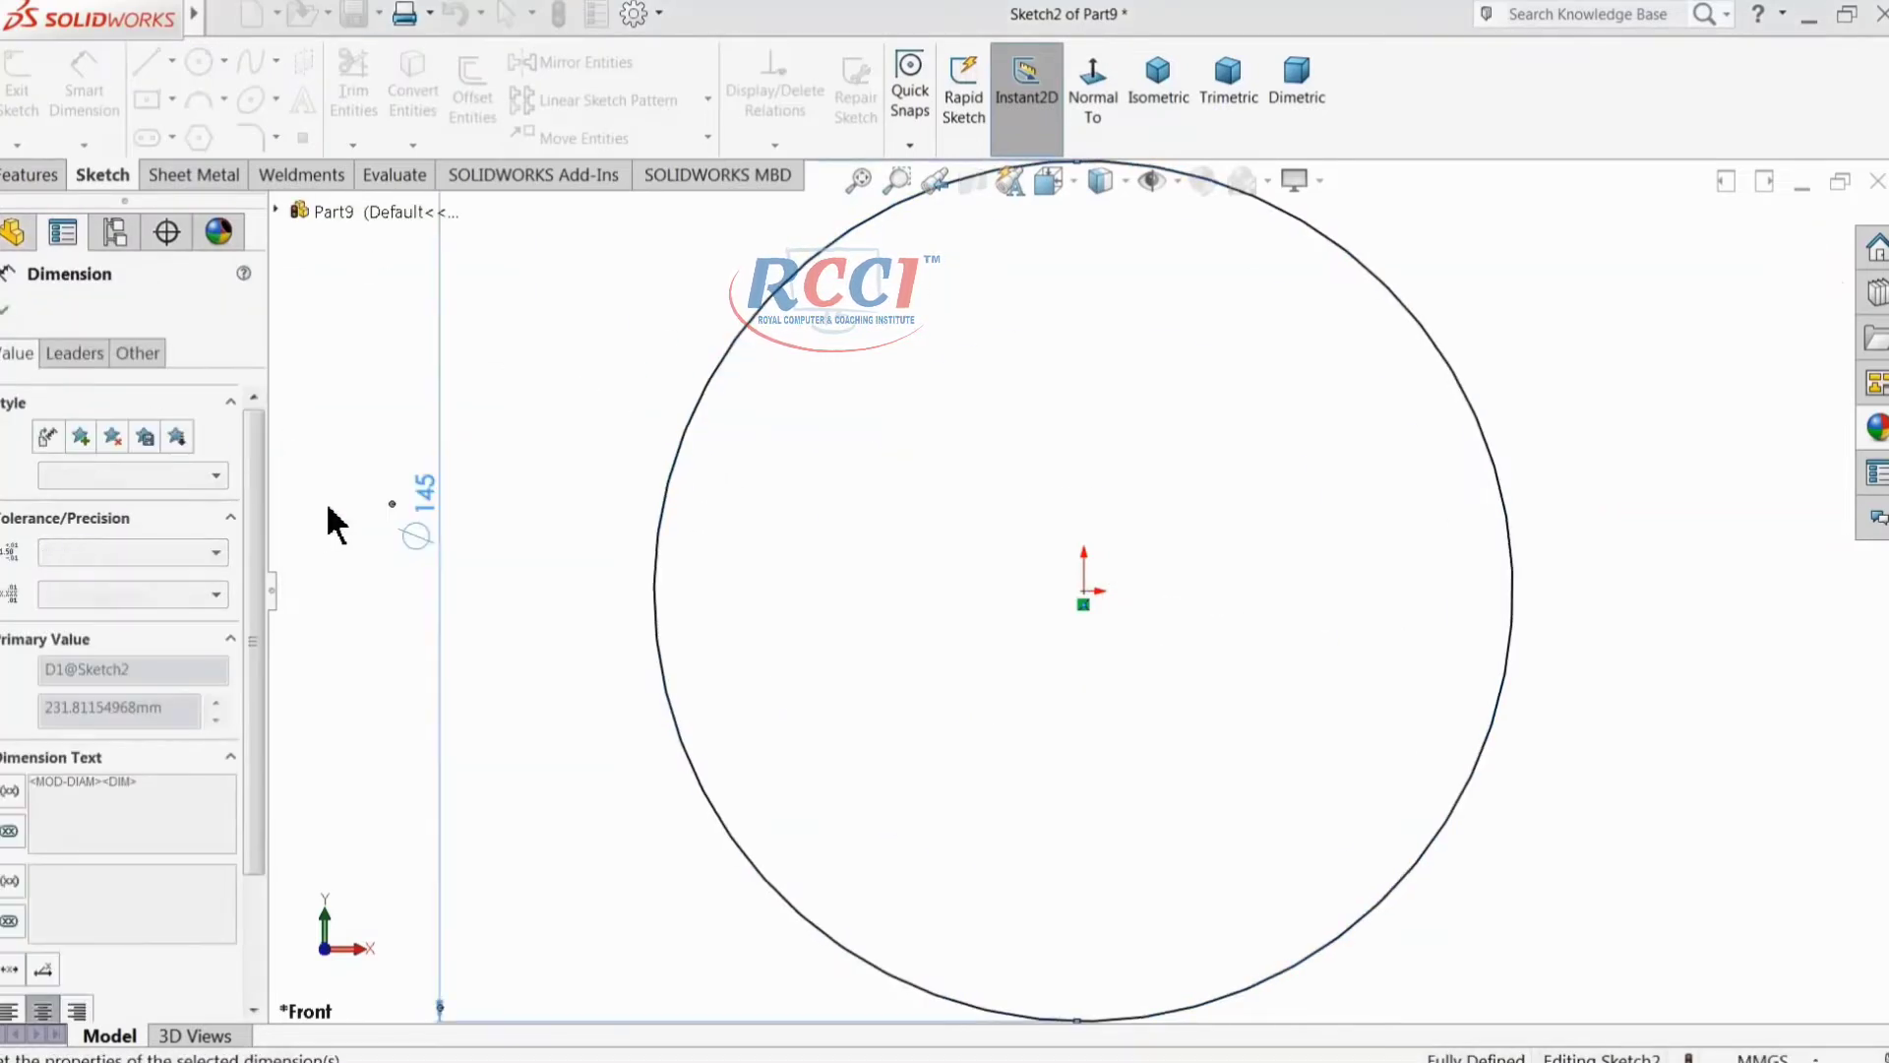
Step: Extrude the circle as a blind boss 42 mm deep
click(29, 174)
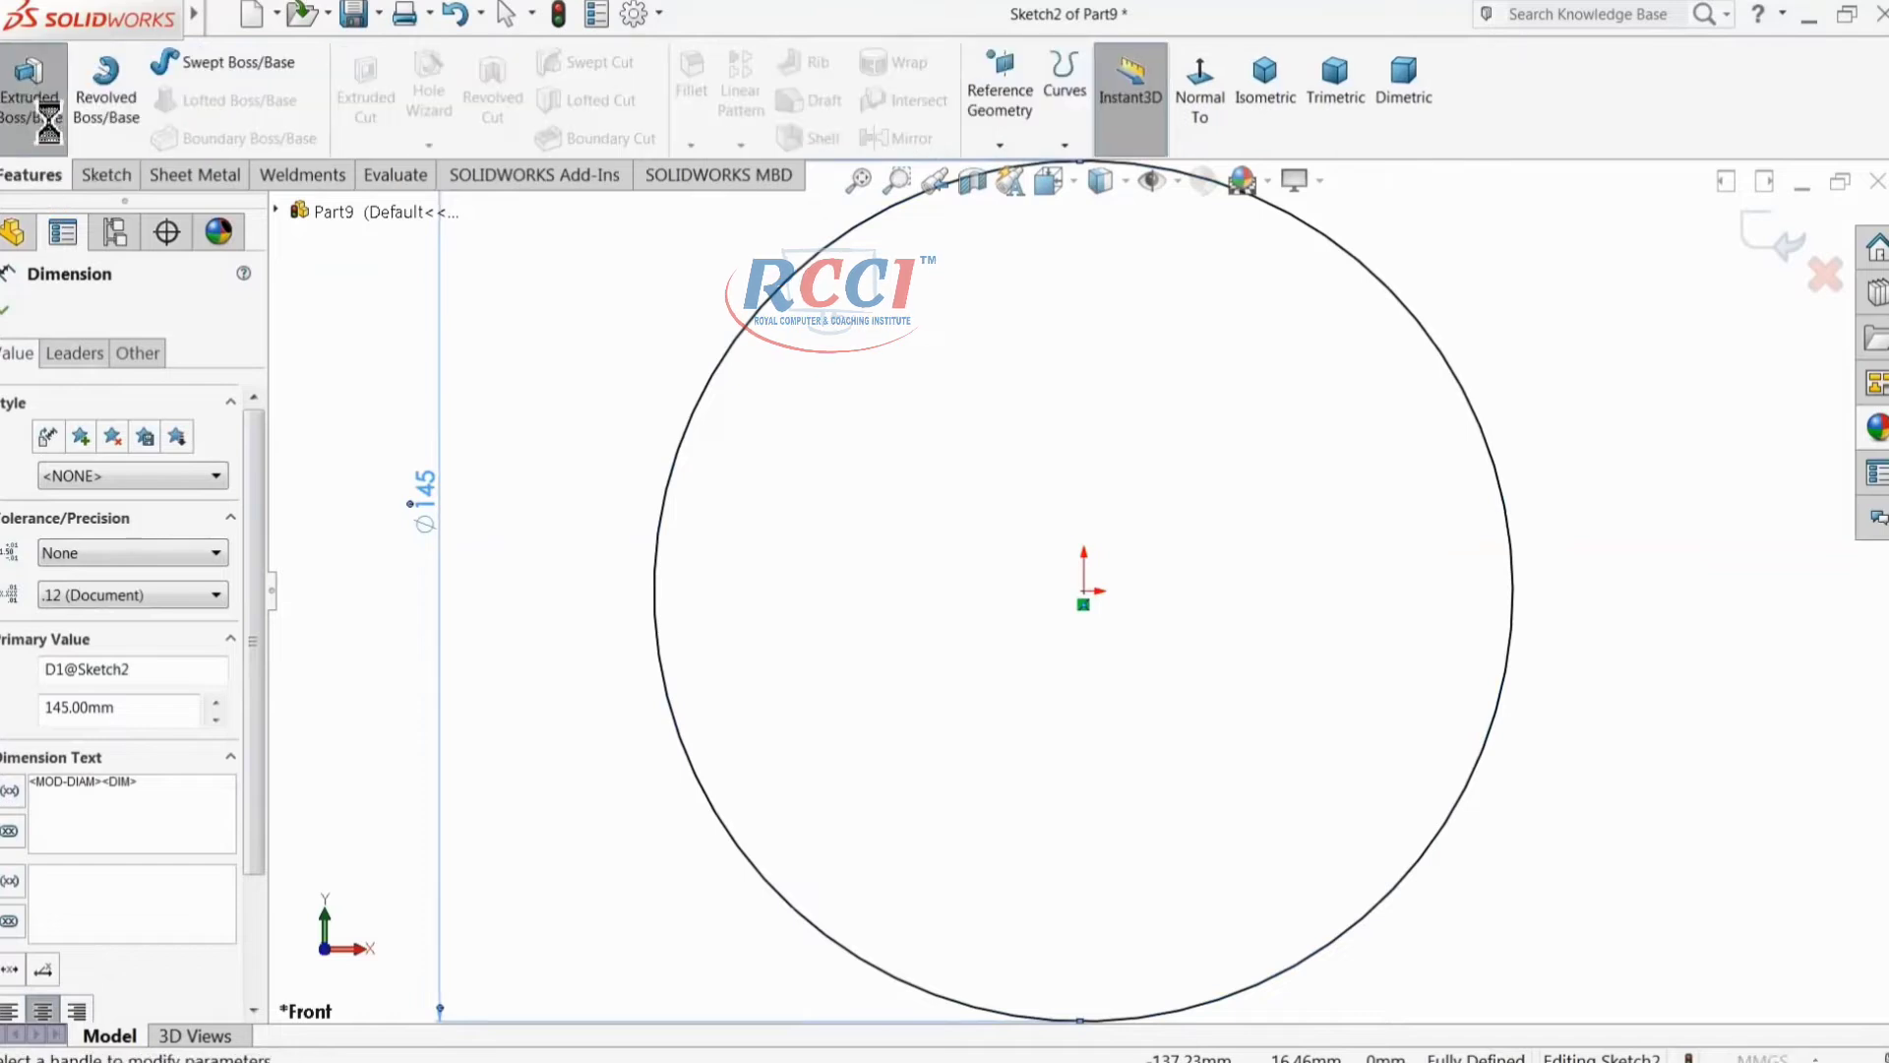
click(30, 94)
text(42)
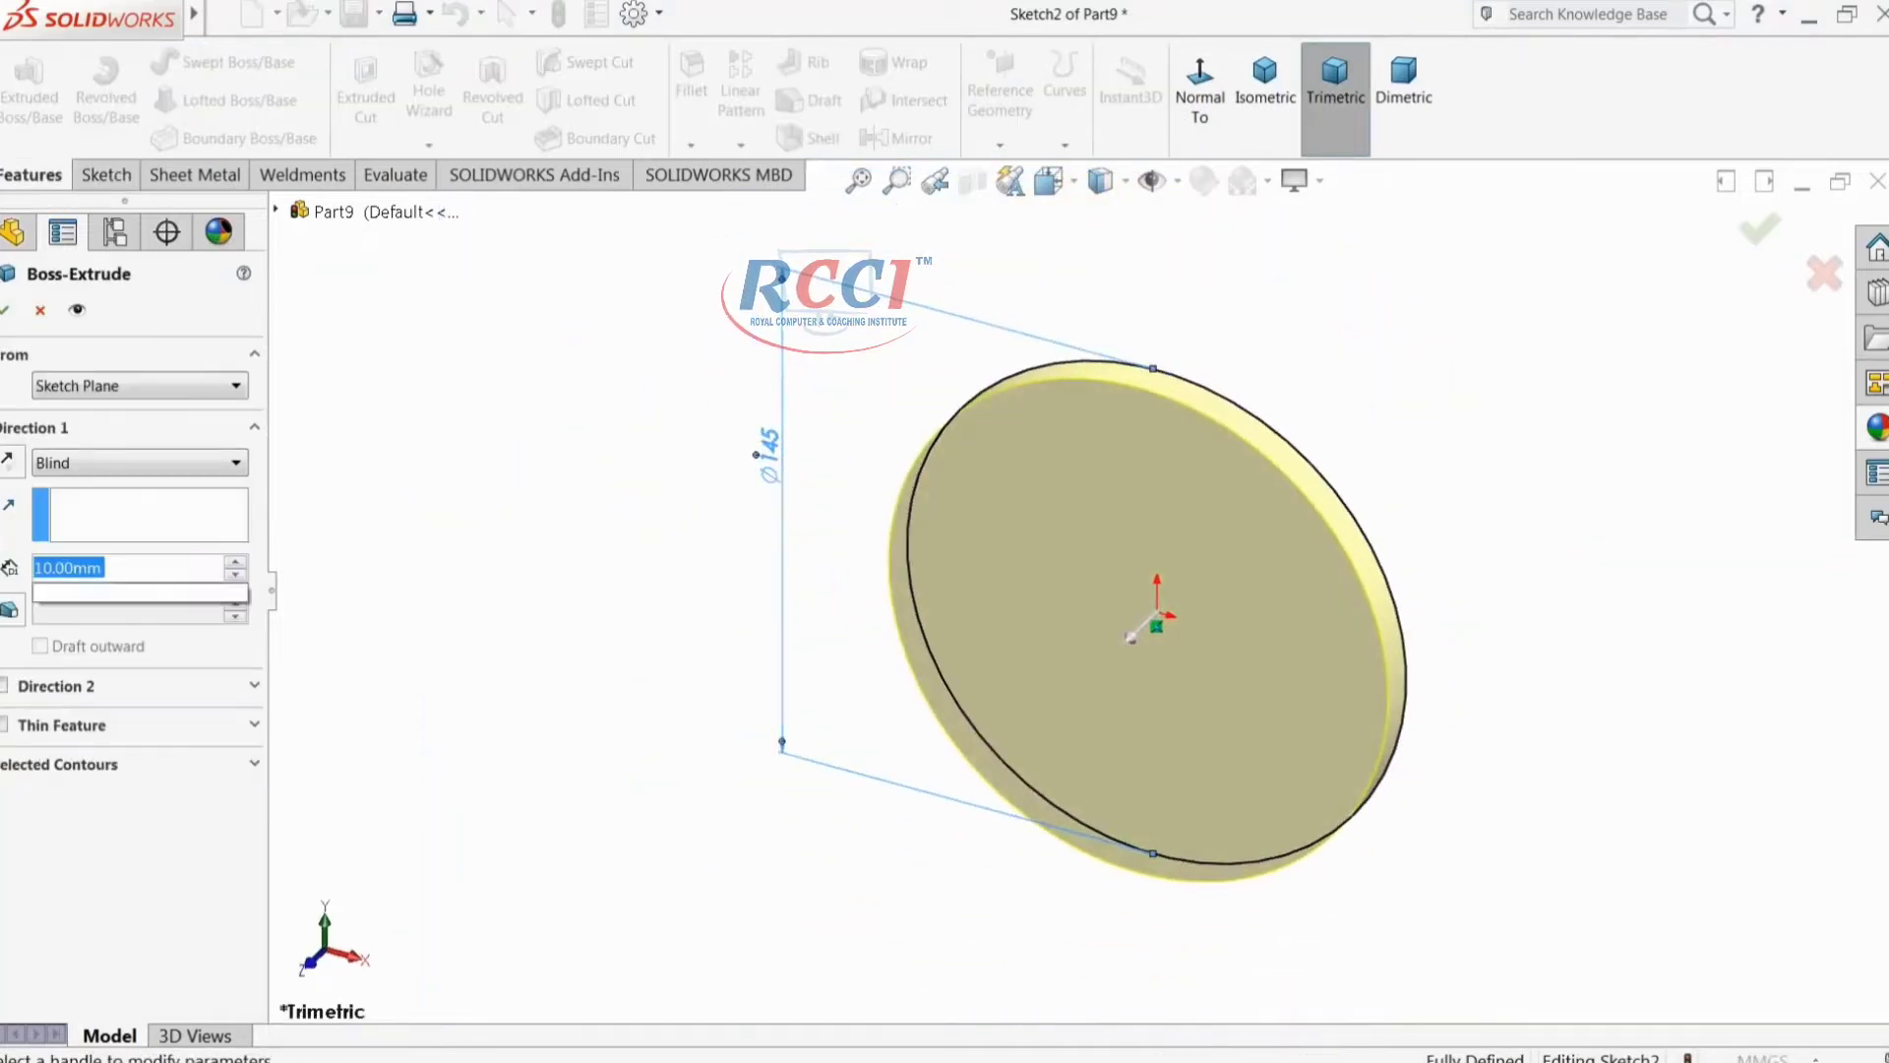
key(Return)
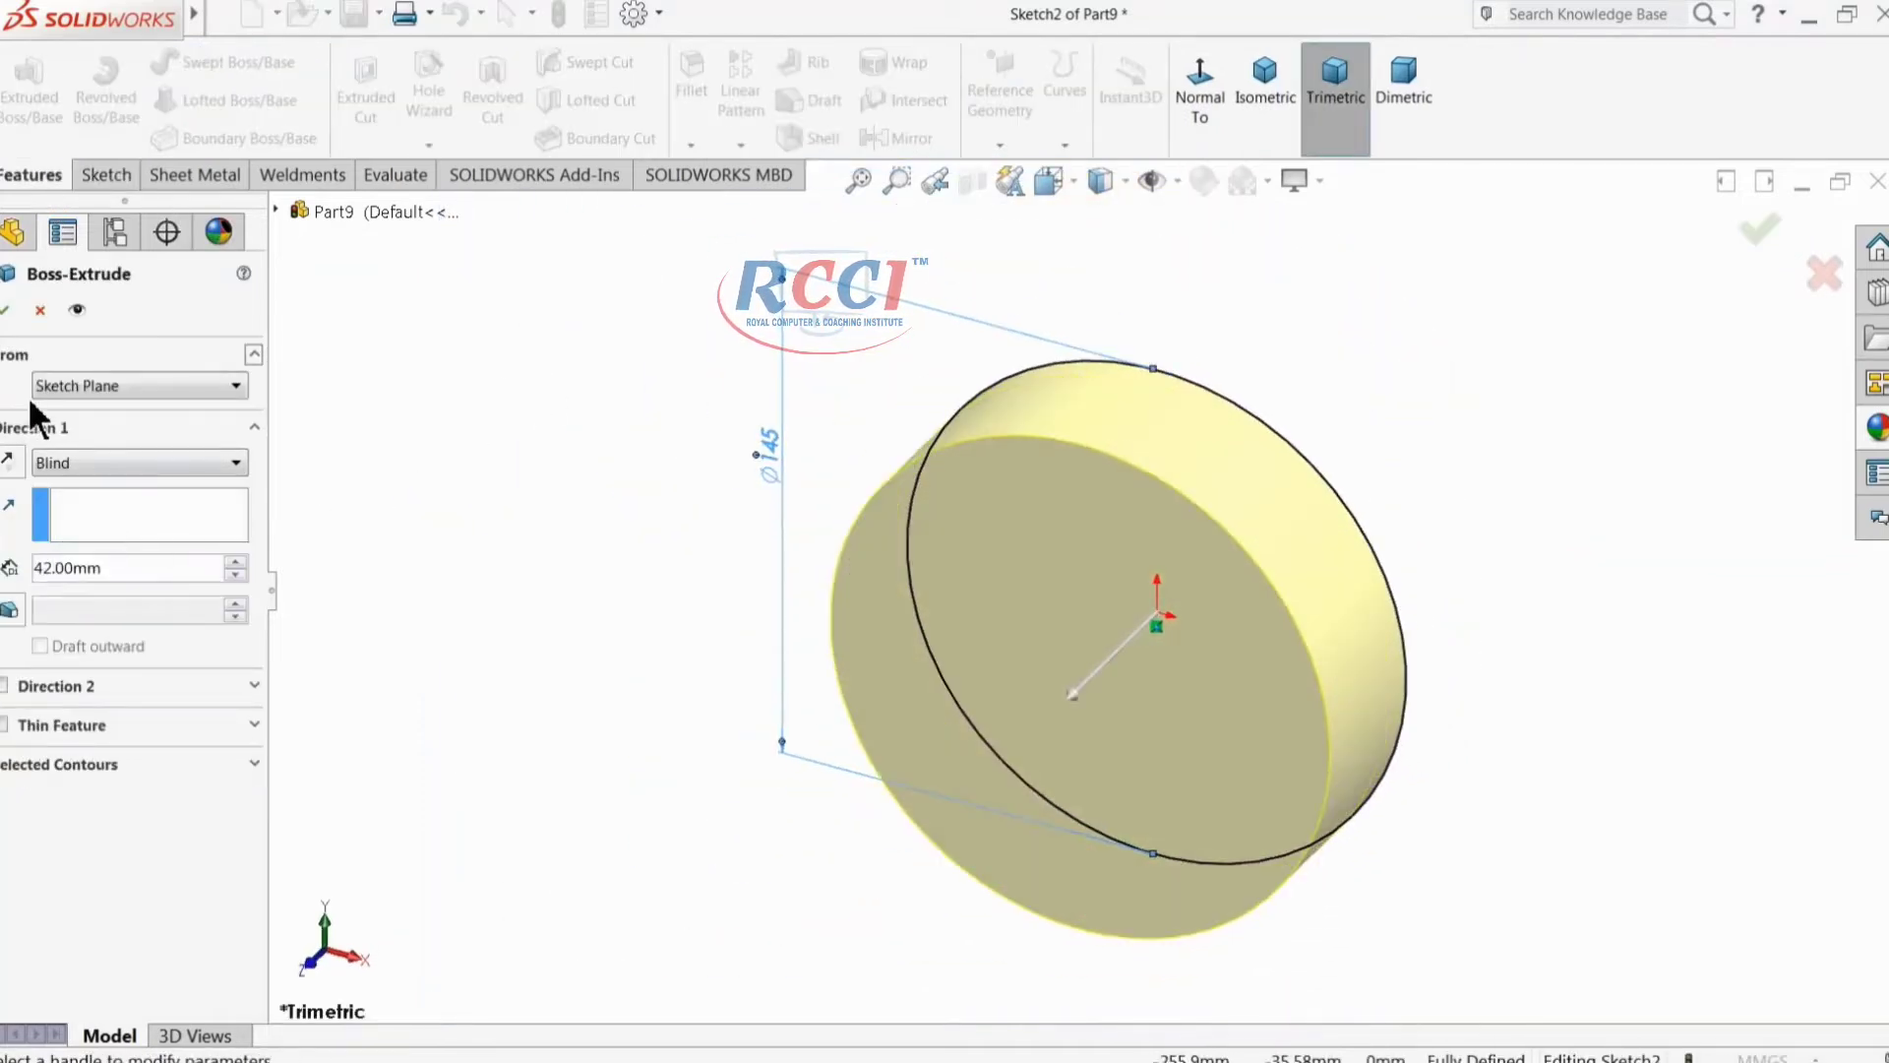
click(6, 311)
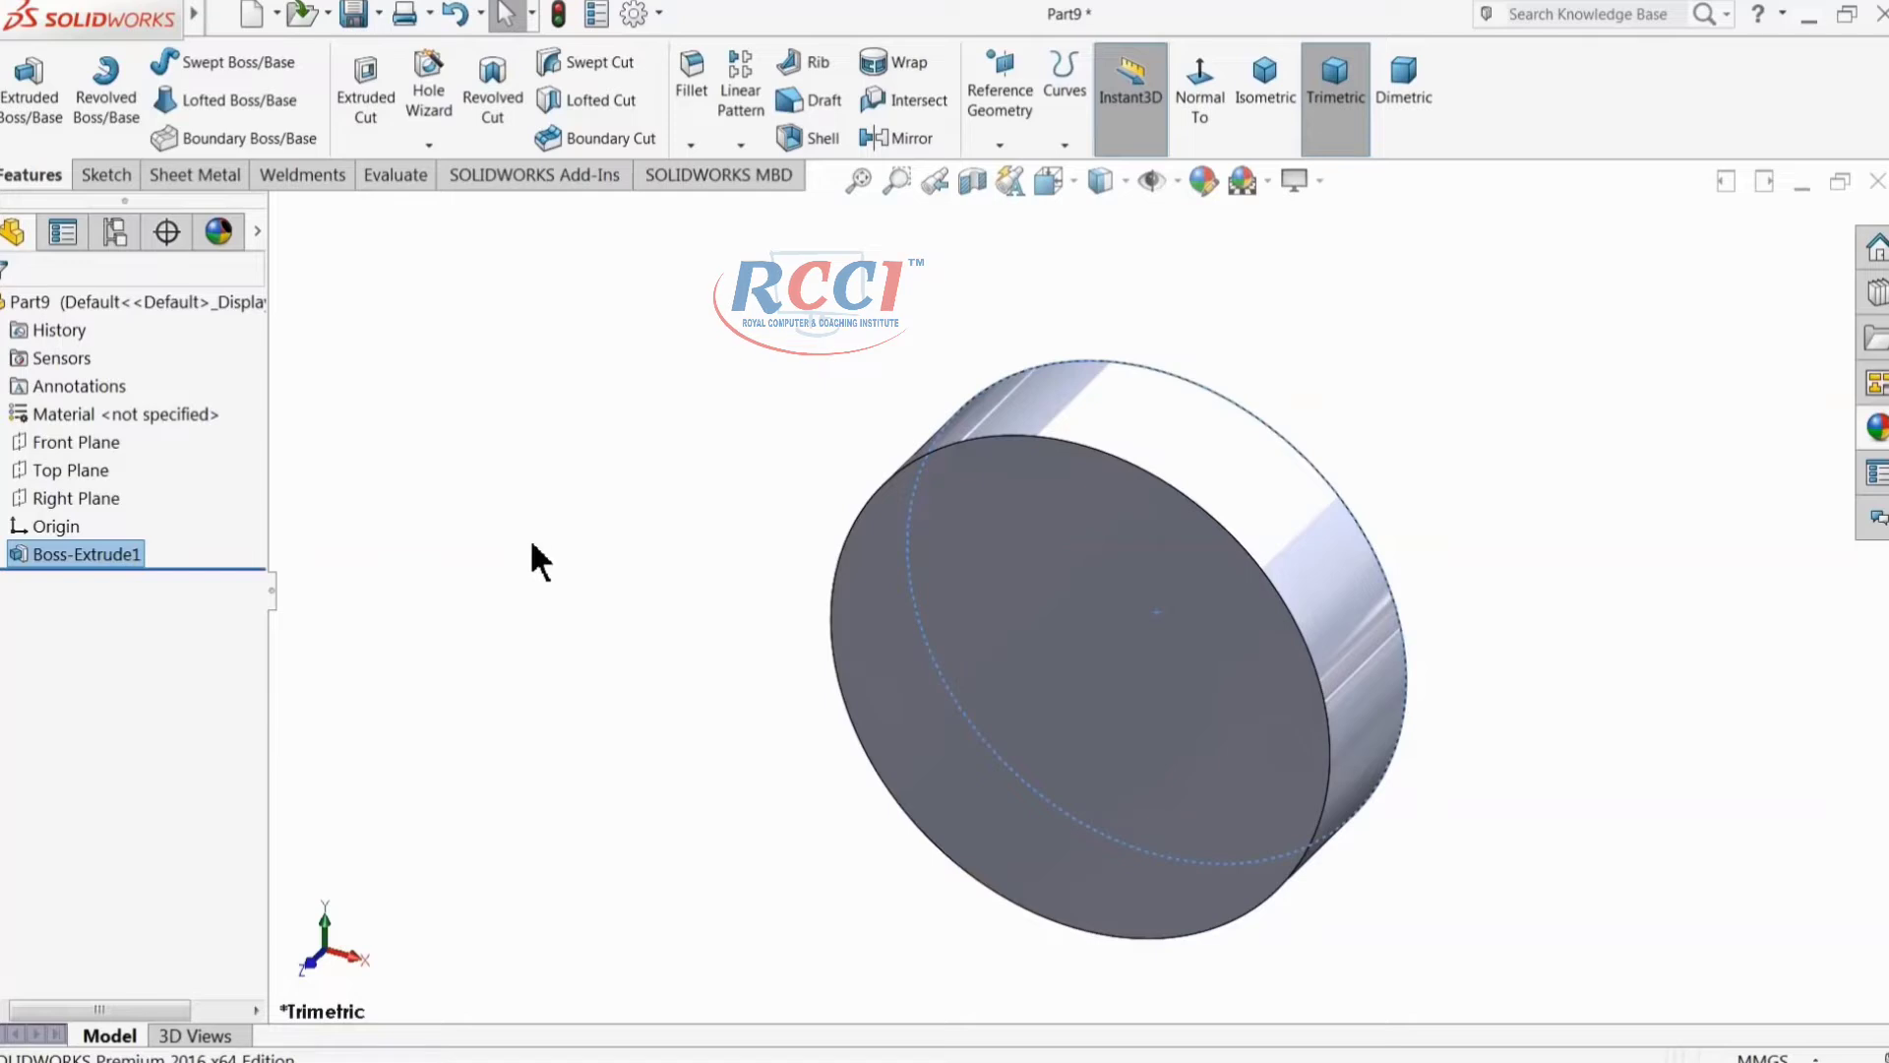
Step: Sketch a circle about 103 mm in diameter, centered on the origin, on the disc's front face
click(1083, 703)
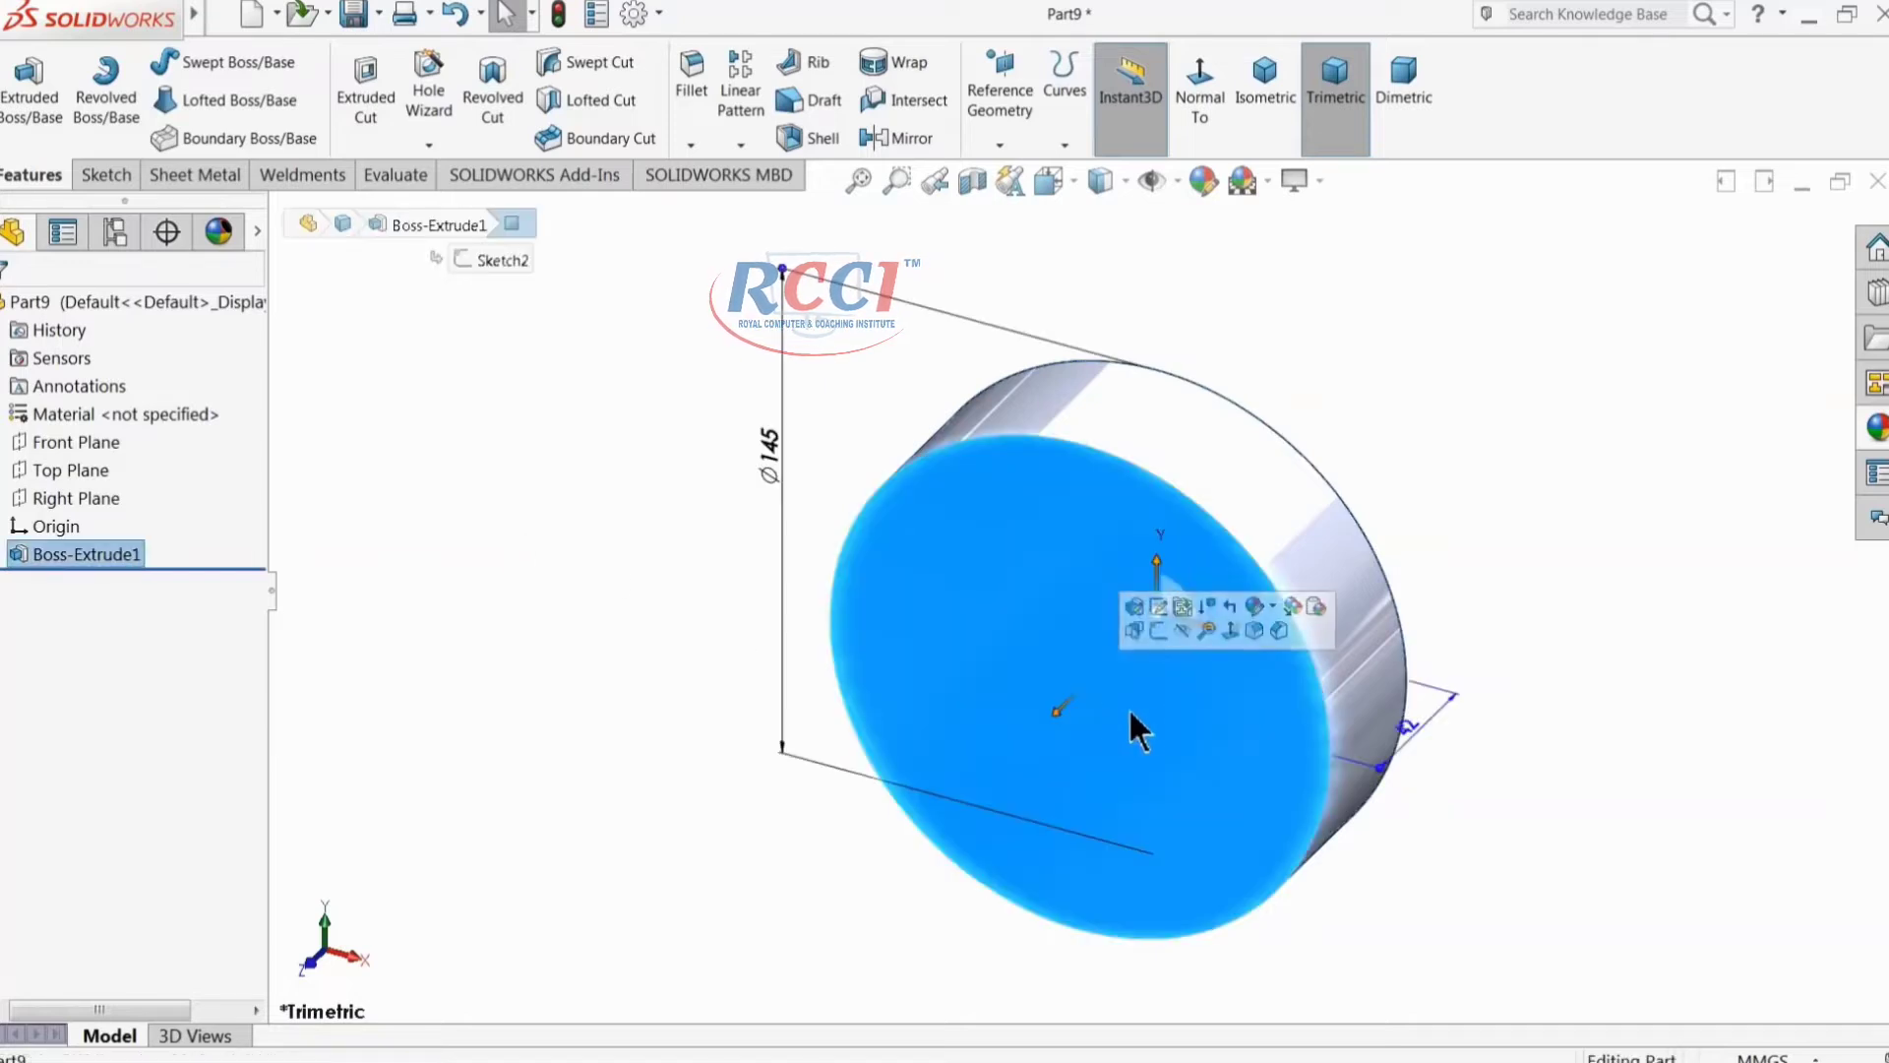
click(1161, 630)
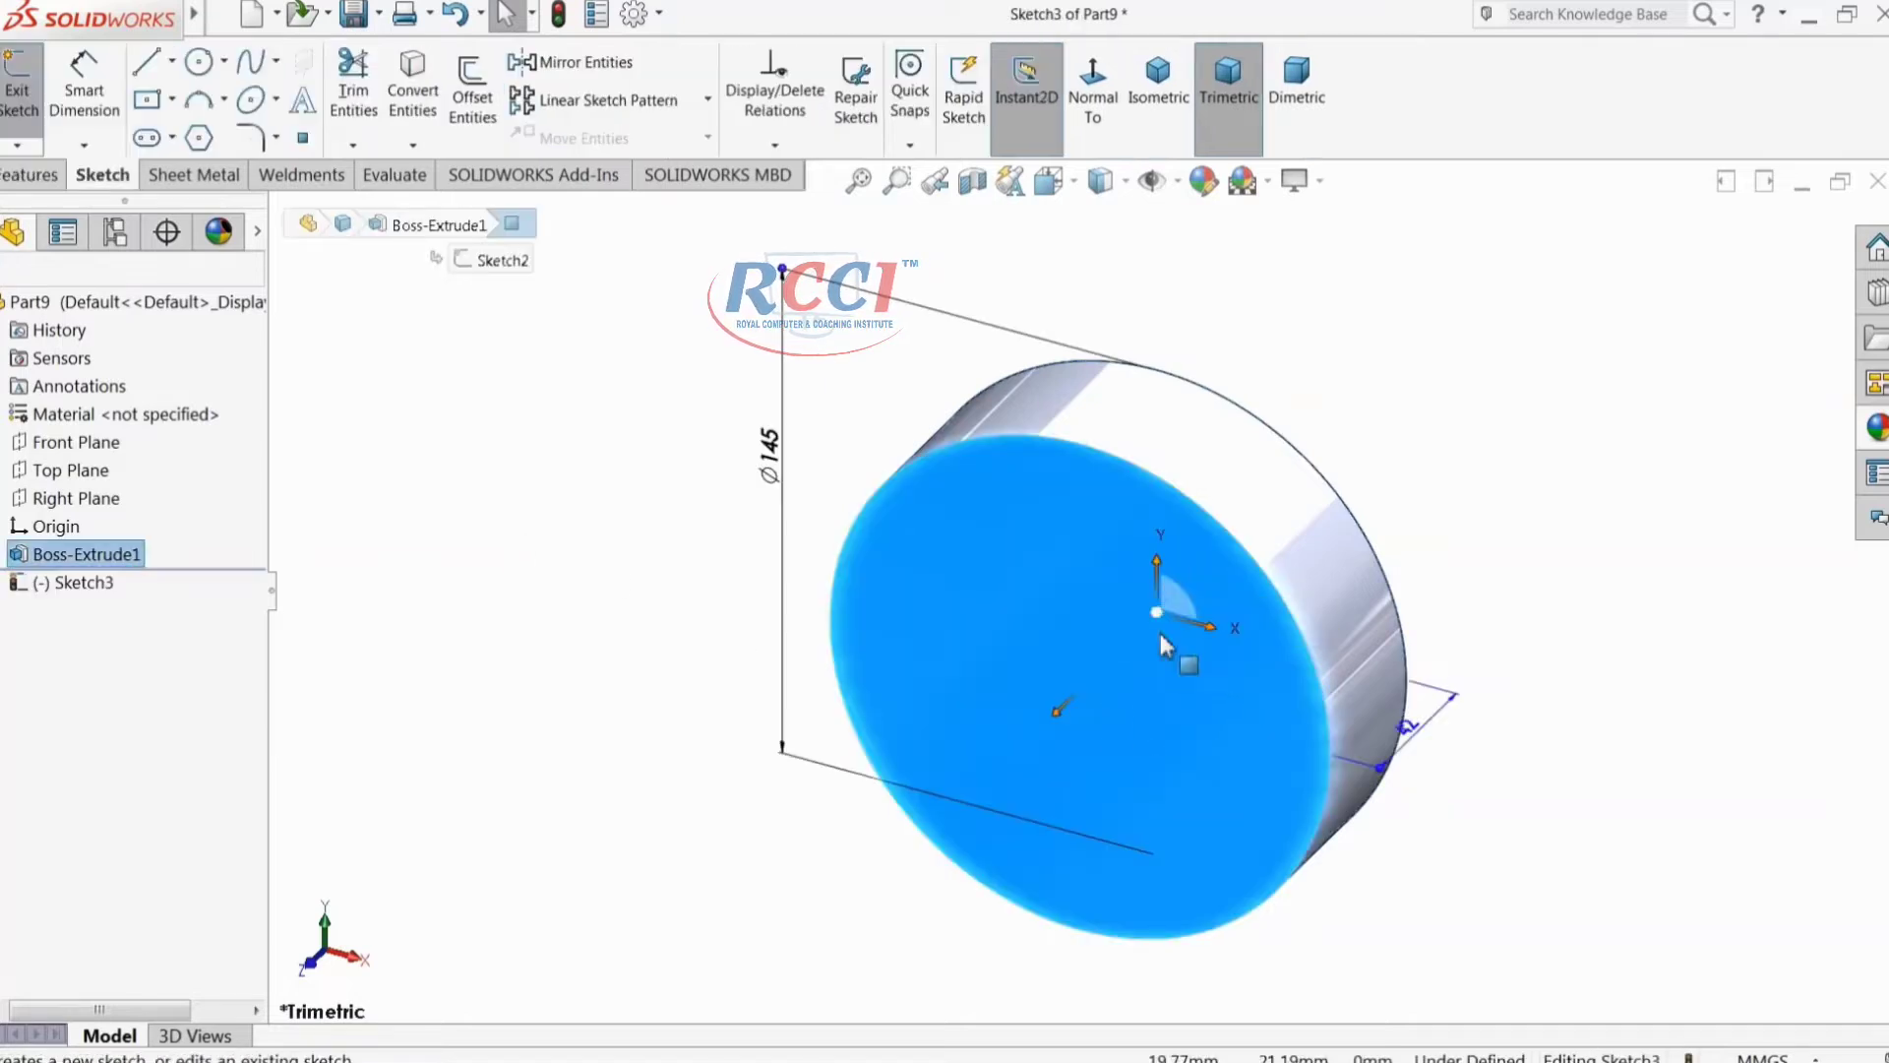
click(198, 63)
scroll(1132, 709, down, 4)
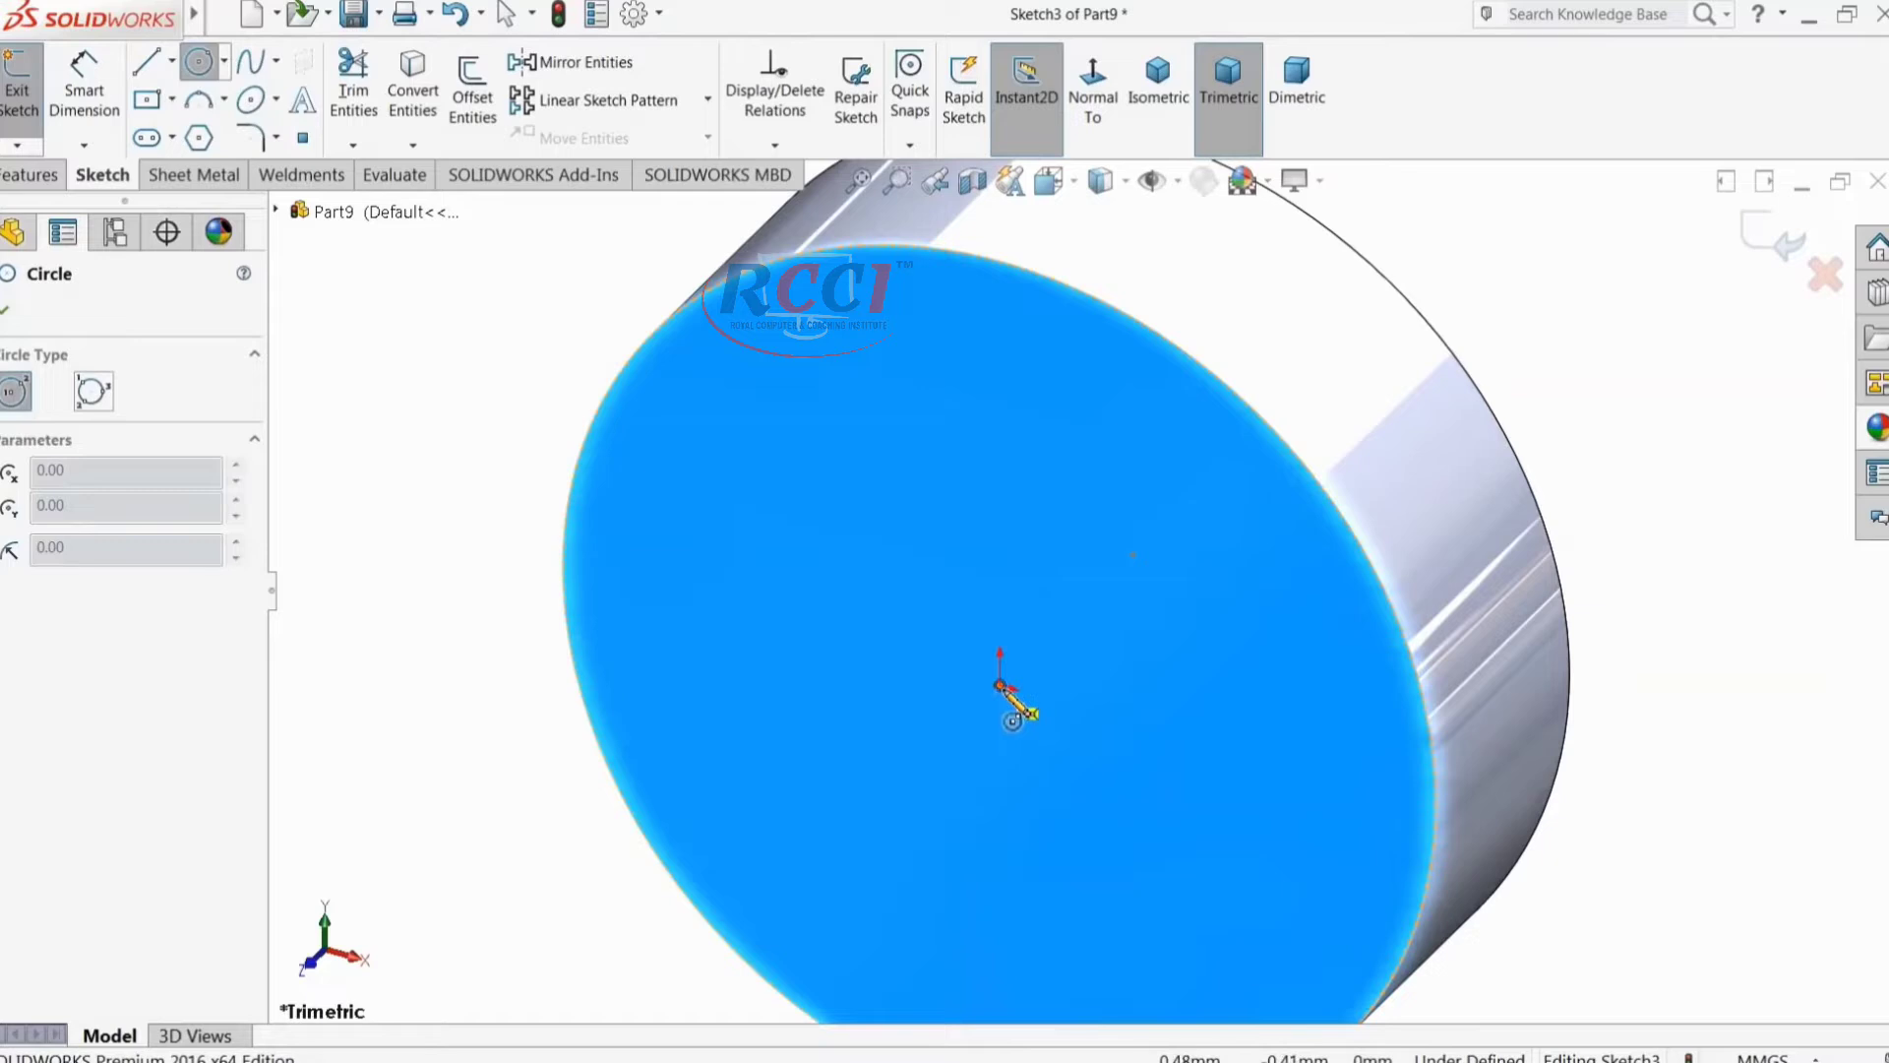
click(1001, 686)
click(927, 383)
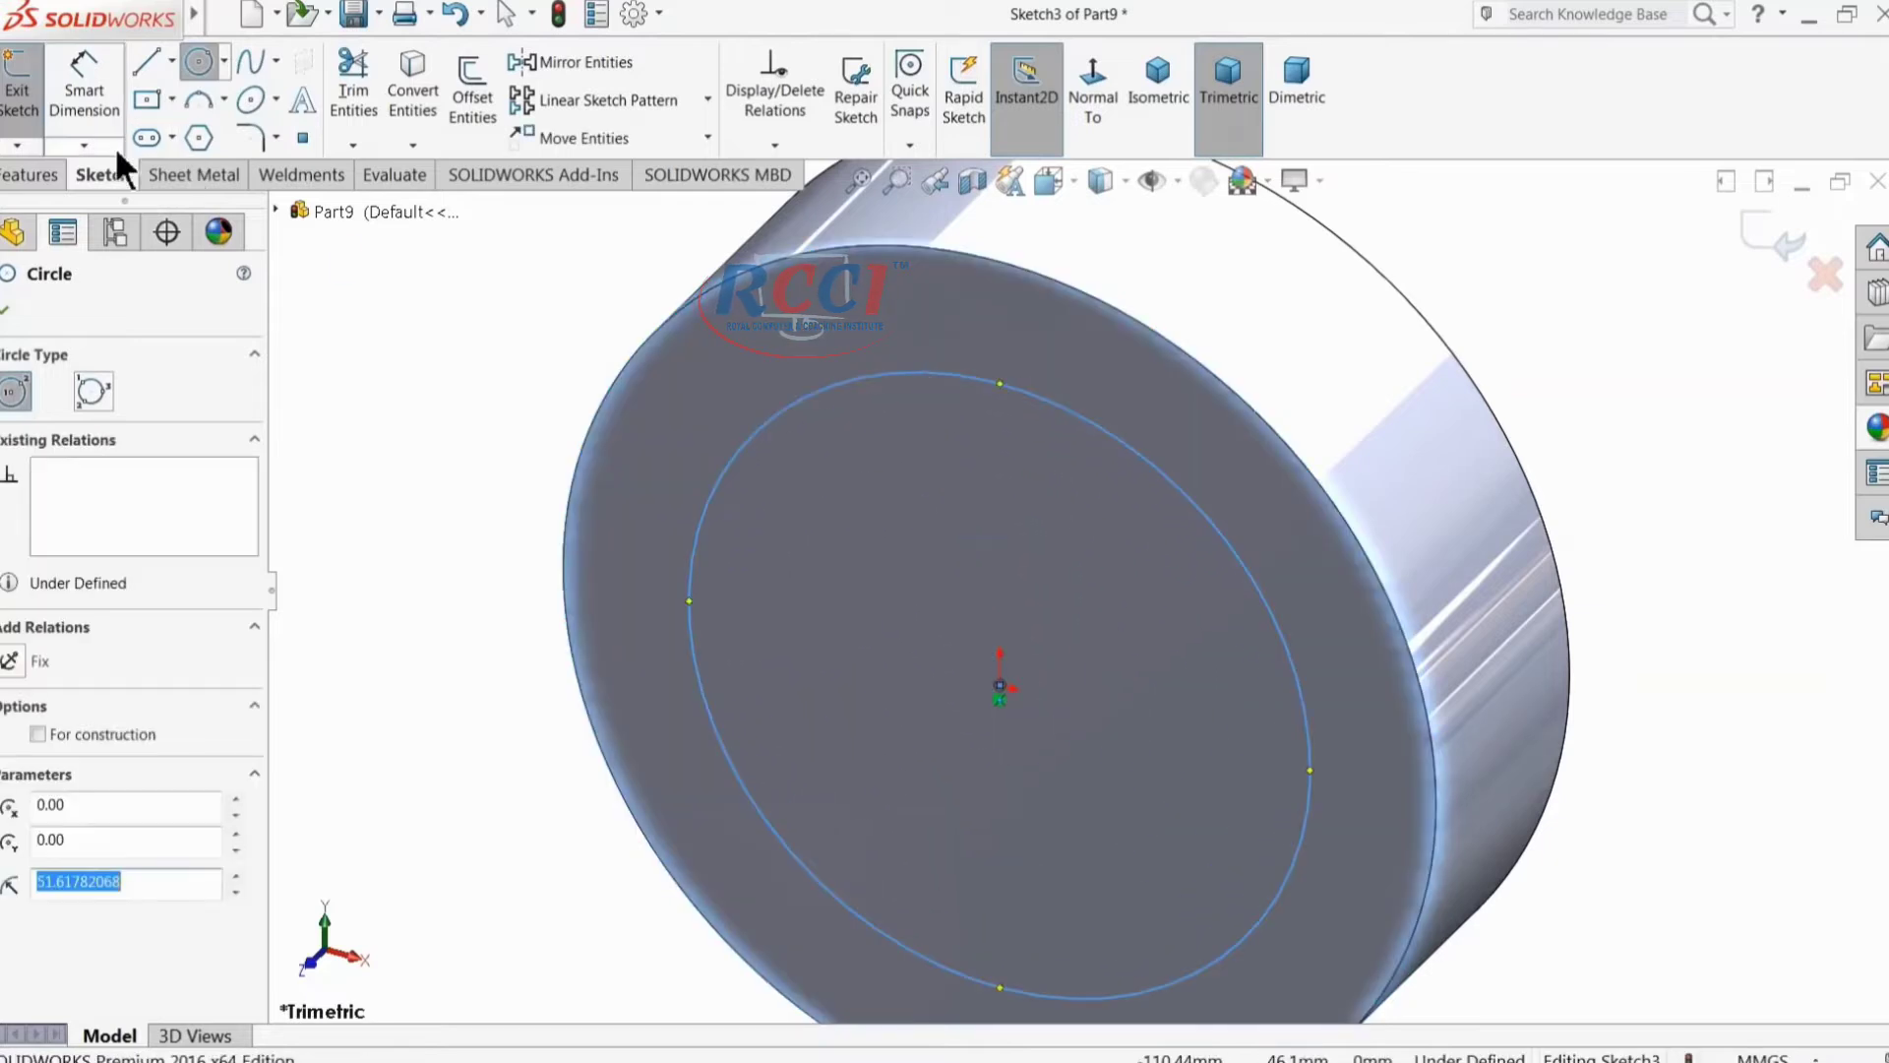
Step: Dimension the diameter of the circle on the disc's front face and set it to 96.4 mm
click(83, 79)
click(713, 481)
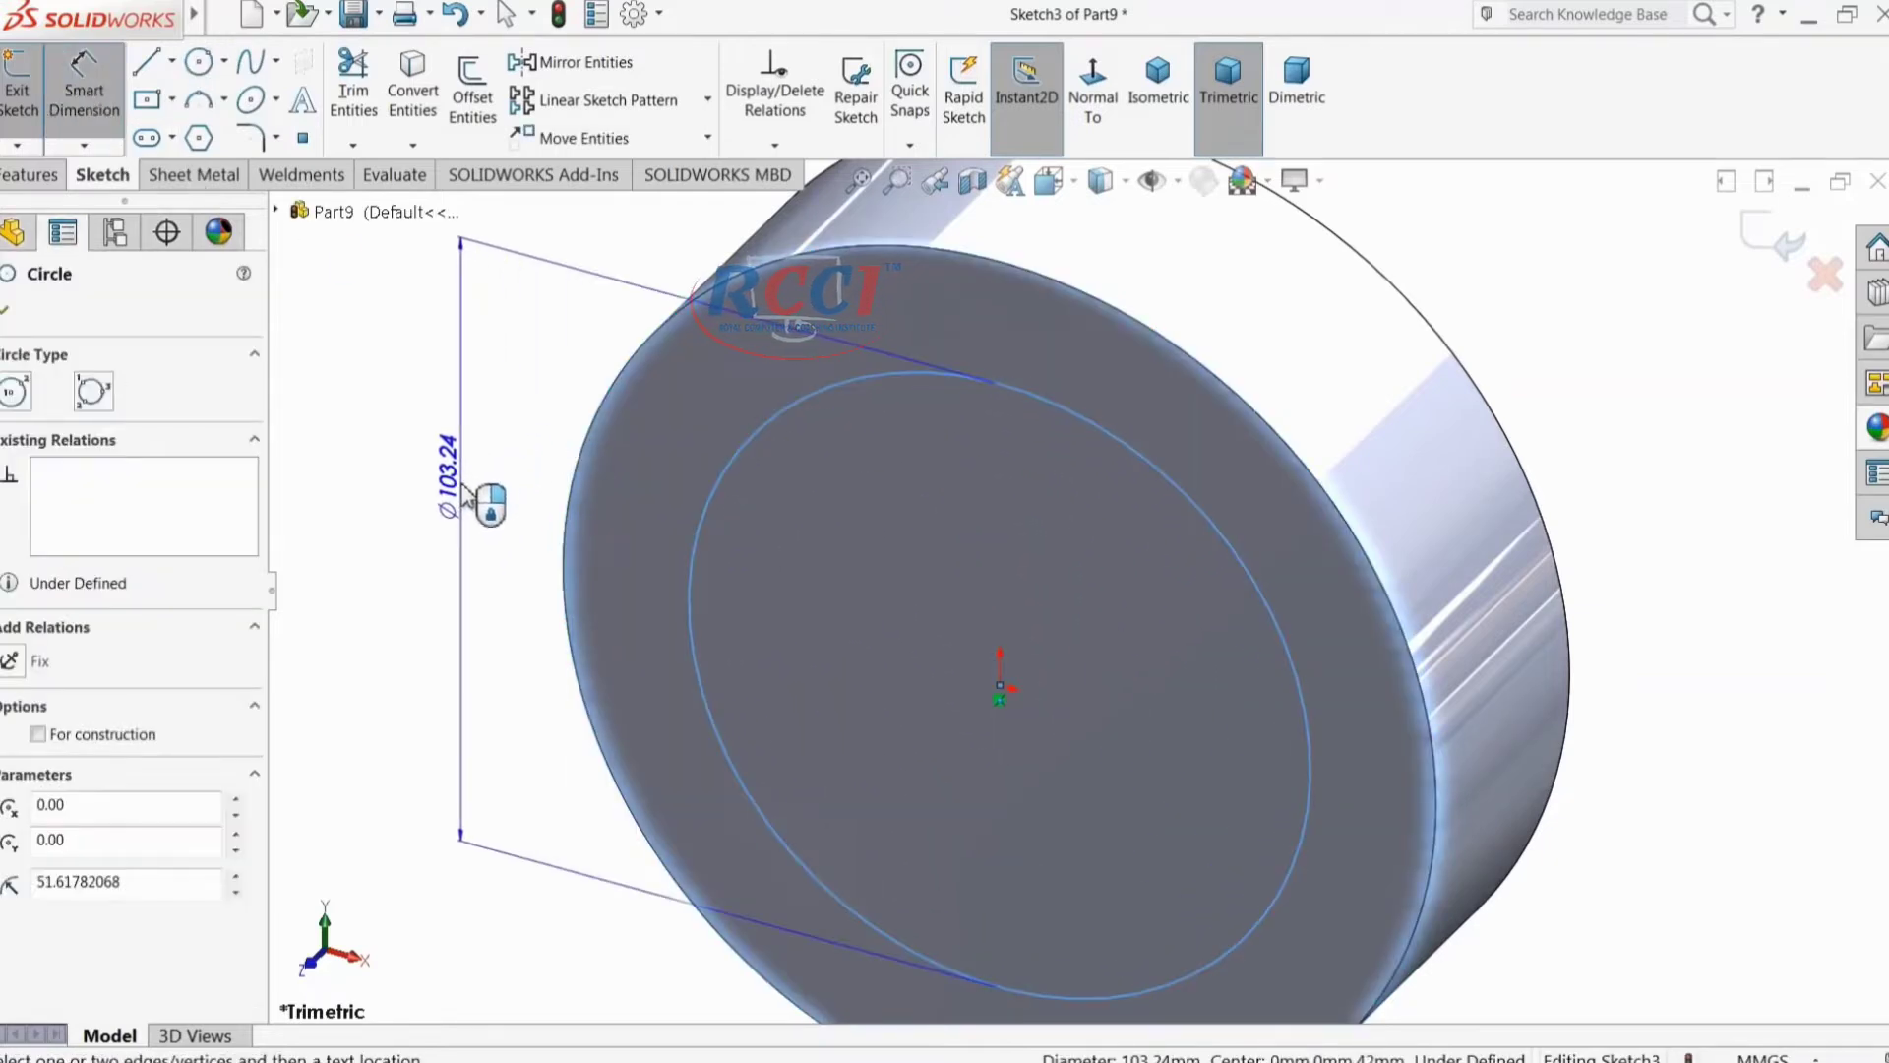
click(463, 487)
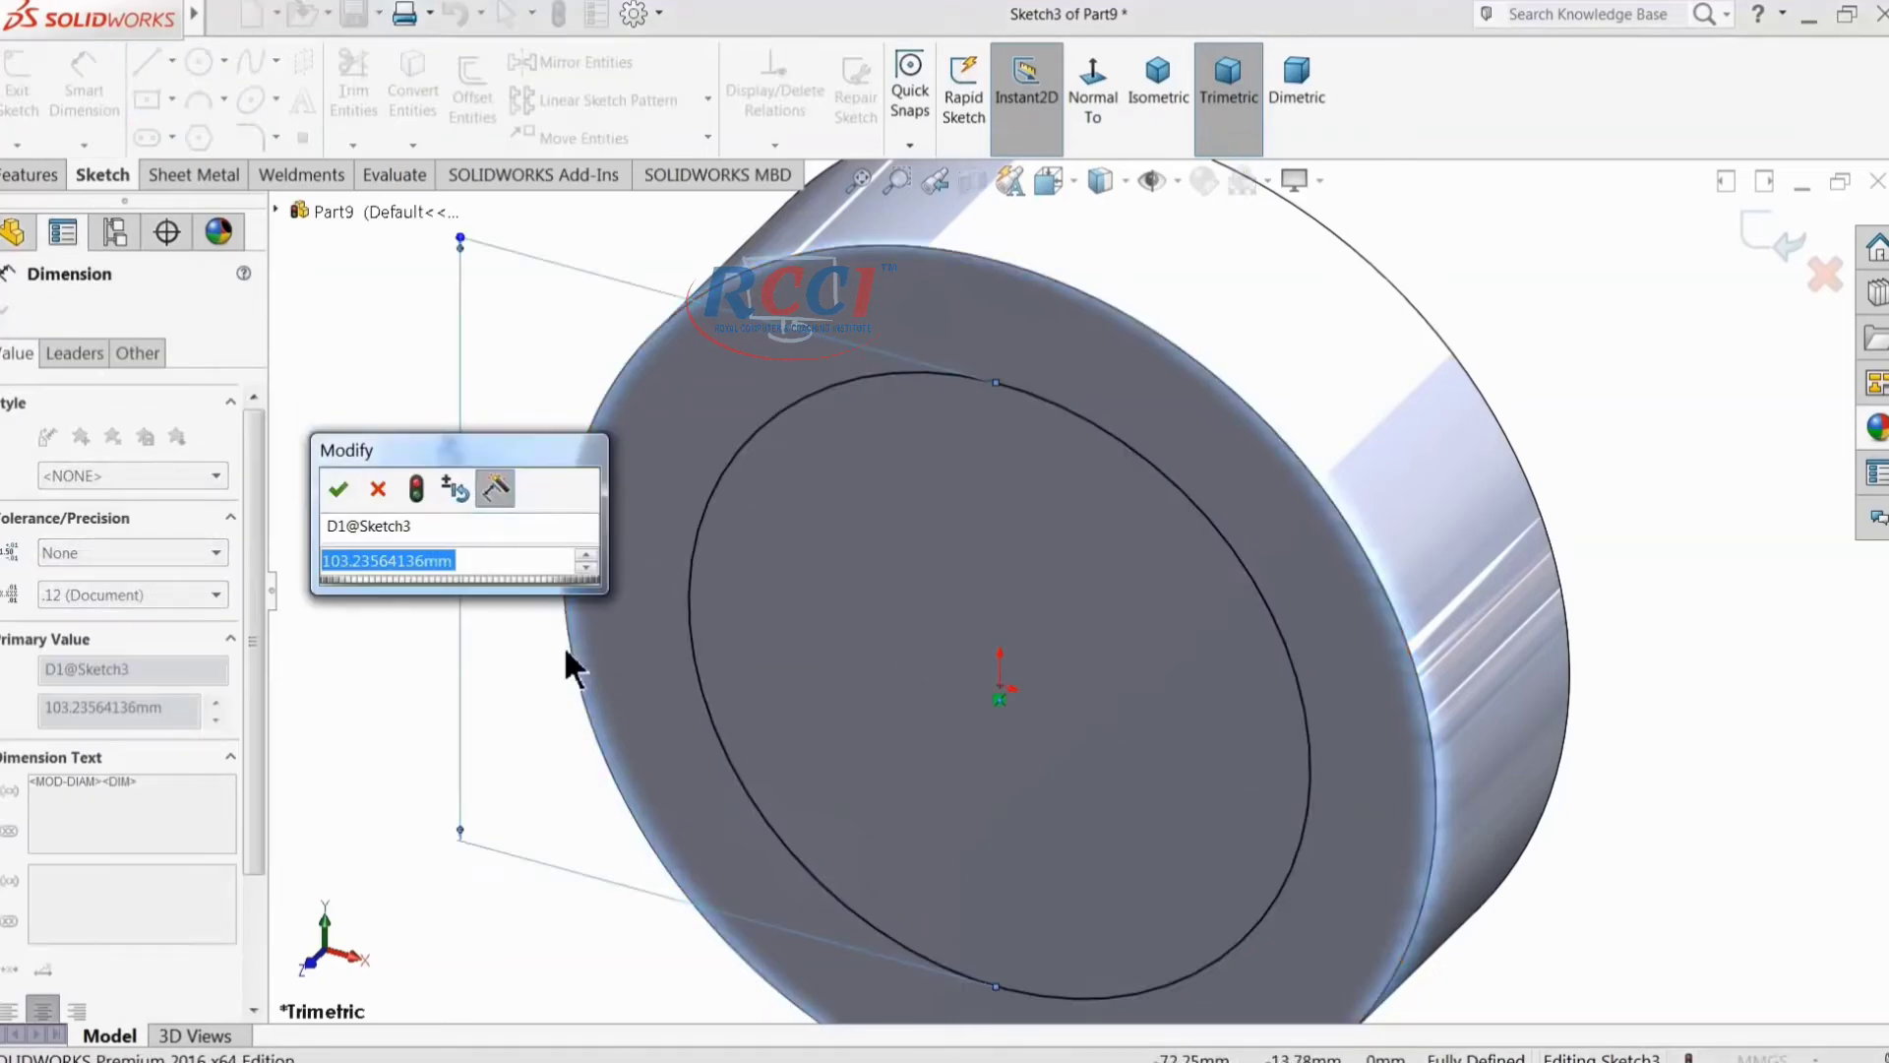
text(96.4)
key(Return)
scroll(841, 647, up, 3)
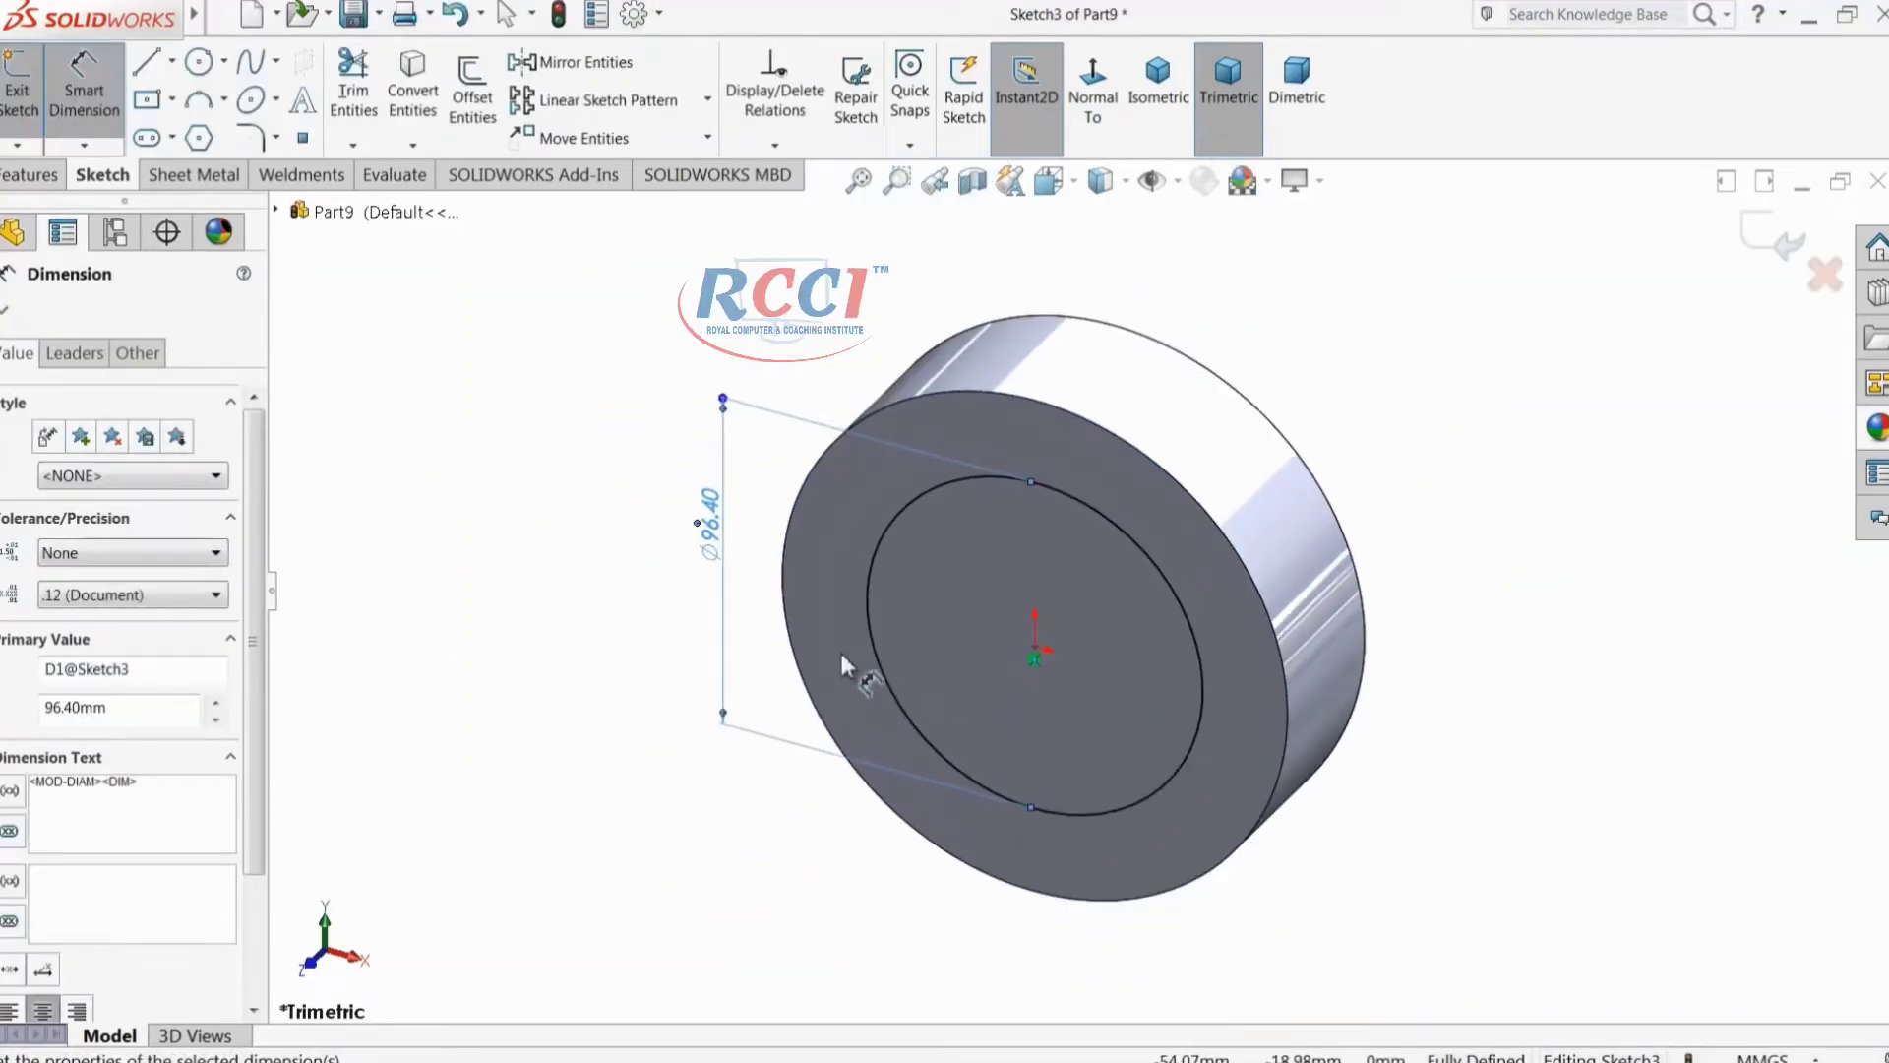
Step: Extrude the 96.4 mm circle as a blind boss 33 mm deep, merged with the disc
scroll(1066, 699, down, 4)
click(30, 174)
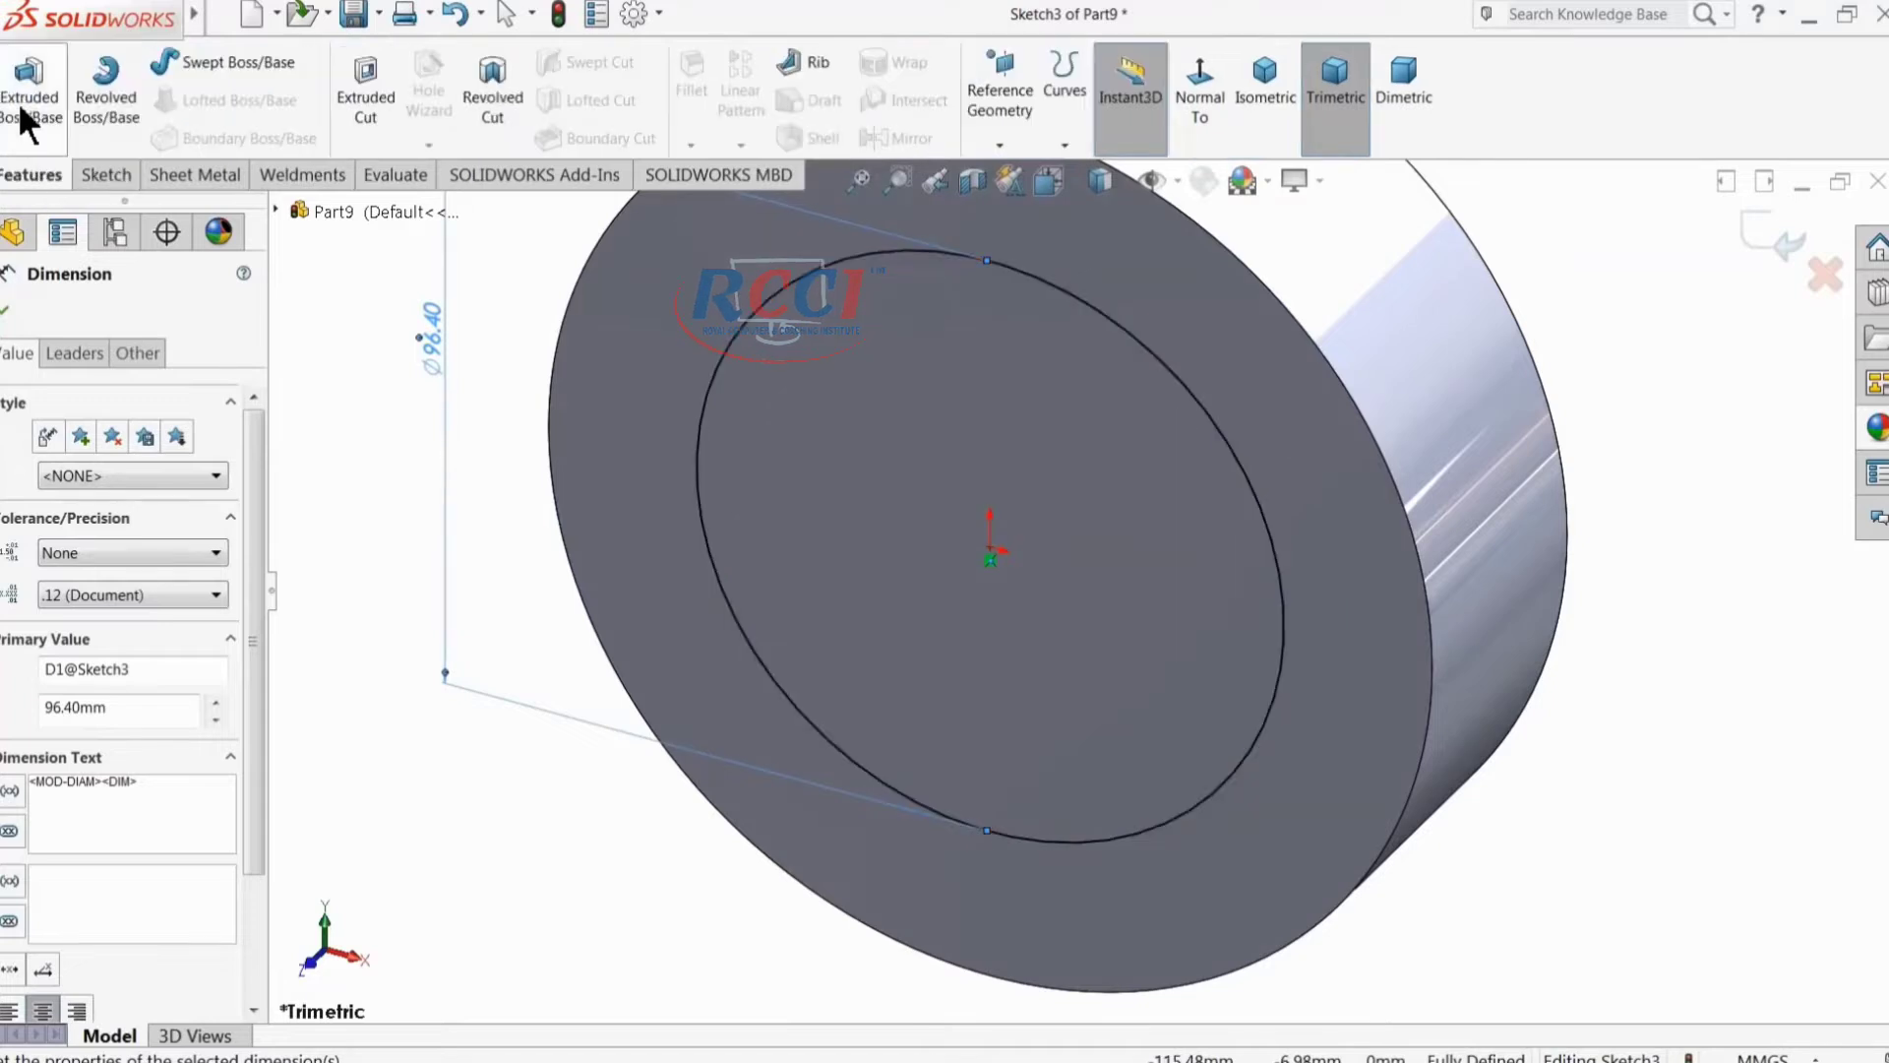
click(20, 103)
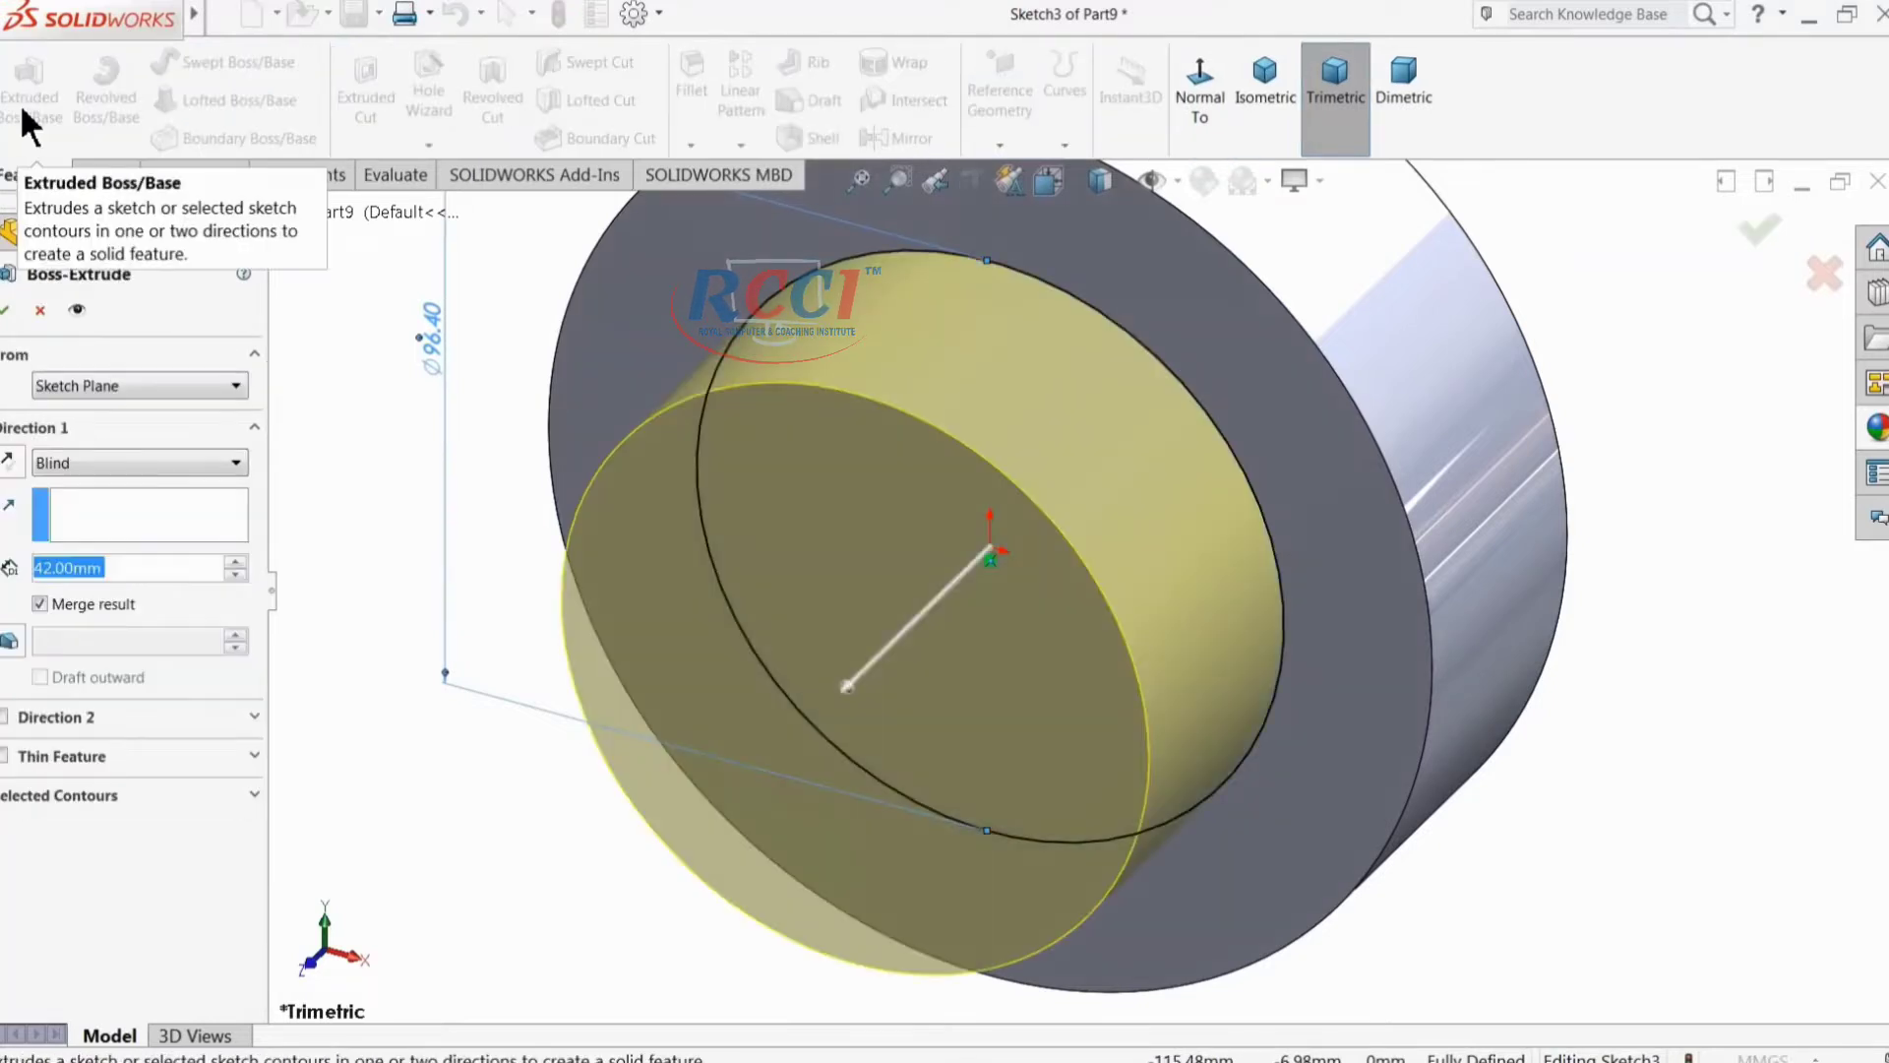
text(33)
key(Return)
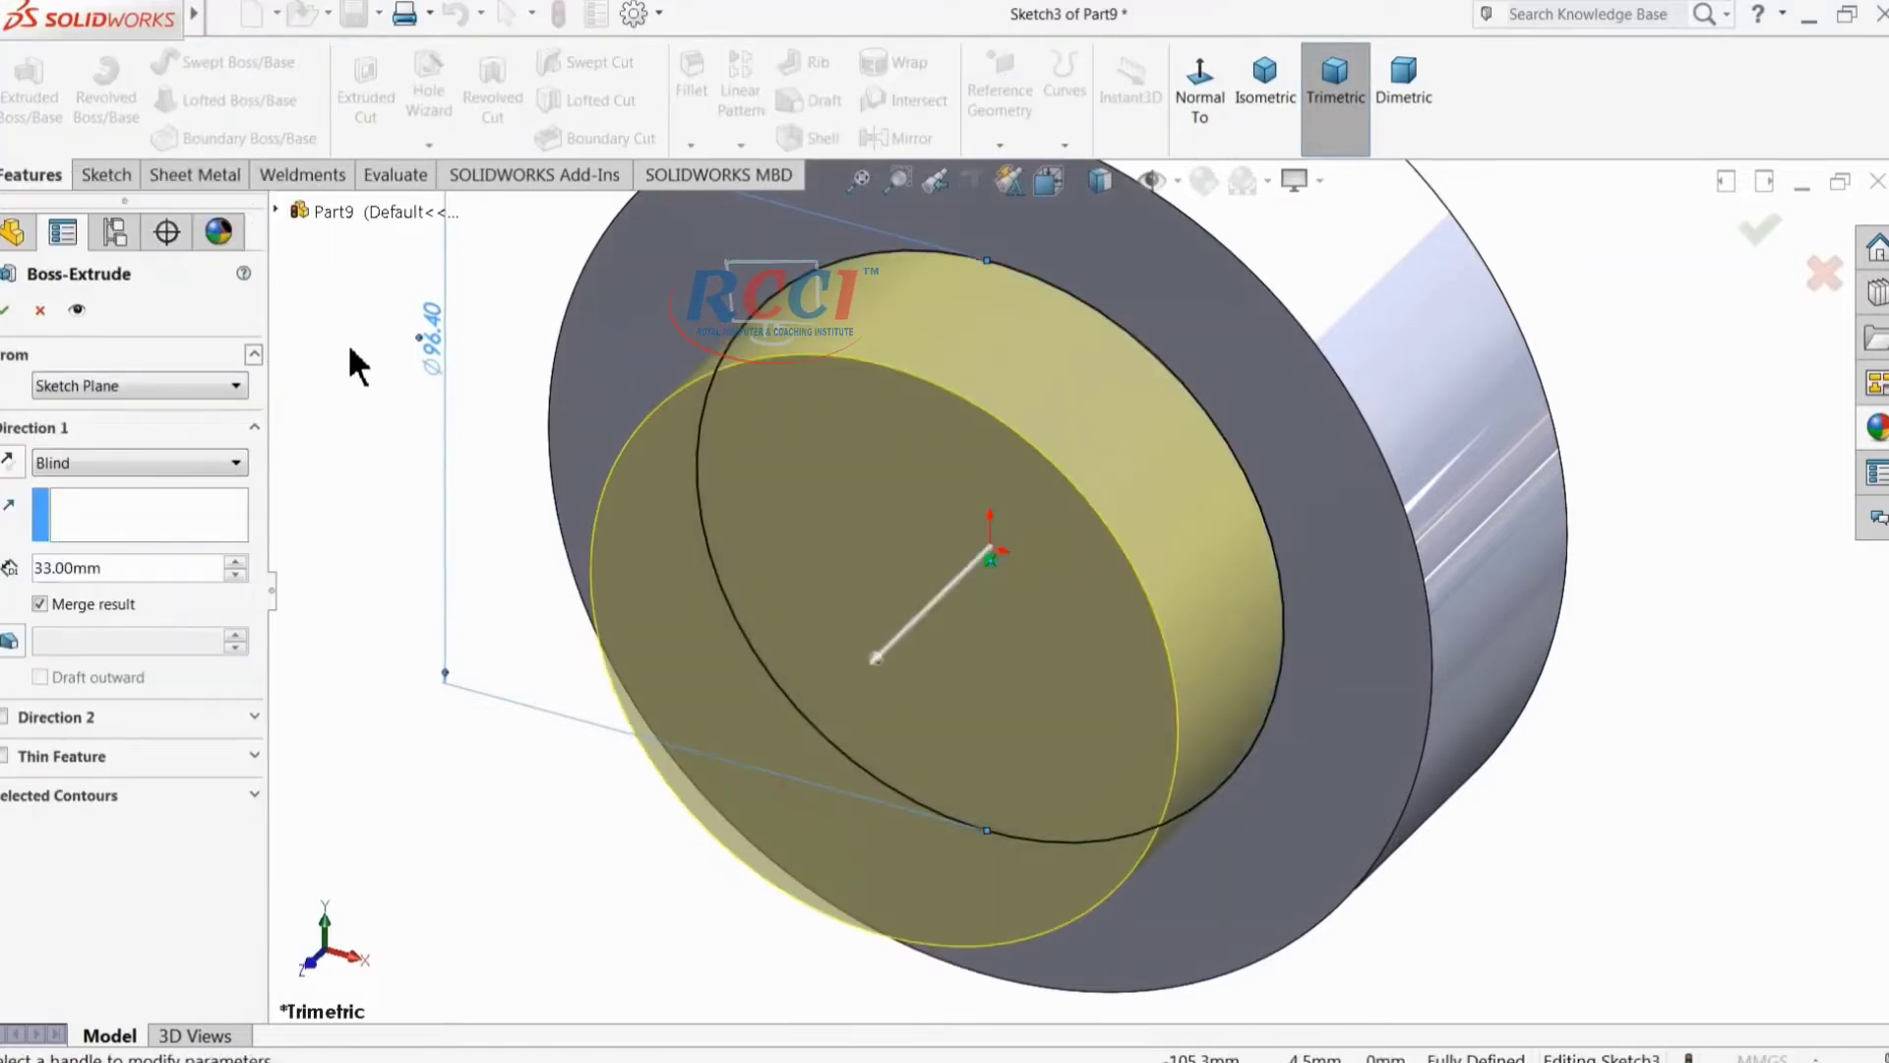
click(5, 311)
key(f)
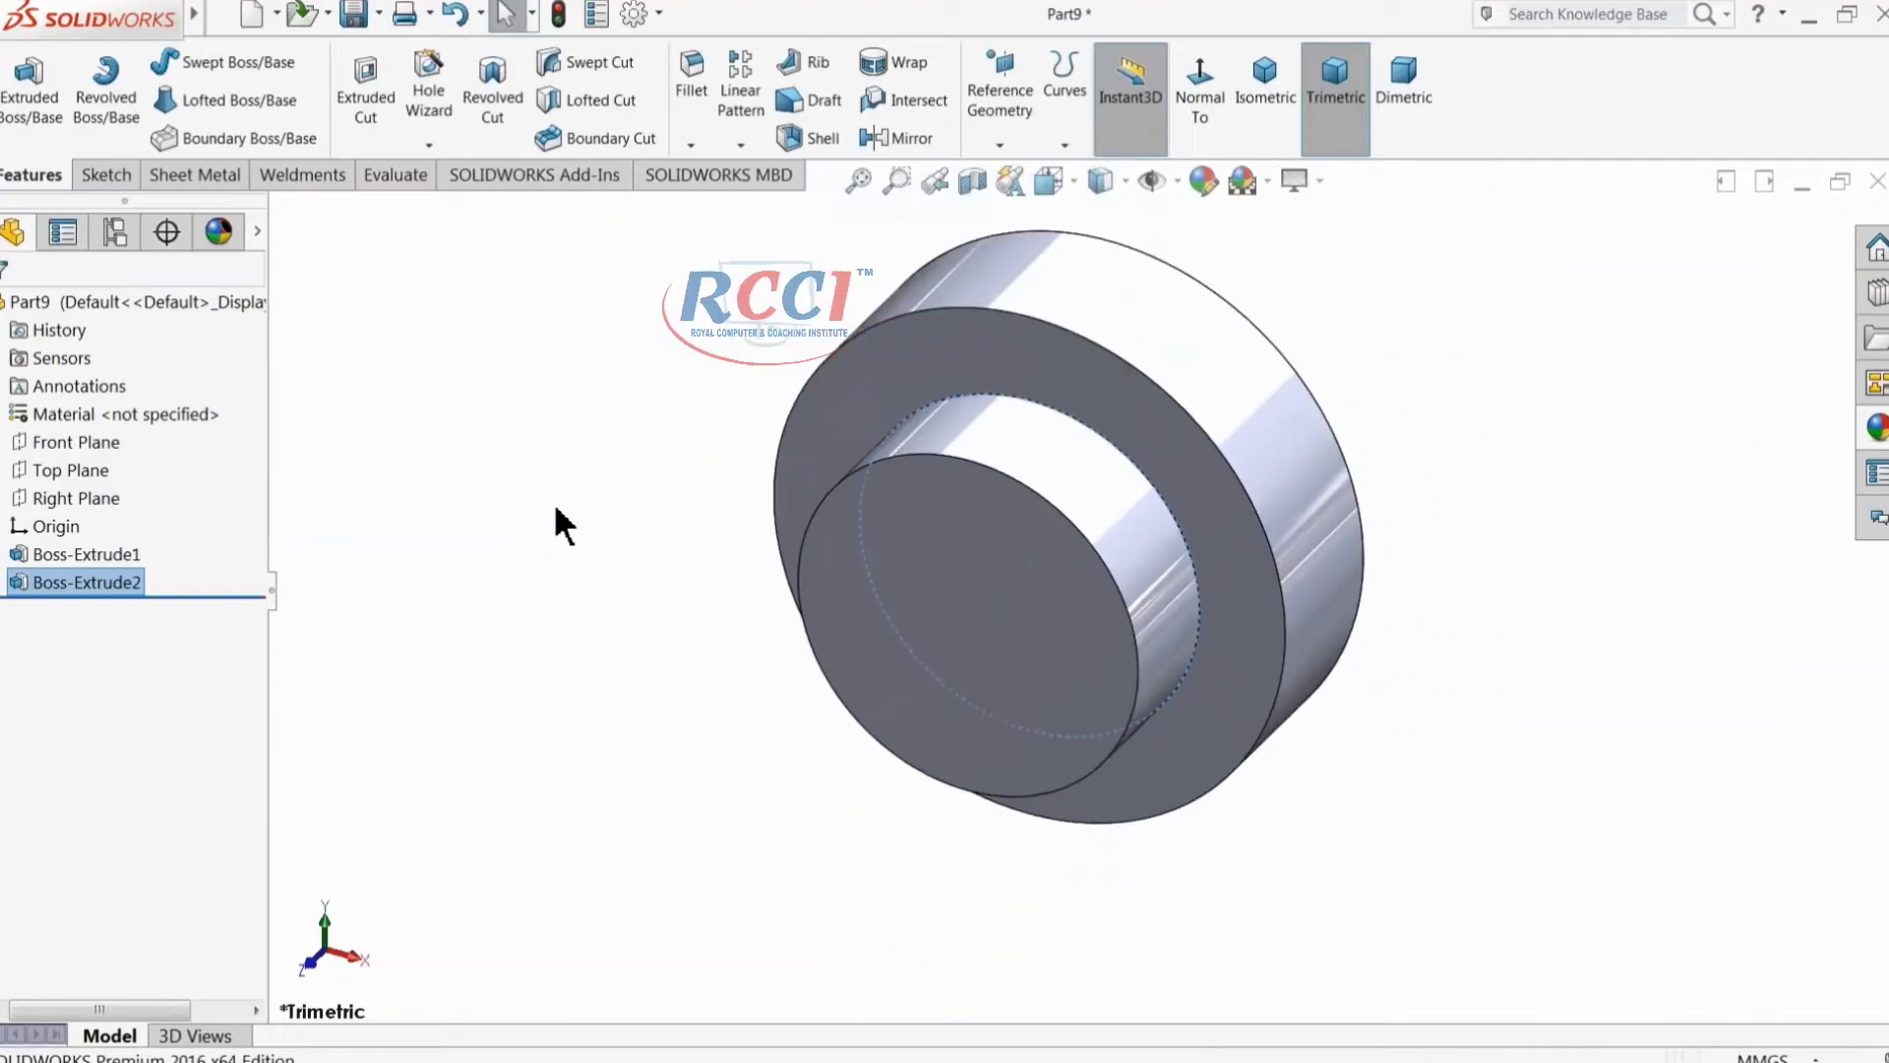
click(553, 502)
Step: Start a sketch on the Right Plane and orient the view normal to it
middle_drag(582, 524, 404, 507)
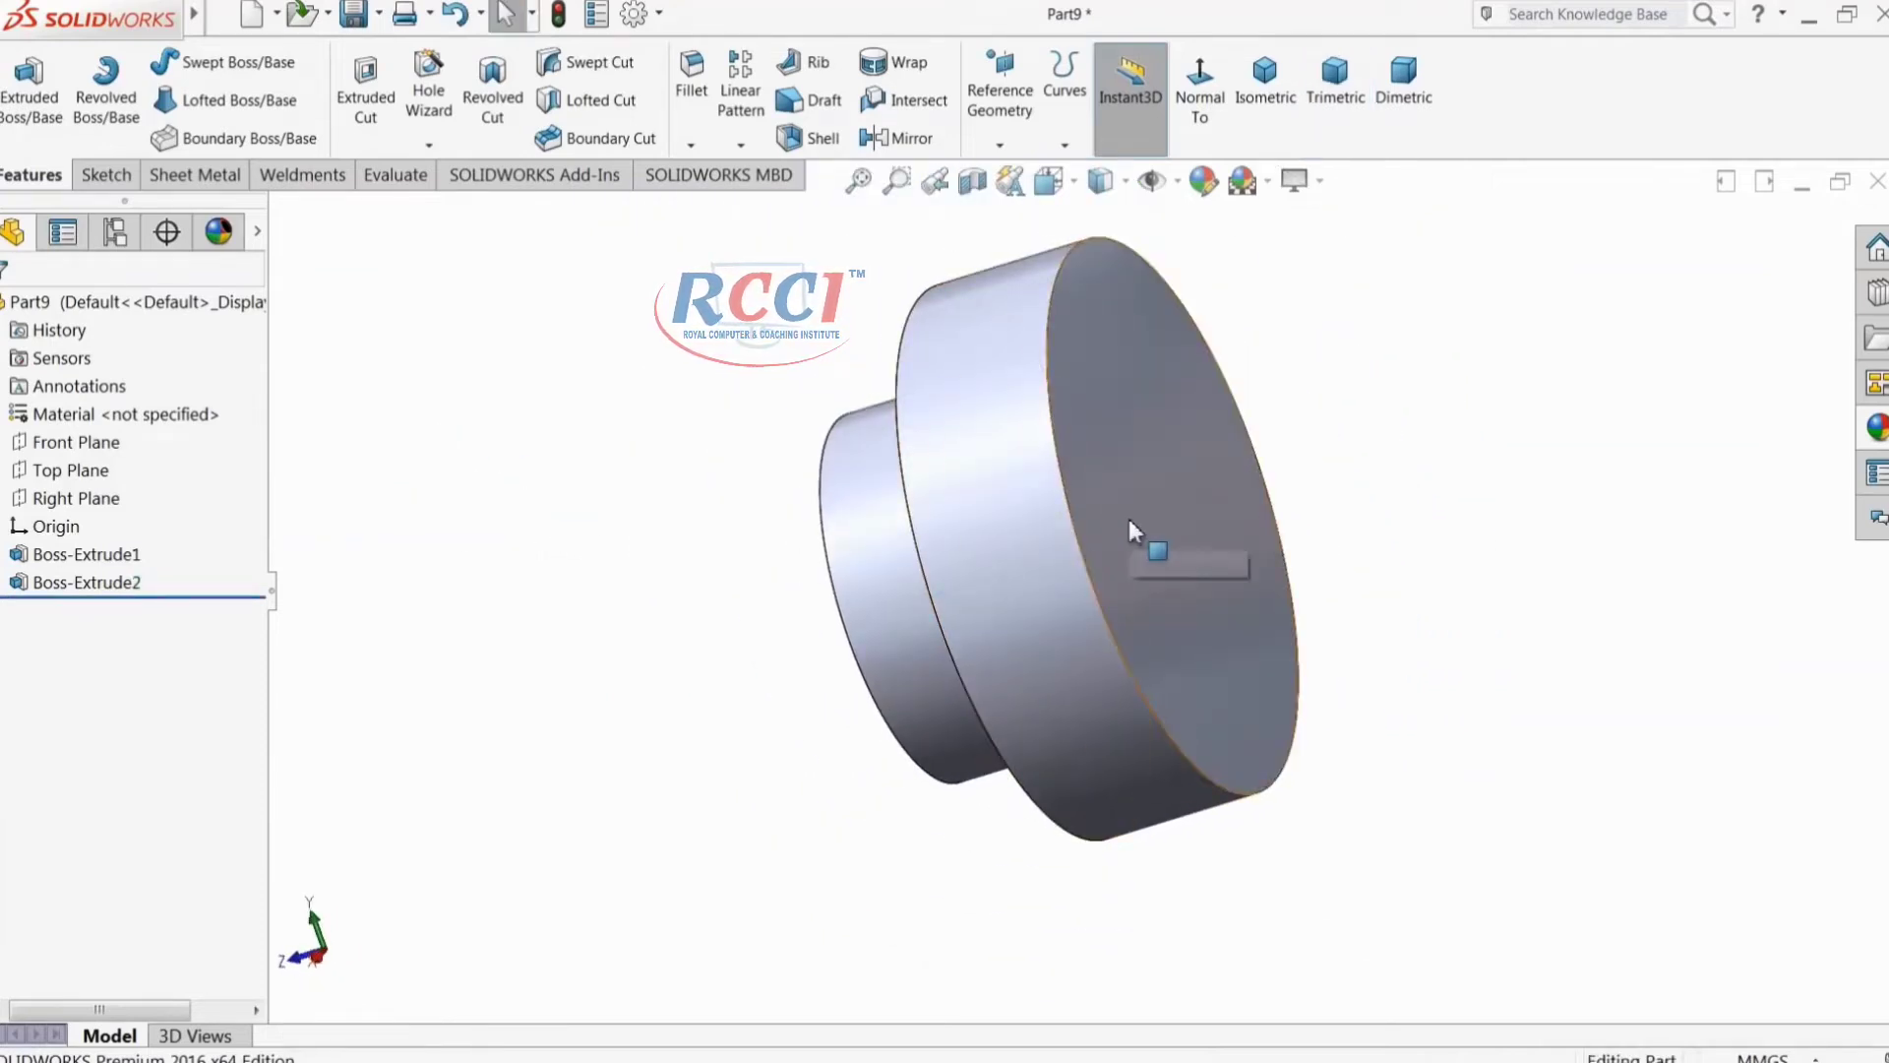
click(37, 507)
middle_drag(409, 505, 485, 477)
click(103, 175)
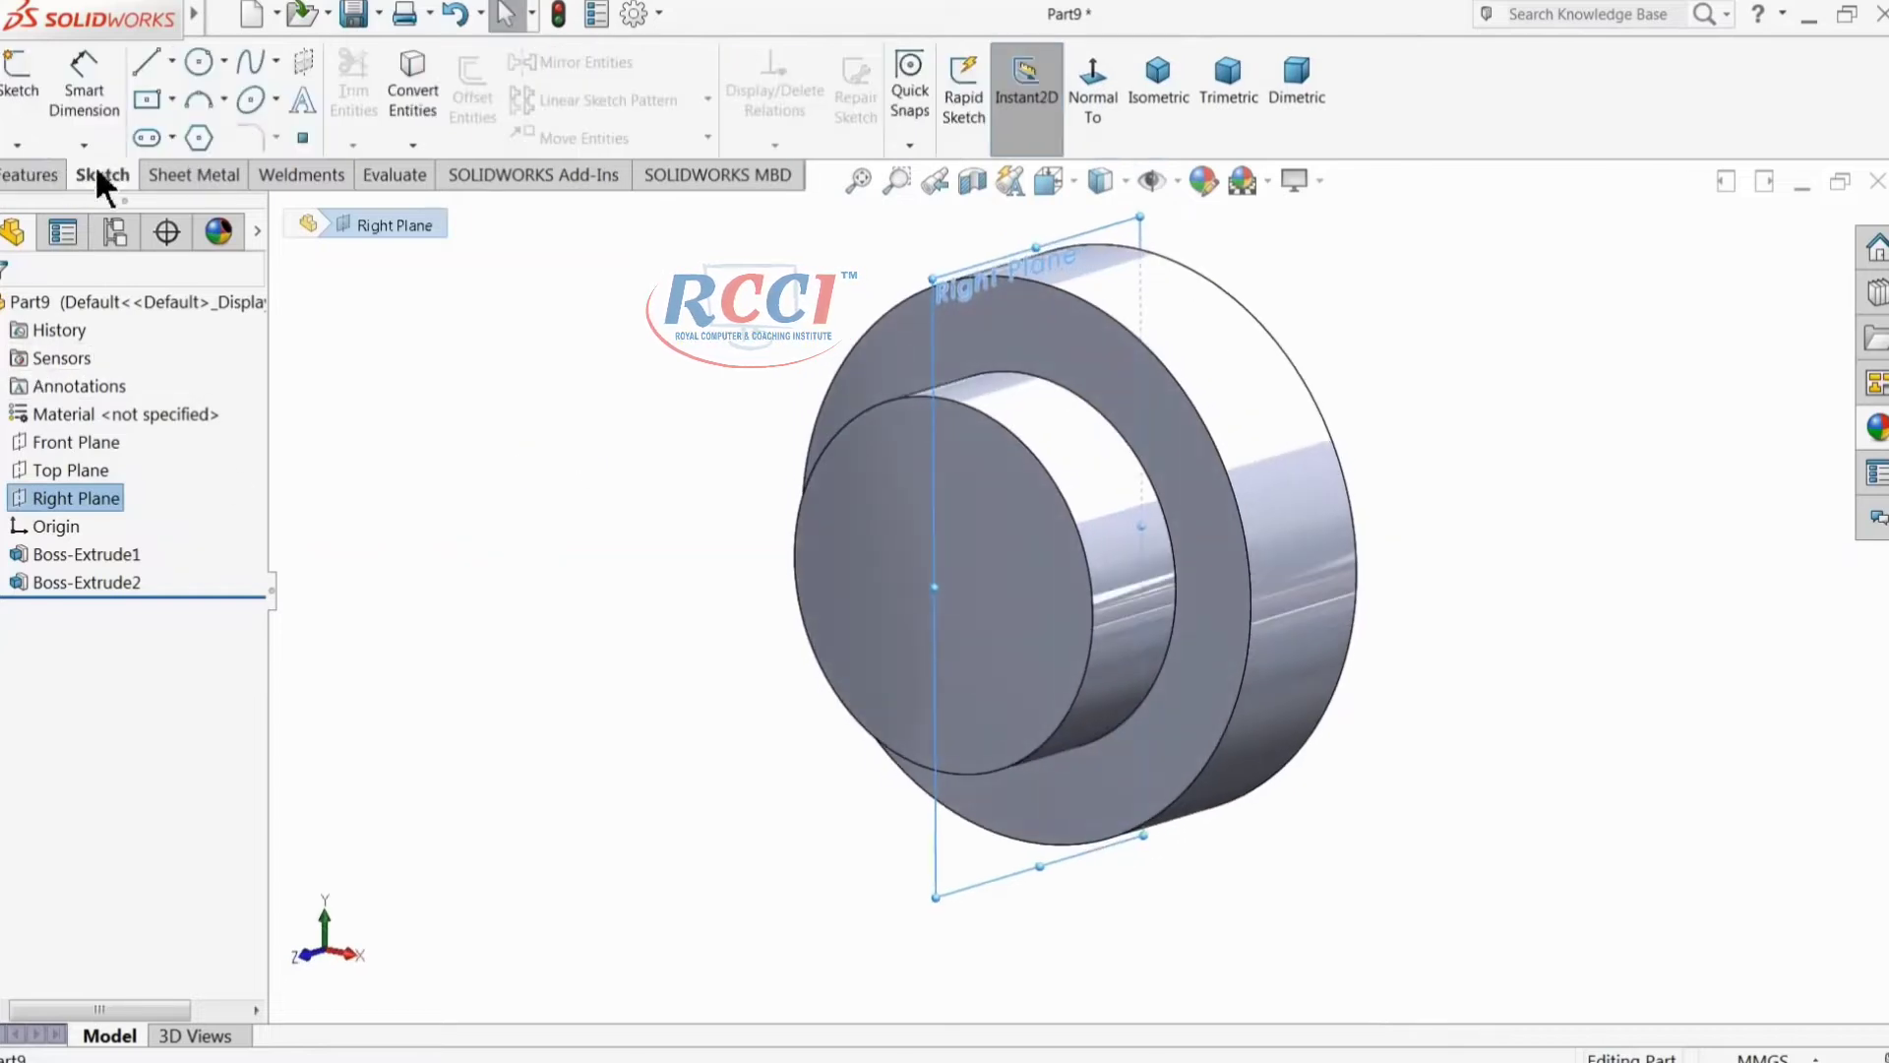
click(20, 98)
click(1090, 89)
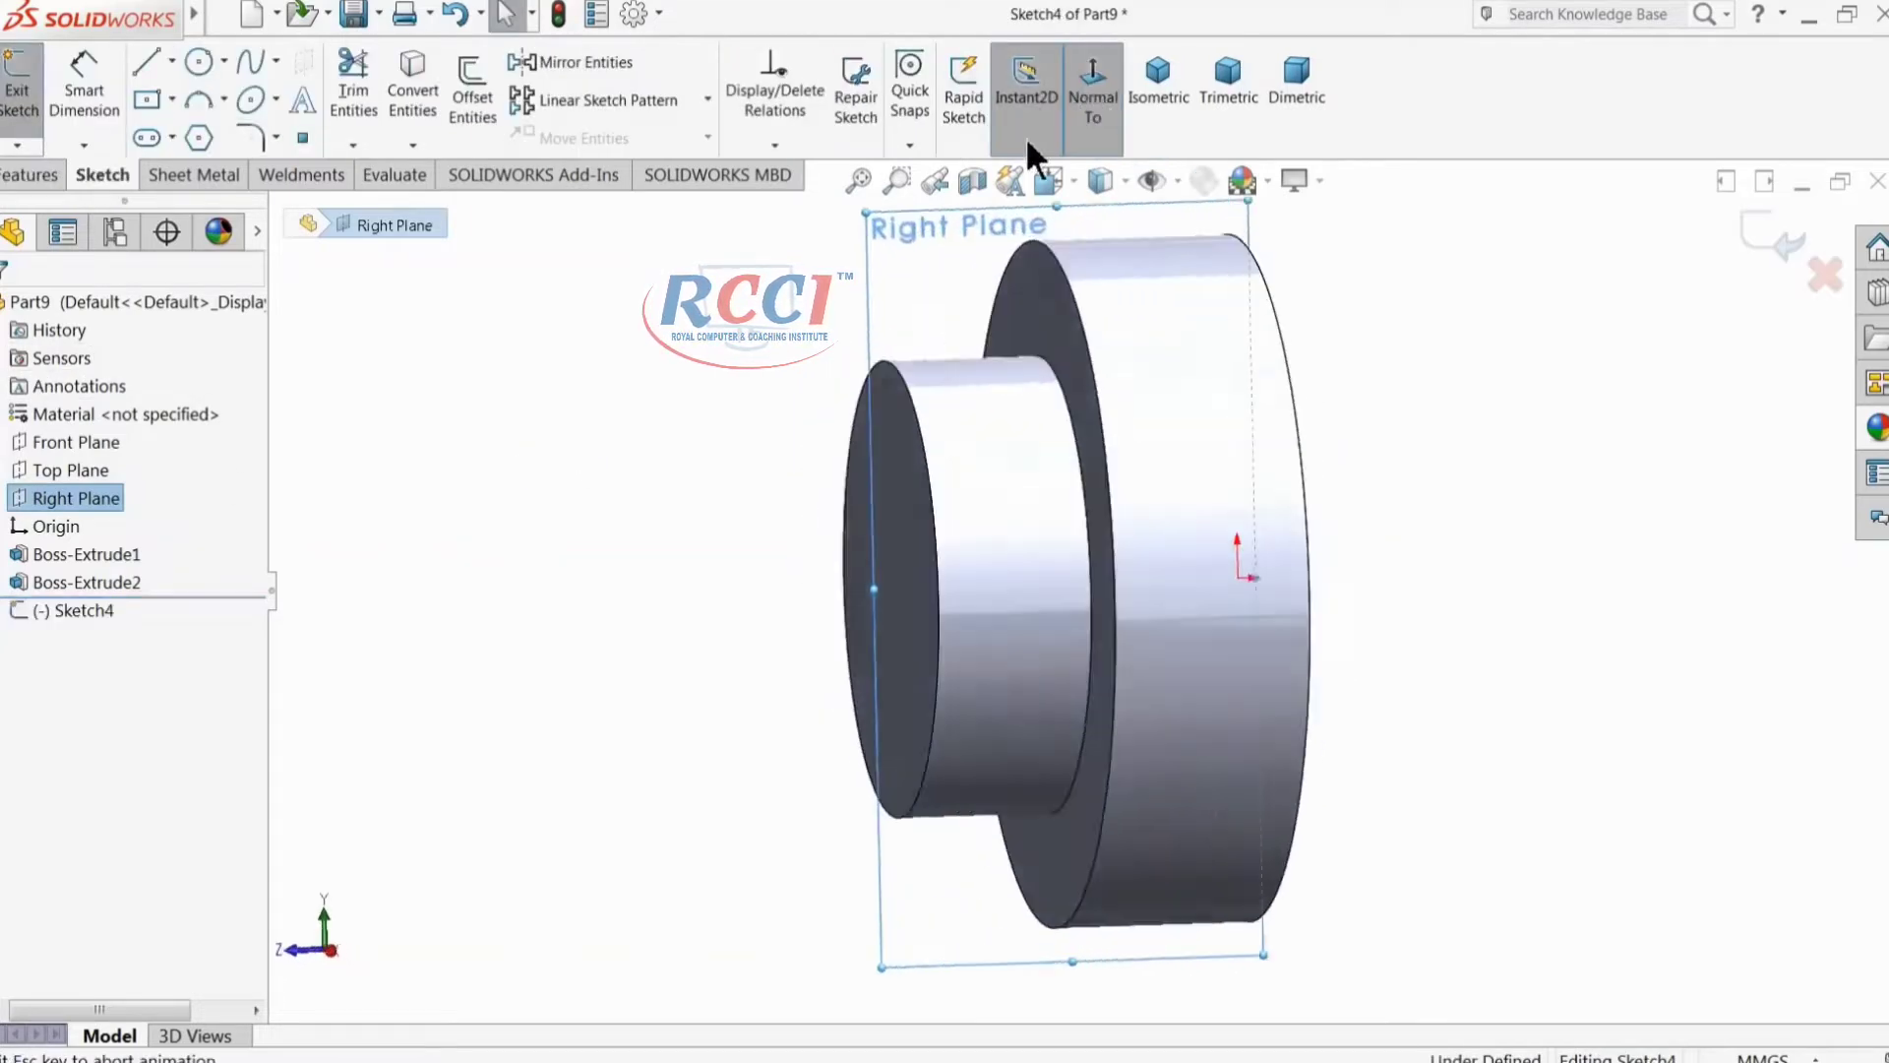
Step: Sketch a closed four-sided profile with a sloping upper edge, about 53 mm long and 24 mm tall, against the large disc's back face
click(143, 61)
scroll(1358, 374, down, 3)
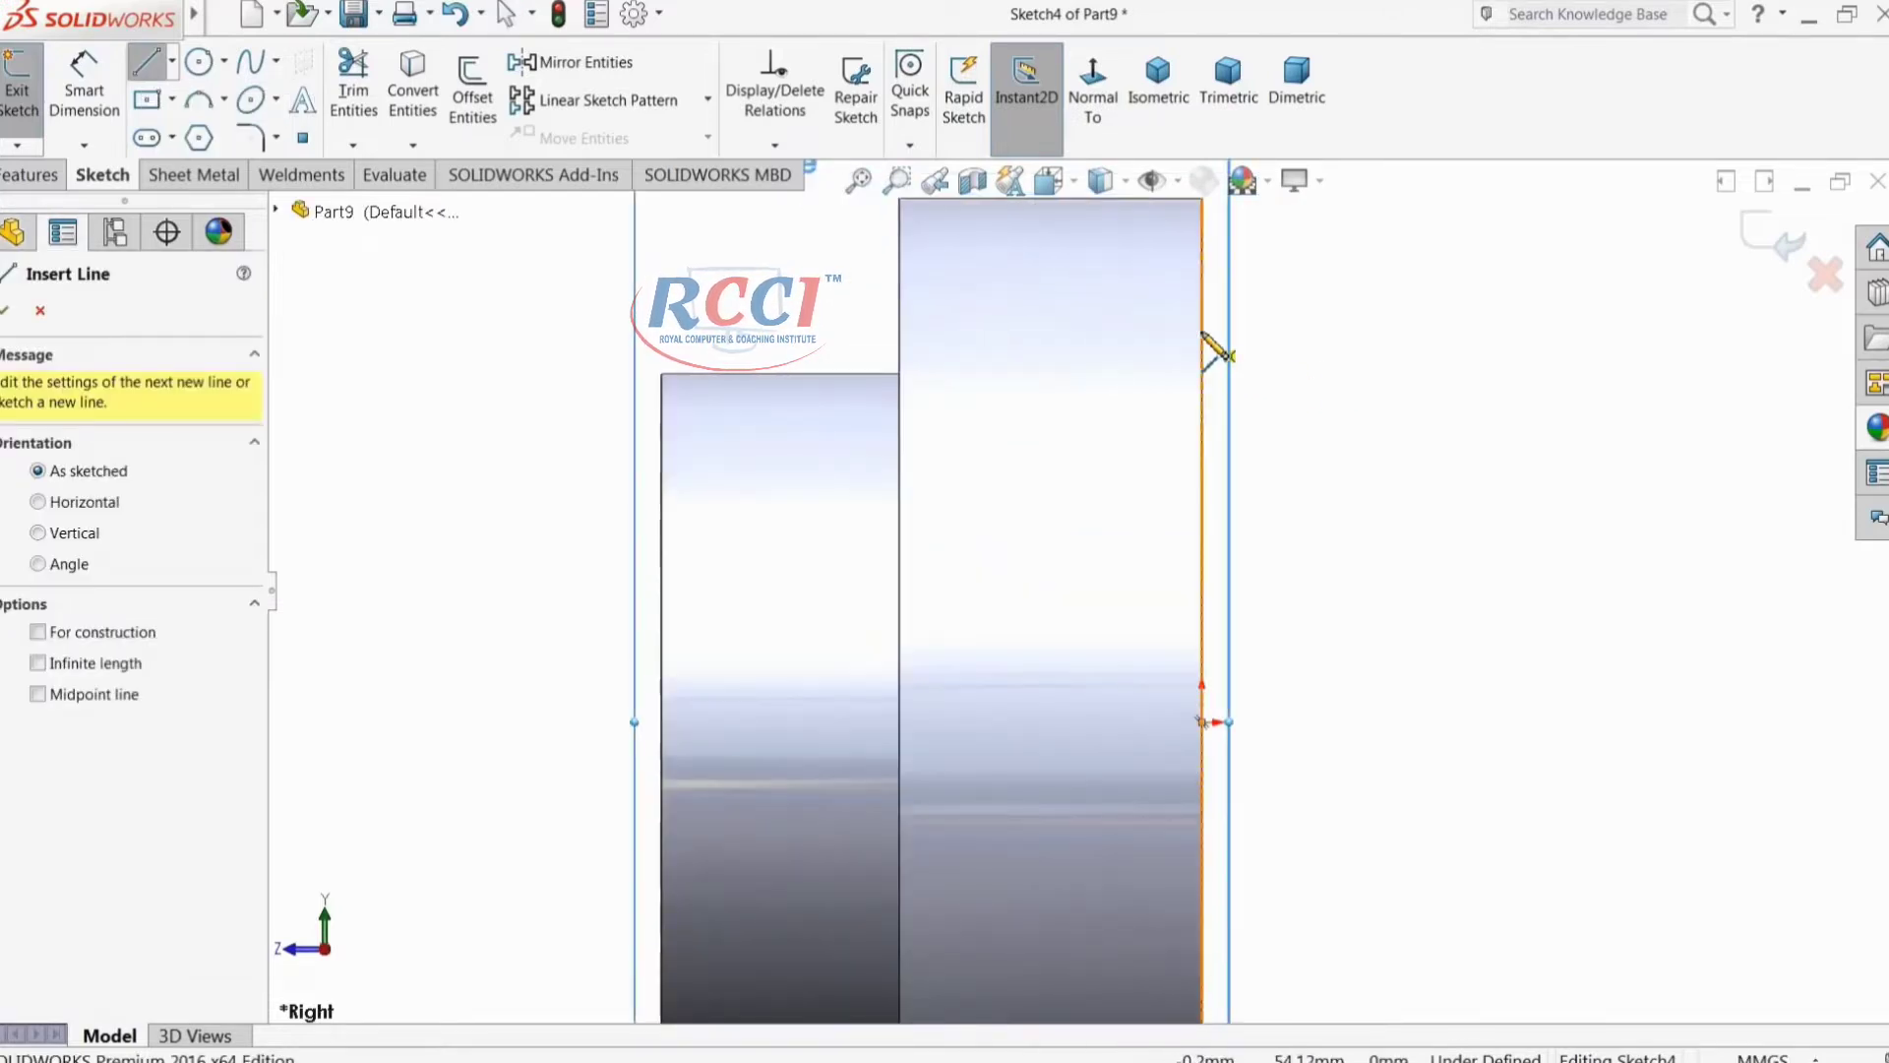
click(1203, 333)
click(1587, 441)
click(1586, 503)
click(1203, 503)
click(1202, 332)
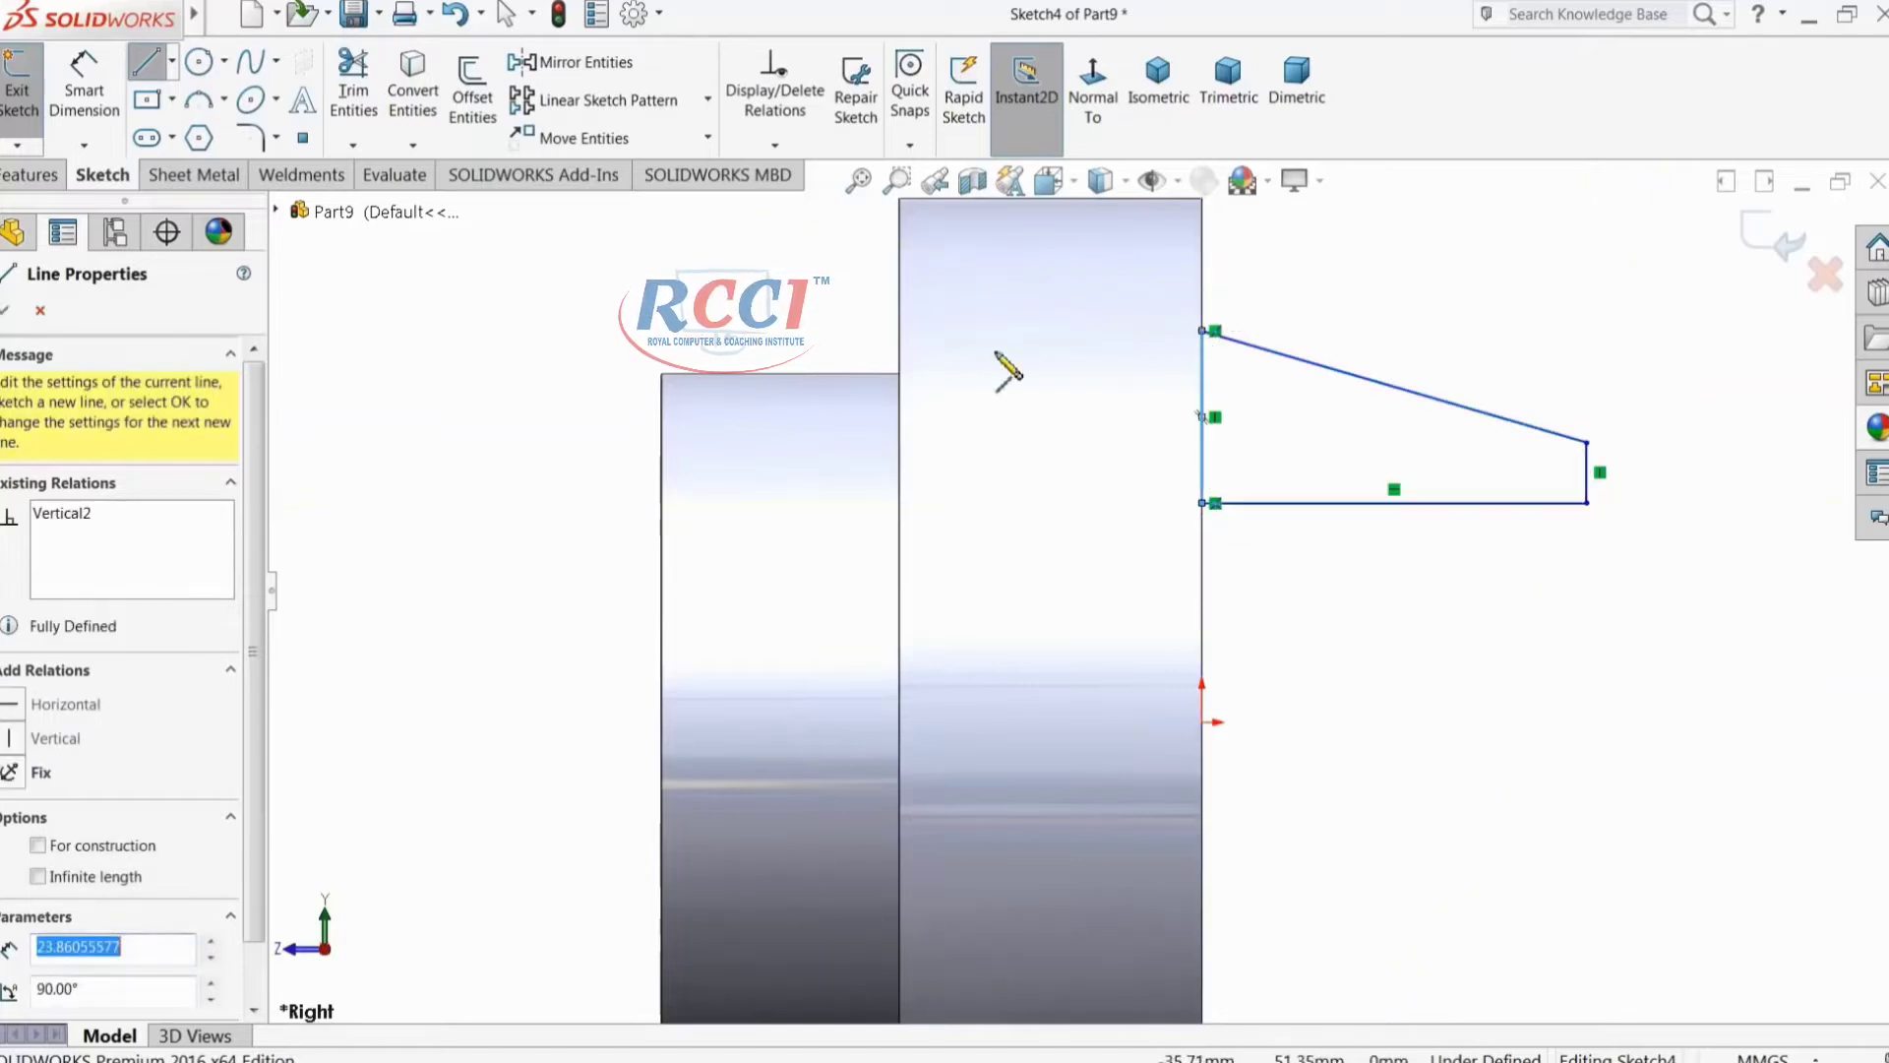
scroll(1231, 734, up, 3)
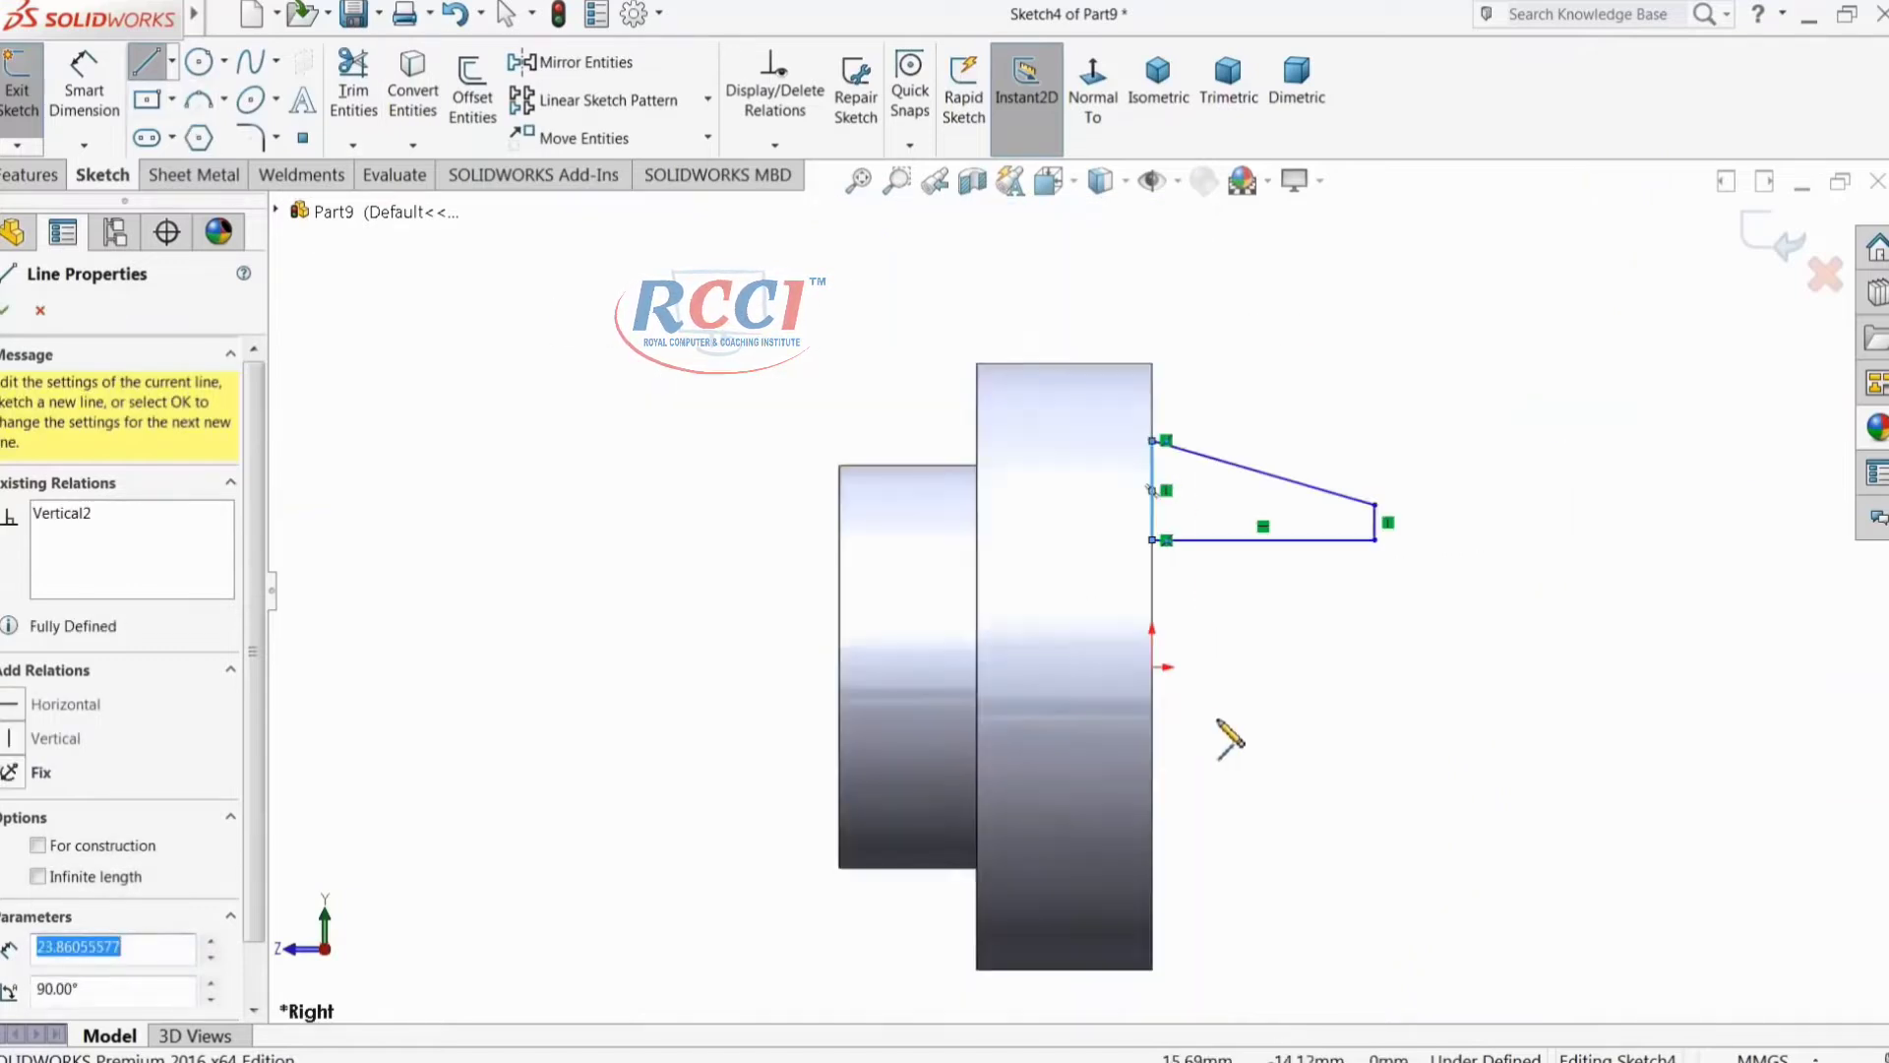
Step: Draw a horizontal line about 64 mm long outward from the origin below the profile and convert it to construction geometry
scroll(1096, 667, down, 3)
click(1071, 617)
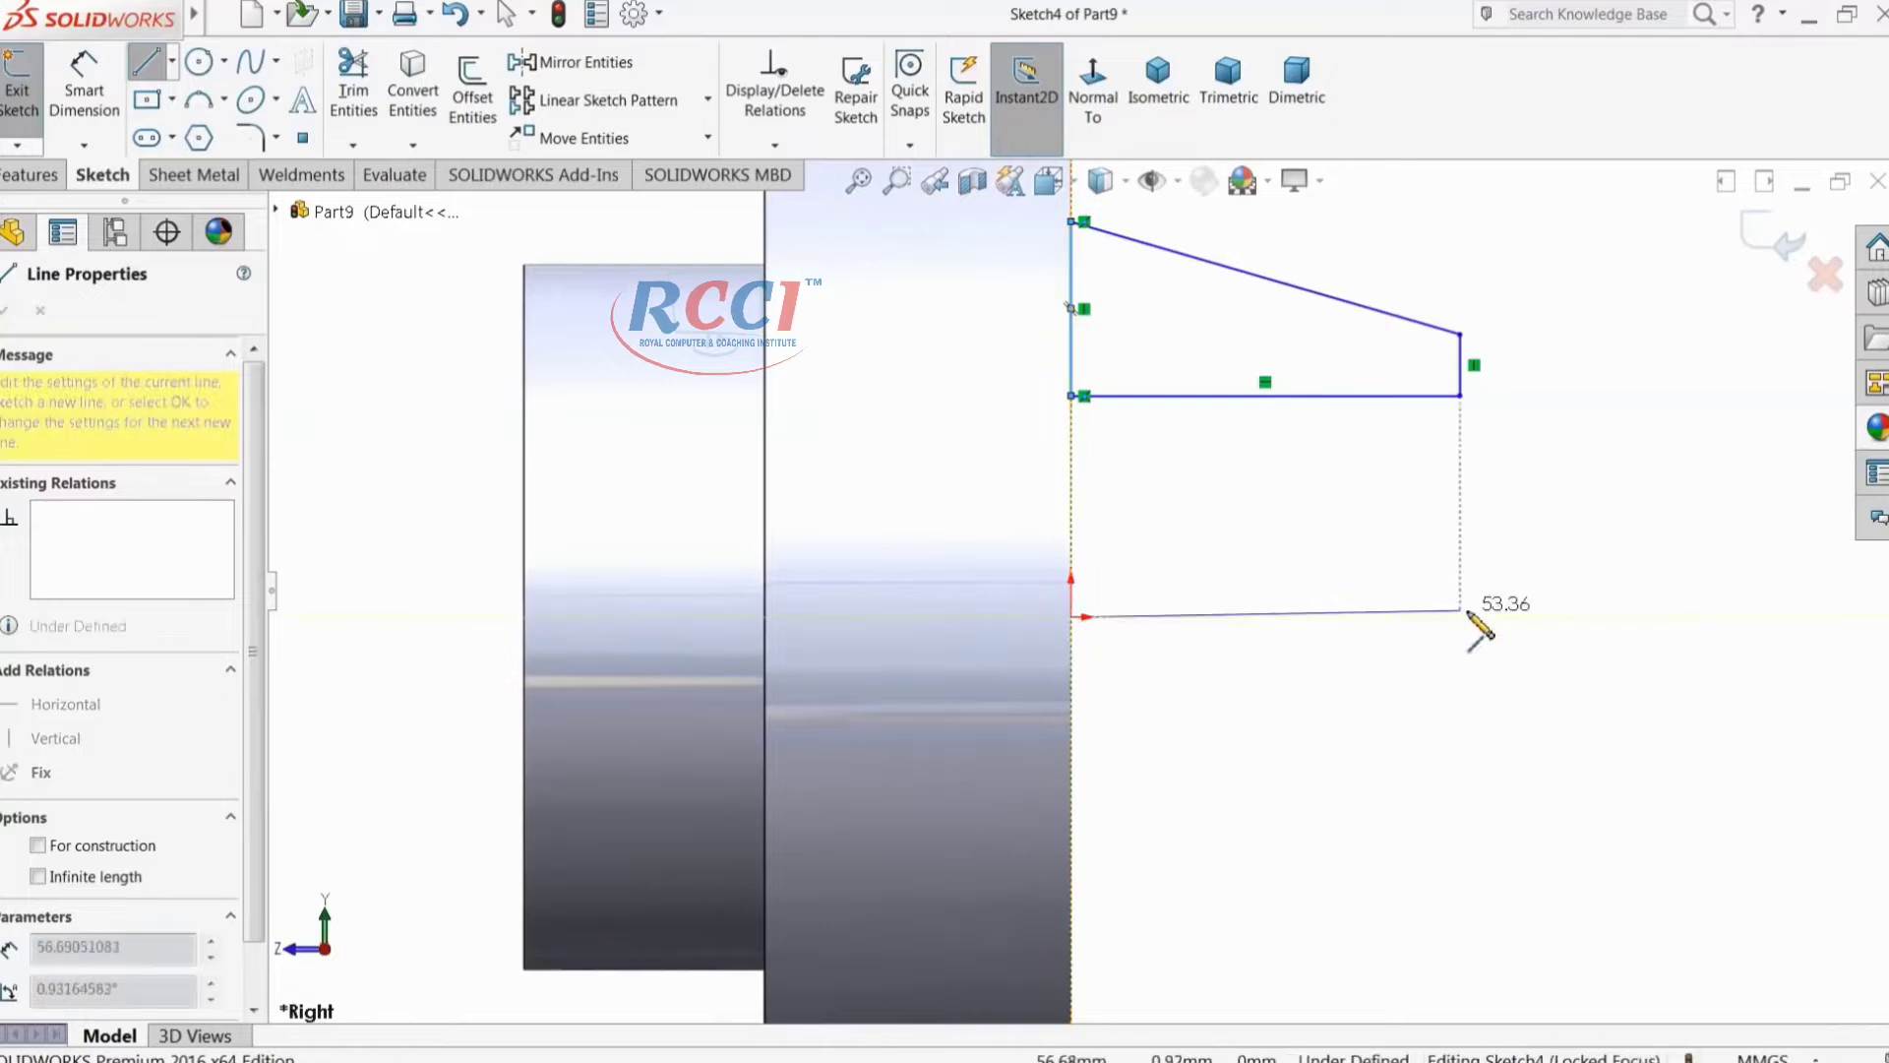
click(1535, 617)
right_click(1562, 531)
click(1614, 543)
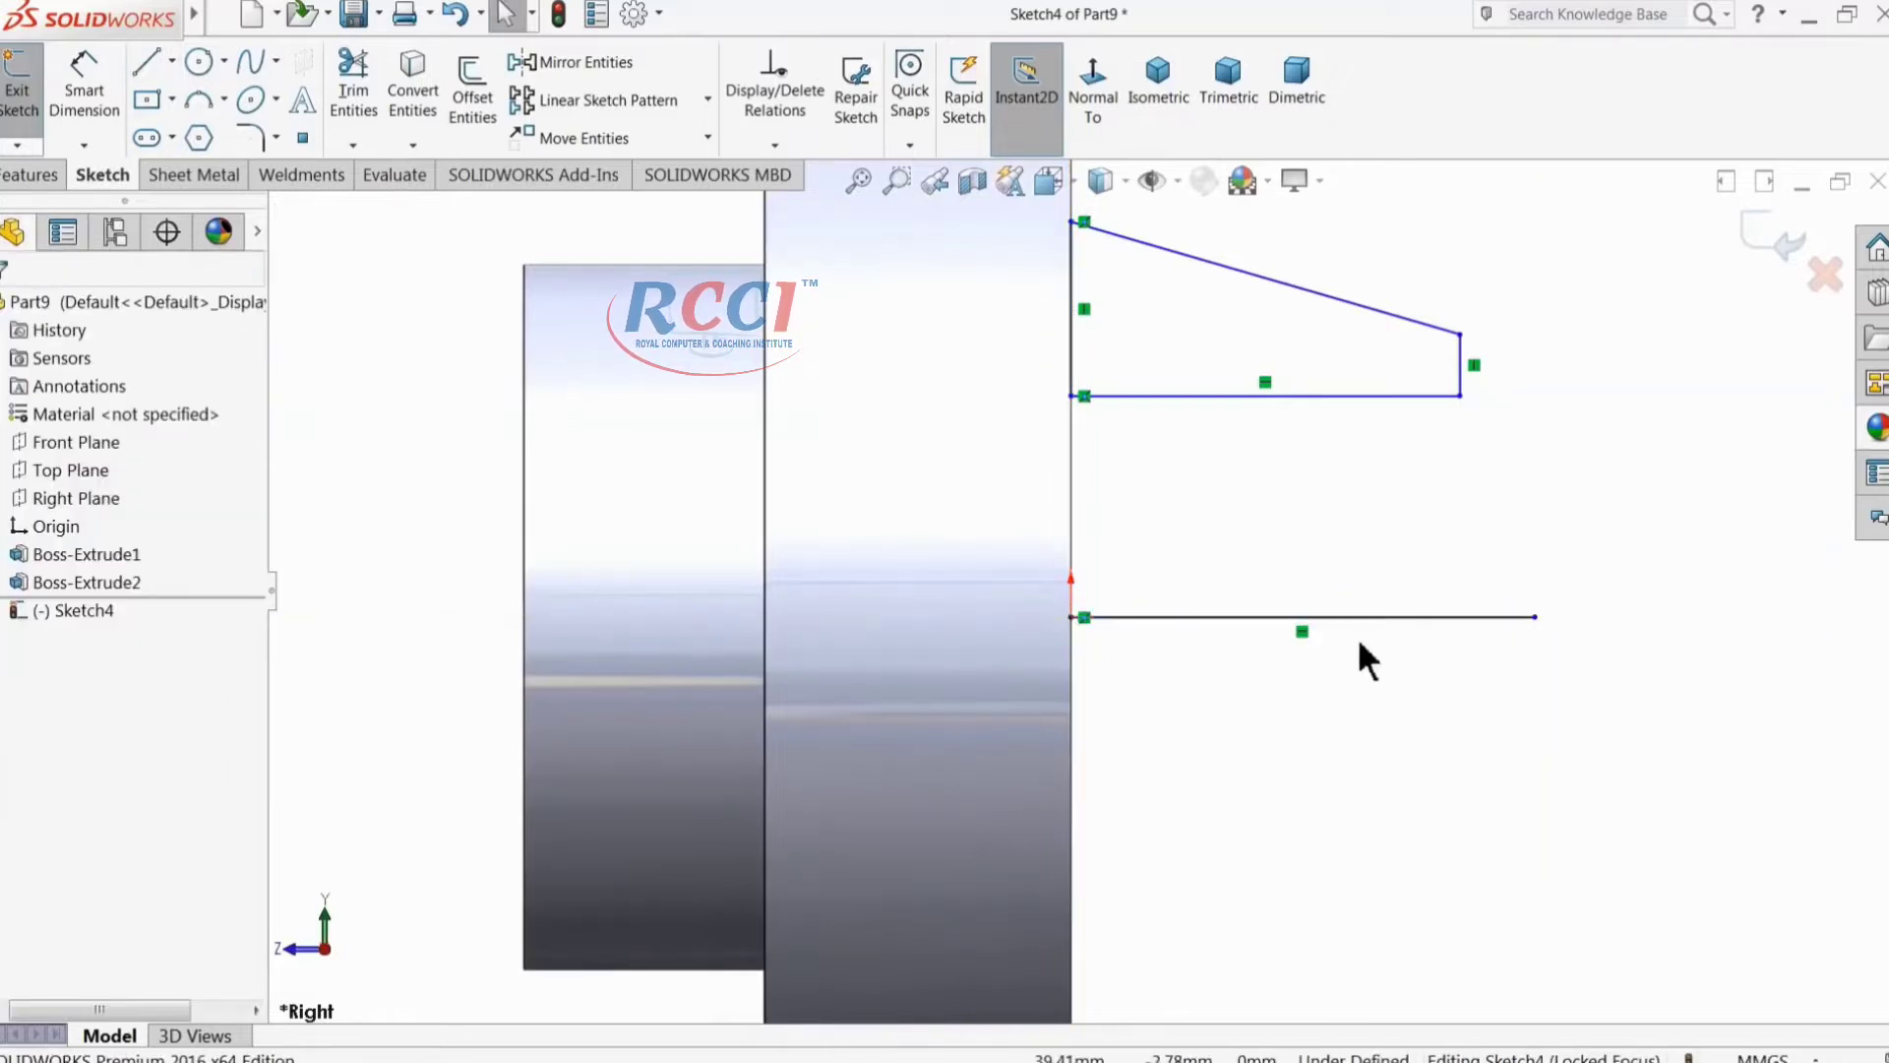
click(1355, 619)
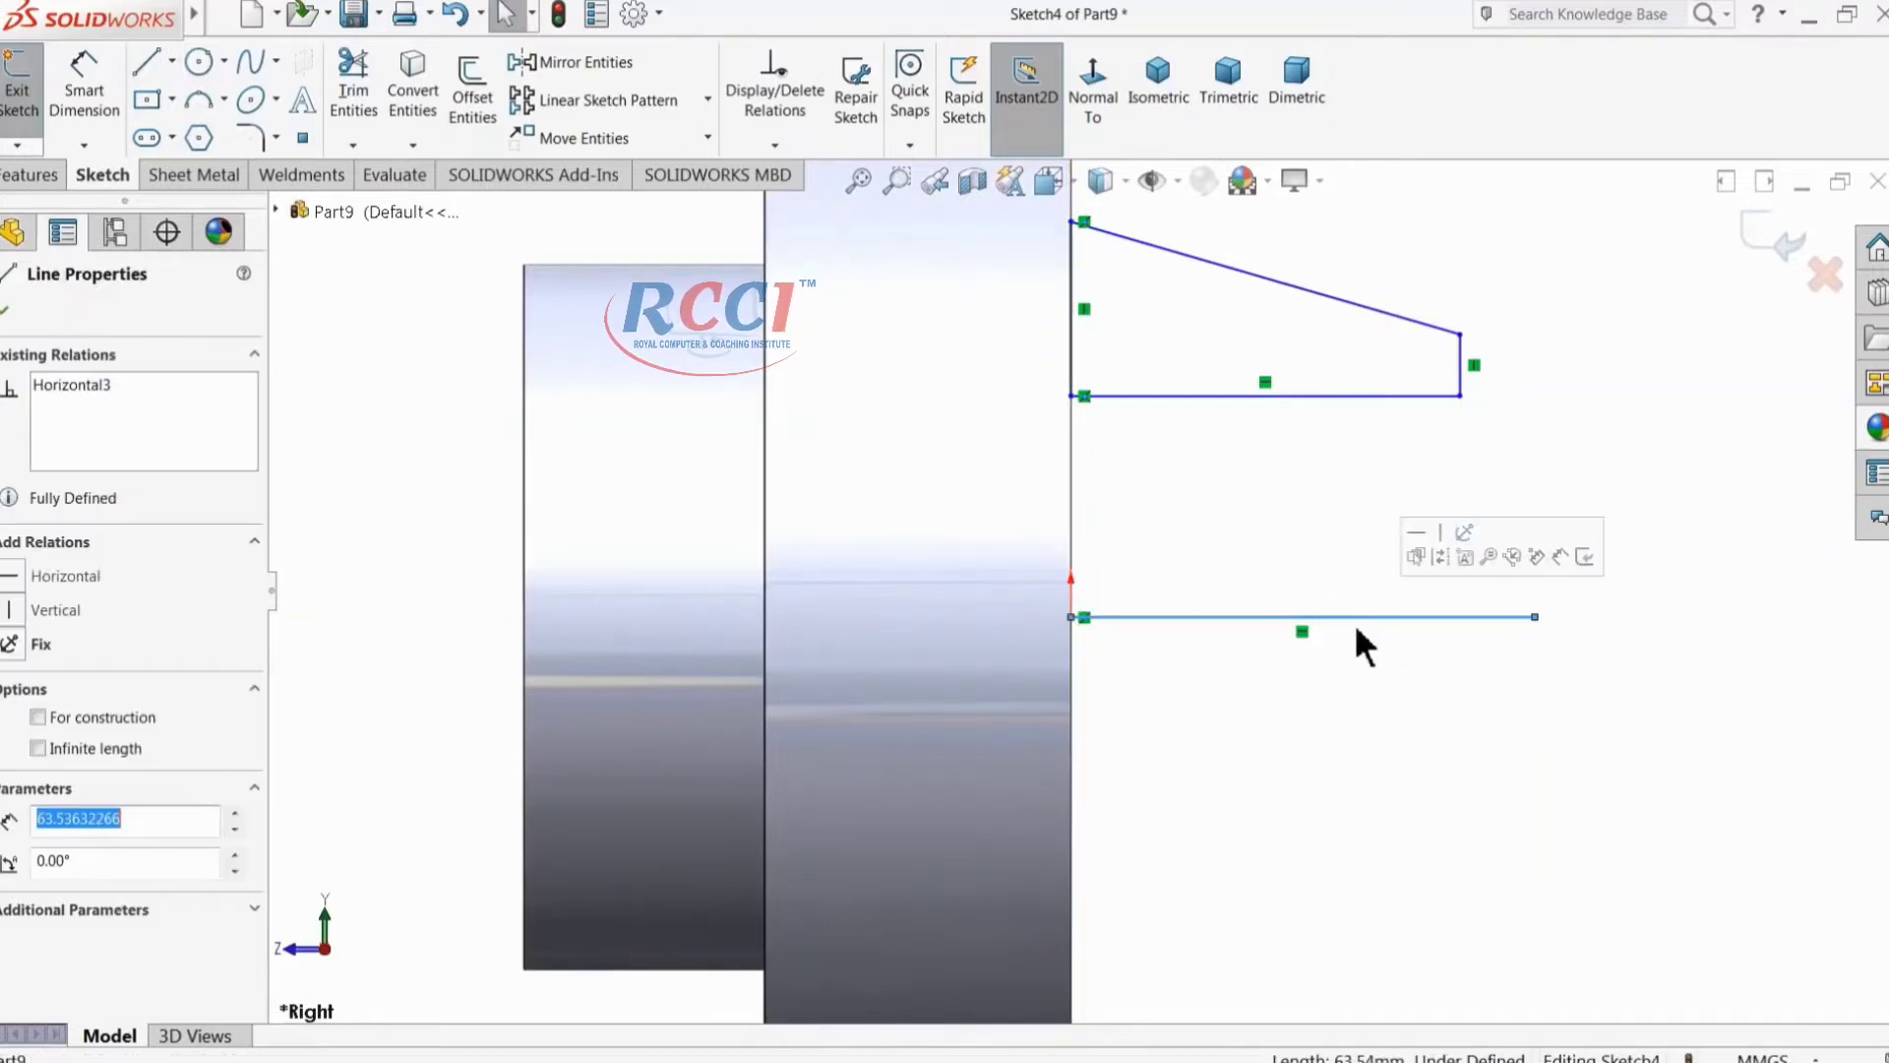
click(1440, 557)
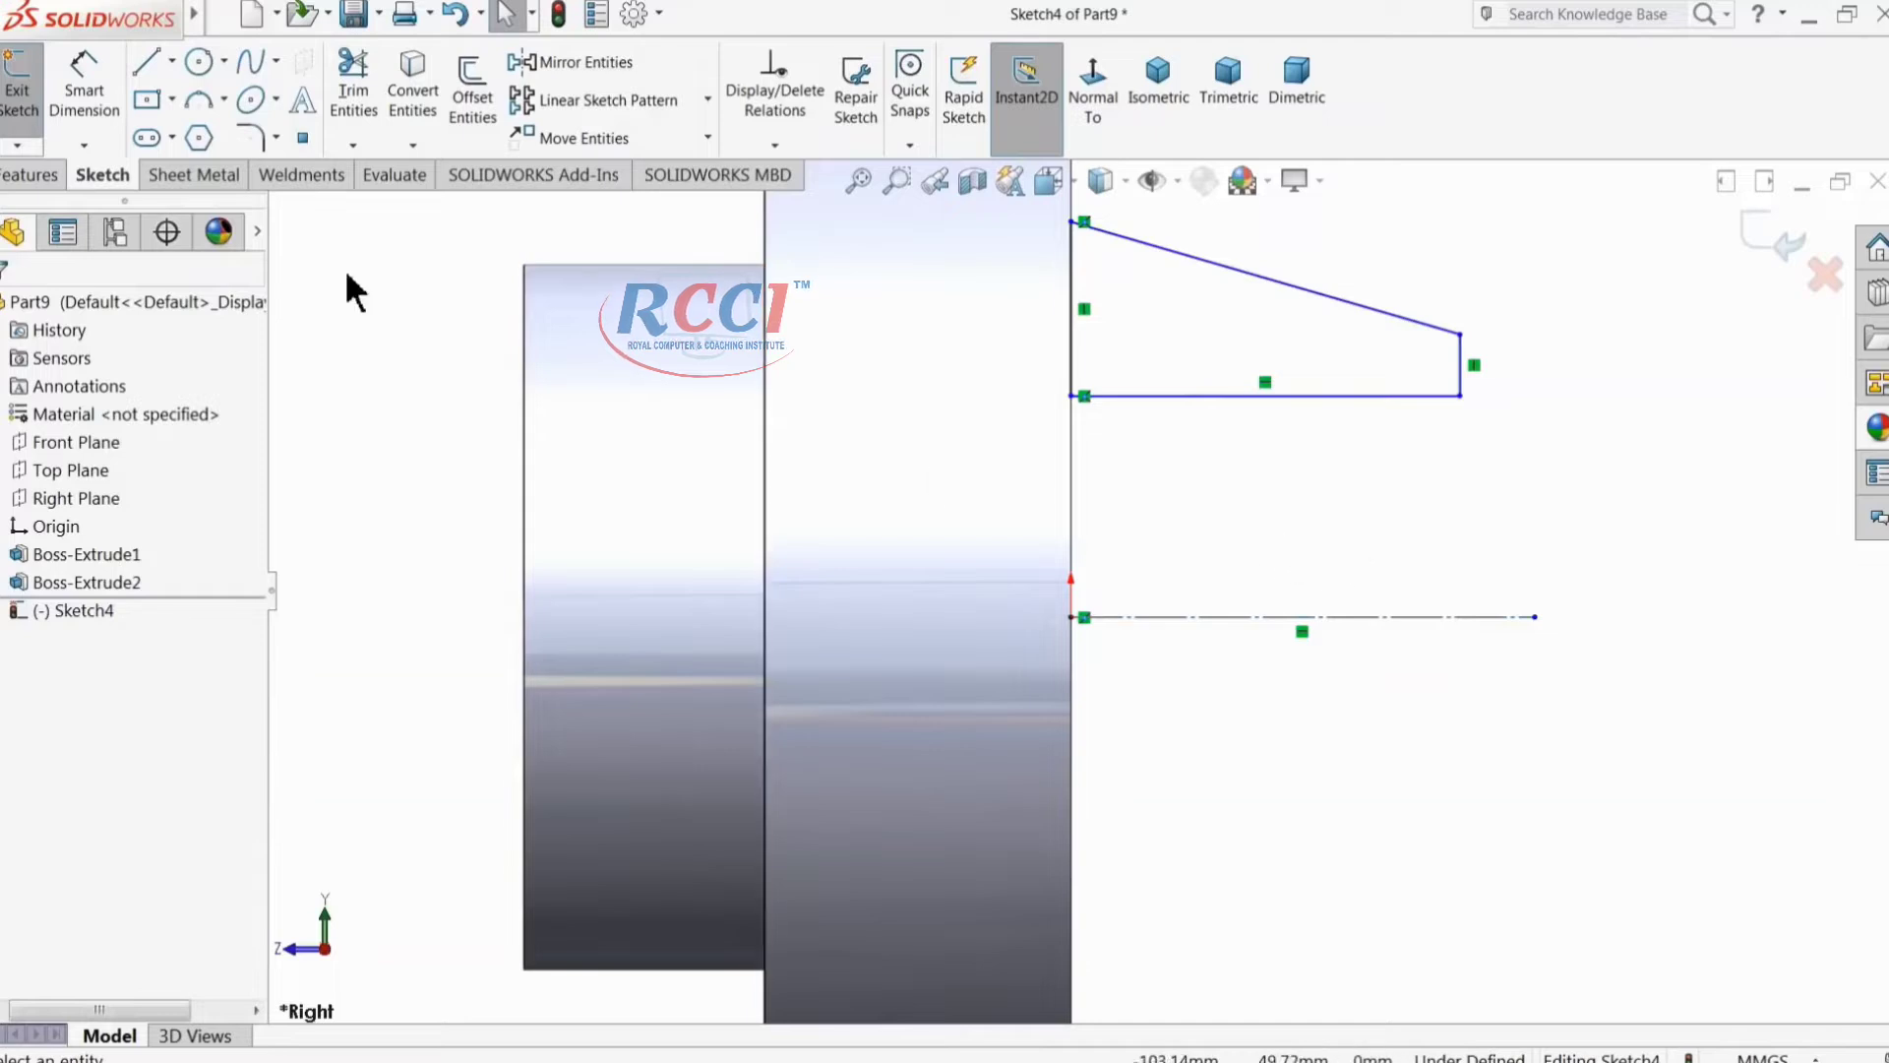
Step: Dimension the height of the profile's upper corner on the disc face from the centerline and set it to 95.2 mm
click(84, 88)
scroll(1013, 401, up, 1)
scroll(1097, 324, down, 1)
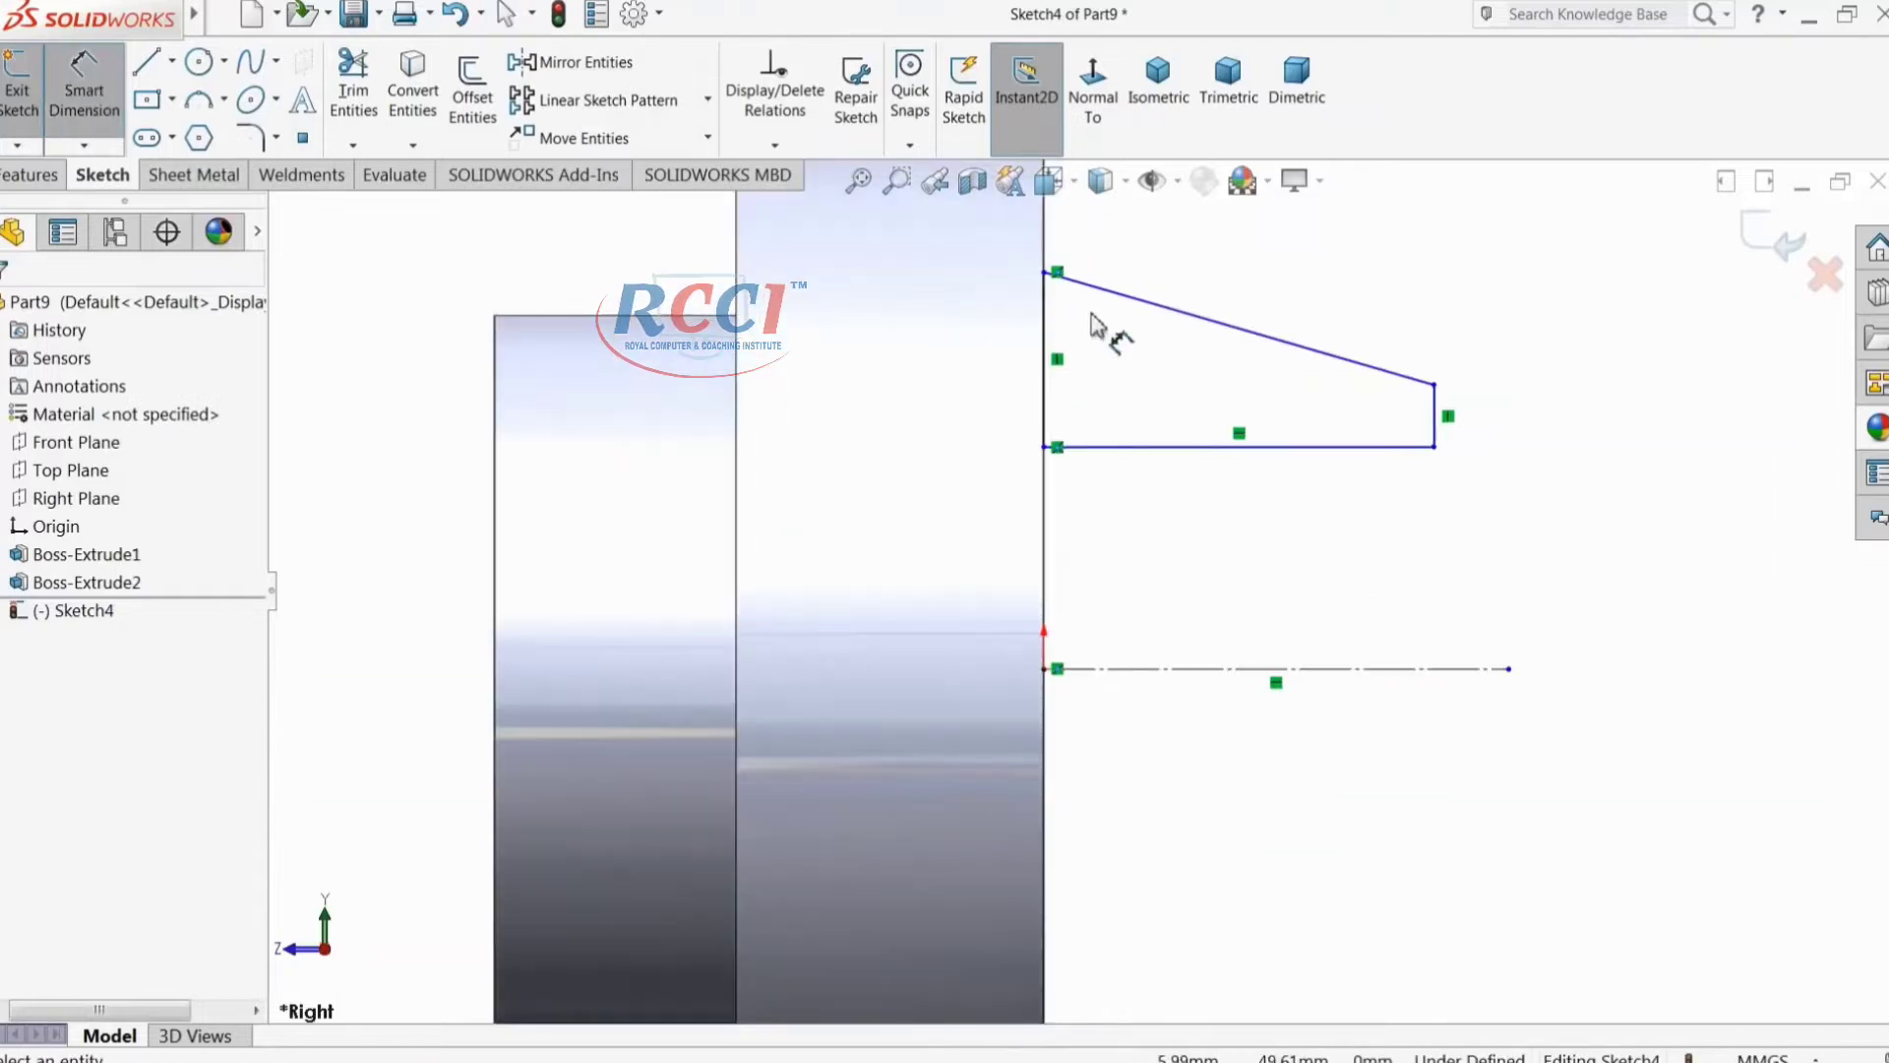
click(1046, 274)
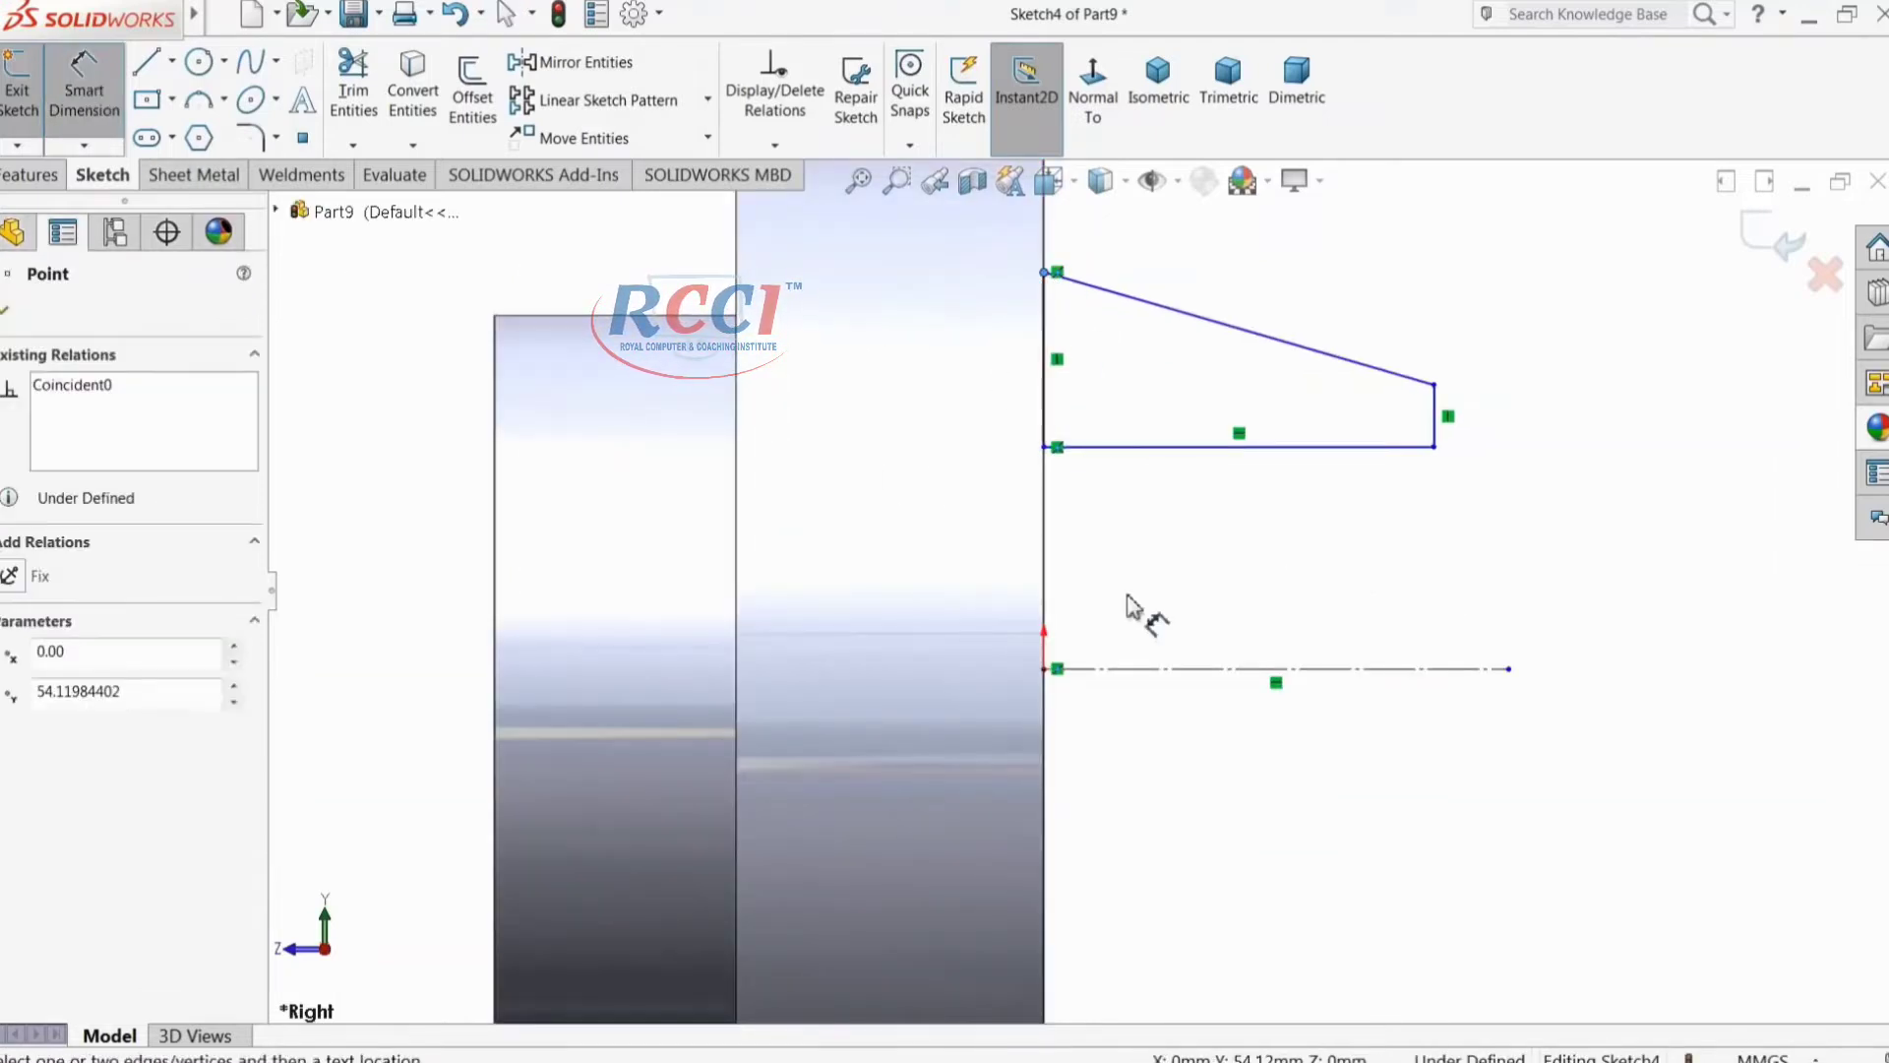
click(1124, 670)
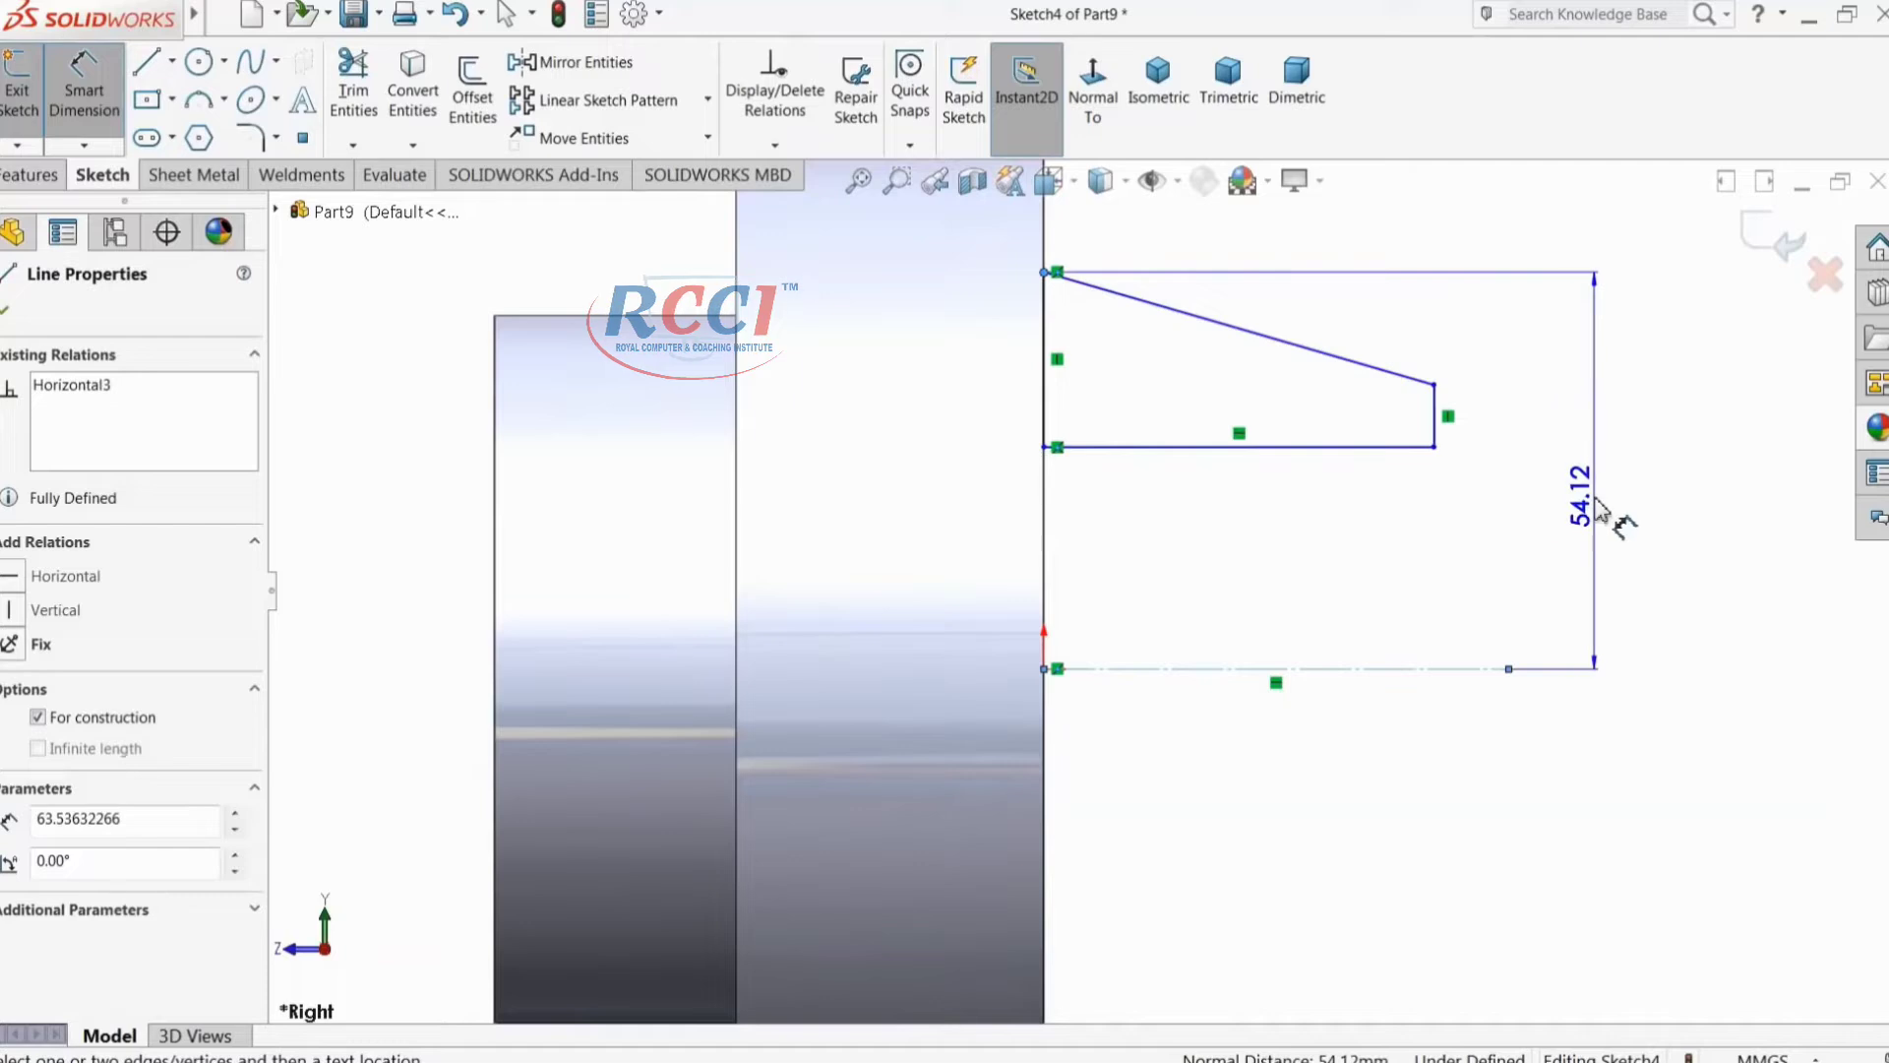
click(1668, 521)
text(95.2)
key(Return)
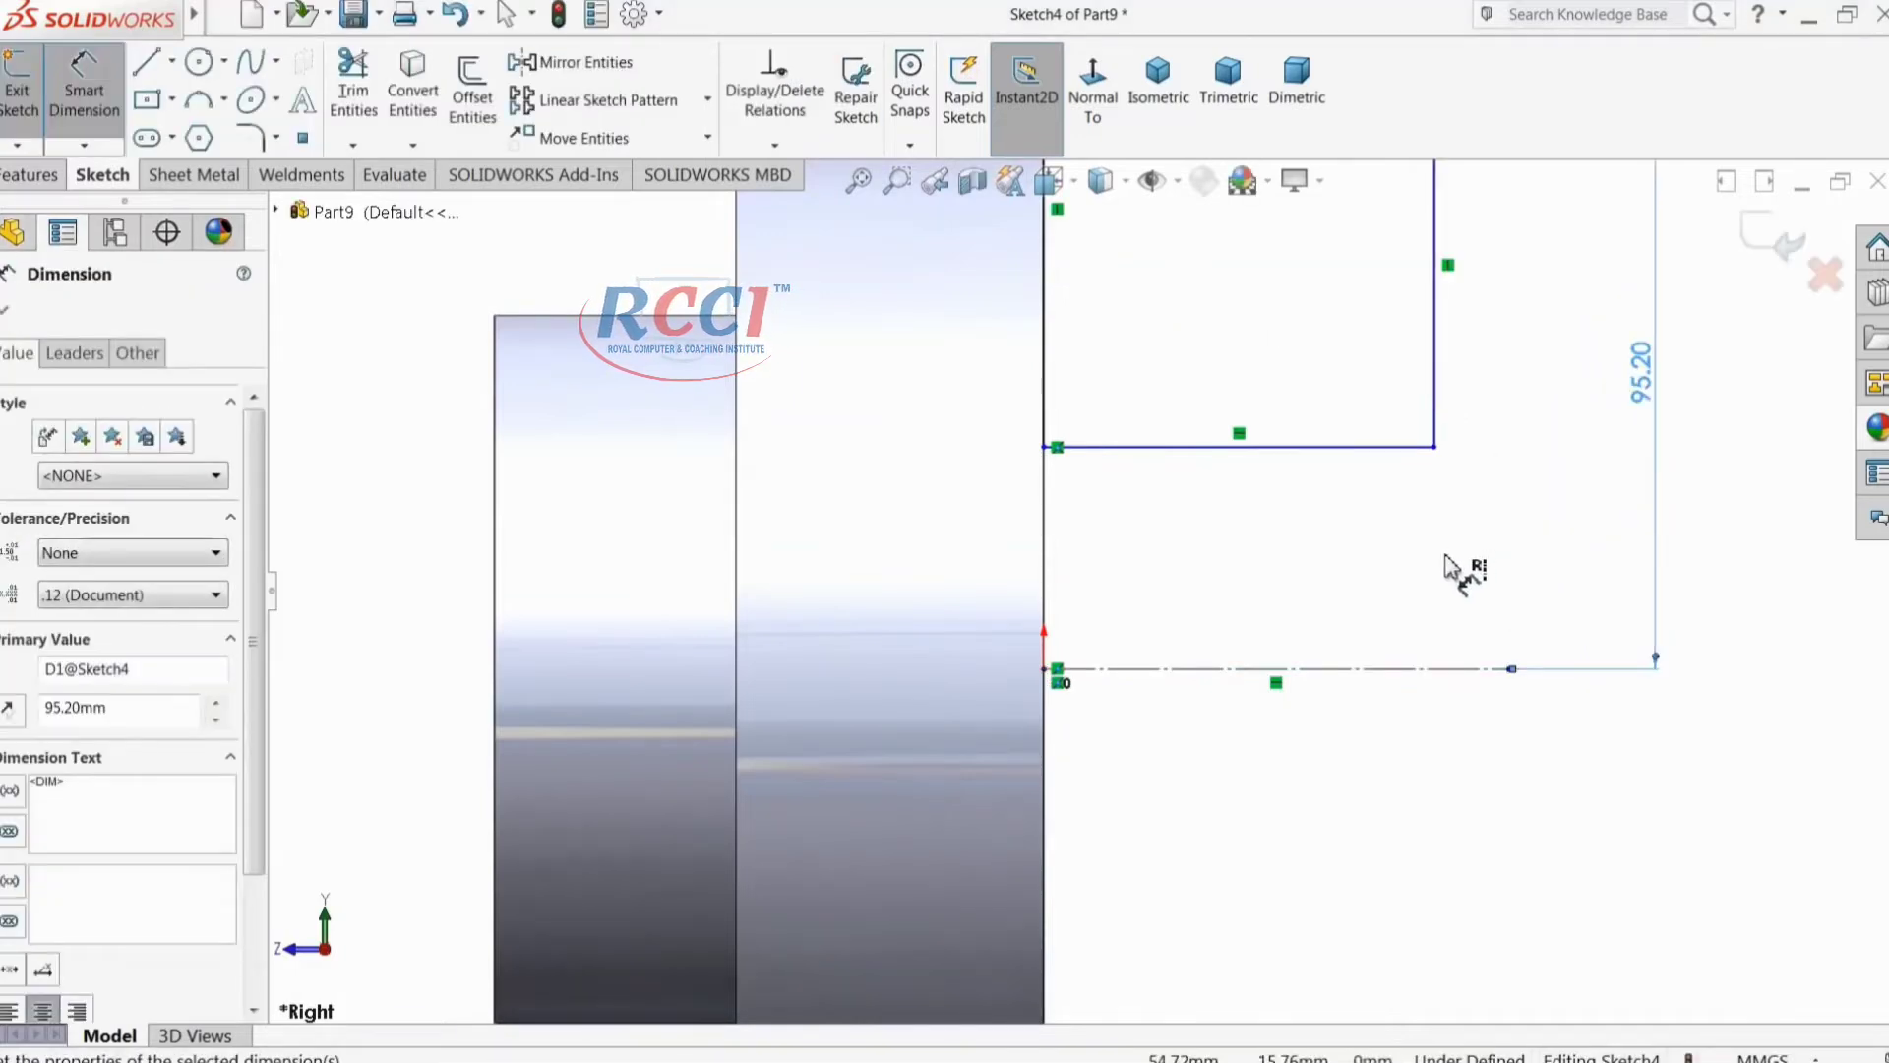
Step: Halve the upper corner's height dimension by changing its value to 95.2/2 mm
key(f)
click(1410, 470)
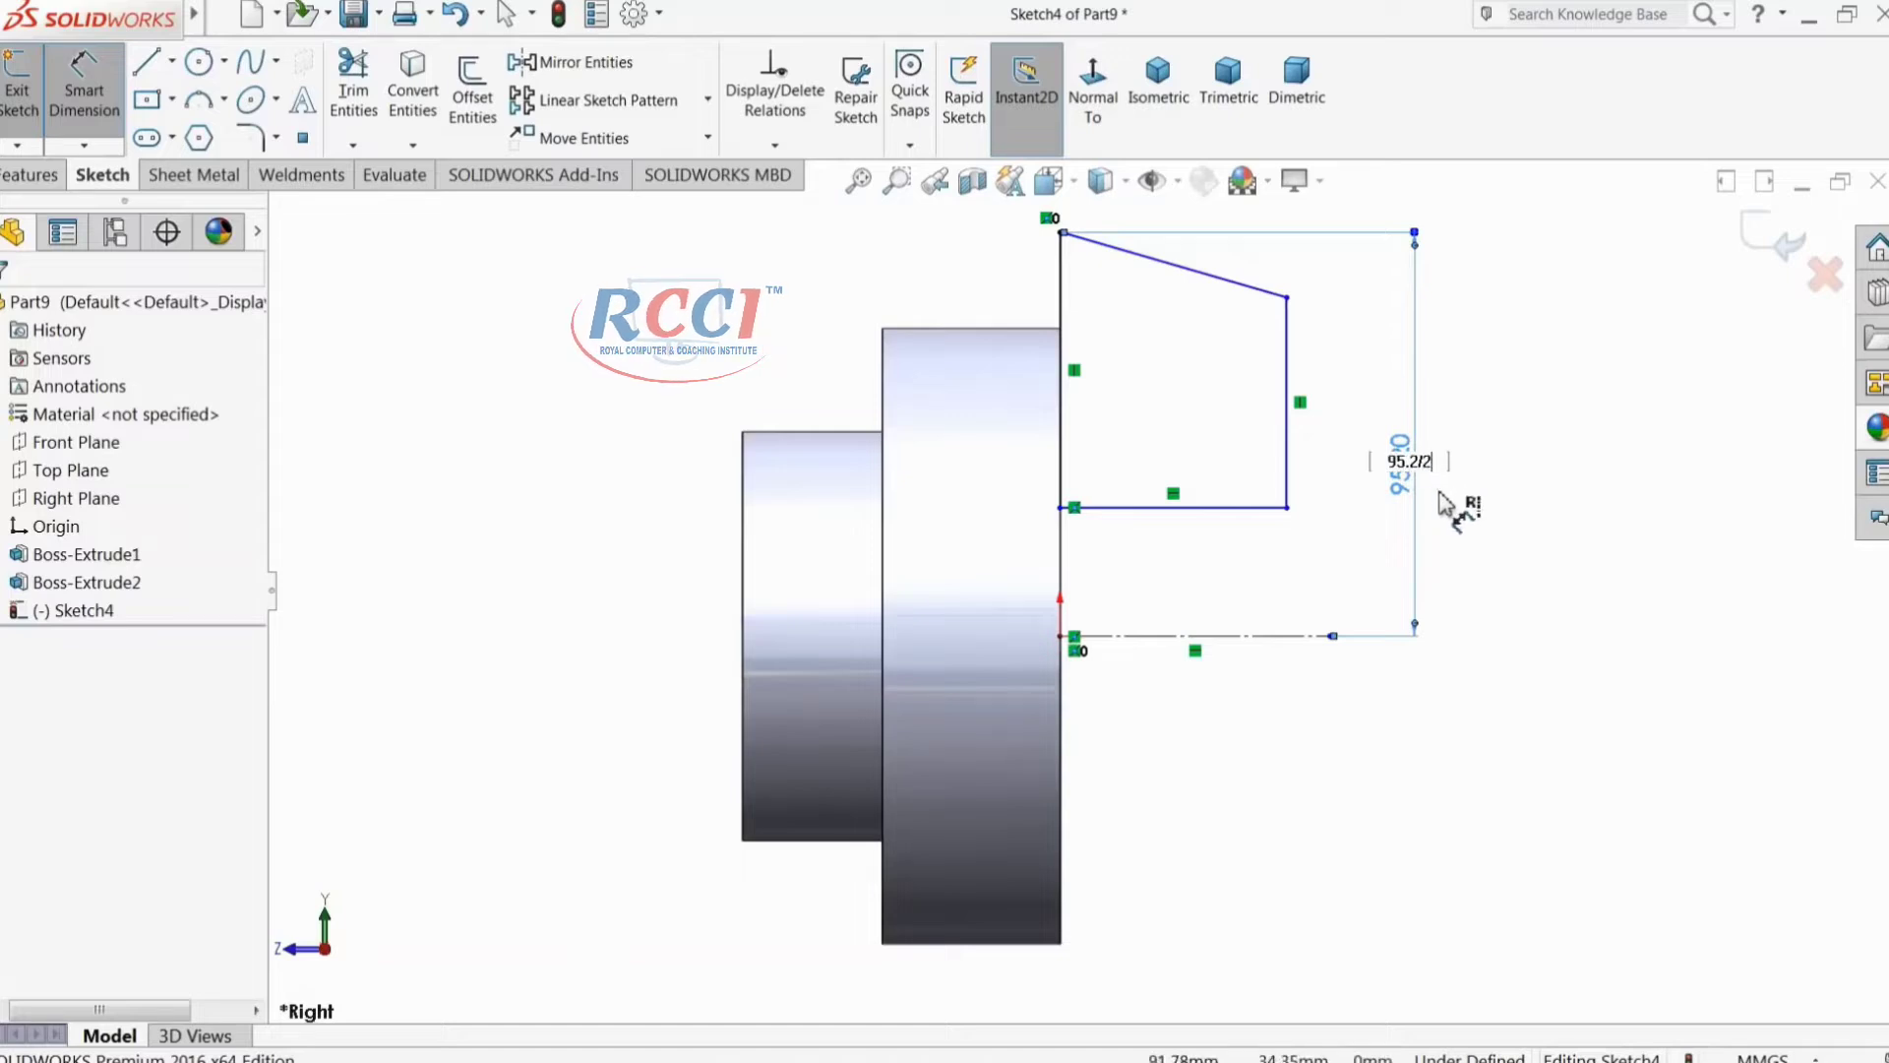
text(/2)
key(Return)
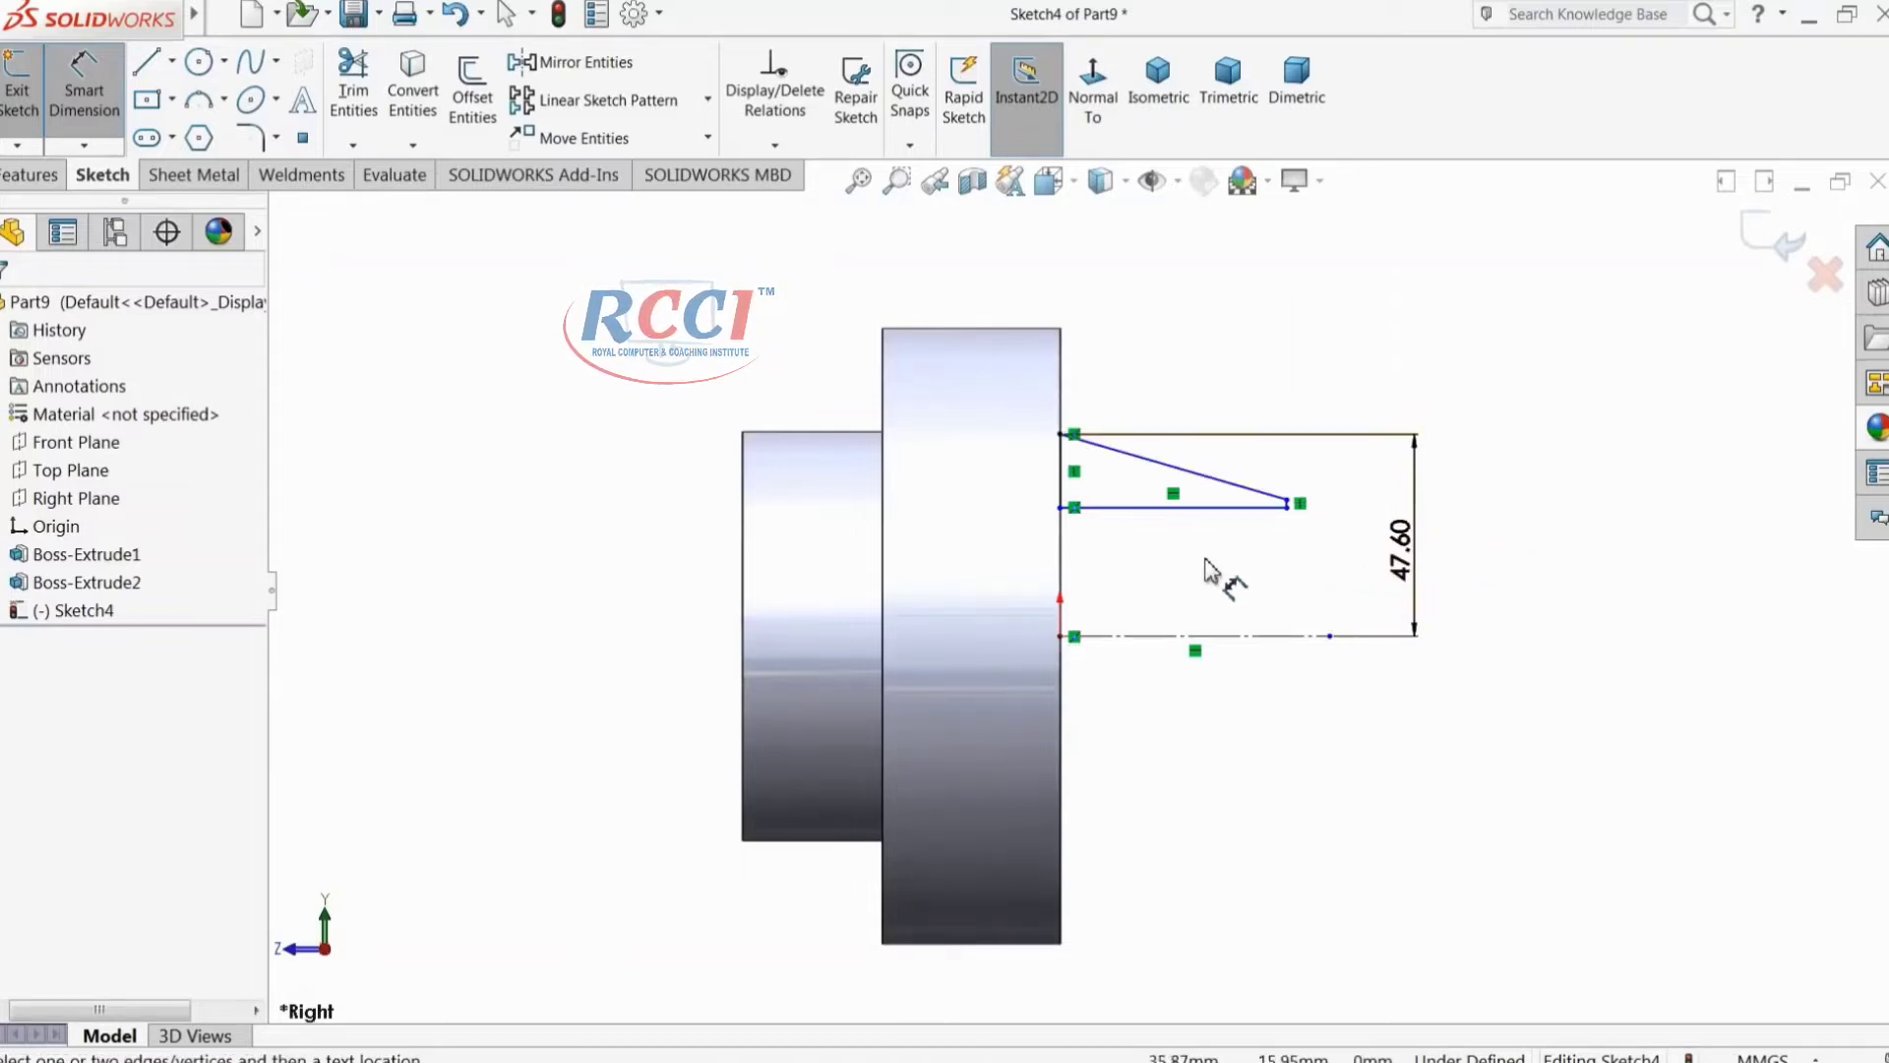
Step: Dimension the distance from the profile's lower edge to the centerline and set it to 57.2/2 mm
click(1231, 508)
click(1248, 635)
click(1244, 586)
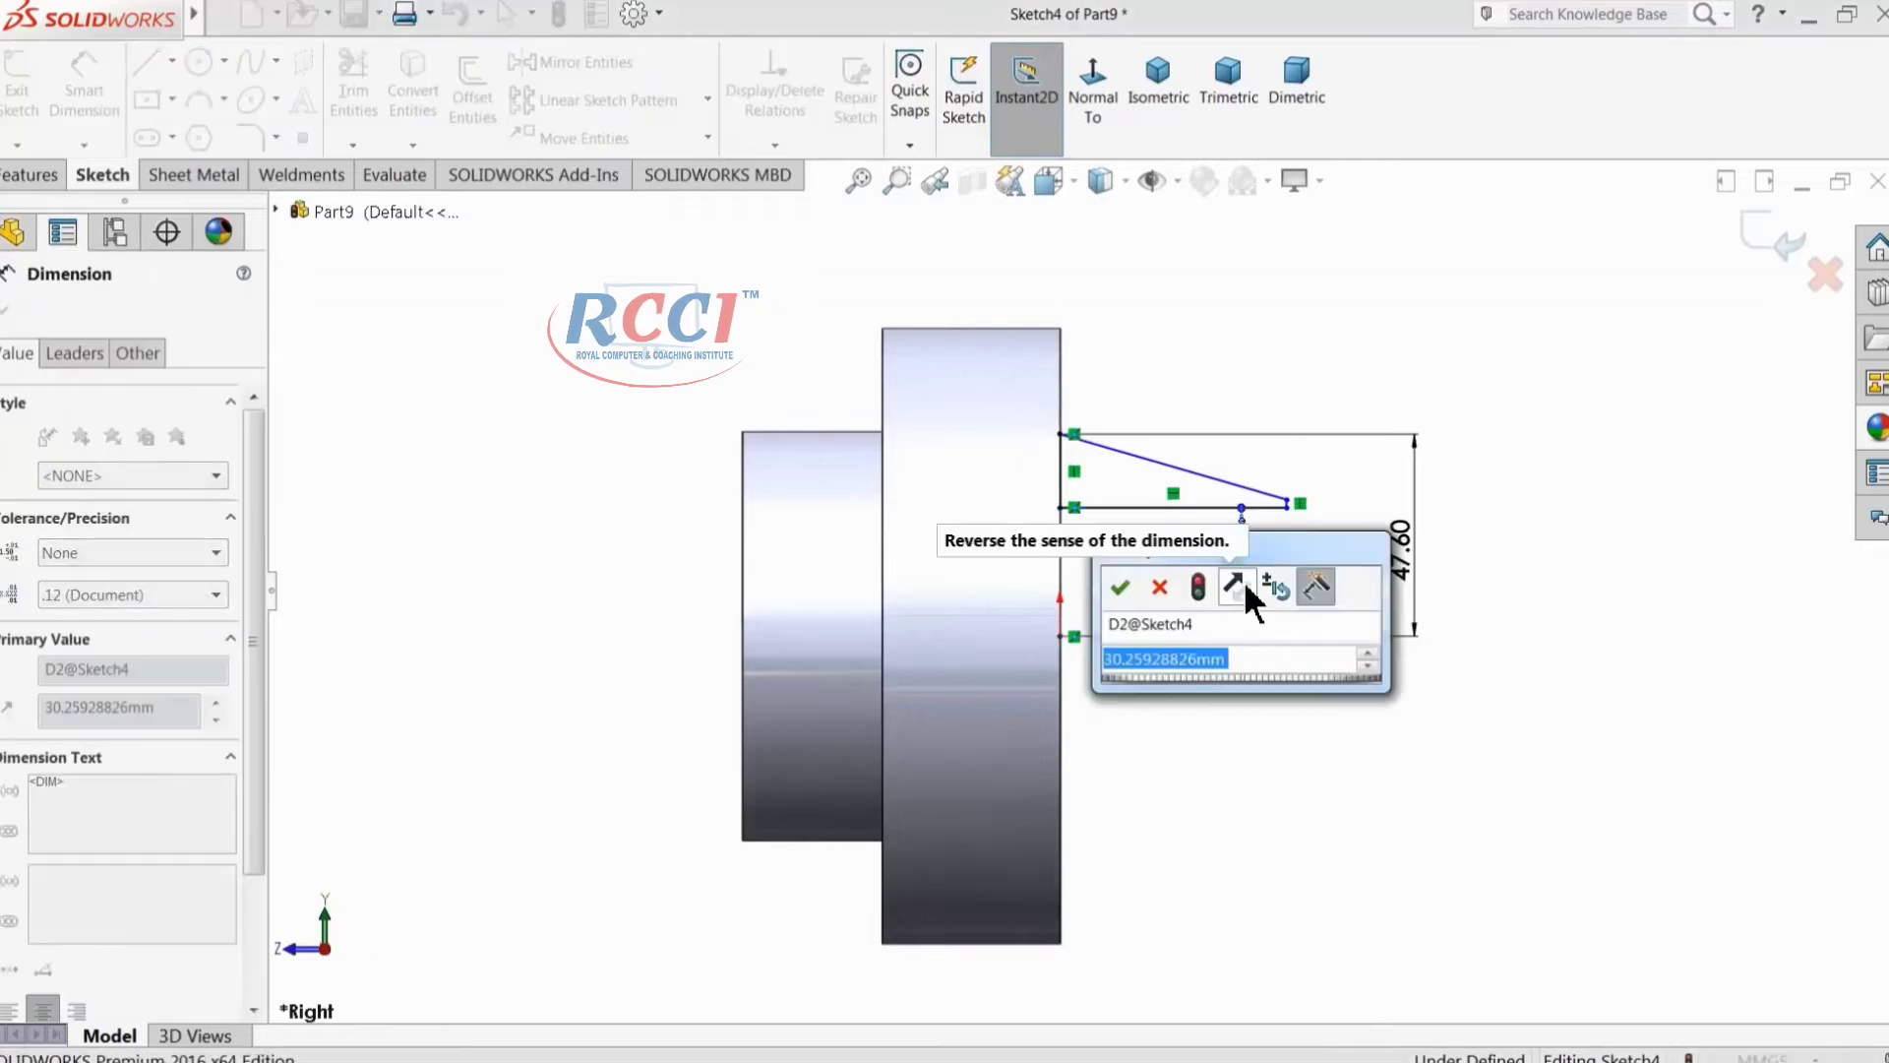
text(5)
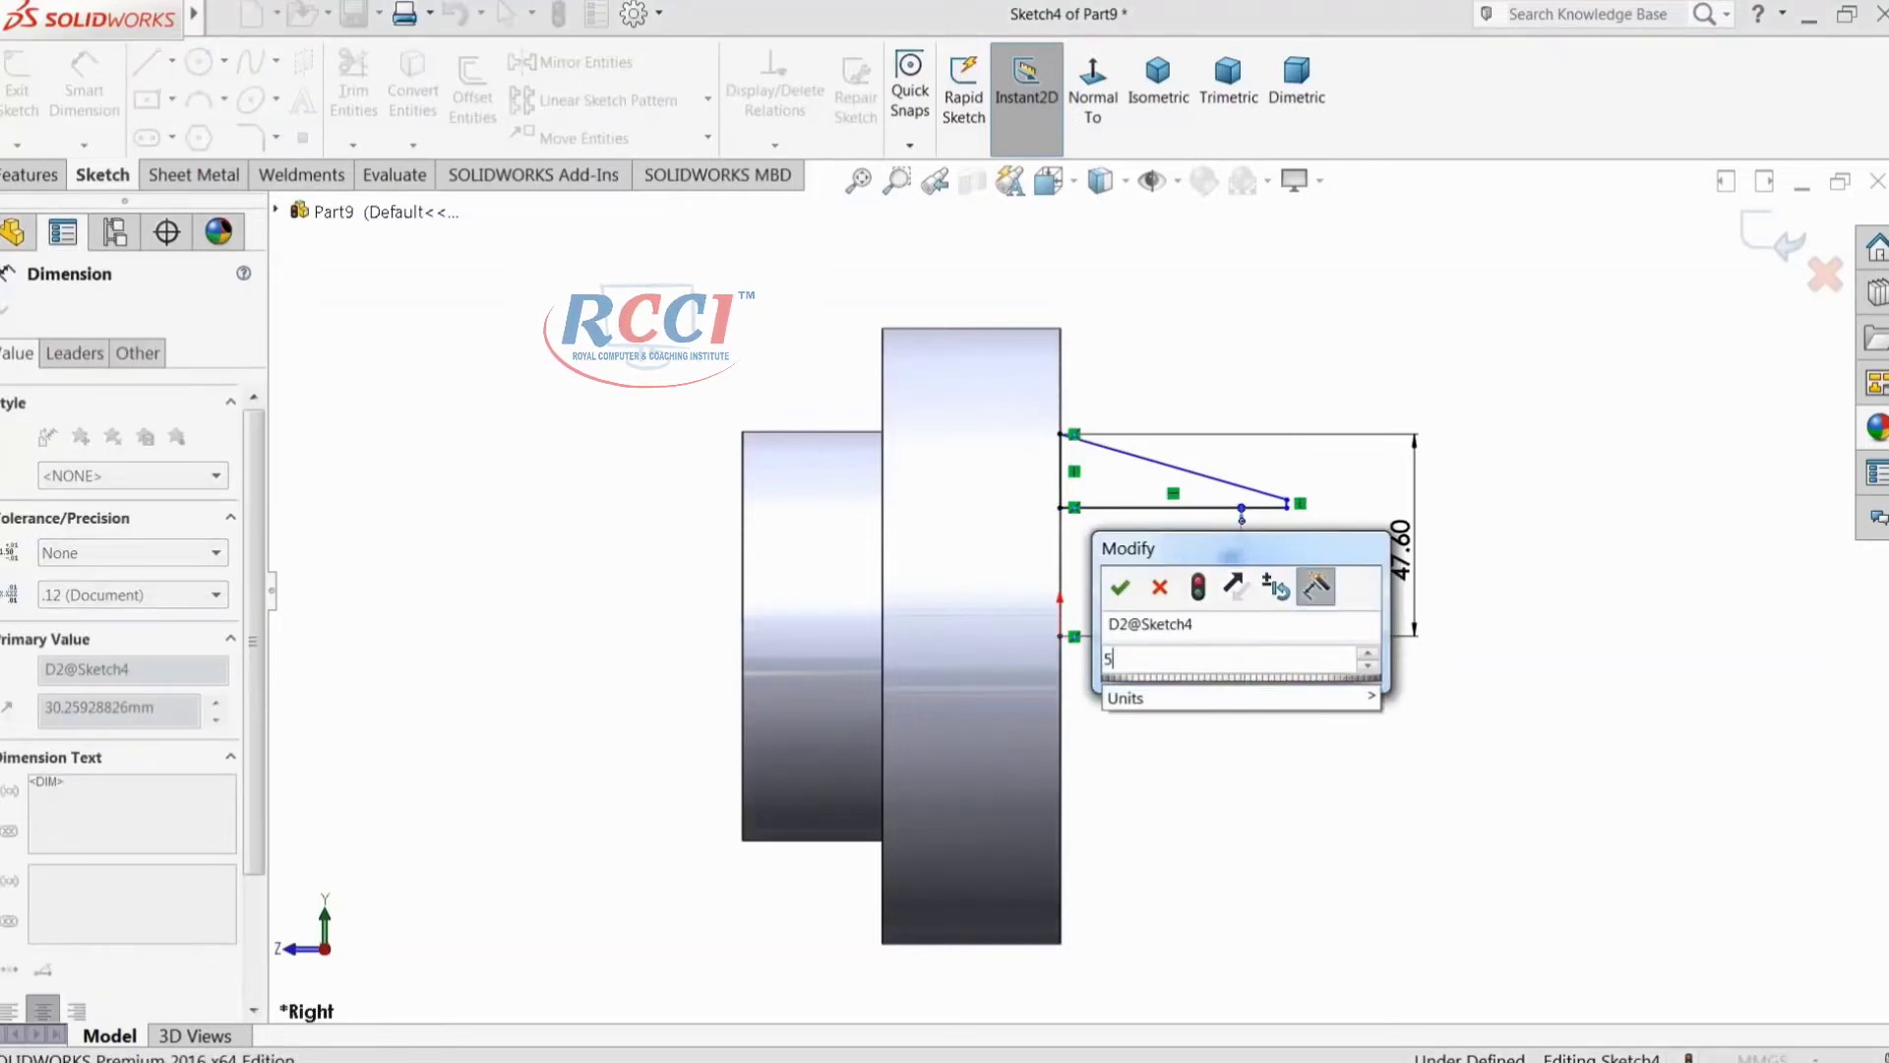
text(7.2/2)
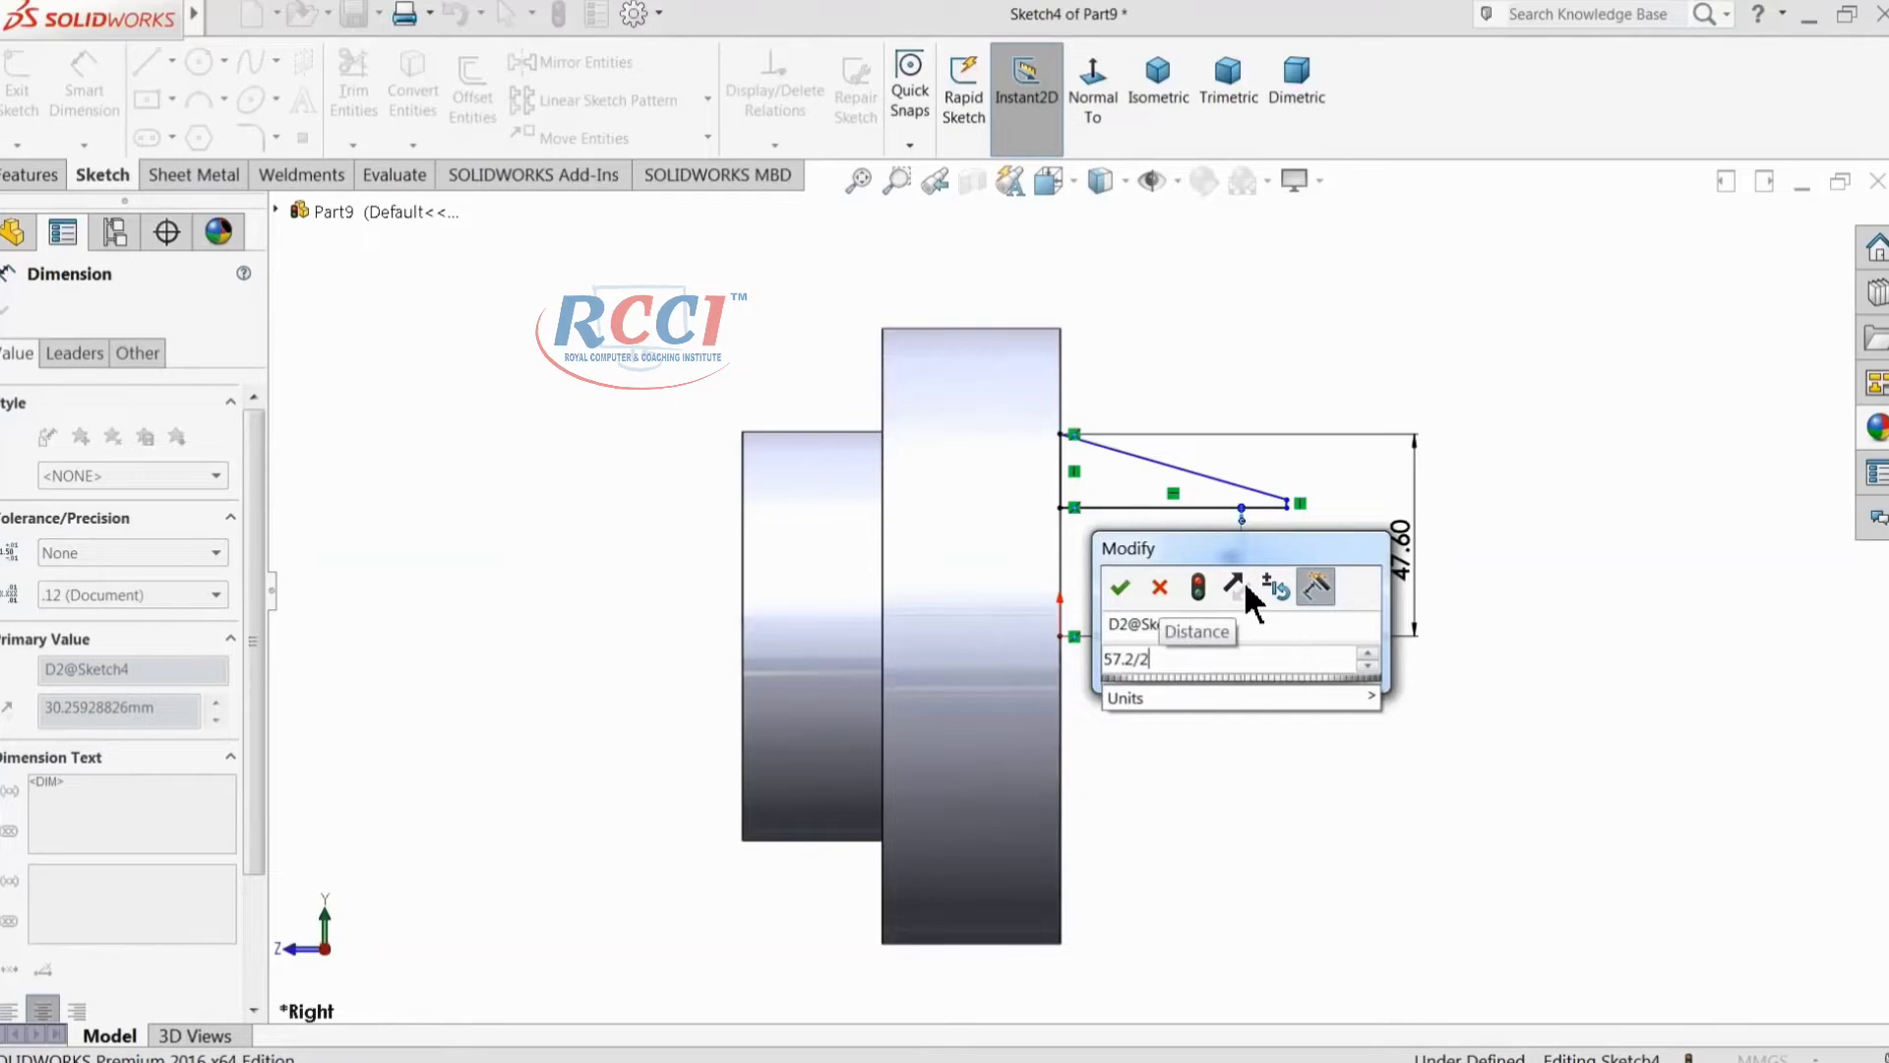
key(Return)
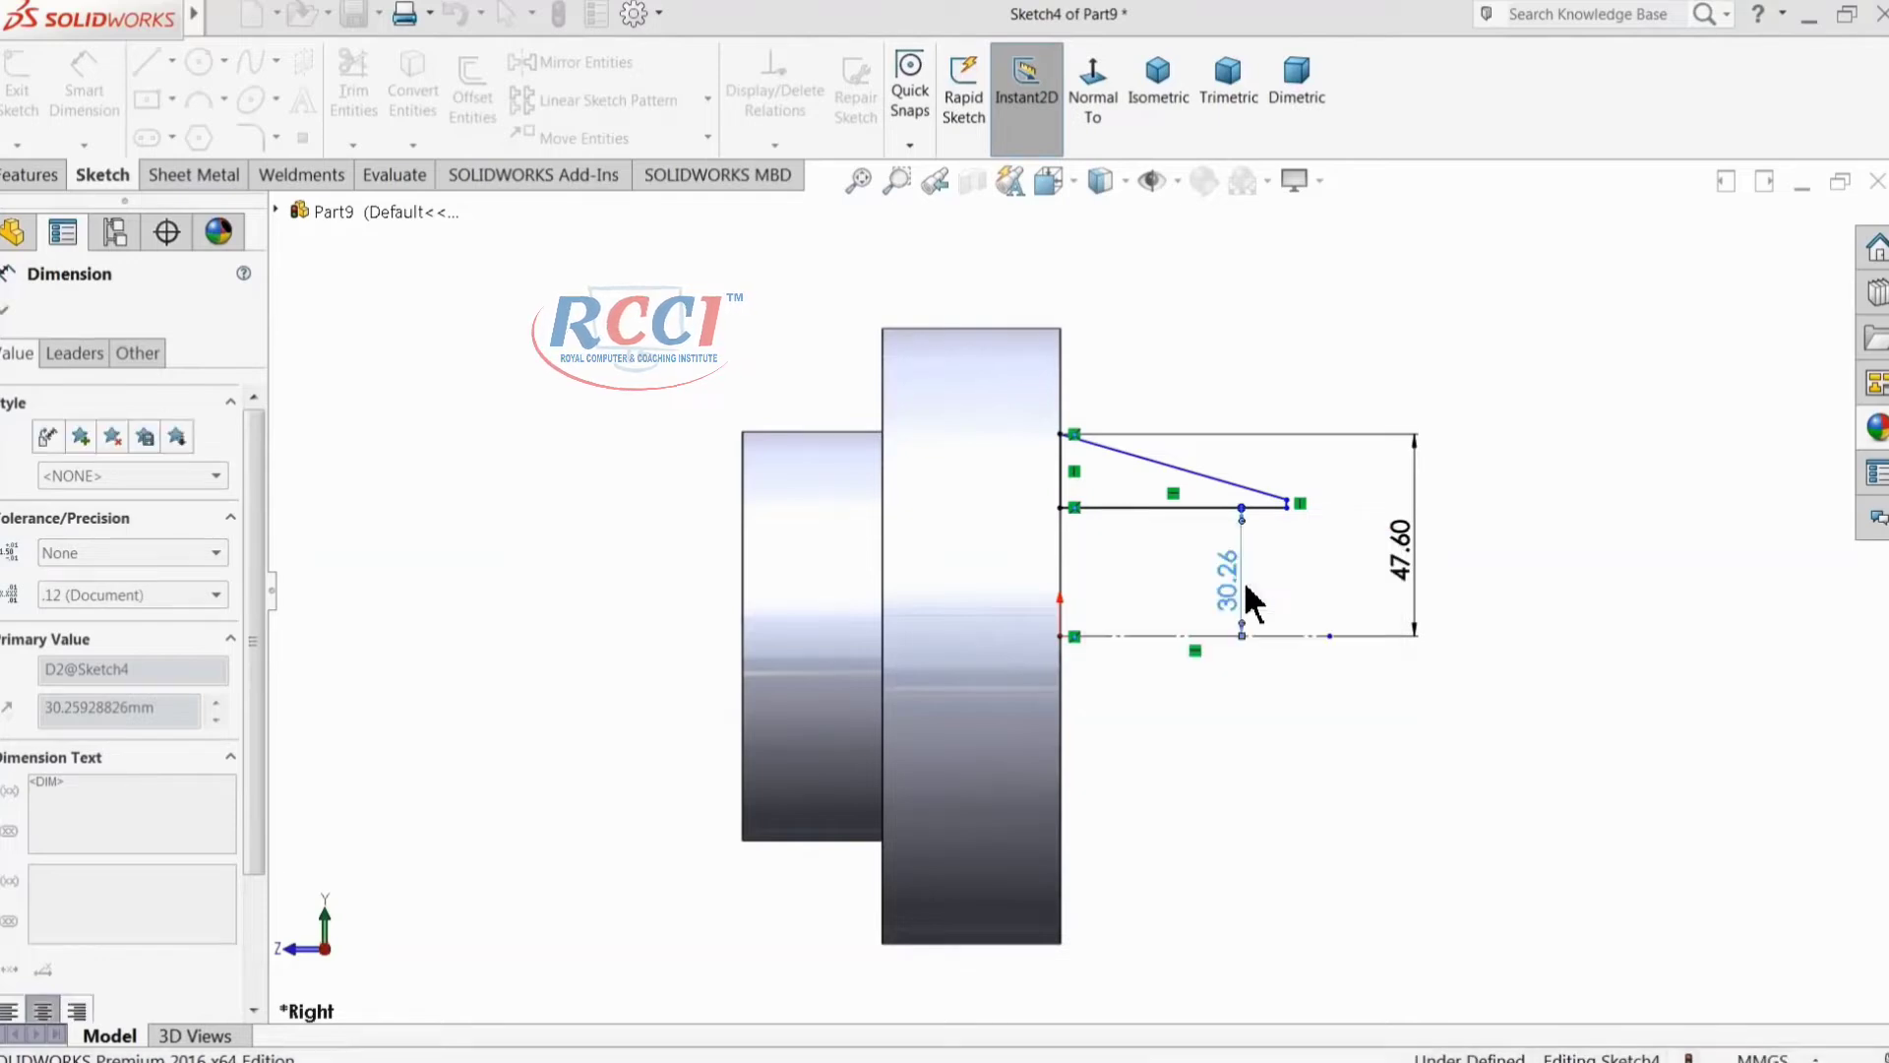
Step: Dimension the length of the profile's lower edge and set it to 42 mm
scroll(1318, 517, down, 4)
scroll(1258, 539, down, 2)
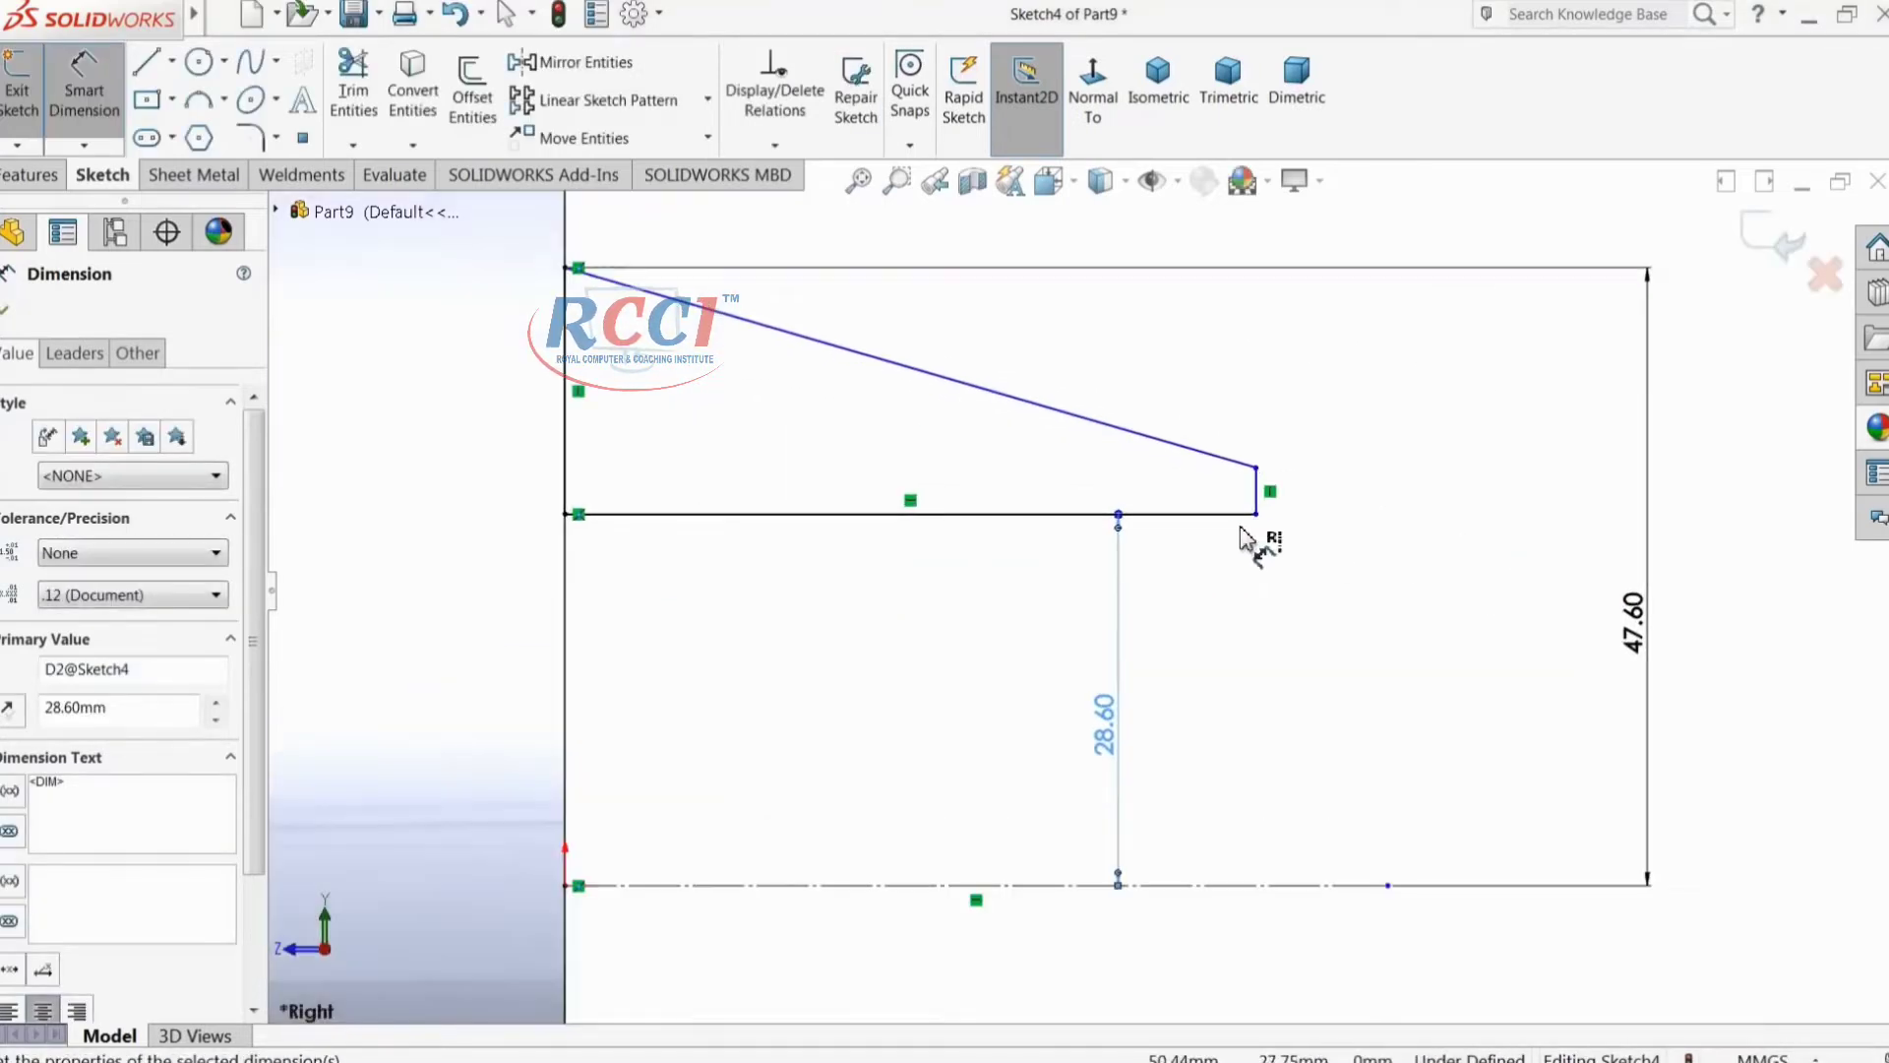
scroll(957, 543, up, 2)
click(948, 537)
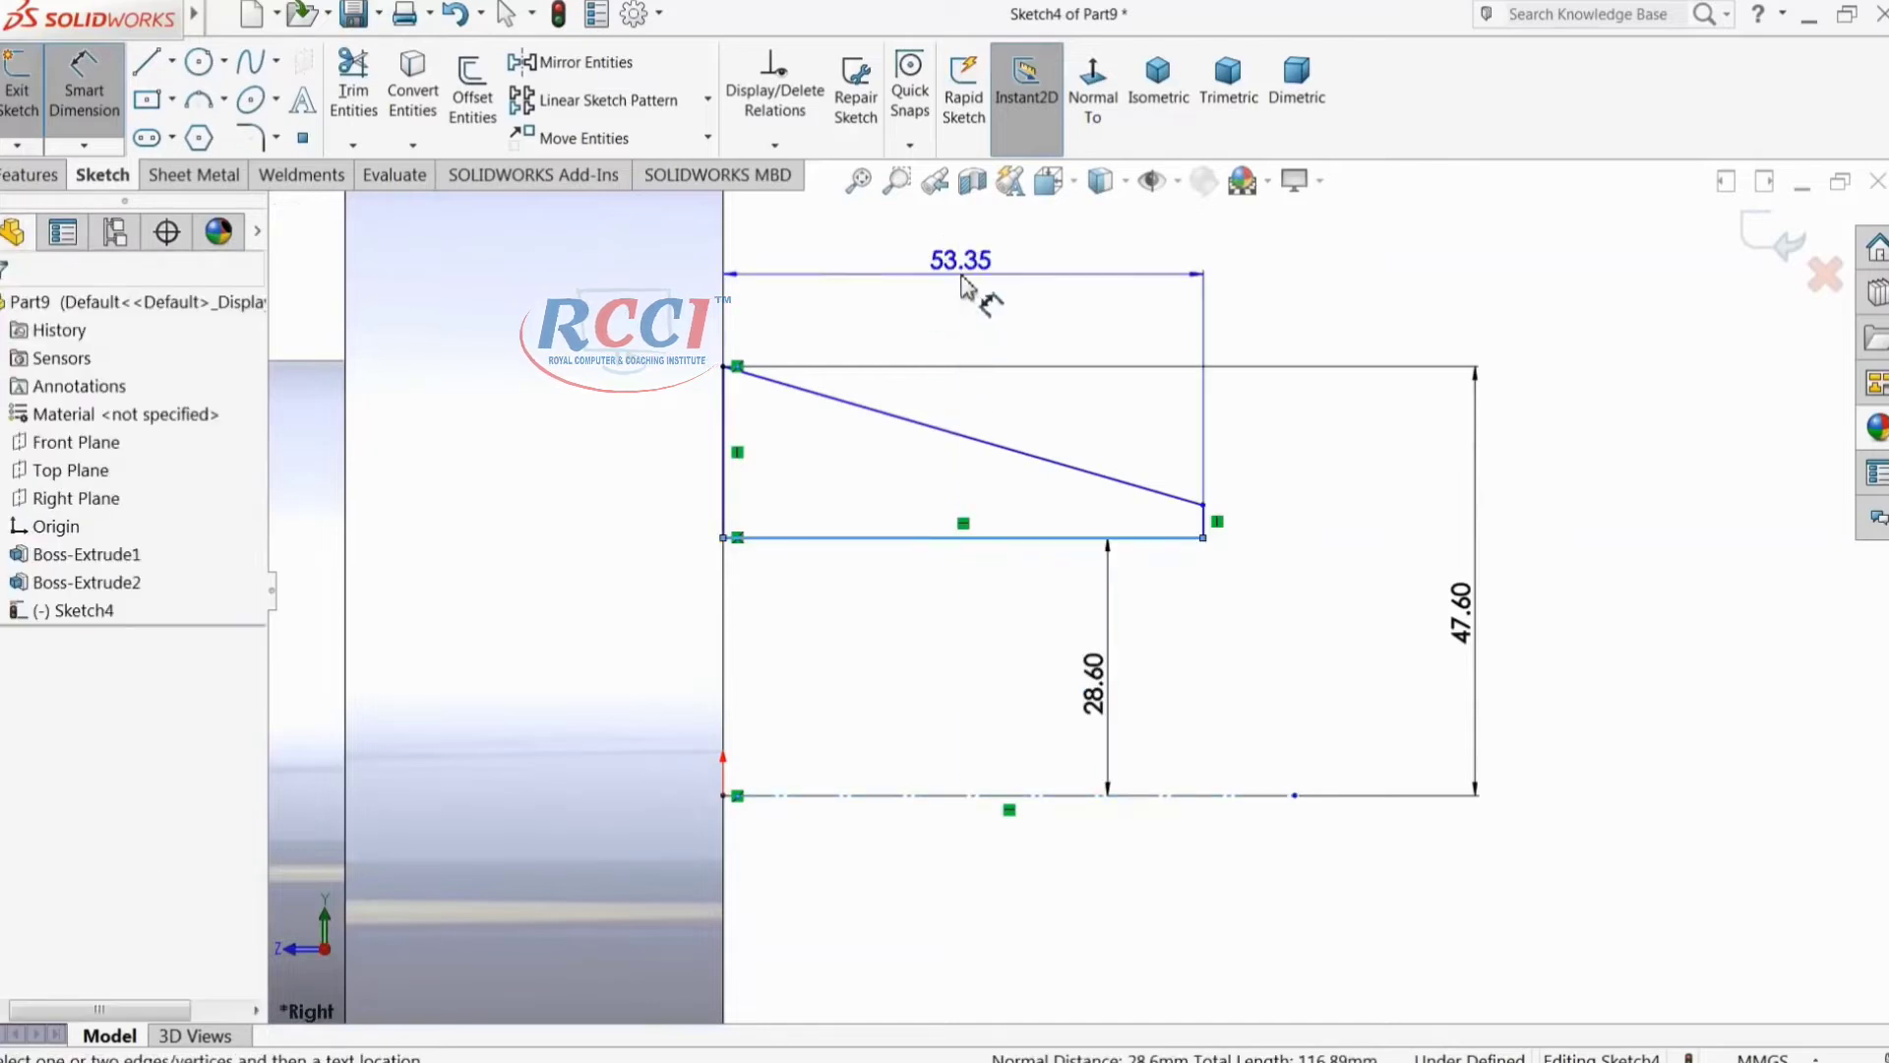
click(977, 290)
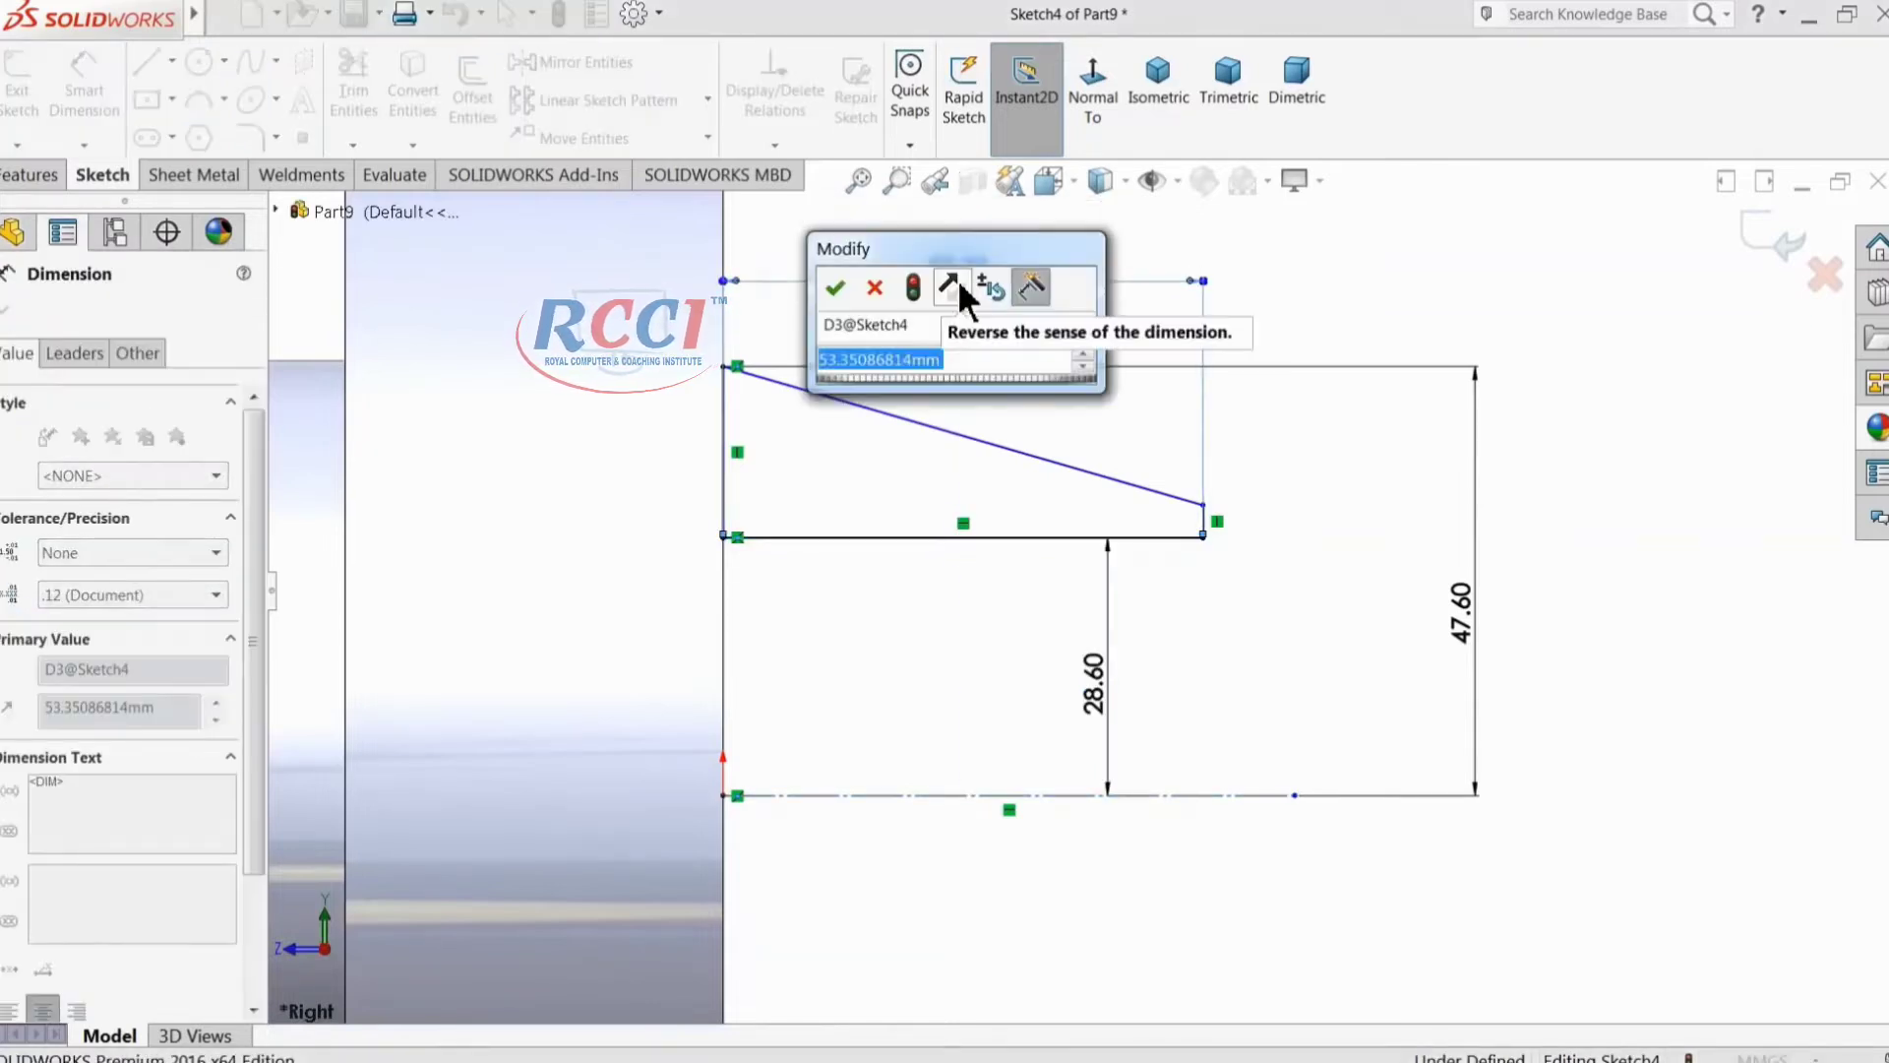
text(42)
key(Return)
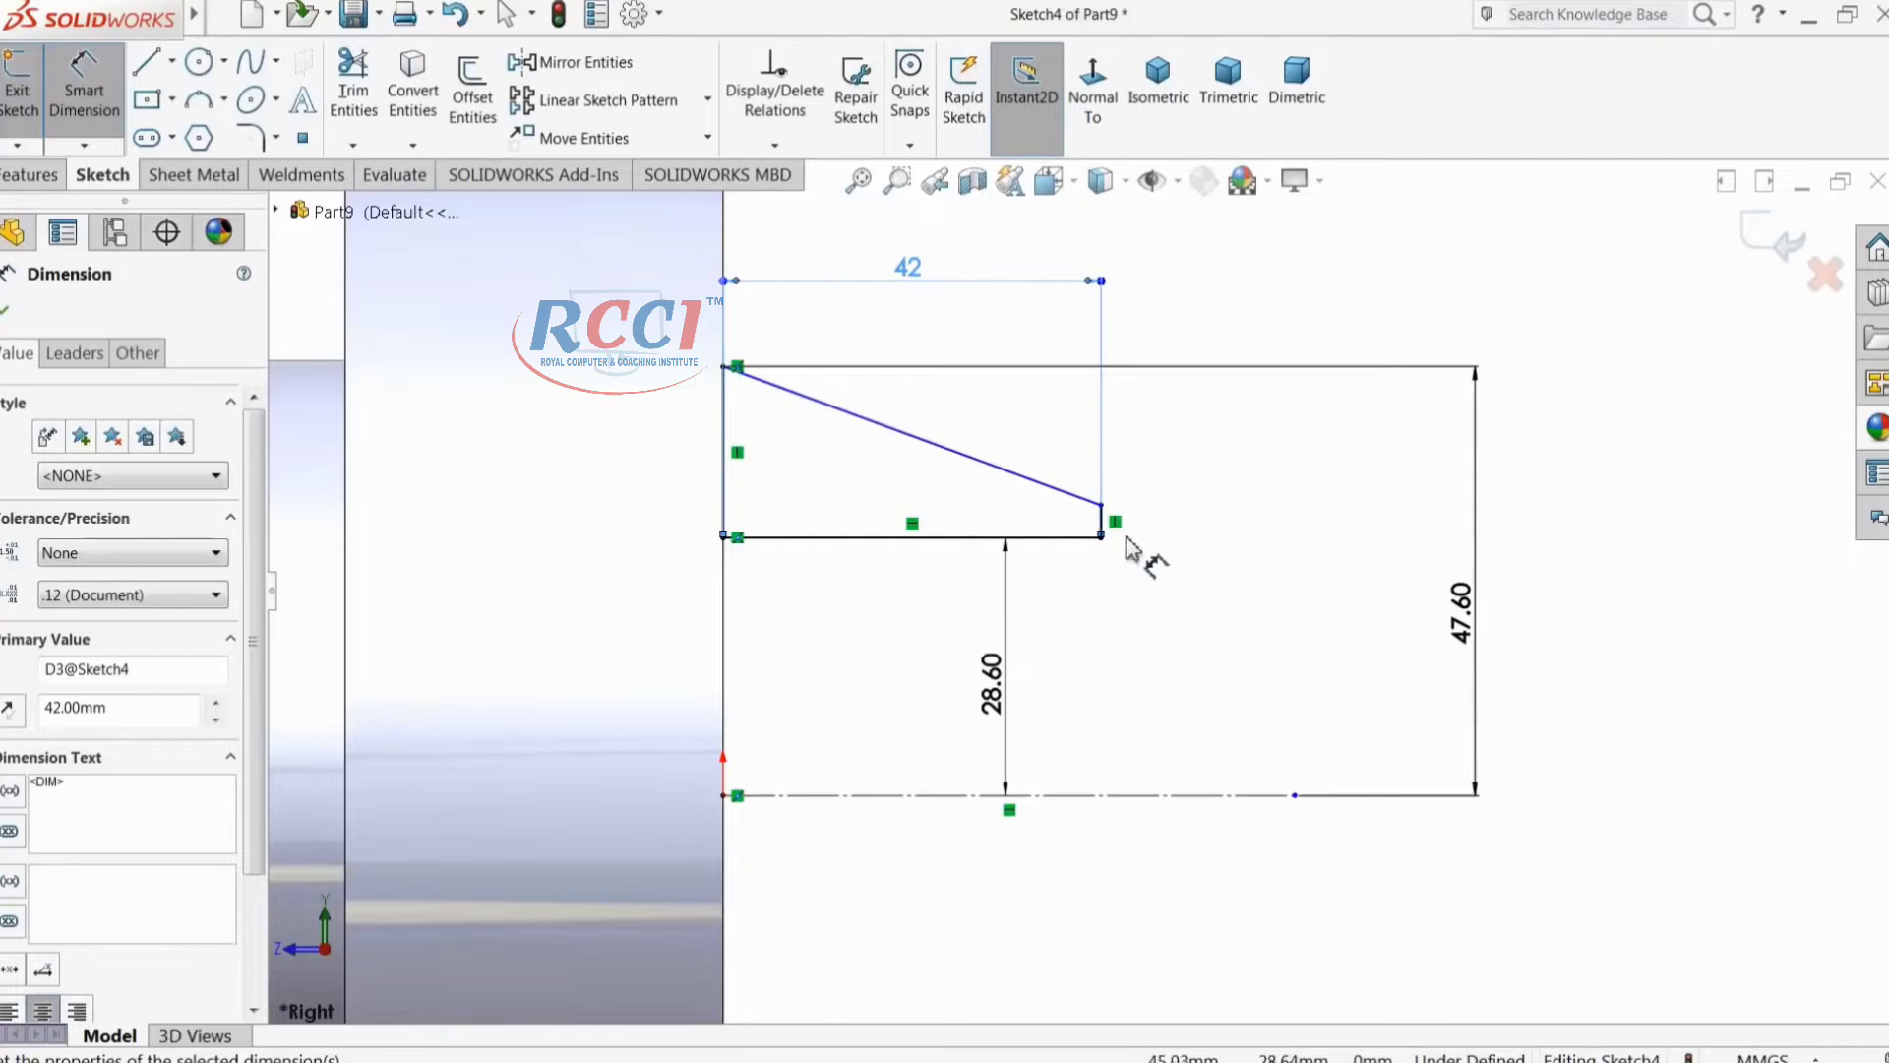
Step: Dimension the height of the profile's outer upper corner from the centerline and set it to 41.5 mm
click(1101, 507)
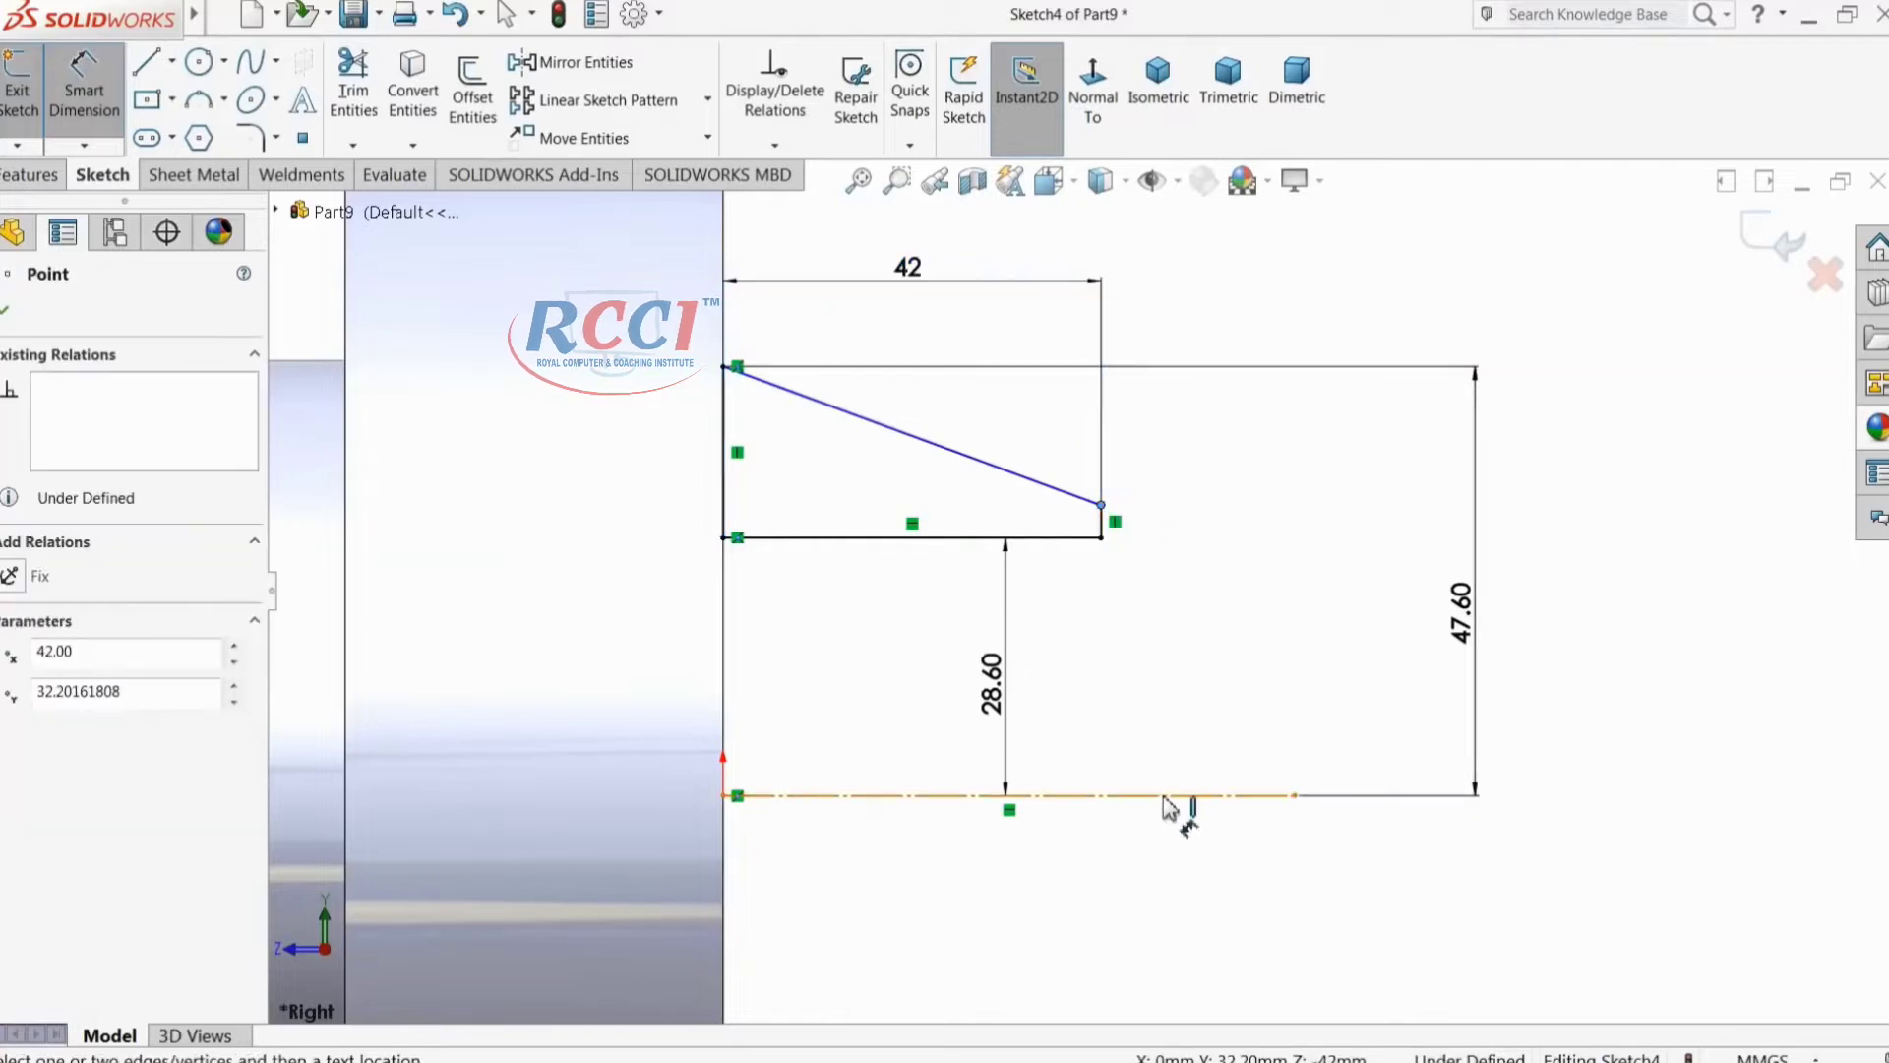
click(1161, 797)
click(1262, 616)
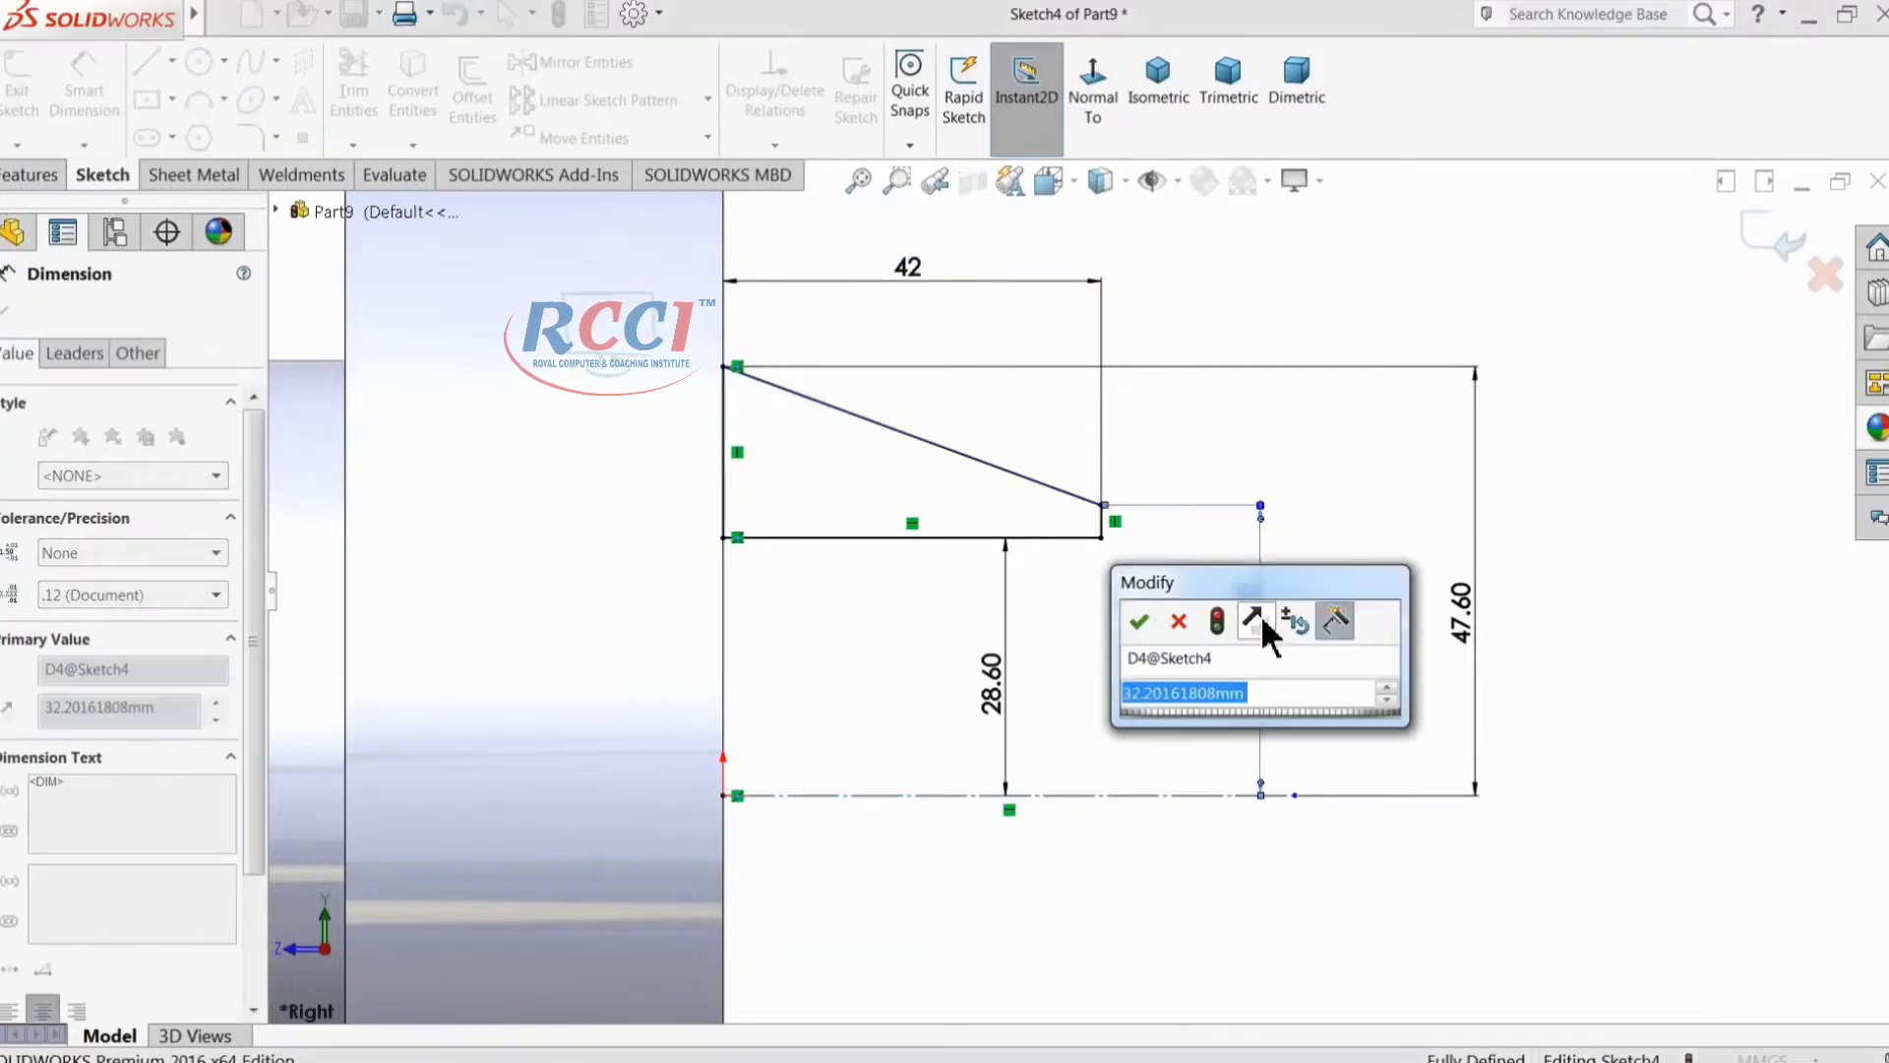
text(41.5)
key(Return)
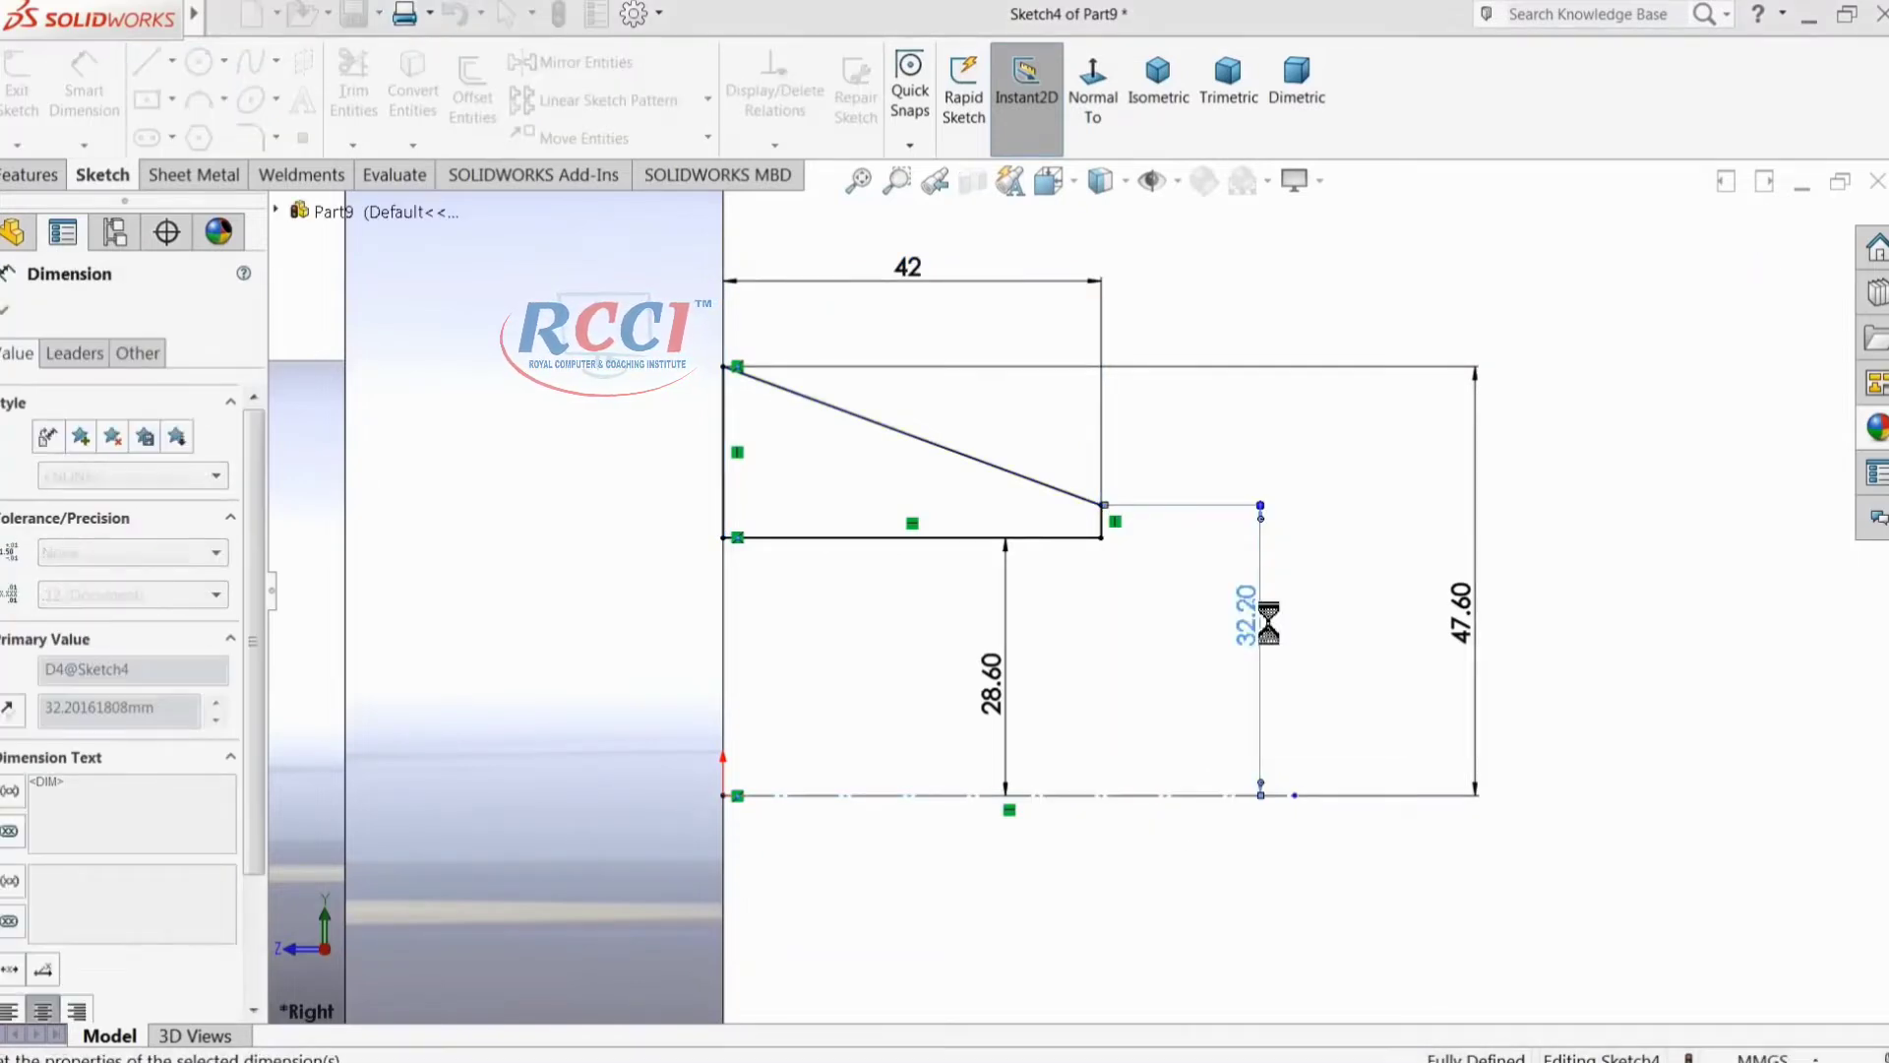
scroll(797, 615, up, 2)
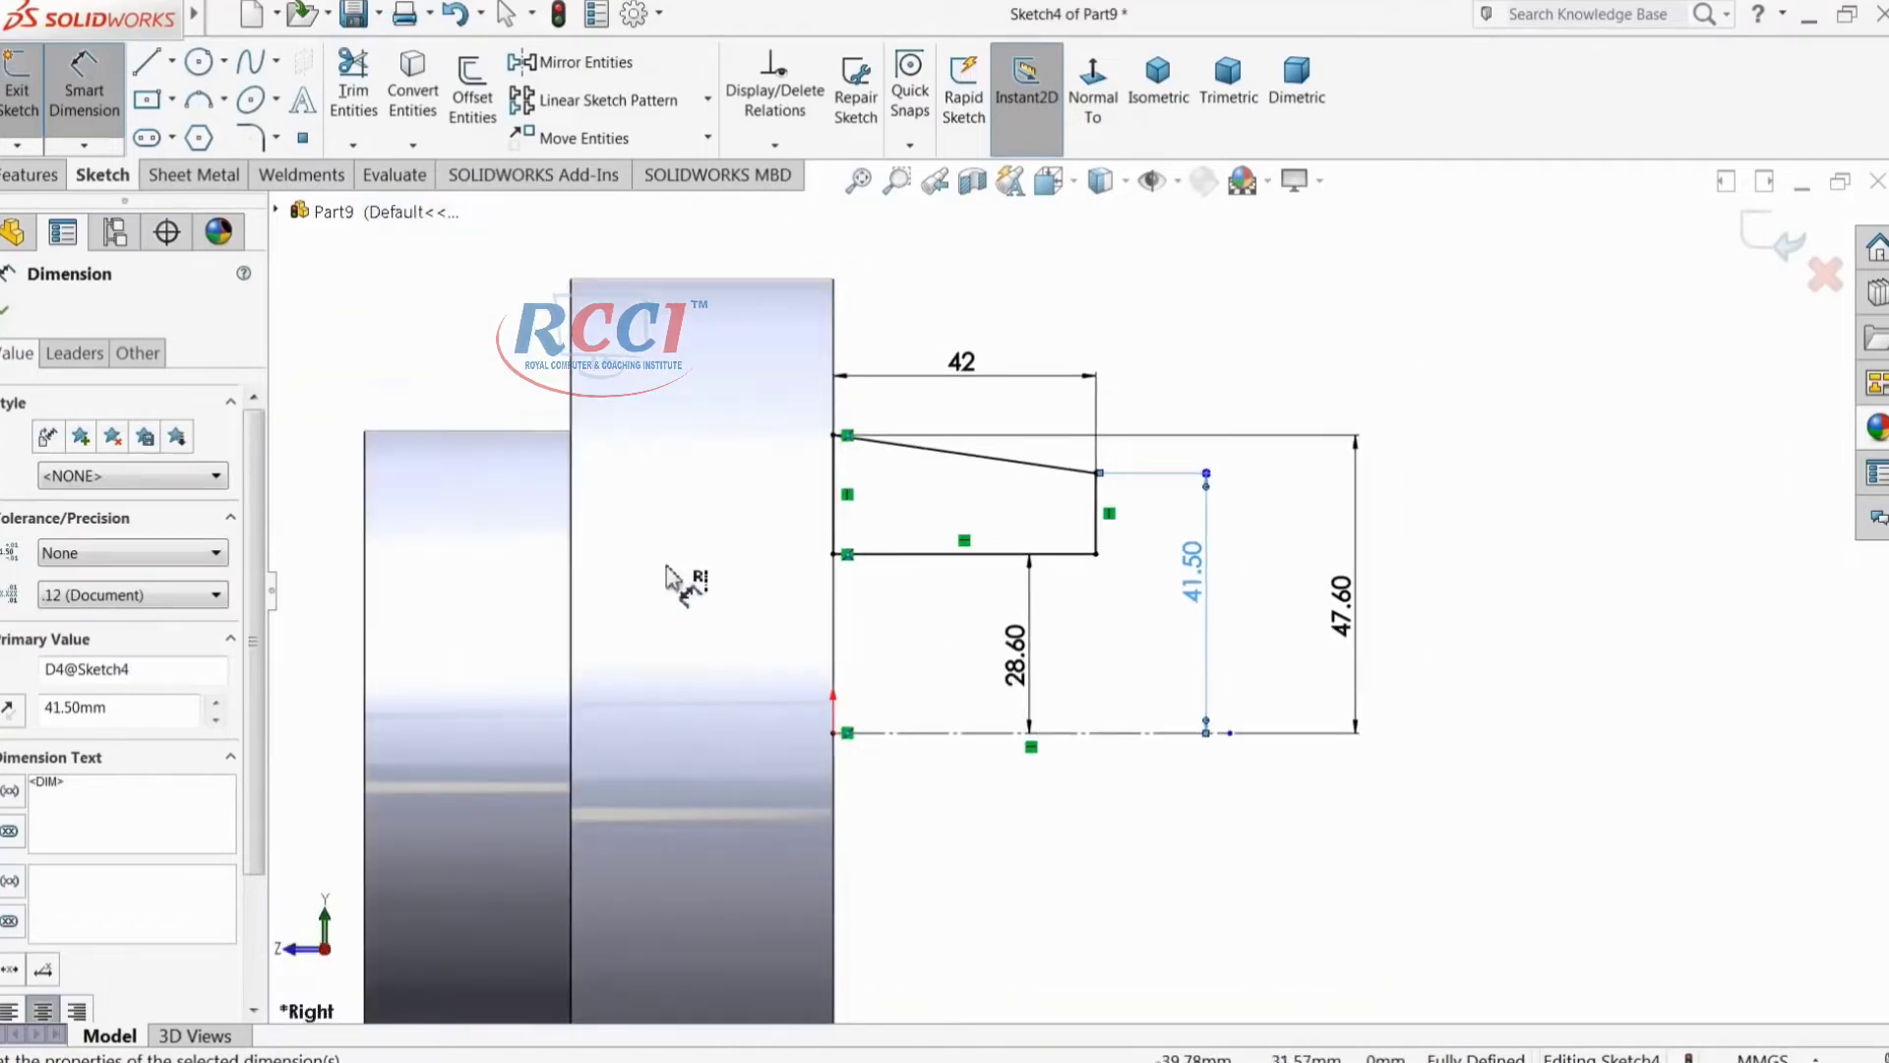
Step: Revolve the tapered profile a full 360 degrees around the centerline with its result merged
click(18, 174)
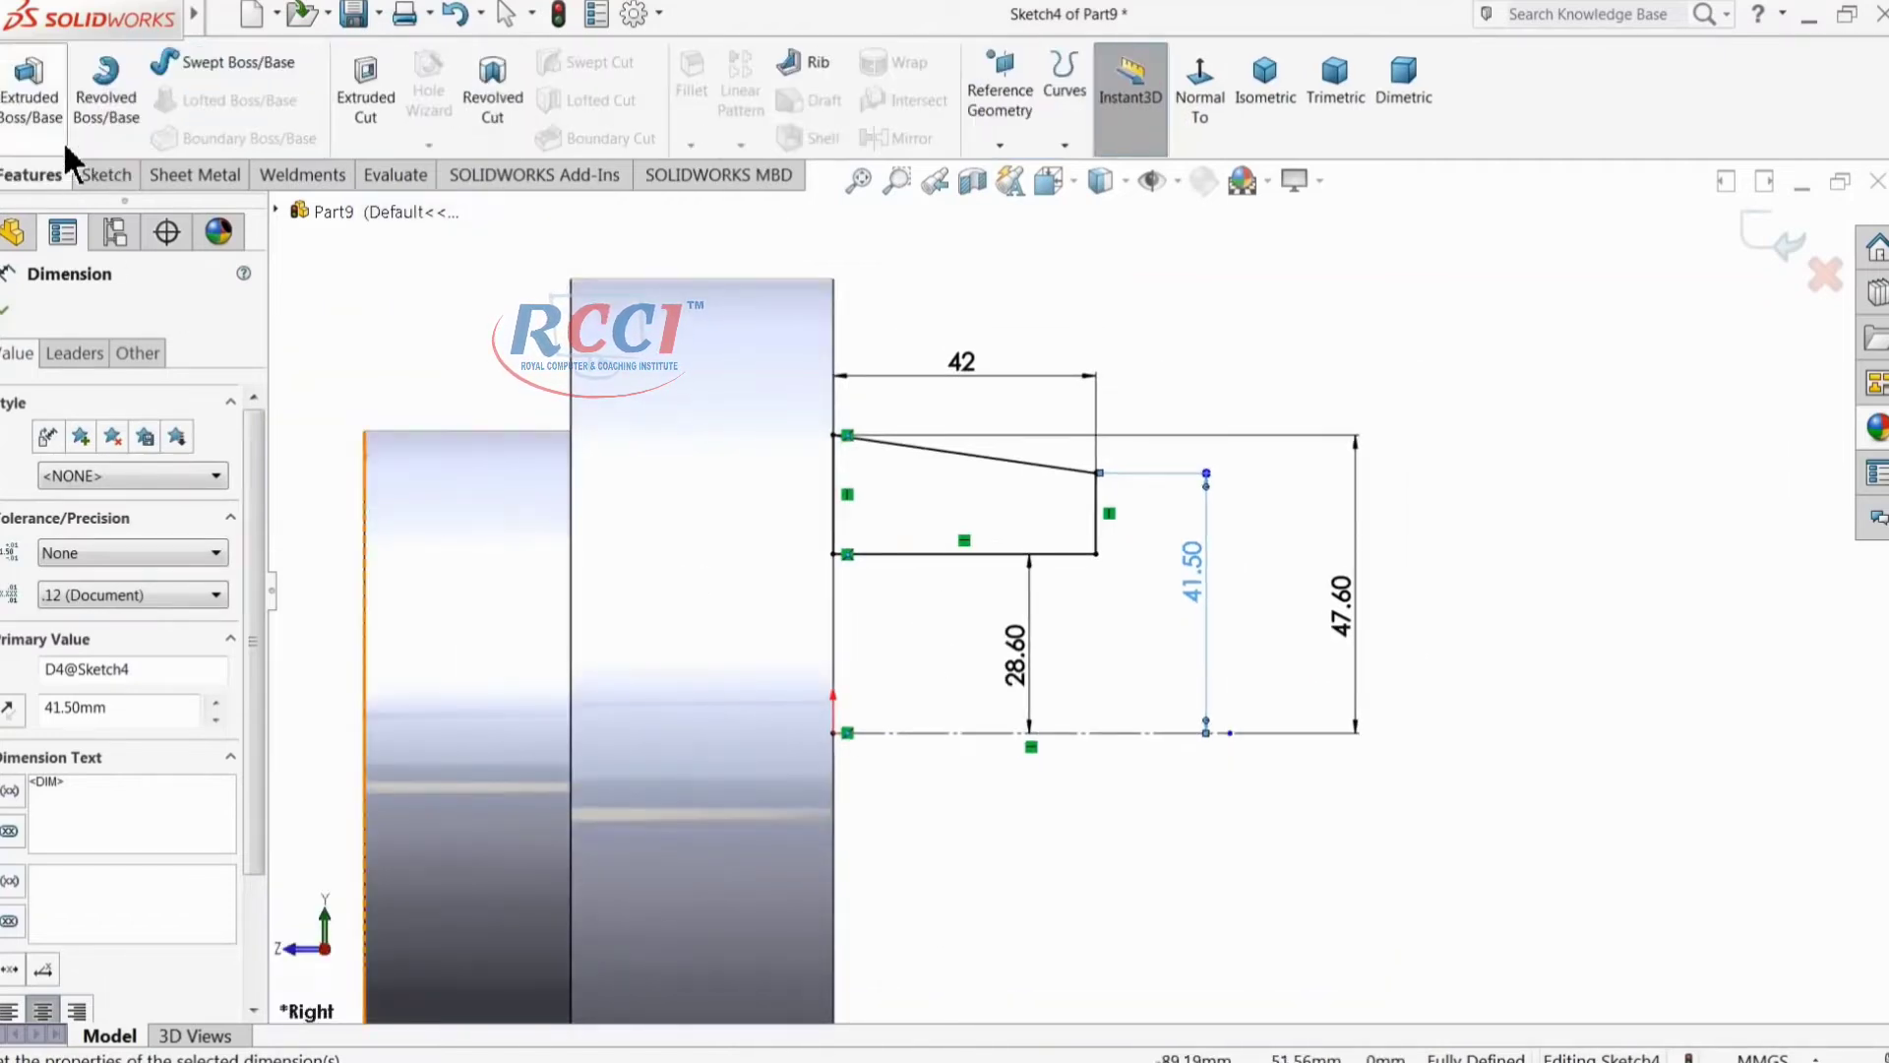
click(109, 107)
middle_drag(1088, 686, 1011, 718)
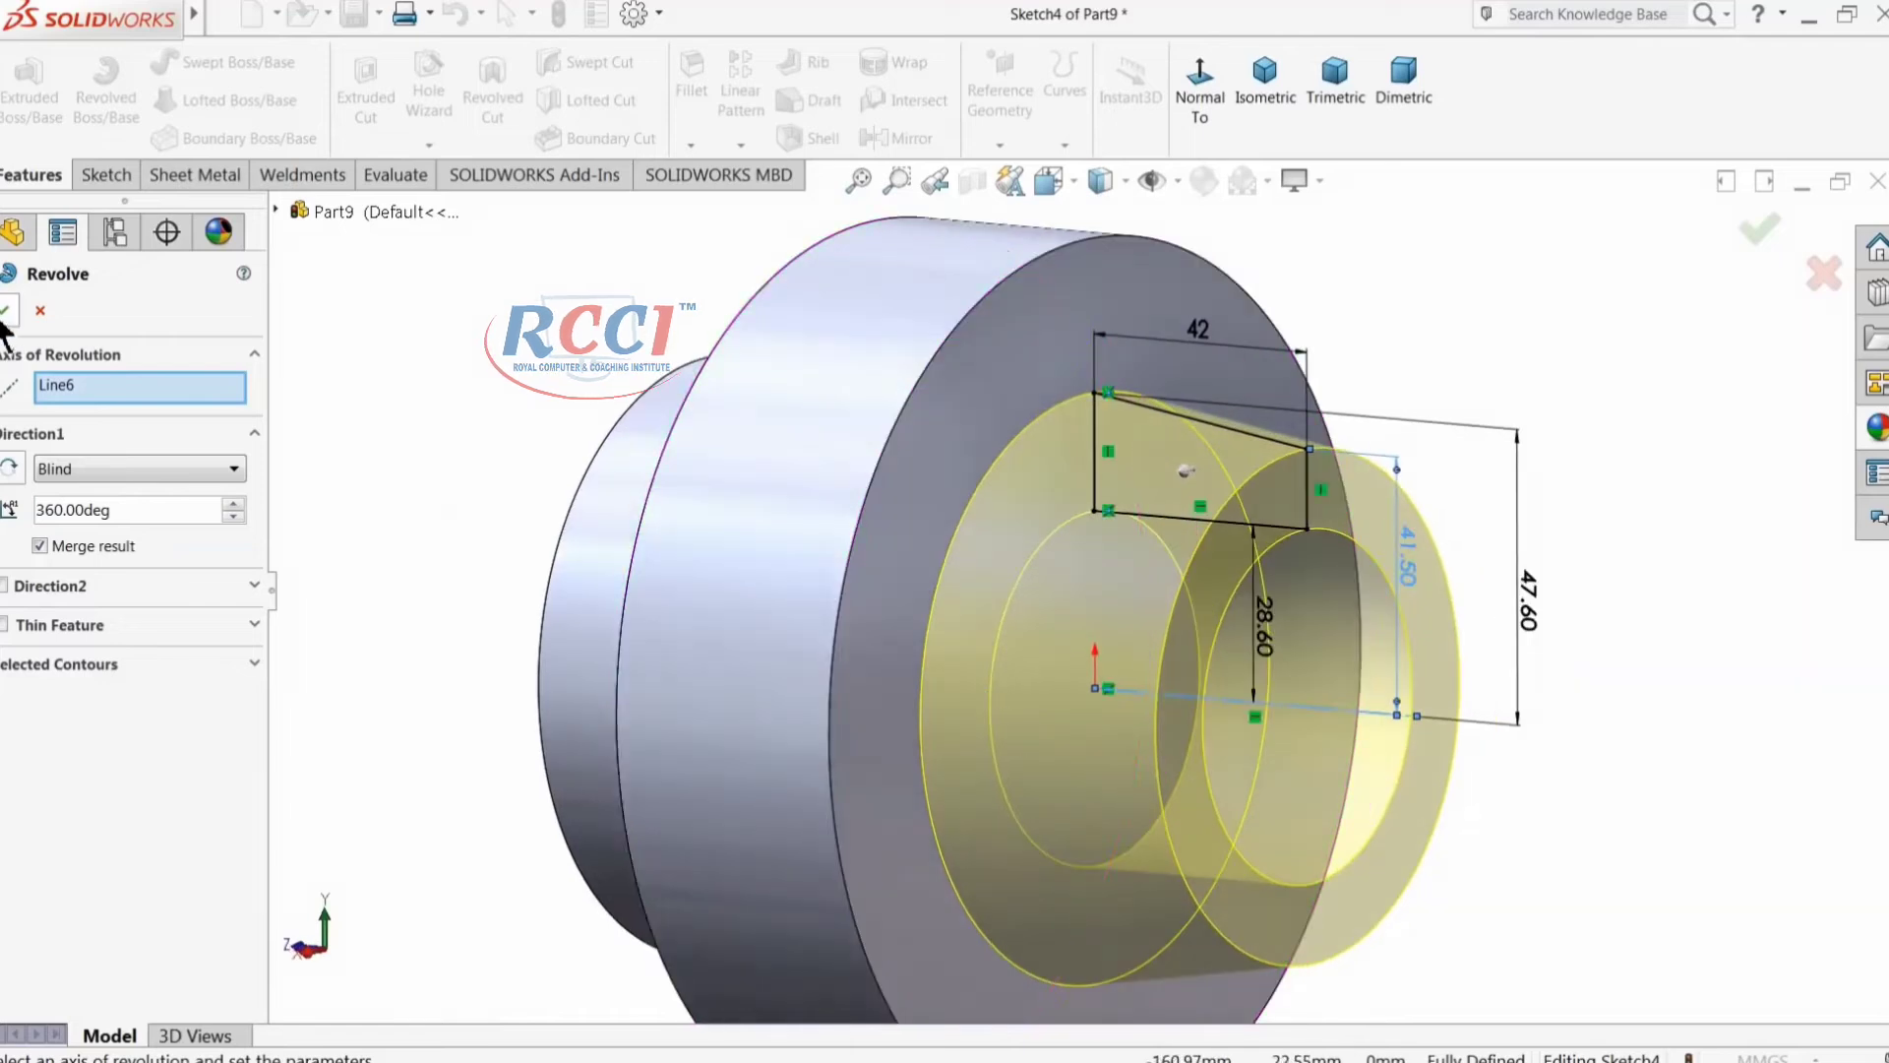
click(4, 313)
key(f)
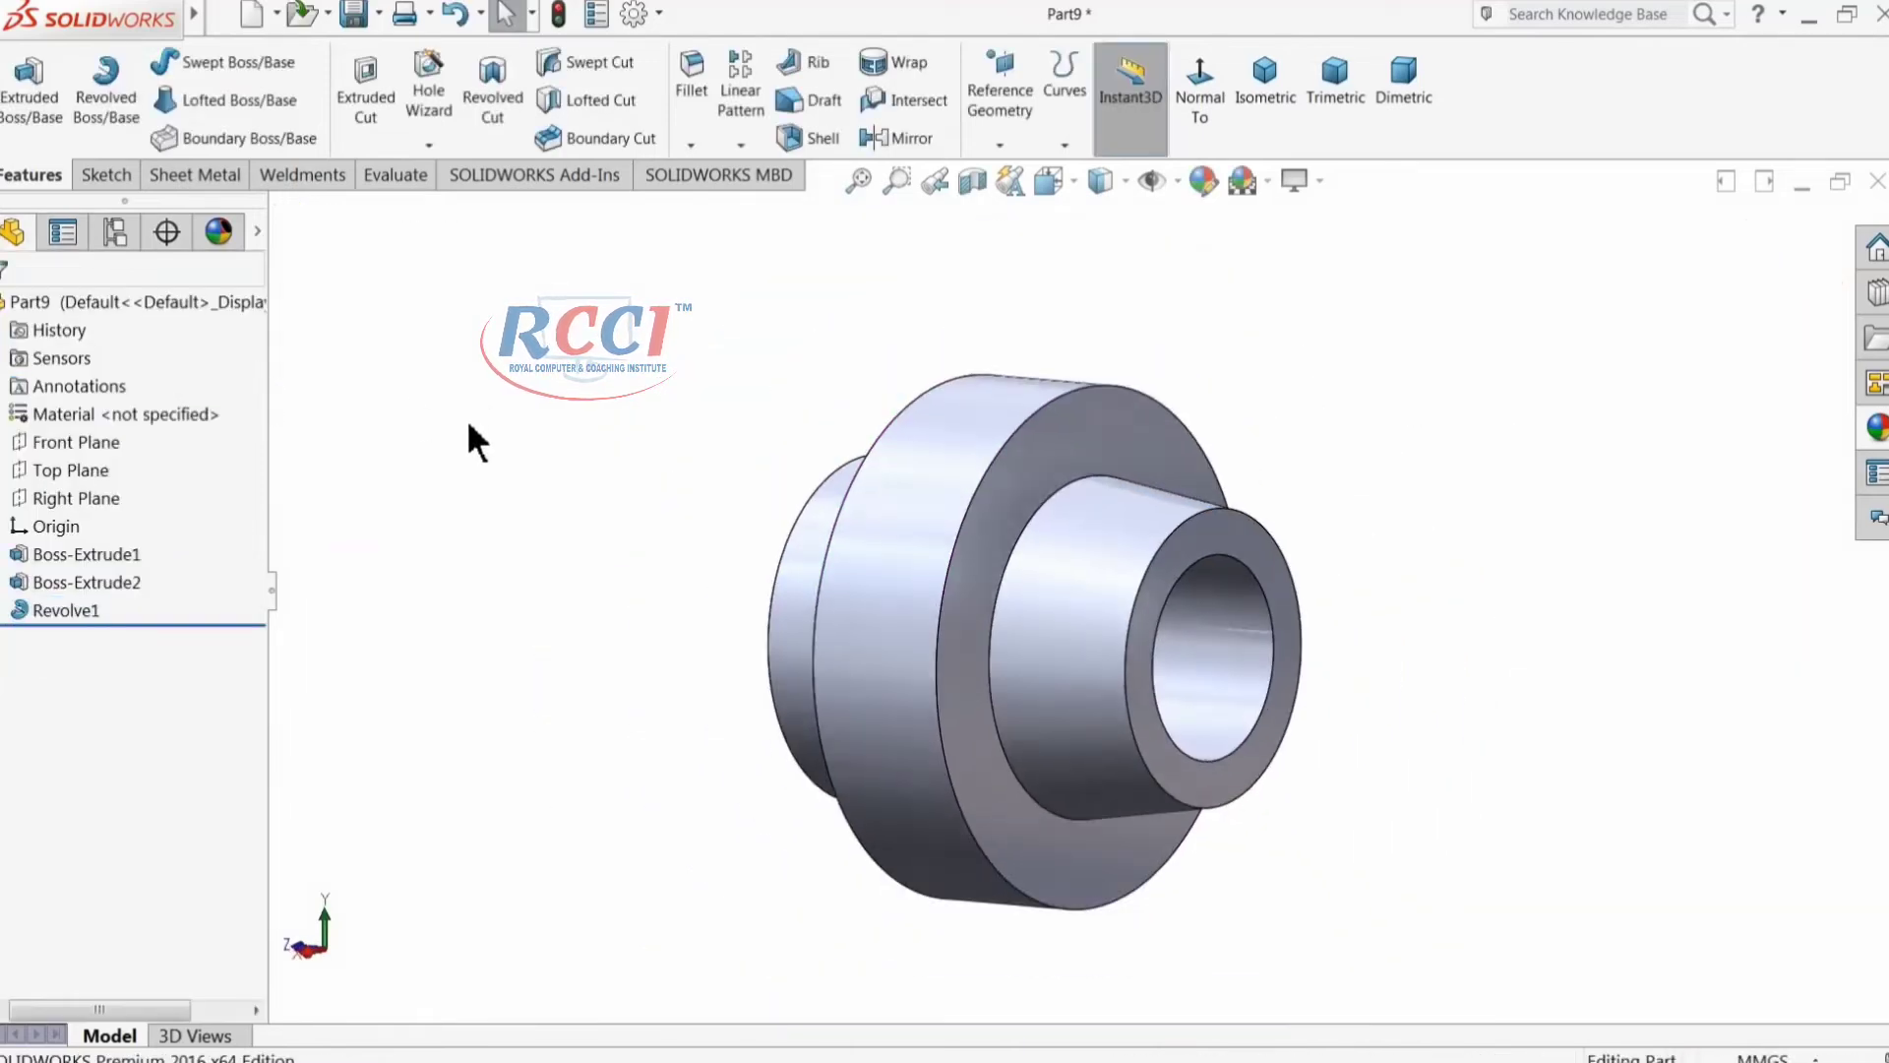
Step: On the outer face of the smaller cylindrical boss, sketch a circle about 65 mm in diameter centred on the origin
middle_drag(469, 425, 718, 534)
click(1015, 706)
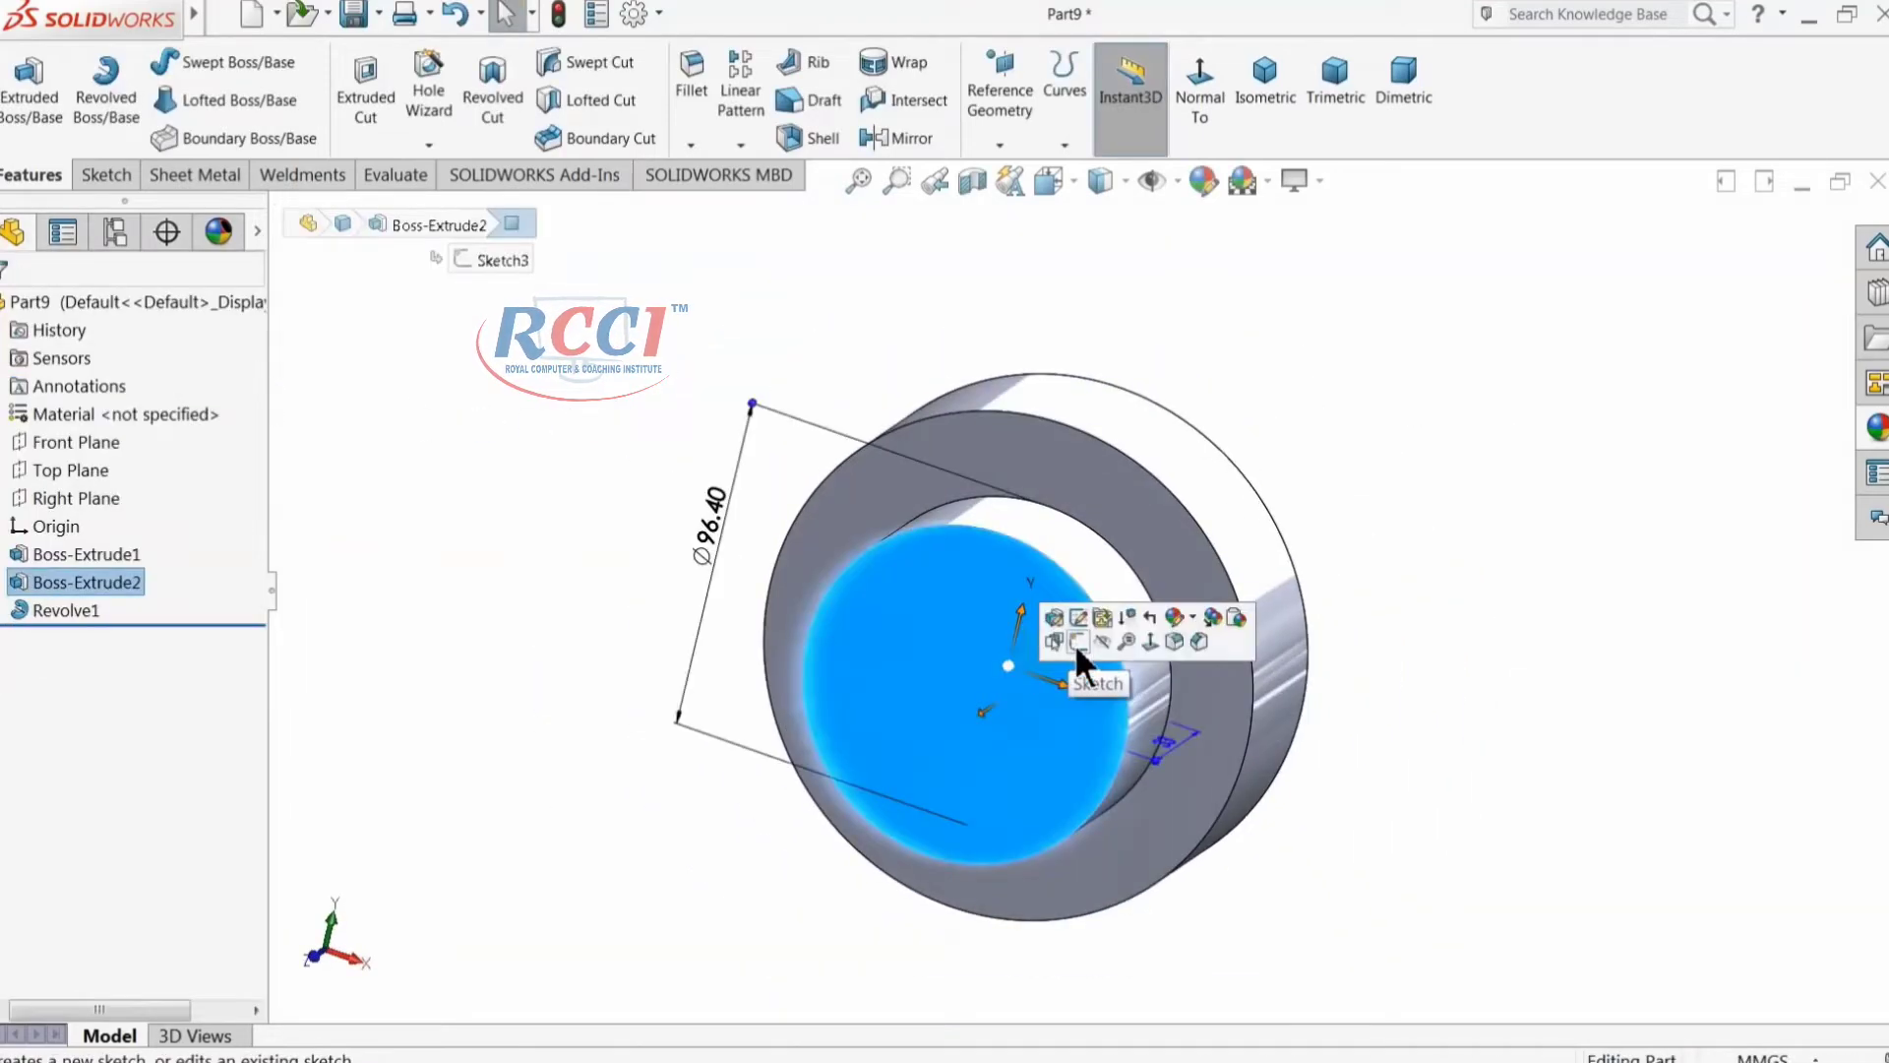
click(1076, 642)
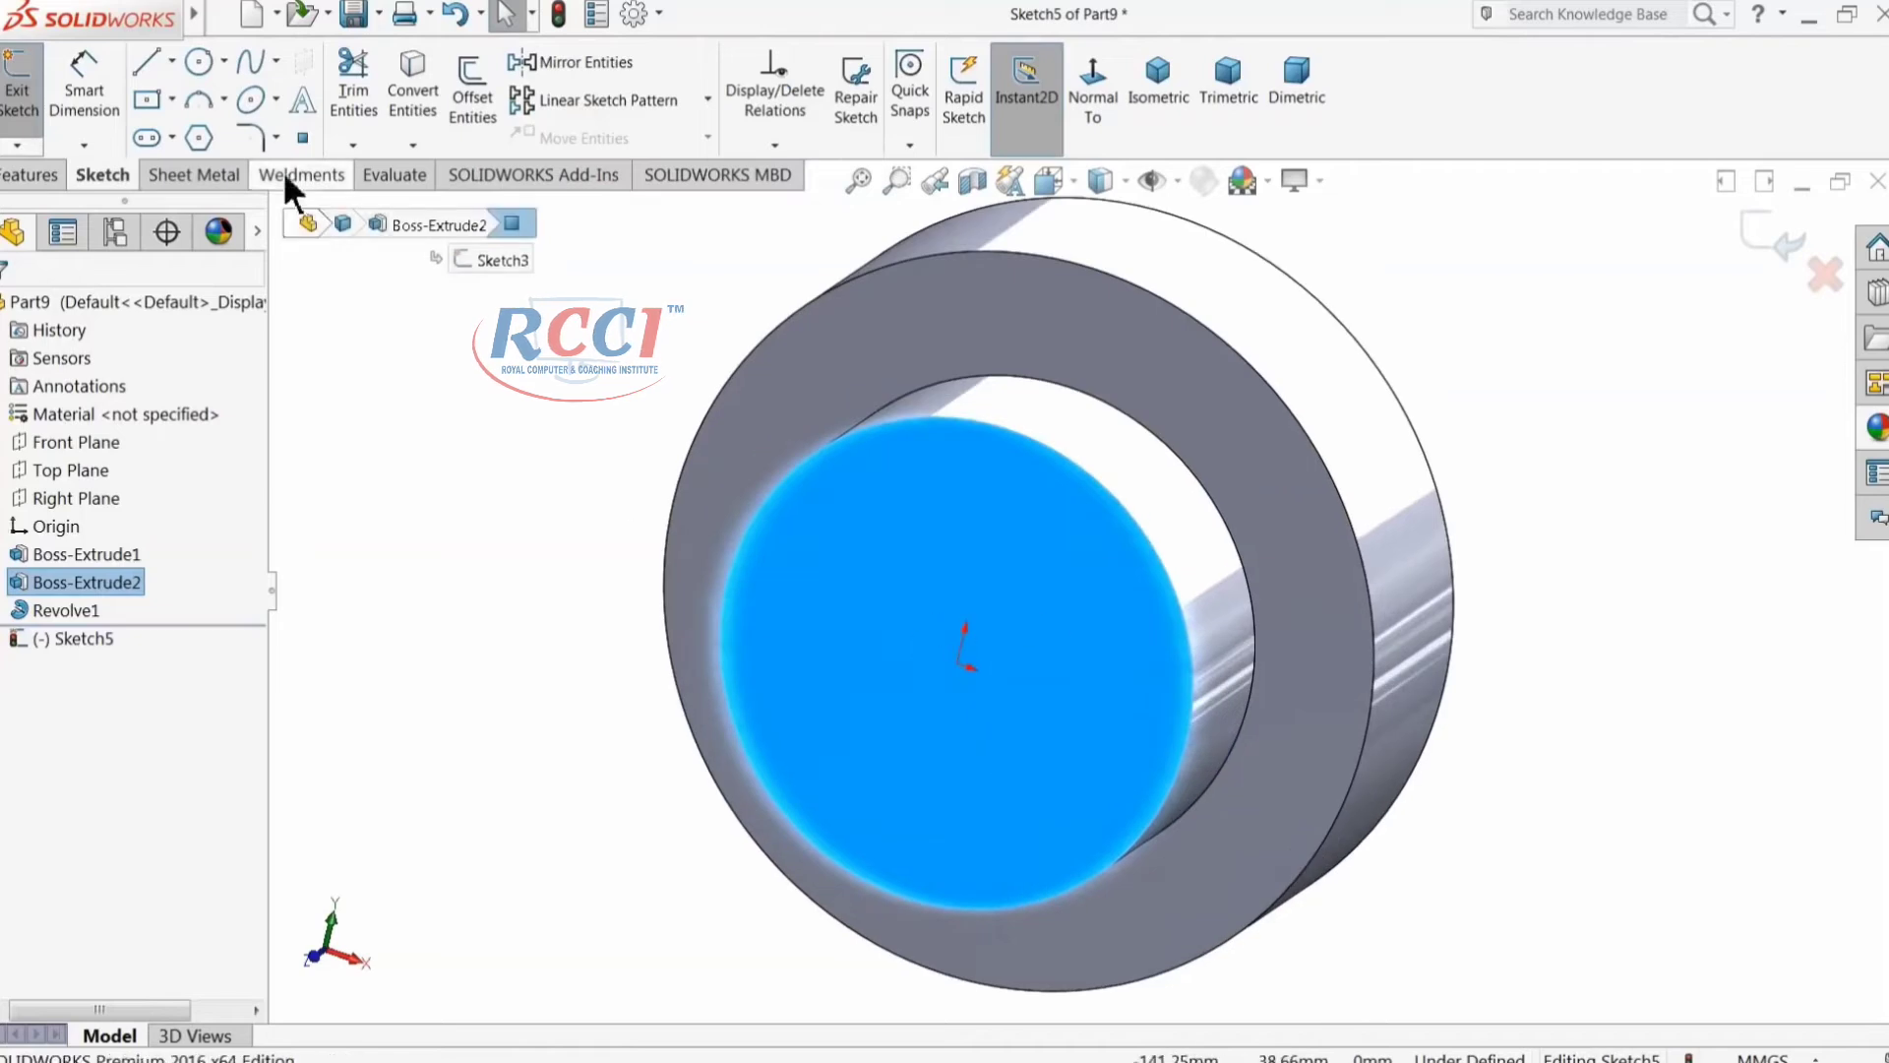
click(199, 62)
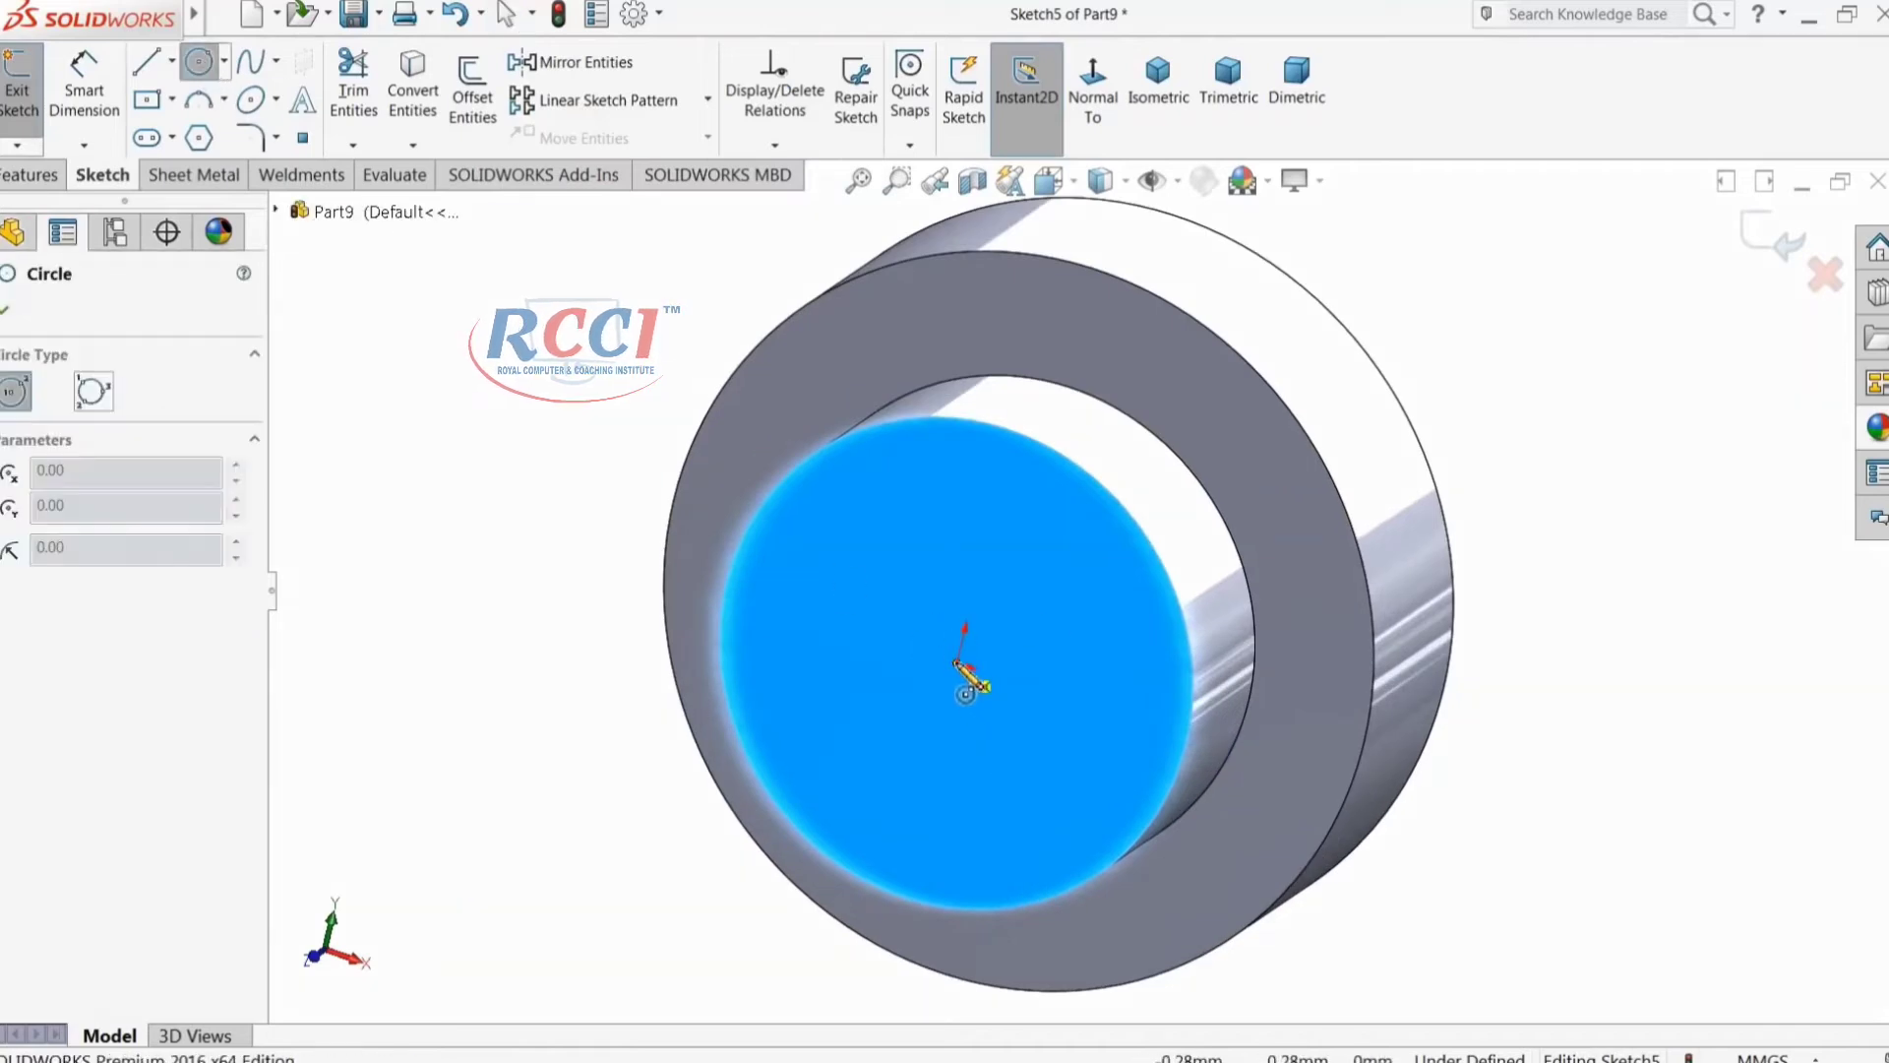
click(963, 675)
click(935, 502)
Step: Dimension the circle's diameter on the boss face and set it to 57.2 mm
click(84, 88)
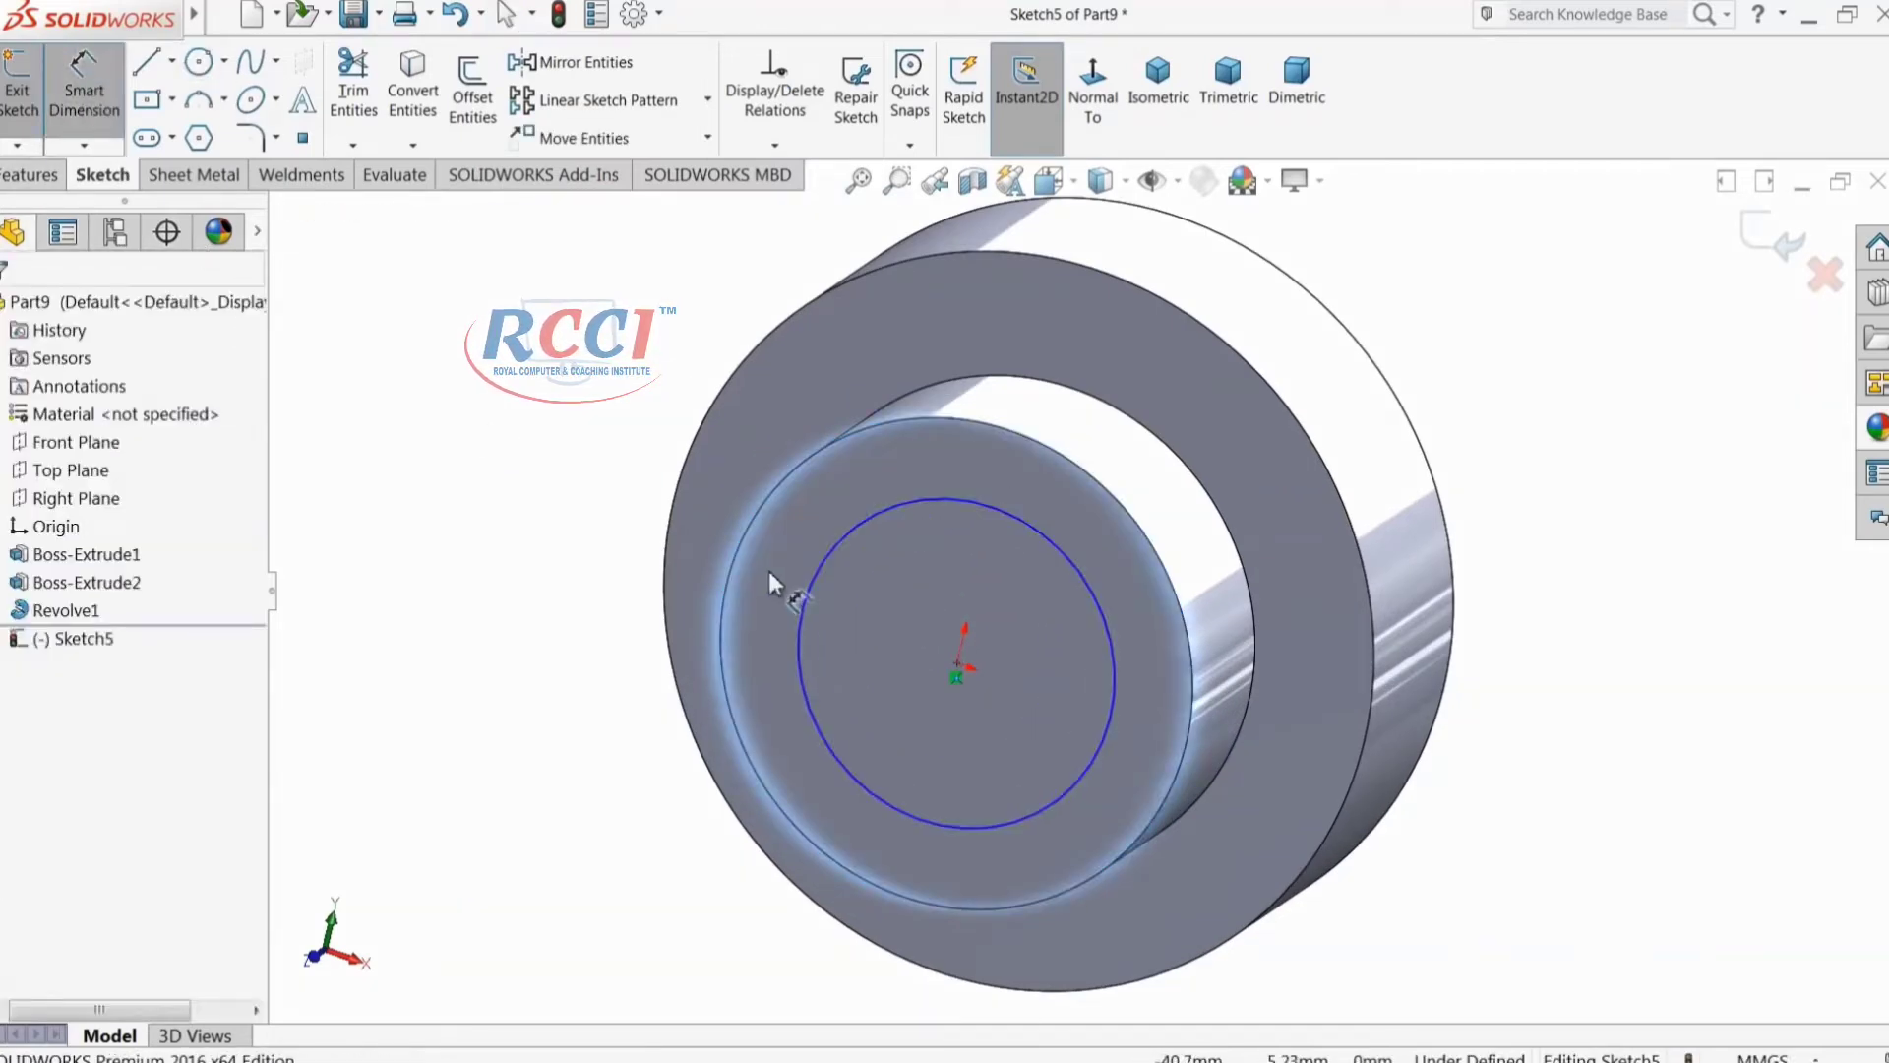
click(801, 602)
click(583, 540)
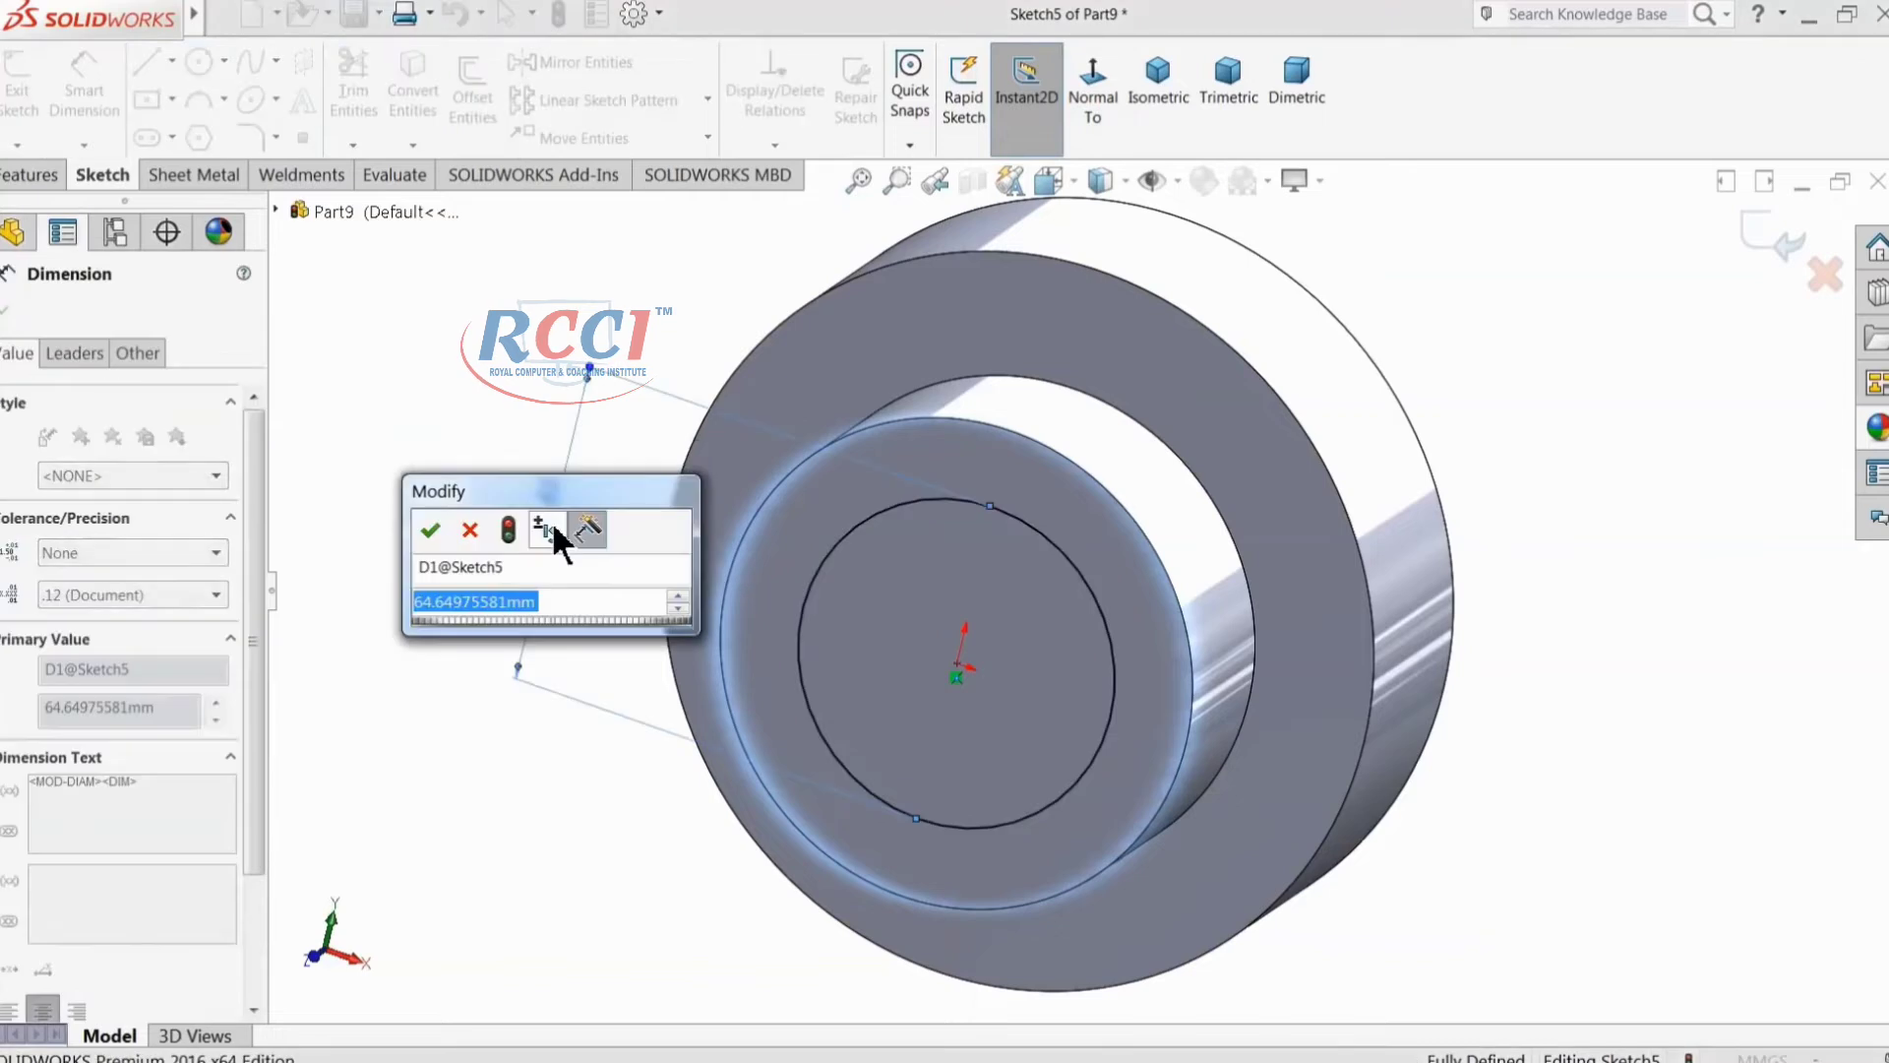
text(57.2)
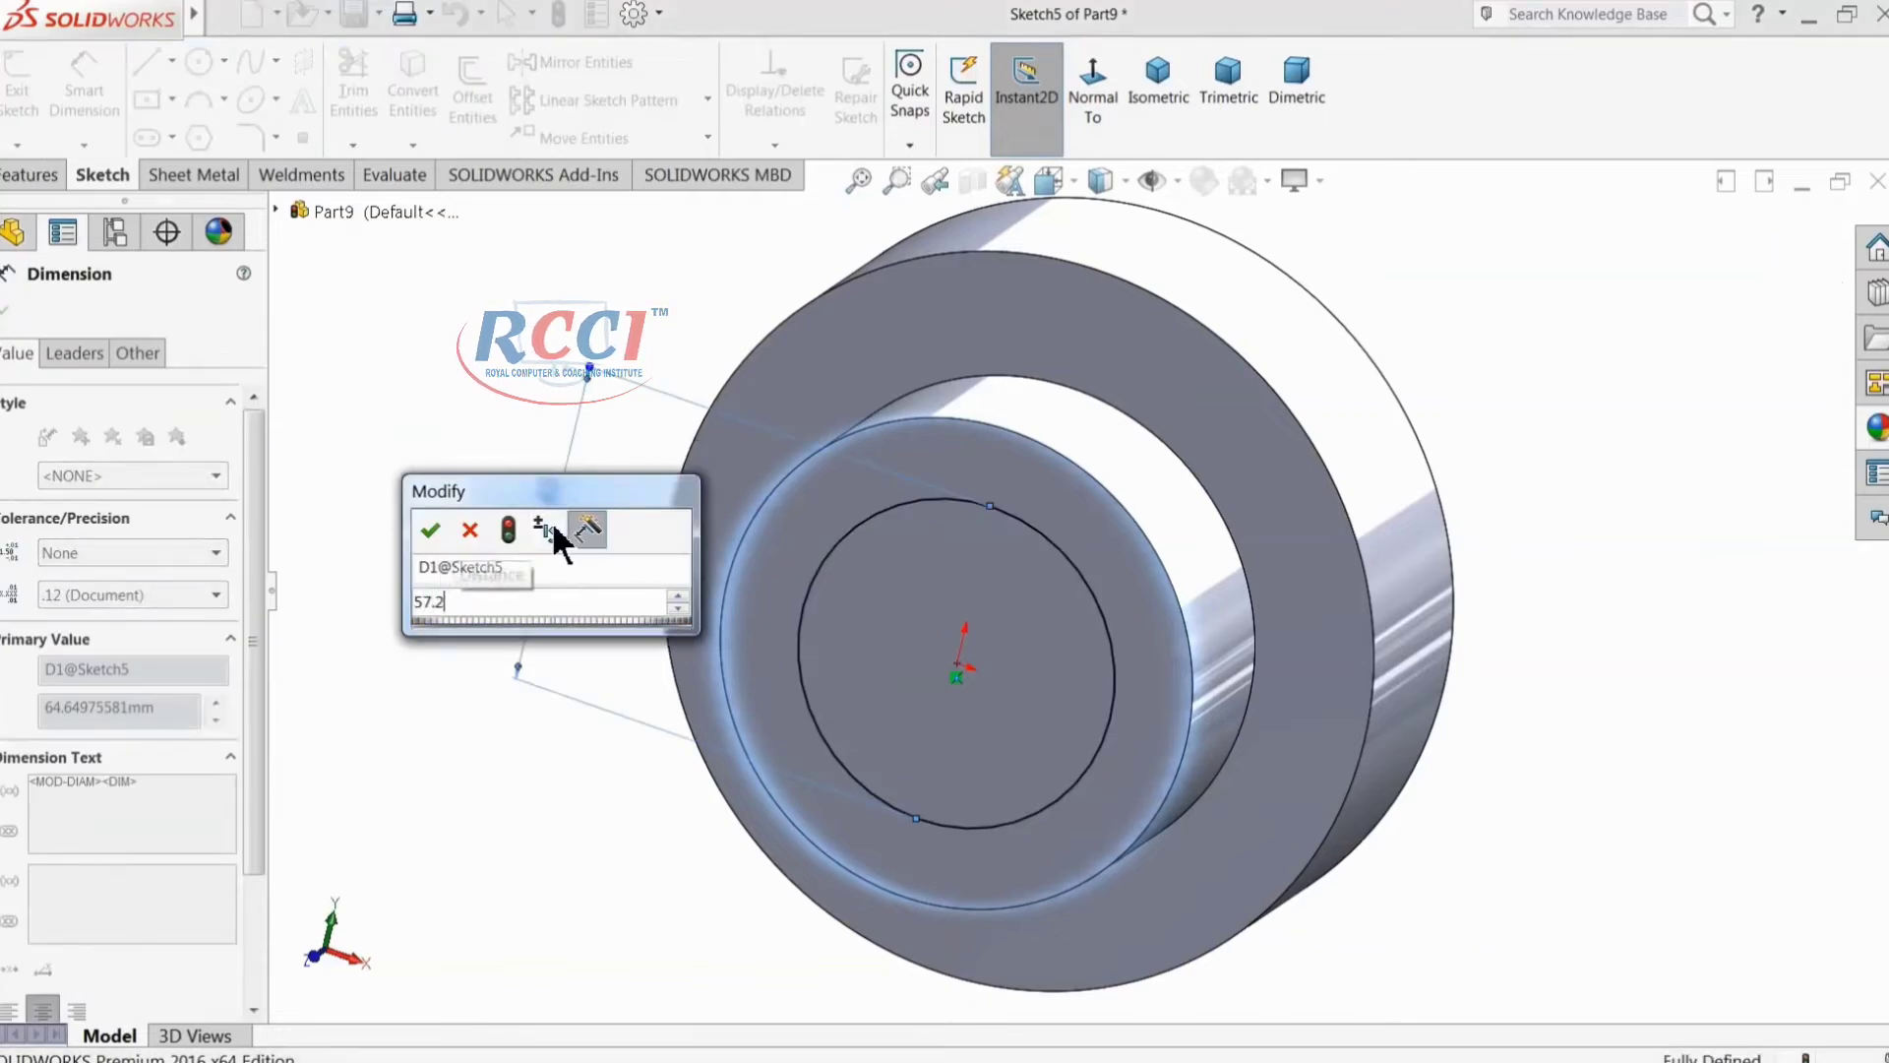
key(Return)
Step: Cut-extrude the 57.2 mm circle Through All to bore the whole part
click(30, 175)
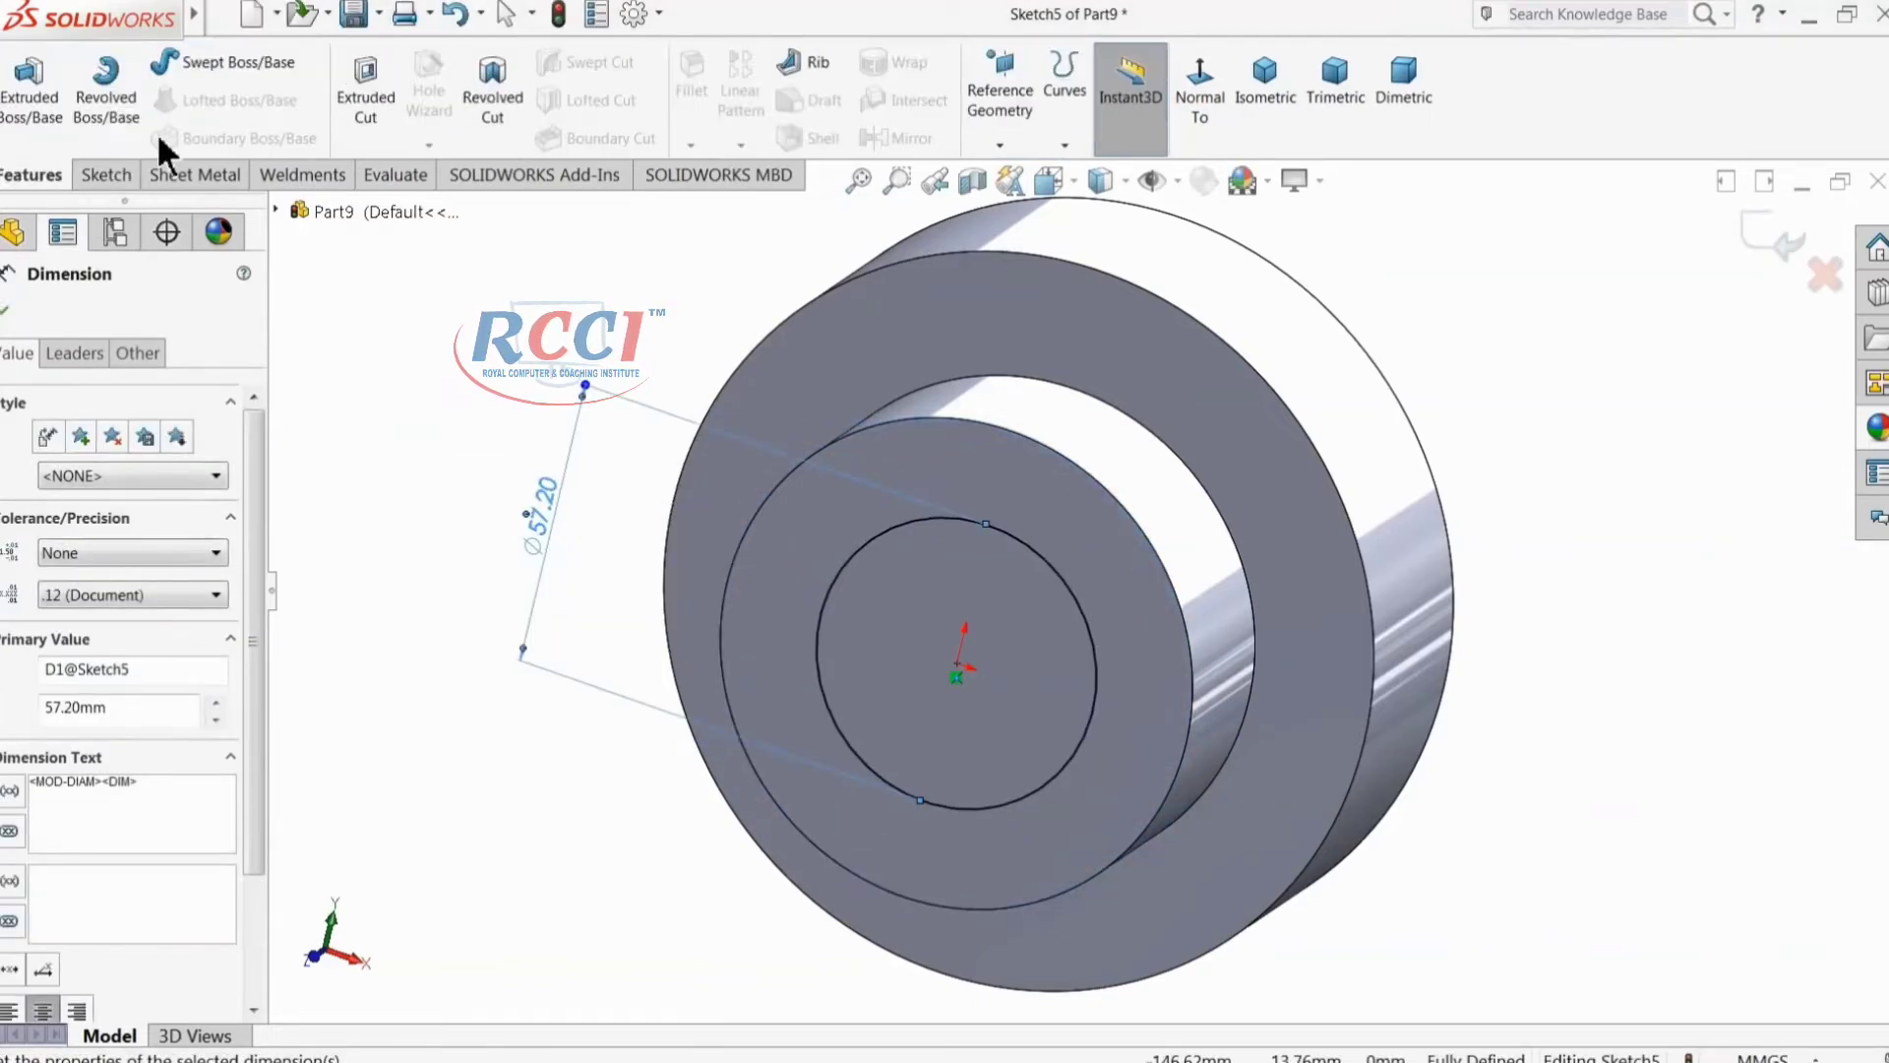
click(374, 116)
click(152, 470)
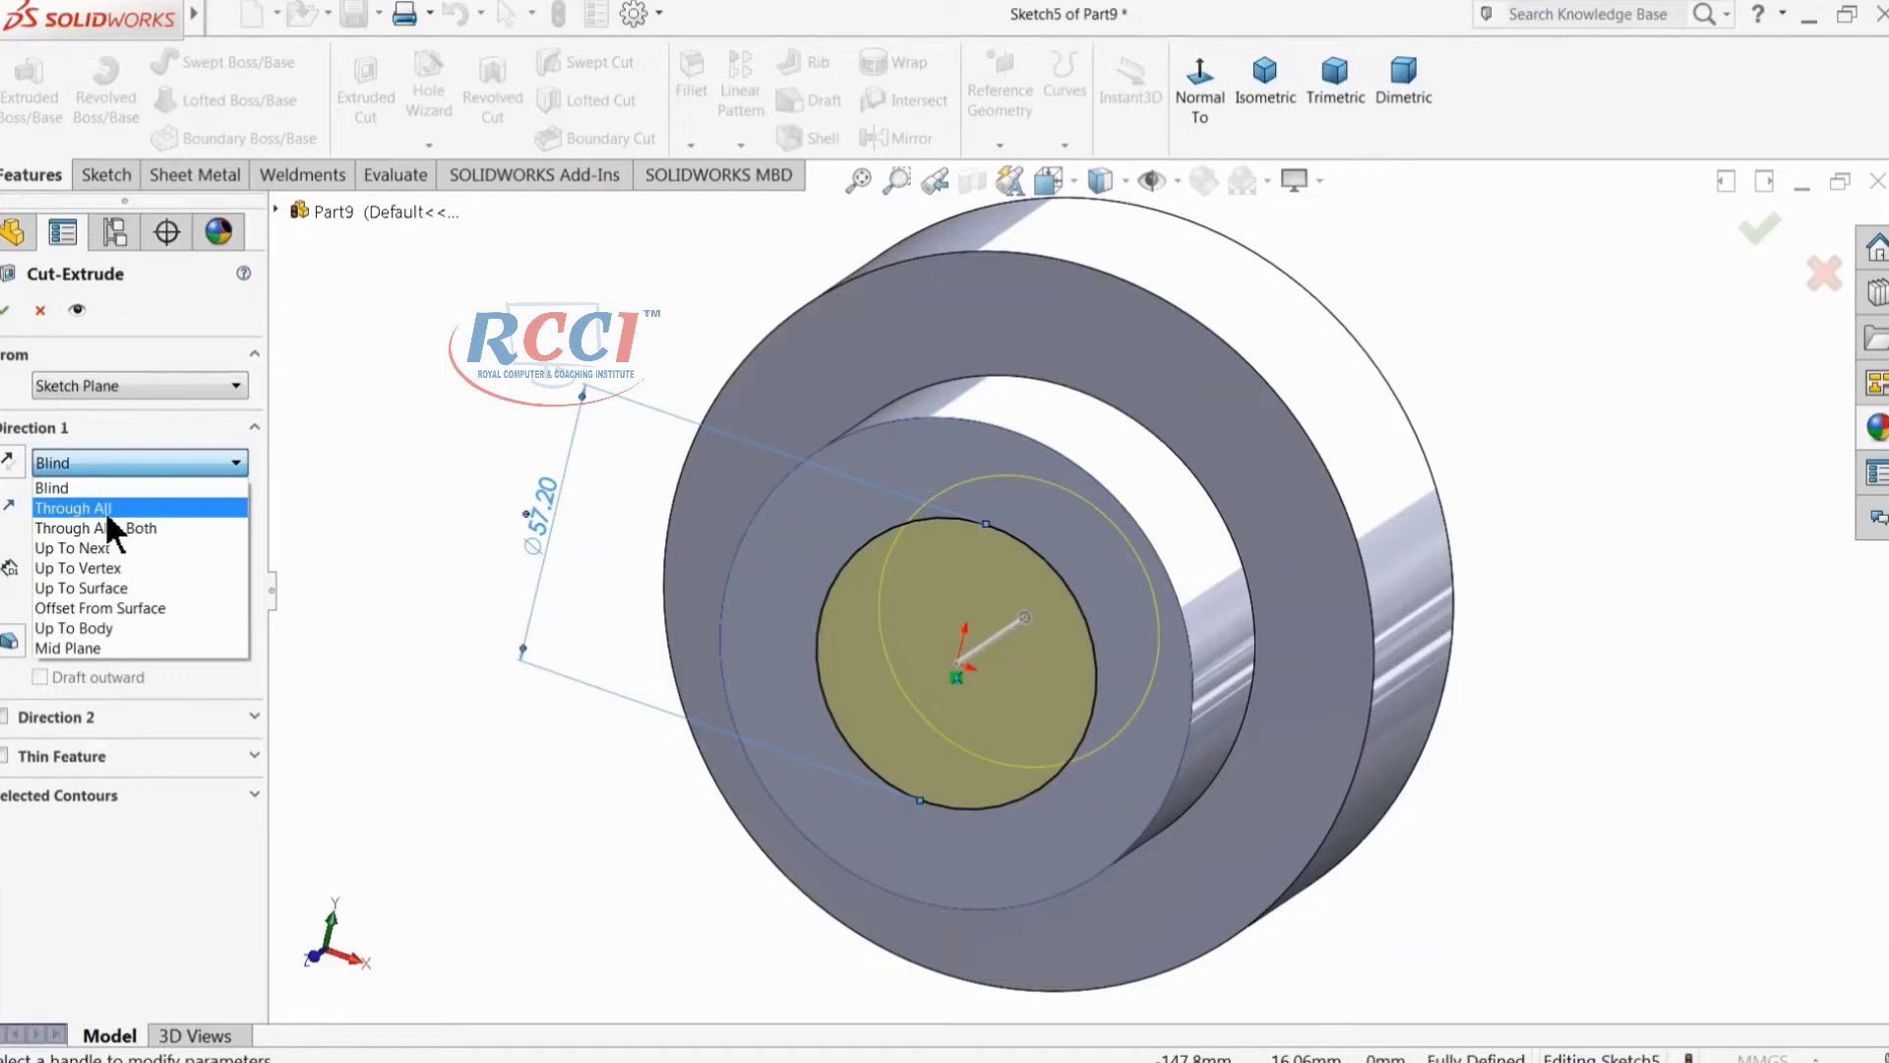
click(104, 510)
middle_drag(450, 493, 410, 493)
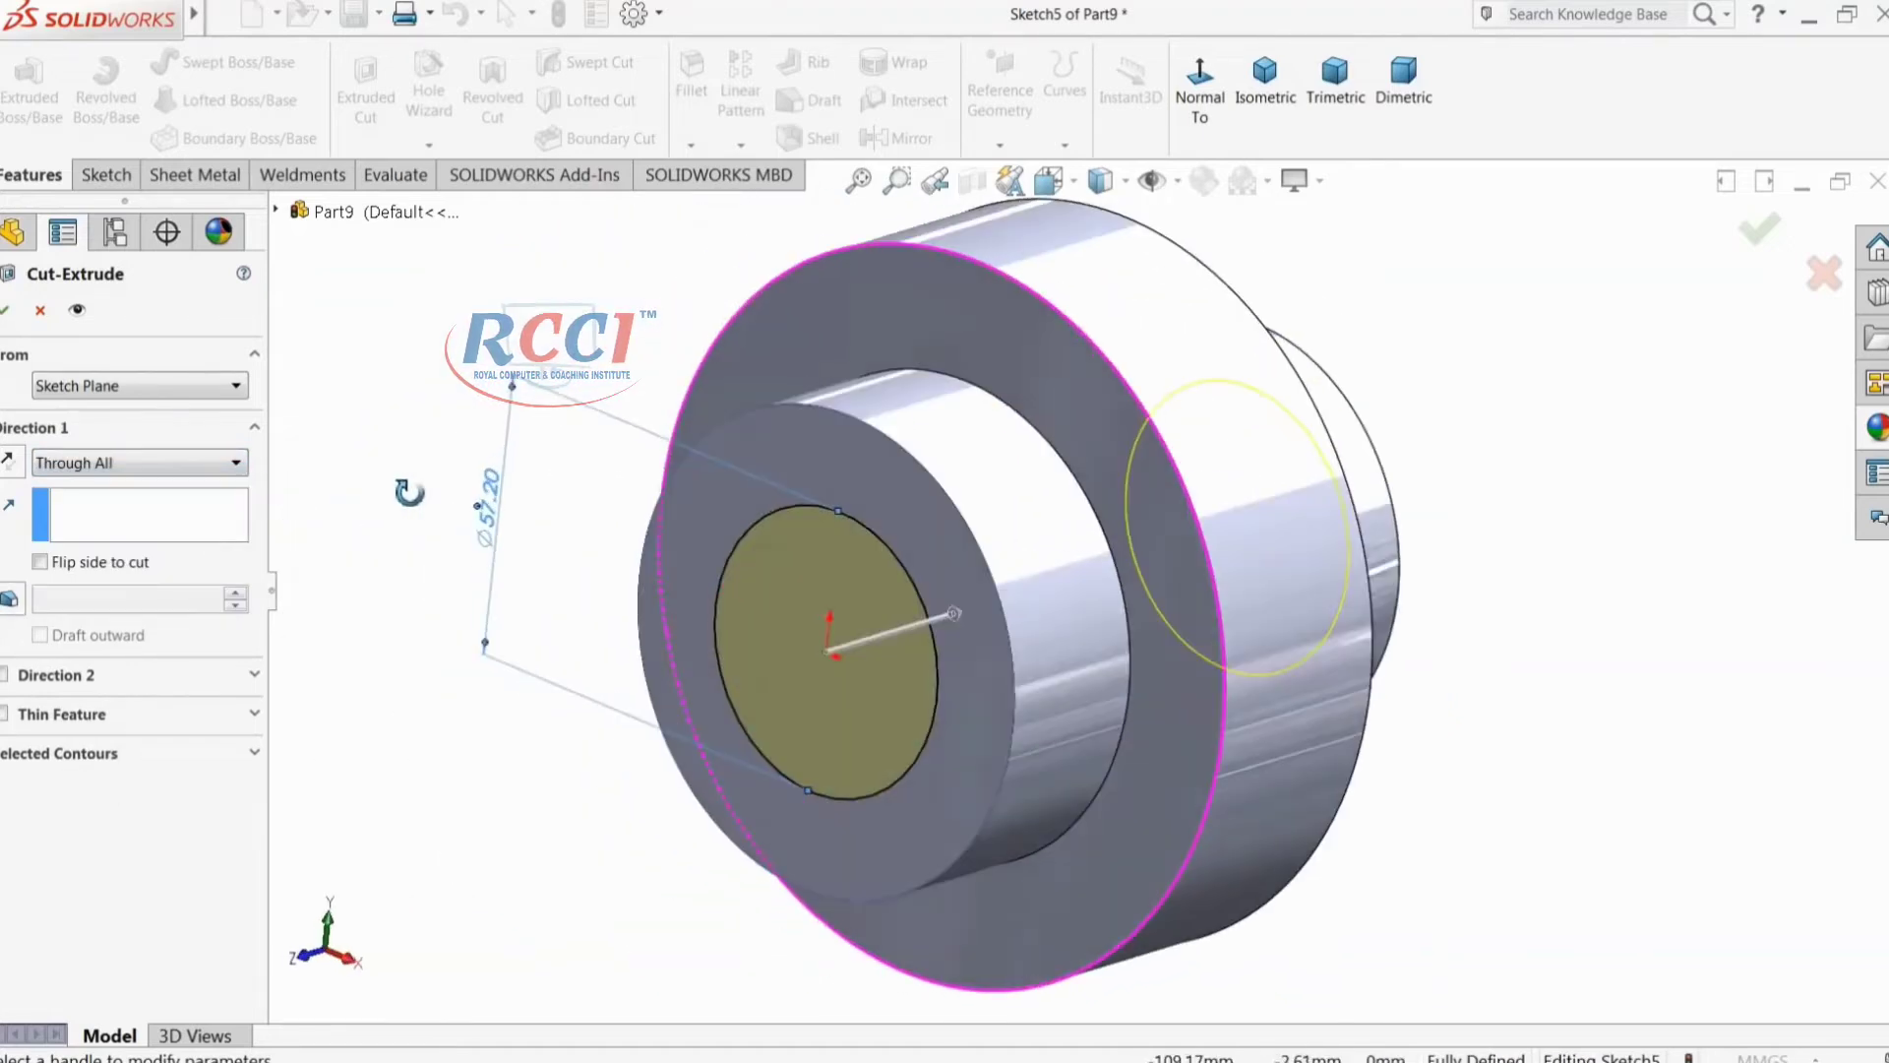
click(7, 311)
Step: On the end face of the tapered boss, sketch a circle about 69 mm in diameter concentric with the bore
middle_drag(561, 535, 1026, 528)
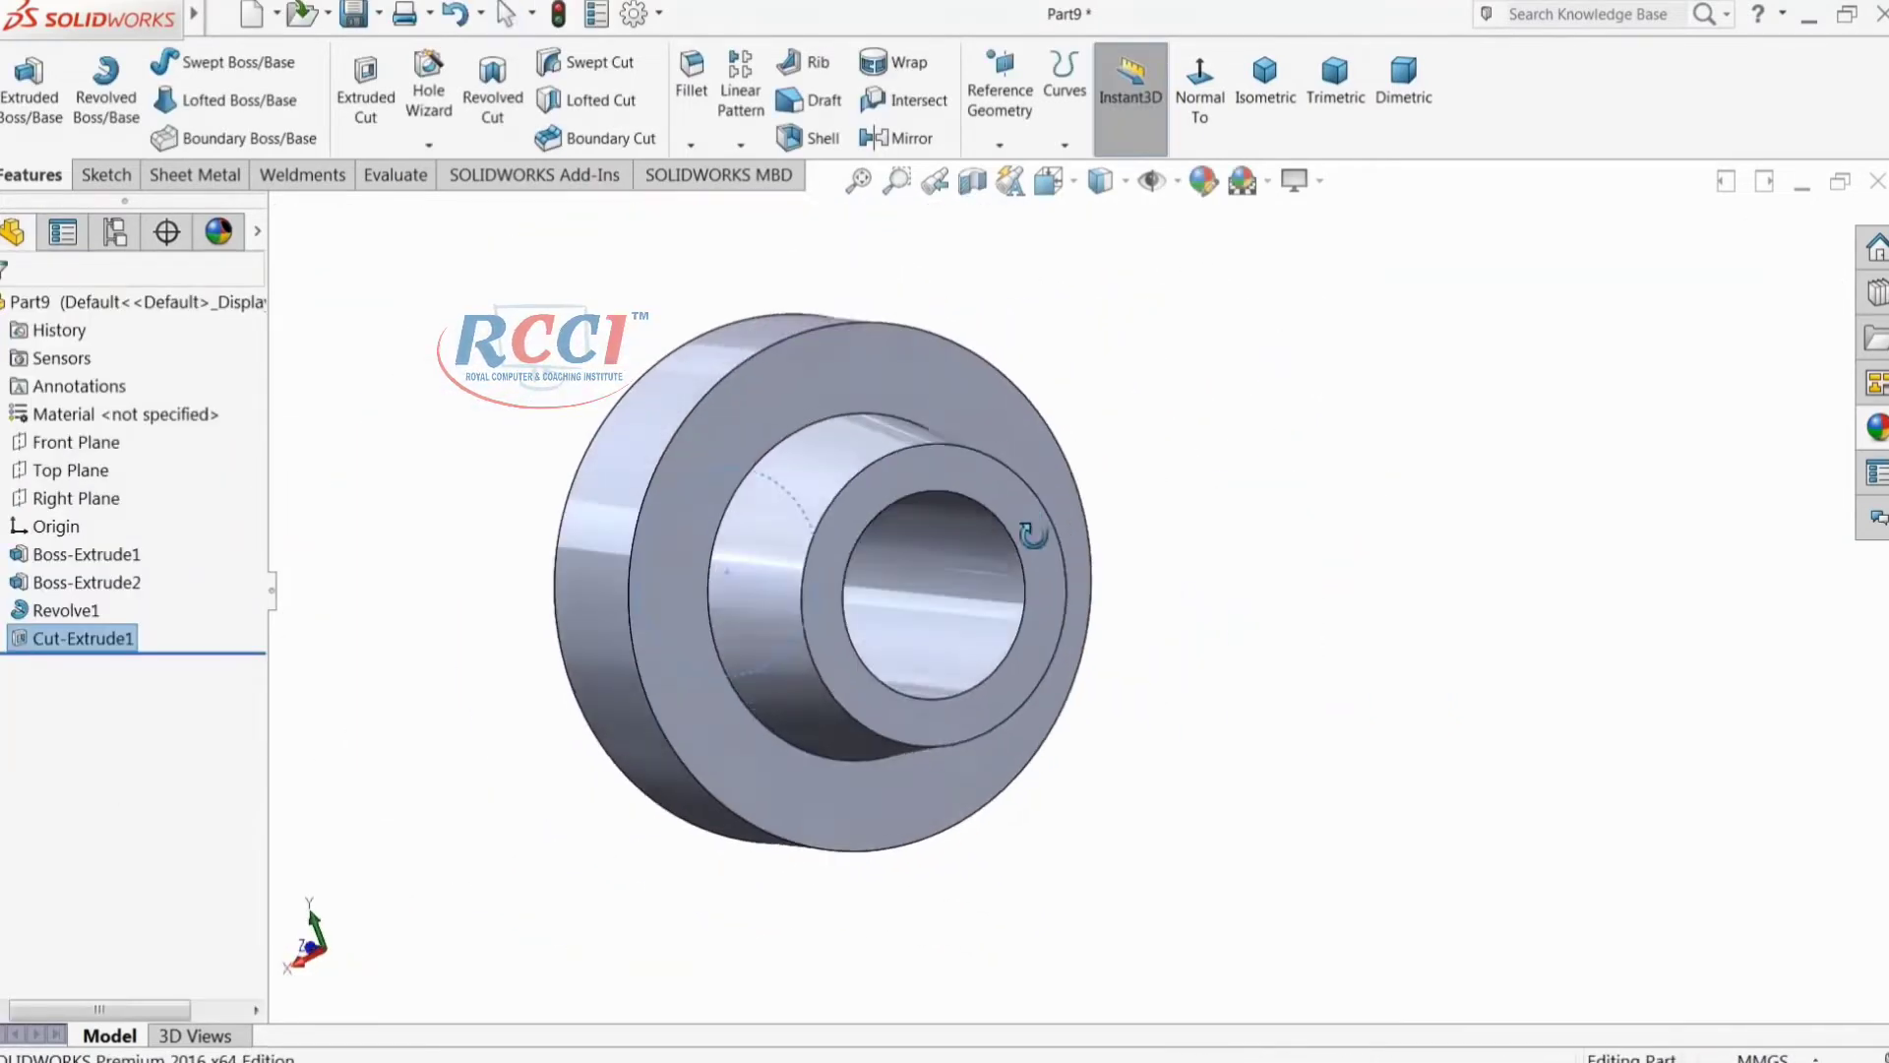
scroll(1024, 531, down, 3)
click(1009, 465)
click(1097, 421)
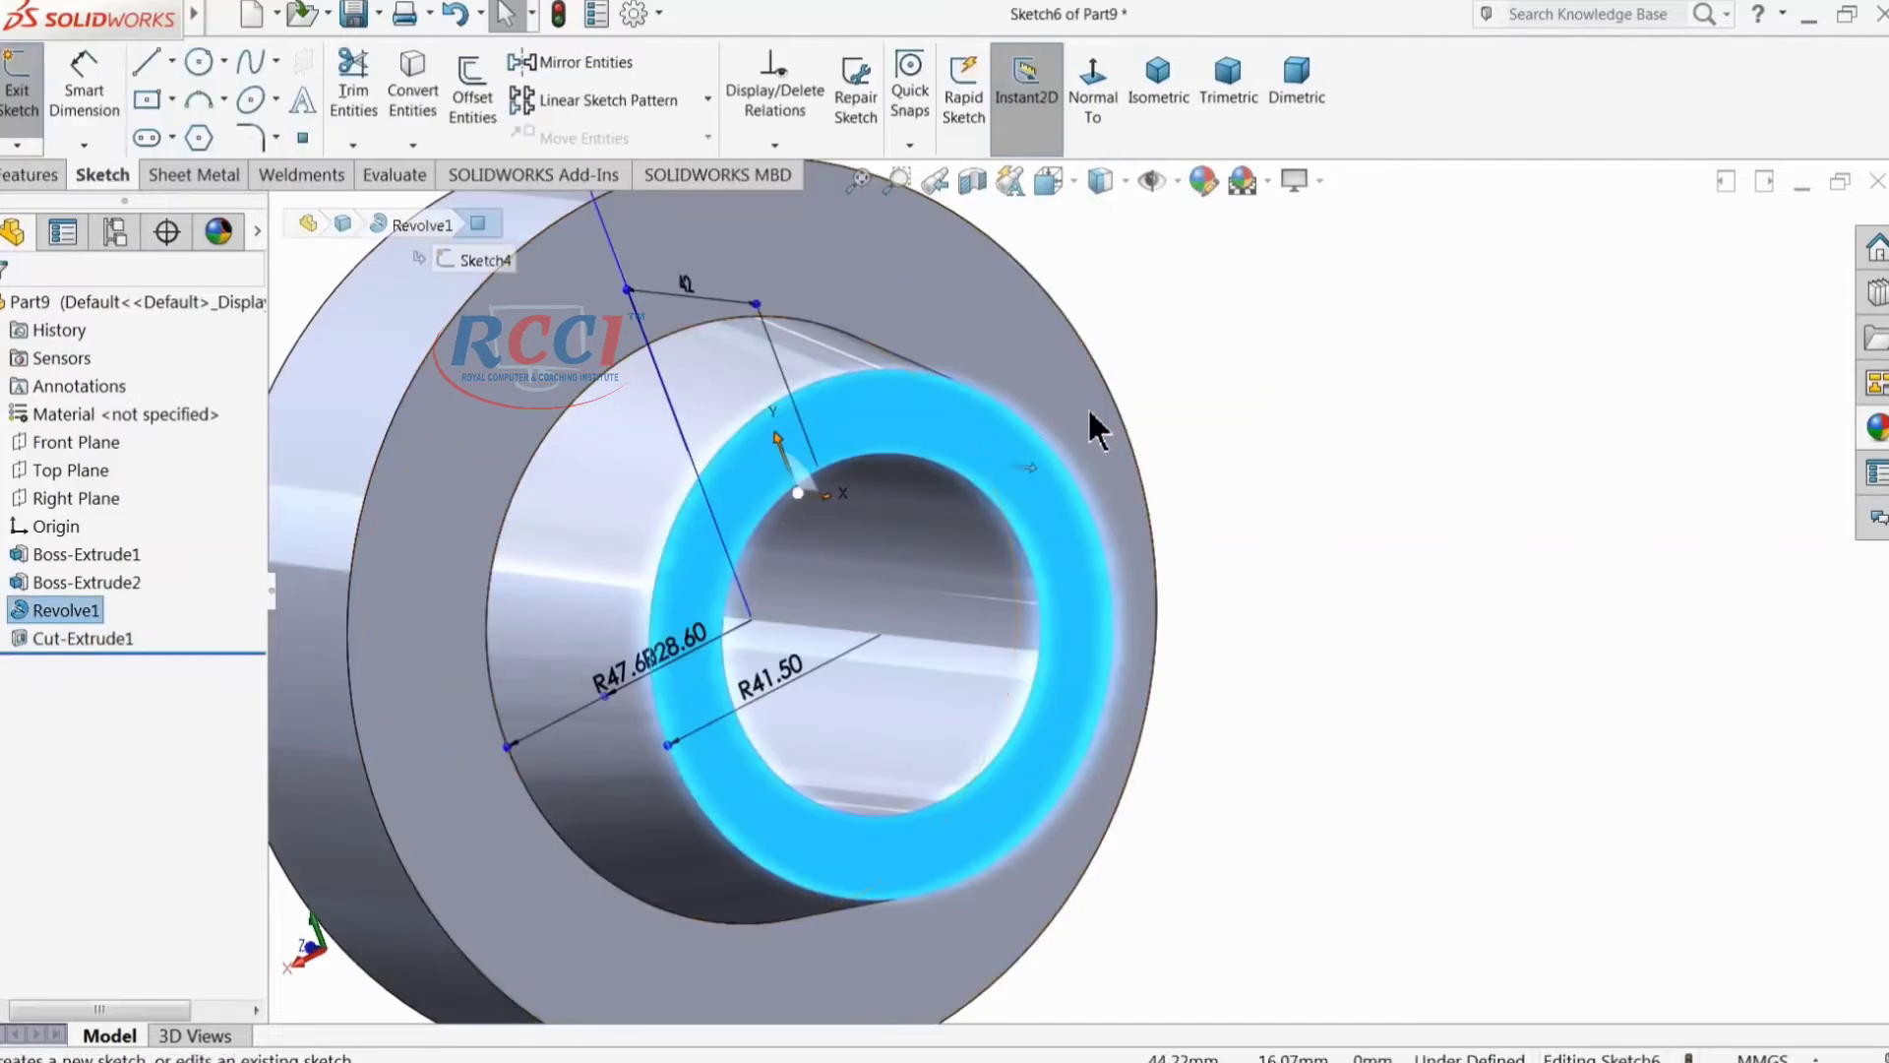
click(199, 62)
click(881, 606)
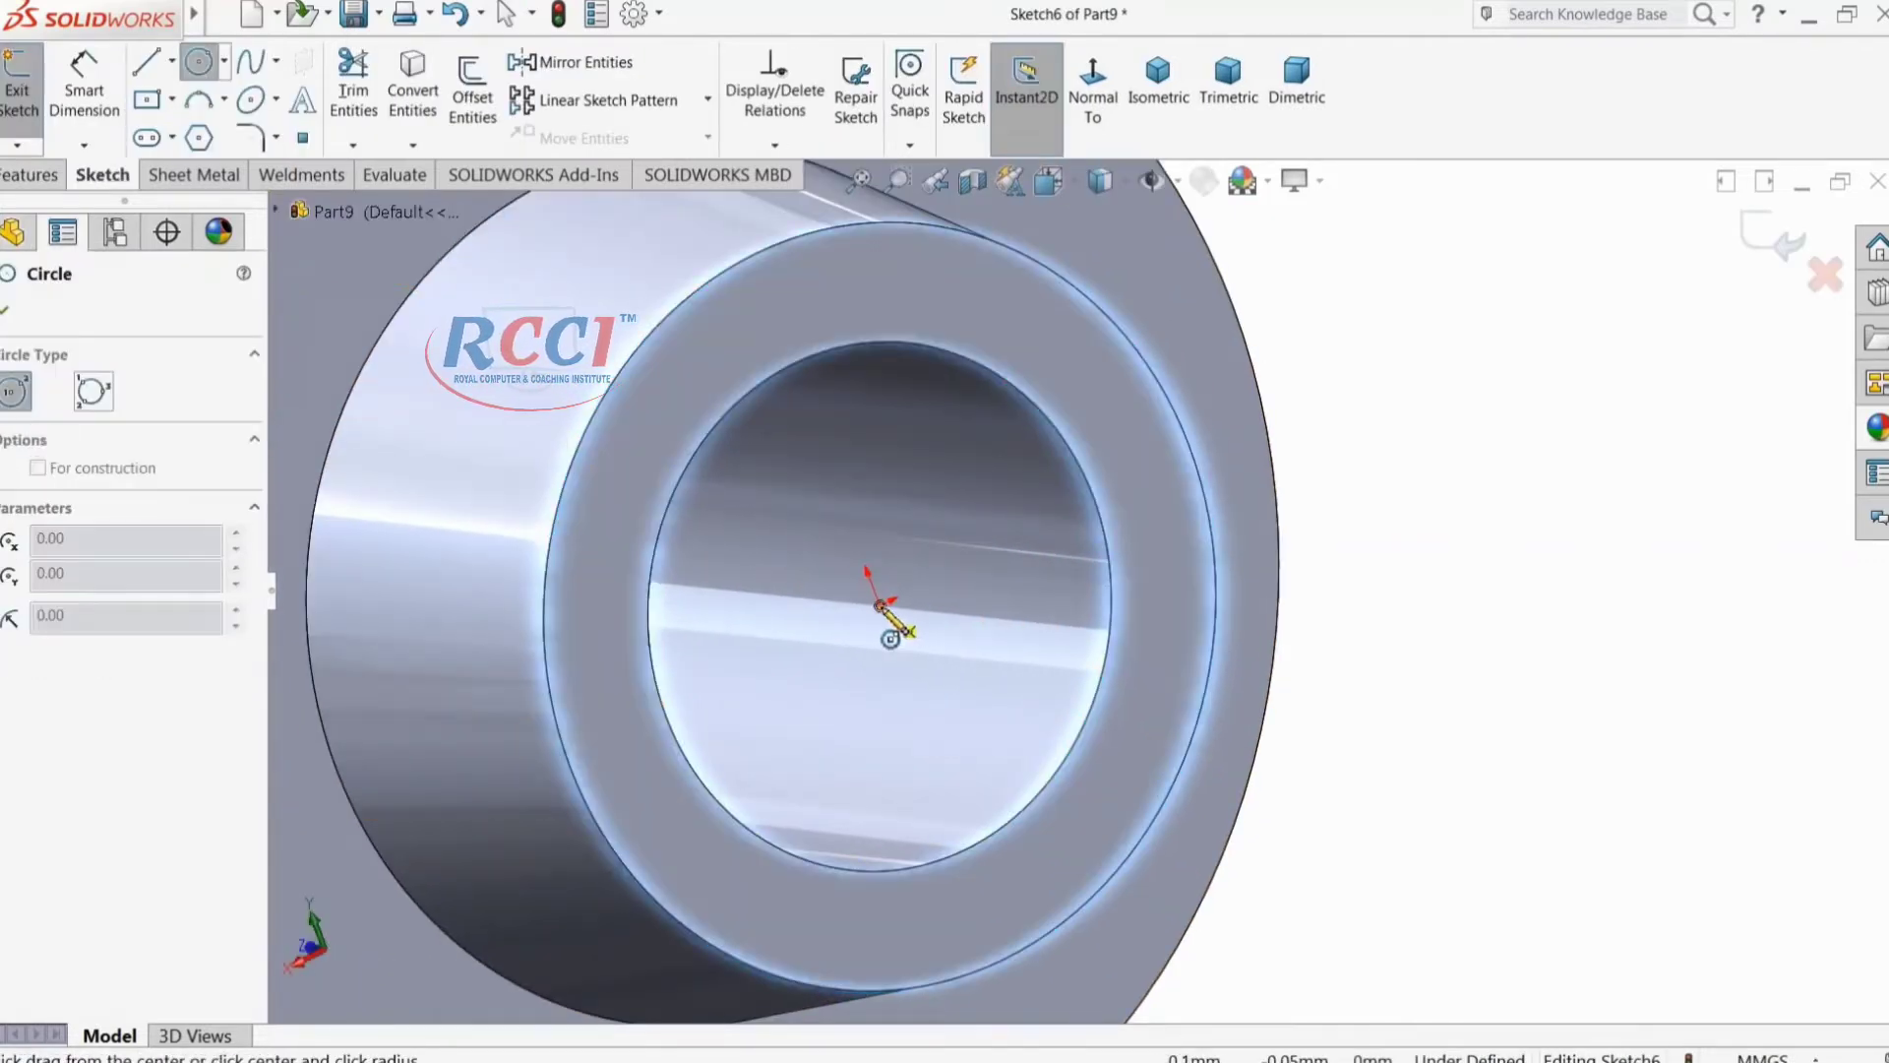
click(830, 303)
Step: Dimension the circle's diameter on the tapered boss's end face and set it to 70 mm
click(84, 81)
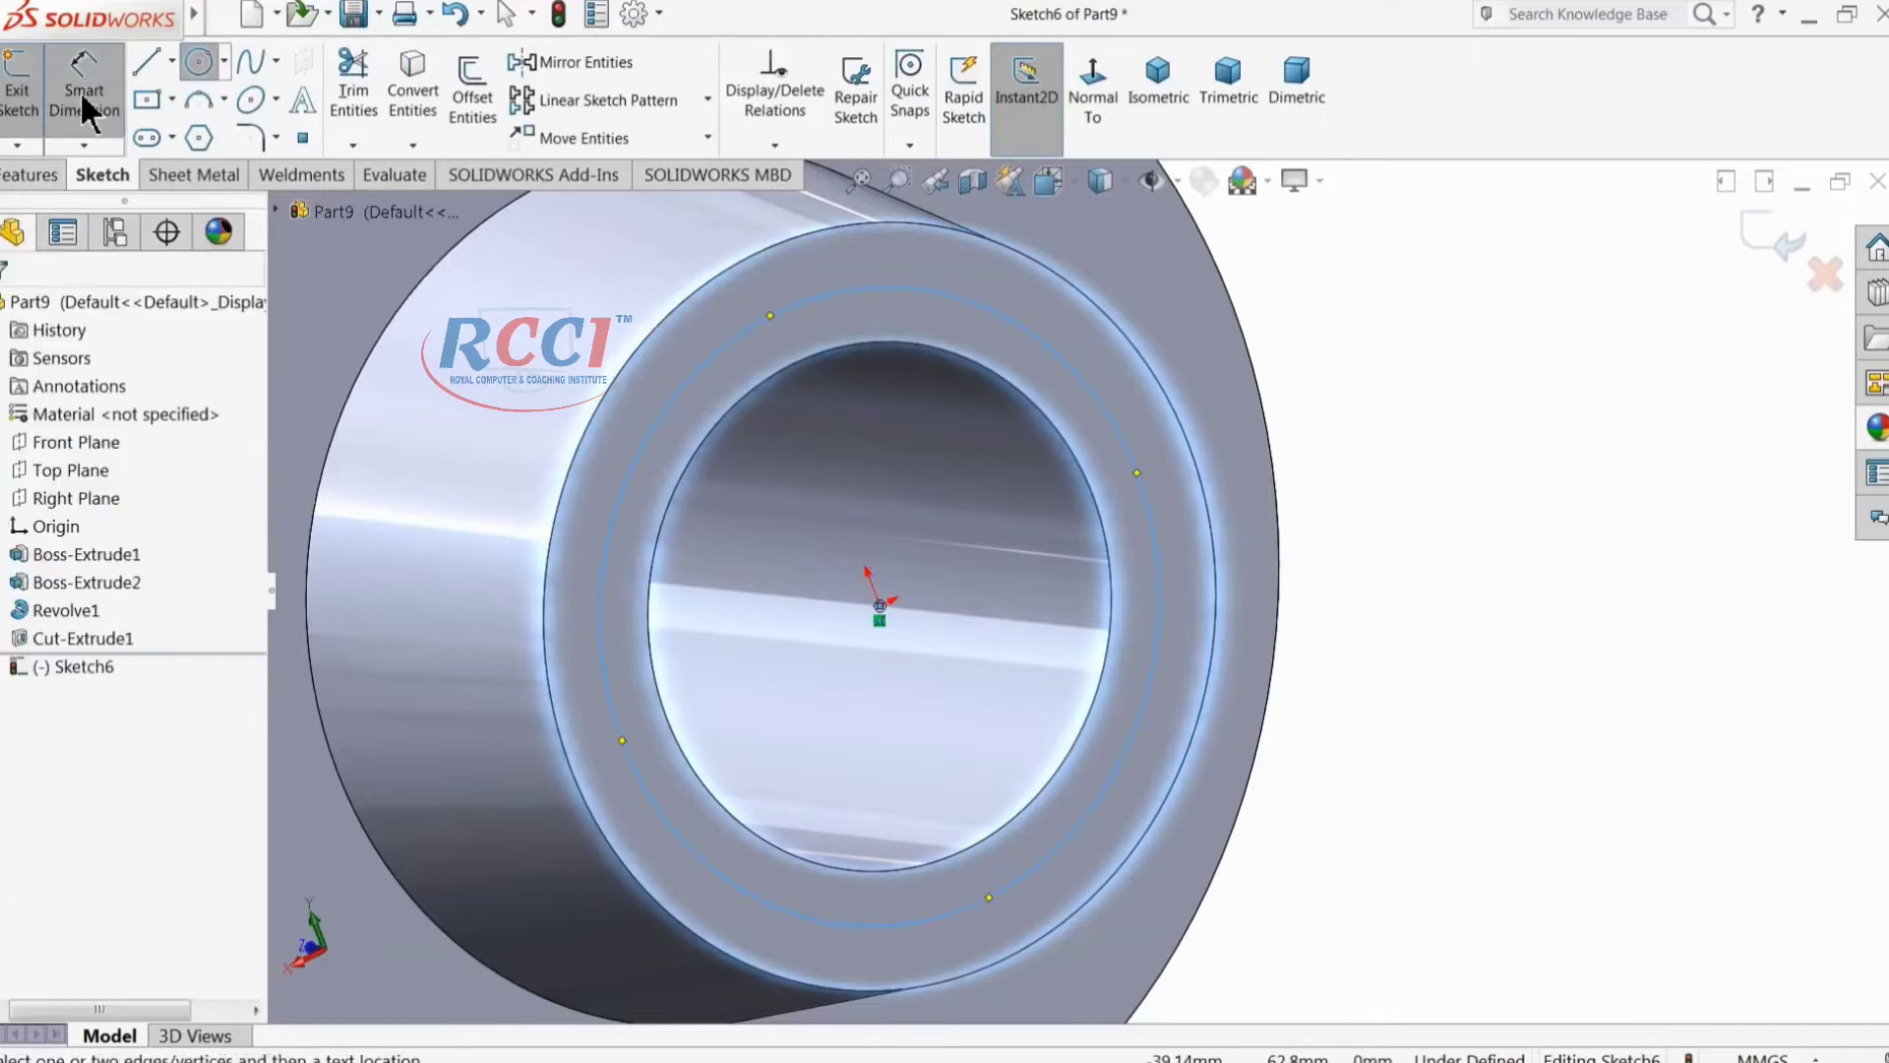
click(1143, 468)
click(1392, 484)
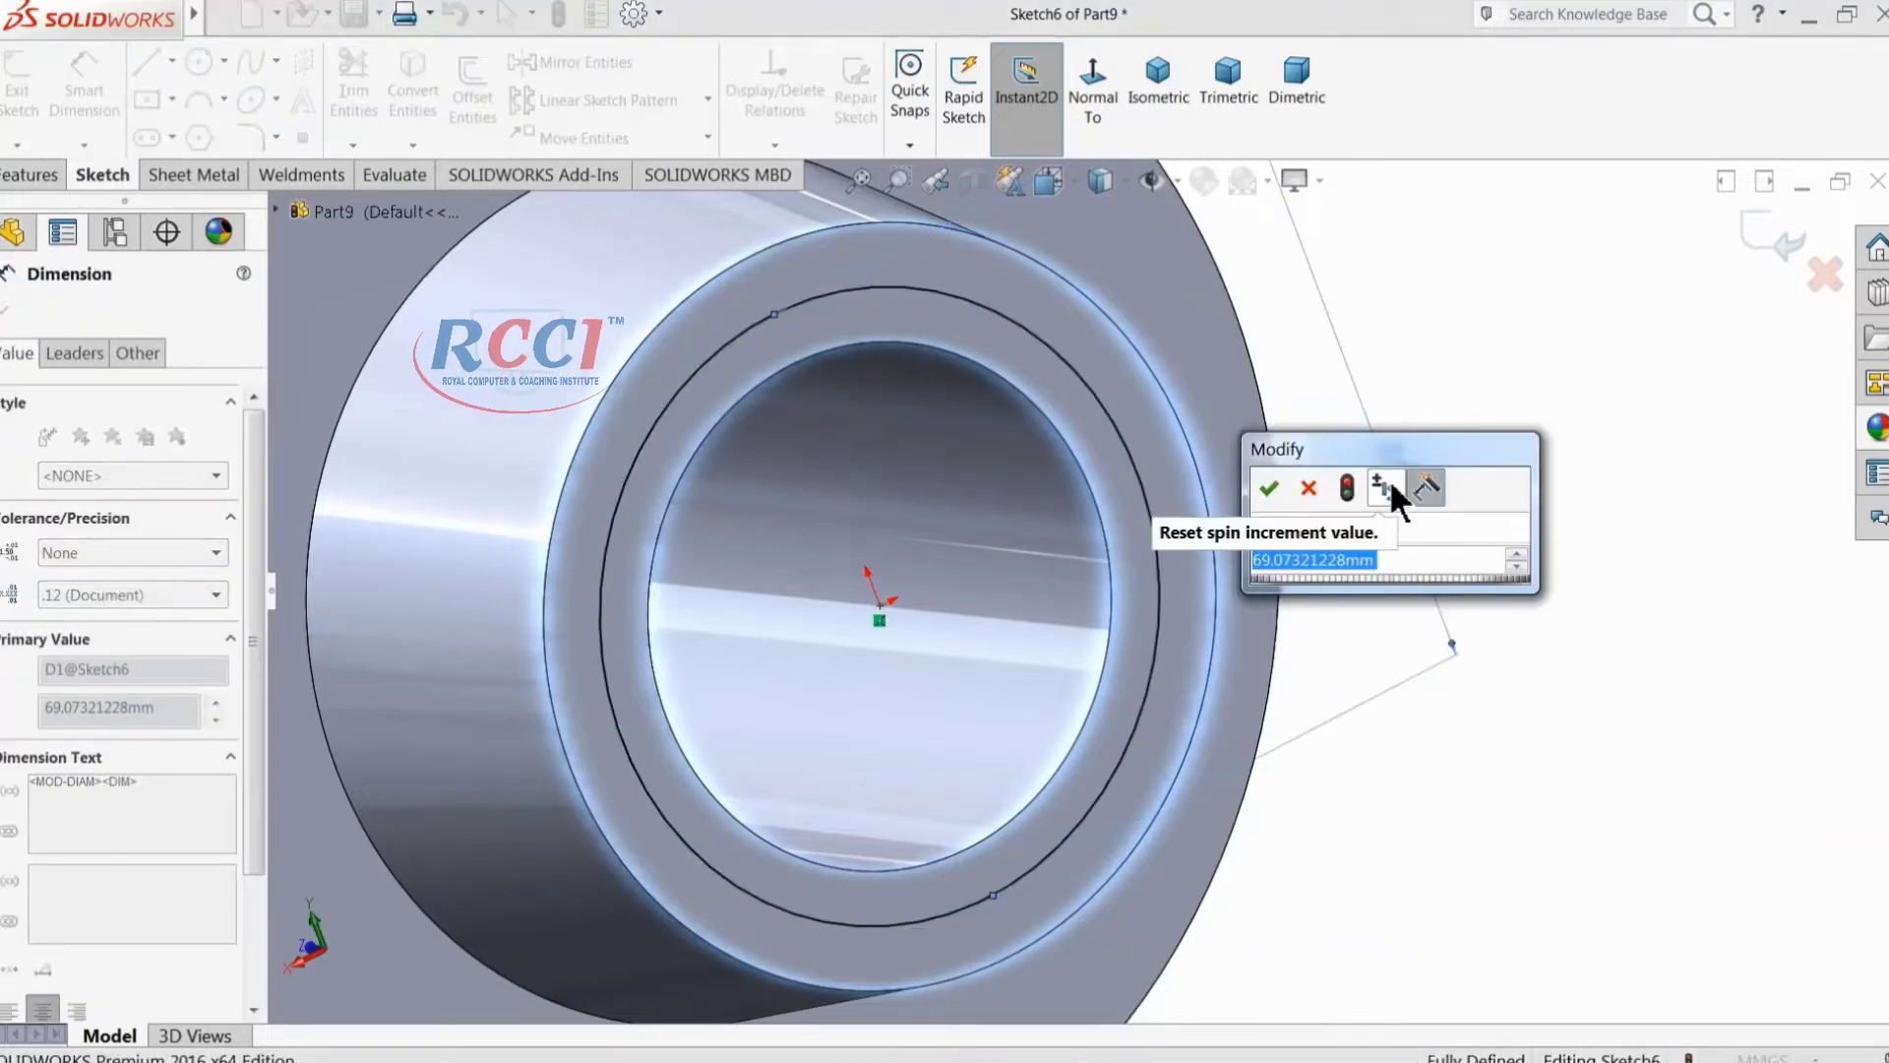
text(70)
key(Return)
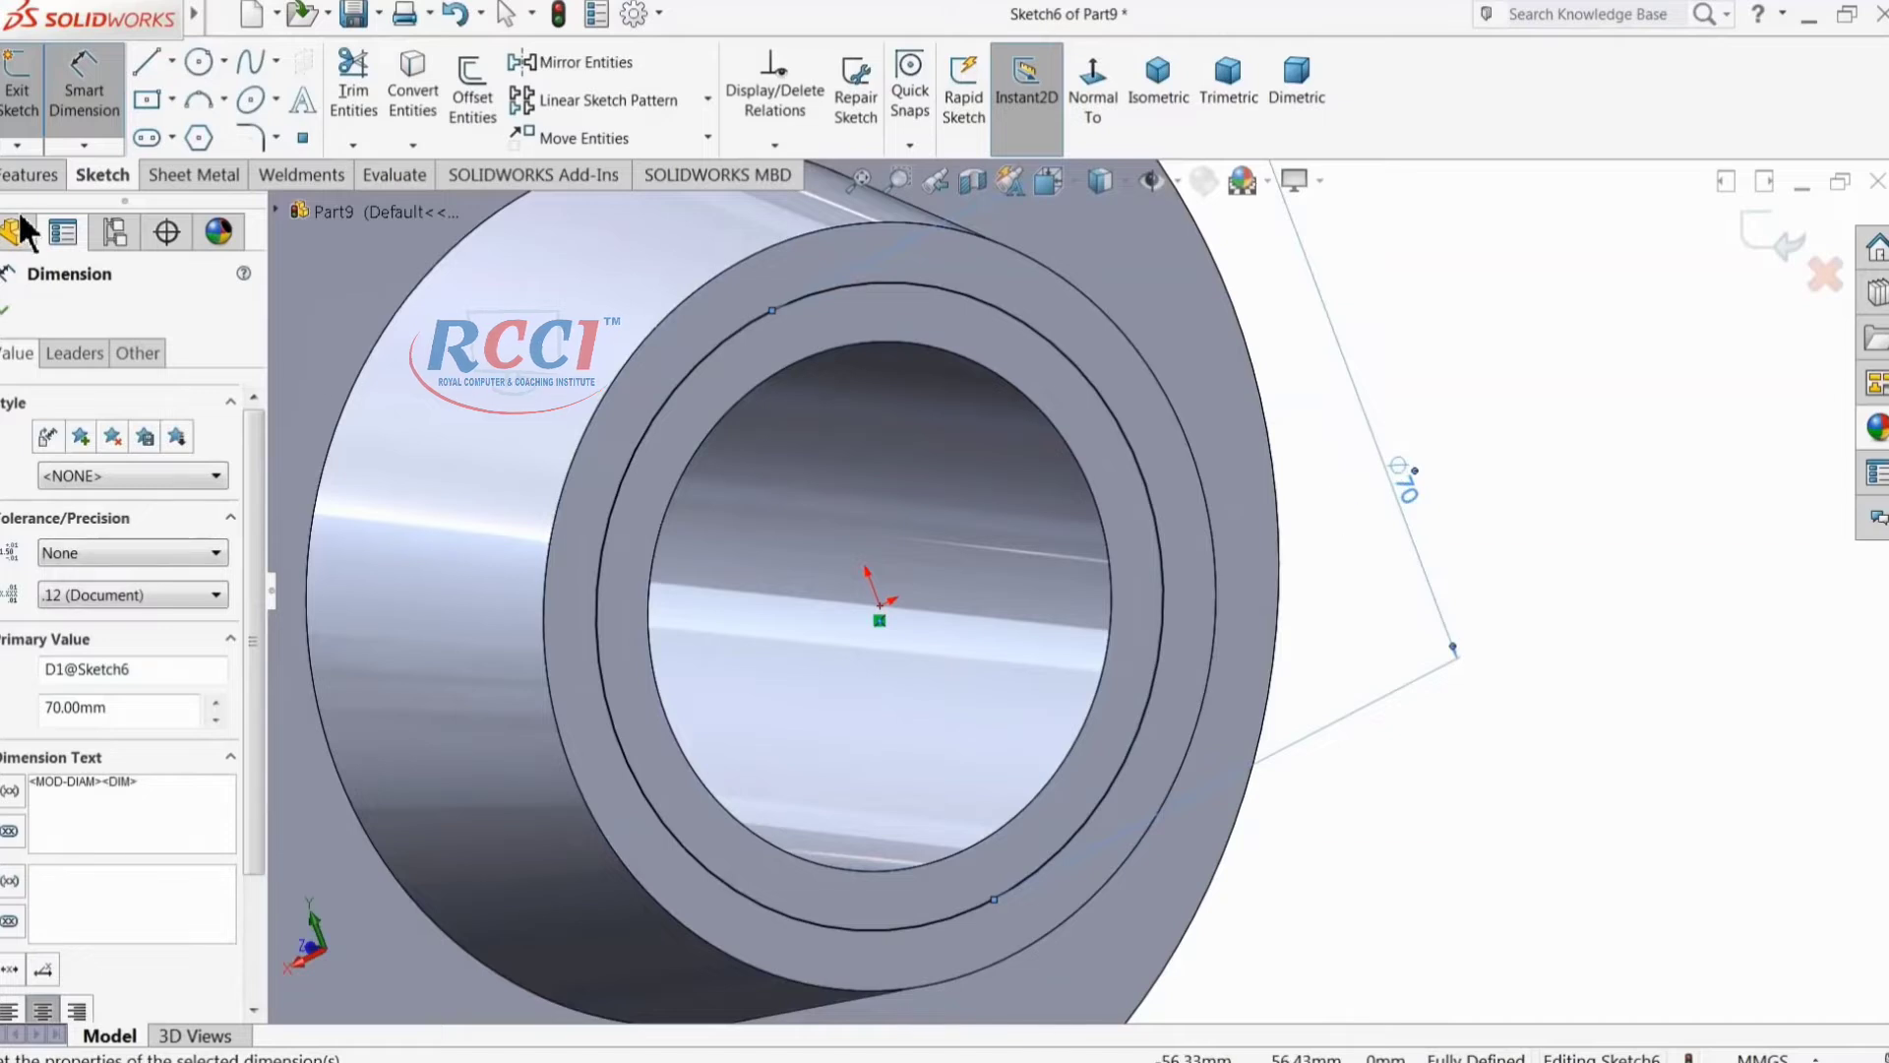
Step: Cut-extrude the 70 mm circle as a Blind cut 8 mm deep into the tapered boss
click(18, 181)
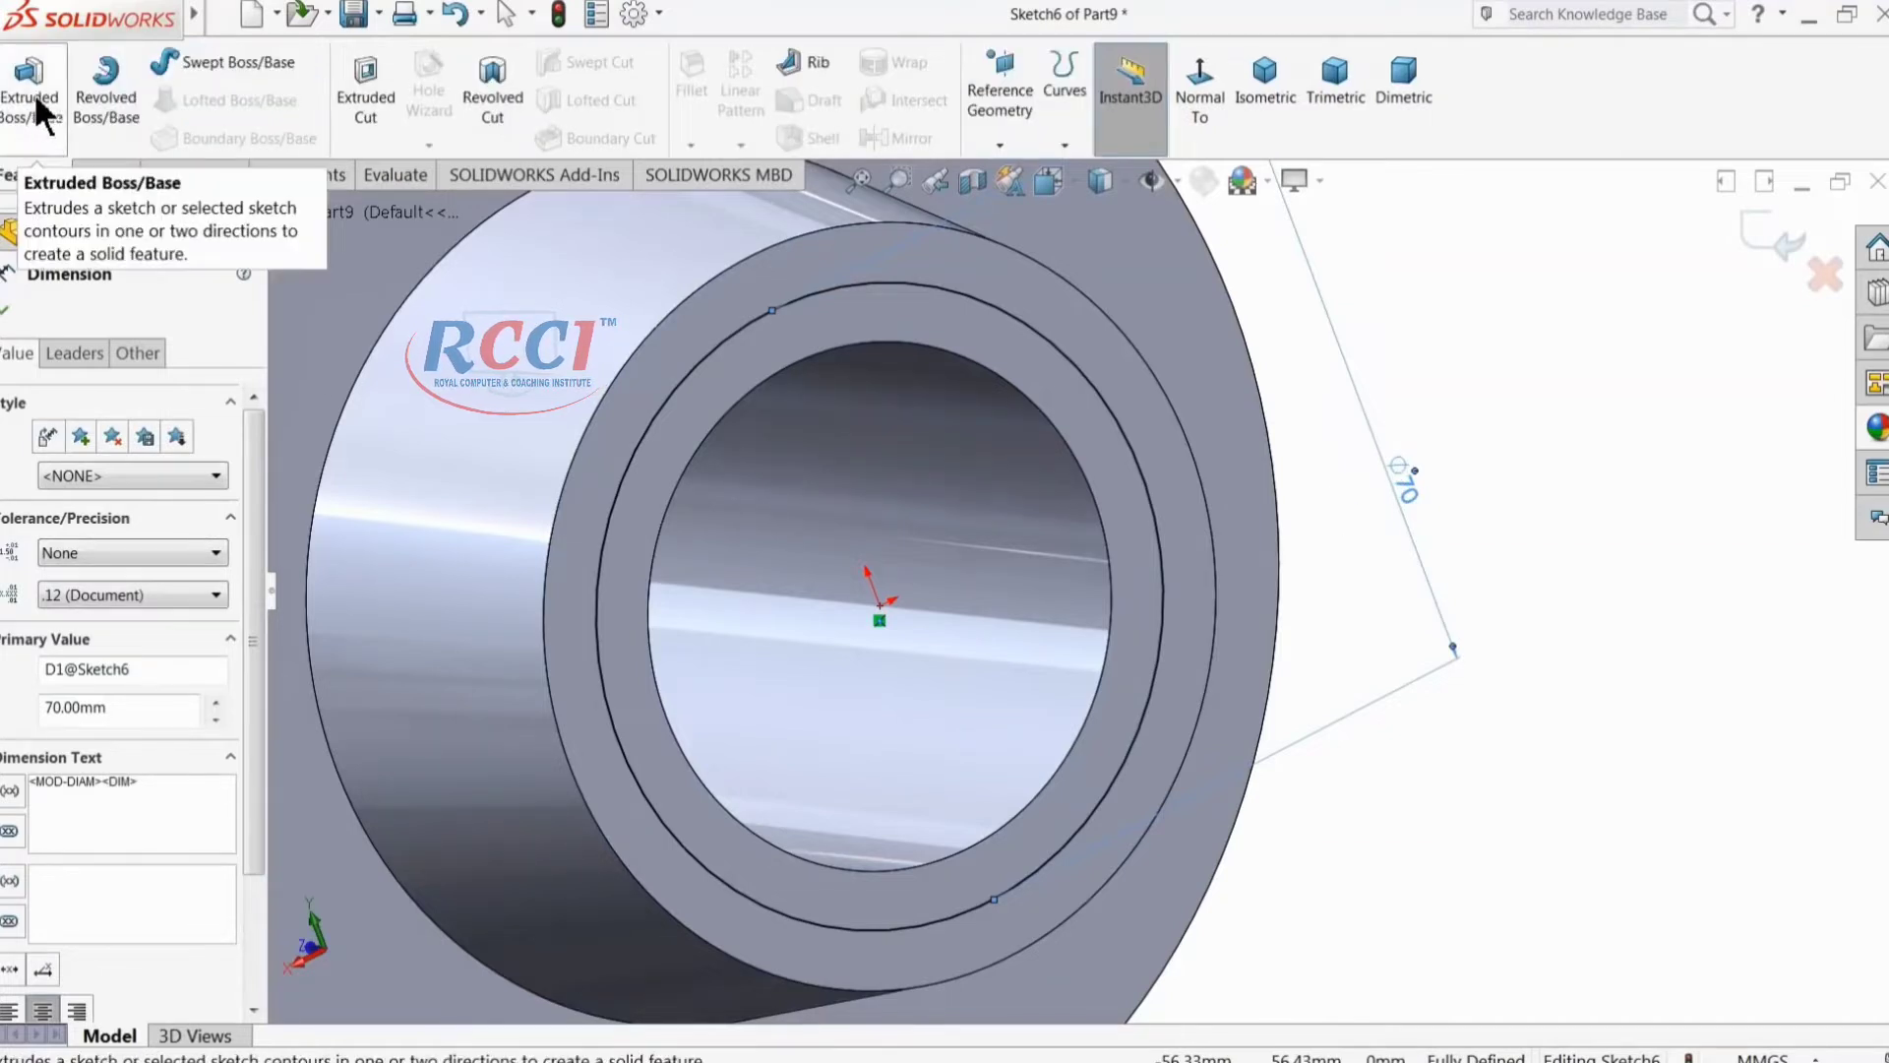
click(355, 104)
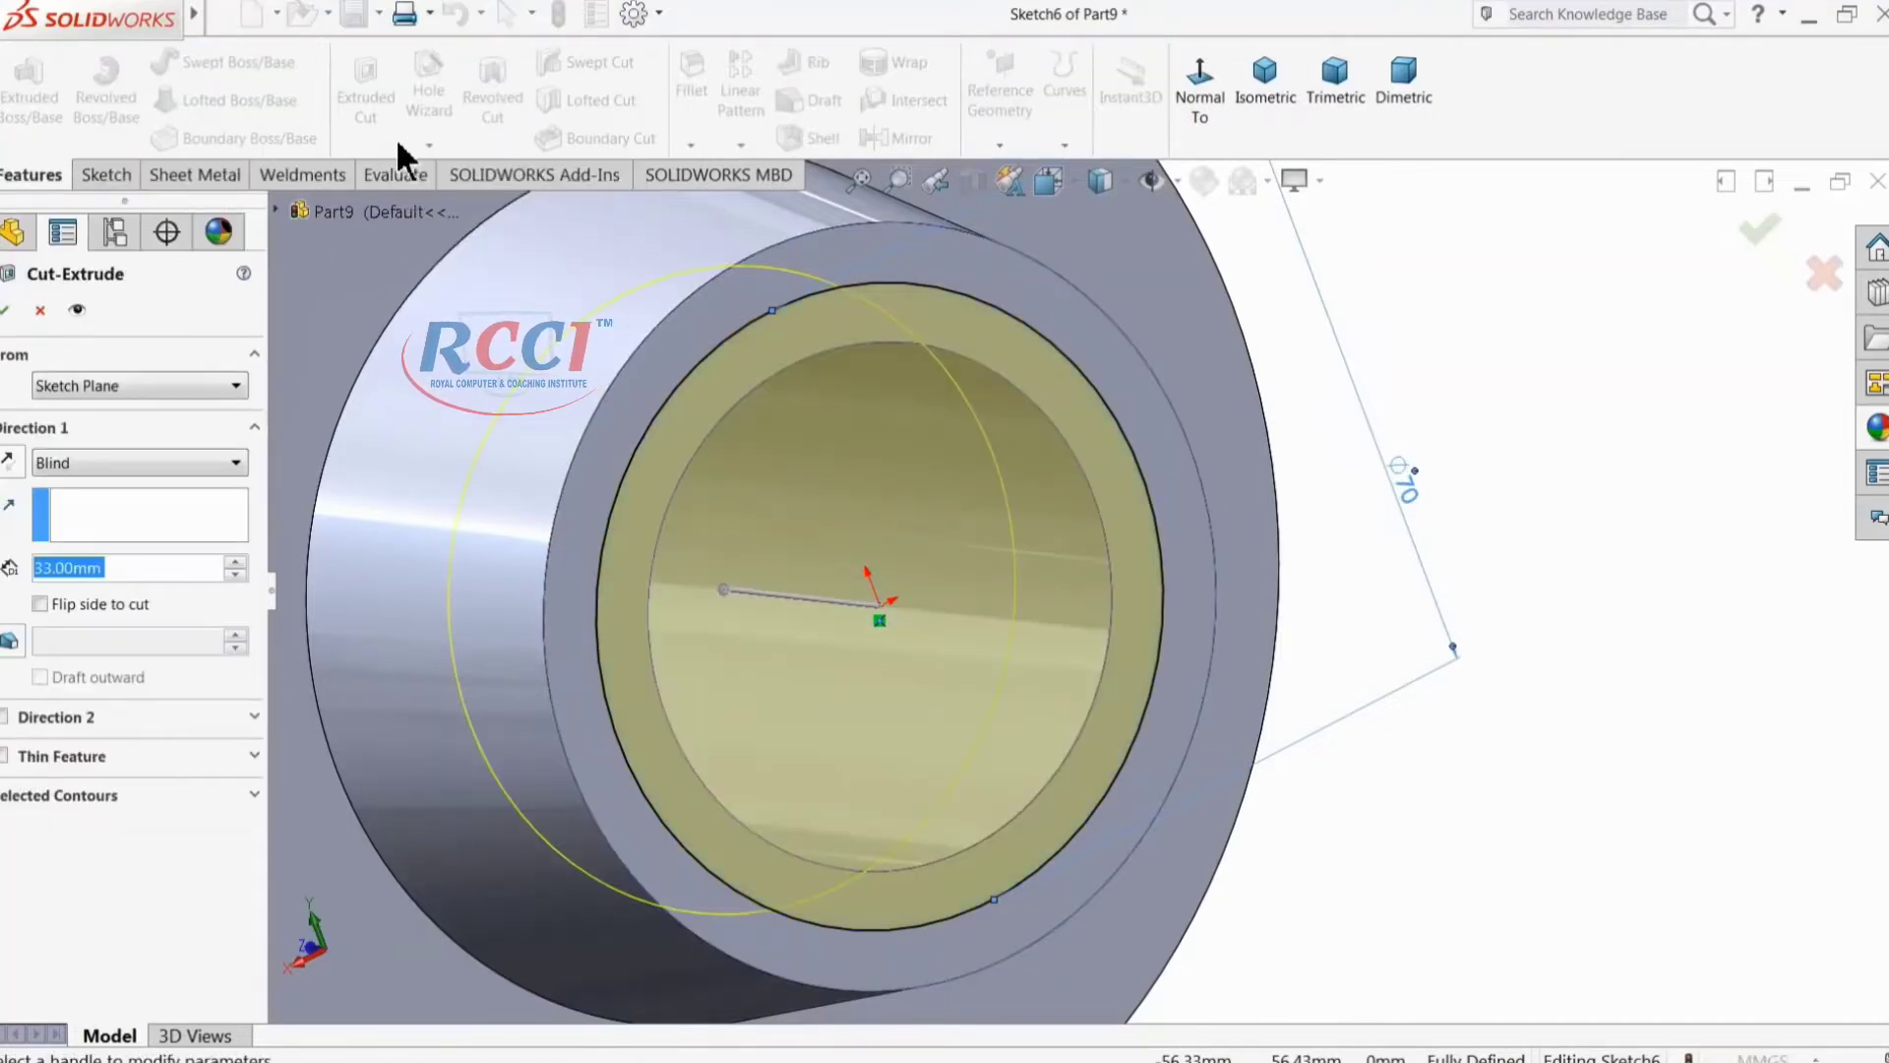
text(8)
key(Return)
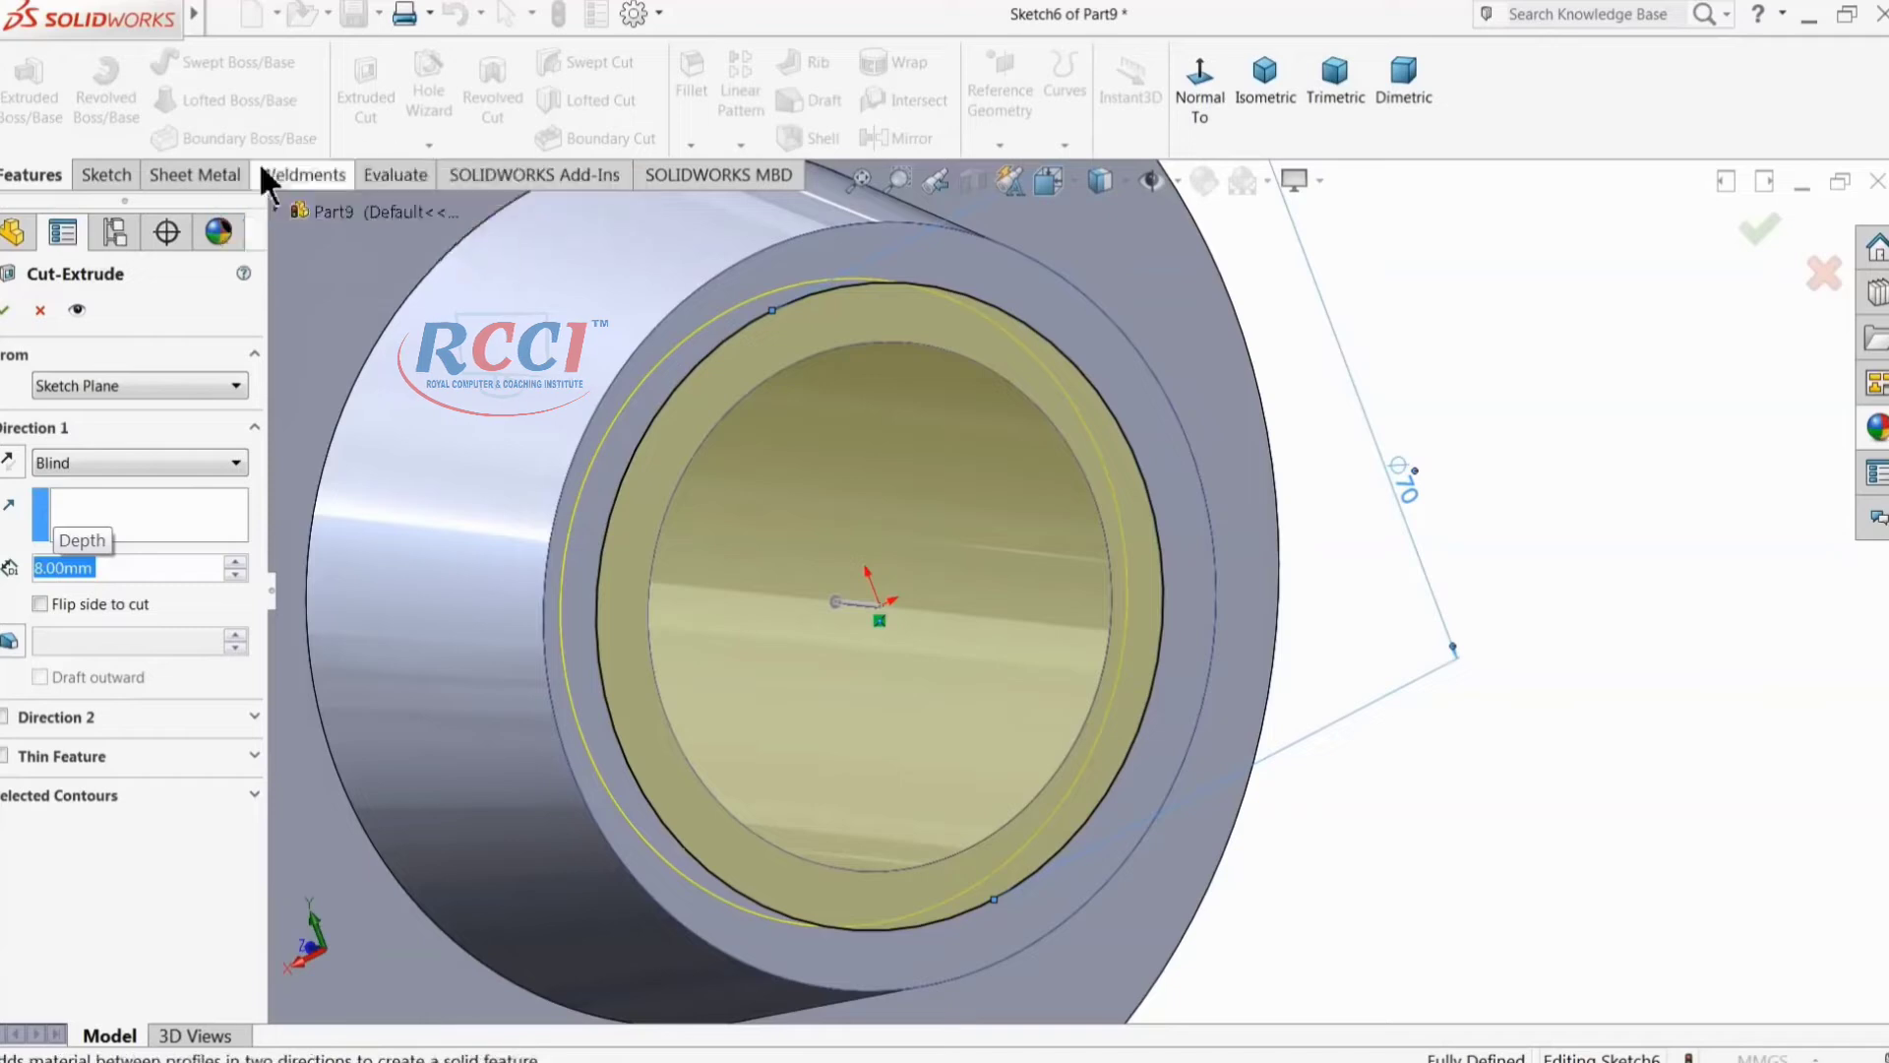
click(5, 309)
Step: Start a new sketch on the Right Plane and orient the view normal to it
middle_drag(896, 534, 1054, 506)
middle_drag(1295, 452, 1491, 588)
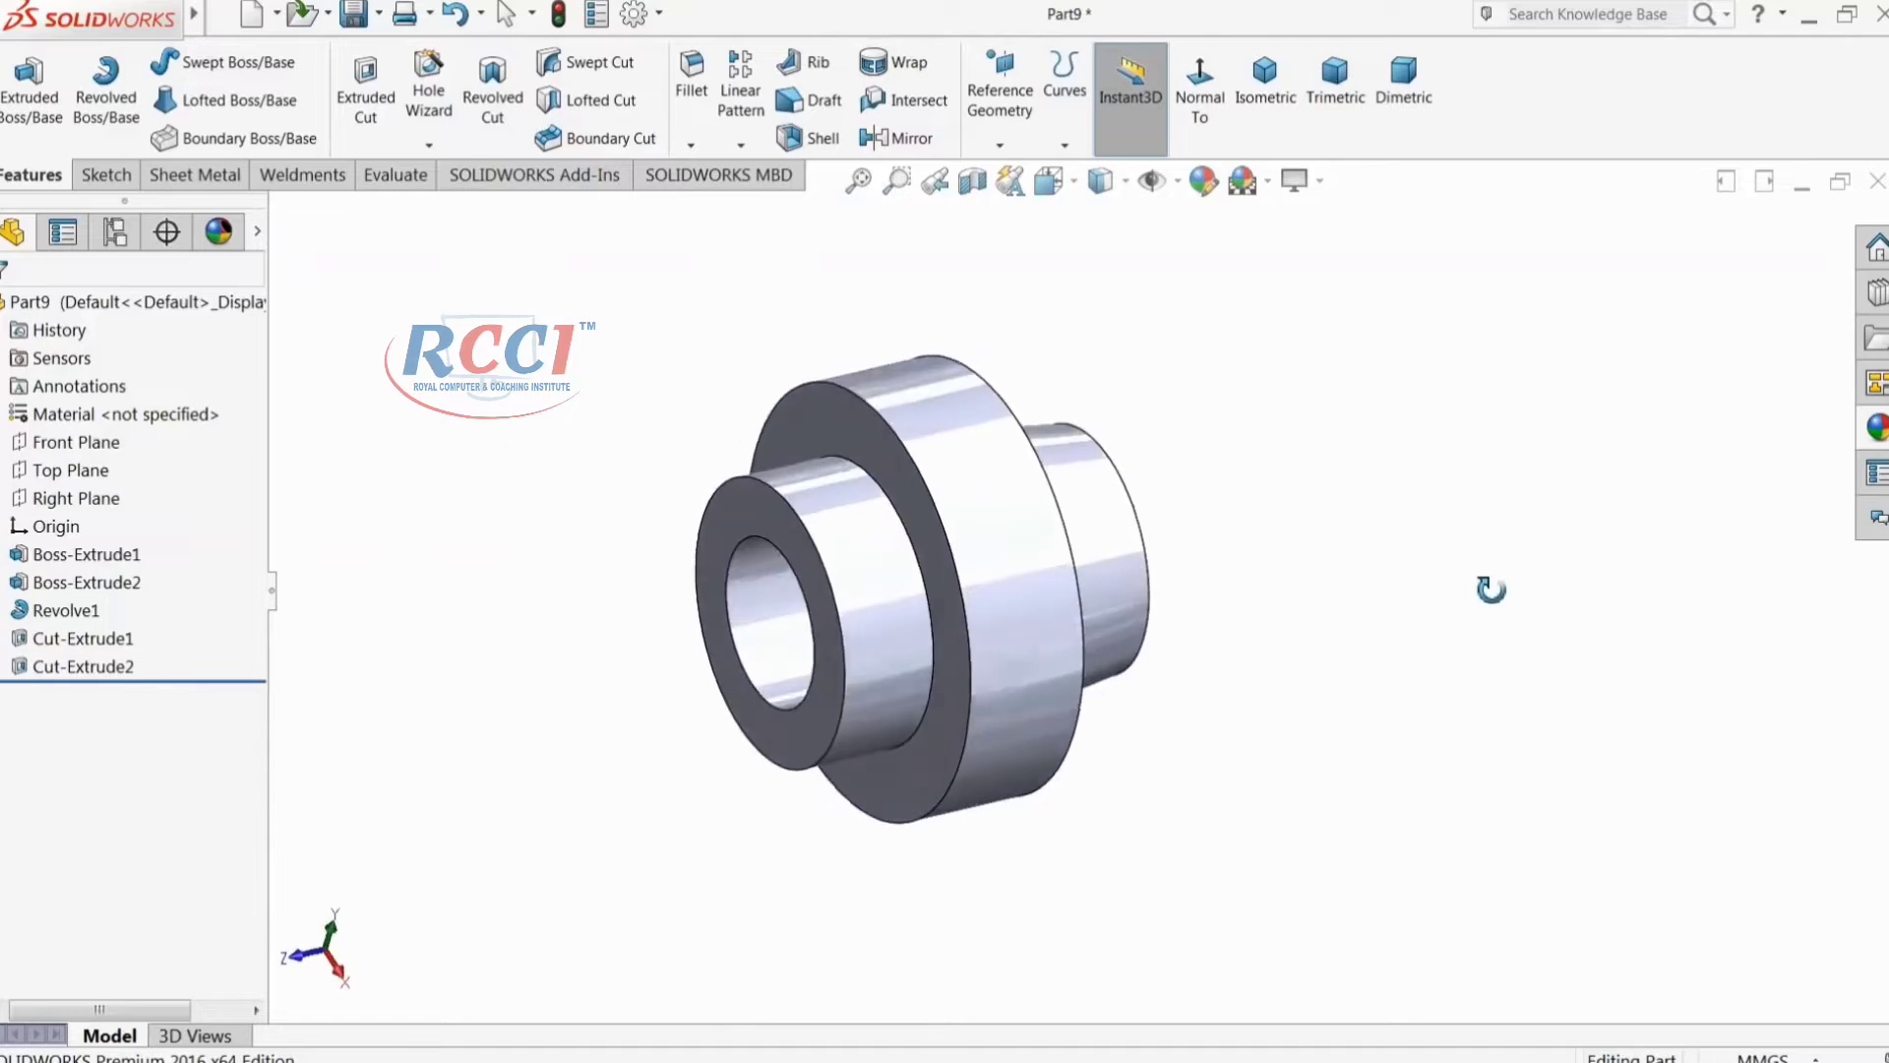
click(57, 495)
middle_drag(285, 487, 498, 459)
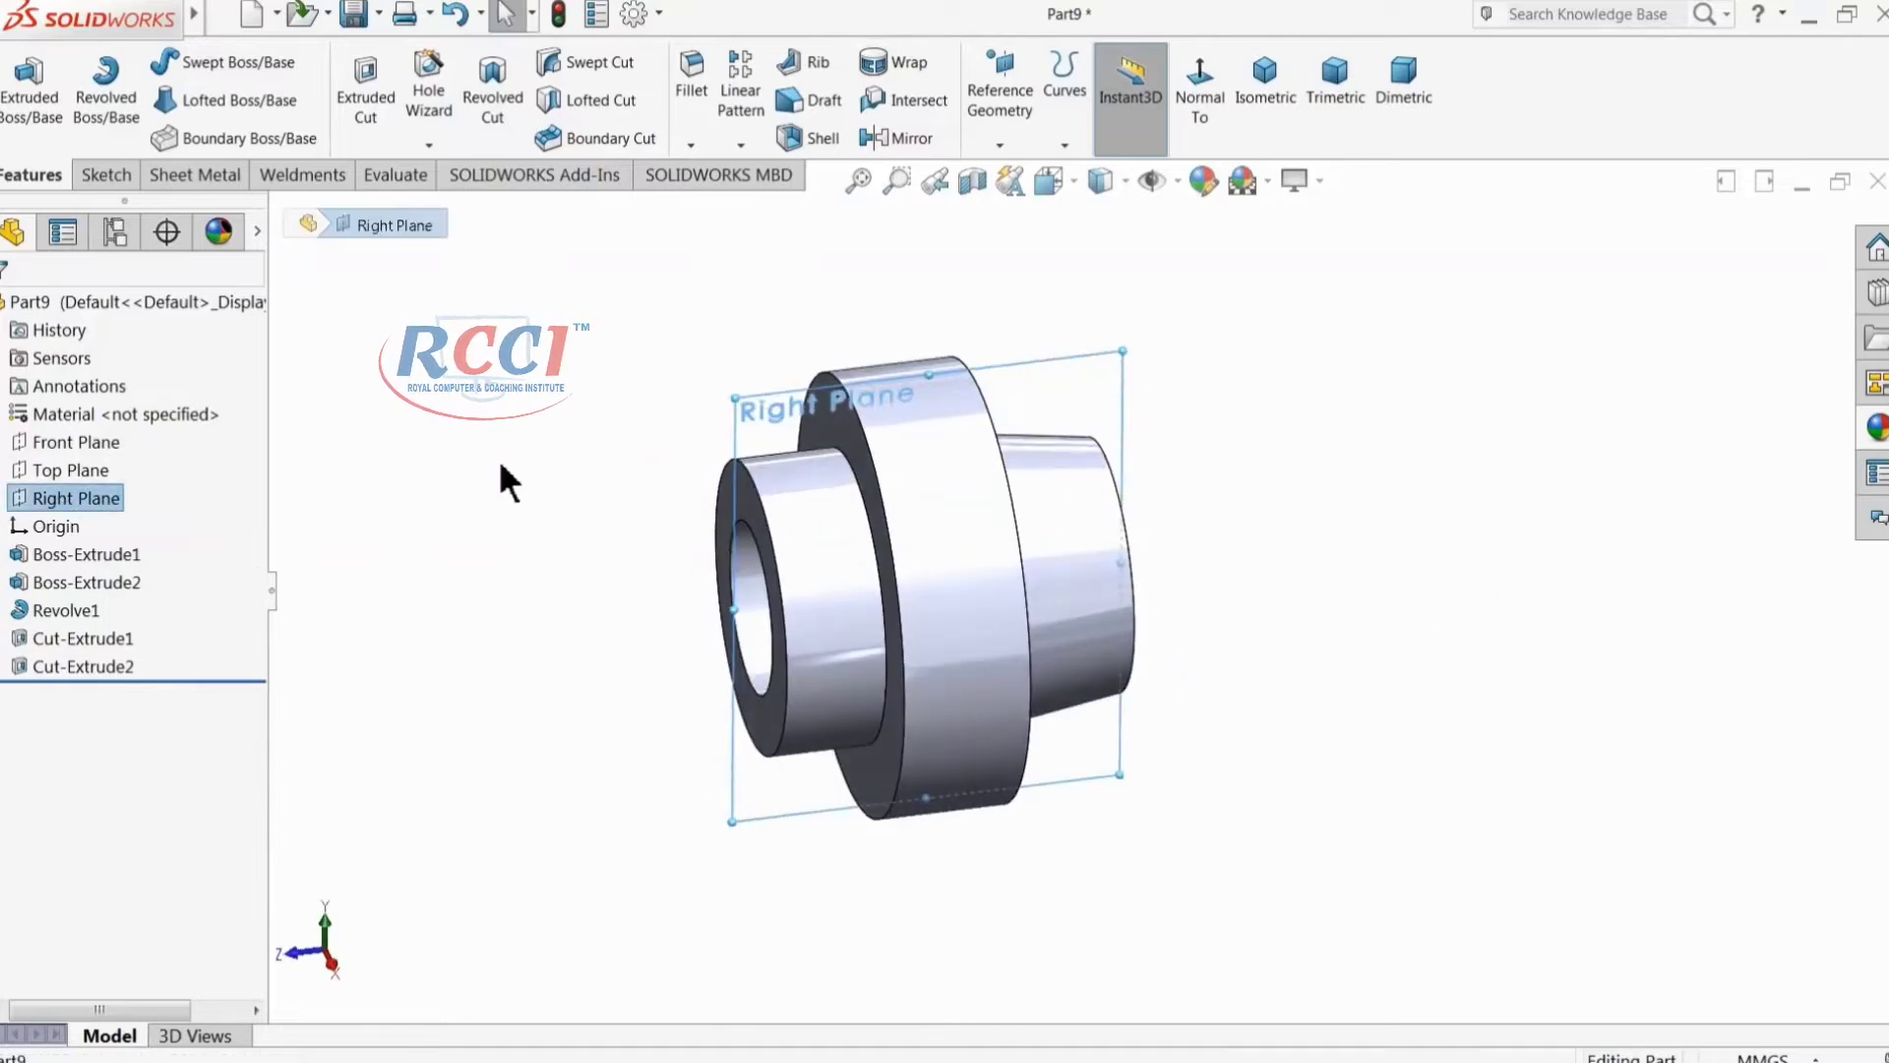
click(45, 499)
click(39, 468)
click(1092, 101)
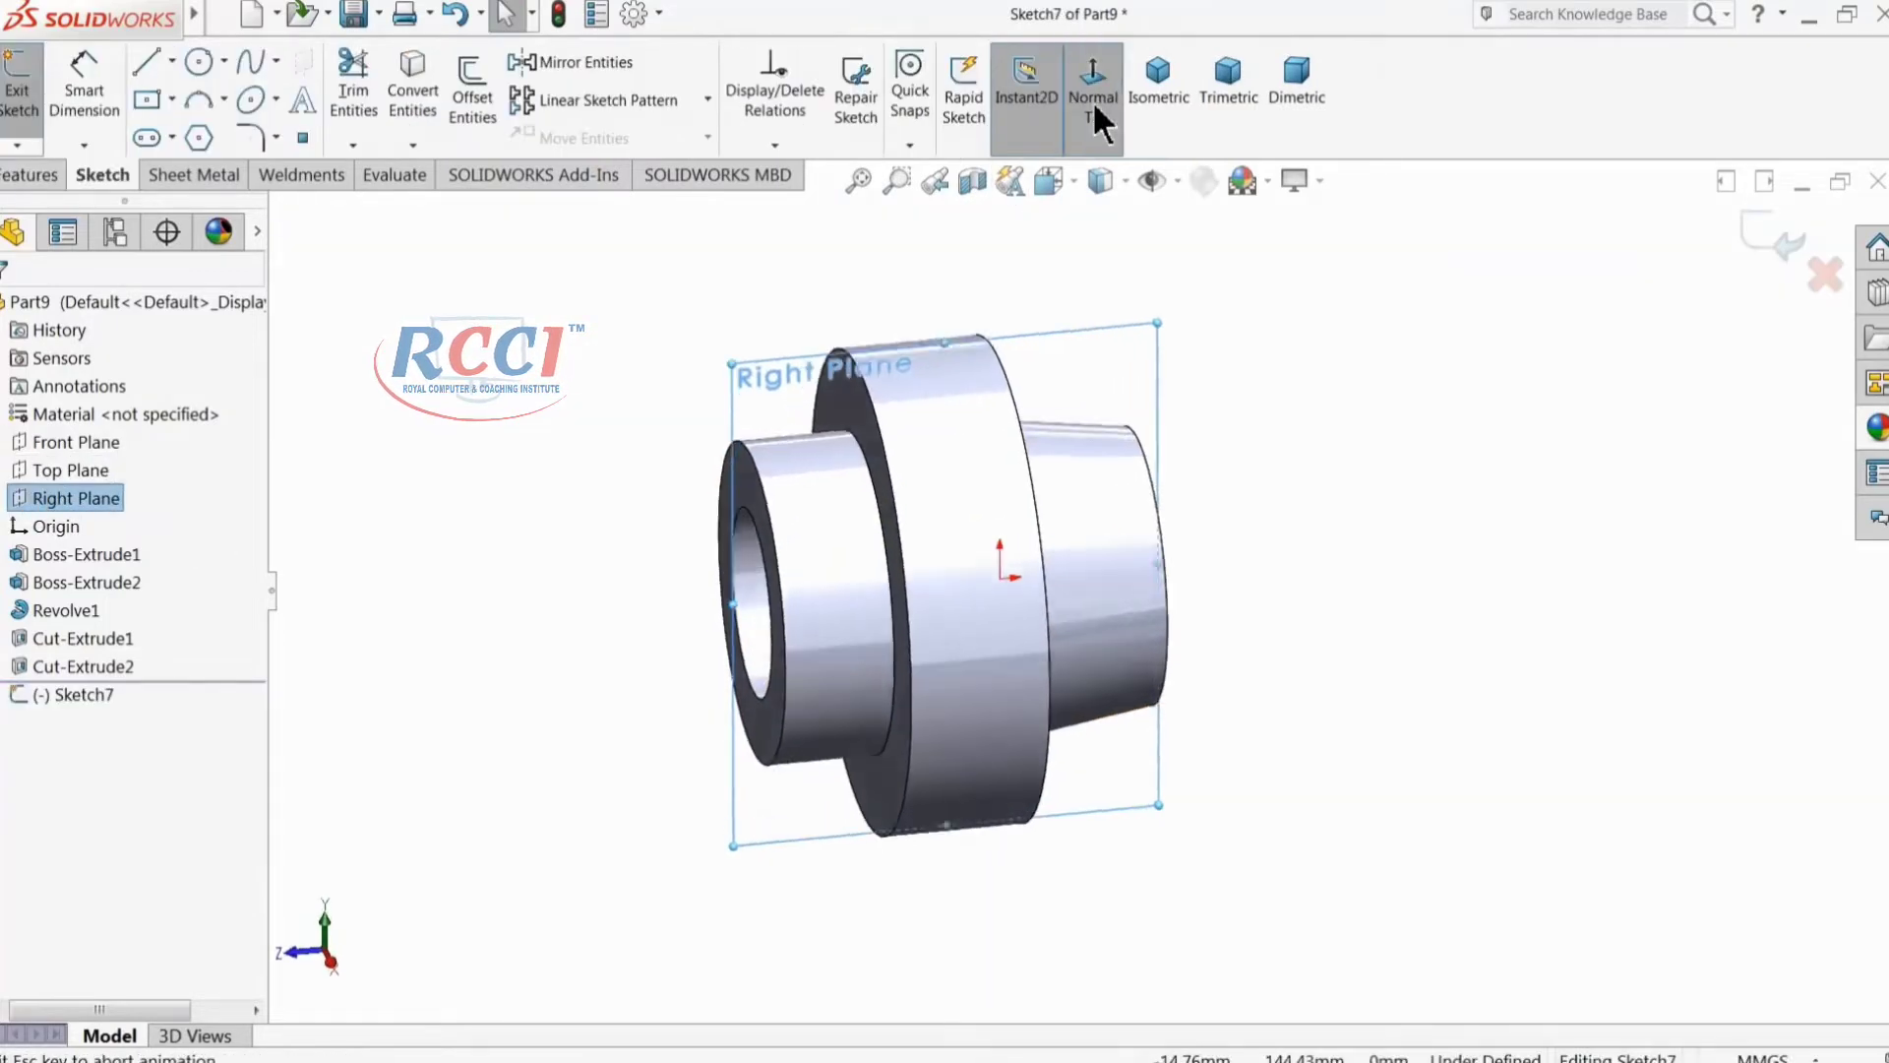
Step: Draw a horizontal centerline along the part's axis from the smaller boss's outer face through the origin
click(172, 61)
click(187, 122)
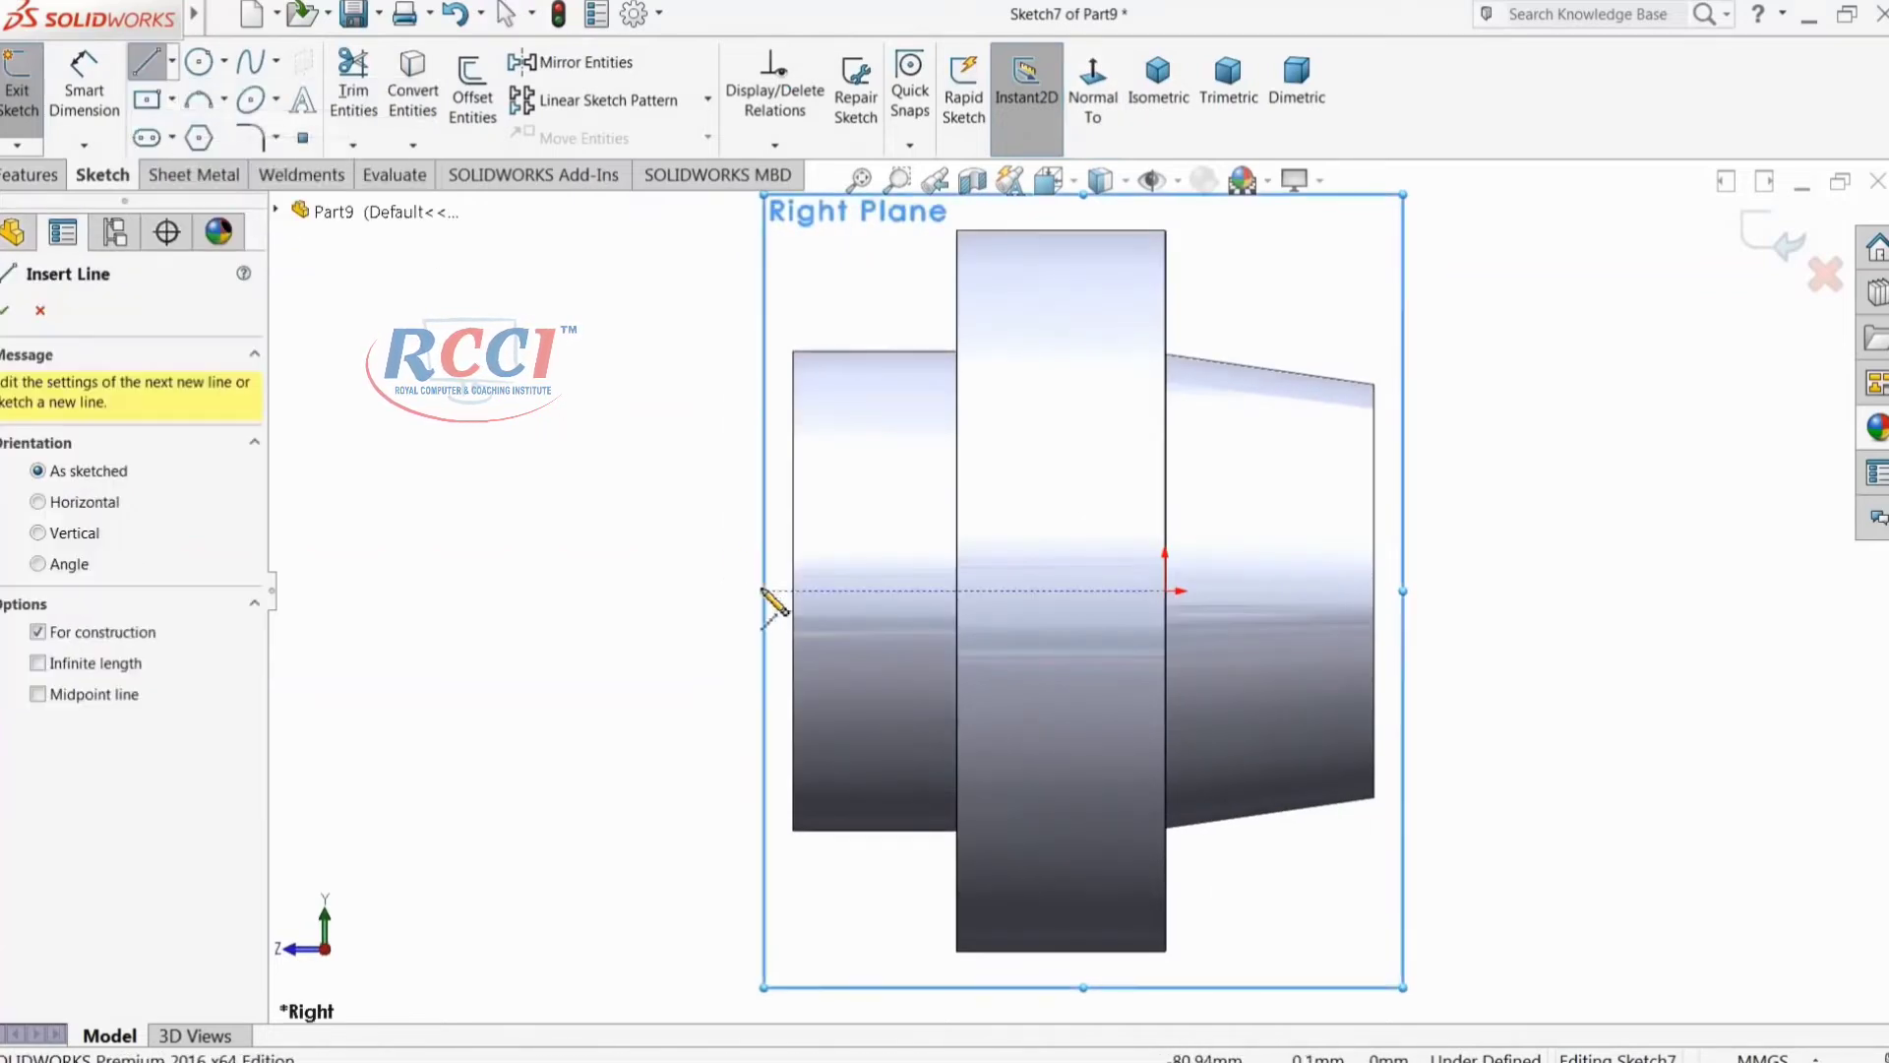
click(794, 592)
click(1166, 592)
right_click(1225, 465)
click(1276, 482)
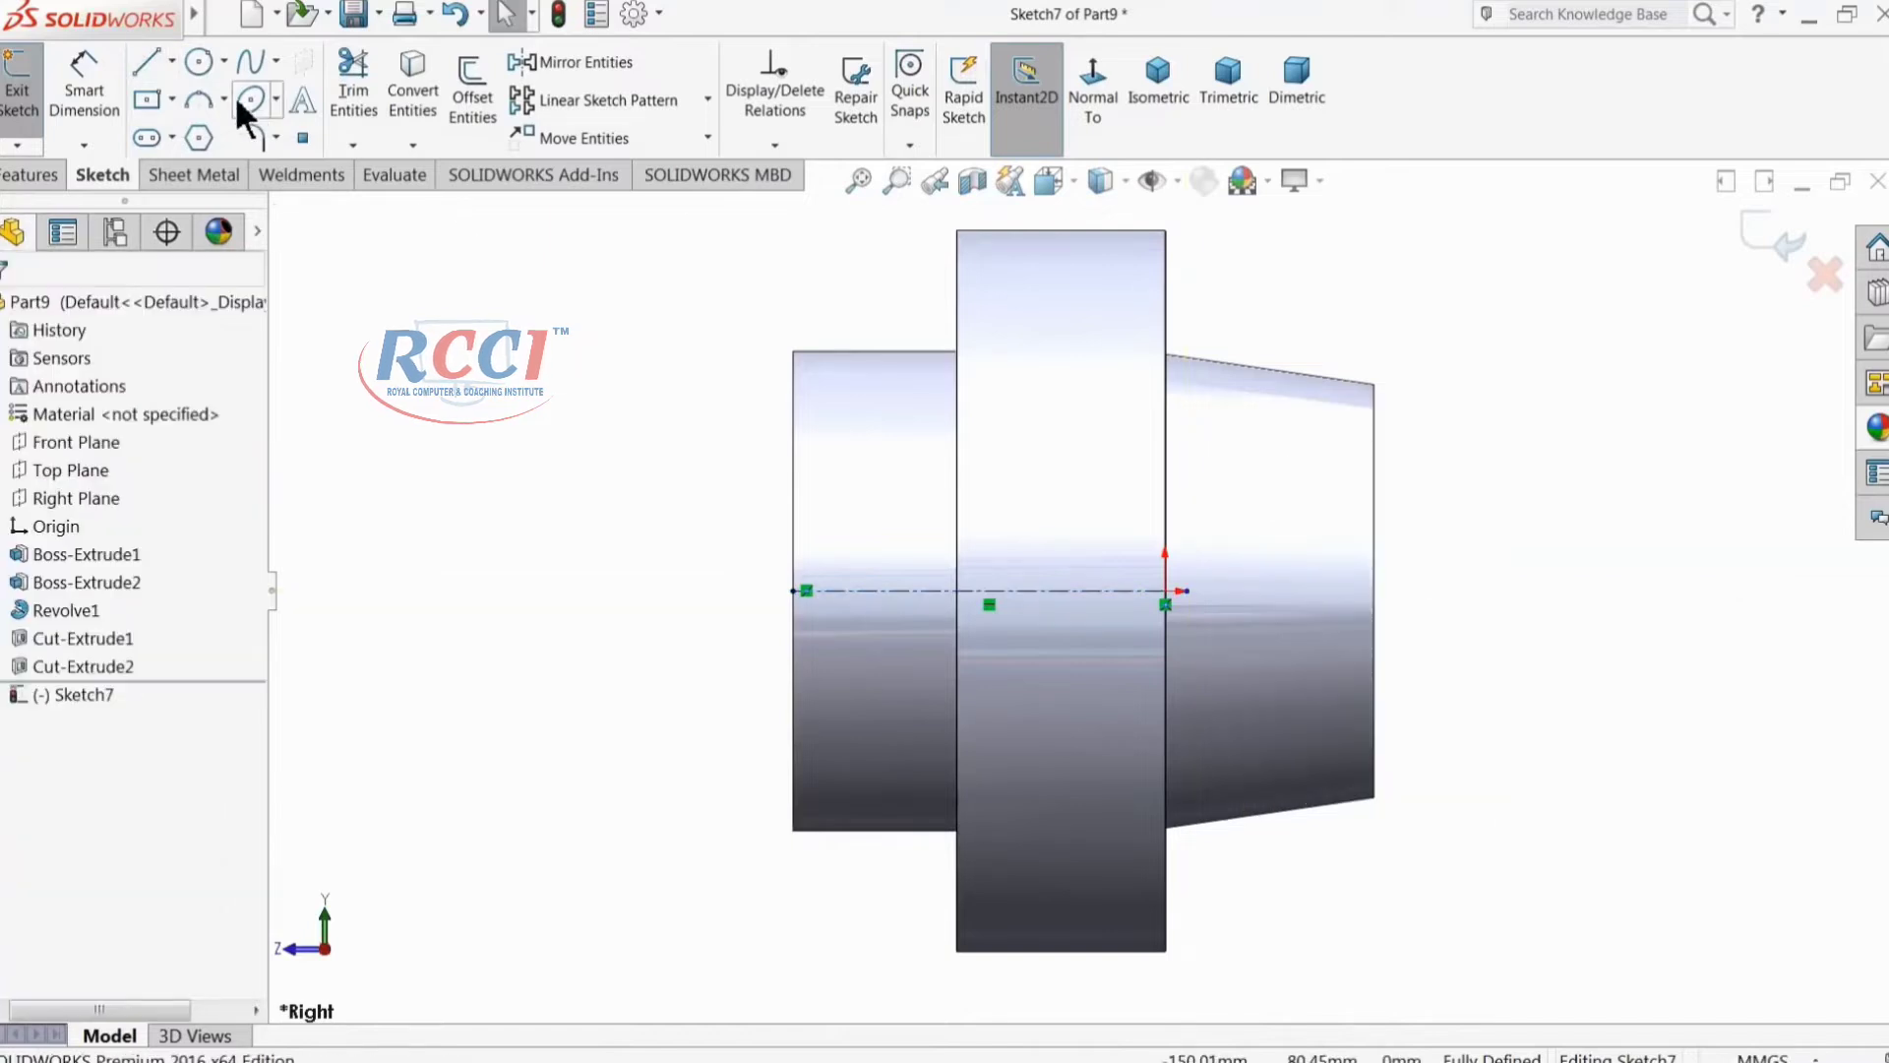
Step: Sketch a corner rectangle about 6.7 mm high, with its upper edge on the cylindrical boss's upper outline
click(171, 100)
click(155, 131)
scroll(890, 372, down, 5)
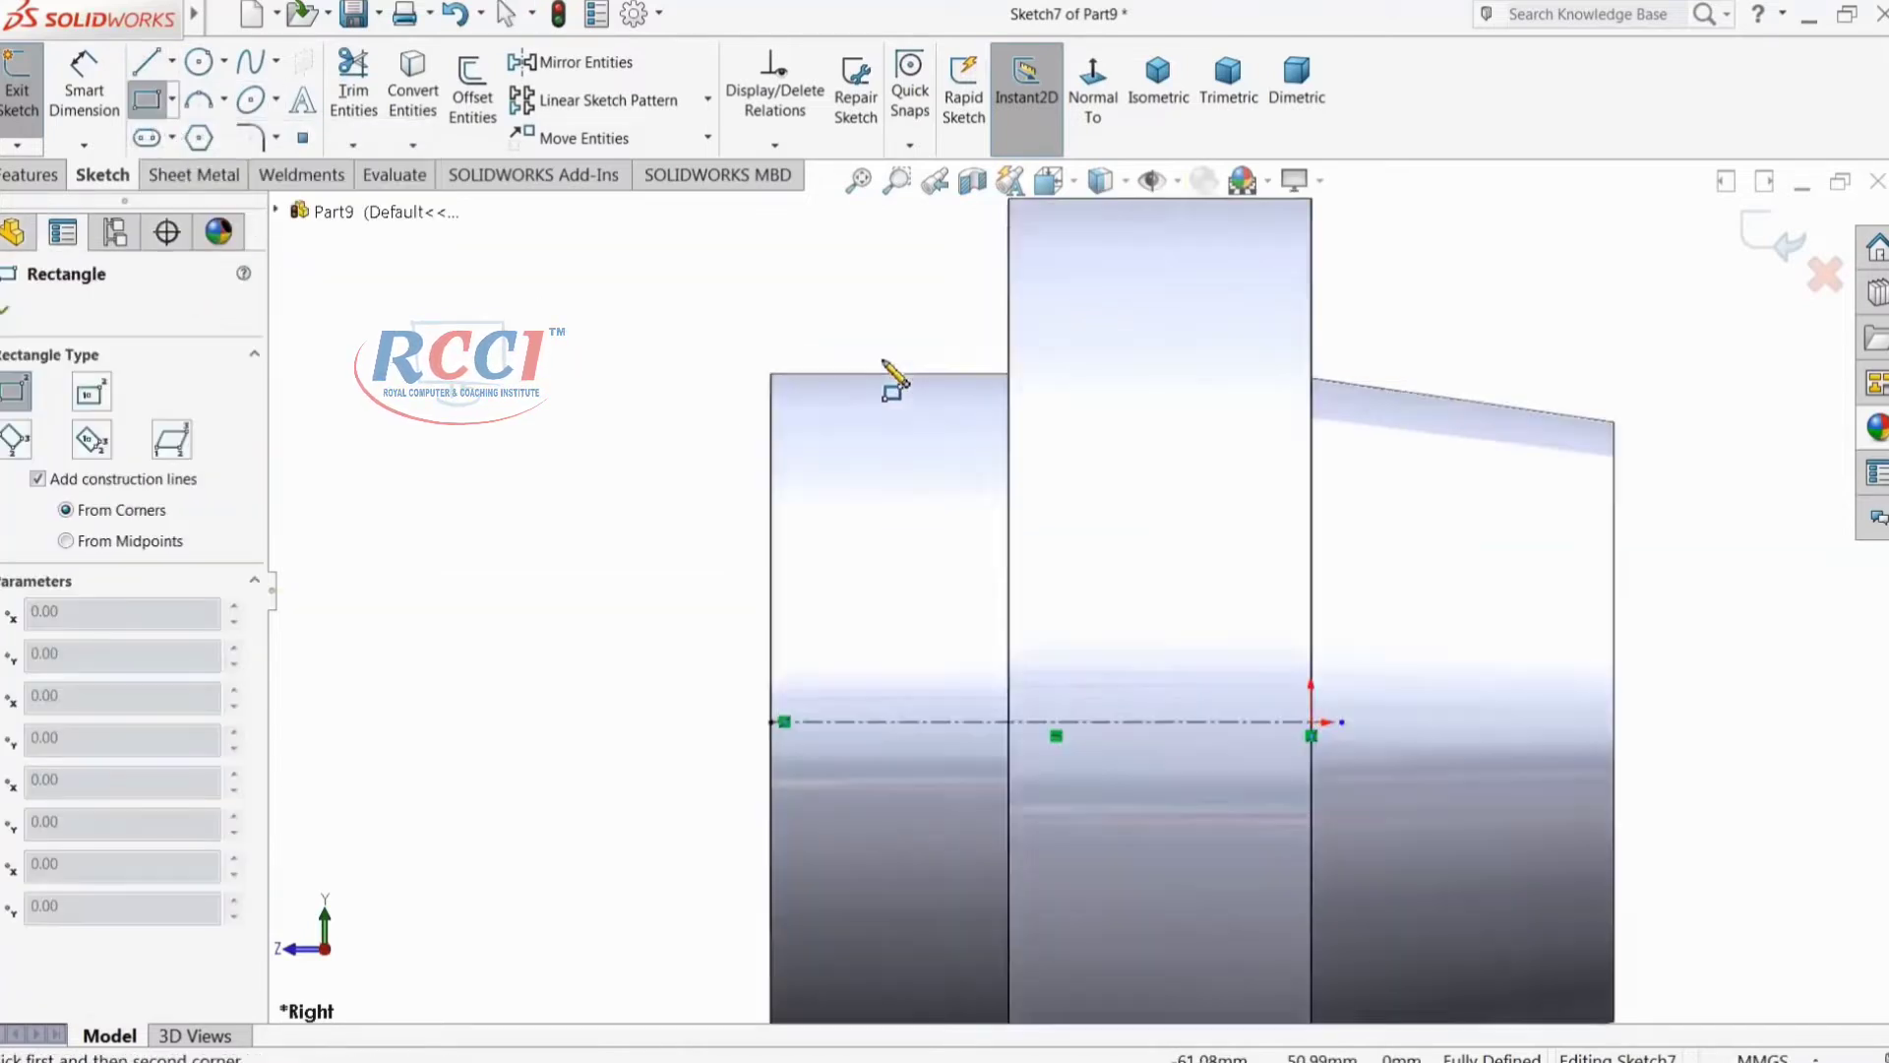
click(813, 415)
click(1054, 536)
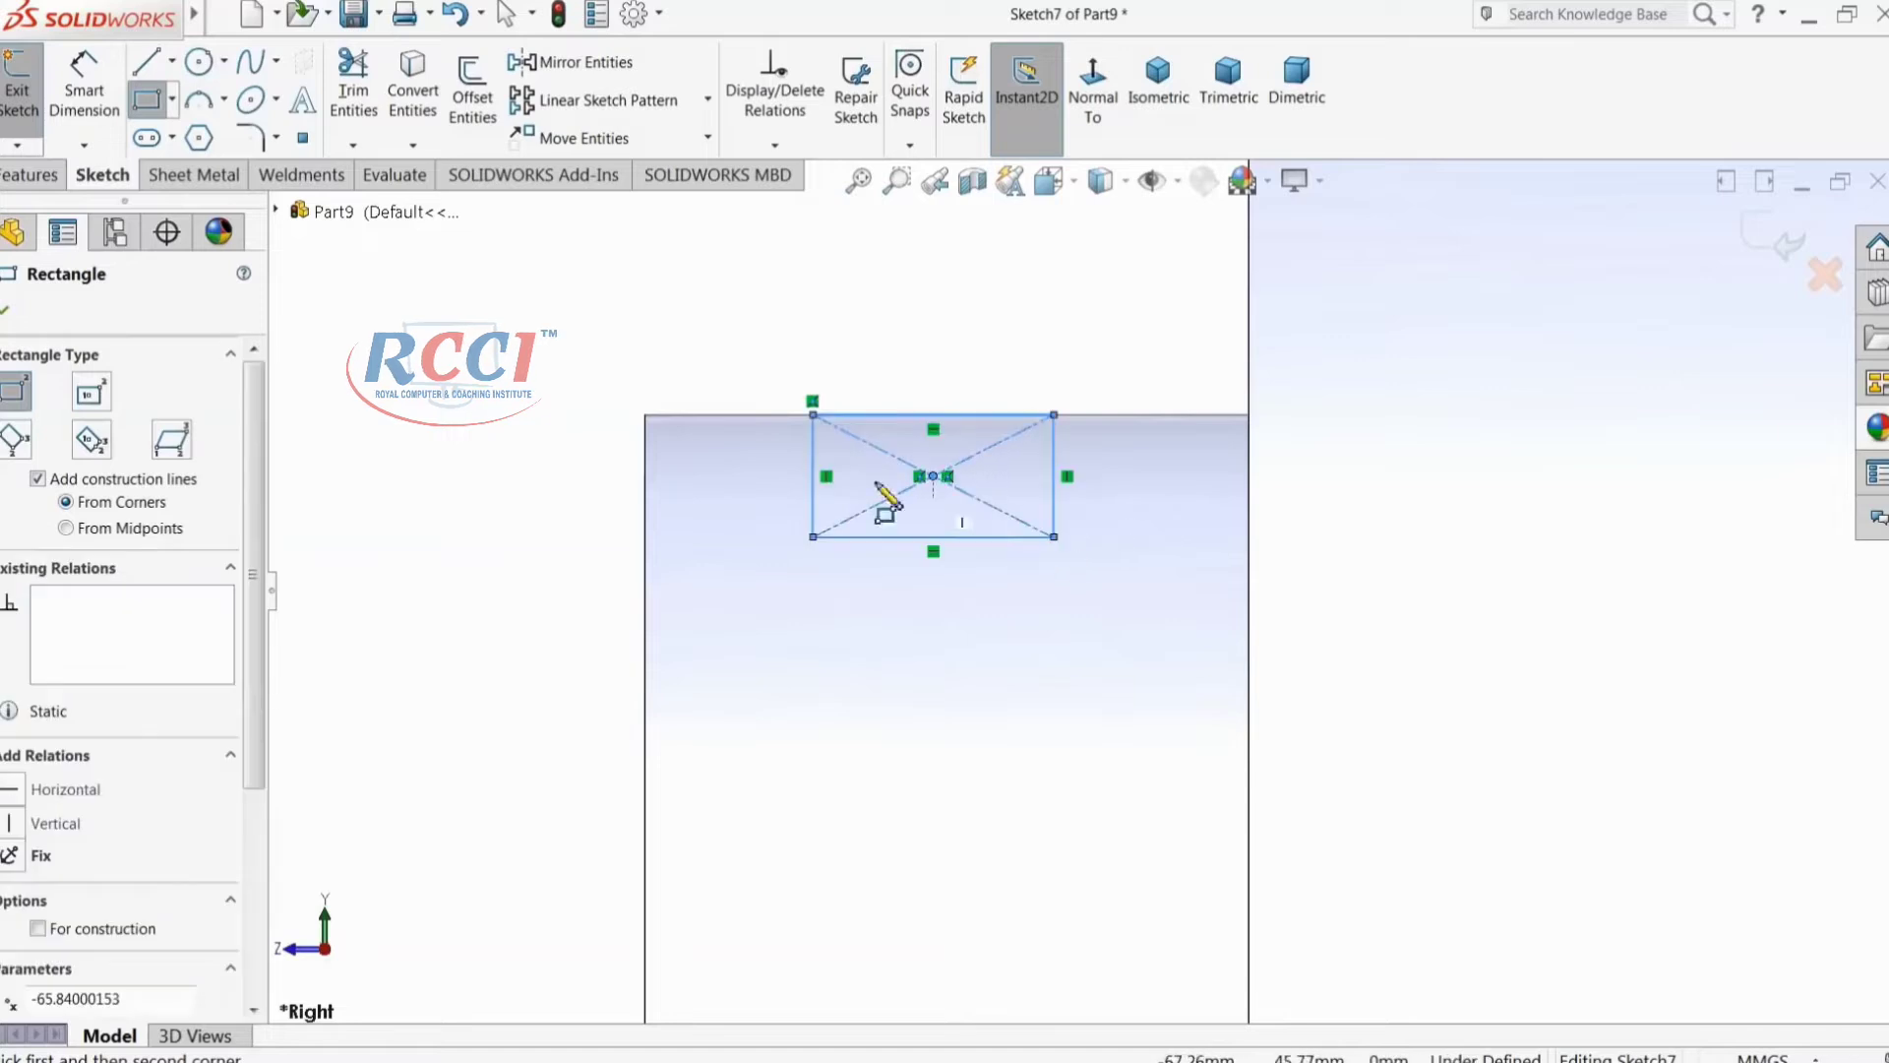
Step: Dimension the rectangle's height and set it to 6 mm
click(81, 86)
click(812, 480)
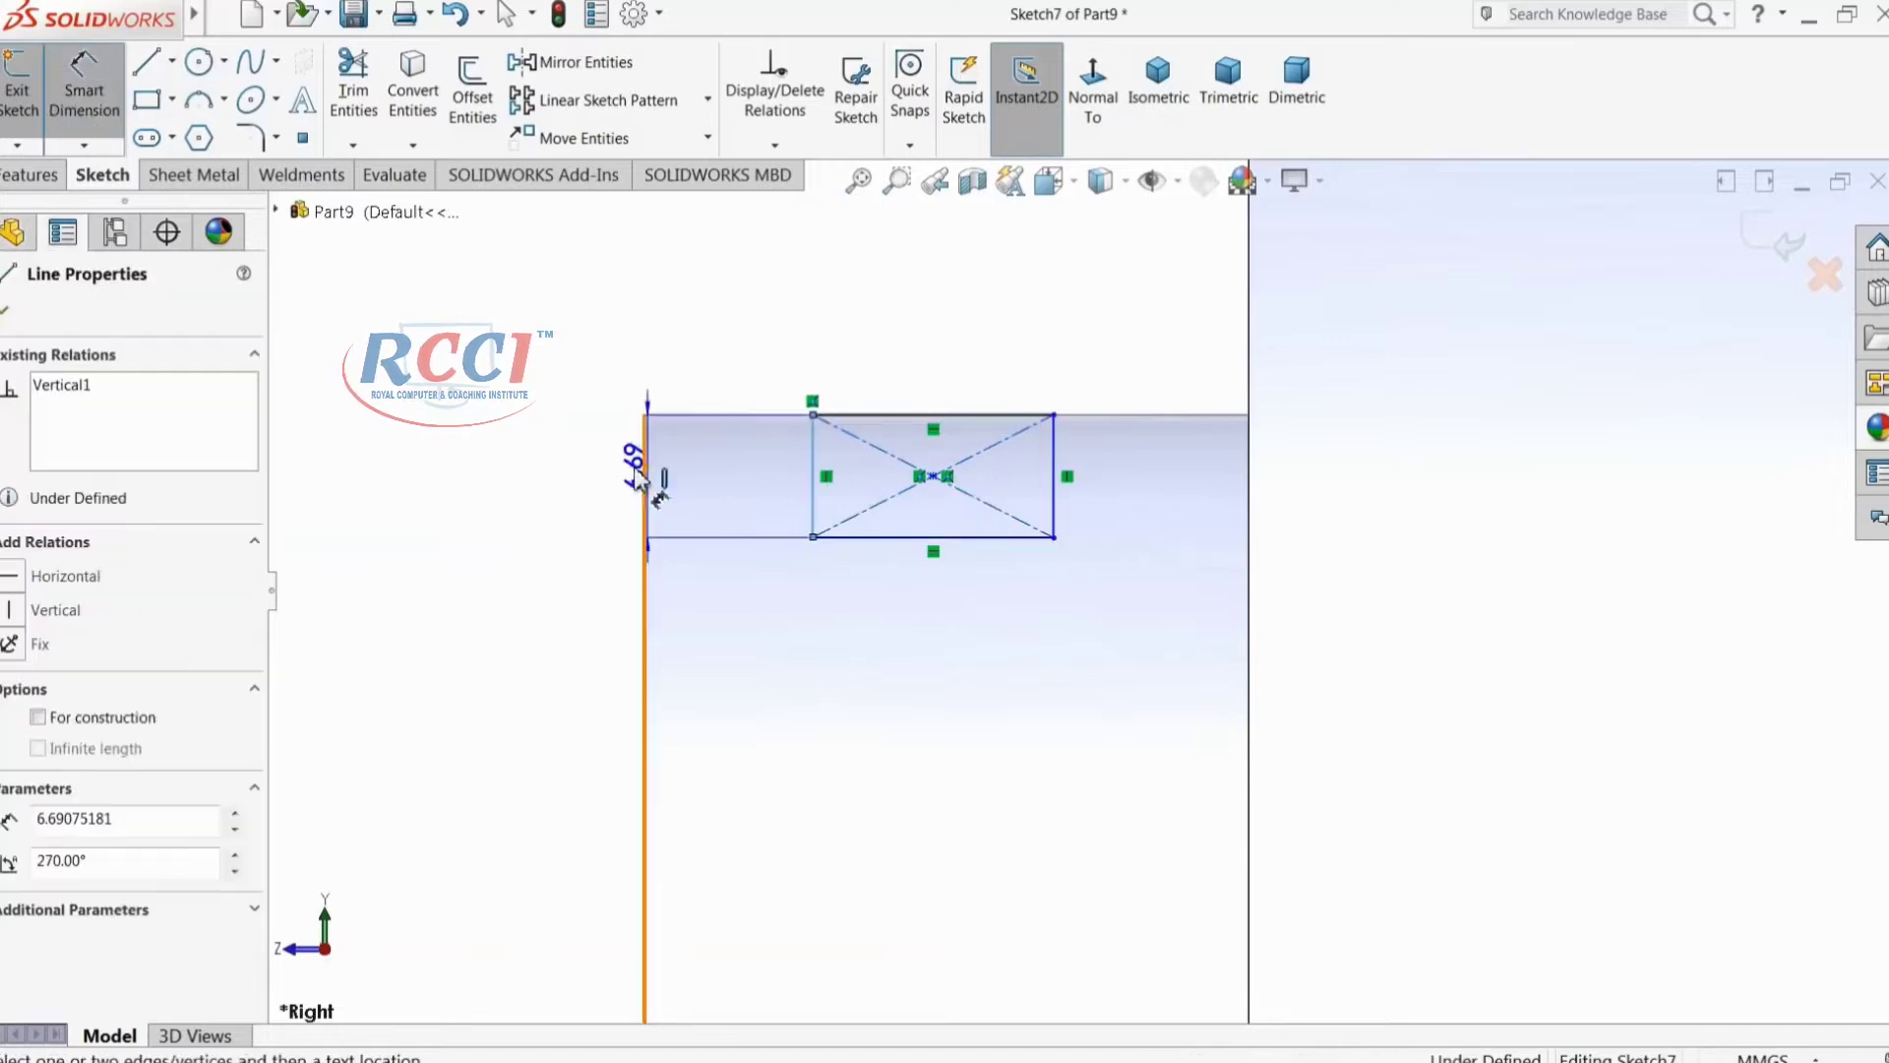
click(568, 482)
text(6)
key(Return)
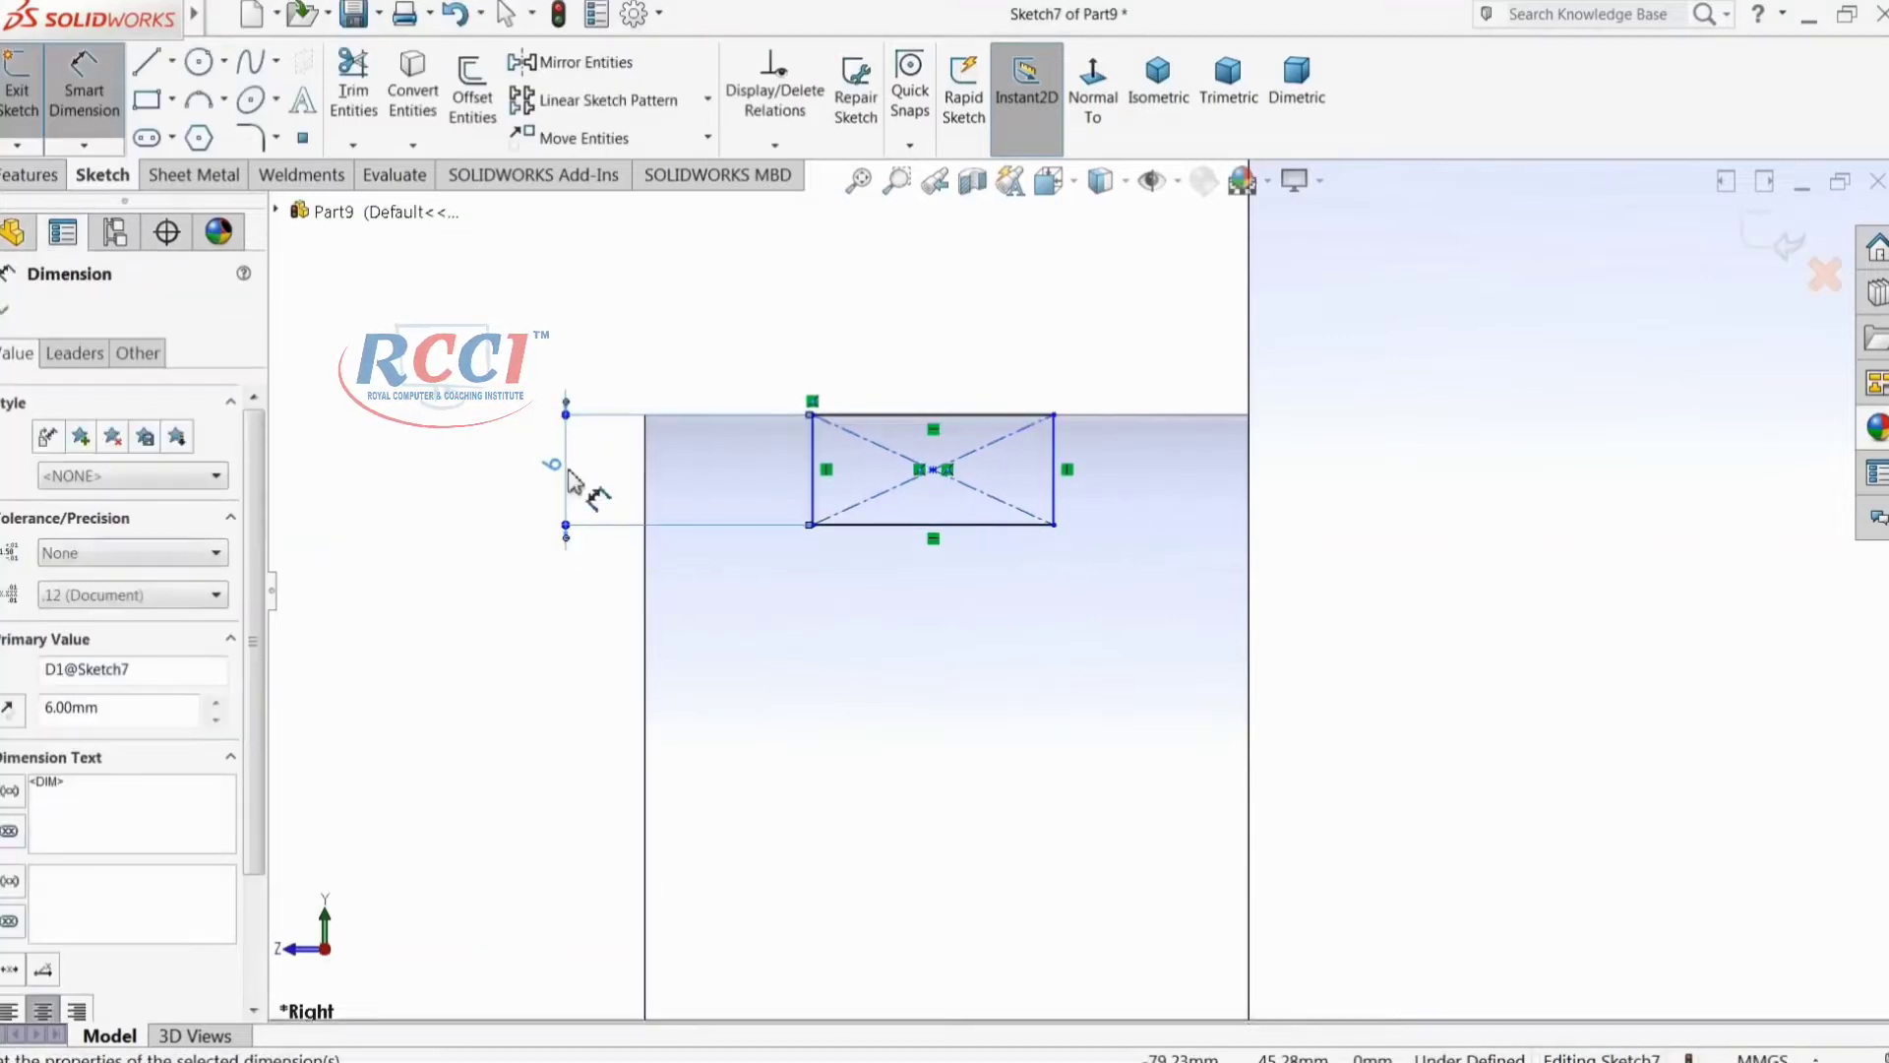
Step: Dimension the distance from the boss's outer face to the nearest side of the rectangle and set it to 10 mm
click(644, 457)
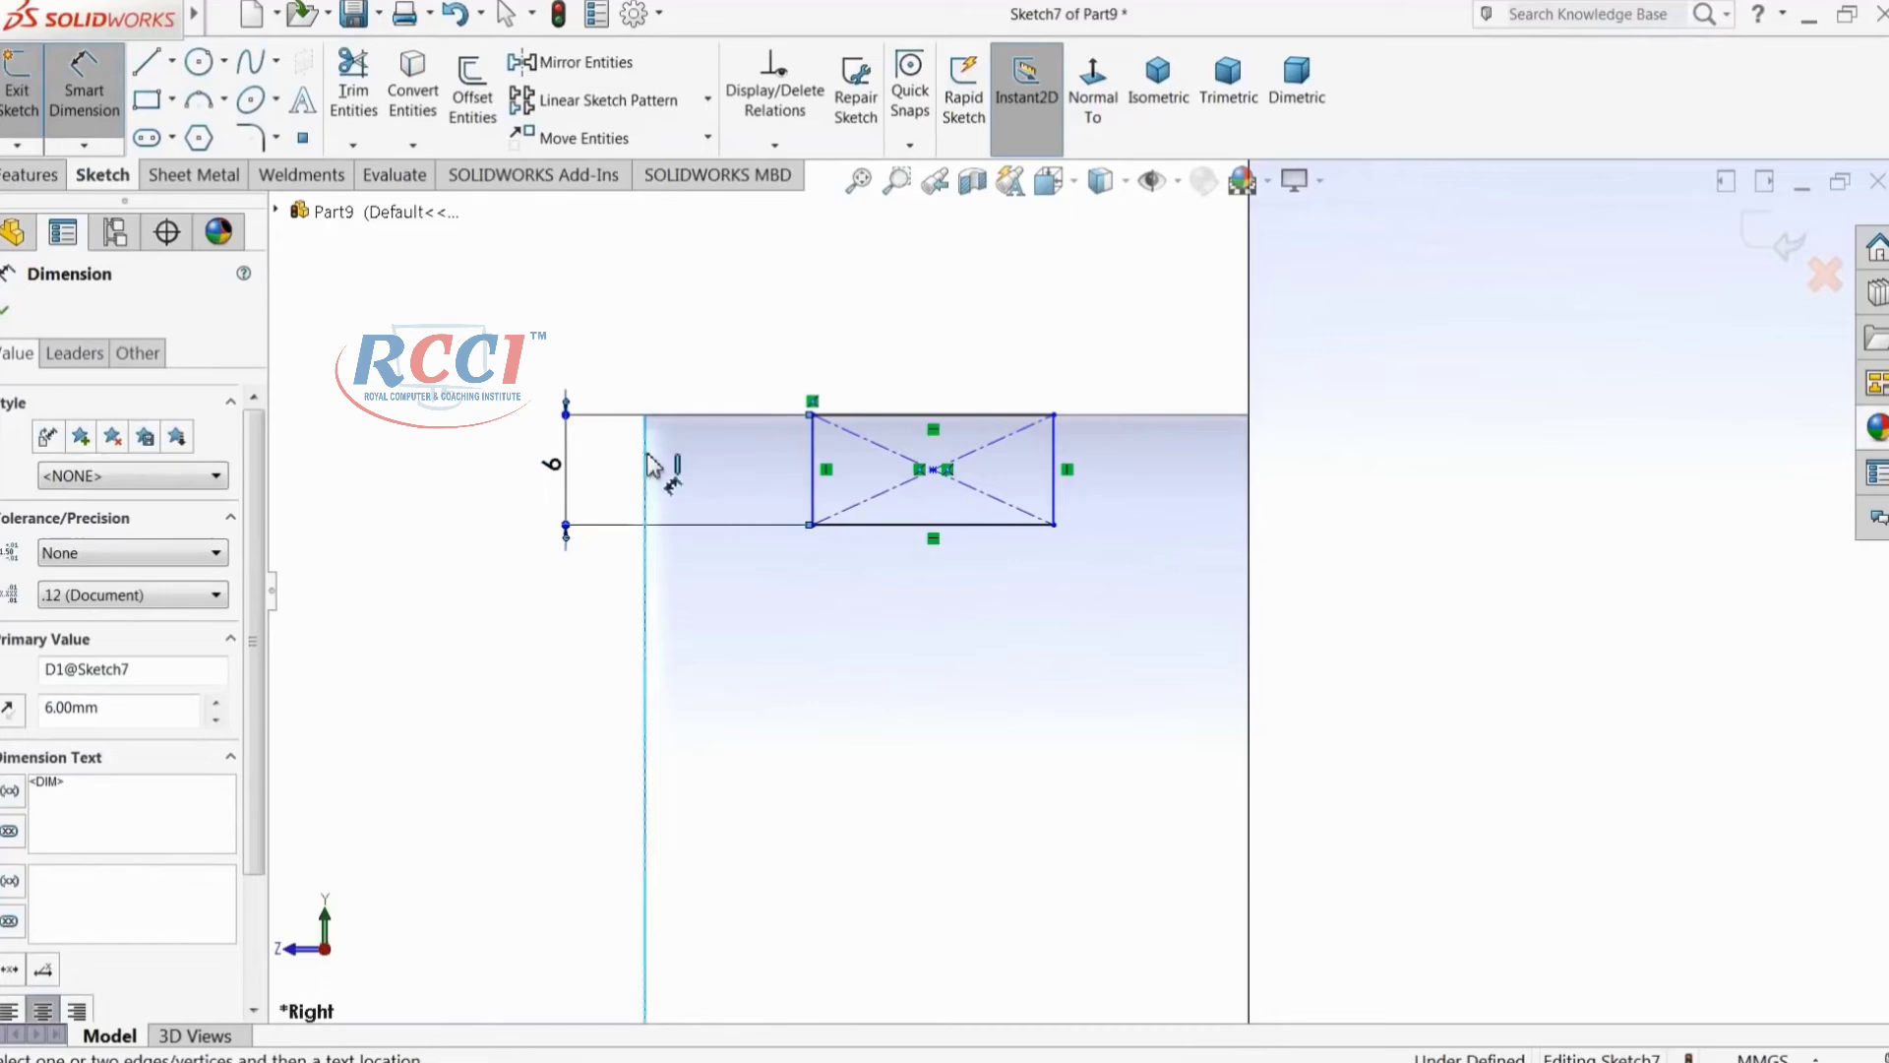
click(812, 482)
click(738, 351)
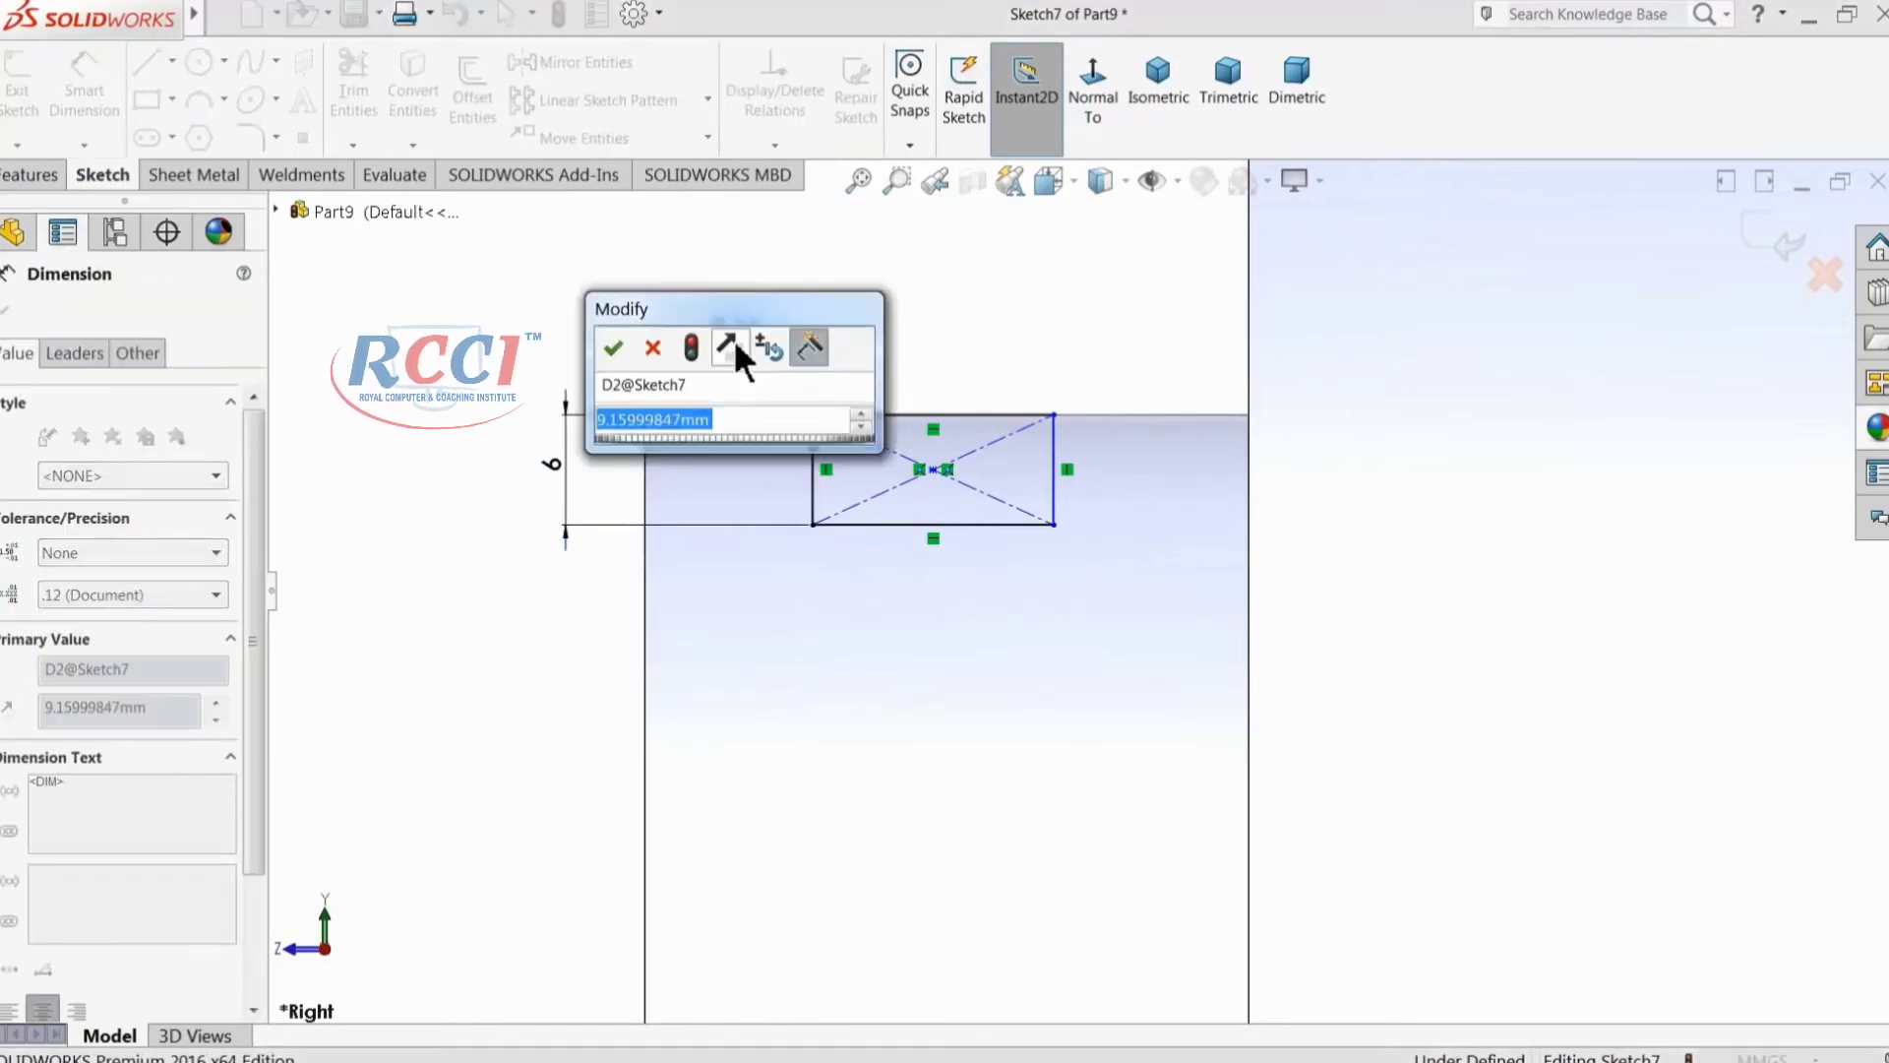
text(10)
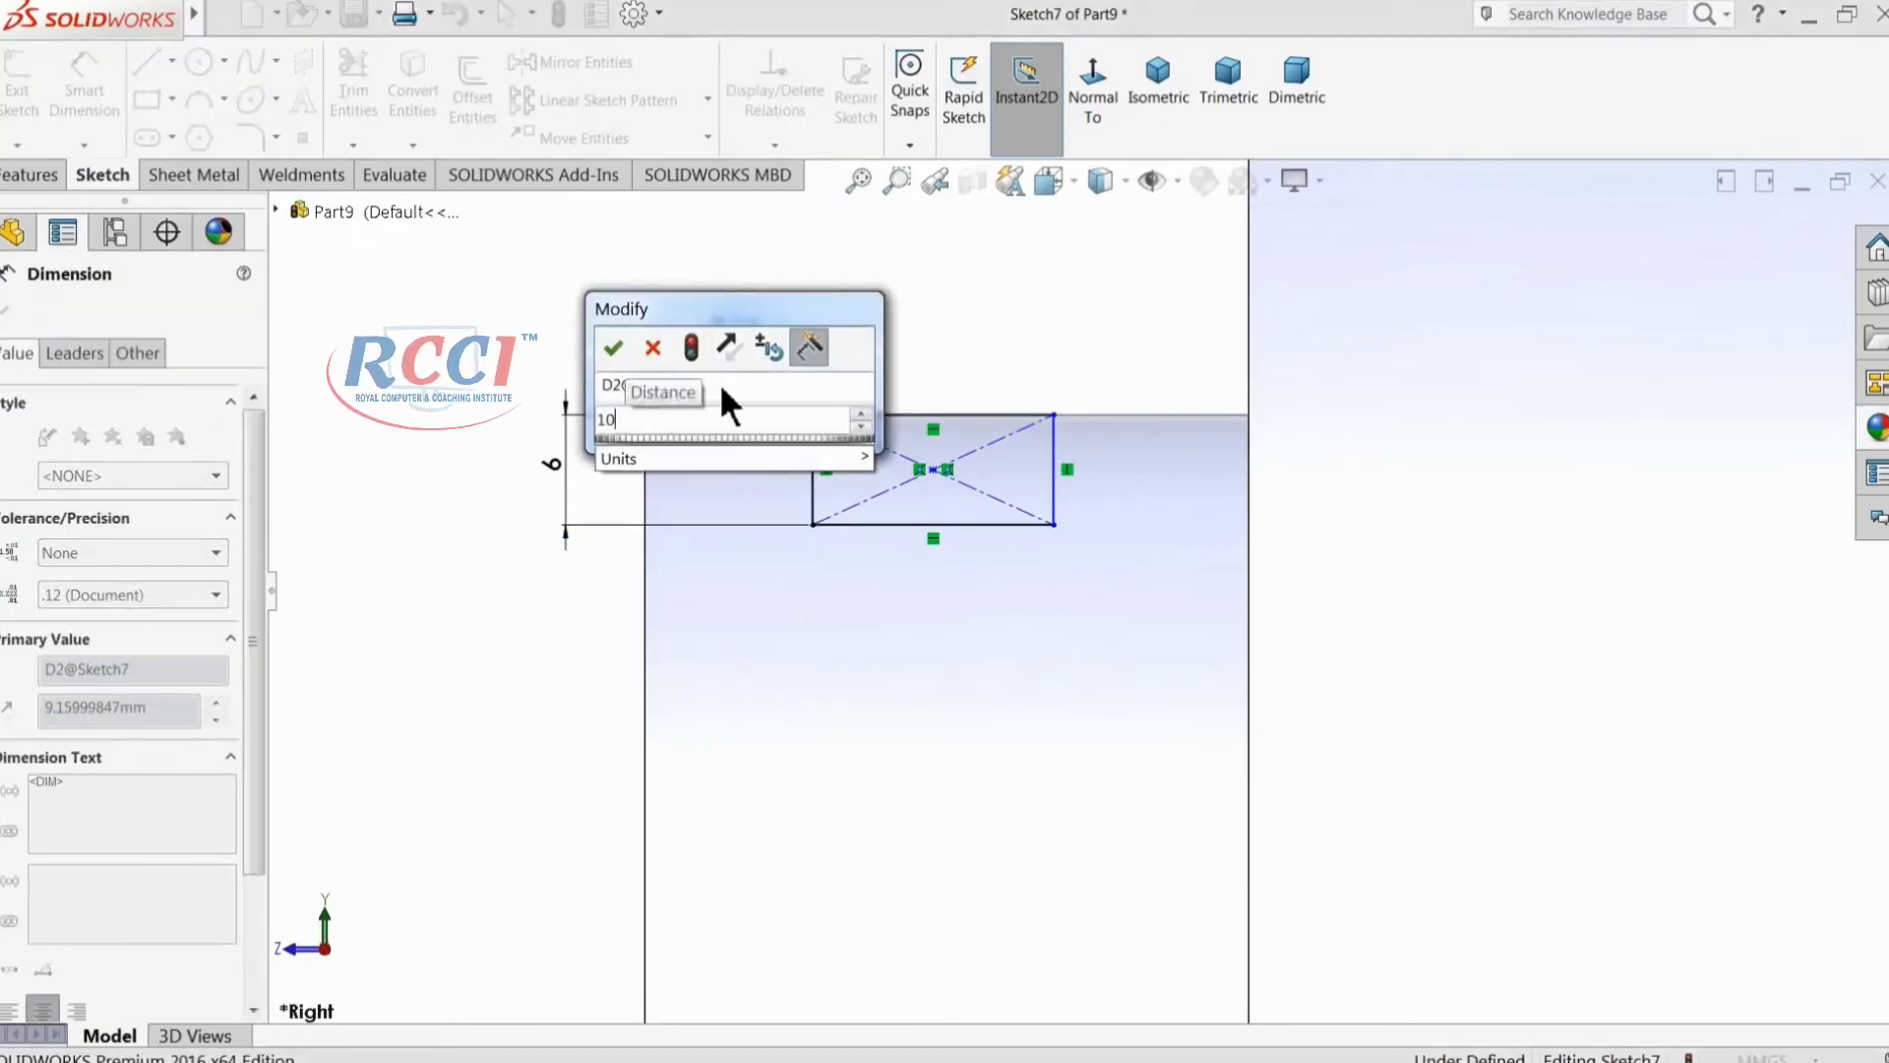
key(Return)
Step: Dimension the groove rectangle's width along its lower edge and set it to 12.5 mm
click(969, 541)
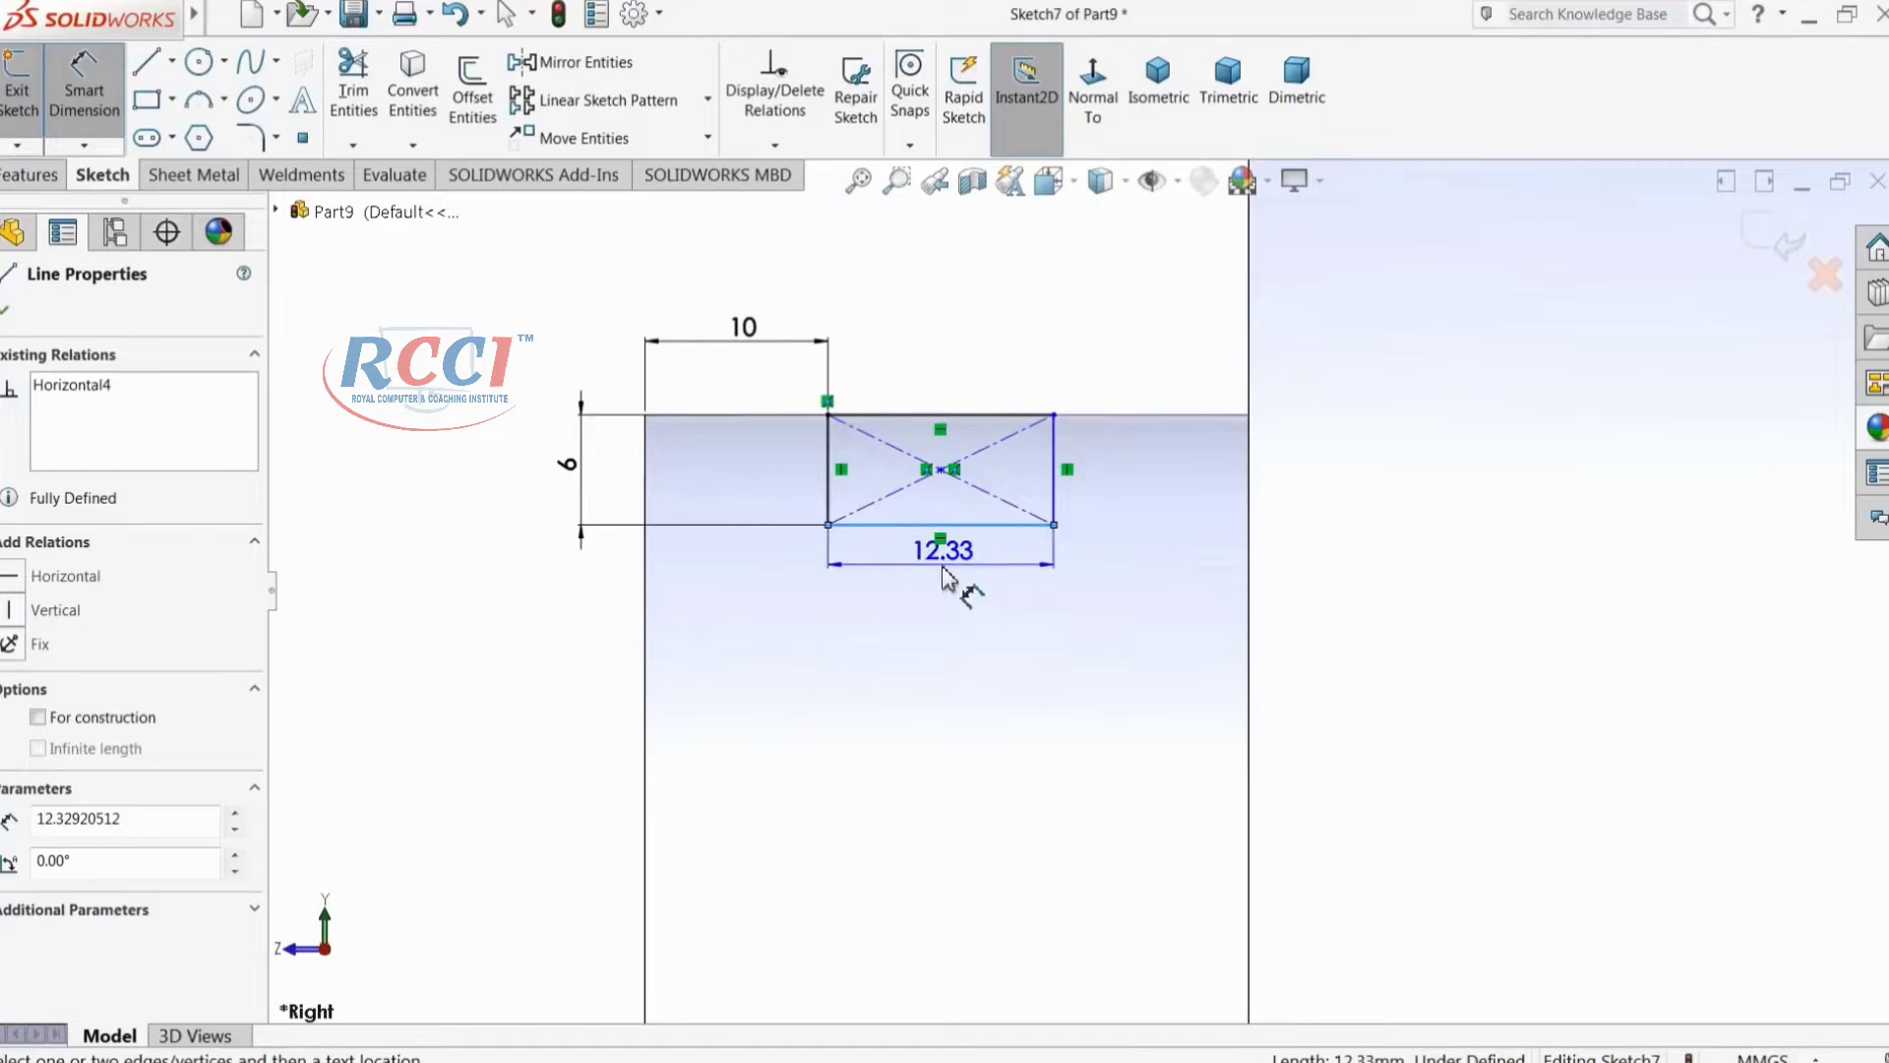
click(931, 581)
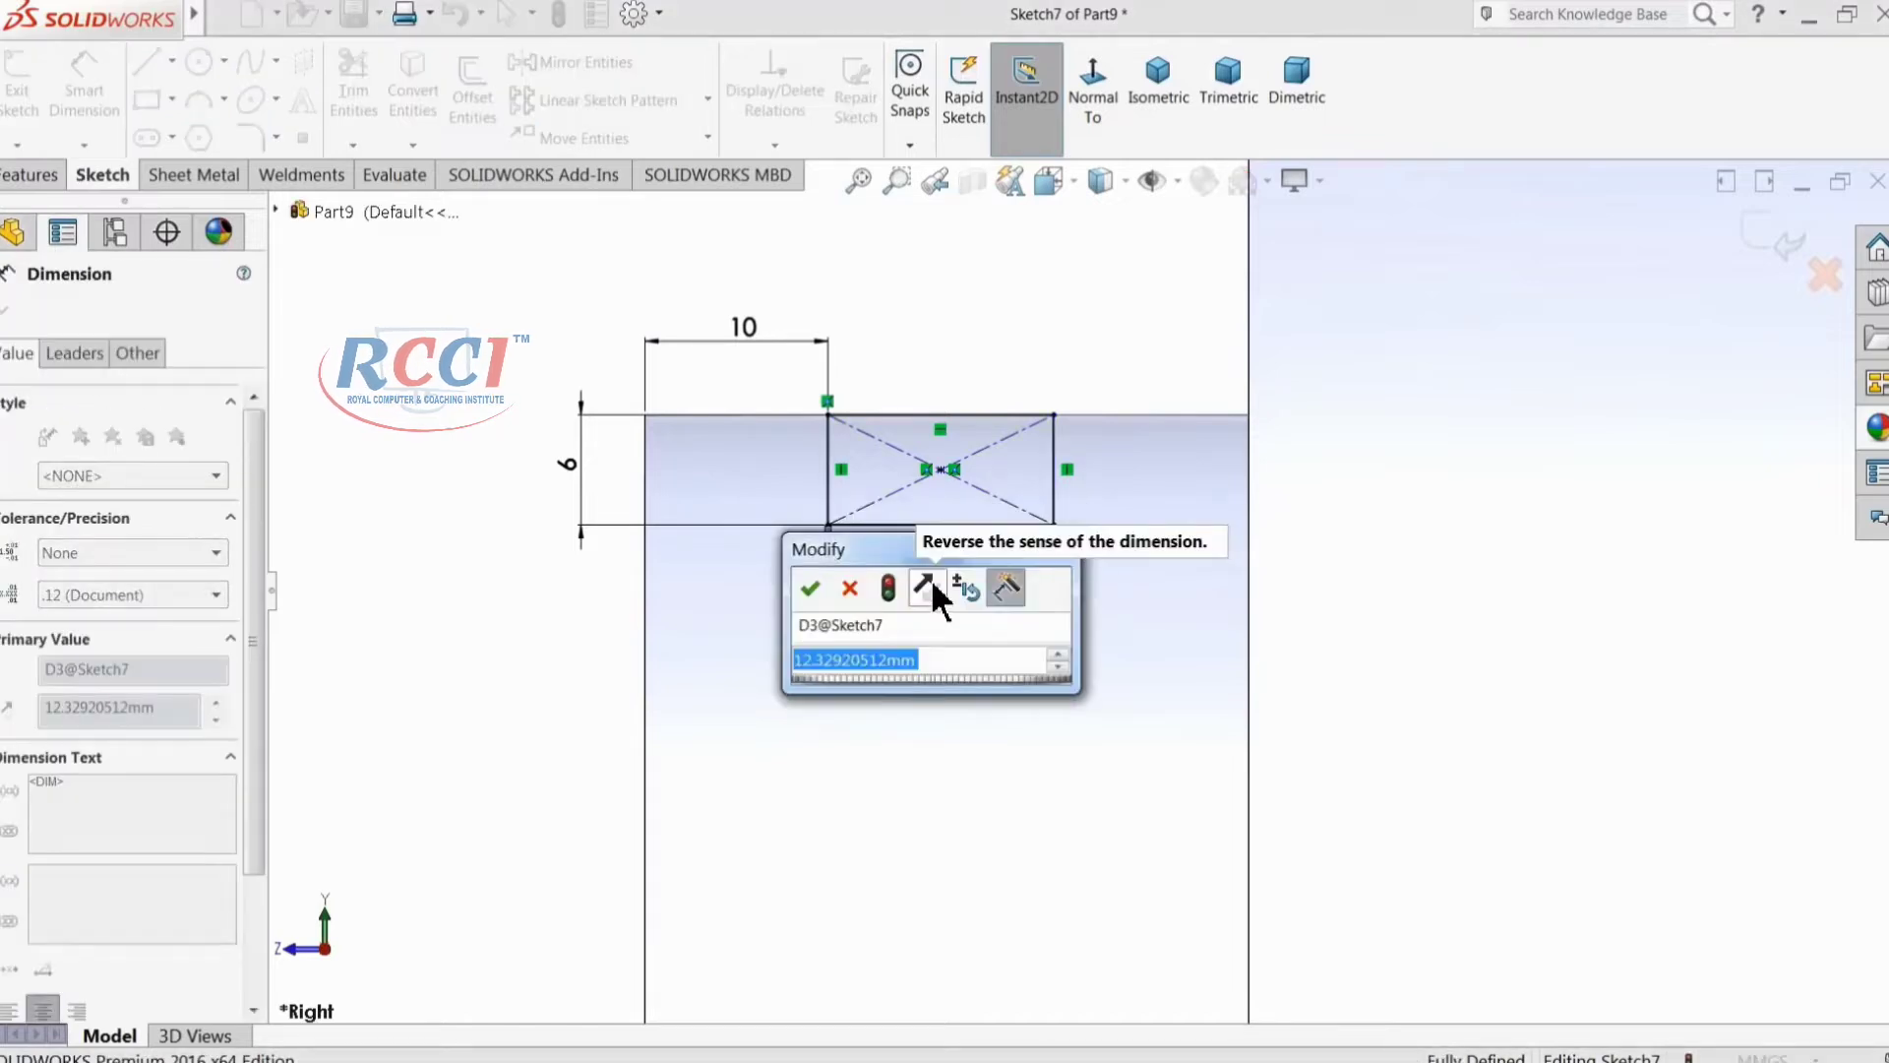
text(12.5)
key(Return)
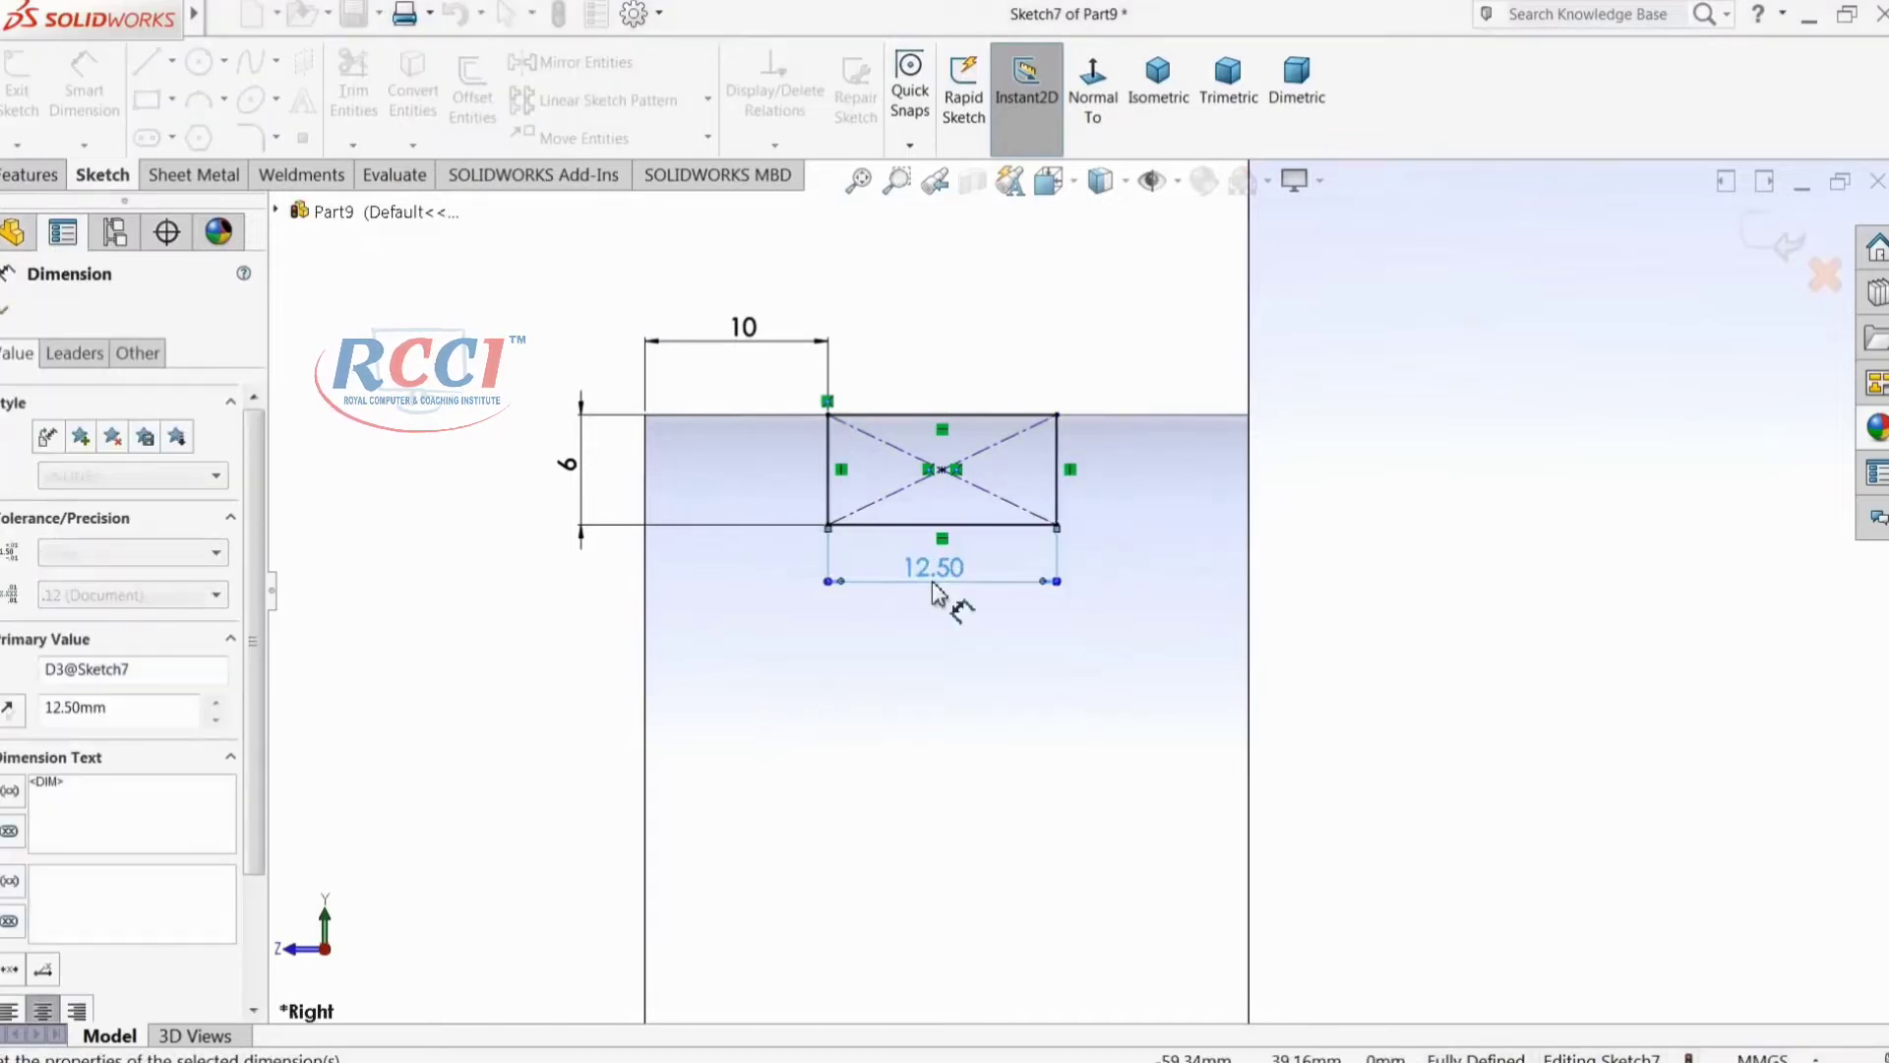
Step: Revolve-cut the rectangle 360° about the horizontal centerline to form the groove around the cylindrical boss
click(27, 177)
click(497, 103)
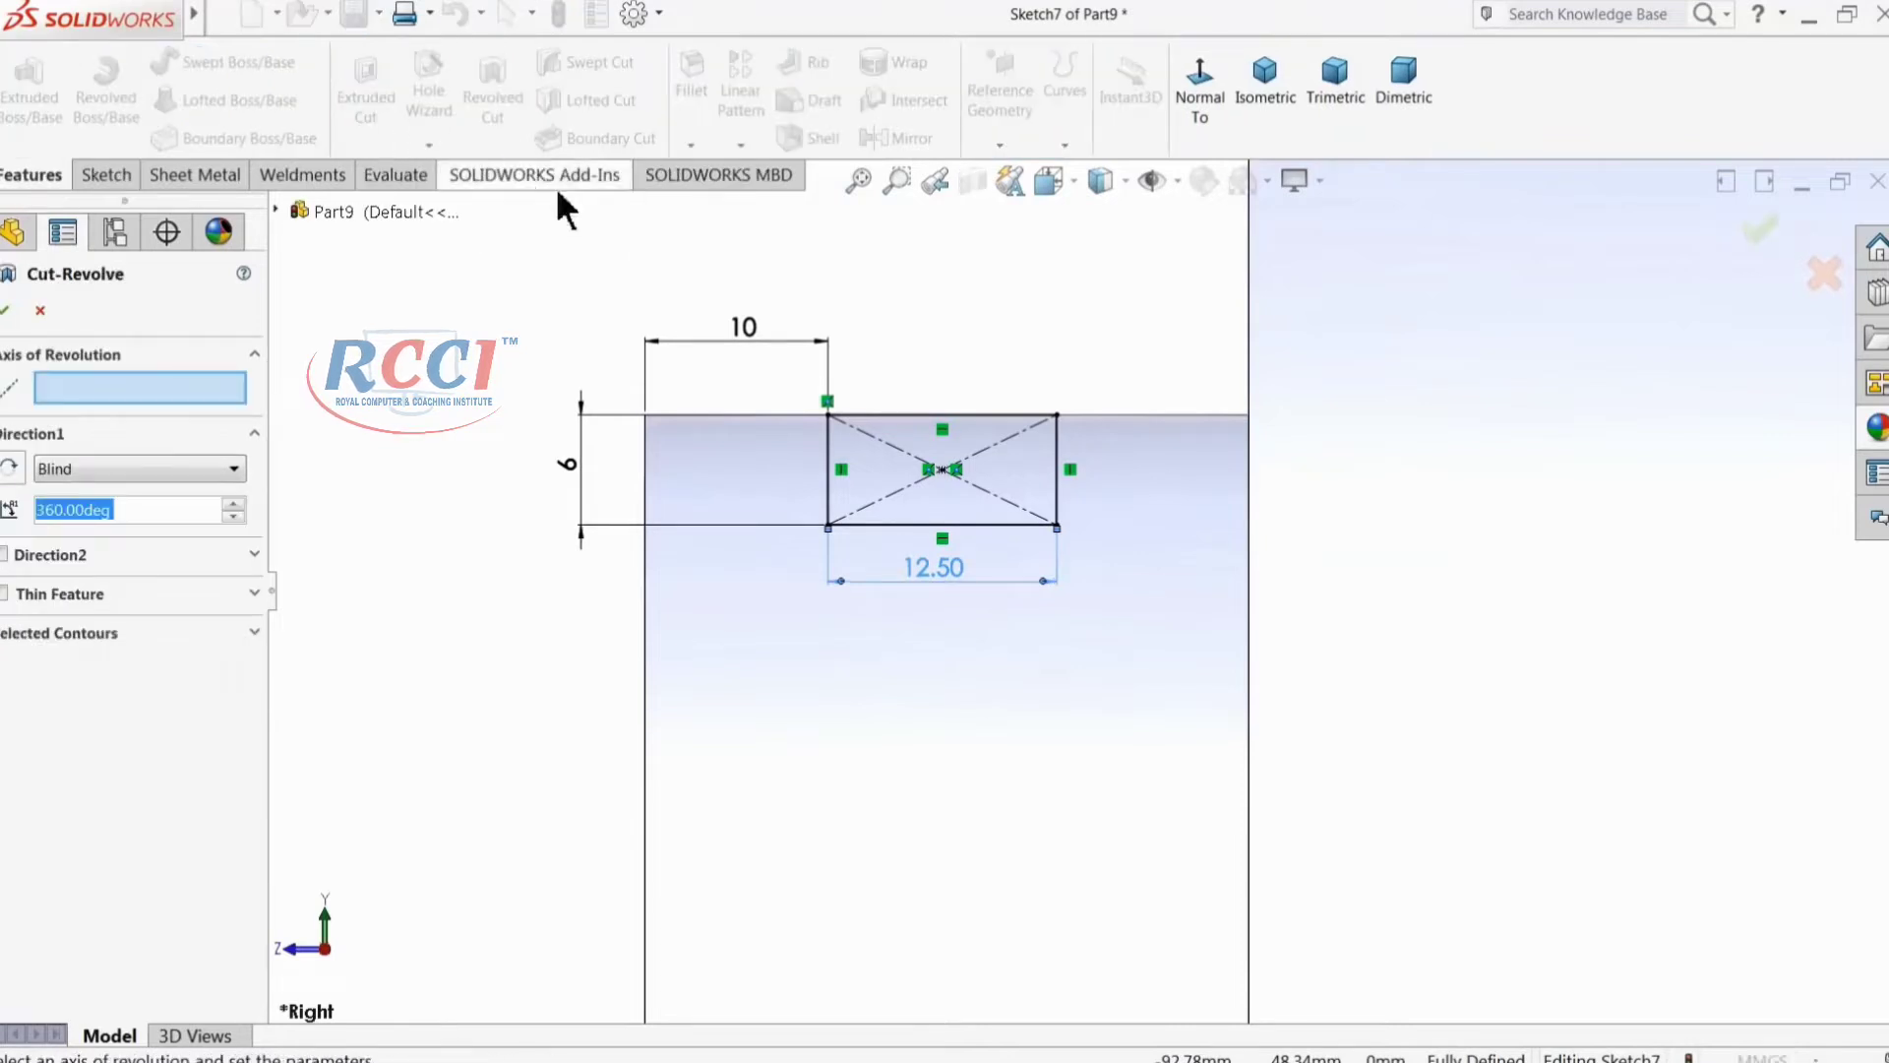
scroll(1083, 600, up, 4)
scroll(1132, 766, down, 2)
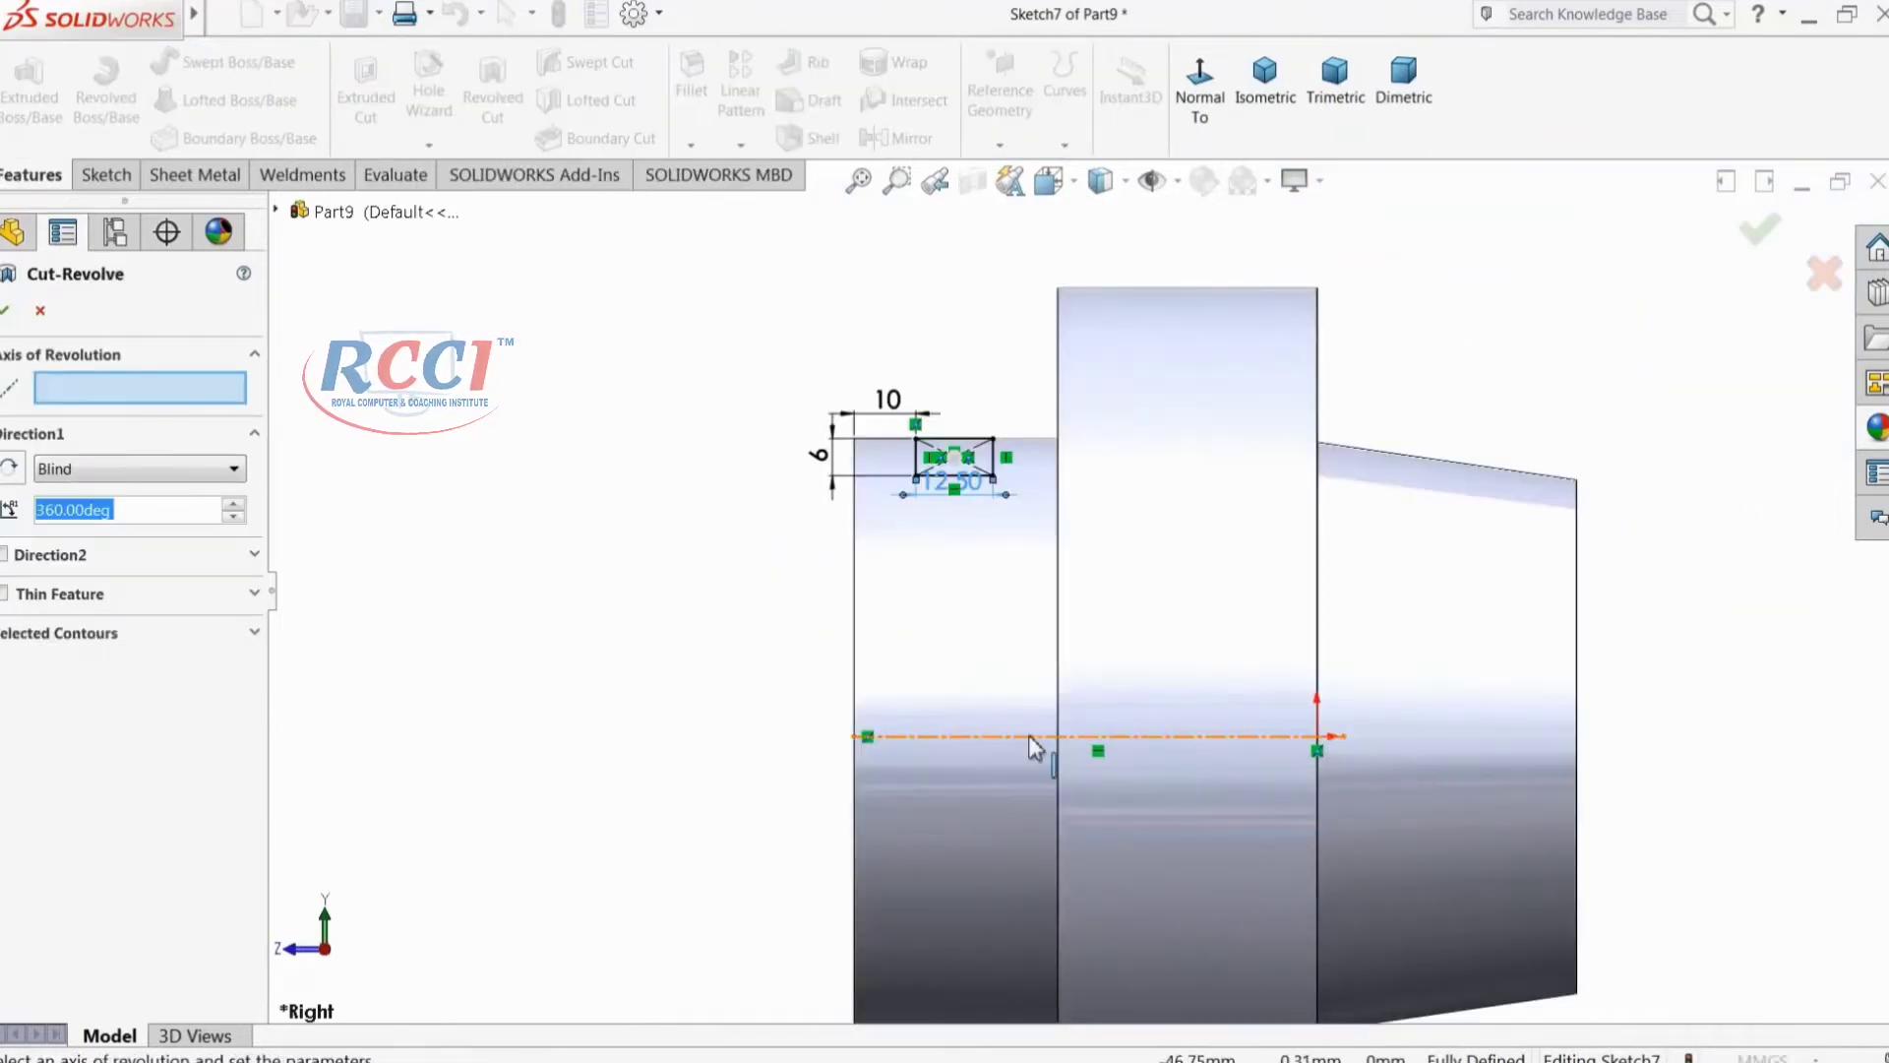
click(1029, 735)
scroll(986, 758, up, 2)
scroll(986, 757, down, 2)
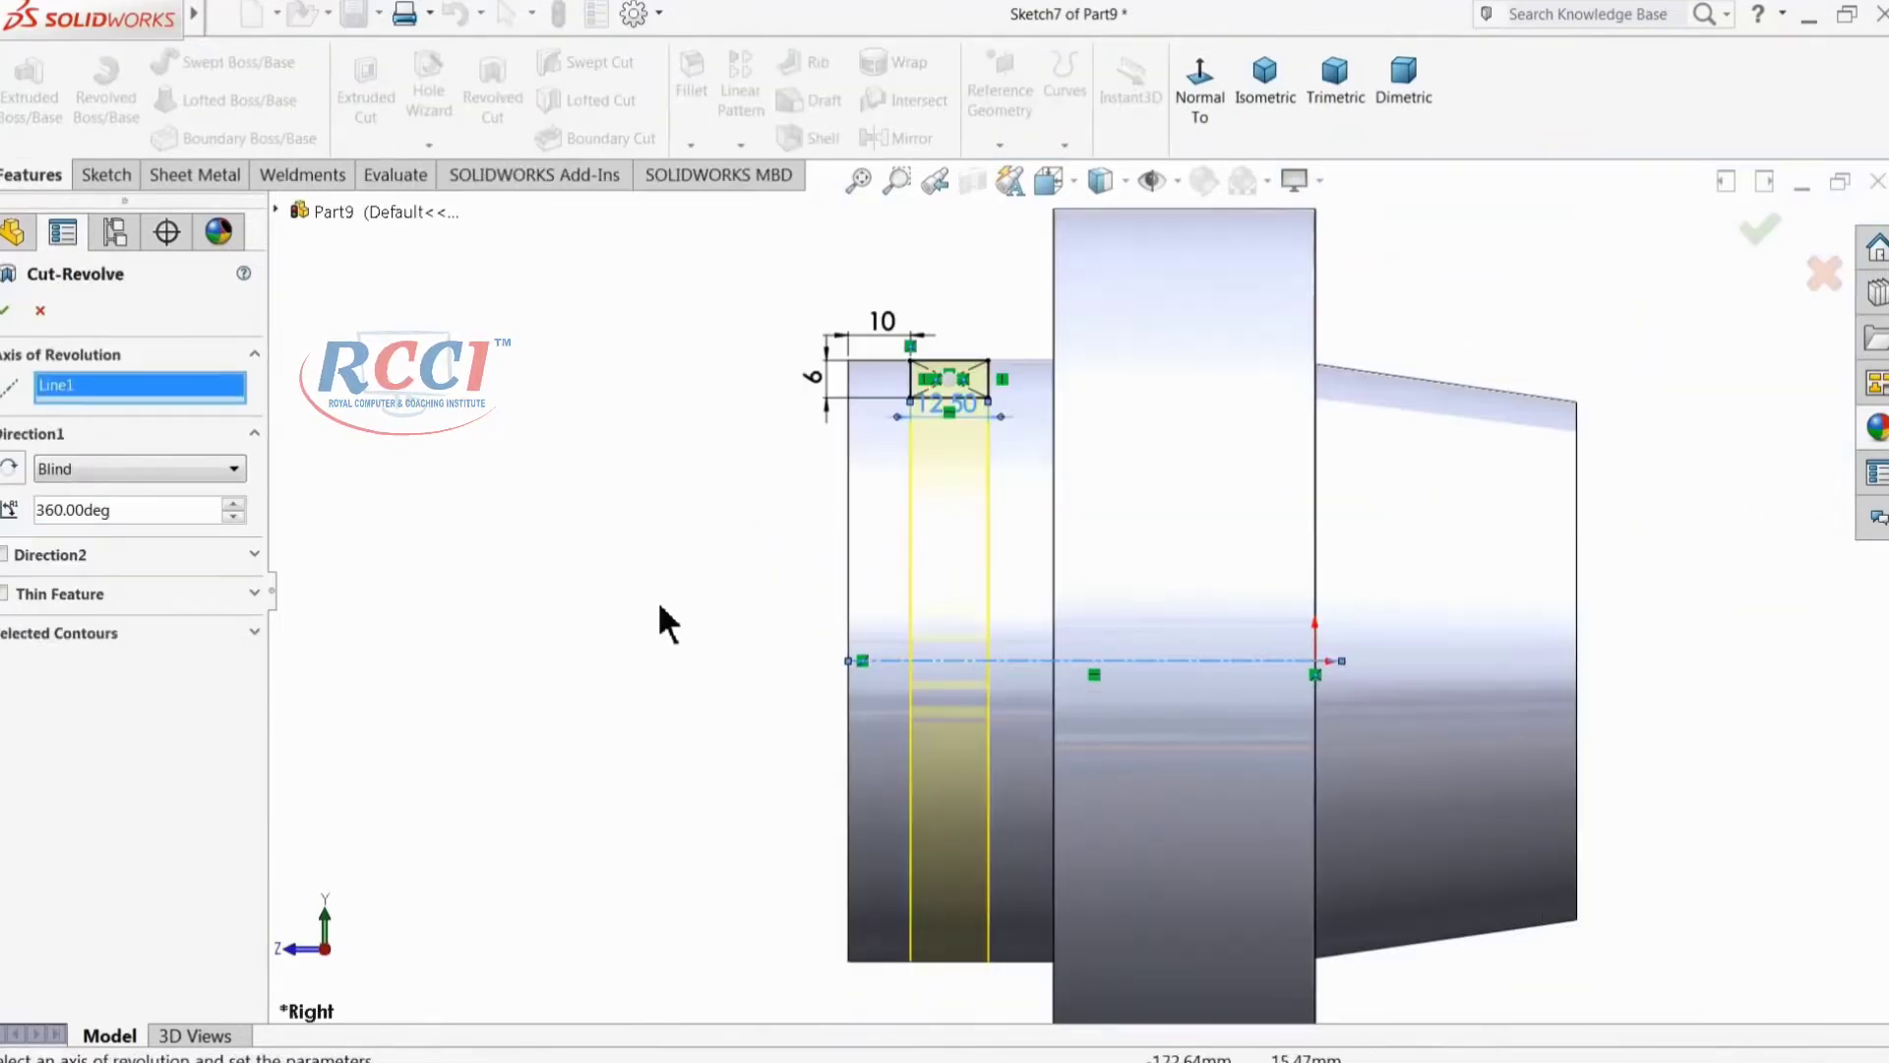
click(6, 311)
Step: Fillet the outer edge at the free end of the tapered boss with a 5 mm radius
middle_drag(644, 626, 666, 676)
scroll(1029, 673, down, 3)
middle_drag(1160, 603, 1006, 586)
scroll(1005, 586, down, 2)
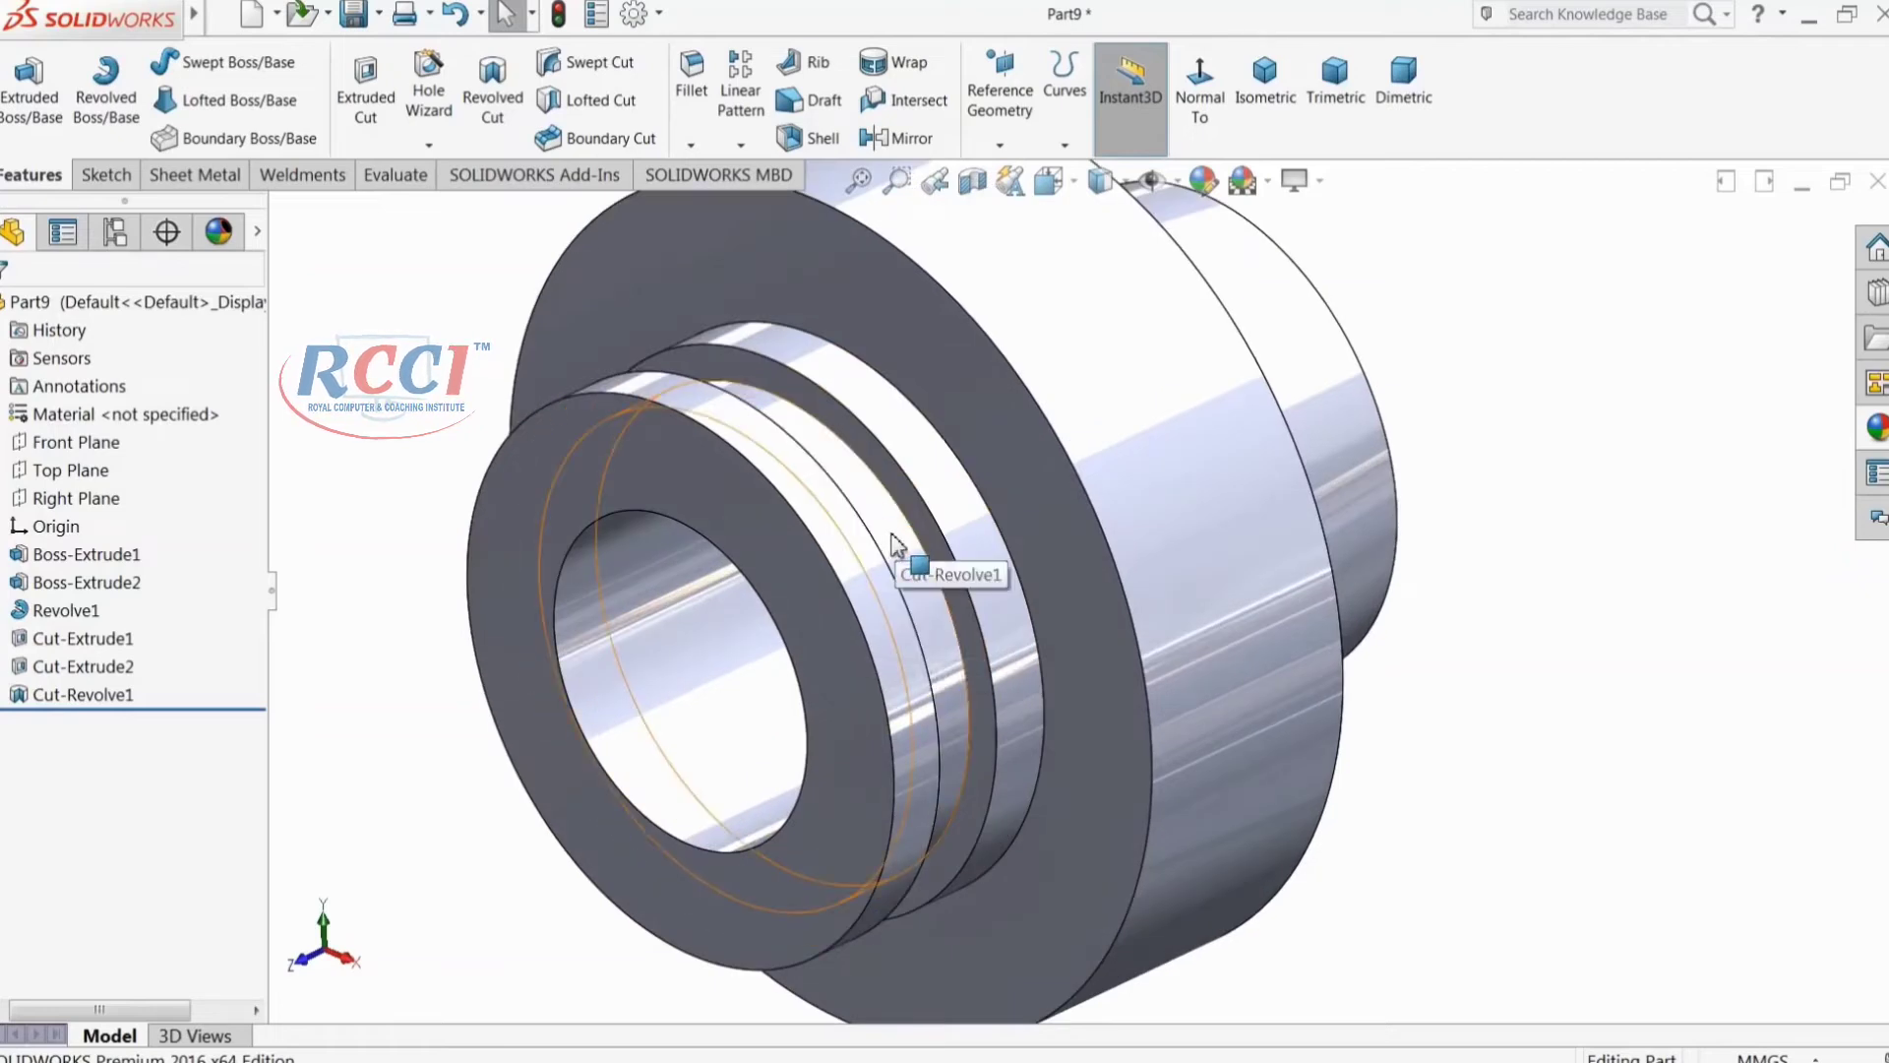
scroll(876, 570, up, 3)
middle_drag(877, 571, 911, 685)
scroll(797, 591, up, 2)
scroll(1199, 545, down, 3)
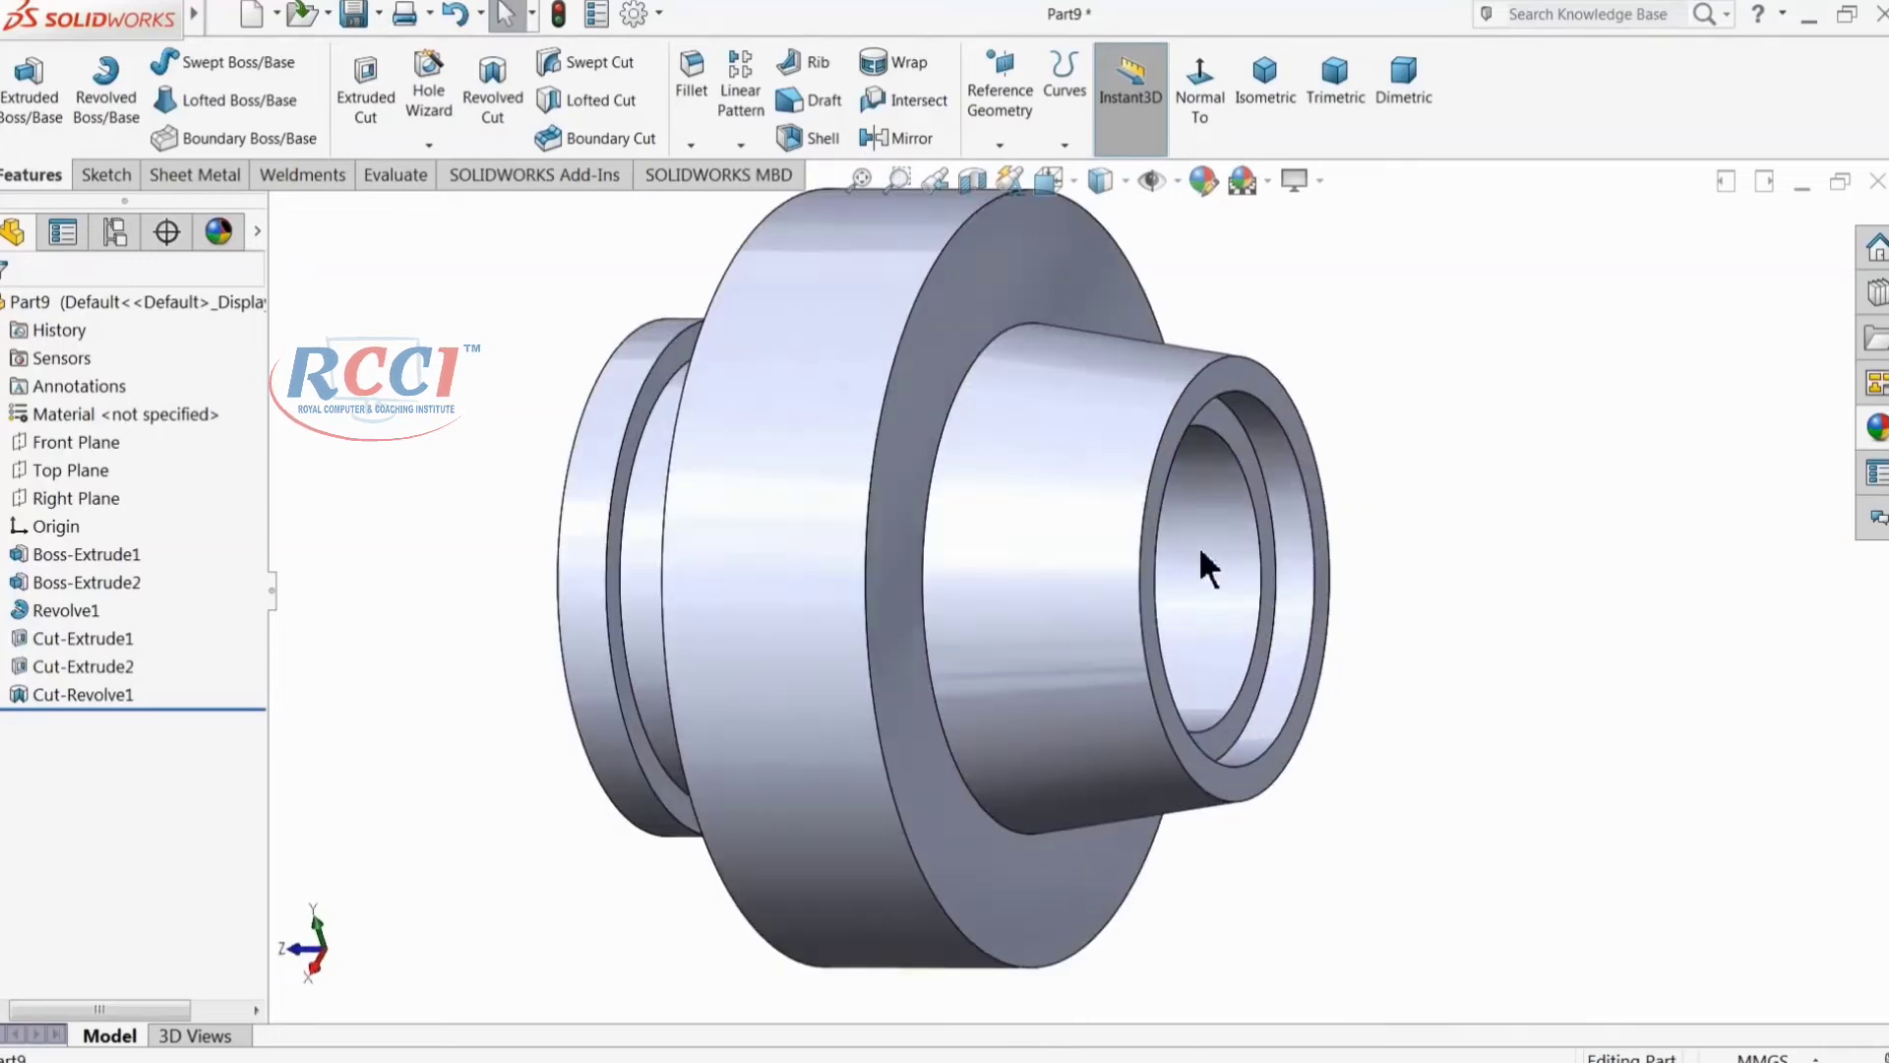
click(693, 98)
click(1166, 435)
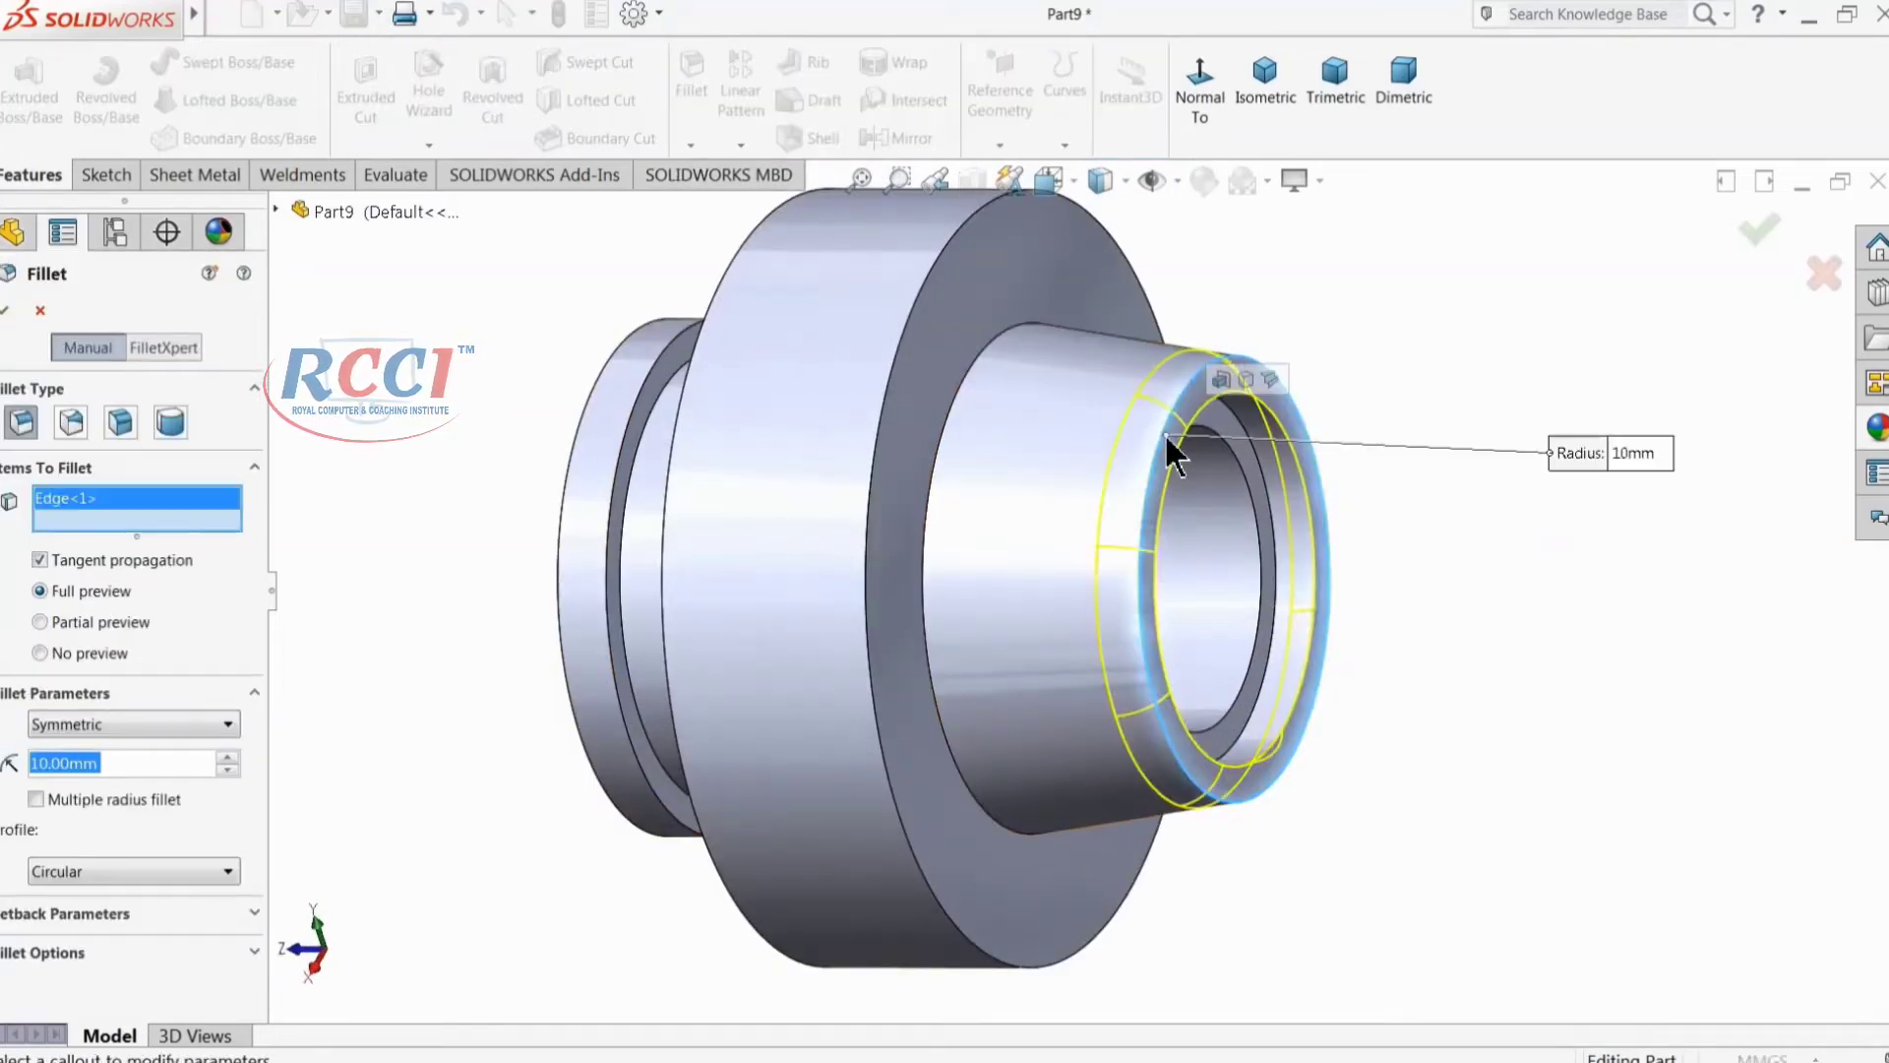
text(5)
key(Return)
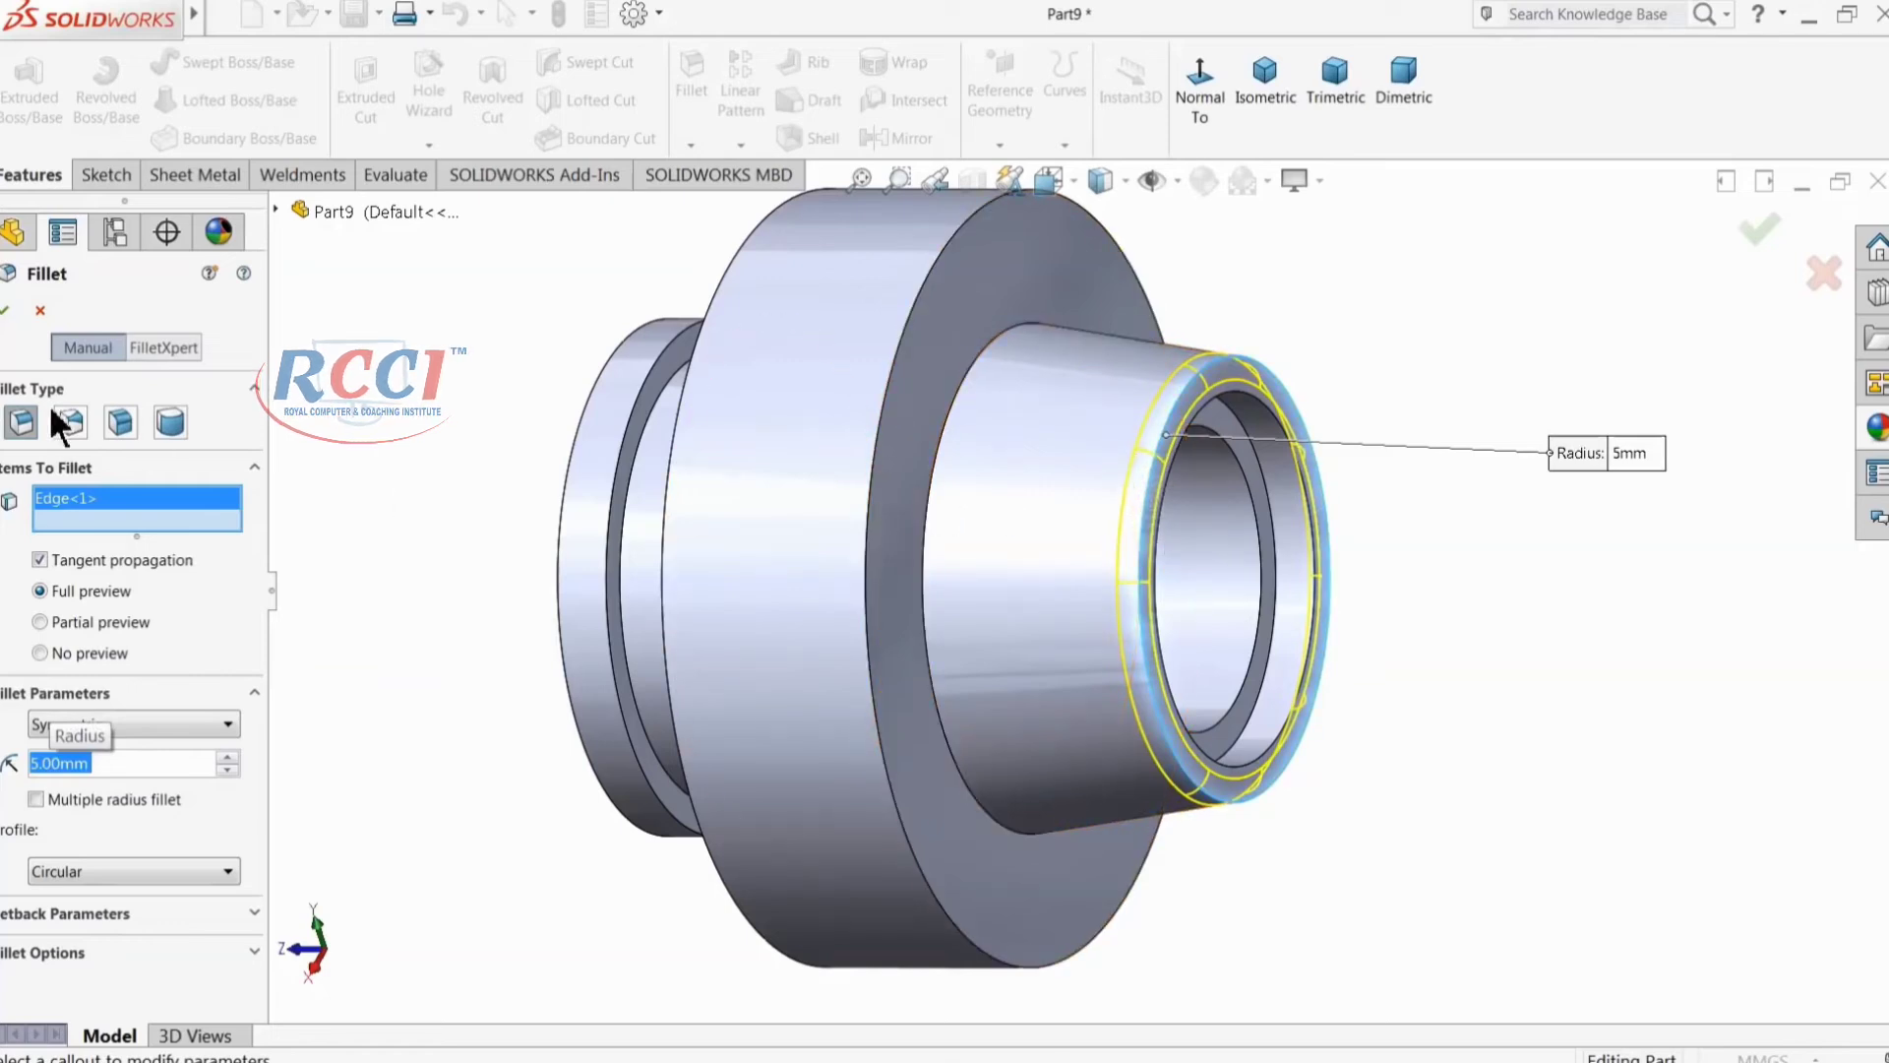
click(8, 314)
Step: Start a sketch on the flange's annular face on the grooved boss side, viewed straight on
middle_drag(603, 485, 966, 392)
click(968, 393)
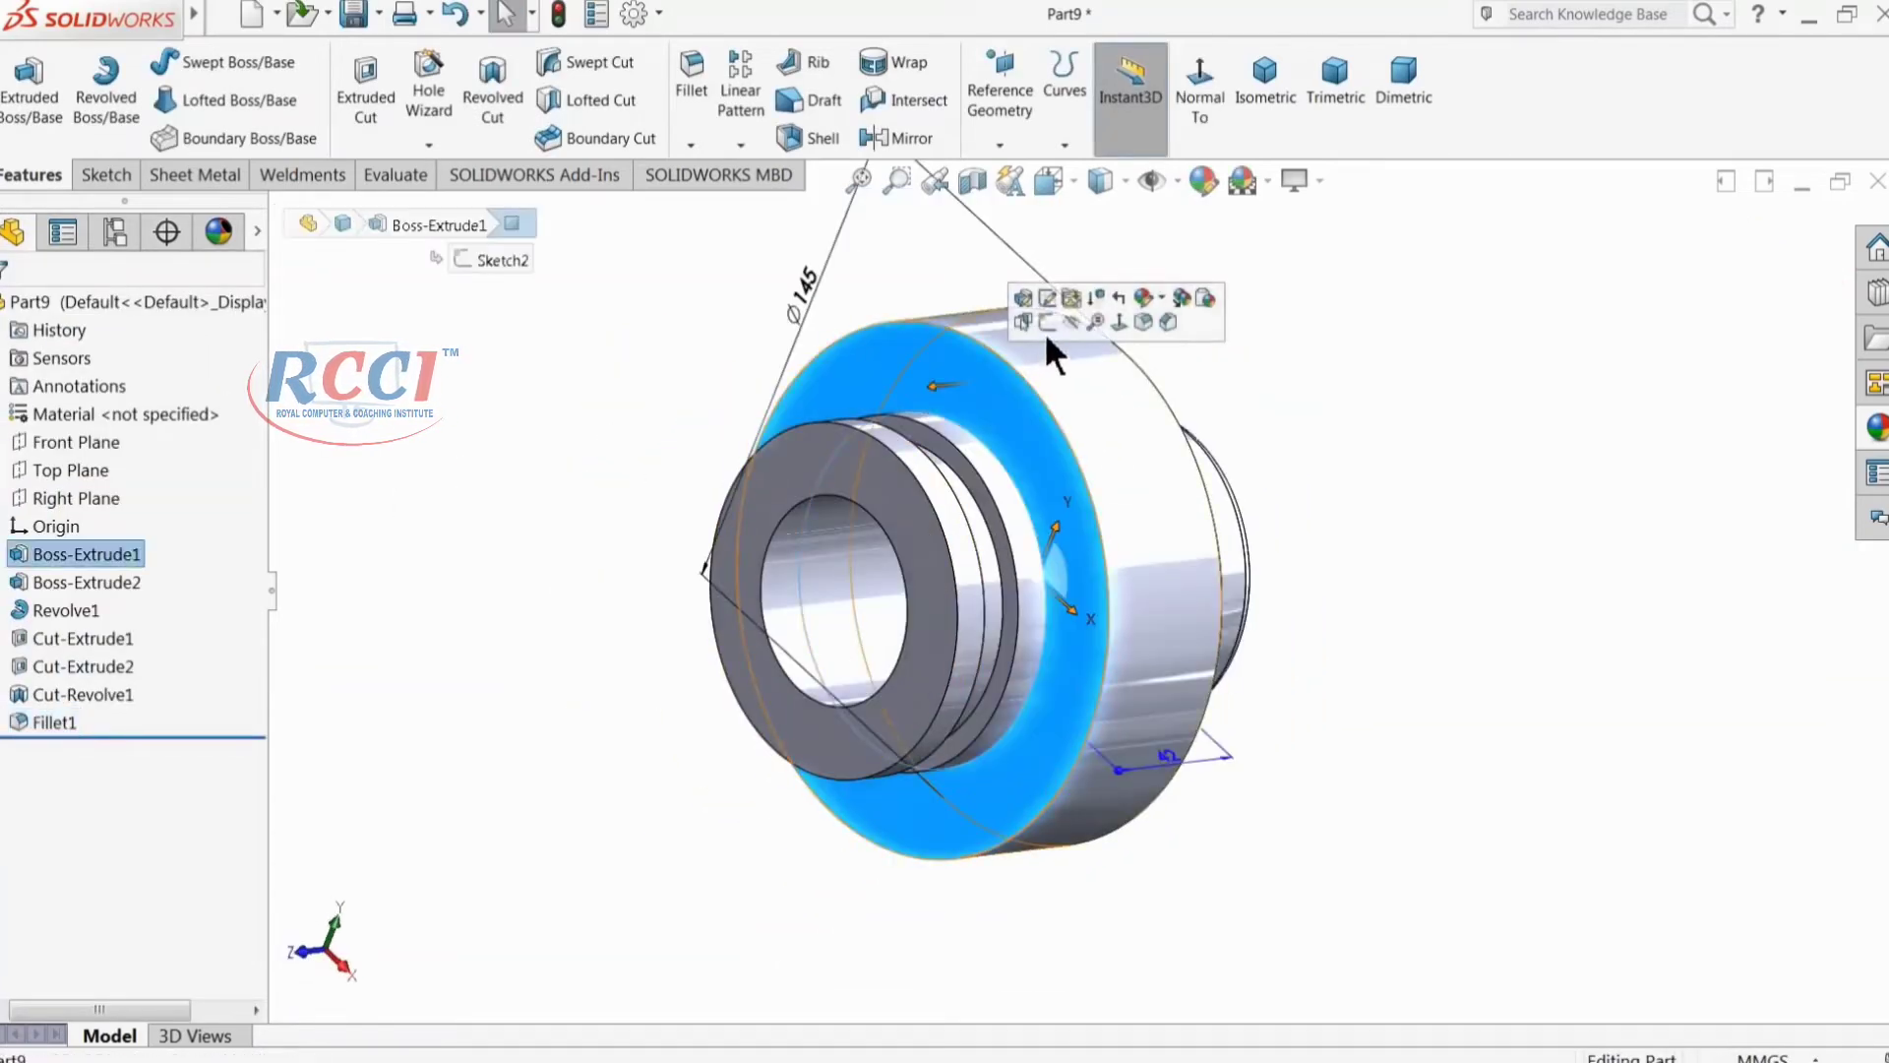
click(1043, 328)
click(1097, 77)
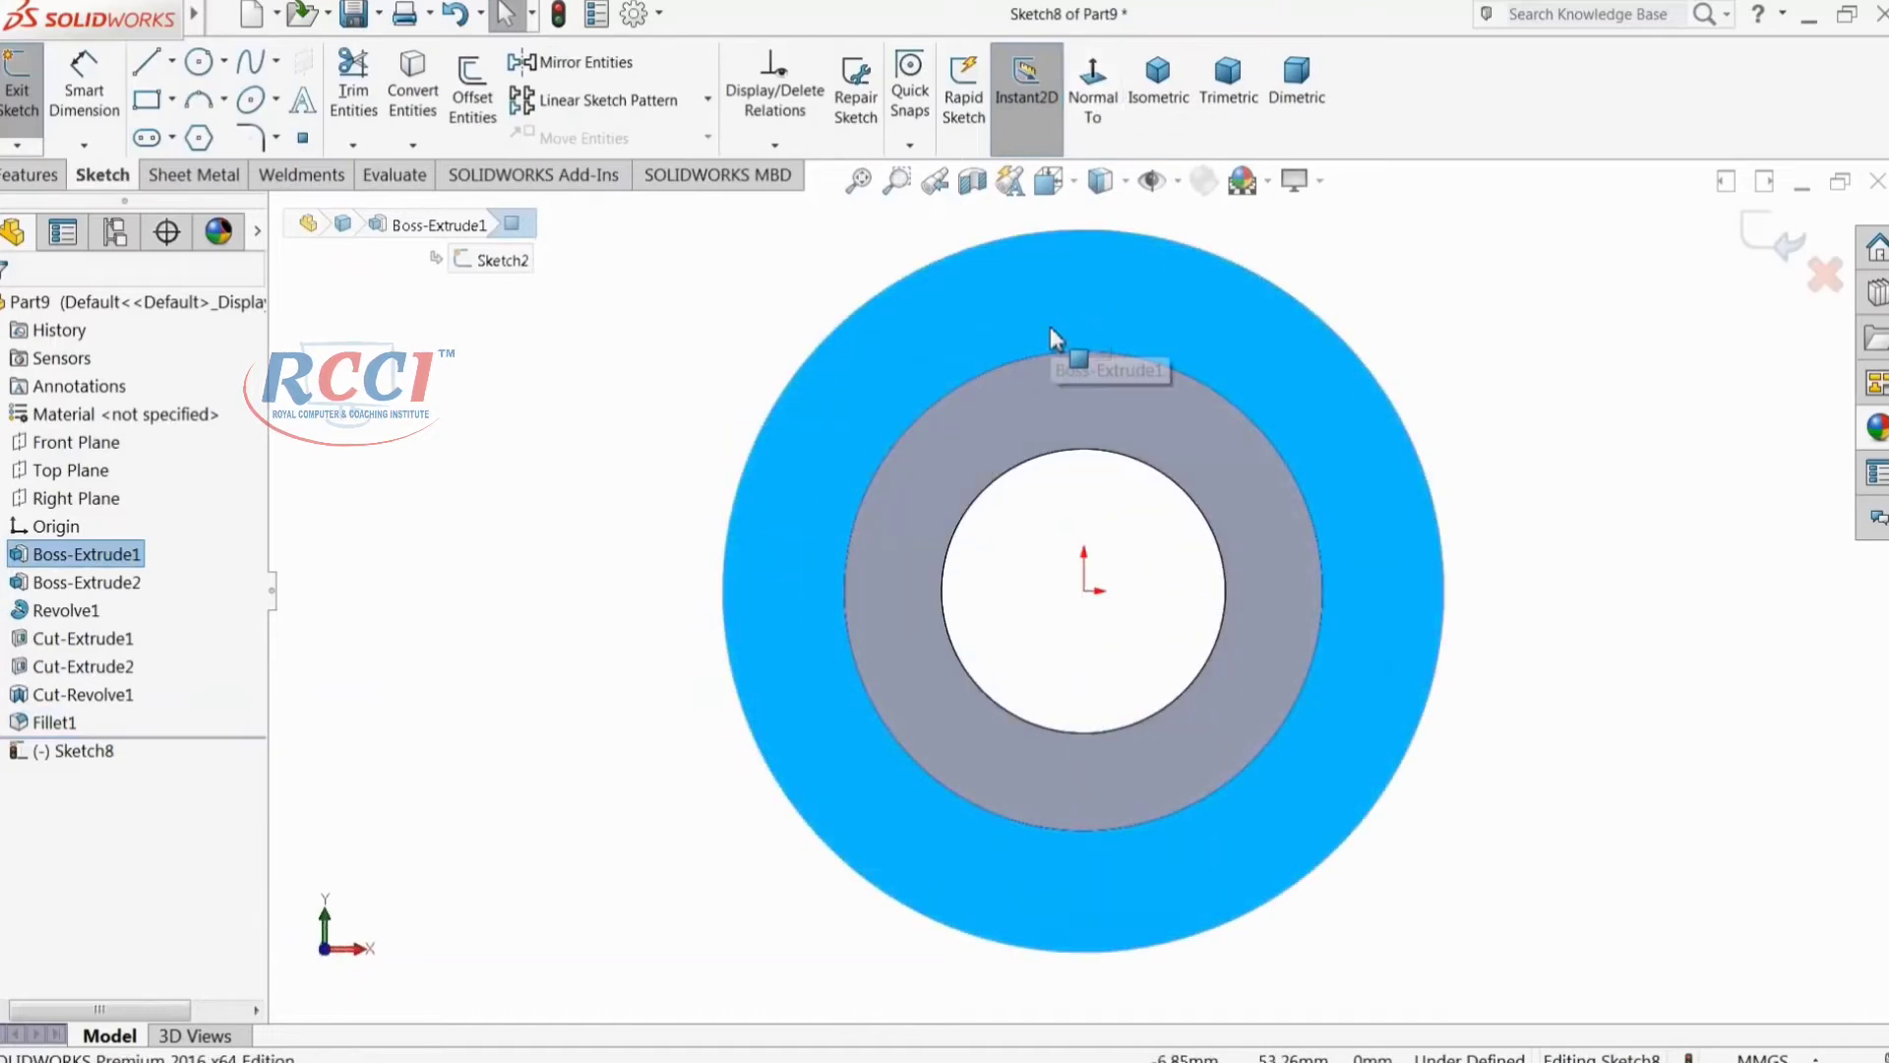
Step: Draw a construction circle about 59.9 mm in radius centred on the origin, and a circle about 6.9 mm in radius at its top point
click(199, 65)
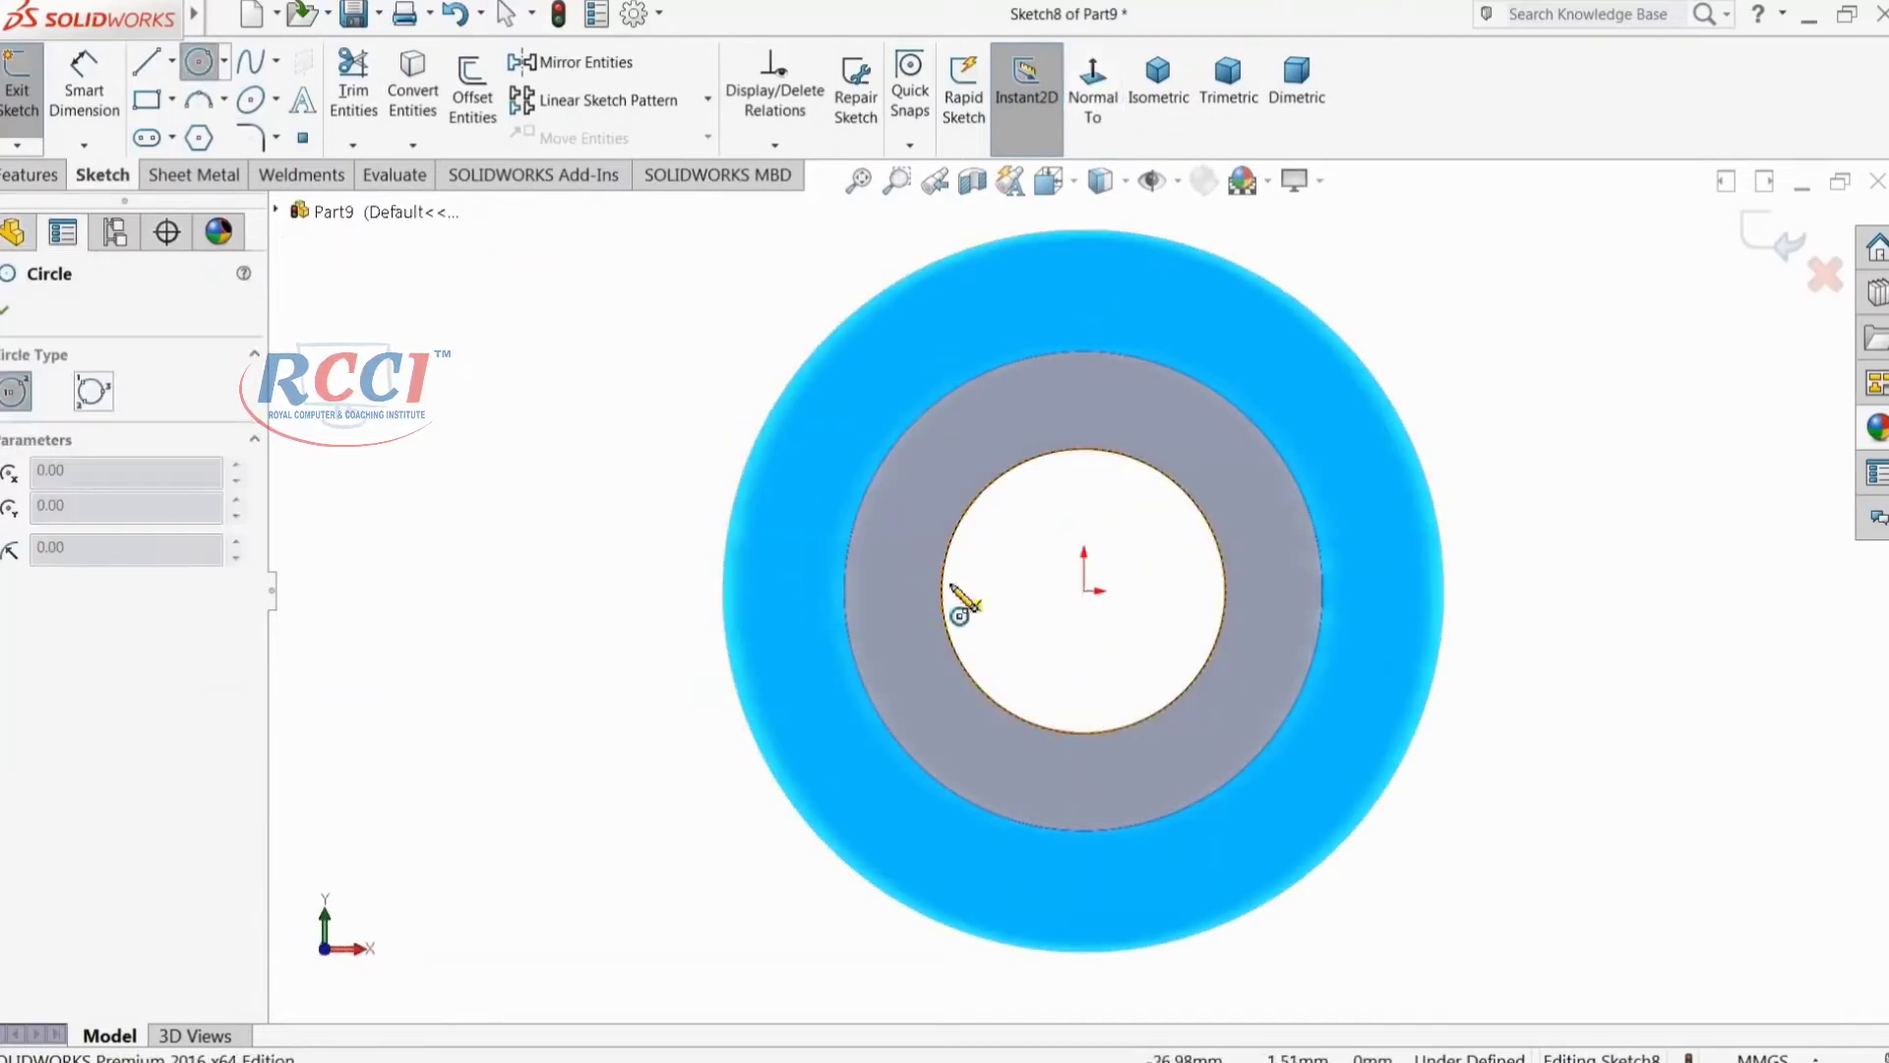
click(1083, 591)
click(873, 381)
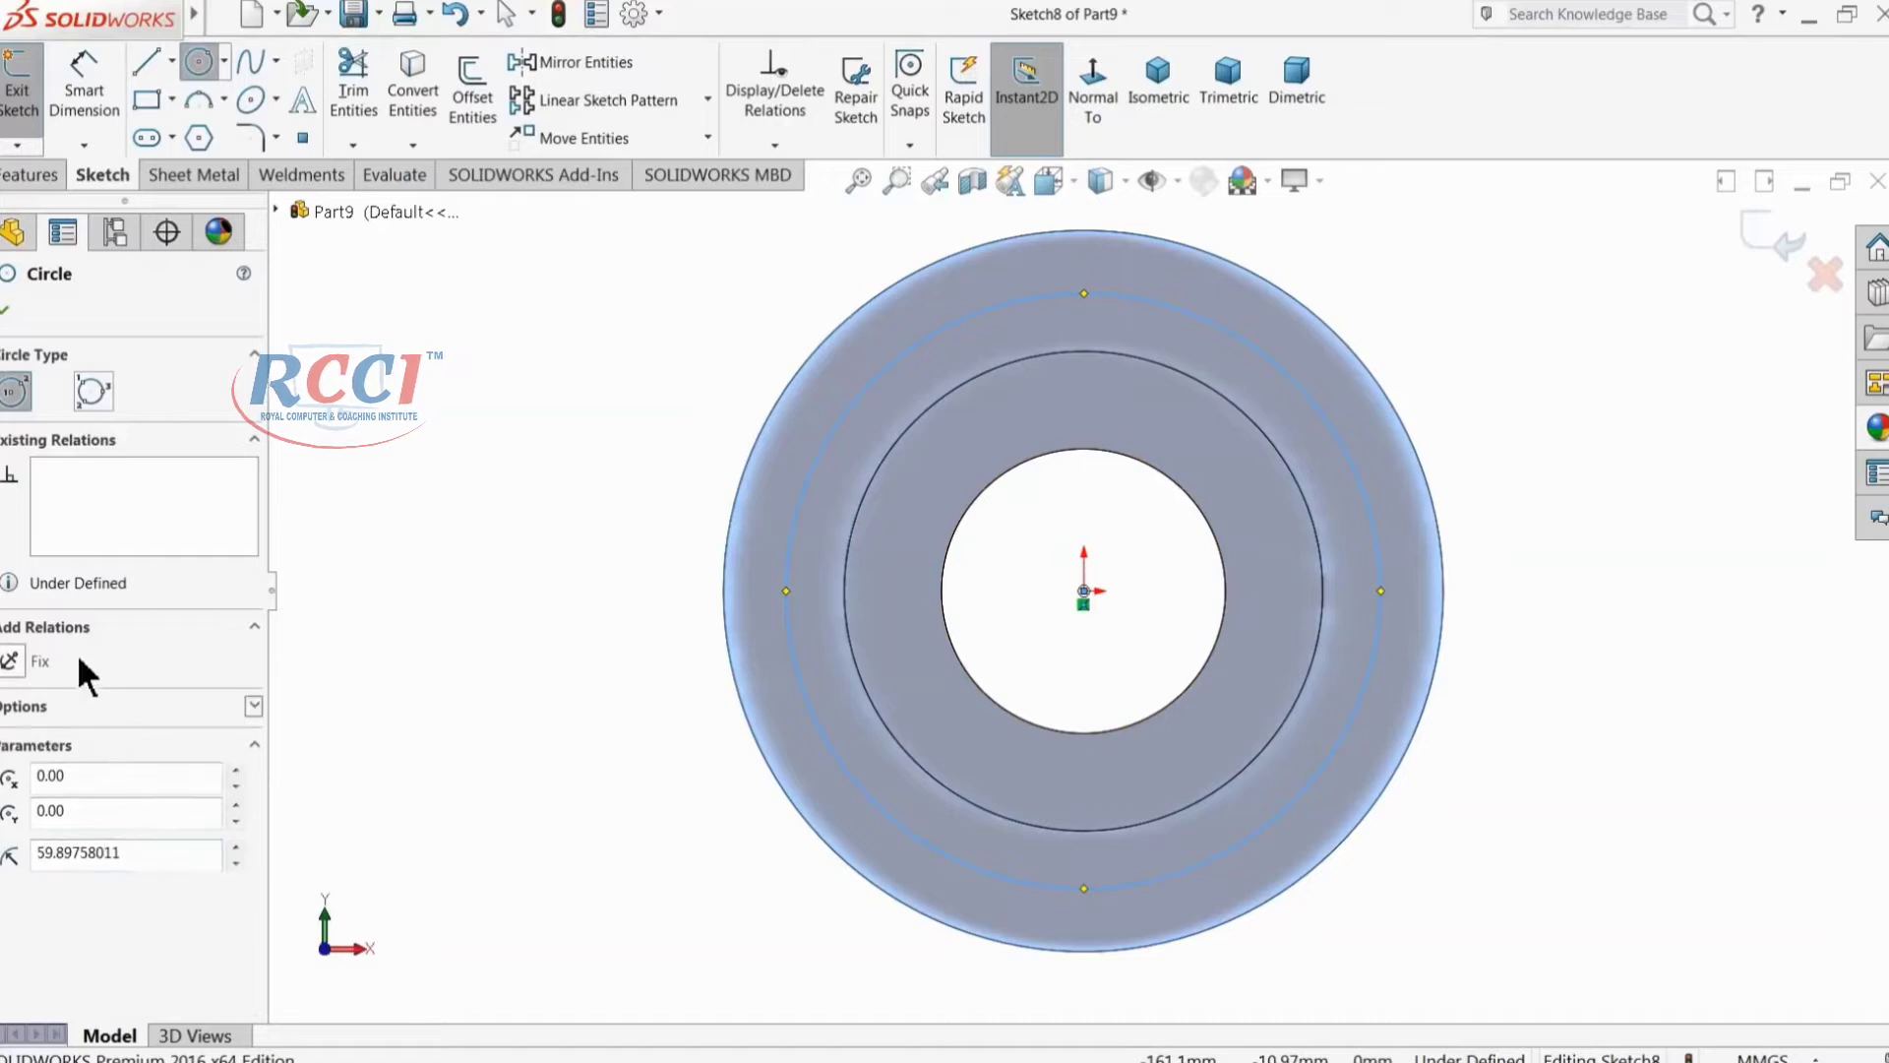
click(148, 733)
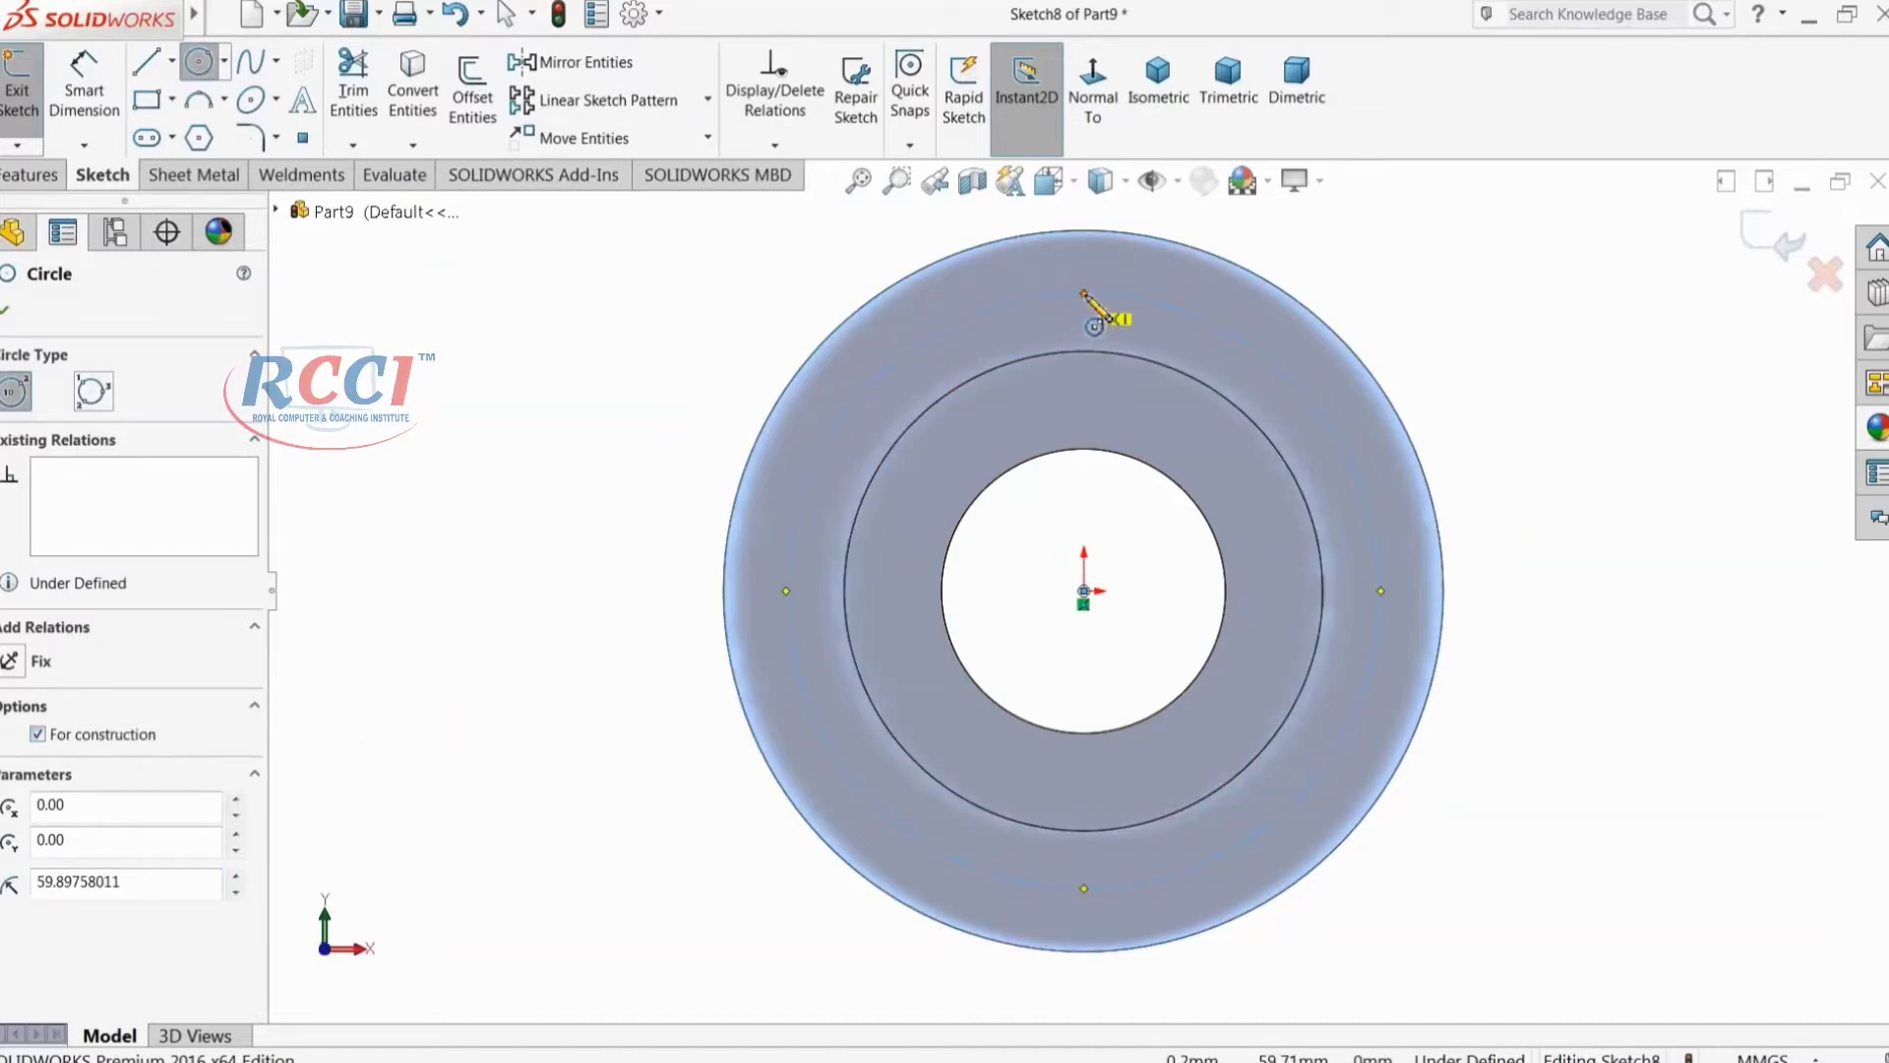
click(1084, 292)
click(1088, 262)
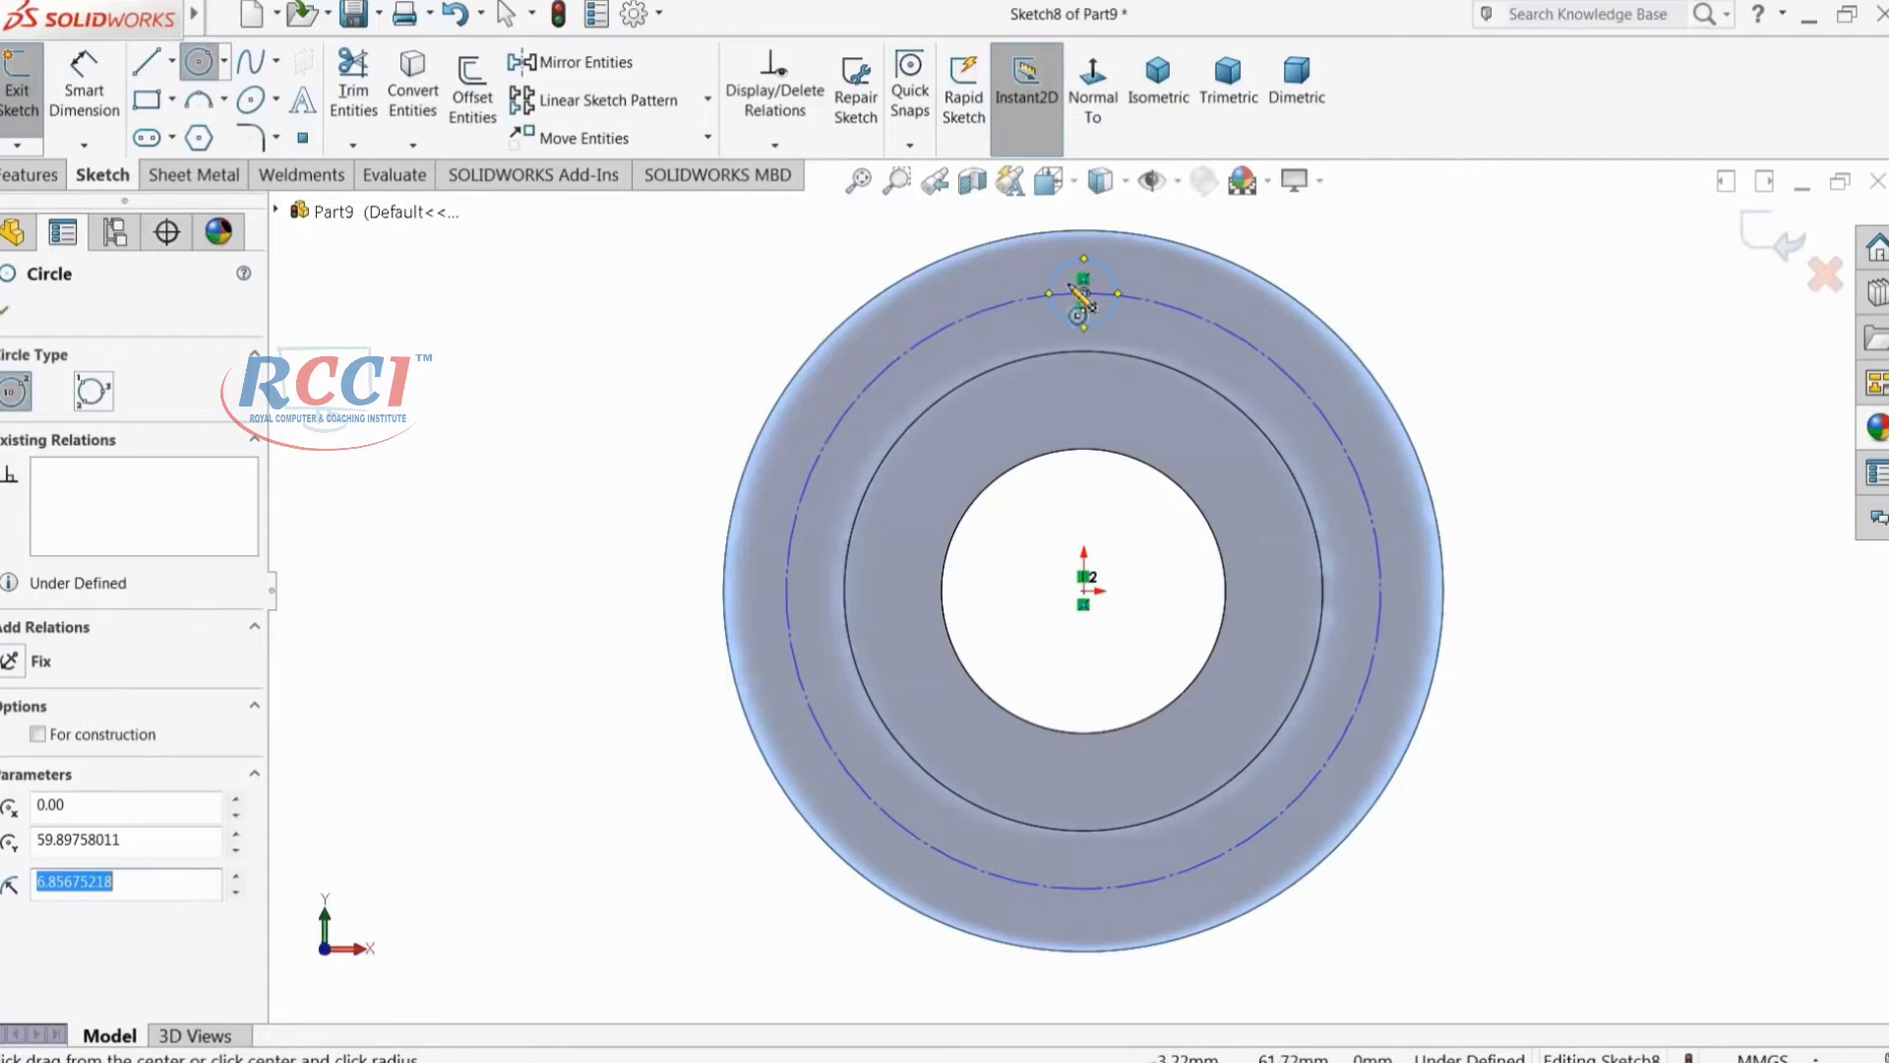
Step: Dimension the construction circle's diameter and set it to 125 mm
click(101, 113)
click(787, 579)
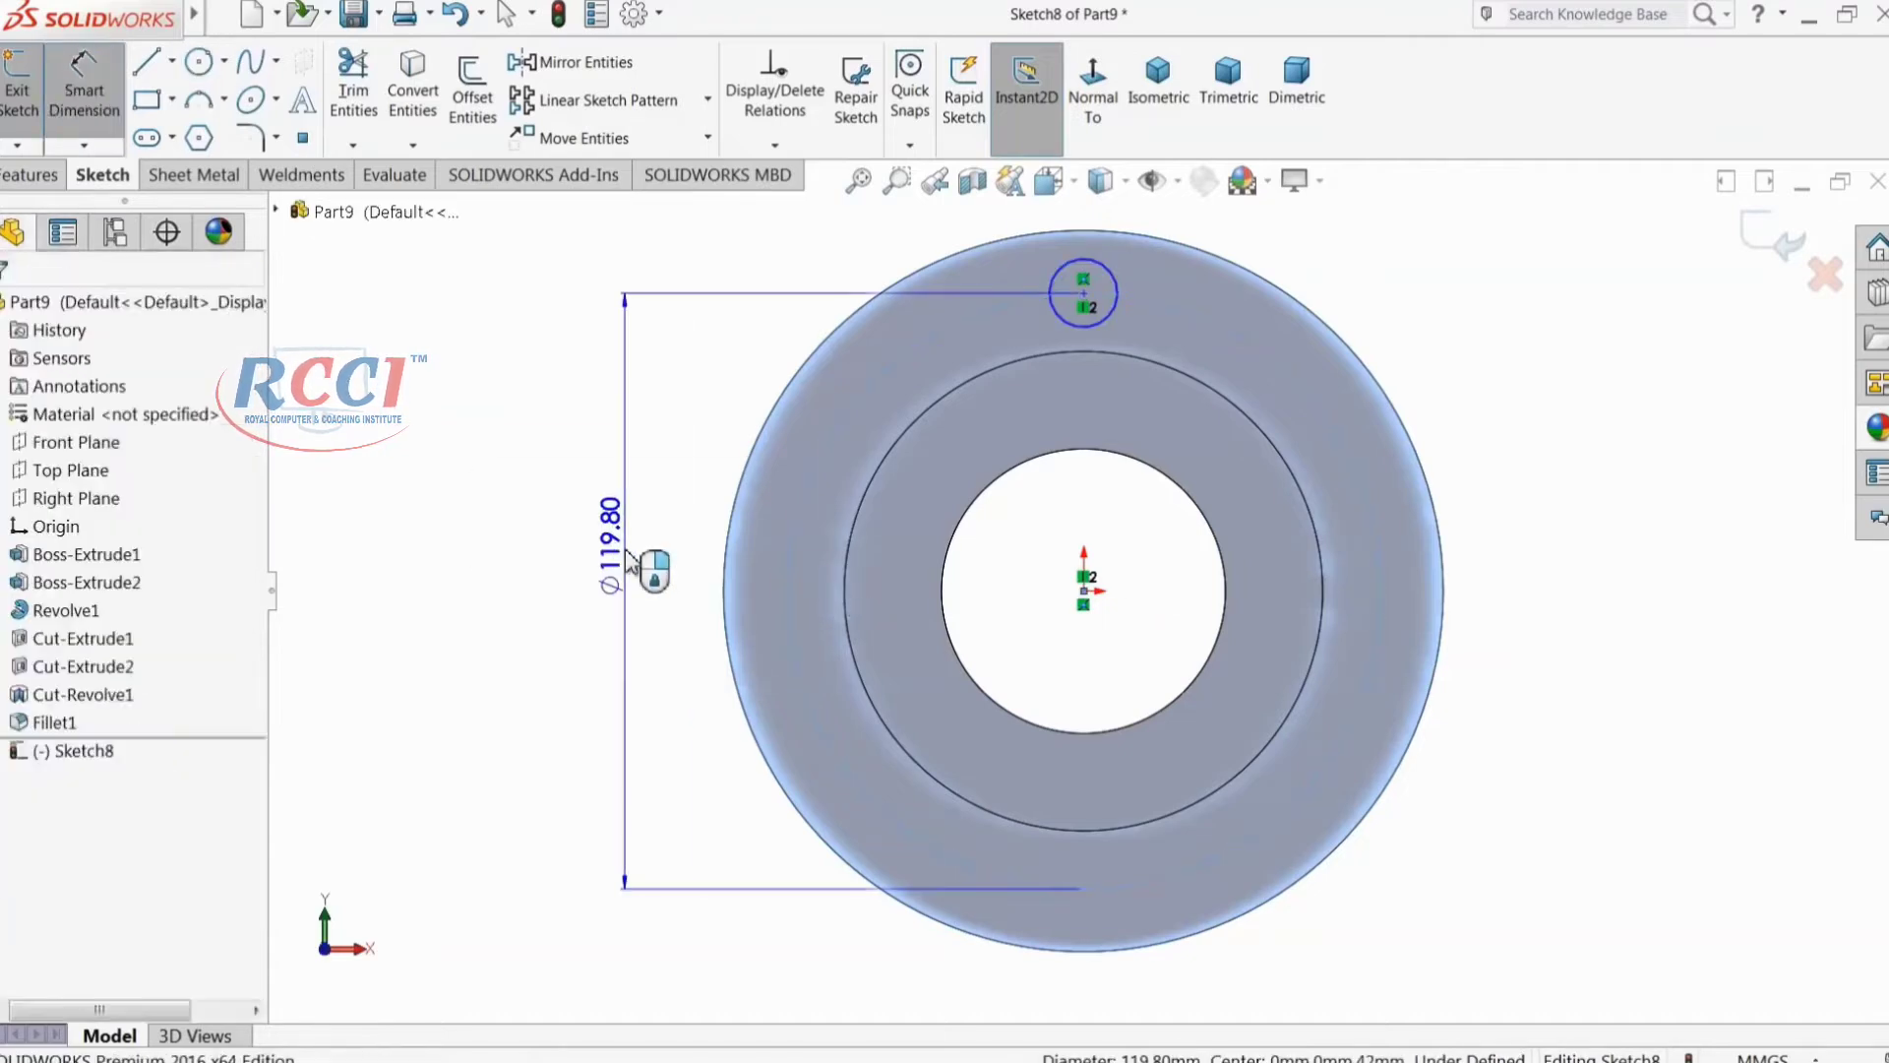
click(629, 561)
text(125)
click(500, 554)
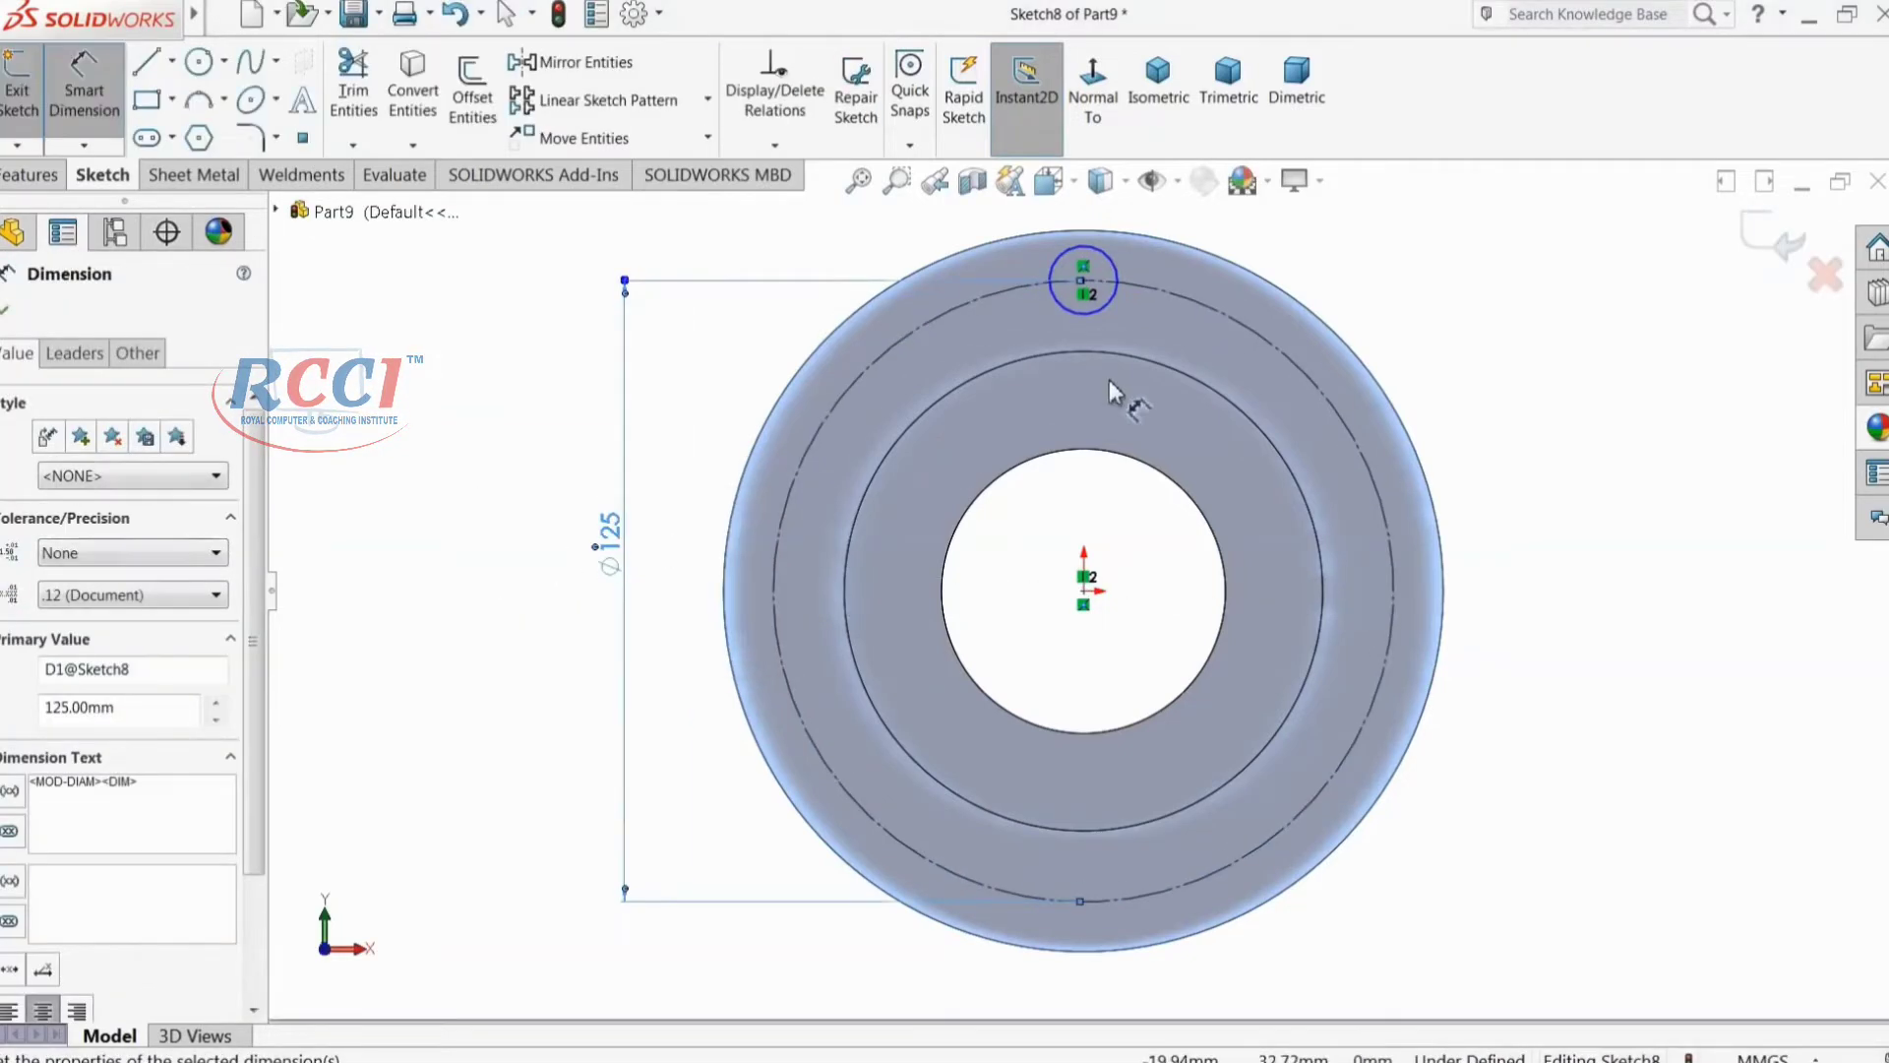
Step: Dimension the small hole circle's diameter and set it to 10.7 mm
click(1114, 269)
click(1334, 272)
text(10.)
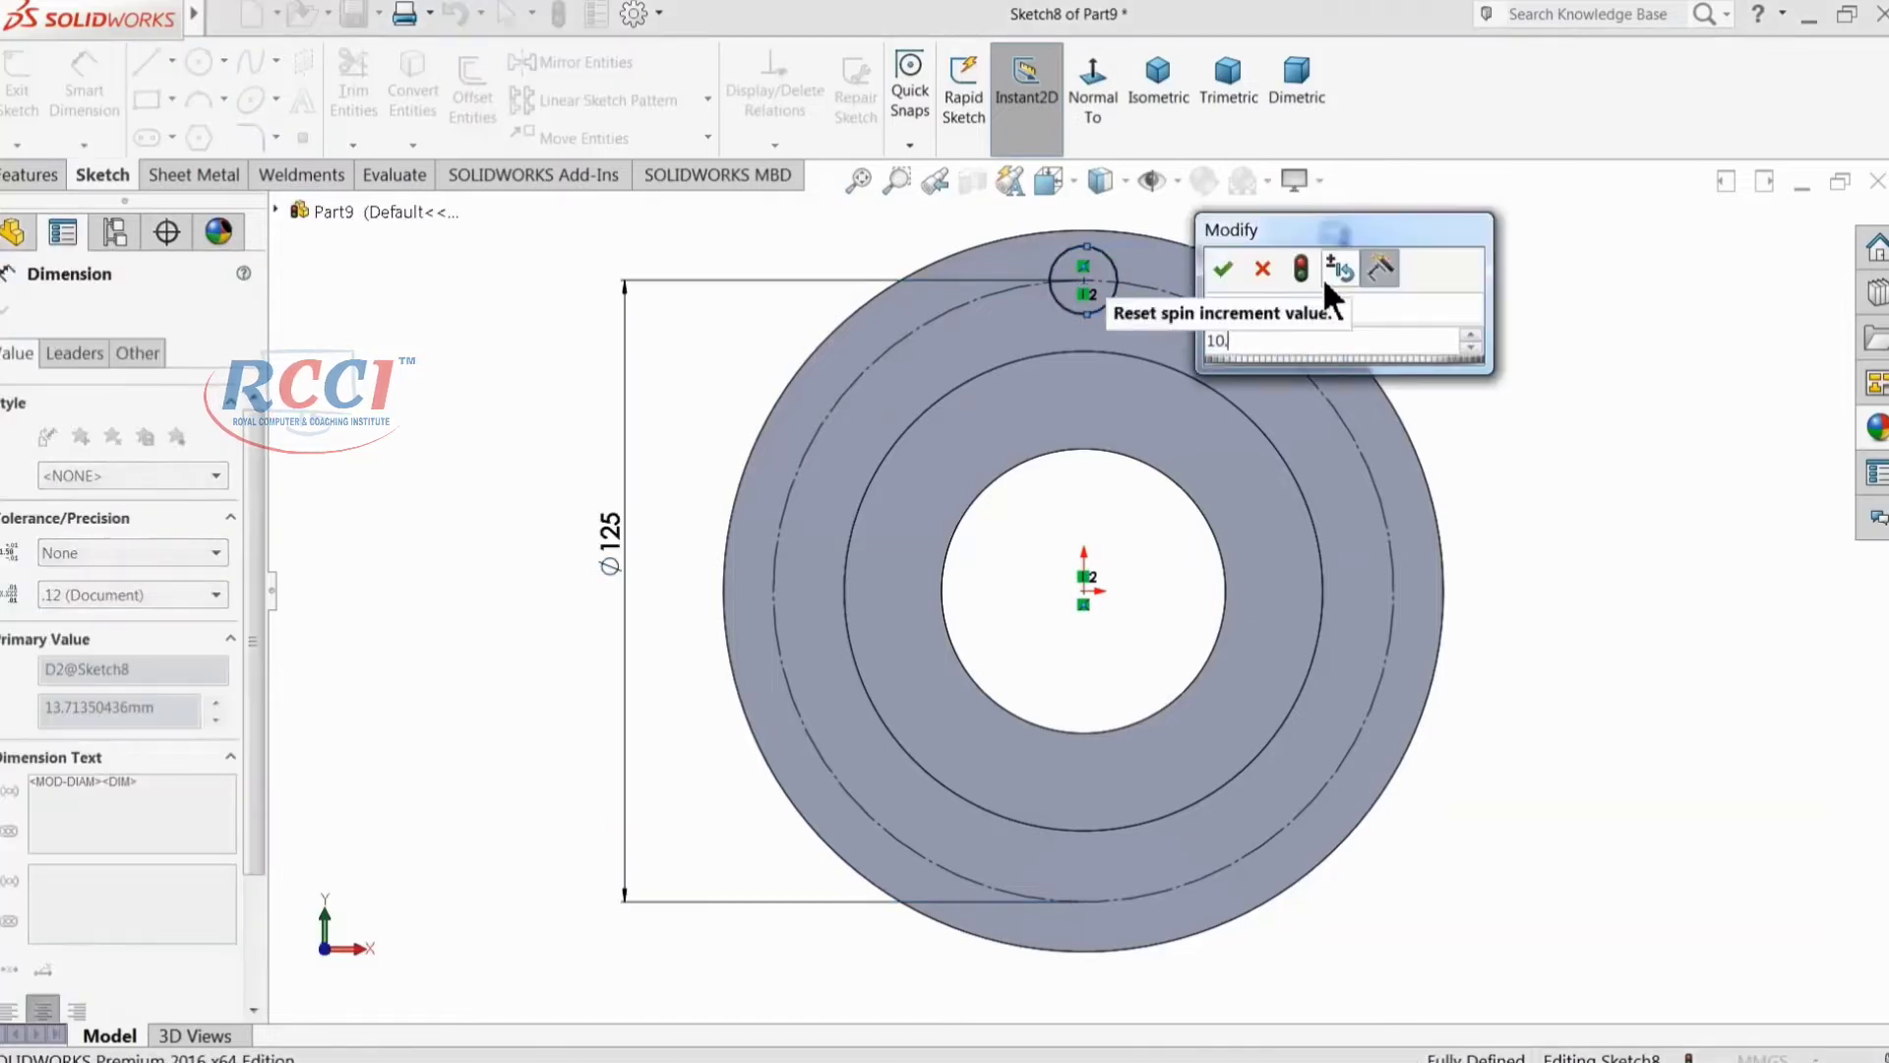
text(7)
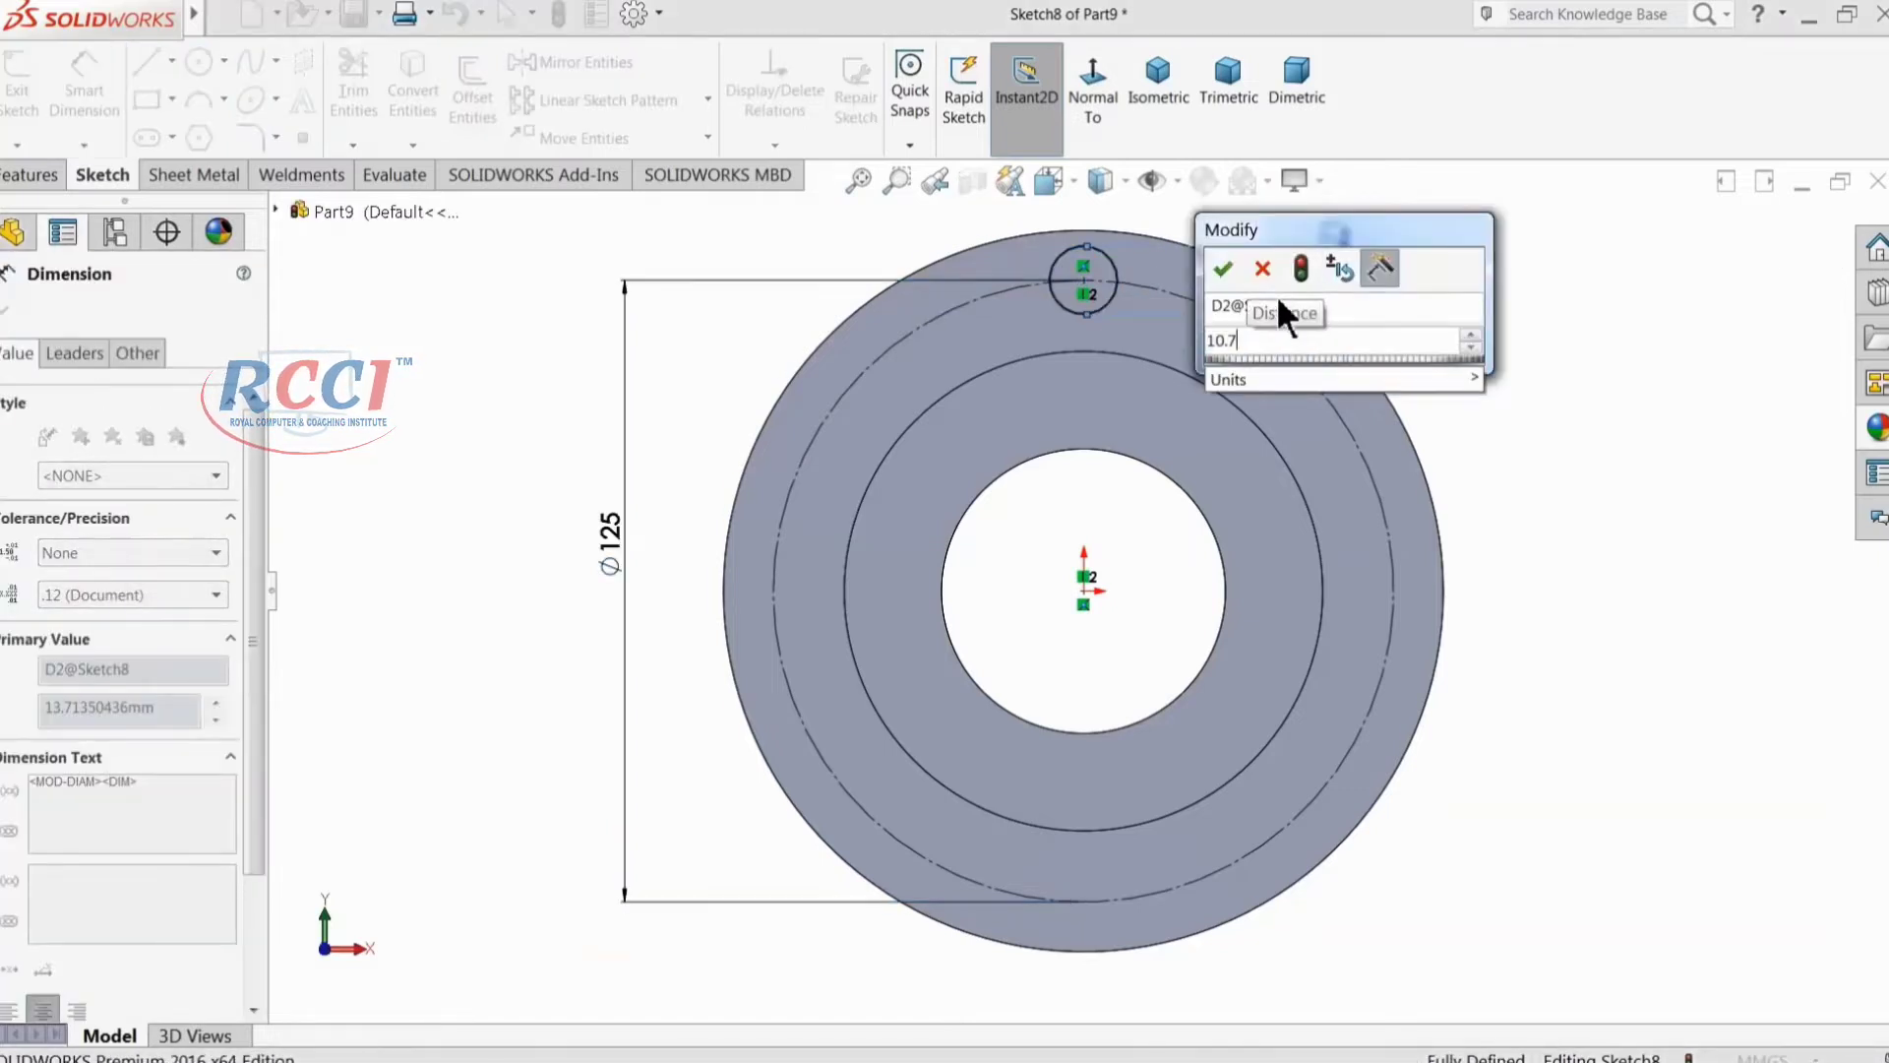
click(1225, 267)
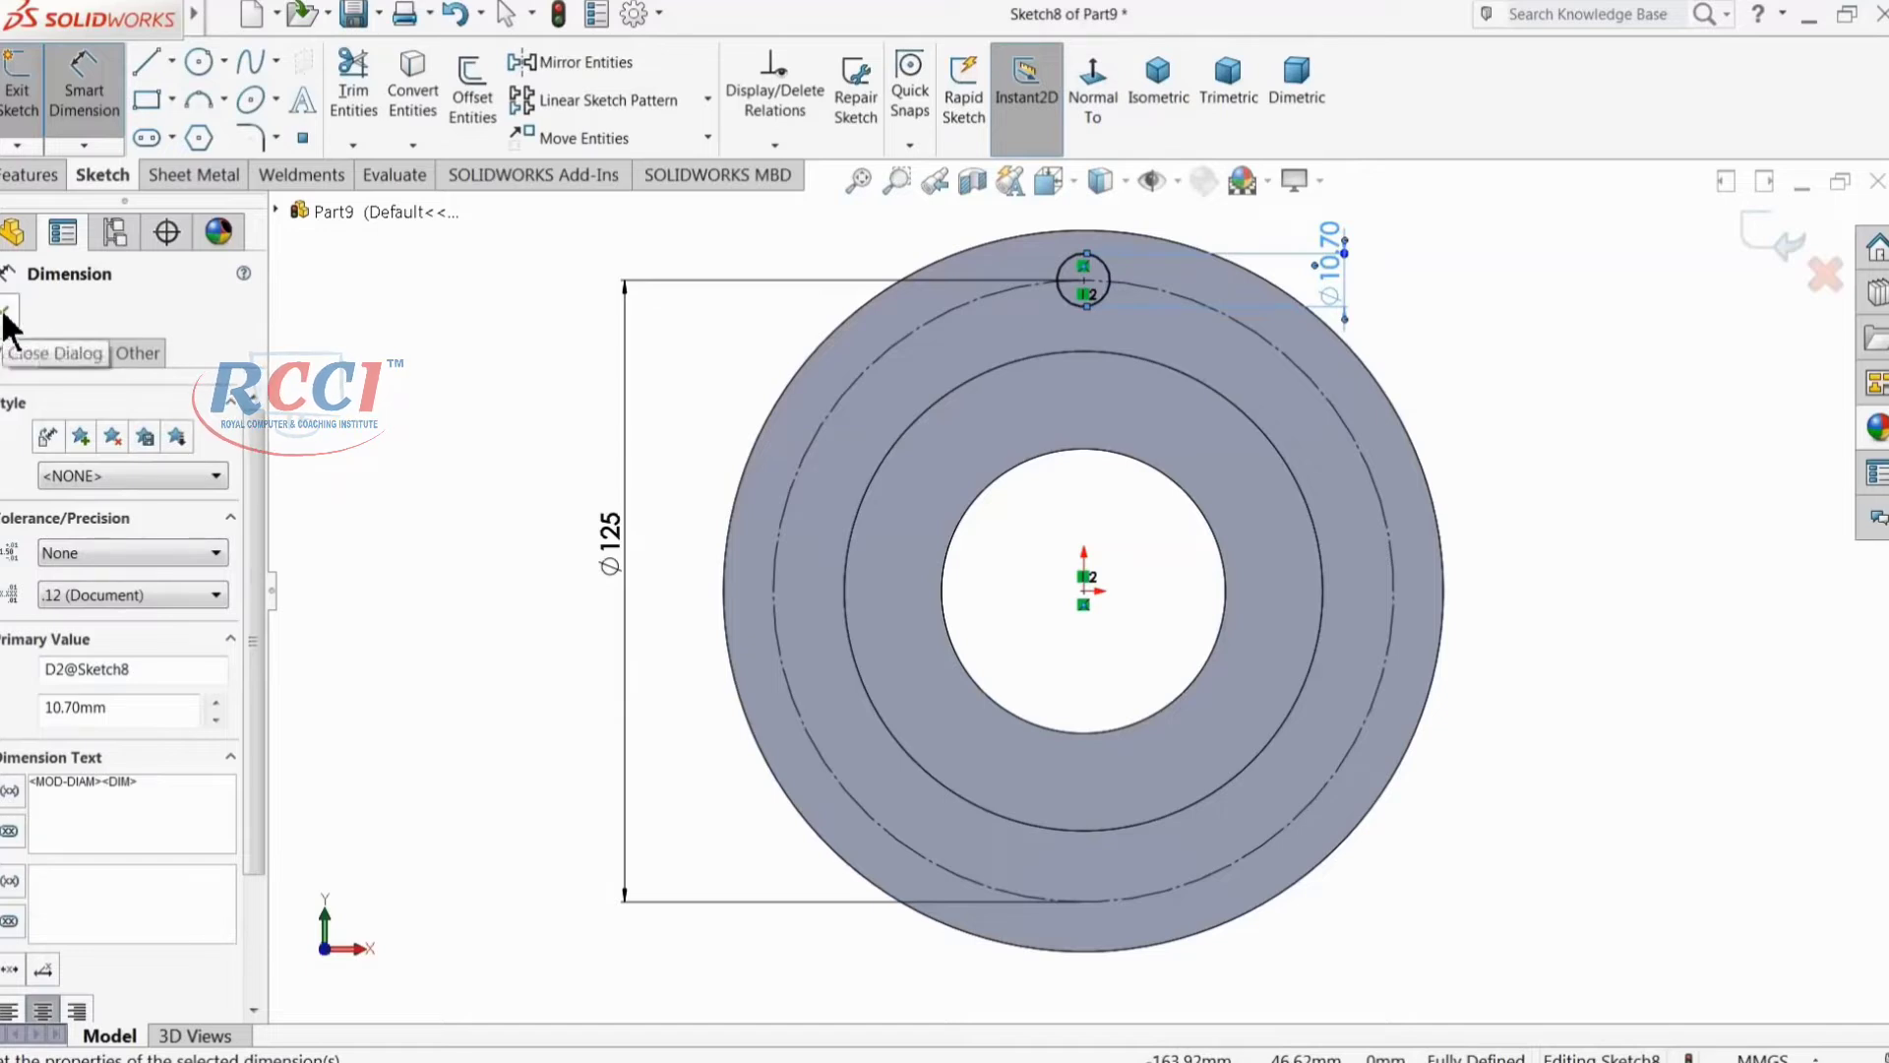
Step: Cut-extrude the small circle Through All to make the bolt hole in the flange
click(33, 175)
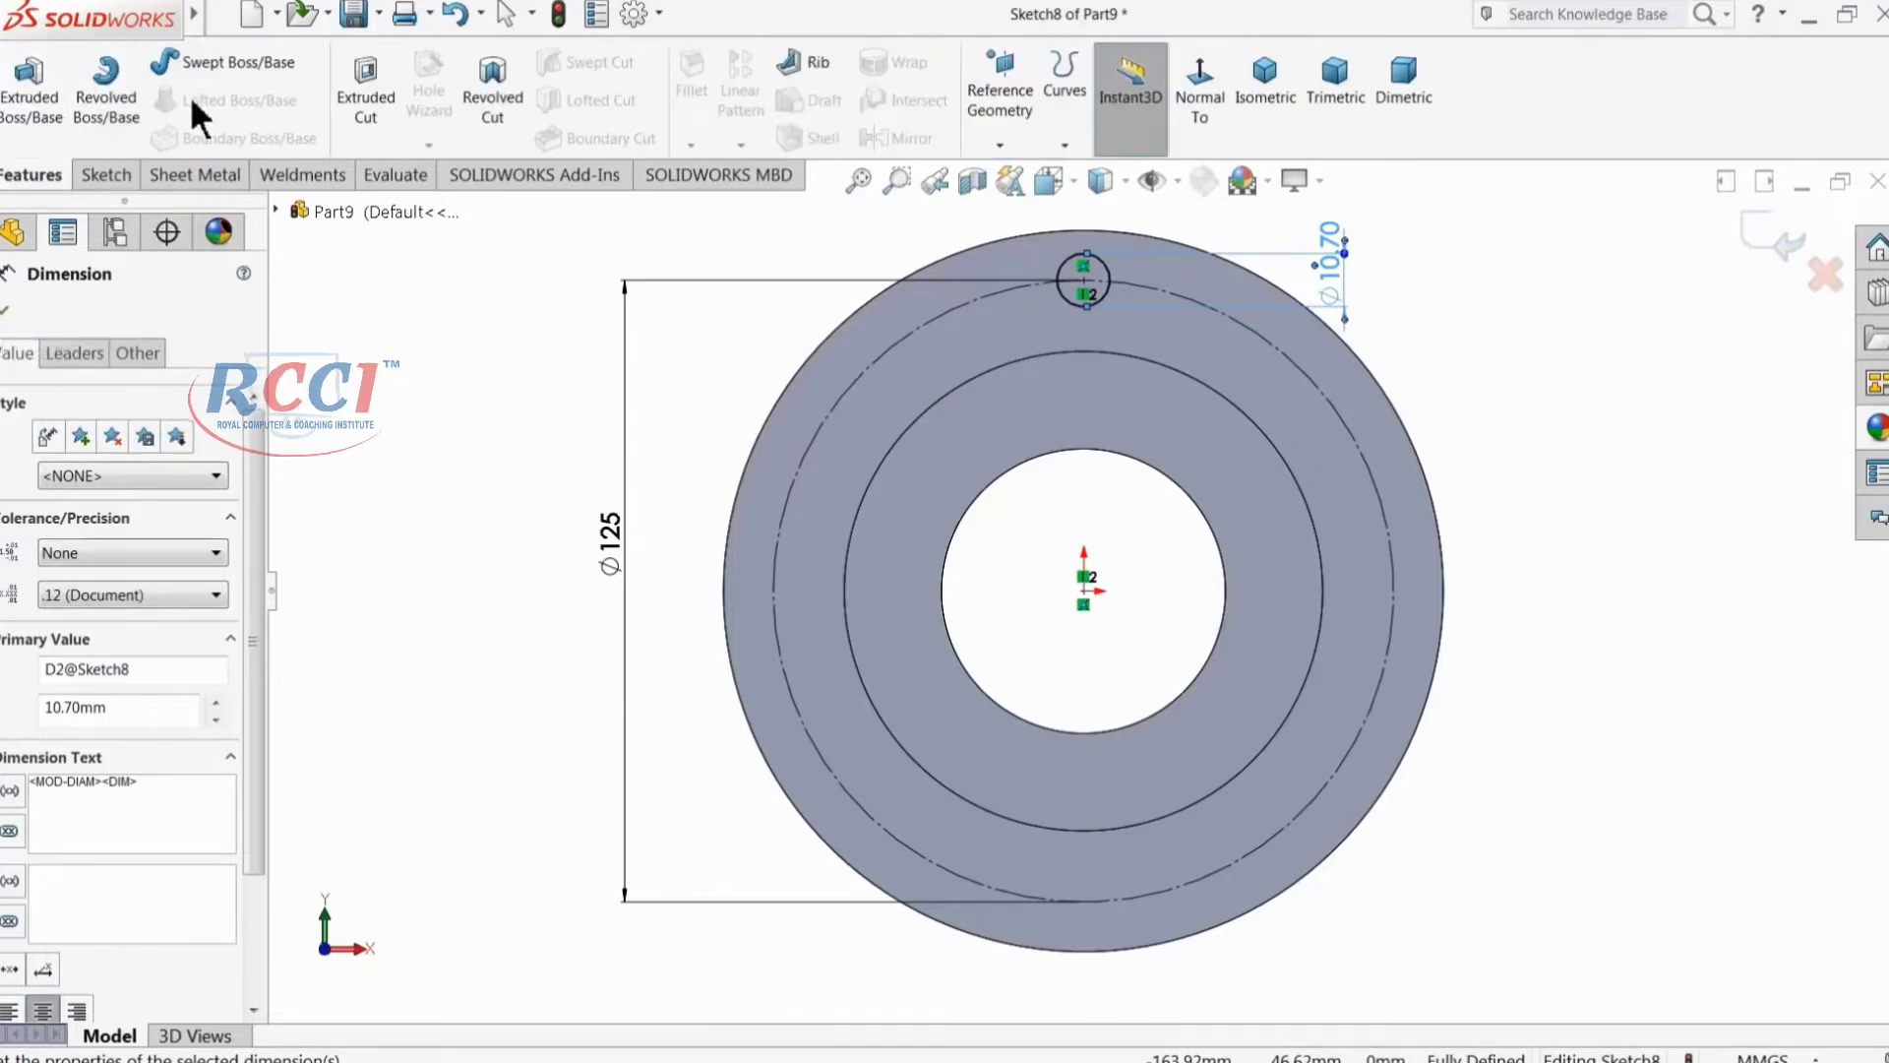
click(380, 85)
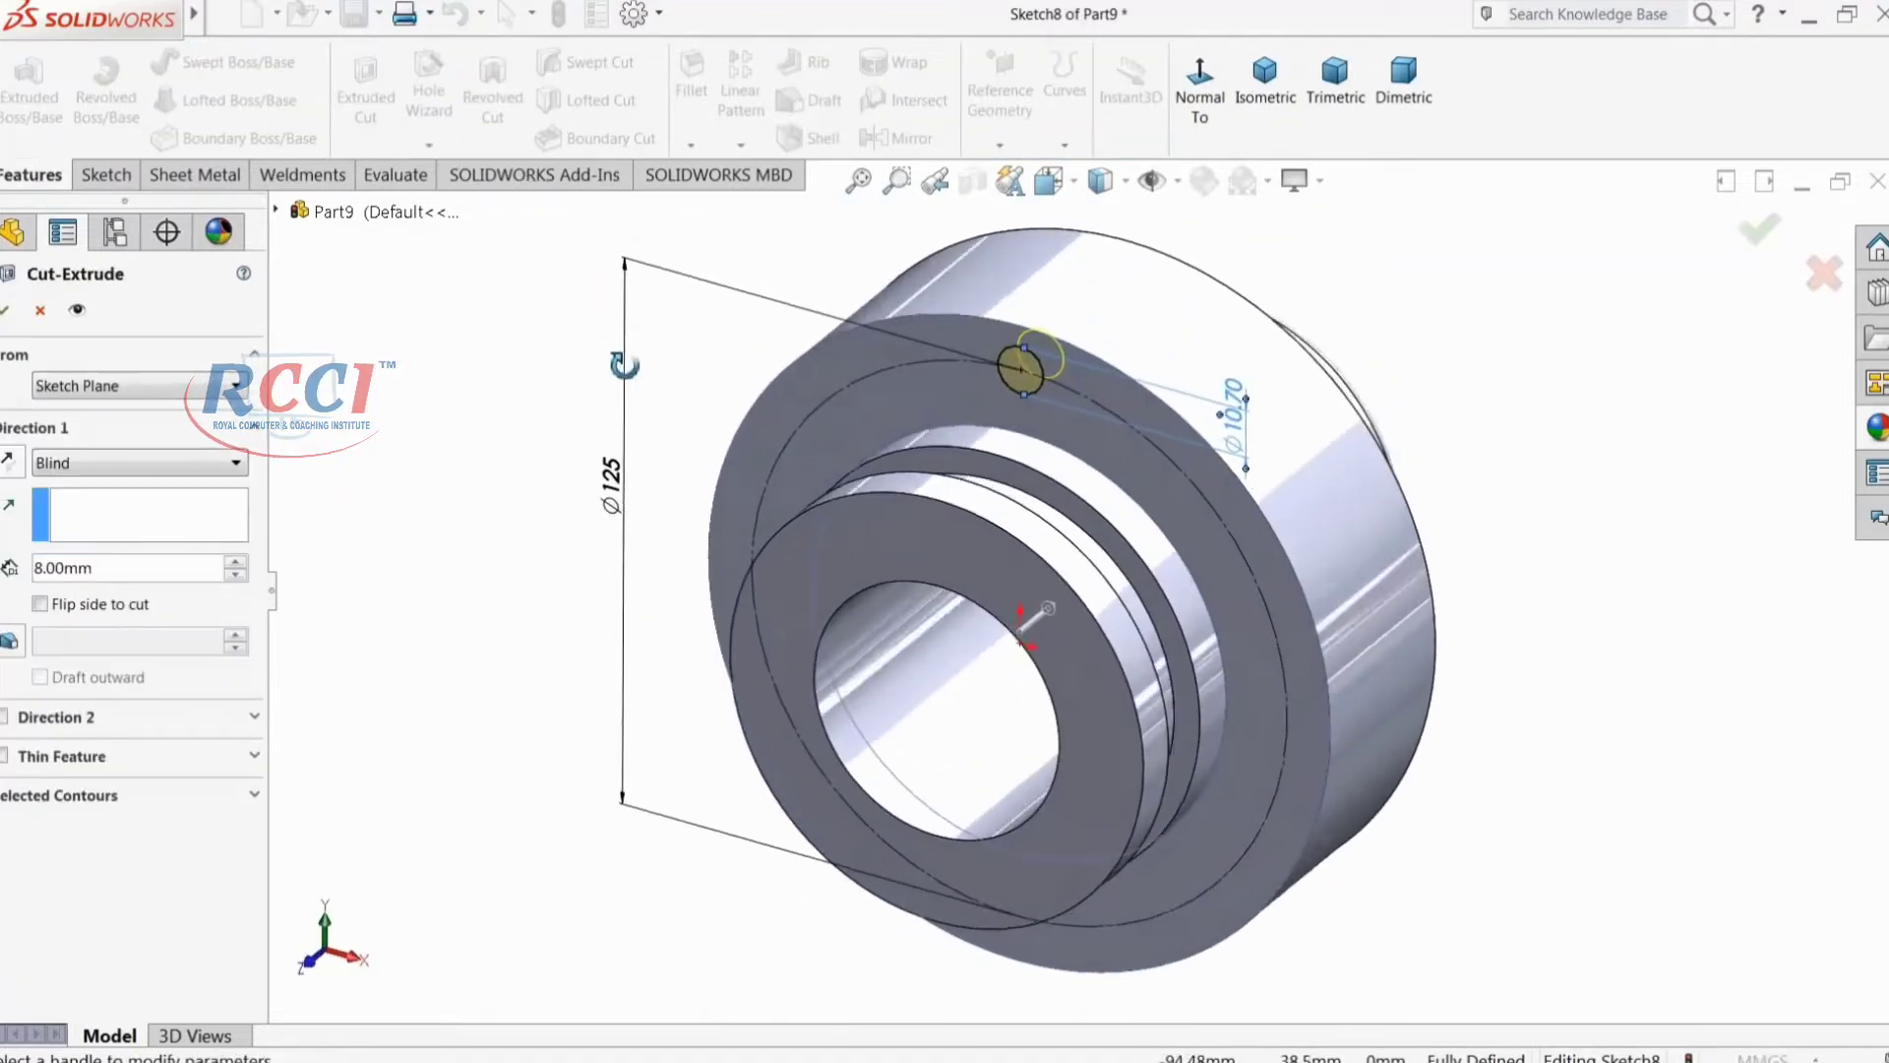
click(118, 506)
middle_drag(430, 478, 285, 505)
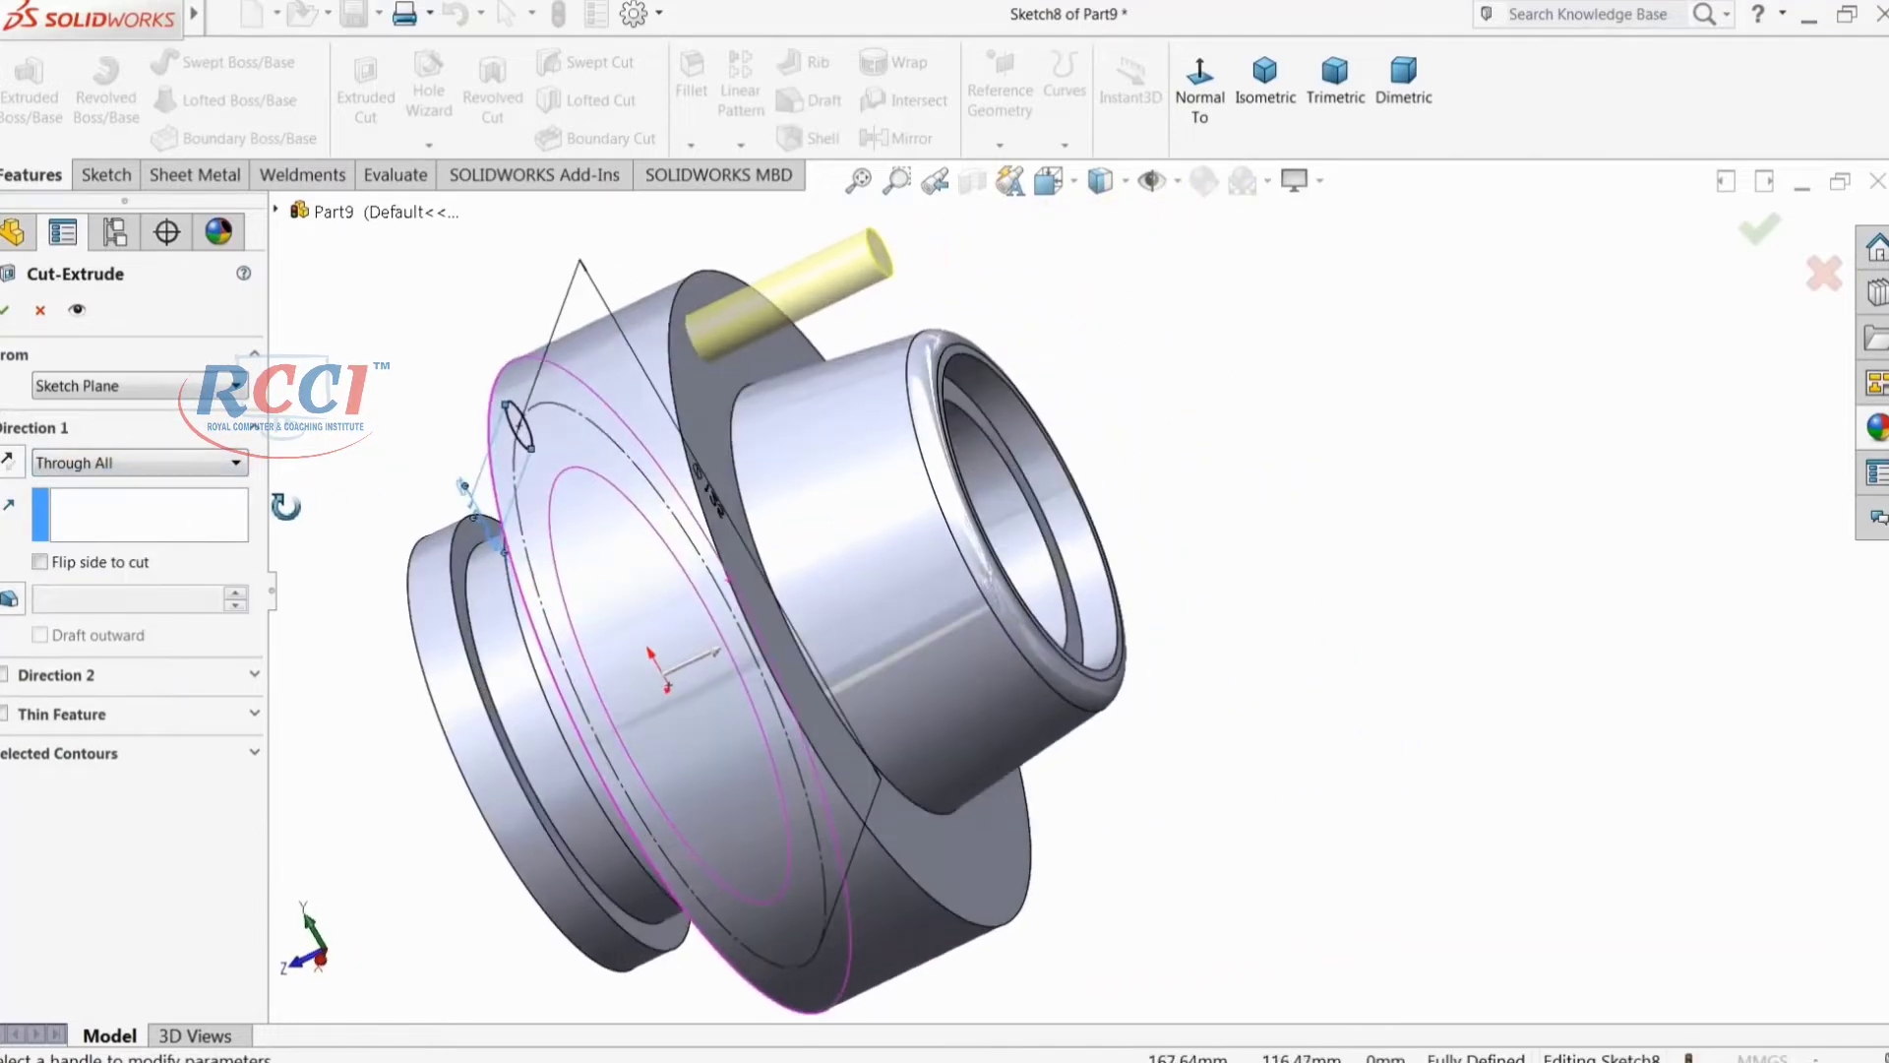
click(5, 310)
Step: Circular-pattern the bolt hole about the flange's outer cylindrical face with 12 equally spaced instances over 360°
key(f)
middle_drag(521, 475, 873, 699)
click(616, 439)
scroll(906, 647, down, 3)
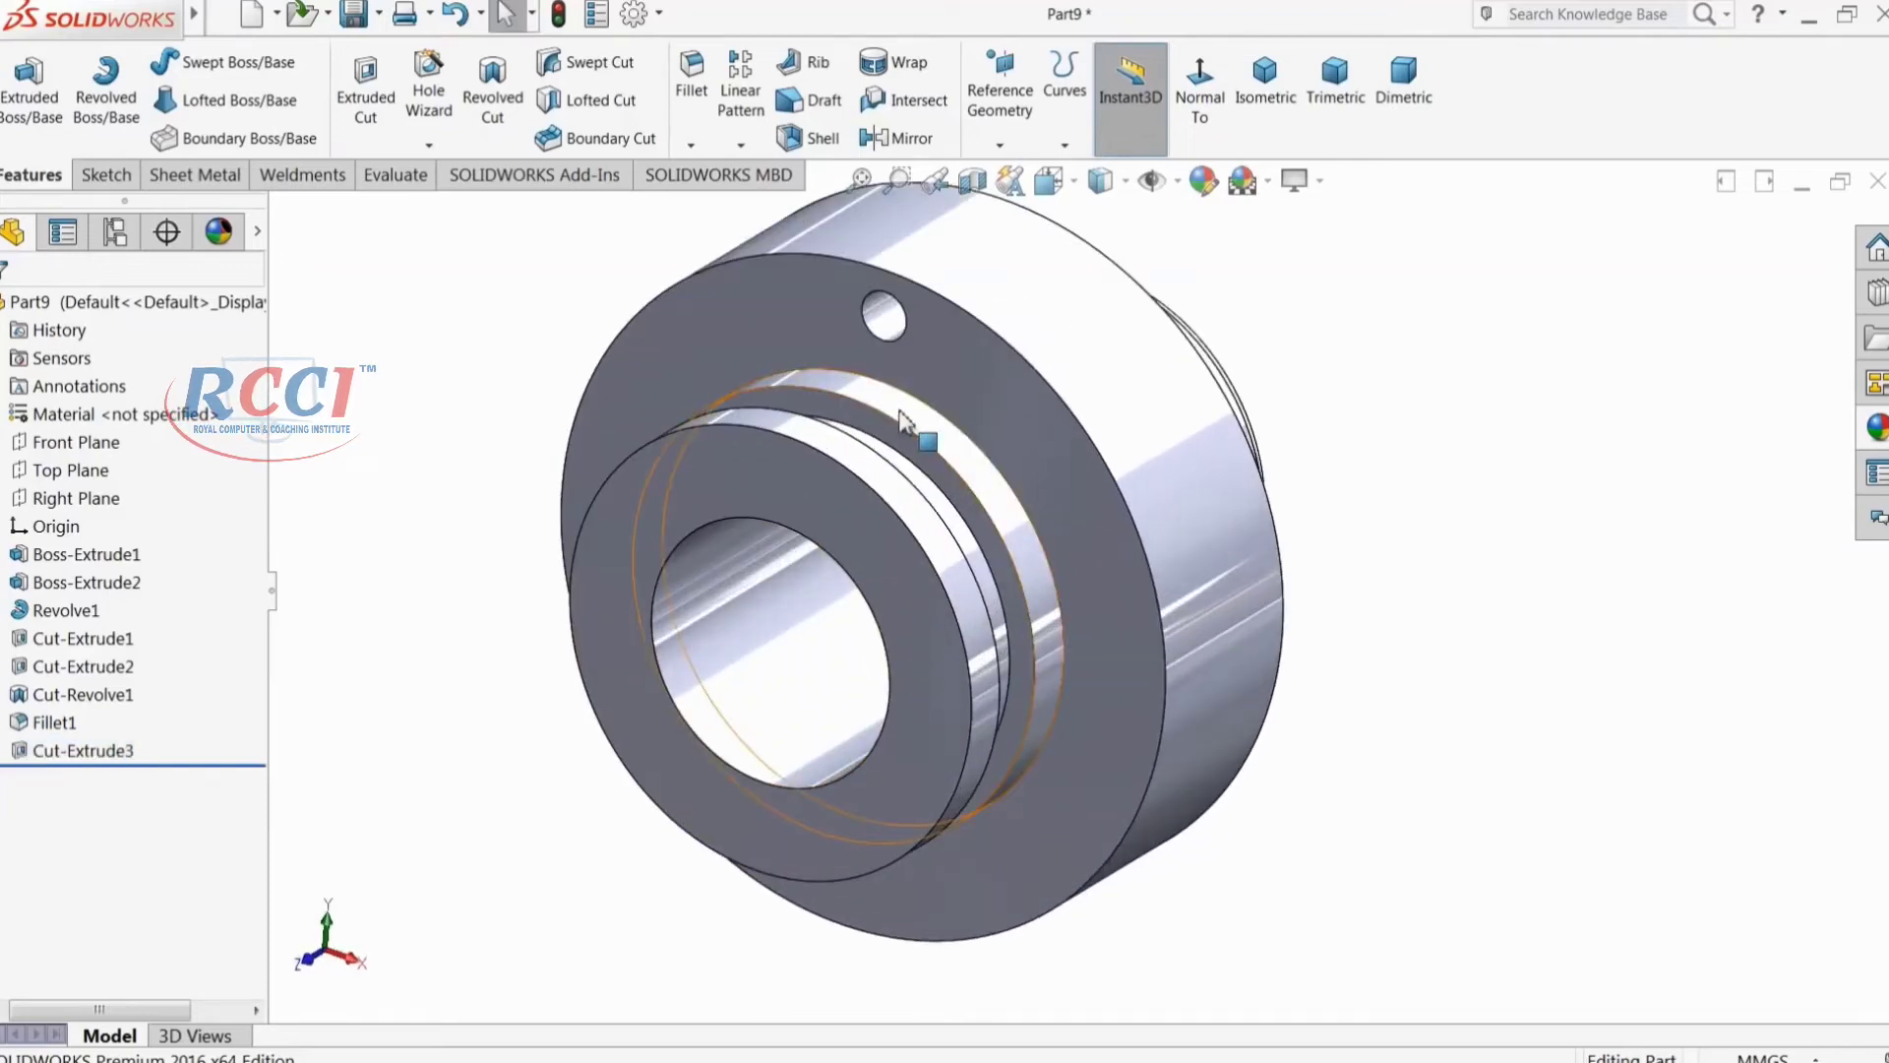
click(740, 146)
click(803, 201)
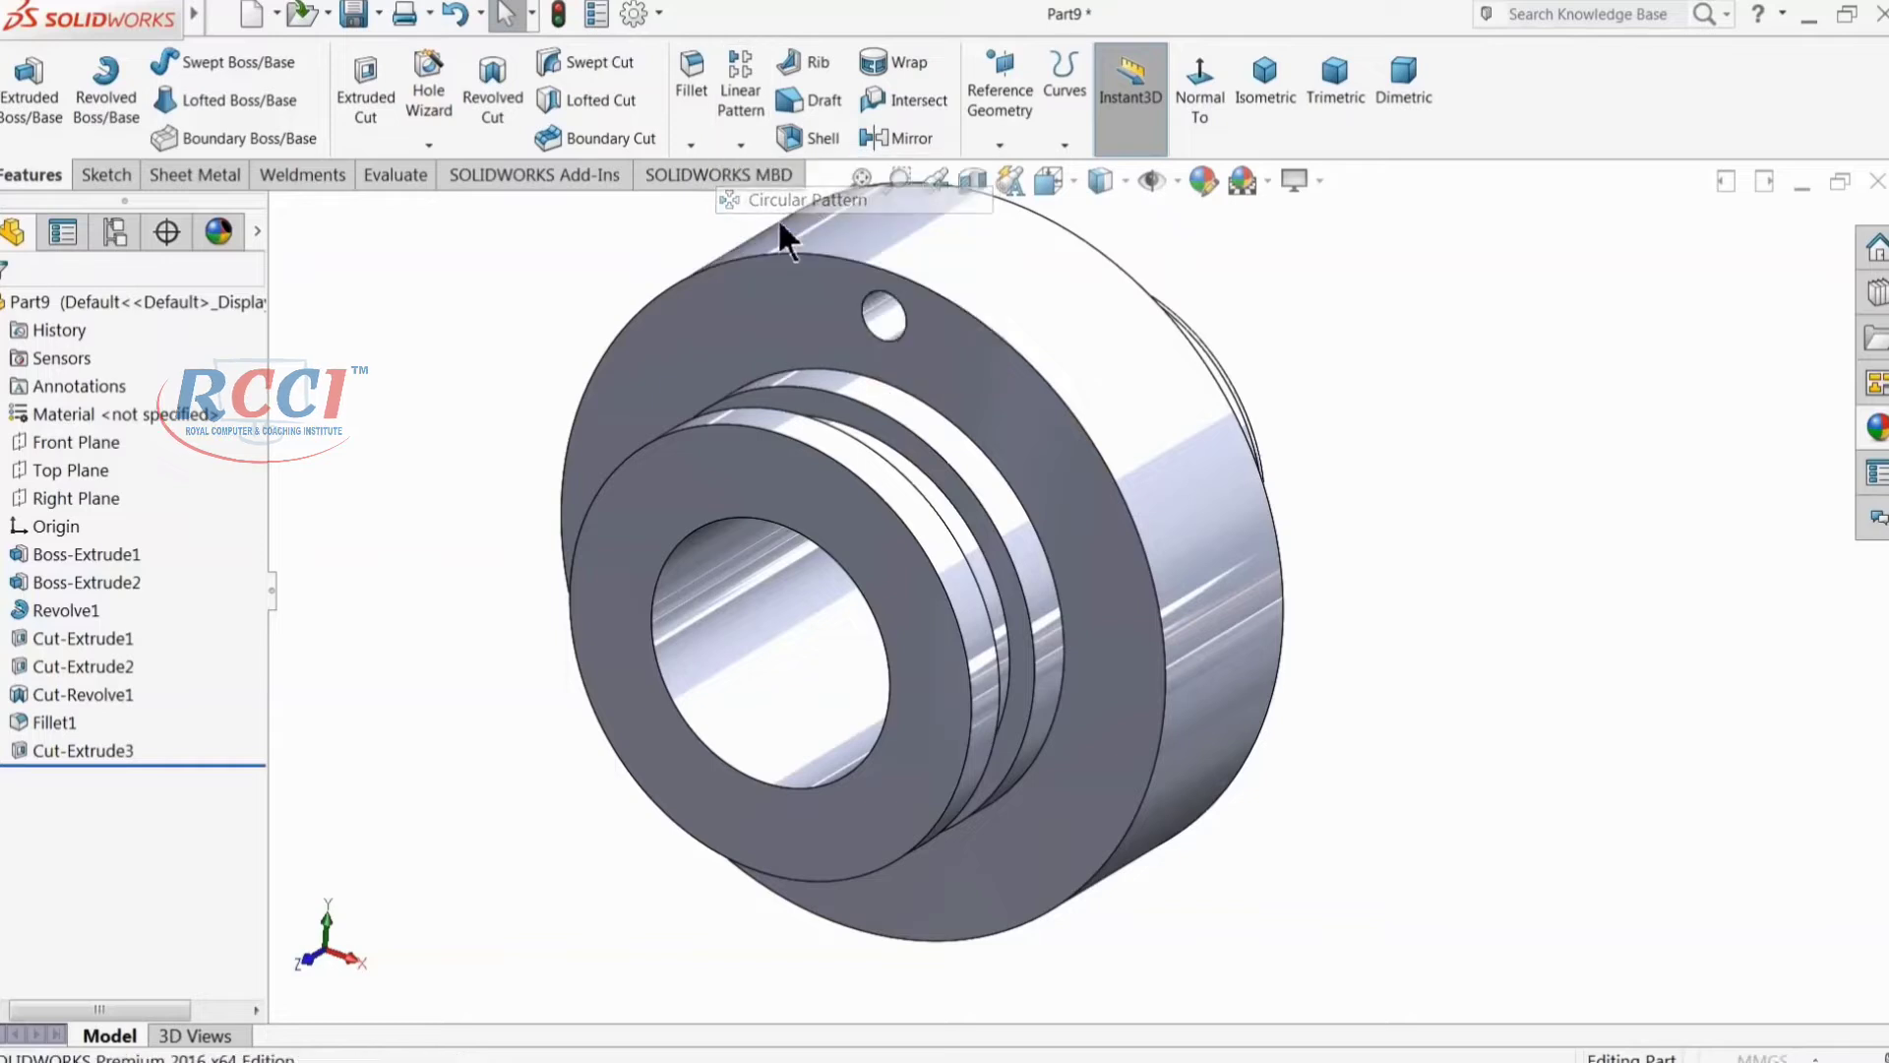
click(885, 333)
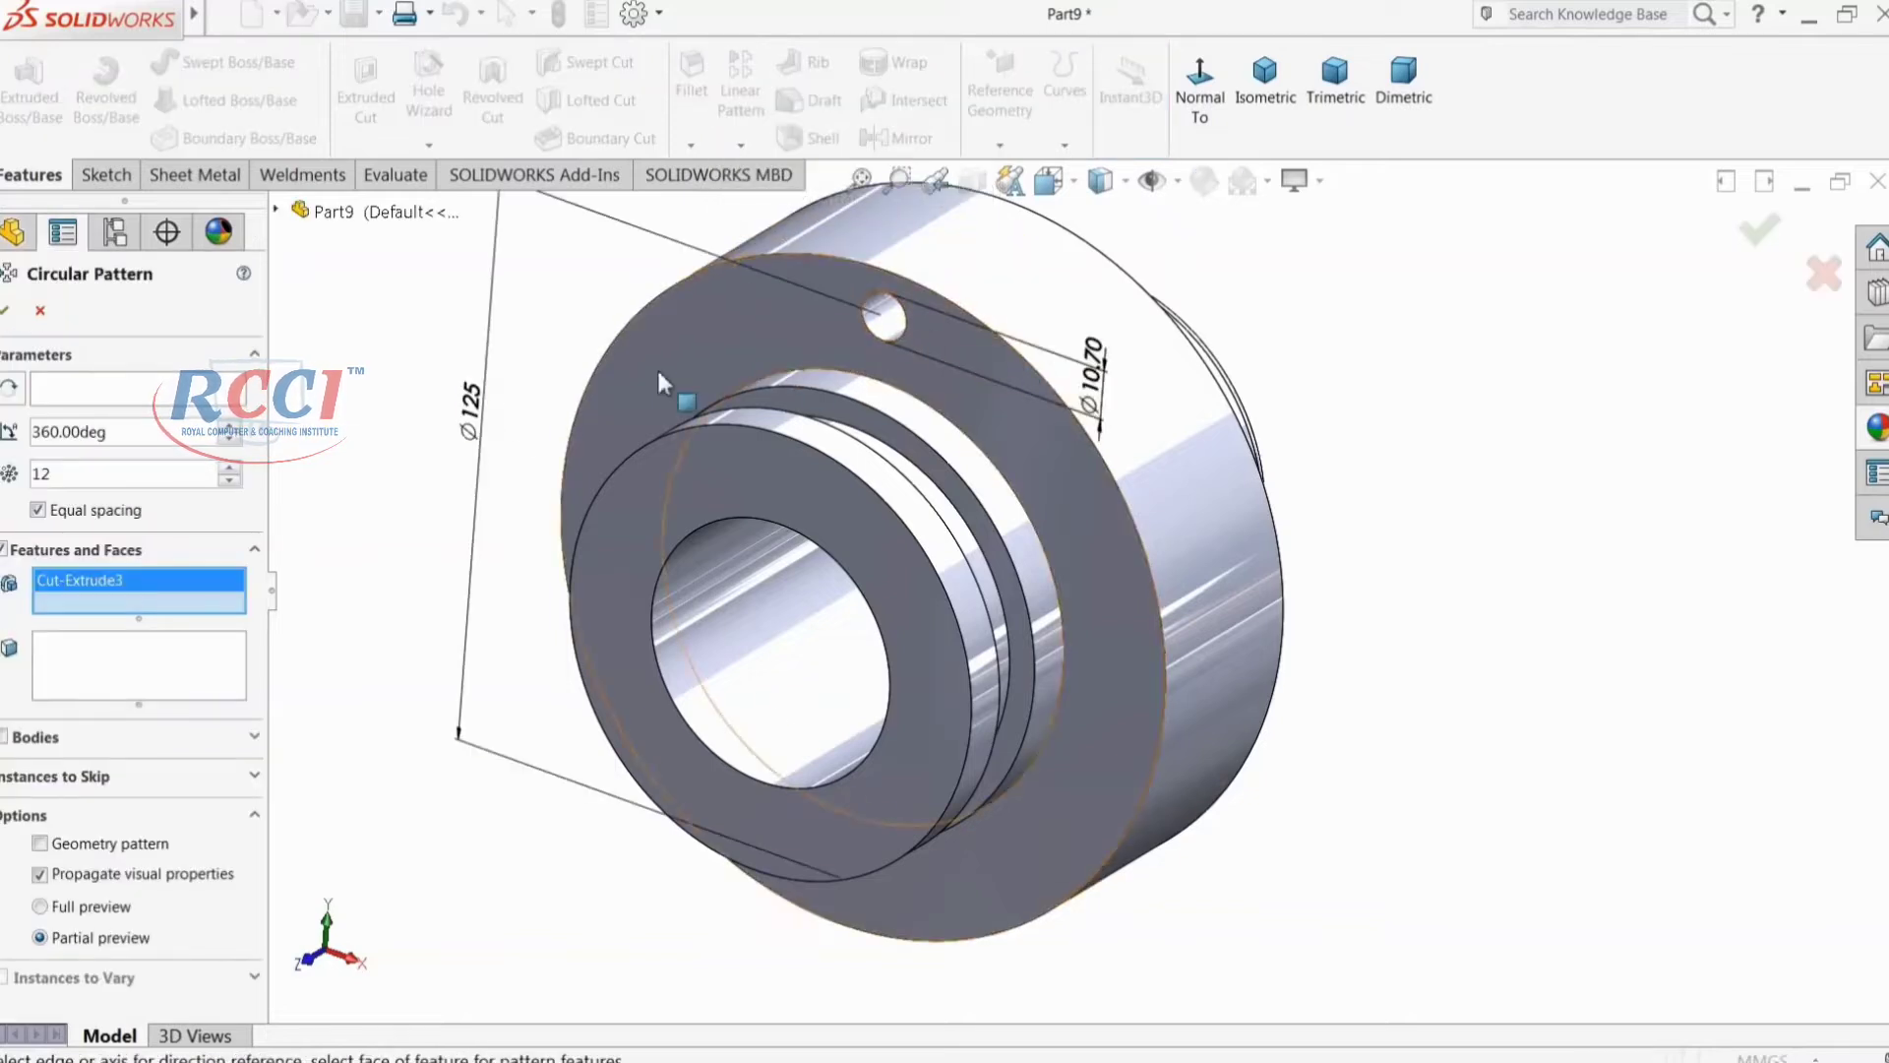
click(131, 391)
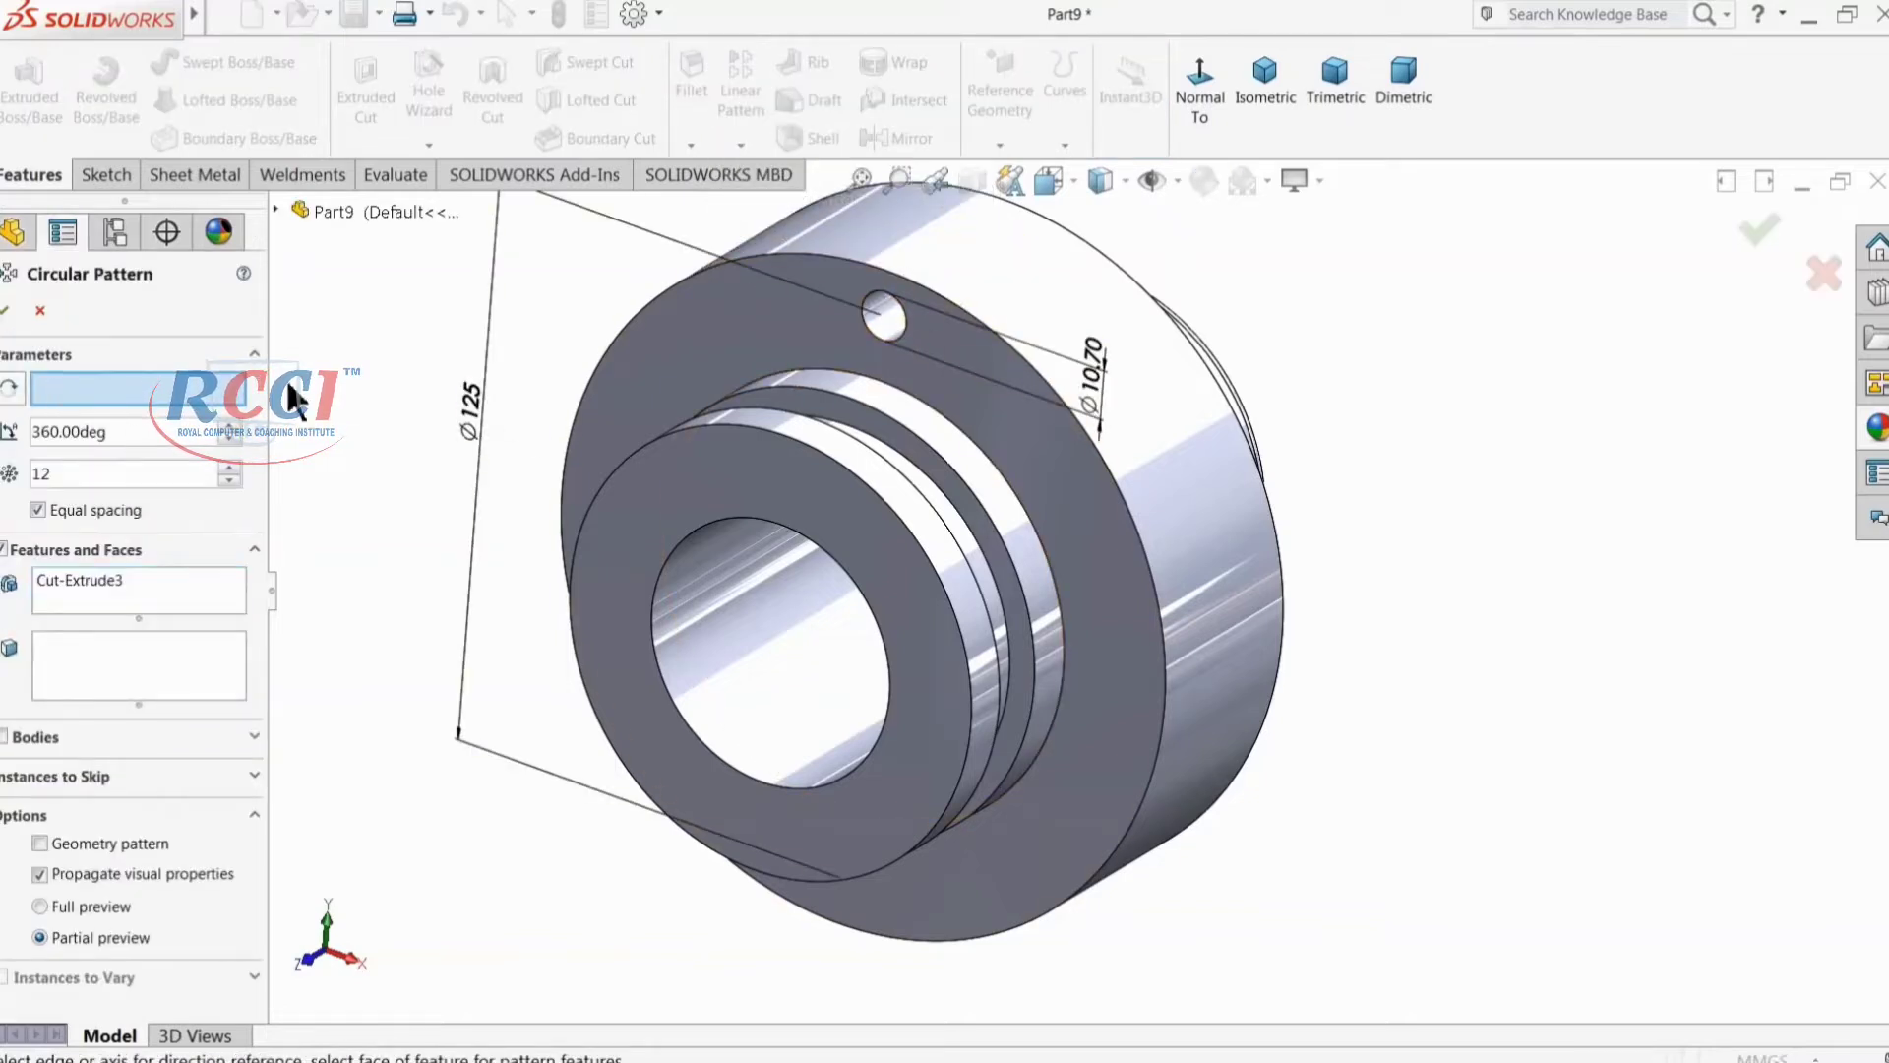
click(996, 283)
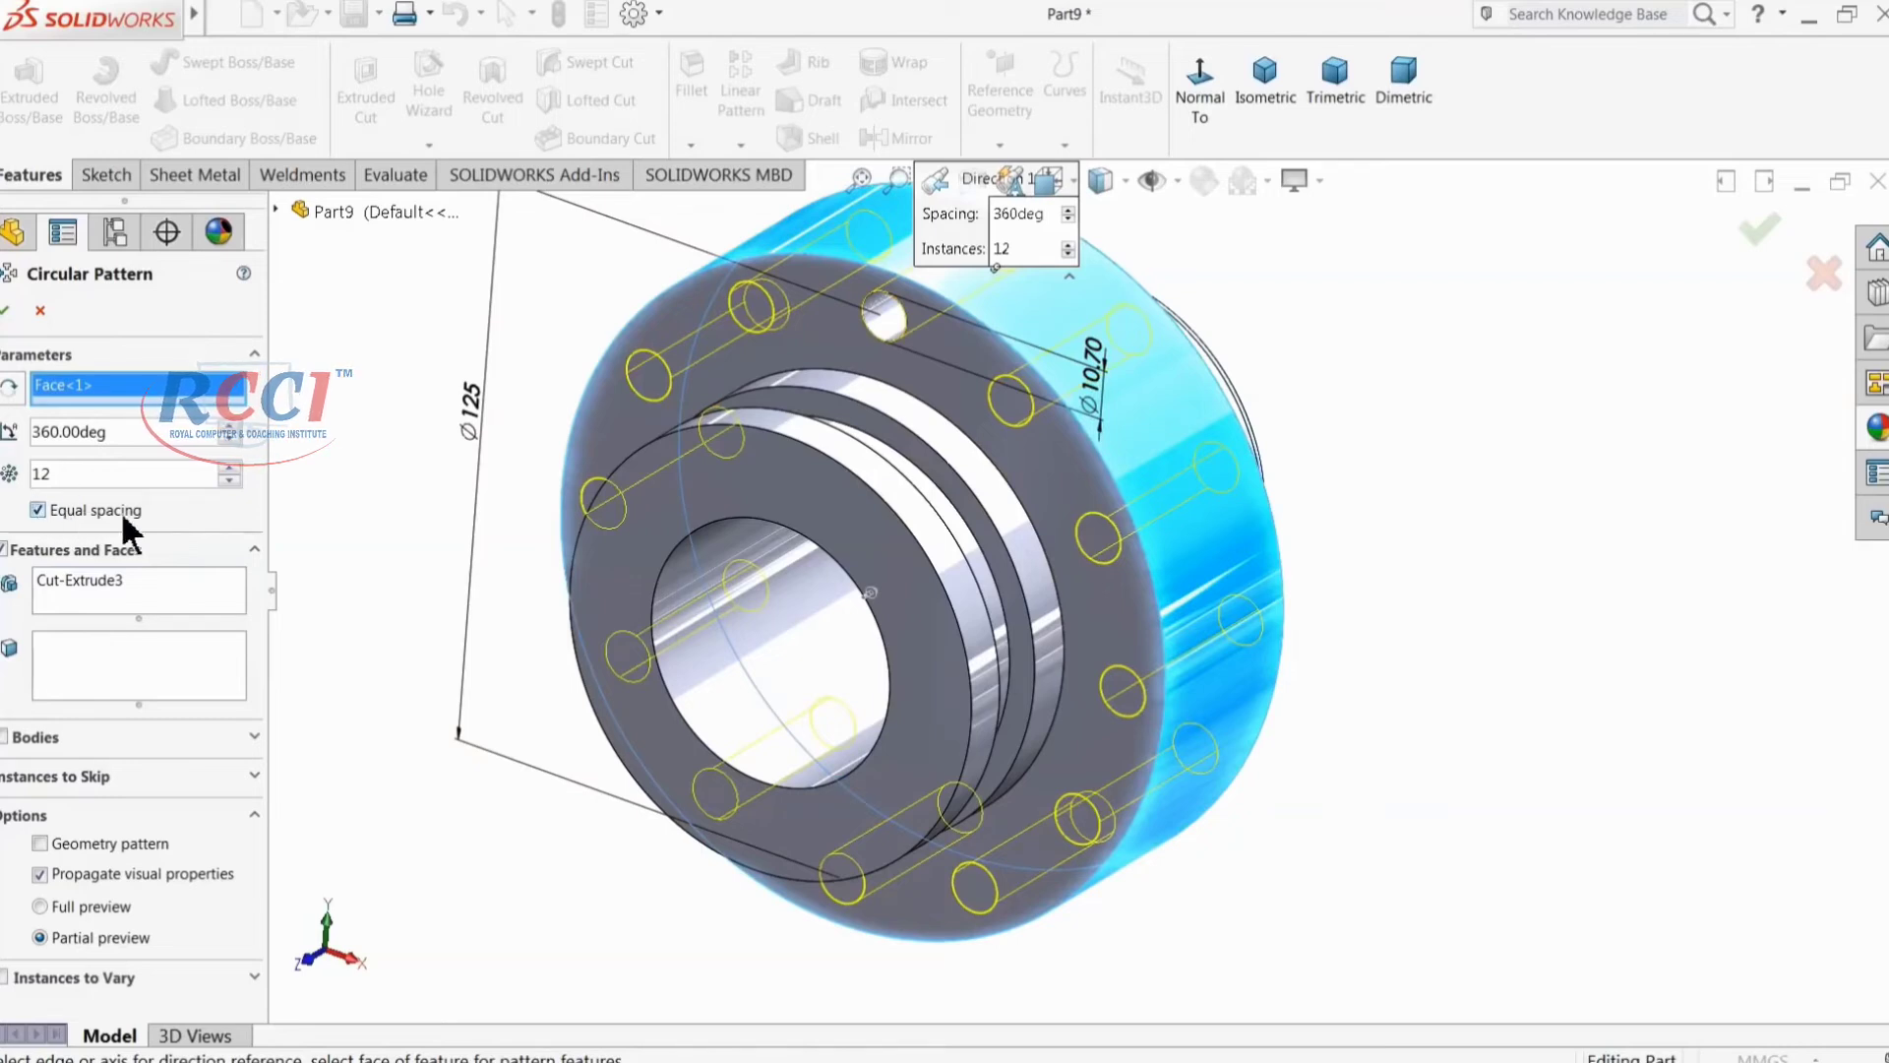
click(6, 311)
Step: Chamfer the bore edge on the grooved boss's end face with a 2 mm distance at 45°
middle_drag(425, 473, 462, 580)
scroll(1067, 581, down, 4)
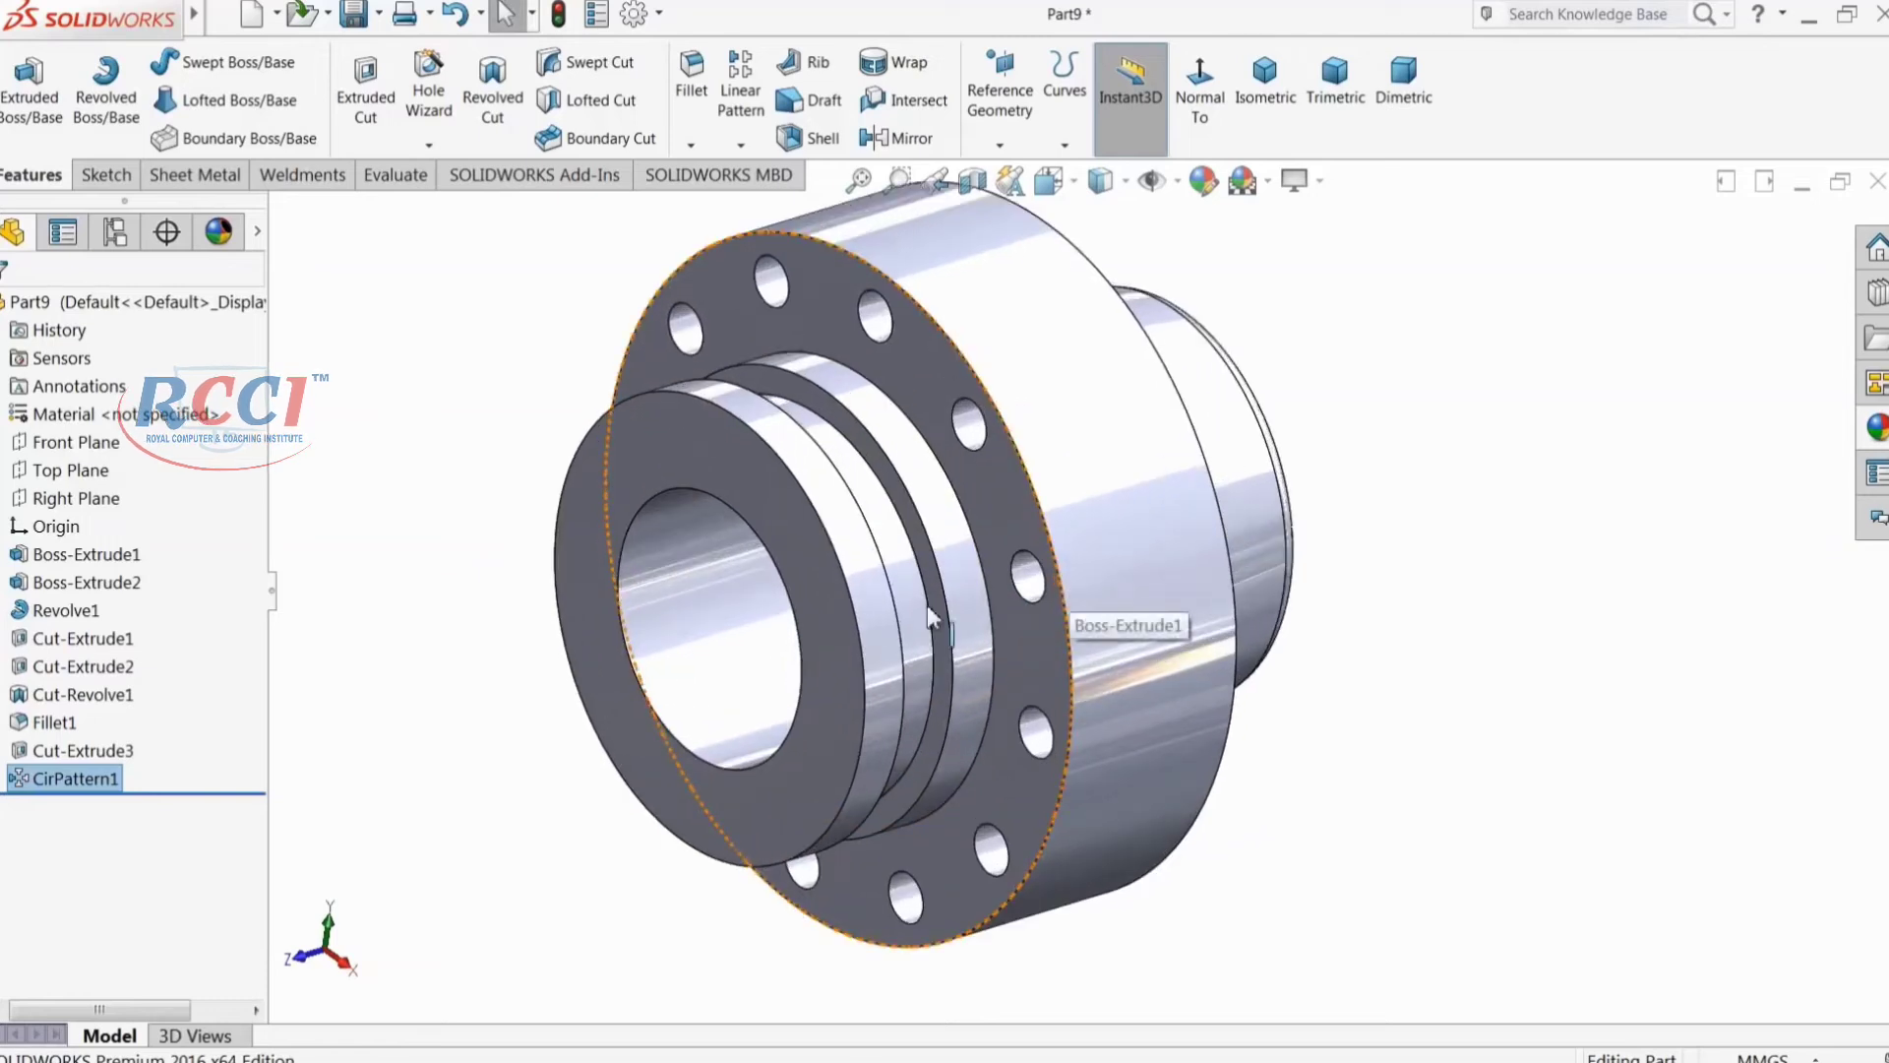
click(628, 283)
click(693, 146)
click(700, 203)
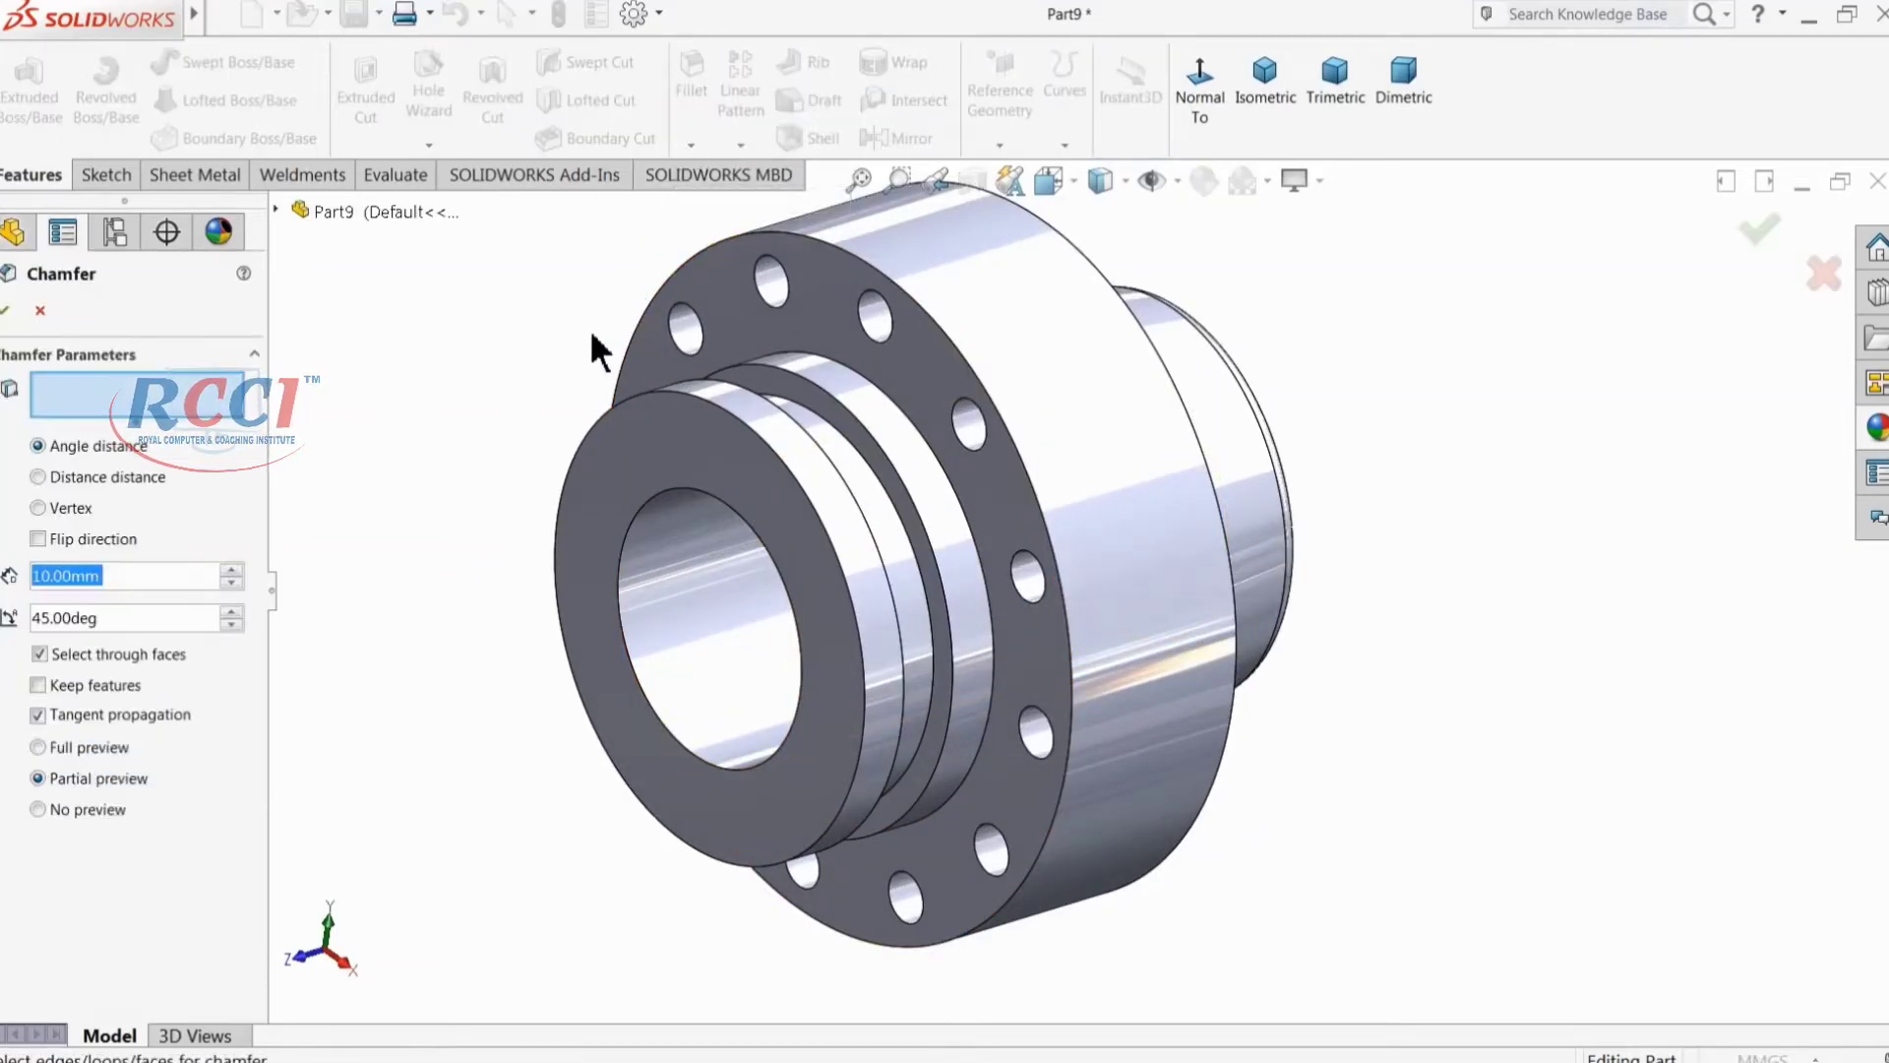
text(2)
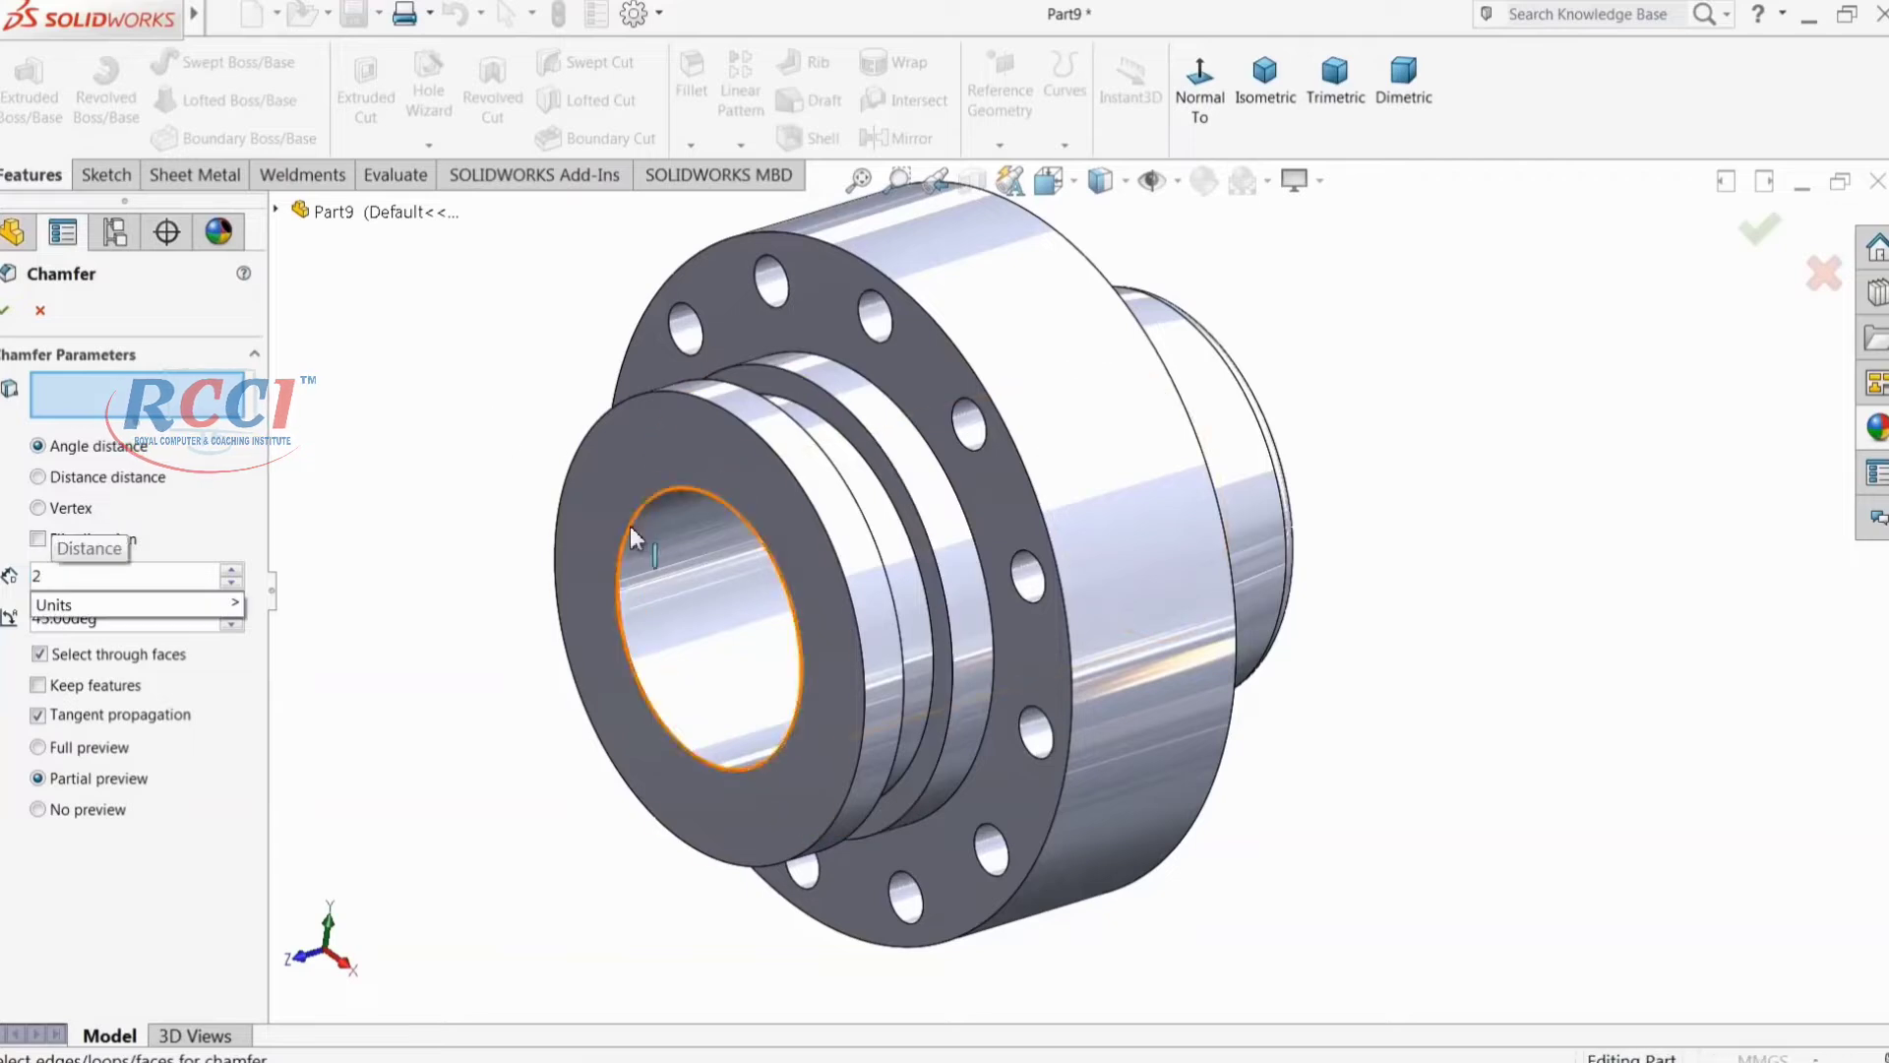
click(634, 531)
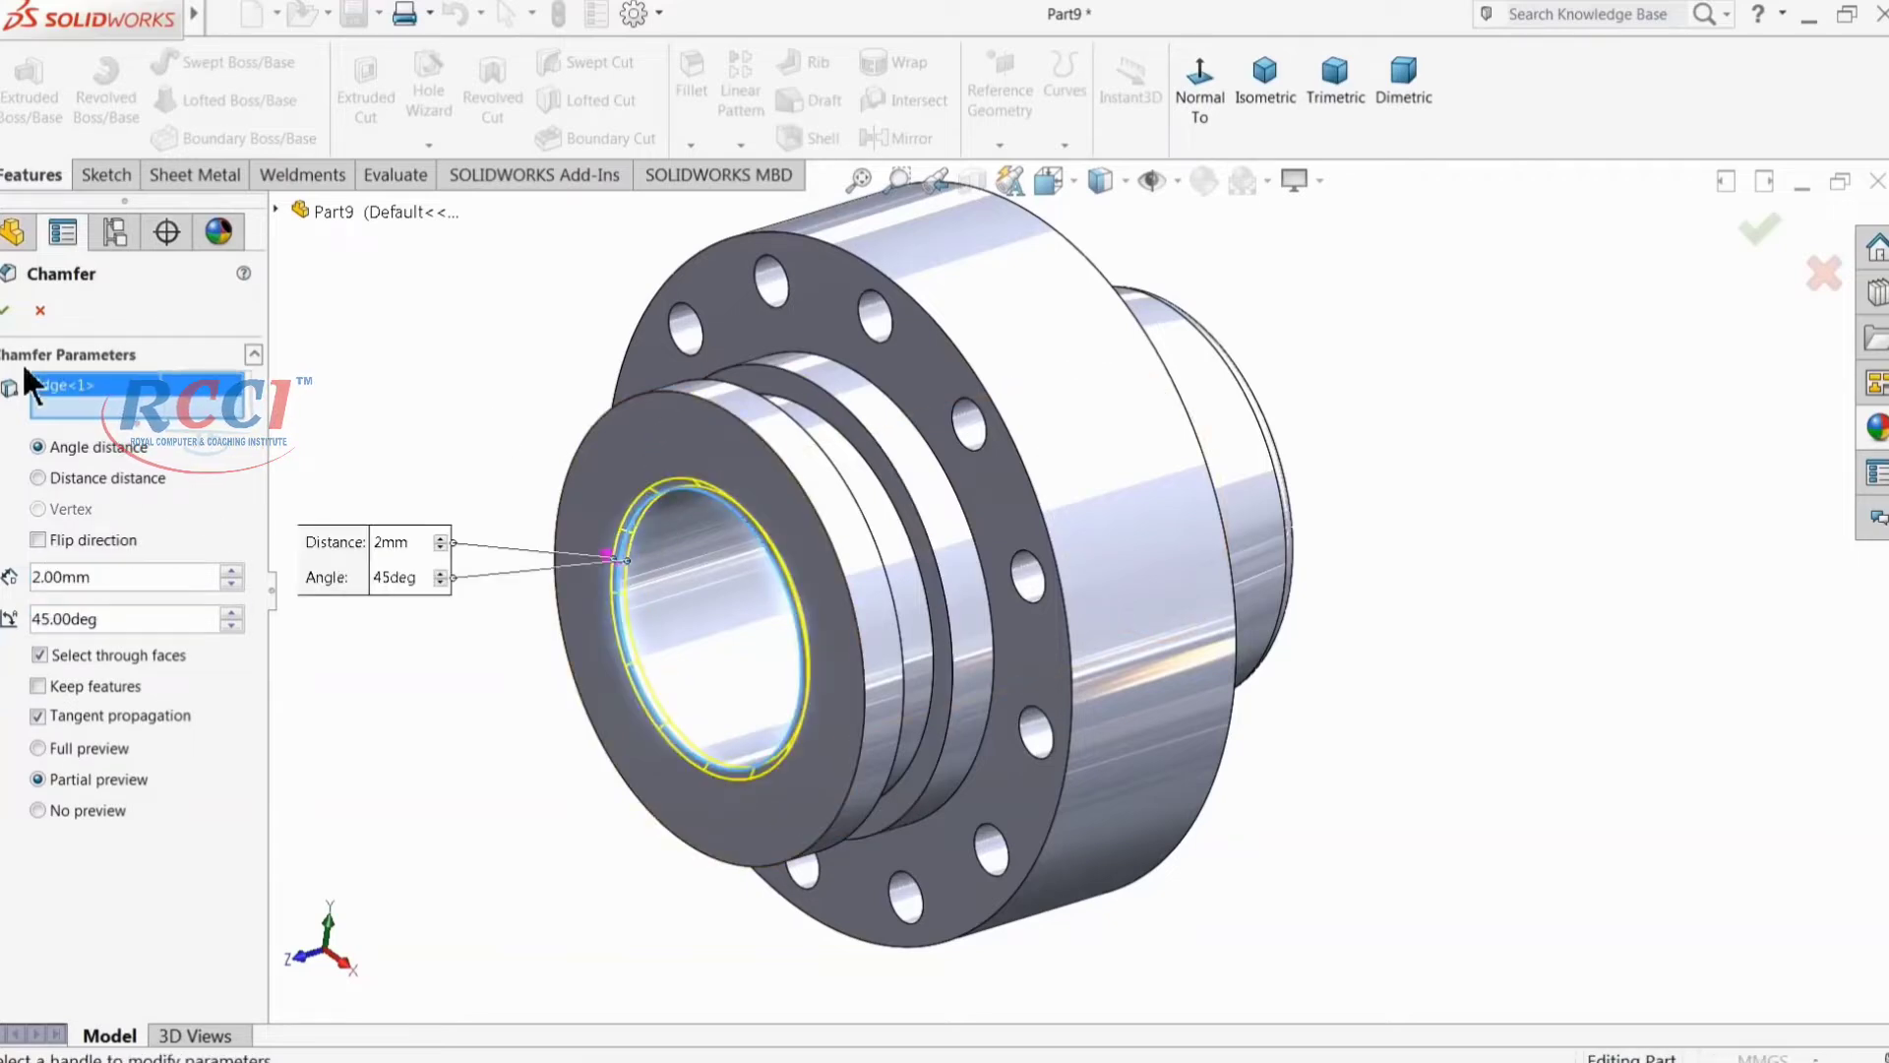
Step: Color the flange's outer cylindrical face golden yellow with RGB 255, 204, 0
middle_drag(576, 494, 515, 510)
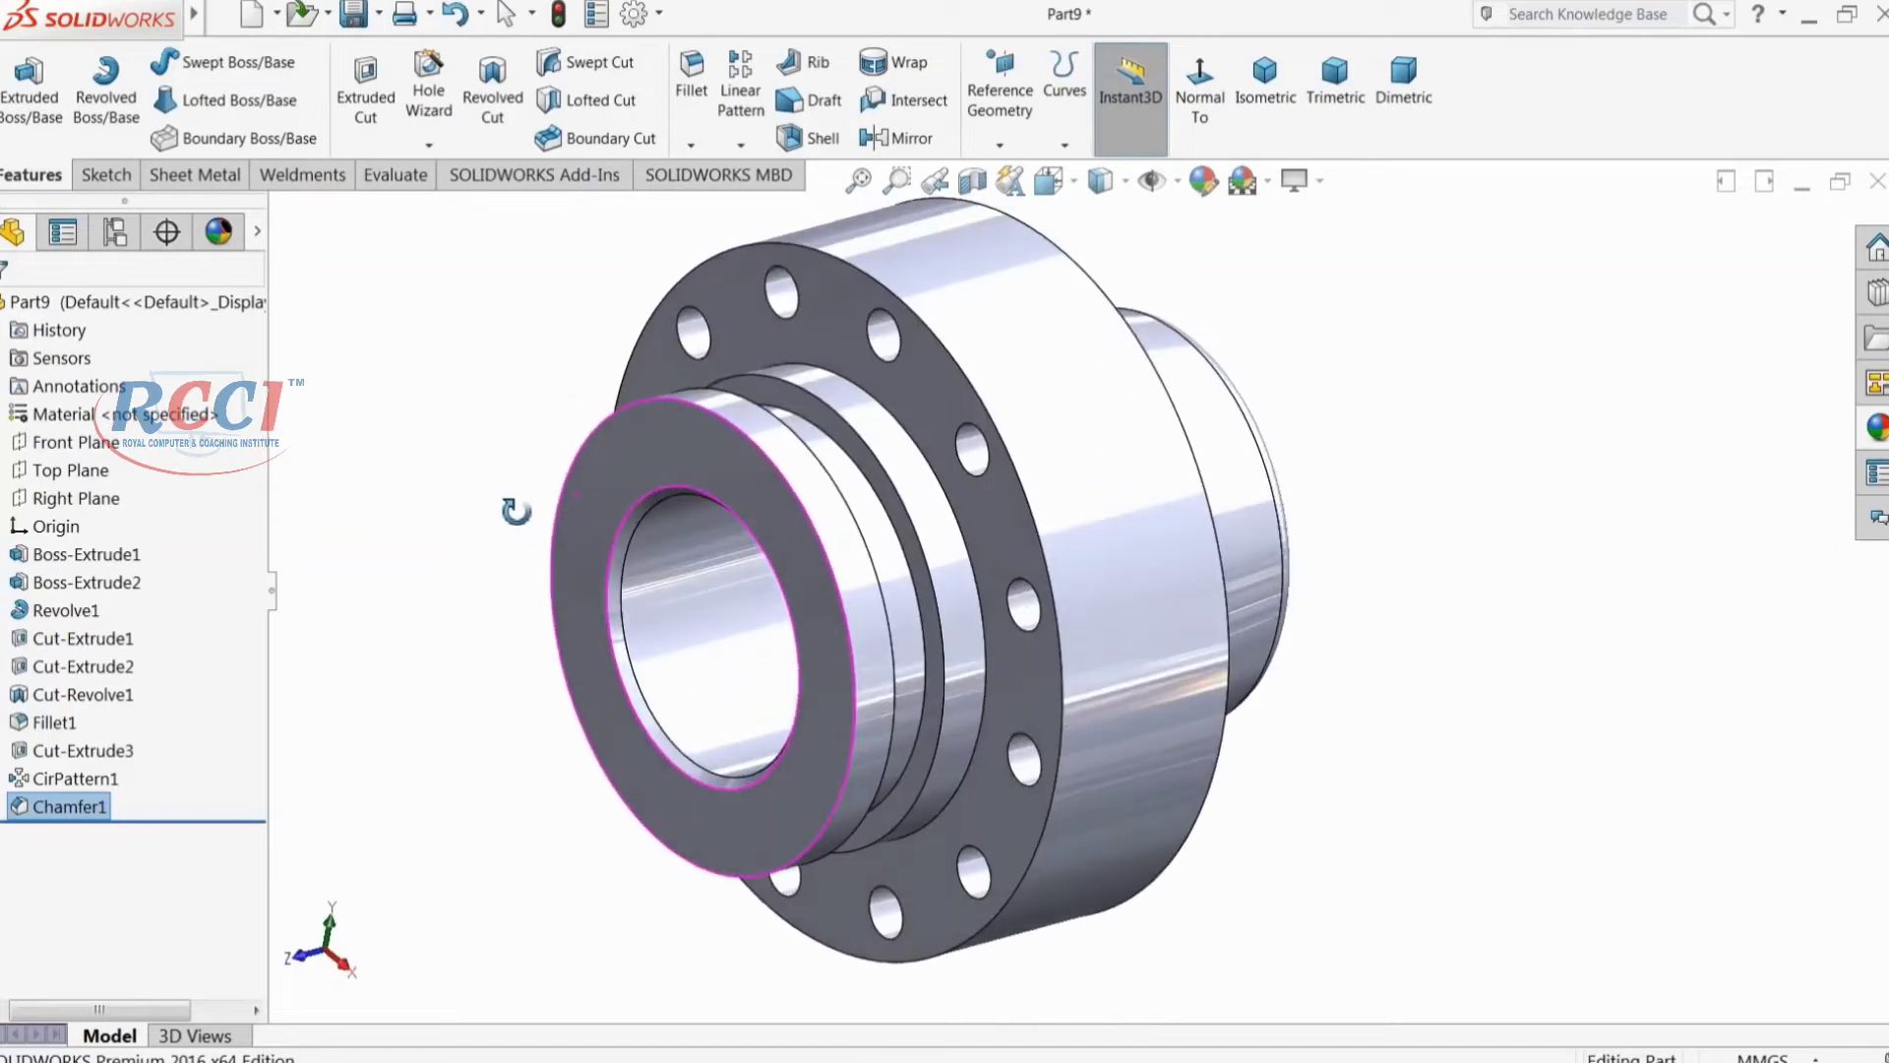
click(1127, 492)
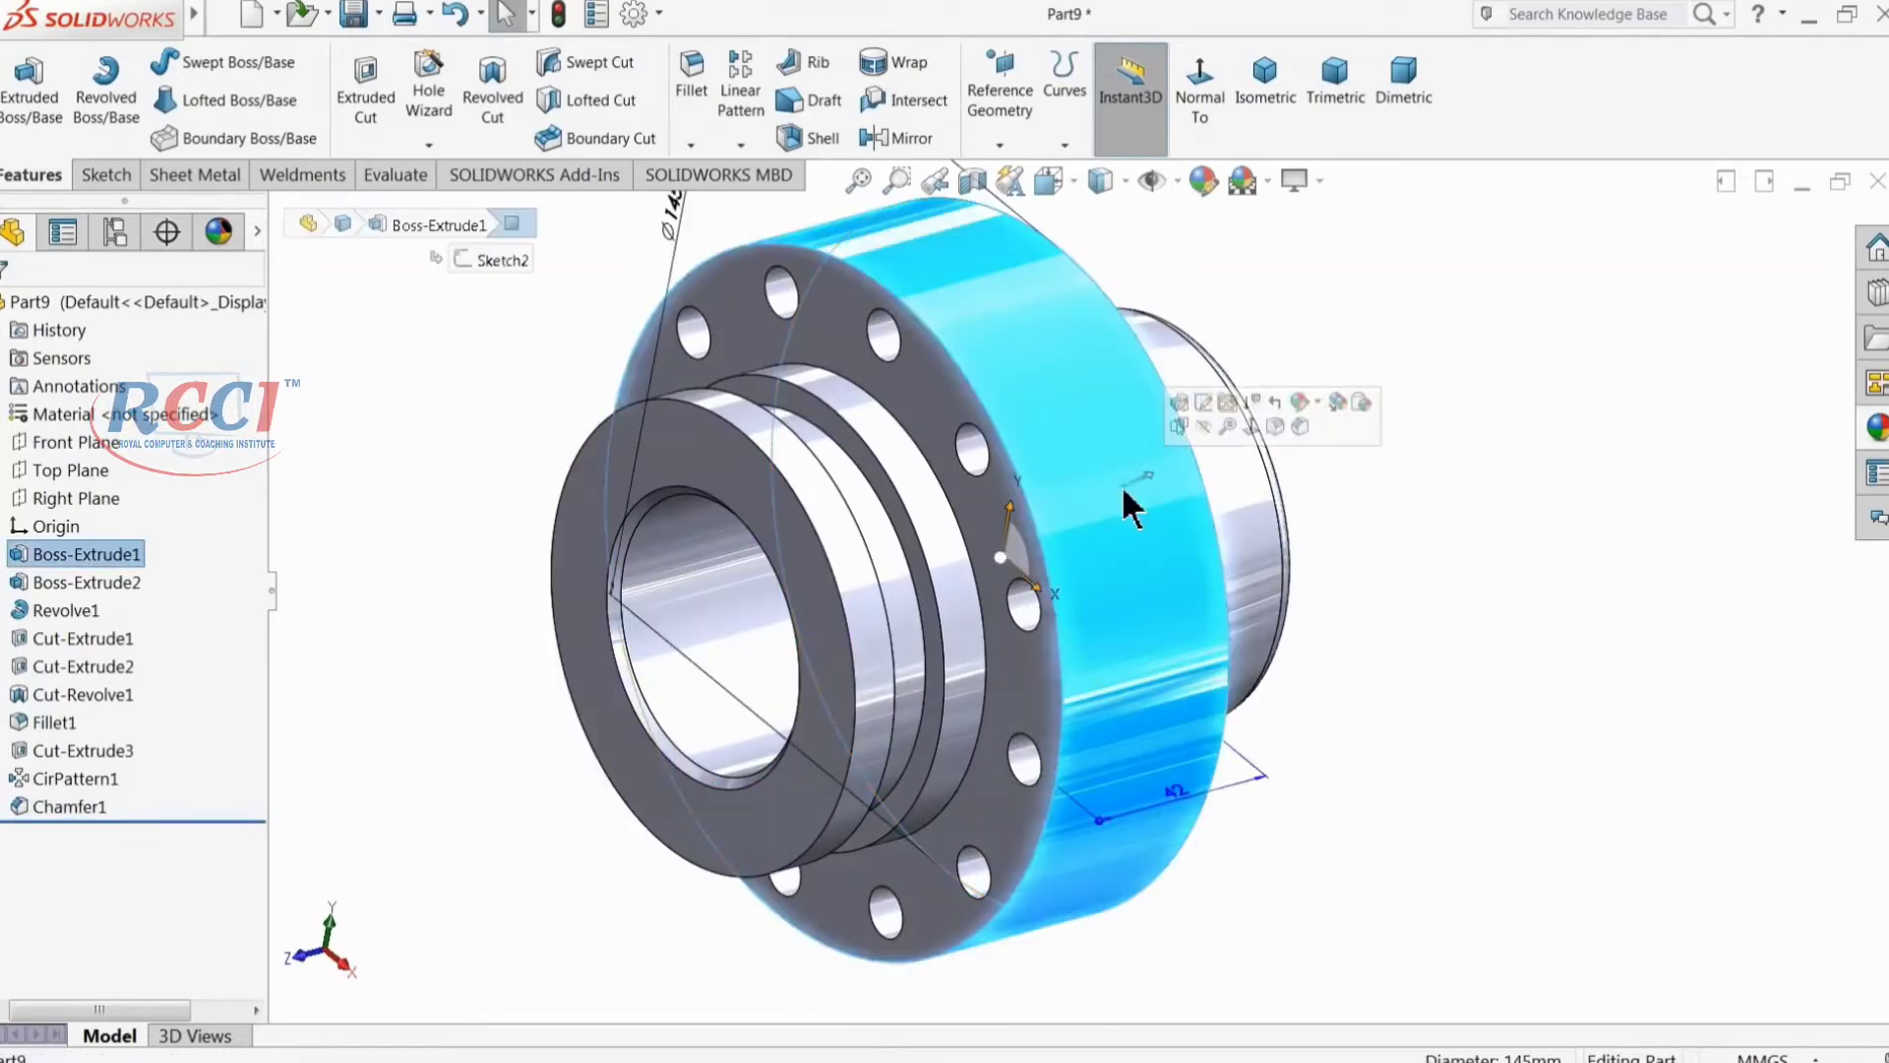
click(1201, 180)
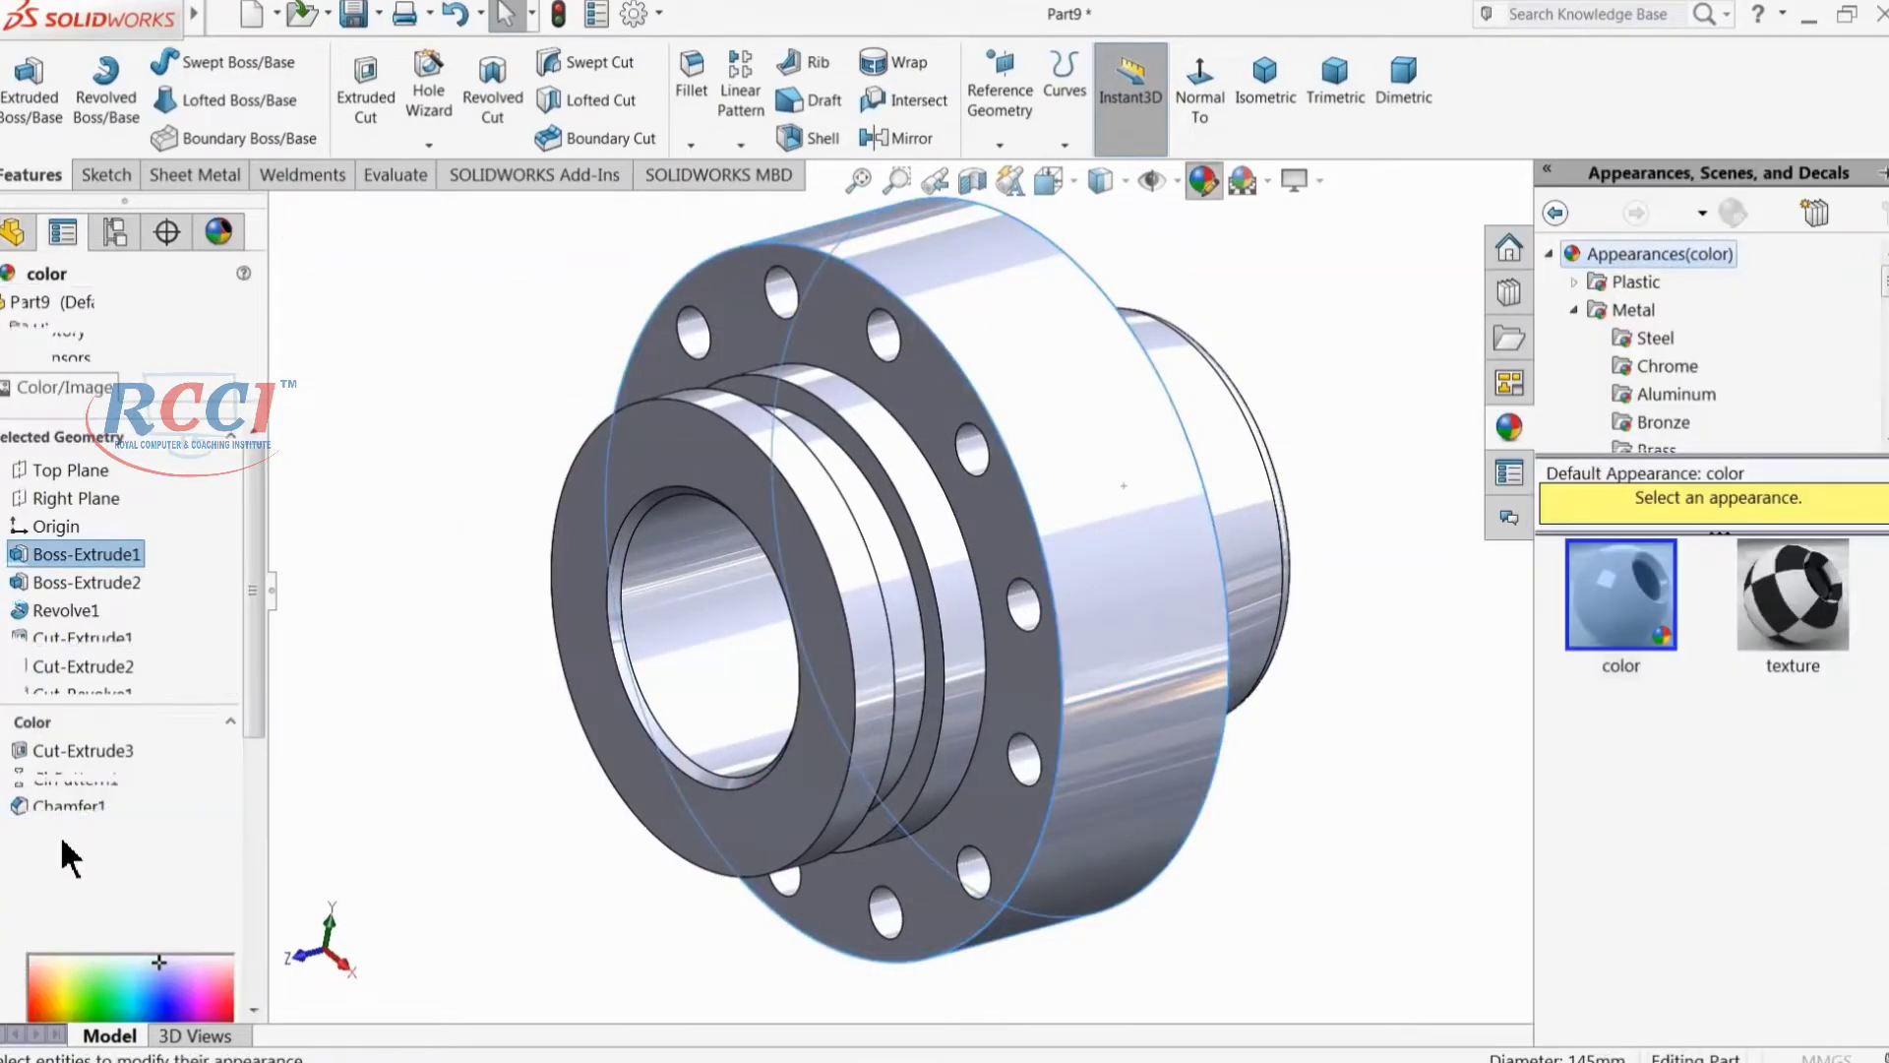
scroll(254, 701, down, 3)
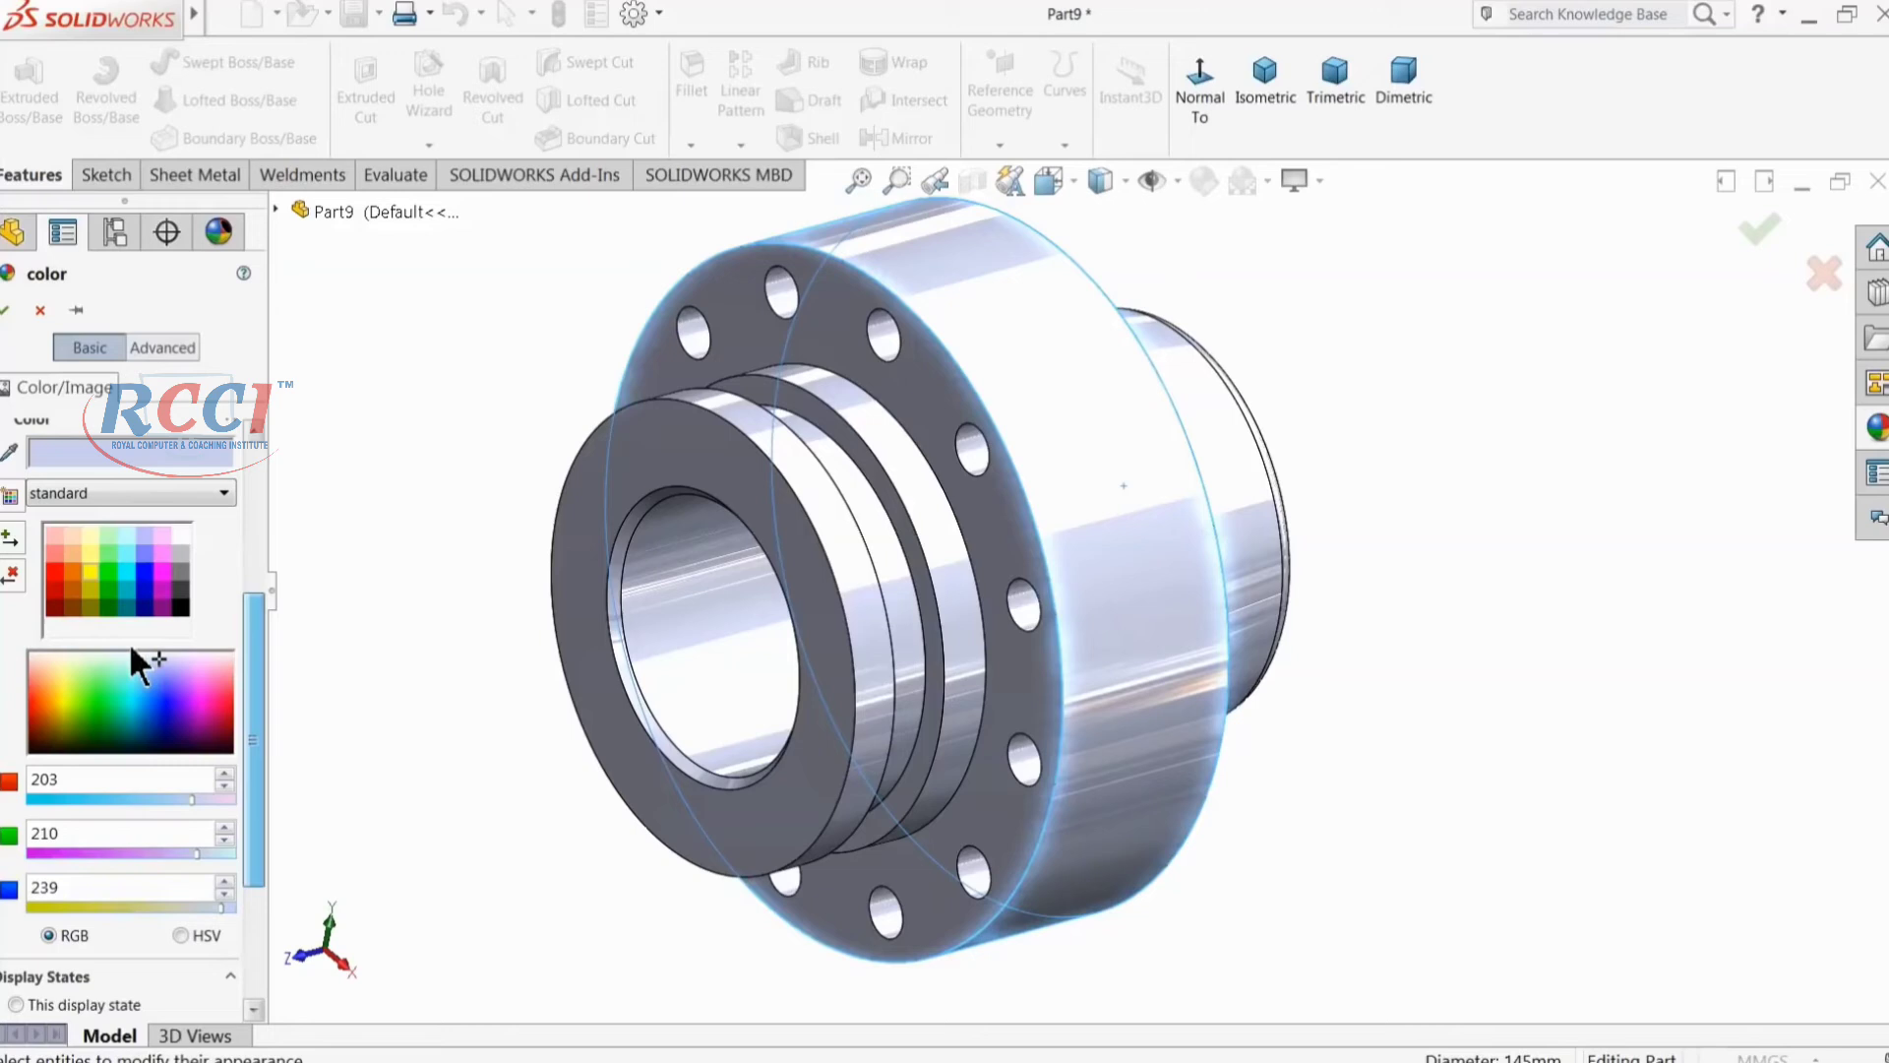
click(90, 555)
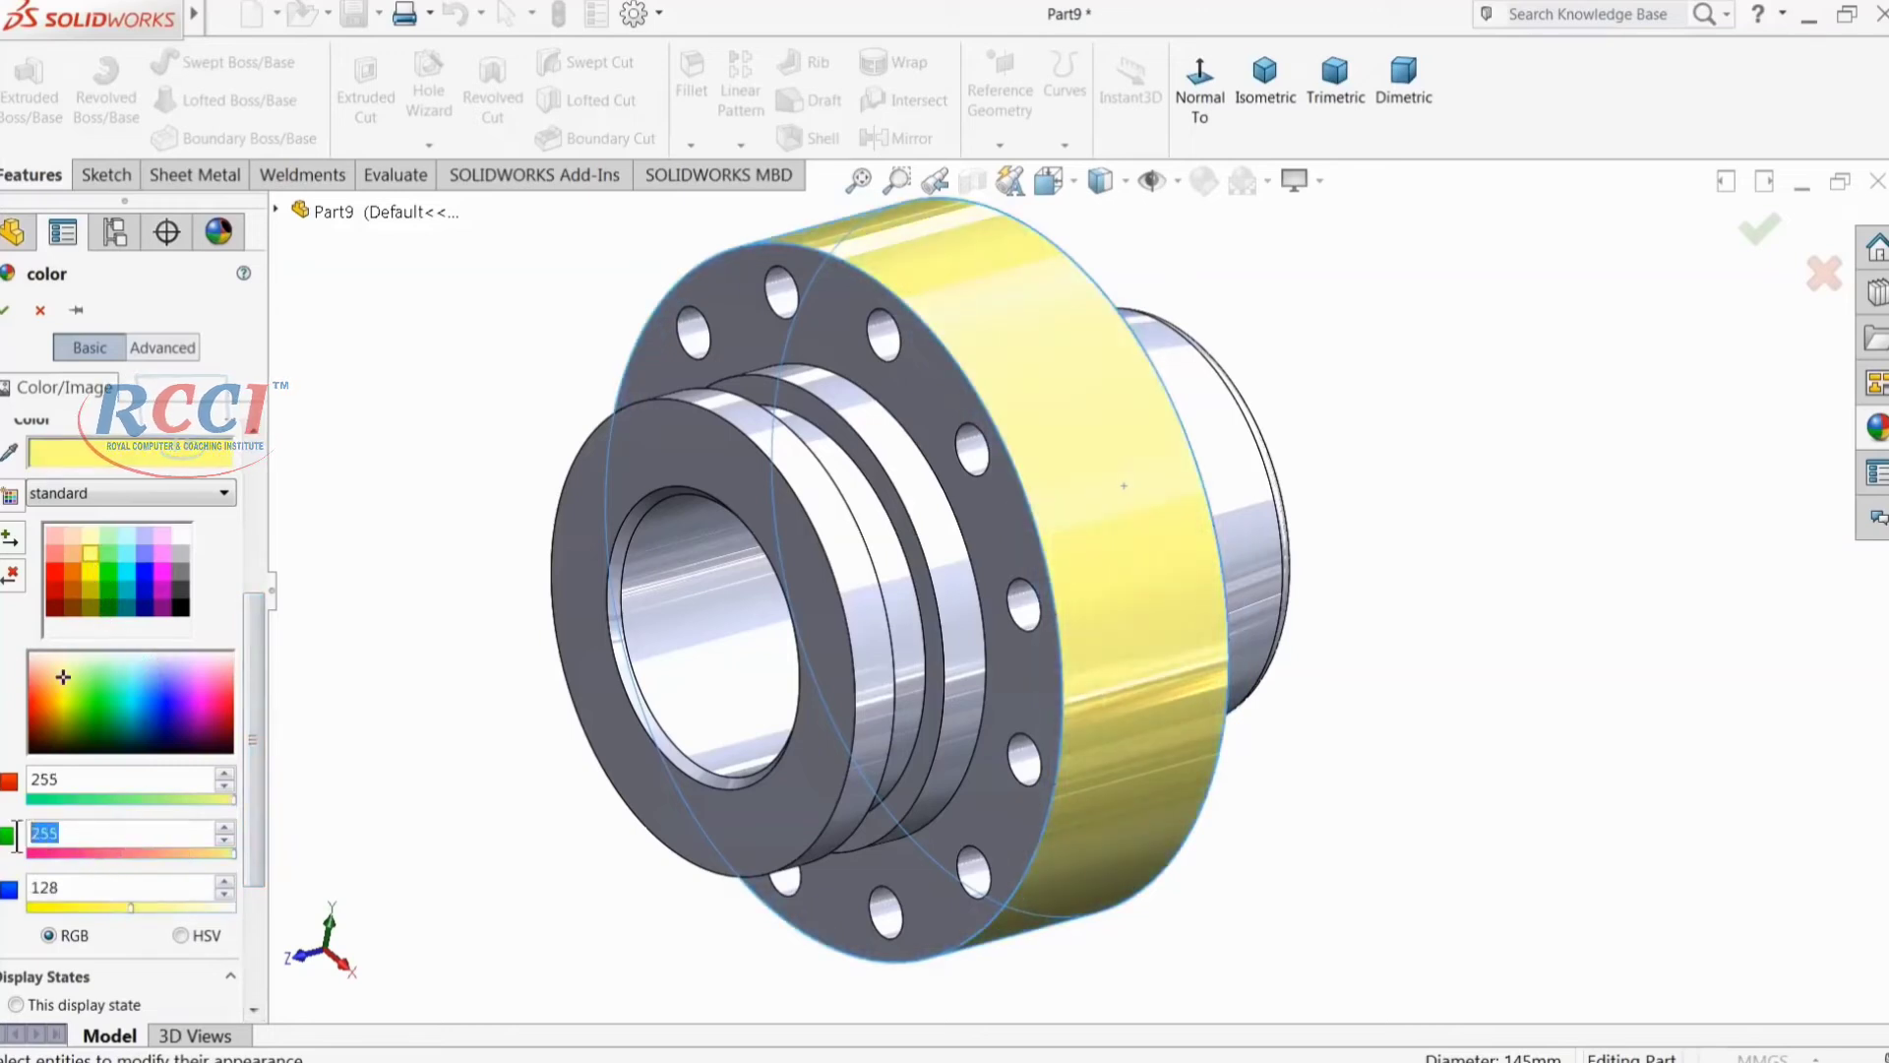
key(Return)
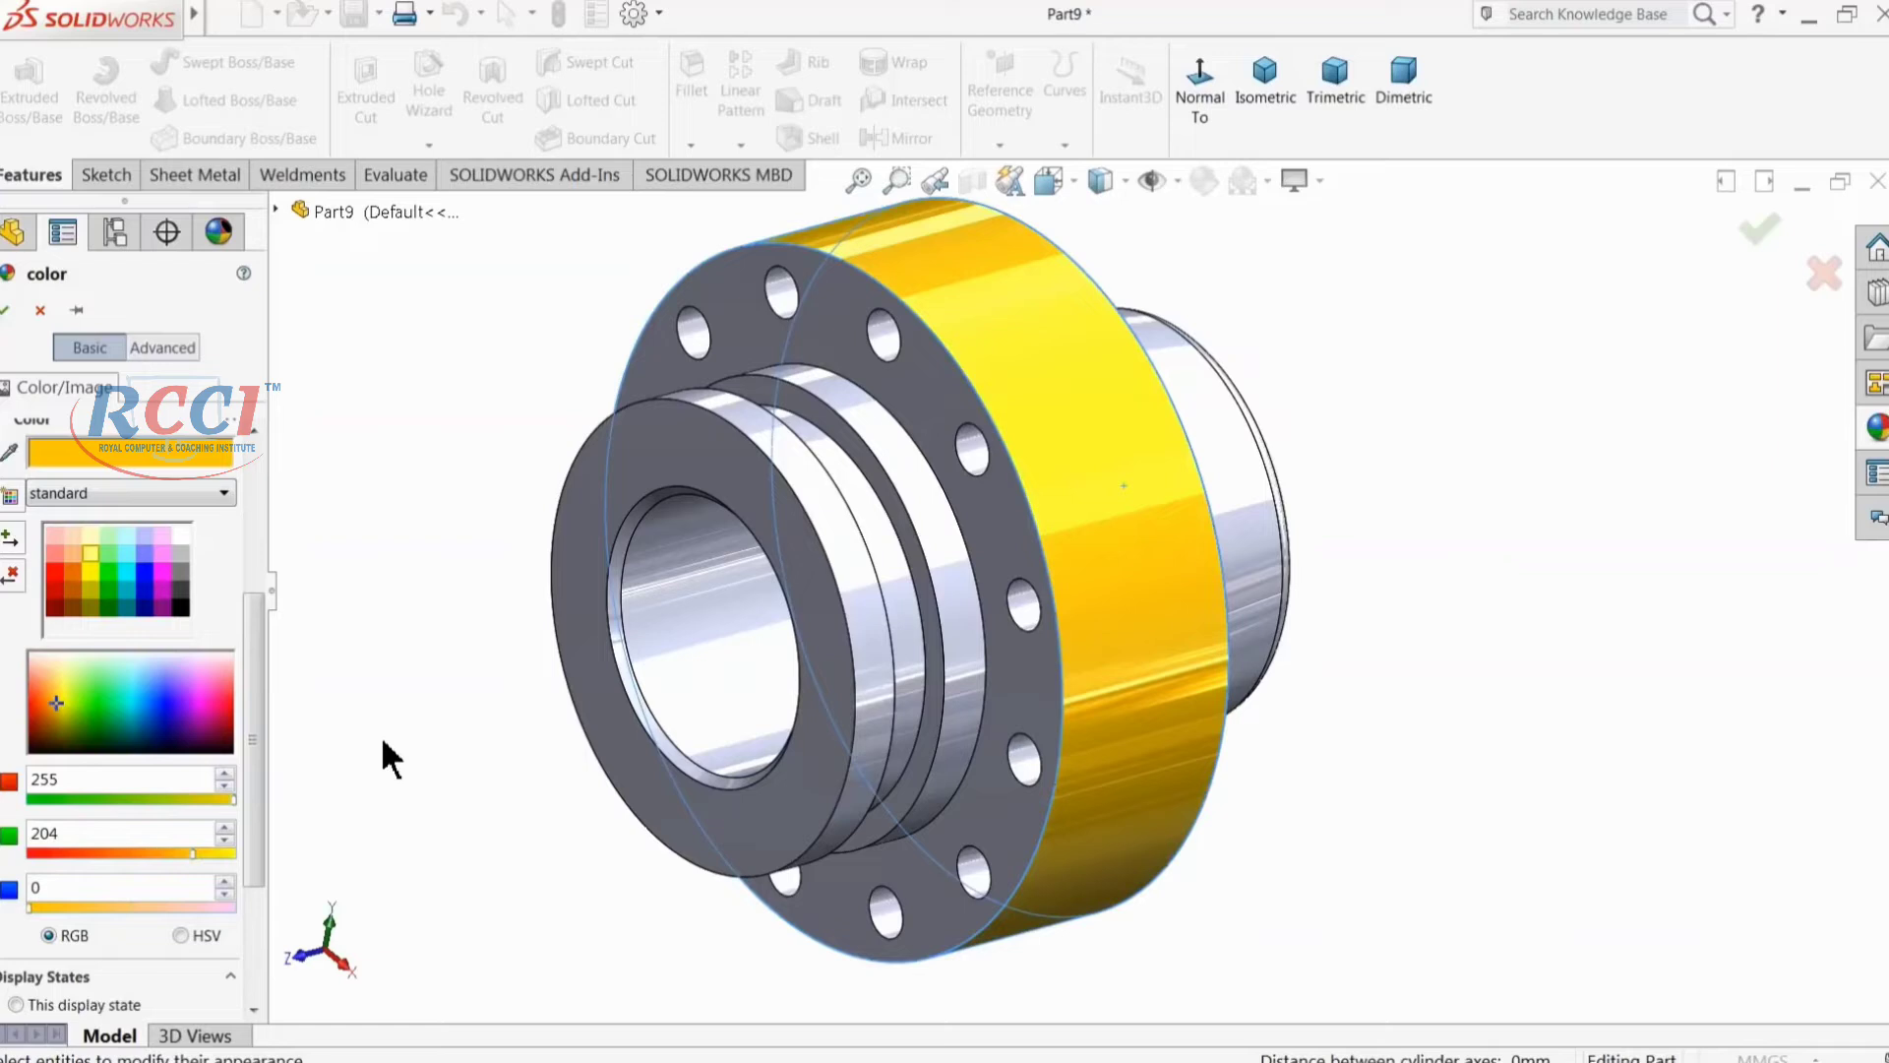
Step: Extend the golden-yellow appearance to the flange's rear face, the tapered boss and its rounded end edge, and apply it
middle_drag(415, 685, 352, 673)
scroll(809, 379, down, 5)
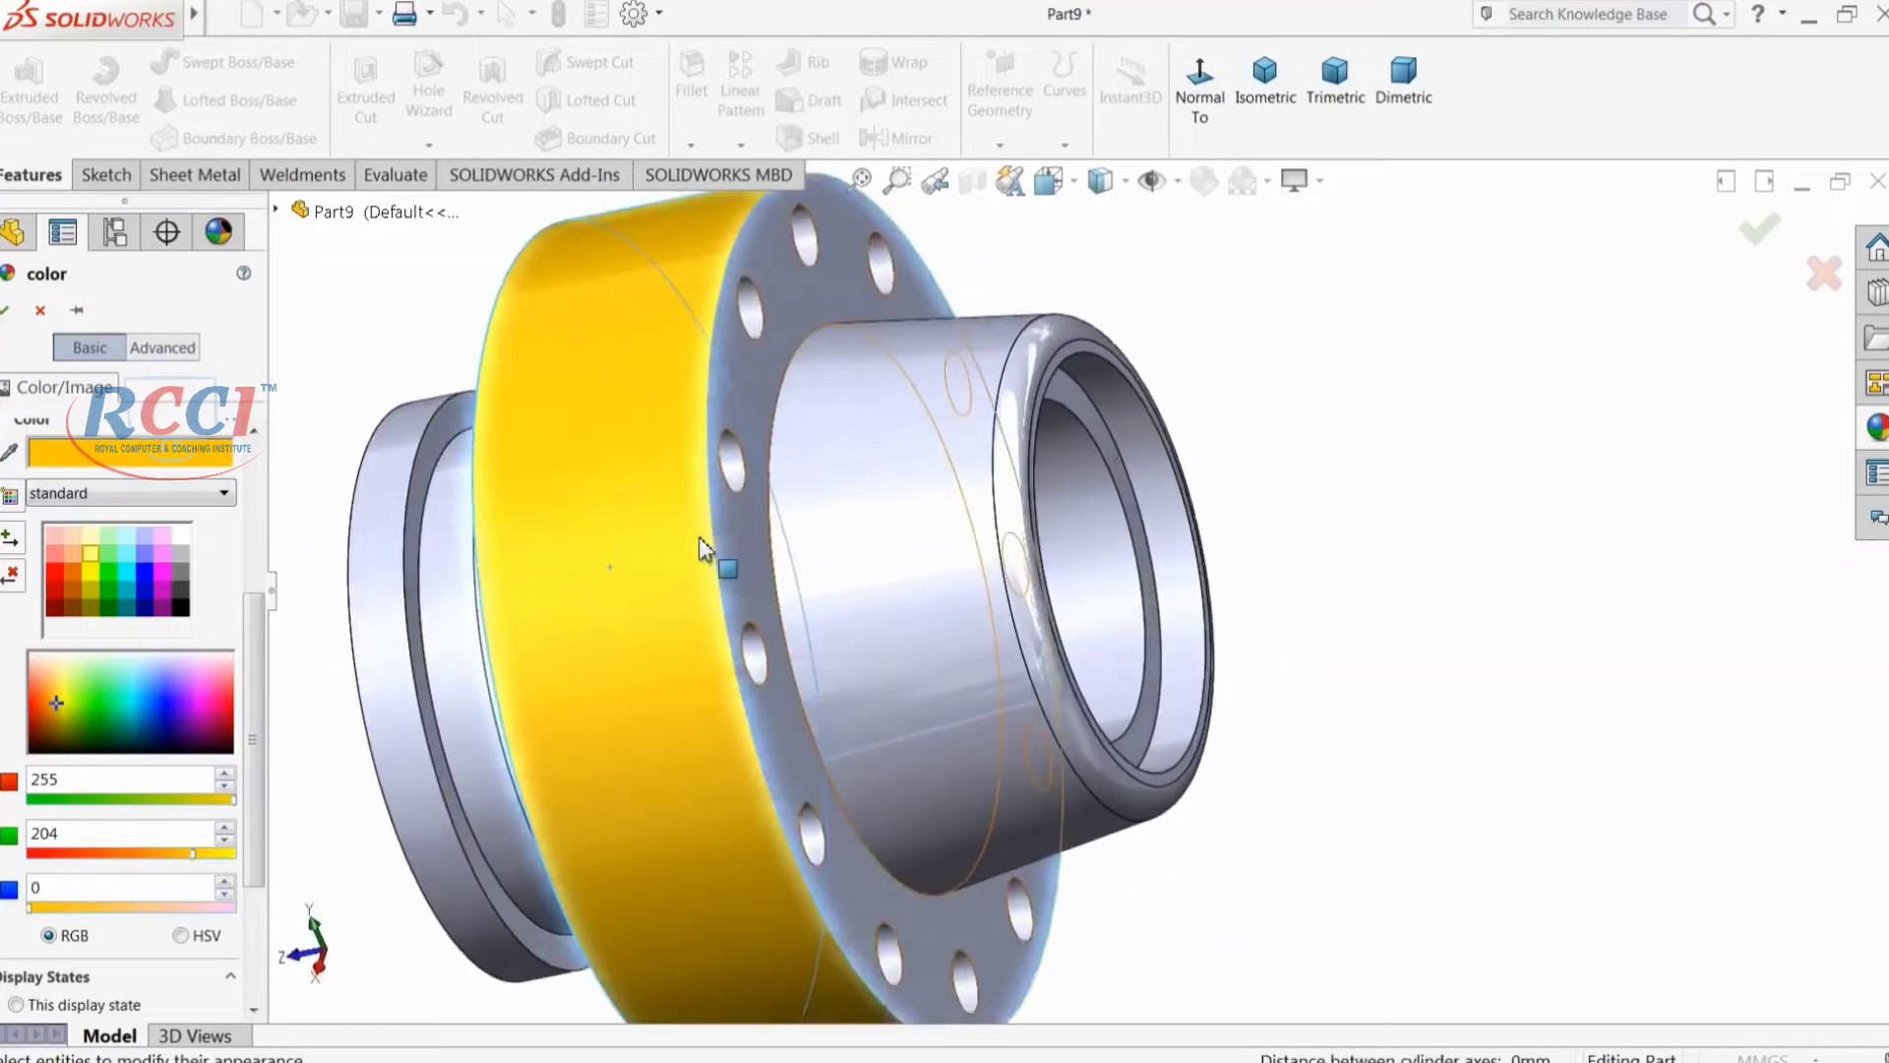
click(1231, 505)
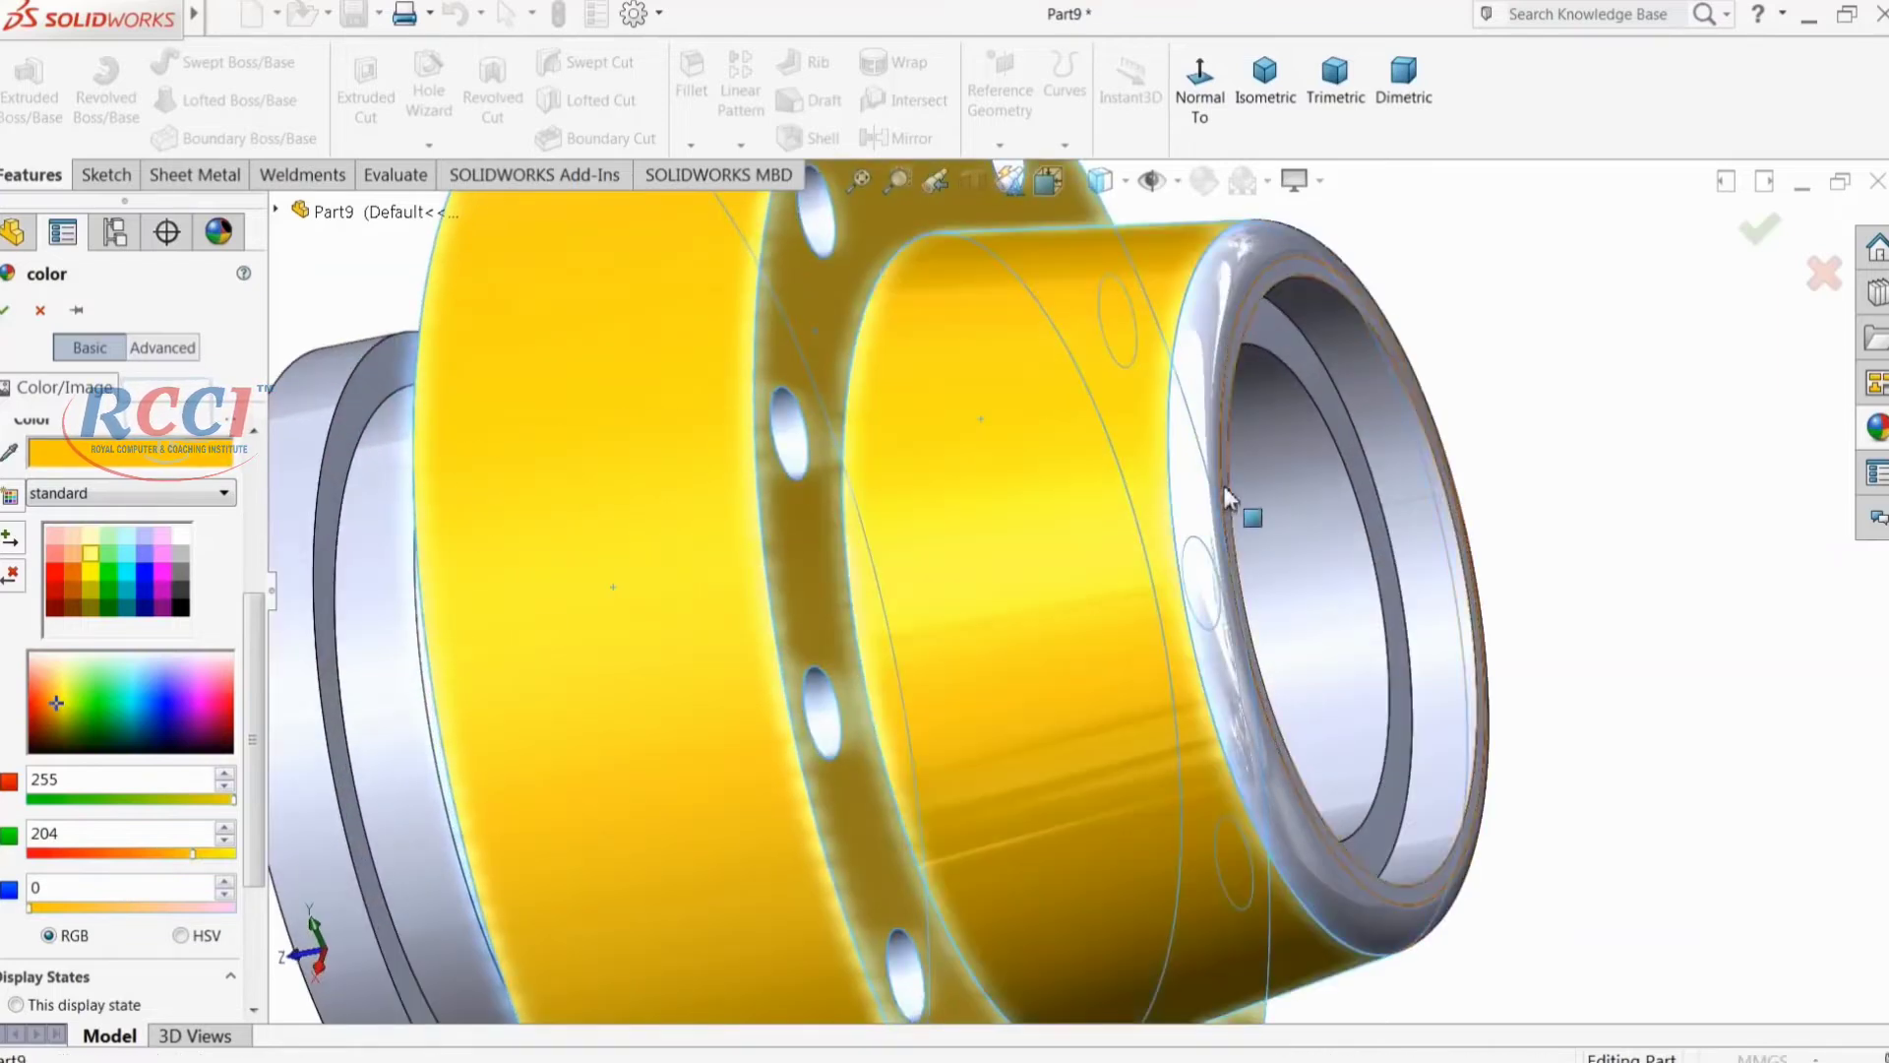
middle_drag(1202, 497, 1191, 509)
scroll(1236, 442, down, 5)
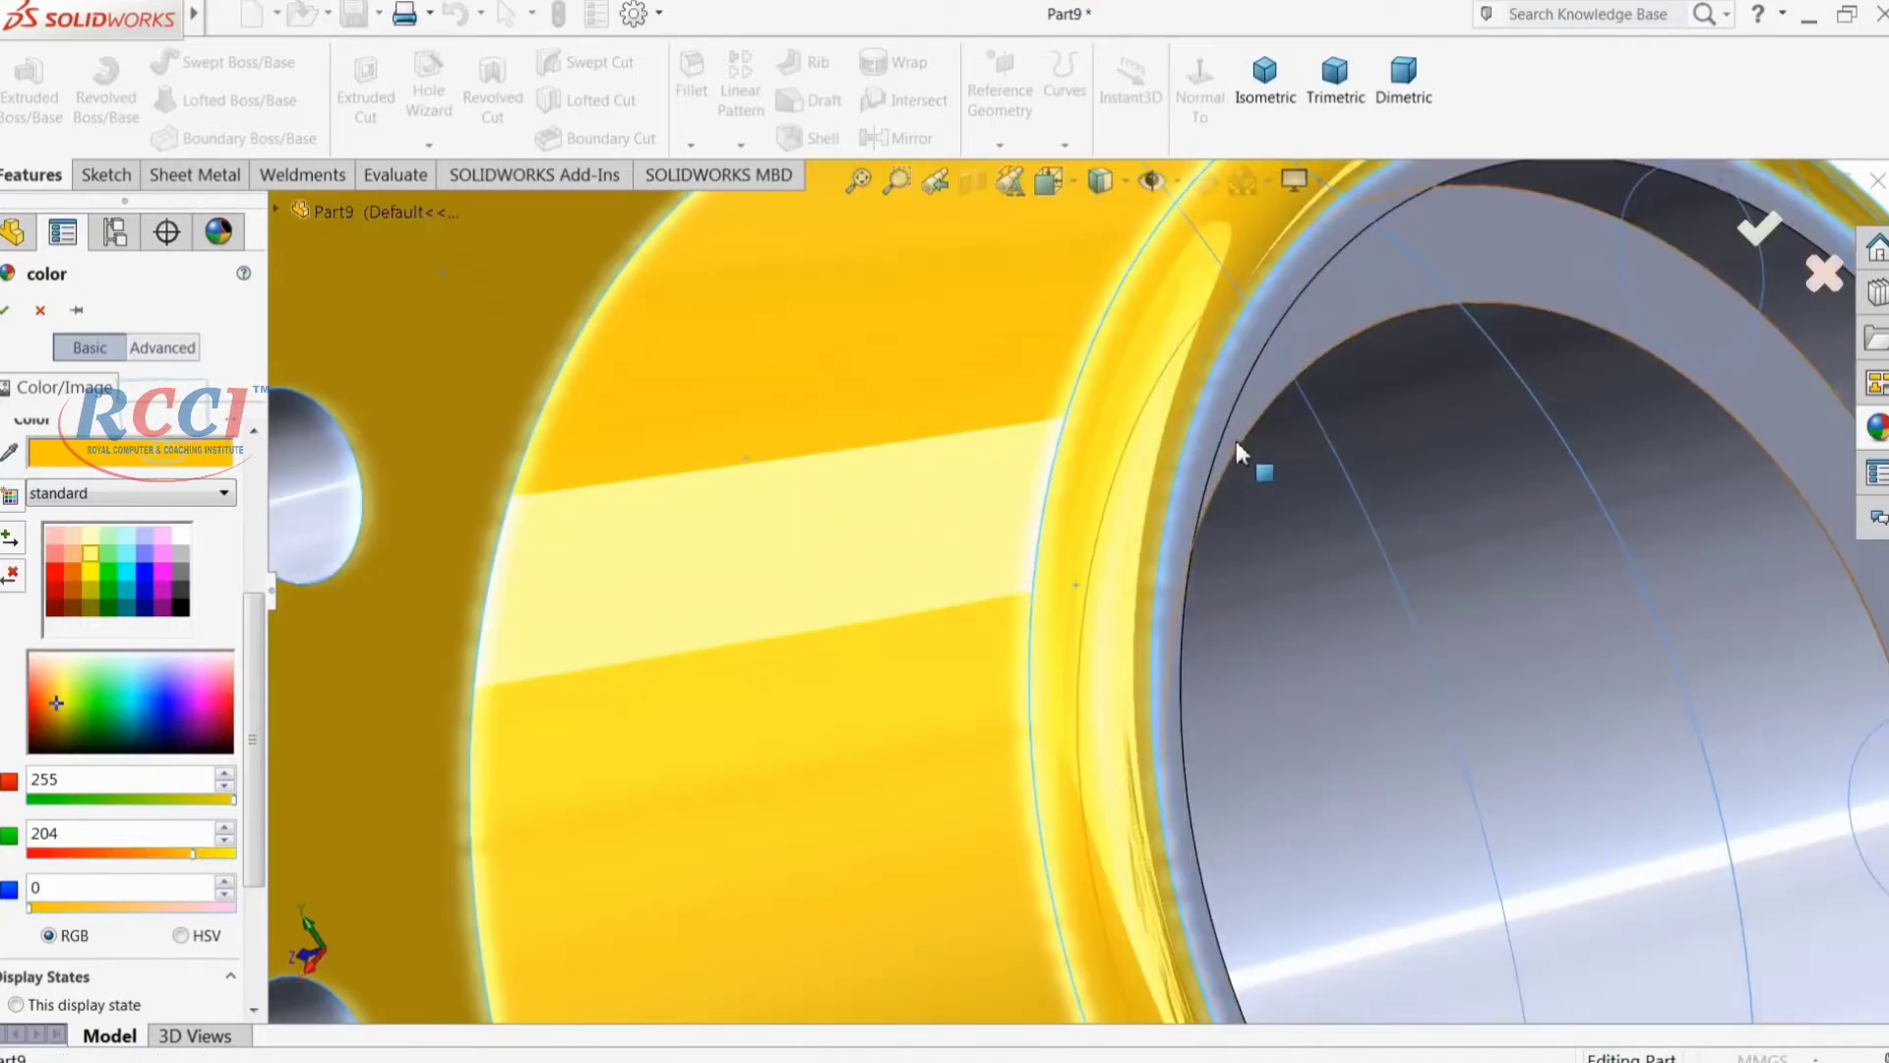
scroll(1153, 483, up, 8)
middle_drag(1024, 591, 1224, 515)
key(f)
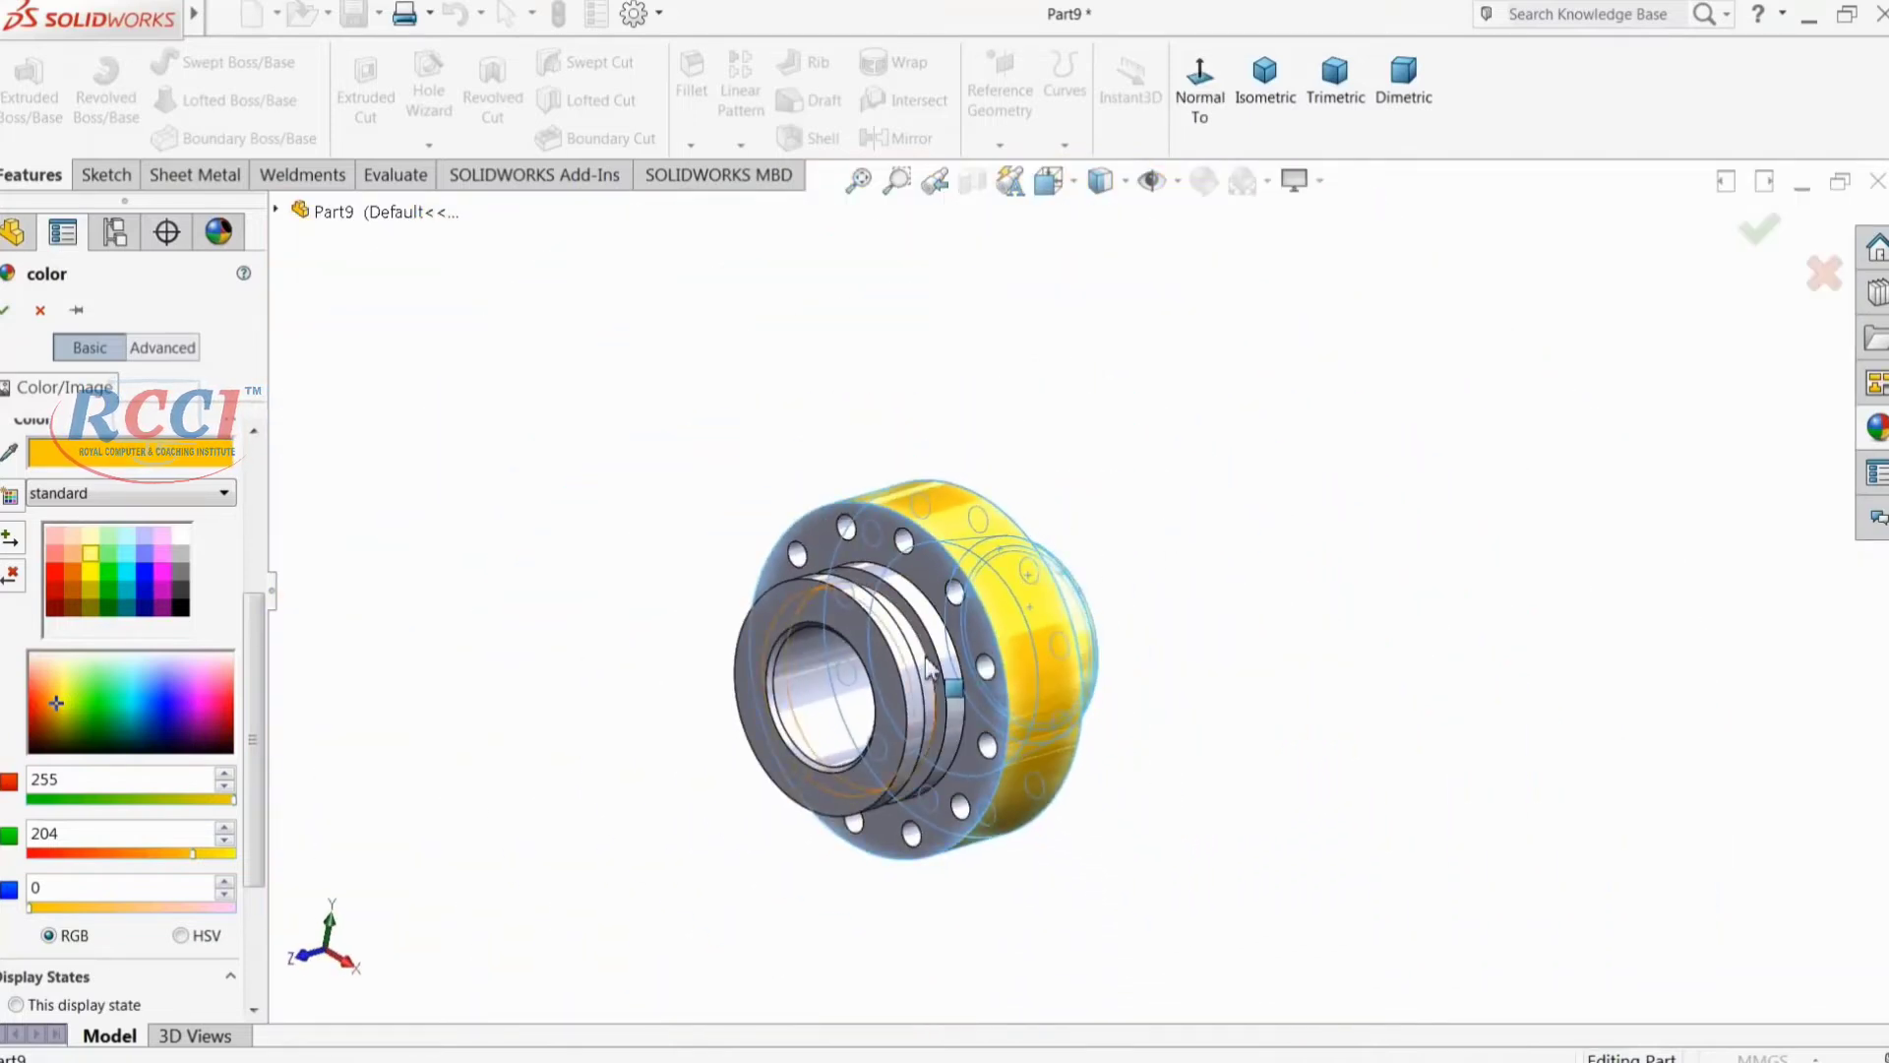
click(5, 311)
Step: Start a reference plane parallel to and above the Top Plane, with an offset distance of 65 mm
middle_drag(504, 451, 540, 522)
scroll(960, 512, up, 2)
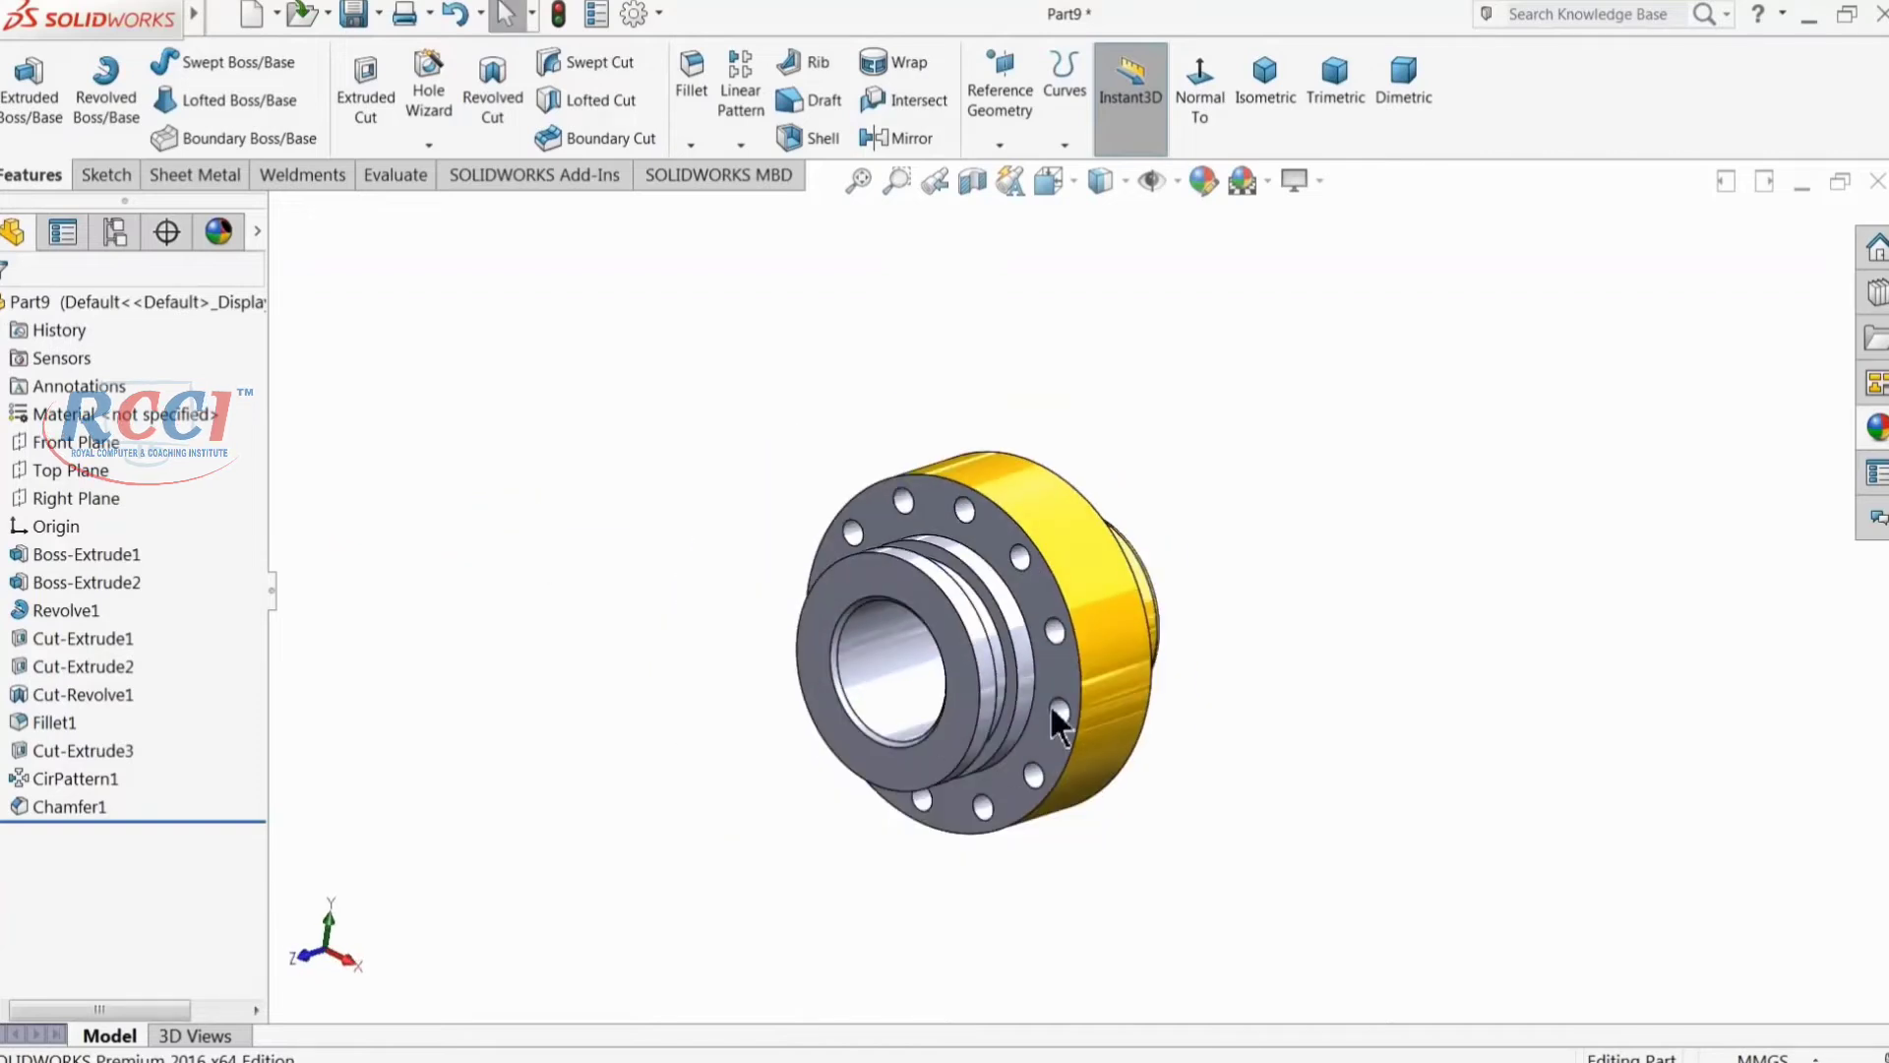
scroll(946, 555, down, 3)
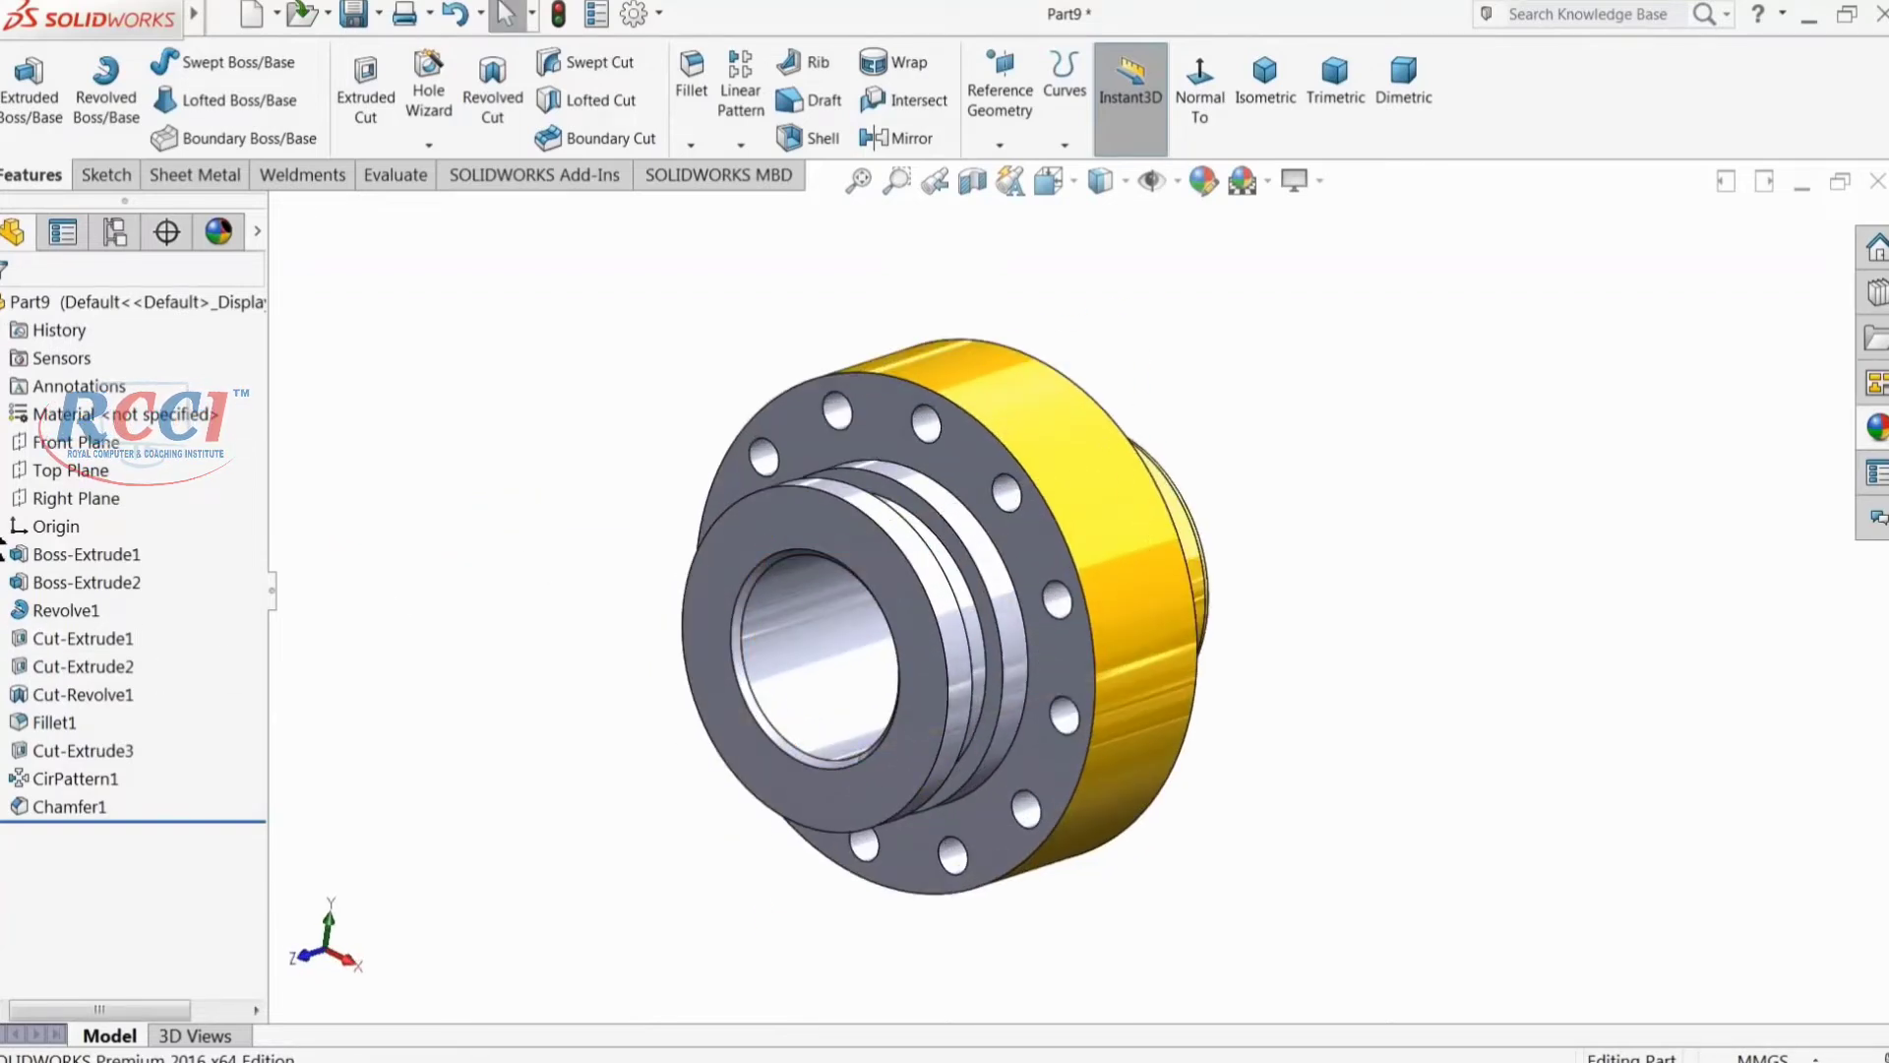
click(69, 470)
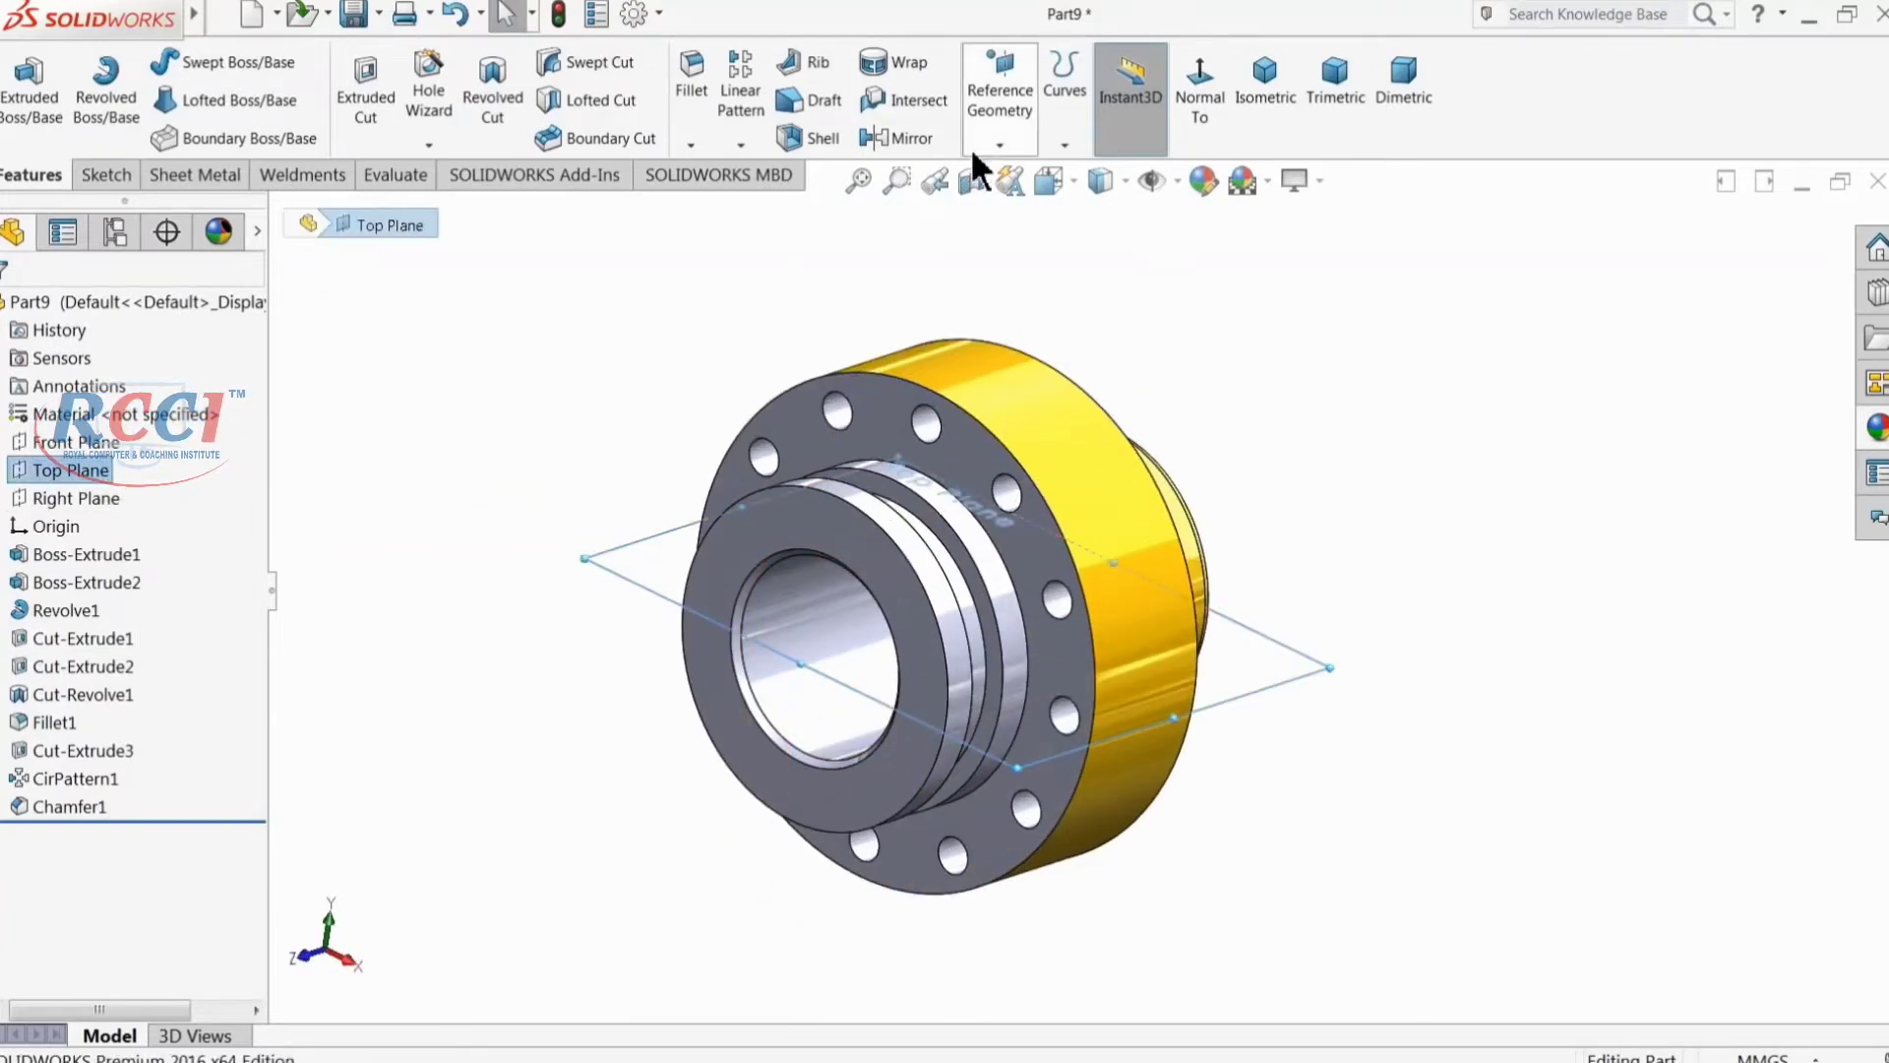
click(999, 144)
click(1019, 173)
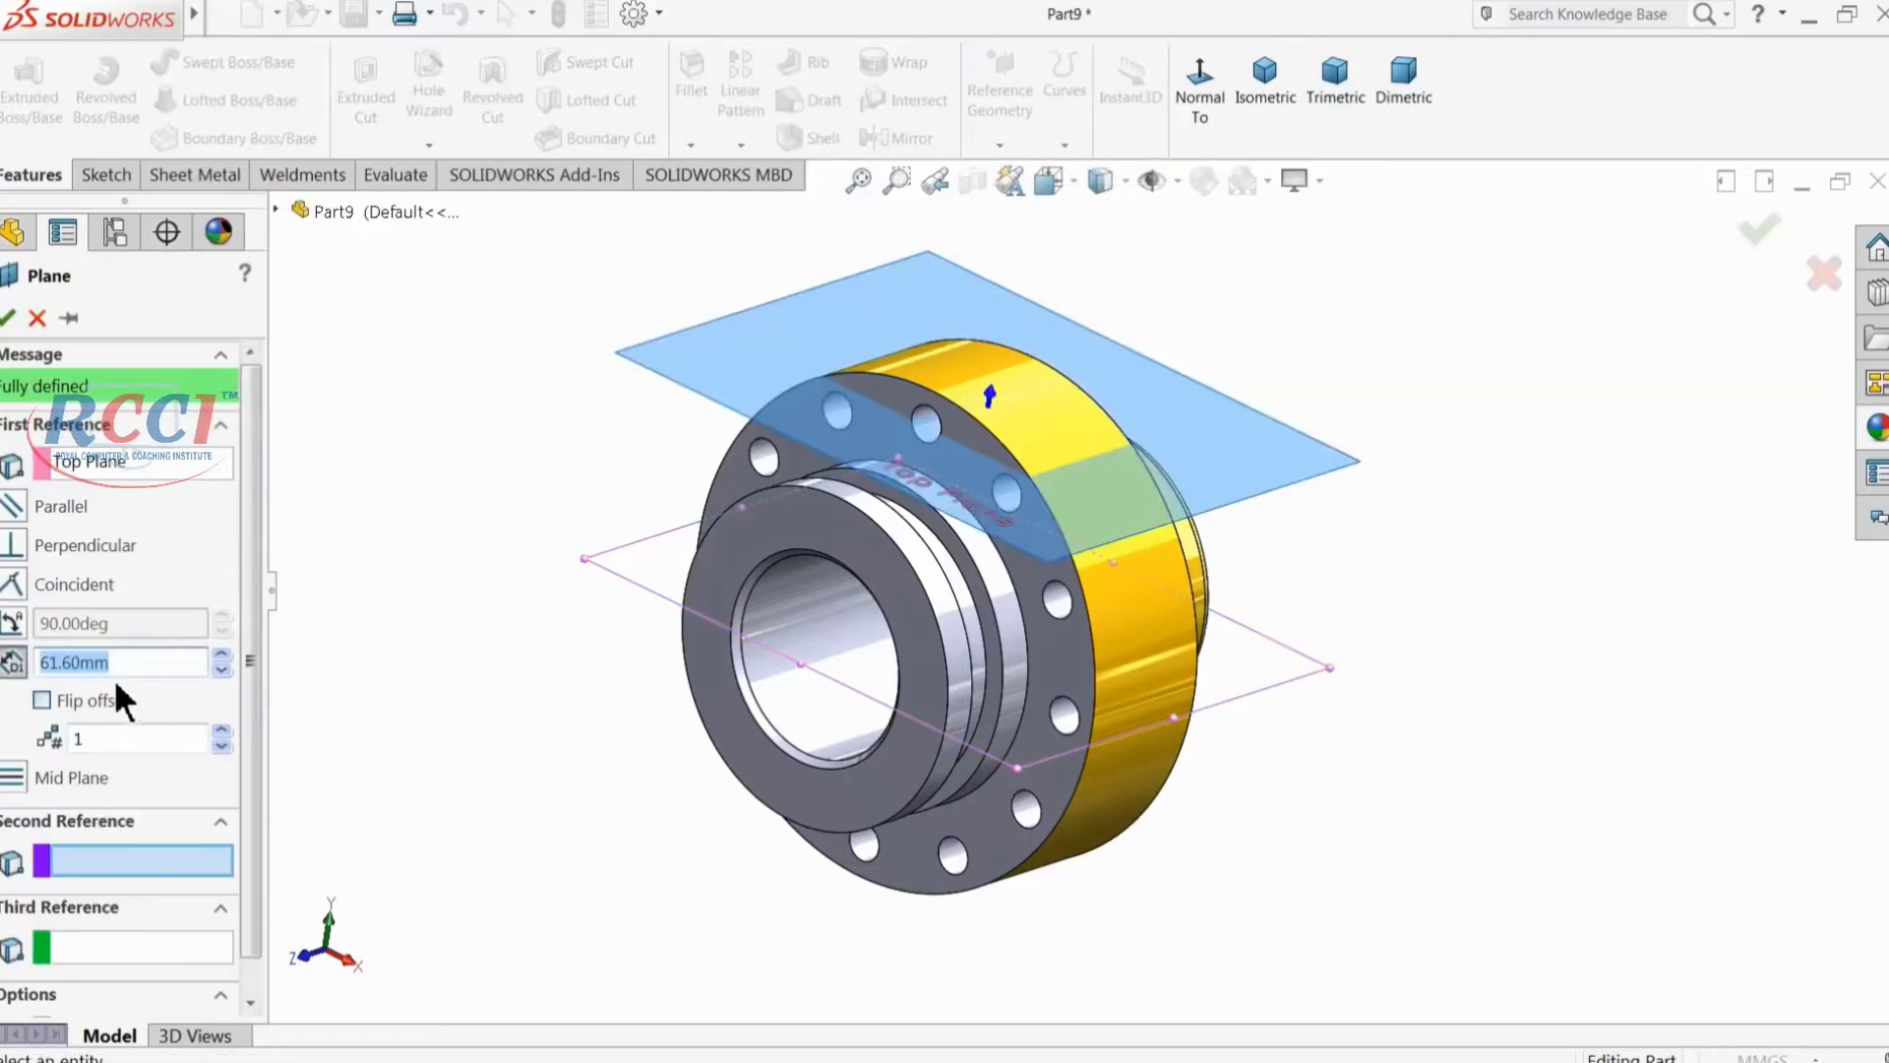
scroll(831, 516, down, 3)
middle_drag(366, 420, 408, 306)
middle_drag(431, 325, 402, 384)
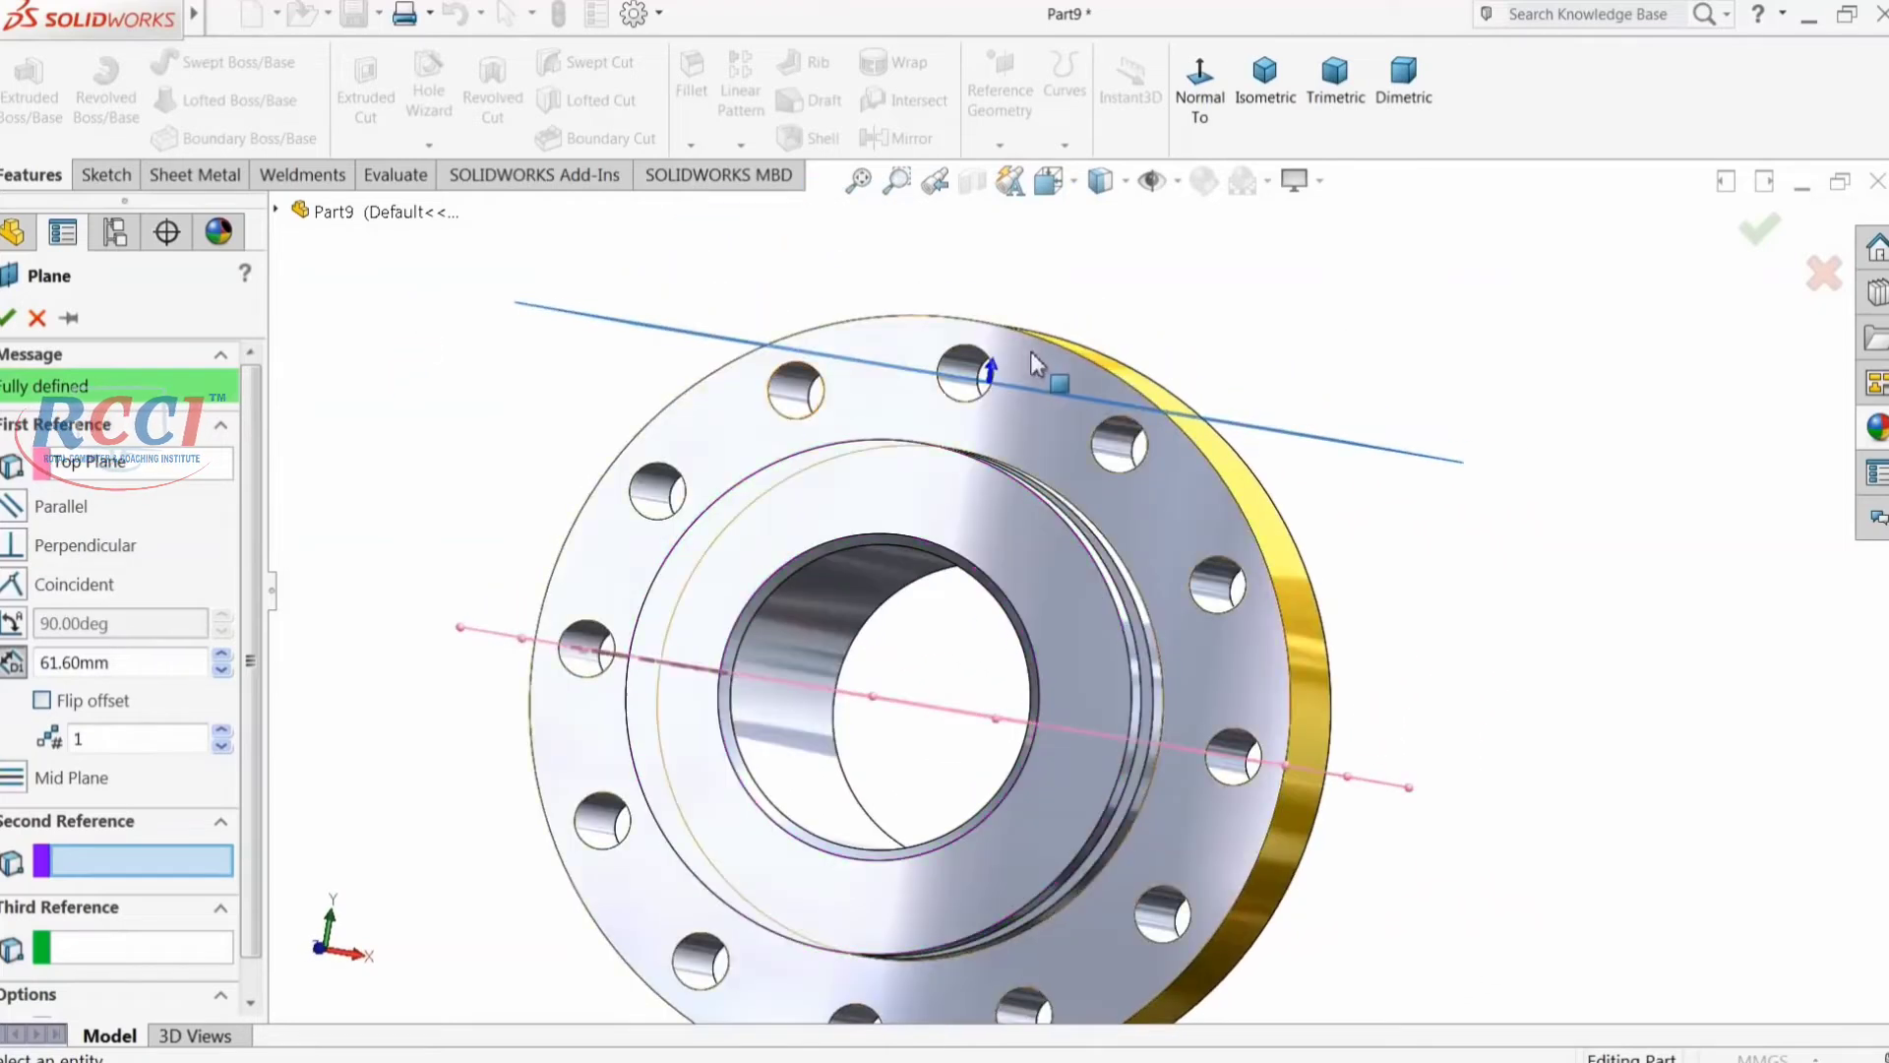
scroll(1030, 352, down, 3)
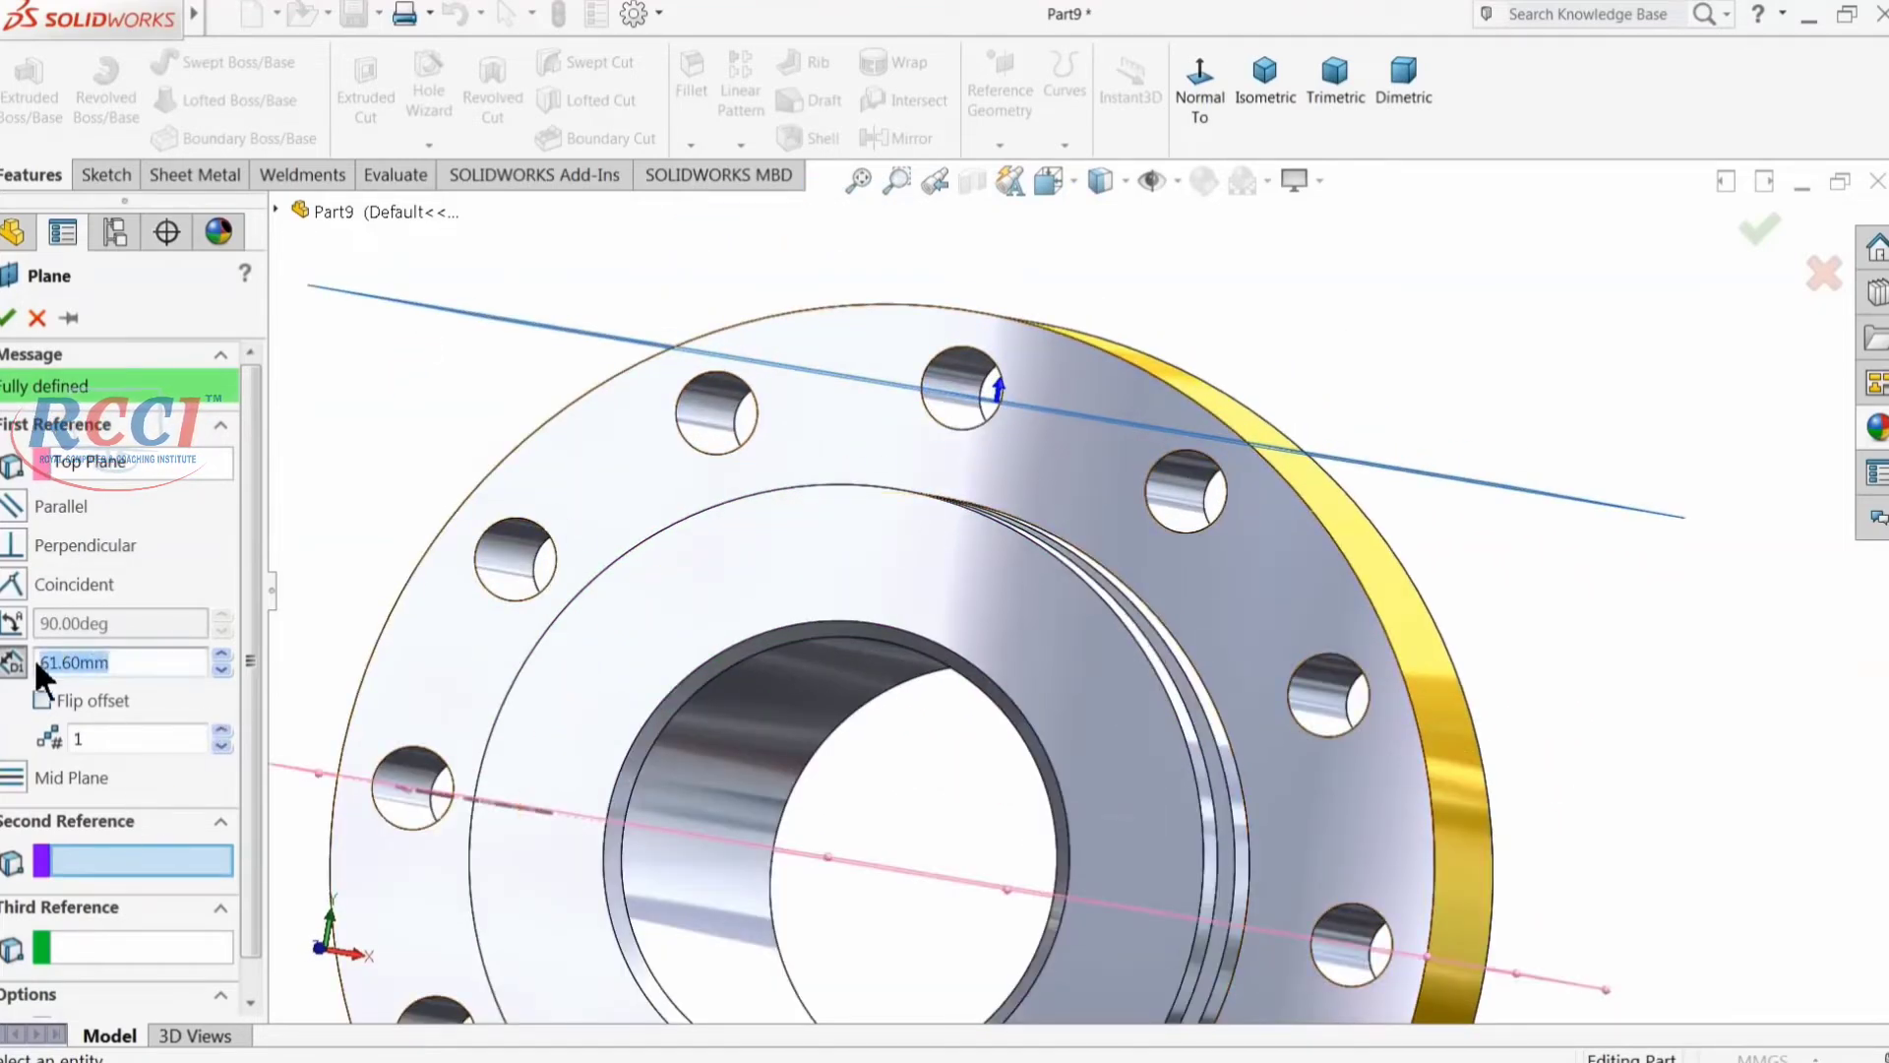
text(65)
key(Return)
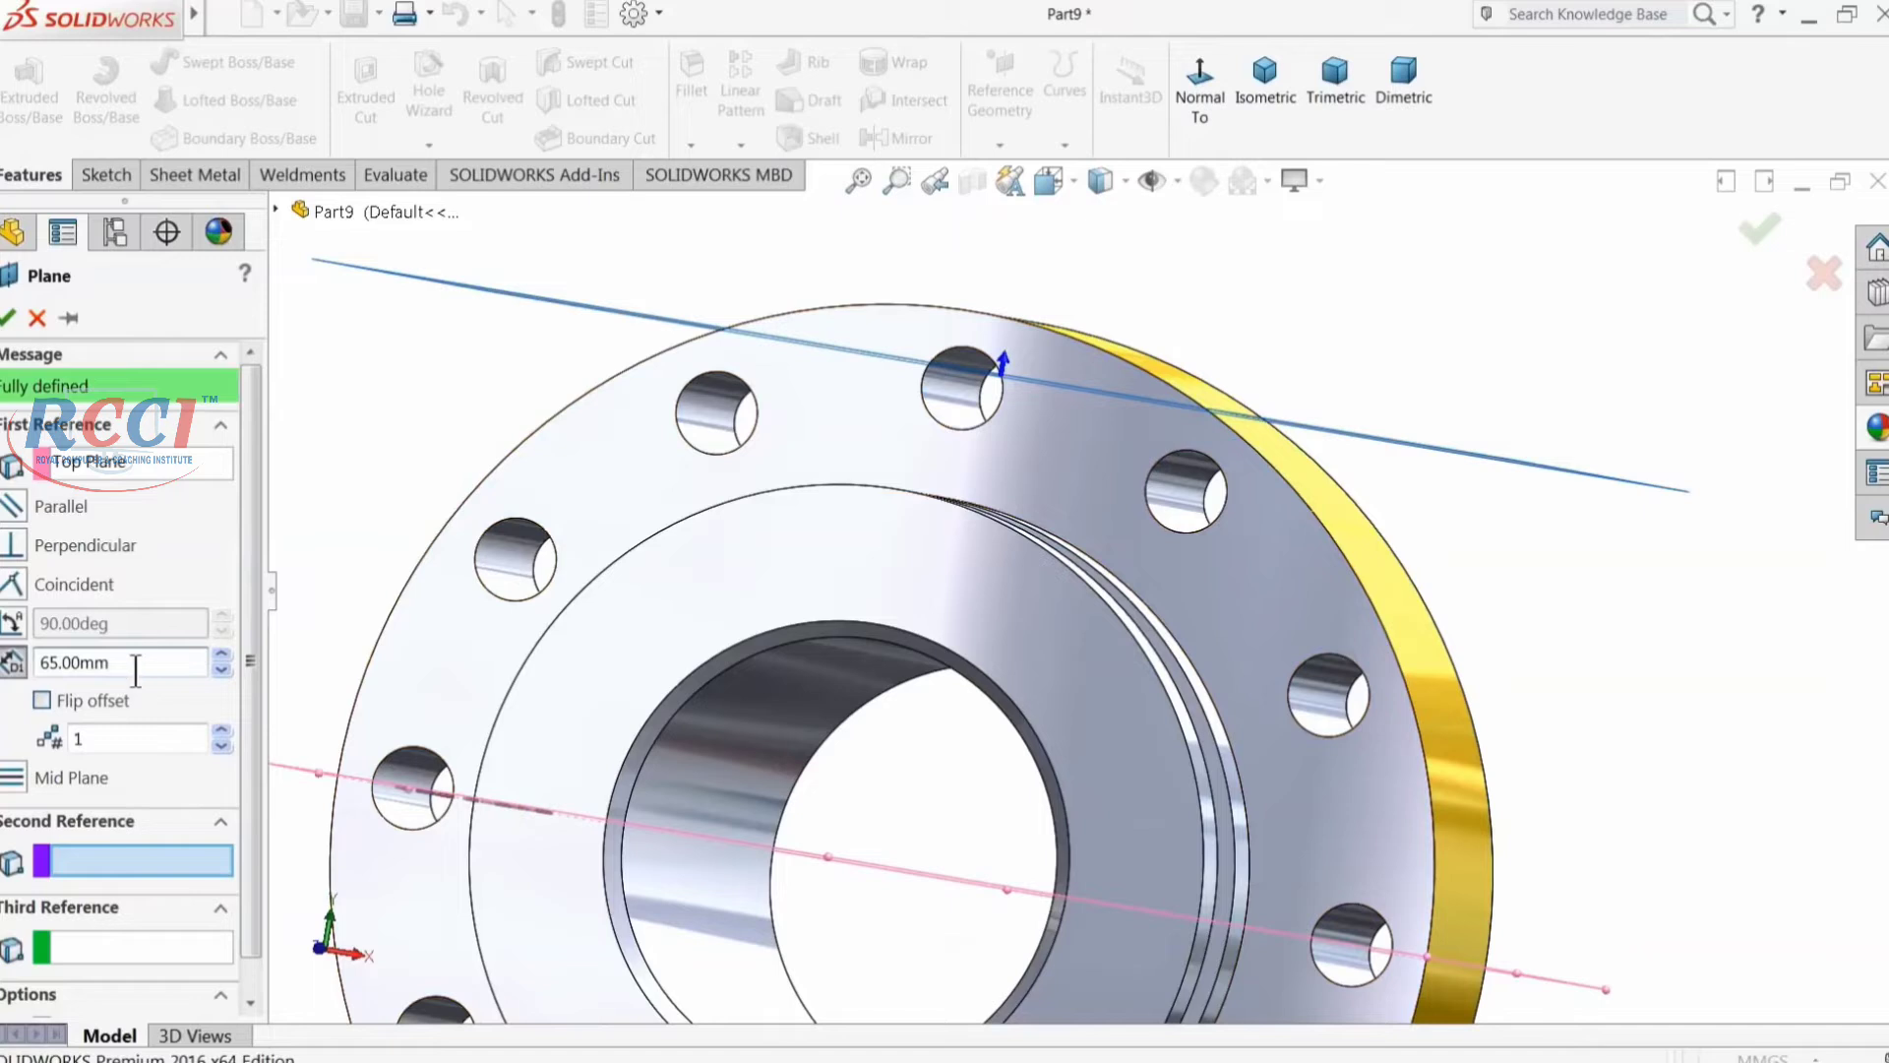
Step: Try plane offset distances of 68 mm, 70 mm and again 68 mm against the flange's bolt holes and outer face
text(6)
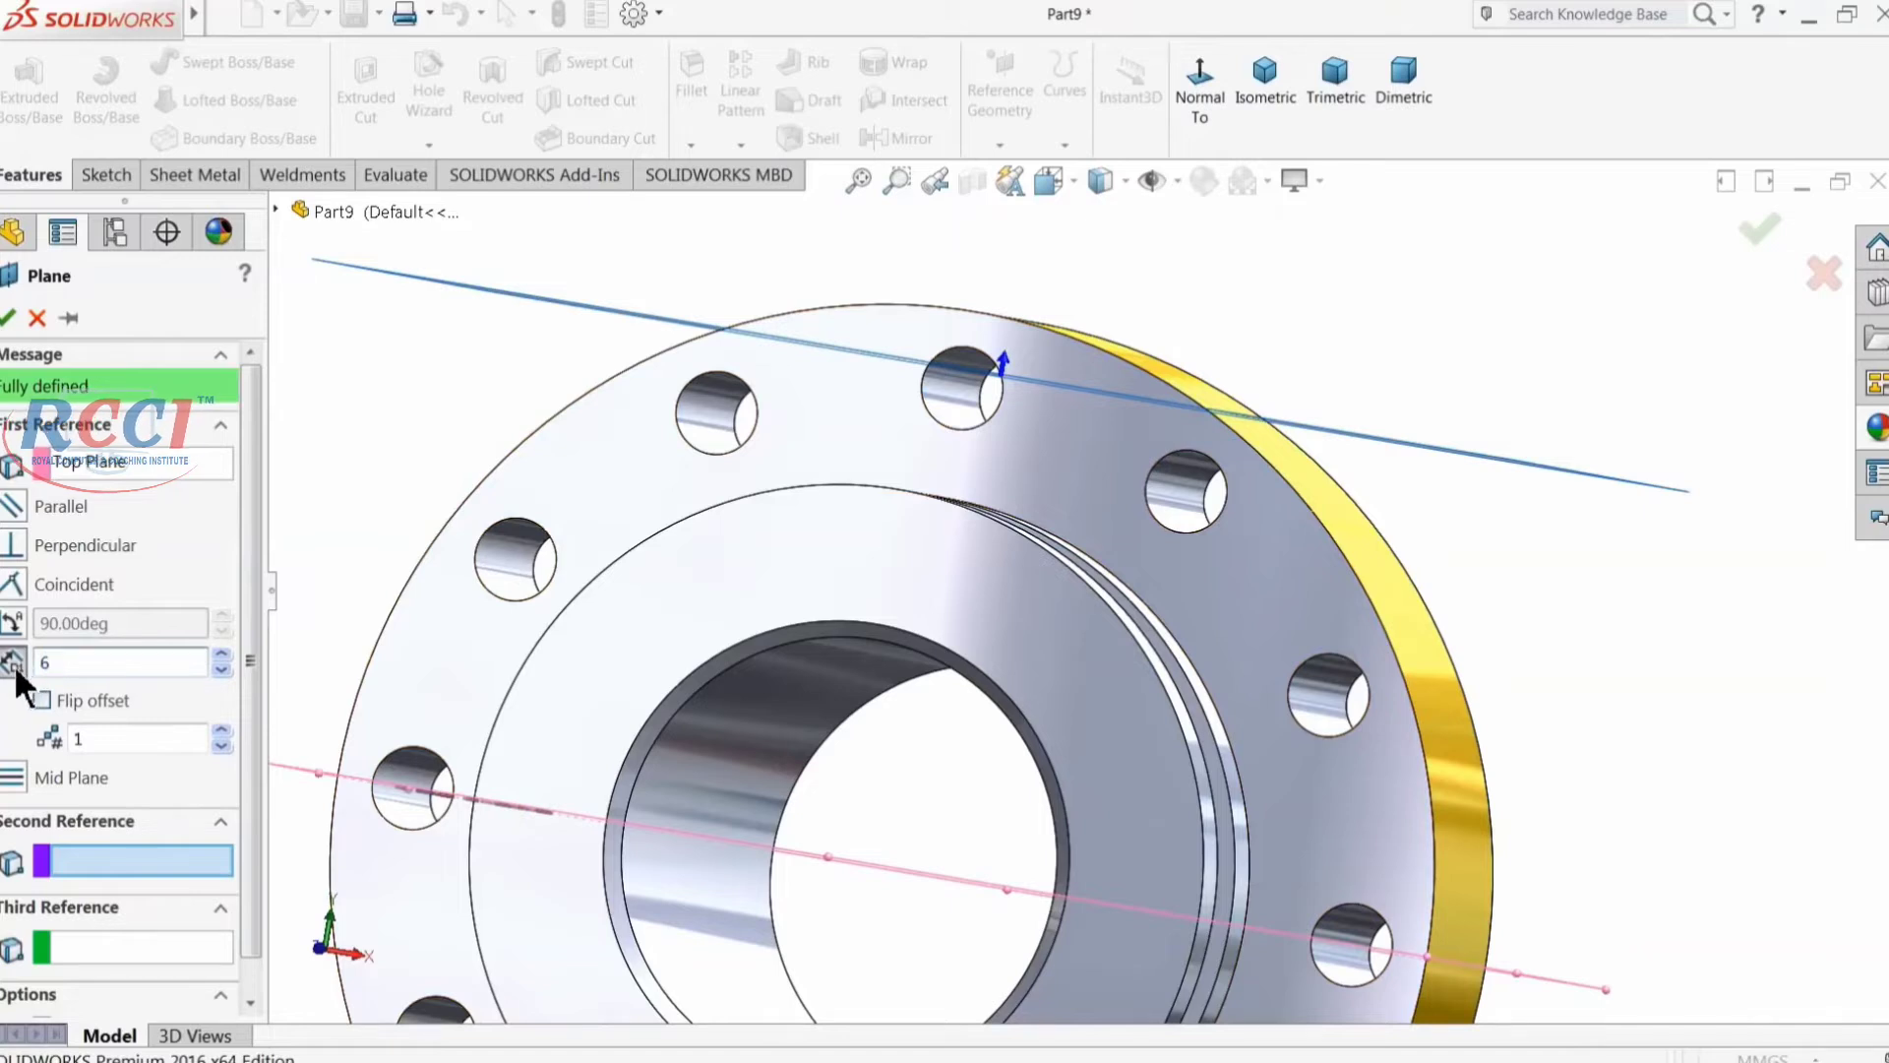
text(8)
key(Return)
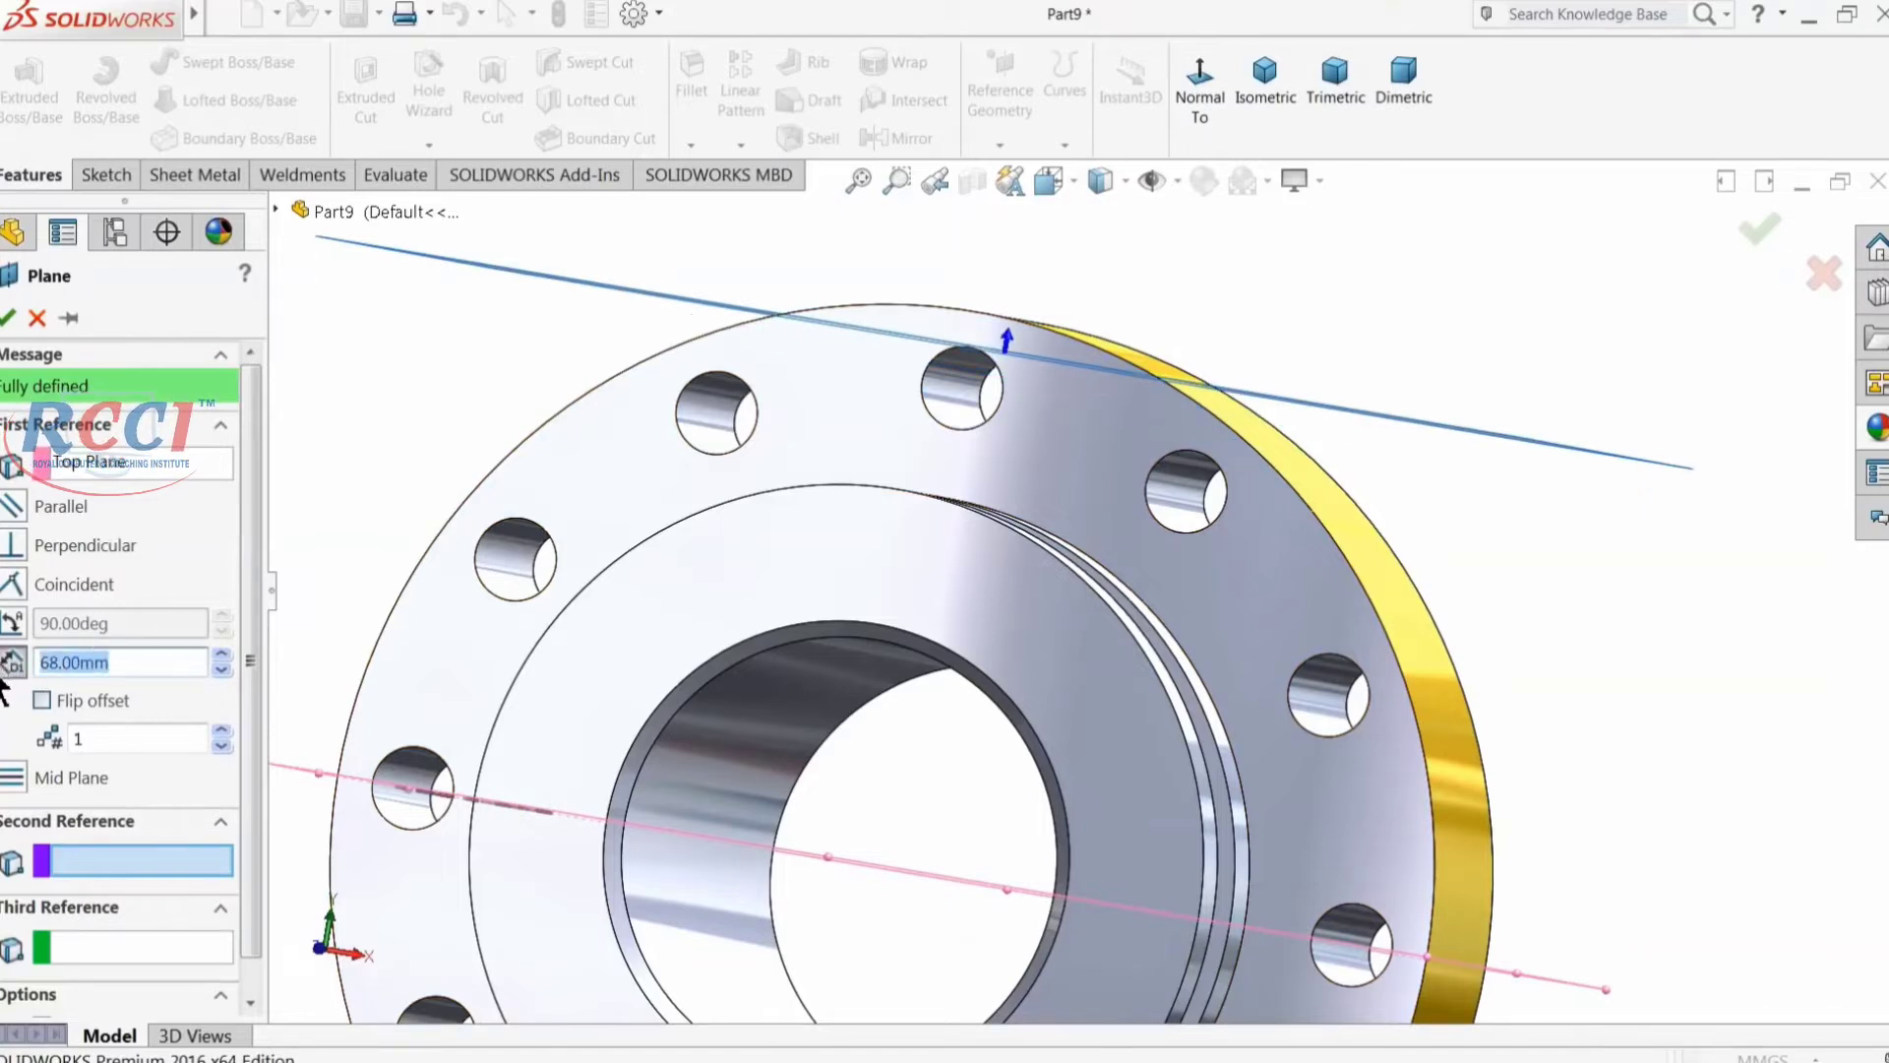
key(Return)
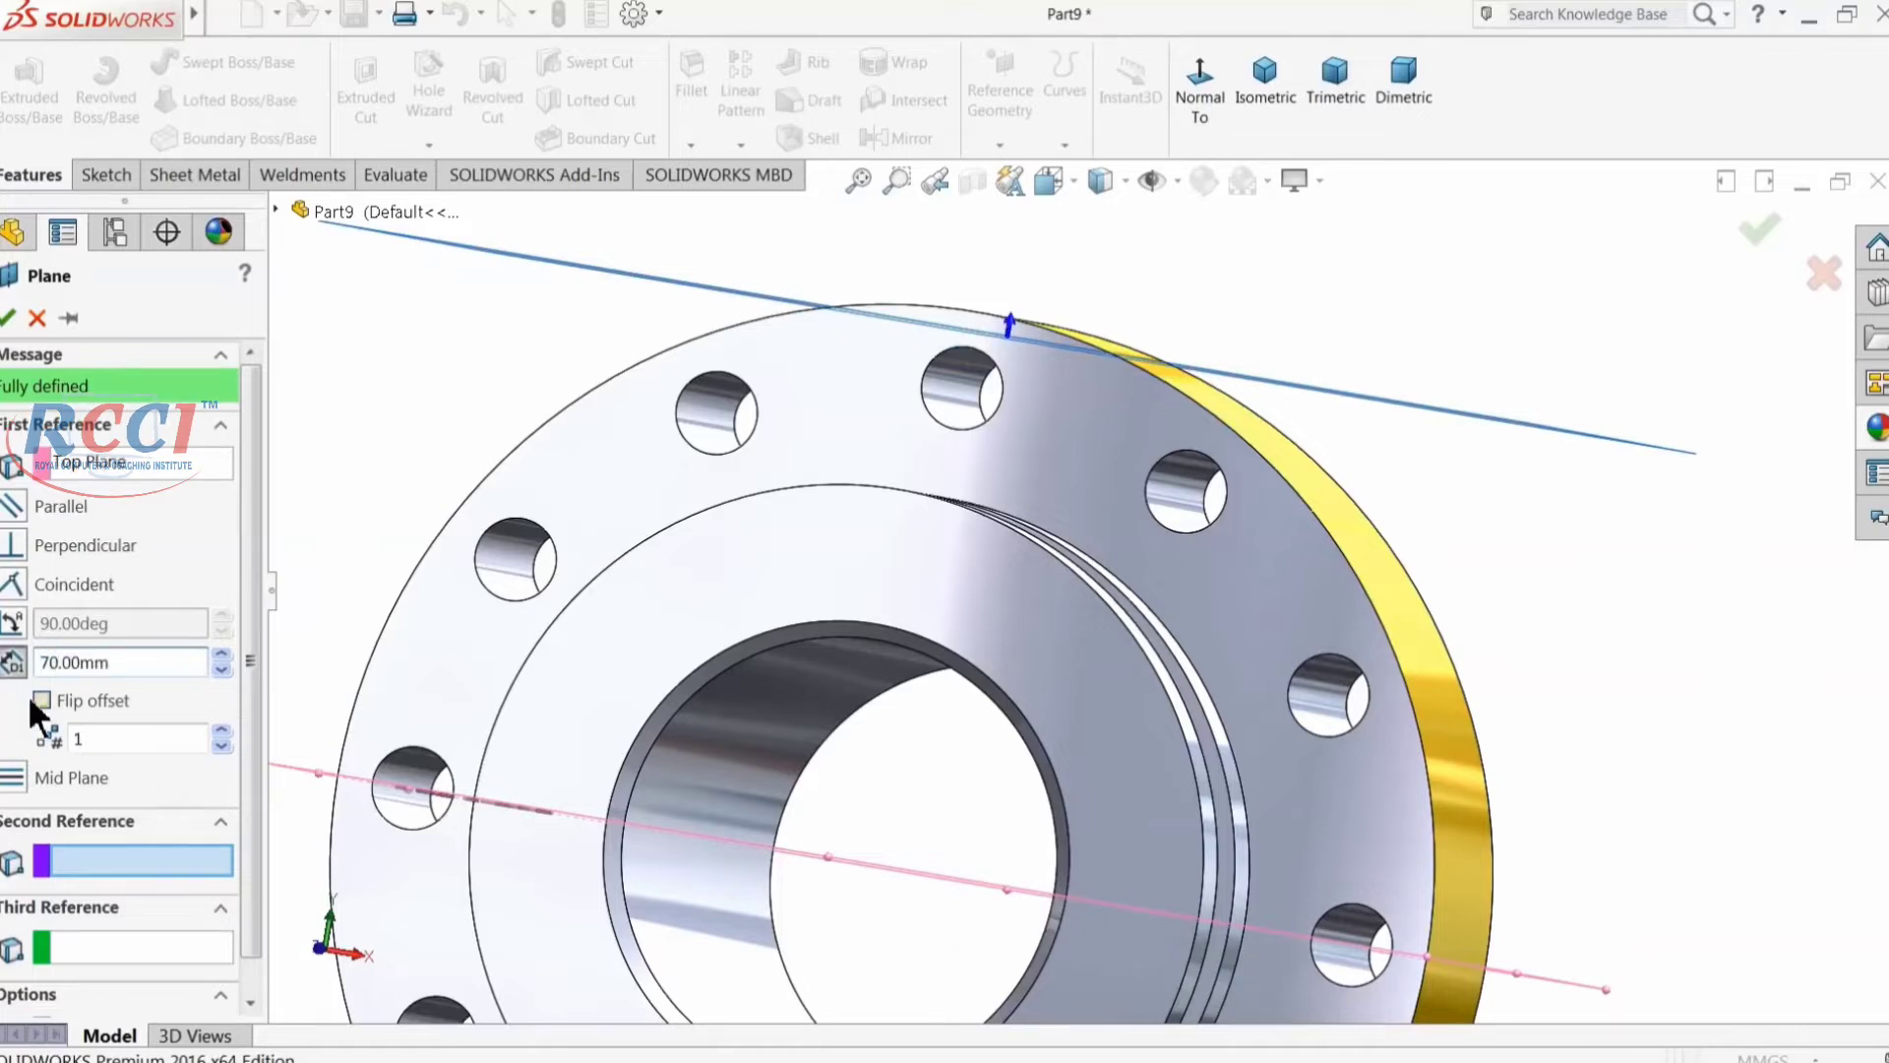
scroll(787, 596, up, 1)
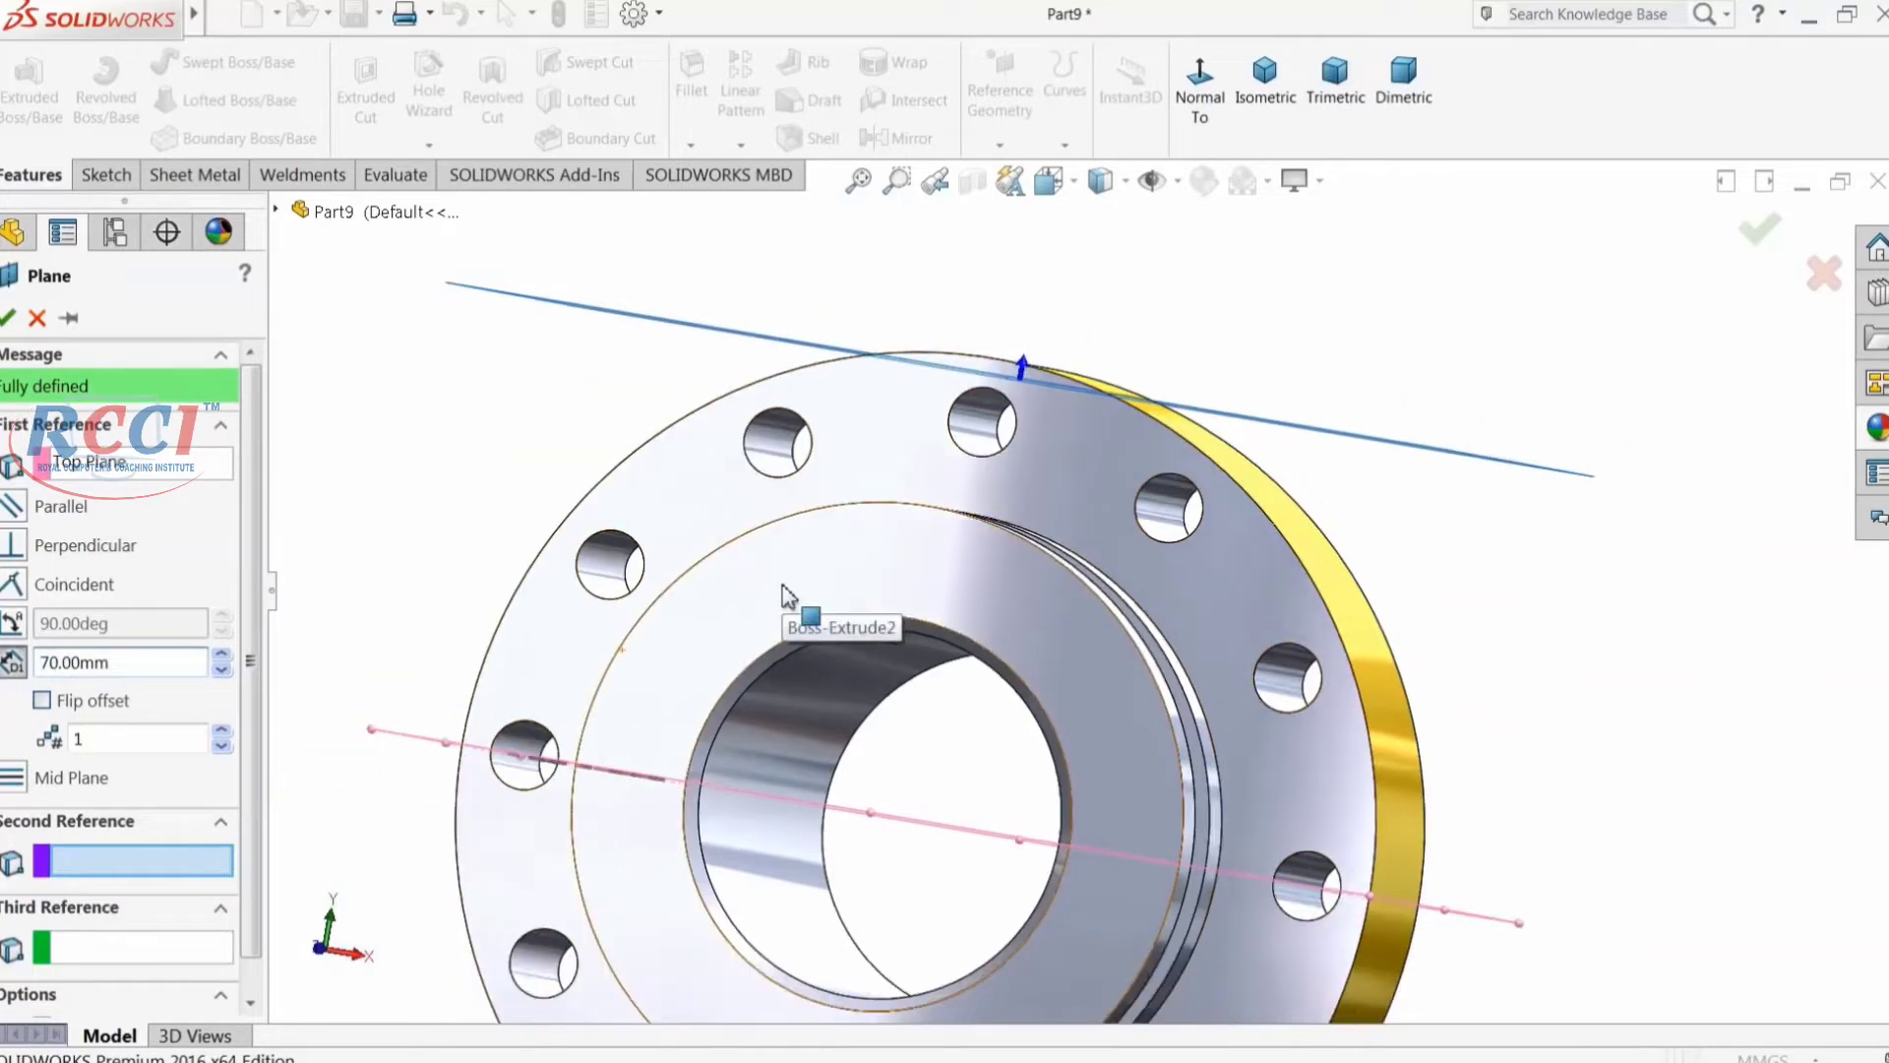
scroll(787, 595, up, 1)
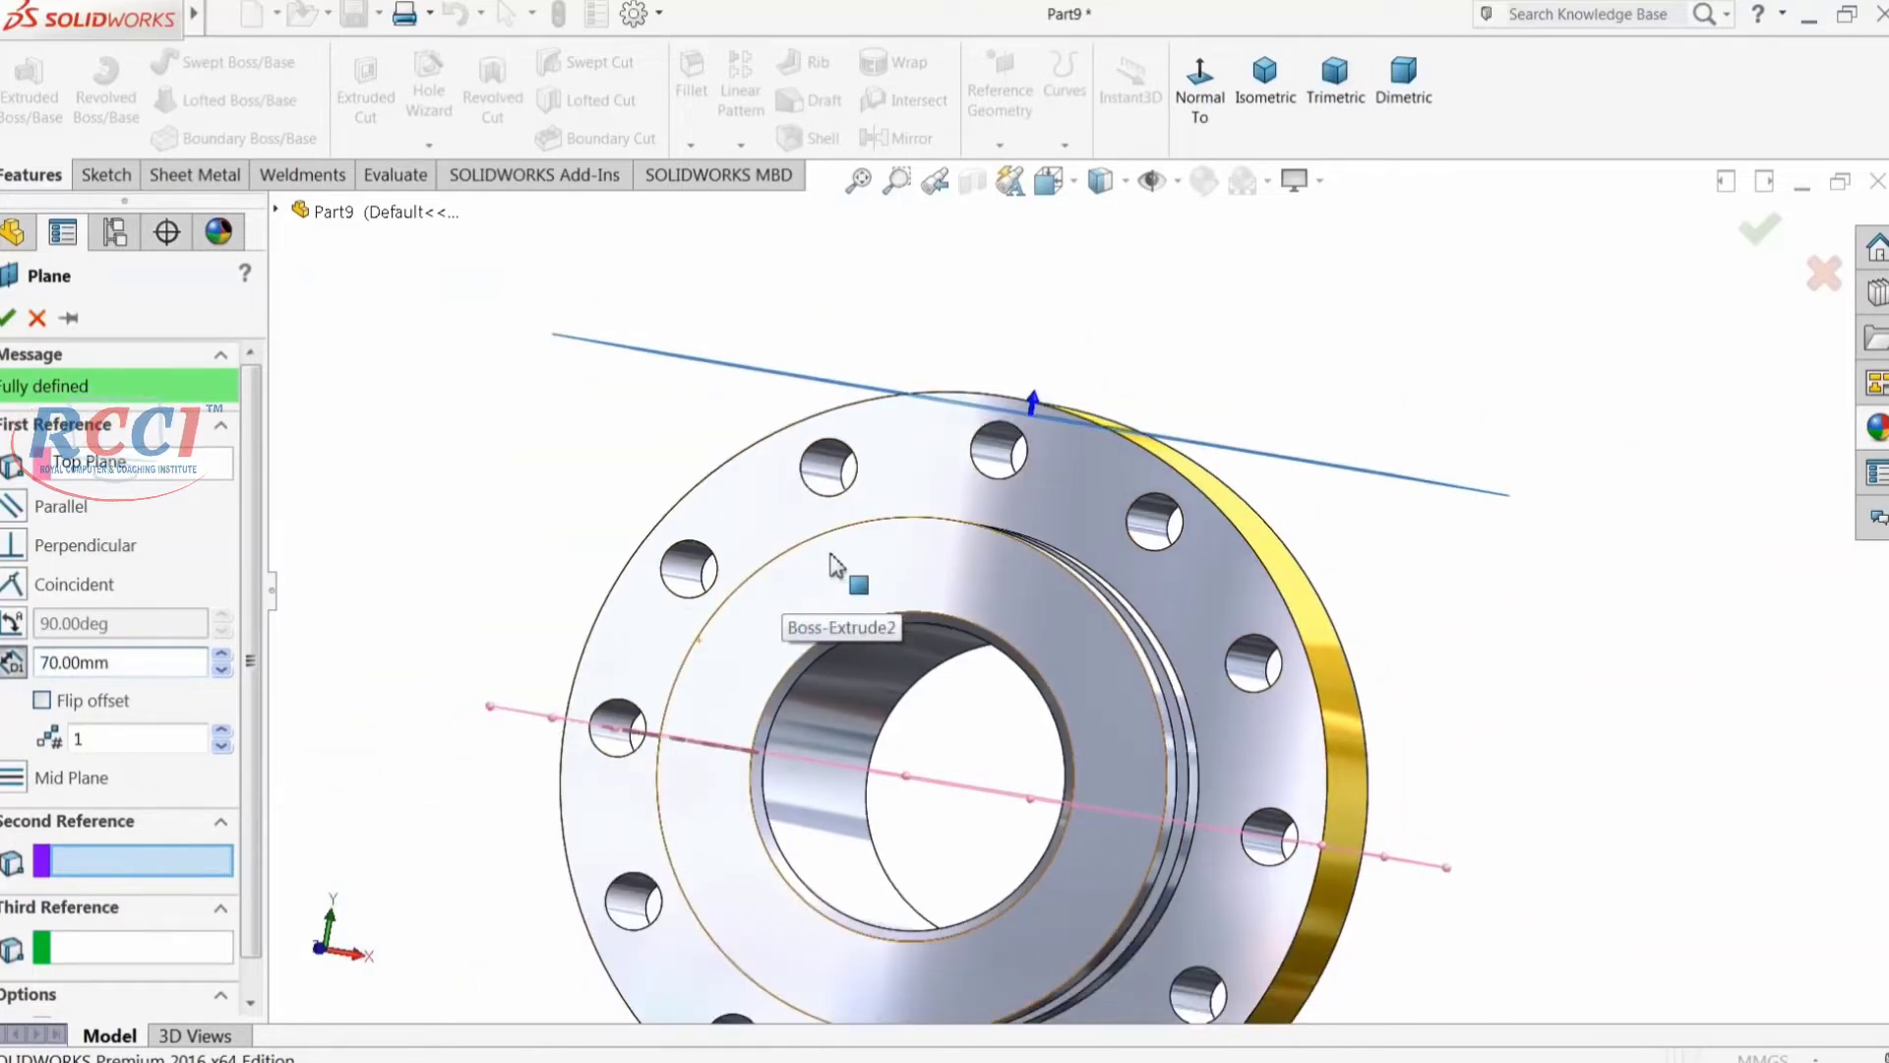
middle_drag(832, 561, 360, 536)
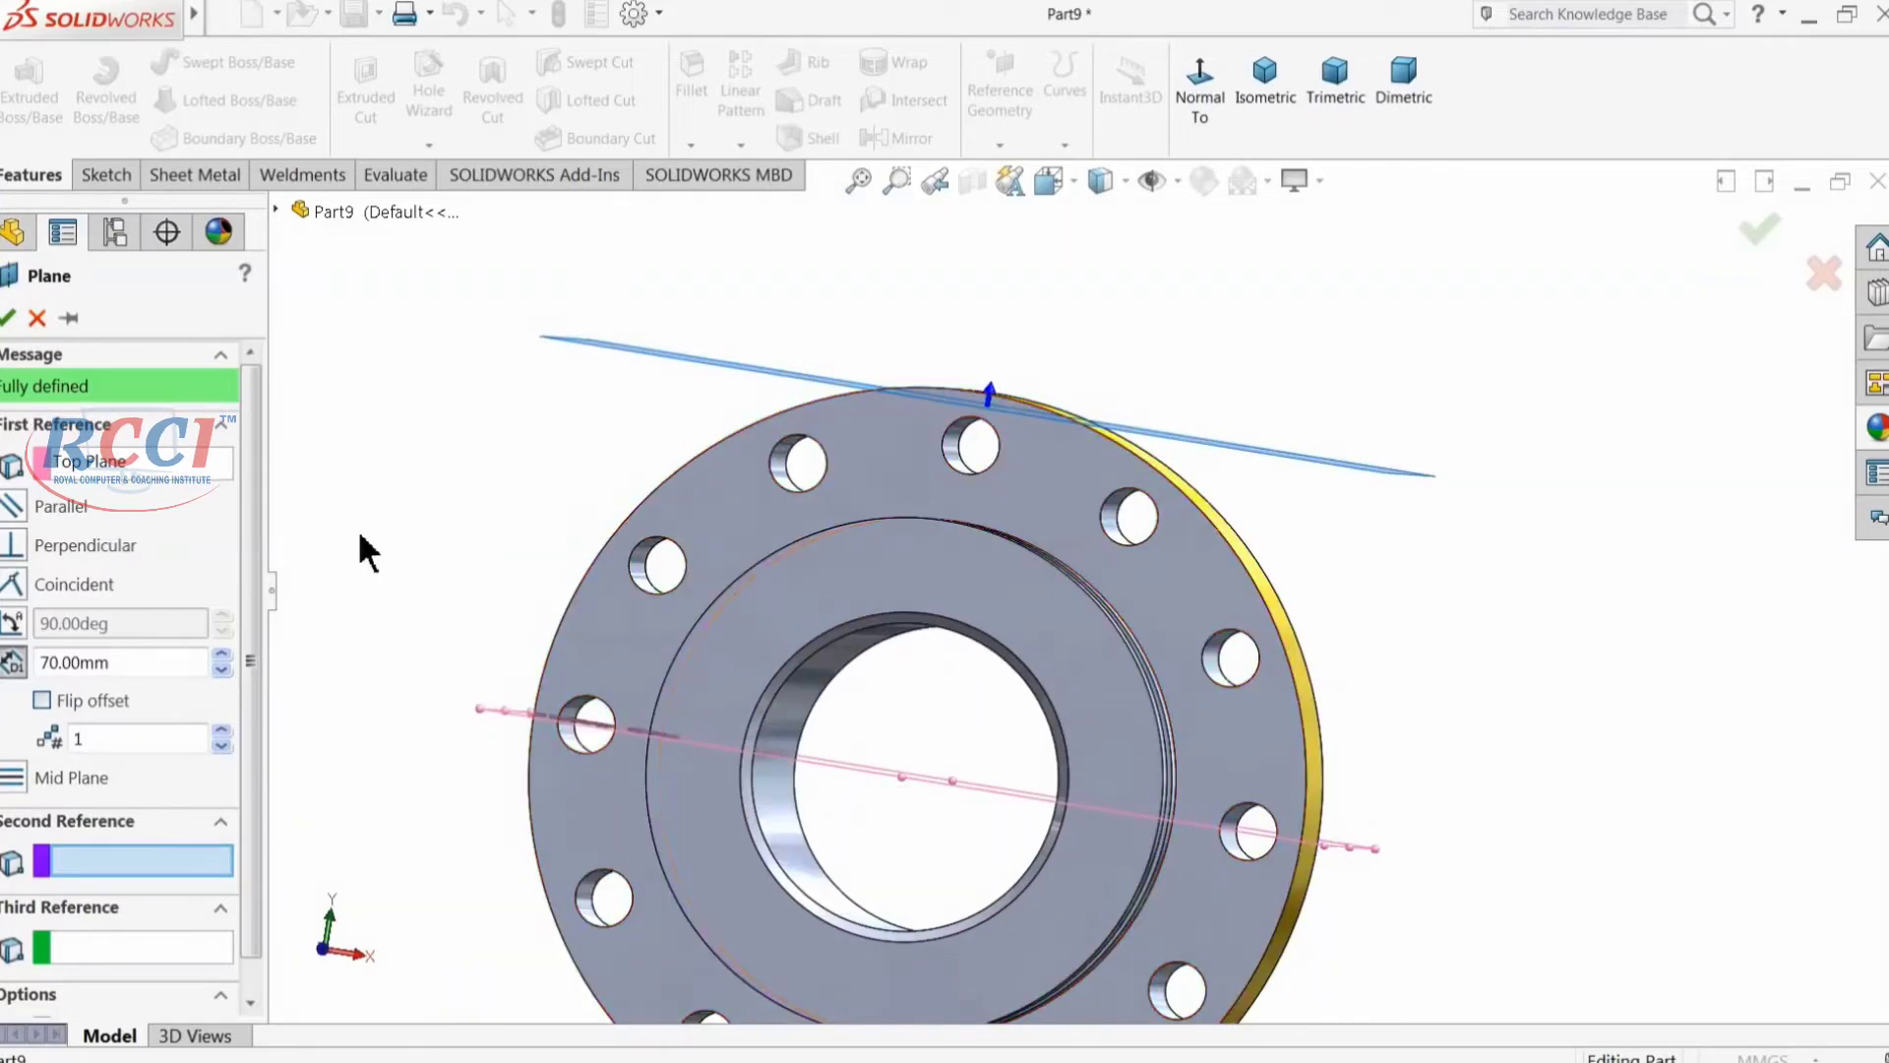
click(121, 664)
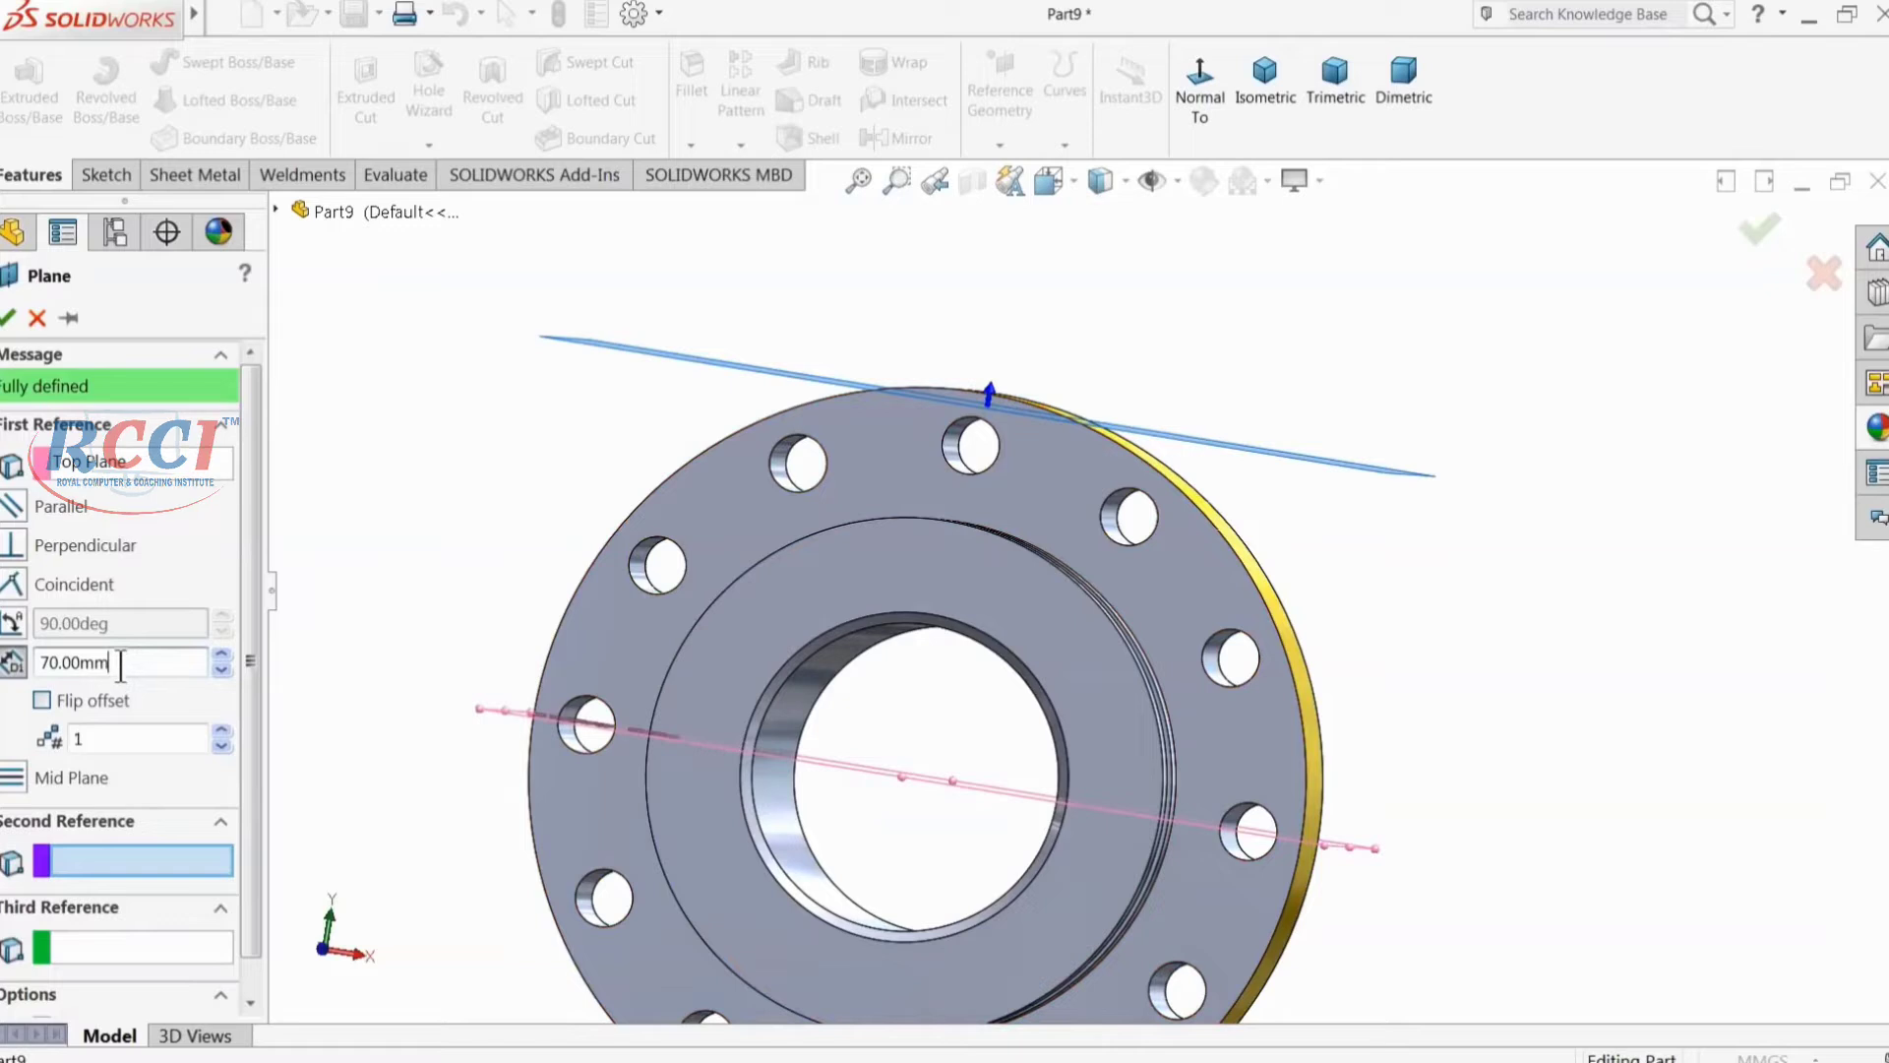
key(ctrl+7)
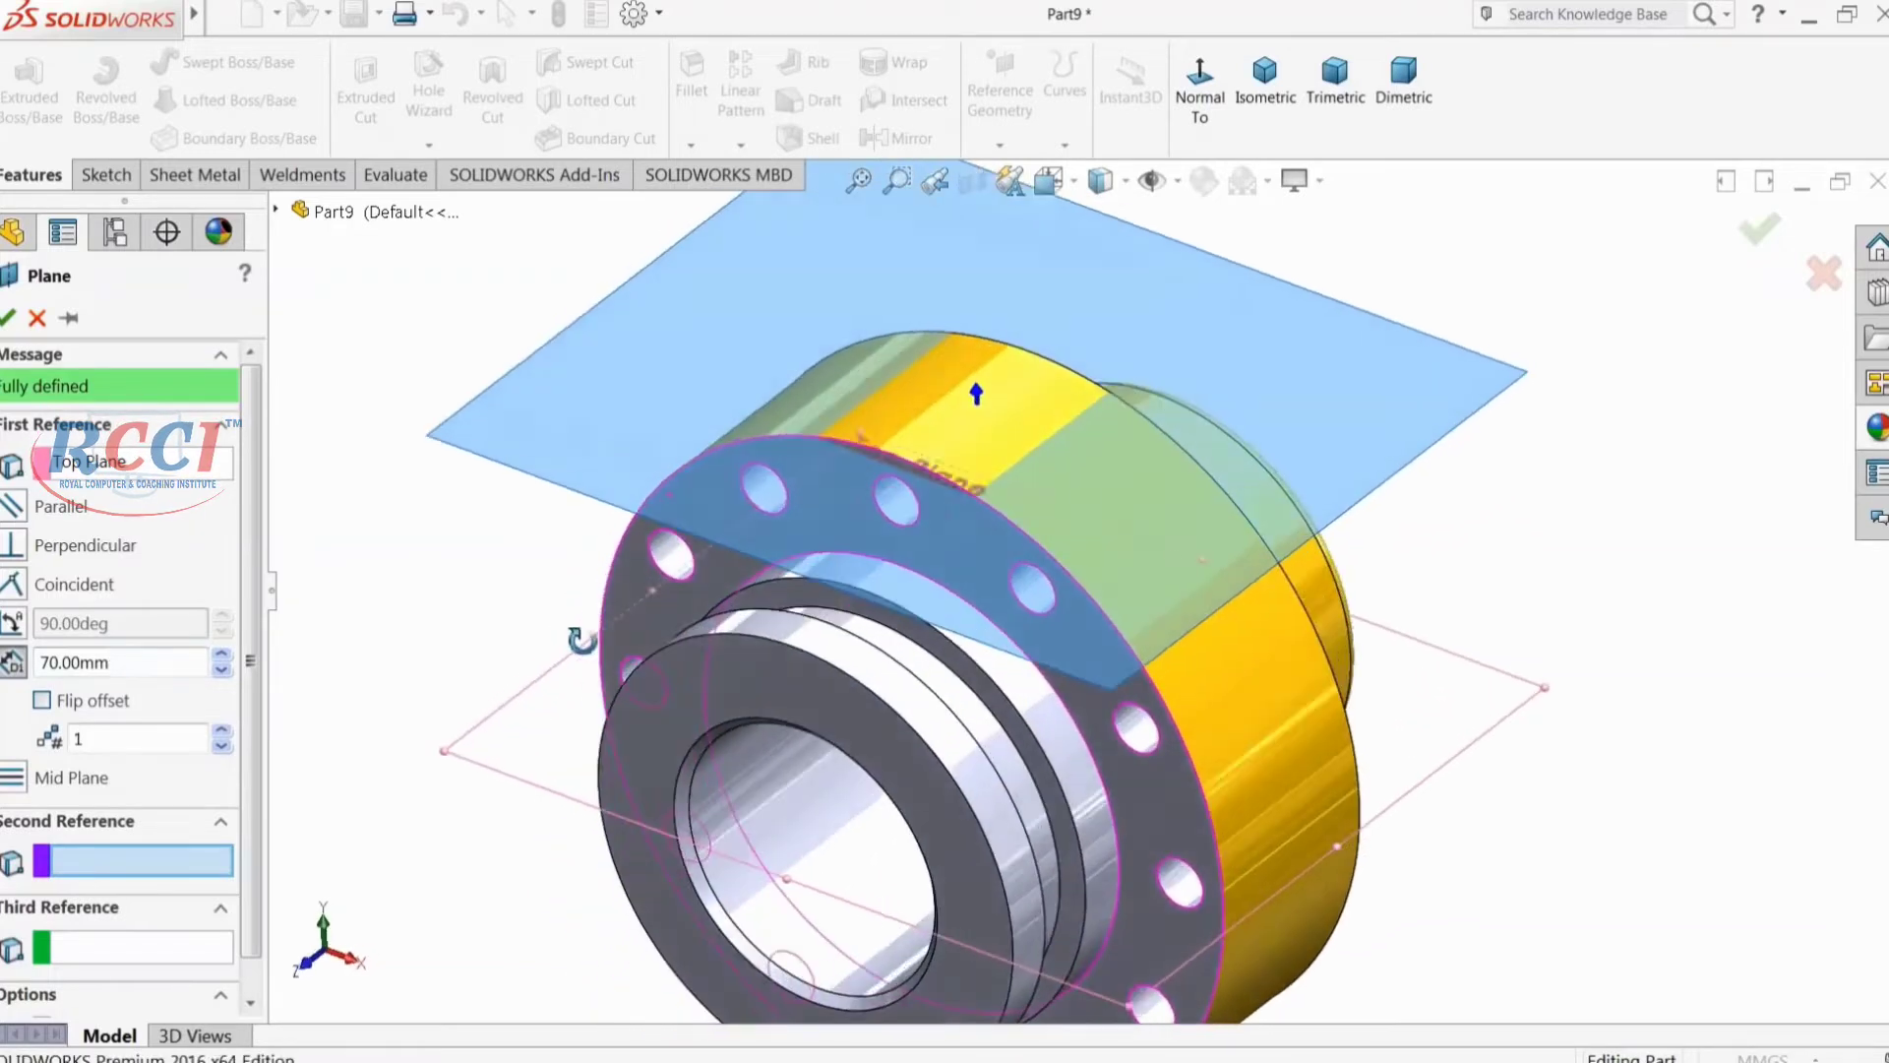
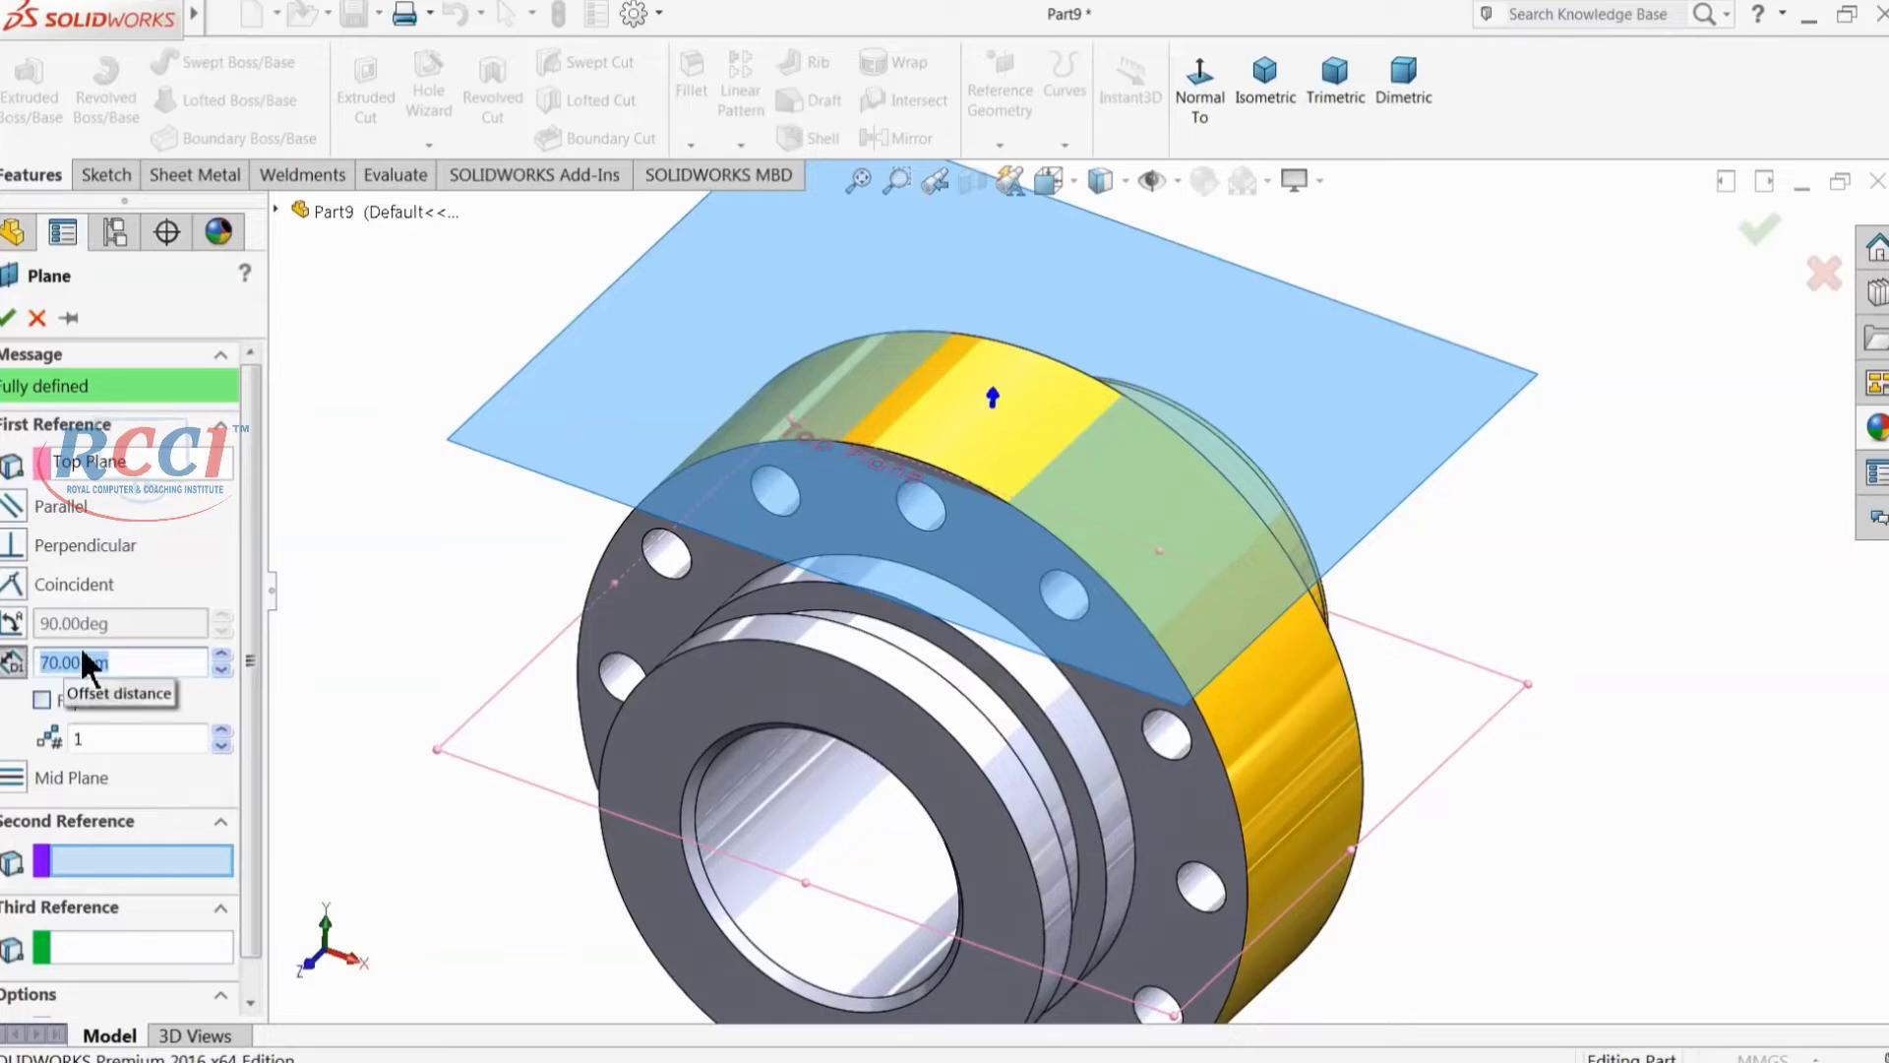
text(68)
key(Return)
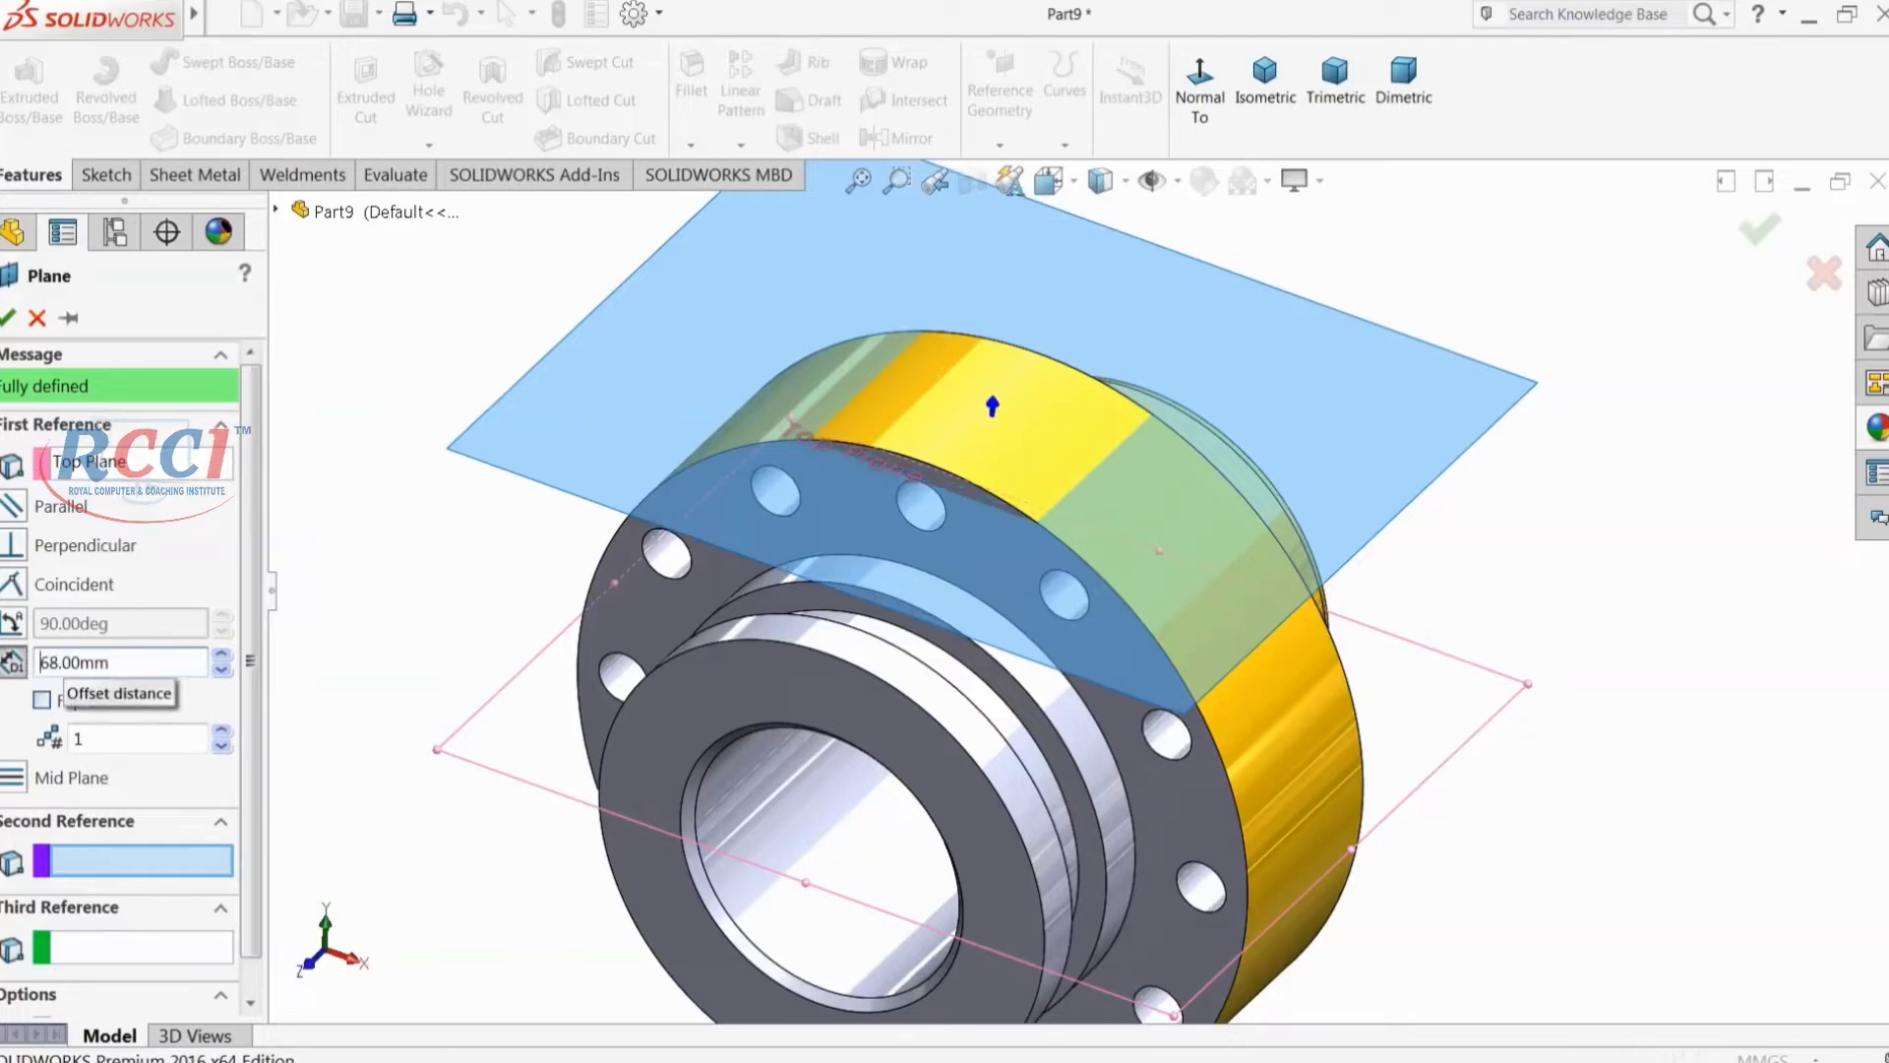
Step: Set the plane's offset from the Top Plane to 70 mm and create the plane
mouse_move(482, 585)
middle_down()
mouse_move(498, 666)
mouse_move(488, 596)
middle_up()
click(104, 663)
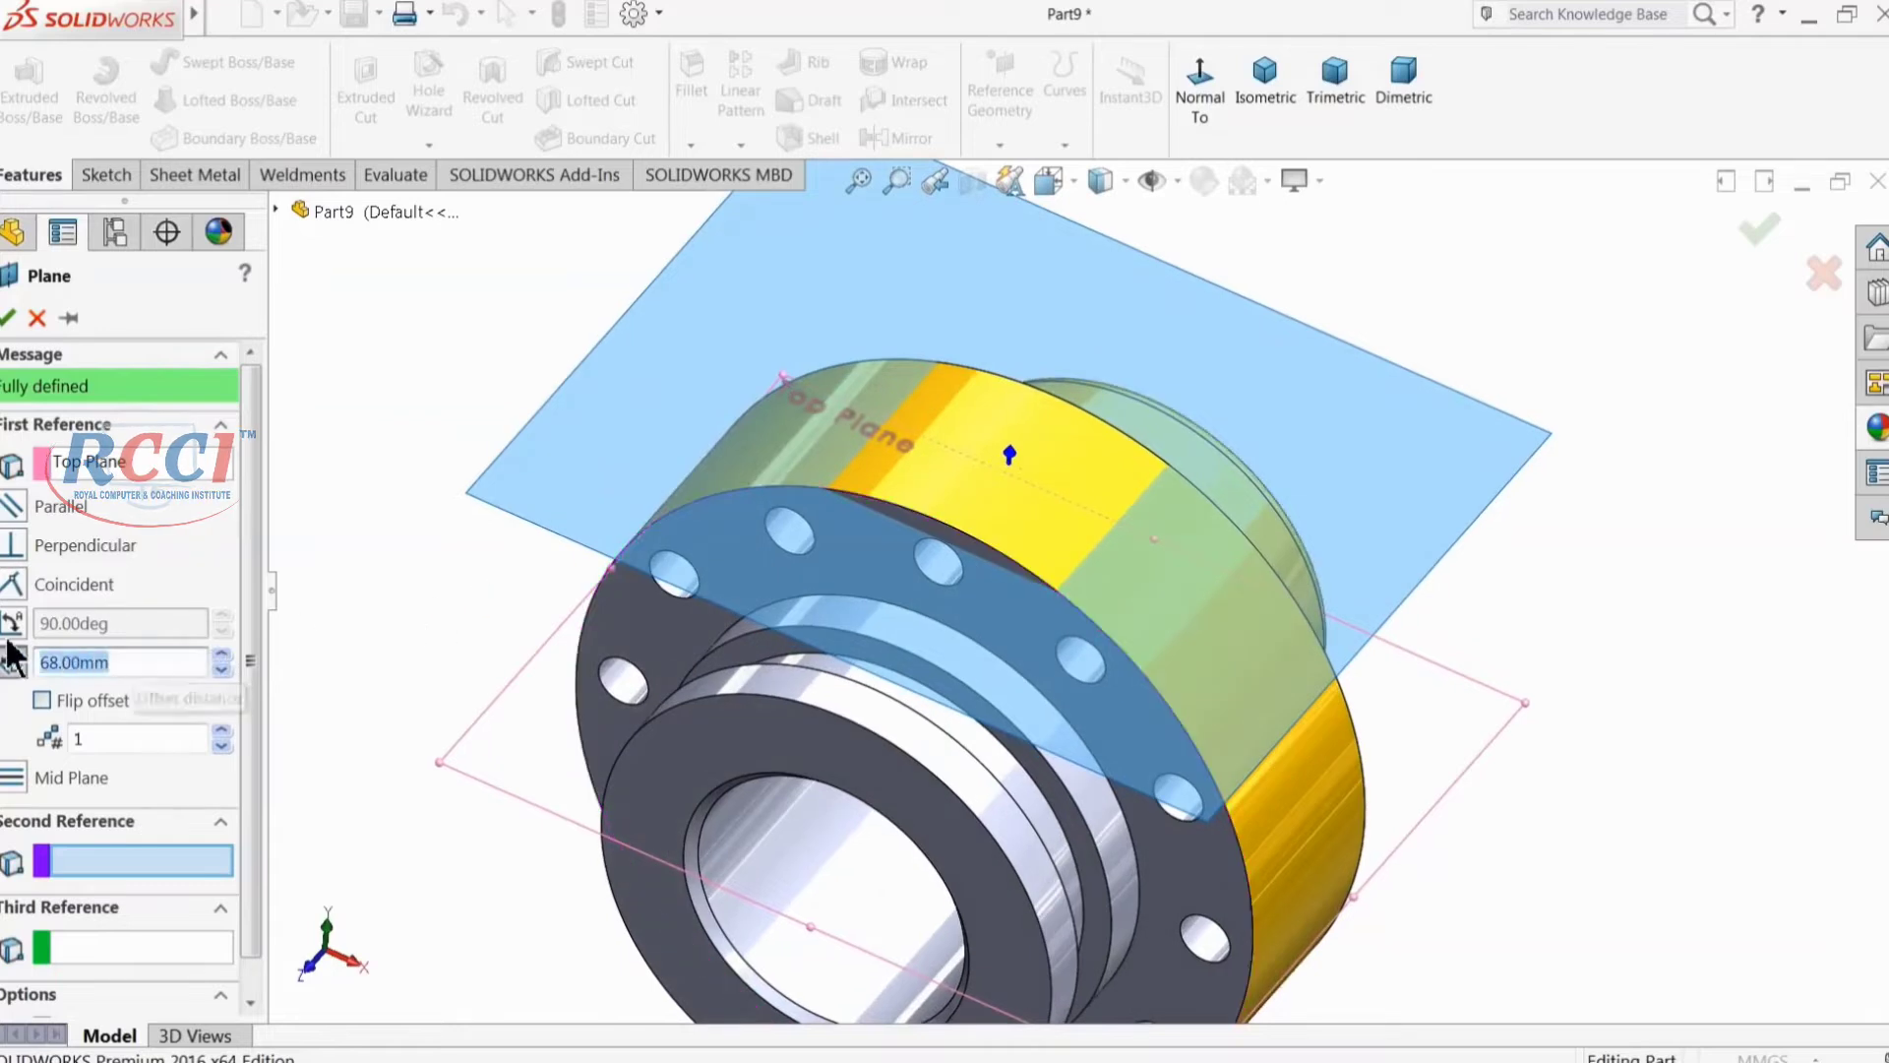
text(70)
key(Return)
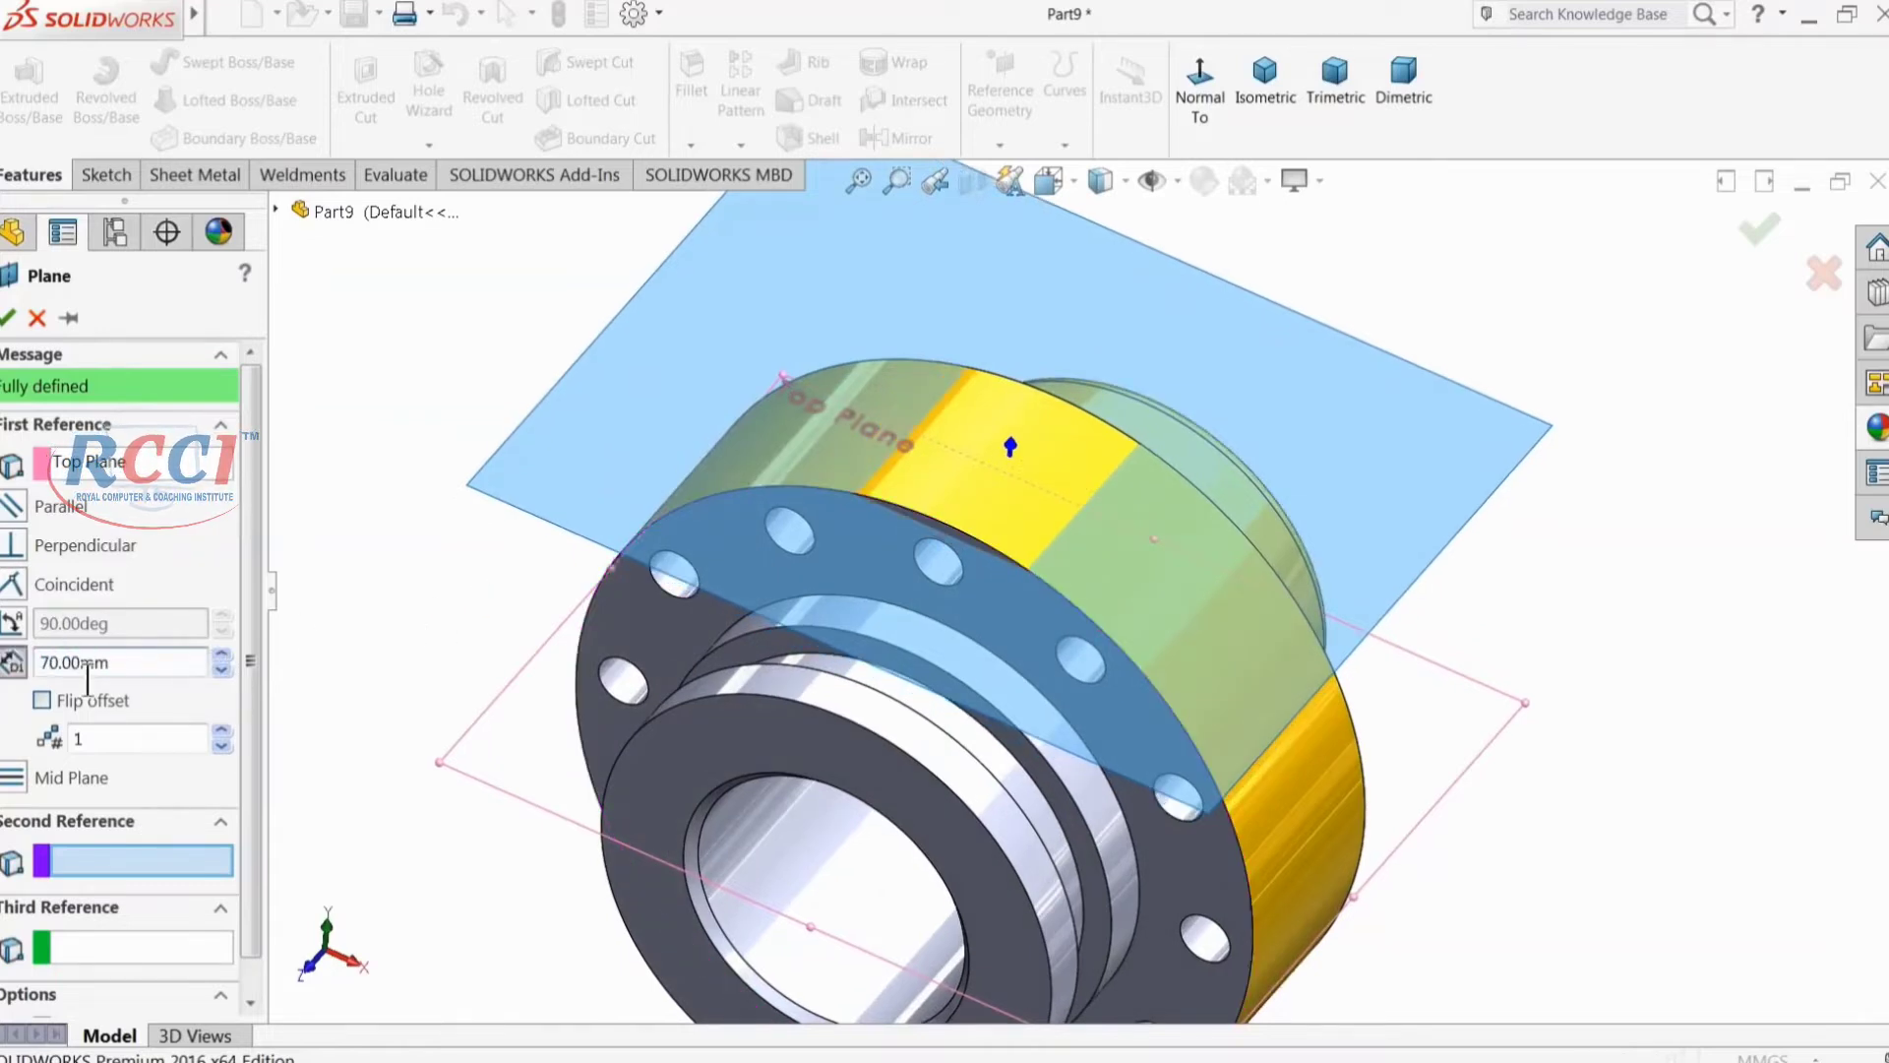
click(8, 317)
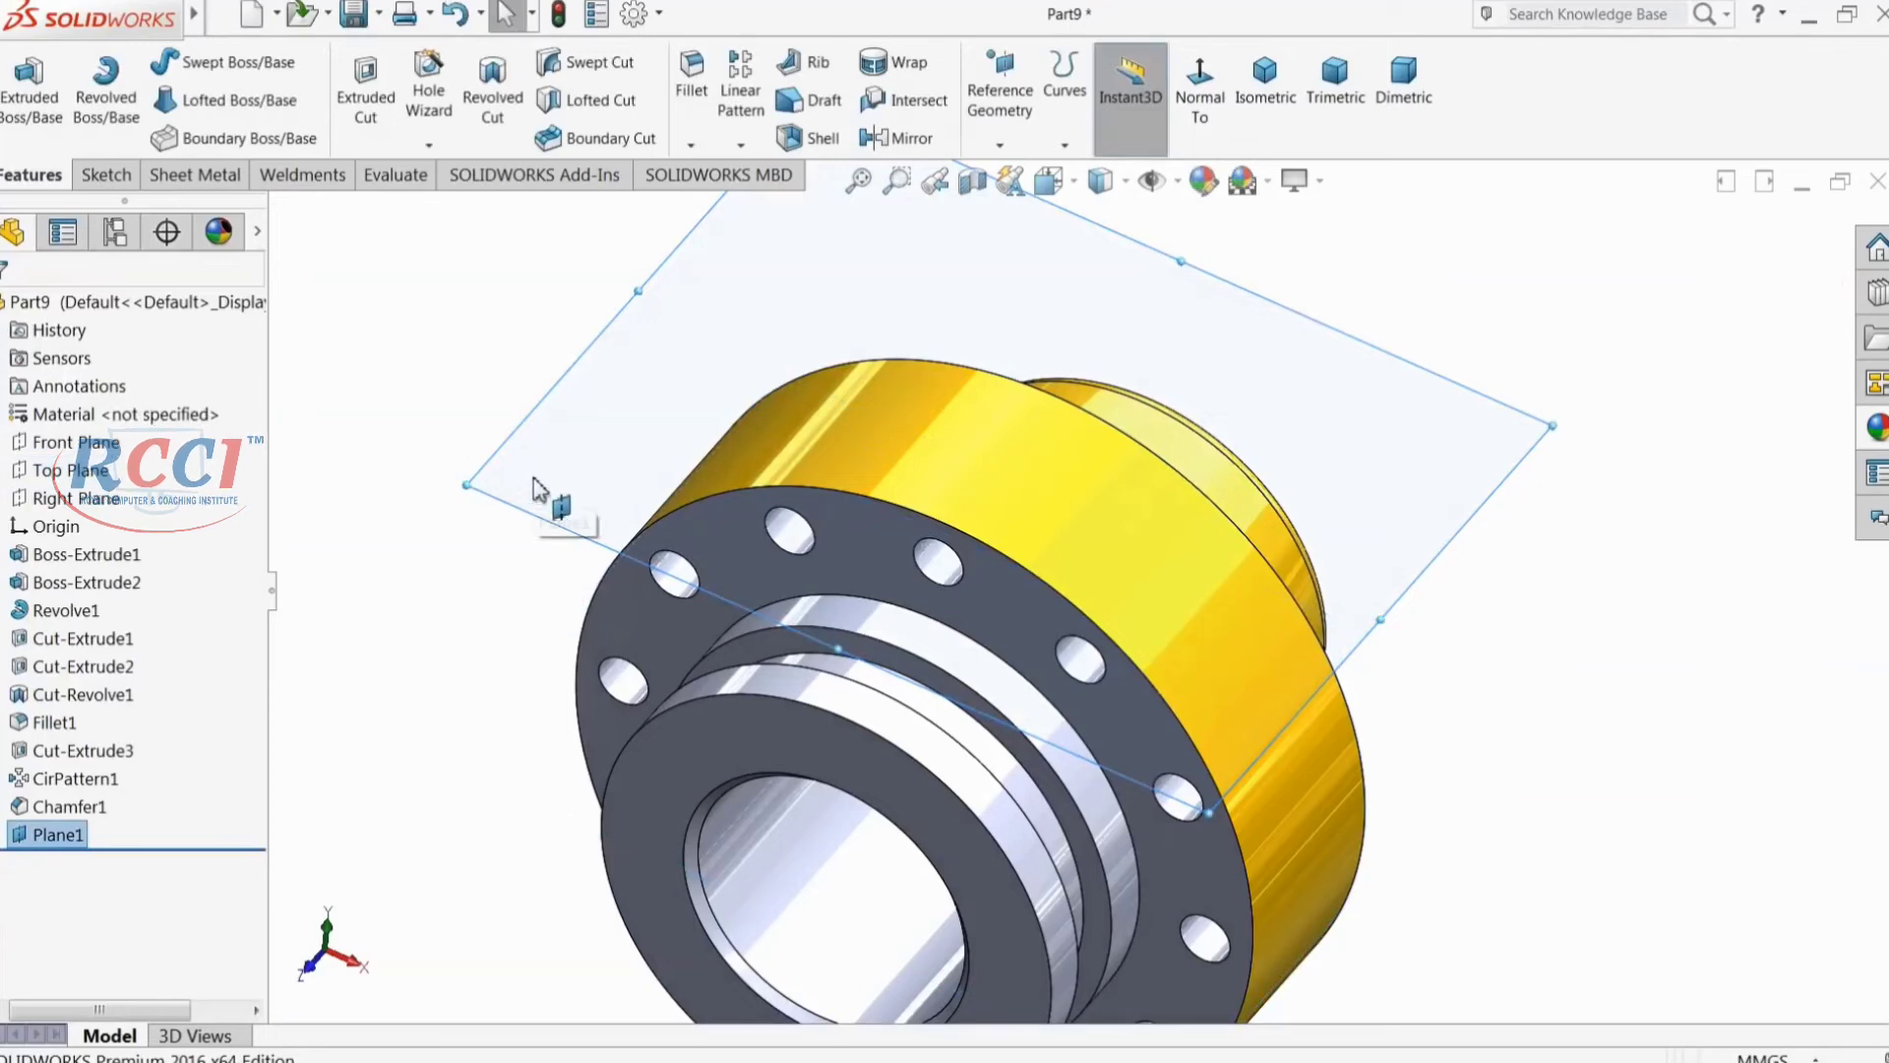
Step: Open a new sketch on the offset plane near the top of the flange, oriented square to the view
middle_drag(951, 600, 1059, 437)
scroll(925, 536, down, 4)
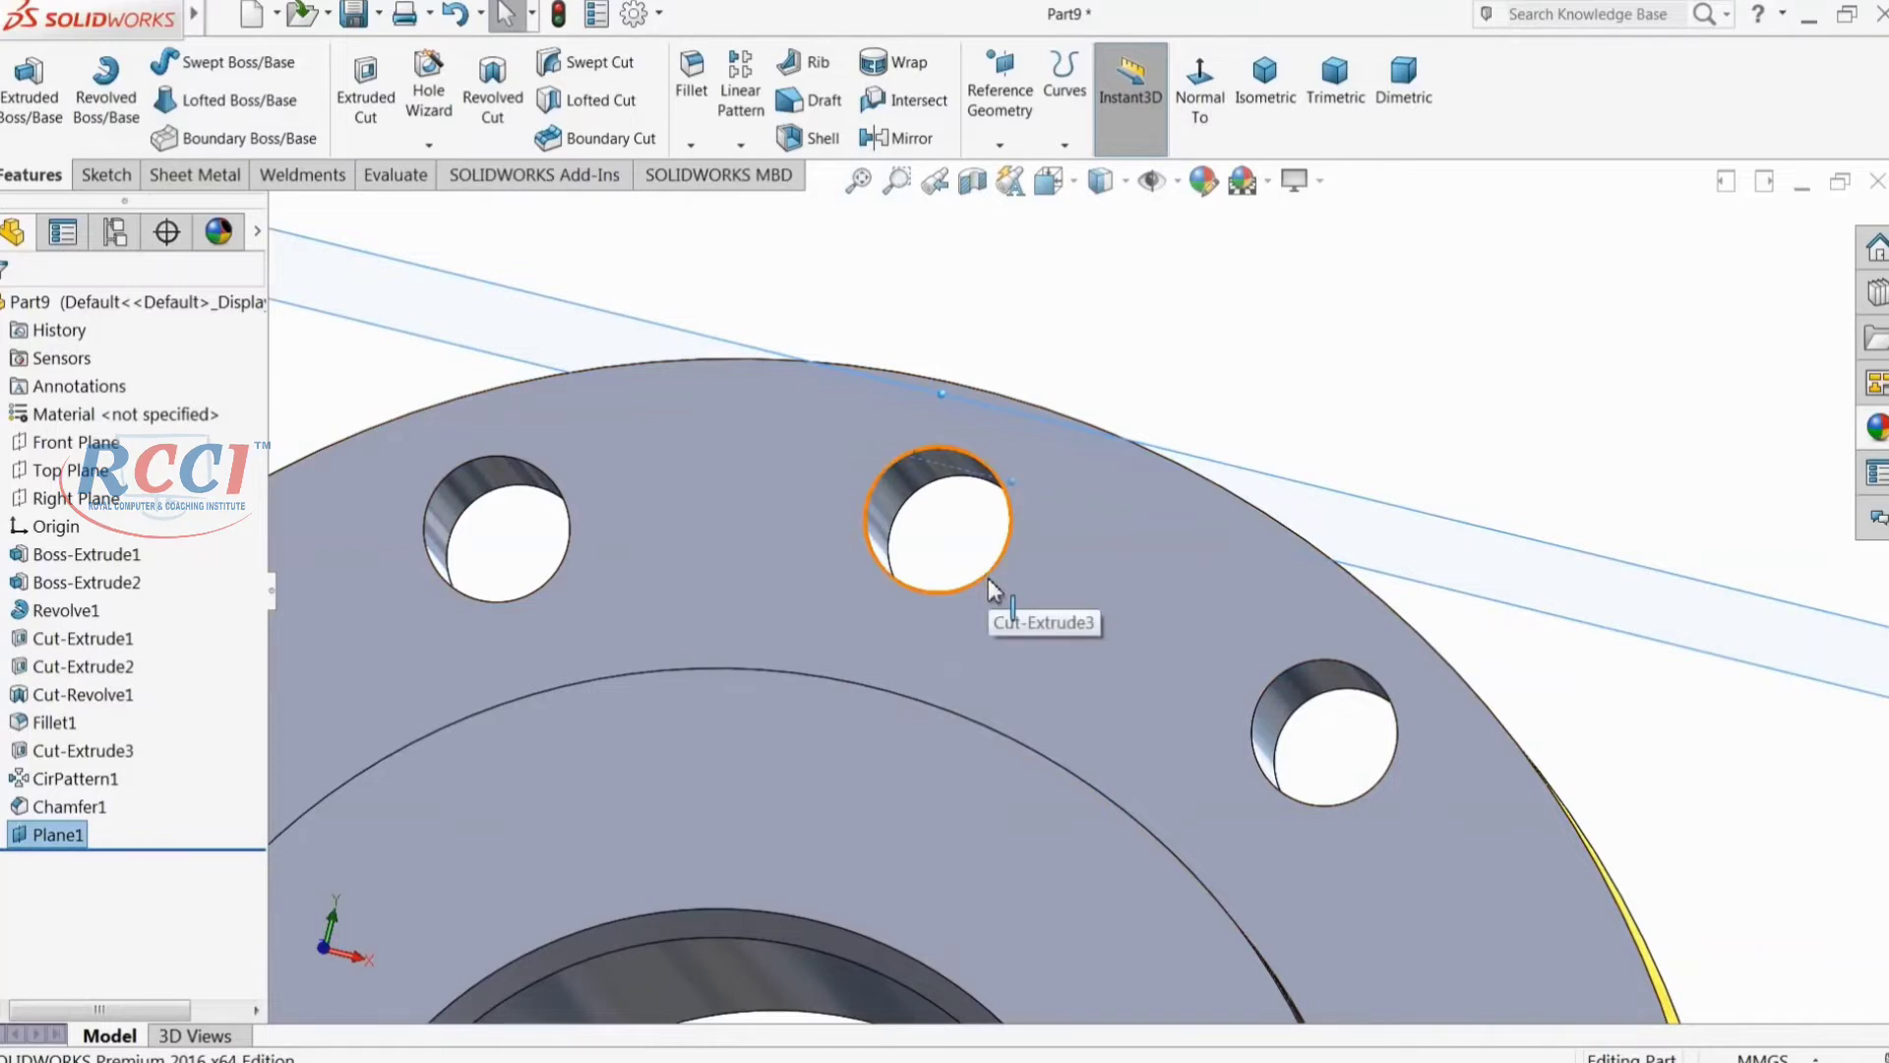
scroll(988, 576, up, 3)
middle_drag(1023, 556, 1073, 586)
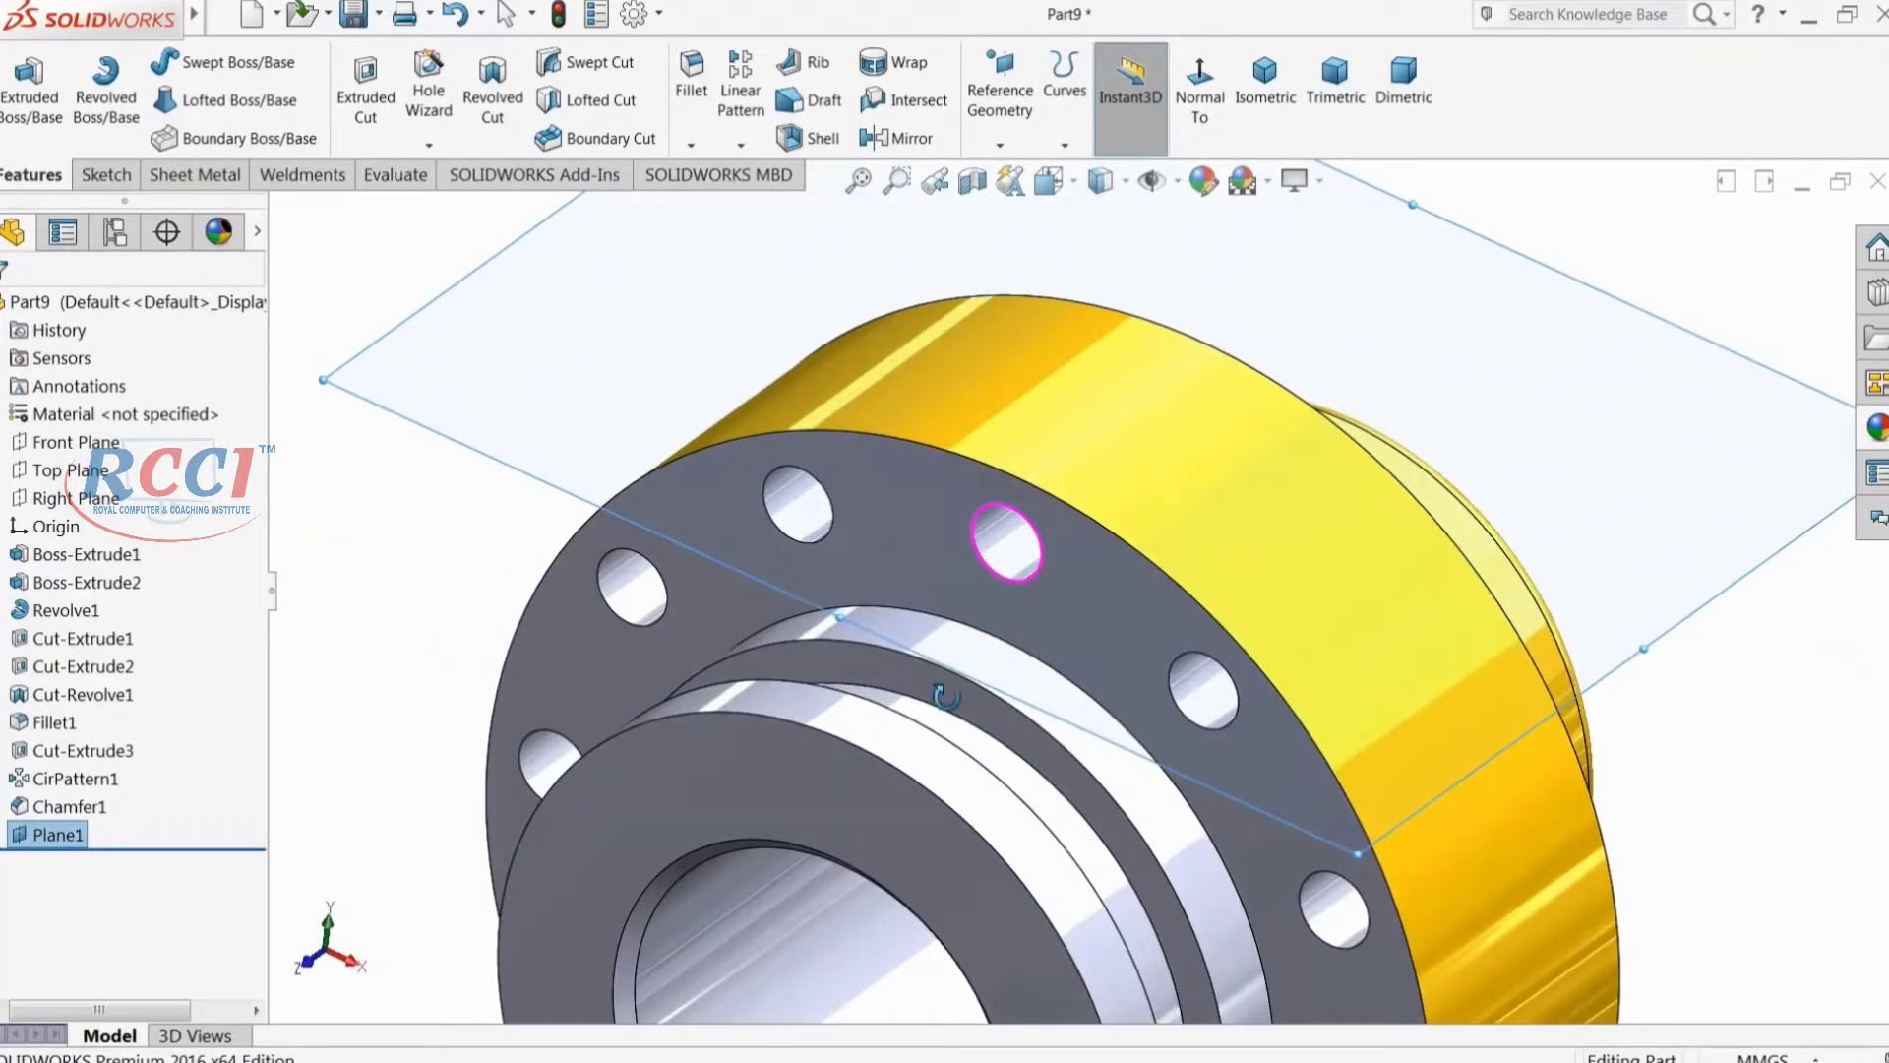
scroll(1082, 577, up, 4)
scroll(1085, 579, down, 3)
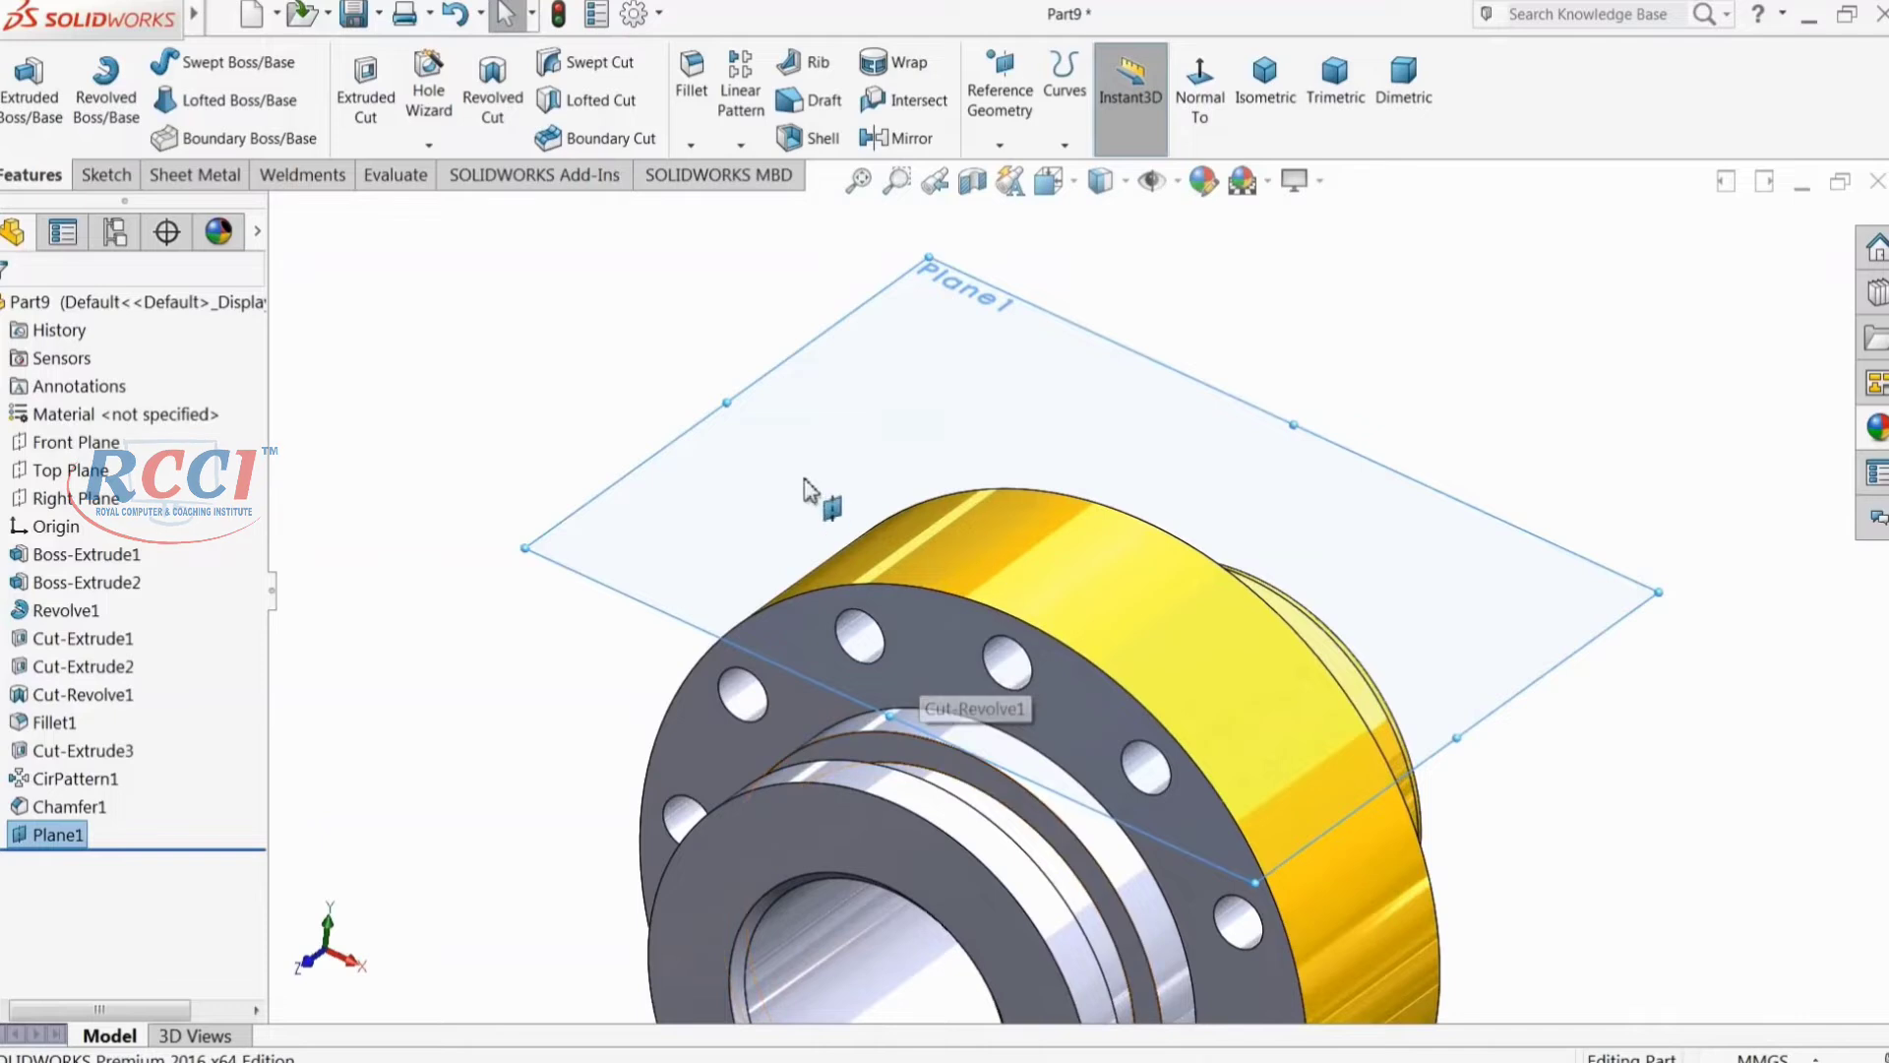
click(114, 174)
click(18, 108)
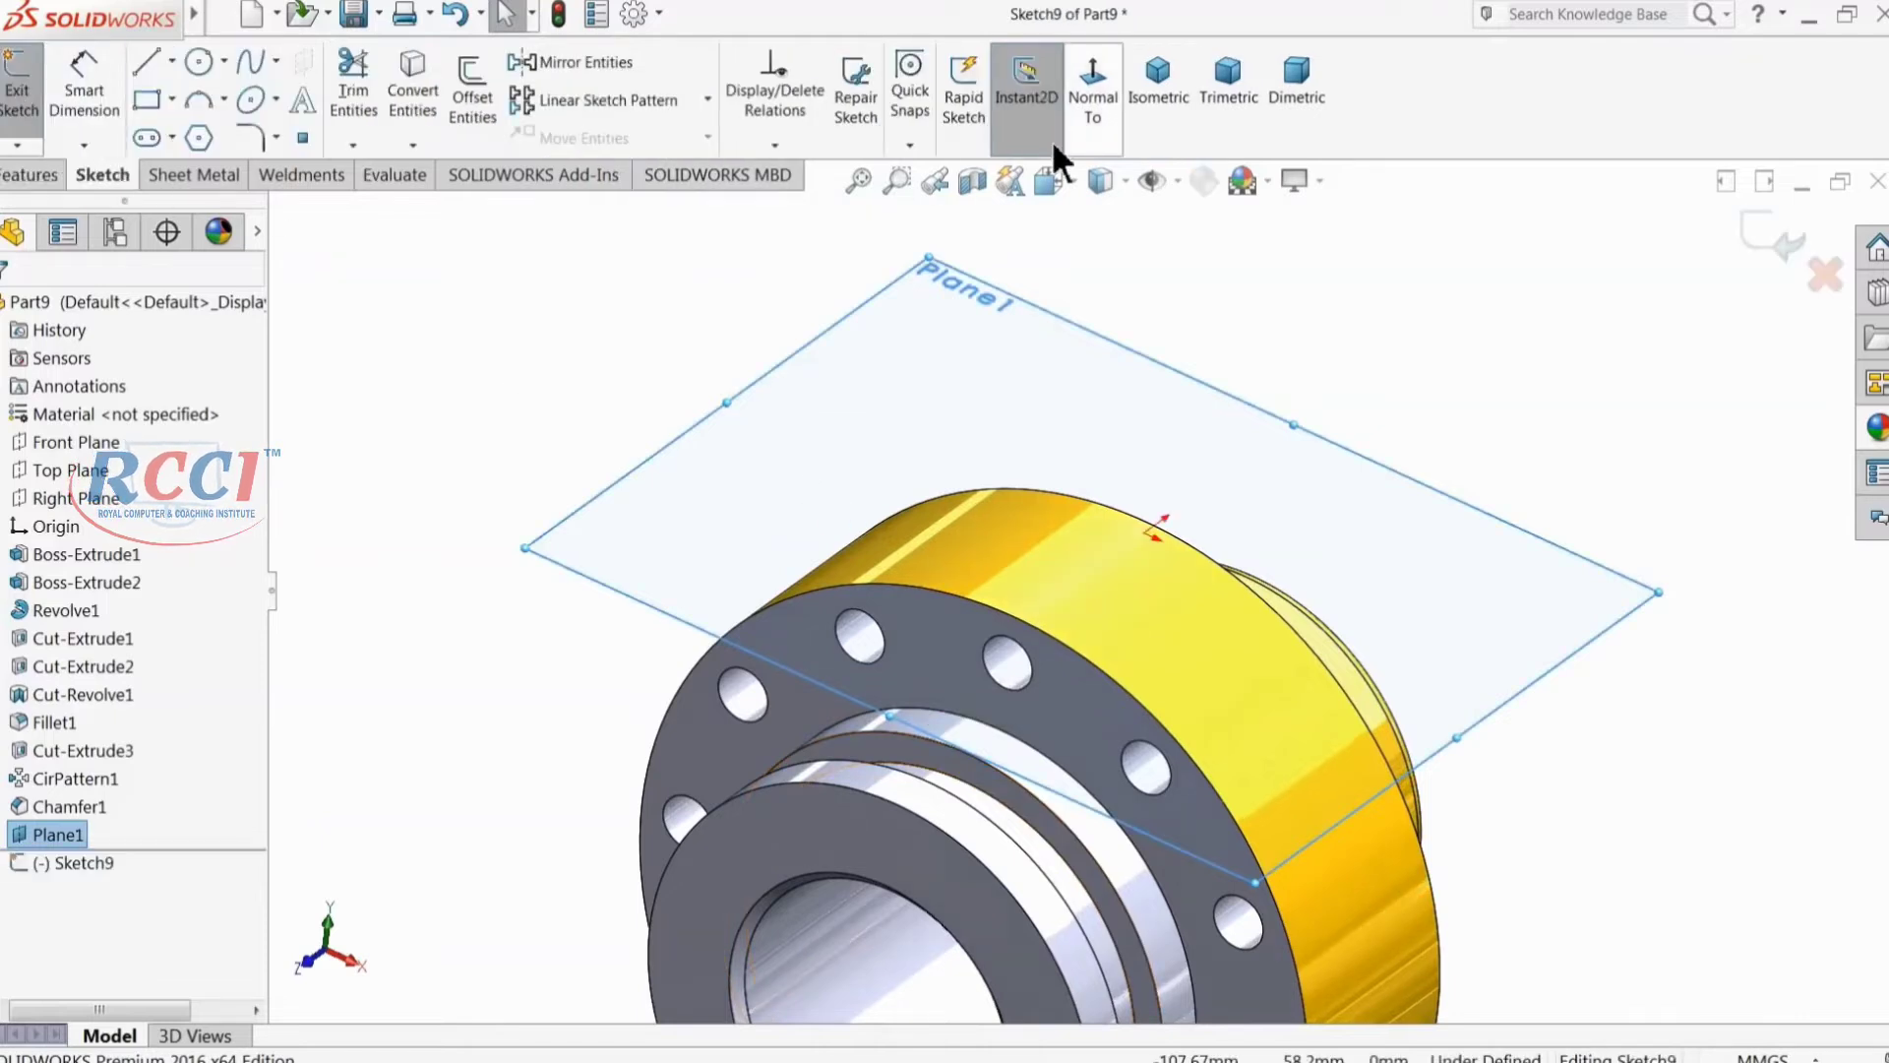
click(1087, 113)
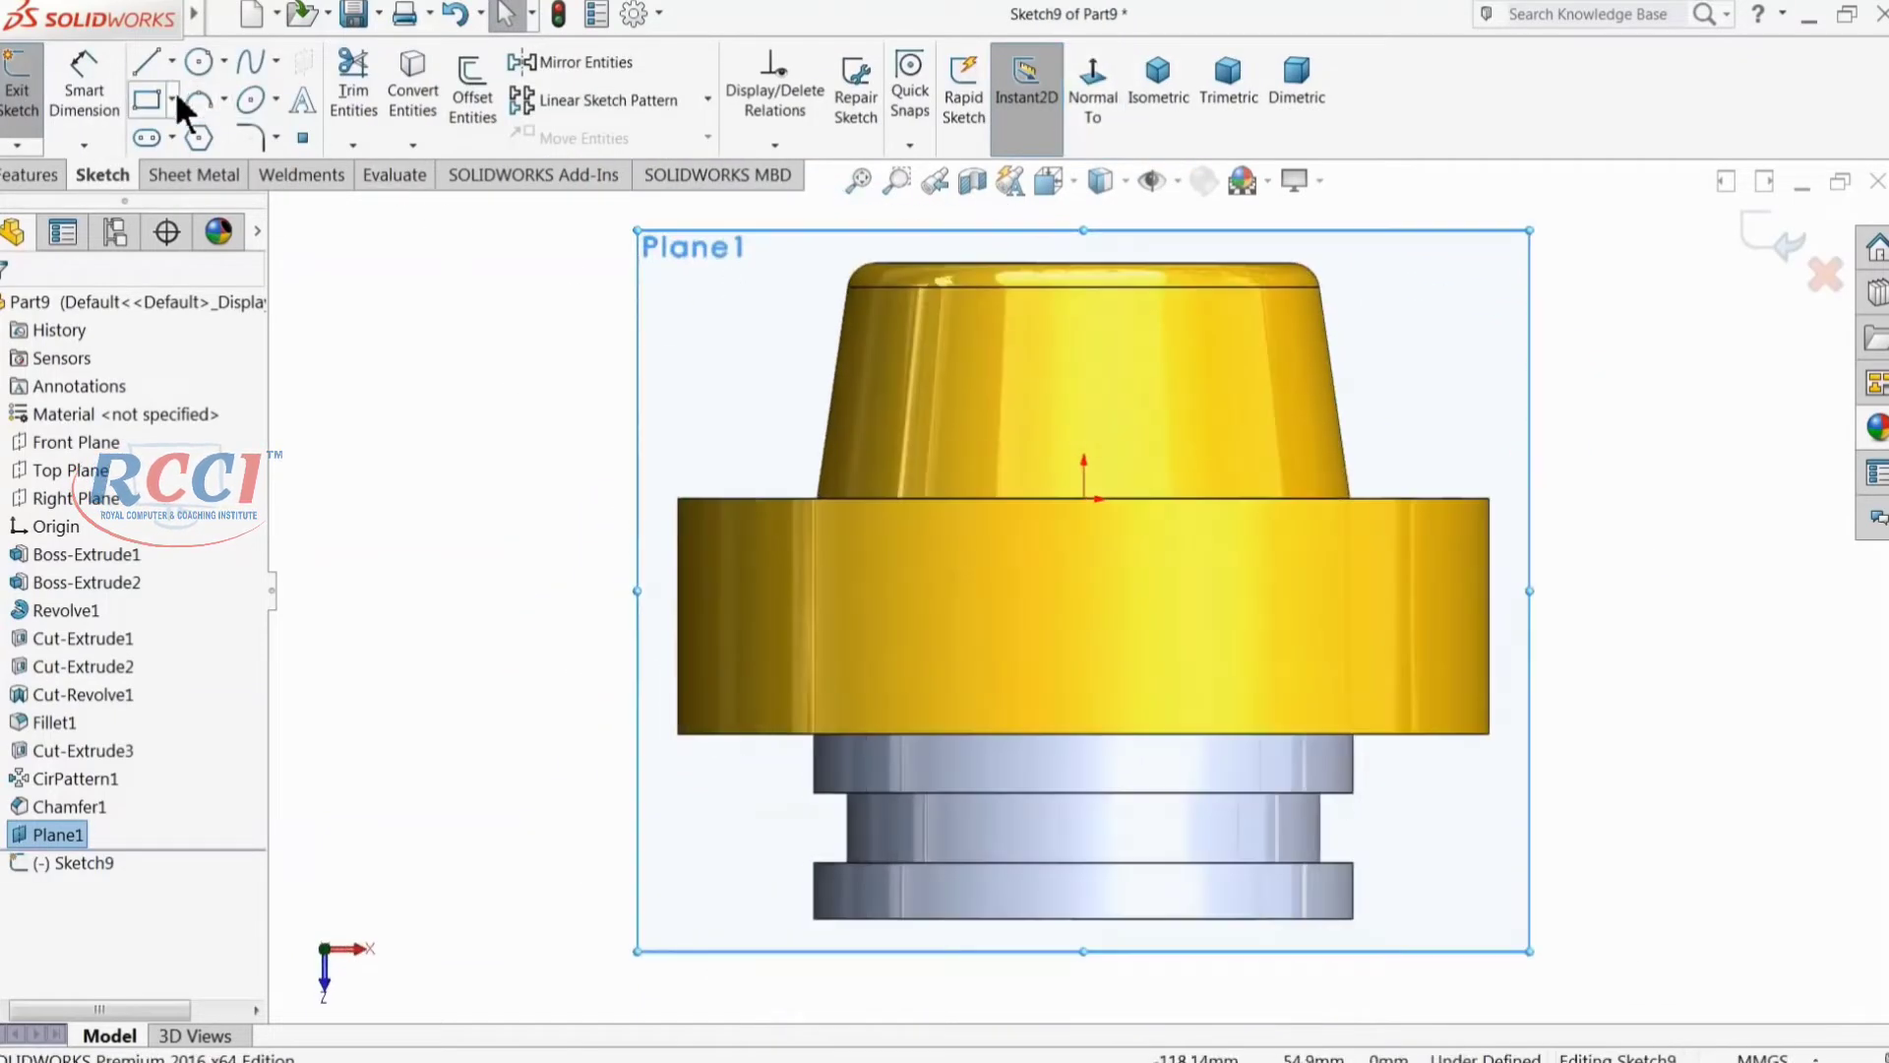
Step: Sketch a center rectangle about 73 by 60 mm over the flange, centered slightly off the origin's vertical line
click(173, 100)
click(168, 157)
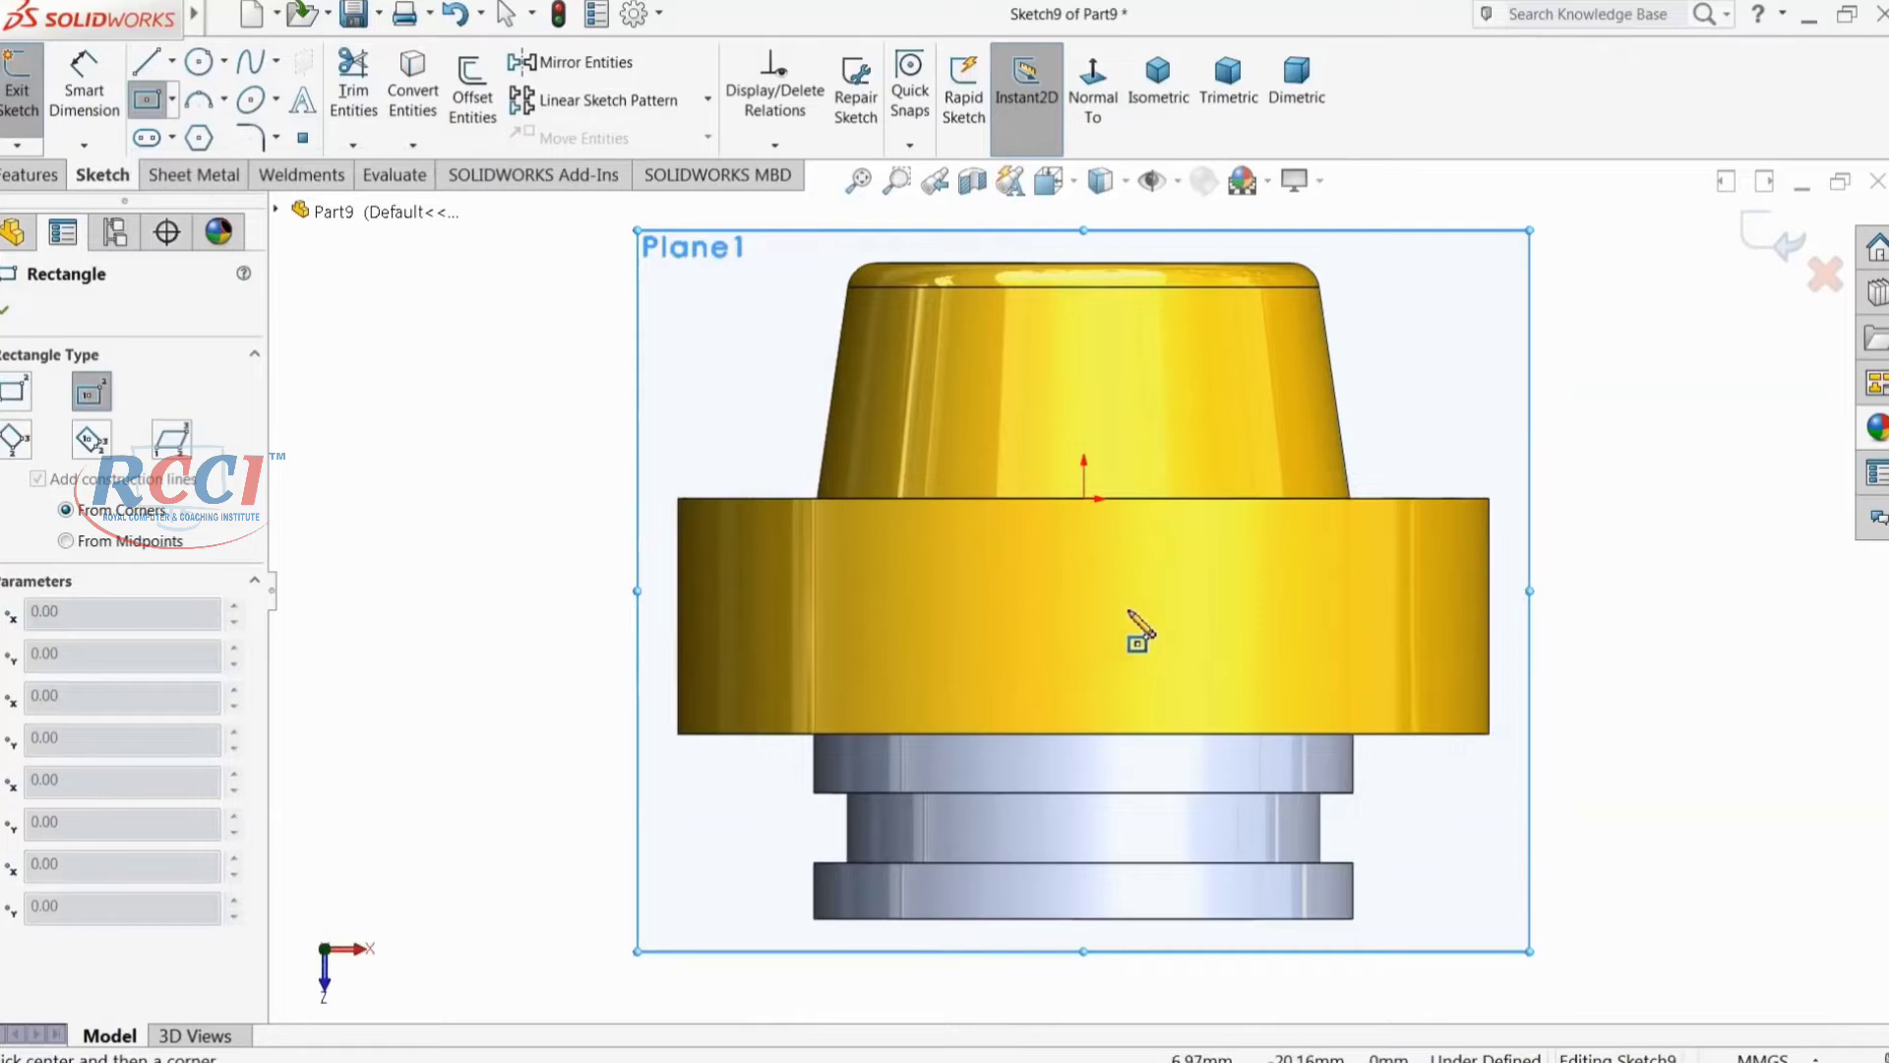
click(1100, 614)
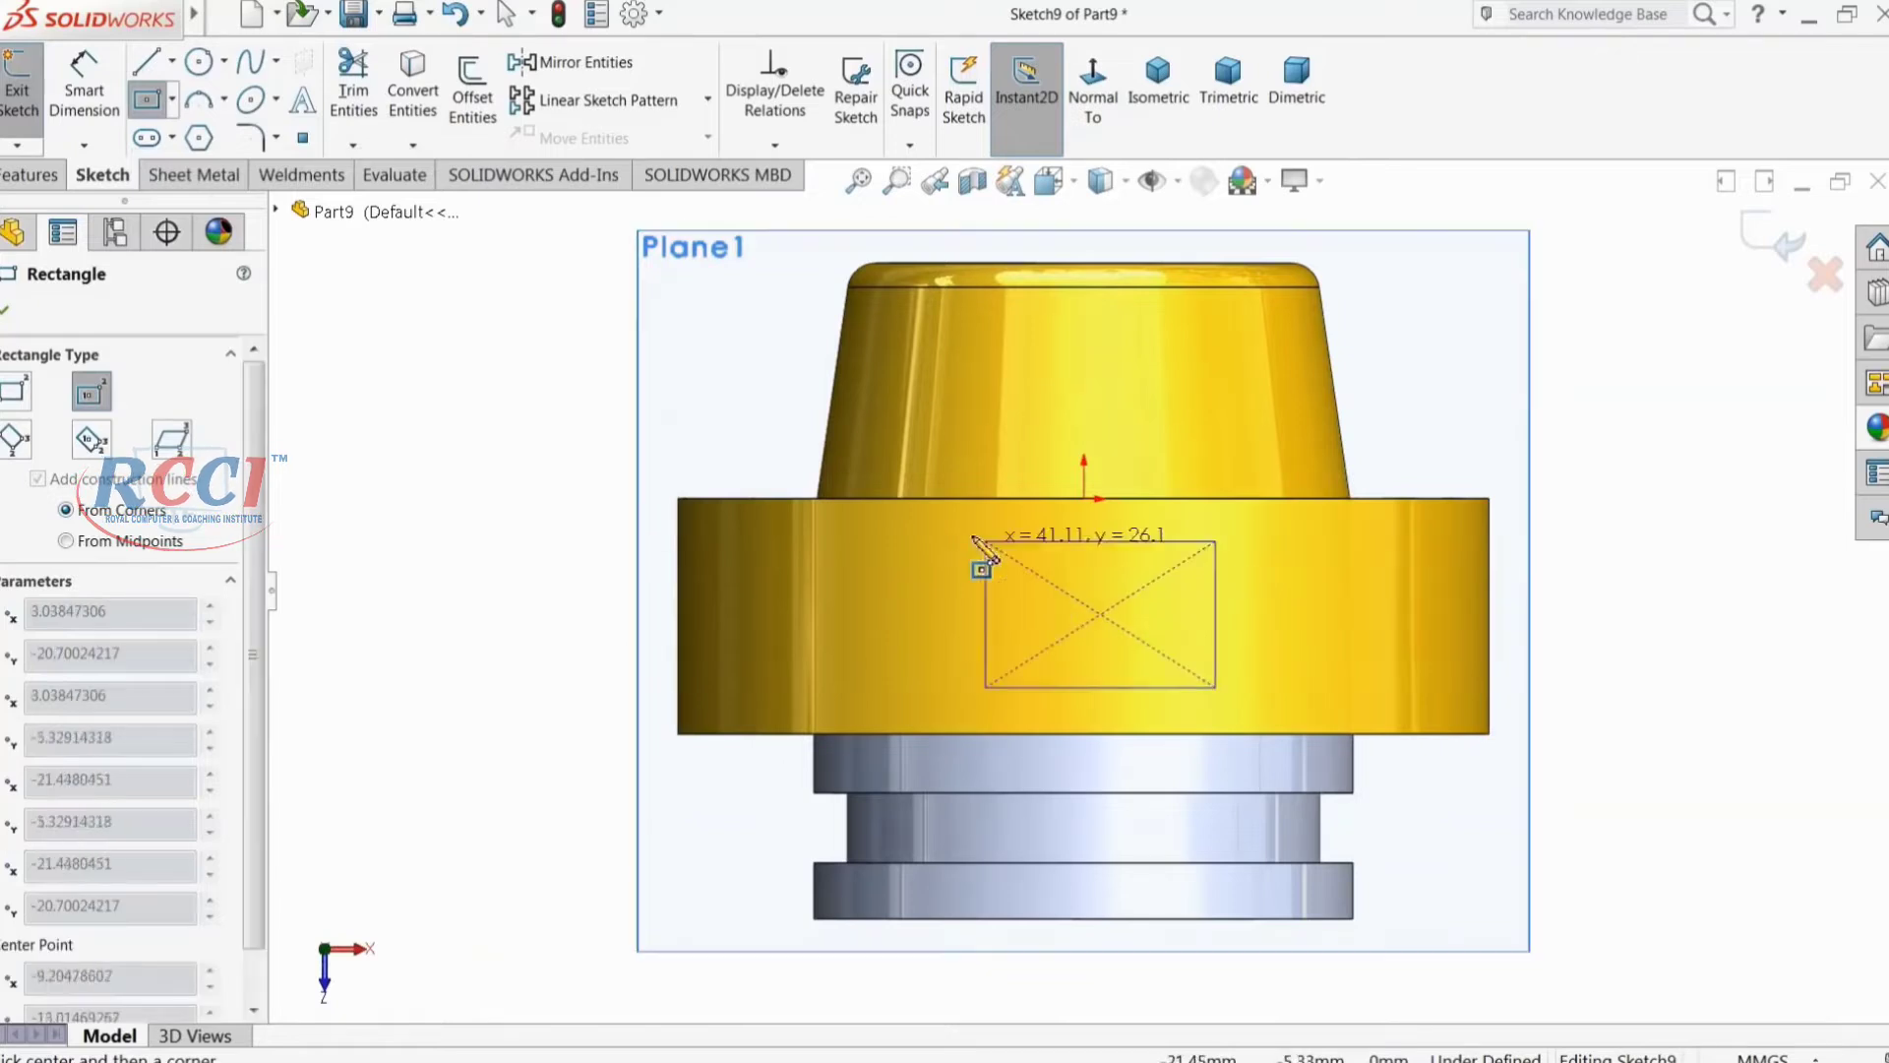
click(895, 446)
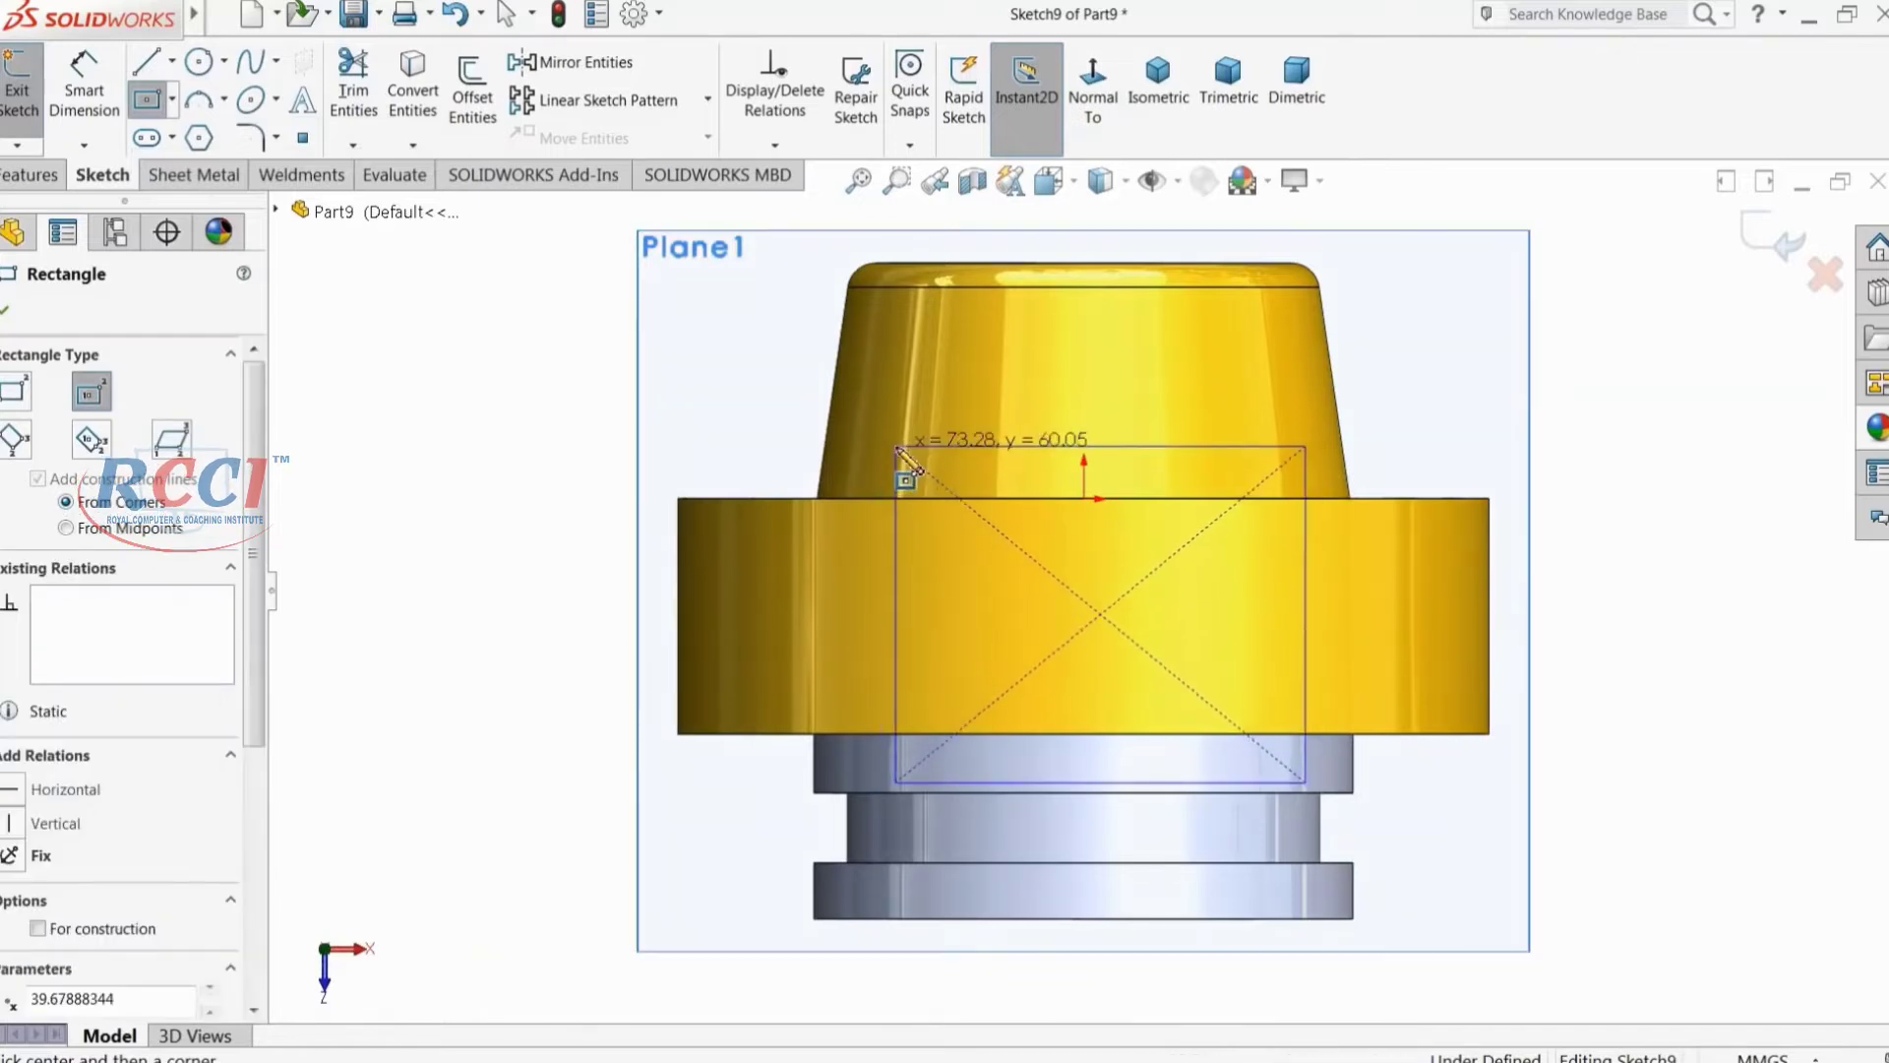
Step: Dimension the rectangle's horizontal edge and set its width to 51 mm
click(84, 88)
click(1033, 447)
click(1034, 393)
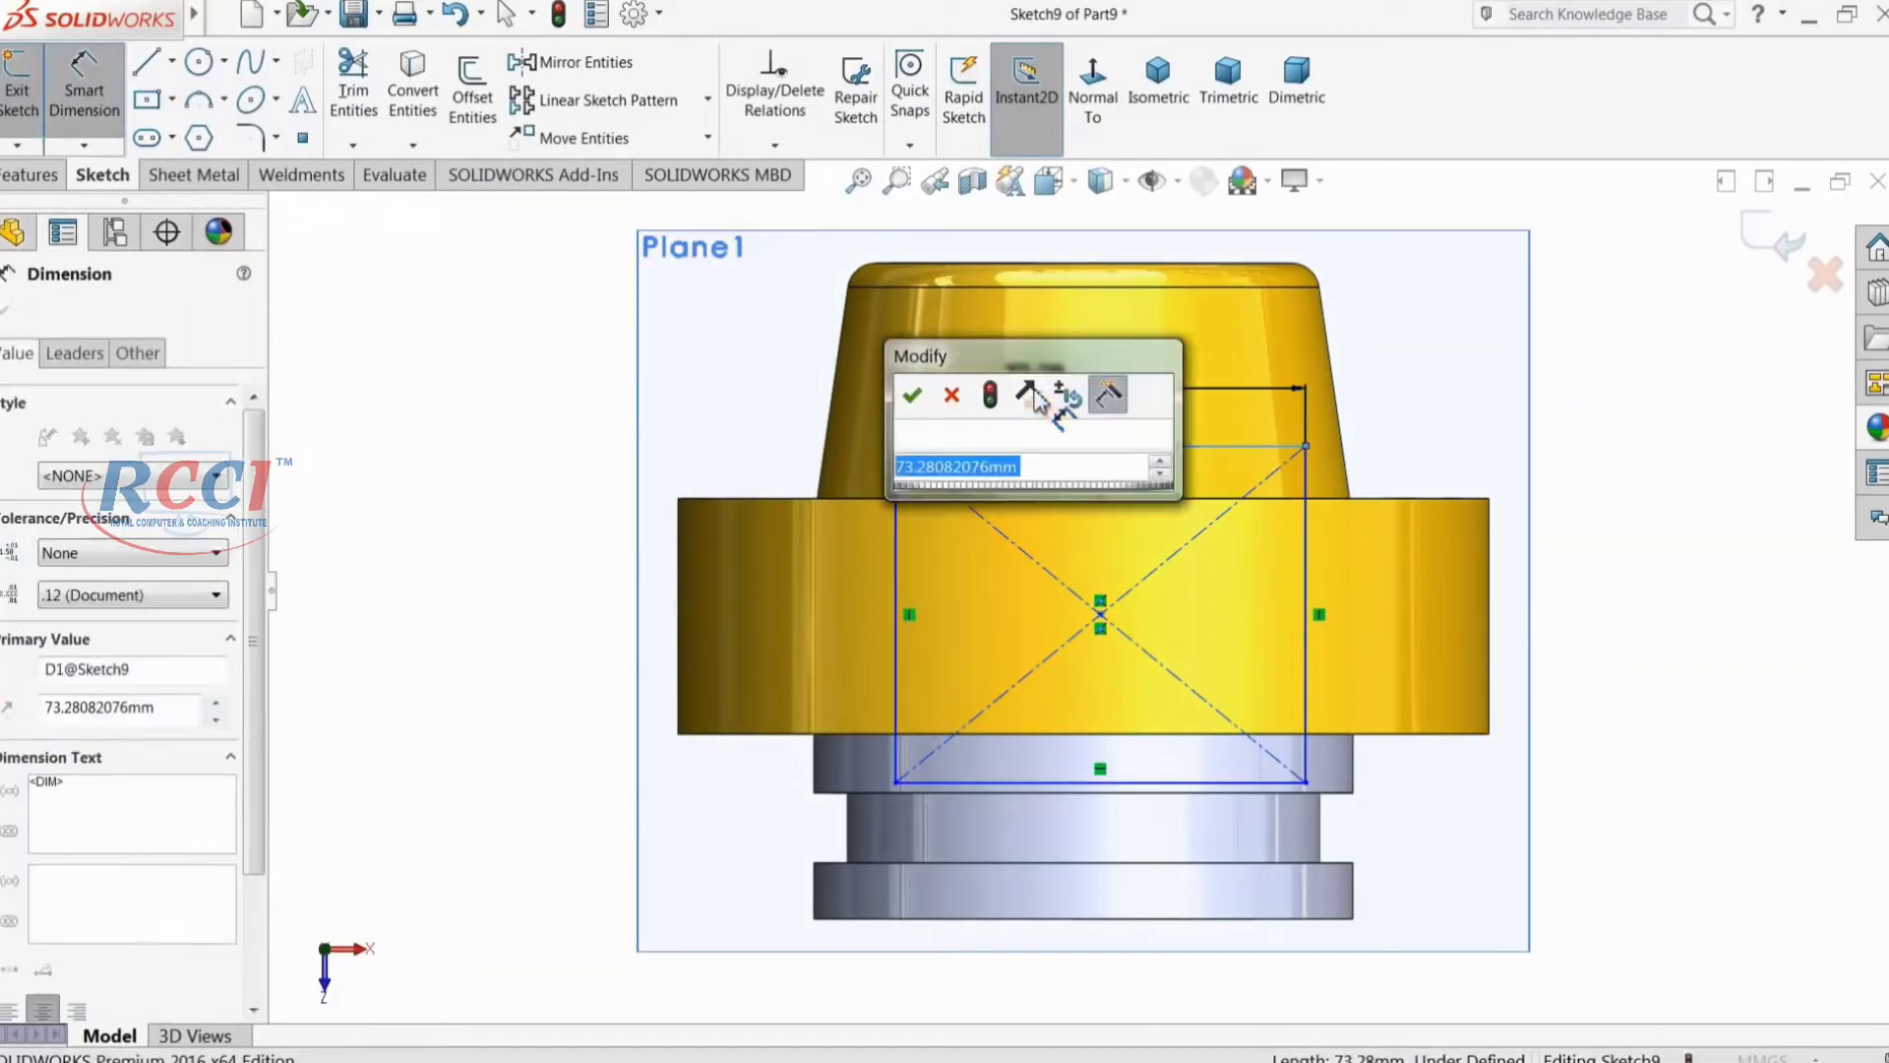
text(51)
key(Return)
click(83, 87)
Step: Align the rectangle's center point with the origin using a Vertical relation
scroll(1378, 652, down, 2)
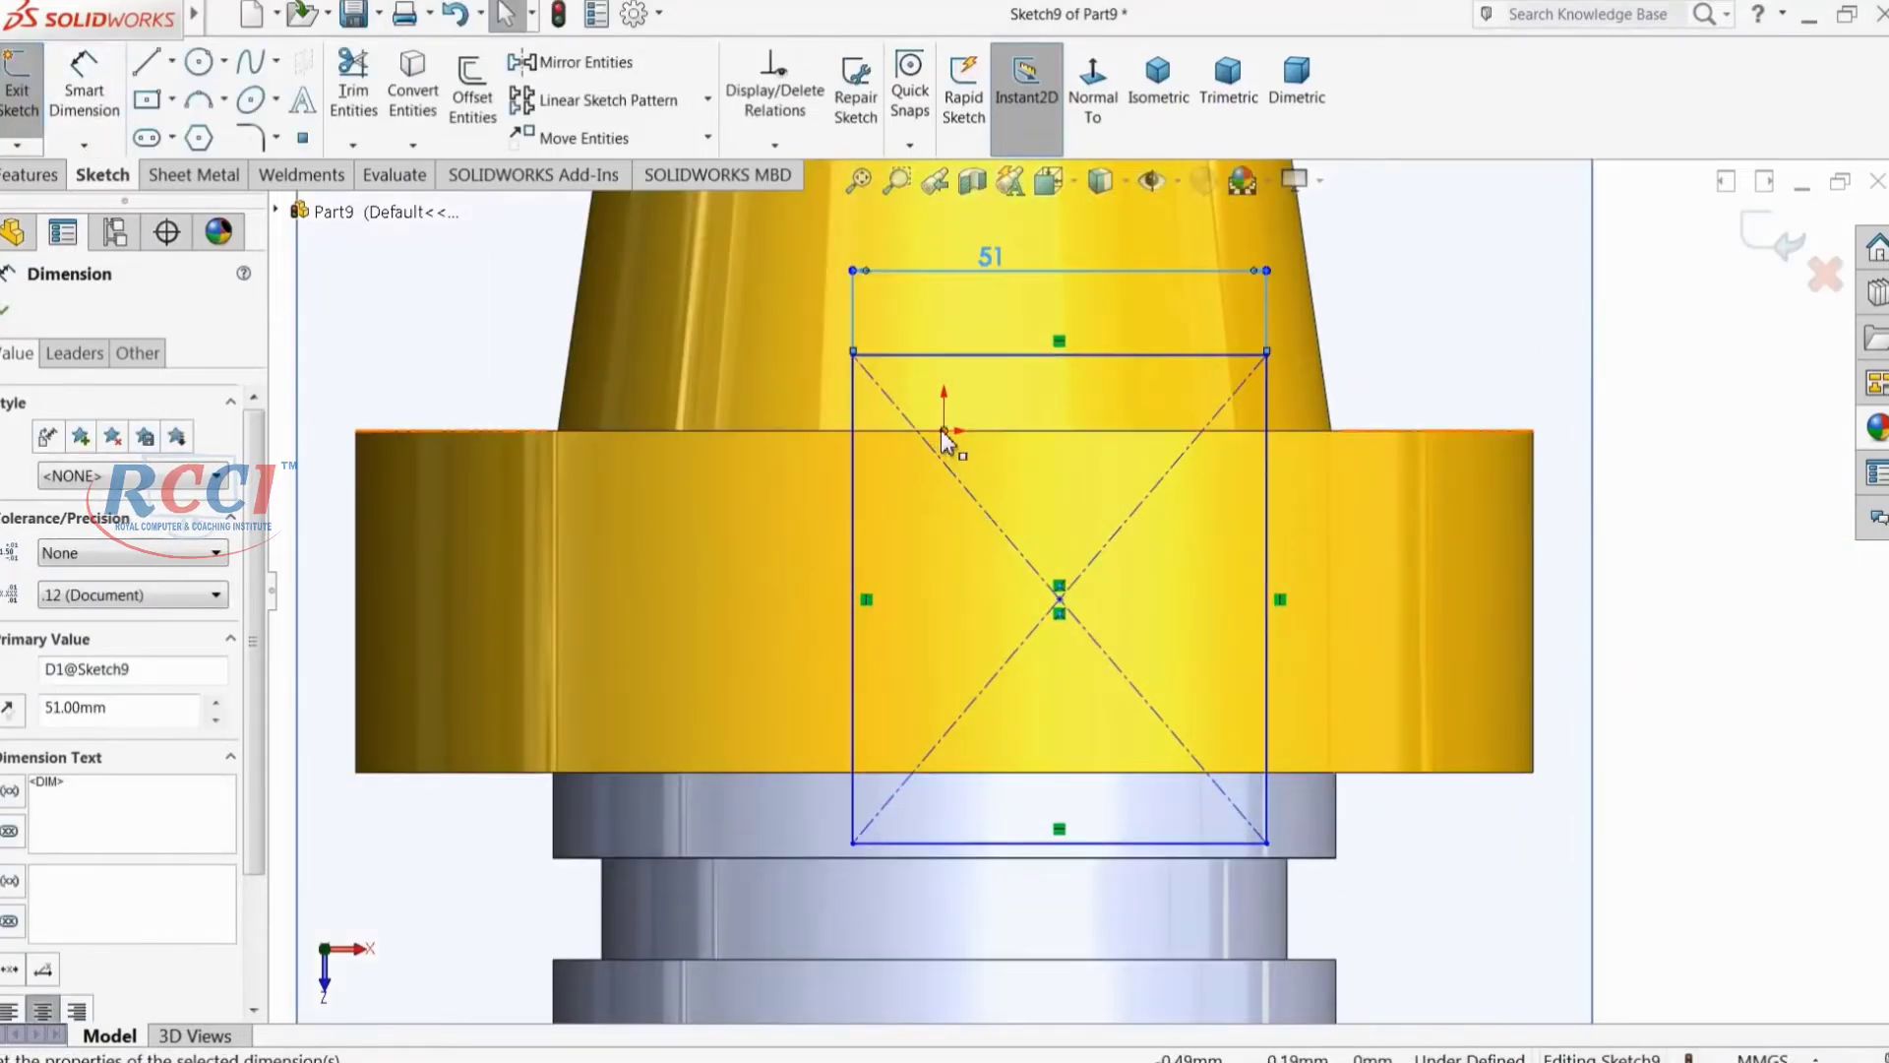
click(943, 430)
ctrl+click(1063, 602)
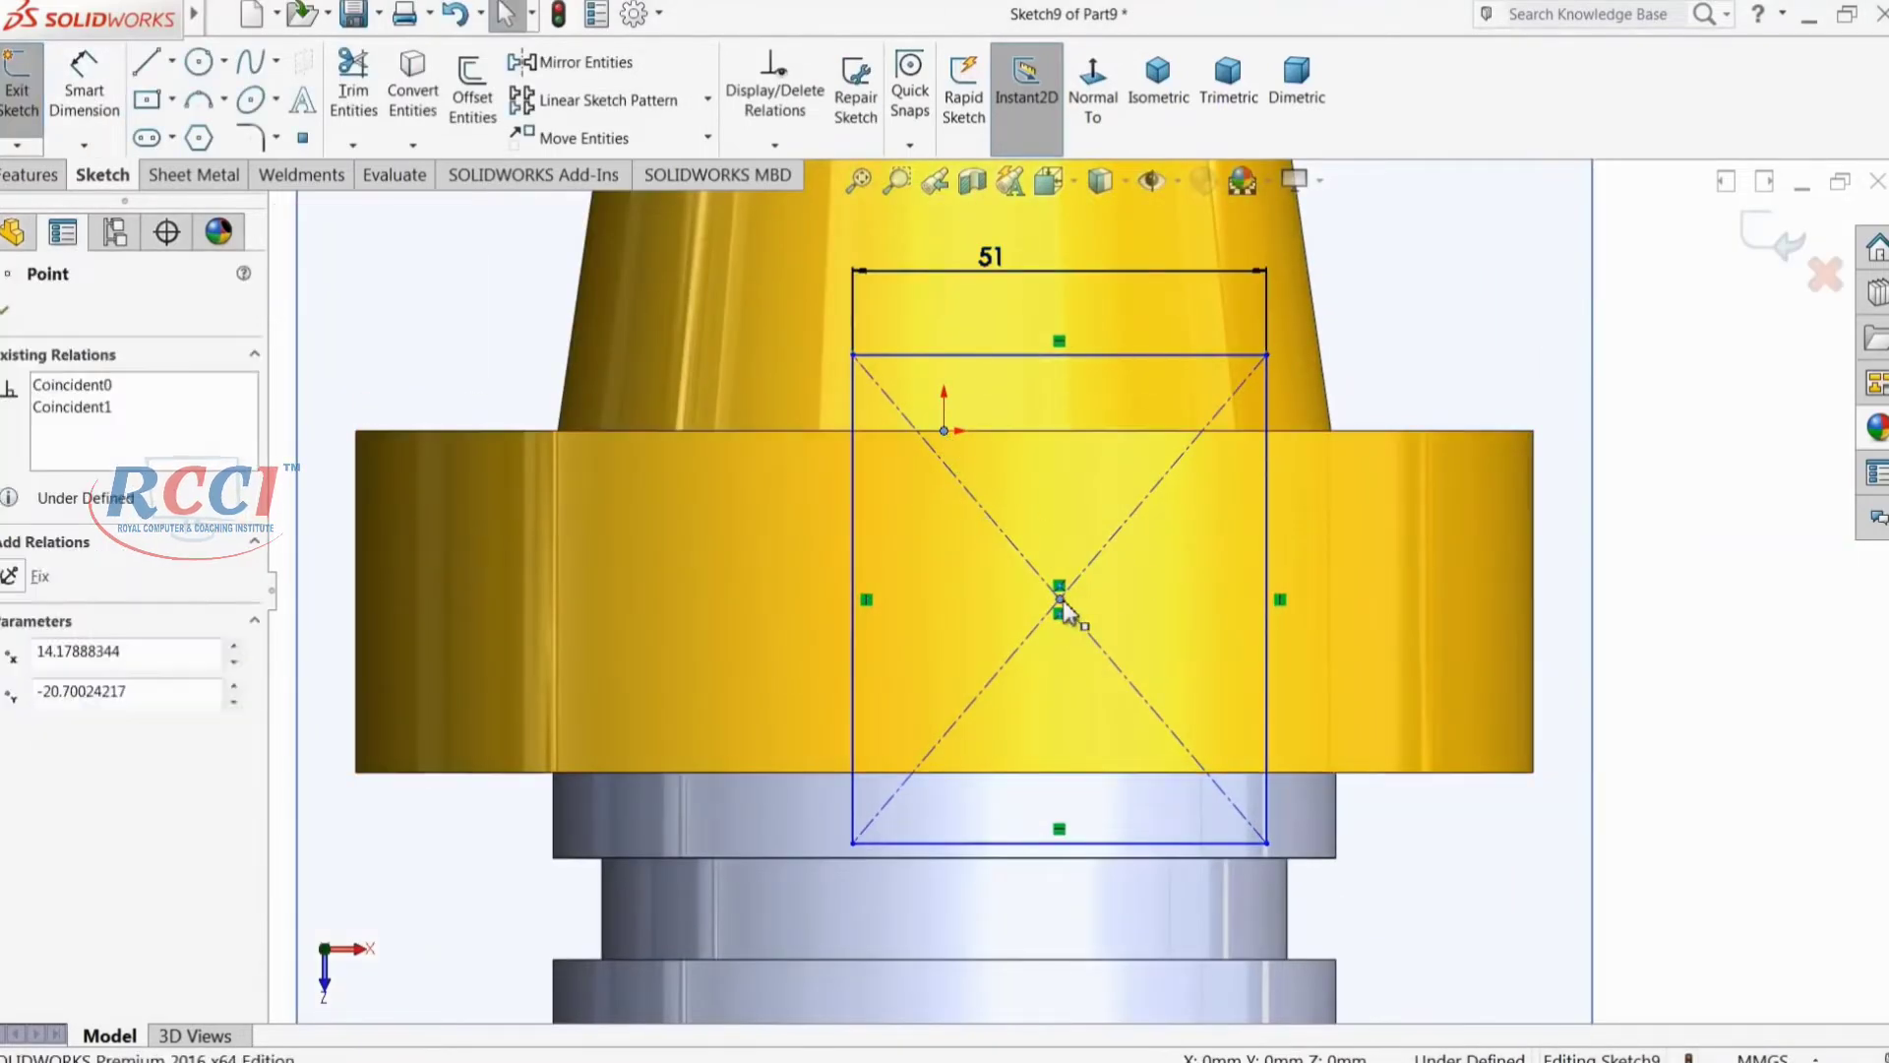
click(1142, 515)
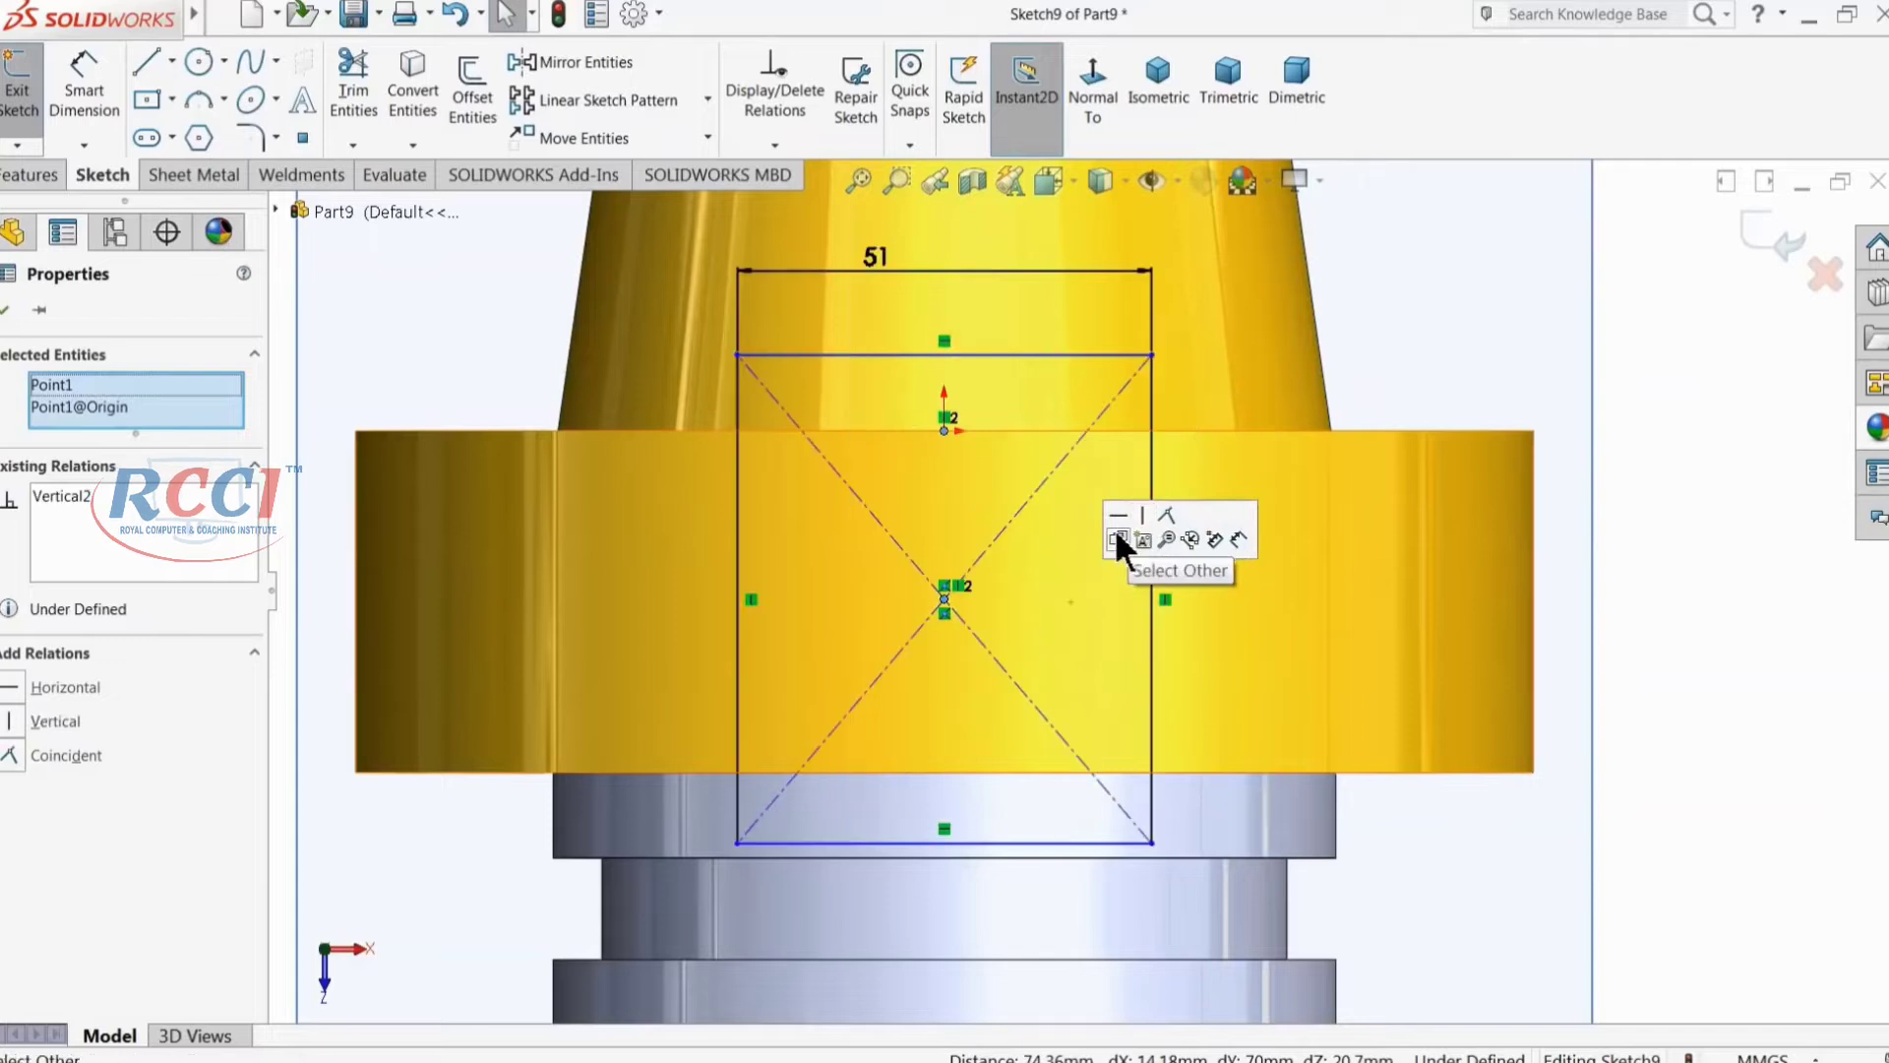
Step: Start an extruded cut from the rectangle with a Blind depth of 1.6 mm in the first direction
click(28, 176)
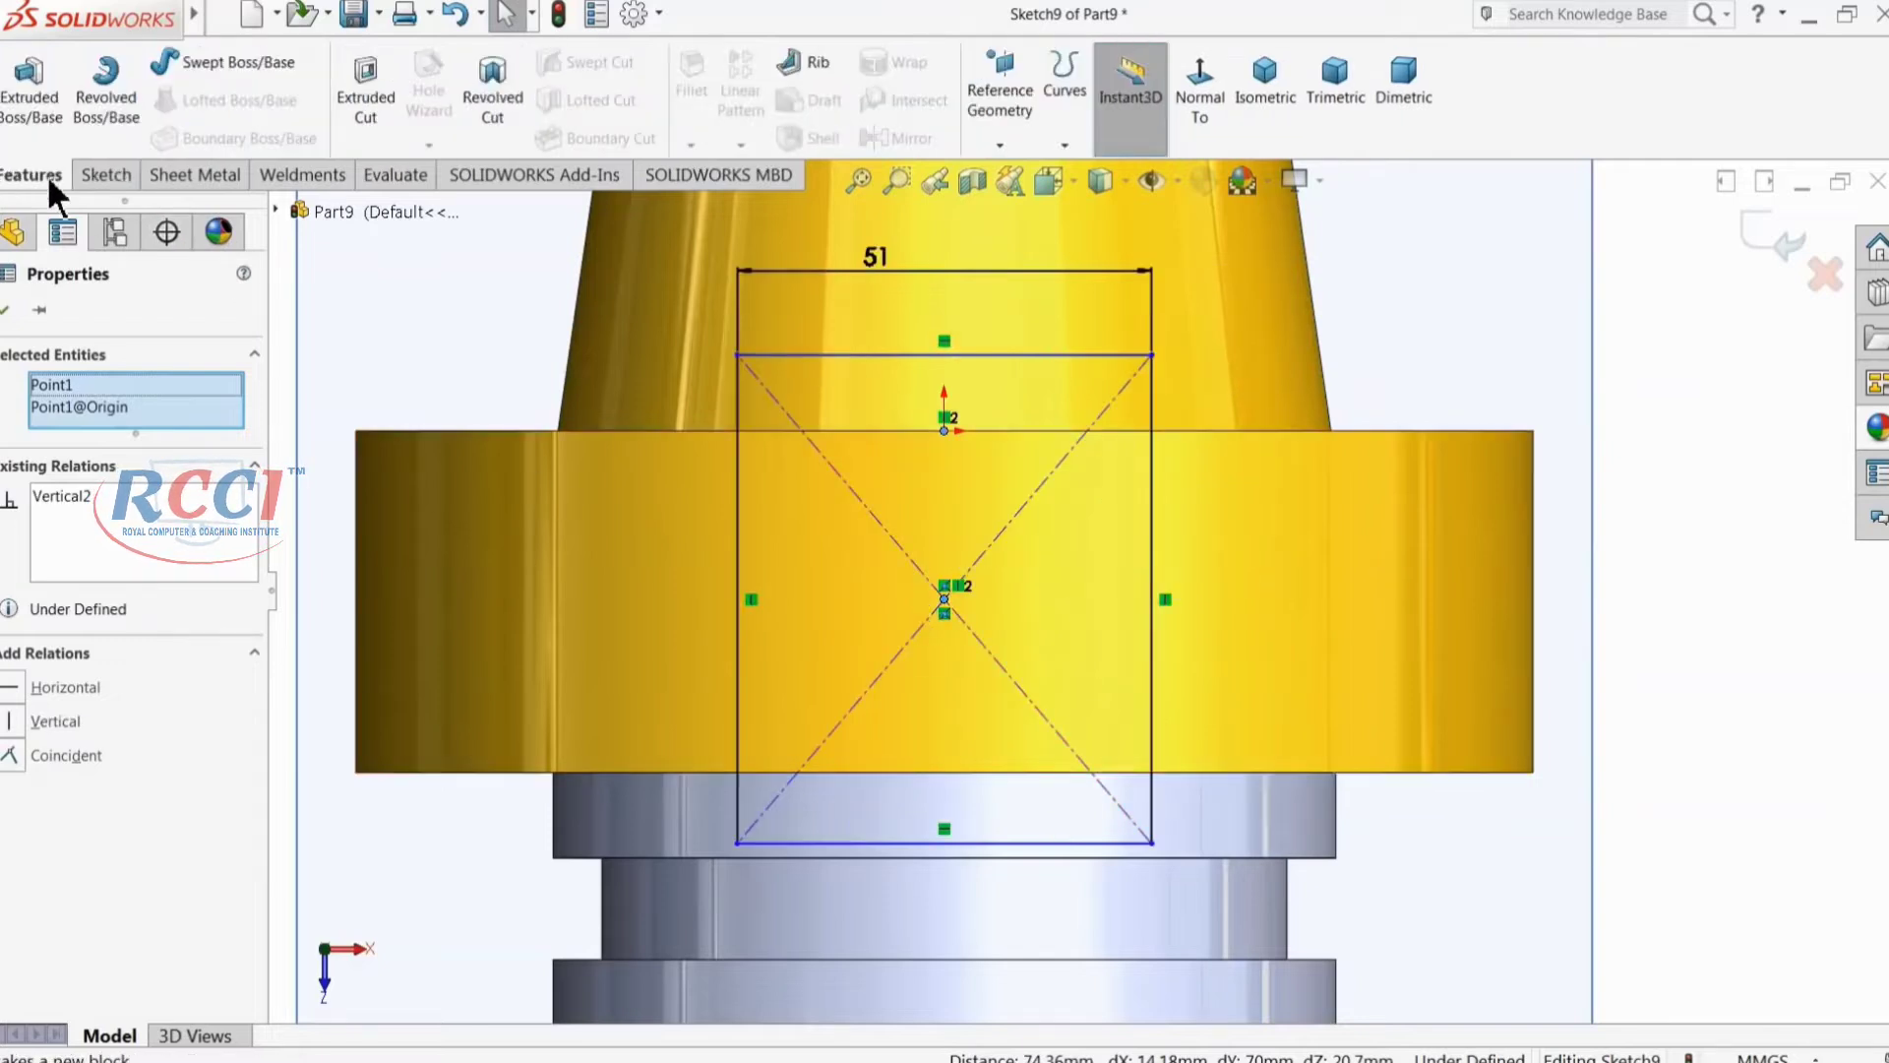
click(372, 106)
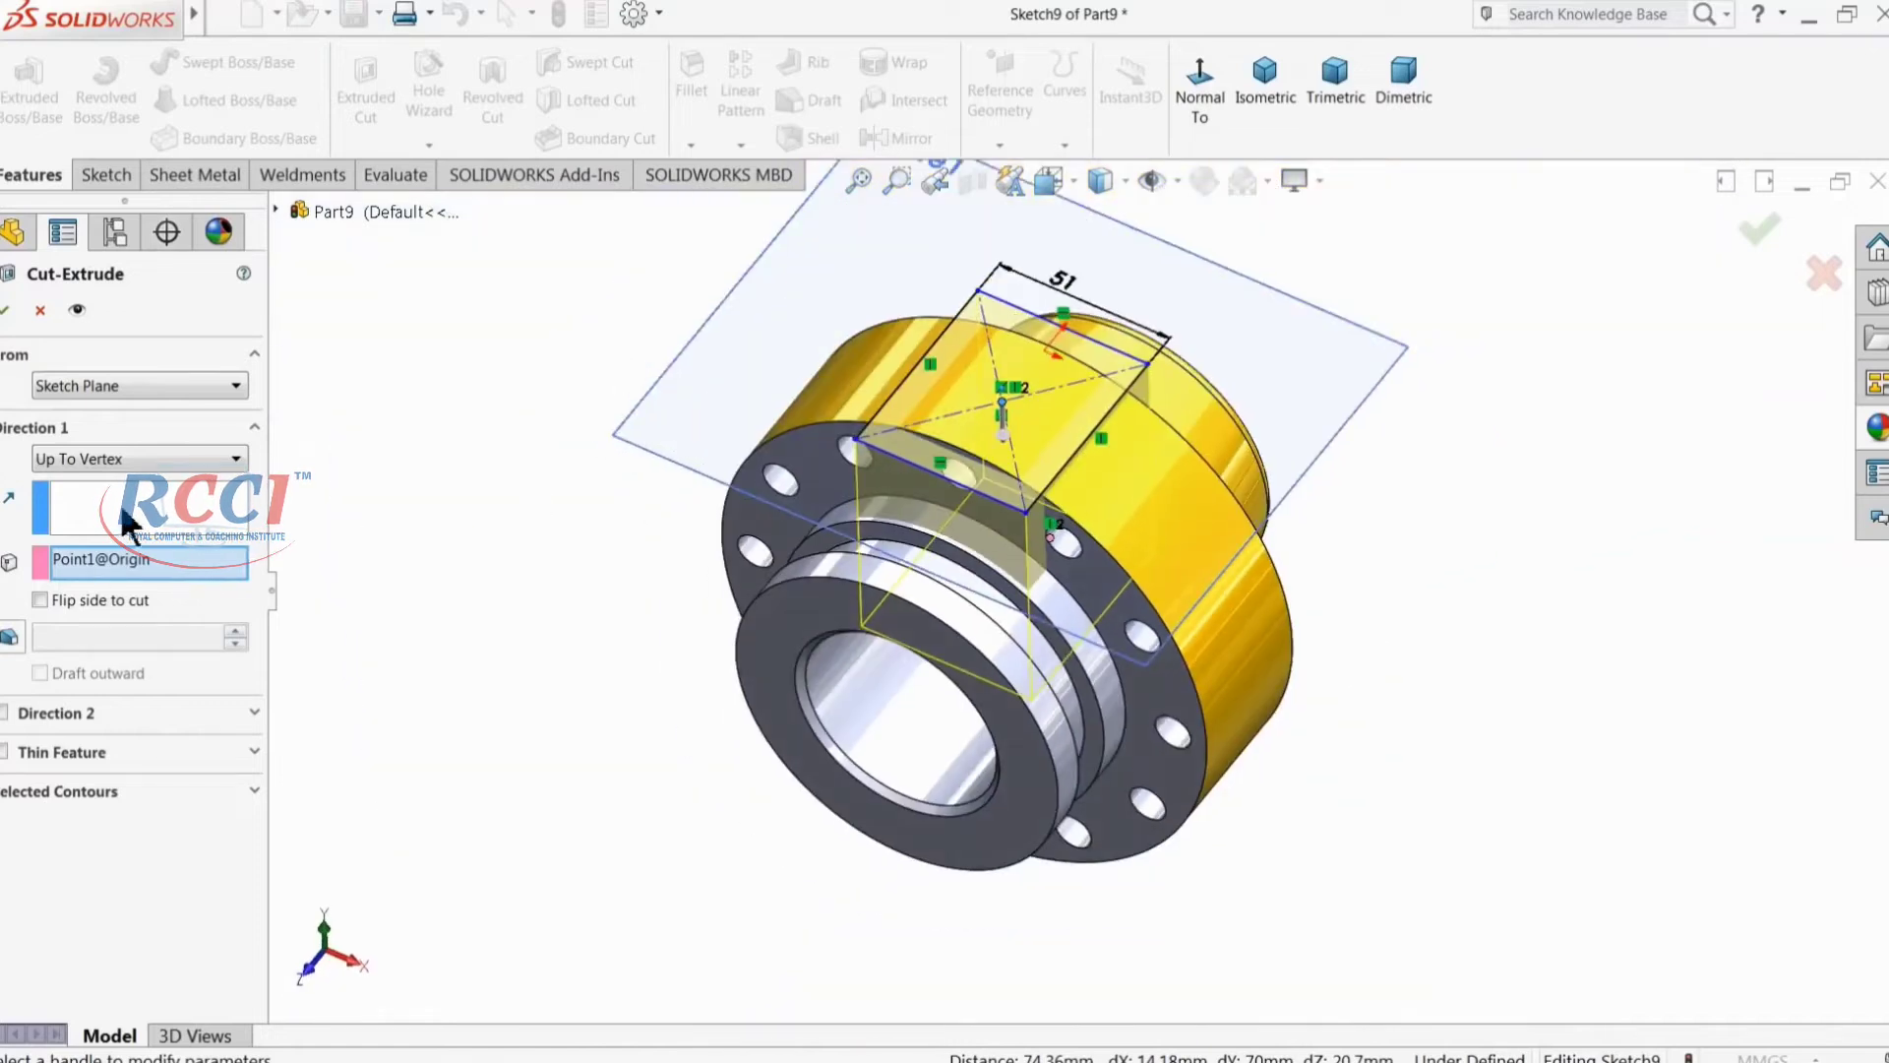
click(114, 457)
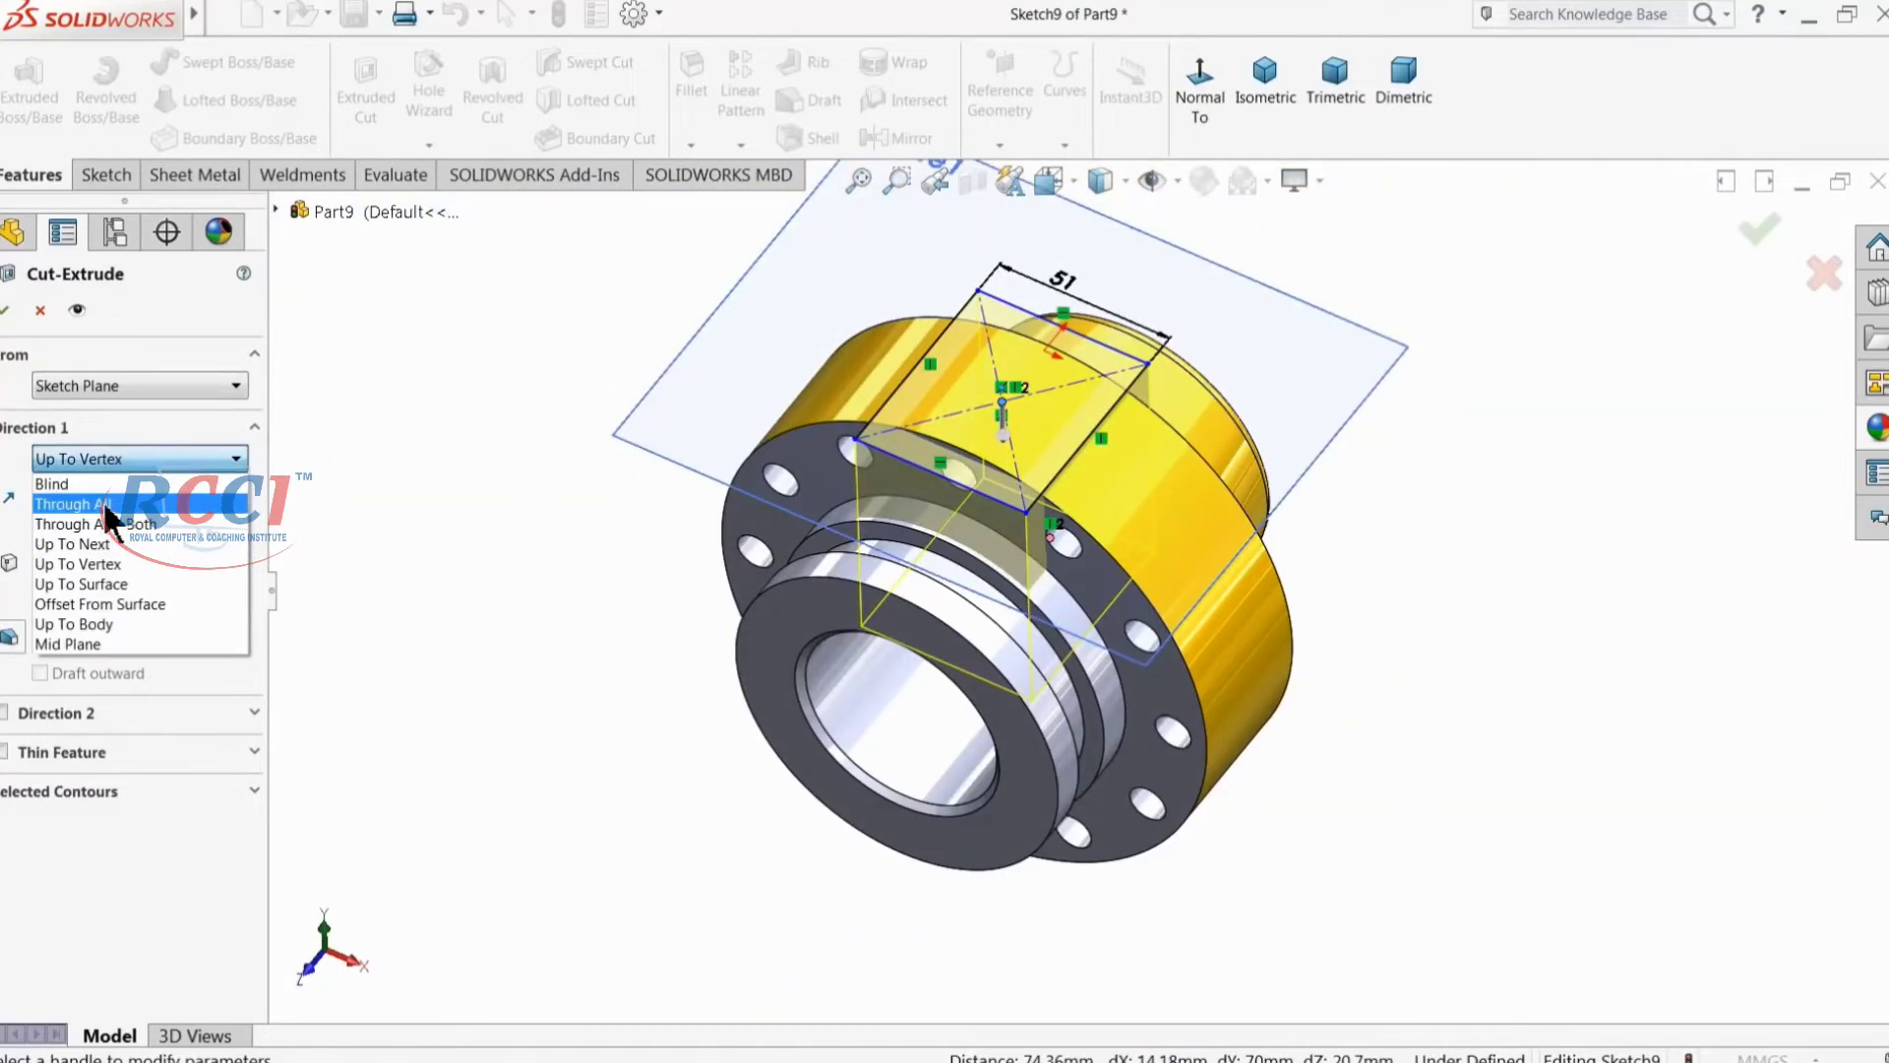
click(103, 481)
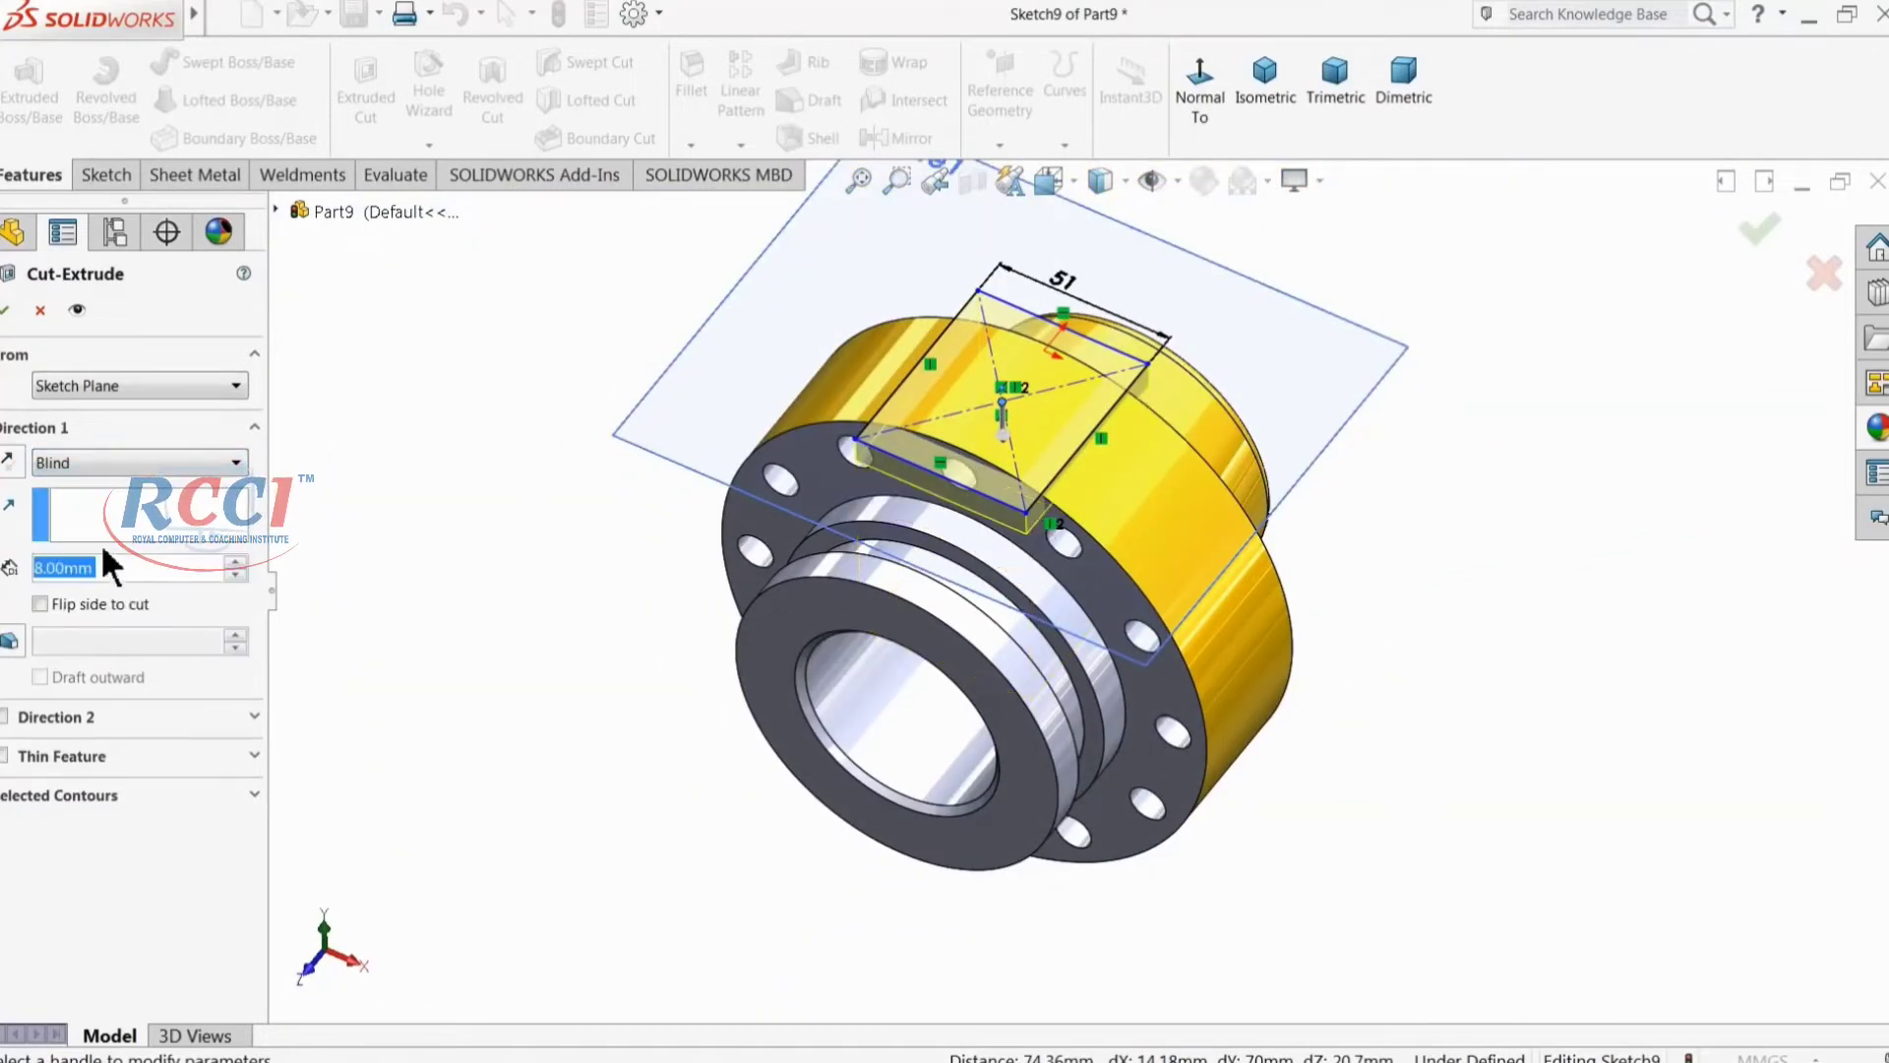
text(1.6)
key(Return)
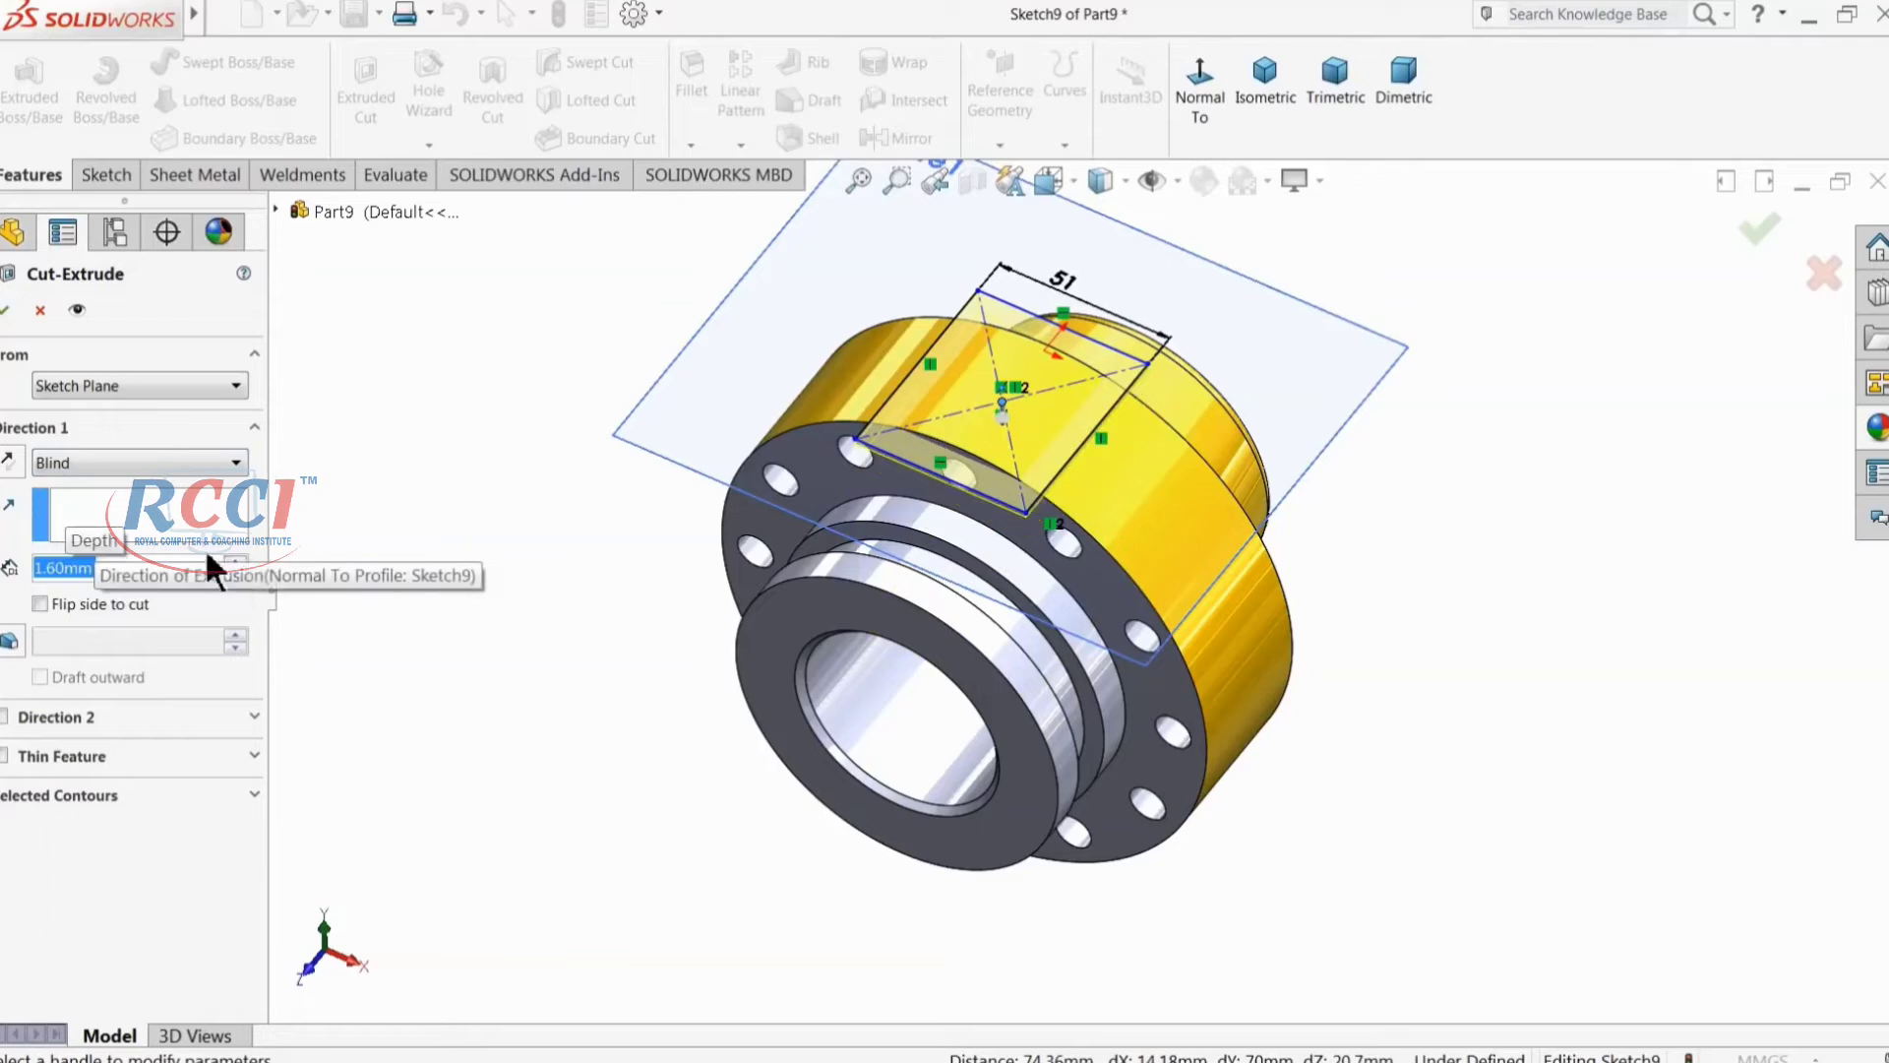
Step: Add a Blind second direction of 22 mm upward from the sketch plane and create the flat cut on the flange
click(6, 733)
middle_drag(935, 462, 942, 359)
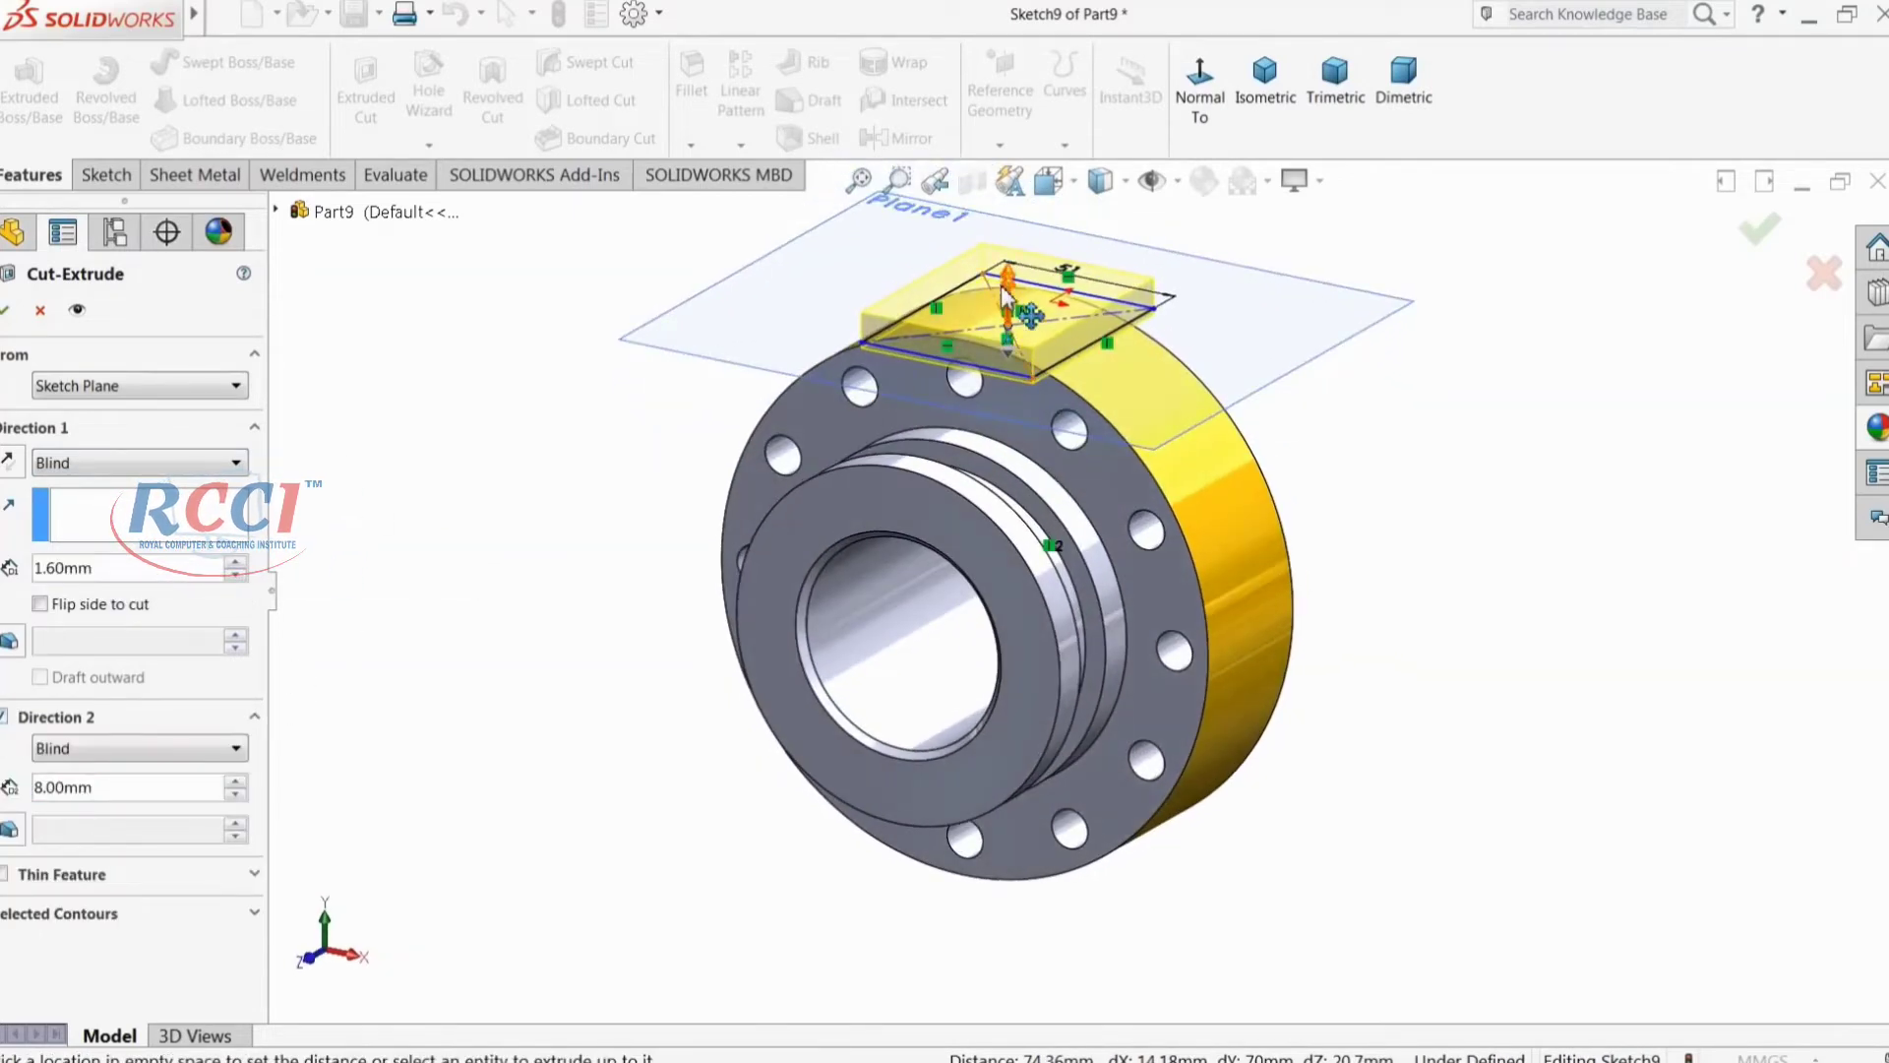
drag(1009, 283, 1009, 233)
middle_drag(991, 384, 1010, 431)
scroll(1055, 316, down, 5)
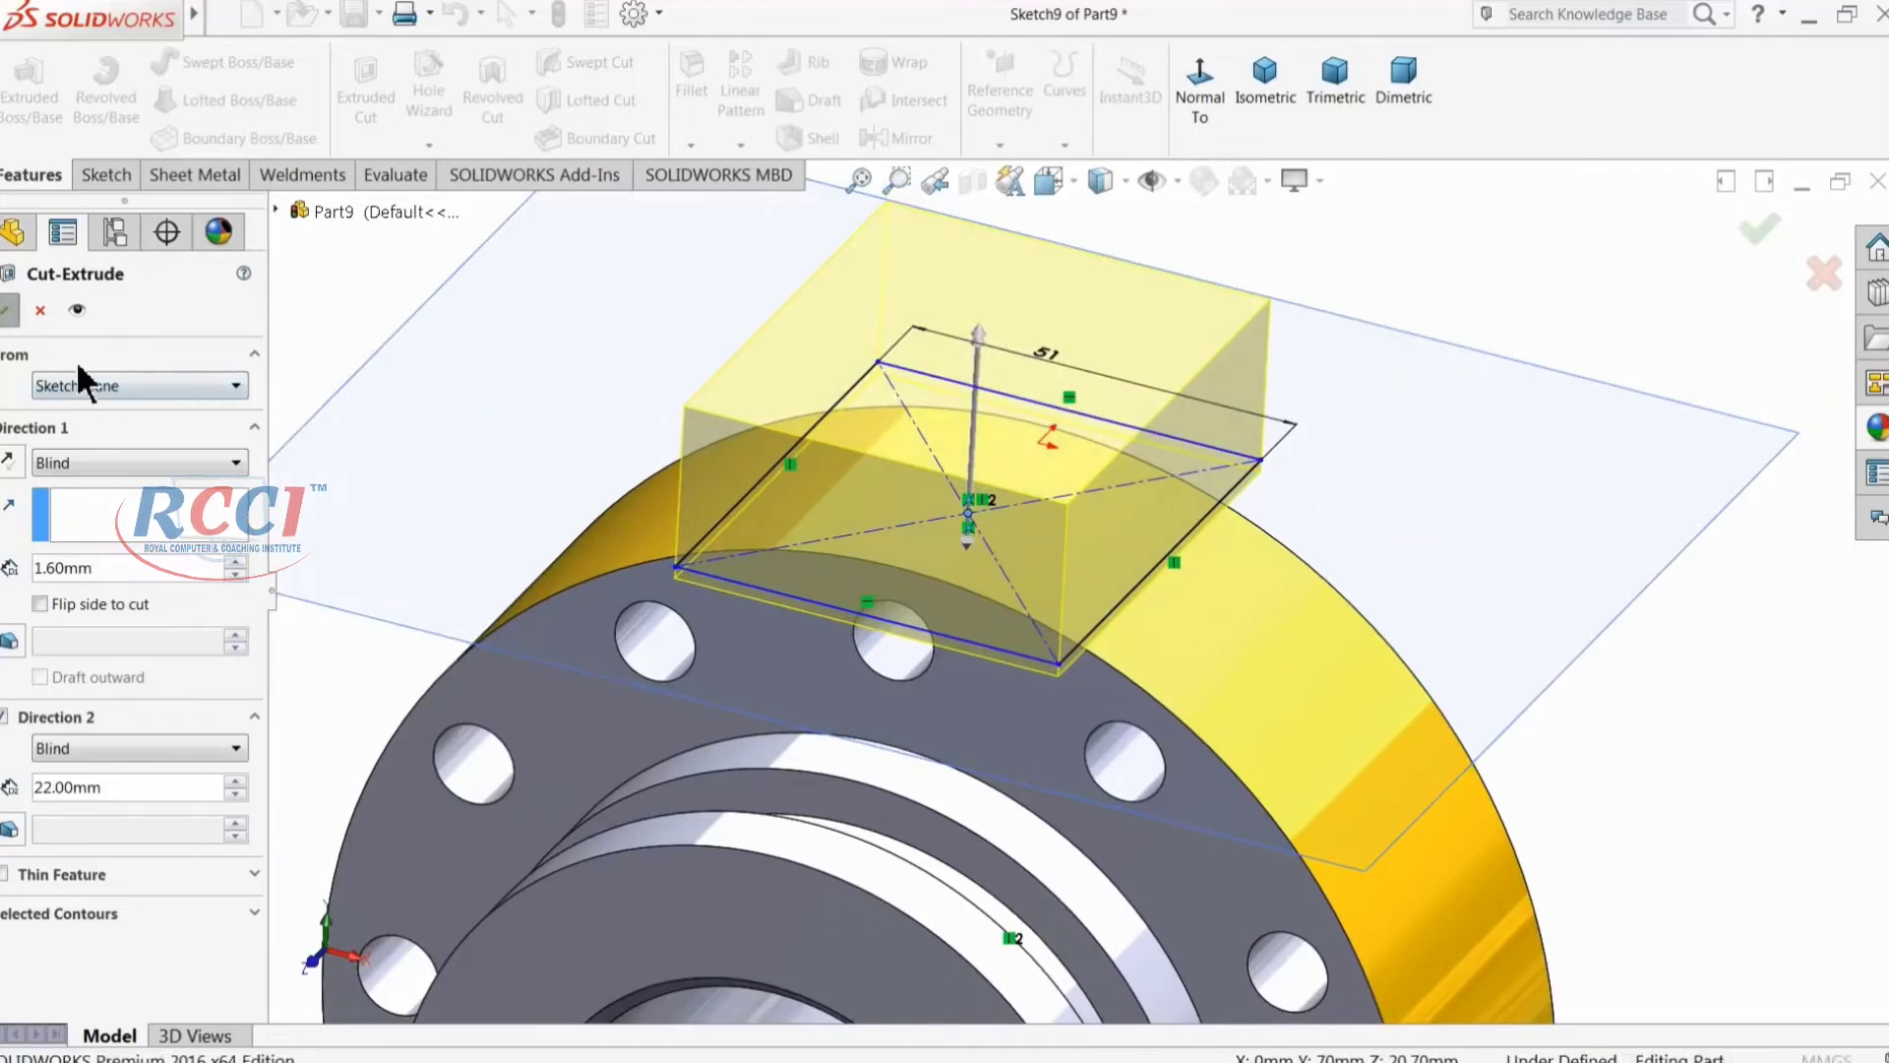
click(6, 310)
Step: Hide the offset reference plane above the flange
click(715, 298)
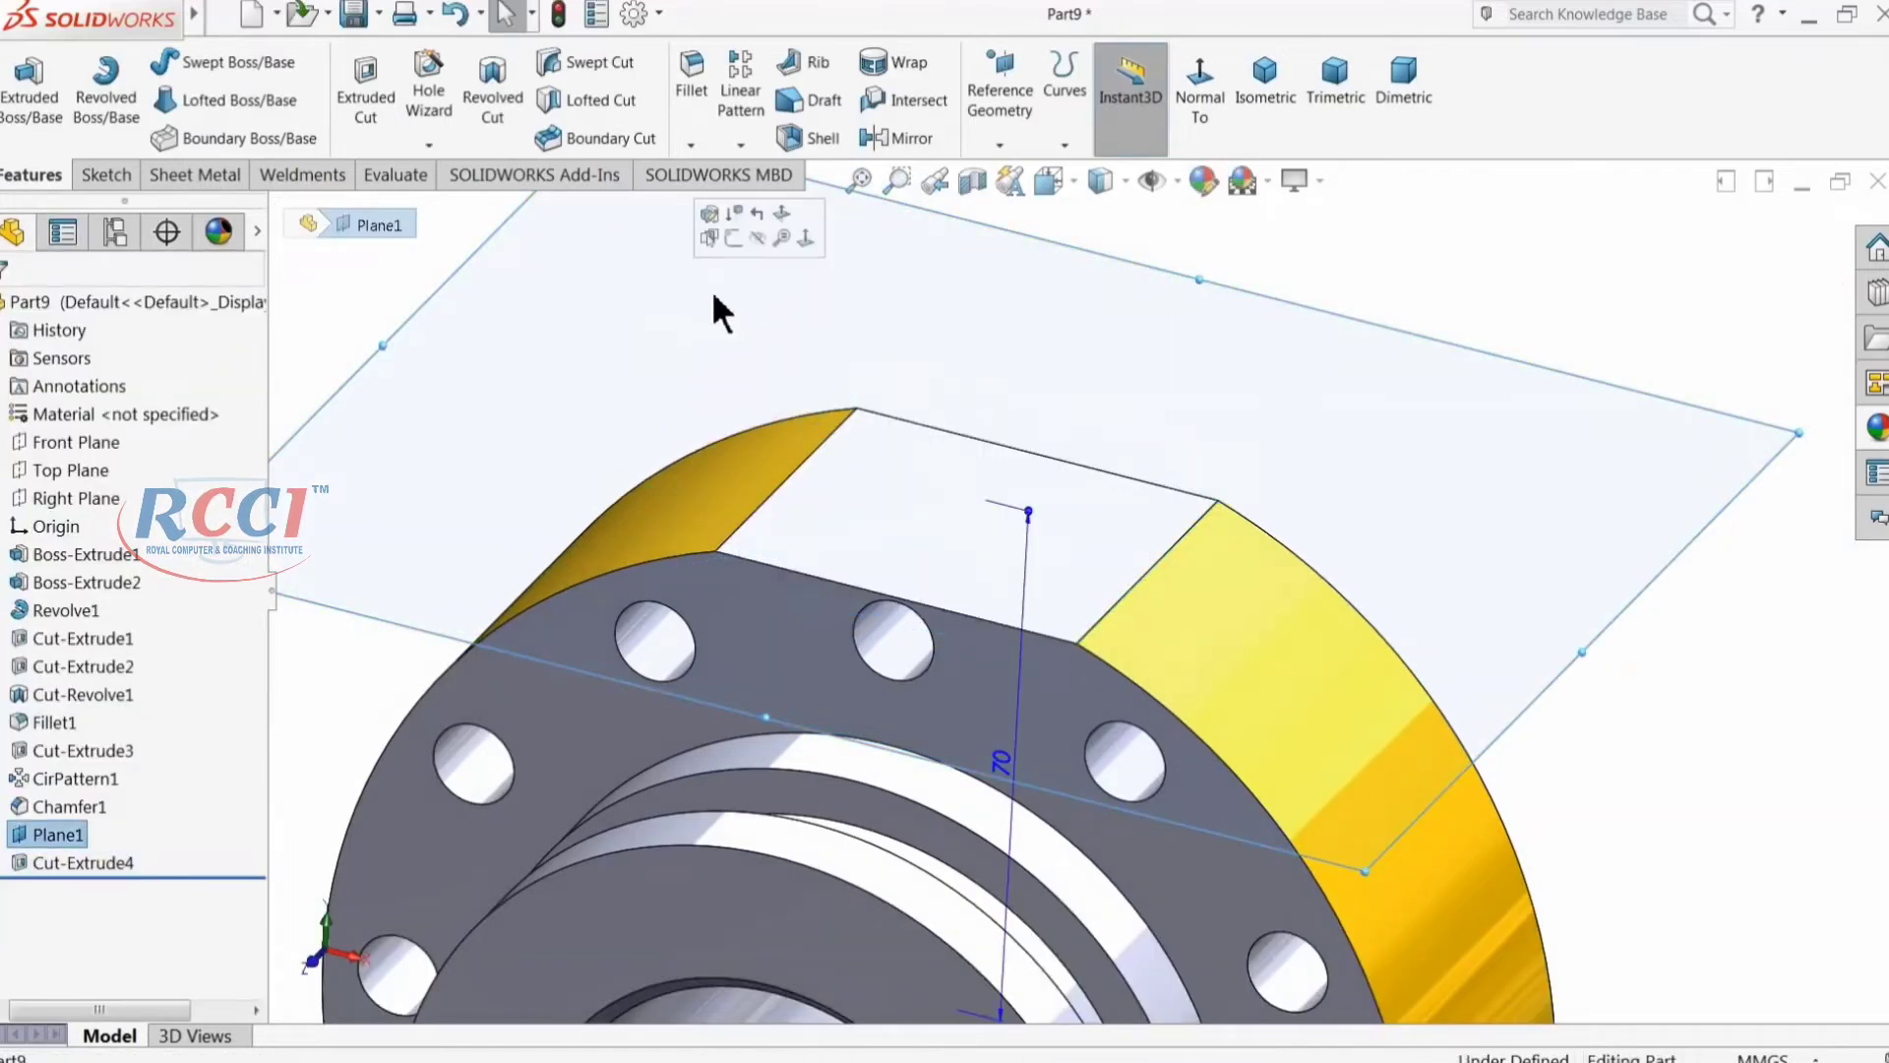
click(756, 237)
scroll(886, 423, up, 4)
Step: Open a sketch on the flange's new flat face and draw a circle about 36 mm in diameter directly below the origin
mouse_move(923, 477)
middle_down()
mouse_move(984, 334)
mouse_move(944, 363)
mouse_move(945, 536)
middle_up()
click(1033, 581)
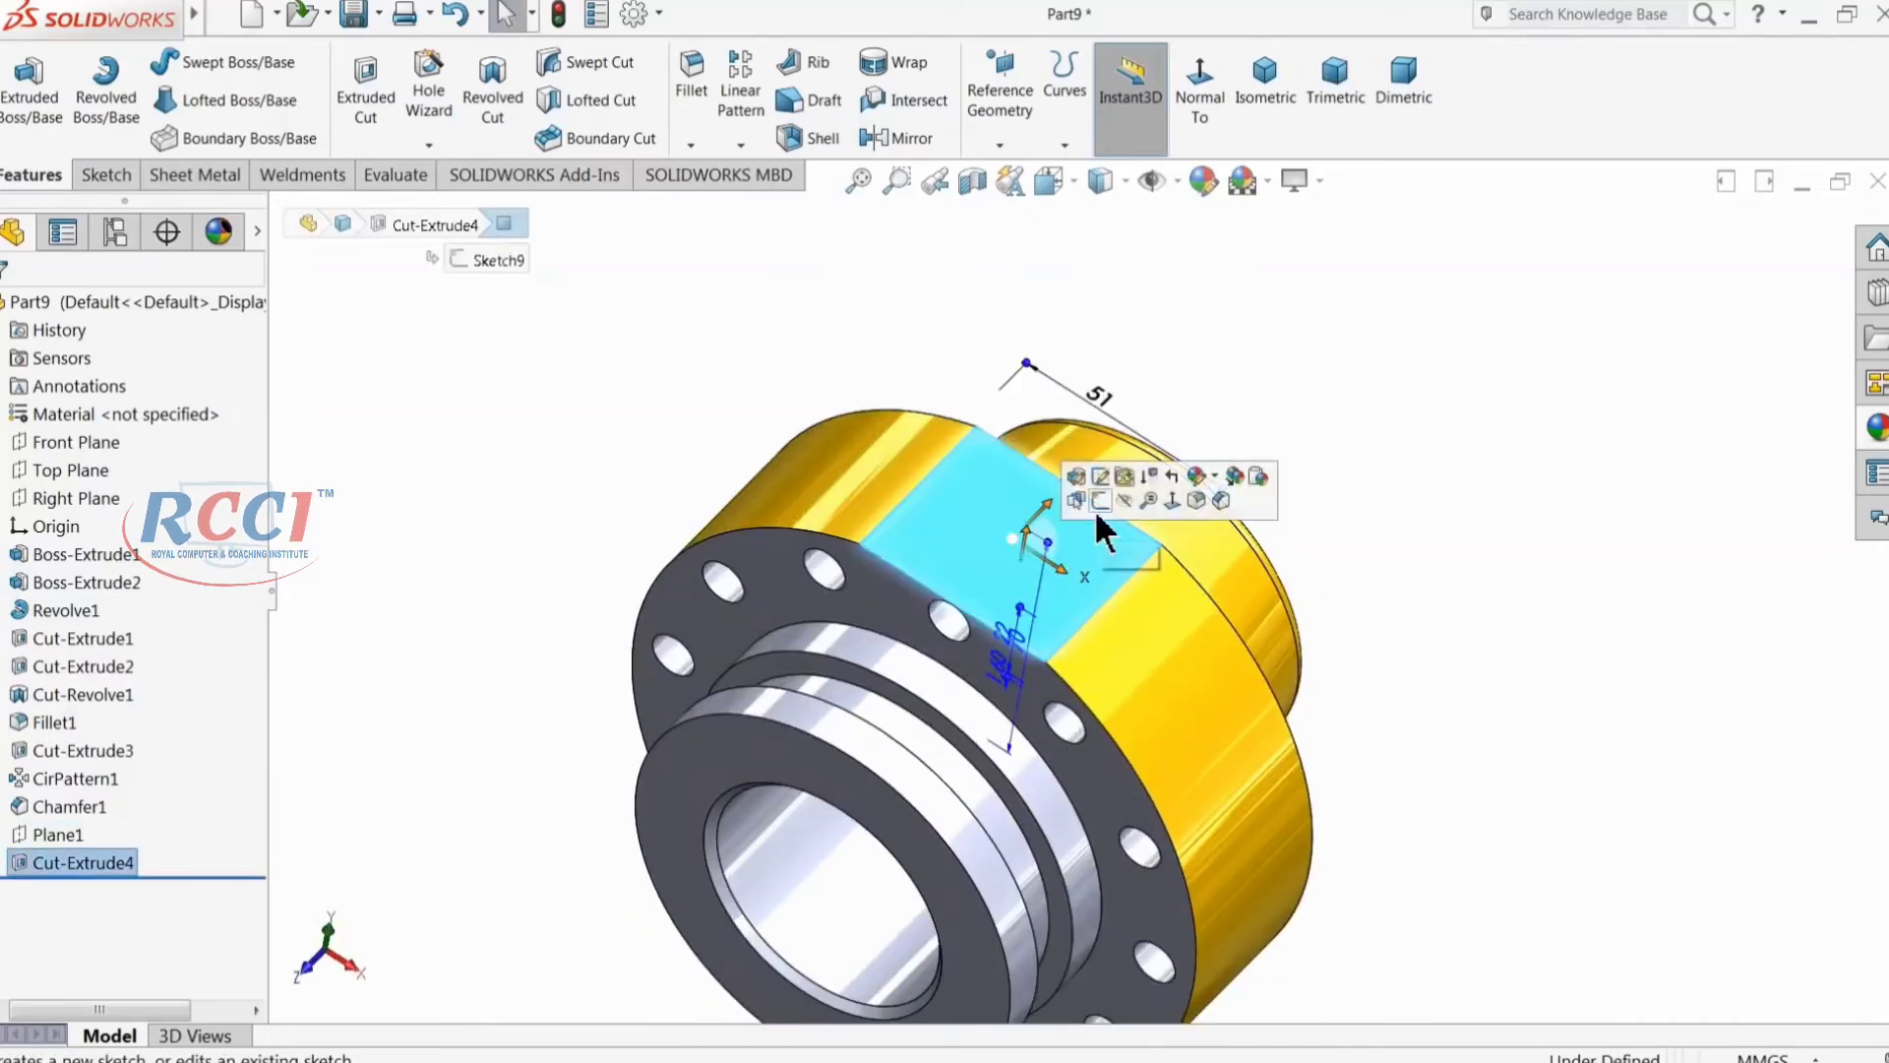
click(1099, 502)
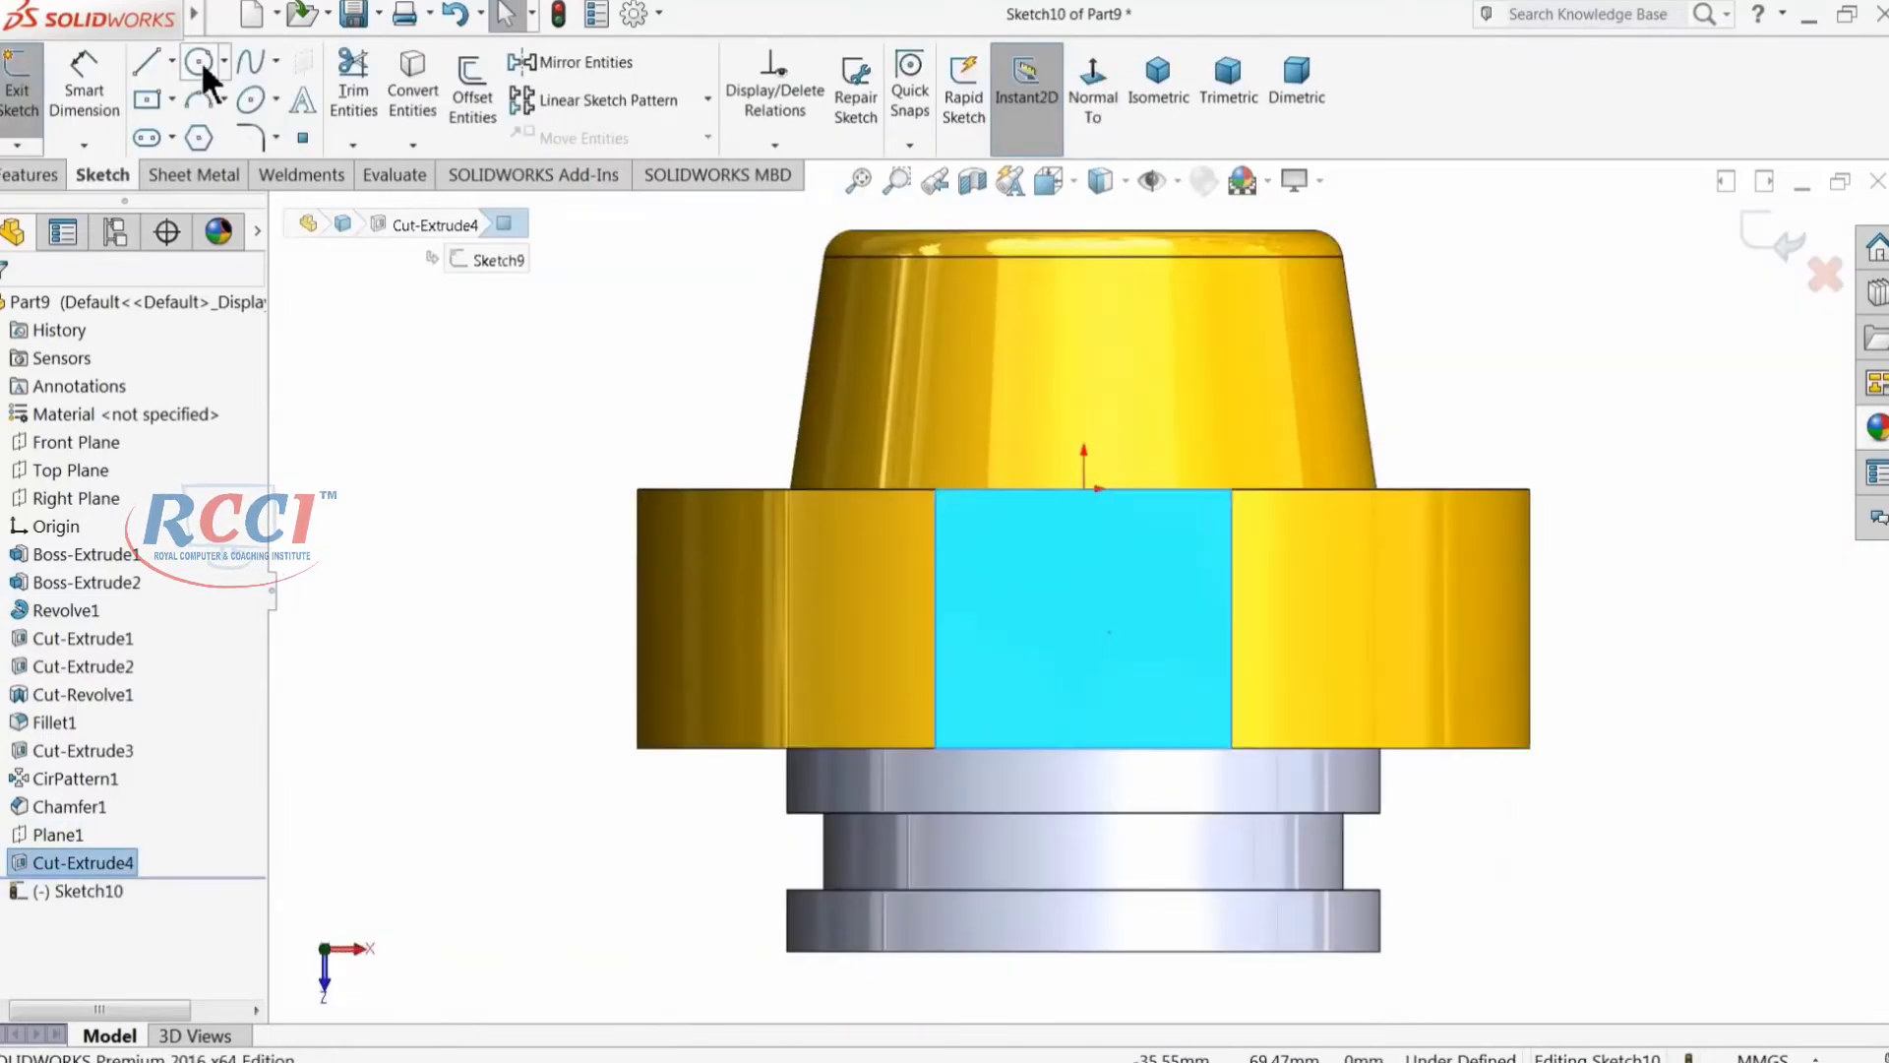
click(202, 67)
scroll(1083, 640, down, 2)
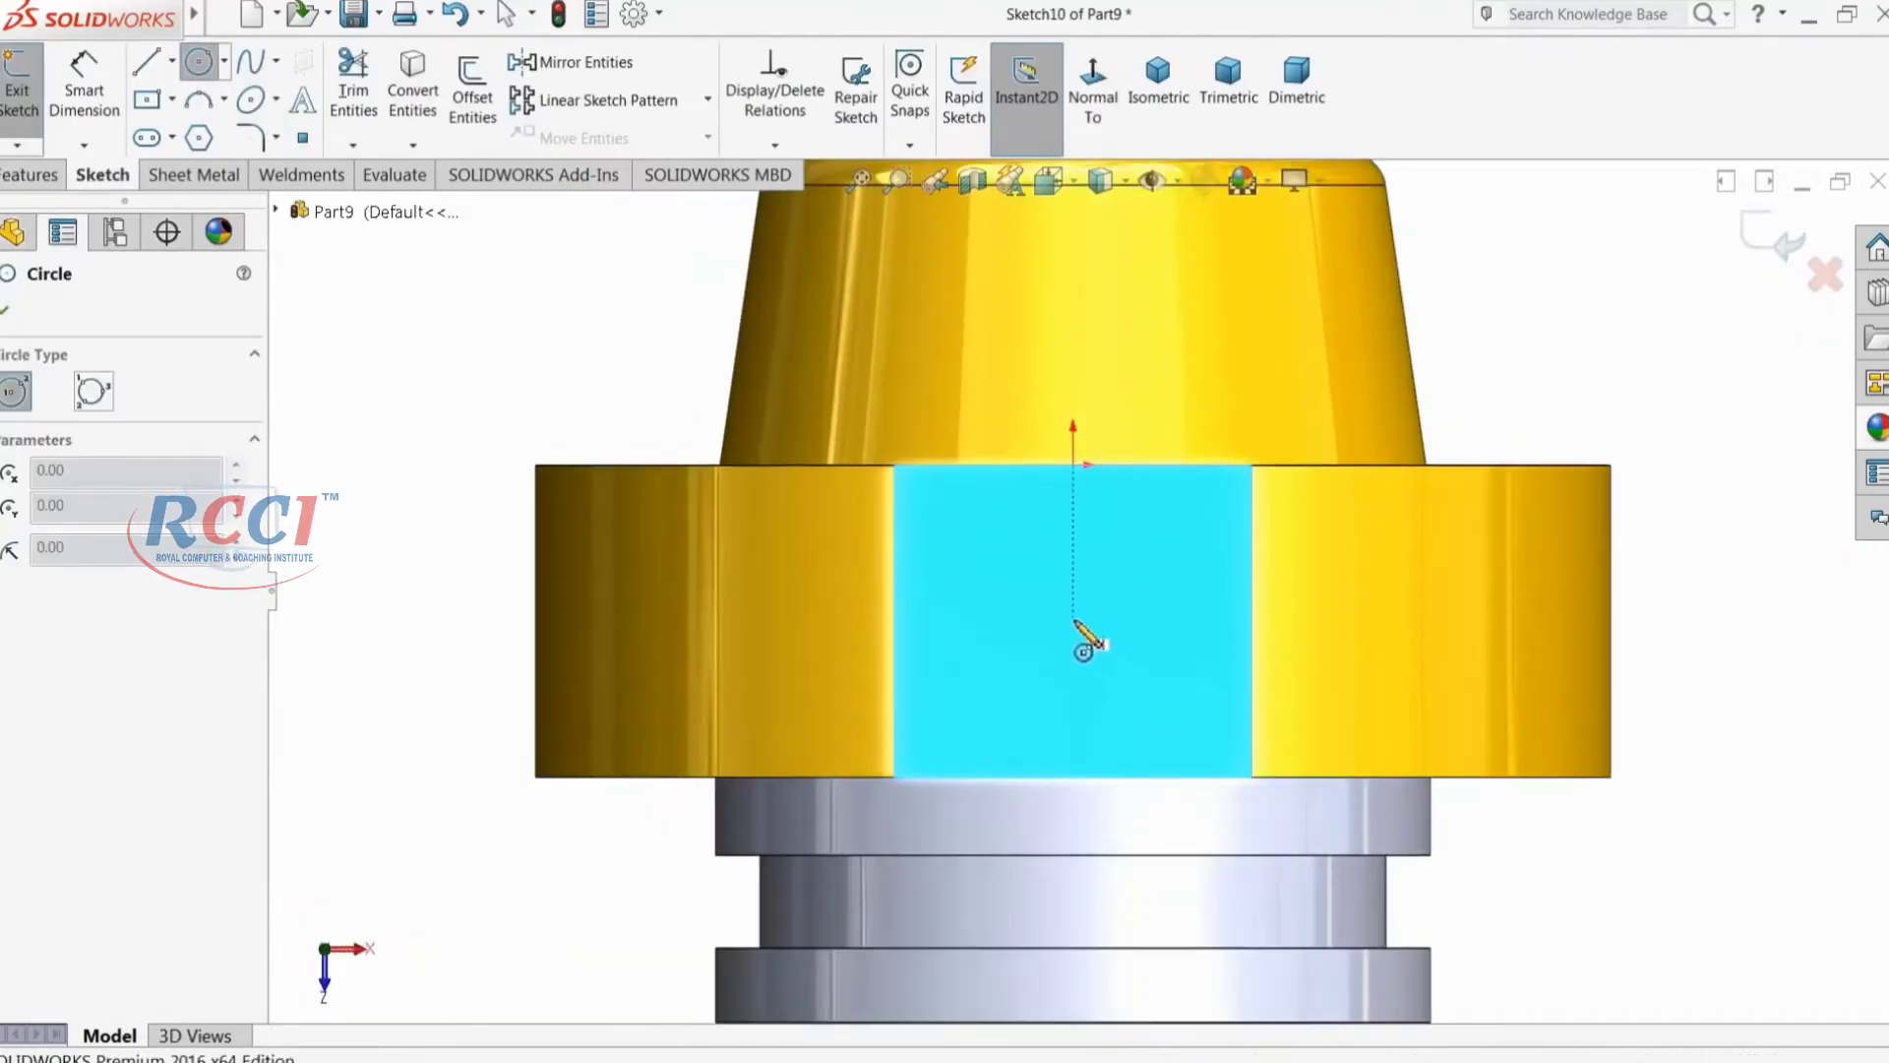
click(1074, 619)
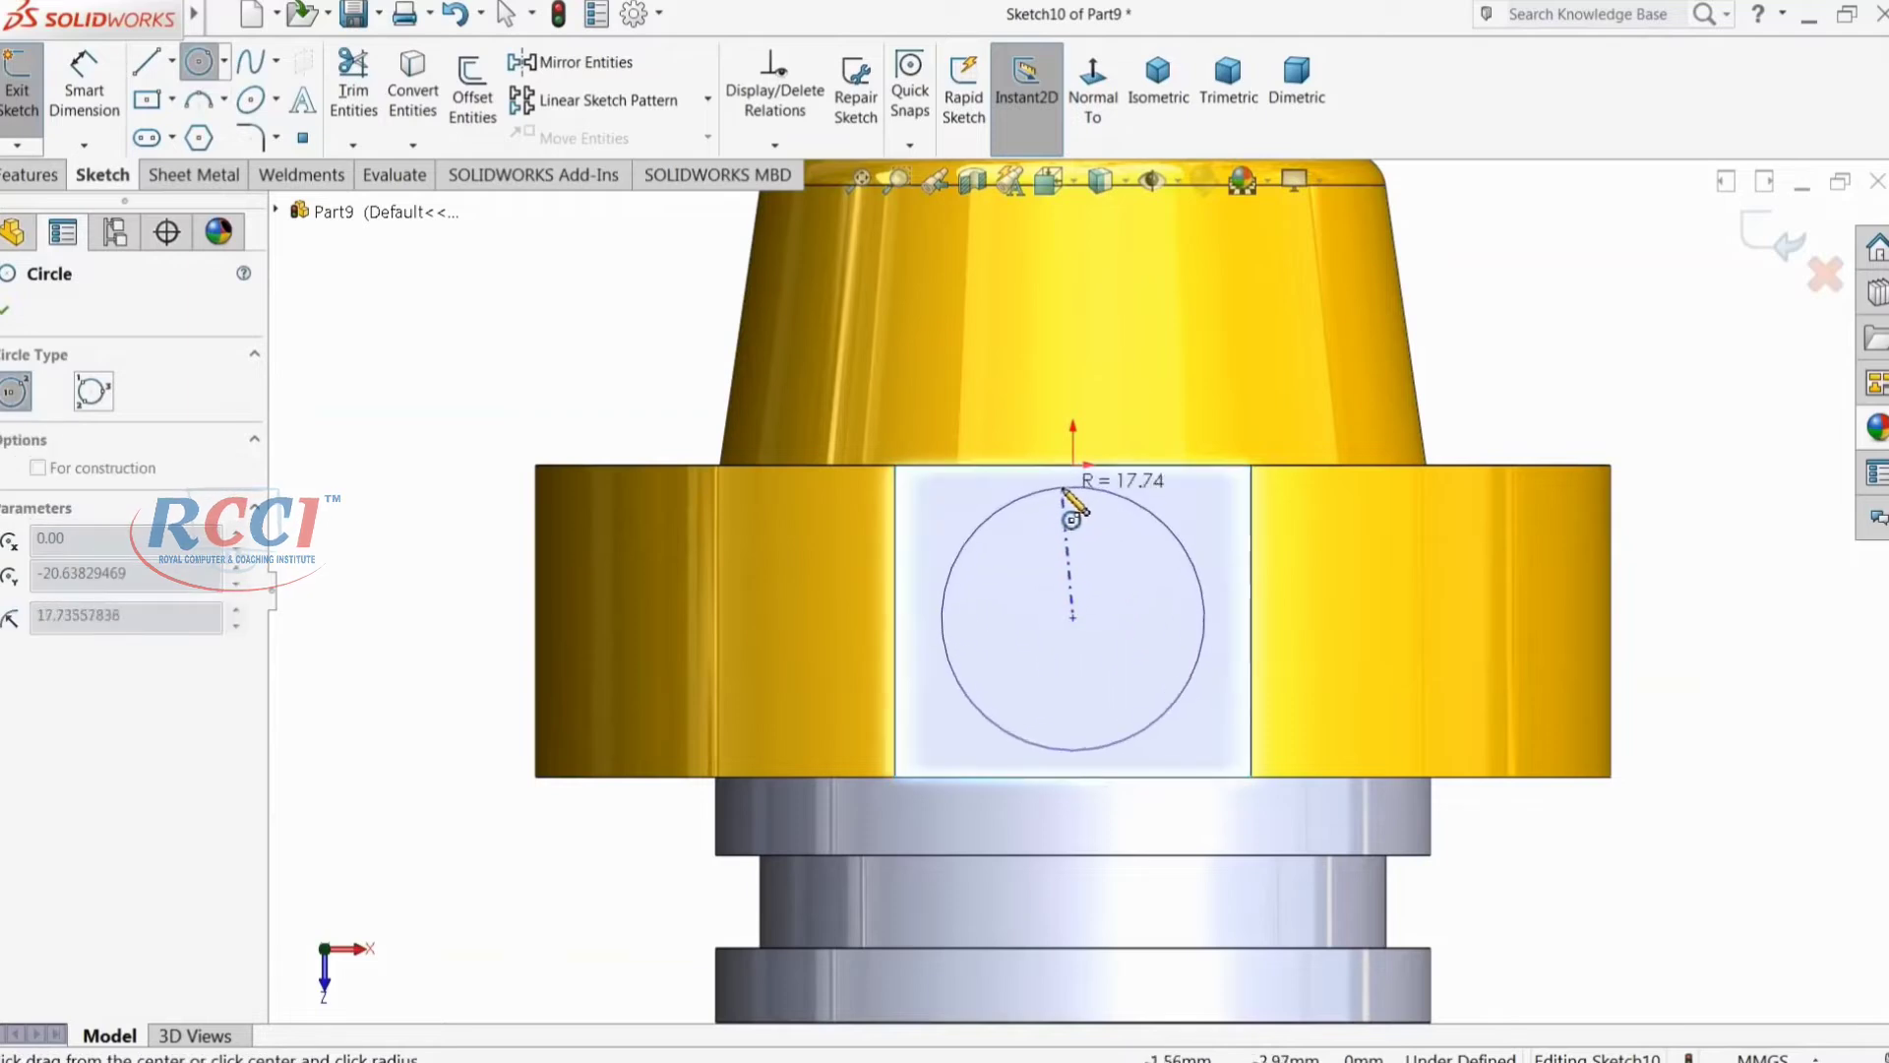
click(1074, 486)
click(1074, 619)
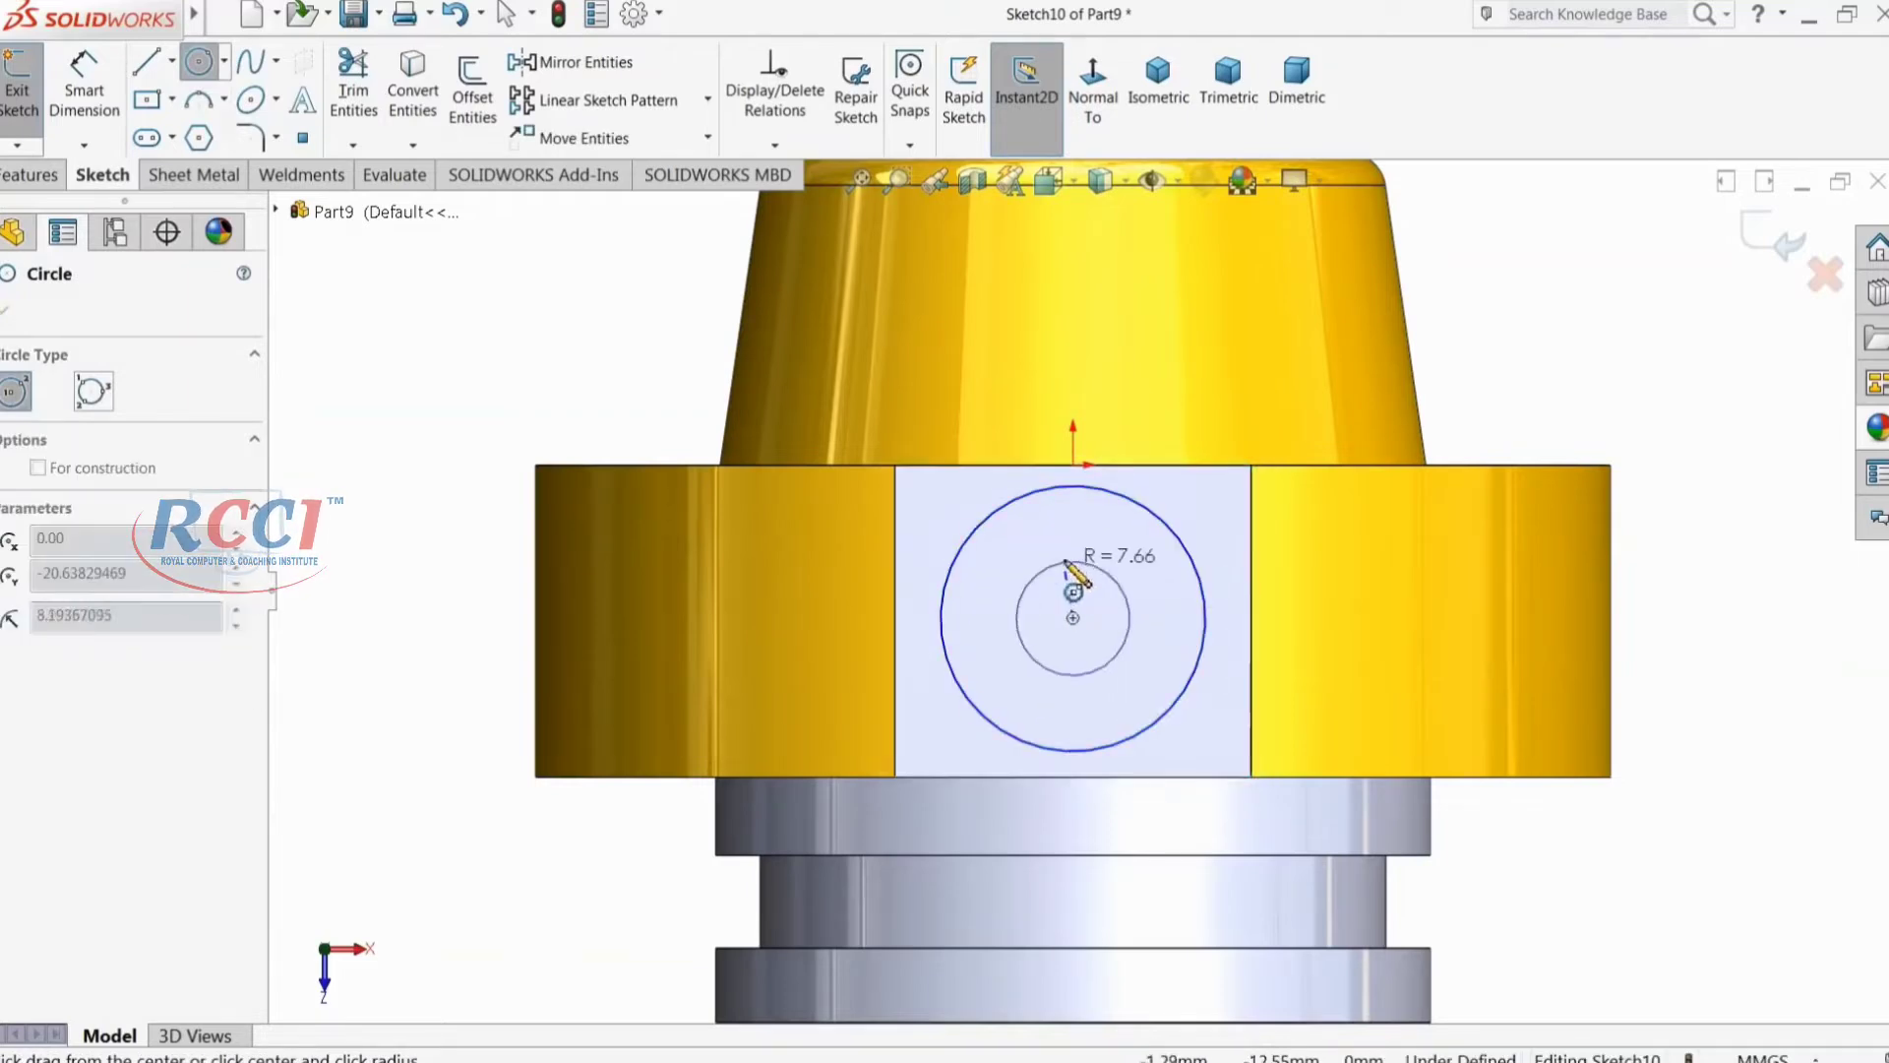
click(1074, 511)
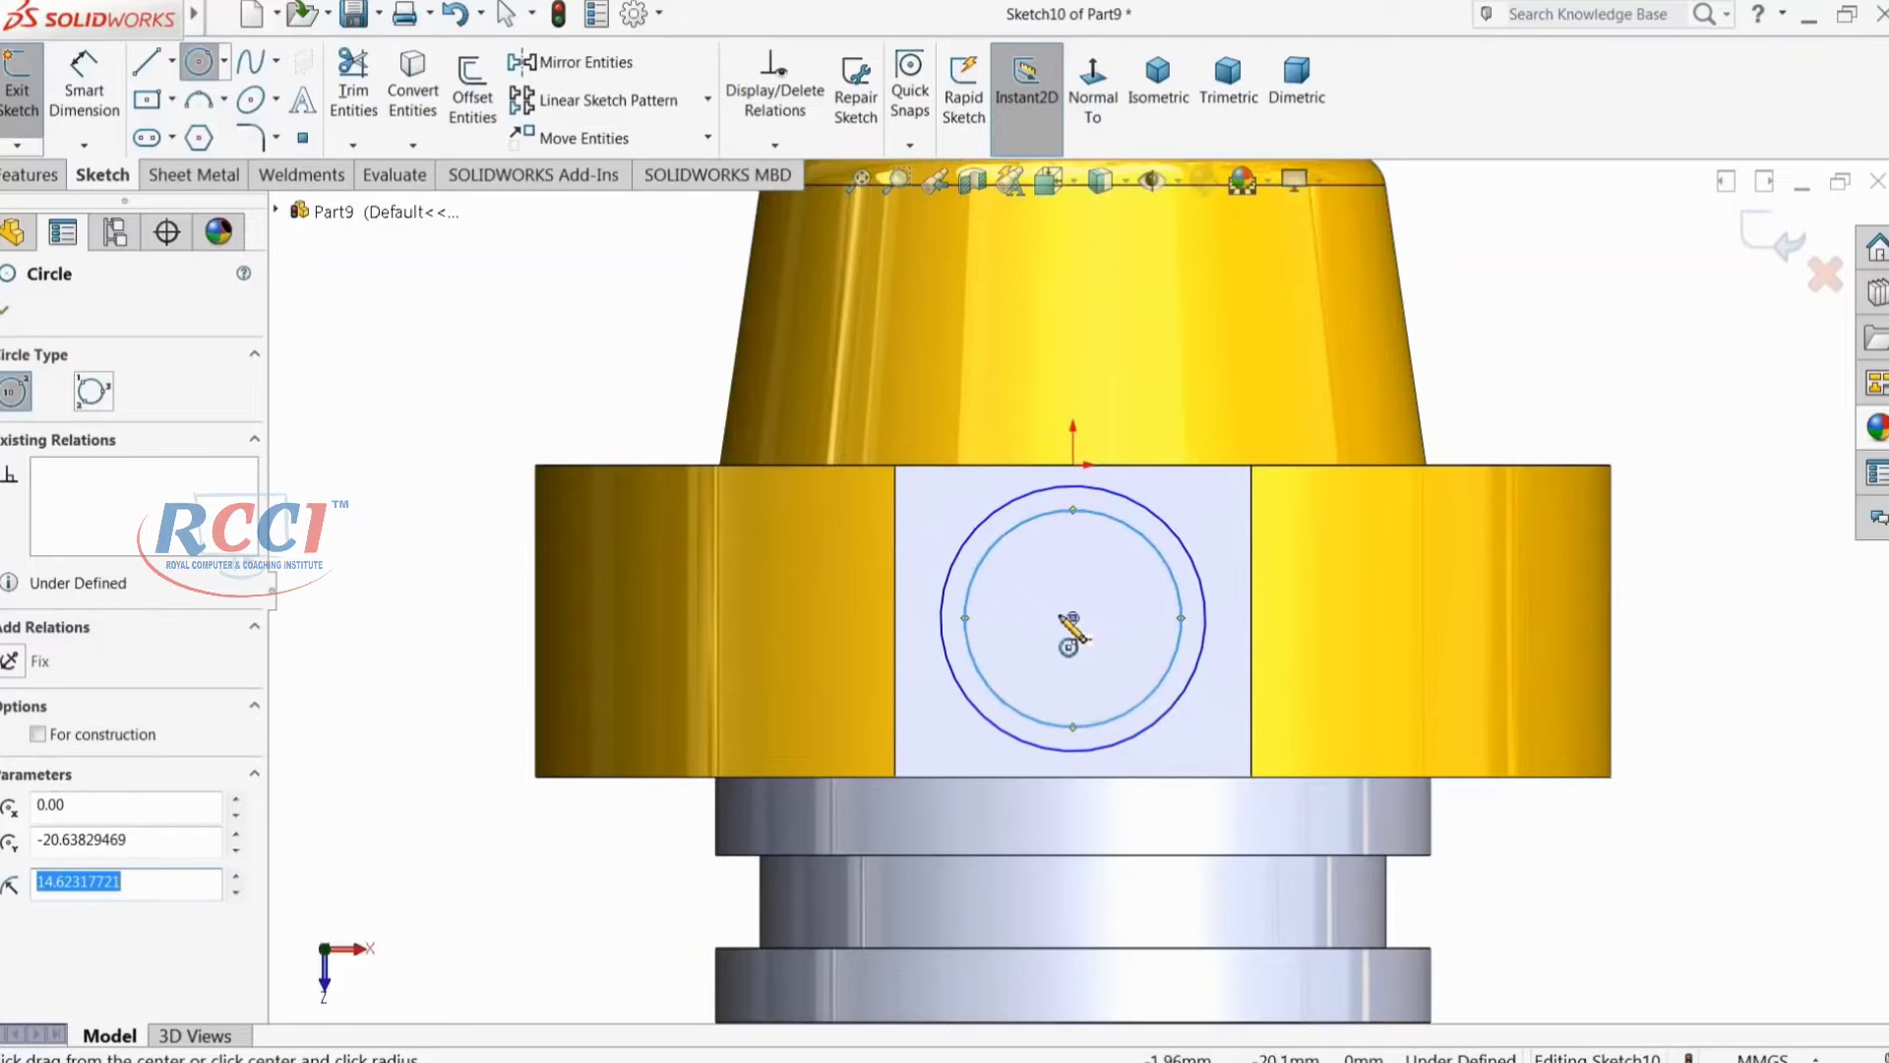
key(Delete)
Step: Dimension the circle on the flat face and set its diameter to 38 mm
click(83, 84)
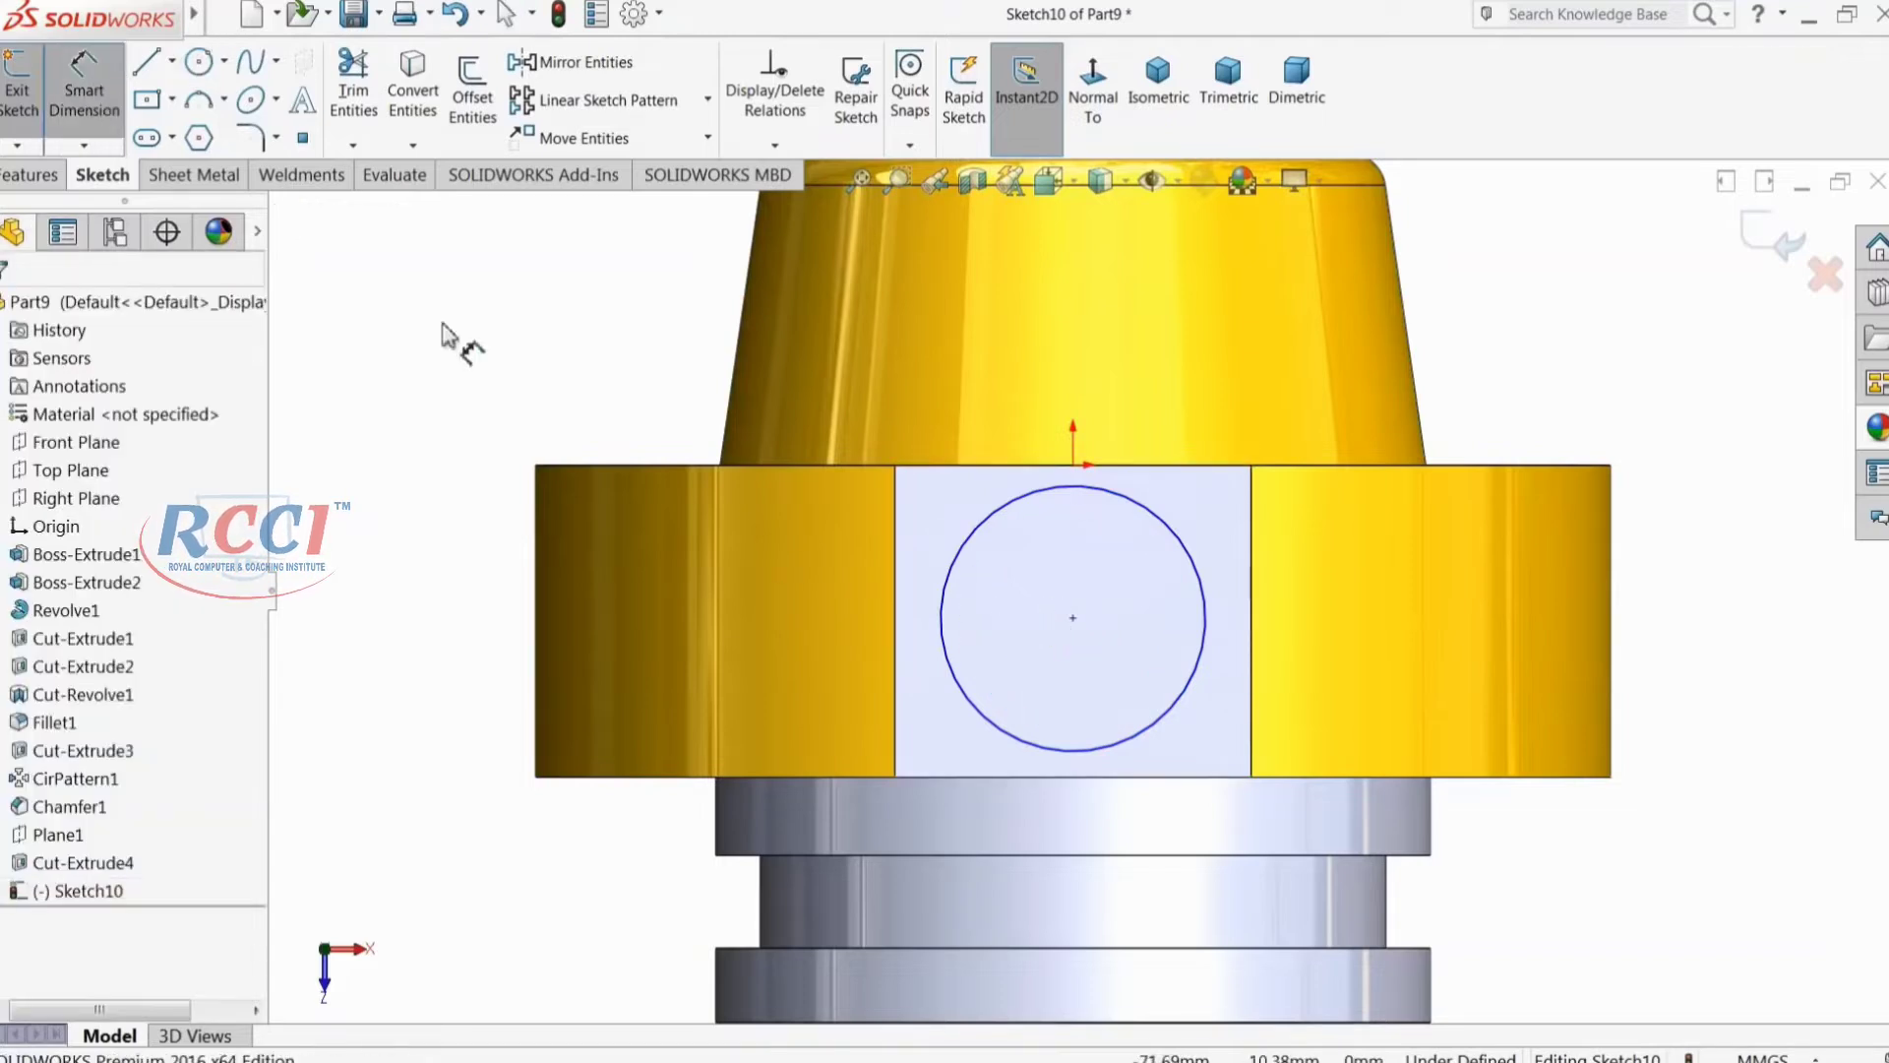
click(942, 617)
click(943, 614)
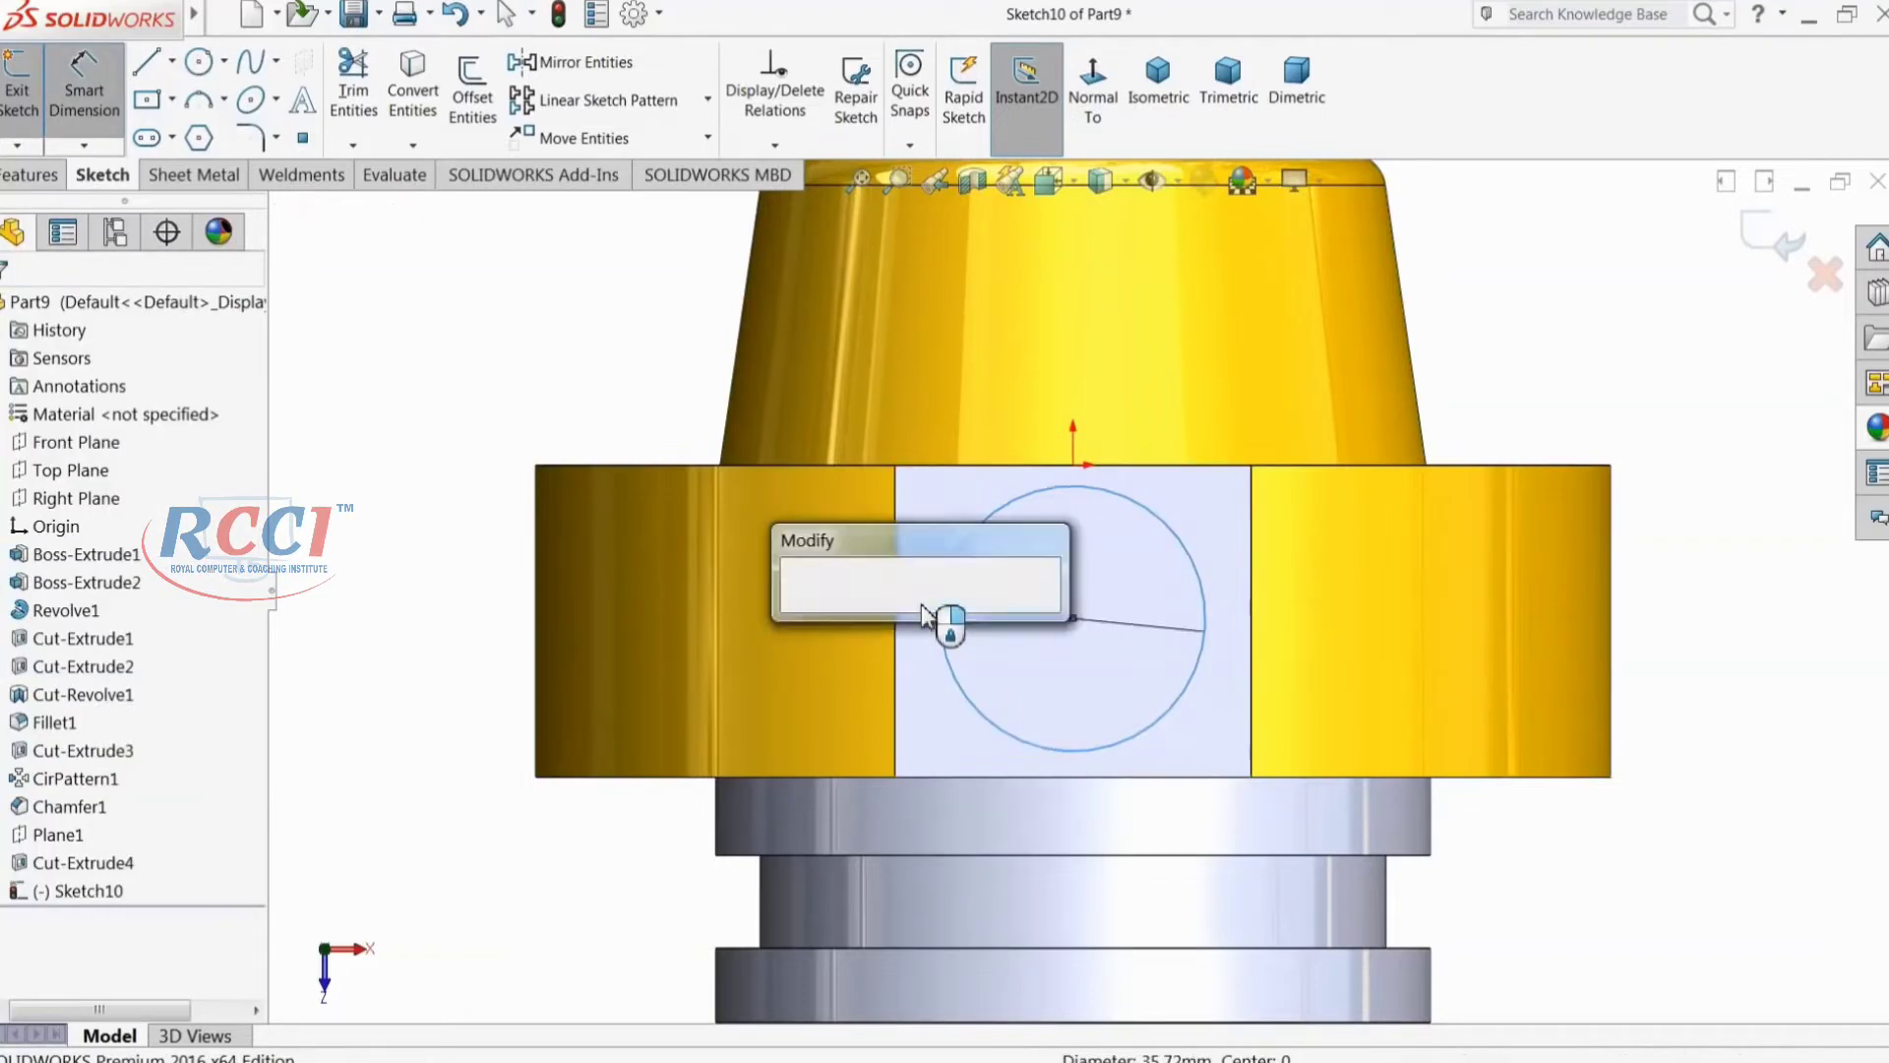
text(38)
key(Return)
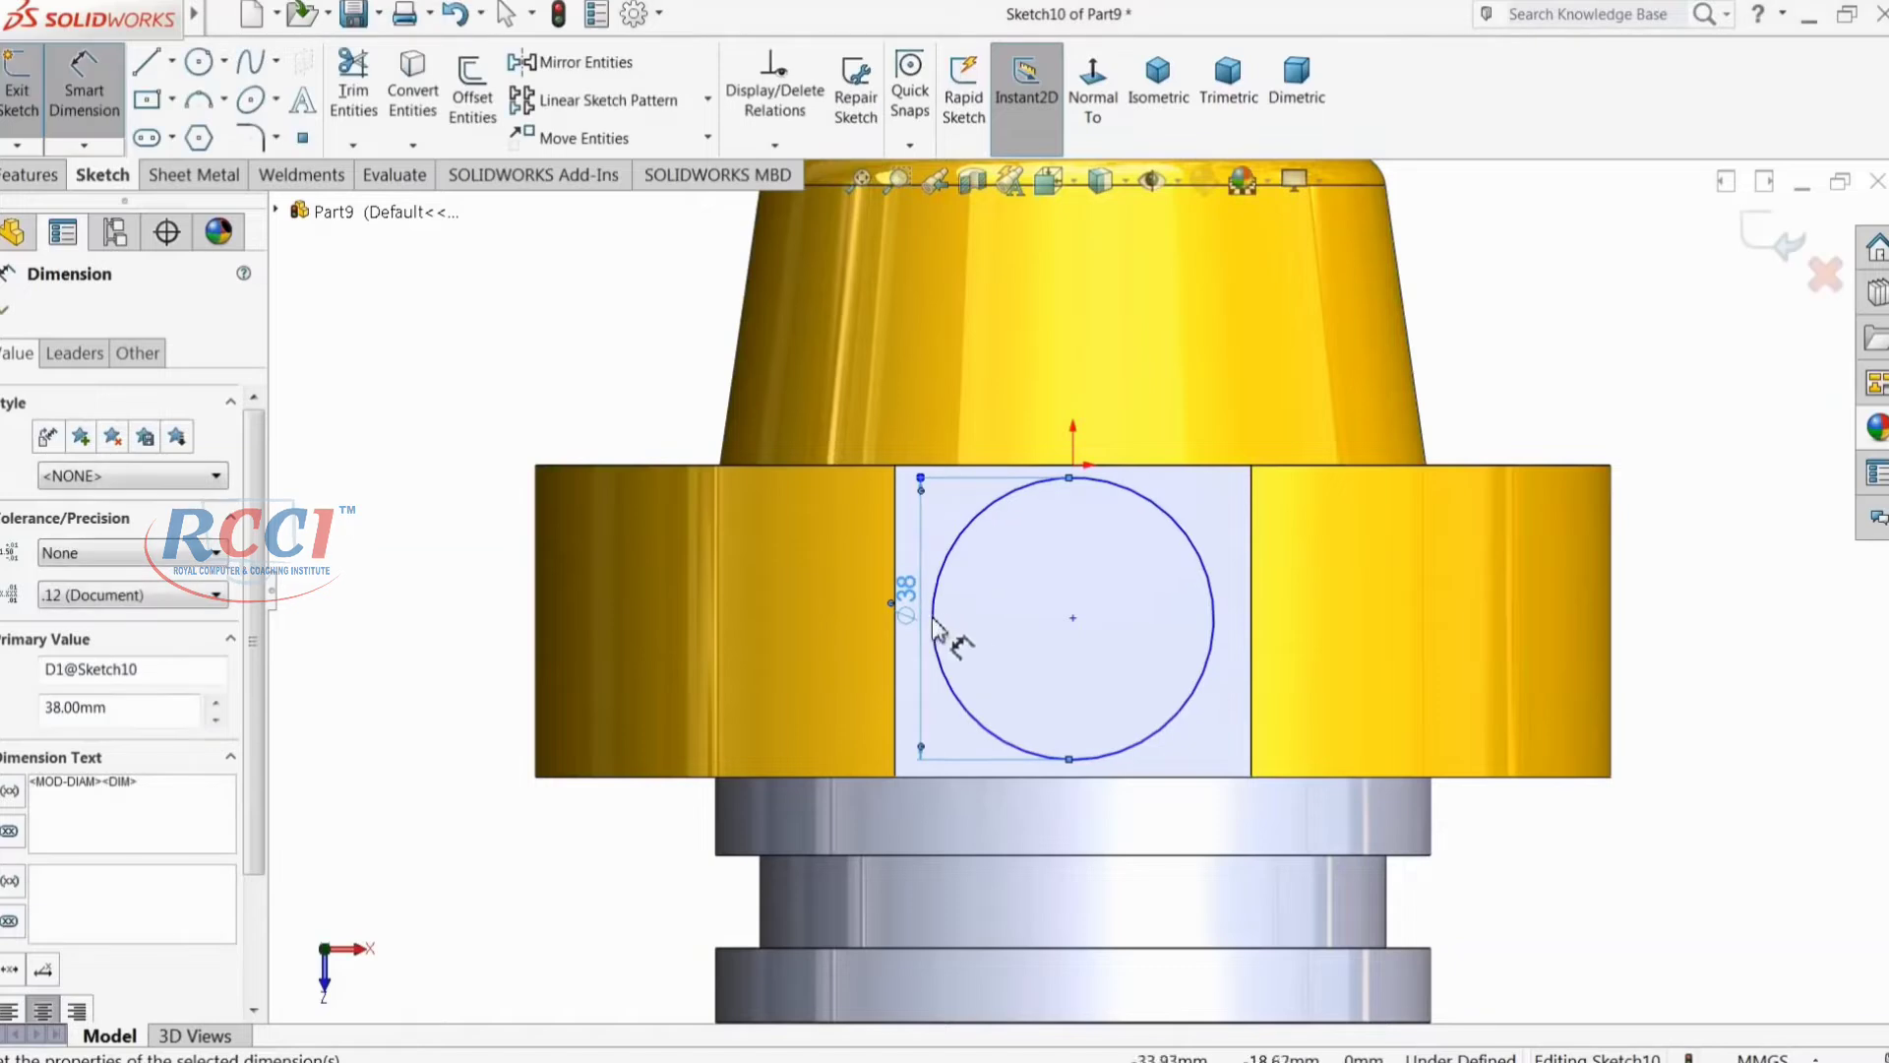
Step: Cut-extrude the 38 mm circle to a Blind depth of 1.6 mm into the flange's flat face
click(13, 175)
click(366, 88)
middle_drag(548, 570, 495, 317)
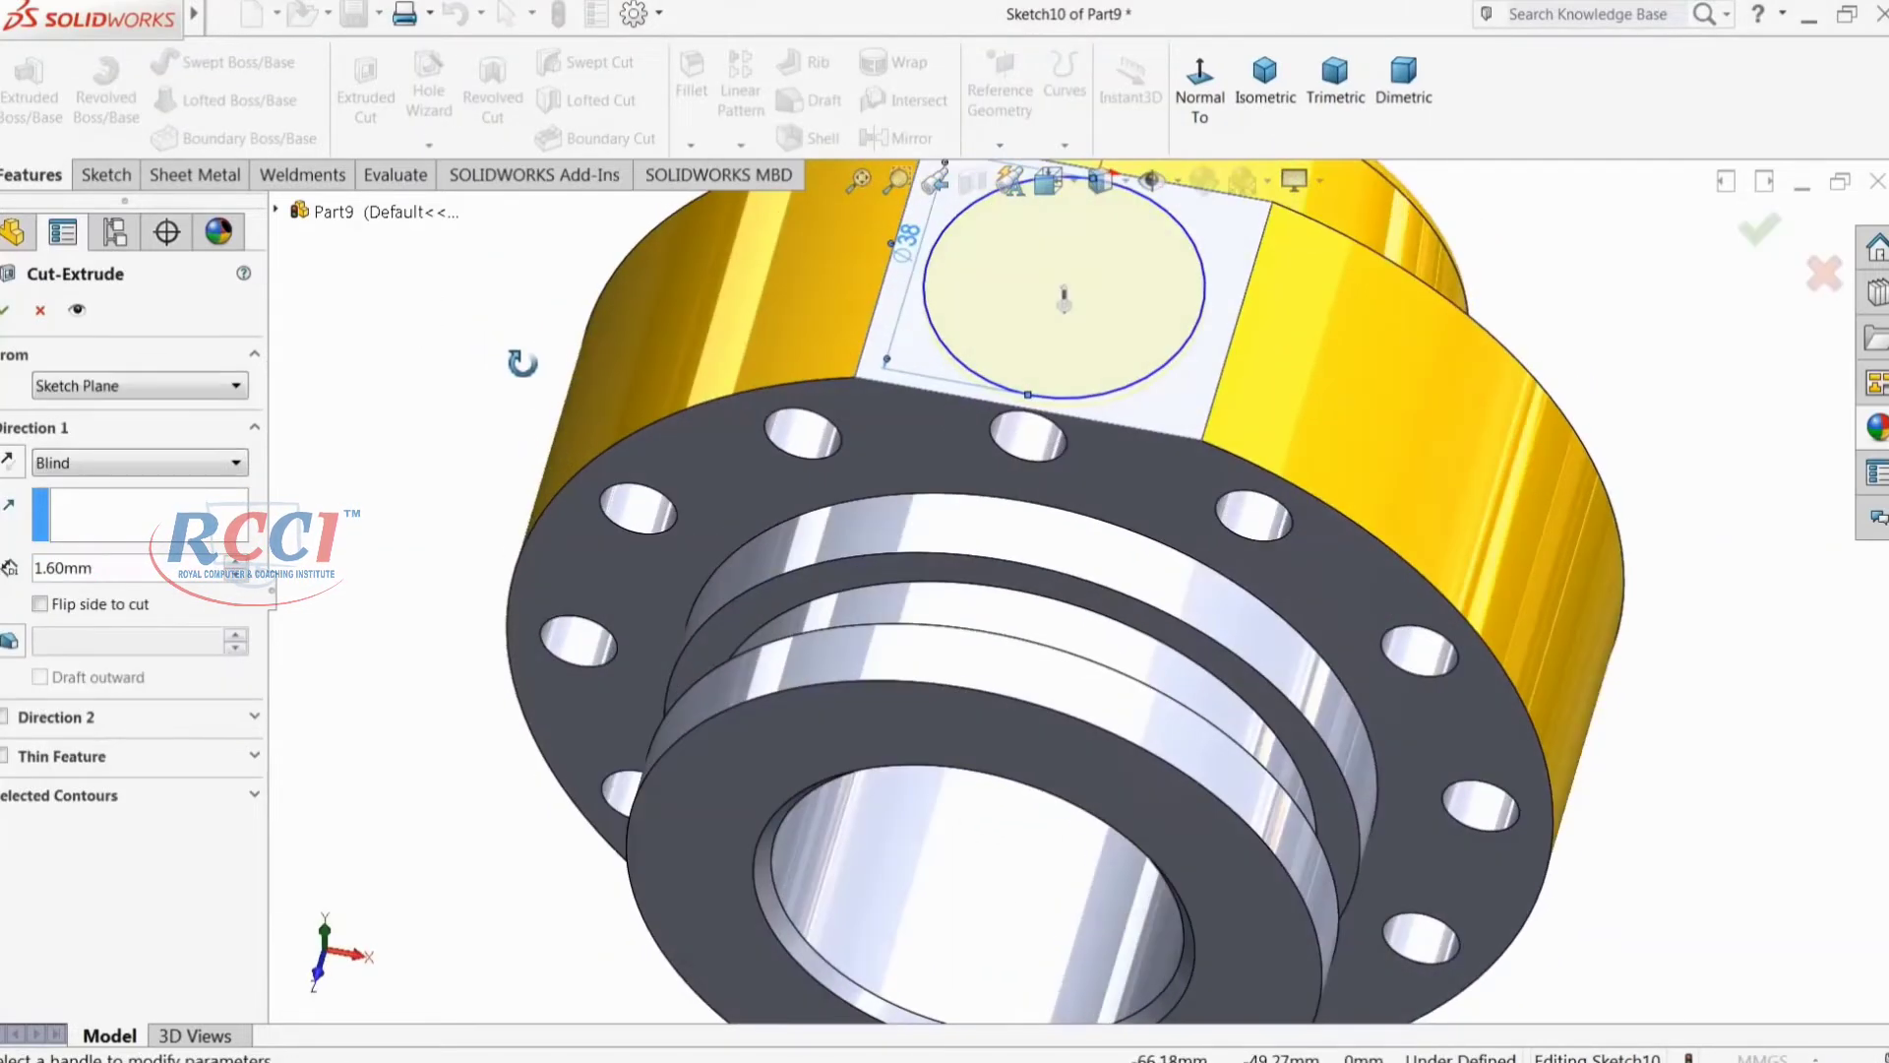
mouse_move(452, 473)
middle_down()
mouse_move(481, 130)
mouse_move(217, 443)
middle_up()
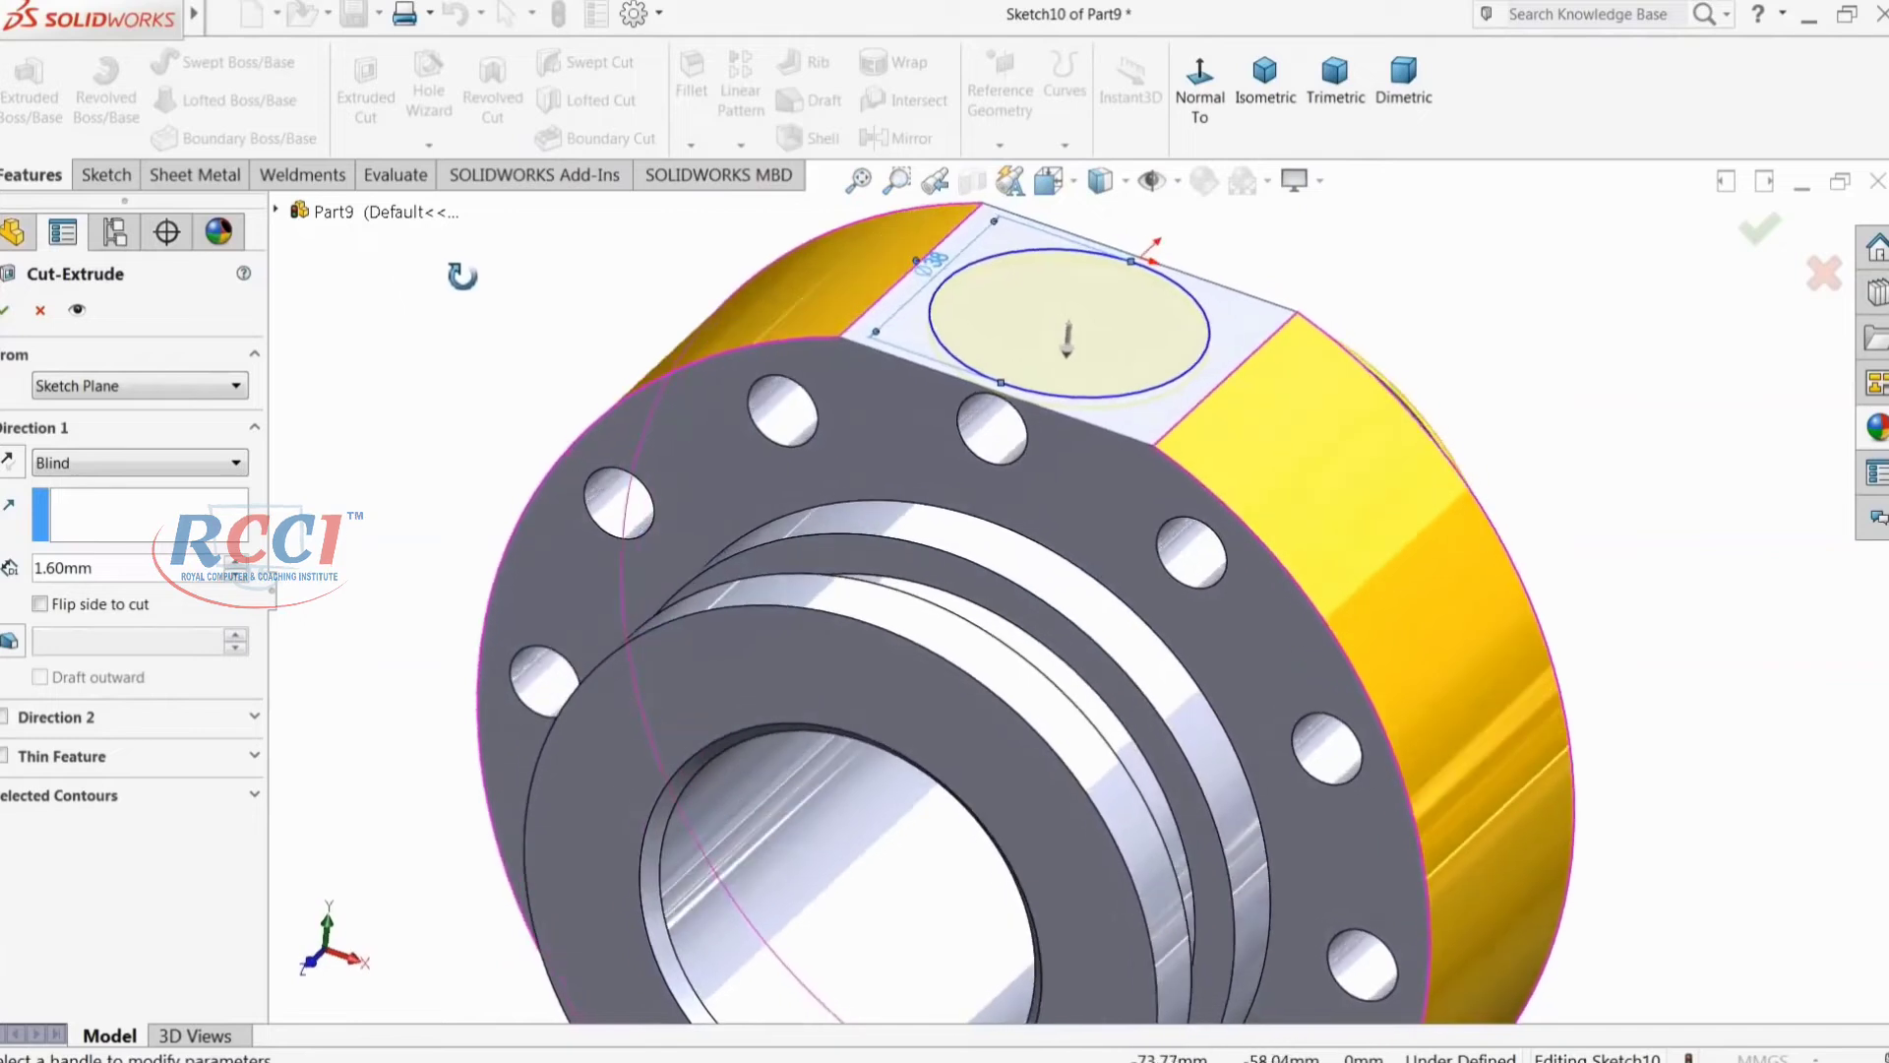
click(8, 313)
middle_drag(517, 370, 546, 437)
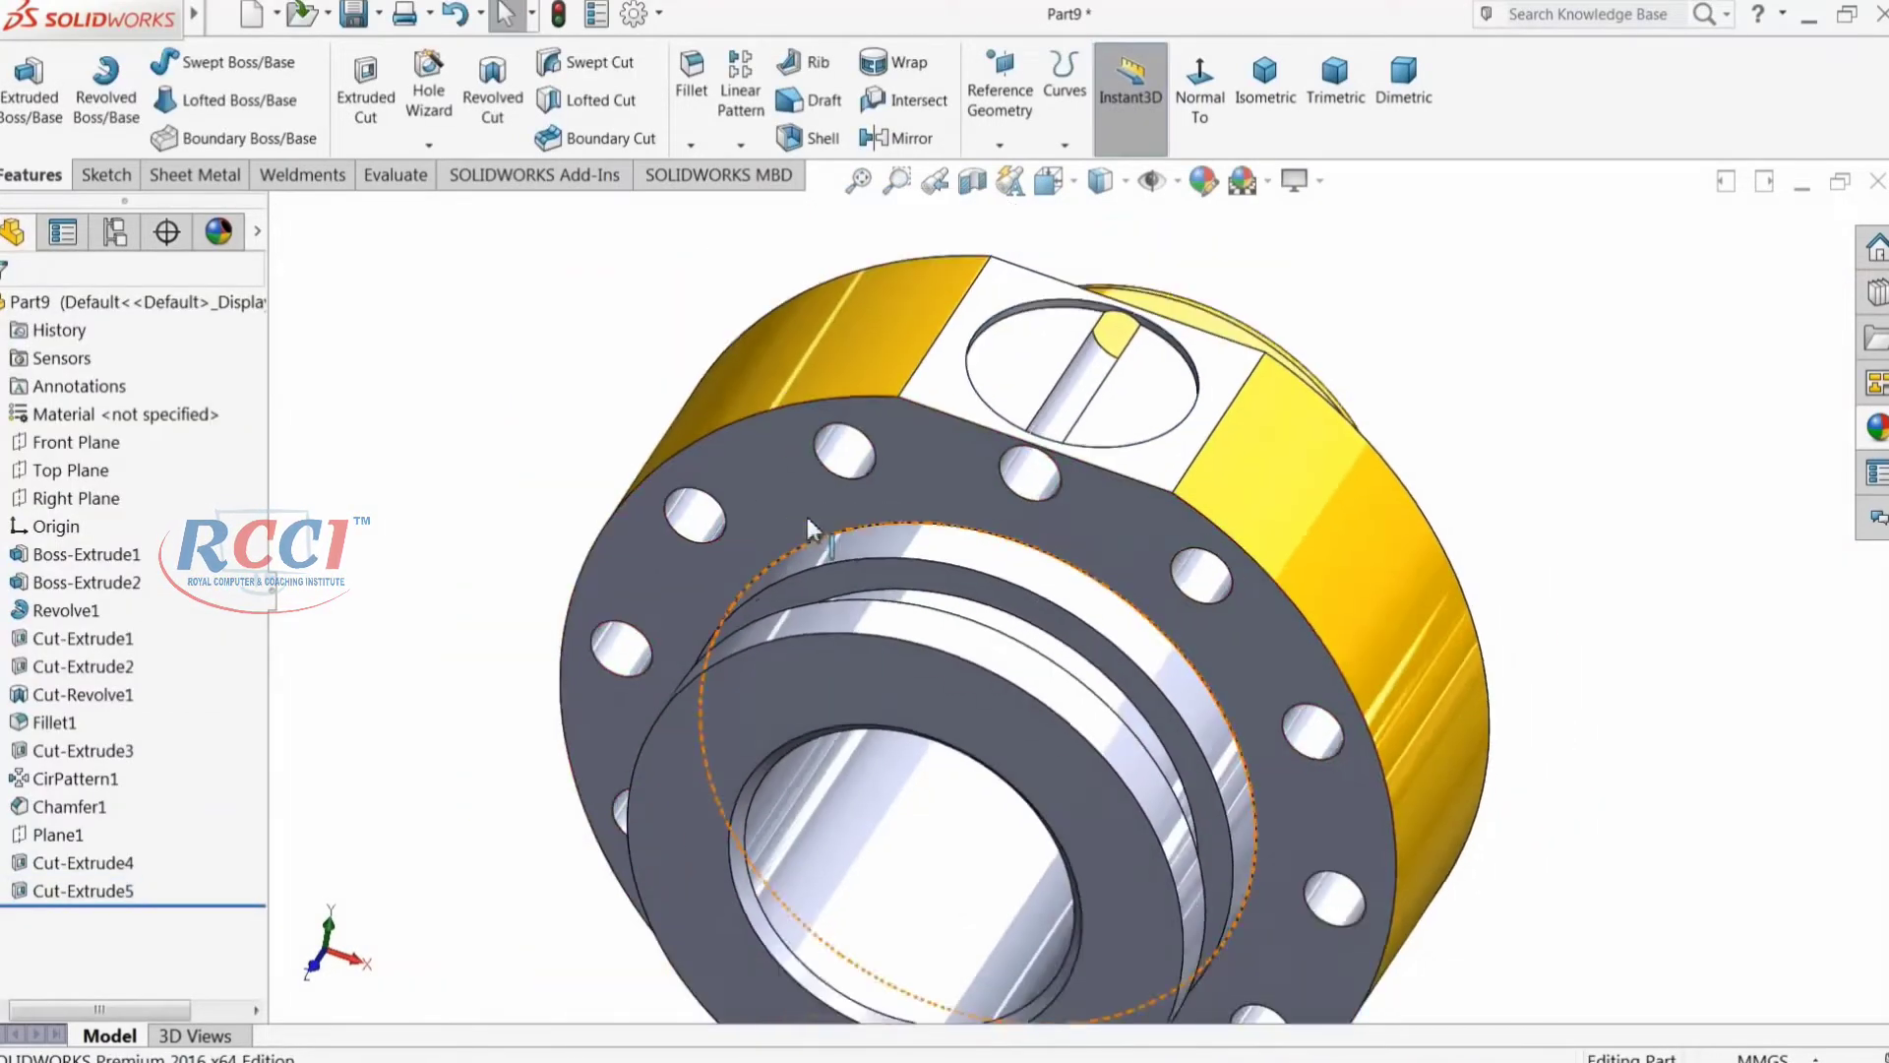
middle_drag(1083, 551, 1175, 508)
scroll(1067, 498, down, 2)
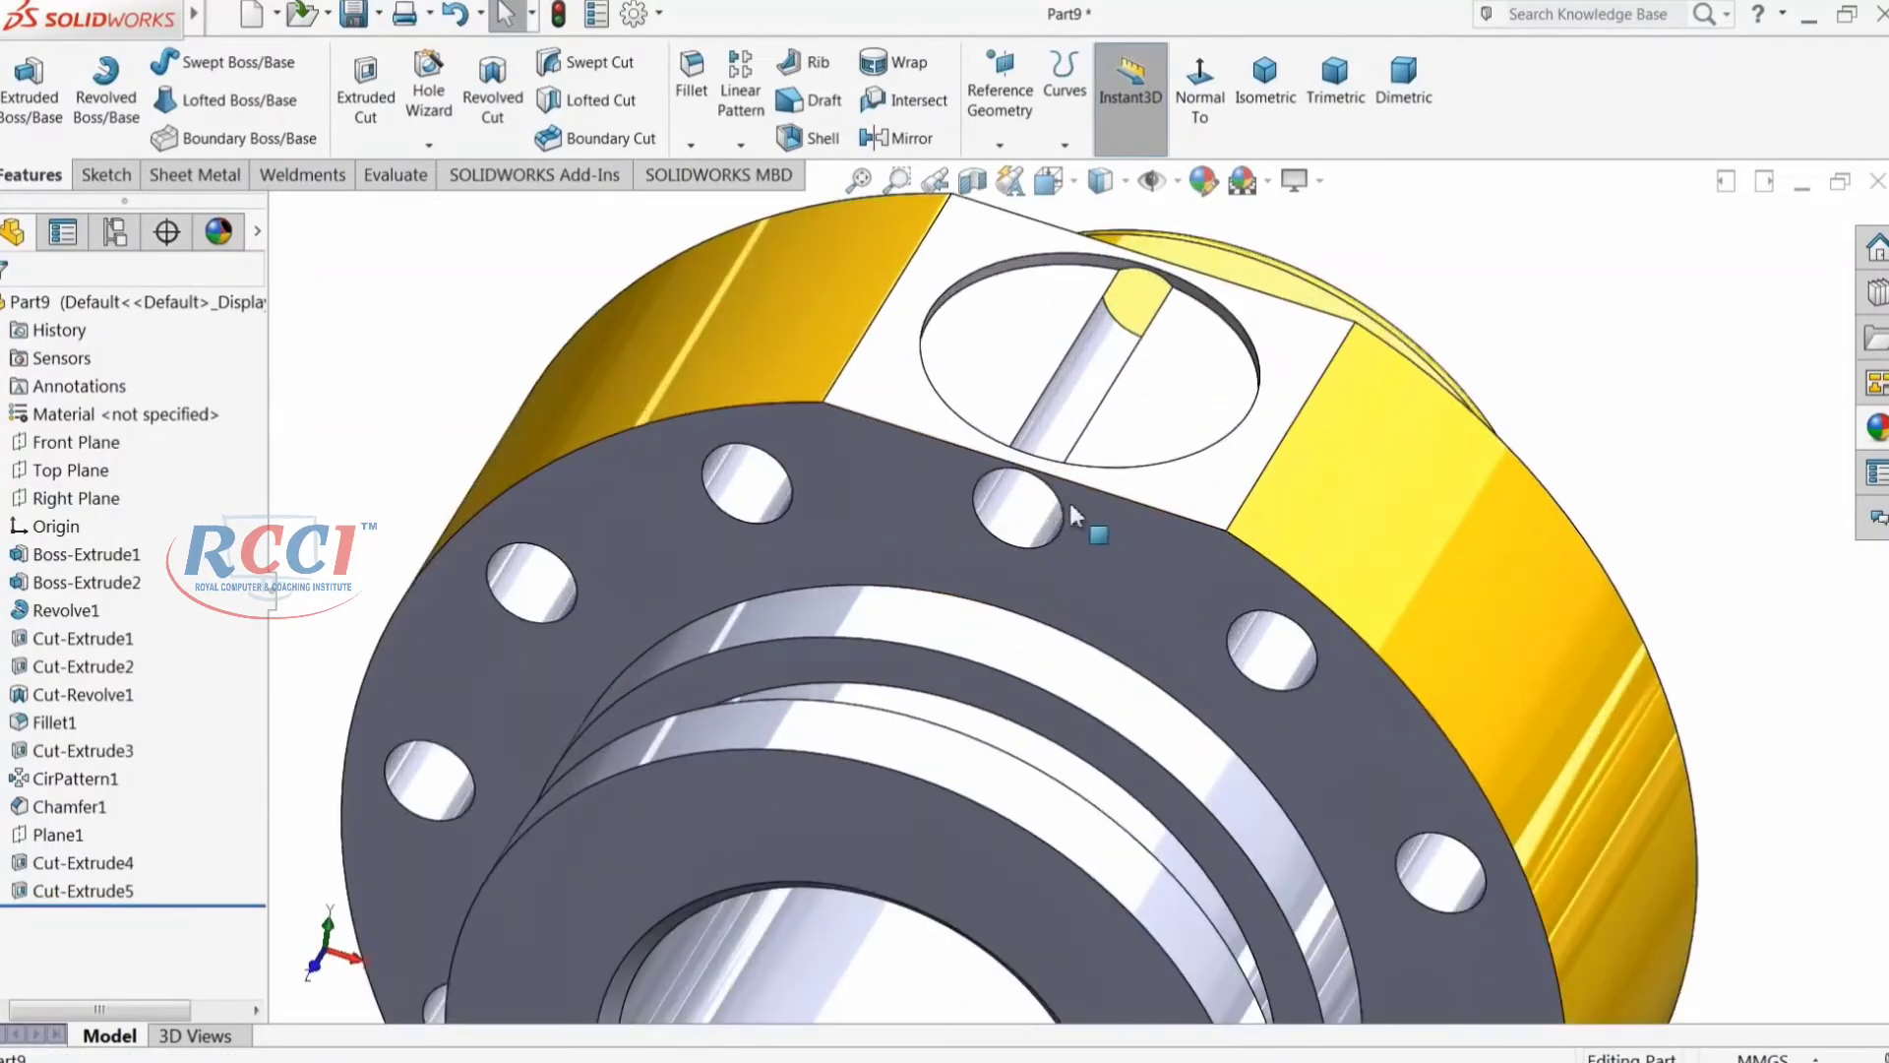
scroll(1063, 504, down, 2)
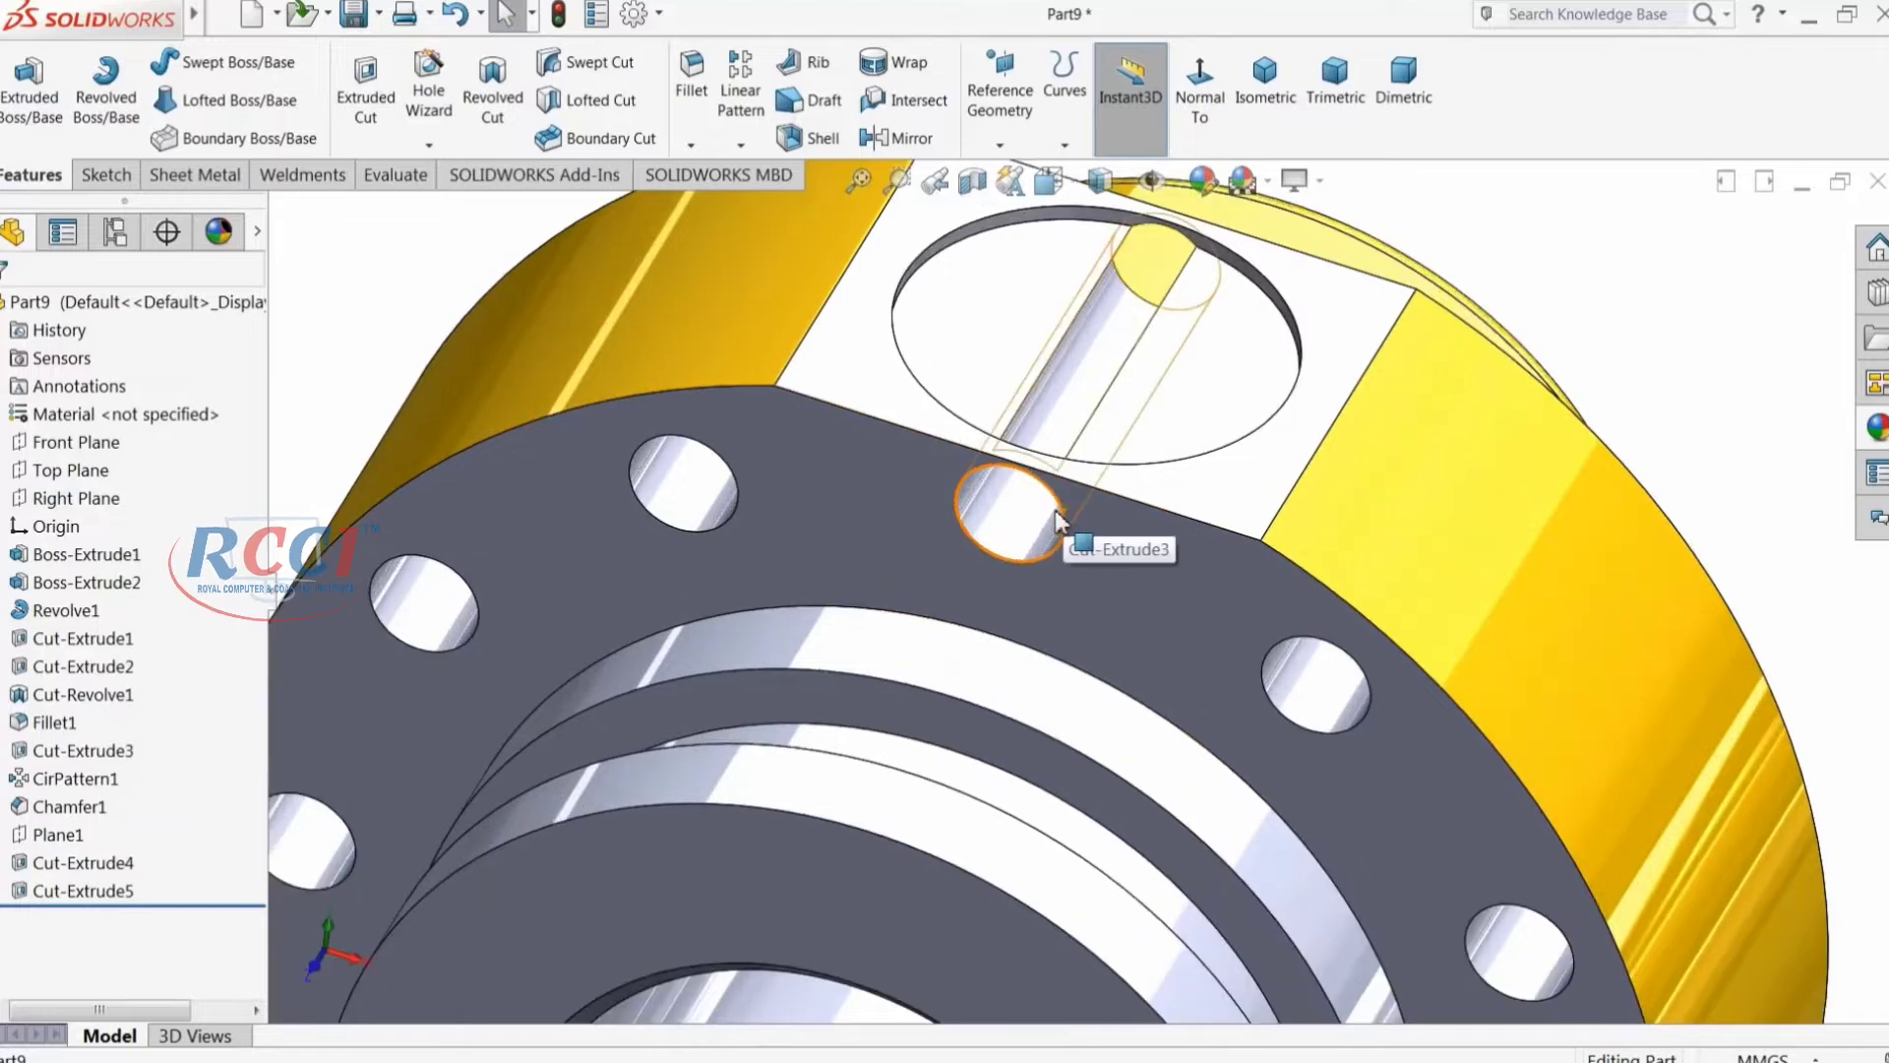
scroll(1048, 531, down, 2)
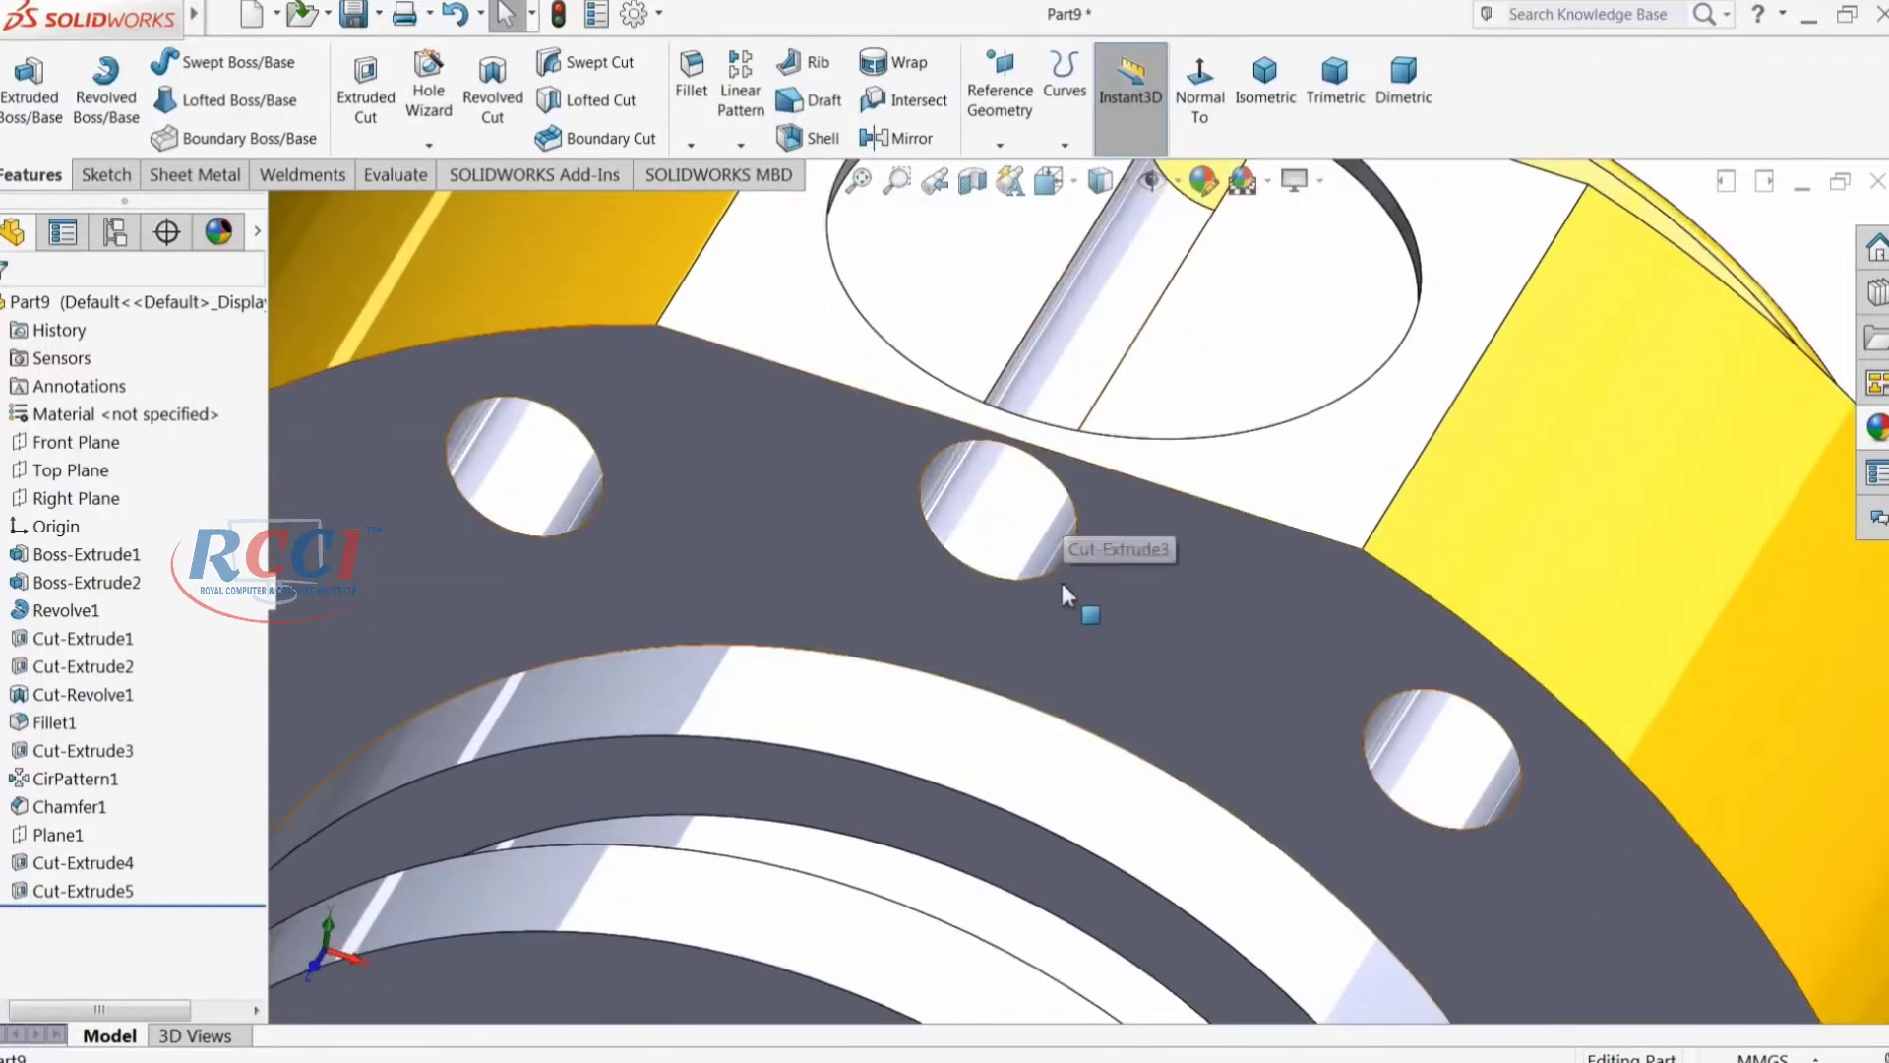
click(1092, 581)
click(1147, 527)
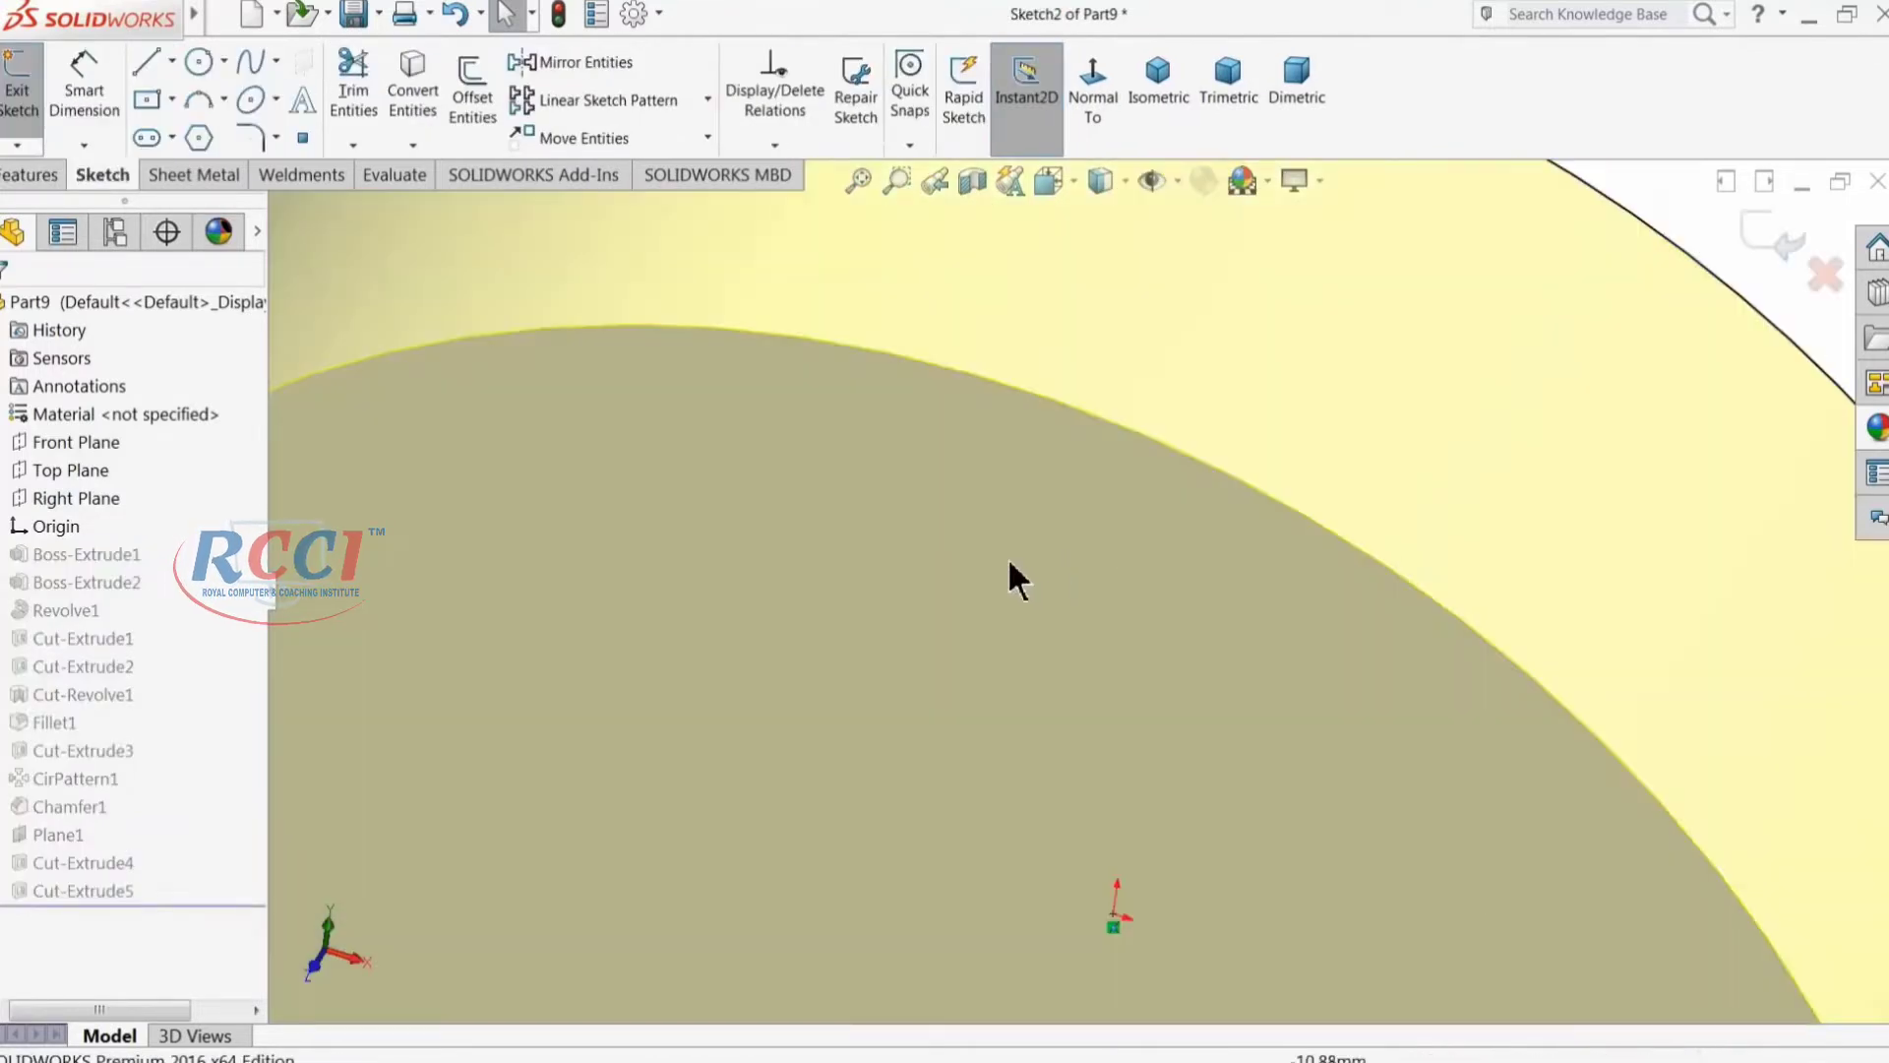
scroll(944, 551, up, 3)
click(1823, 278)
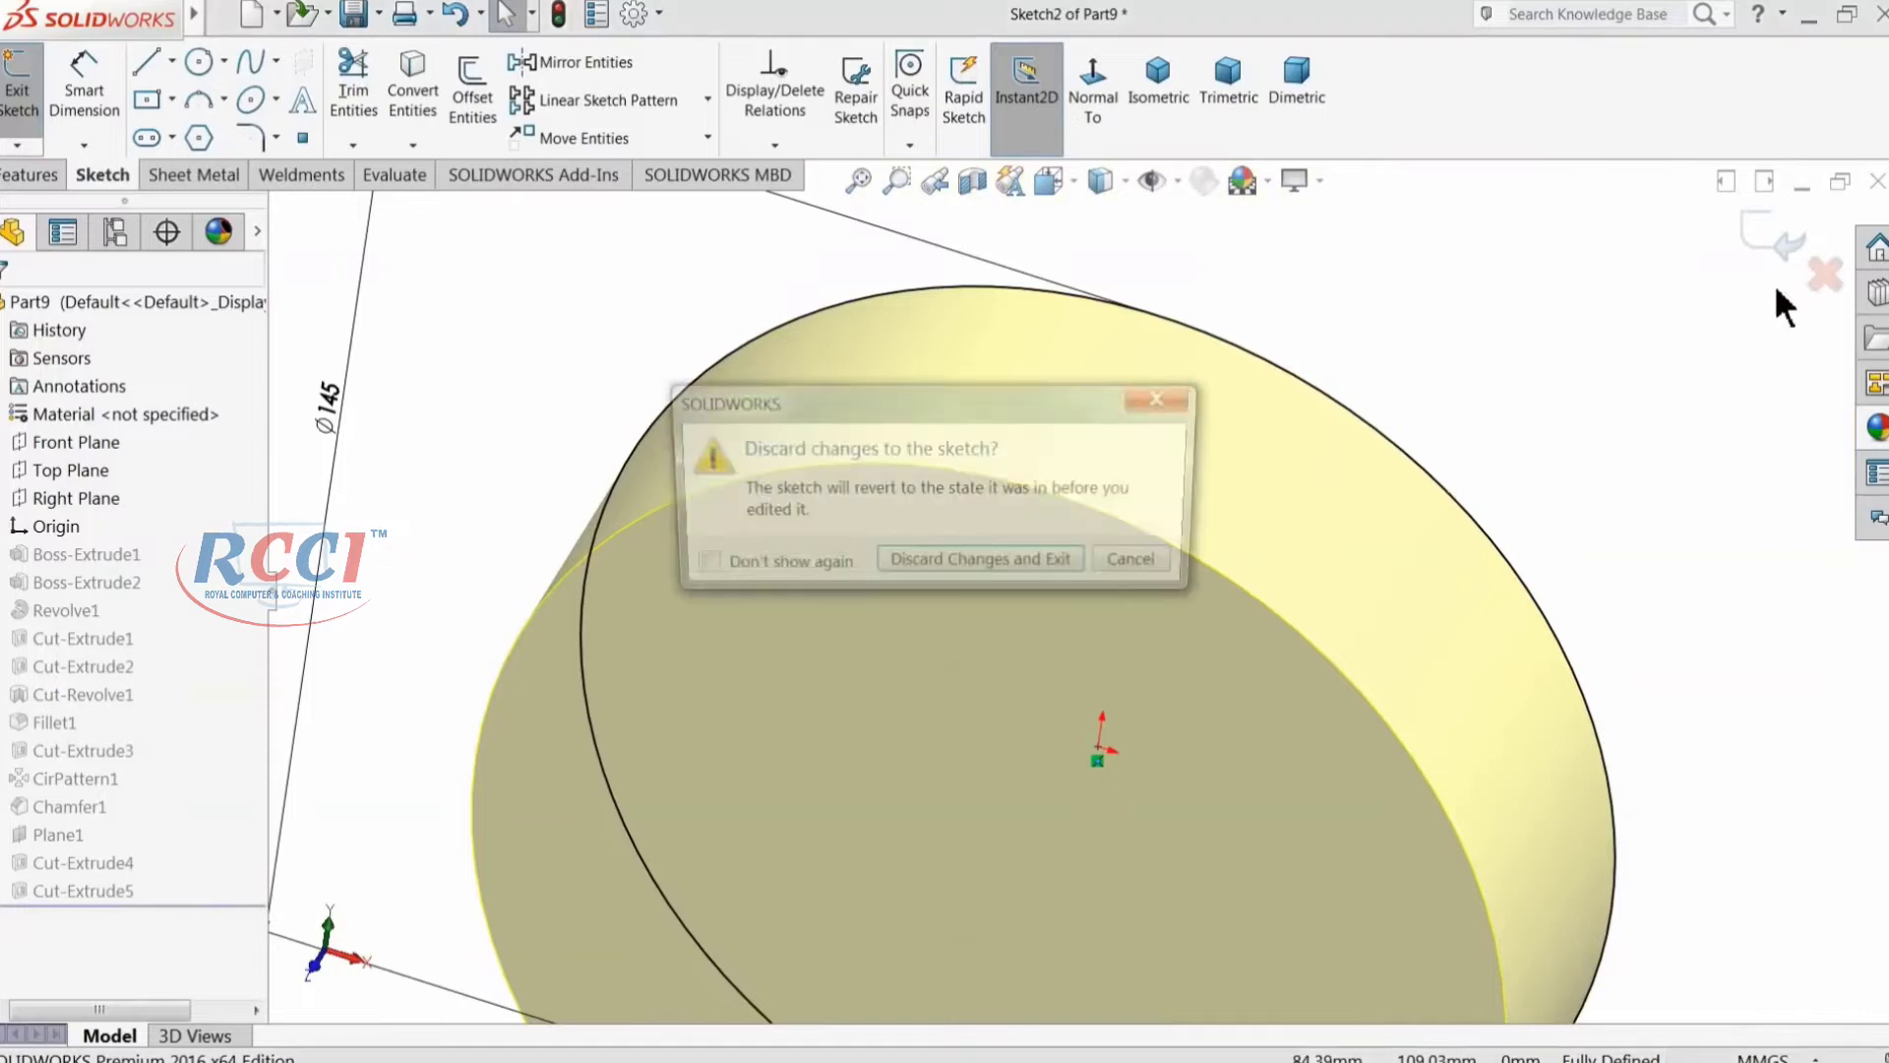
click(1058, 561)
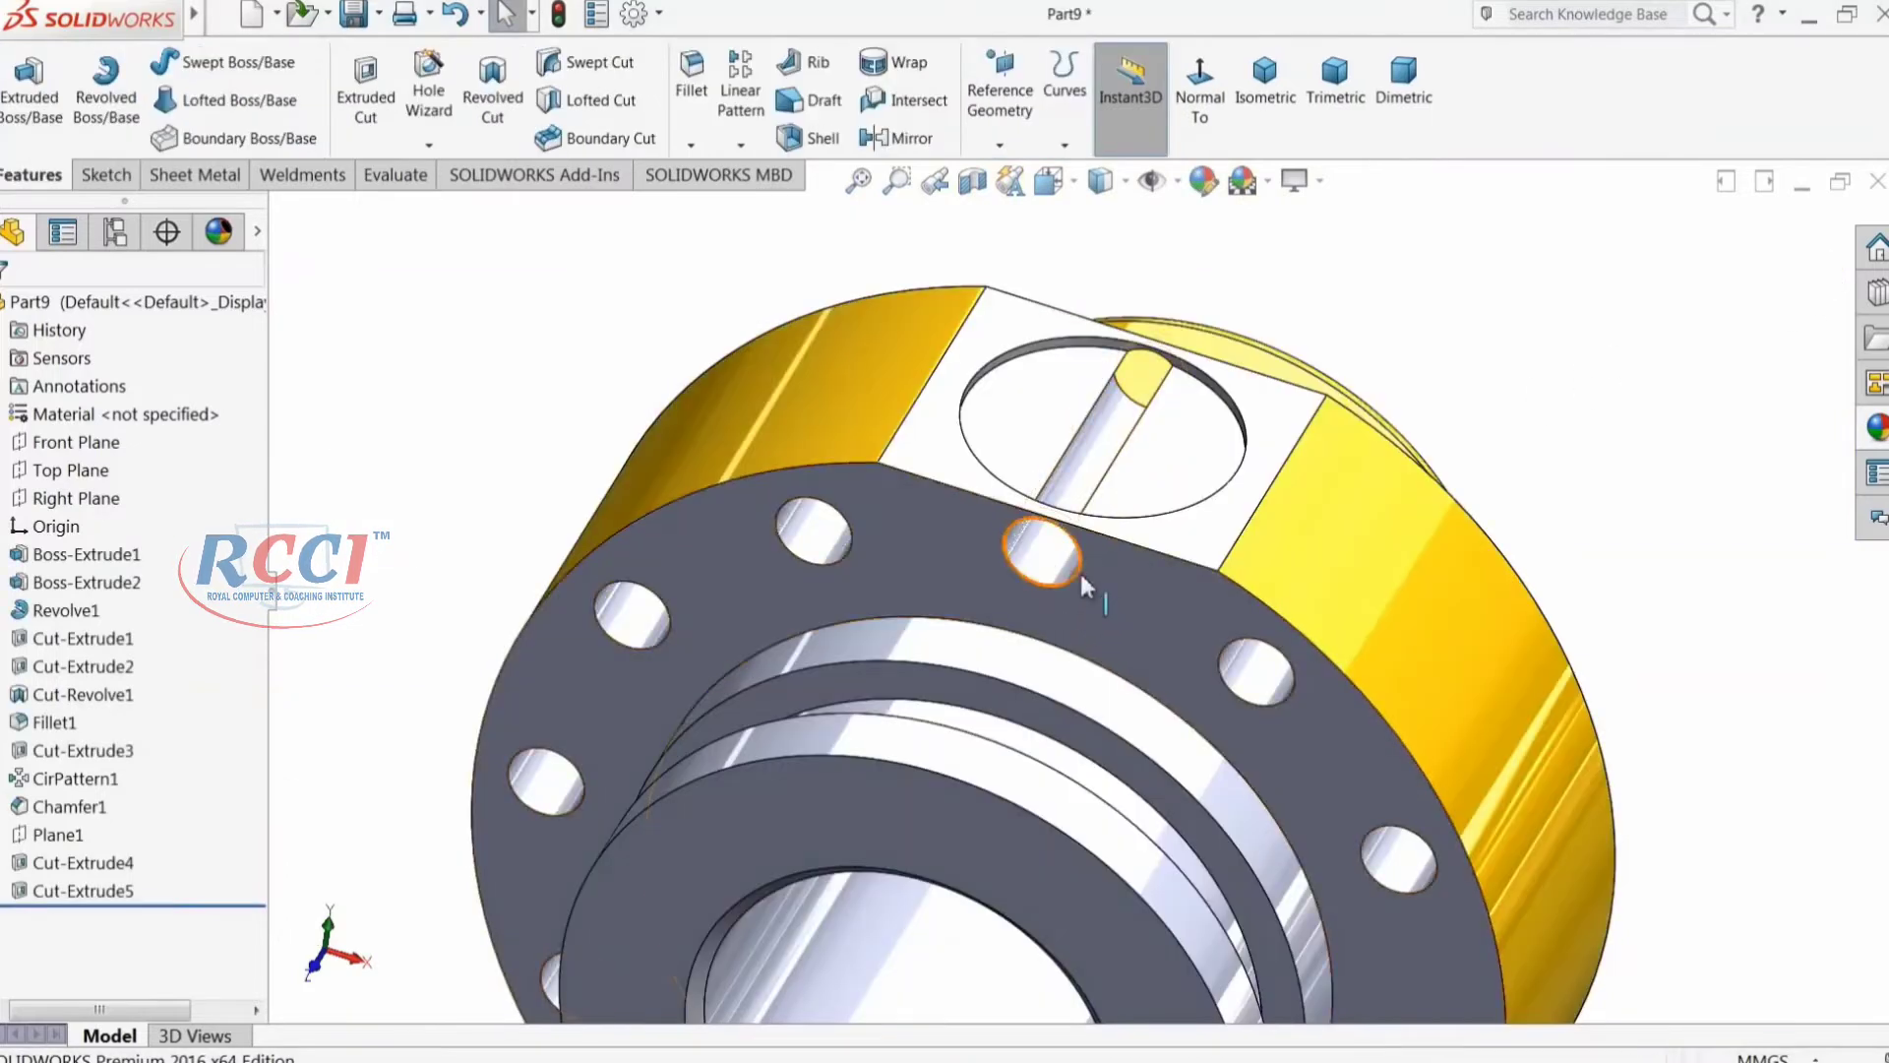
Step: Open a sketch on the flange's front face and convert the edge of the bolt hole below the circular pocket into a sketch circle
scroll(1074, 580, down, 3)
click(1077, 624)
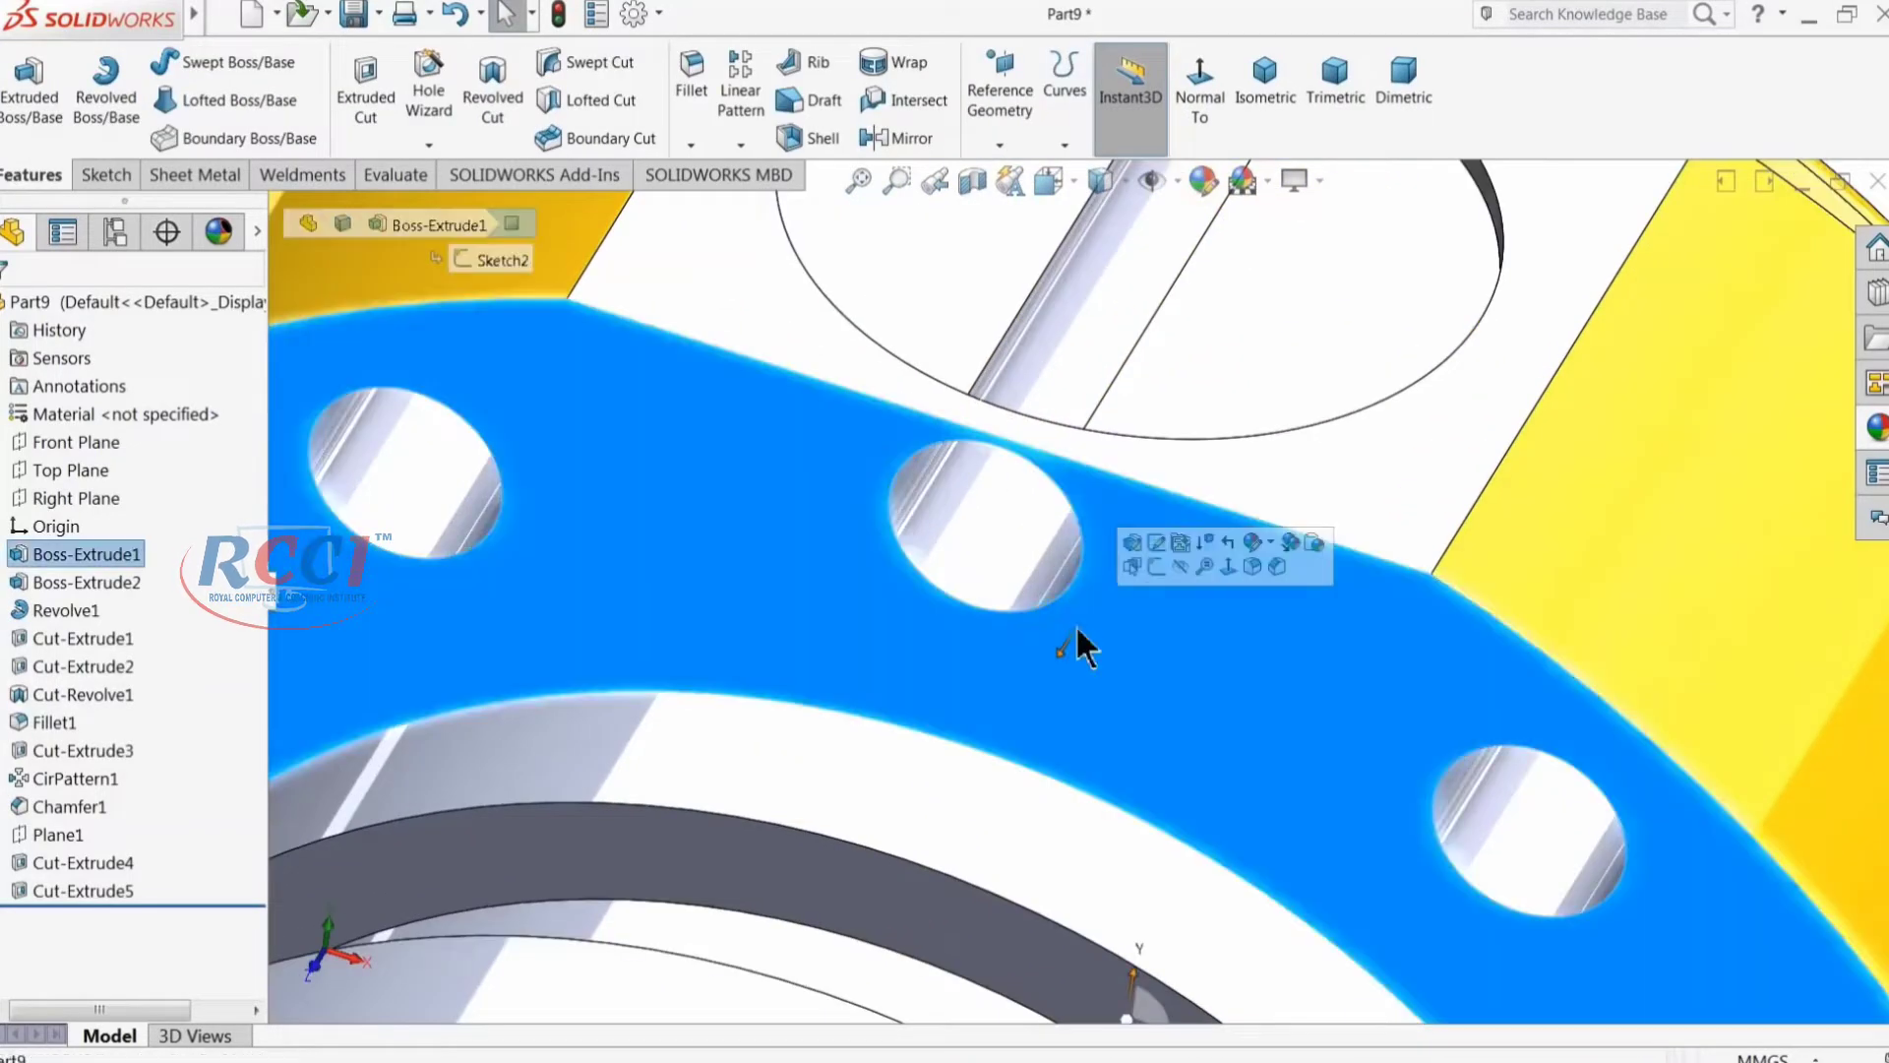
click(1155, 566)
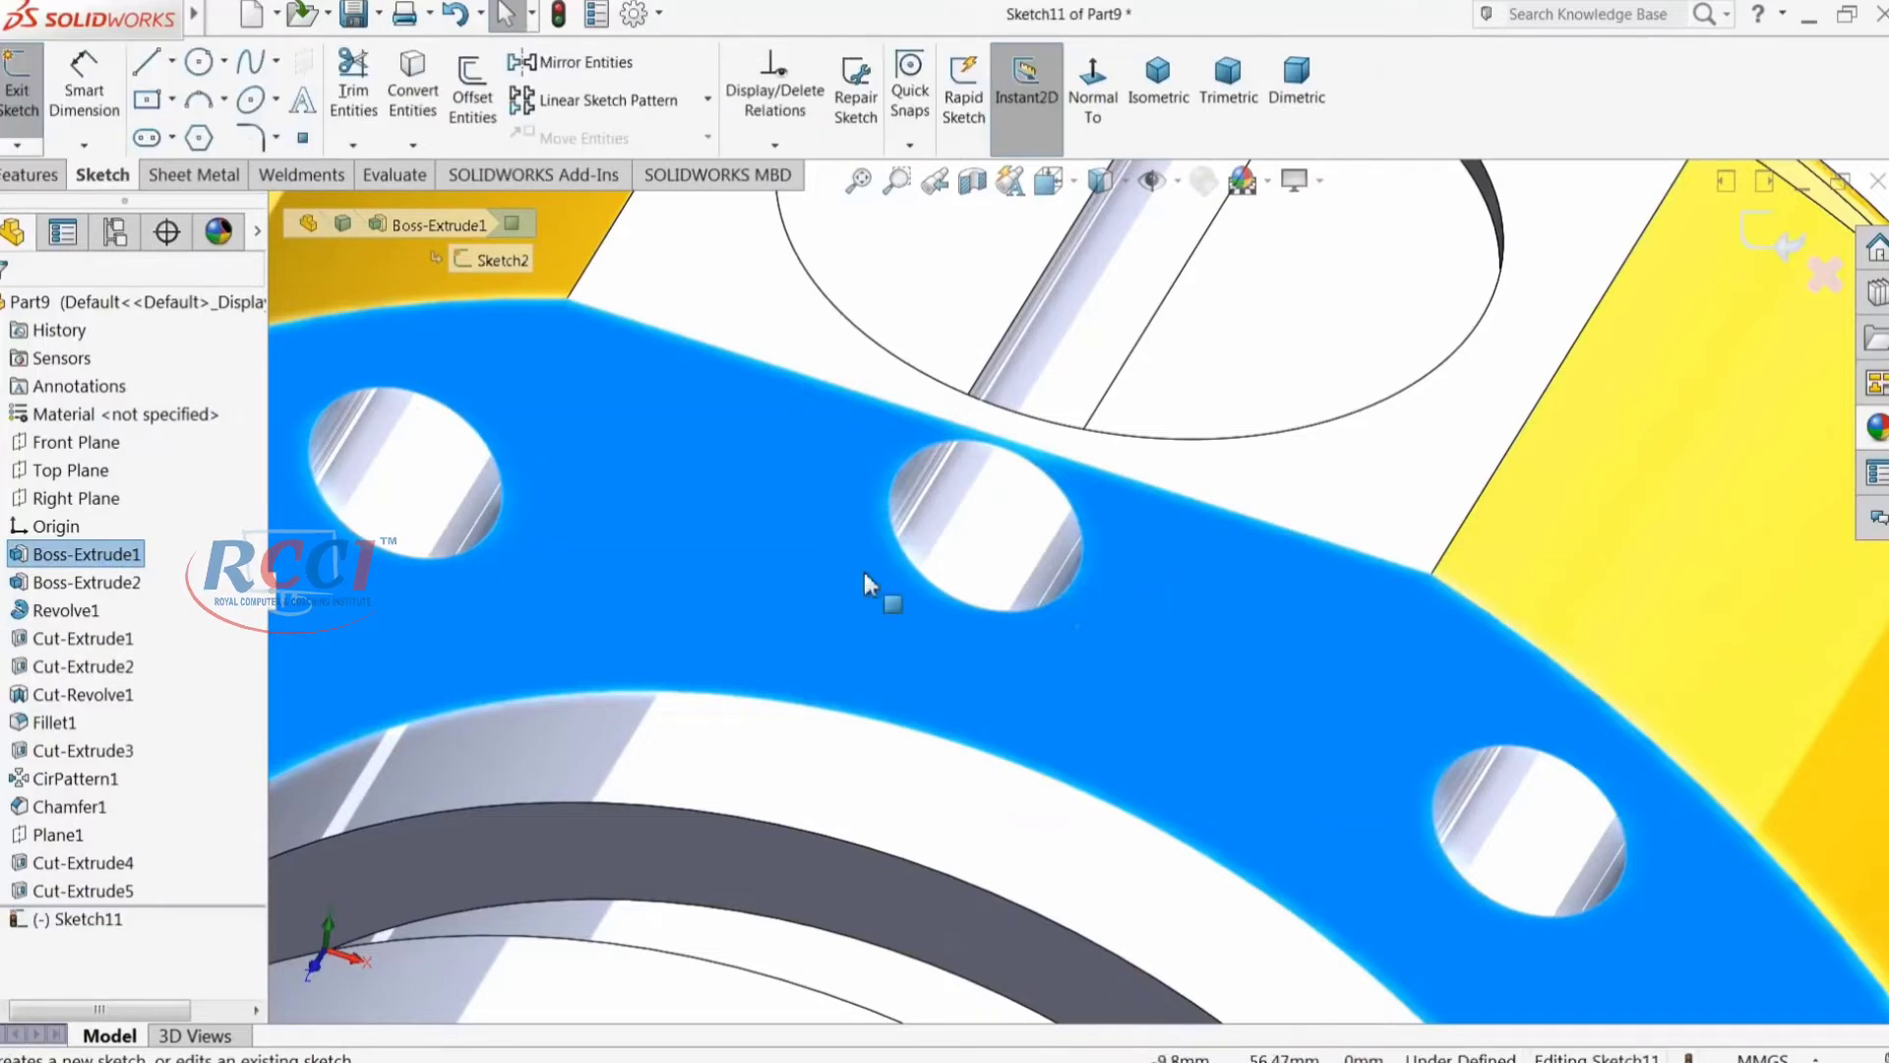
click(1053, 609)
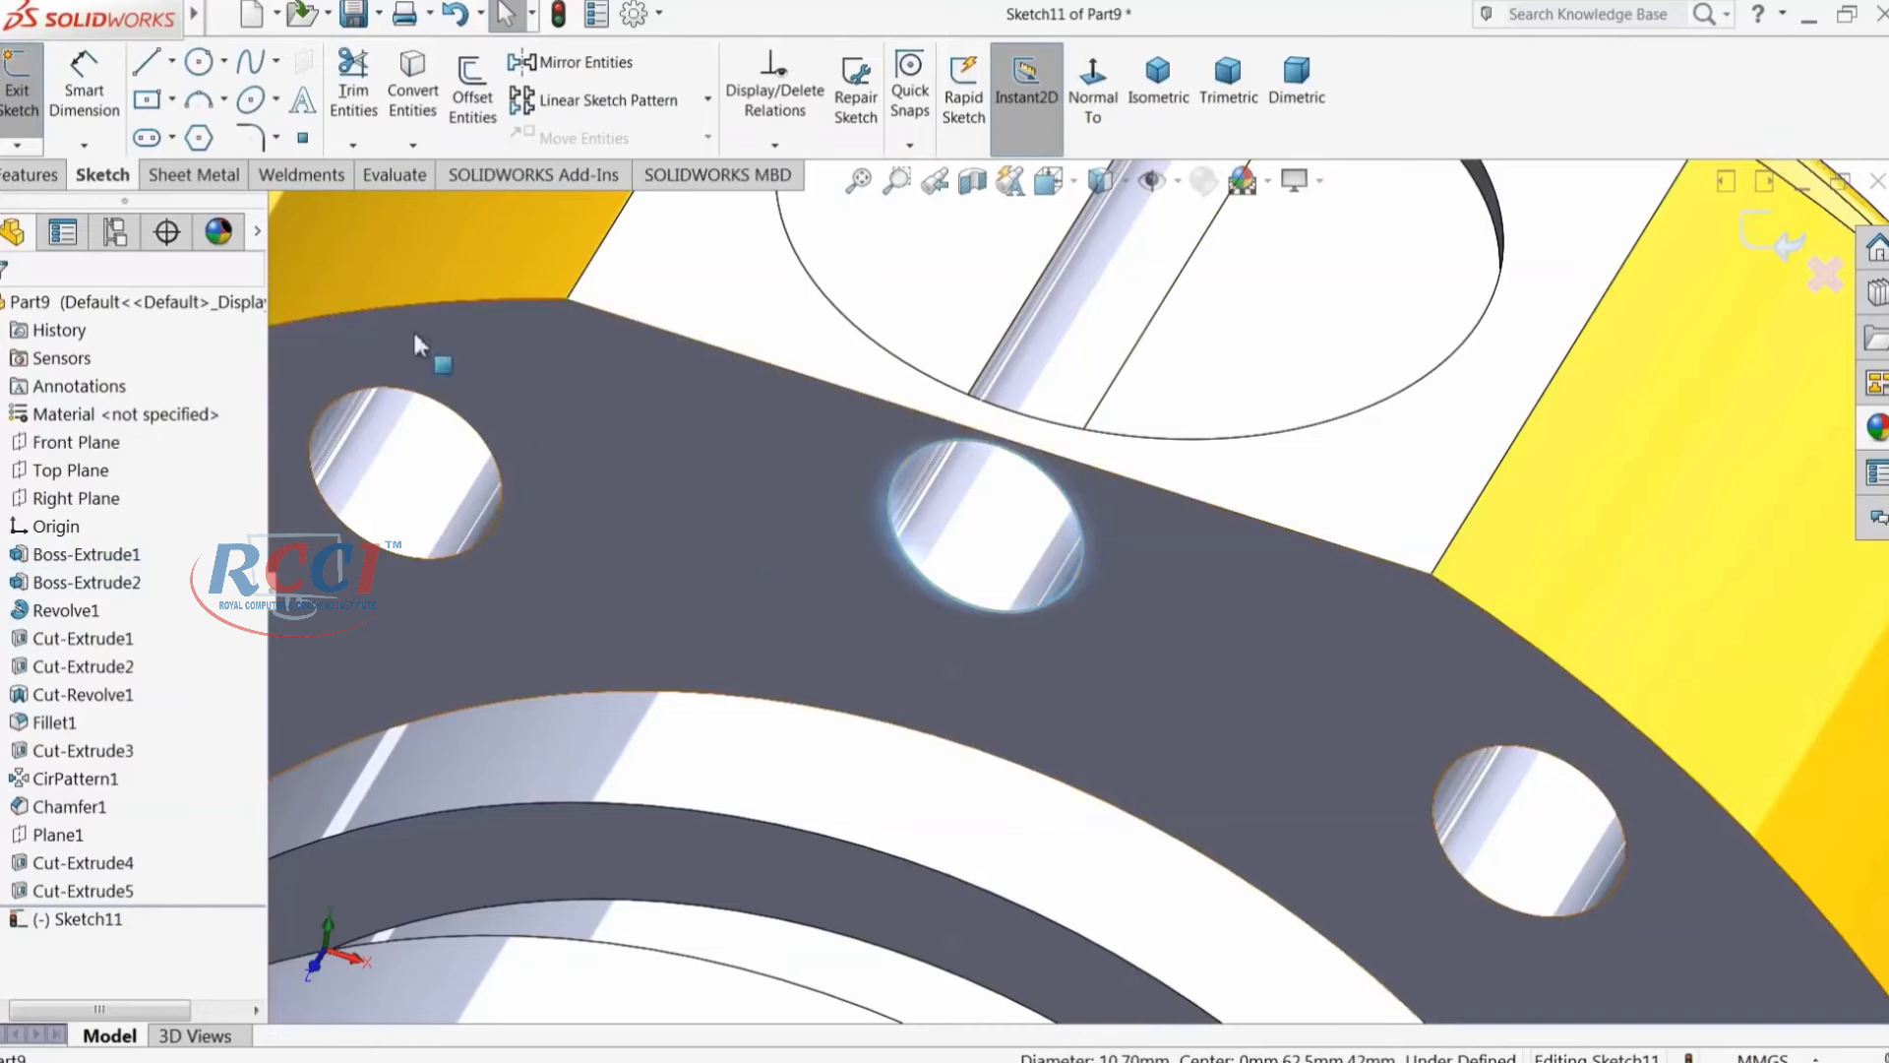
click(410, 98)
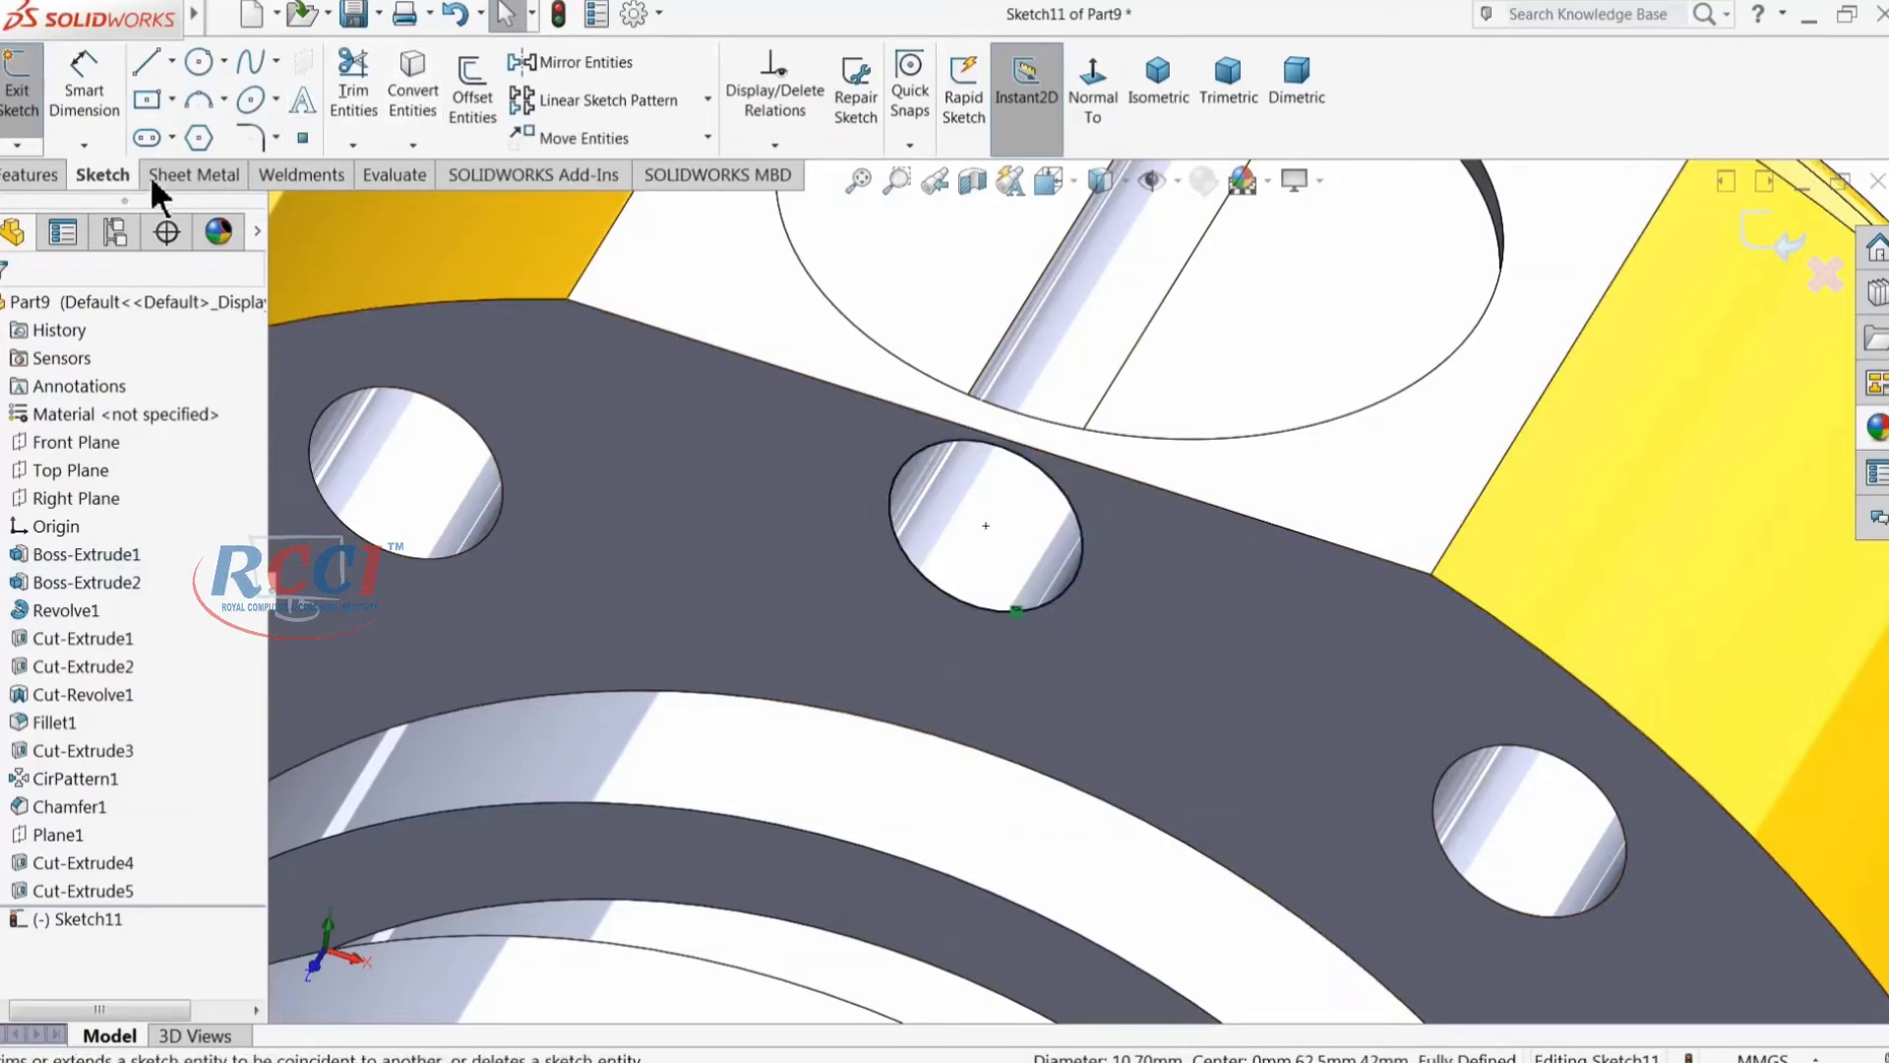
Step: Extrude the small circle sketched at the flange's top hole as a 42 mm blind boss in the reversed direction, filling the hole
click(39, 177)
click(27, 98)
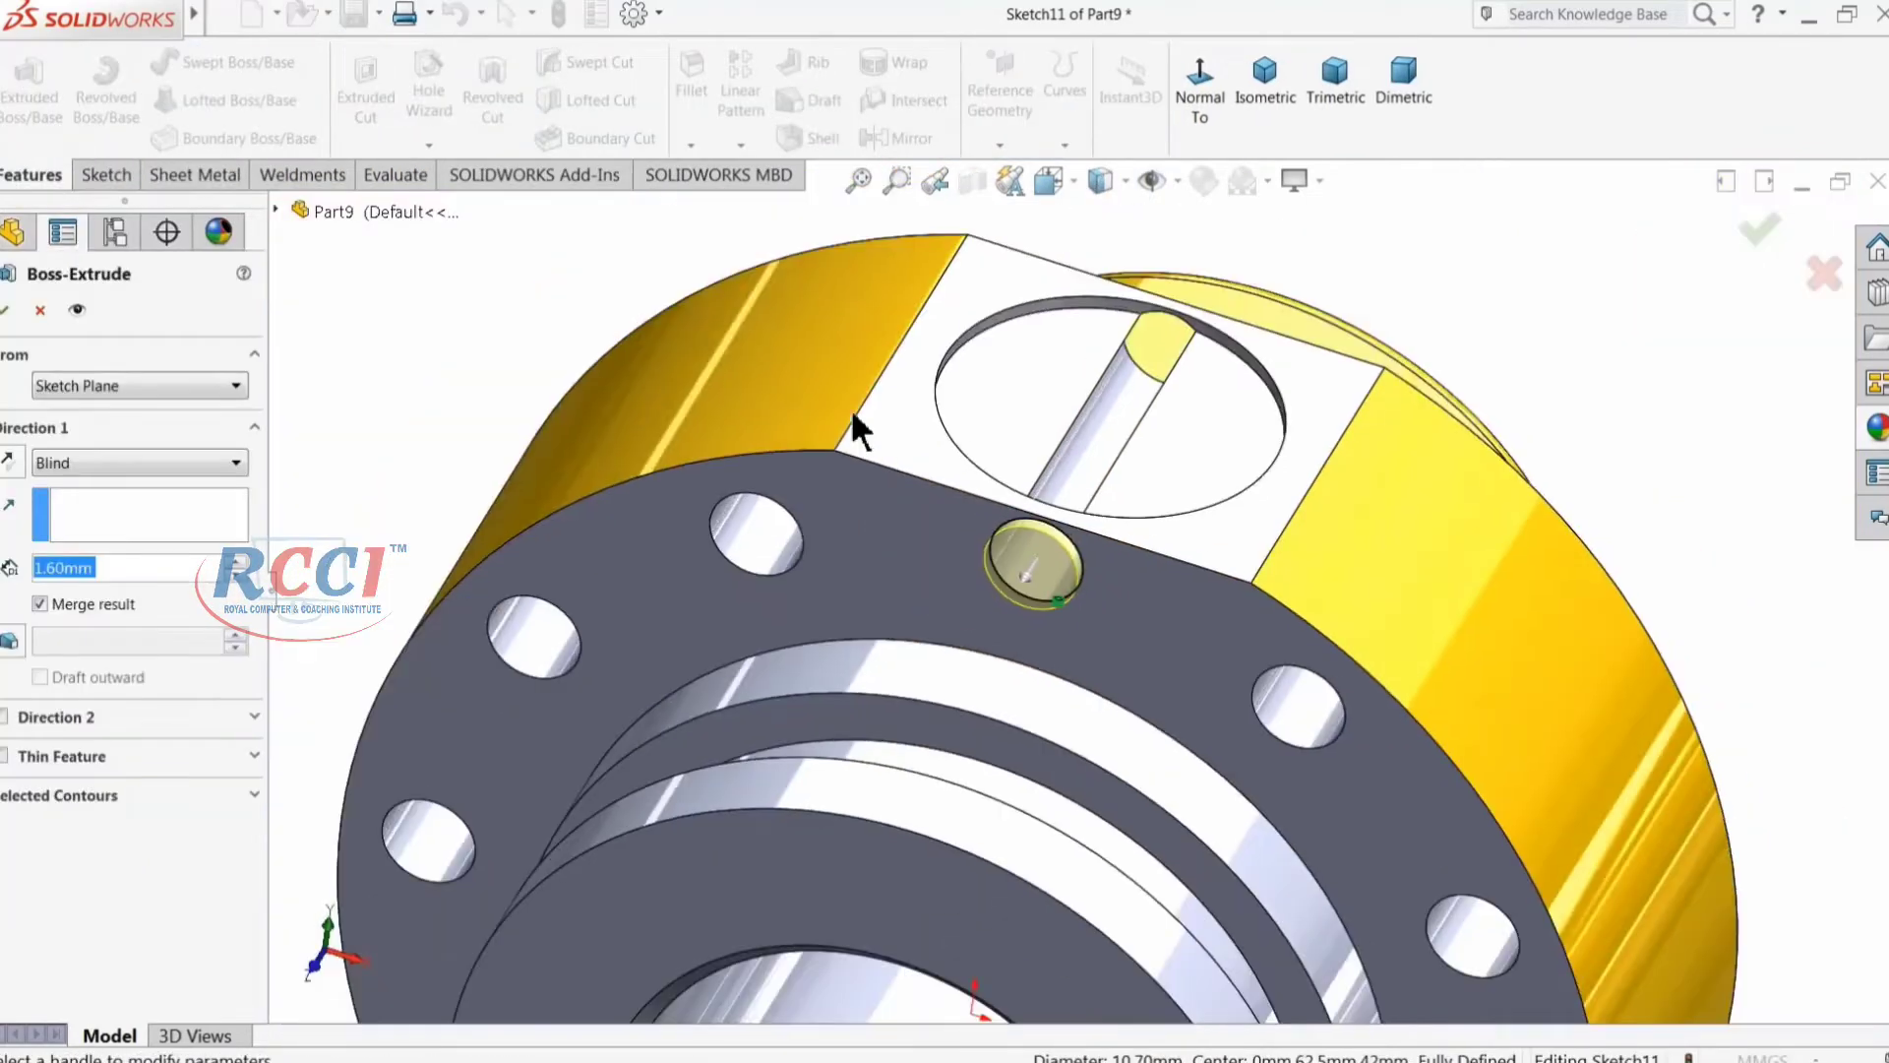
click(5, 460)
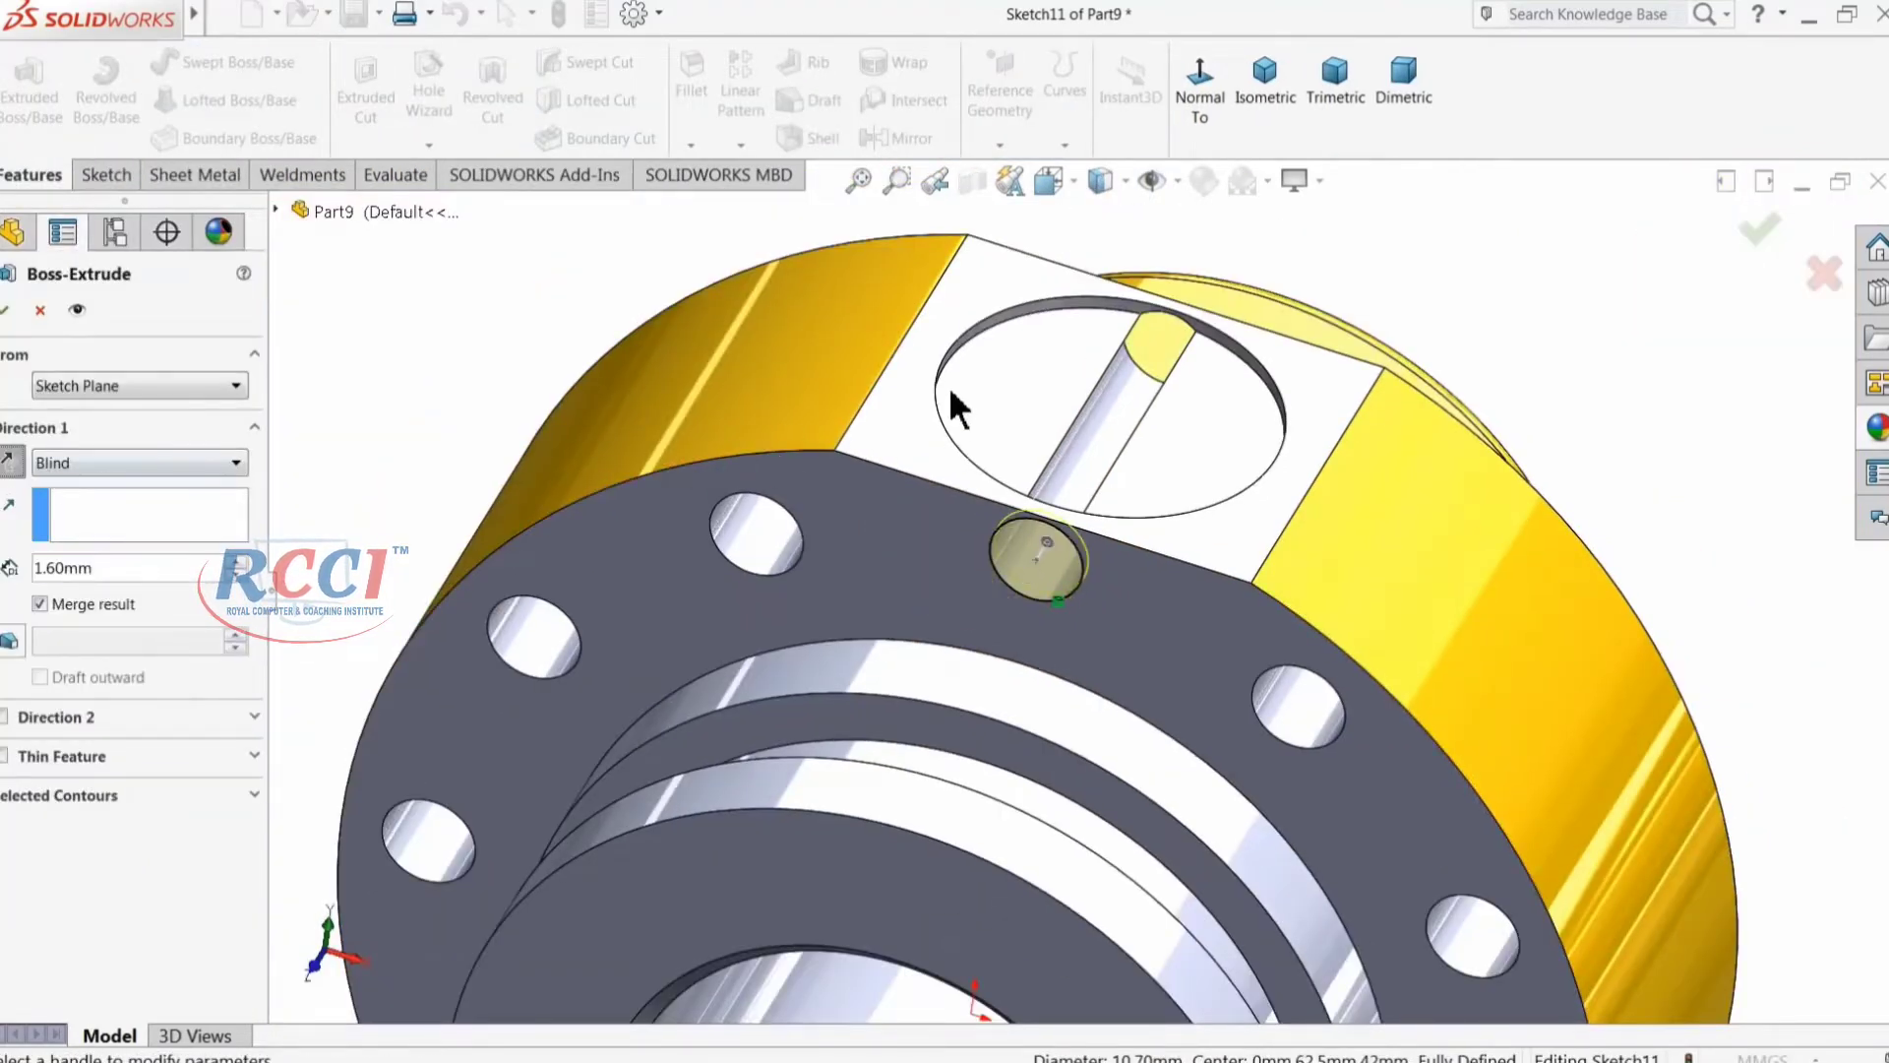
click(197, 463)
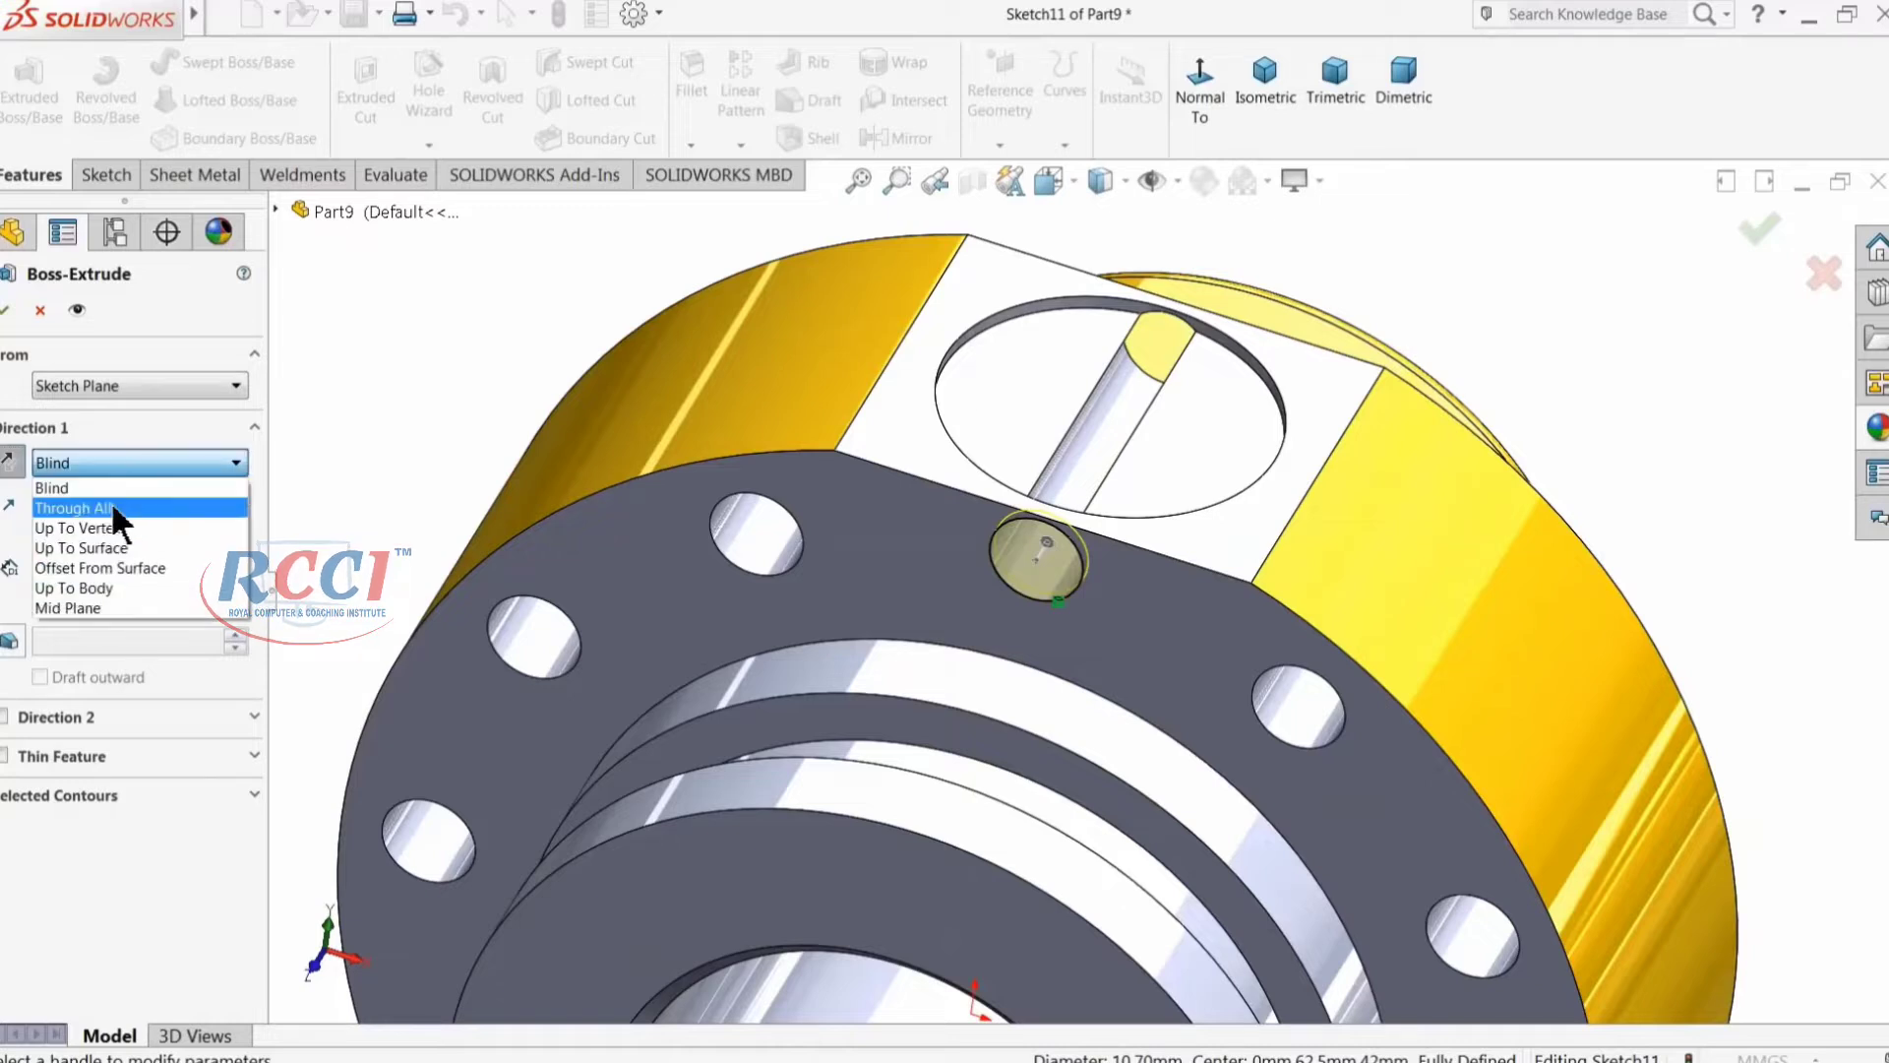
click(104, 488)
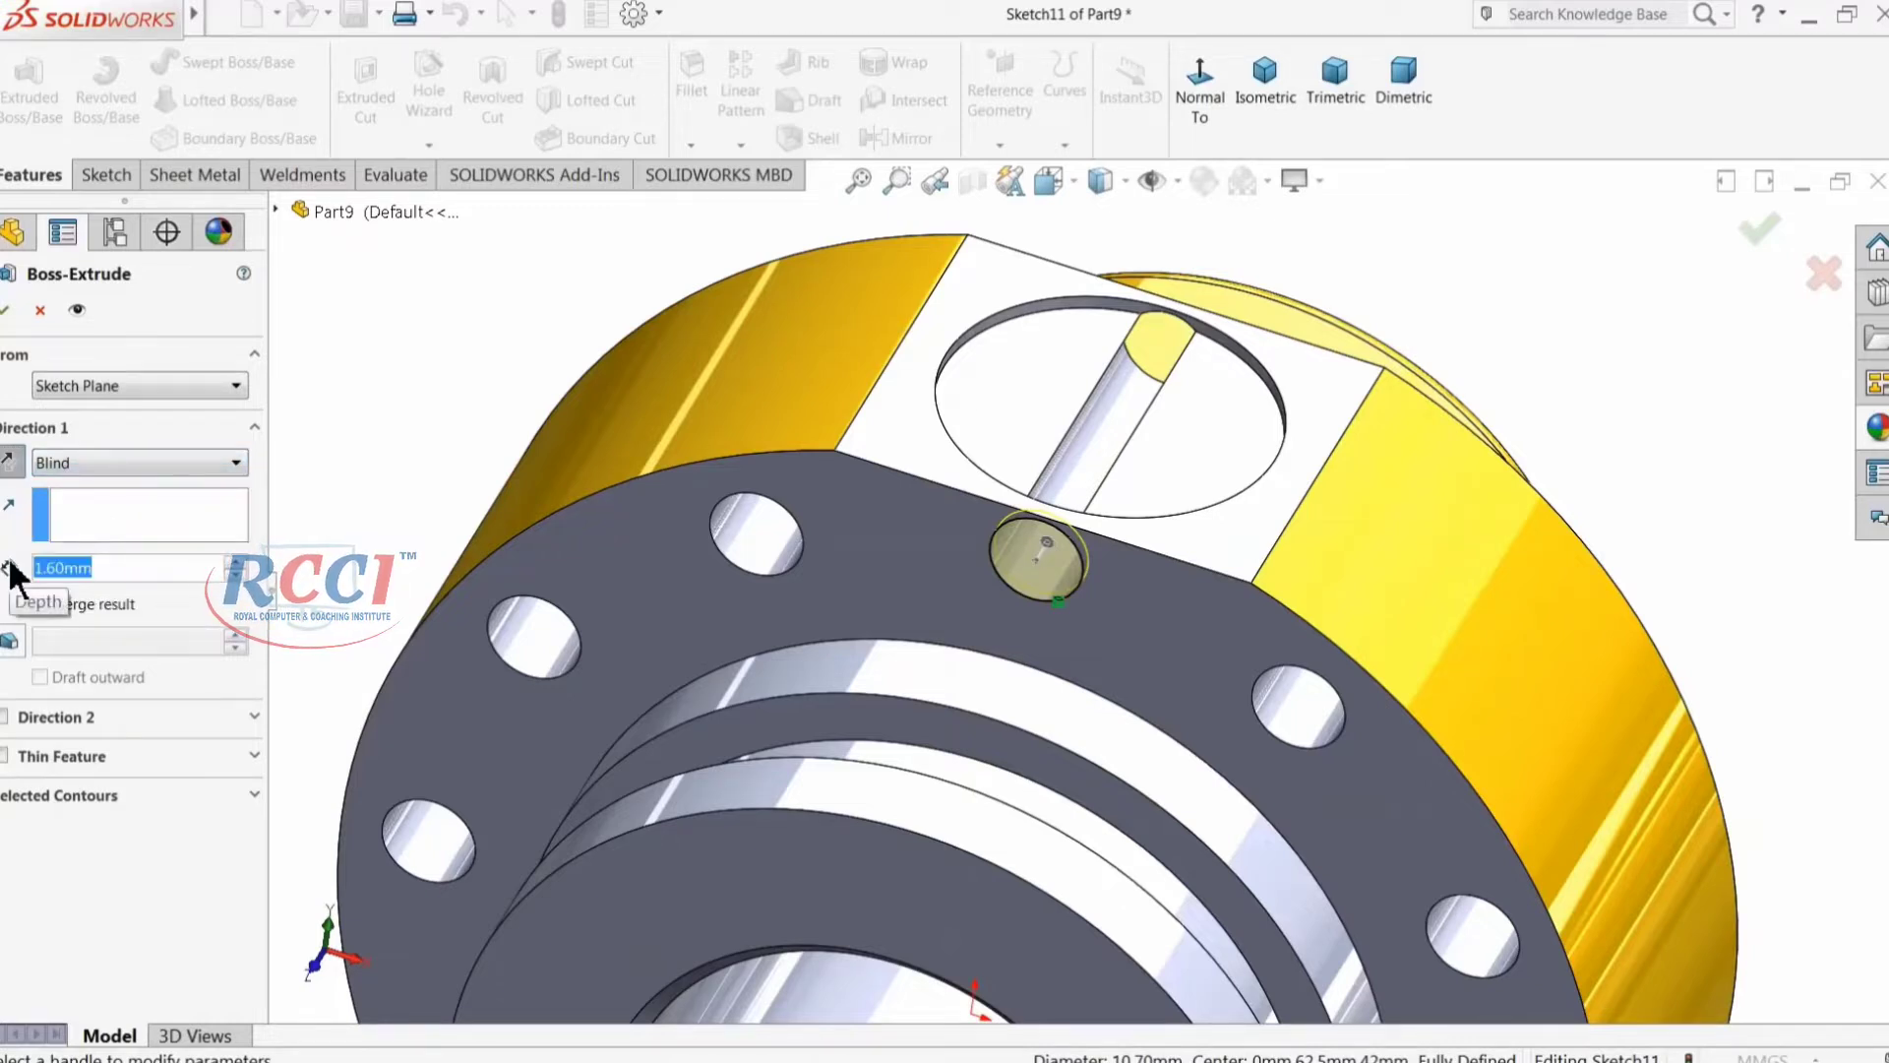
text(42)
key(Return)
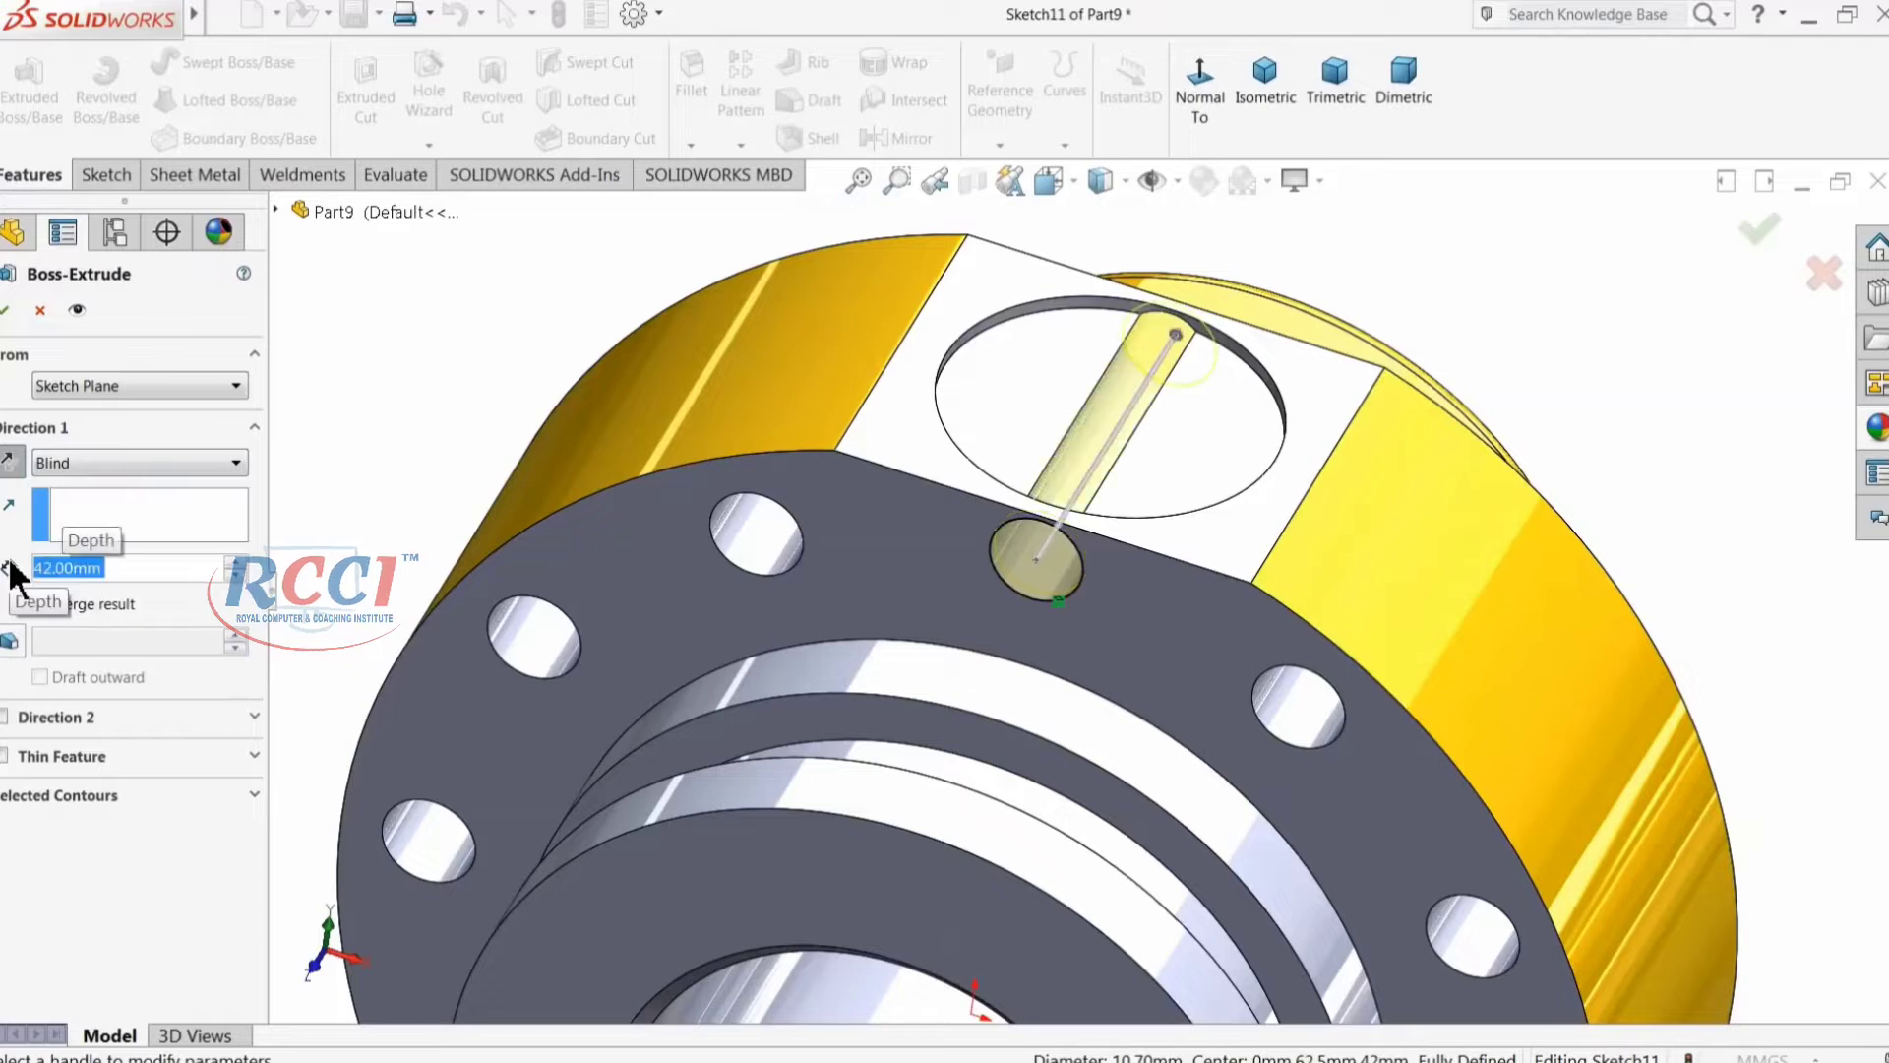
click(5, 309)
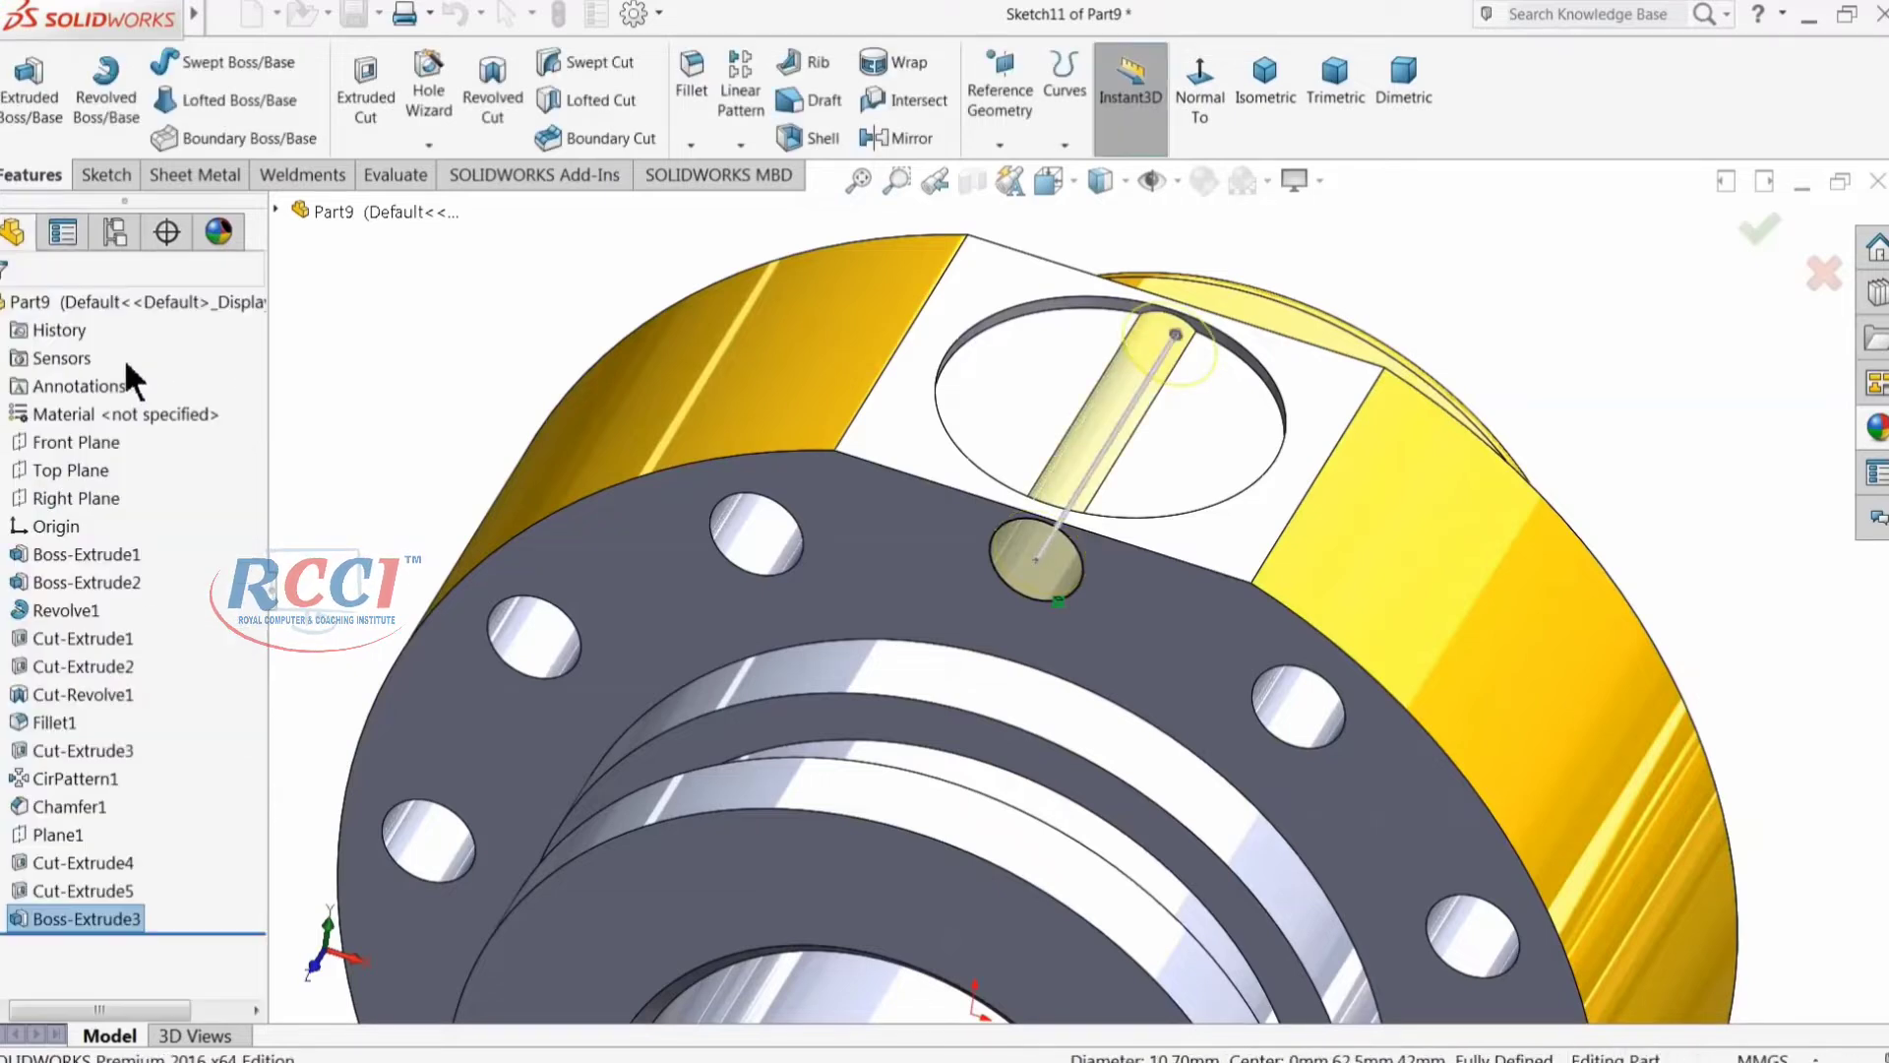
Step: Review the definition of the shallow circular recess cut on the flange's flat top face
middle_drag(1000, 552, 622, 437)
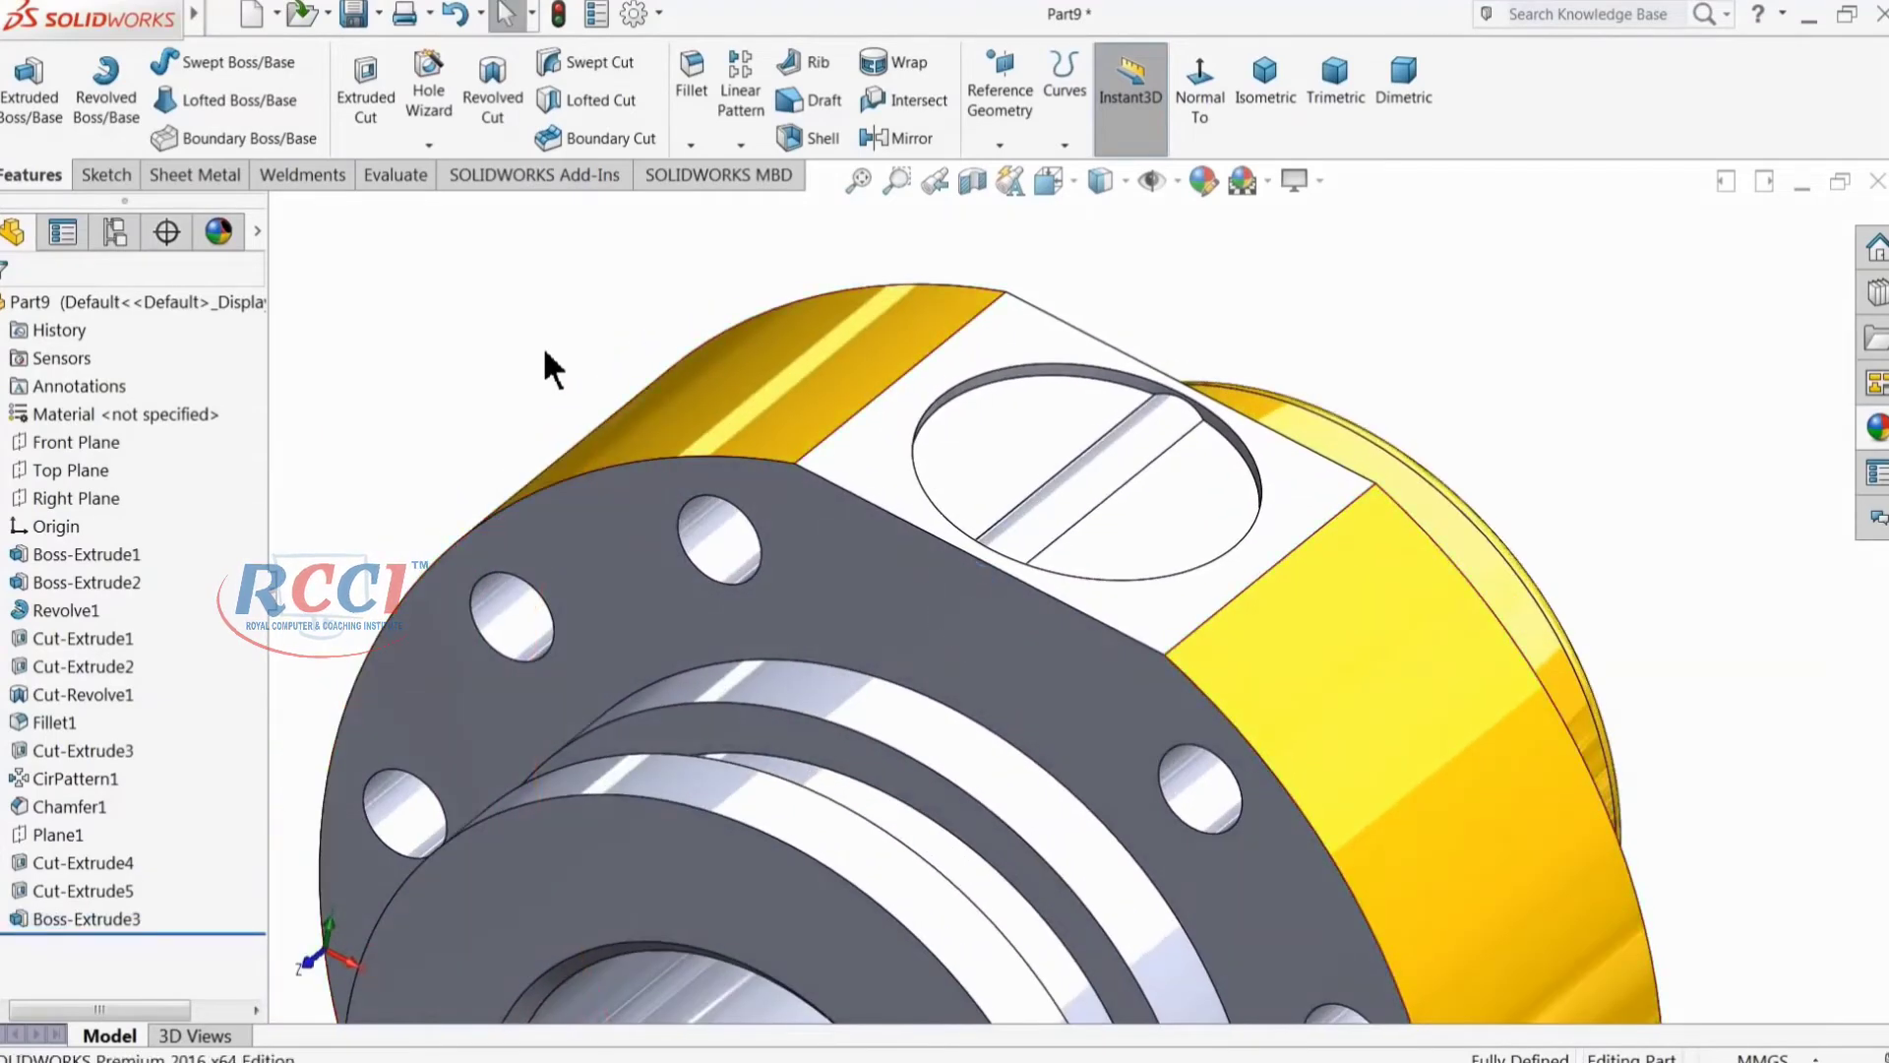
scroll(759, 527, up, 2)
scroll(1163, 638, down, 2)
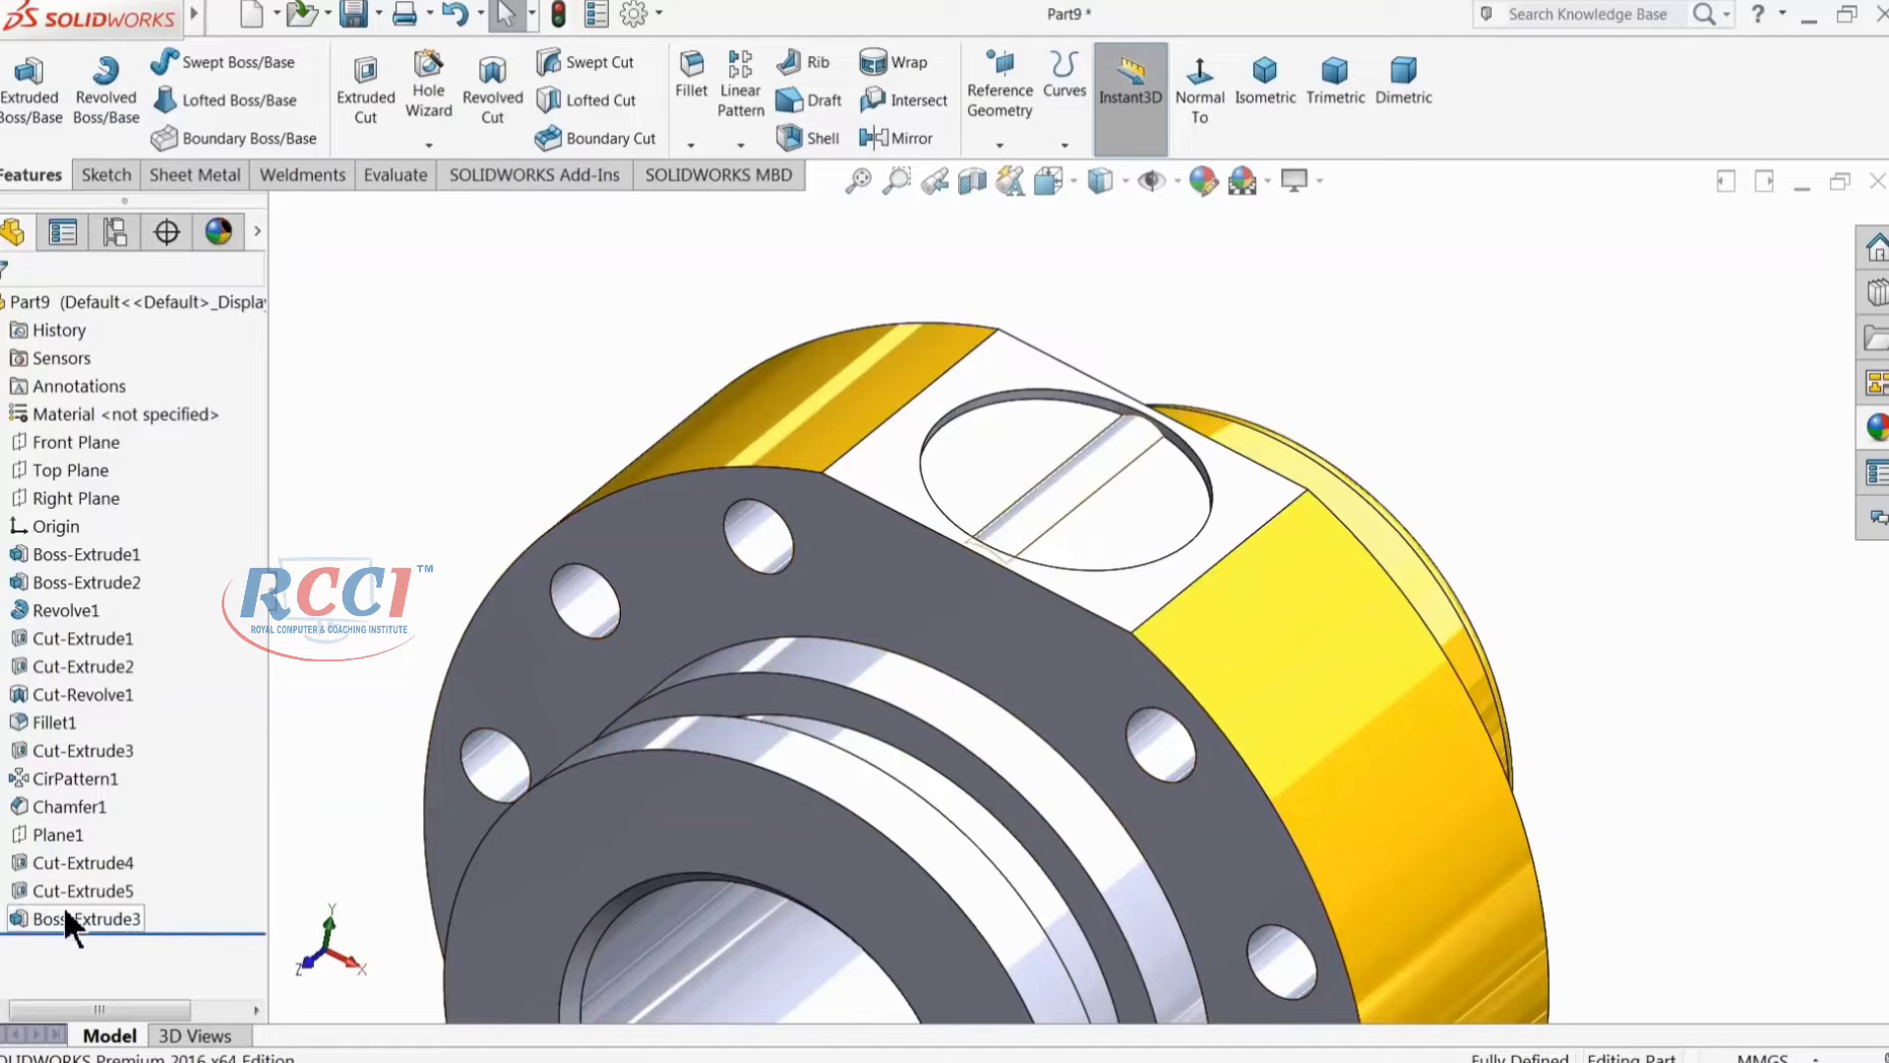
click(21, 888)
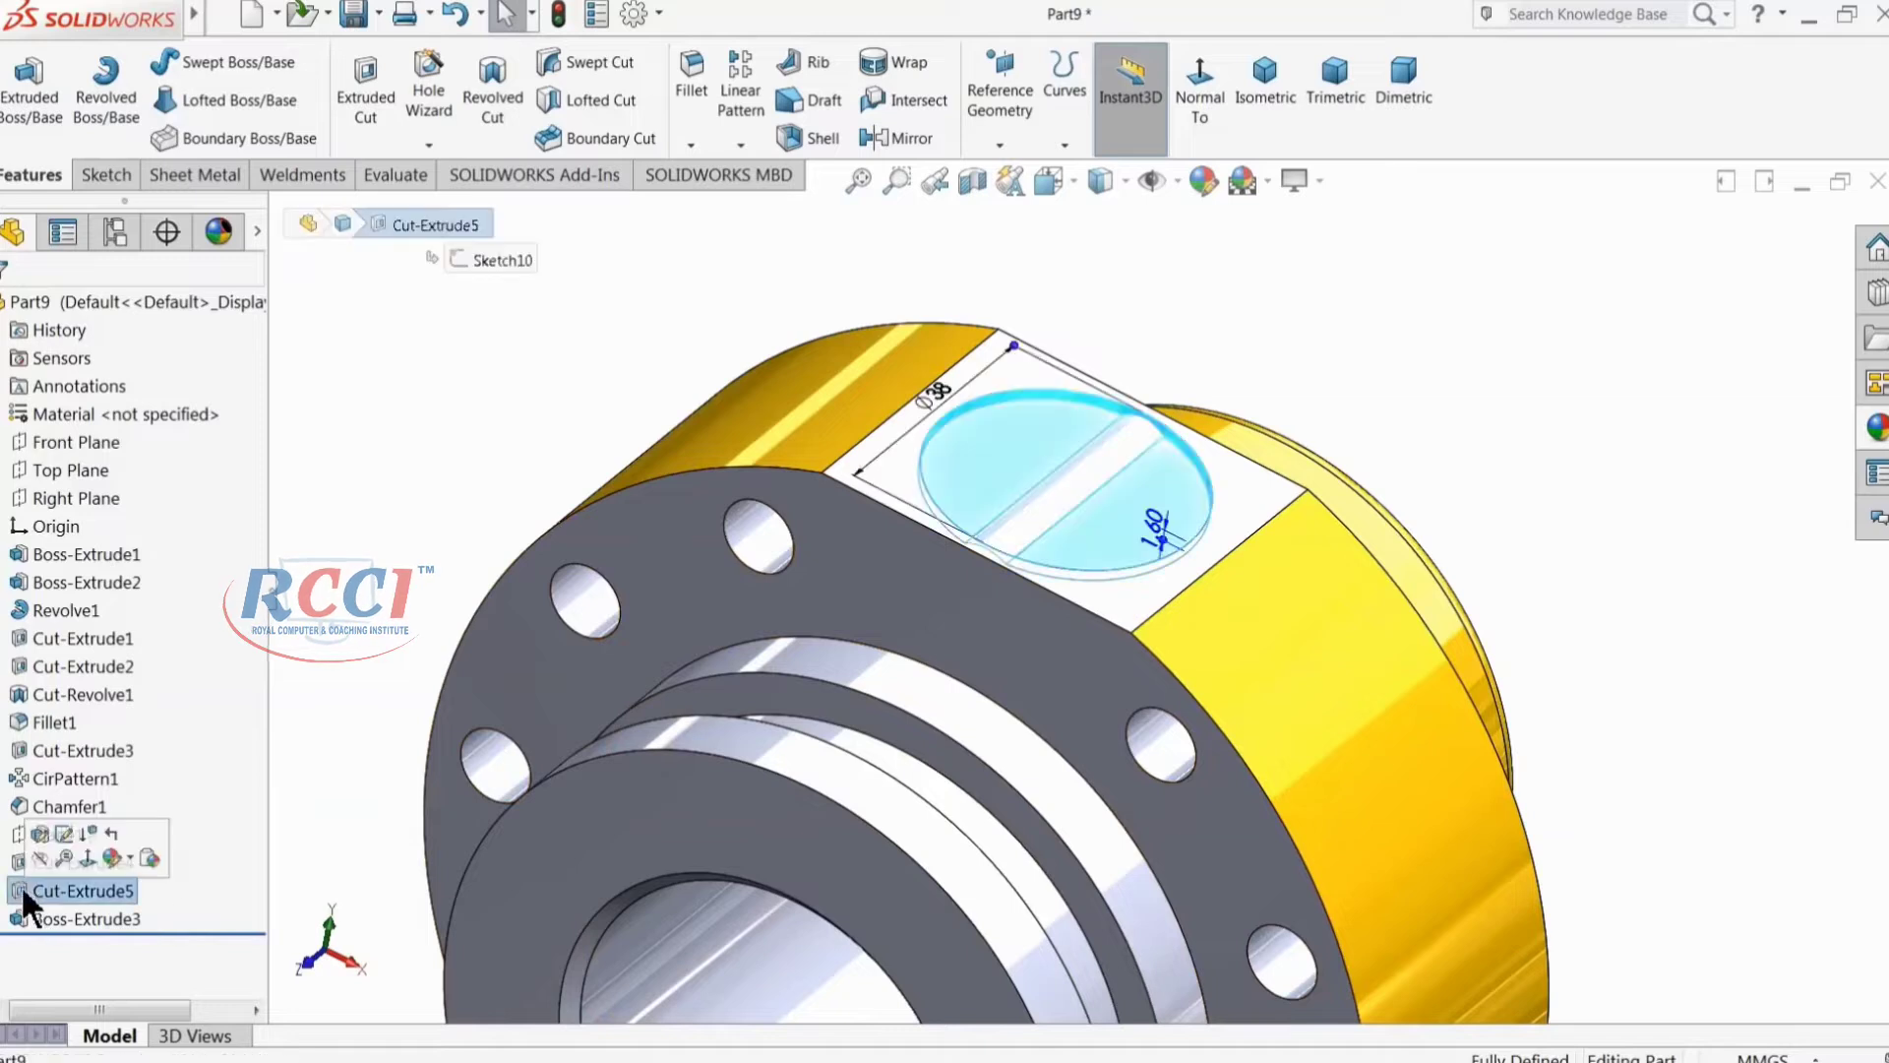
click(42, 830)
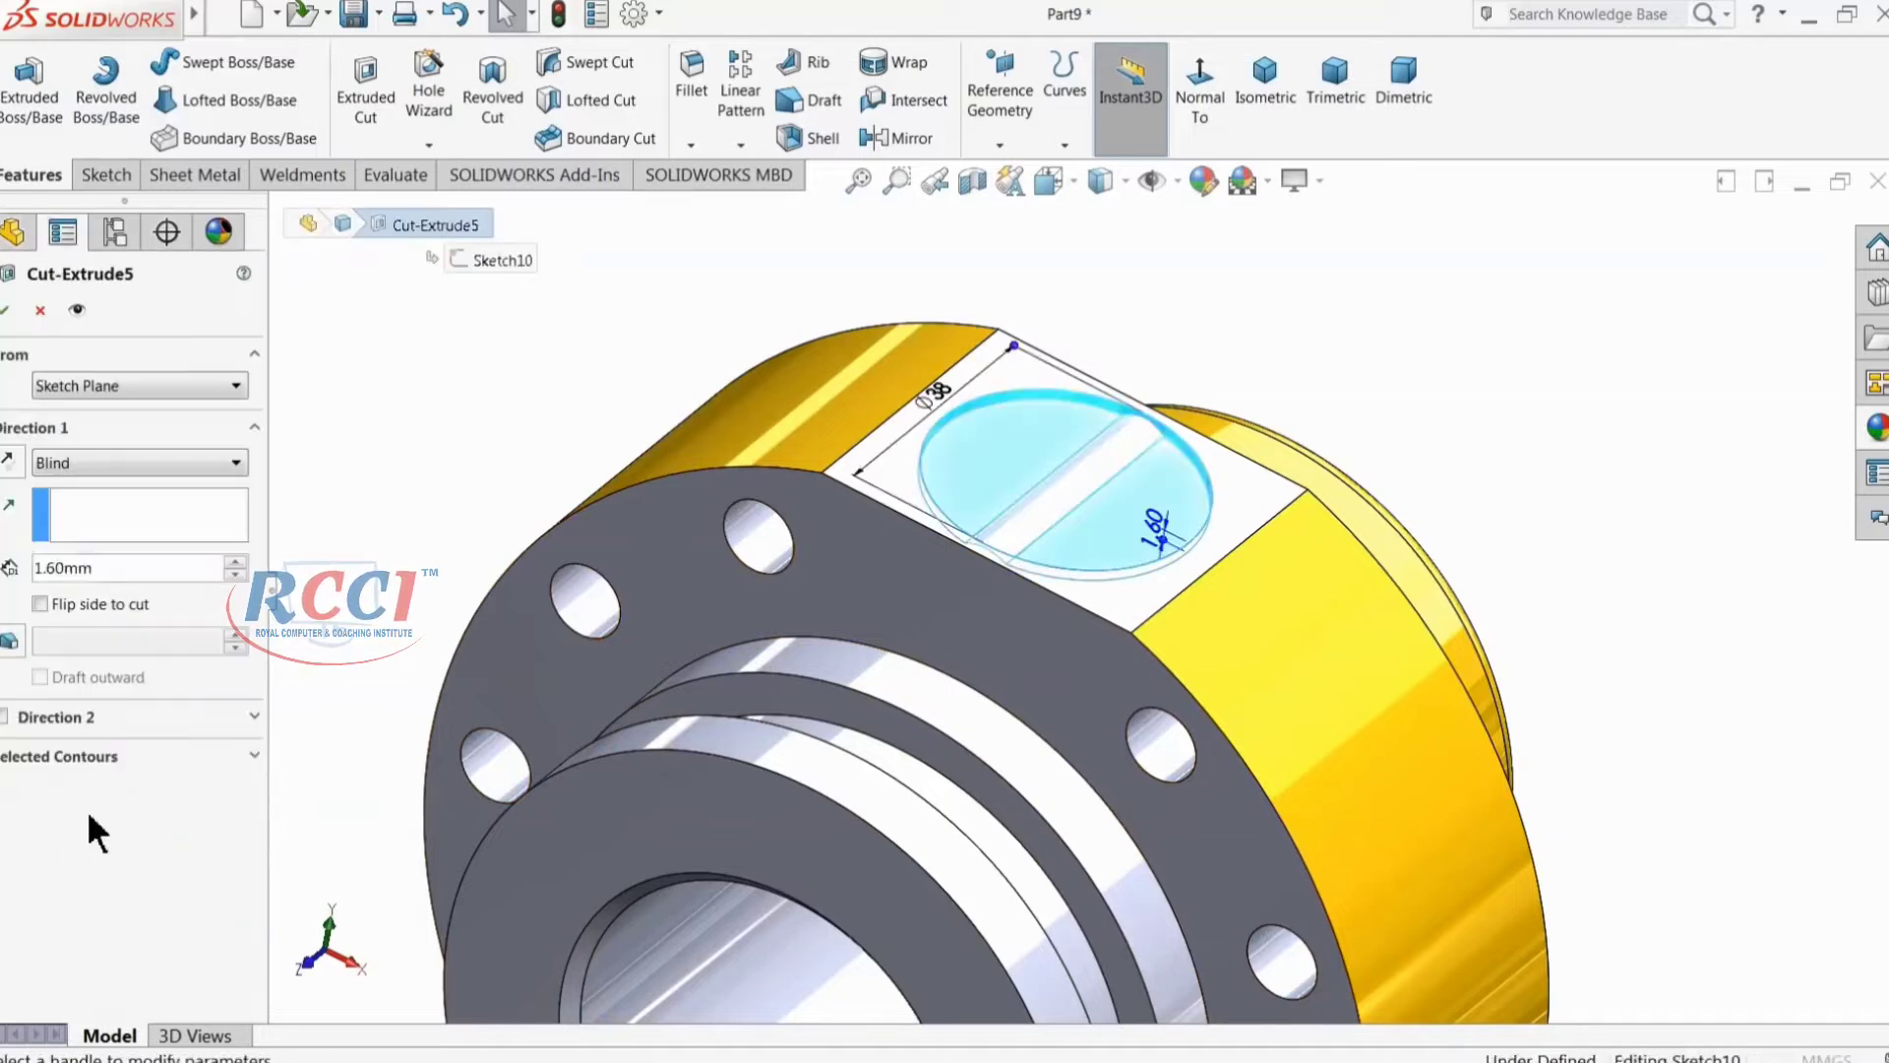
mouse_move(568, 531)
middle_down()
mouse_move(611, 514)
mouse_move(624, 443)
mouse_move(572, 547)
middle_up()
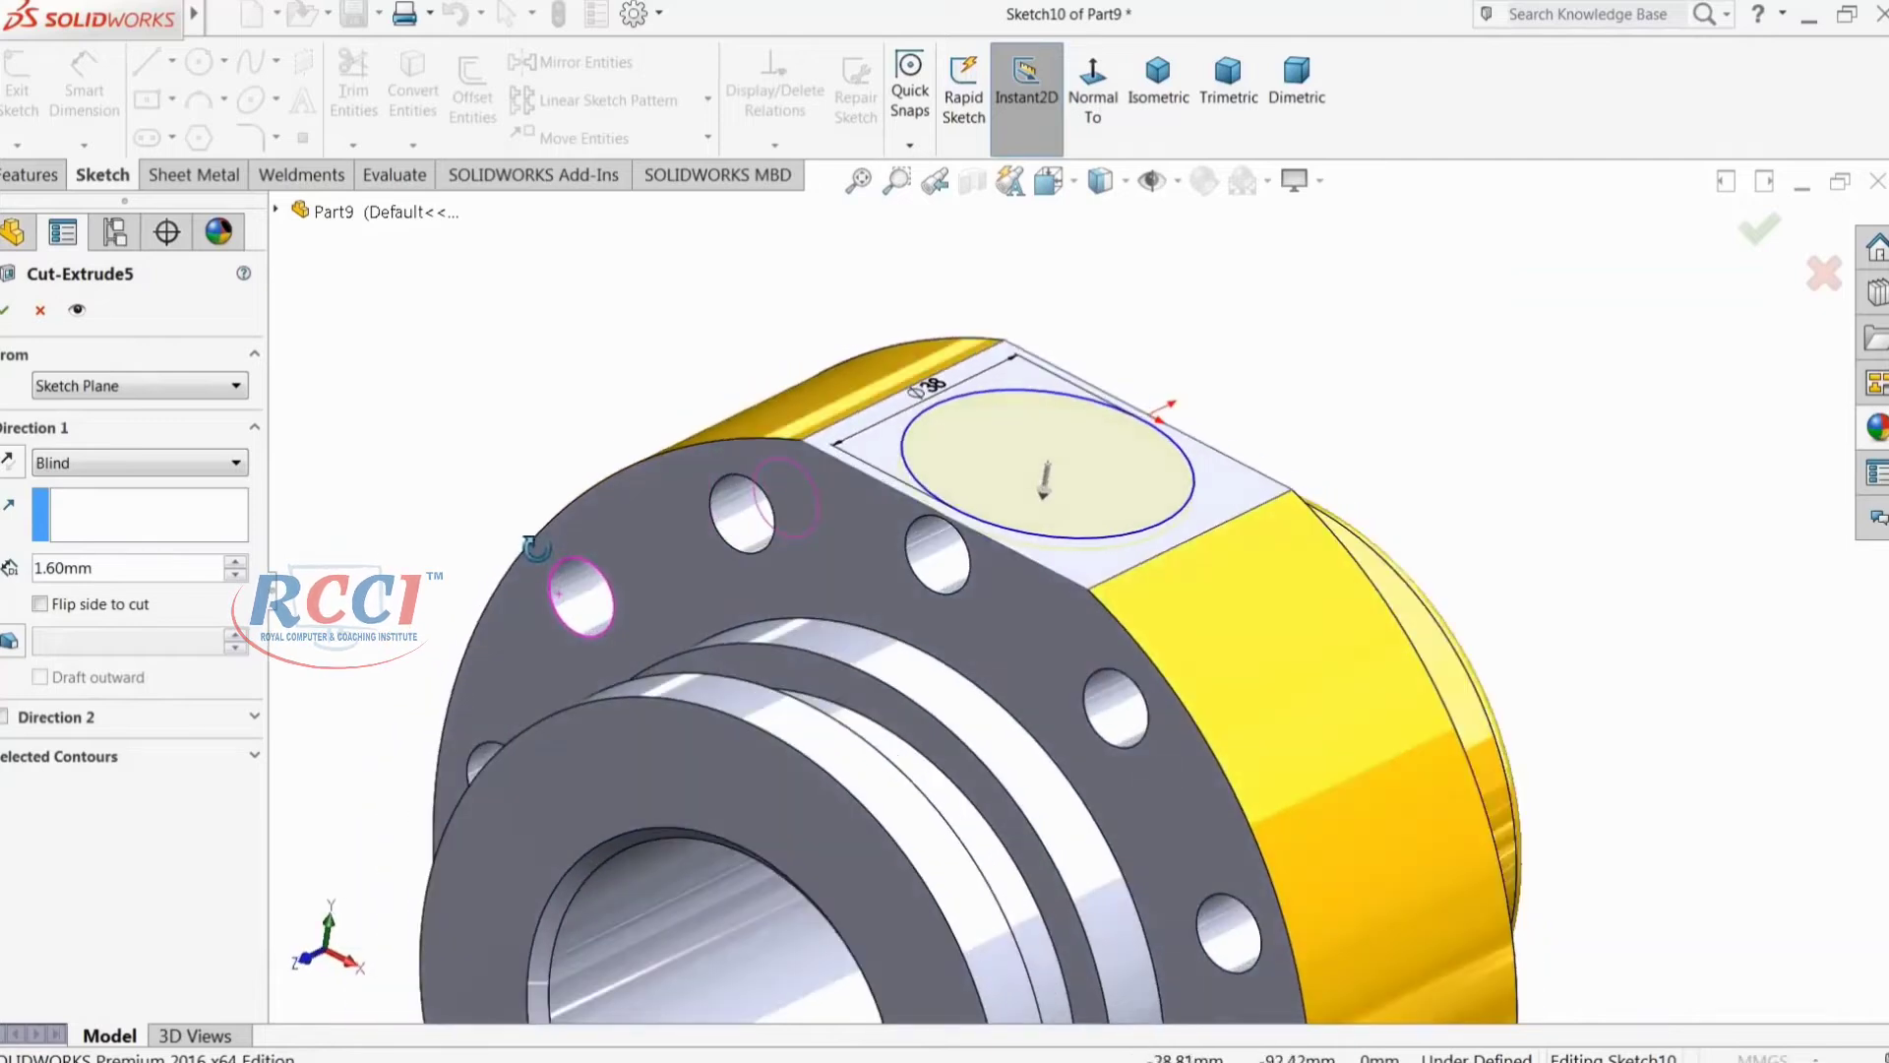
click(6, 311)
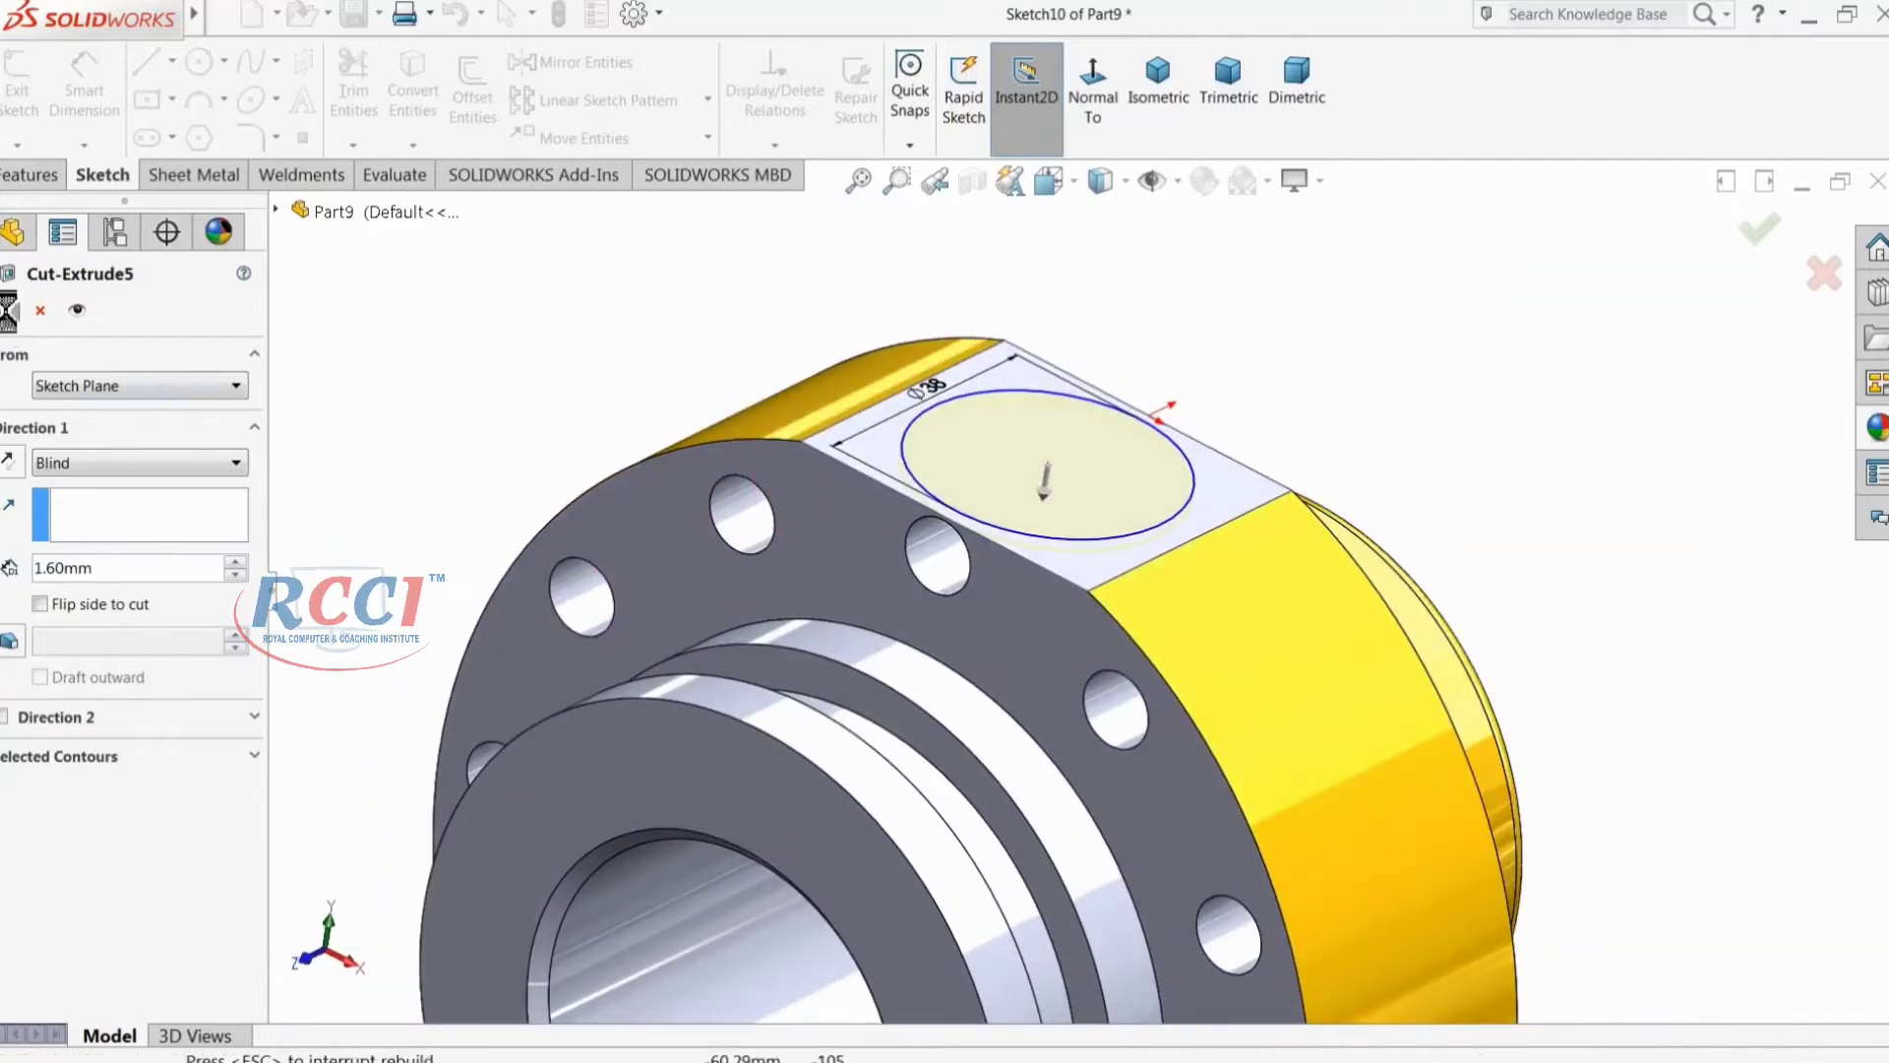
Step: Start a sketch on the circular recess floor and draw a circle about 31.67 mm in diameter, concentric with the recess
mouse_move(510, 559)
middle_down()
mouse_move(534, 669)
mouse_move(970, 632)
middle_up()
scroll(970, 633, down, 3)
click(1174, 523)
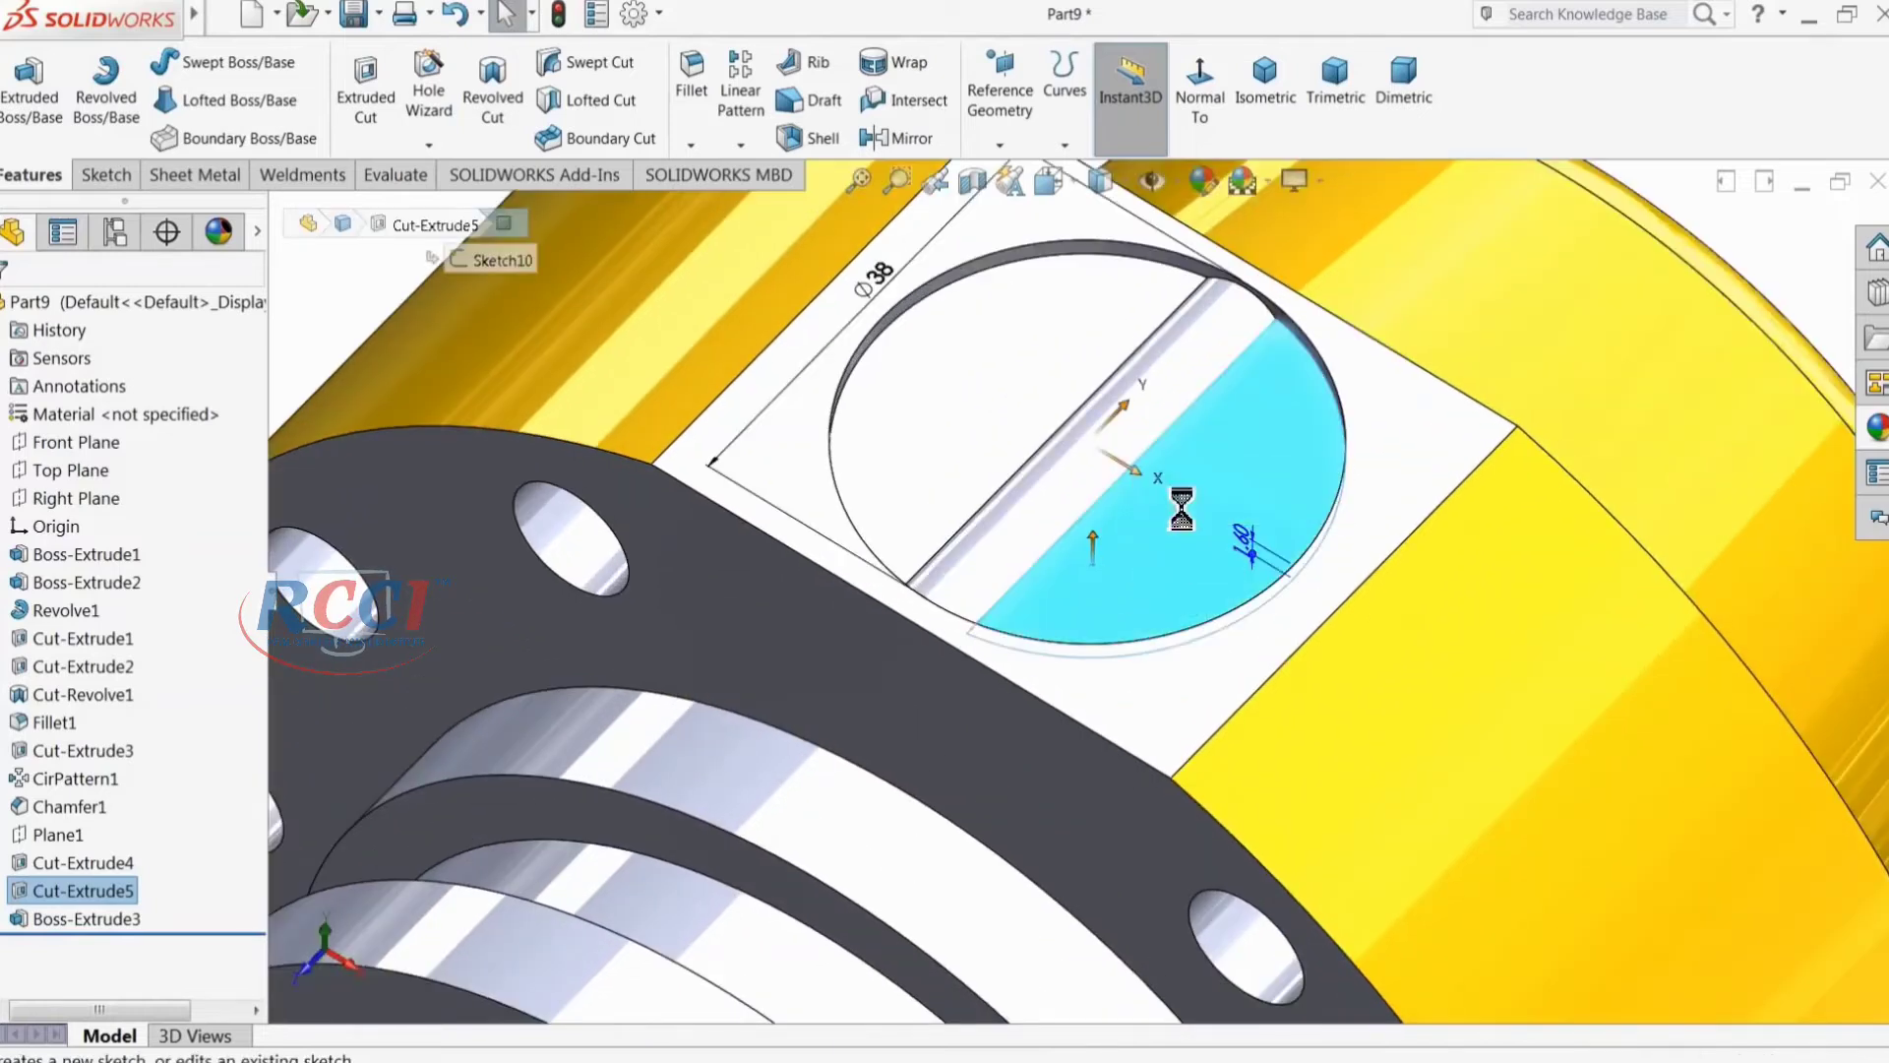
click(1172, 506)
click(1099, 84)
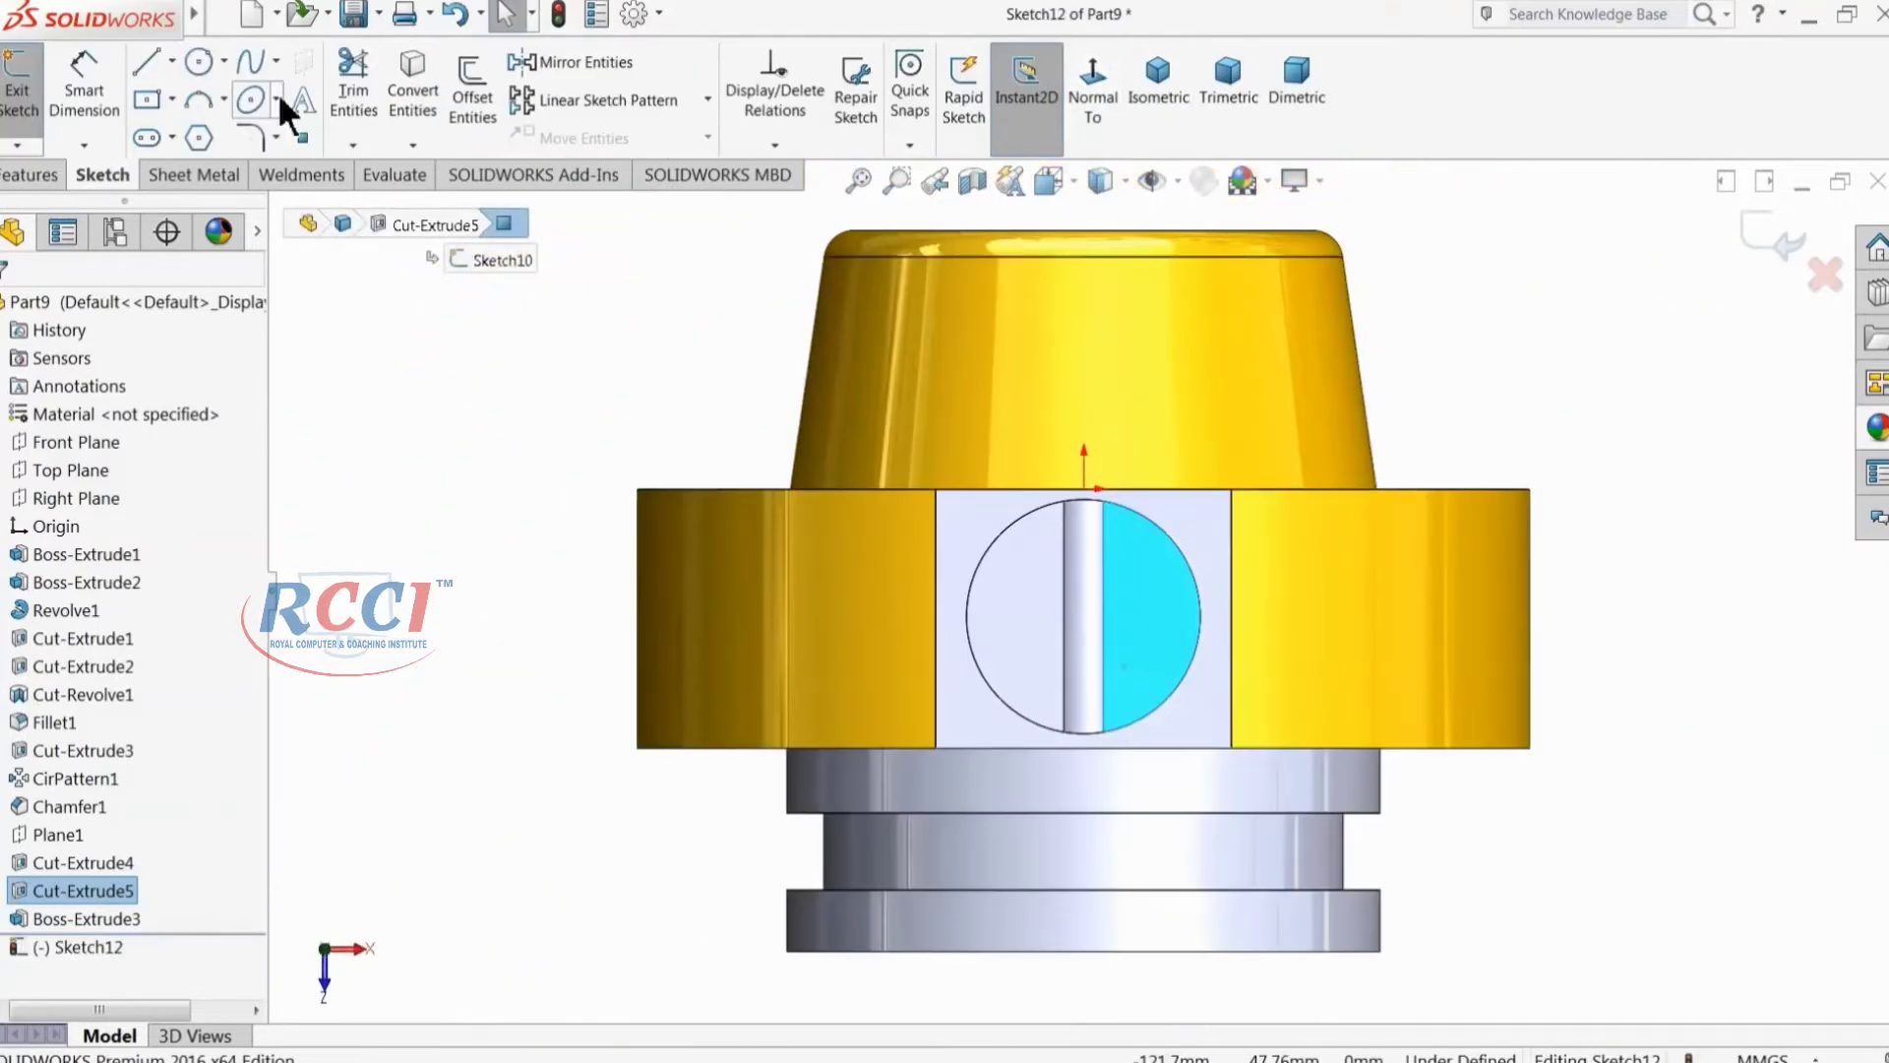
click(198, 59)
scroll(1147, 653, down, 3)
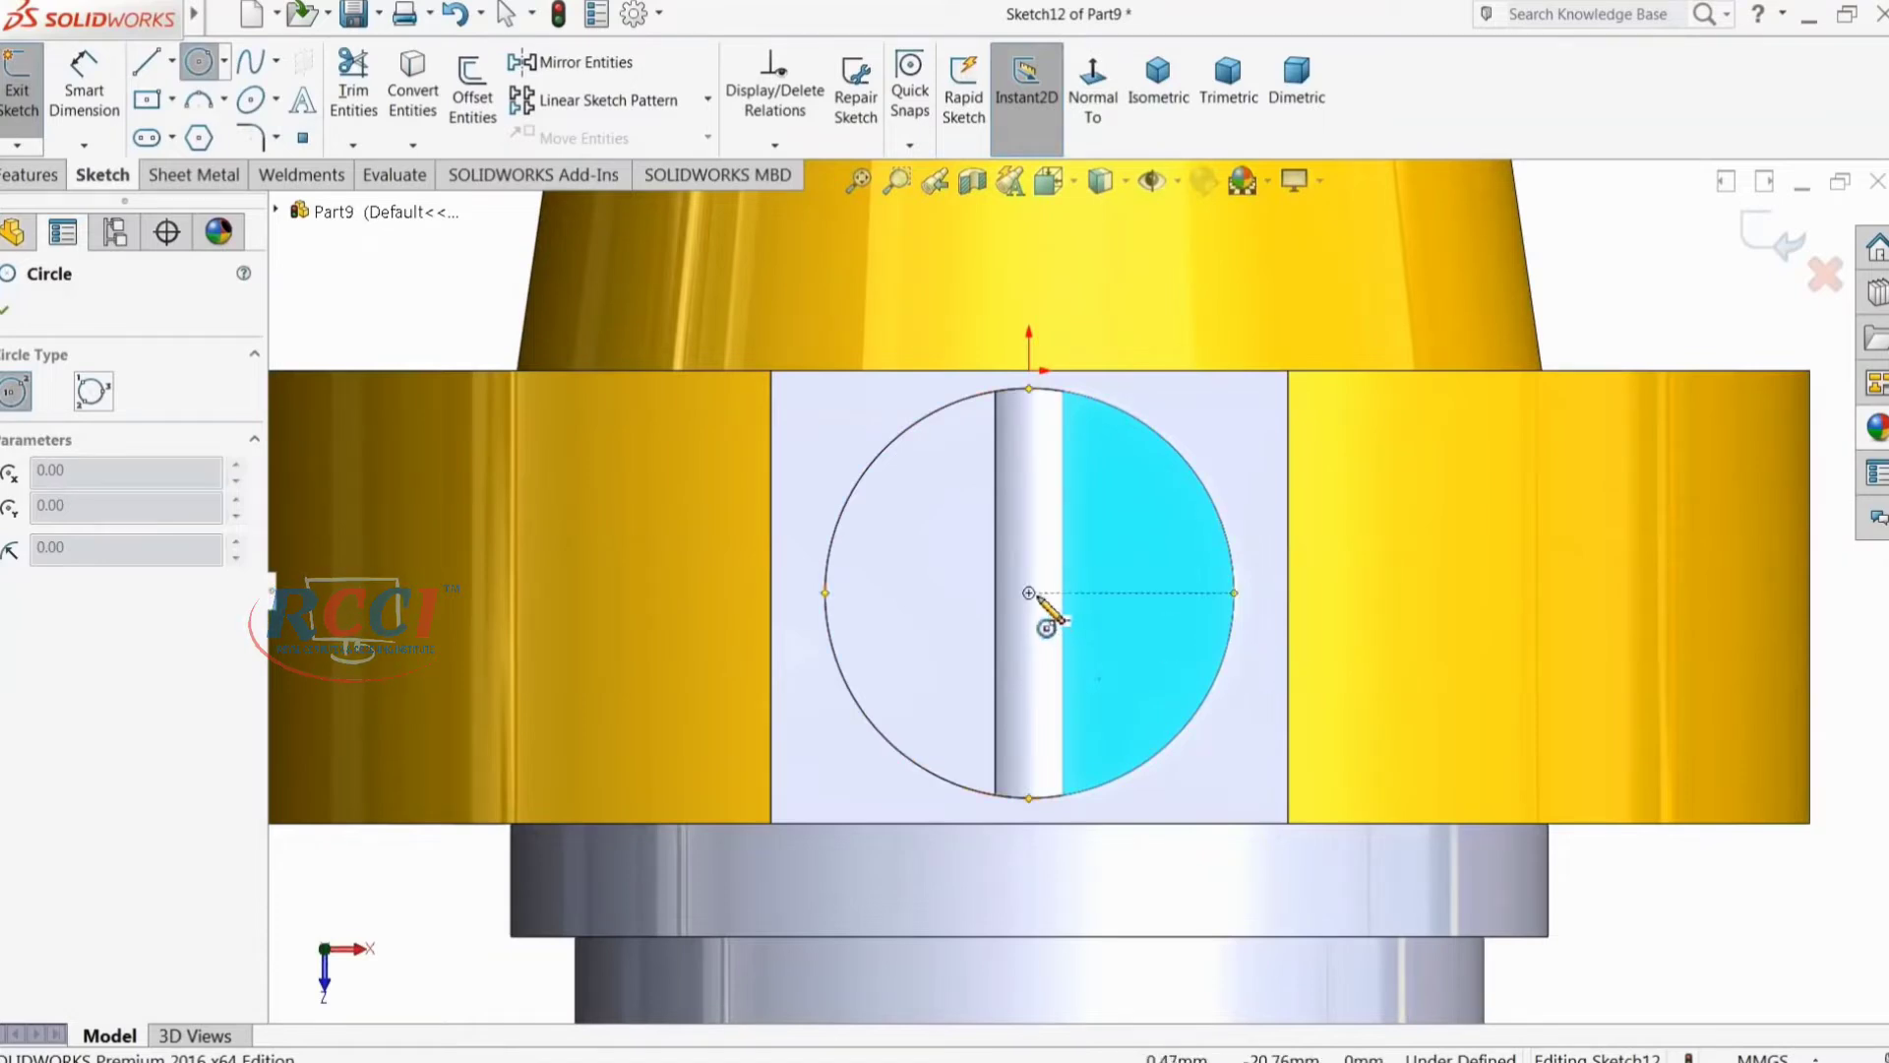
click(1030, 594)
click(898, 489)
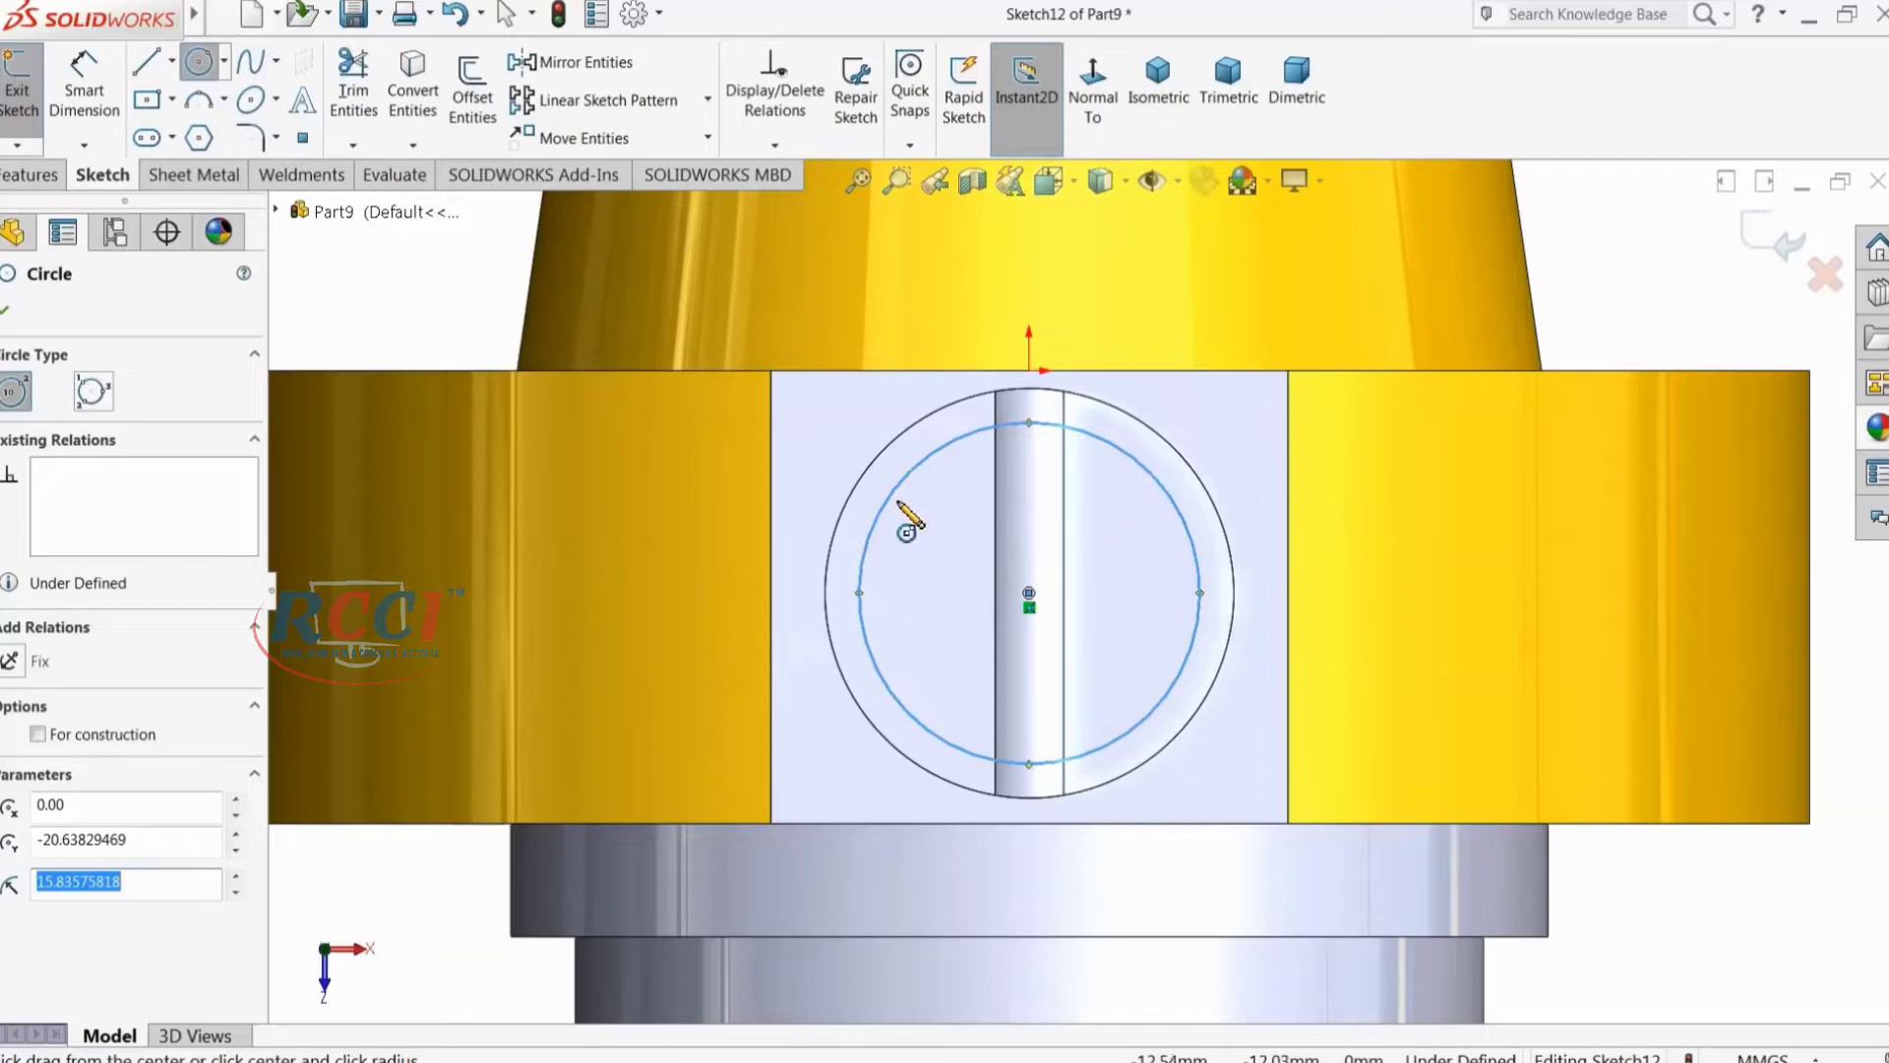
Step: Dimension the new circle's diameter as 24.80 mm
click(22, 174)
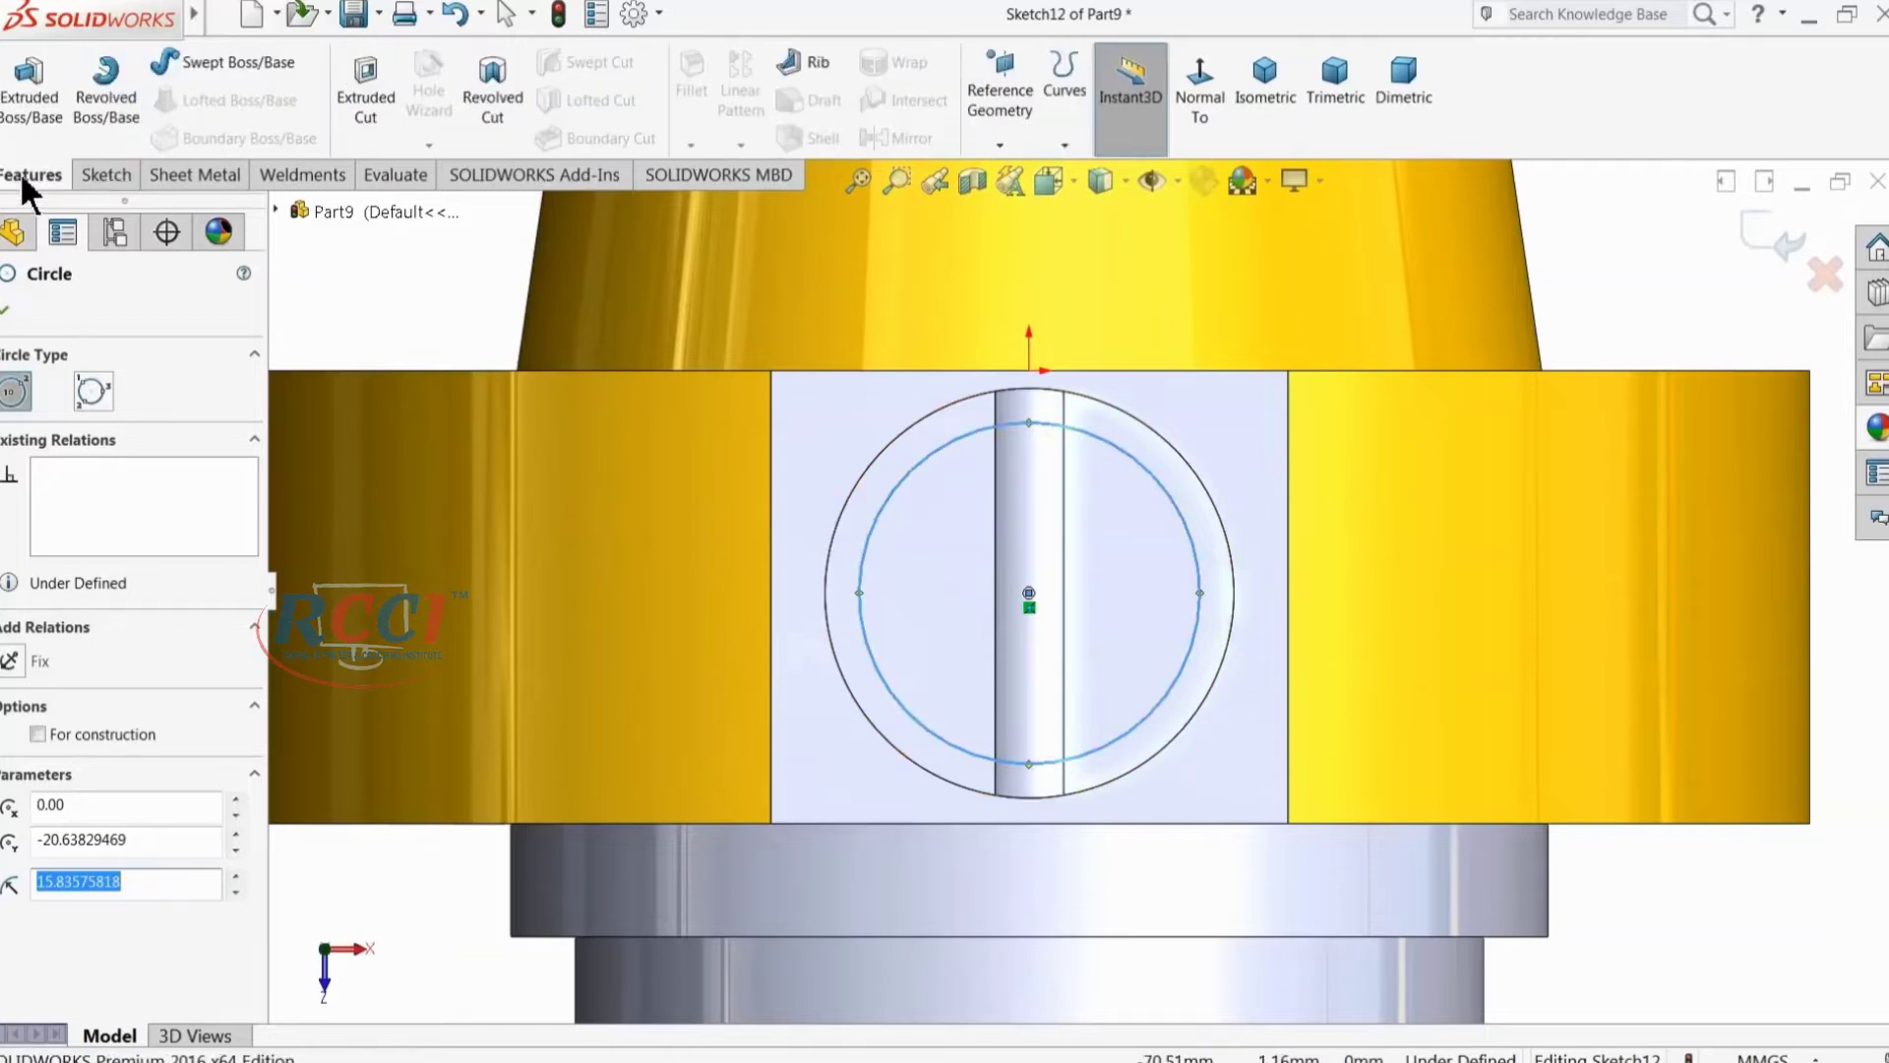
click(102, 175)
key(d)
click(864, 553)
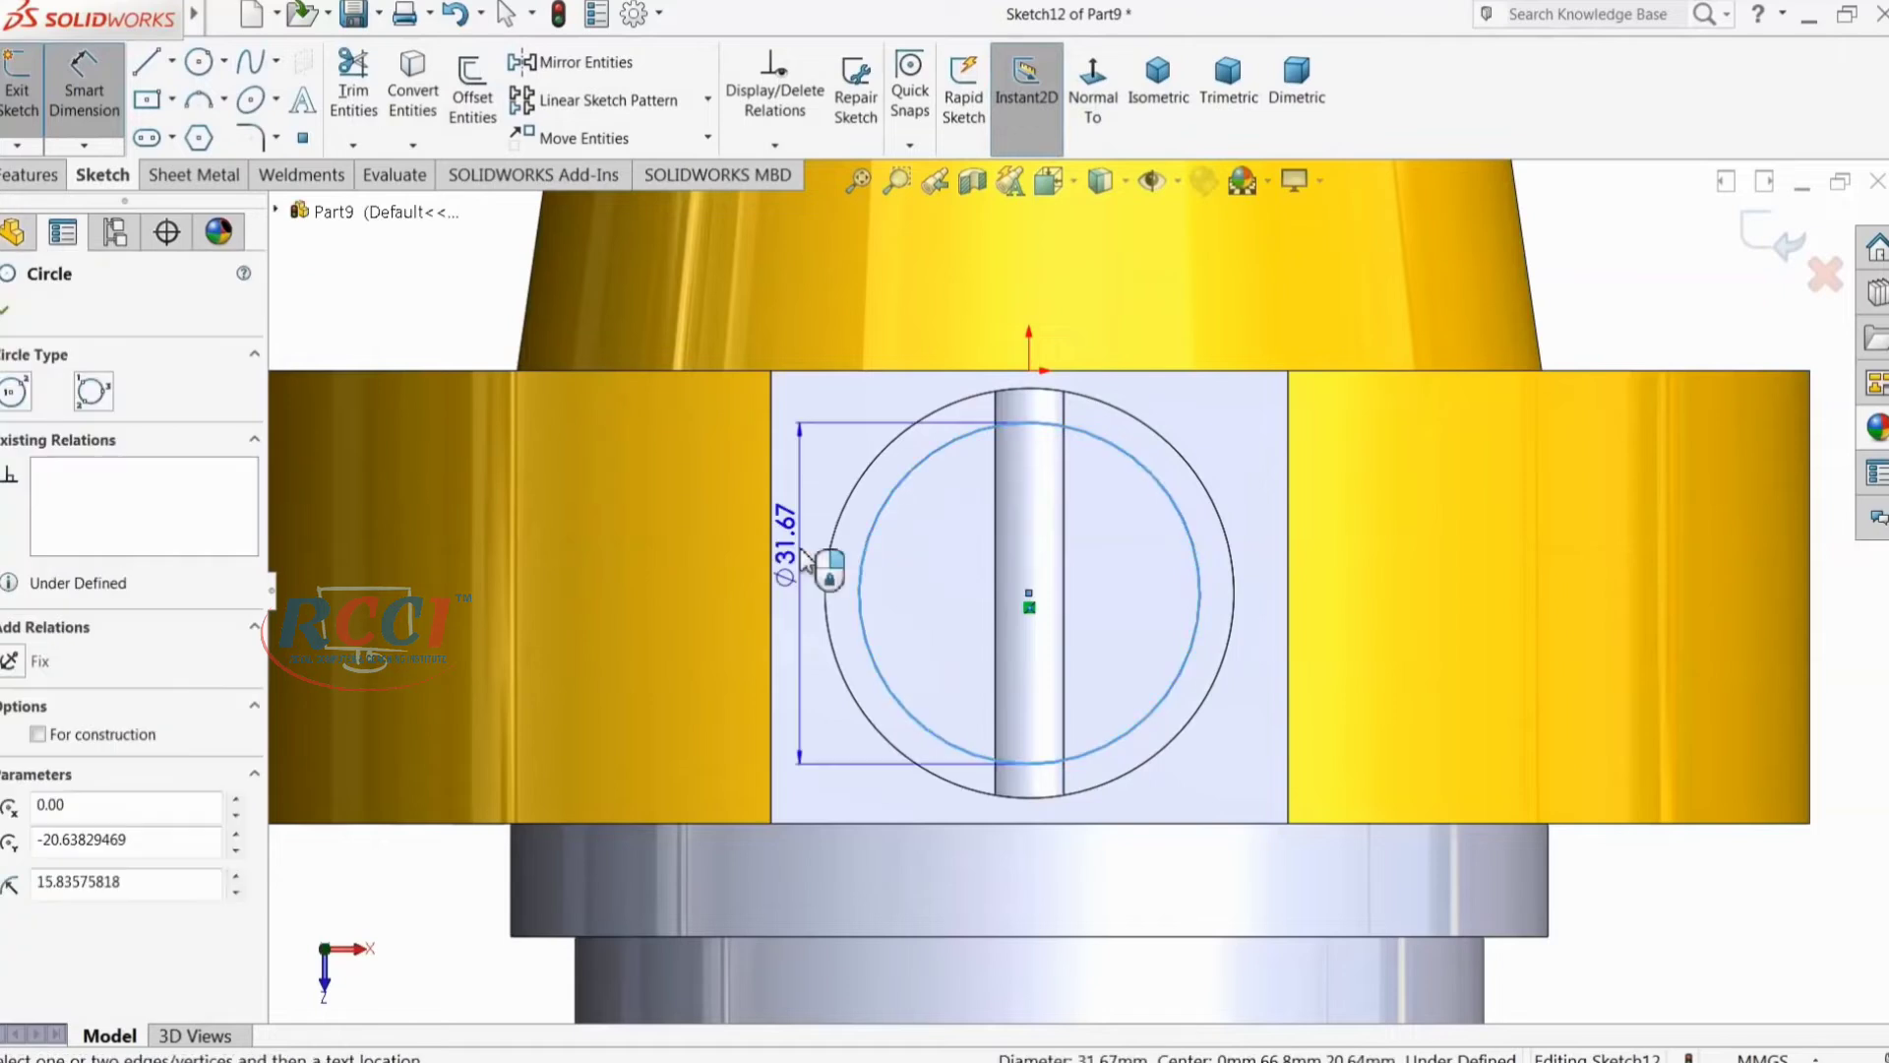
click(805, 559)
key(Return)
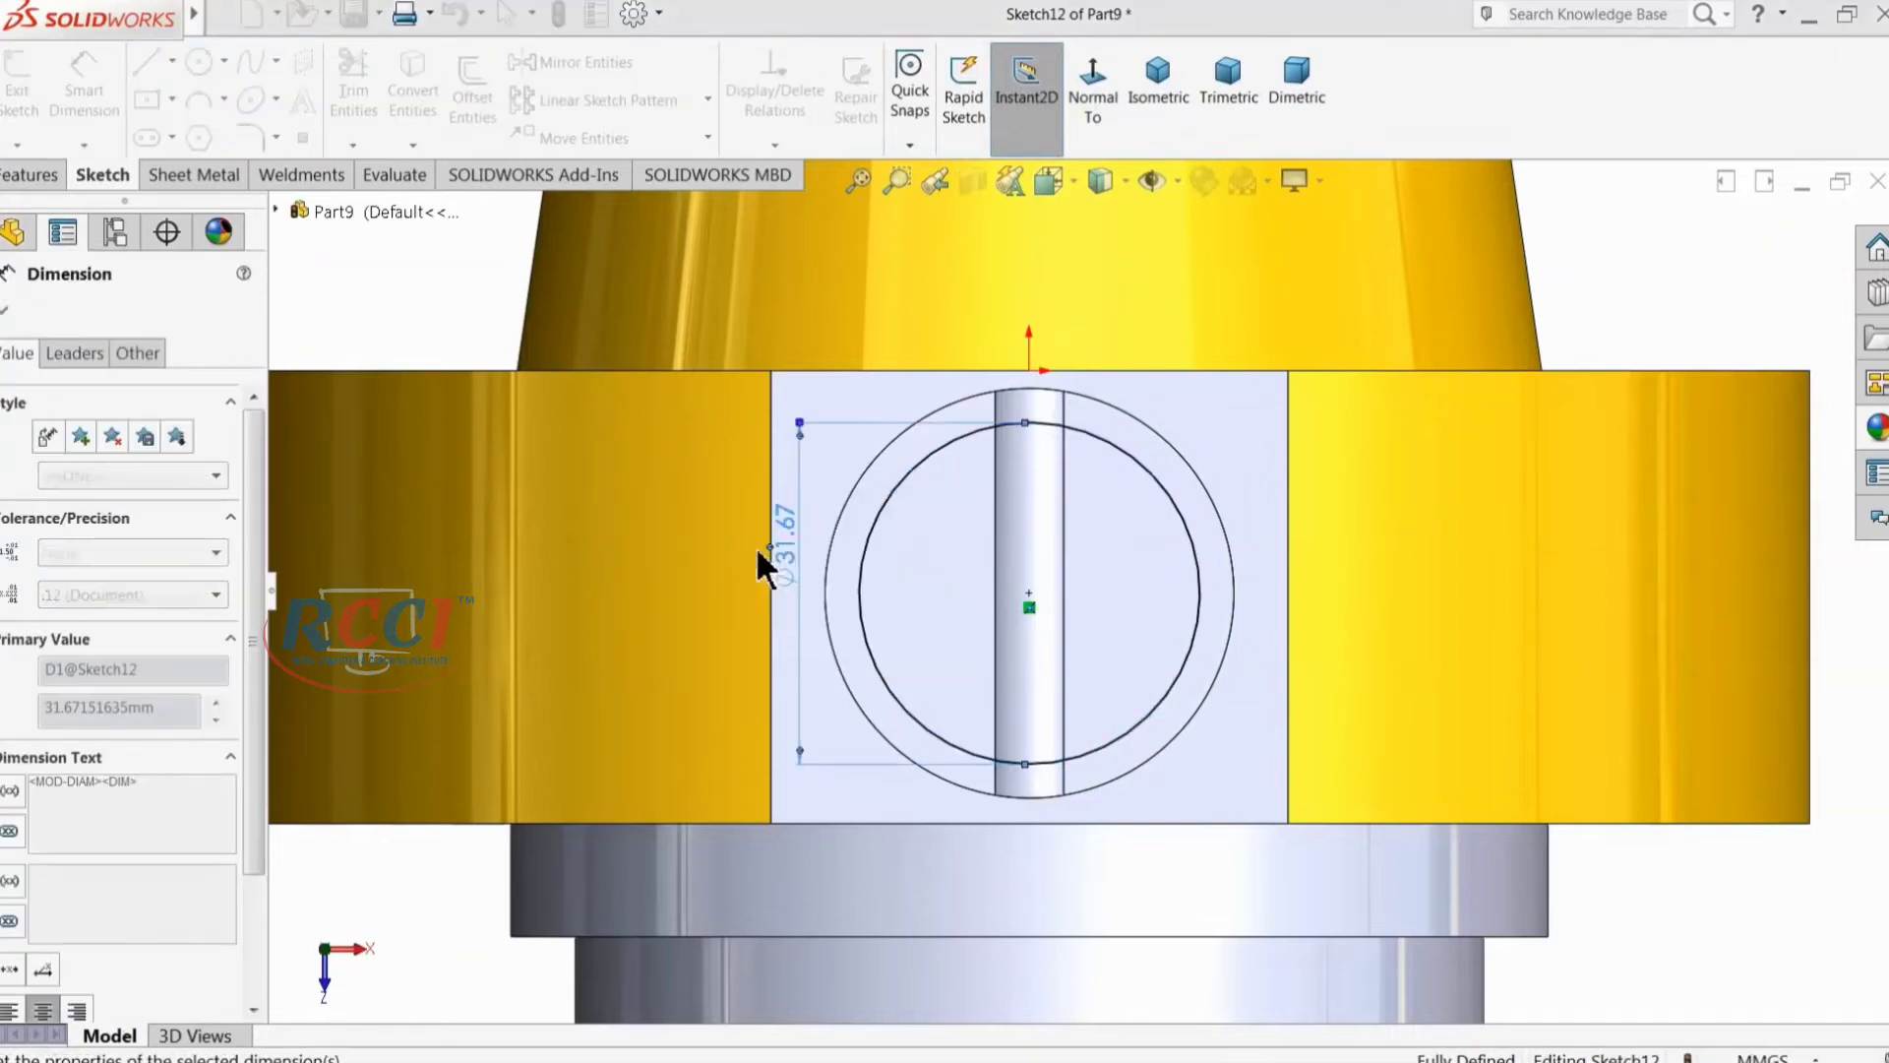
Step: Cut-extrude the 24.80 mm circle 23 mm blind down into the flange
click(31, 179)
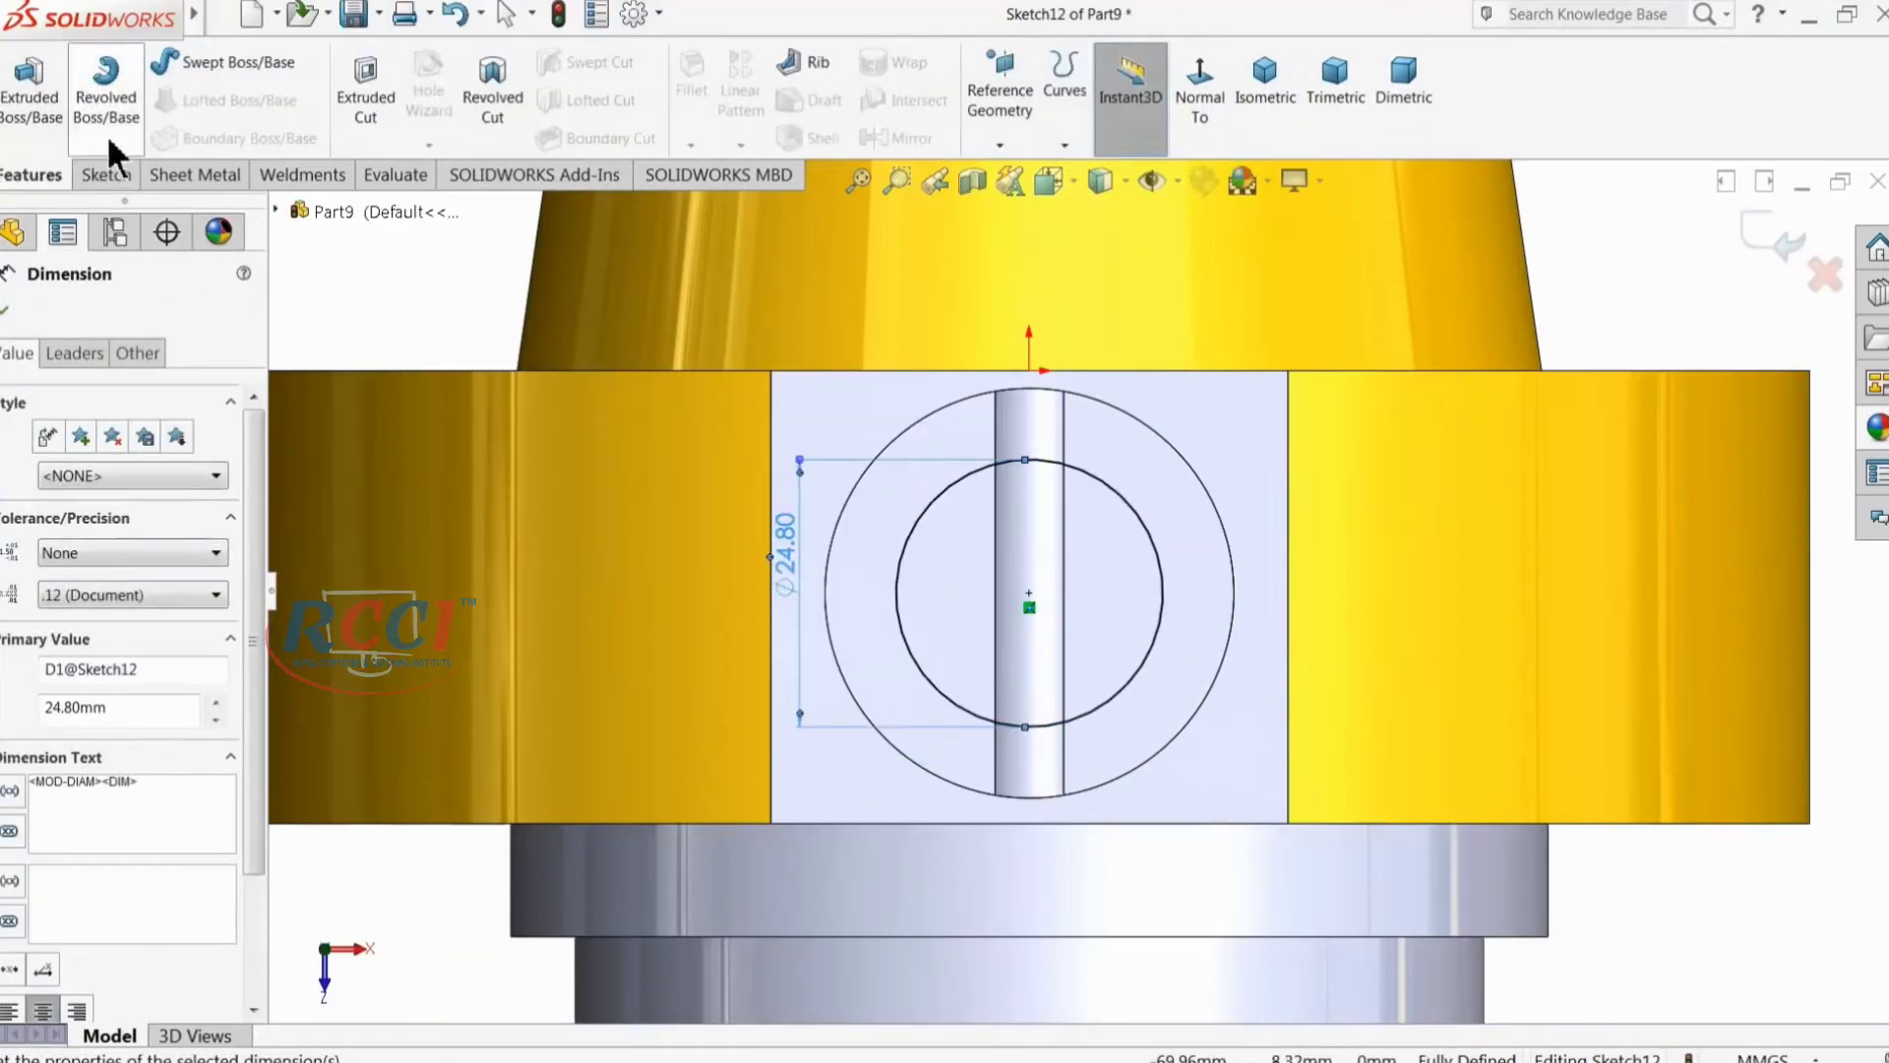
click(362, 103)
mouse_move(818, 653)
middle_down()
mouse_move(830, 278)
mouse_move(799, 240)
middle_up()
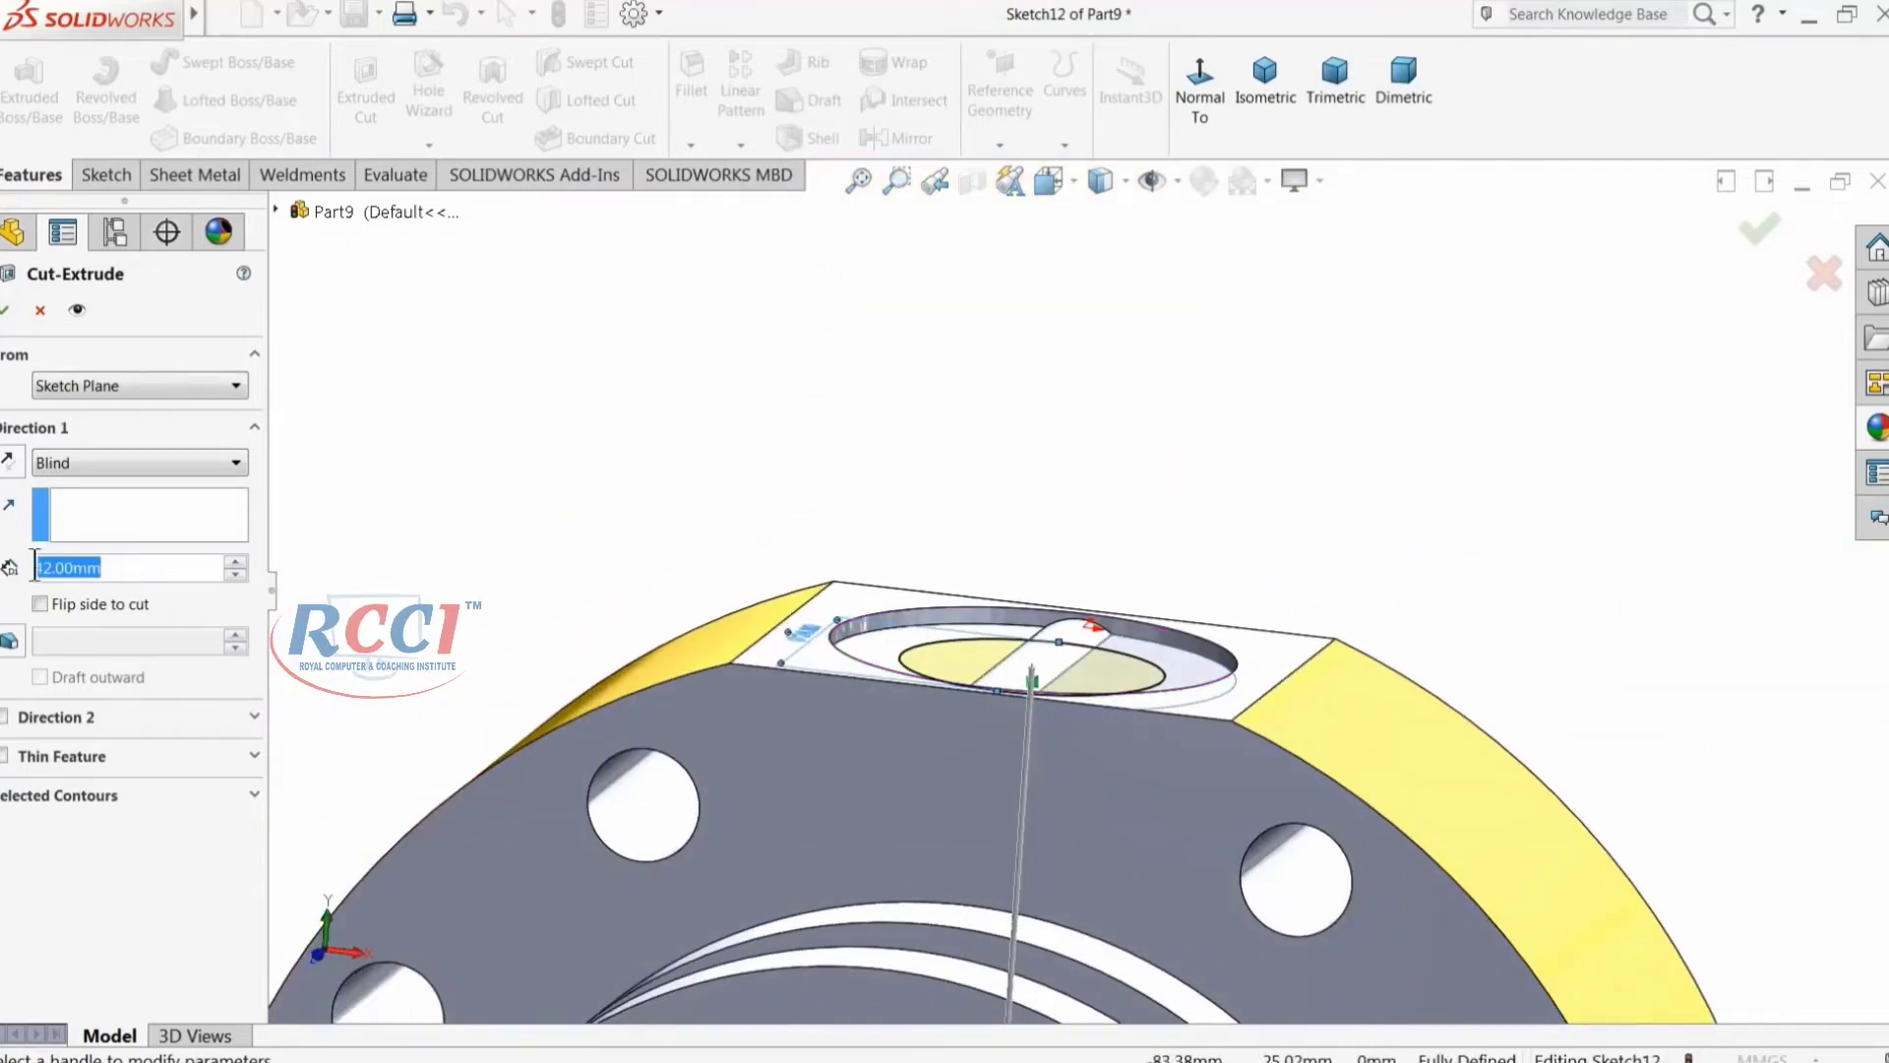
text(23)
scroll(882, 766, up, 5)
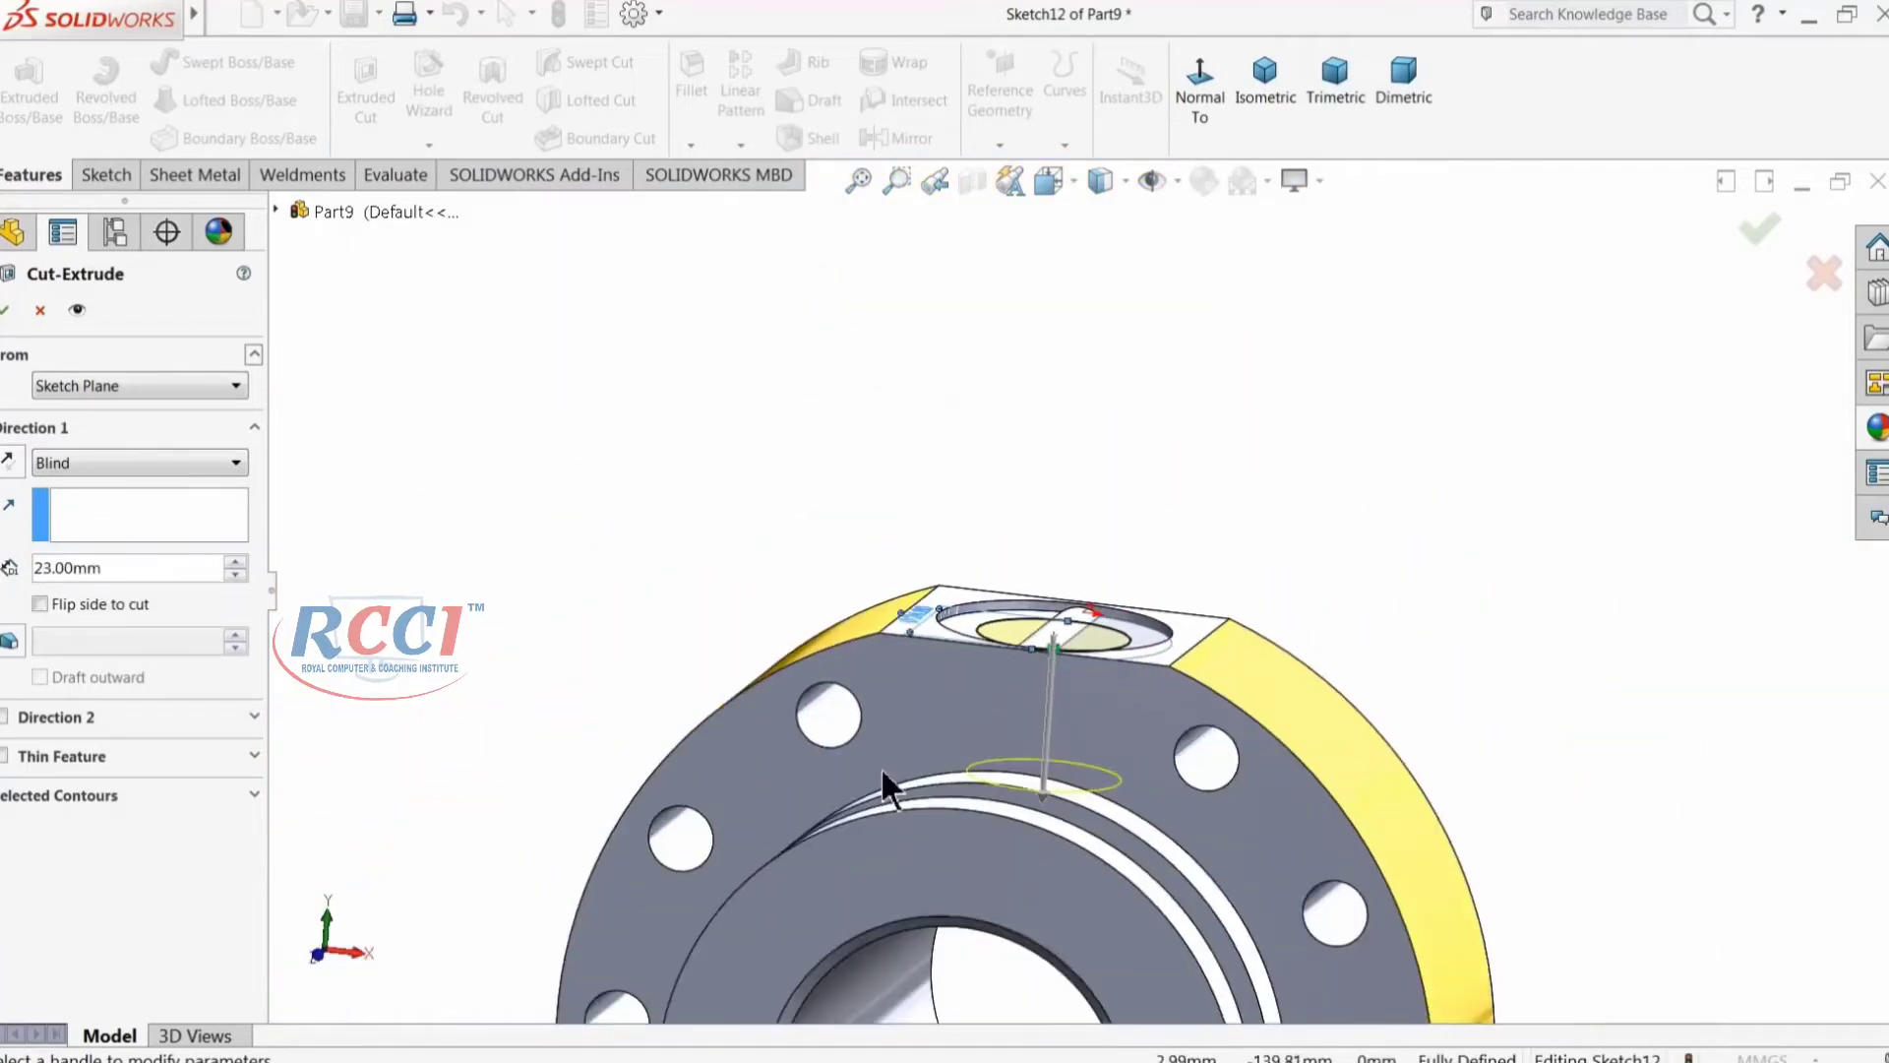
middle_drag(1008, 764, 996, 839)
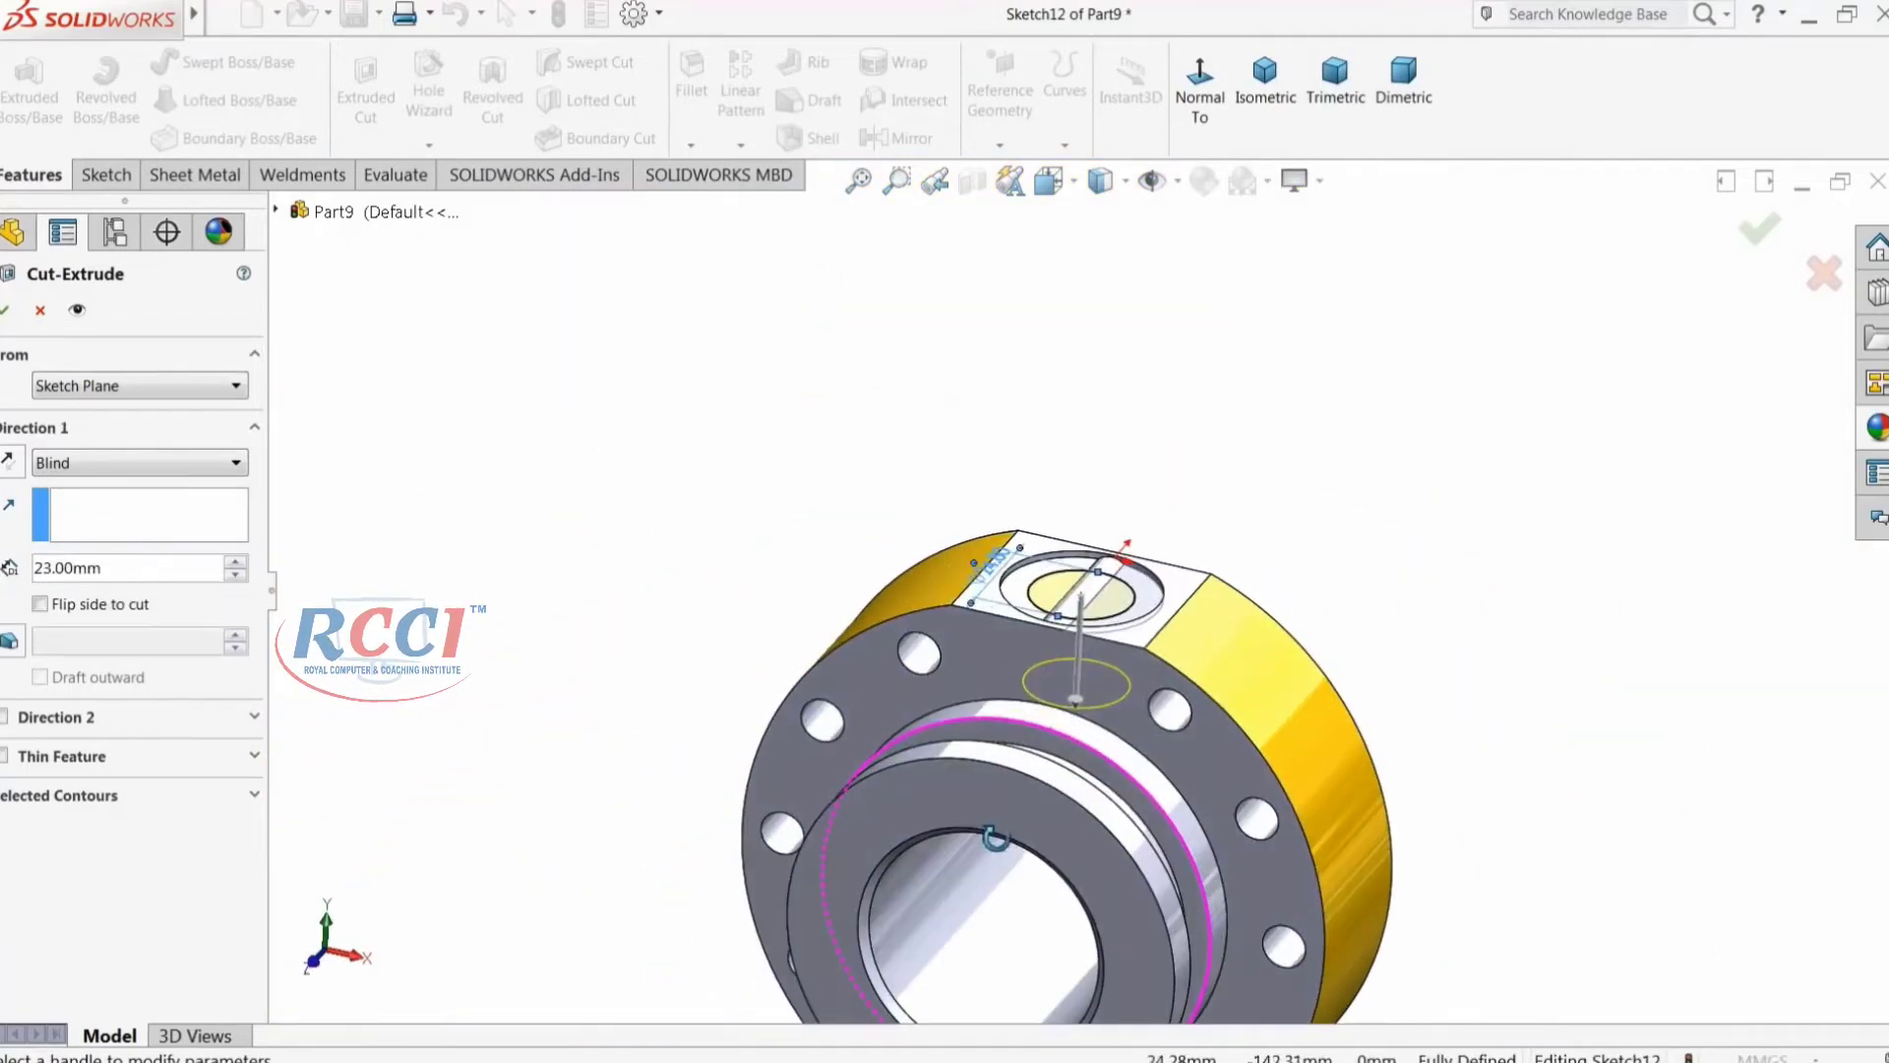
click(4, 313)
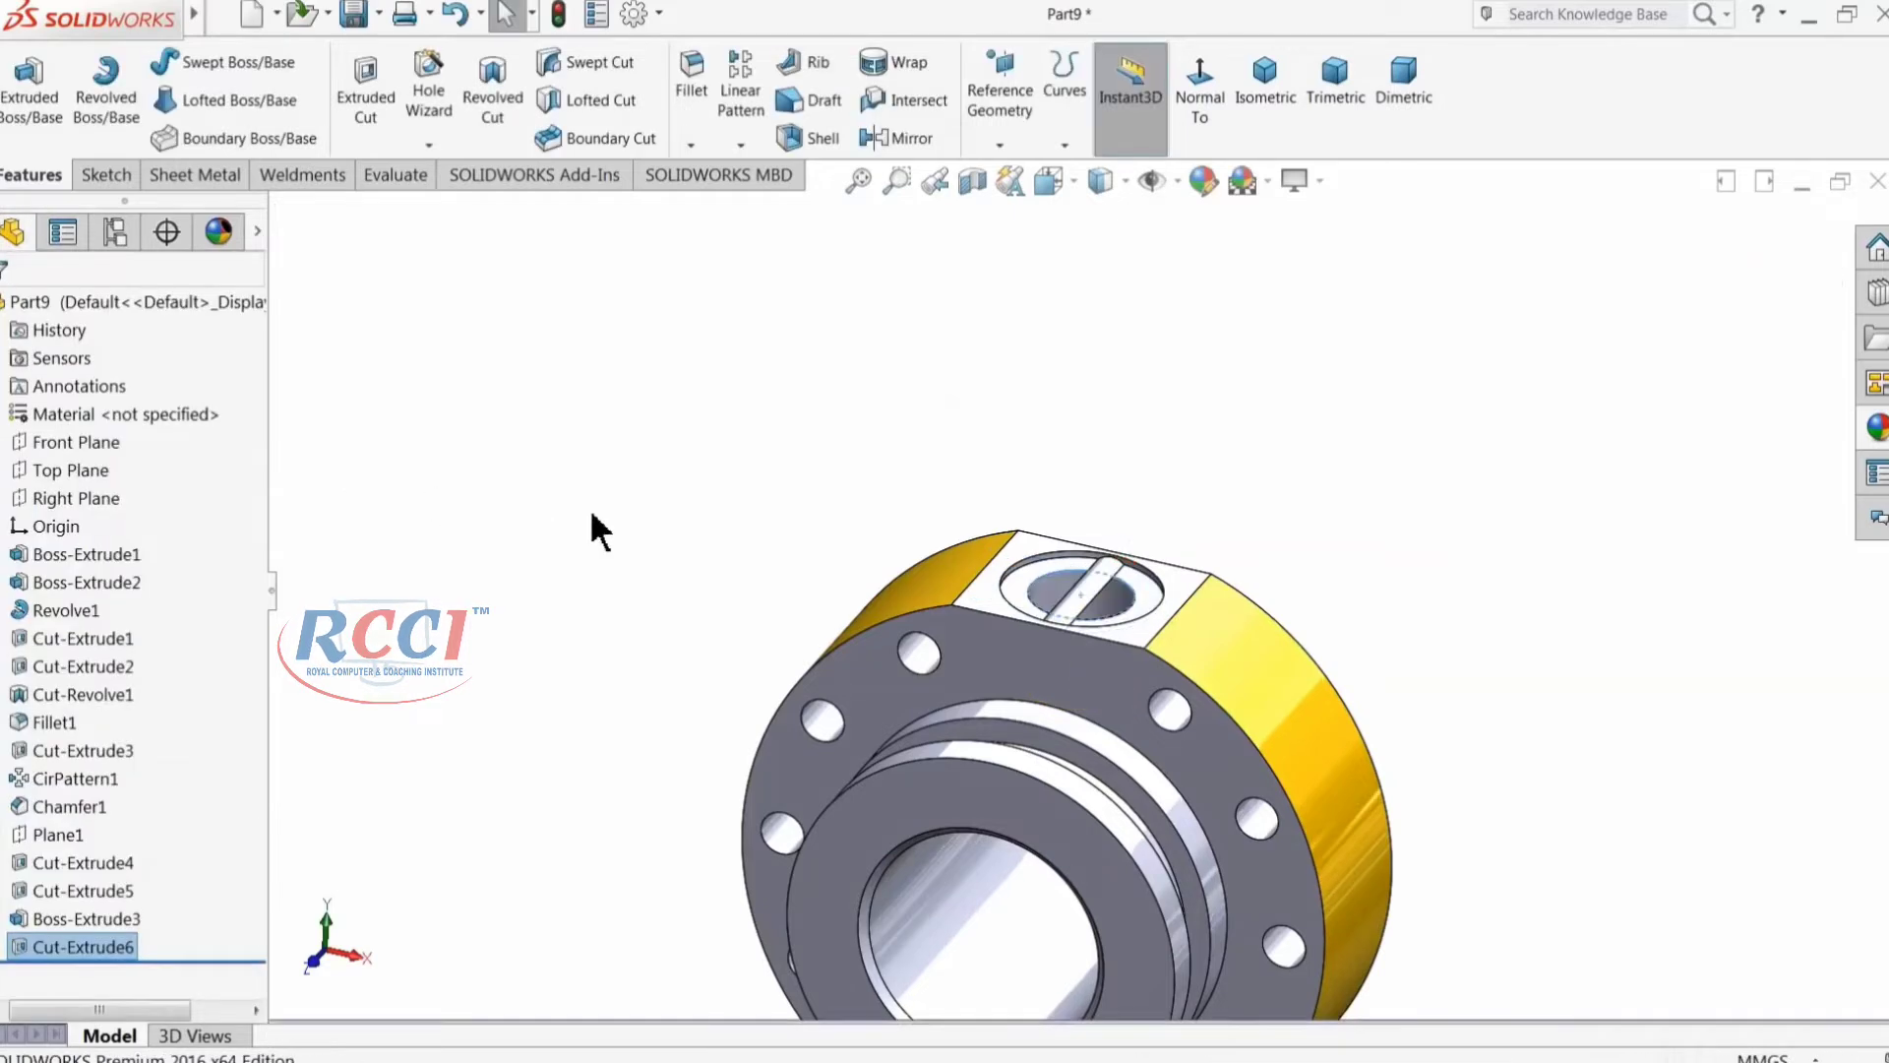
Step: Start a sketch on the recess floor and draw a concentric circle with a 19 mm radius matching the recess's outer edge
middle_drag(624, 534, 703, 676)
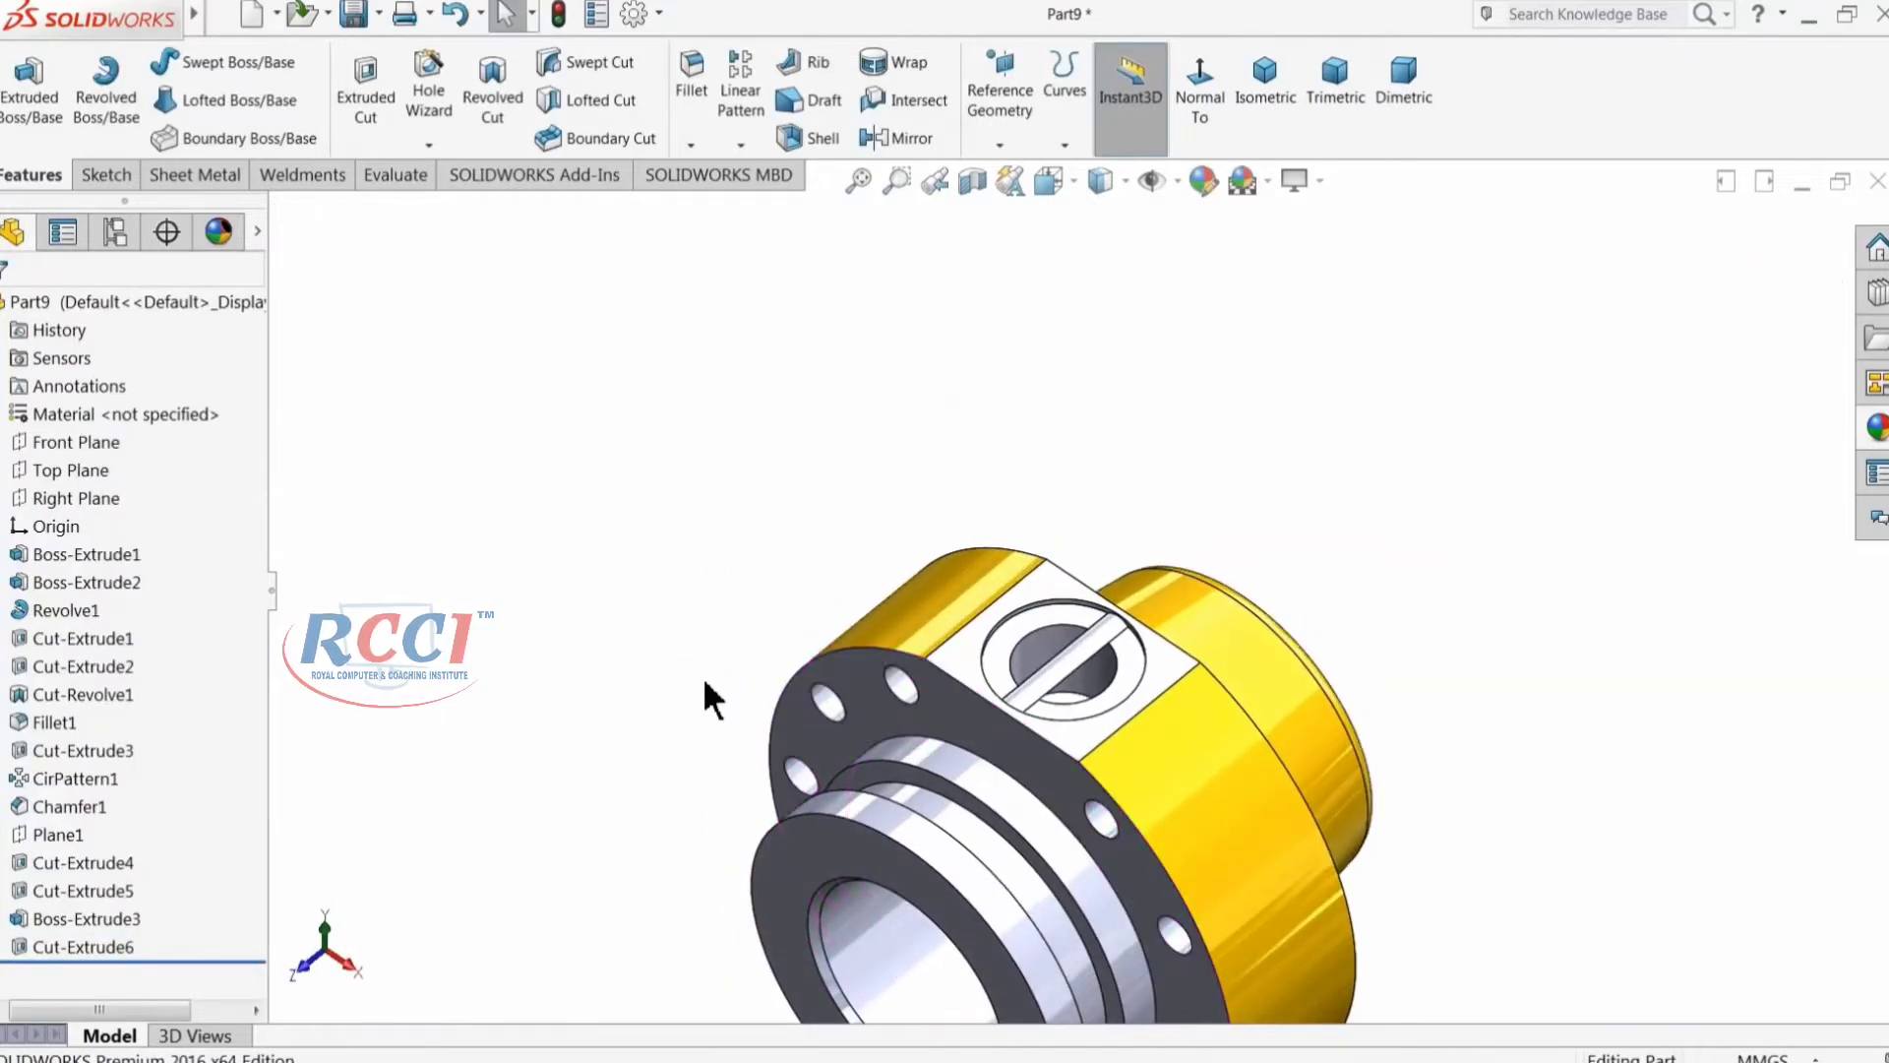
scroll(1082, 689, down, 8)
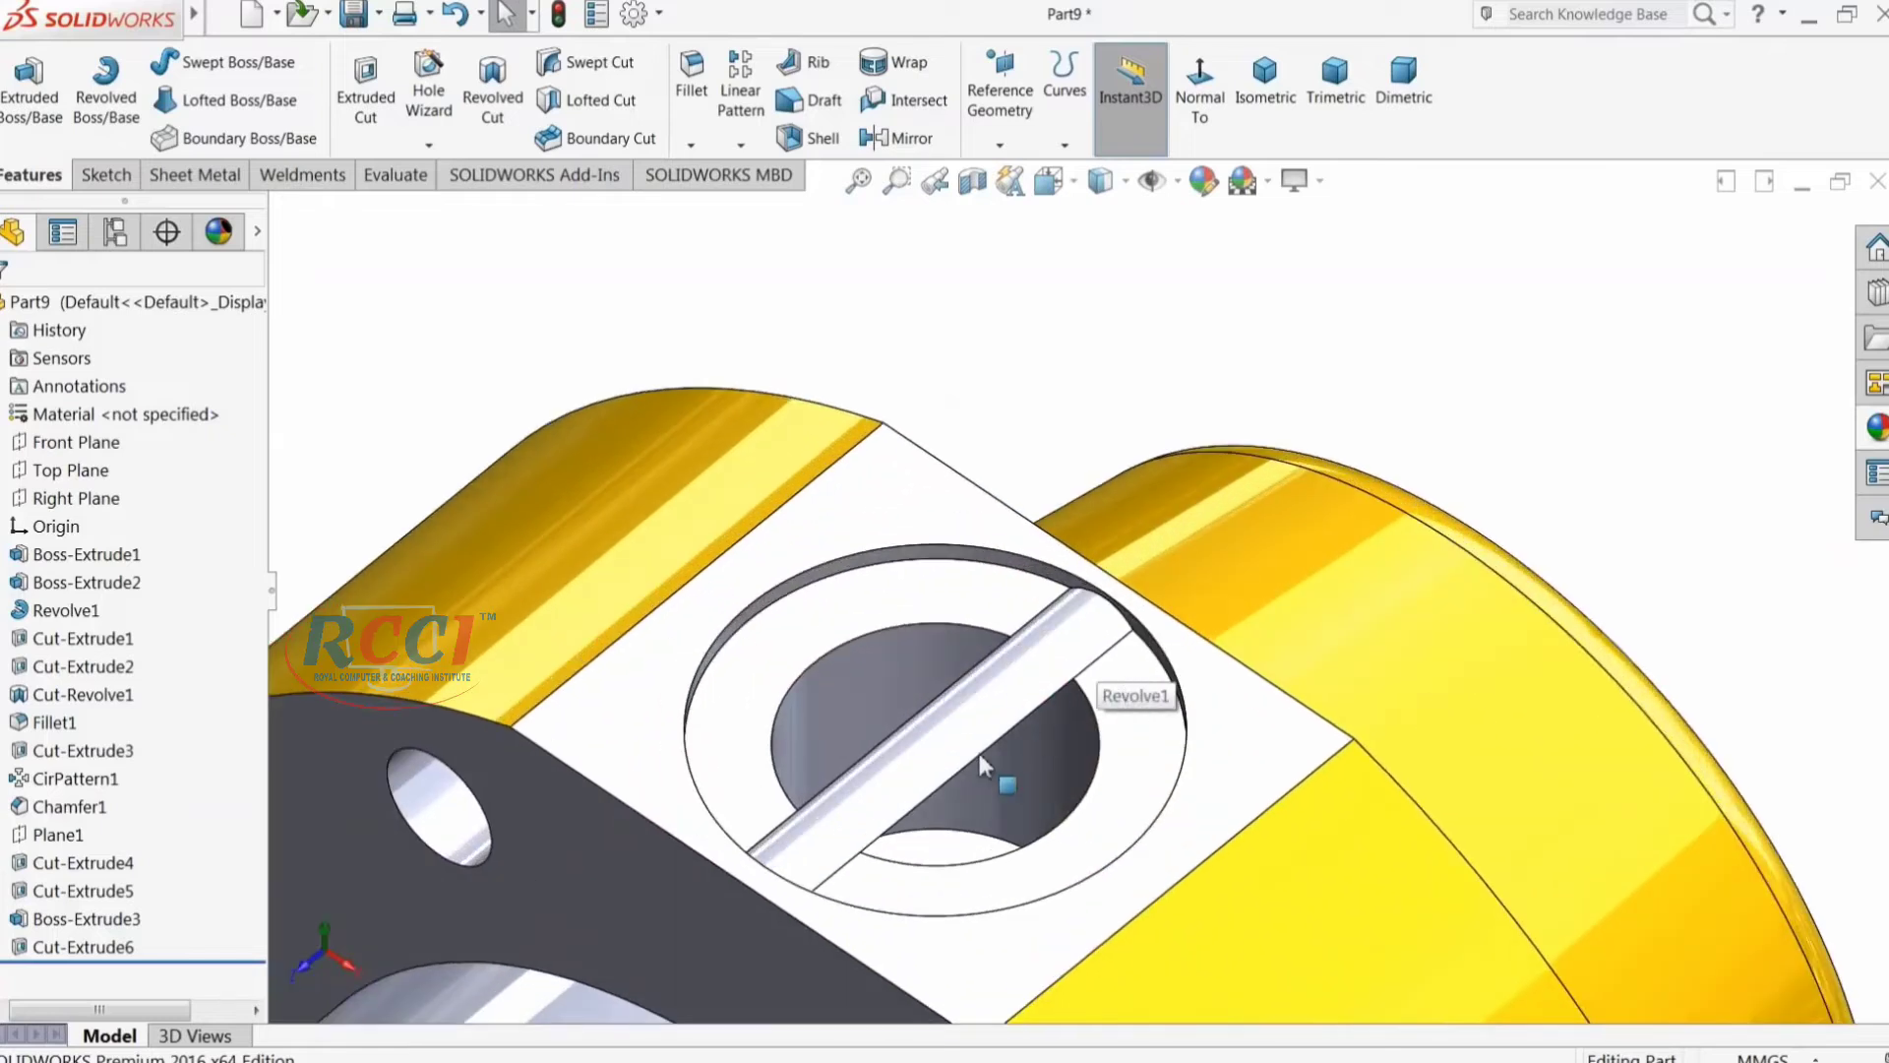
scroll(992, 824, up, 5)
scroll(1000, 864, down, 8)
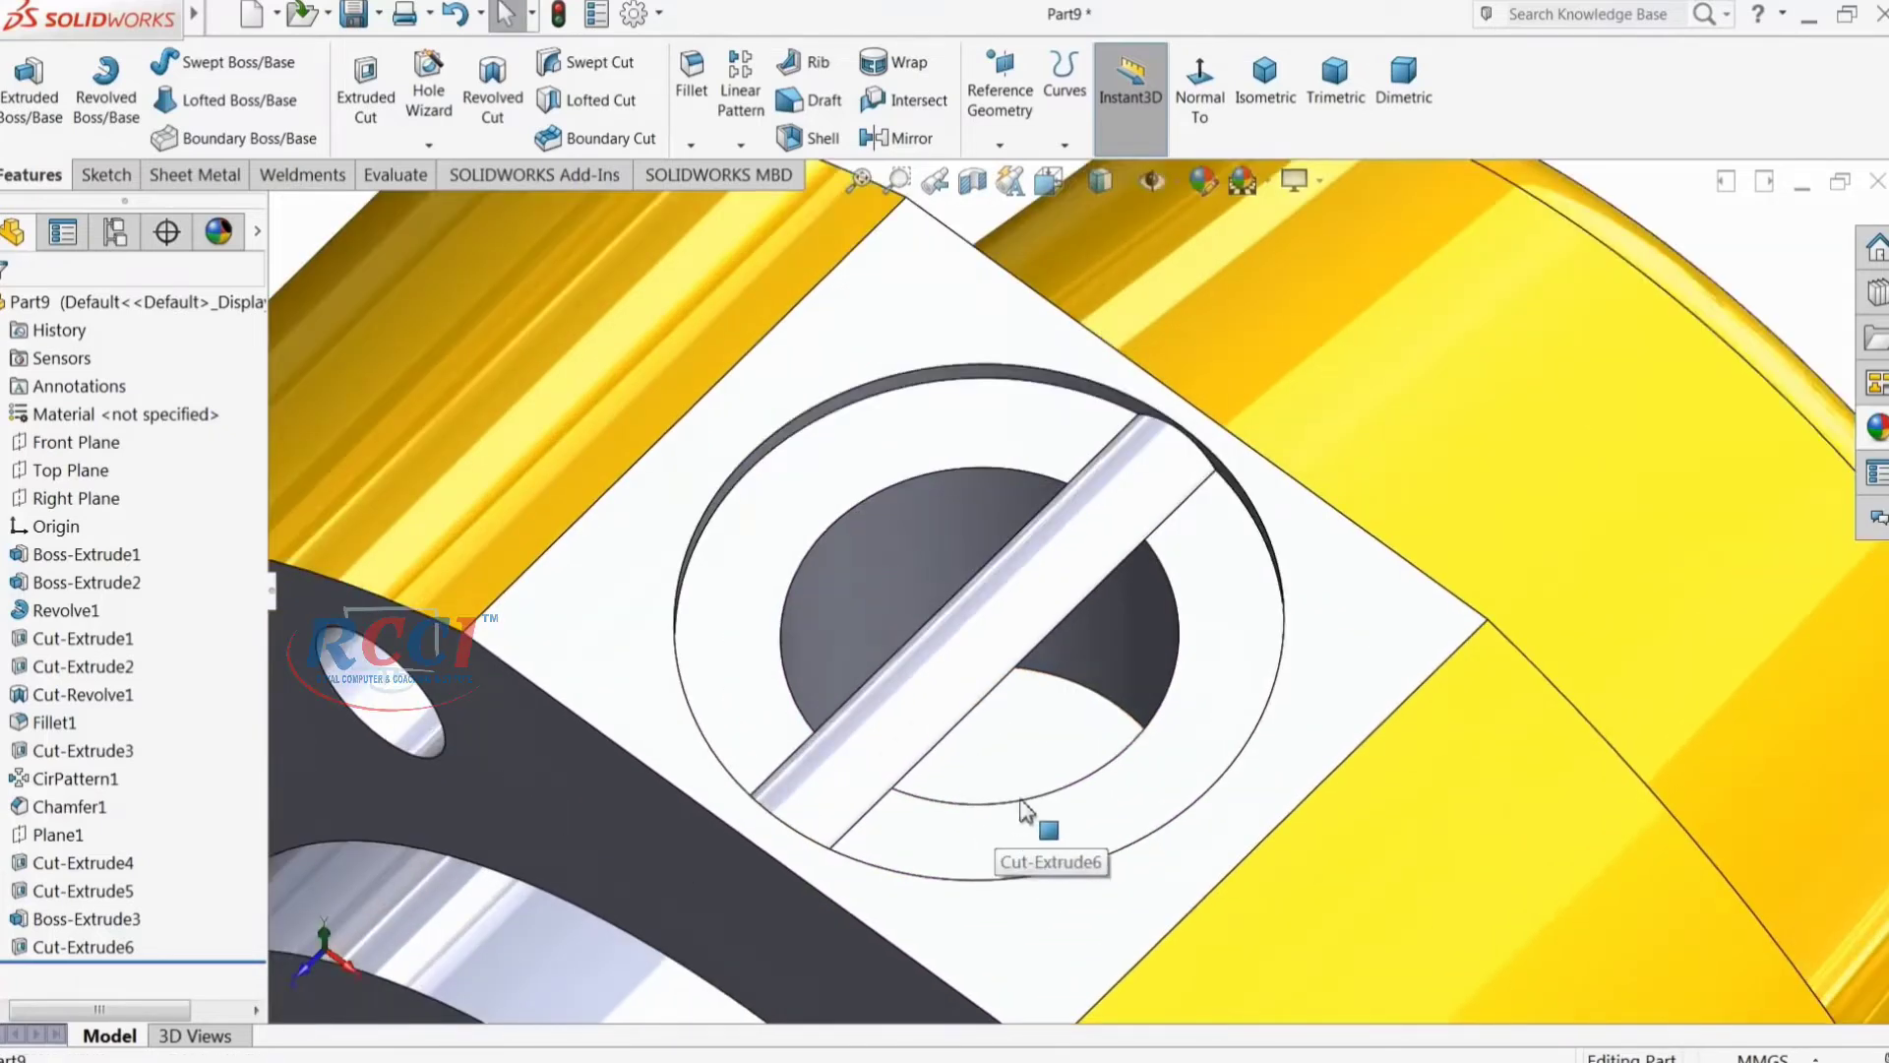
middle_drag(1132, 765, 1142, 792)
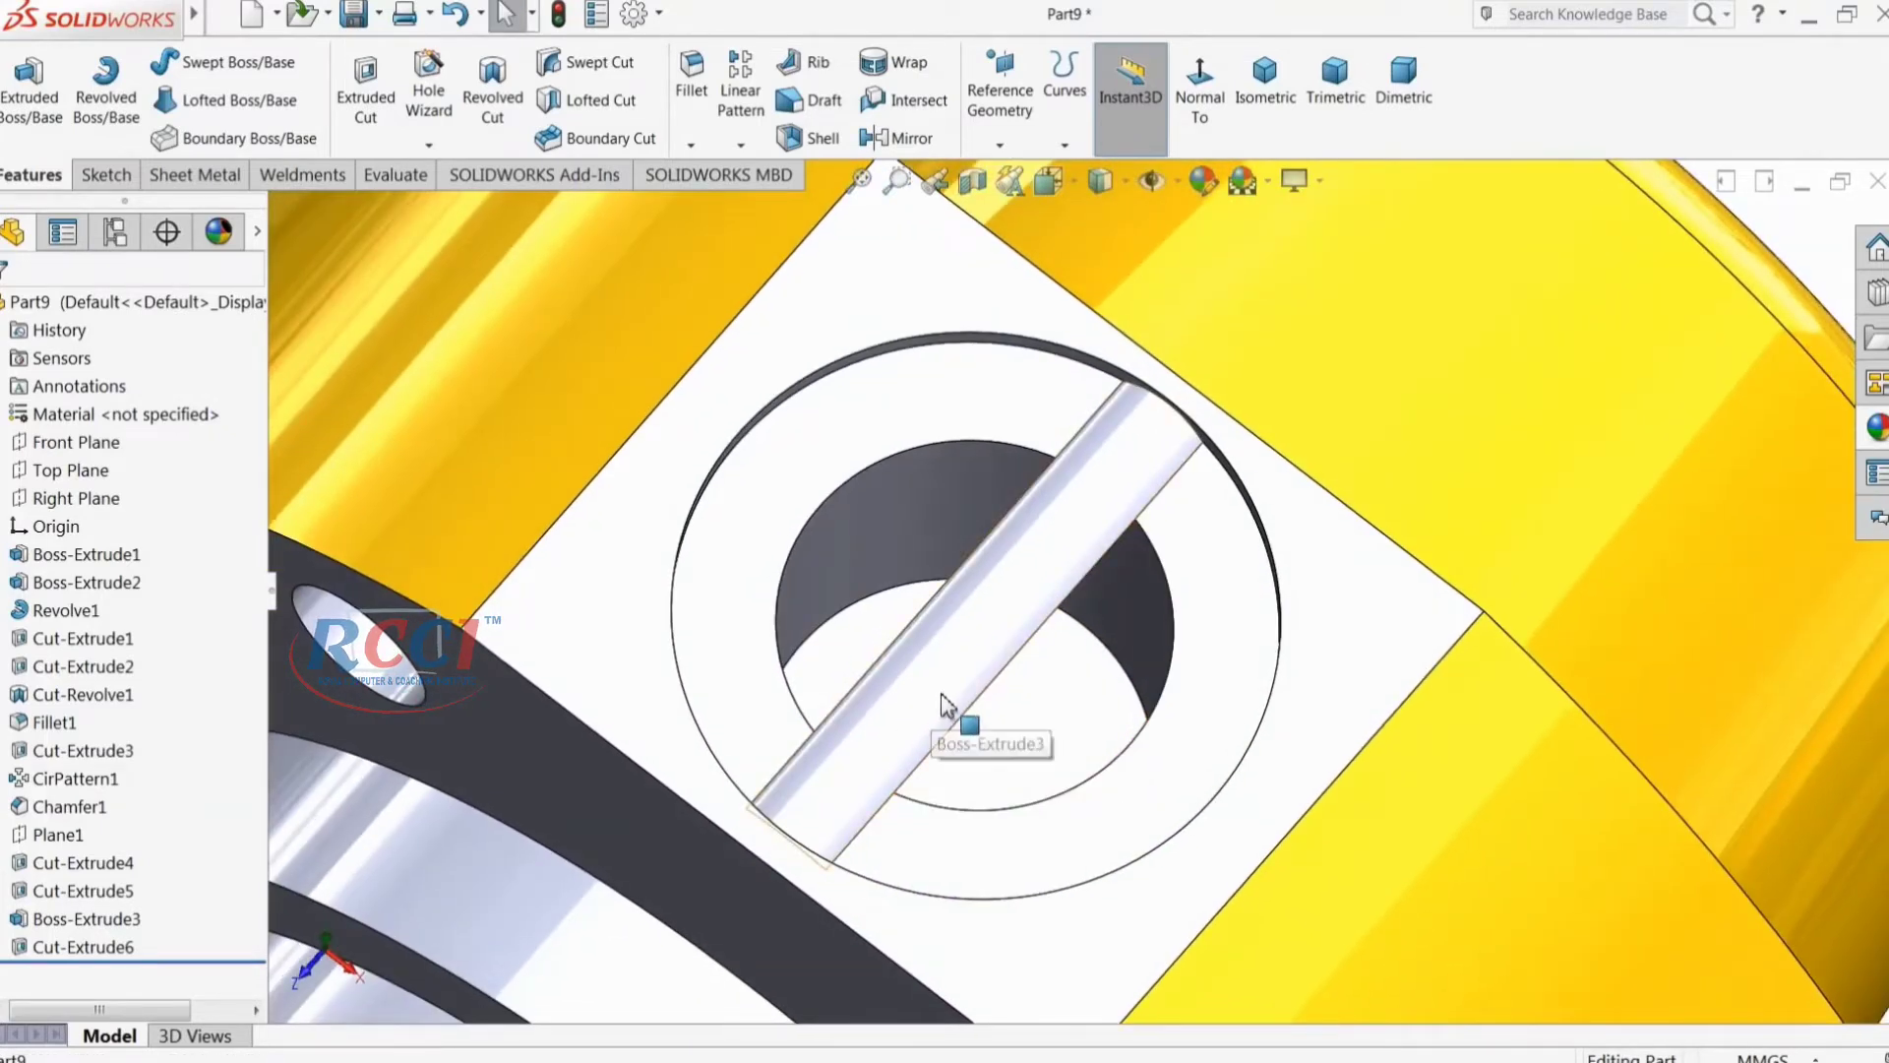
click(1221, 620)
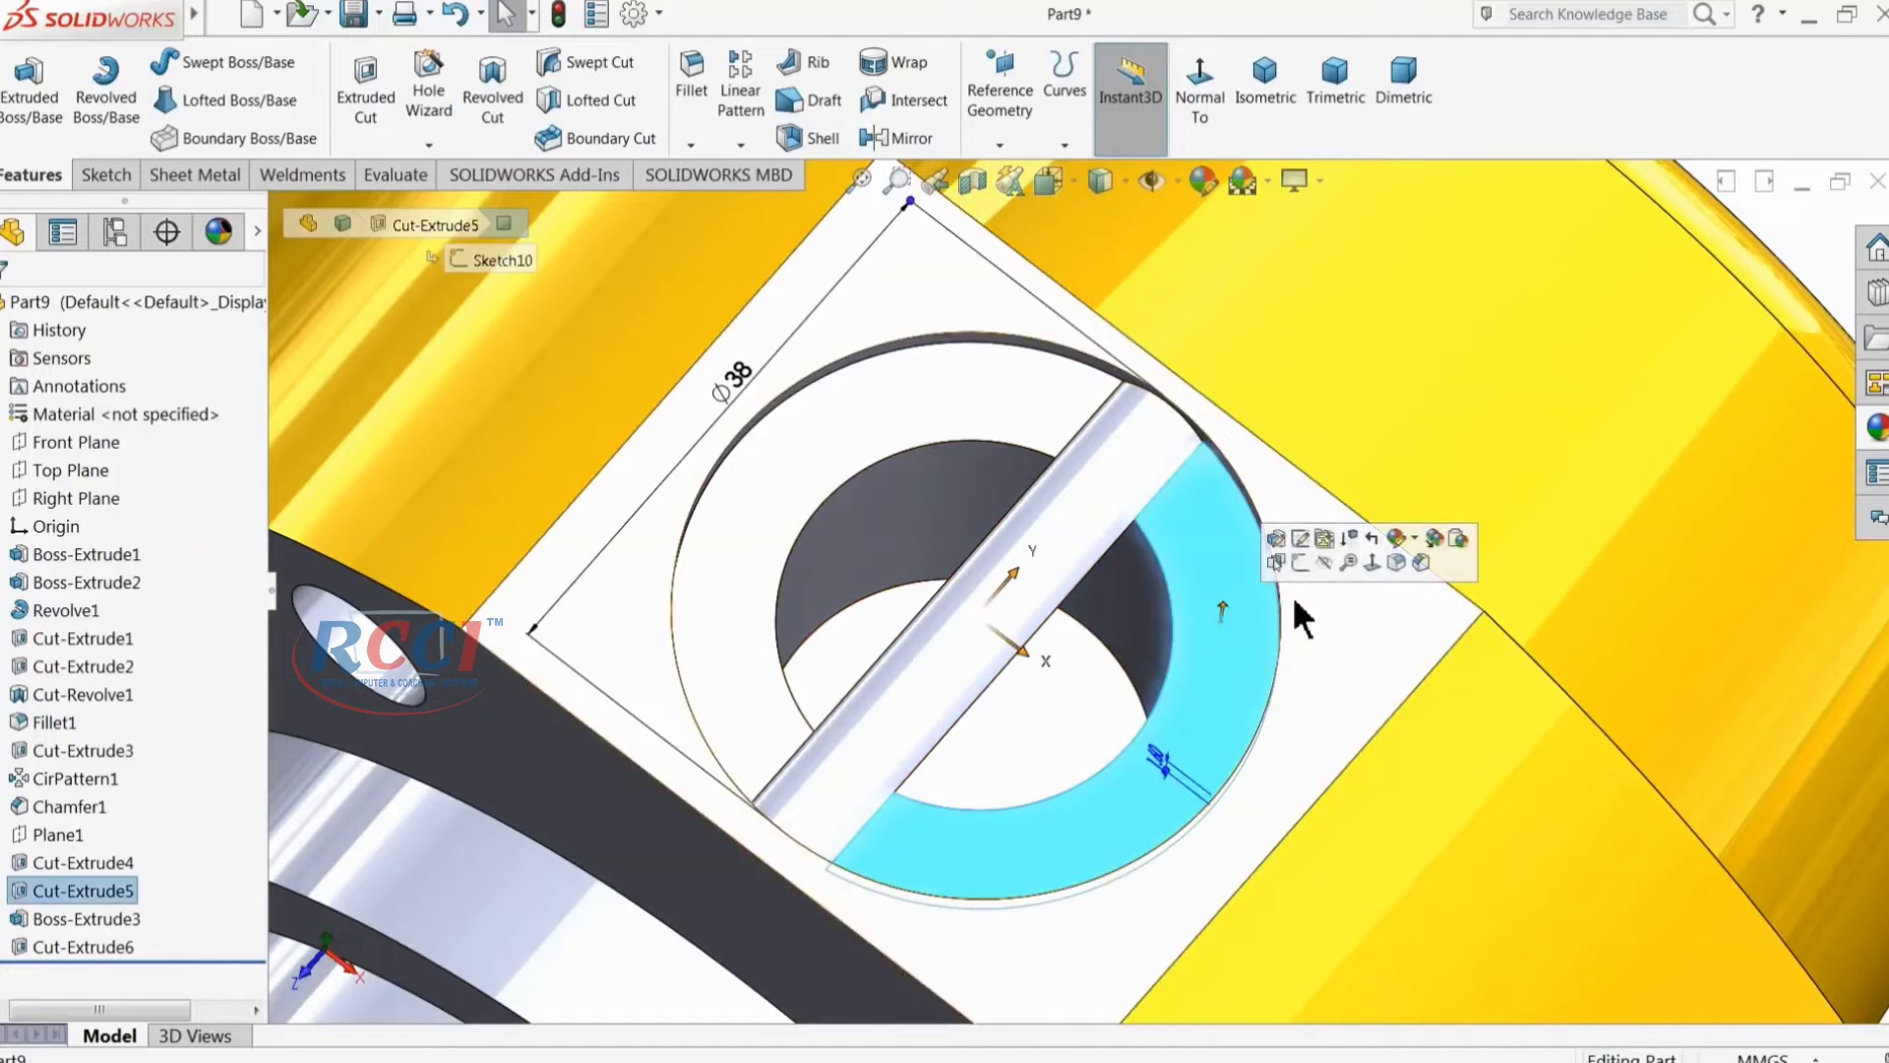
click(1299, 561)
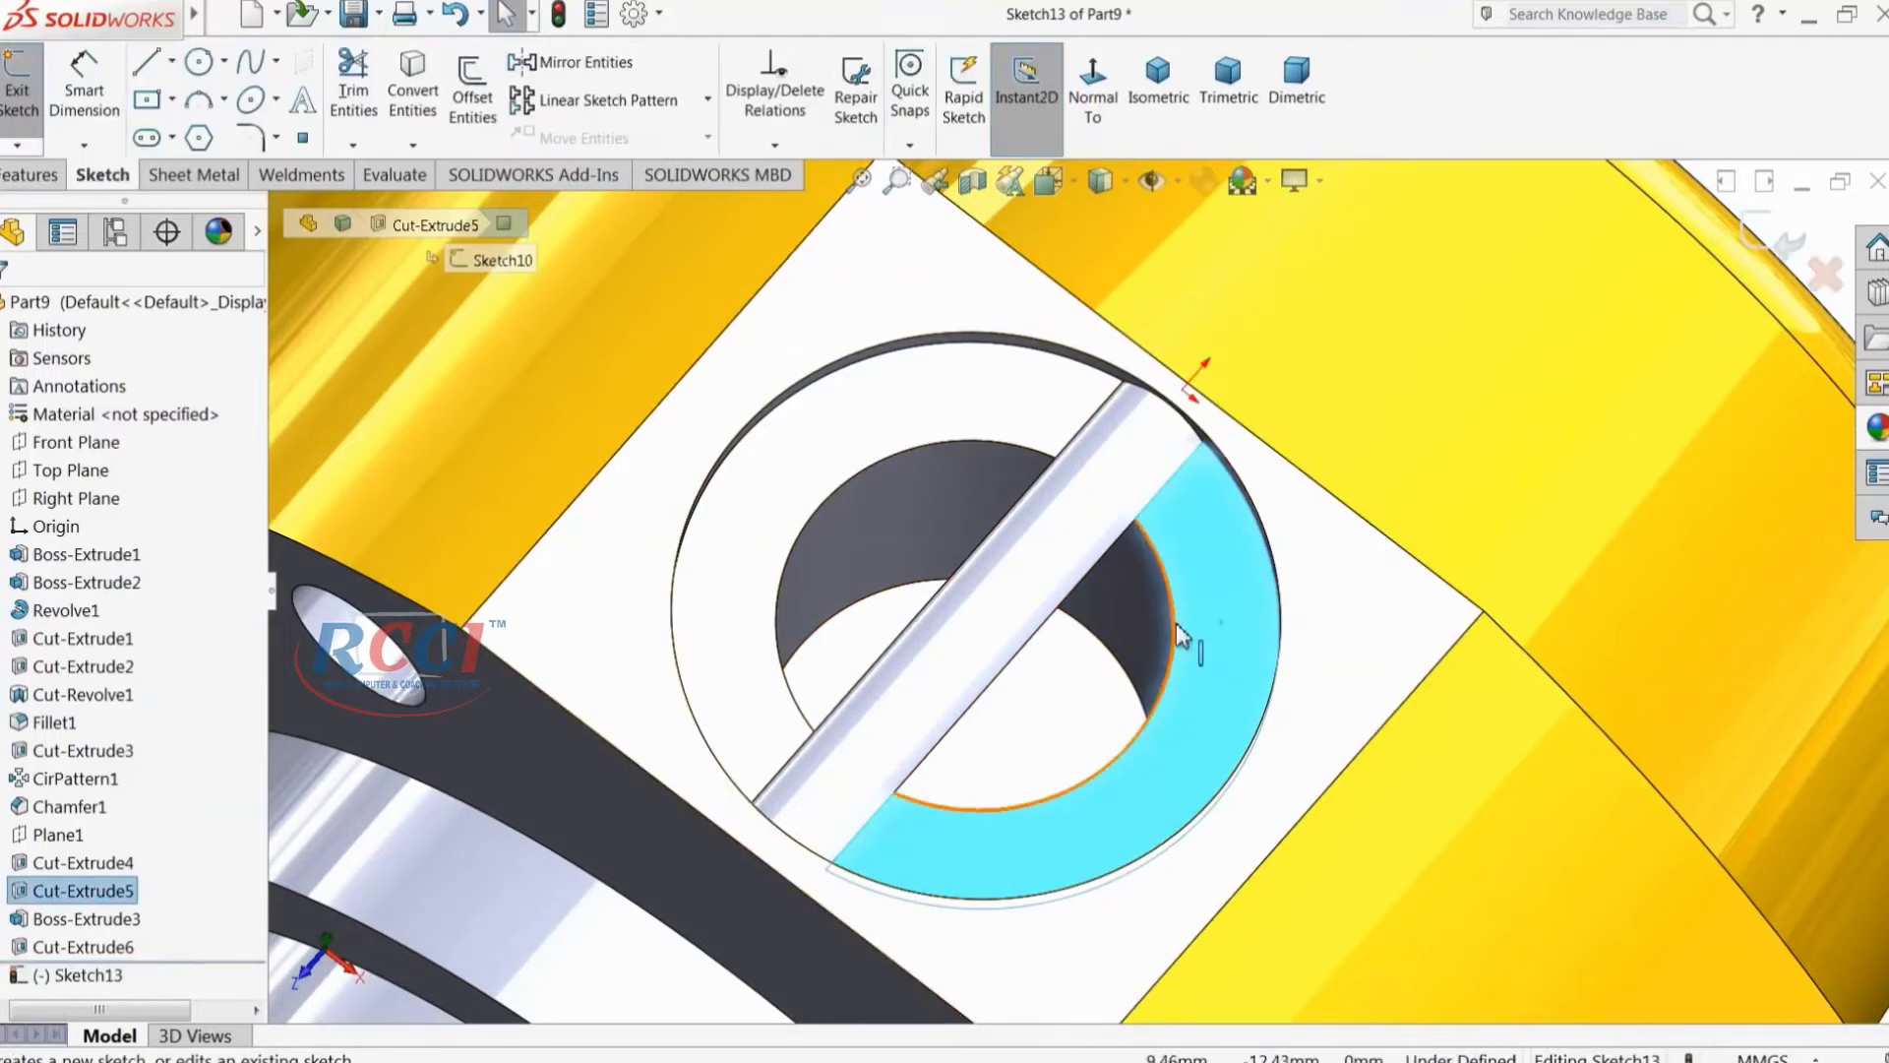
click(197, 63)
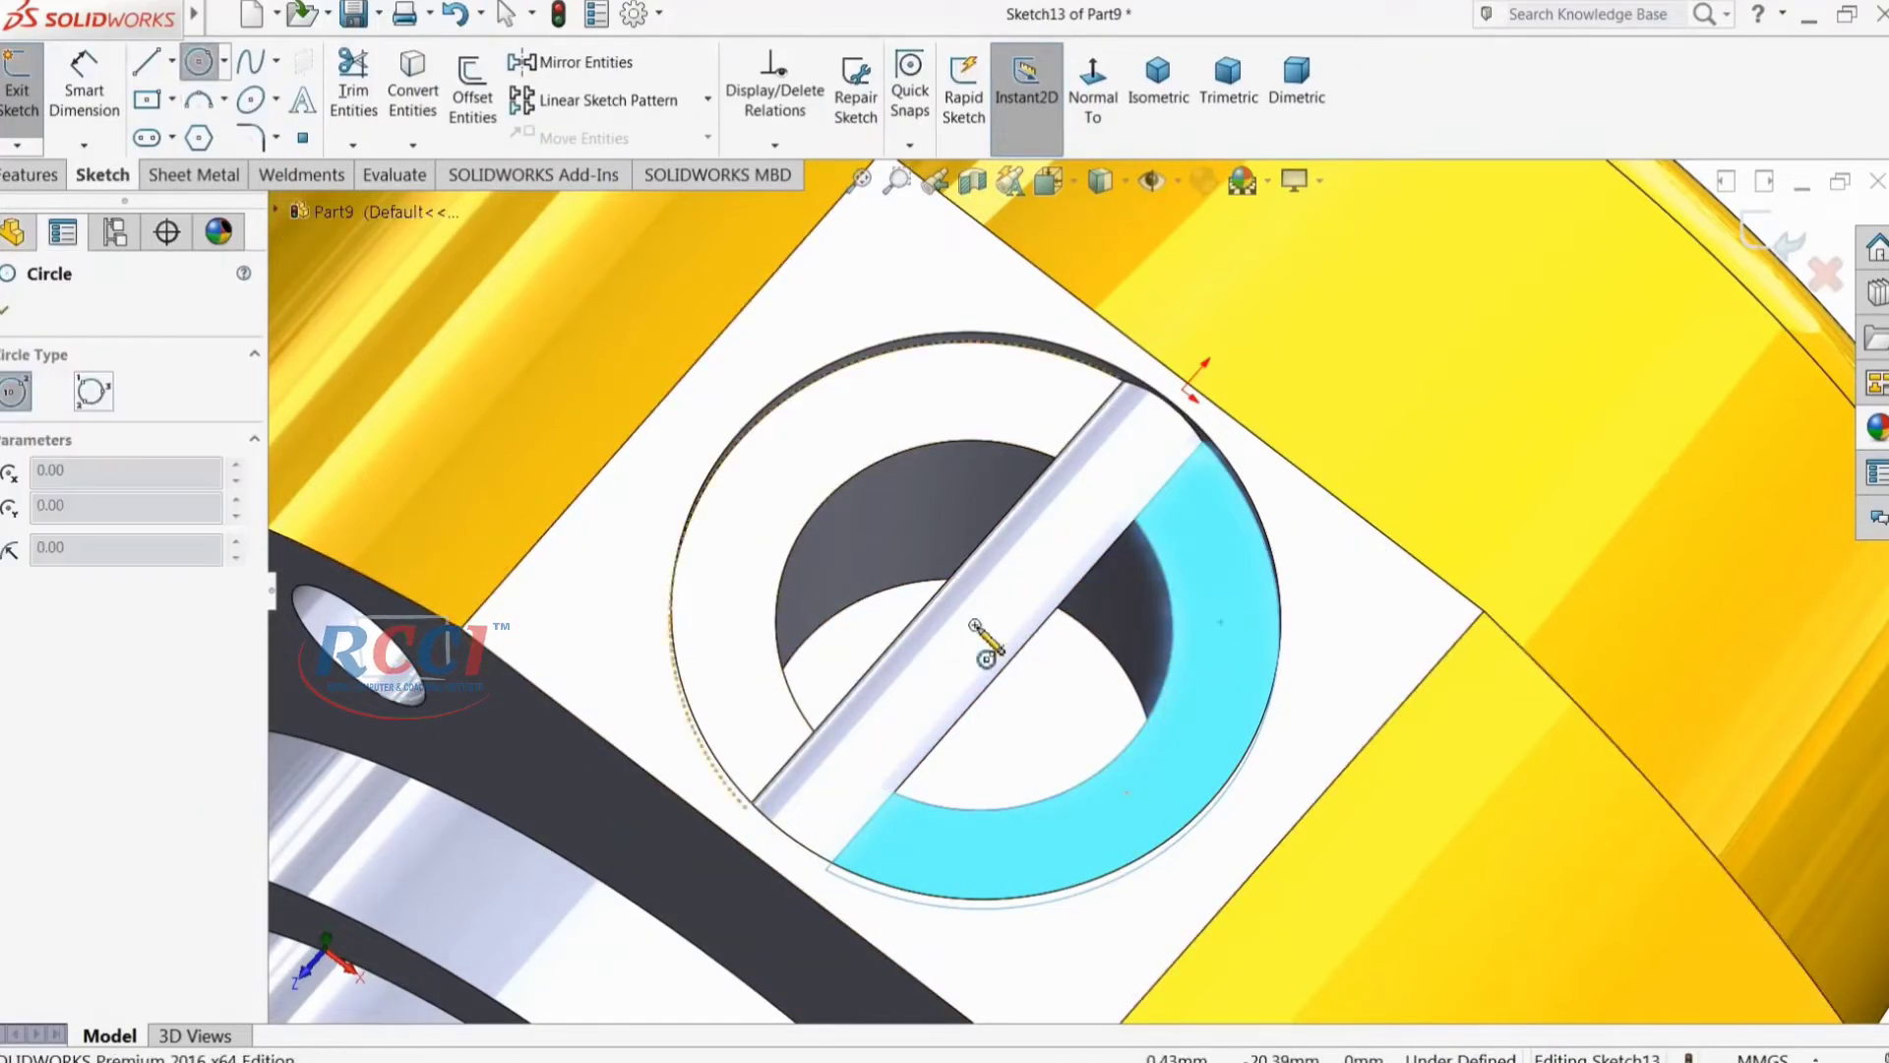
click(1099, 97)
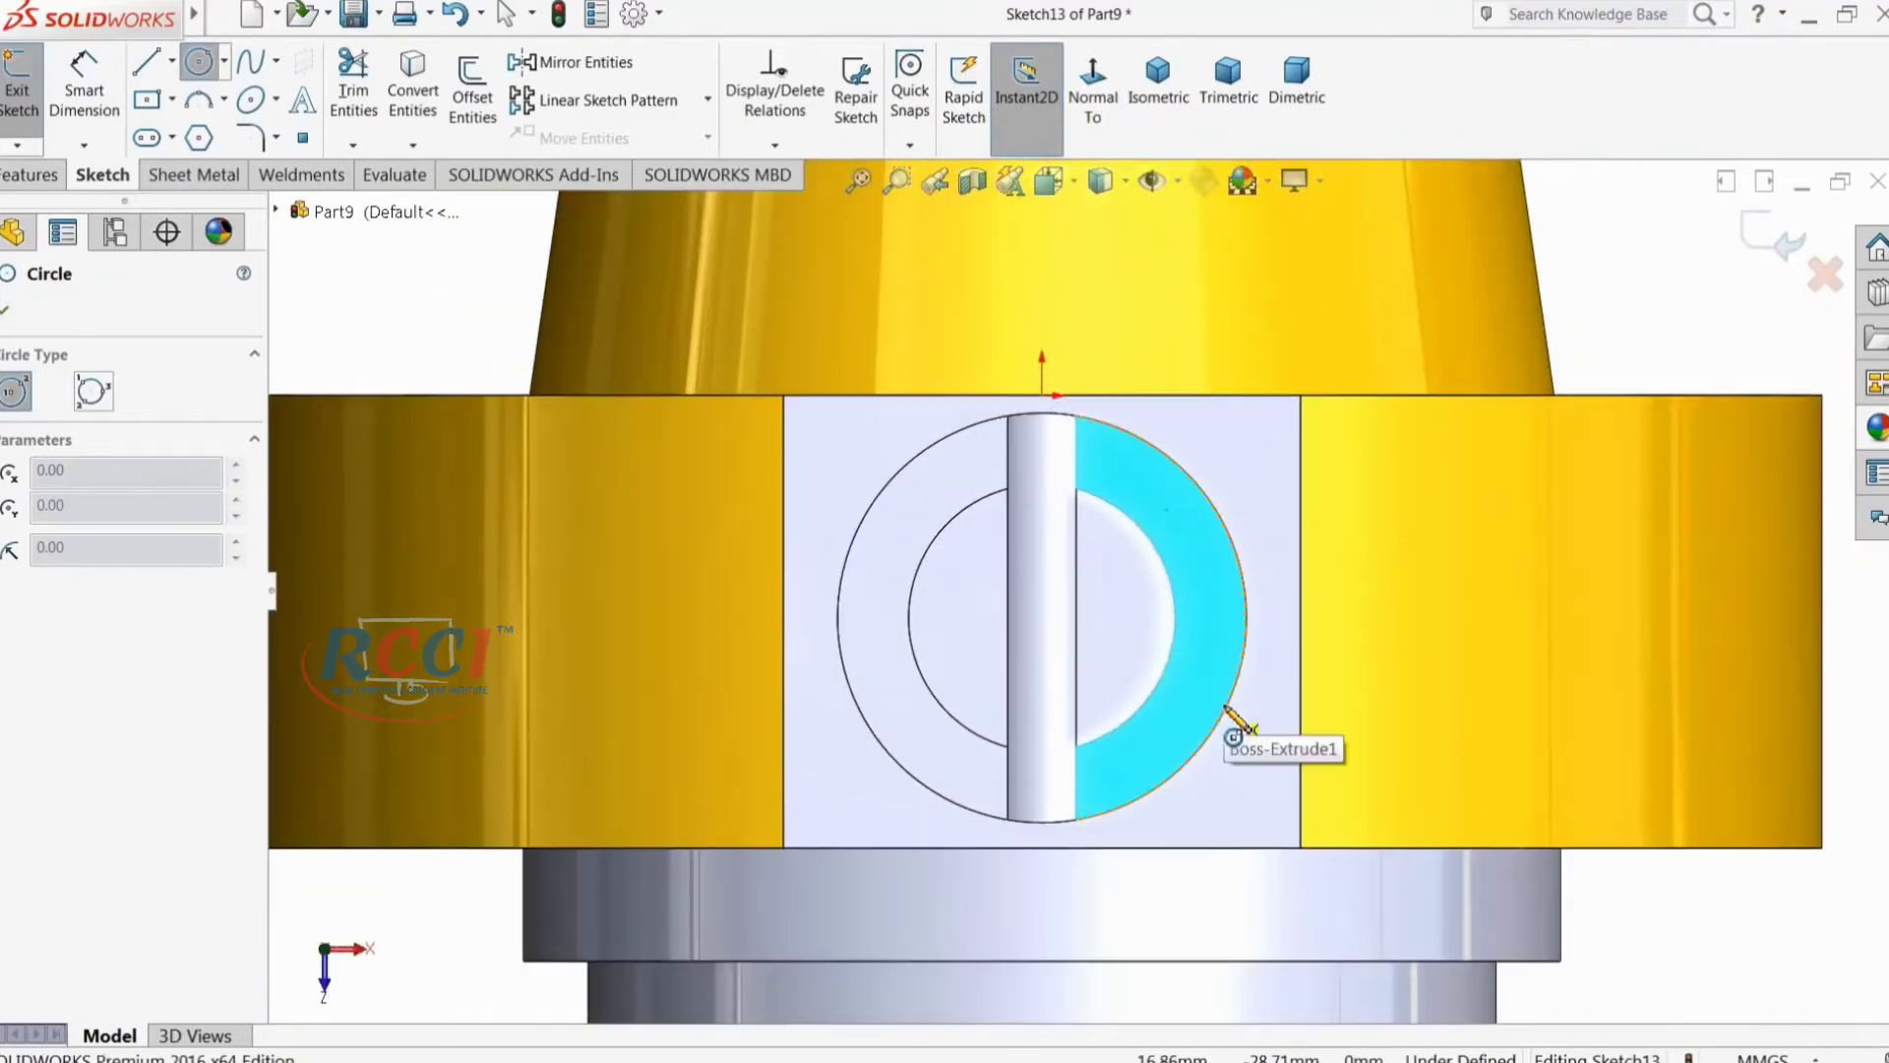
mouse_move(1042, 620)
mouse_down()
mouse_move(1048, 389)
mouse_move(1043, 413)
mouse_up()
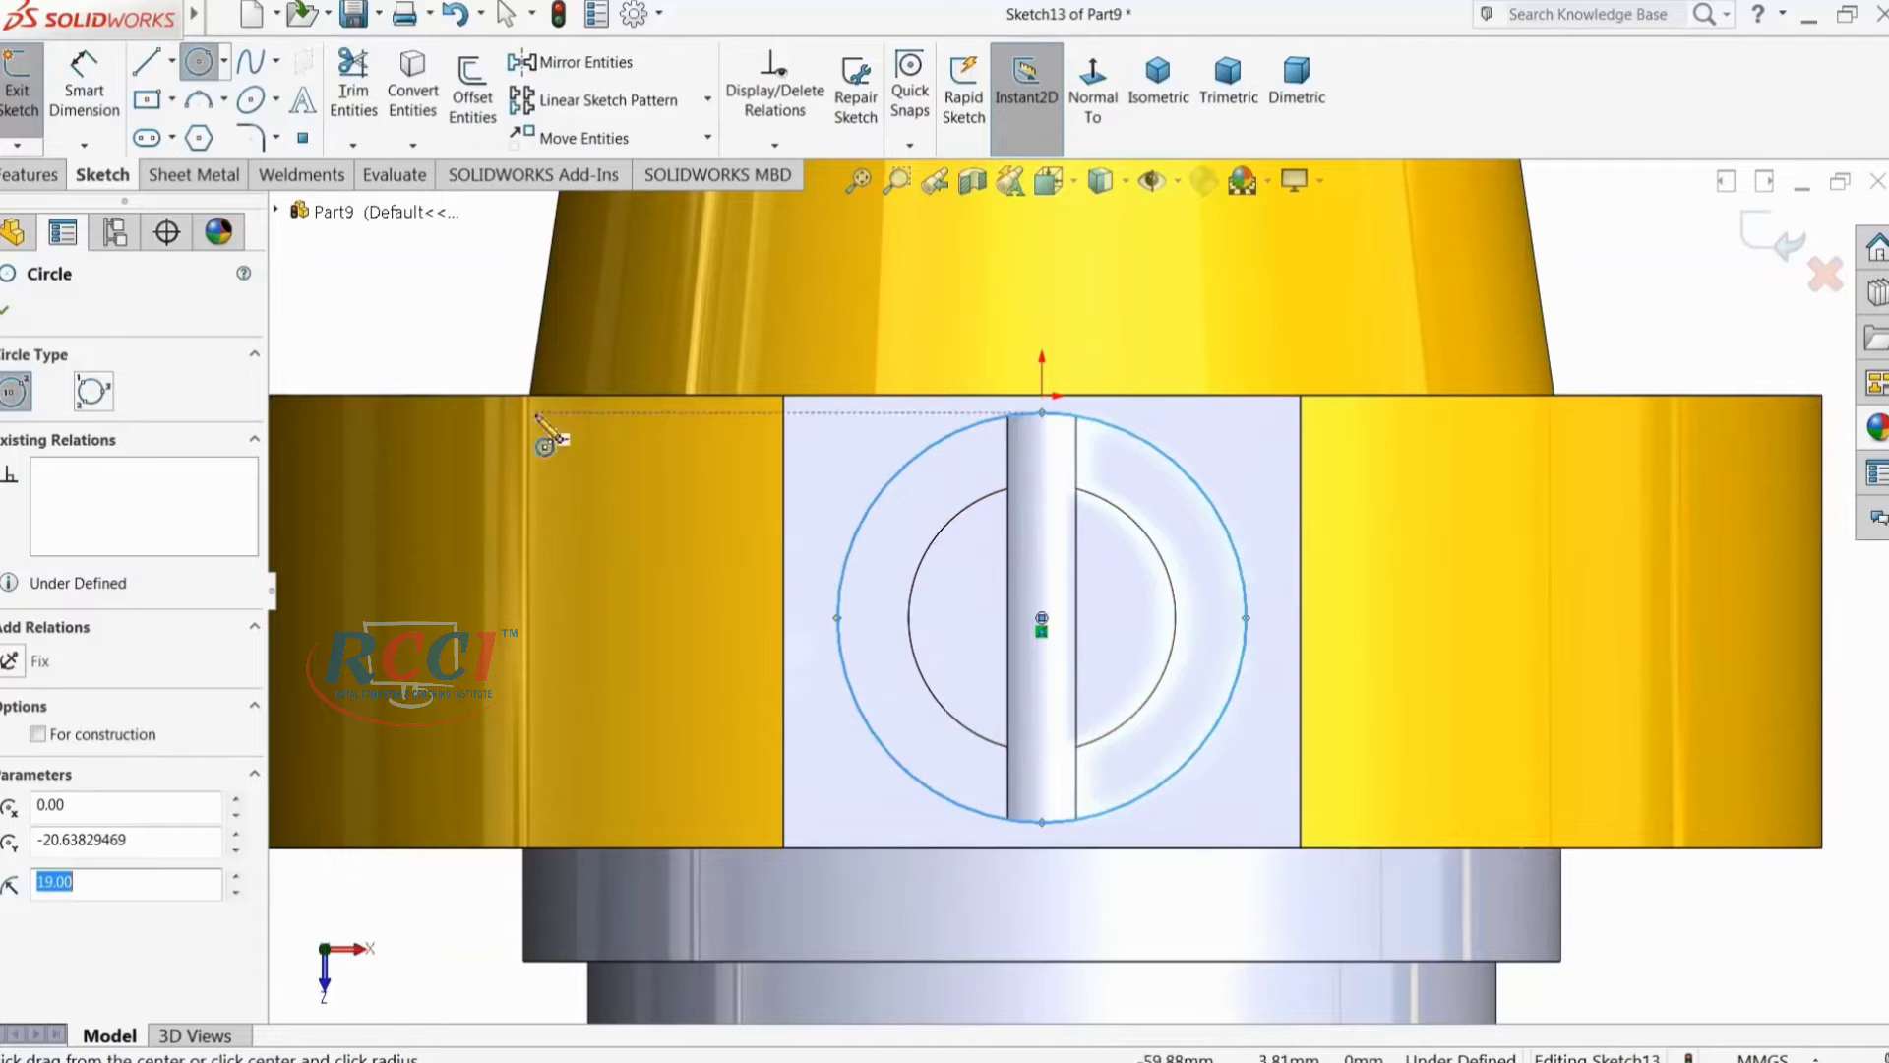
Step: Cut-extrude the 19 mm radius circle 23 mm blind in the reversed direction, outward from the recess floor
click(30, 175)
click(366, 97)
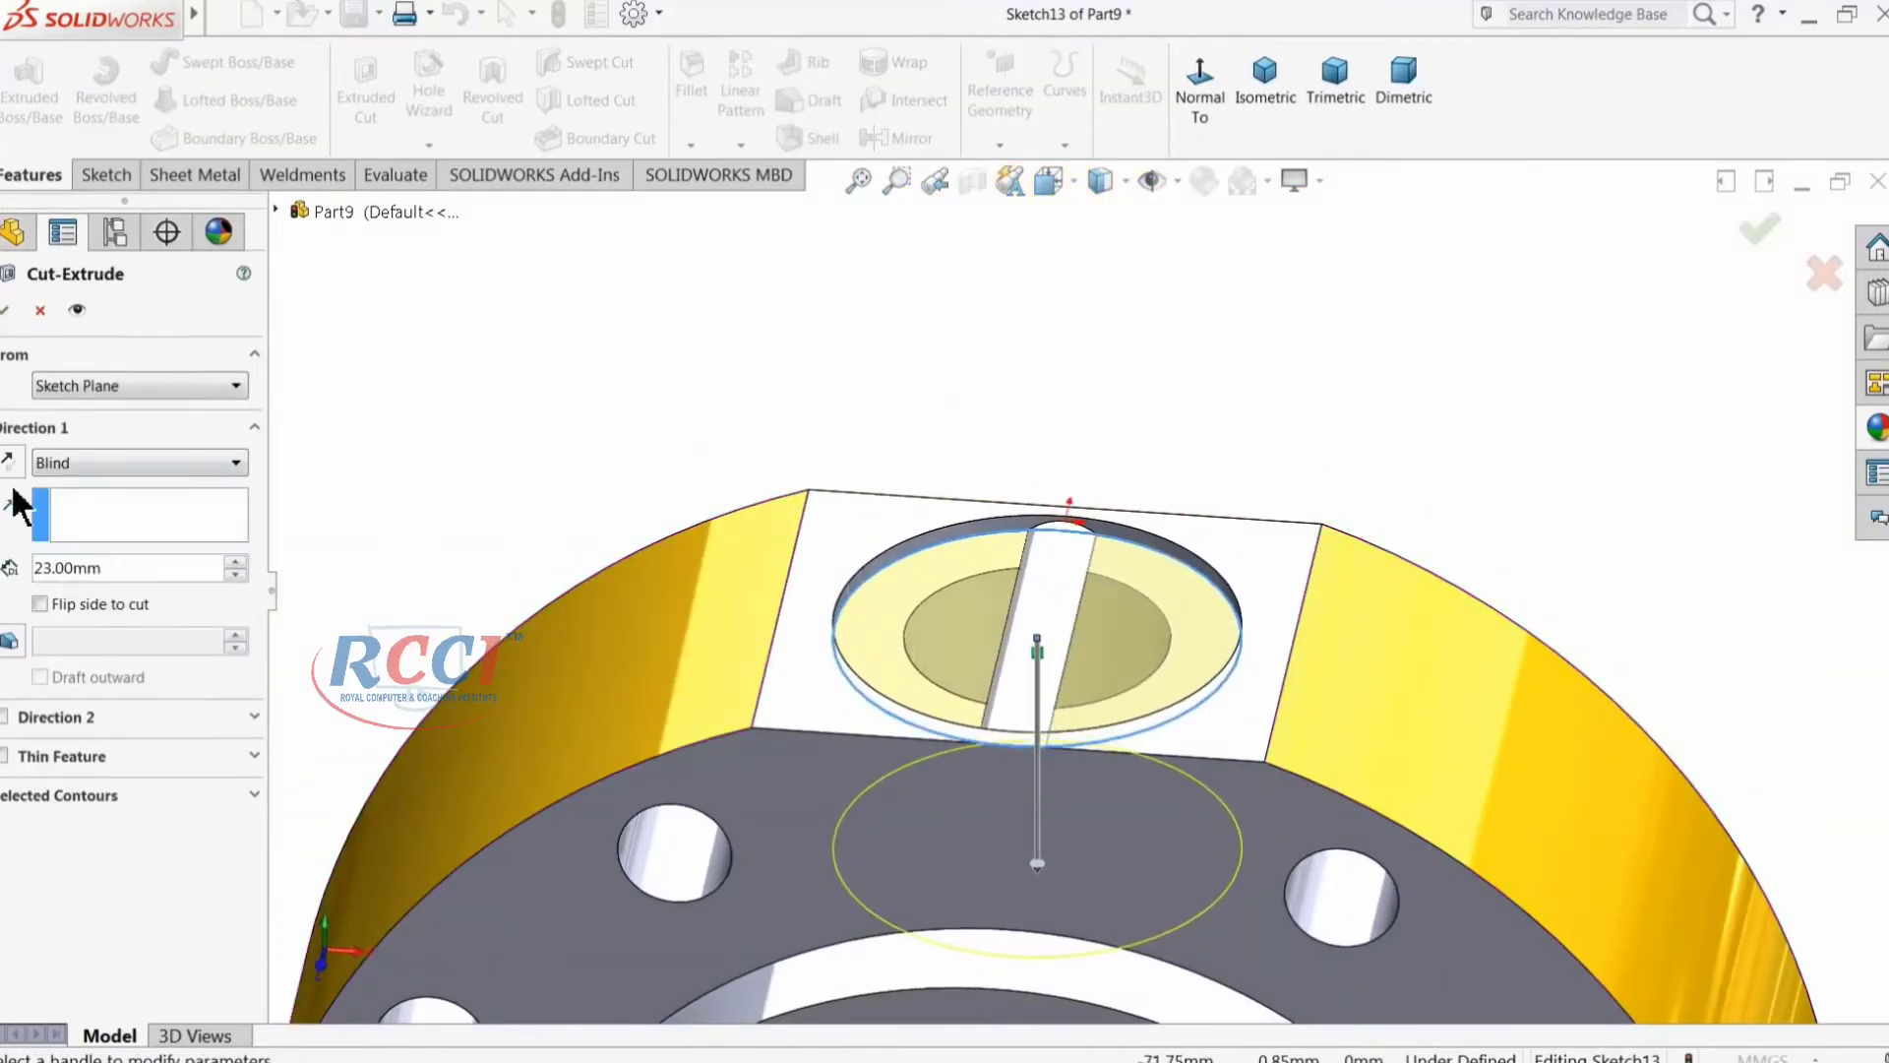
click(12, 460)
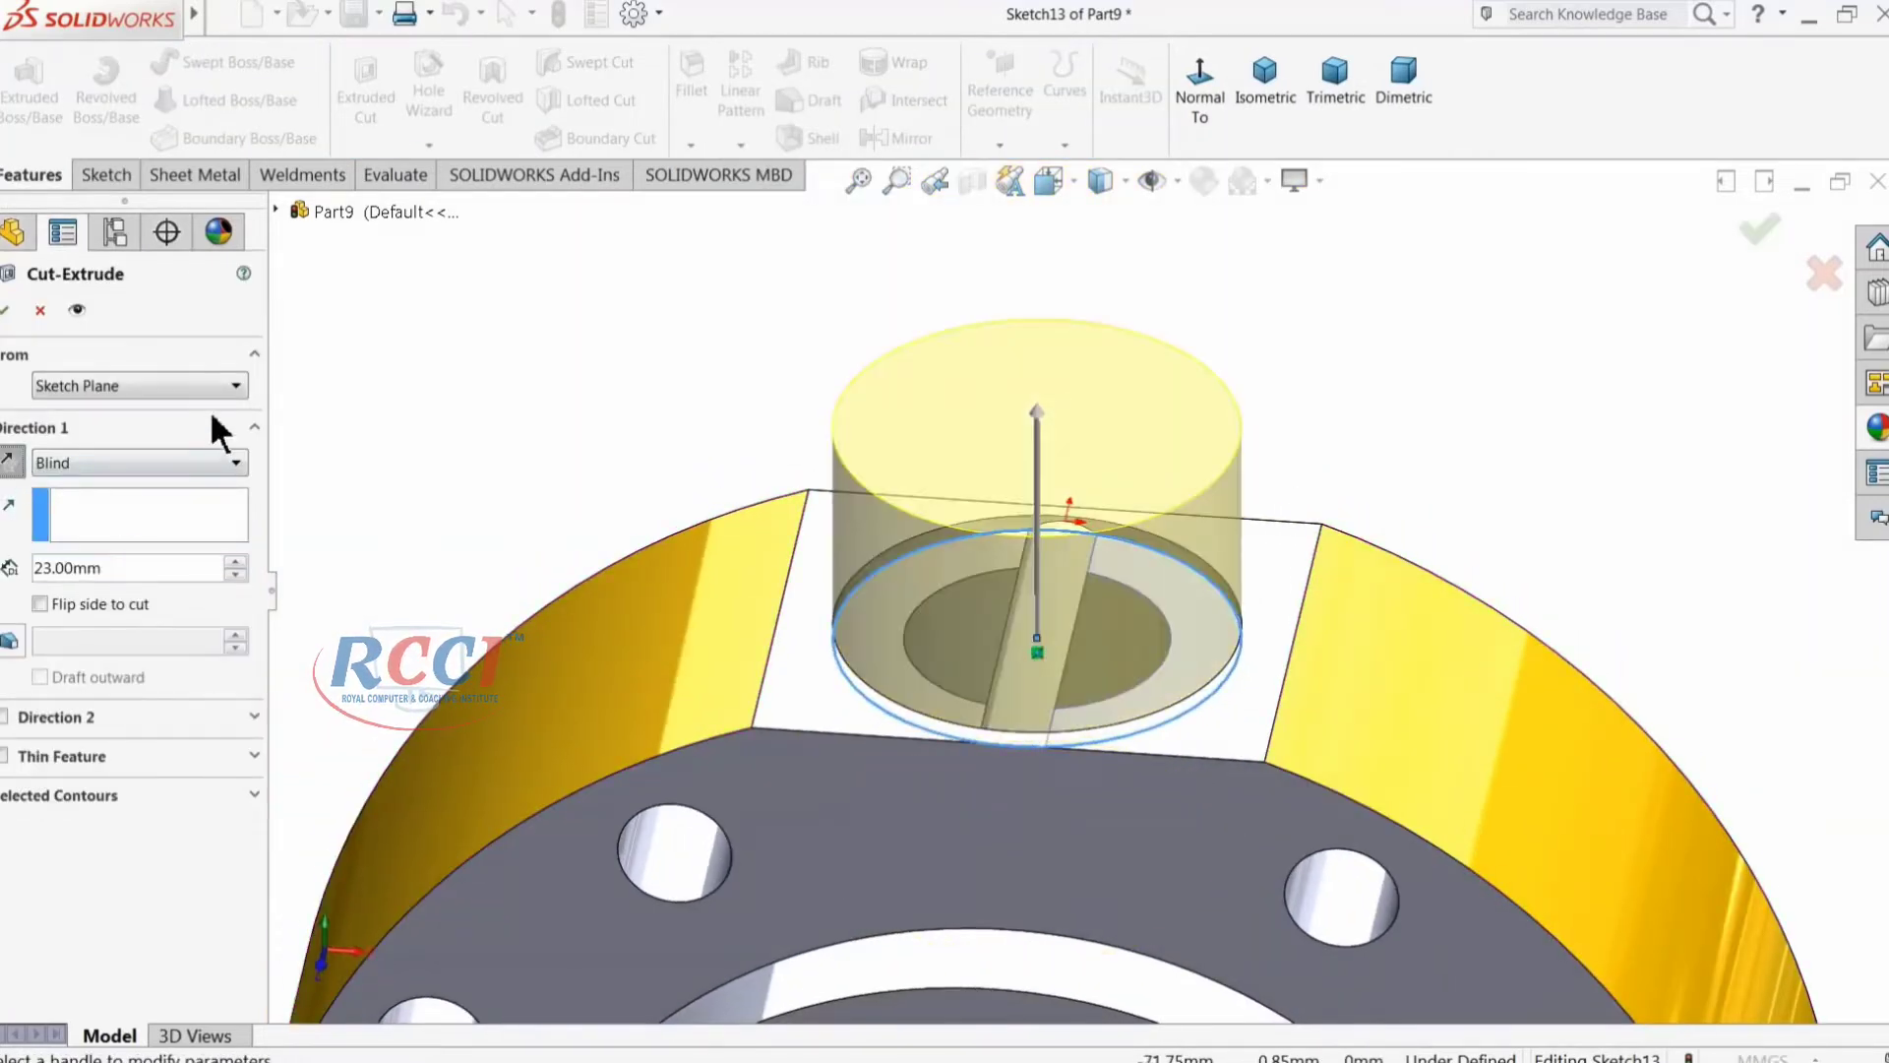
click(7, 313)
Step: Start a sketch on the floor of the 24.80 mm bore and draw a concentric circle about 15.5 mm in diameter
middle_drag(520, 521, 610, 726)
scroll(610, 726, up, 5)
mouse_move(1038, 758)
middle_down()
mouse_move(991, 633)
mouse_move(1075, 772)
mouse_move(995, 725)
mouse_move(1006, 761)
mouse_move(1063, 772)
mouse_move(1047, 751)
middle_up()
scroll(1053, 778, down, 5)
click(1047, 737)
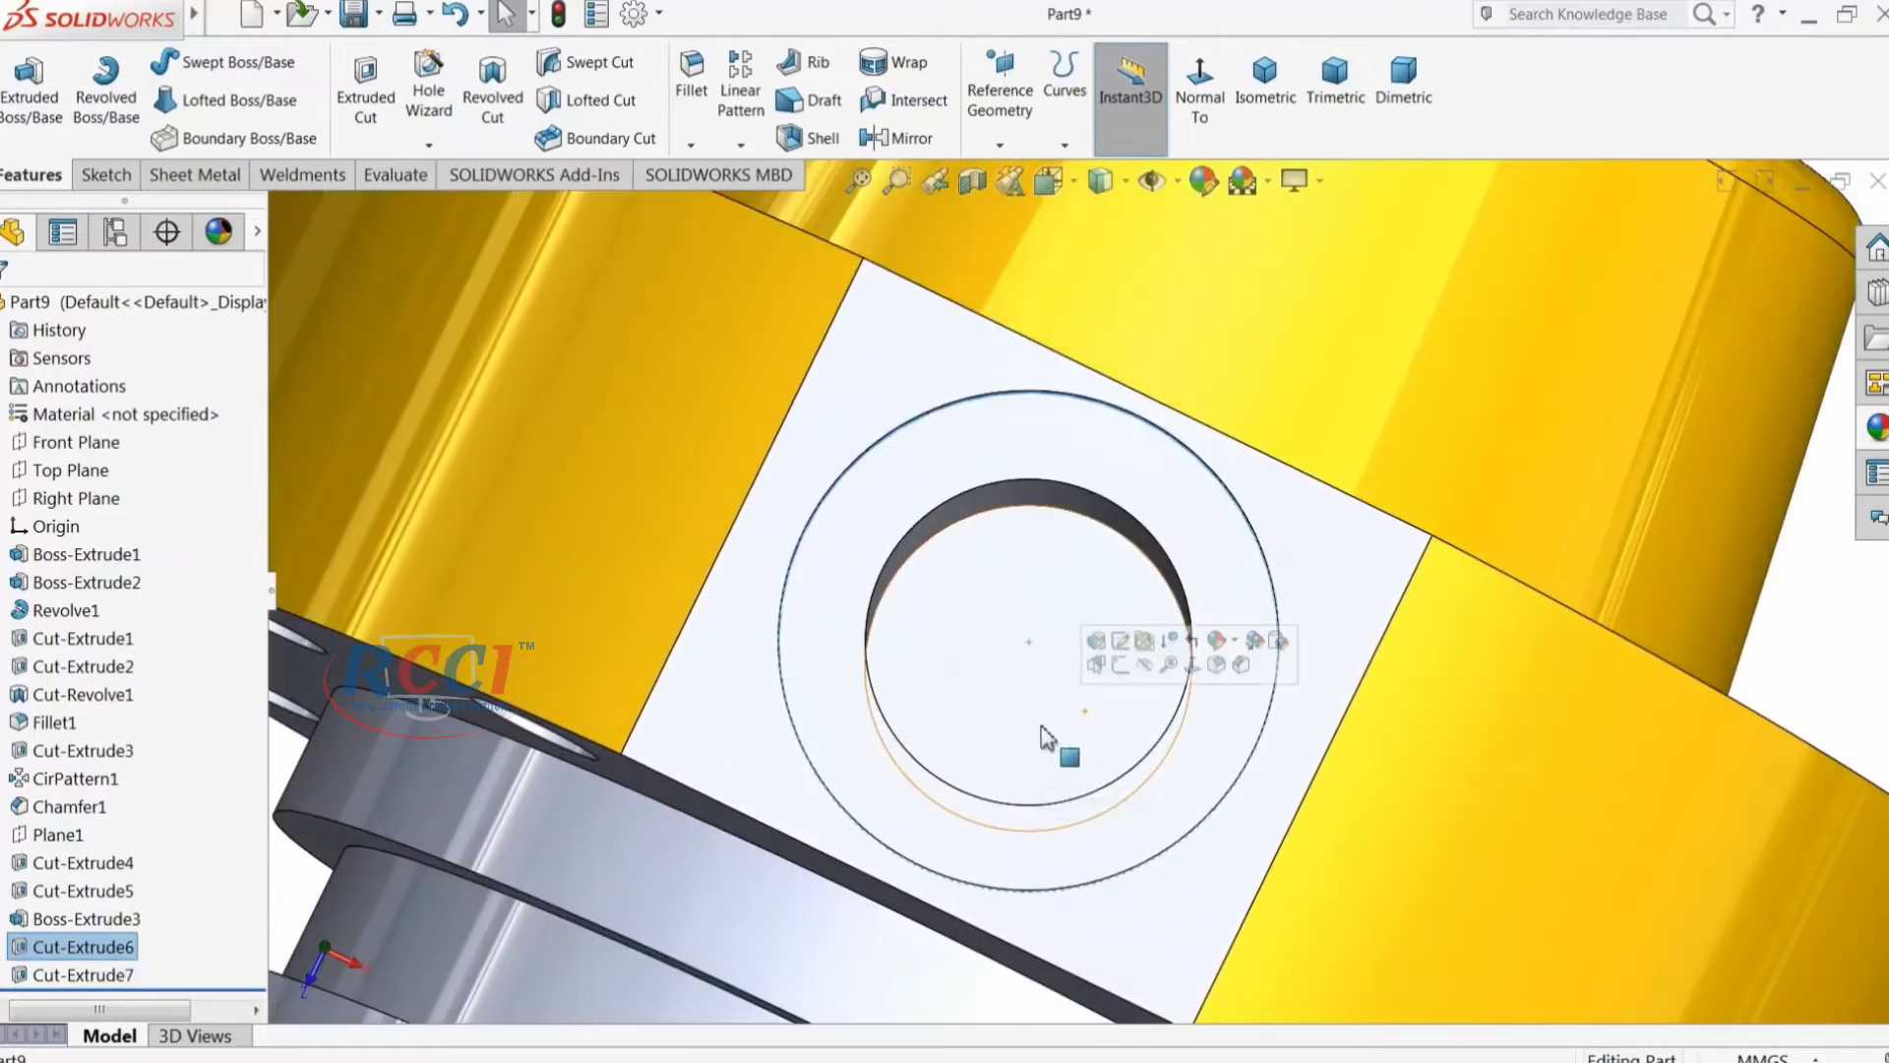
click(1114, 707)
click(1122, 668)
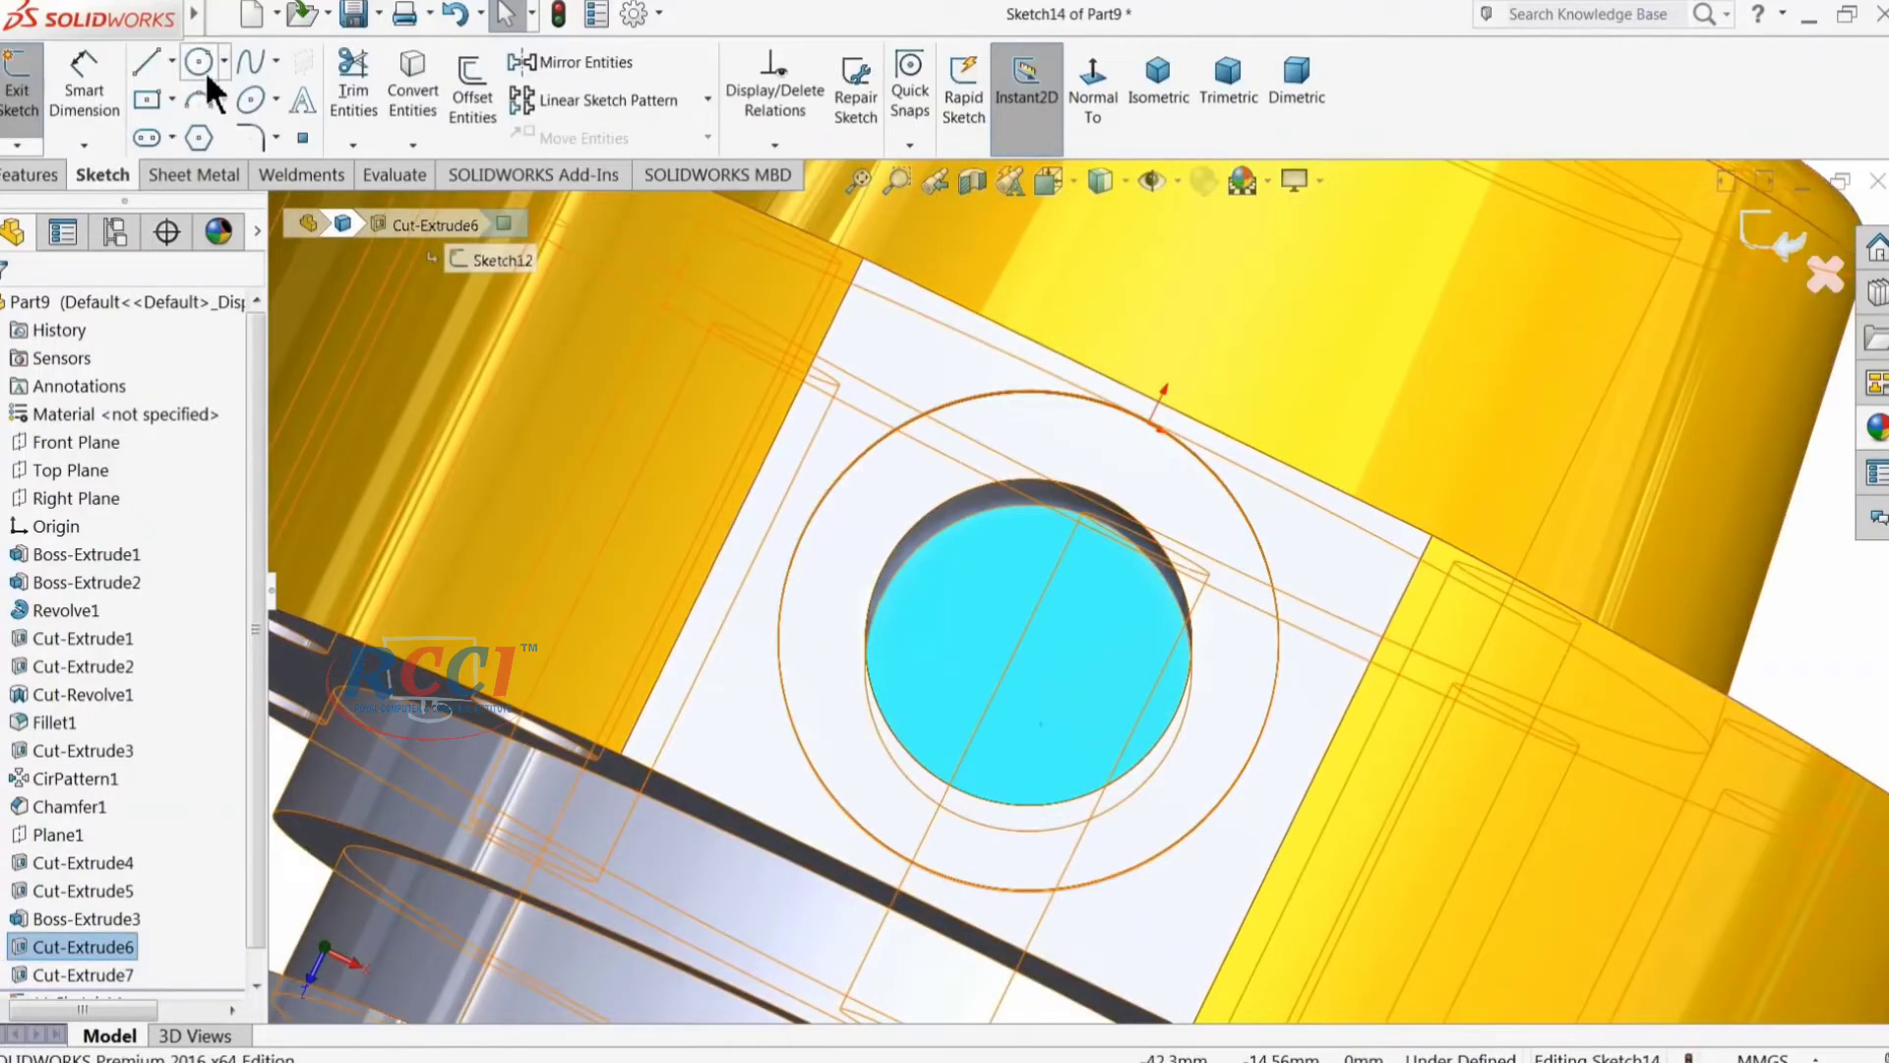
click(200, 63)
click(1090, 98)
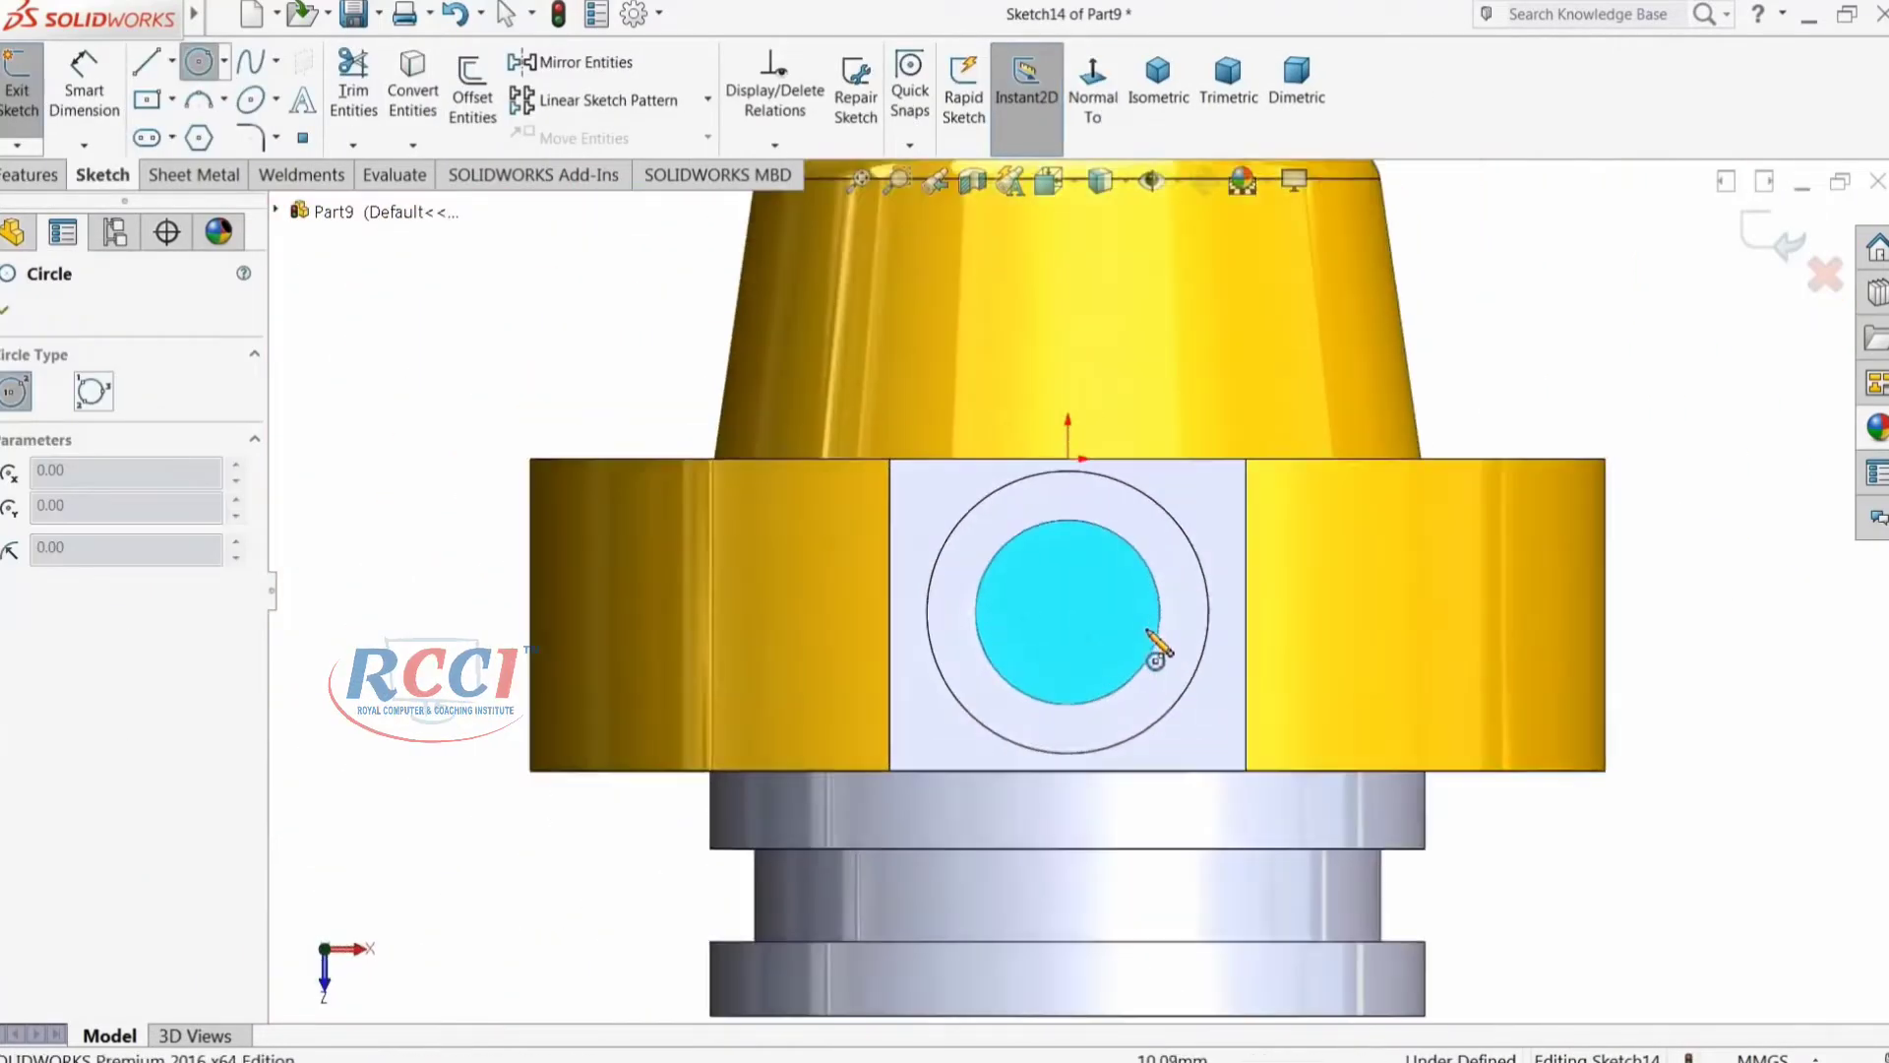
drag(1002, 590, 1032, 494)
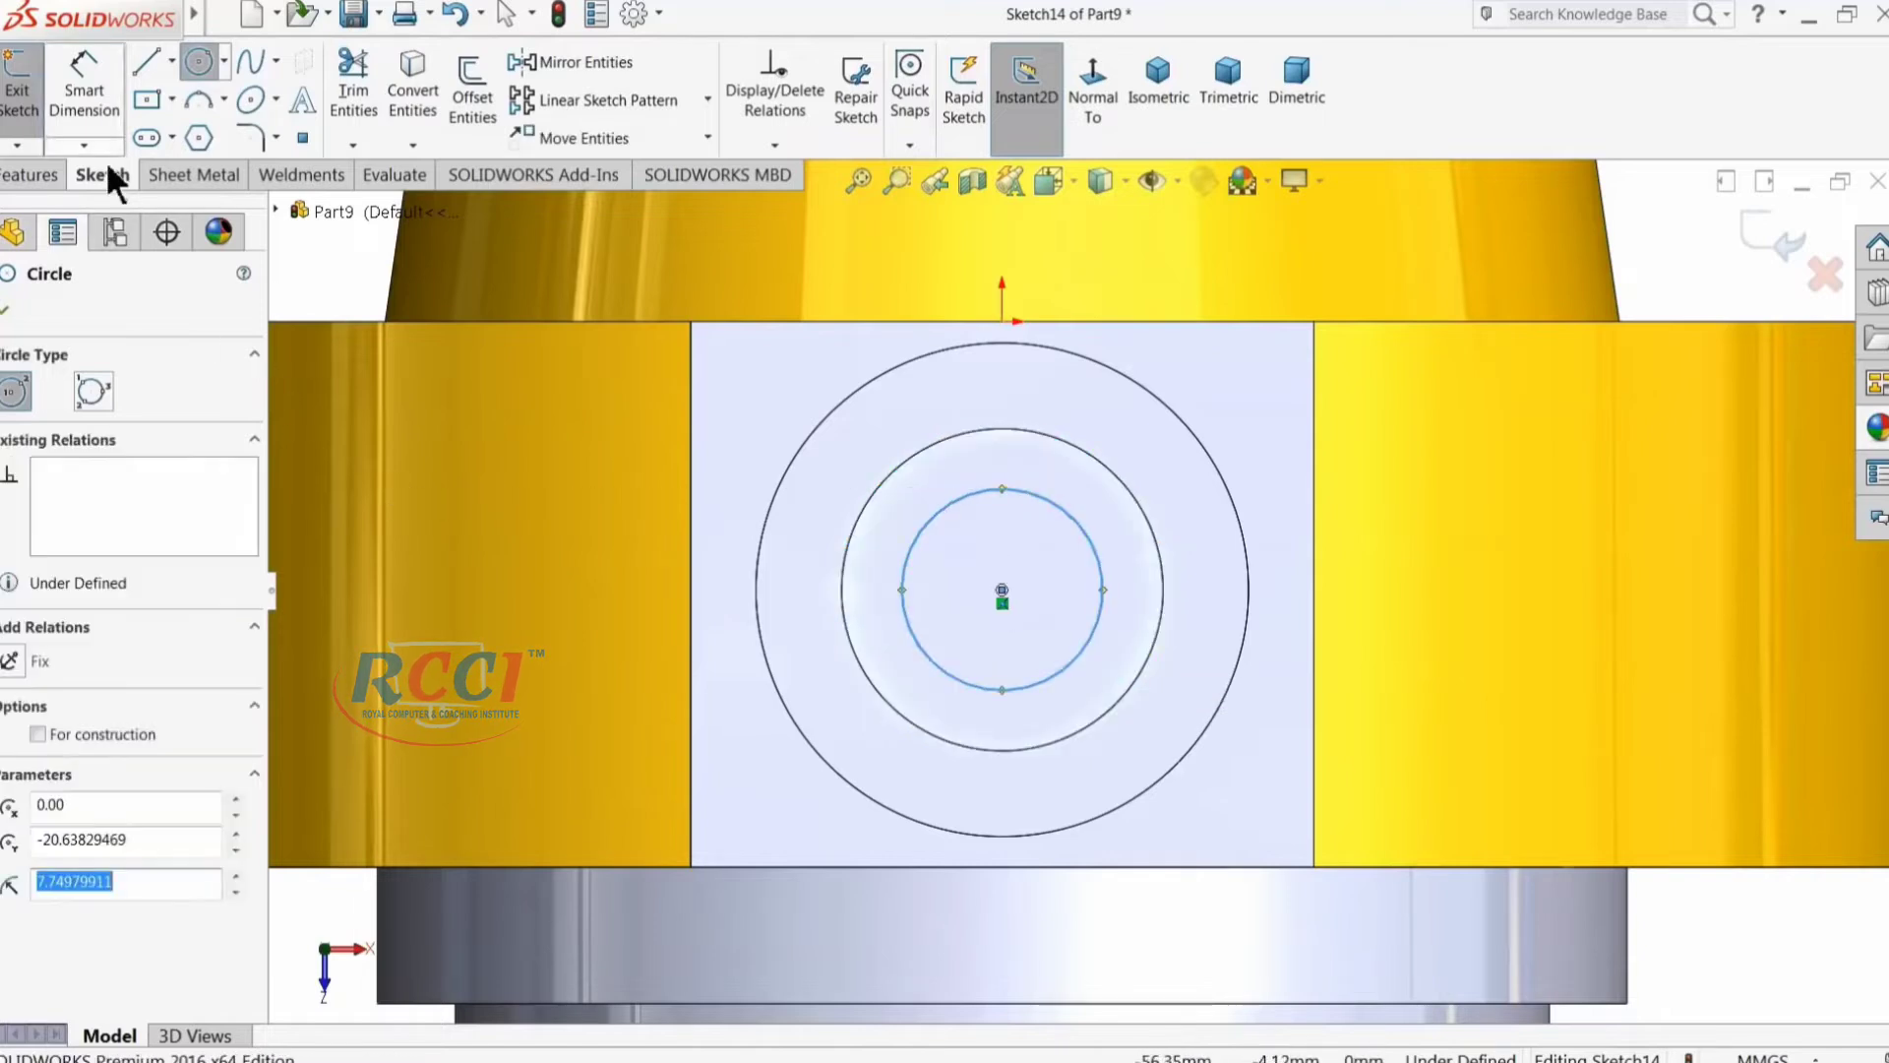
Step: Dimension the inner circle's diameter as 15 mm
click(84, 88)
click(907, 581)
click(848, 573)
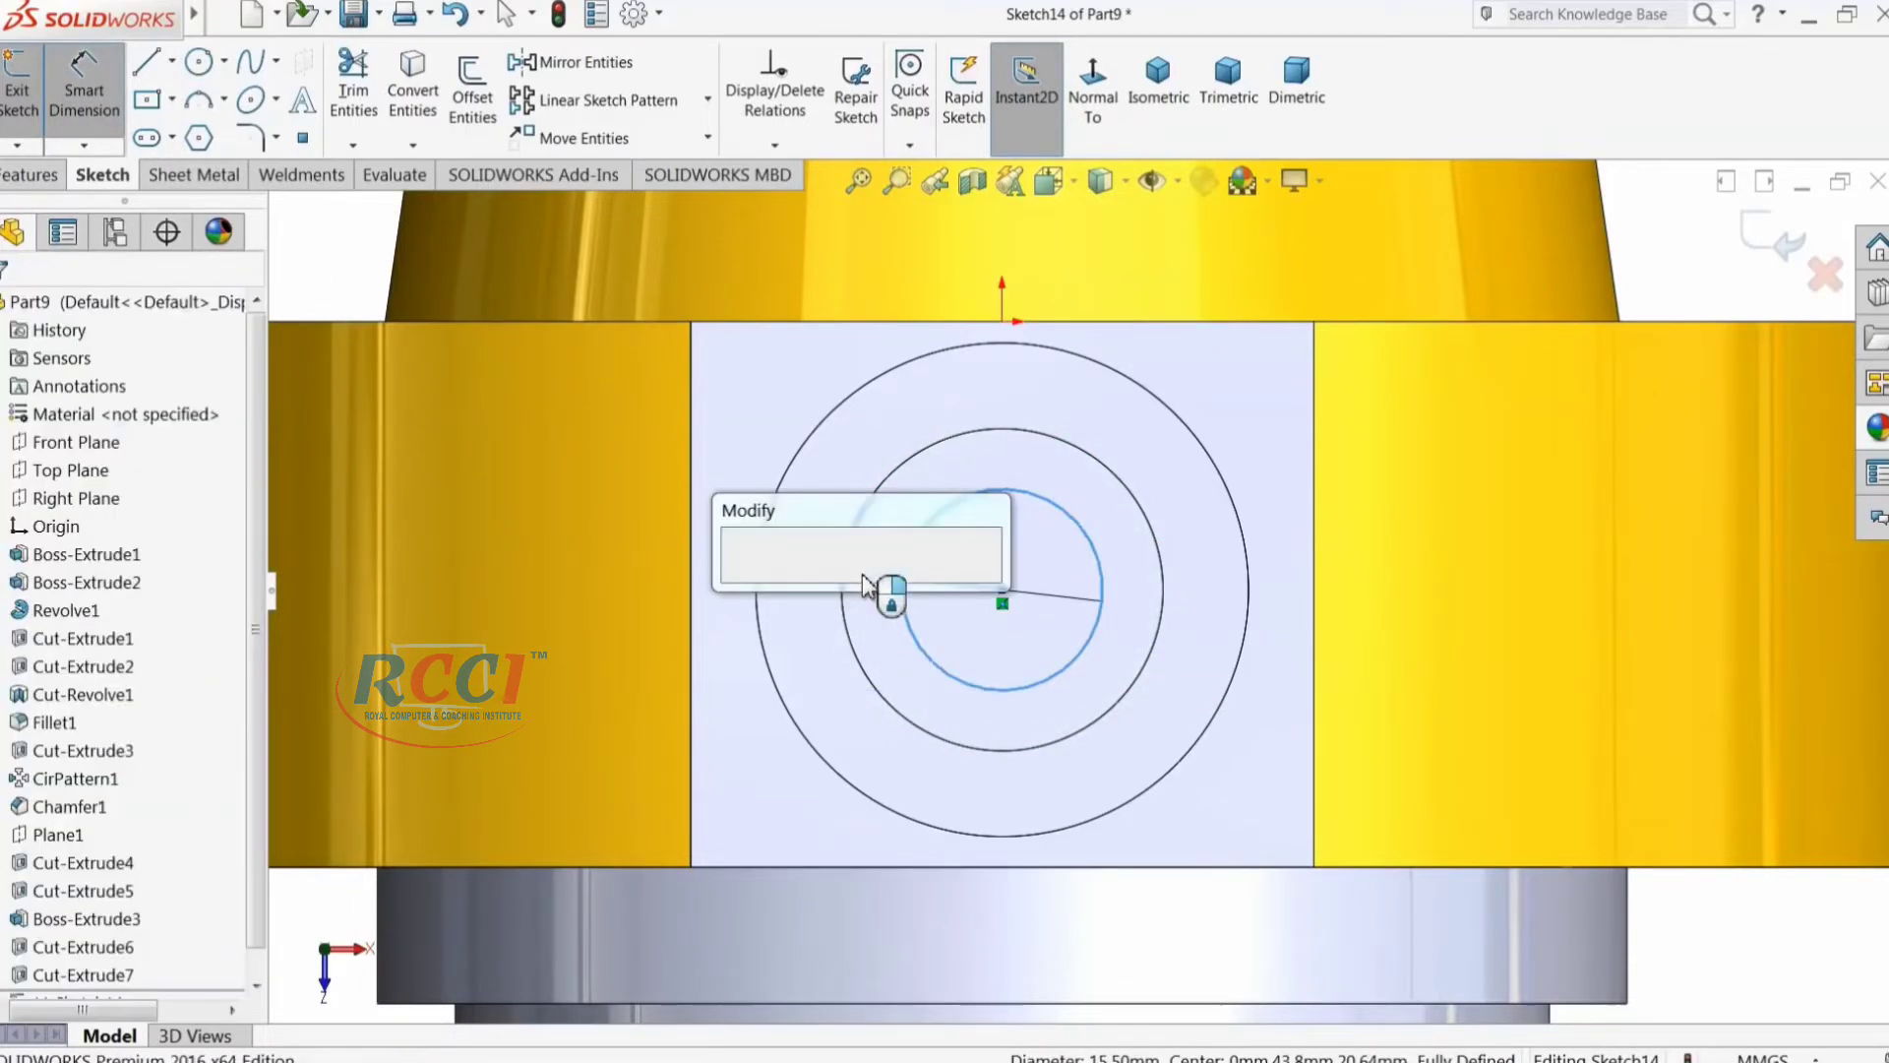
key(Return)
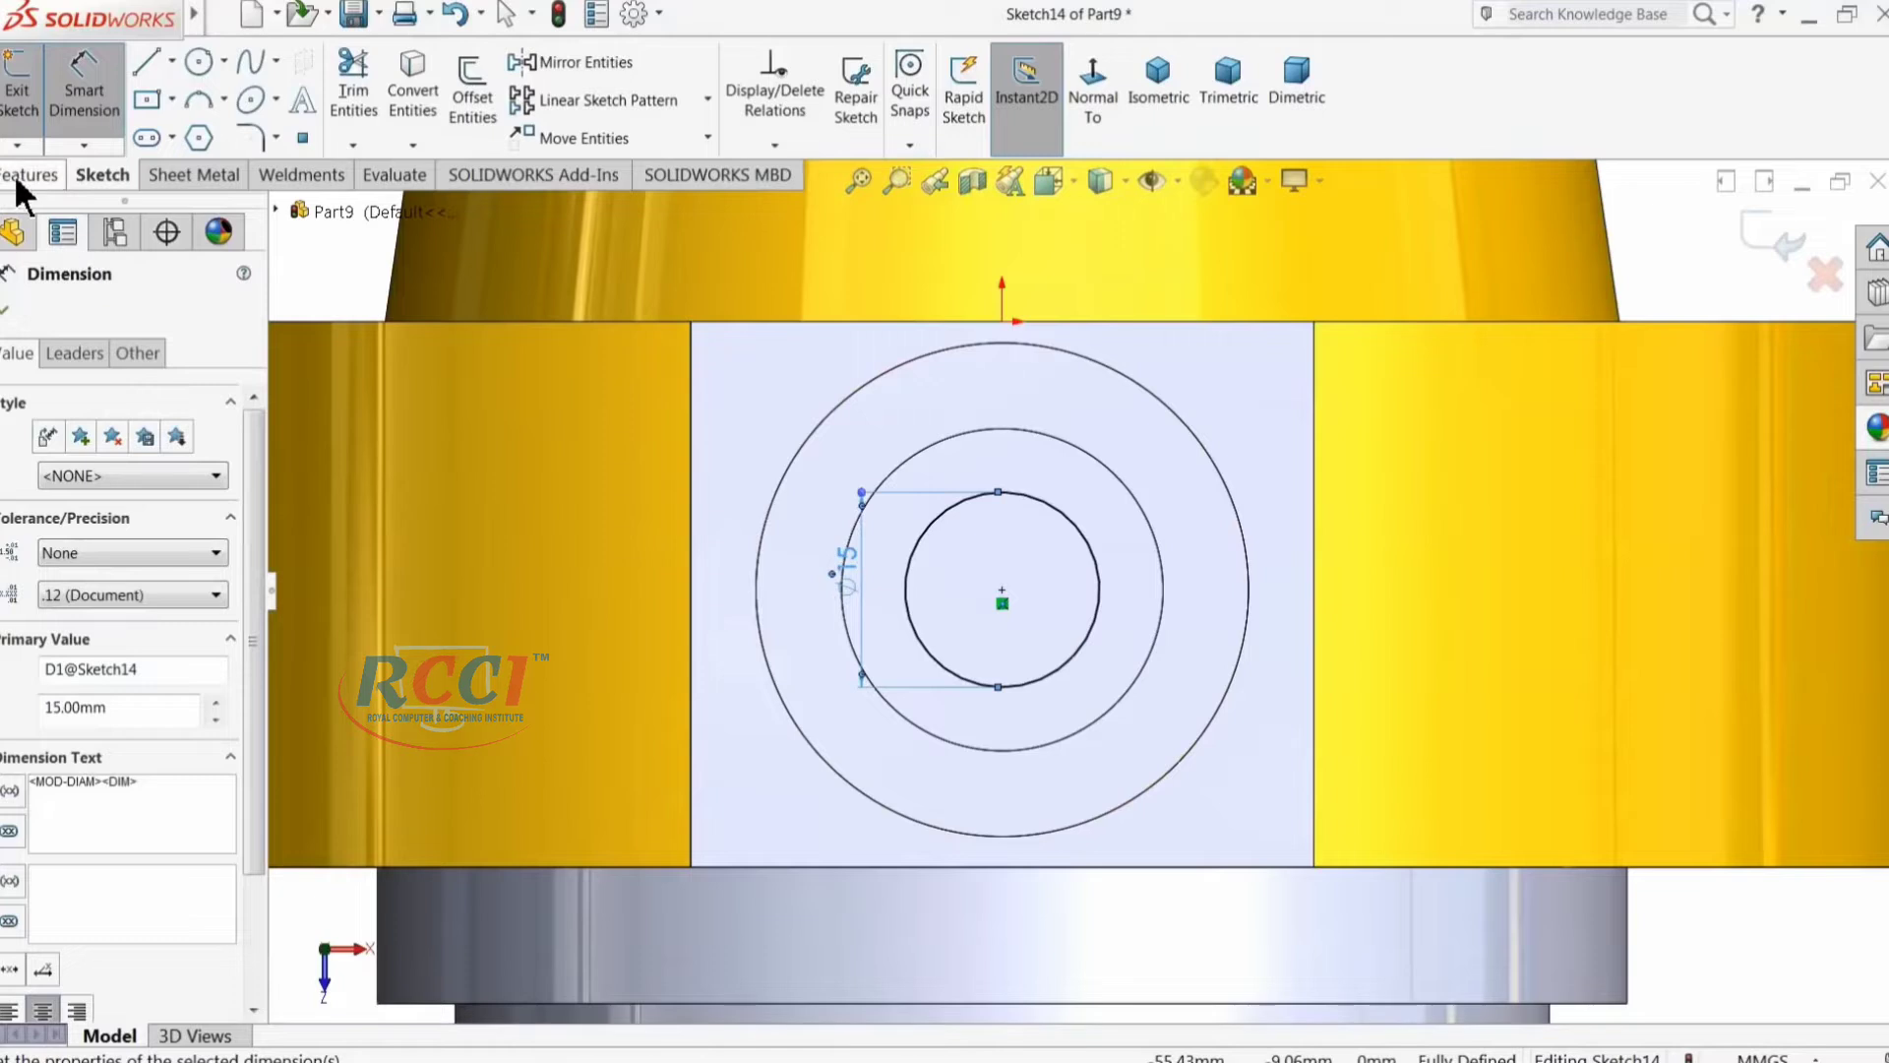
Step: Cut-extrude the 15 mm circle 23 mm blind from the bore floor toward the central bore
click(29, 174)
click(364, 103)
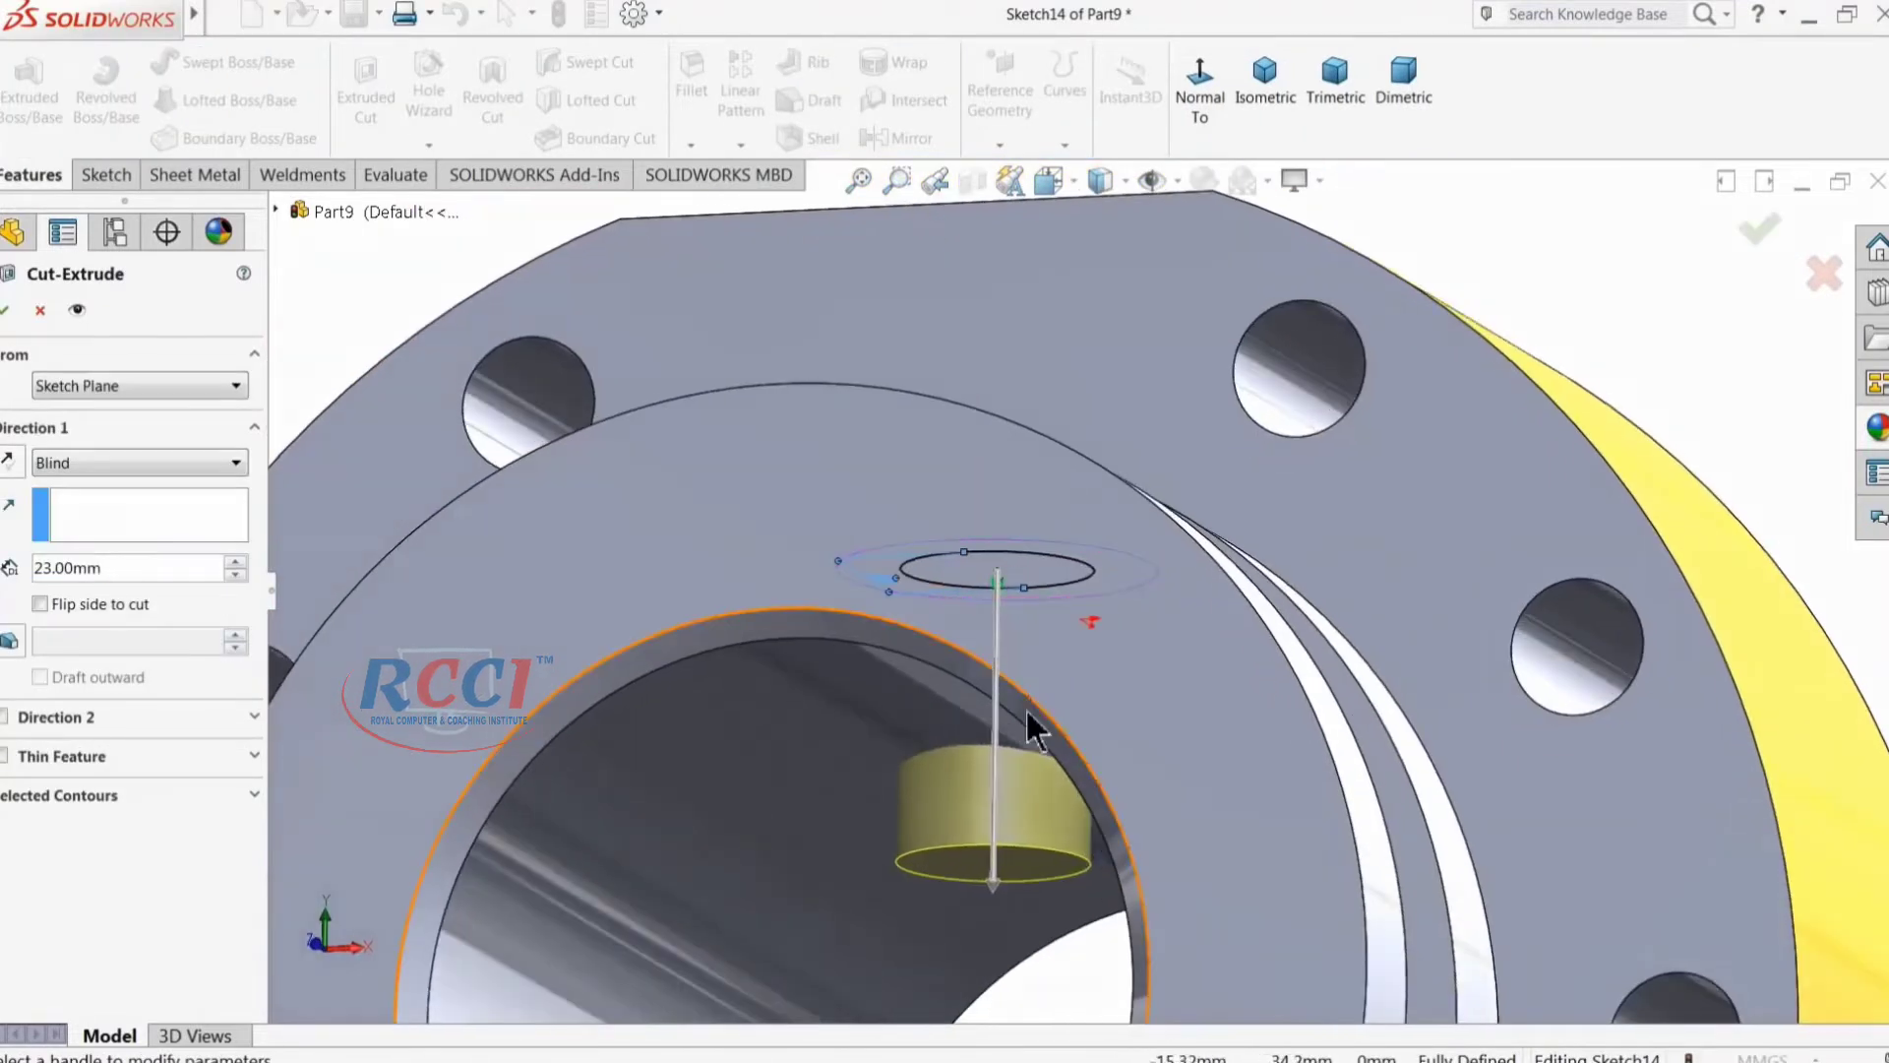
middle_drag(1025, 710, 1016, 788)
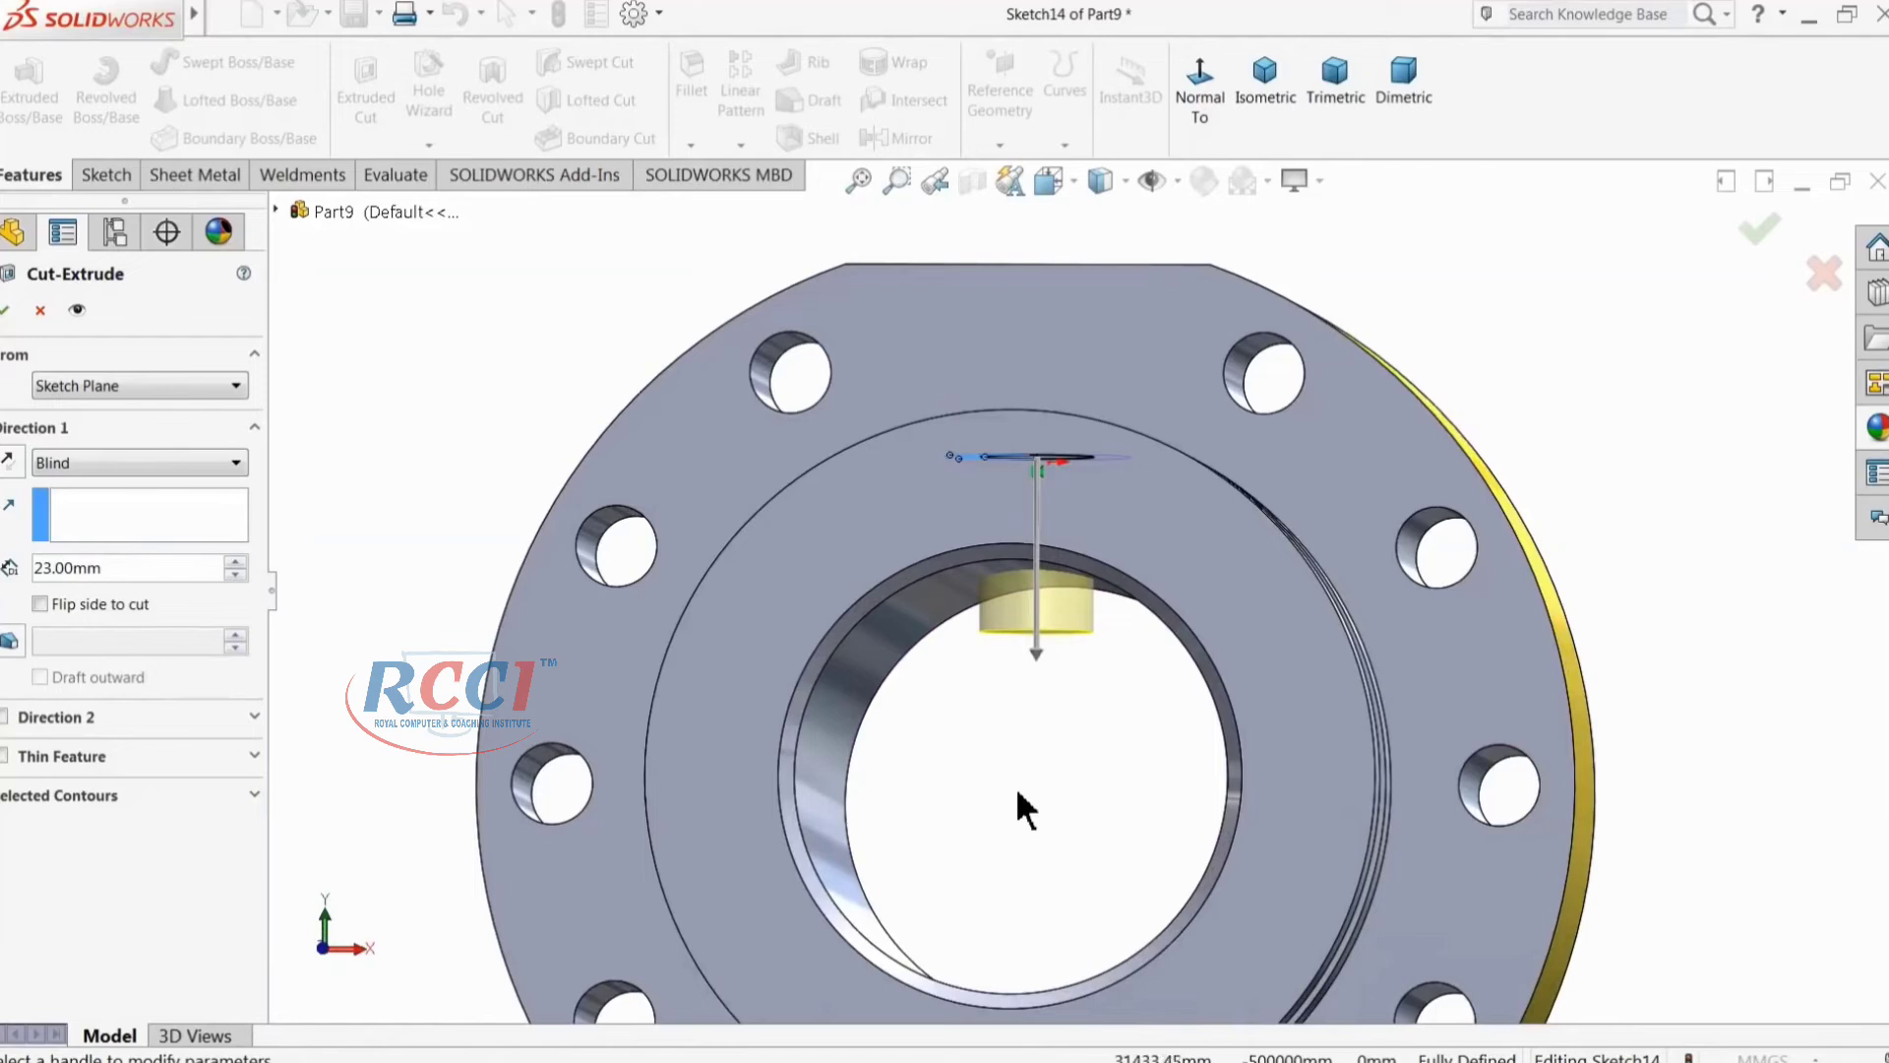
click(10, 313)
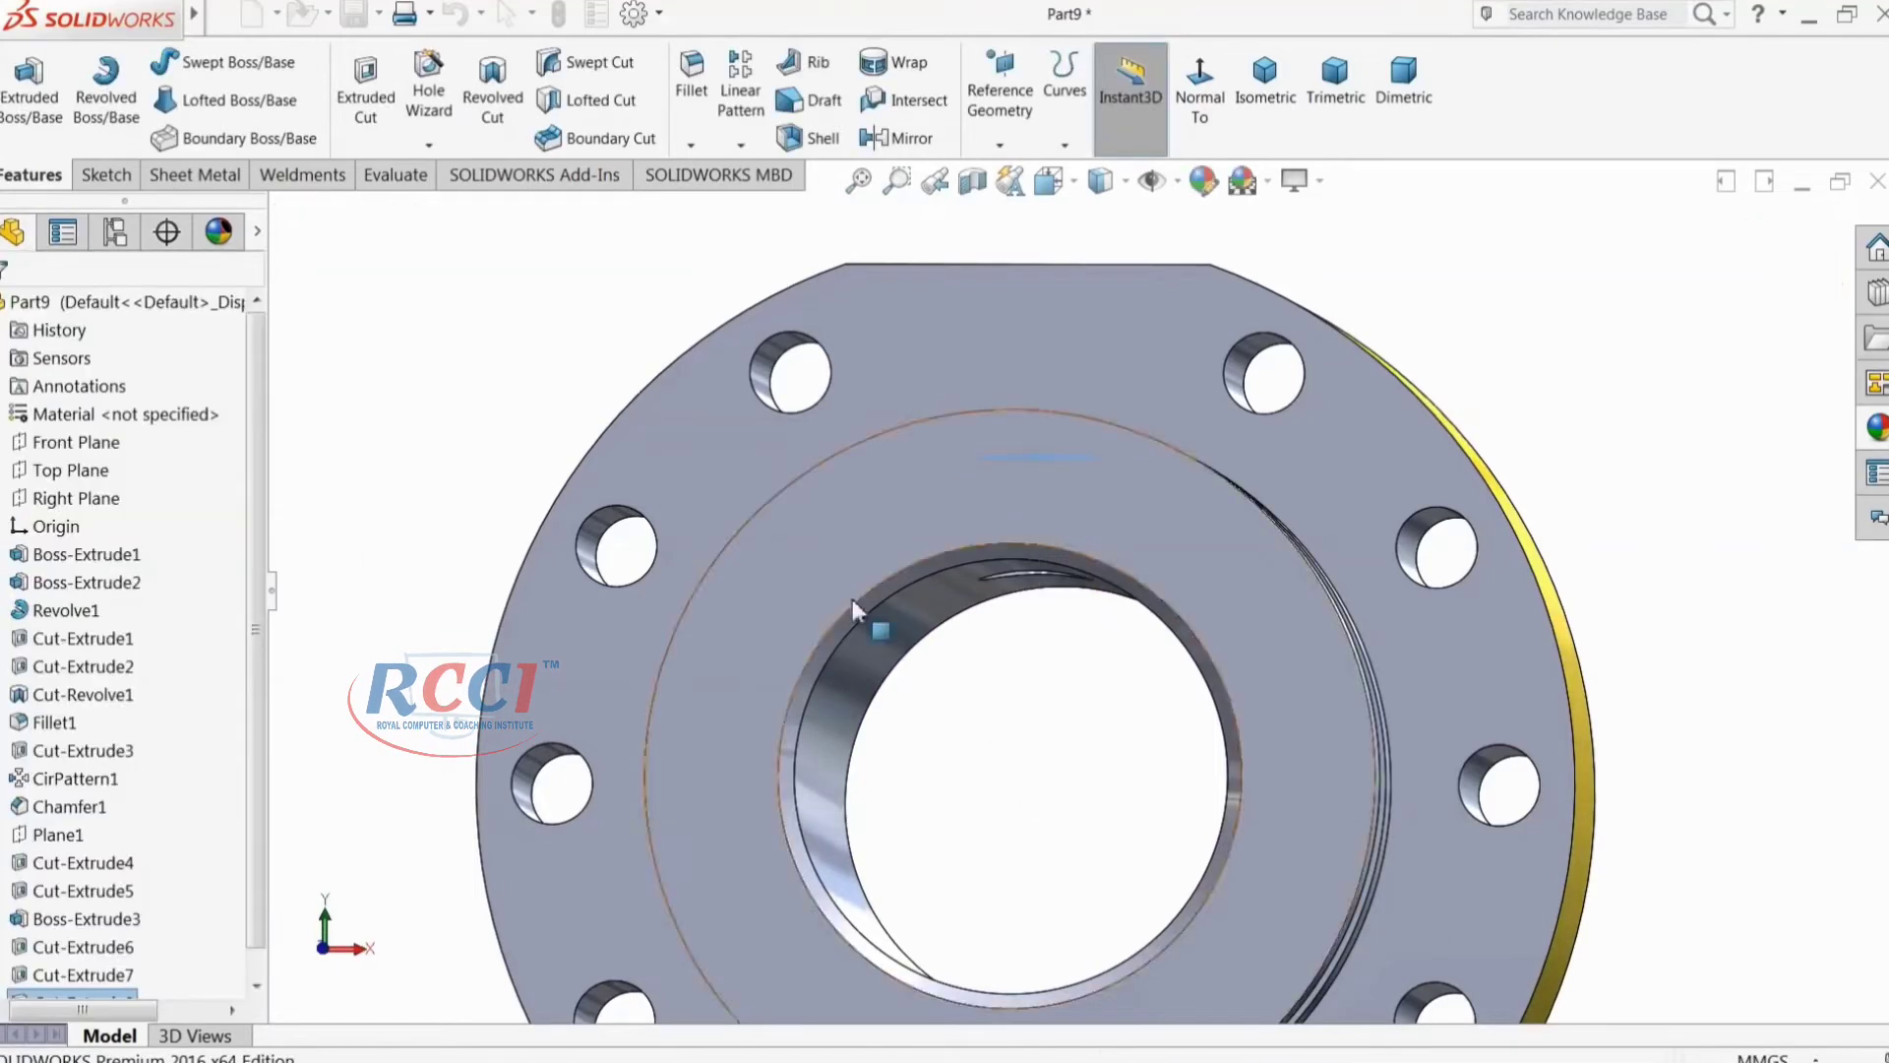
Step: Start a sketch on the hub's annular end face and draw a circle about 10.6 mm in diameter directly above the origin
mouse_move(1014, 671)
middle_down()
mouse_move(1068, 489)
mouse_move(995, 725)
mouse_move(1050, 645)
mouse_move(1041, 670)
middle_up()
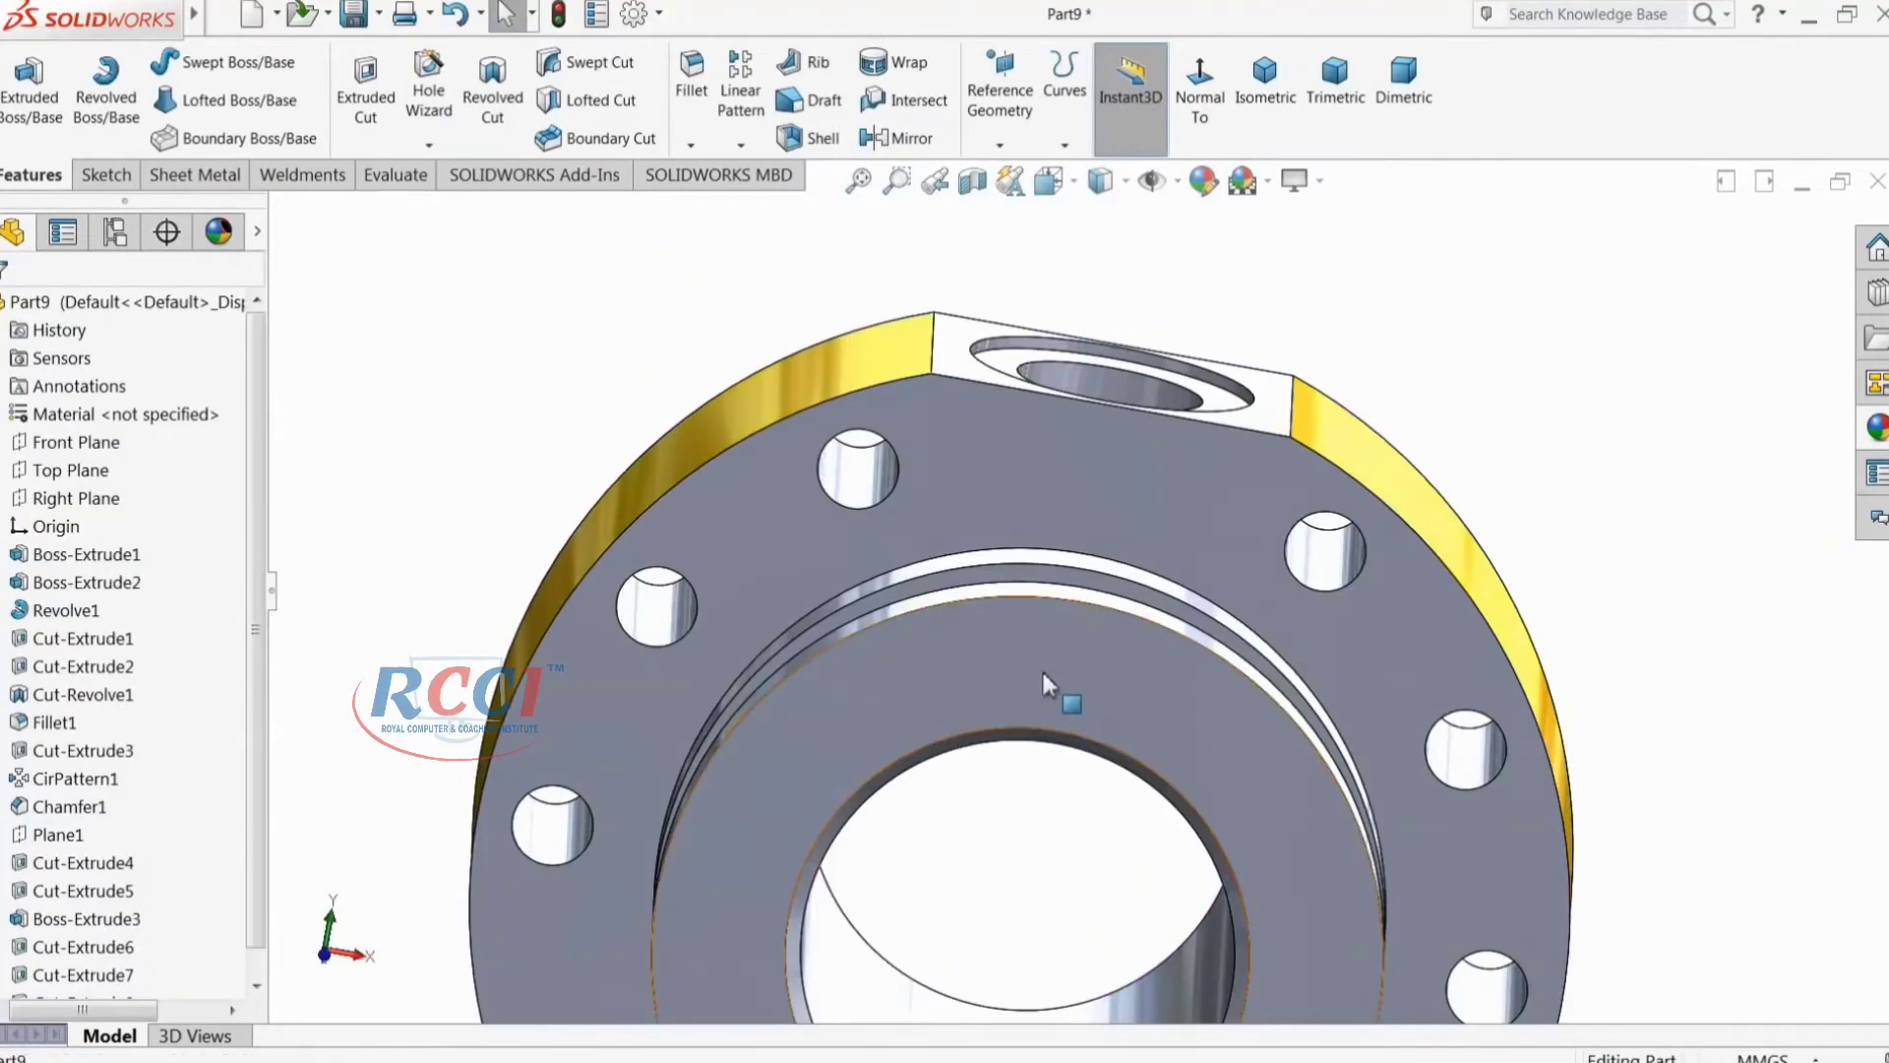
click(1041, 669)
click(1124, 618)
click(1088, 148)
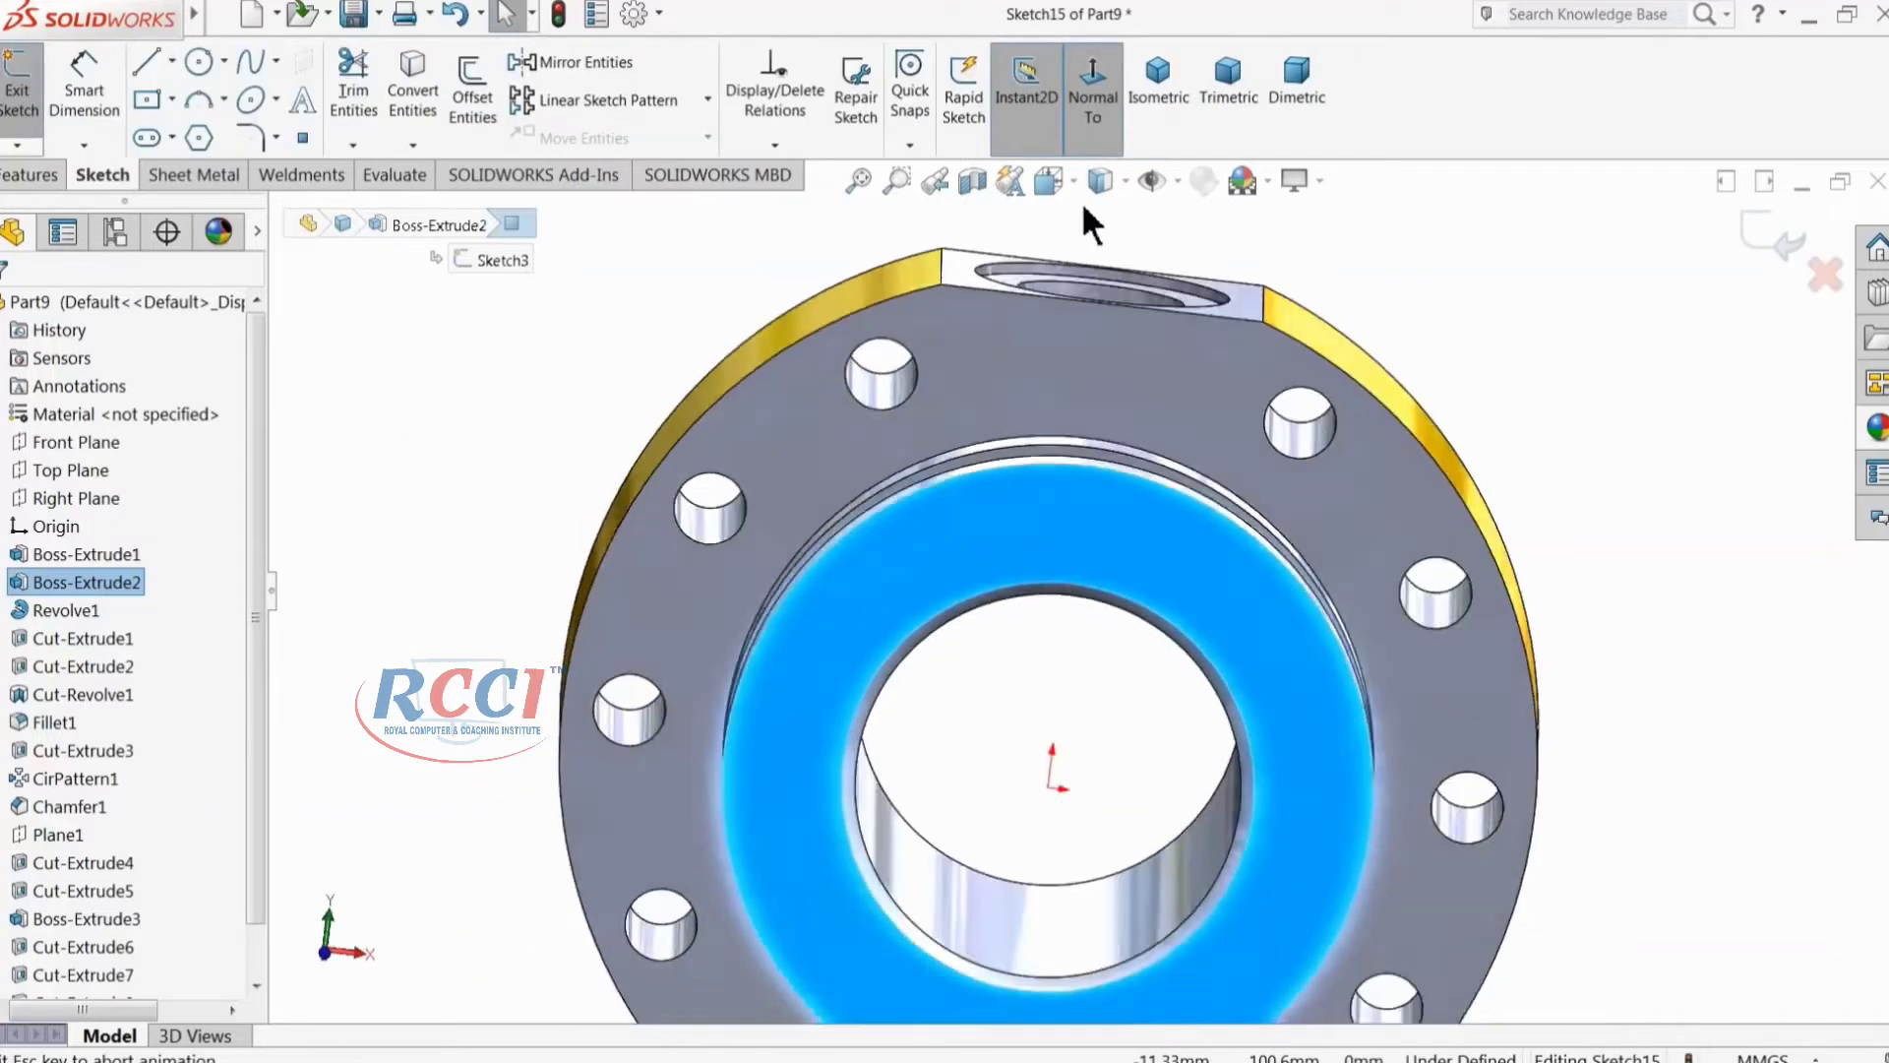
click(199, 61)
scroll(1100, 445, down, 3)
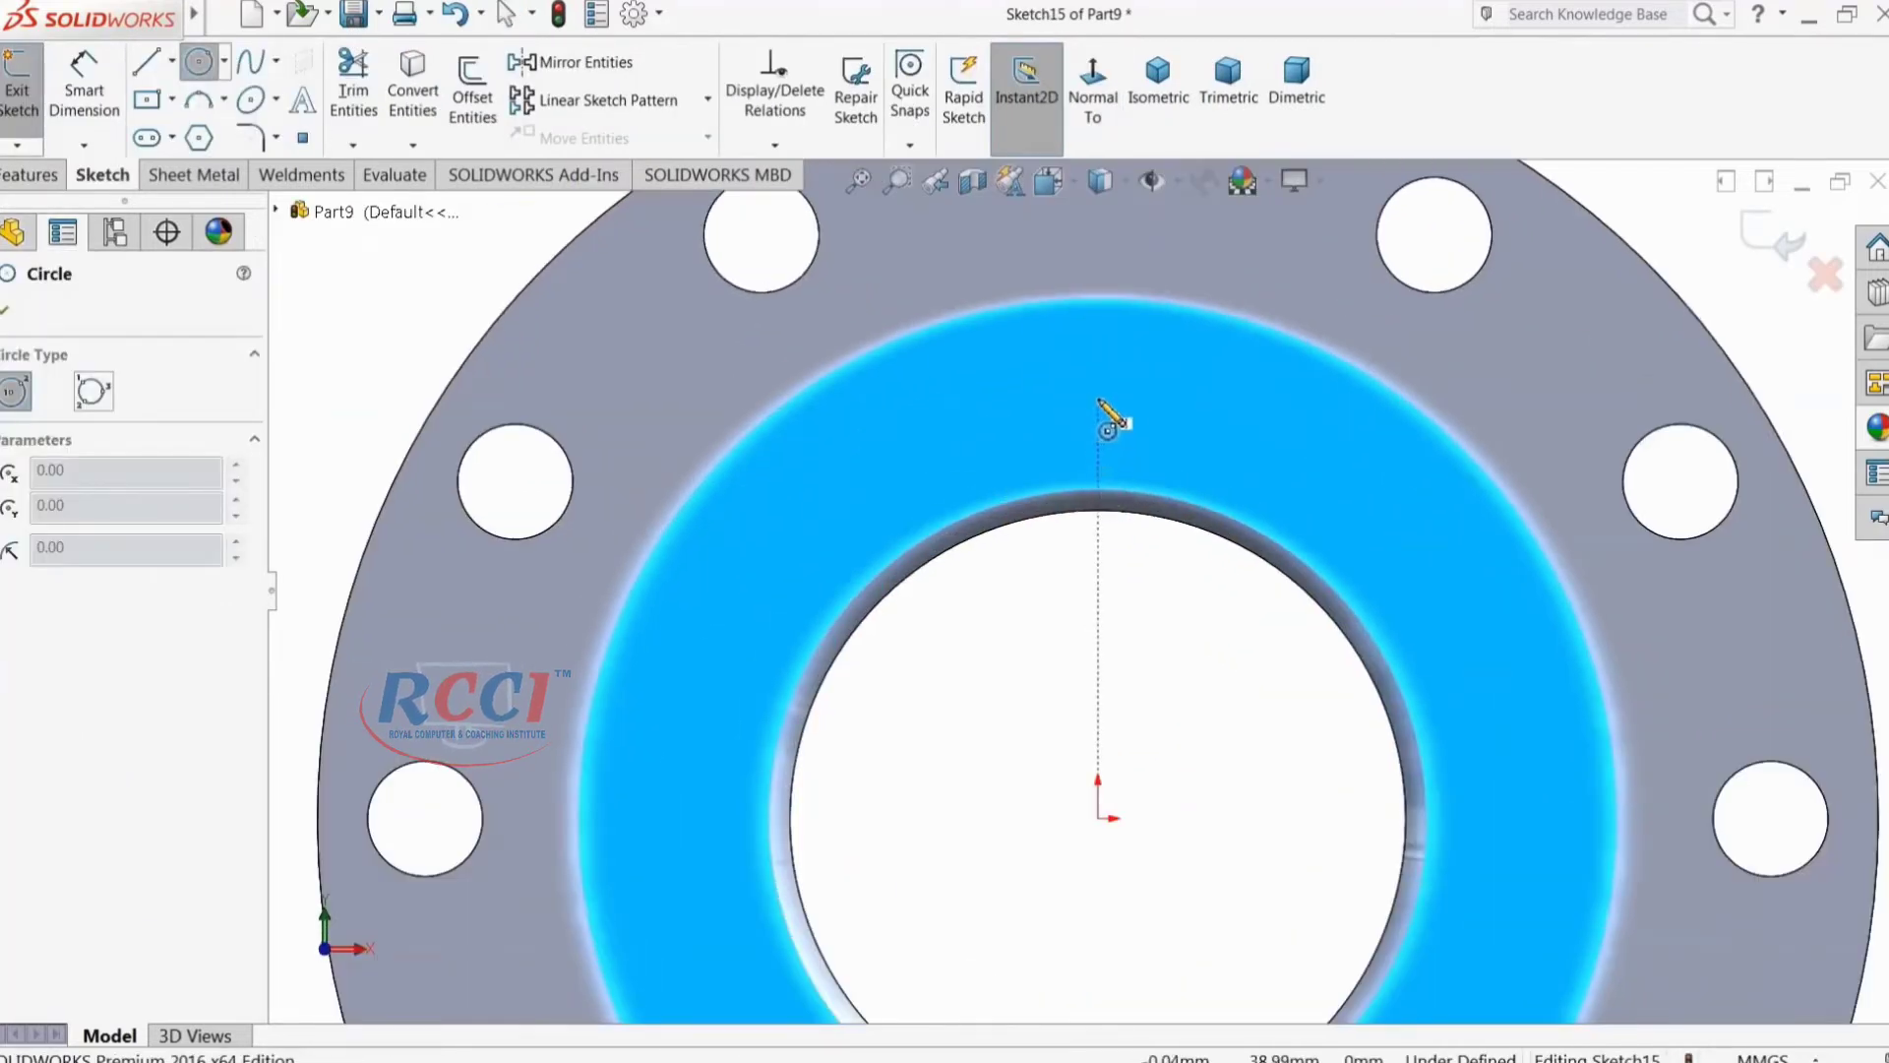
click(1100, 400)
click(1100, 345)
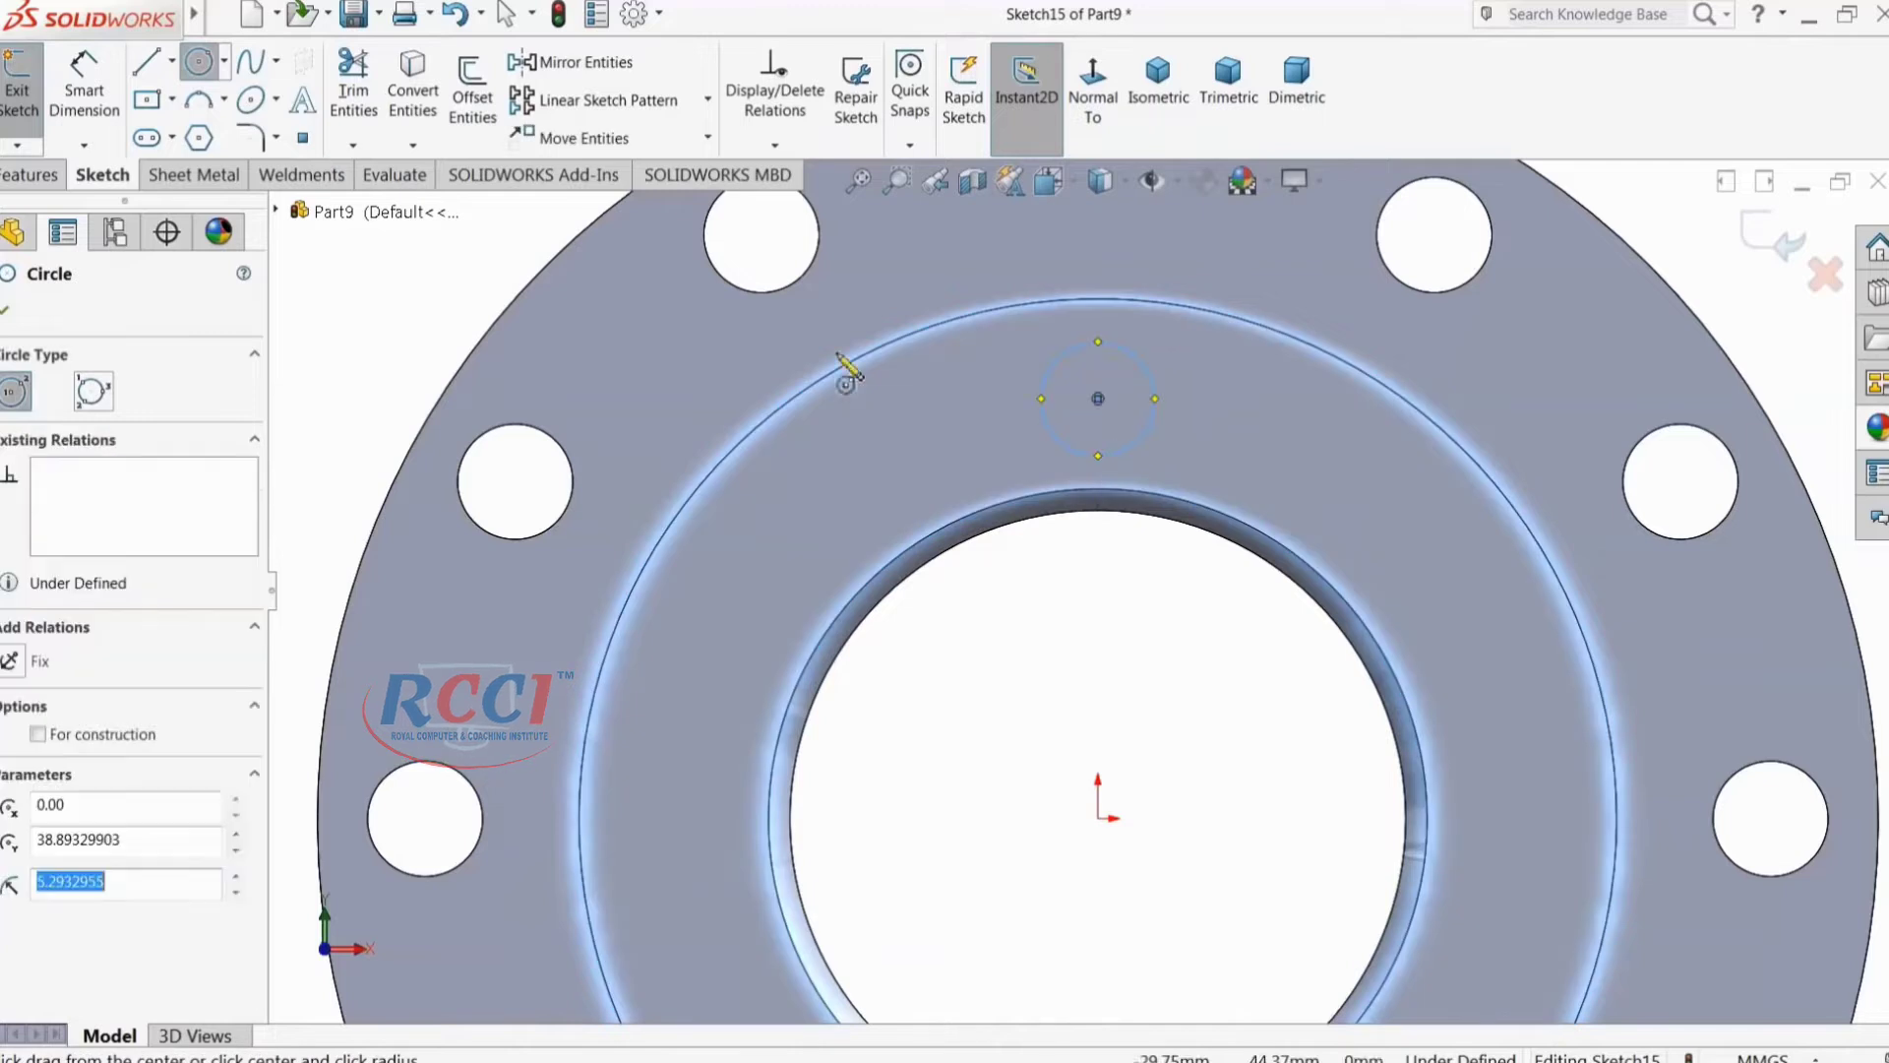
Step: Dimension the small circle's diameter as 6 mm
click(84, 94)
click(1153, 407)
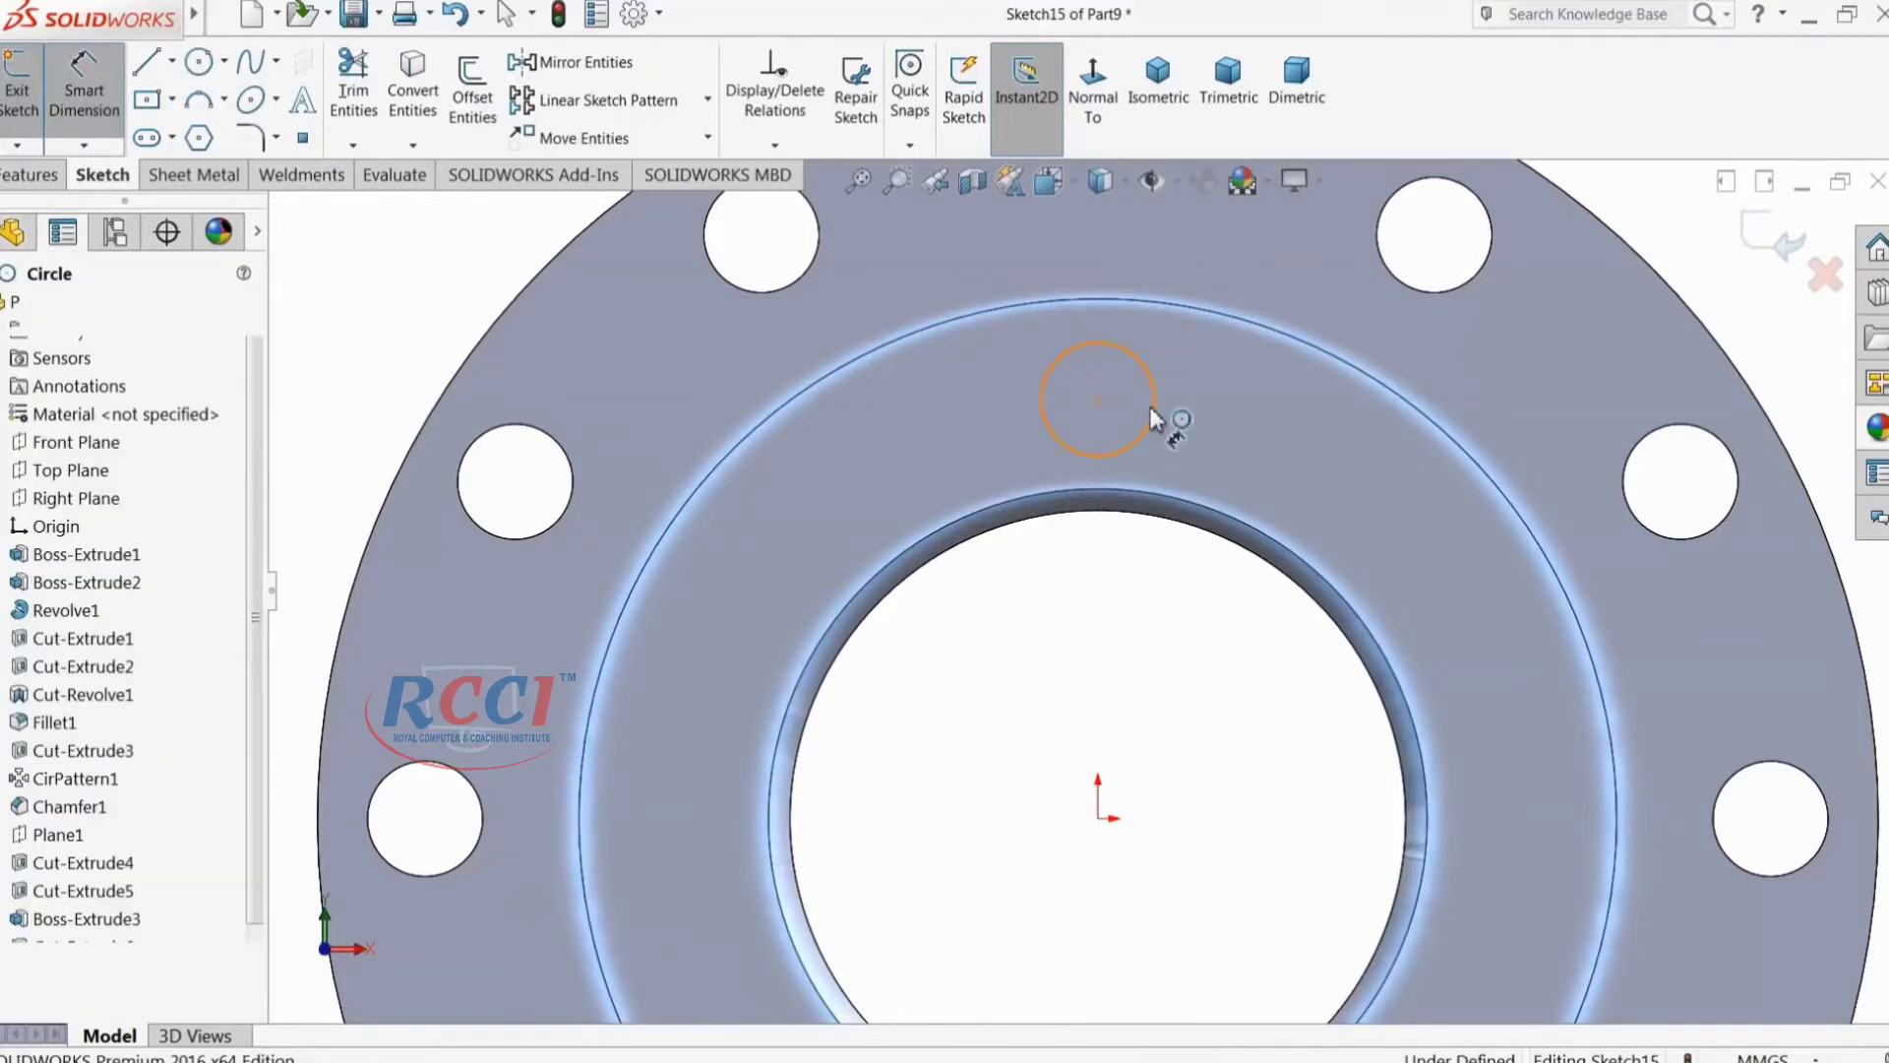
click(1185, 421)
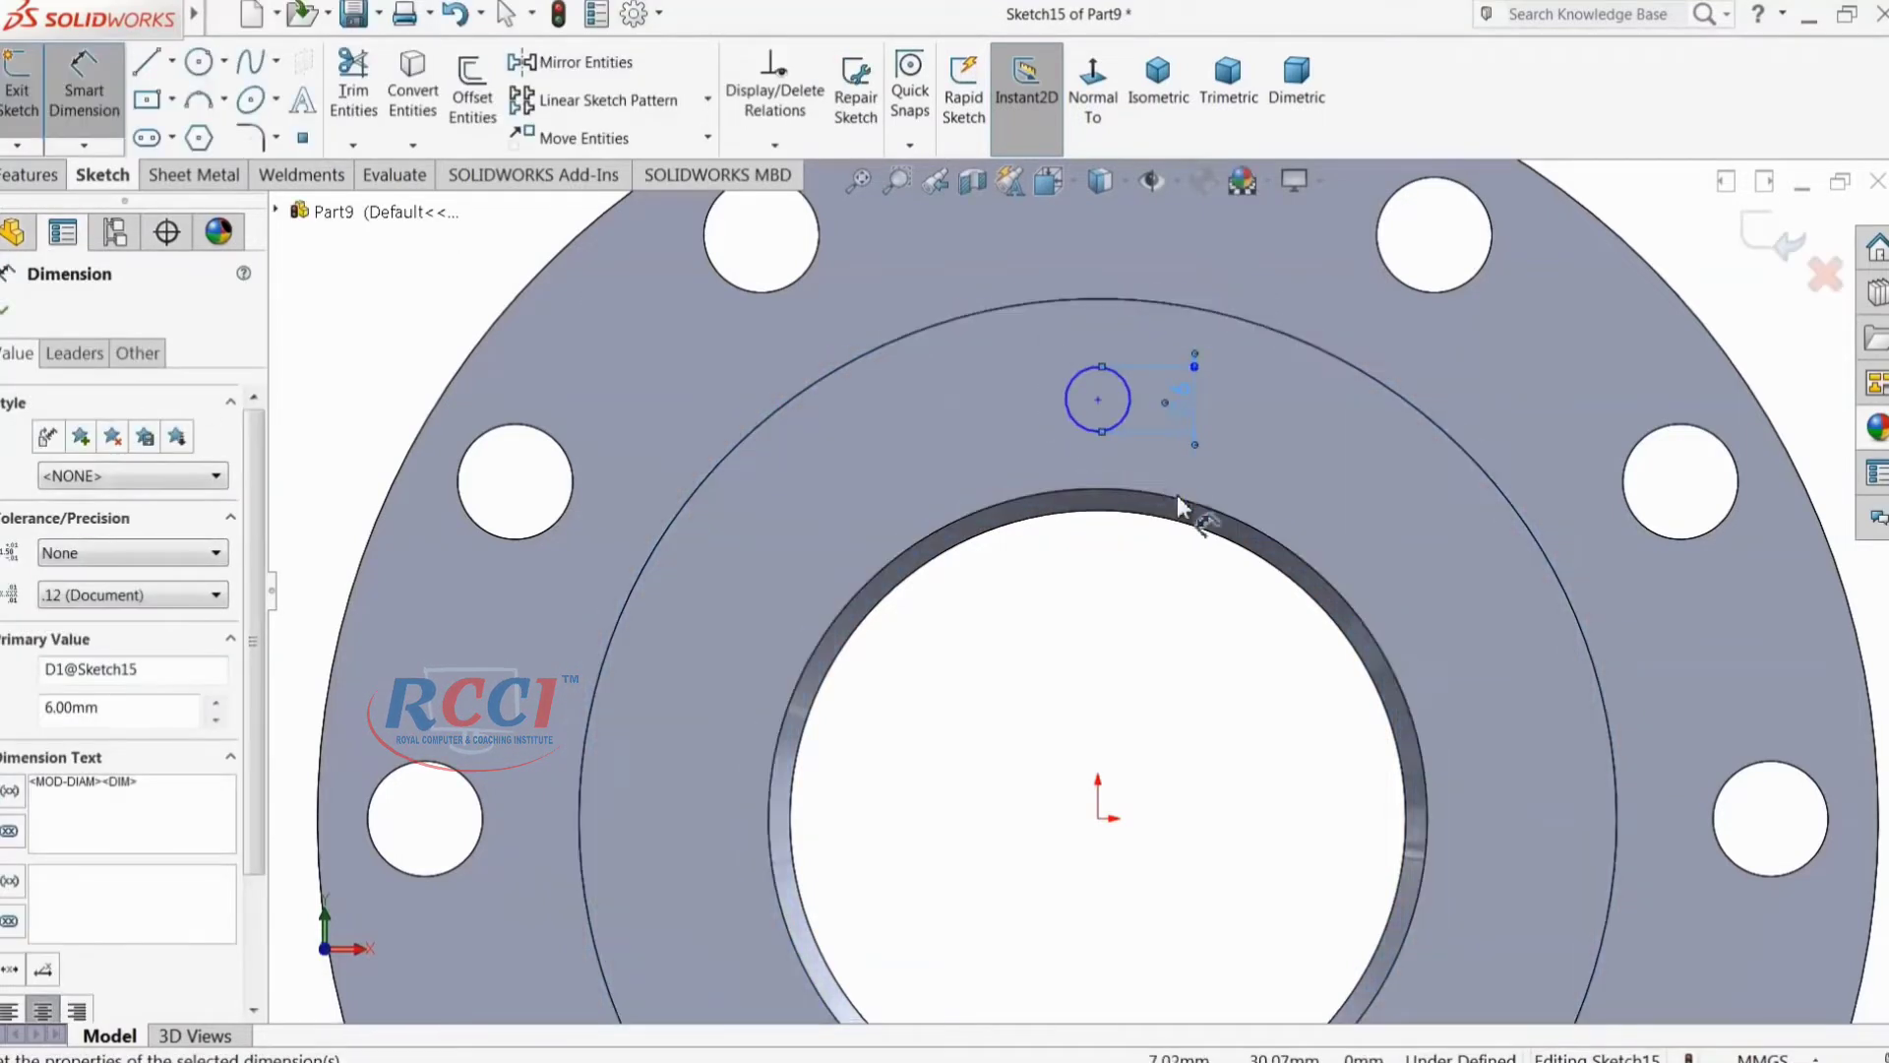
Step: Align the 6 mm circle's centre vertically with the origin and dimension their distance as 39 mm
click(85, 93)
click(1098, 400)
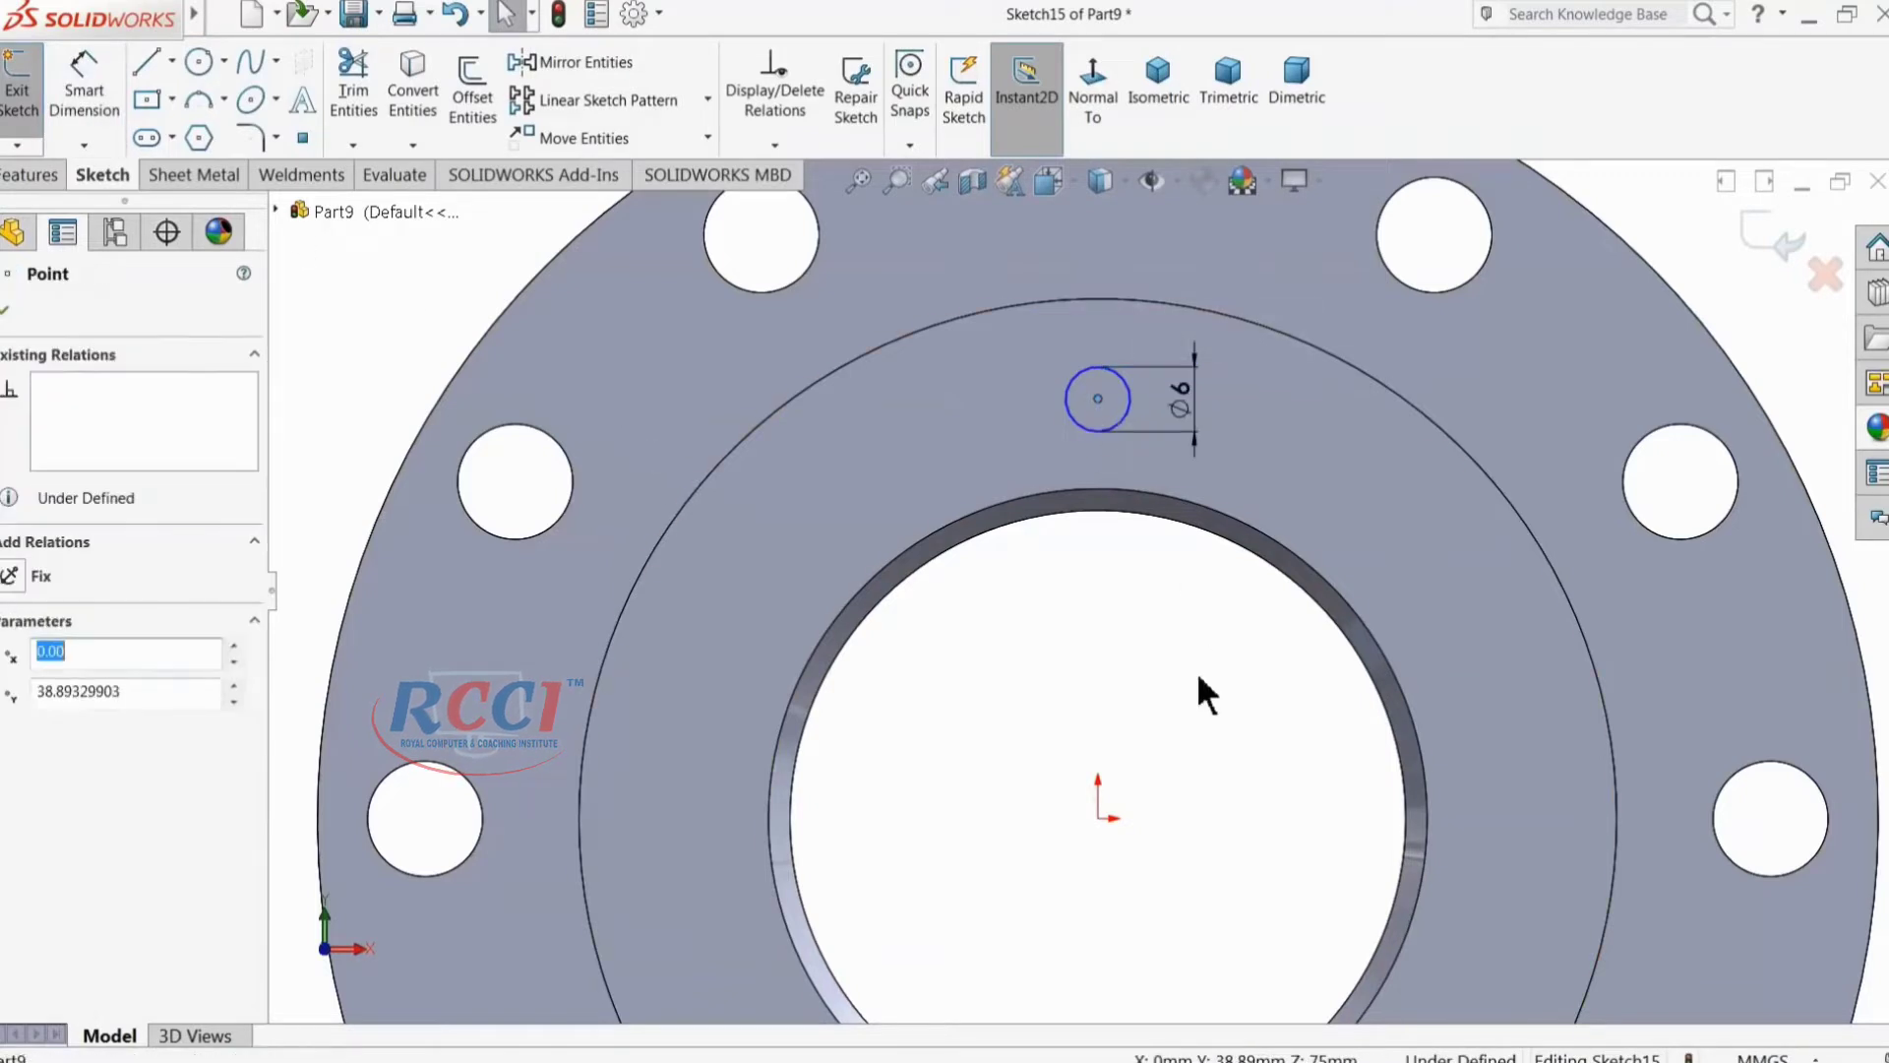
ctrl+click(1101, 821)
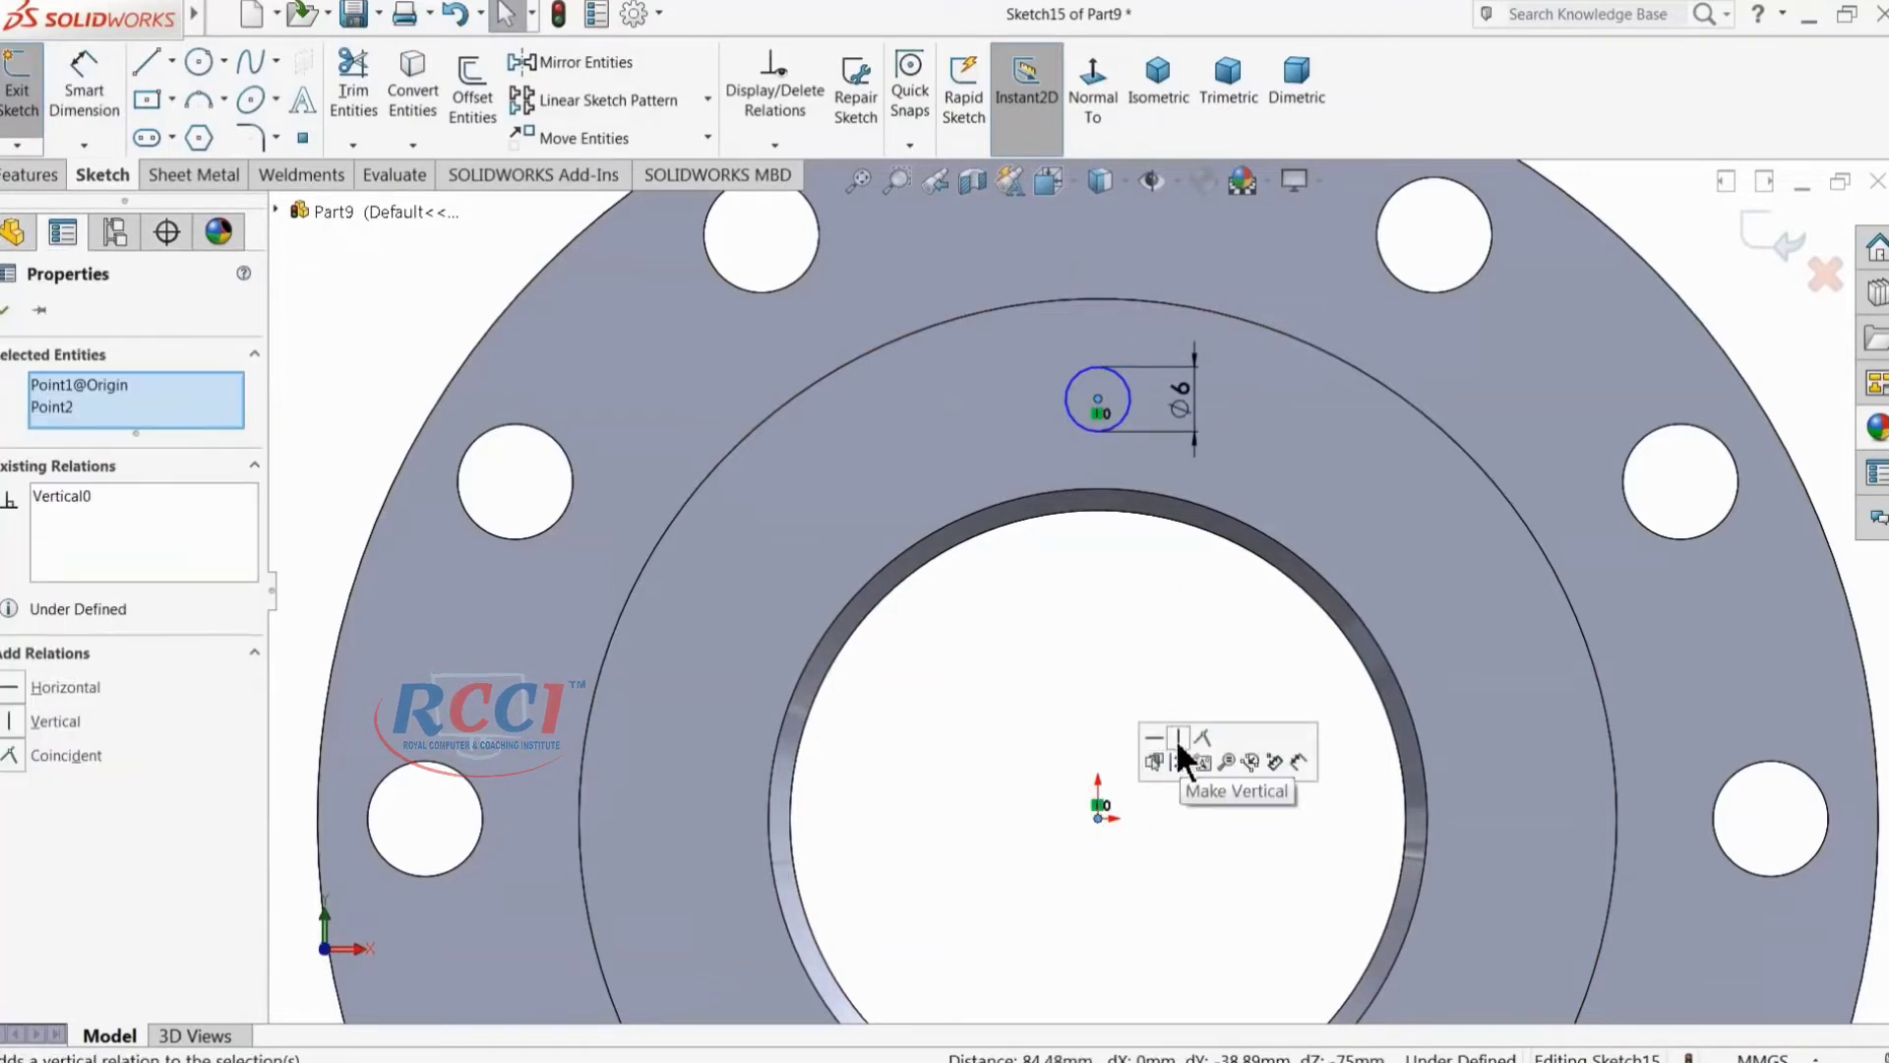
click(62, 106)
click(1036, 623)
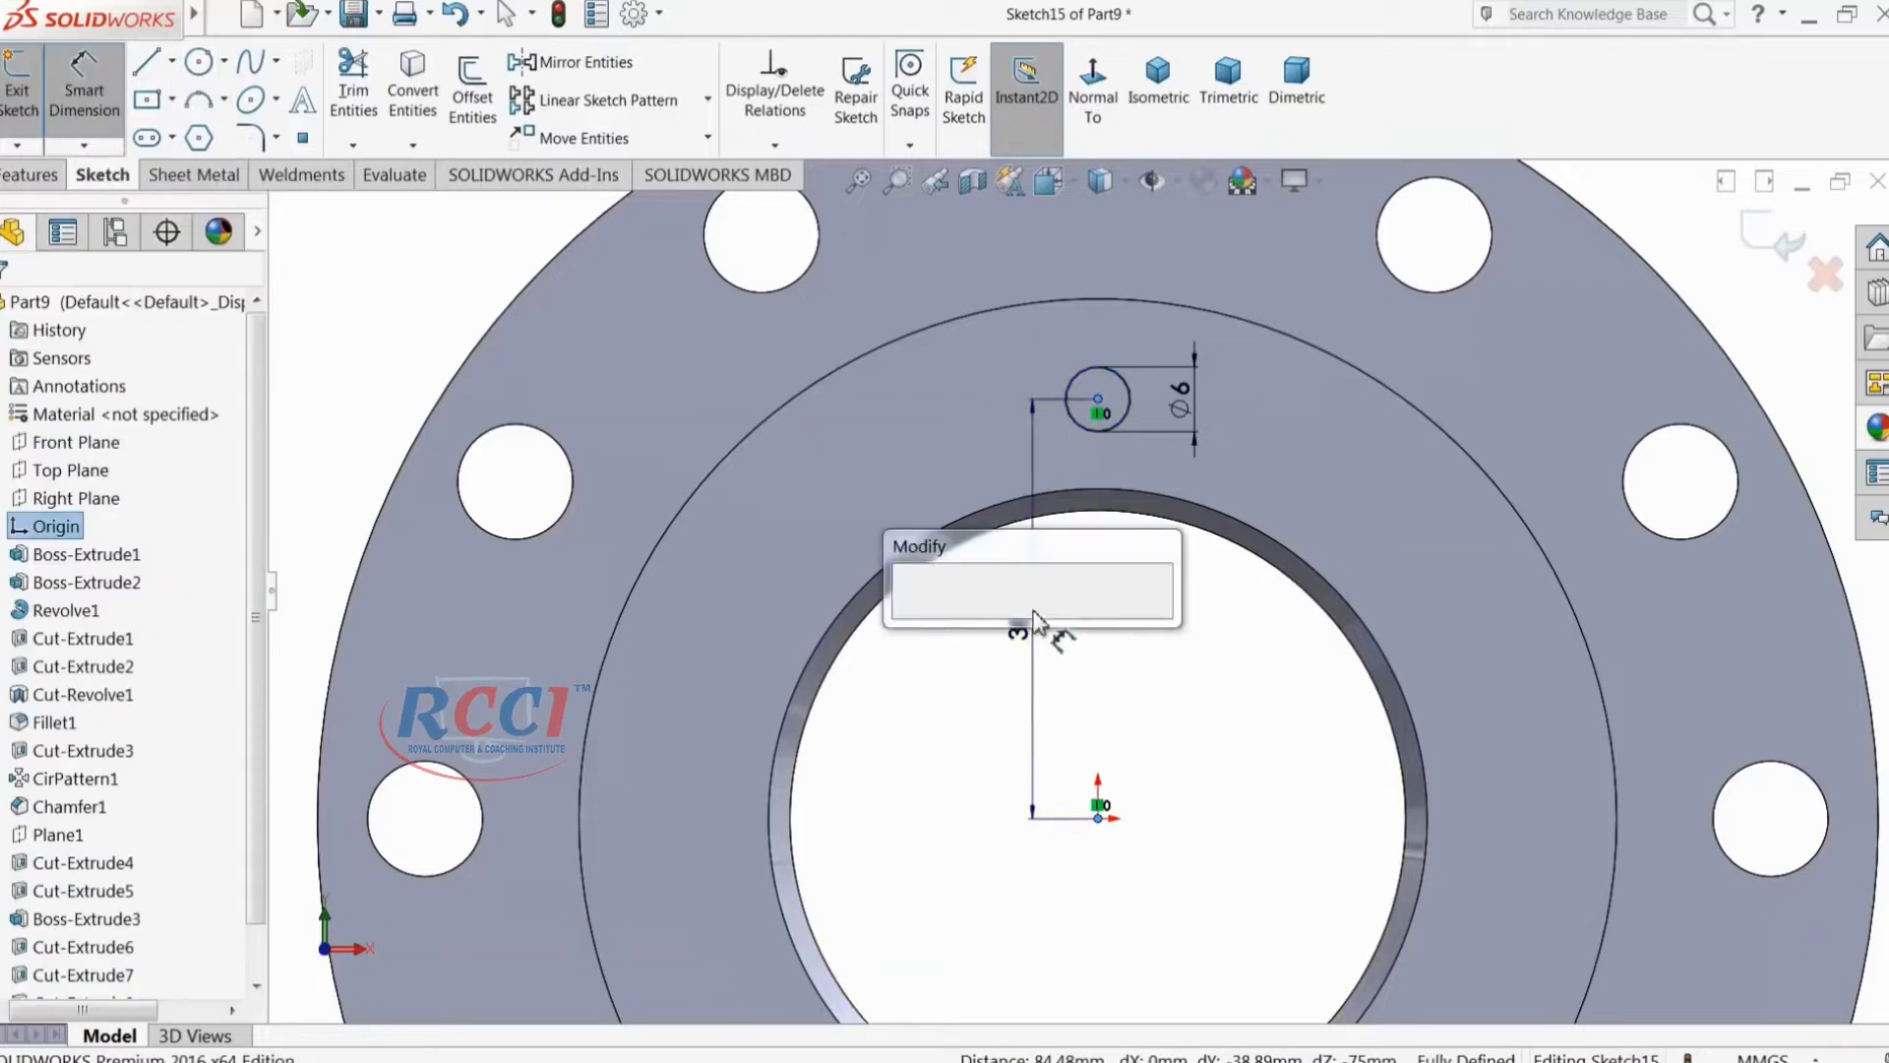
text(39)
key(Return)
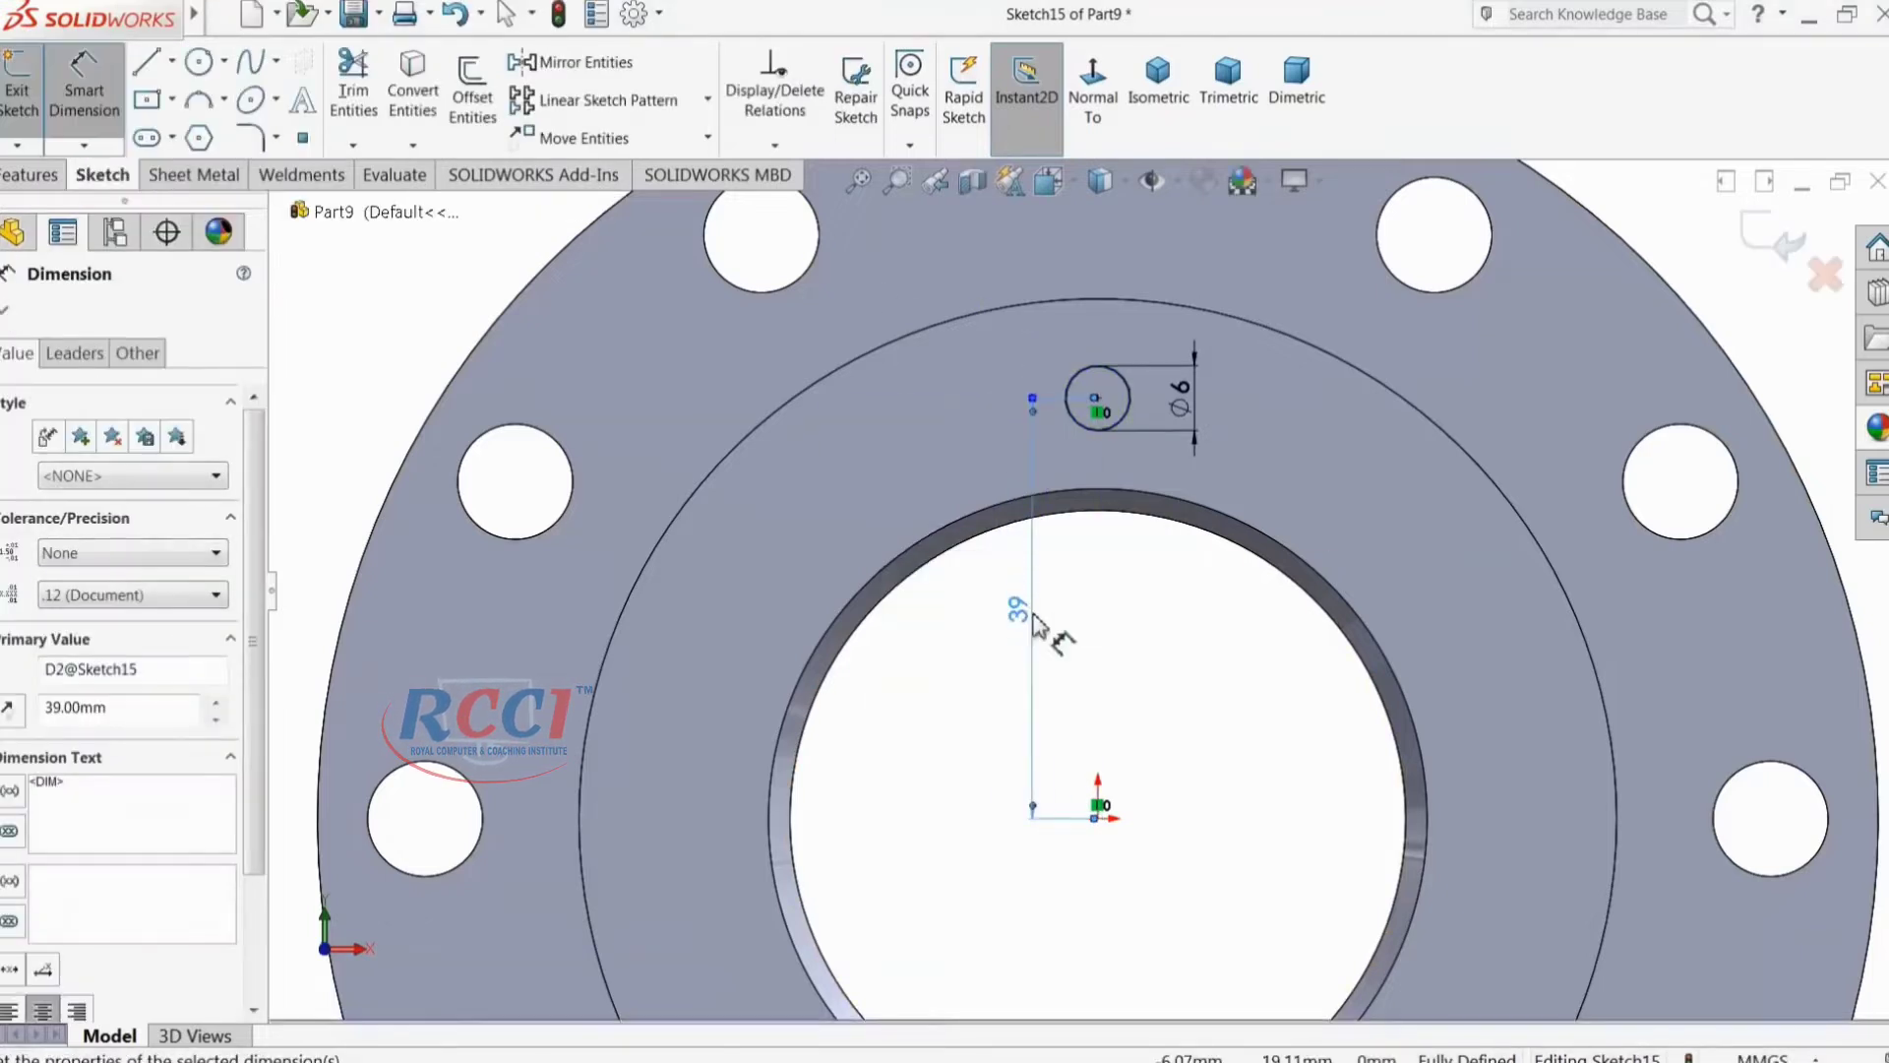
Step: Cut-extrude the 6 mm circle Up To Surface, ending at the cylindrical wall of the 15 mm port hole
click(22, 175)
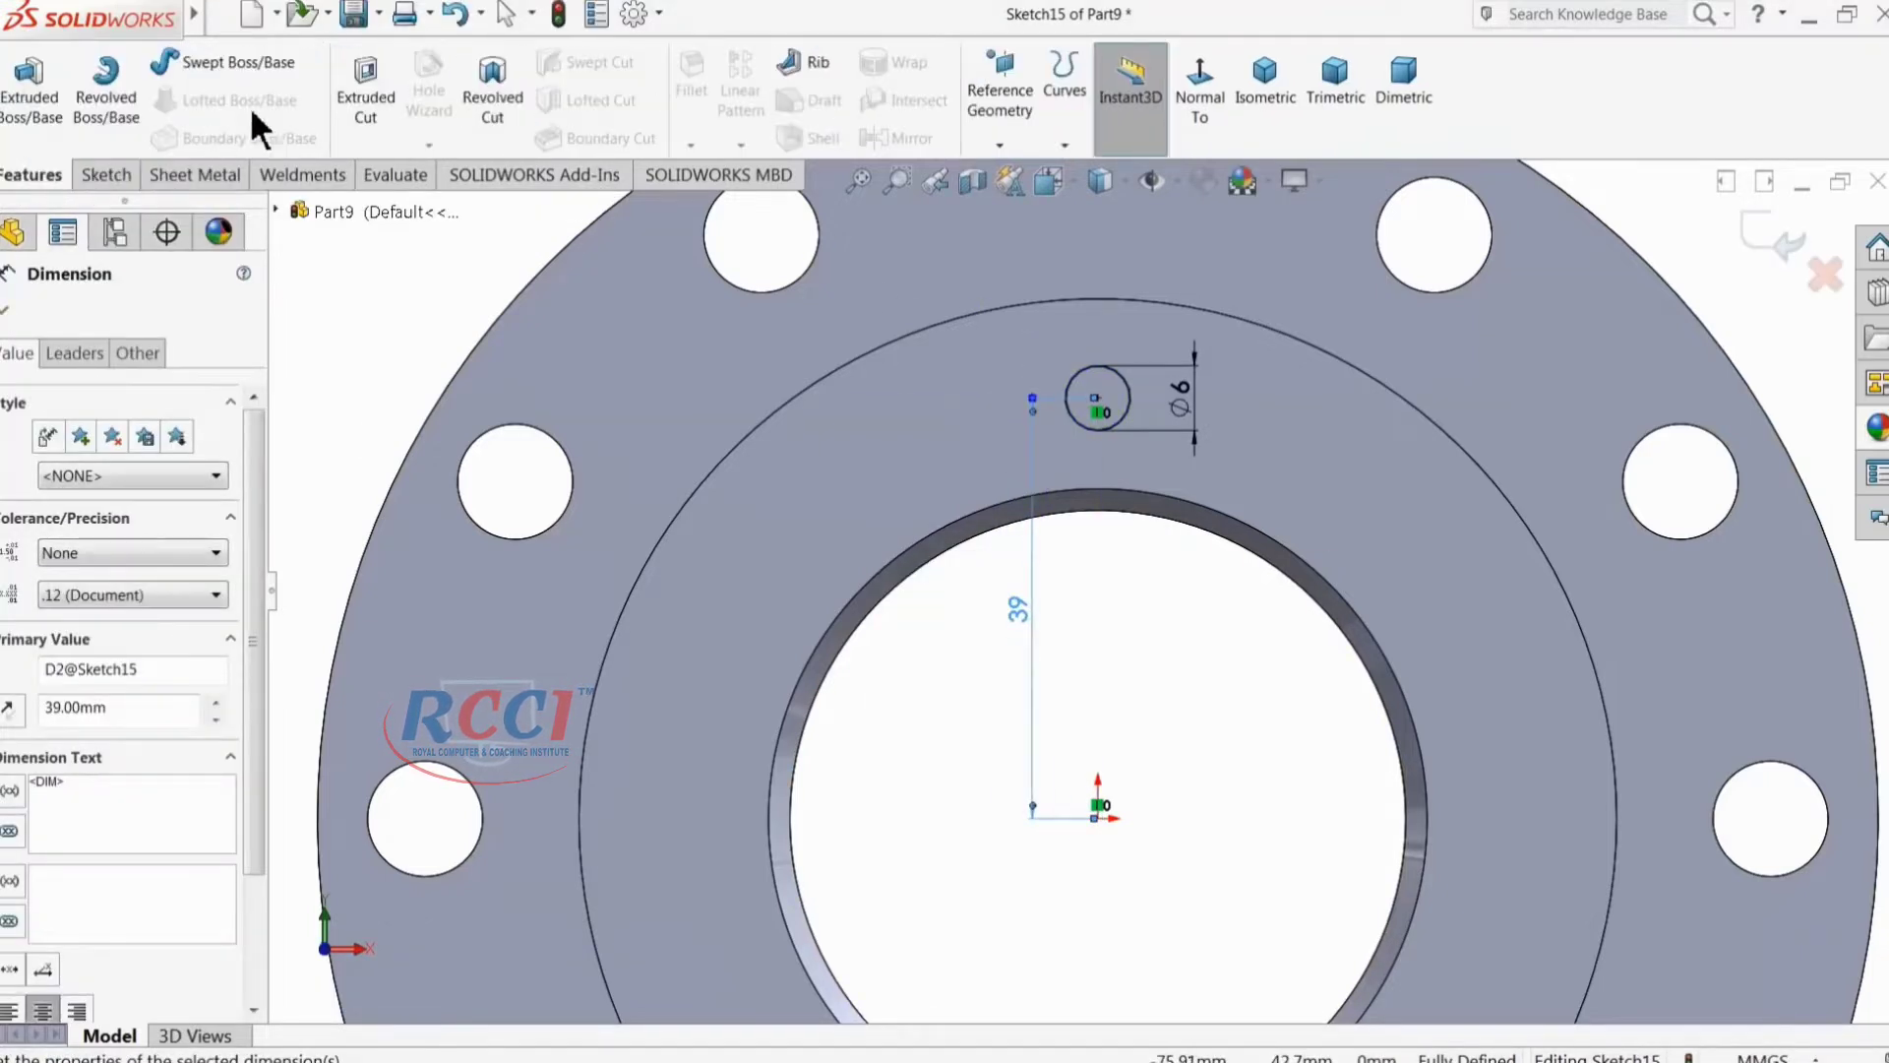
click(364, 83)
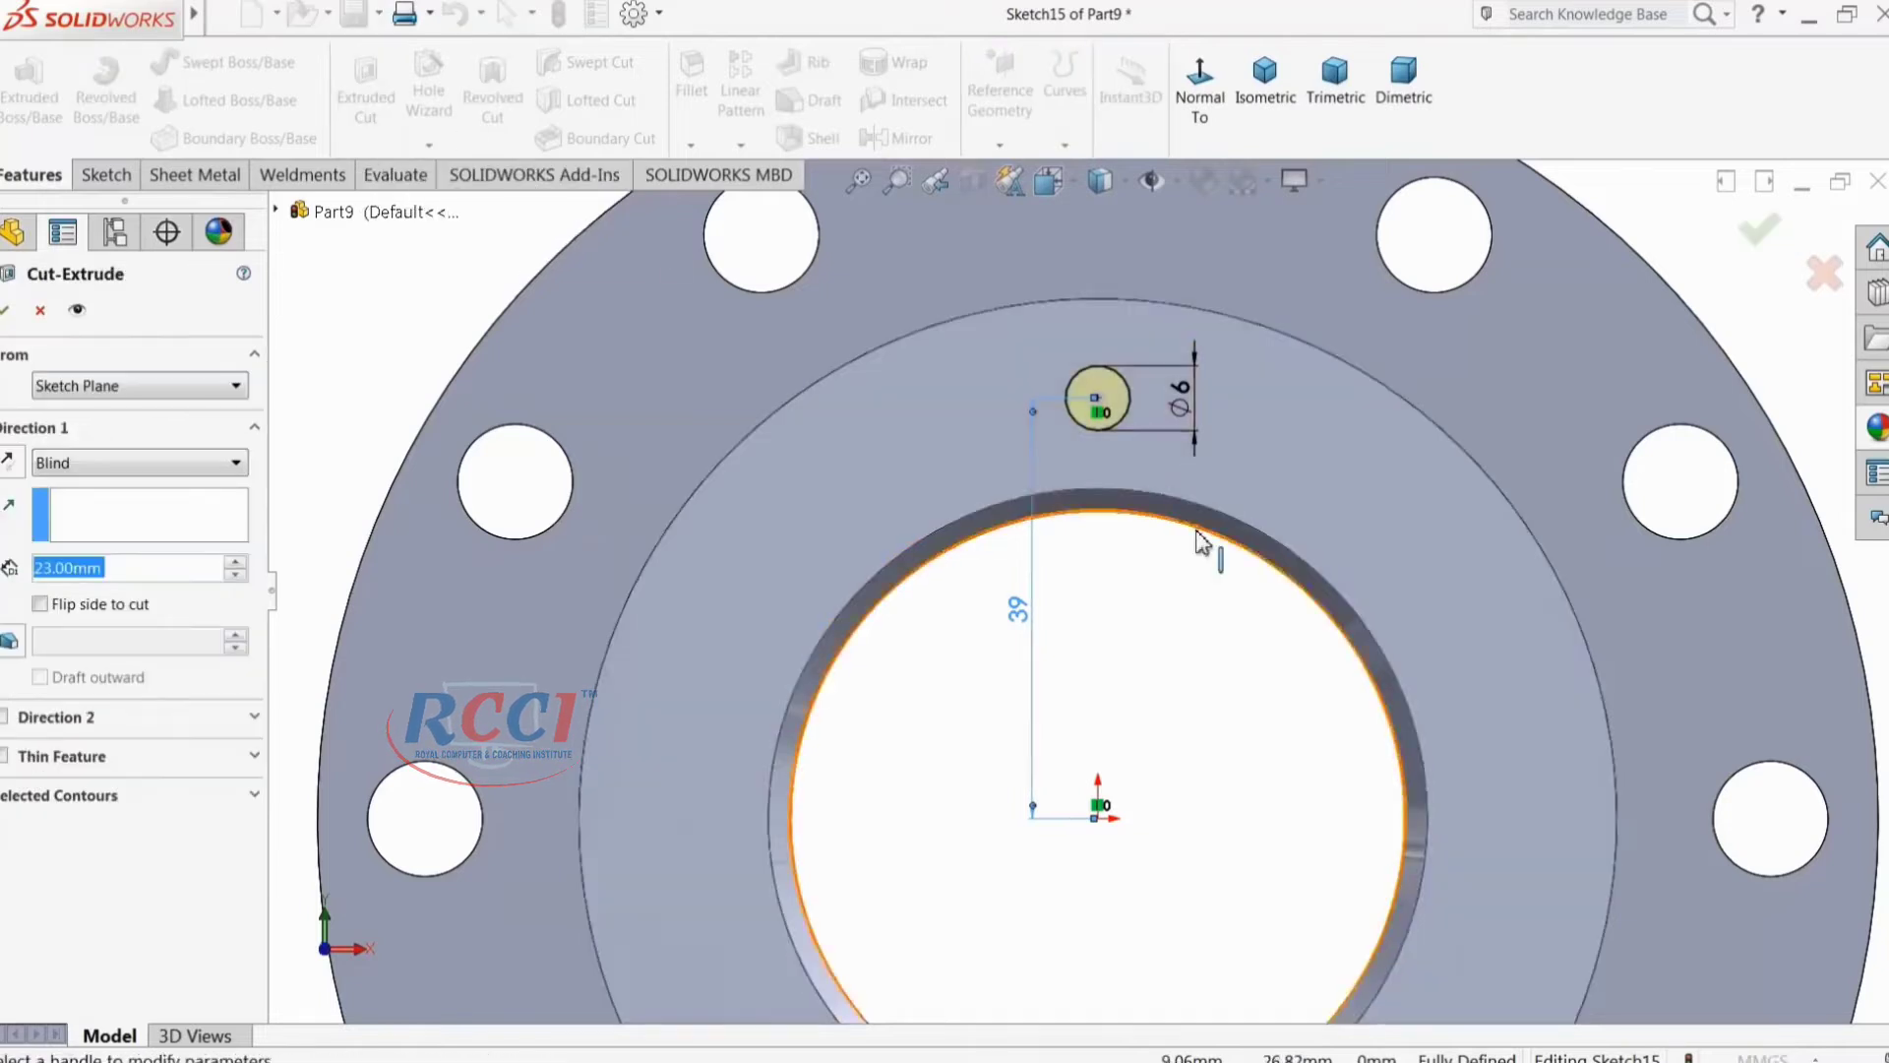
scroll(1194, 540, up, 4)
middle_drag(1194, 540, 987, 865)
scroll(1055, 667, down, 5)
middle_drag(1049, 655, 1078, 529)
scroll(1079, 528, down, 5)
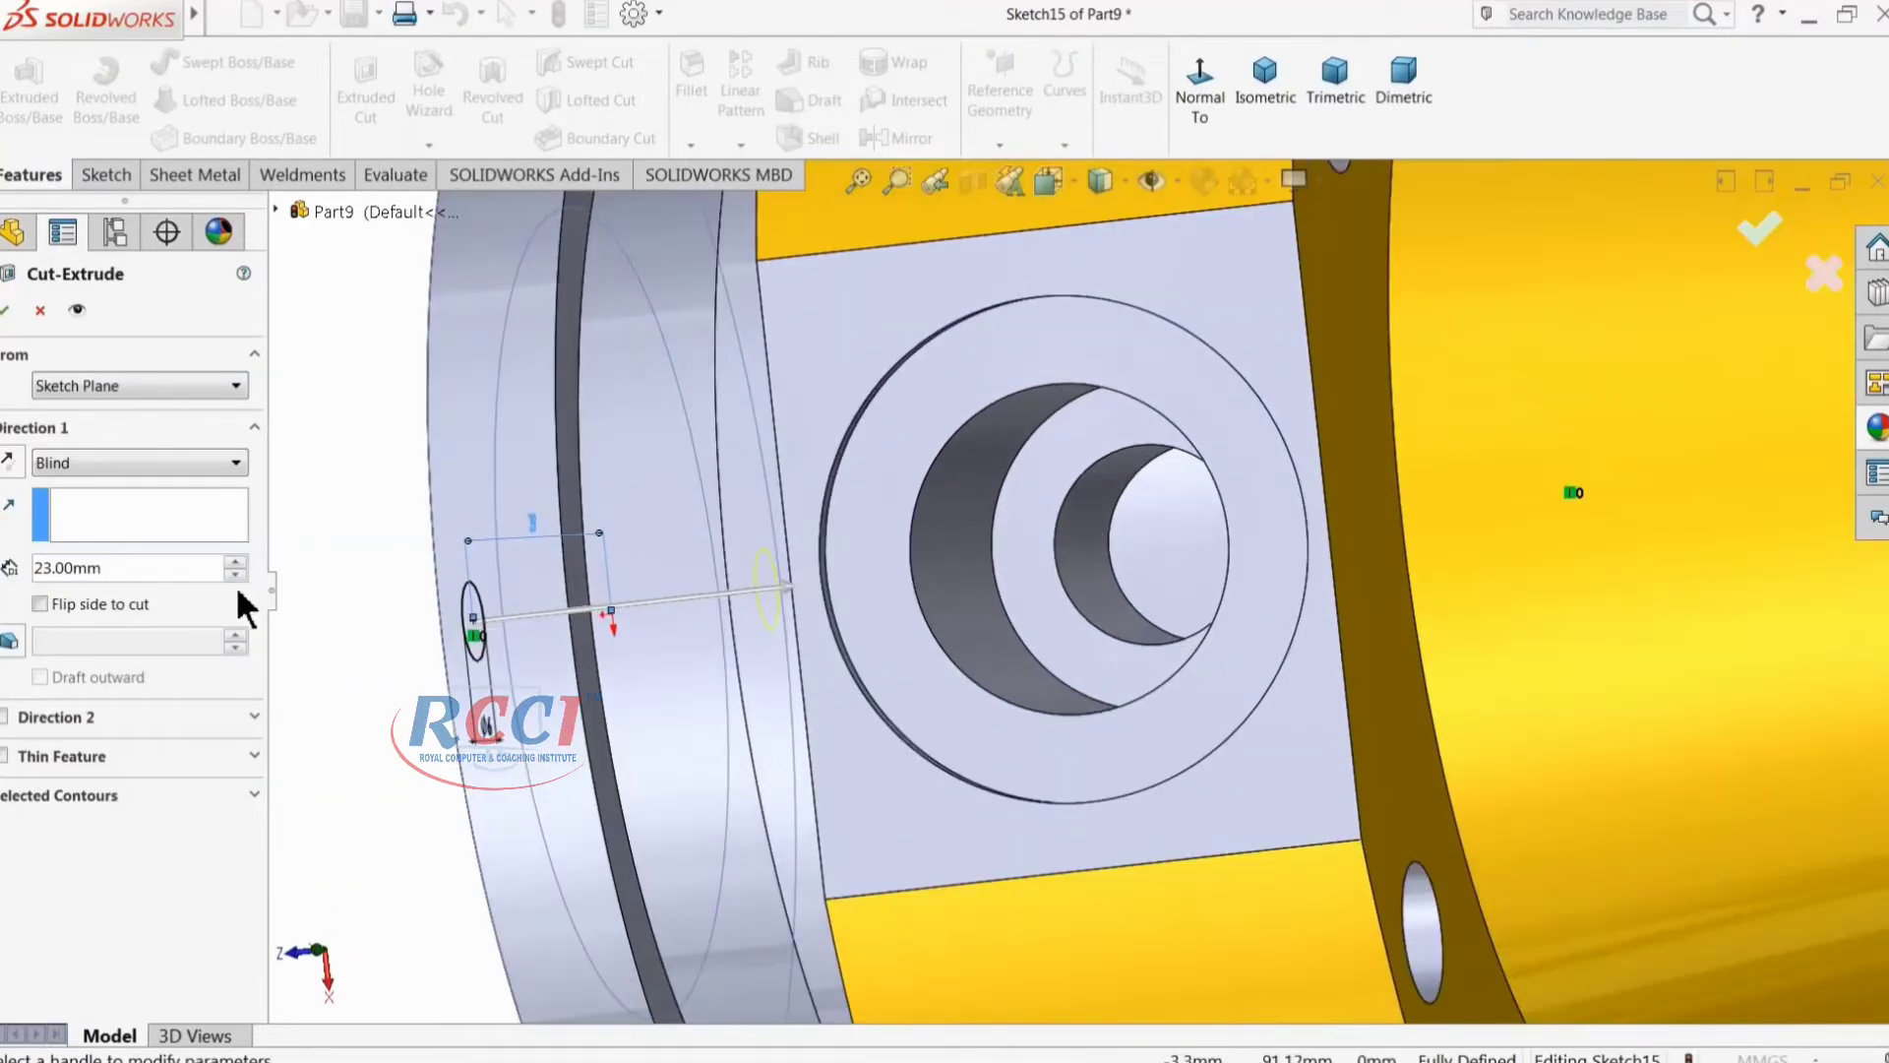
click(120, 468)
click(97, 586)
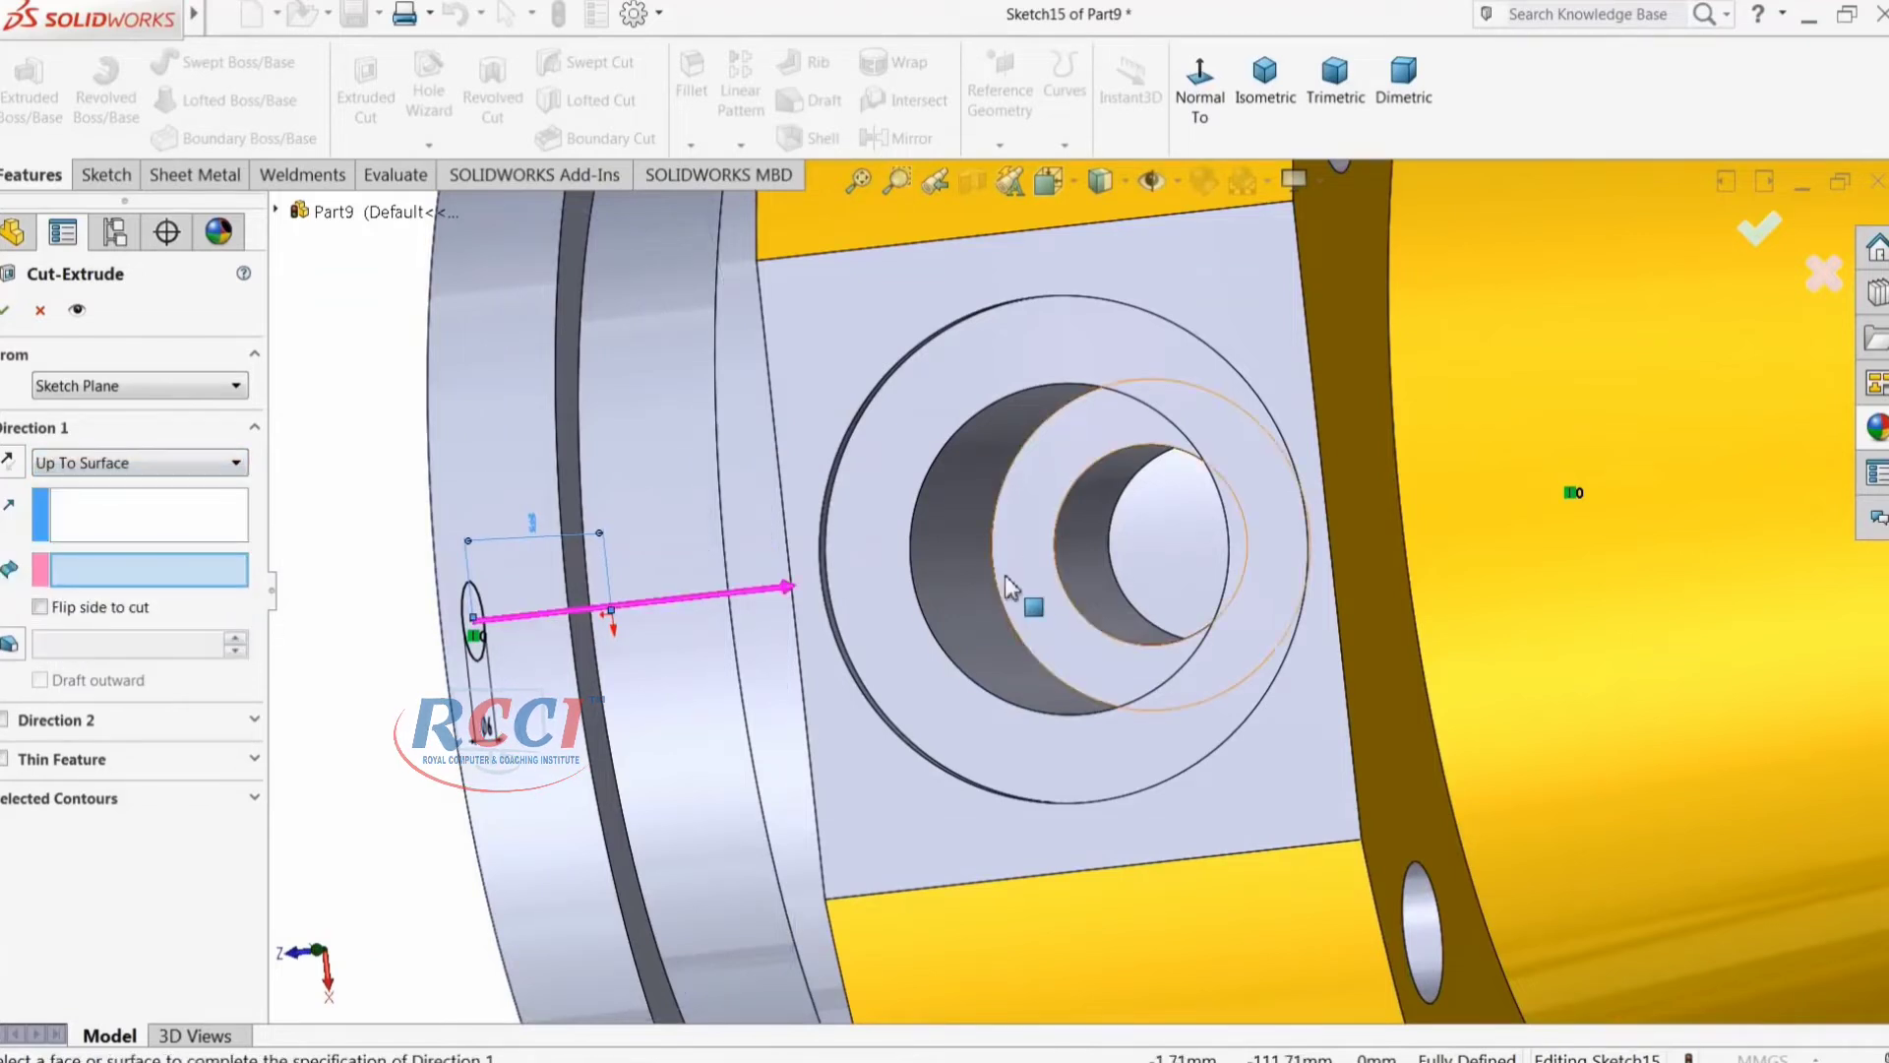
click(1075, 557)
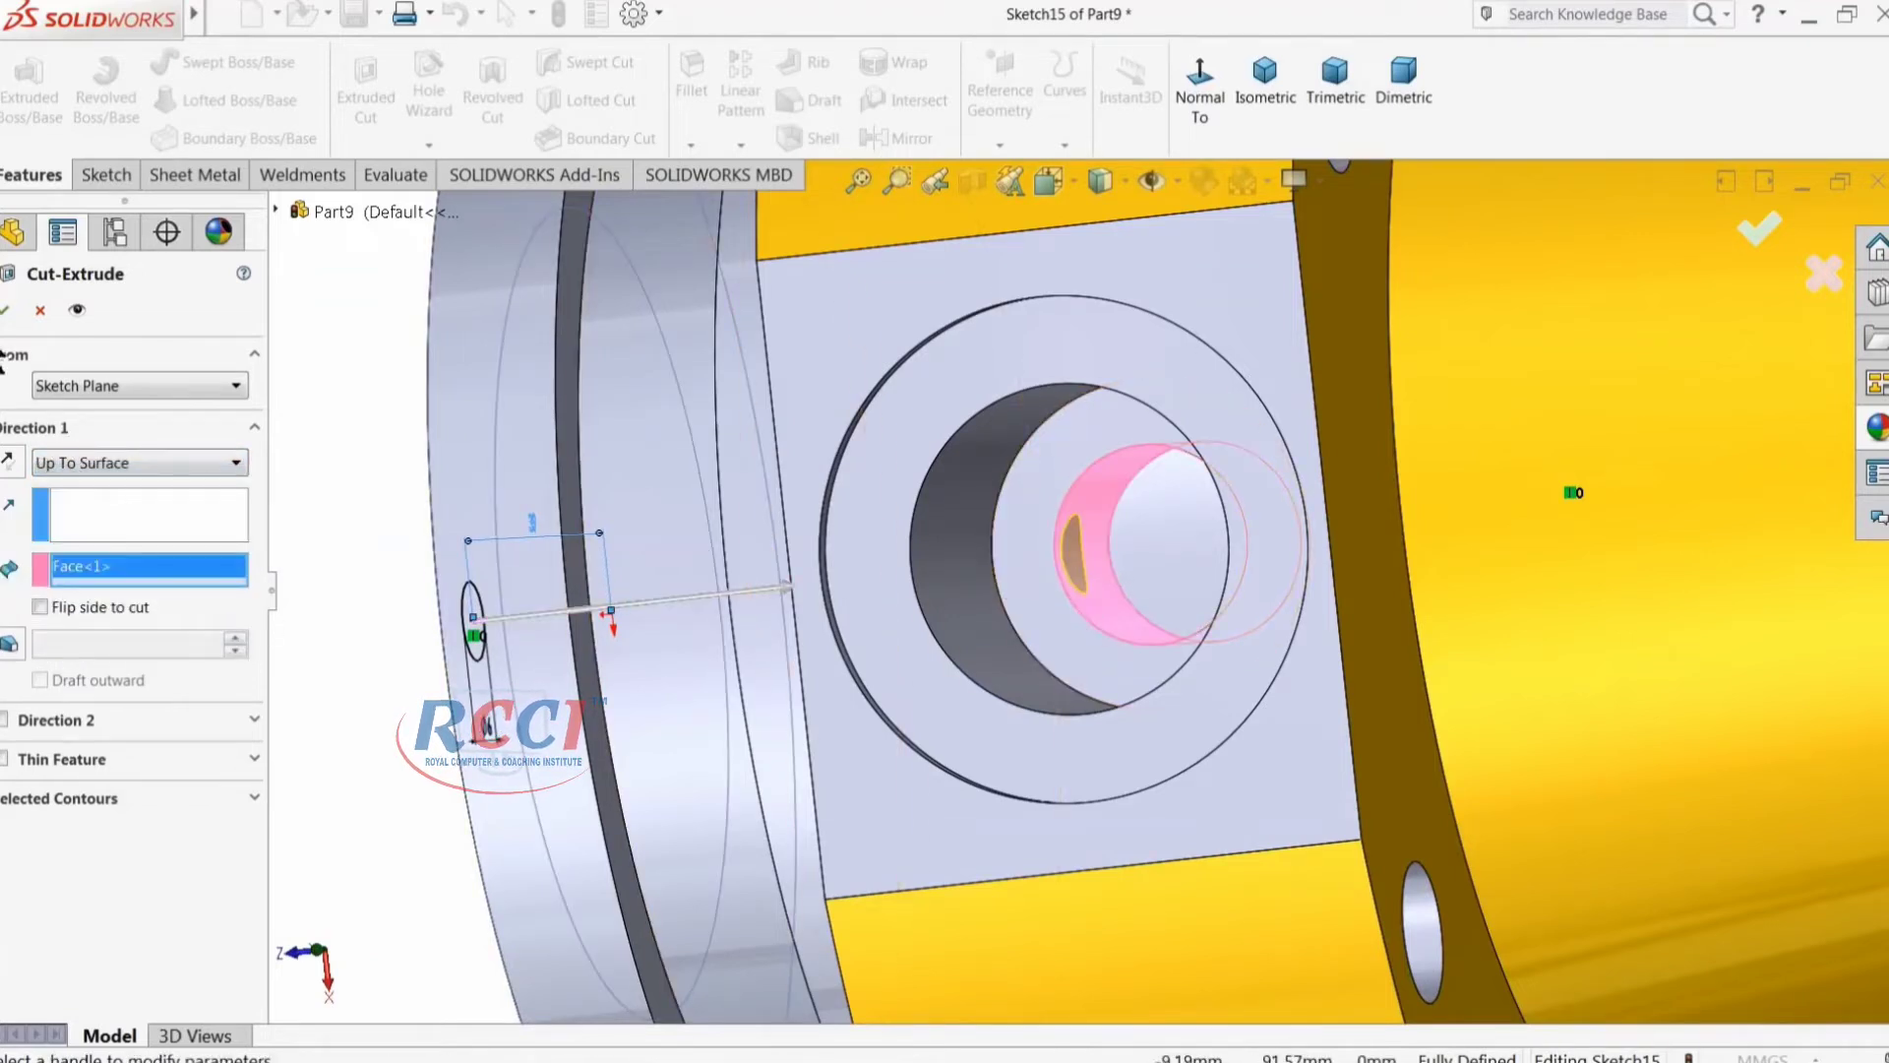
click(6, 311)
Step: Chamfer the 6 mm hole's edge on the hub end face with 1 mm distance and a 45-degree angle
middle_drag(704, 583, 1289, 477)
click(693, 138)
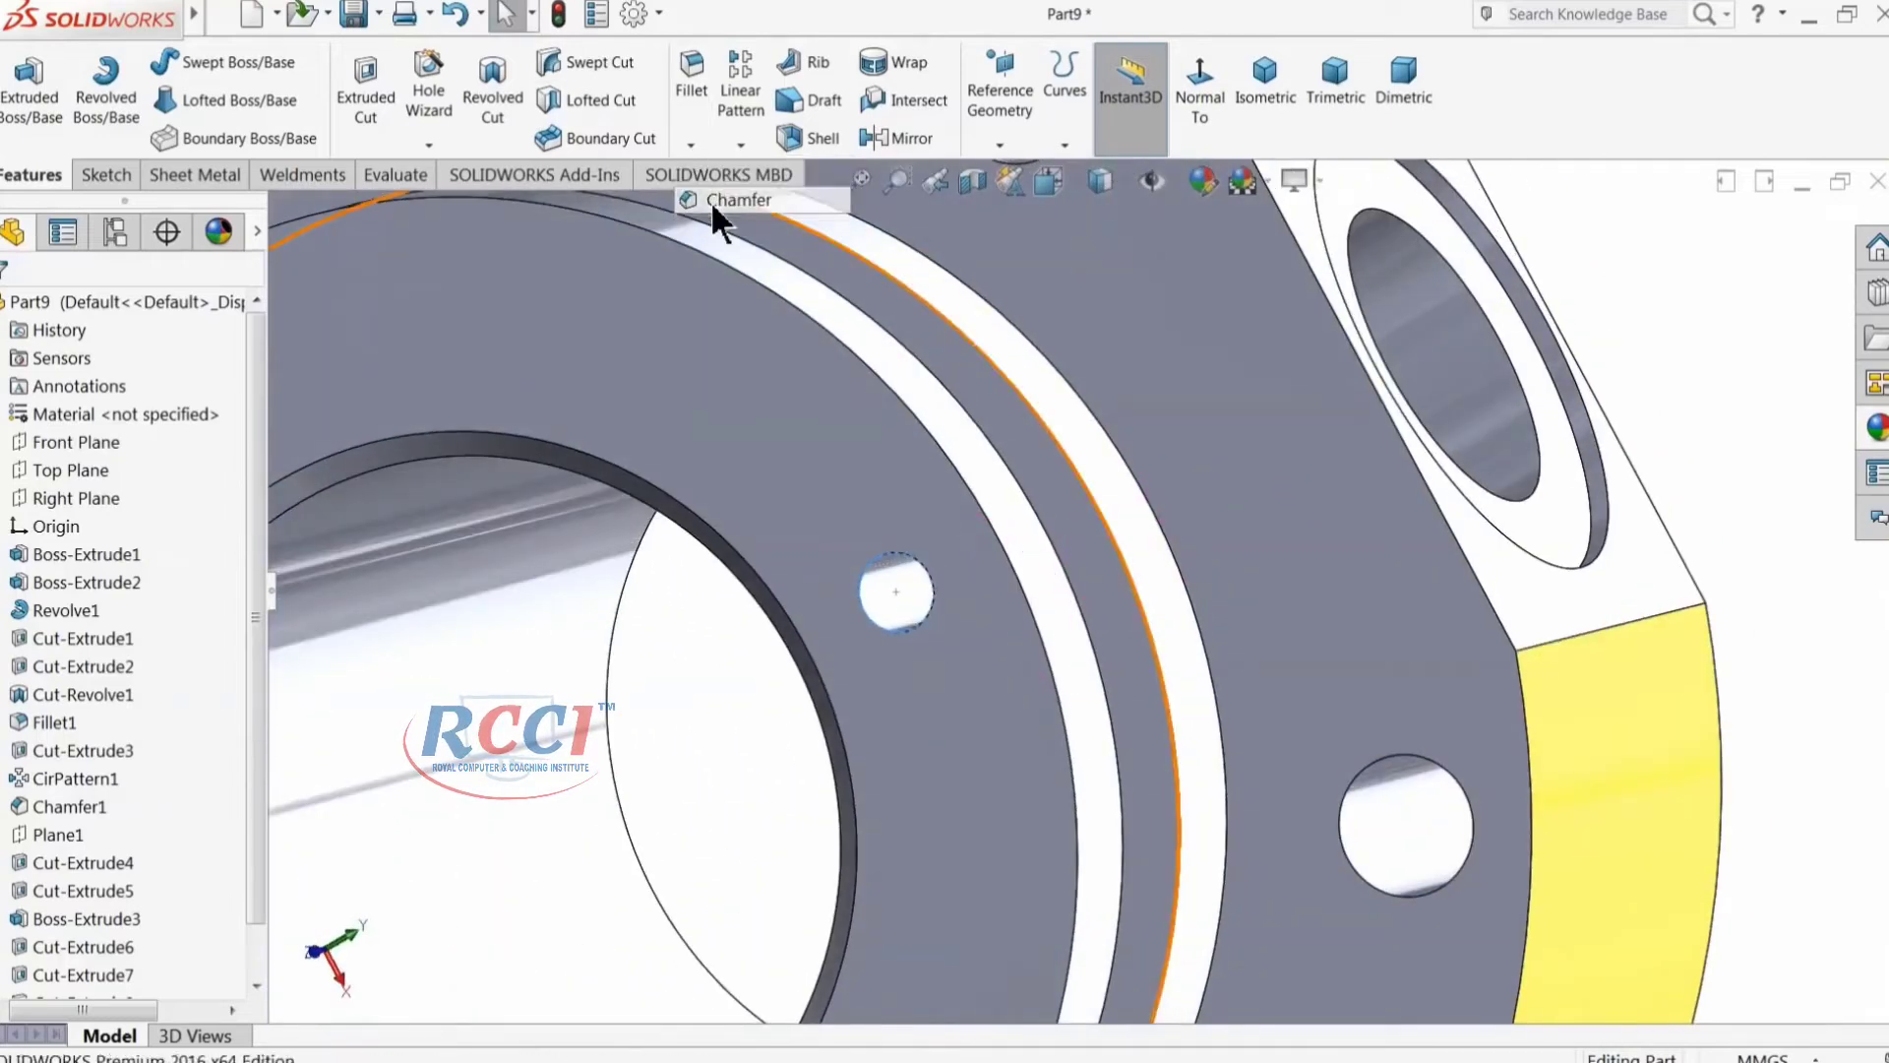
click(711, 198)
text(1)
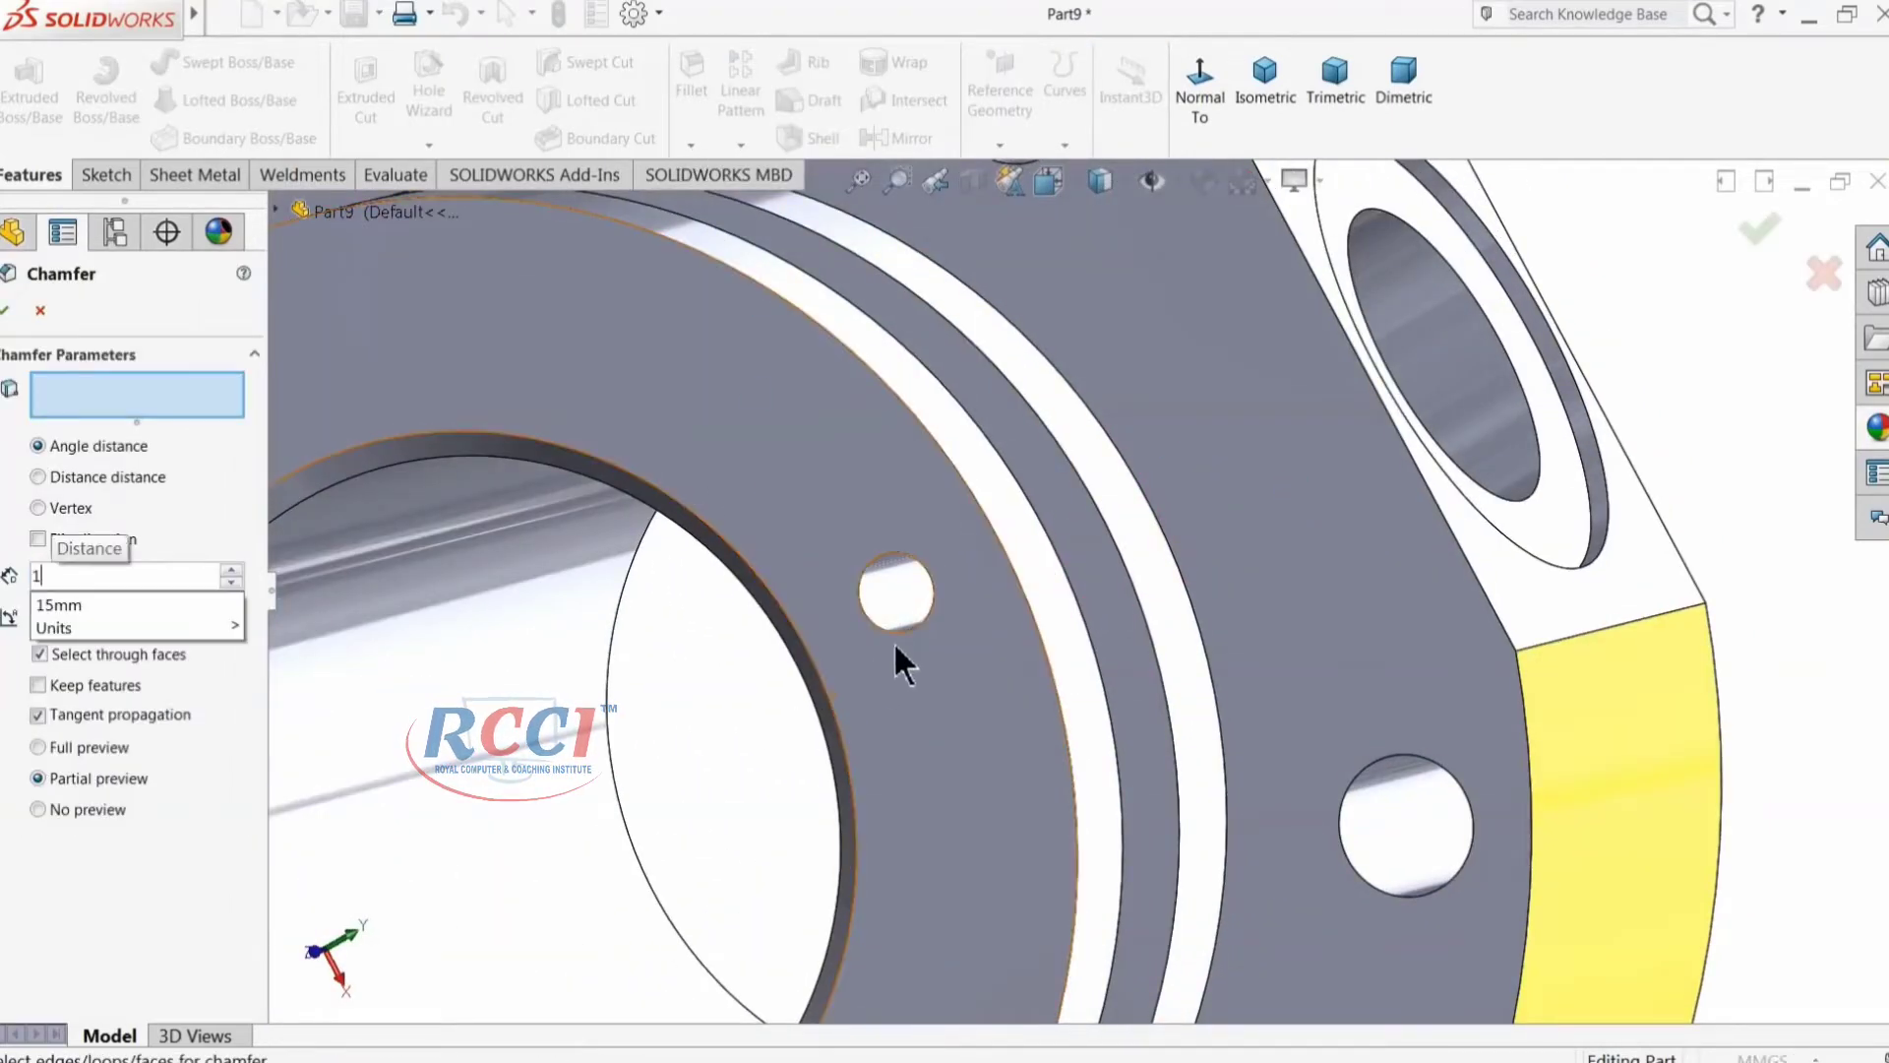
click(897, 630)
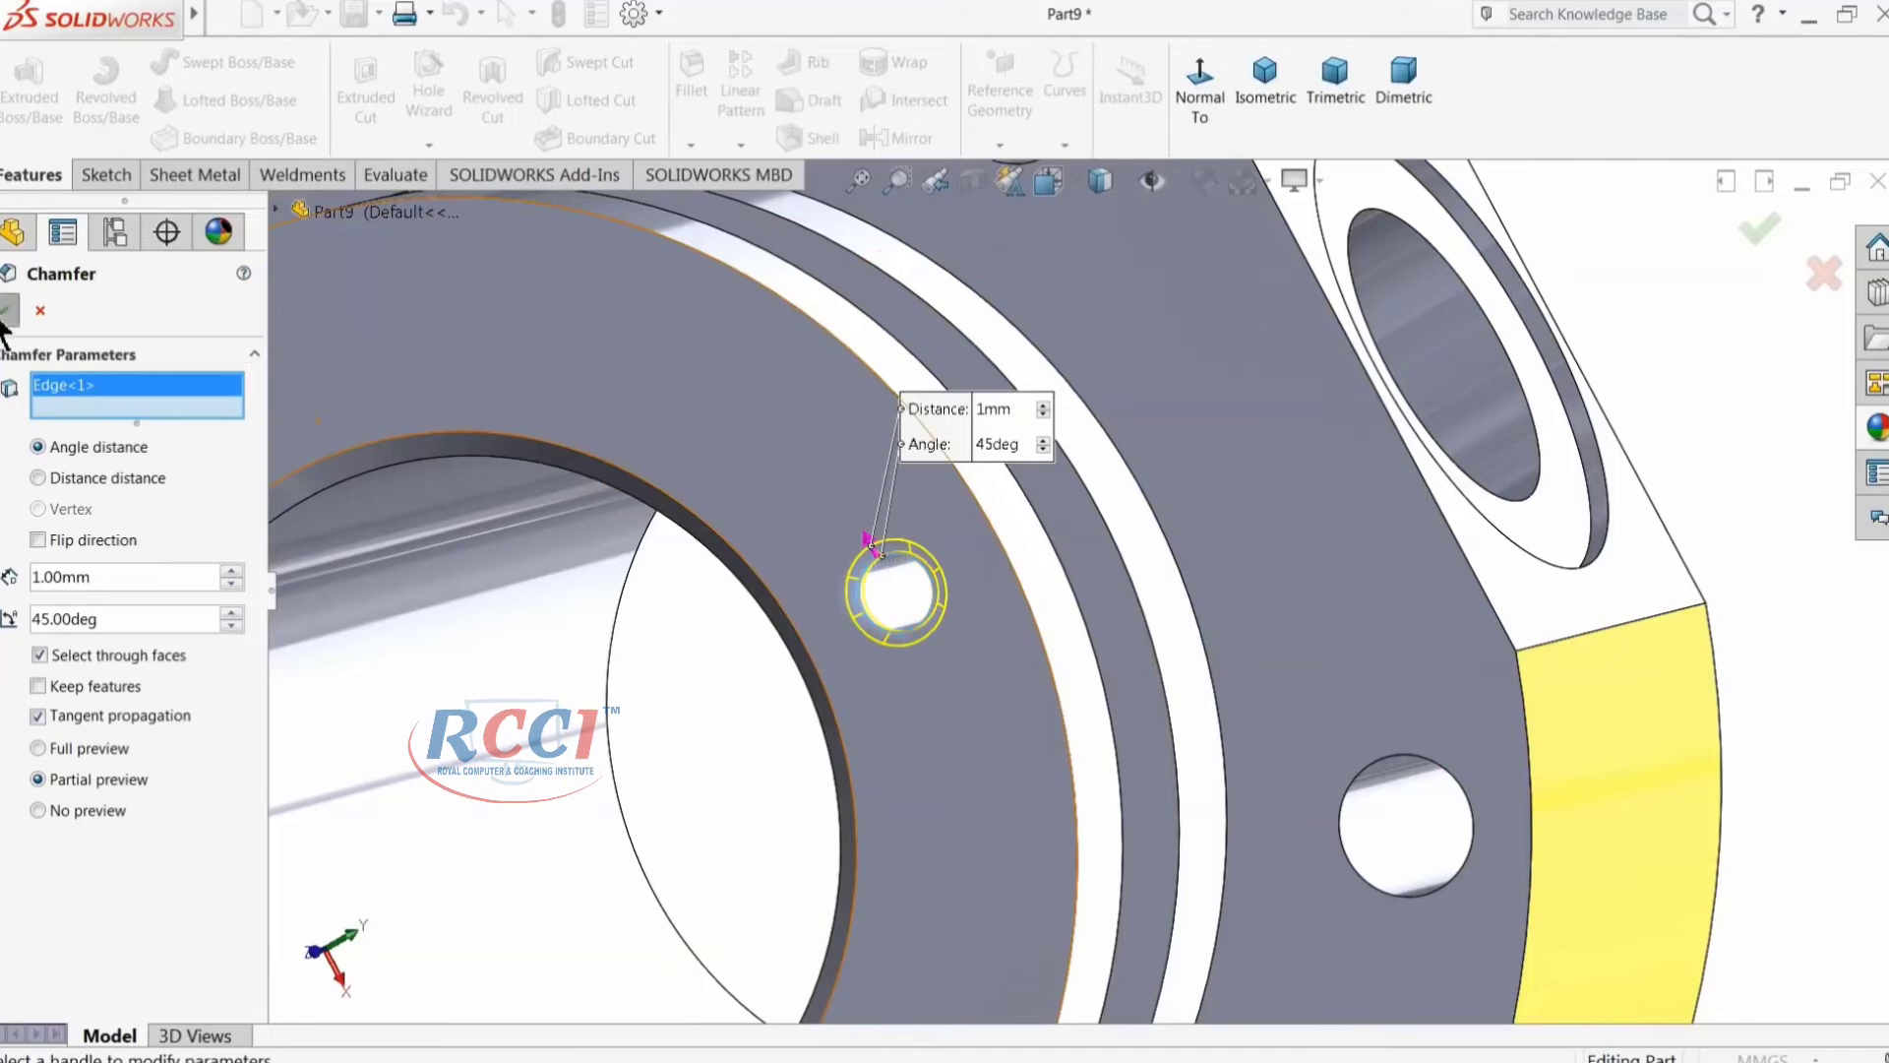
key(Return)
Step: Start a sketch on the Top Plane and set the display style to show hidden lines as dashed
scroll(811, 545, up, 6)
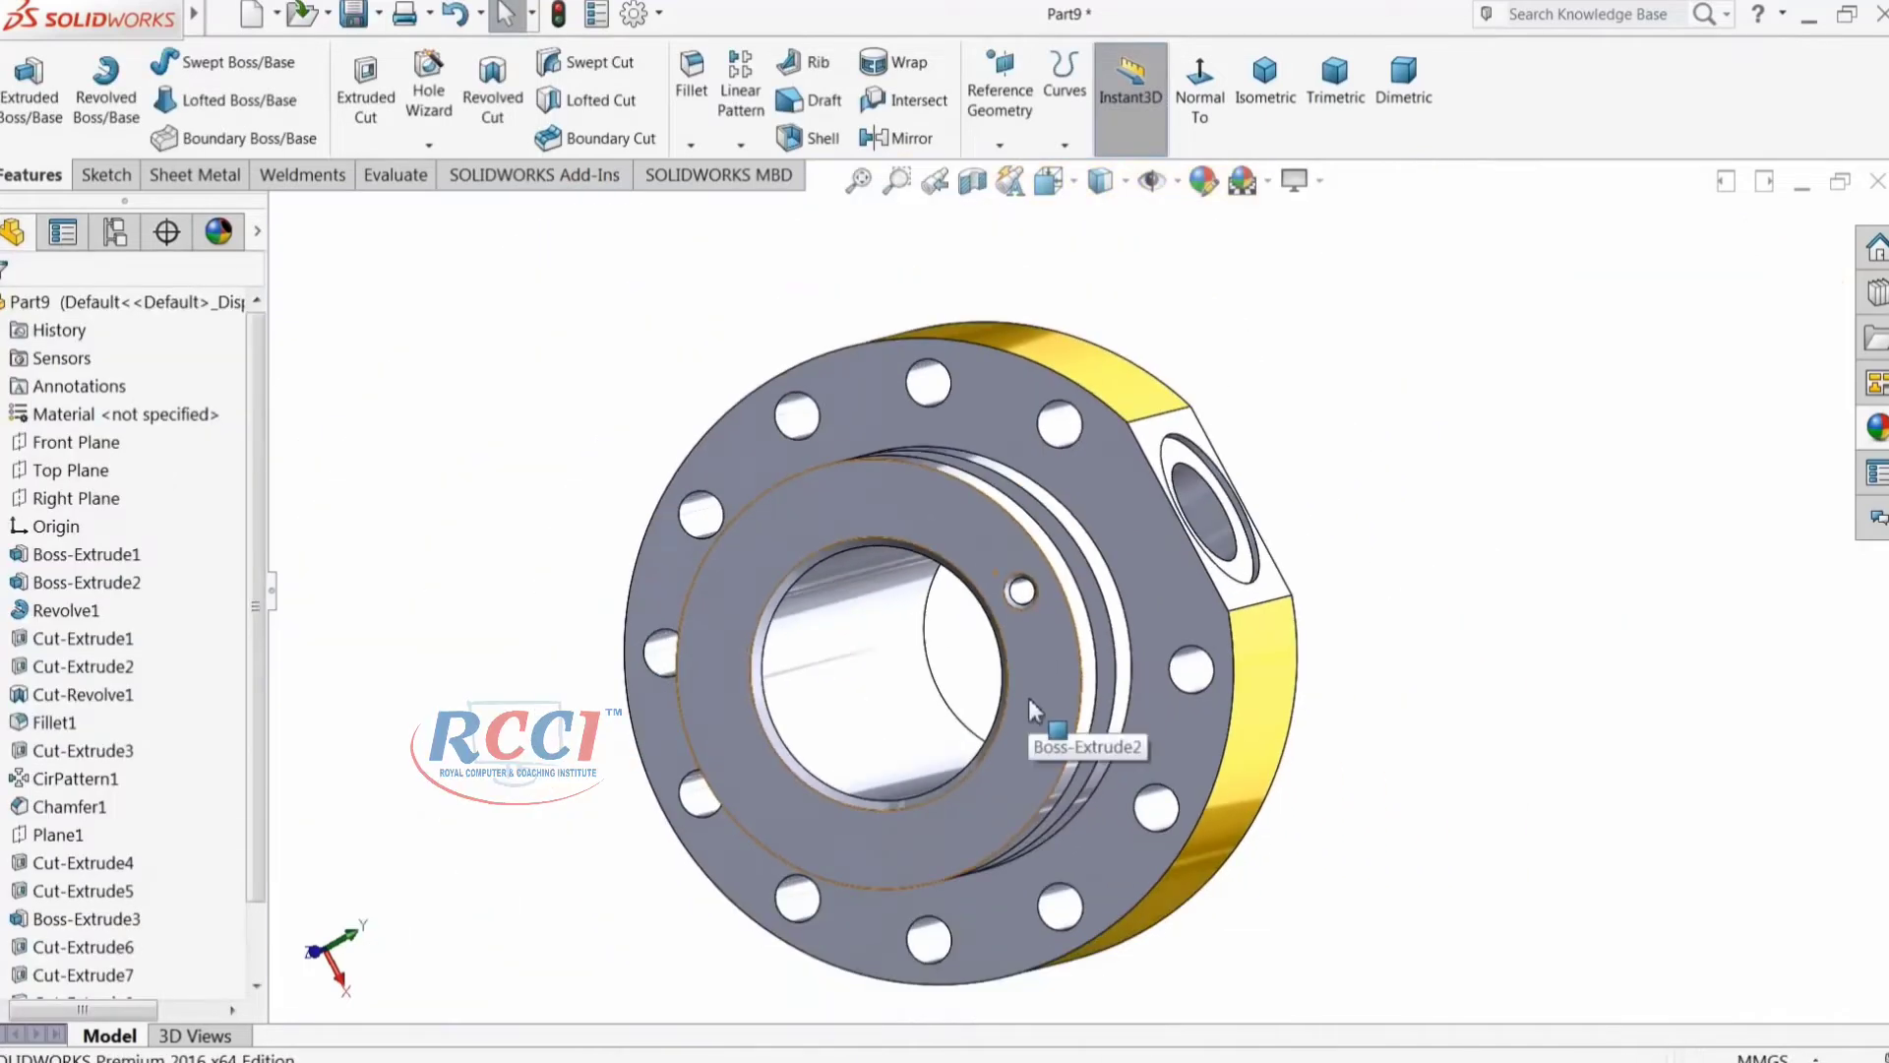
middle_drag(988, 705, 955, 692)
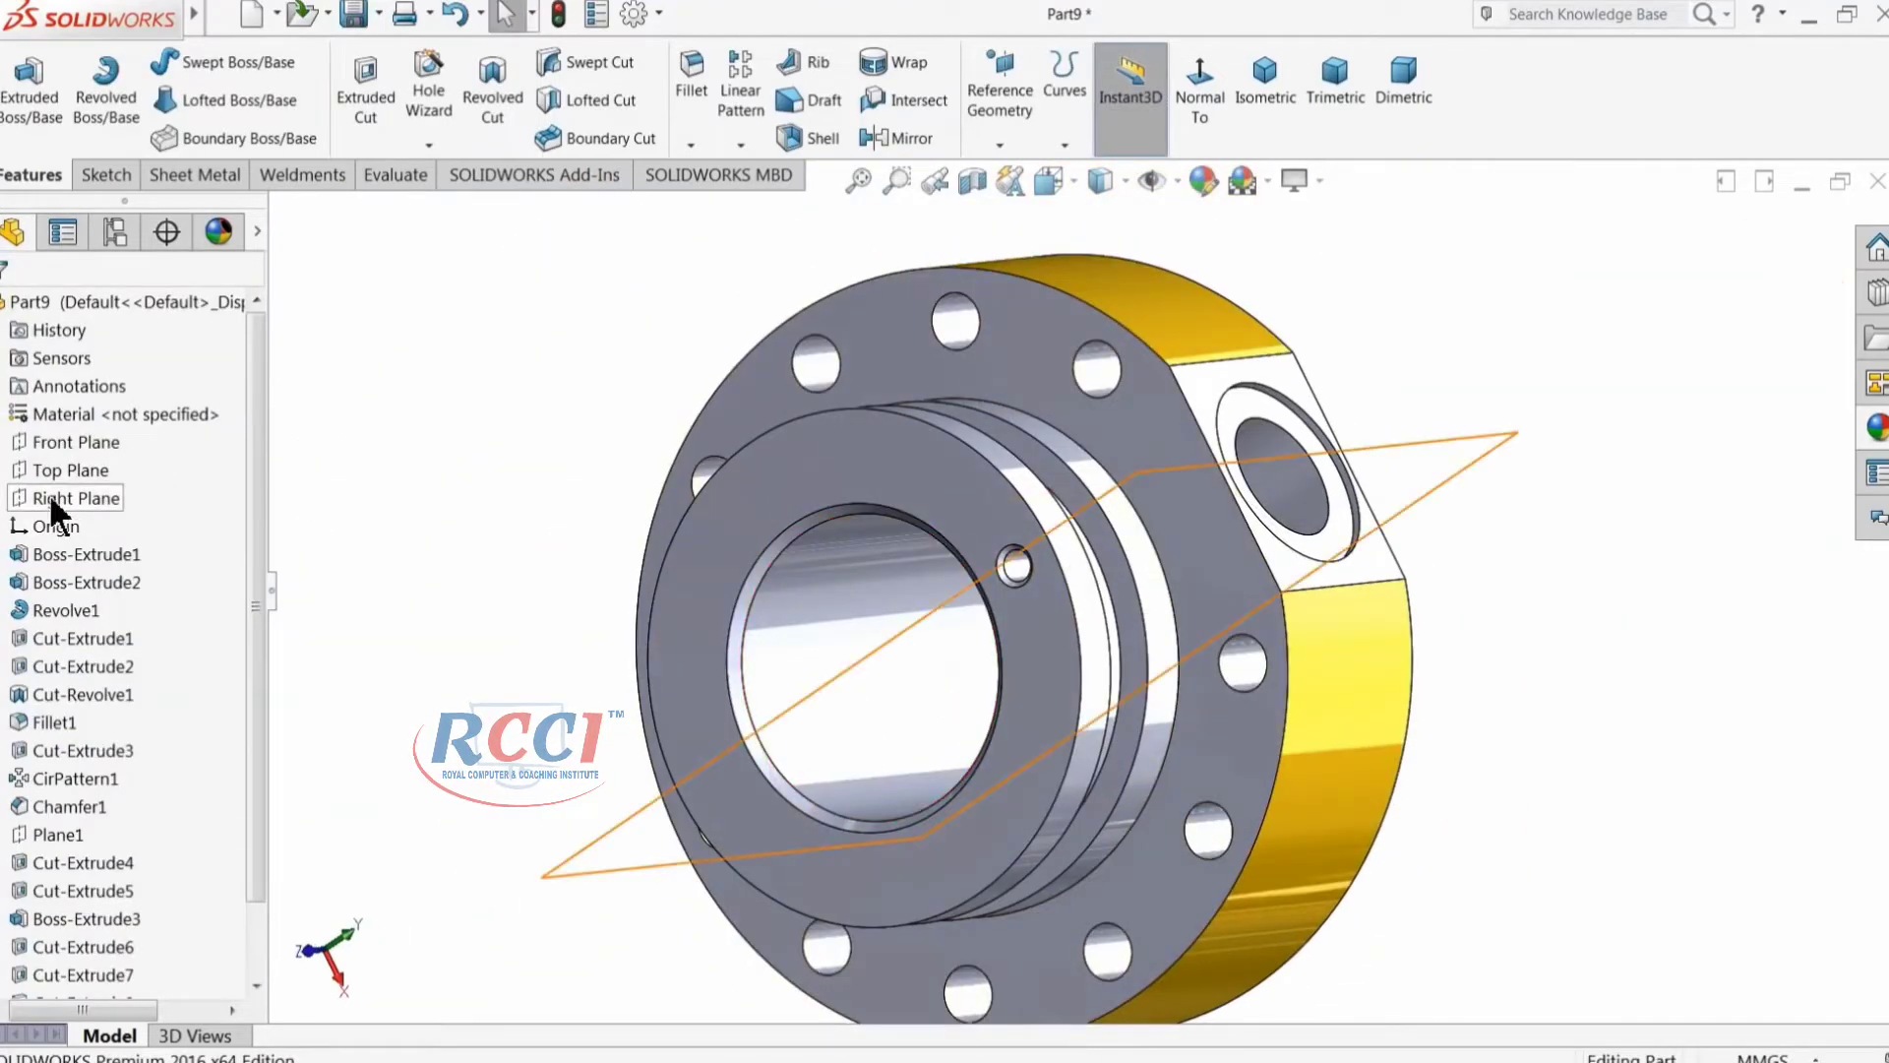
click(44, 470)
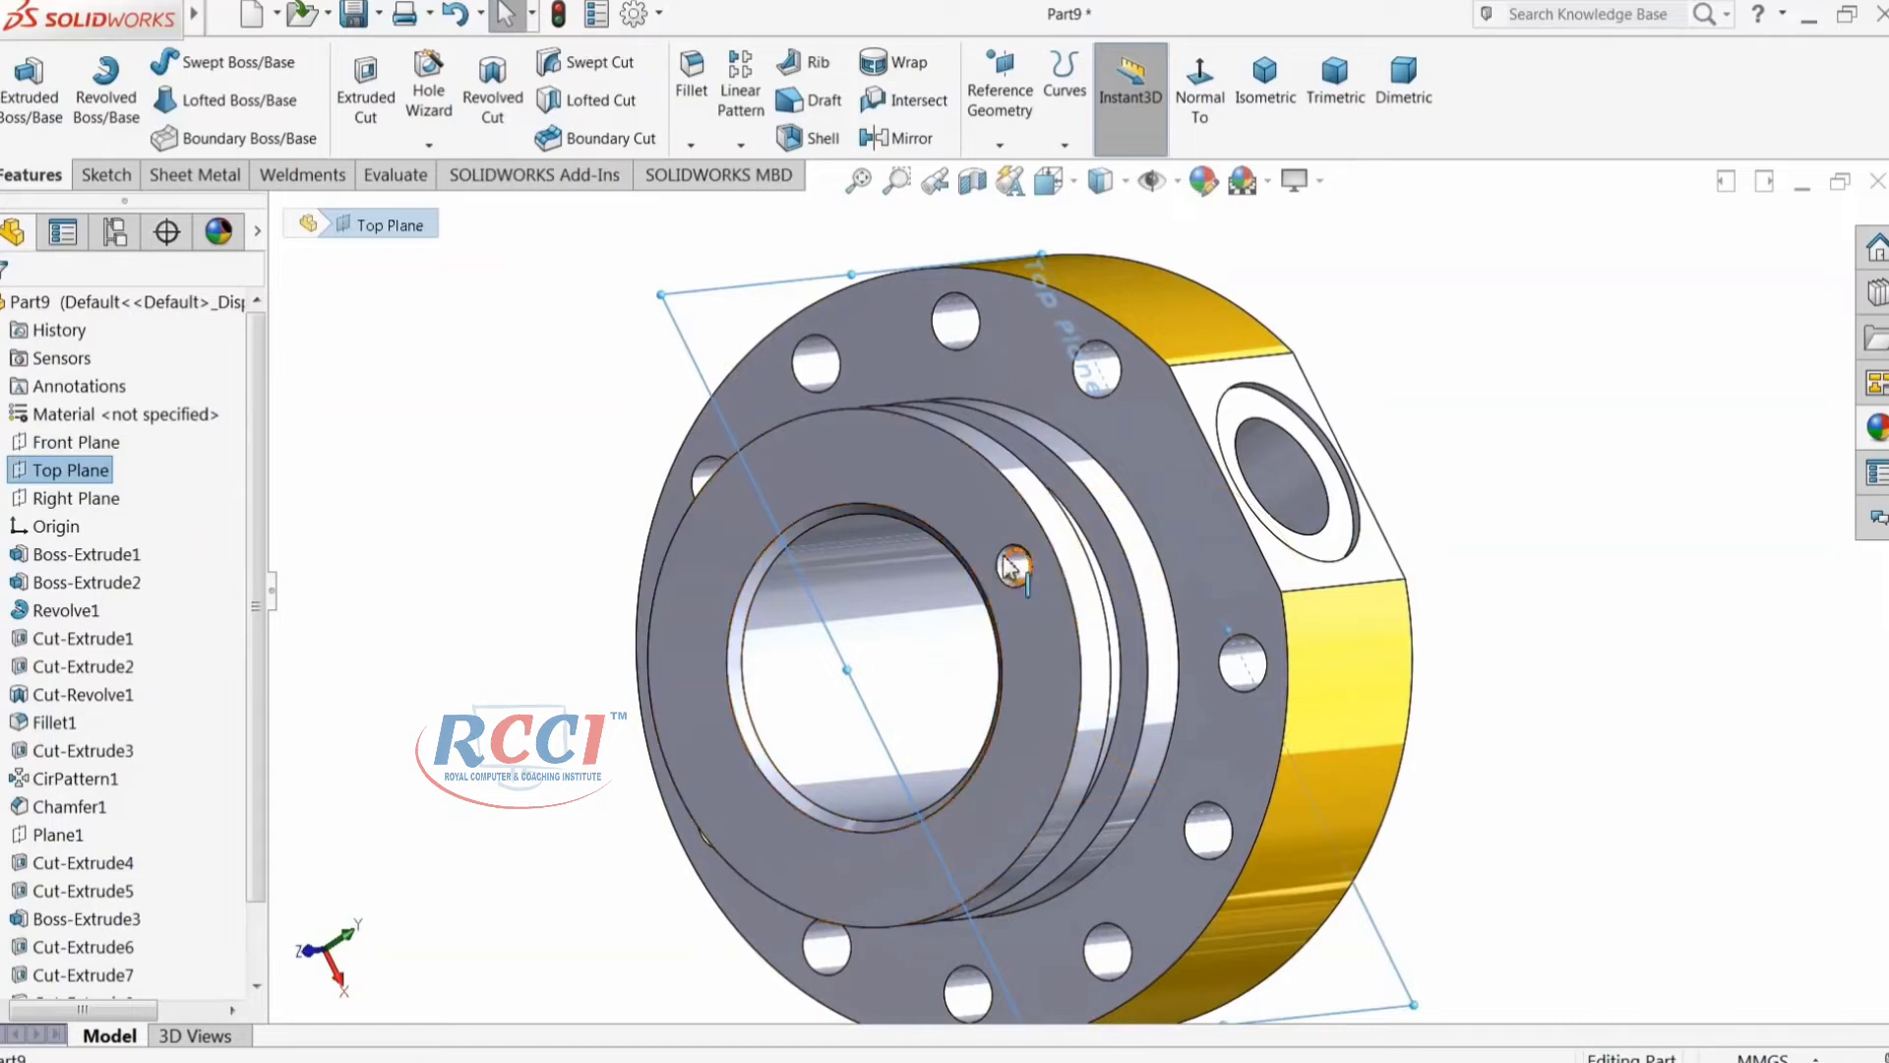
click(39, 473)
click(32, 451)
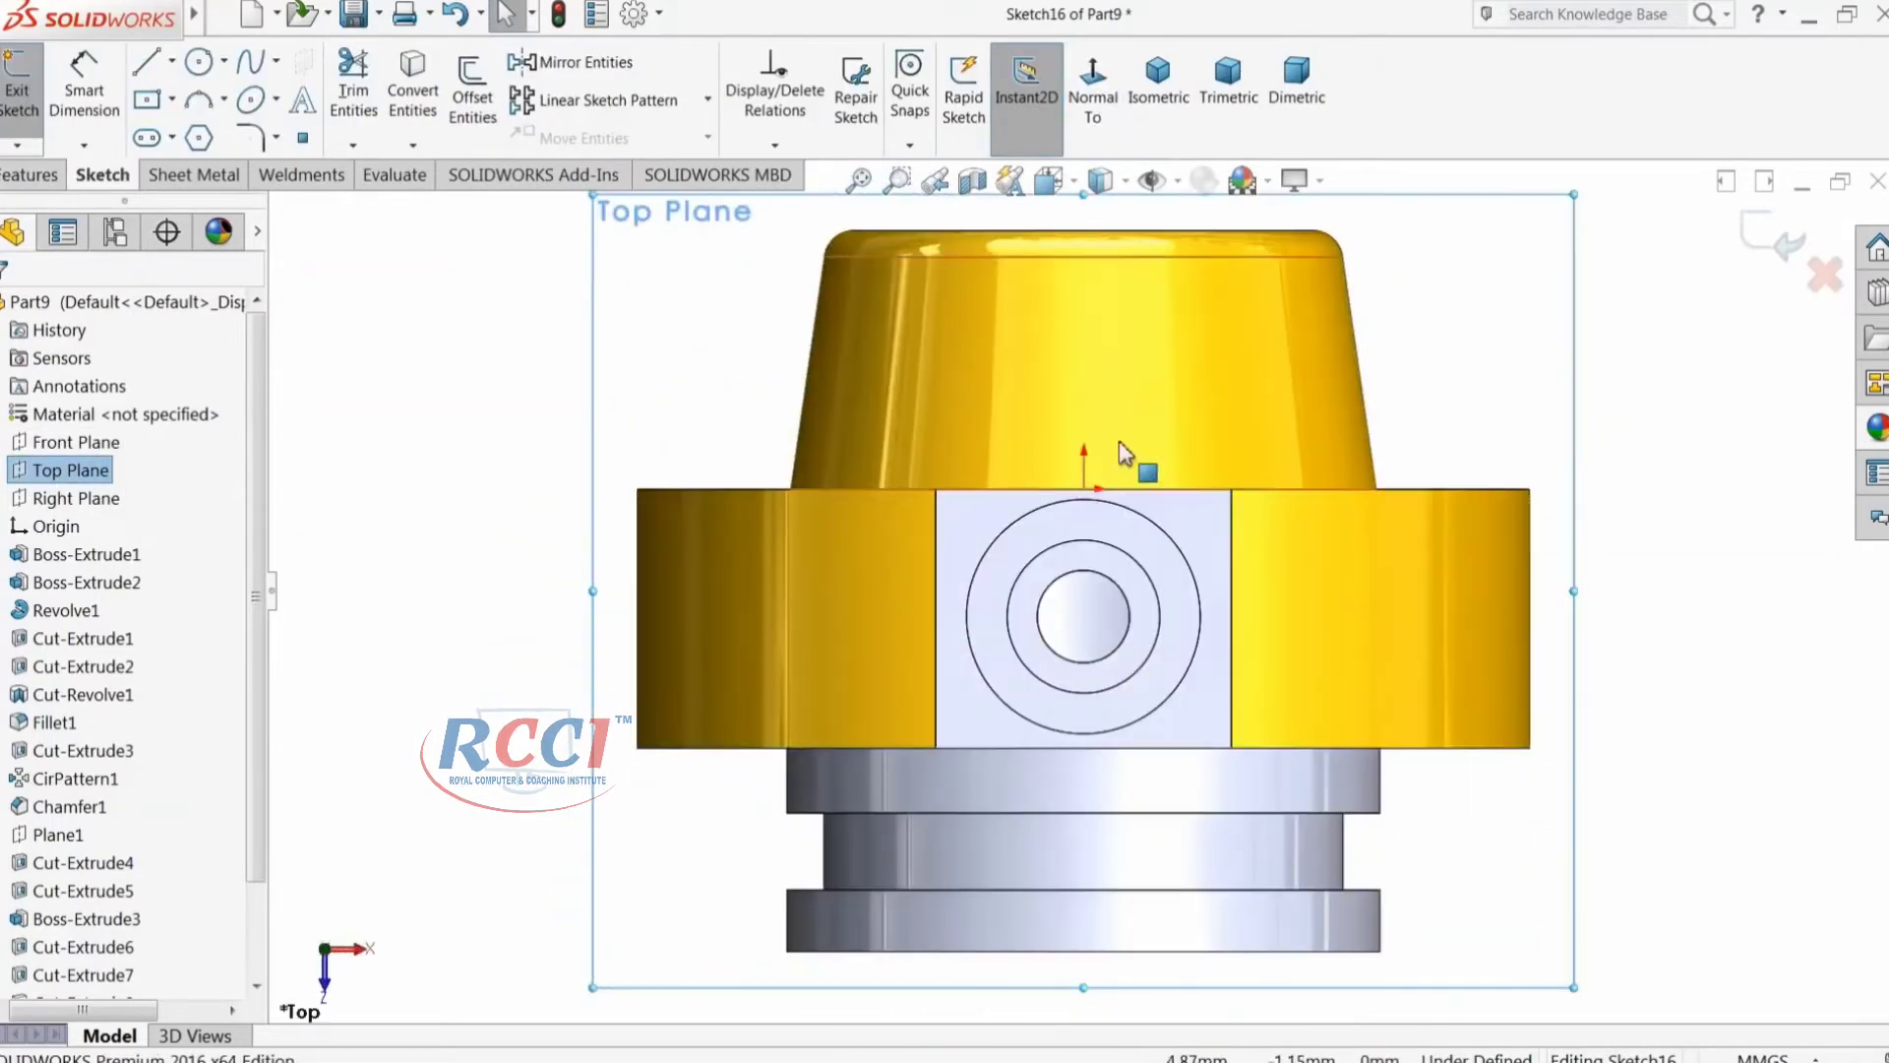
click(1124, 180)
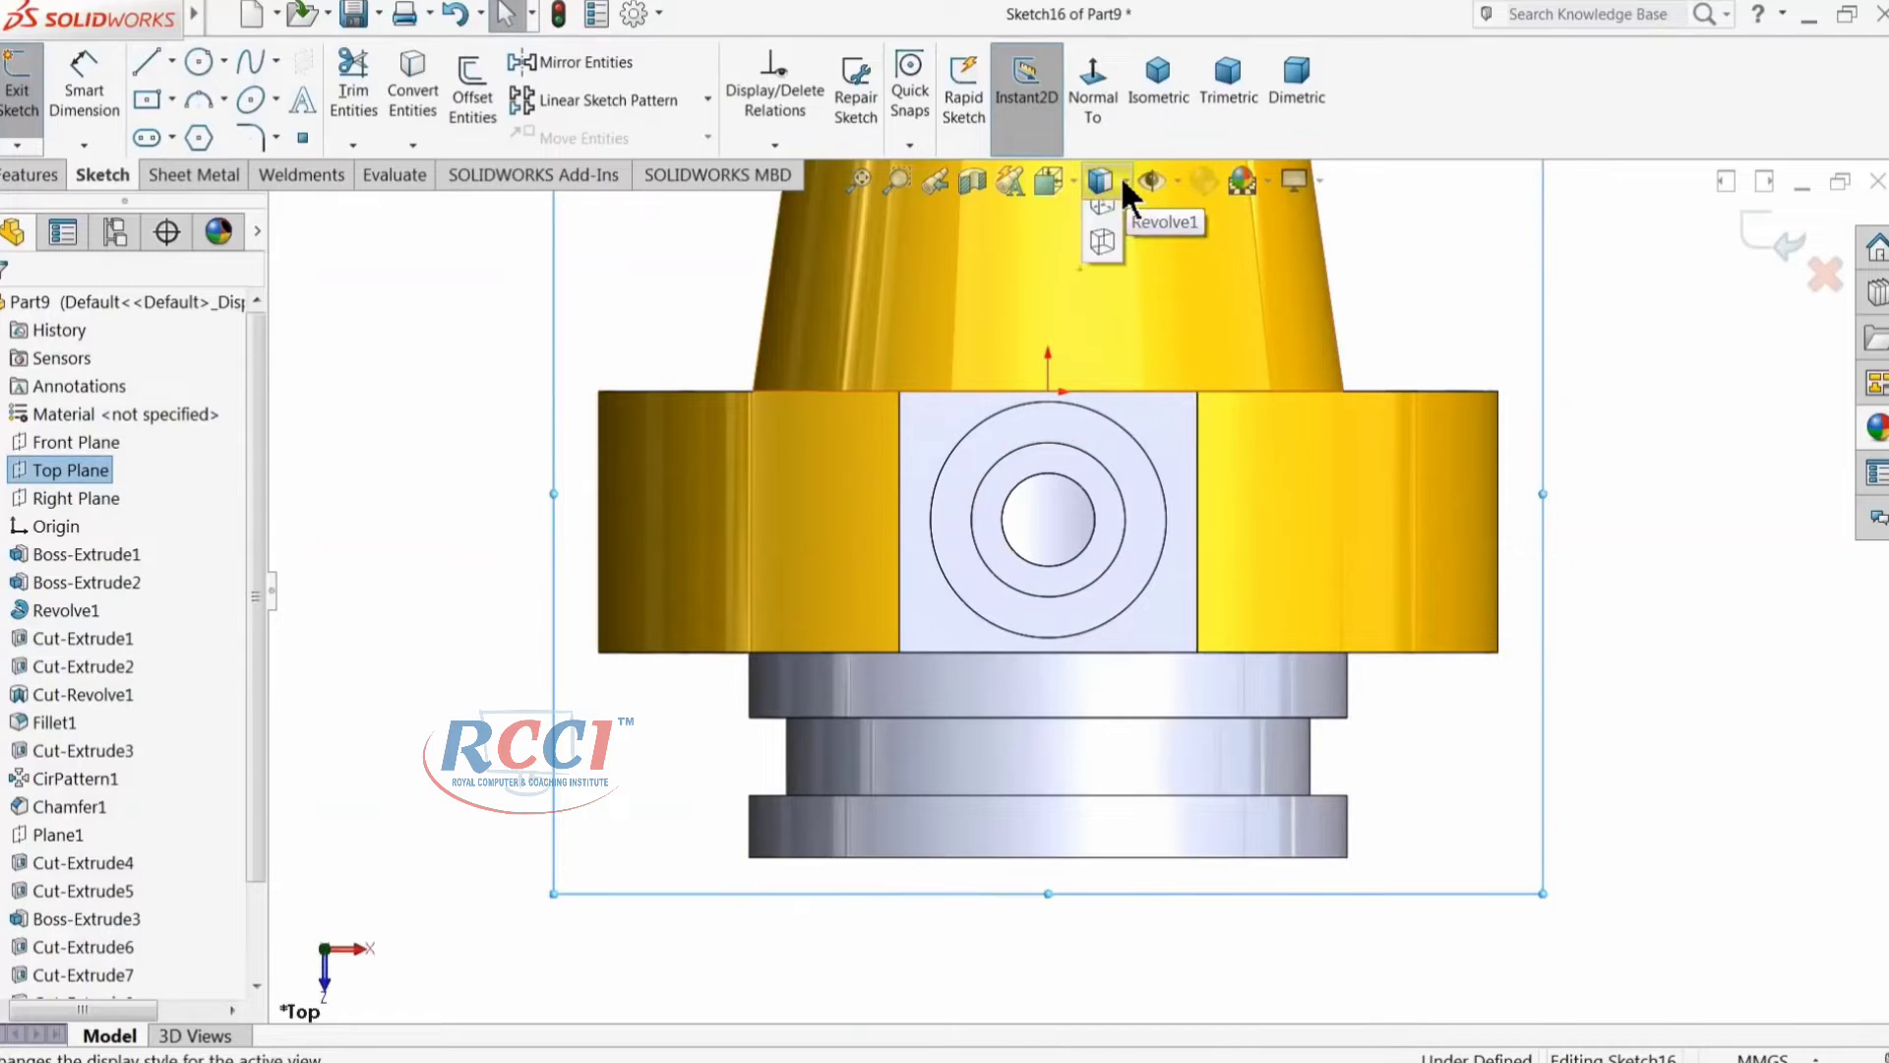
click(1104, 342)
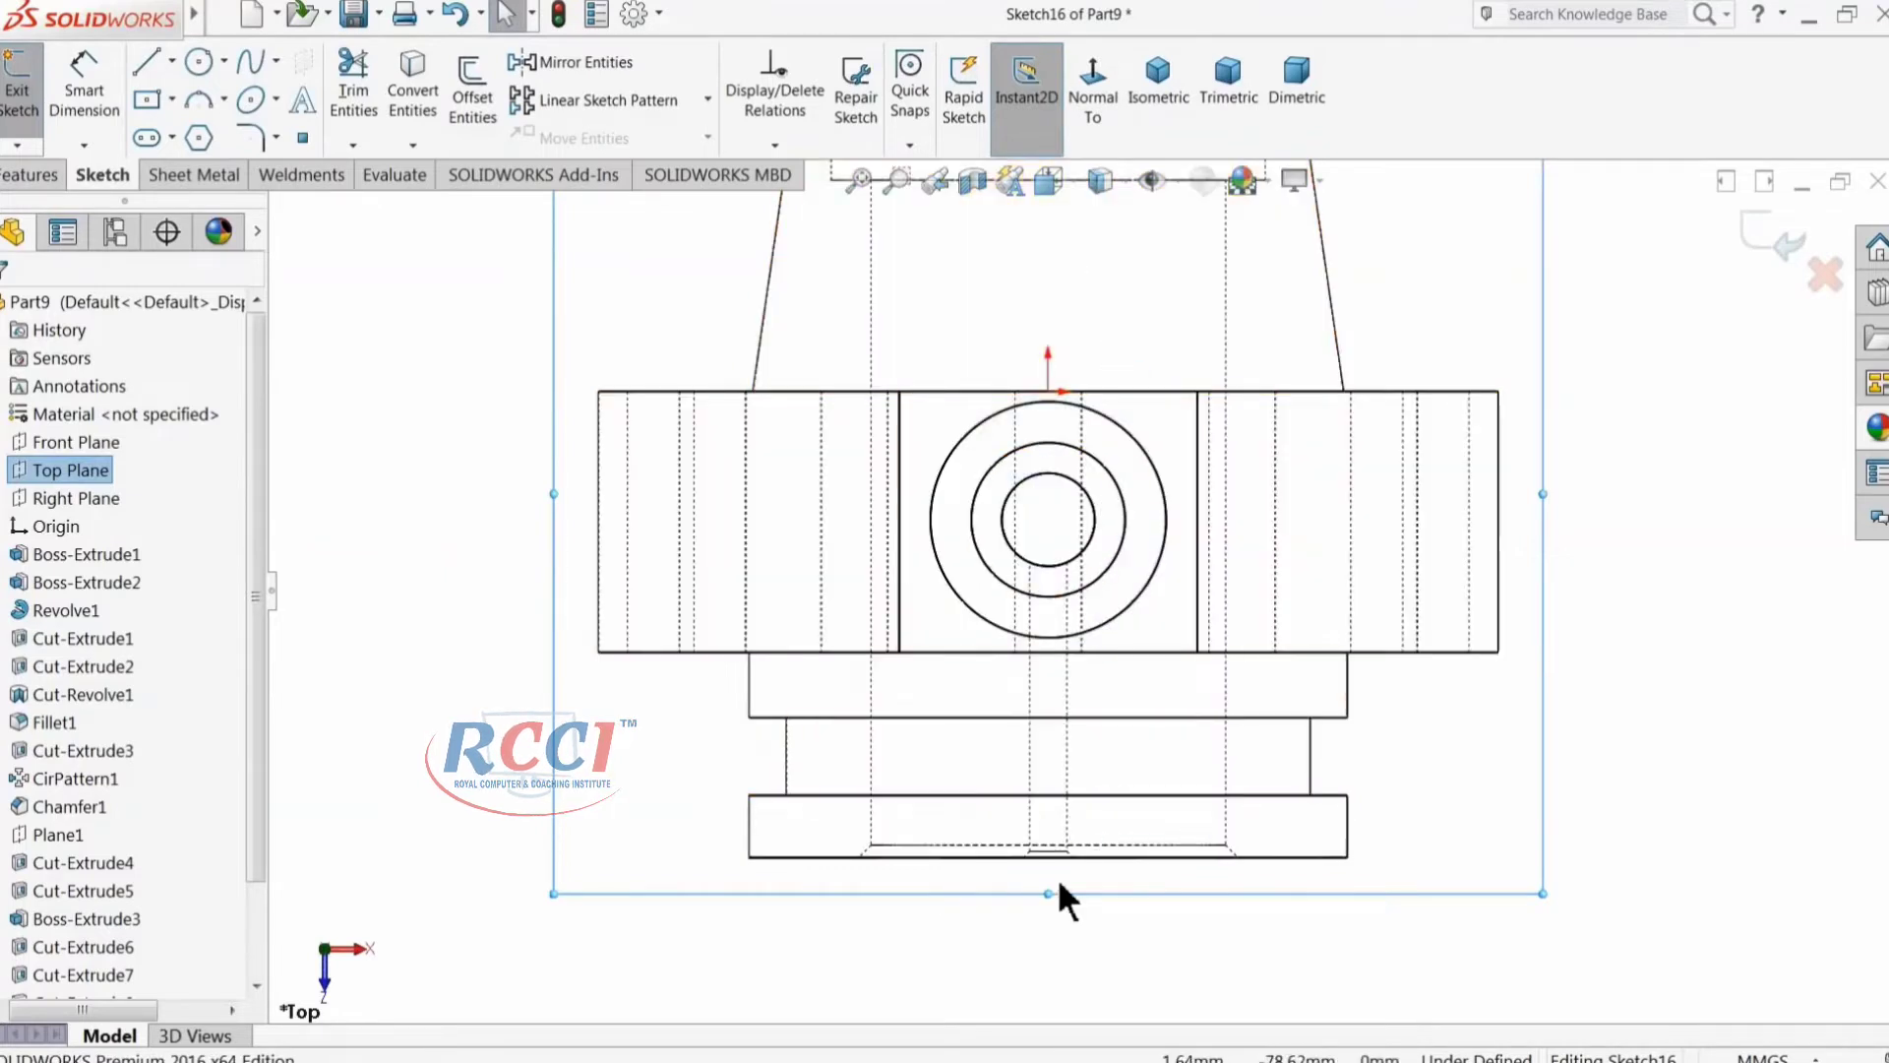
Step: Sketch a circle centred over the 6 mm hole near the hub's end face and set its diameter to 4 mm
scroll(1060, 883, down, 3)
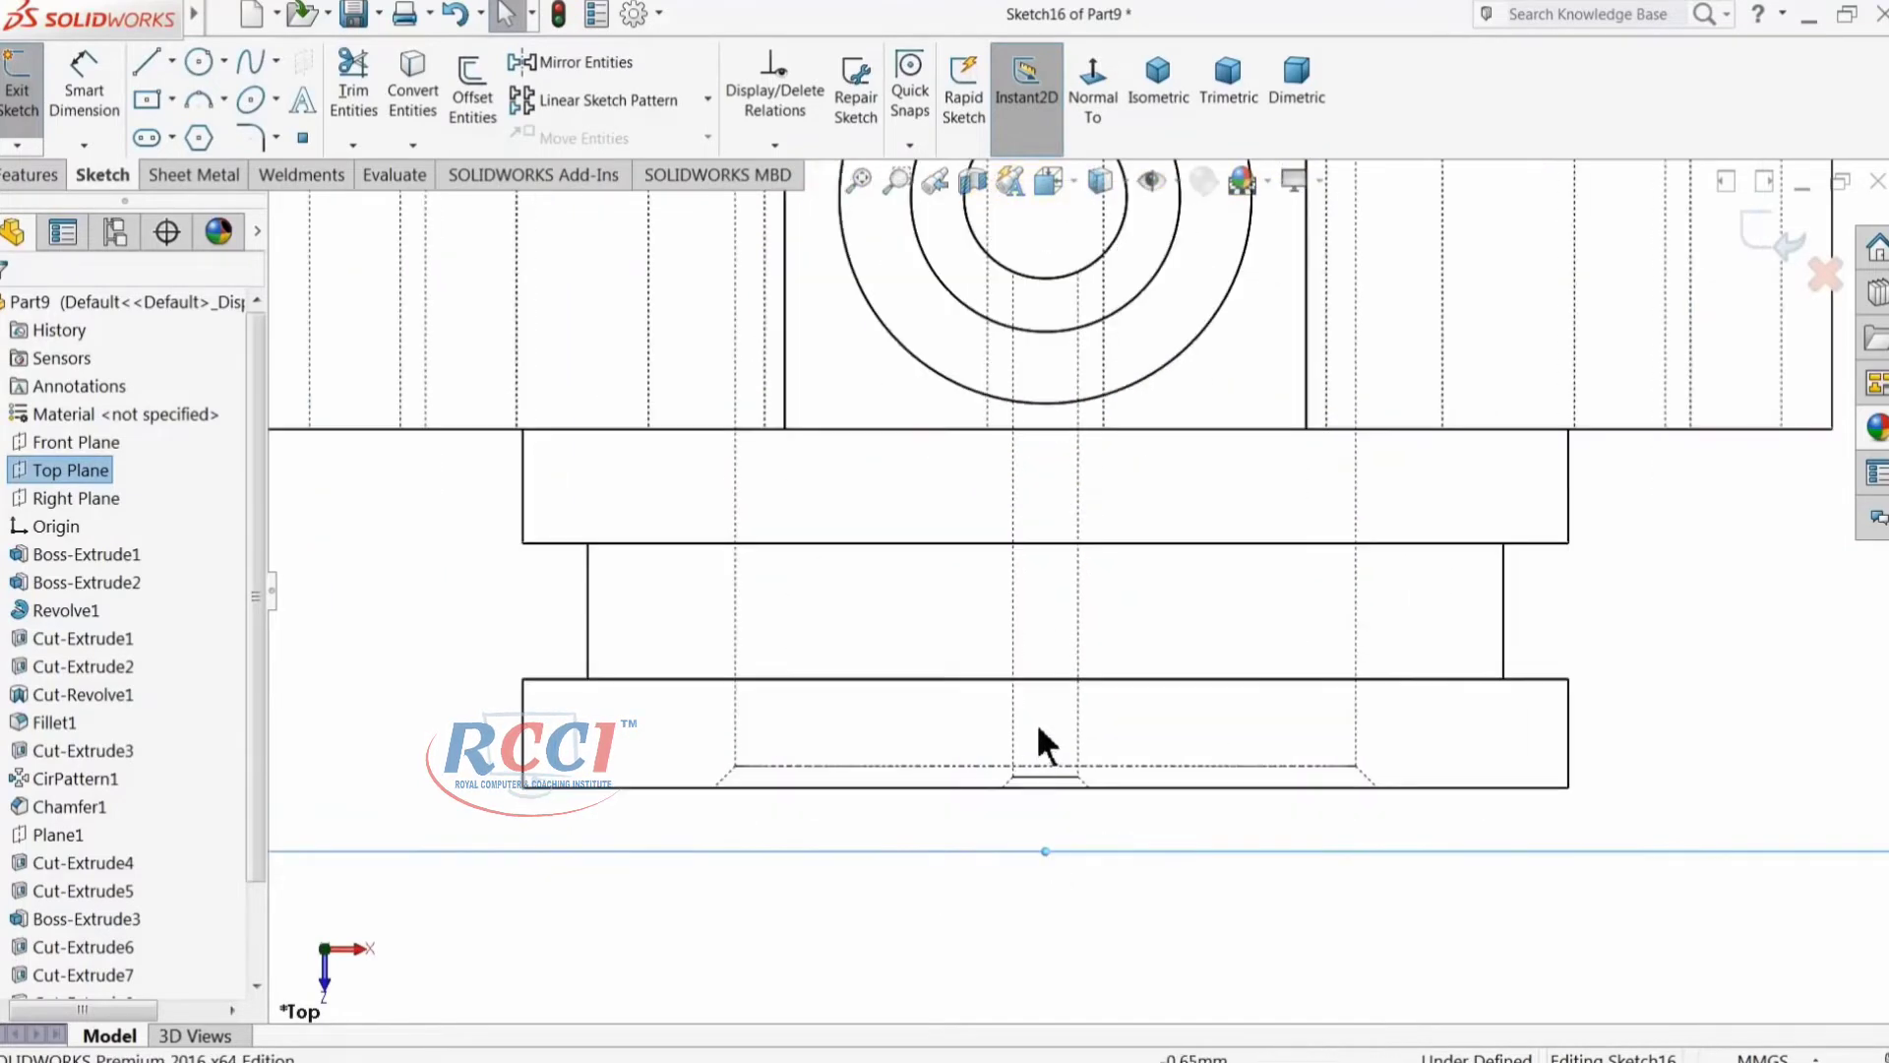
click(209, 59)
scroll(1087, 767, down, 3)
click(989, 679)
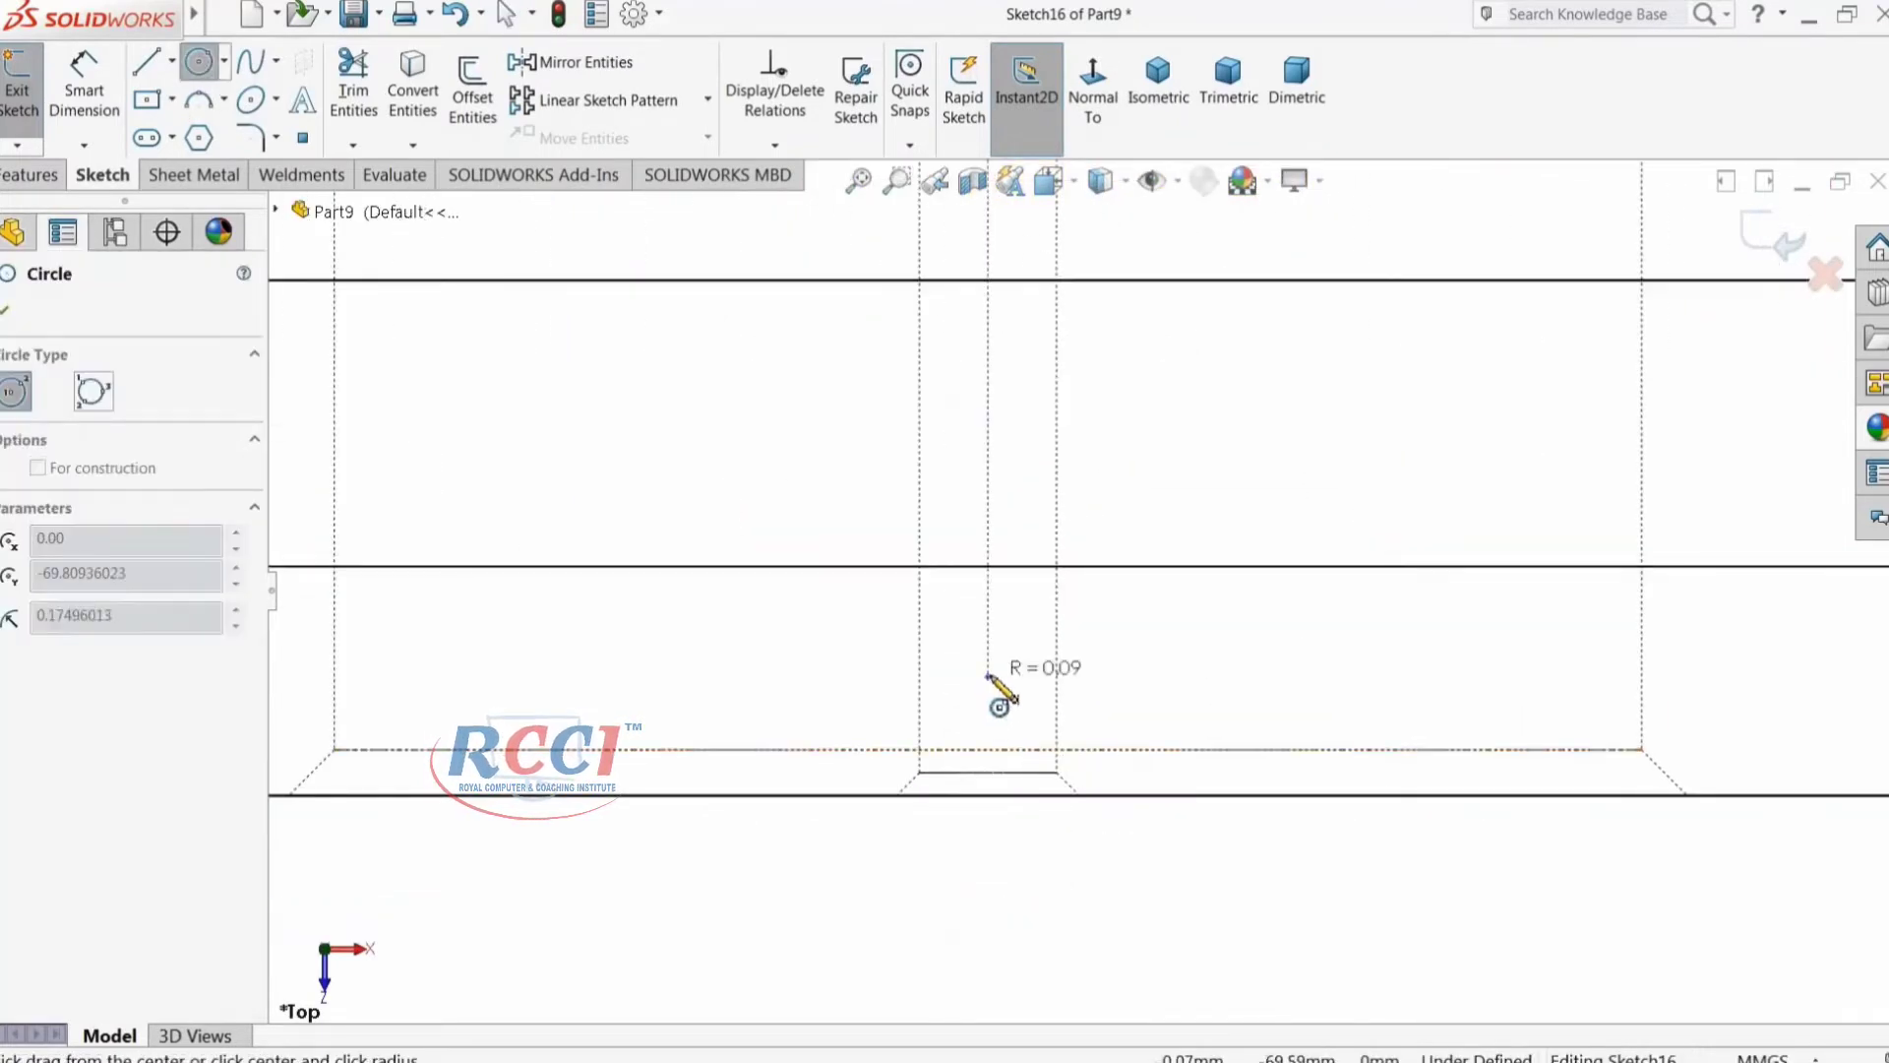
click(992, 609)
click(110, 102)
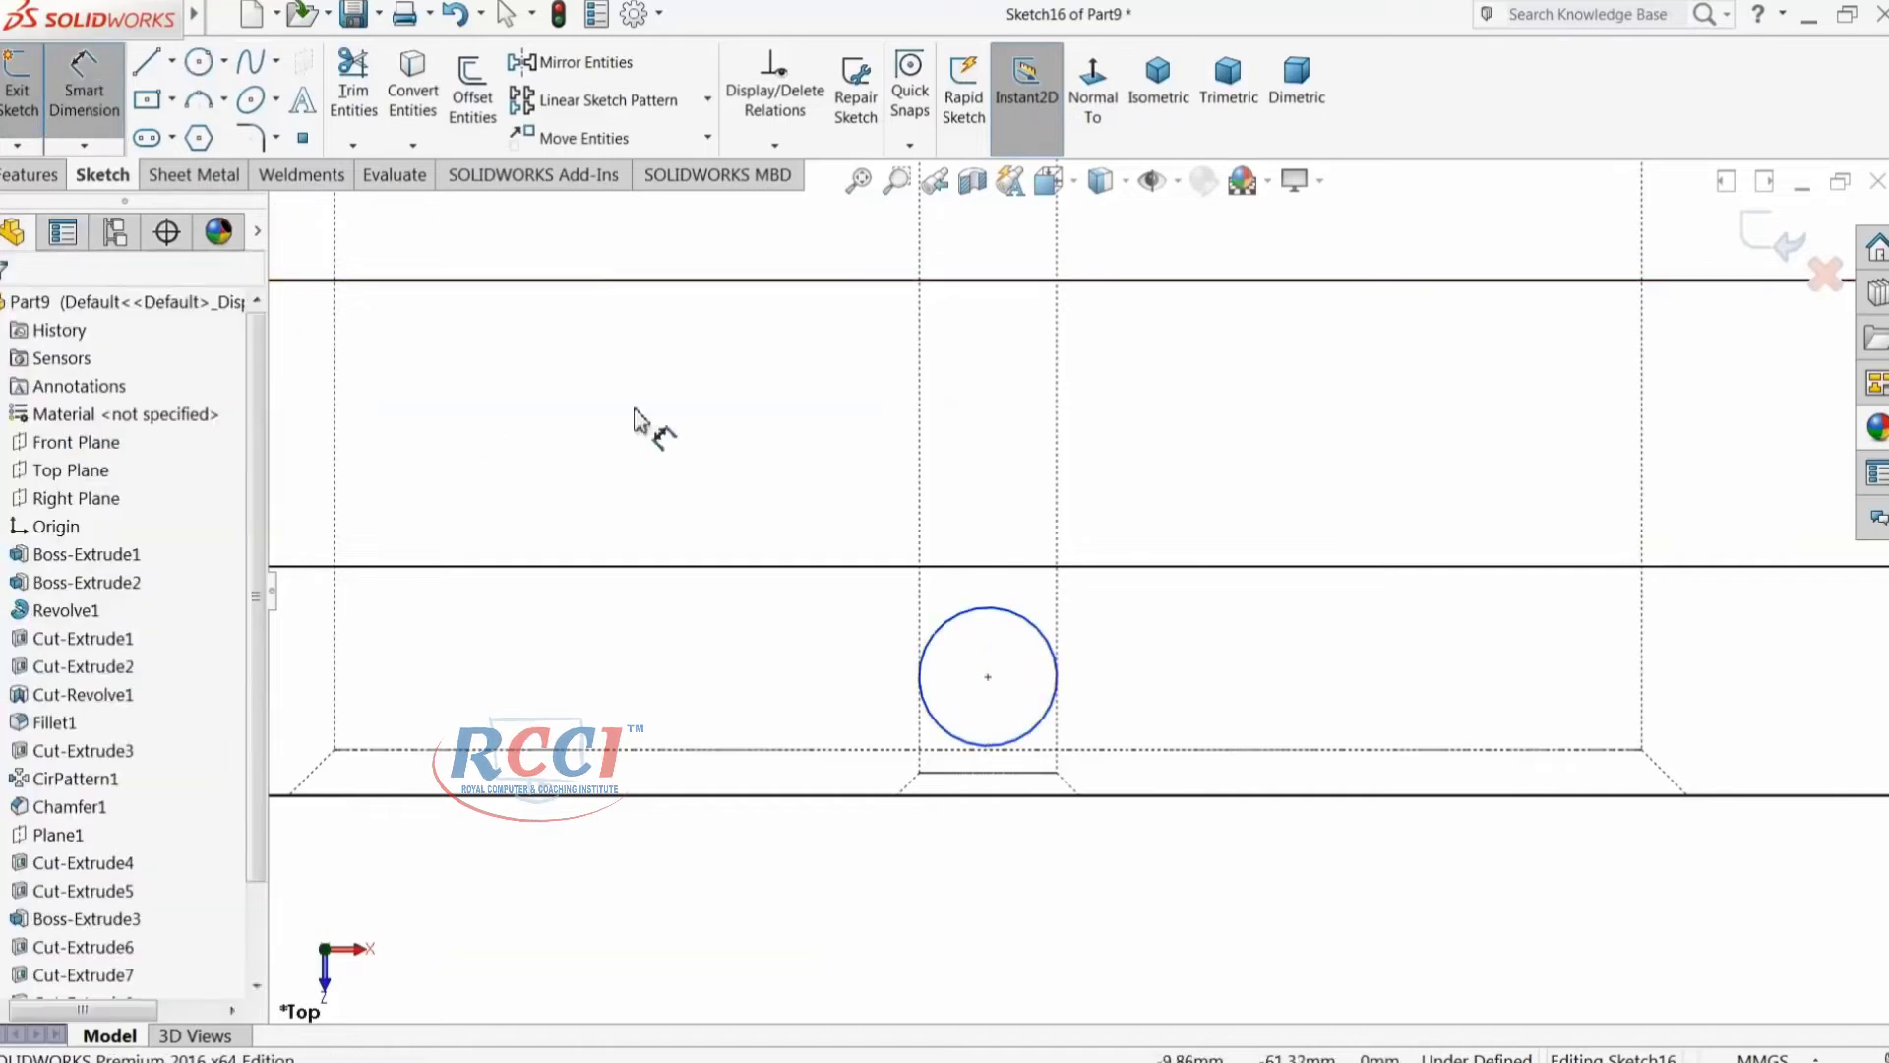
click(1058, 669)
click(1118, 675)
key(Return)
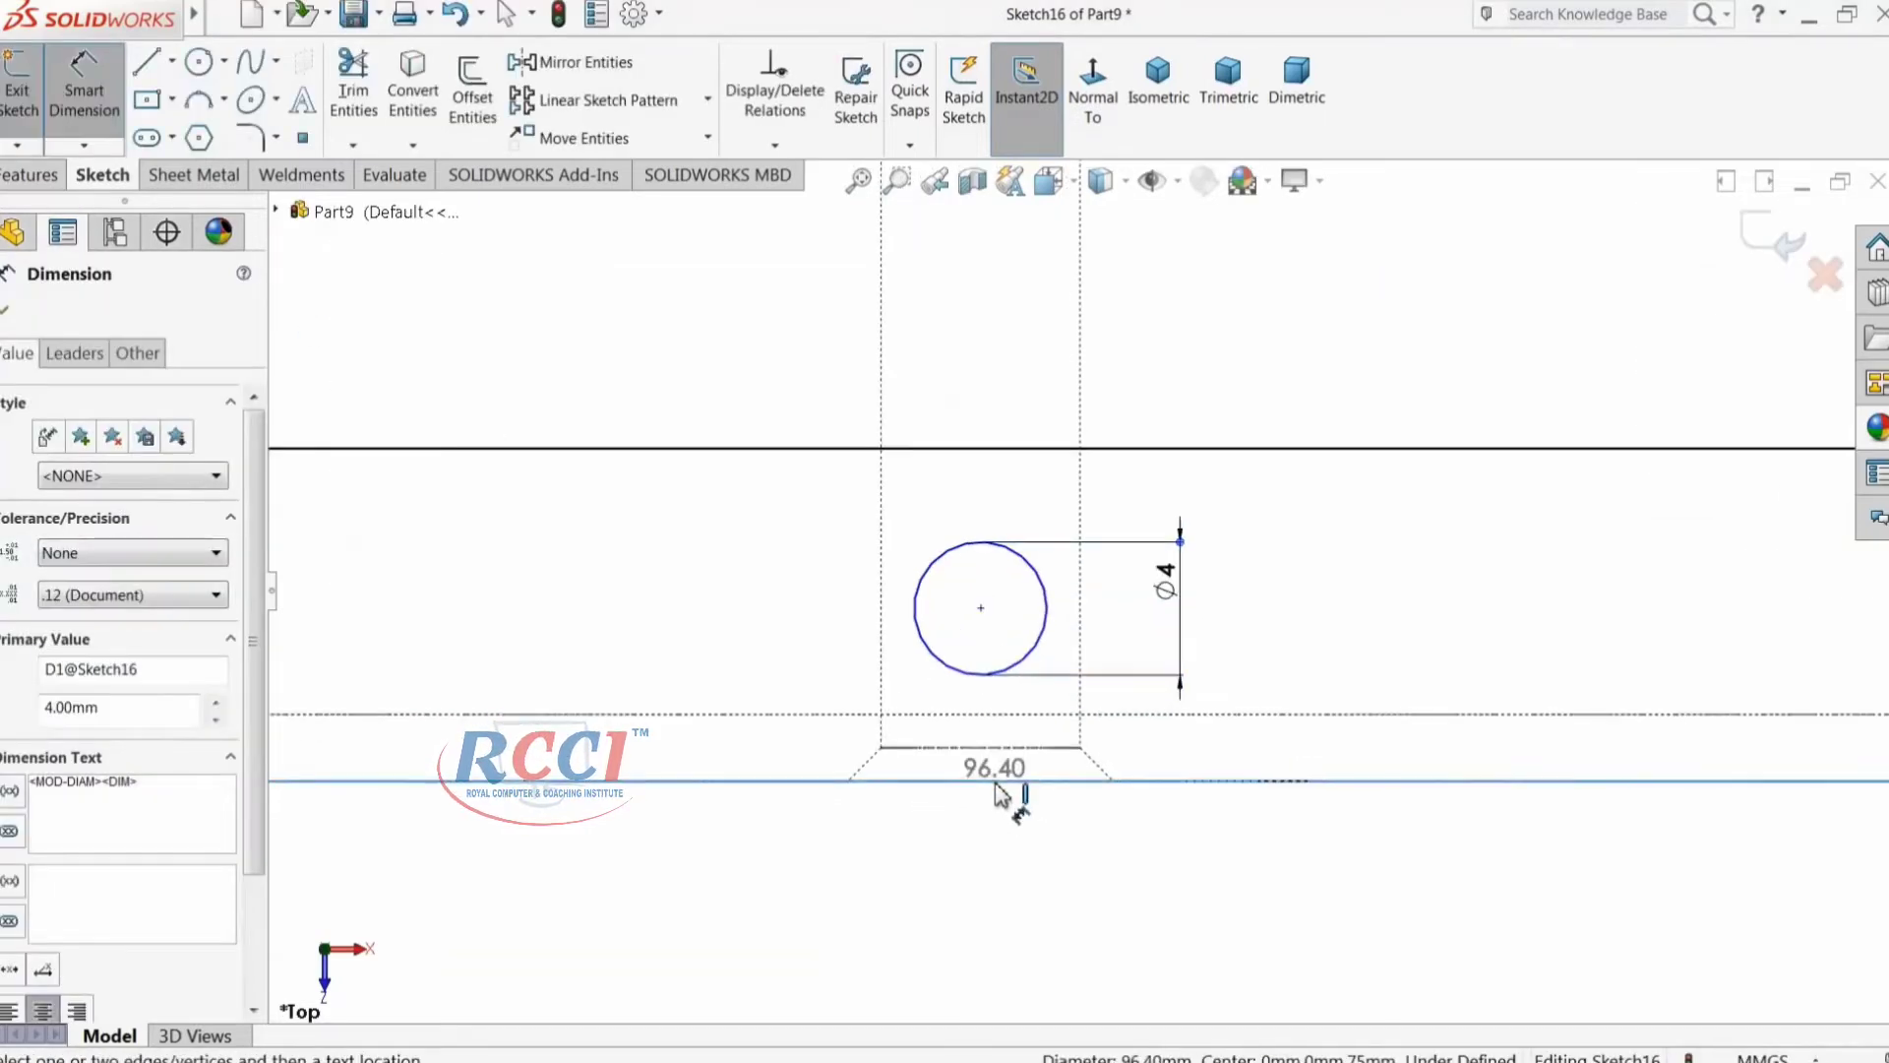
Step: Dimension the 4 mm circle's centre 5 mm from the hub's end edge
click(977, 607)
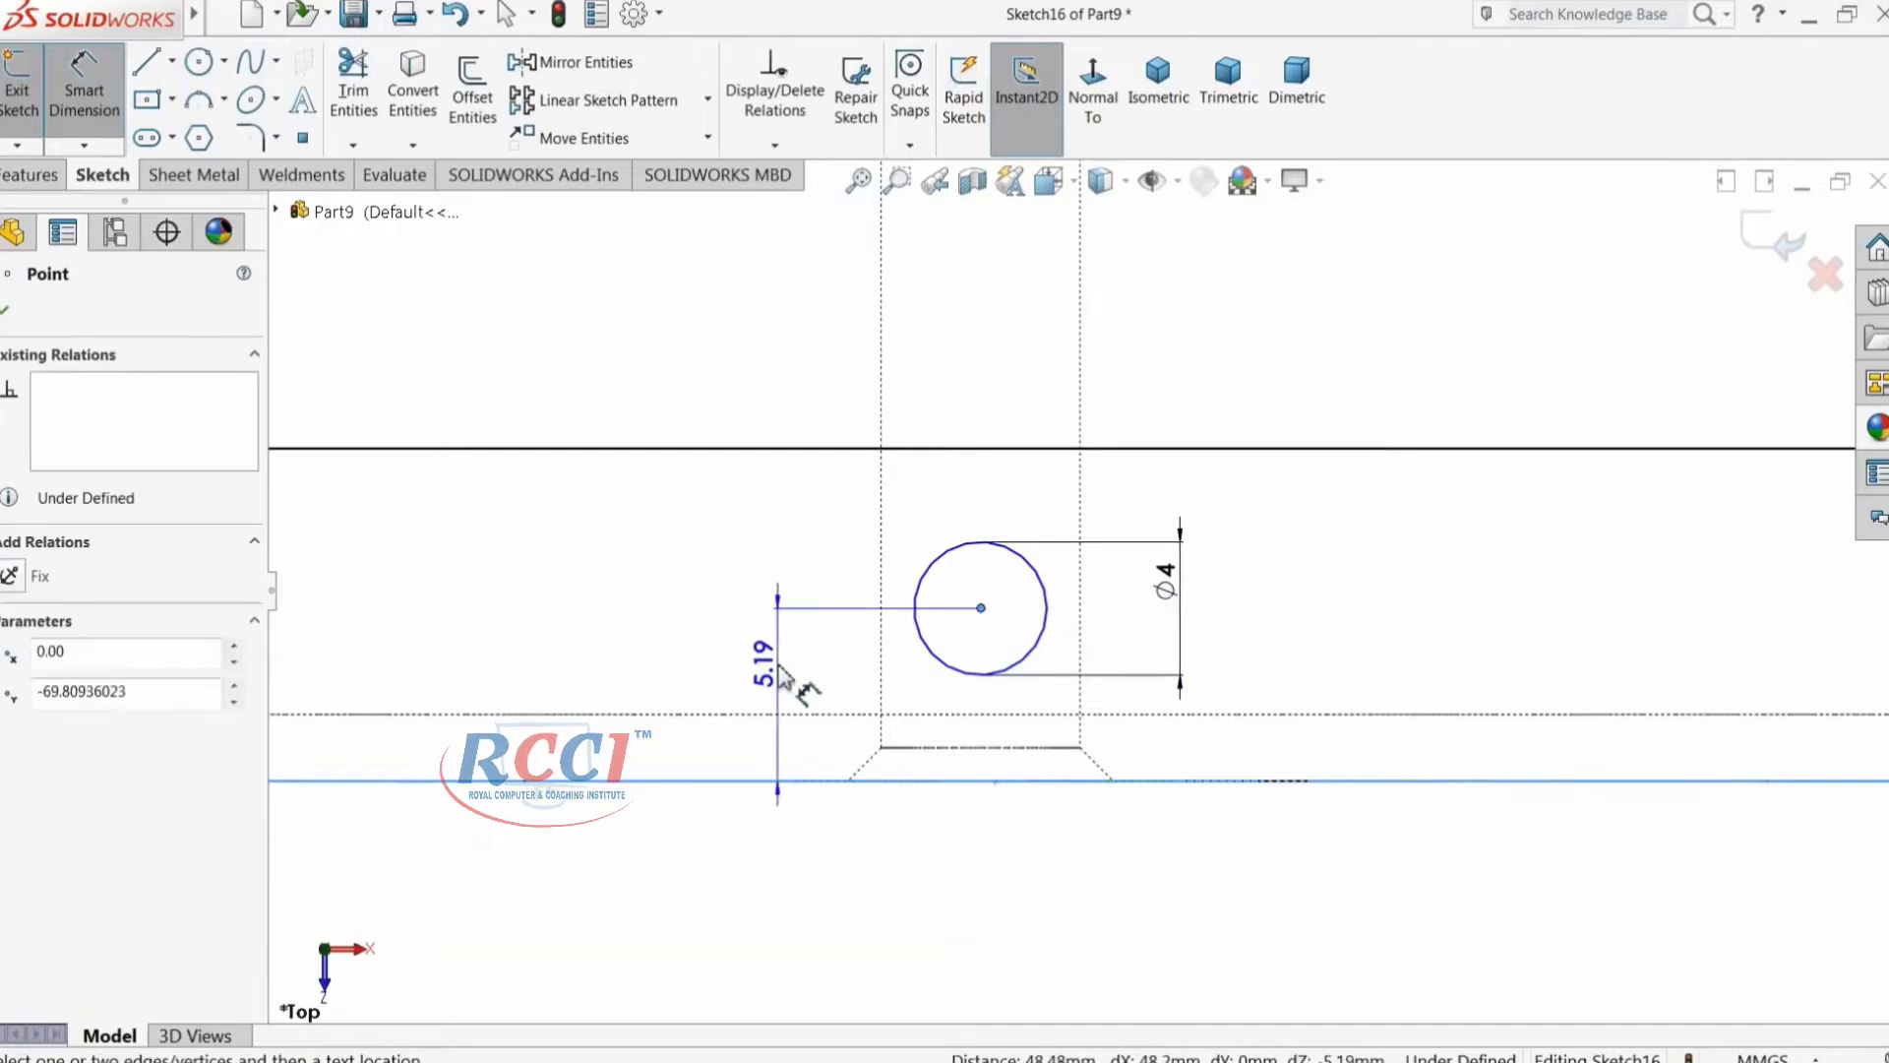
click(773, 661)
text(5)
key(Return)
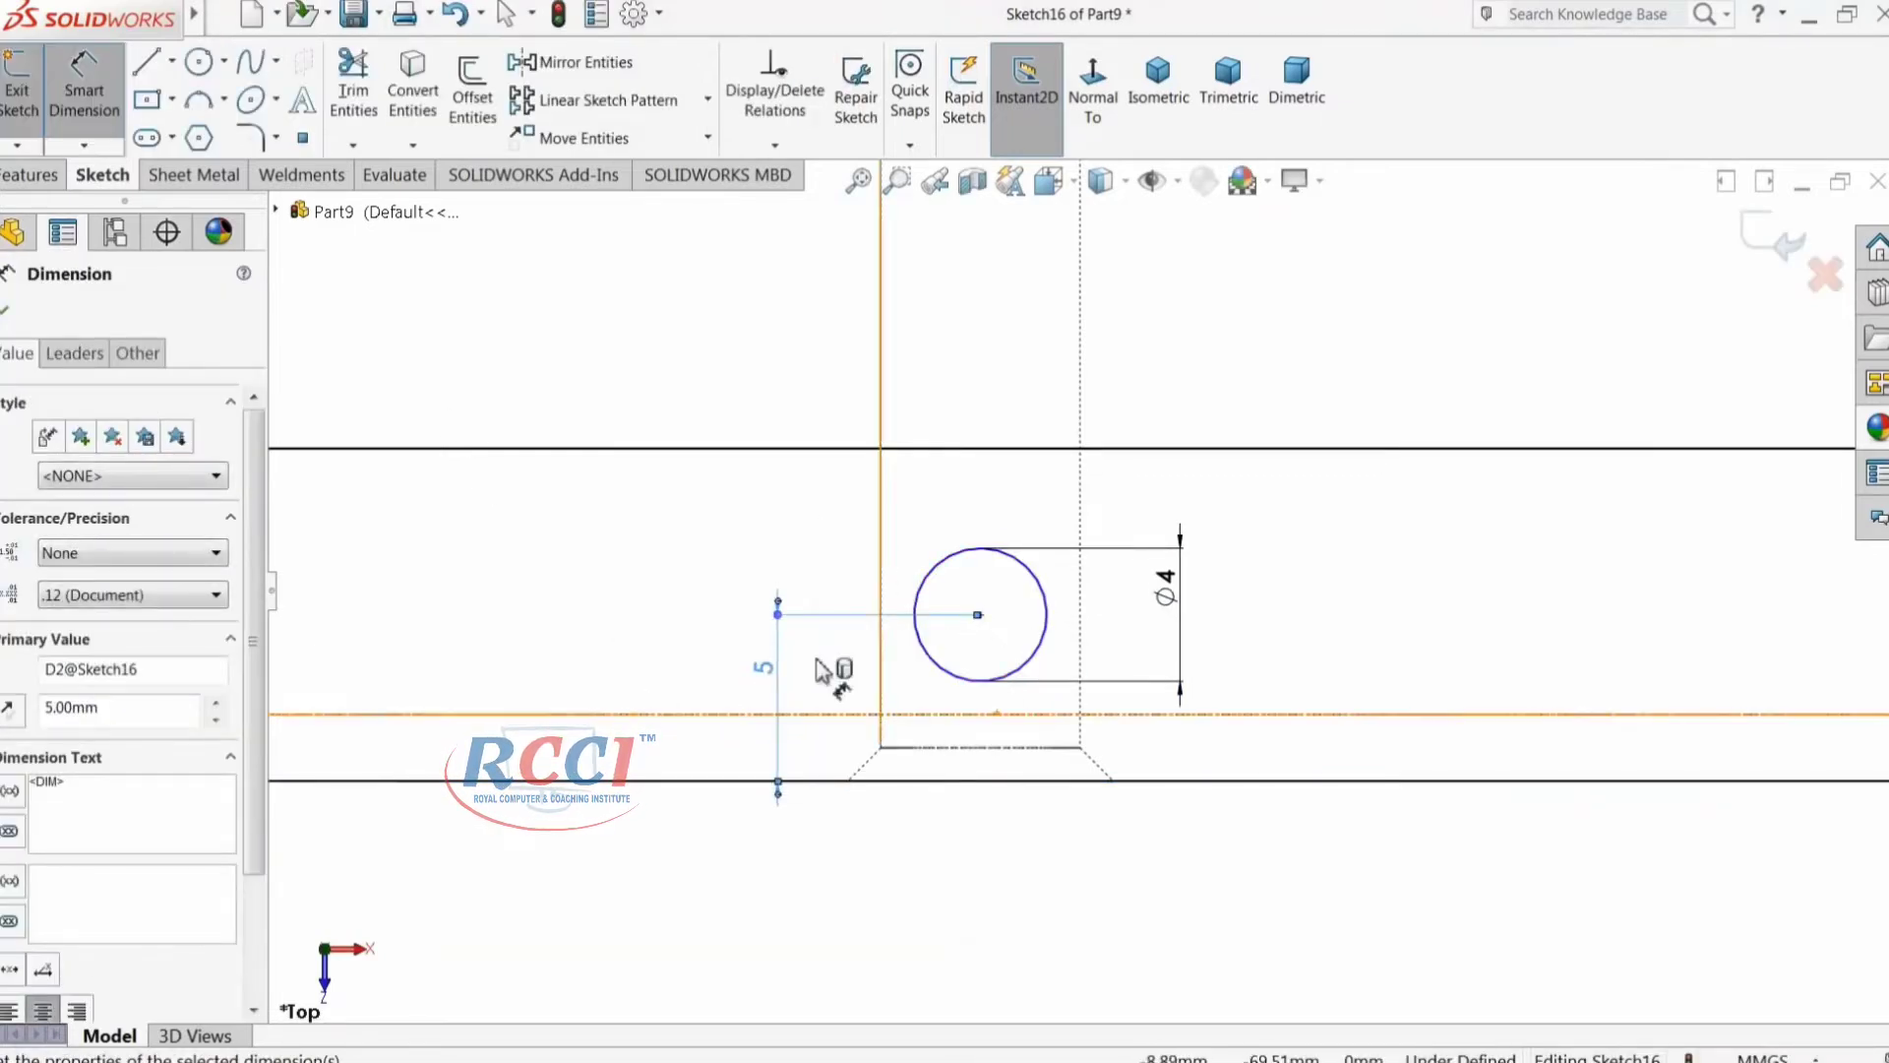
key(Escape)
key(f)
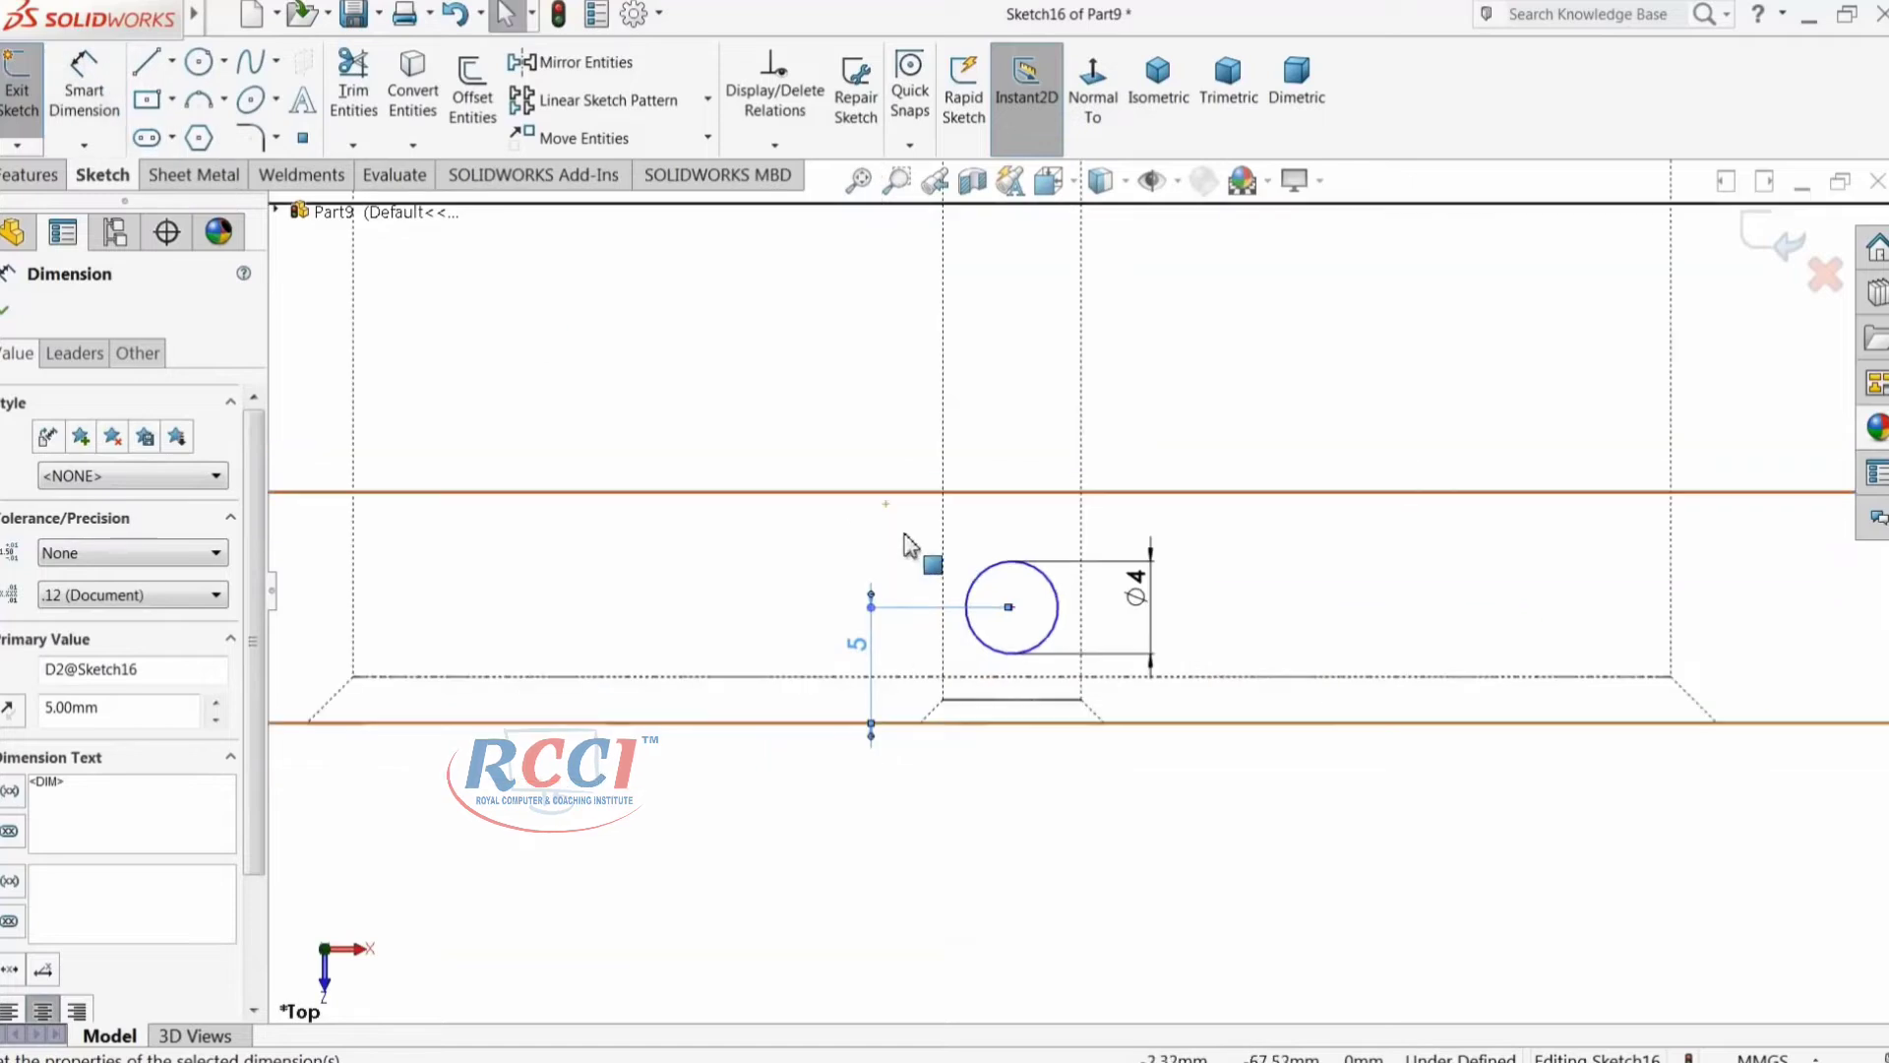
key(Escape)
Step: Add a Vertical relation between the 4 mm circle's centre and the origin
click(1013, 618)
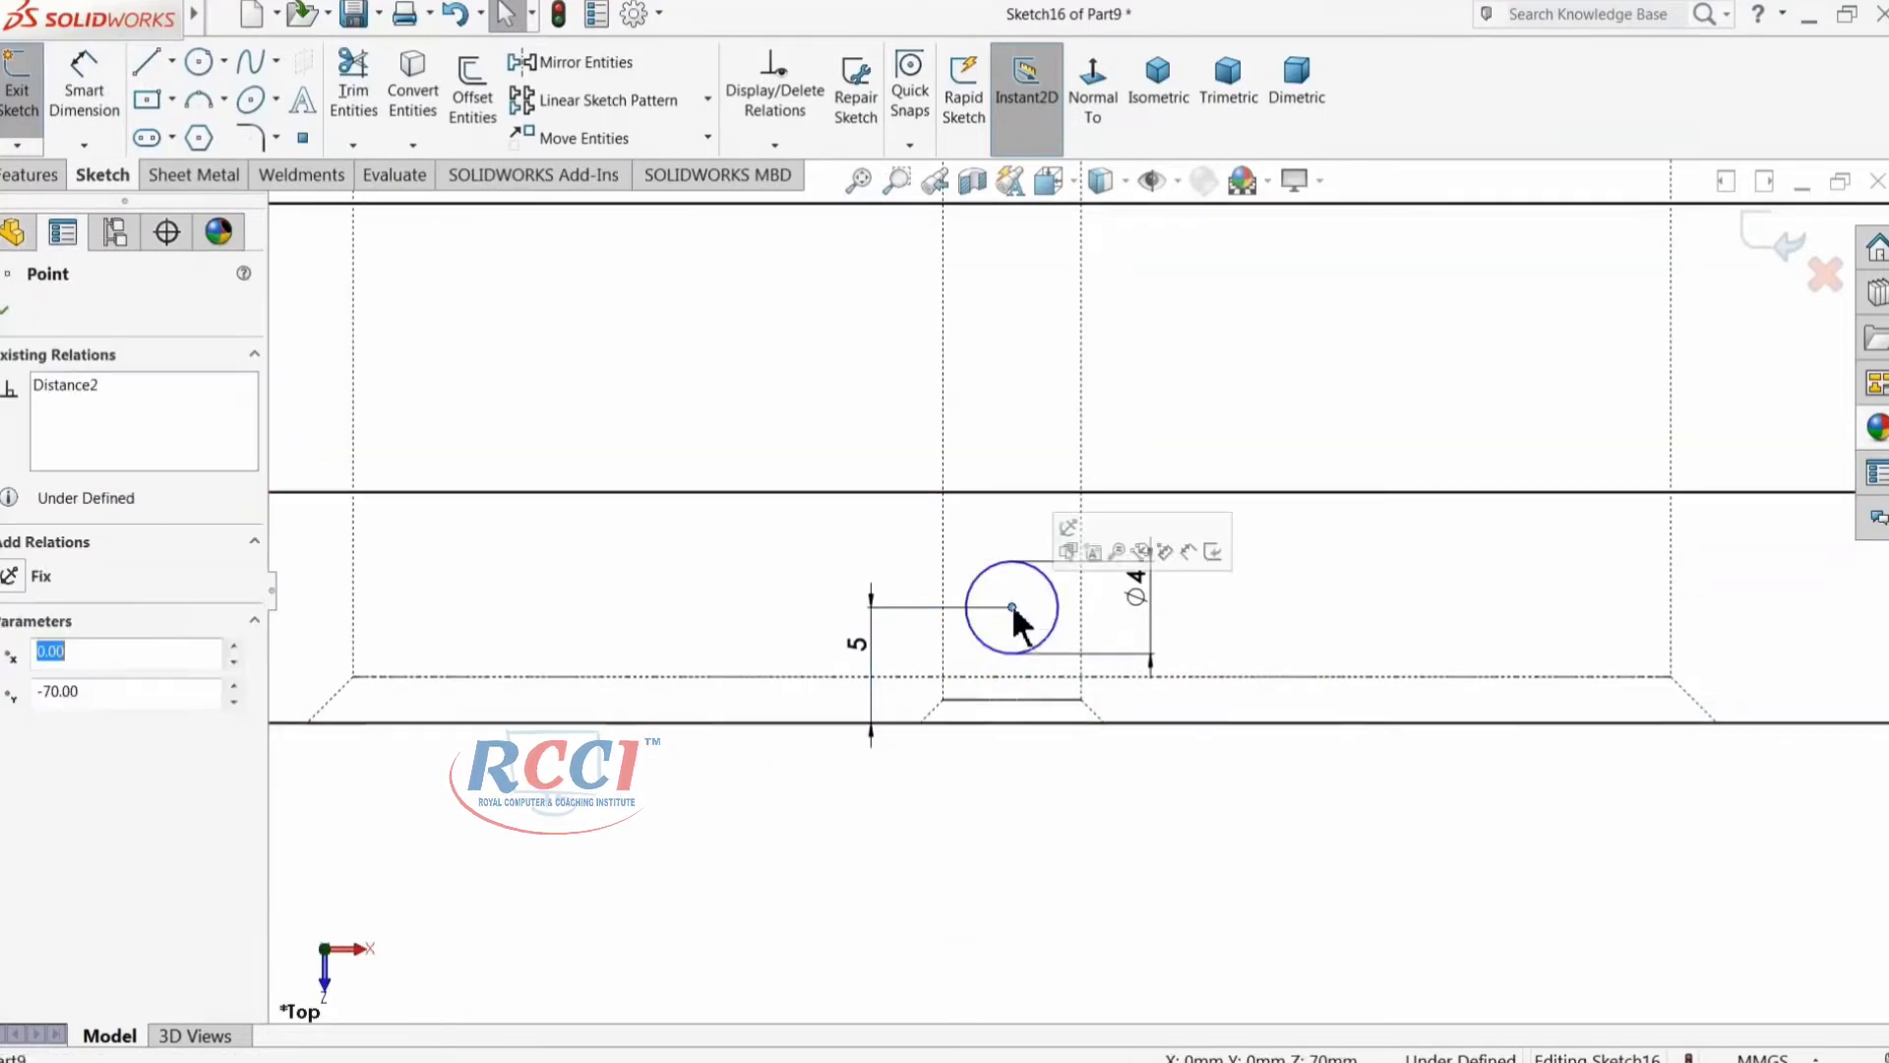
scroll(1019, 615, up, 5)
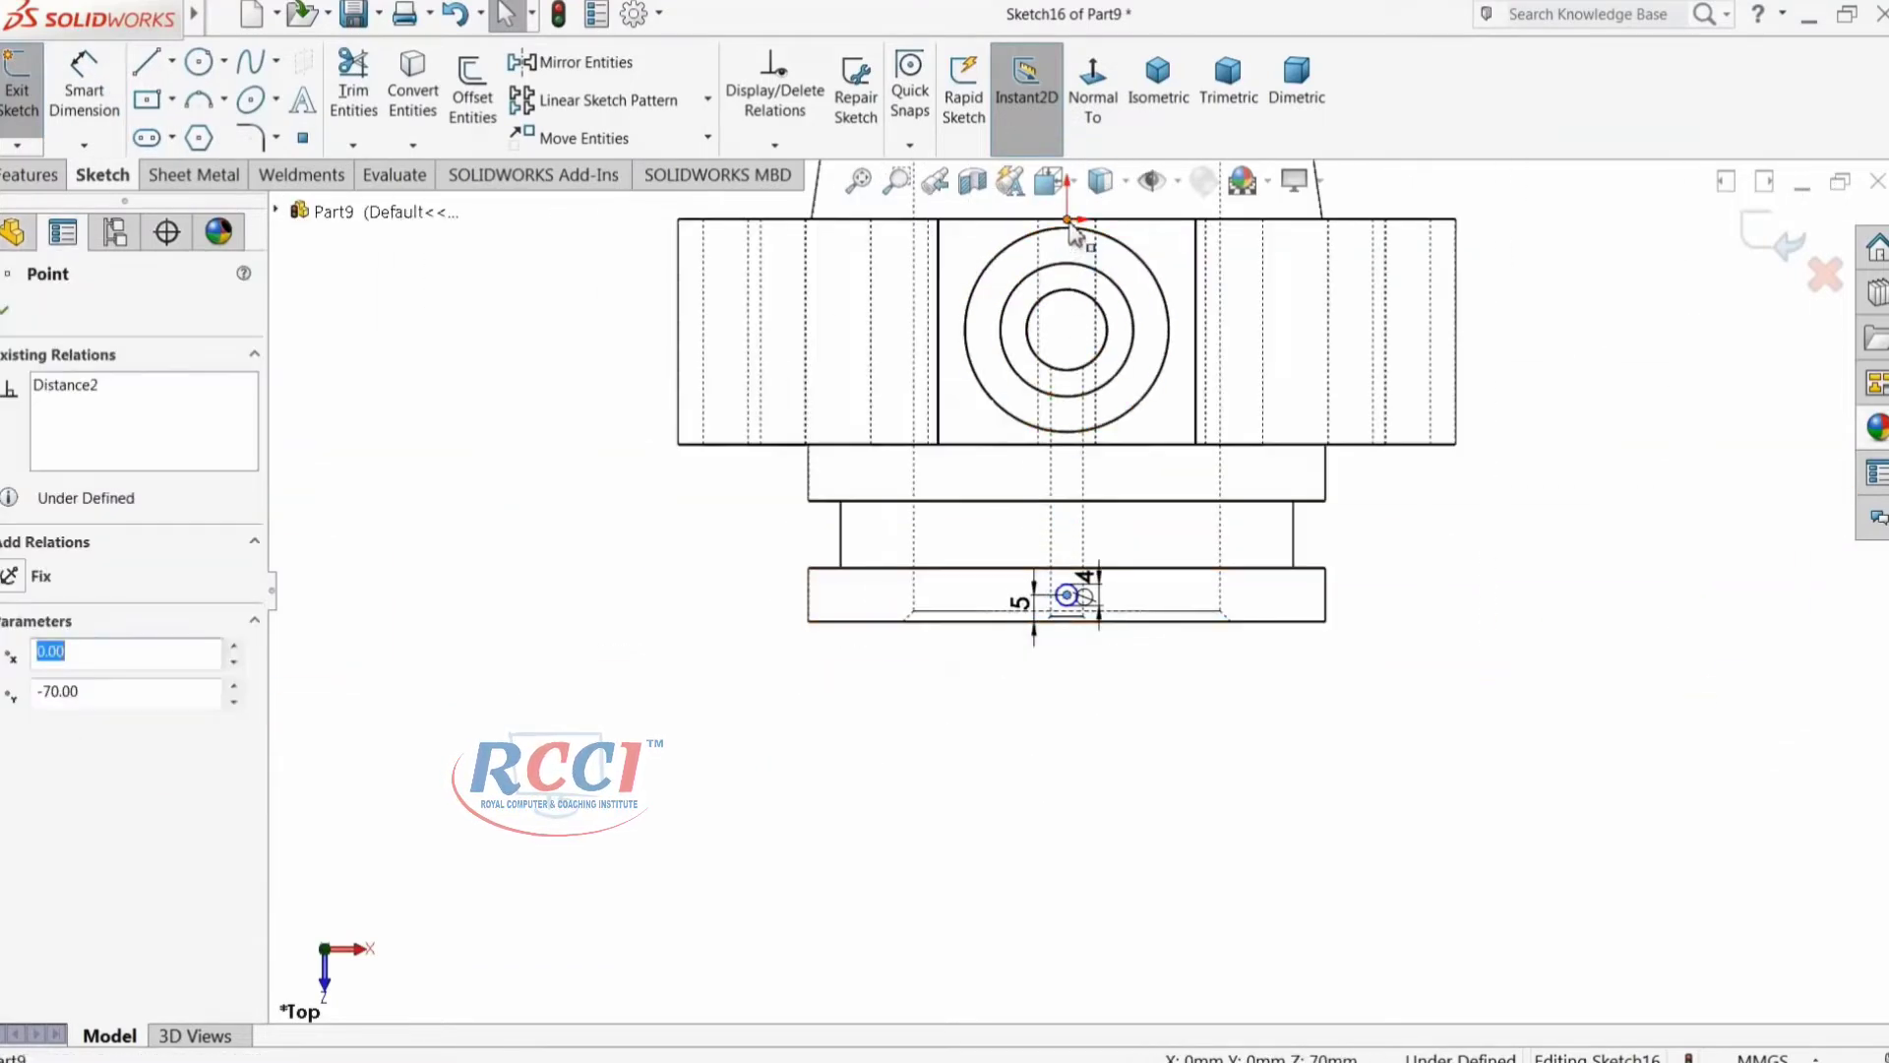
ctrl+click(1069, 221)
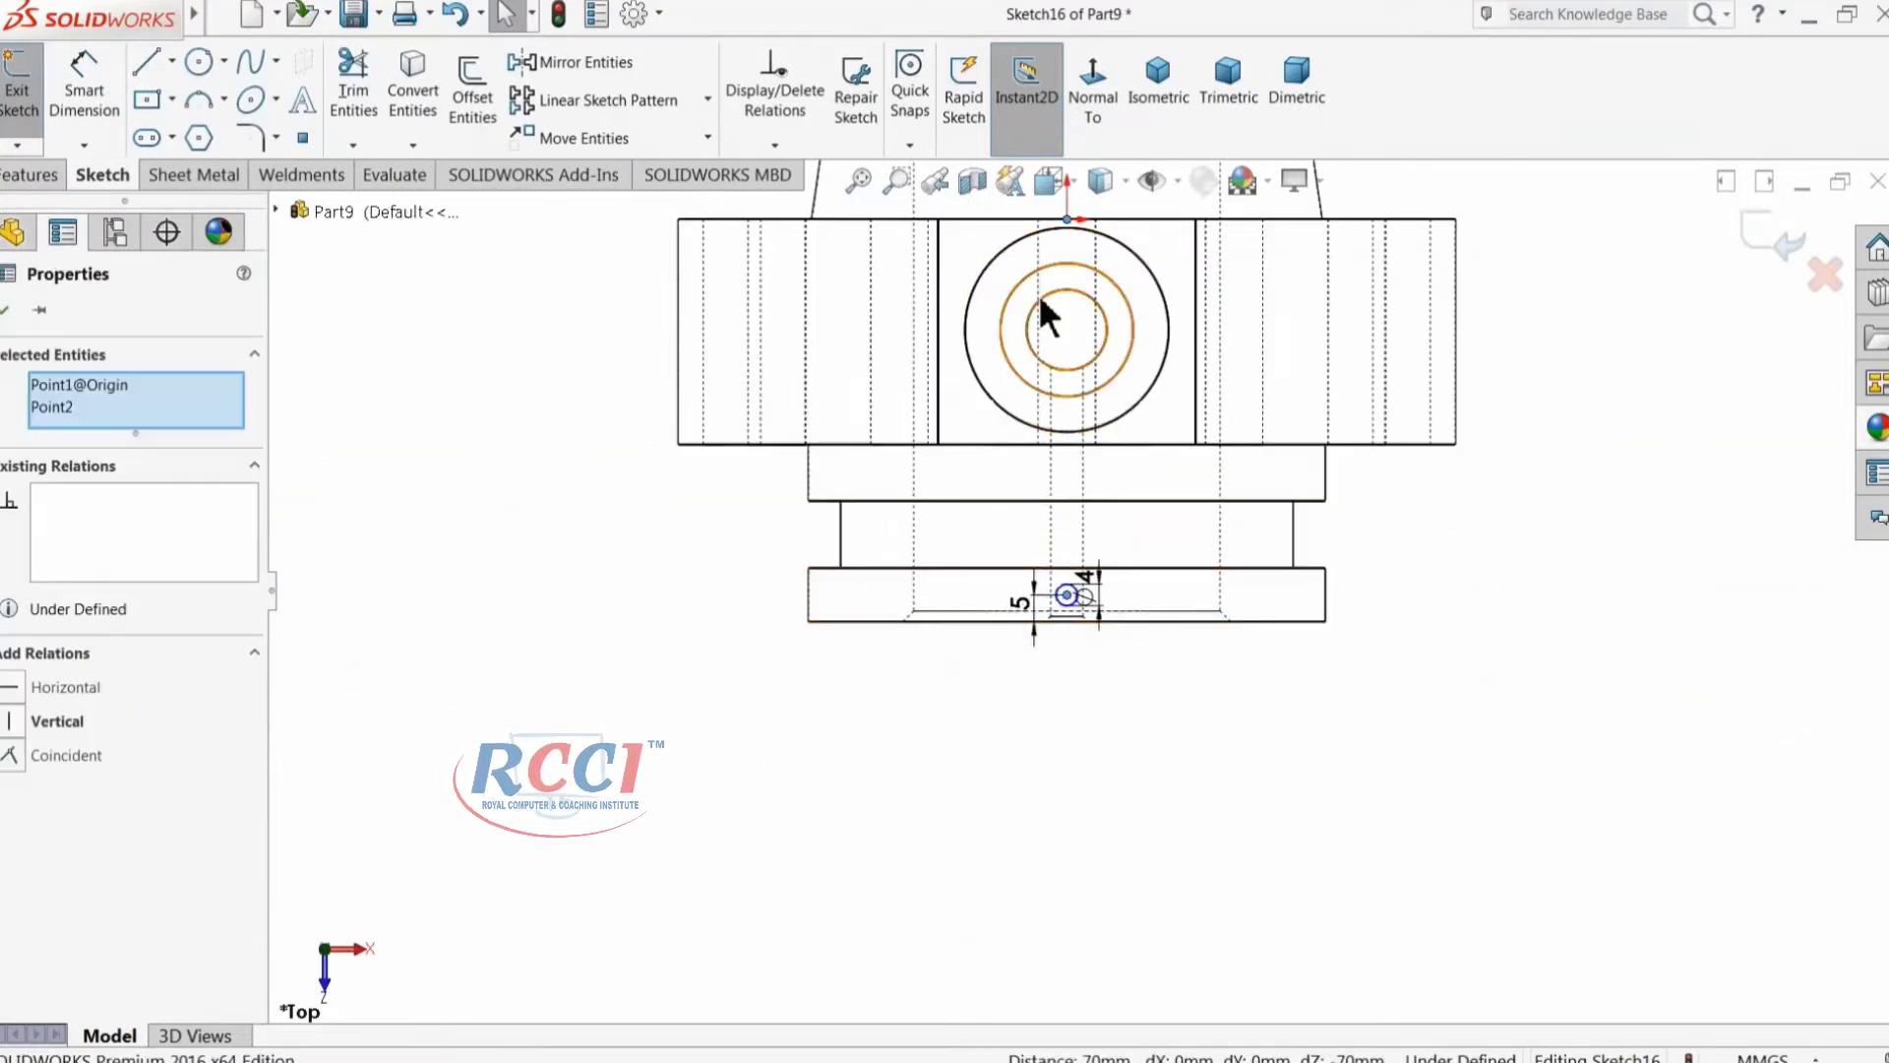
click(38, 722)
scroll(1045, 590, up, 3)
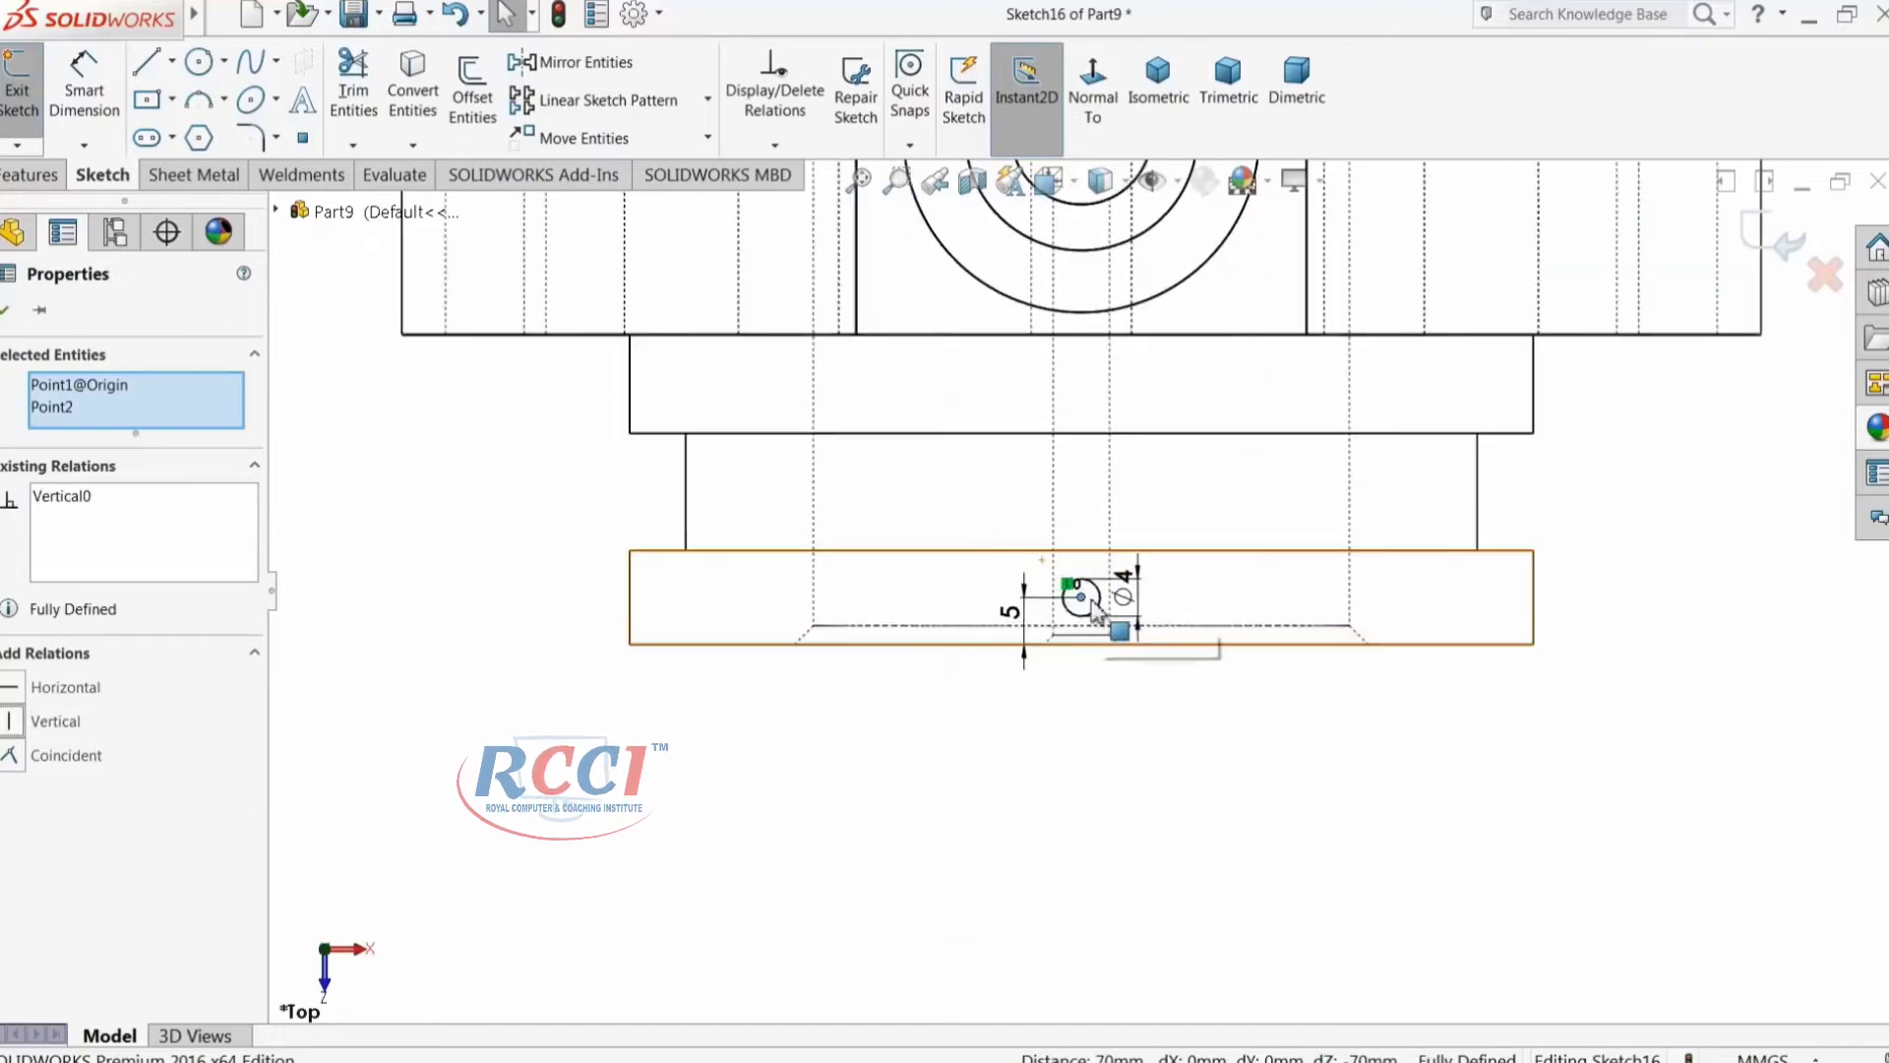
click(6, 309)
Step: Start an extruded cut from the 4 mm circle and set the display style to Shaded With Edges
click(39, 175)
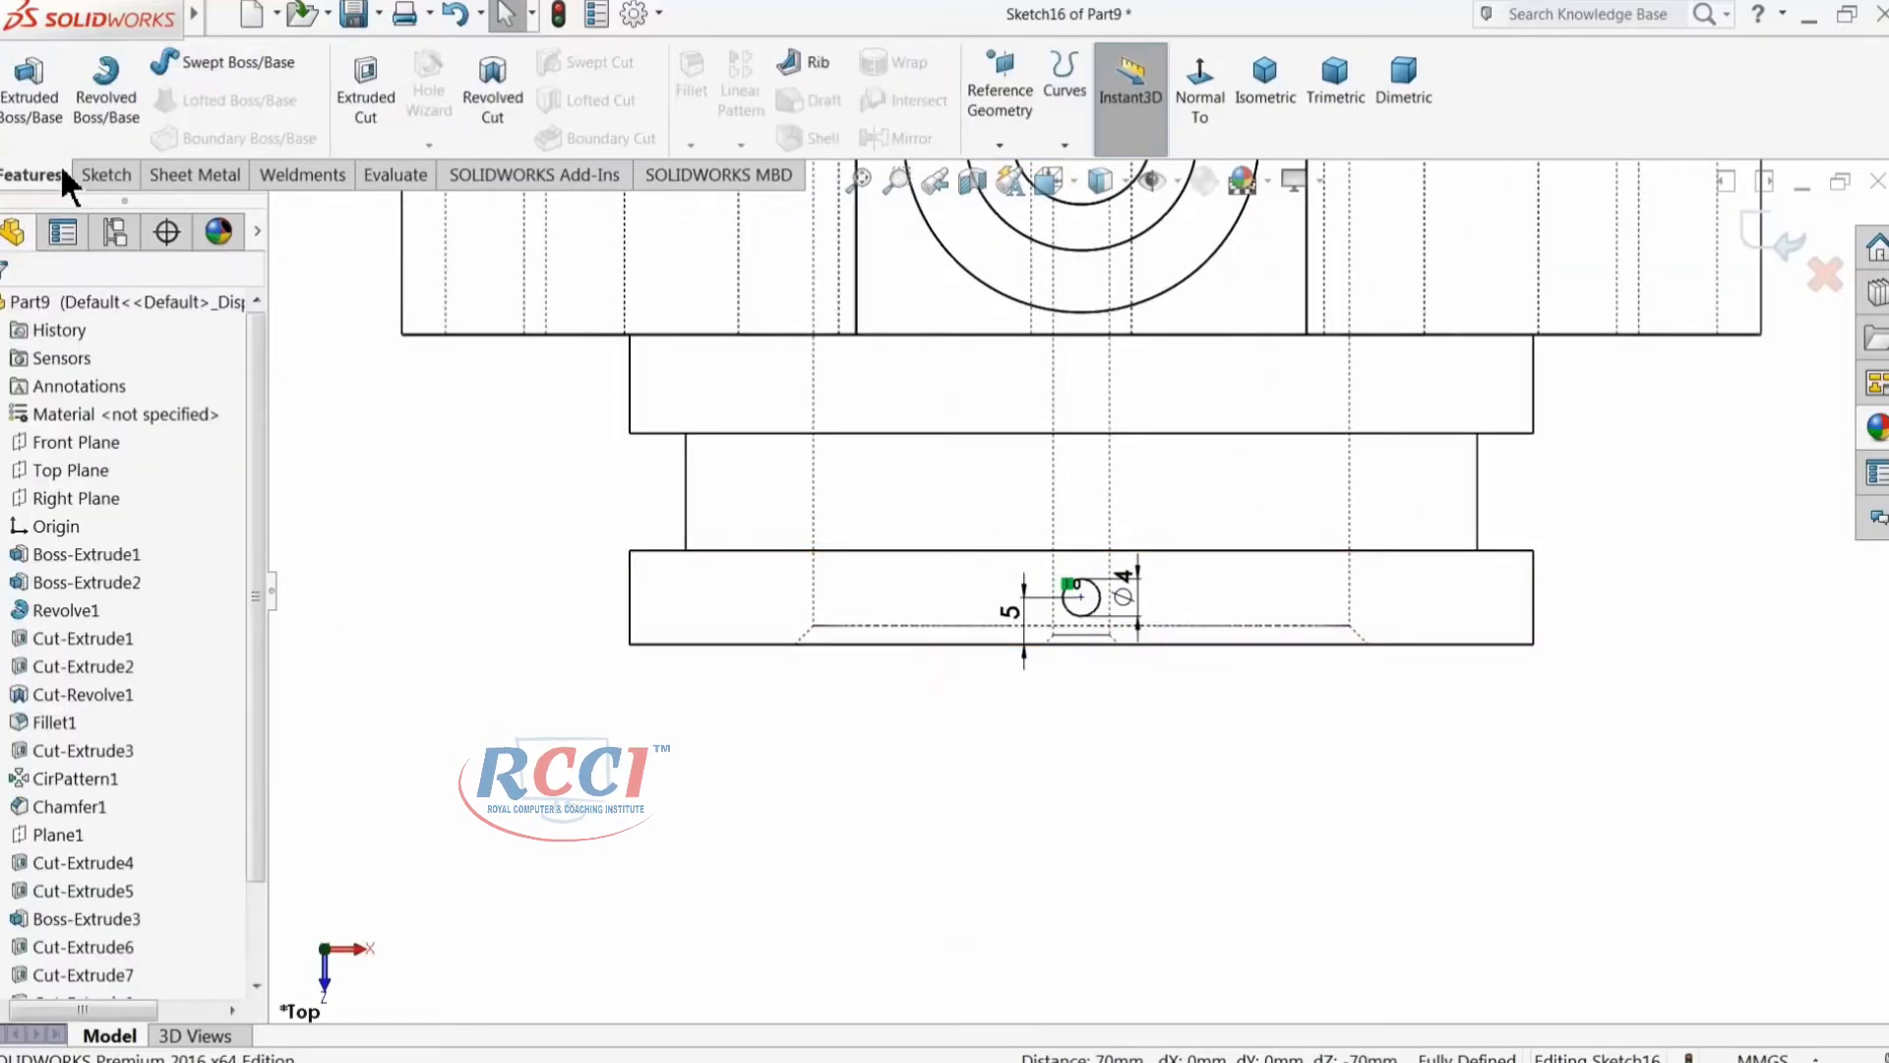
click(374, 116)
click(1118, 183)
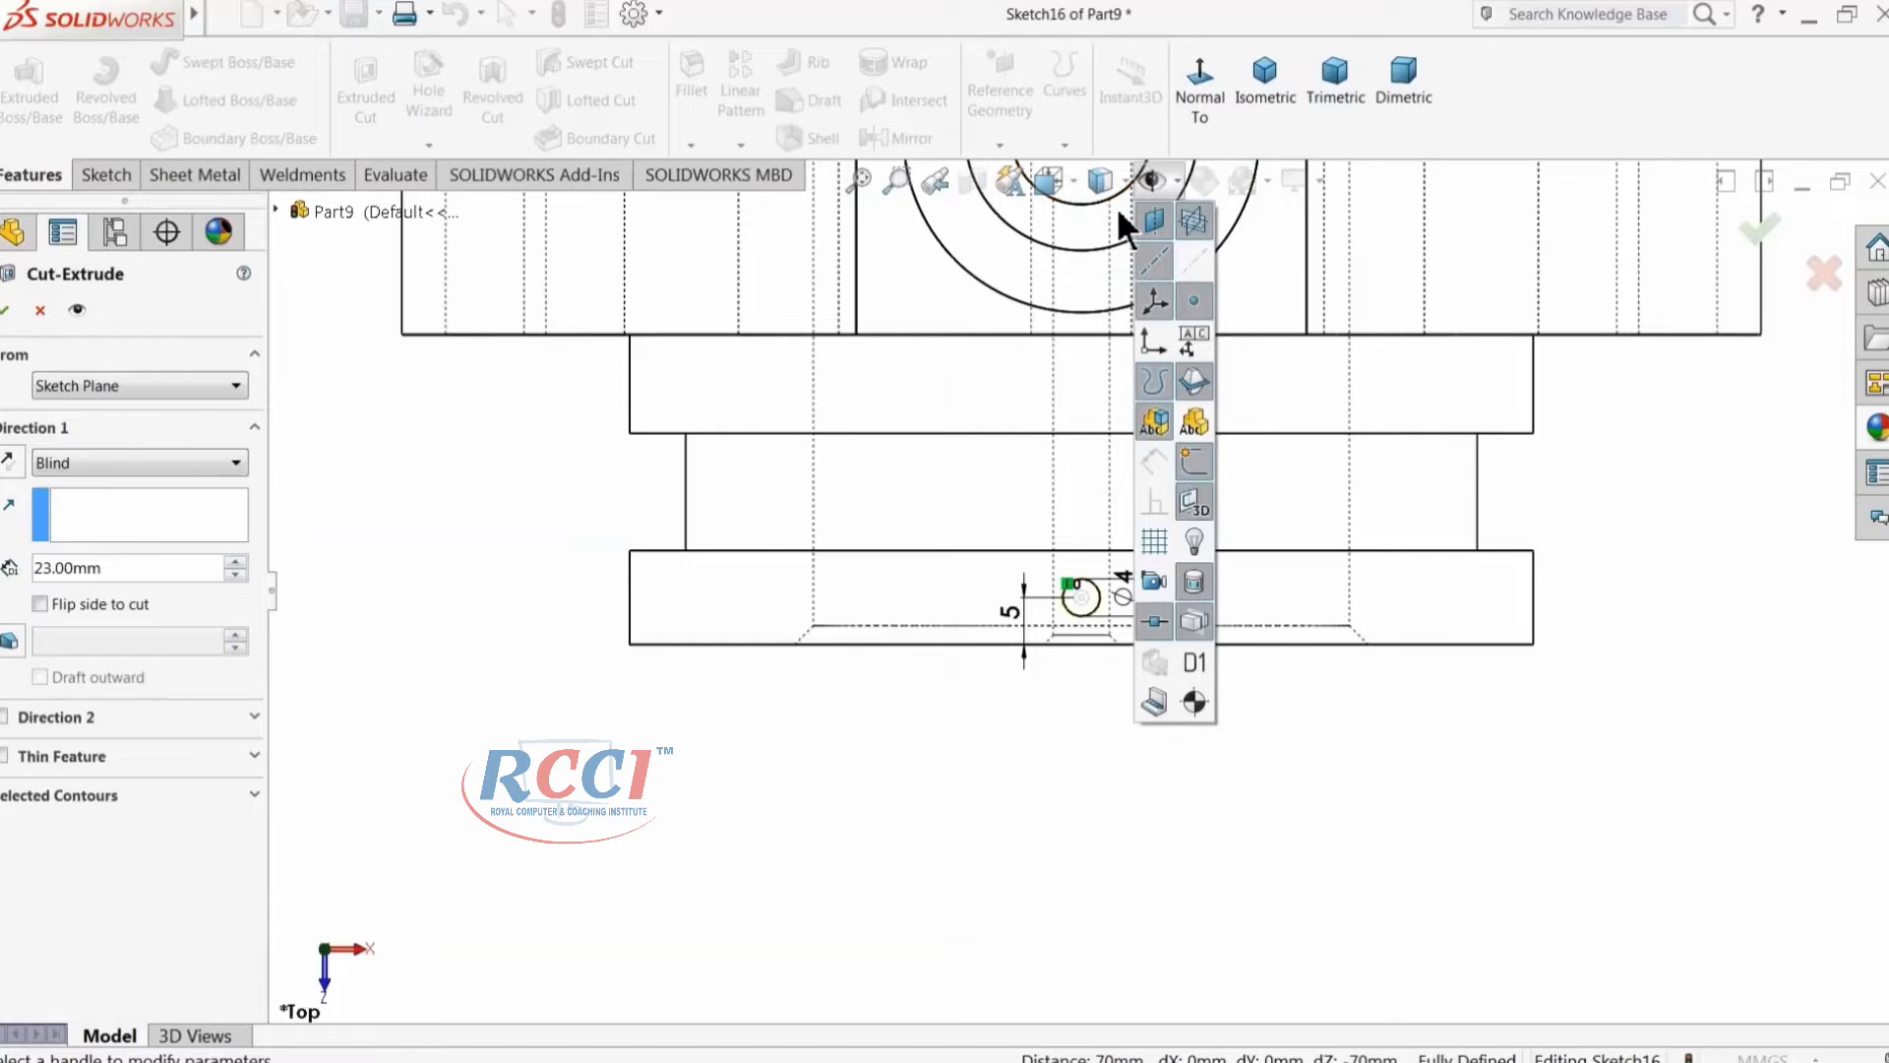
click(1100, 180)
click(1104, 219)
scroll(1083, 591, down, 3)
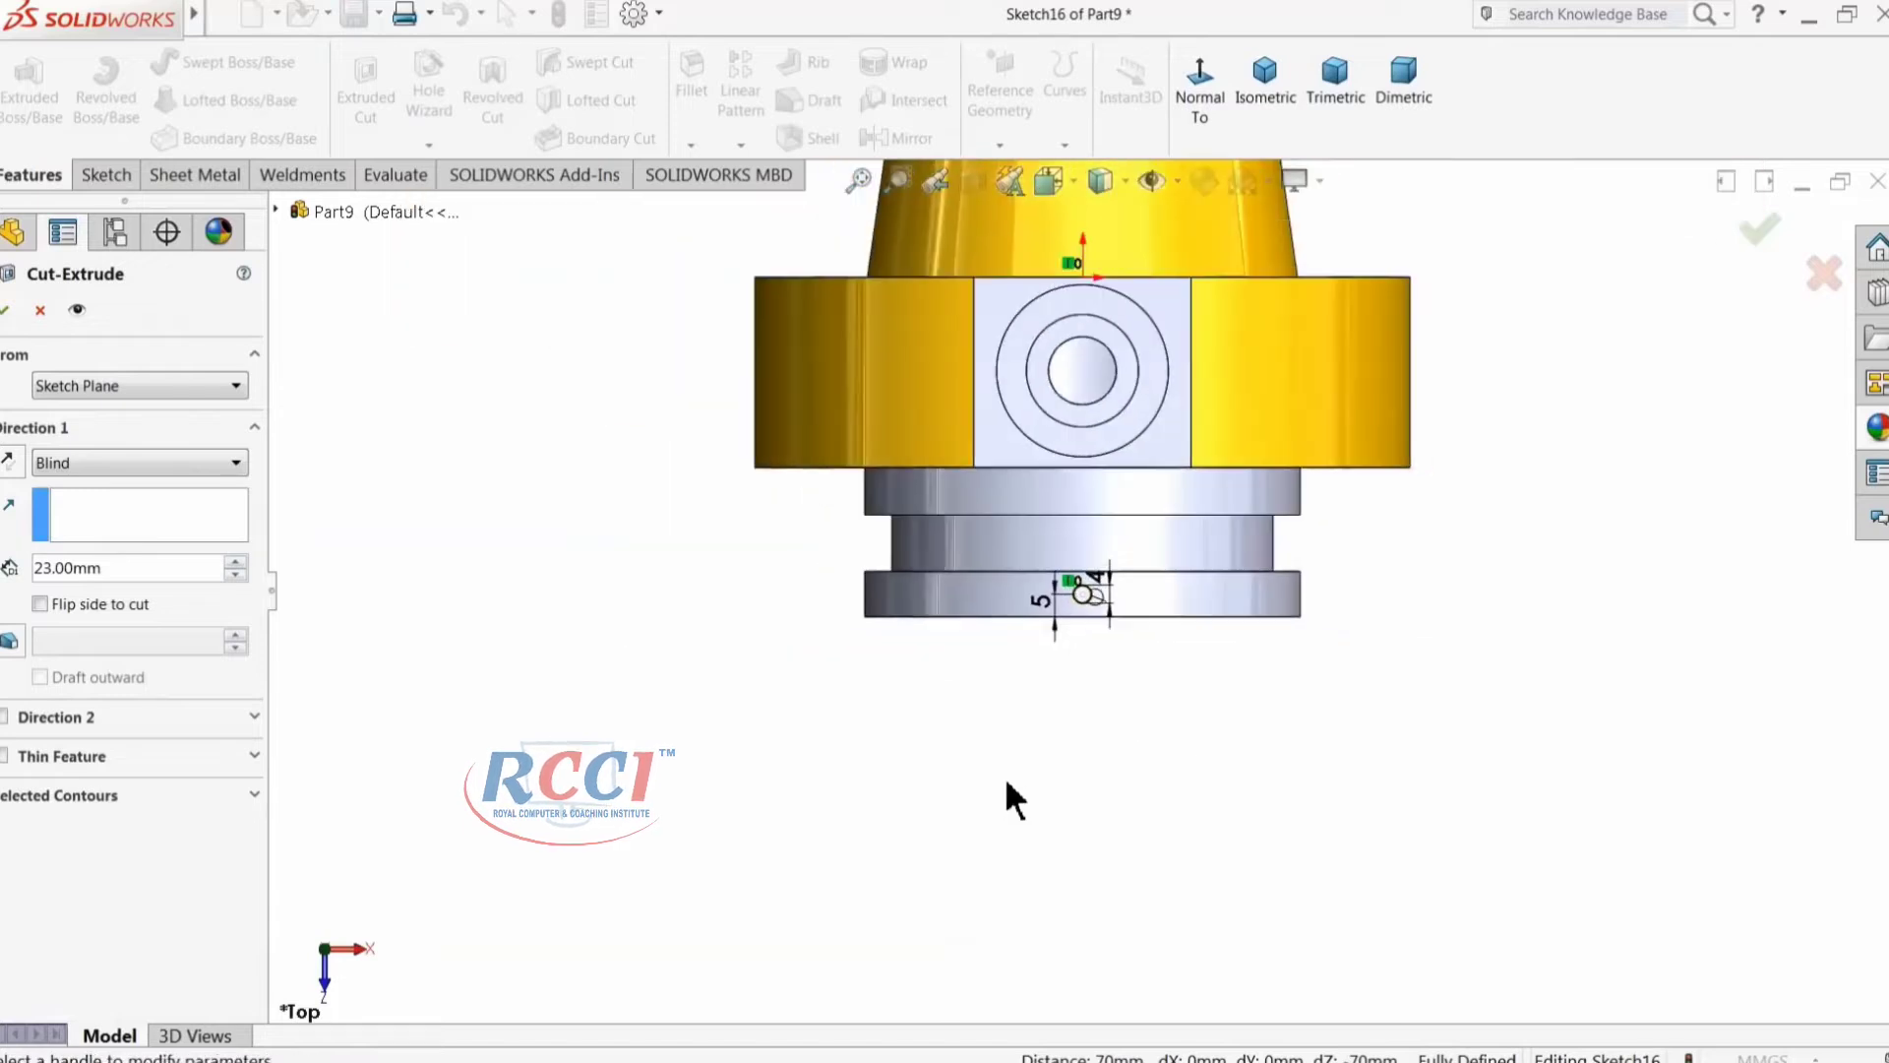
middle_drag(1025, 750, 1024, 511)
scroll(1060, 494, down, 6)
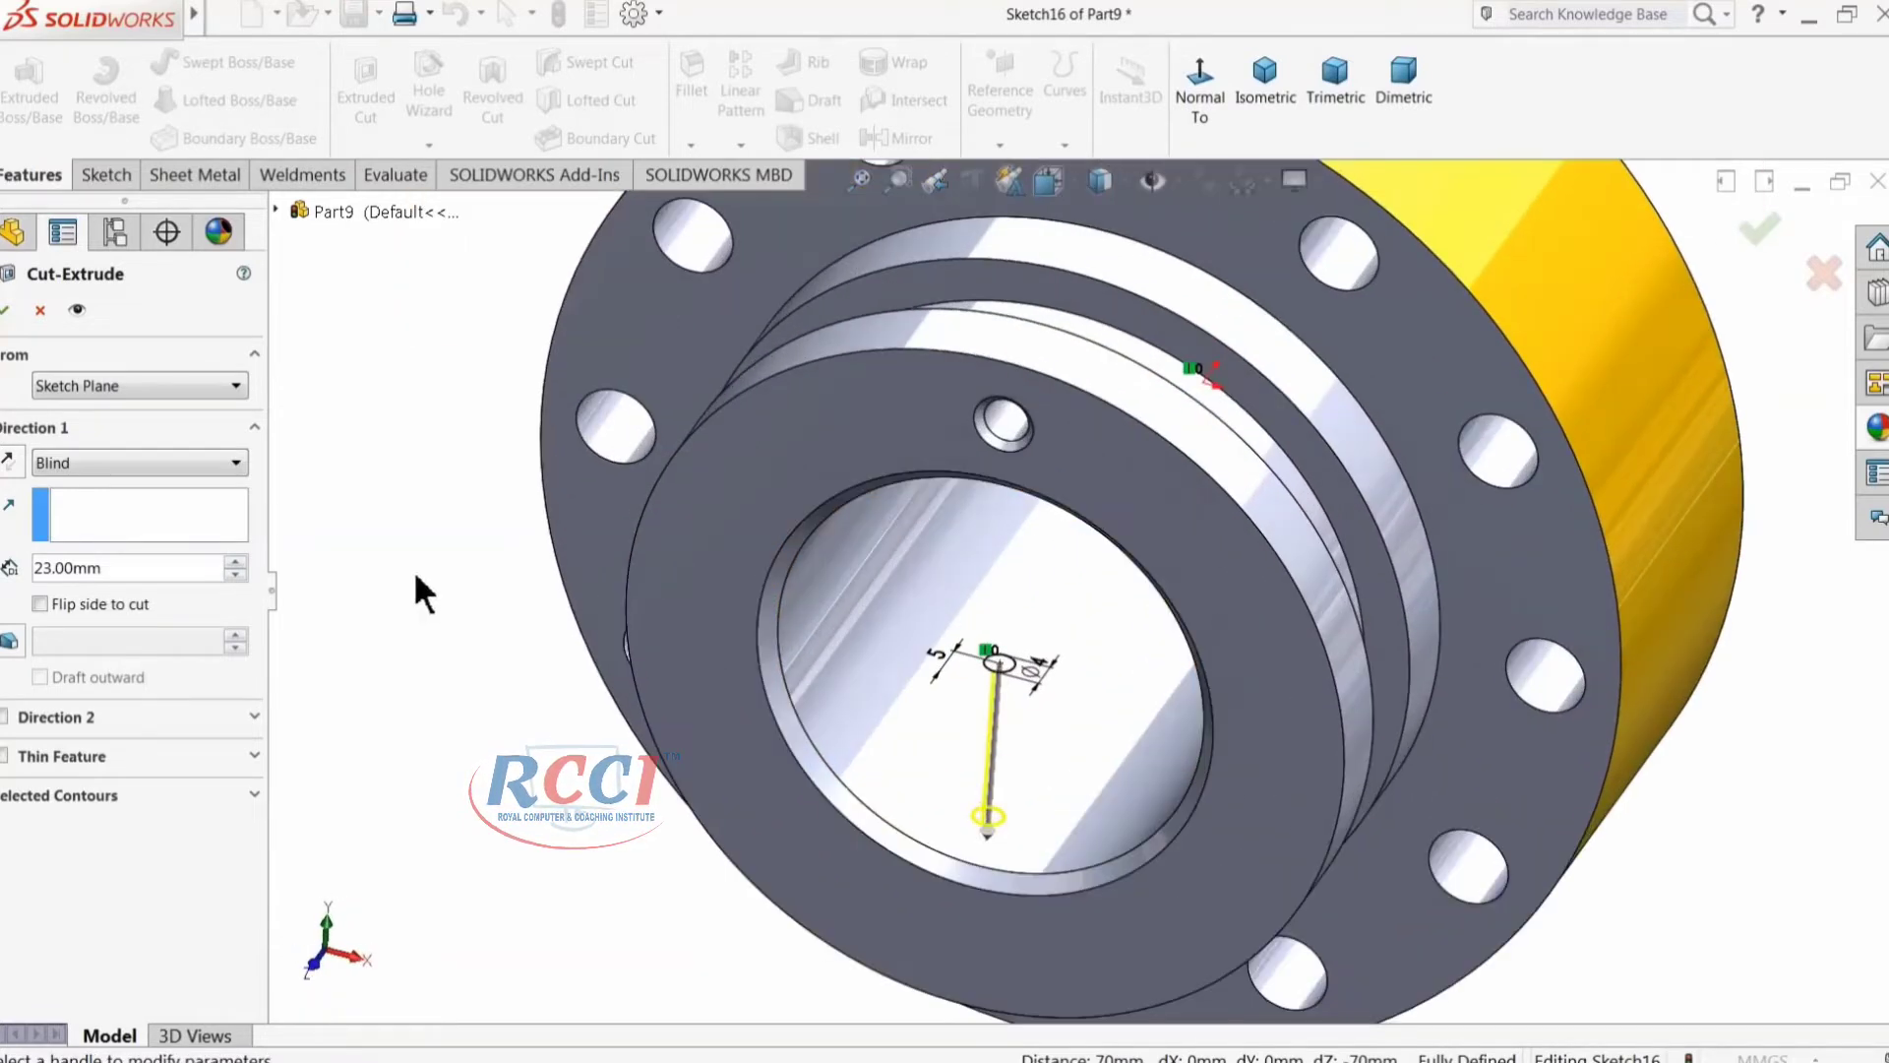
Step: Cut the 4 mm circle Through All in the reversed direction, up through the hub wall and across the 6 mm hole
click(61, 465)
click(60, 512)
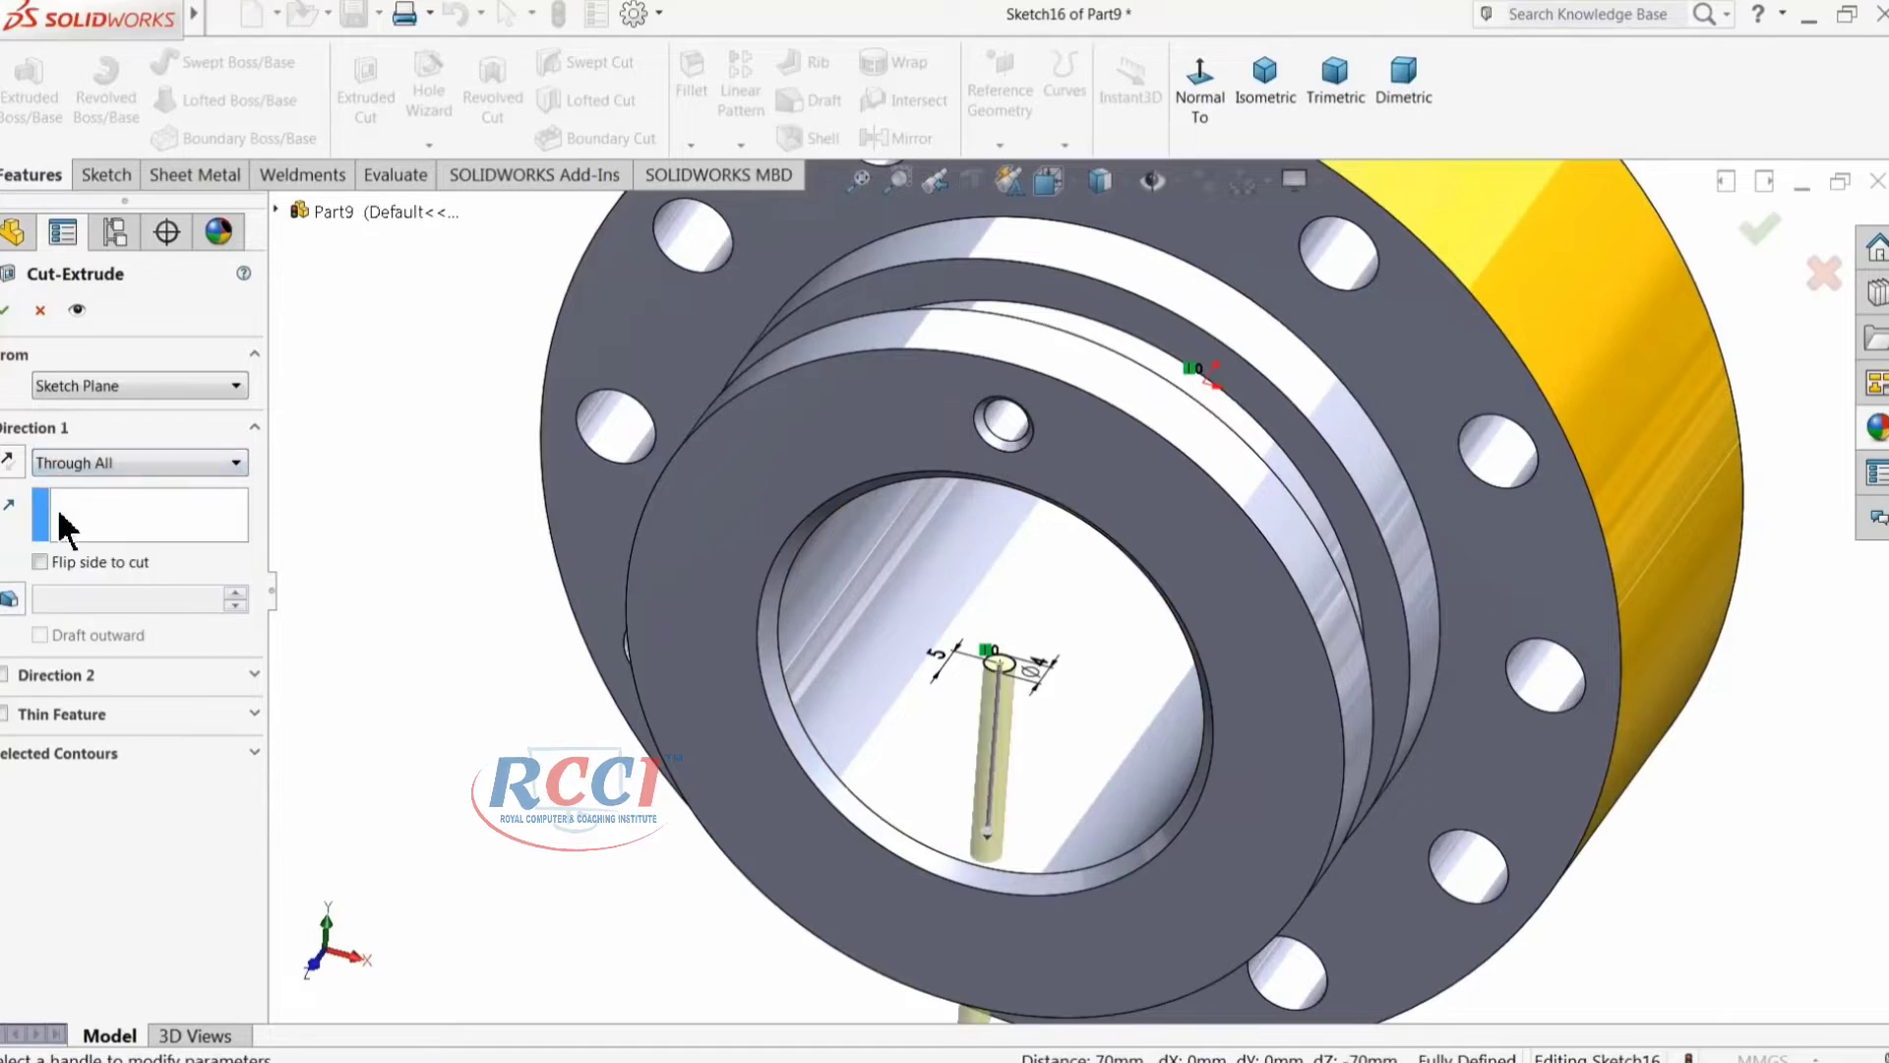
click(10, 460)
key(Up)
key(Left)
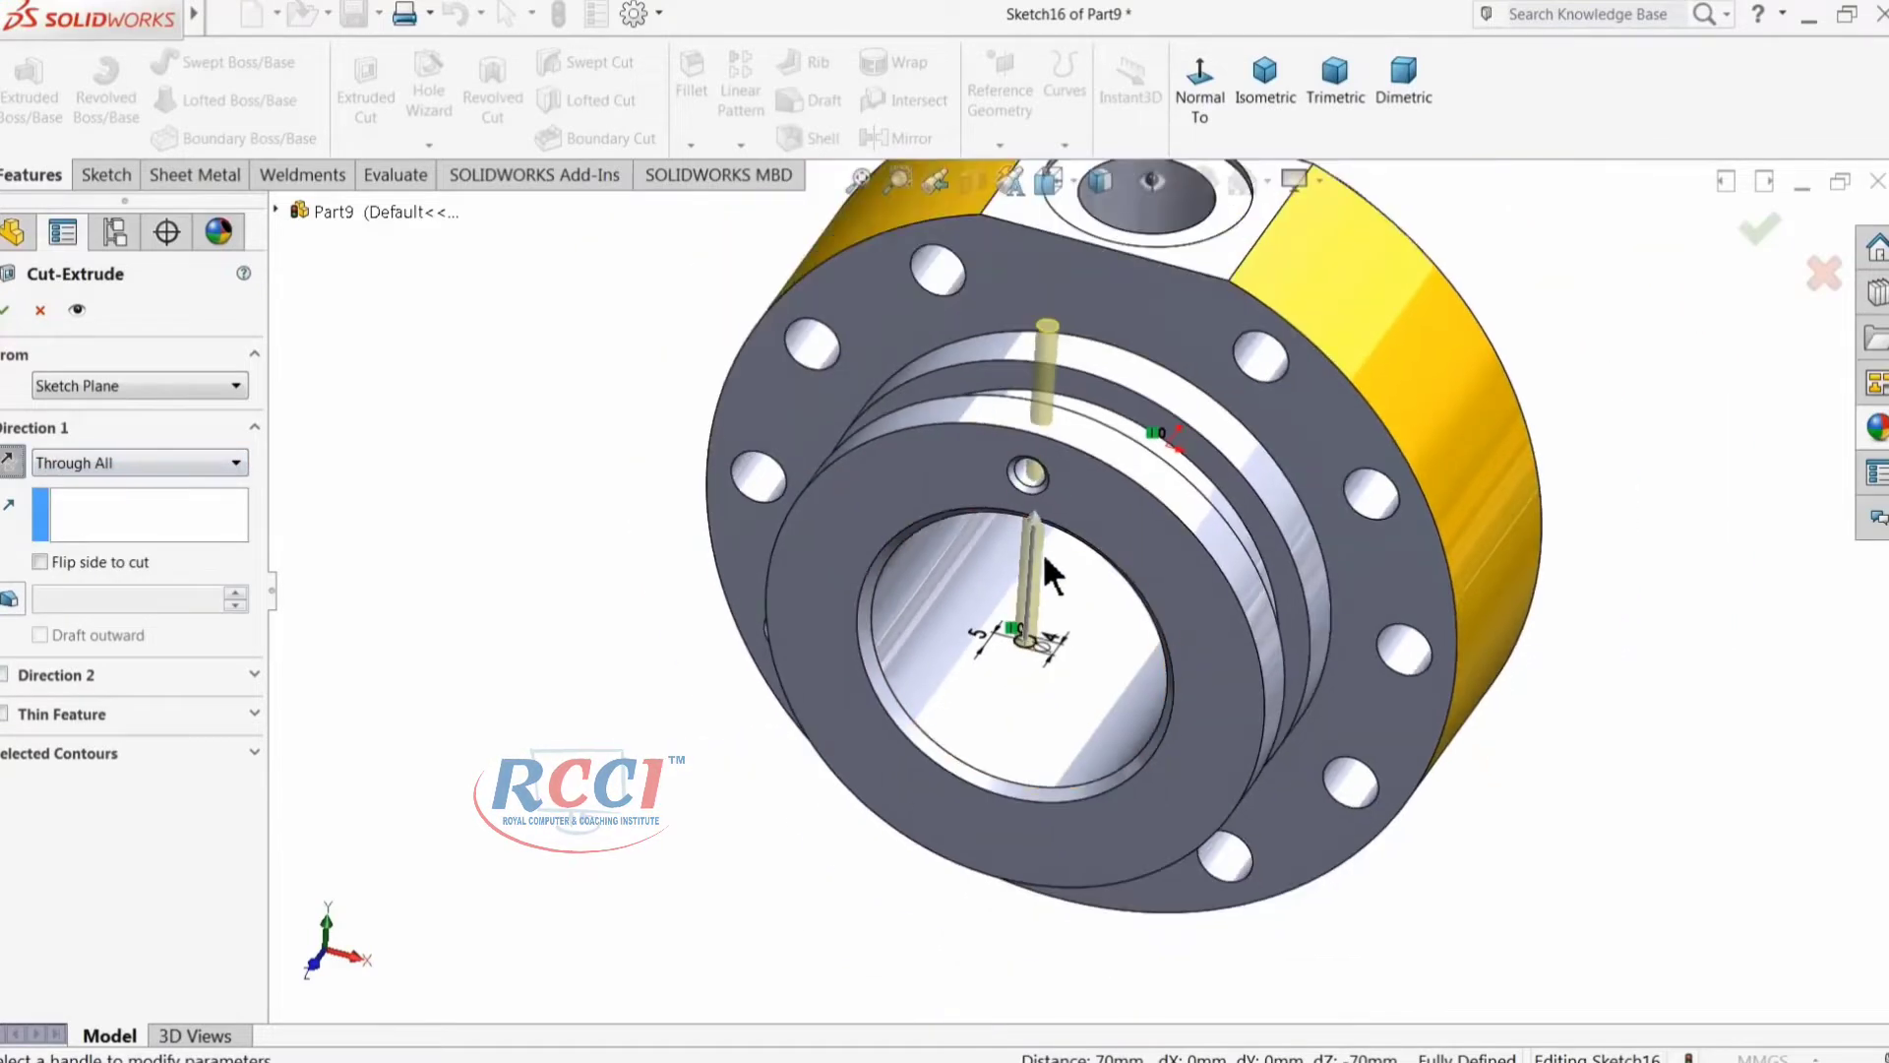
click(7, 310)
mouse_move(689, 681)
middle_down()
mouse_move(720, 486)
mouse_move(694, 657)
middle_up()
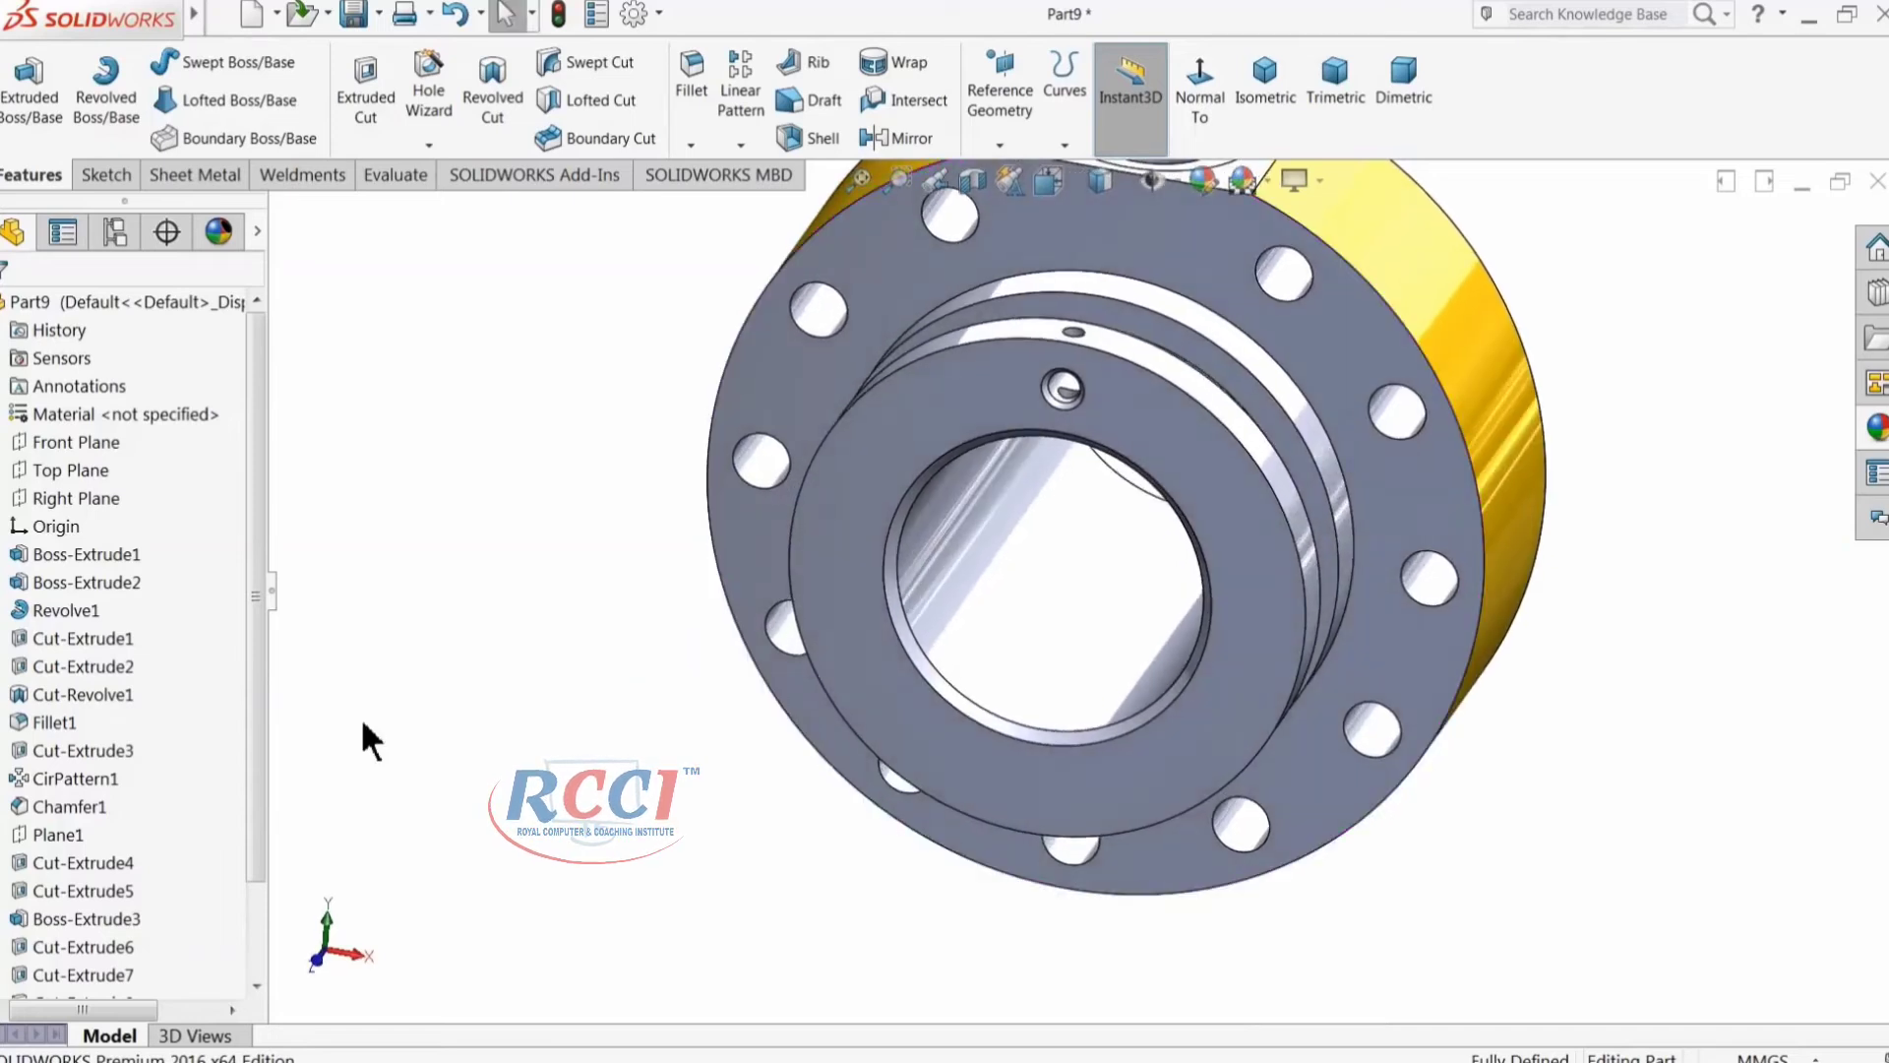
Step: Edit the 4 mm hole's cut so that it starts from an Offset of 50 mm from the sketch plane
scroll(246, 837, down, 3)
click(39, 974)
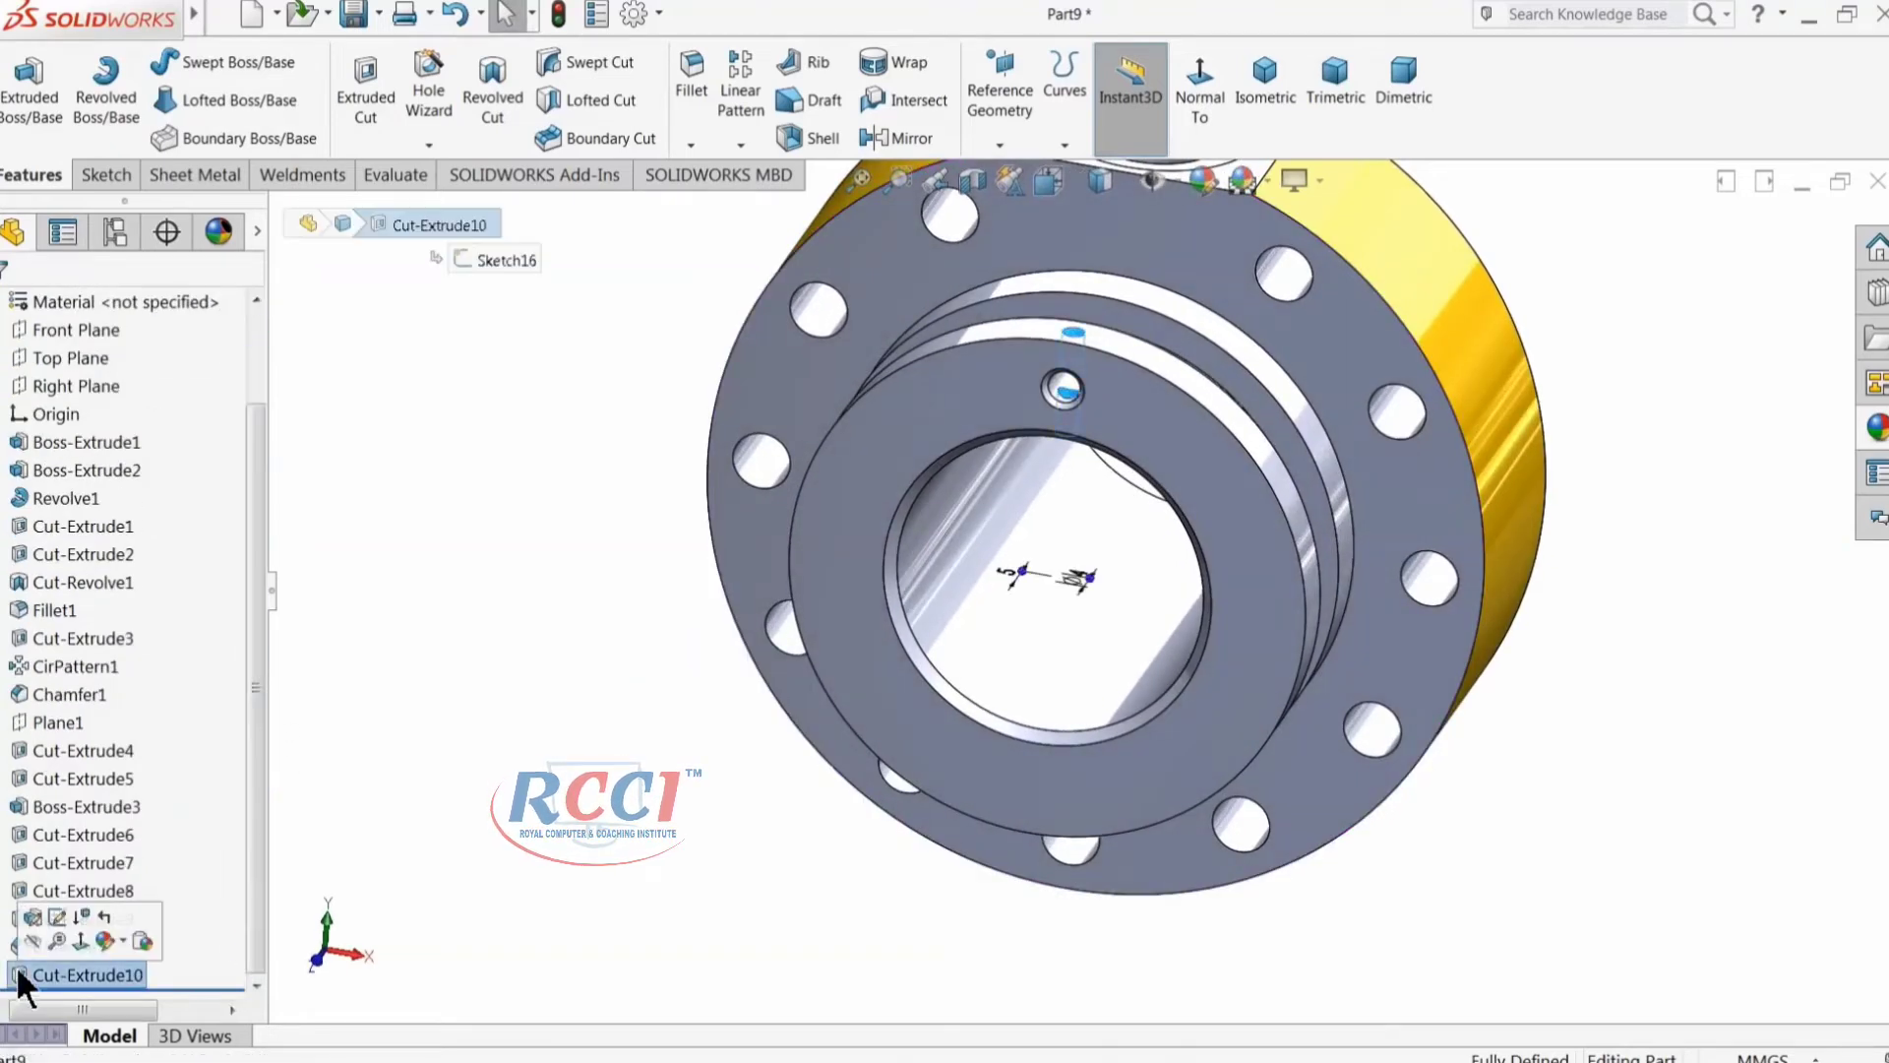
click(34, 919)
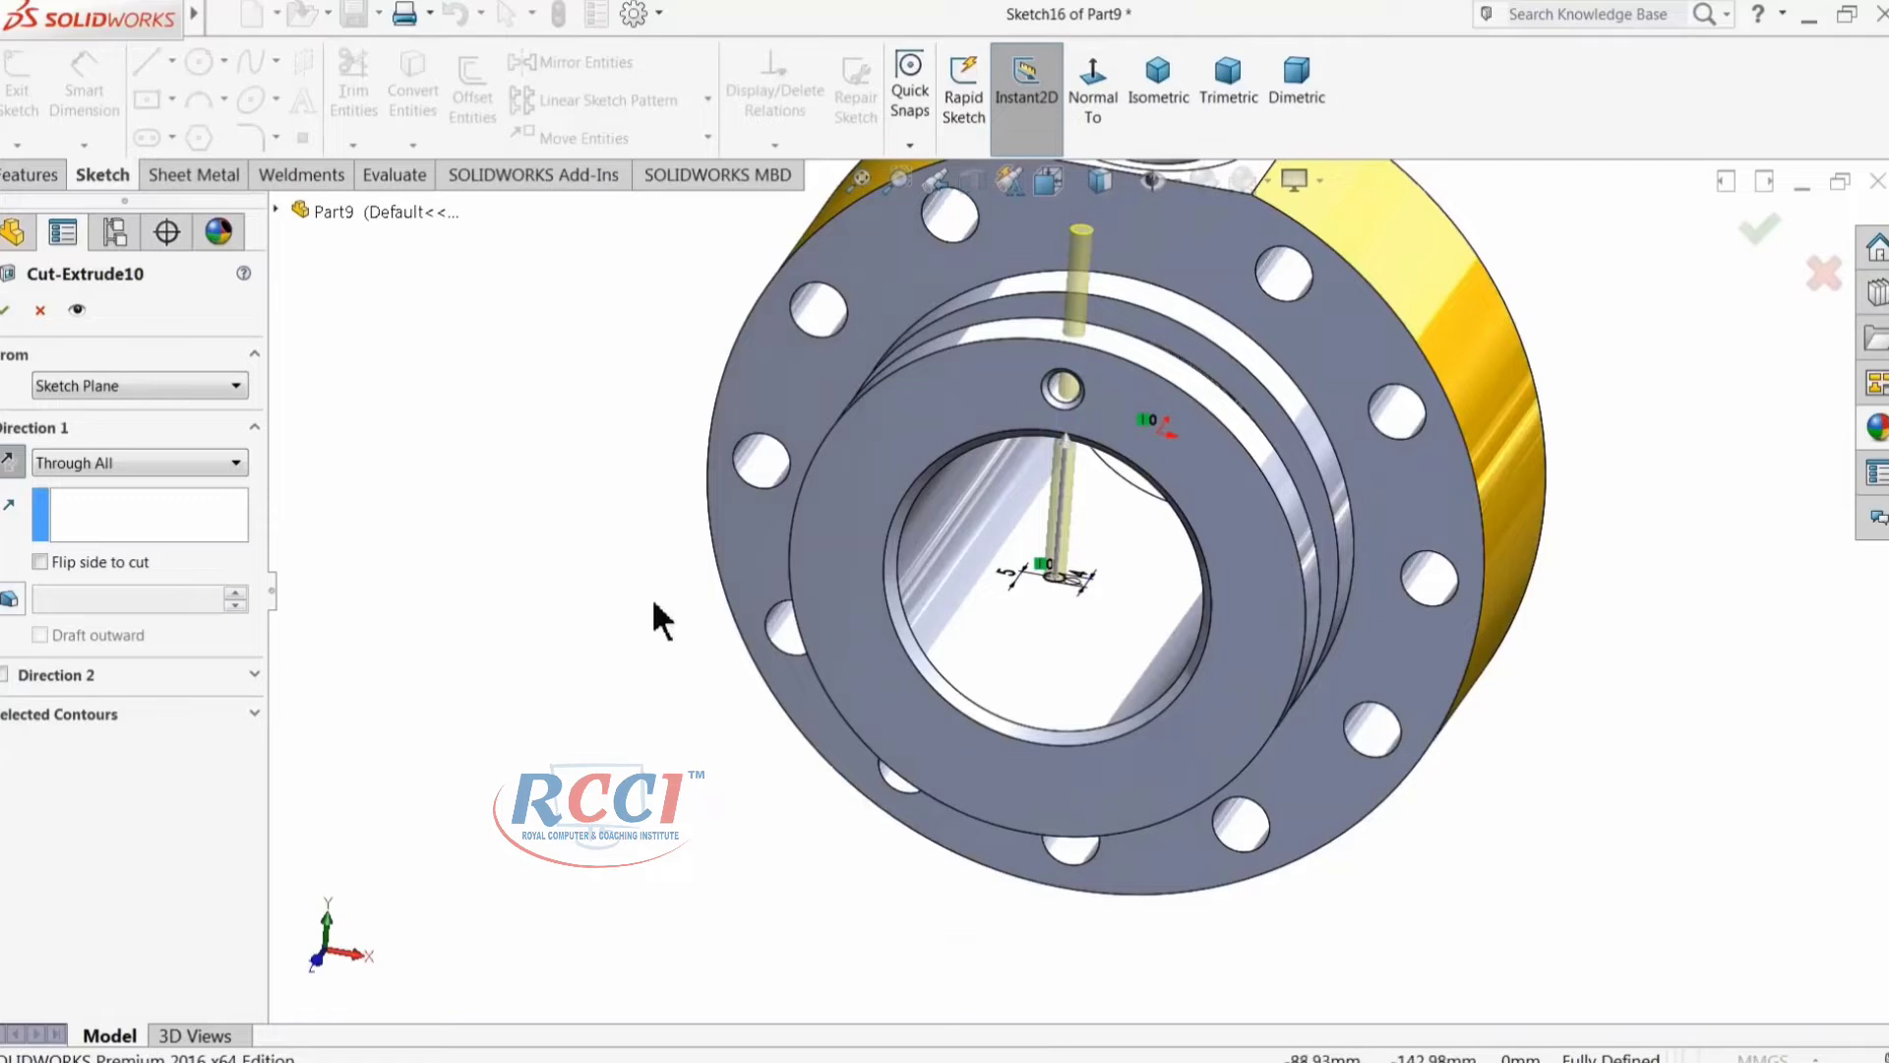
click(84, 392)
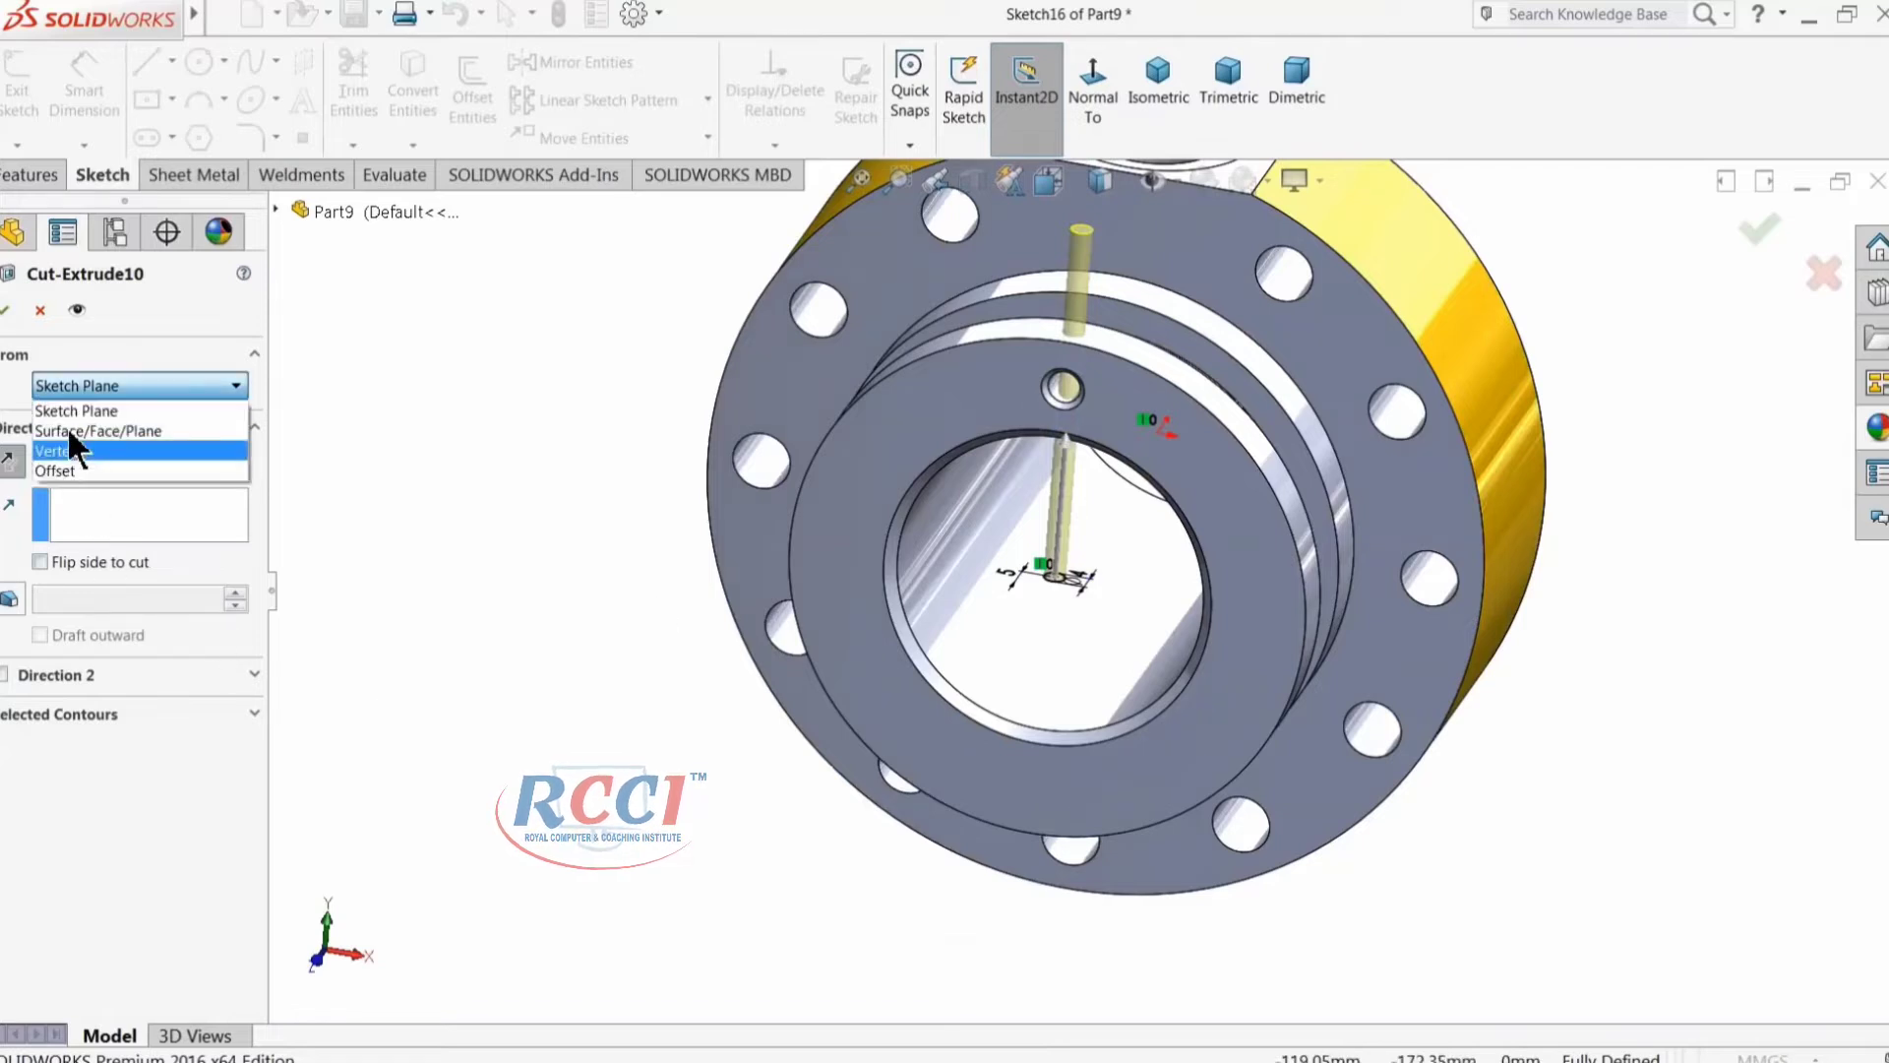
click(63, 473)
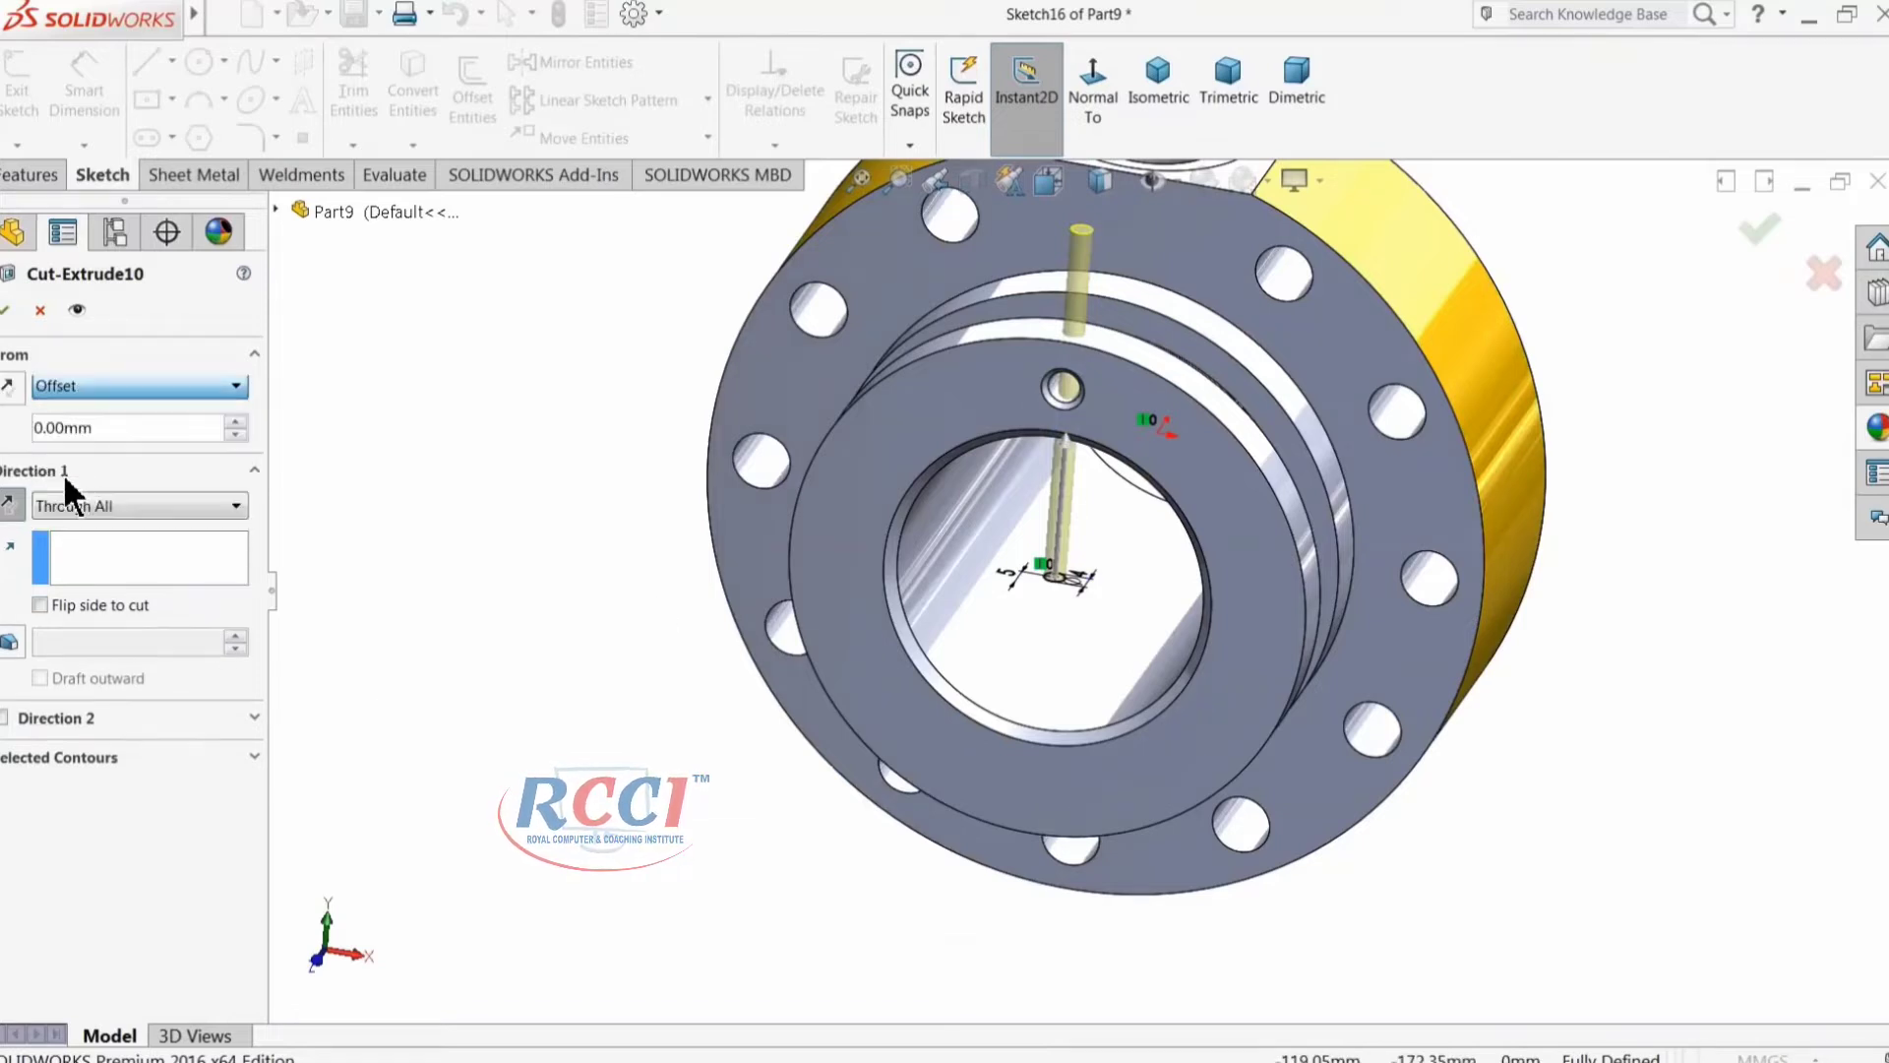
click(36, 428)
text(50)
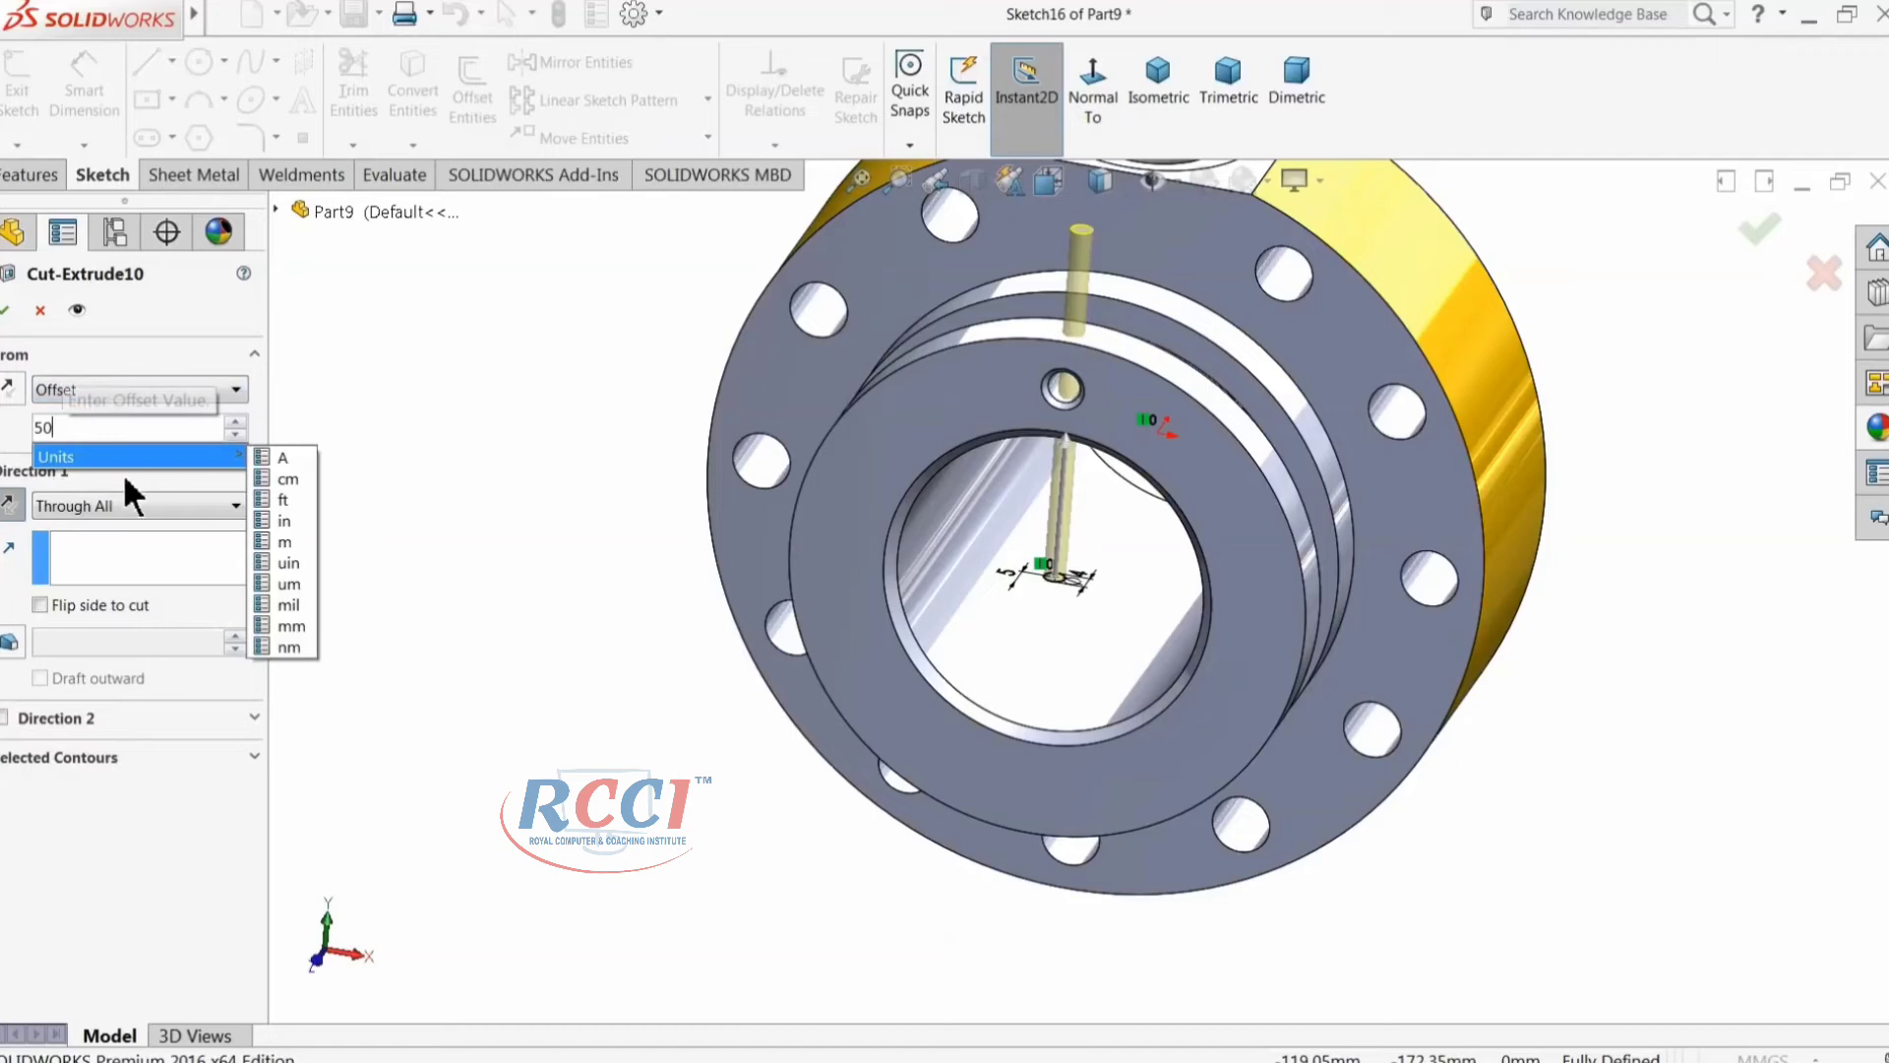
scroll(1103, 403, down, 6)
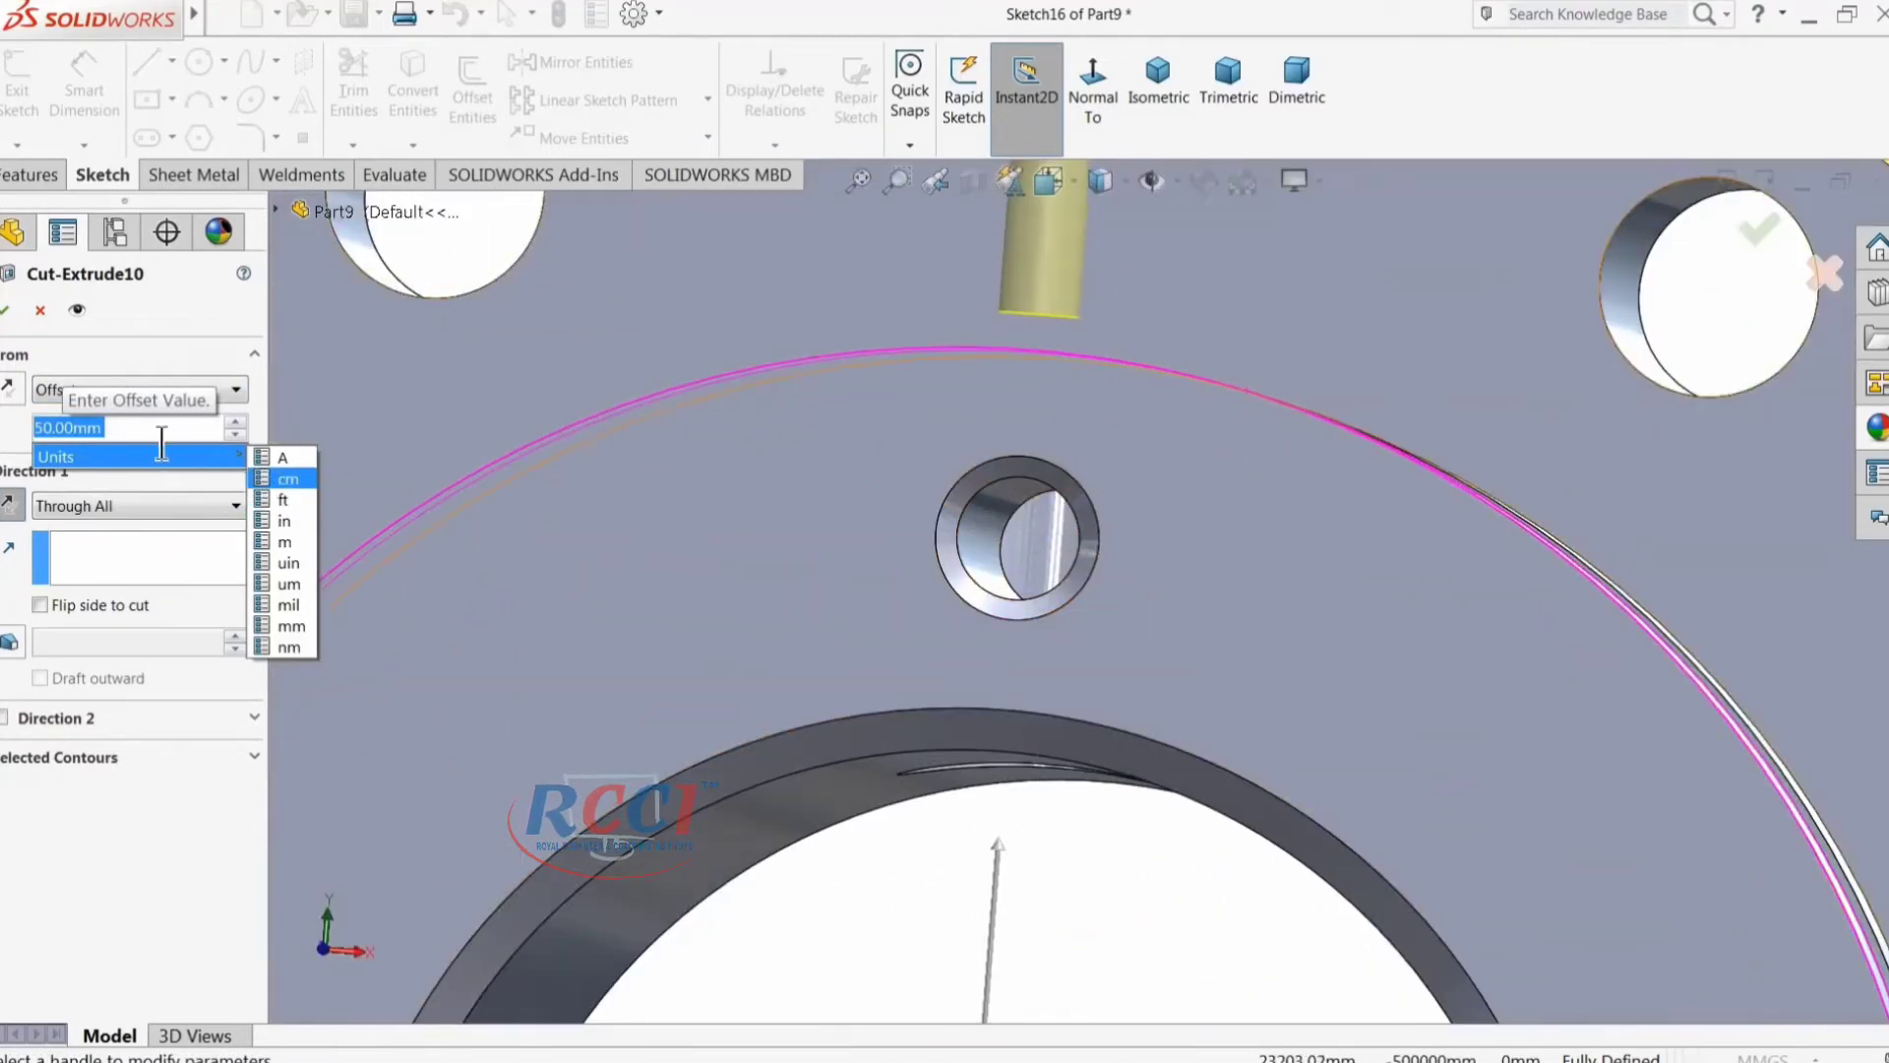
Step: Set the cut's start offset to 40 mm and apply the edited feature
text(40)
key(Return)
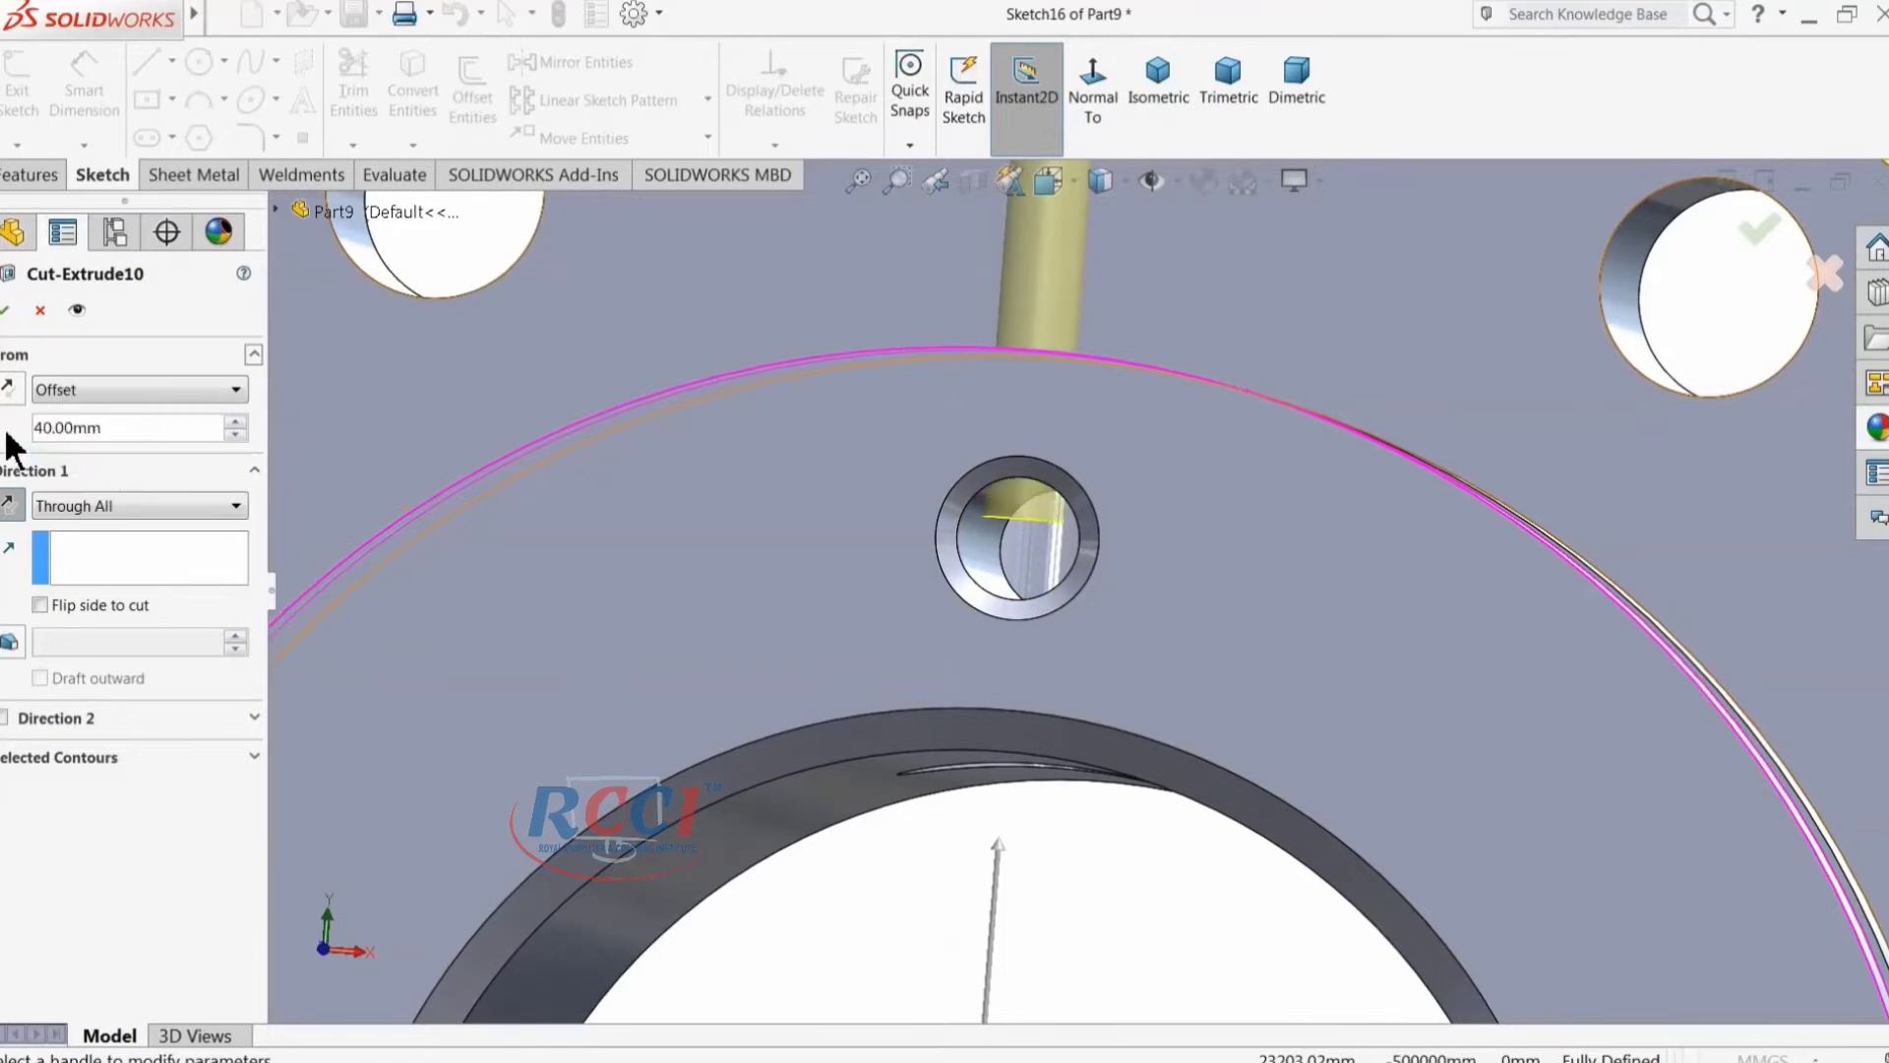
middle_drag(997, 534, 827, 677)
scroll(856, 517, up, 6)
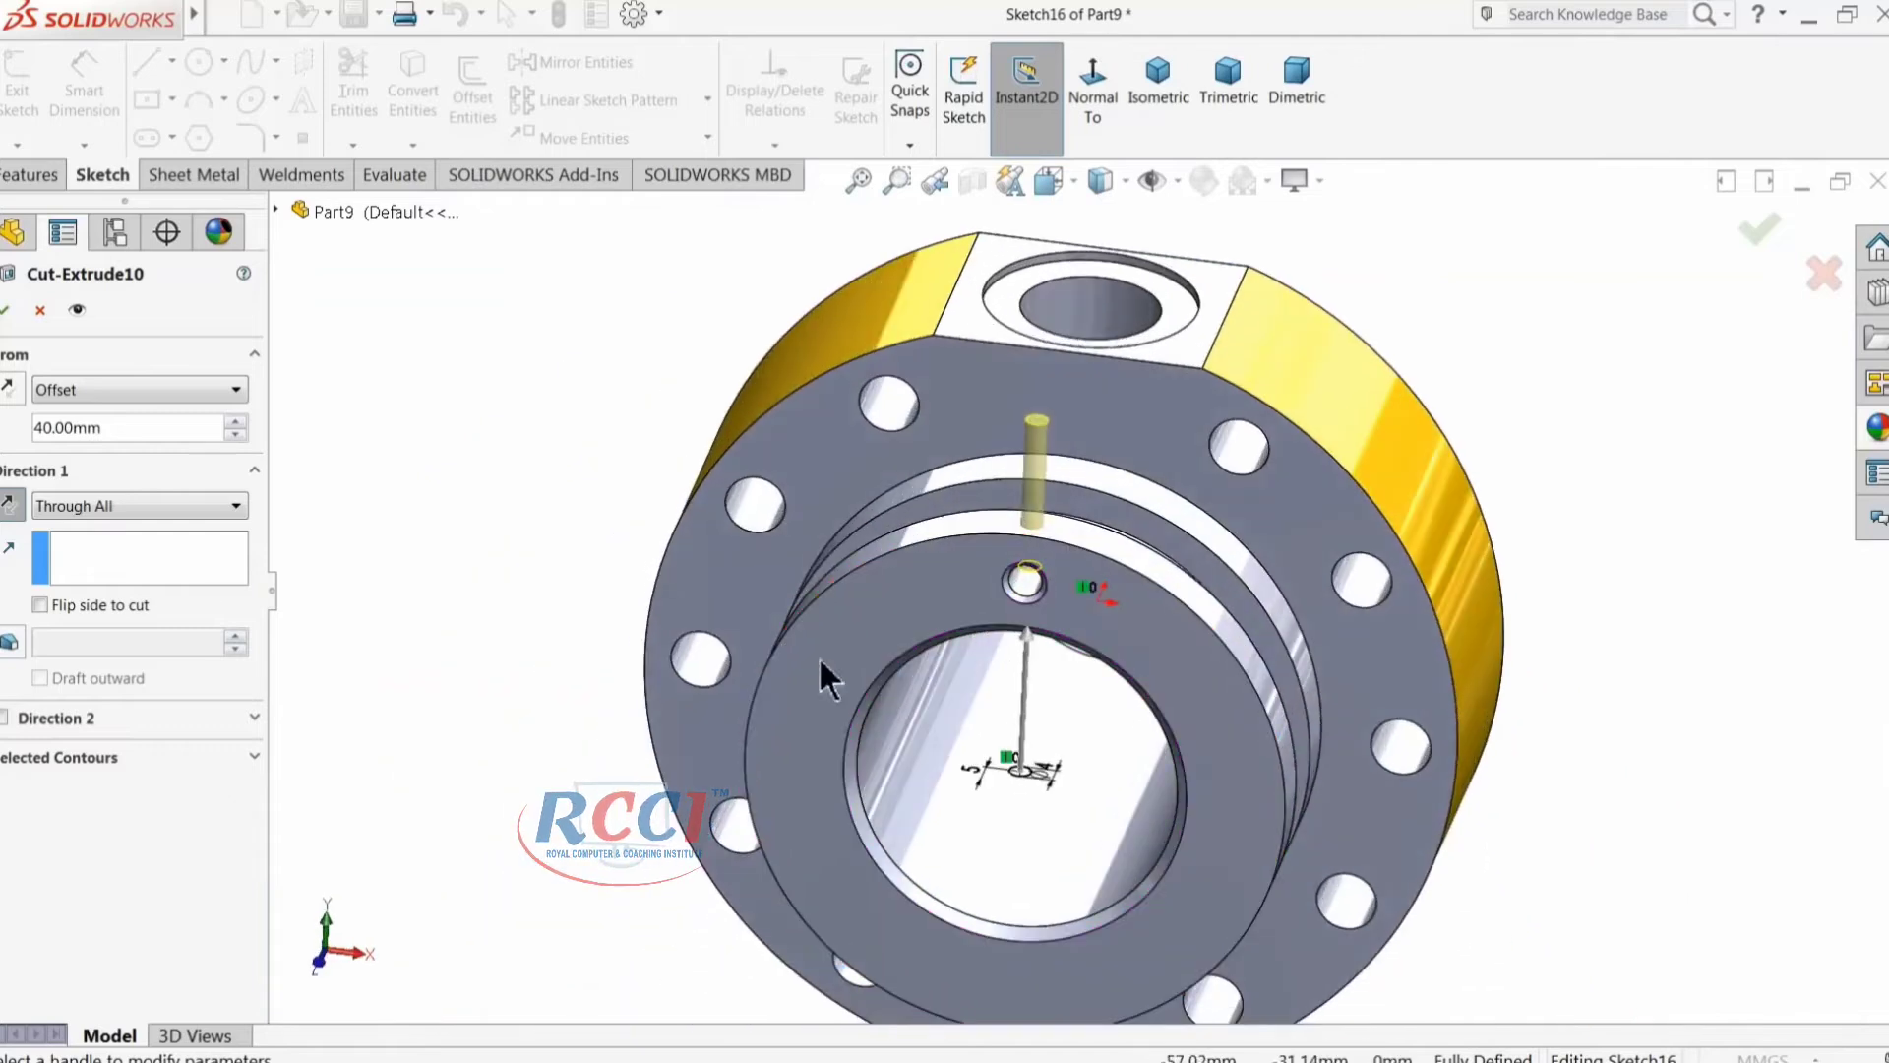
click(7, 313)
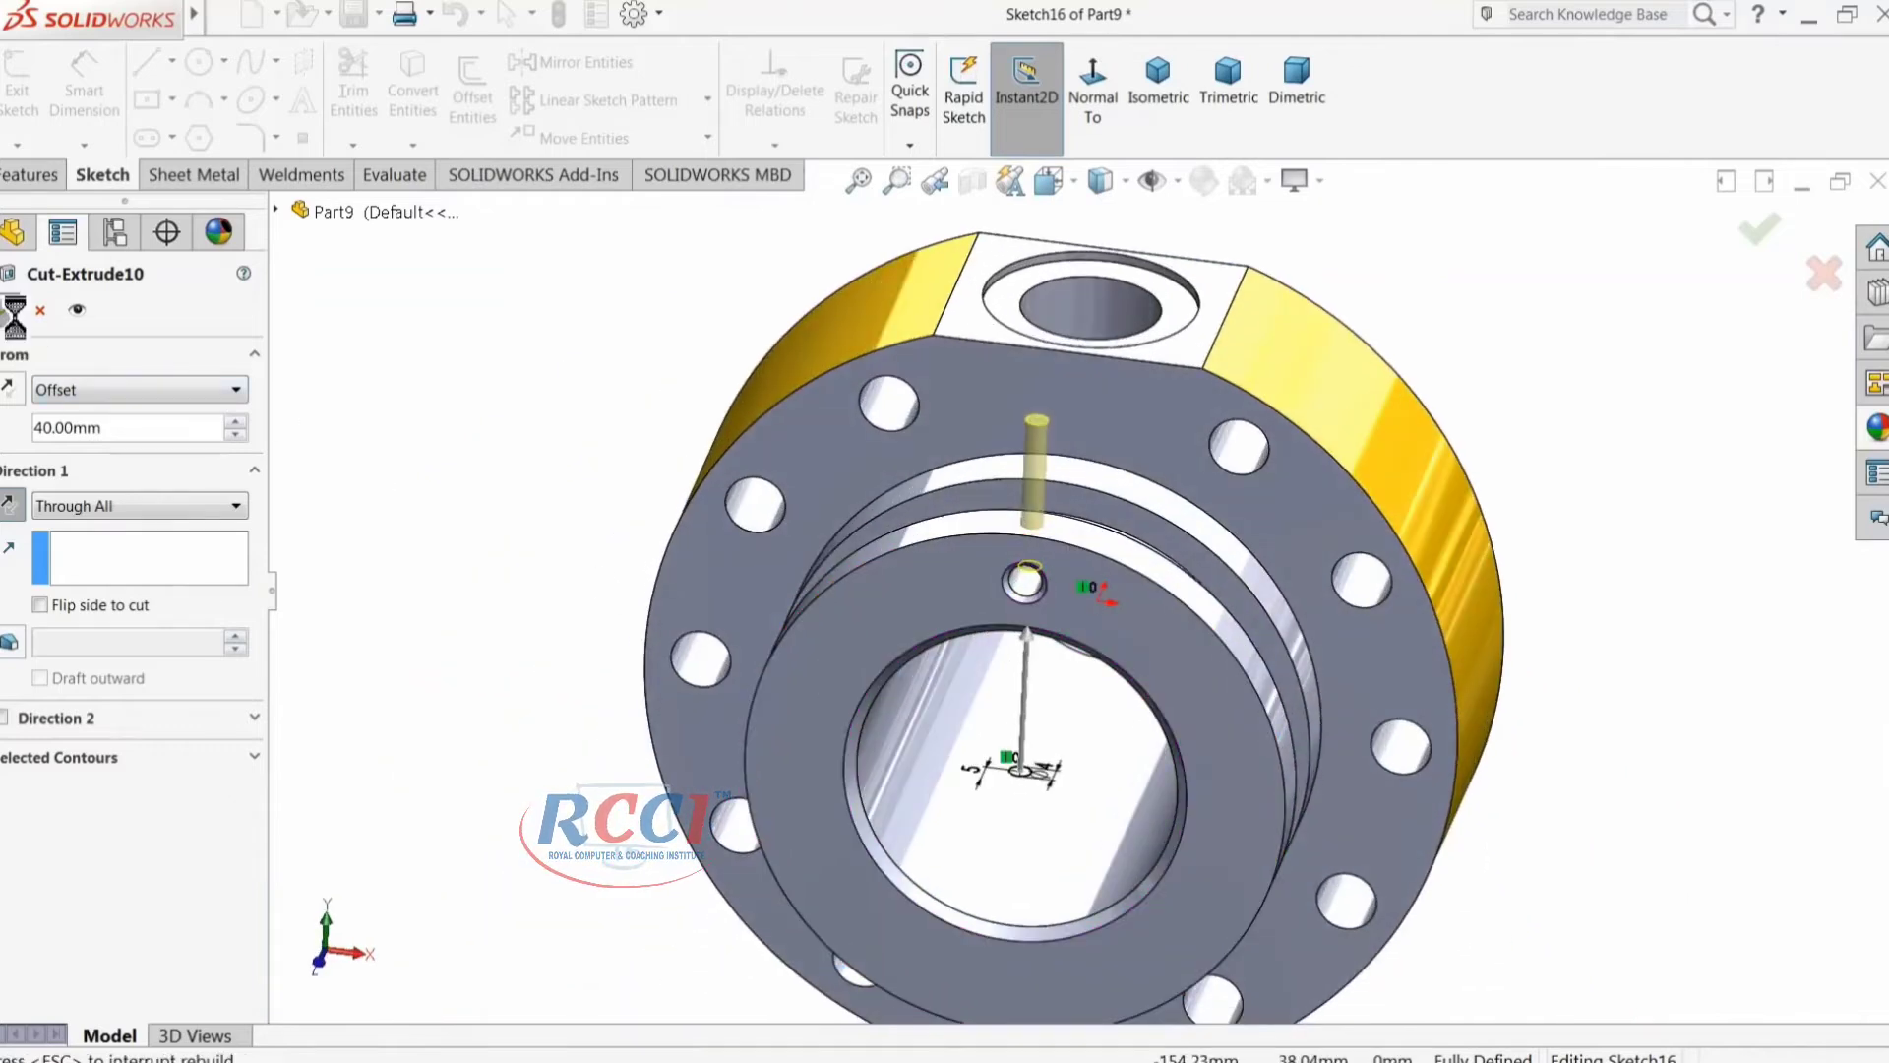
Step: Apply the satin finish stainless steel appearance to the flange and hub faces, groove wall, port flat and recess, central bore, bore chamfer and bolt holes
middle_drag(1014, 585, 1040, 631)
scroll(992, 616, up, 2)
scroll(1094, 664, up, 2)
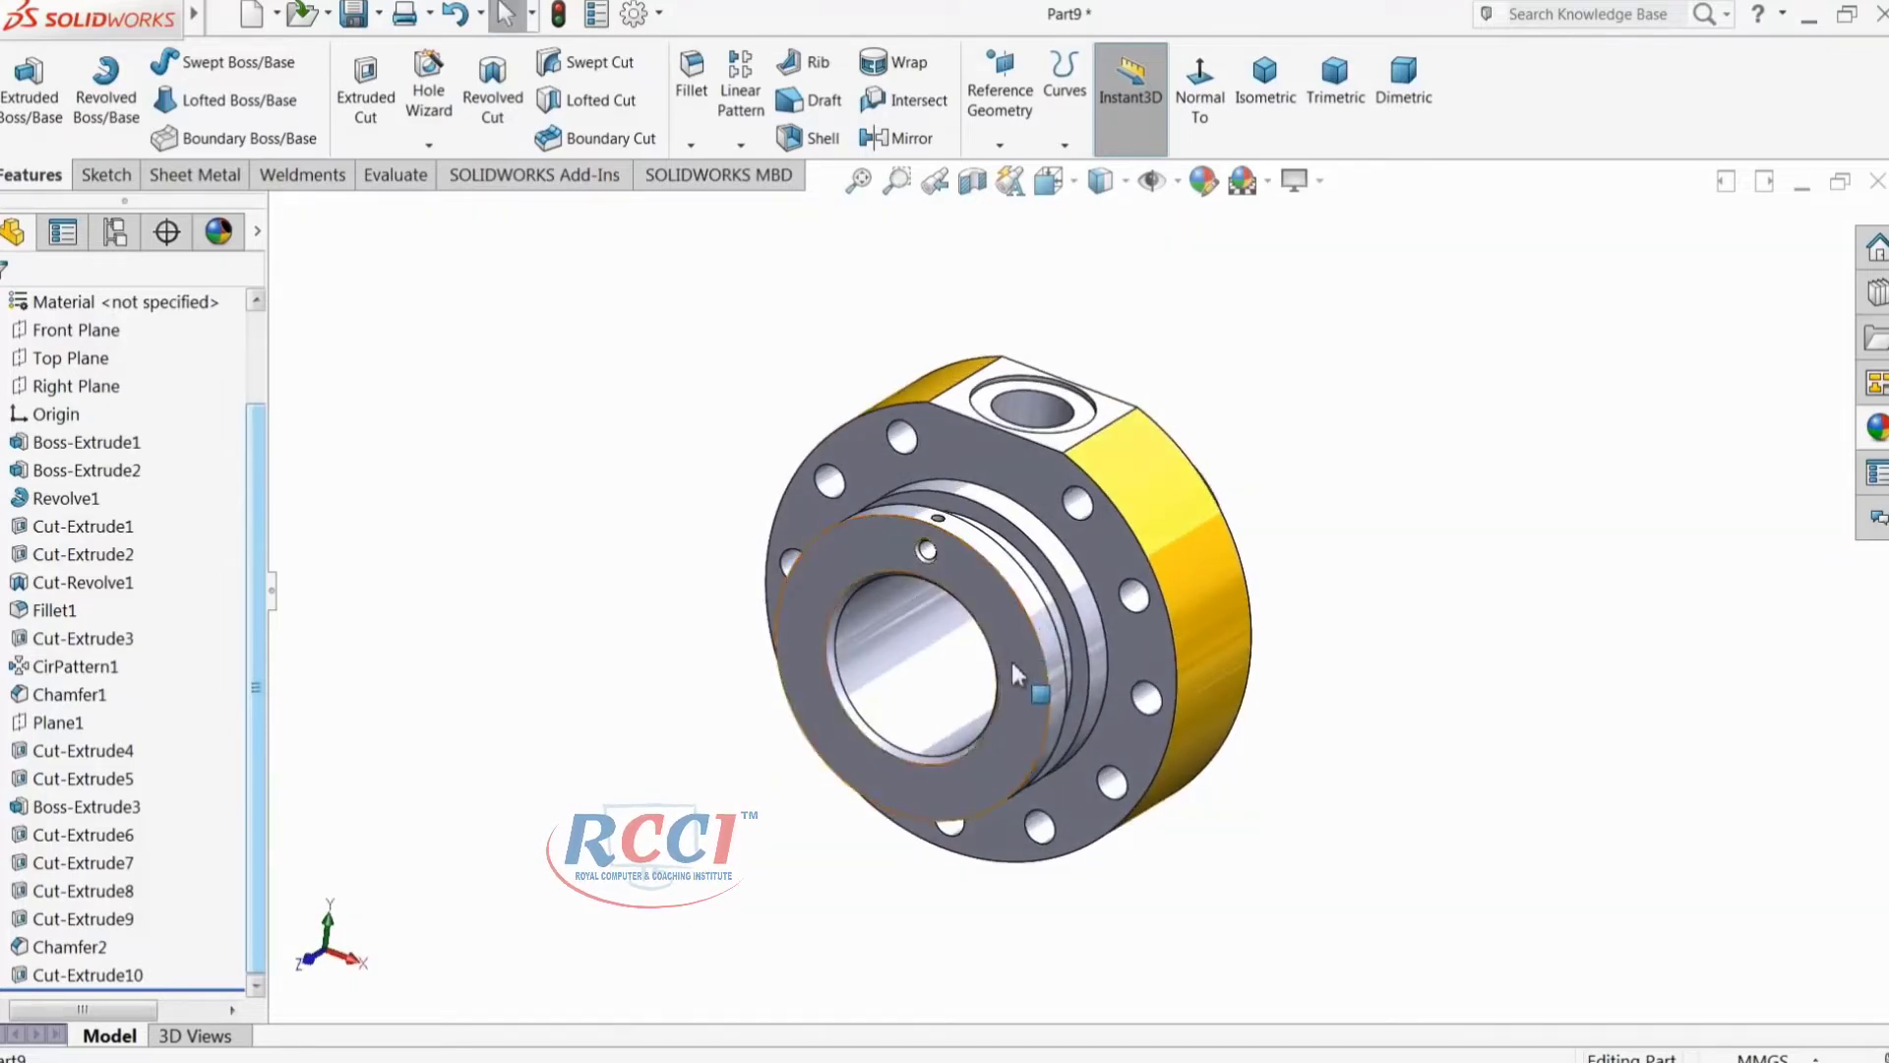
scroll(1039, 654, down, 2)
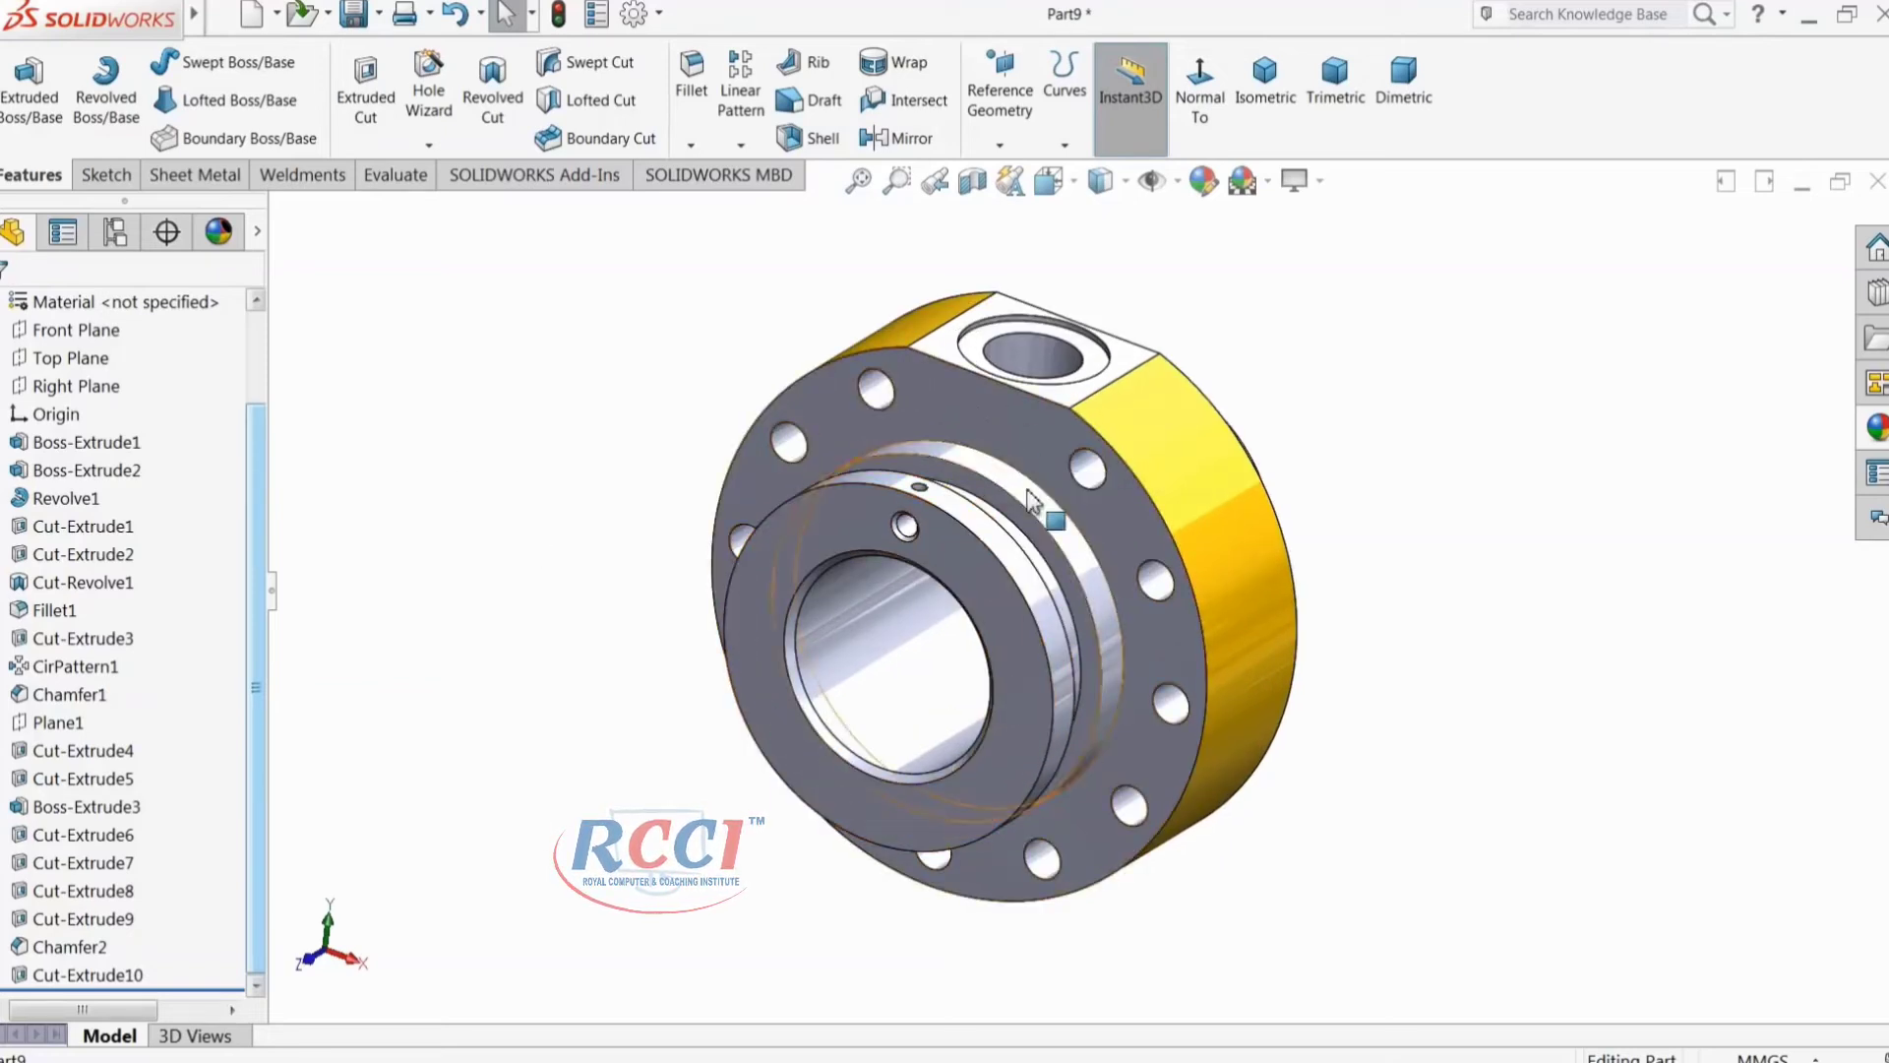
click(1024, 435)
ctrl+click(961, 547)
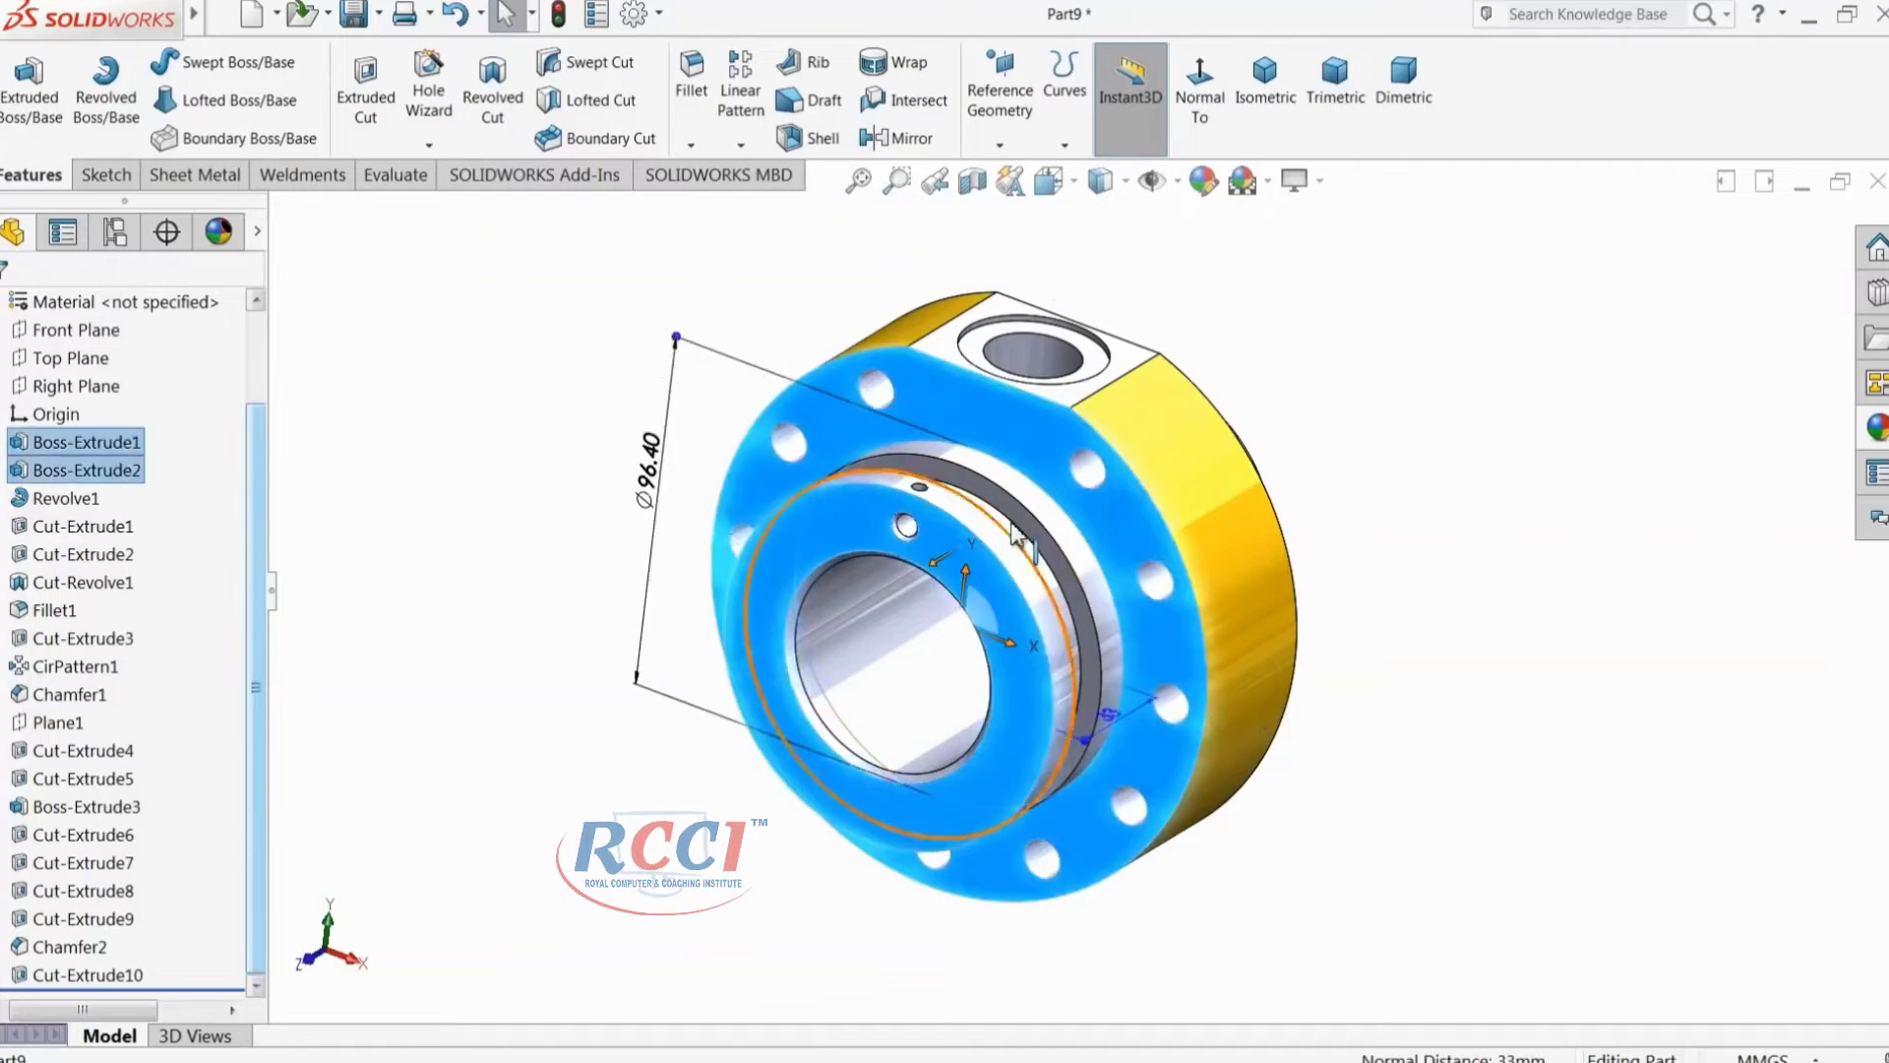
ctrl+click(1024, 506)
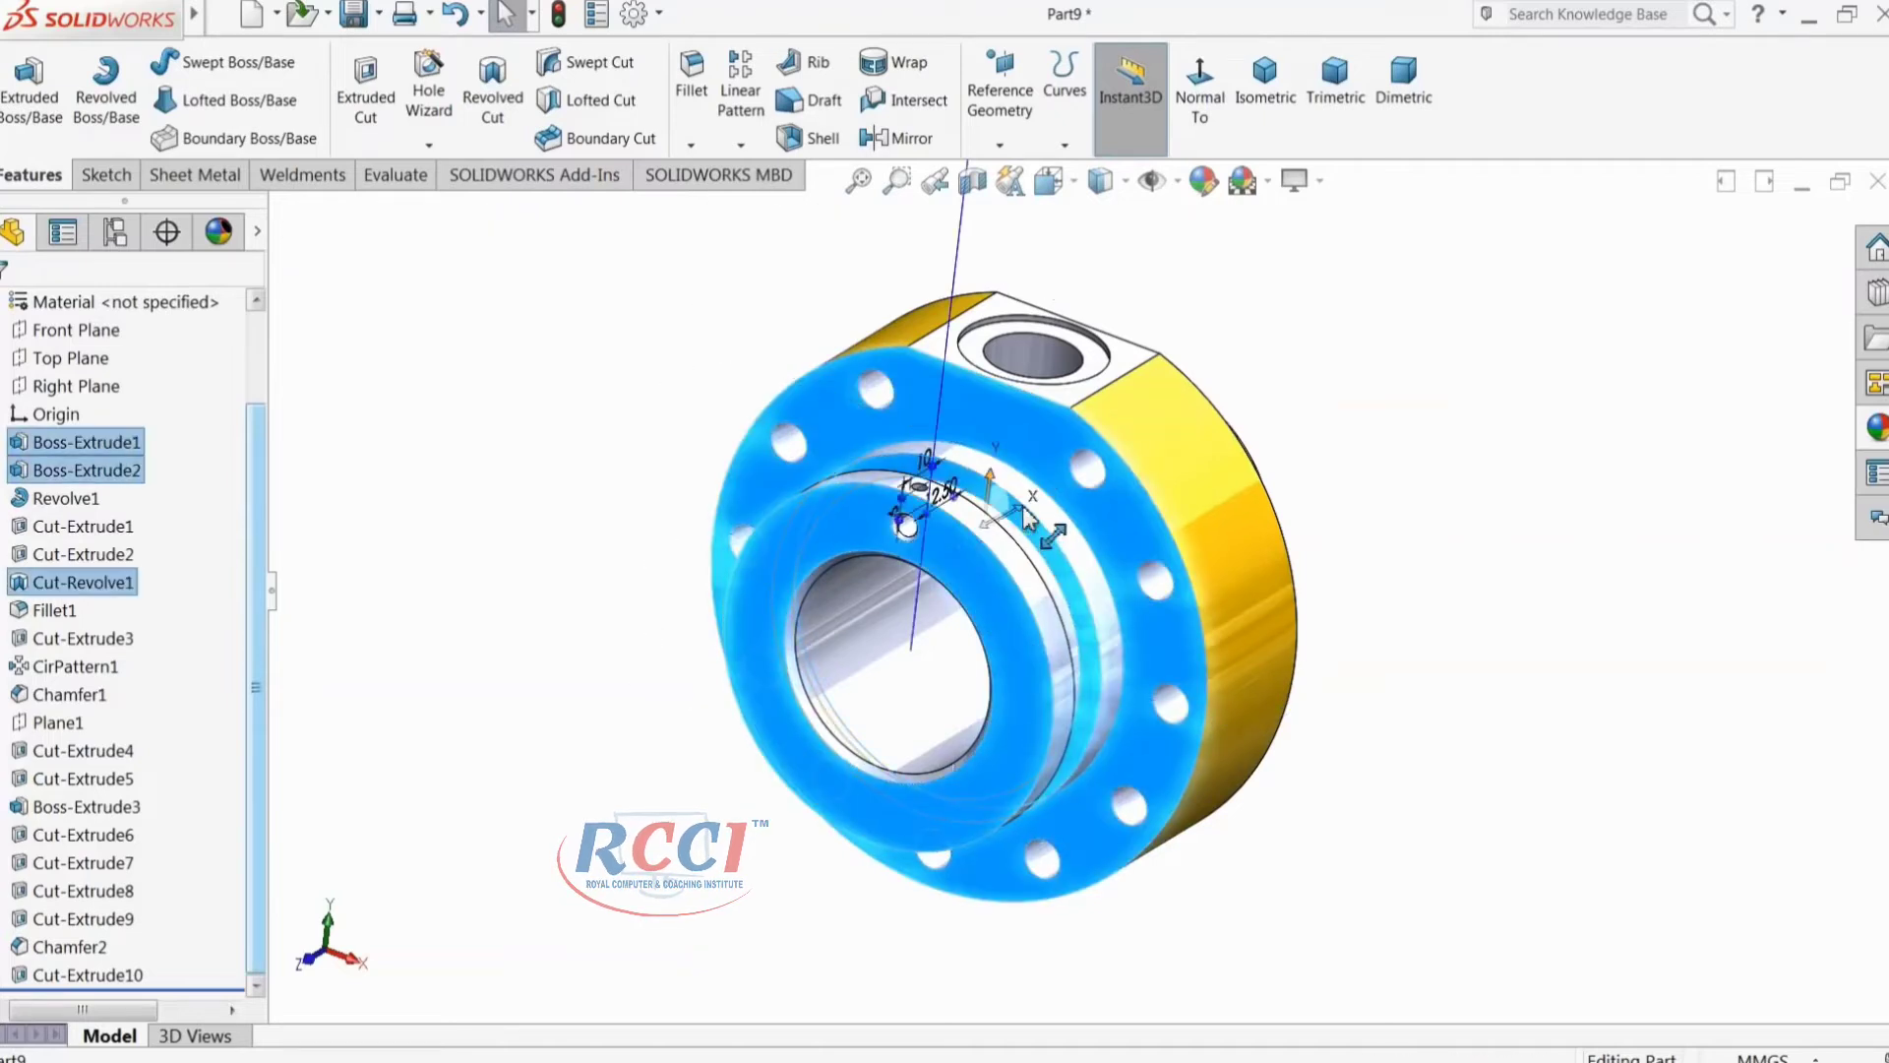
ctrl+click(1052, 383)
ctrl+click(1031, 369)
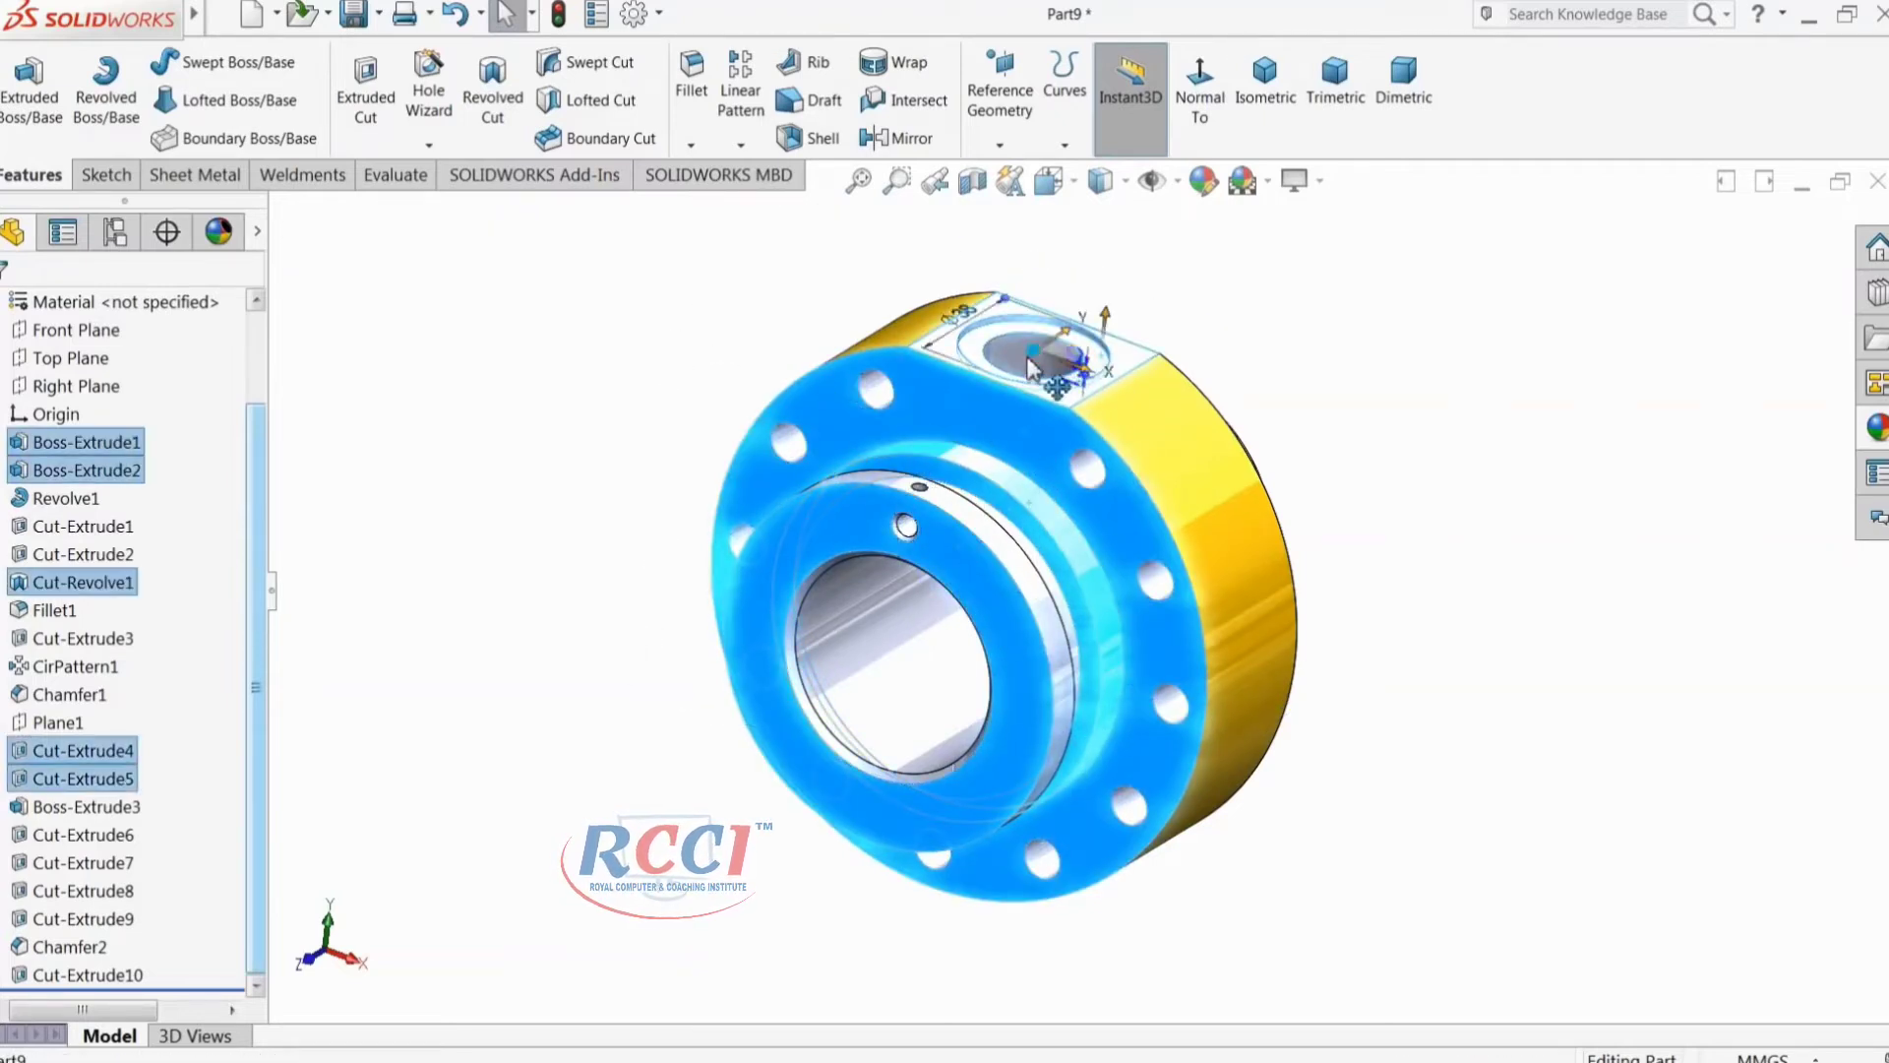
ctrl+click(955, 502)
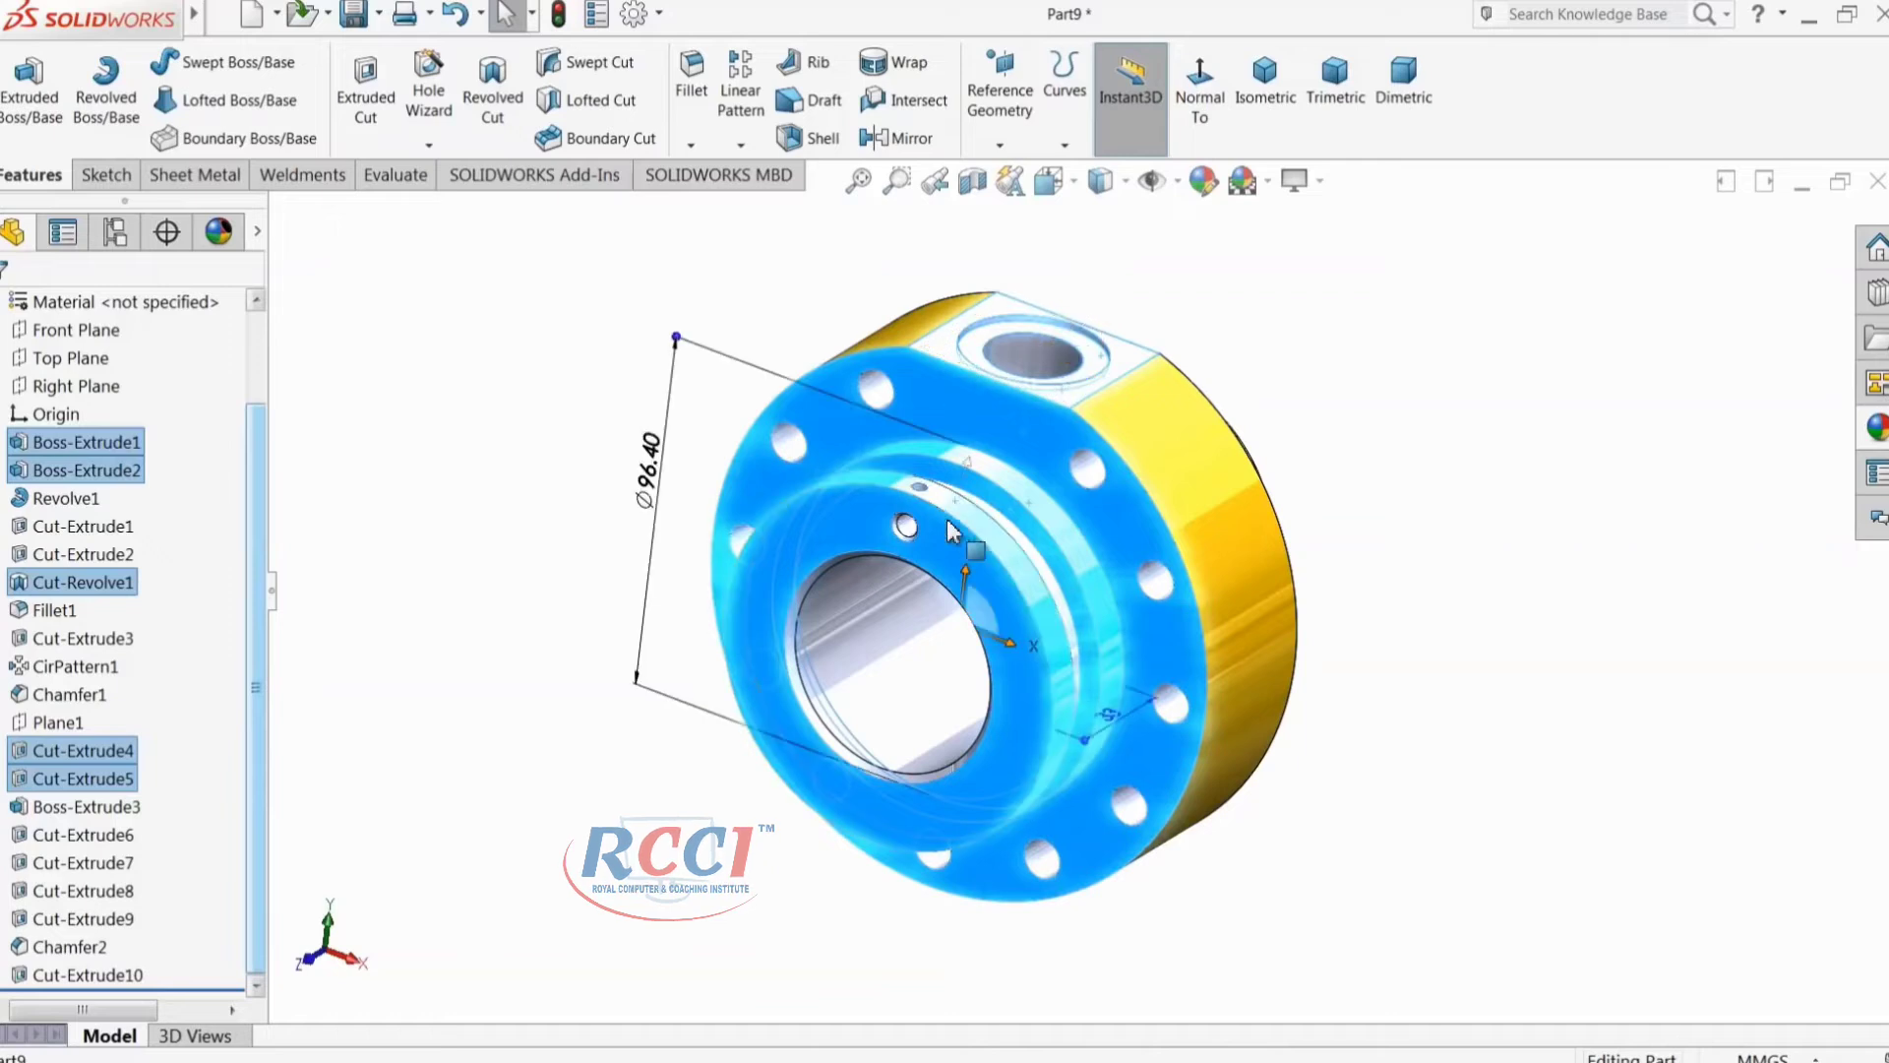
ctrl+click(822, 713)
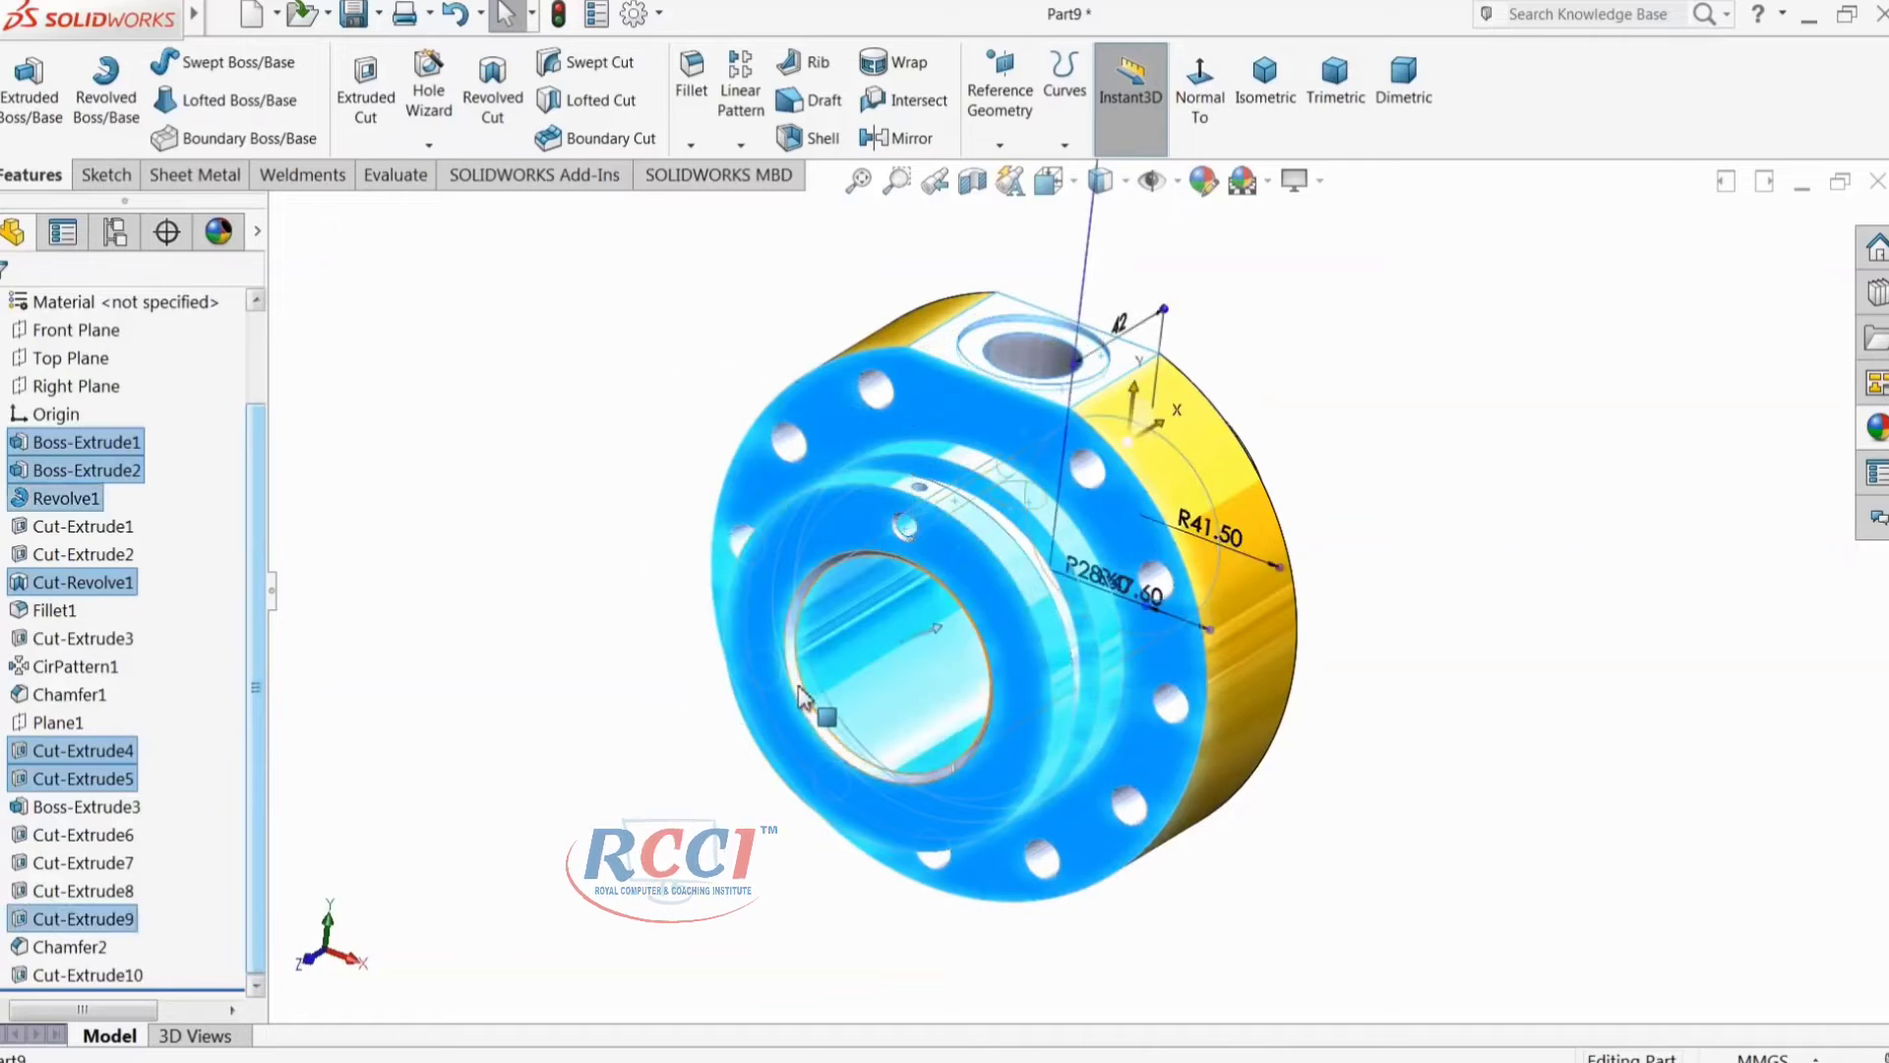
ctrl+click(885, 569)
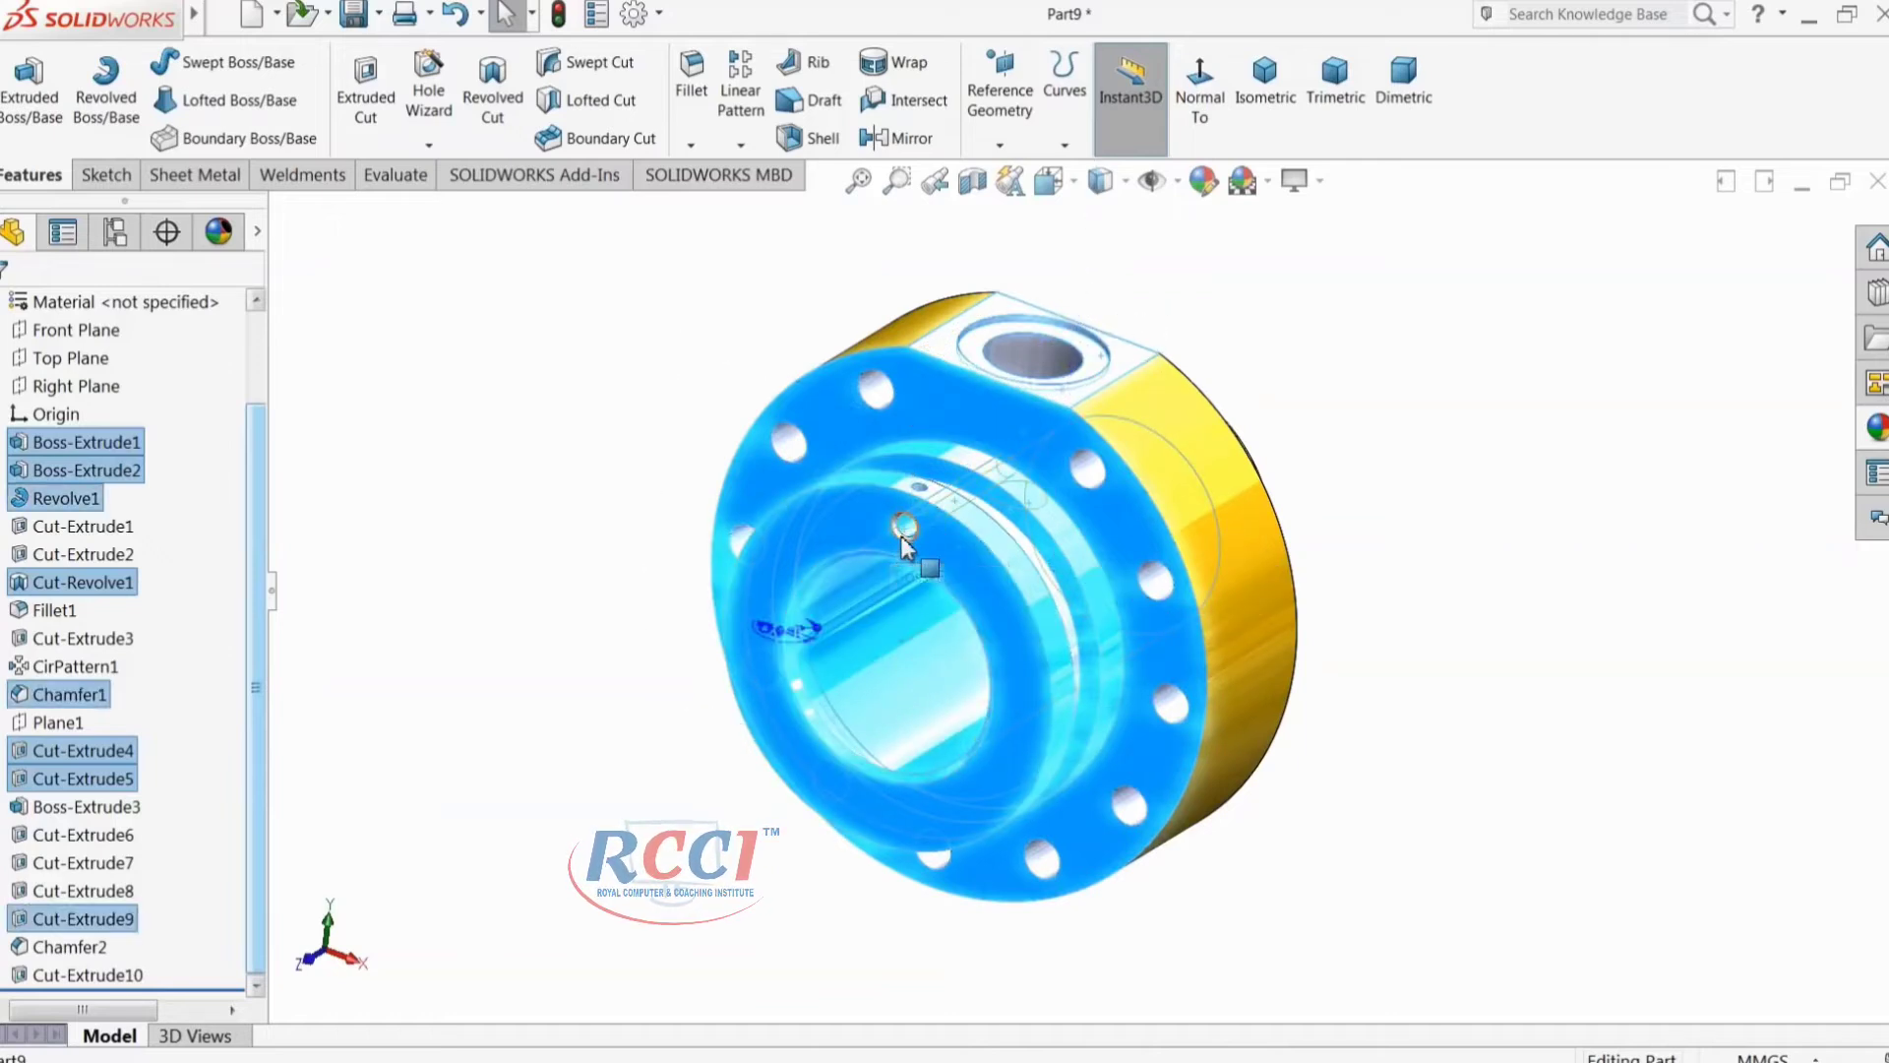
ctrl+click(884, 399)
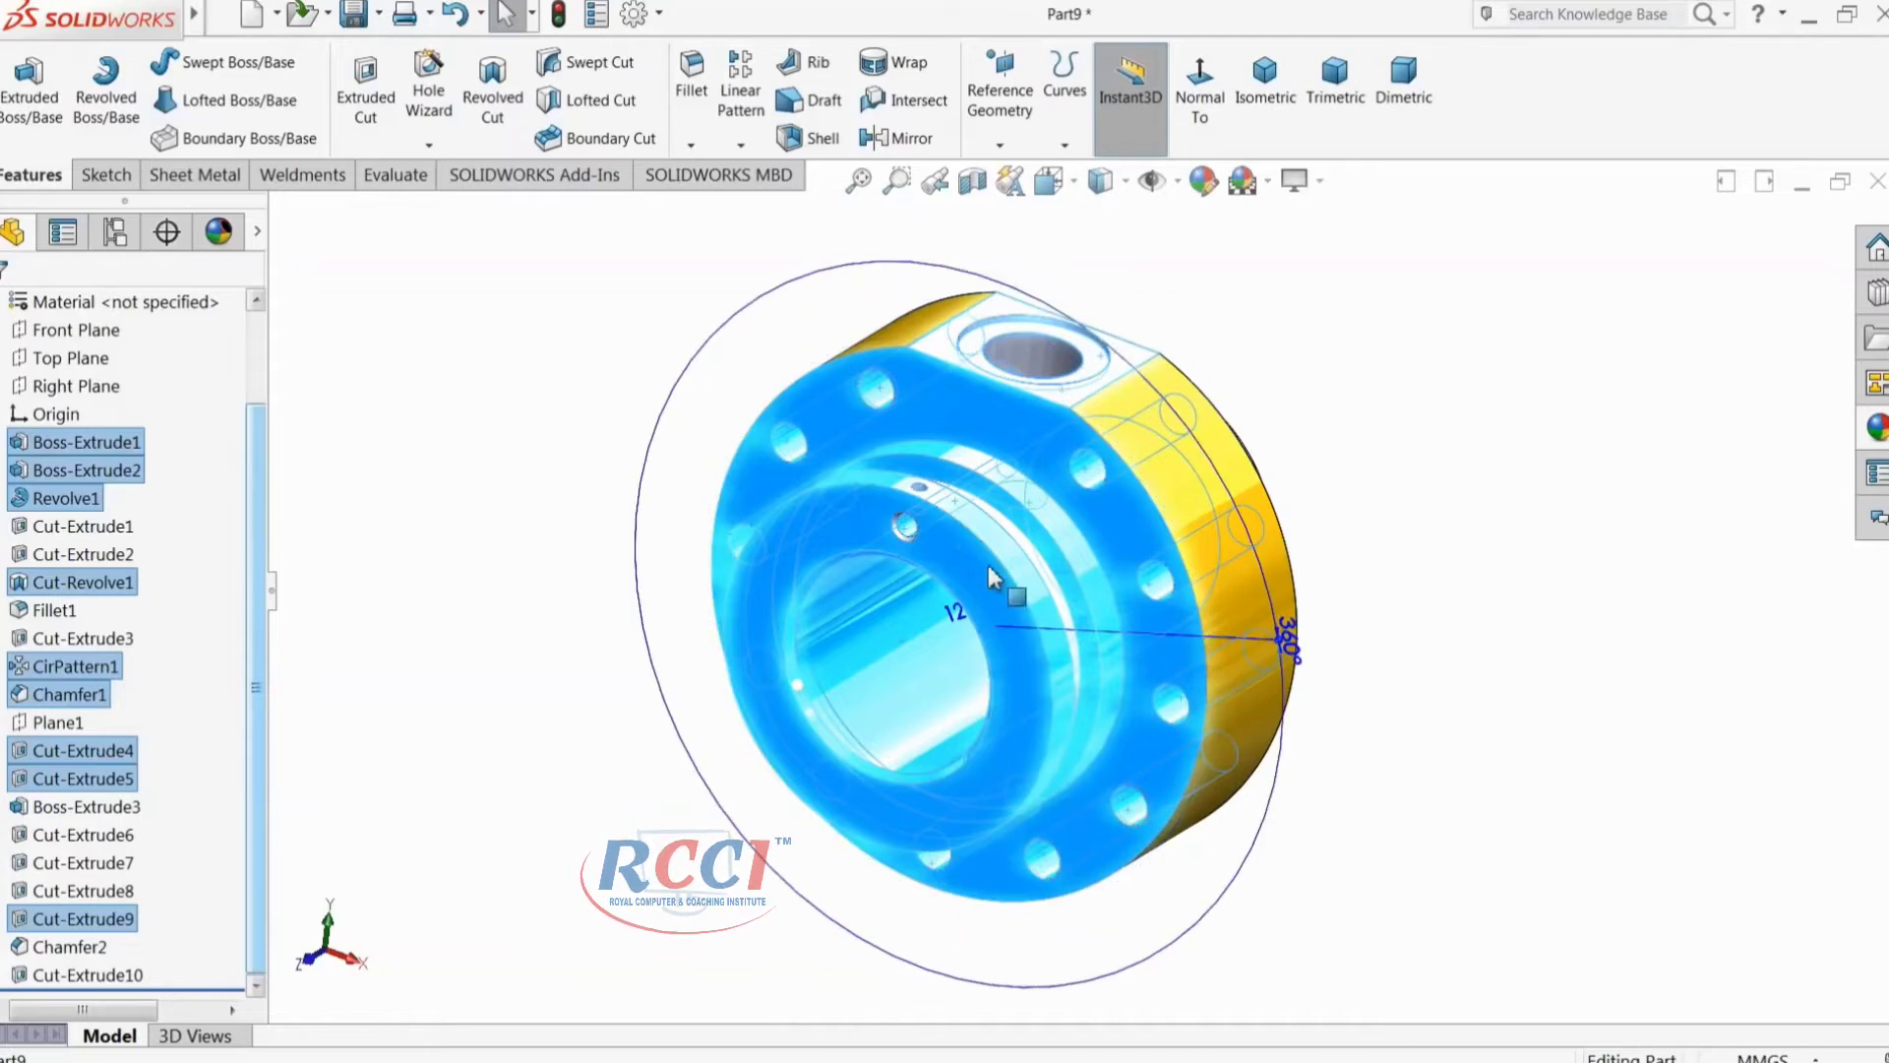
click(1881, 467)
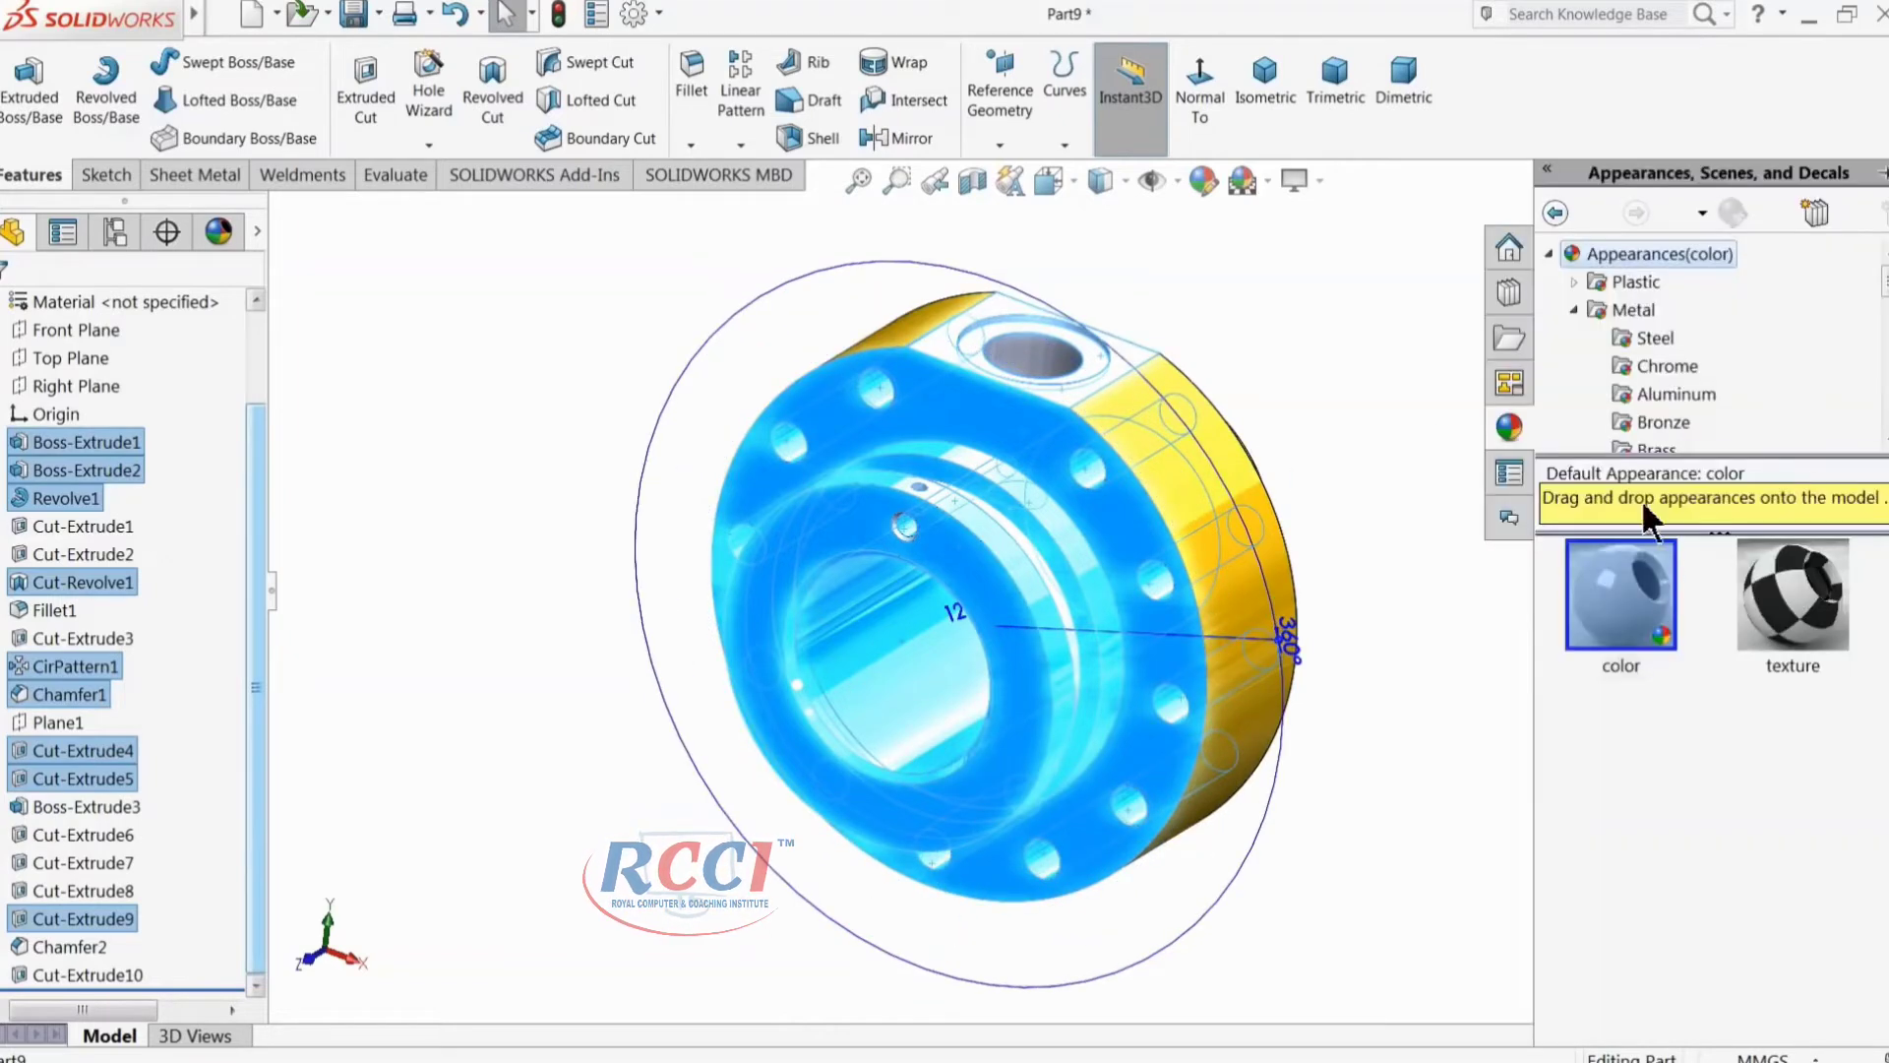
click(1648, 340)
click(1622, 769)
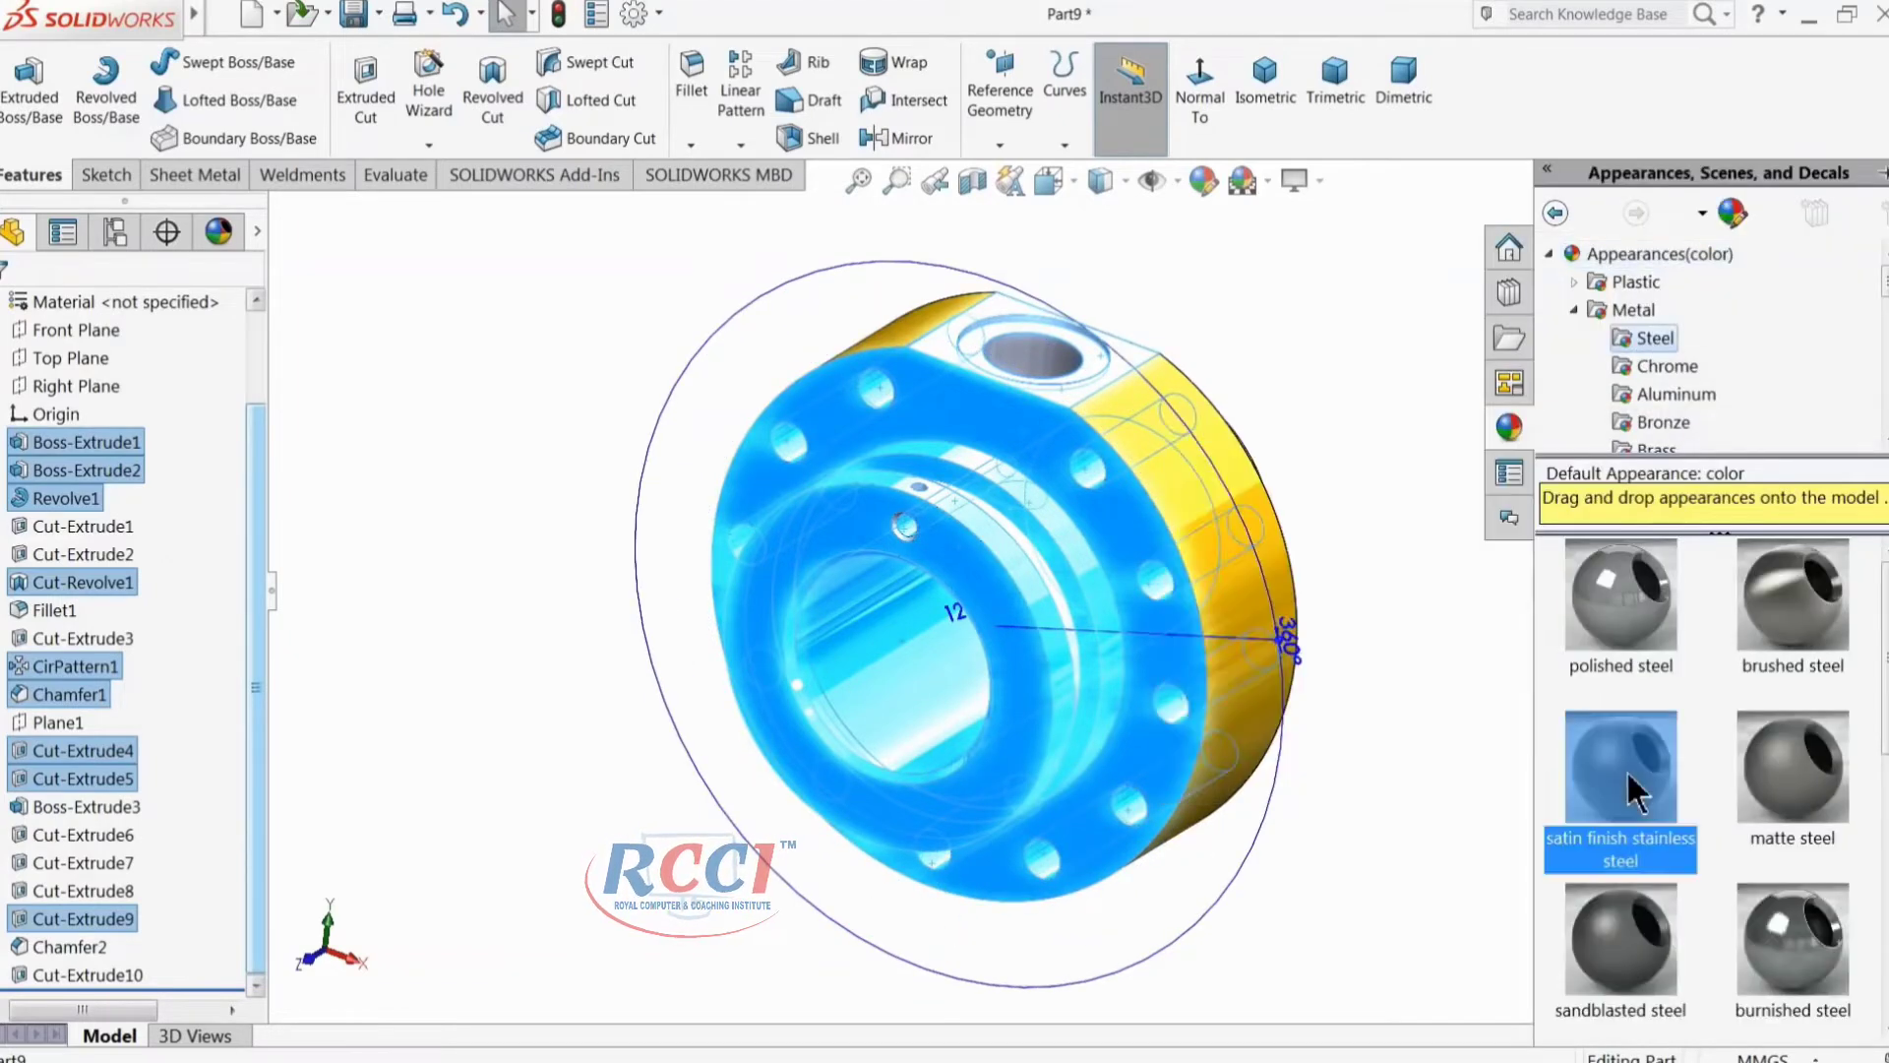
Step: Apply the satin finish stainless steel appearance to the hub's groove floor and the port's bore wall
middle_drag(1264, 607, 1200, 733)
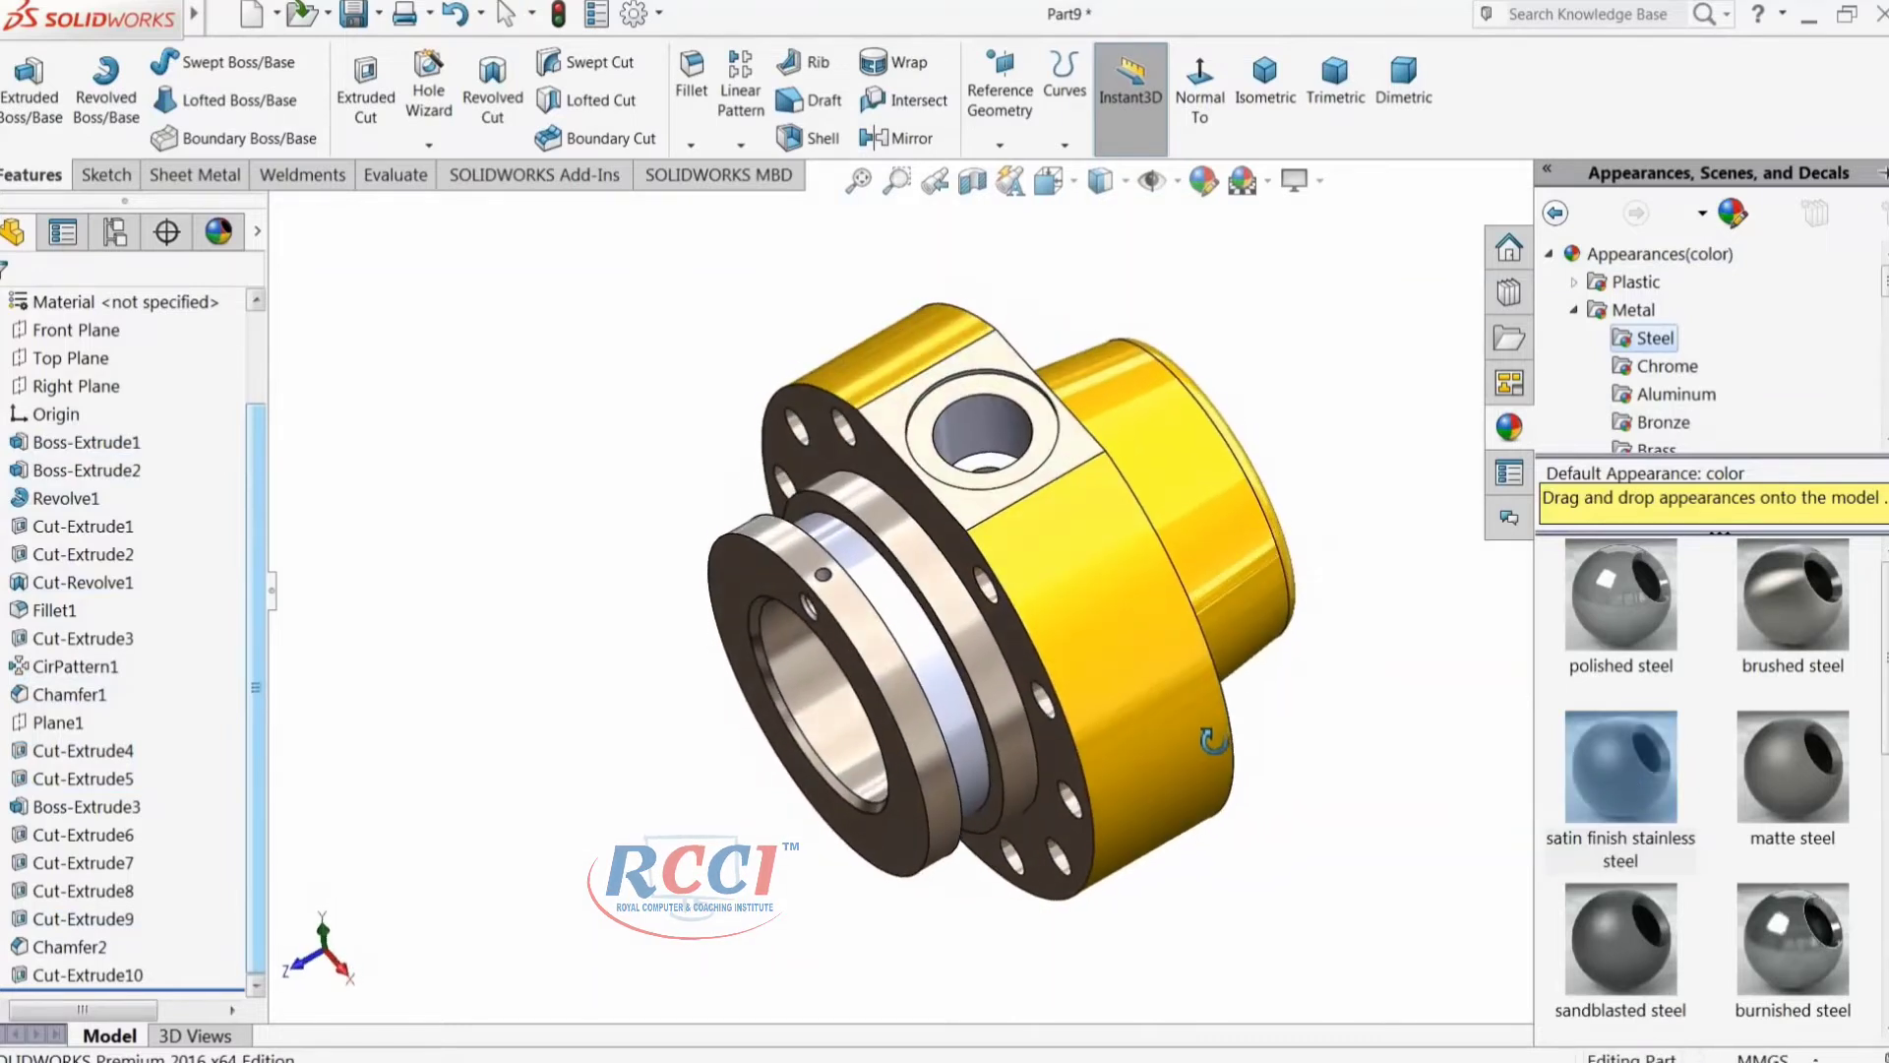
scroll(915, 669, down, 2)
click(910, 674)
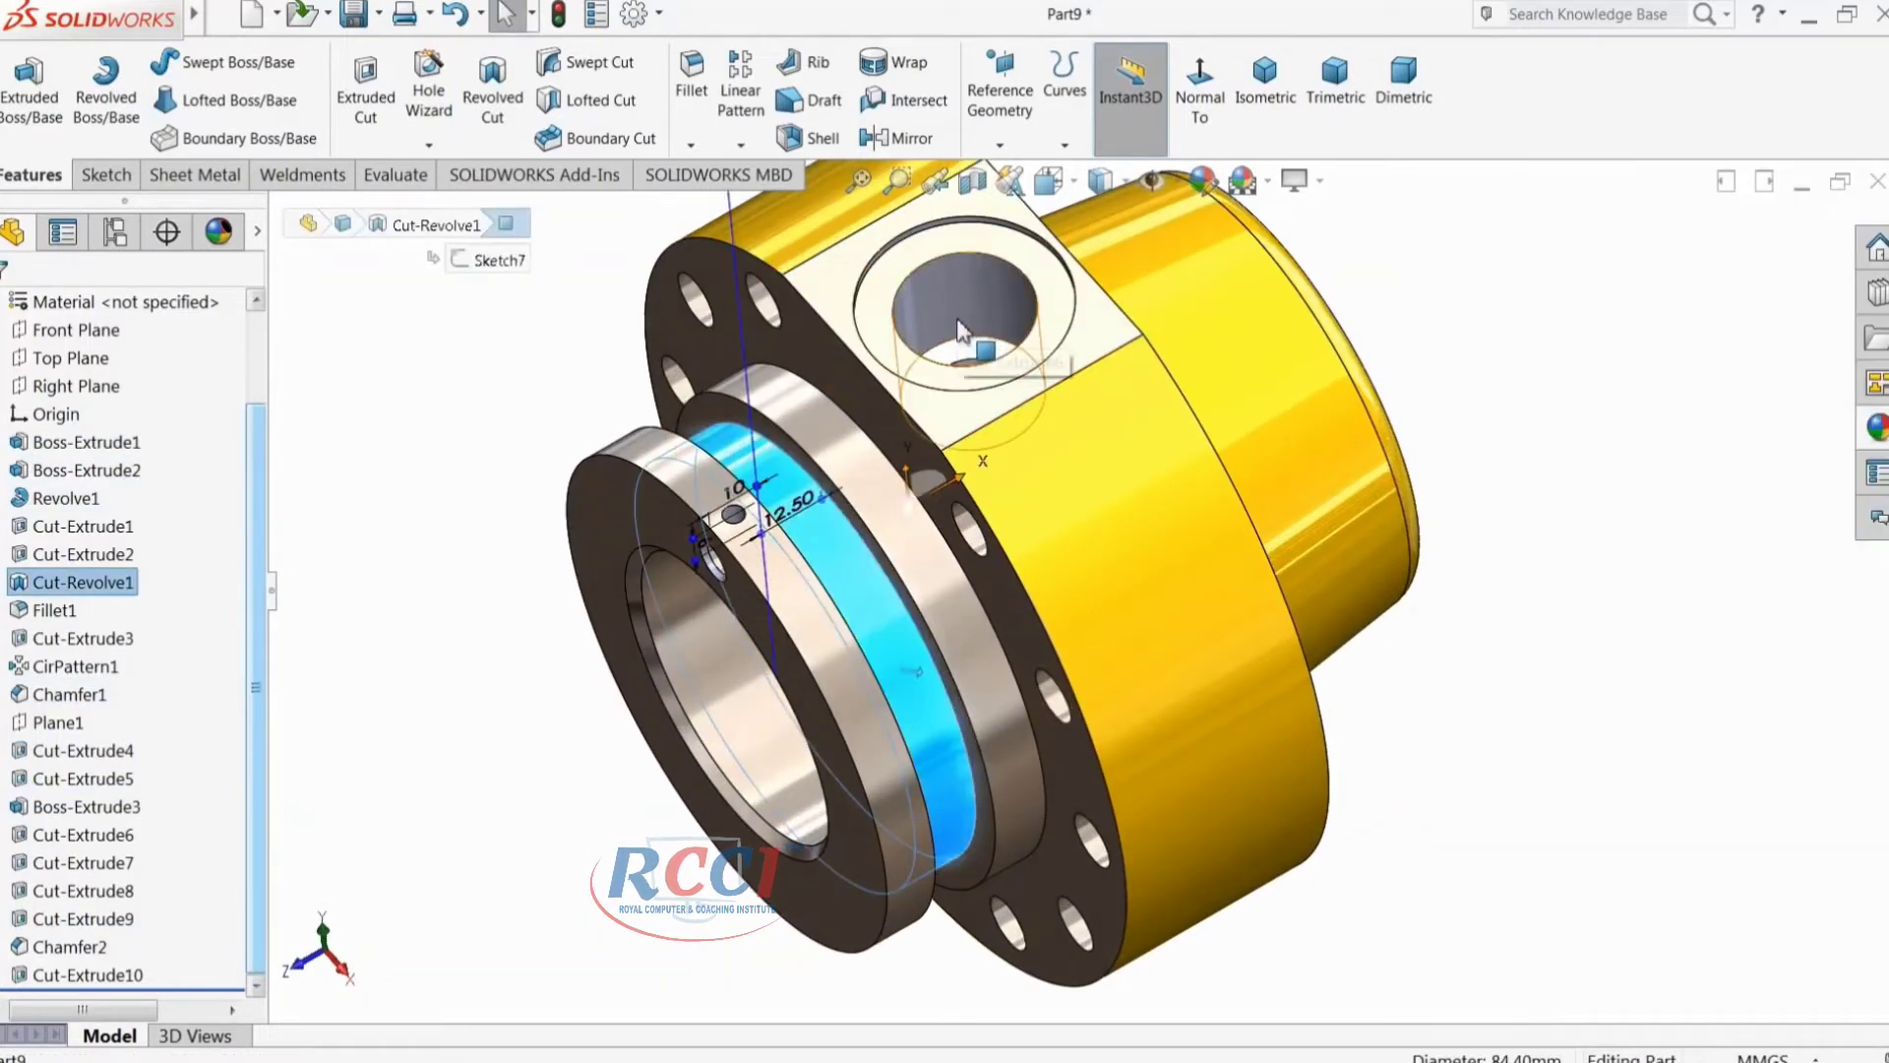
ctrl+click(958, 305)
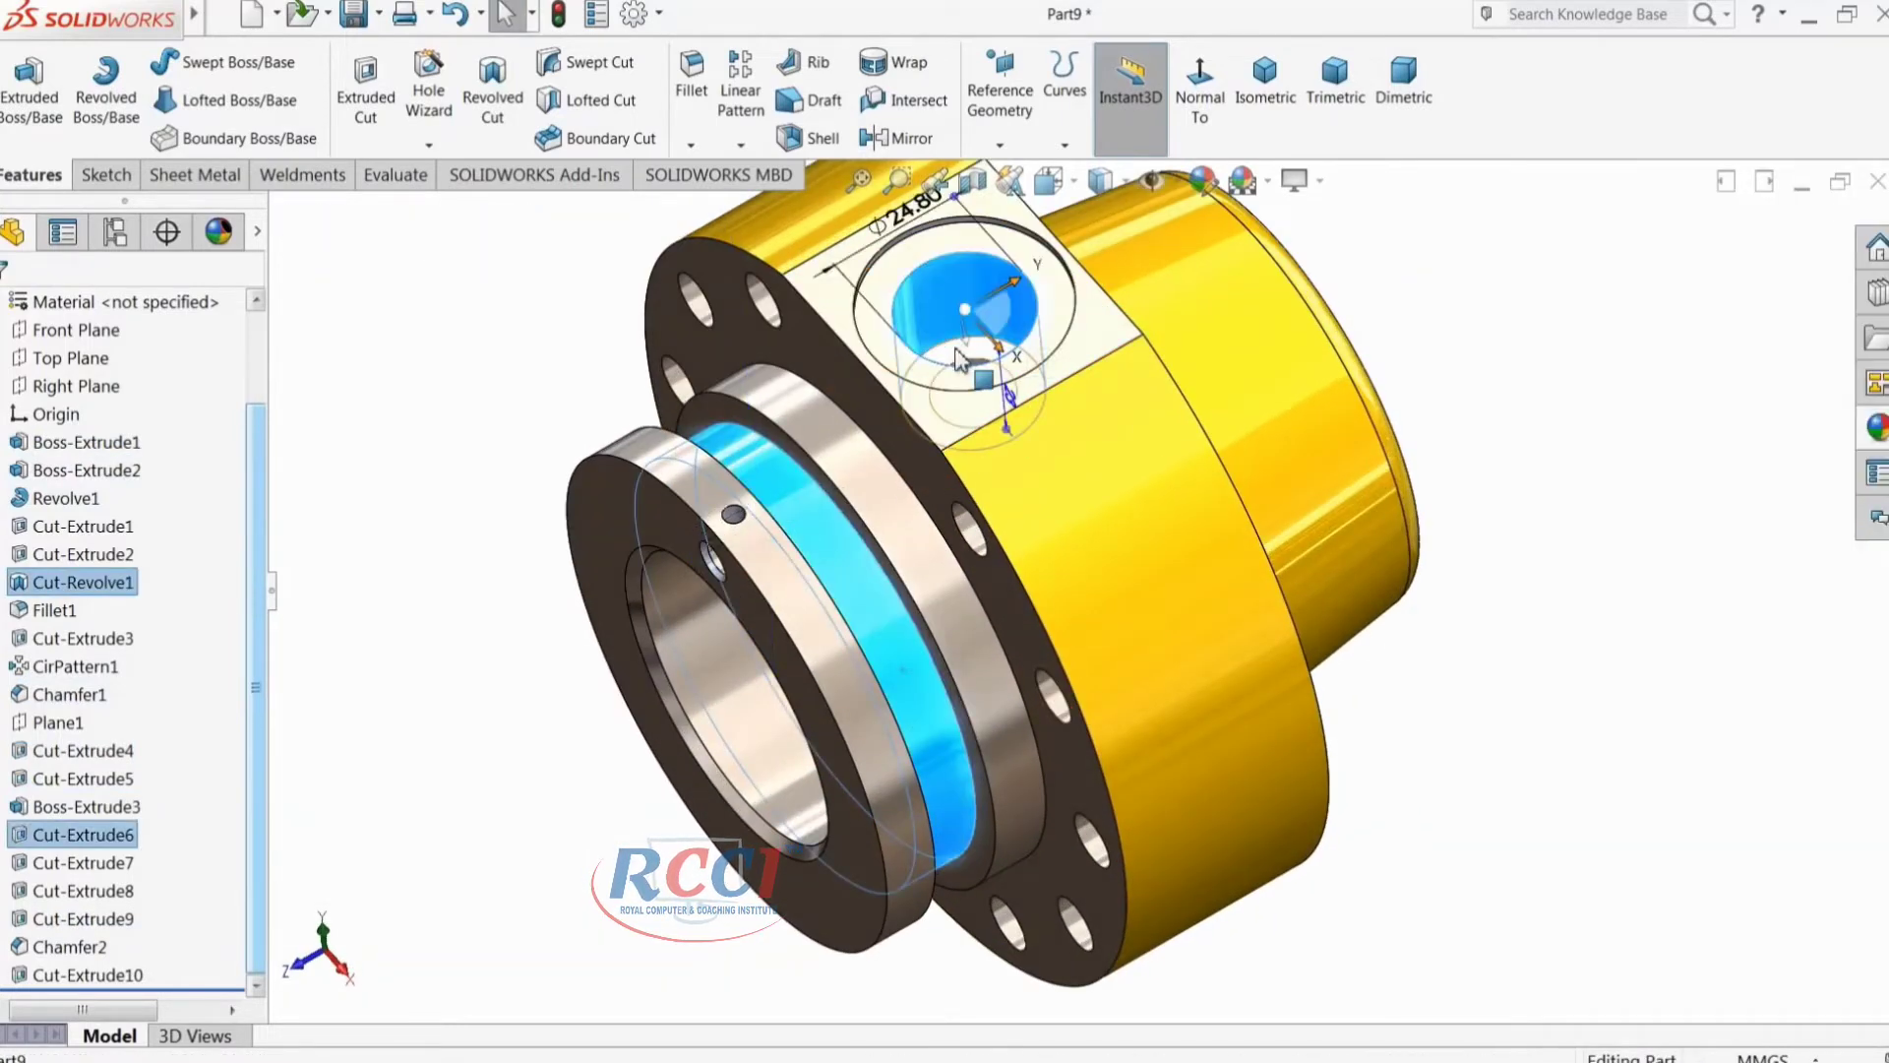
click(1877, 431)
click(1622, 748)
Step: Apply the polished steel appearance to the shoulder and wall of the 70 mm counterbore at the rear of the part
scroll(1368, 694, up, 3)
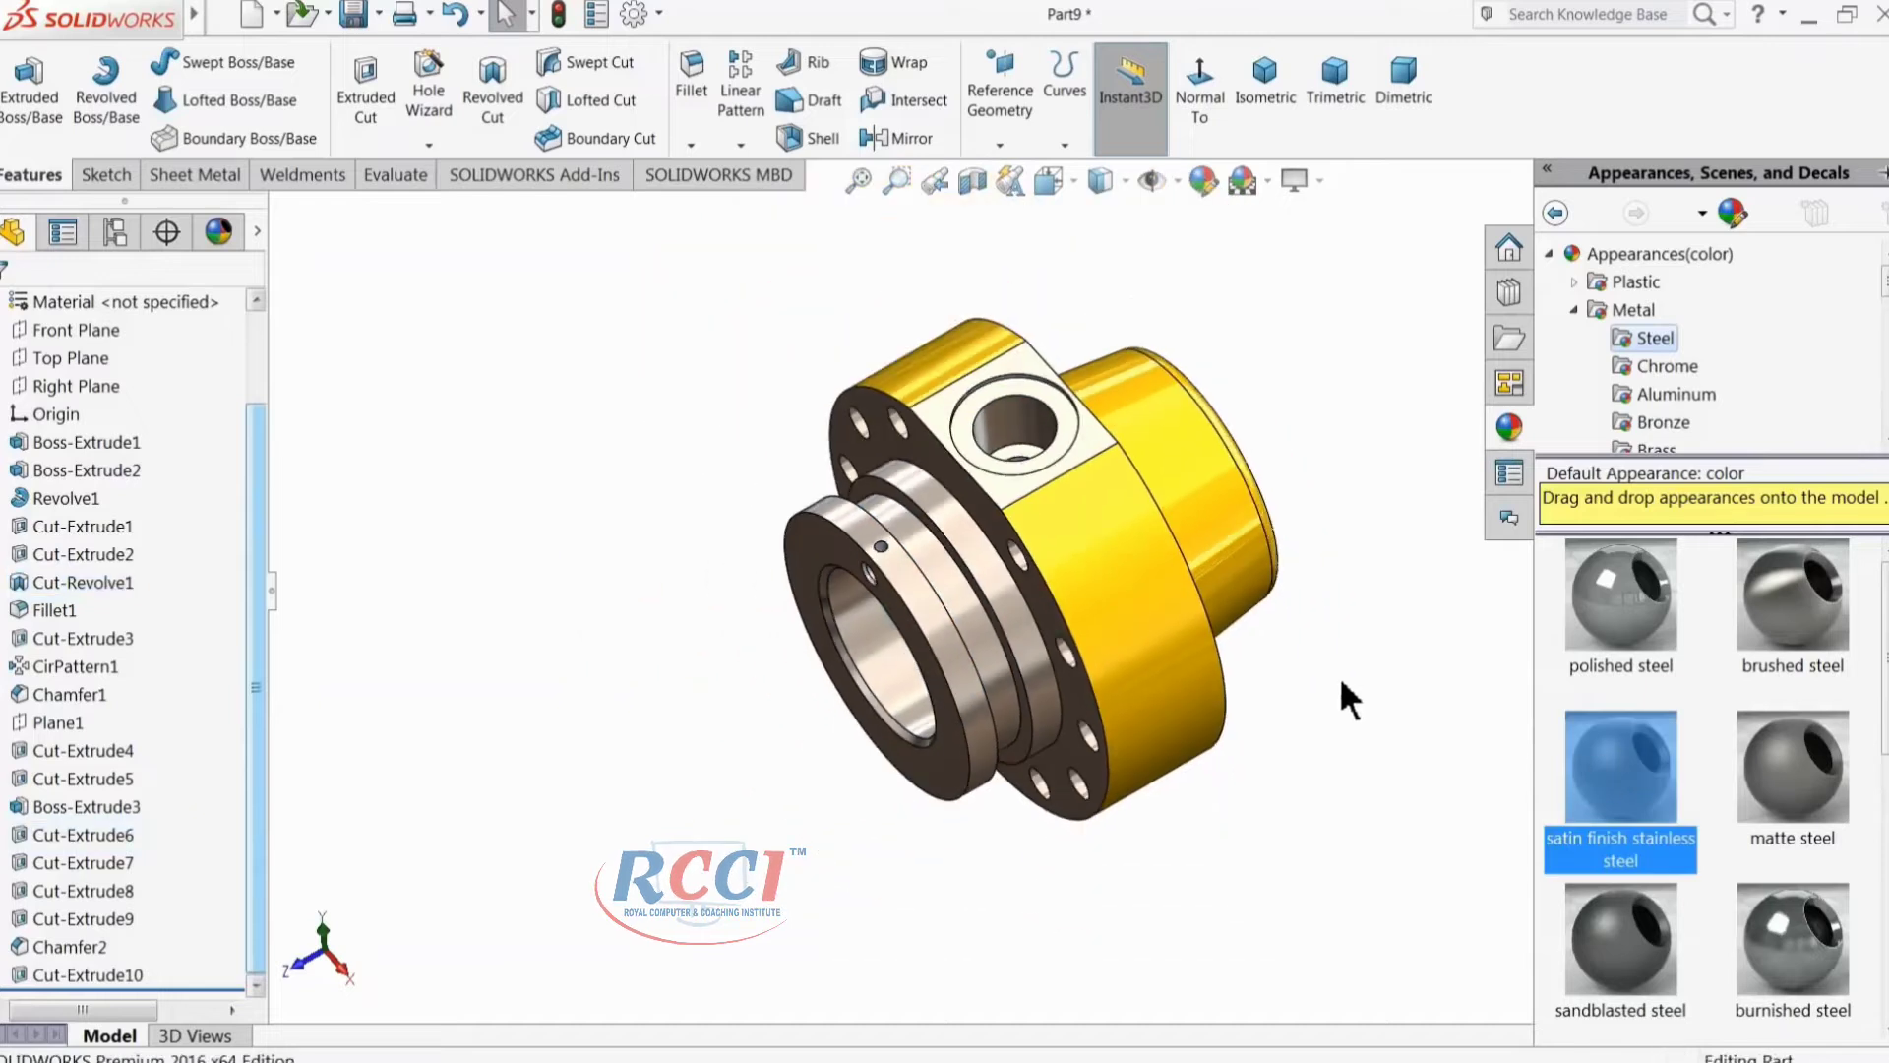
middle_drag(1347, 699, 1279, 512)
scroll(1121, 542, down, 3)
click(1102, 559)
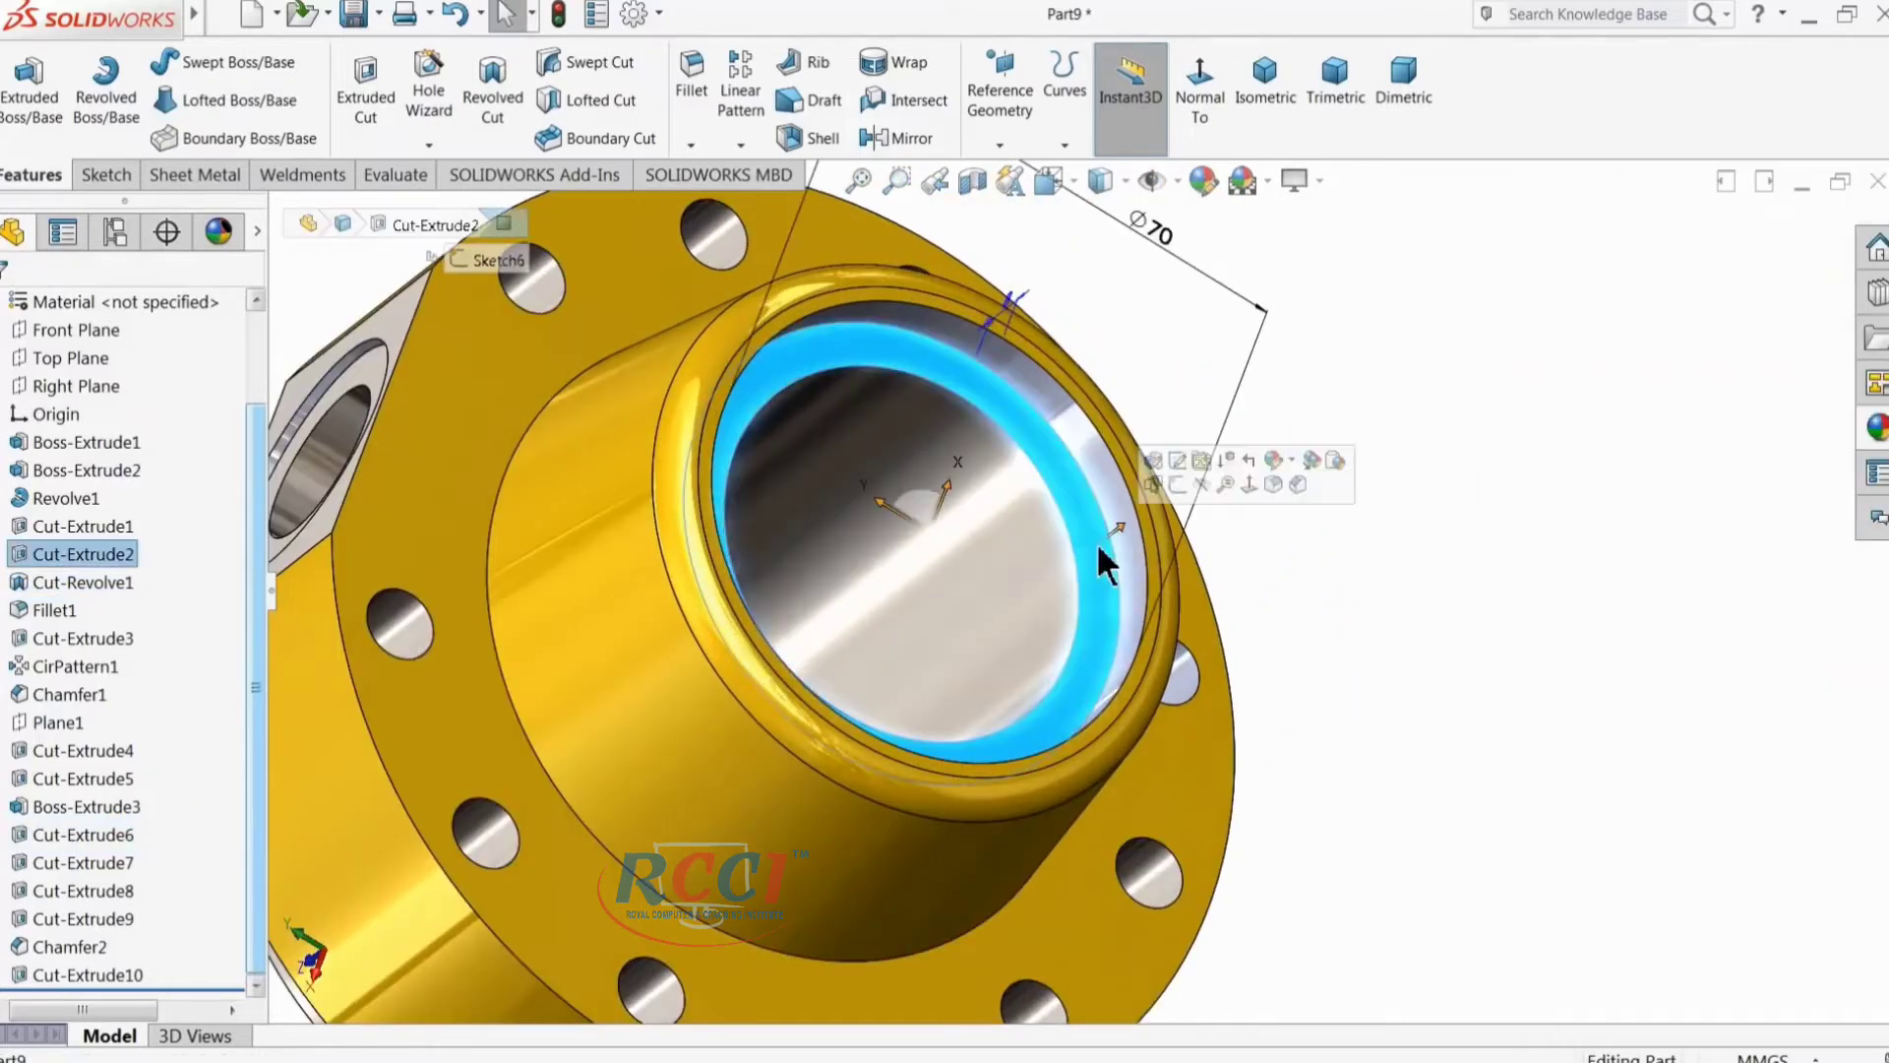
ctrl+click(1140, 531)
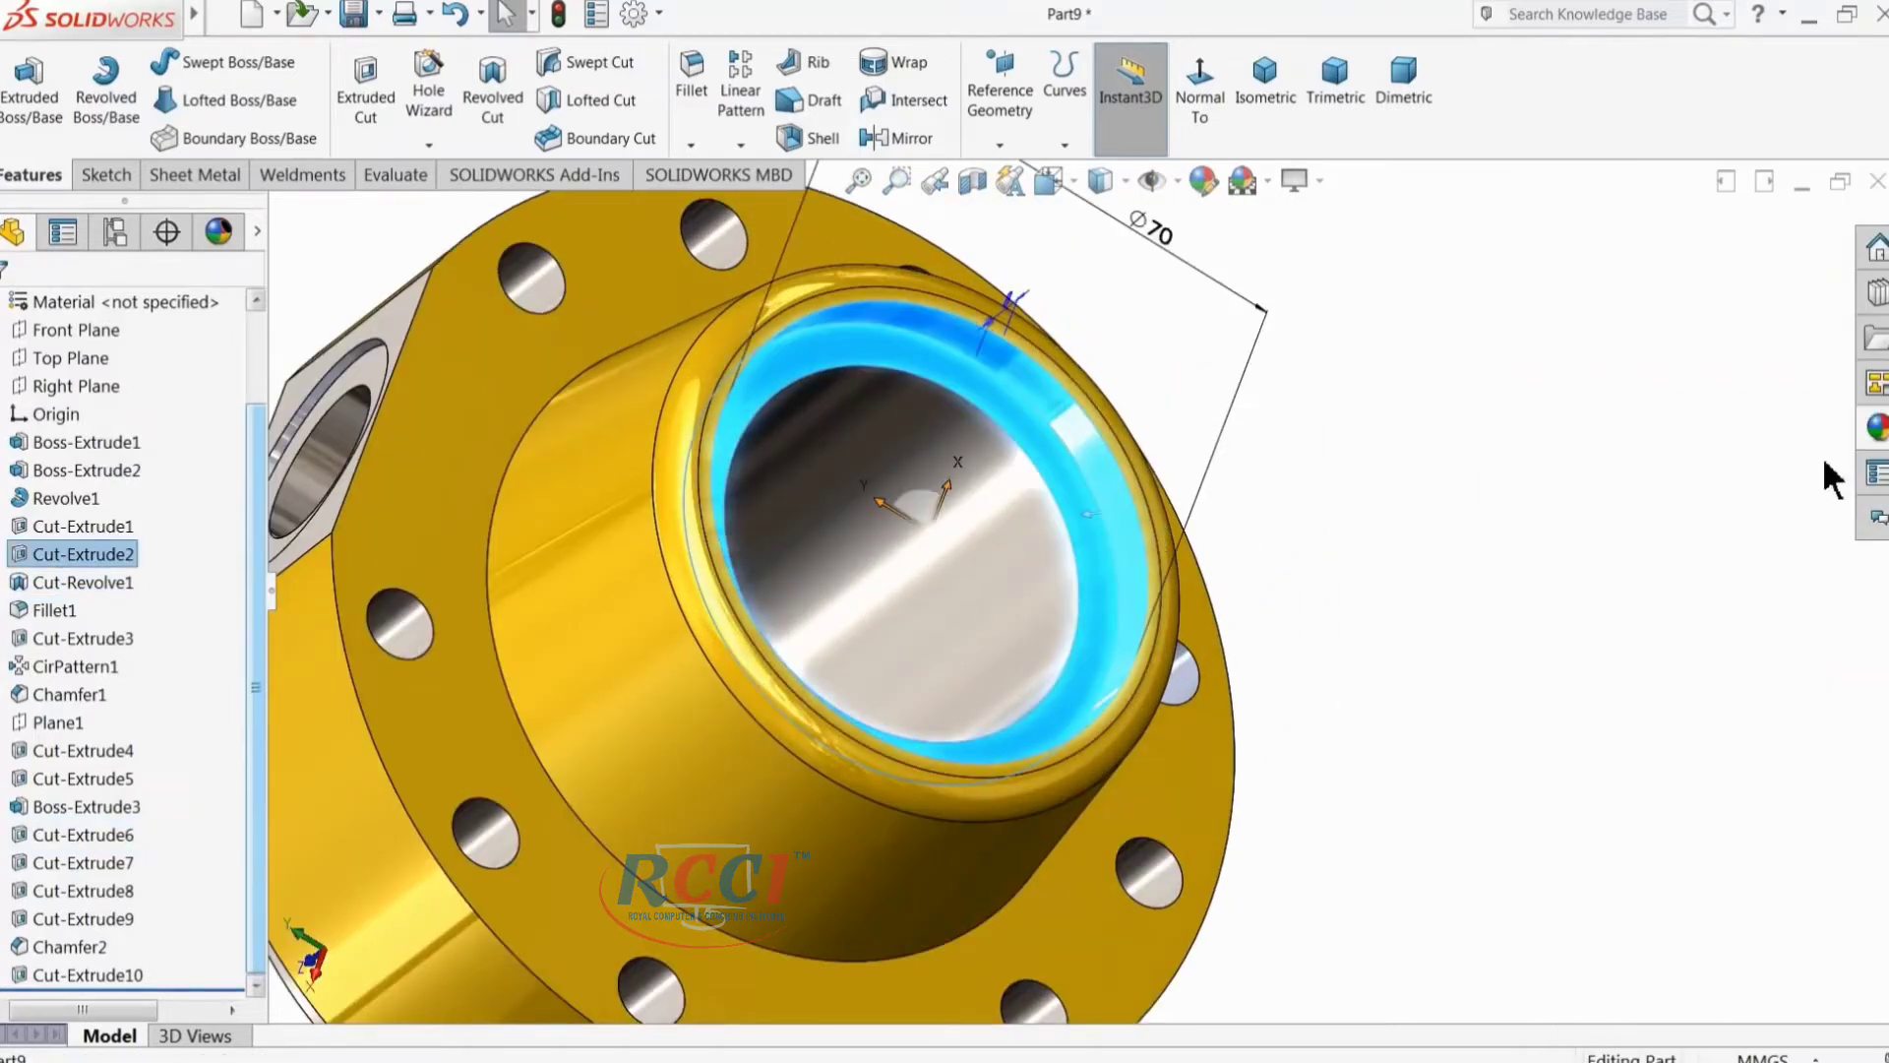
click(1880, 433)
click(1622, 605)
Step: Save the part as 7.Front Cap in the Hydraulic Cylinder folder
scroll(1299, 647, up, 3)
middle_drag(1145, 666, 1285, 526)
scroll(1020, 702, down, 2)
middle_drag(1019, 702, 669, 413)
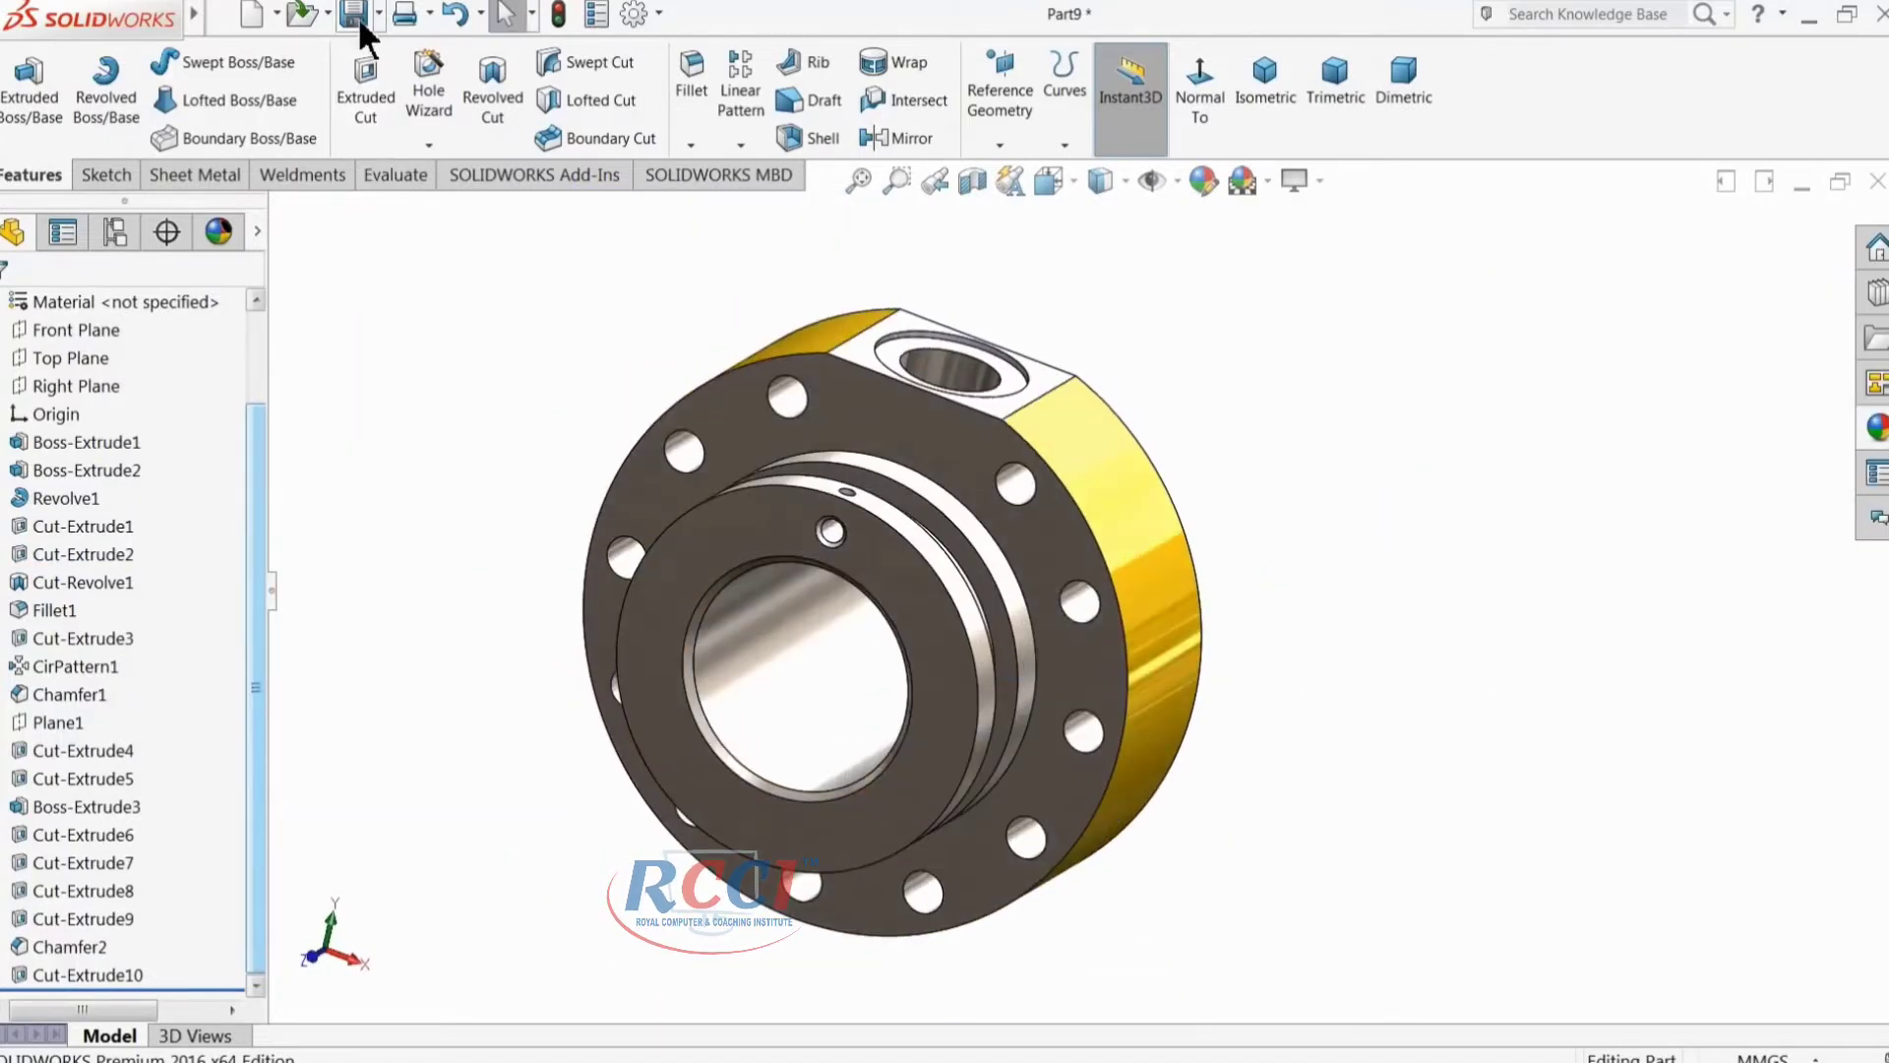
key(ctrl+s)
text(7.Front Cap)
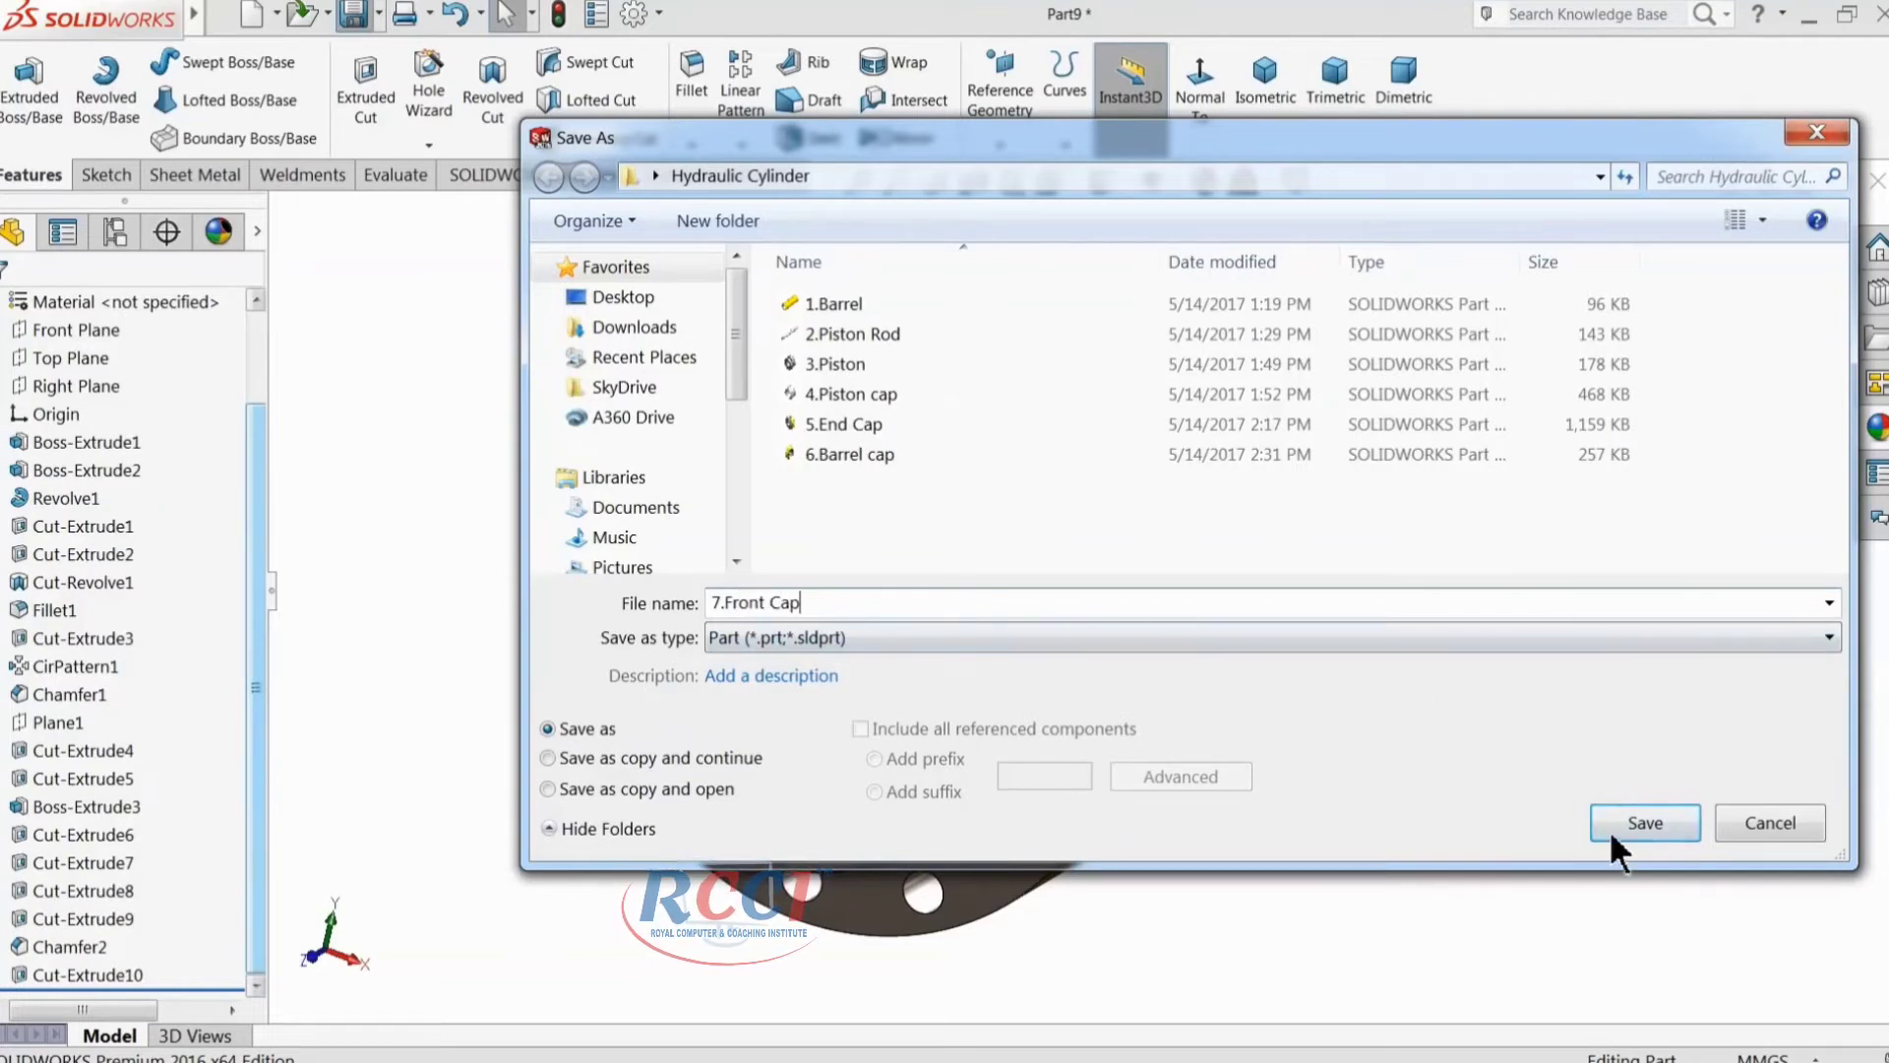
click(1614, 832)
middle_drag(1269, 768, 1233, 597)
key(ctrl+7)
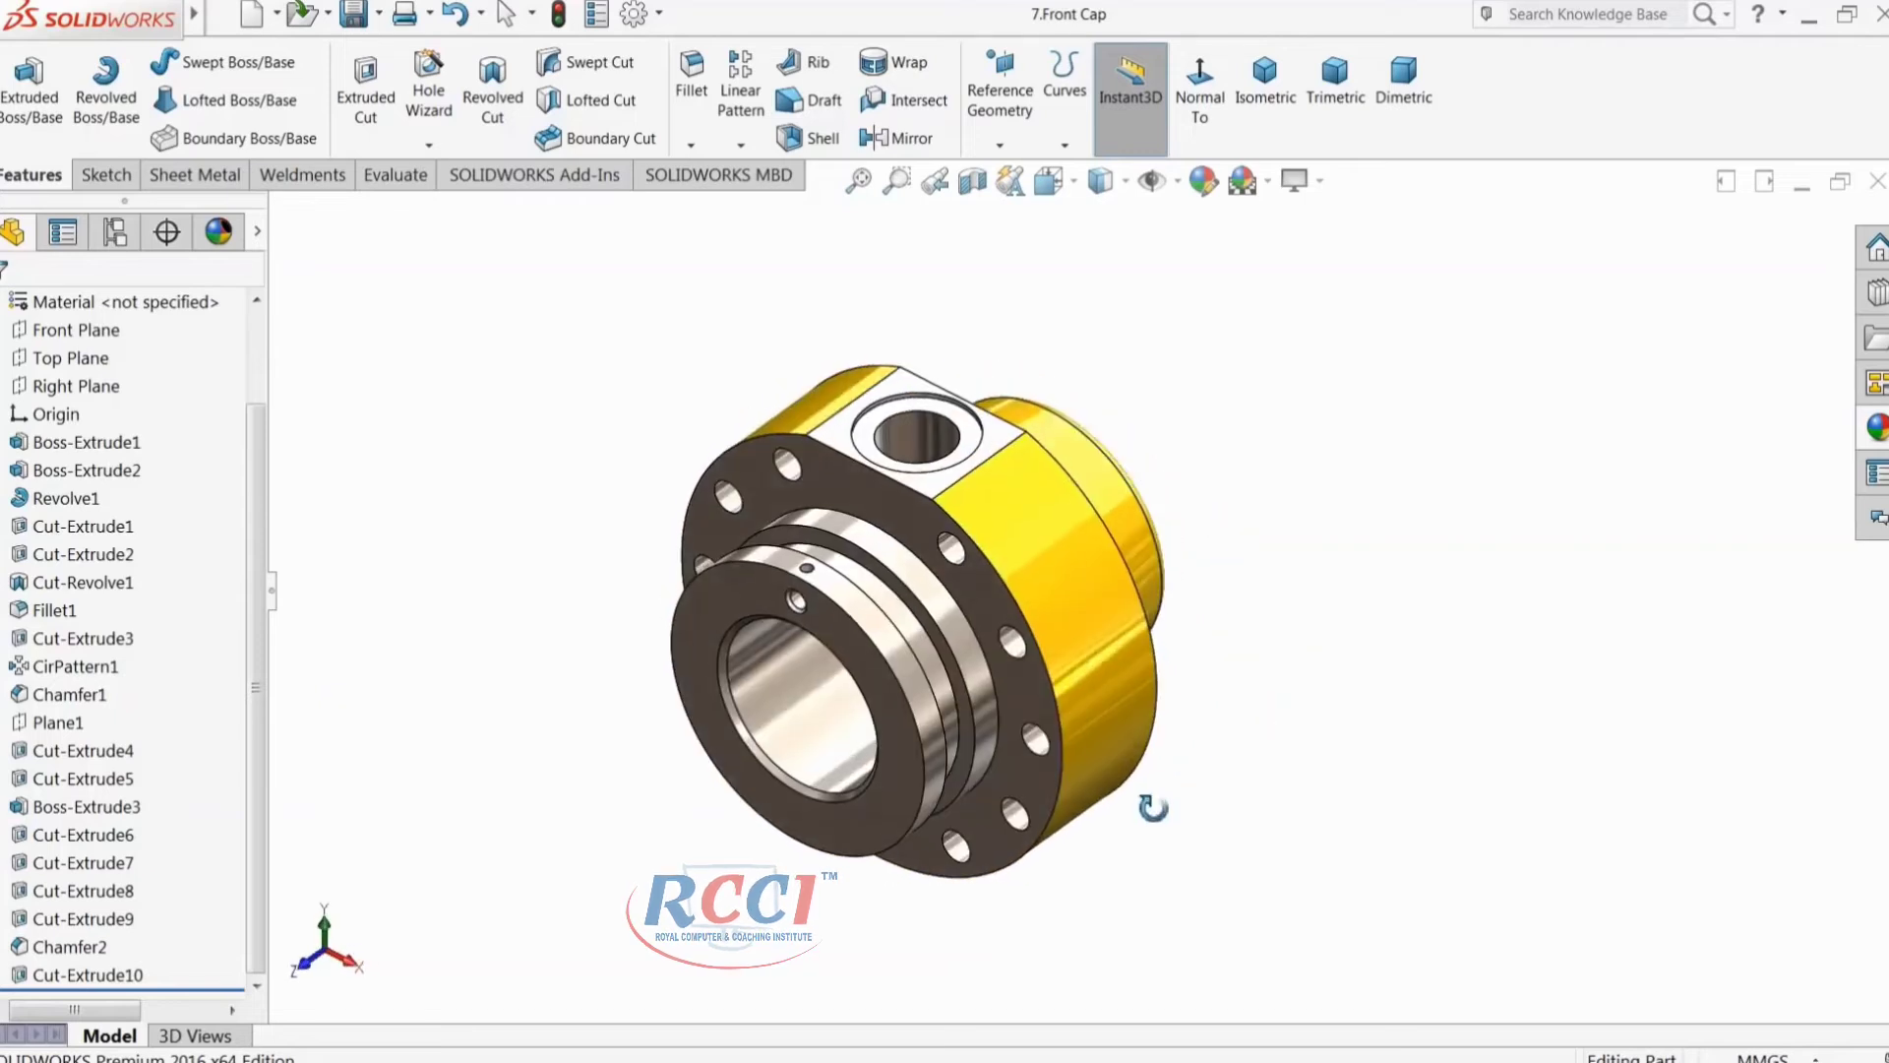
middle_drag(977, 605, 987, 549)
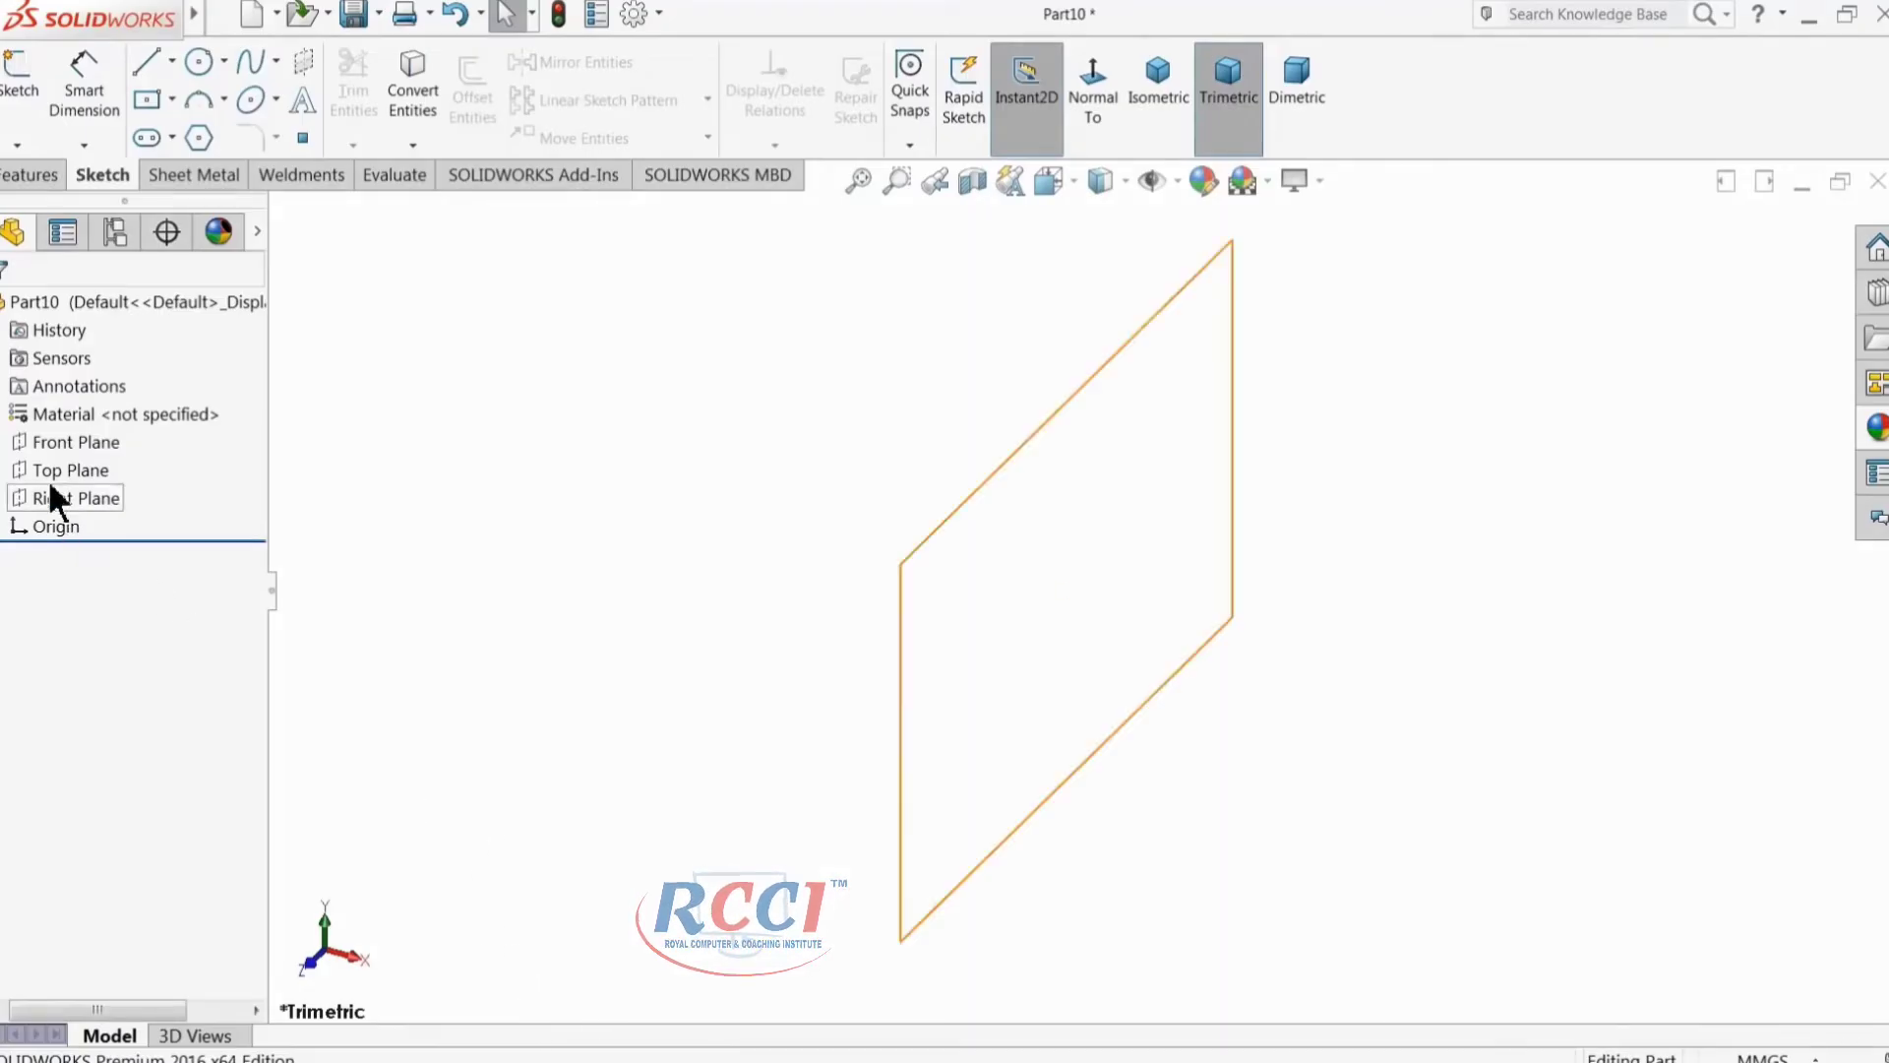
Step: Sketch two concentric circles centred on the origin of the Front Plane, with radii of about 106 mm and 55 mm
click(28, 442)
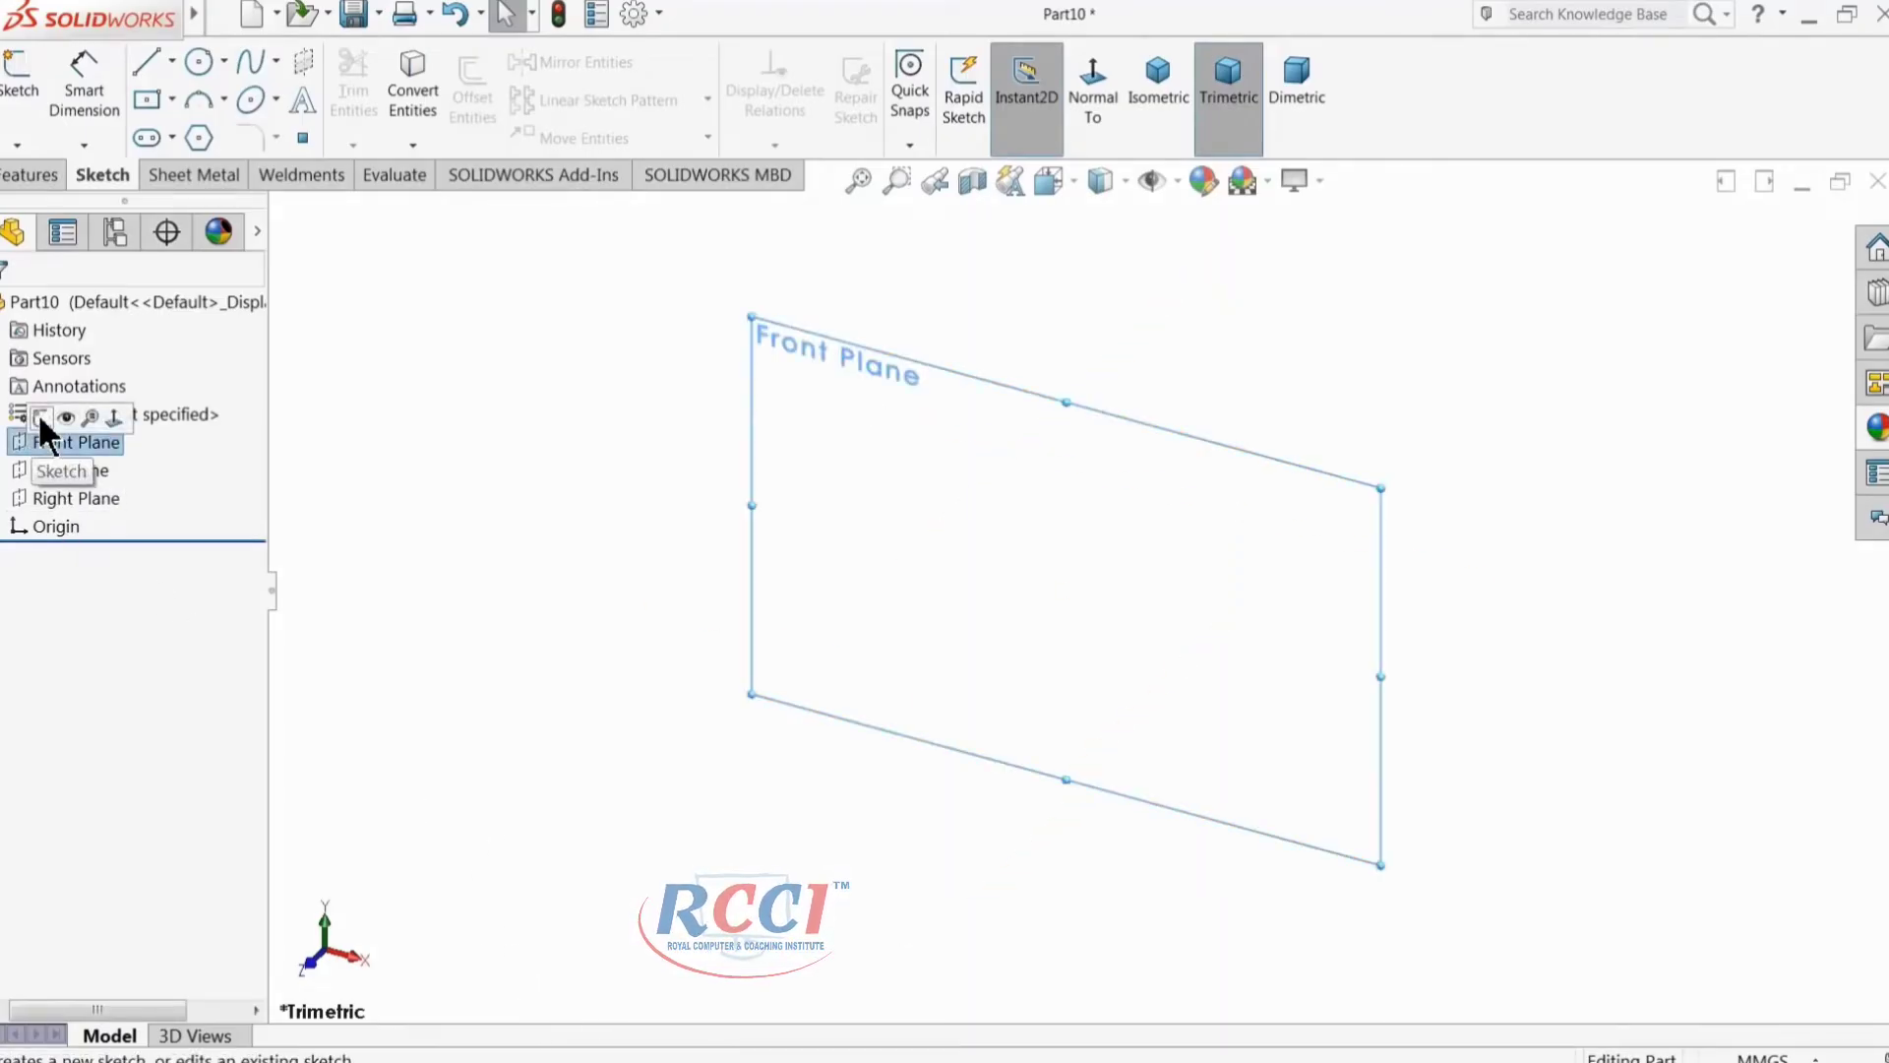
click(40, 418)
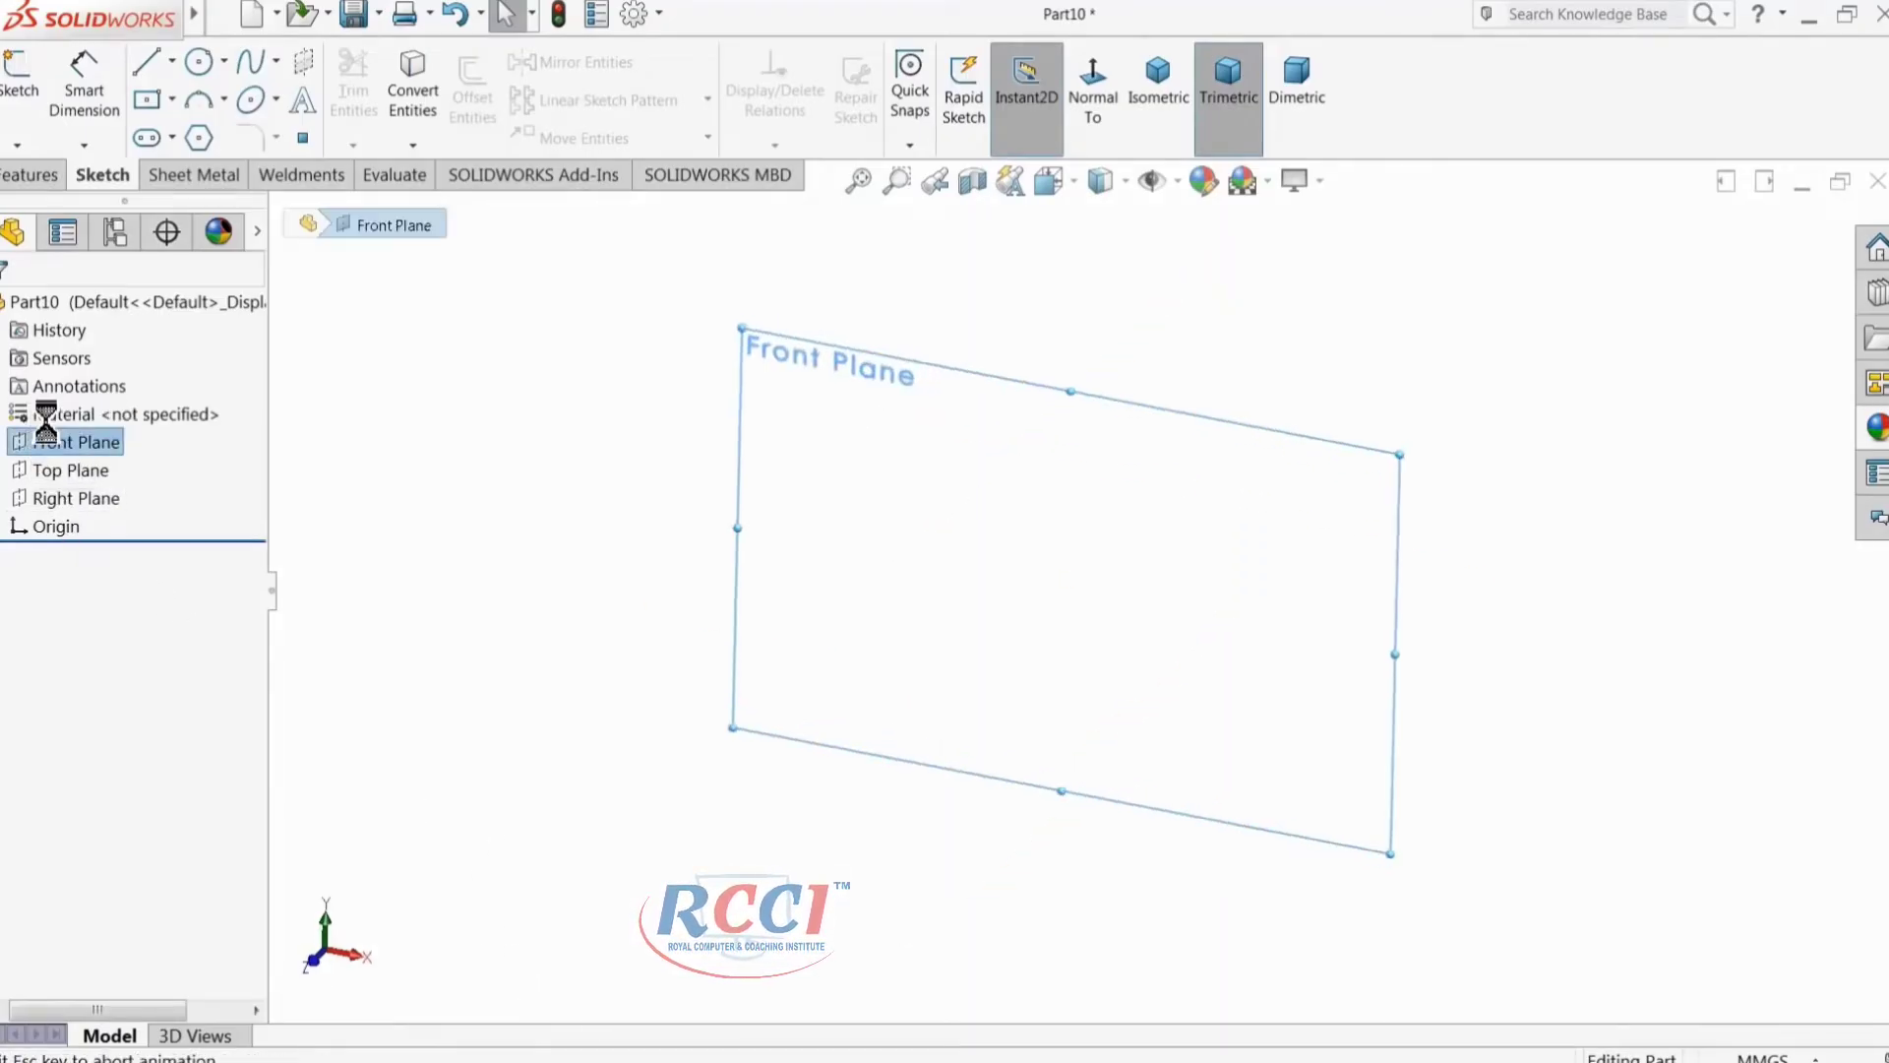
click(198, 64)
click(1084, 591)
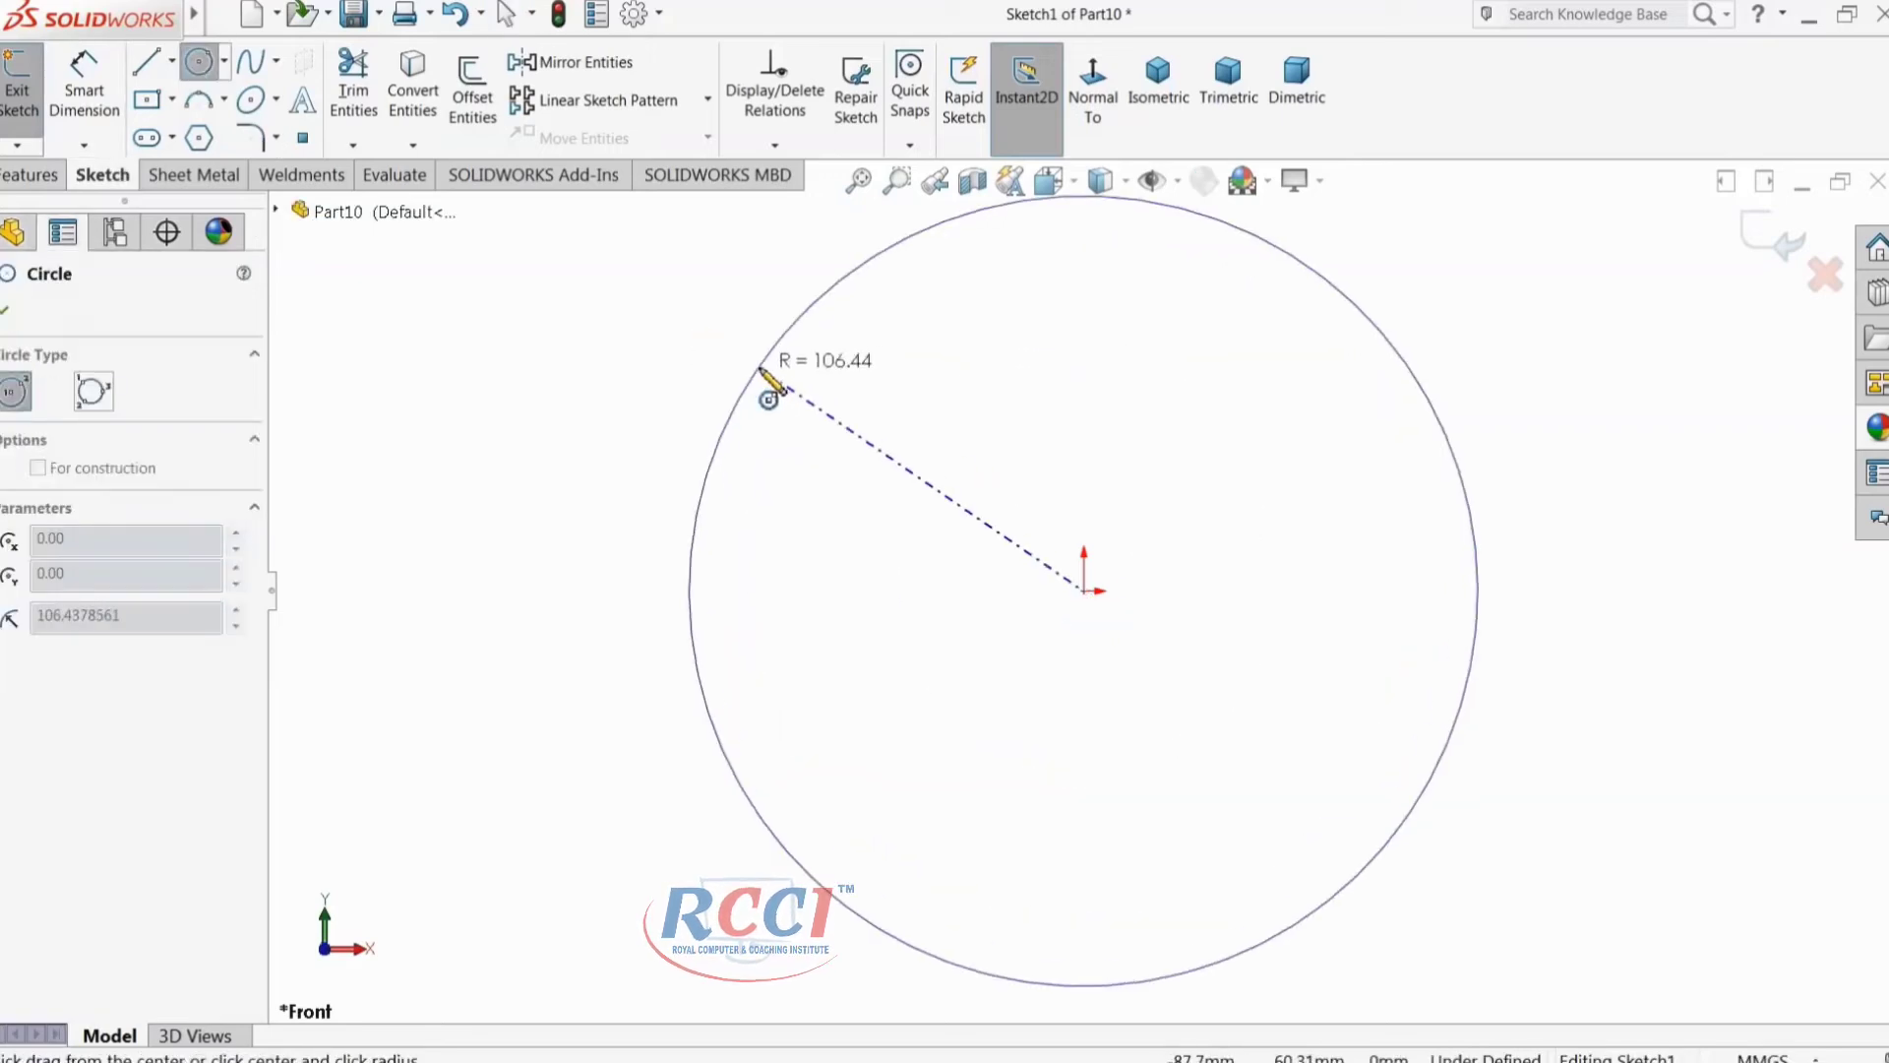
click(762, 372)
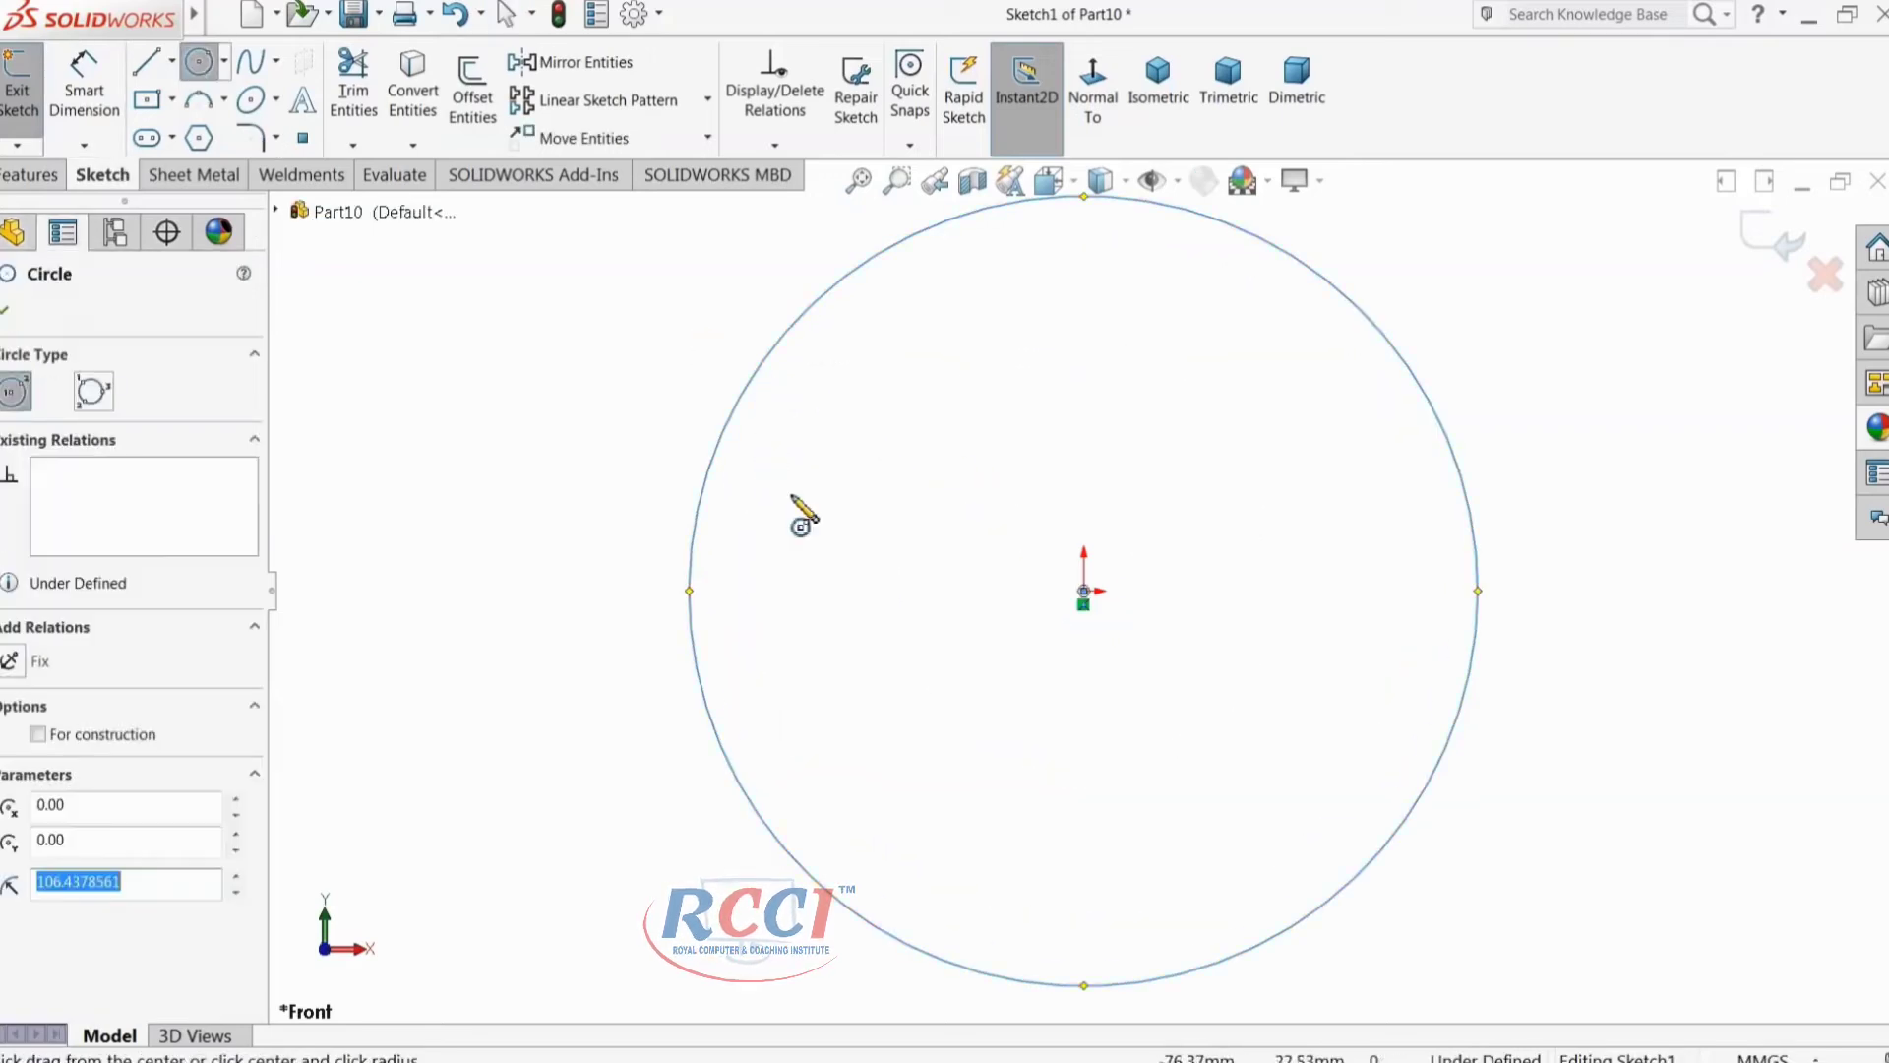
click(1084, 590)
click(913, 495)
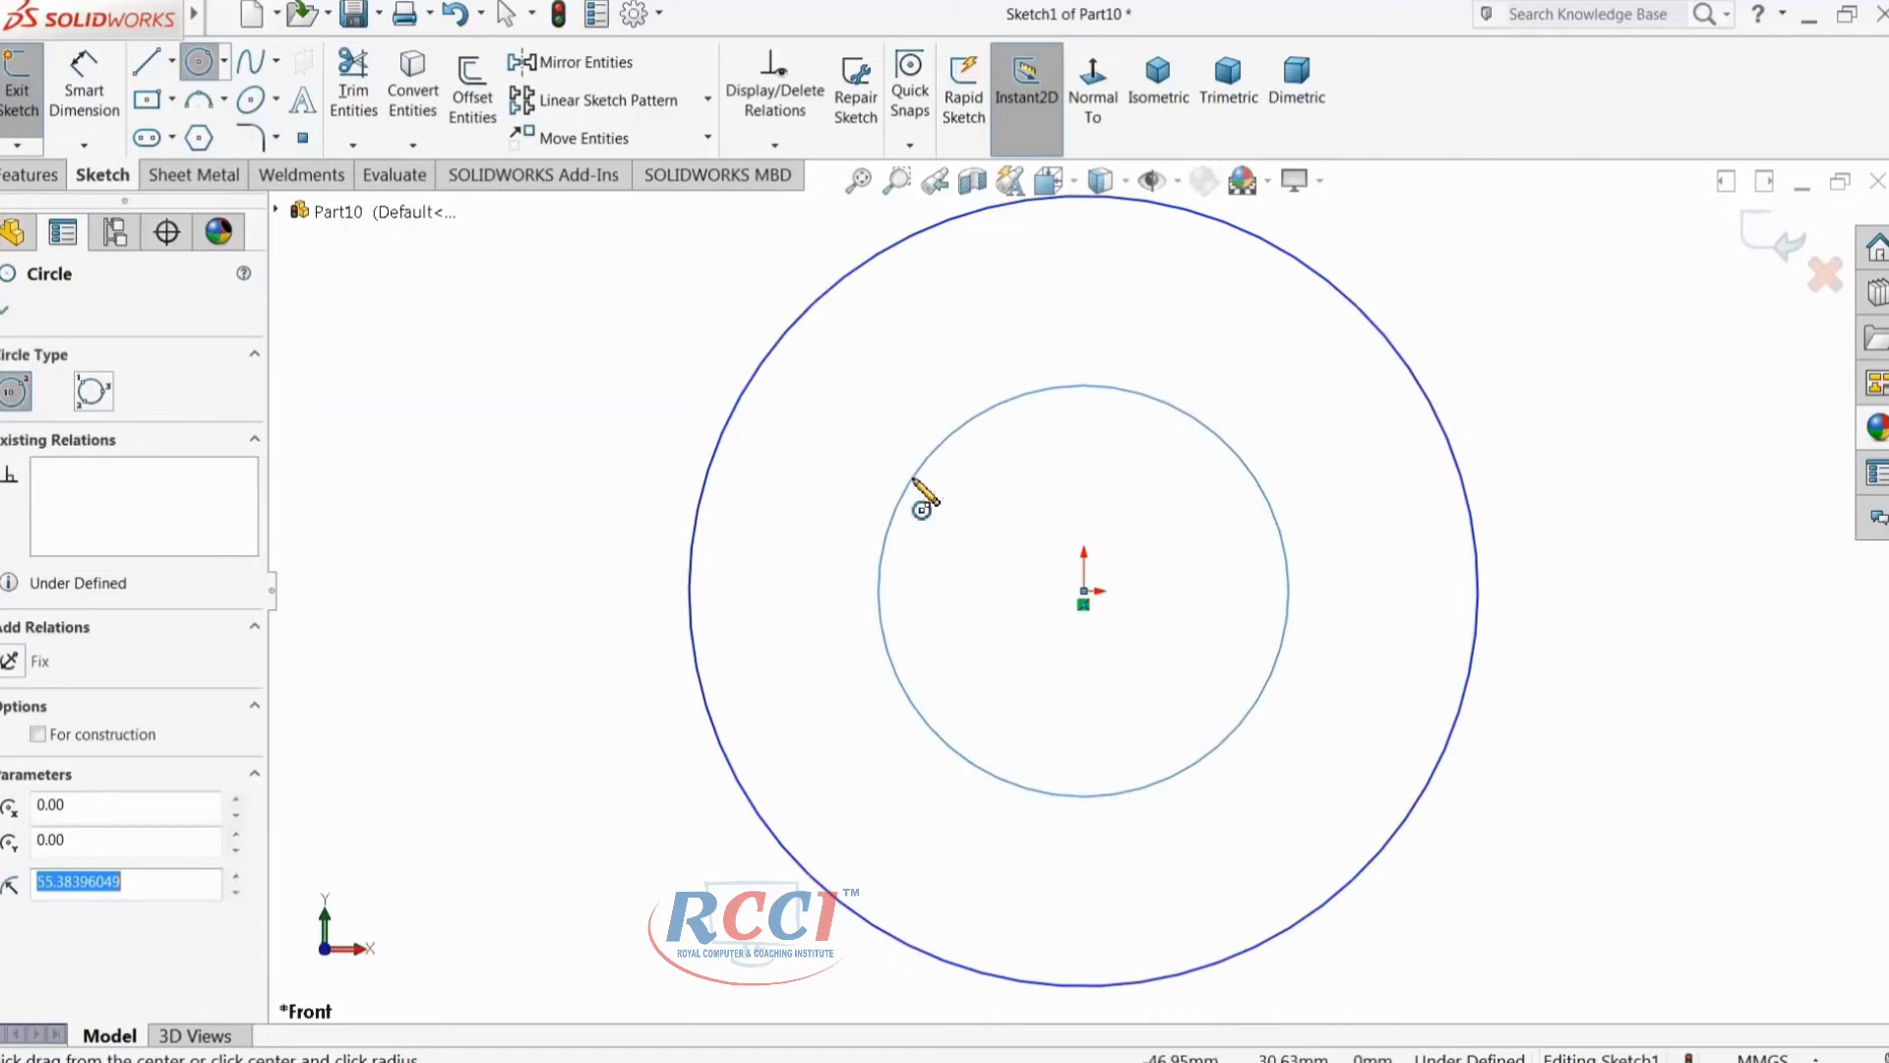
Step: Dimension the outer circle's diameter at 146 mm
click(83, 94)
click(694, 537)
click(531, 569)
text(14)
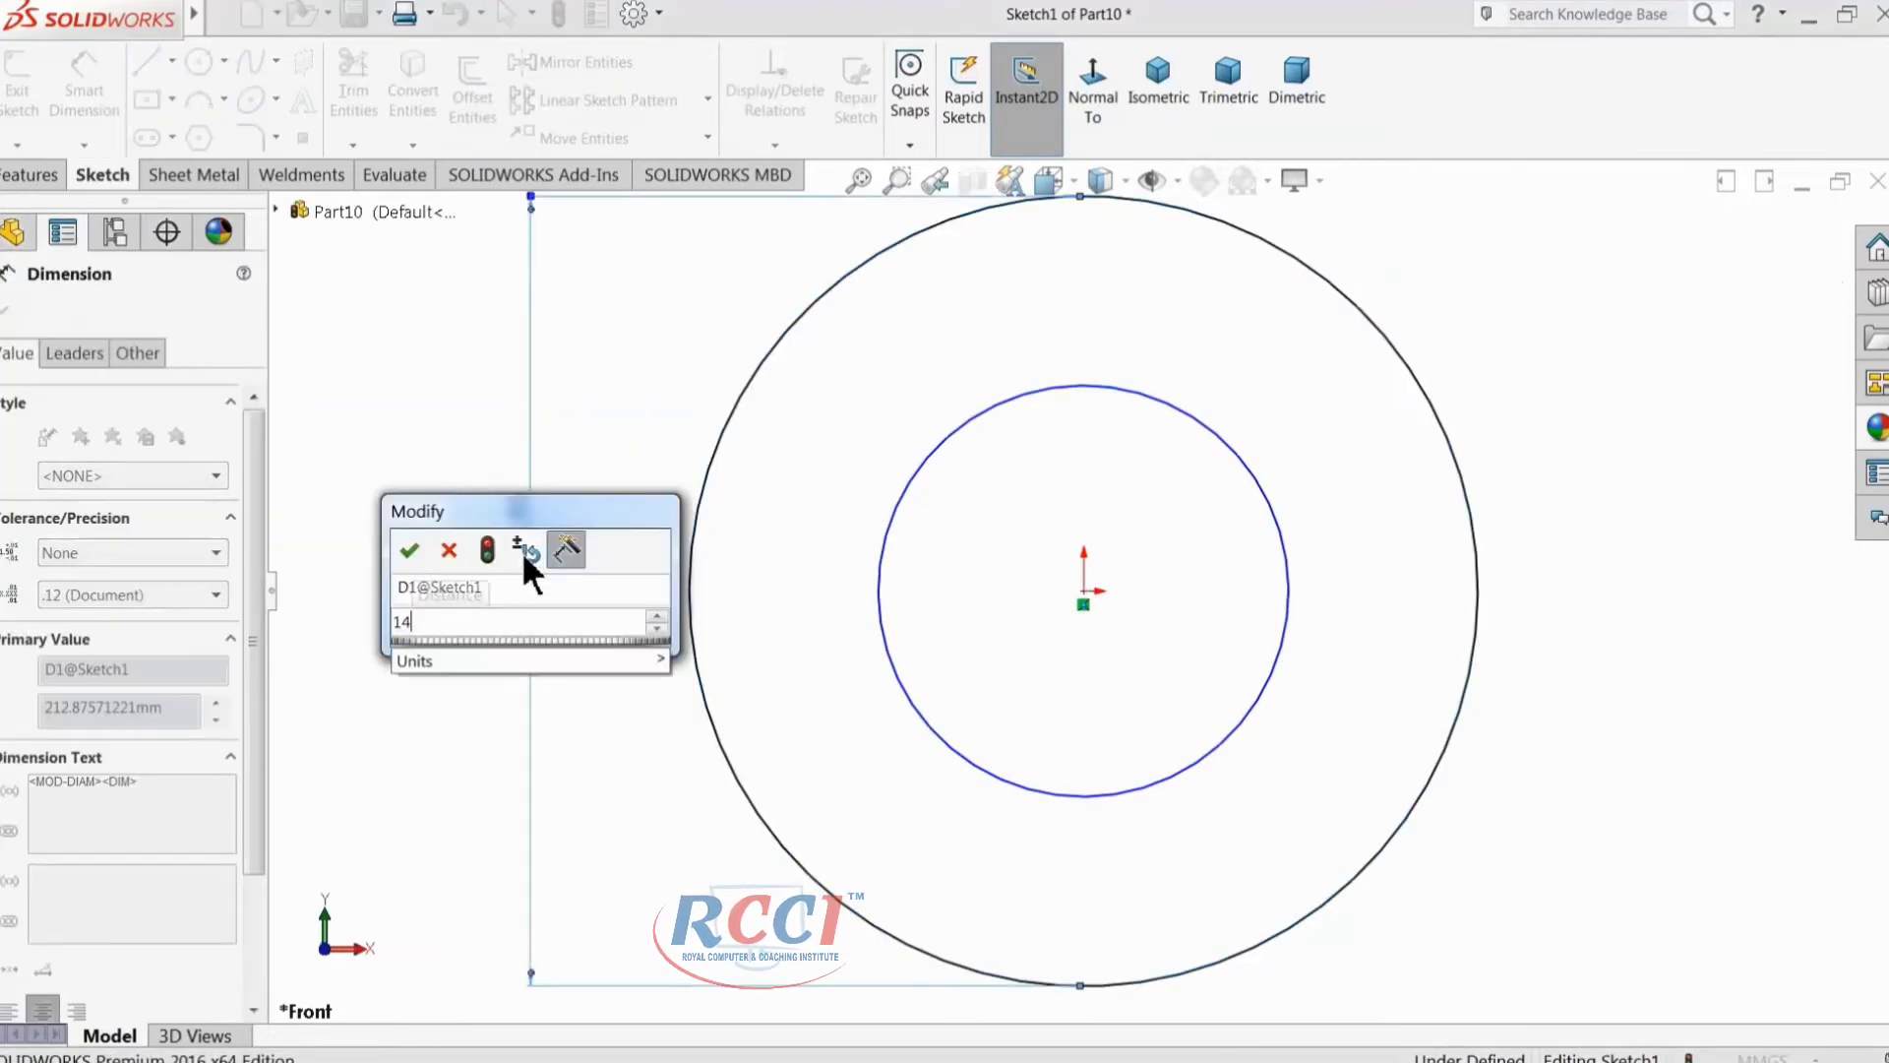
text(6)
click(409, 549)
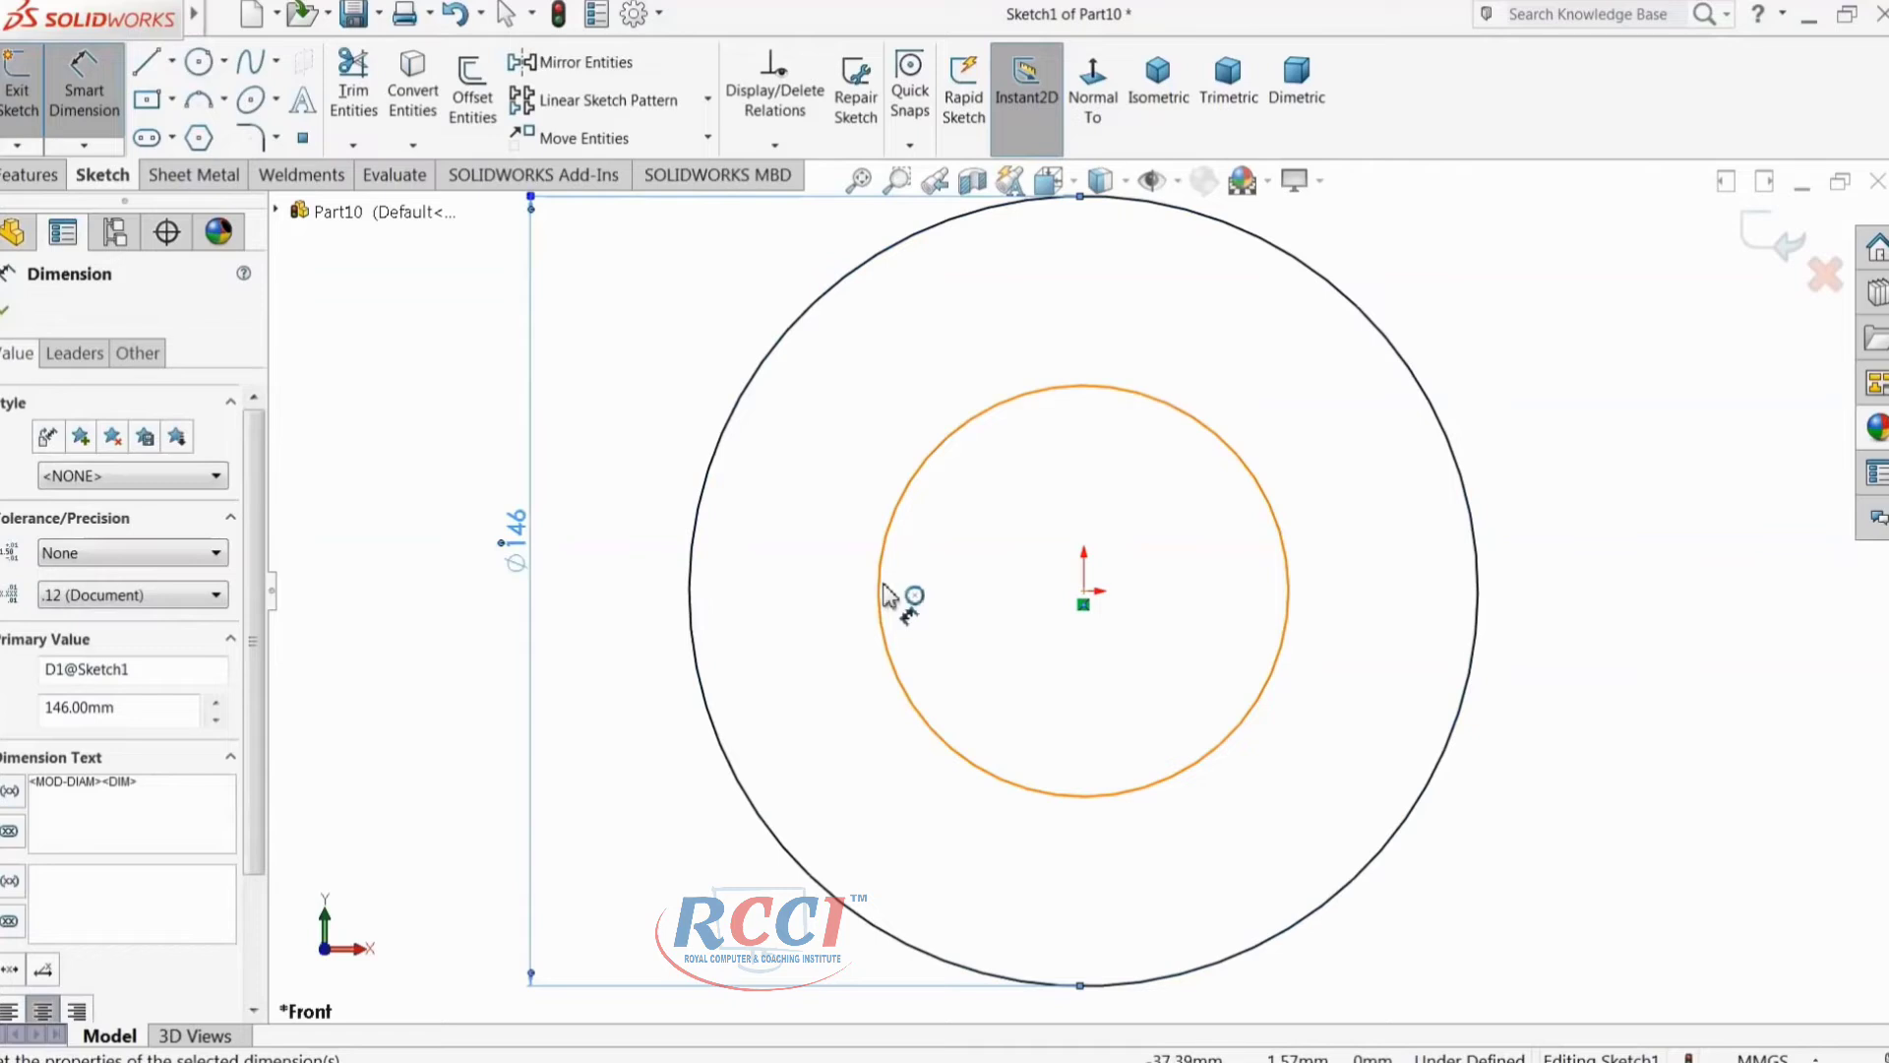
Step: Dimension the inner circle's diameter at 80.9 mm
click(881, 596)
click(630, 581)
text(8)
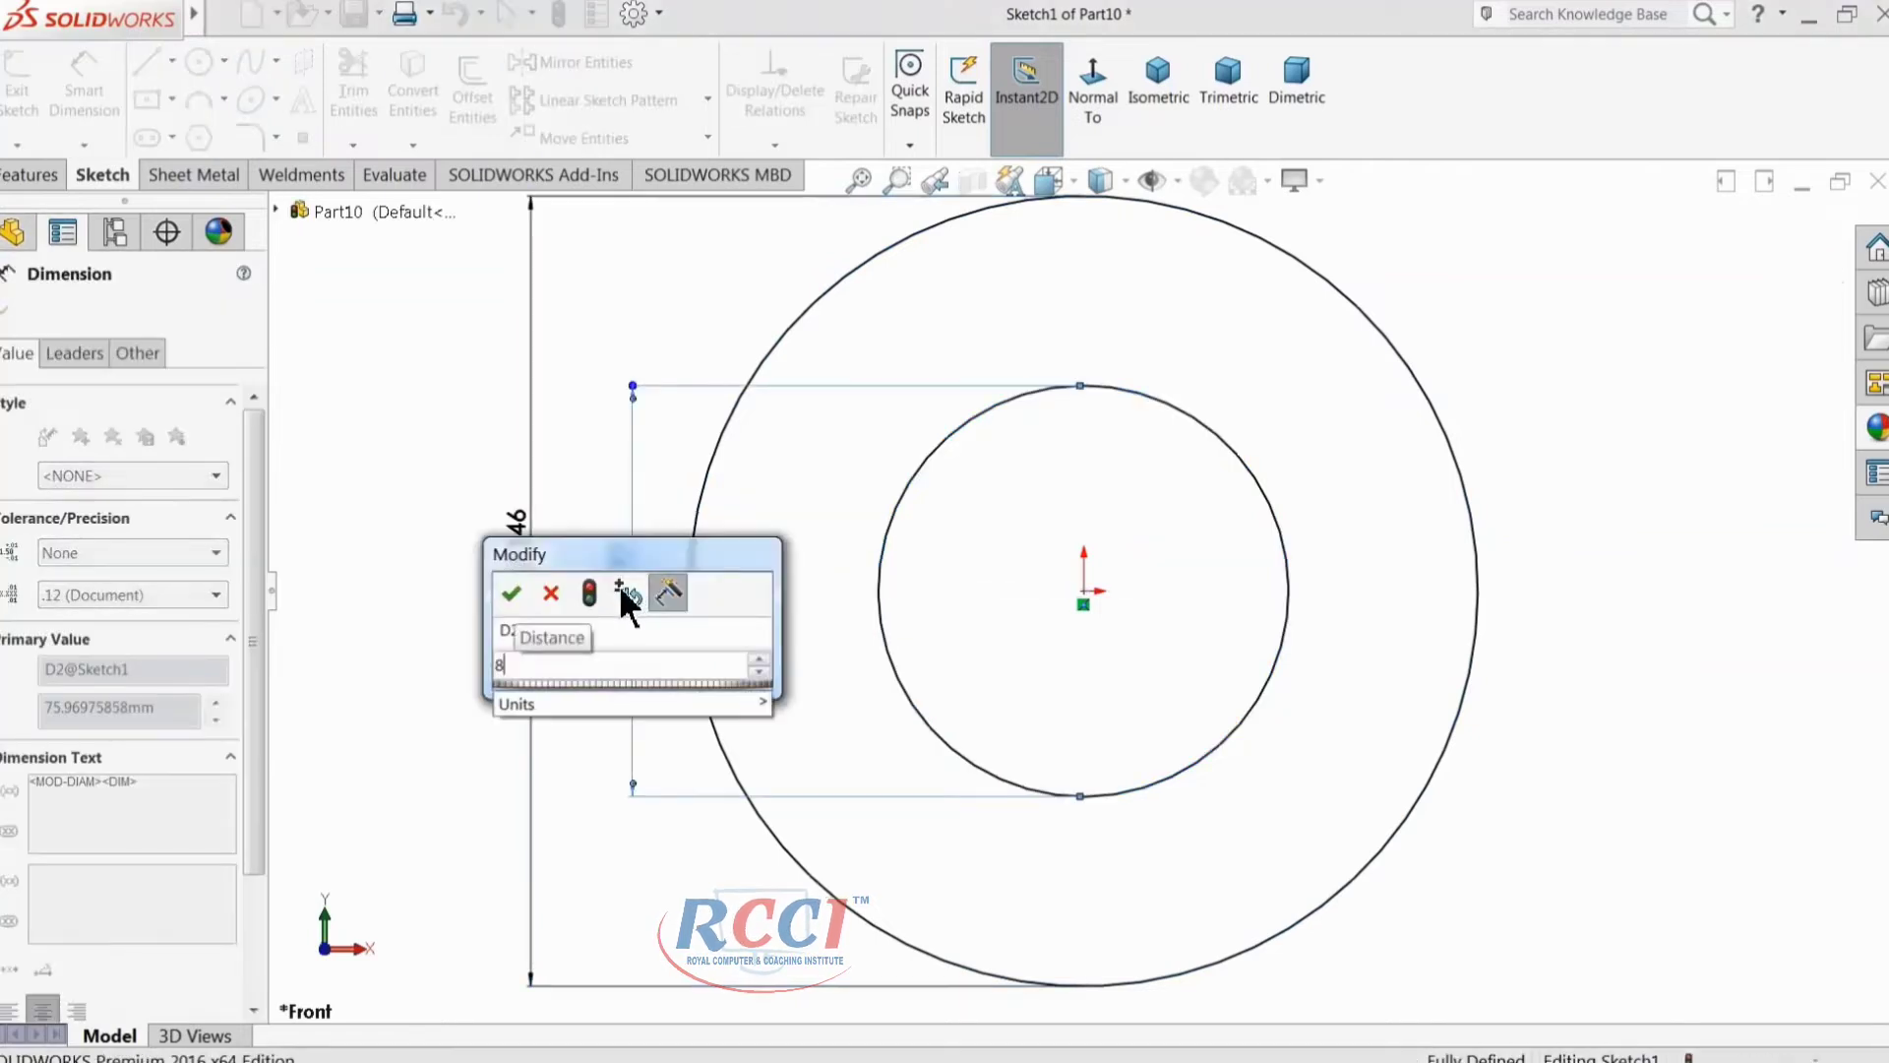
text(0.9)
key(Return)
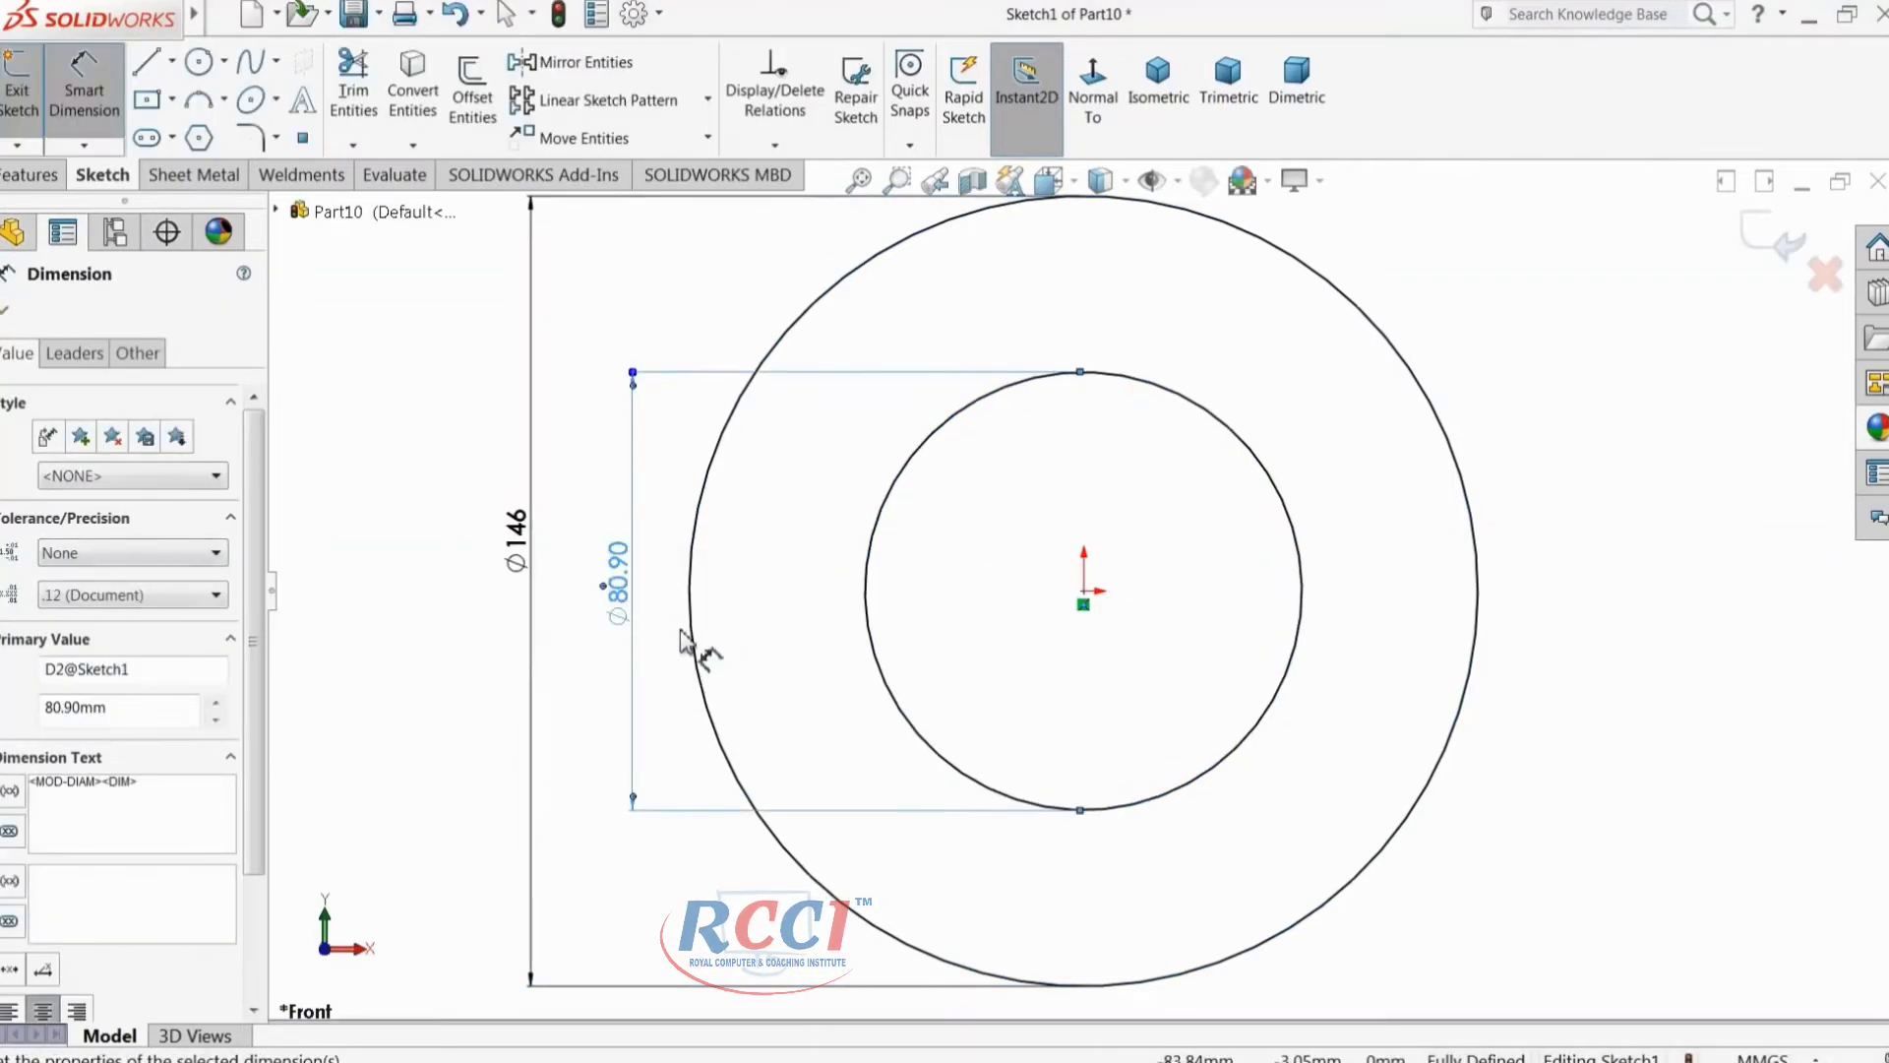
Step: Extrude the ring profile as a Blind boss 50.8 mm deep
click(28, 174)
click(32, 103)
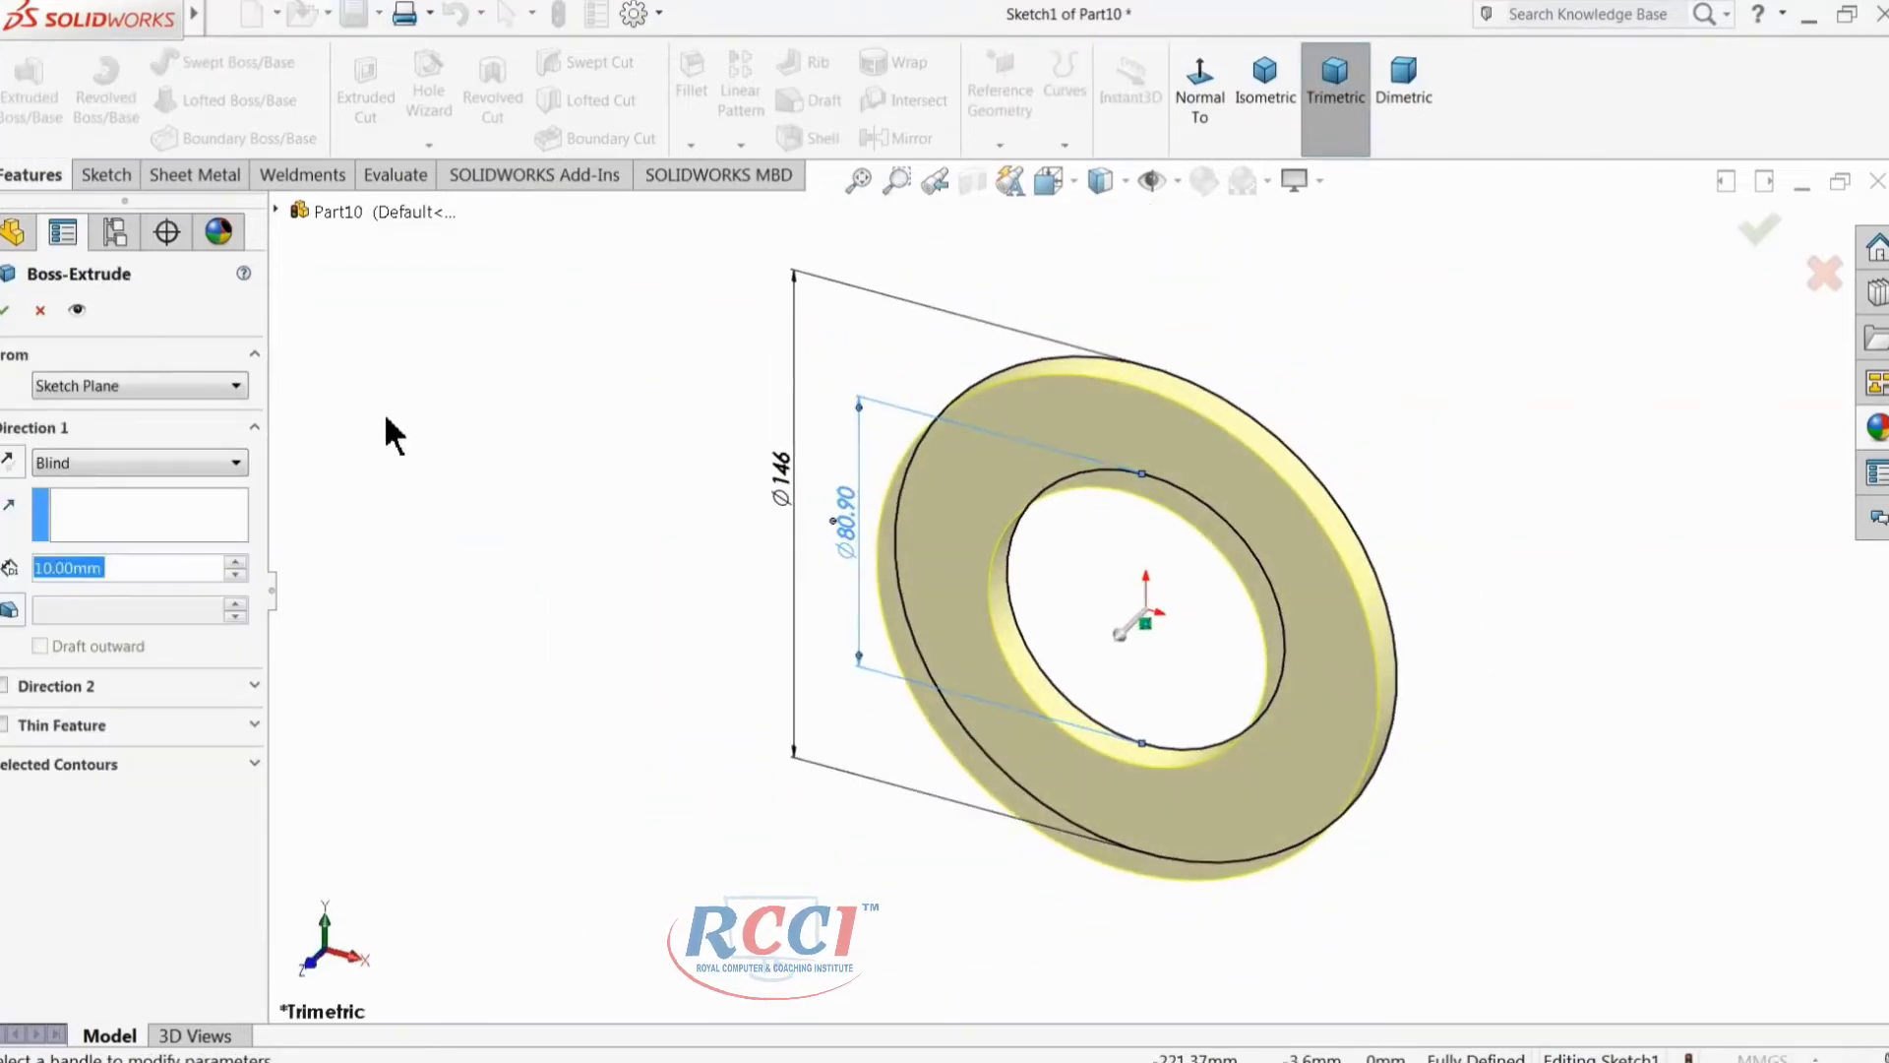
text(50.8)
key(Return)
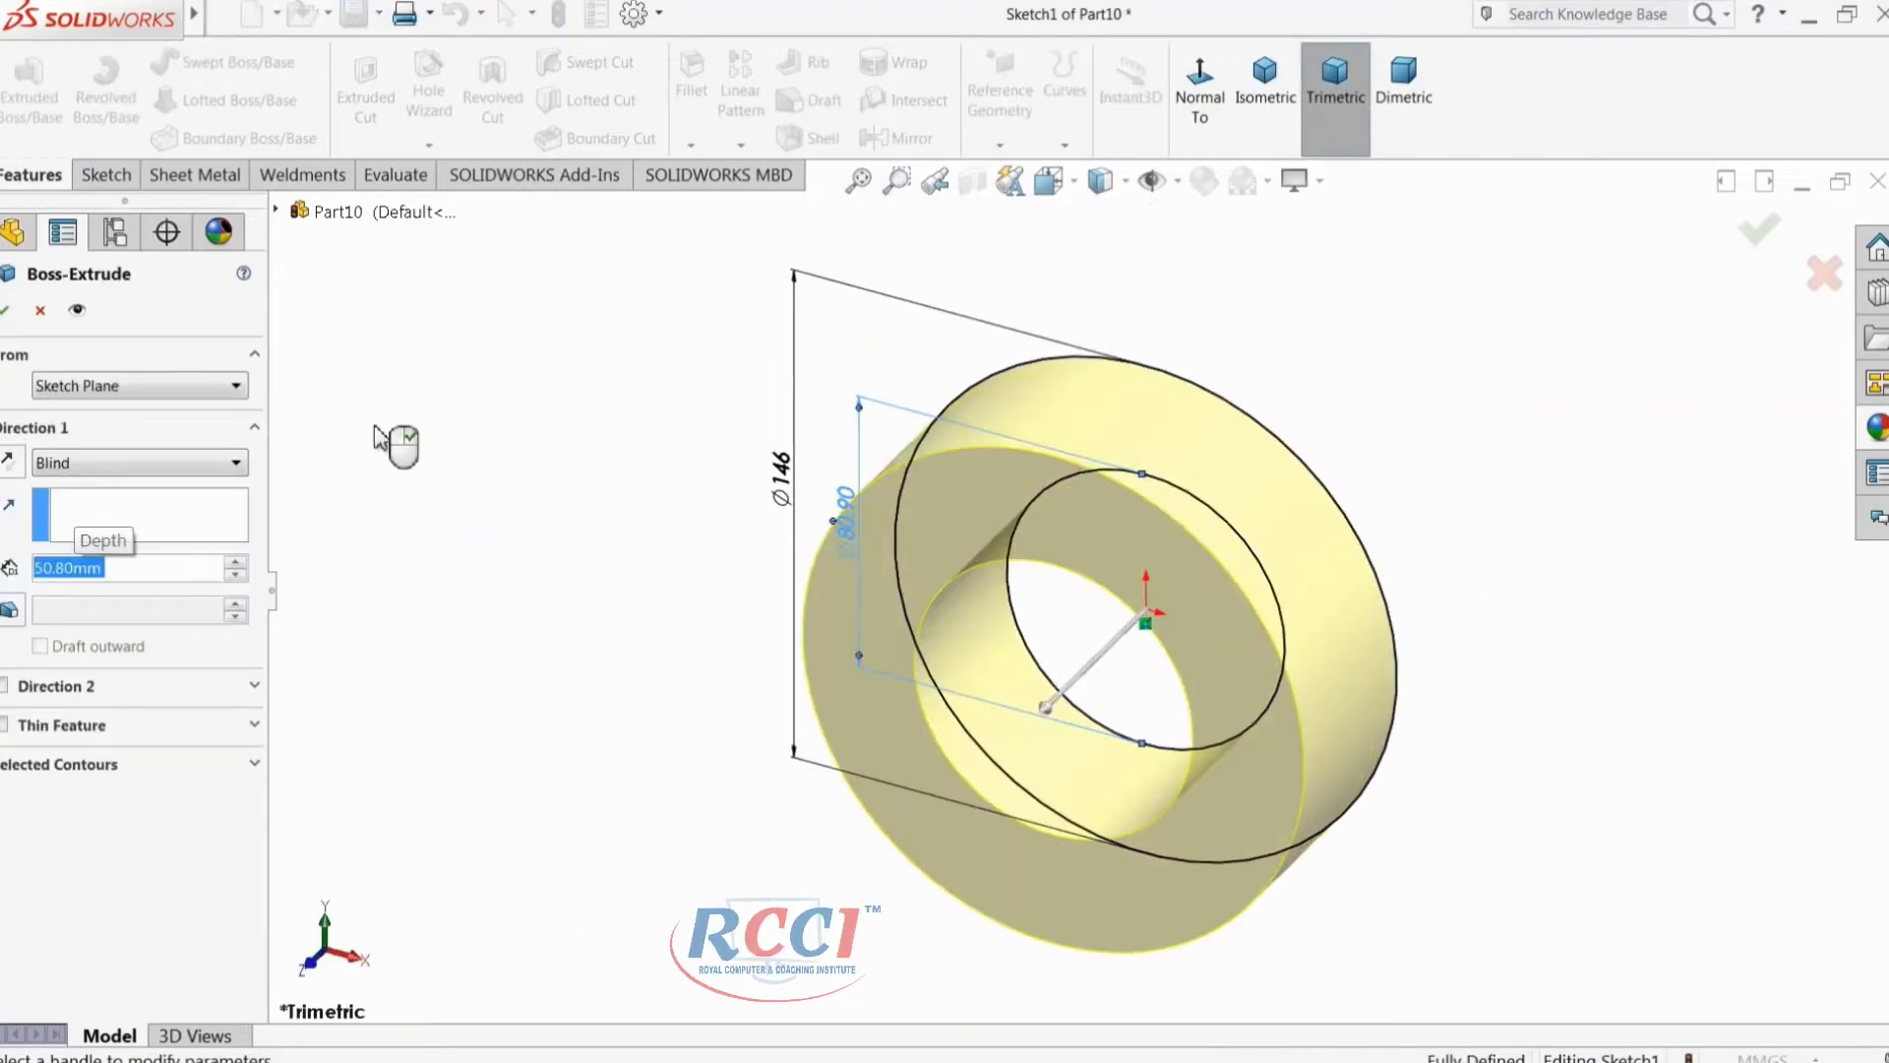
click(9, 311)
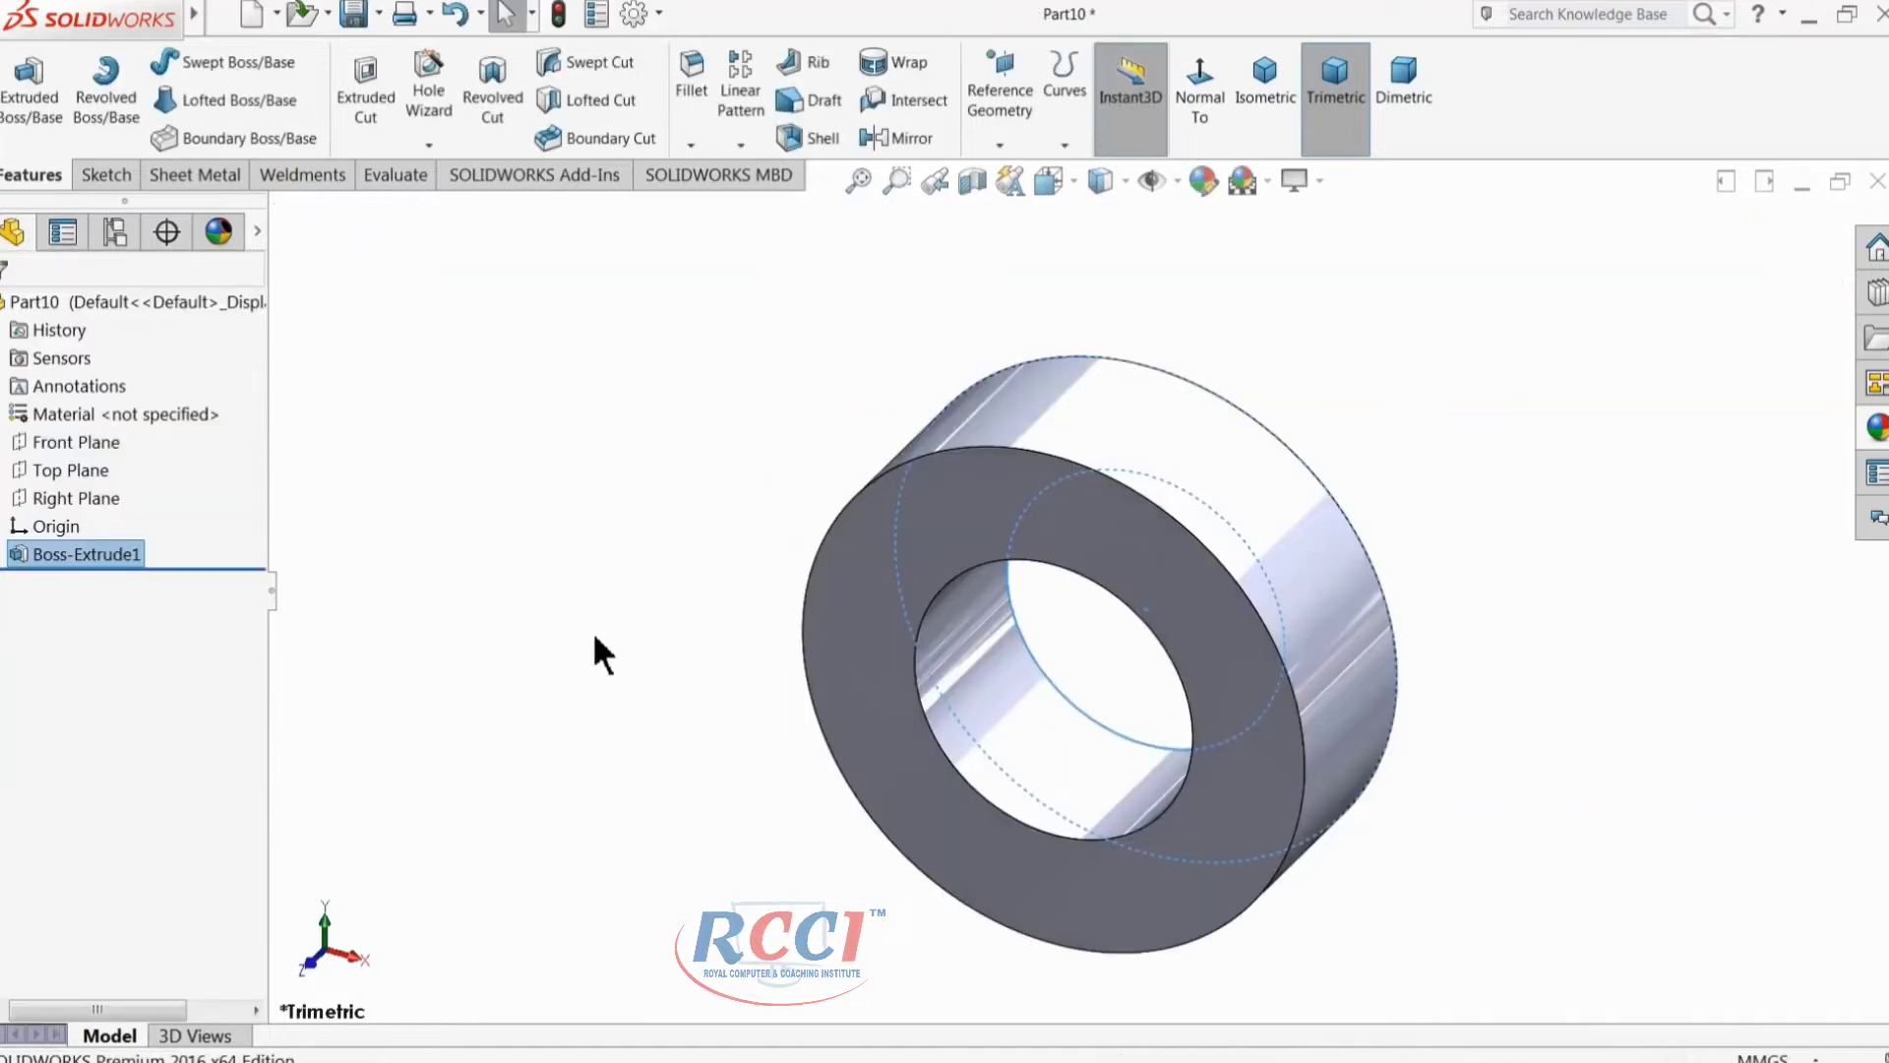
Step: Fillet both edges of the ring's outer cylindrical face with a 3 mm radius
click(683, 103)
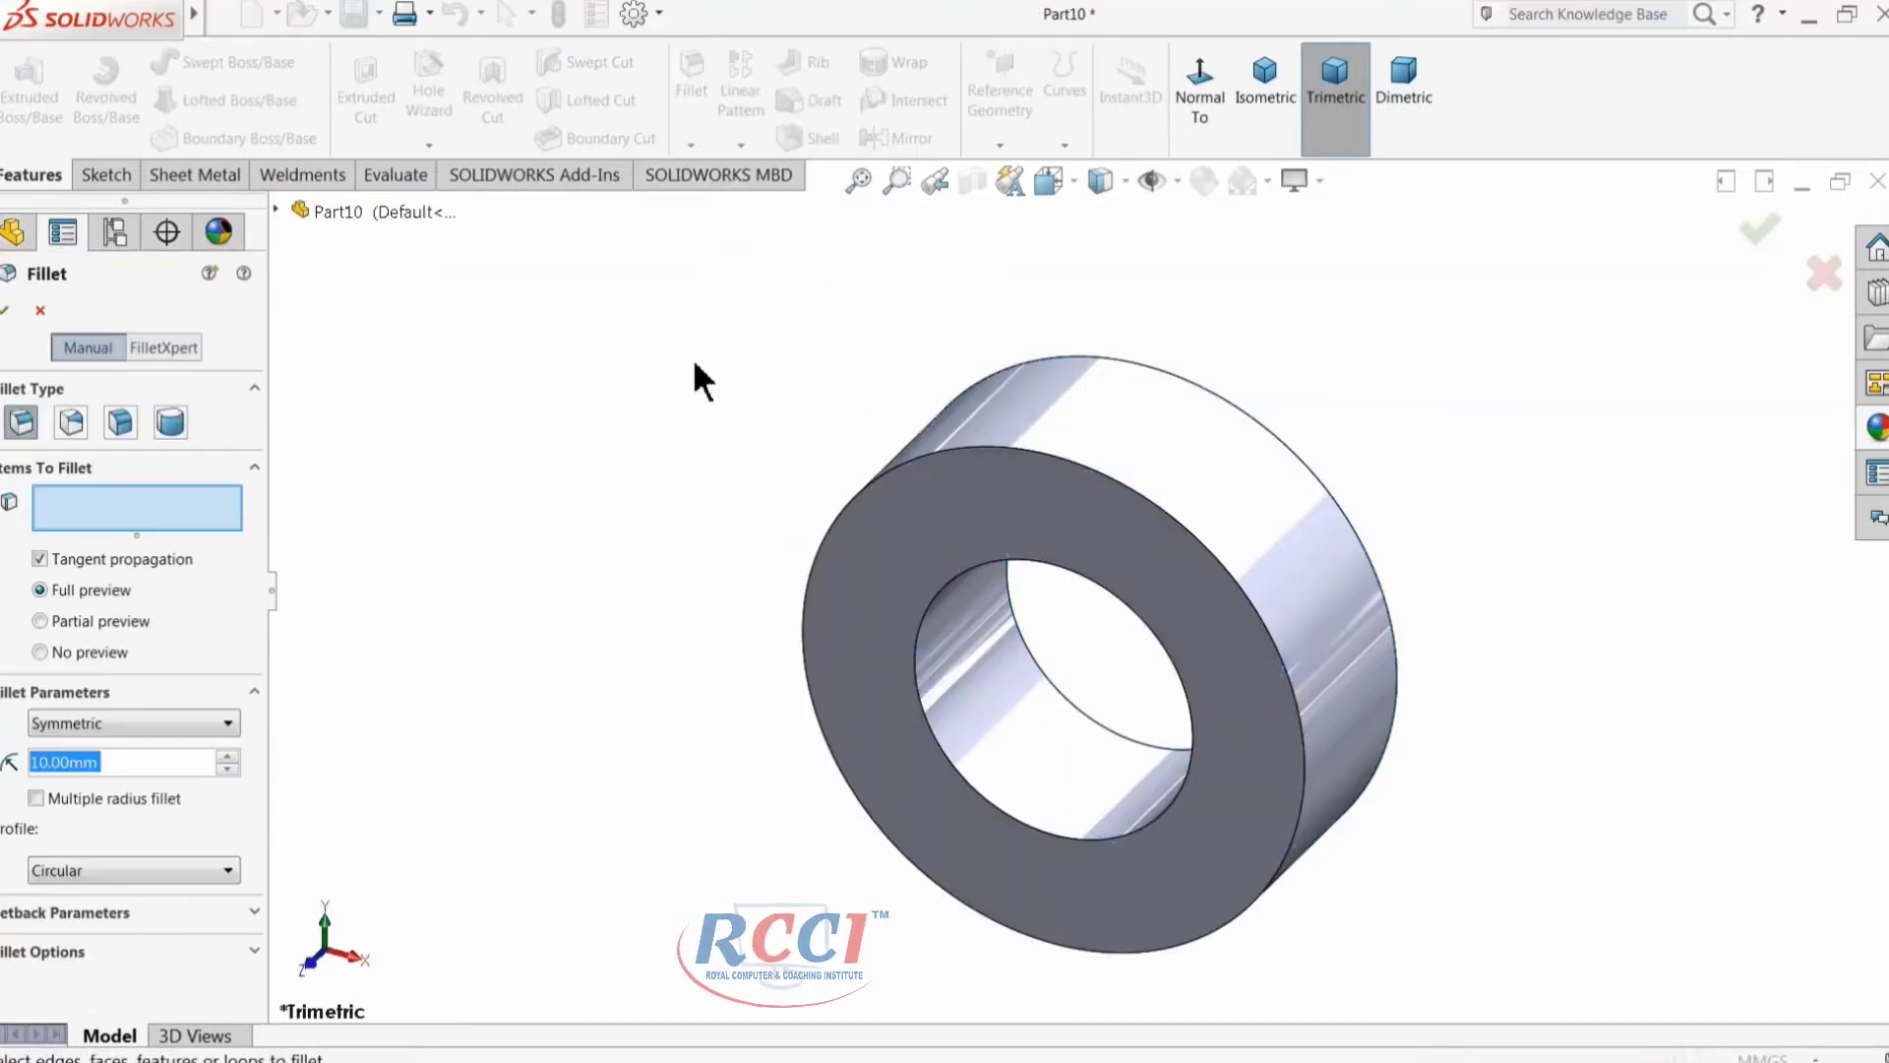
text(2)
click(1096, 434)
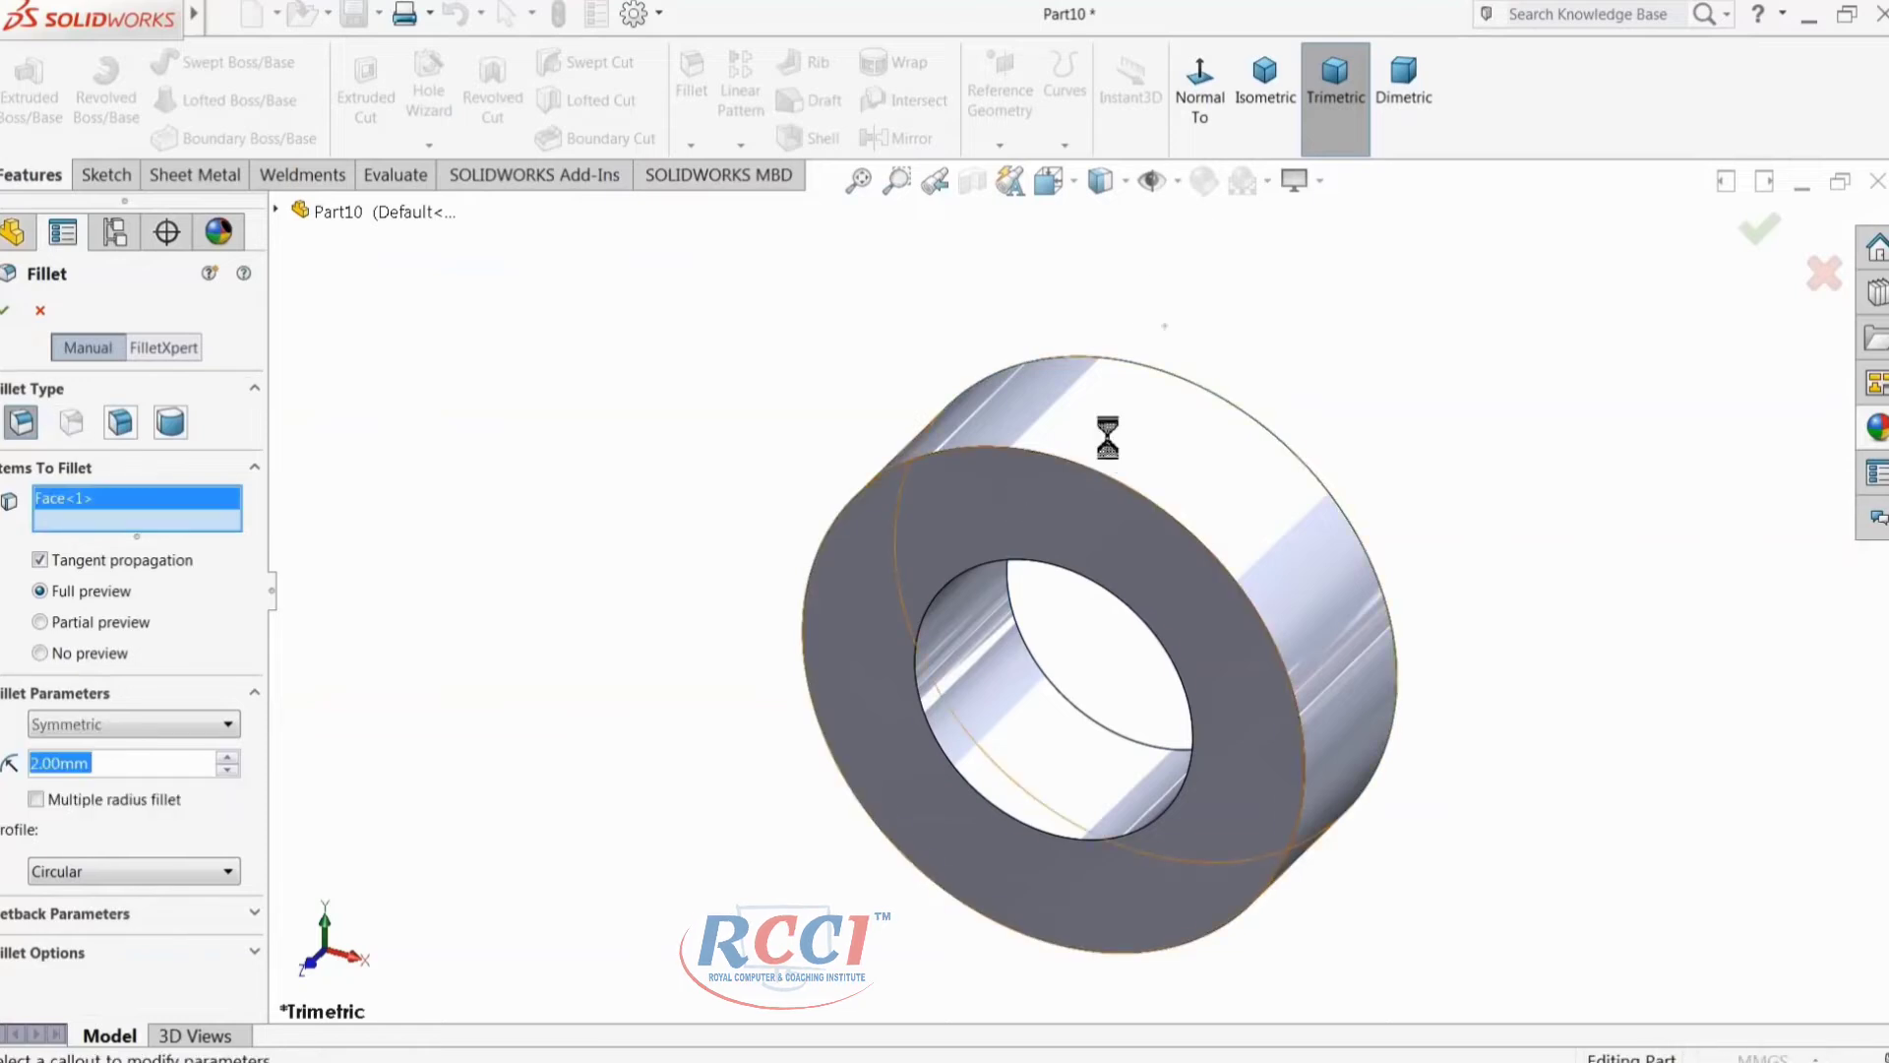
text(3)
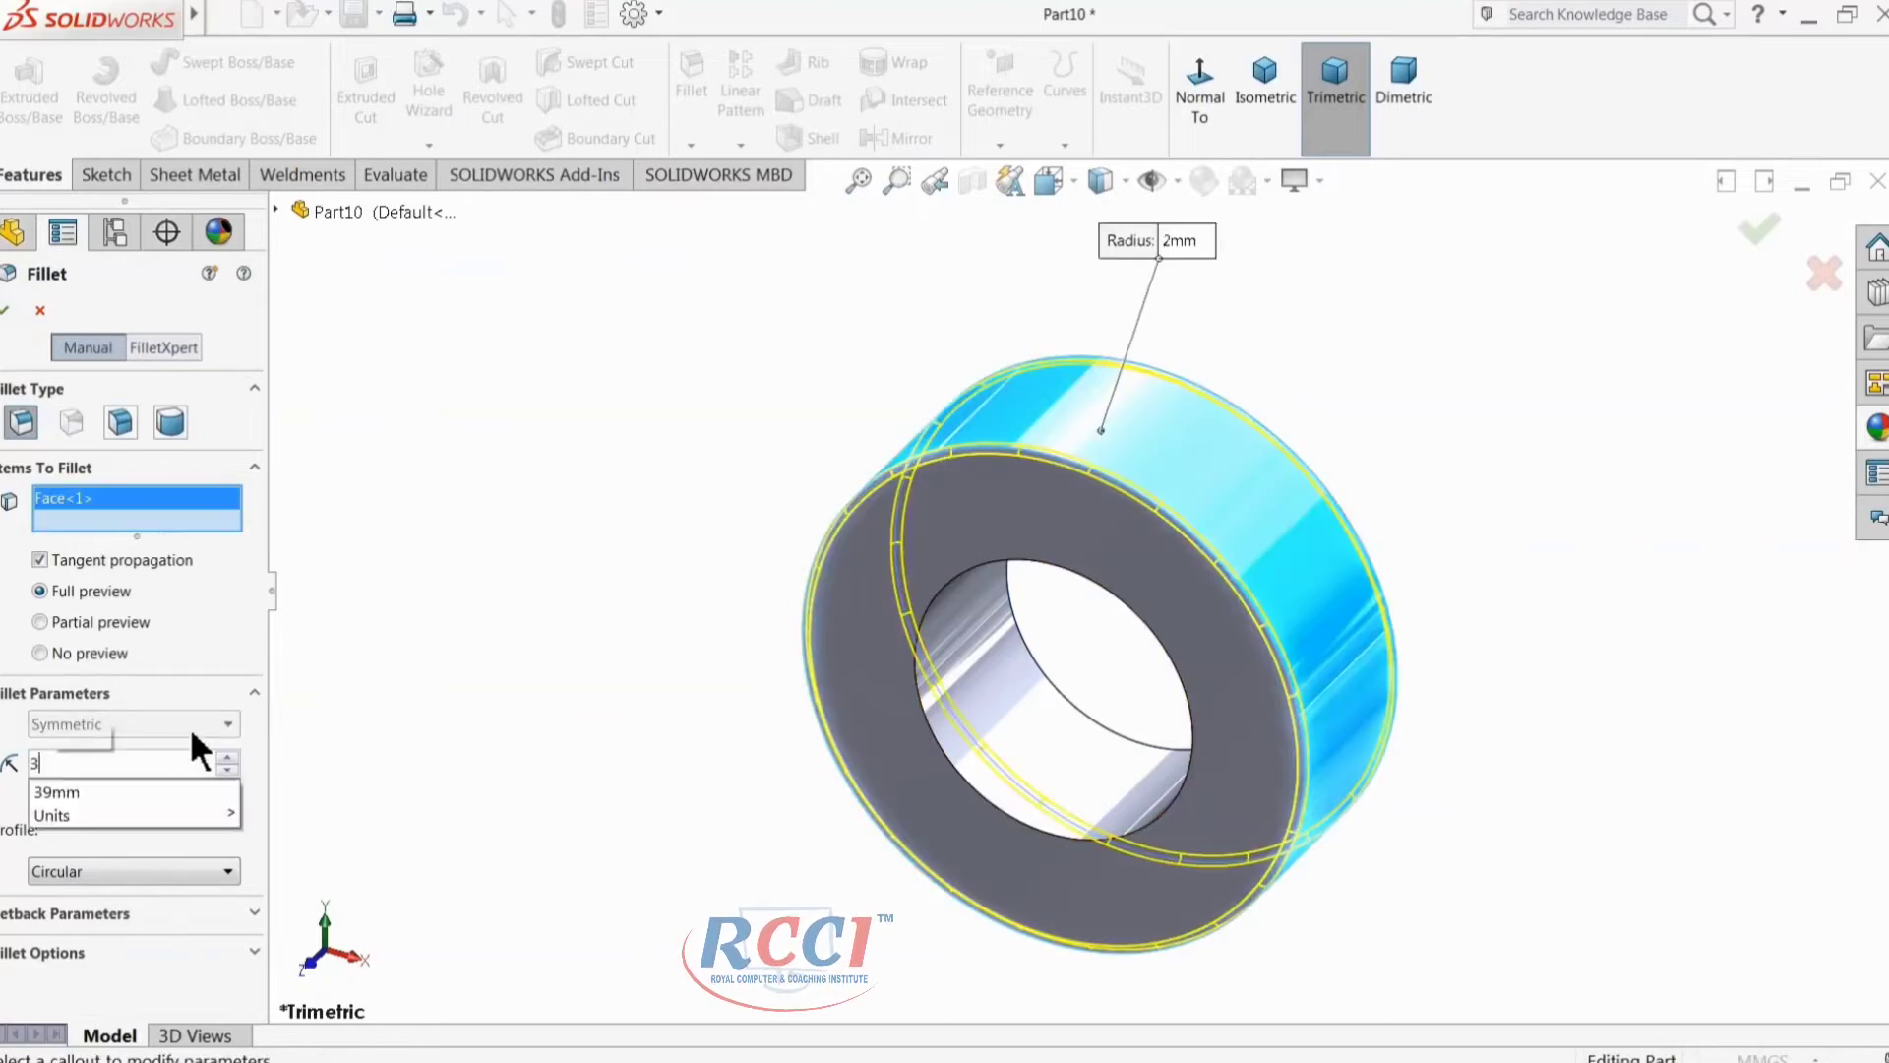
key(Return)
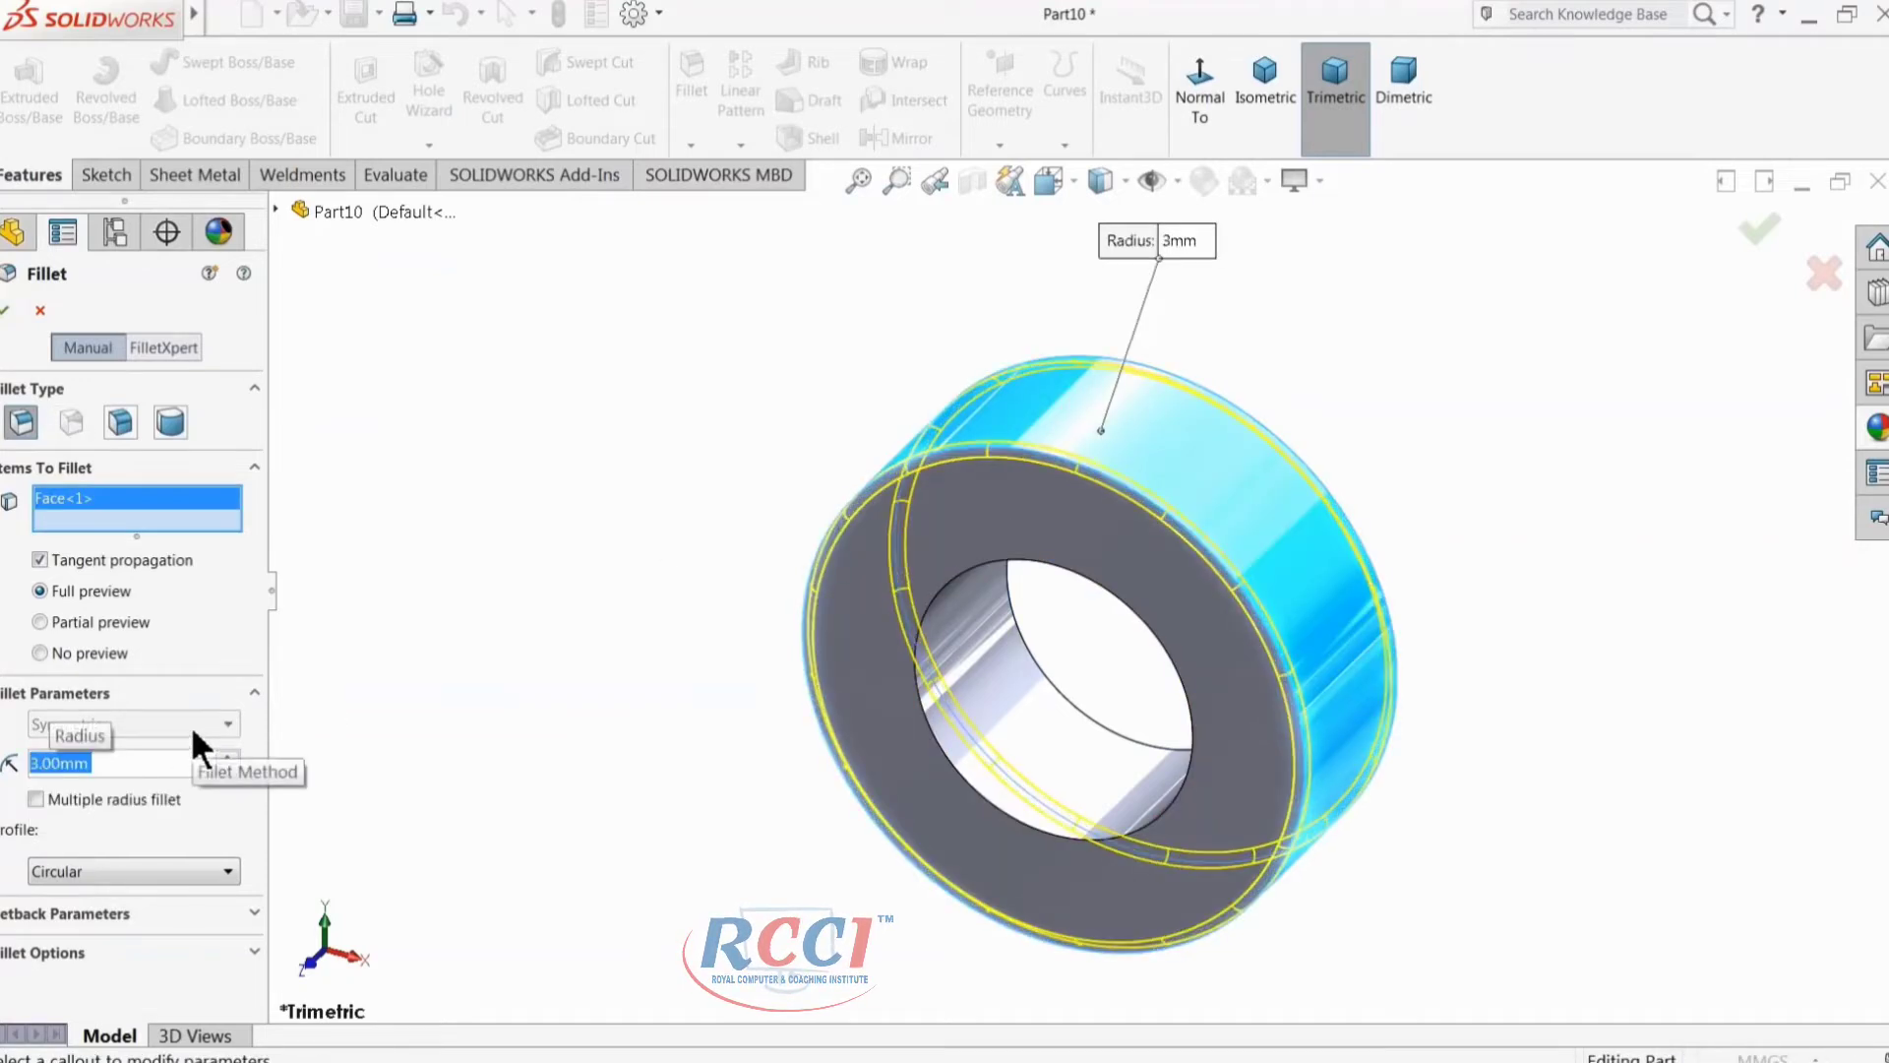
click(5, 311)
Step: Create a reference plane offset 75 mm above the Top Plane
middle_drag(663, 645, 665, 593)
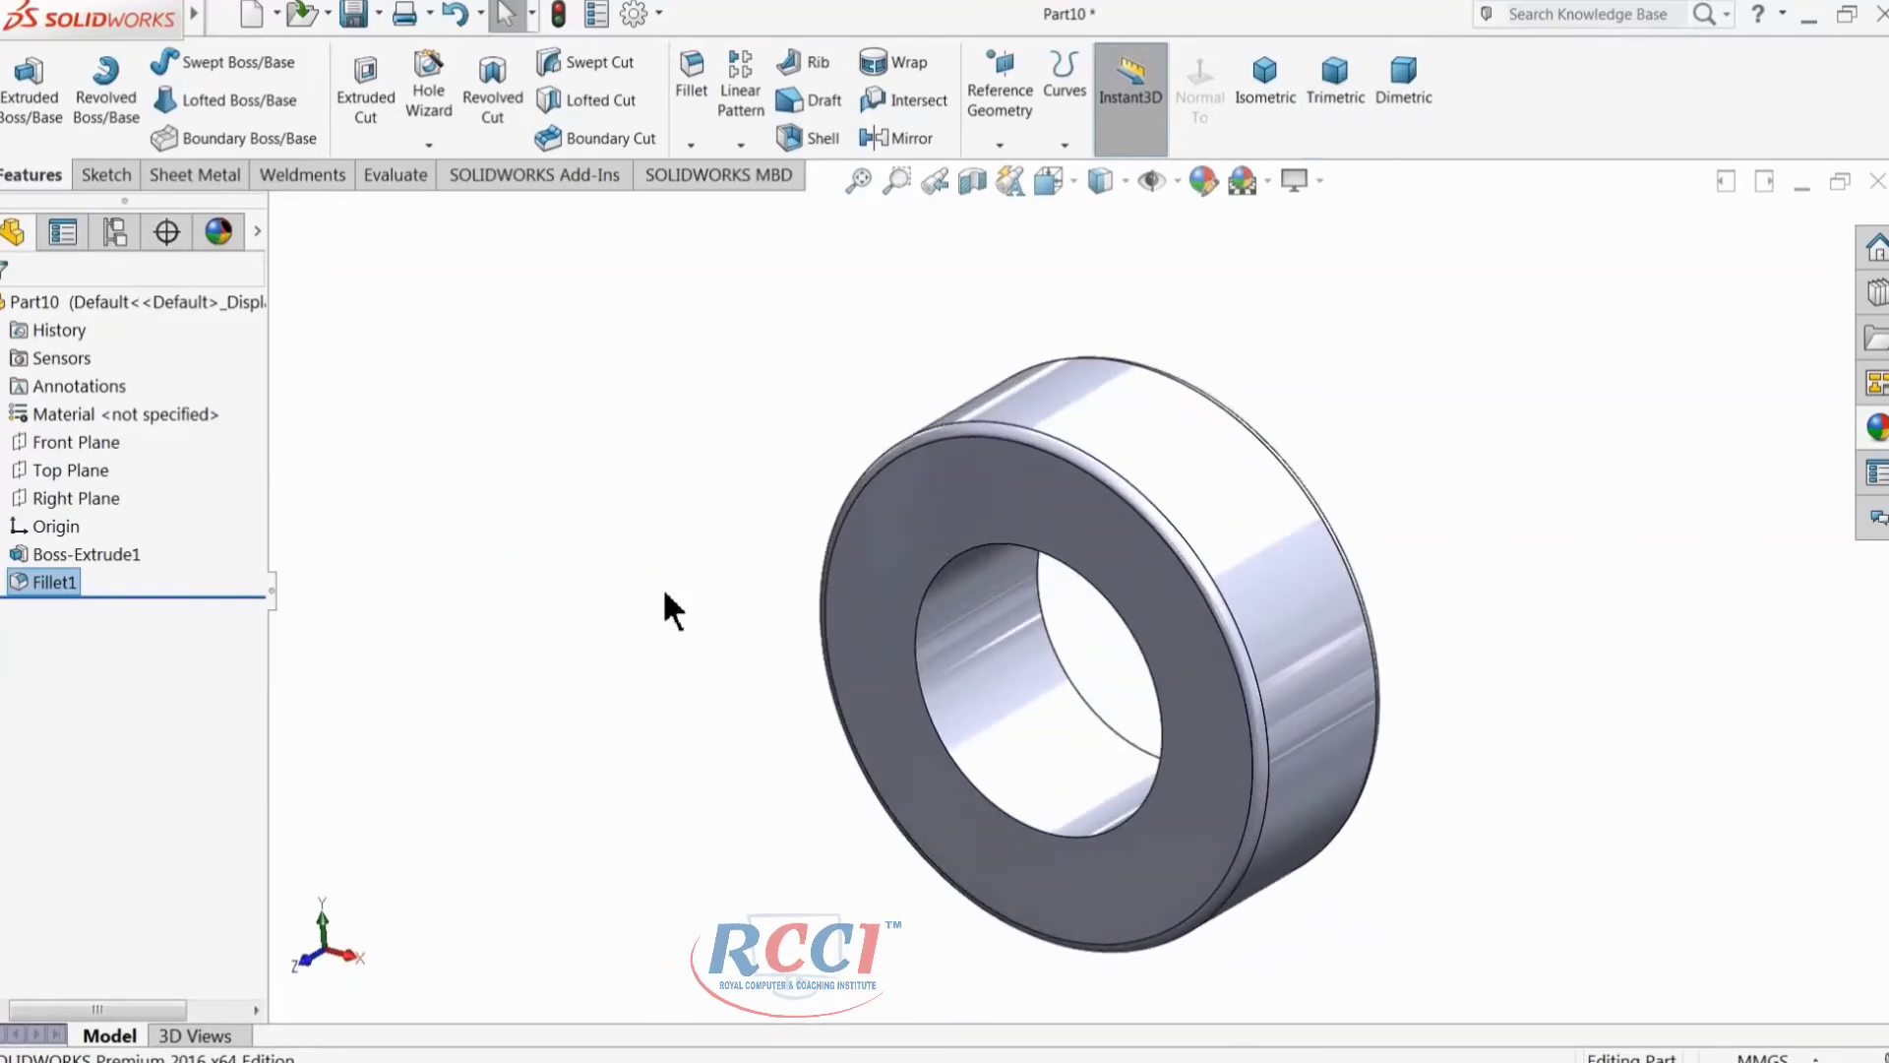
click(47, 470)
click(988, 148)
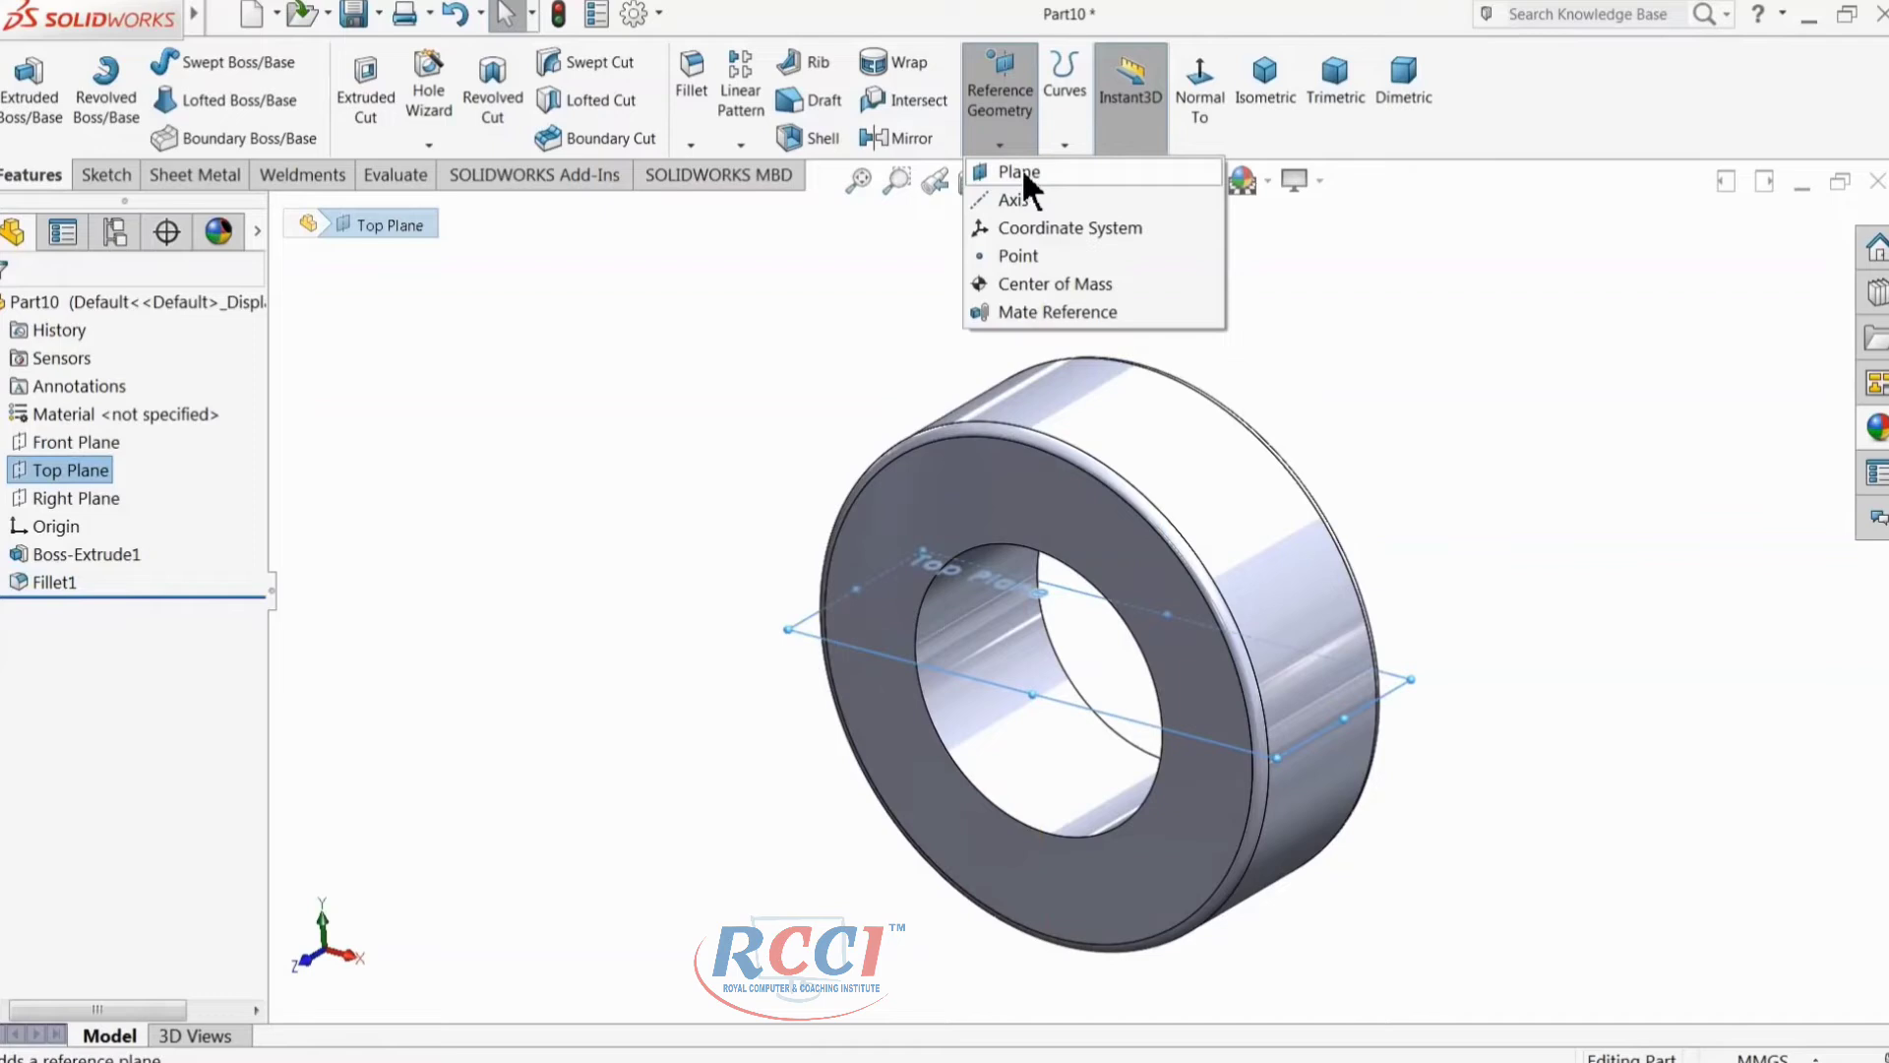
click(1019, 171)
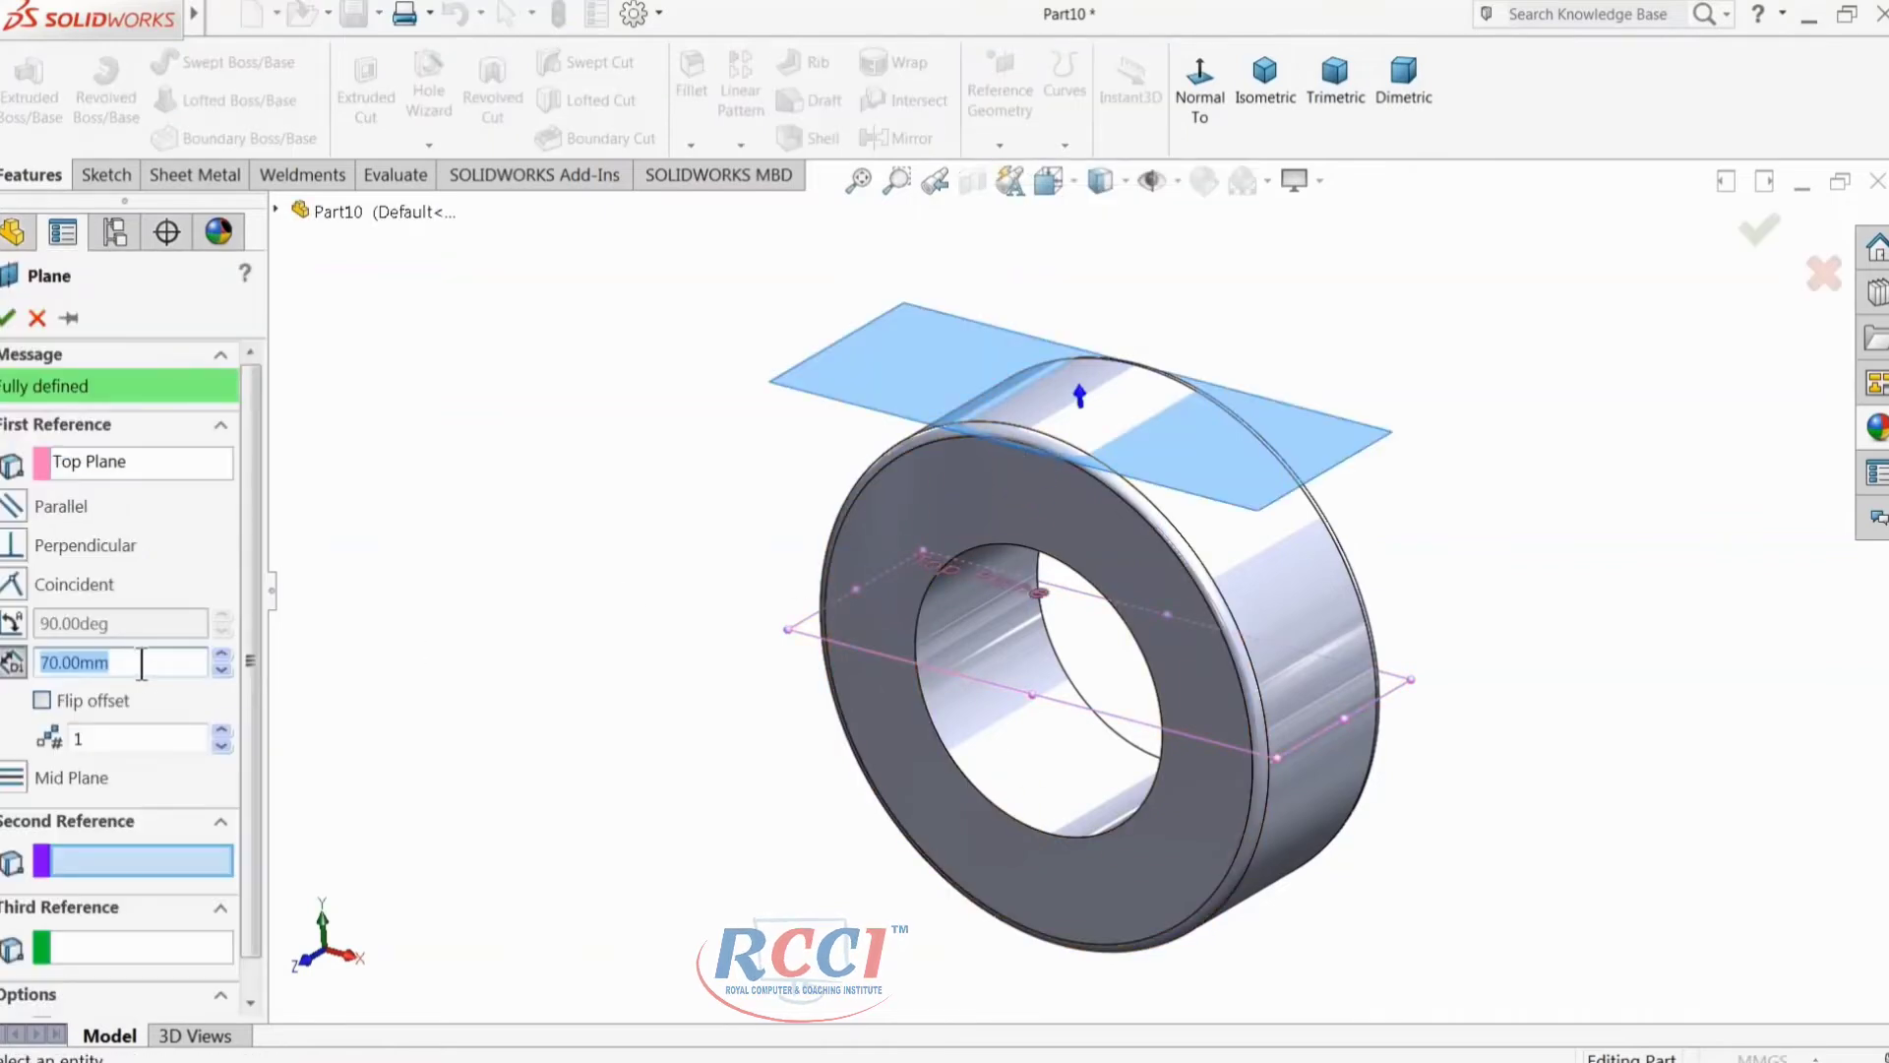
text(75)
key(Return)
mouse_move(552, 561)
middle_down()
mouse_move(548, 582)
mouse_move(569, 512)
mouse_move(552, 595)
middle_up()
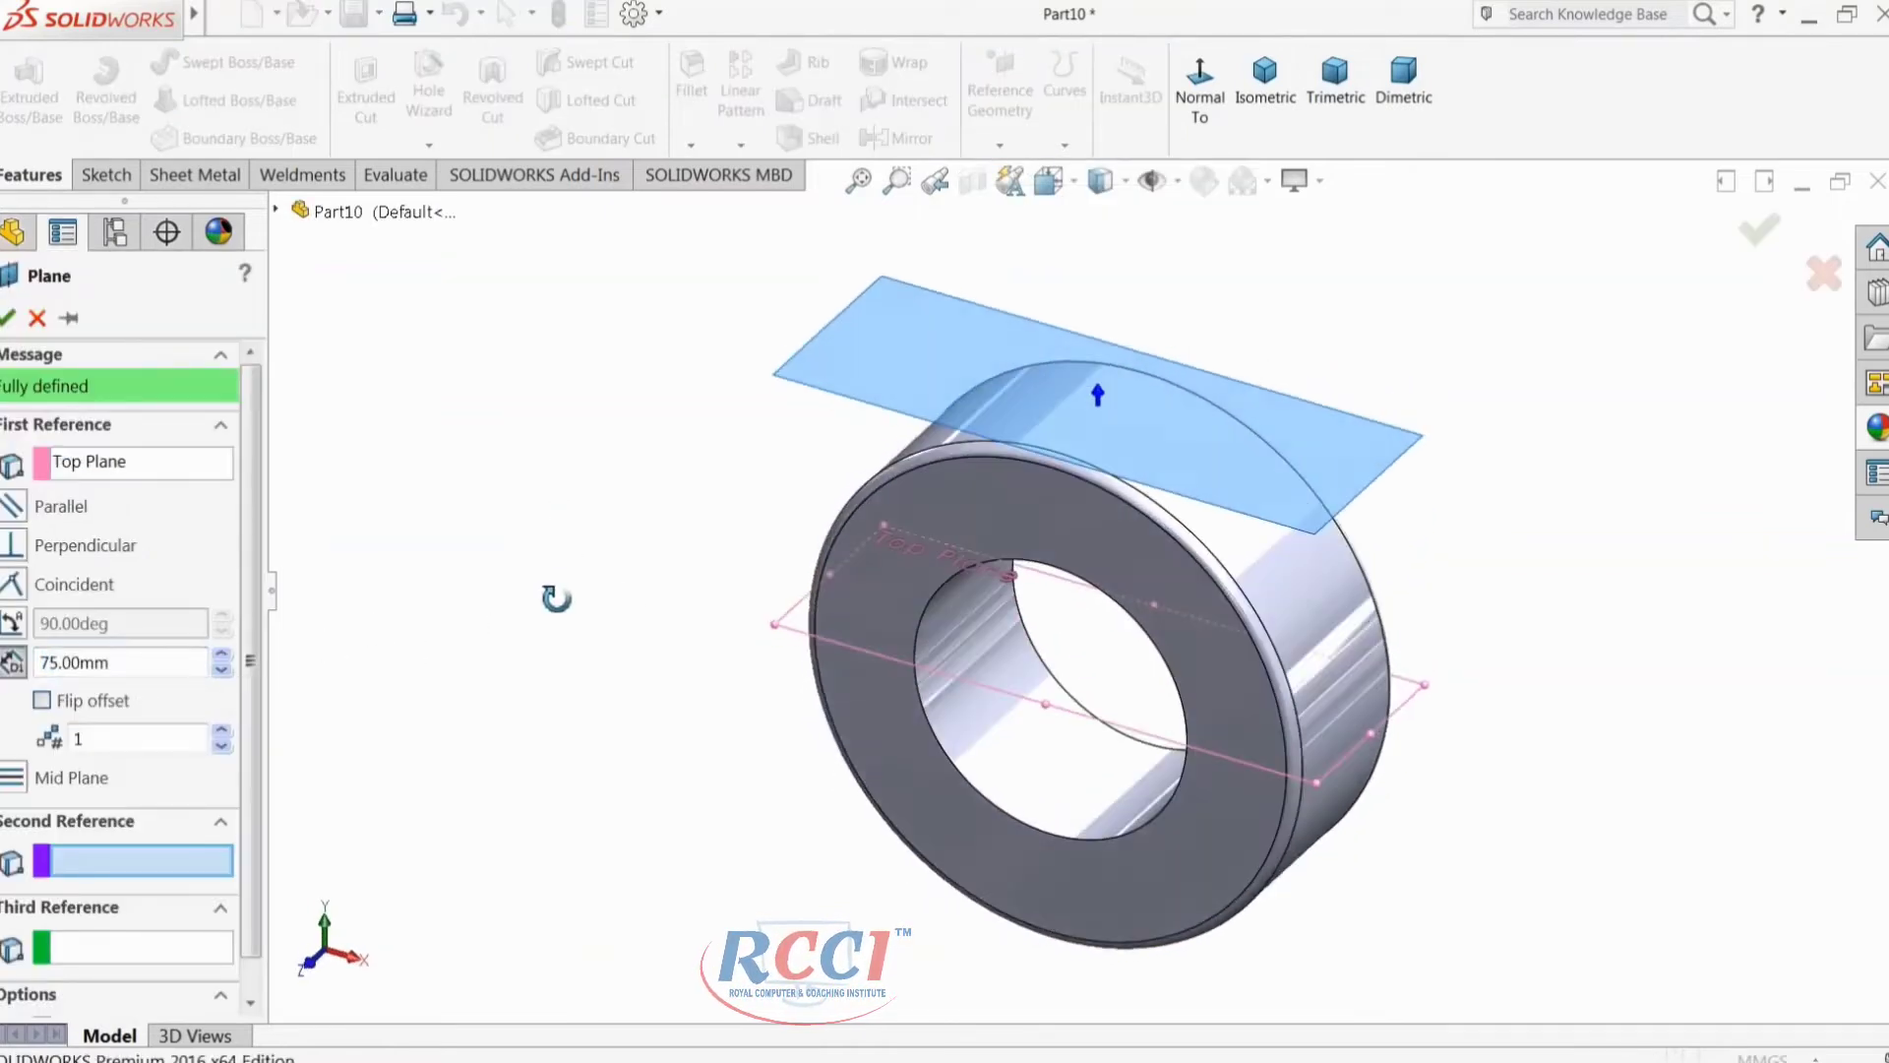
click(6, 319)
Step: On the offset plane, sketch a circle of about 18.6 mm radius, centred about 25.7 mm vertically below the origin
click(106, 175)
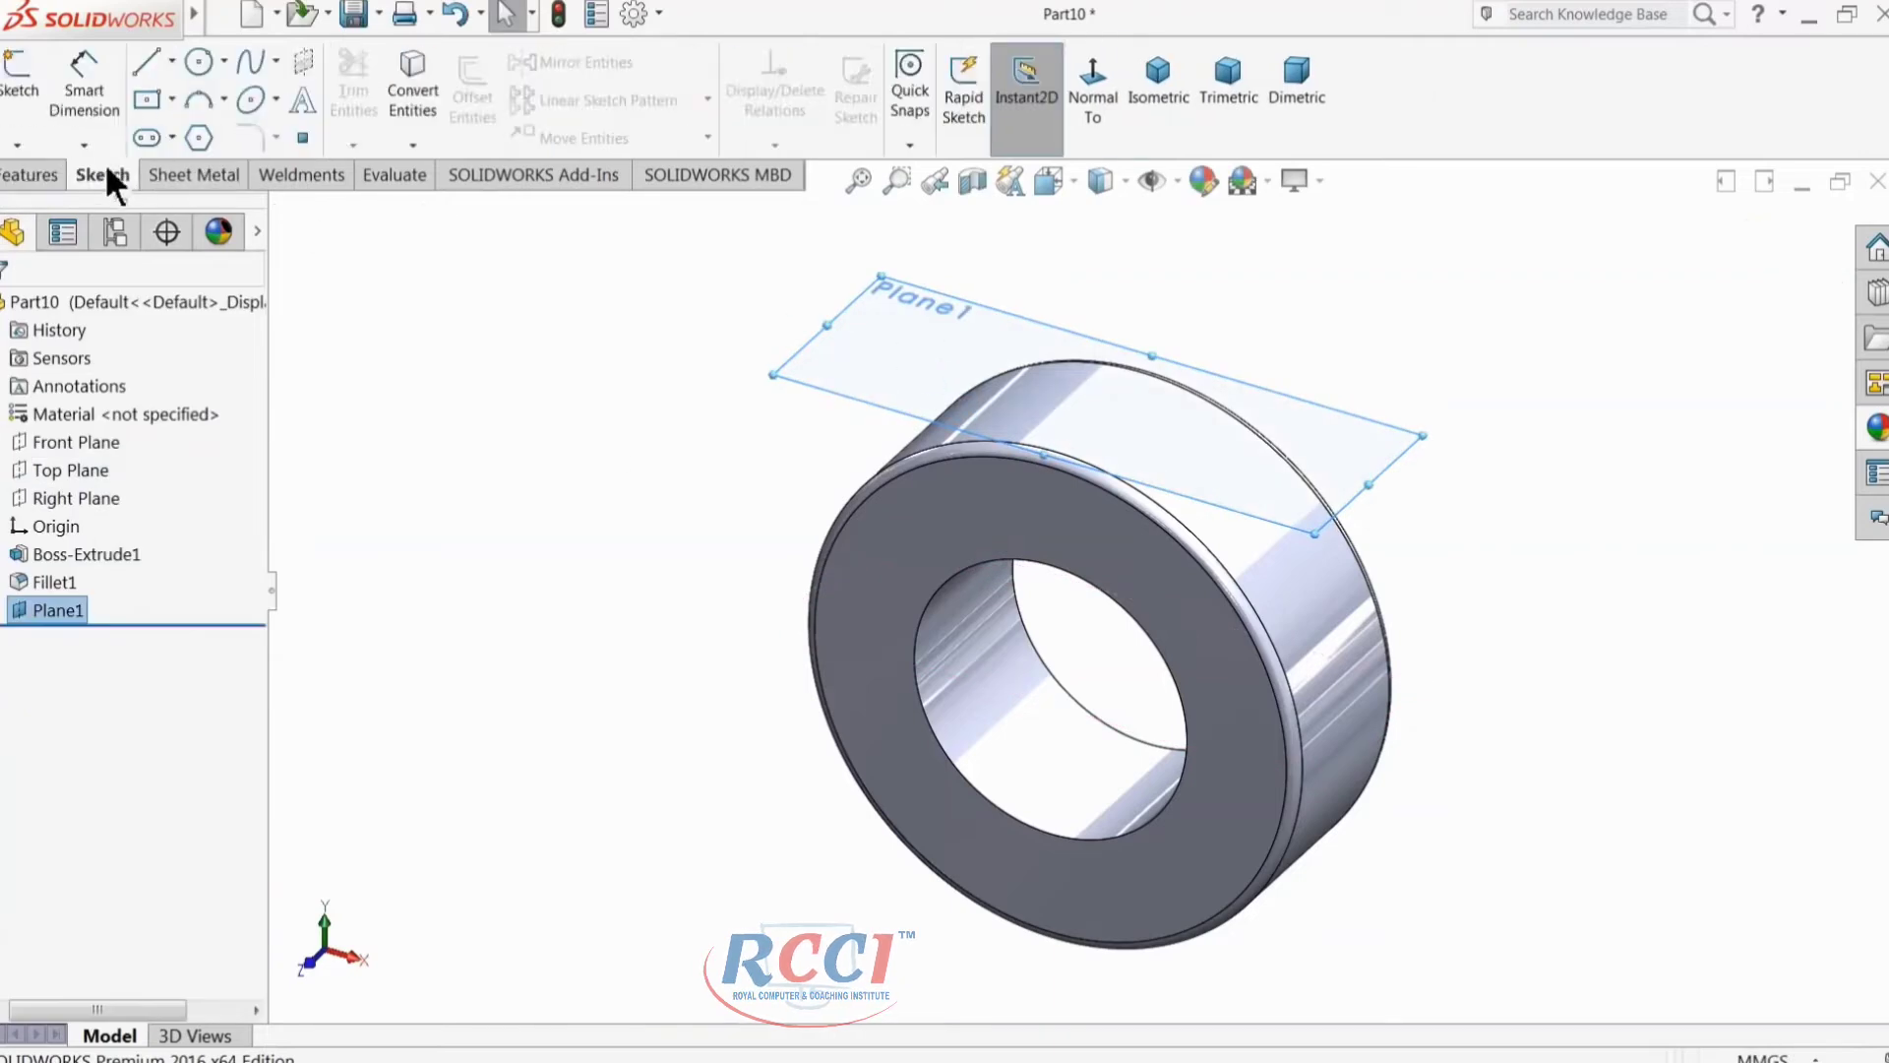
click(16, 88)
click(1090, 99)
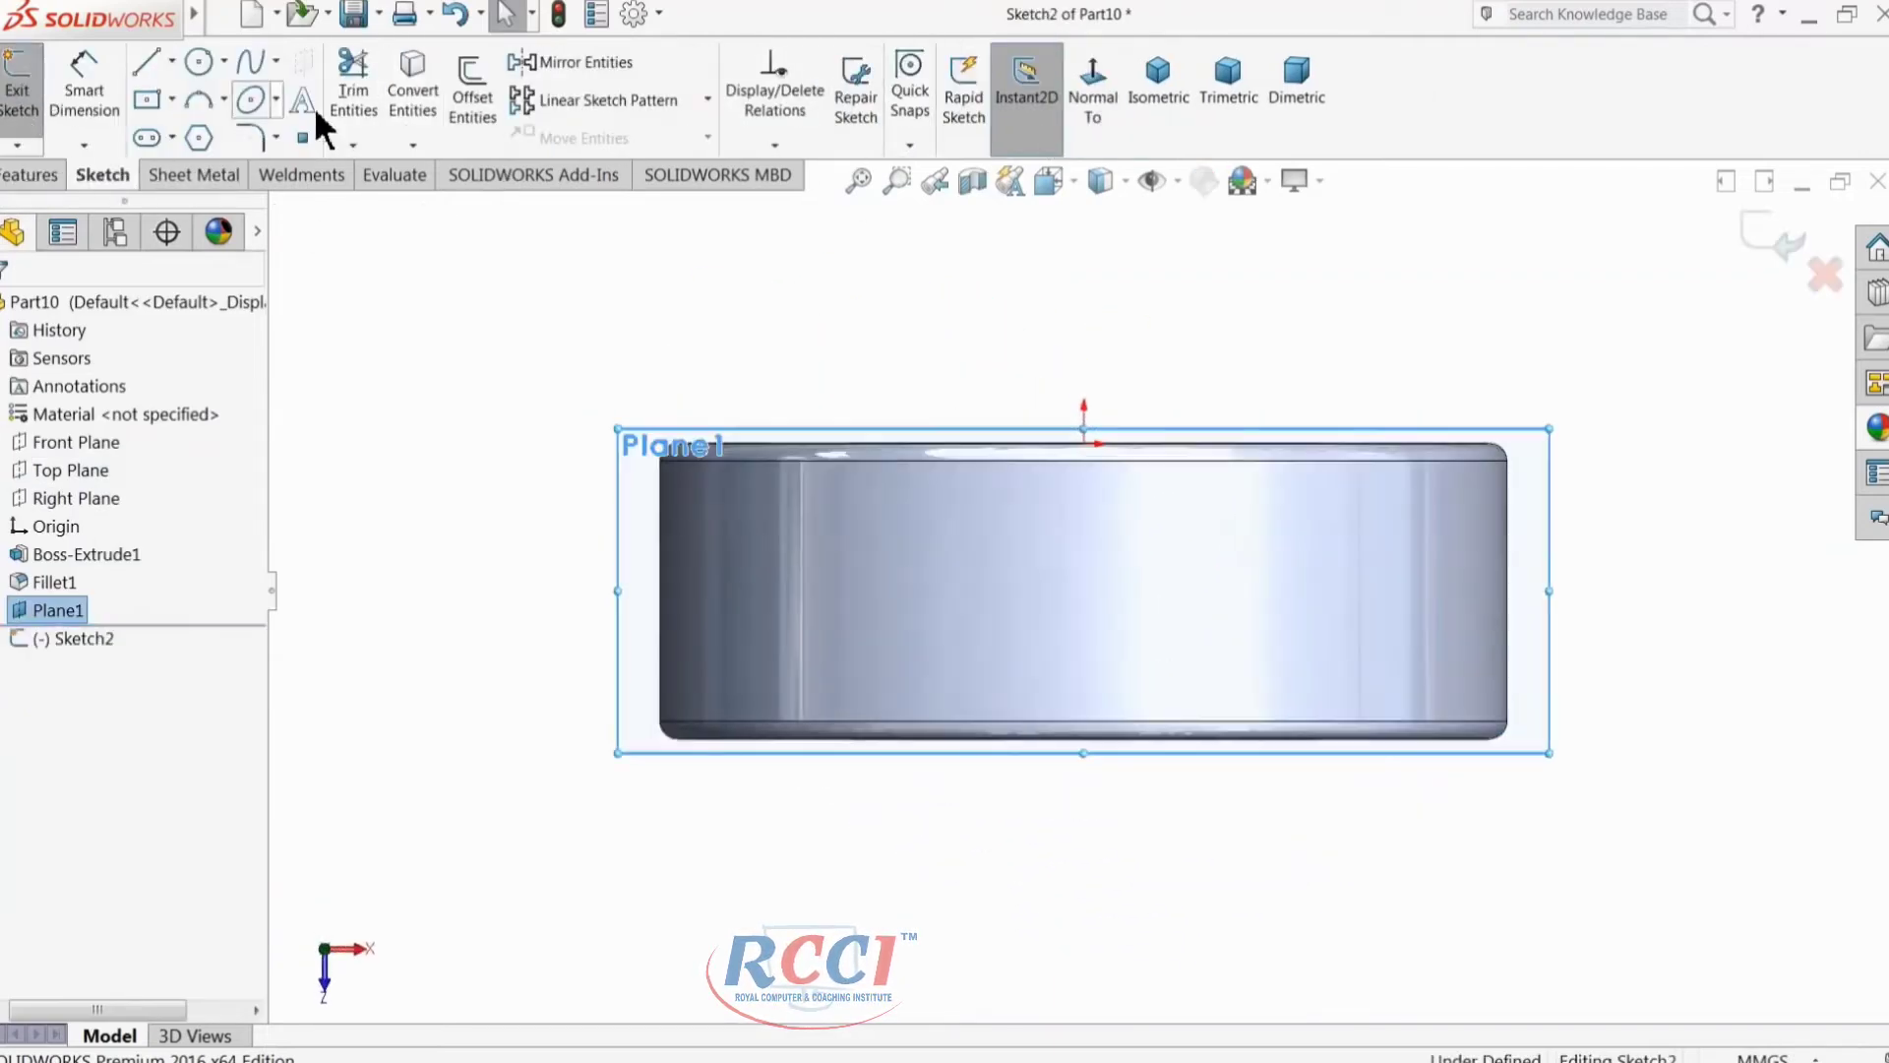
click(199, 61)
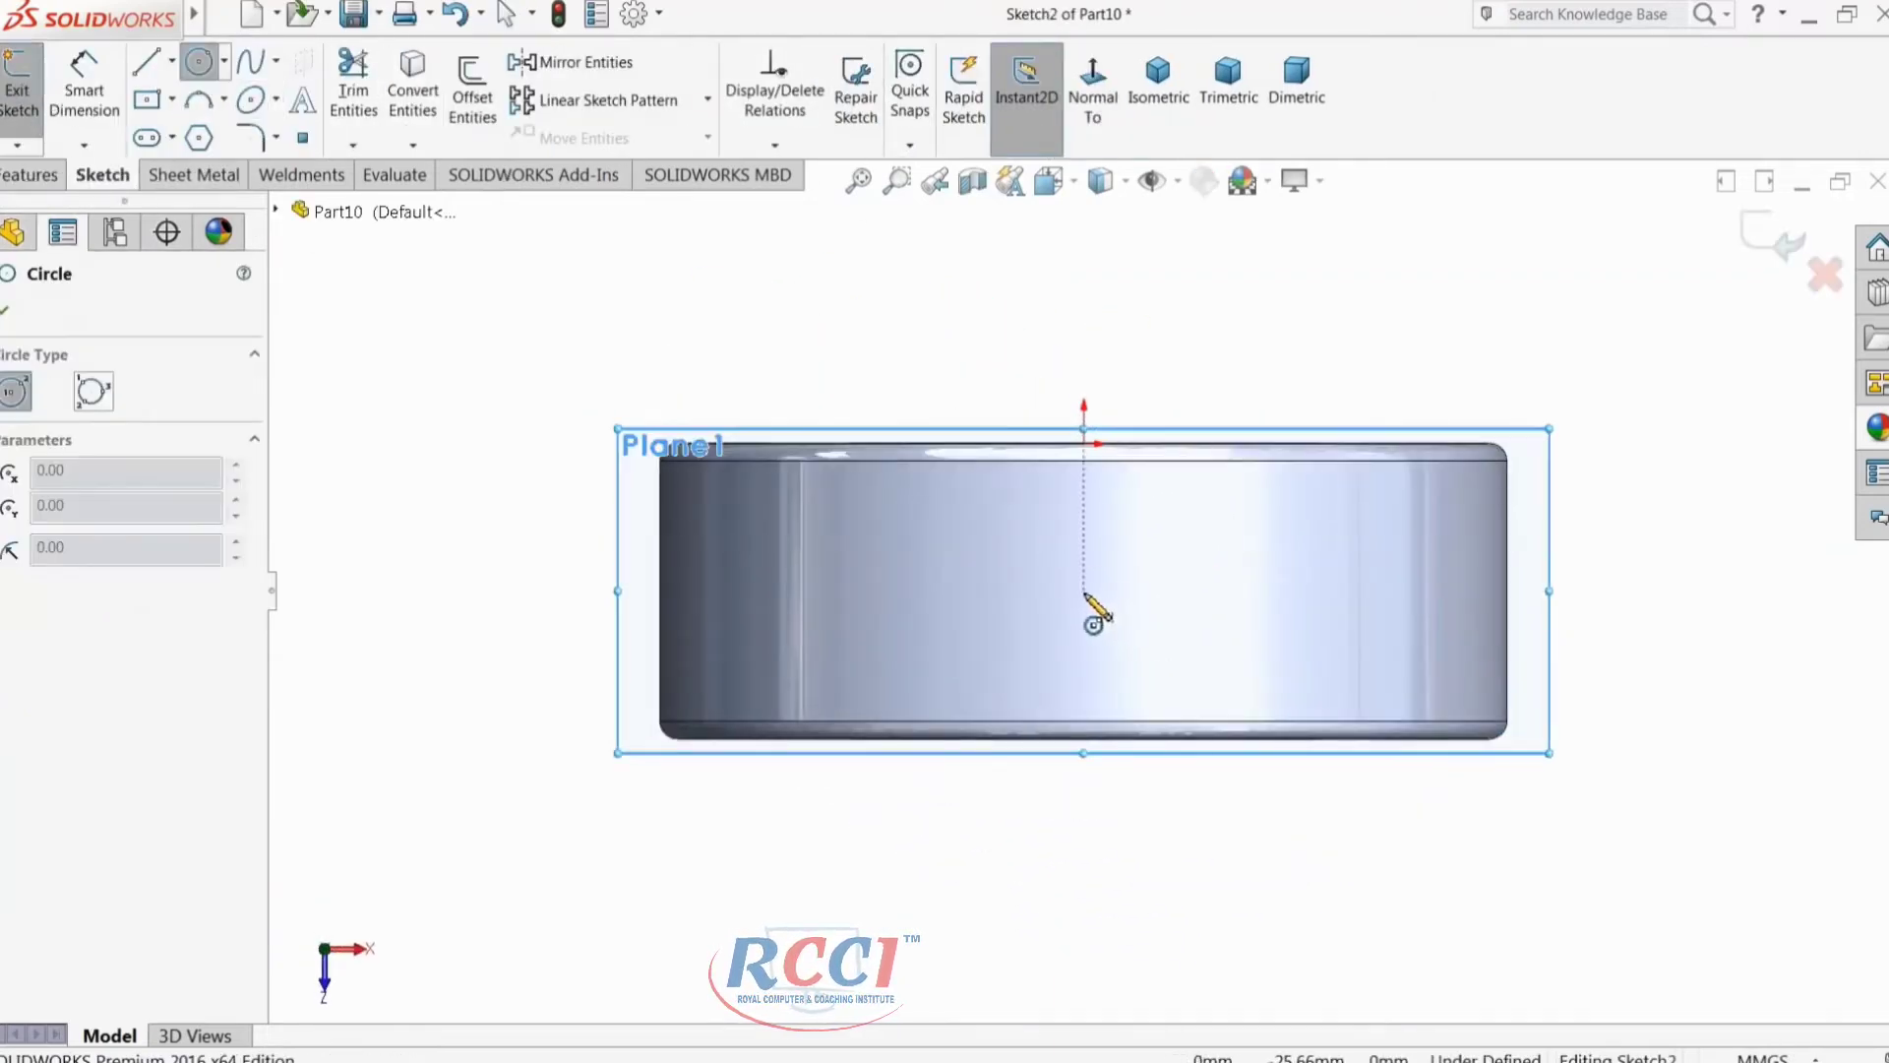
click(1084, 591)
click(1014, 514)
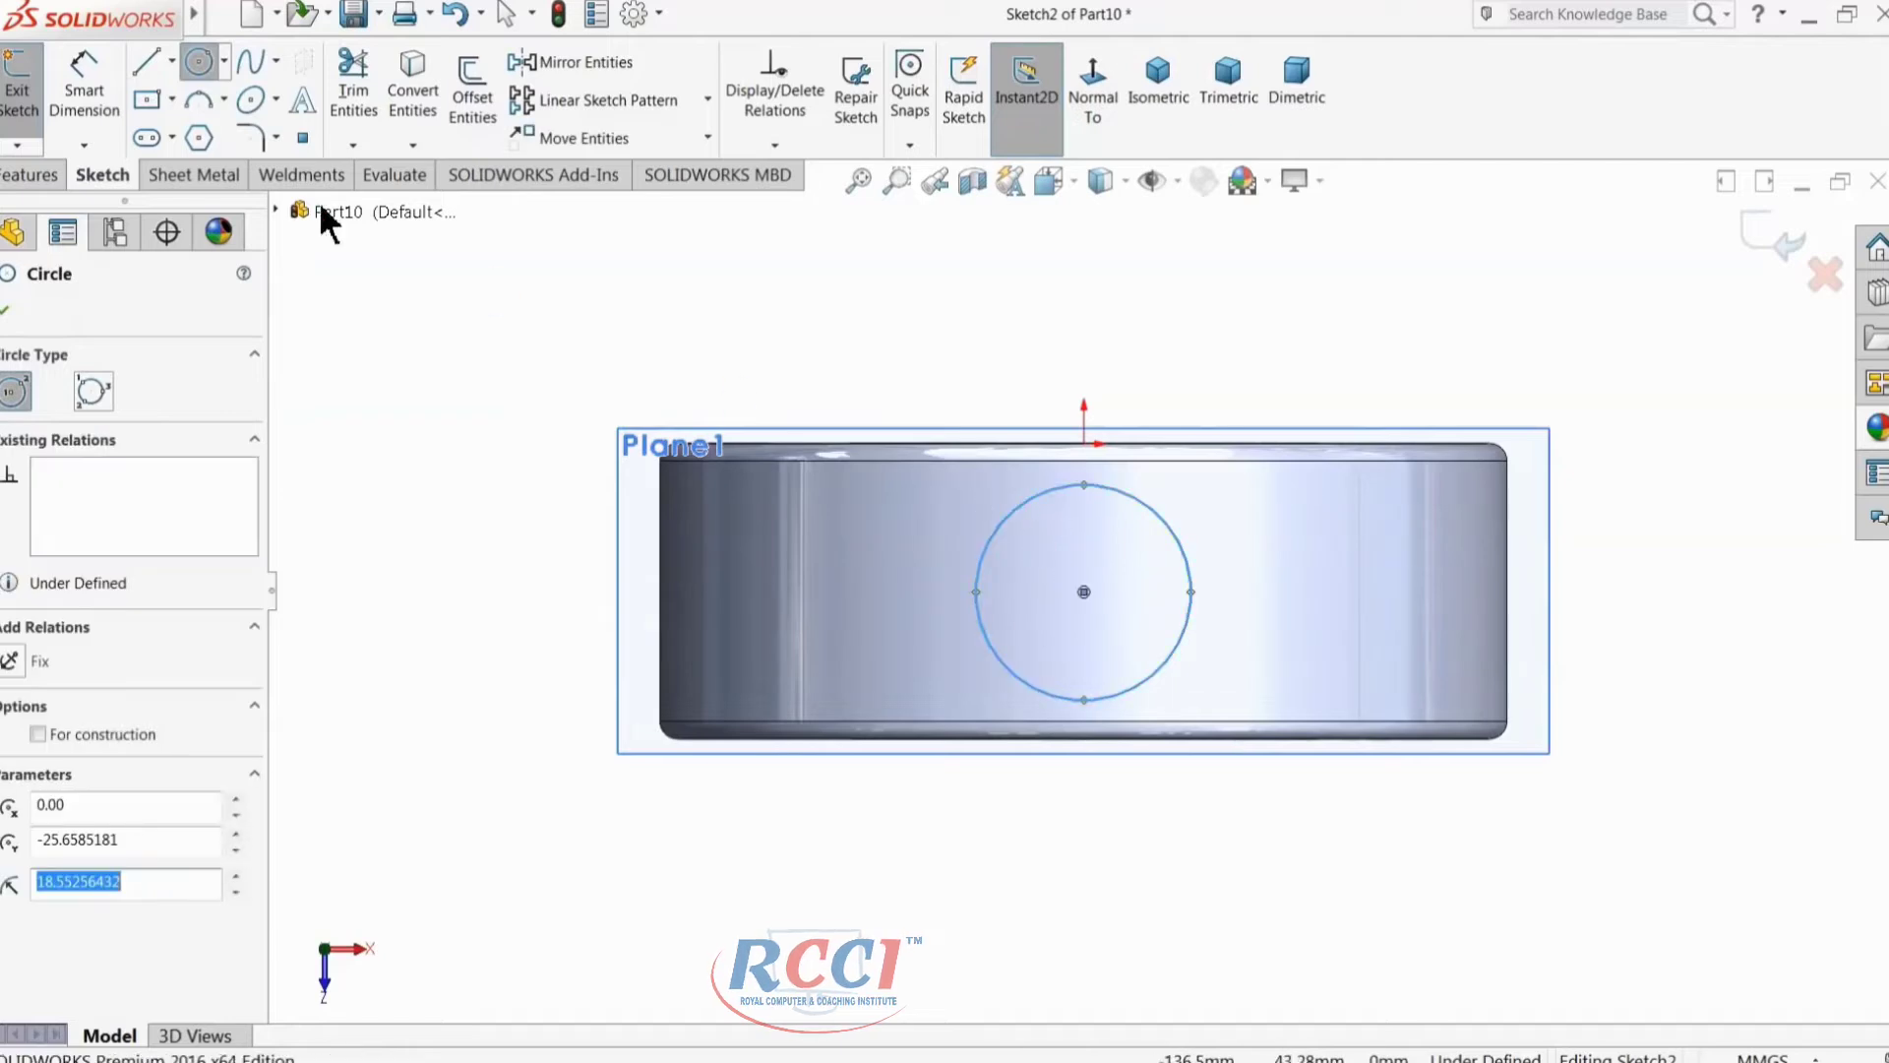
Step: Draw a vertical centerline from the origin to the circle's centre
click(172, 61)
click(192, 120)
scroll(1076, 438, down, 2)
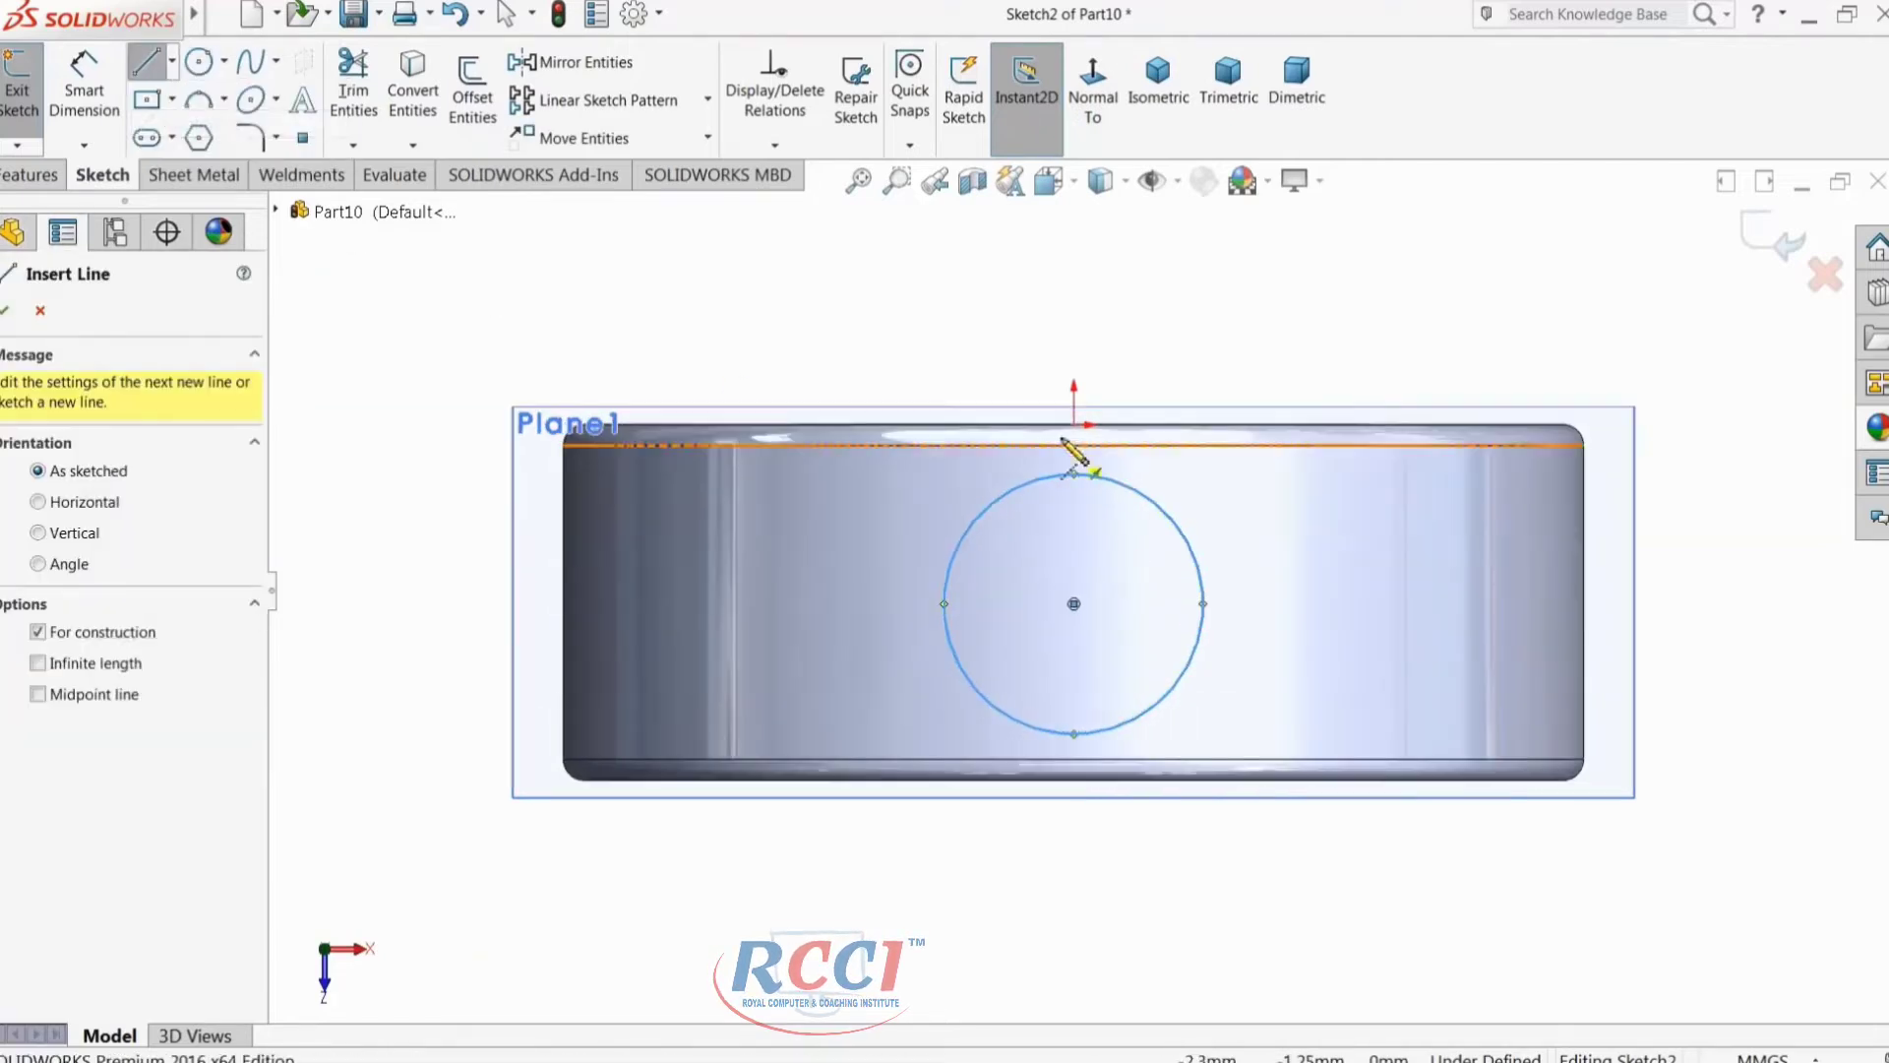
click(1075, 426)
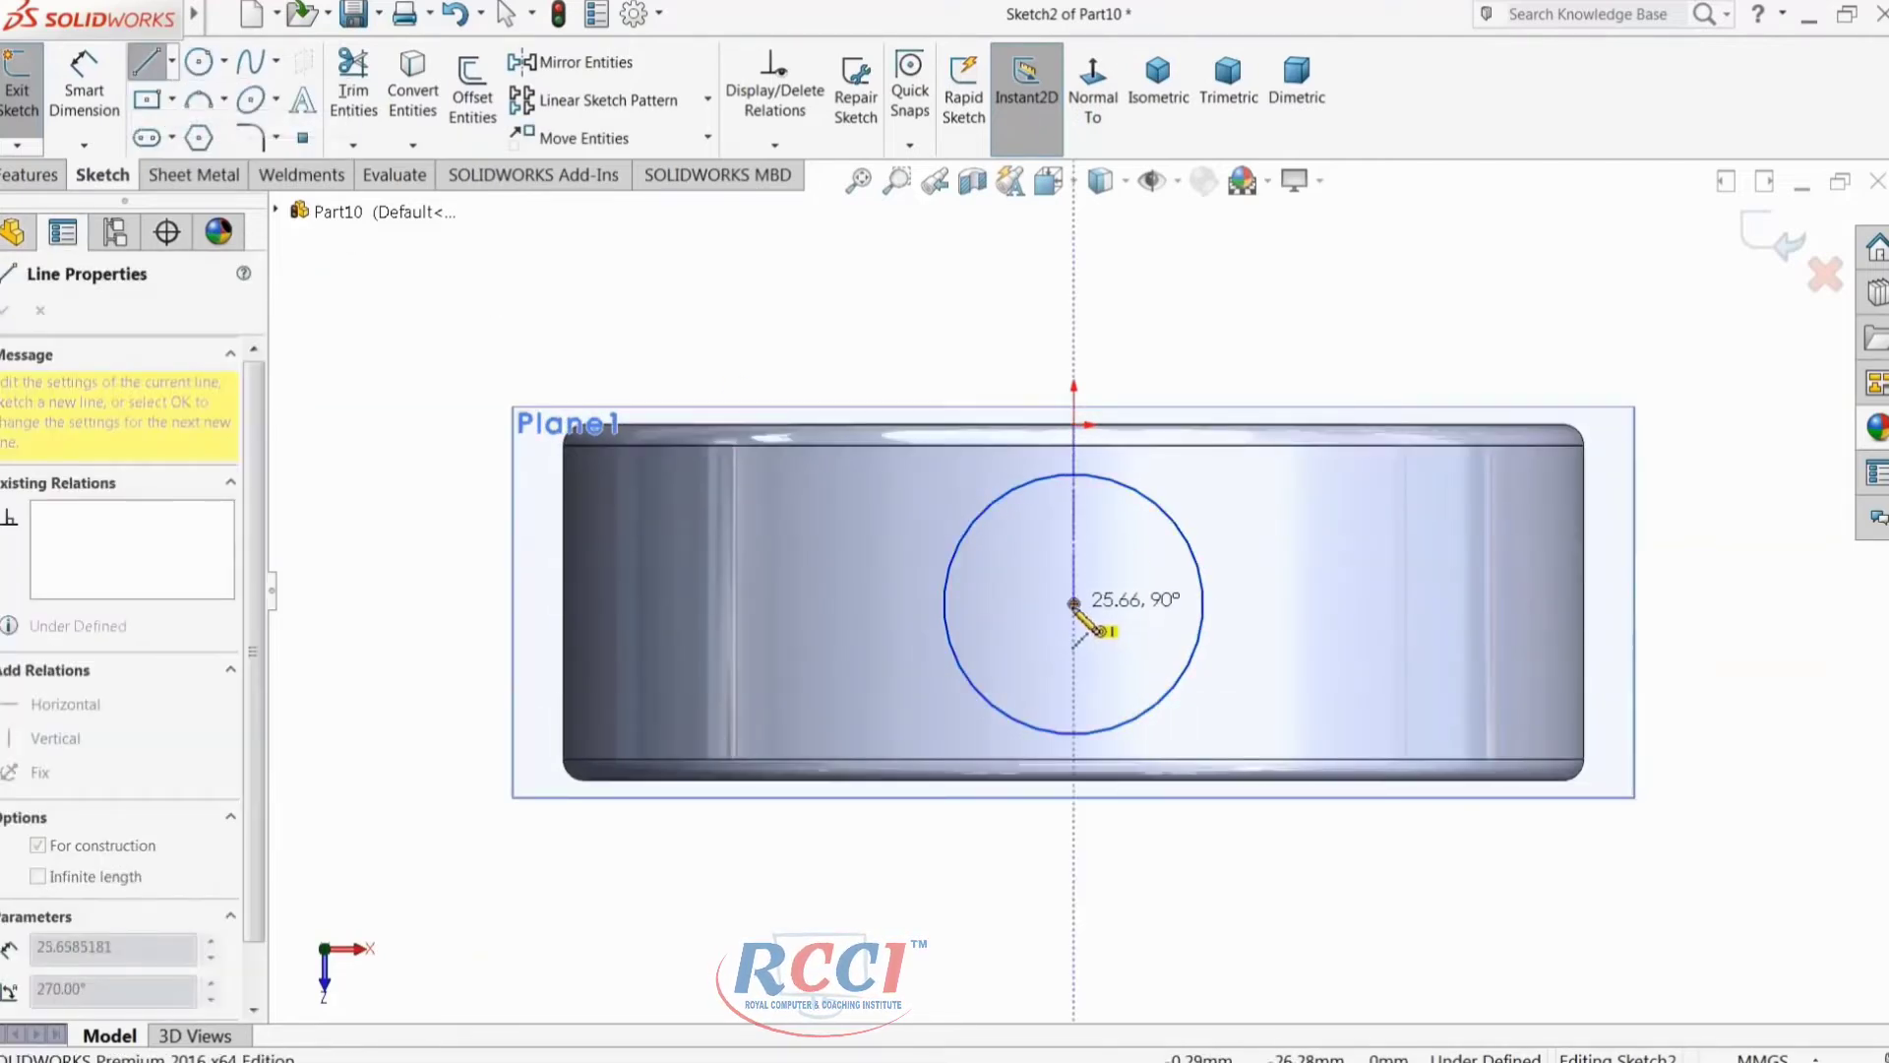
click(1074, 603)
right_click(871, 344)
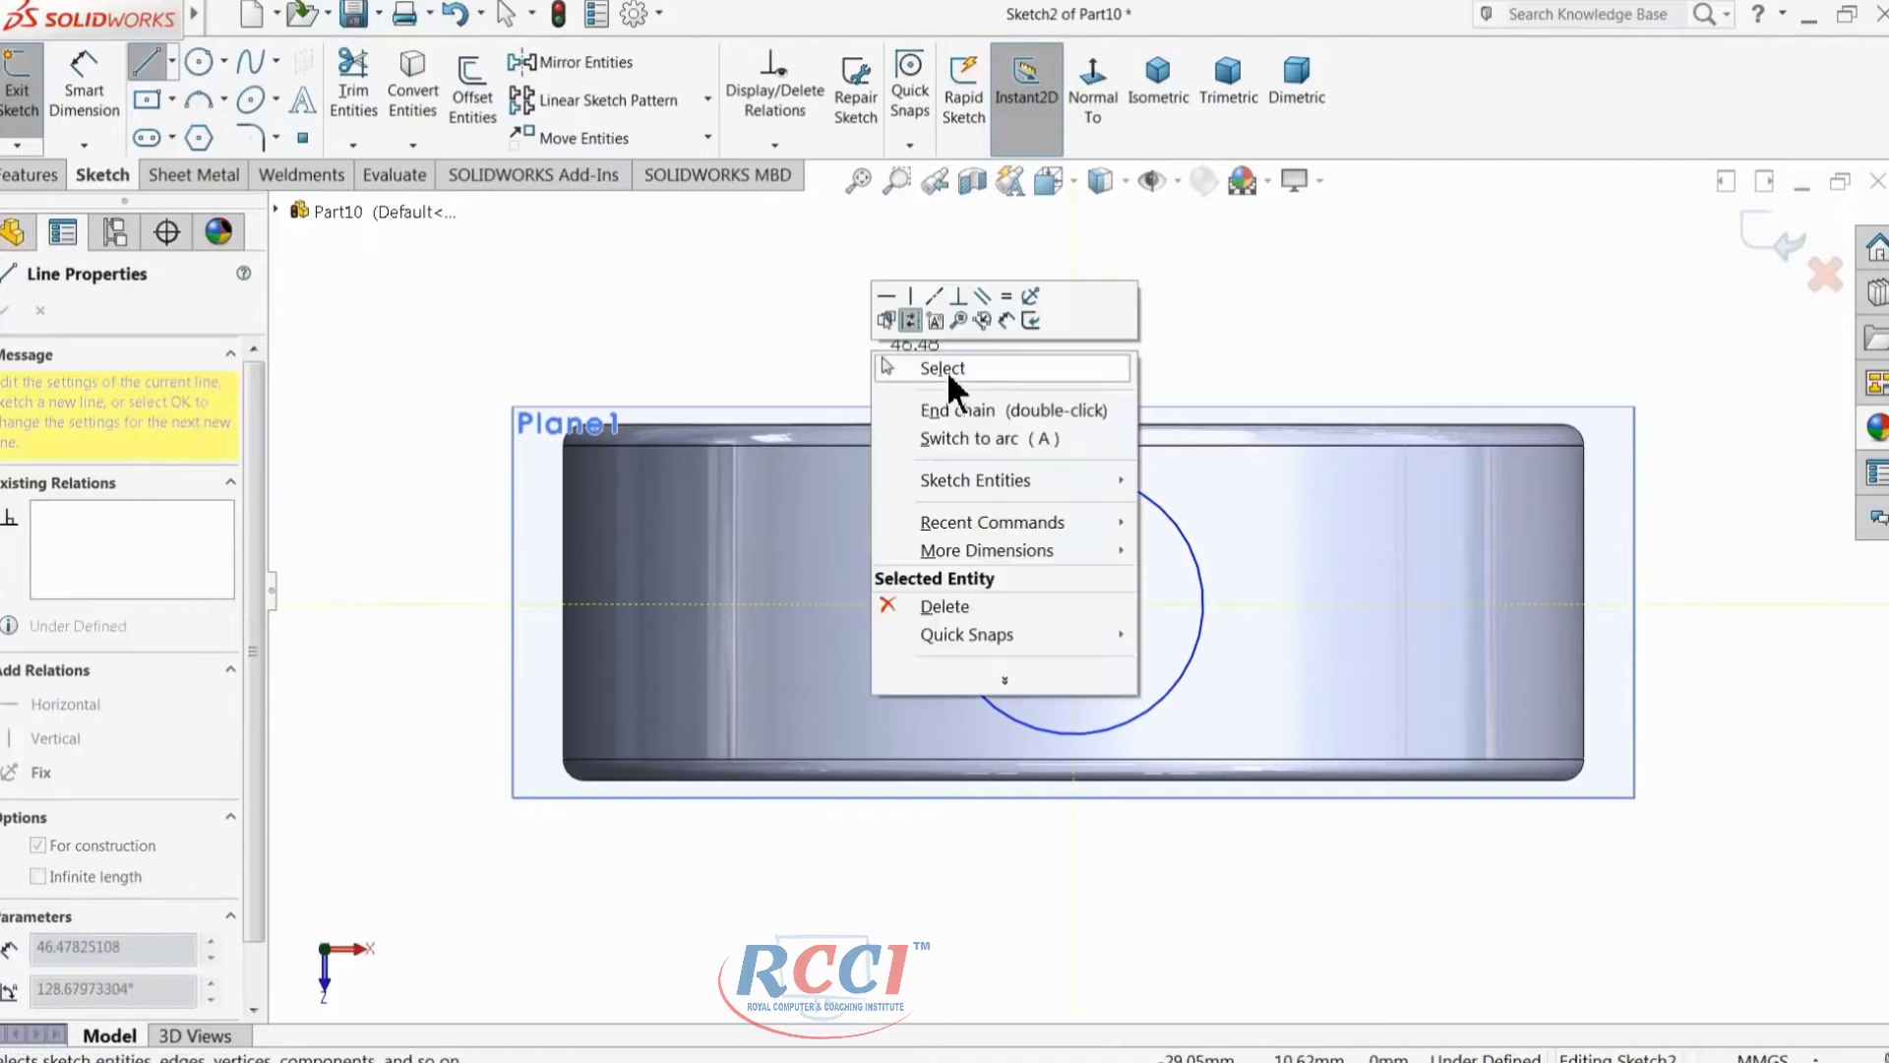
click(940, 366)
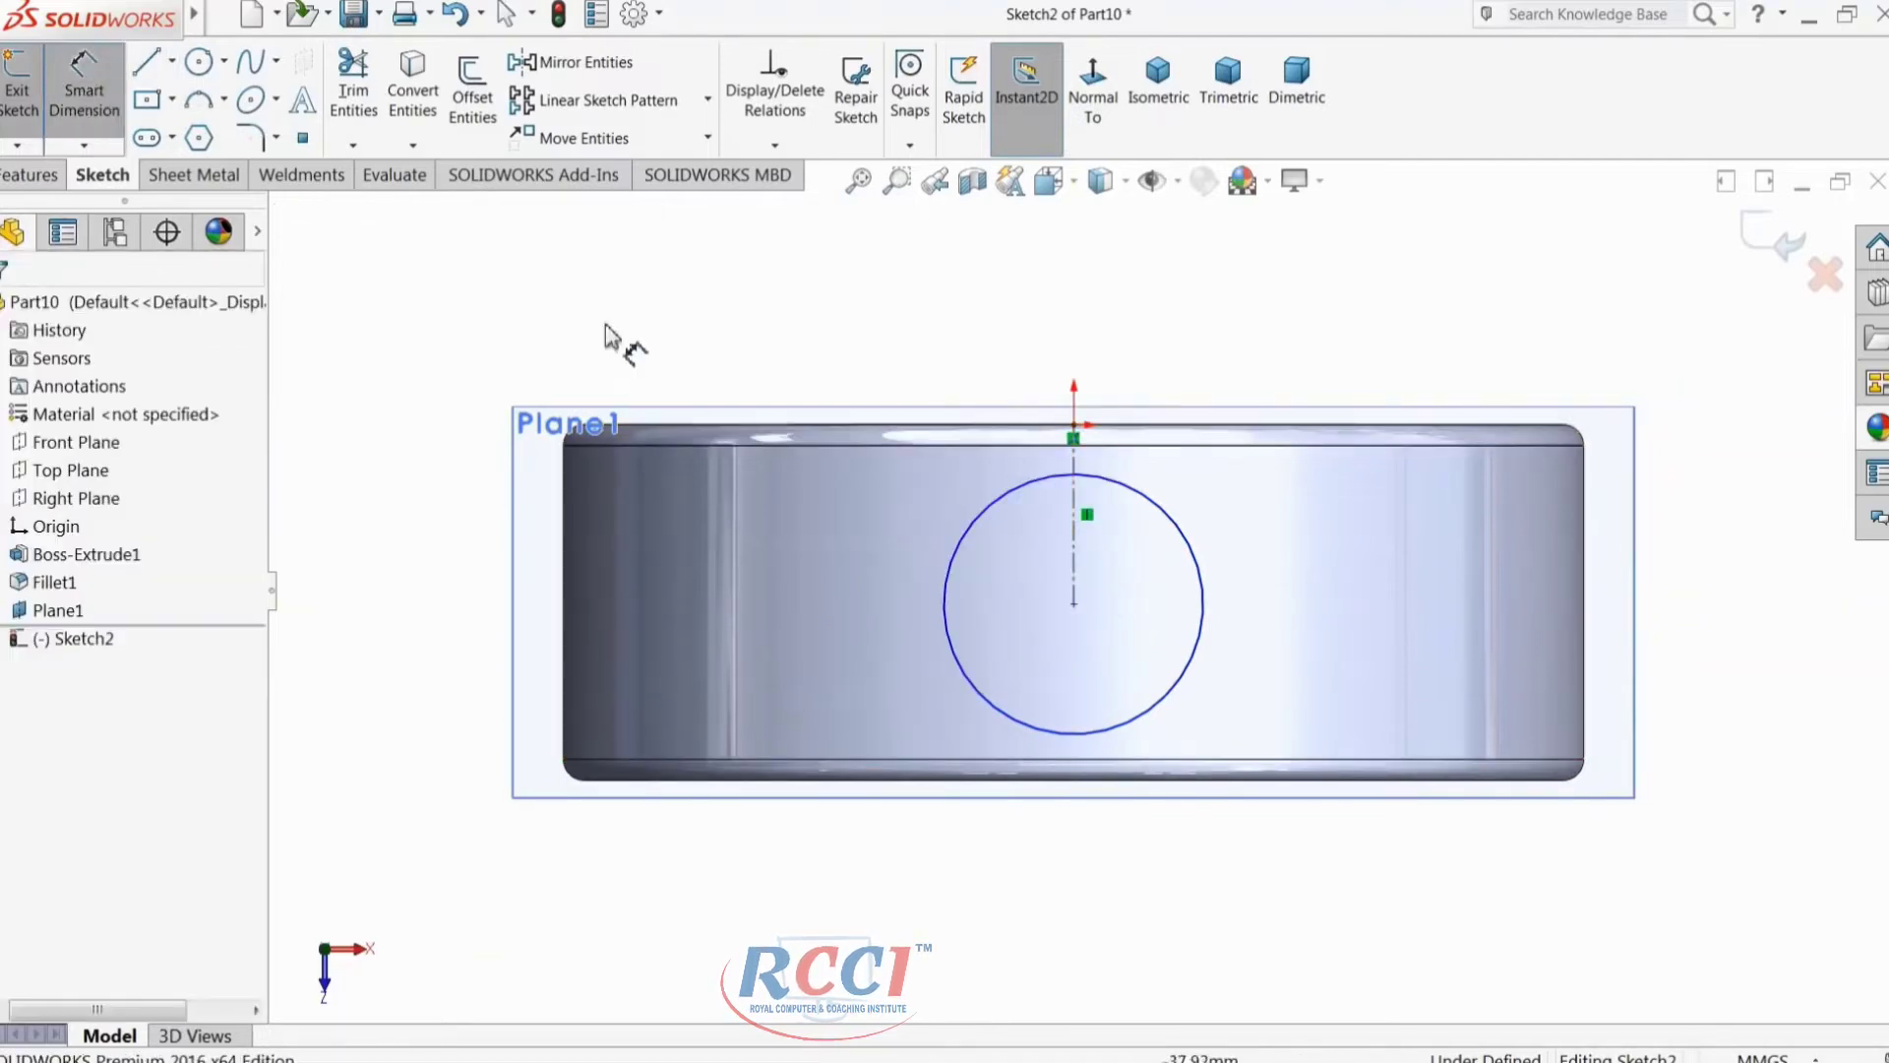
Step: Dimension the circle's diameter at 37 mm
click(1159, 507)
click(1291, 550)
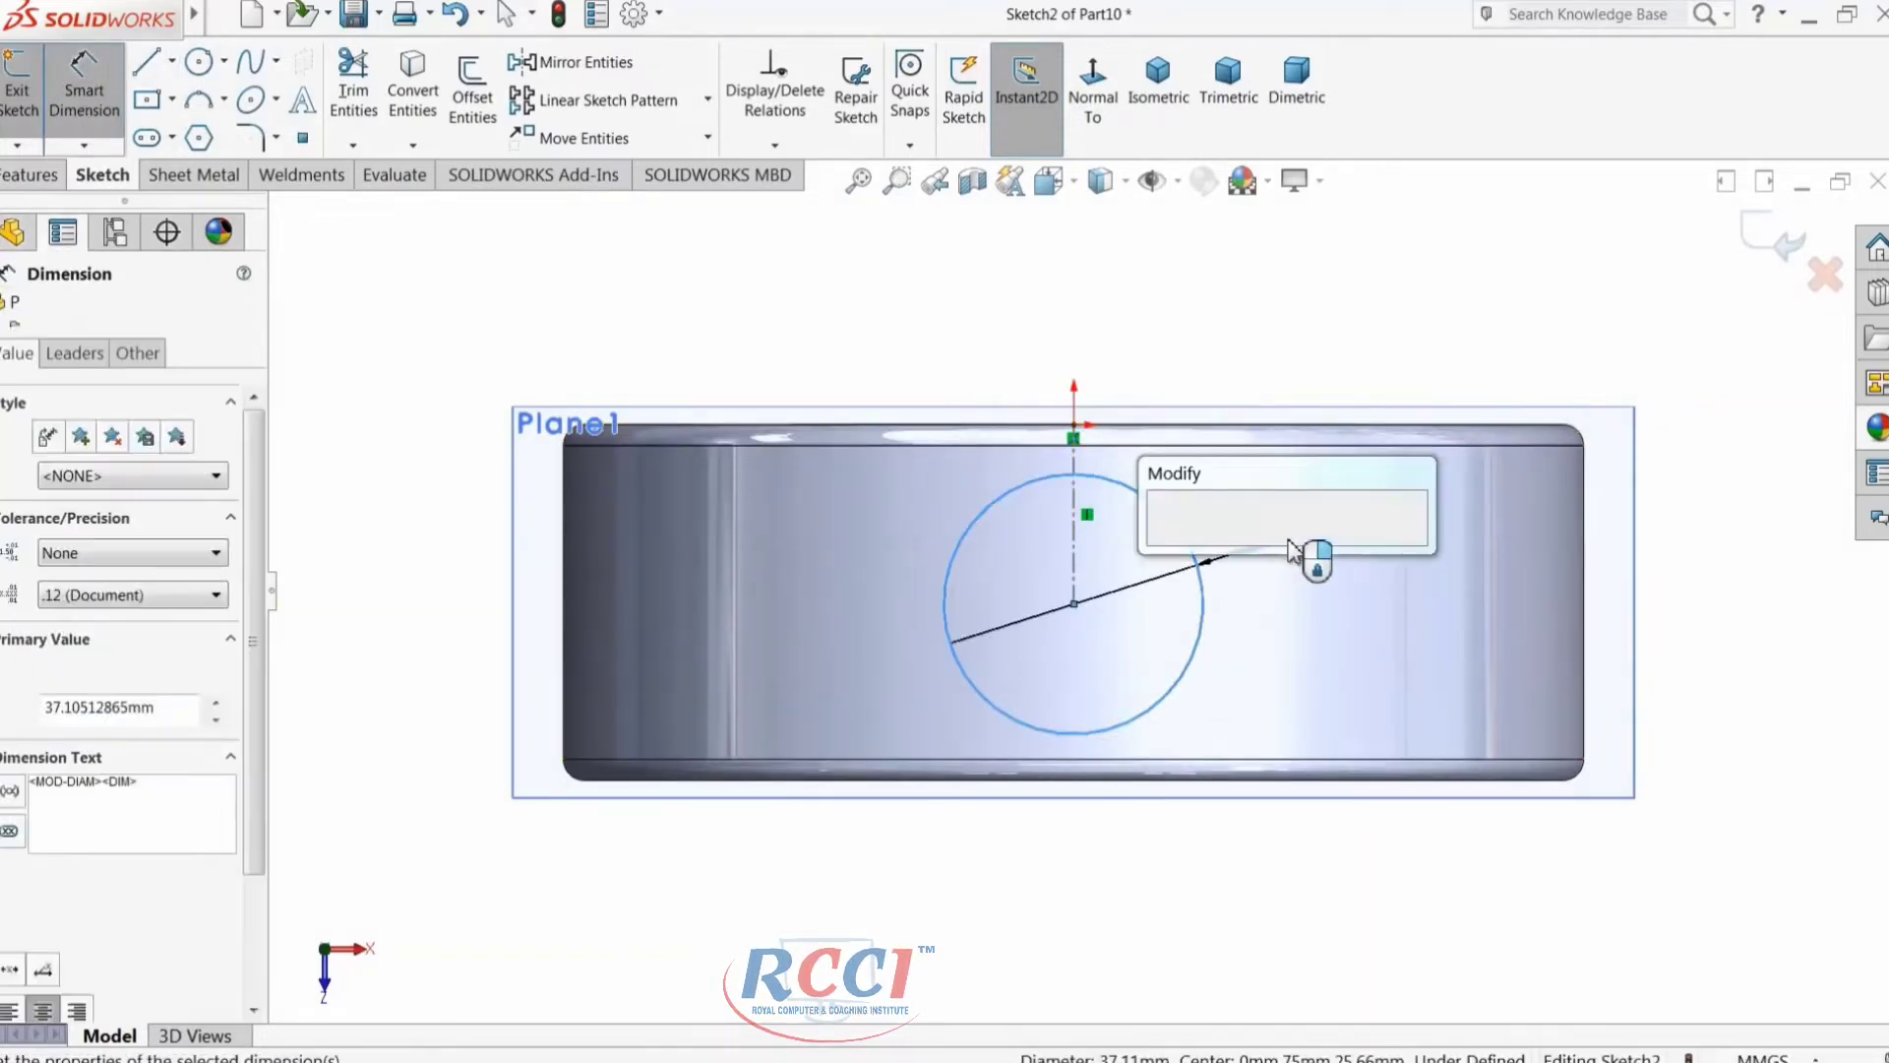
text(37)
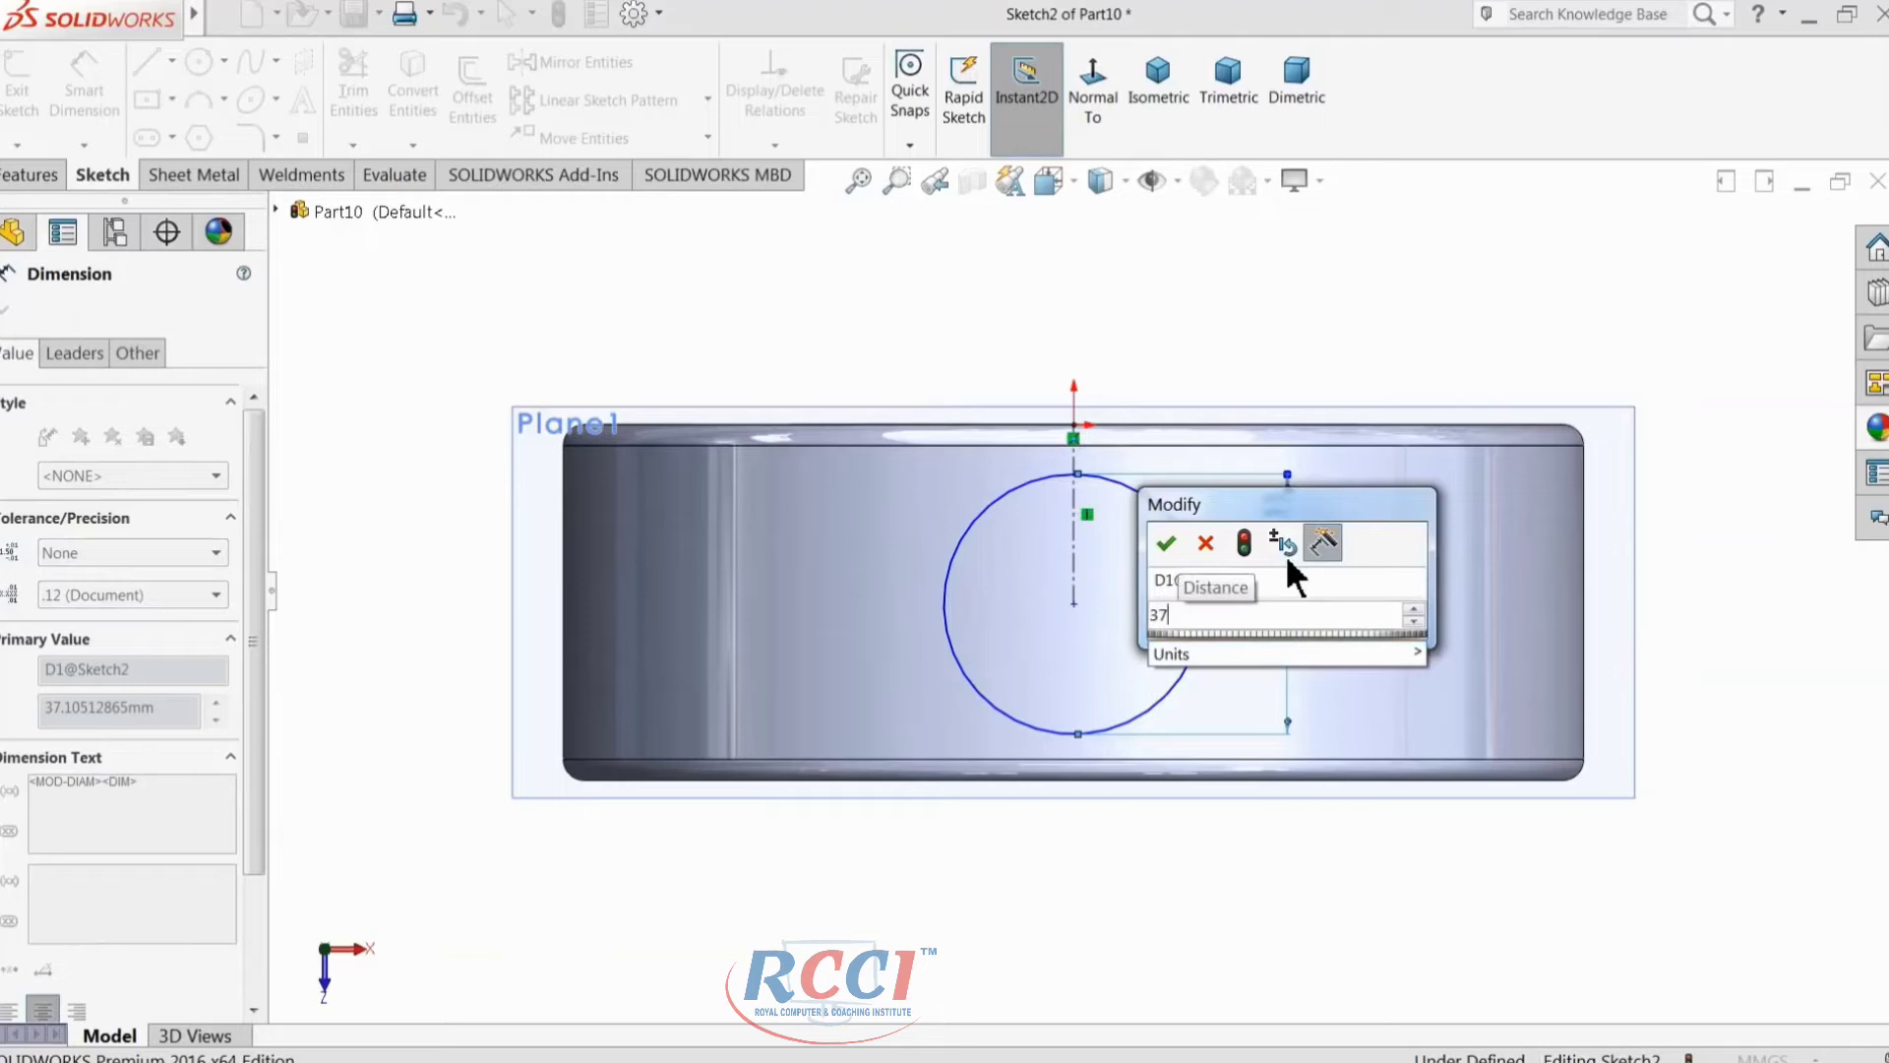
key(Return)
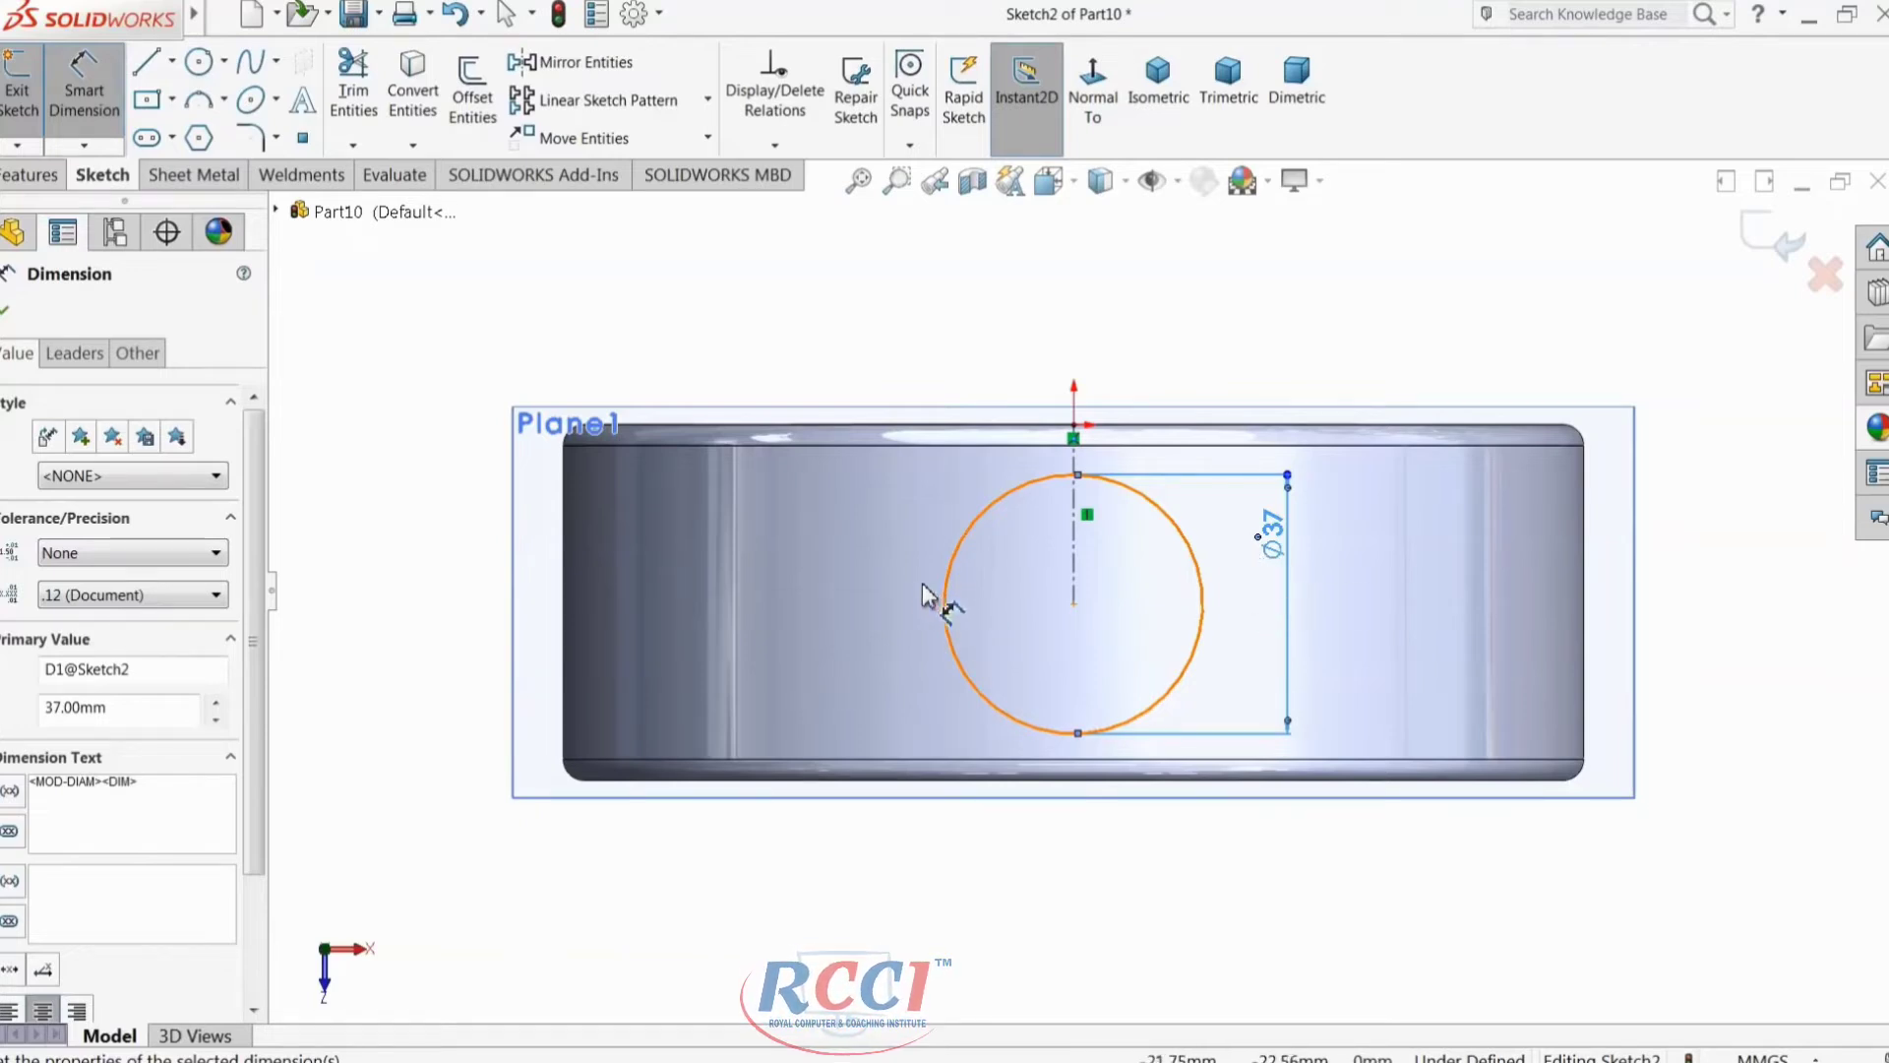
click(4, 311)
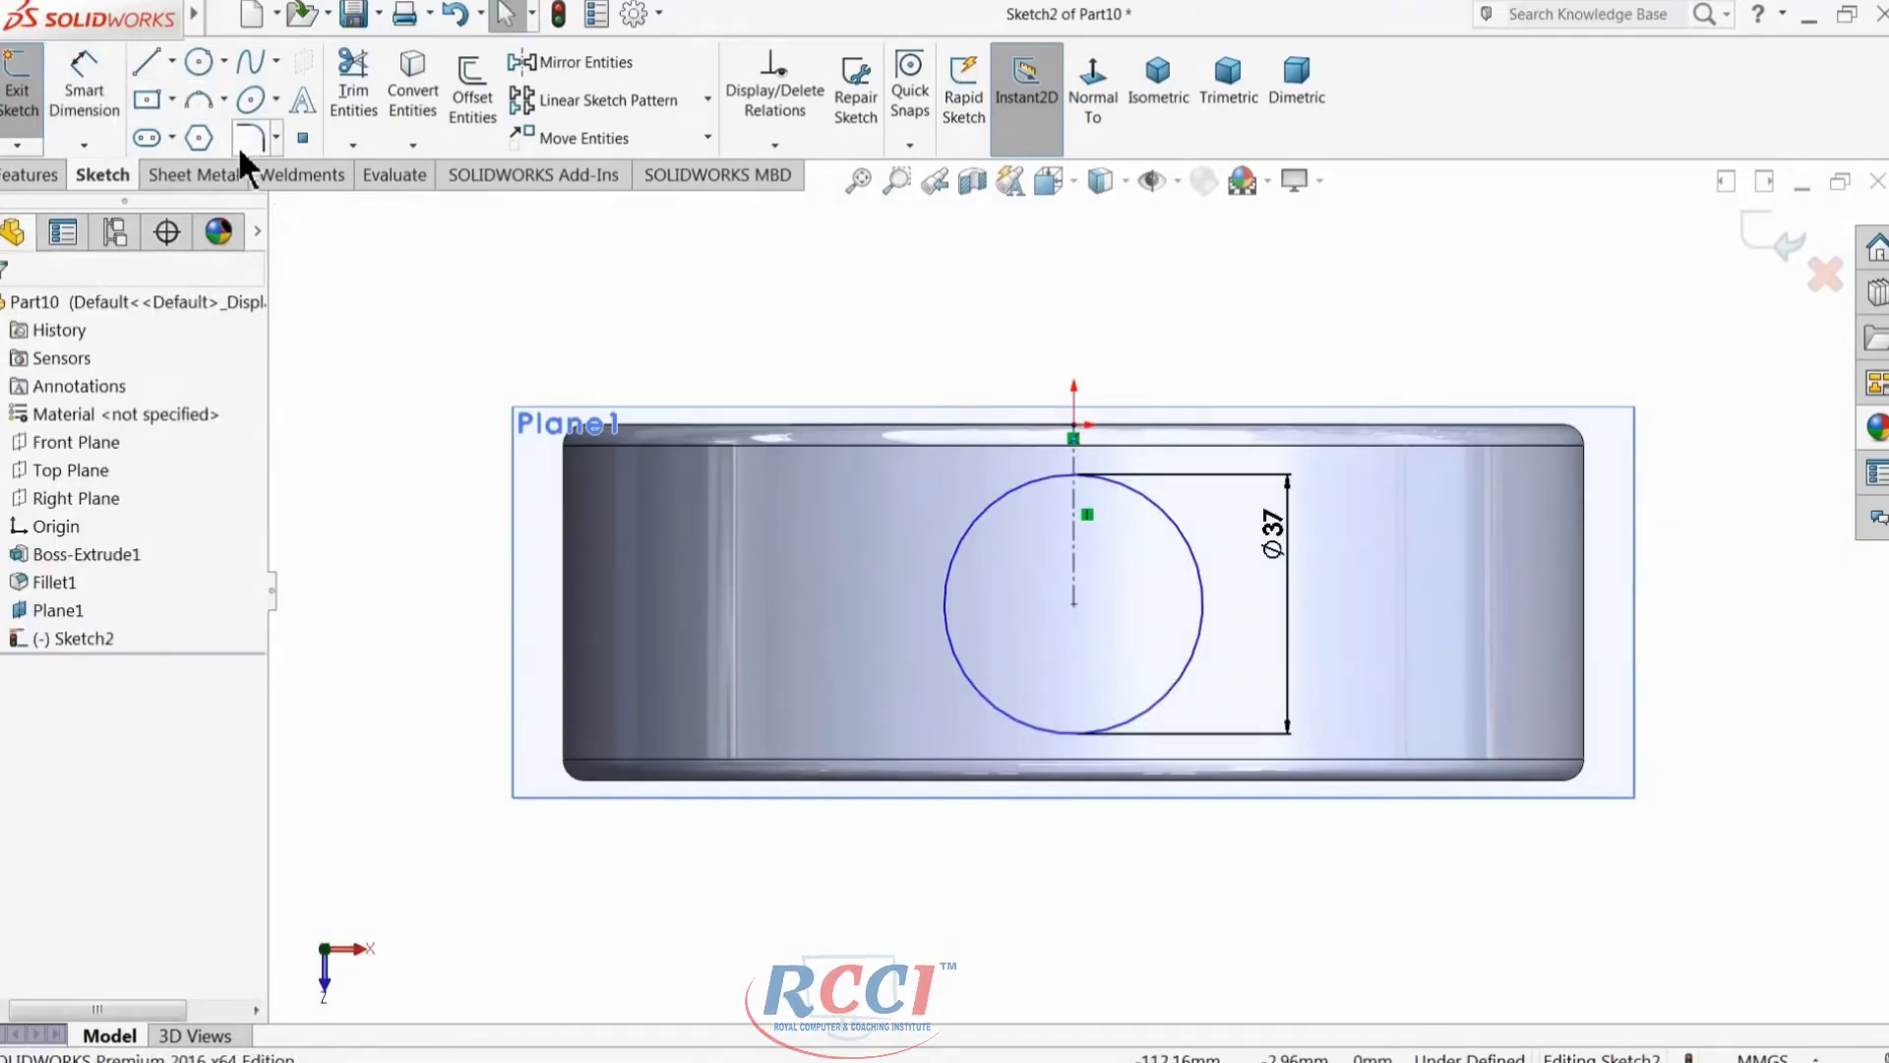
Step: Dimension the centerline's length as 50.8/2 mm to centre the circle across the ring's width
click(81, 79)
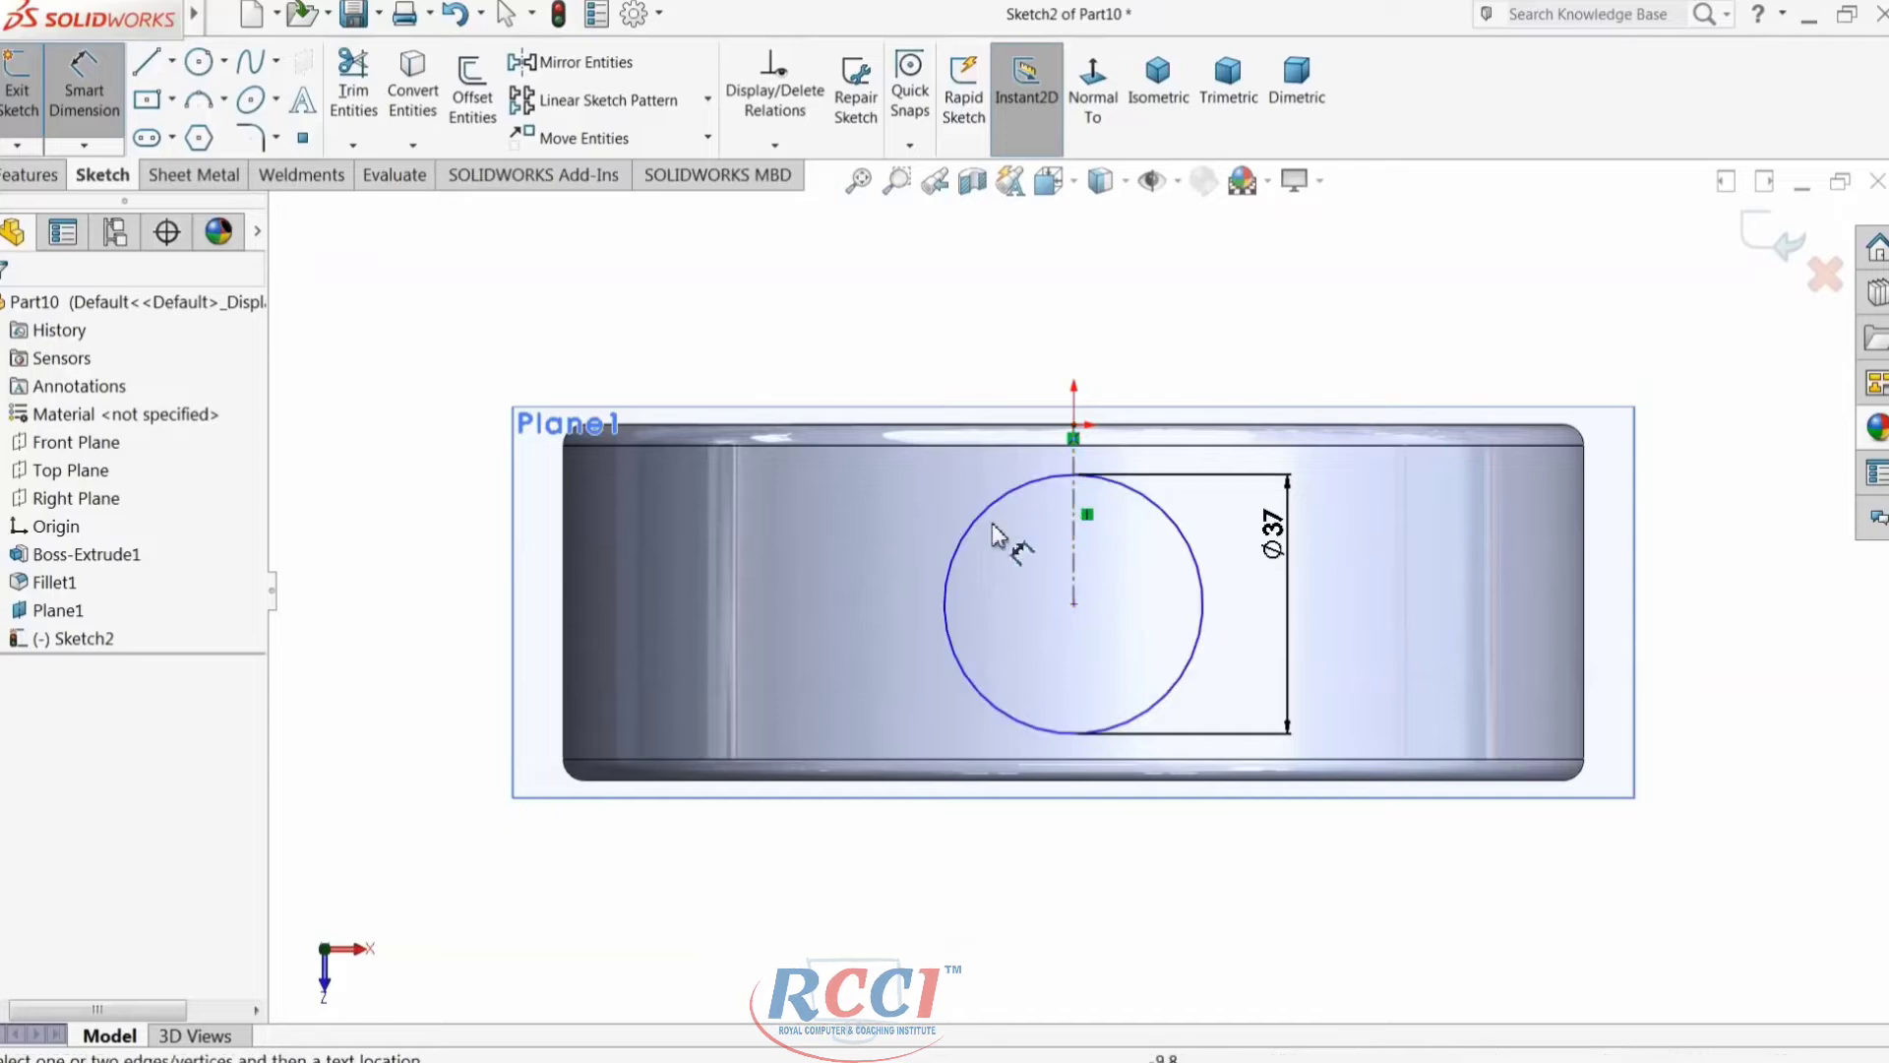
click(1082, 524)
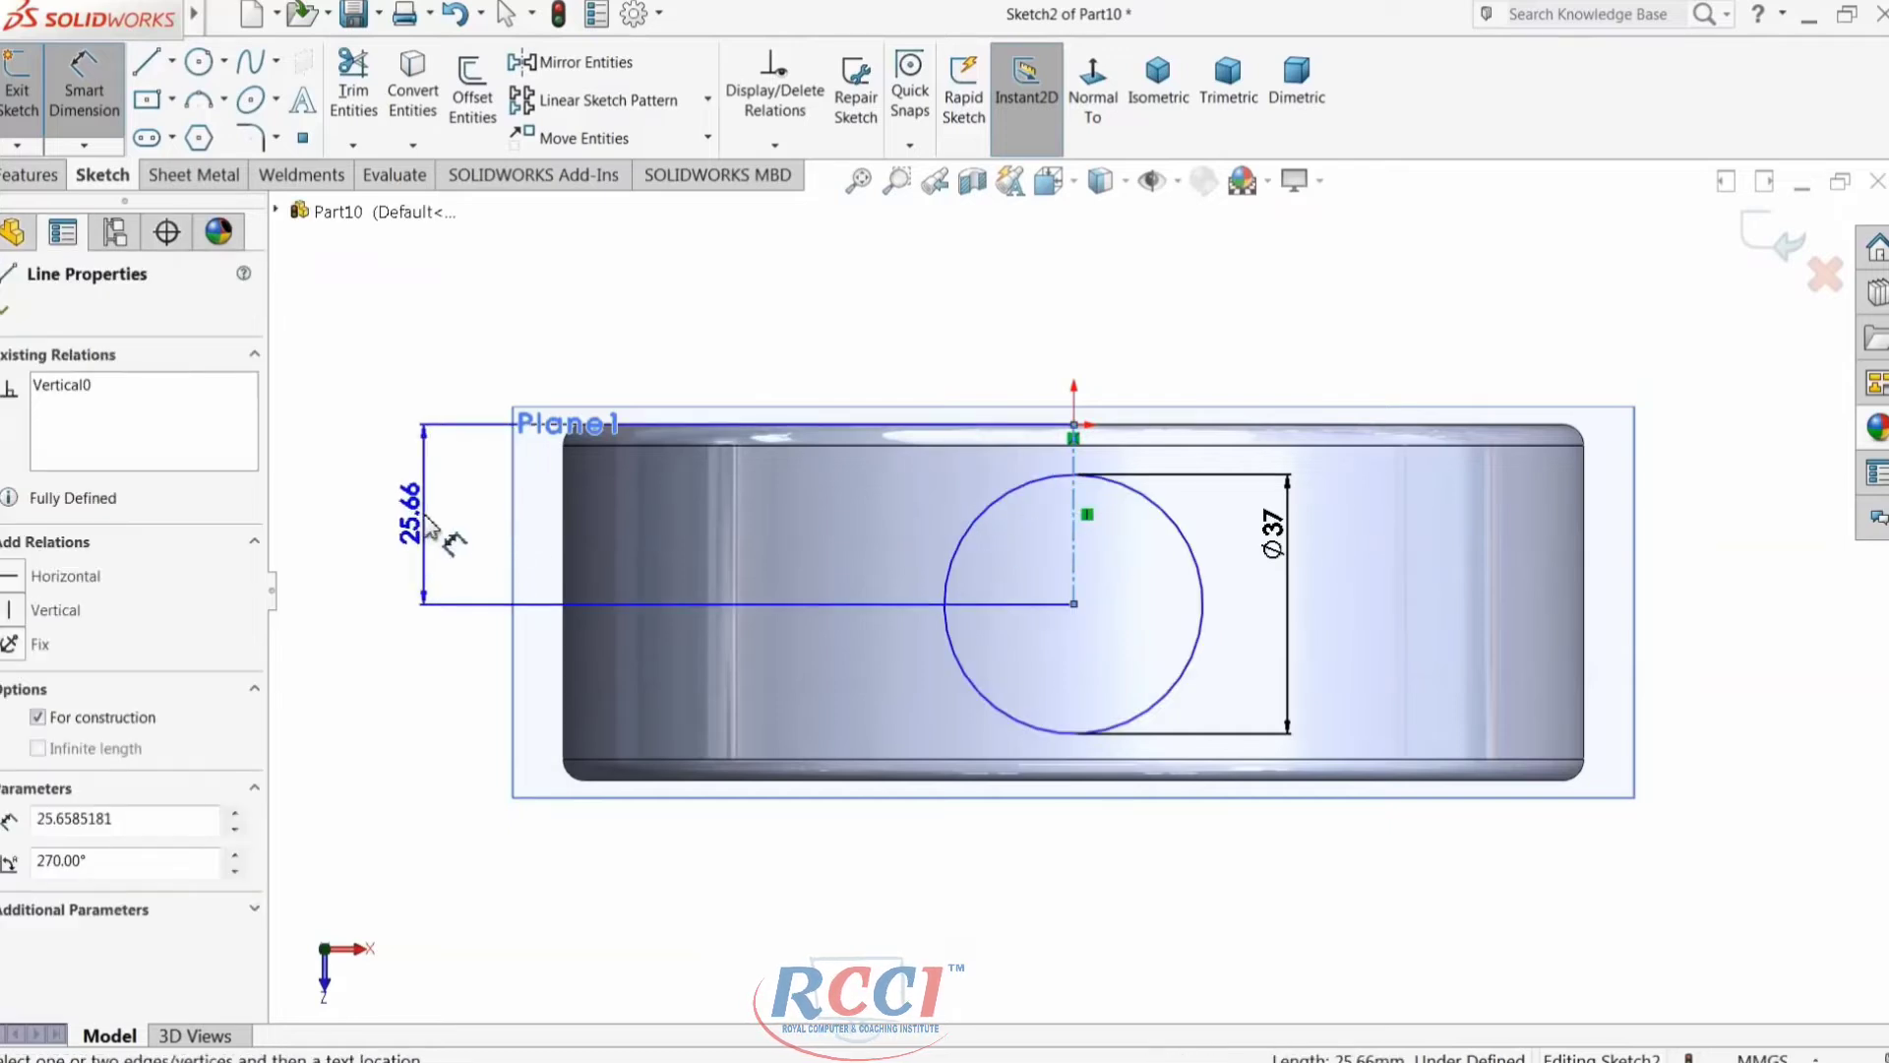
scroll(463, 536, up, 3)
click(567, 525)
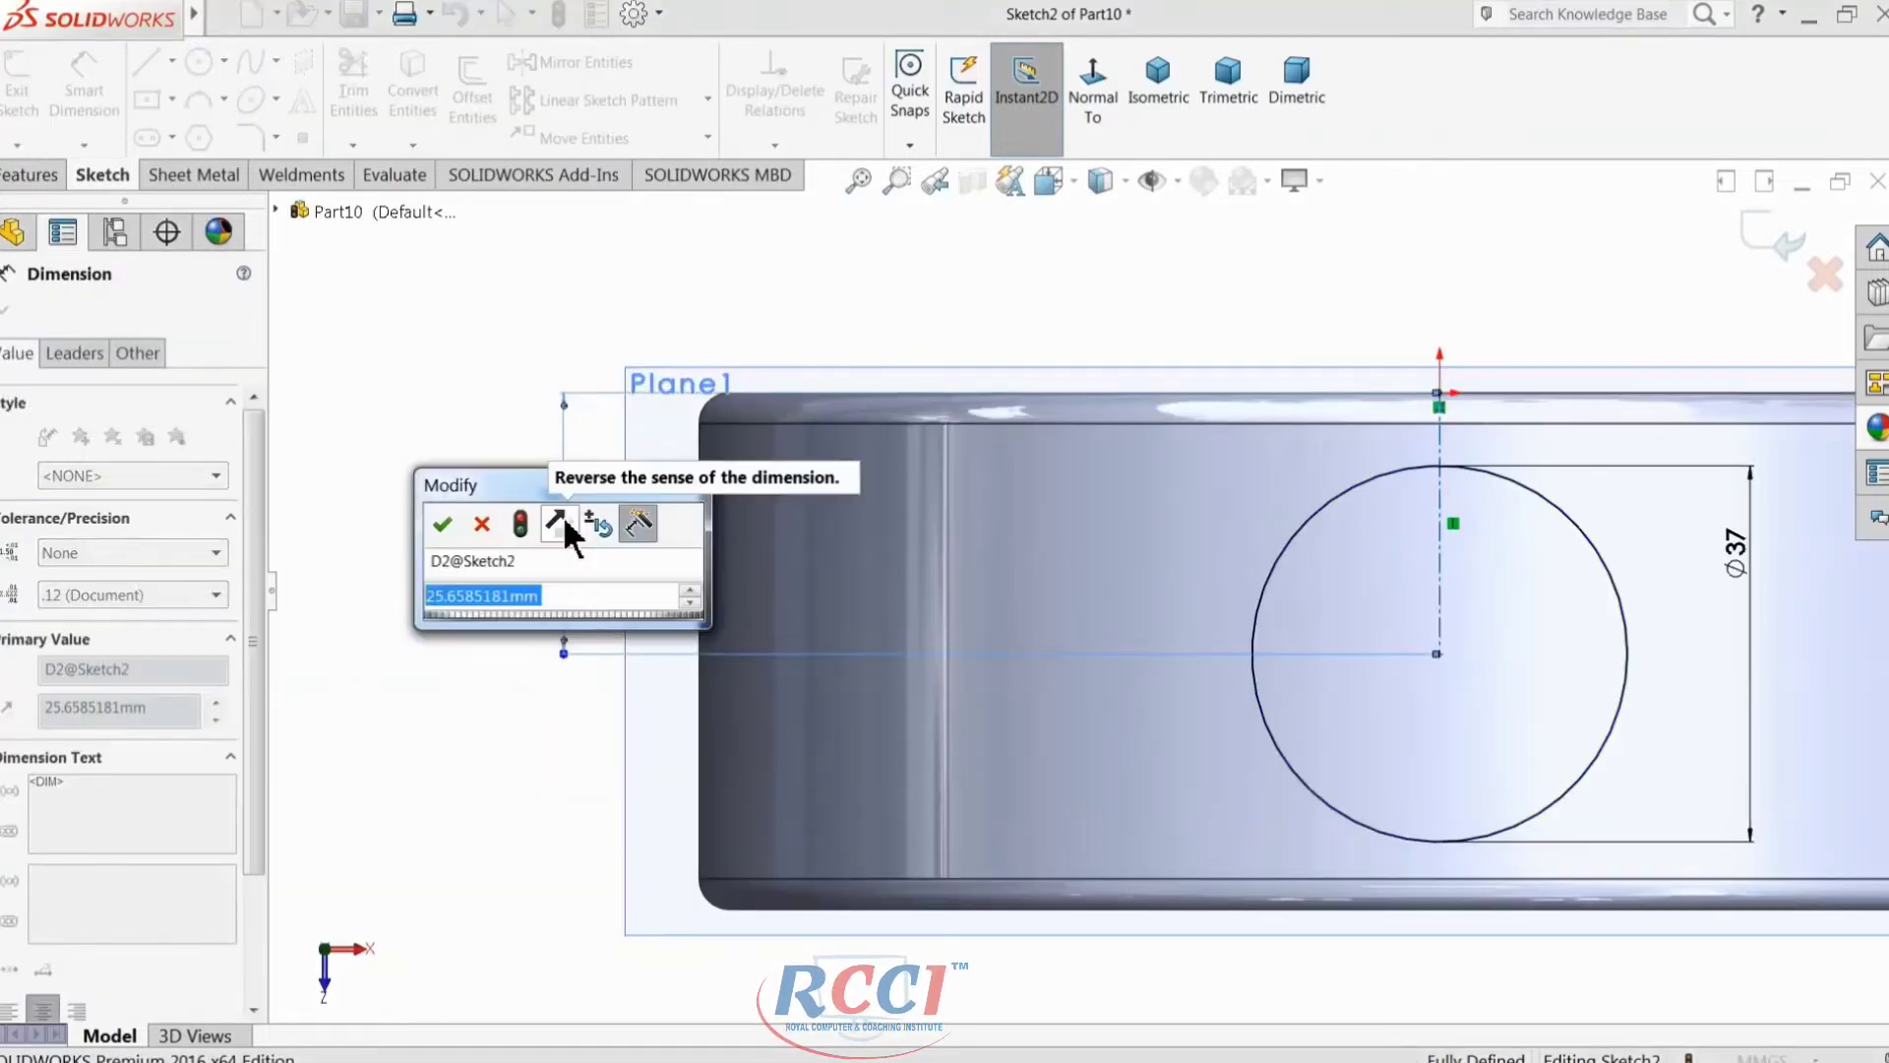
text(50.8/2)
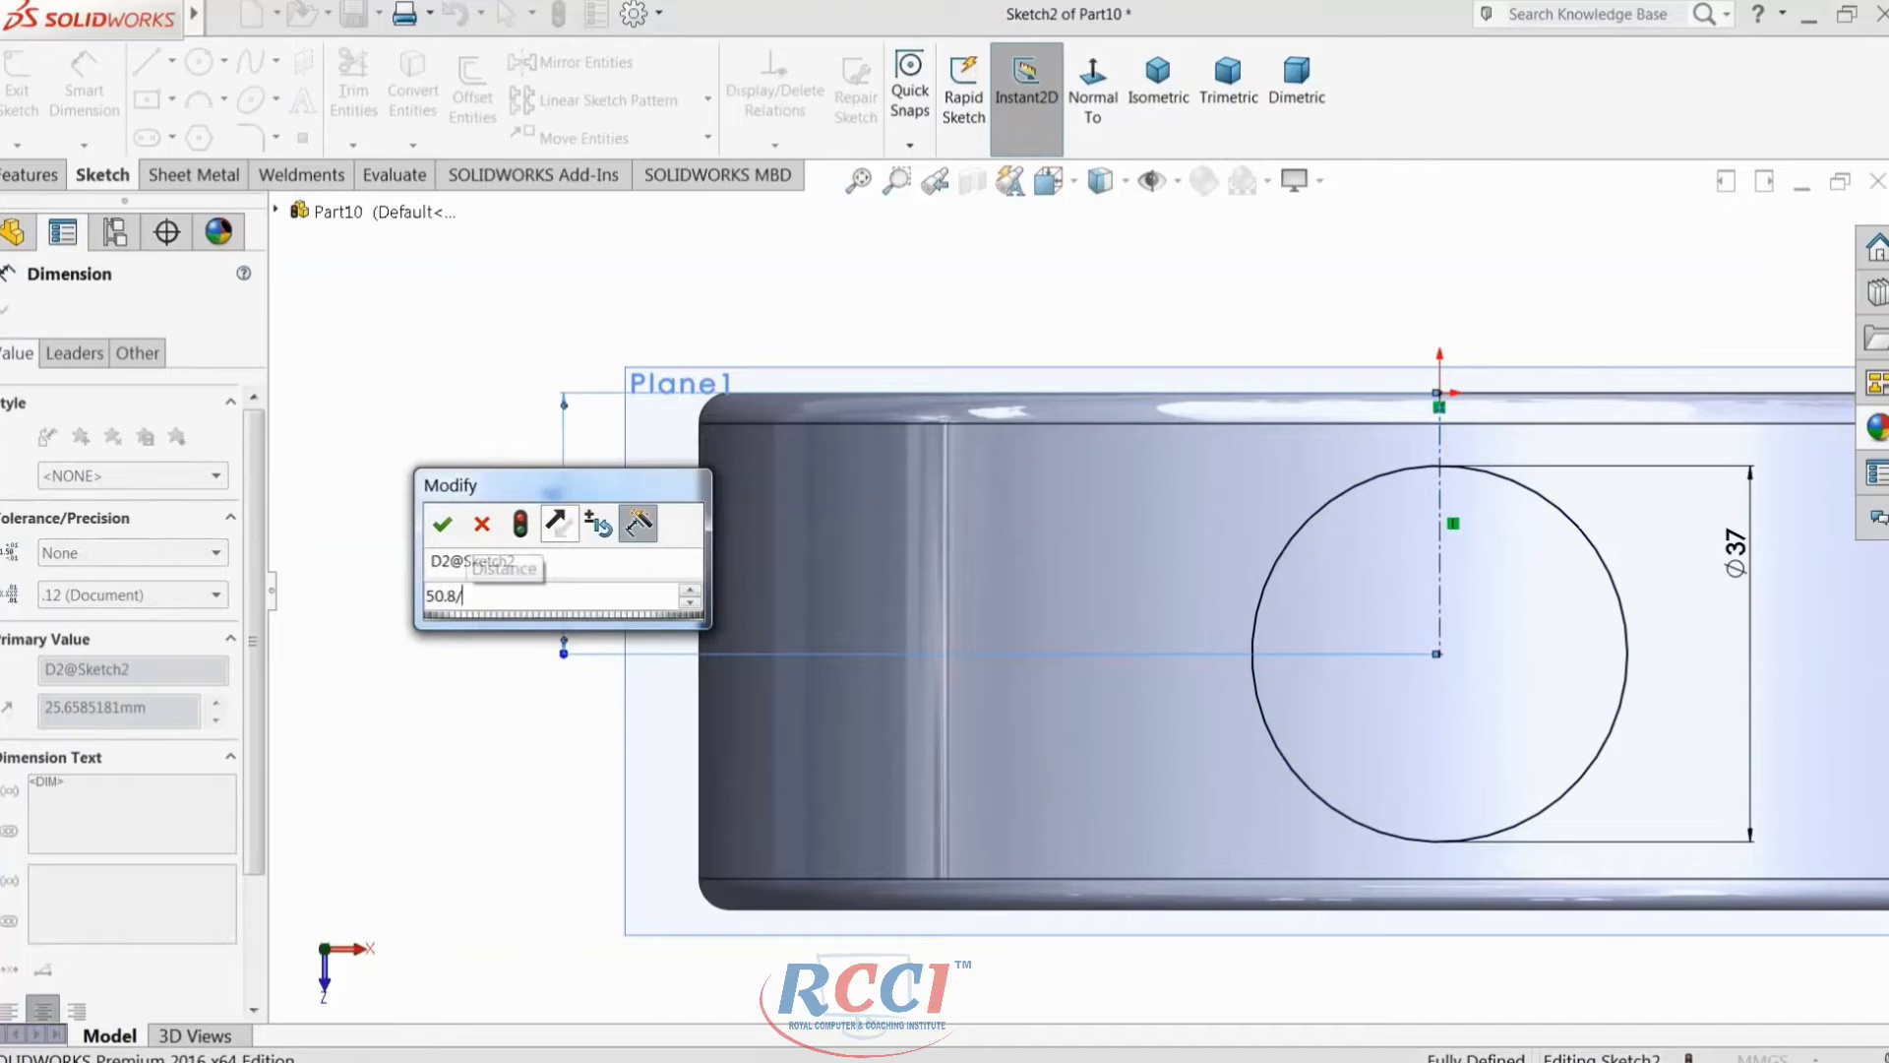
key(Return)
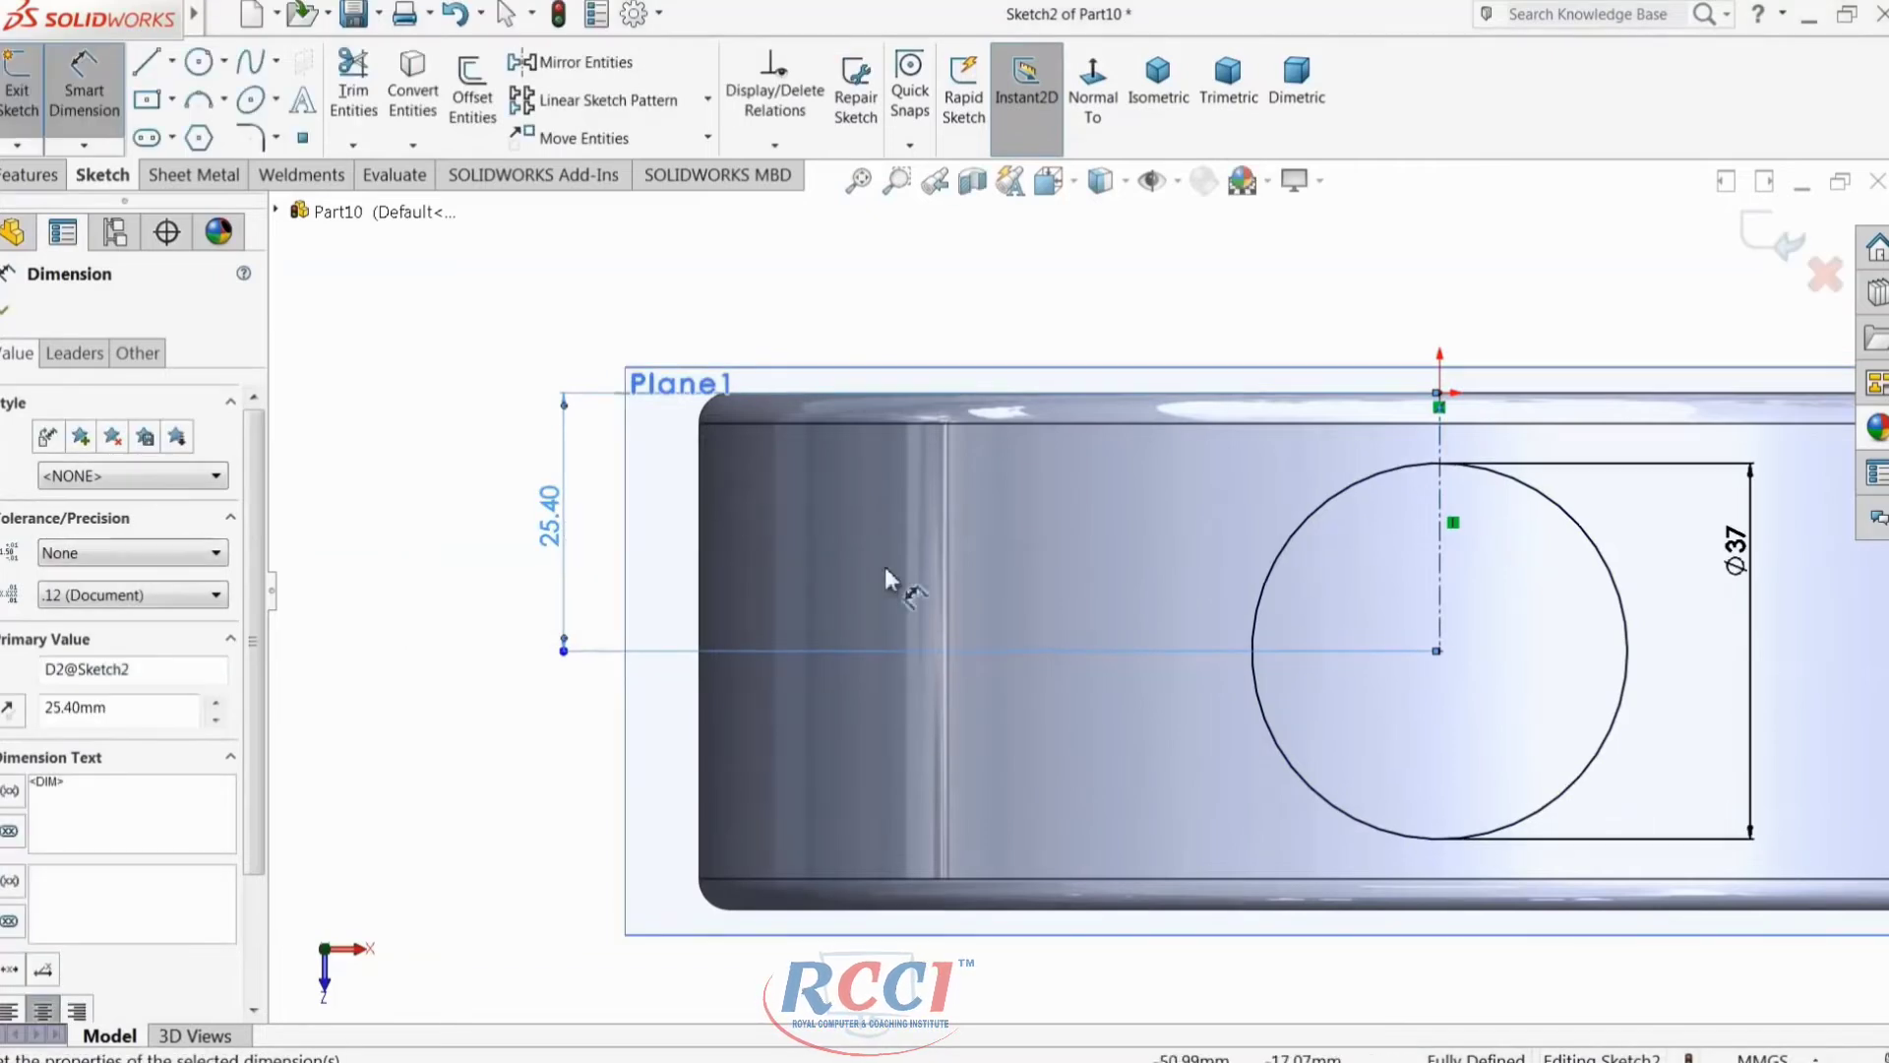
Step: Extrude the 37 mm circle in the reversed direction with Up To Surface, ending at the ring's outer cylindrical face
scroll(1012, 604, down, 2)
scroll(1043, 639, down, 2)
scroll(1201, 679, up, 2)
middle_drag(1194, 696, 1147, 439)
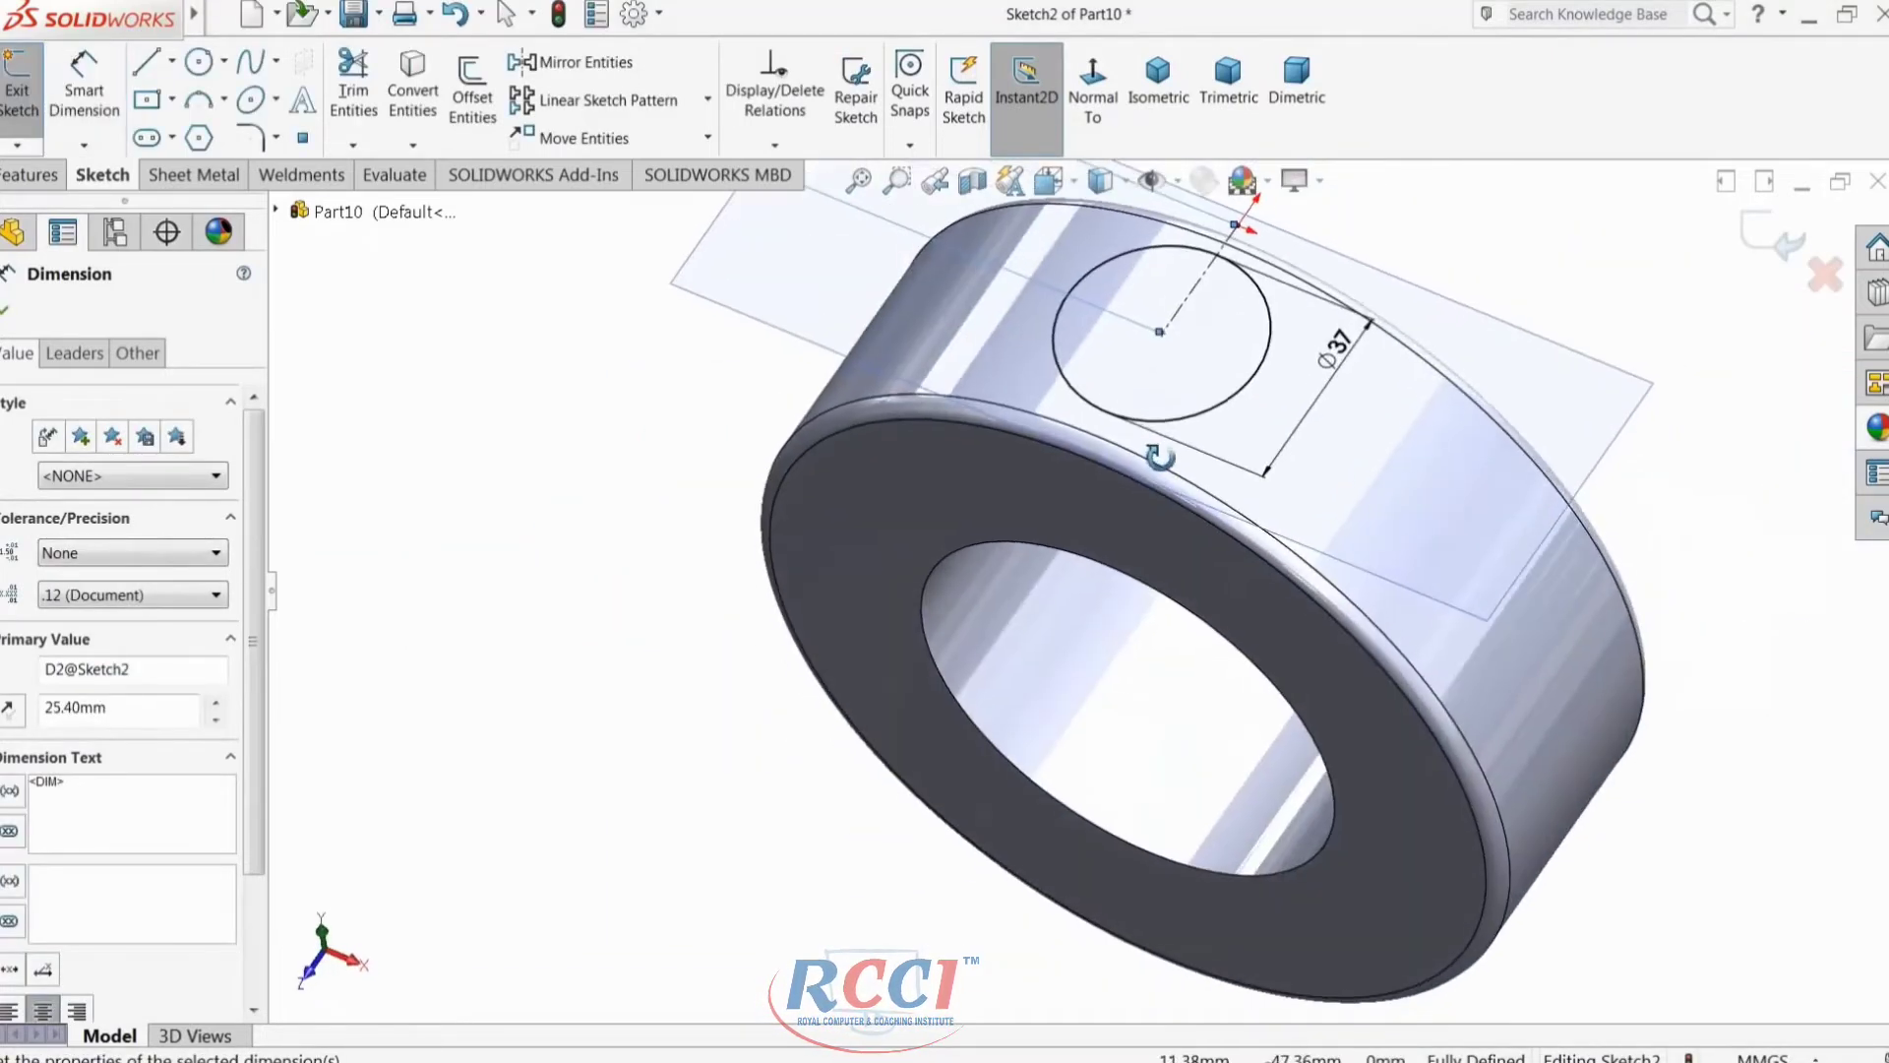
click(30, 174)
click(29, 113)
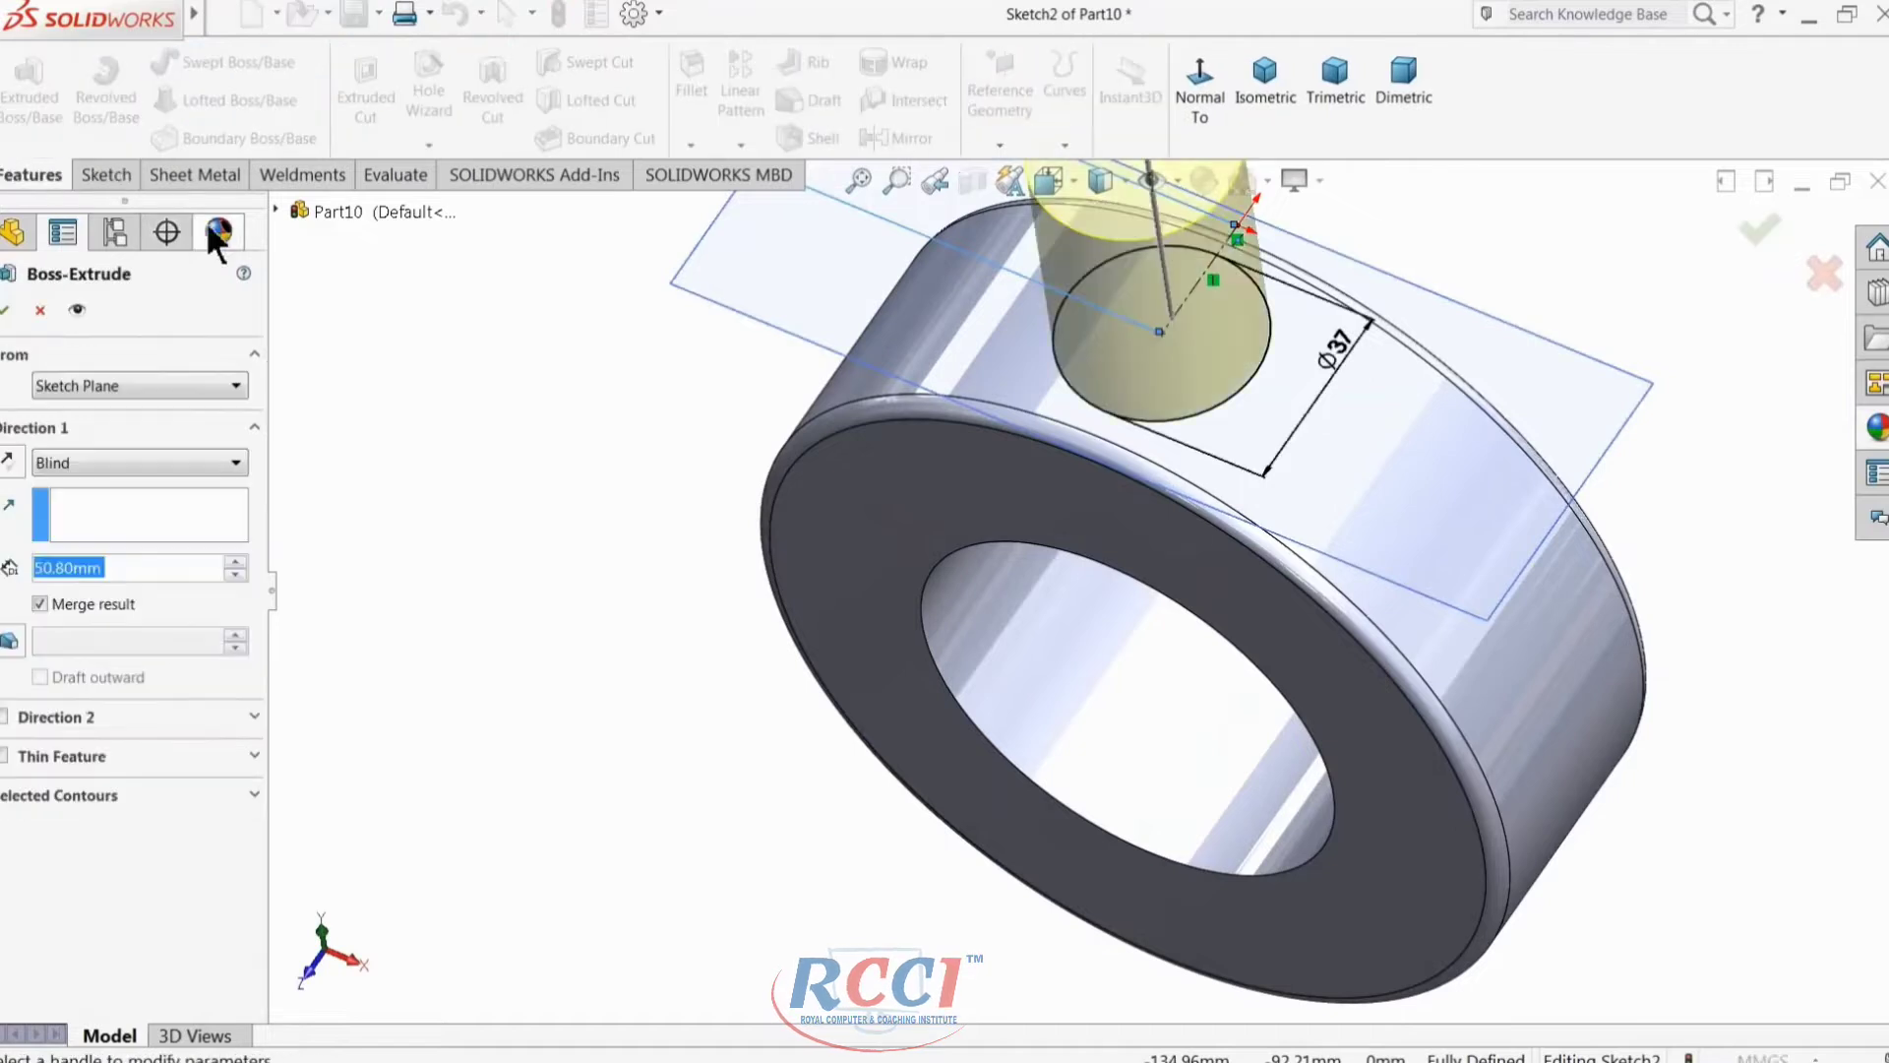
click(10, 460)
click(138, 462)
click(79, 568)
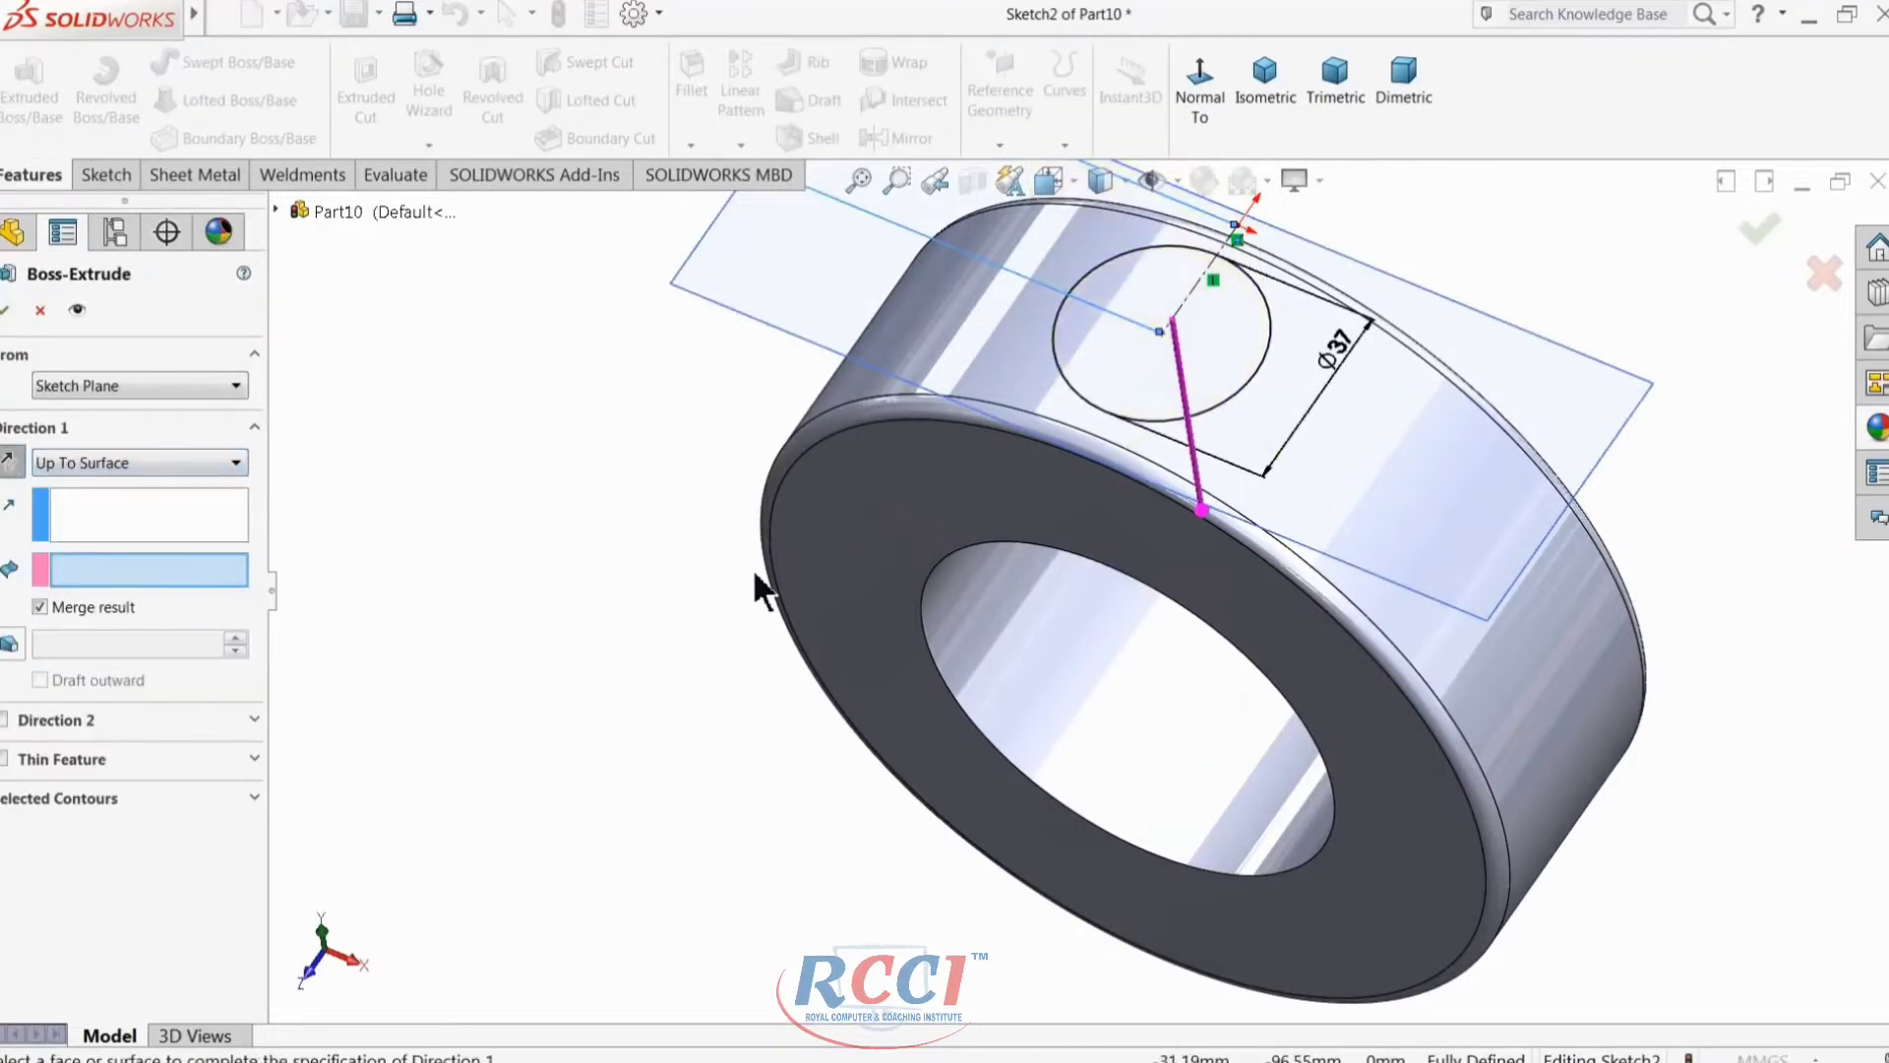
click(1417, 626)
middle_drag(1426, 620, 1427, 566)
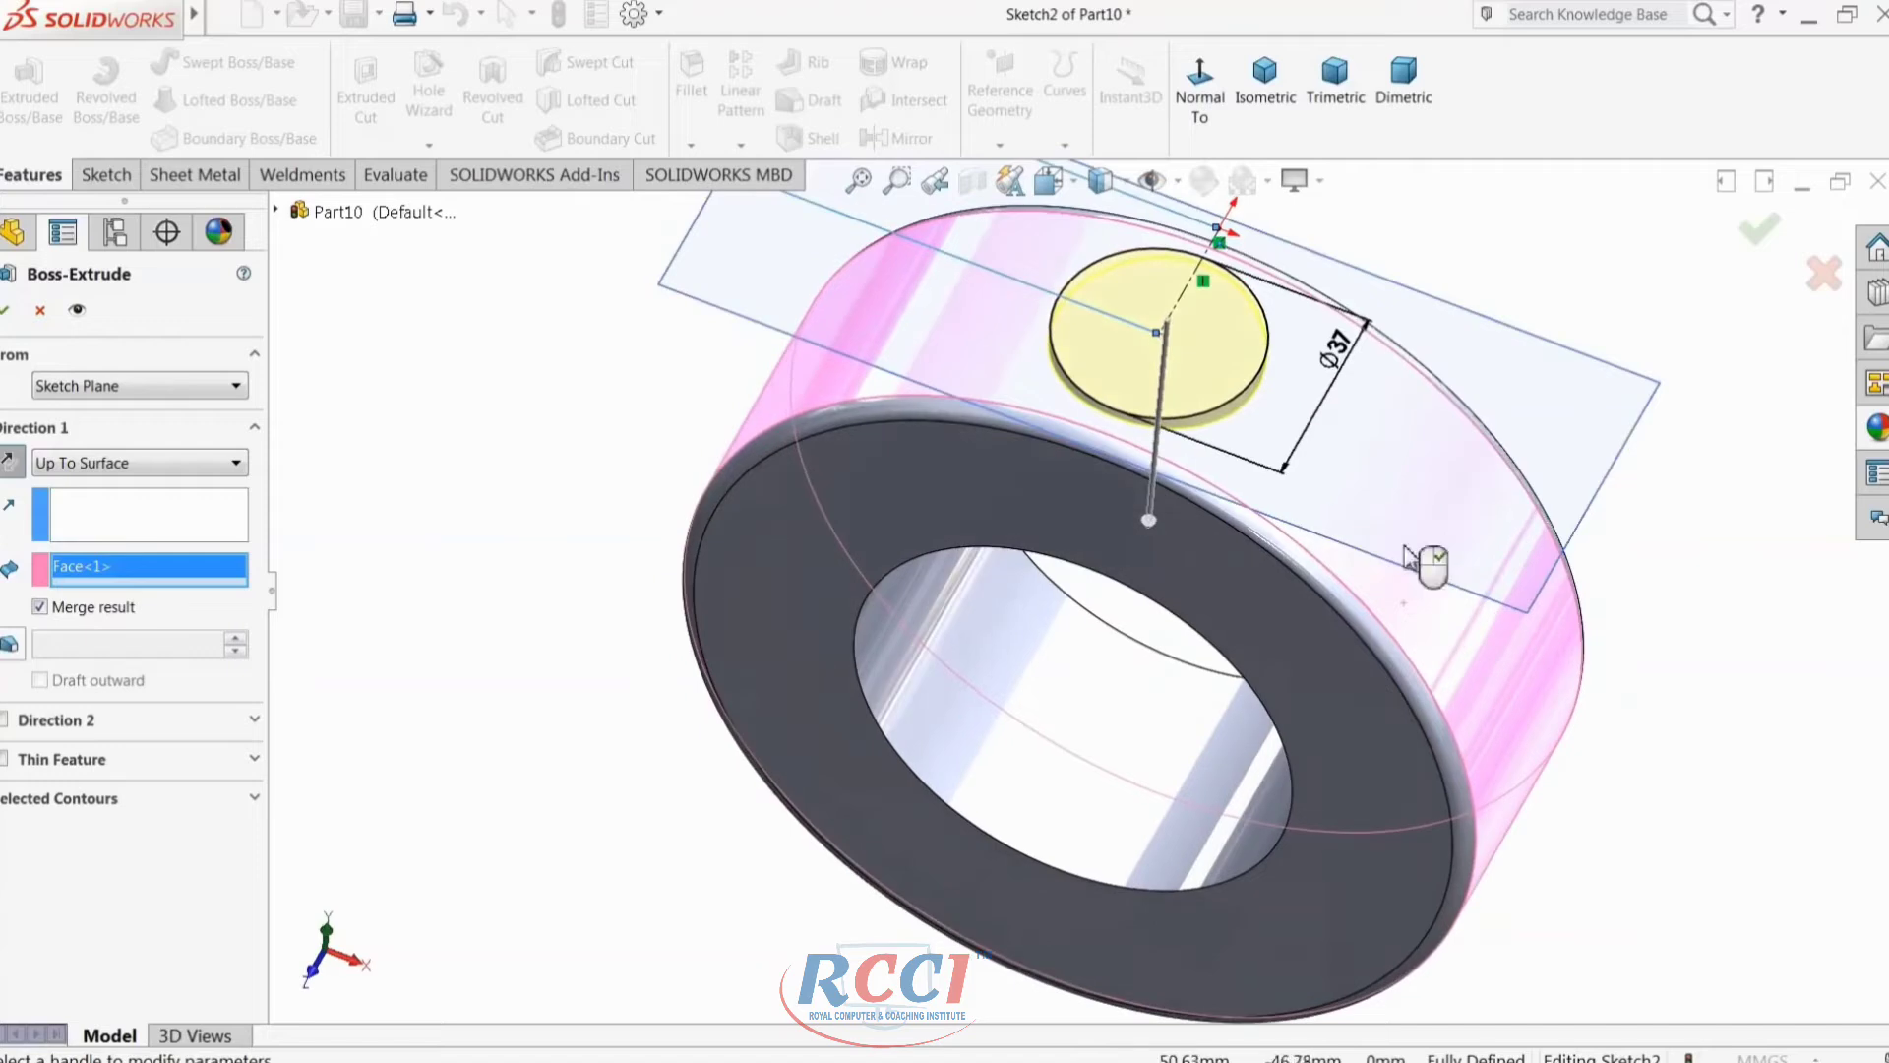
scroll(1280, 394, down, 3)
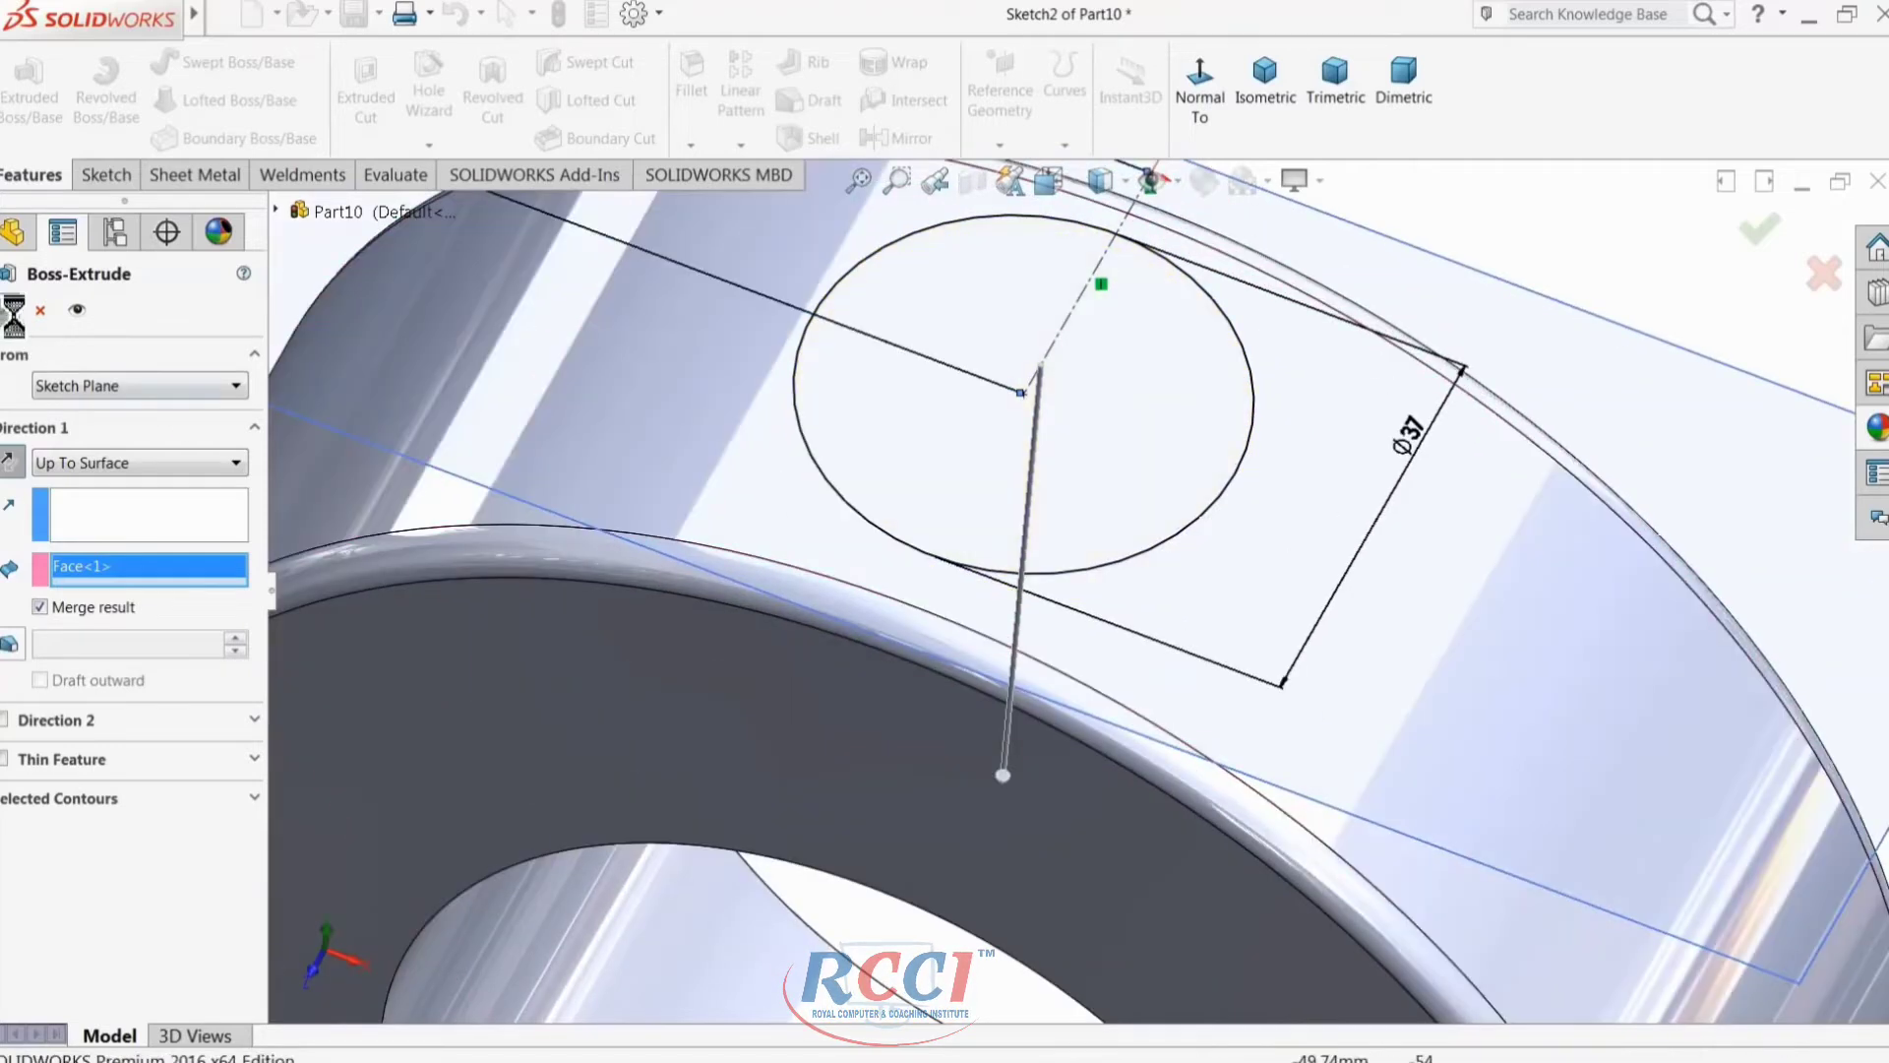
Step: Hide the offset reference plane above the ring
scroll(788, 497, up, 5)
click(795, 319)
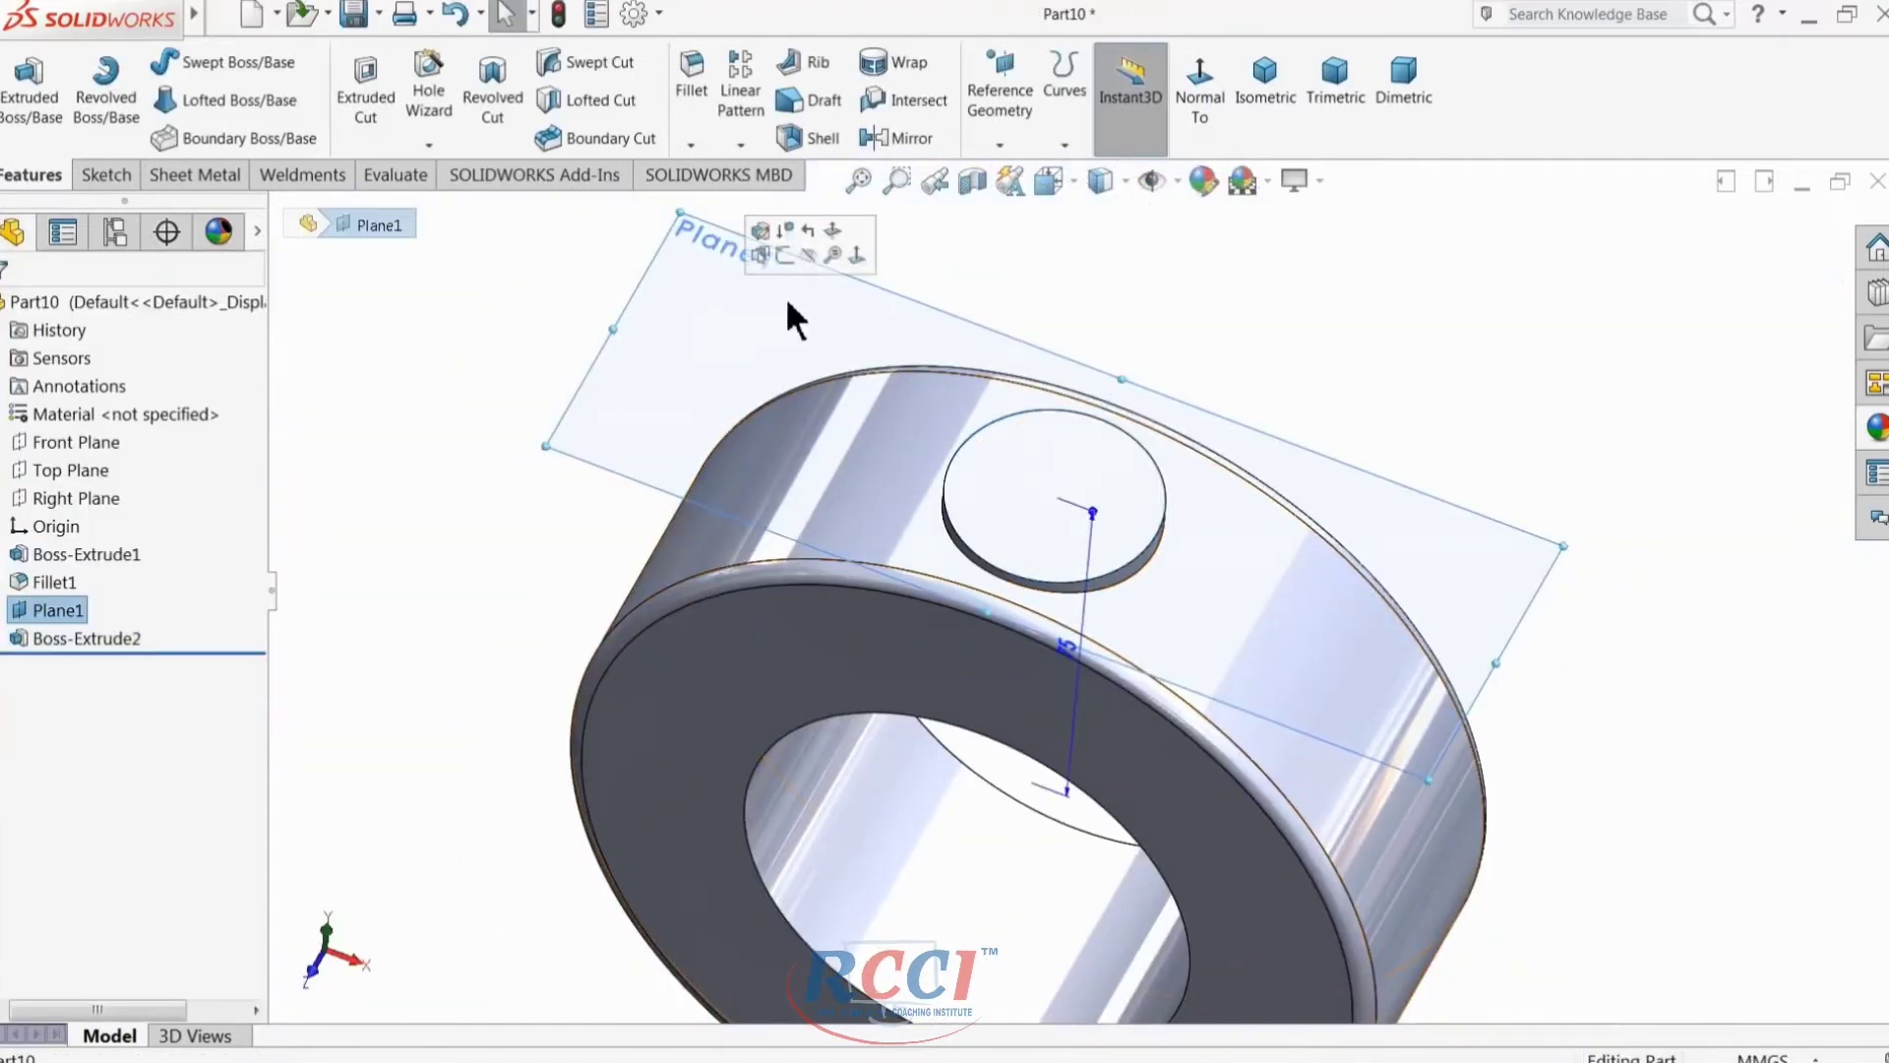
click(797, 252)
Step: Fillet the round boss's top face and its base edge on the ring with a 1 mm radius
scroll(984, 453, down, 4)
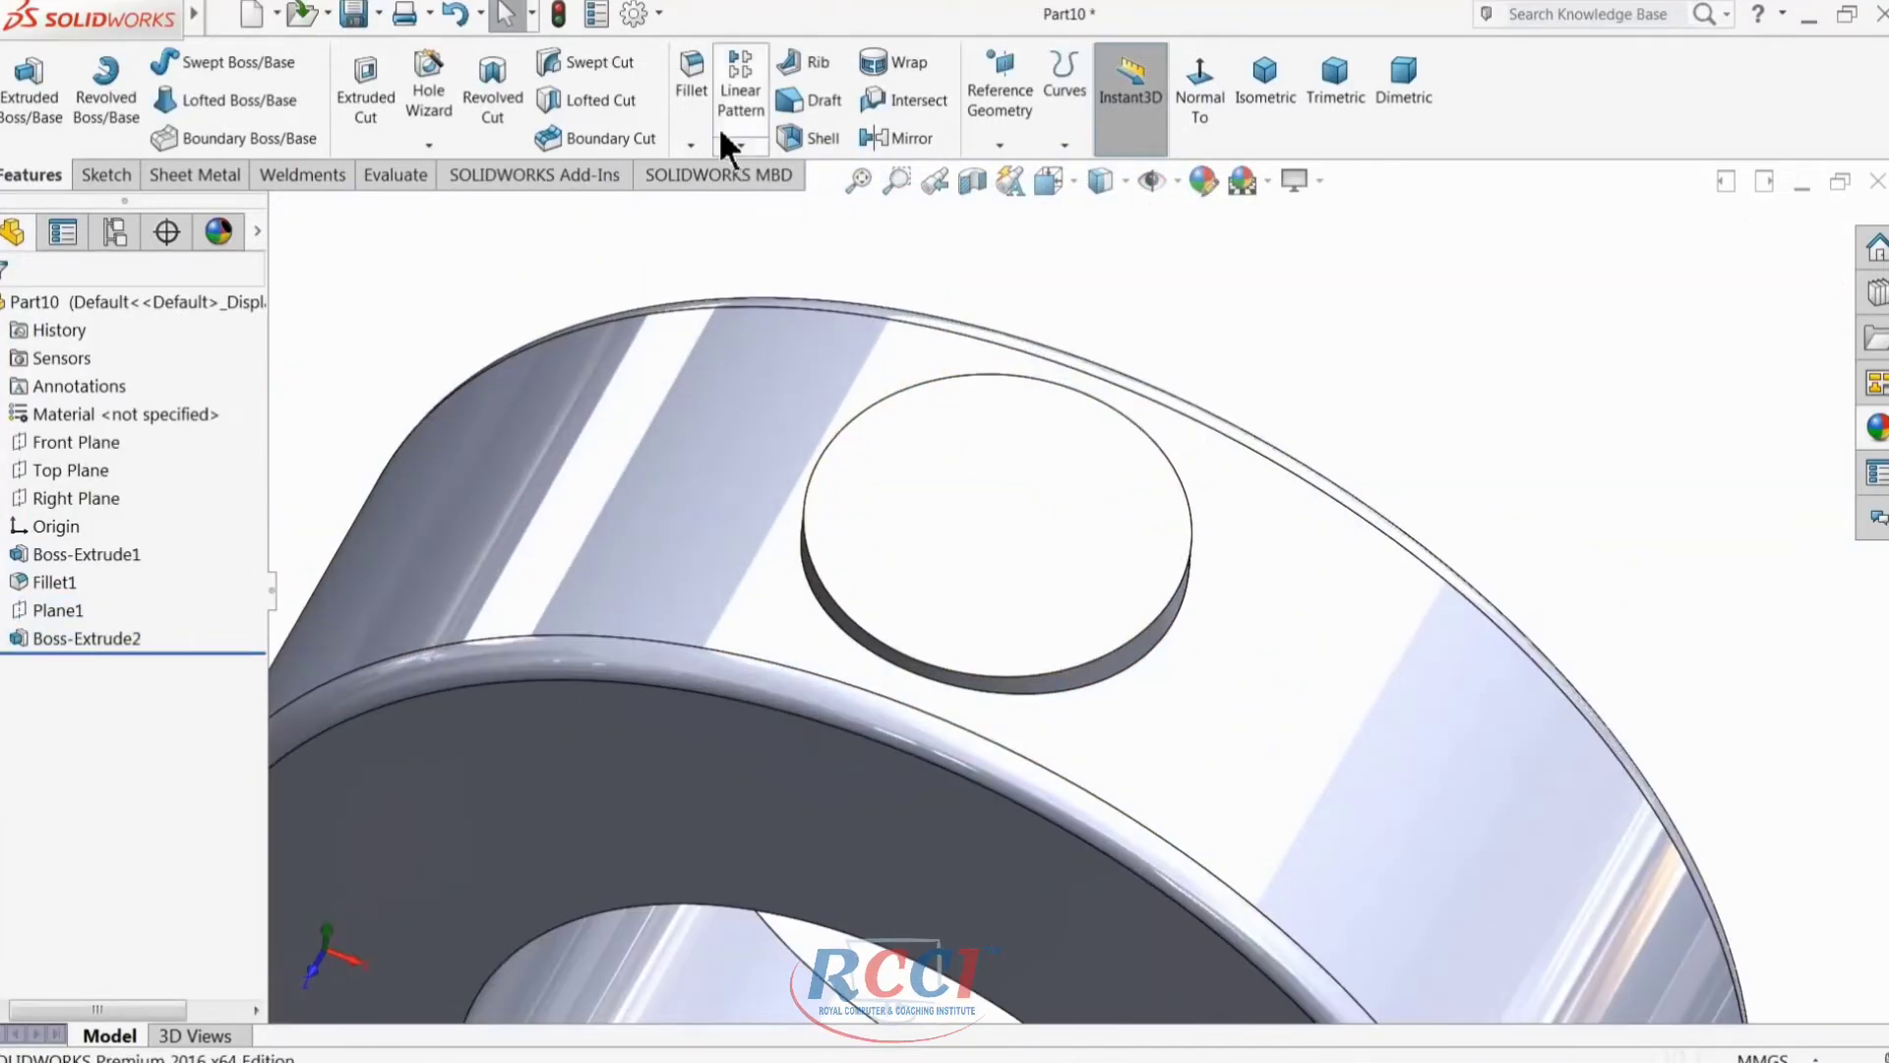
click(692, 79)
click(911, 535)
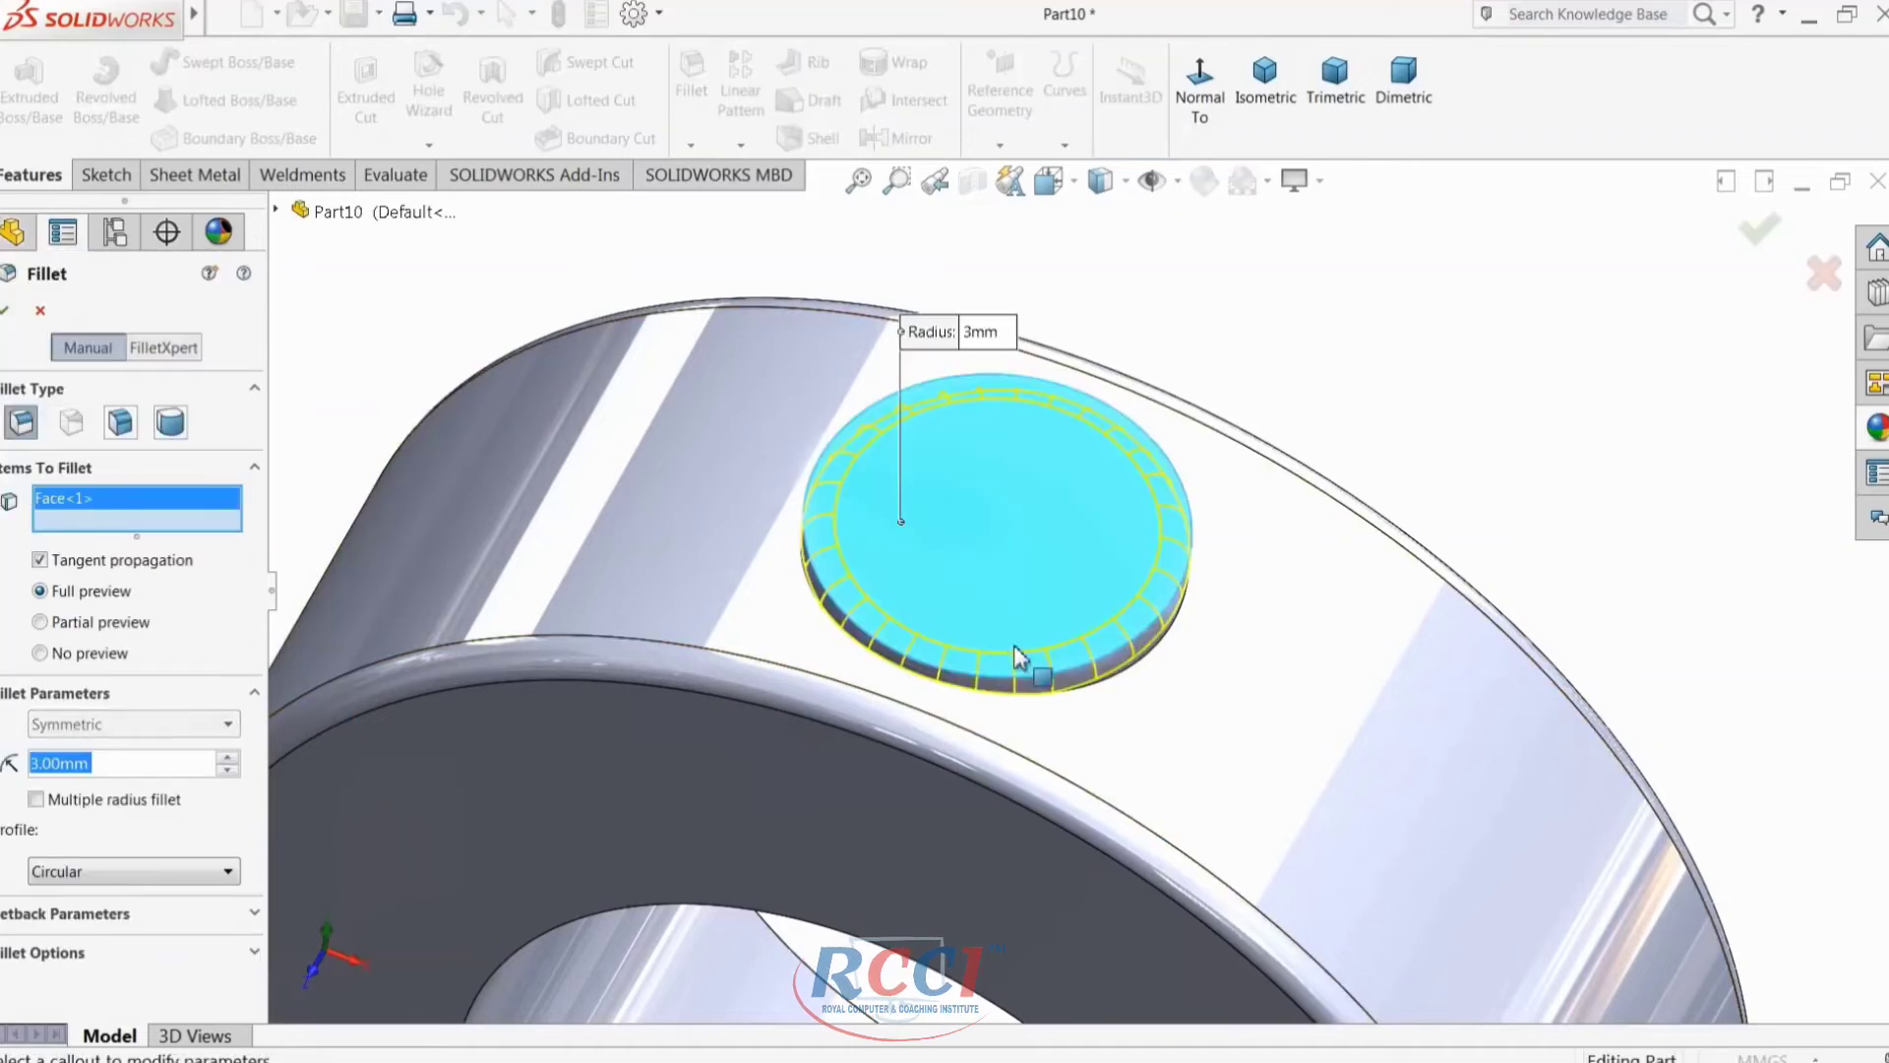
text(1)
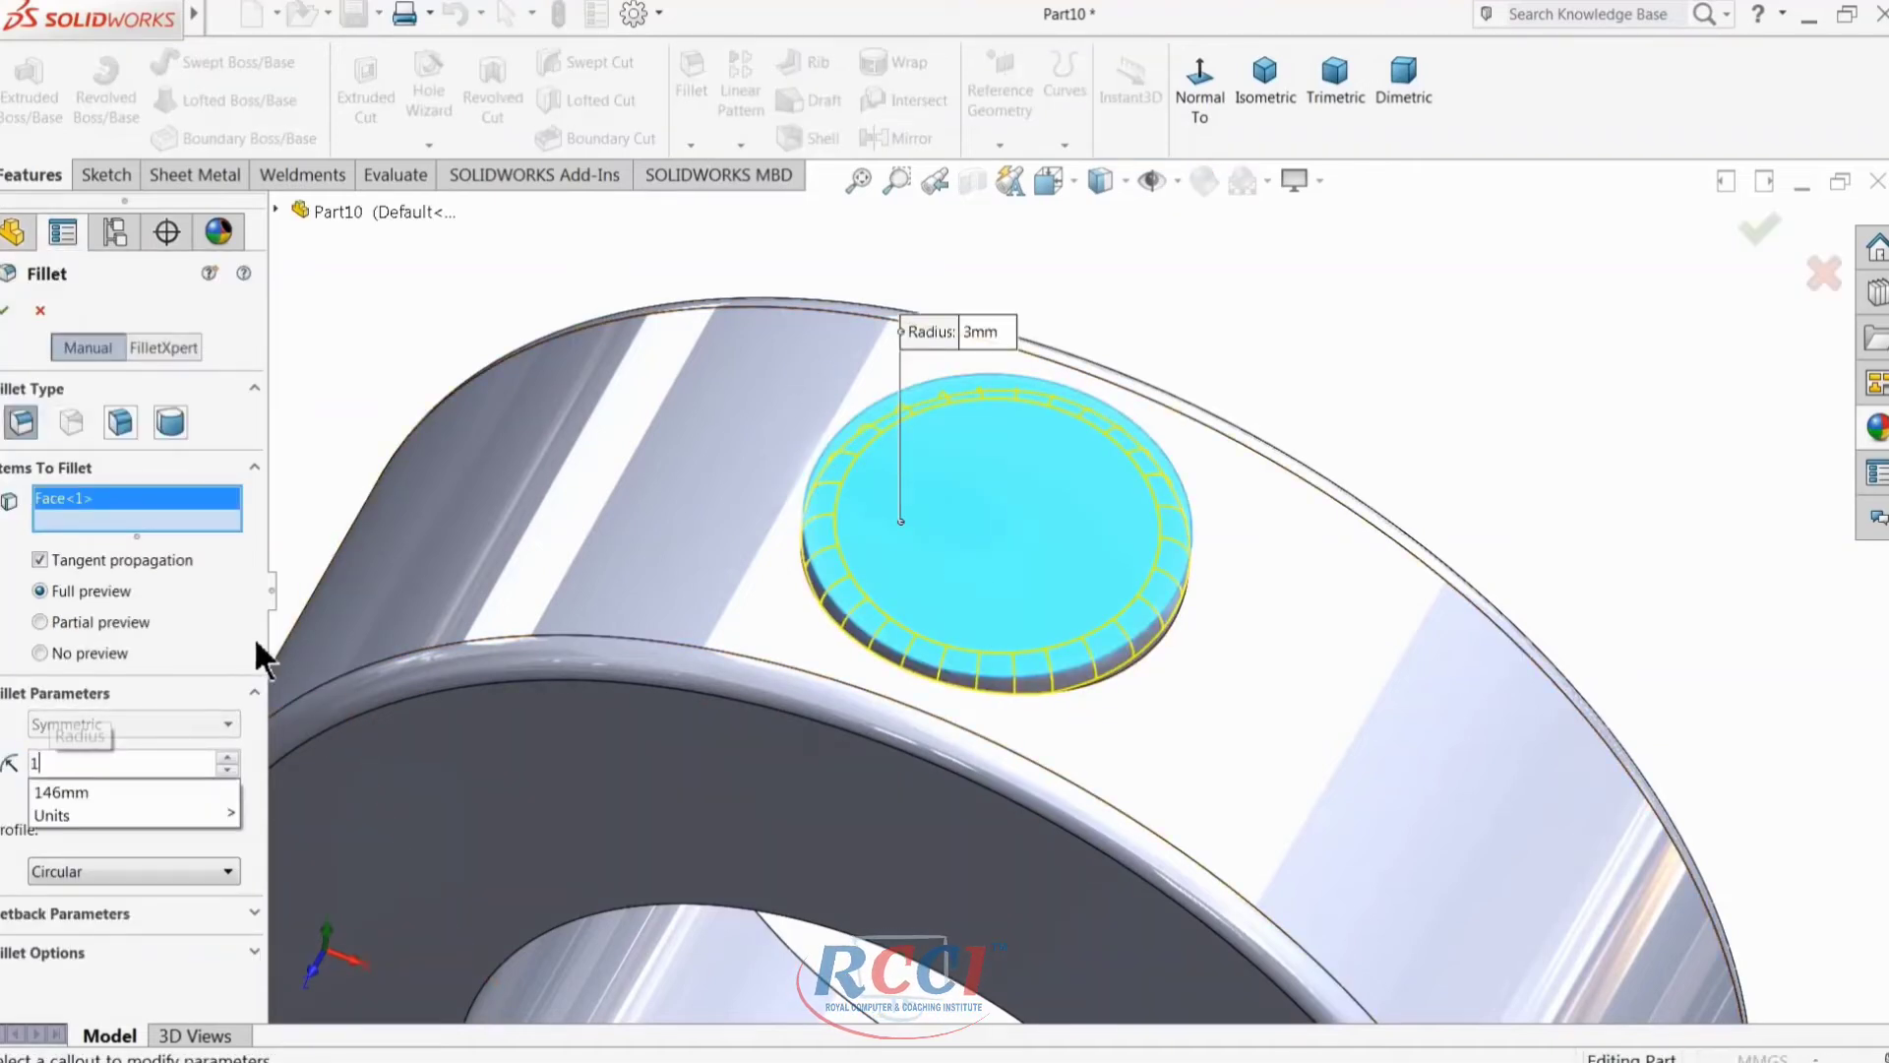
key(Return)
scroll(1054, 726, down, 3)
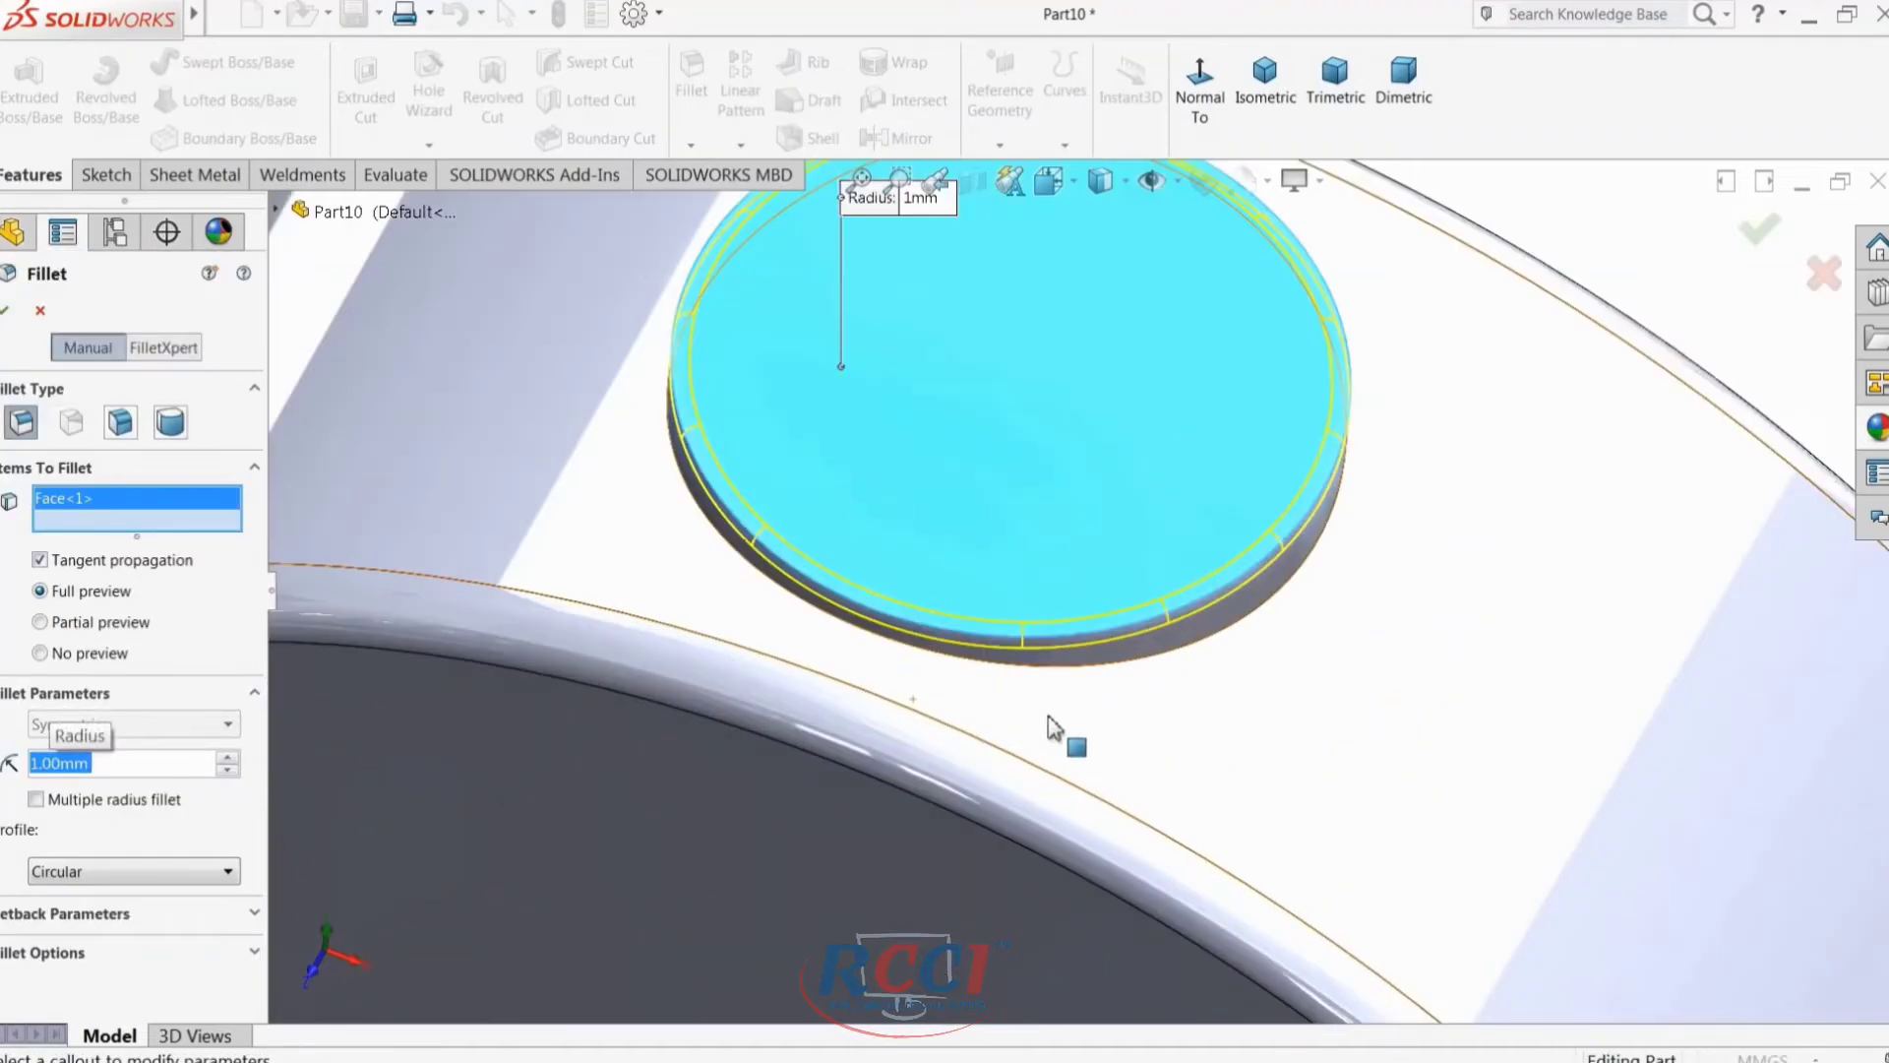
click(1171, 667)
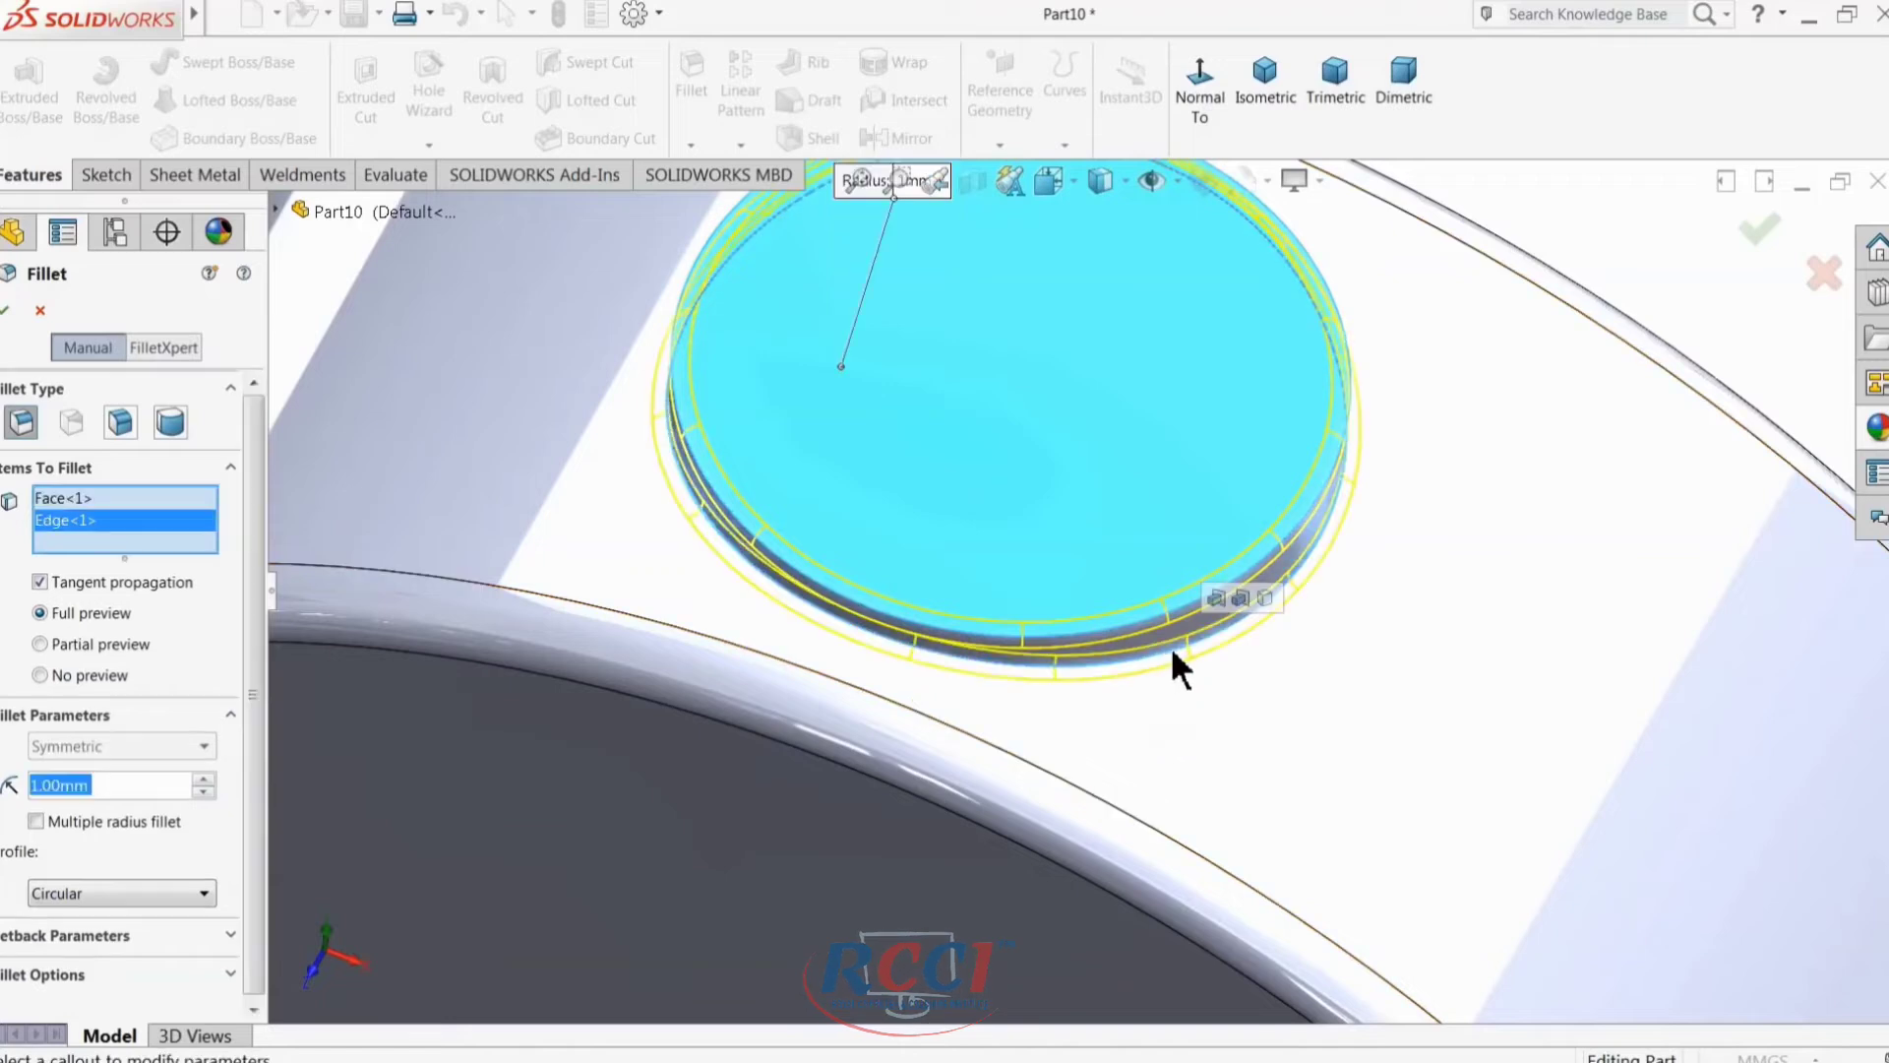
click(4, 313)
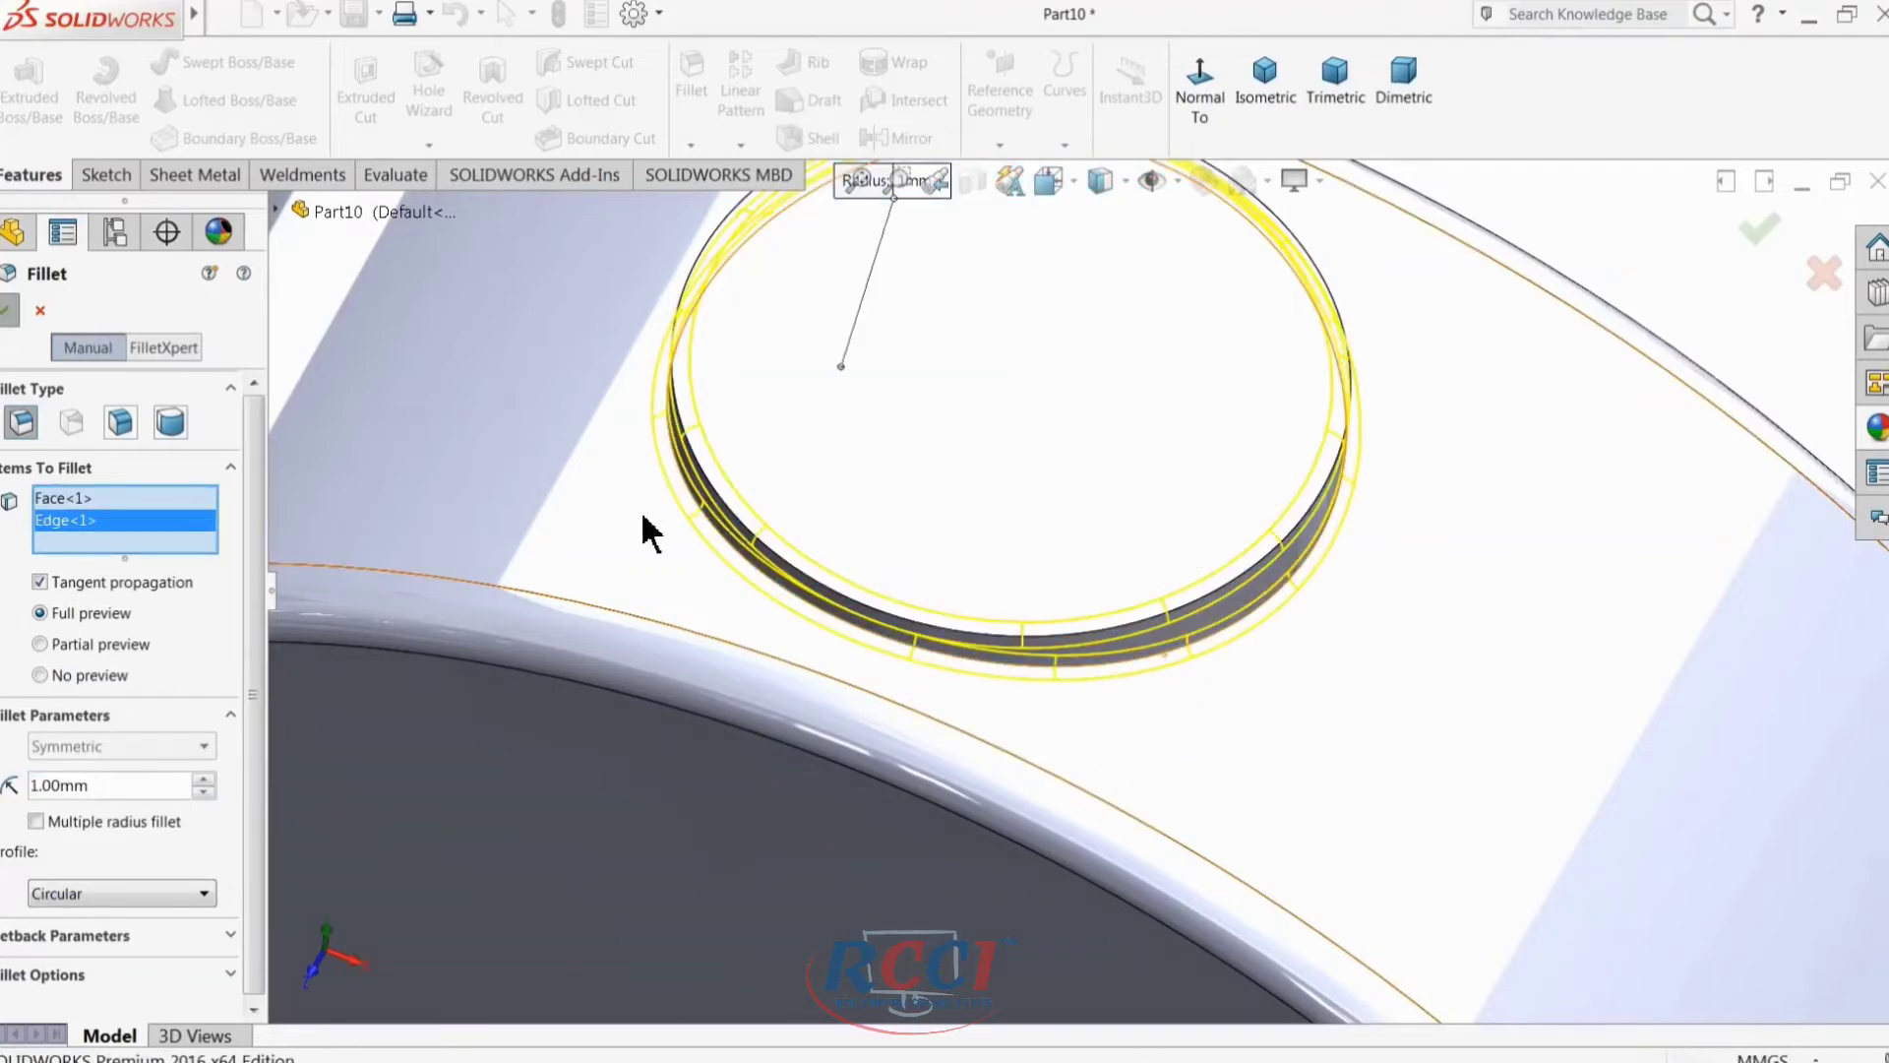
Step: Start a sketch on the boss's top face and draw a circle centred on the boss
scroll(853, 563, up, 3)
click(1073, 470)
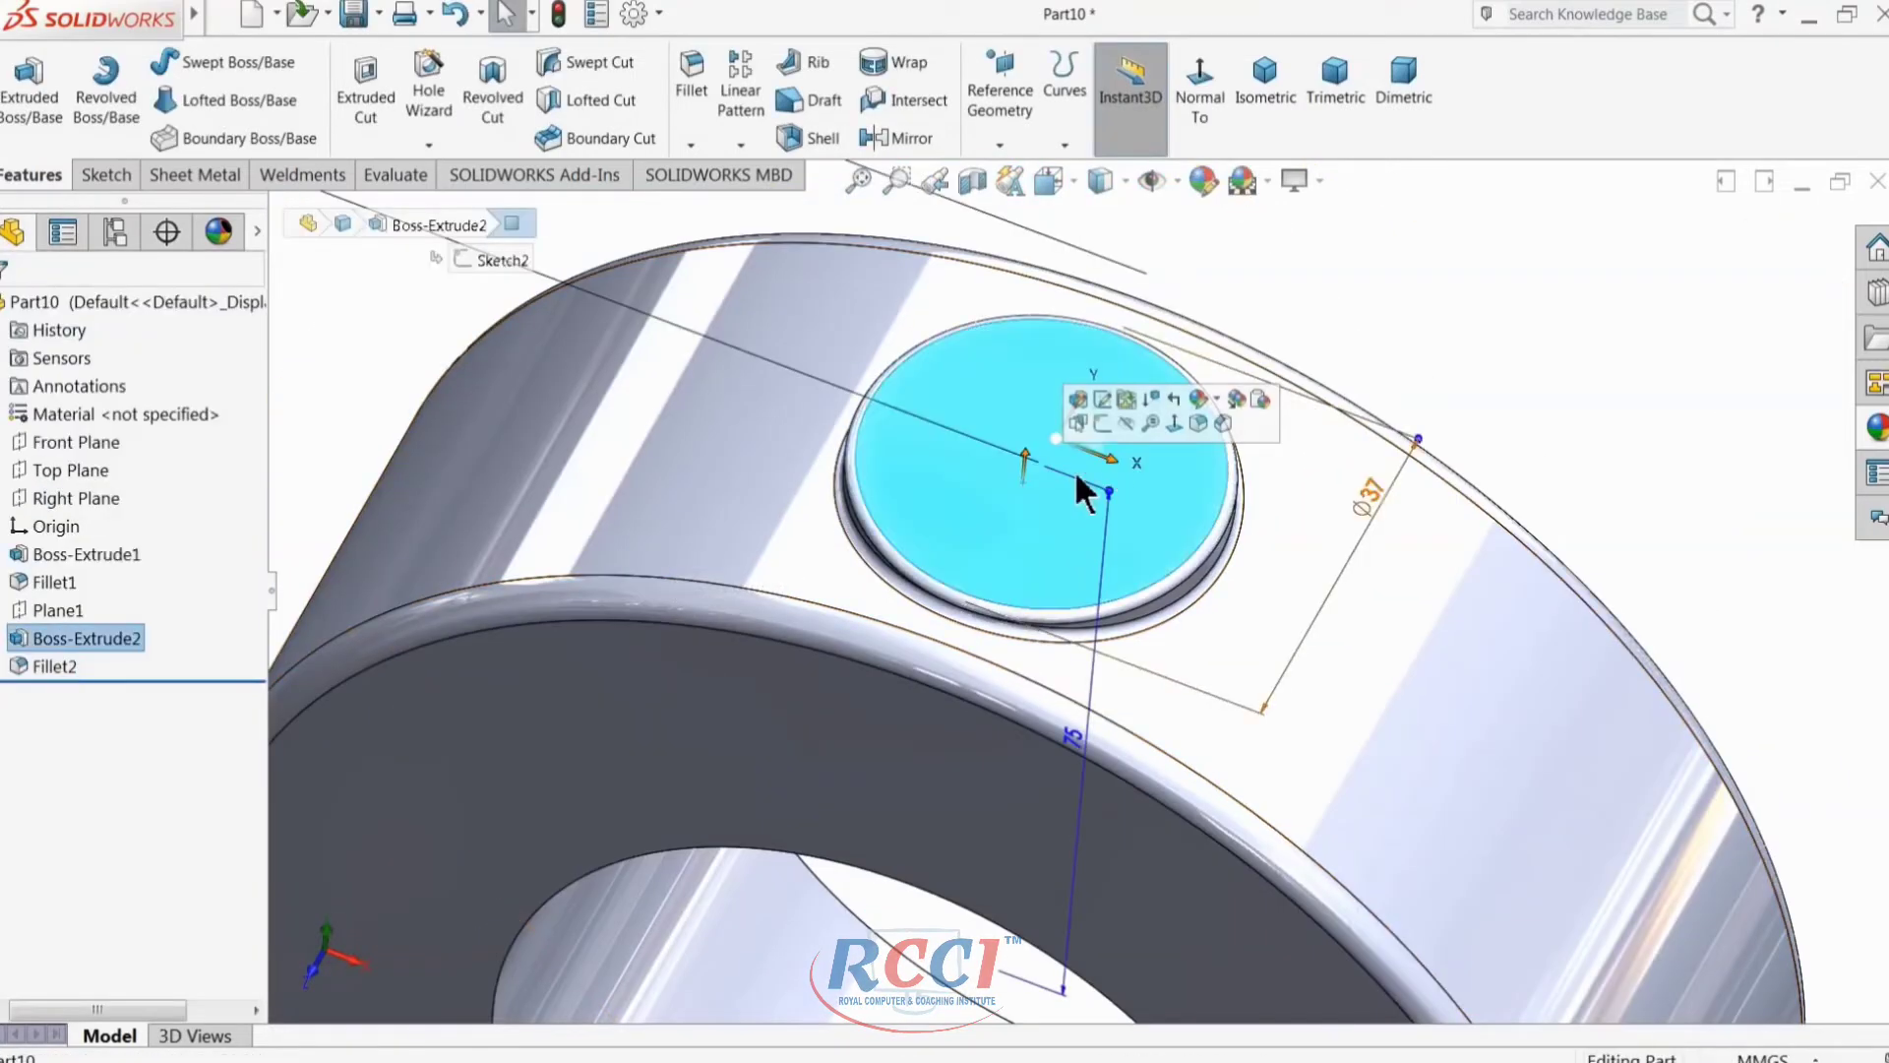
click(1115, 413)
click(199, 62)
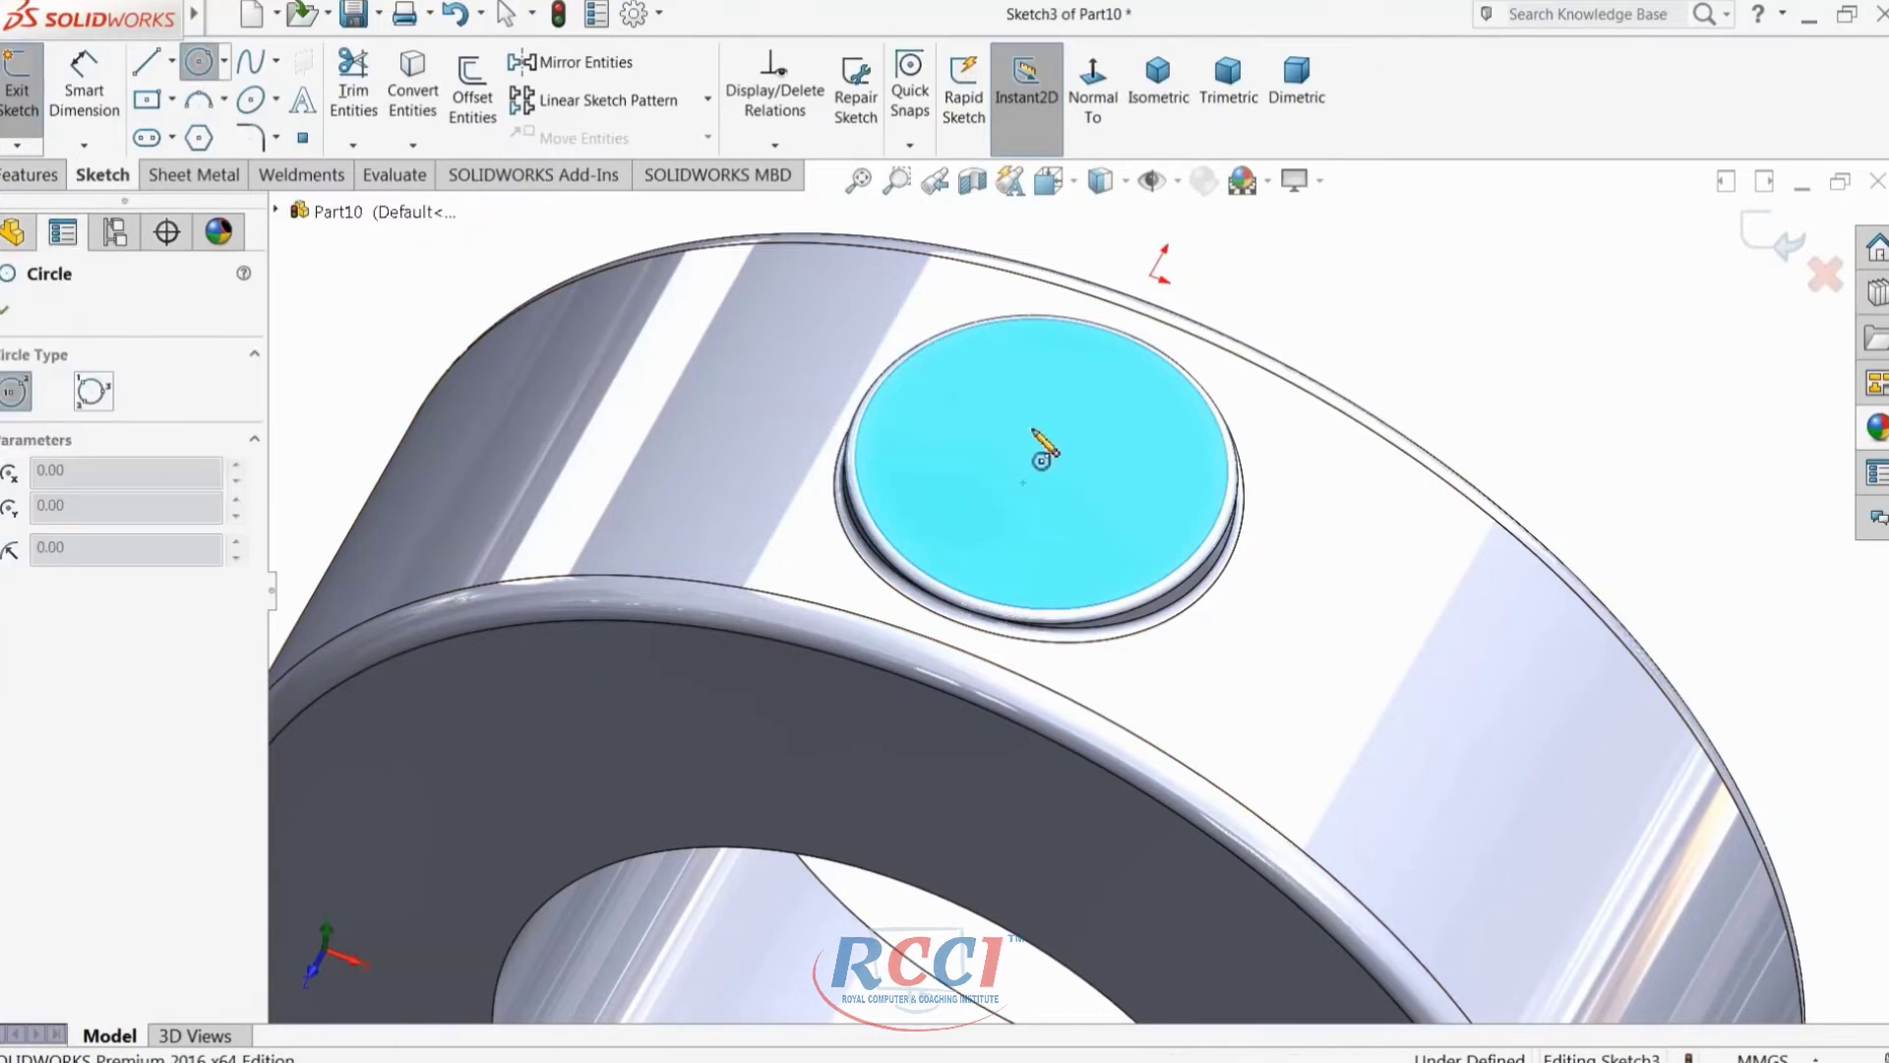
scroll(1221, 615, up, 2)
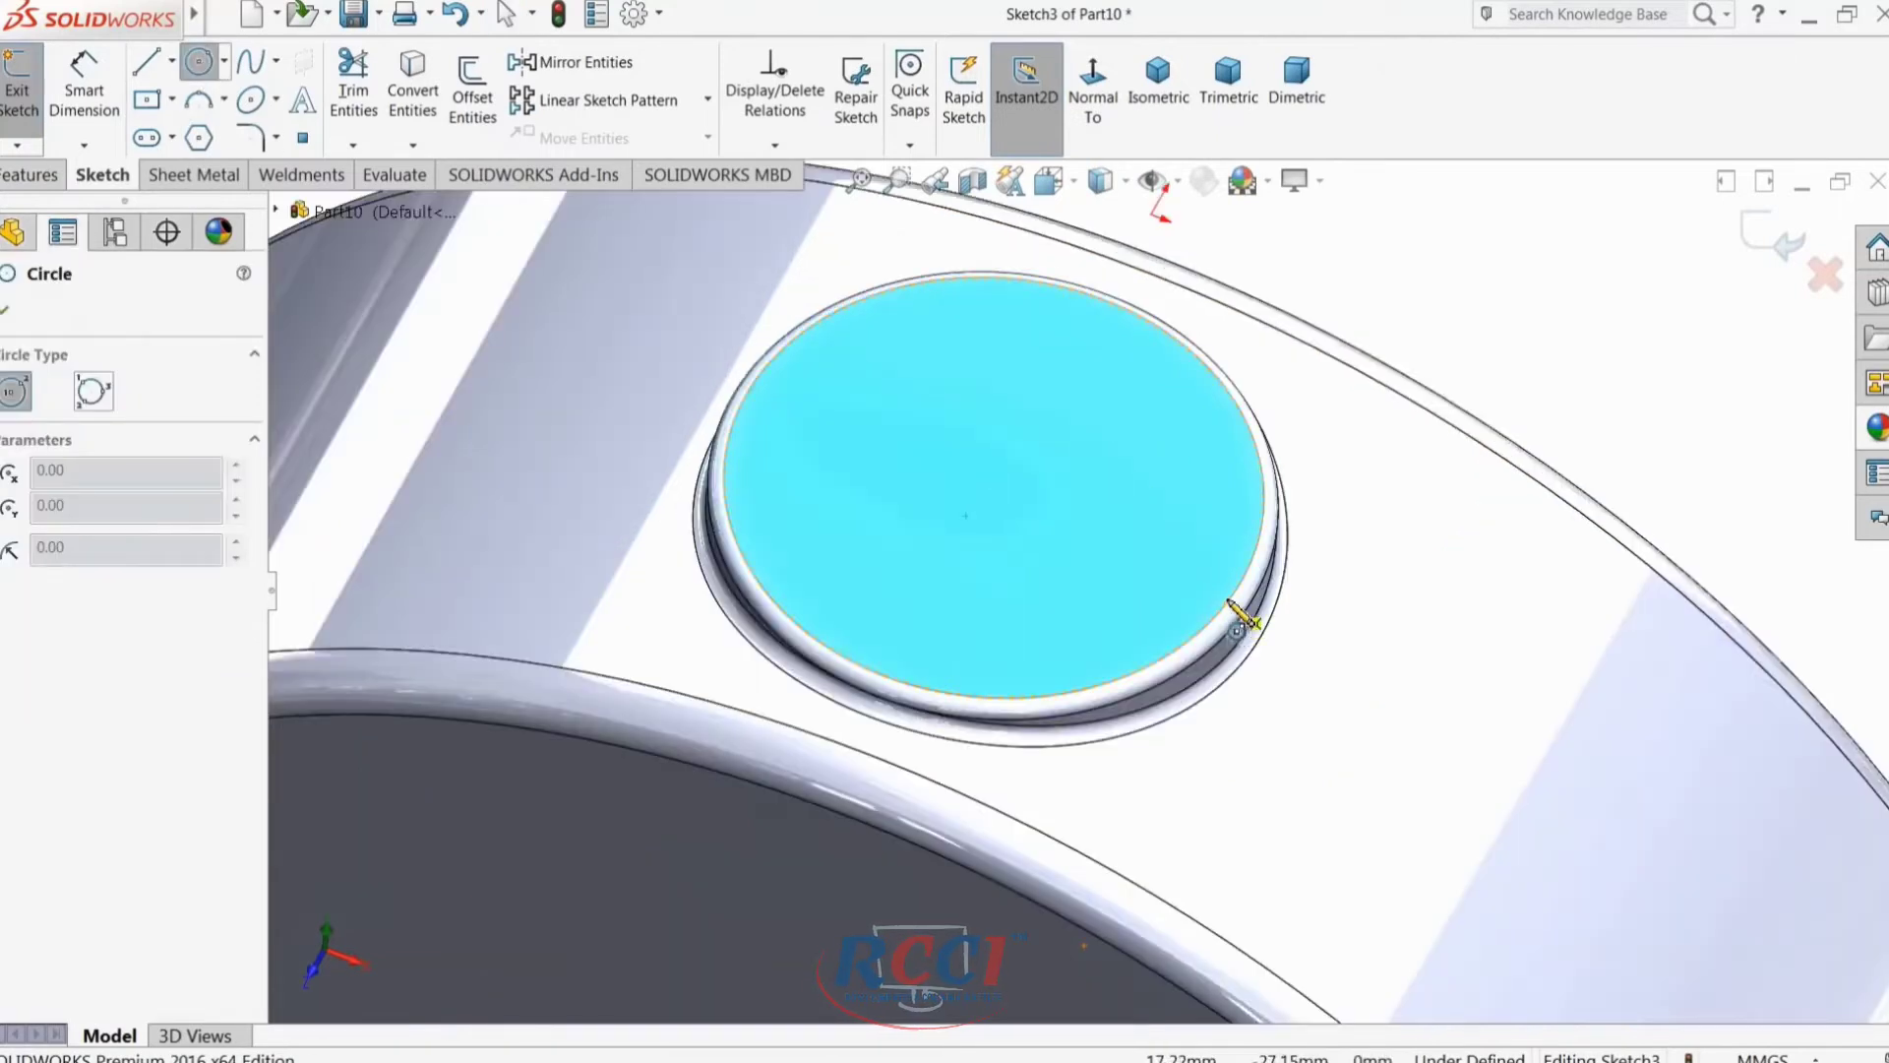
click(994, 491)
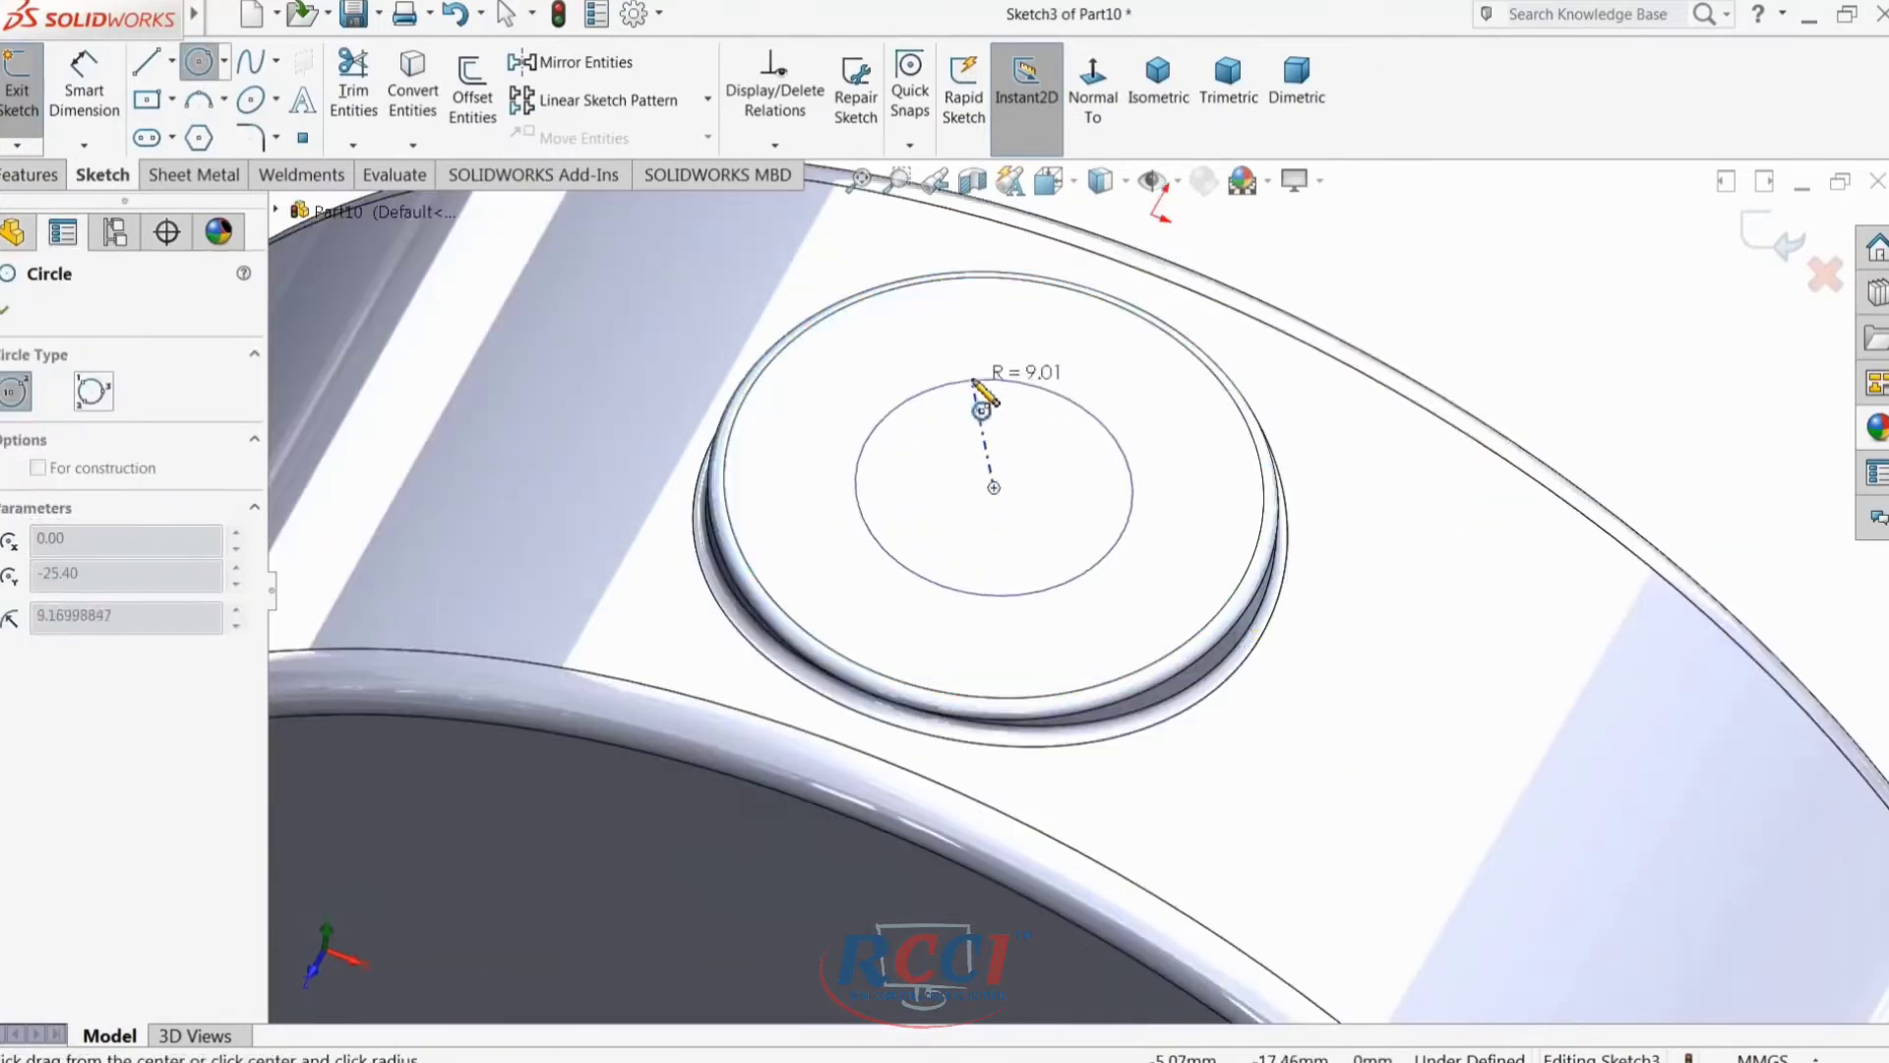
key(Escape)
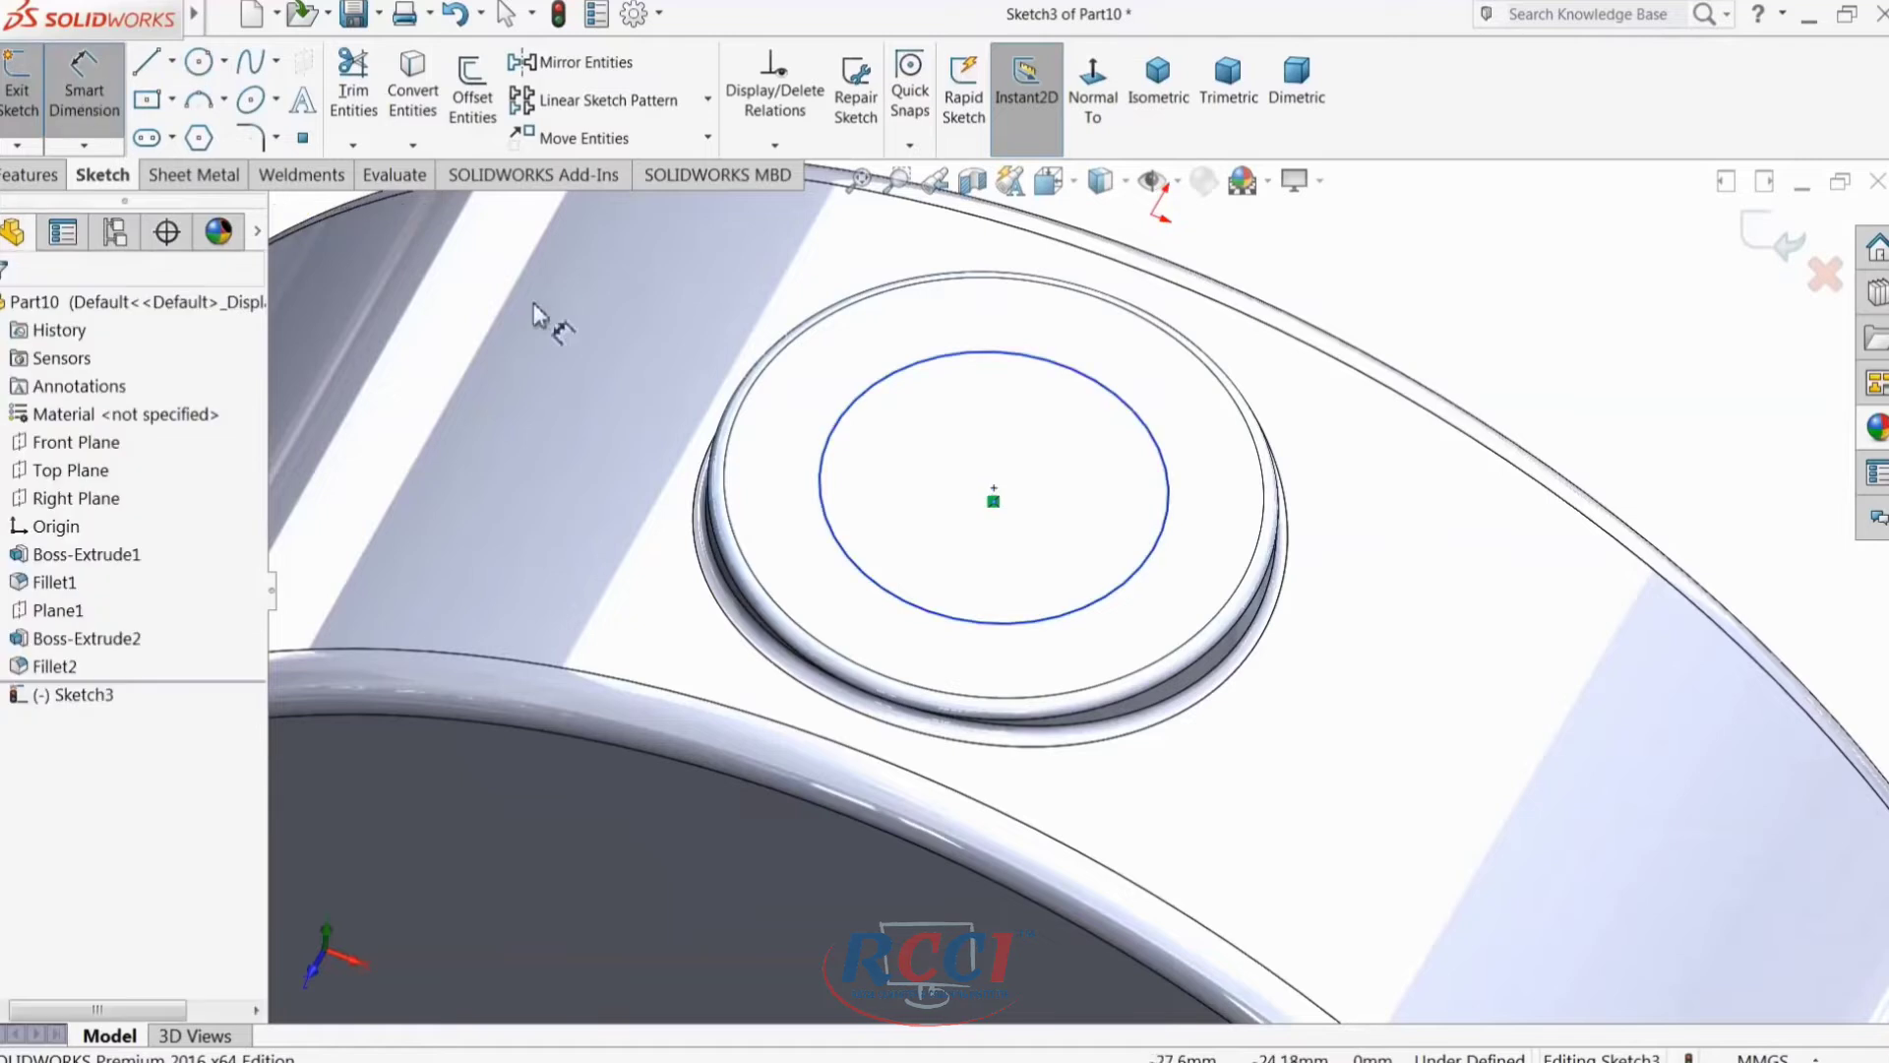
Step: Dimension the circle's diameter at 22 mm
click(832, 431)
click(827, 422)
key(Return)
Step: Cut the 22 mm circle into the boss with a blind Extruded Cut 14 mm deep
click(29, 174)
click(366, 94)
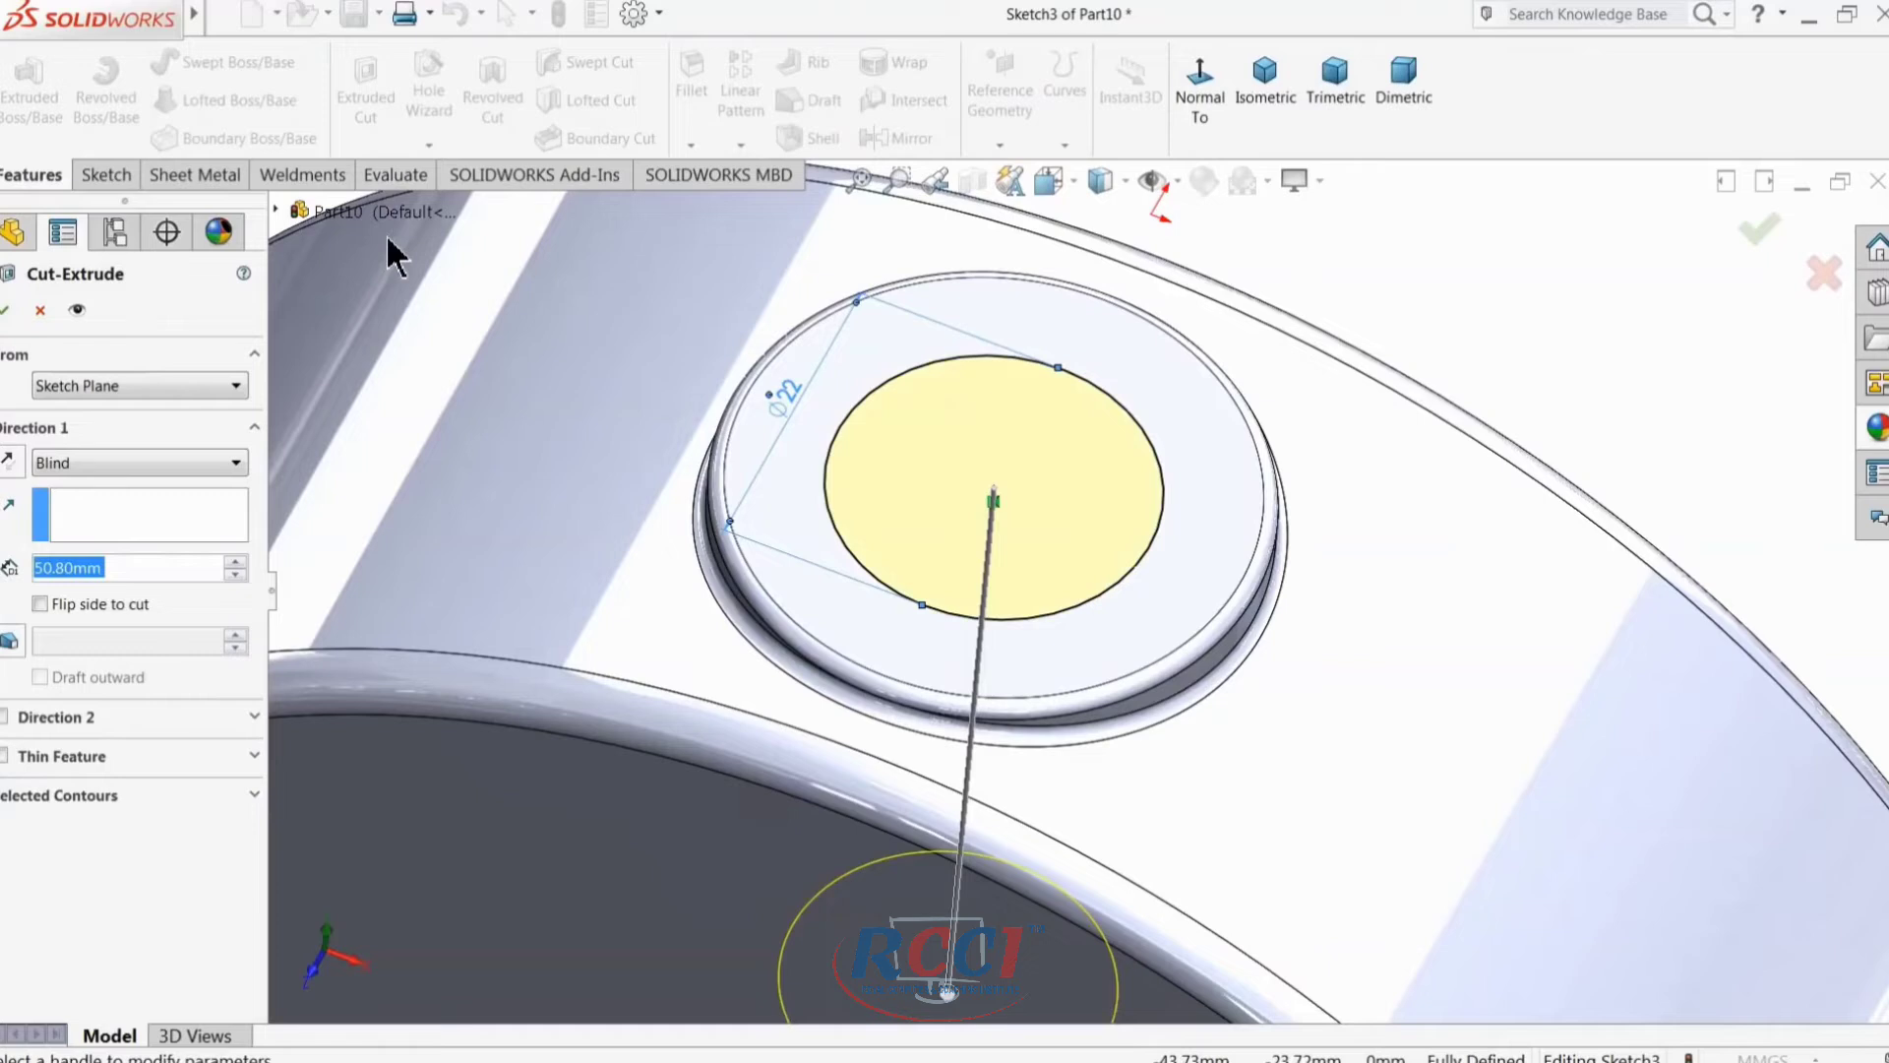
text(14)
key(Return)
click(5, 311)
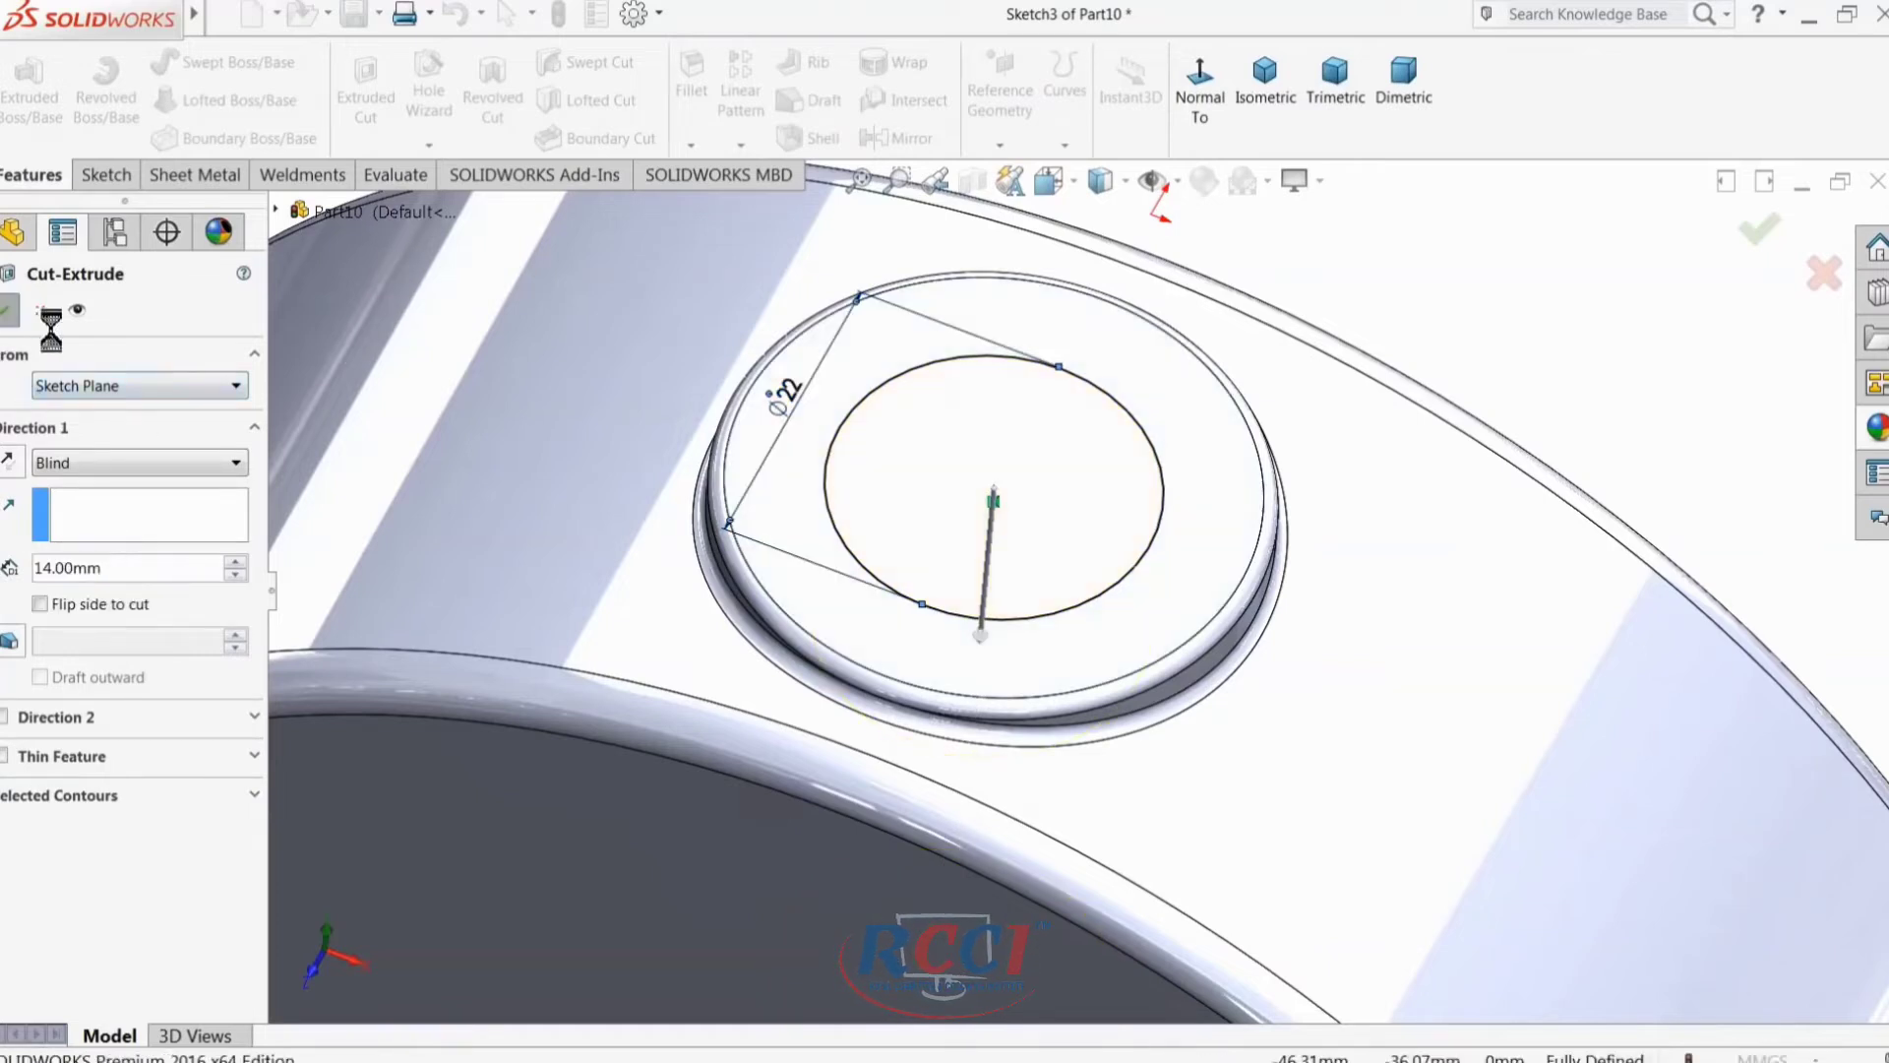
Step: Sketch a concentric circle about 15 mm in diameter on the floor of the boss's blind hole
mouse_move(821, 524)
middle_down()
mouse_move(816, 595)
mouse_move(961, 569)
middle_up()
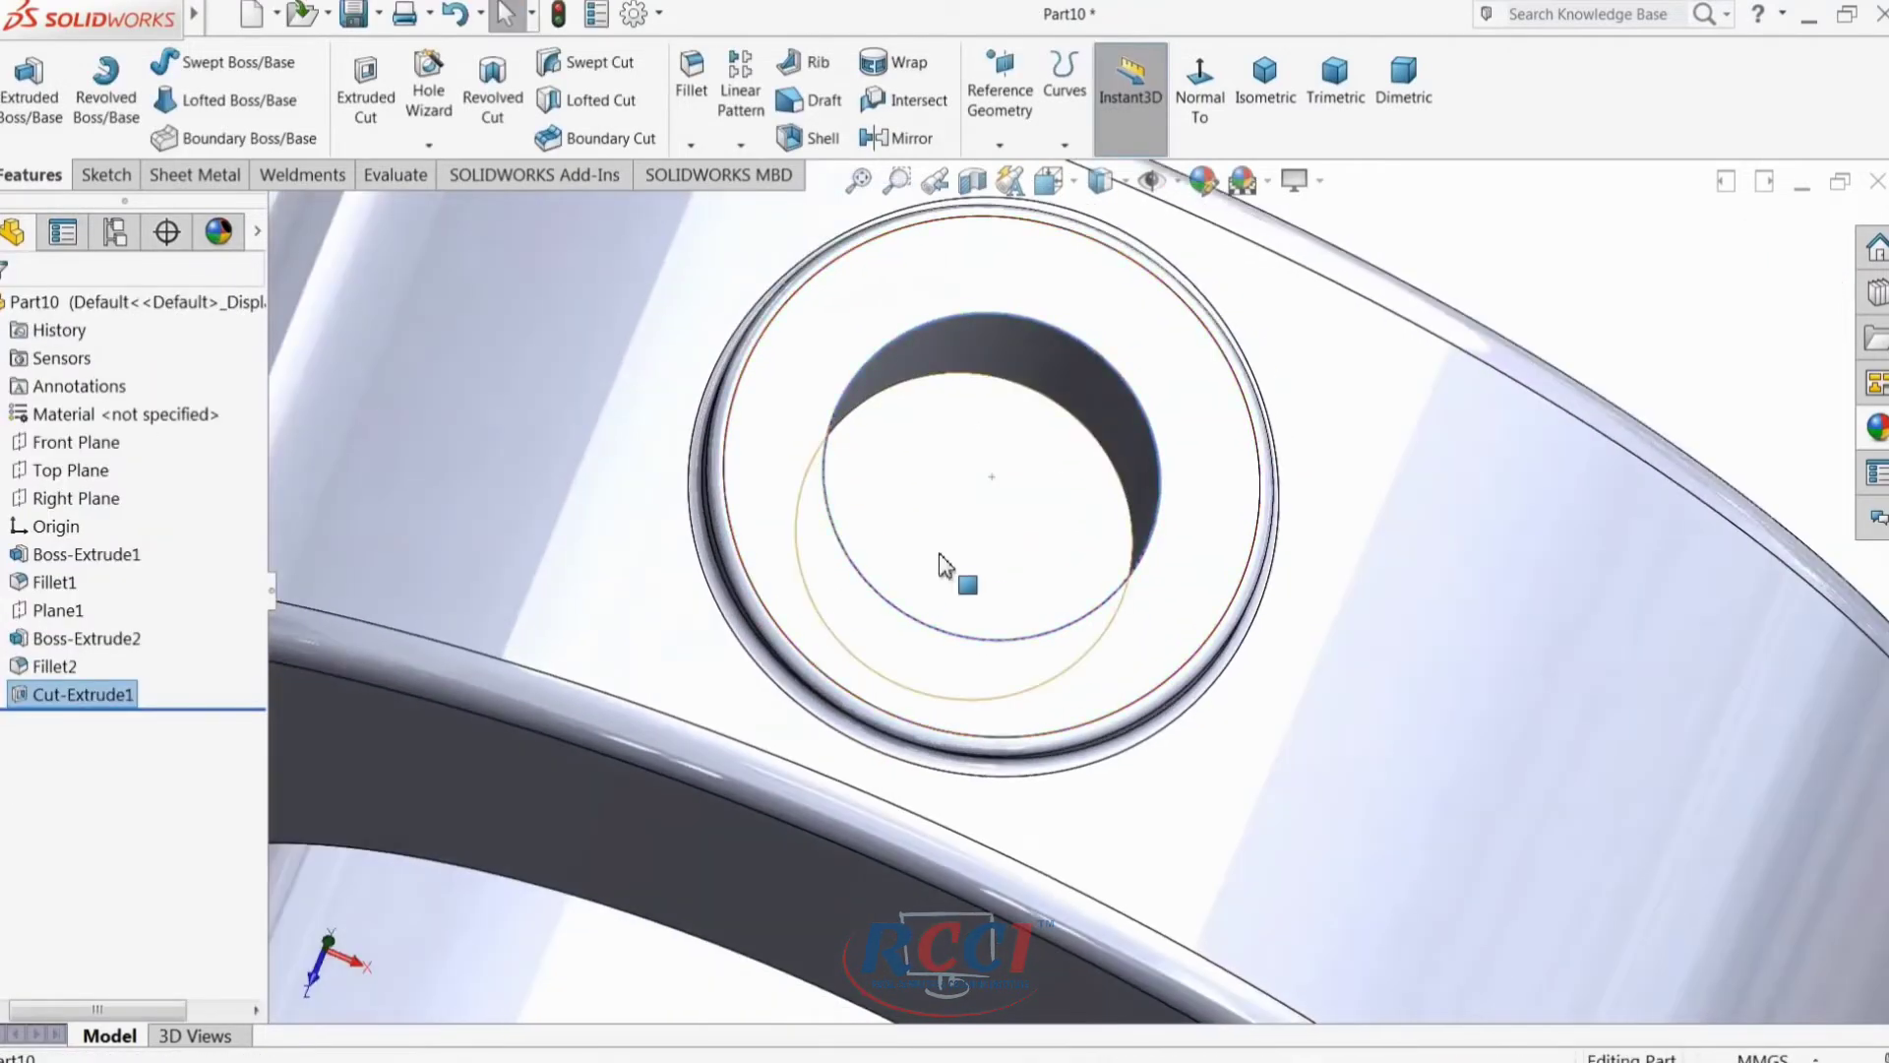
click(1025, 548)
click(1021, 484)
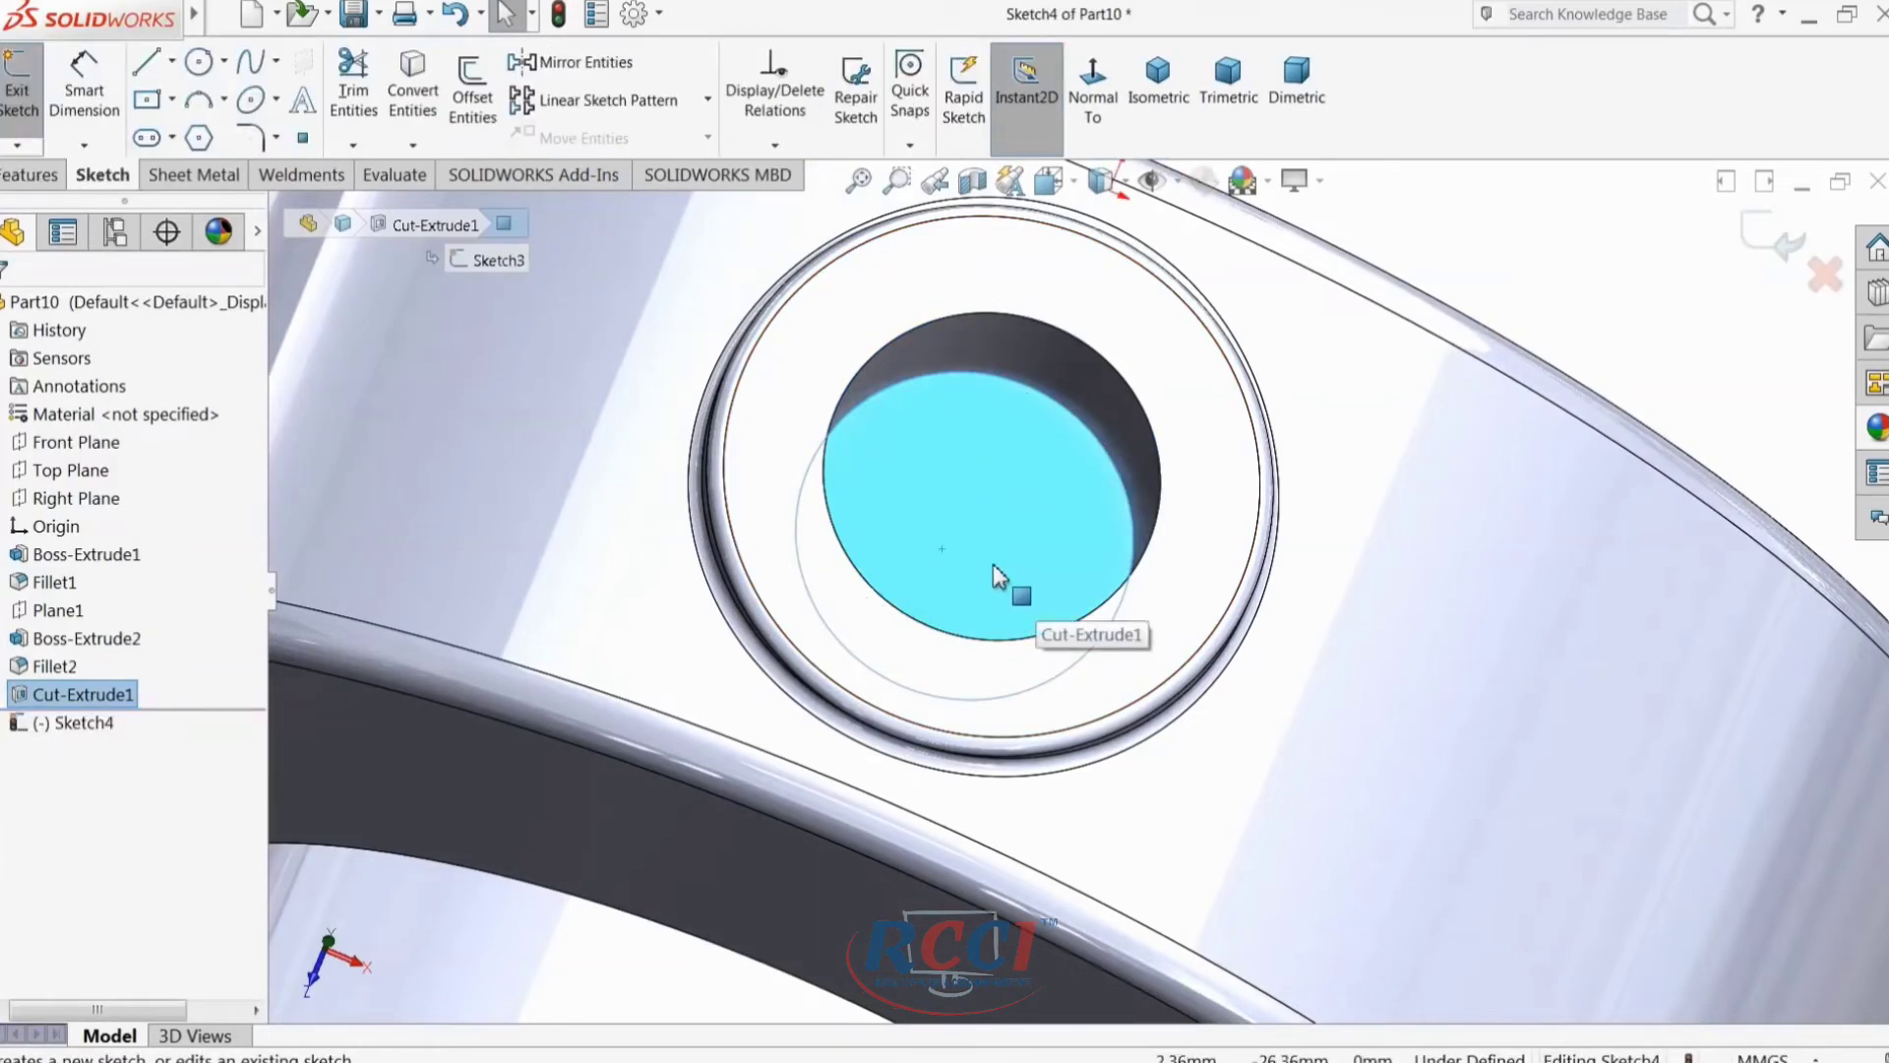
scroll(996, 624, down, 3)
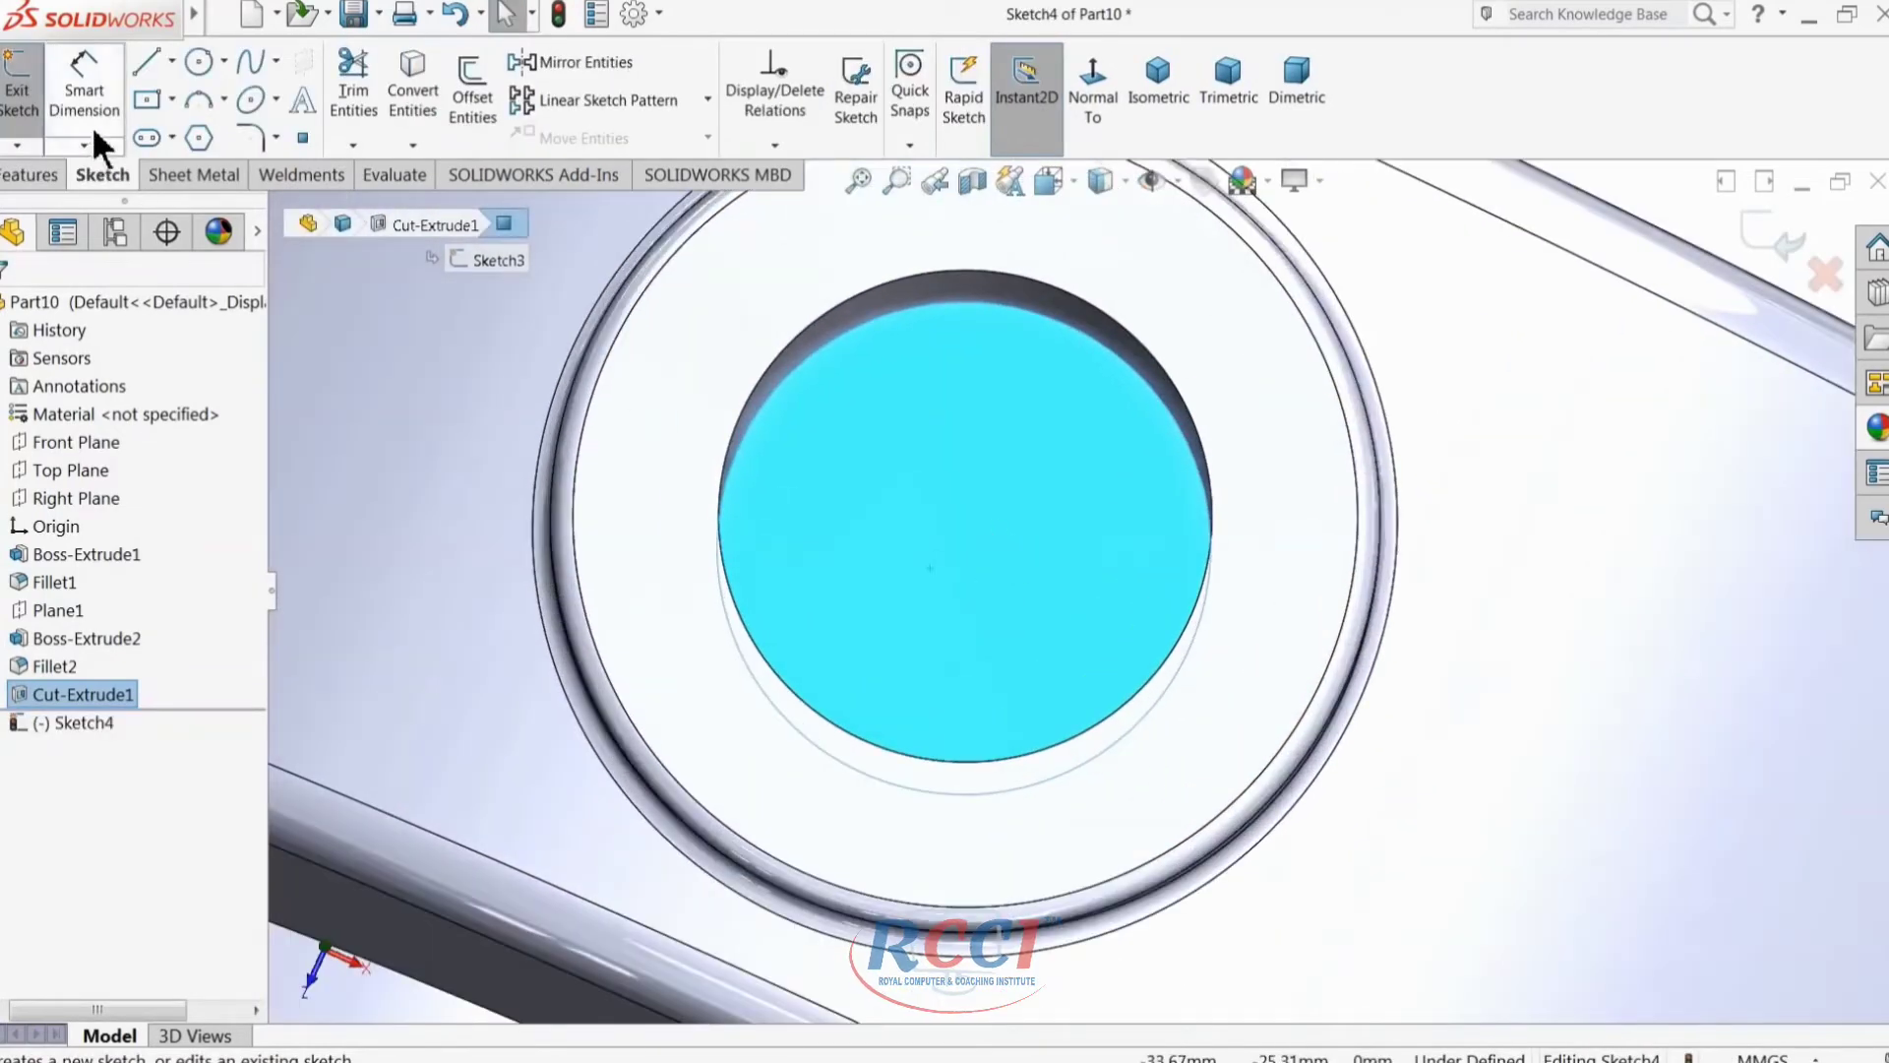
click(199, 62)
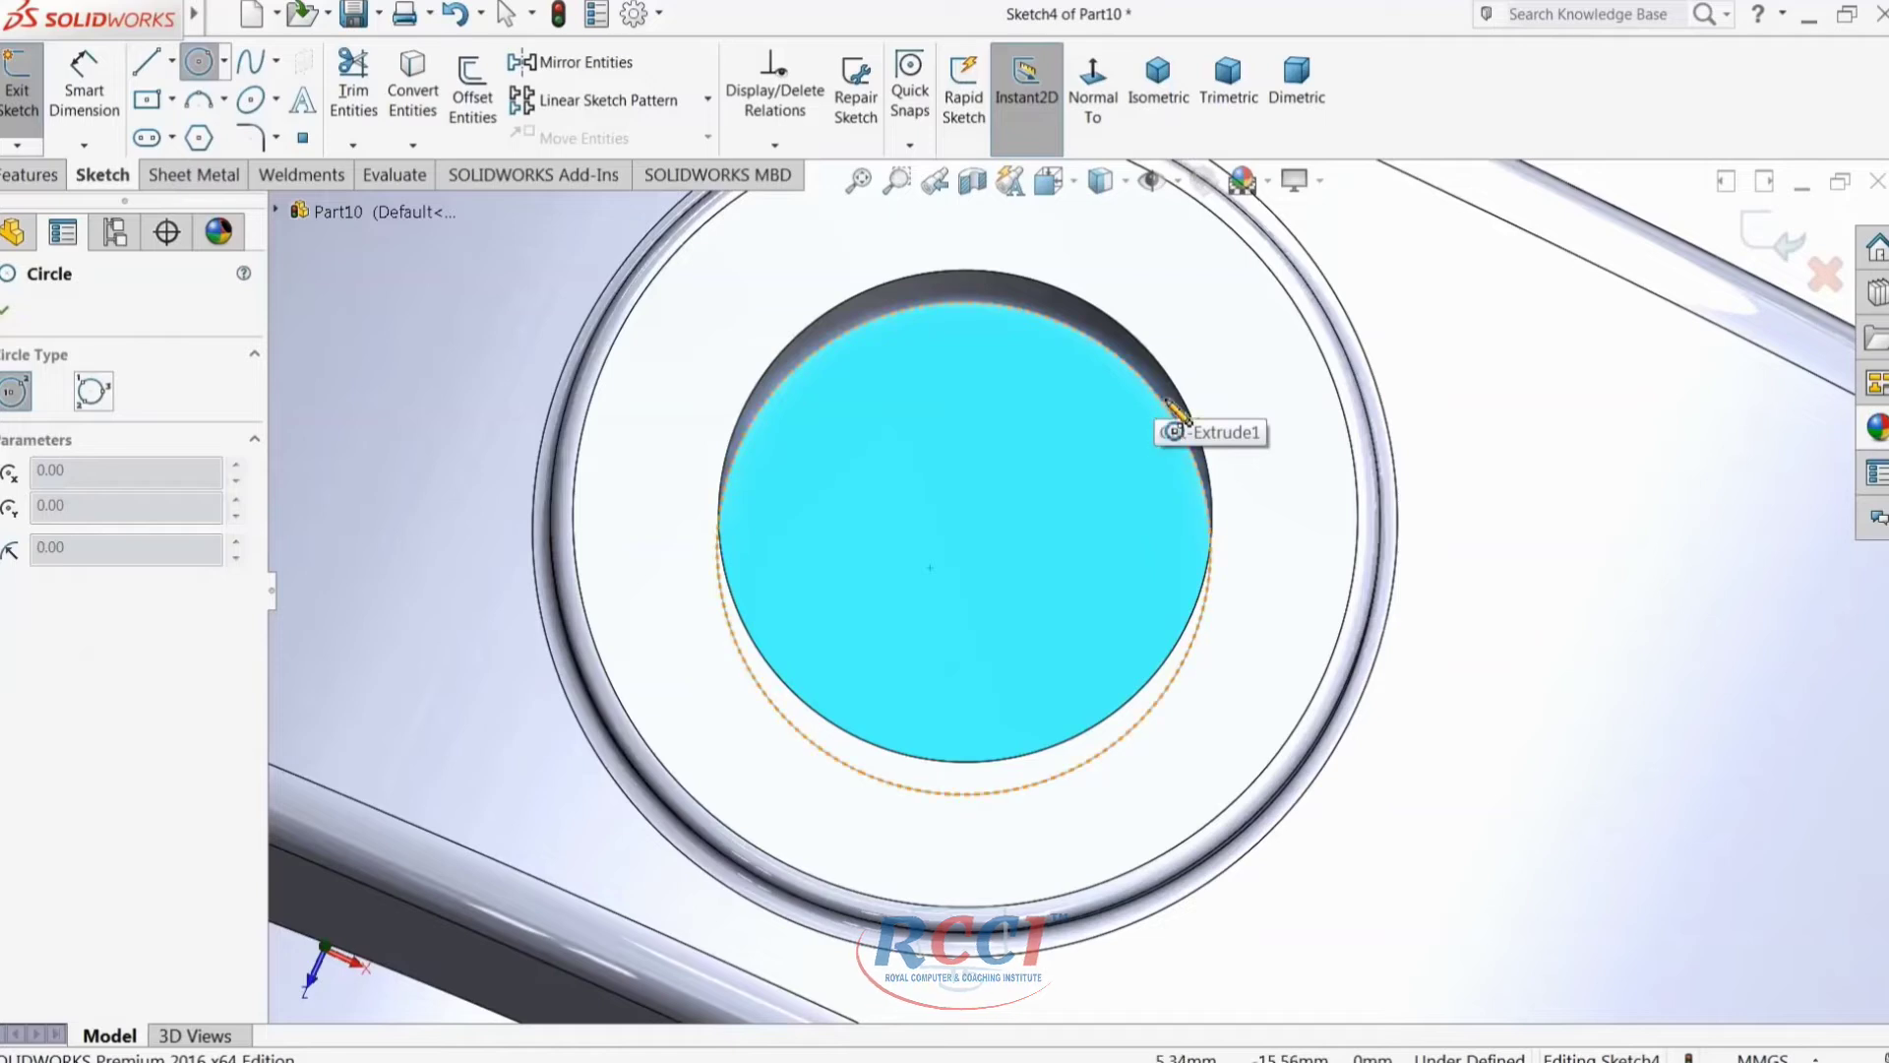
click(1097, 103)
scroll(1132, 630, down, 3)
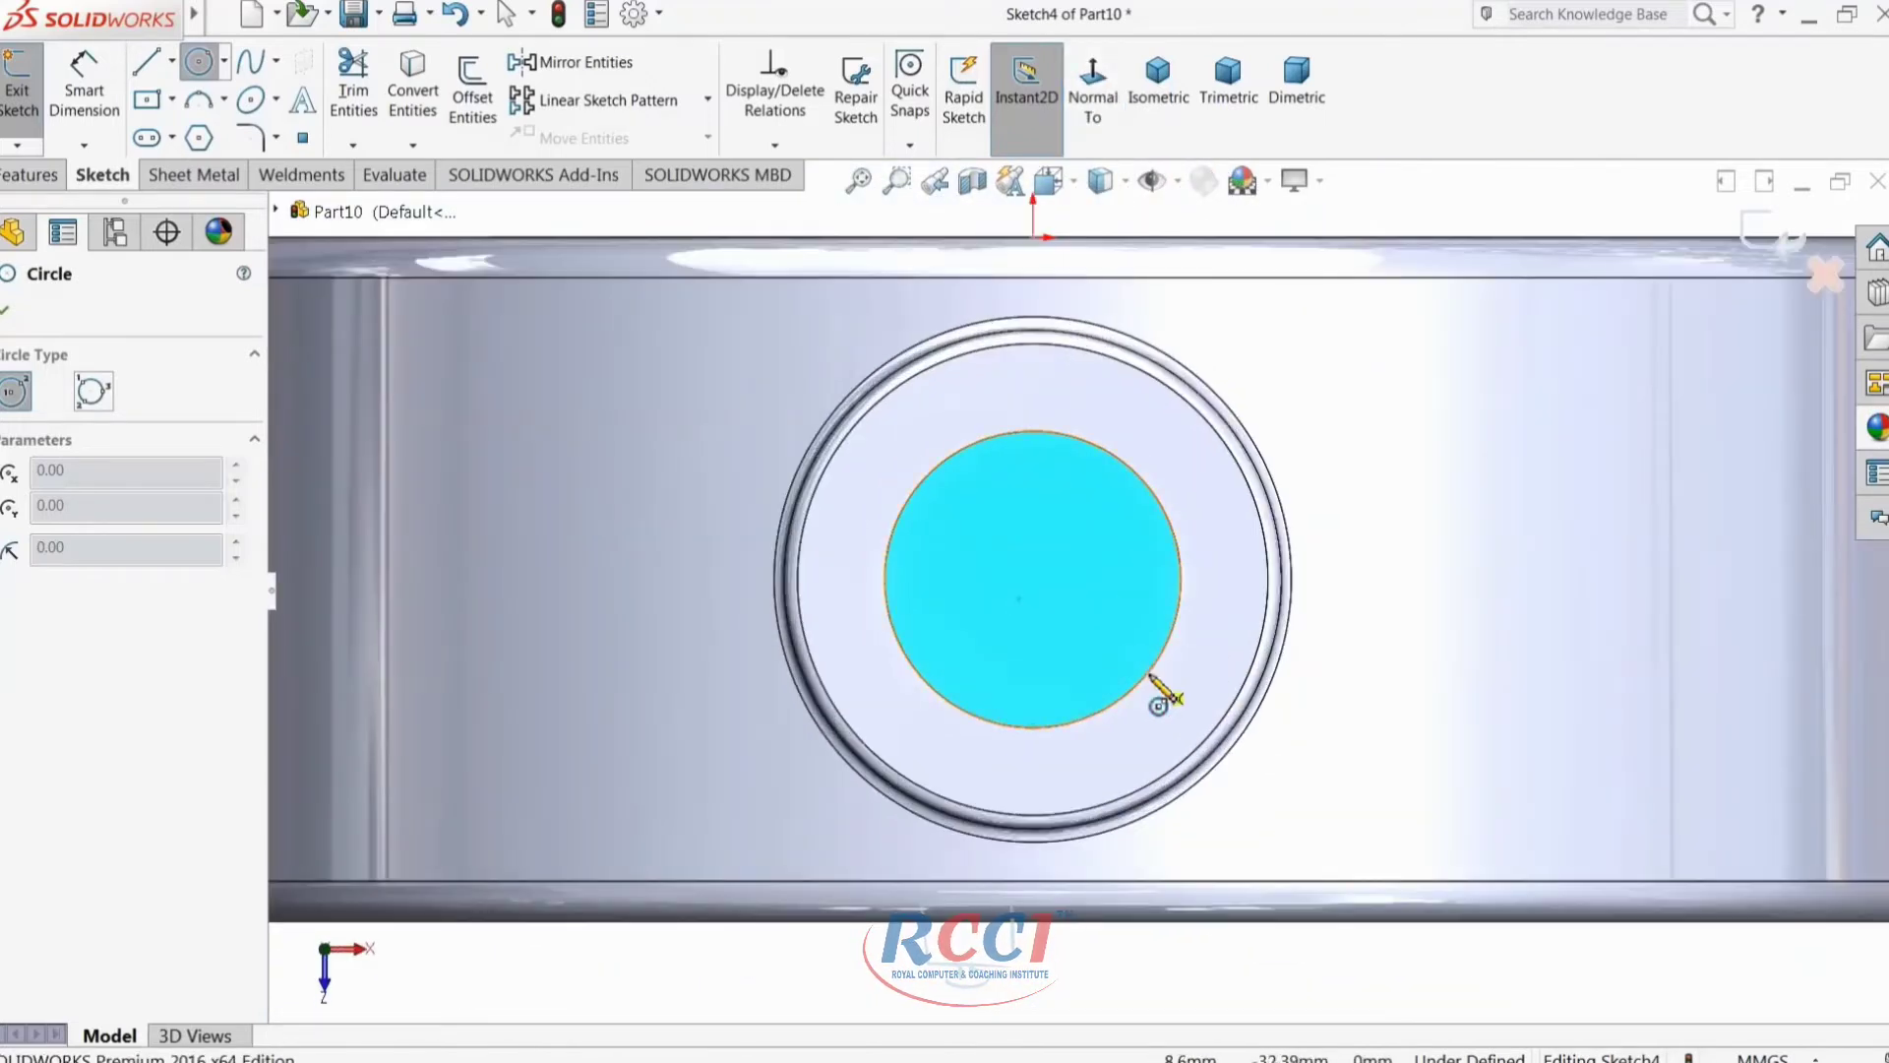
click(1033, 579)
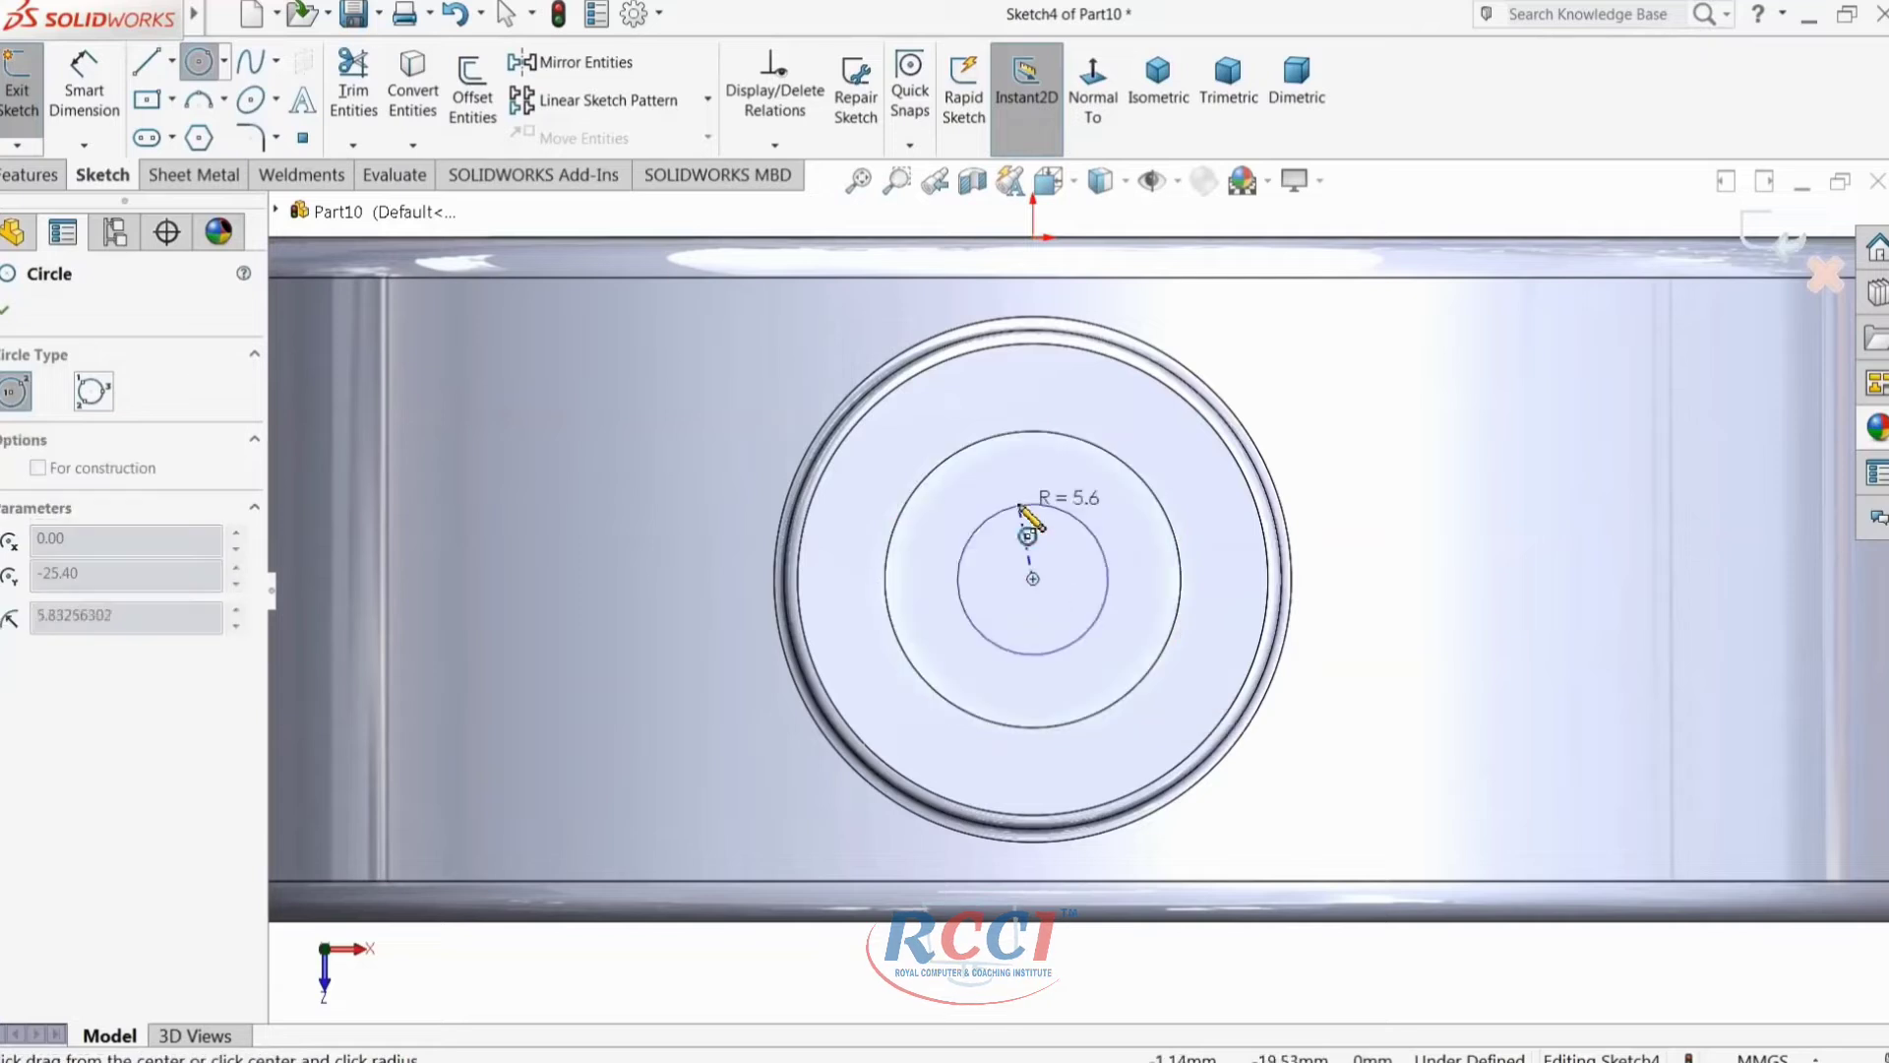
click(1034, 477)
scroll(1083, 561, down, 3)
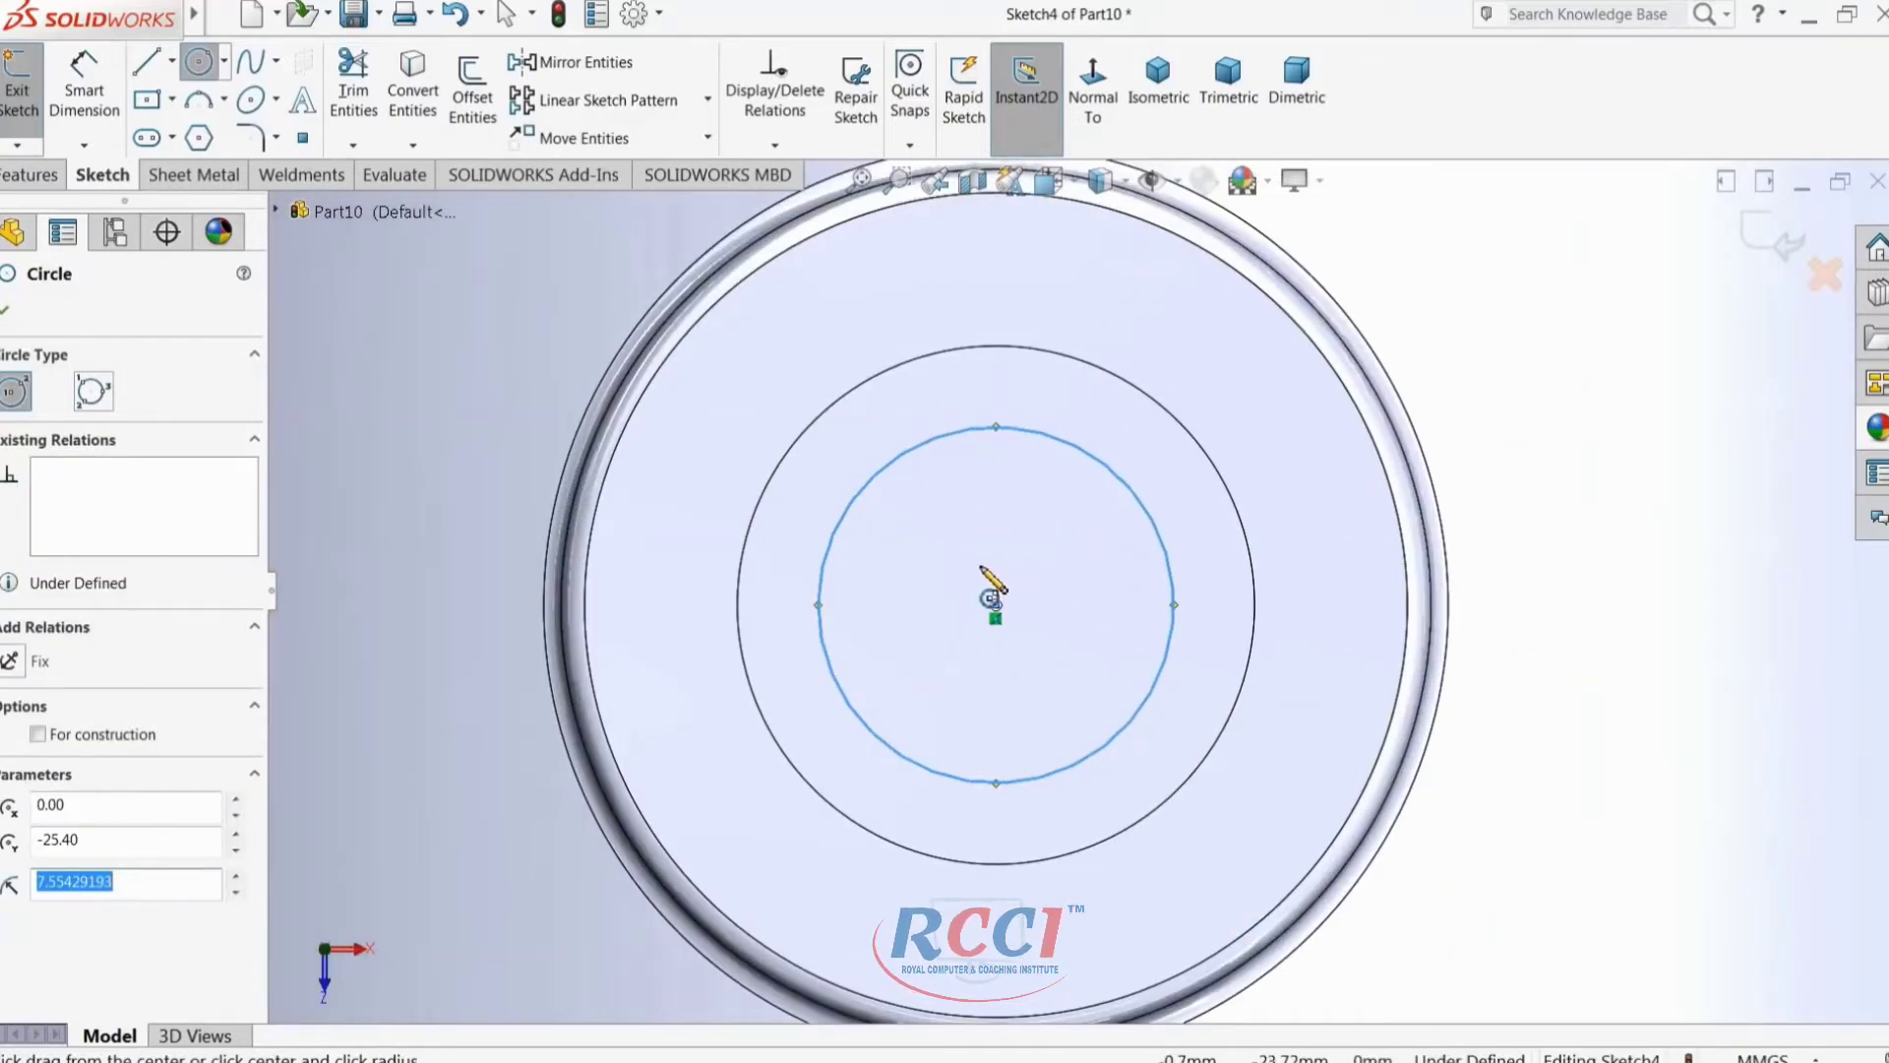
Step: Dimension the inner circle's diameter at 9 mm
click(74, 108)
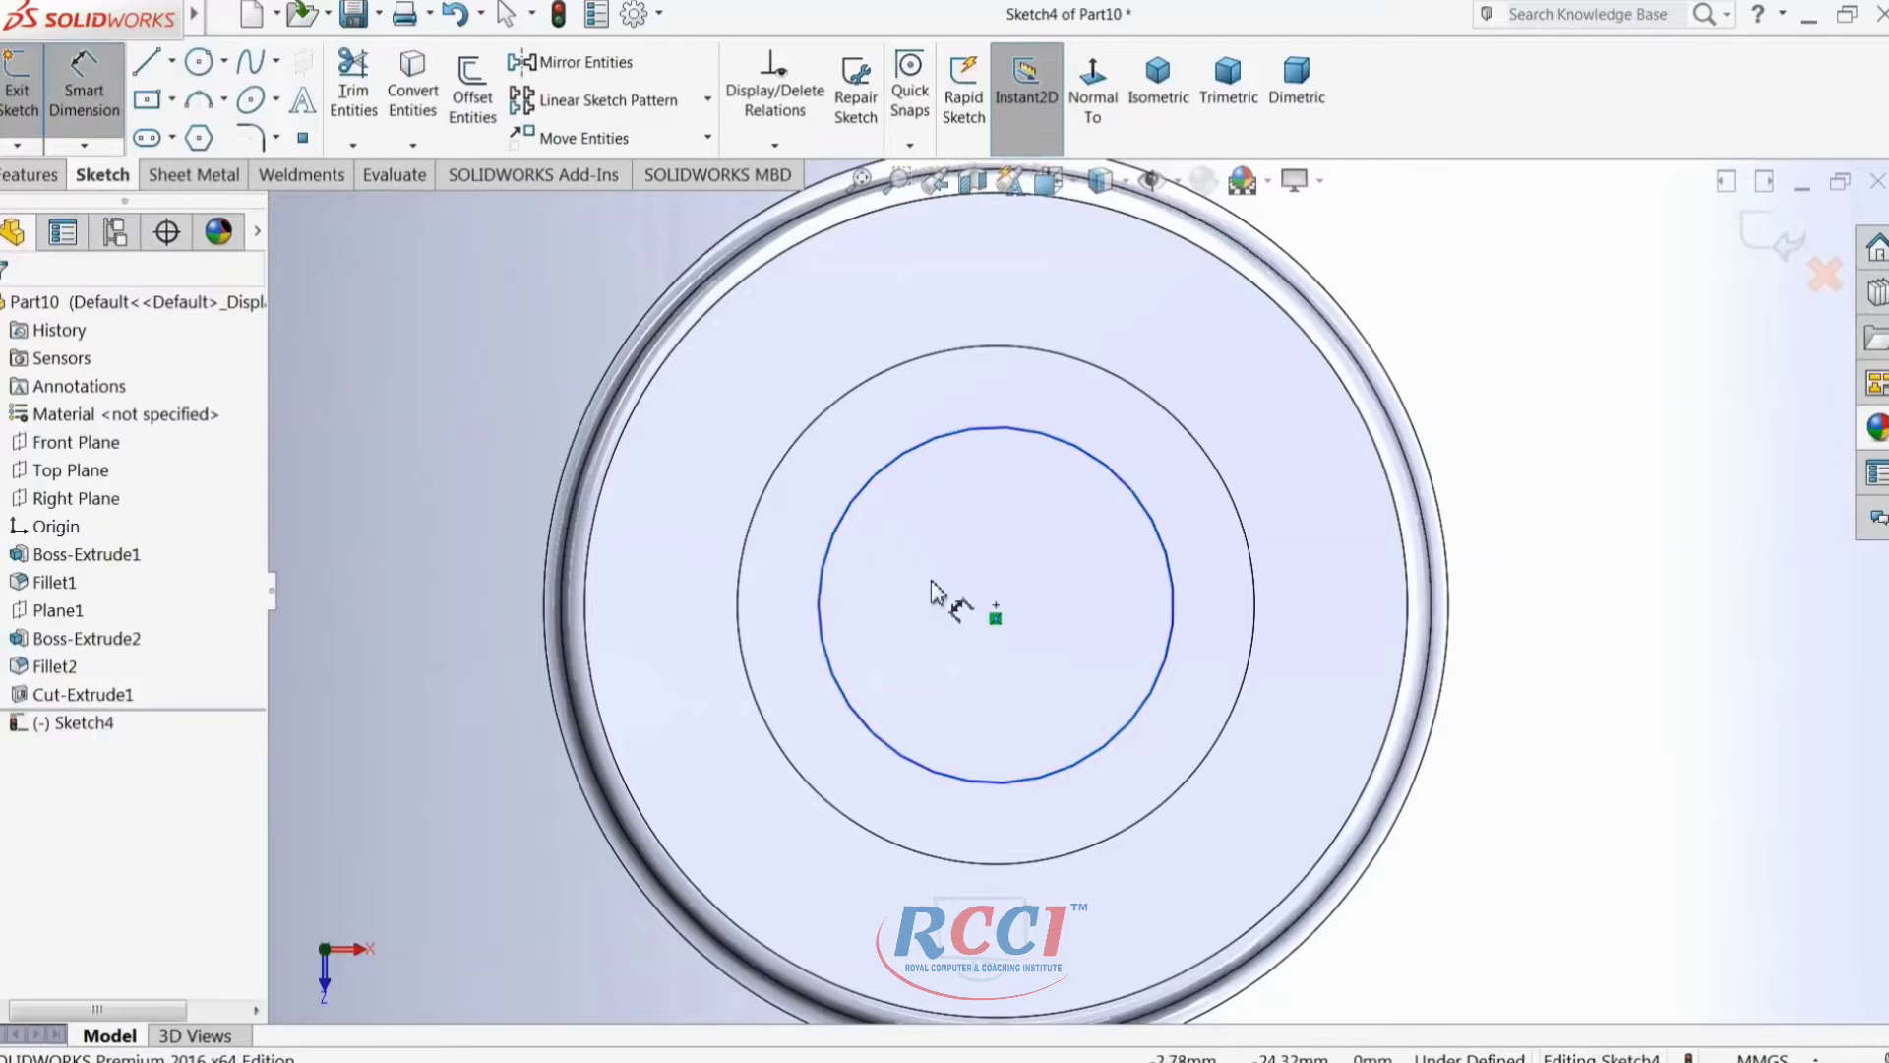
click(827, 556)
click(657, 547)
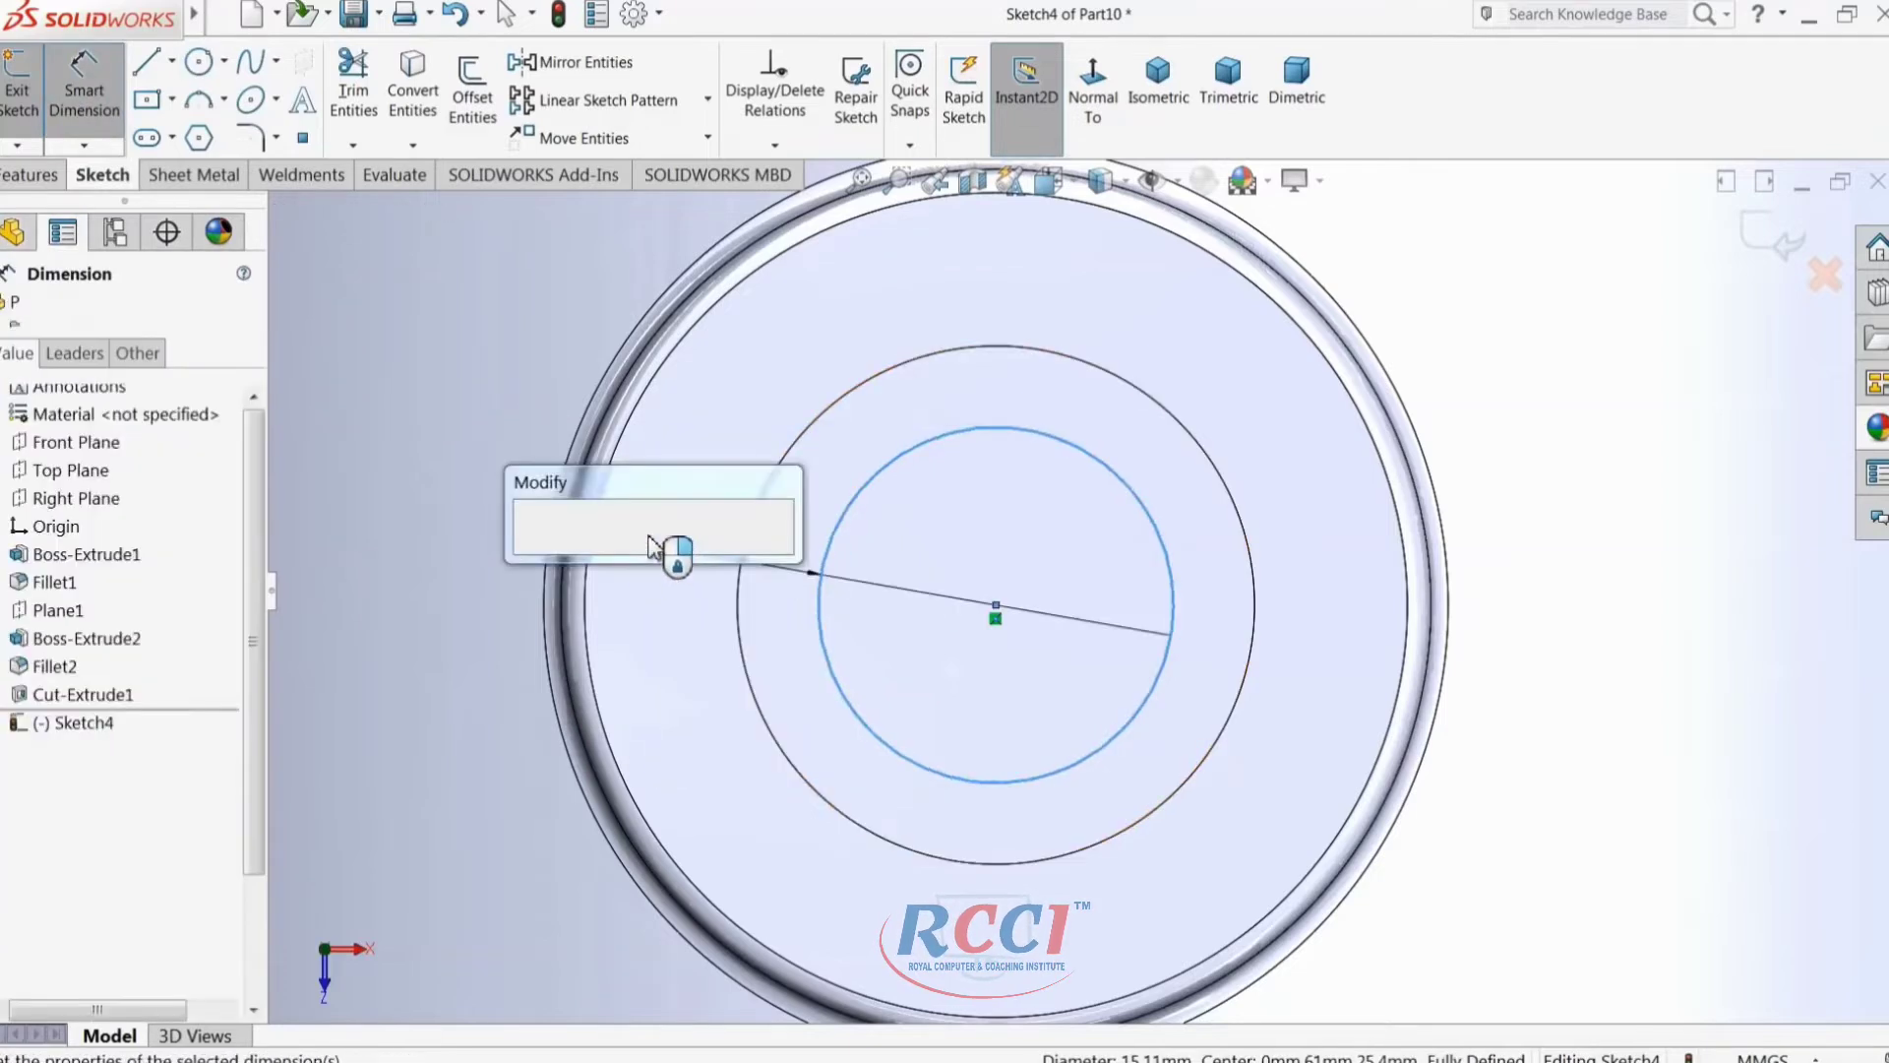
text(9)
key(Return)
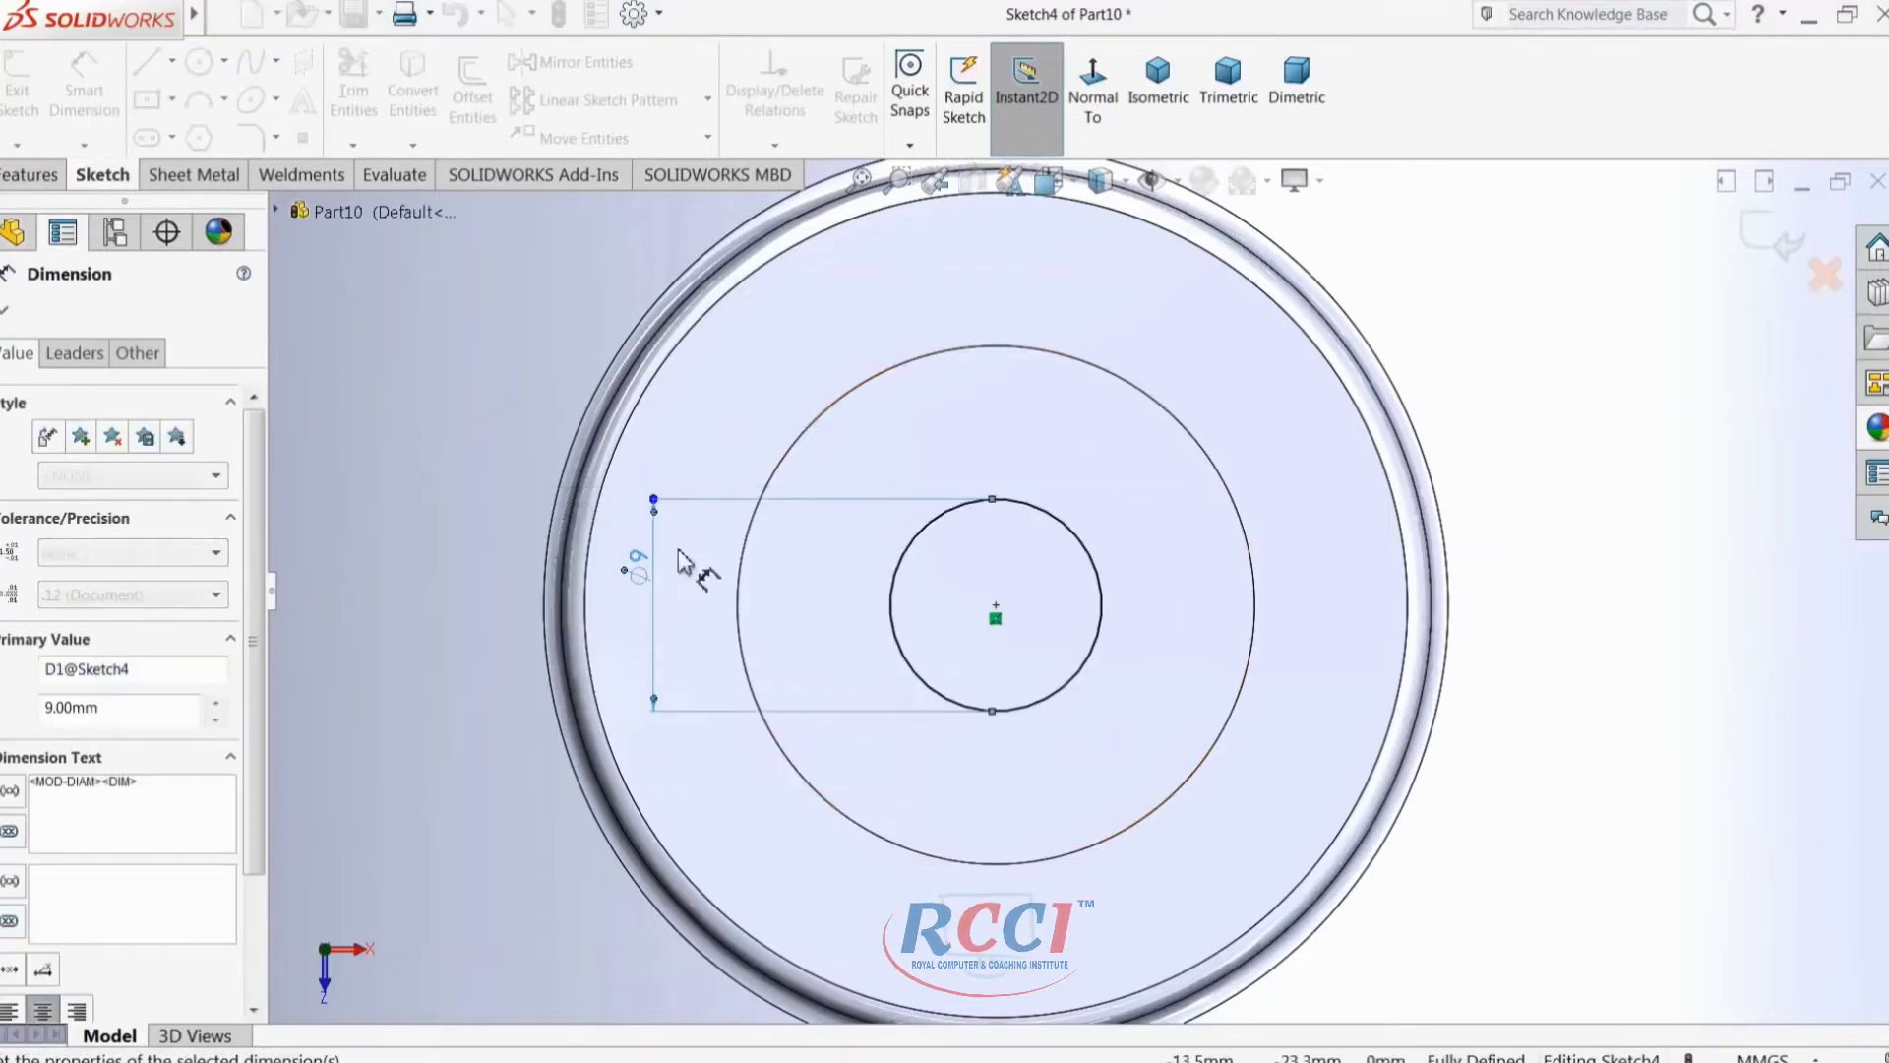
Step: Cut the 9 mm circle through the ring wall into the bore with a blind Extruded Cut 37 mm deep
click(28, 175)
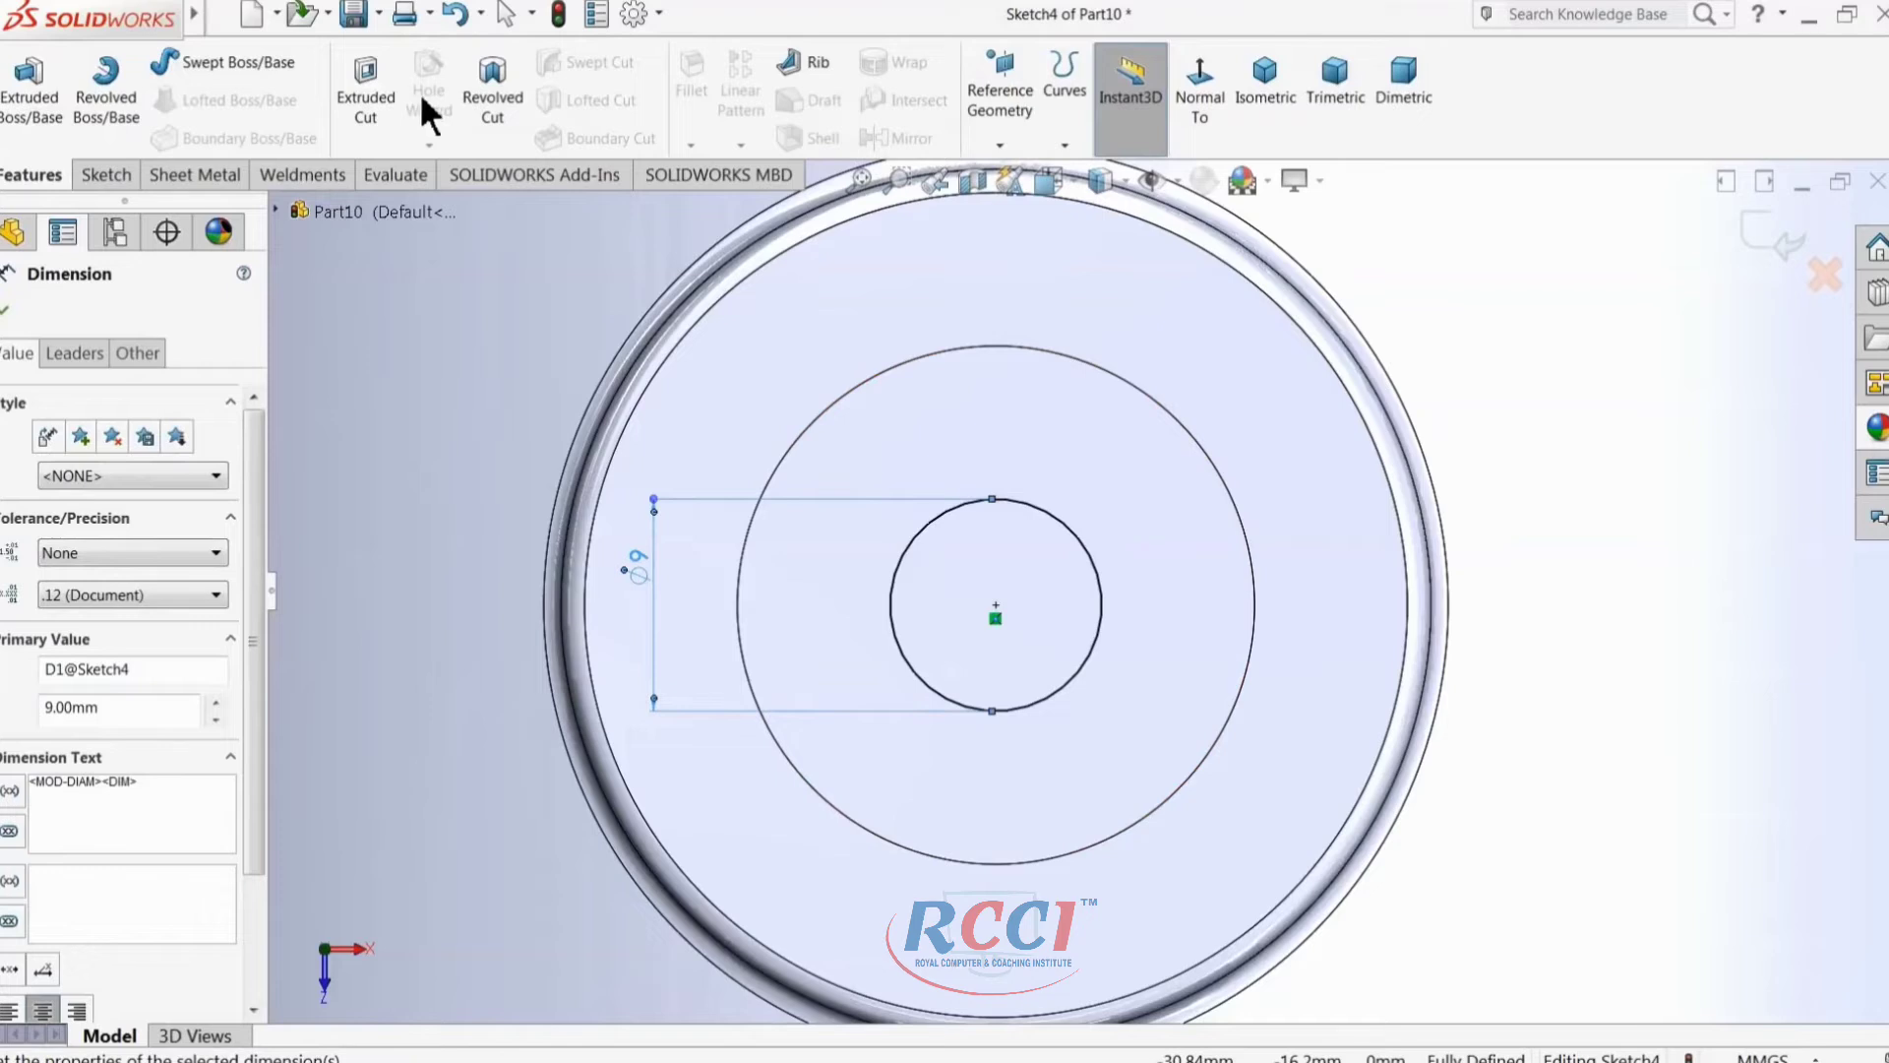
click(366, 94)
middle_drag(895, 590, 1023, 258)
scroll(1131, 350, down, 5)
drag(1054, 325, 999, 637)
middle_drag(1001, 638, 1028, 552)
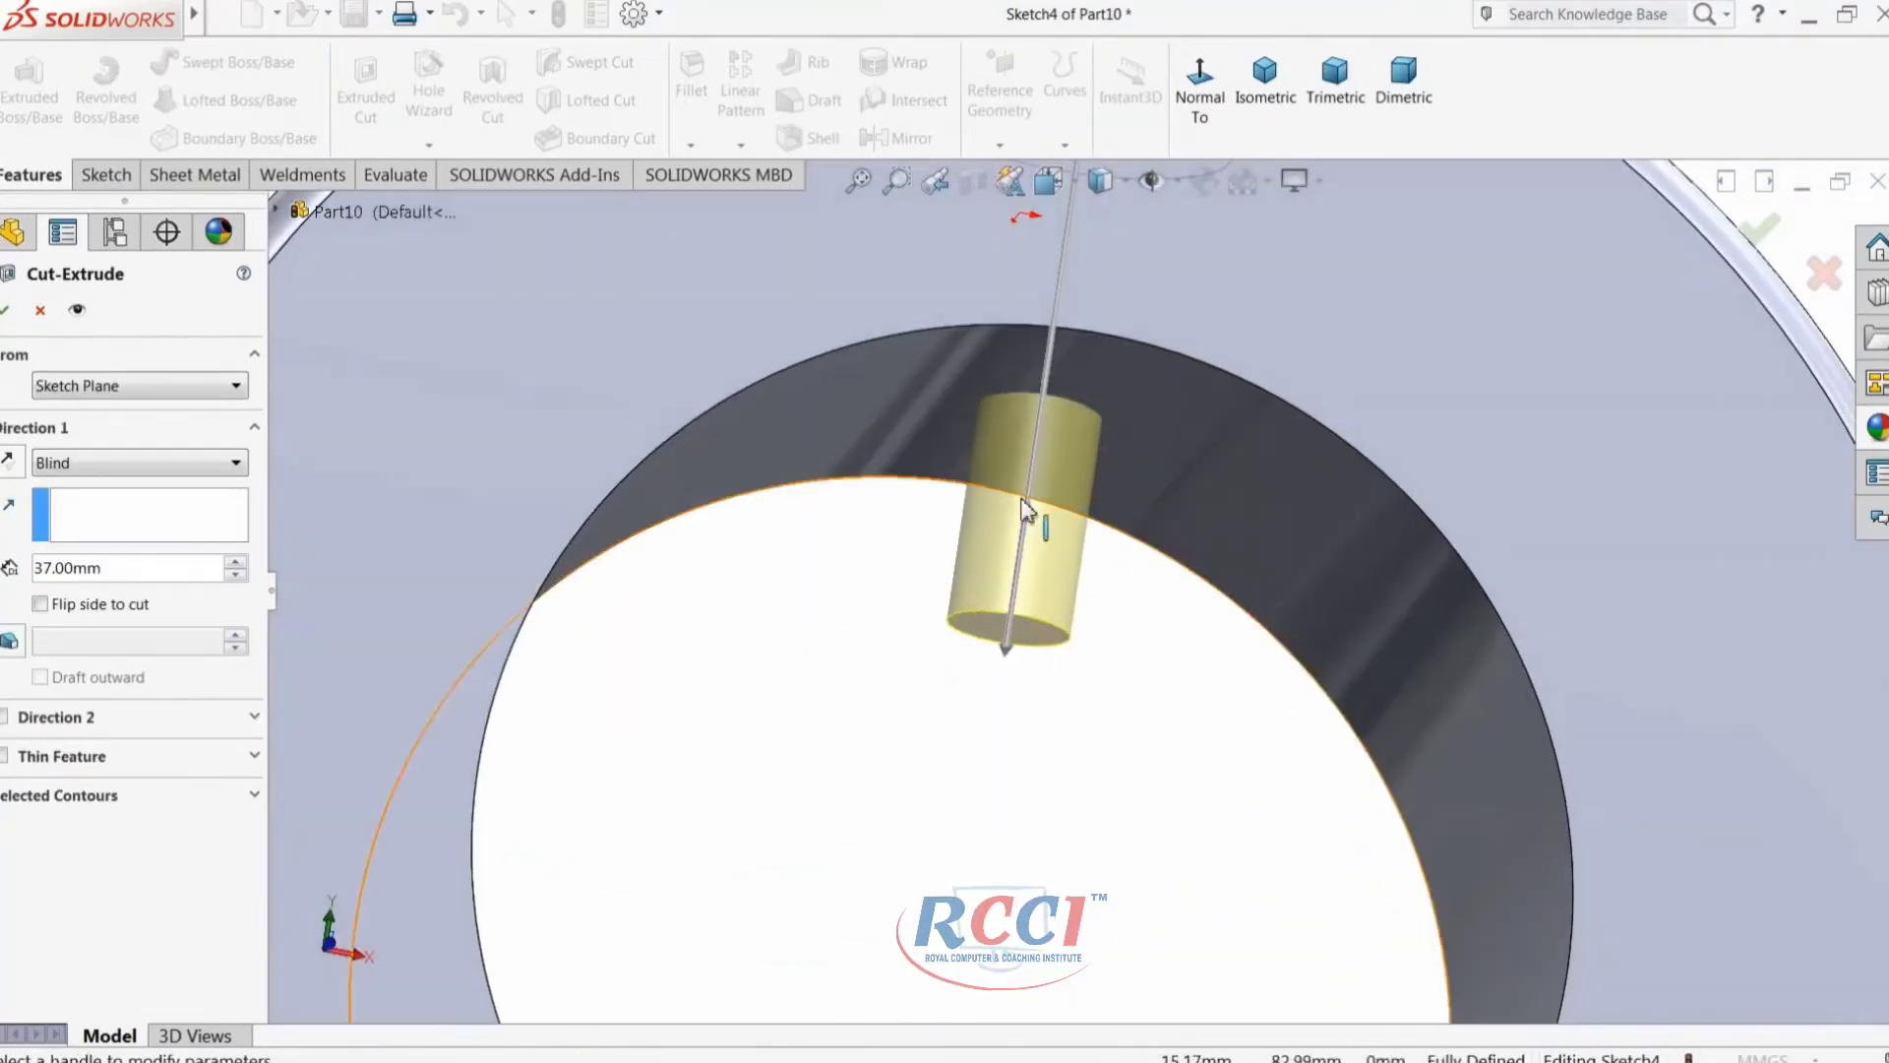
click(7, 312)
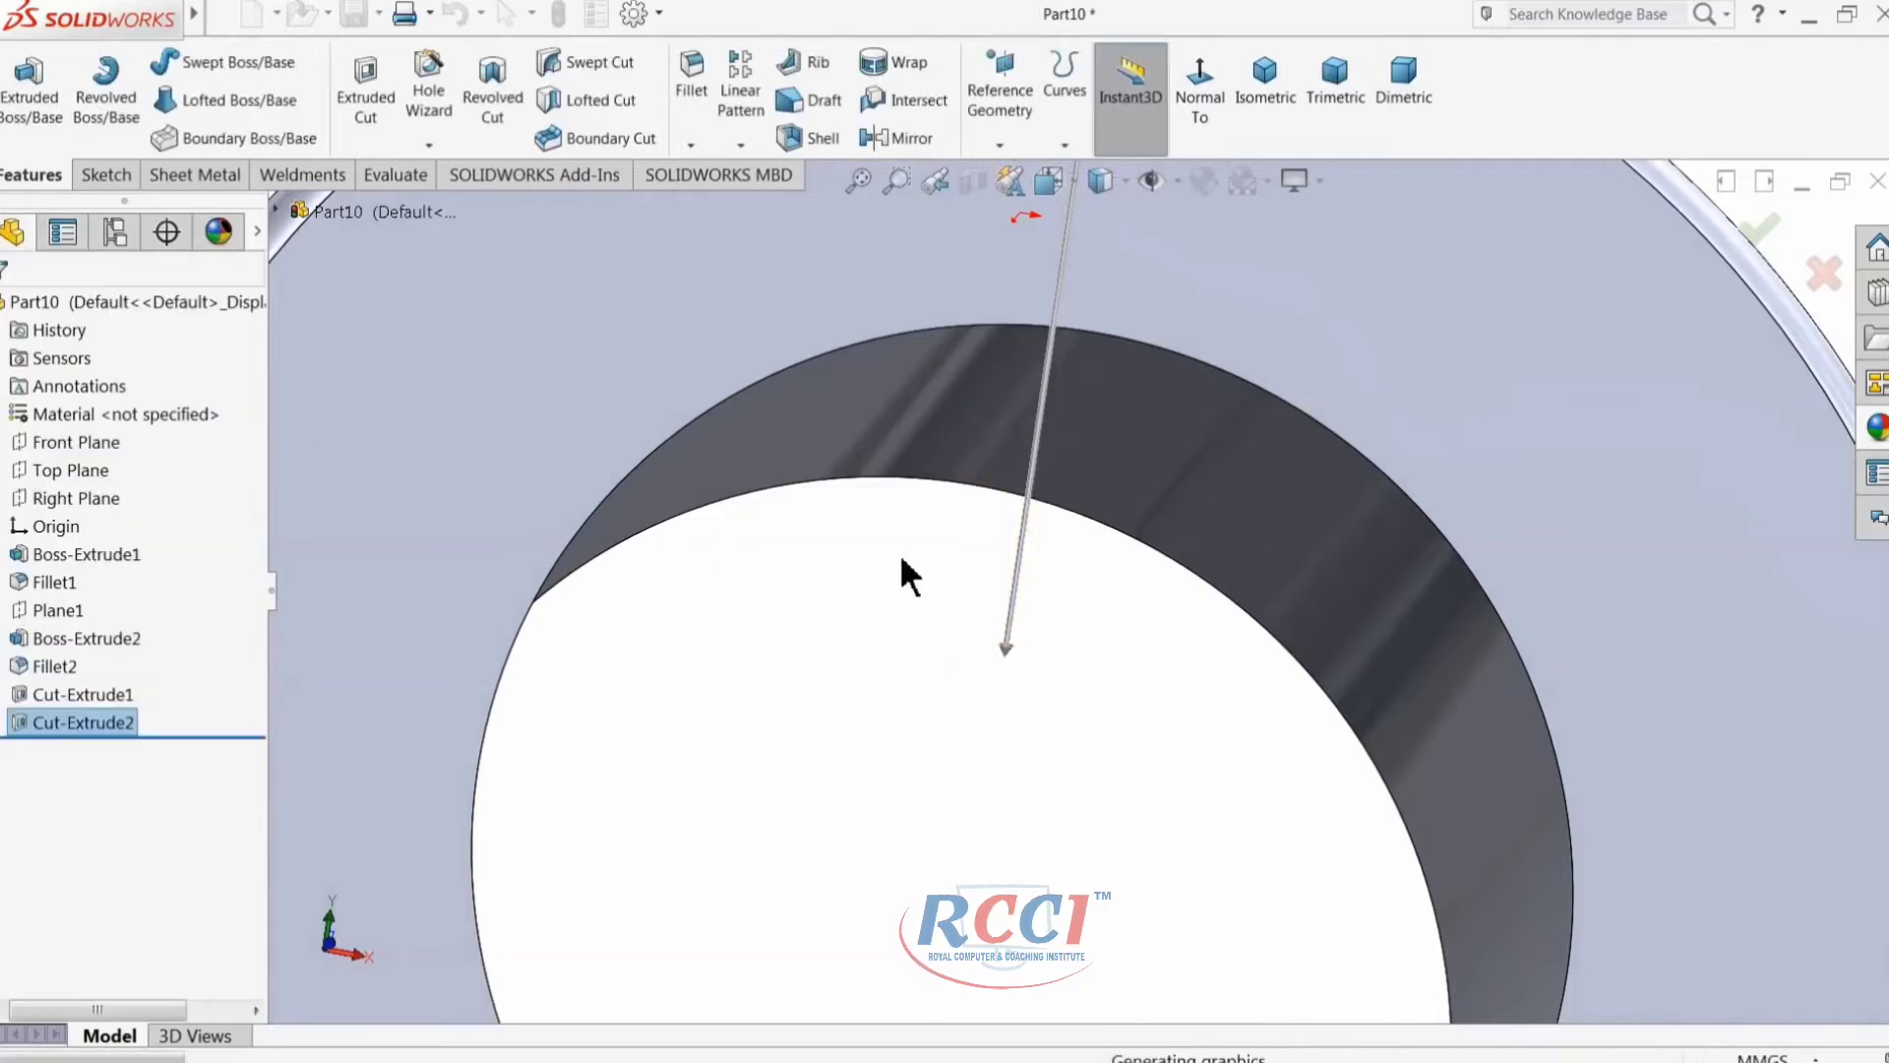
Step: Start a reference plane parallel to the Top Plane with a 65 mm offset
scroll(907, 541, up, 5)
scroll(1028, 429, up, 5)
middle_drag(1025, 463, 954, 591)
scroll(588, 492, up, 3)
scroll(1201, 483, down, 3)
scroll(952, 592, up, 2)
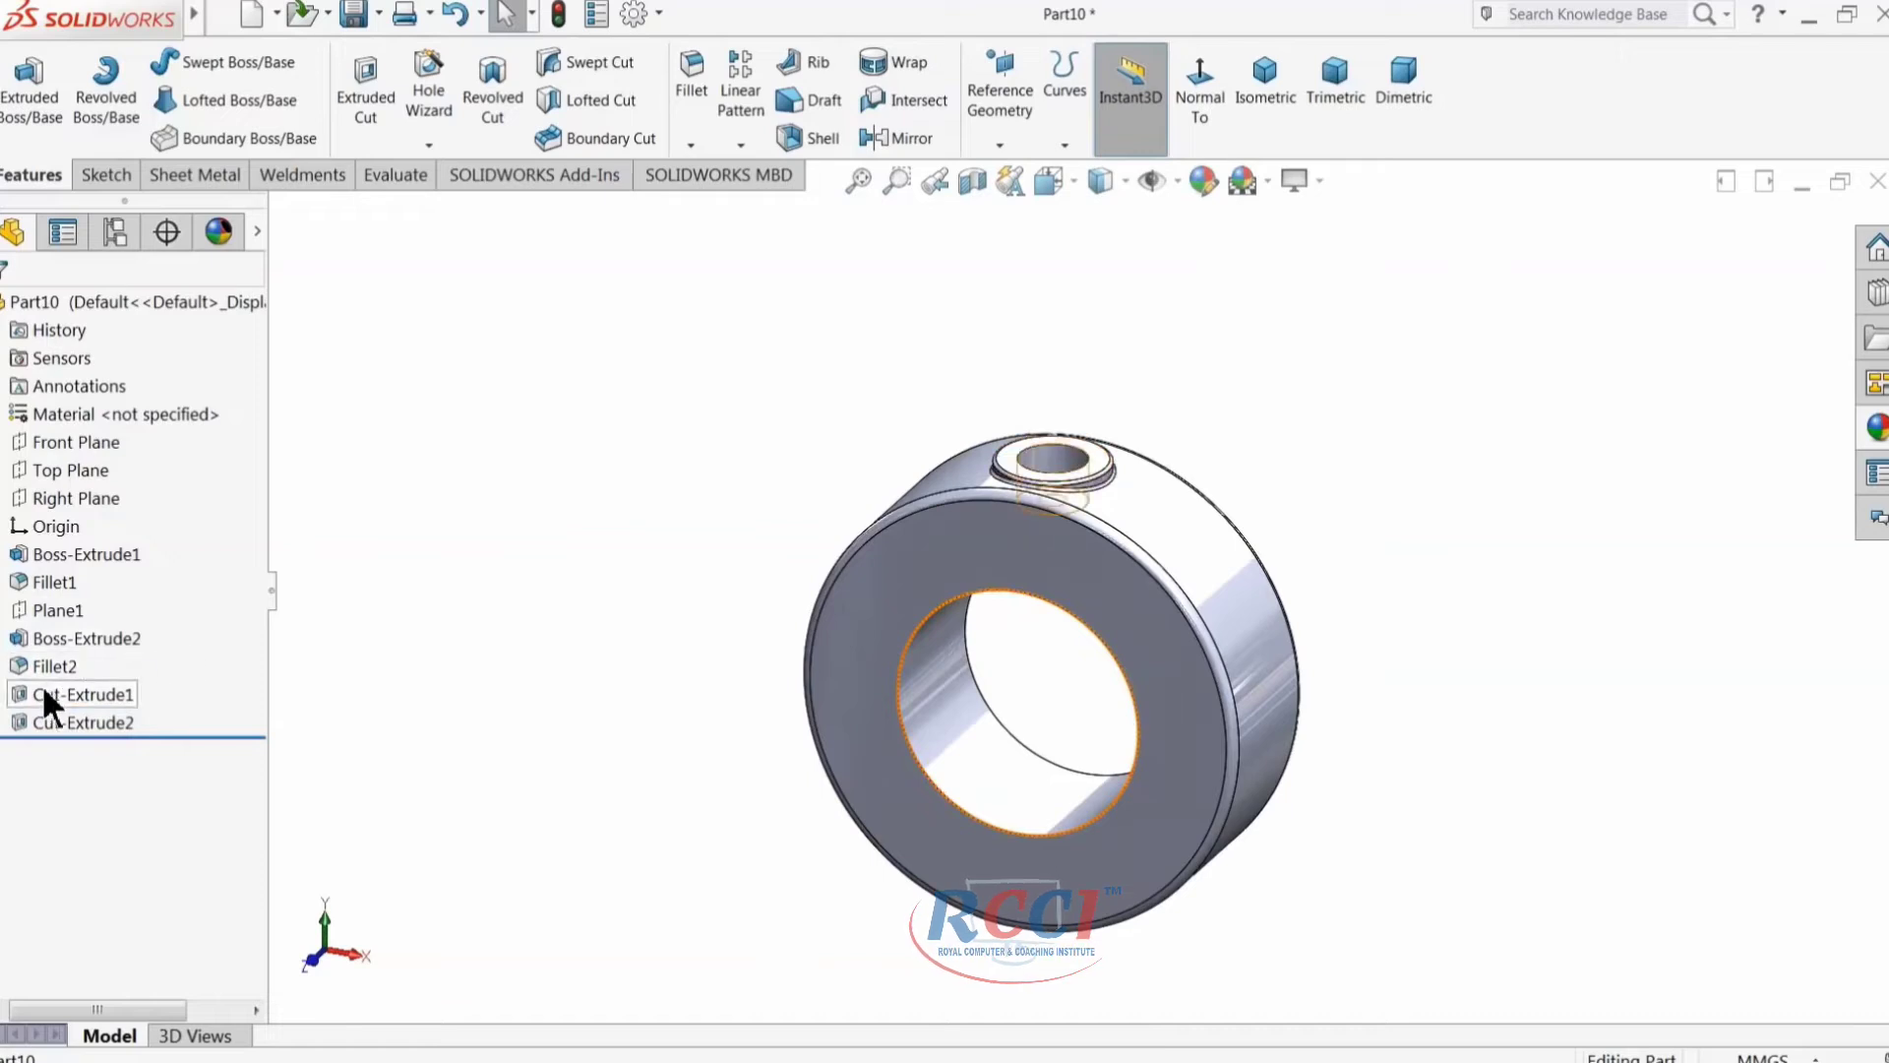
click(57, 469)
click(999, 144)
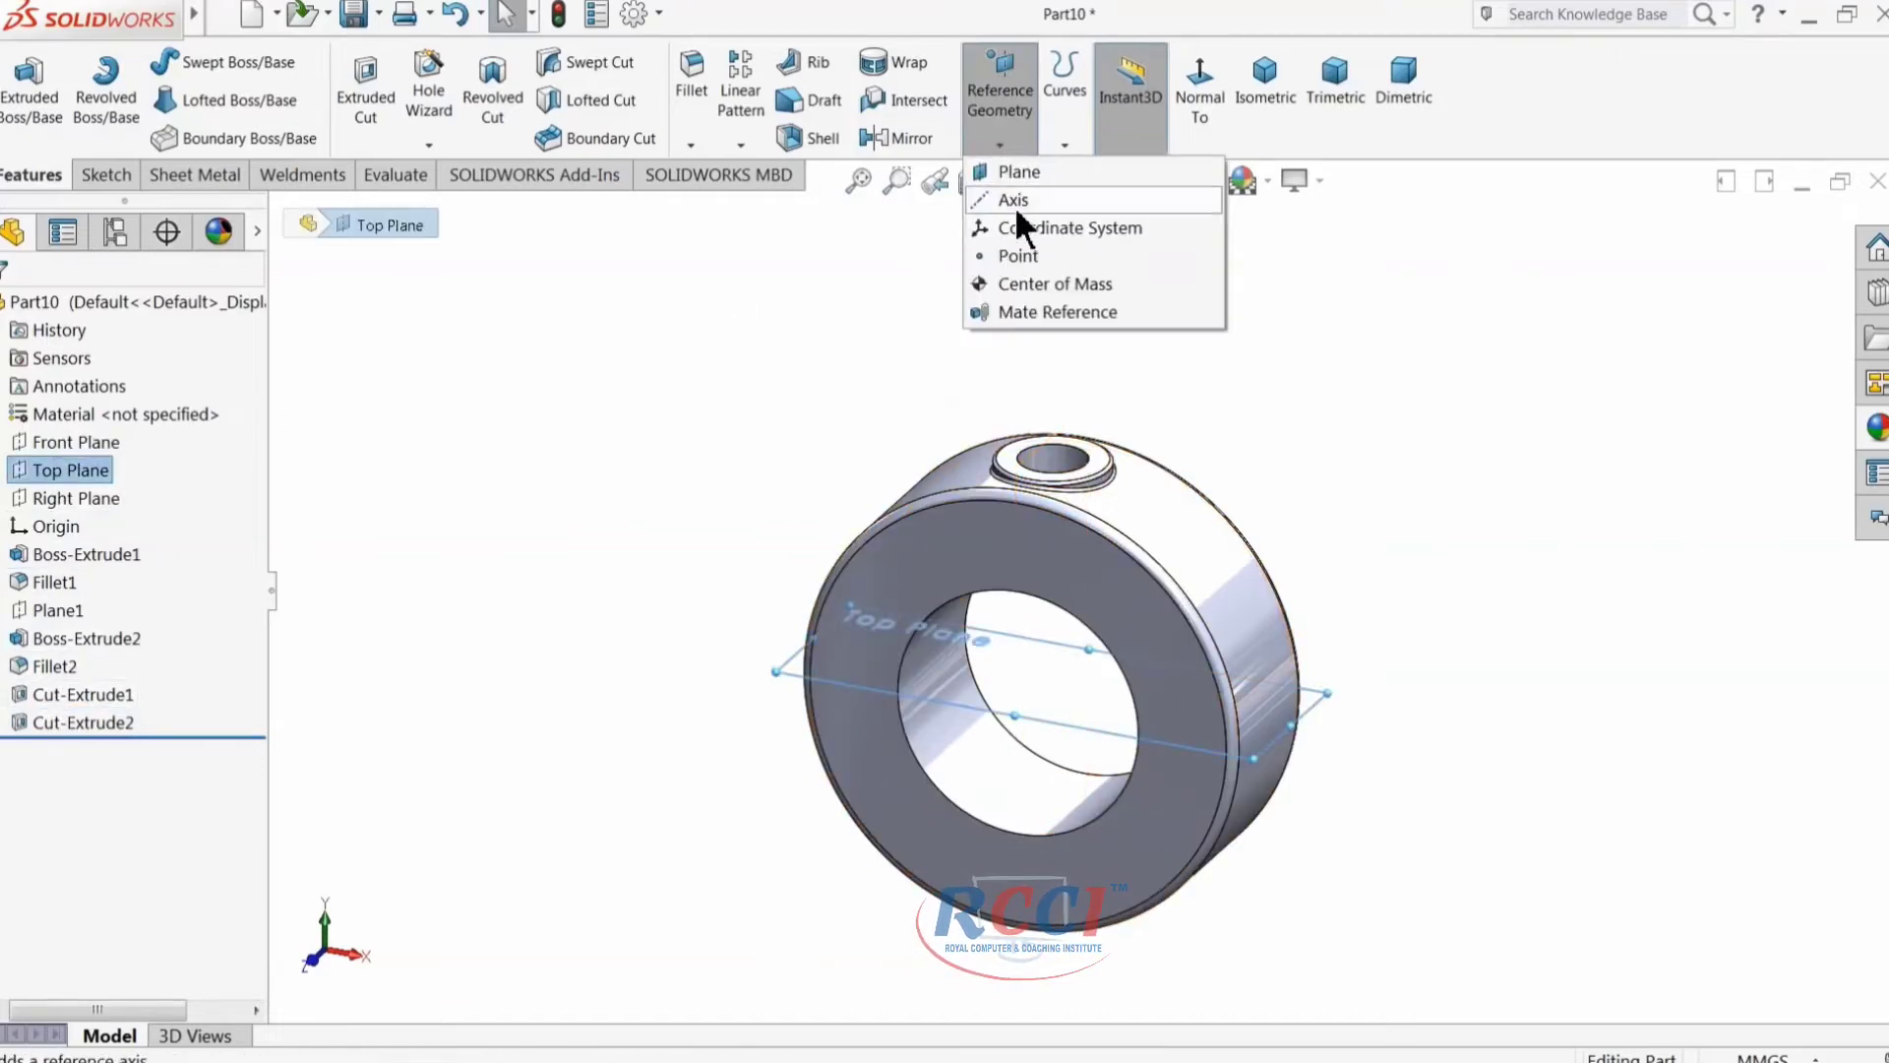
click(1012, 177)
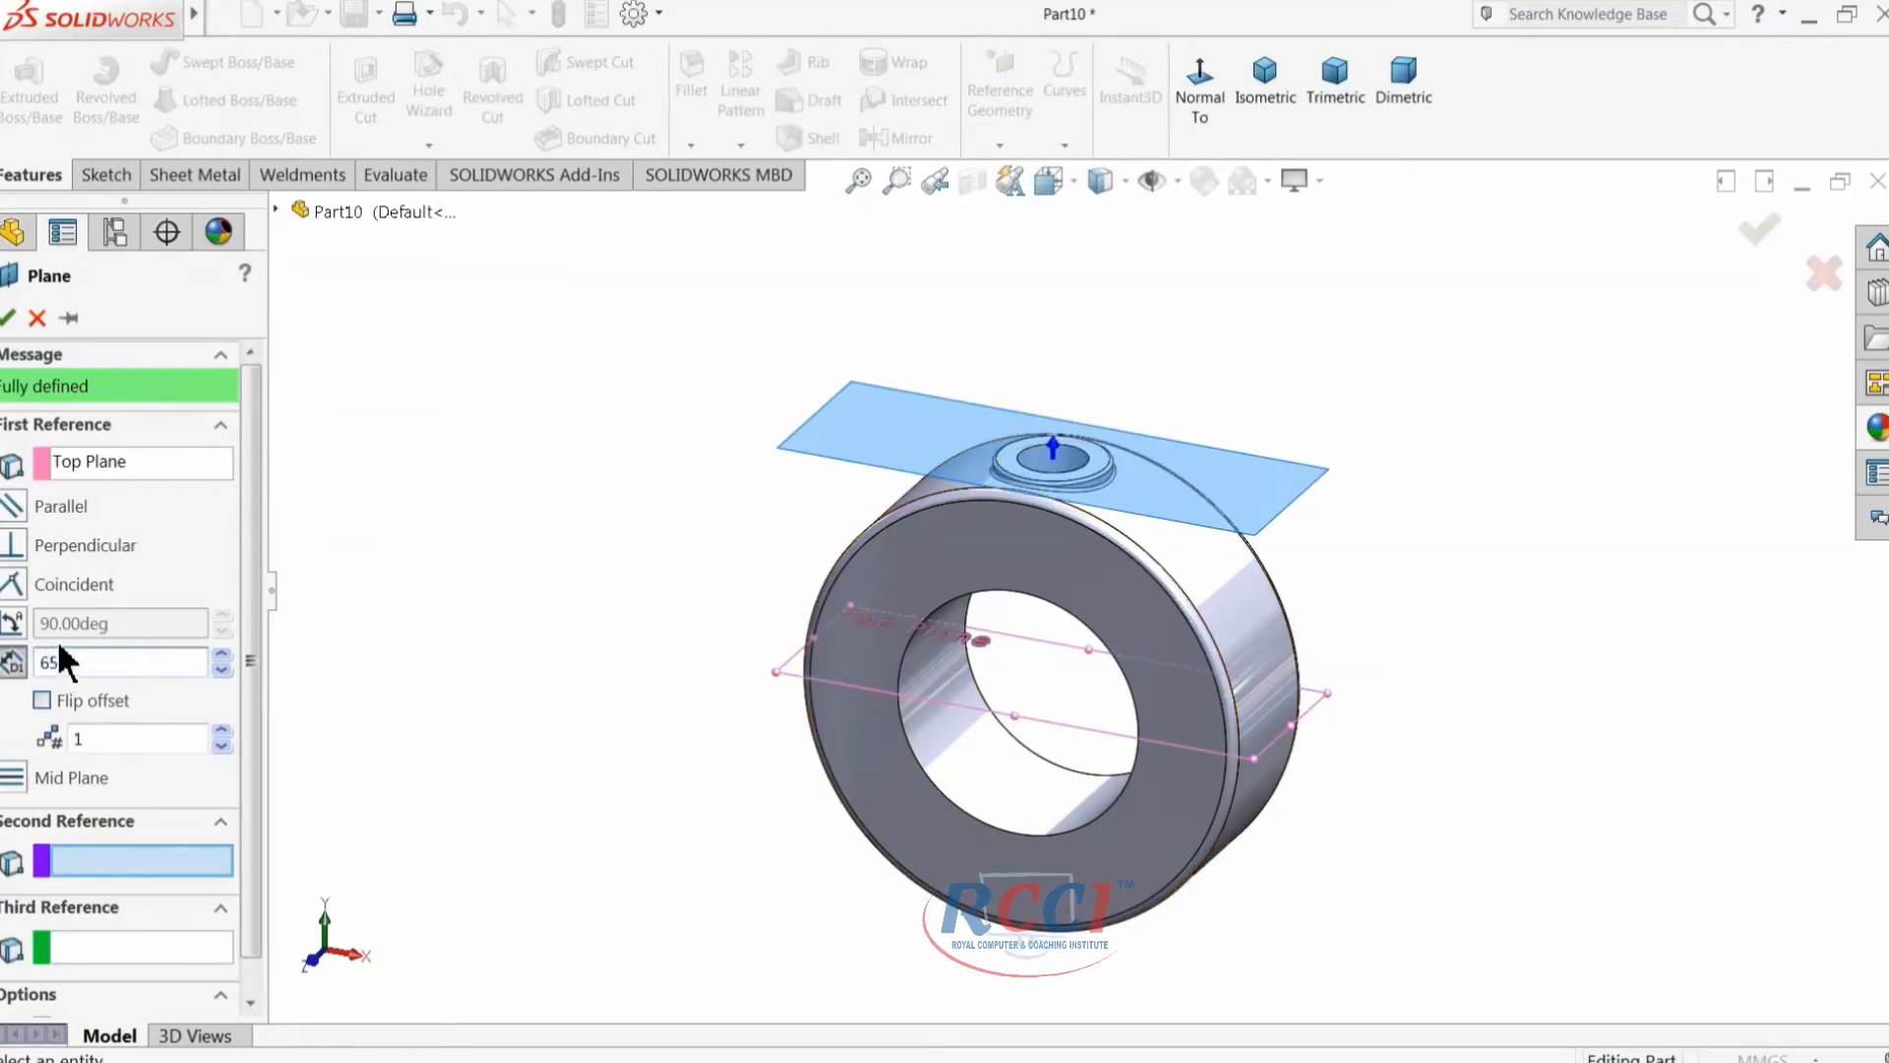
key(Return)
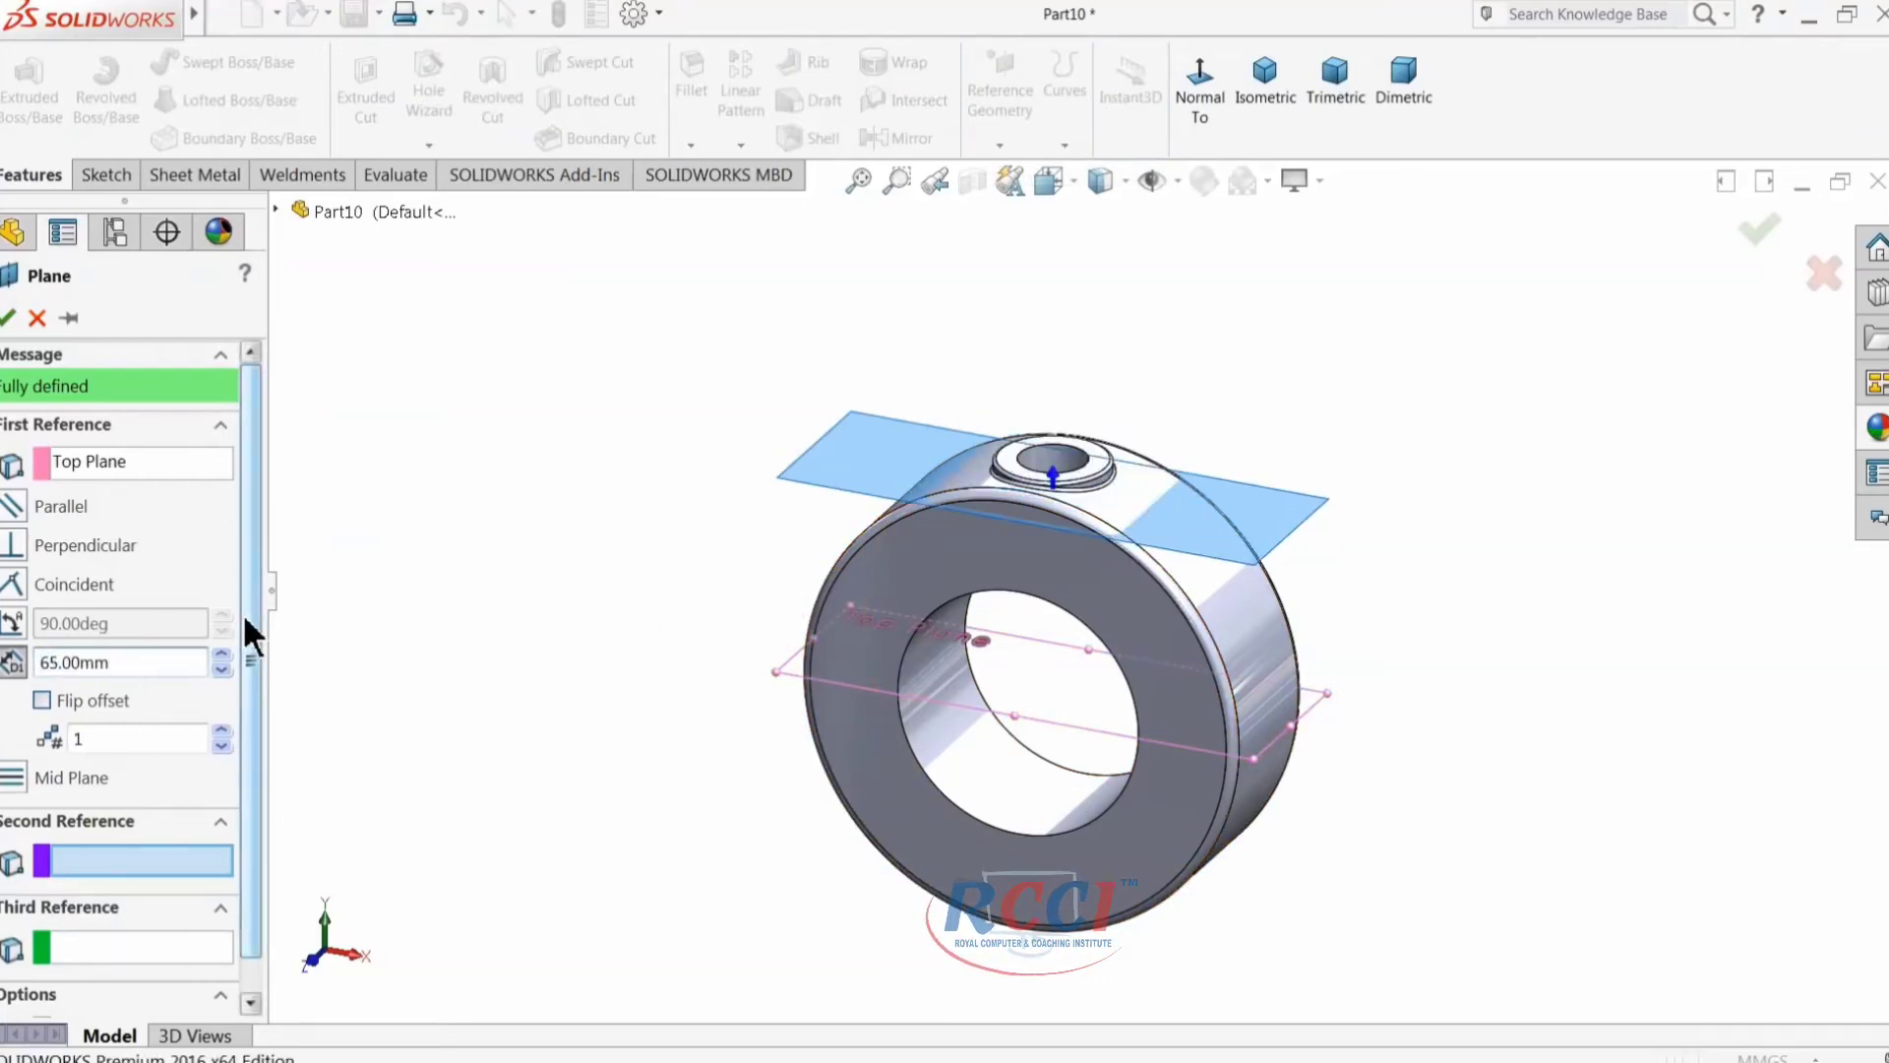
Step: Set the reference plane's offset to 68 mm, flip it below the ring, and create the plane
drag(134, 662, 3, 658)
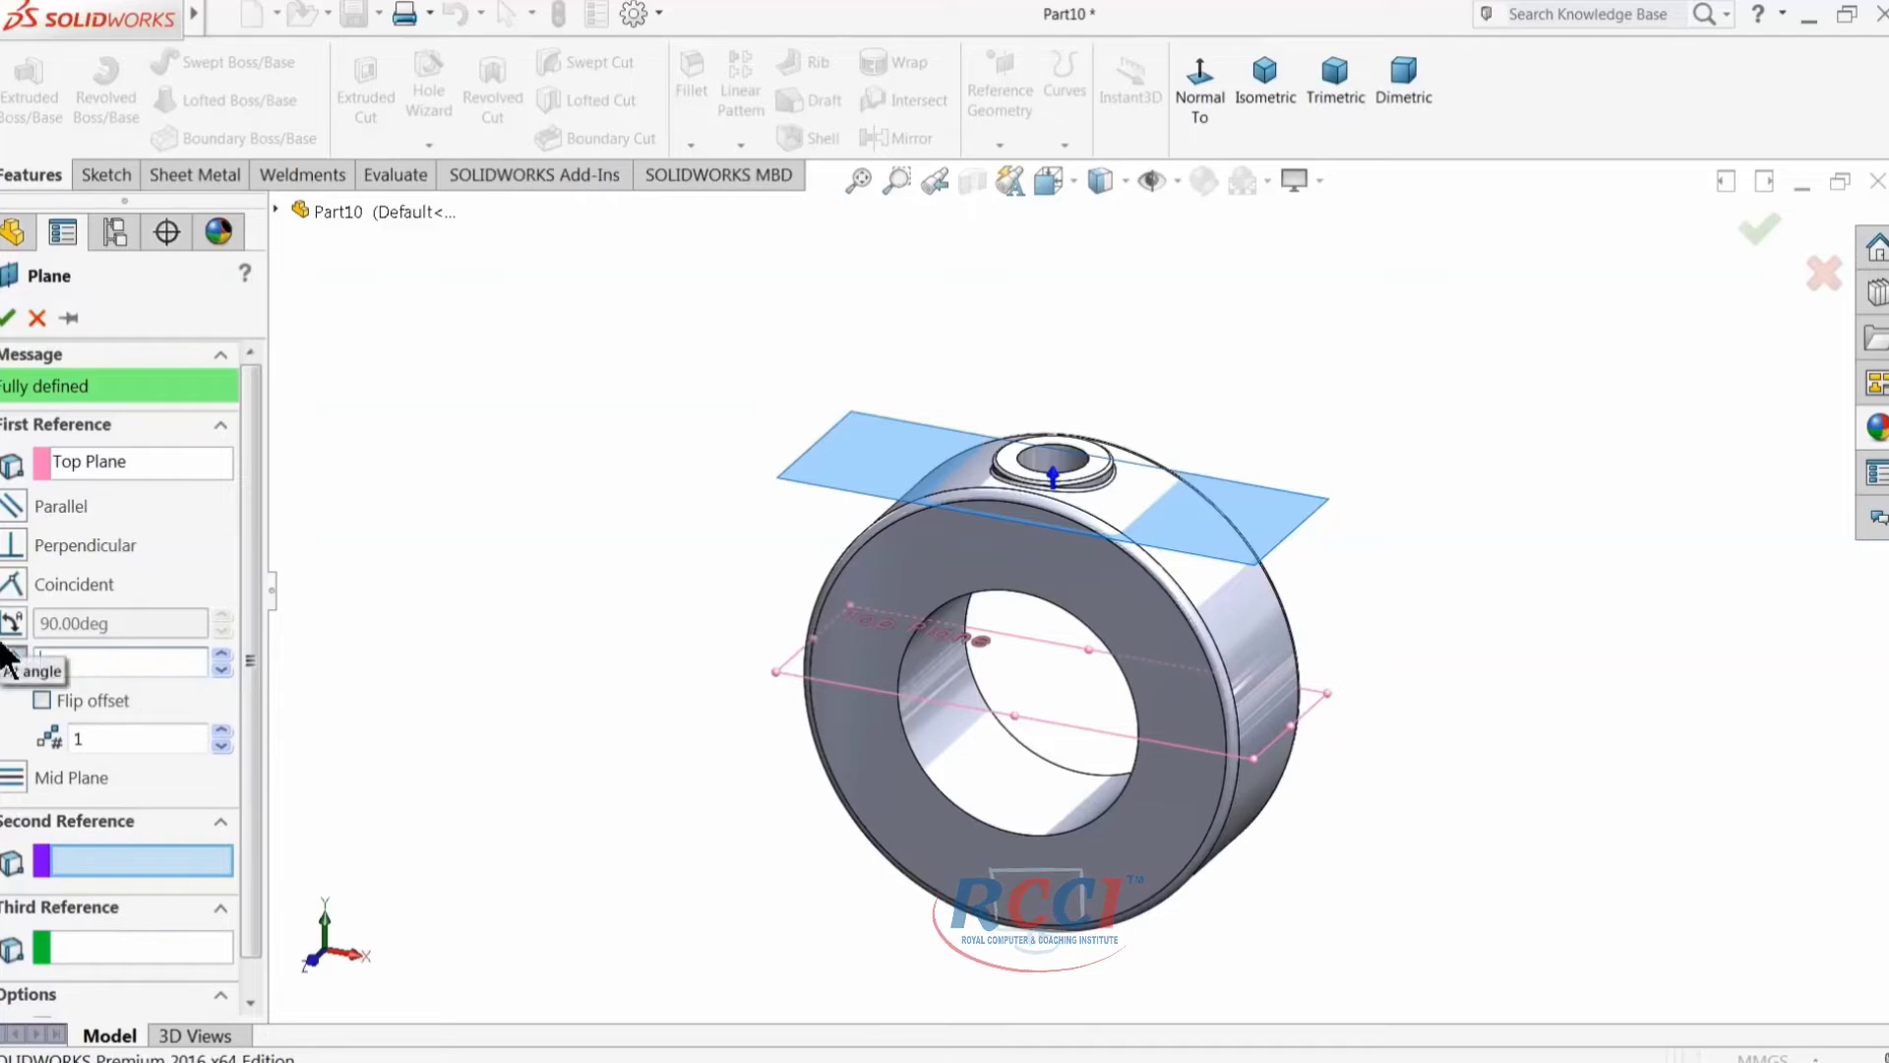
text(8)
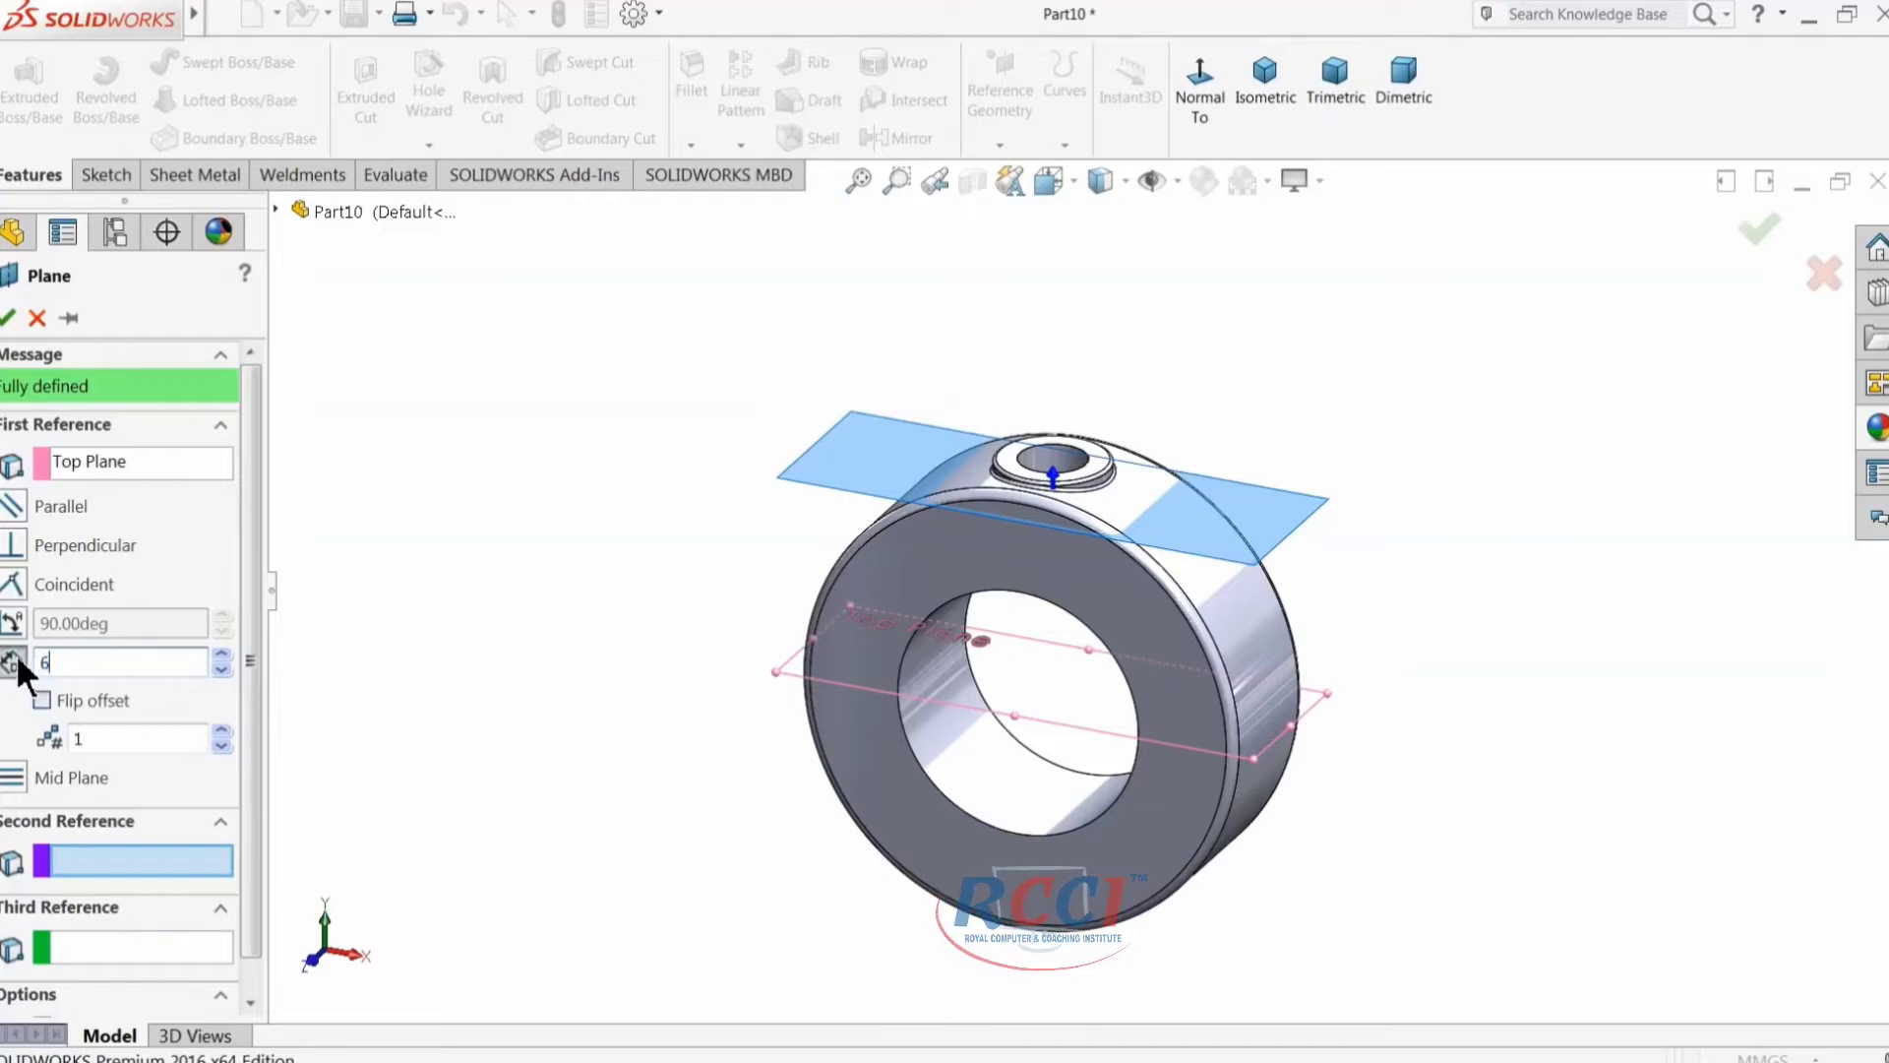
key(Return)
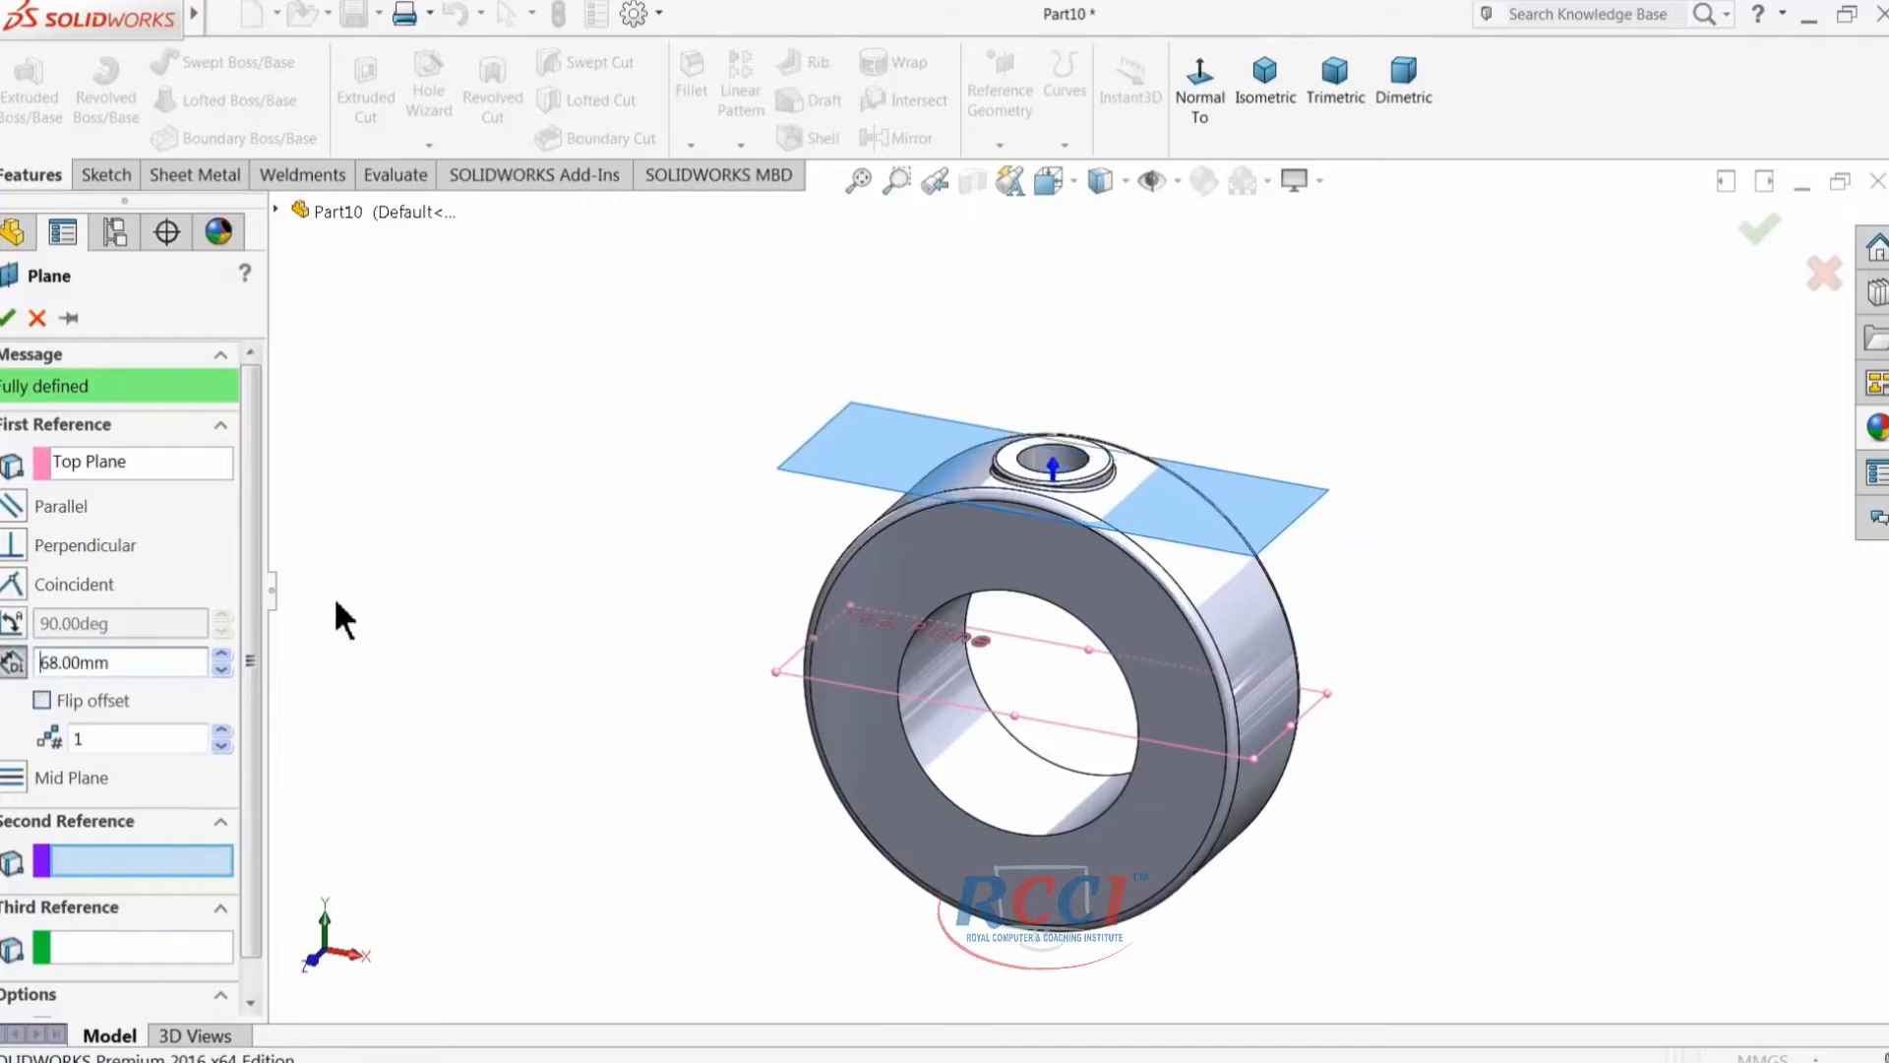
click(43, 701)
middle_drag(740, 837, 767, 734)
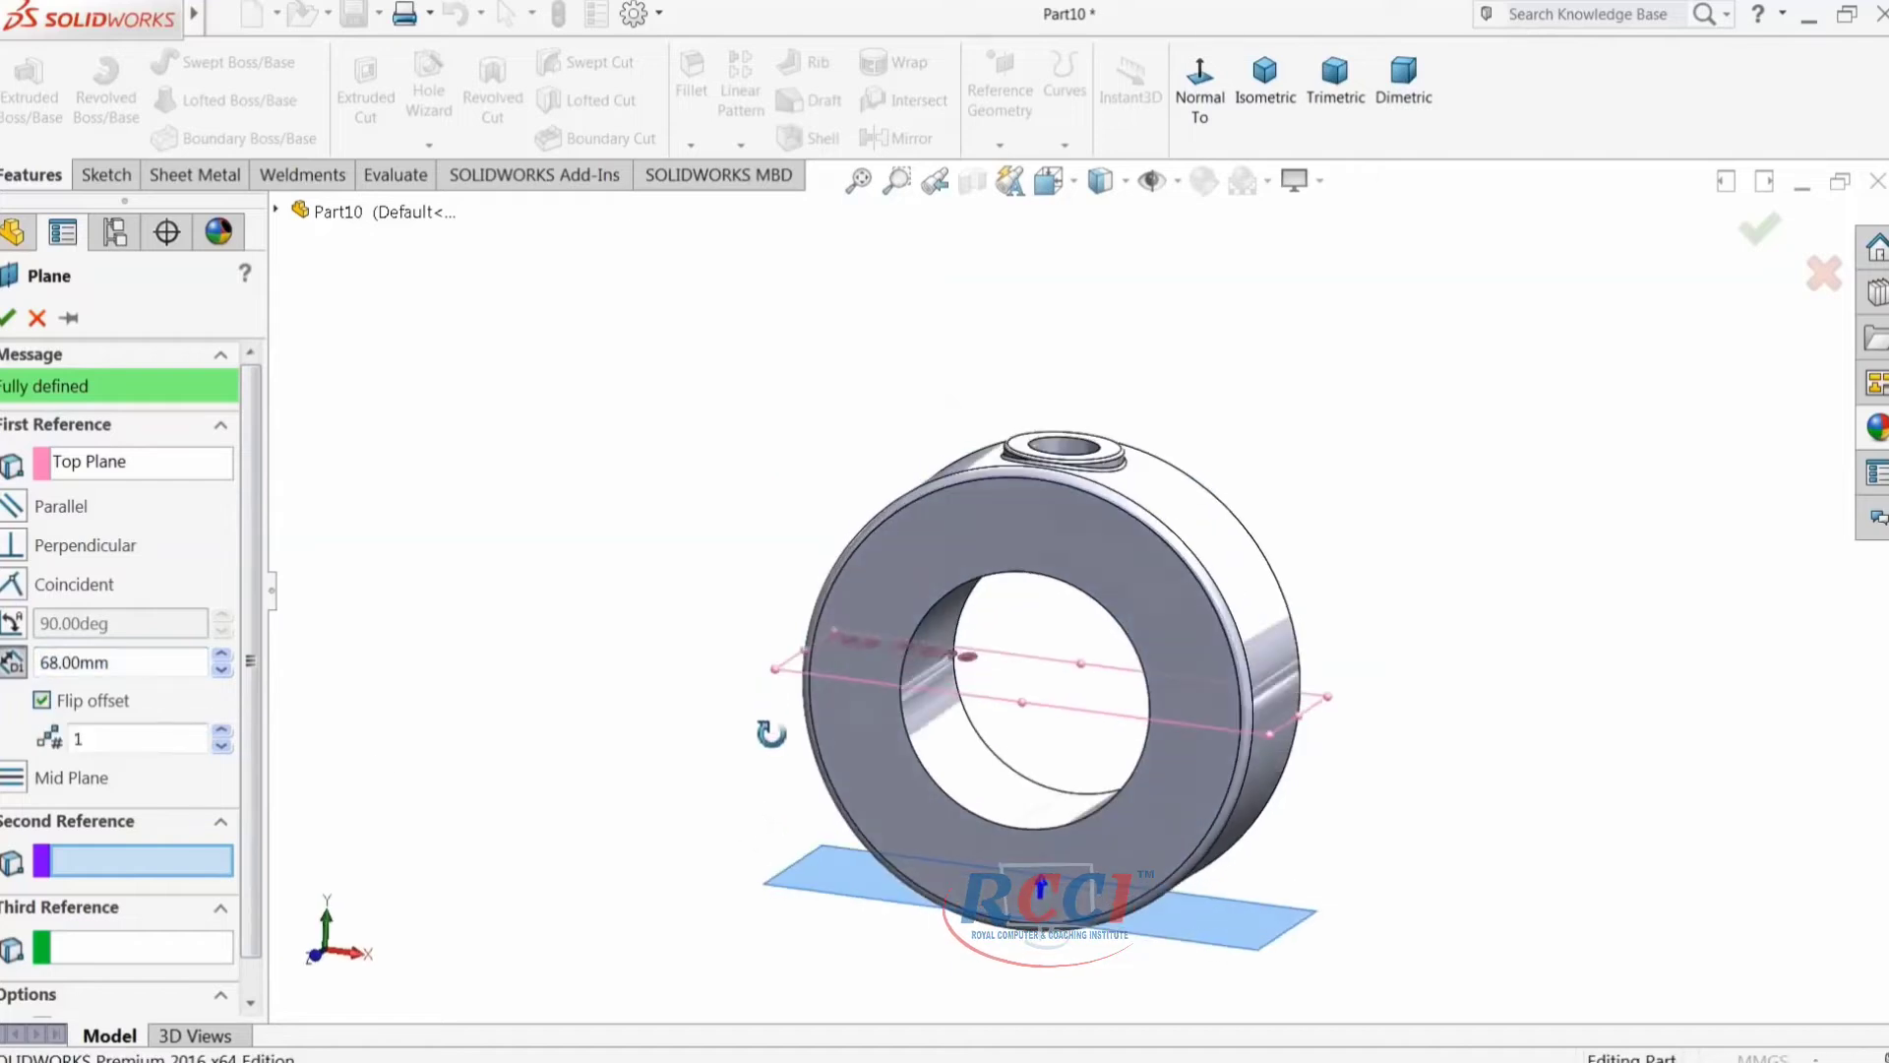
scroll(963, 904, down, 3)
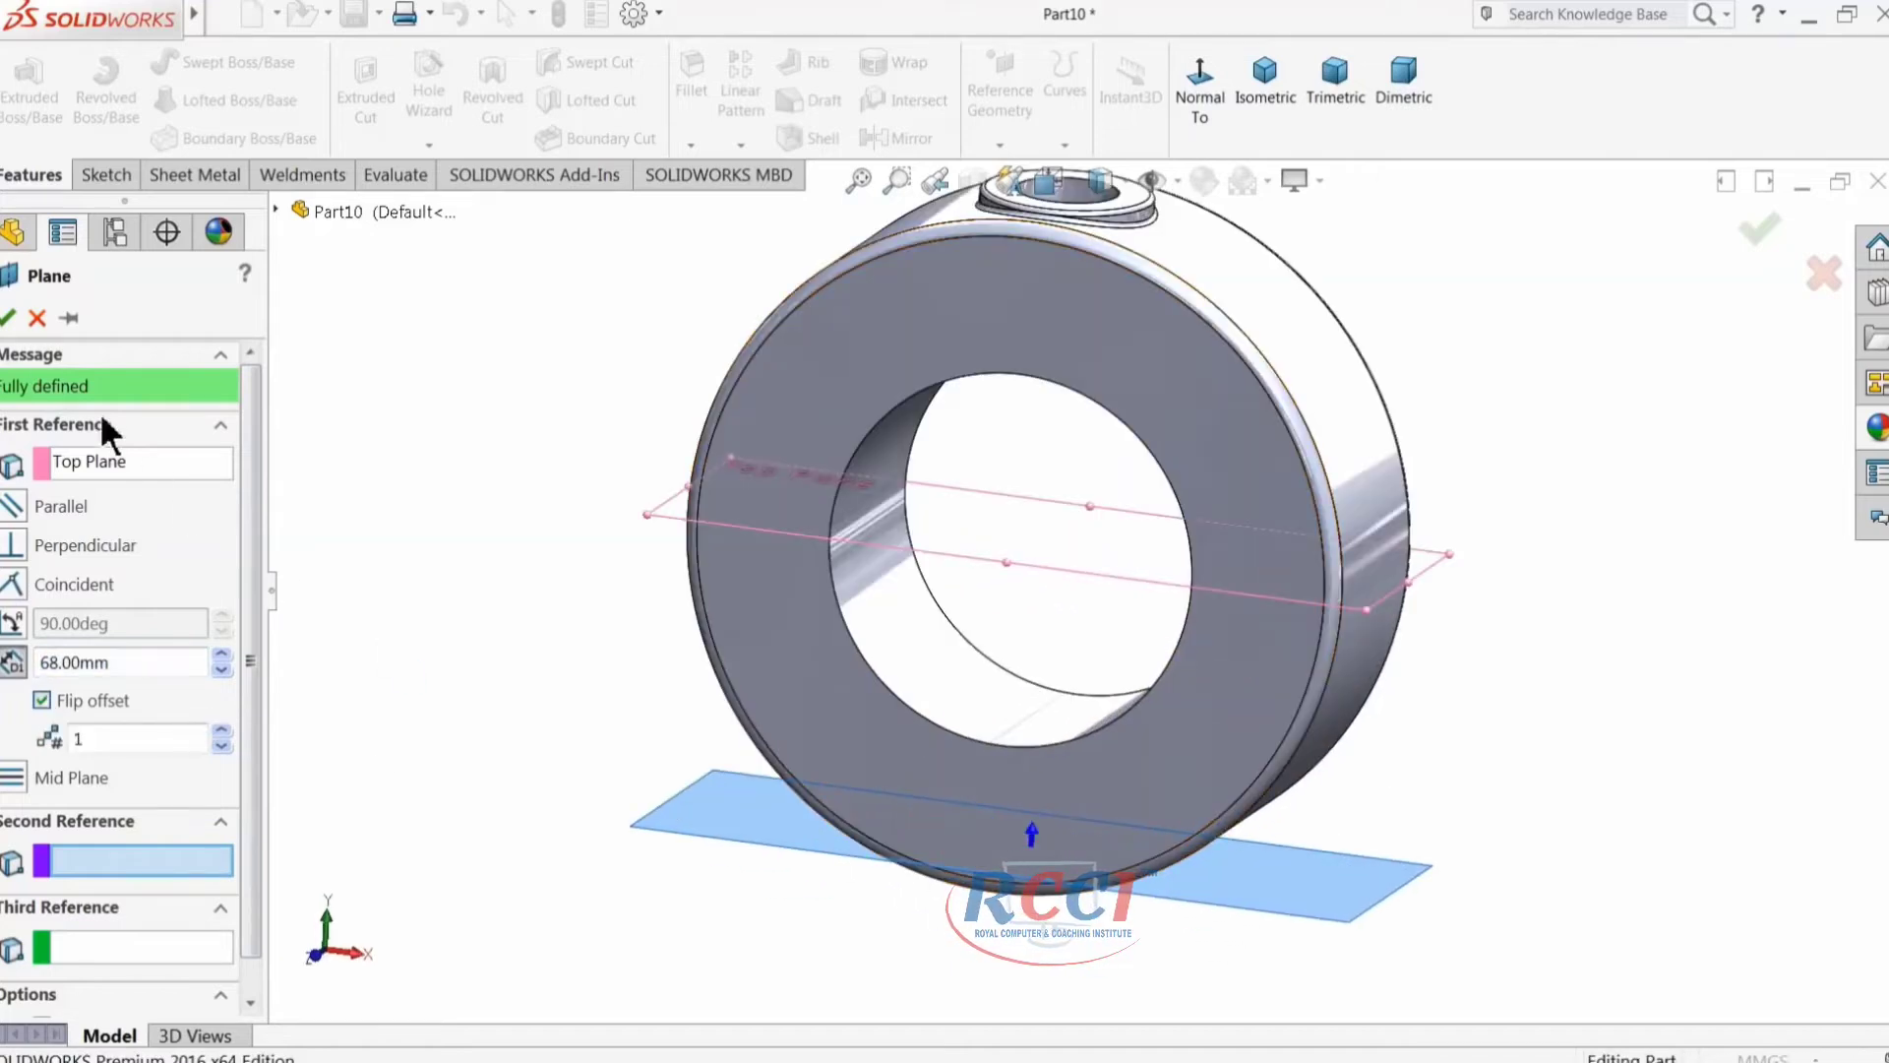
click(9, 317)
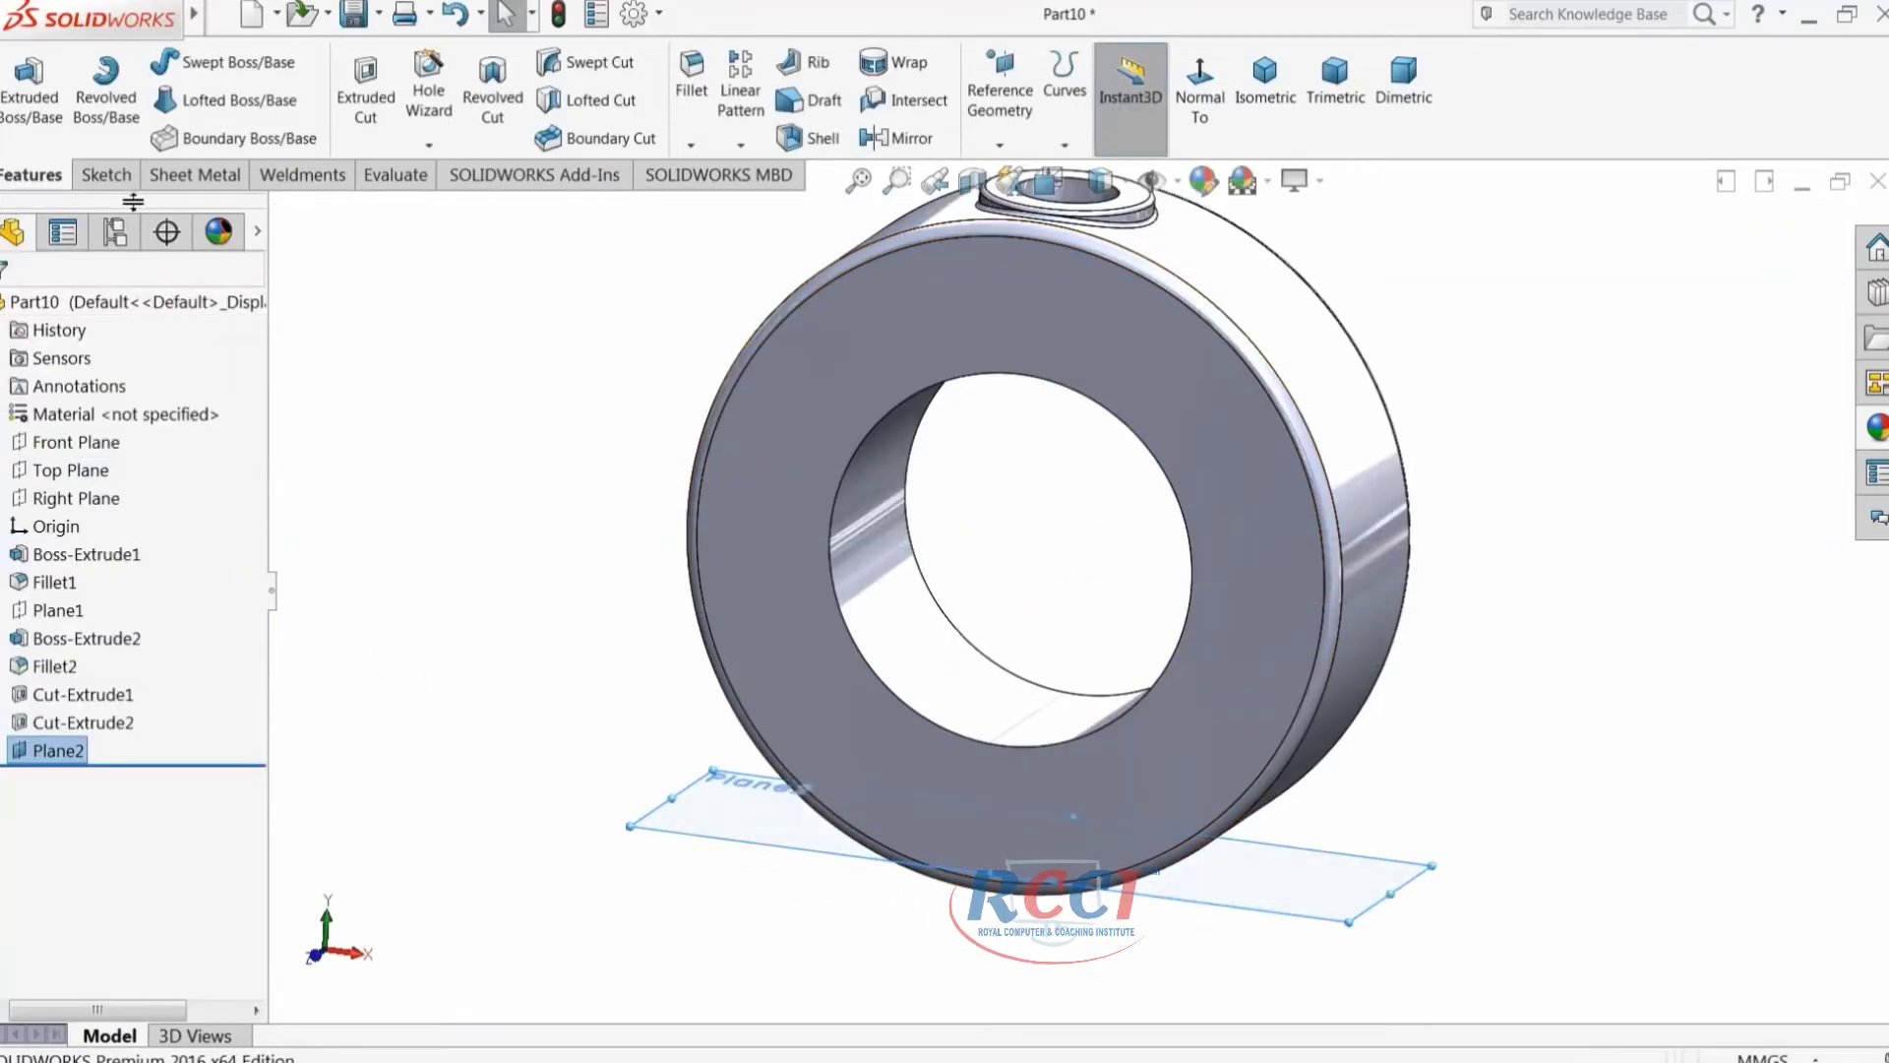
Step: Sketch a center rectangle about 82 mm wide on the new lower plane, centred on the port boss axis
click(105, 174)
click(20, 89)
click(1090, 101)
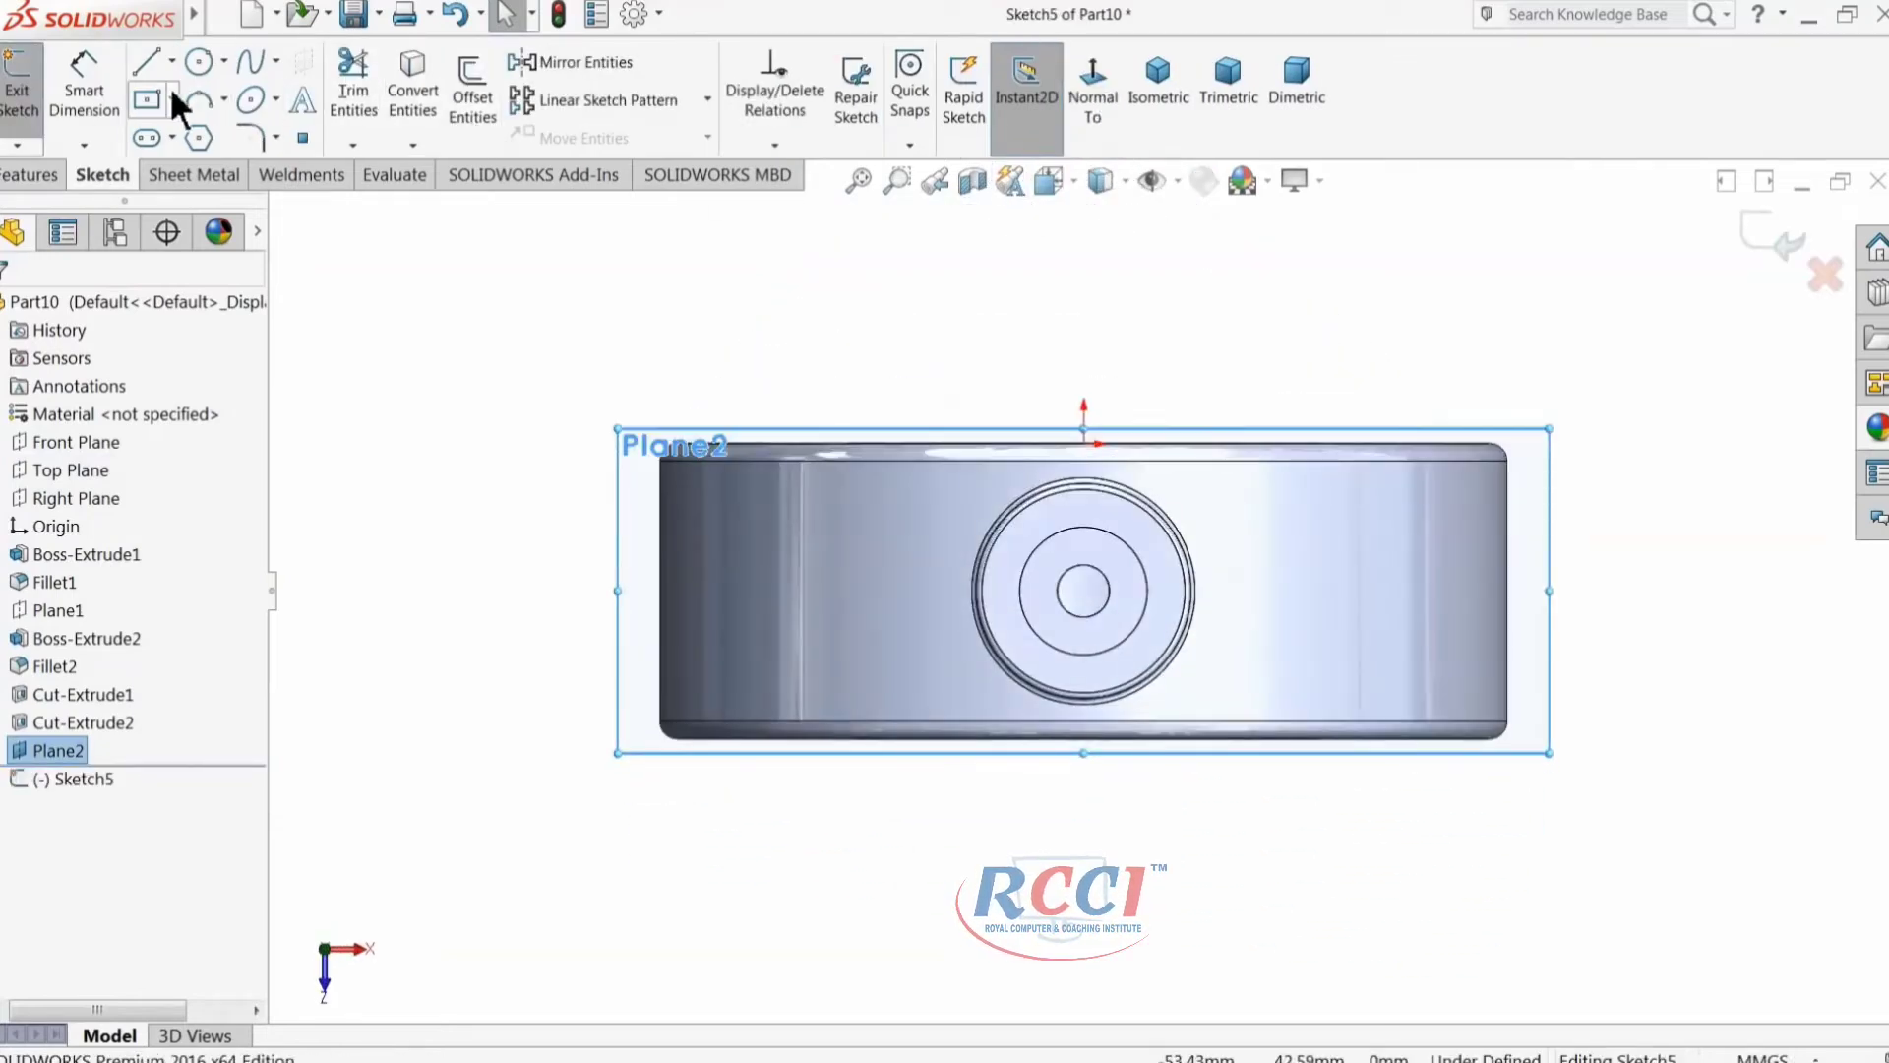
click(146, 98)
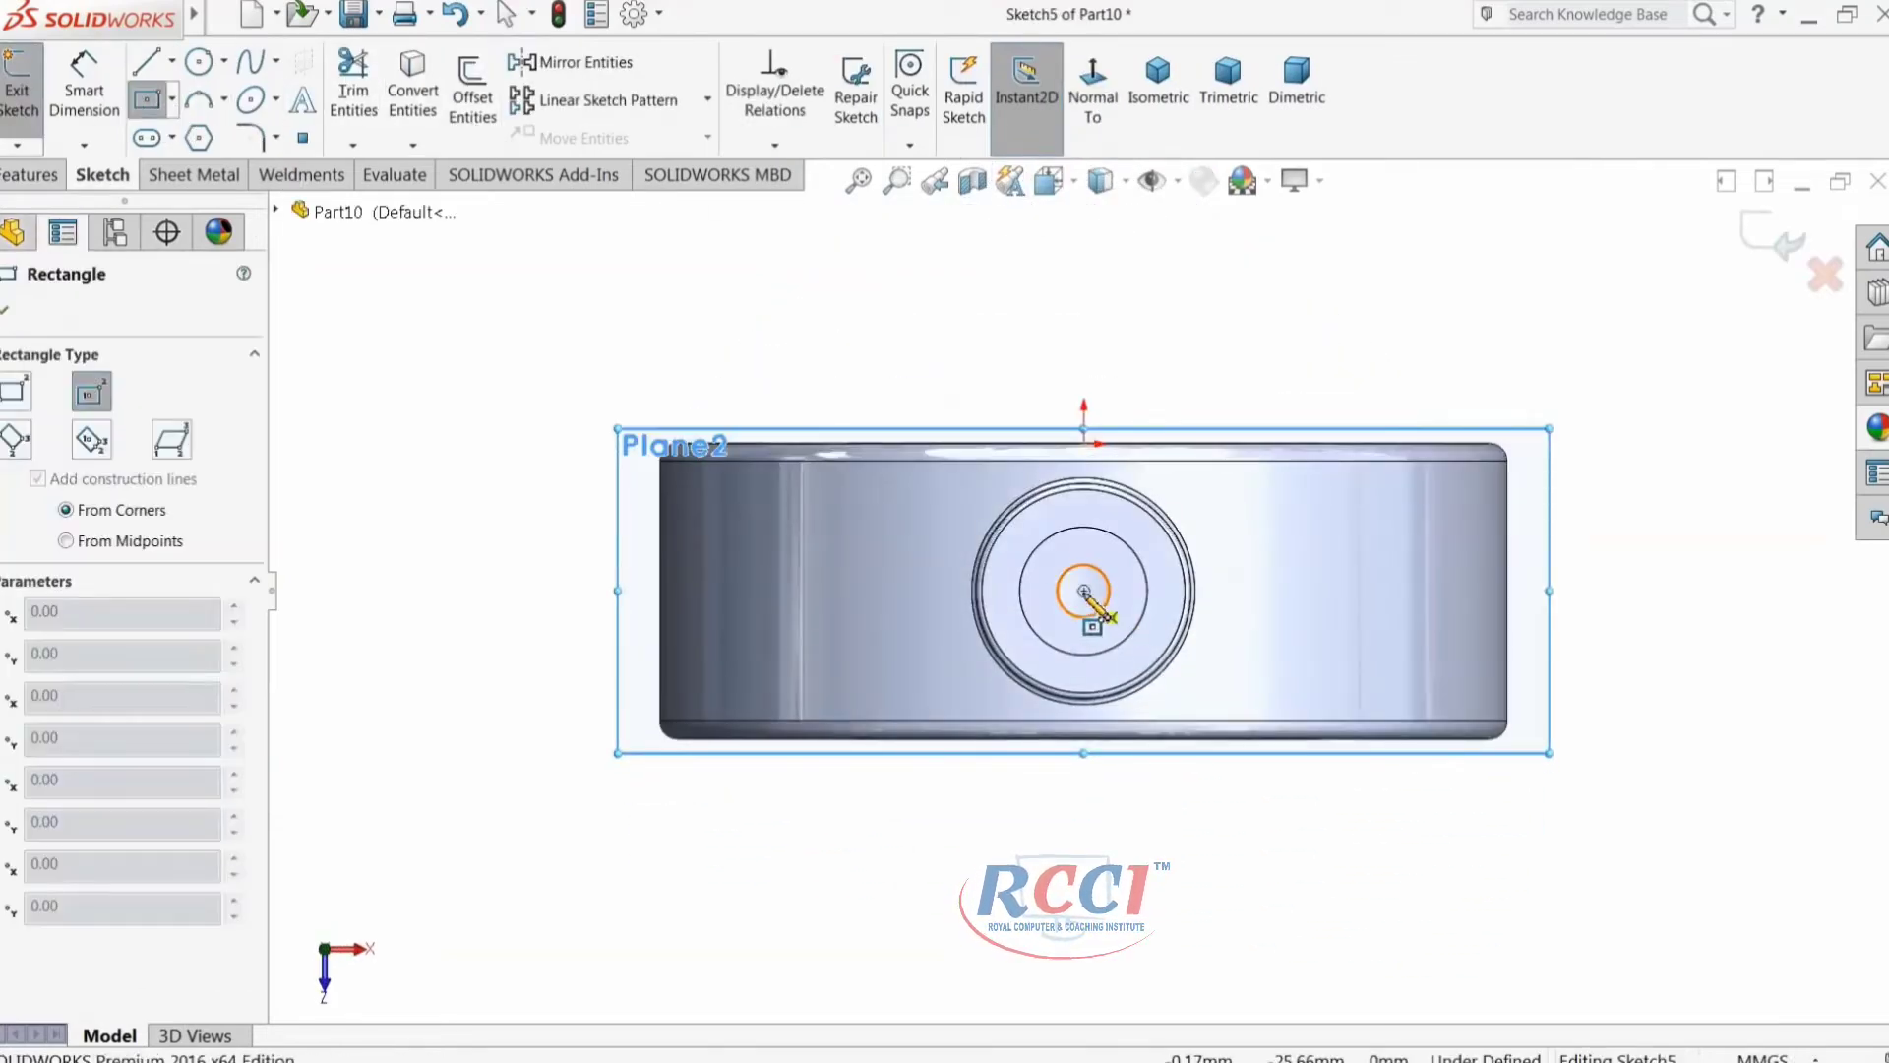
click(1085, 591)
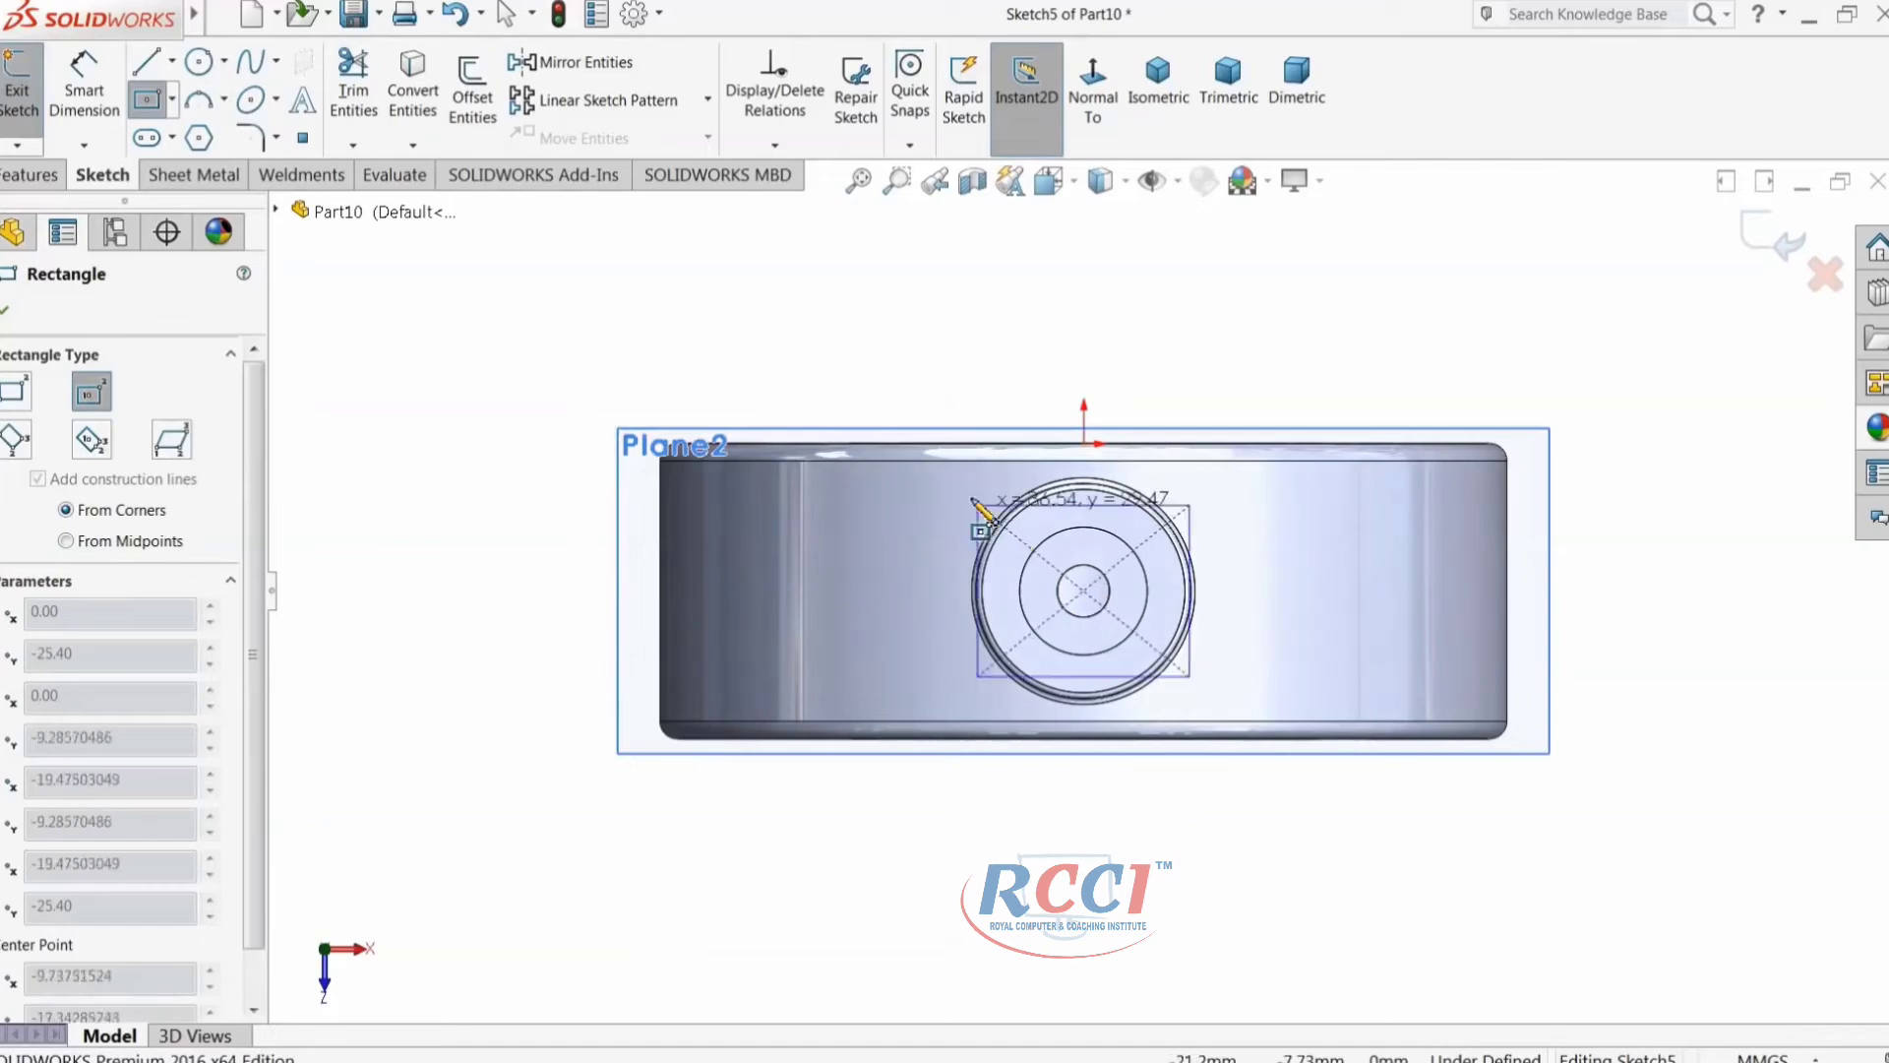
click(846, 353)
Step: Cut a flat on the ring's underside from the rectangle with a blind Extruded Cut 37 mm deep
mouse_move(819, 356)
middle_down()
mouse_move(772, 426)
mouse_move(751, 578)
mouse_move(653, 401)
mouse_move(612, 463)
middle_up()
scroll(903, 673, up, 3)
scroll(914, 682, down, 5)
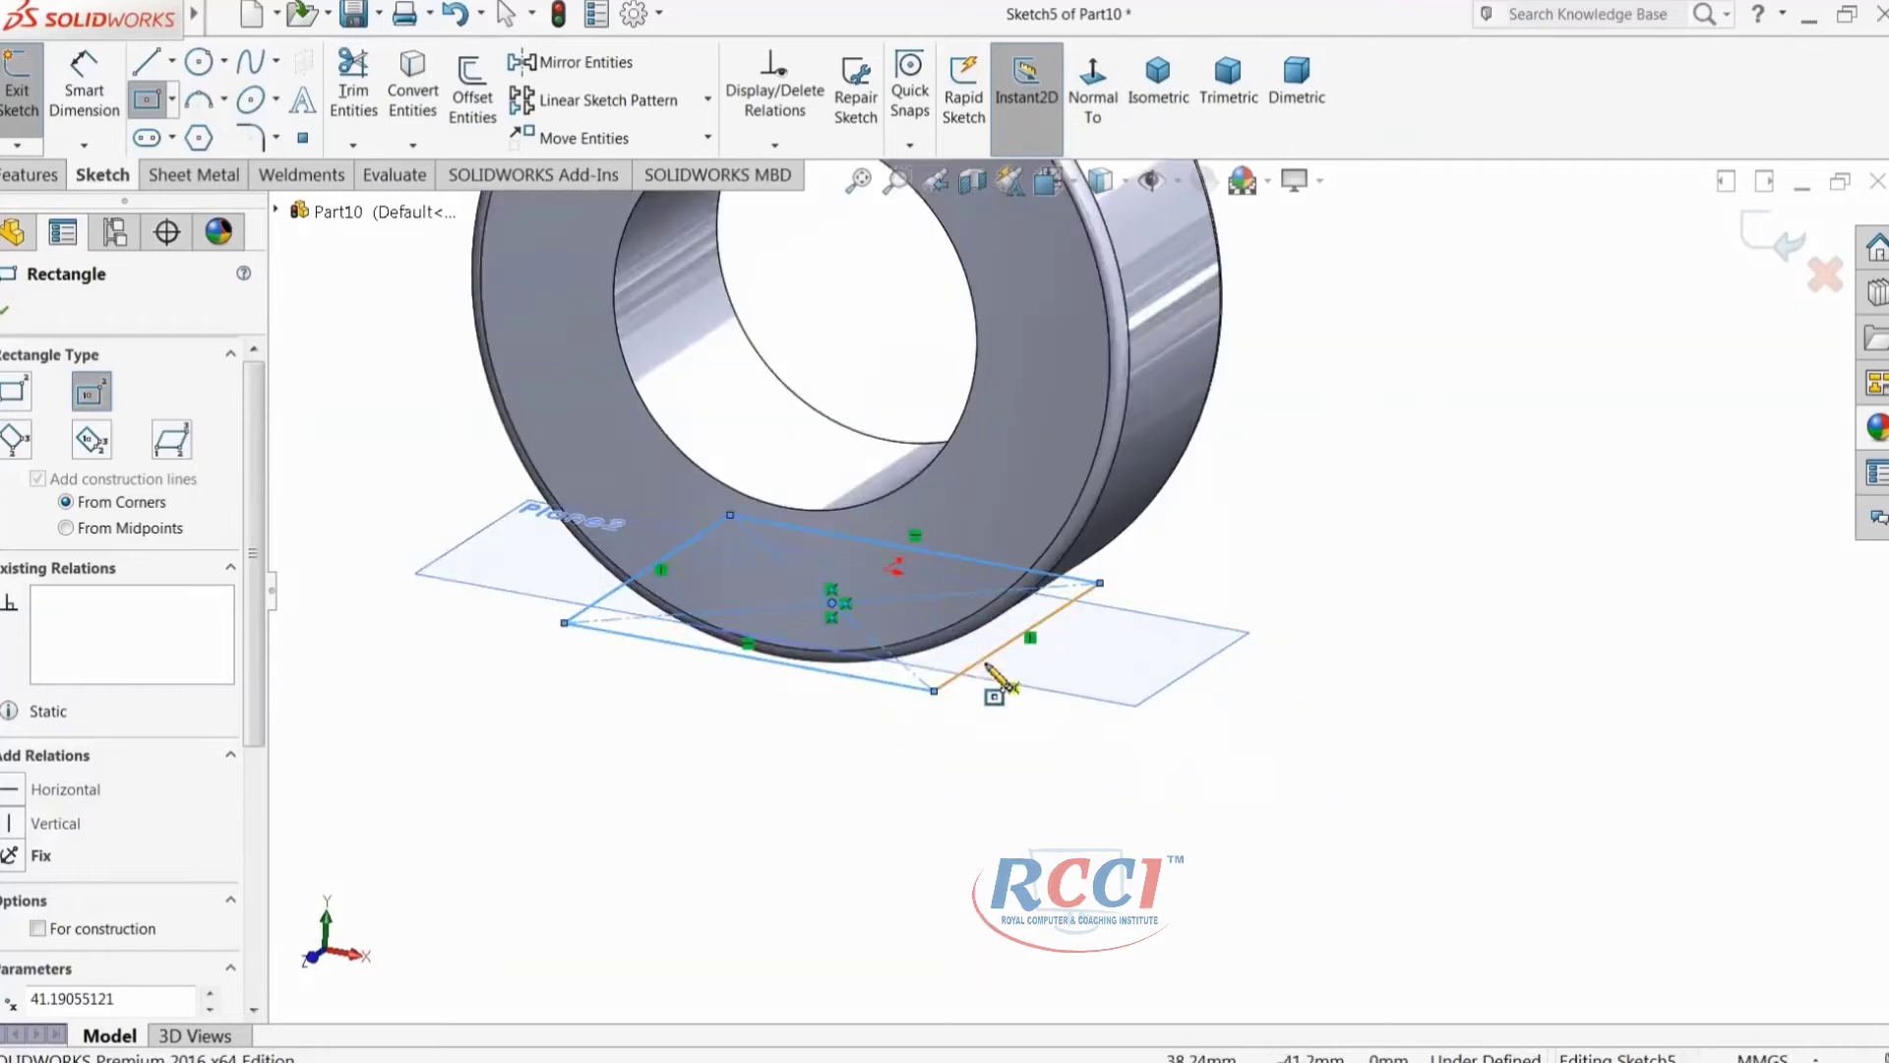
click(39, 177)
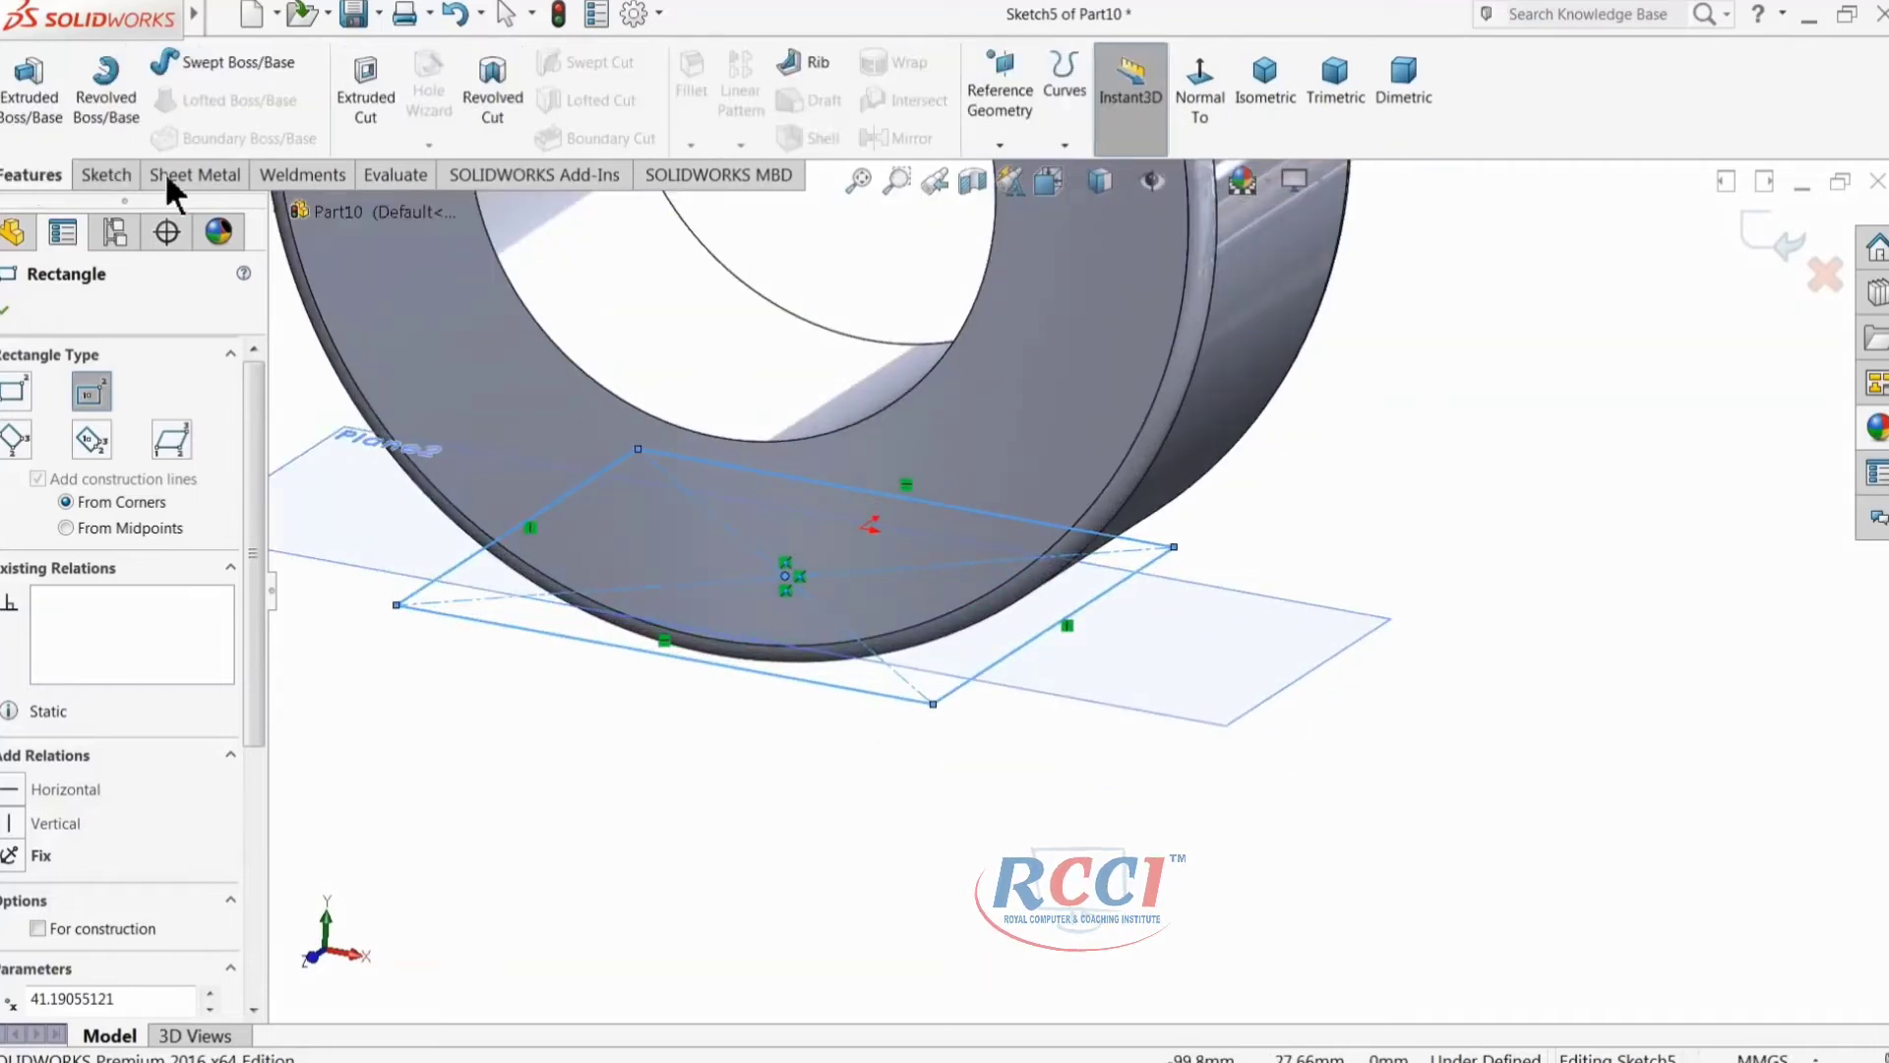
click(369, 98)
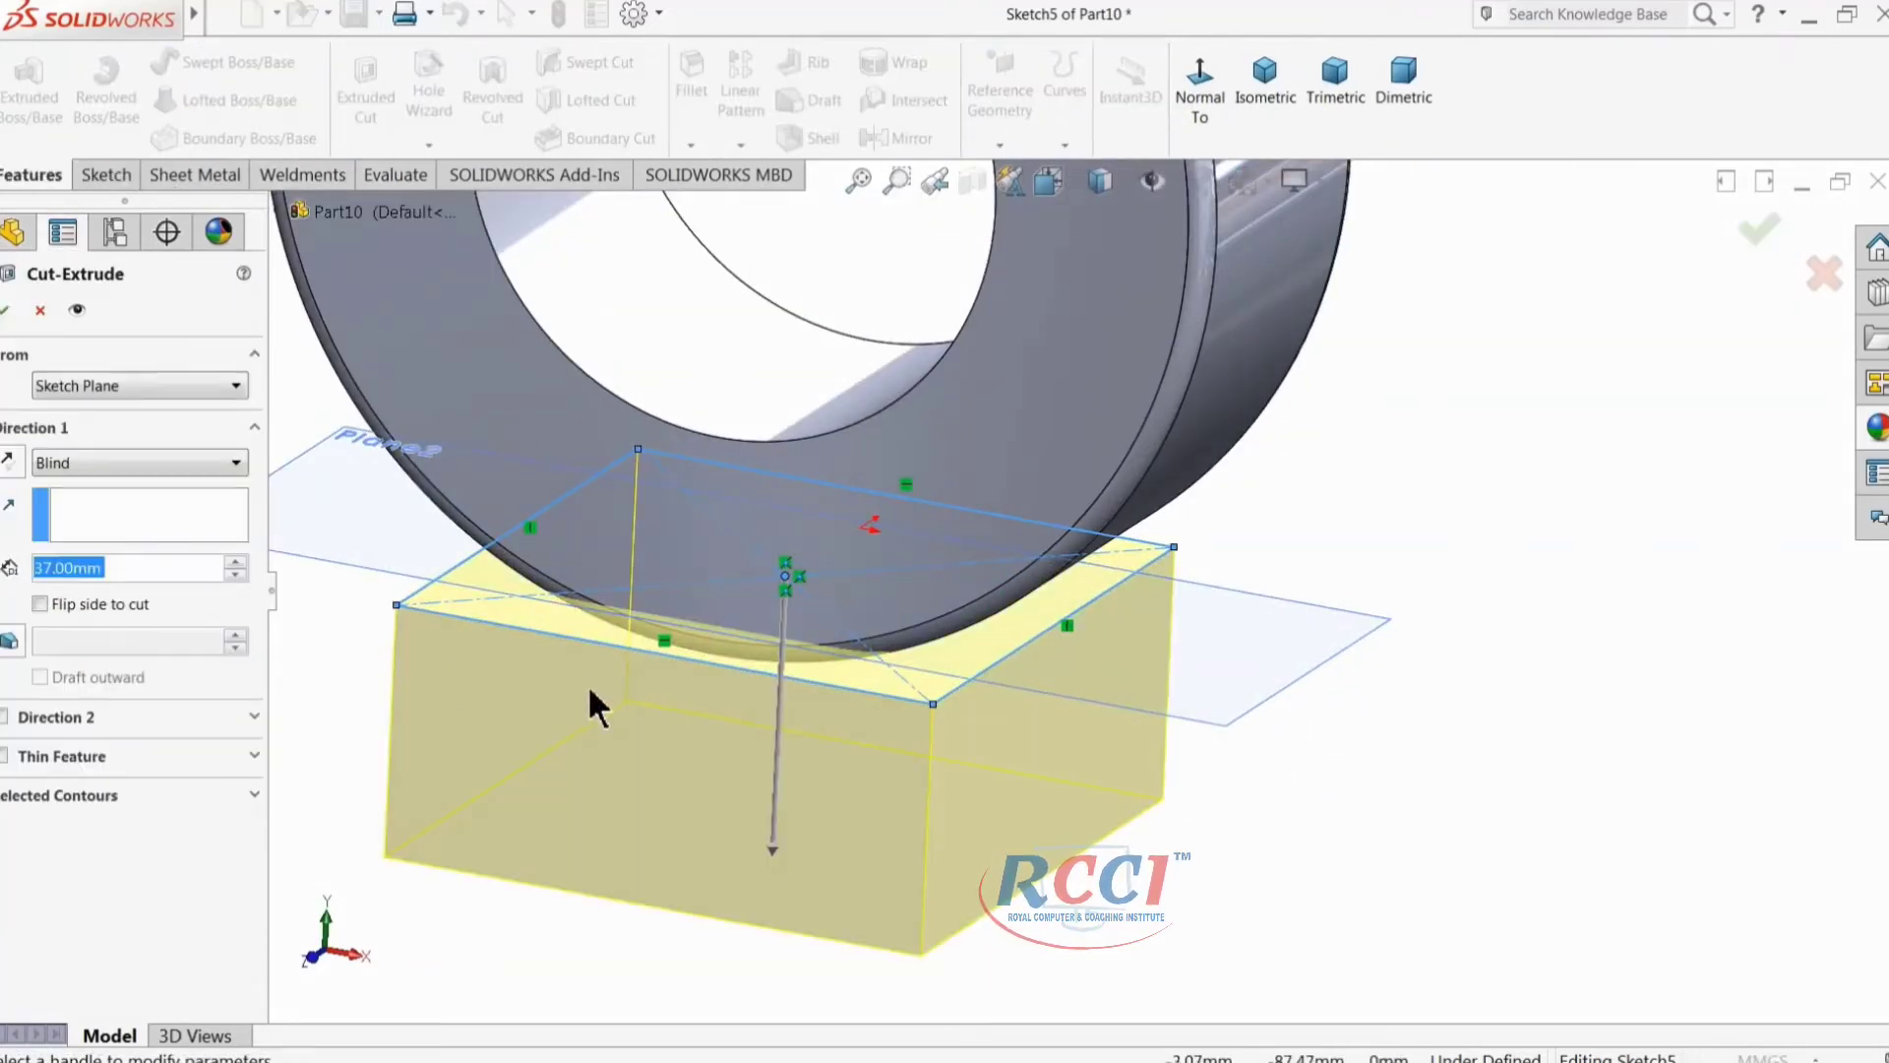
click(5, 310)
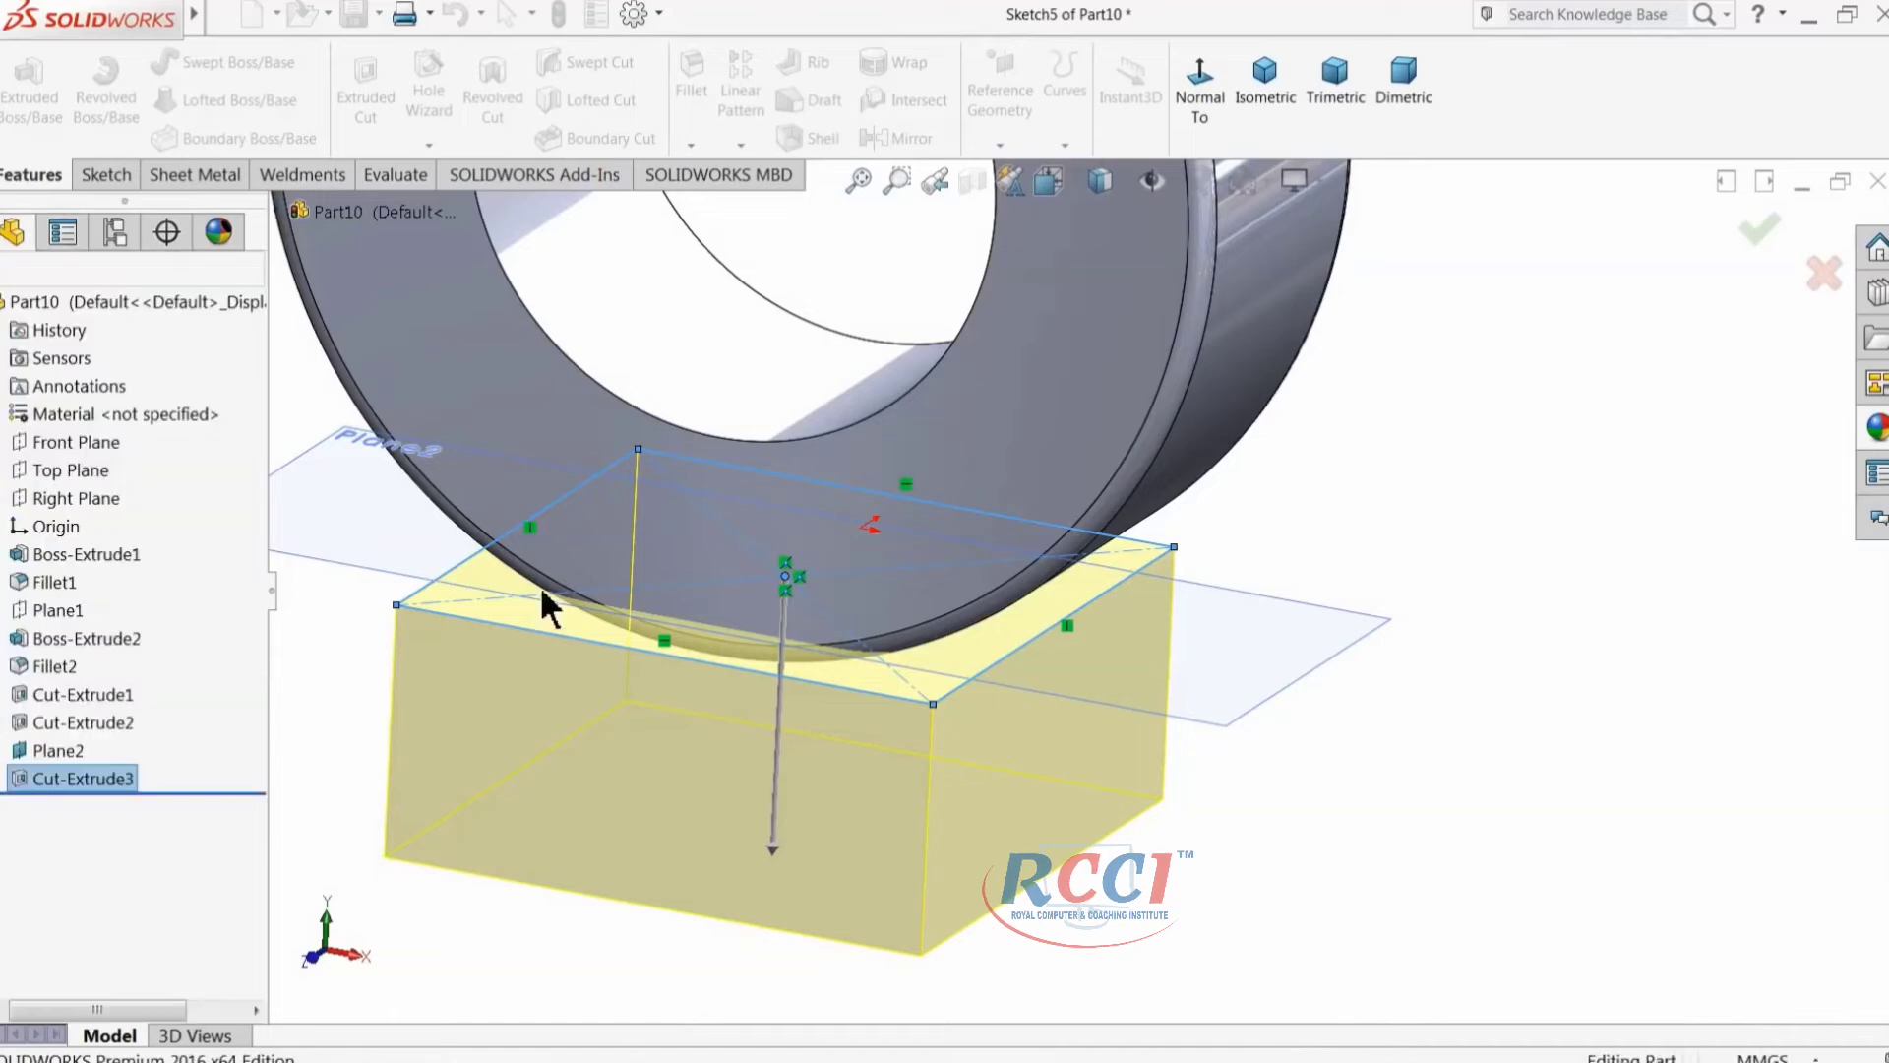
middle_drag(1402, 542, 1075, 514)
click(1259, 674)
key(Escape)
scroll(1024, 746, up, 8)
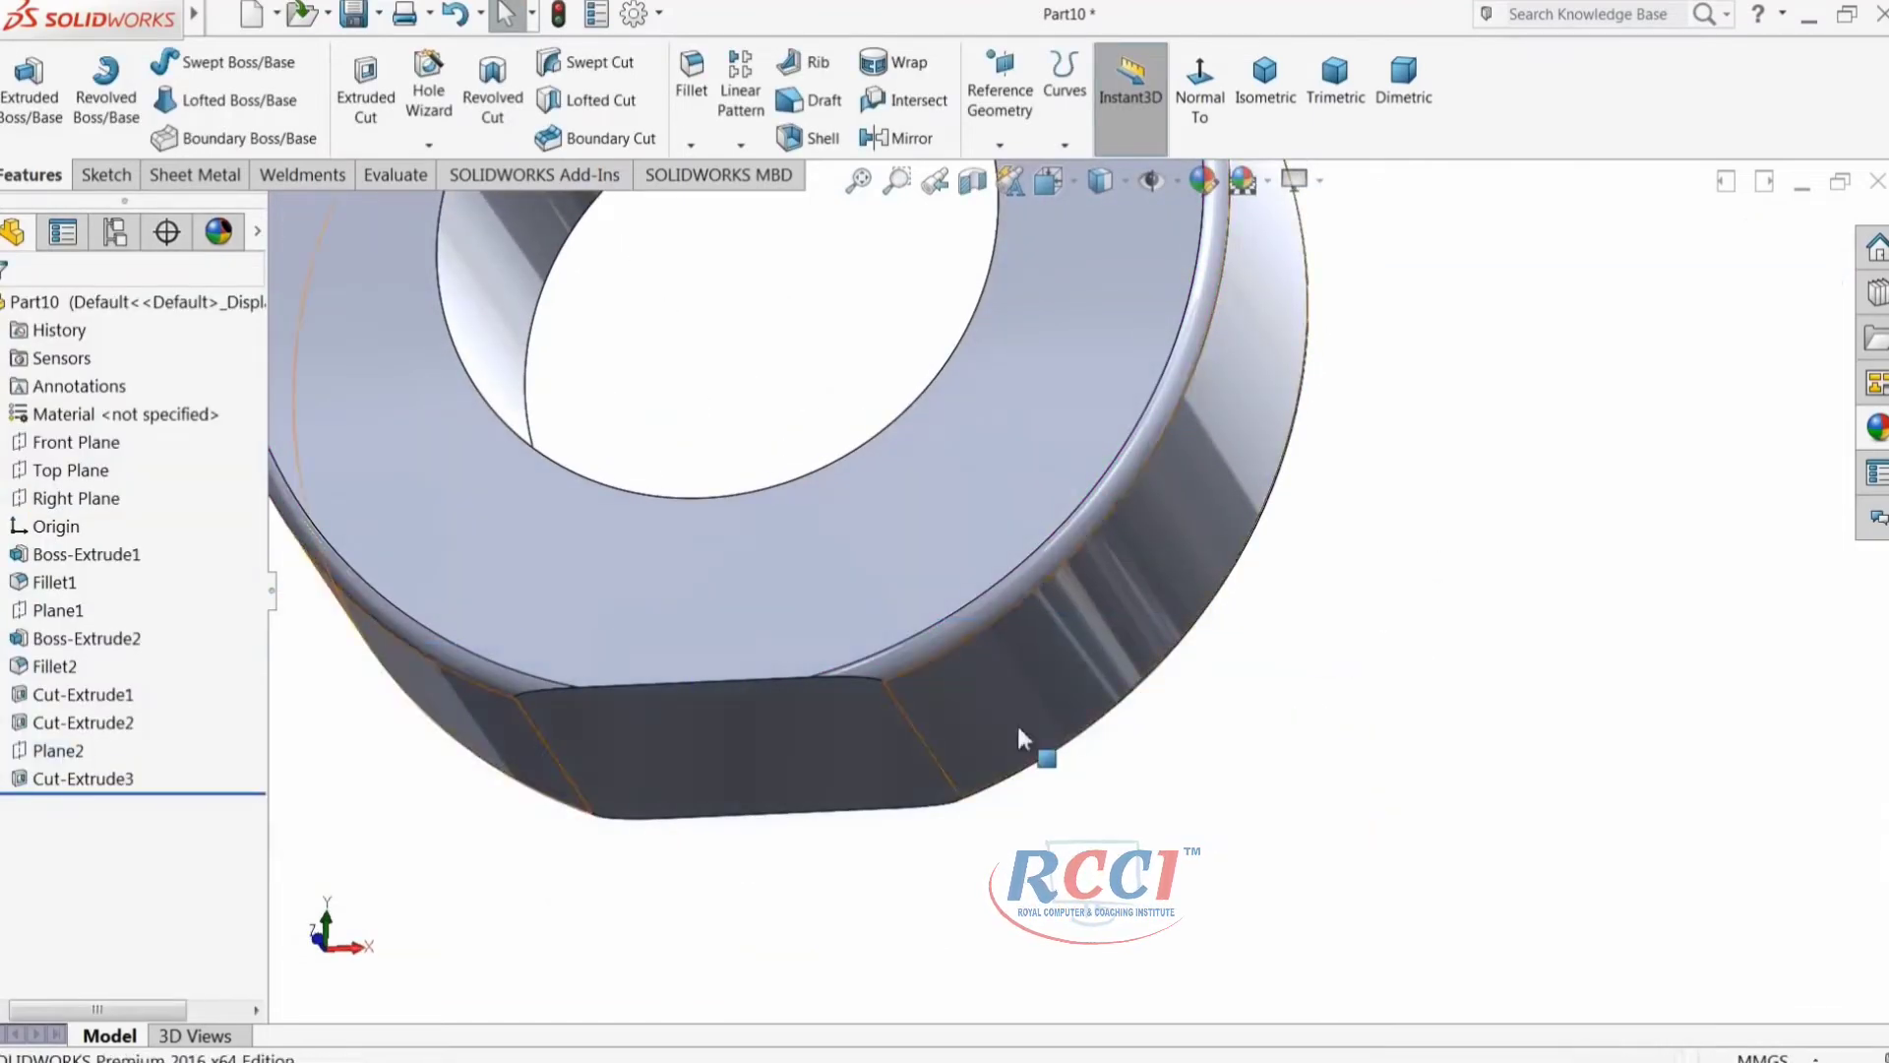
Step: Sketch a circle about 17 mm in diameter near the middle of the flat underside face, aligned with the origin
middle_drag(965, 709, 961, 433)
scroll(961, 433, down, 5)
click(945, 570)
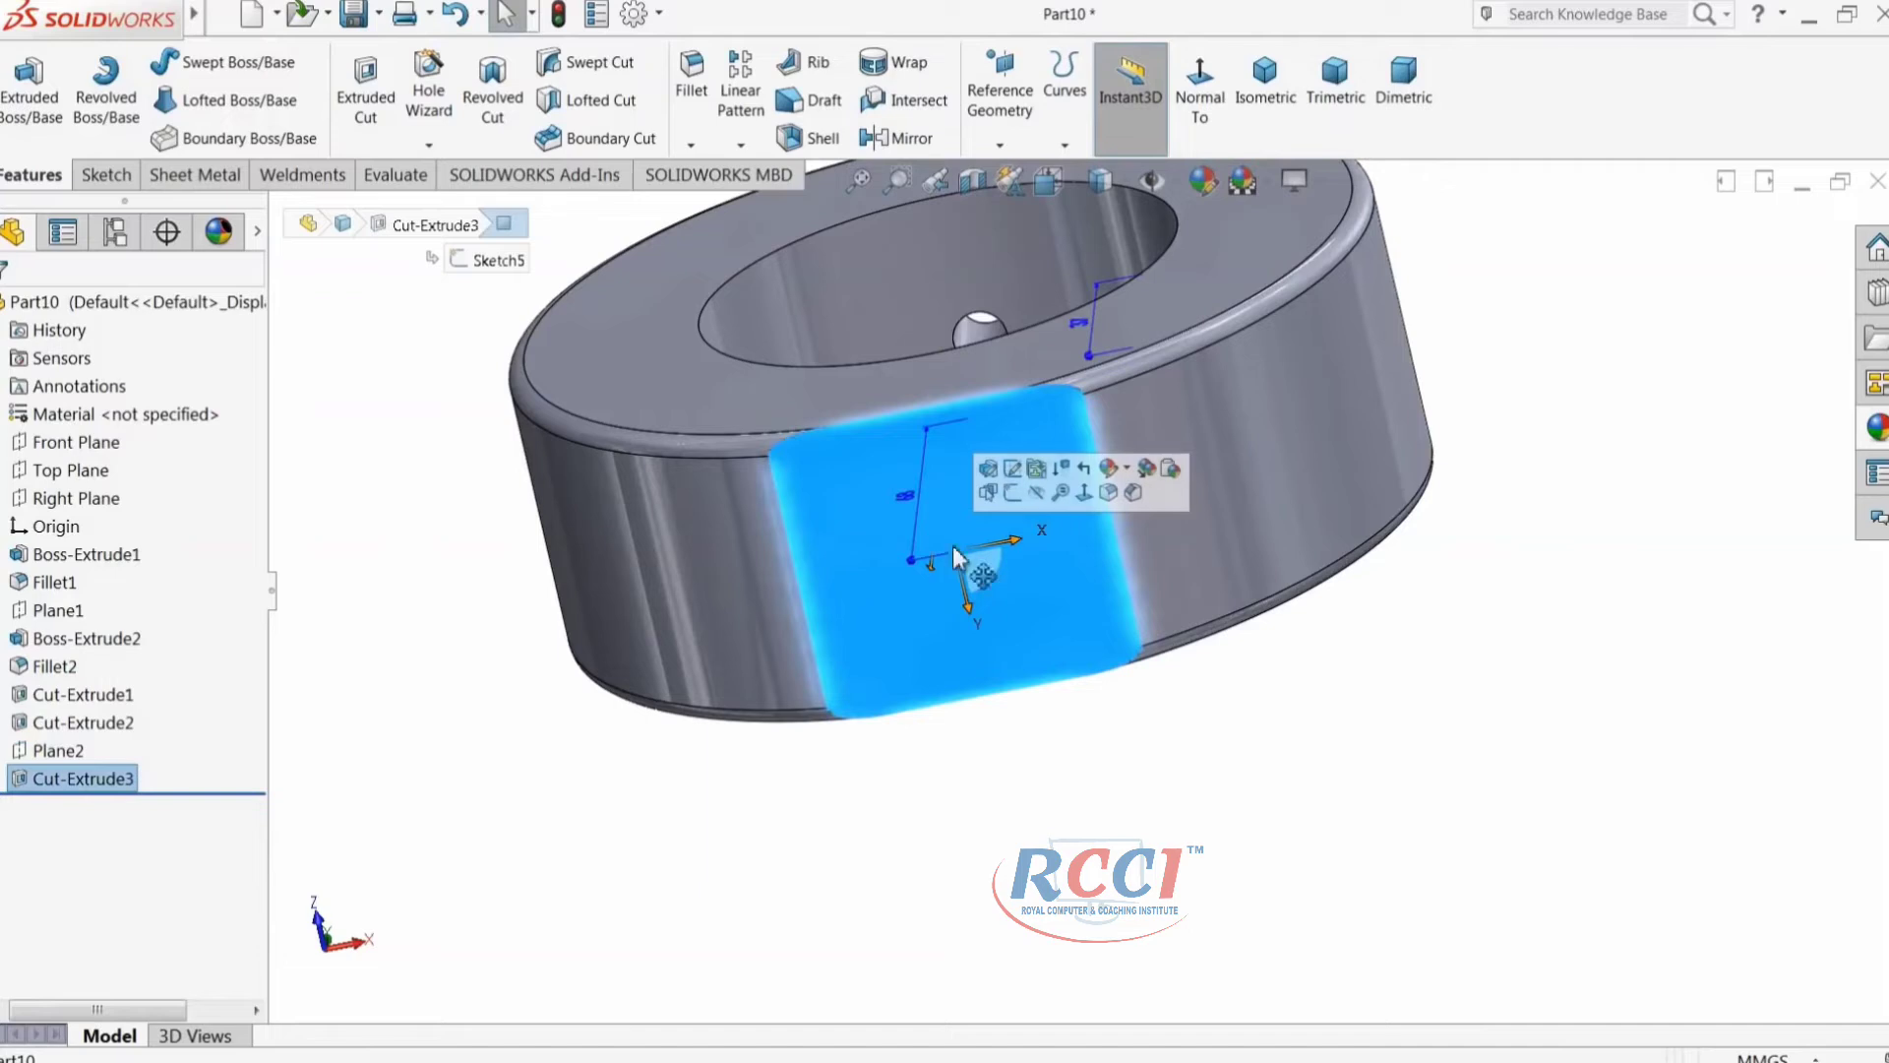
click(1029, 494)
click(1097, 98)
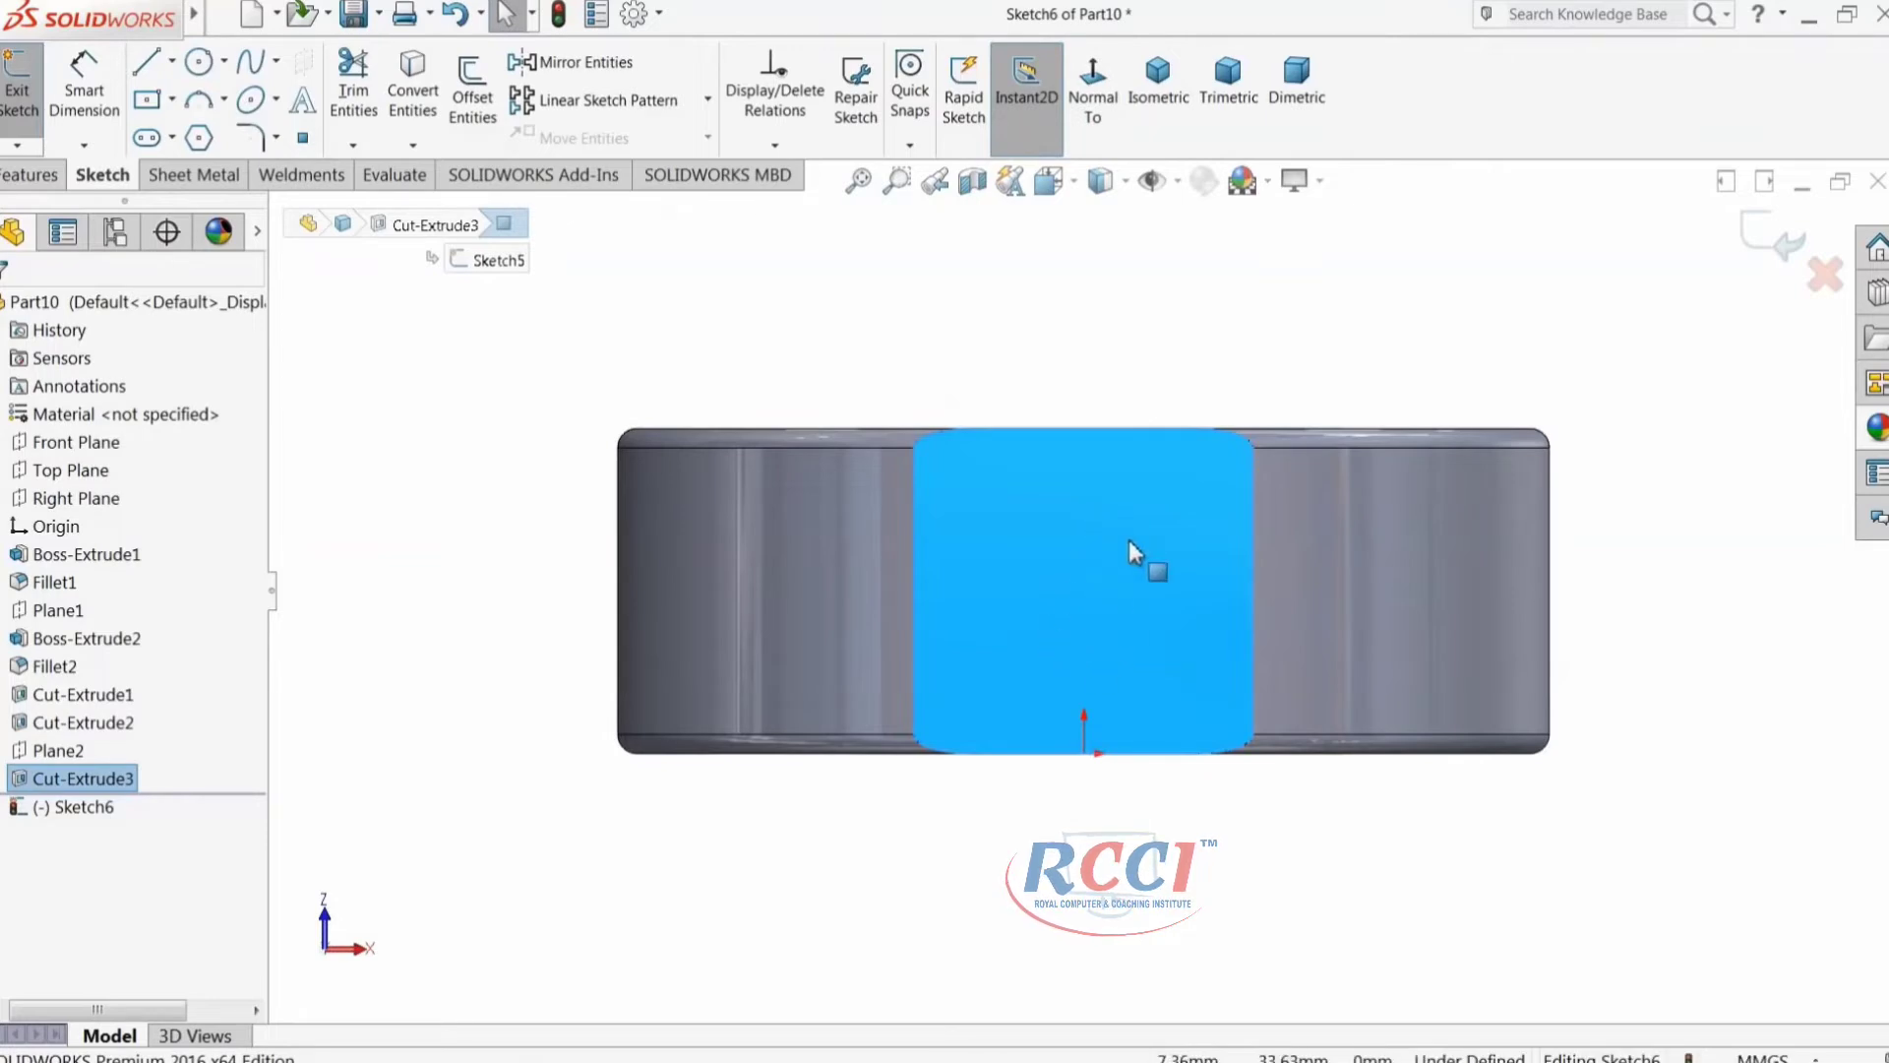
click(199, 61)
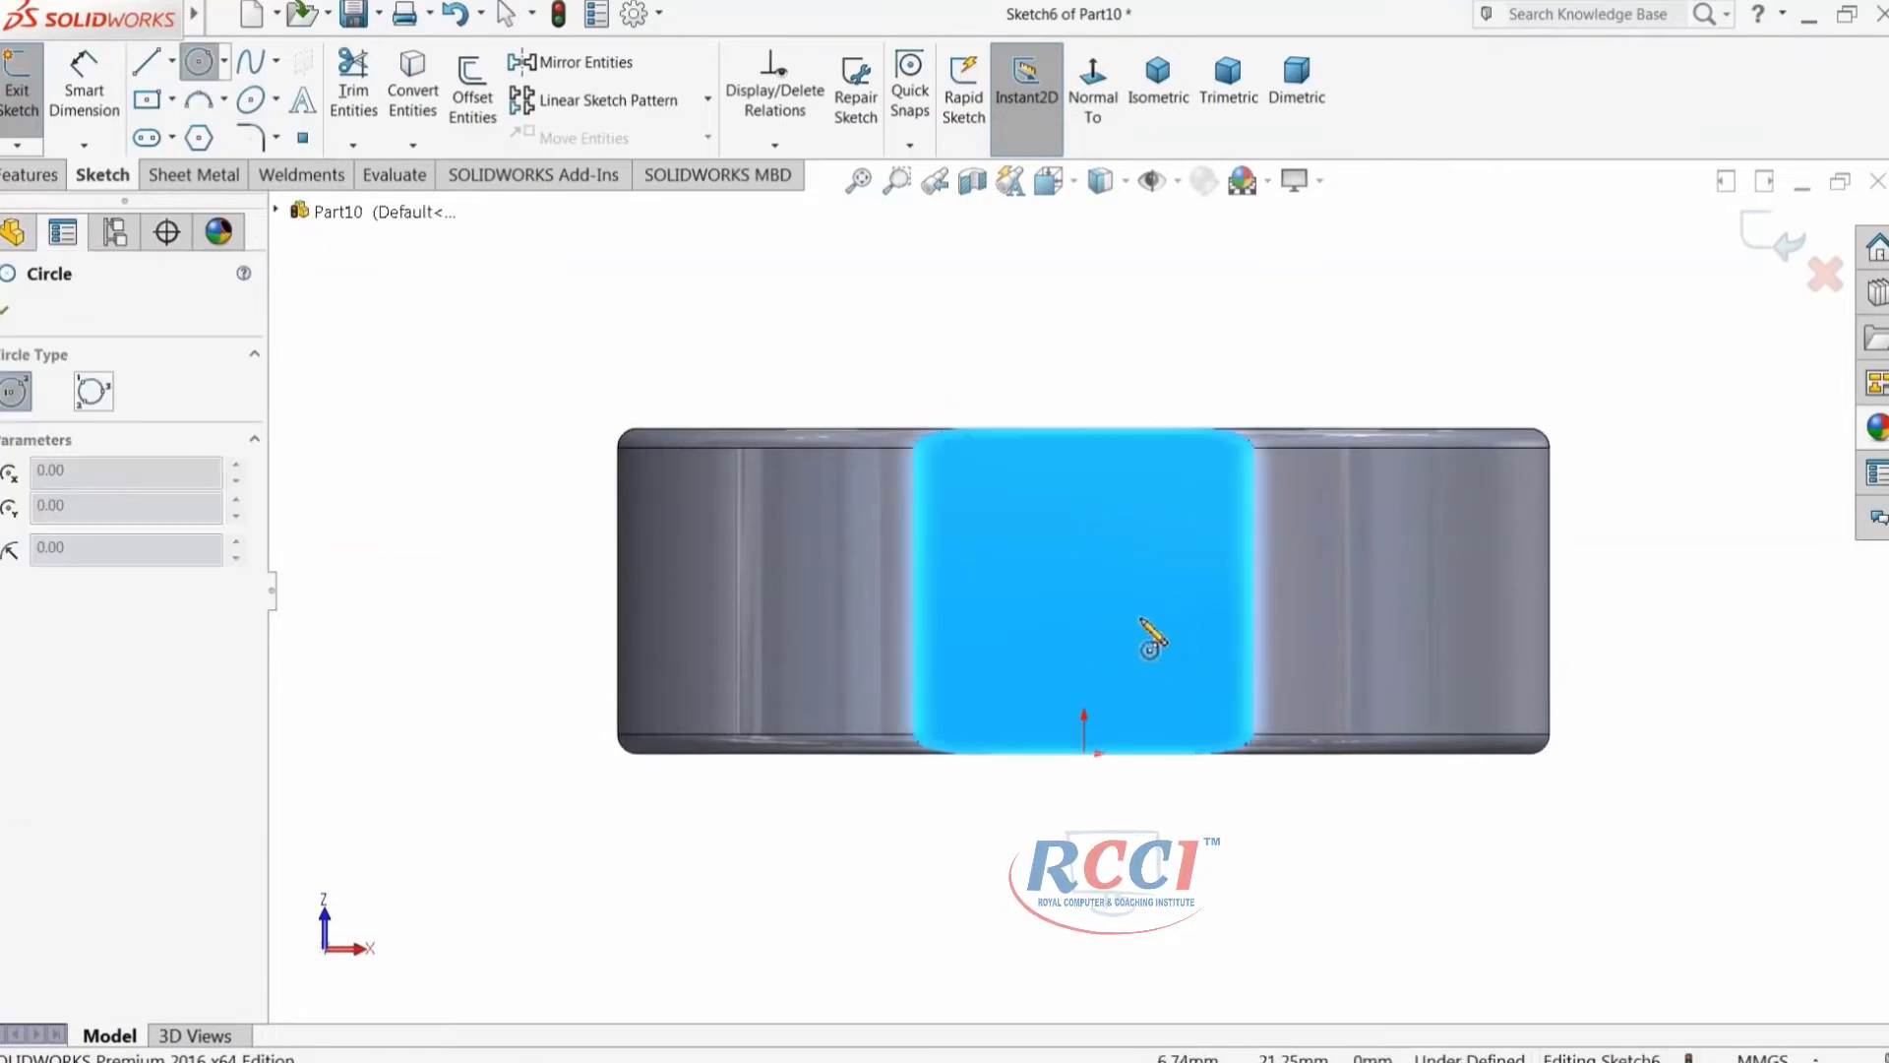
click(1084, 586)
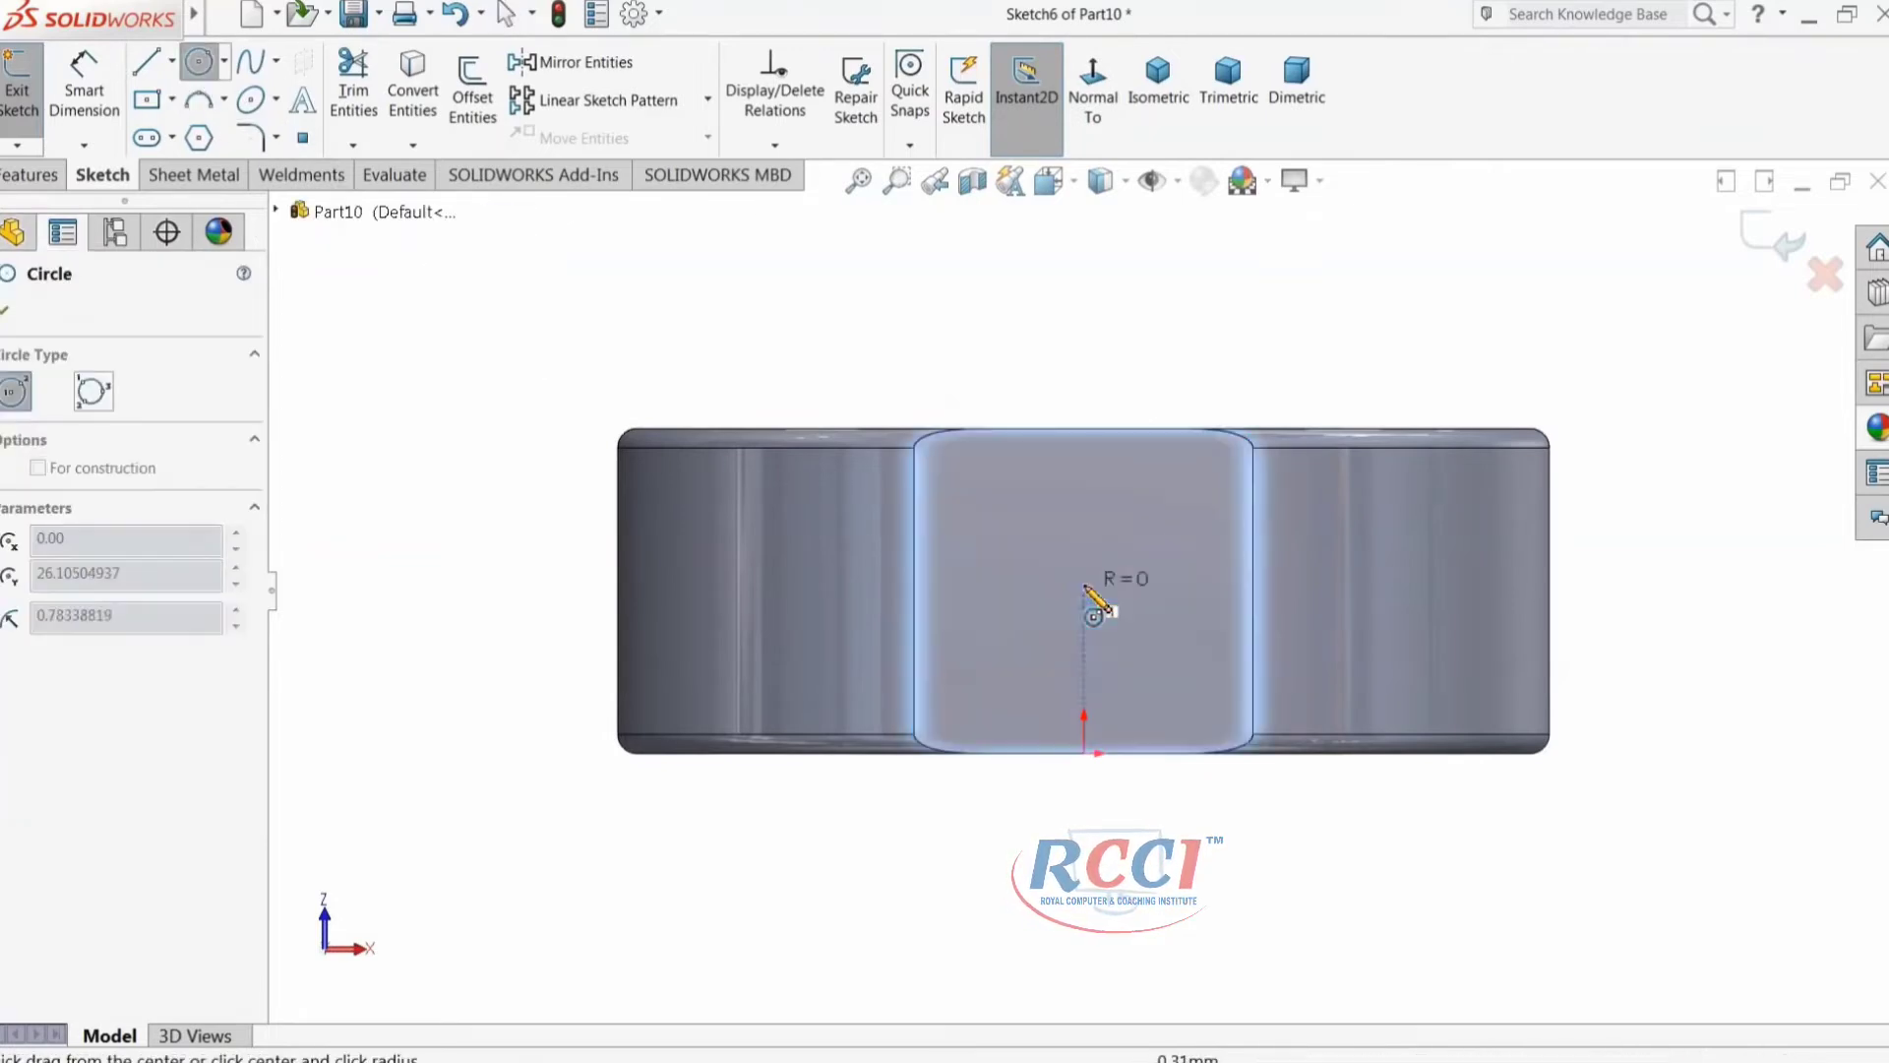
click(1105, 540)
Step: Dimension the circle's diameter on the flat face at 10 mm
click(82, 108)
scroll(1136, 596, down, 3)
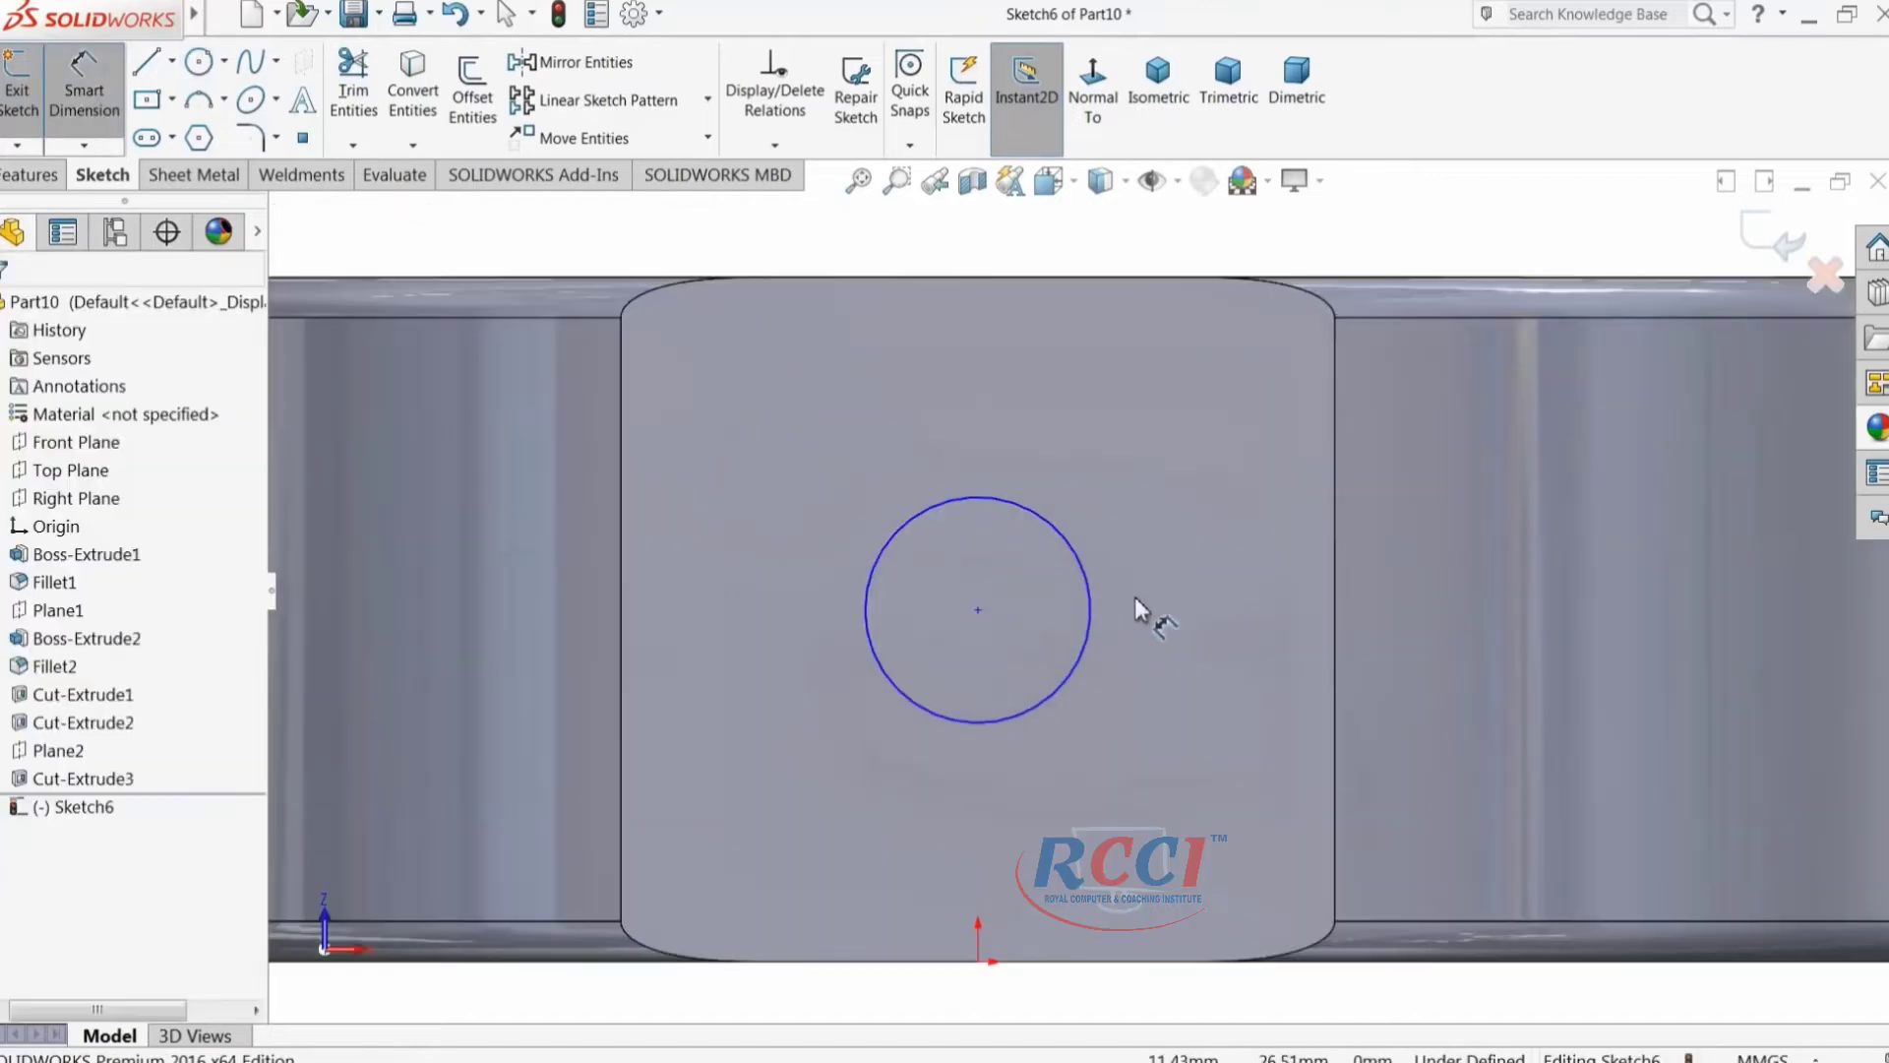
click(1091, 611)
click(1148, 602)
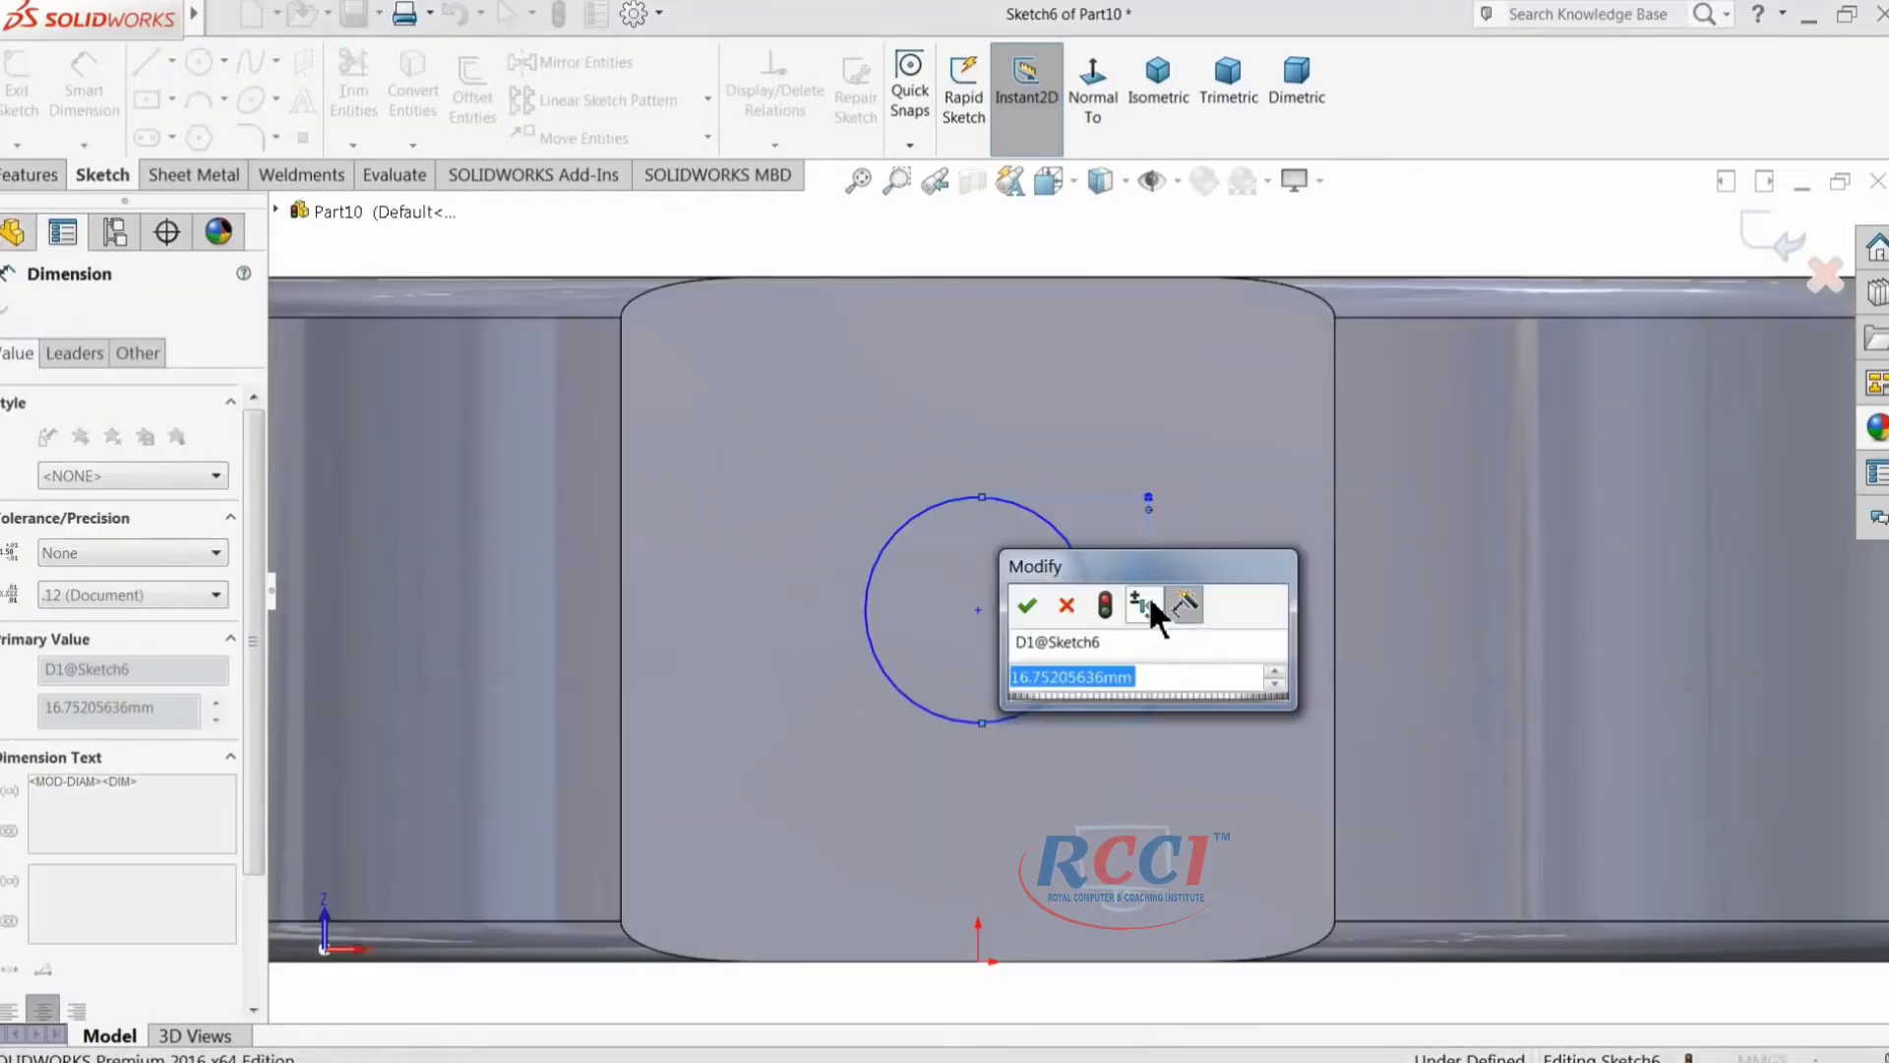
text(10)
key(Return)
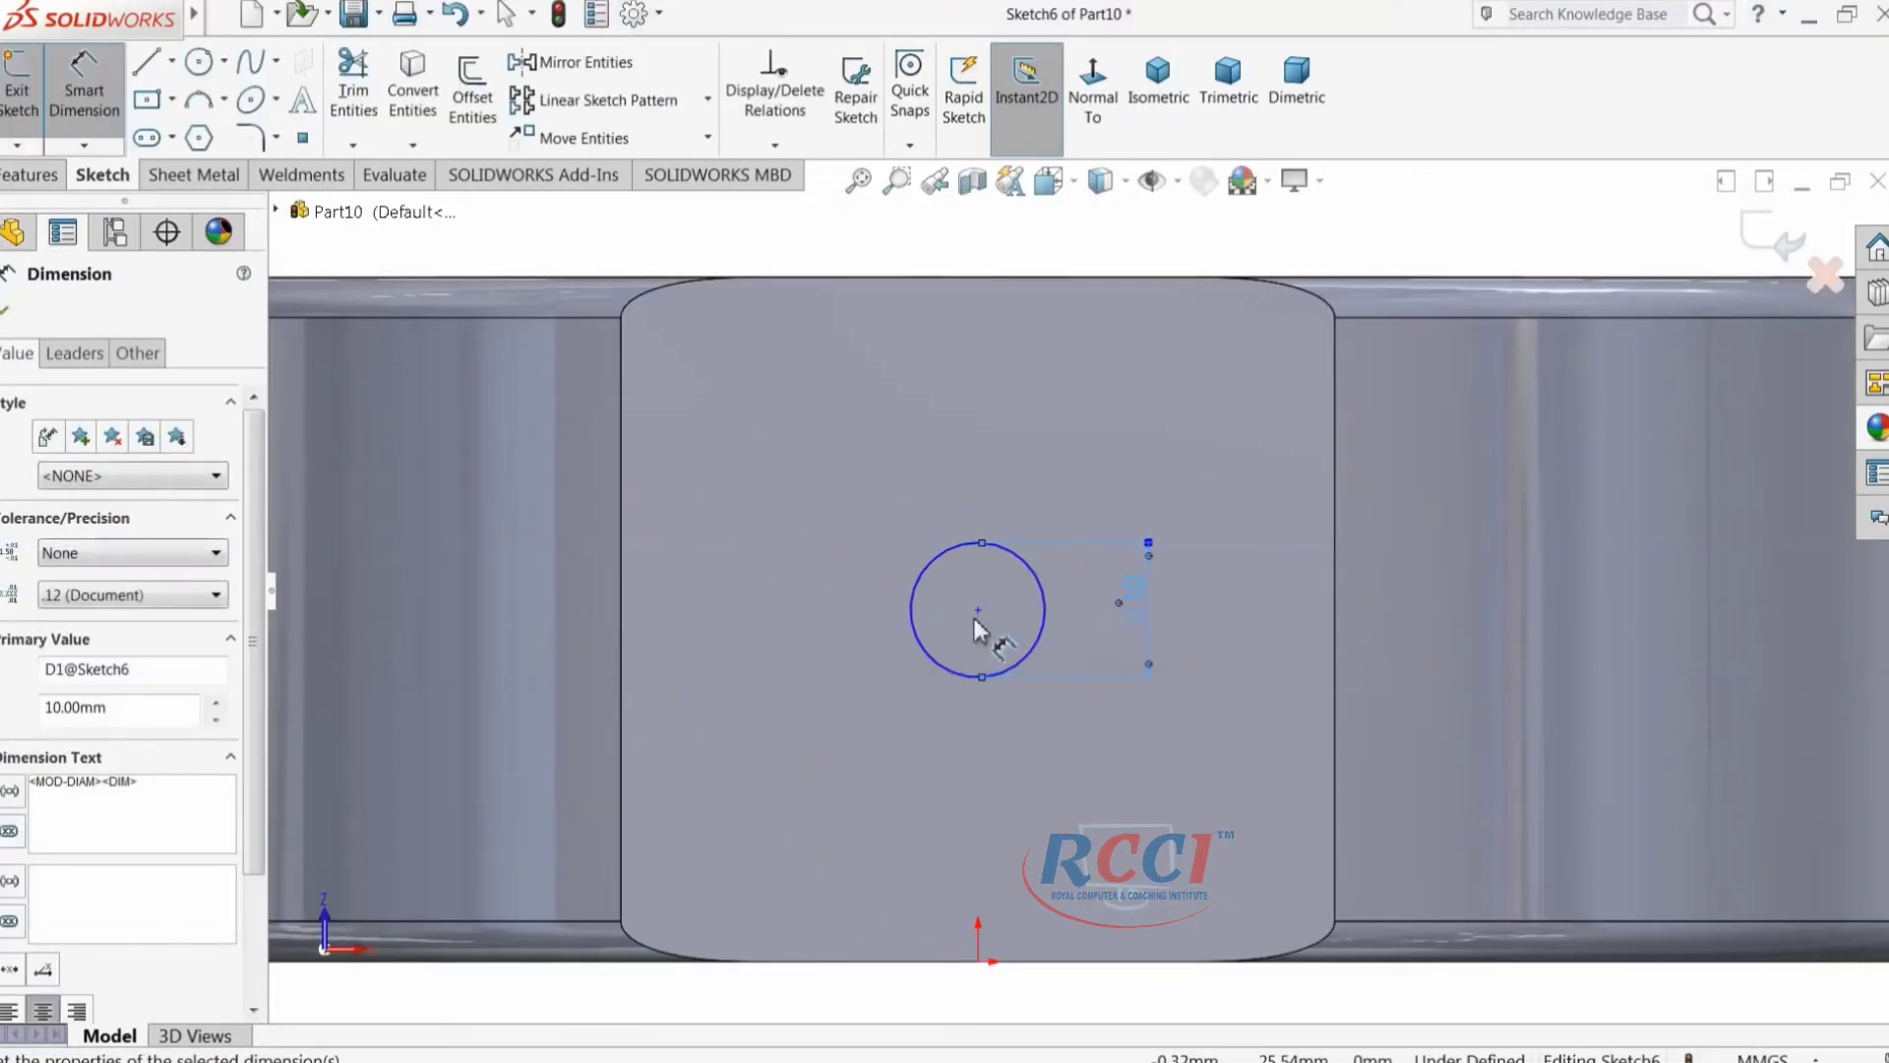
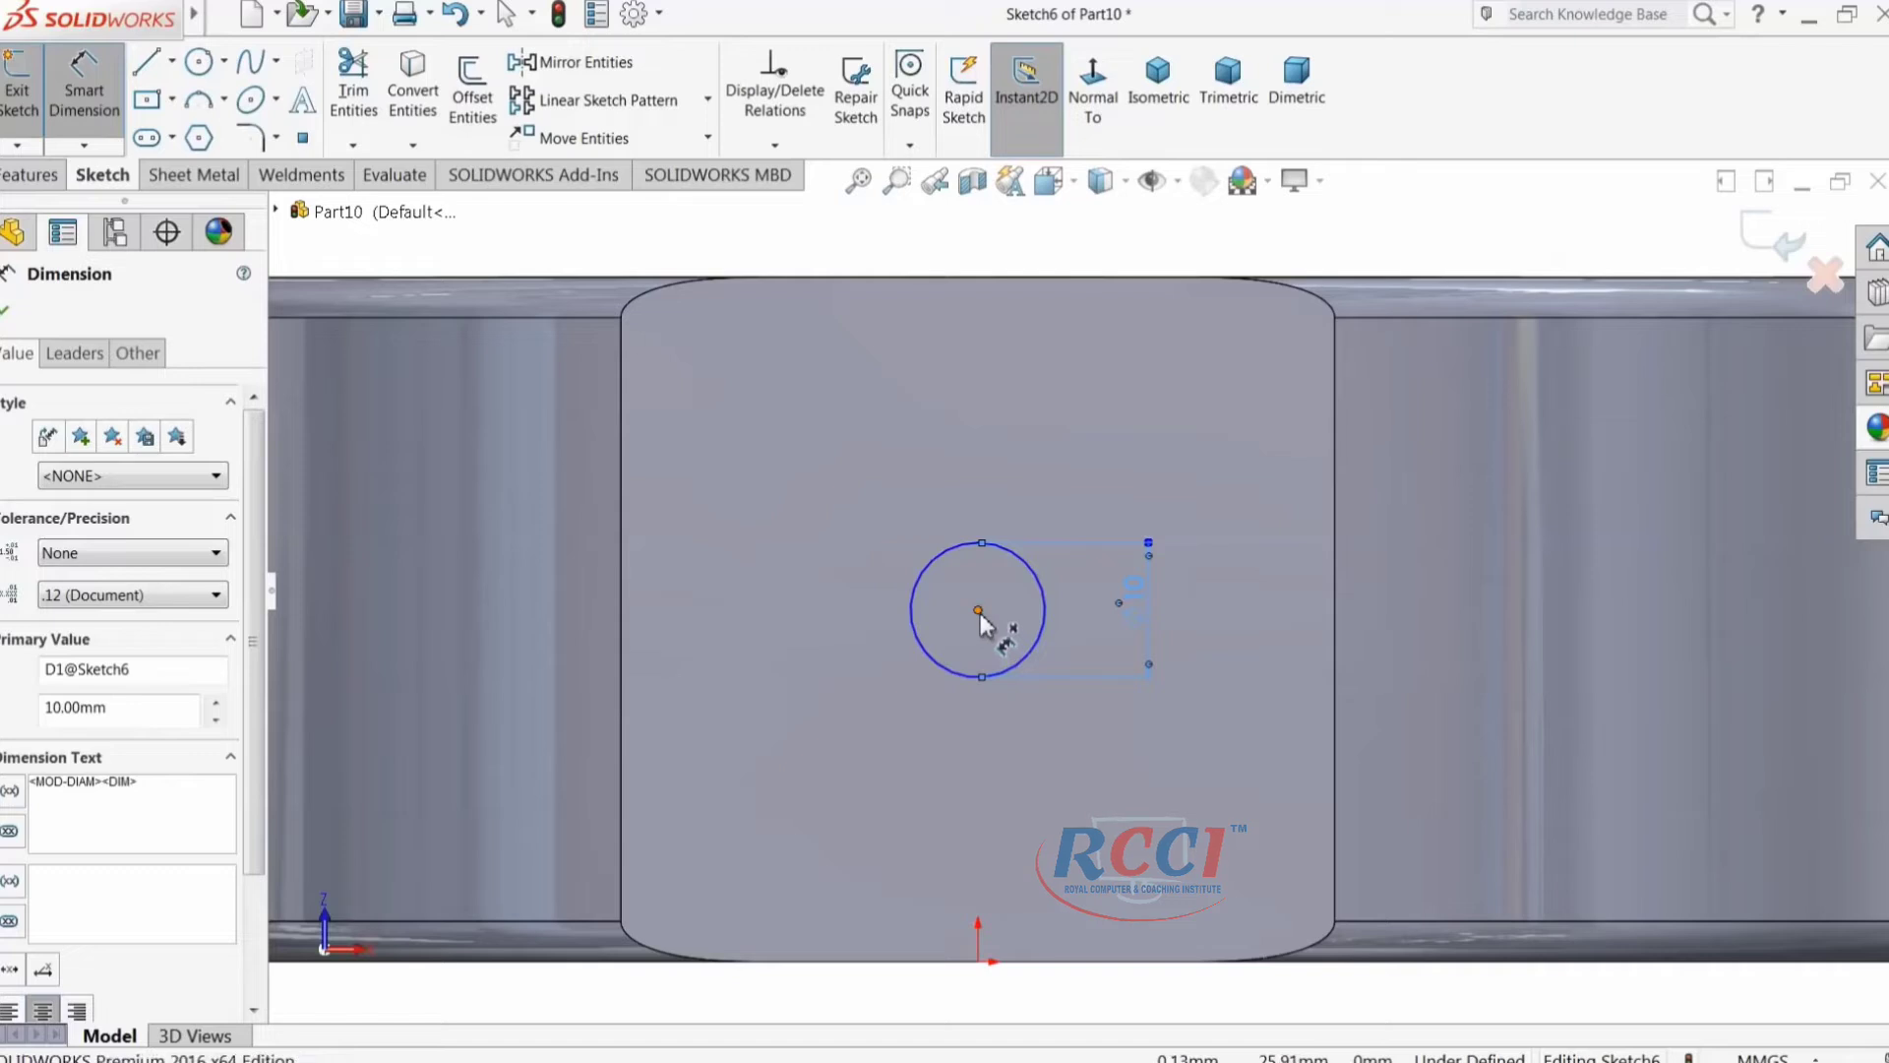
Step: Dimension the distance from the circle's centre to the origin as 50.8/2 mm
click(978, 610)
click(977, 963)
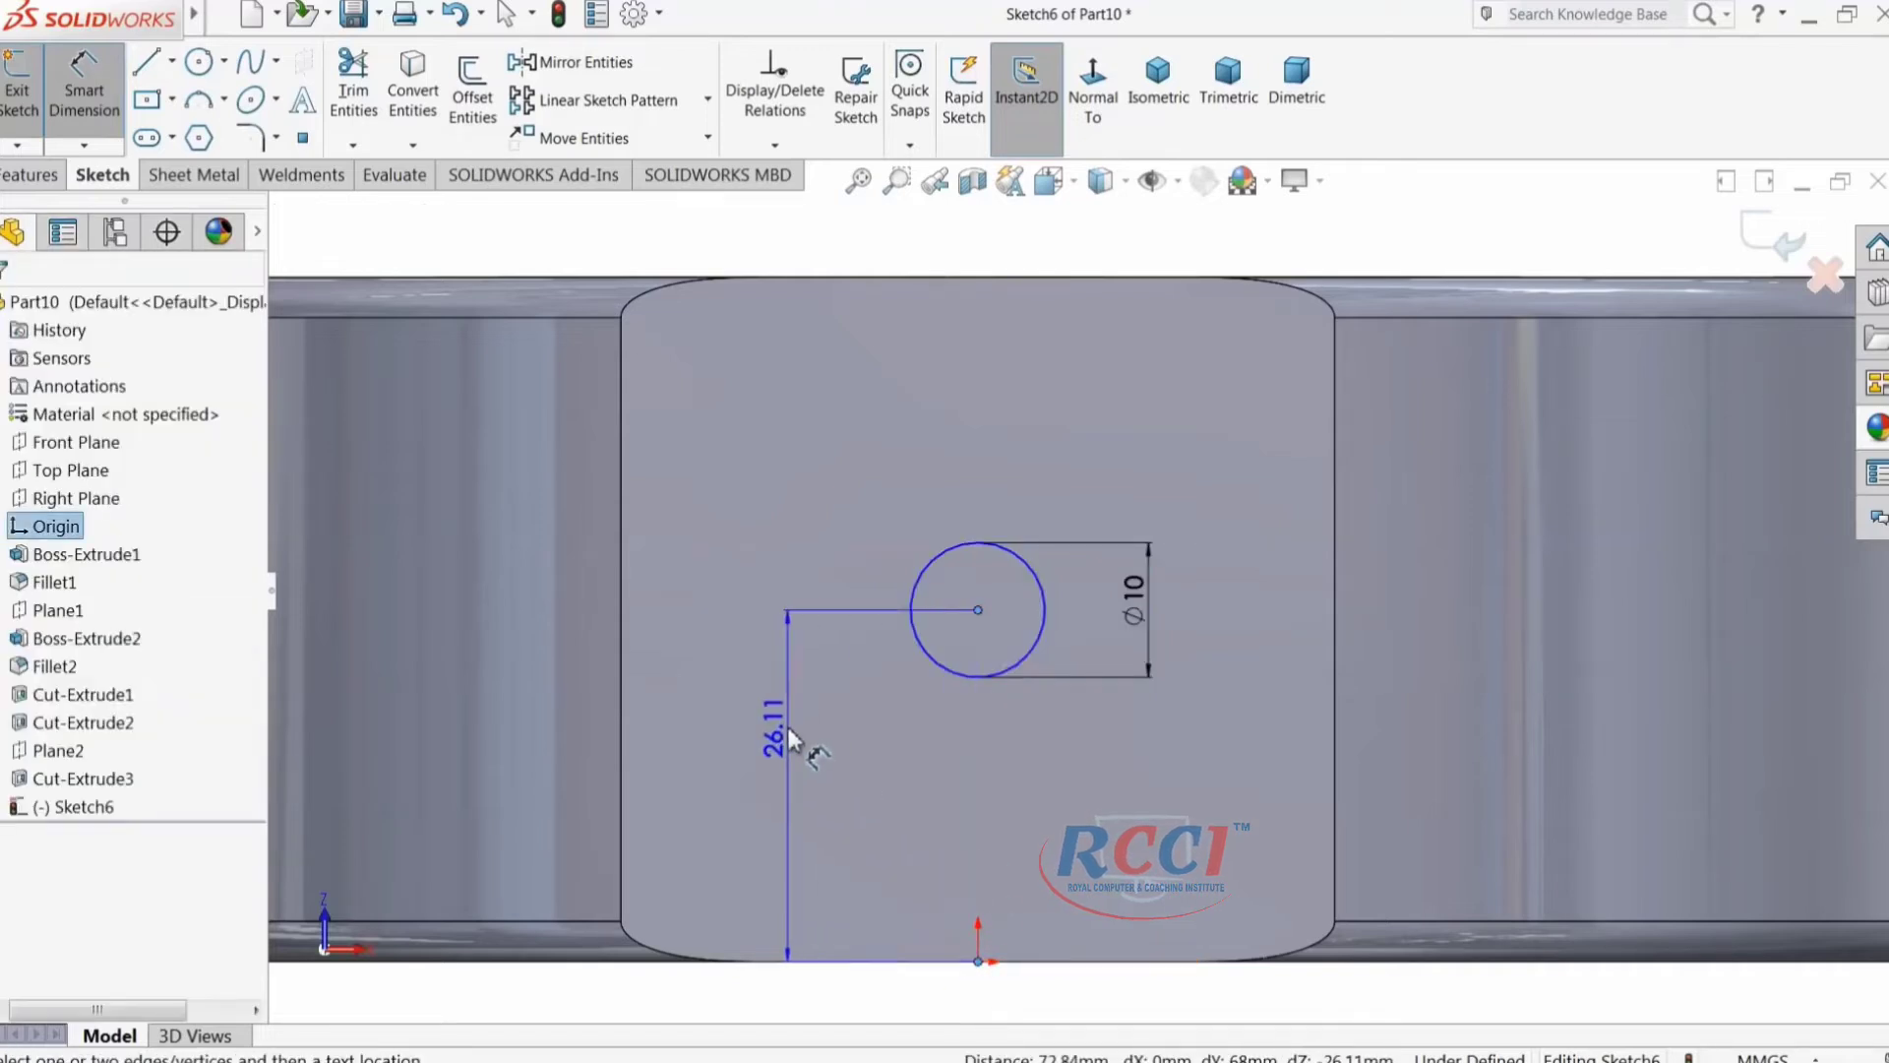
click(788, 746)
text(50.)
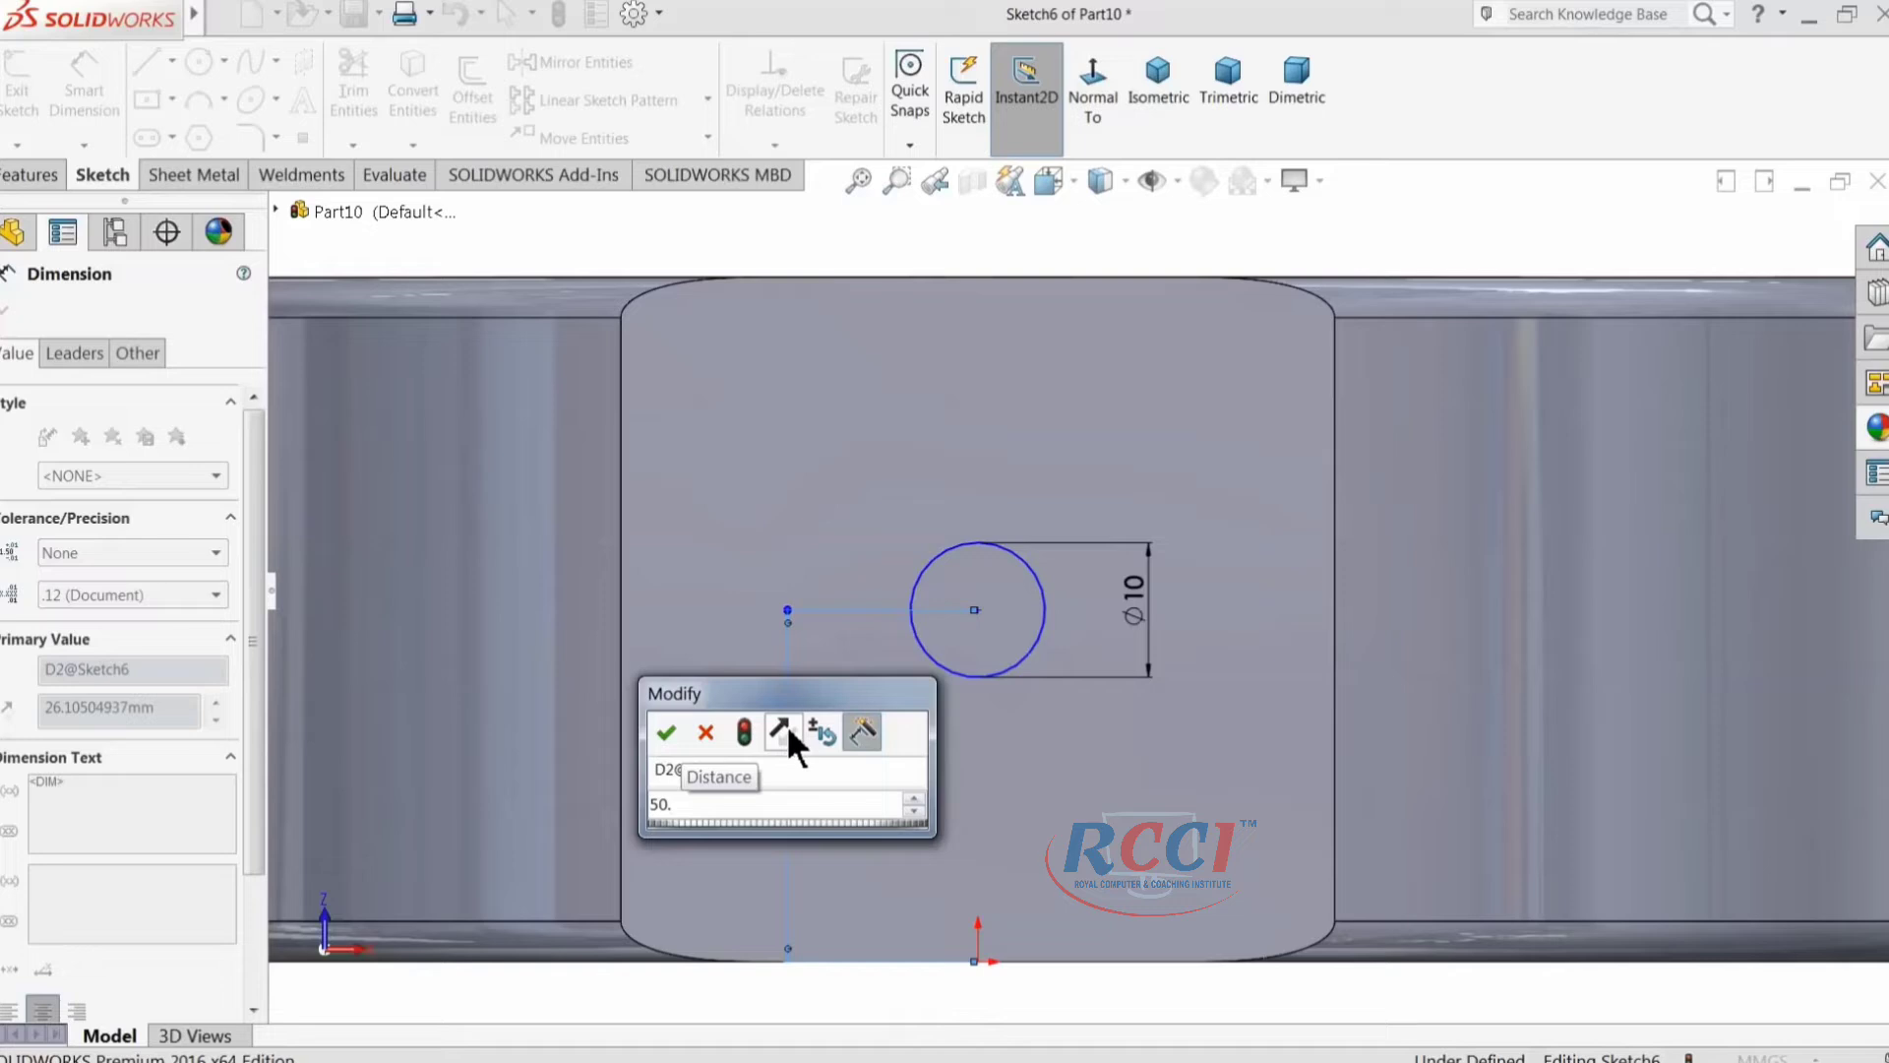
text(8/2)
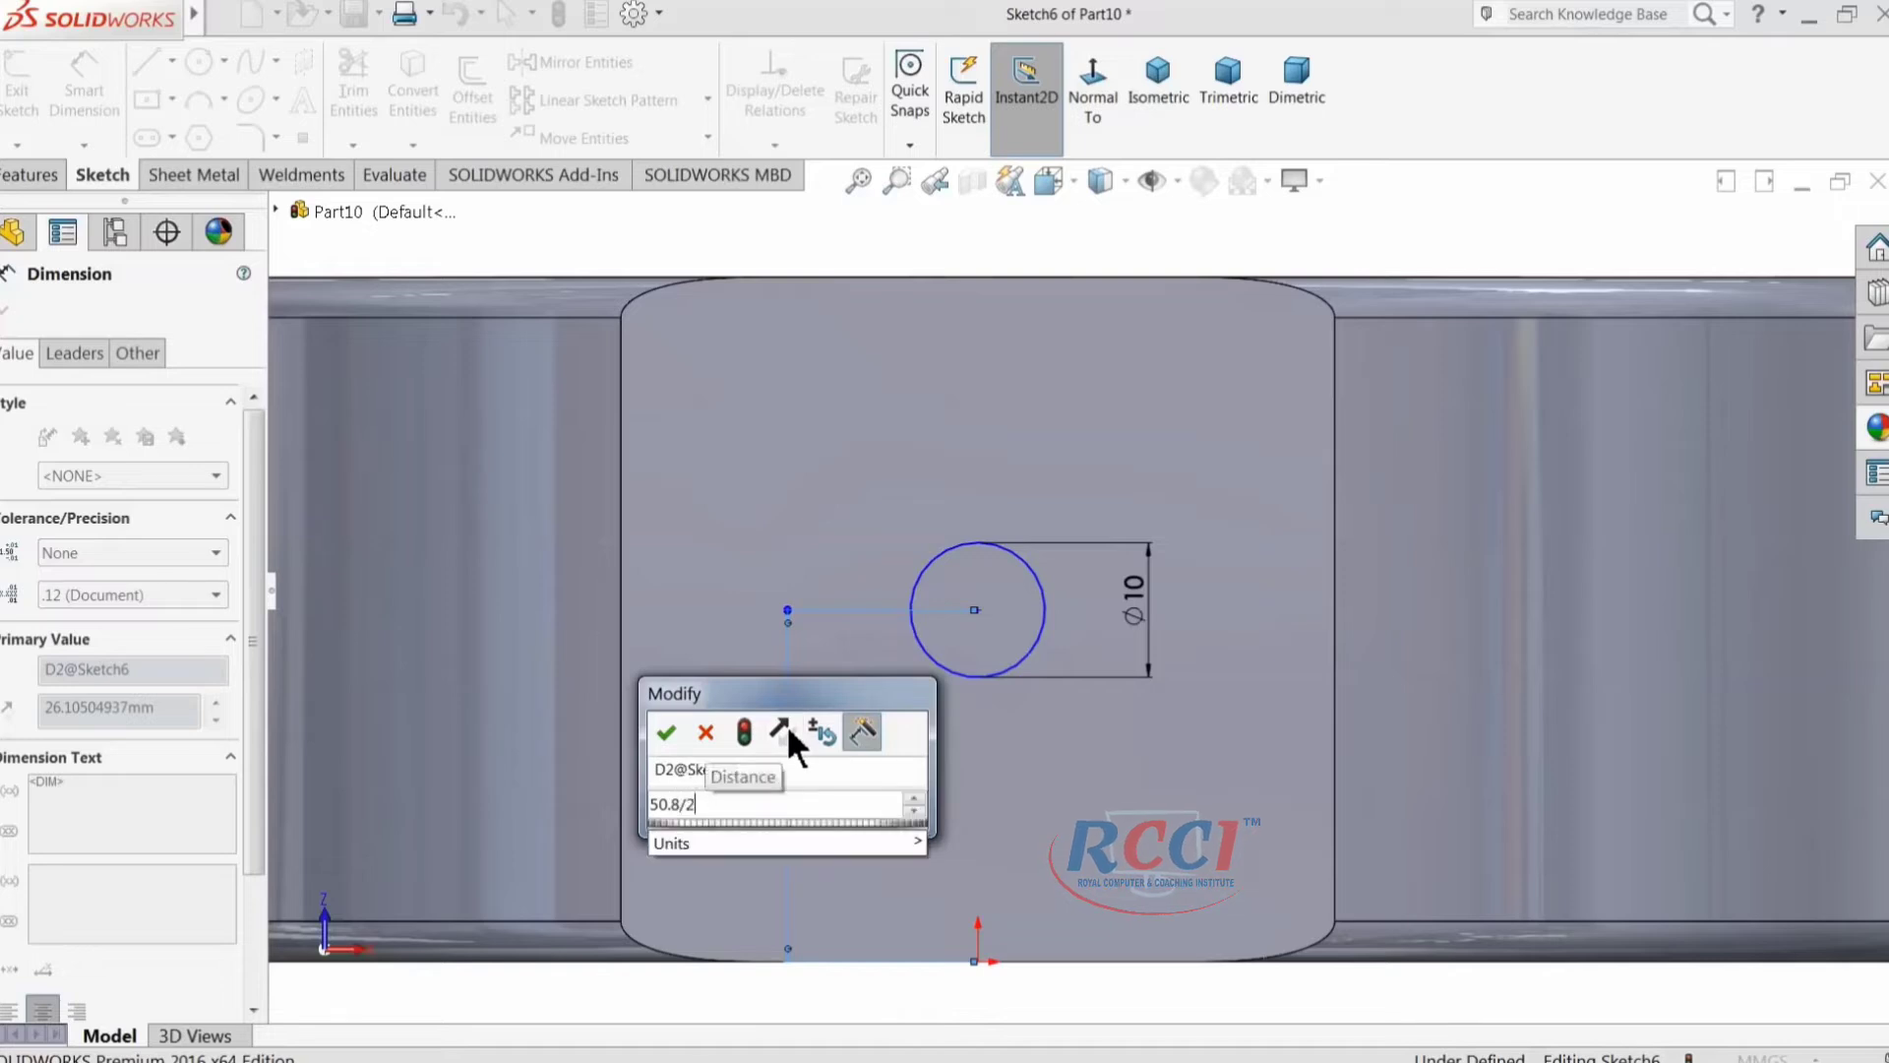
key(Return)
click(81, 86)
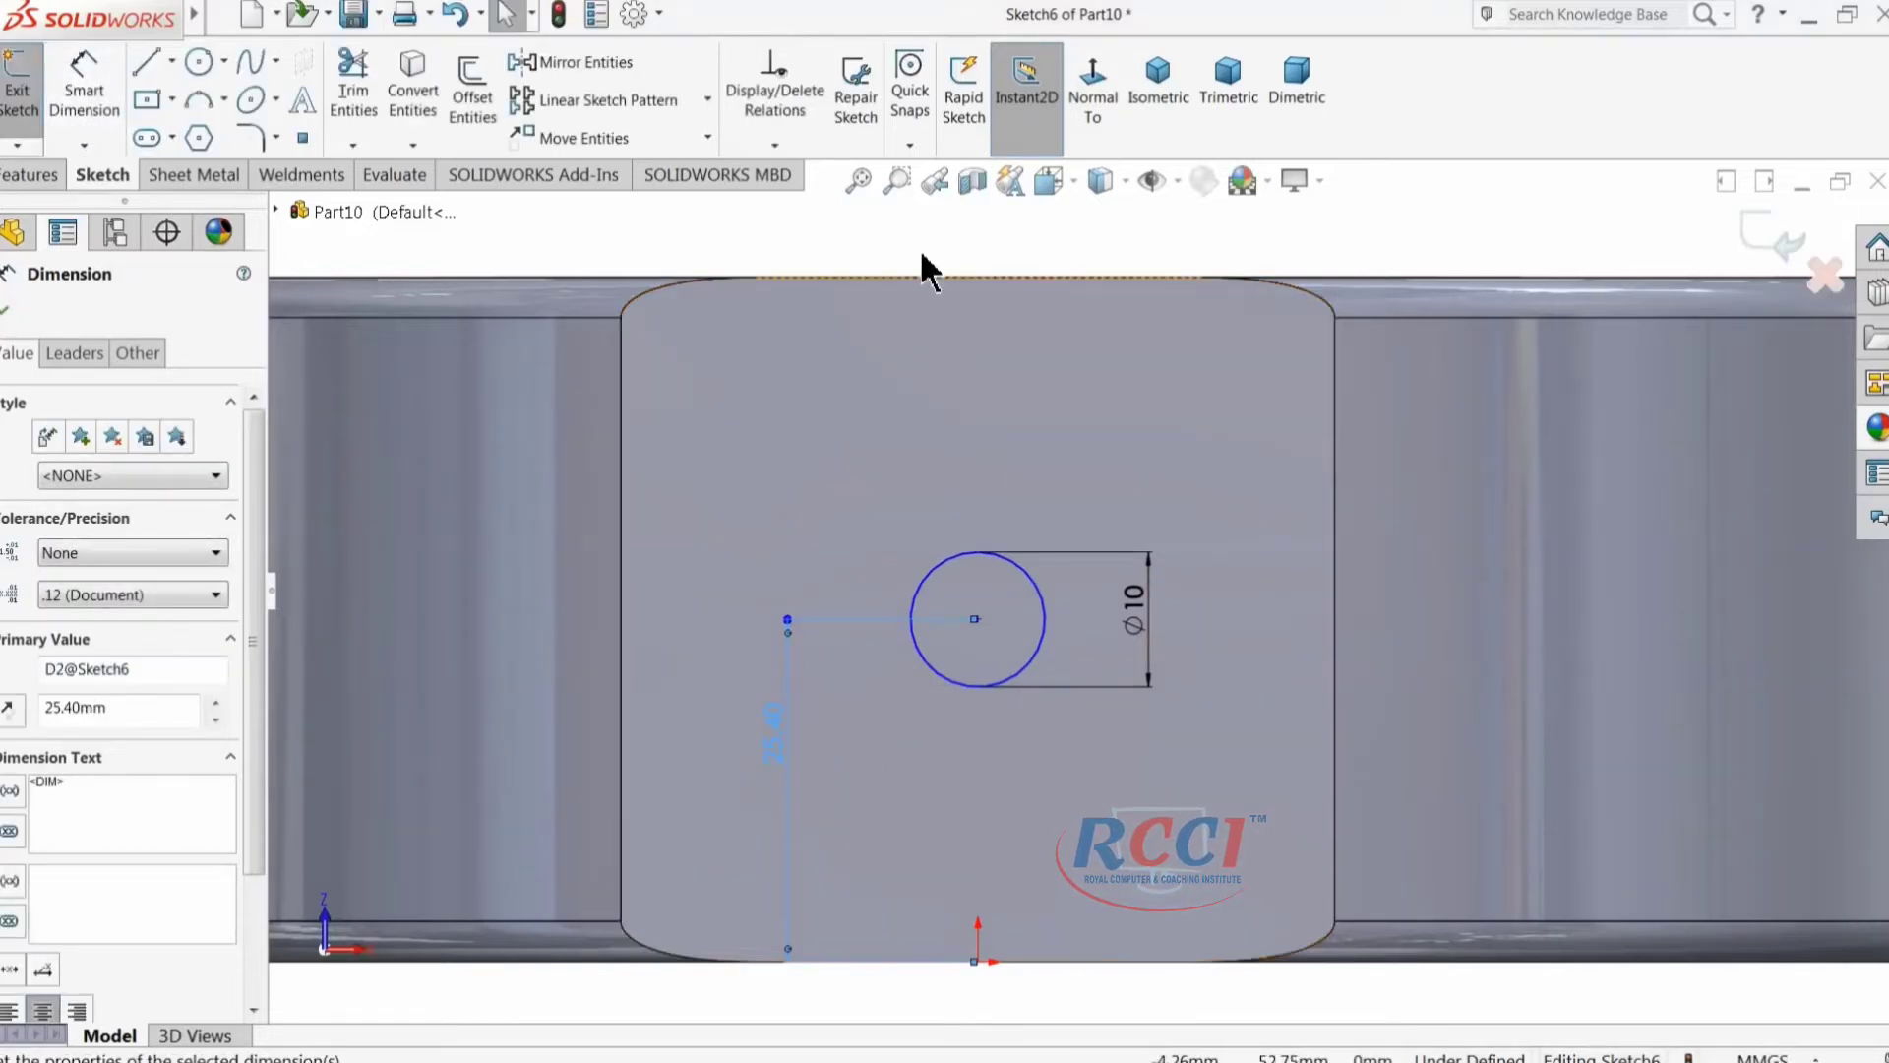
key(Escape)
Step: Add a vertical relation between the circle's centre and the origin
click(978, 620)
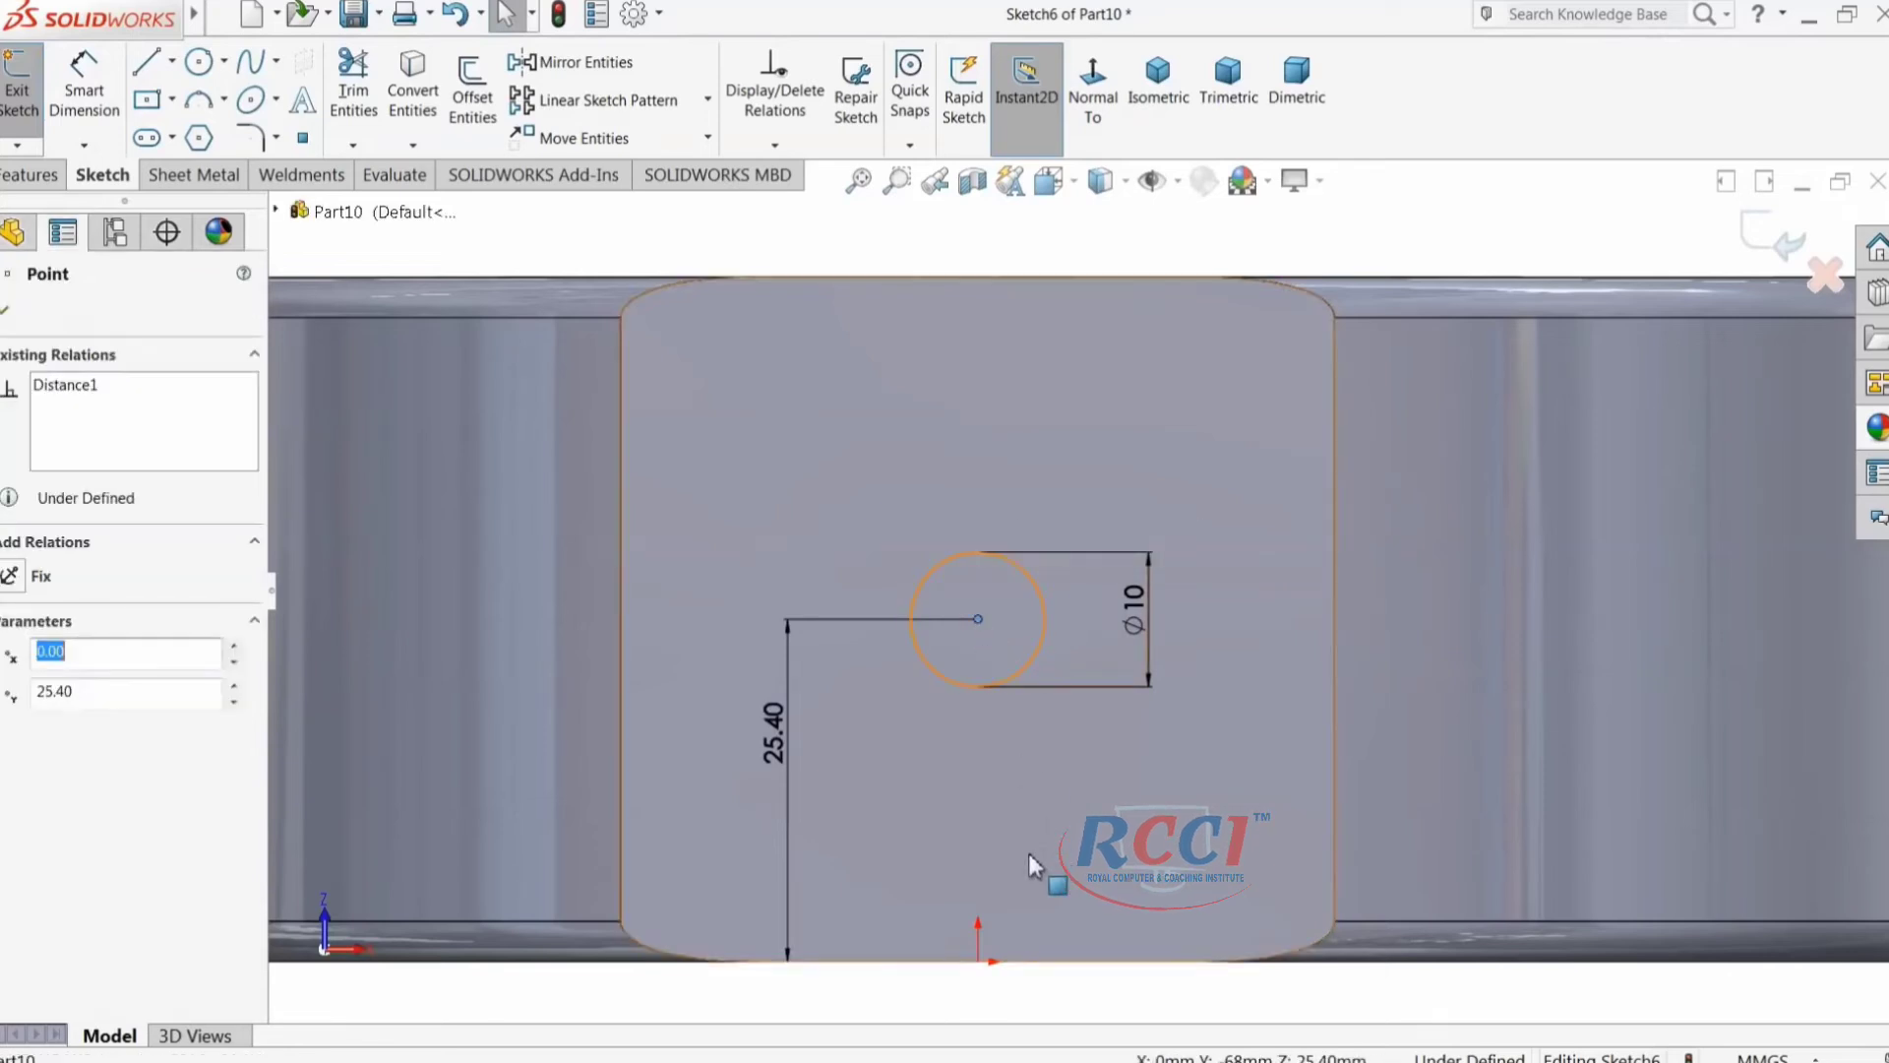
ctrl+click(977, 962)
click(1056, 880)
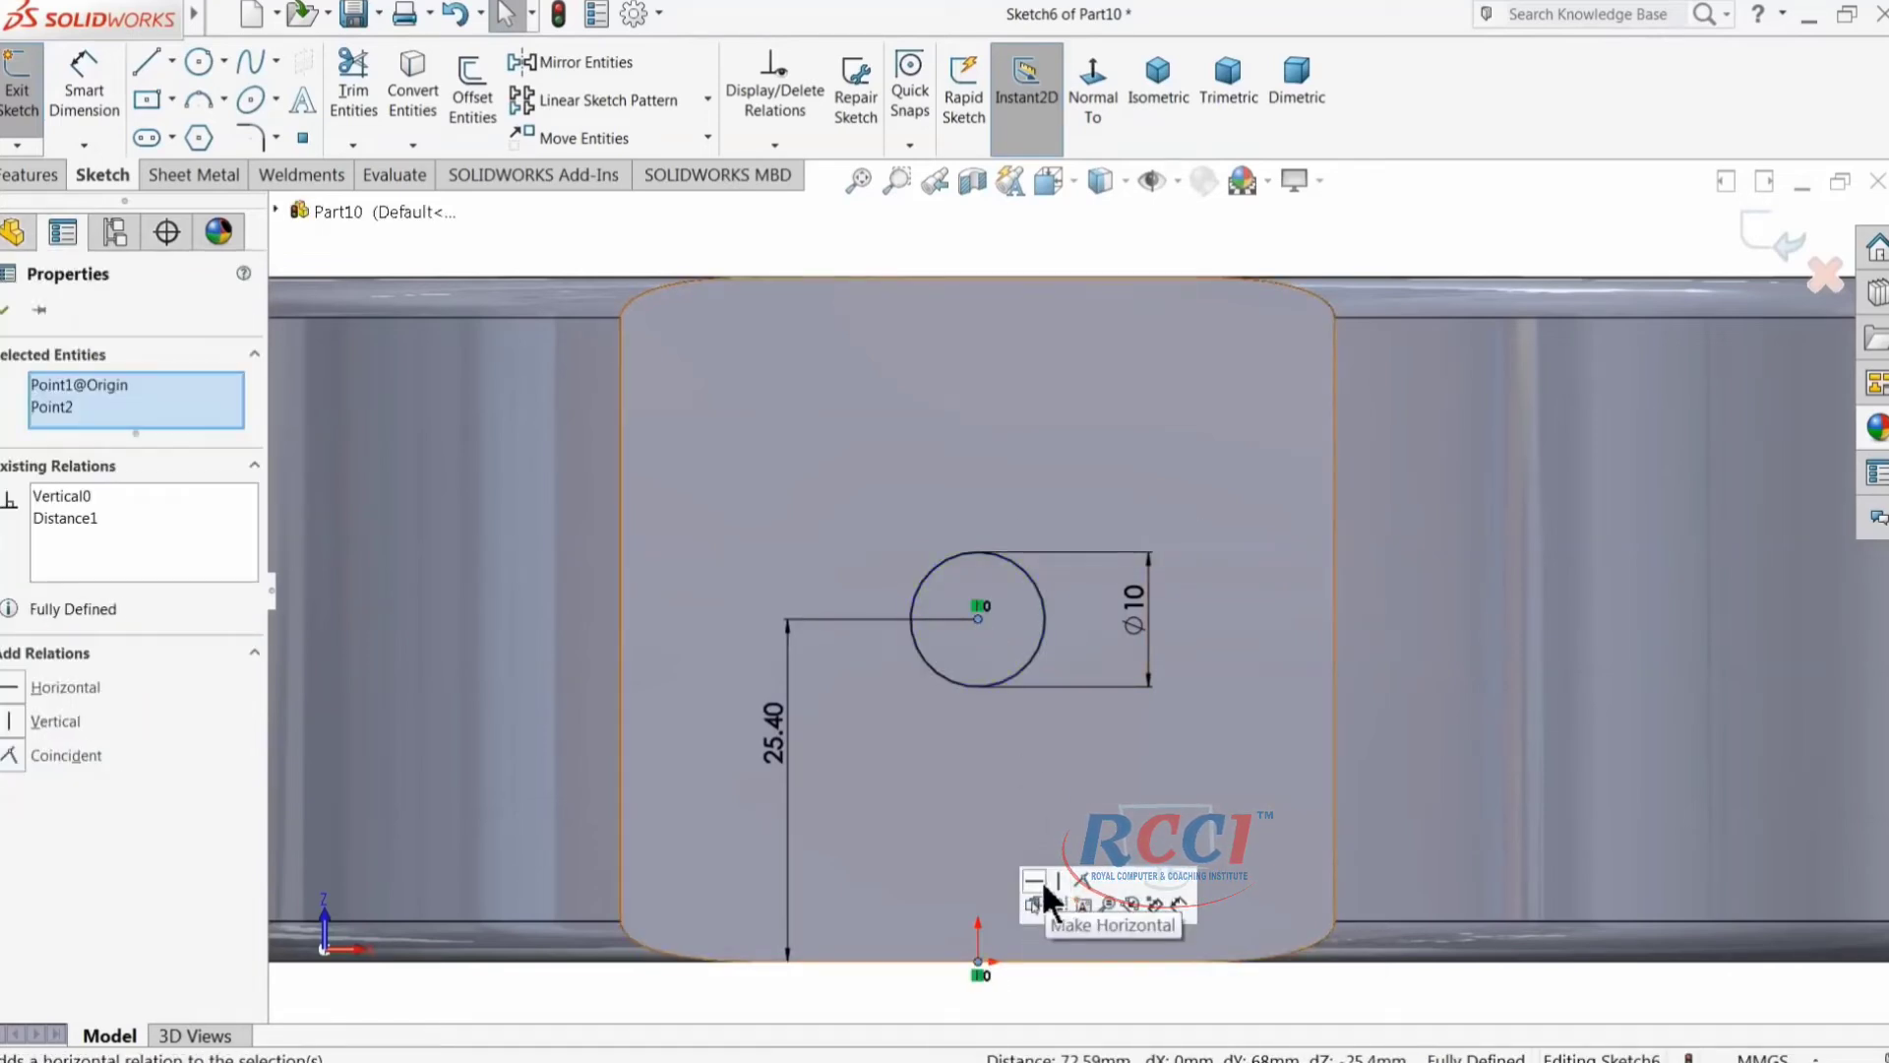
Step: Cut the 10 mm circle into the flat underside face with a blind Extruded Cut 5 mm deep
click(31, 176)
click(362, 108)
click(133, 461)
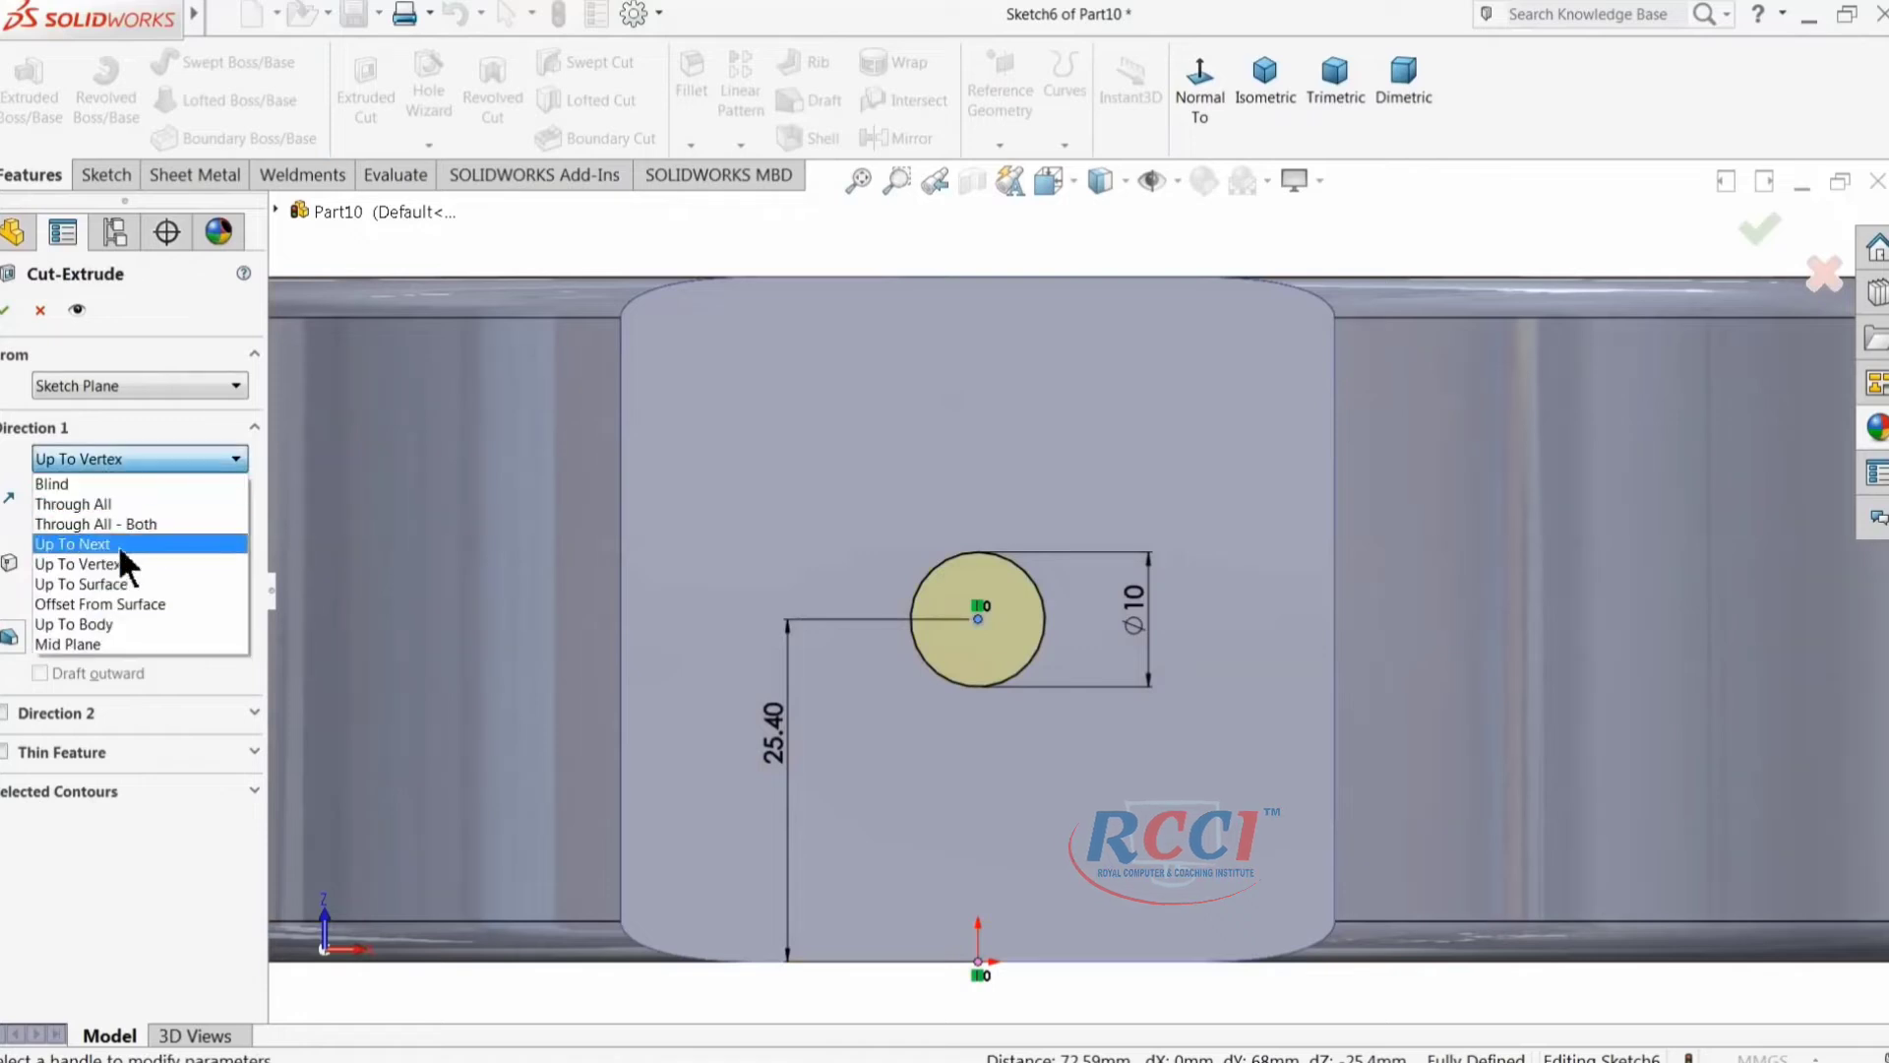
click(113, 485)
text(5)
key(Return)
key(f)
middle_drag(843, 666, 820, 532)
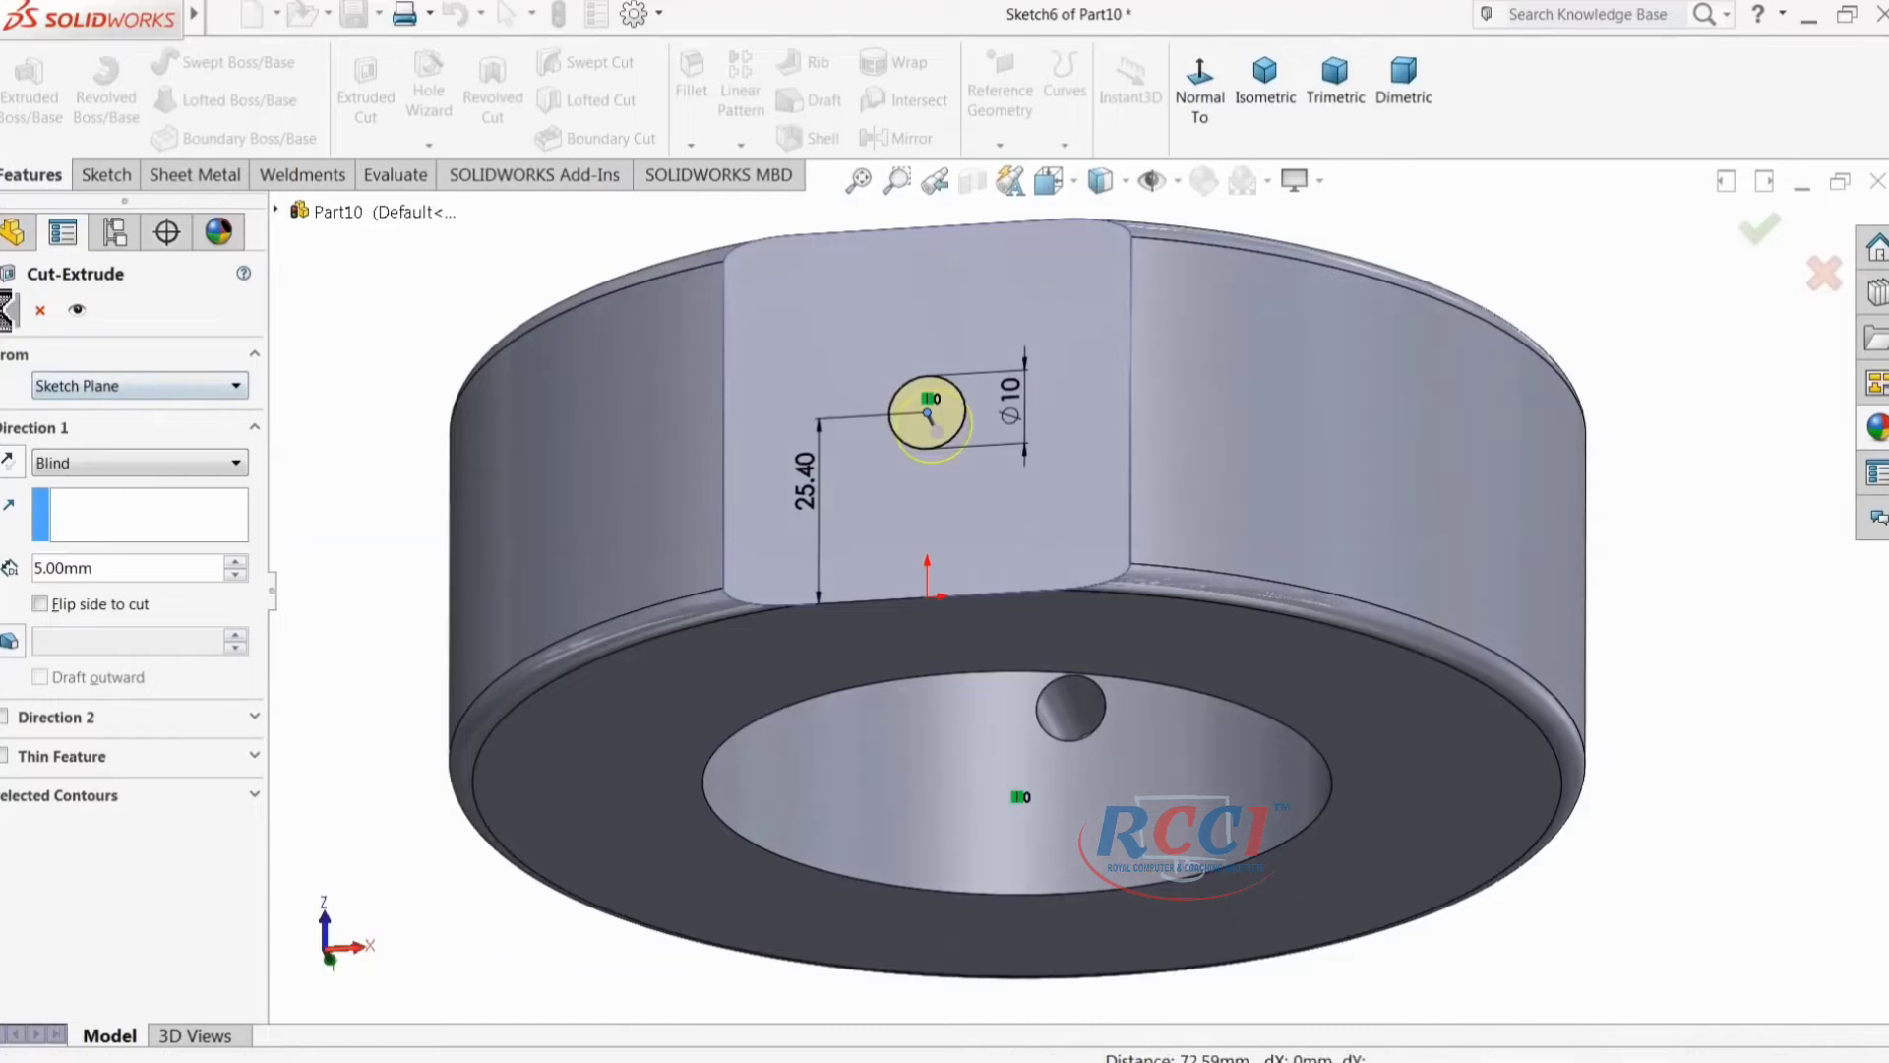
click(6, 309)
Step: Colour the ring's outer cylindrical face amber yellow with RGB values 255, 204, 0
middle_drag(485, 358, 477, 886)
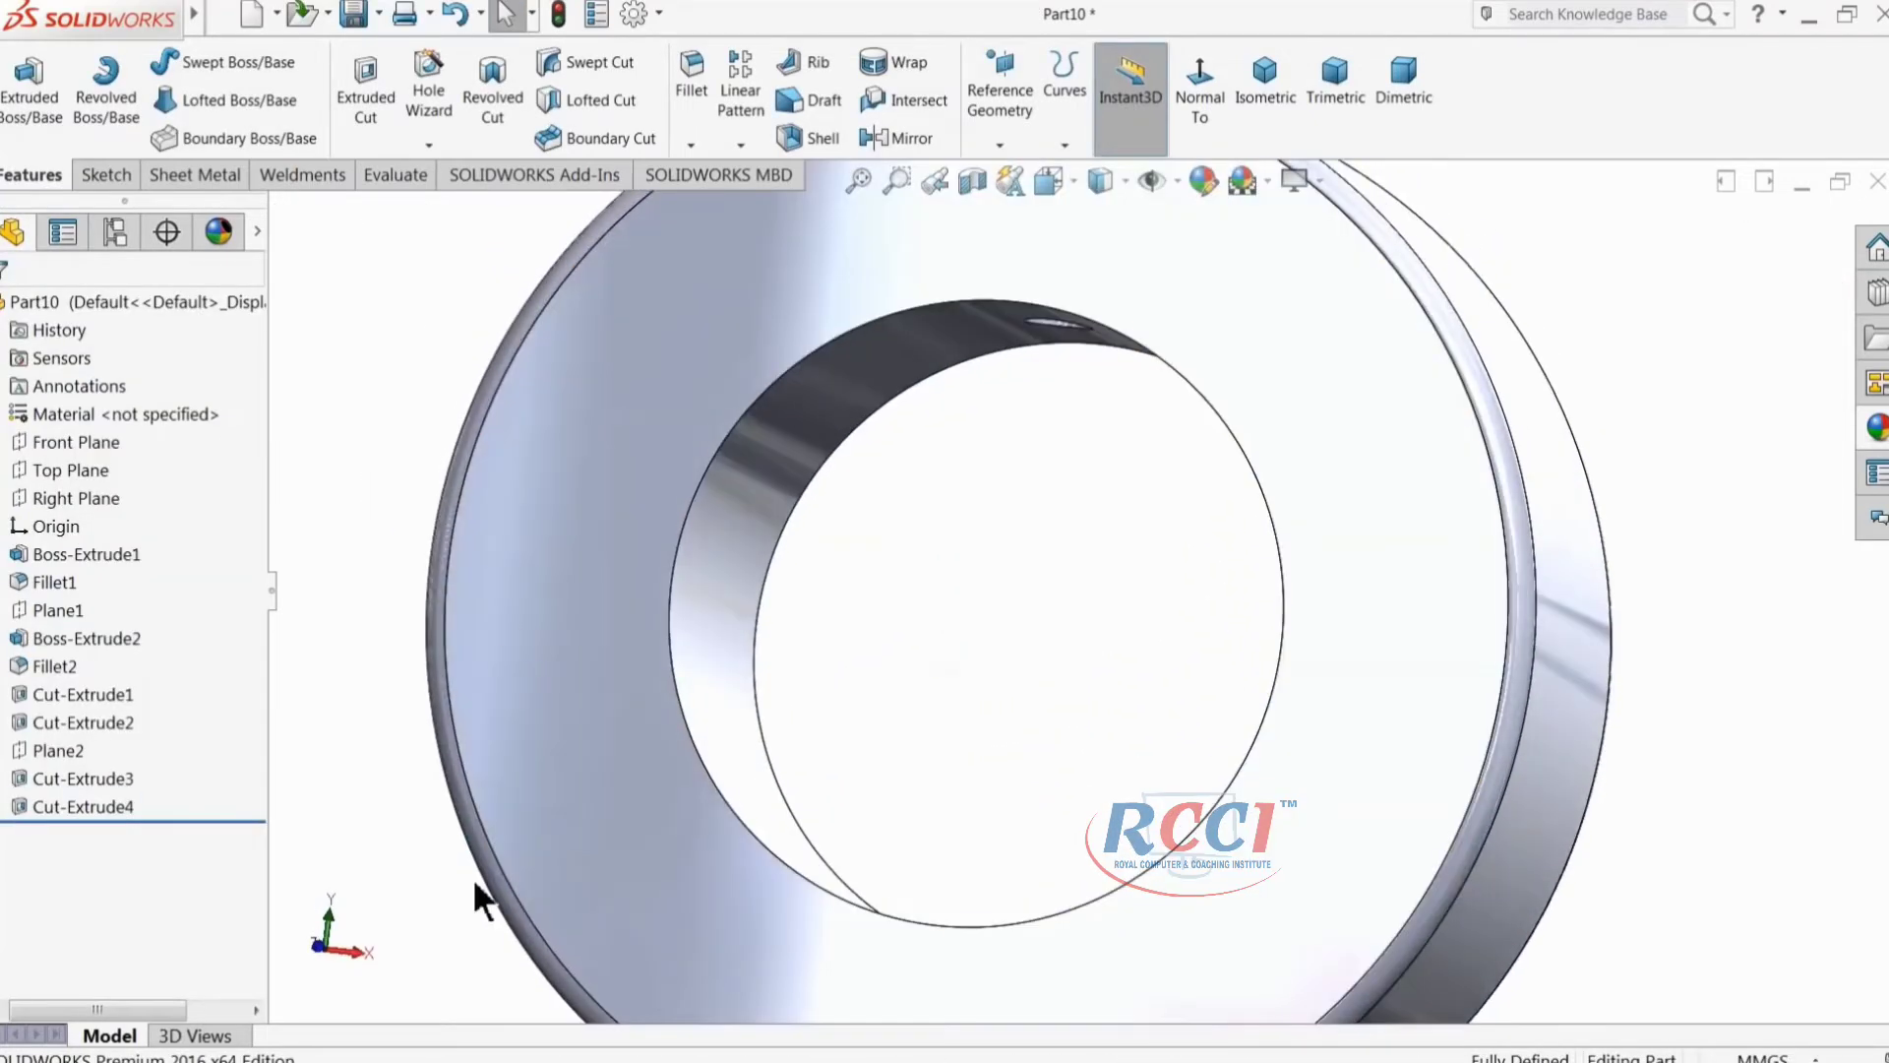
key(f)
middle_drag(553, 772, 739, 636)
scroll(1102, 581, down, 3)
click(1161, 507)
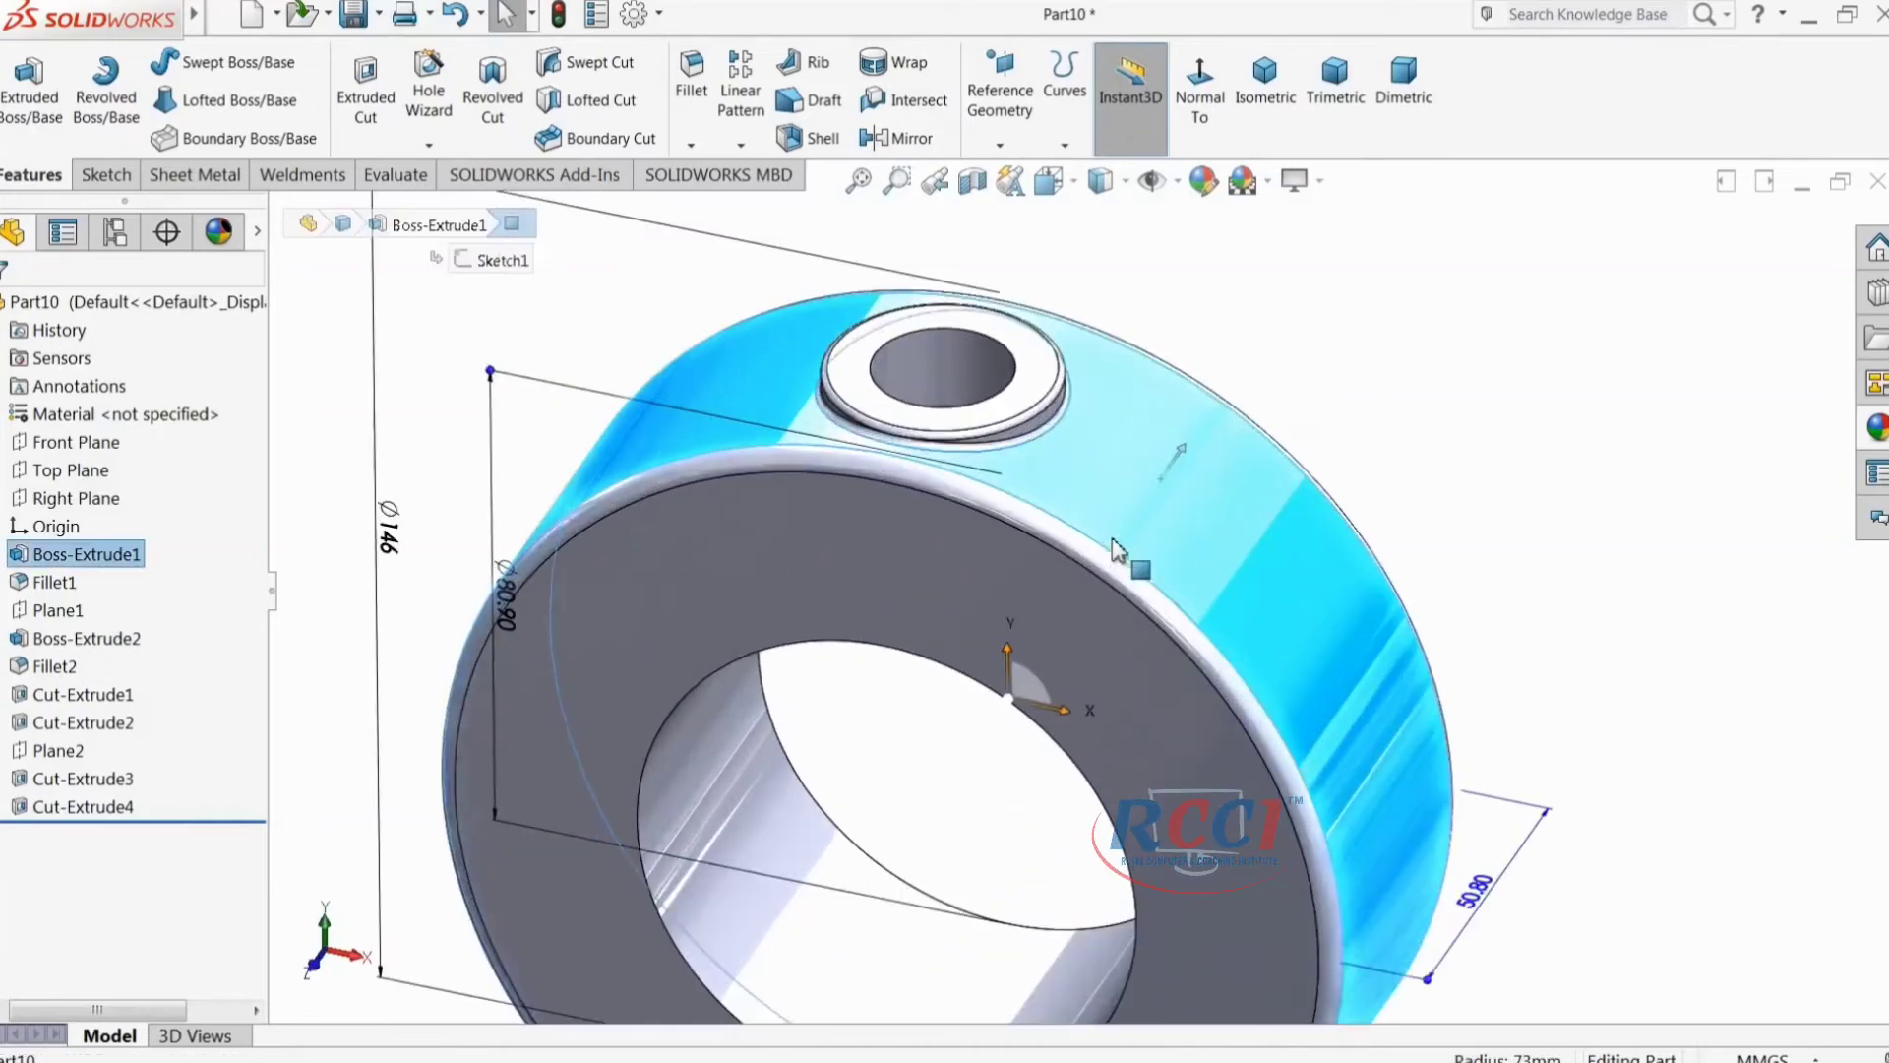
scroll(1197, 229, down, 3)
click(1200, 179)
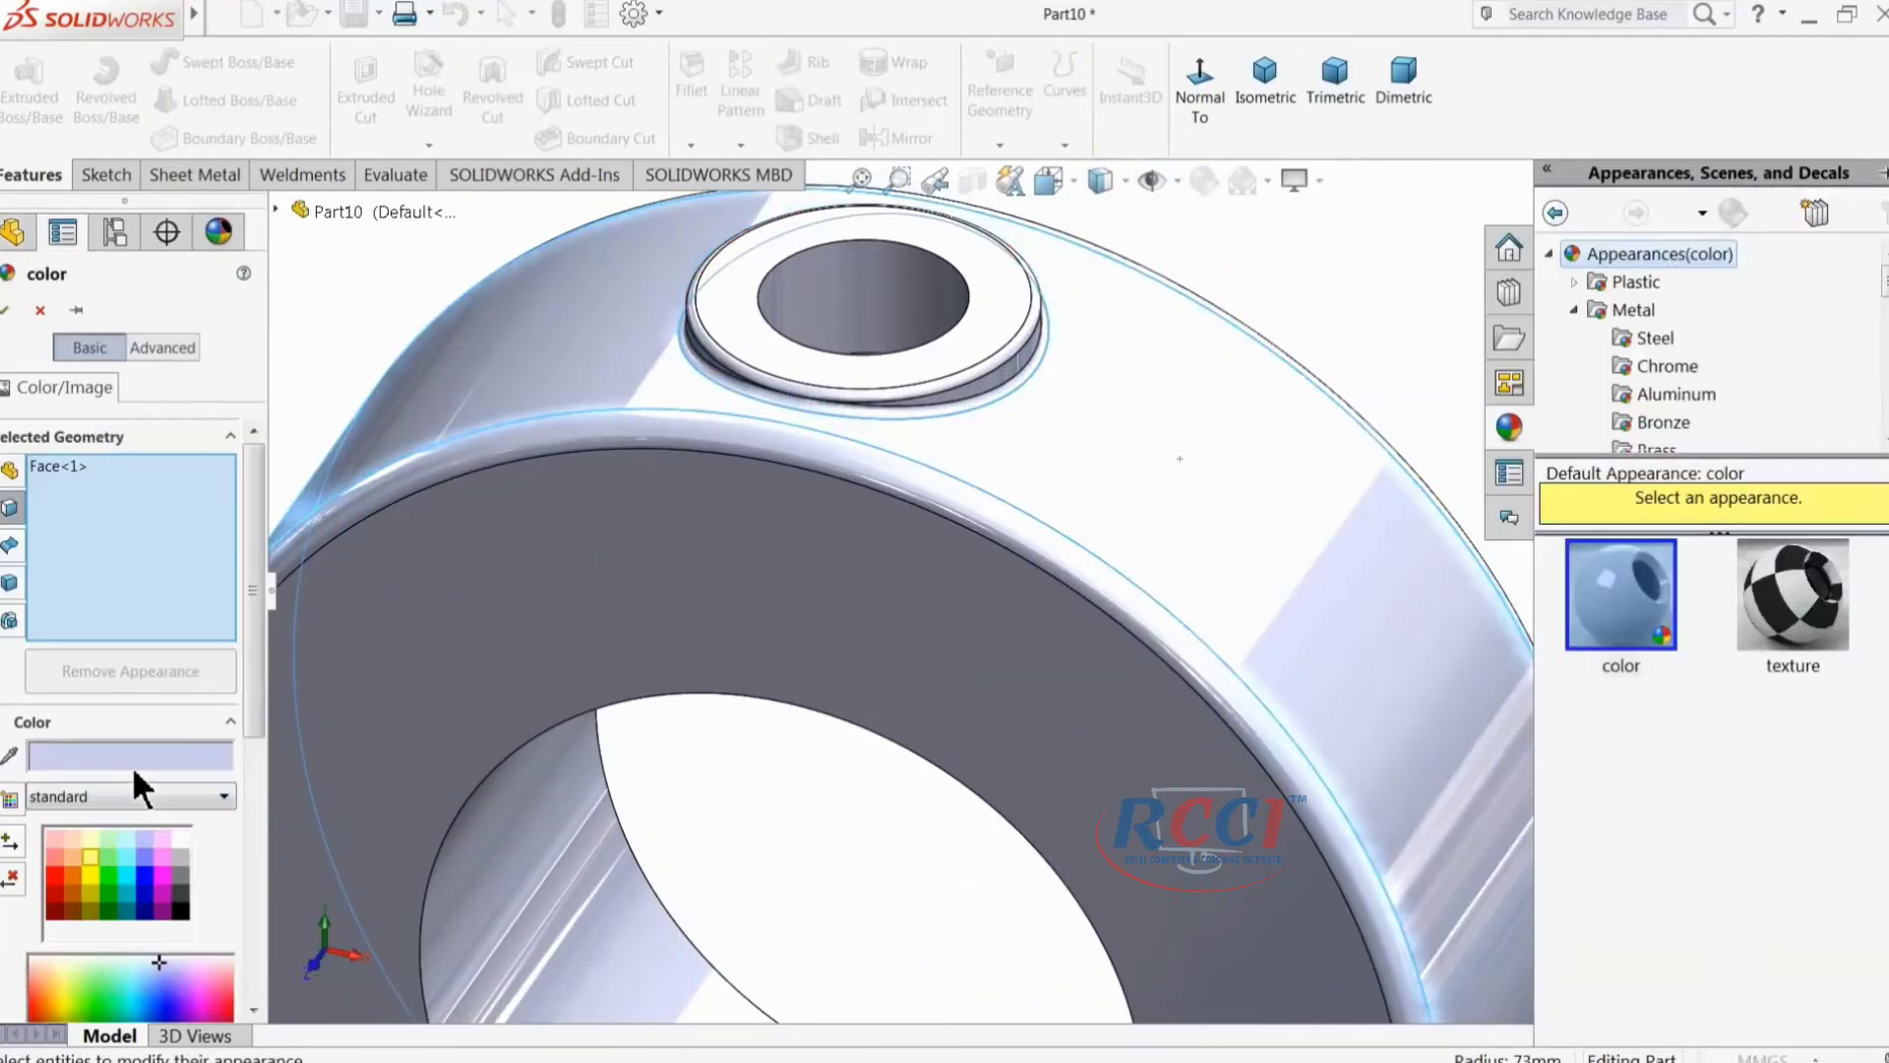
click(91, 858)
scroll(242, 673, down, 3)
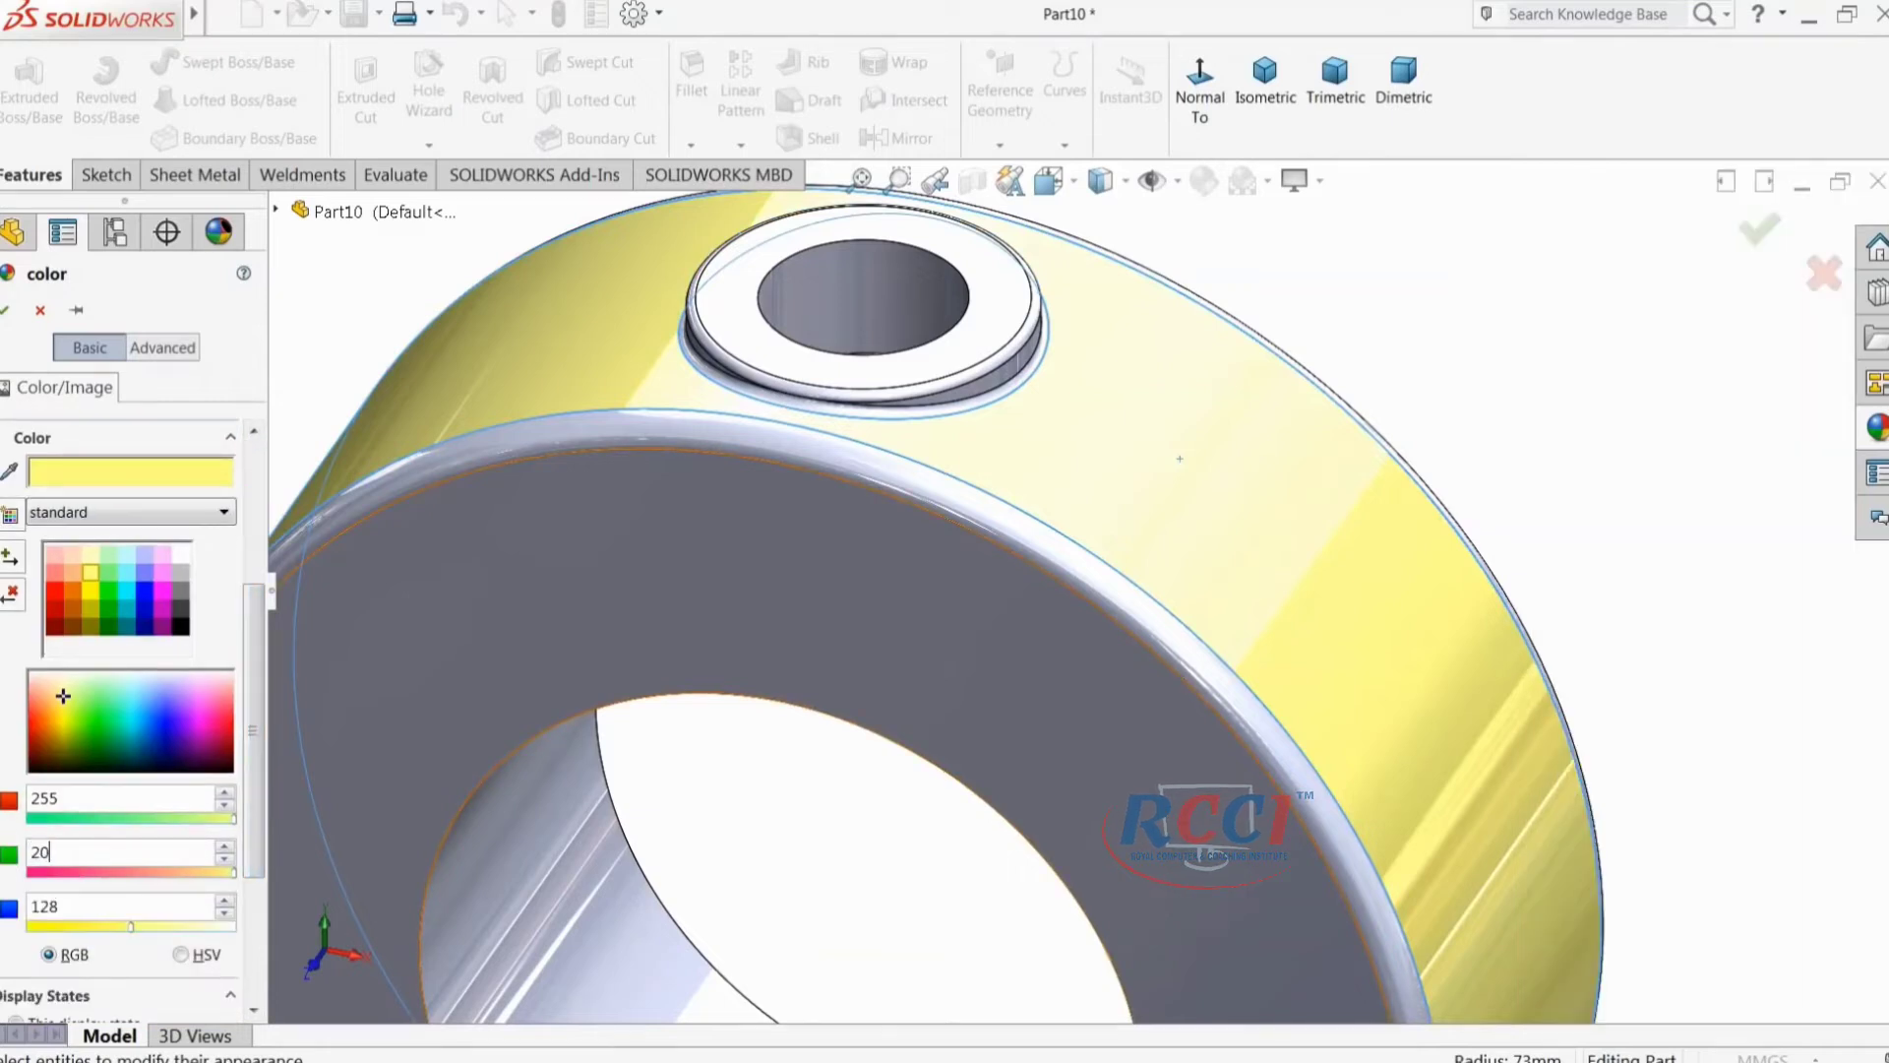
key(Return)
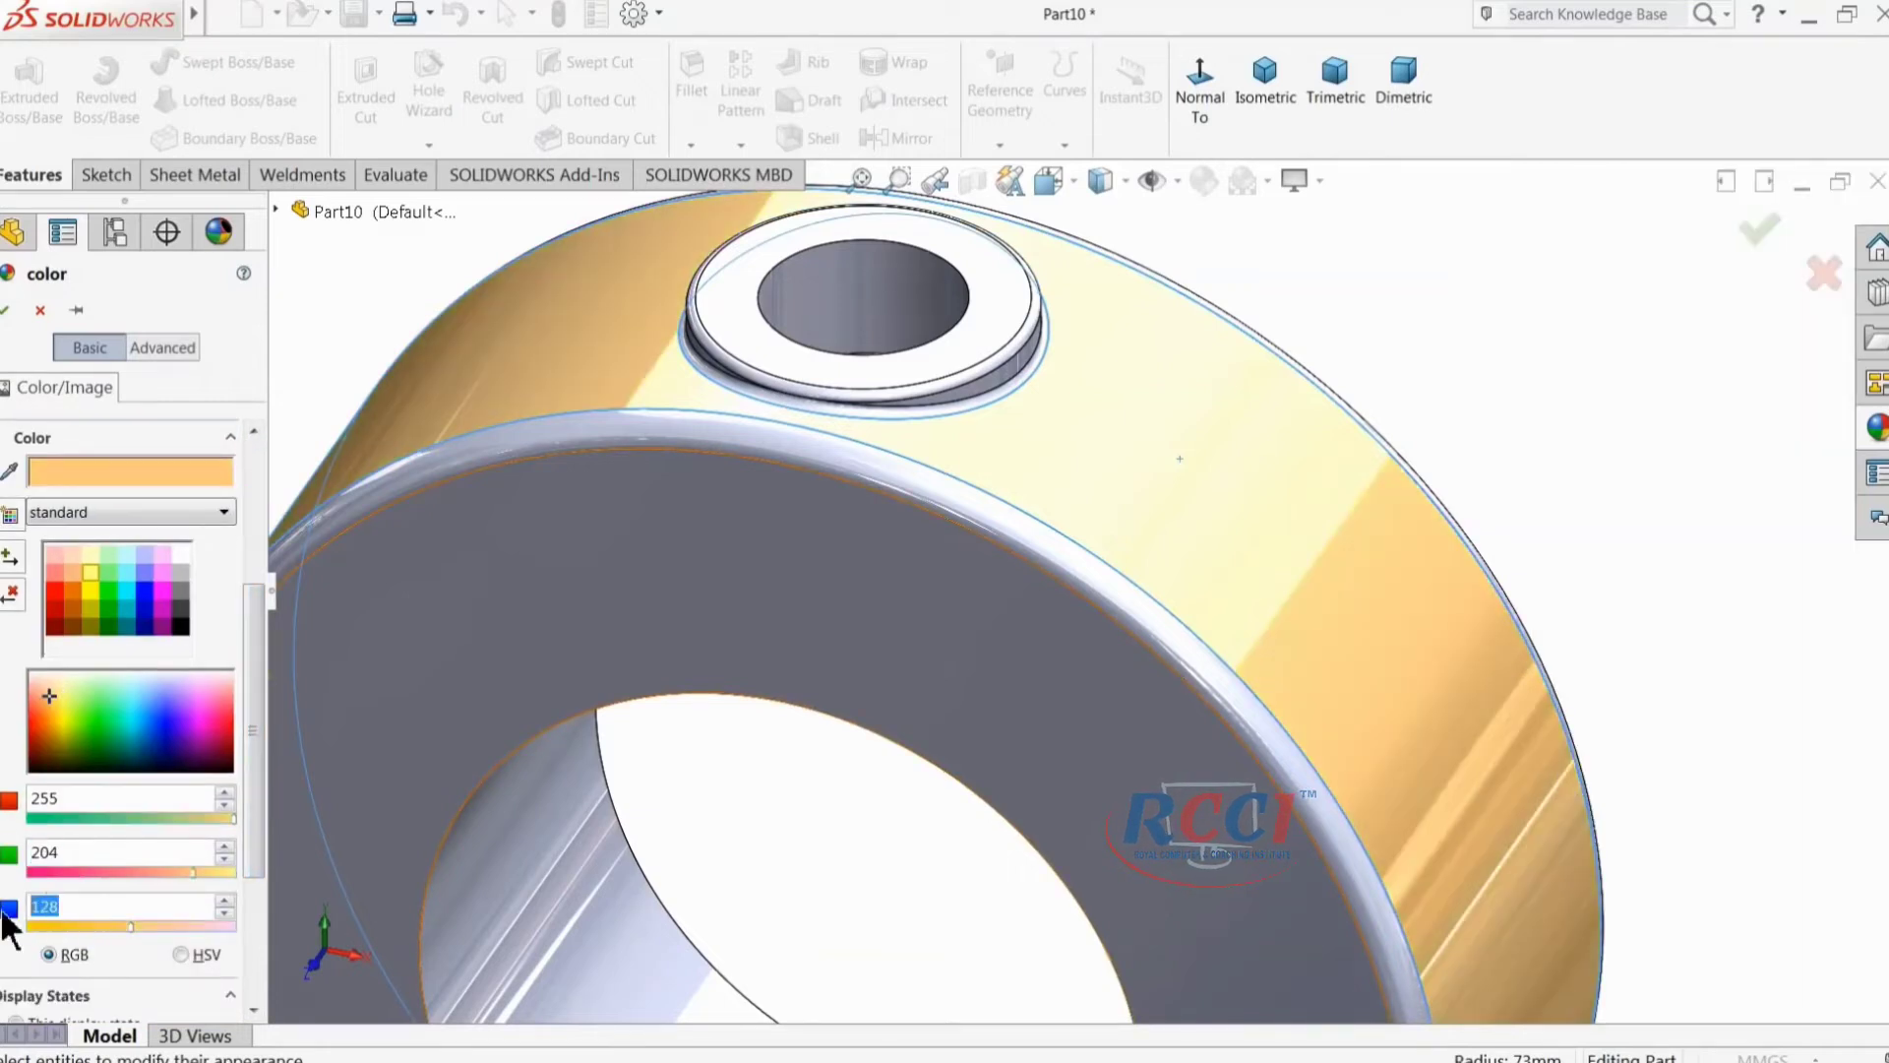
text(0)
key(Return)
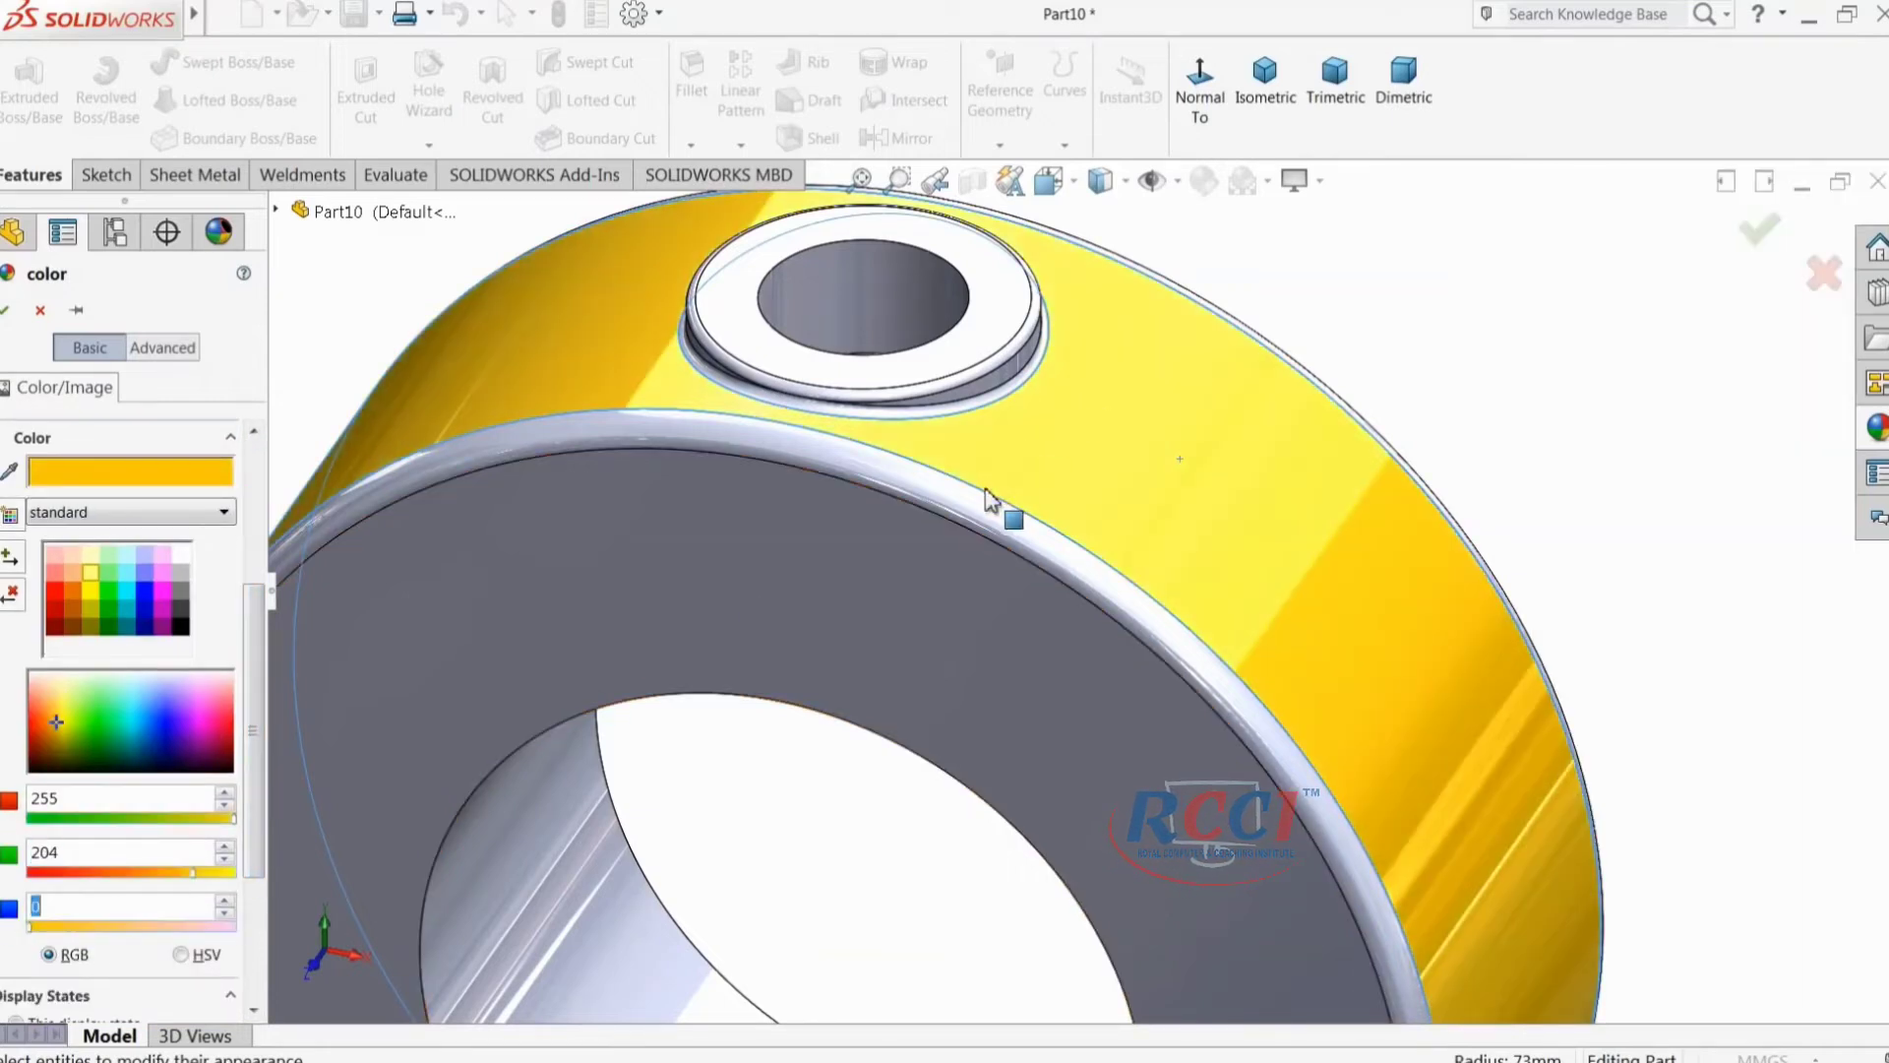
Step: Extend the amber yellow colour to the ring's flat end faces and its rounded outer edges
click(965, 524)
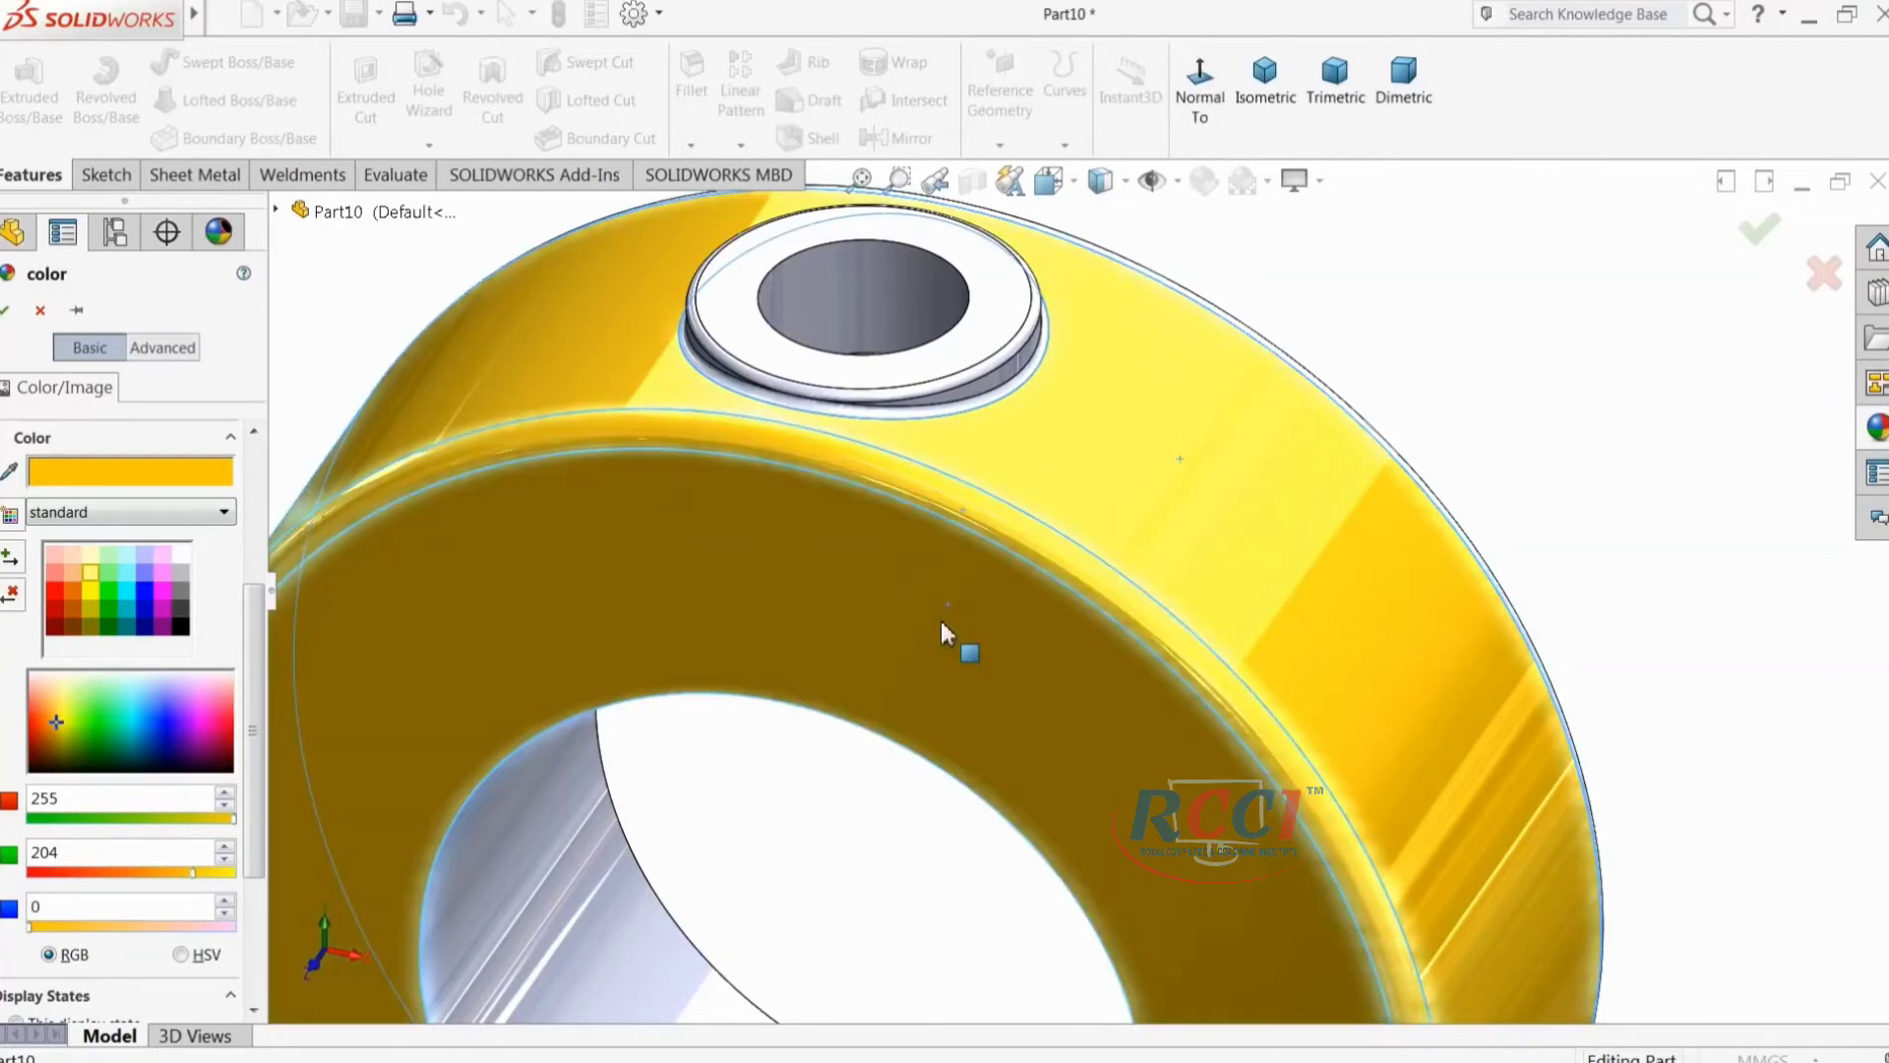
scroll(950, 620, up, 5)
middle_drag(960, 651, 905, 679)
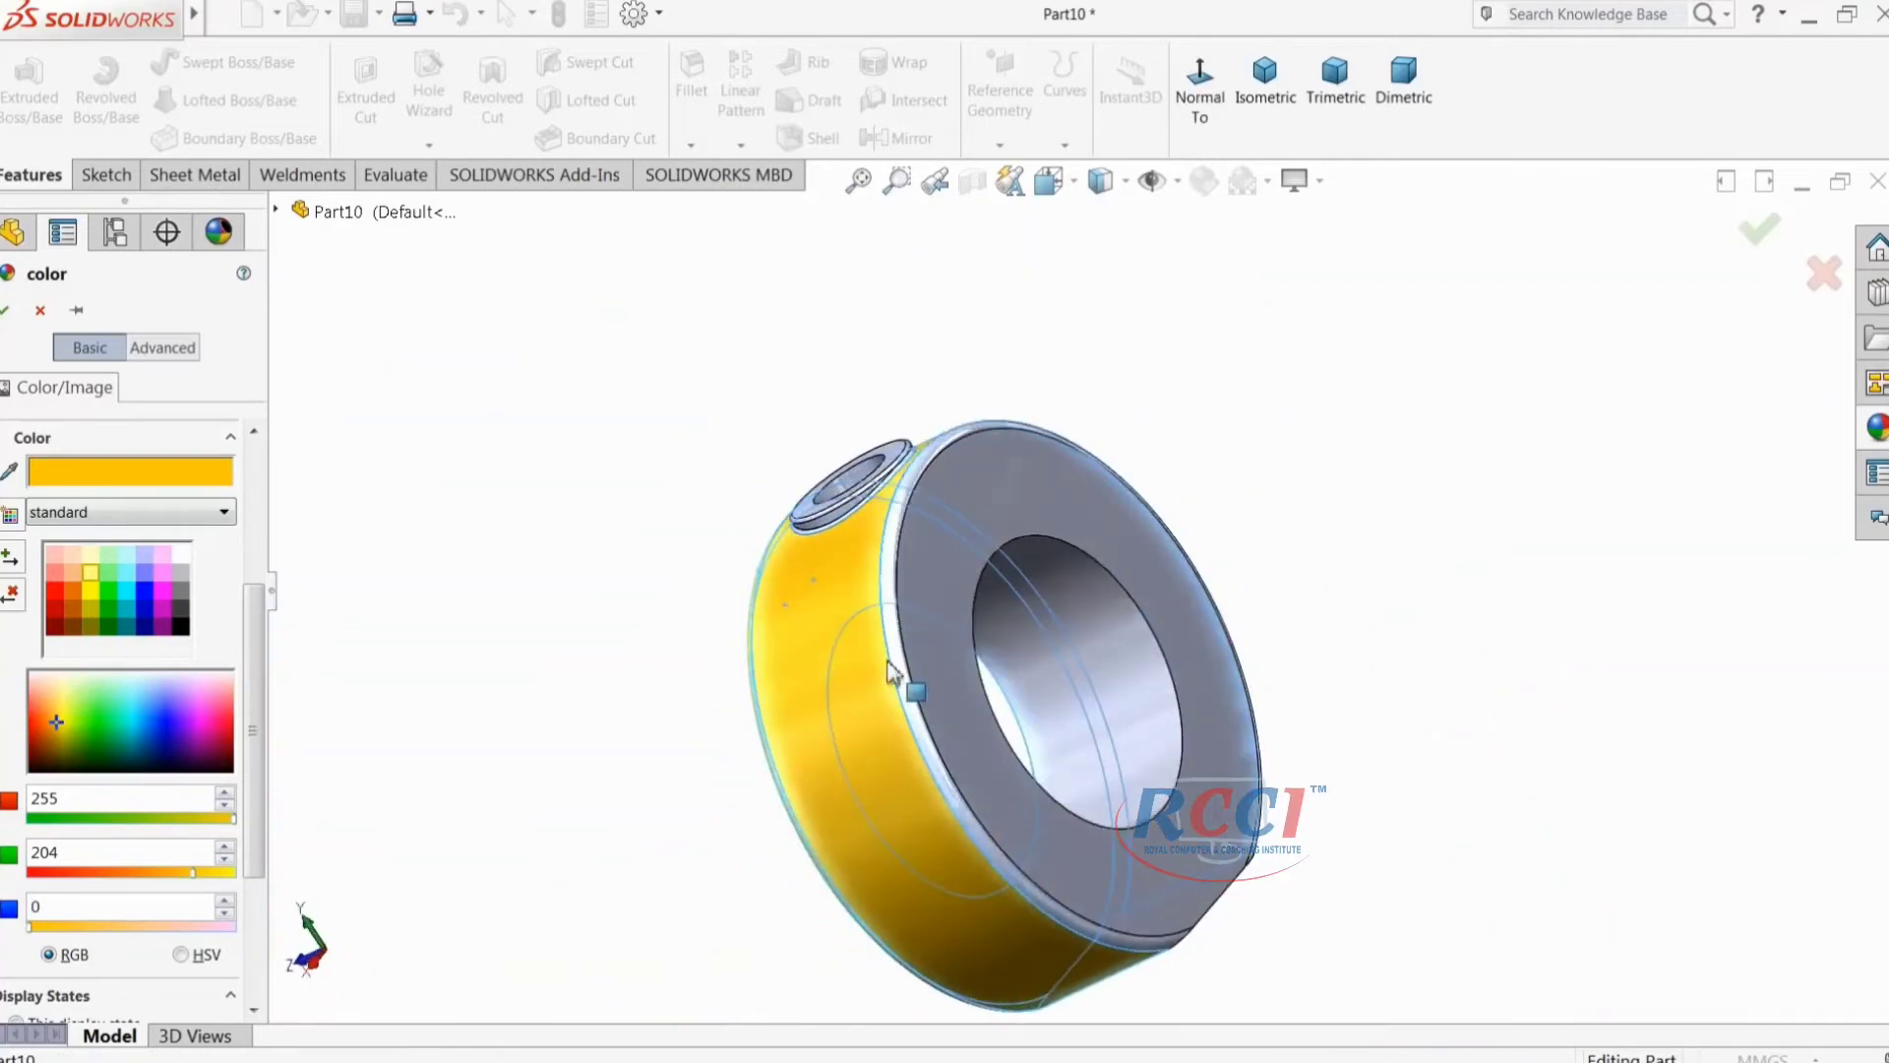
scroll(931, 583, down, 3)
click(883, 543)
mouse_move(801, 485)
middle_down()
mouse_move(877, 540)
mouse_move(801, 498)
middle_up()
scroll(945, 566, down, 3)
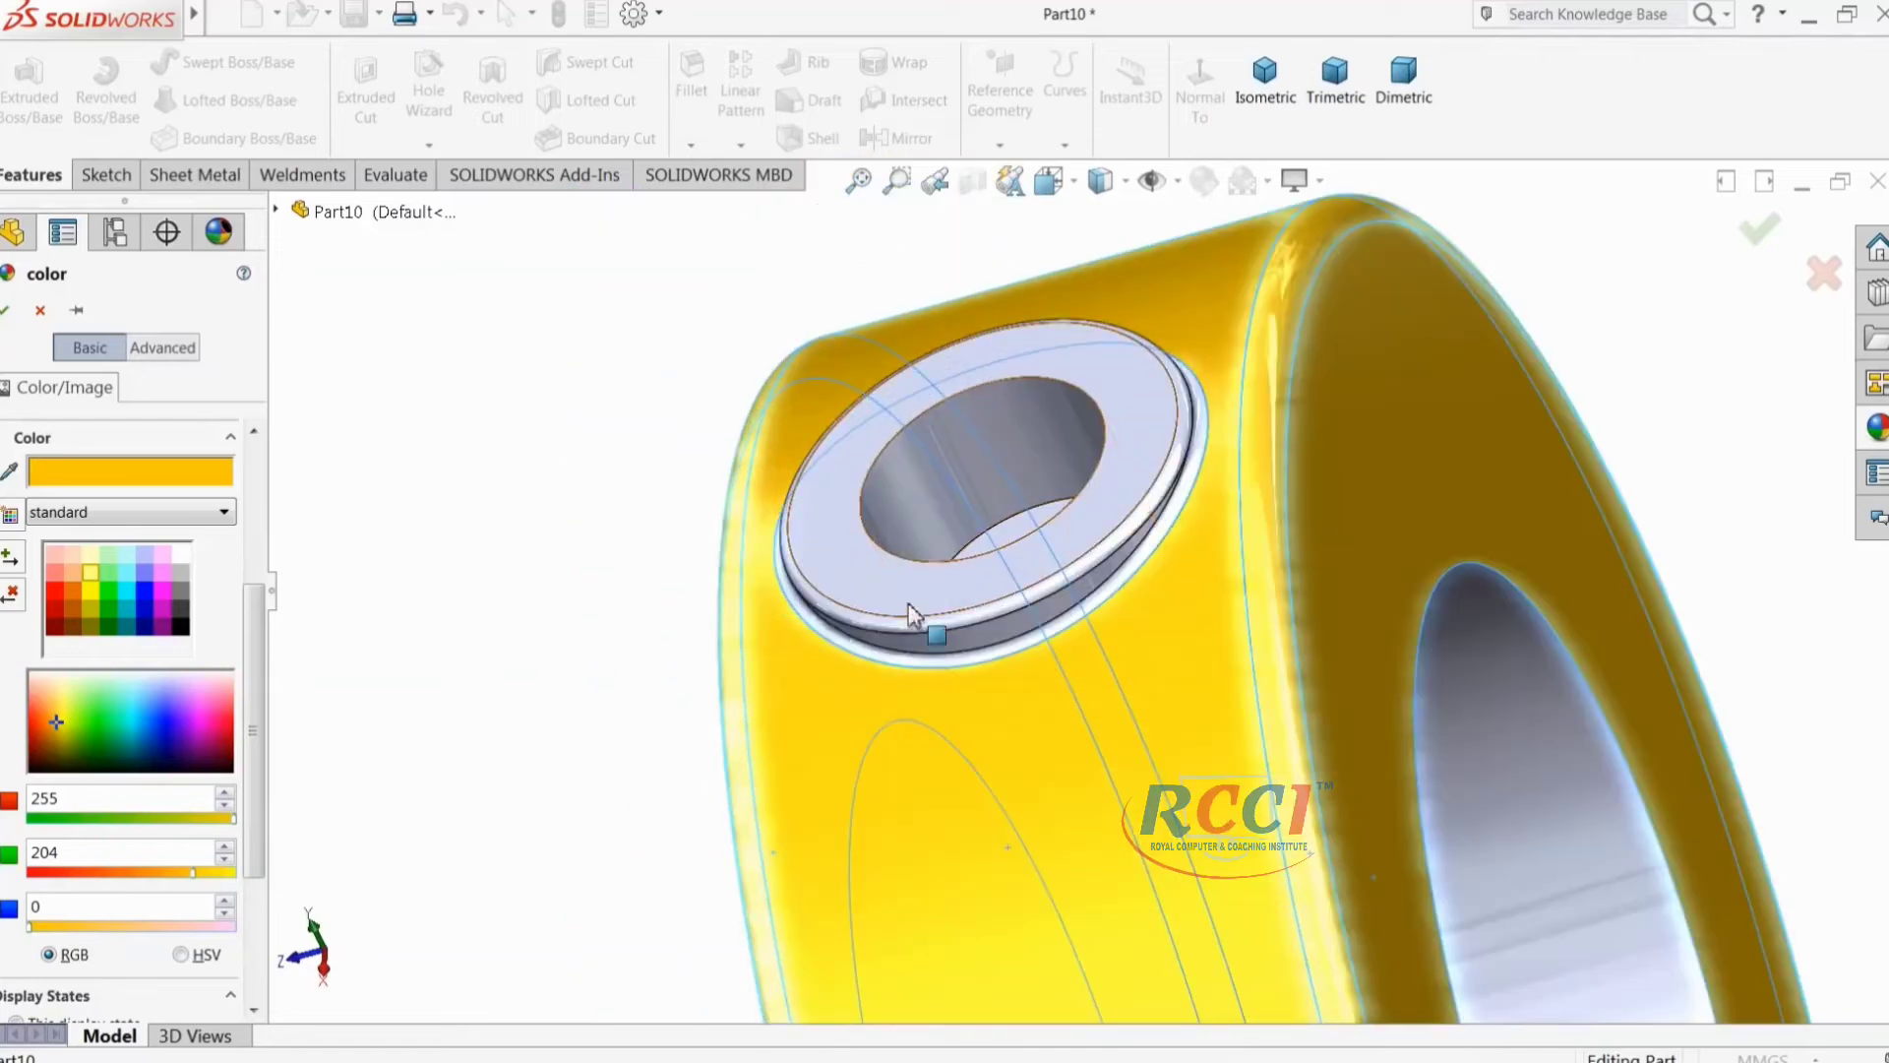
Step: Add the port boss's top, rounded edge and side faces to the amber yellow colouring and accept the appearance
click(941, 626)
scroll(942, 630, down, 3)
click(954, 649)
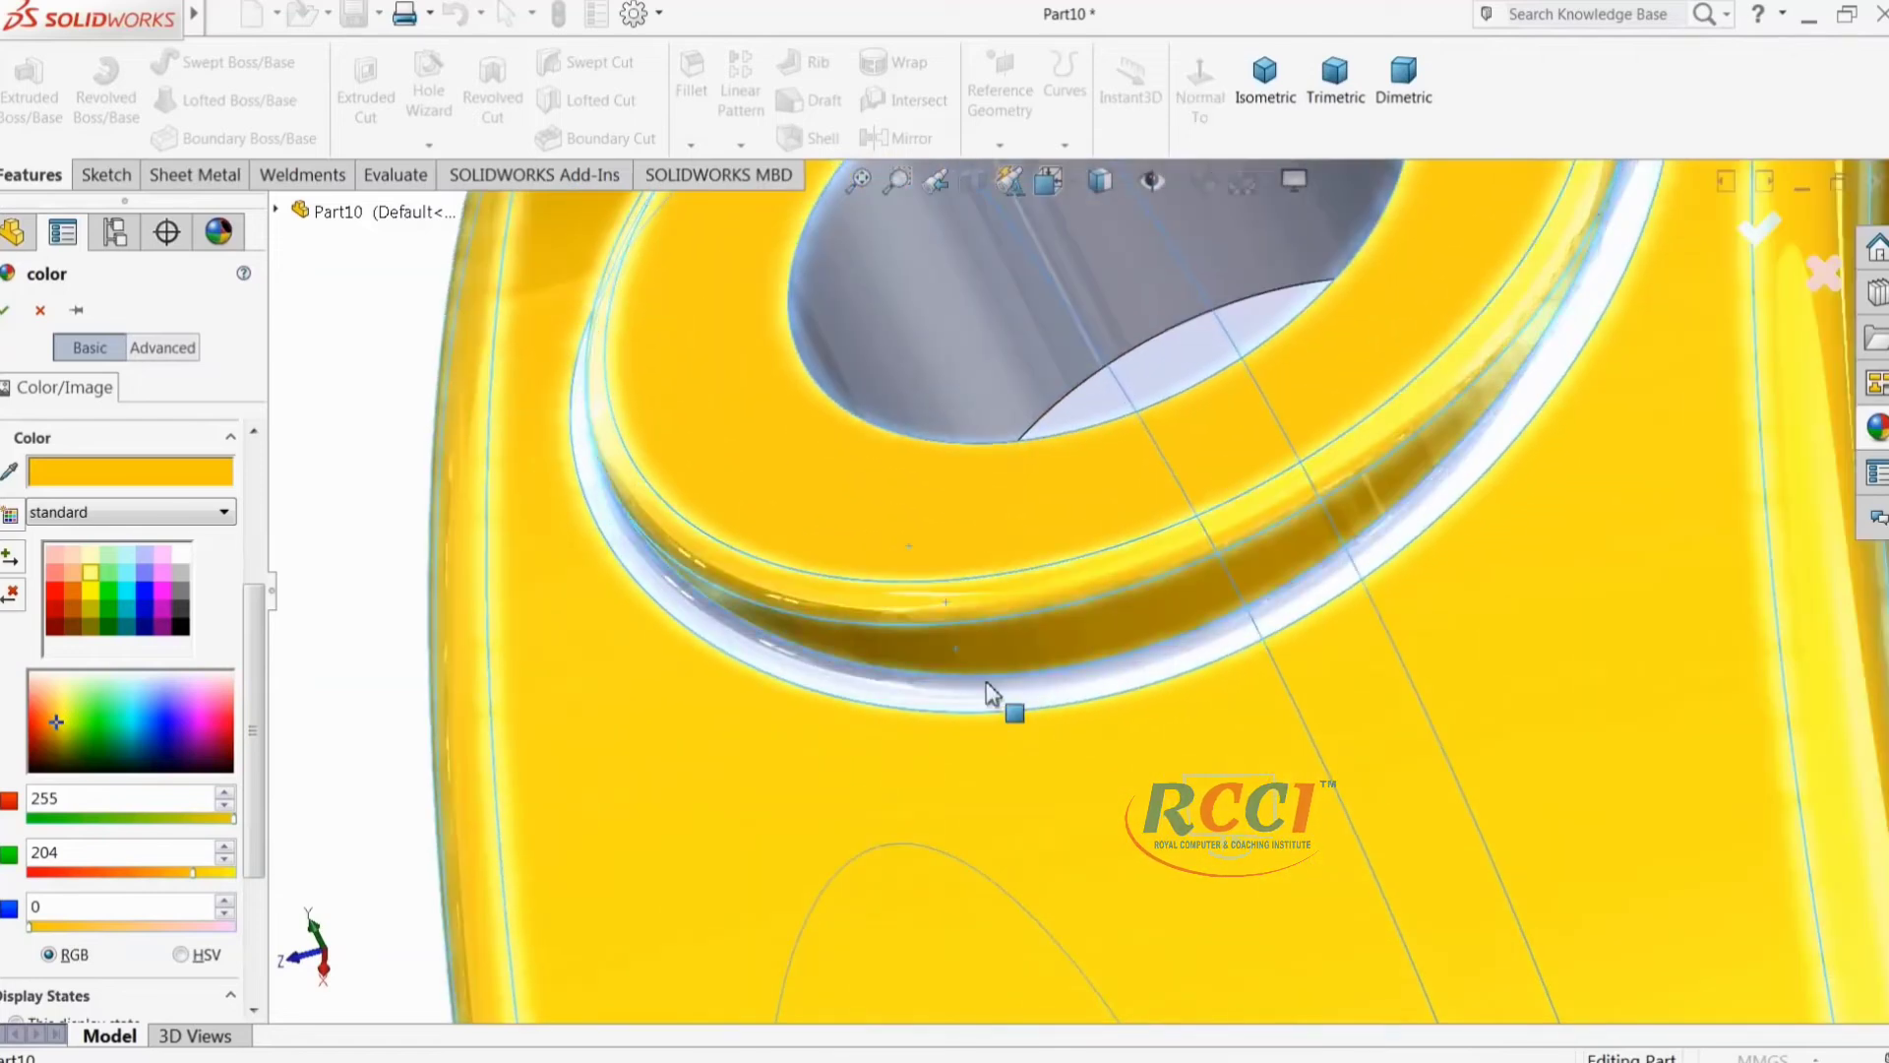
scroll(983, 709, up, 6)
middle_drag(1043, 700, 1210, 641)
scroll(1223, 677, down, 3)
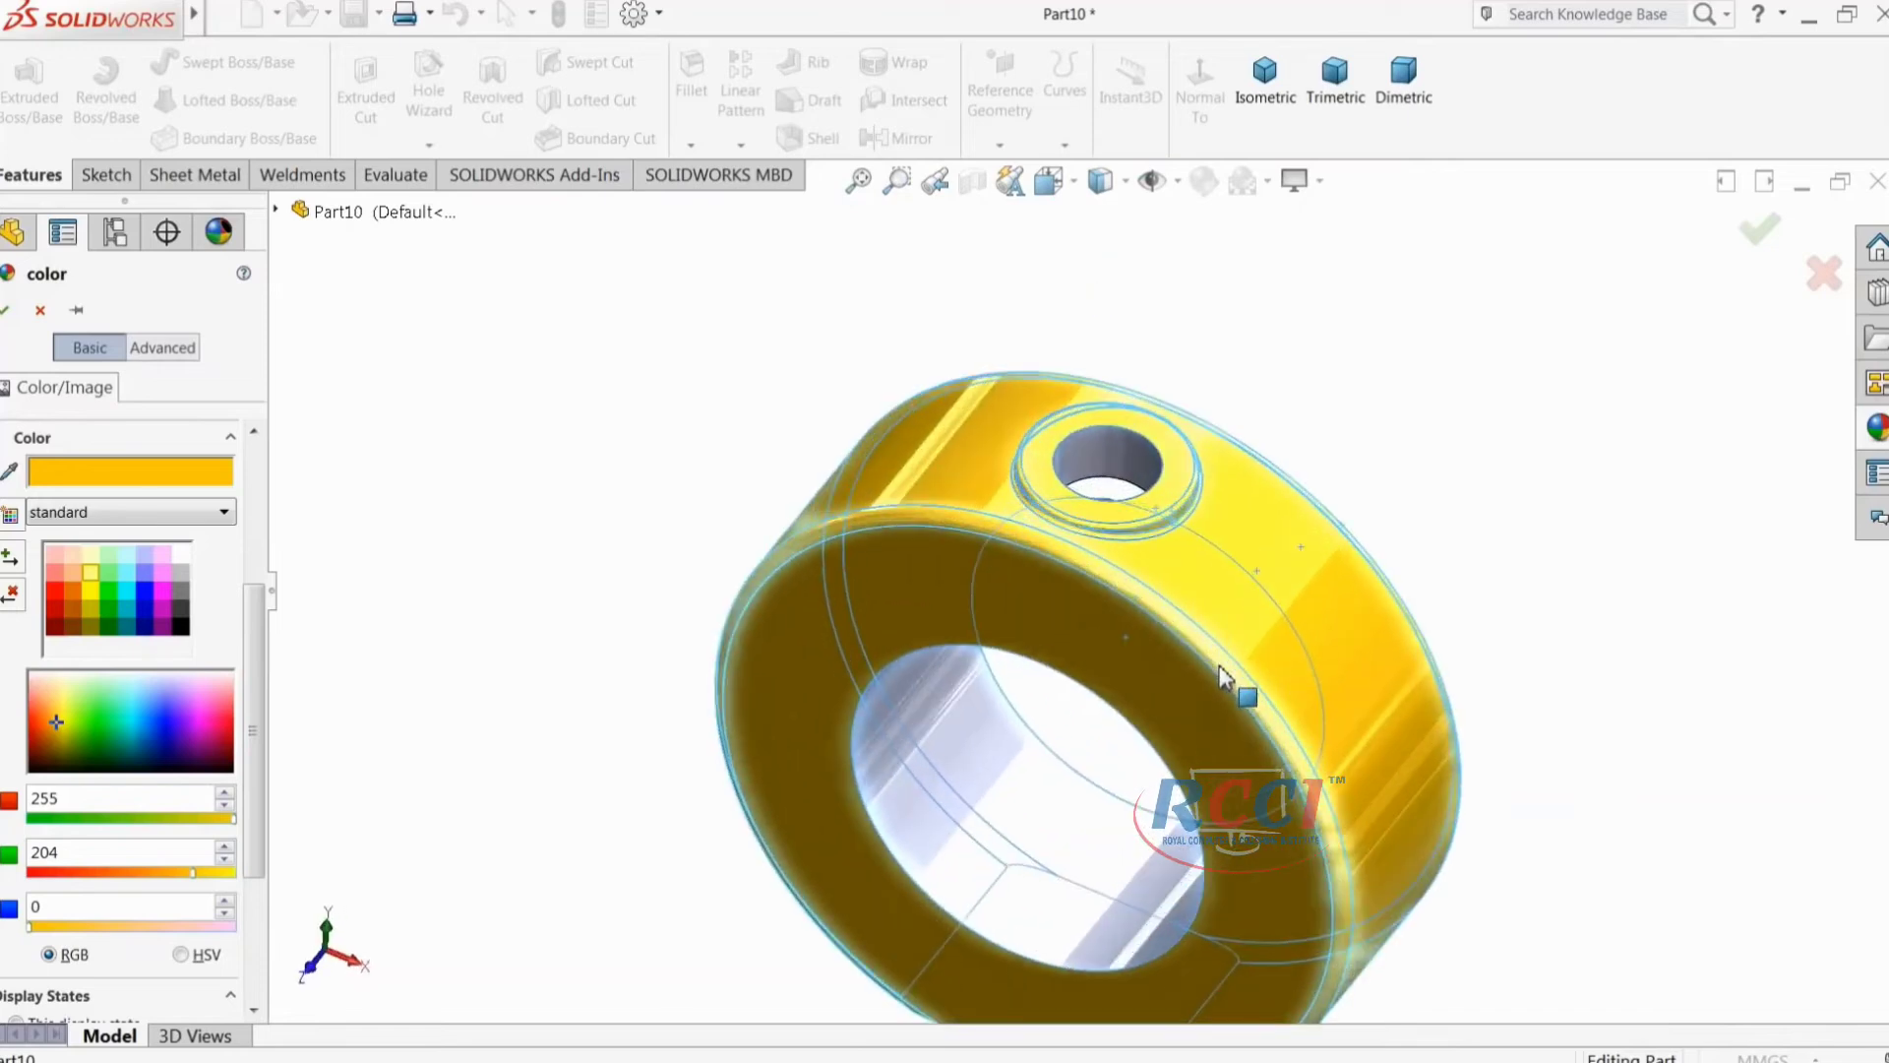
click(7, 311)
scroll(922, 612, up, 2)
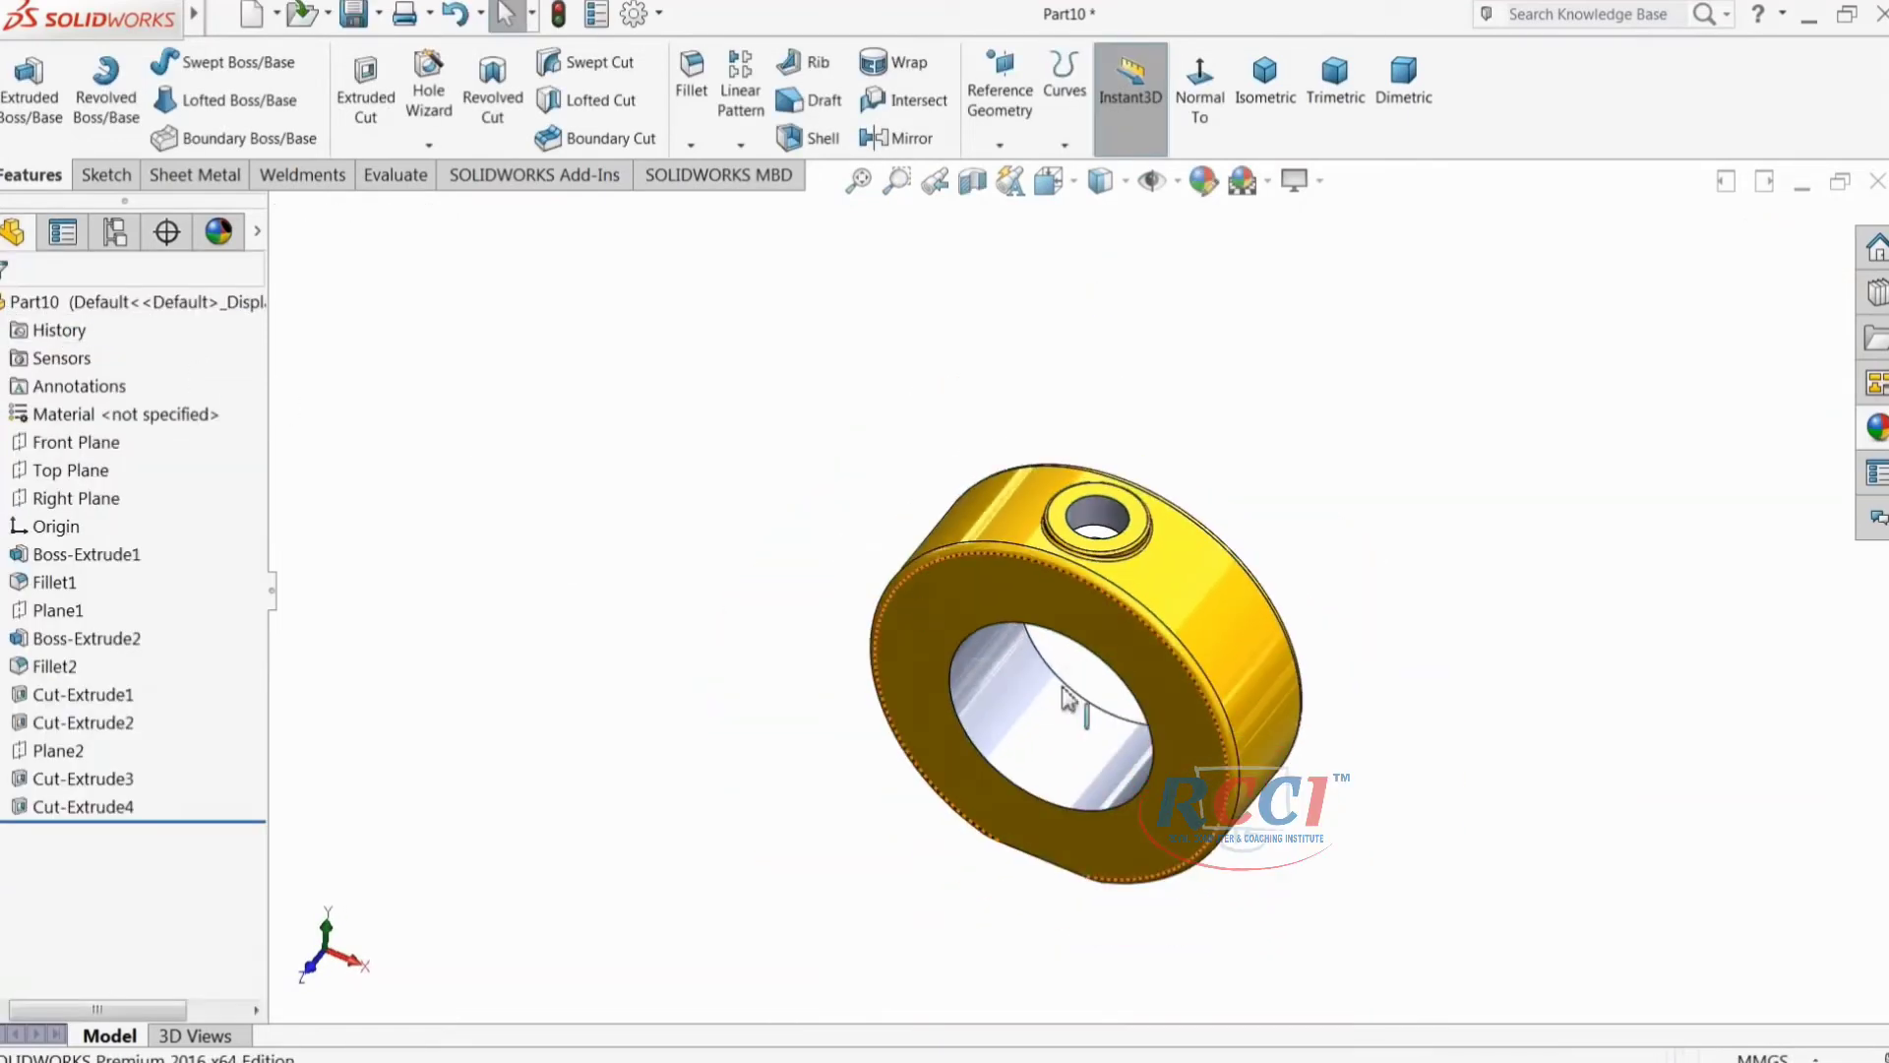
Step: Apply the polished steel appearance from the Metal, Steel library to the part, covering the uncoloured bore
scroll(1070, 700, down, 2)
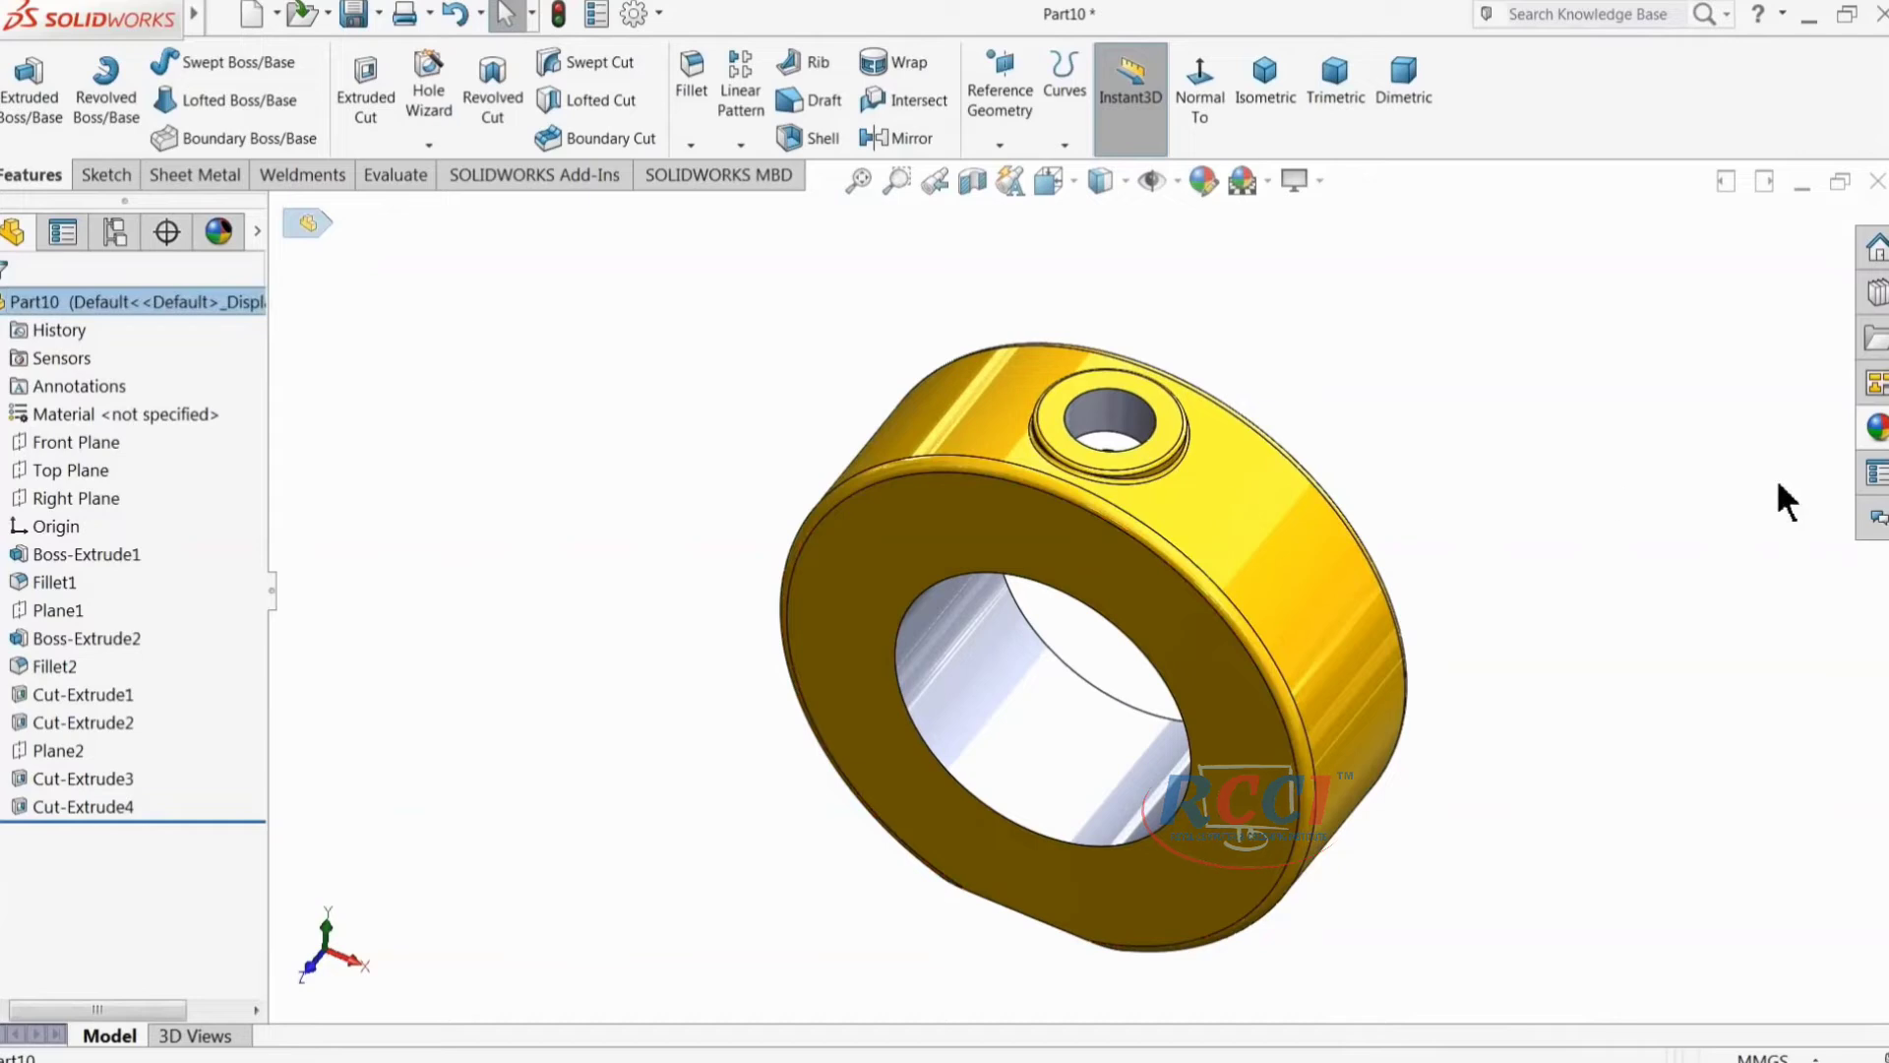
click(1877, 433)
click(1653, 338)
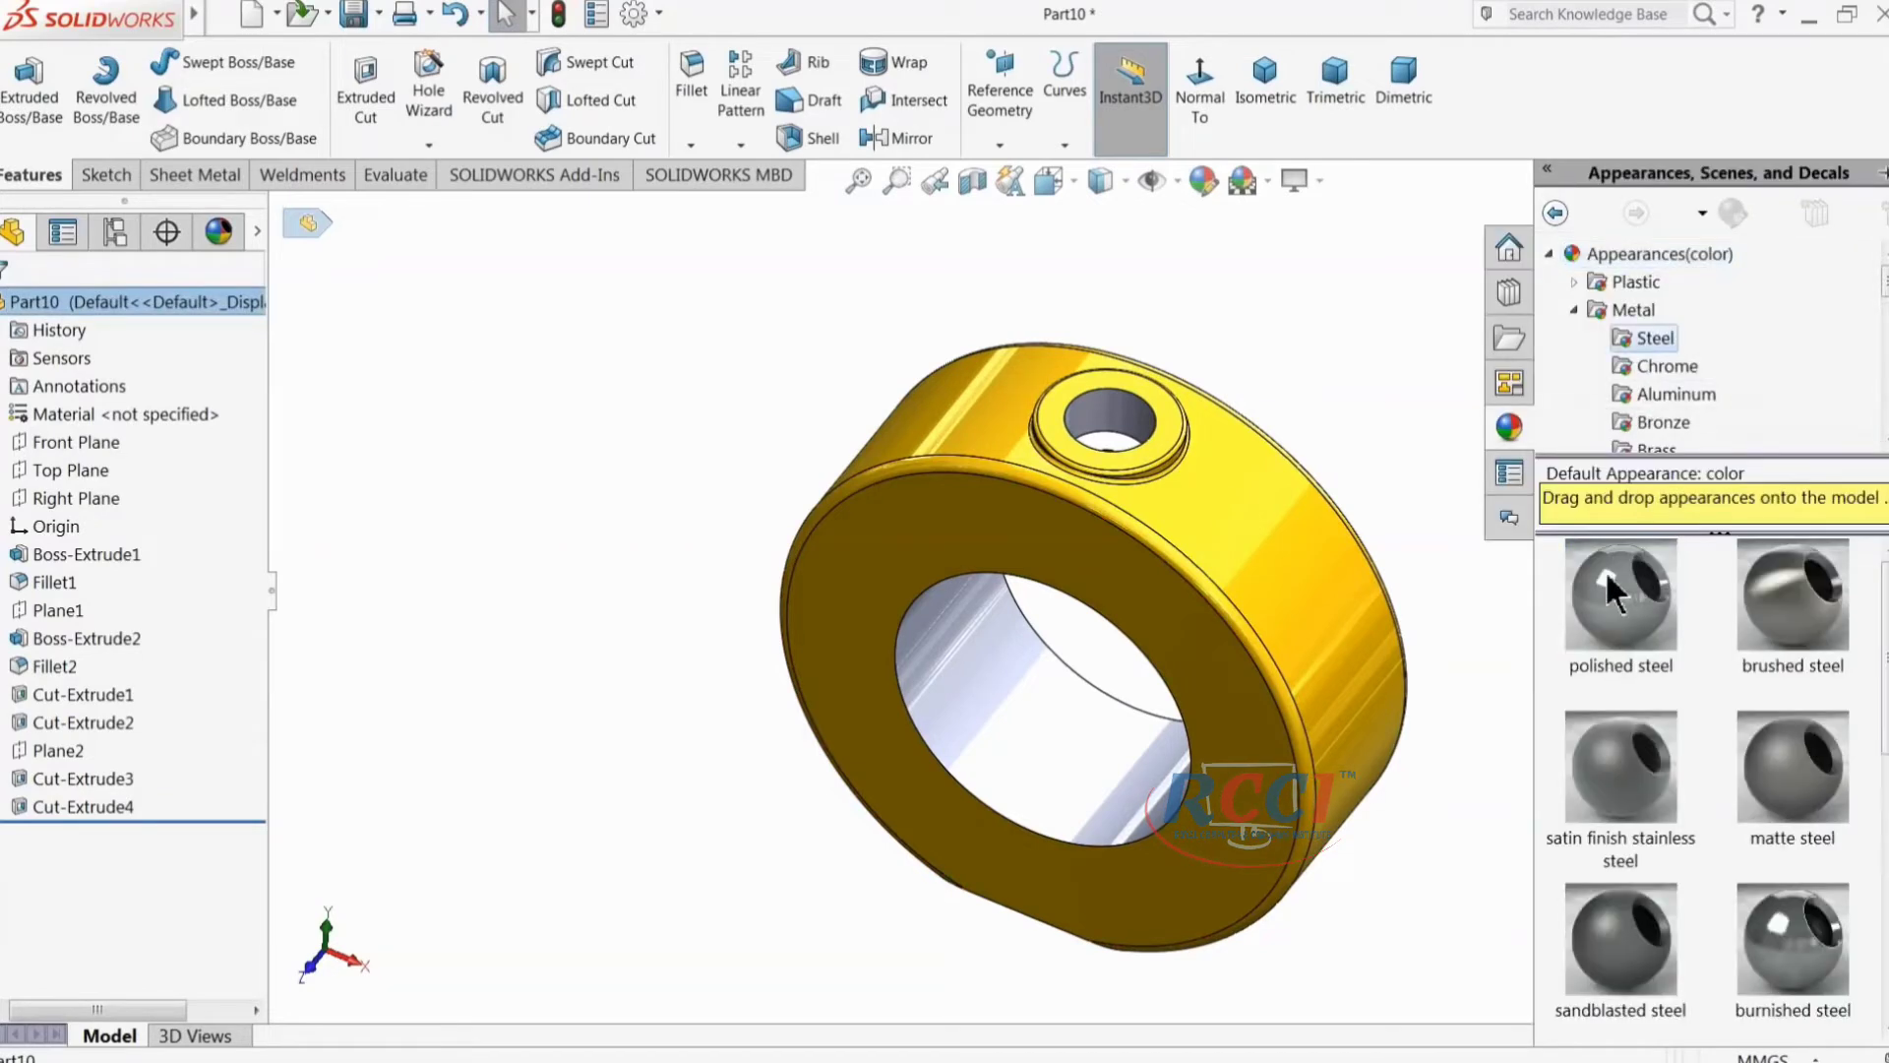
drag(1621, 595, 1082, 748)
middle_drag(1247, 633, 1043, 594)
middle_drag(780, 624, 819, 565)
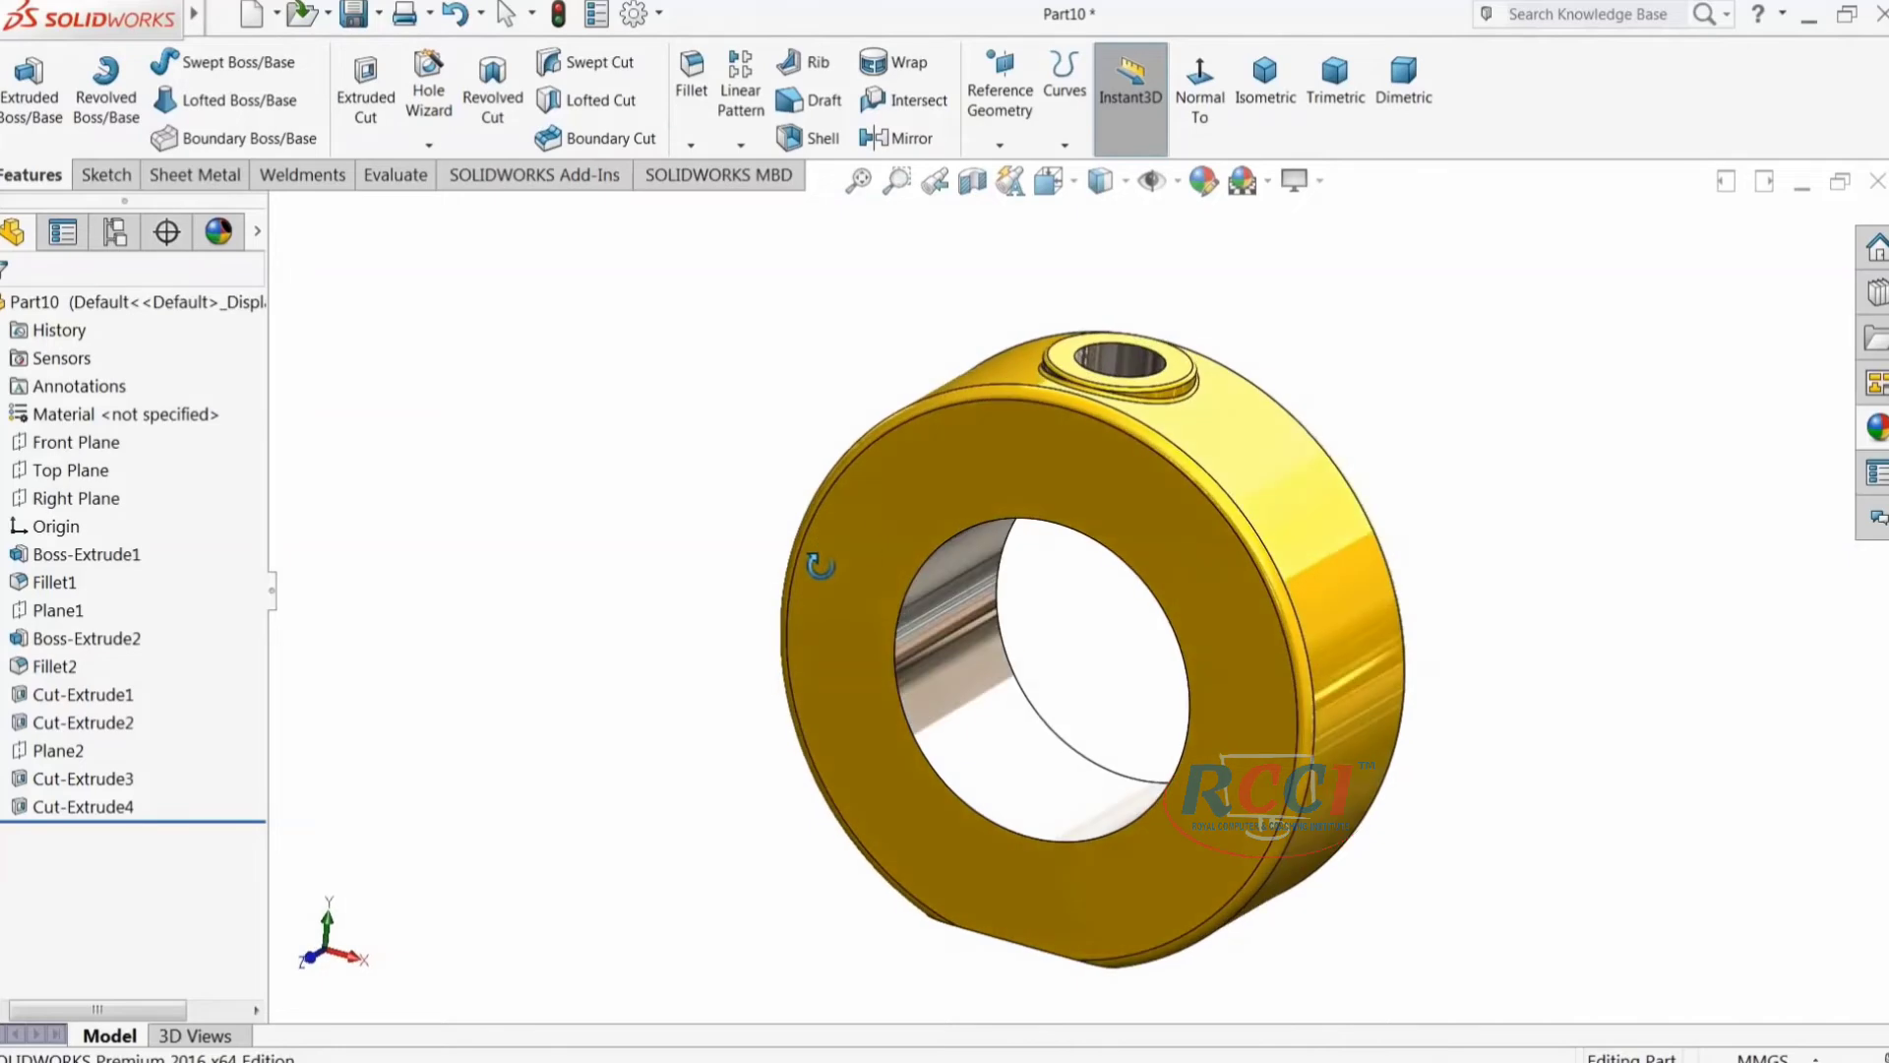
Step: Chamfer the front and back circular edges of the central bore with a 2 mm distance at 45 degrees
click(691, 147)
click(724, 197)
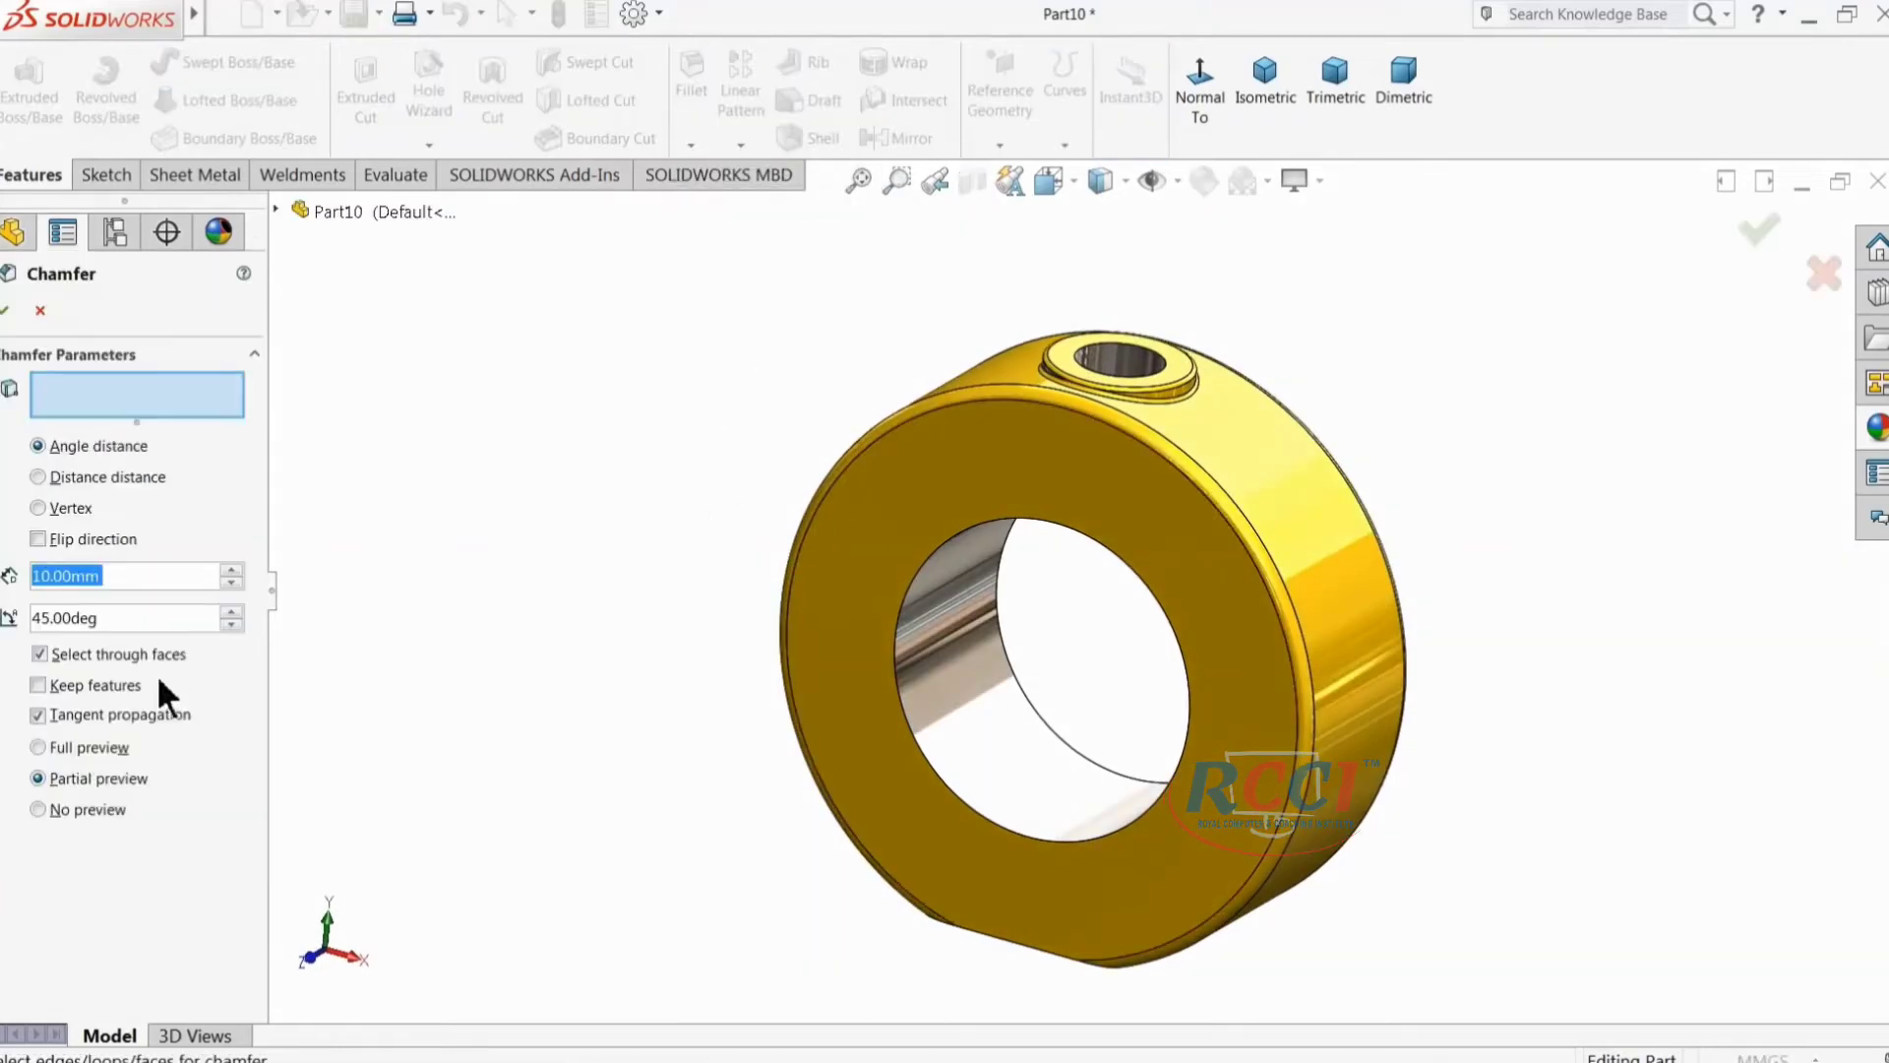
text(2)
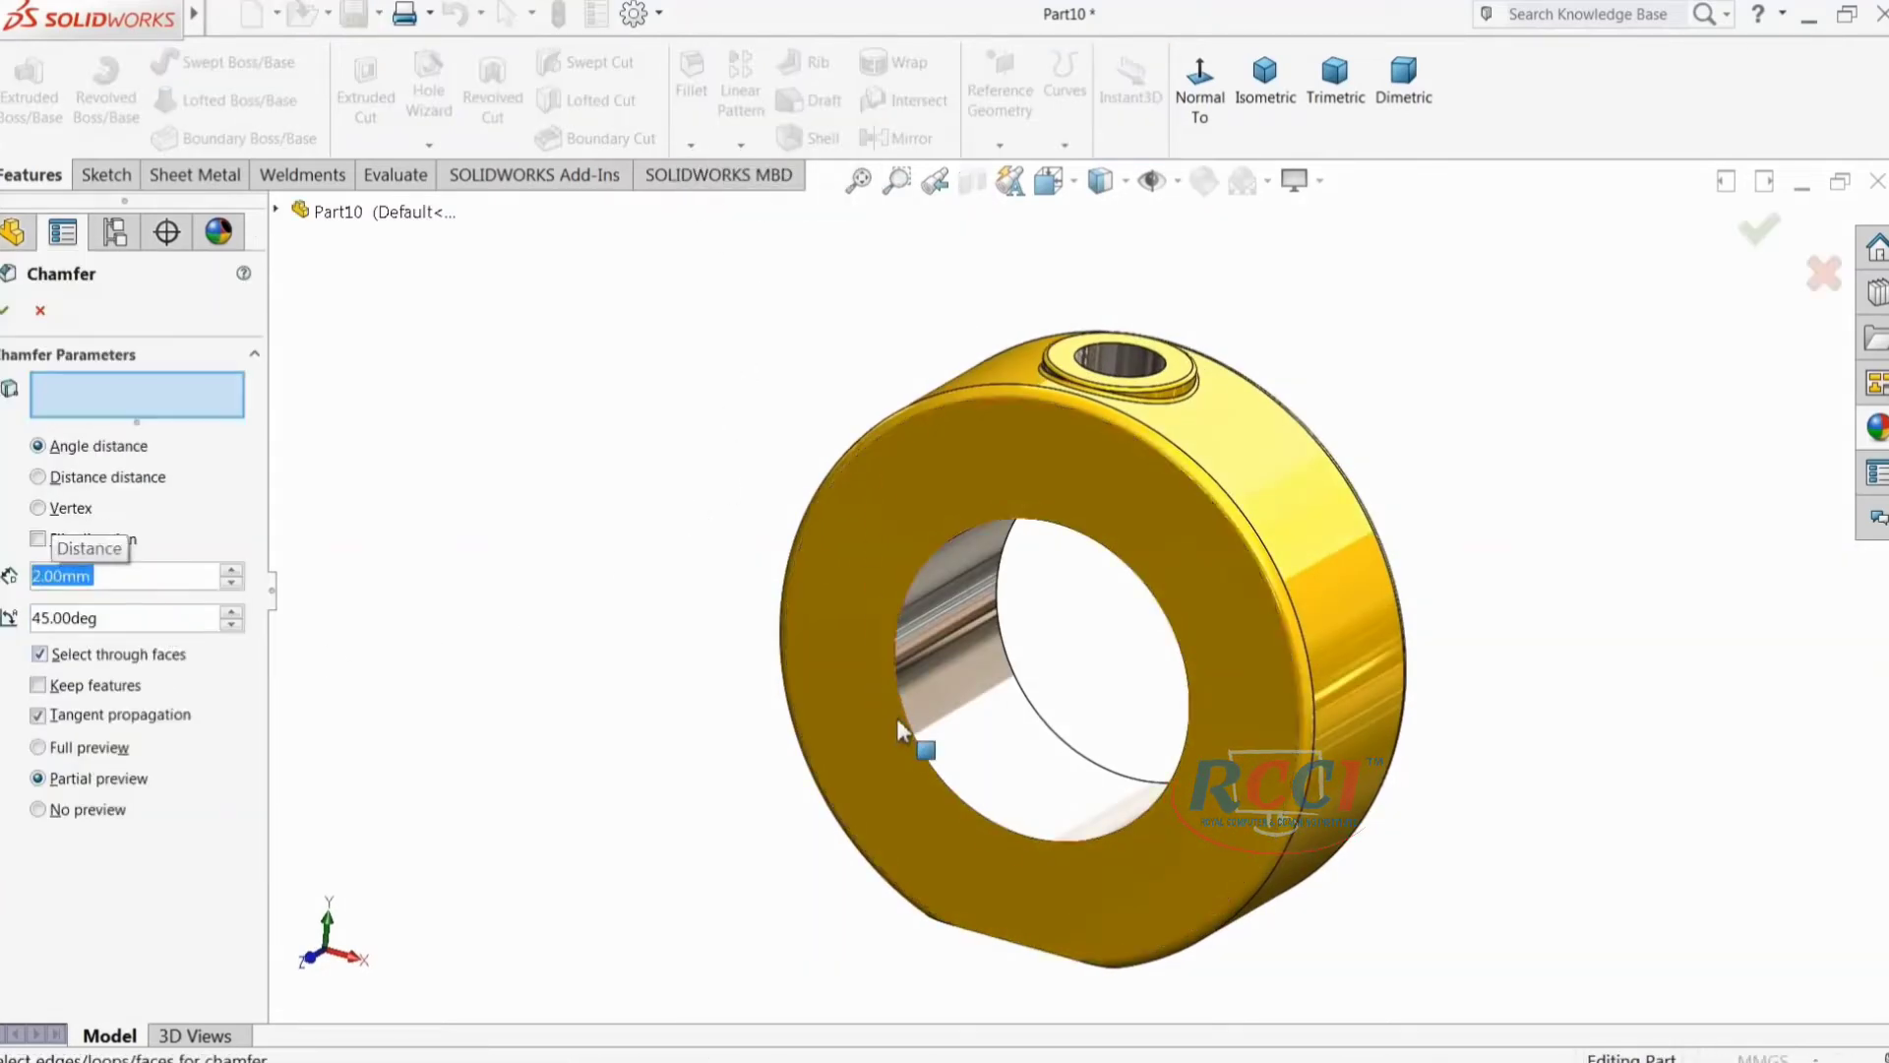
click(999, 745)
middle_drag(1032, 699, 1017, 618)
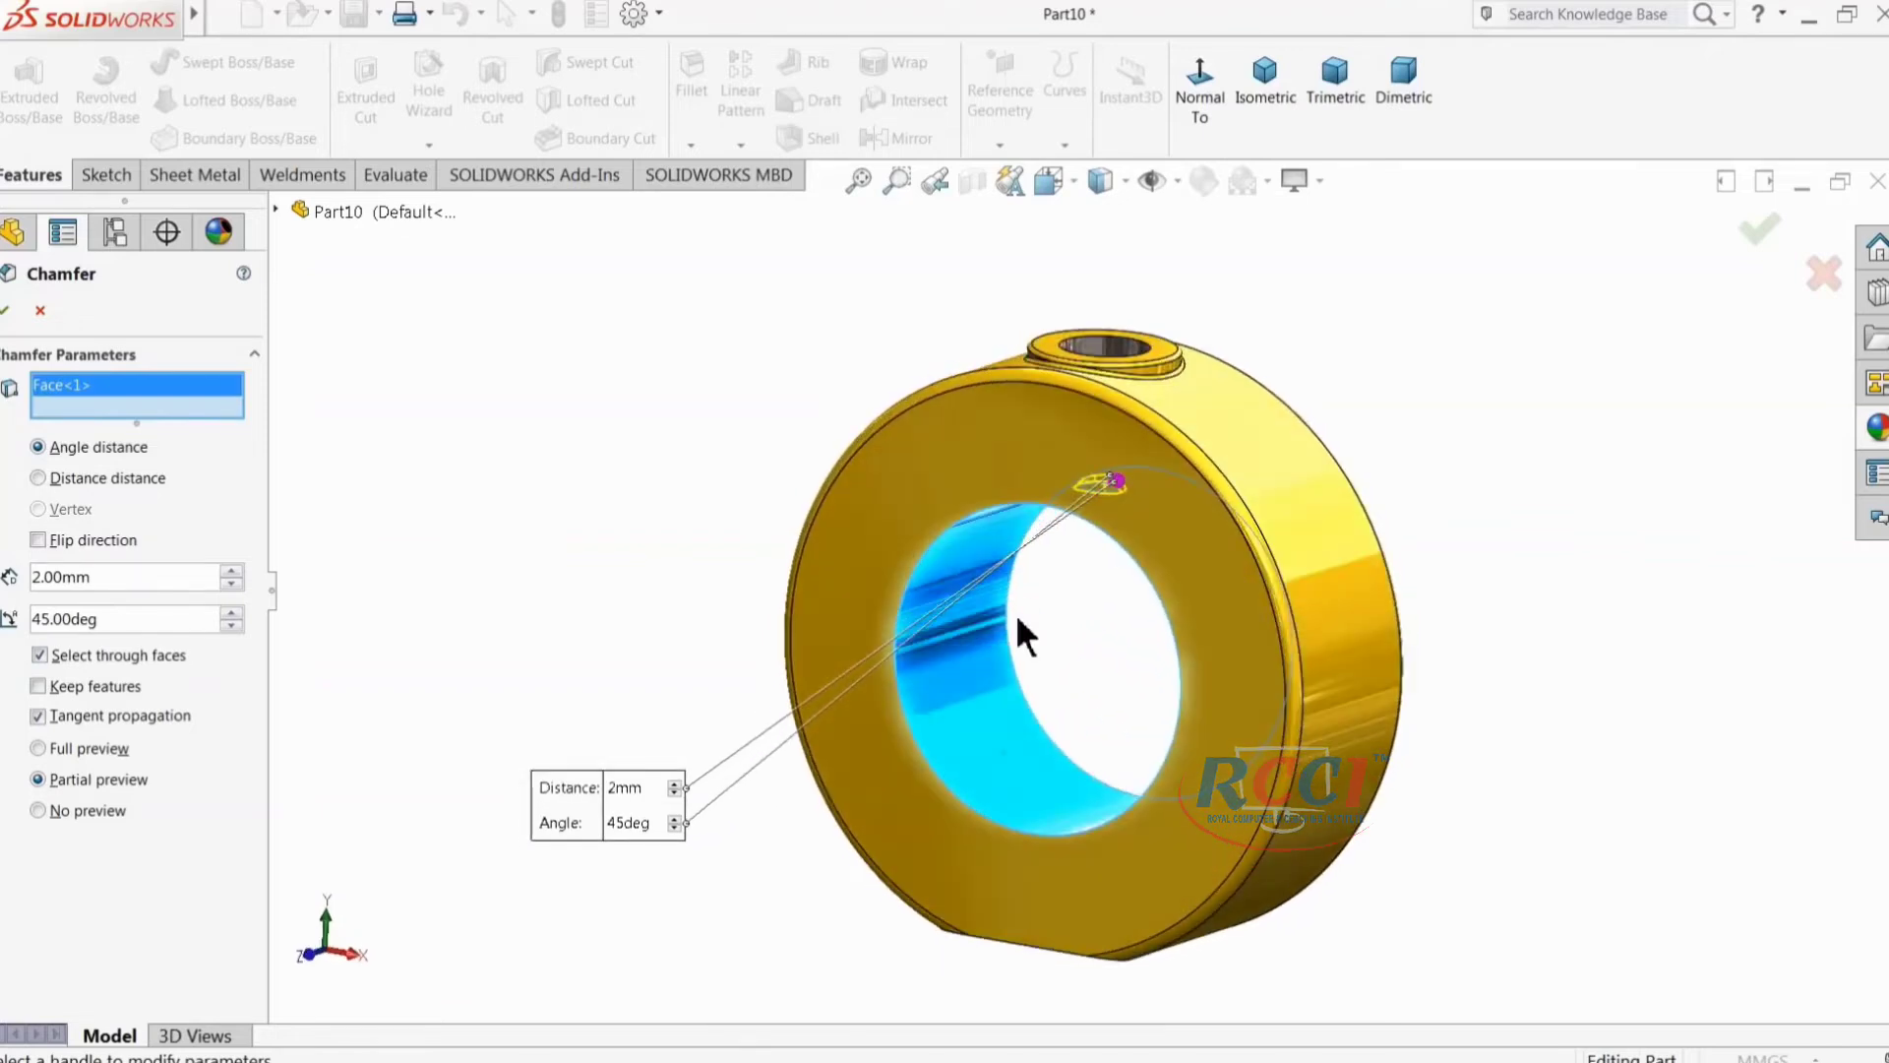
right_click(131, 411)
click(171, 399)
scroll(1098, 763, down, 2)
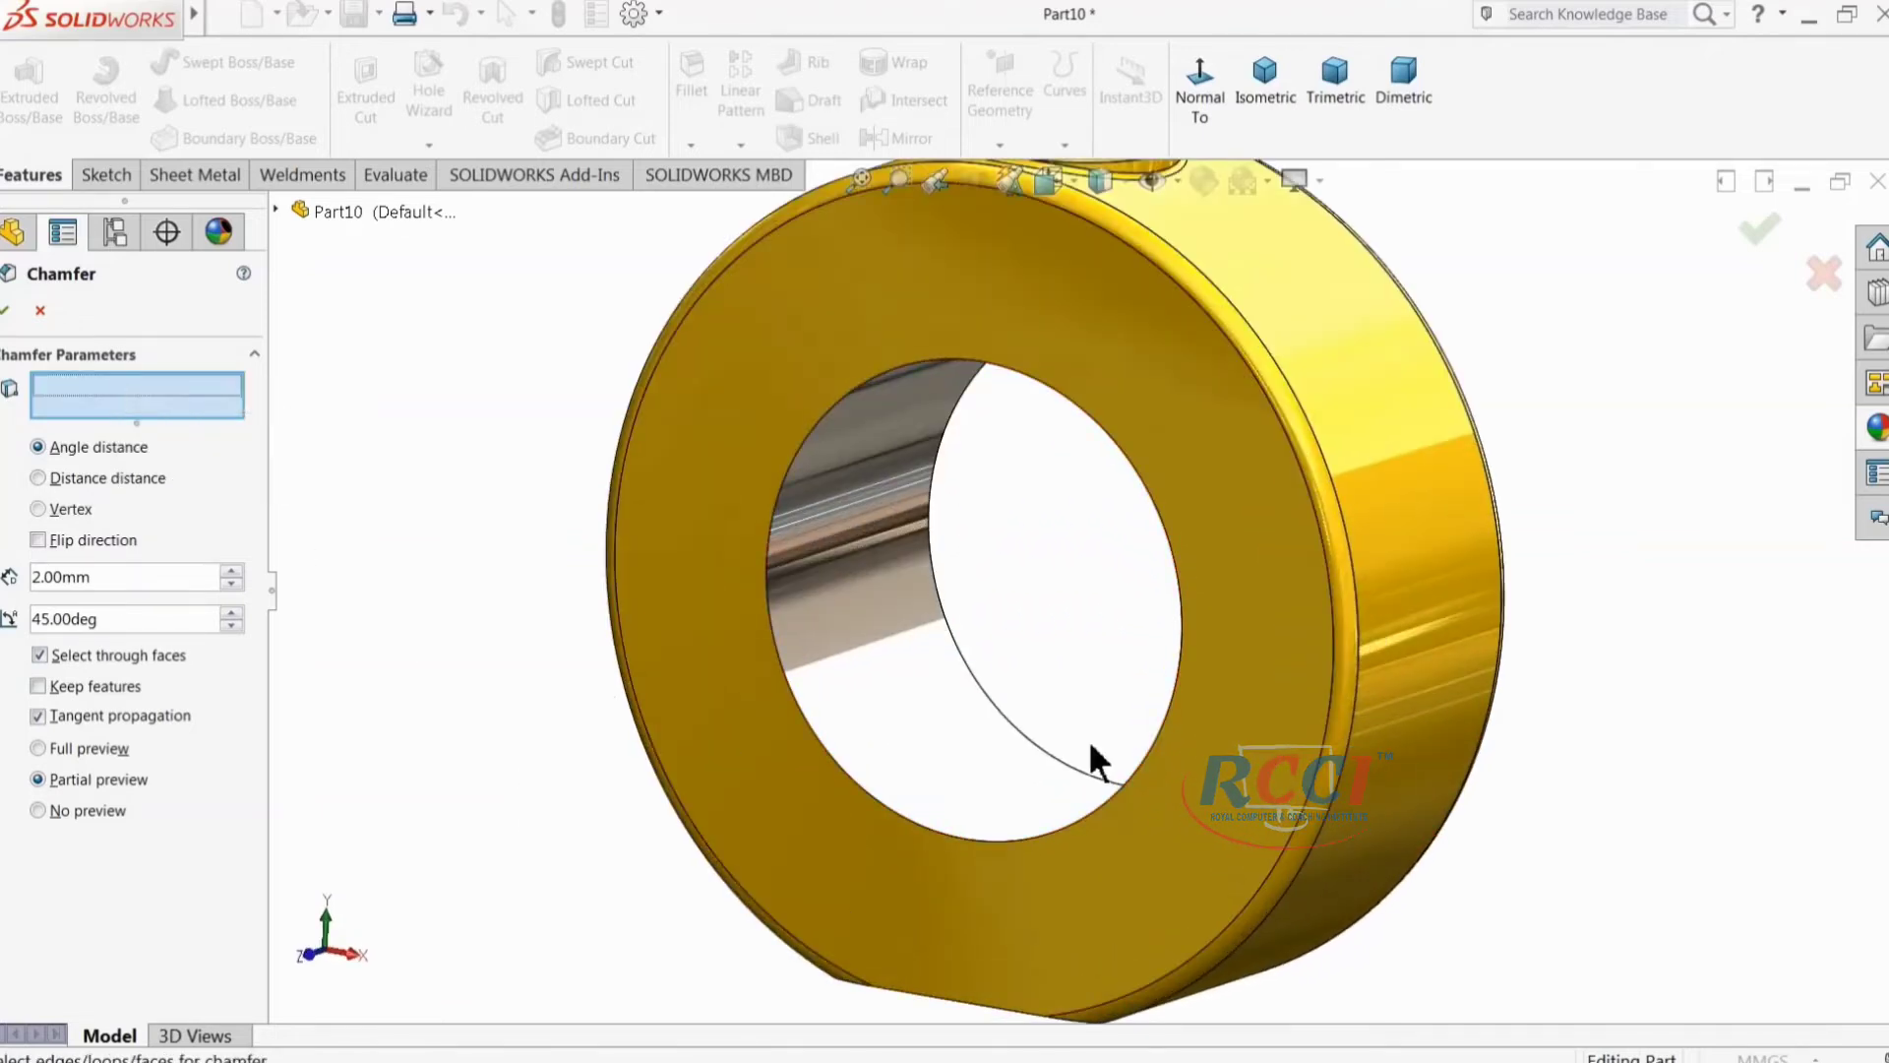
click(1016, 733)
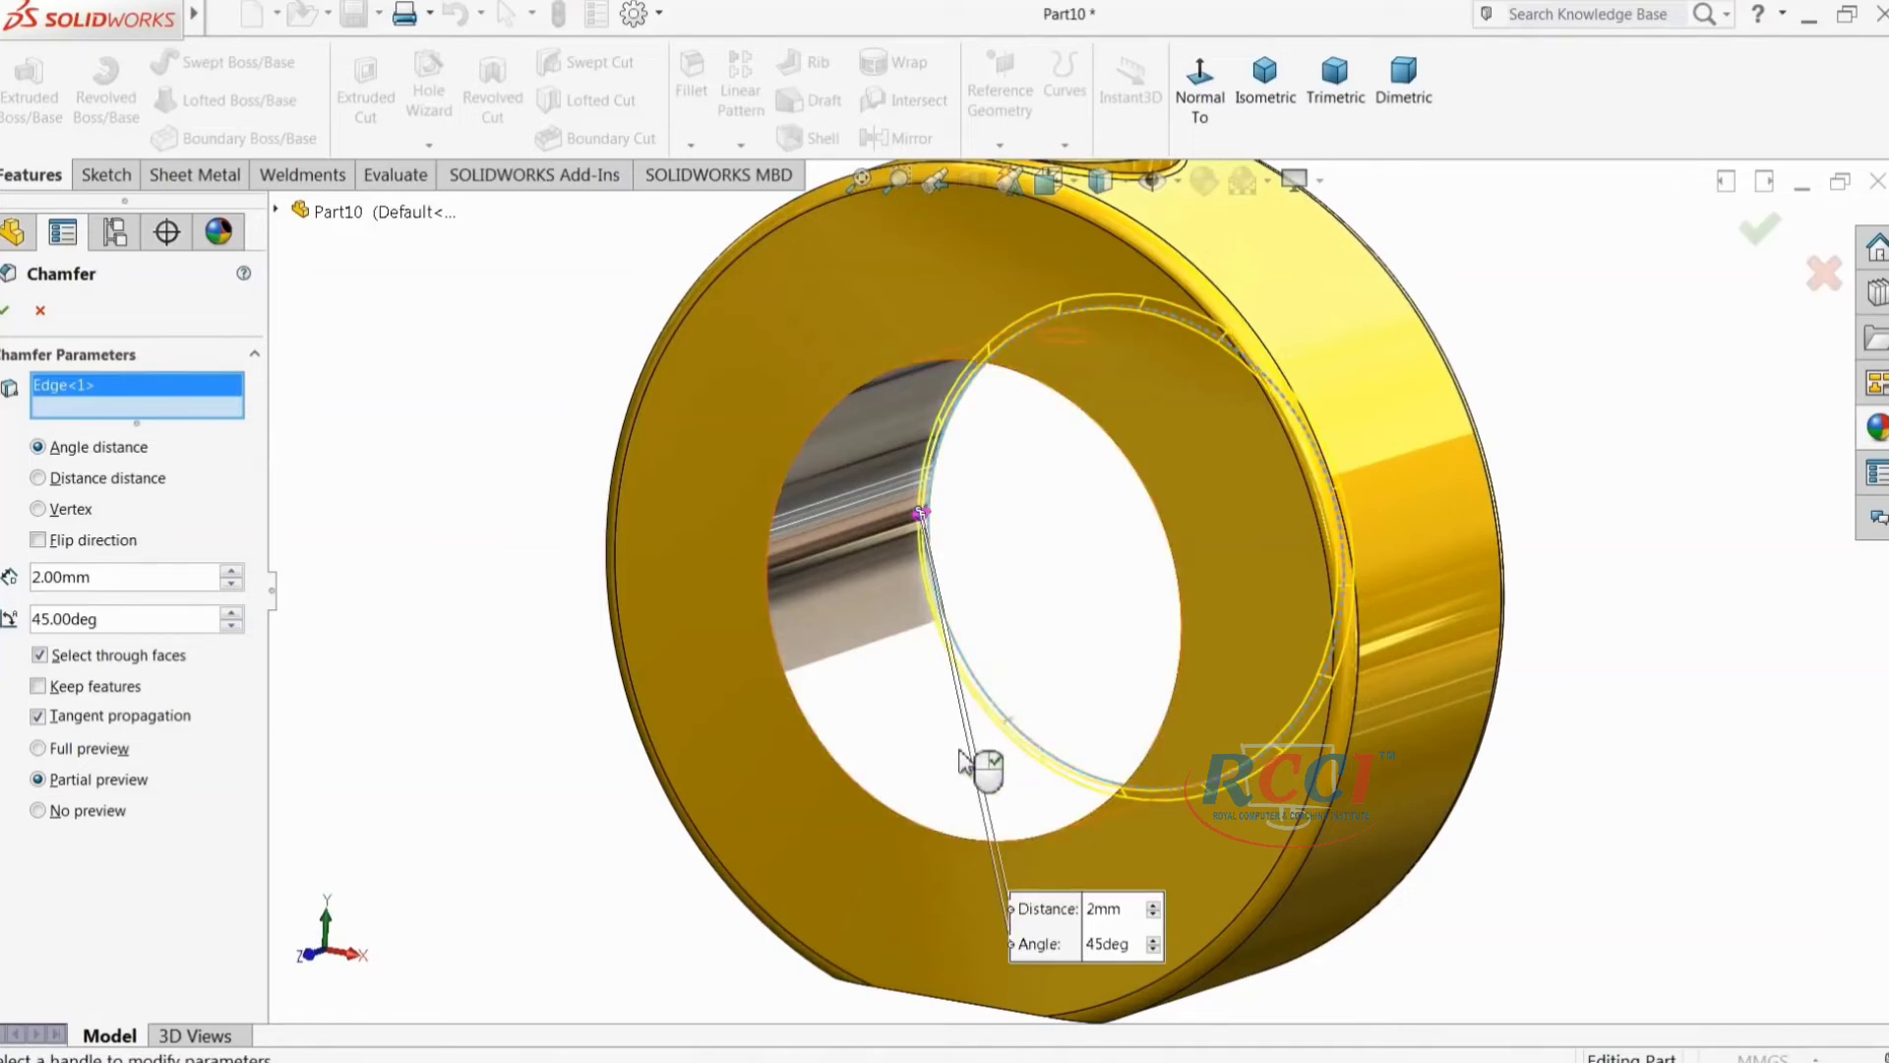
click(836, 764)
click(6, 311)
Step: Create a reference plane offset 68 mm from the Right Plane with the offset direction flipped
mouse_move(514, 585)
middle_down()
mouse_move(473, 594)
mouse_move(493, 608)
mouse_move(485, 593)
middle_up()
scroll(485, 592, up, 2)
middle_drag(640, 625, 797, 585)
middle_drag(814, 663, 654, 649)
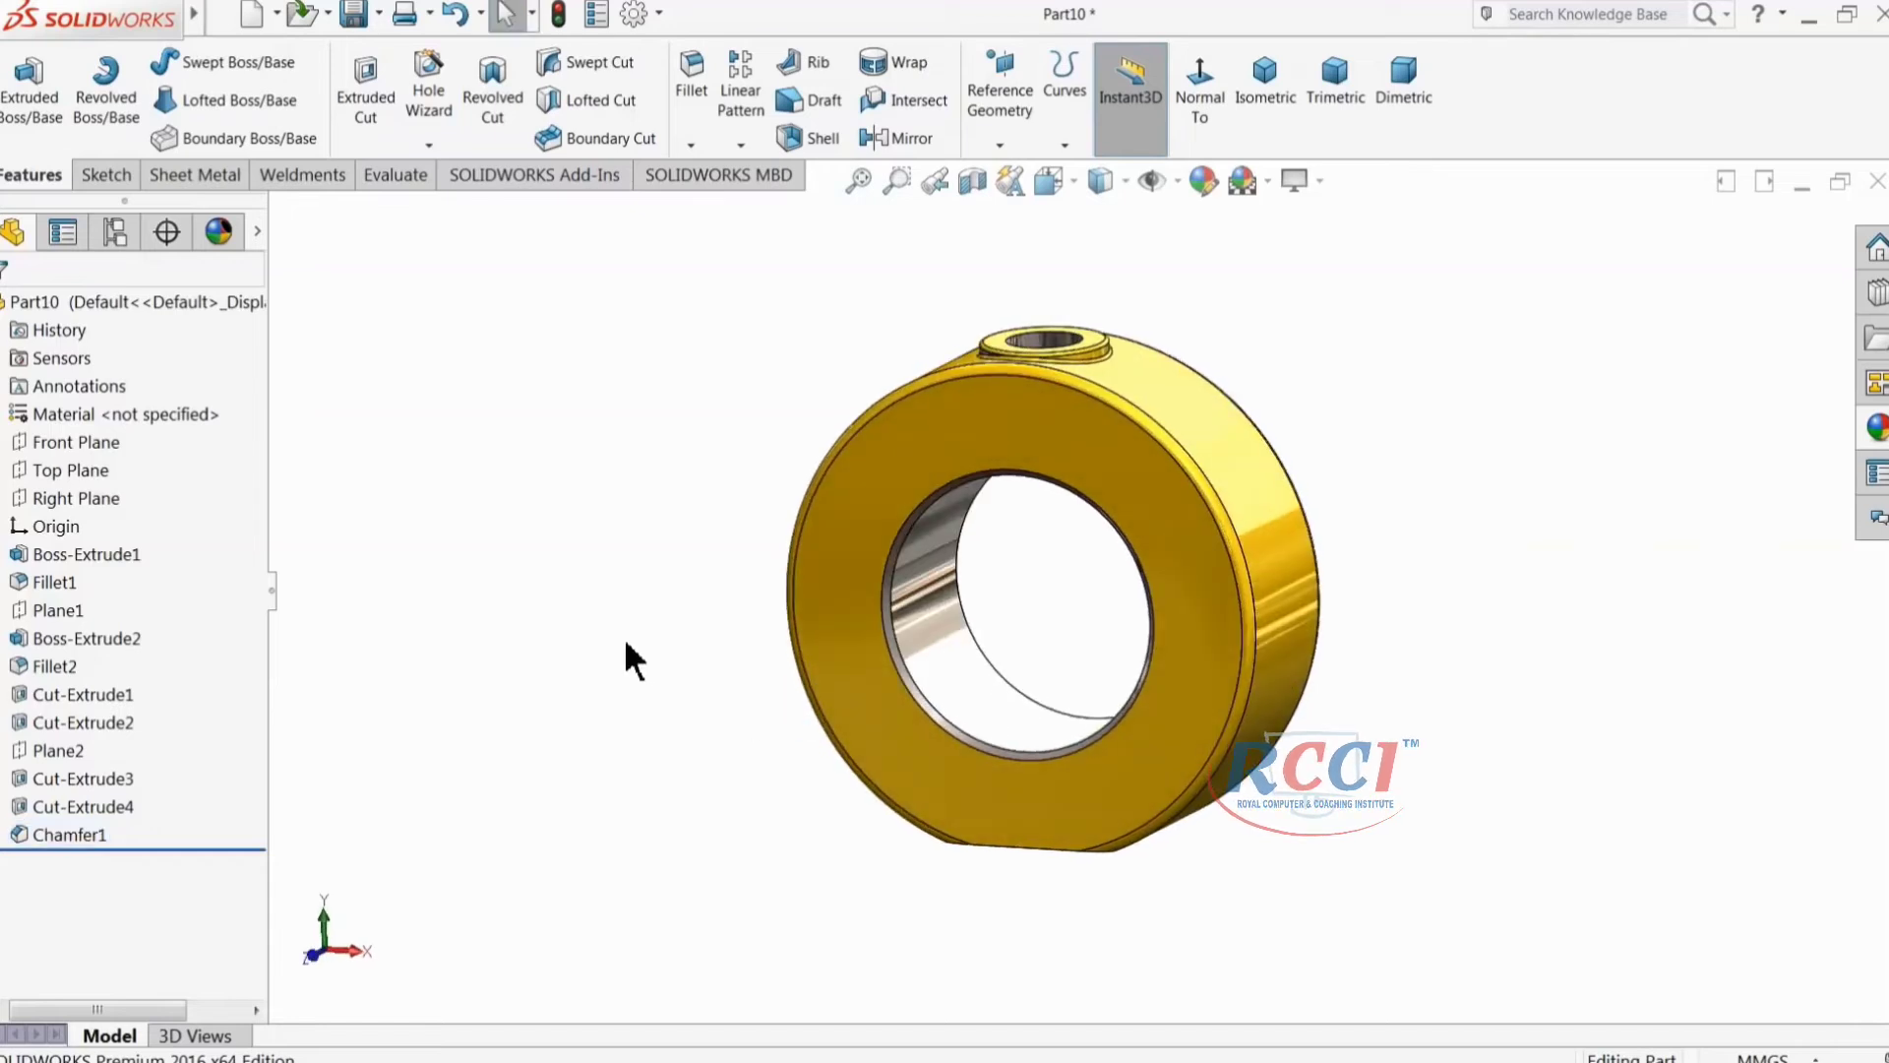
click(73, 497)
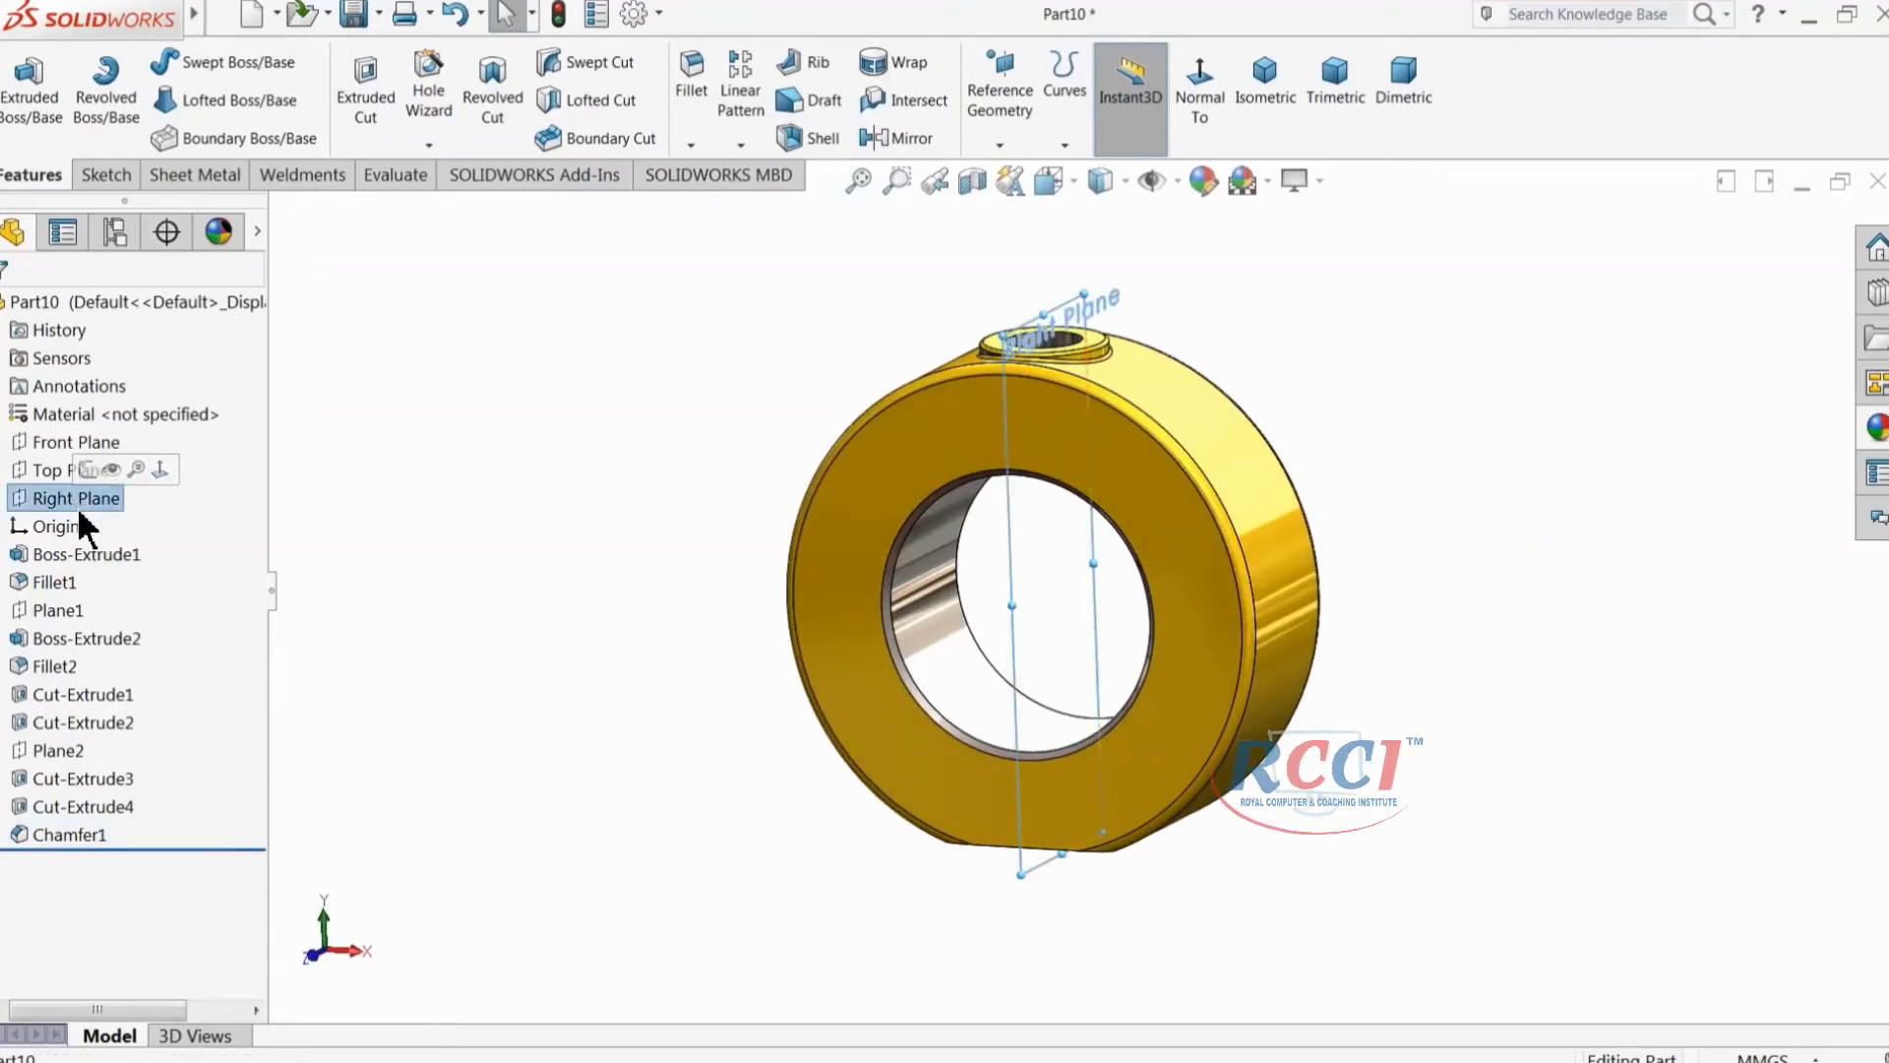
click(996, 145)
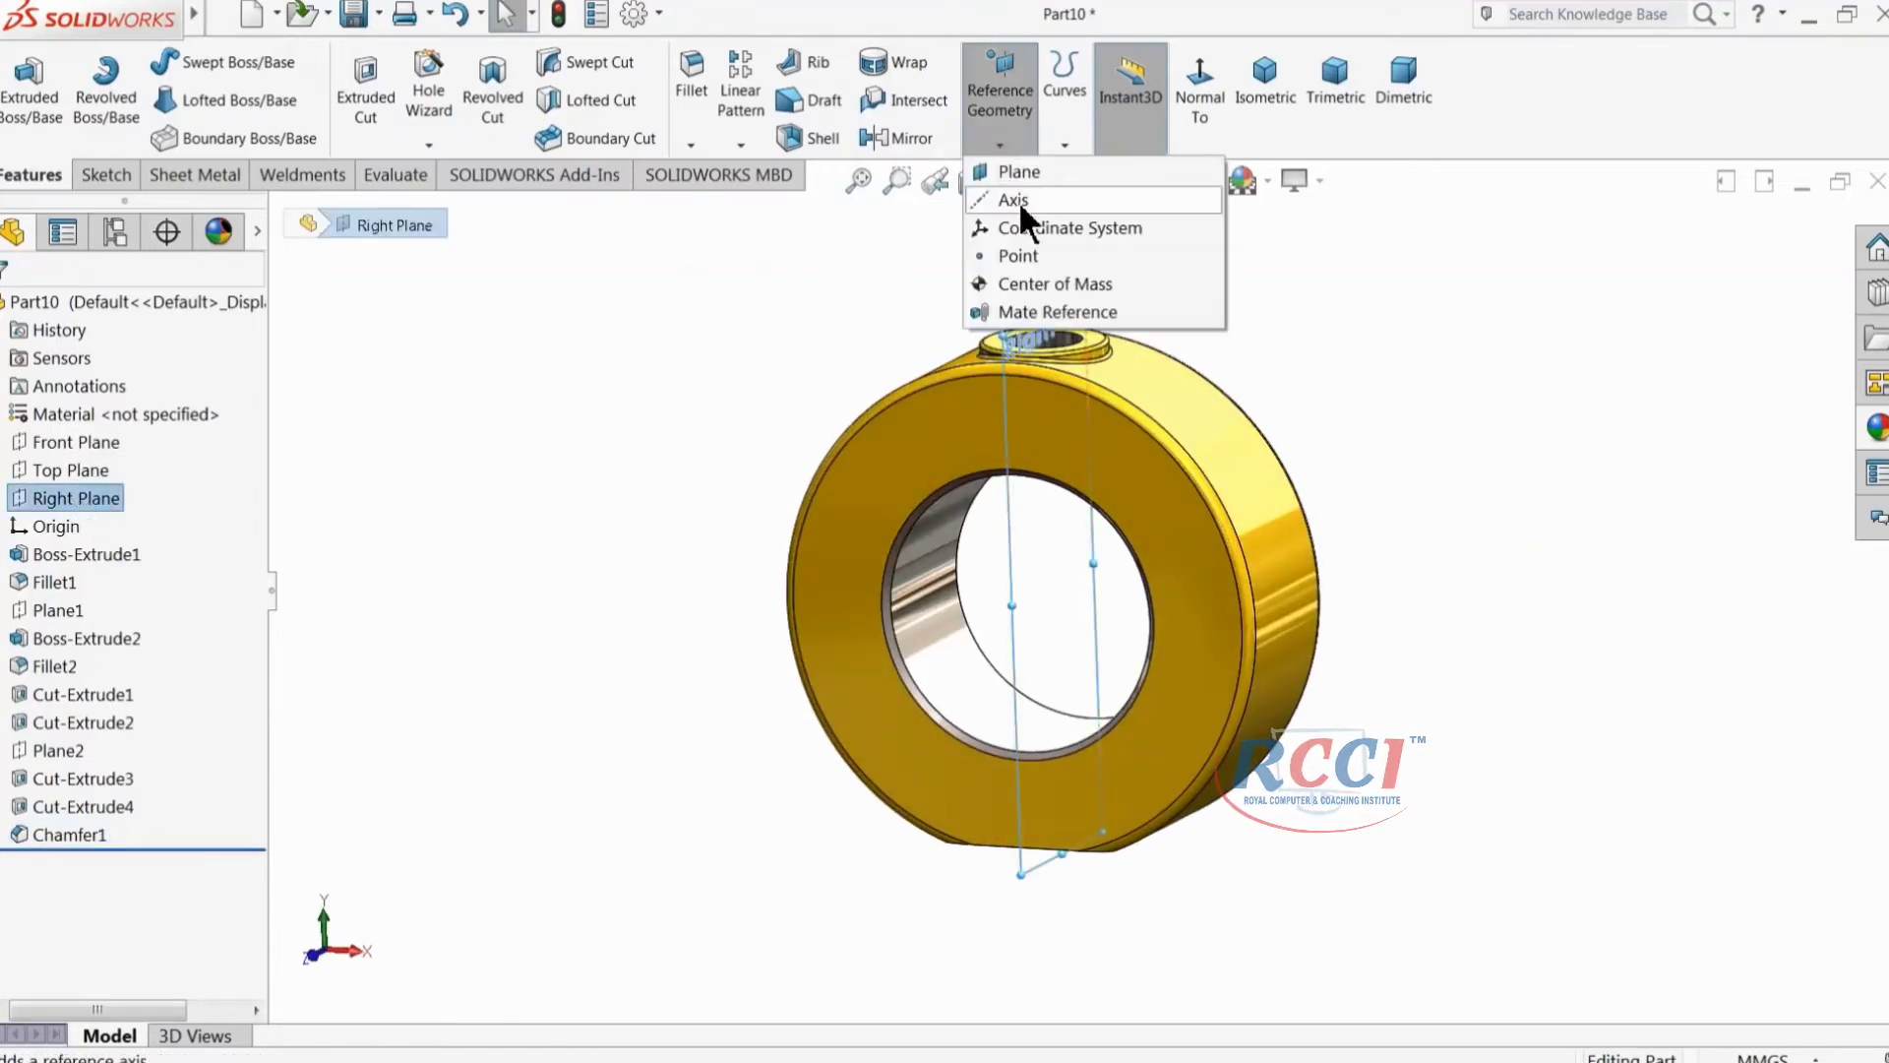
click(1017, 172)
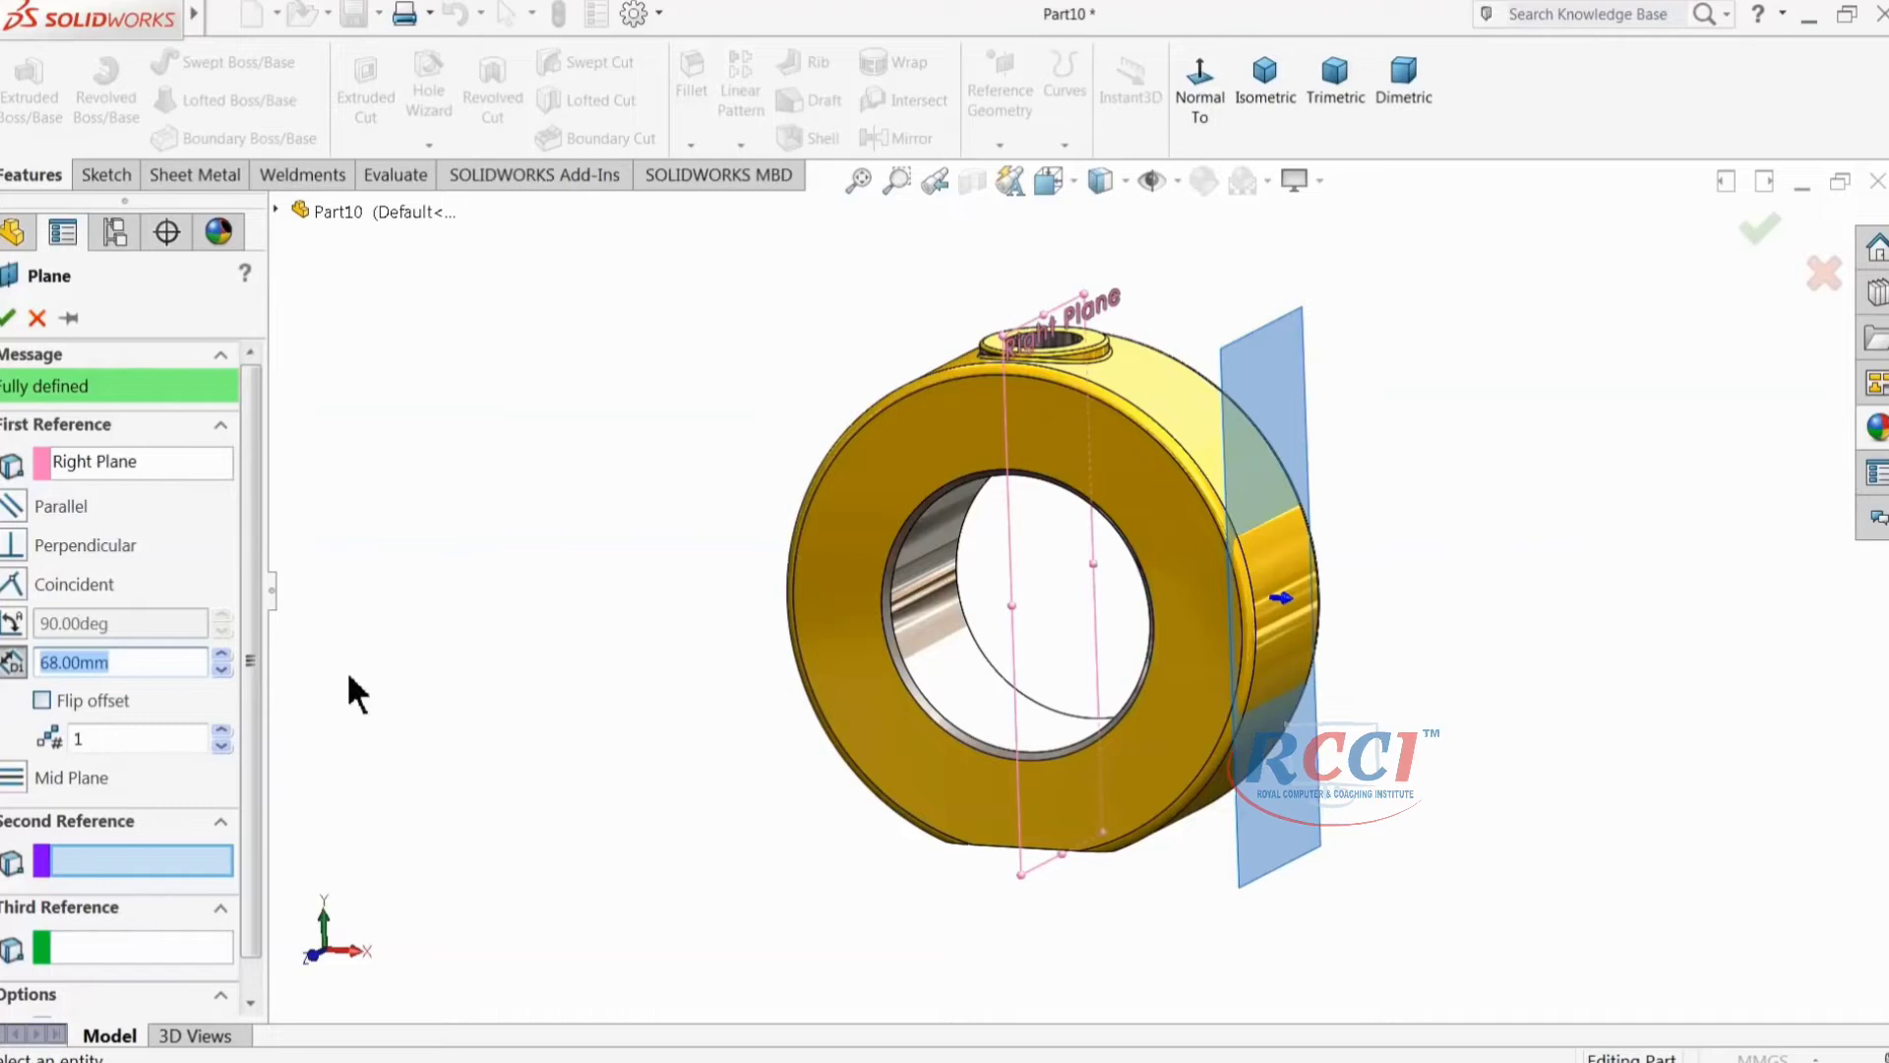
click(41, 700)
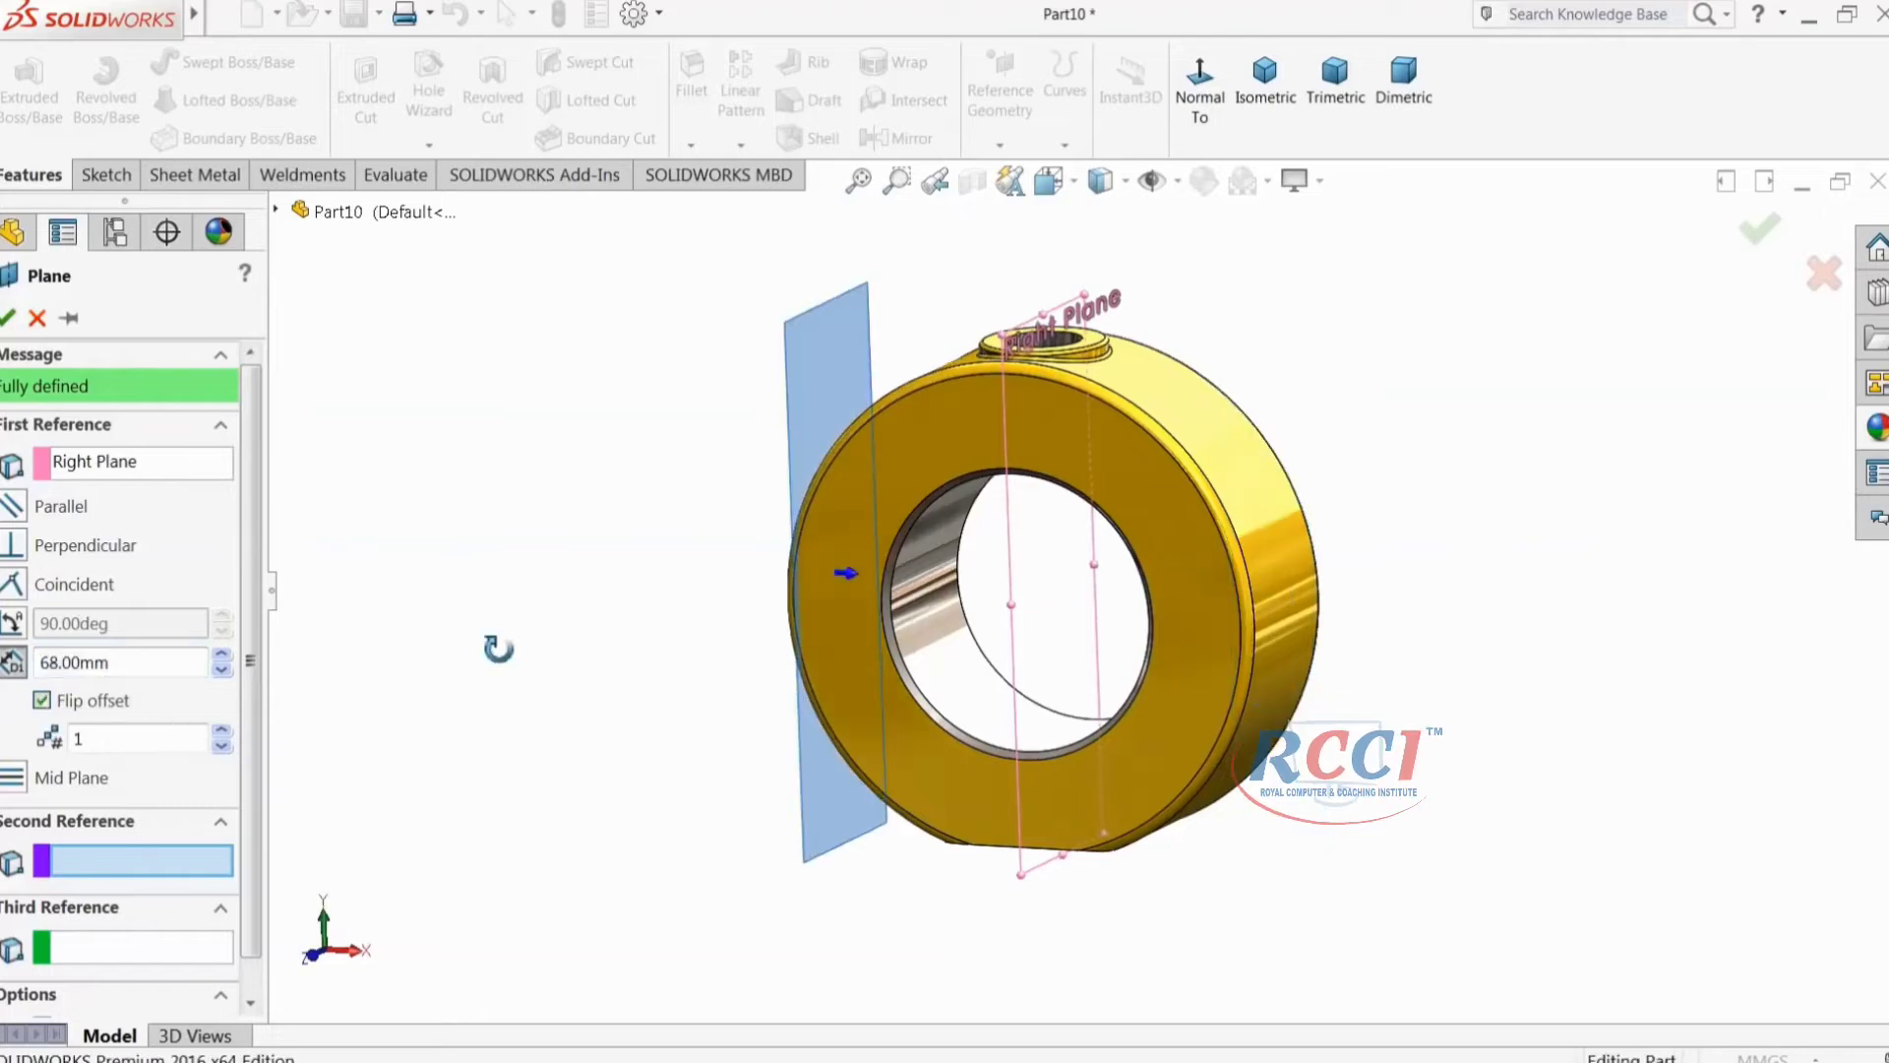
click(1257, 116)
middle_drag(687, 569, 790, 471)
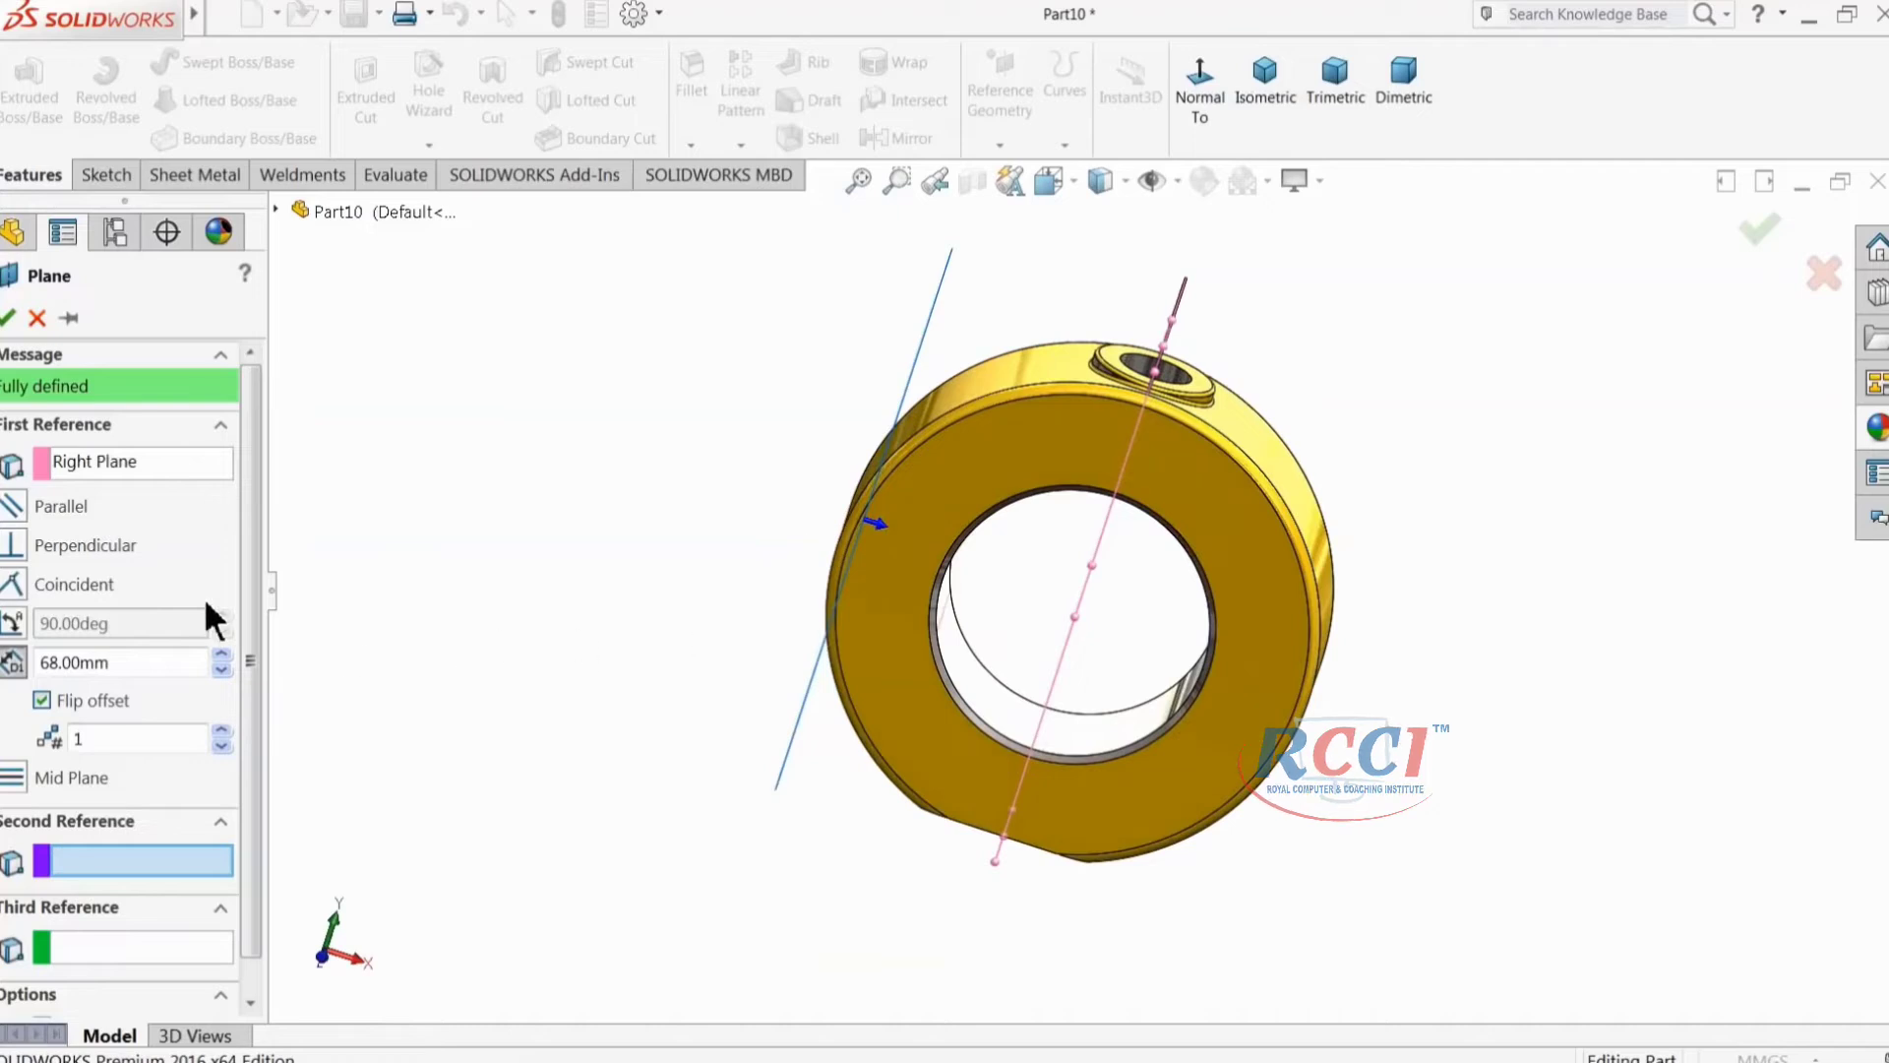
click(8, 318)
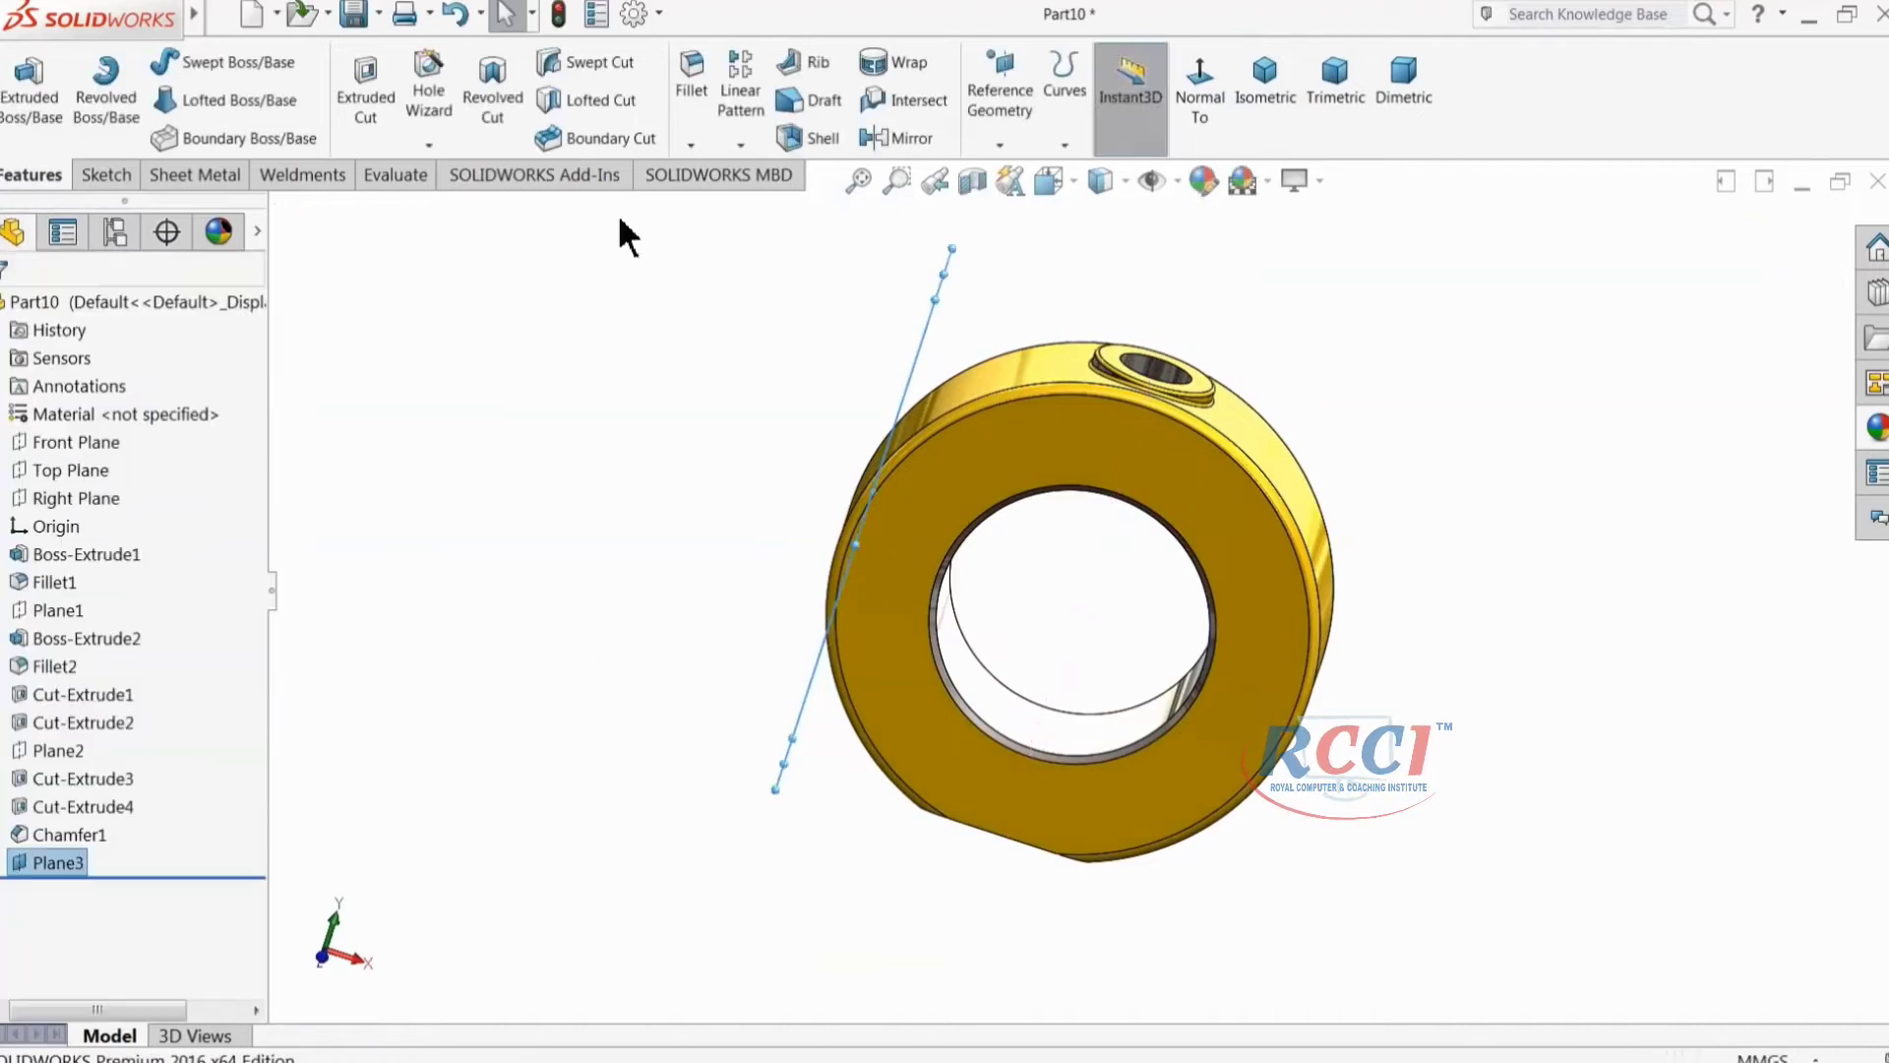
Step: Sketch a circle about 51 mm in diameter on the new offset plane, over the lower half of the ring
click(108, 178)
click(34, 109)
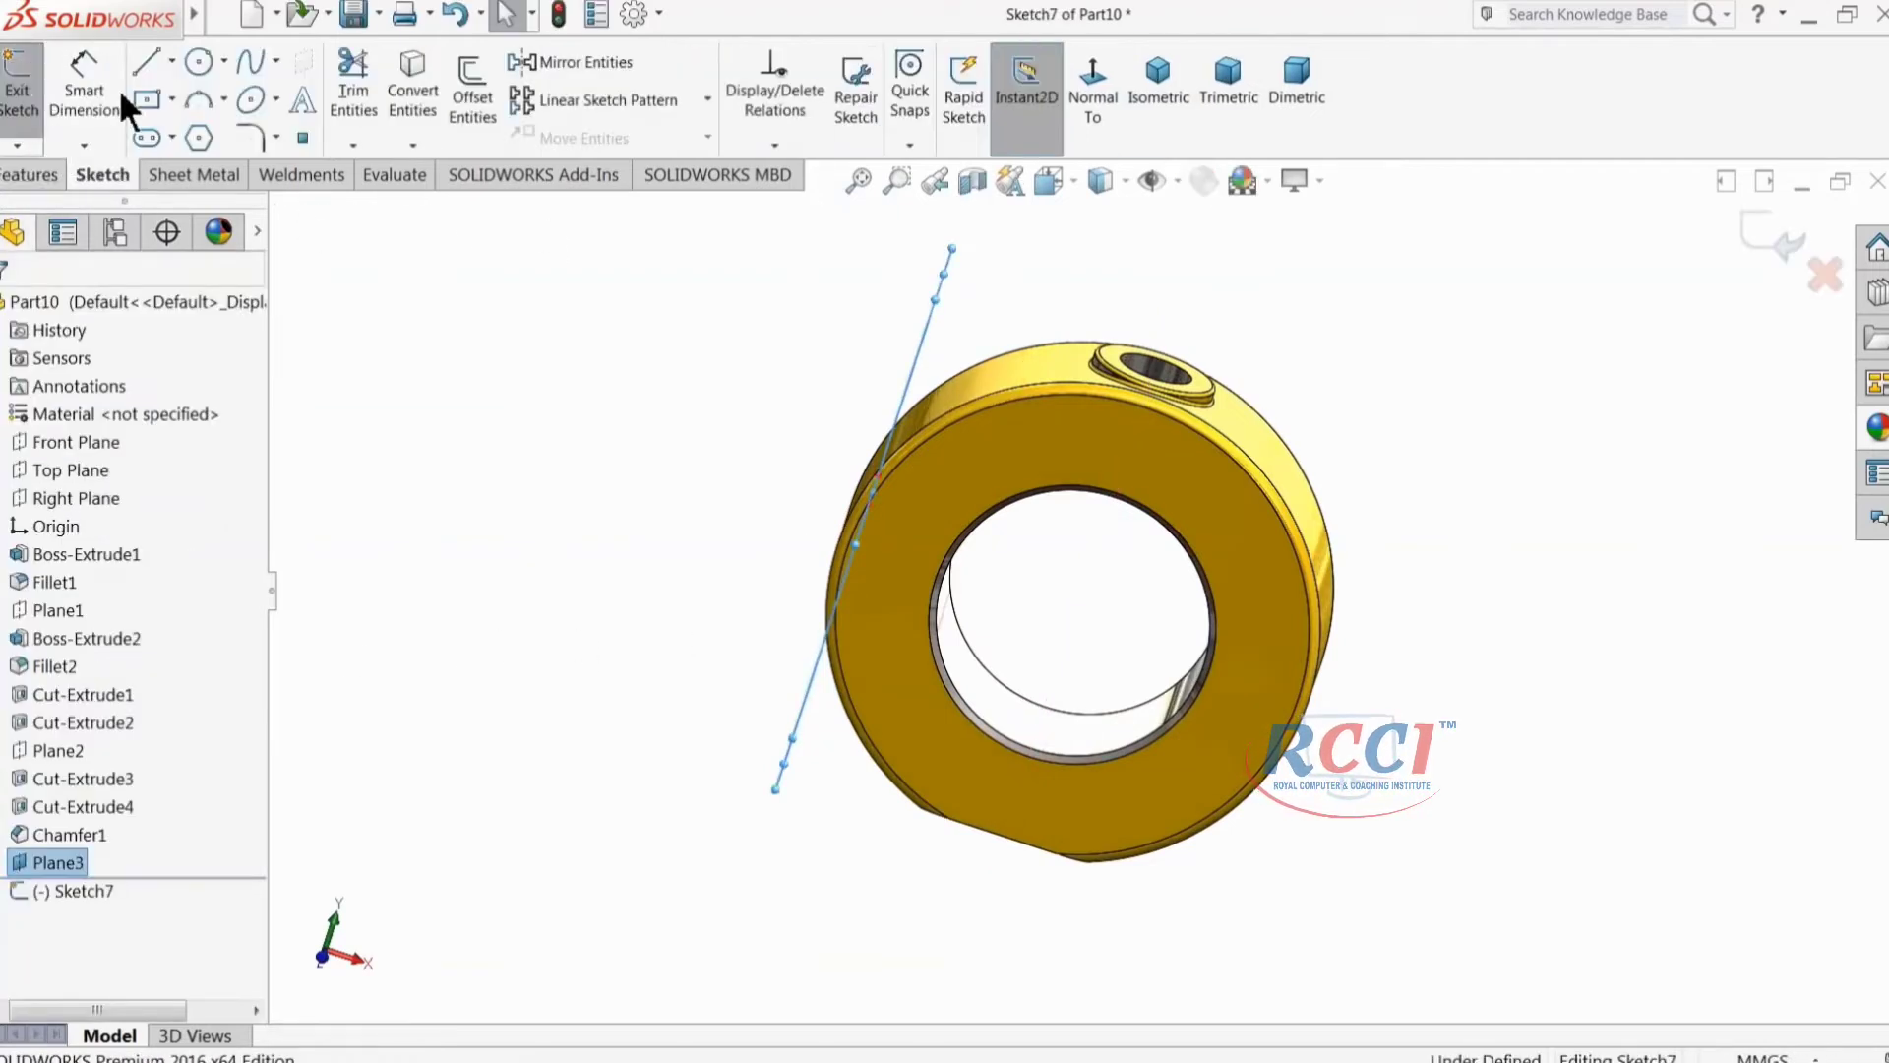
click(1089, 108)
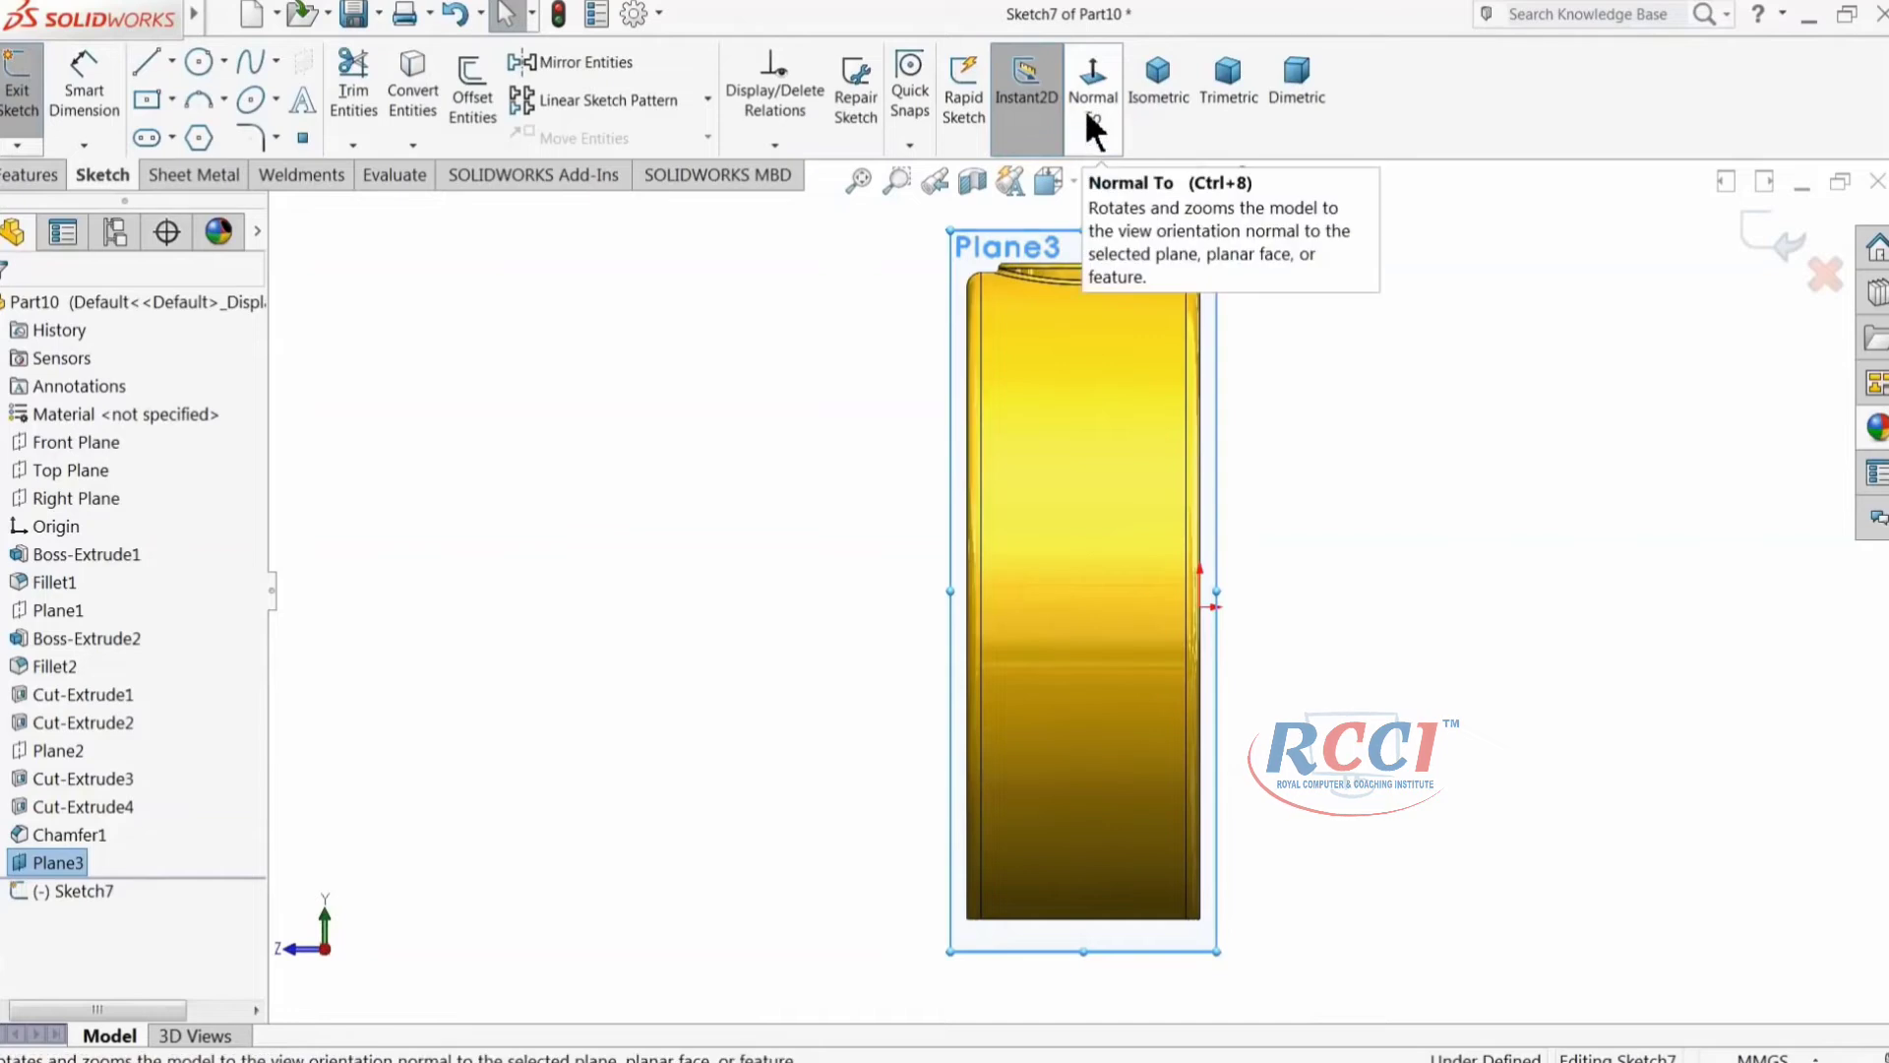
click(200, 64)
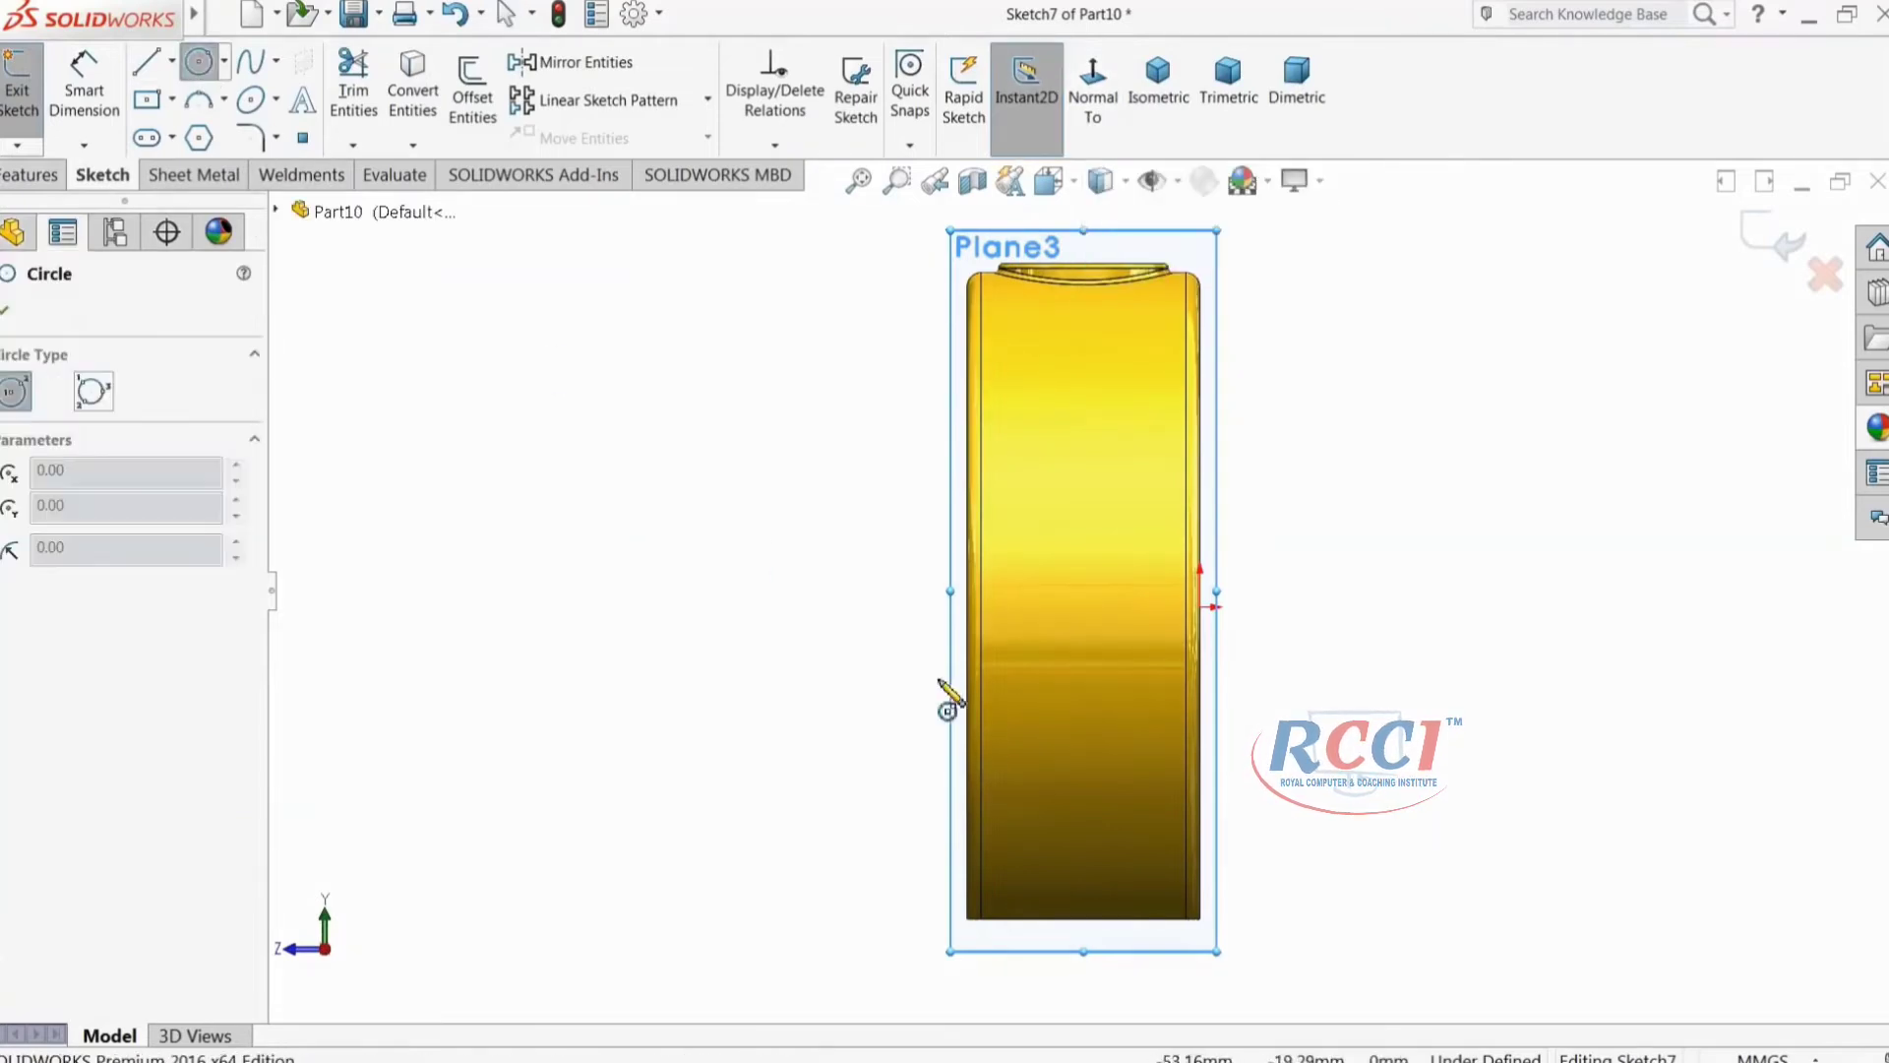
click(1088, 787)
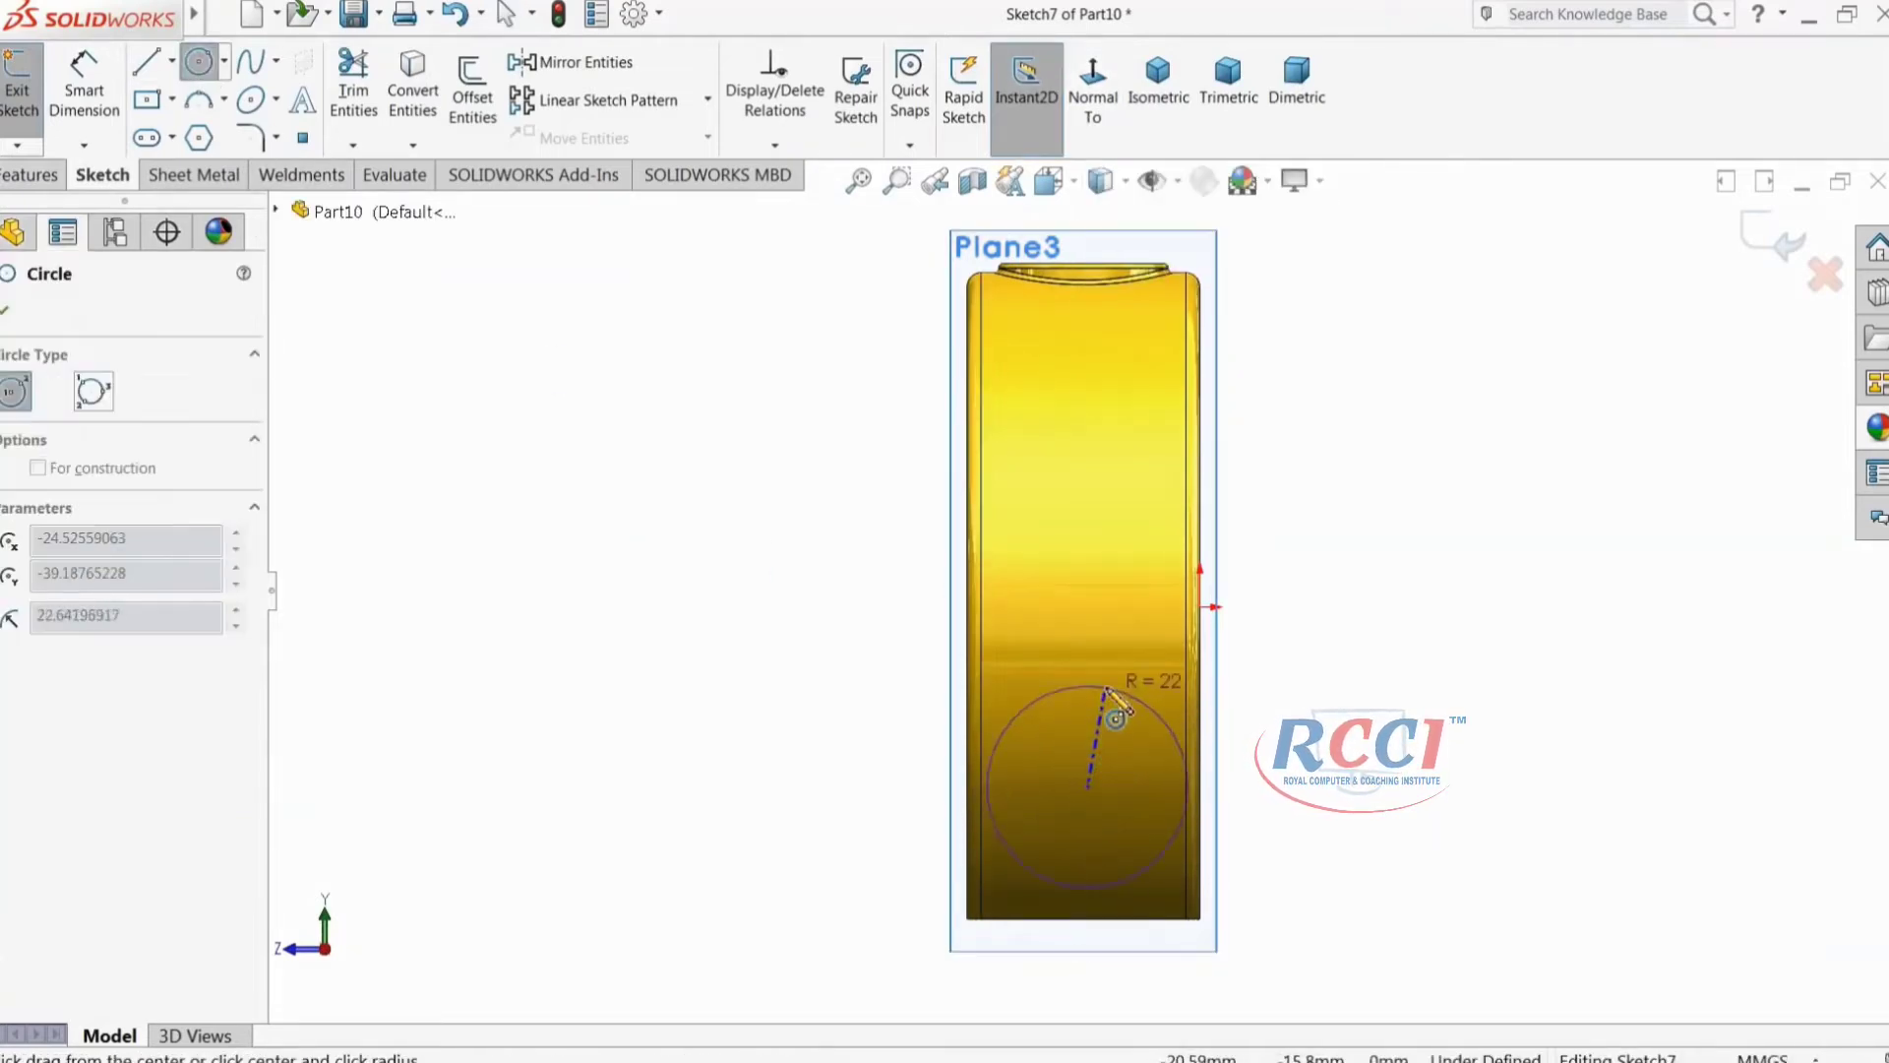
click(1116, 702)
key(Escape)
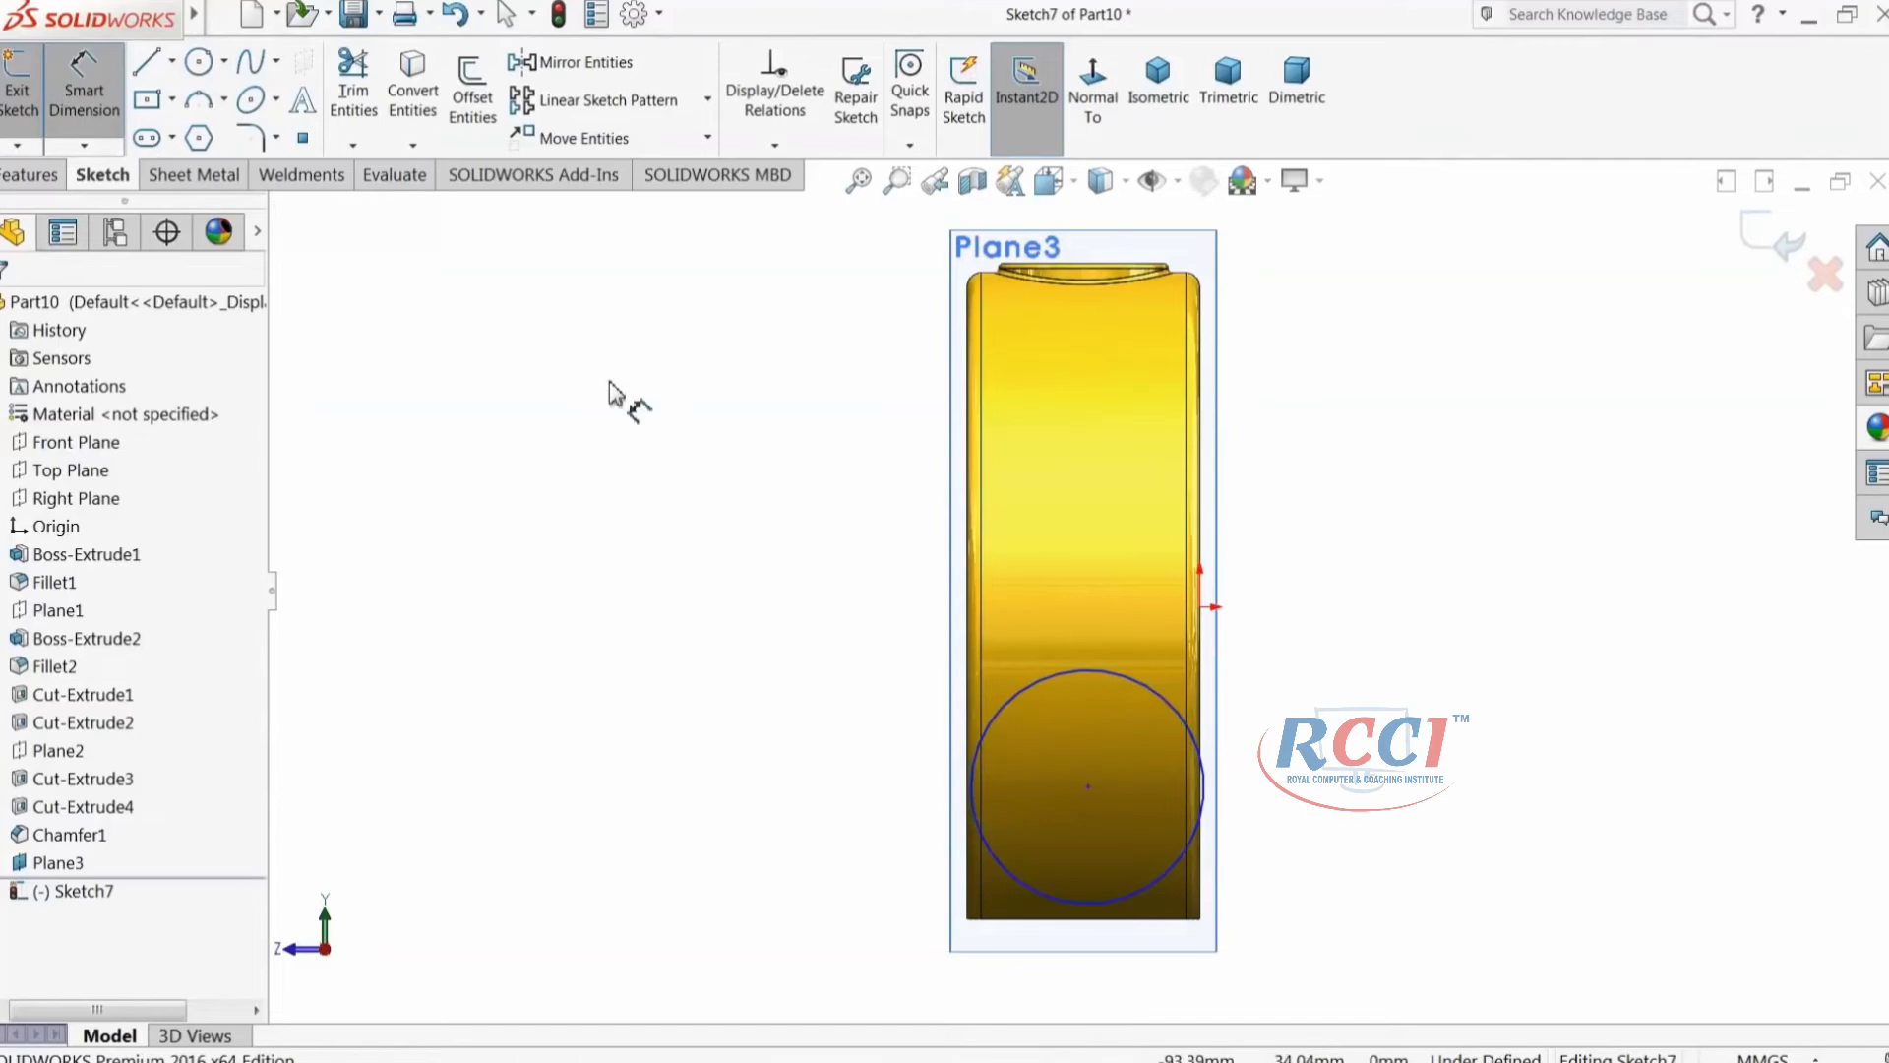
Step: Set the sketched circle's diameter to 36 mm
click(1231, 788)
click(1301, 788)
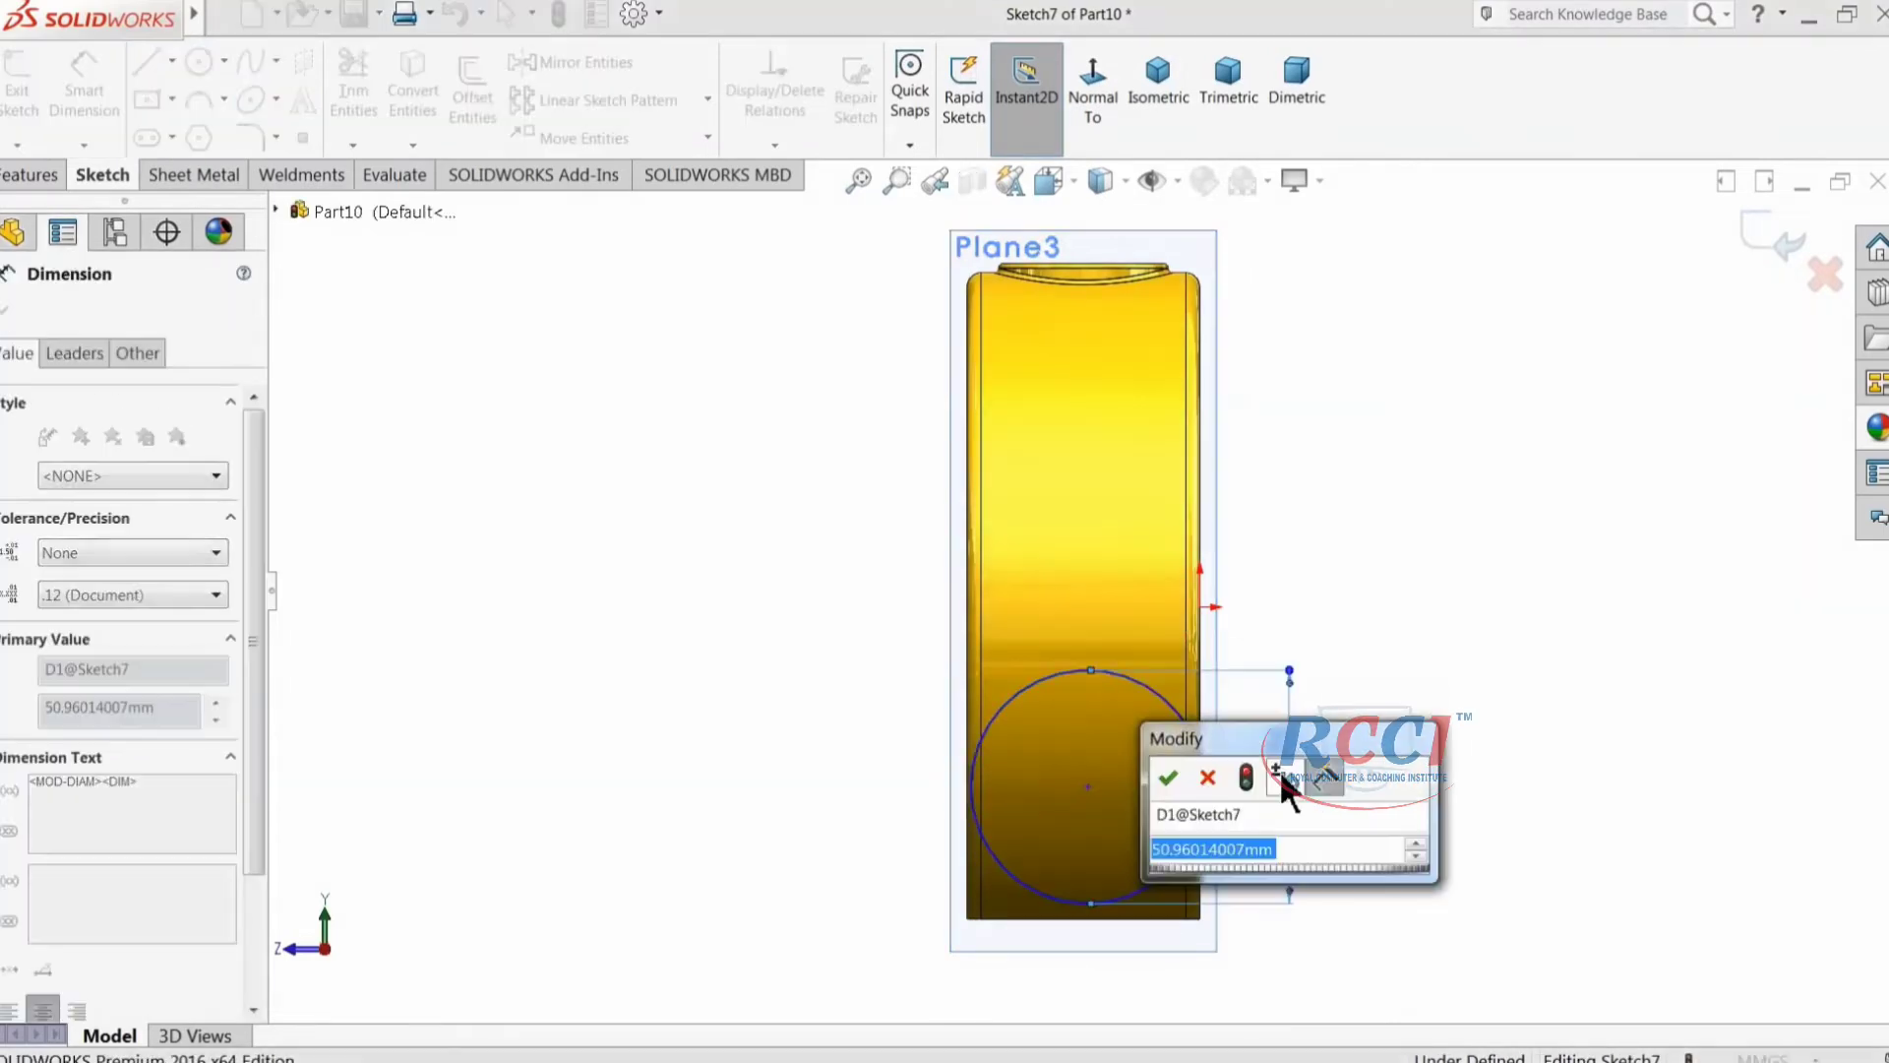
text(36)
key(Return)
Step: Dimension the vertical distance between the circle's centre and the origin and set it to 32 mm
scroll(1368, 748, down, 2)
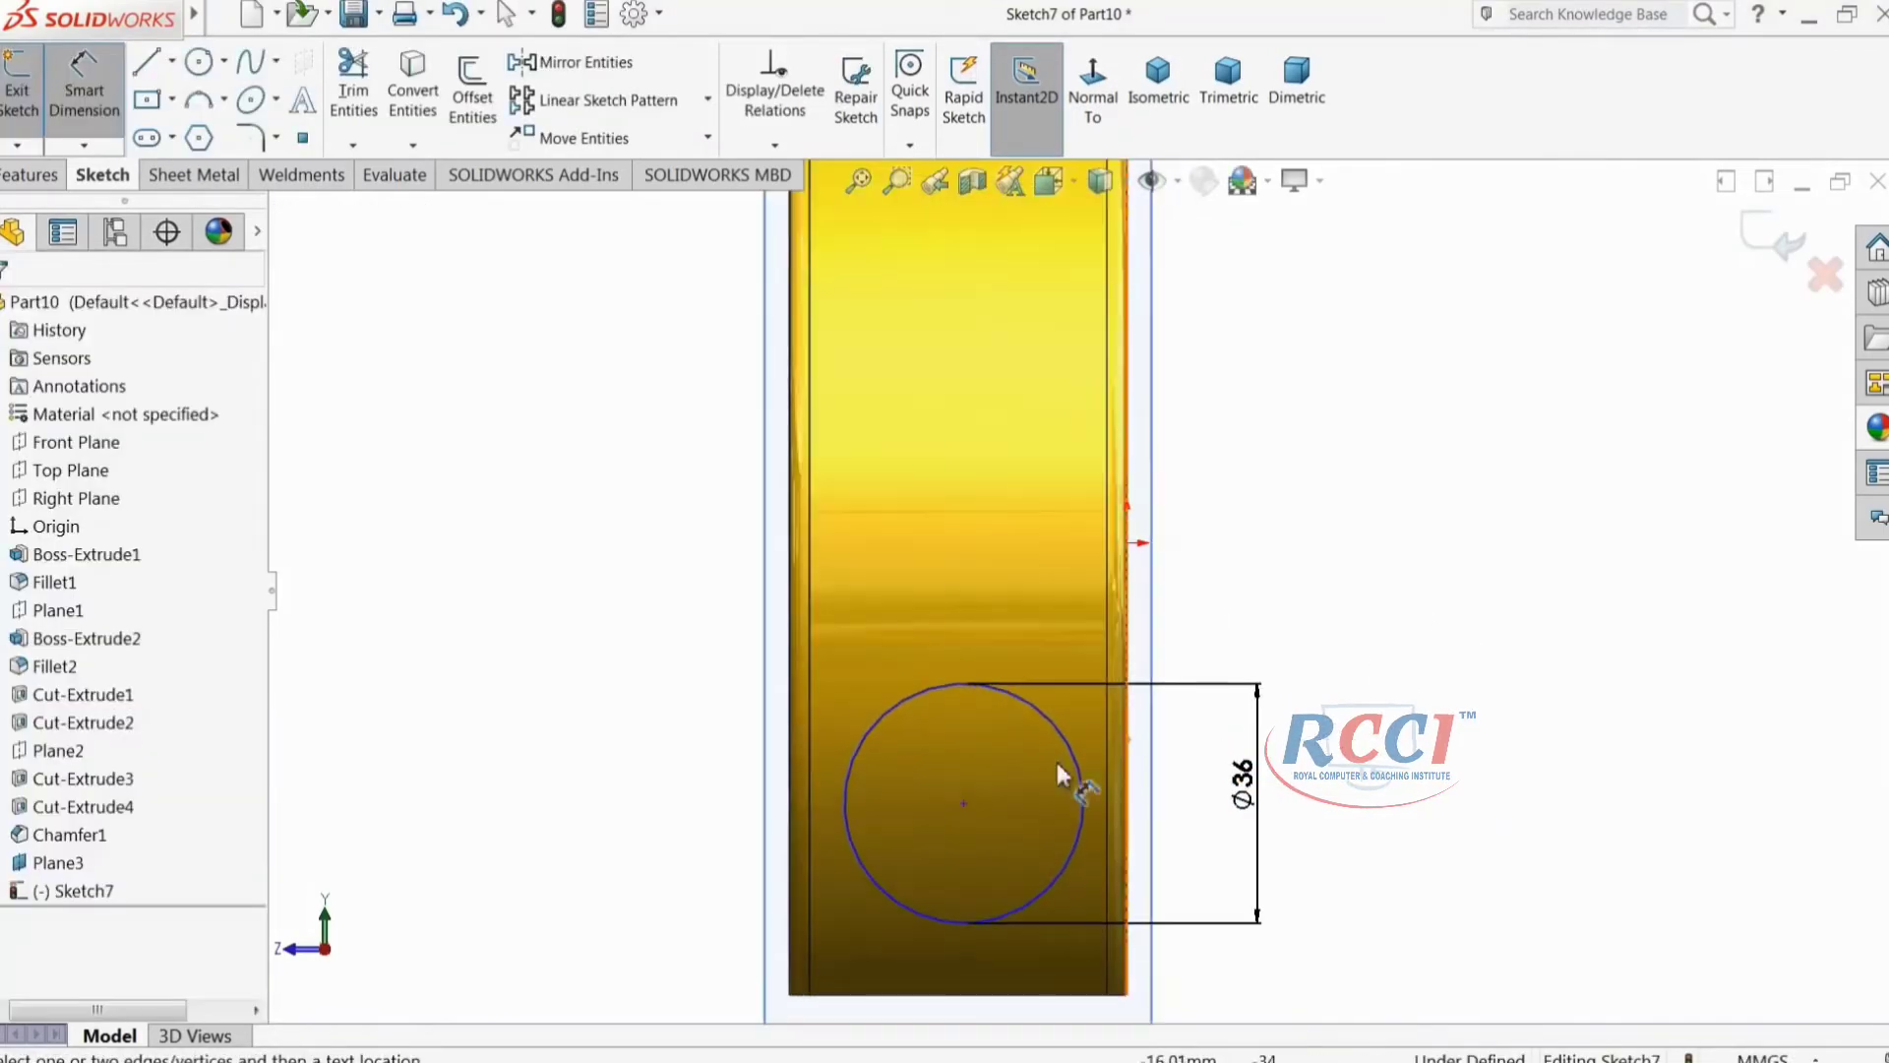
click(963, 805)
click(1128, 542)
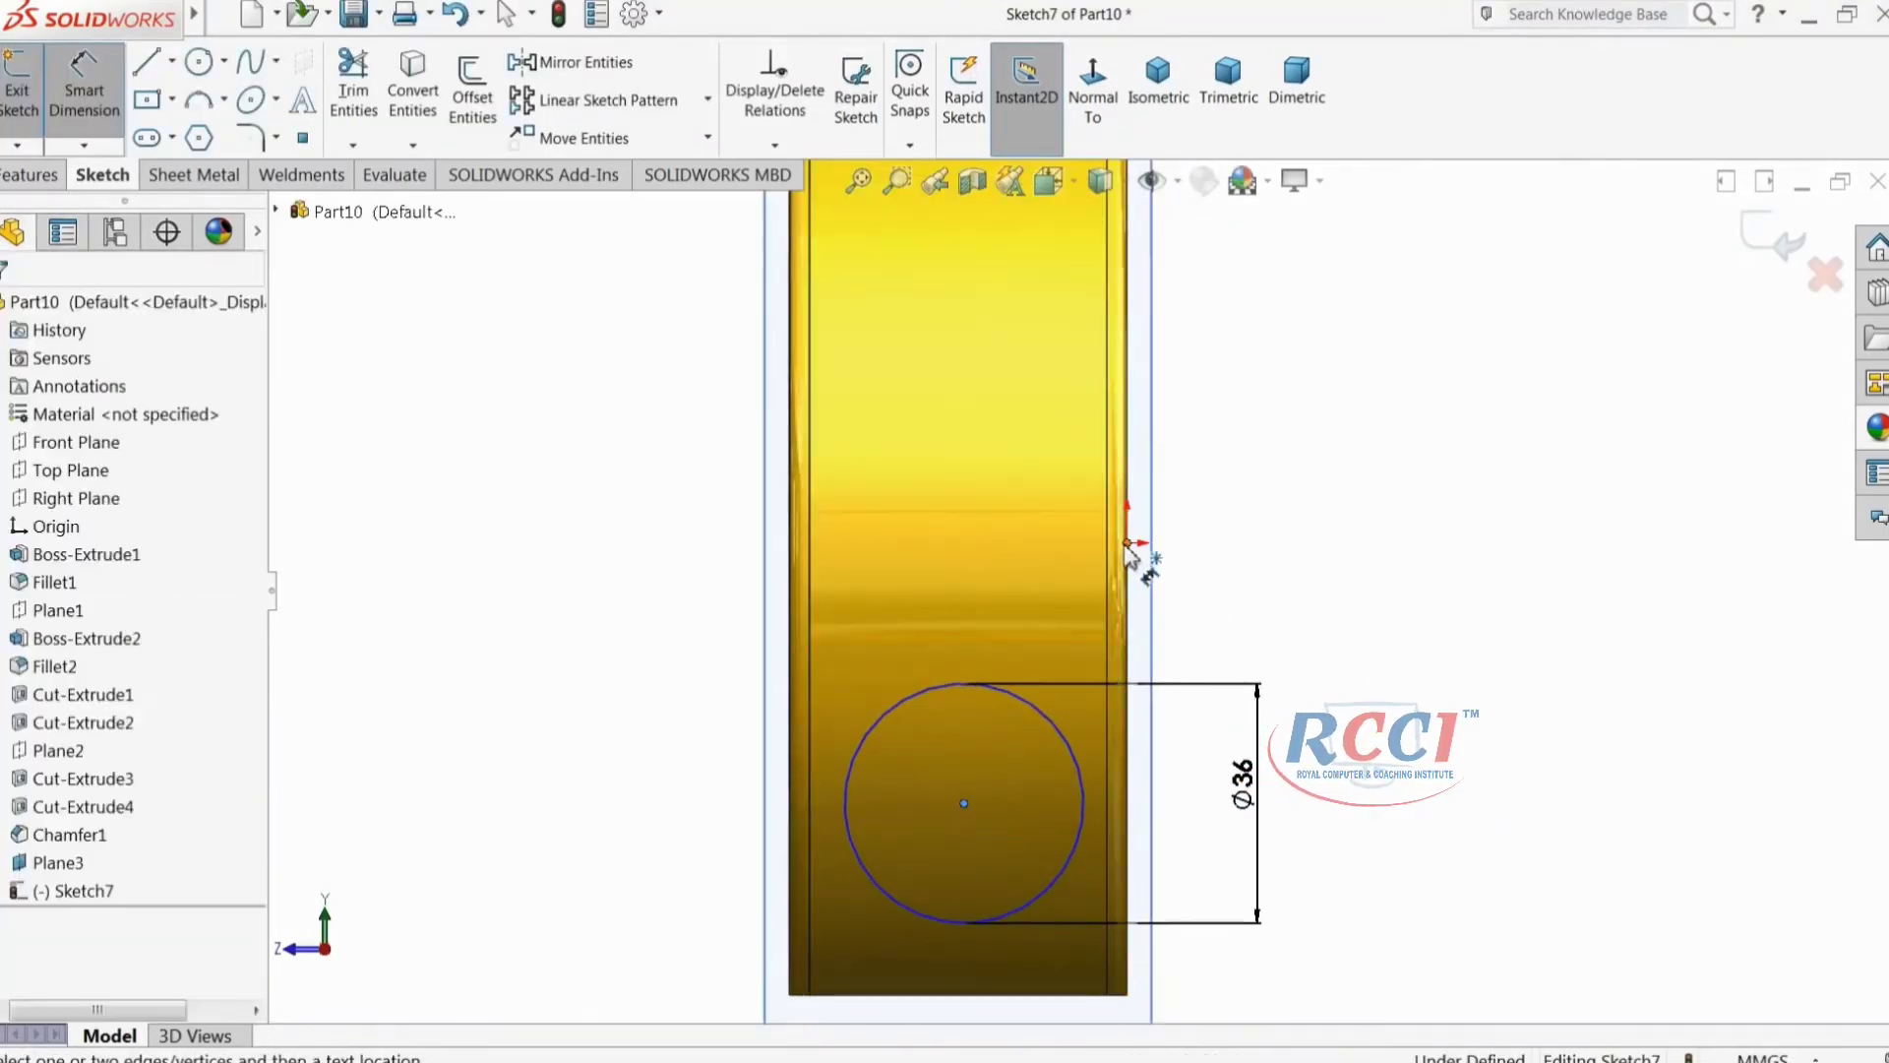
click(624, 638)
text(32)
key(Return)
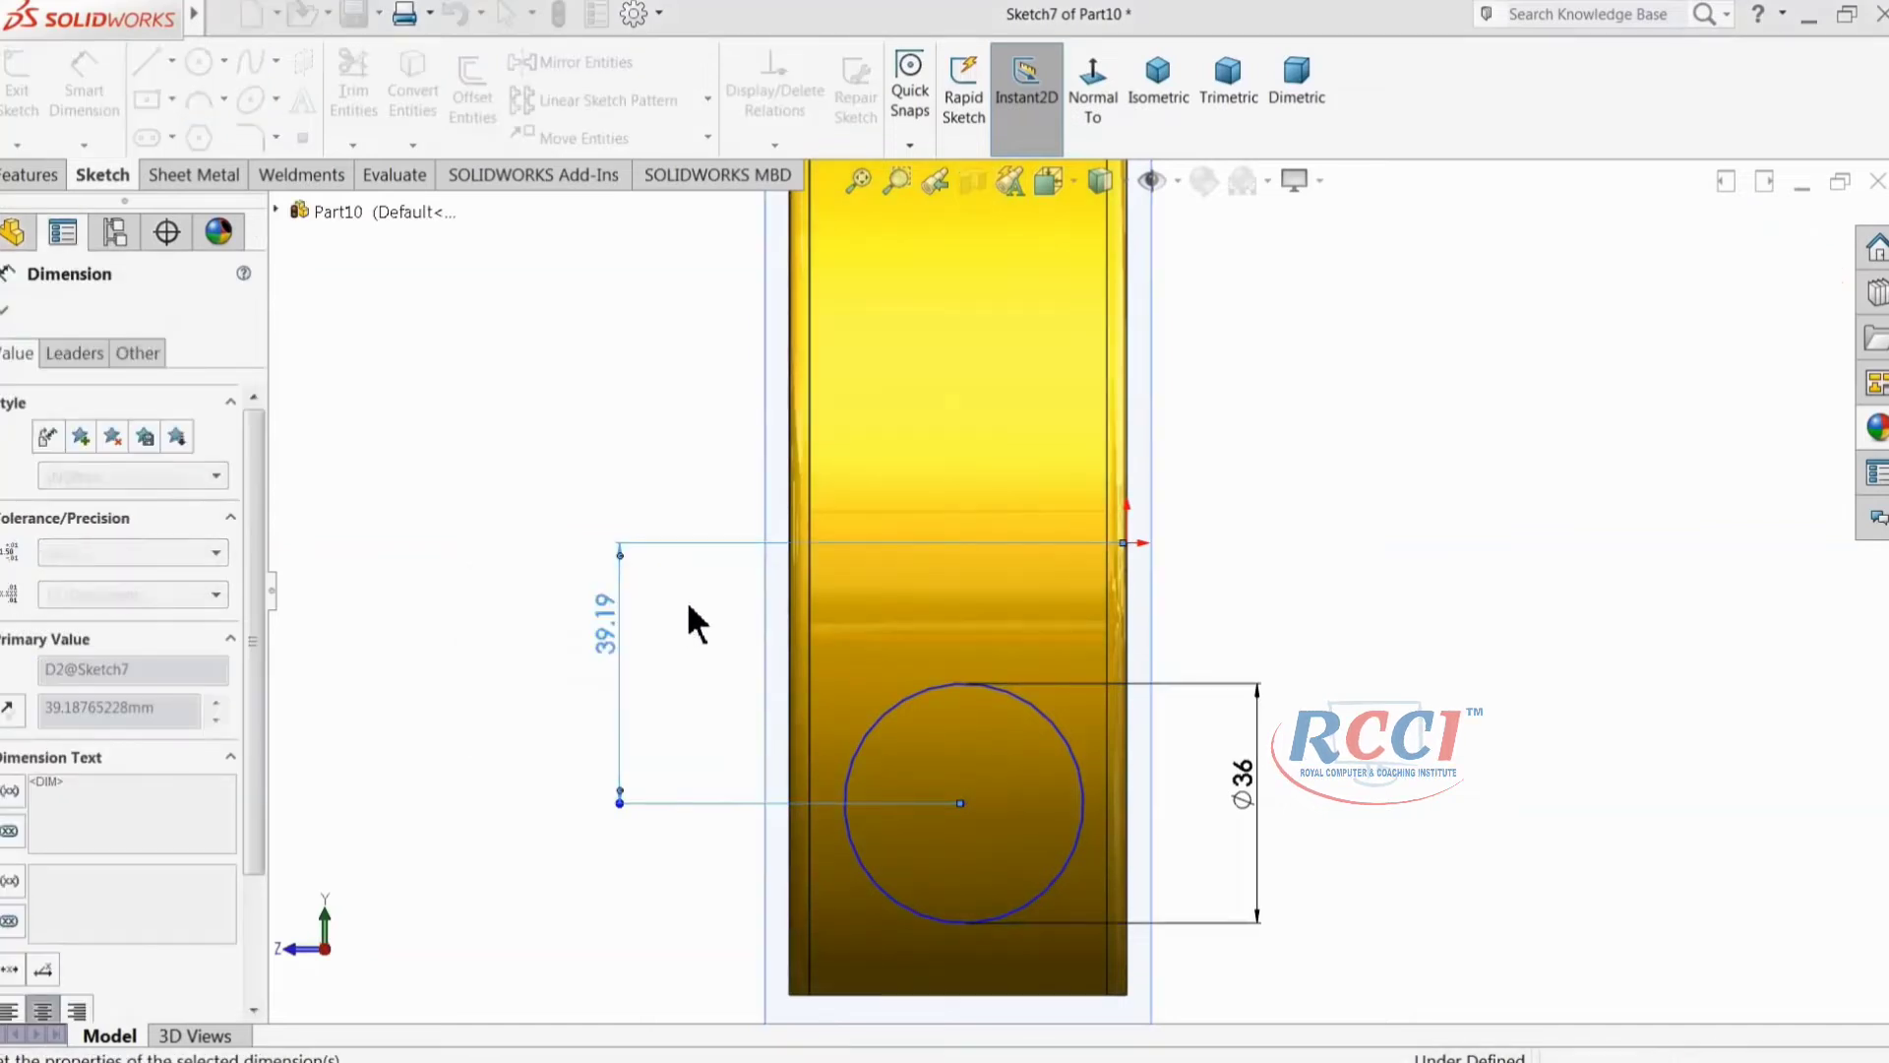
Step: Dimension the horizontal distance between the circle's centre and the origin and set it to 25.40 mm
scroll(1012, 778, down, 3)
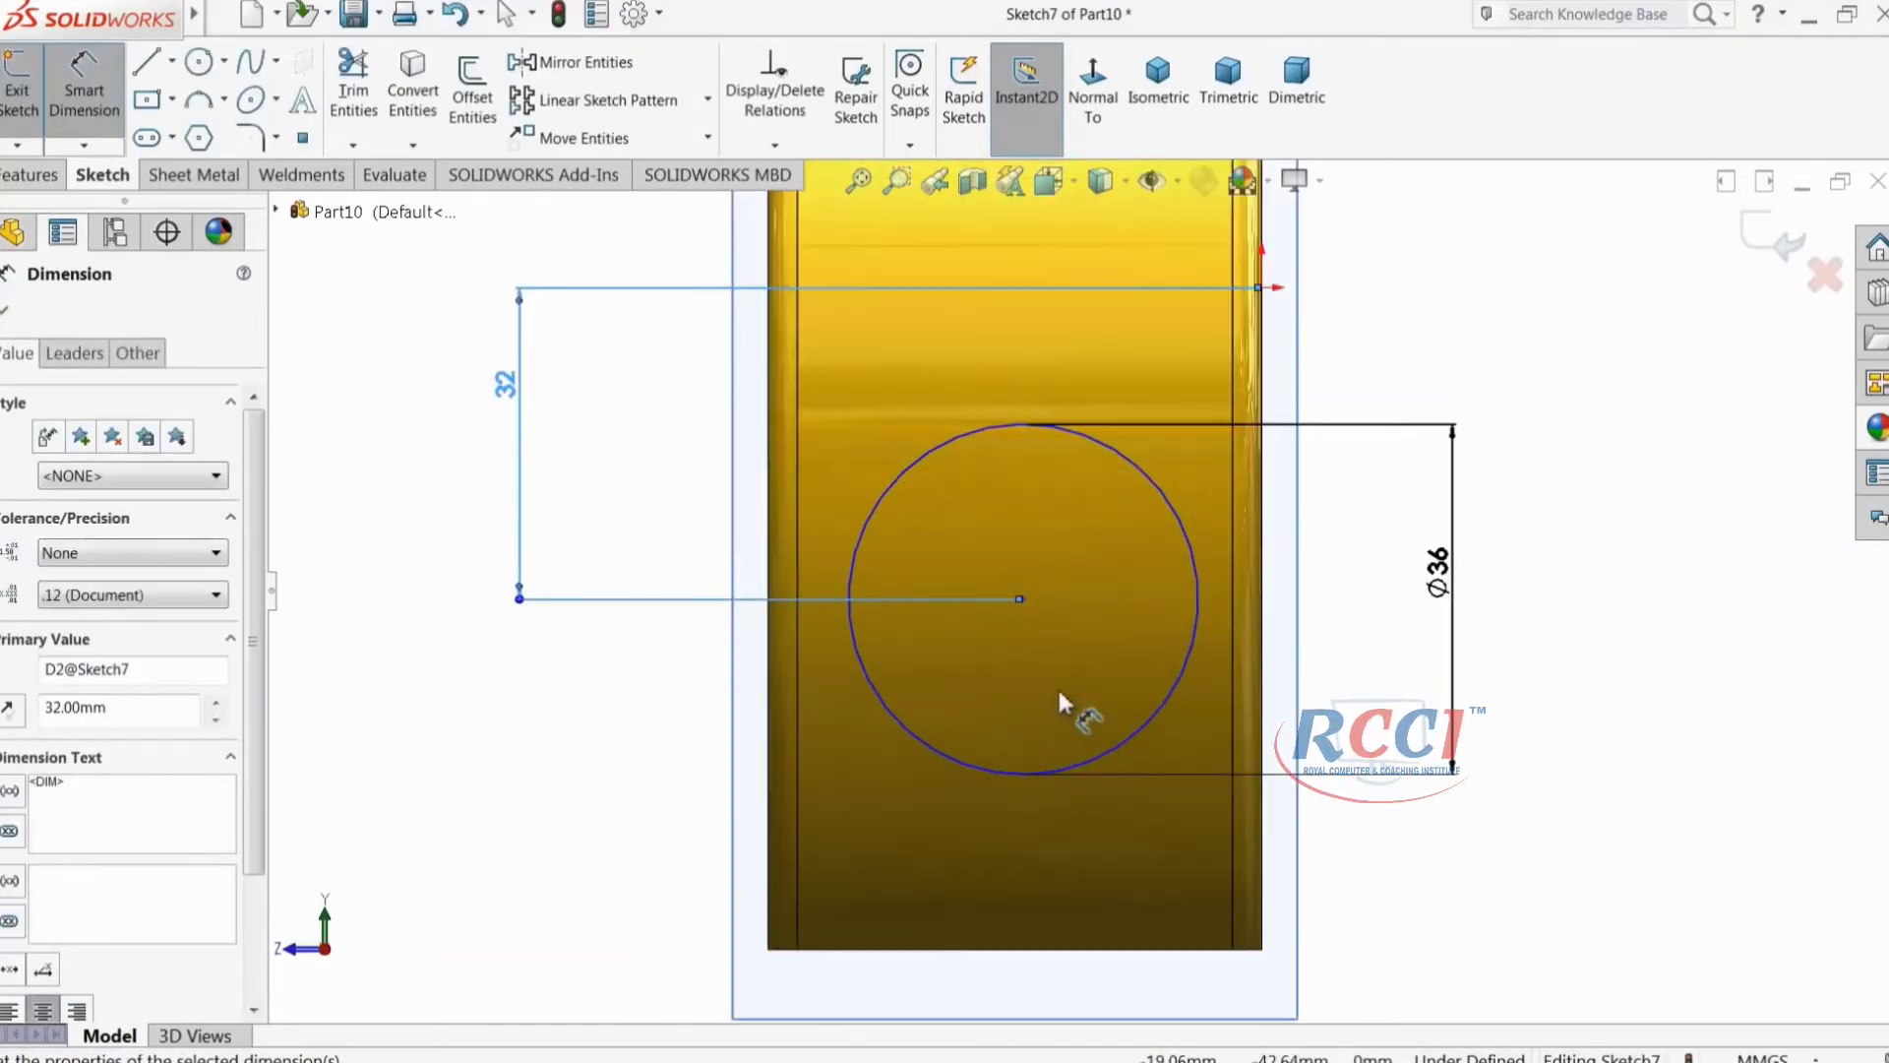
click(1153, 724)
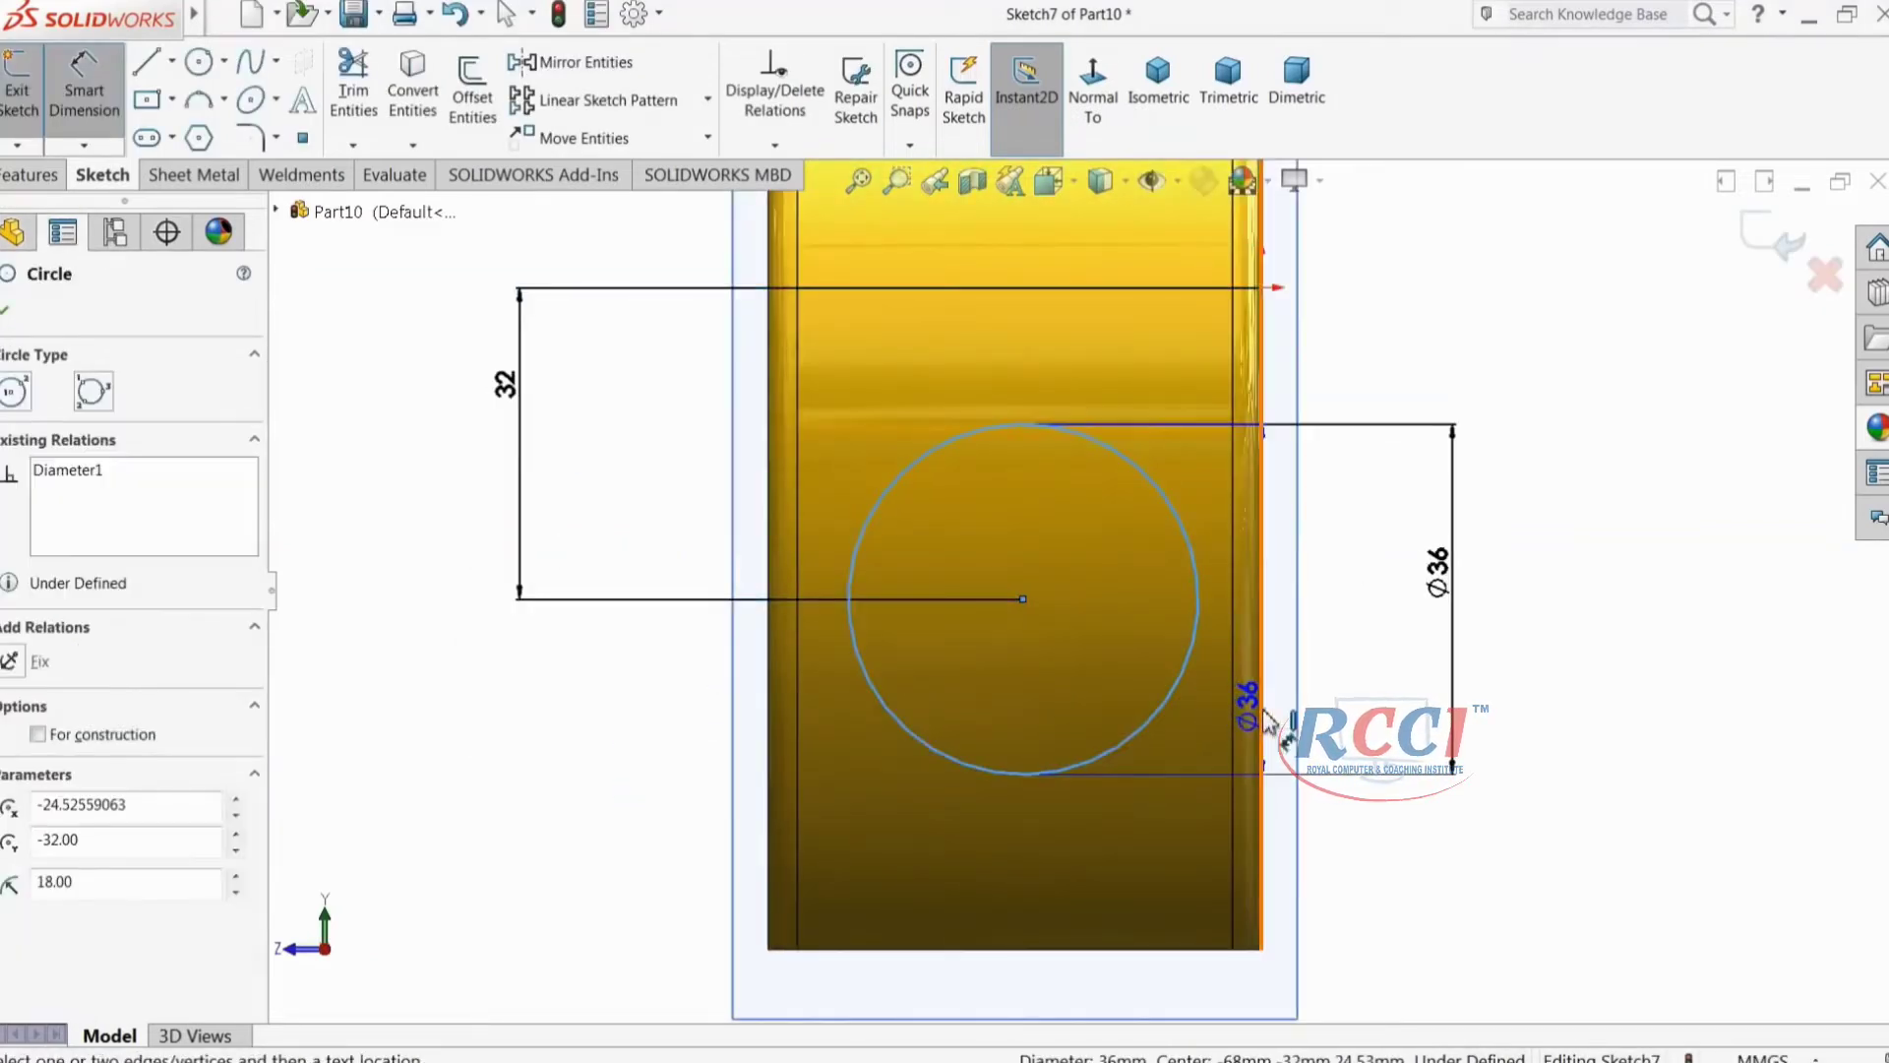
click(1262, 294)
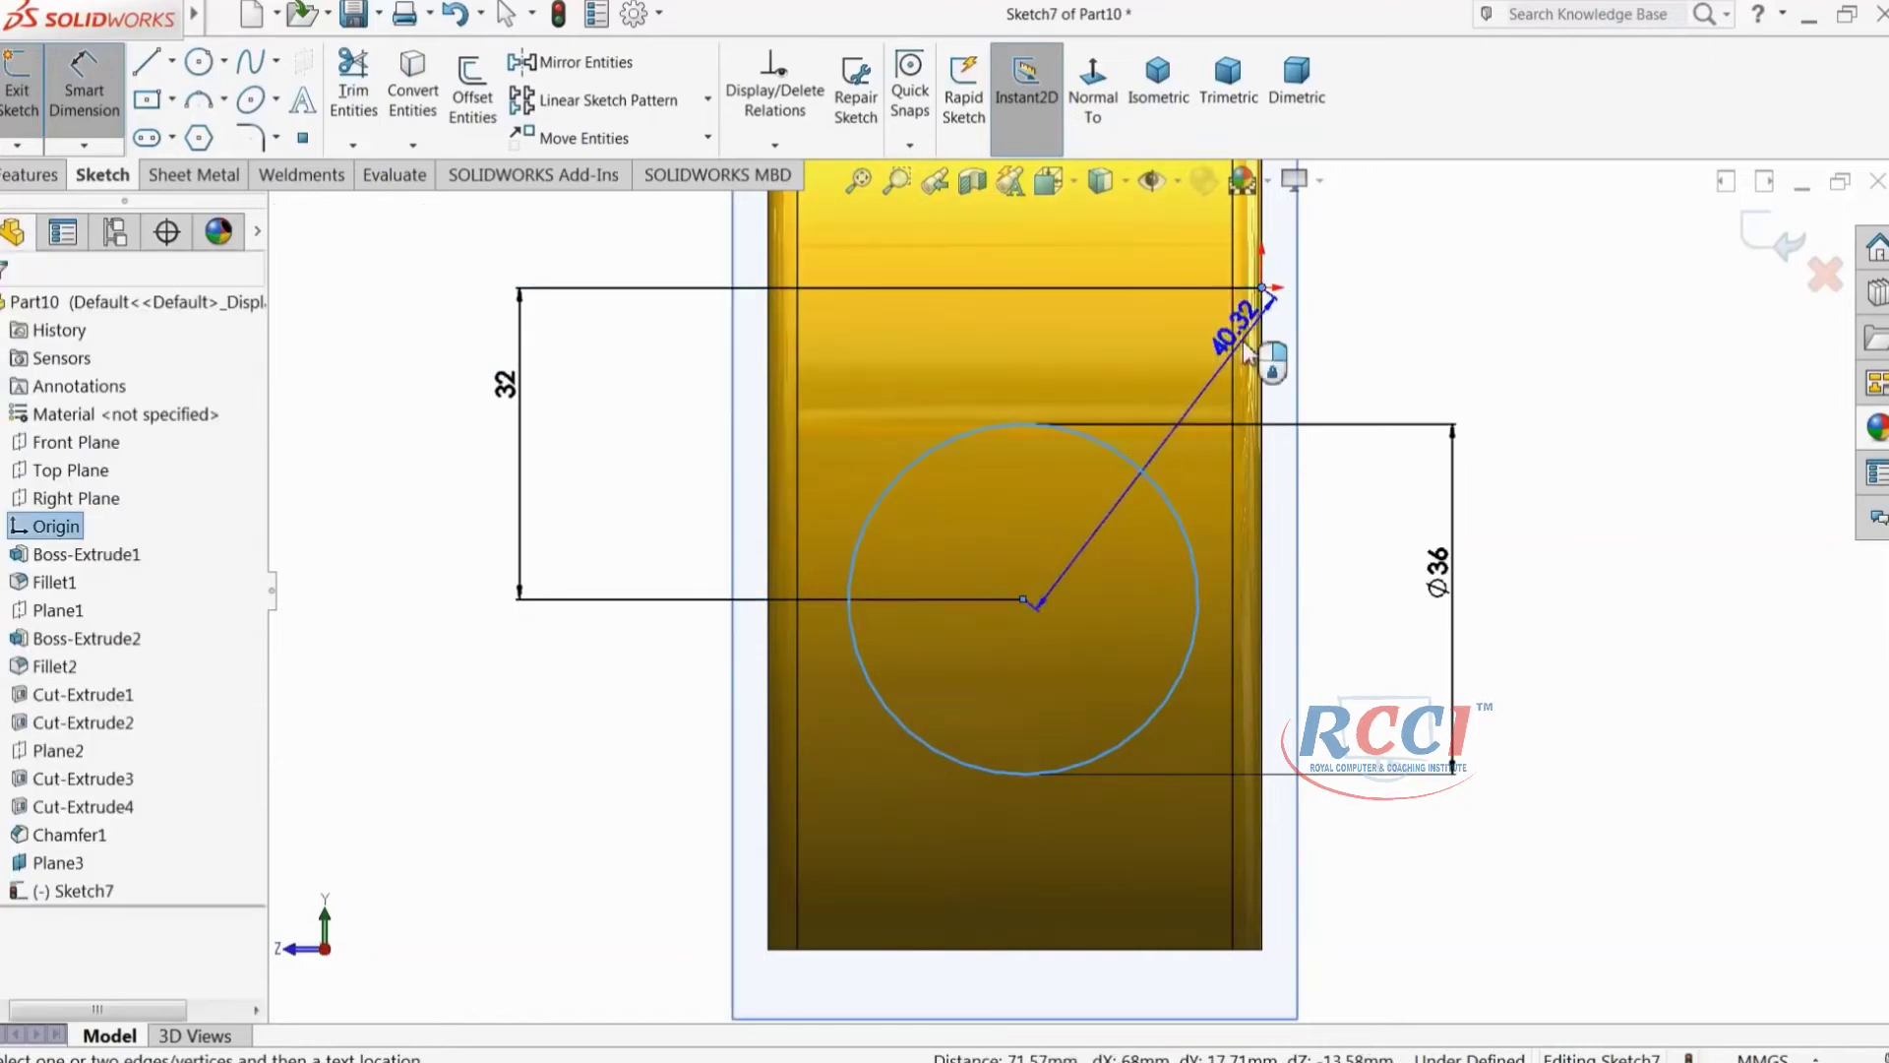
scroll(1248, 414, up, 4)
click(1102, 858)
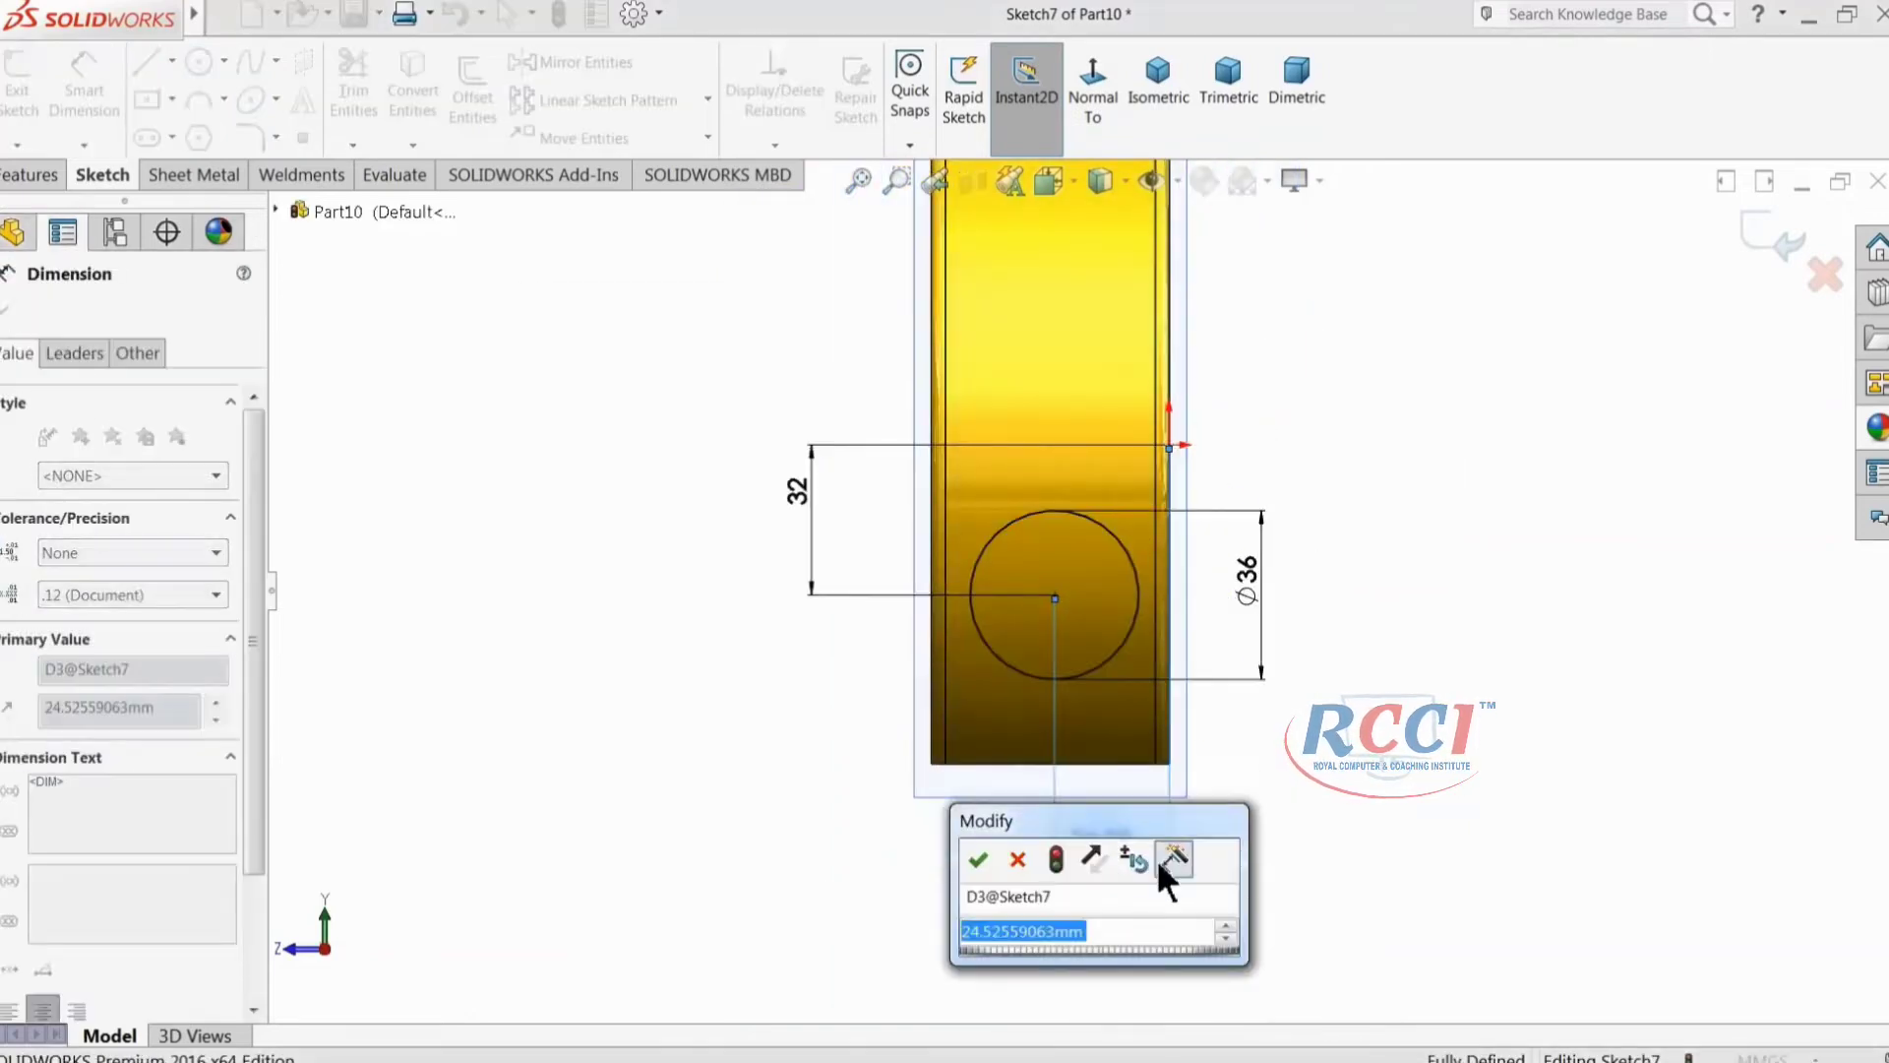
key(Return)
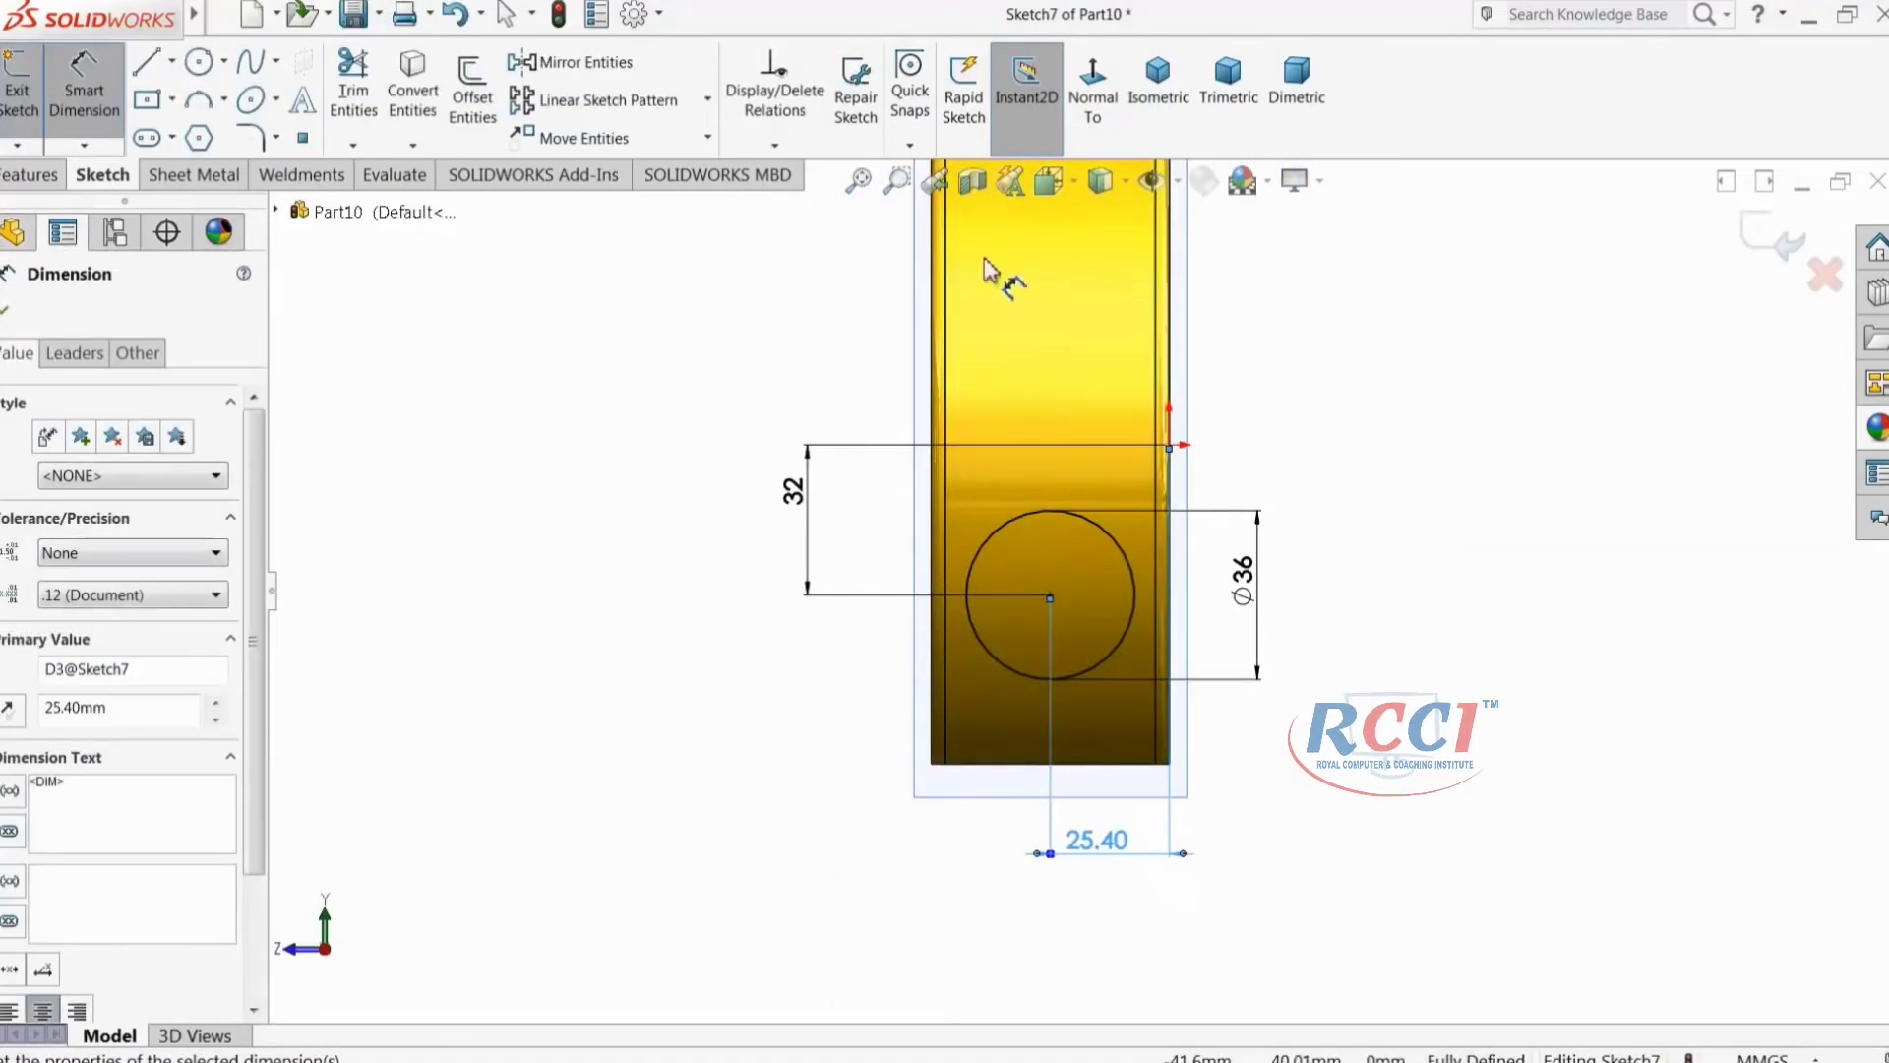
Step: Start a boss extrusion from the 36 mm circle sketch on the offset plane
click(29, 175)
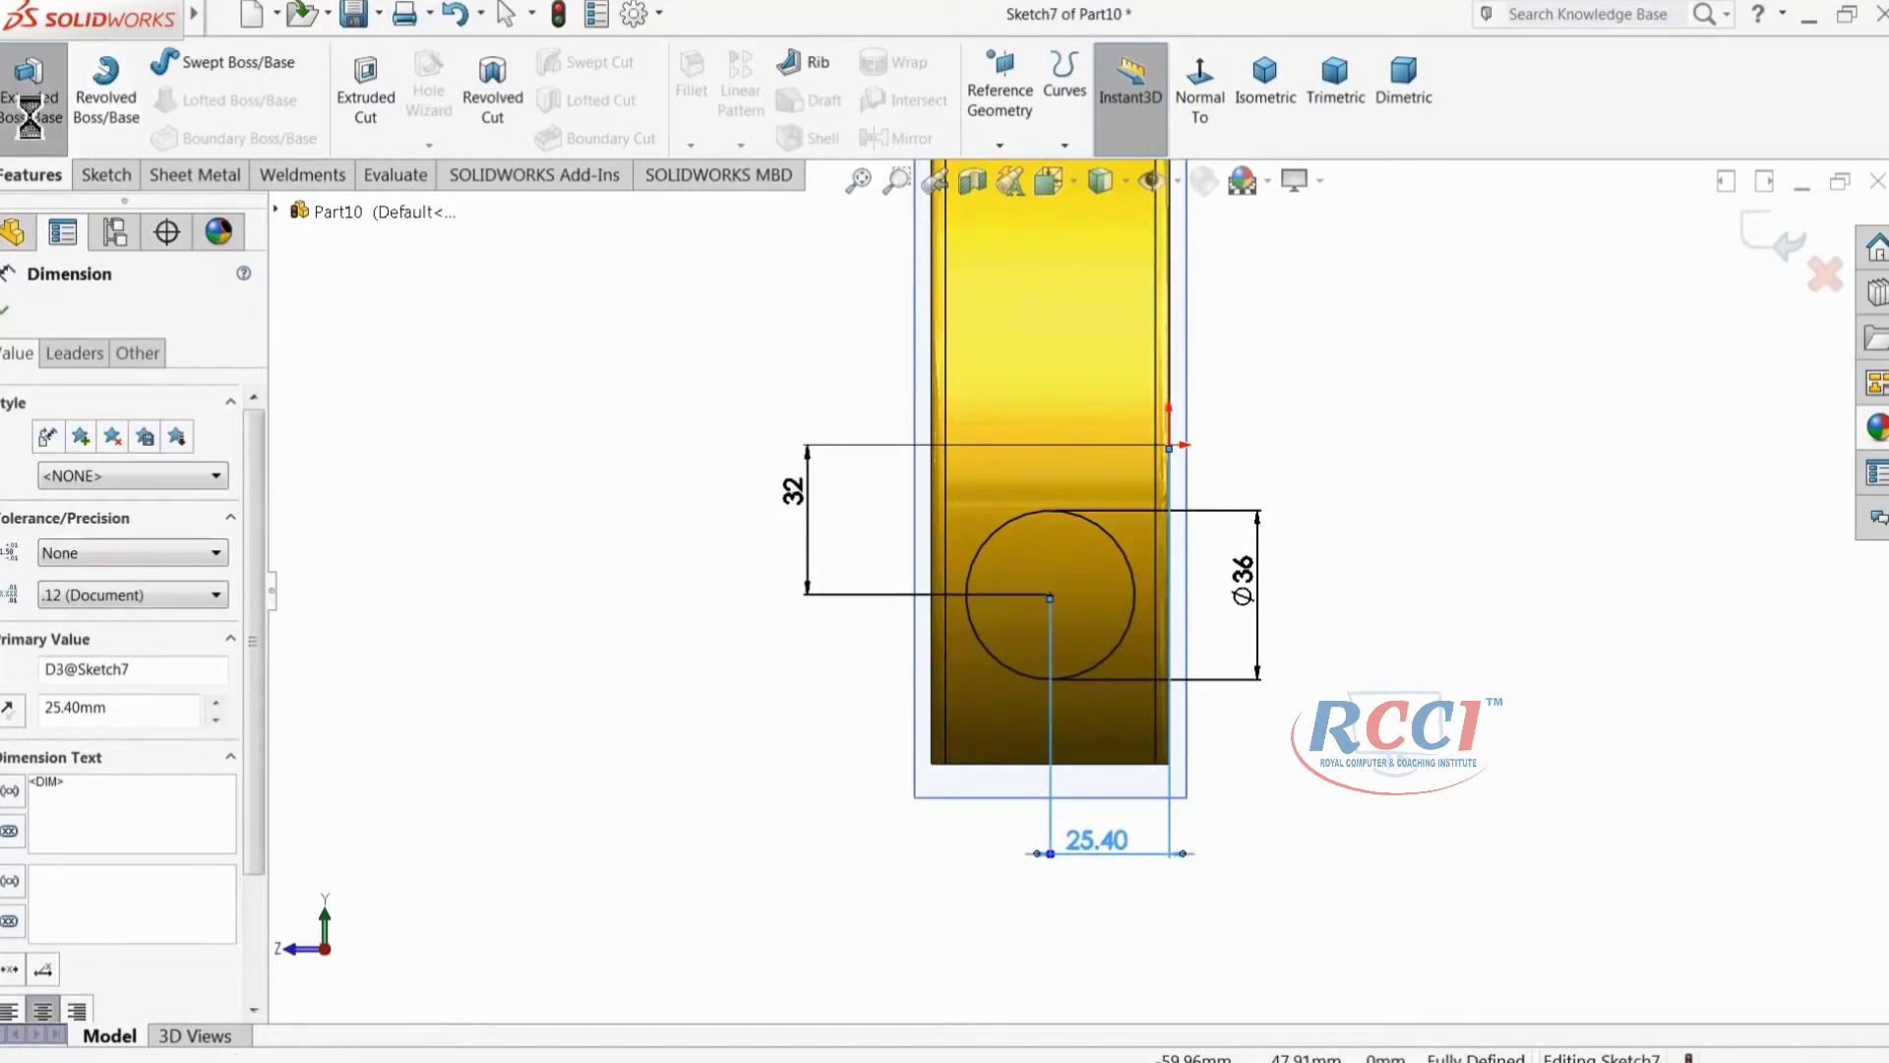
click(29, 83)
middle_drag(623, 469, 1008, 430)
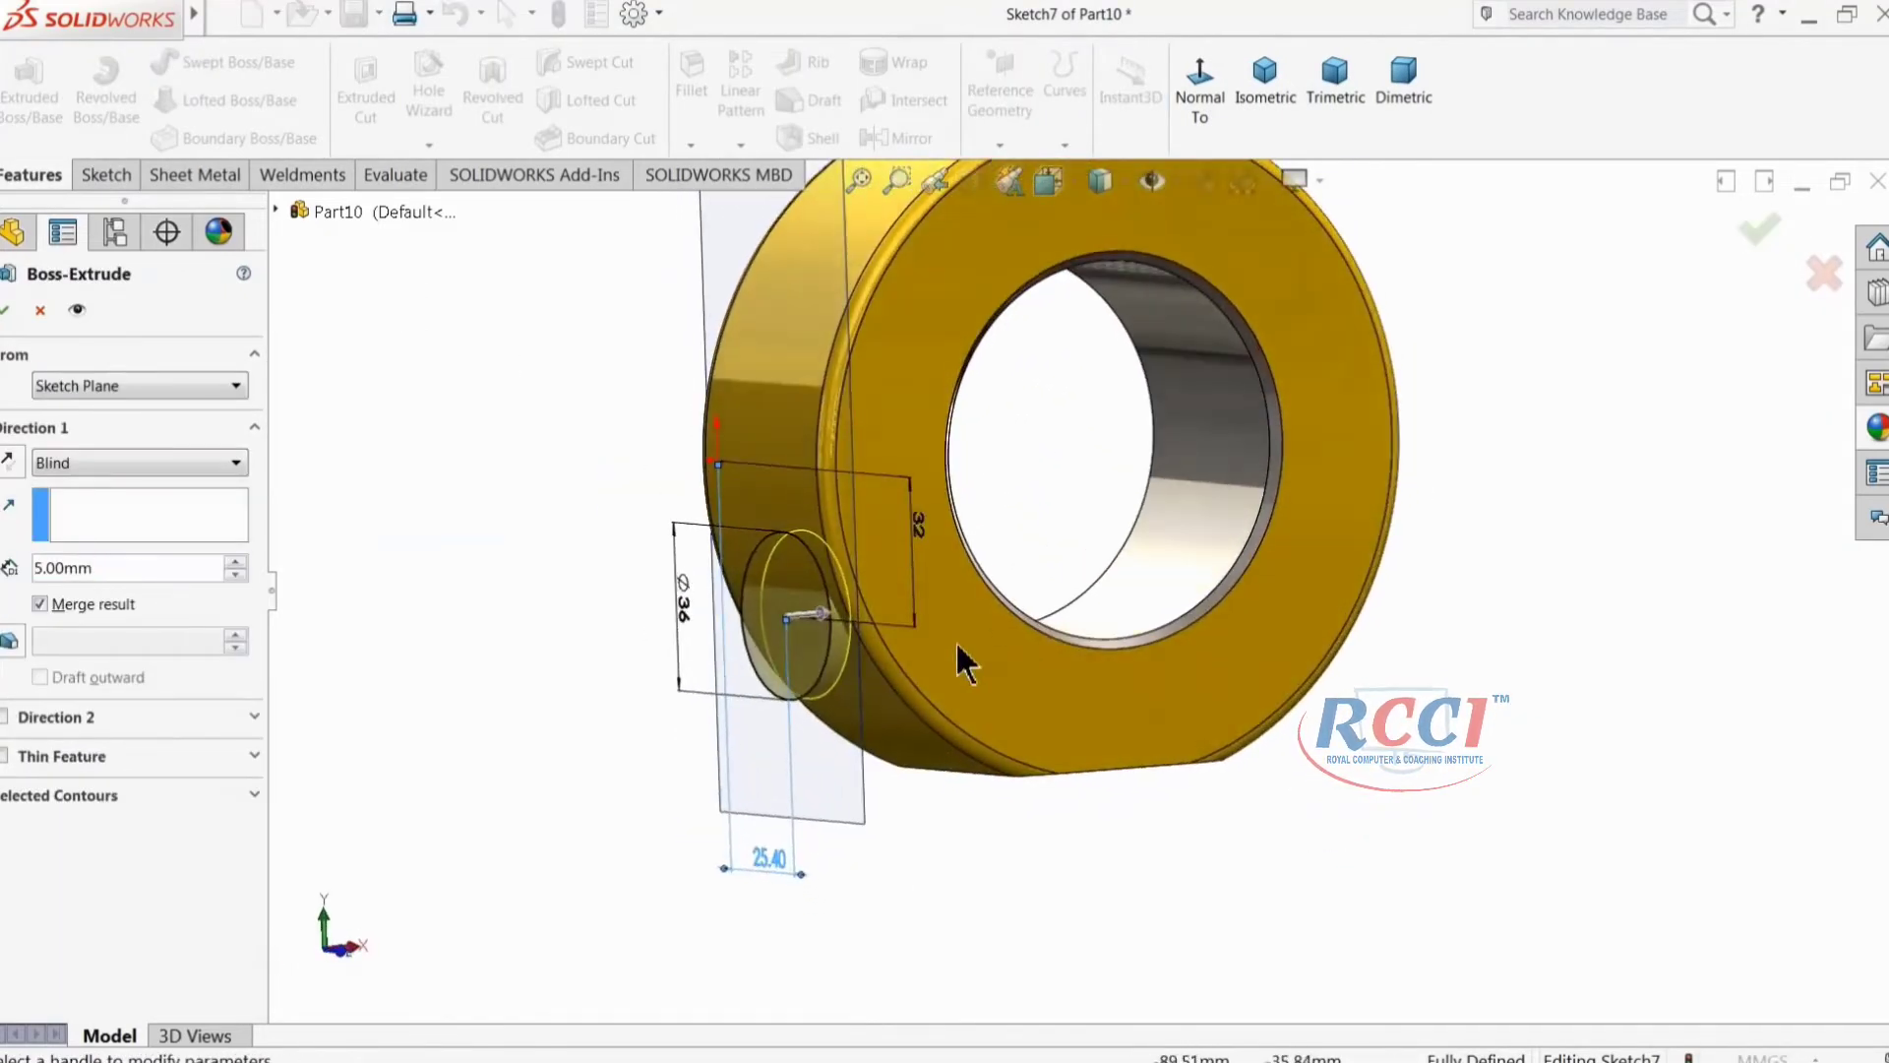
scroll(871, 684, down, 2)
Step: Try ending the extrusion Up To Surface at the ring's outer curved face, and clear that face selection
click(73, 461)
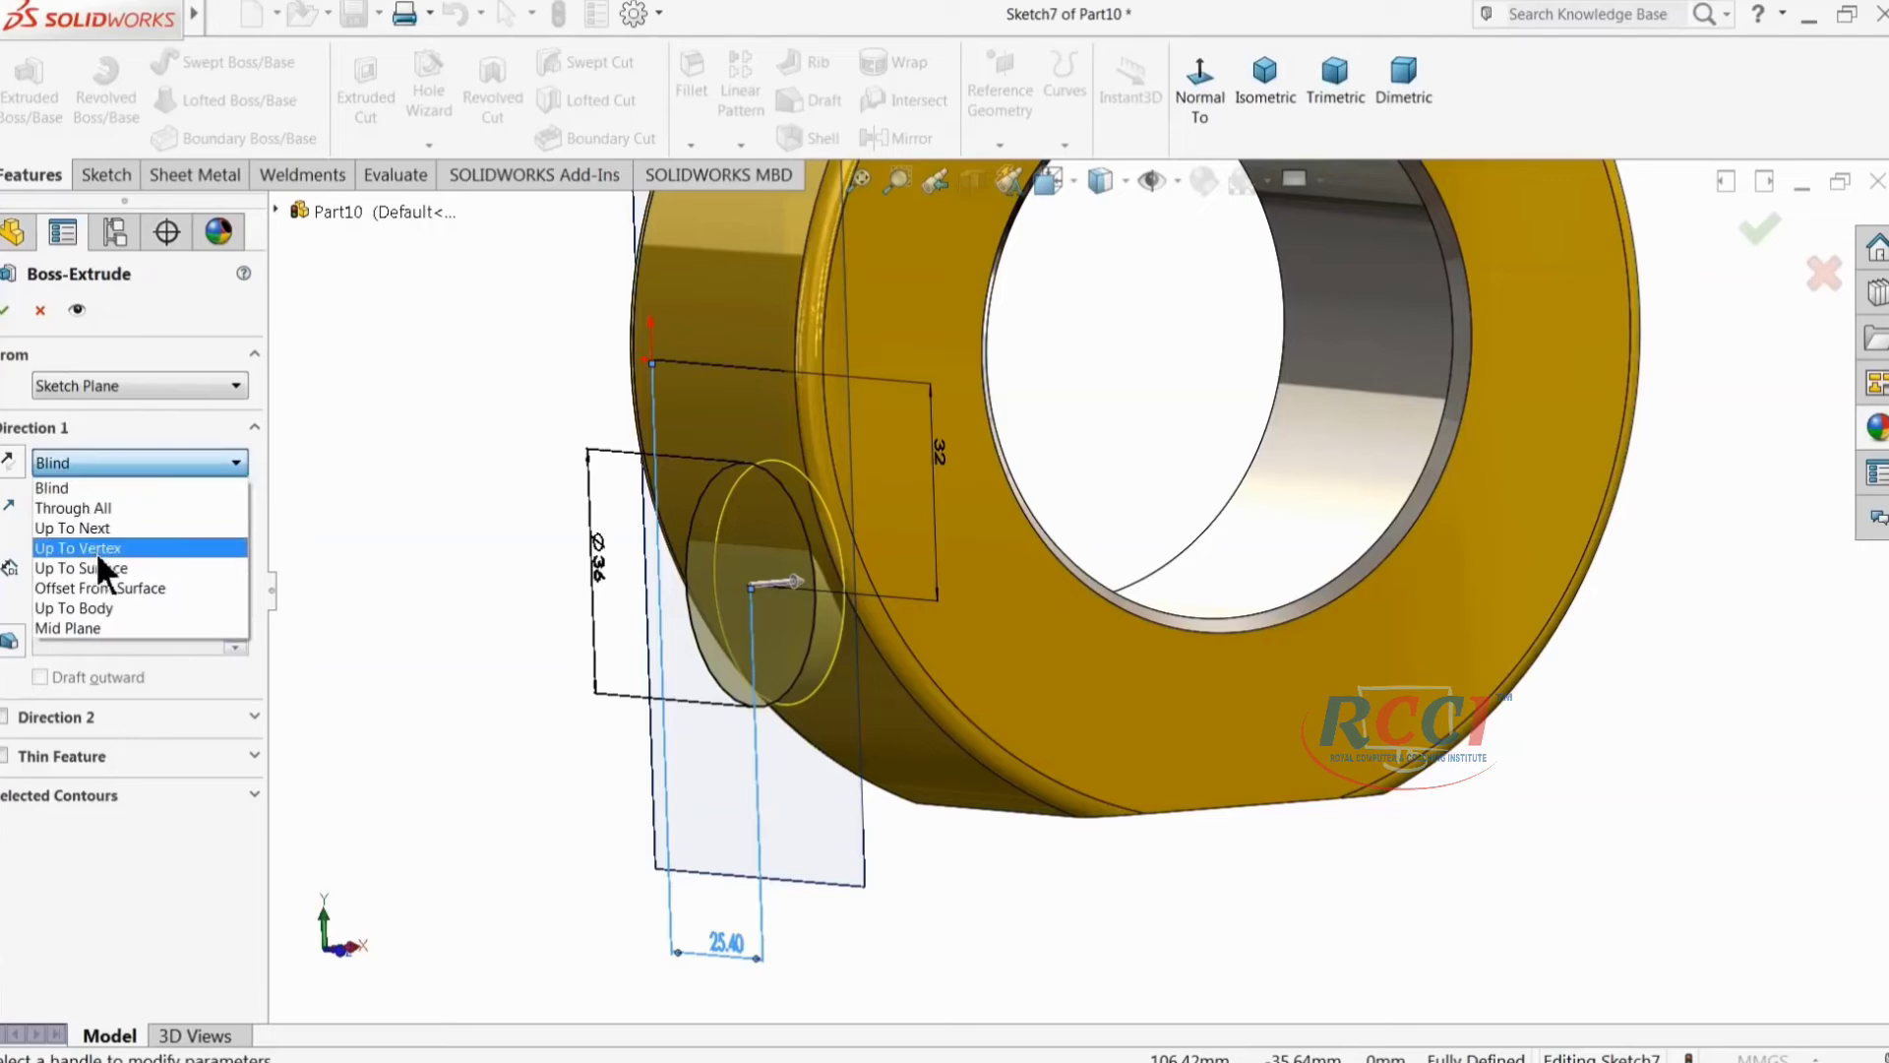
click(104, 564)
click(842, 760)
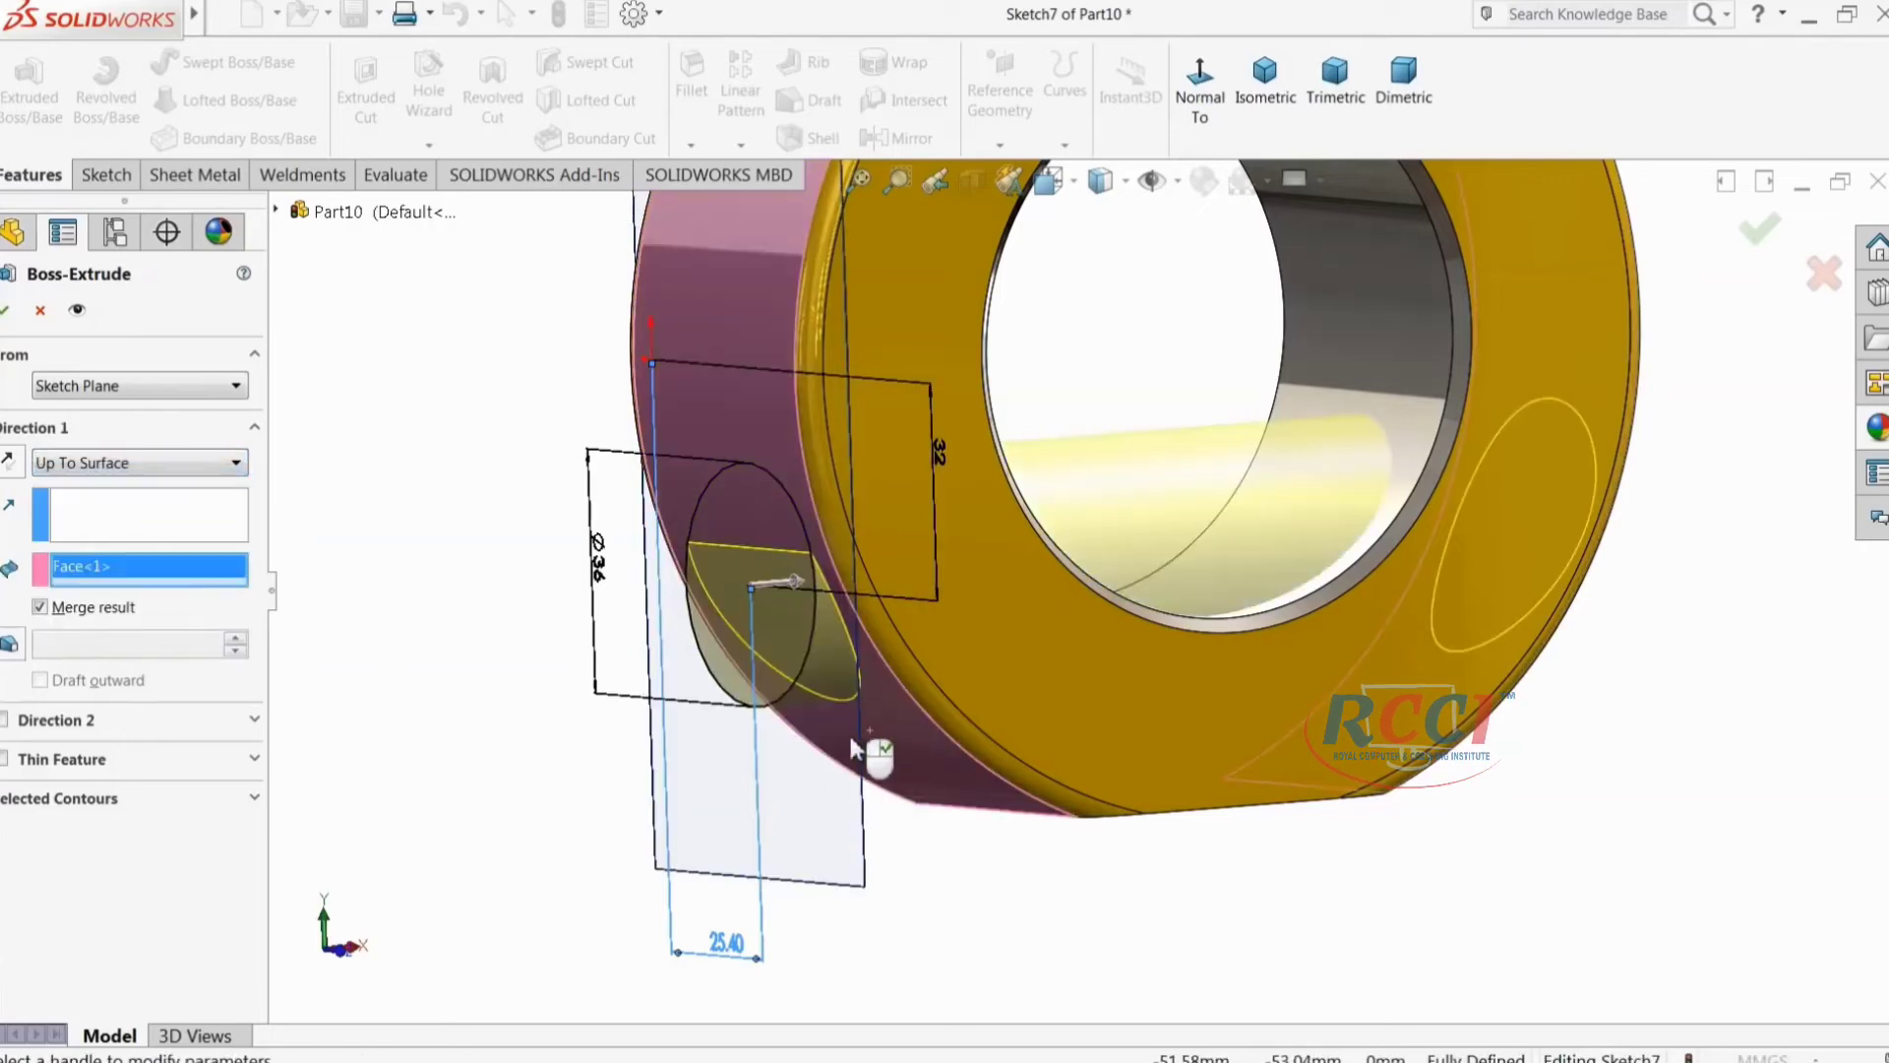
middle_drag(895, 735, 831, 709)
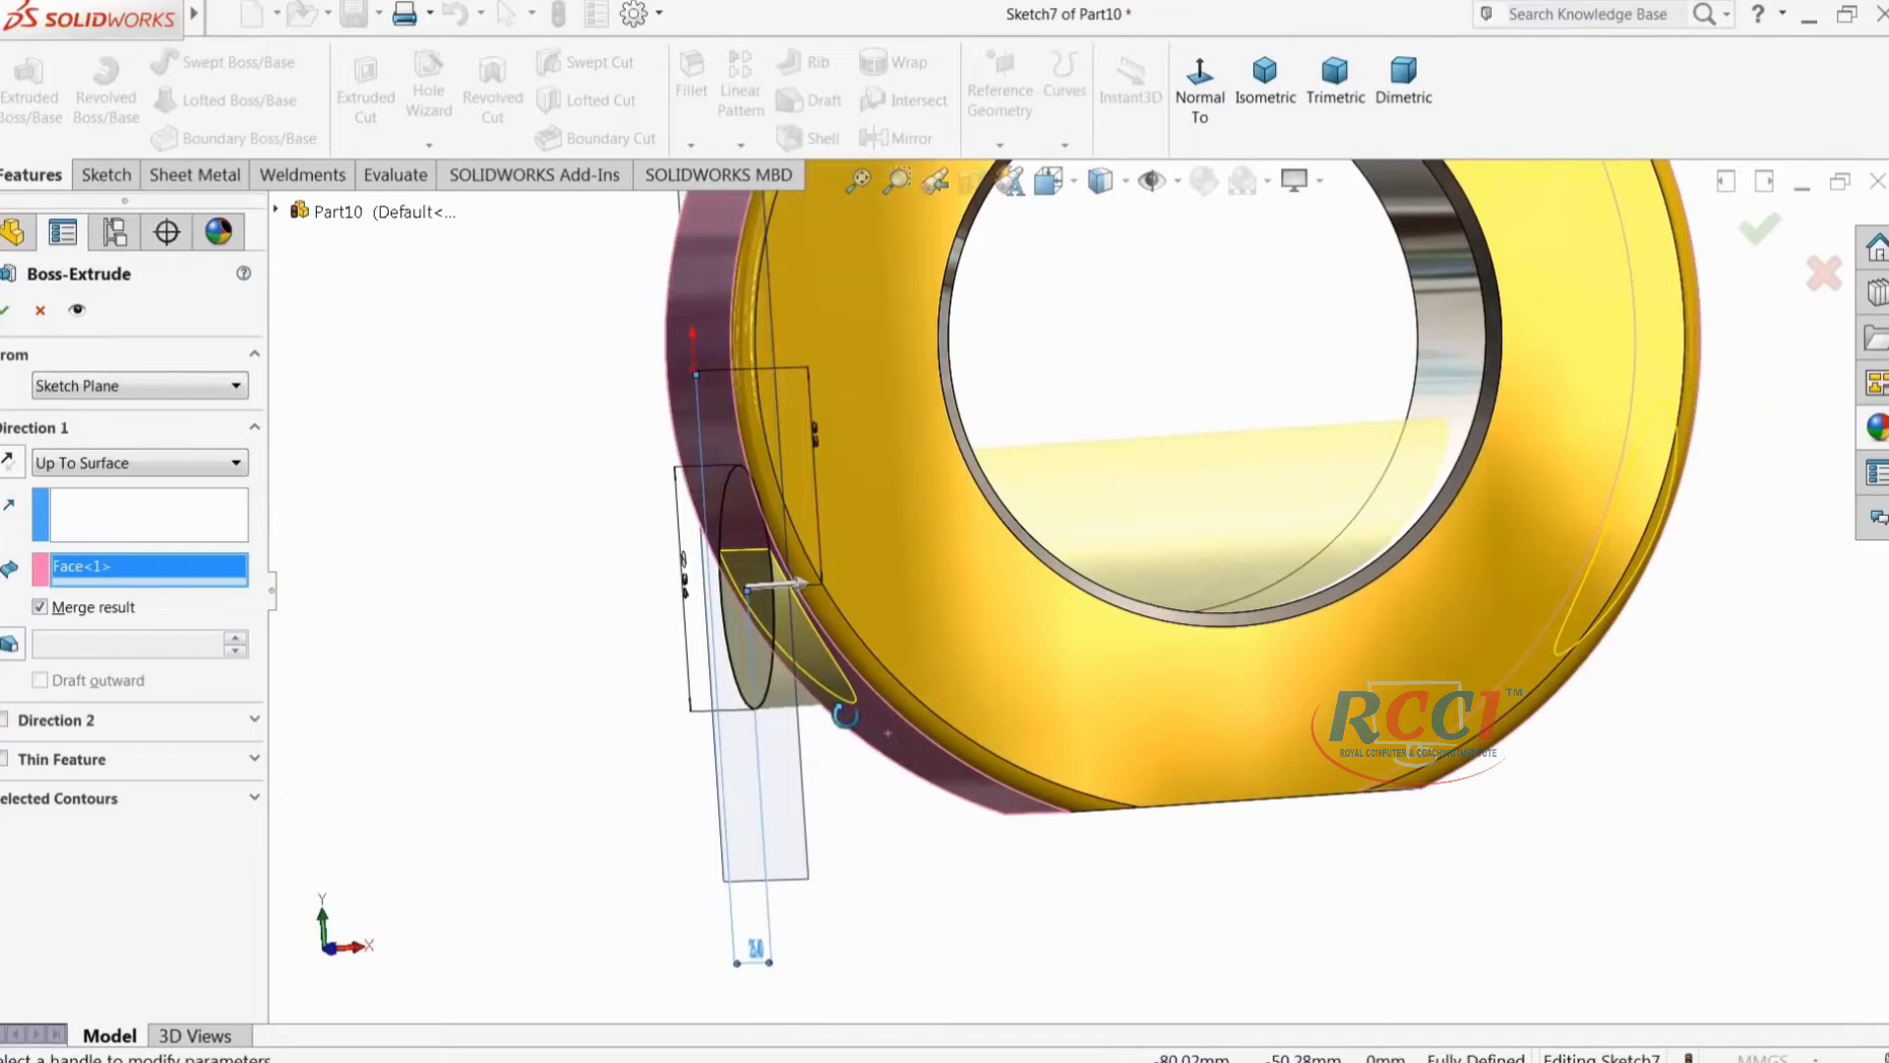
right_click(89, 565)
click(138, 584)
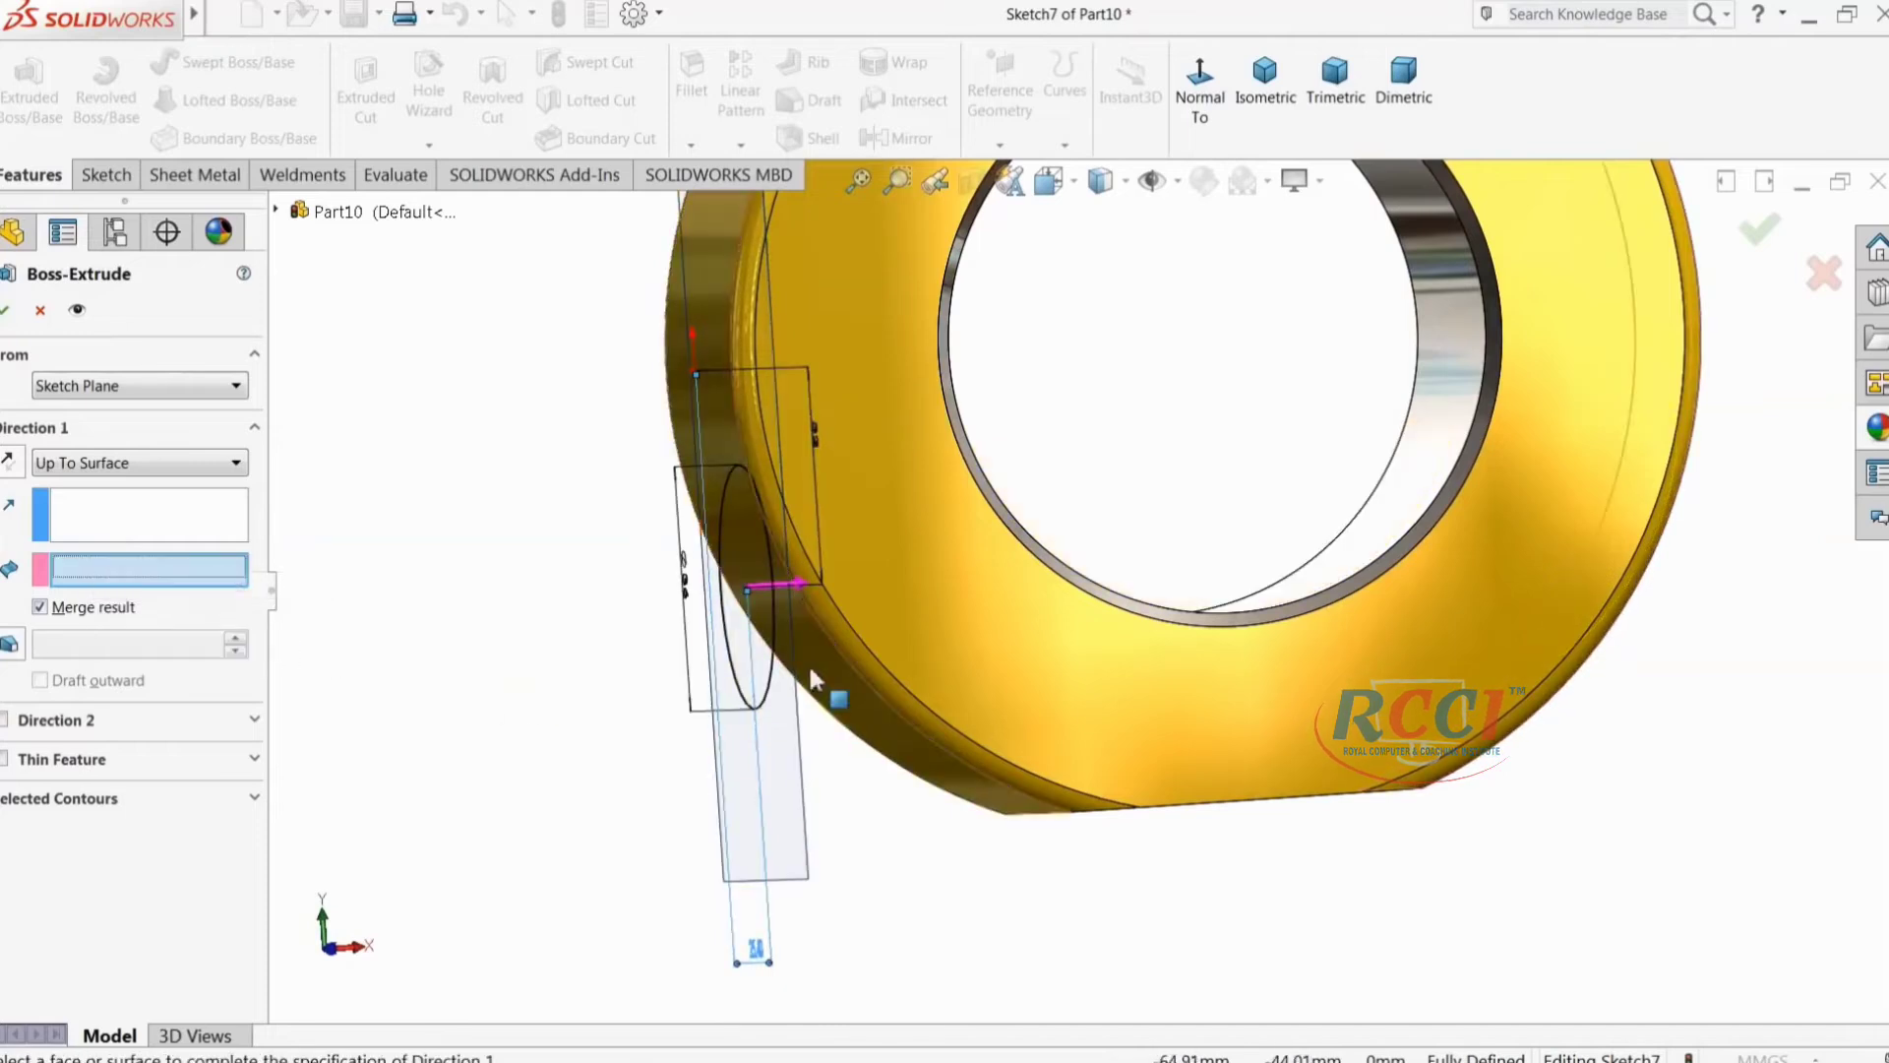
Step: Extrude the circle from the sketch plane with the Up To Next end condition, merged with the ring
click(74, 468)
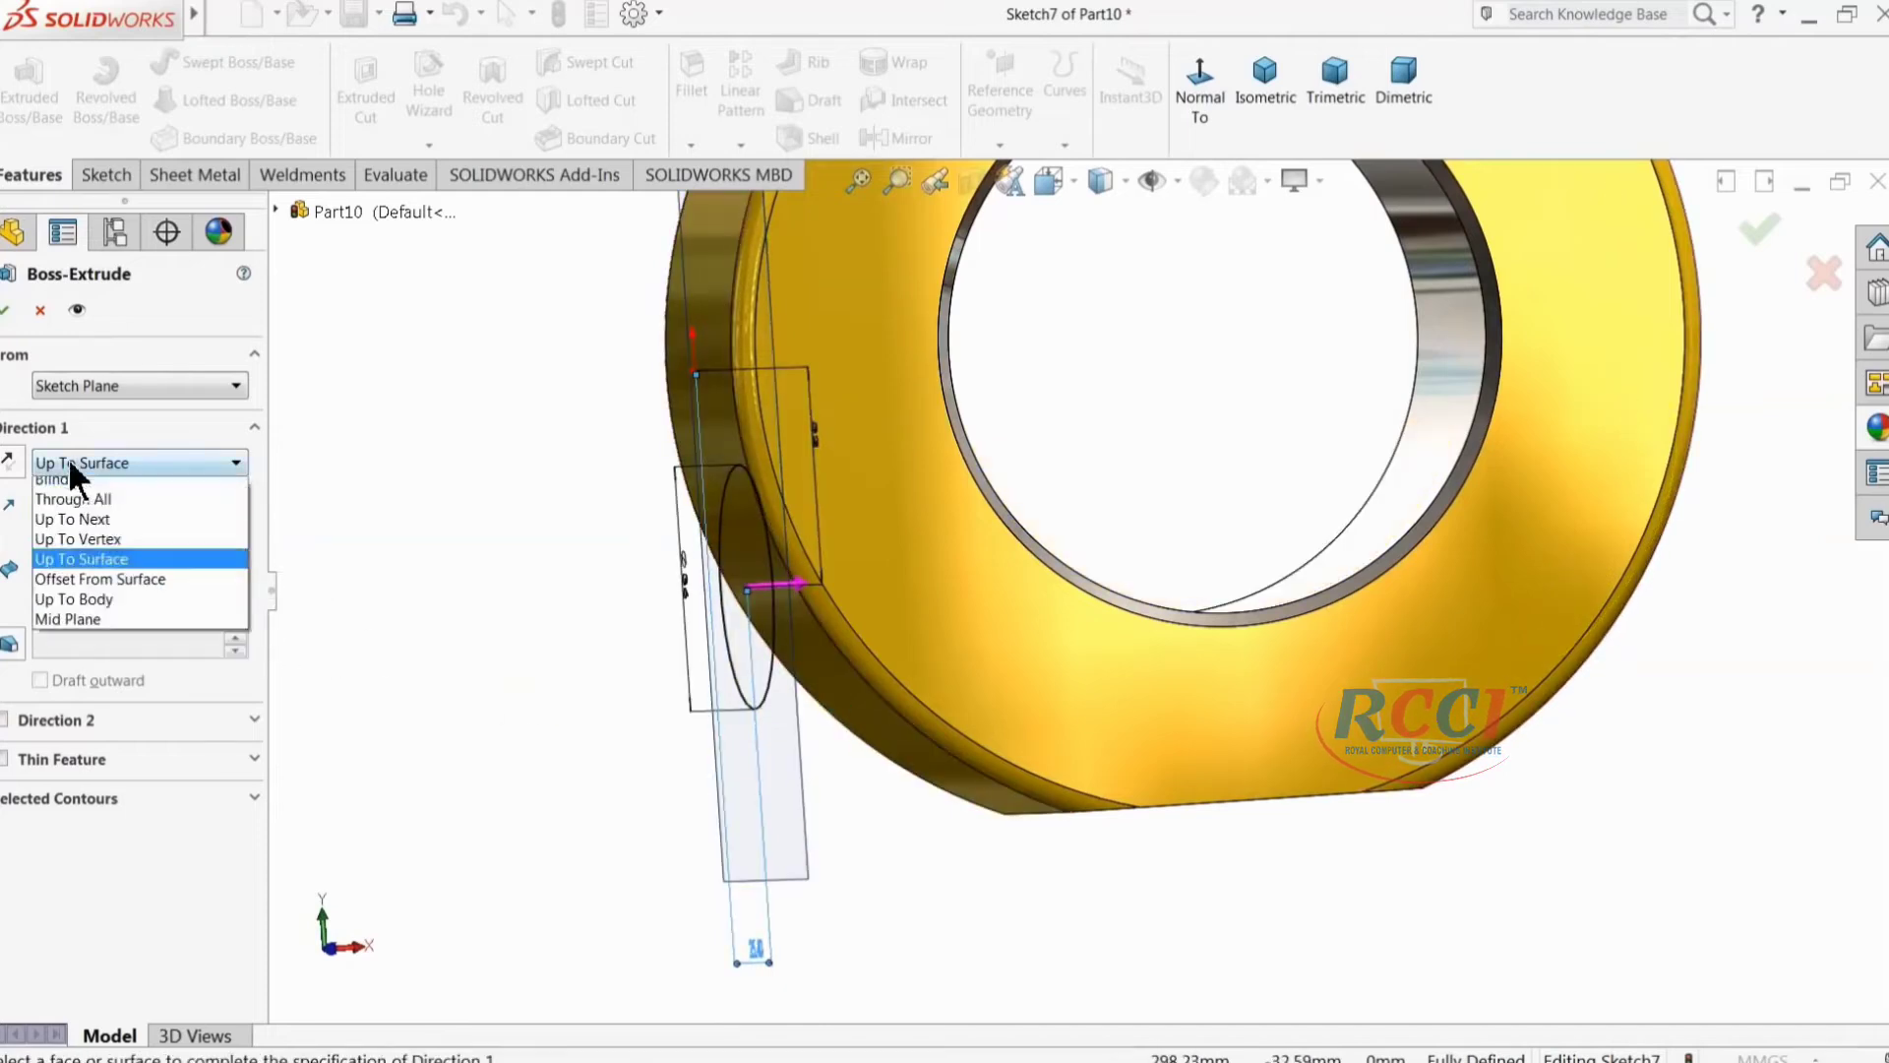
click(116, 520)
scroll(820, 602, up, 2)
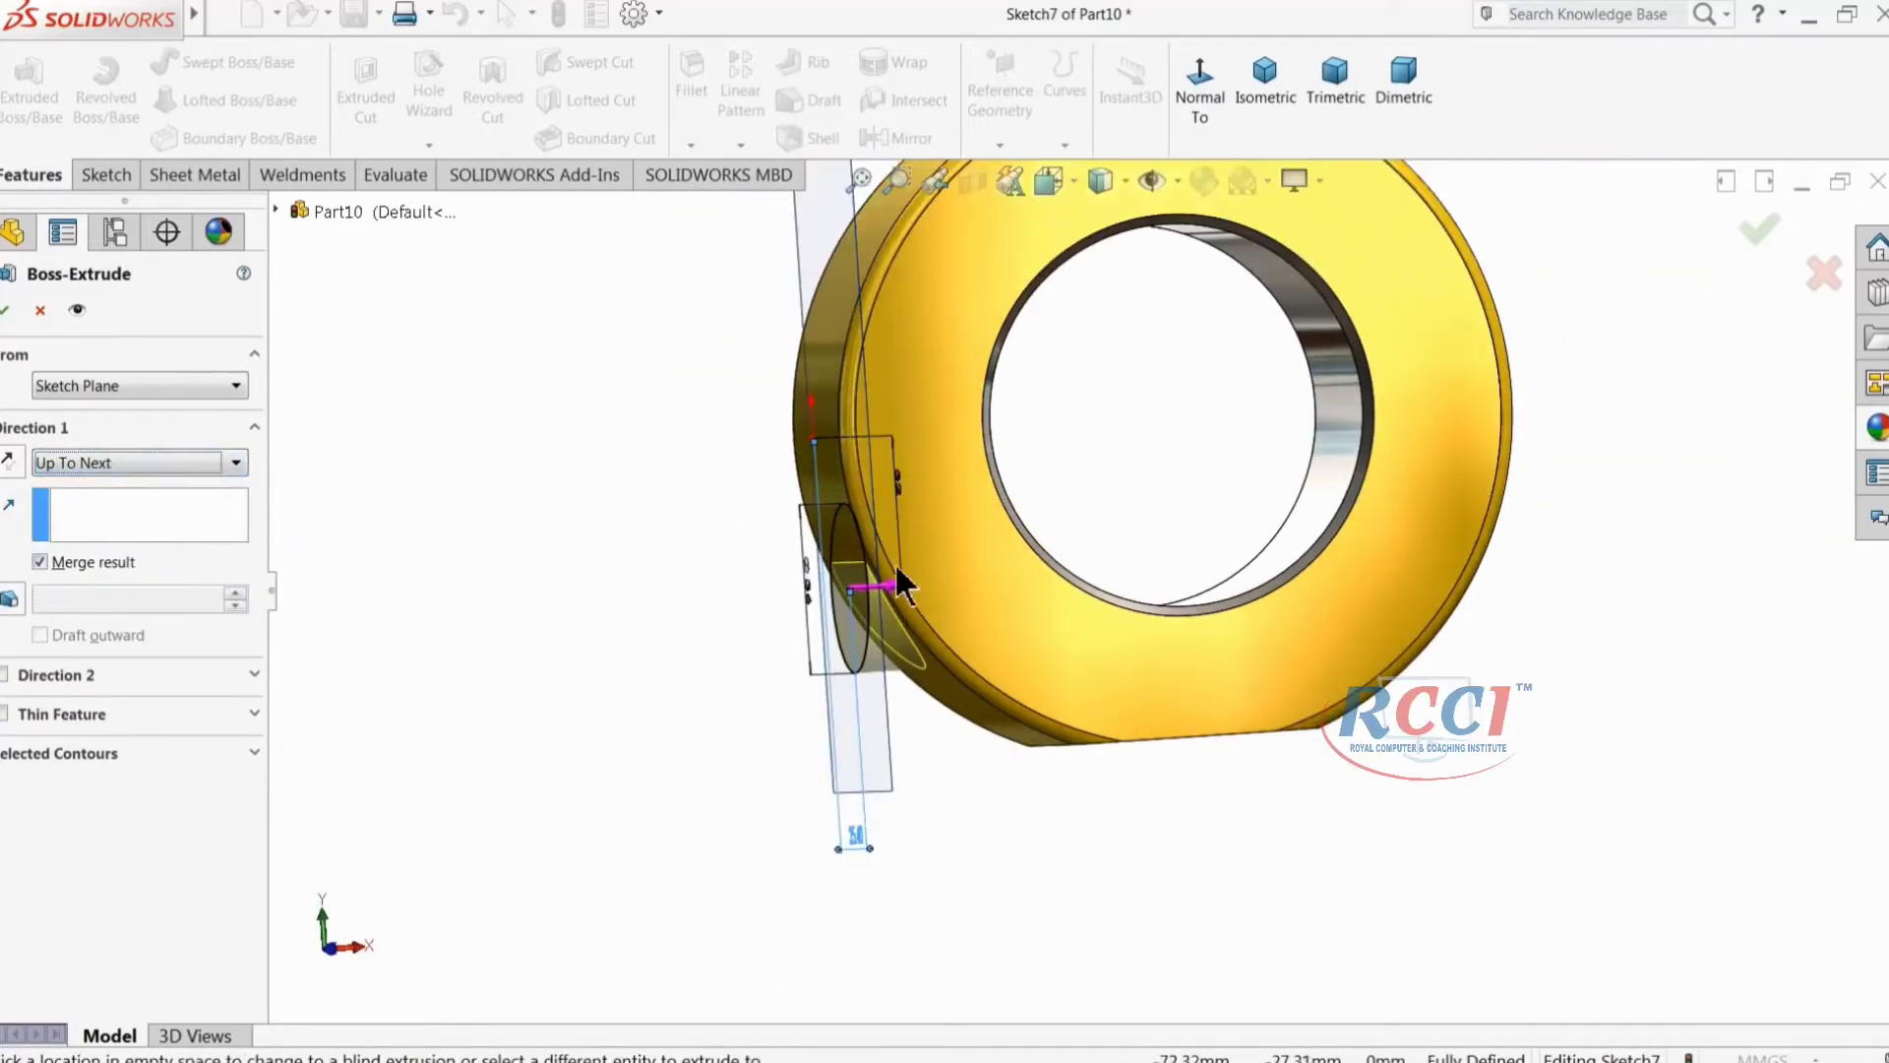
scroll(894, 563, down, 1)
scroll(807, 596, down, 2)
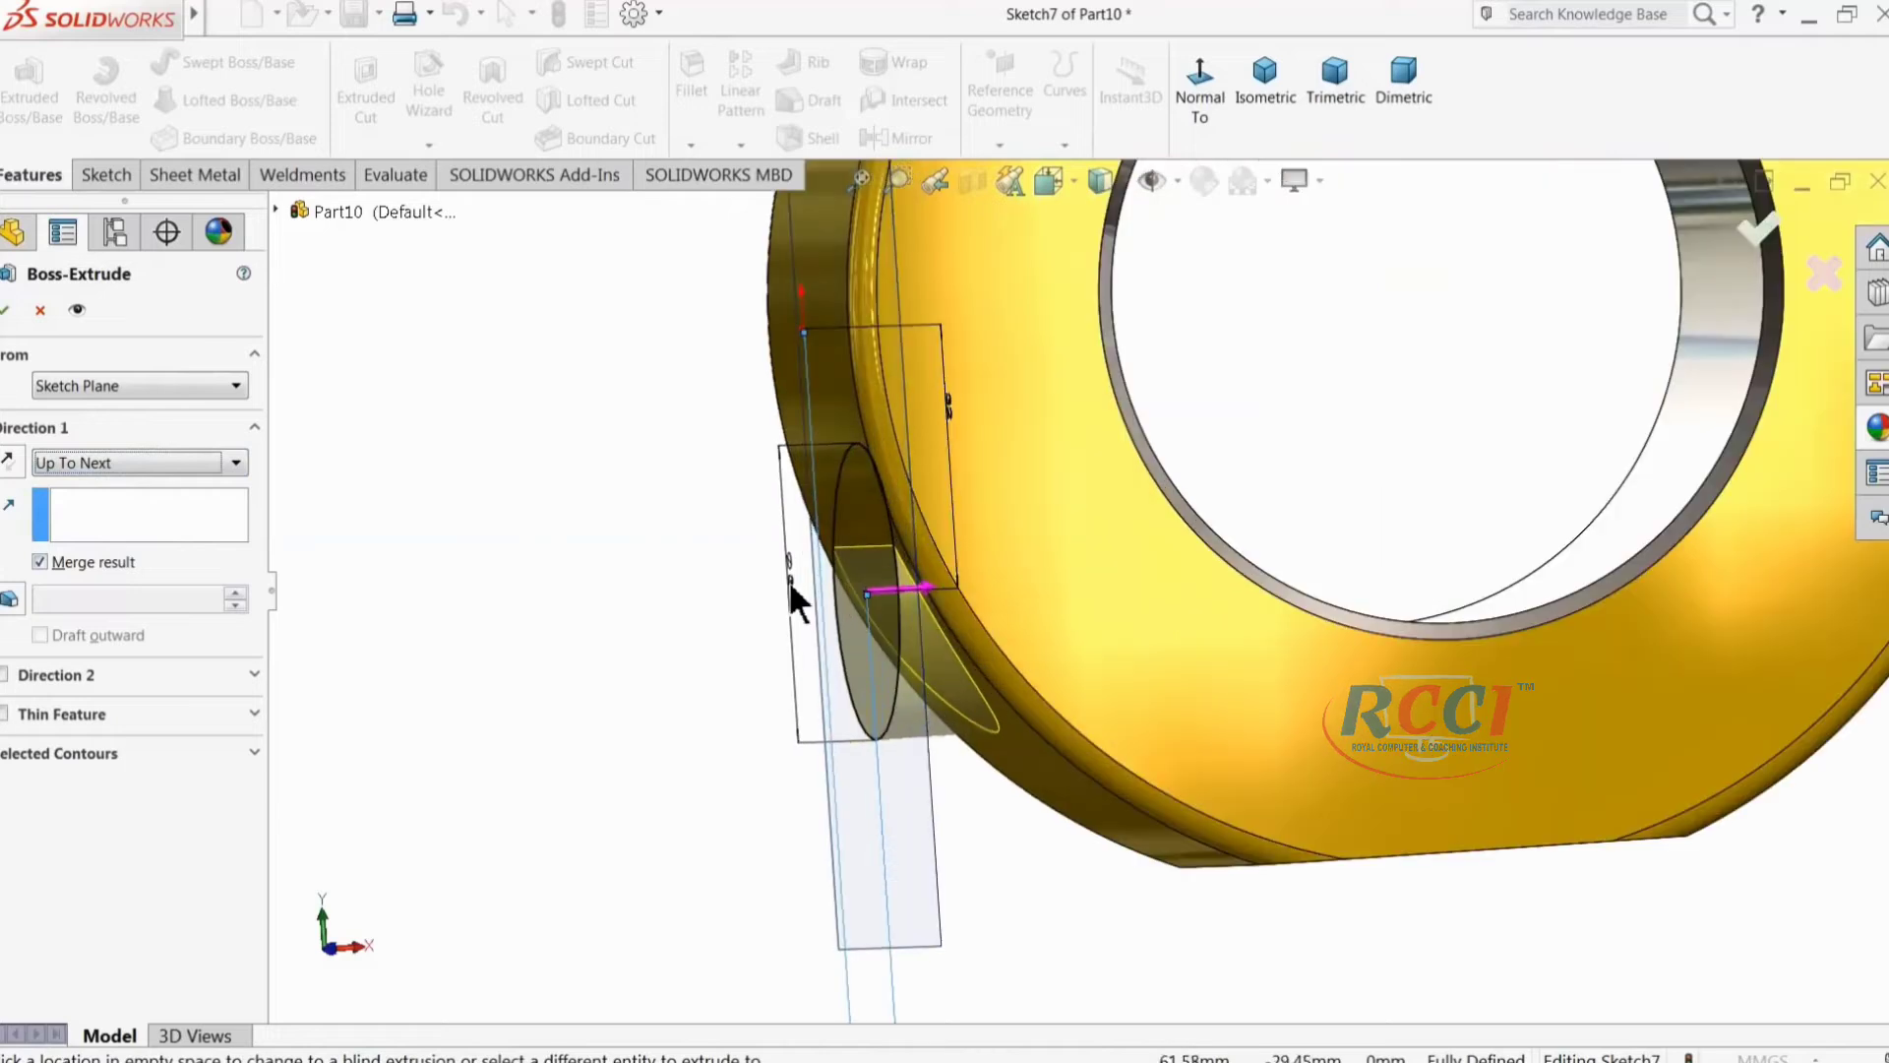
click(5, 311)
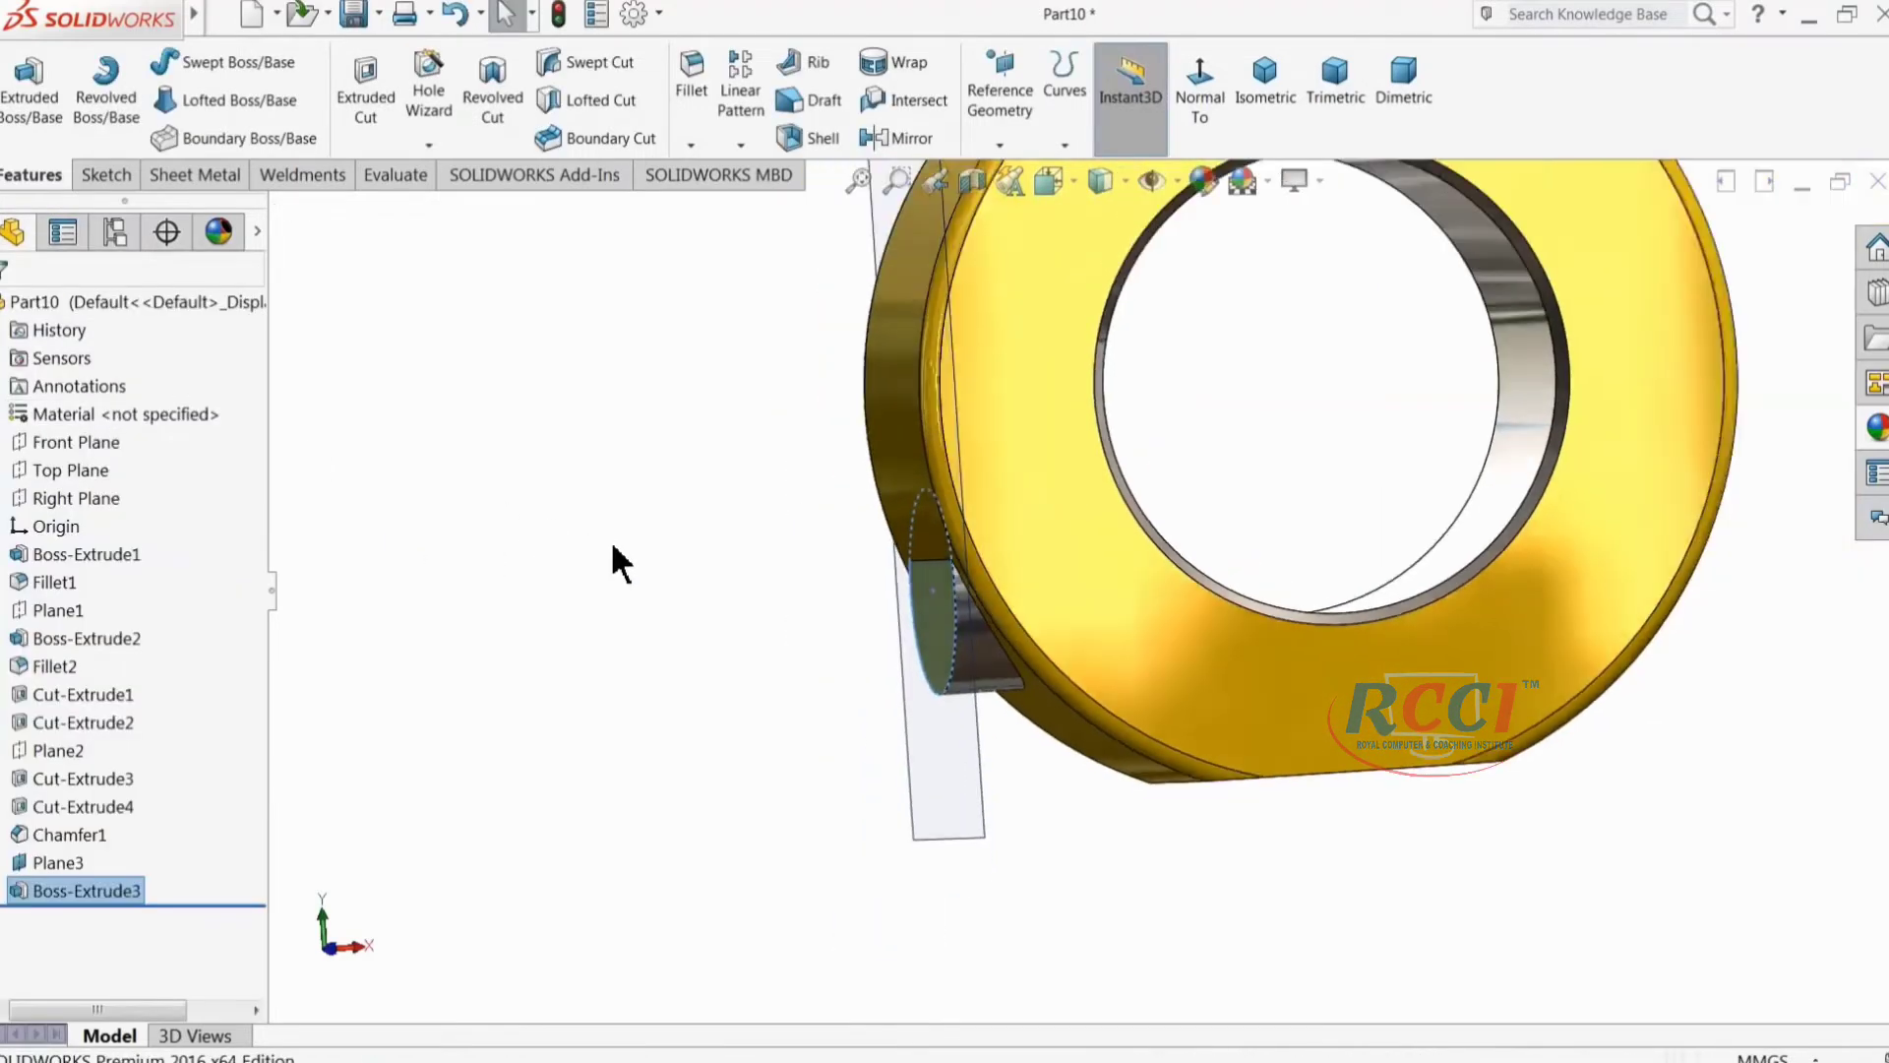
Step: Hide the offset plane that carries the circle sketch
middle_drag(666, 561, 995, 751)
click(1023, 718)
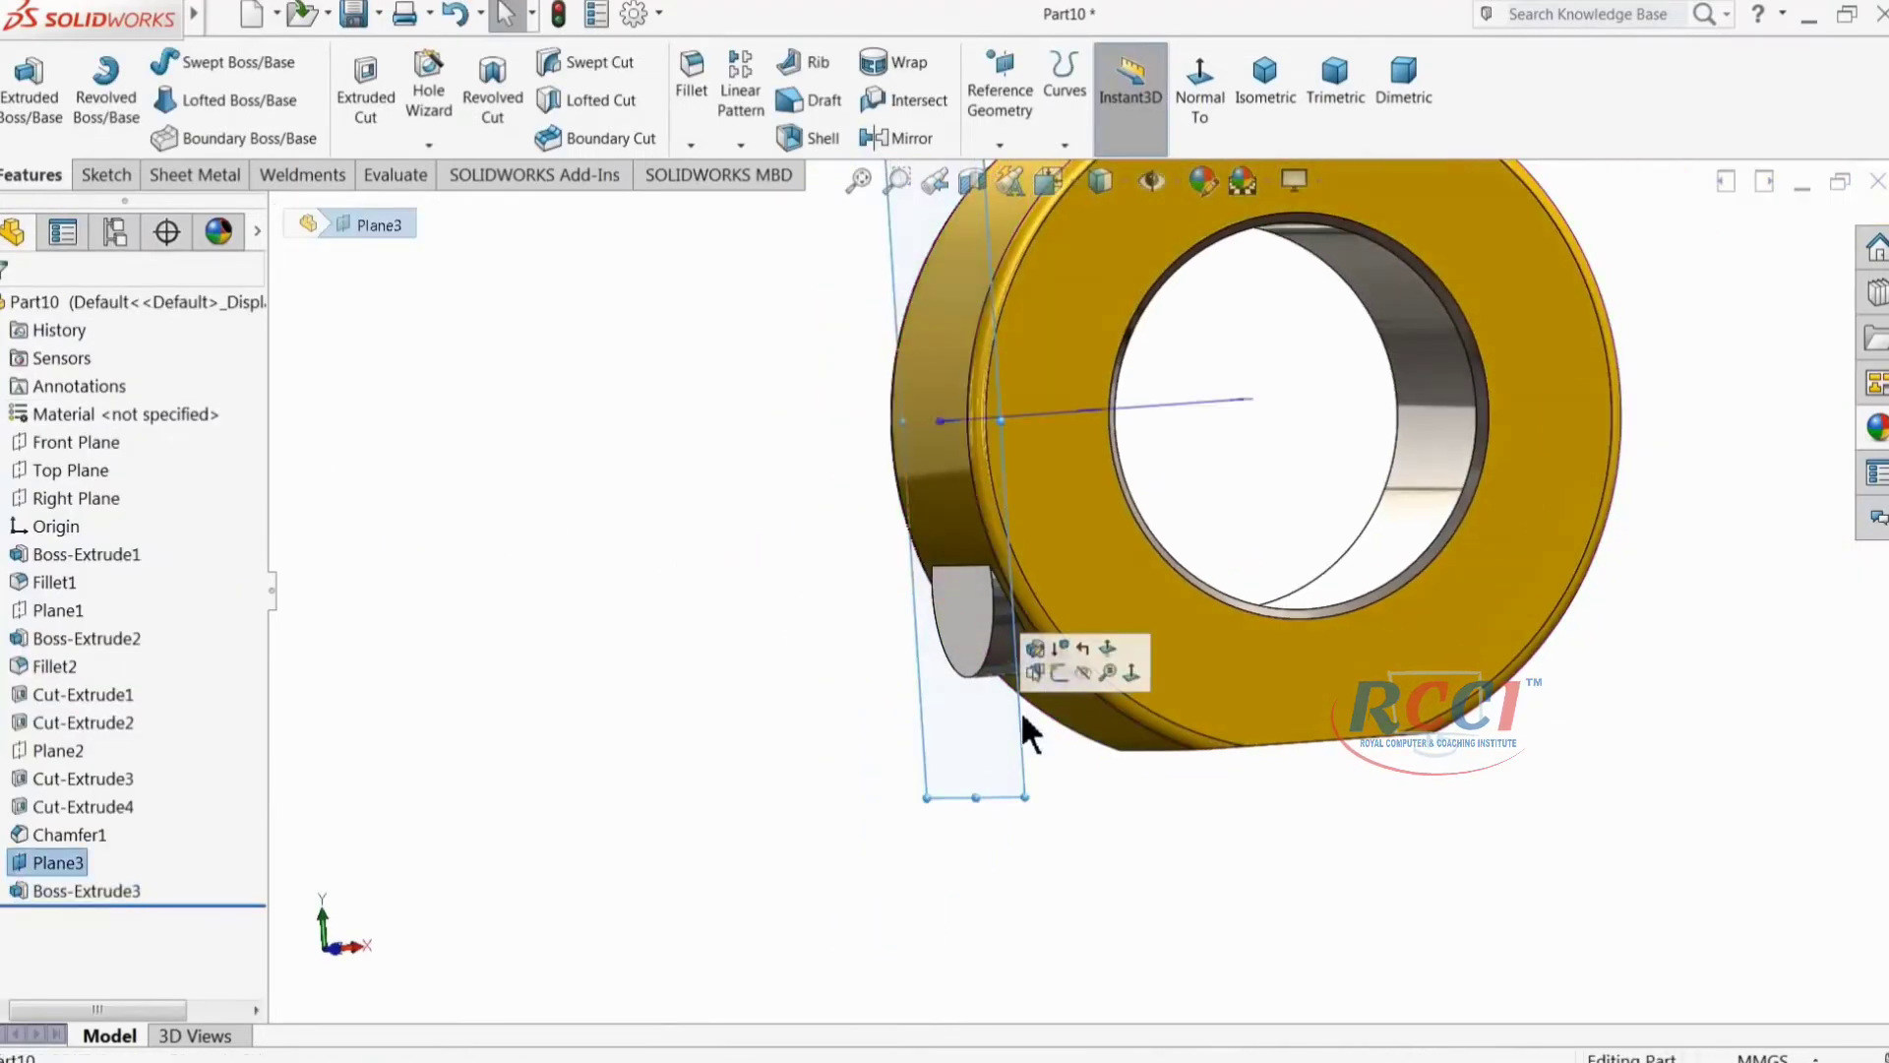
click(1082, 672)
Step: Fillet the outer curved edge and the base edge of the new side boss with a 1 mm radius
middle_drag(881, 710, 1203, 540)
scroll(1202, 540, down, 4)
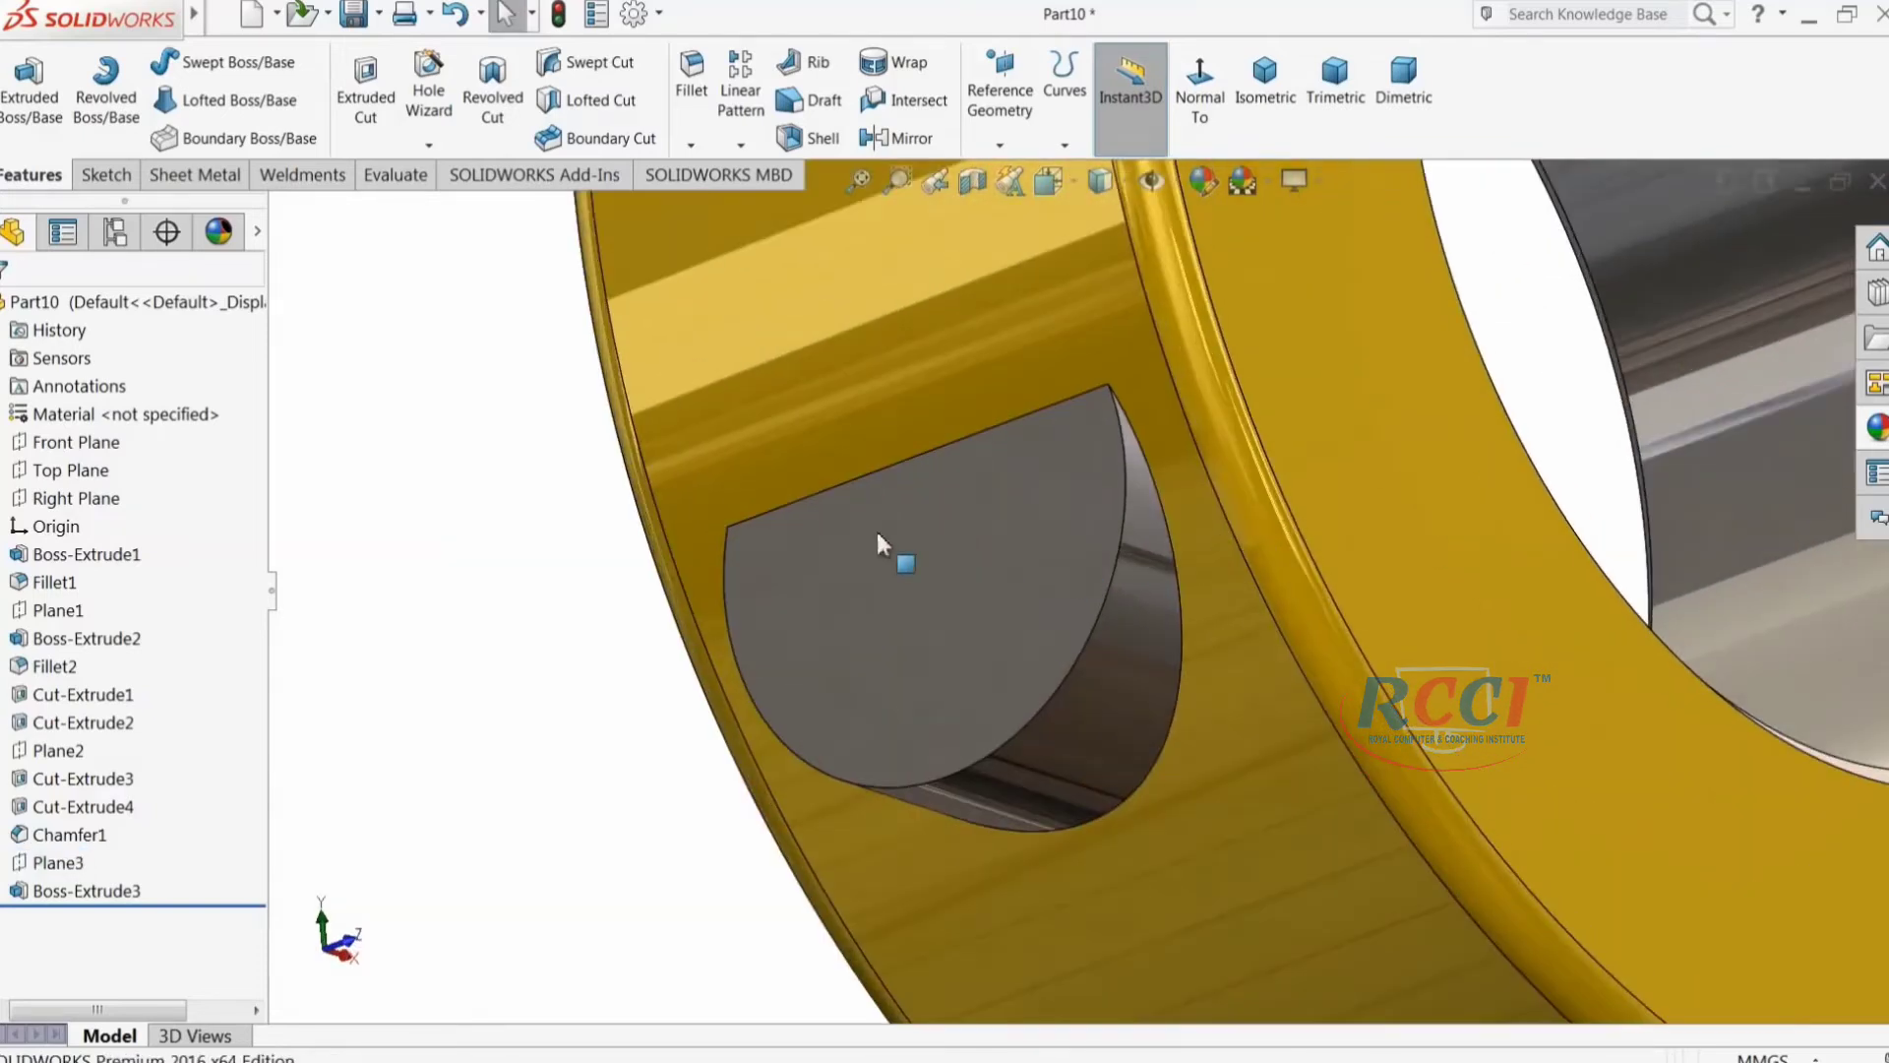
click(692, 78)
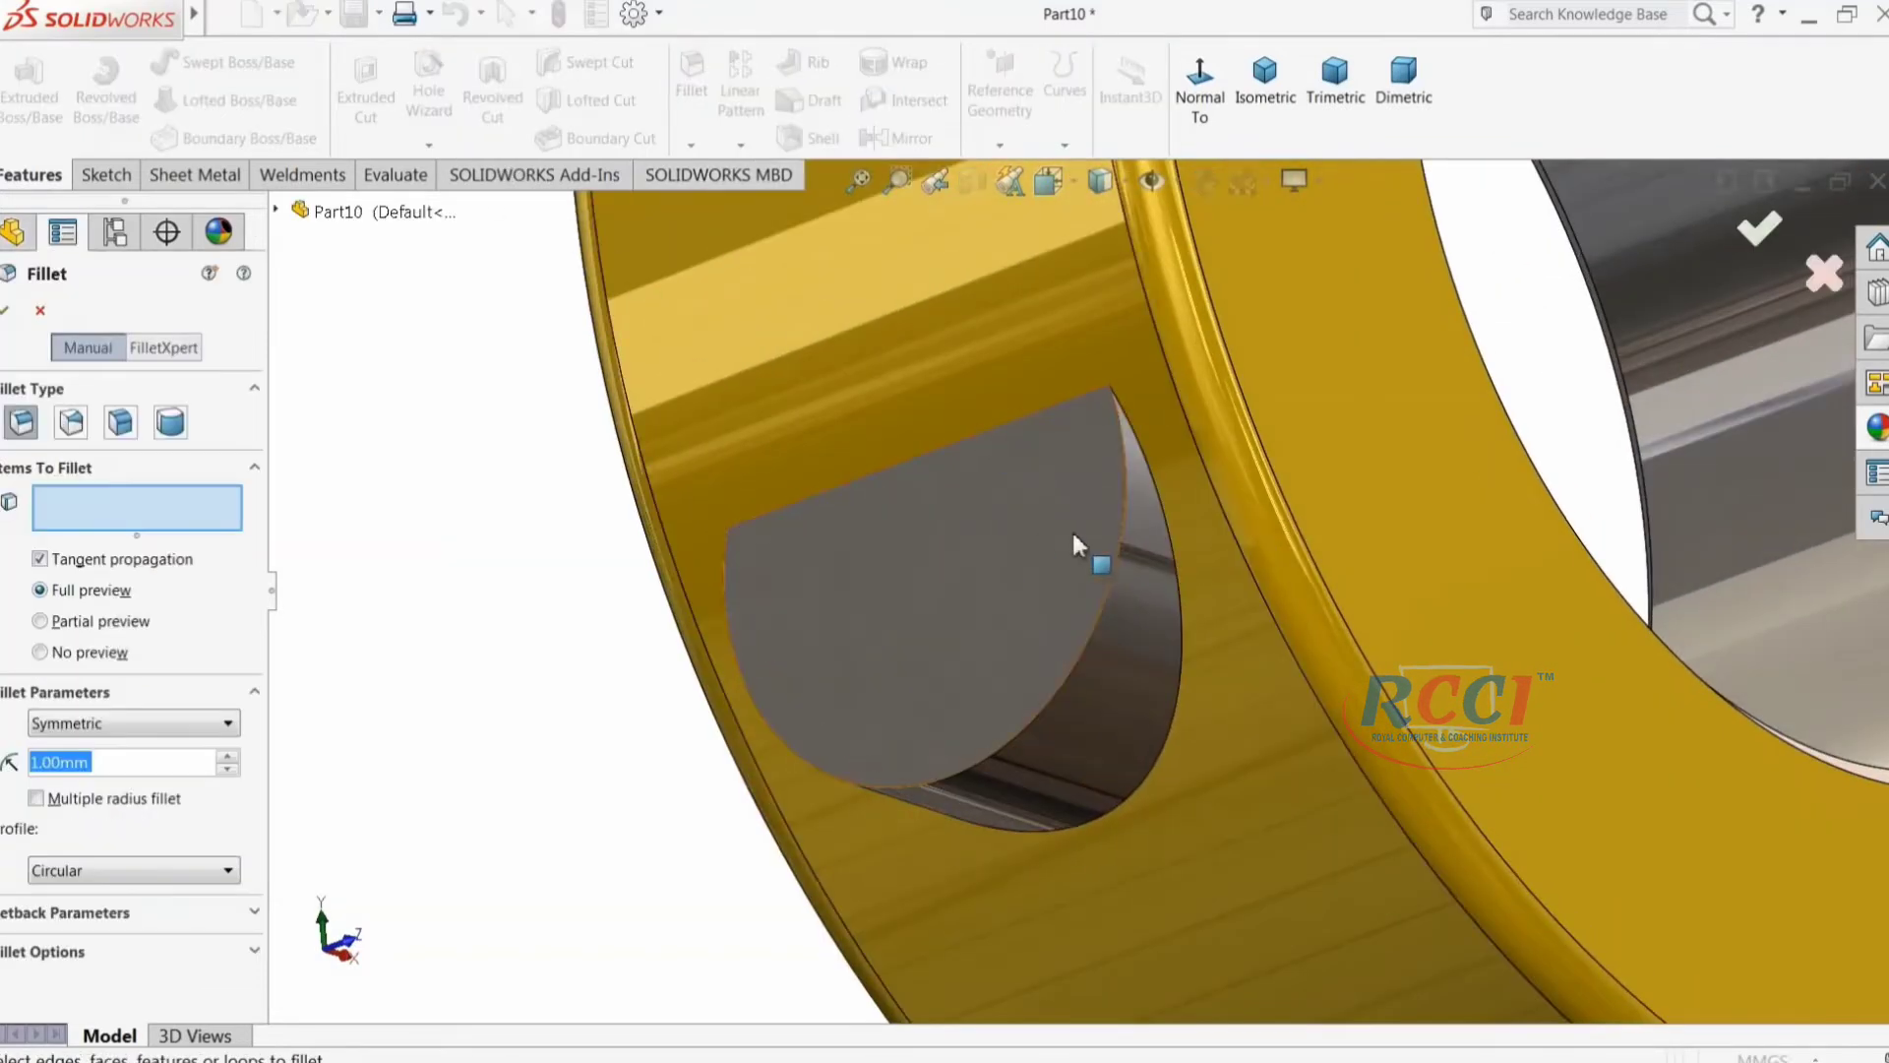
click(1094, 637)
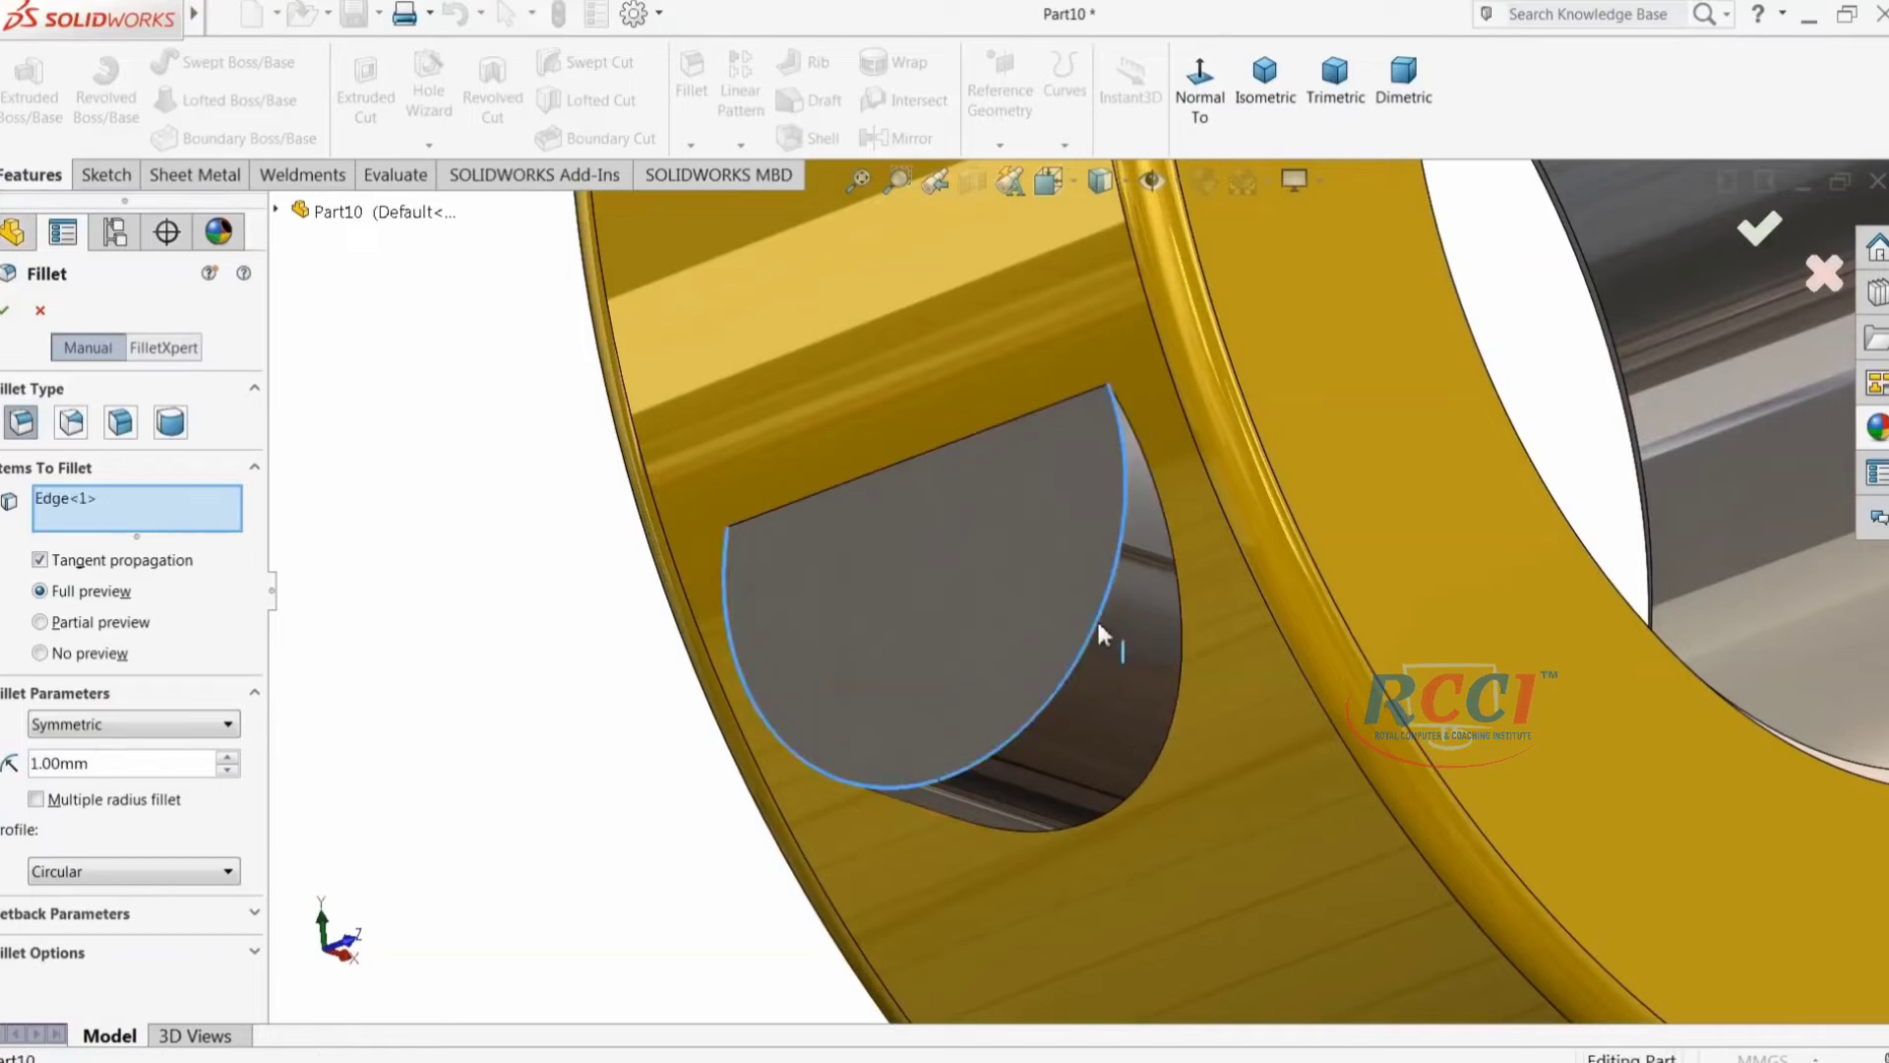
click(1181, 665)
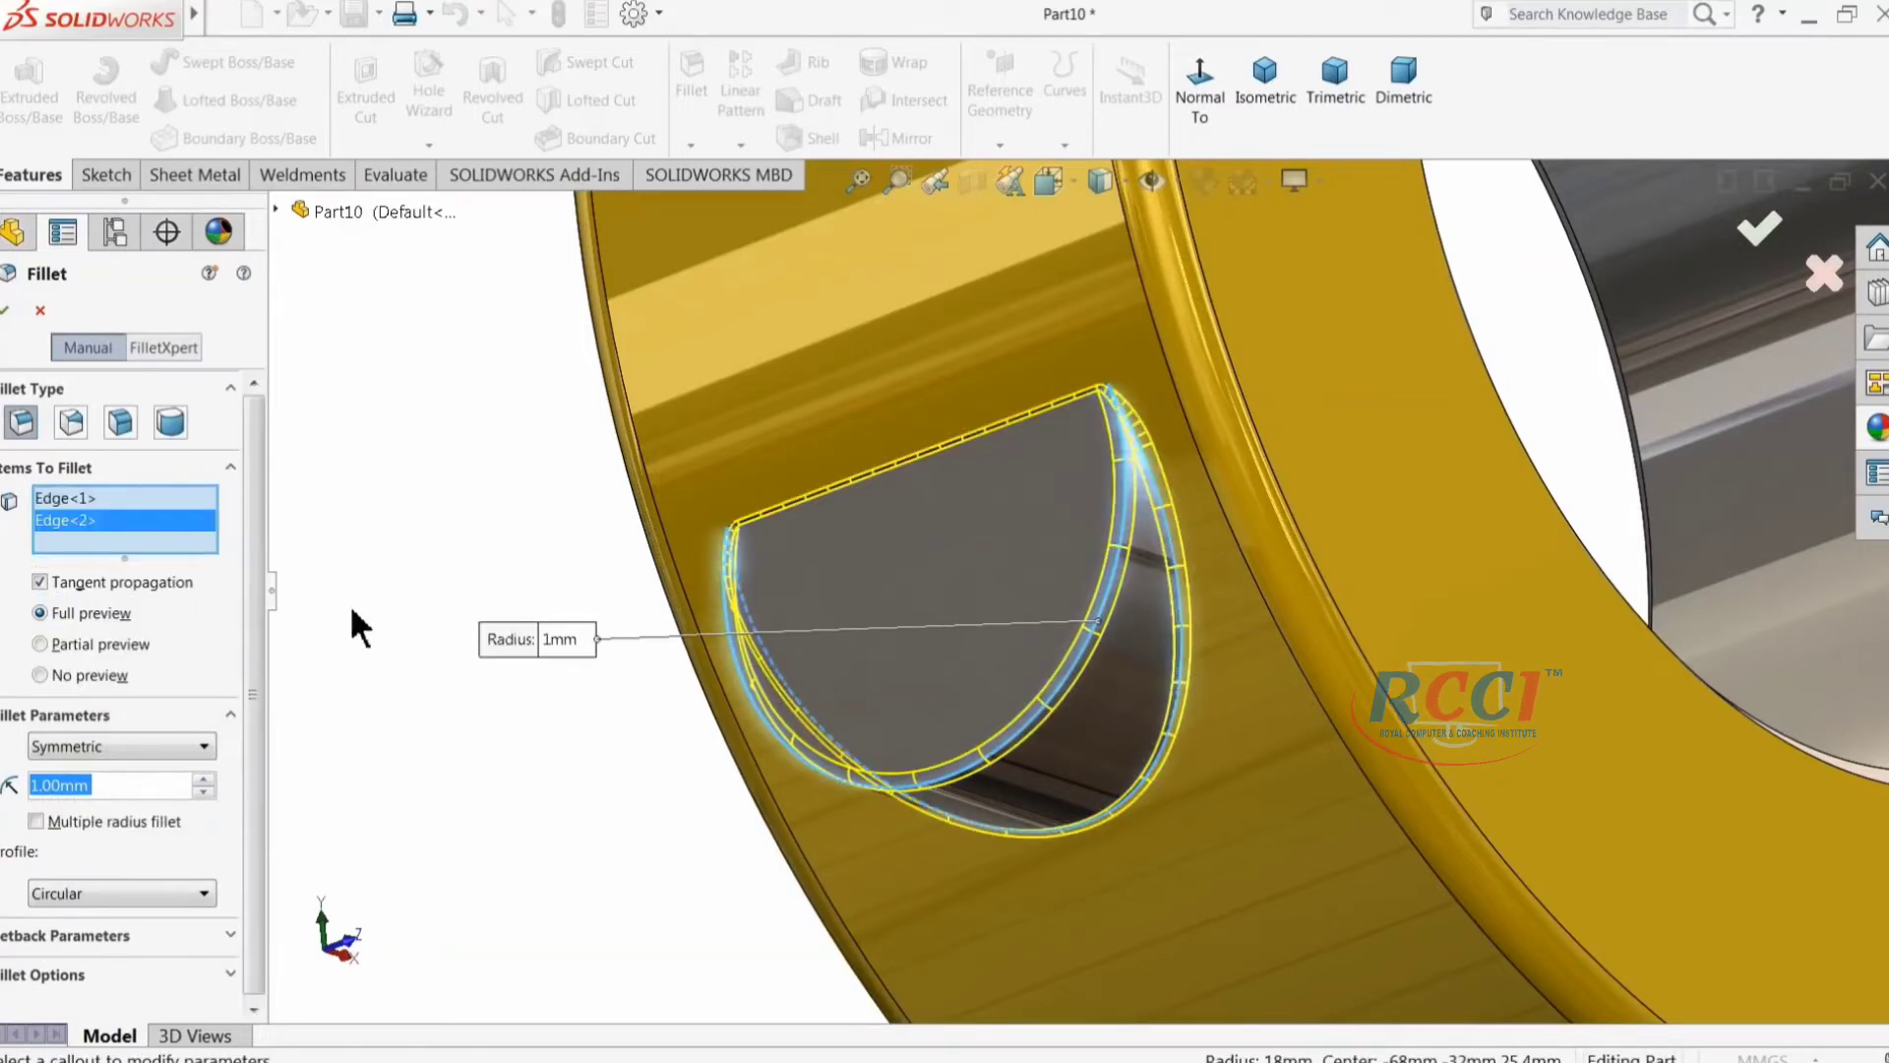
click(5, 311)
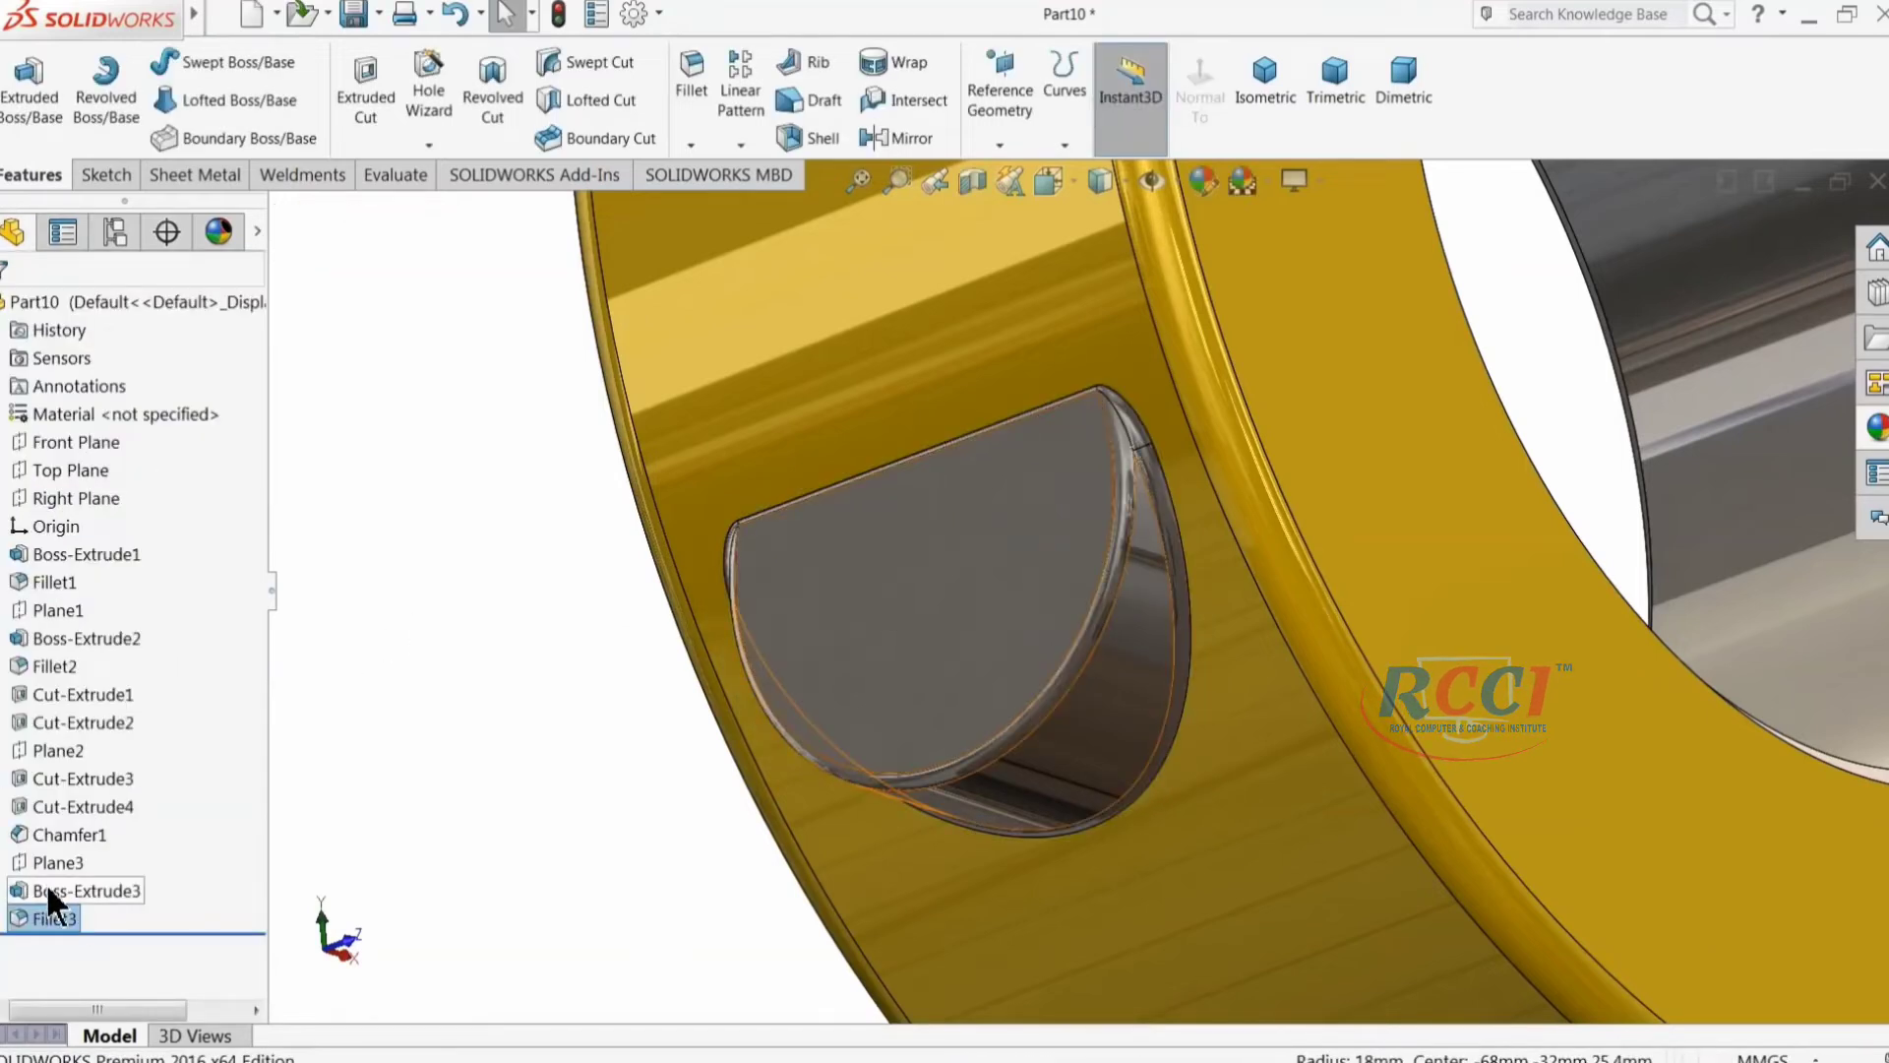
Step: Apply the basic color appearance to the side boss and its fillet
click(47, 889)
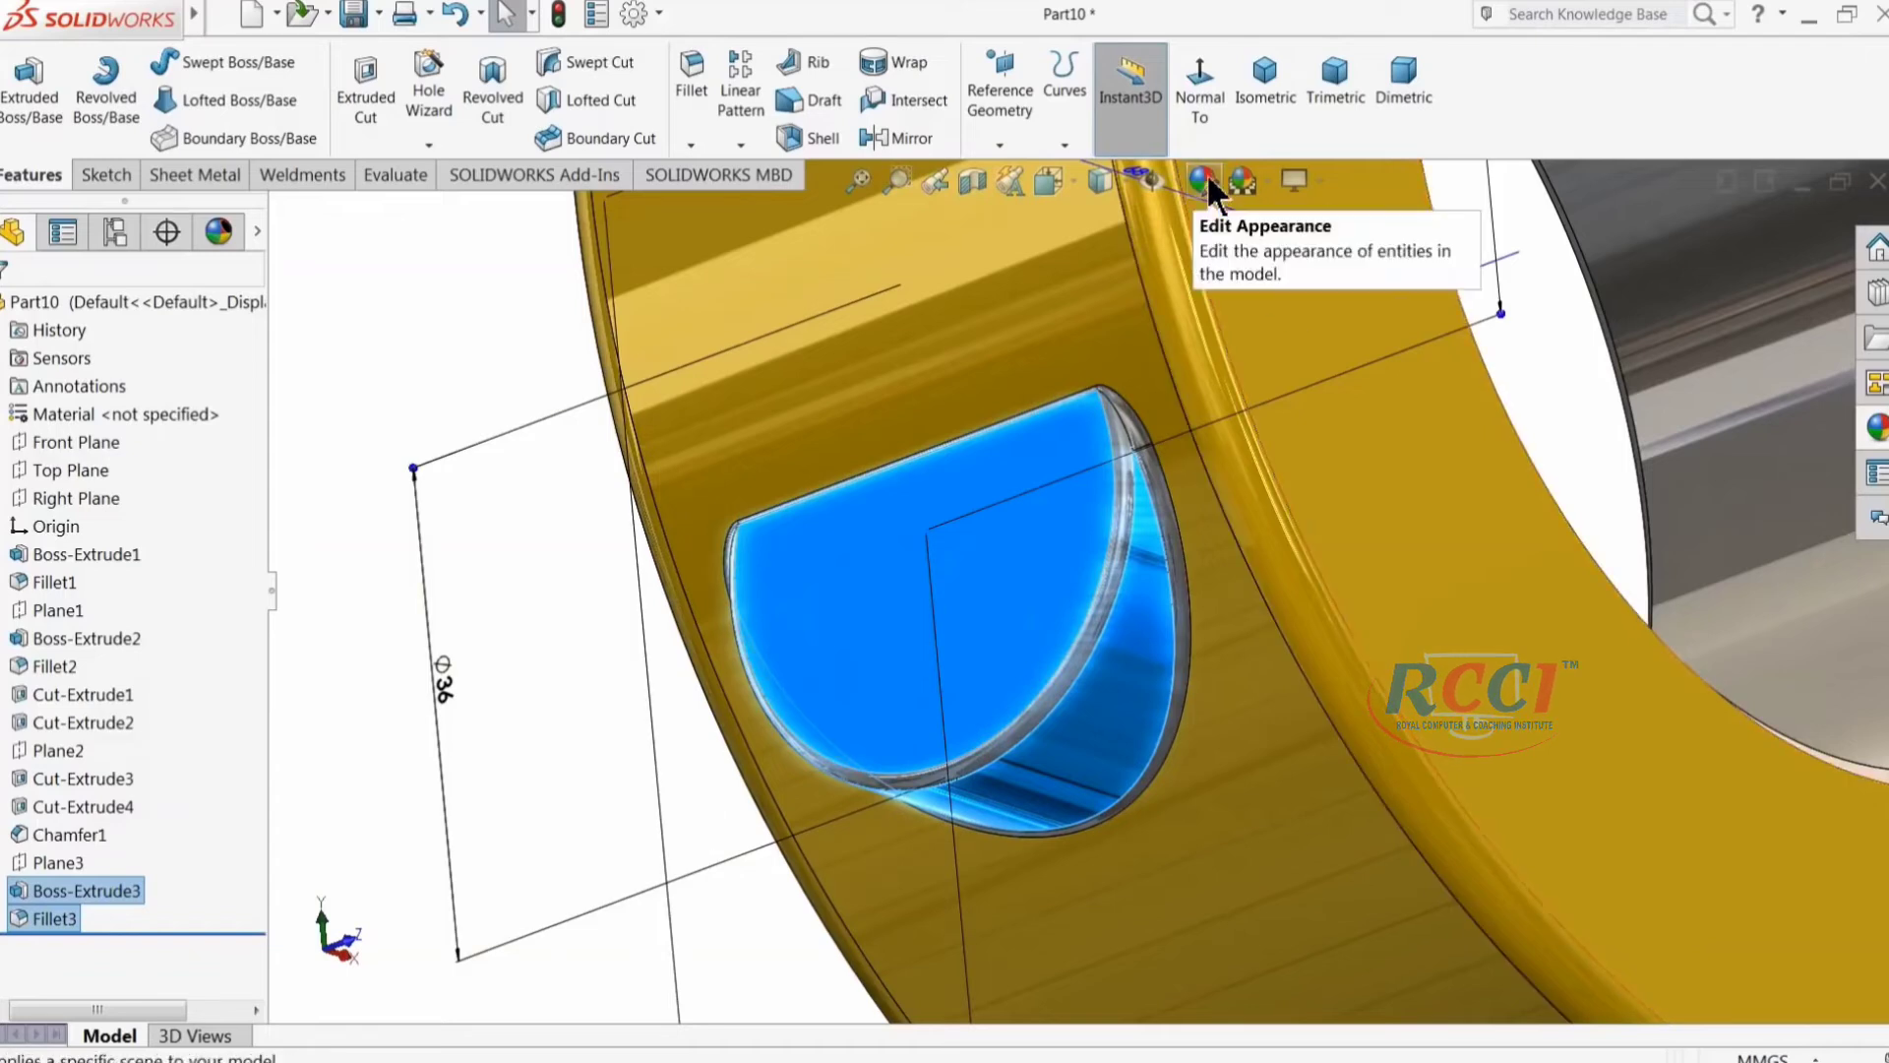
click(1879, 433)
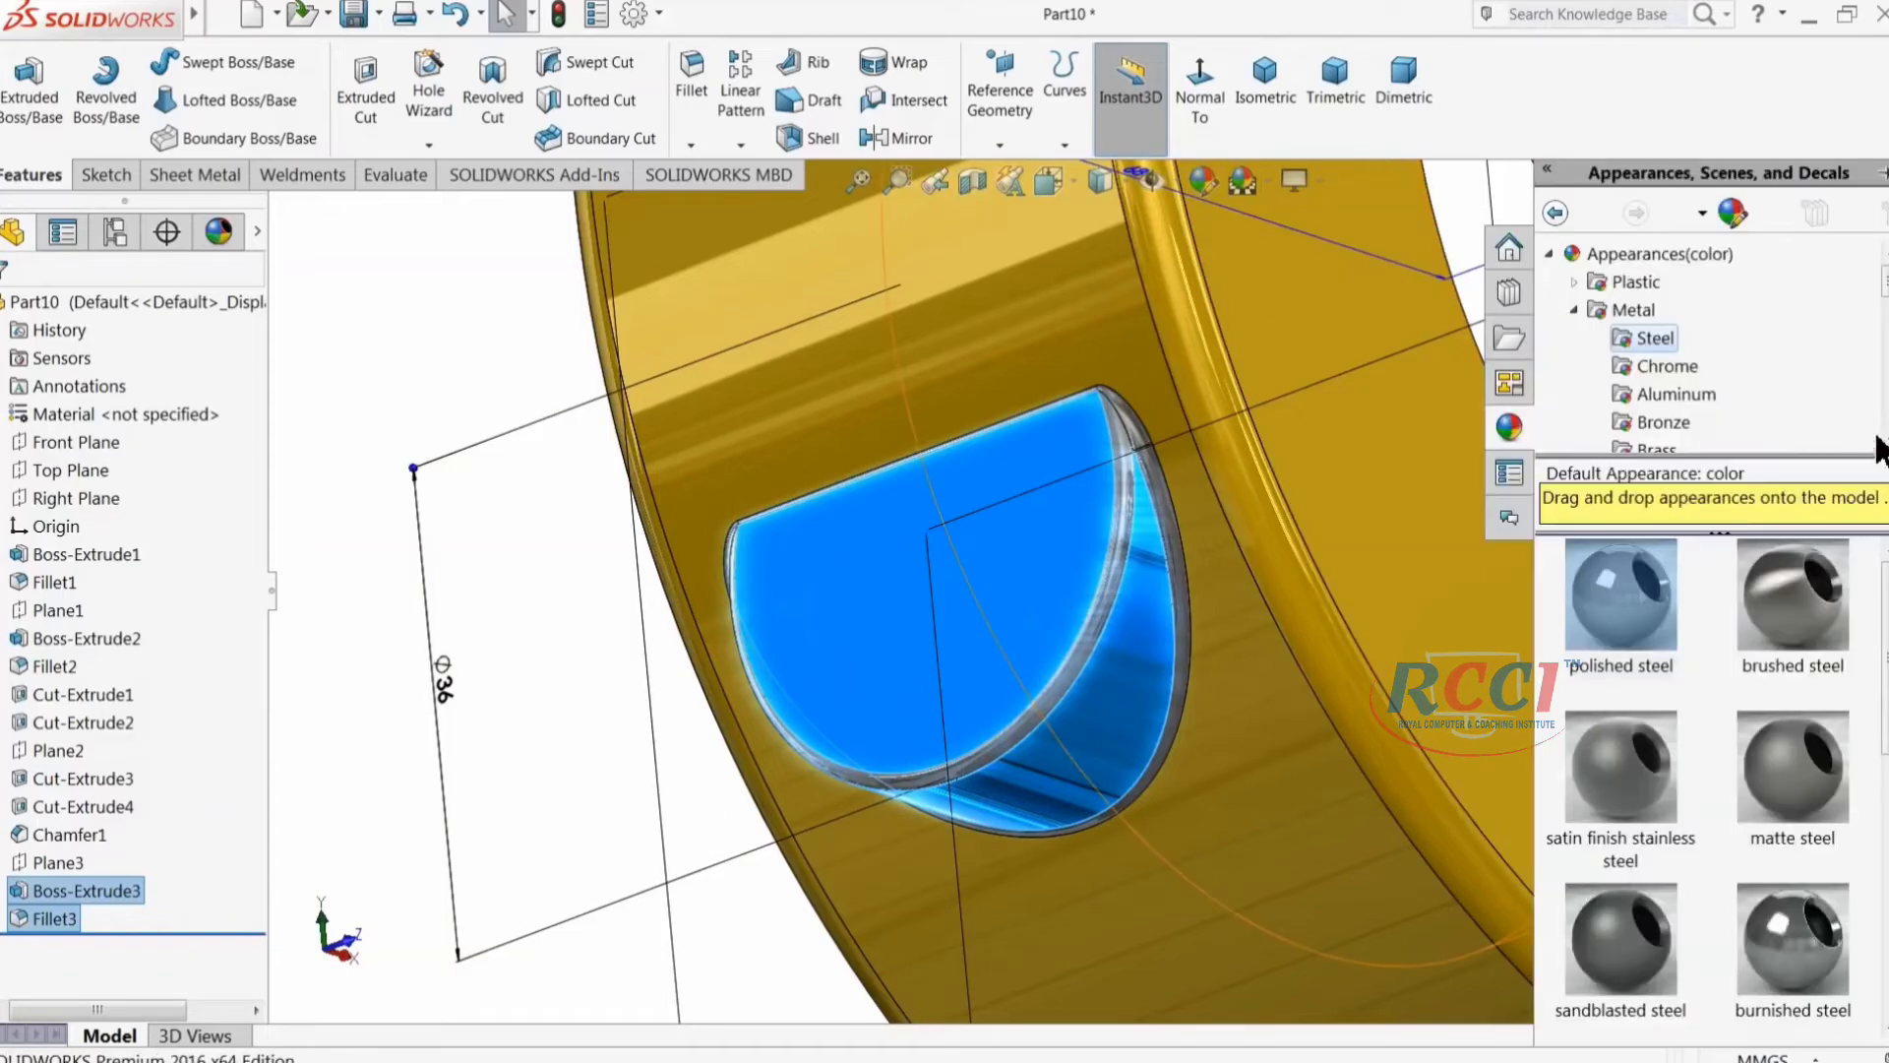
click(1660, 254)
double_click(1632, 606)
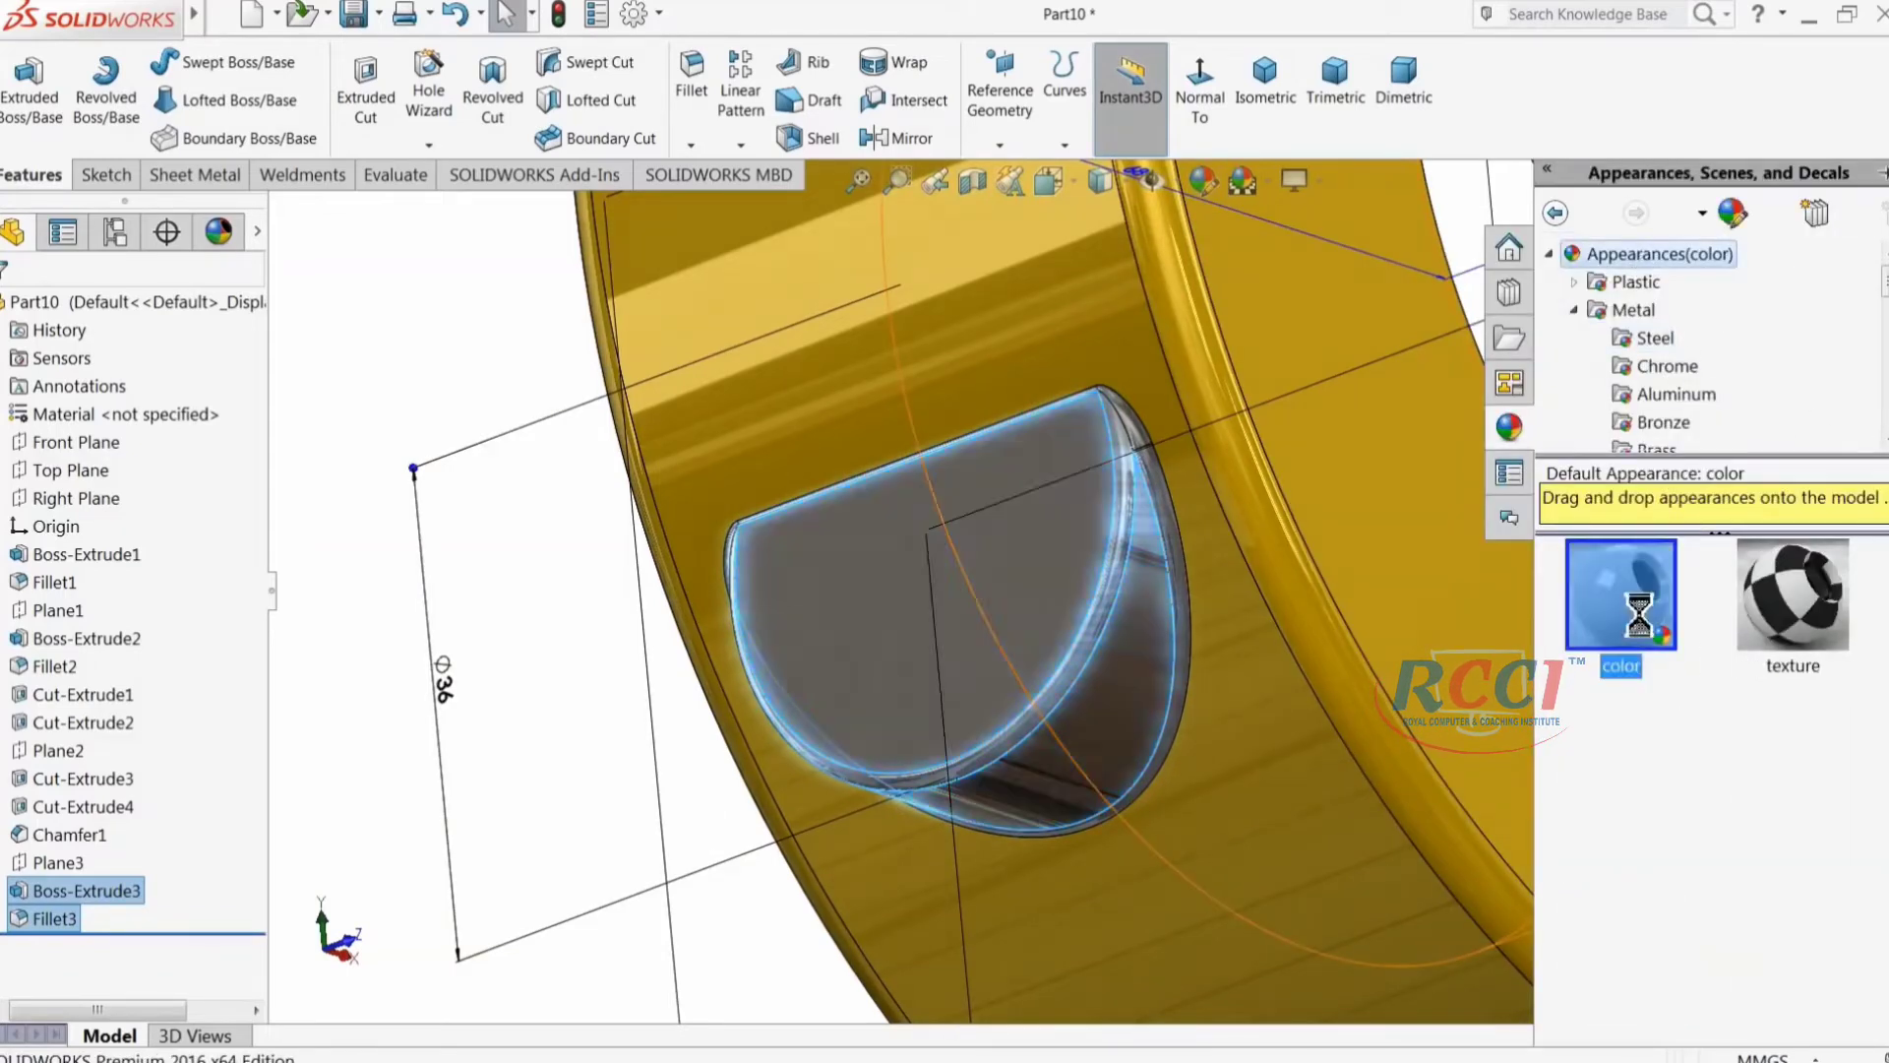
Step: Edit the appearance of the side boss and its fillet to yellow with RGB 255, 204, 0
click(37, 887)
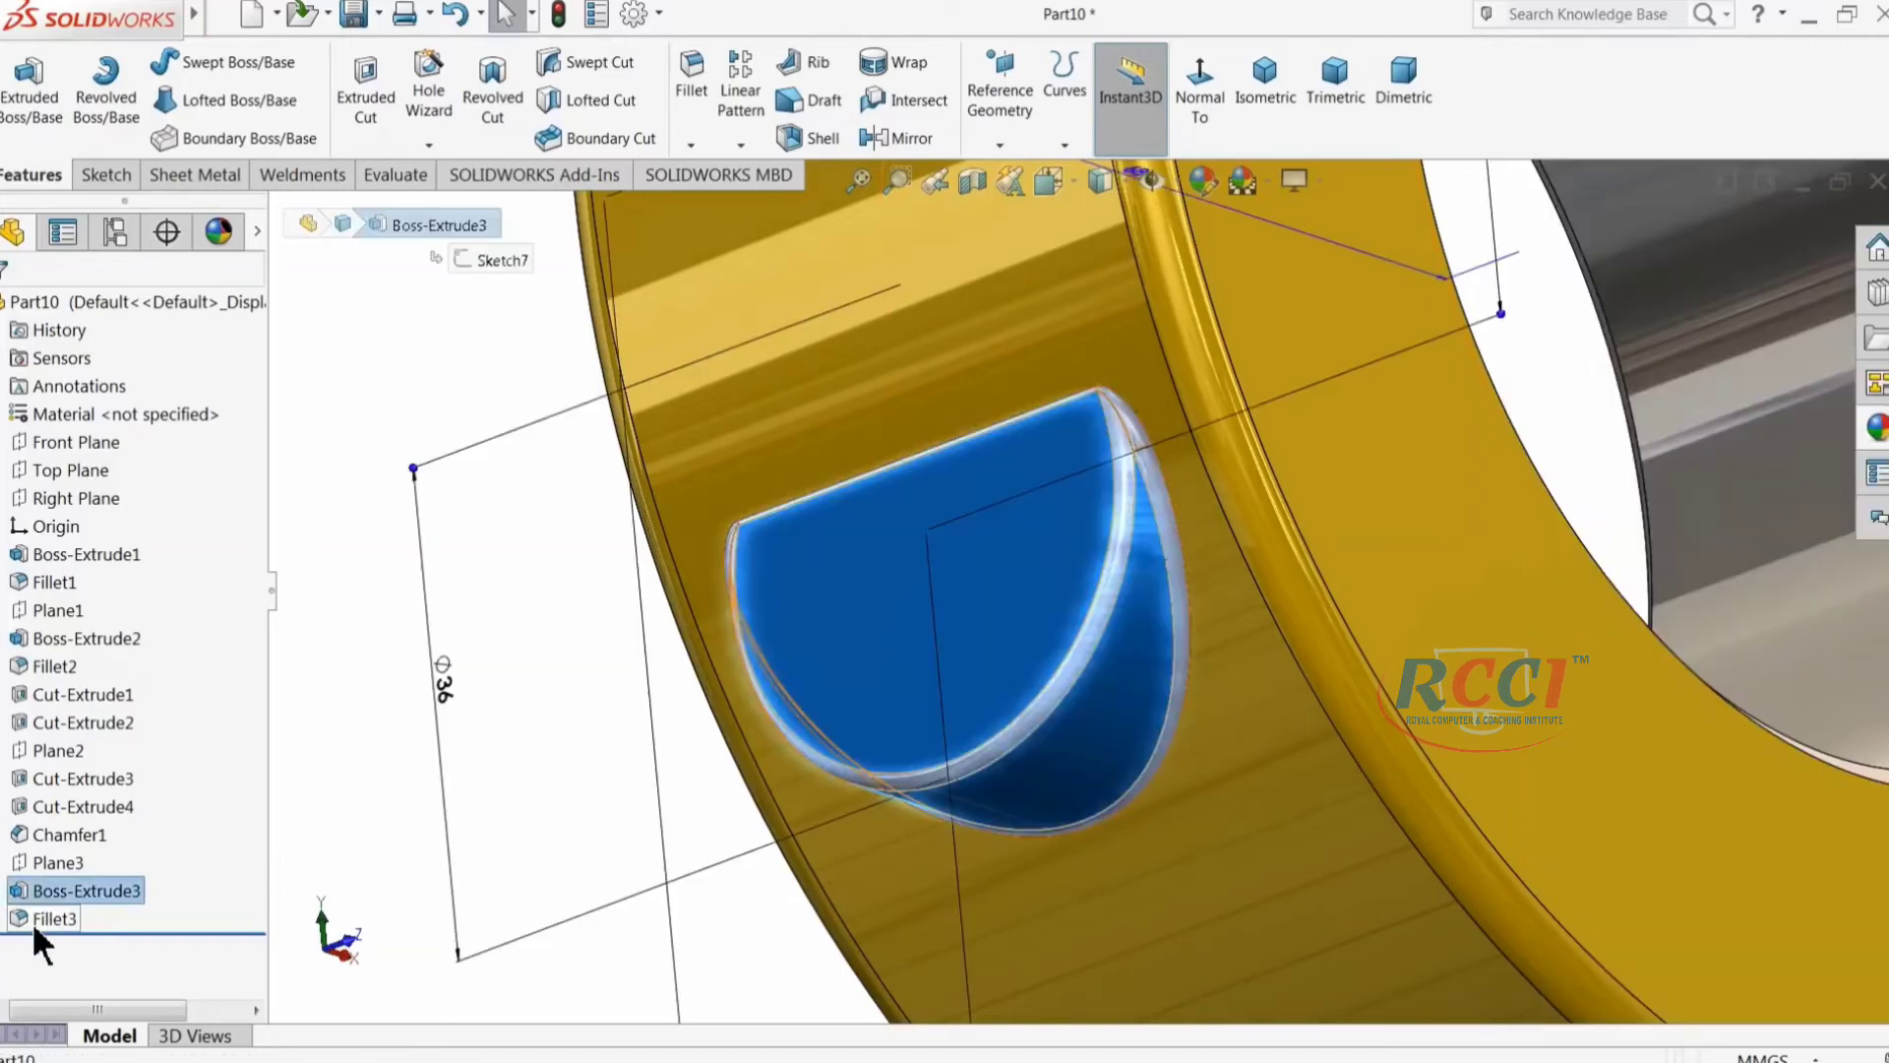
ctrl+click(39, 919)
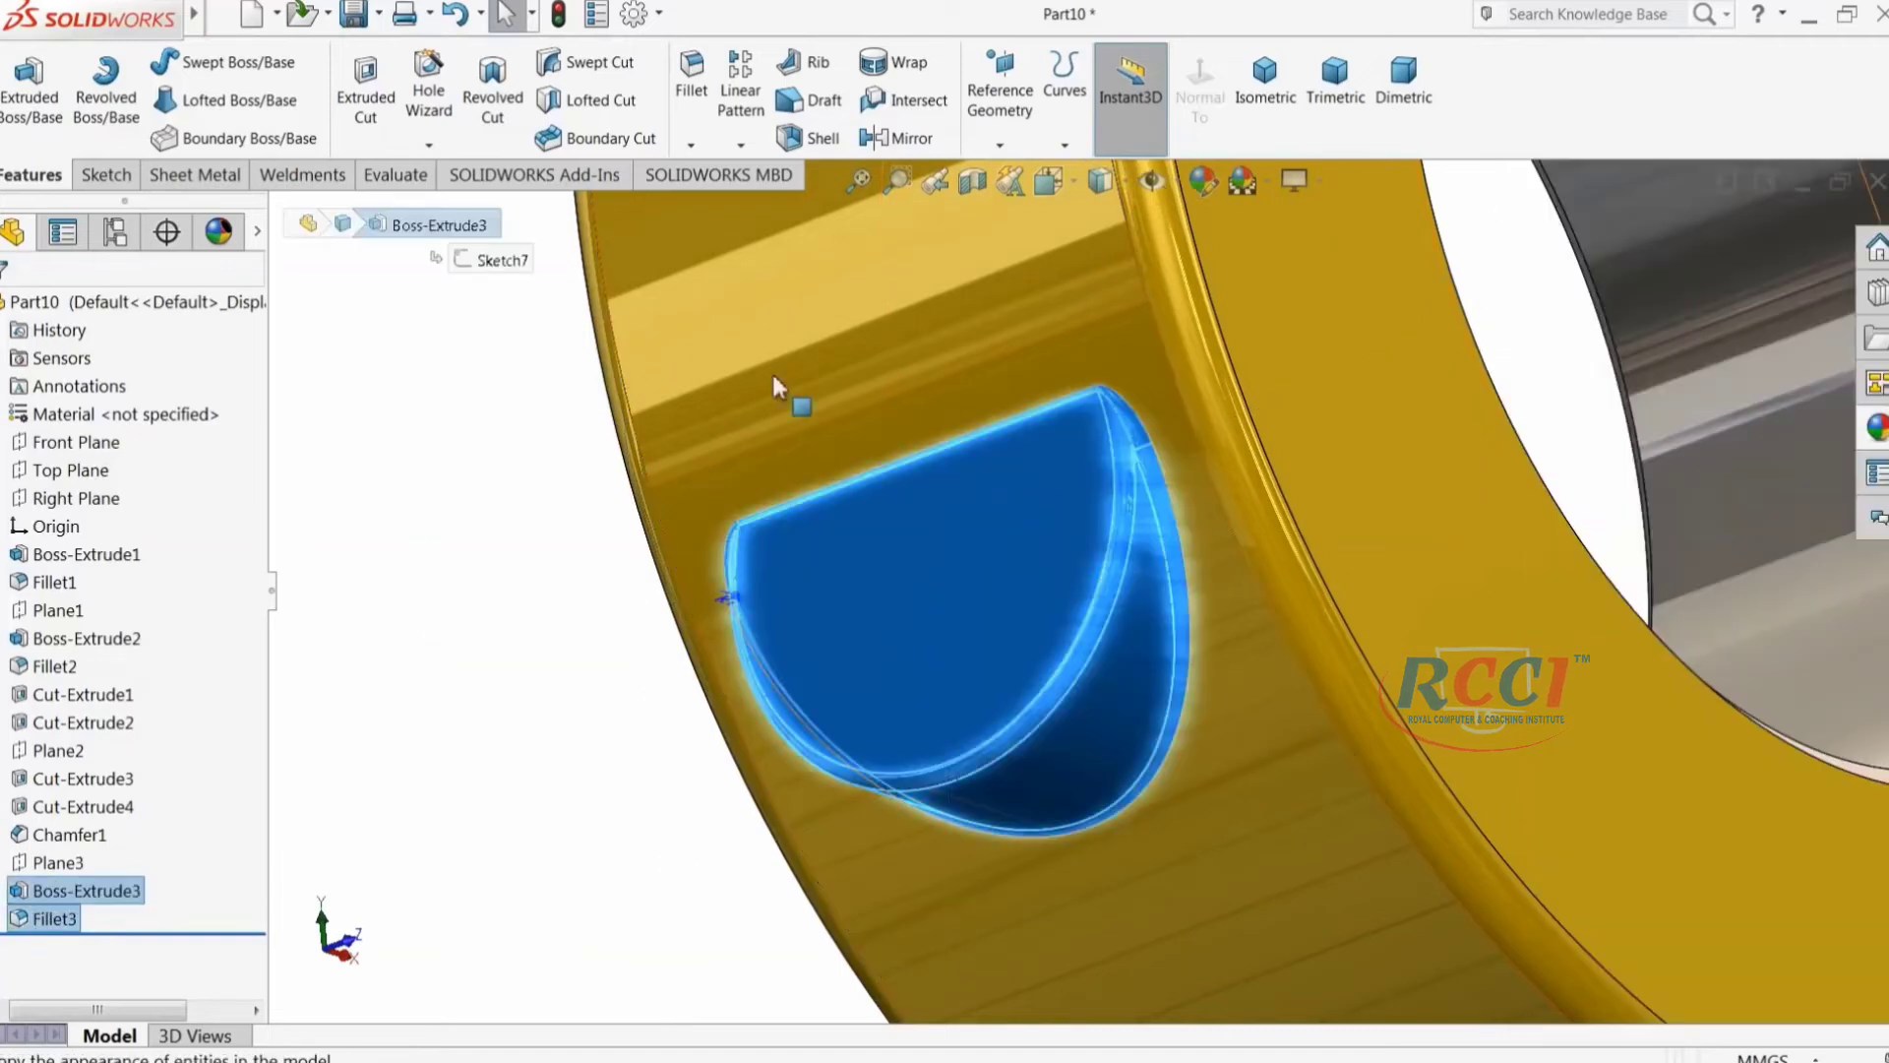
click(1203, 180)
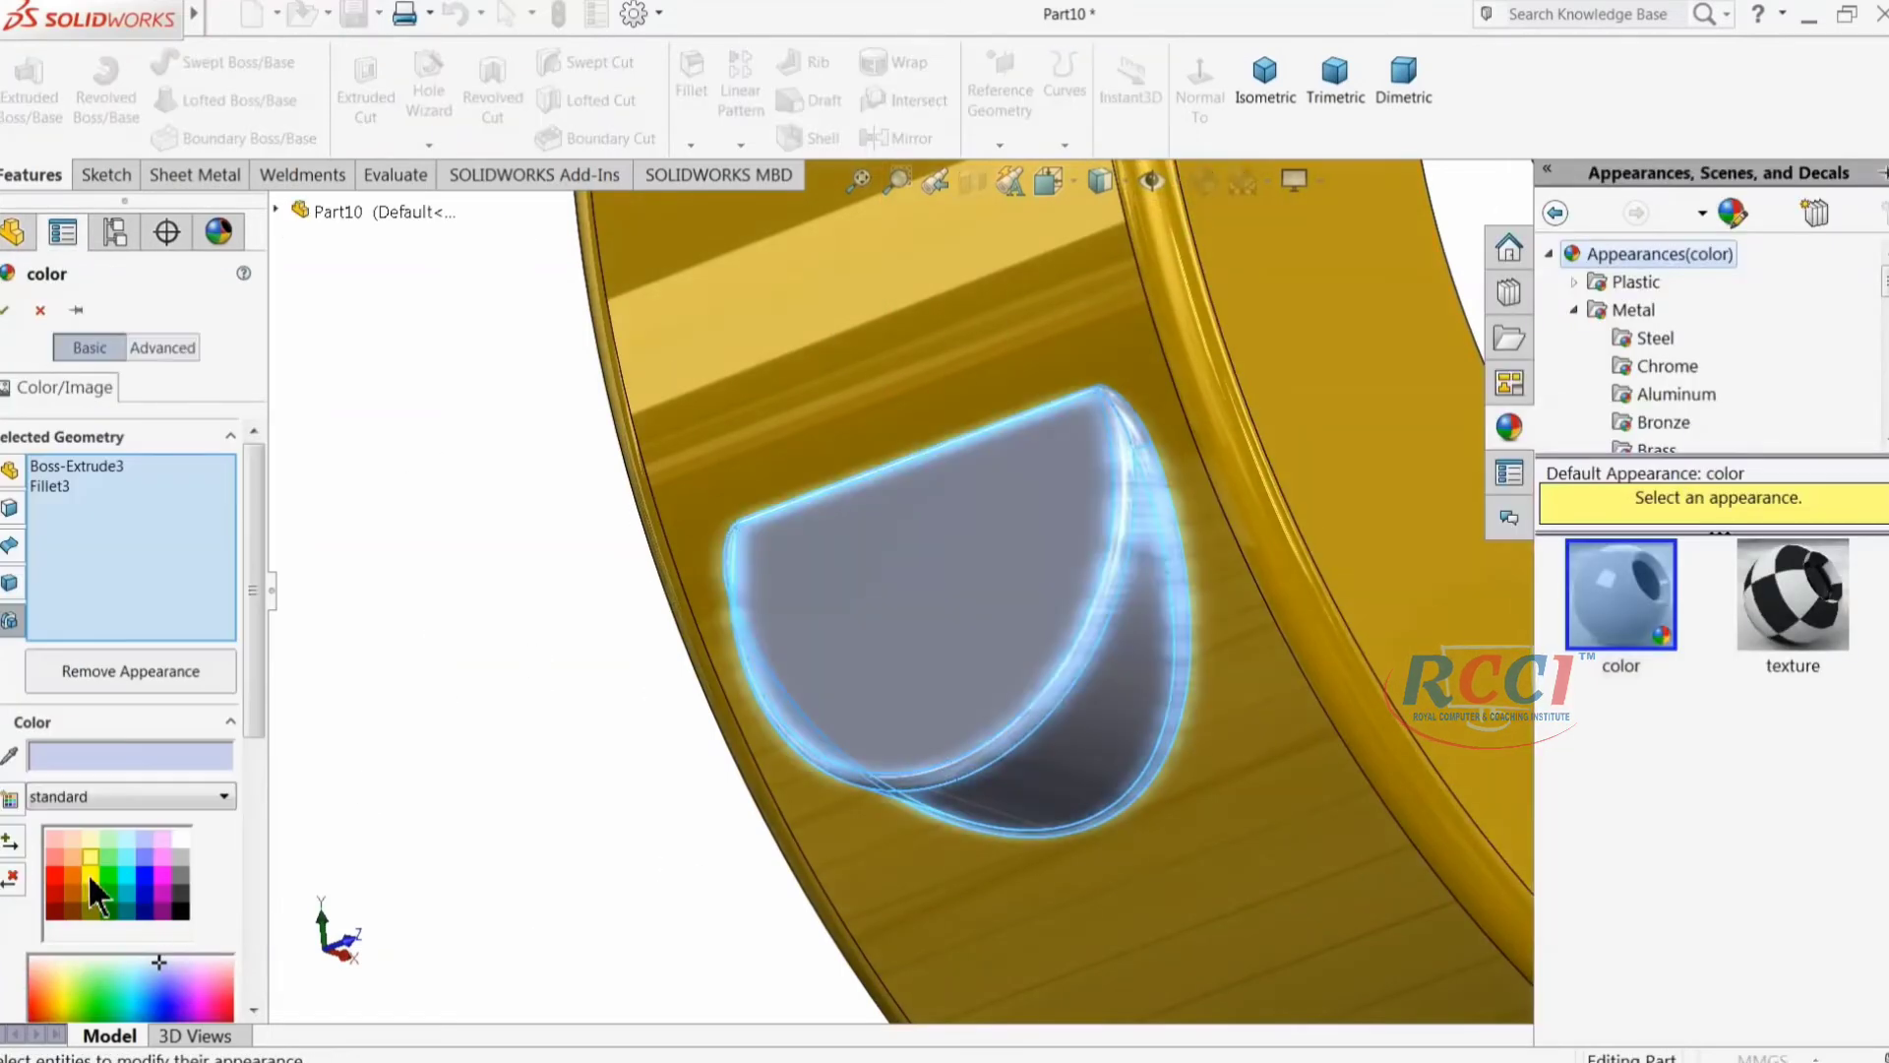
click(90, 874)
drag(248, 629, 240, 800)
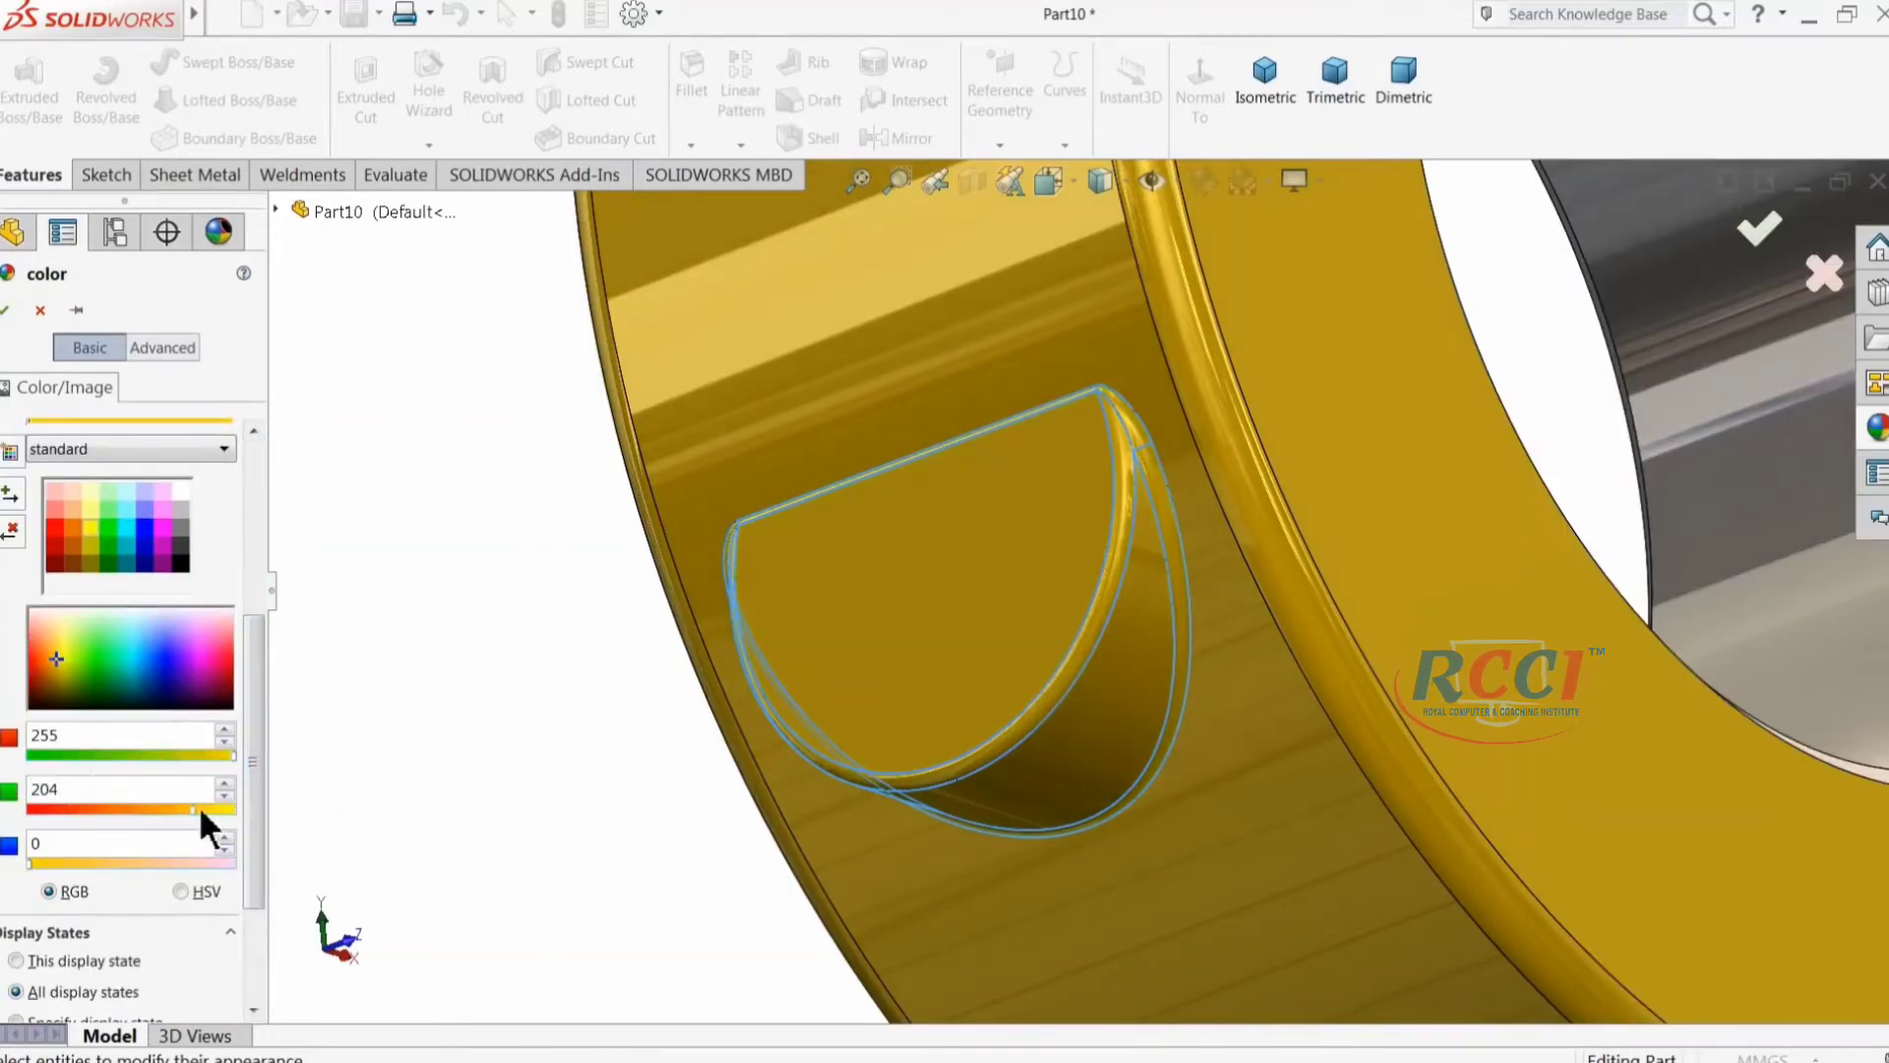
click(4, 313)
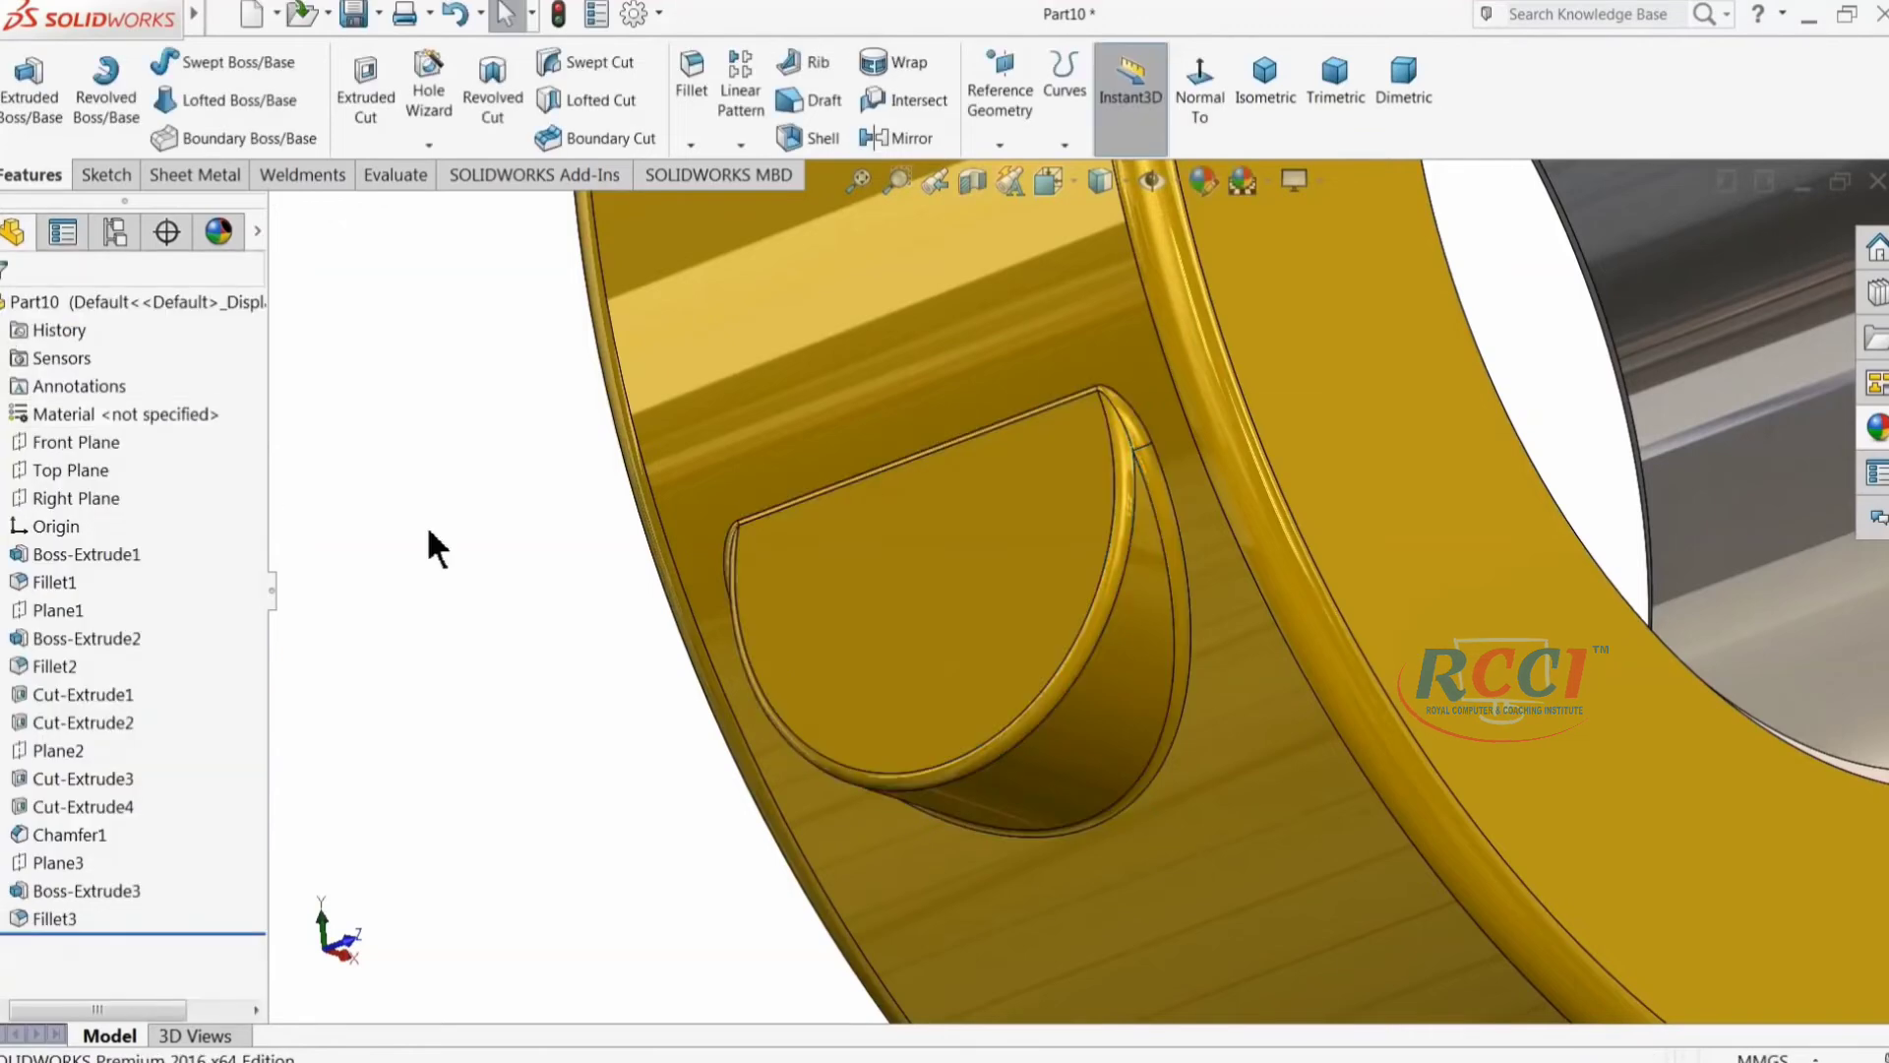
Step: Save the part as "8.Front Clevis" in the Hydraulic Cylinder folder
scroll(426, 540, up, 6)
mouse_move(815, 591)
middle_down()
mouse_move(620, 723)
mouse_move(624, 763)
mouse_move(827, 523)
mouse_move(684, 811)
mouse_move(784, 738)
mouse_move(647, 712)
mouse_move(709, 758)
mouse_move(675, 772)
middle_up()
click(965, 664)
click(666, 729)
scroll(1324, 492, up, 1)
scroll(1319, 490, down, 3)
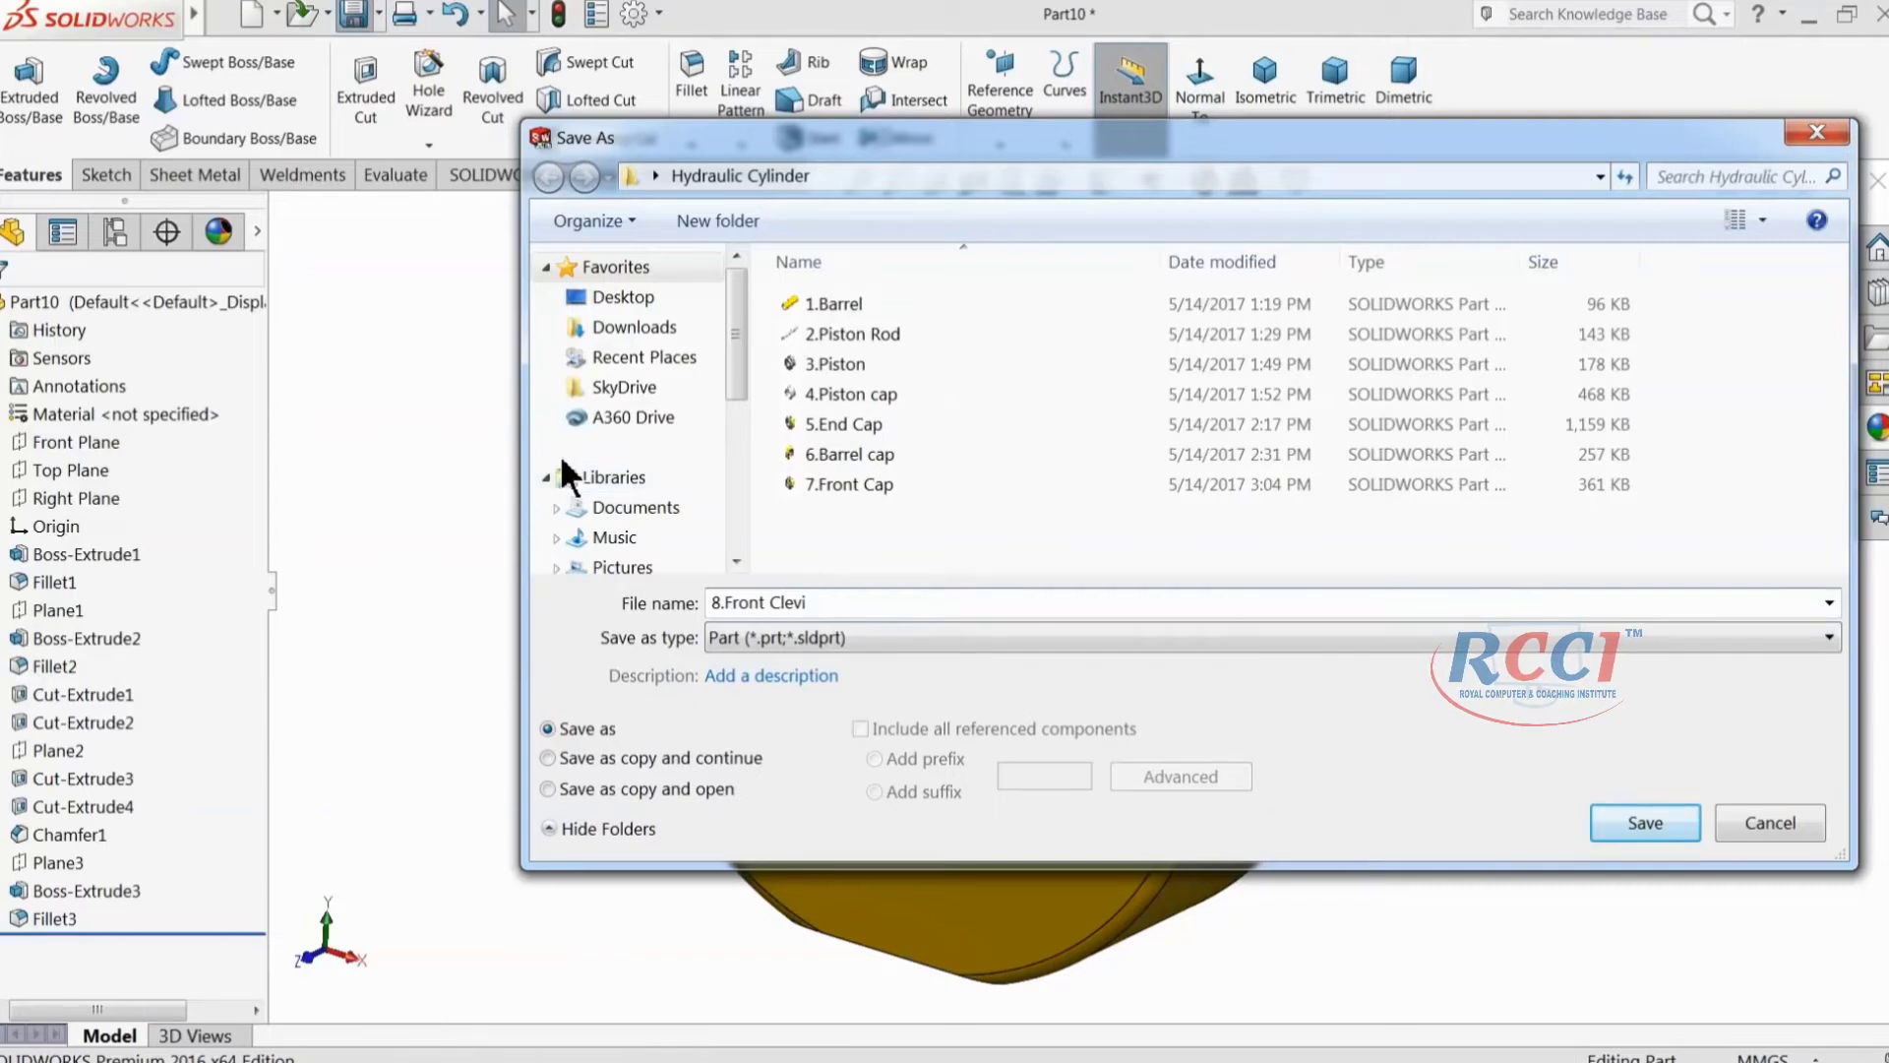
text(s)
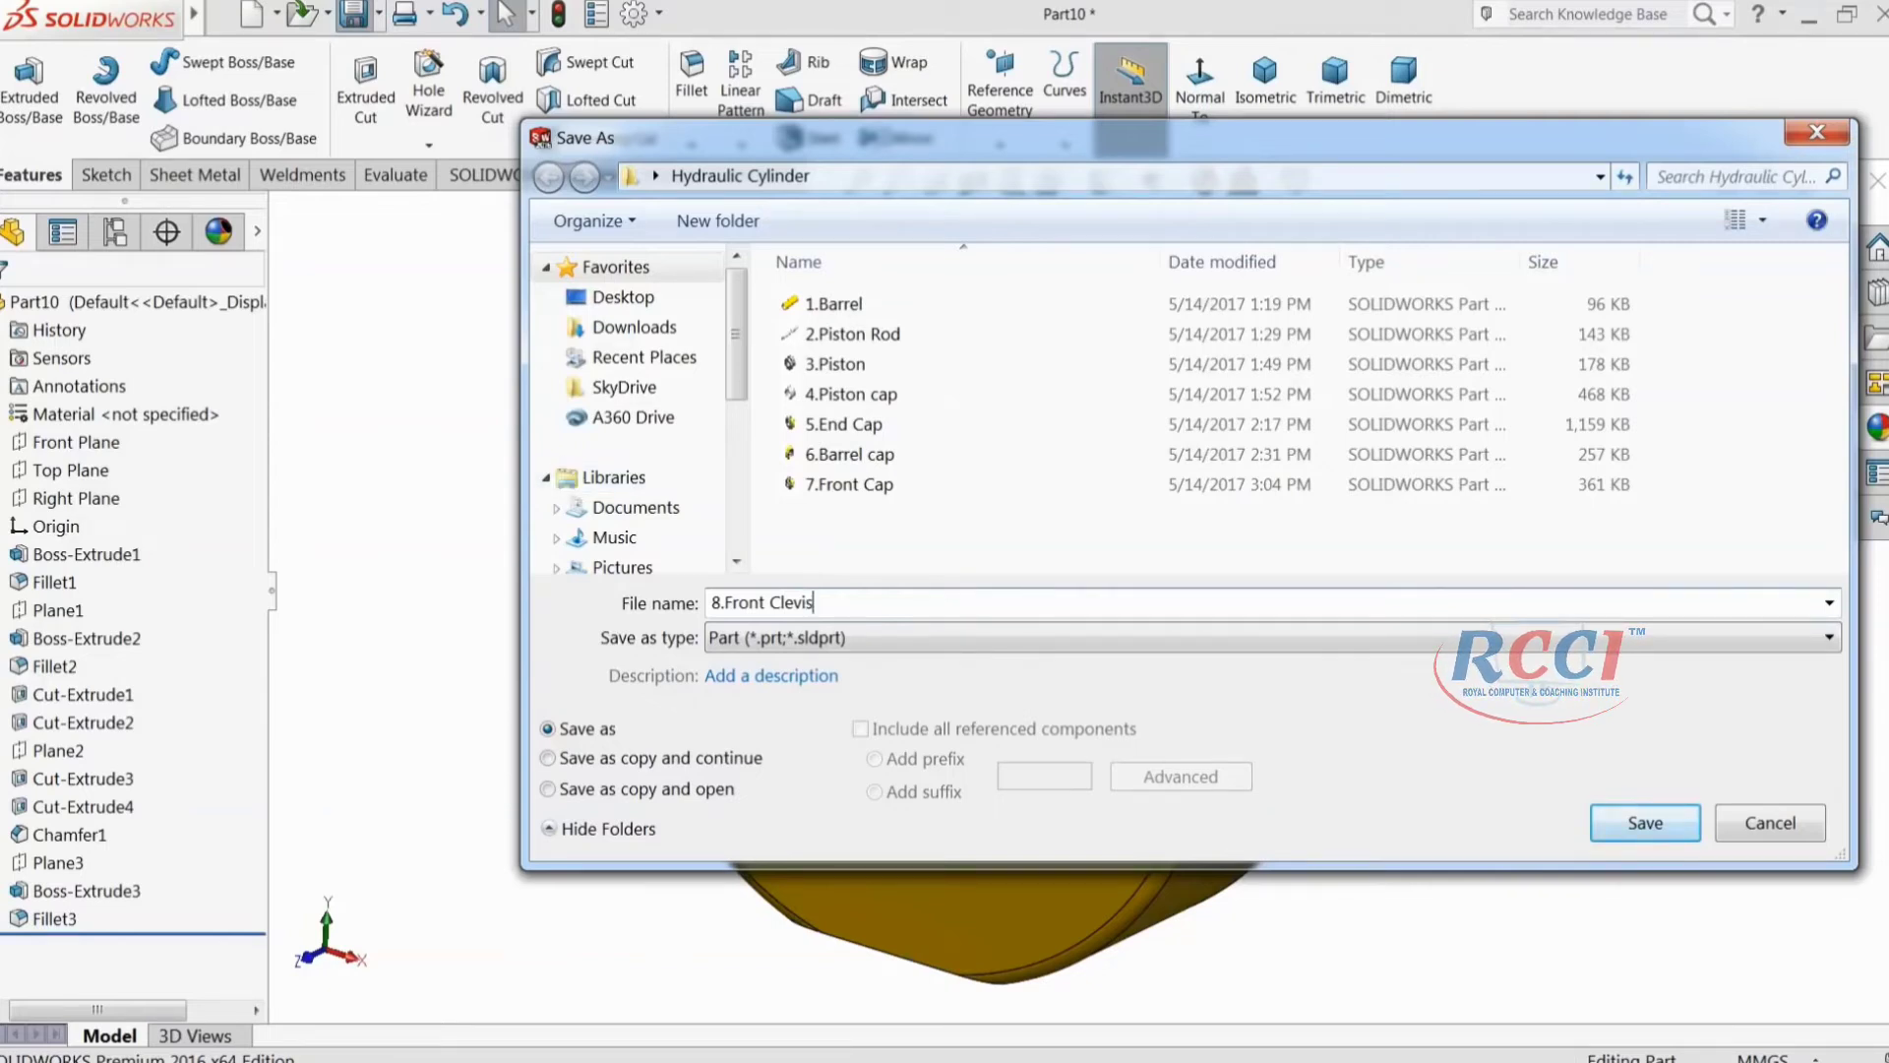
click(1642, 823)
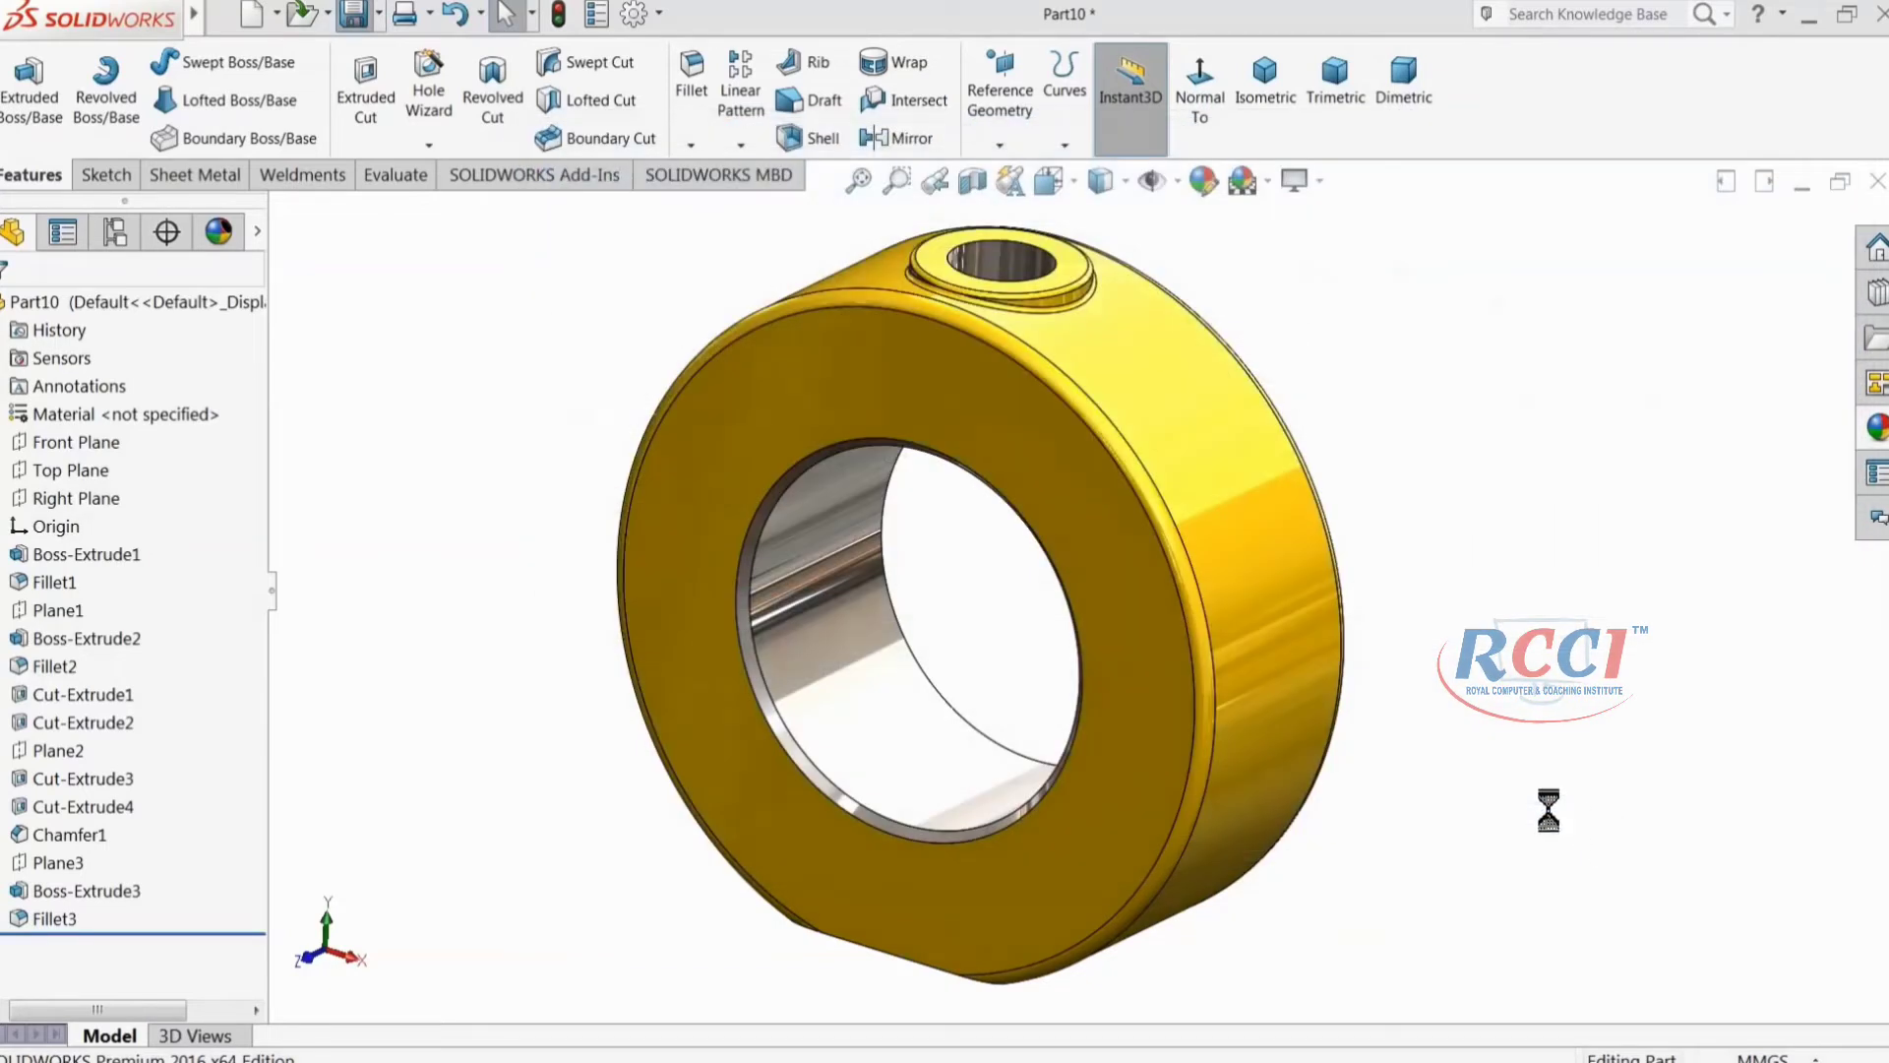
Step: Start a sketch on the Front Plane of the new part and draw a circle of about 101 mm radius centred on the origin
middle_drag(1391, 734, 516, 839)
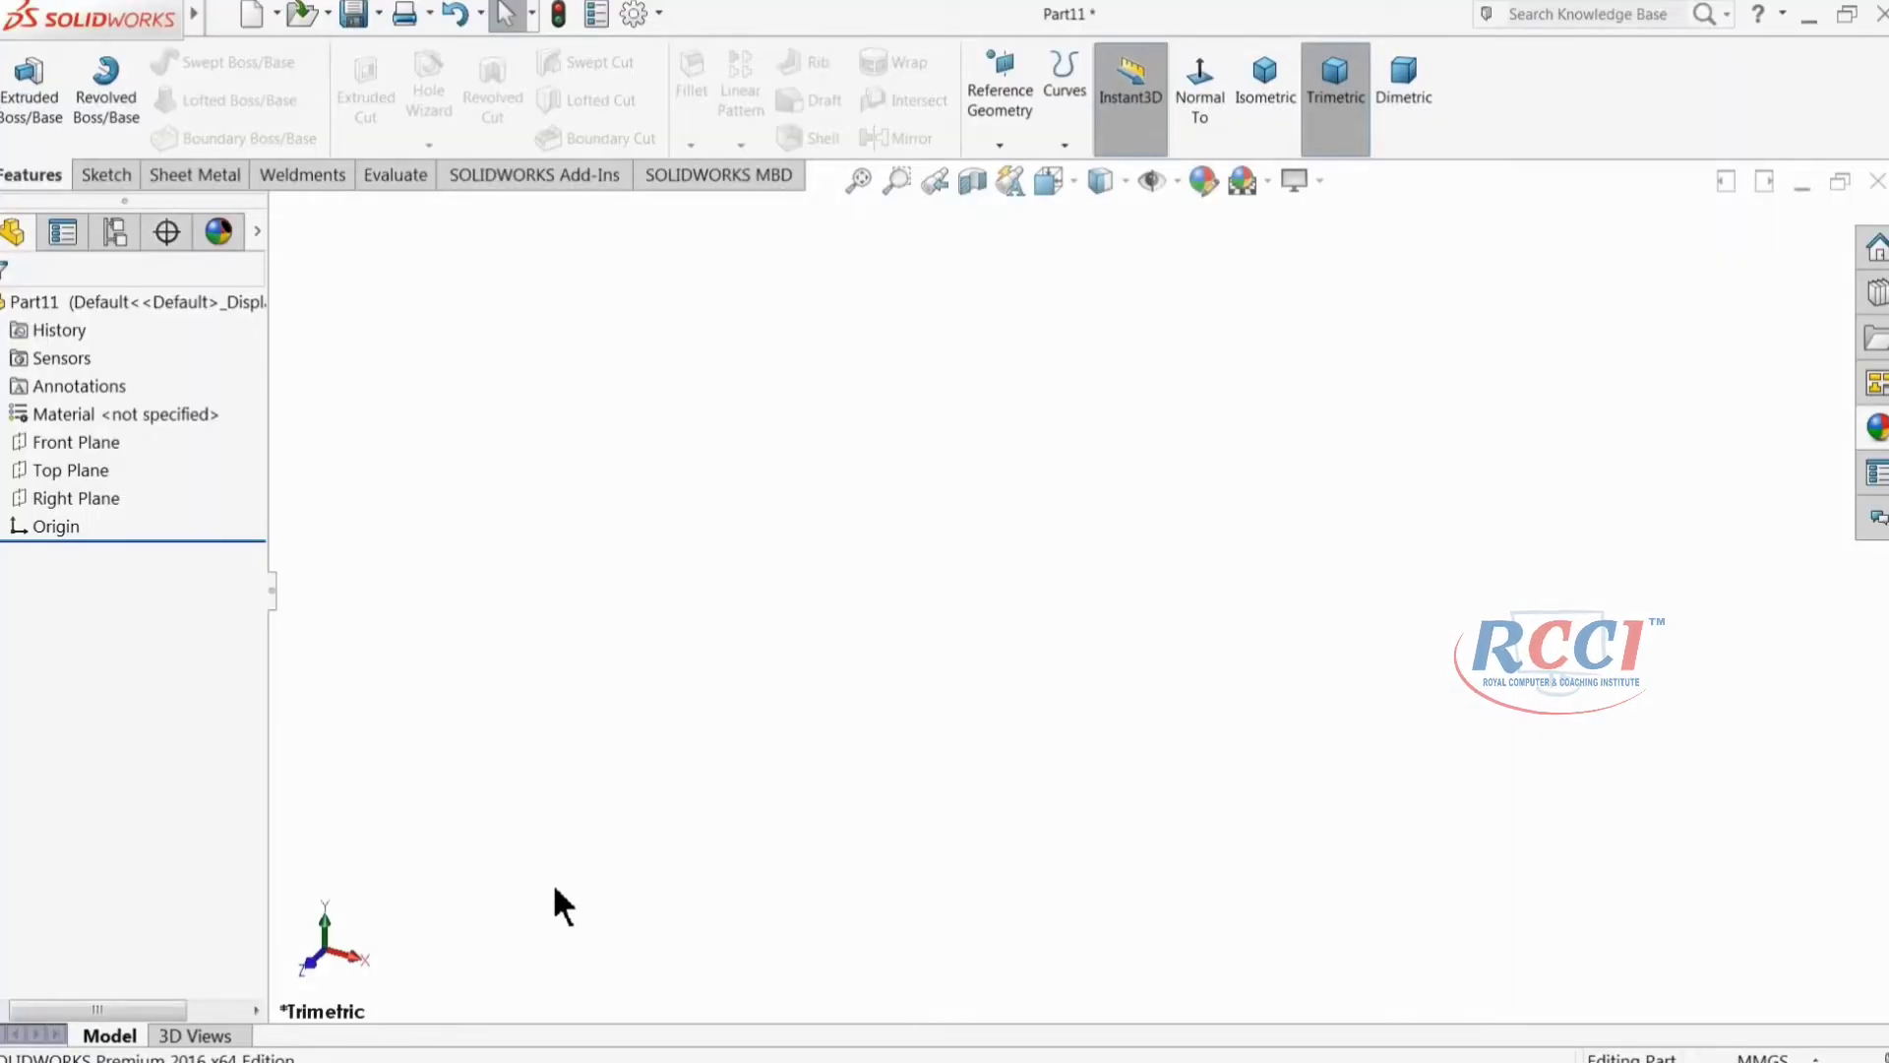
click(59, 442)
click(47, 413)
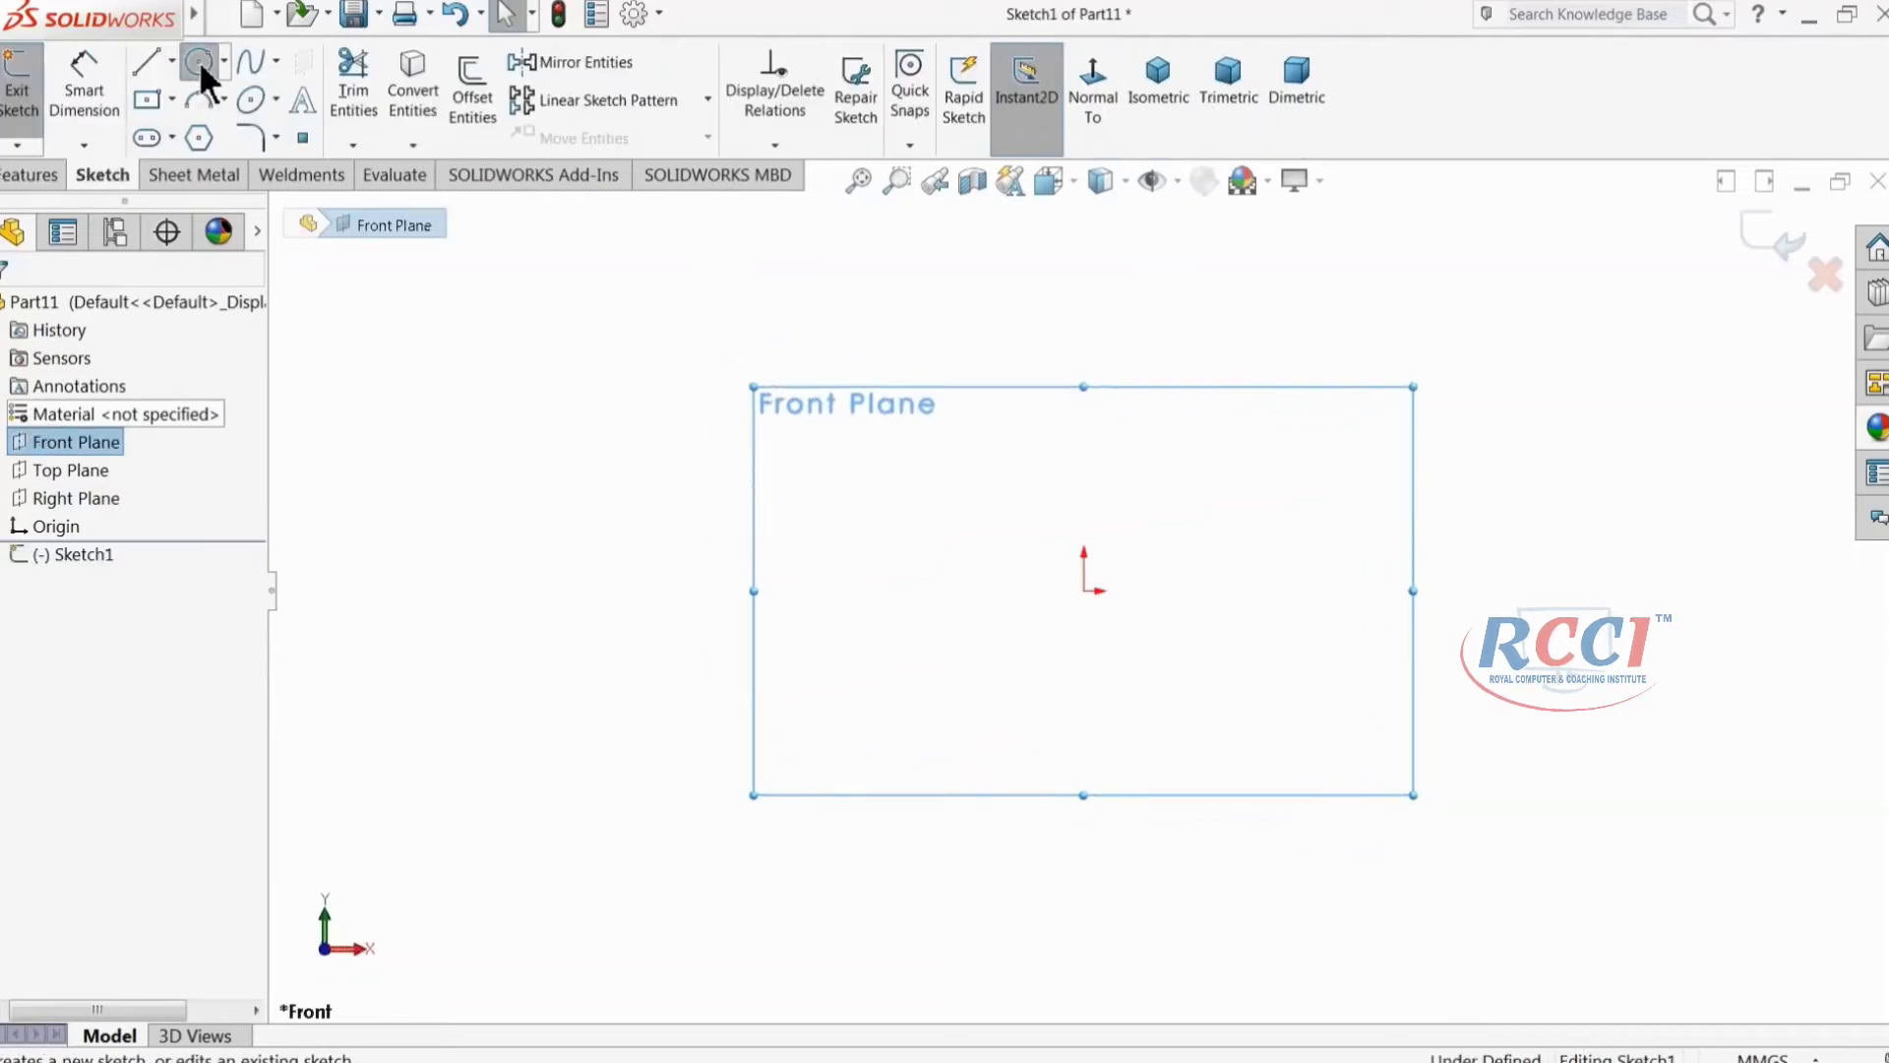
click(199, 61)
click(1085, 591)
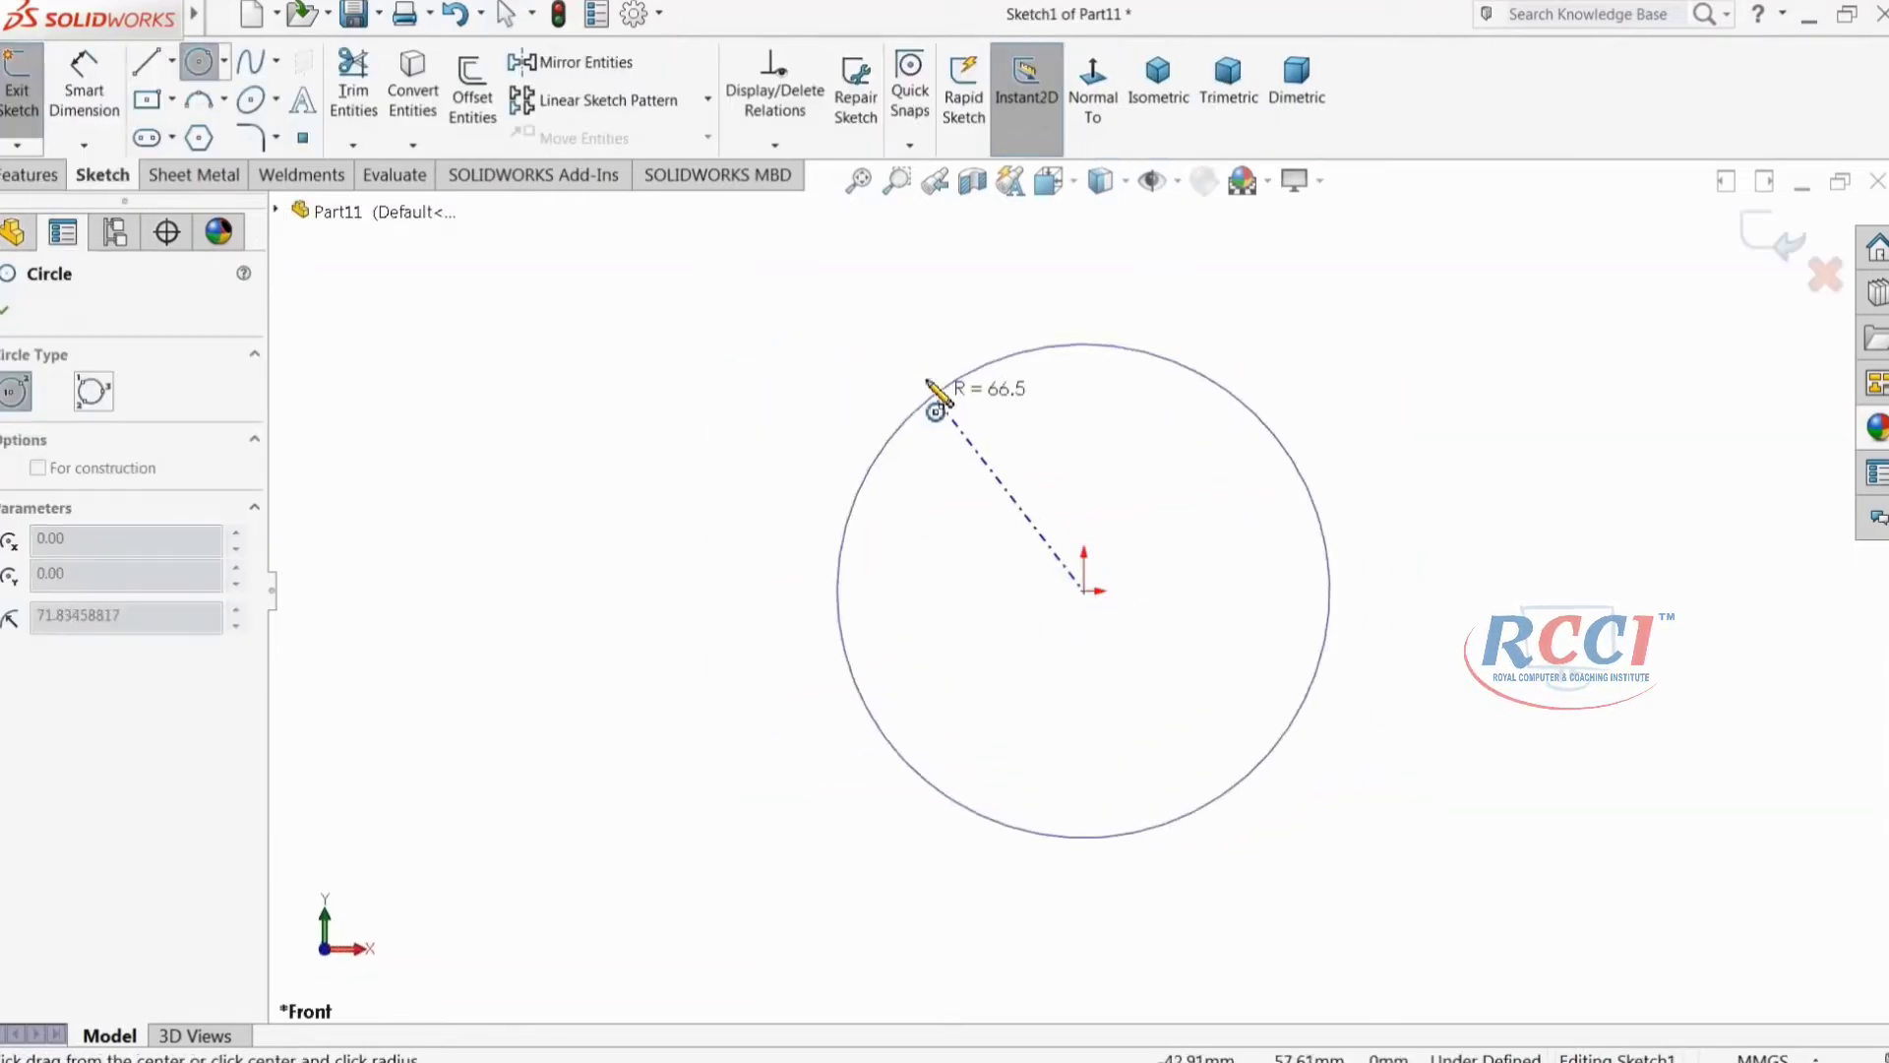
click(874, 305)
key(z)
scroll(1220, 802, down, 3)
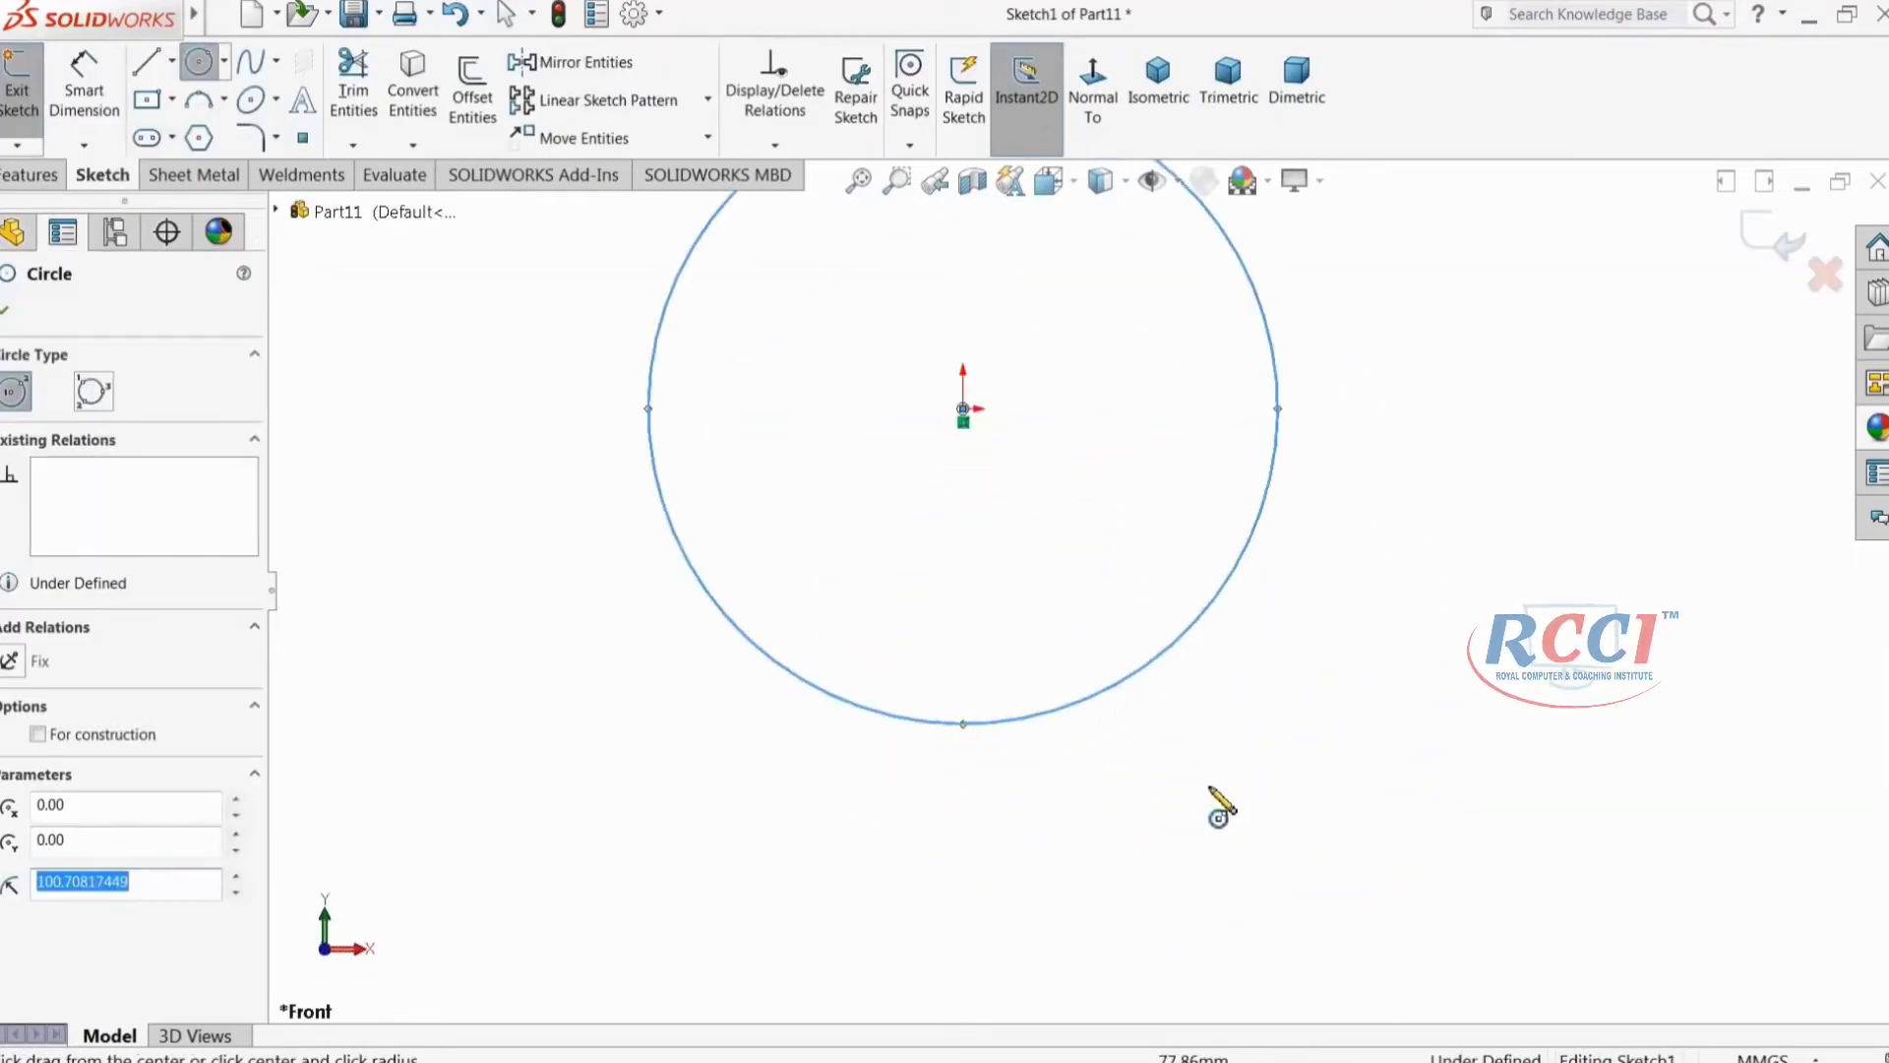
Step: Draw a horizontal line below the circle, spanning both sides of the origin
click(148, 63)
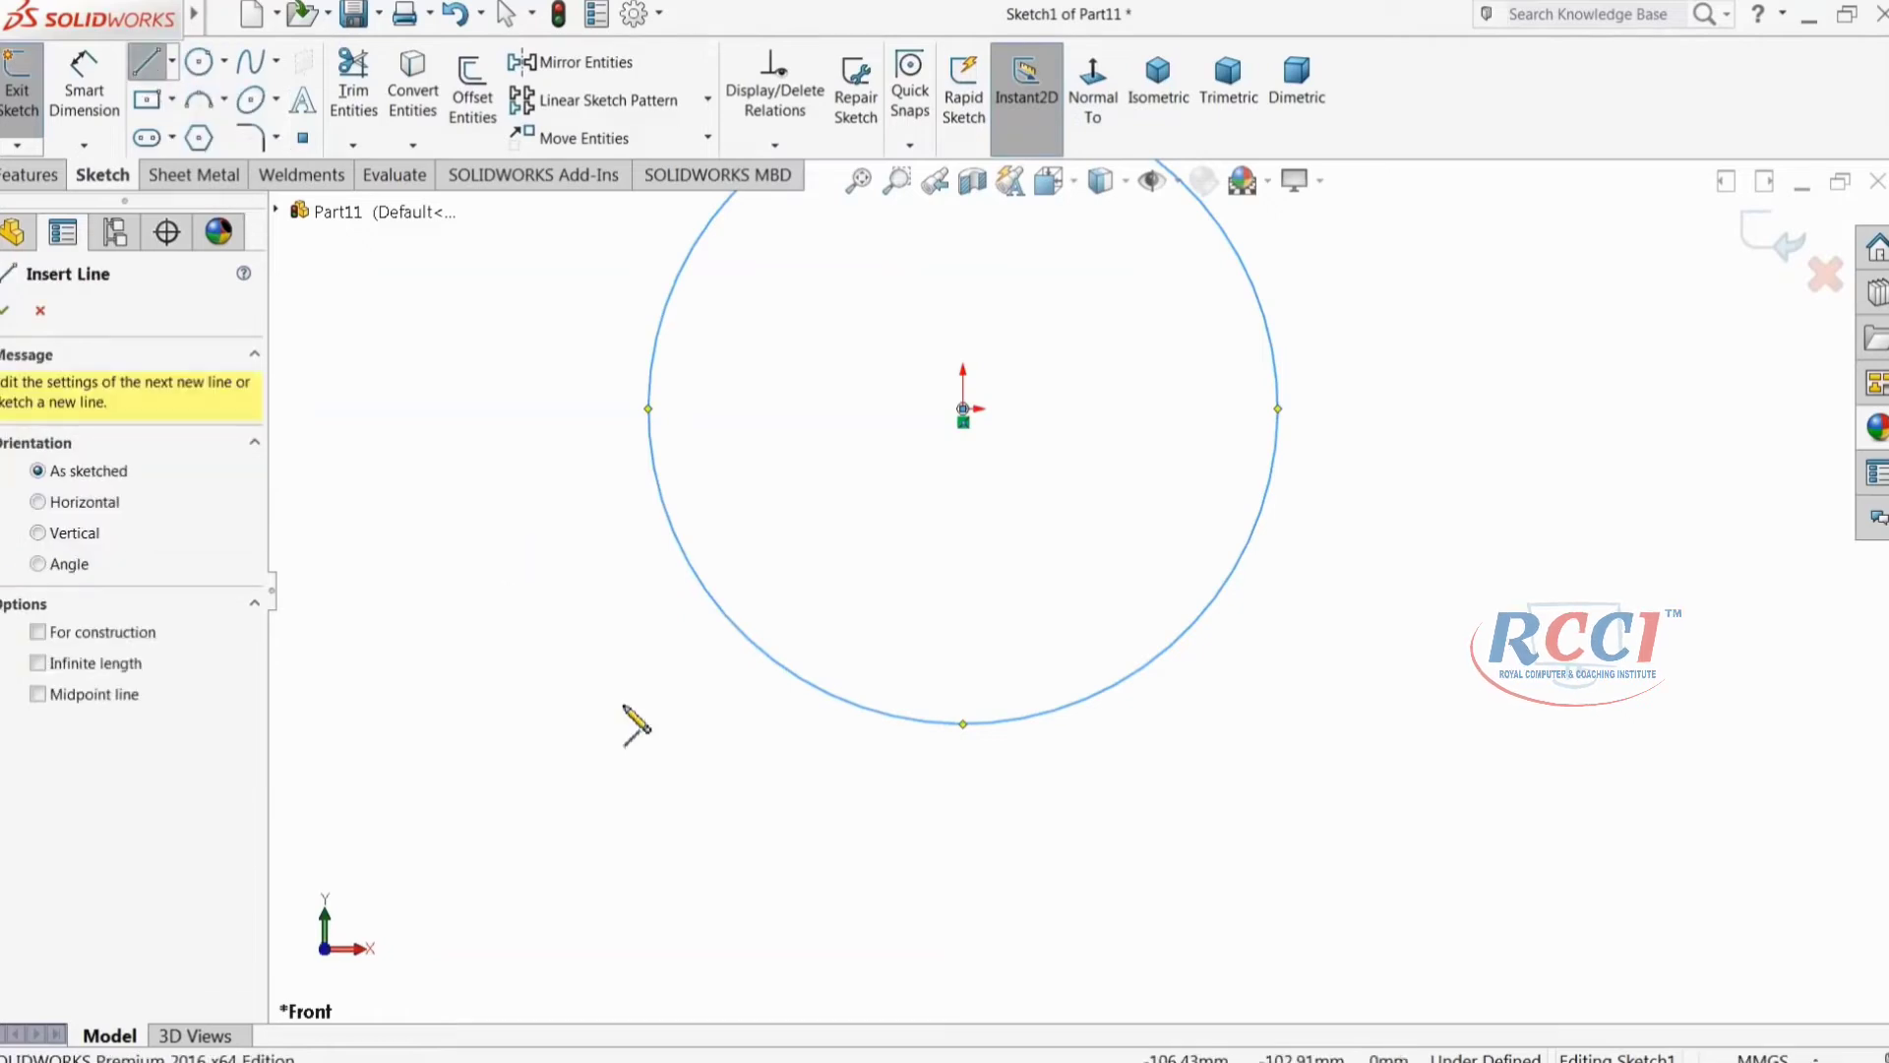
click(704, 863)
click(1191, 862)
right_click(1309, 731)
click(1384, 746)
scroll(1153, 752, up, 2)
scroll(1155, 758, down, 2)
Step: Draw a construction line about 145 mm long from the origin to the horizontal line's midpoint and make it vertical
click(171, 61)
click(197, 123)
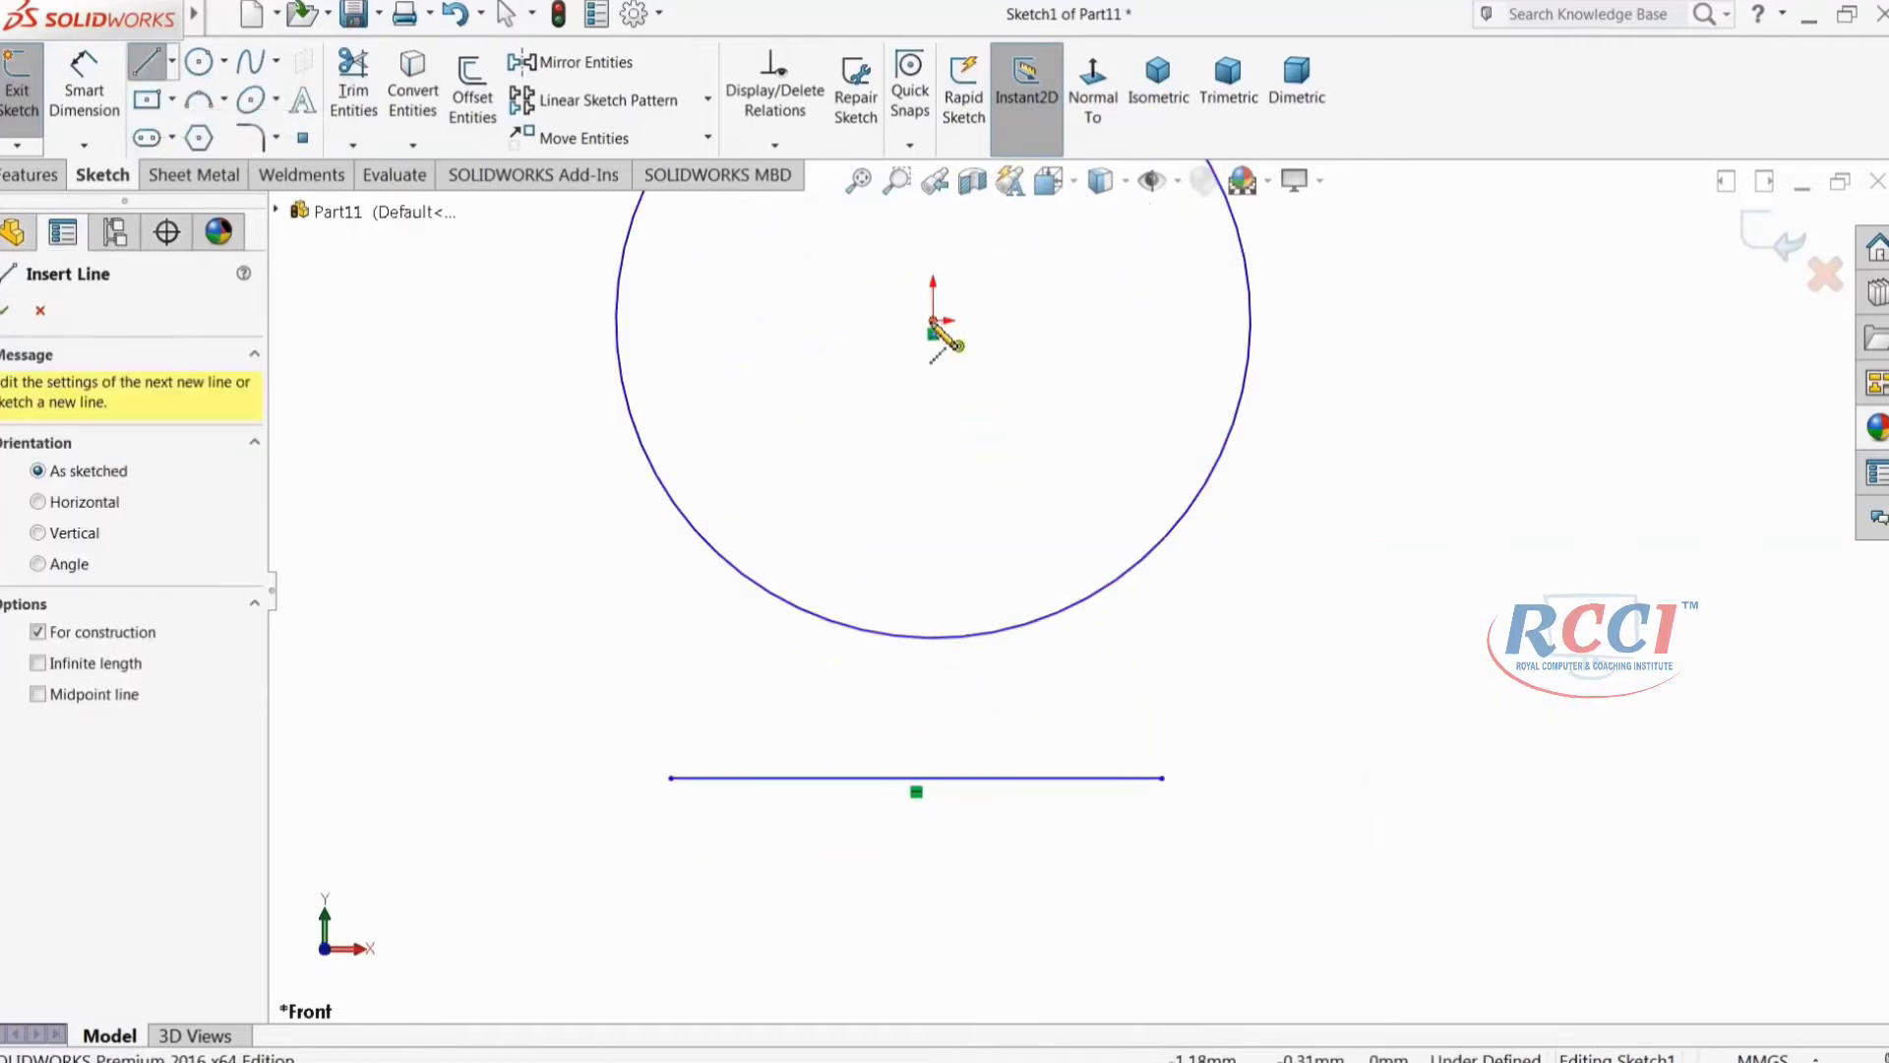
click(933, 322)
click(916, 778)
right_click(984, 682)
click(1039, 704)
click(923, 694)
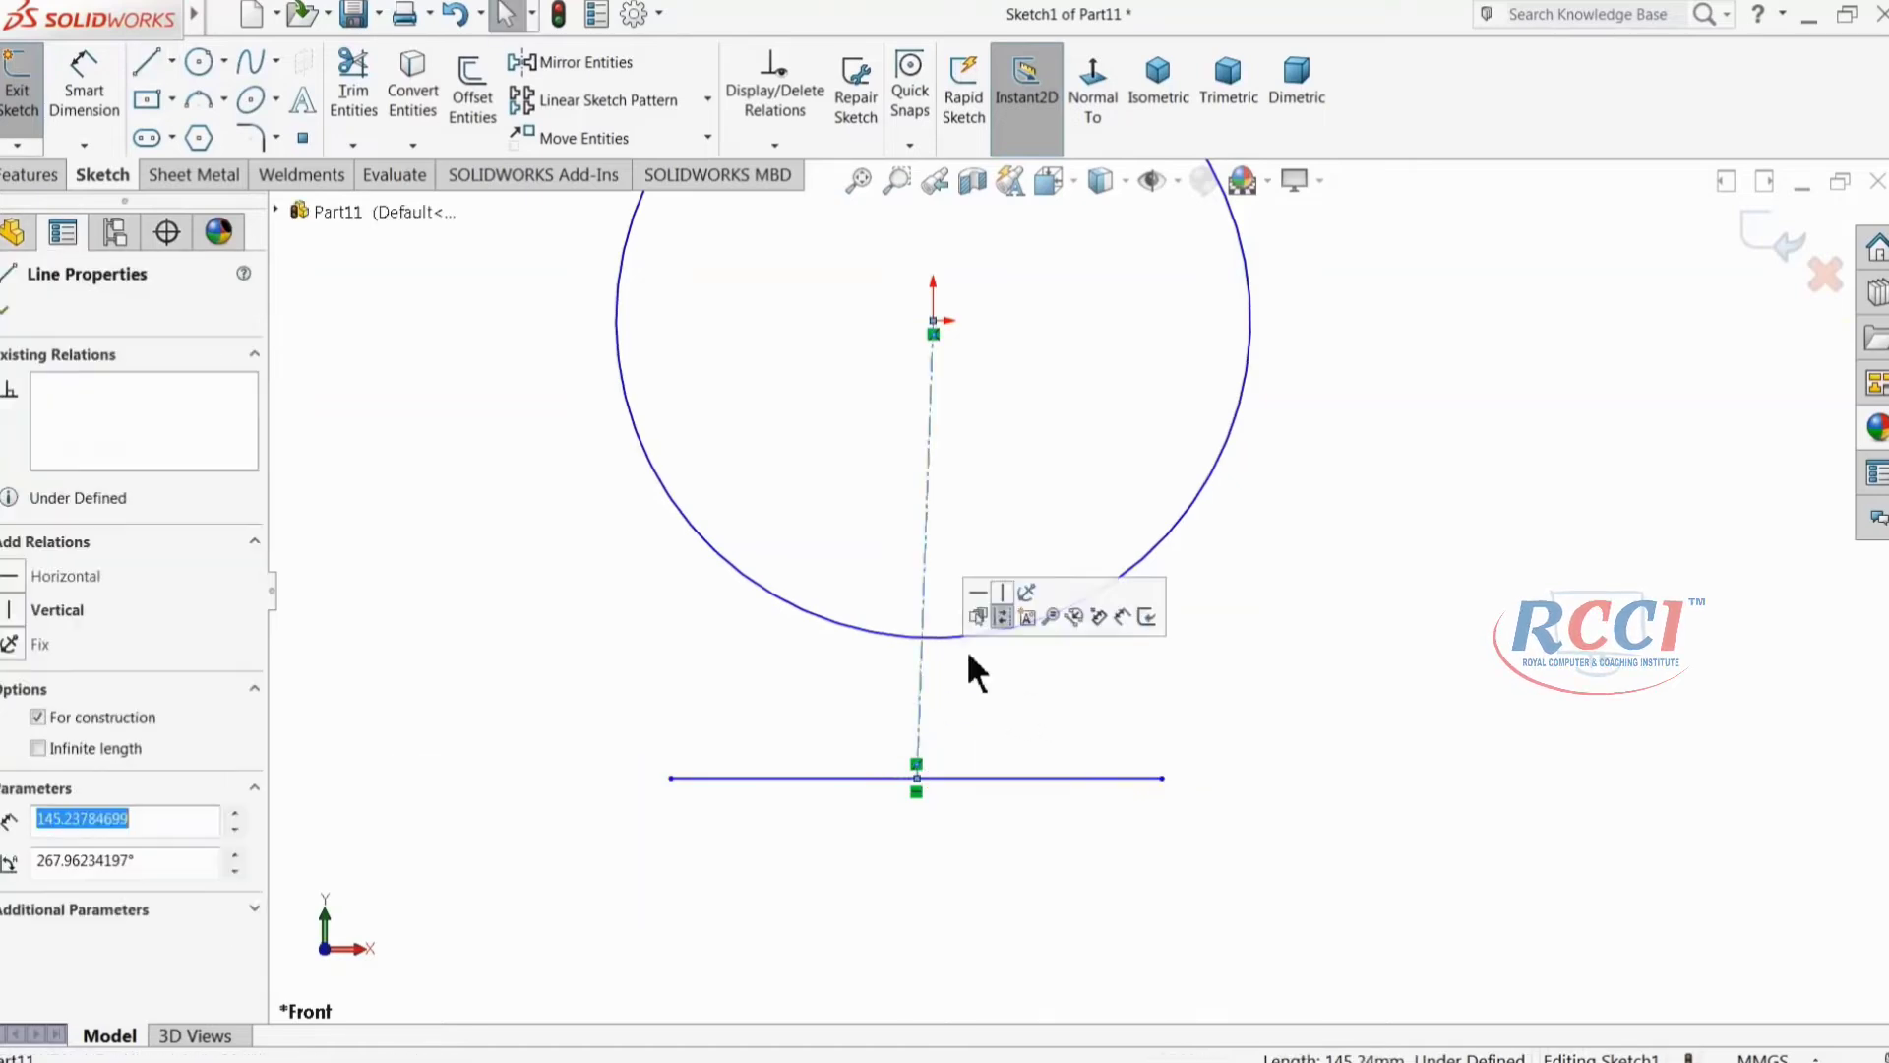
click(1001, 592)
click(493, 498)
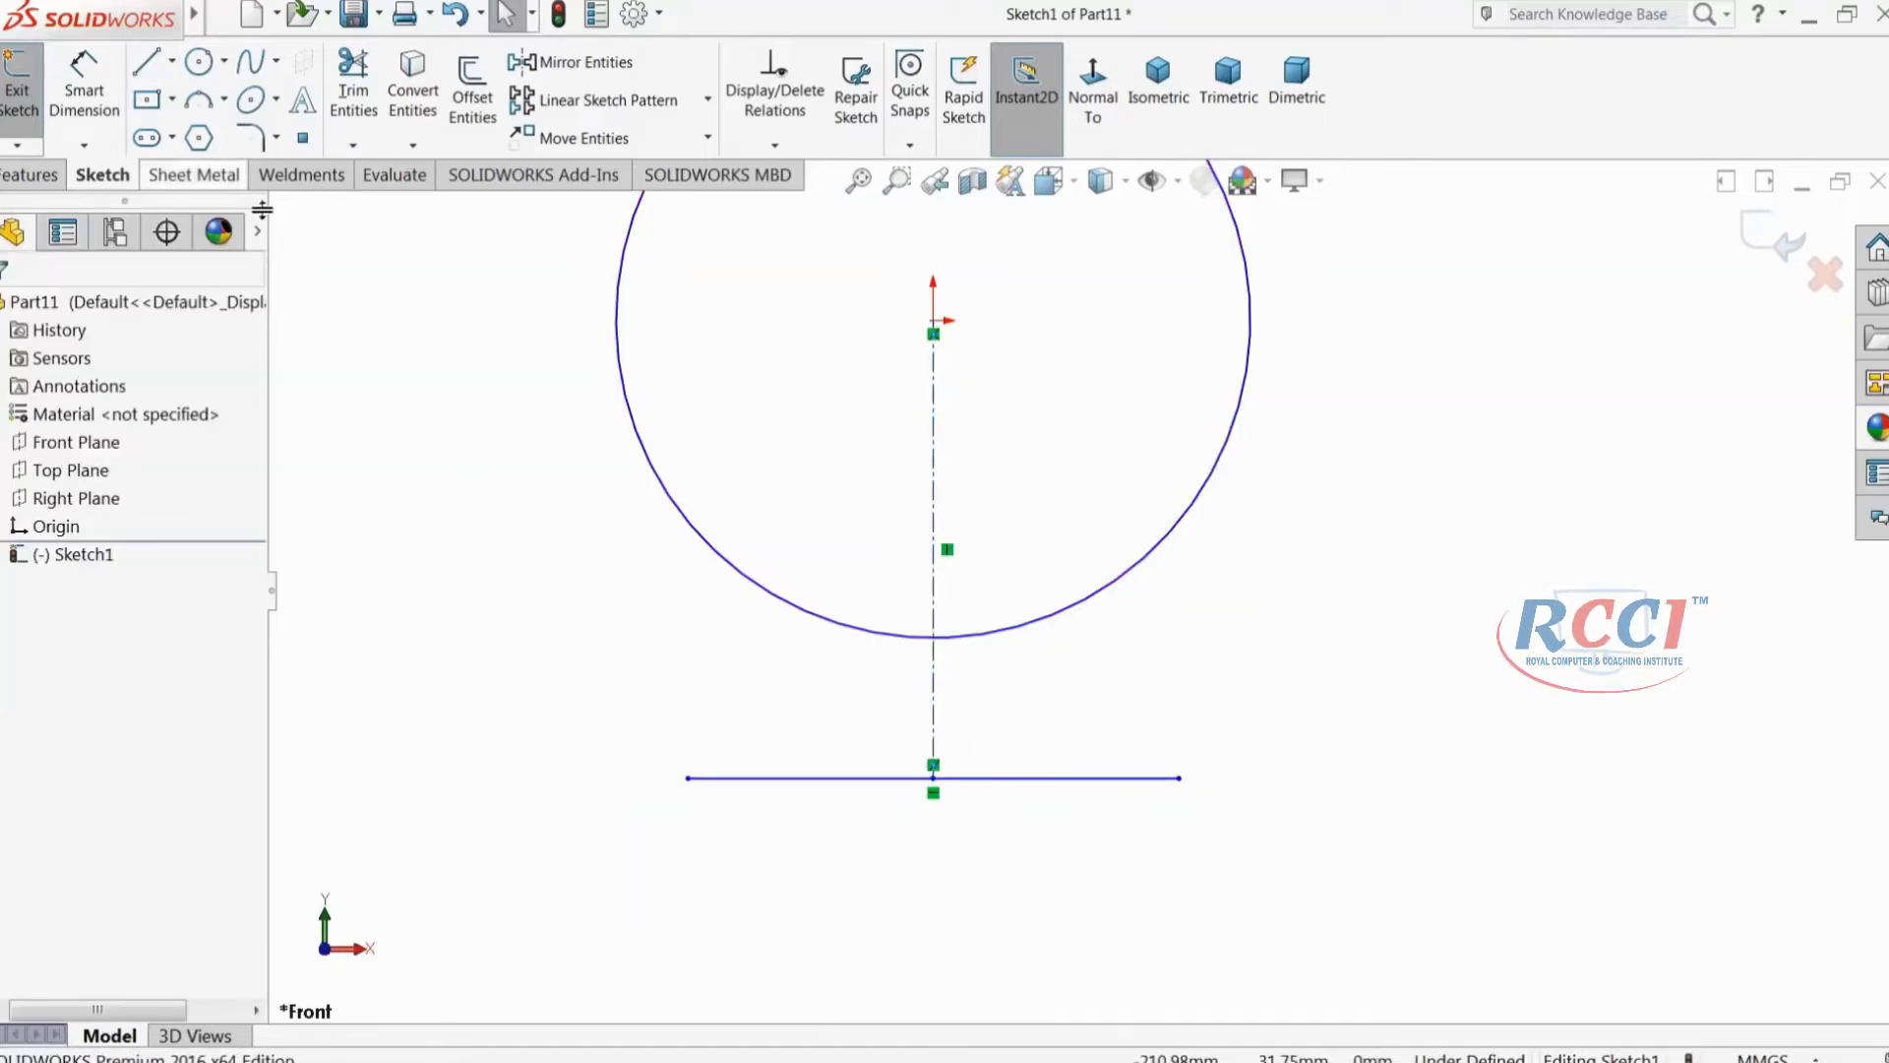
Step: Dimension the circle's diameter to 146 mm
click(84, 89)
click(1245, 393)
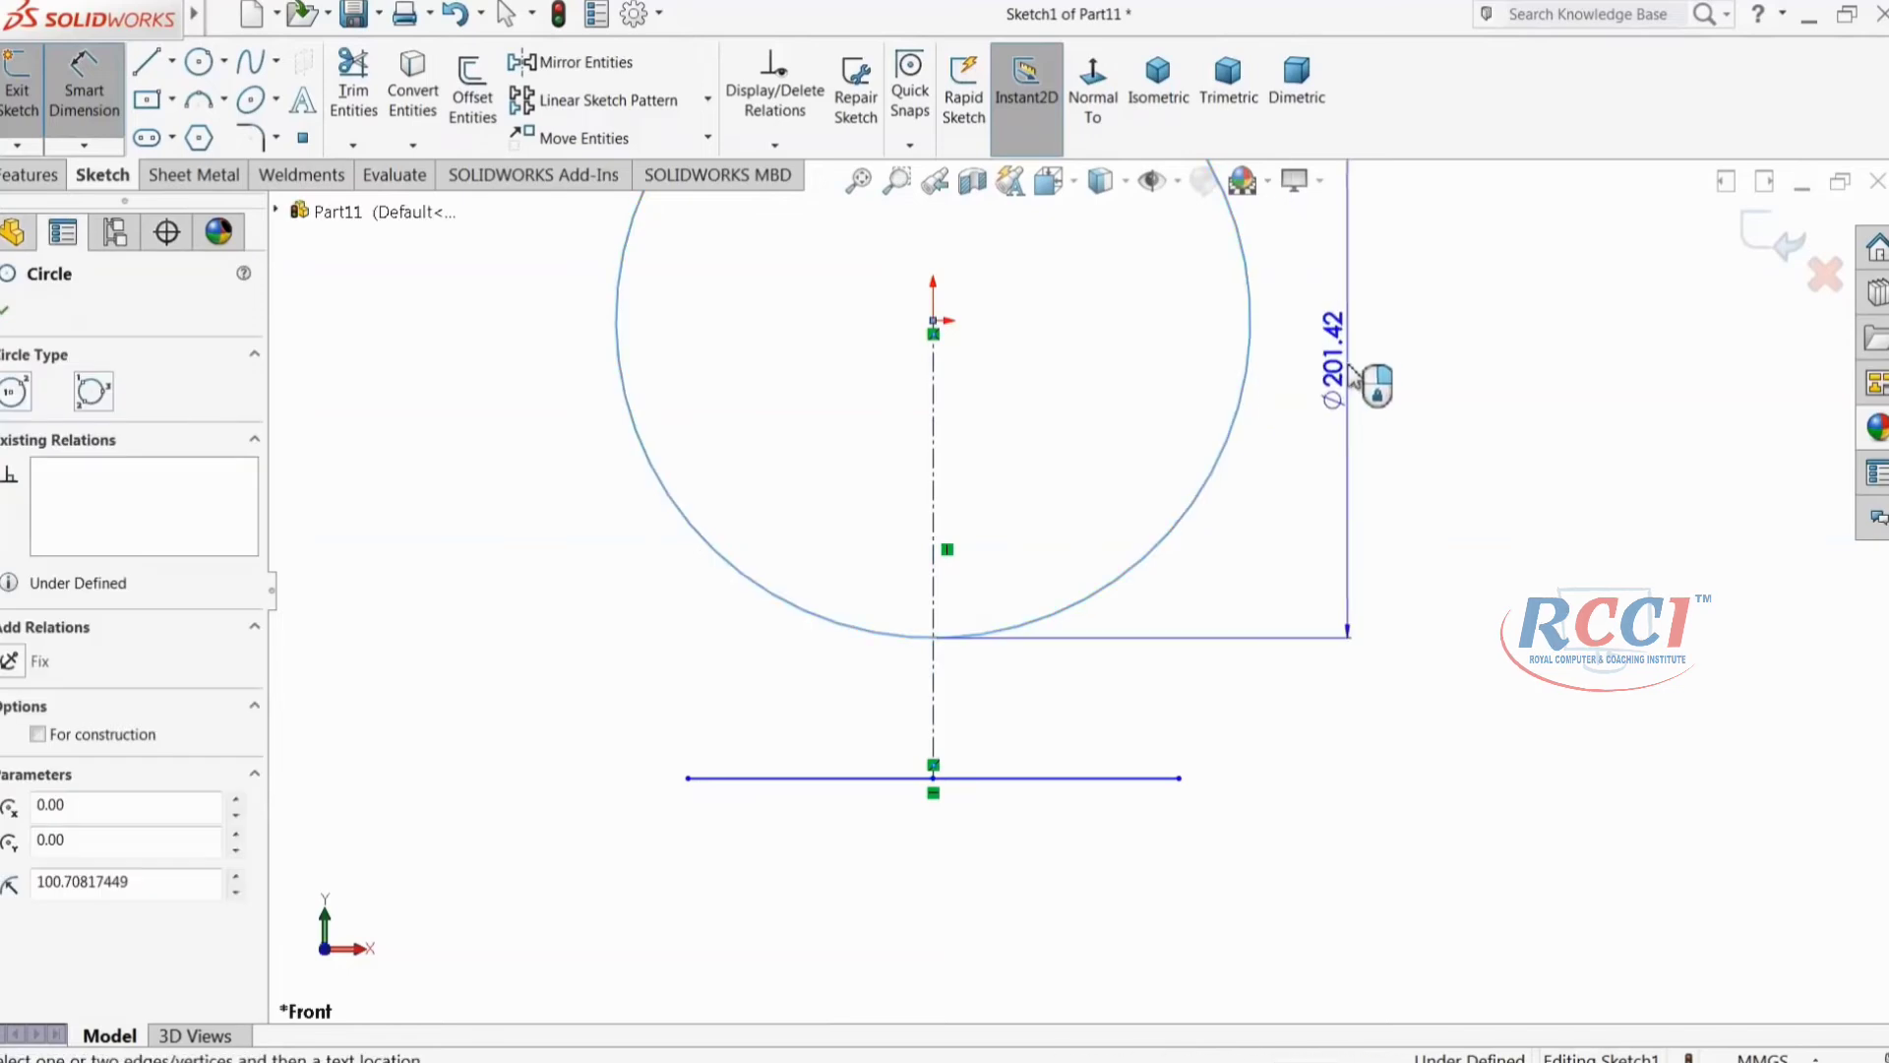
click(1350, 368)
text(146)
key(Return)
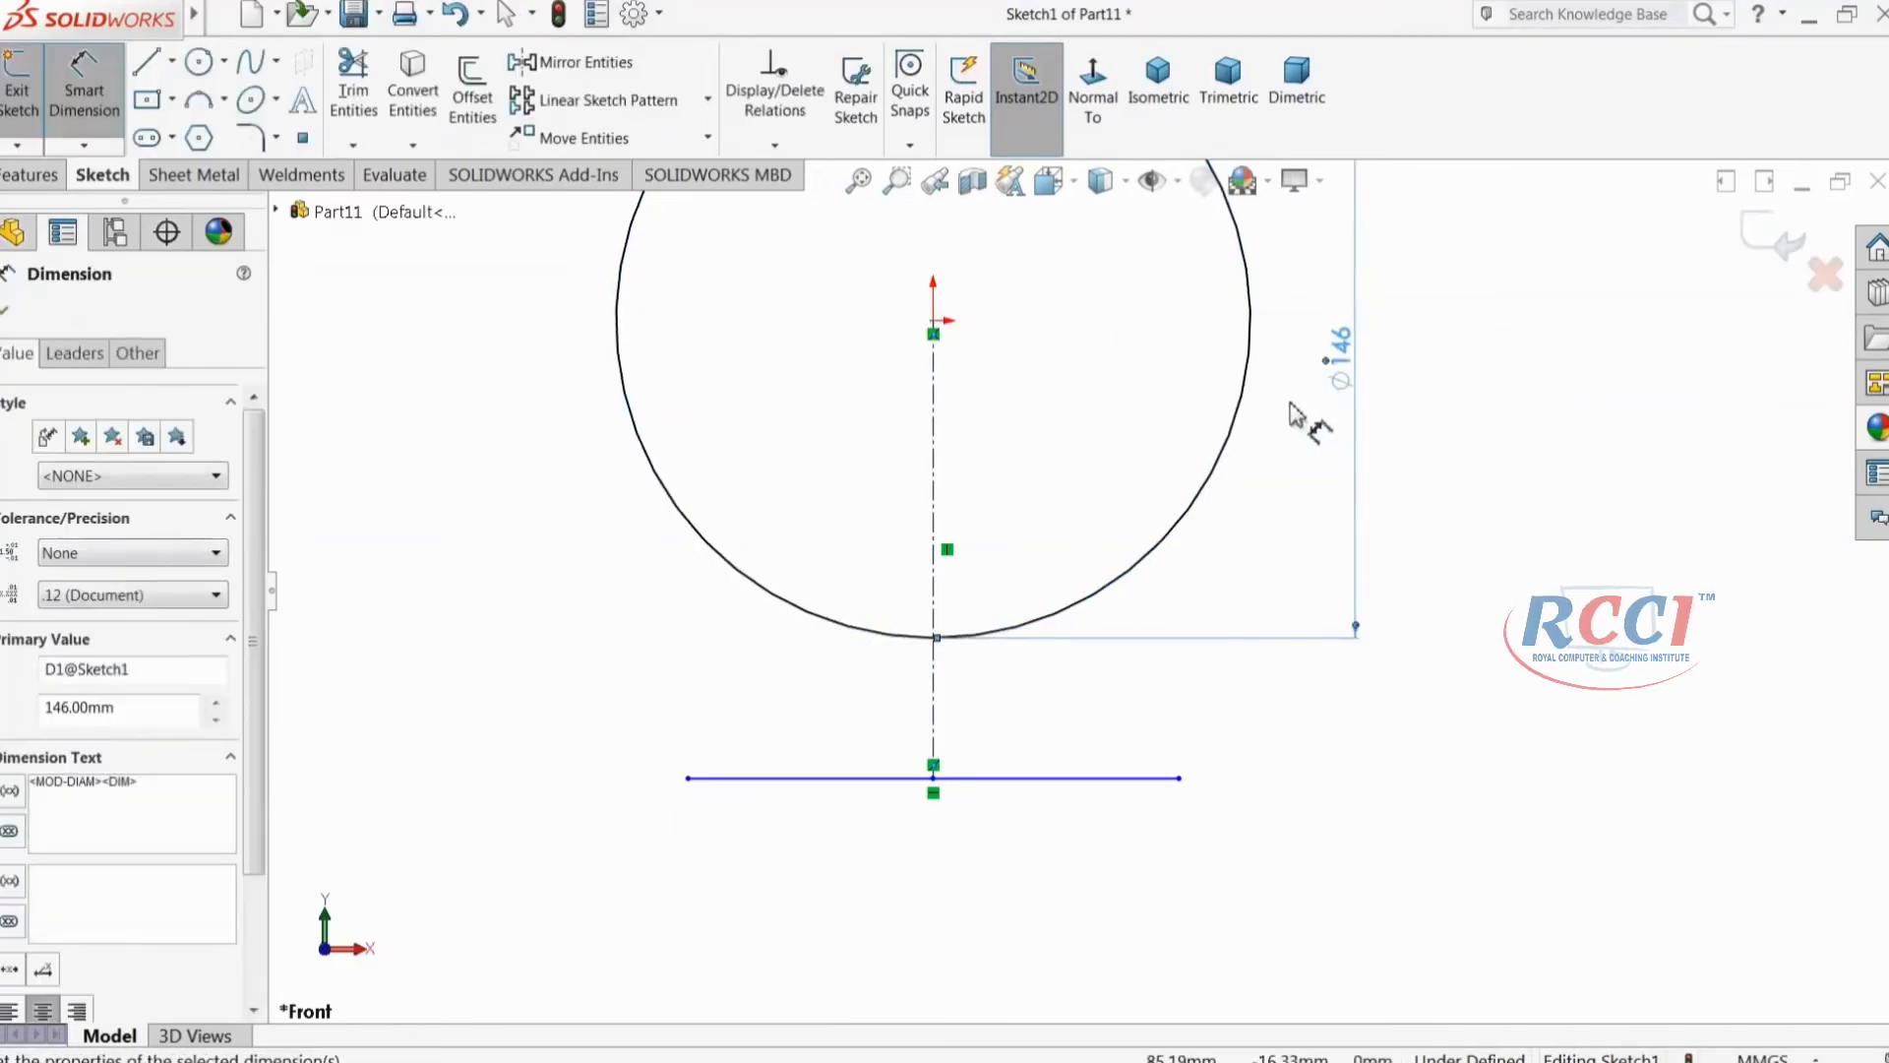
Step: Dimension the horizontal base line to 100 mm long and the vertical construction line to 75 mm
click(998, 793)
click(965, 847)
text(100)
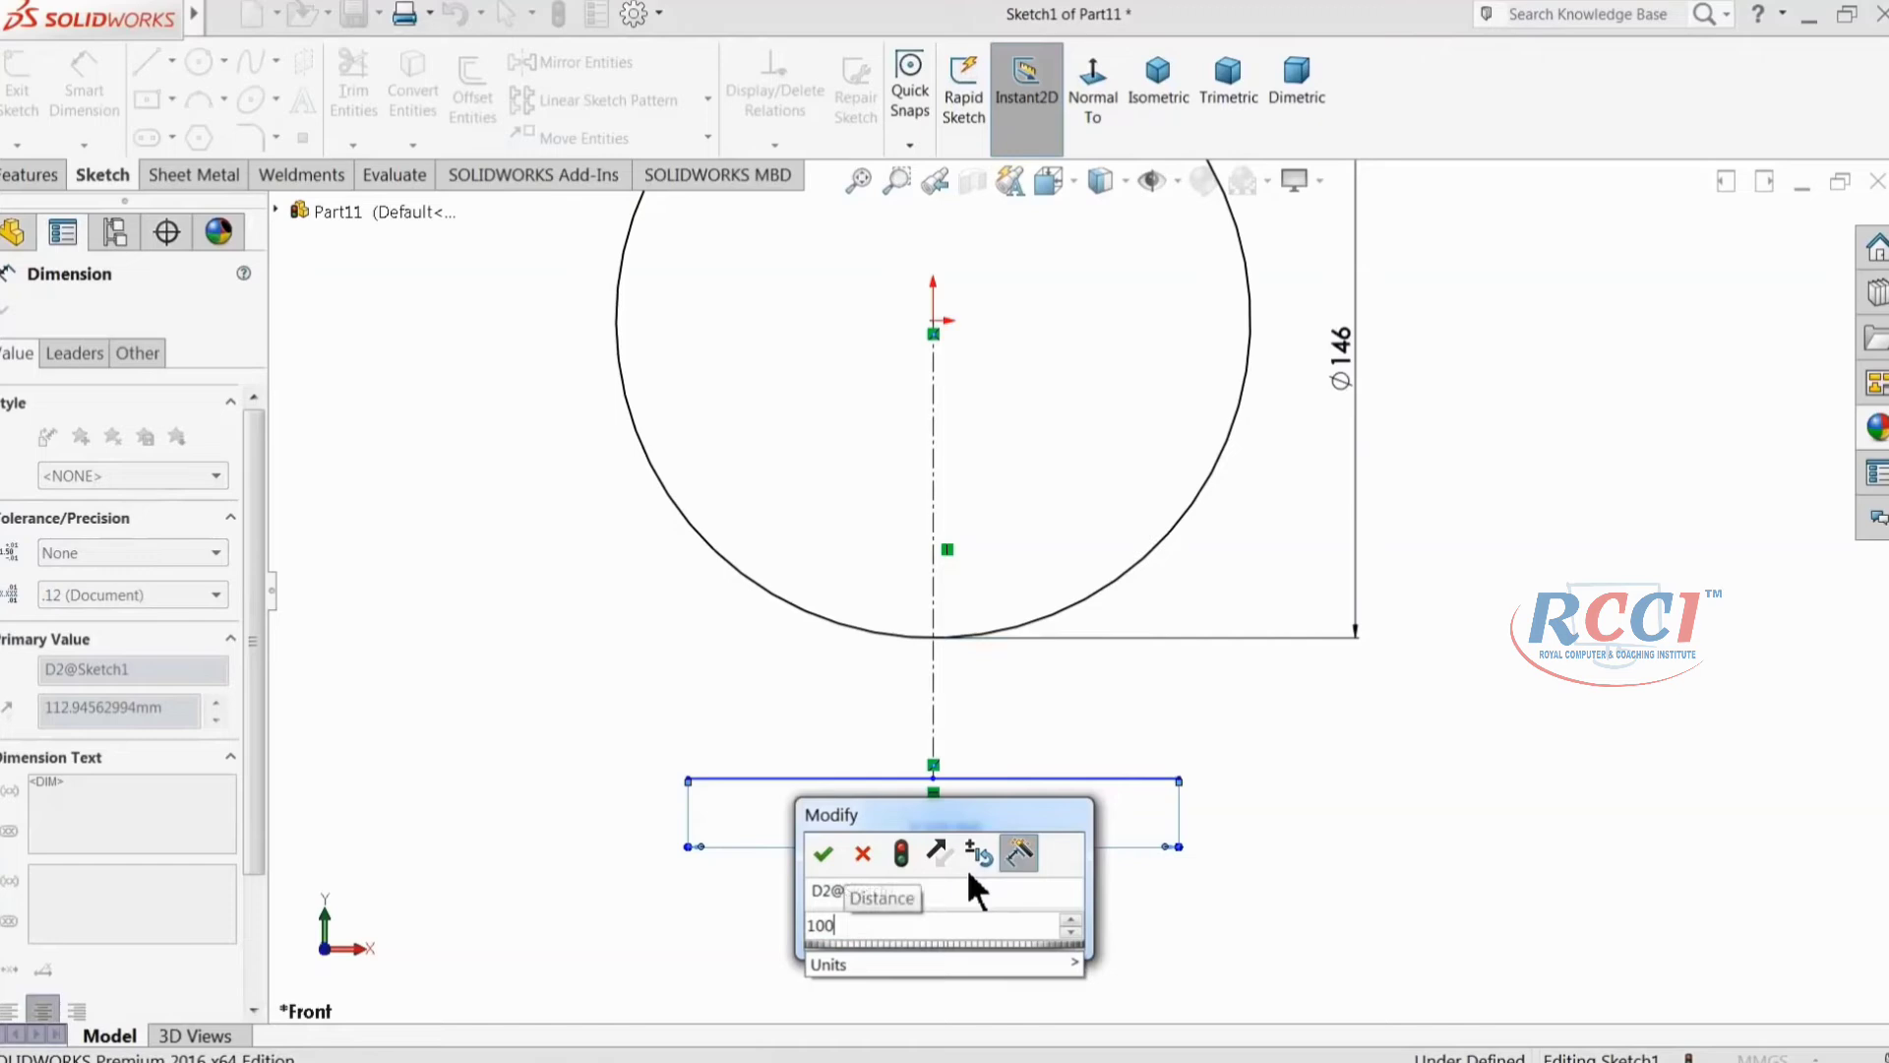
key(Return)
scroll(1067, 552, up, 3)
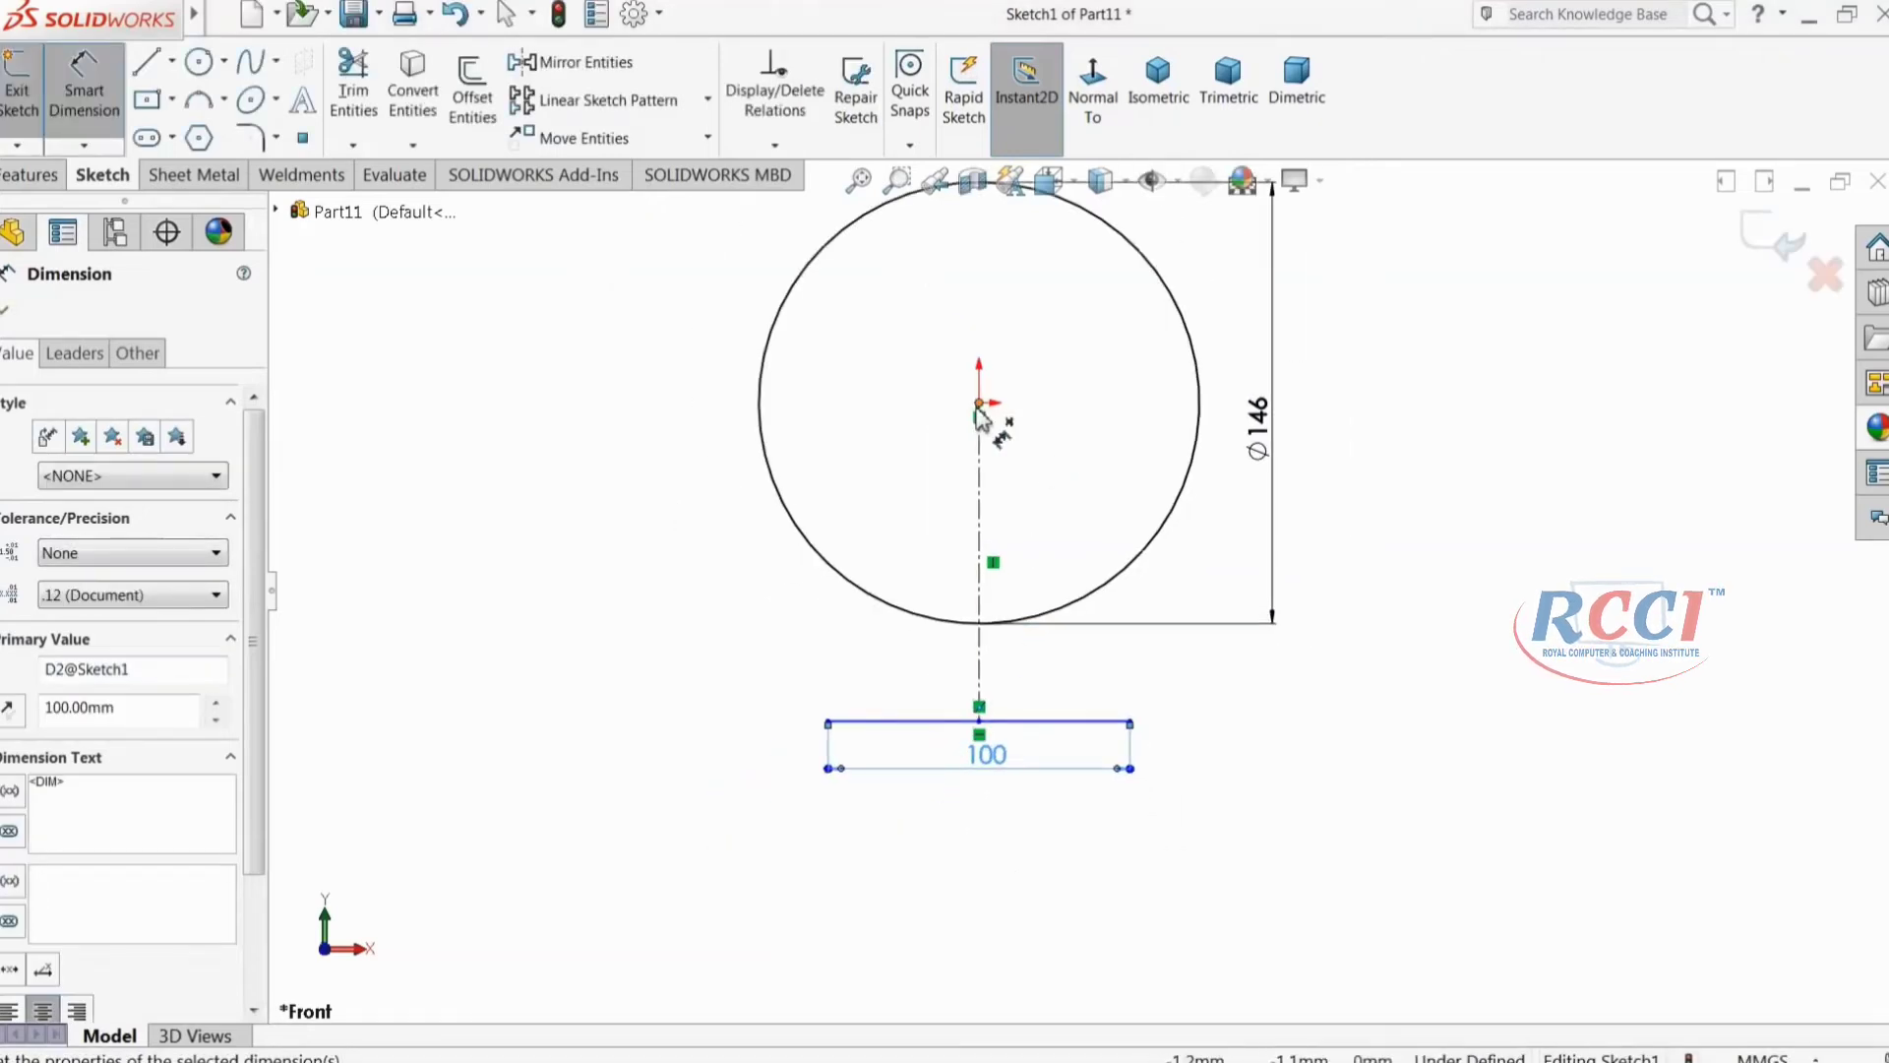
click(980, 519)
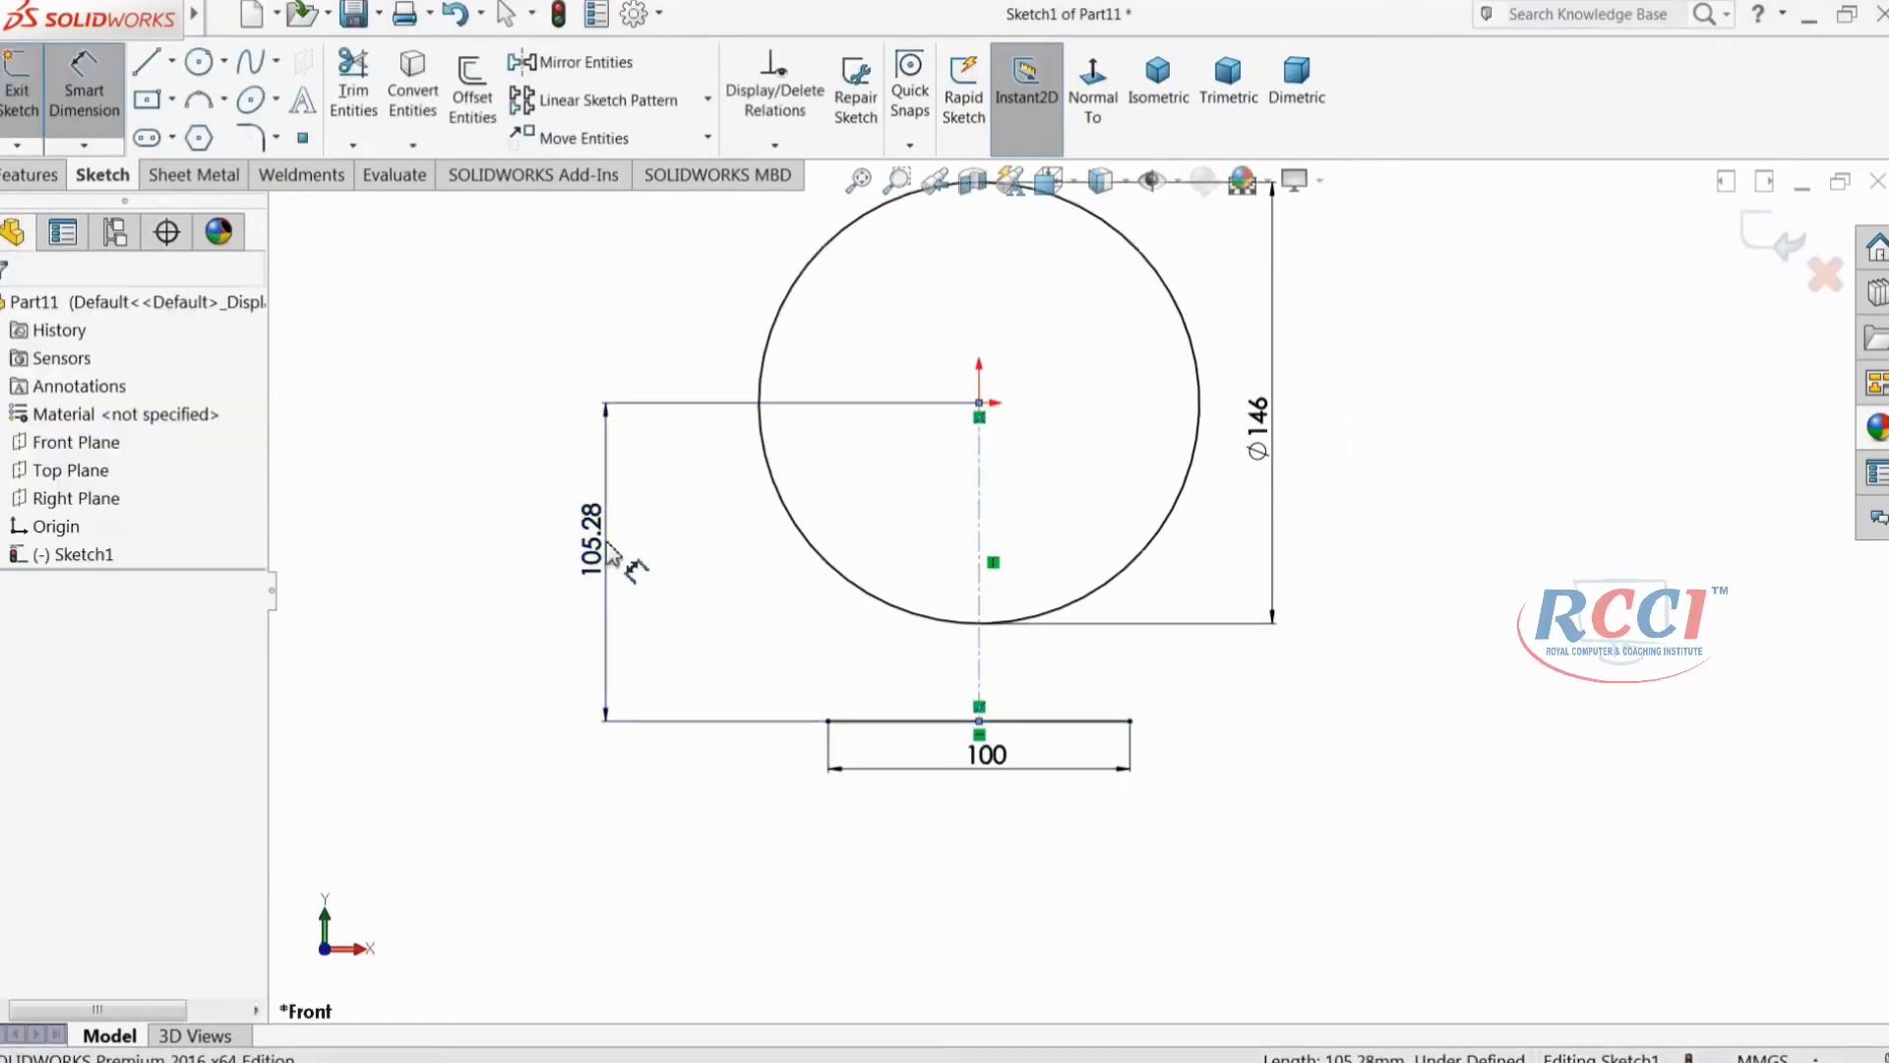
click(622, 552)
text(75)
key(Return)
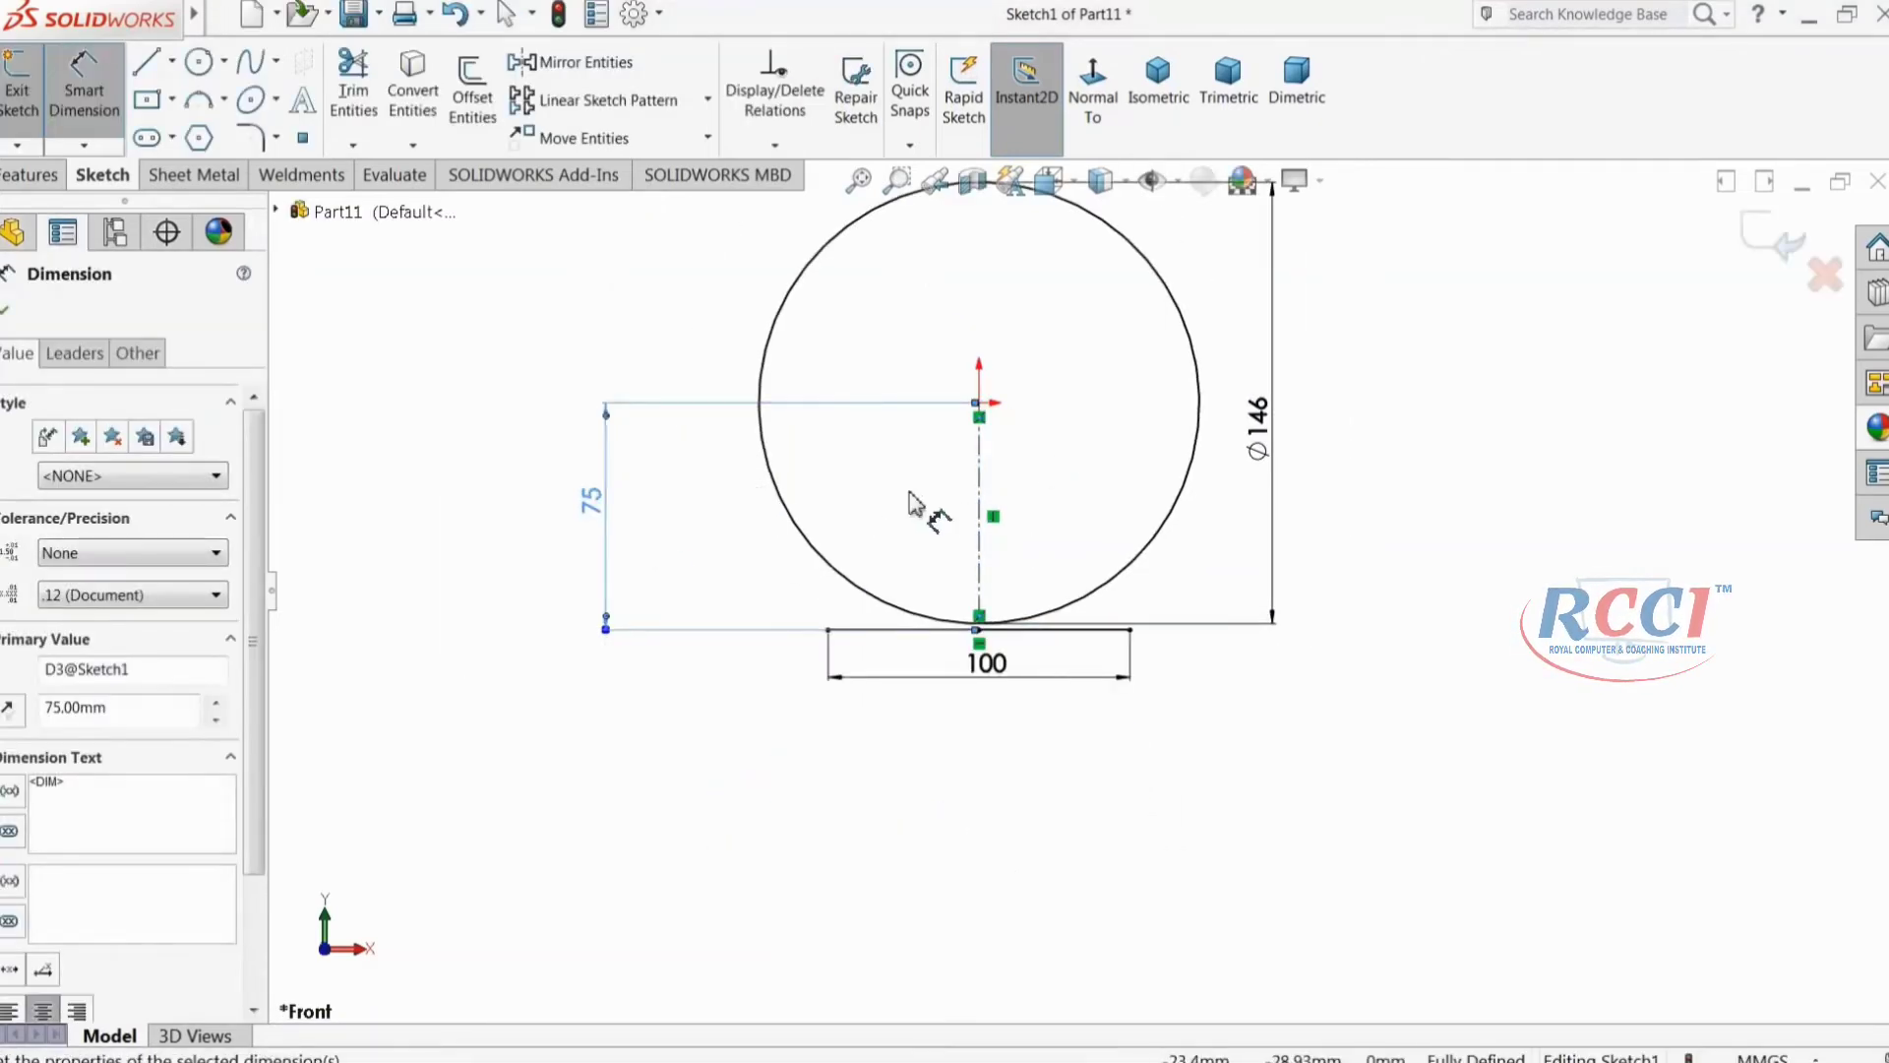
Step: Draw a slanted line from each end of the base line up to the circle
scroll(885, 492, down, 2)
click(143, 65)
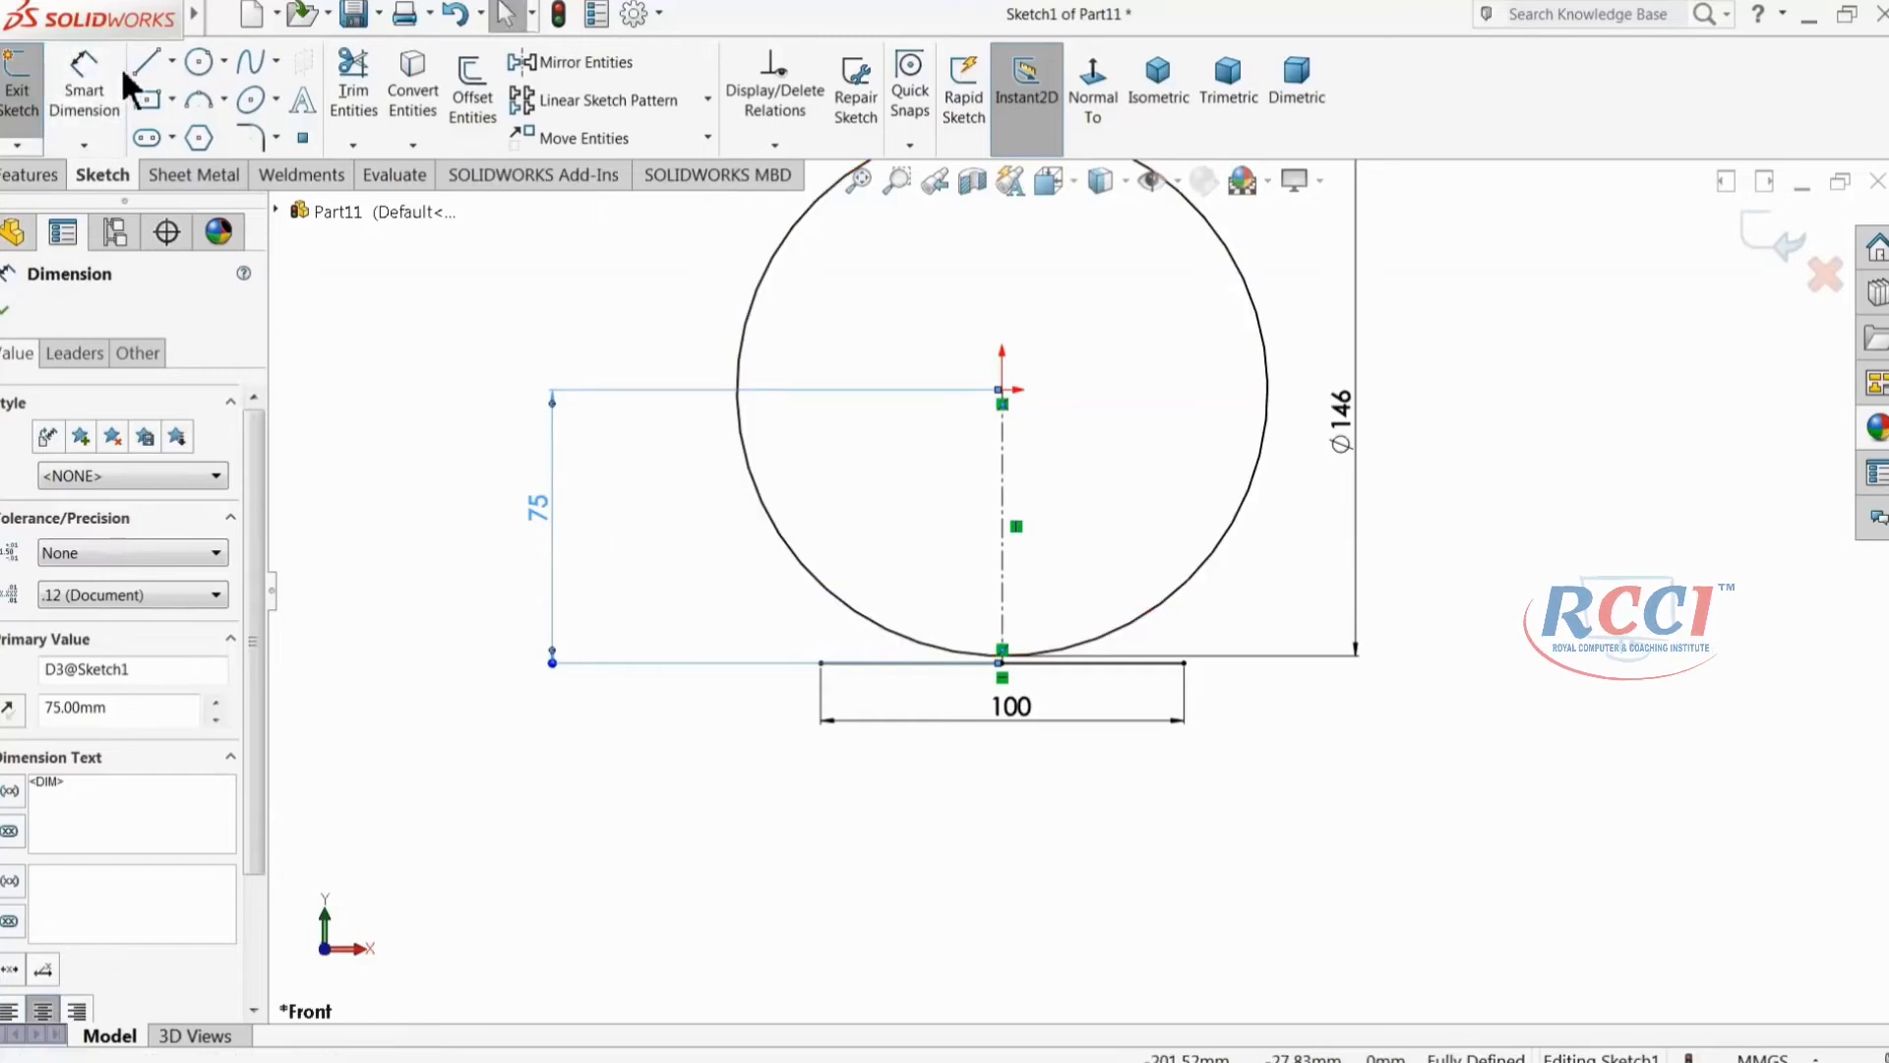
scroll(920, 689, down, 2)
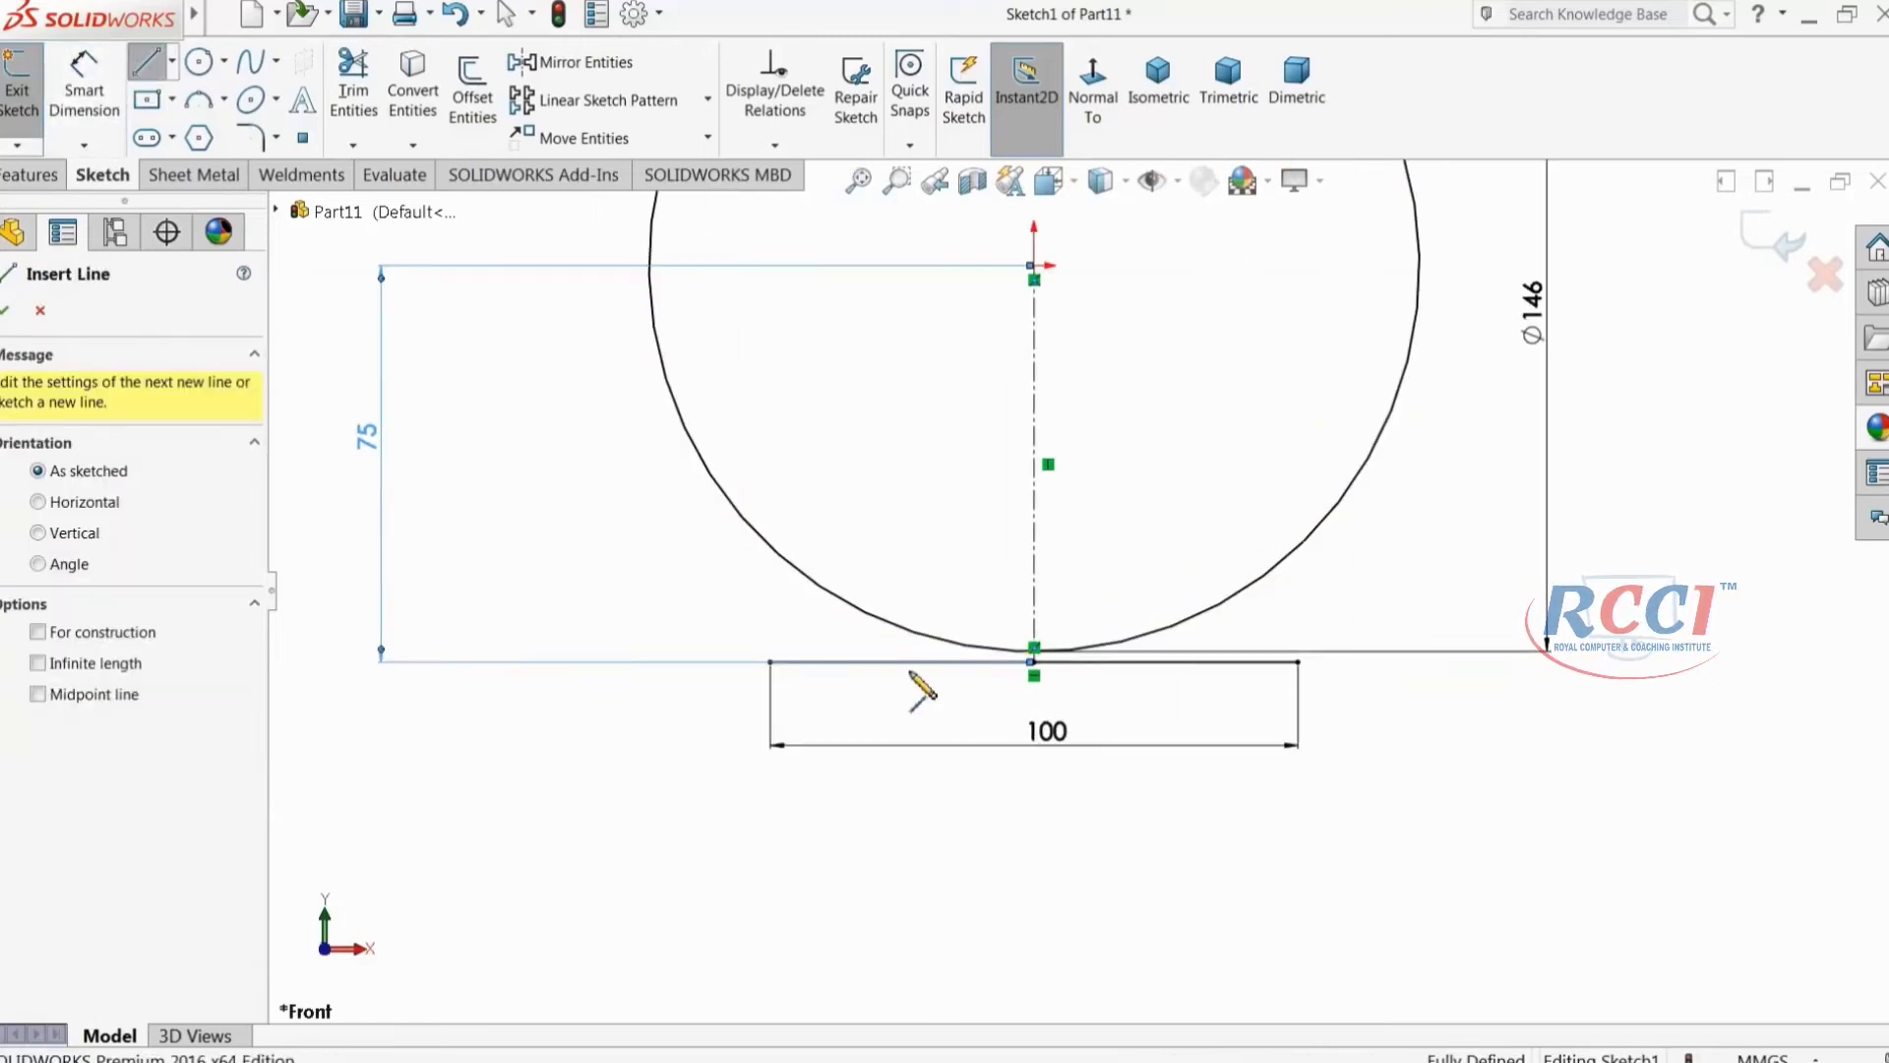
click(770, 662)
click(712, 476)
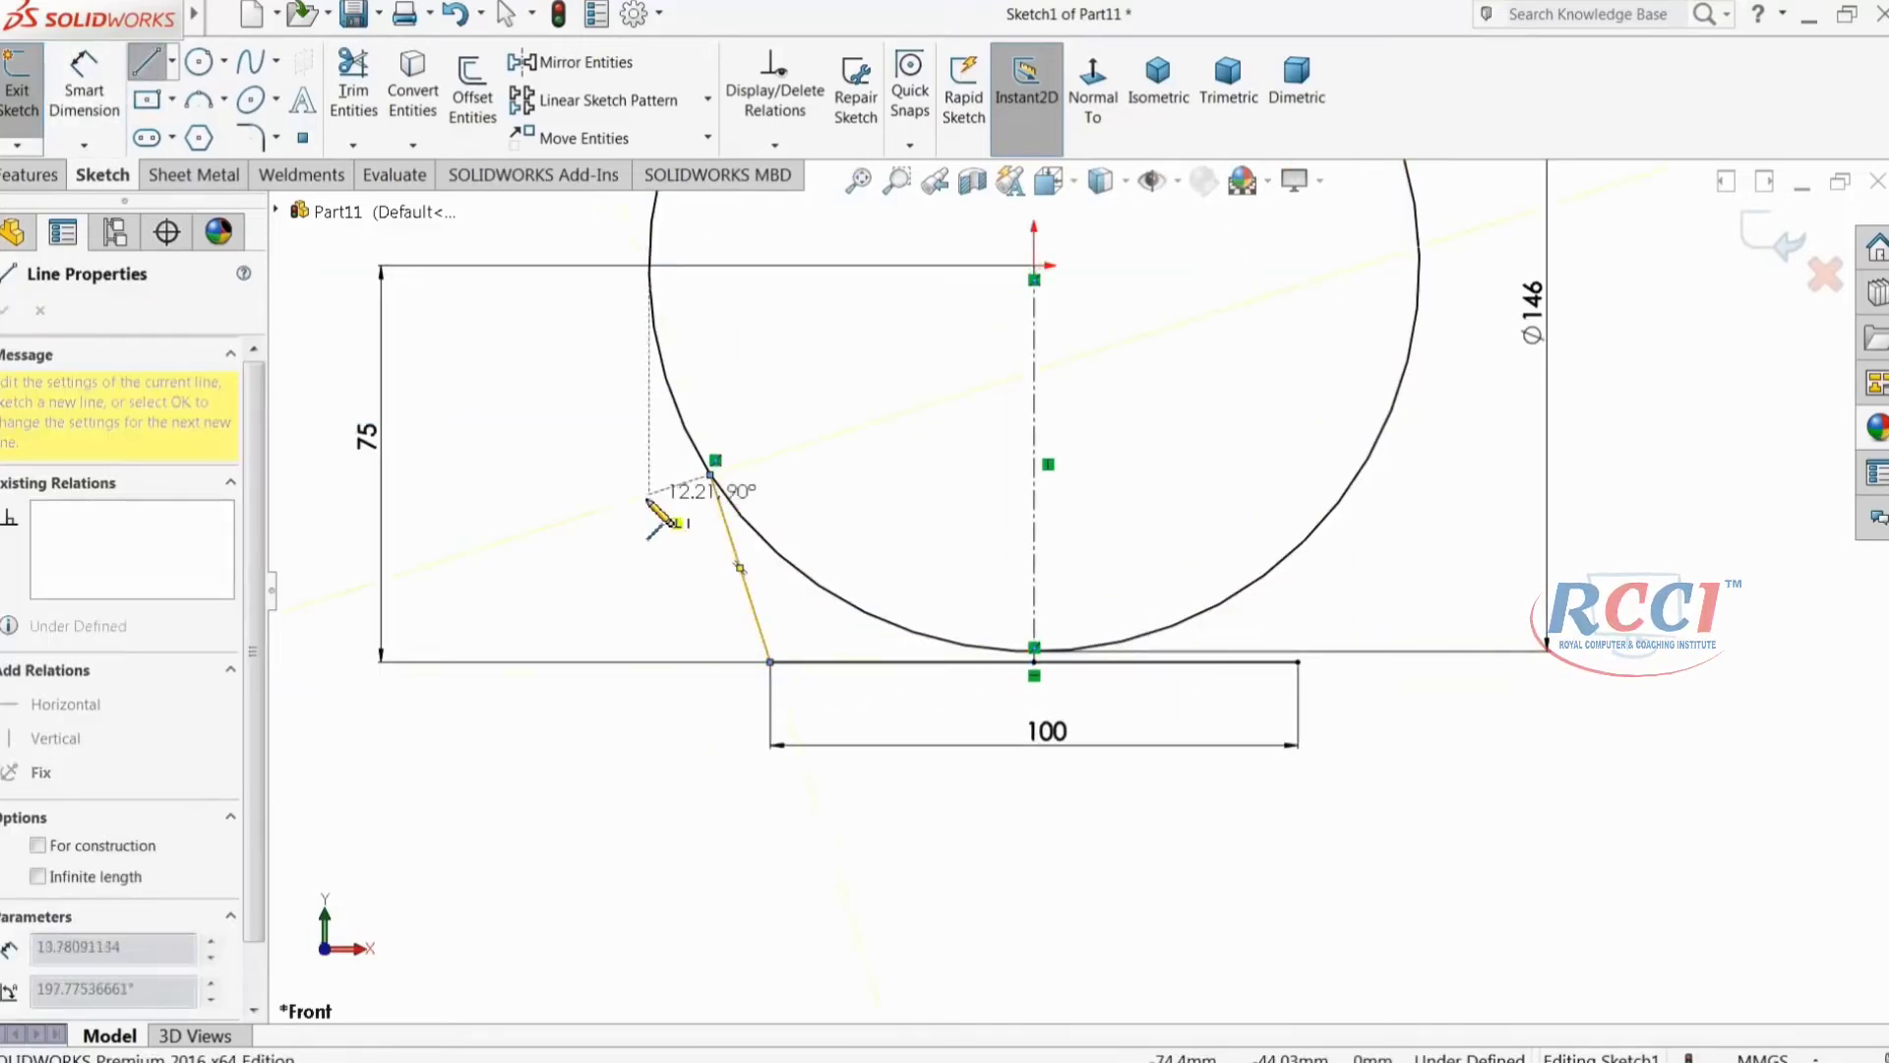
key(Escape)
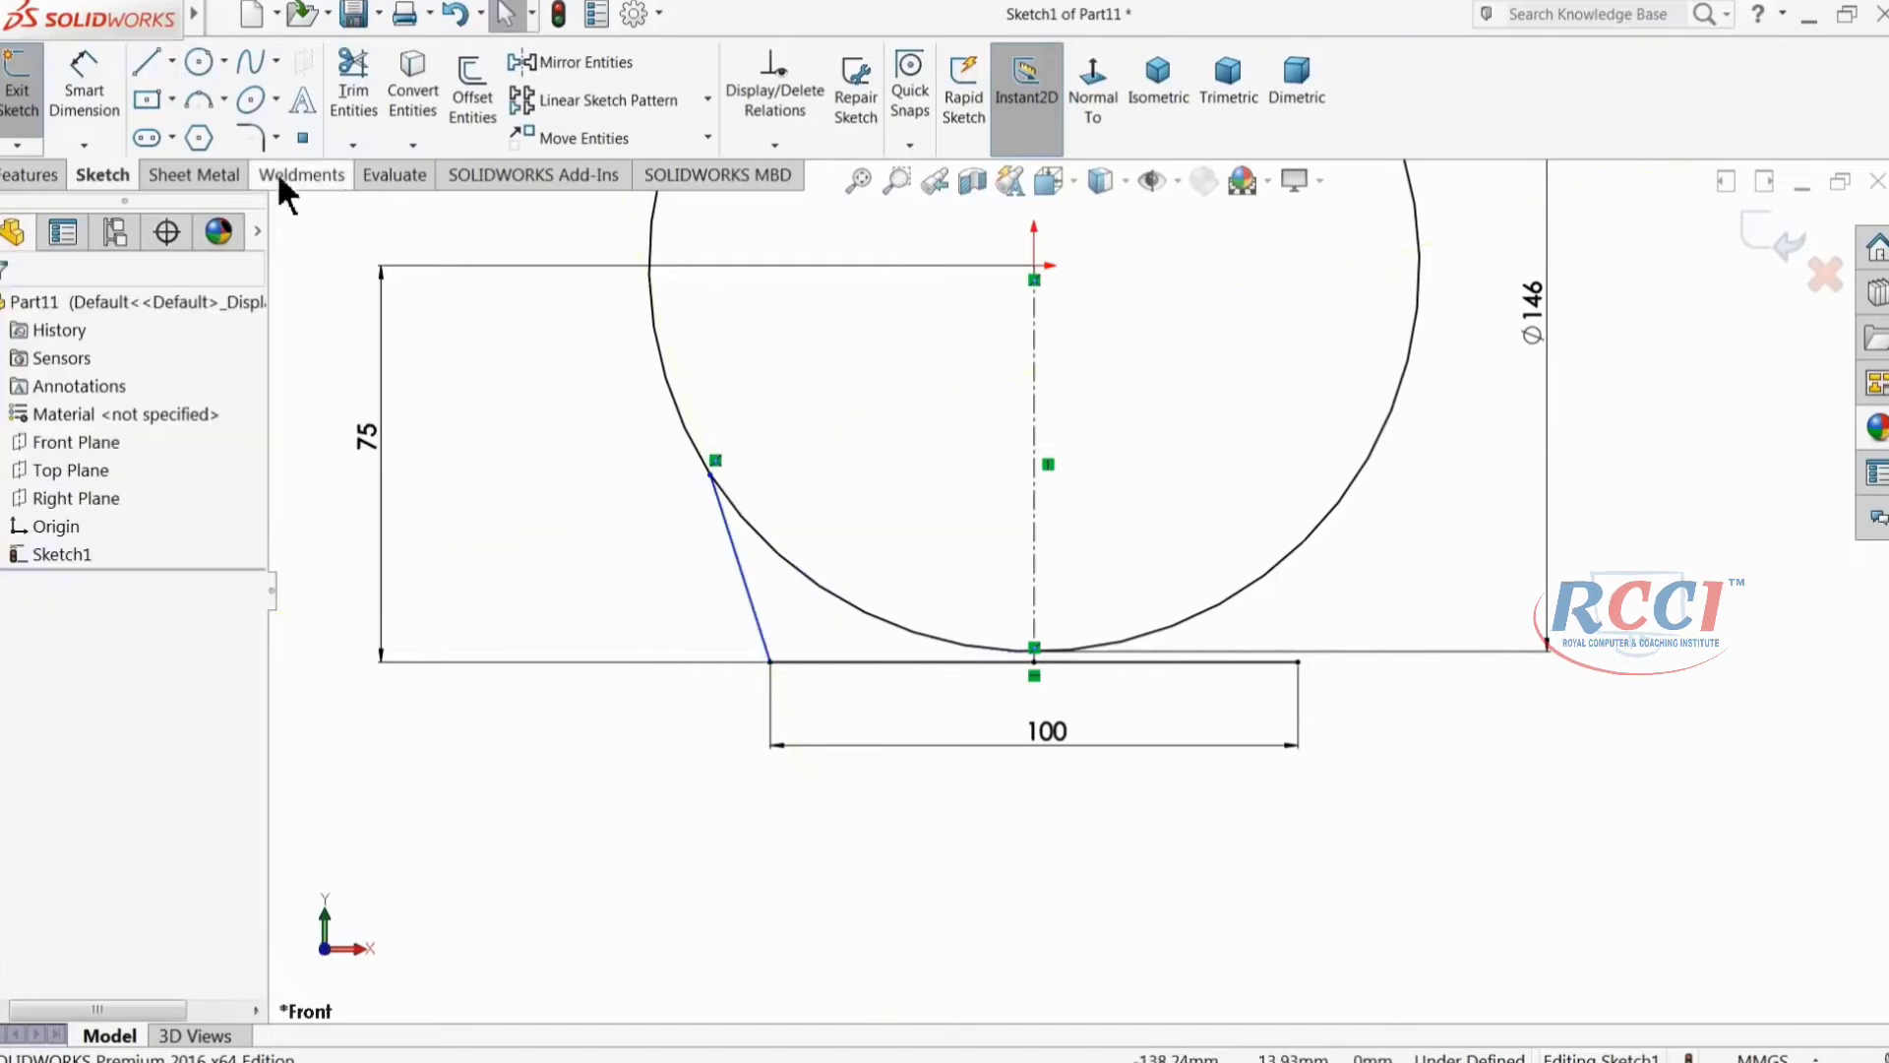
click(145, 65)
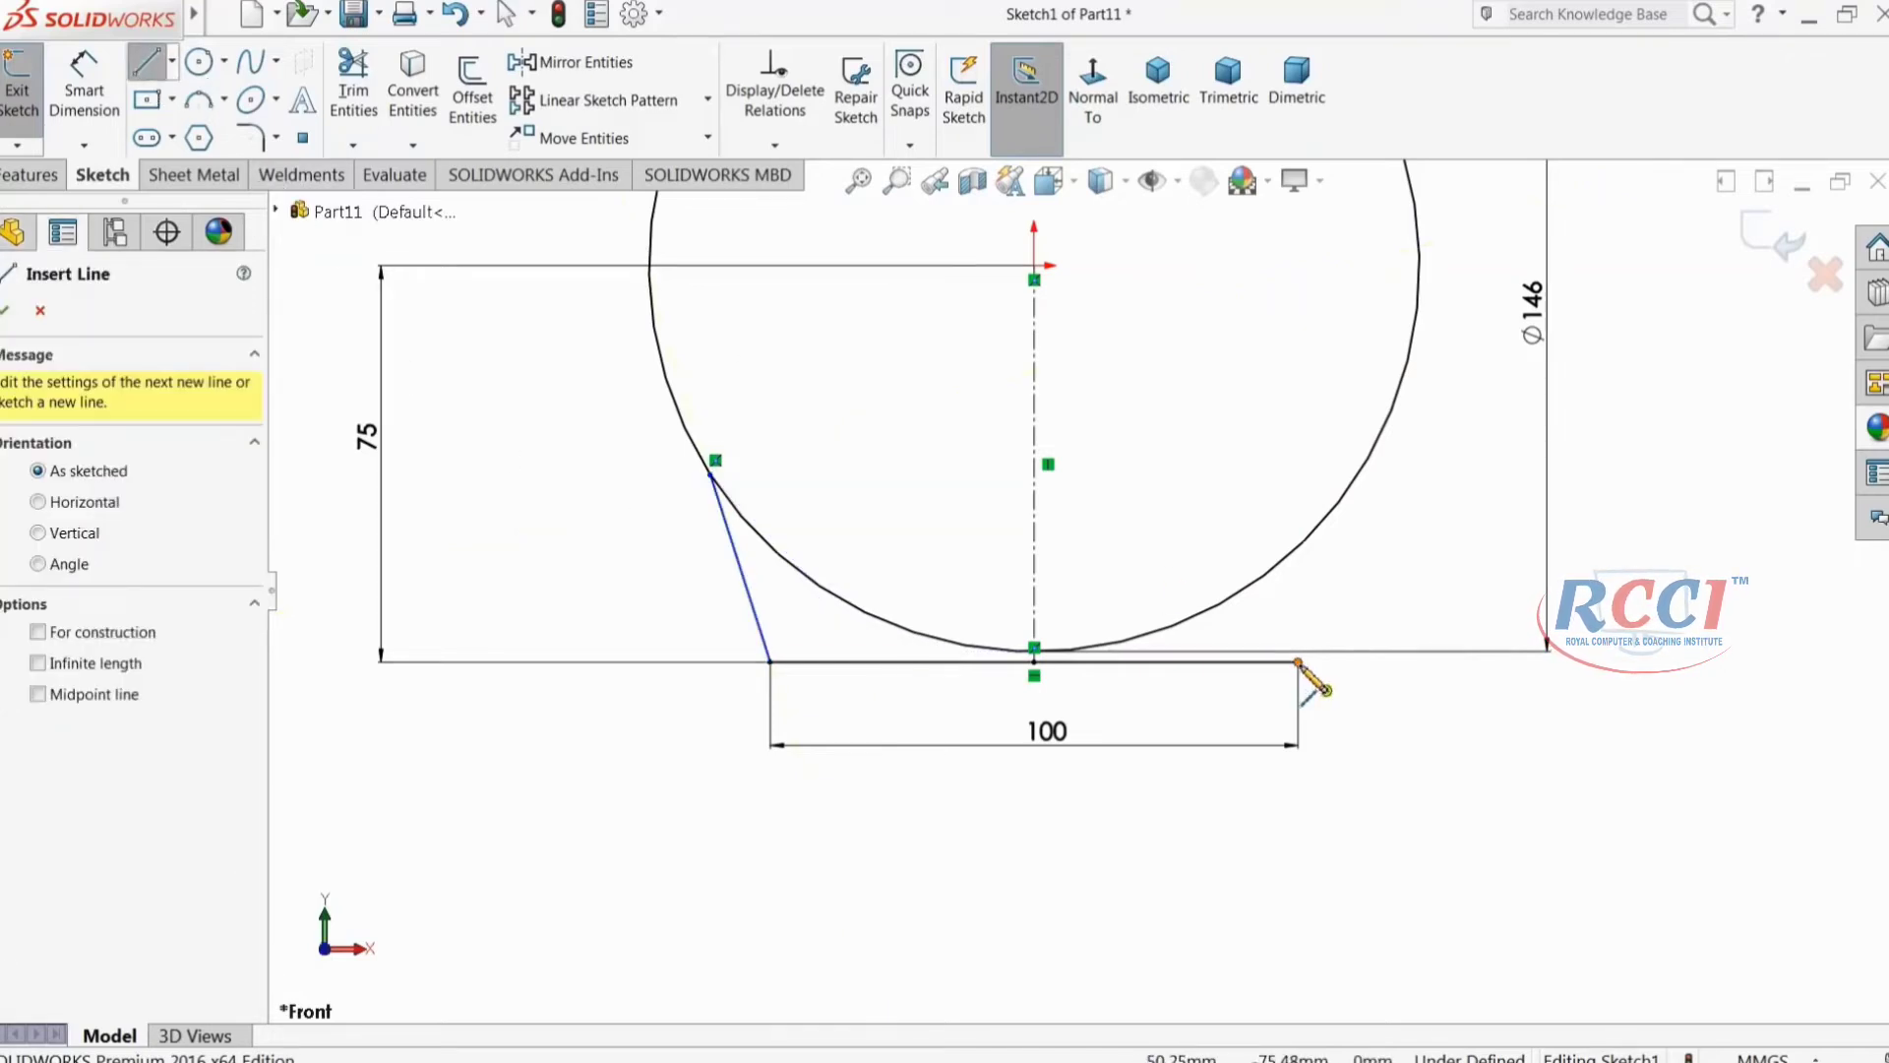
click(1298, 663)
click(1341, 481)
right_click(1436, 486)
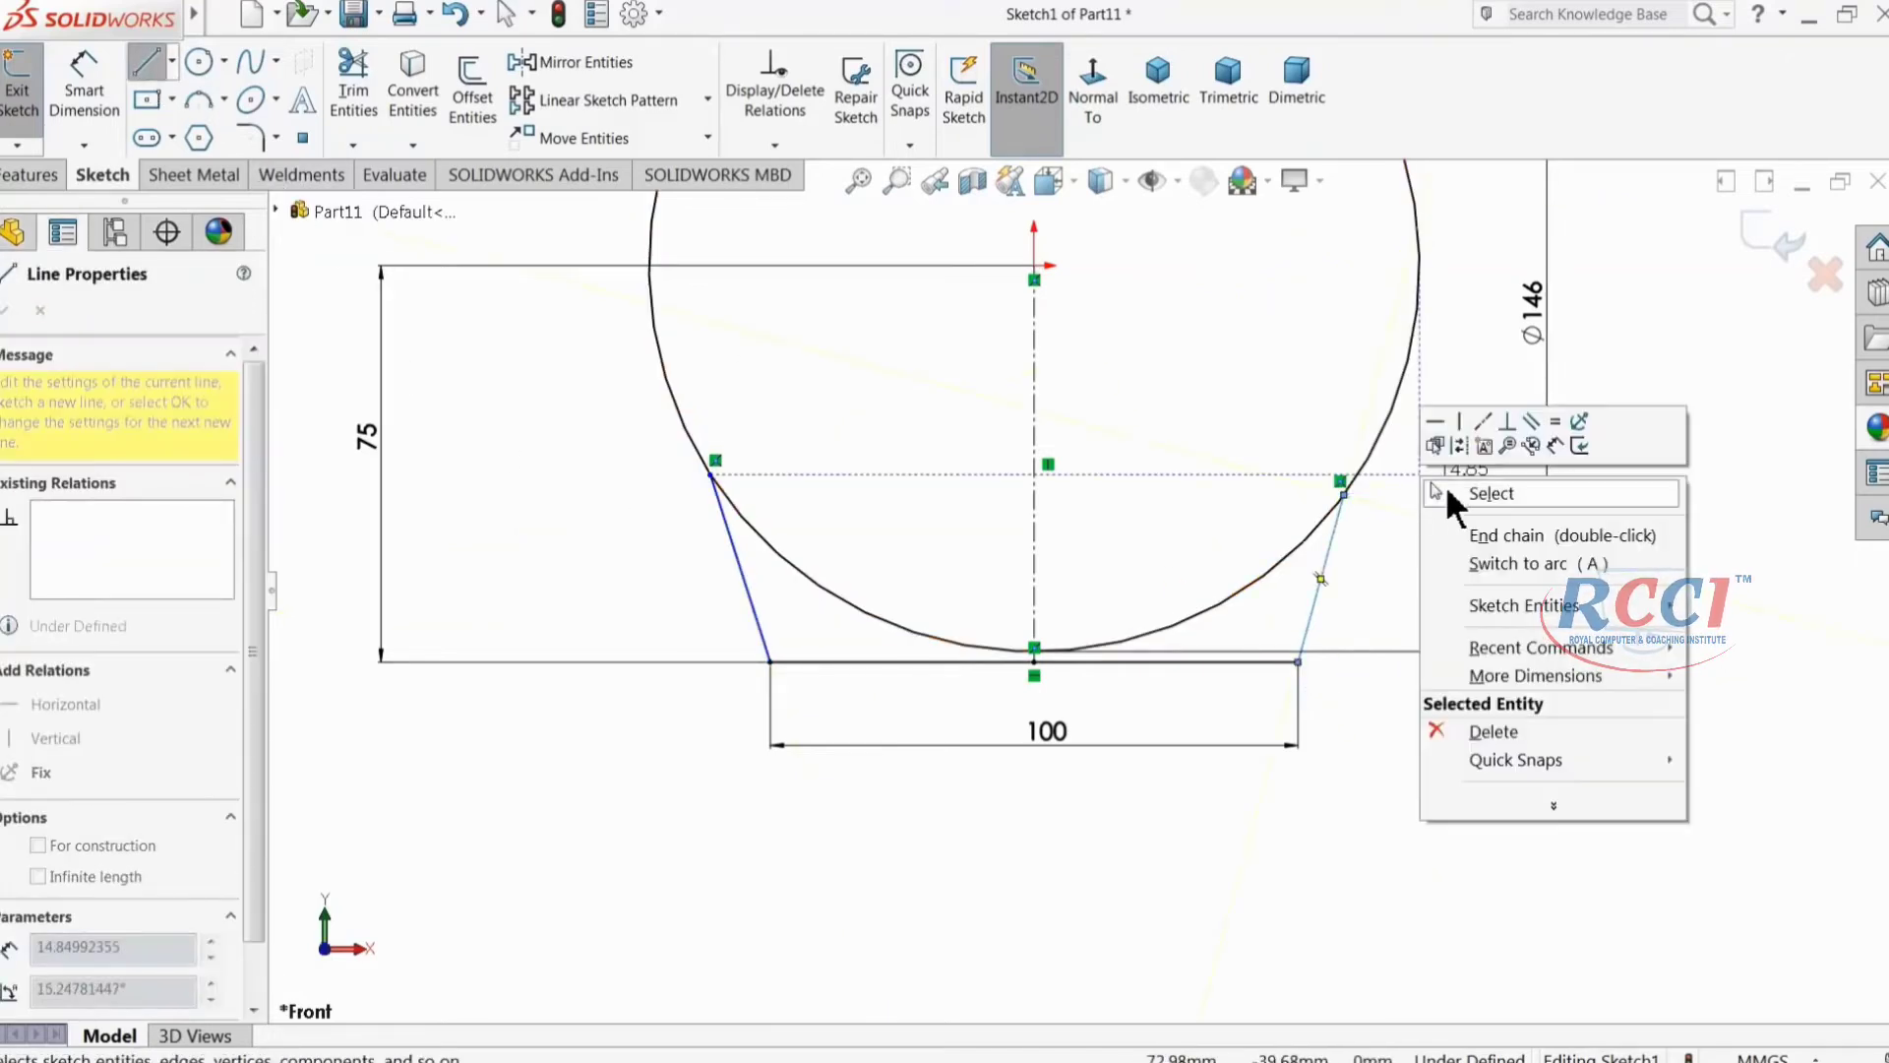
click(1445, 489)
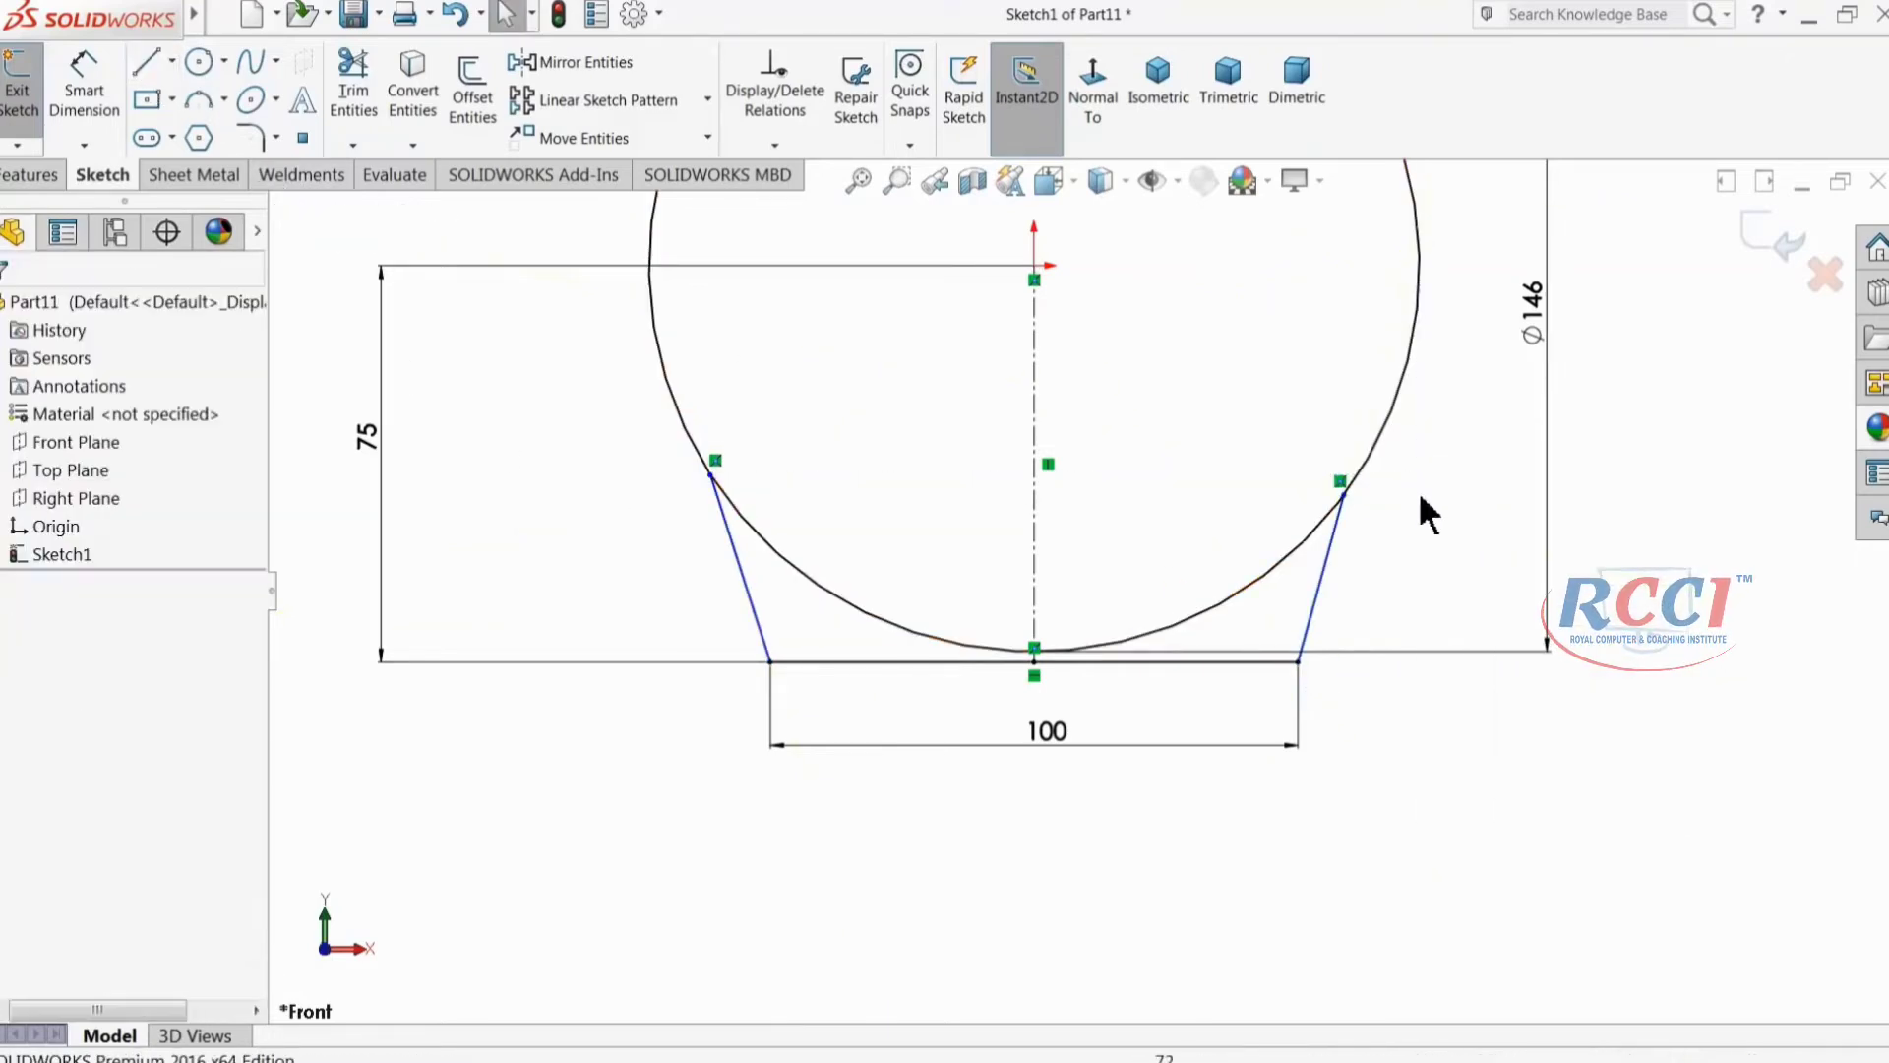
Step: Make both slanted side lines tangent to the circle
ctrl+click(1302, 520)
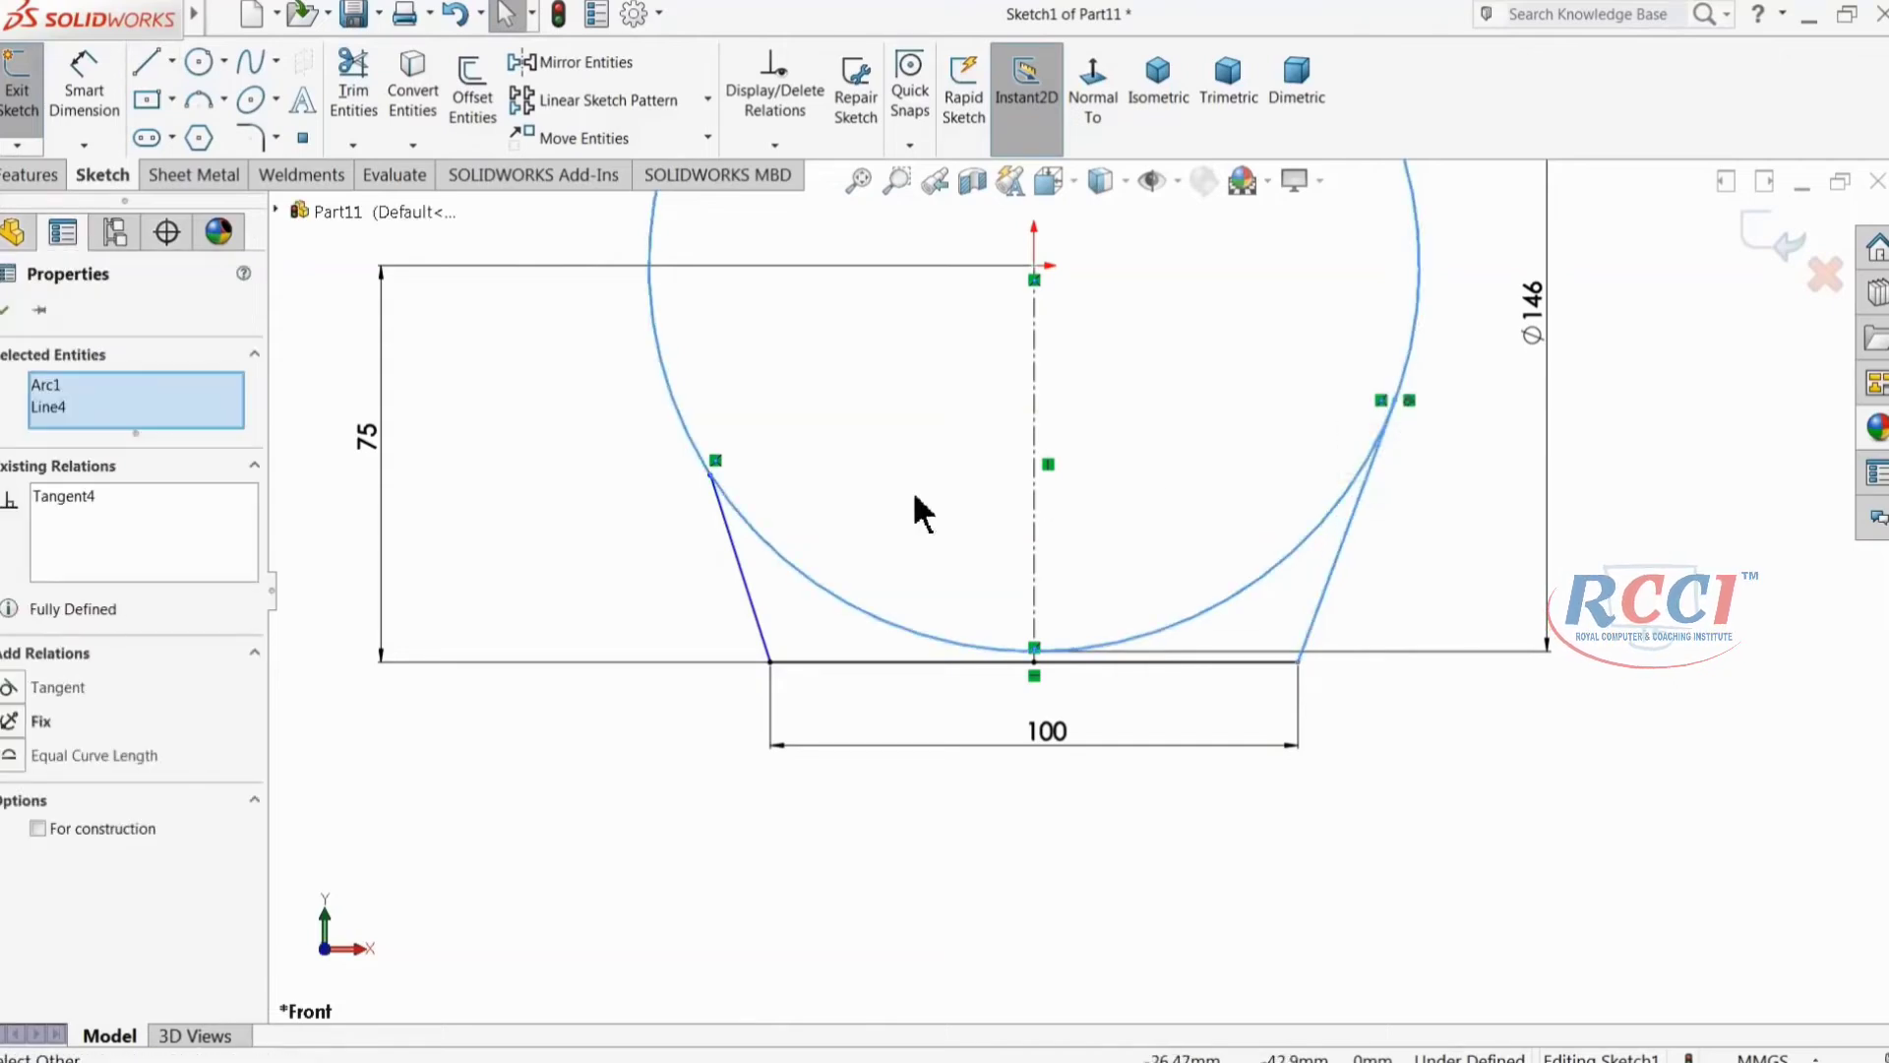
click(753, 433)
click(724, 512)
ctrl+click(716, 461)
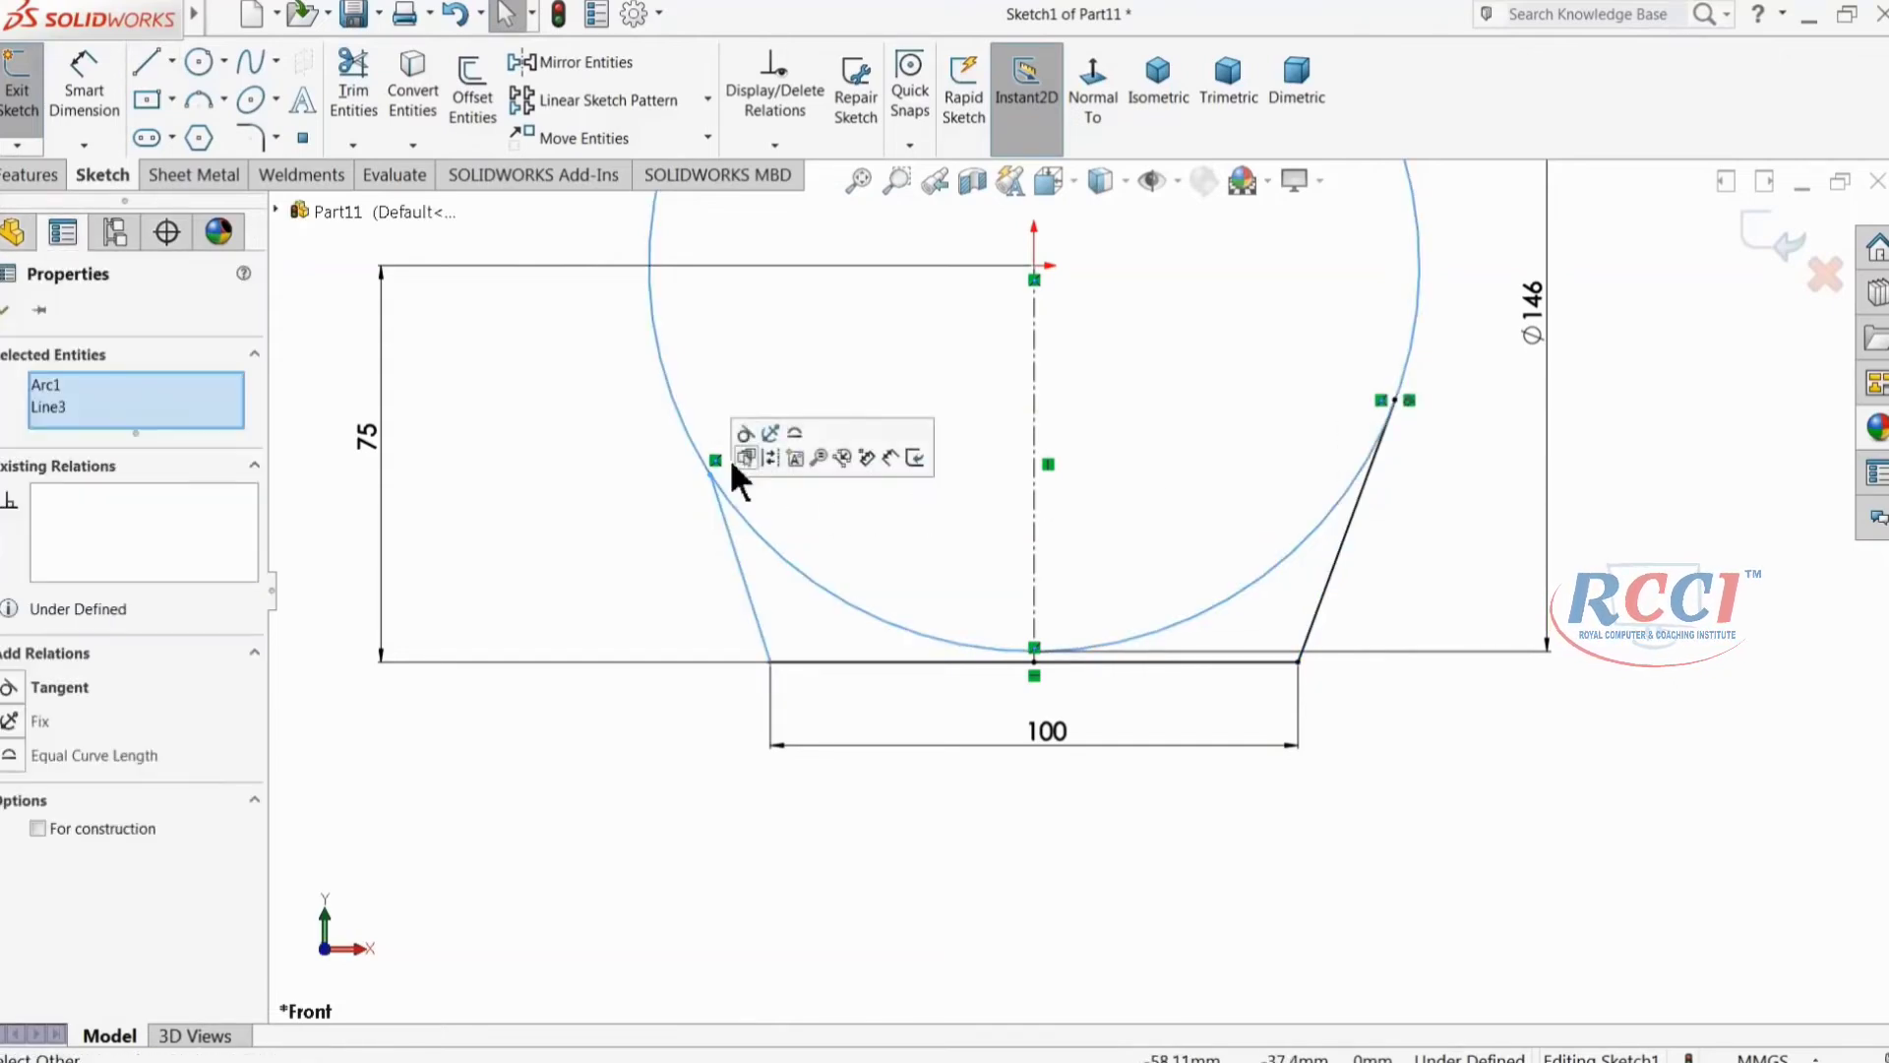
click(745, 435)
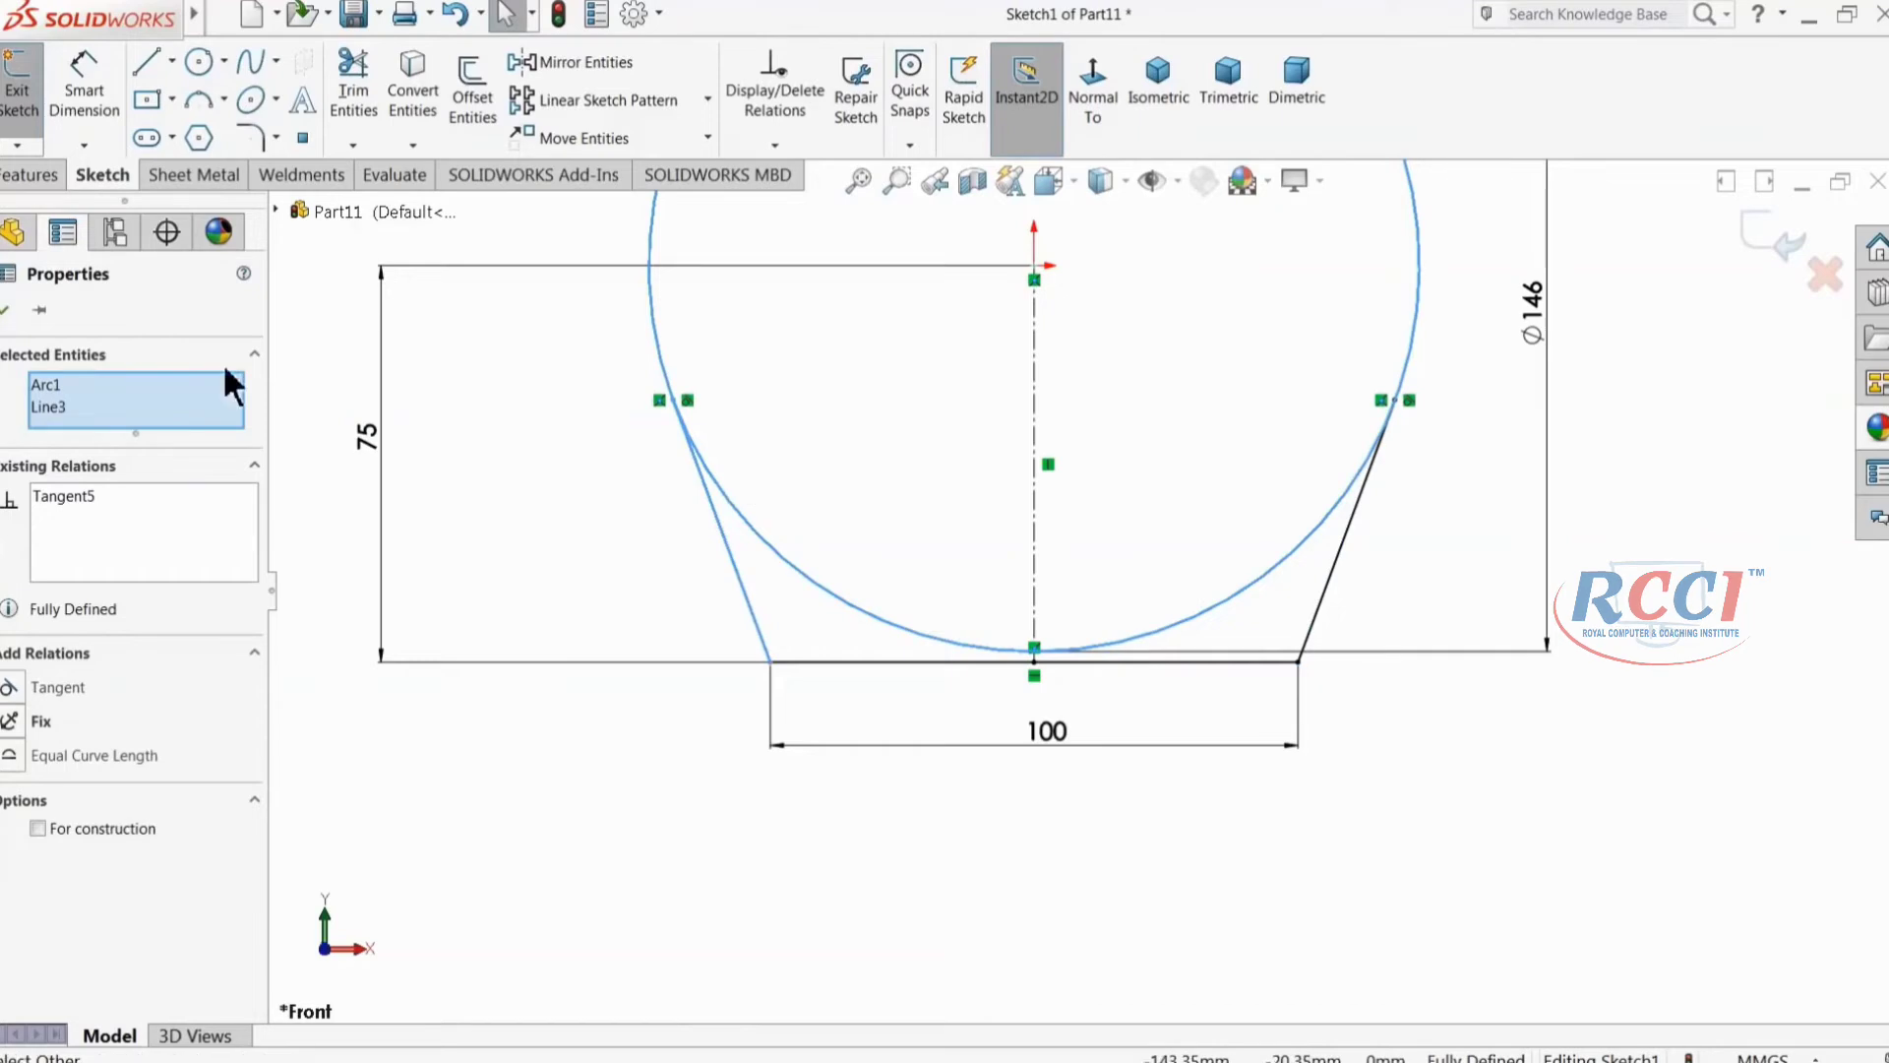
click(4, 311)
Step: Extrude the circle and both lower corner regions of the sketch as a blind boss 50.8 mm deep
scroll(919, 476, up, 3)
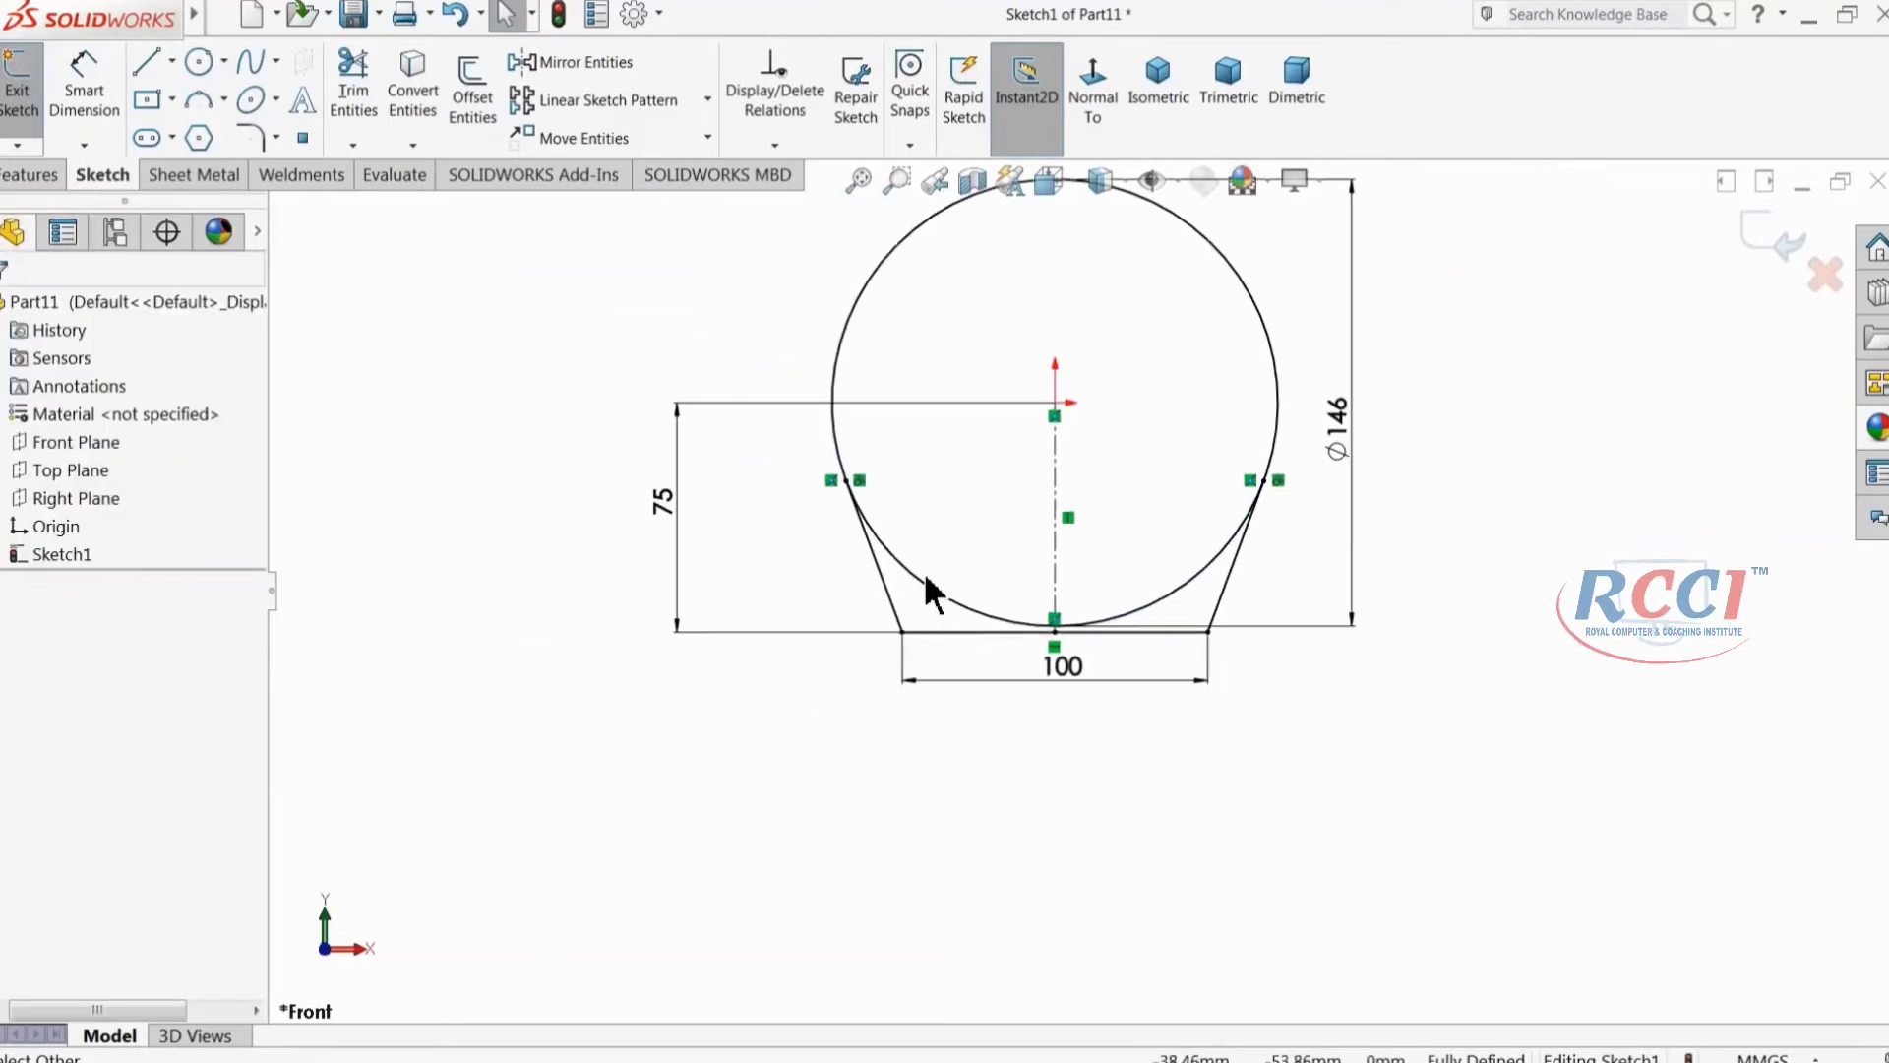
scroll(1062, 408, down, 2)
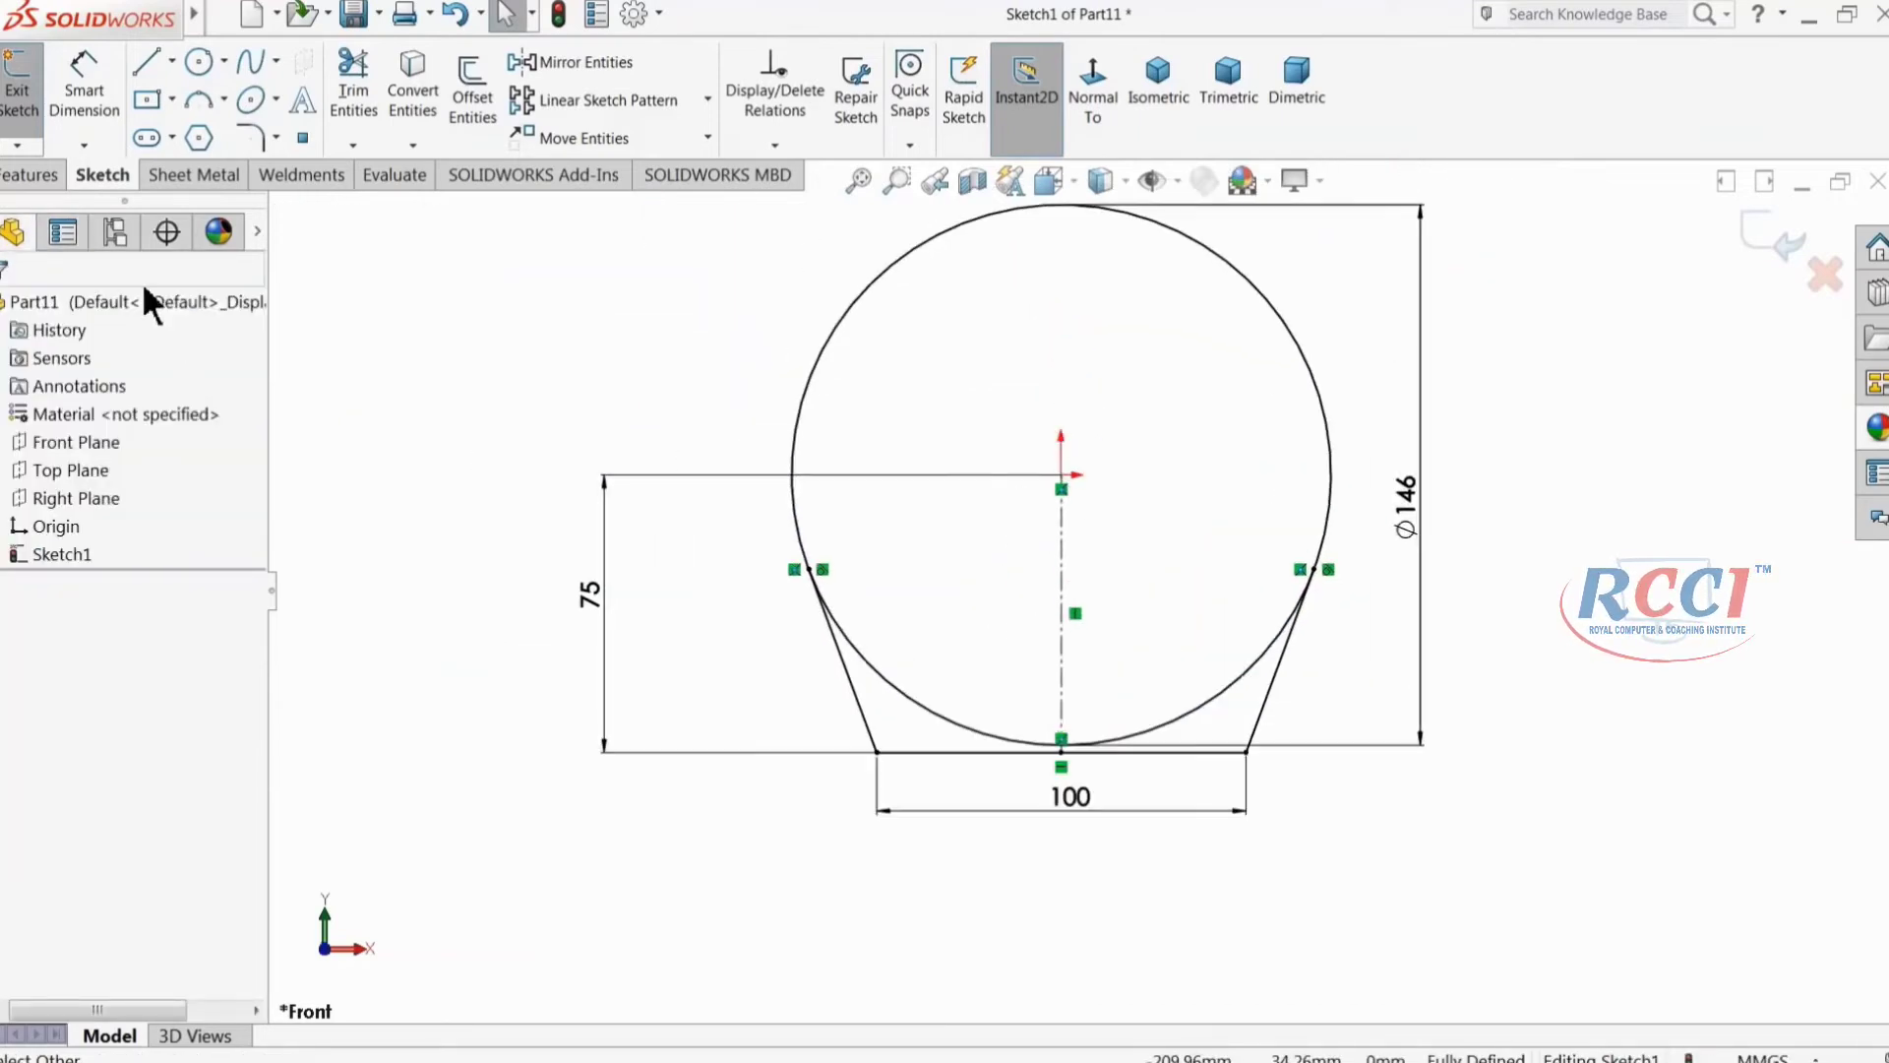
click(30, 175)
click(30, 89)
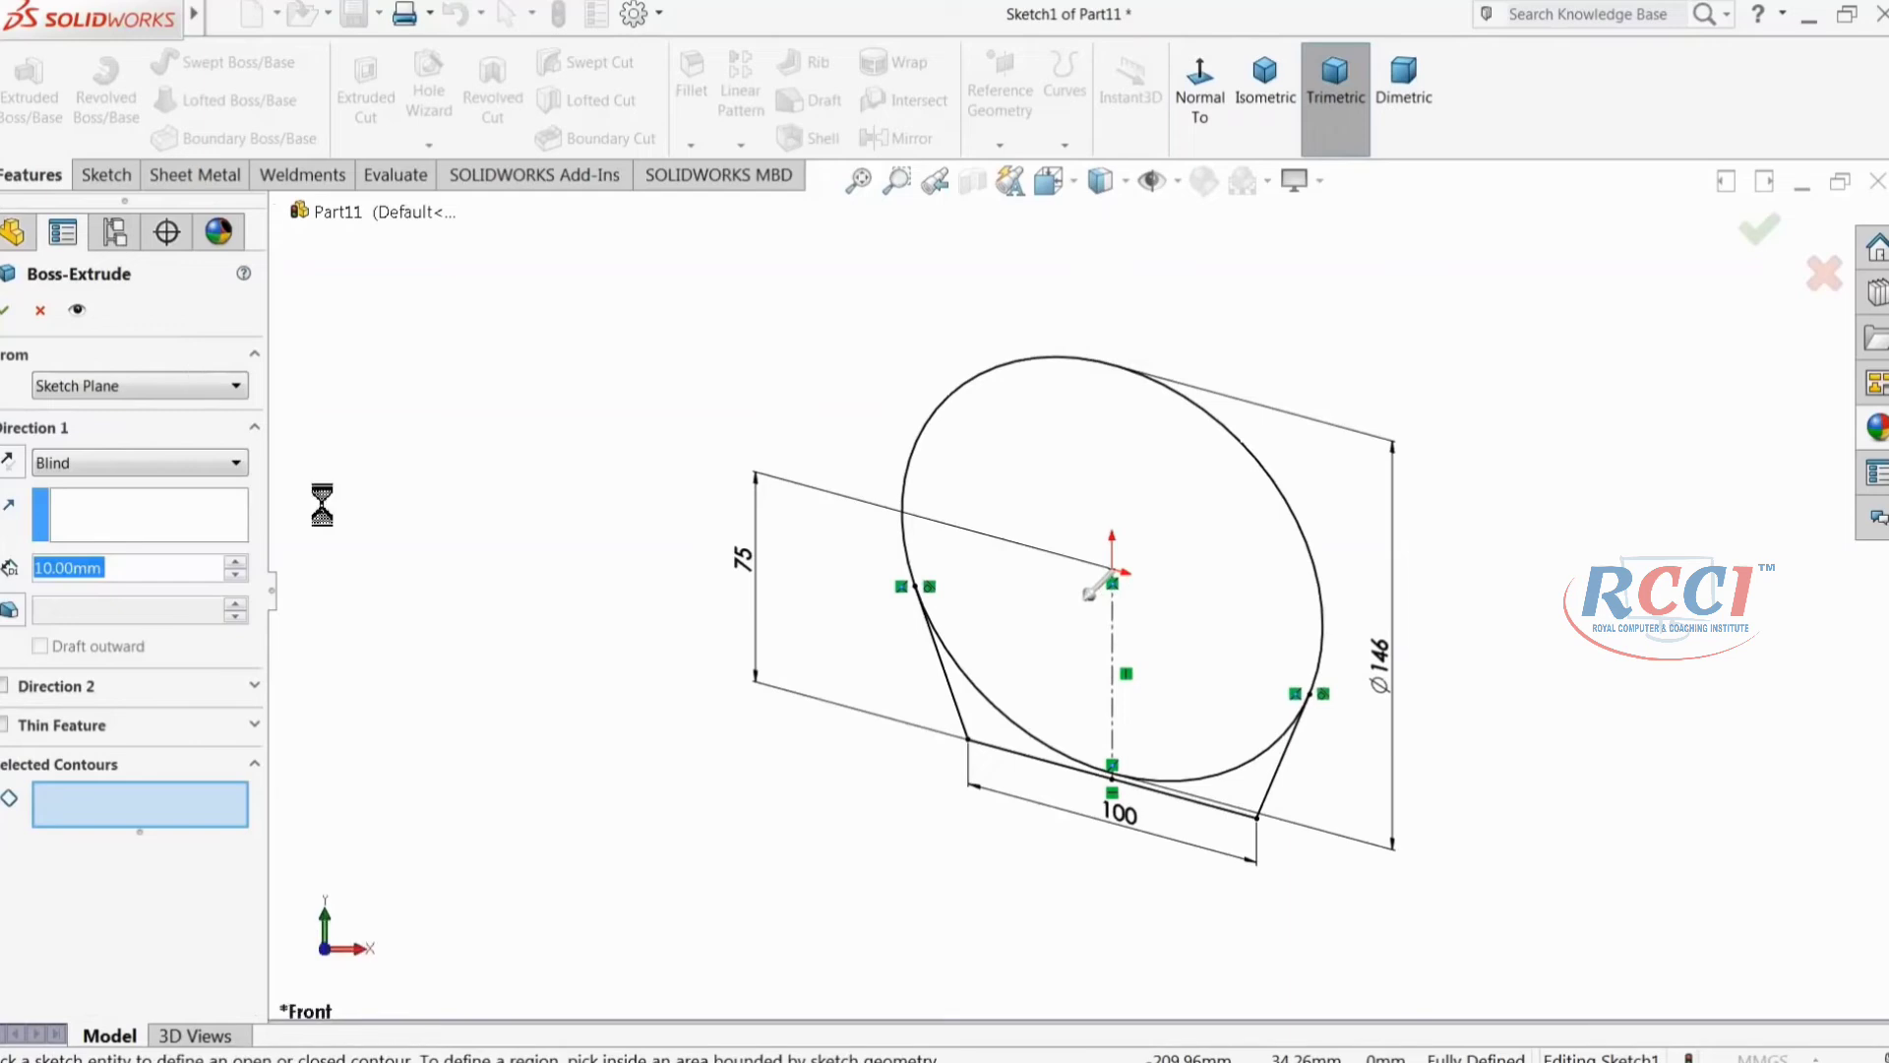
click(1008, 740)
click(1242, 799)
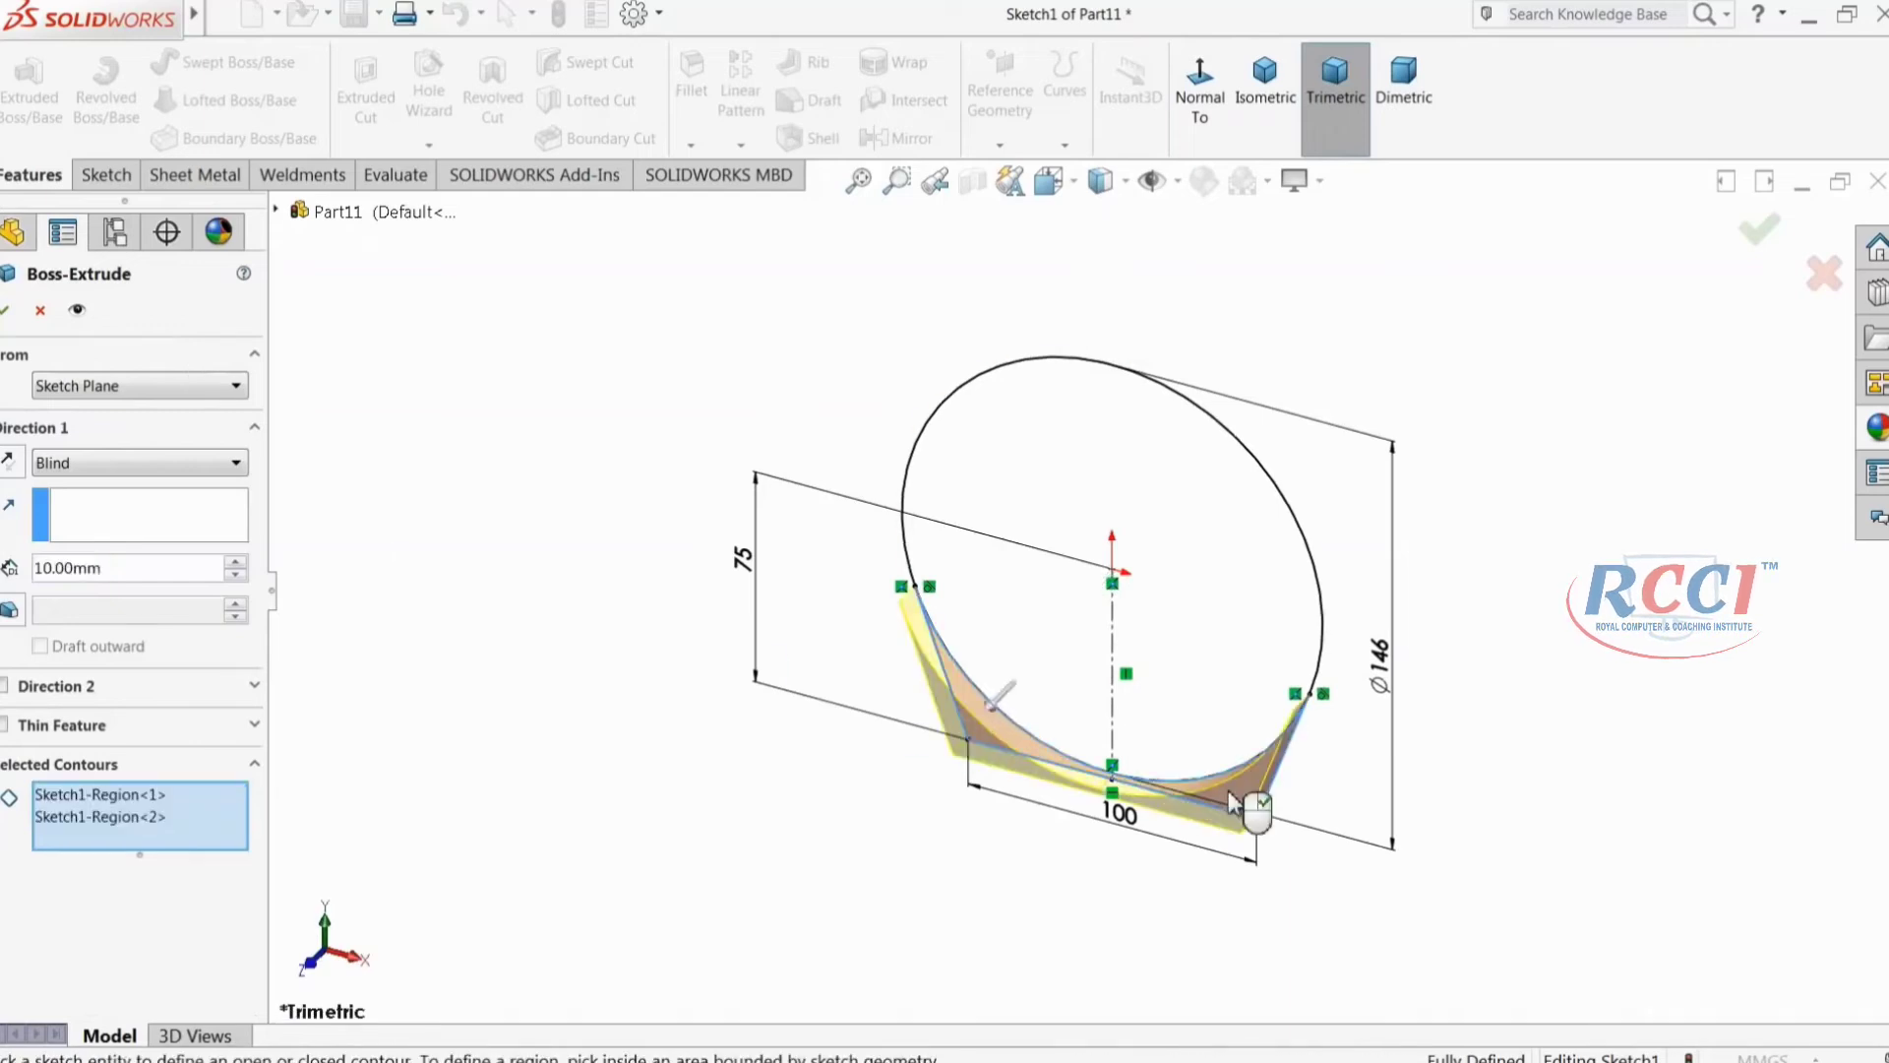
click(1202, 695)
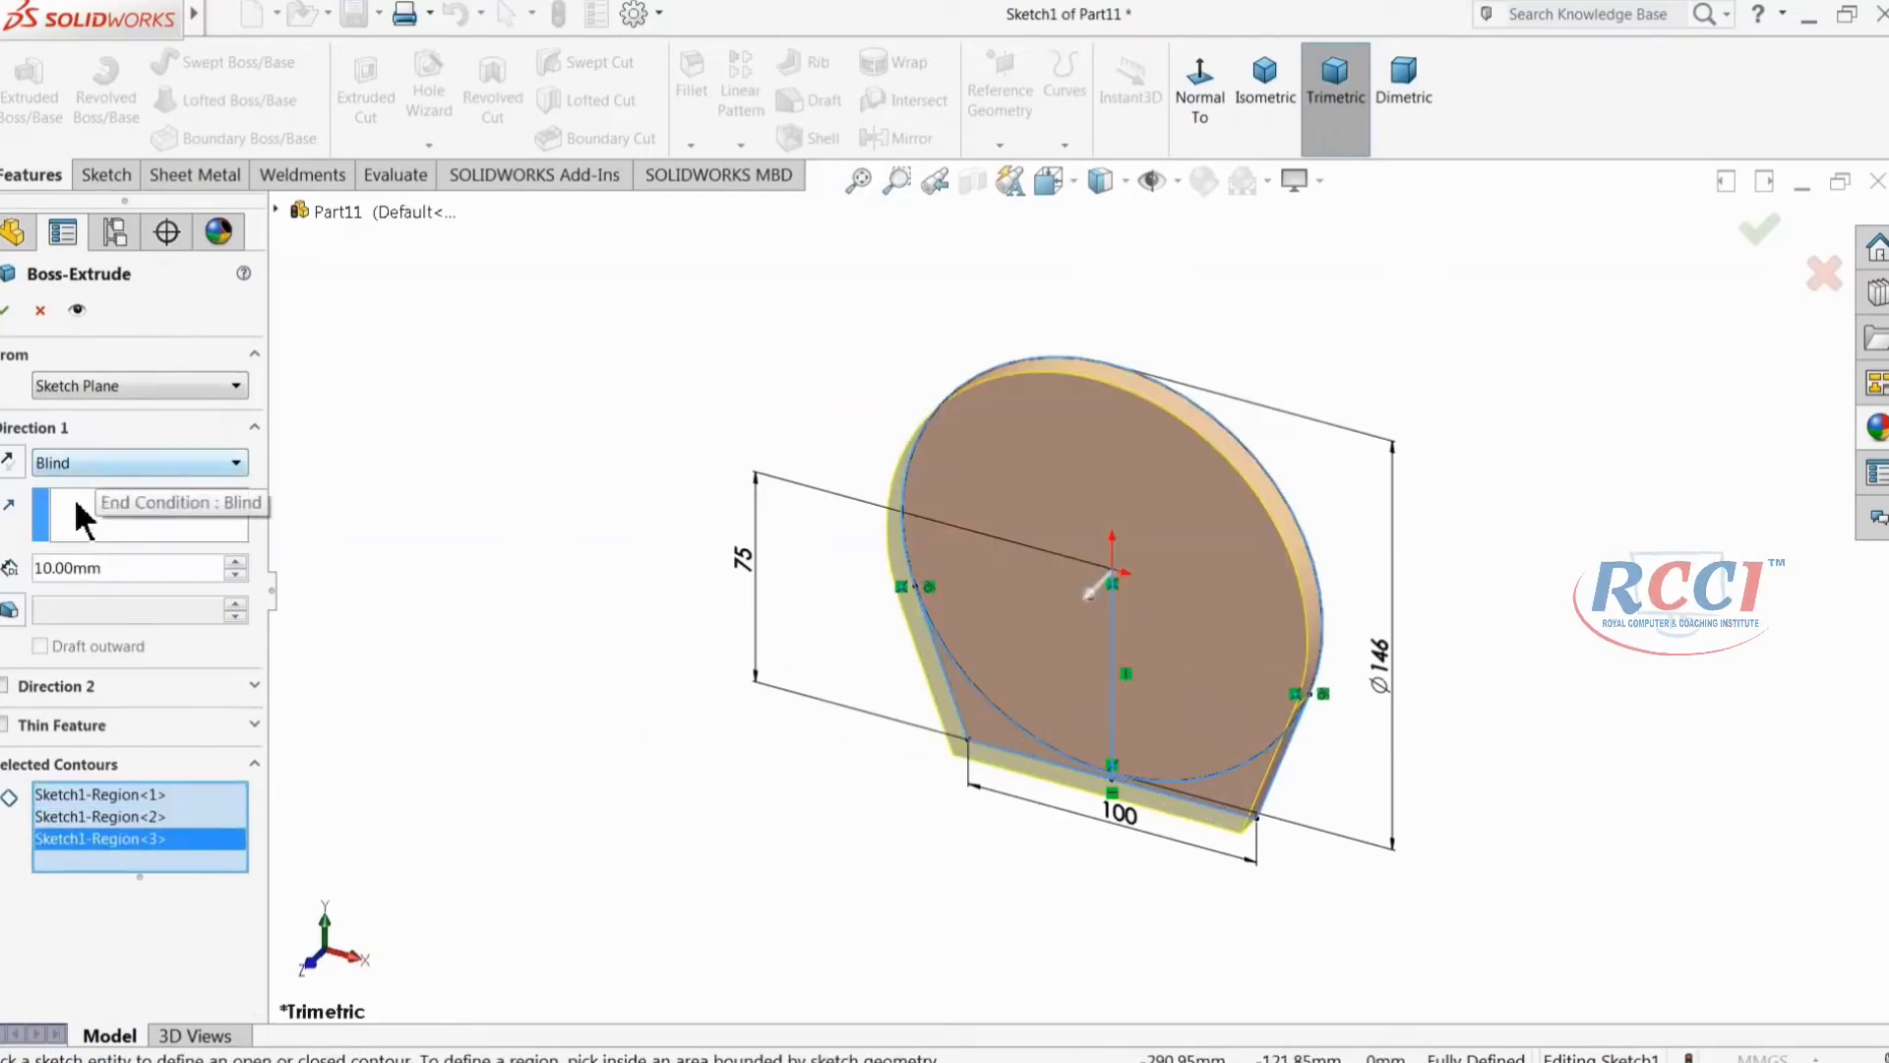
double_click(126, 568)
text(50.)
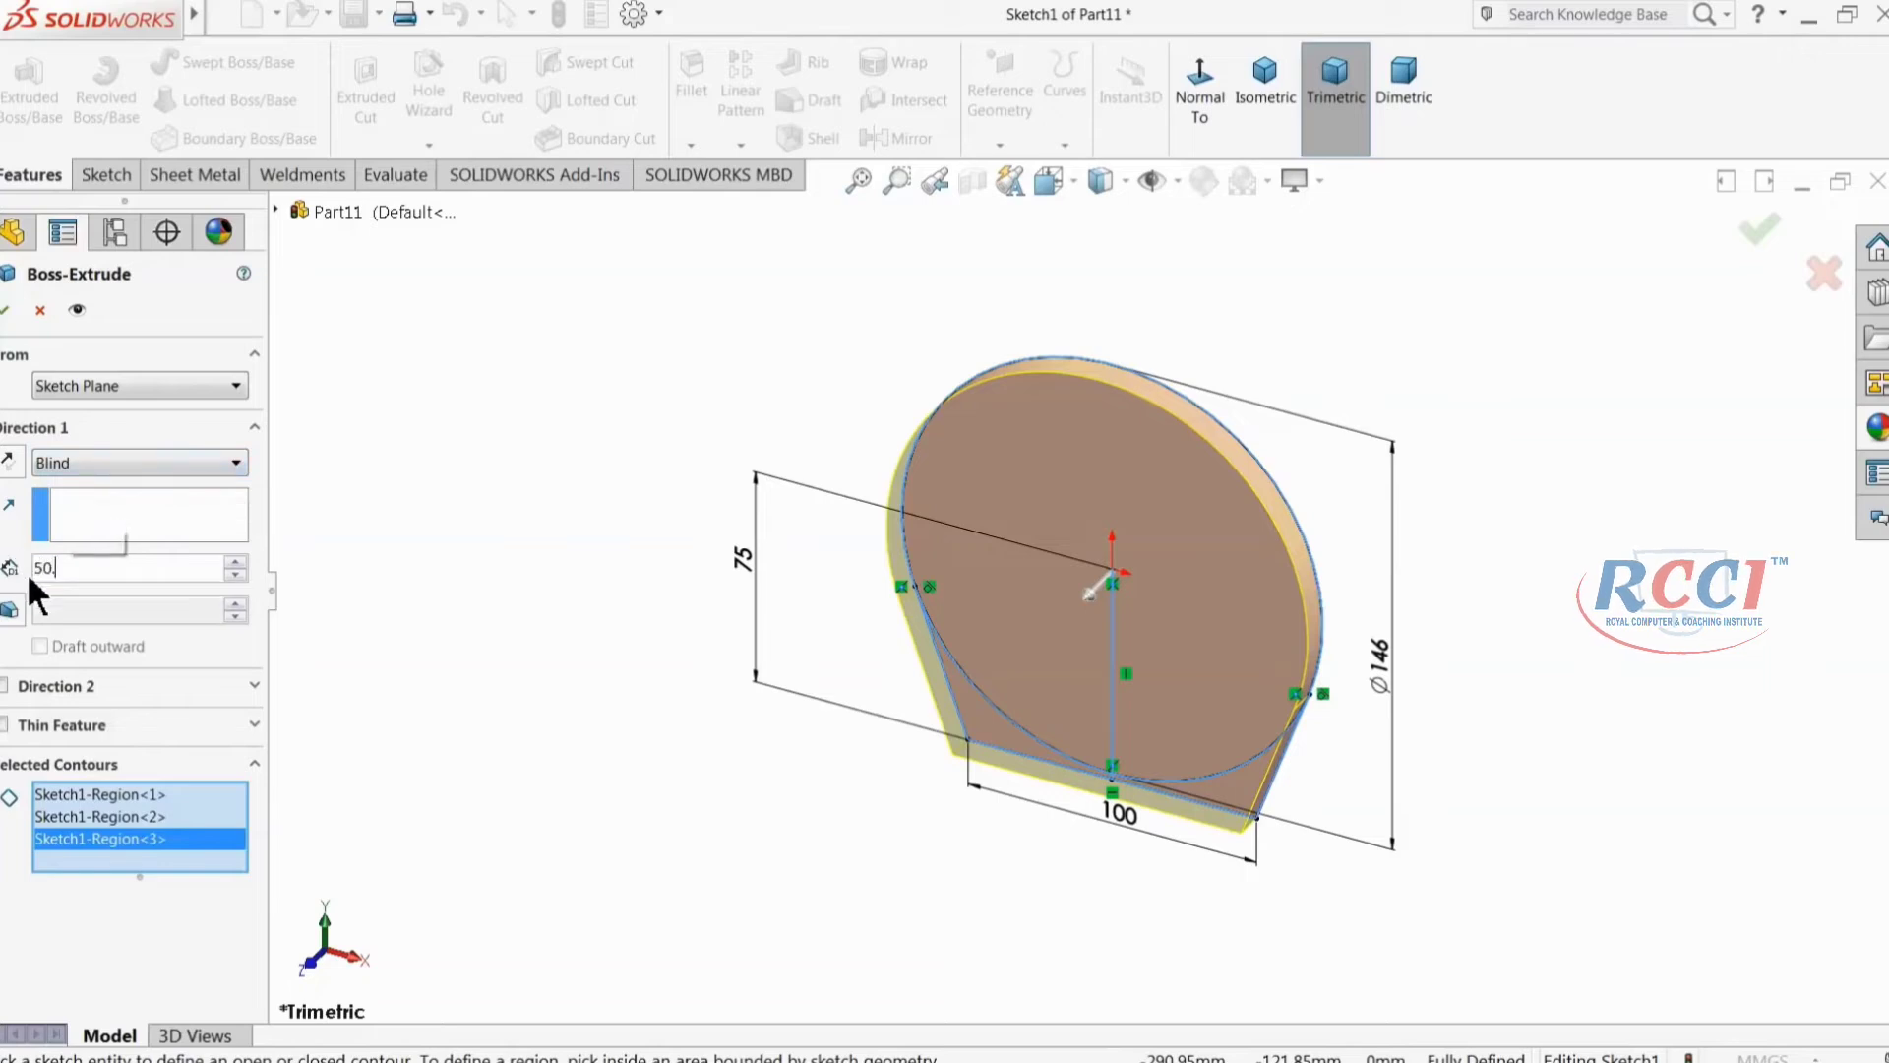
text(8)
key(Return)
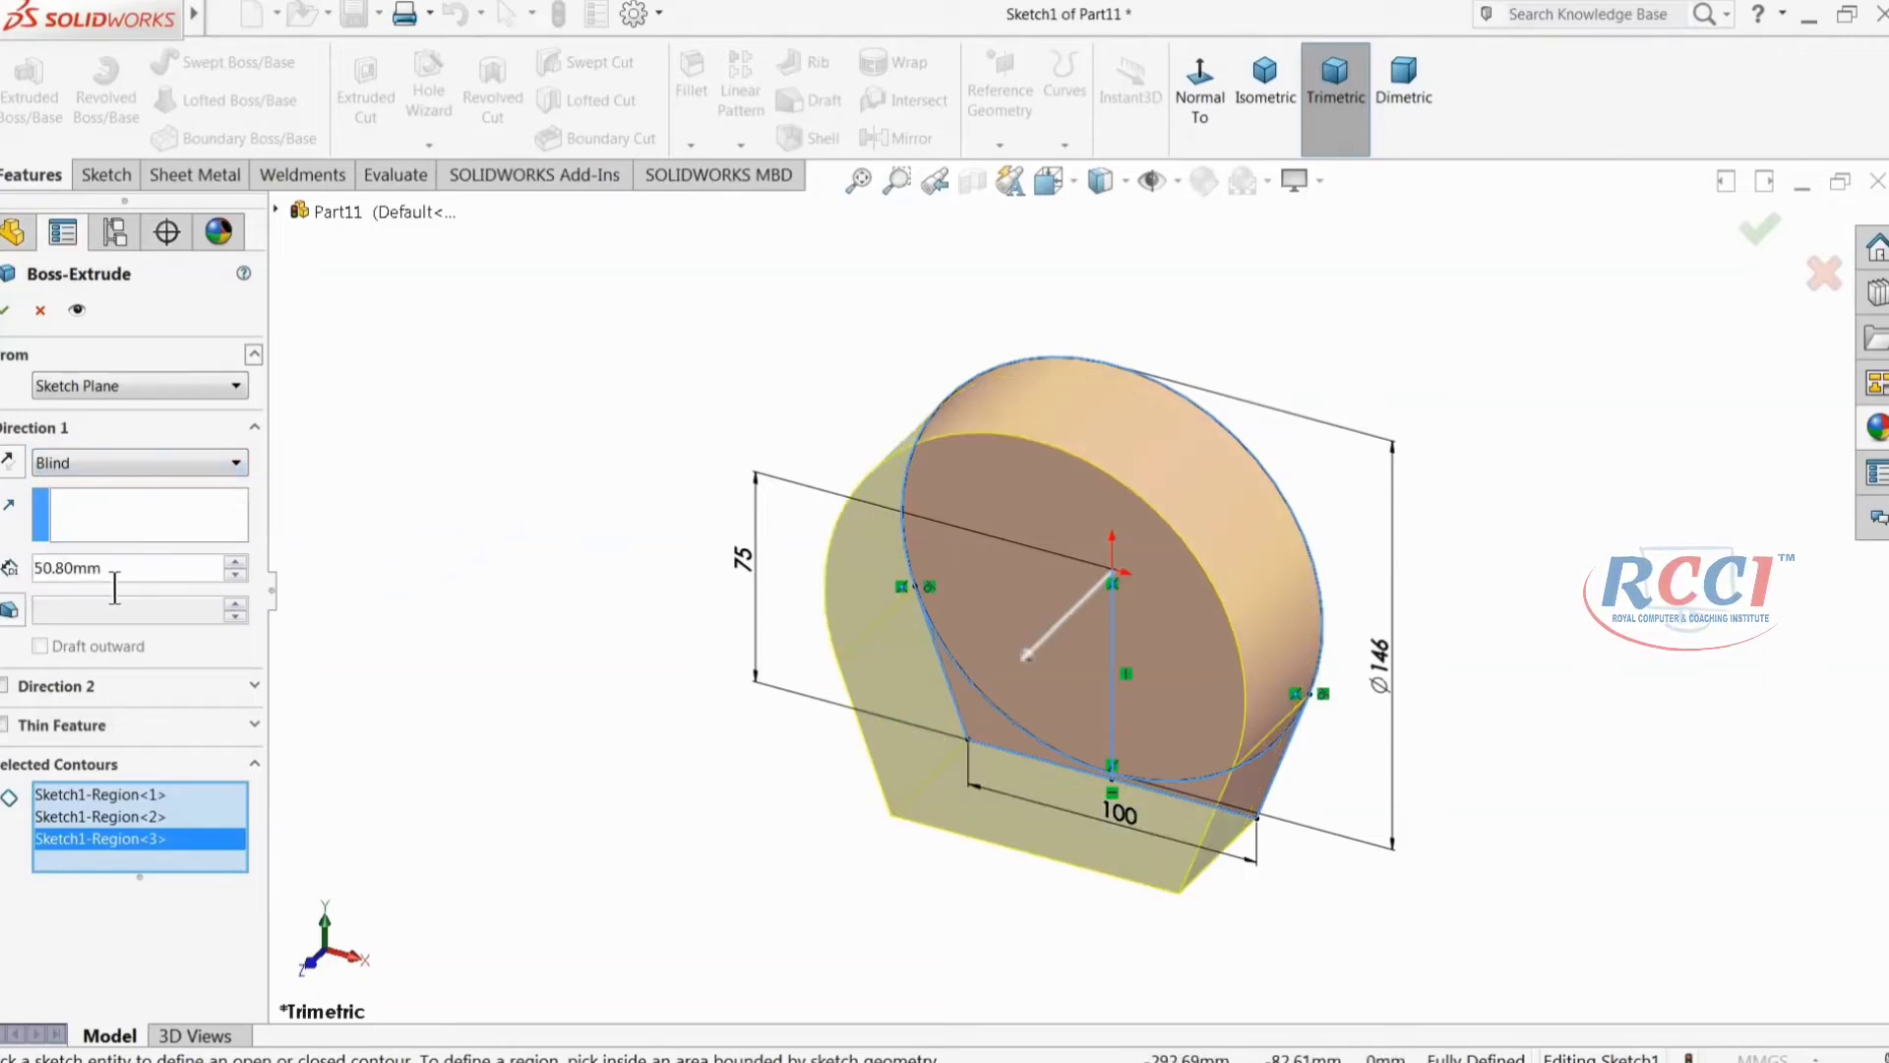
click(5, 311)
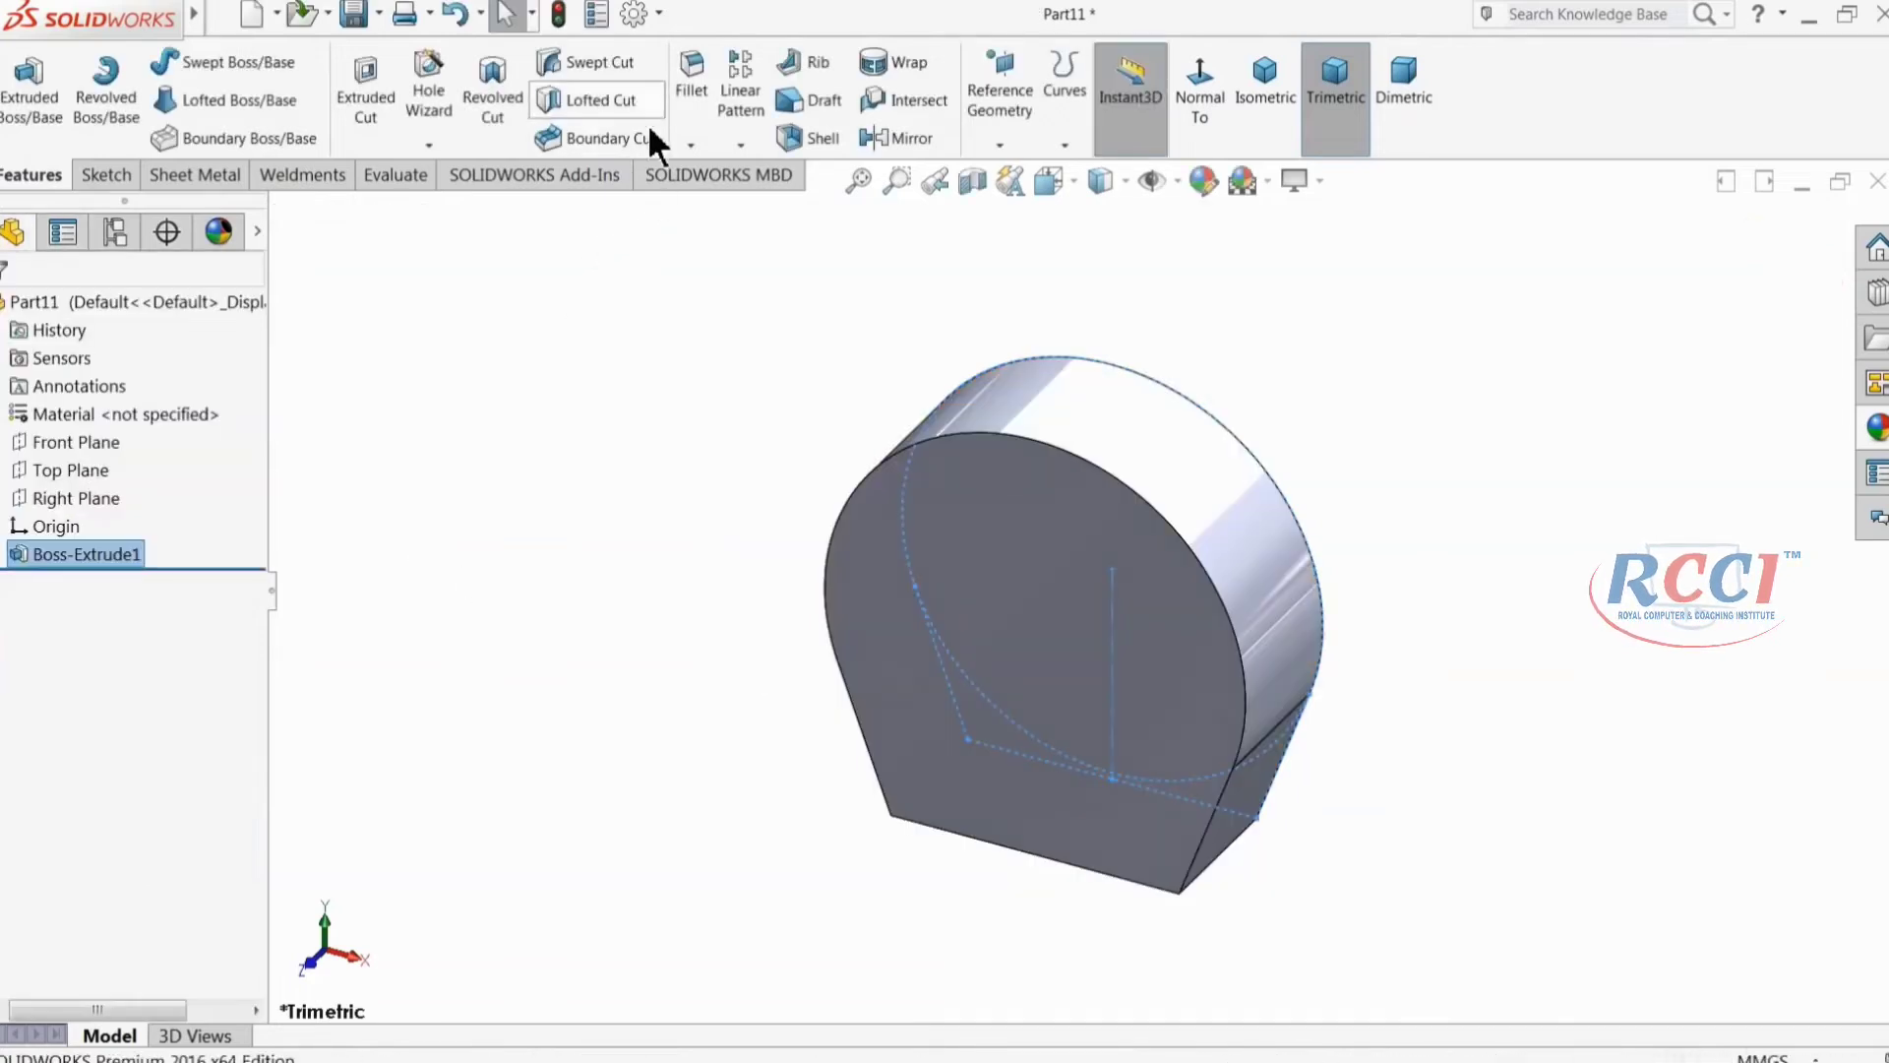
Step: Fillet the front and back outer edges of the body with a 5 mm radius
click(691, 81)
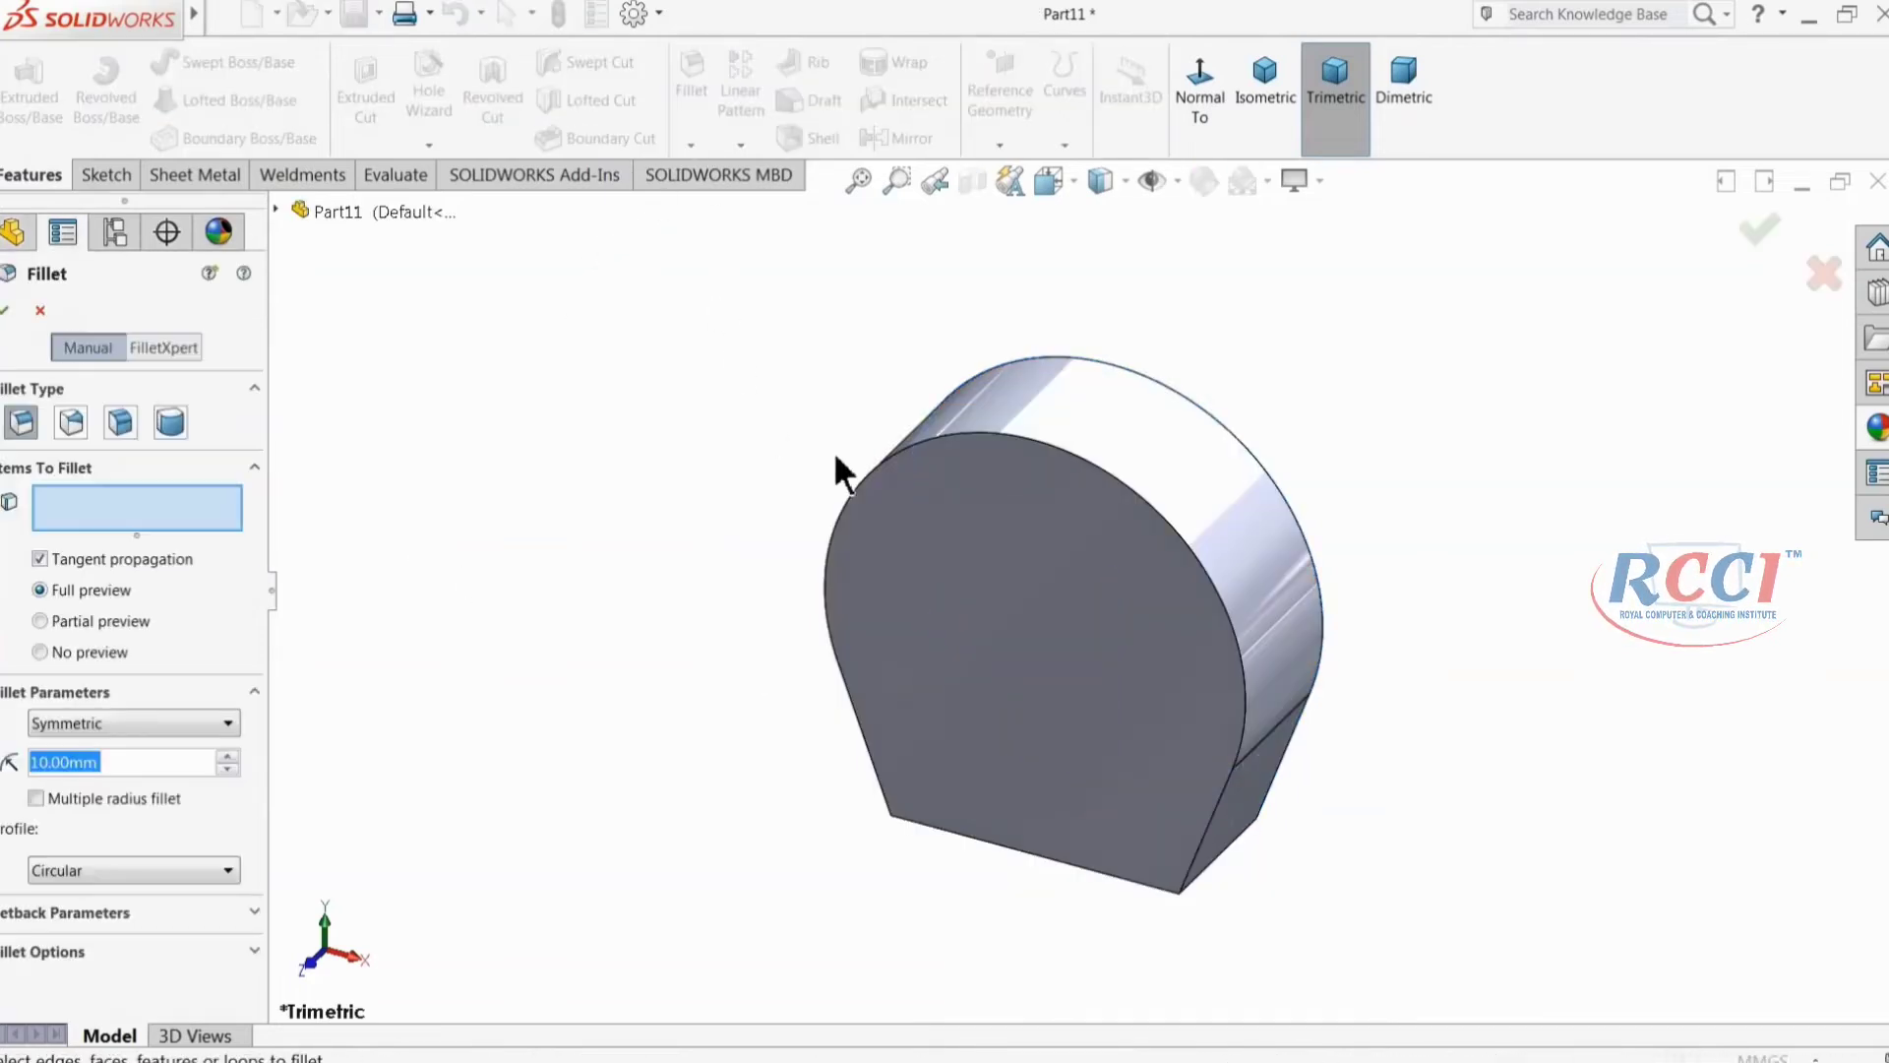
click(1112, 470)
text(5)
key(Return)
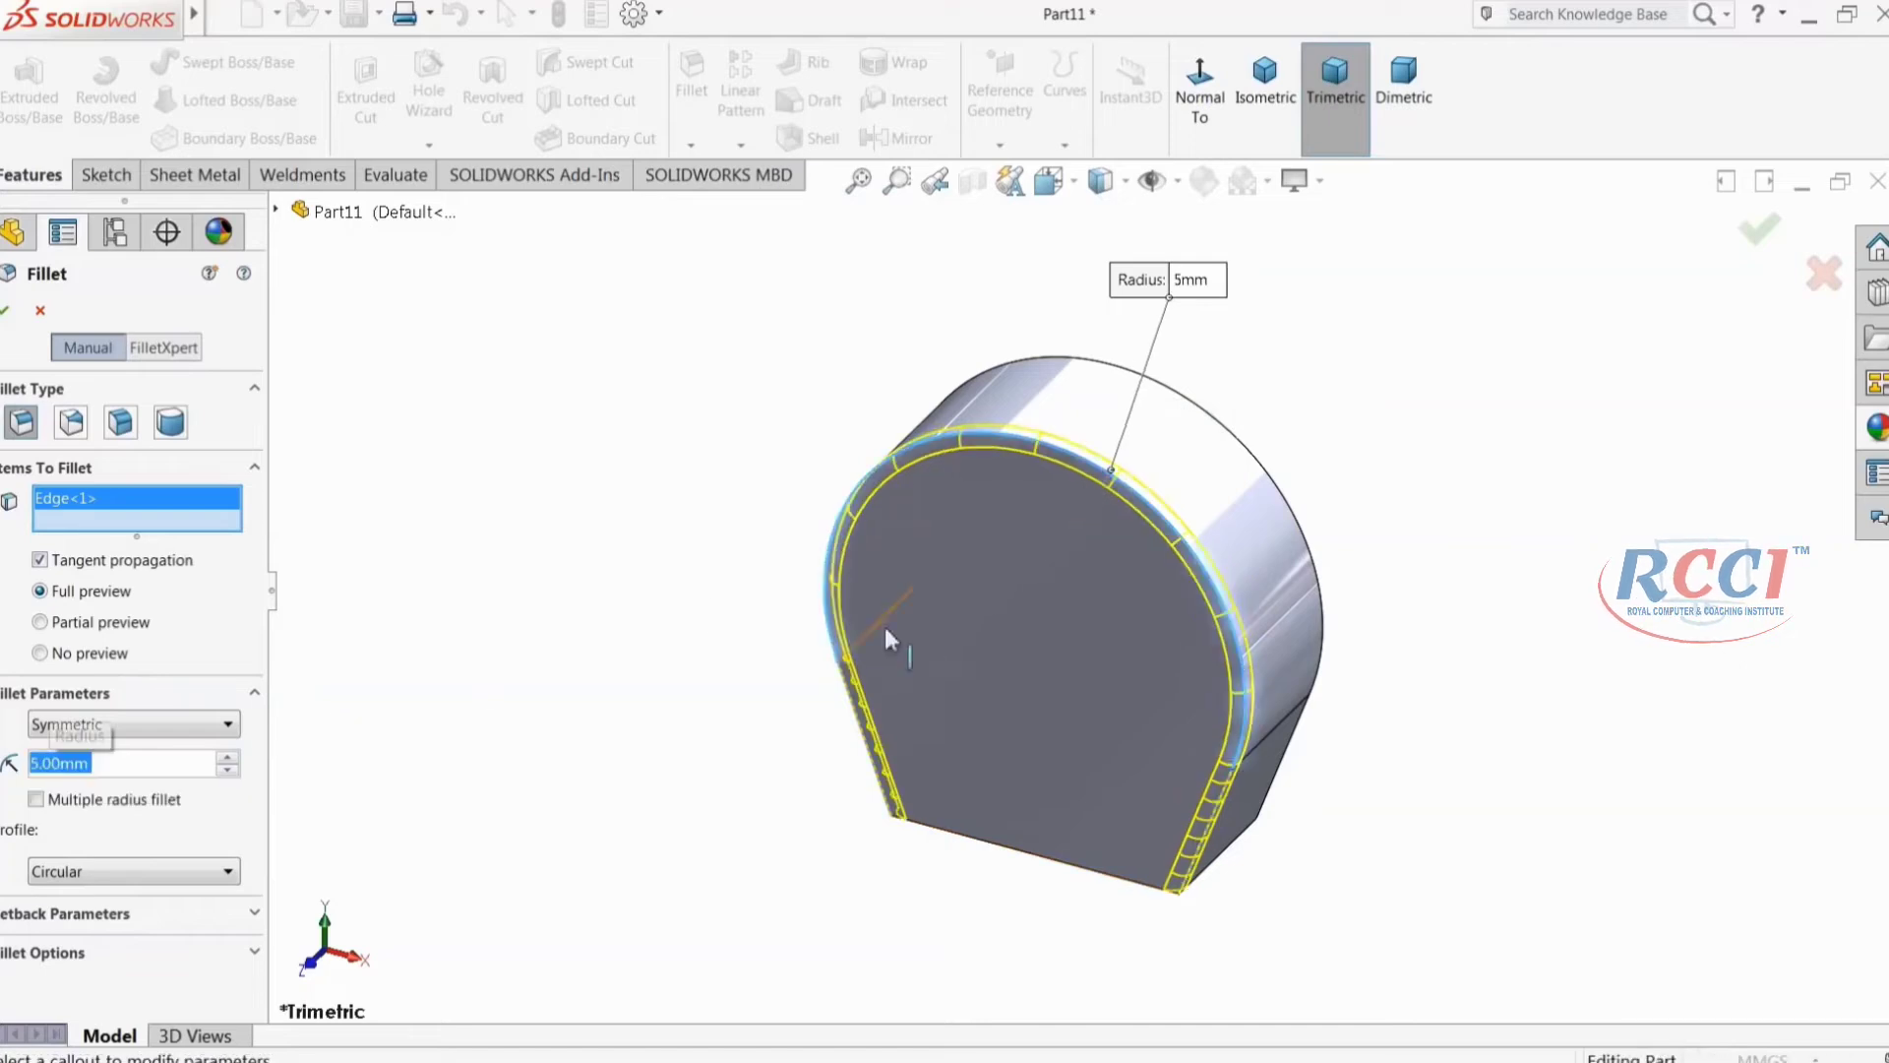
click(1269, 479)
scroll(1289, 760, down, 2)
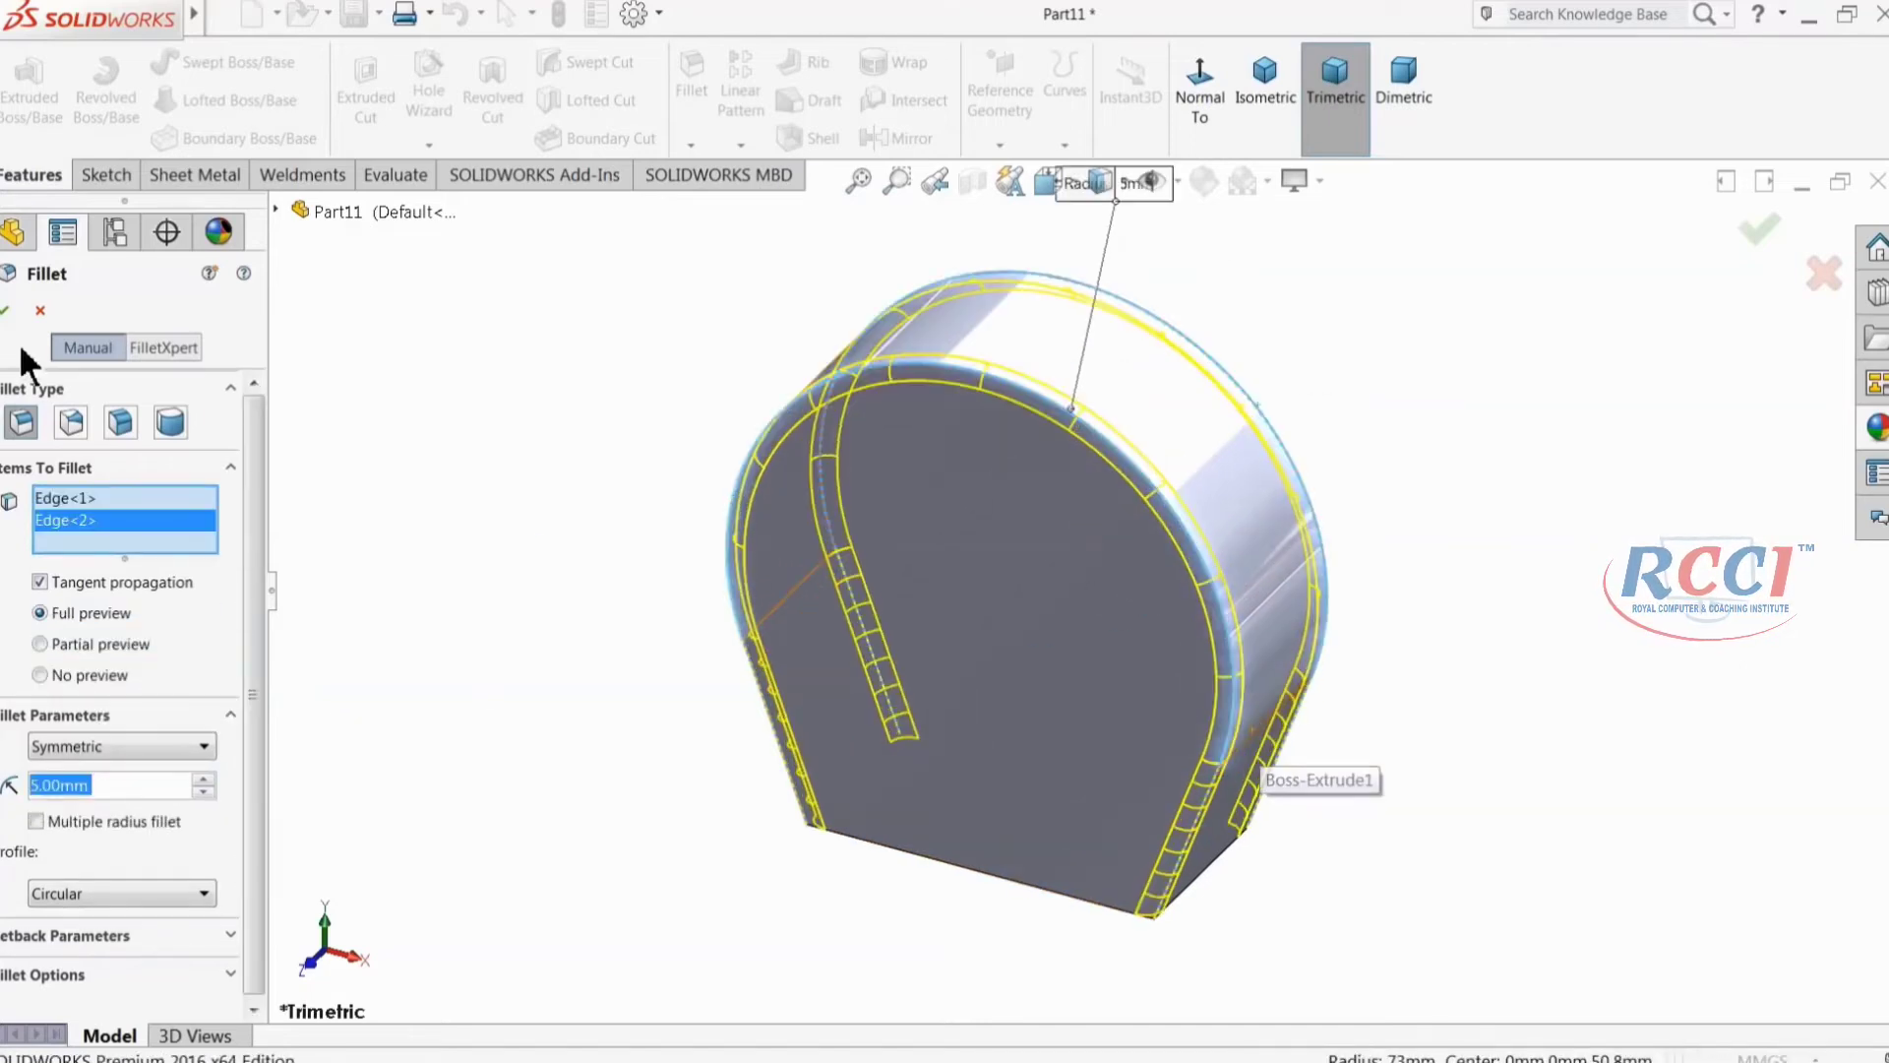
click(5, 310)
Step: Reopen the body's profile sketch and draw a circle about 105 mm in diameter centred on the origin
middle_drag(452, 531, 459, 457)
click(3, 554)
click(40, 581)
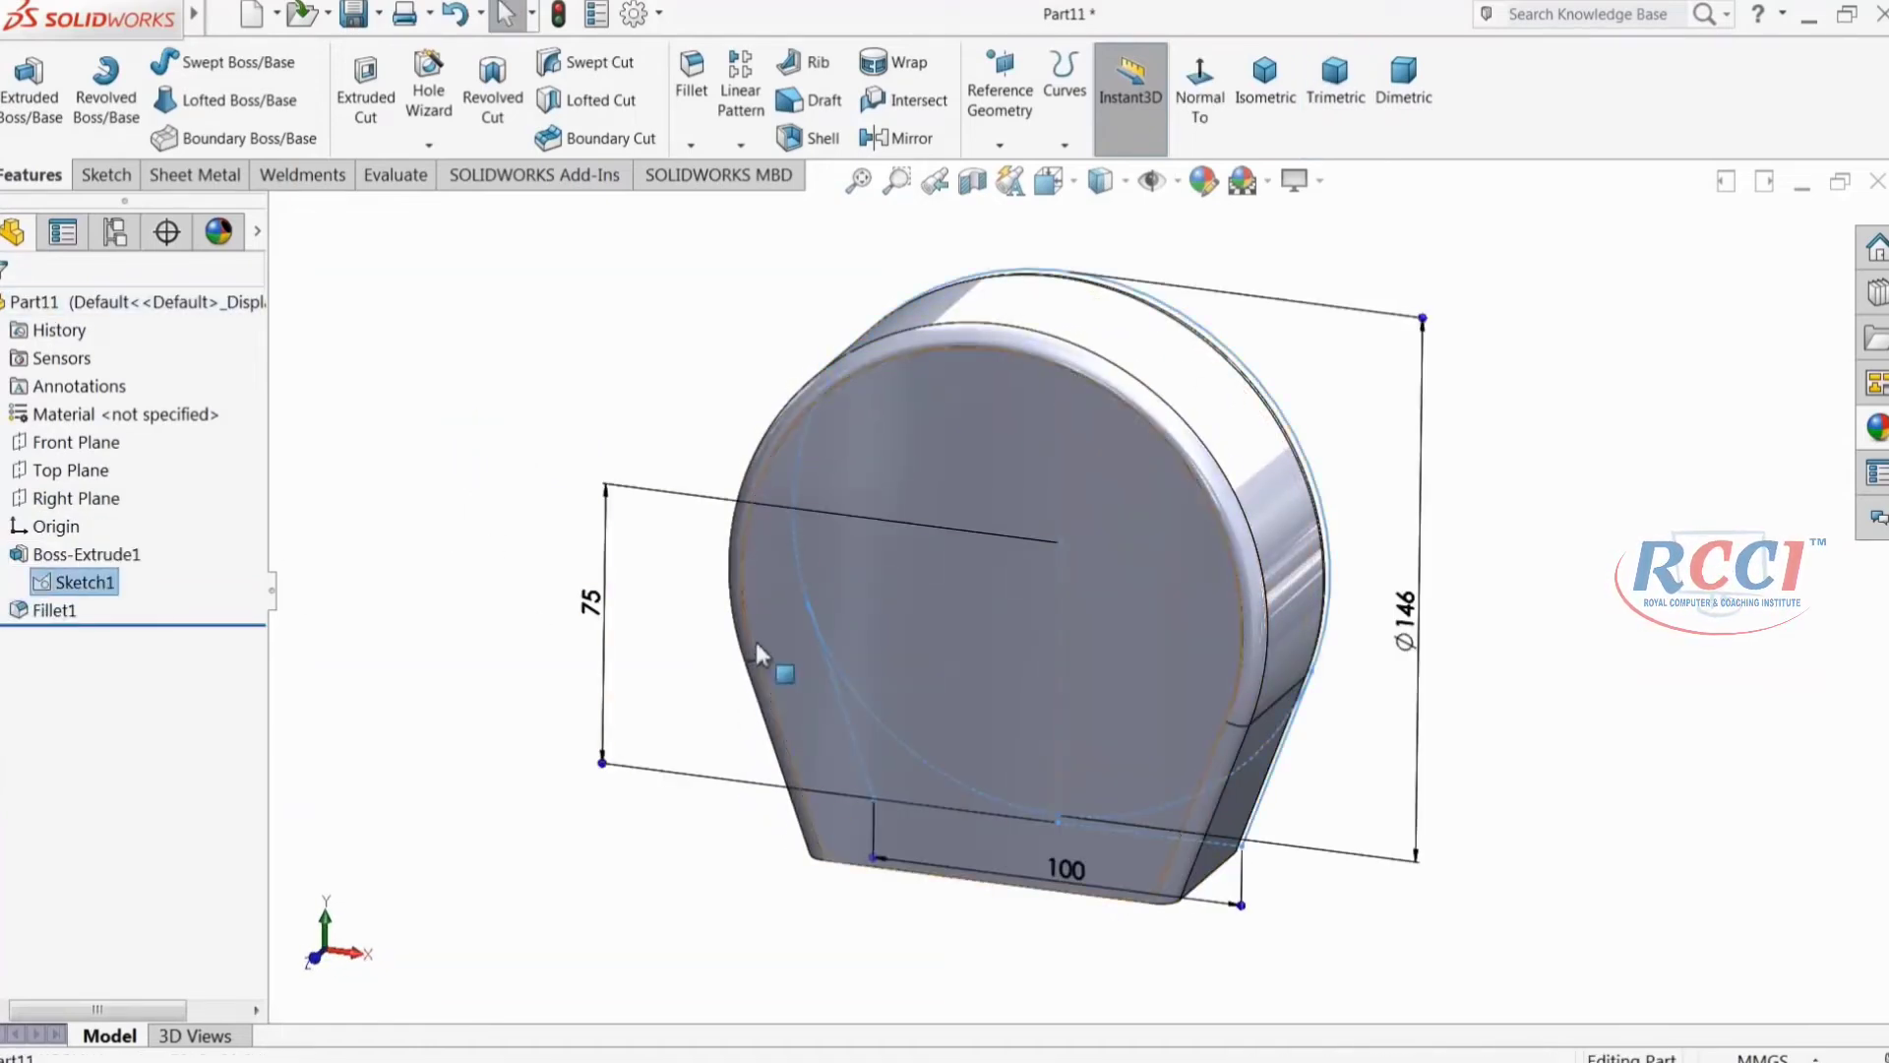
click(41, 554)
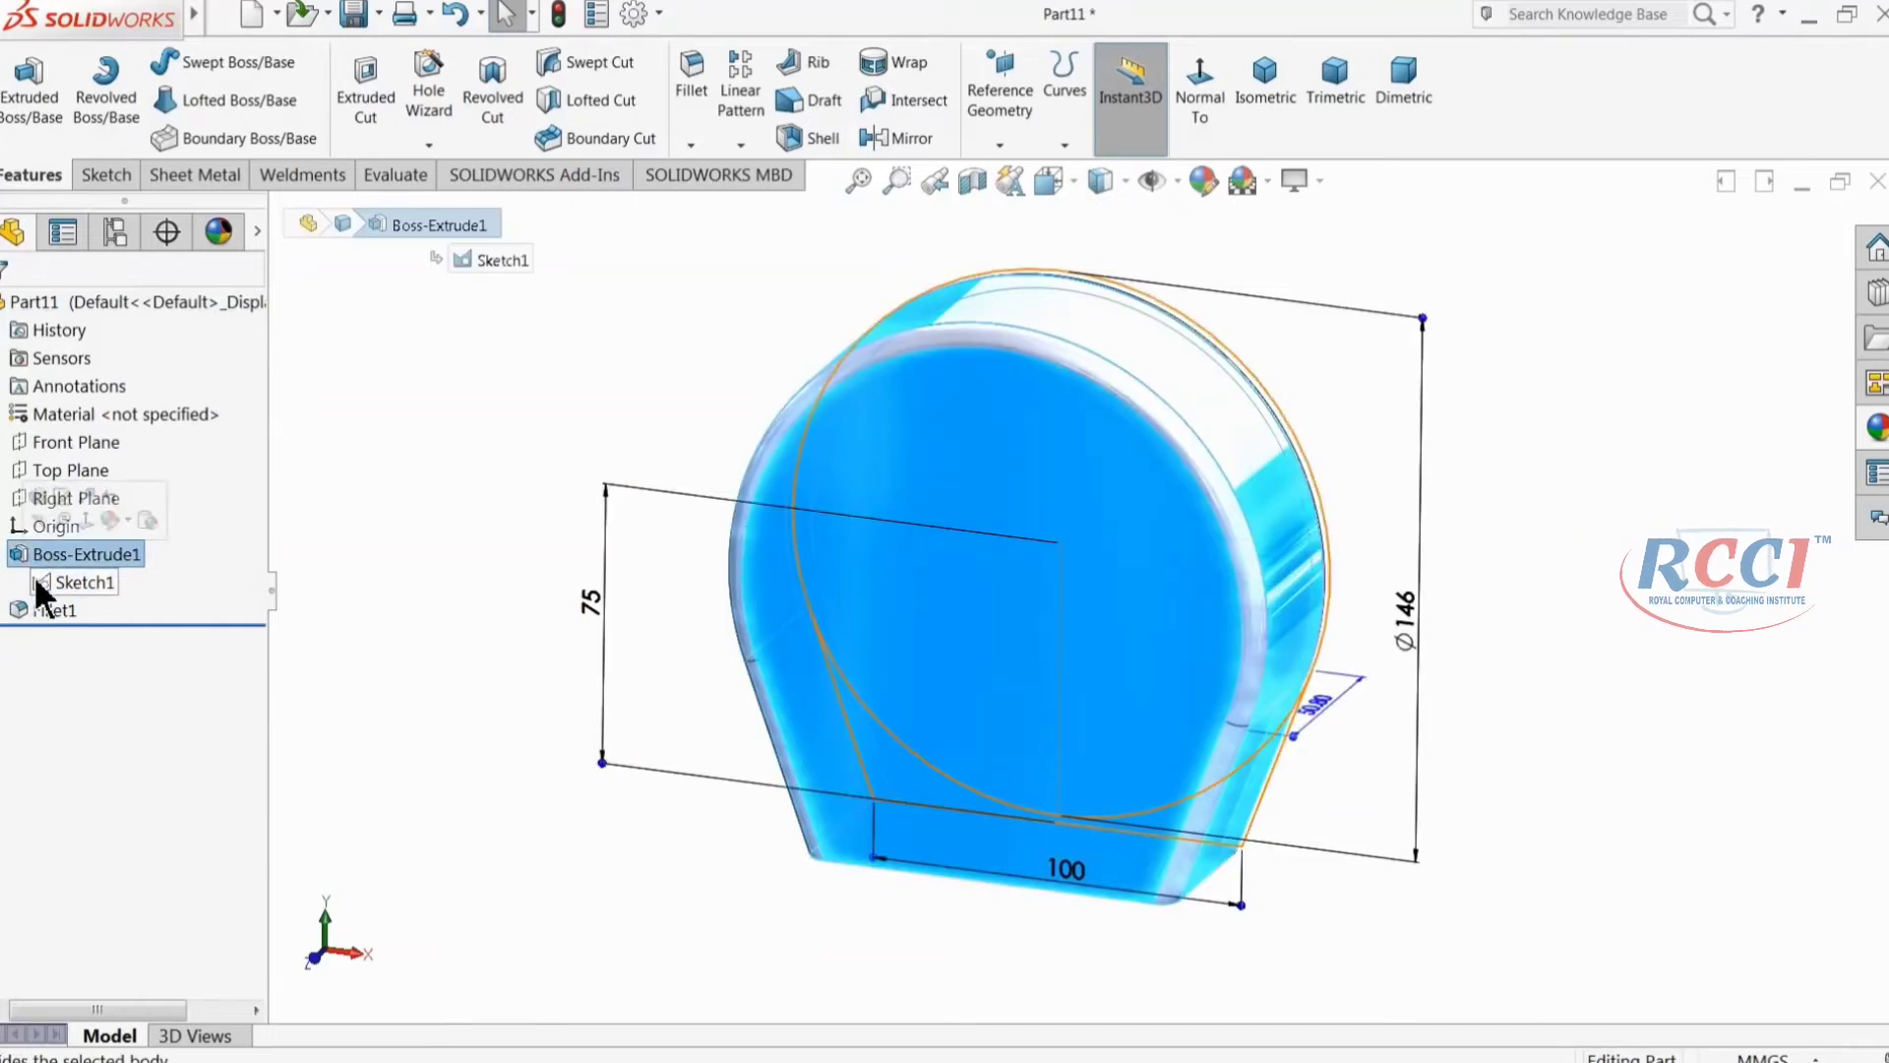
click(41, 585)
click(61, 529)
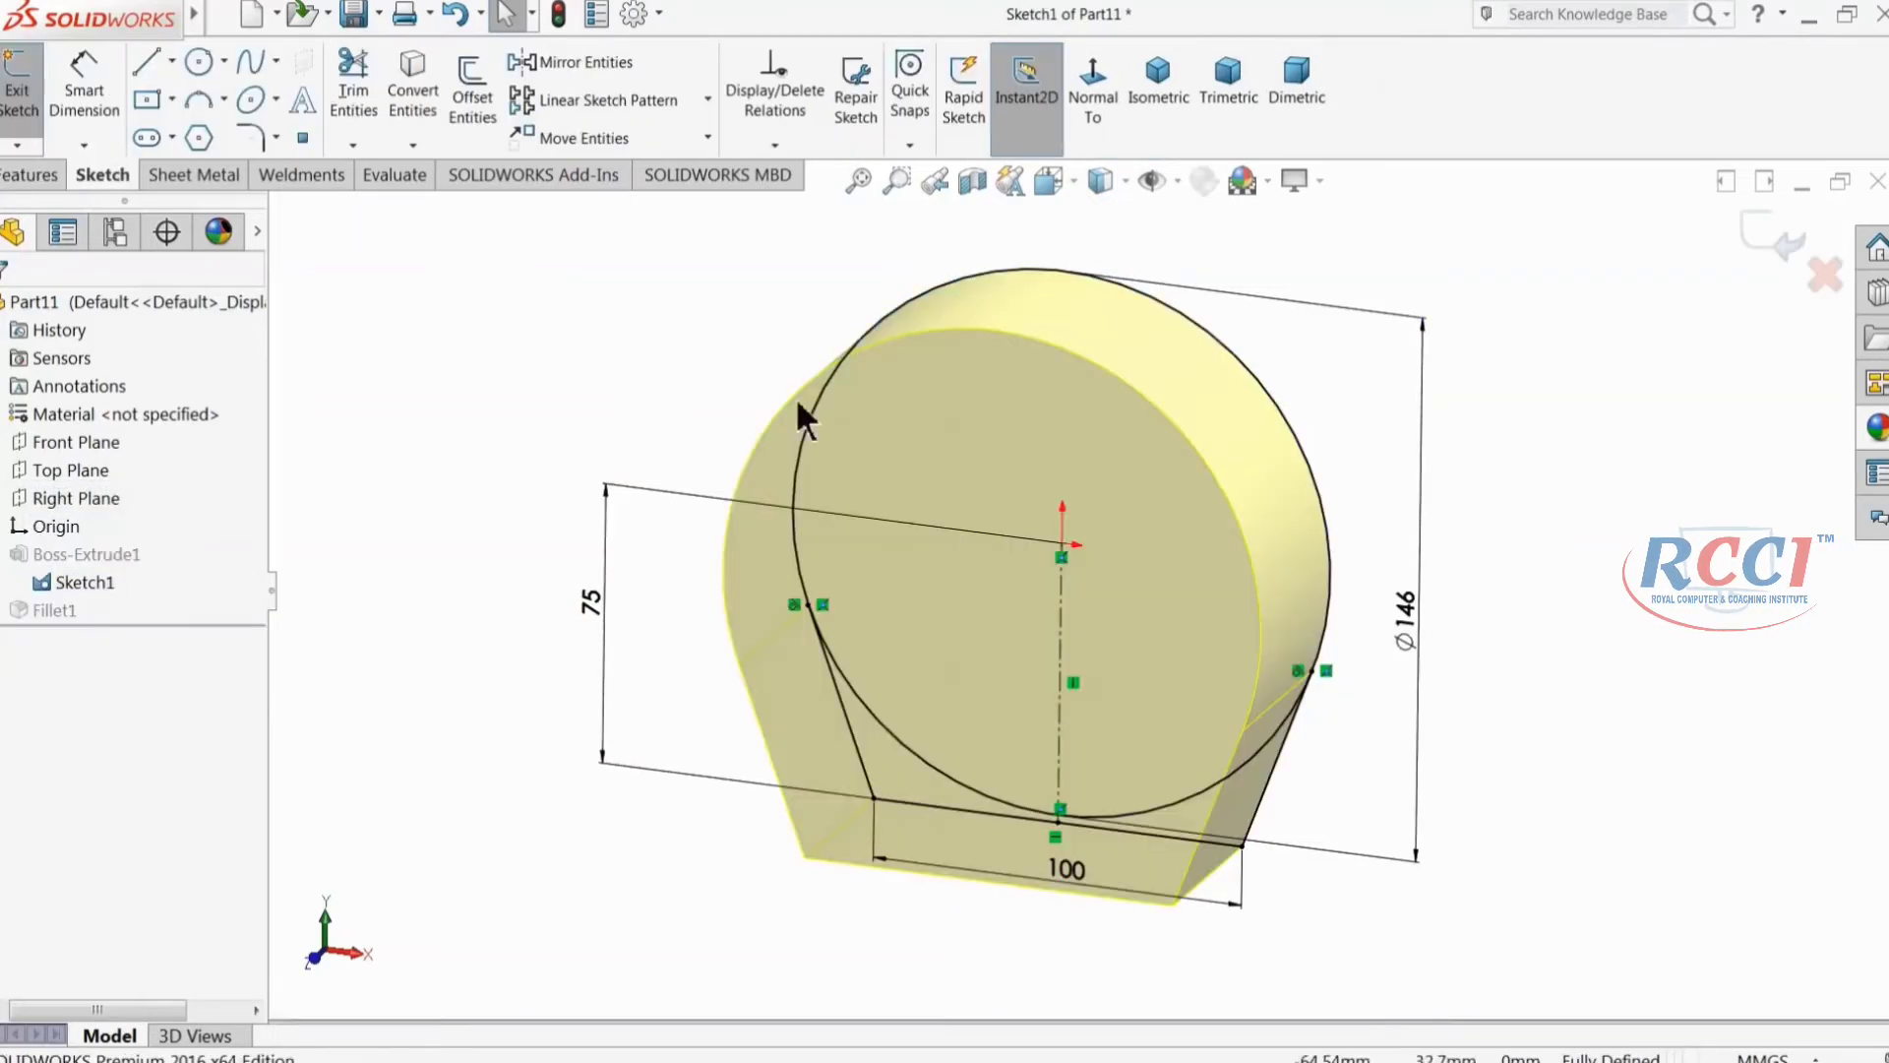
click(1094, 77)
click(199, 61)
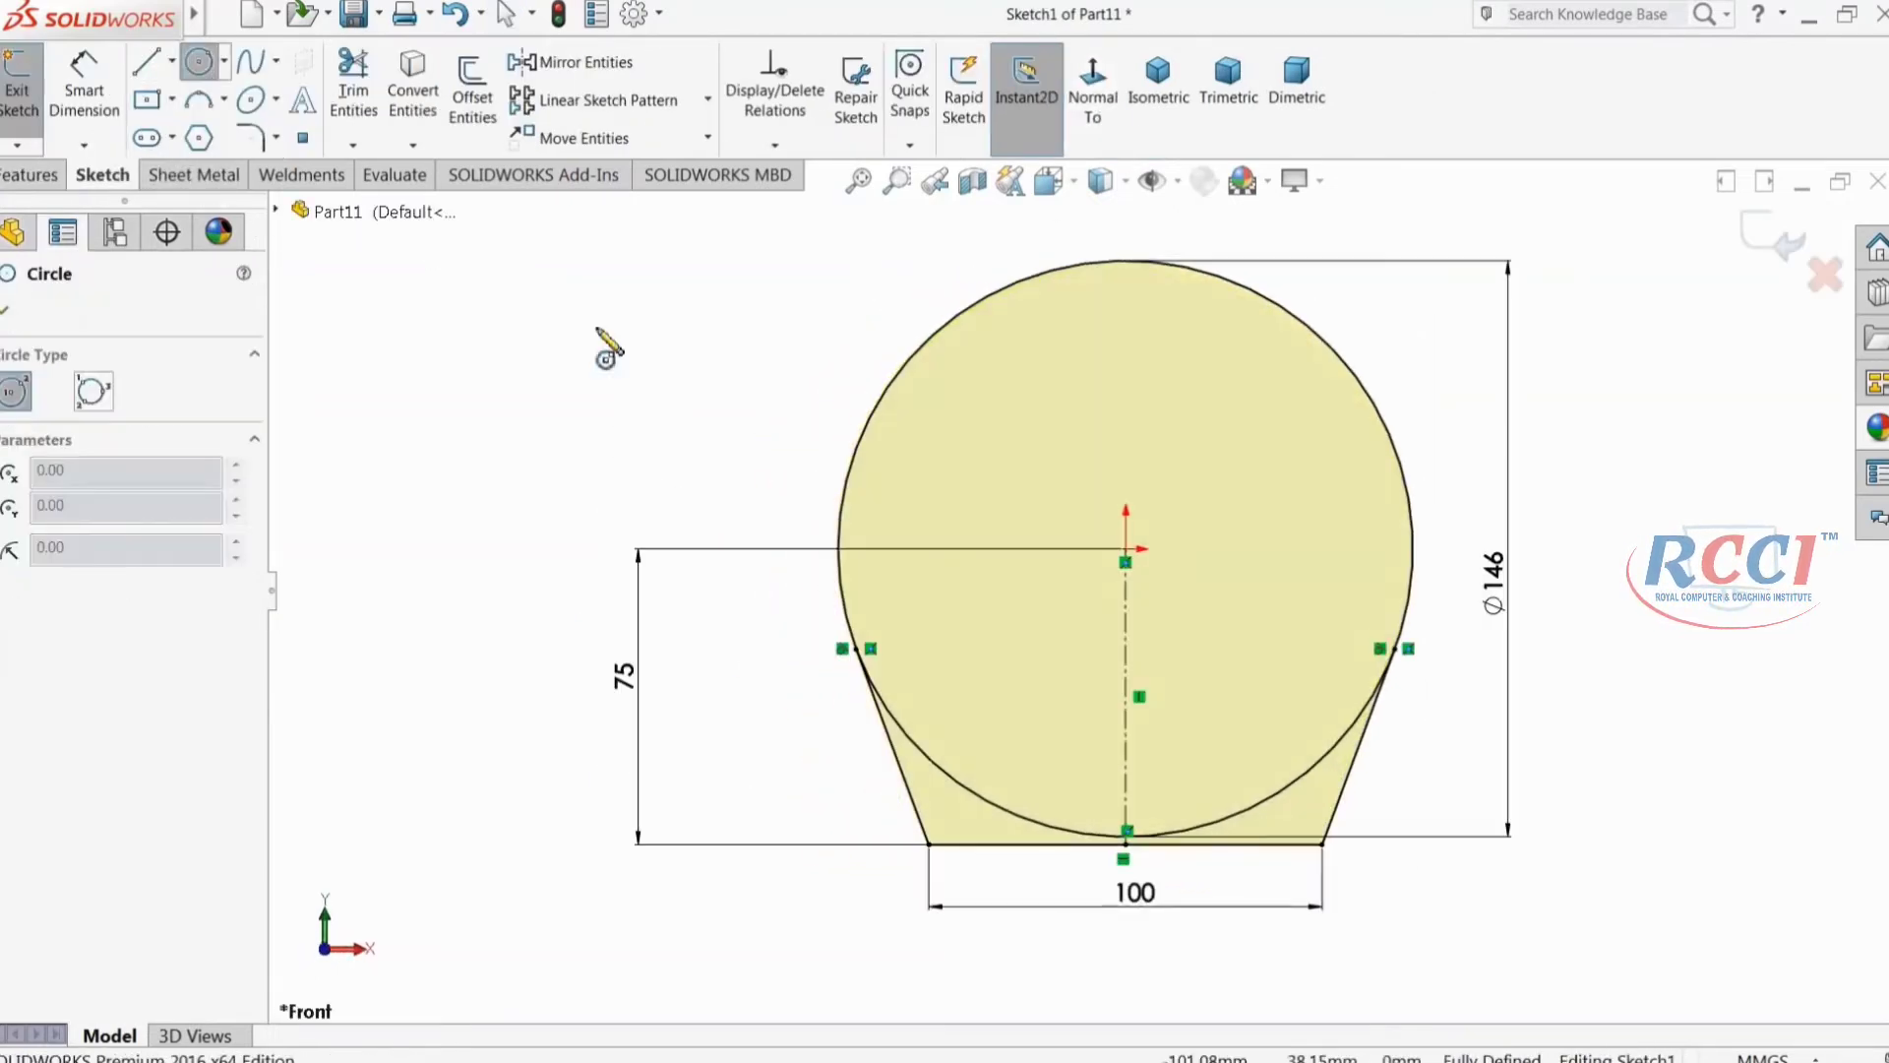
click(1126, 549)
click(1092, 366)
Step: Set the inner circle's diameter to 80.90 mm and exit the sketch to rebuild the body with a through hole
click(84, 88)
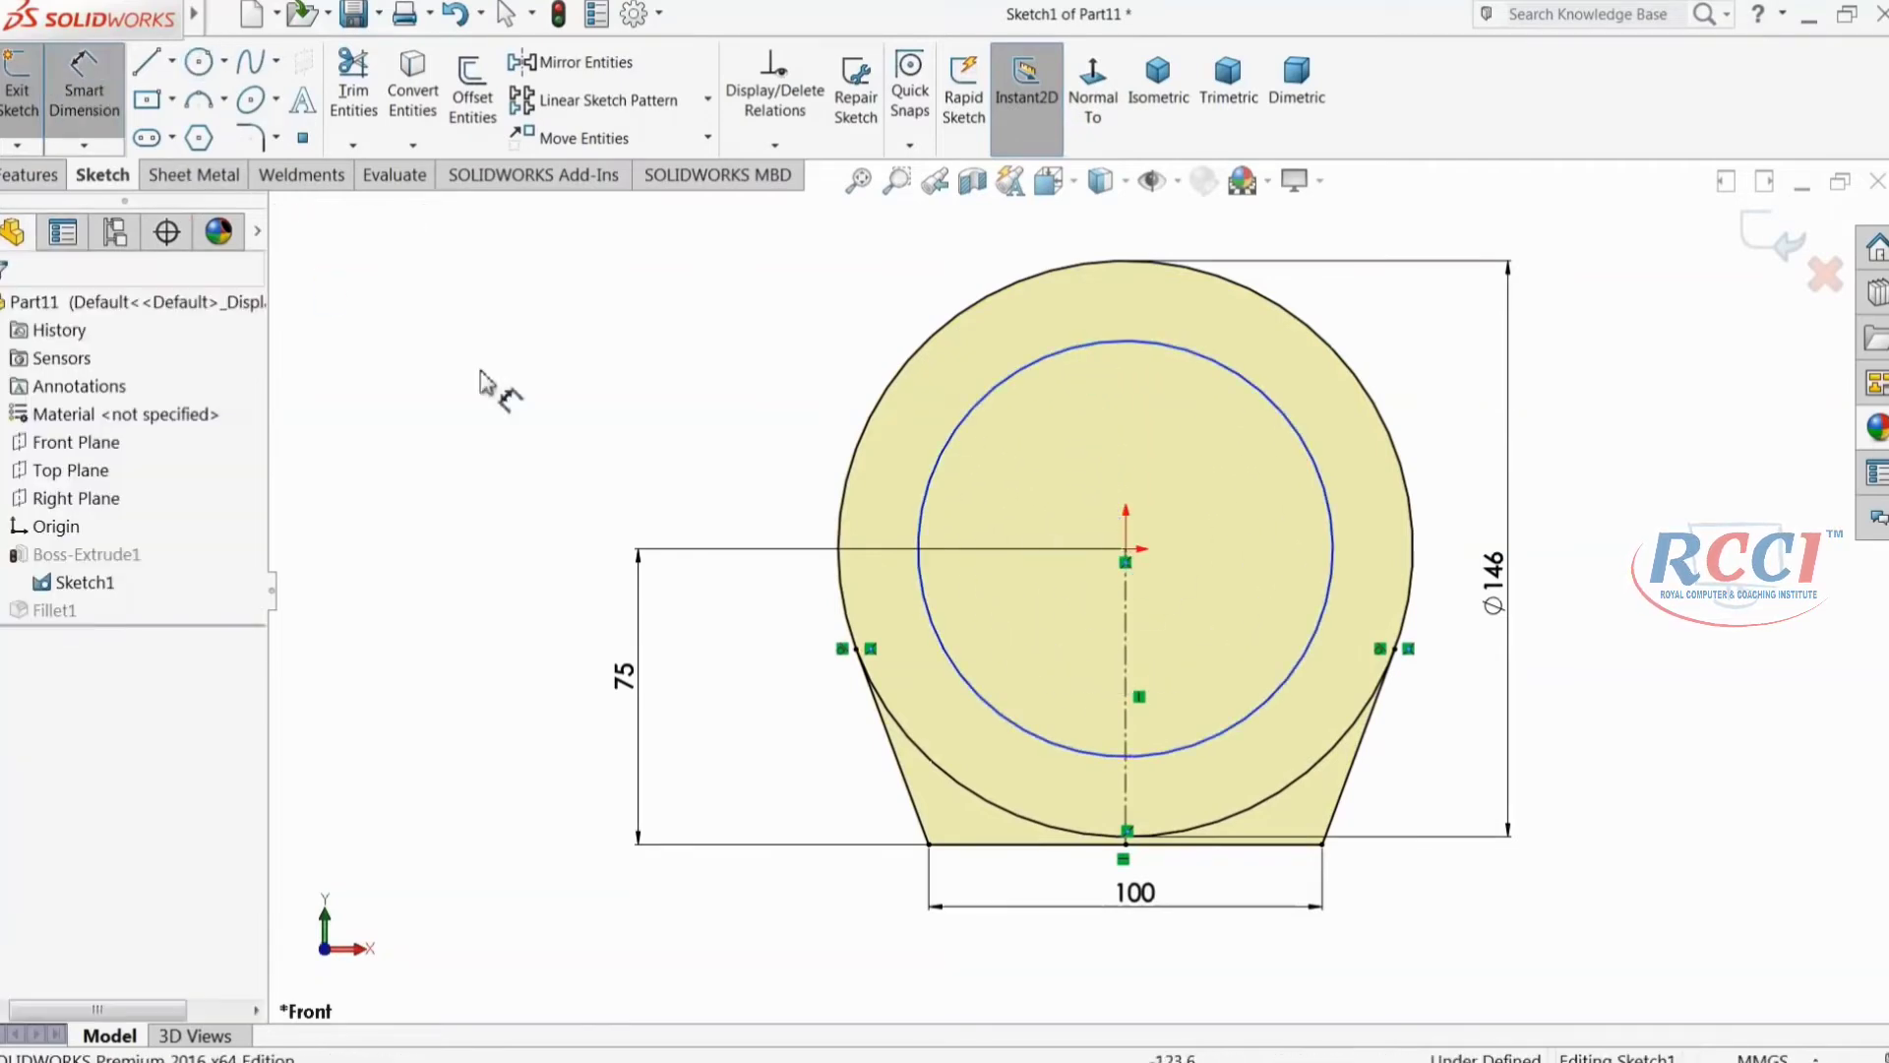
click(931, 512)
click(536, 478)
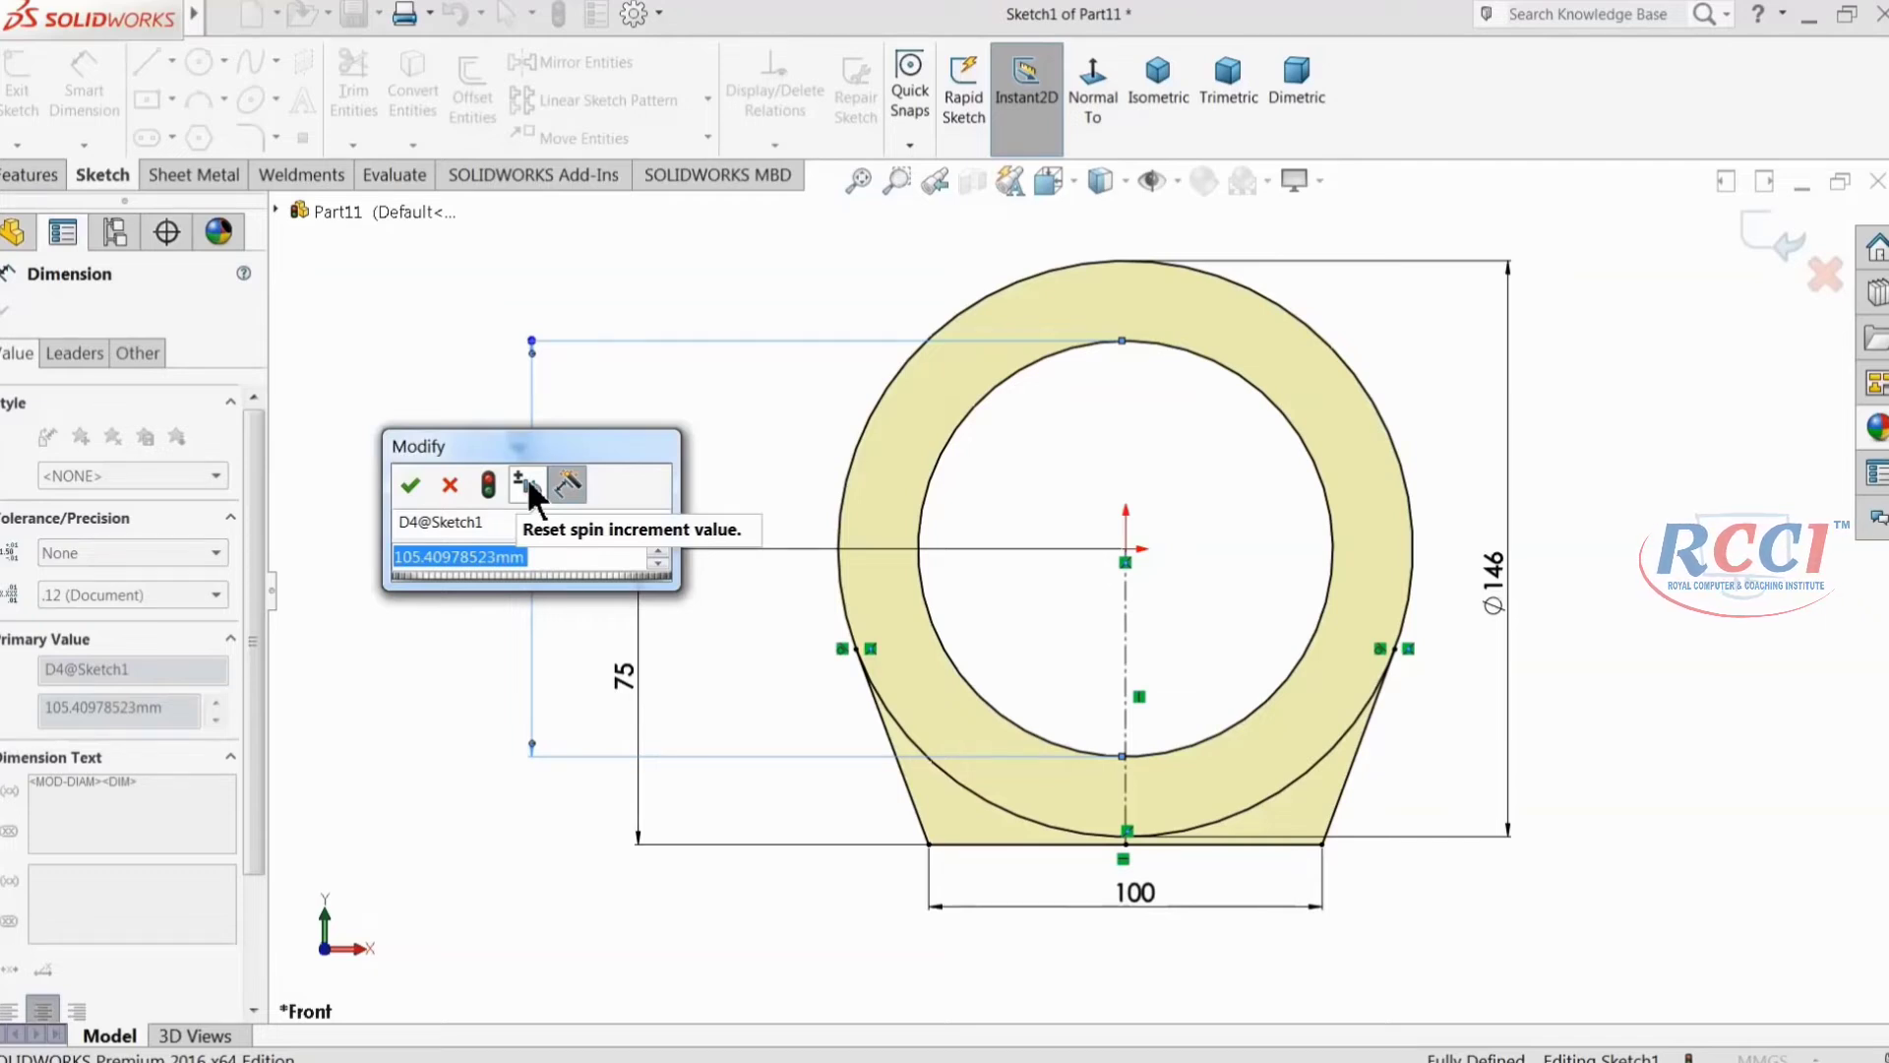
text(80.90)
key(Return)
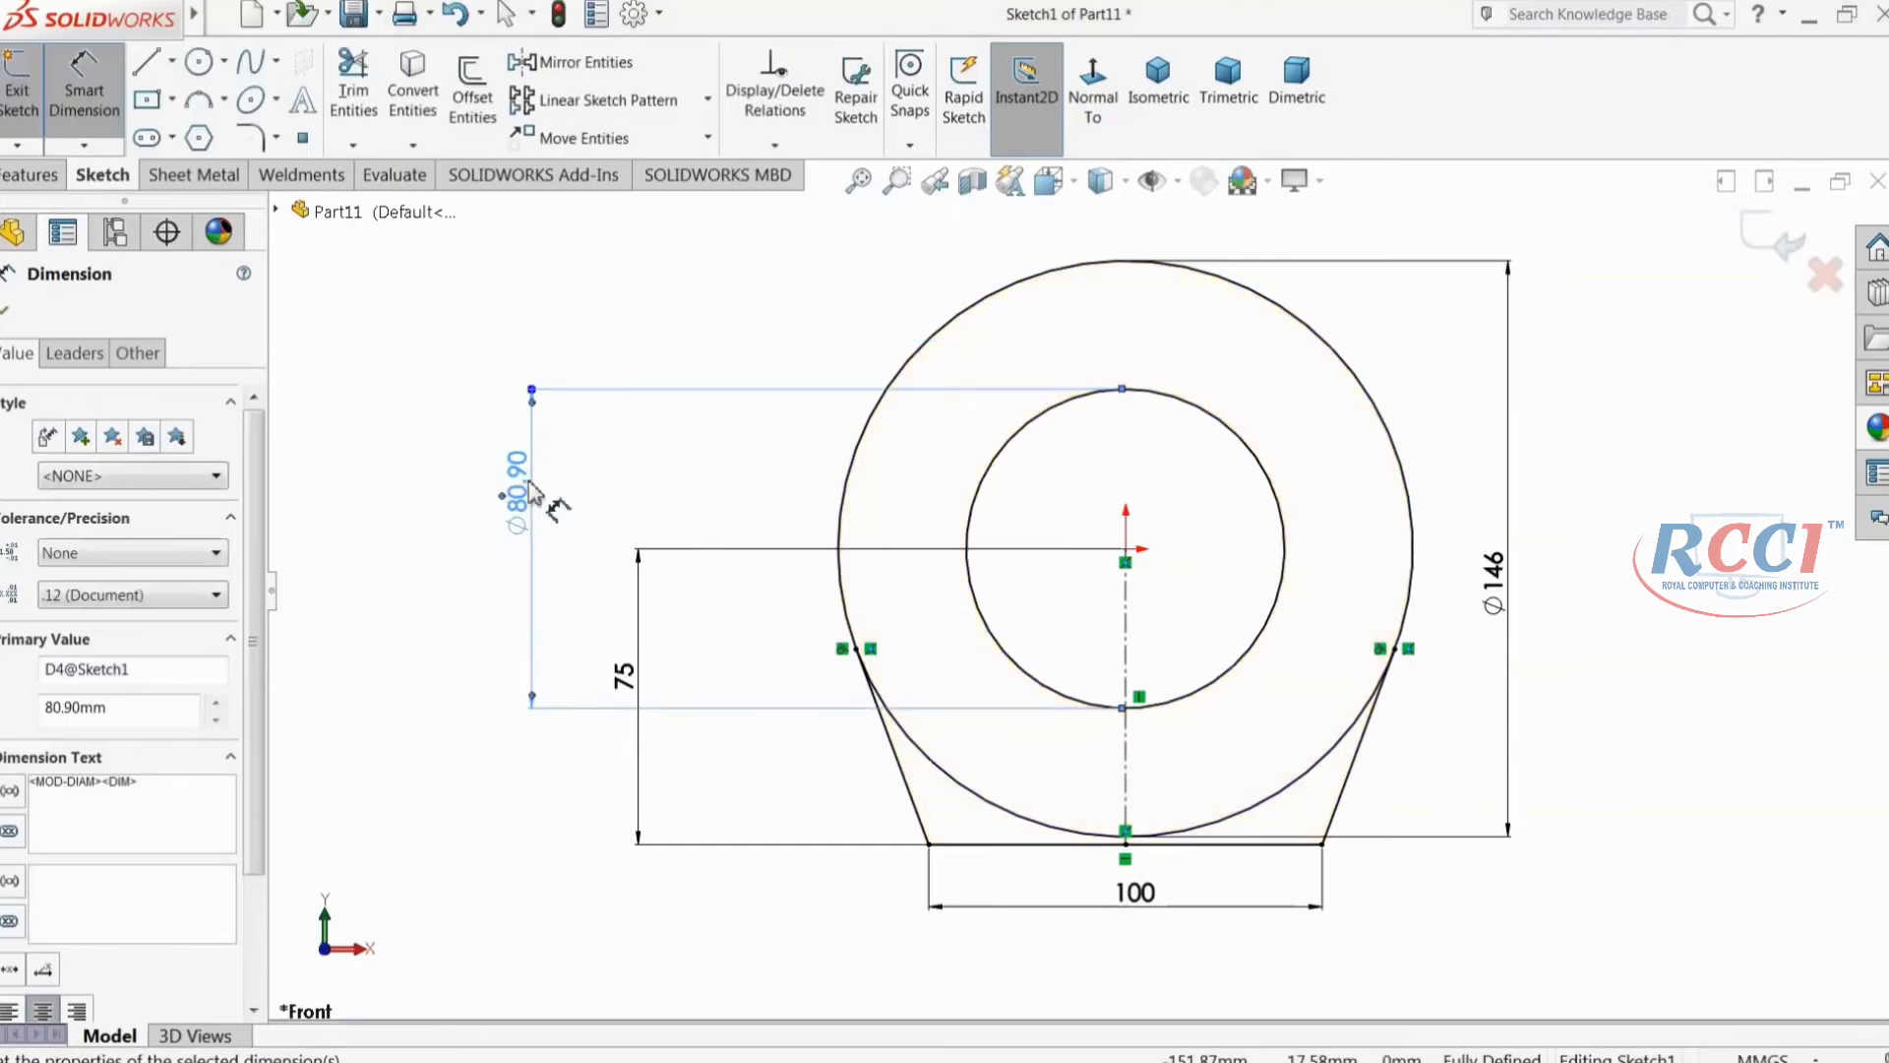
click(1767, 239)
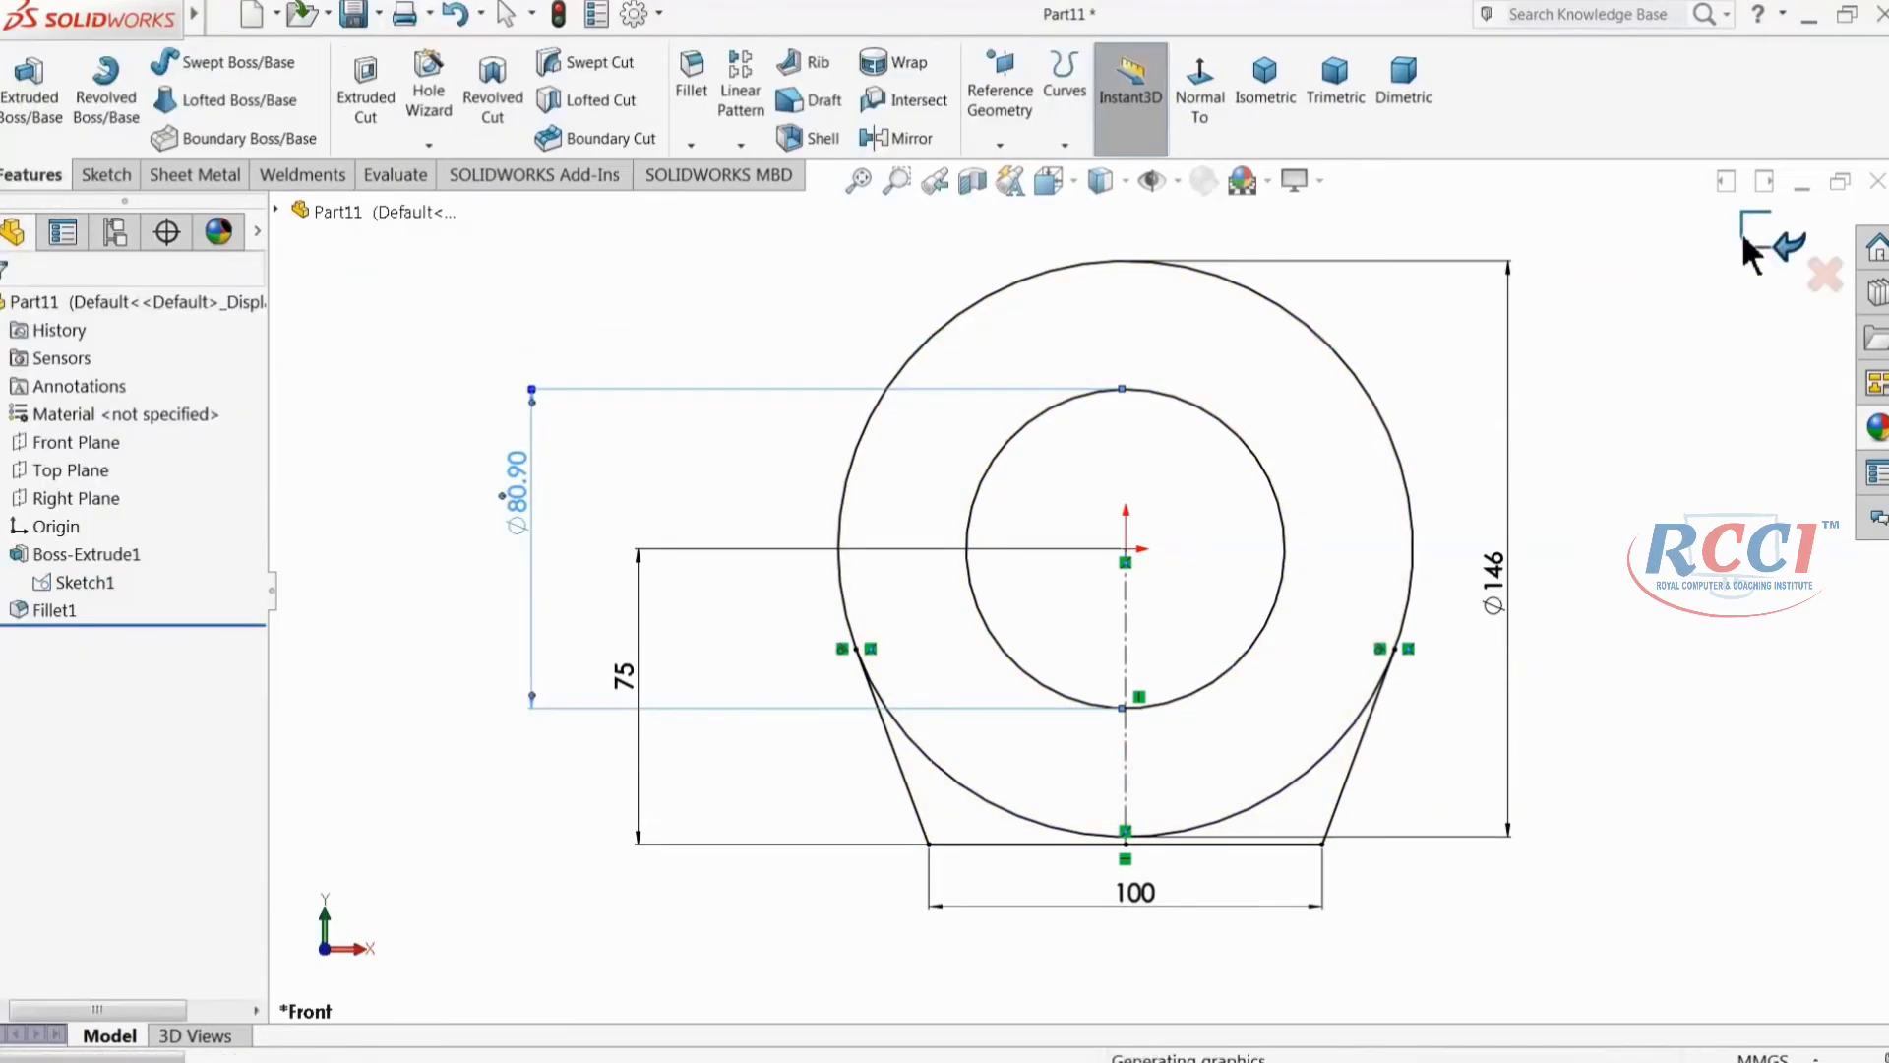
middle_drag(1229, 531, 1122, 603)
scroll(1118, 611, up, 3)
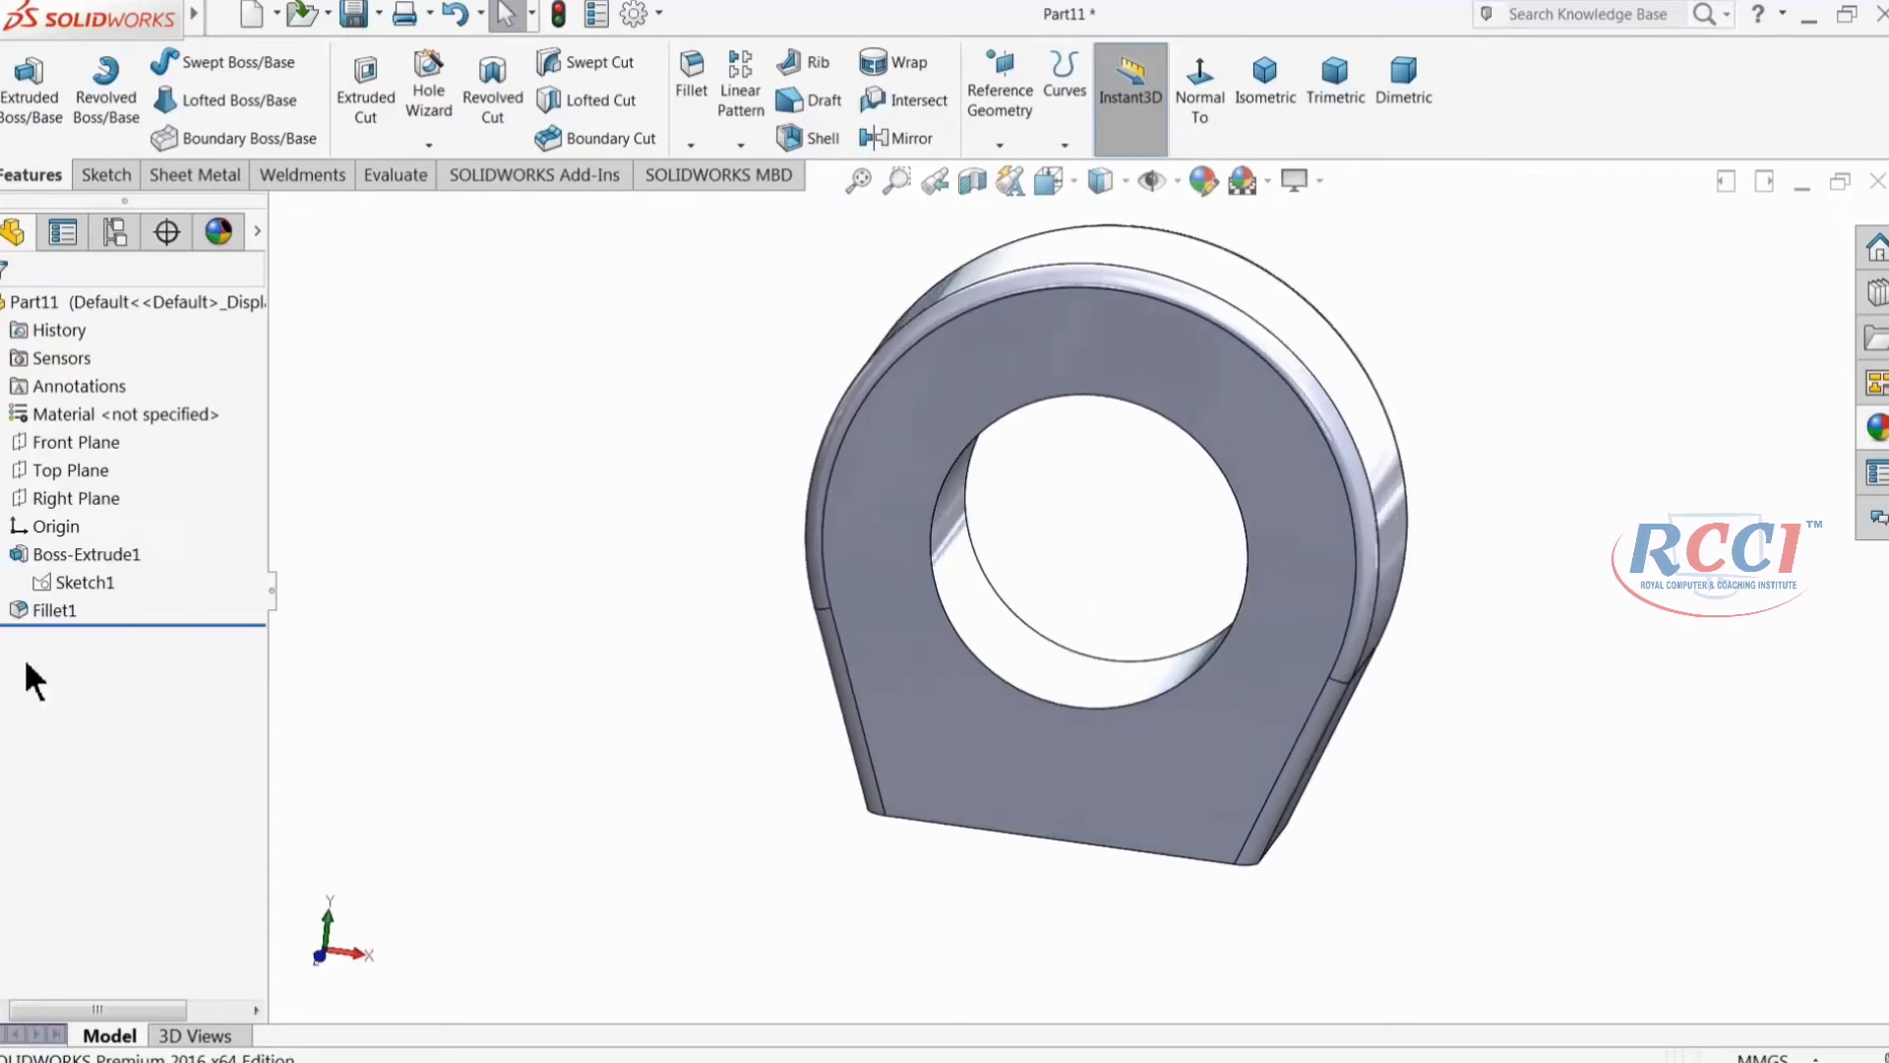
Step: Create a reference plane offset 68 mm from the Right Plane, with the offset direction flipped
click(35, 500)
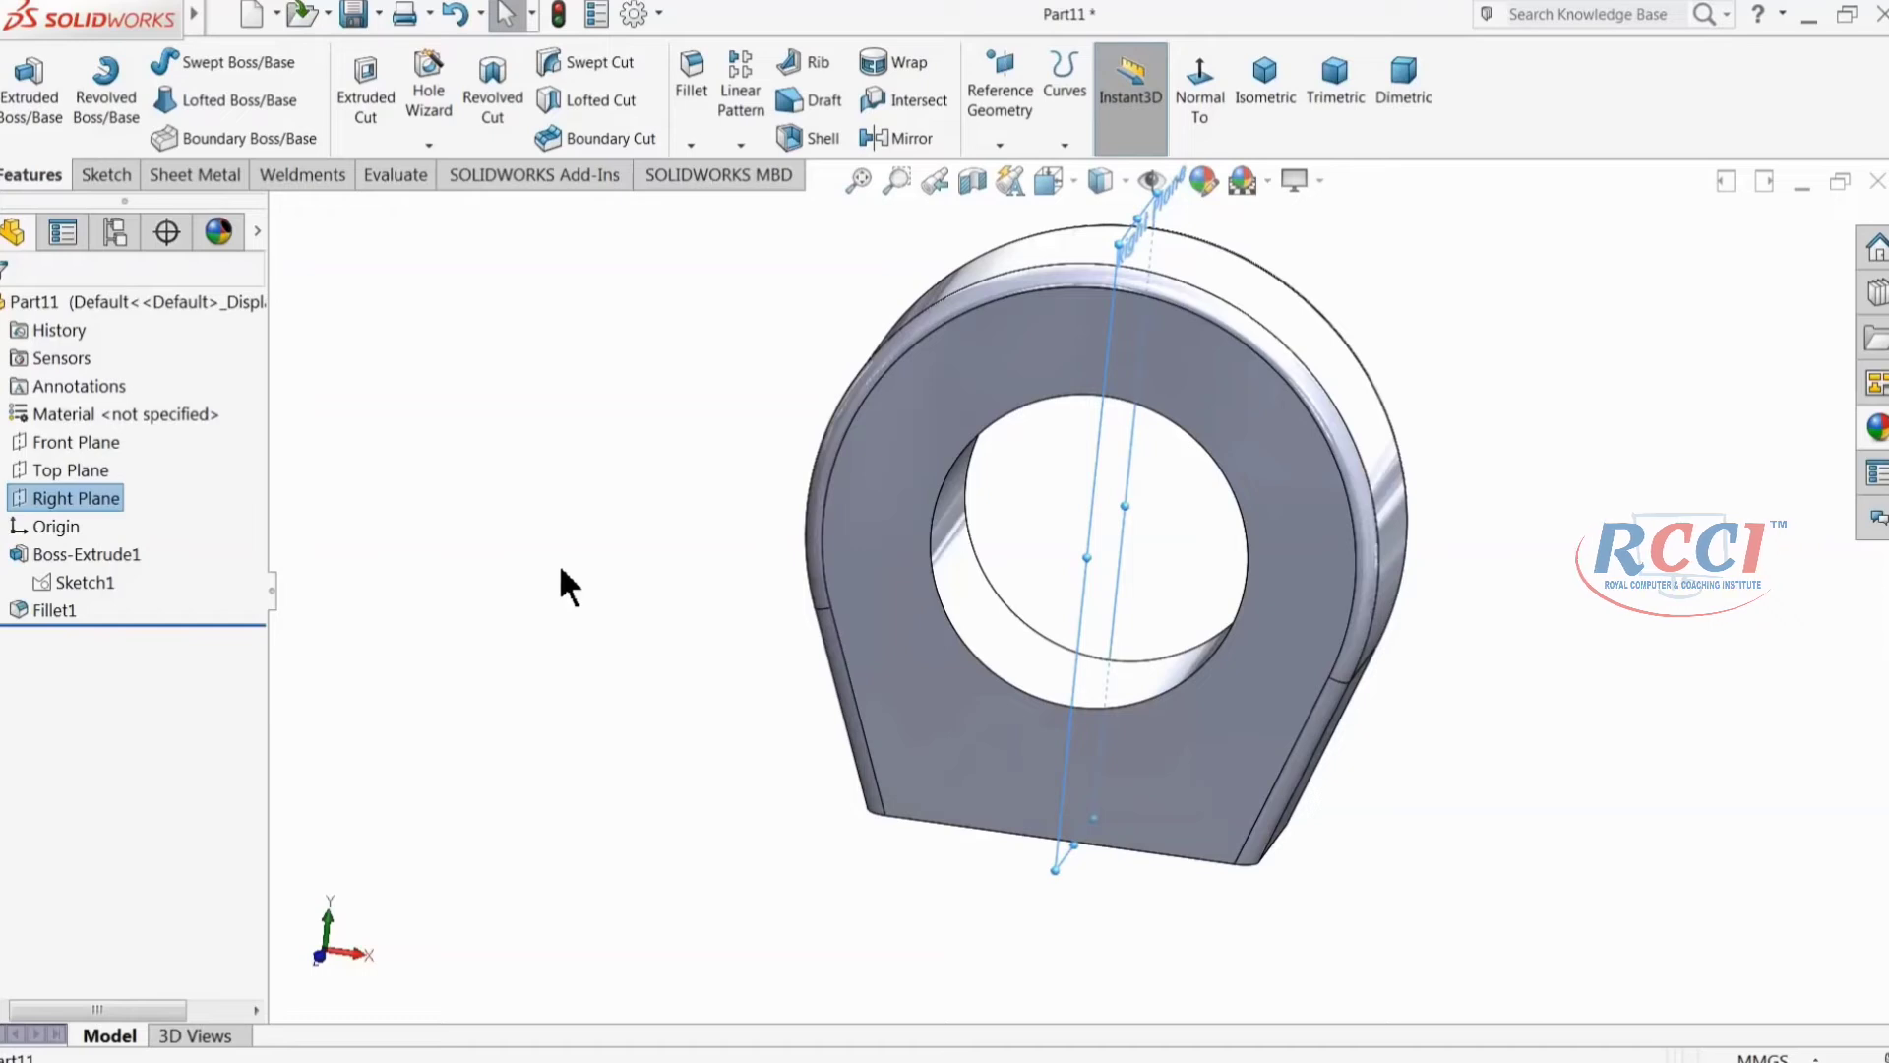
click(76, 498)
click(1000, 99)
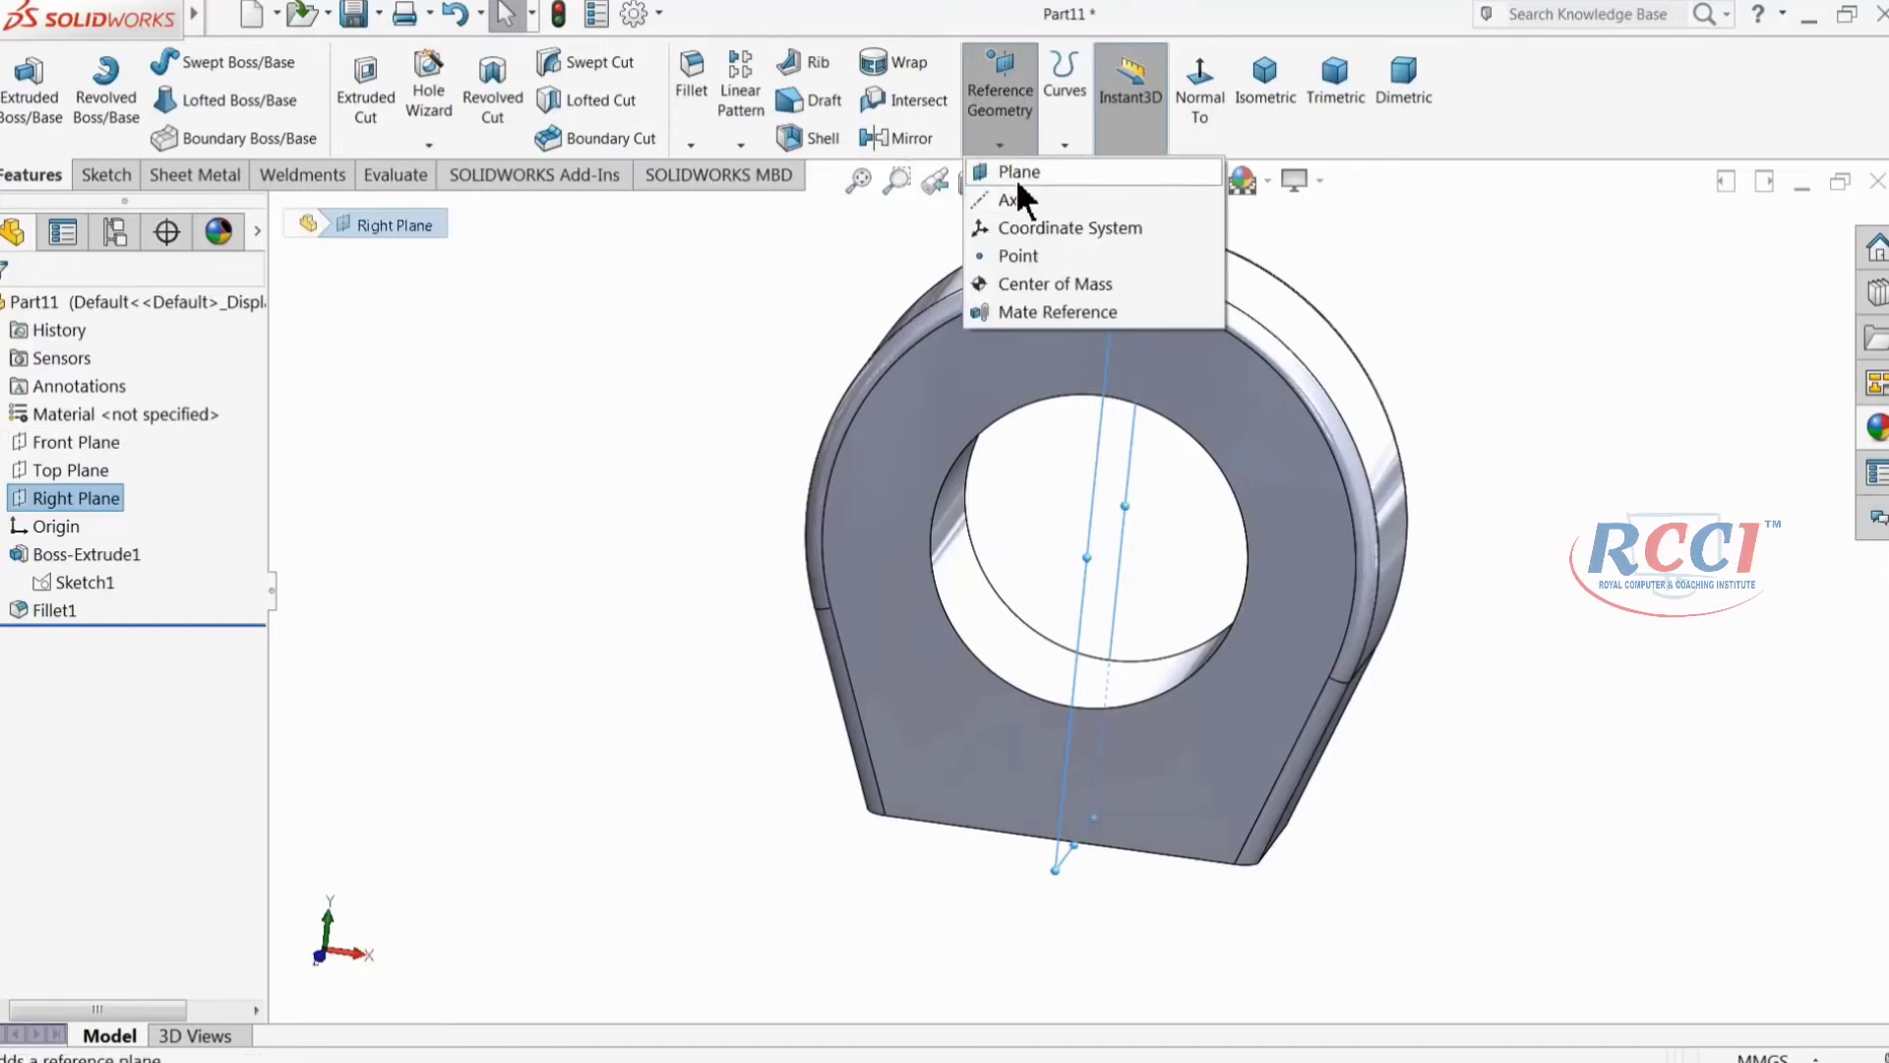
click(1017, 172)
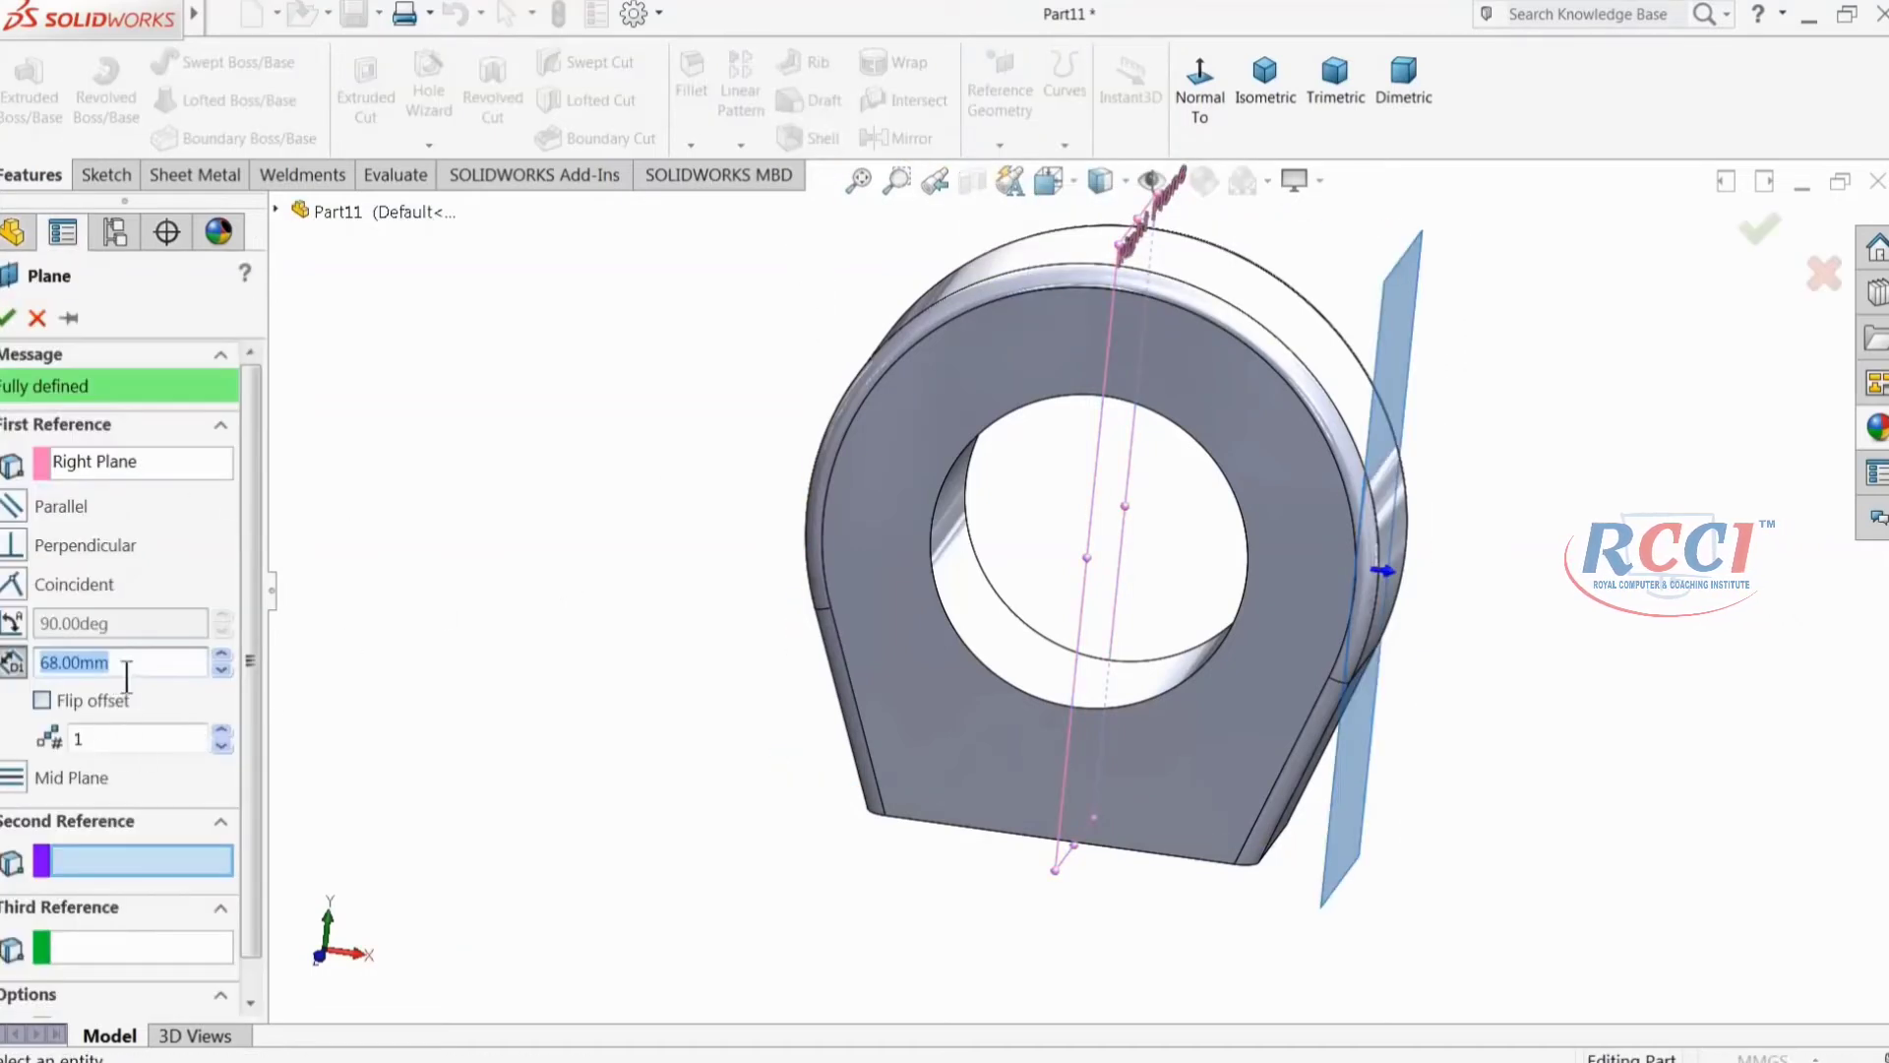
click(41, 701)
middle_drag(409, 701, 384, 724)
click(9, 318)
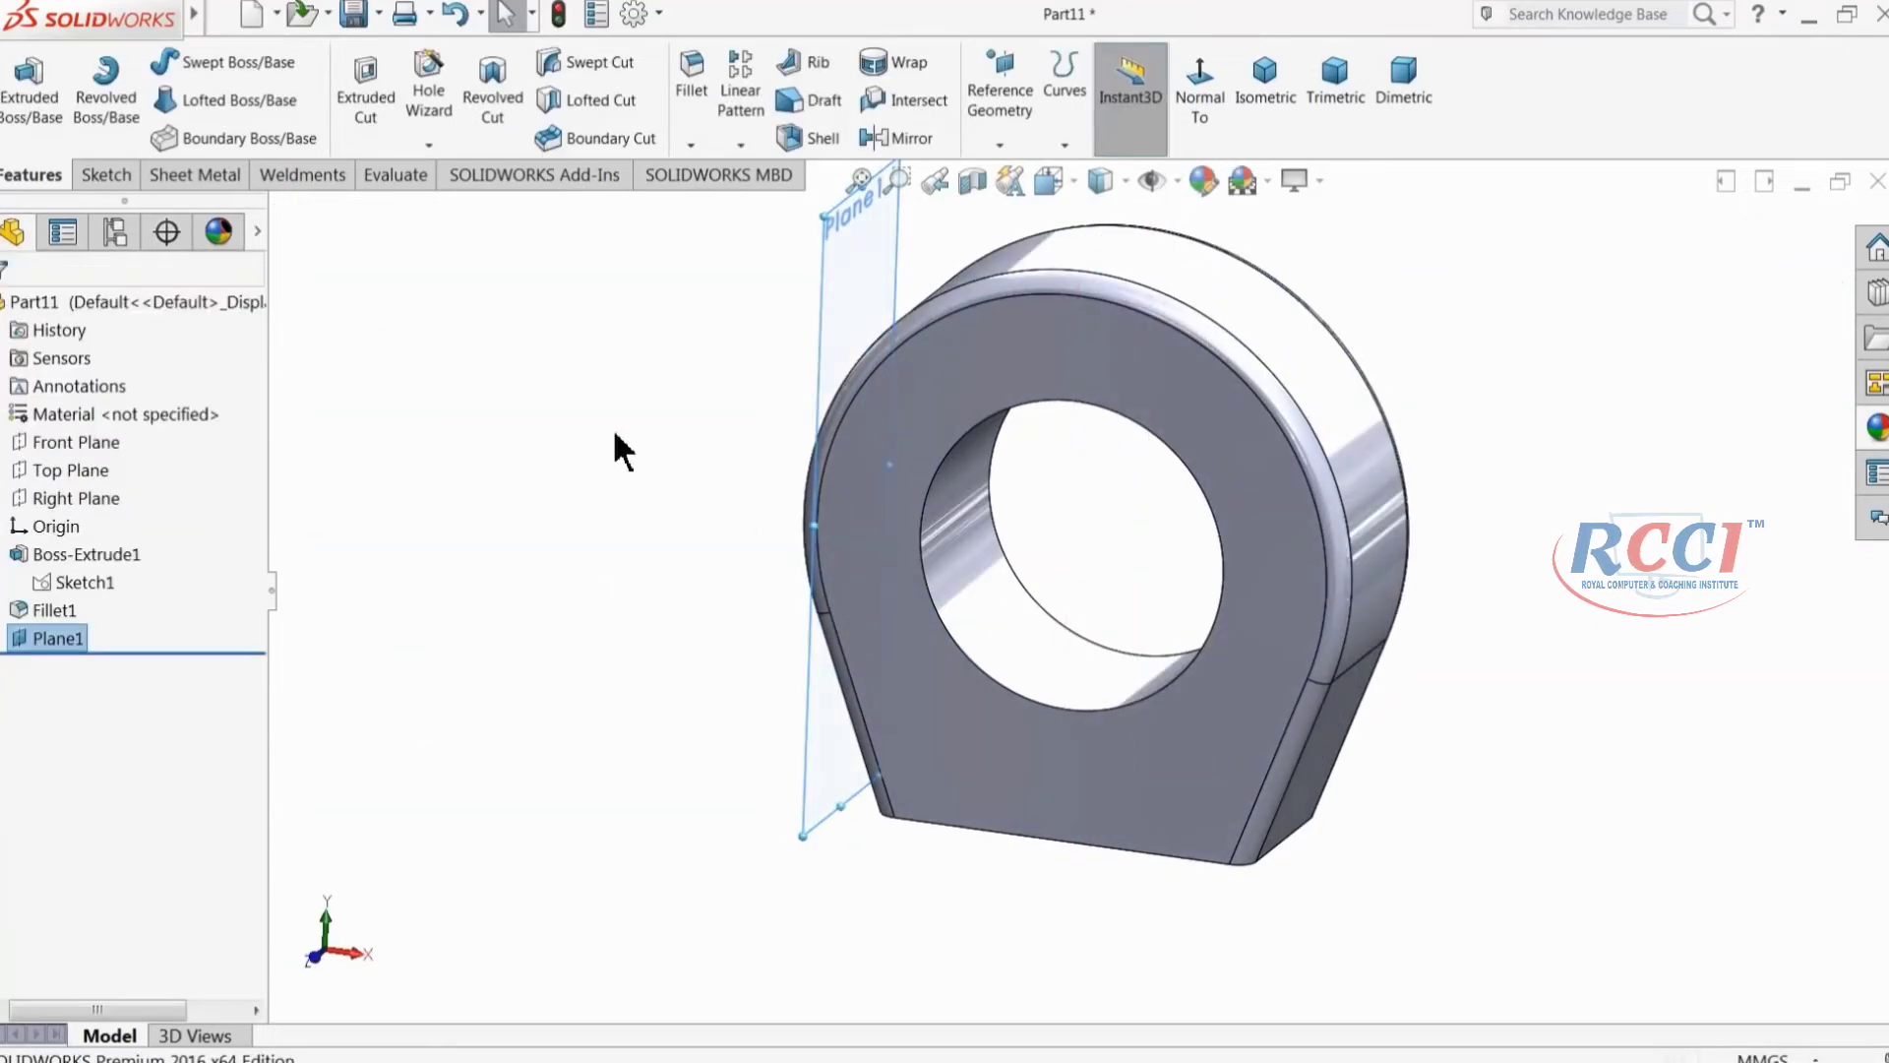
Step: Start a sketch on the offset plane and draw a circle about 39 mm in diameter over the body's lower slanted side
click(104, 177)
click(29, 94)
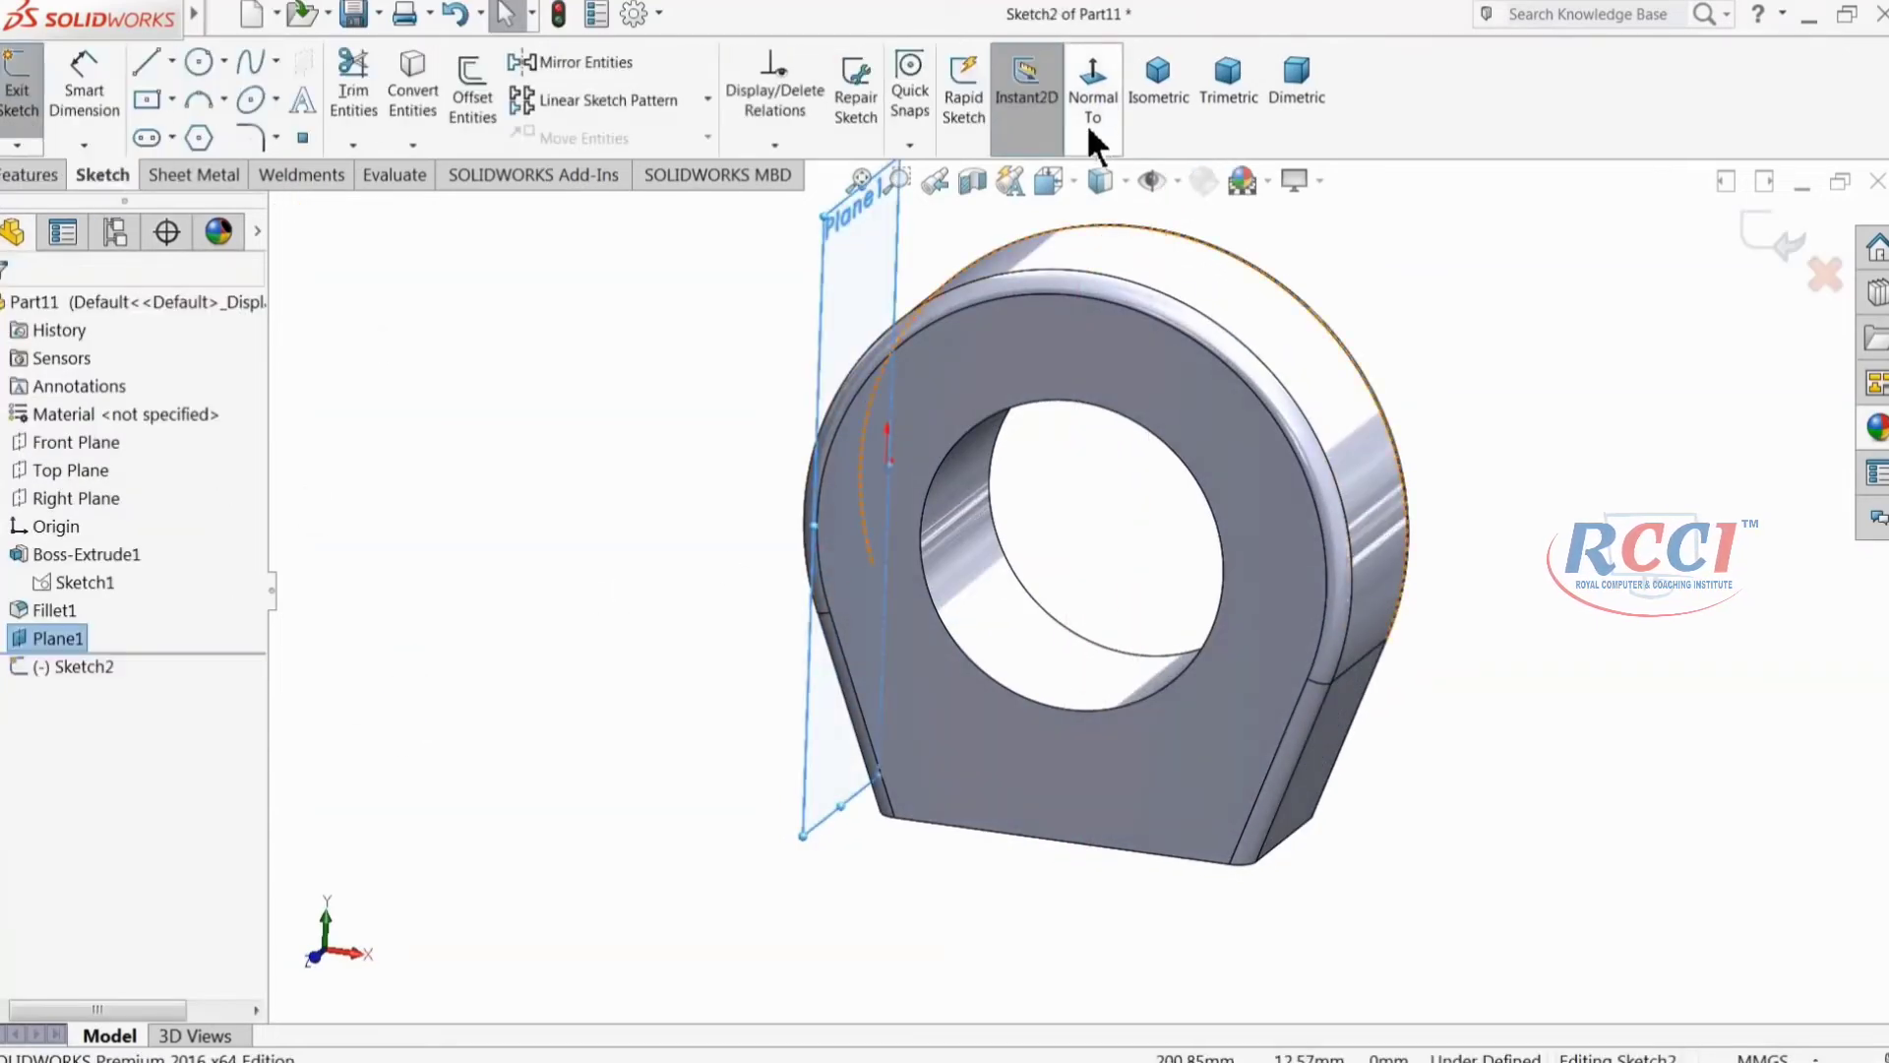
click(1096, 108)
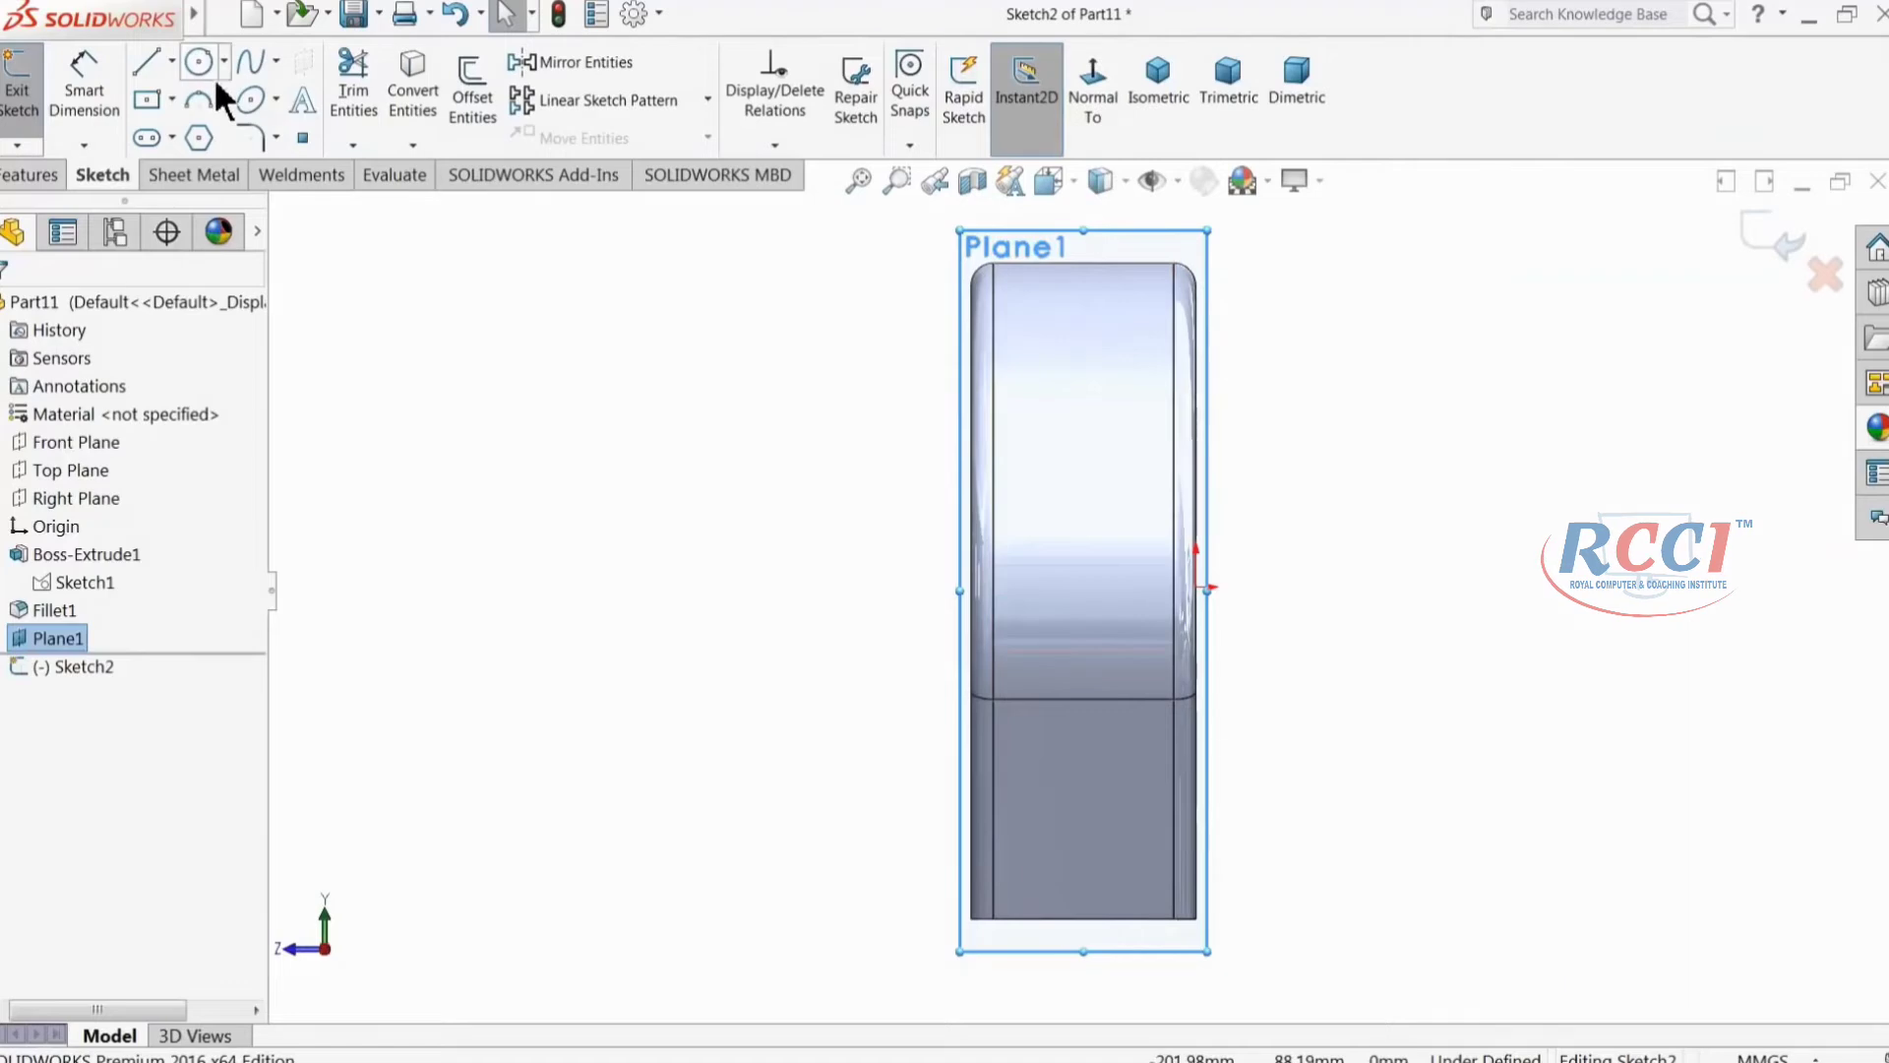
click(198, 61)
scroll(1106, 717, down, 2)
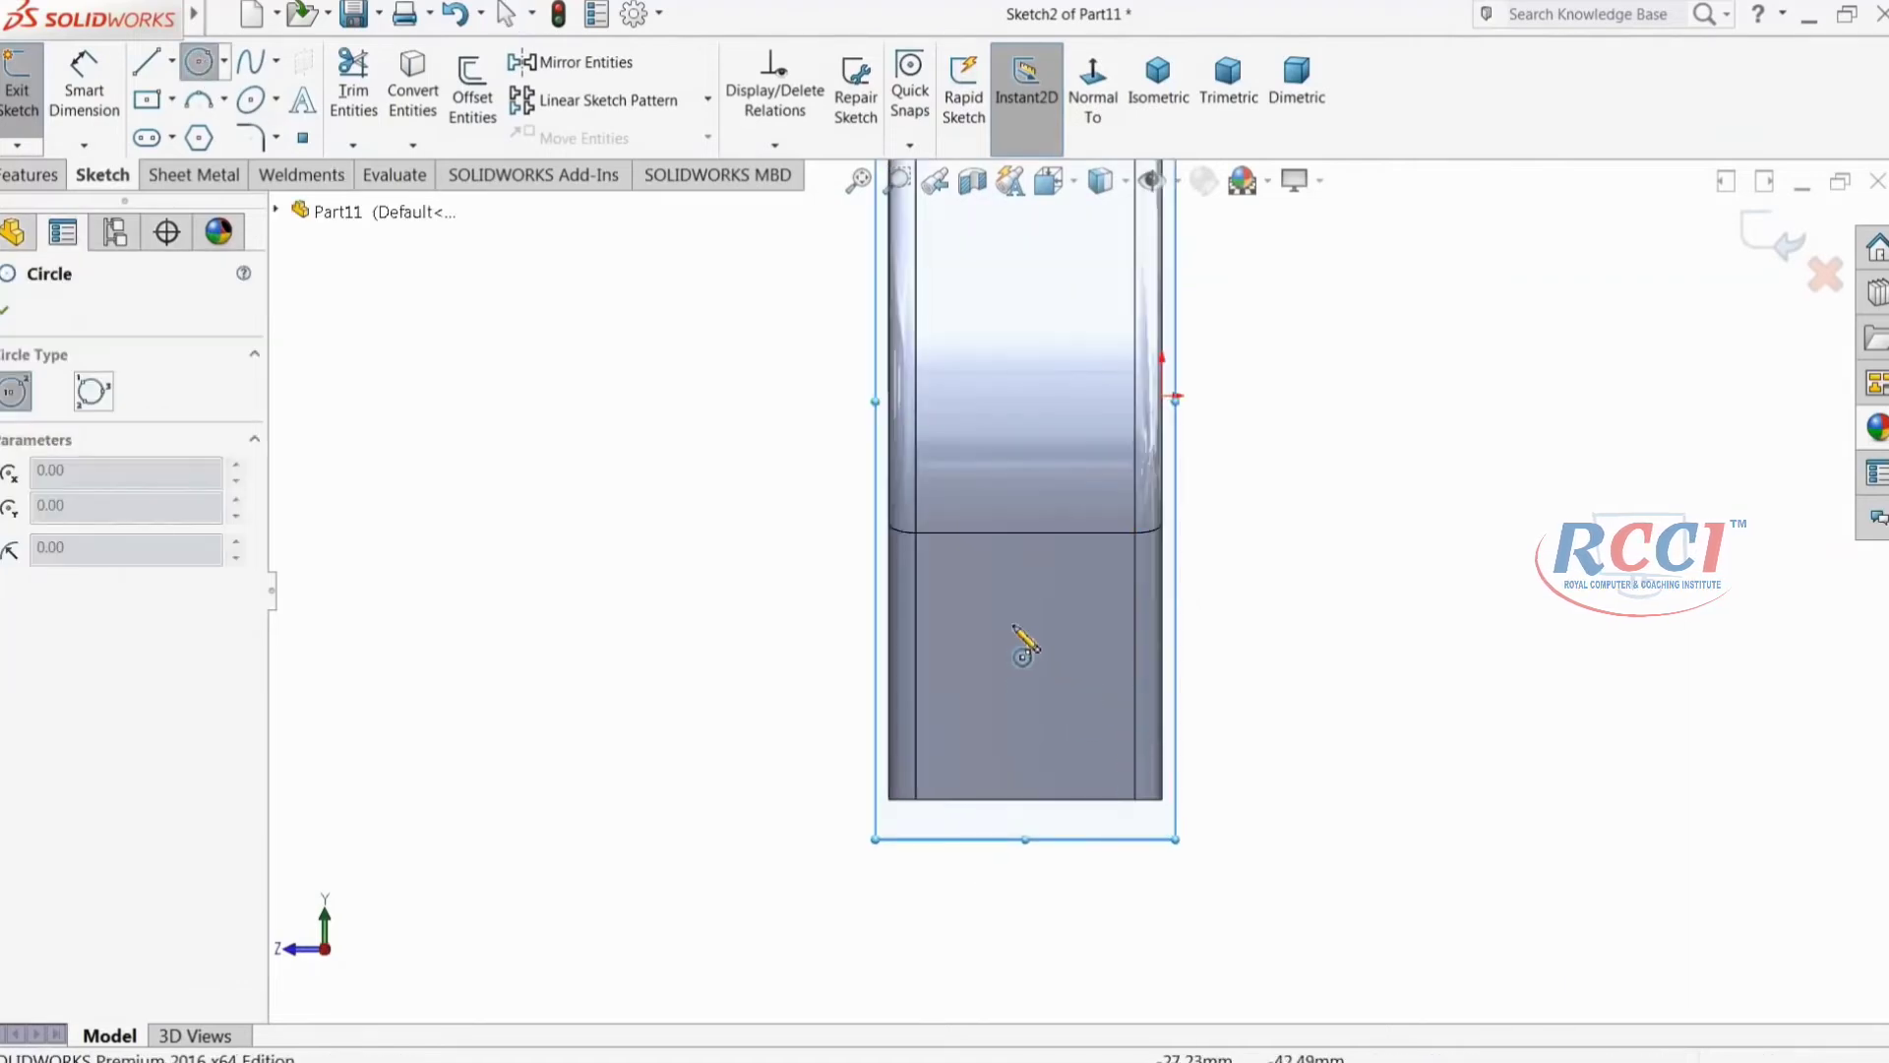
click(1034, 624)
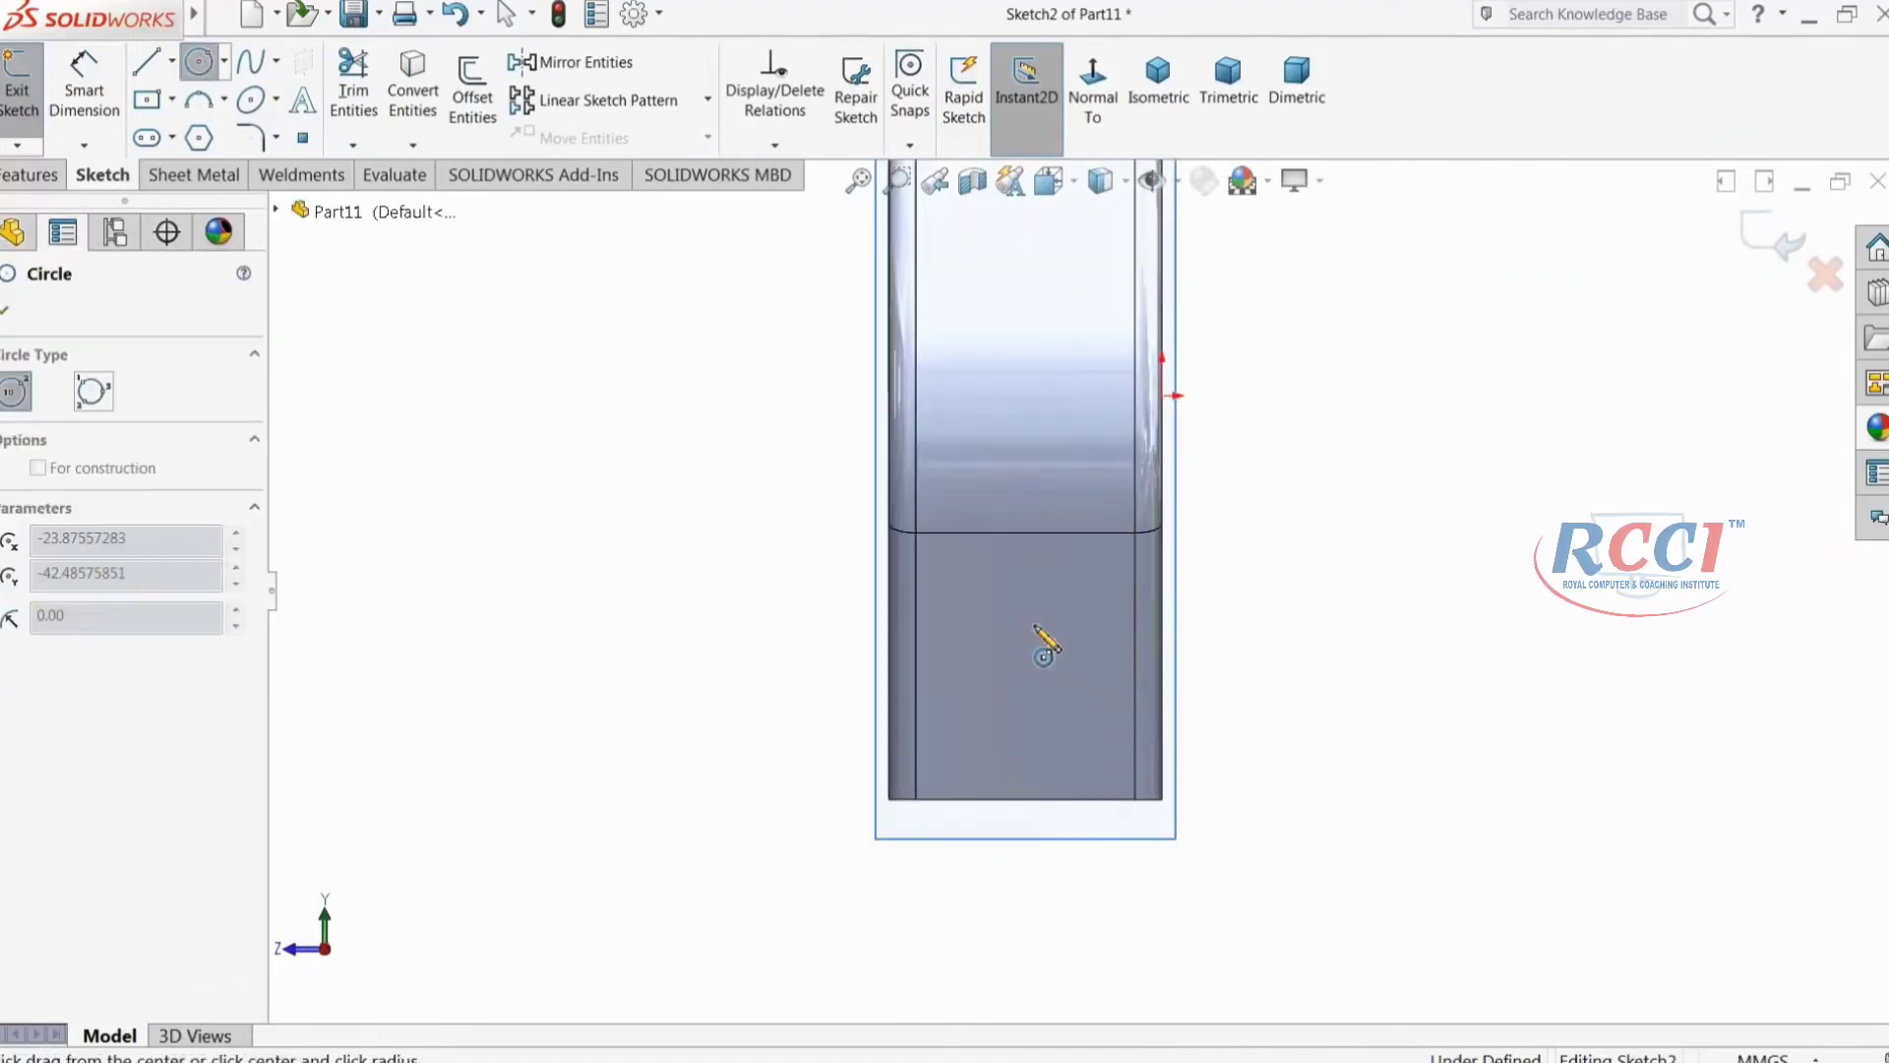
click(1043, 522)
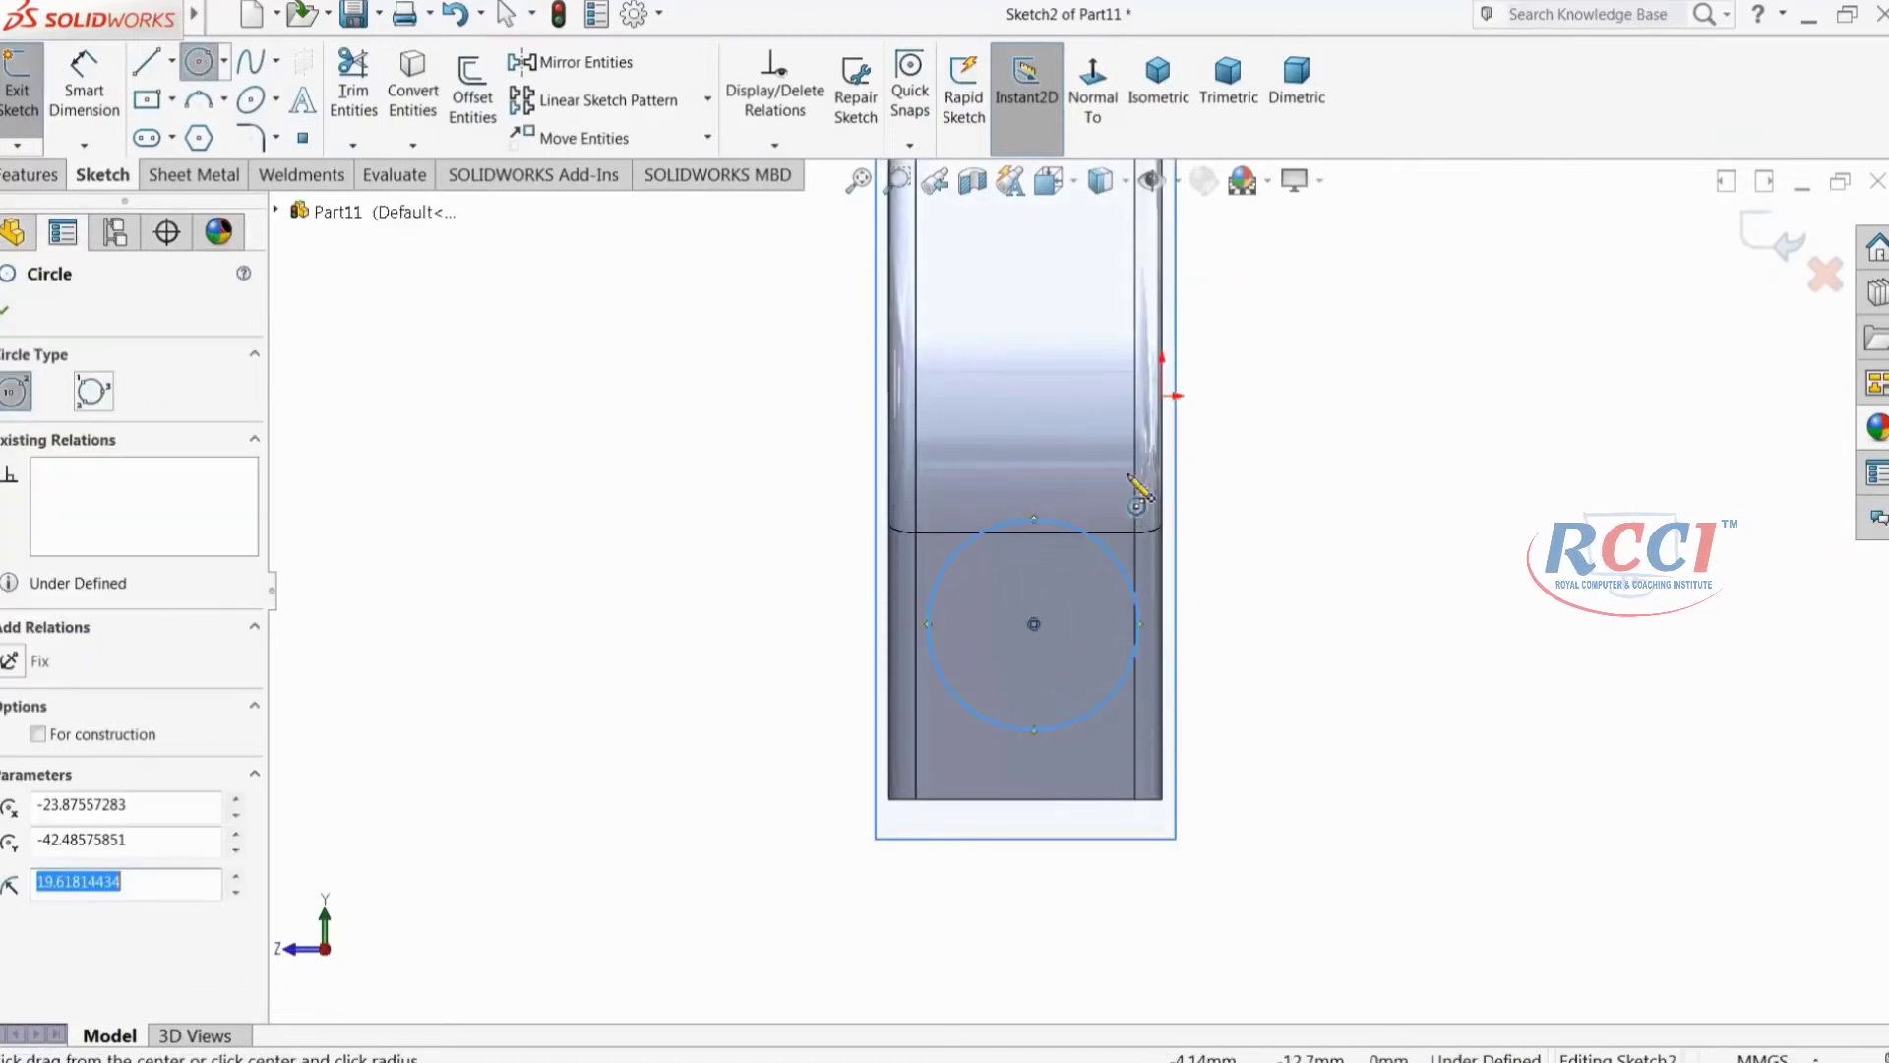
Step: Dimension the circle's centre 33 mm vertically below the origin and set the circle's diameter to 36 mm
click(61, 79)
click(1034, 625)
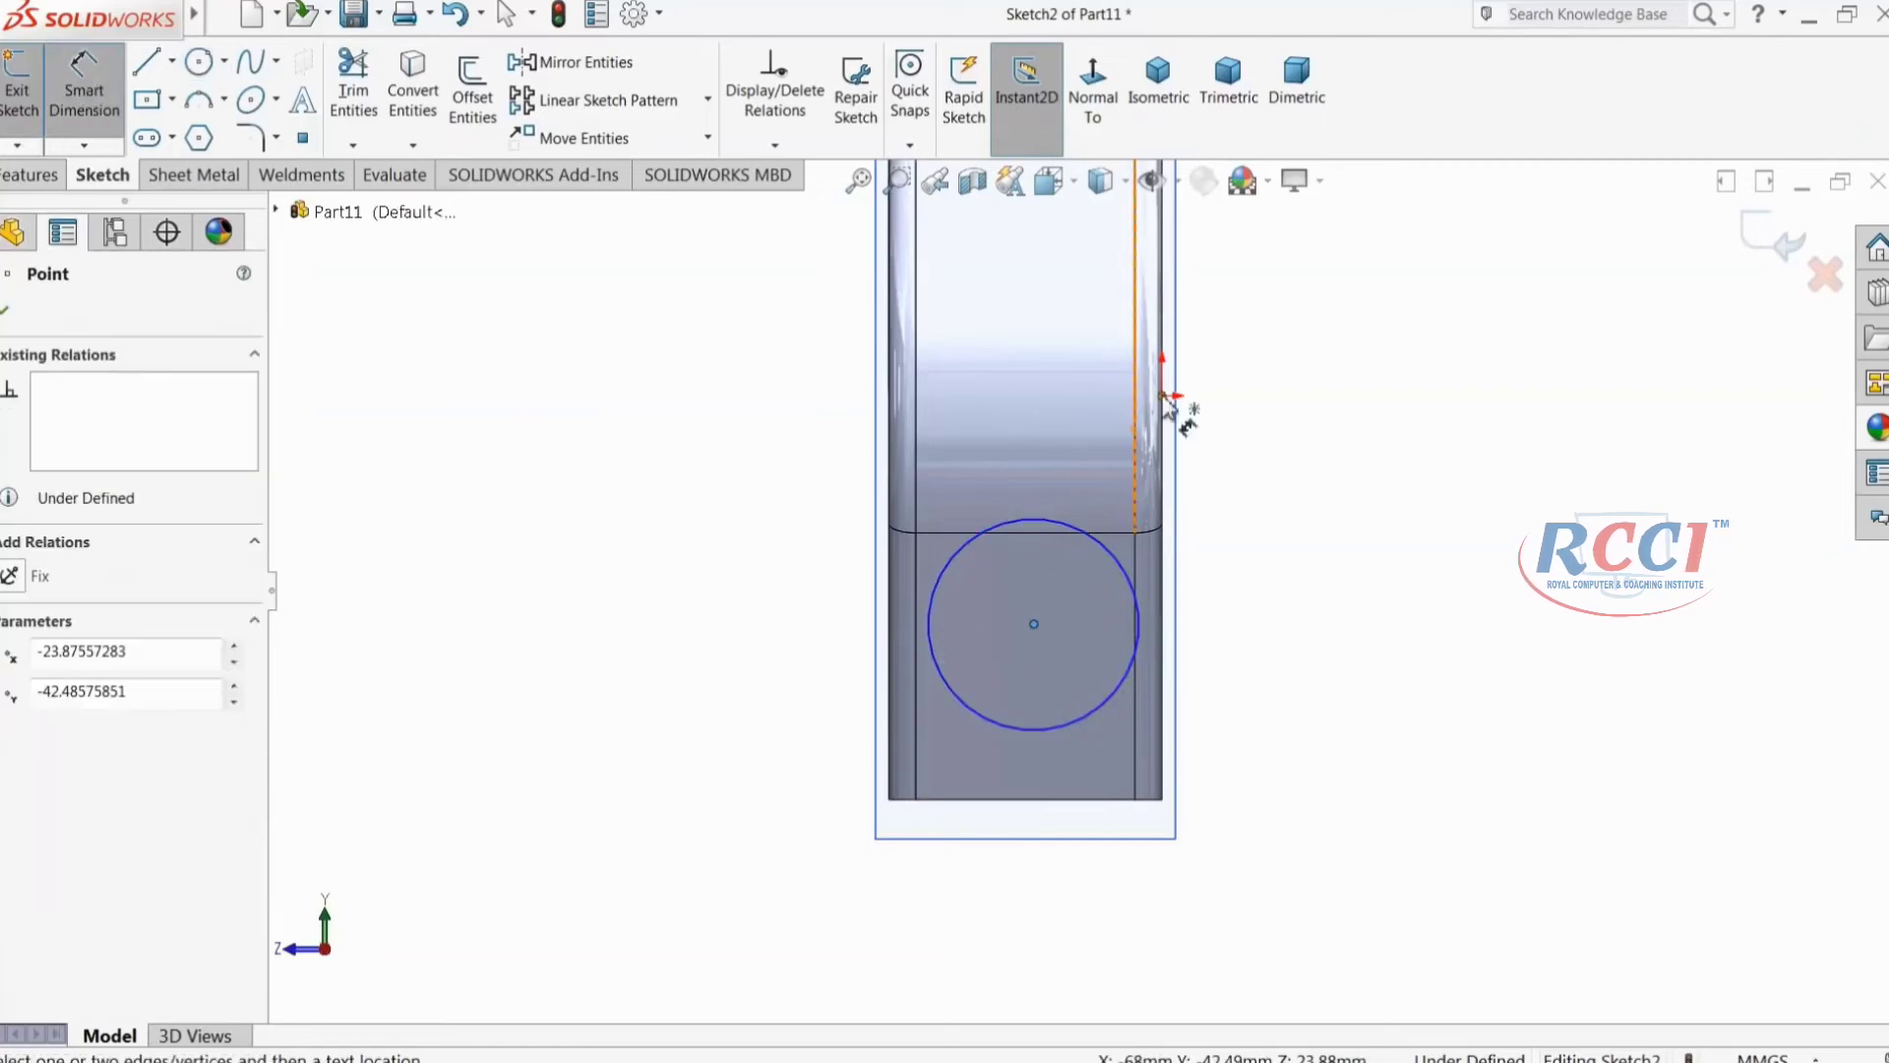
click(1164, 397)
click(1362, 472)
text(33)
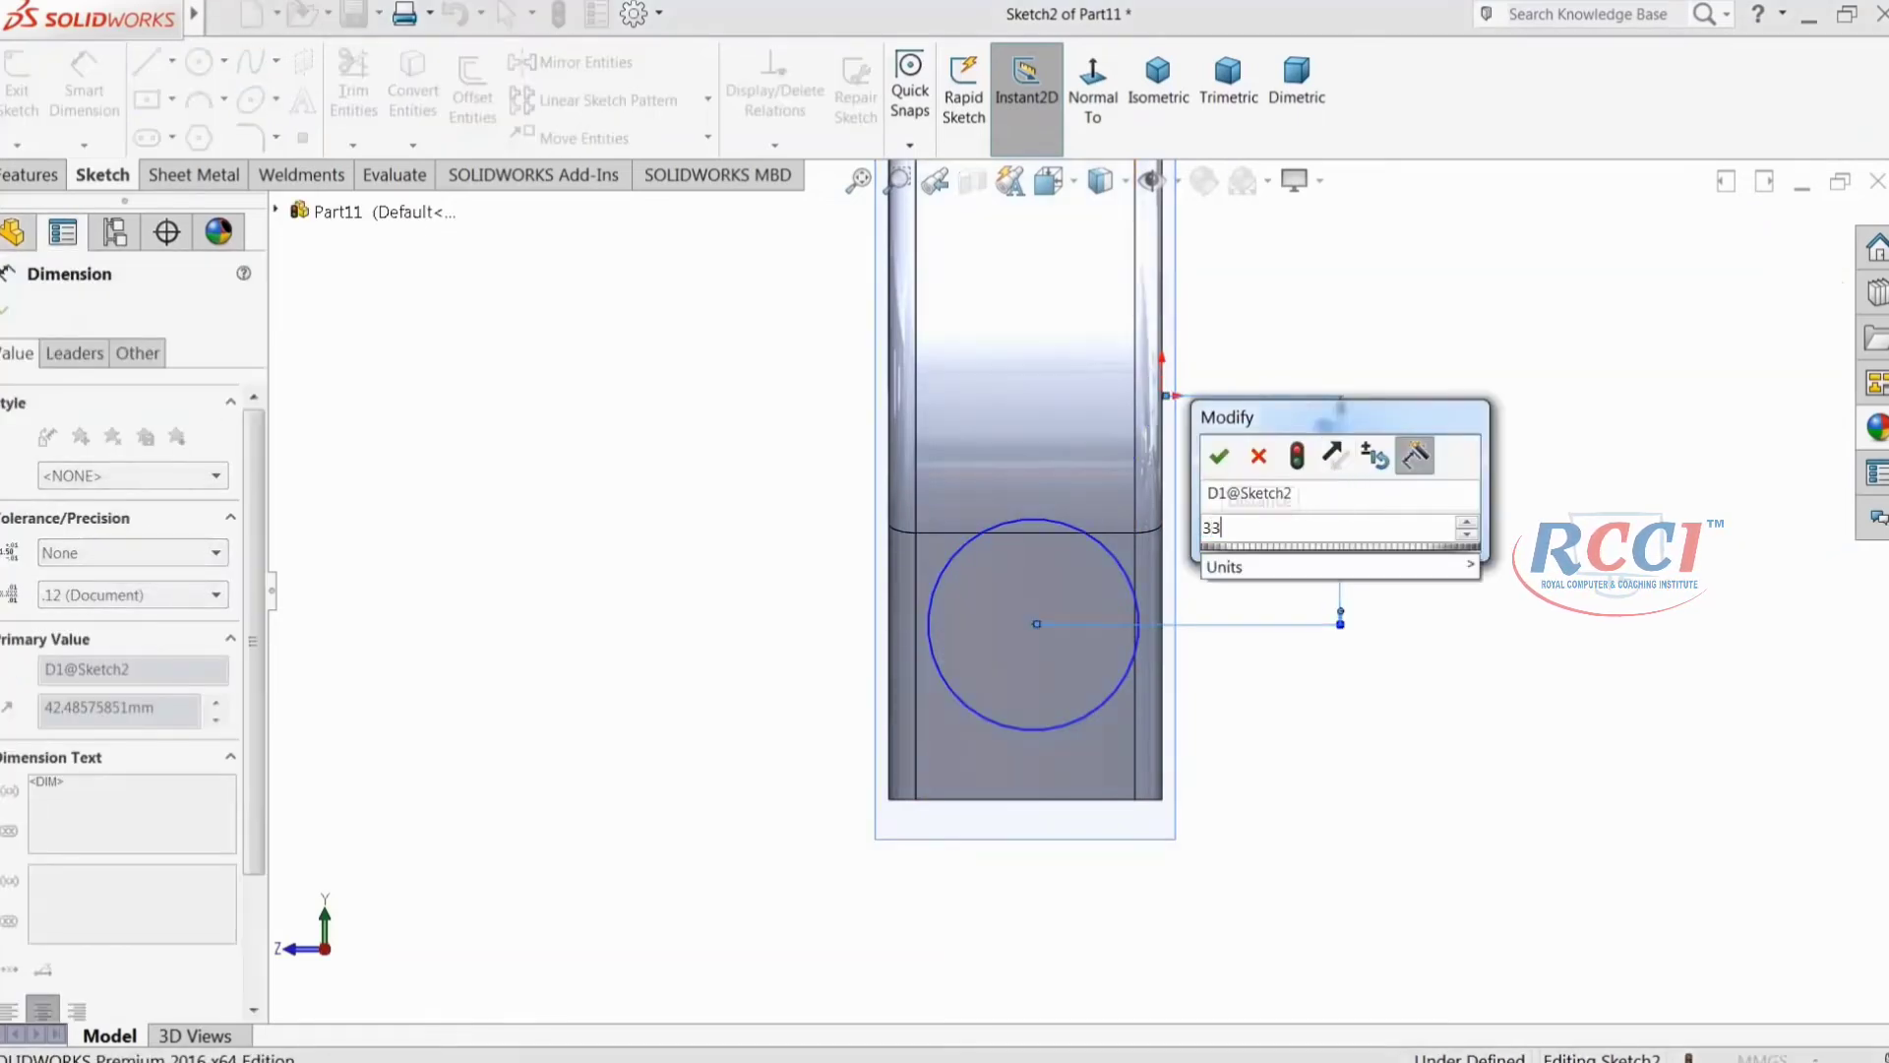
key(Return)
click(925, 557)
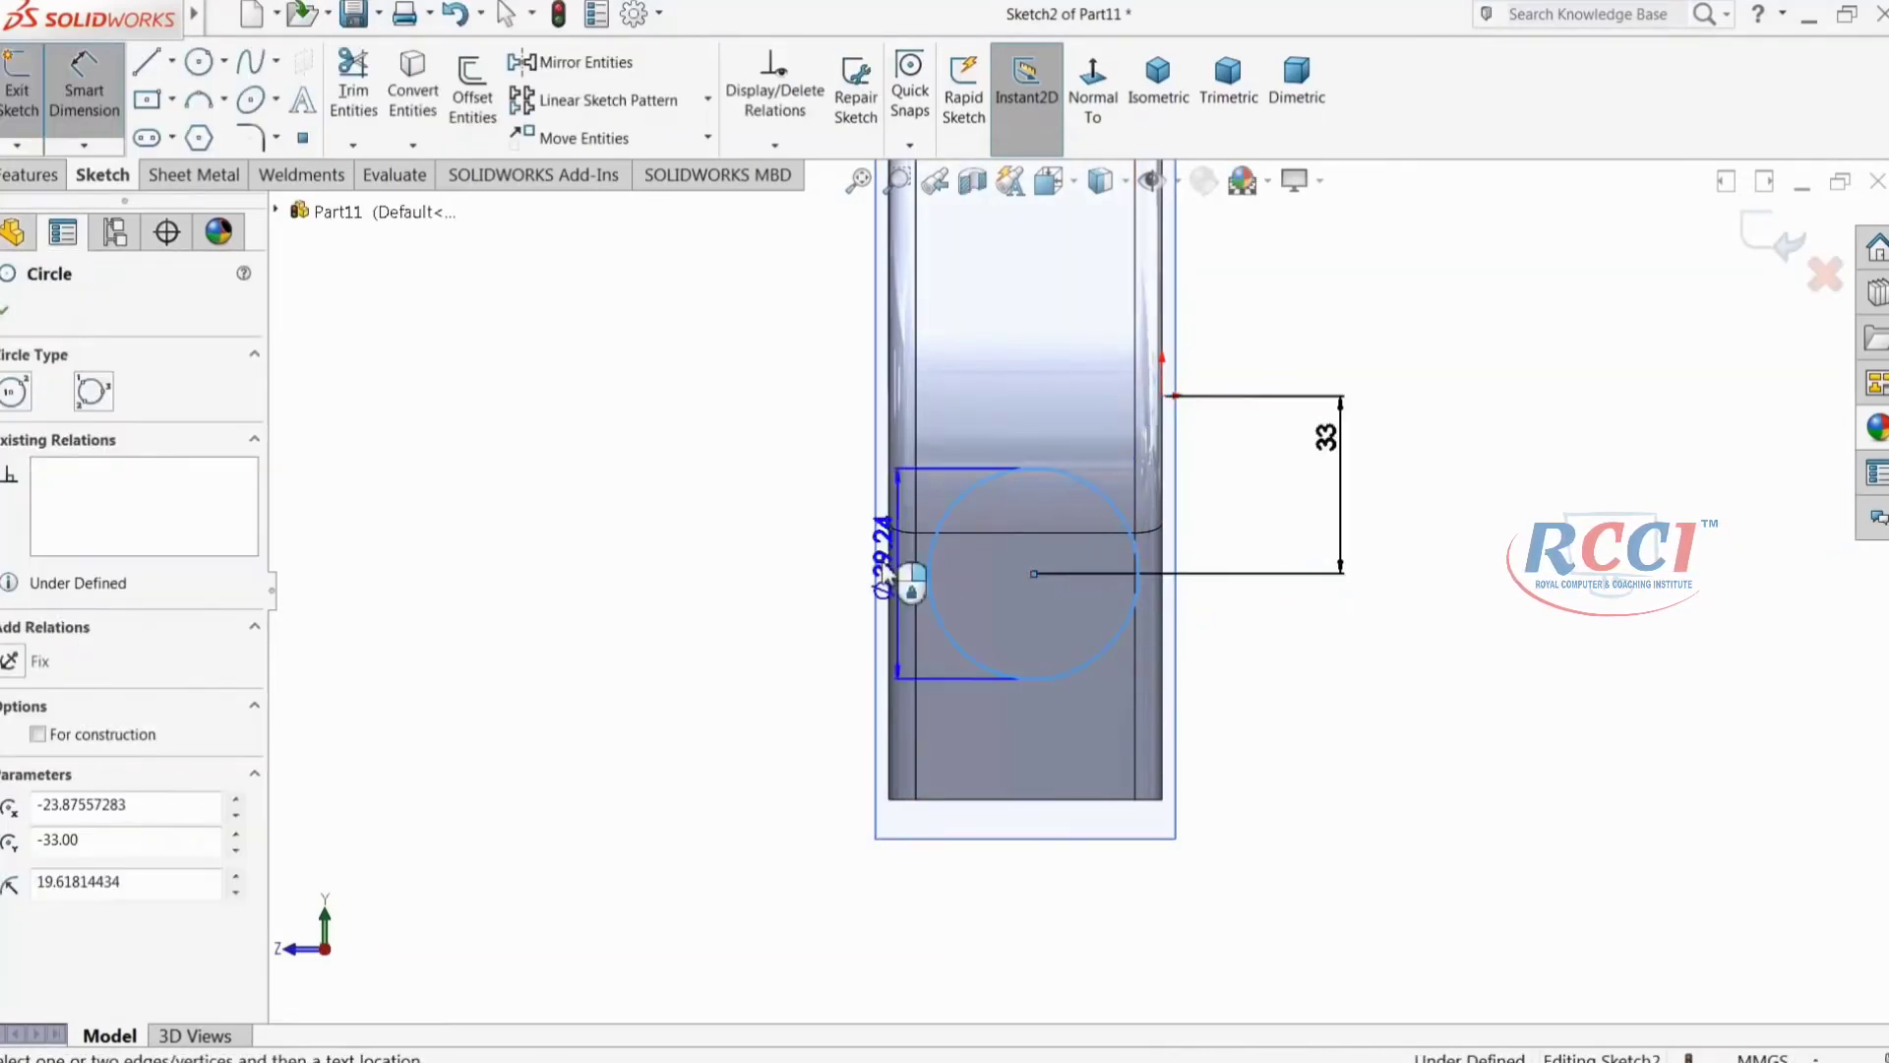
click(758, 563)
text(36)
key(Return)
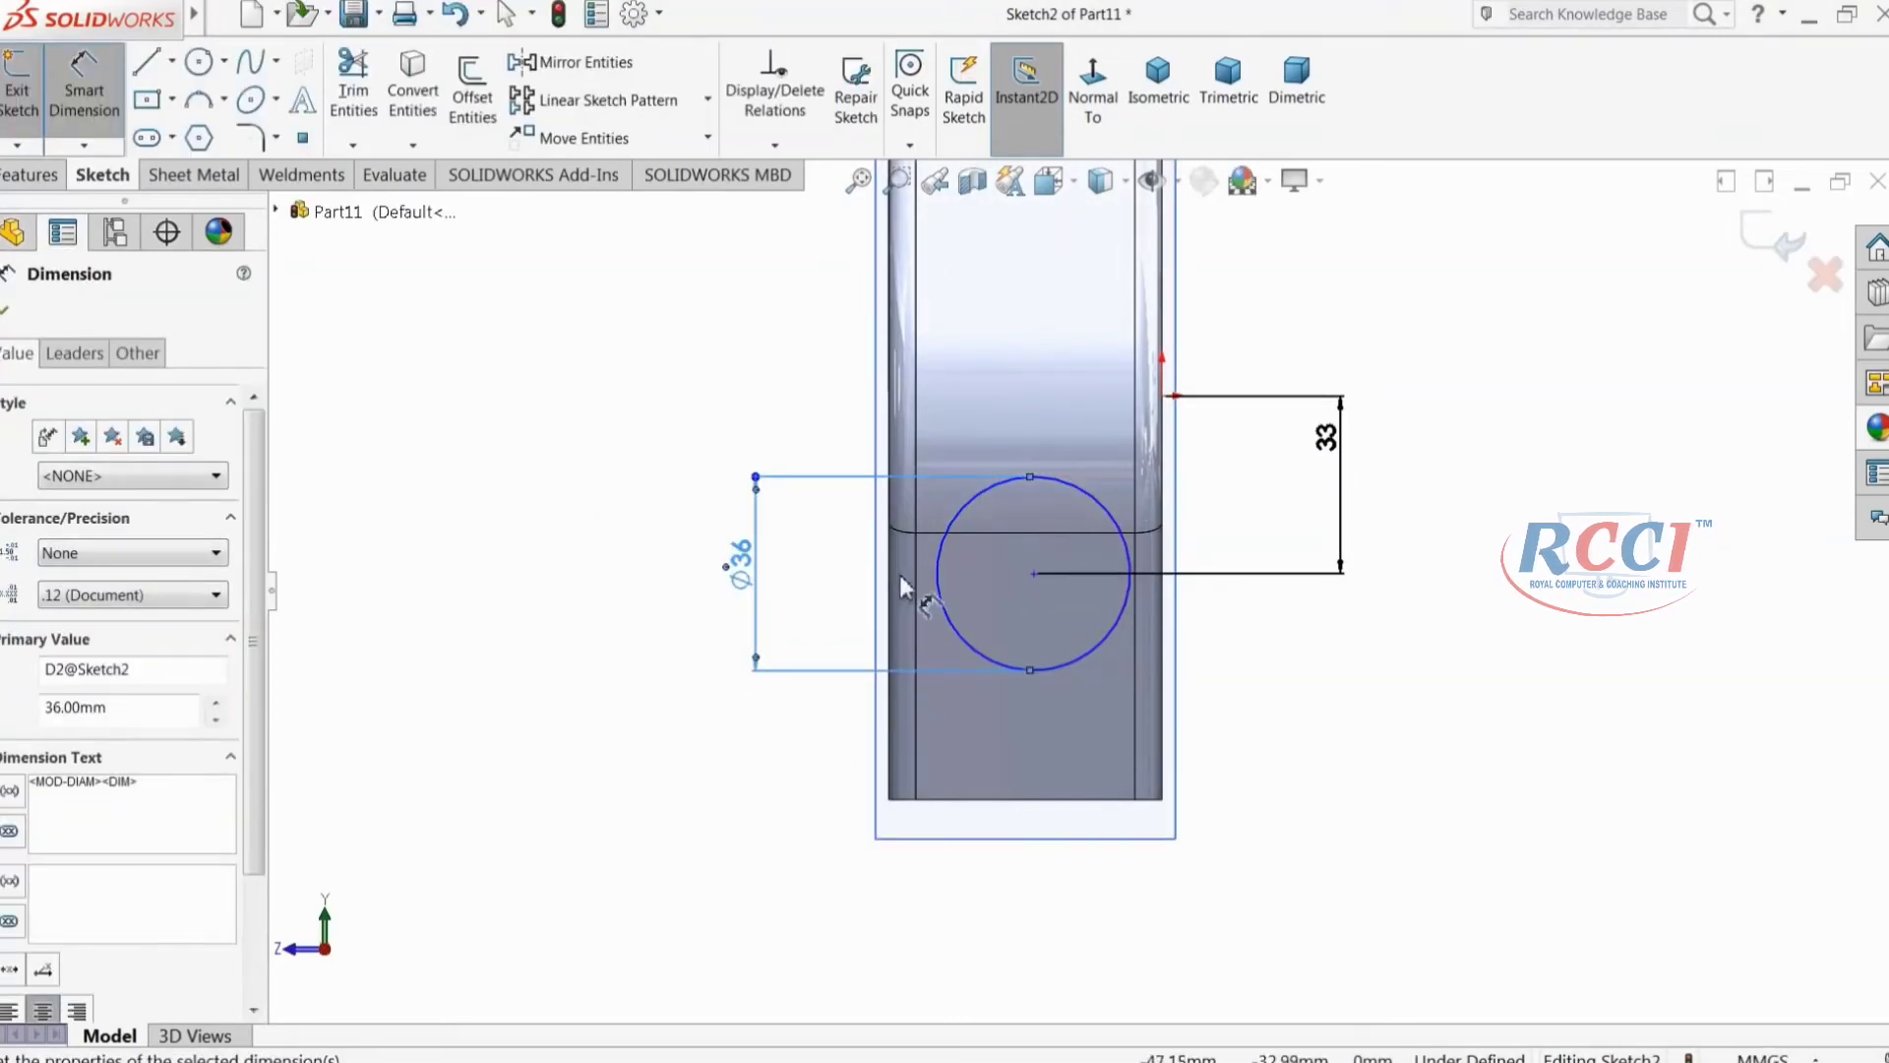
Step: Dimension the horizontal distance between the circle's centre and the origin to 25.4 mm
click(1034, 575)
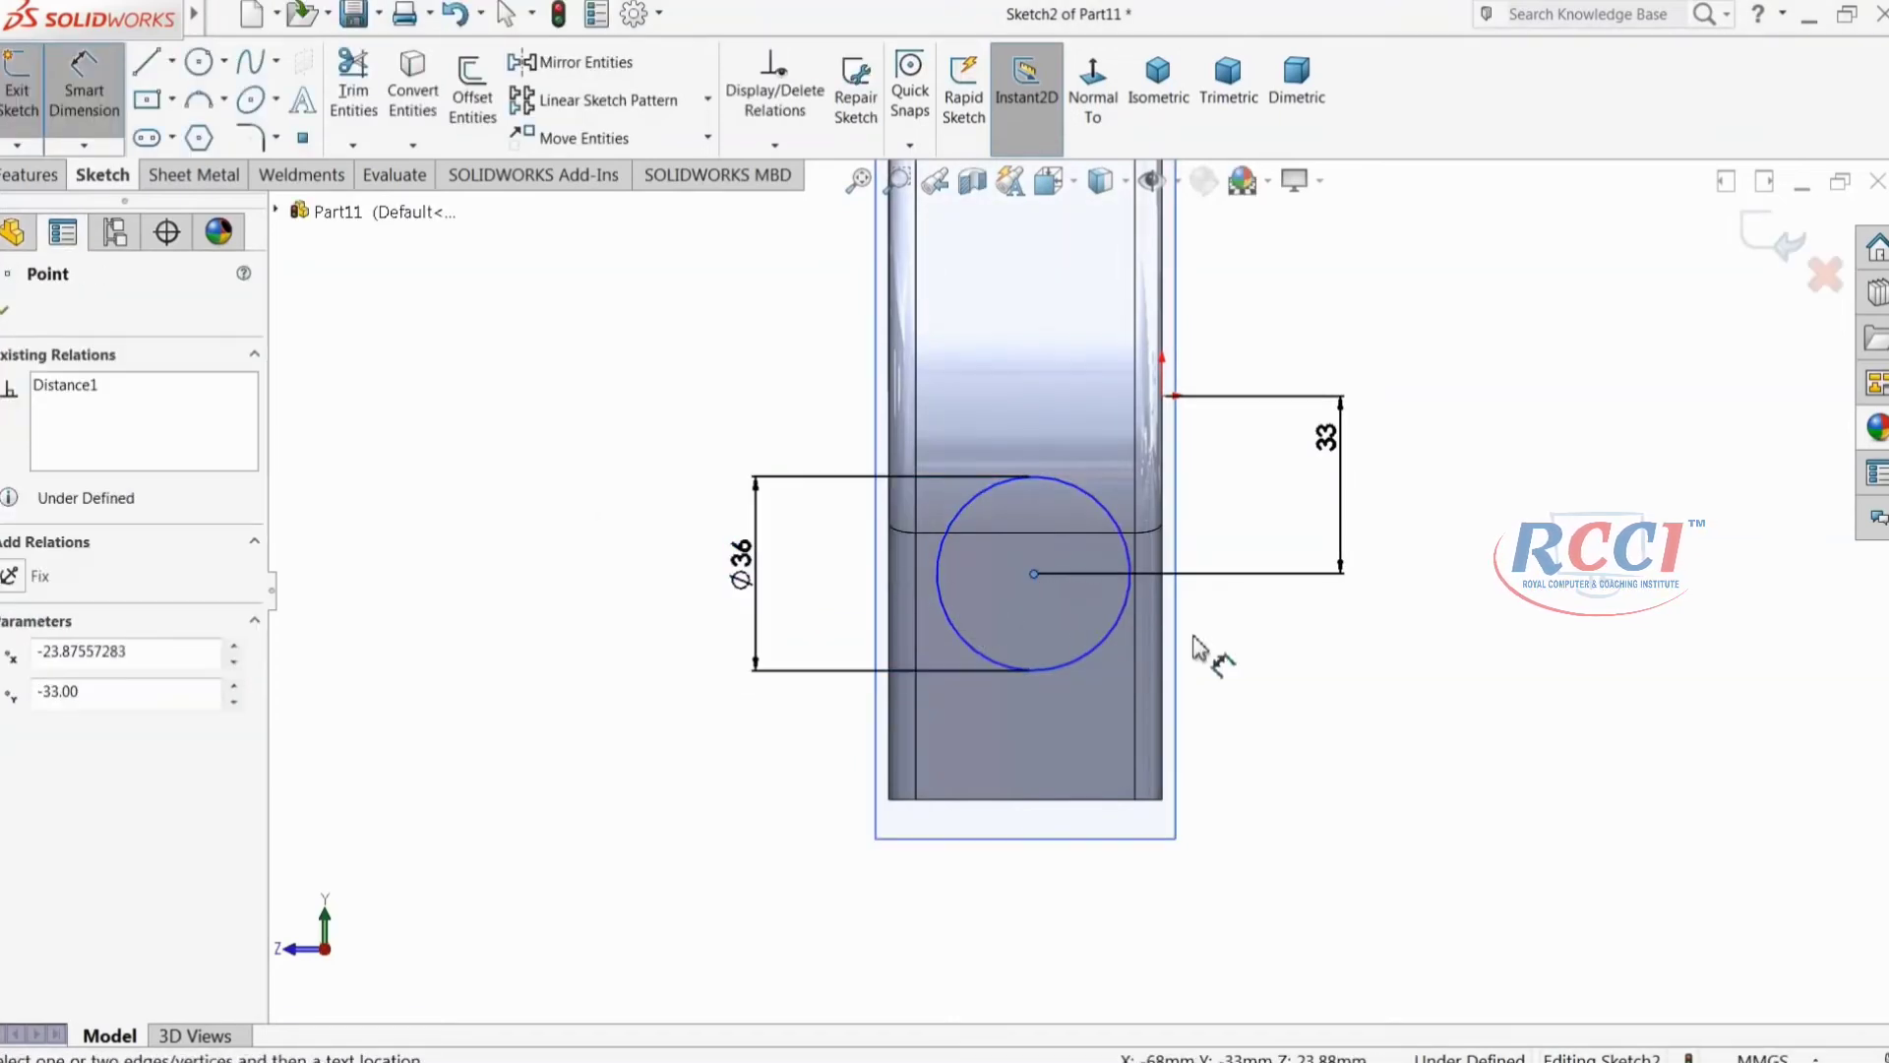
click(1164, 403)
click(1104, 374)
text(25.7)
key(BackSpace)
text(4)
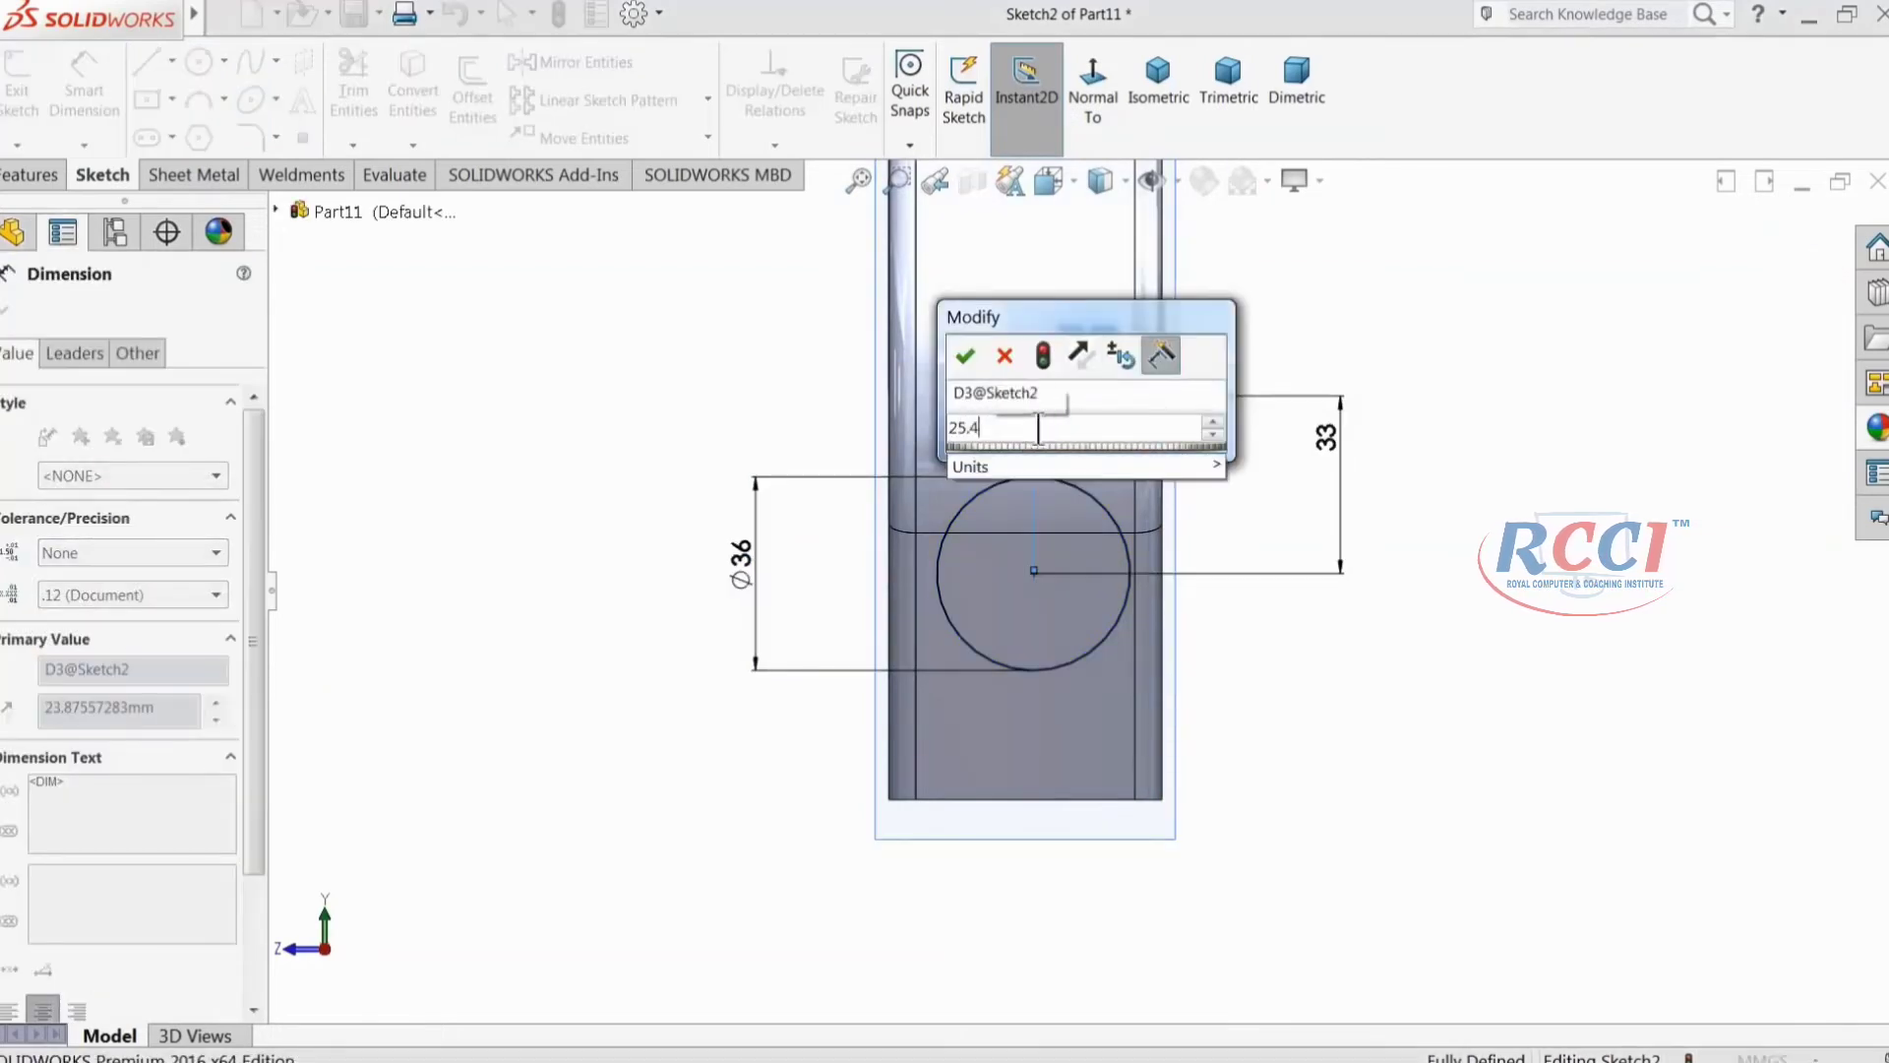
key(Return)
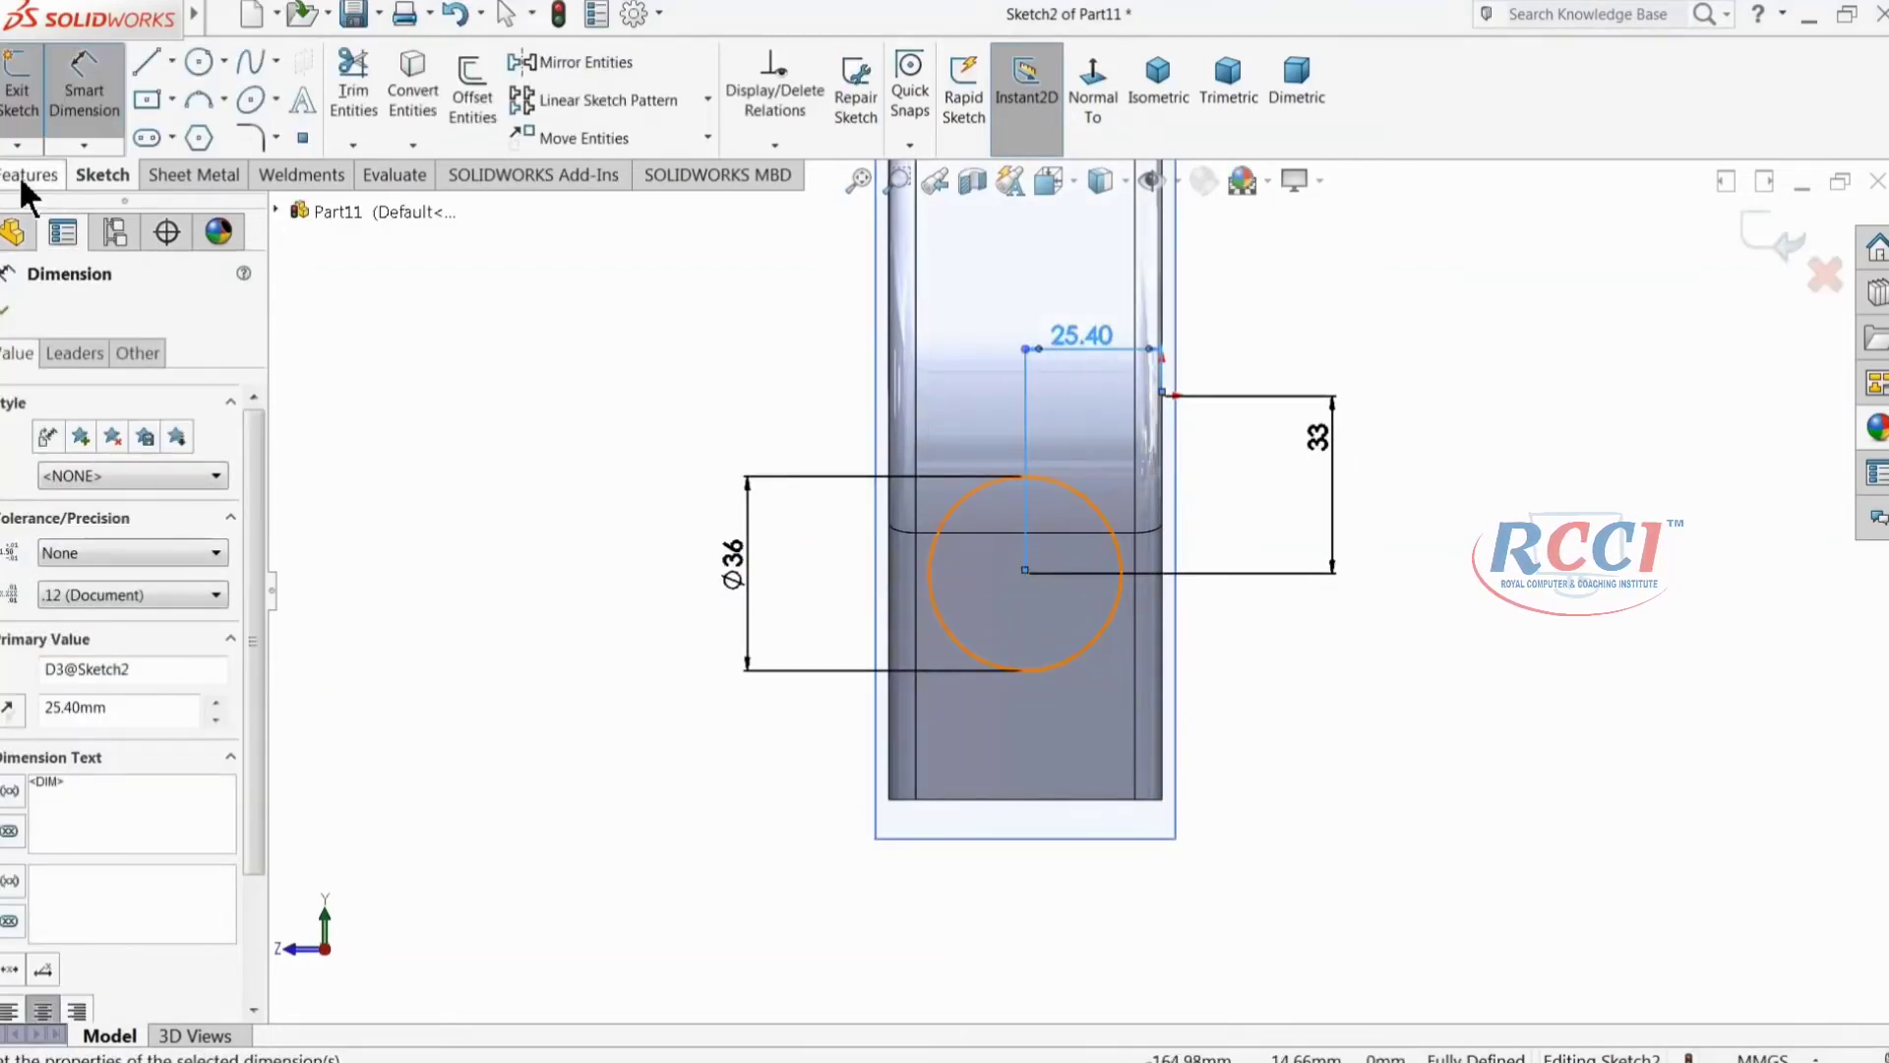
Step: Extrude the 36 mm circle as a boss with the Up To Next end condition, merged with the body
click(28, 178)
click(20, 103)
mouse_move(627, 449)
middle_down()
mouse_move(645, 489)
mouse_move(936, 511)
mouse_move(822, 522)
mouse_move(802, 434)
mouse_move(781, 498)
middle_up()
scroll(822, 522, up, 2)
scroll(657, 644, down, 3)
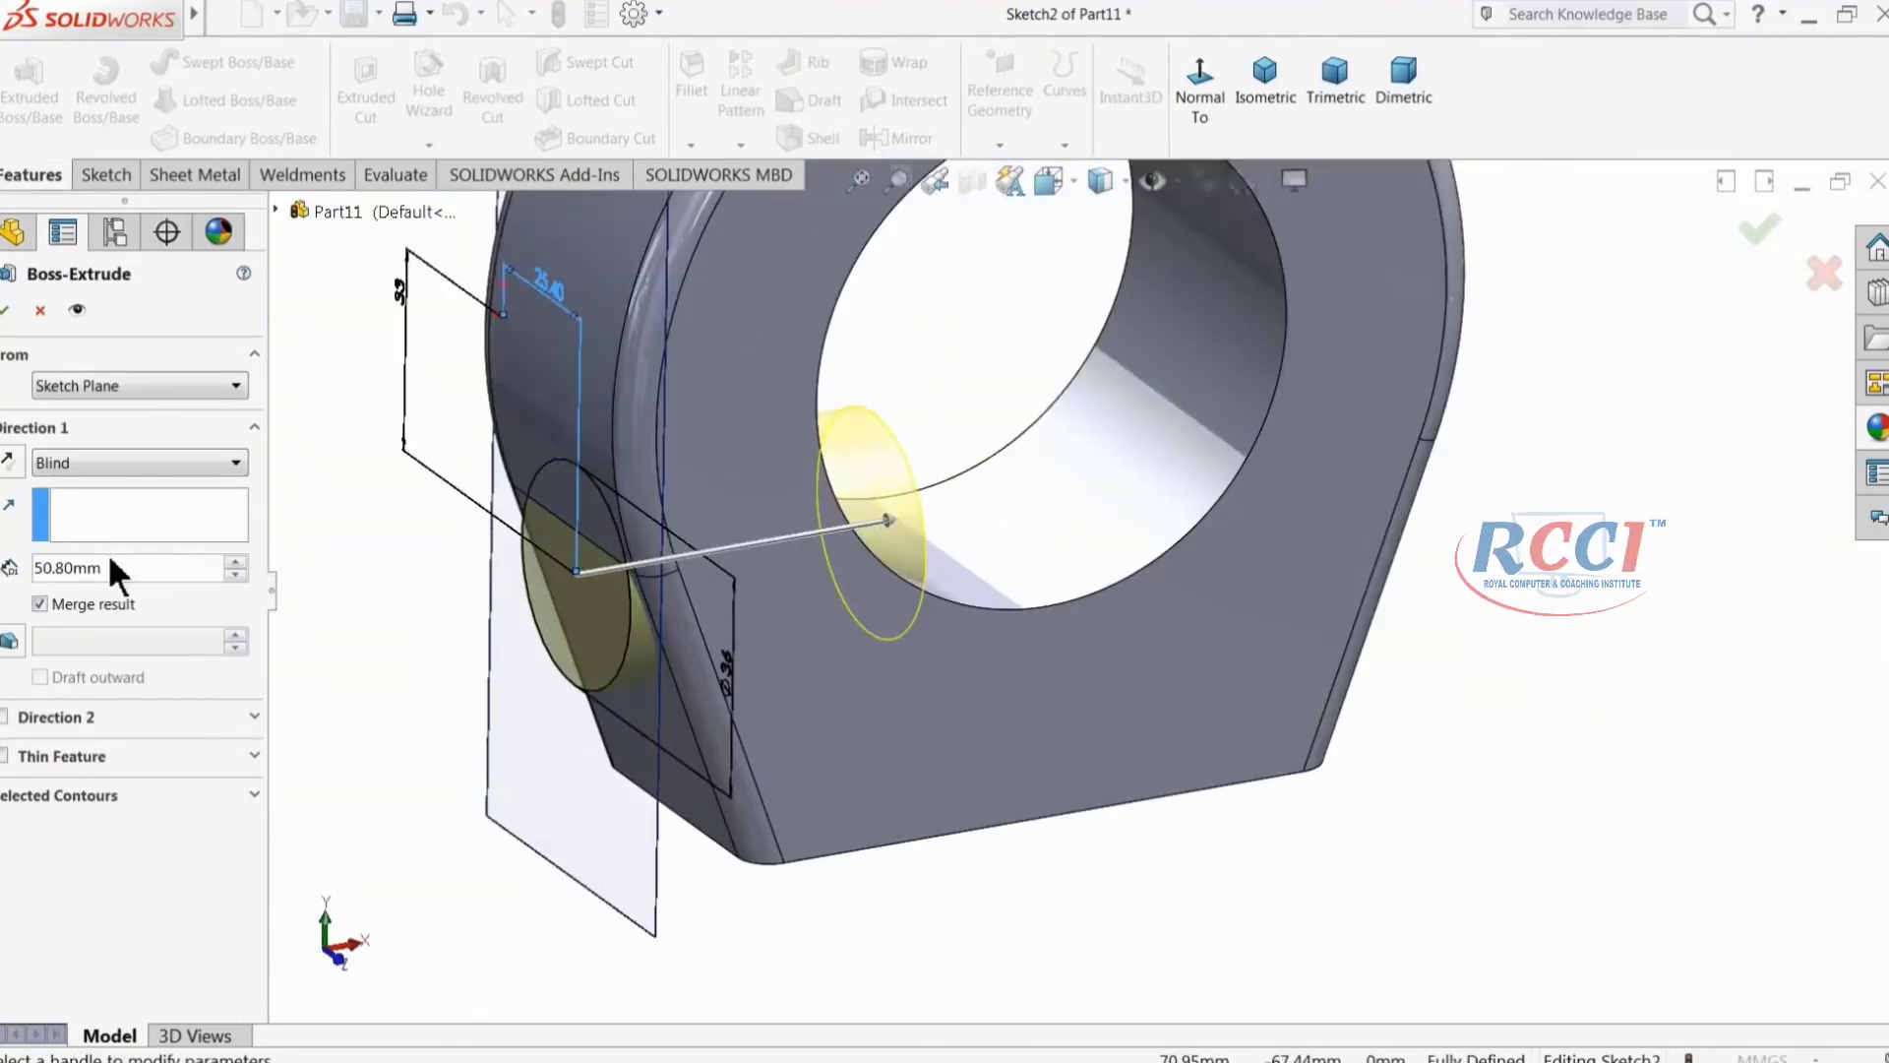
click(78, 459)
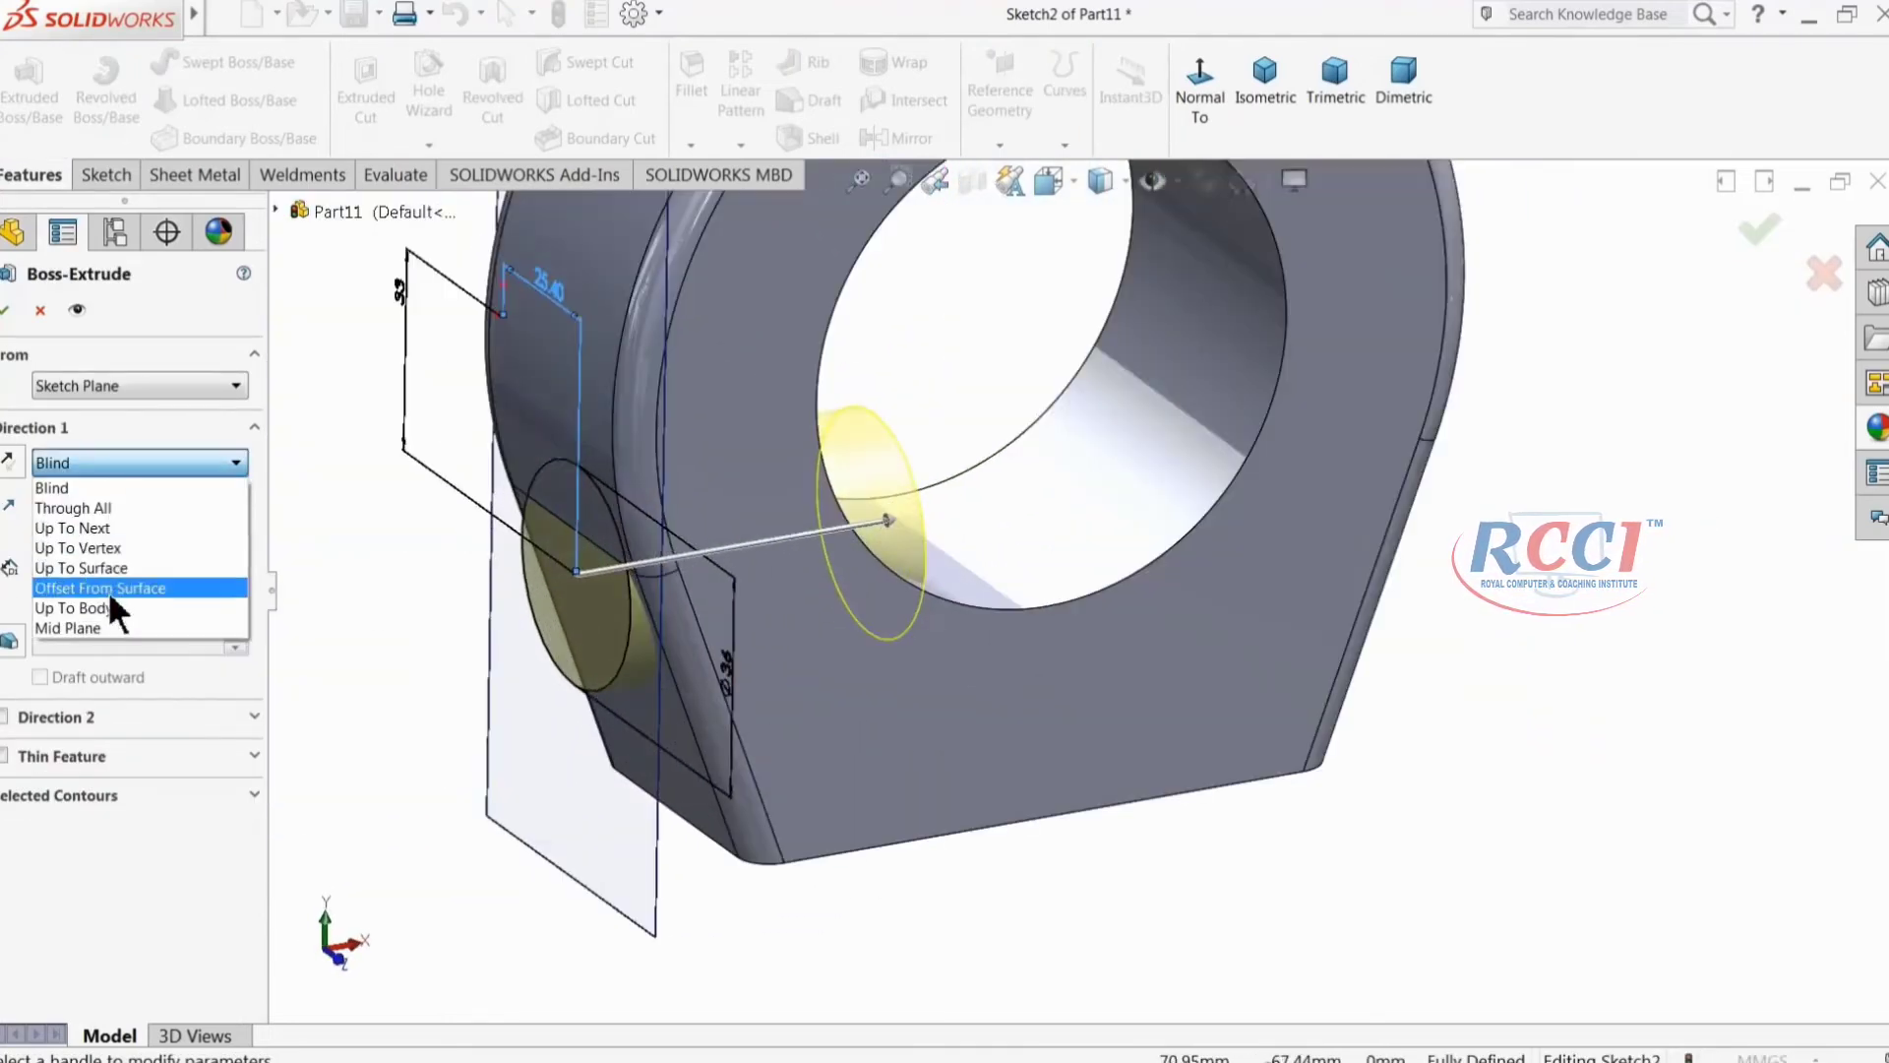
click(110, 527)
scroll(645, 605, down, 2)
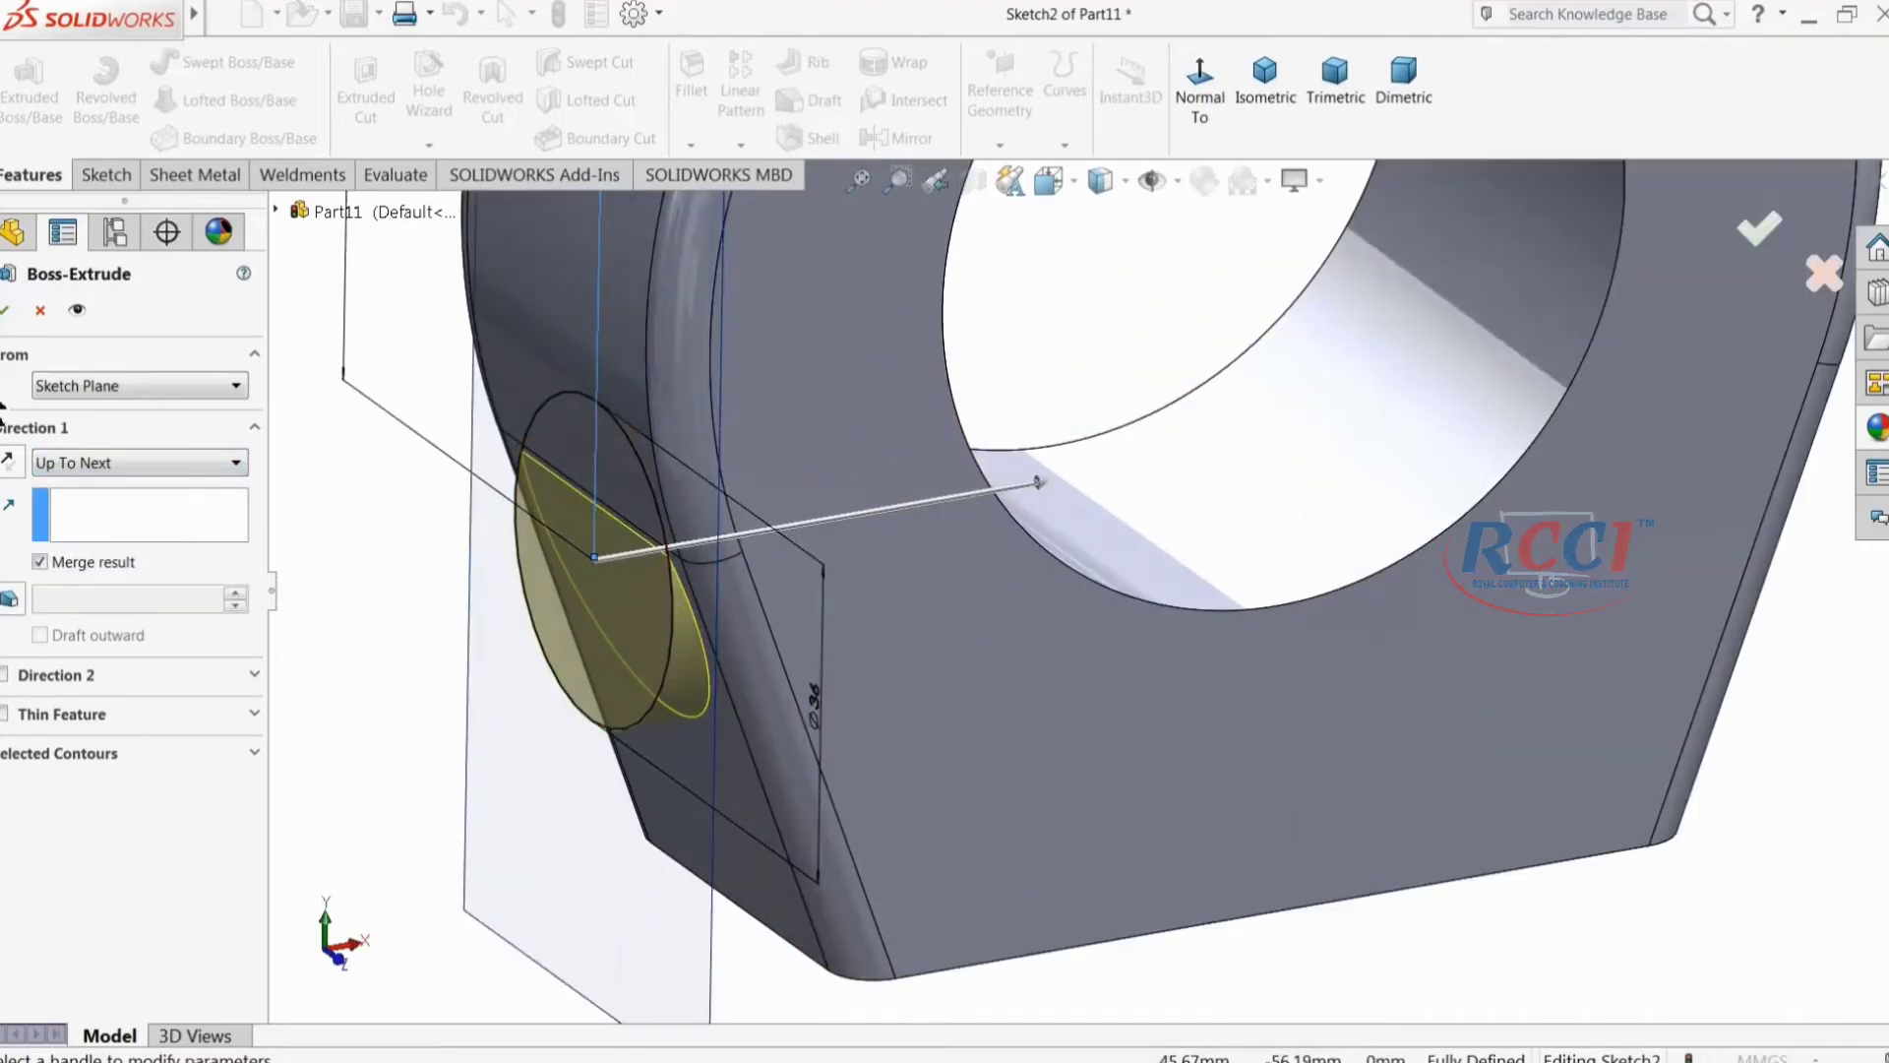
click(5, 312)
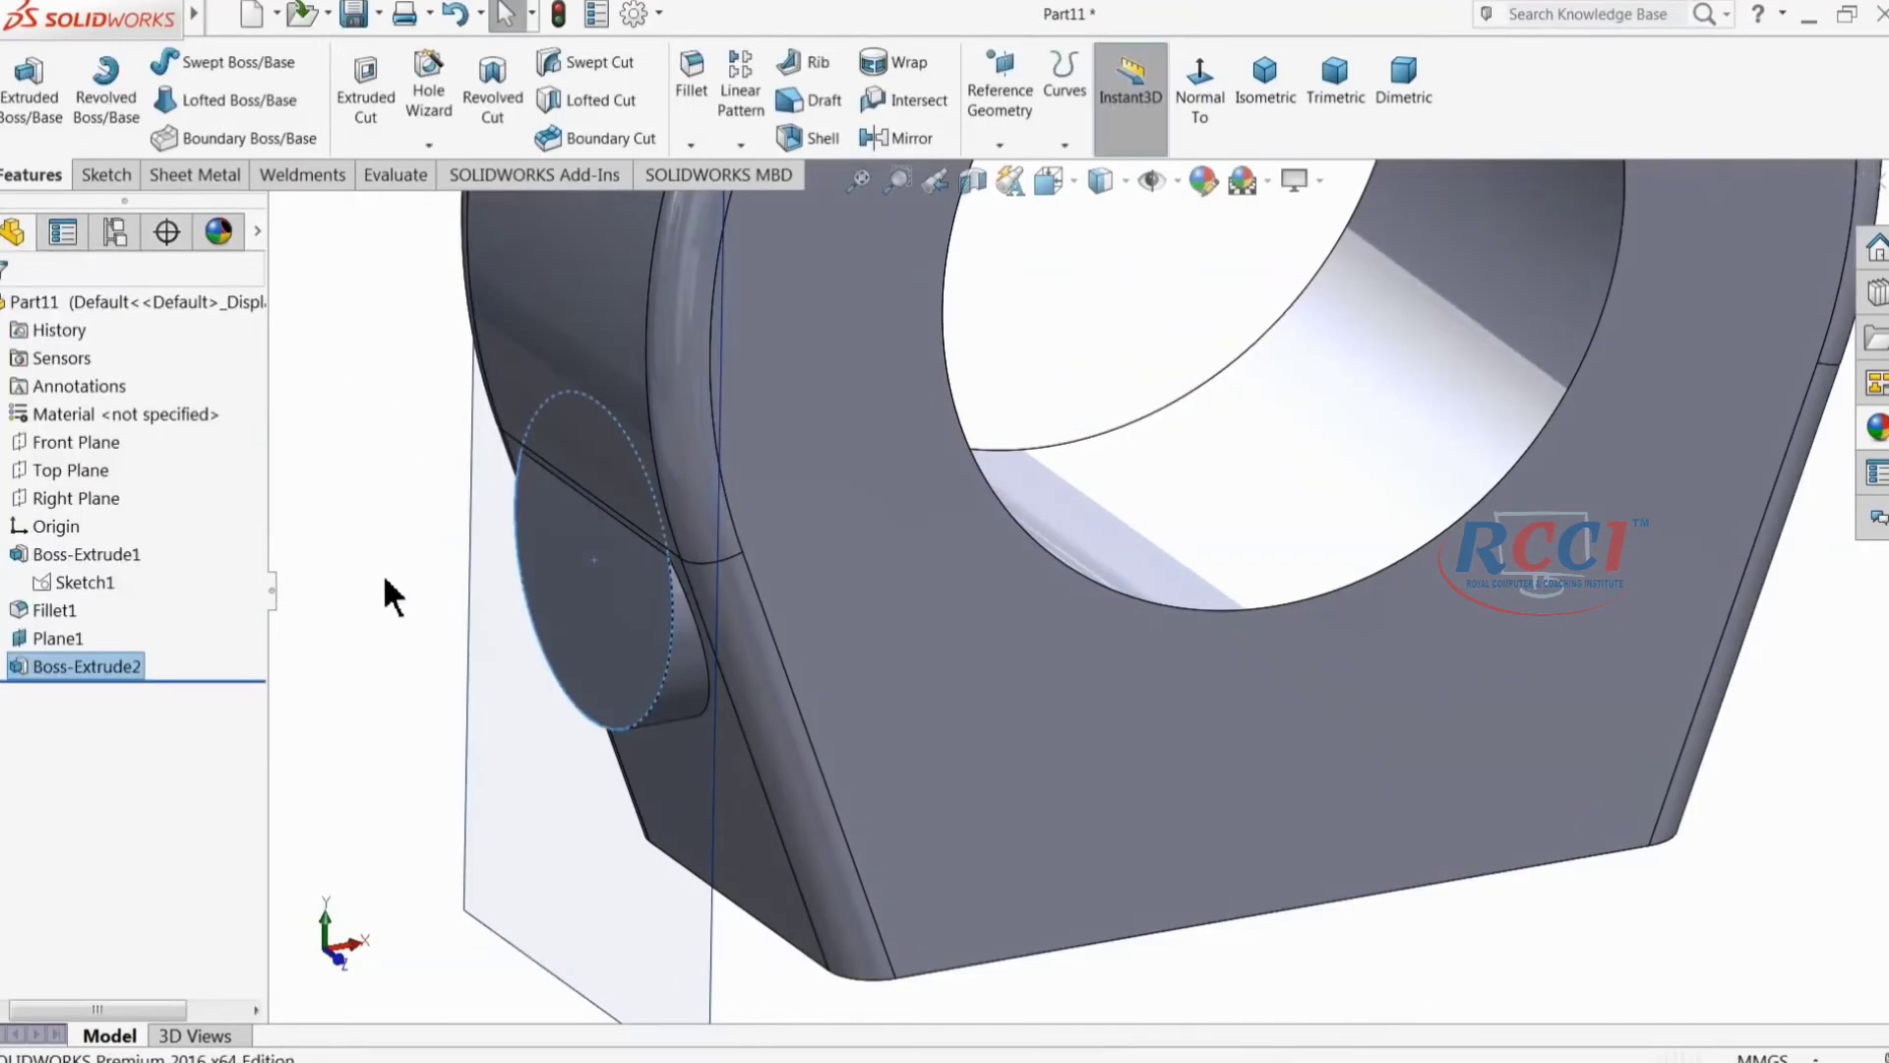
Step: Hide the offset reference plane beside the new round boss
scroll(380, 561, up, 3)
click(805, 758)
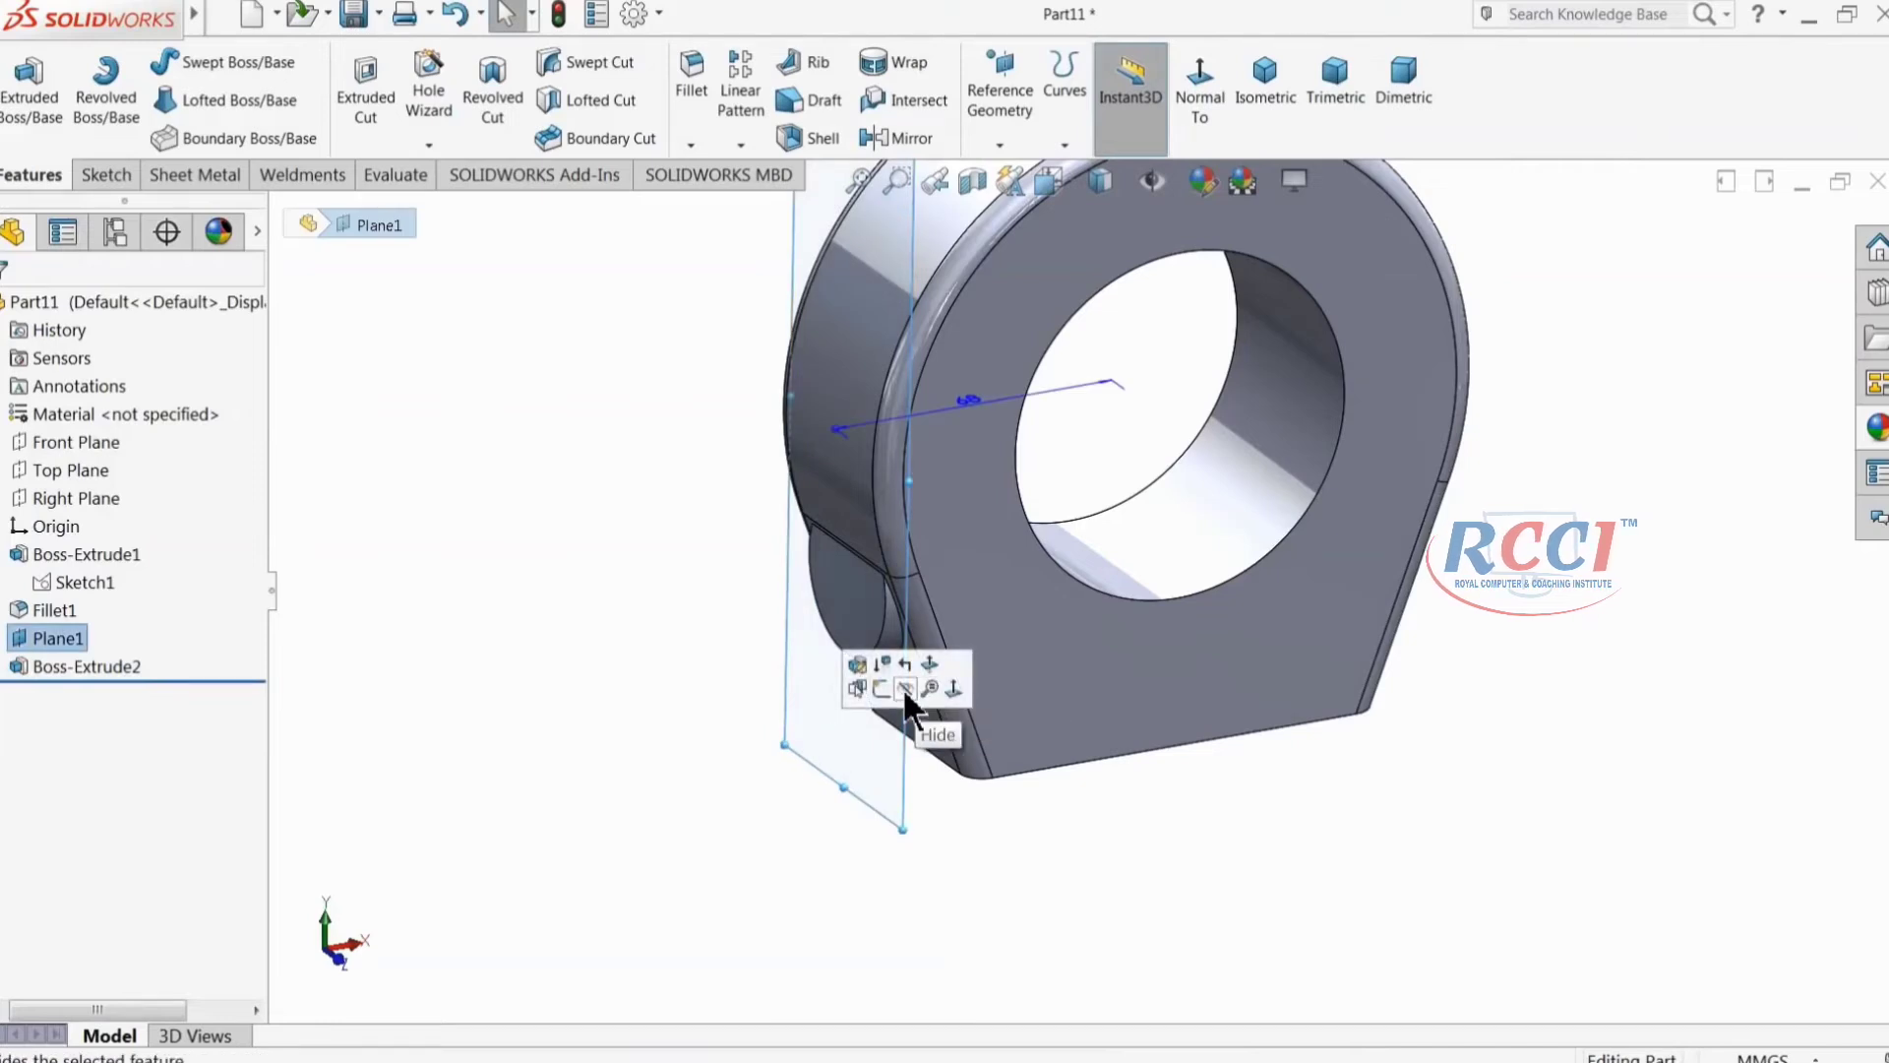
click(901, 686)
middle_drag(679, 738, 744, 684)
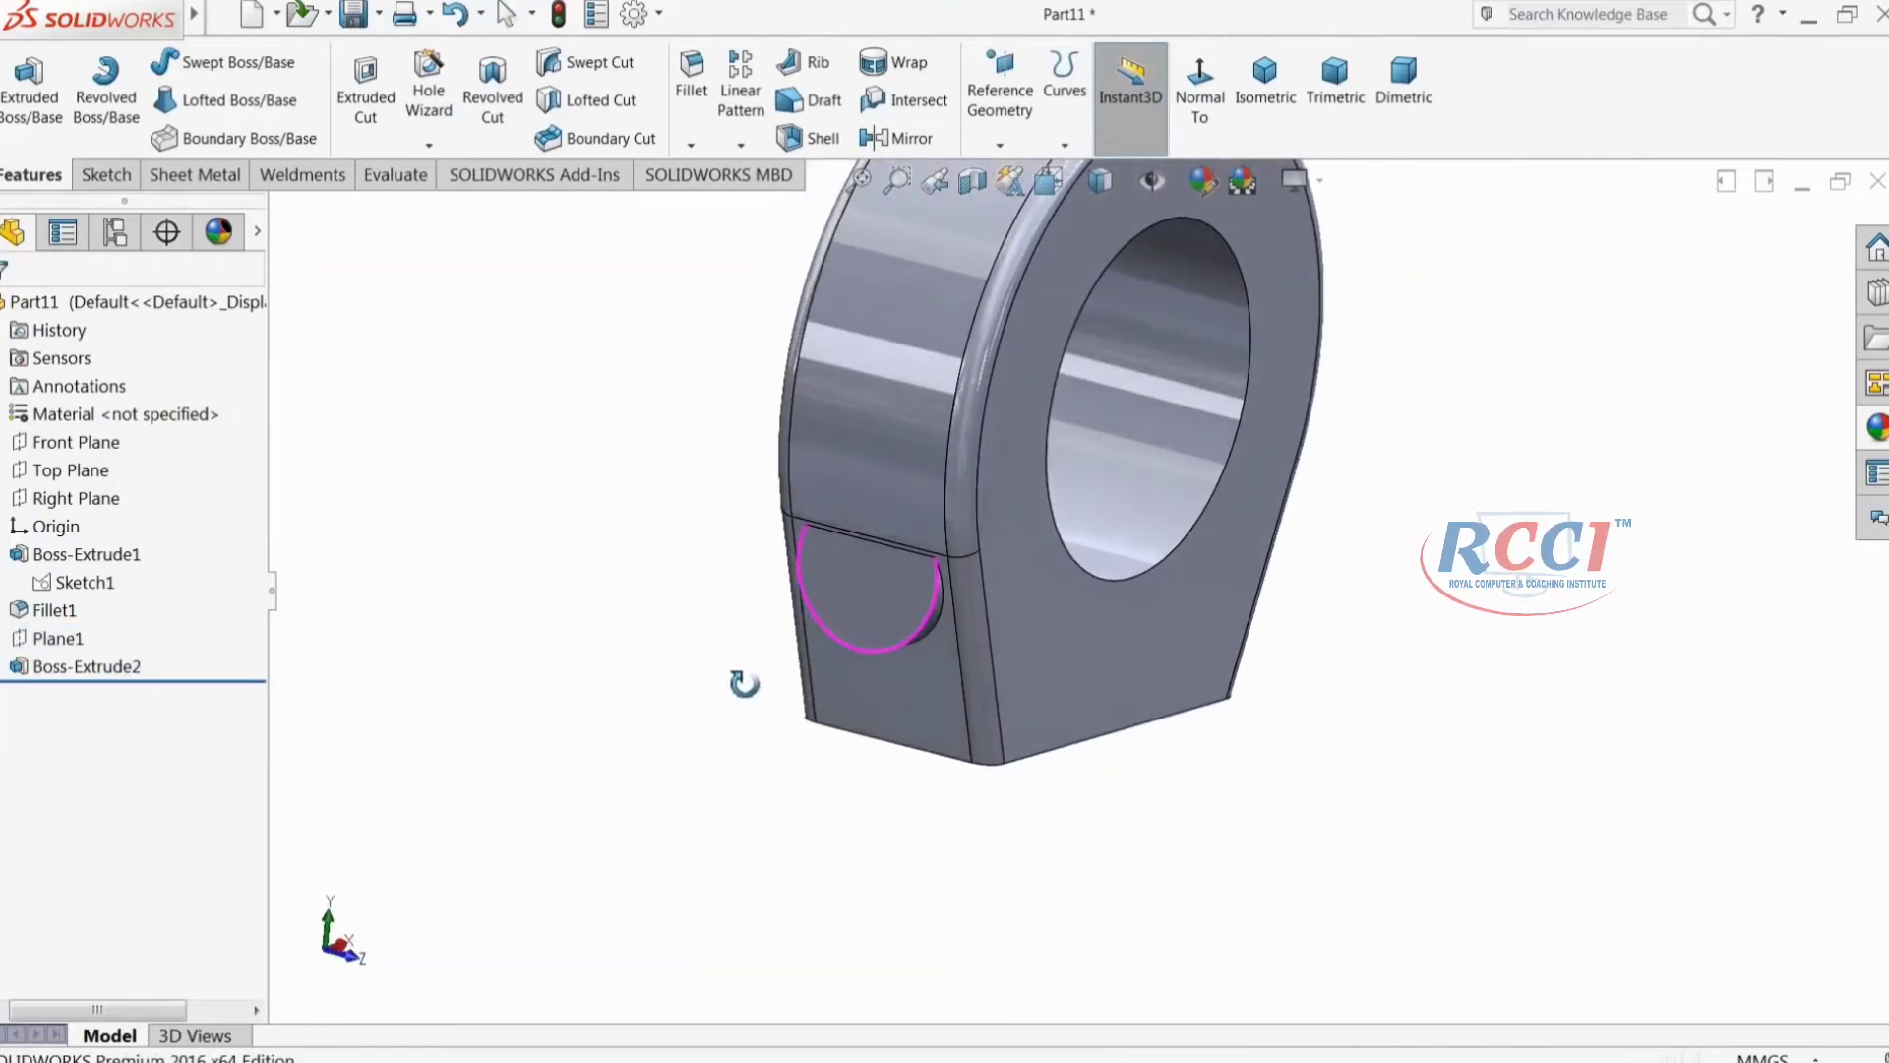
scroll(977, 617, down, 5)
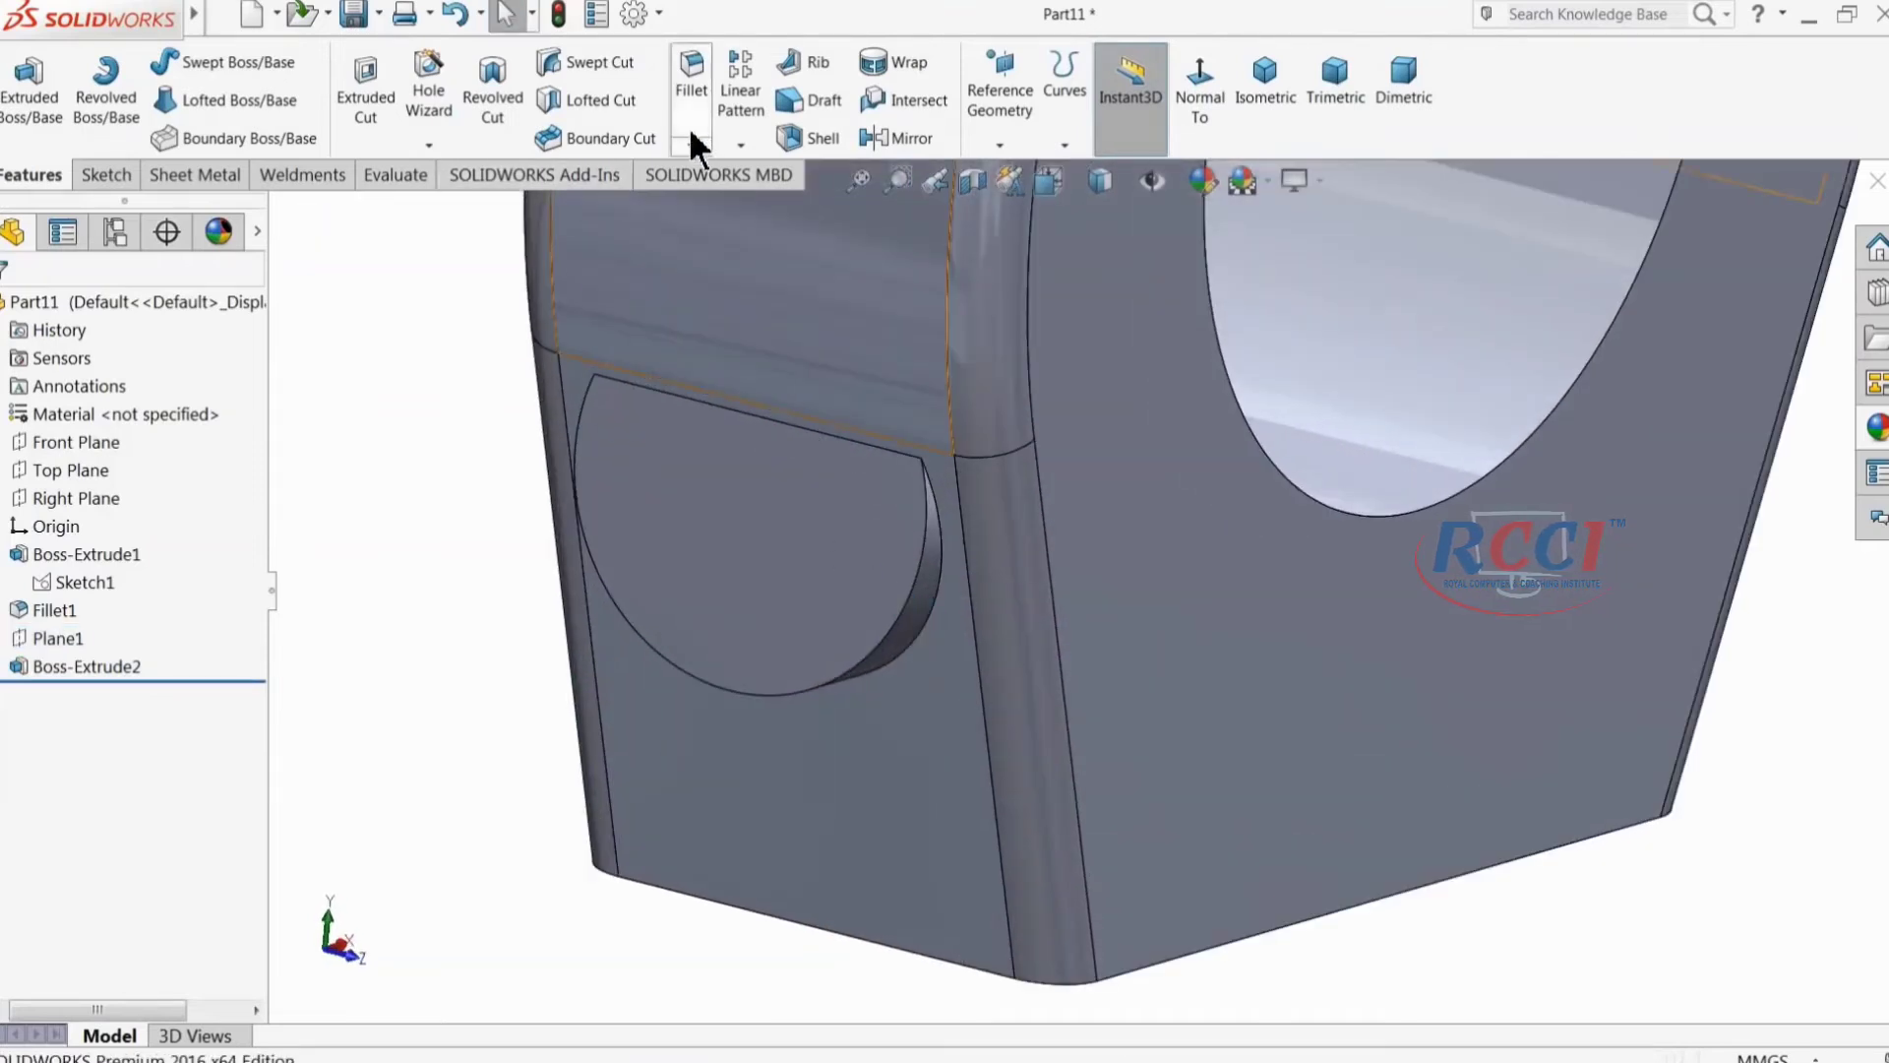
Step: Fillet the round side boss's outer edge and its base edge with a 1 mm radius
click(692, 134)
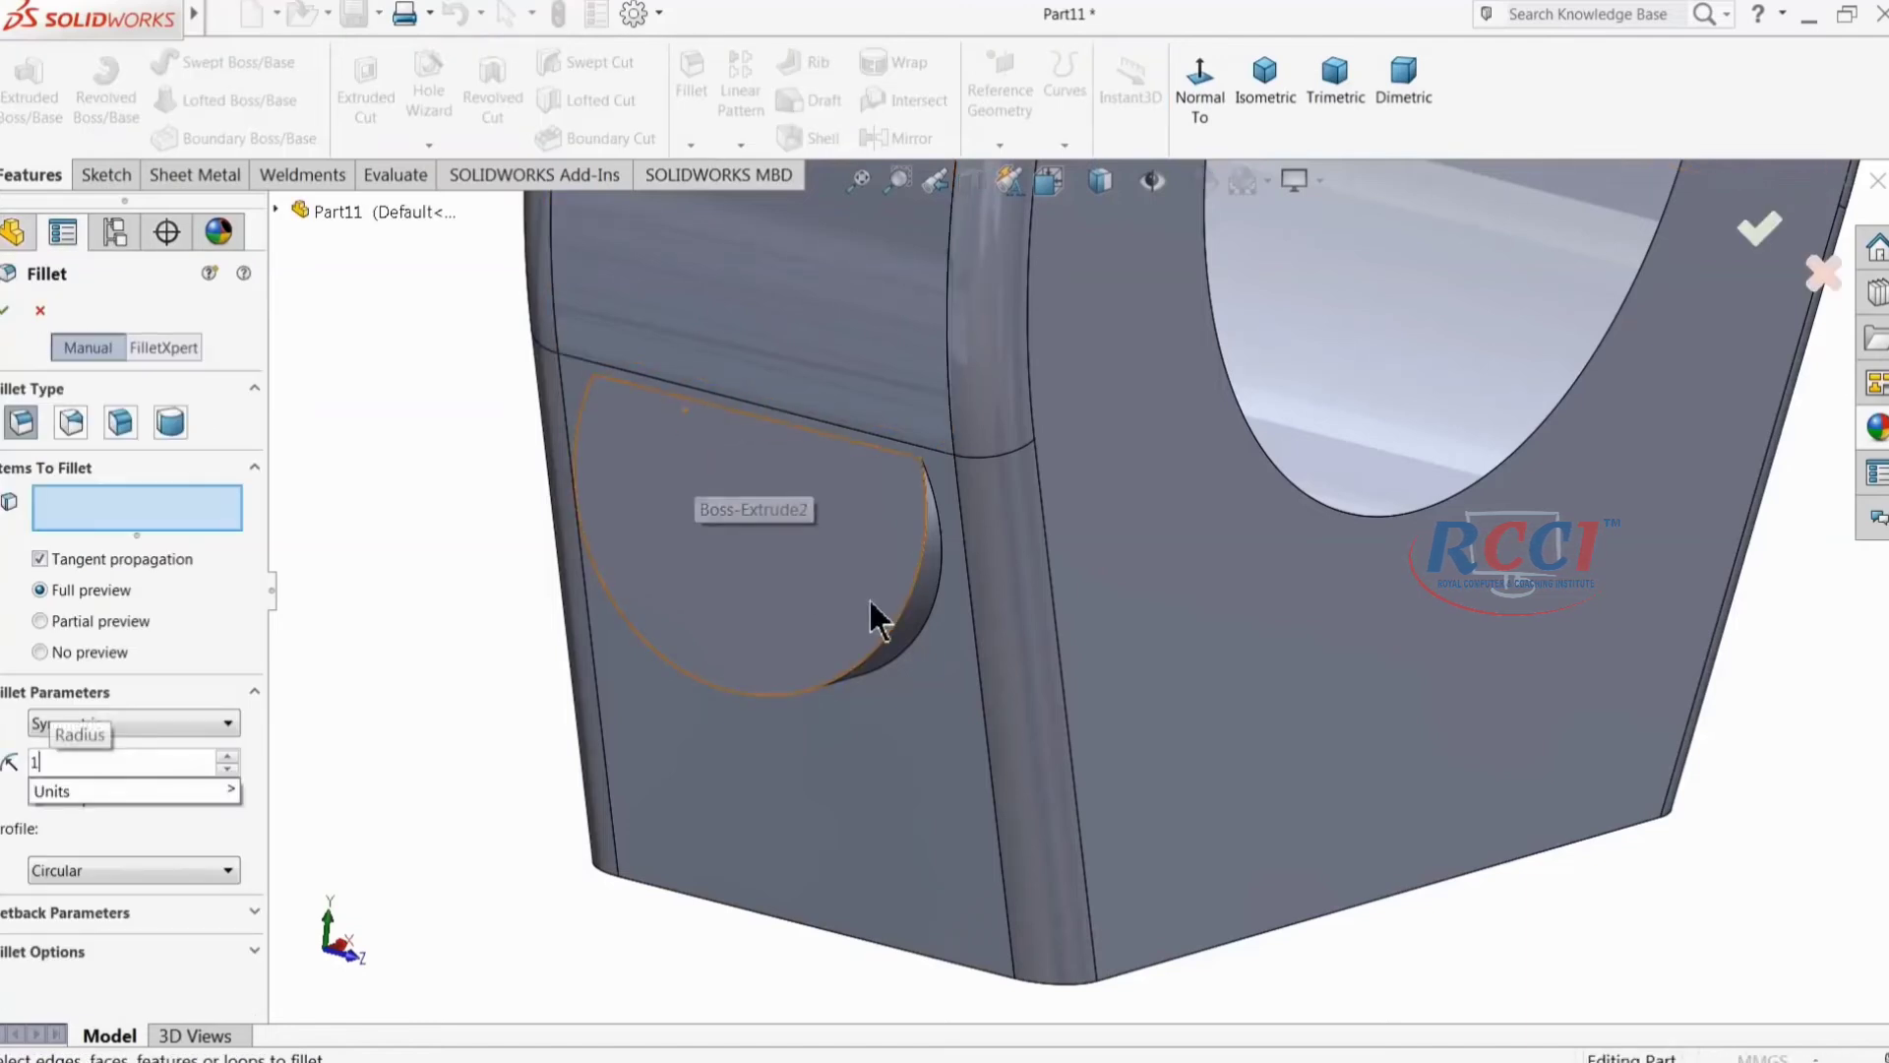
click(905, 618)
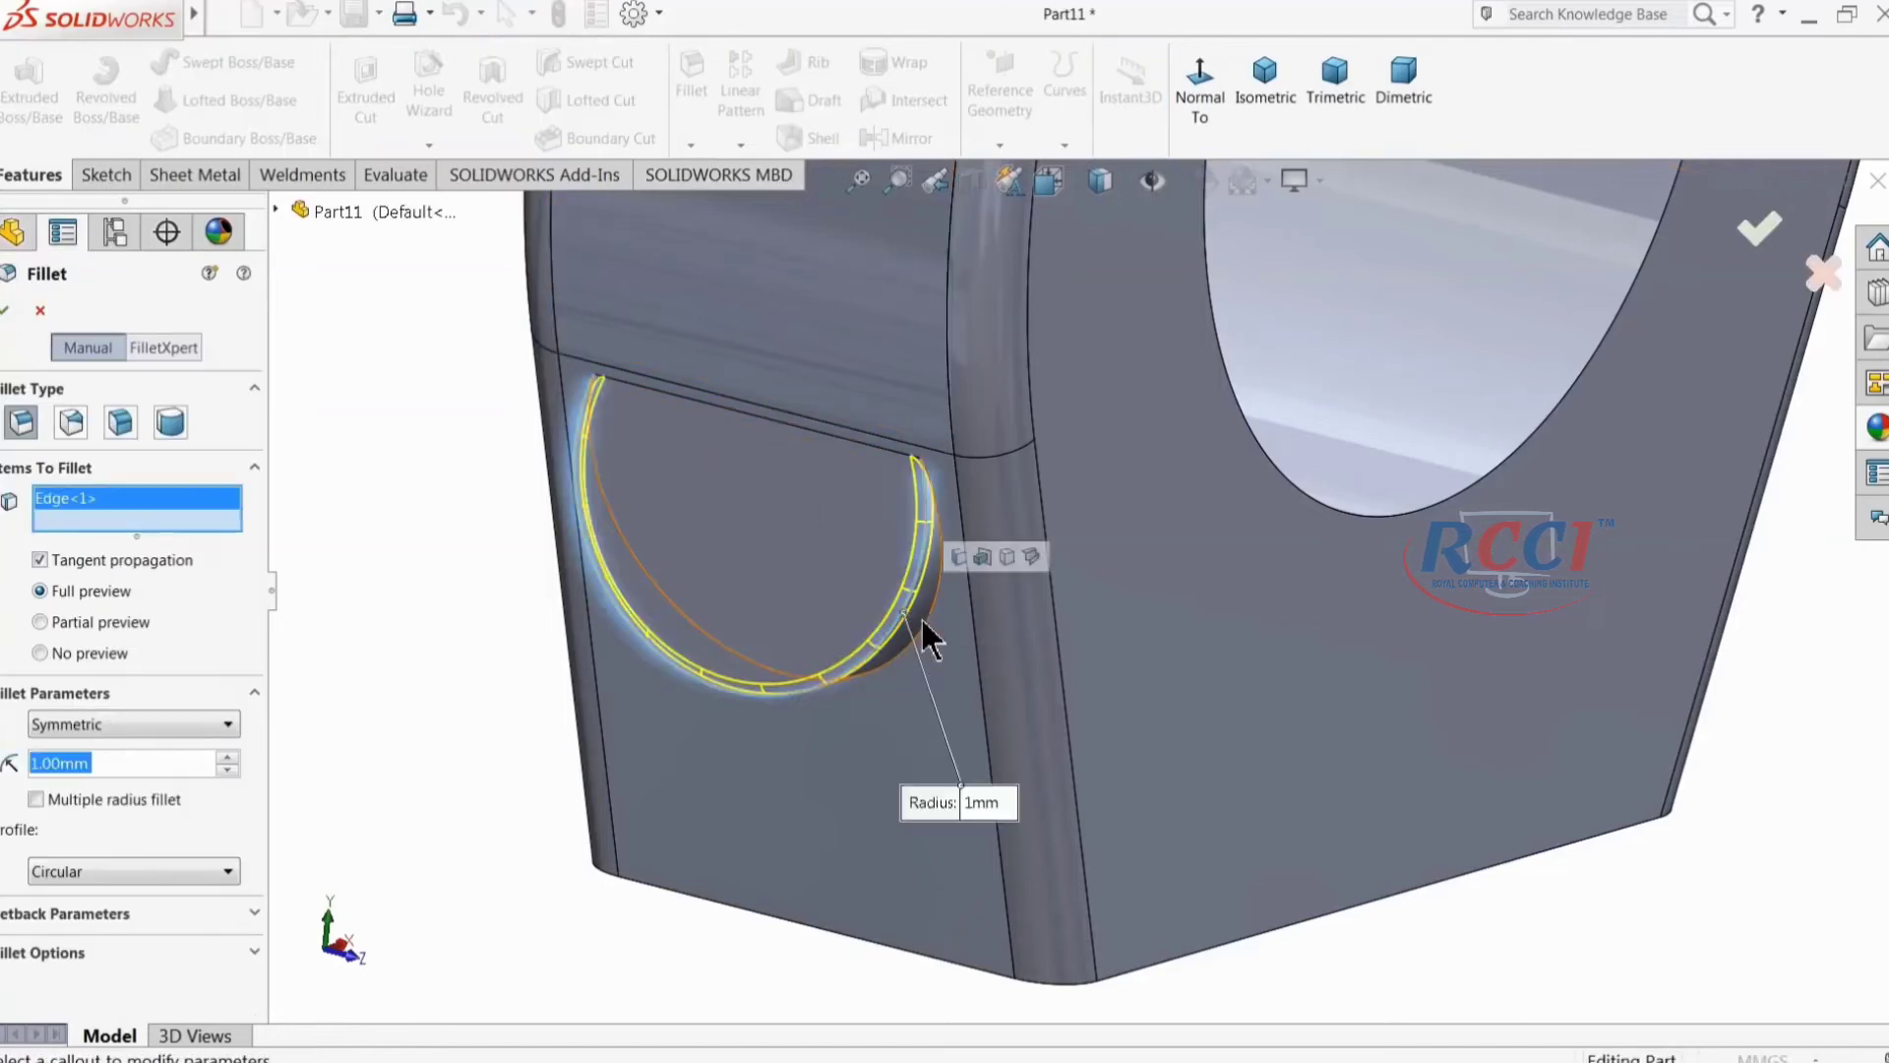
click(931, 628)
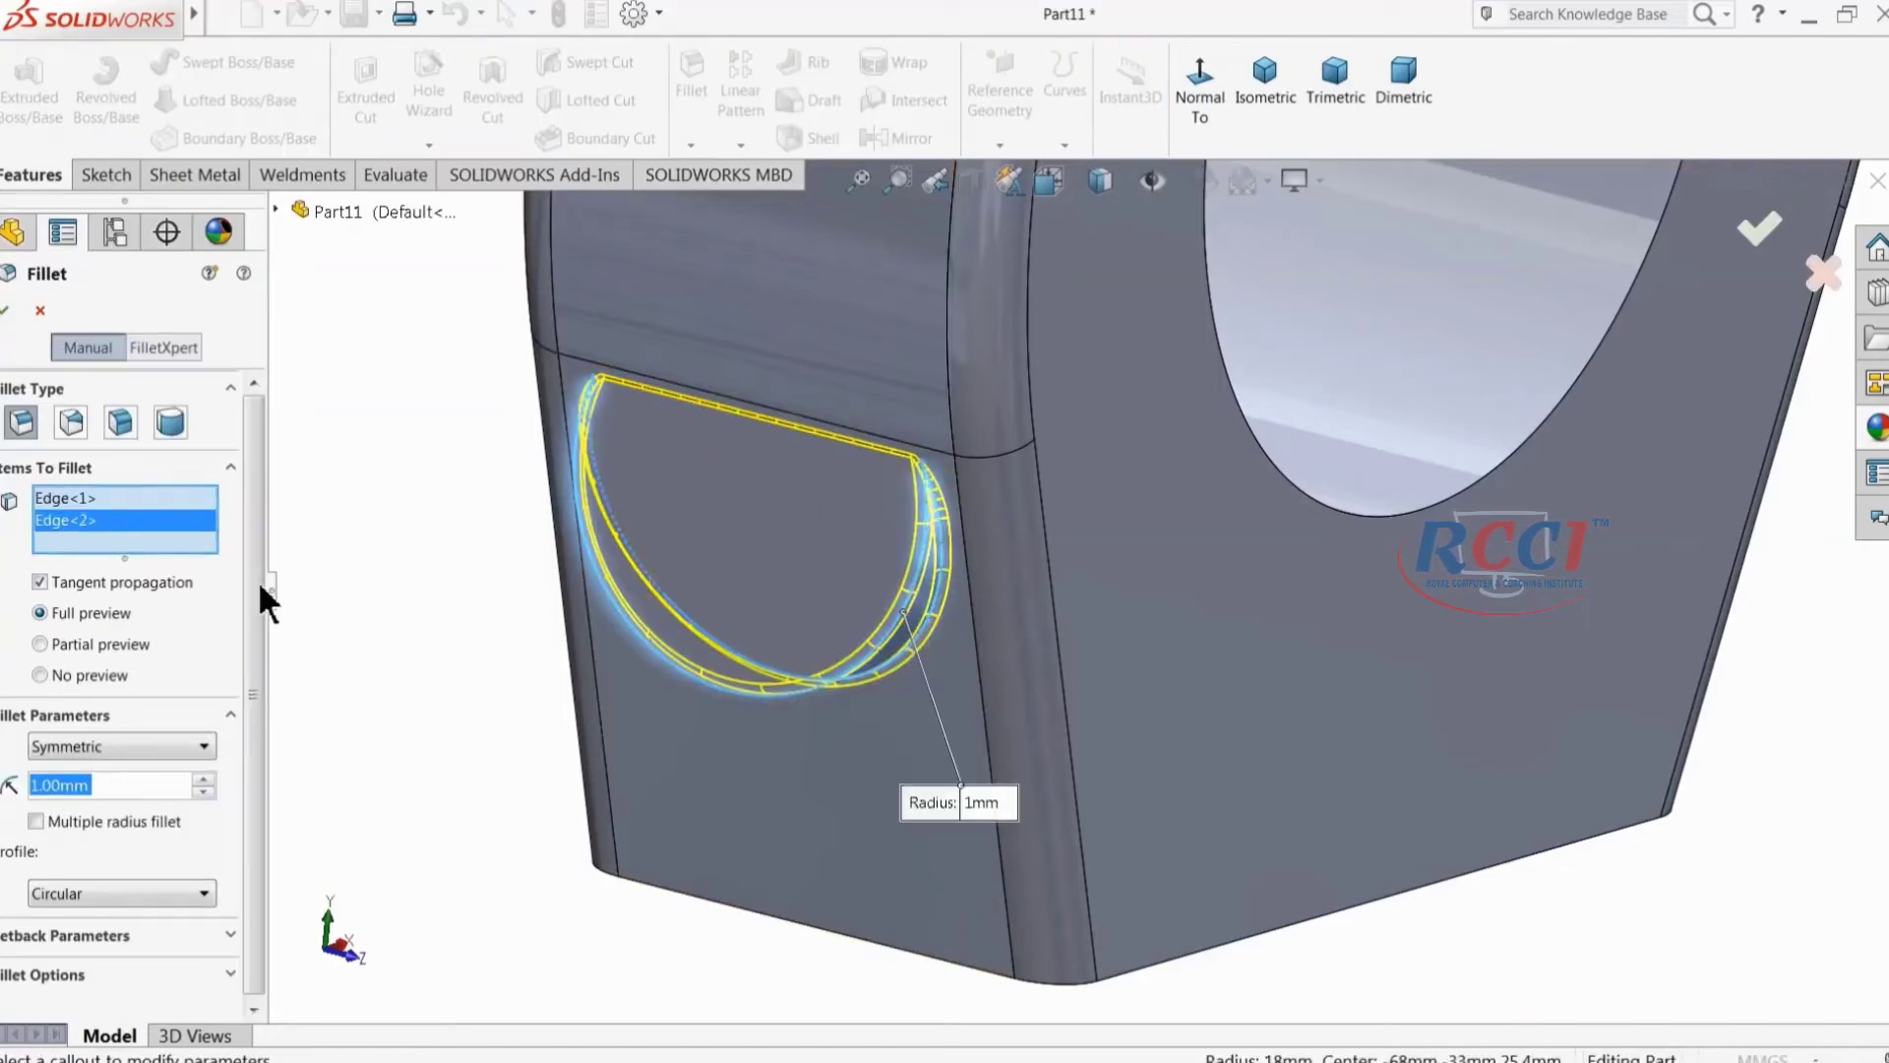
right_click(600, 536)
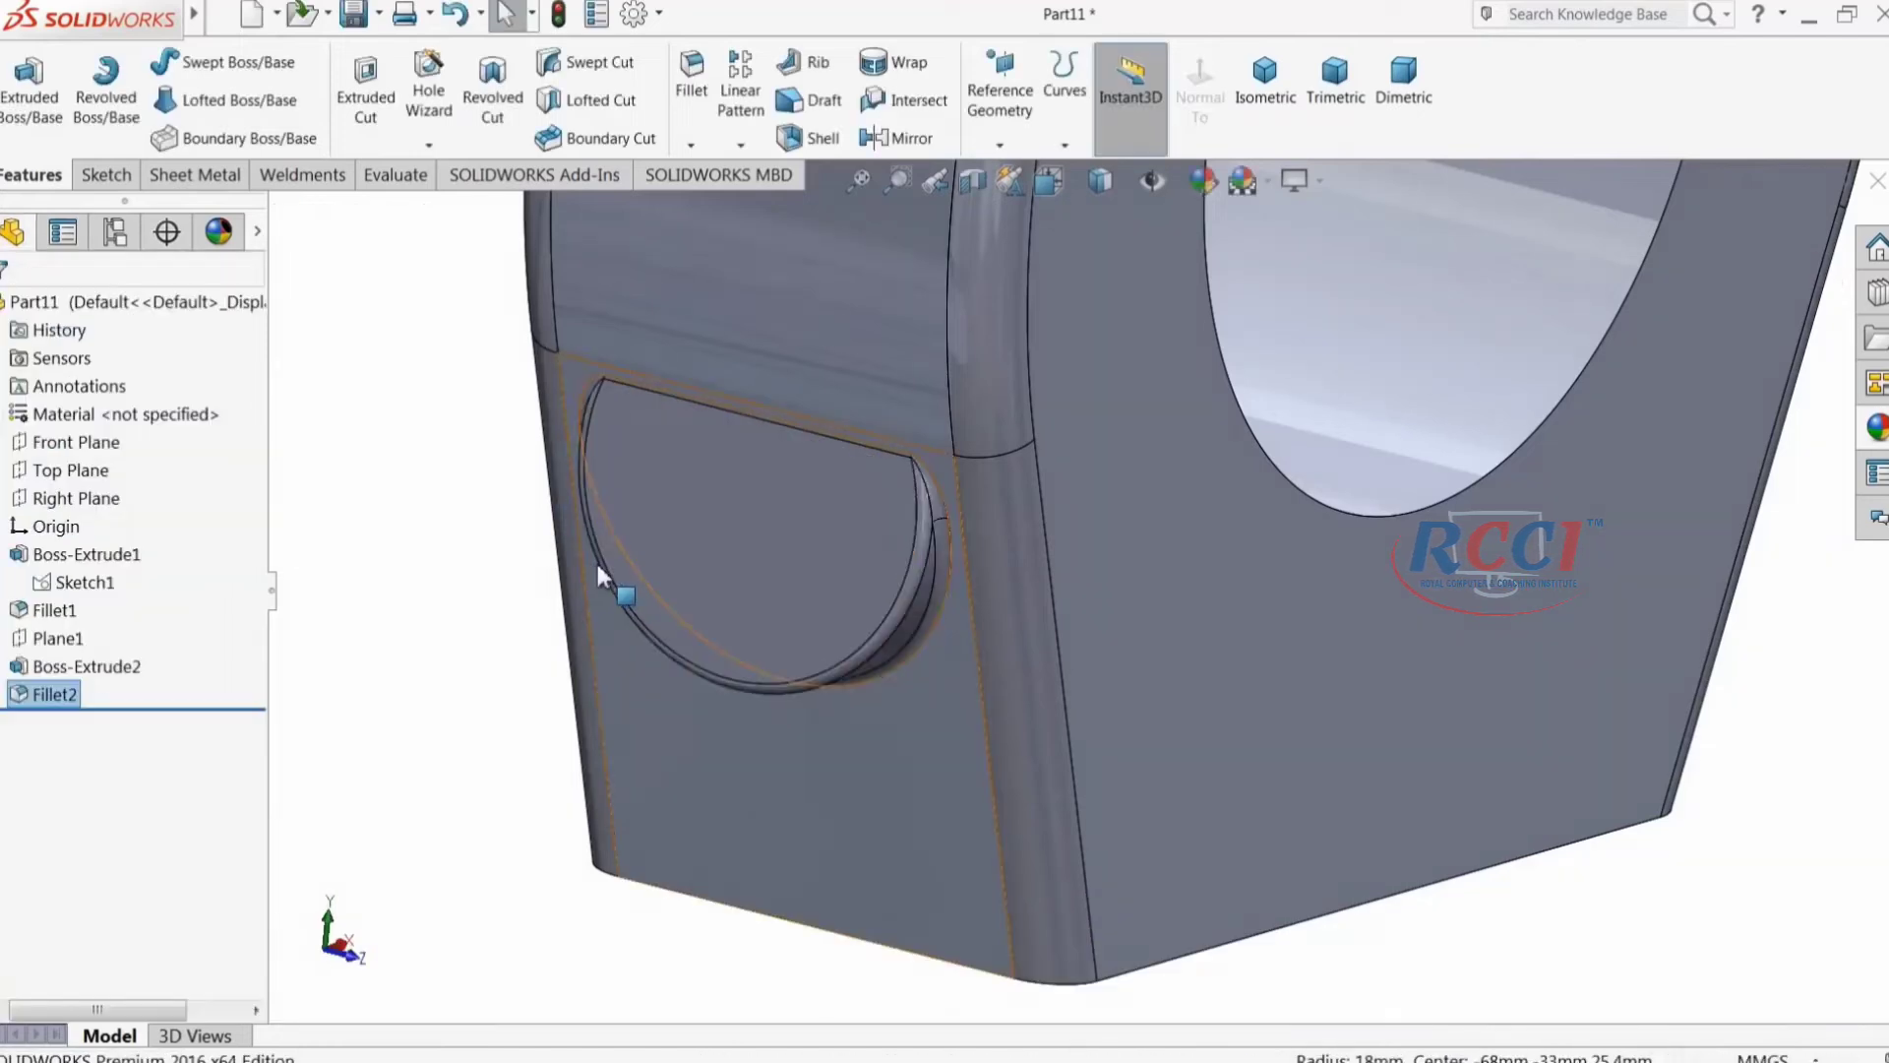
Step: Mirror the round side boss and its fillet about the Right Plane to the opposite side of the body
key(f)
click(45, 496)
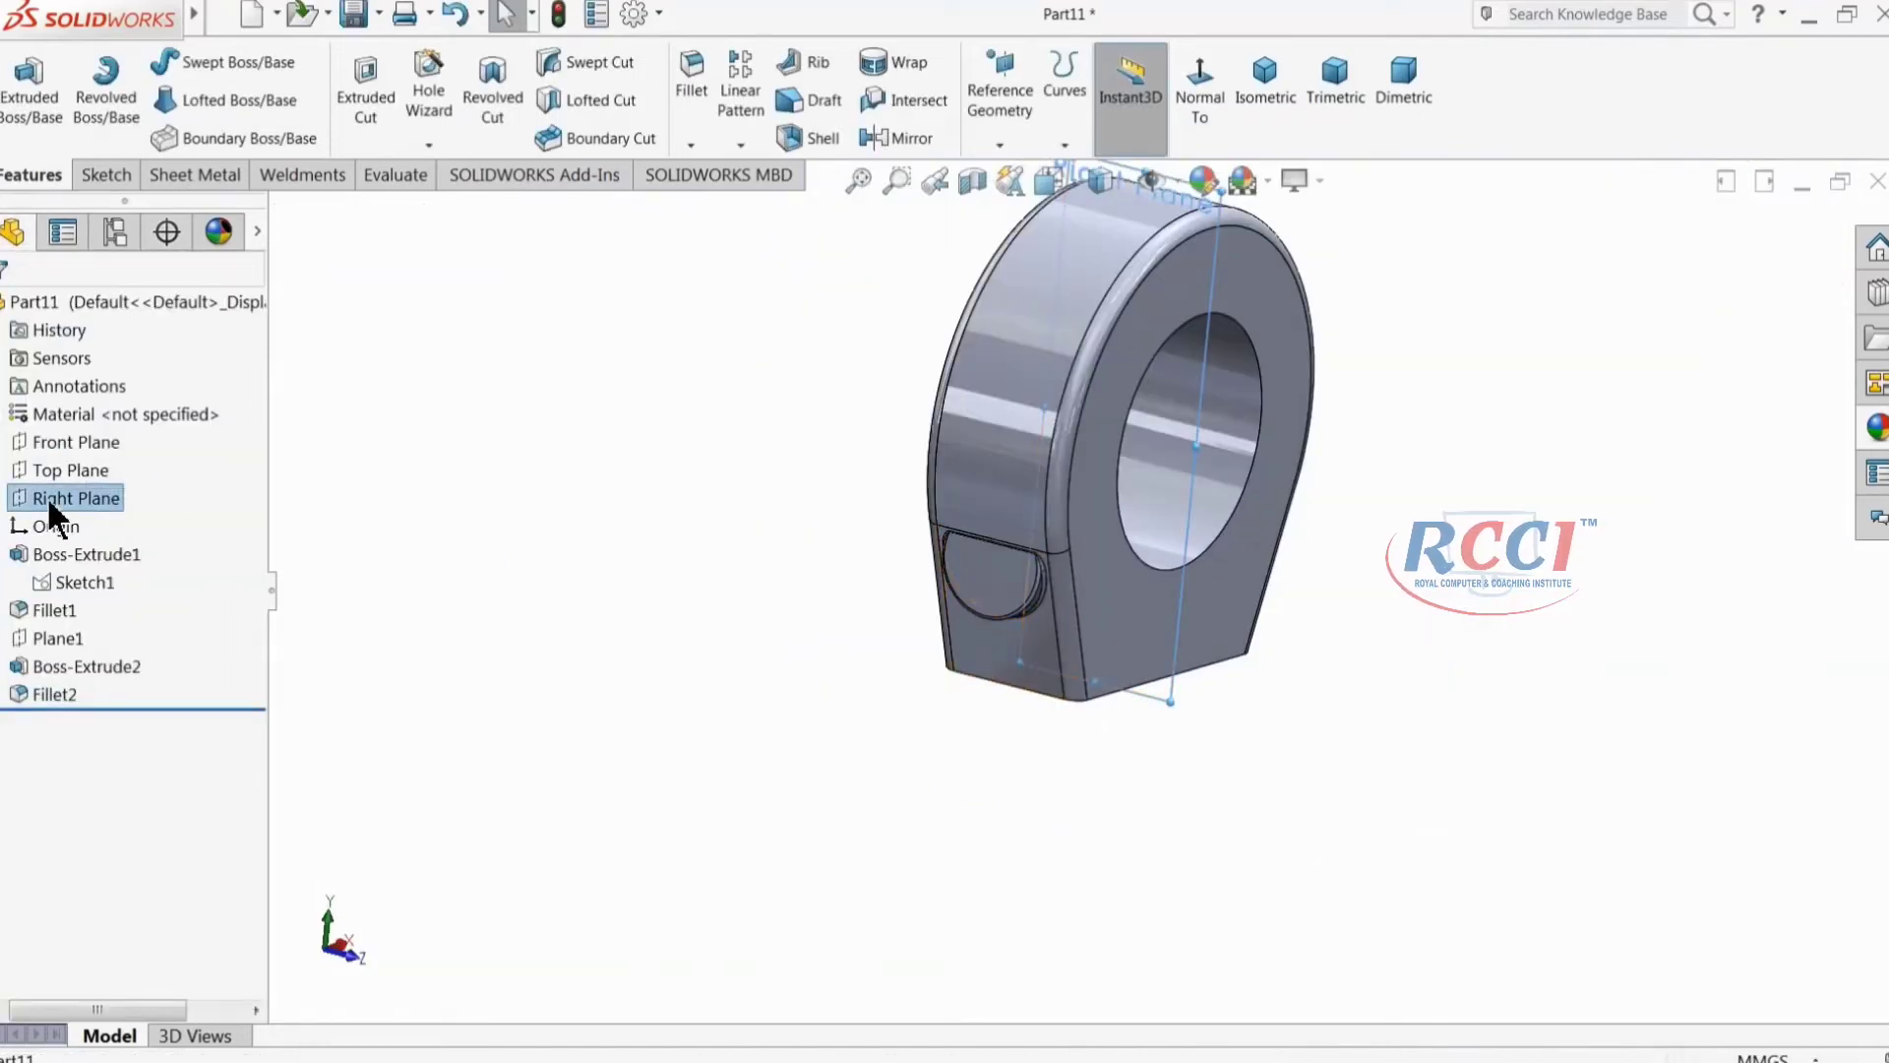
click(911, 139)
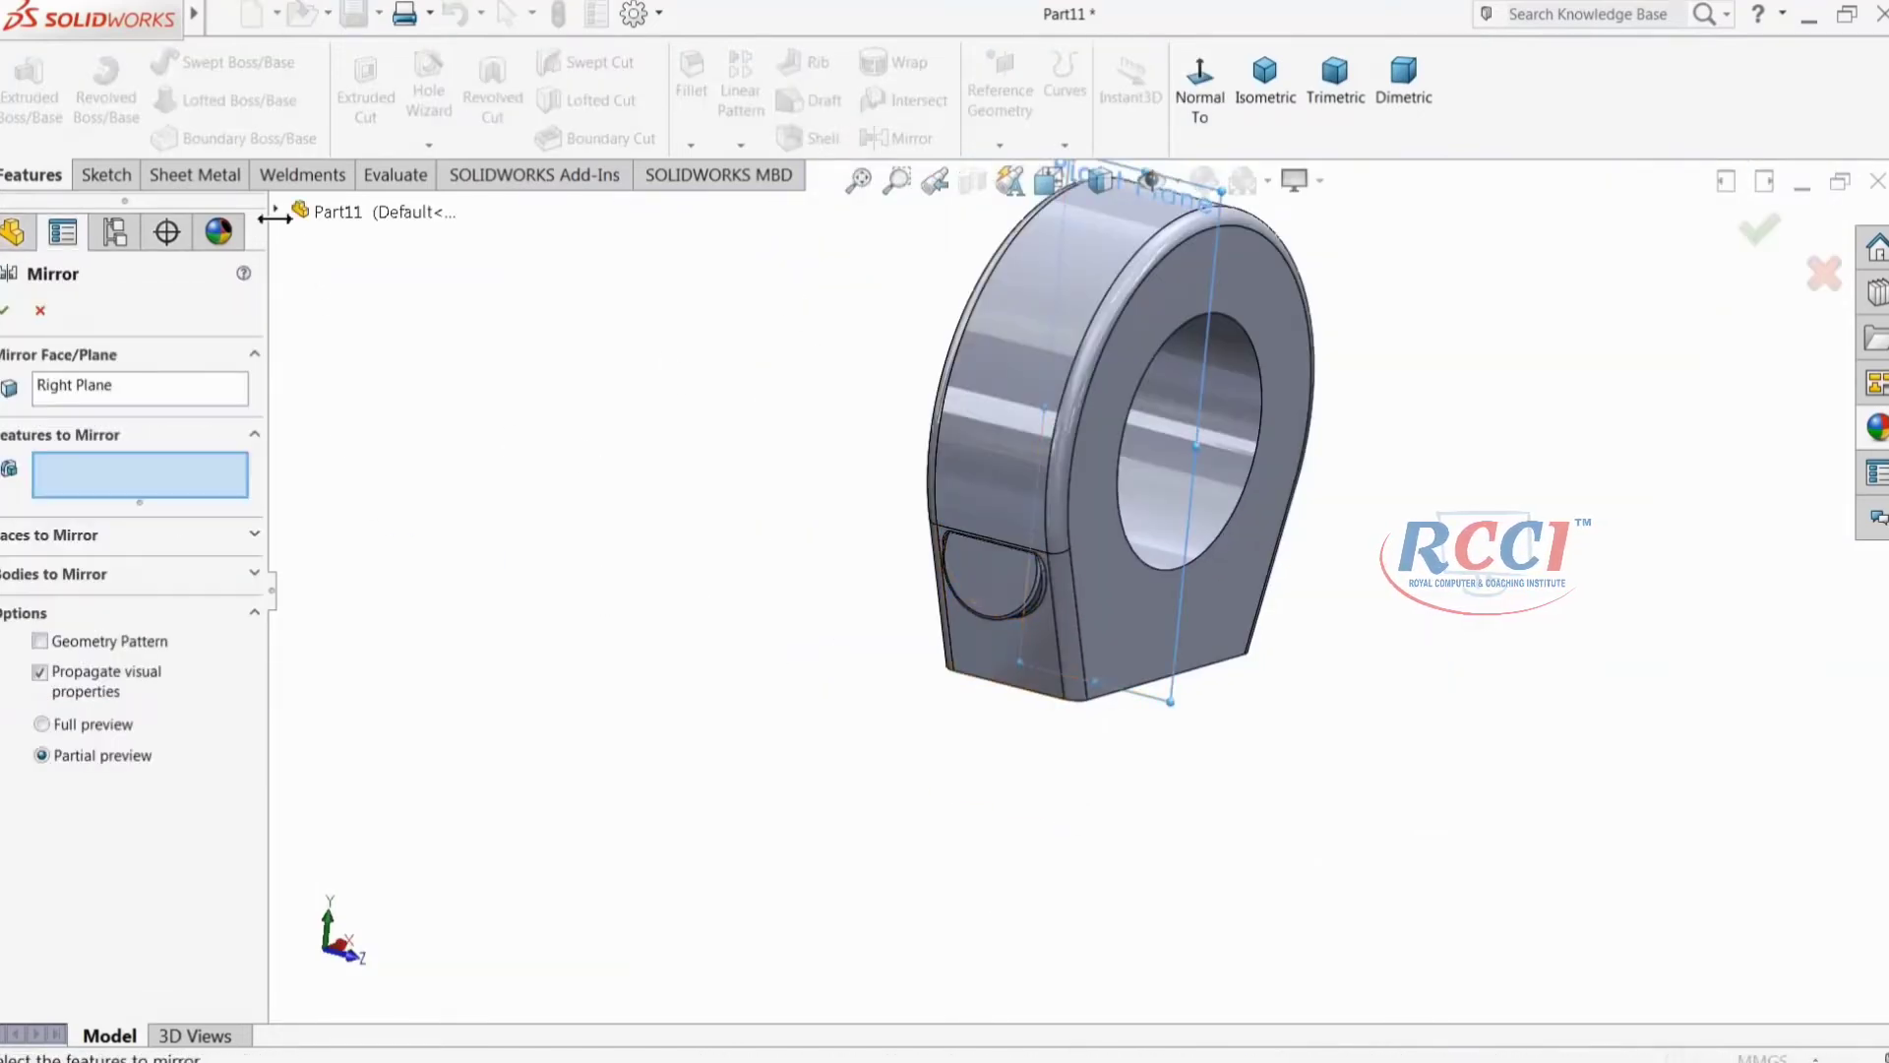
scroll(1007, 612, down, 3)
click(1010, 581)
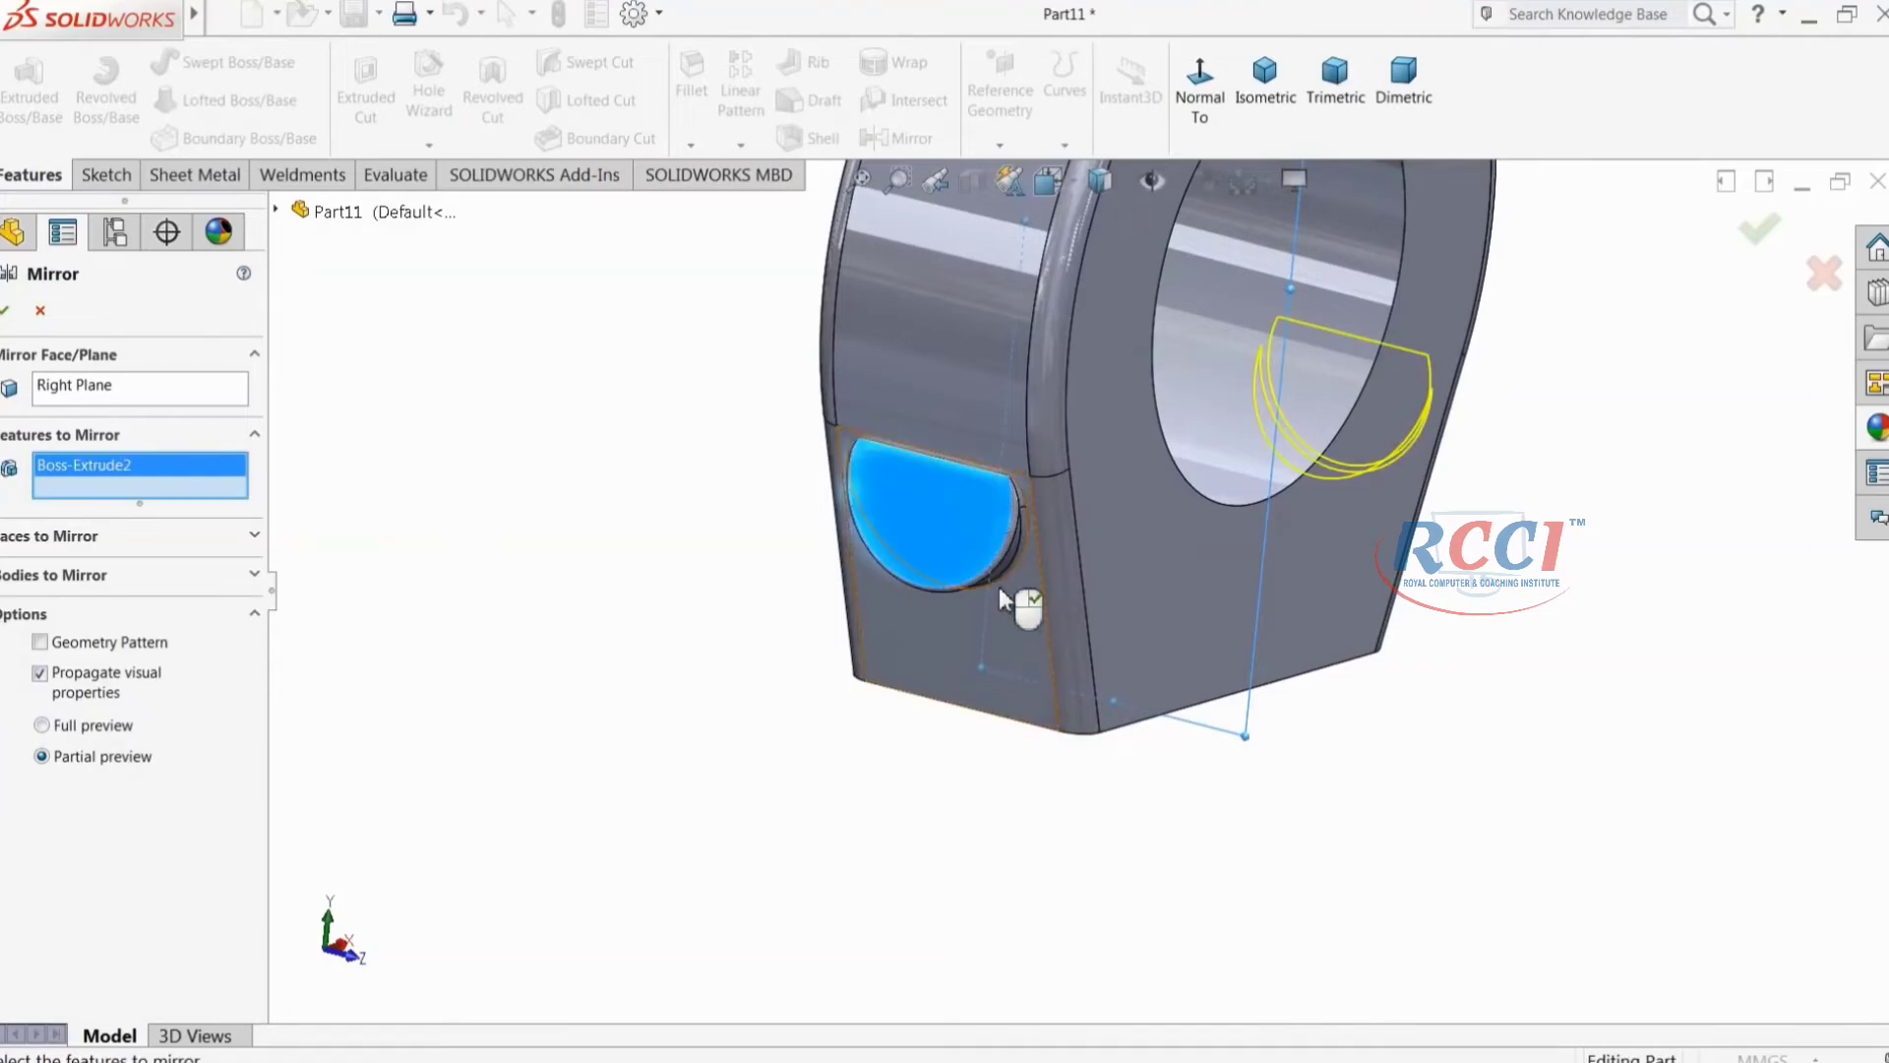
scroll(1000, 587, down, 3)
click(1041, 544)
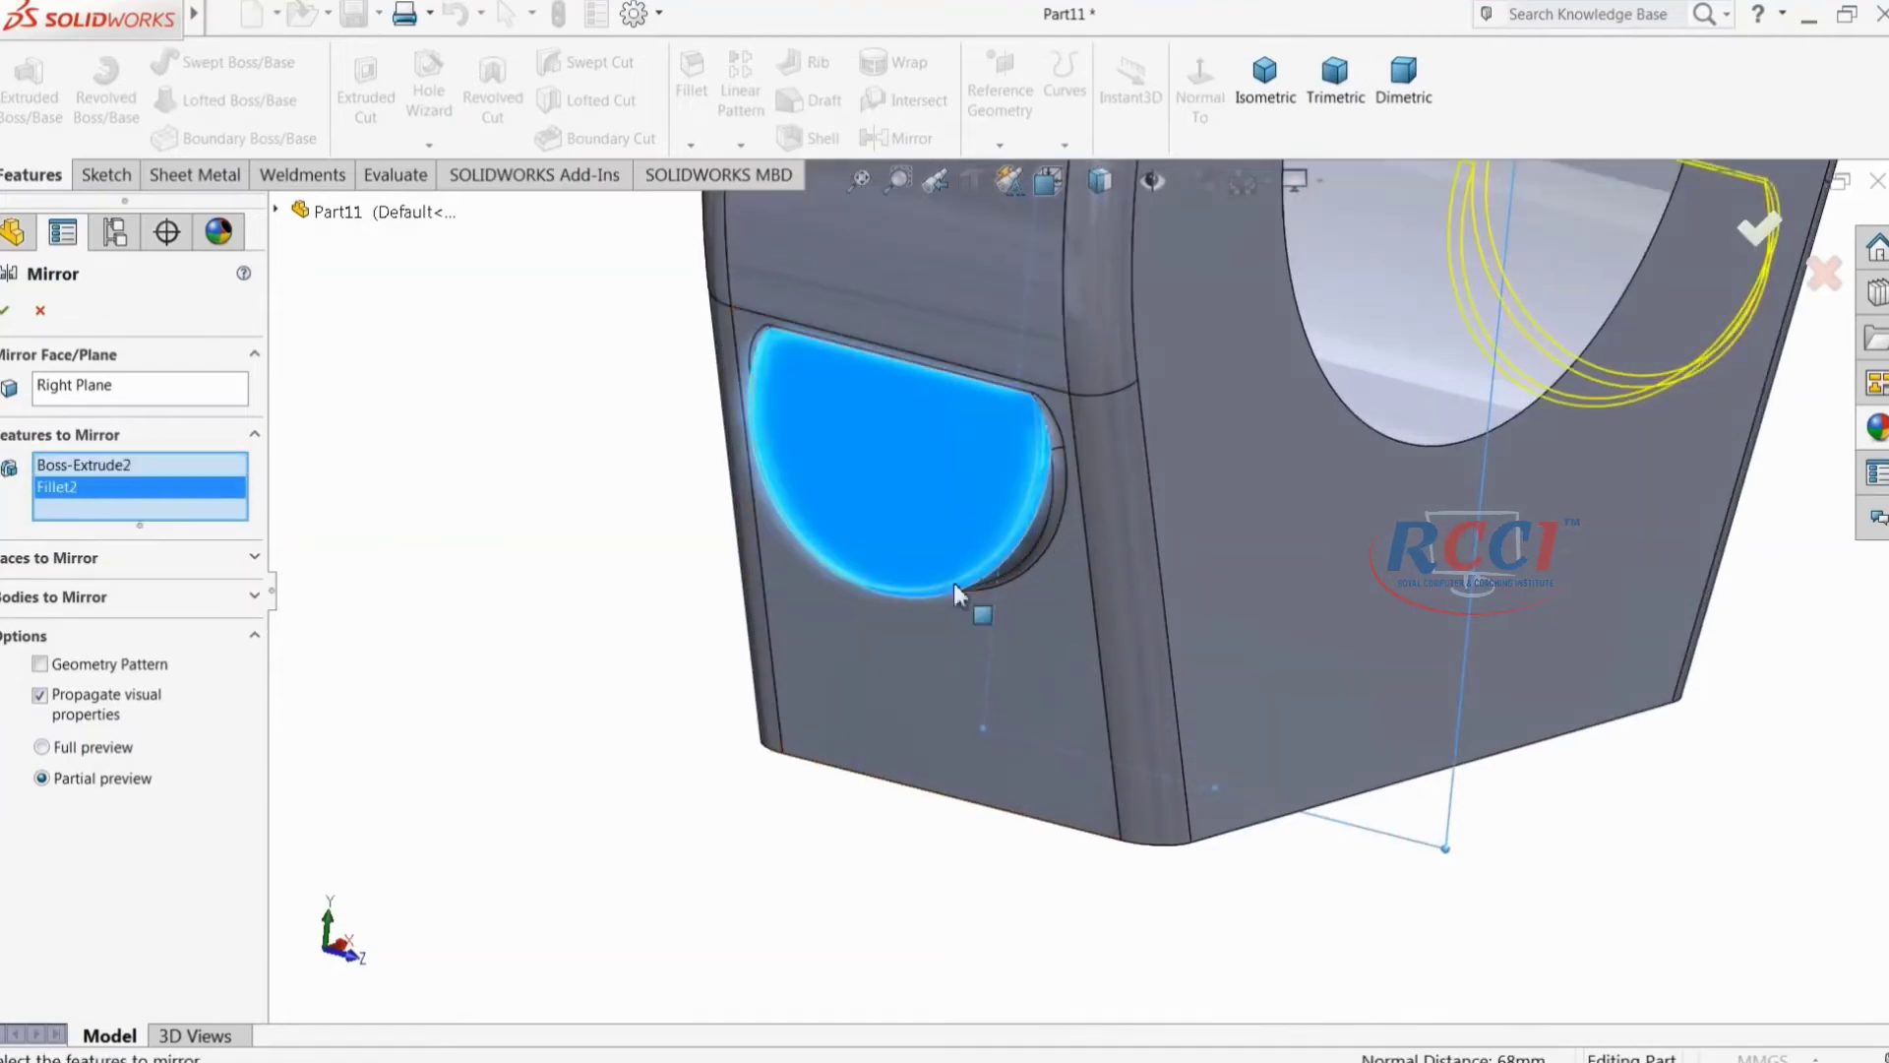
scroll(994, 630, up, 3)
middle_drag(994, 629, 936, 552)
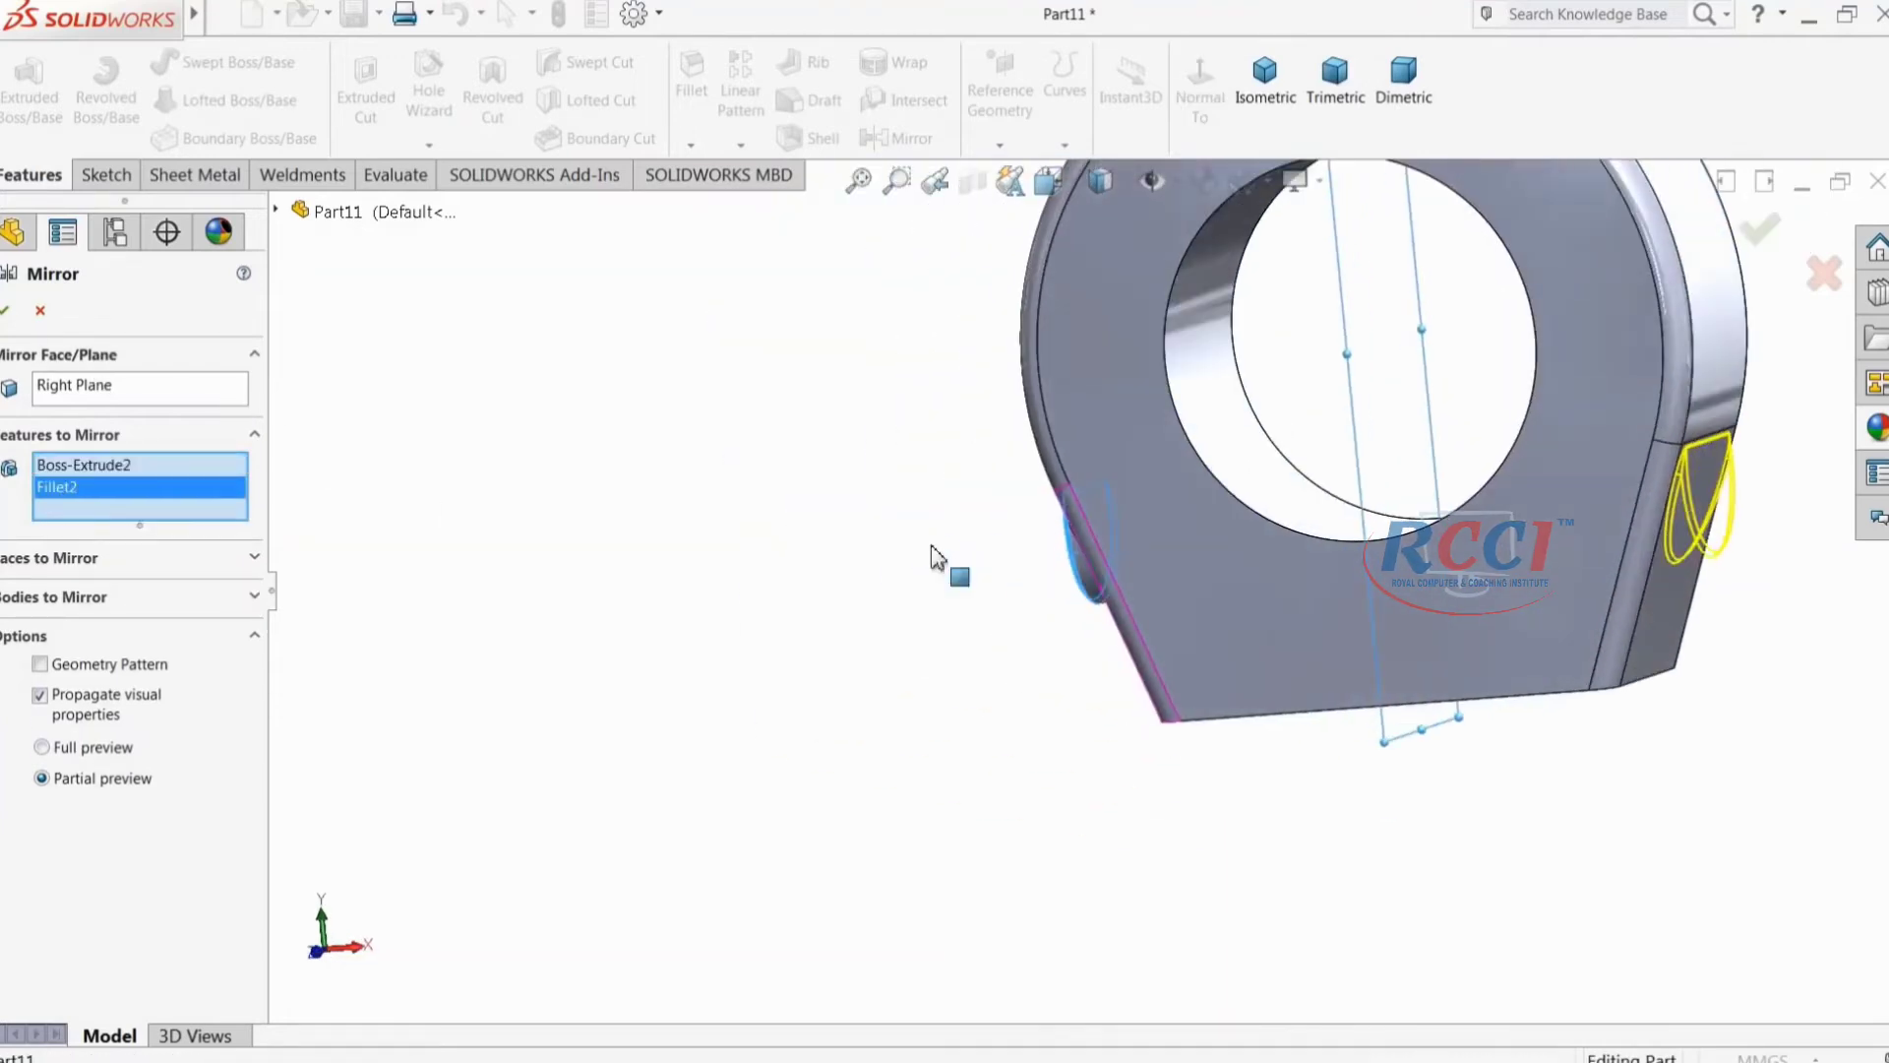
scroll(1395, 556, up, 2)
scroll(1391, 551, down, 4)
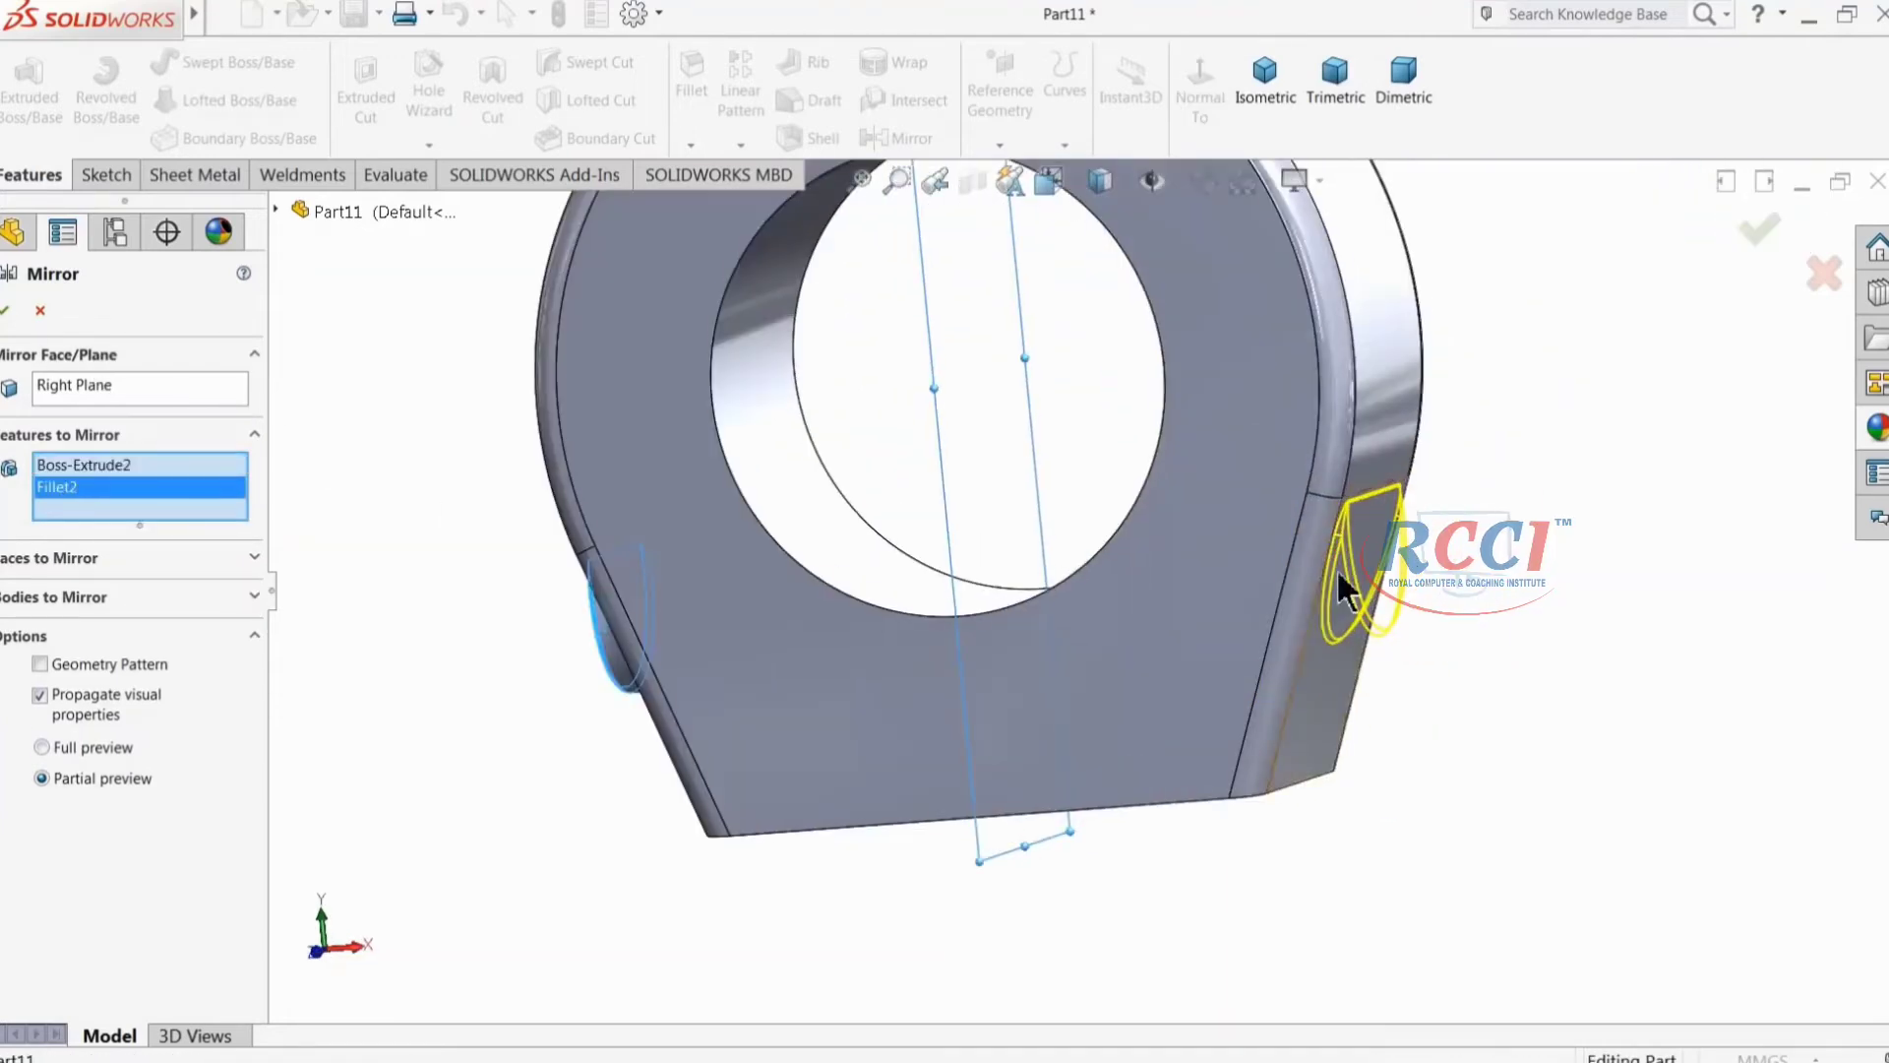
click(6, 310)
middle_drag(916, 551, 996, 618)
click(558, 22)
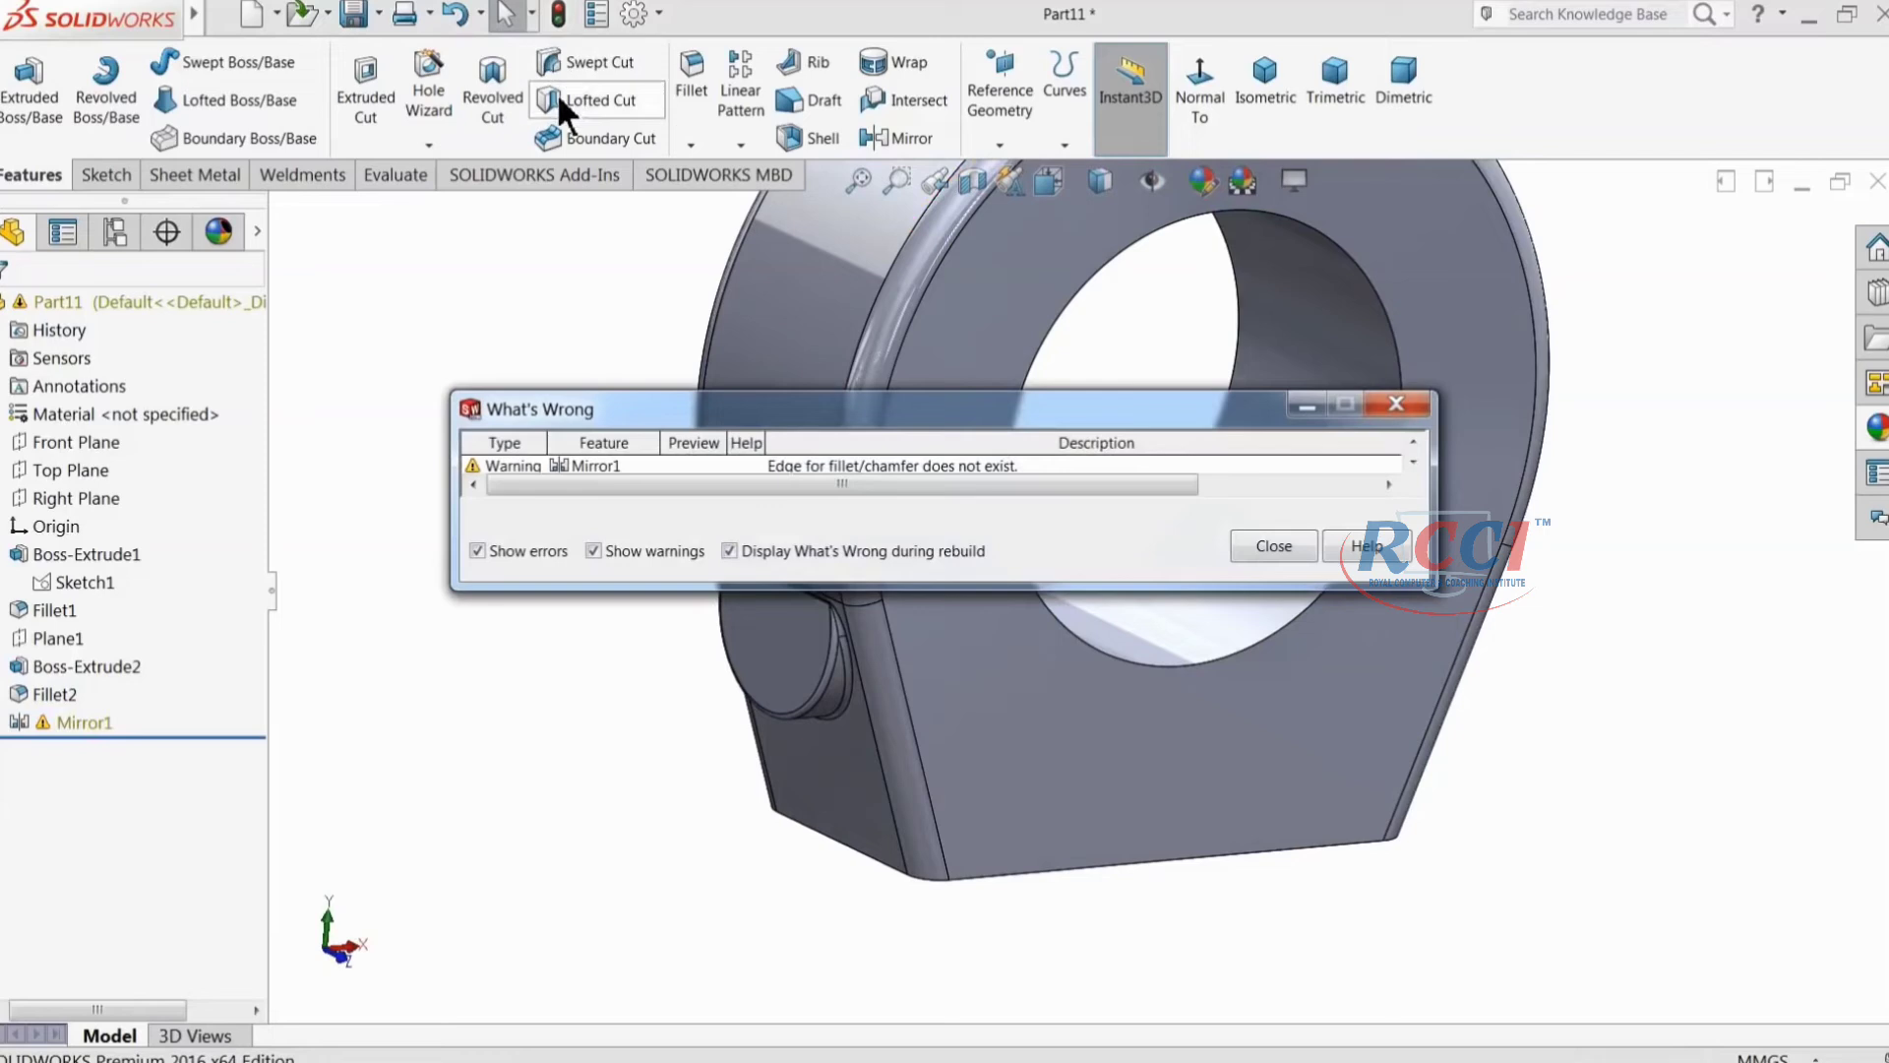
click(1264, 545)
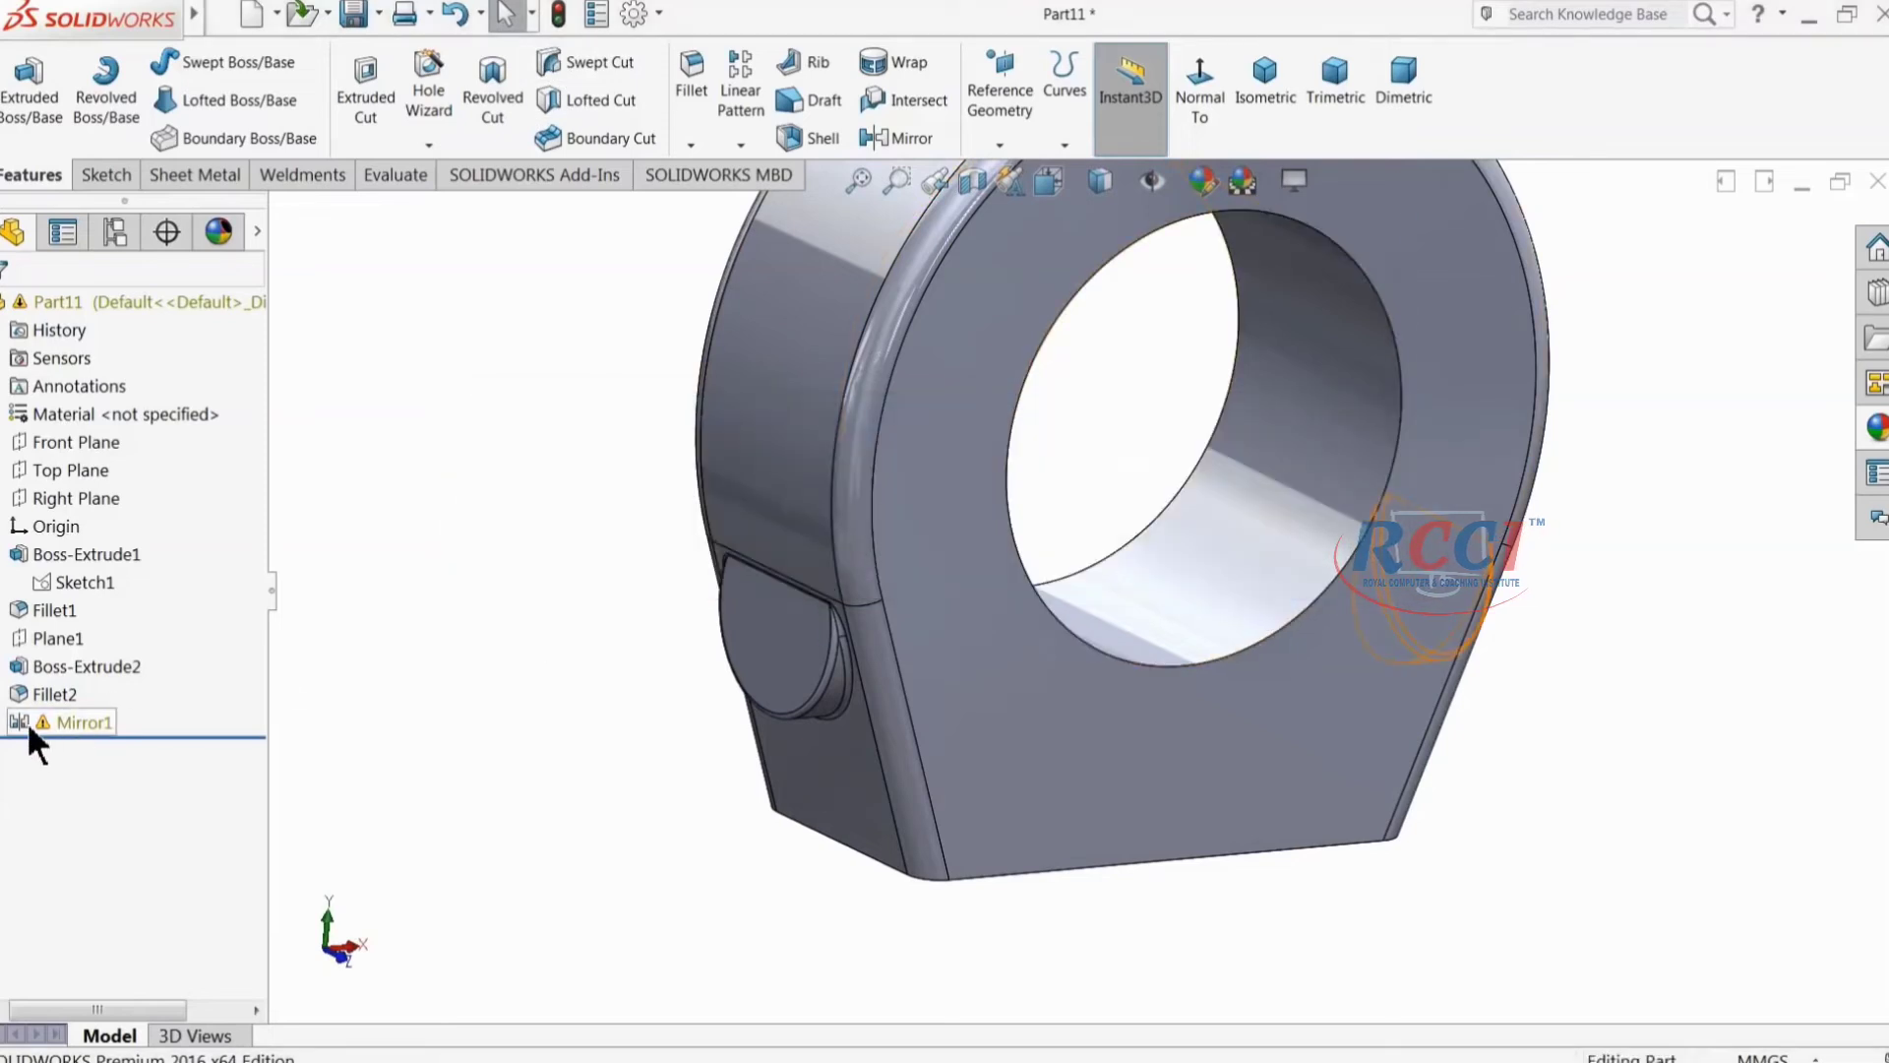
Step: Edit the mirror of the side boss and enable its Geometry Pattern option
click(34, 694)
ctrl+click(40, 674)
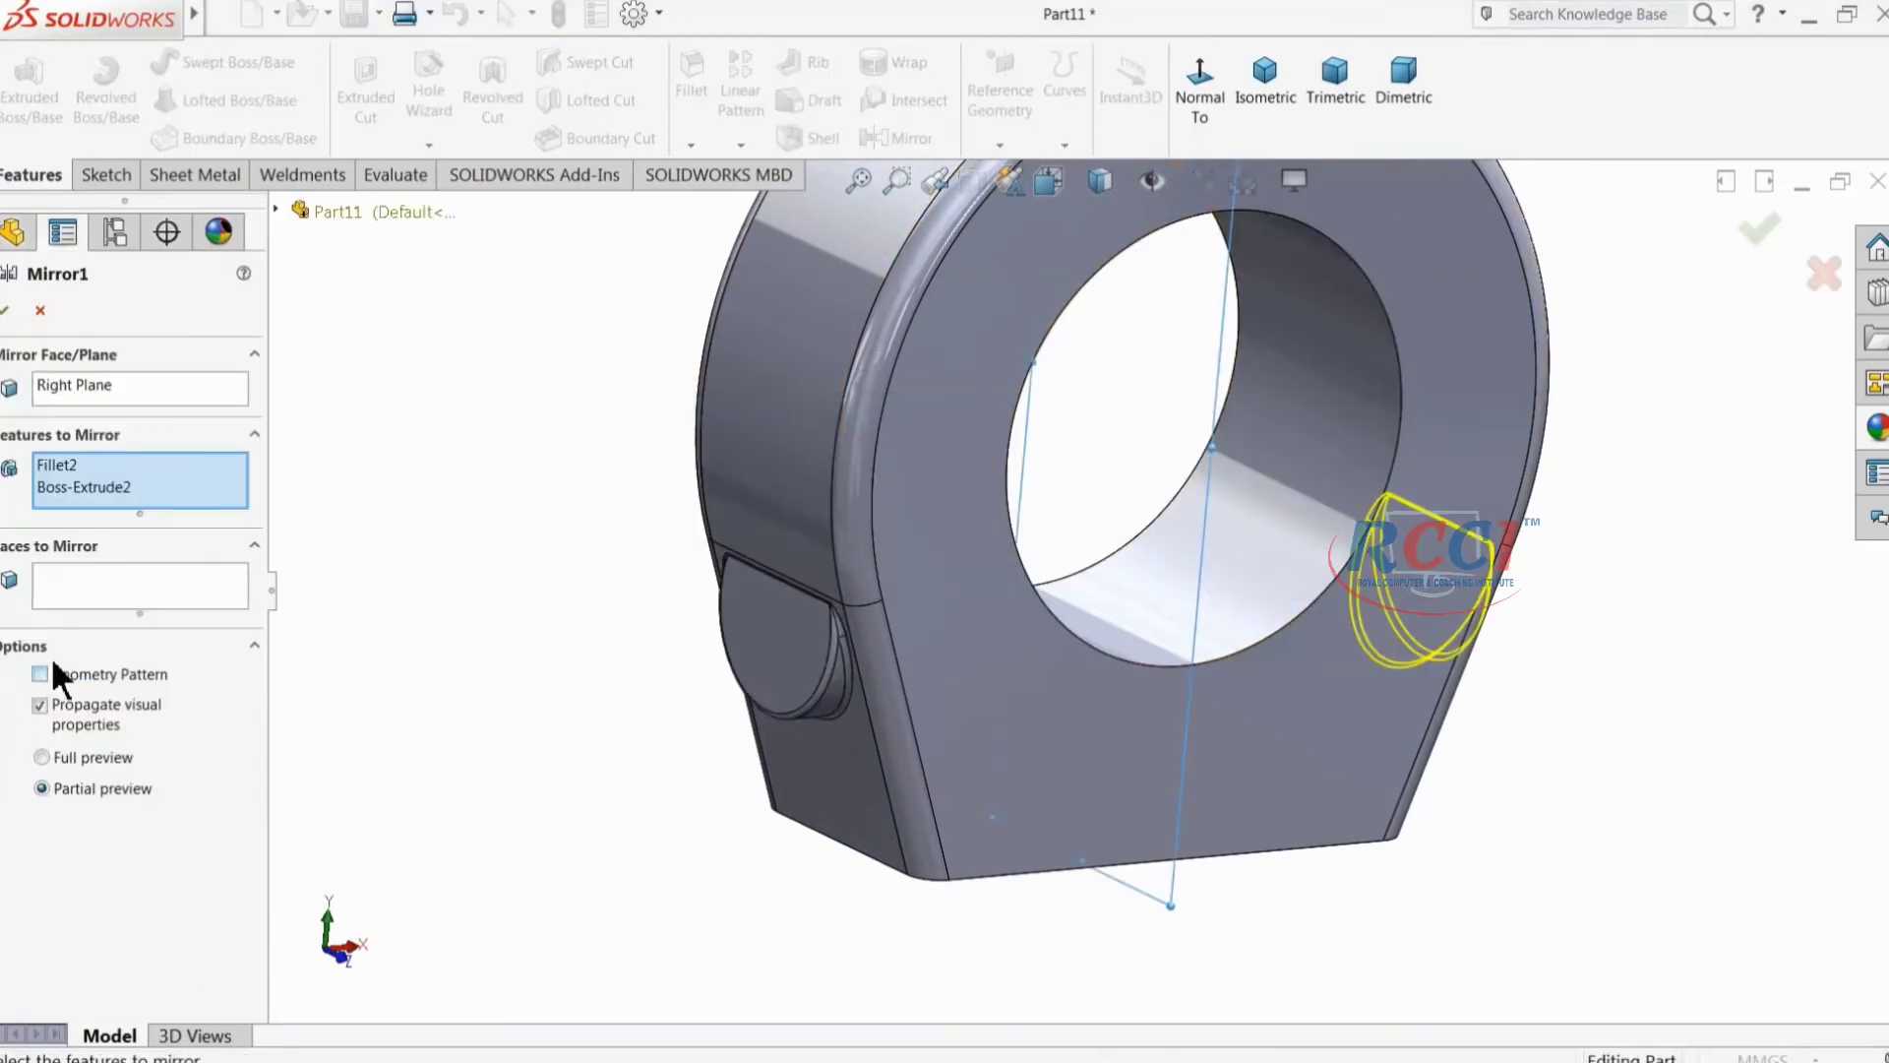
click(62, 462)
right_click(62, 462)
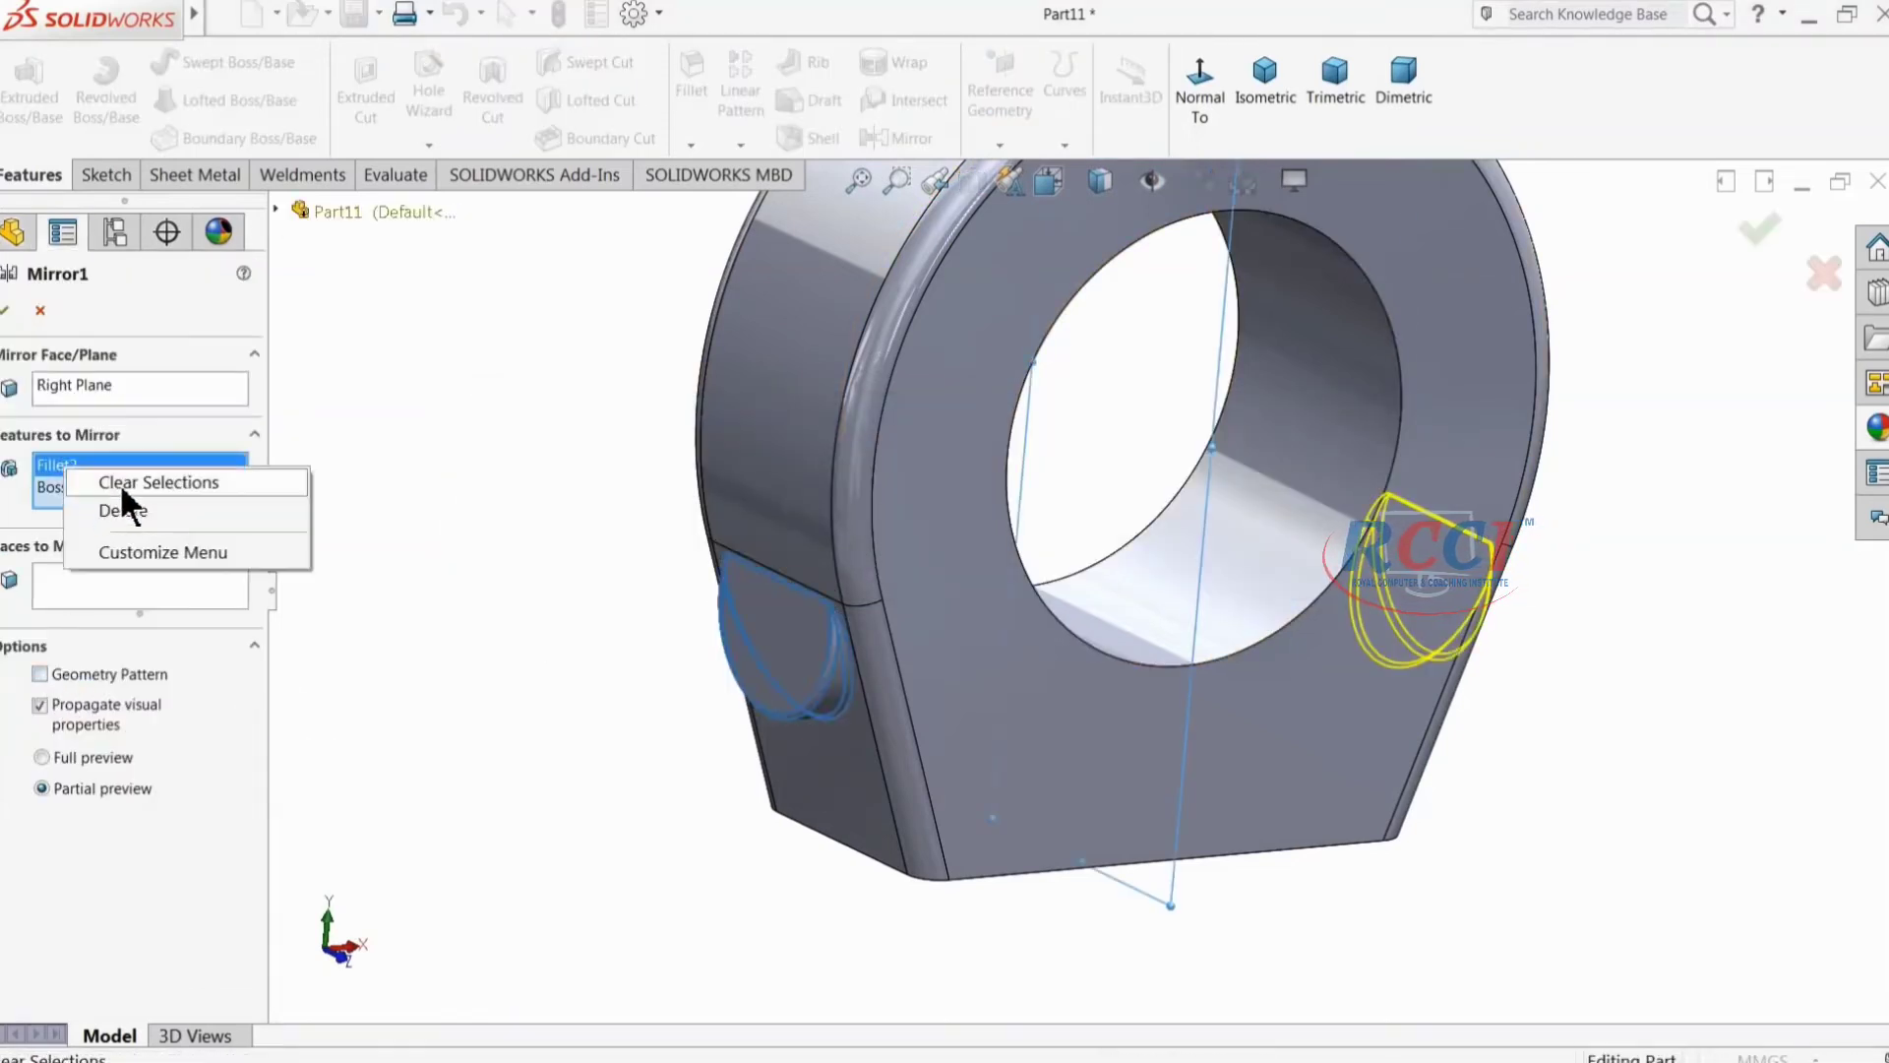
click(35, 675)
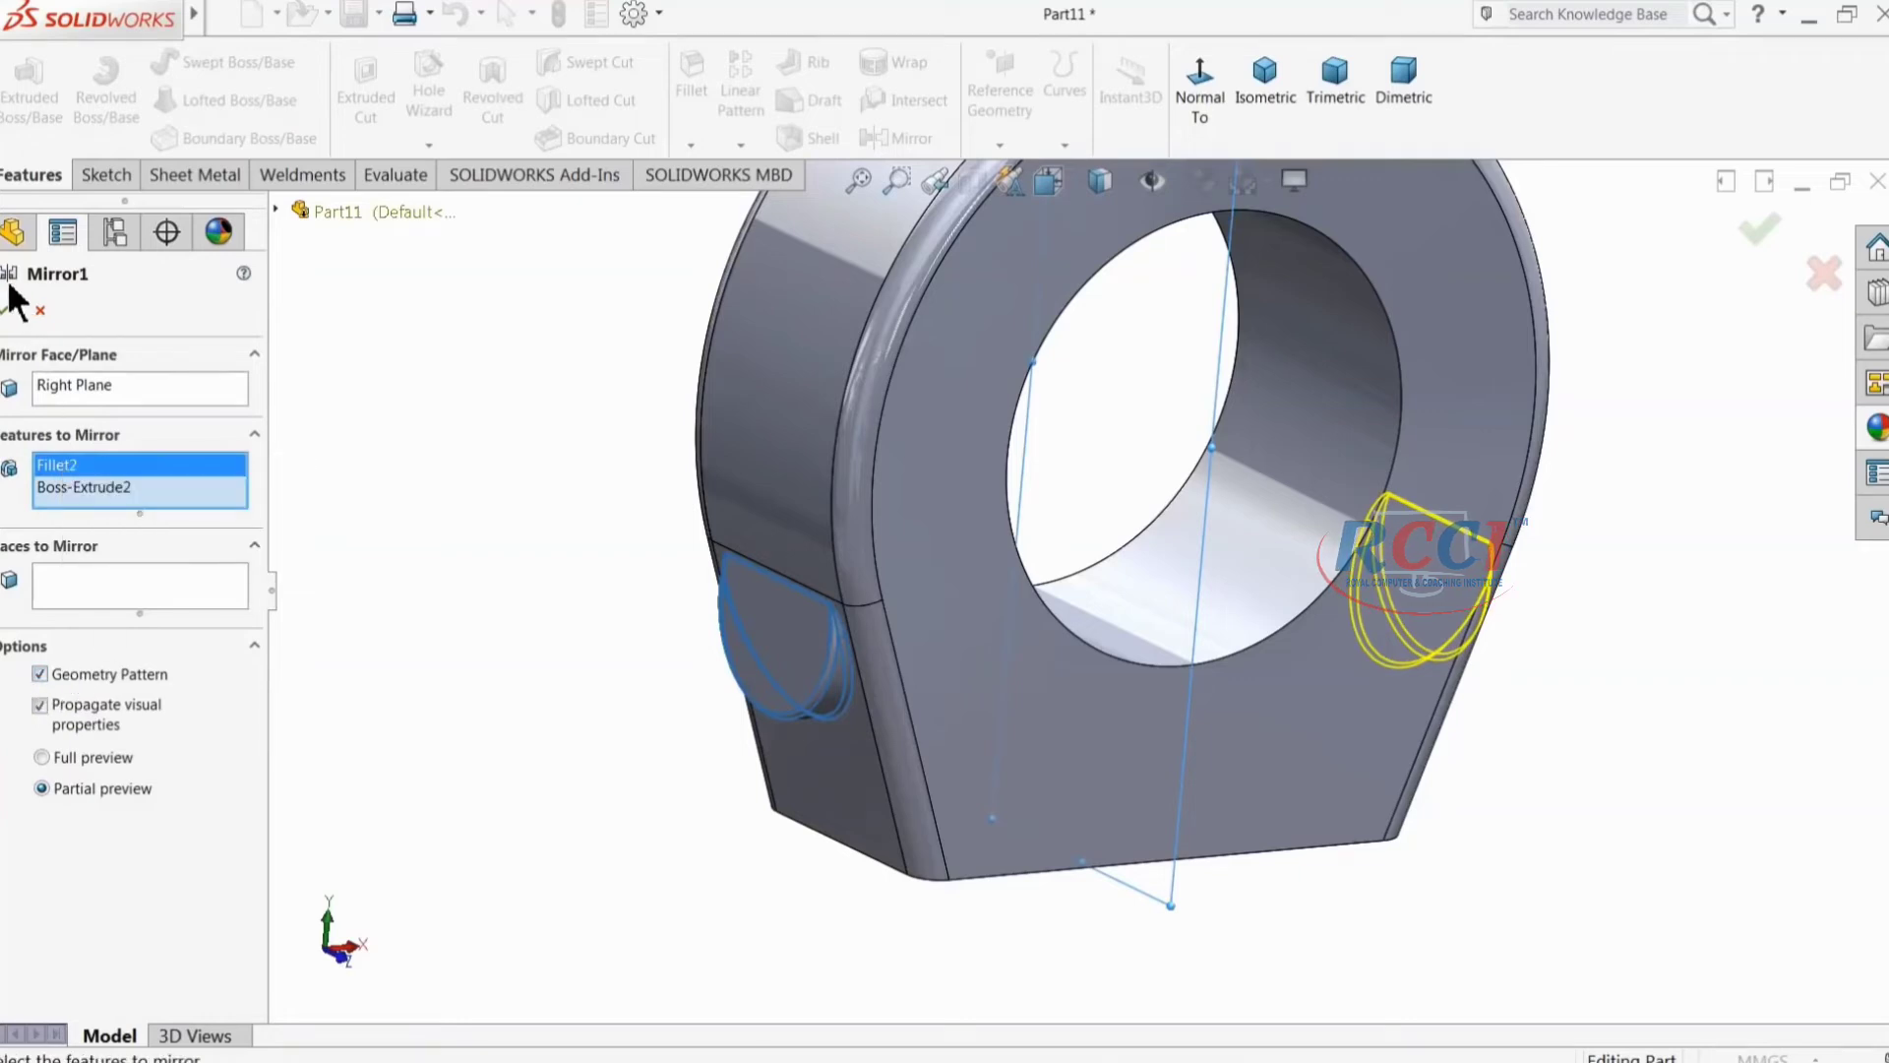
click(6, 312)
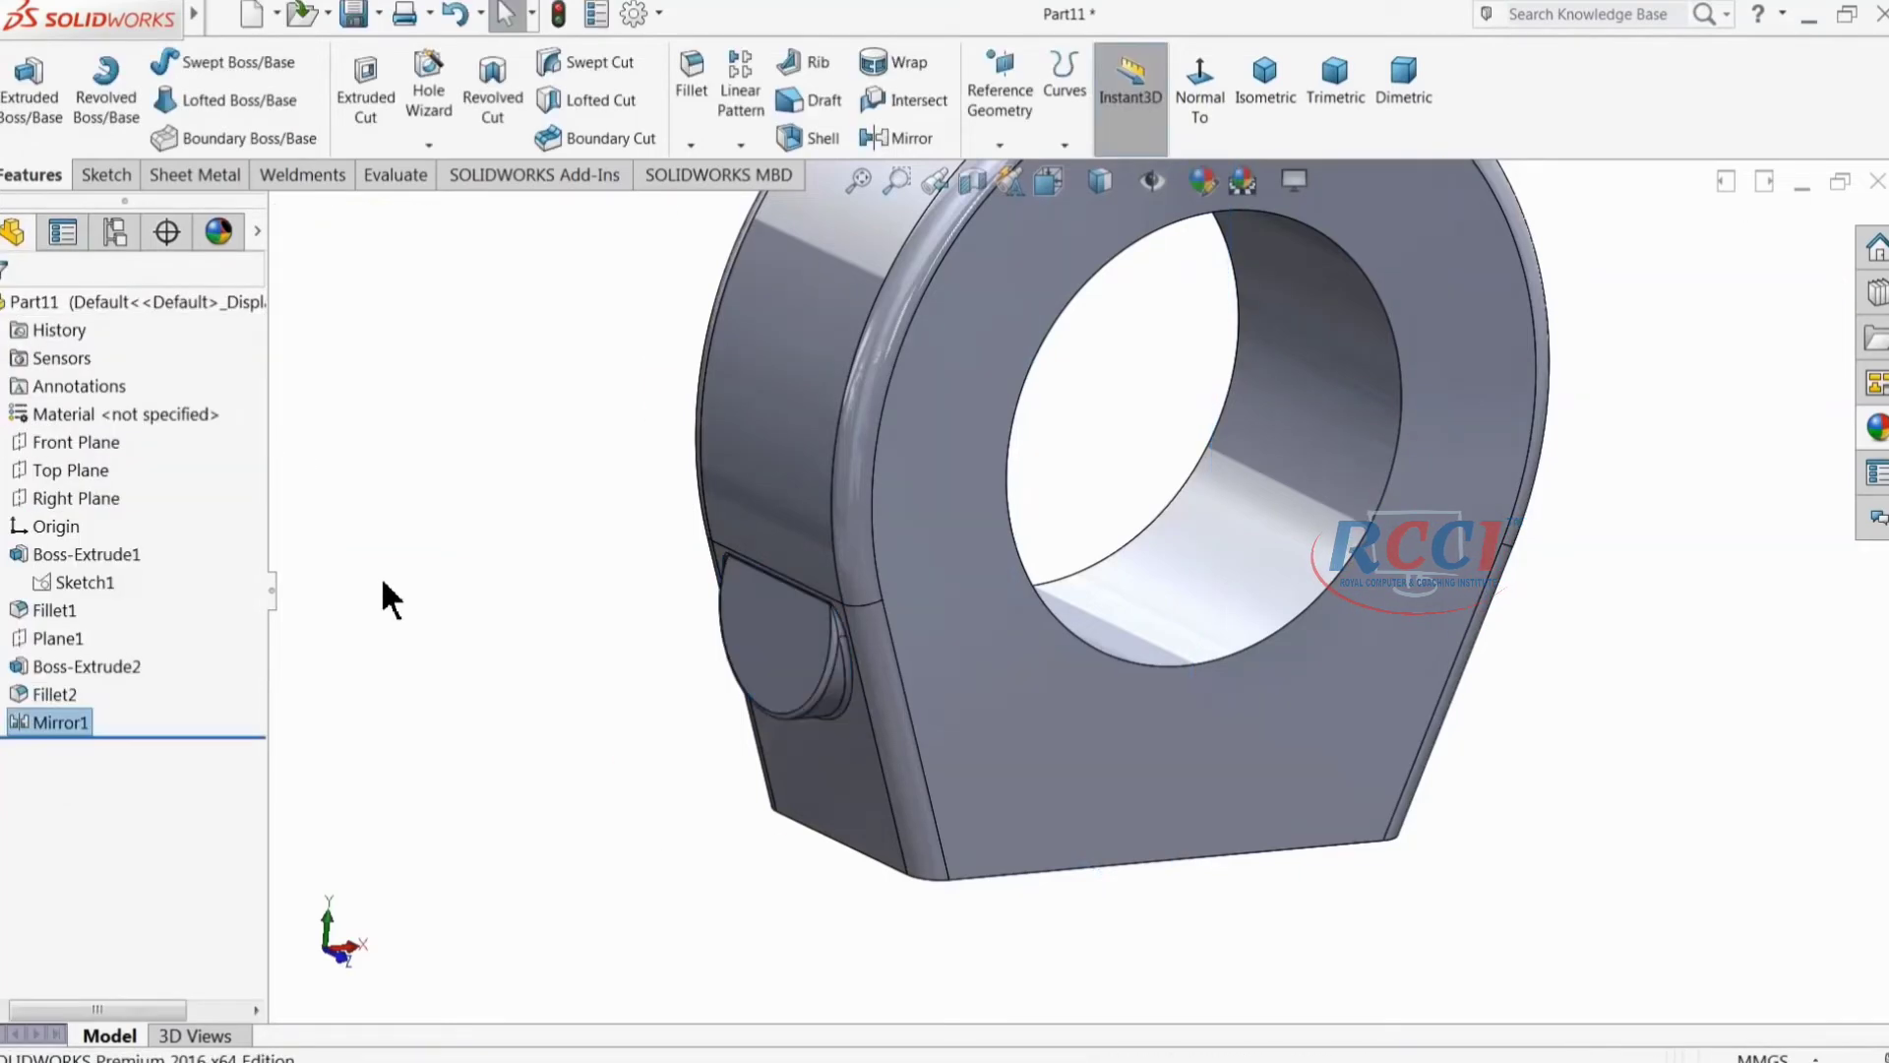
Step: Start a sketch on the side boss's flat face and draw a circle about 21.3 mm in diameter centred on the boss
middle_drag(502, 628, 590, 604)
click(773, 611)
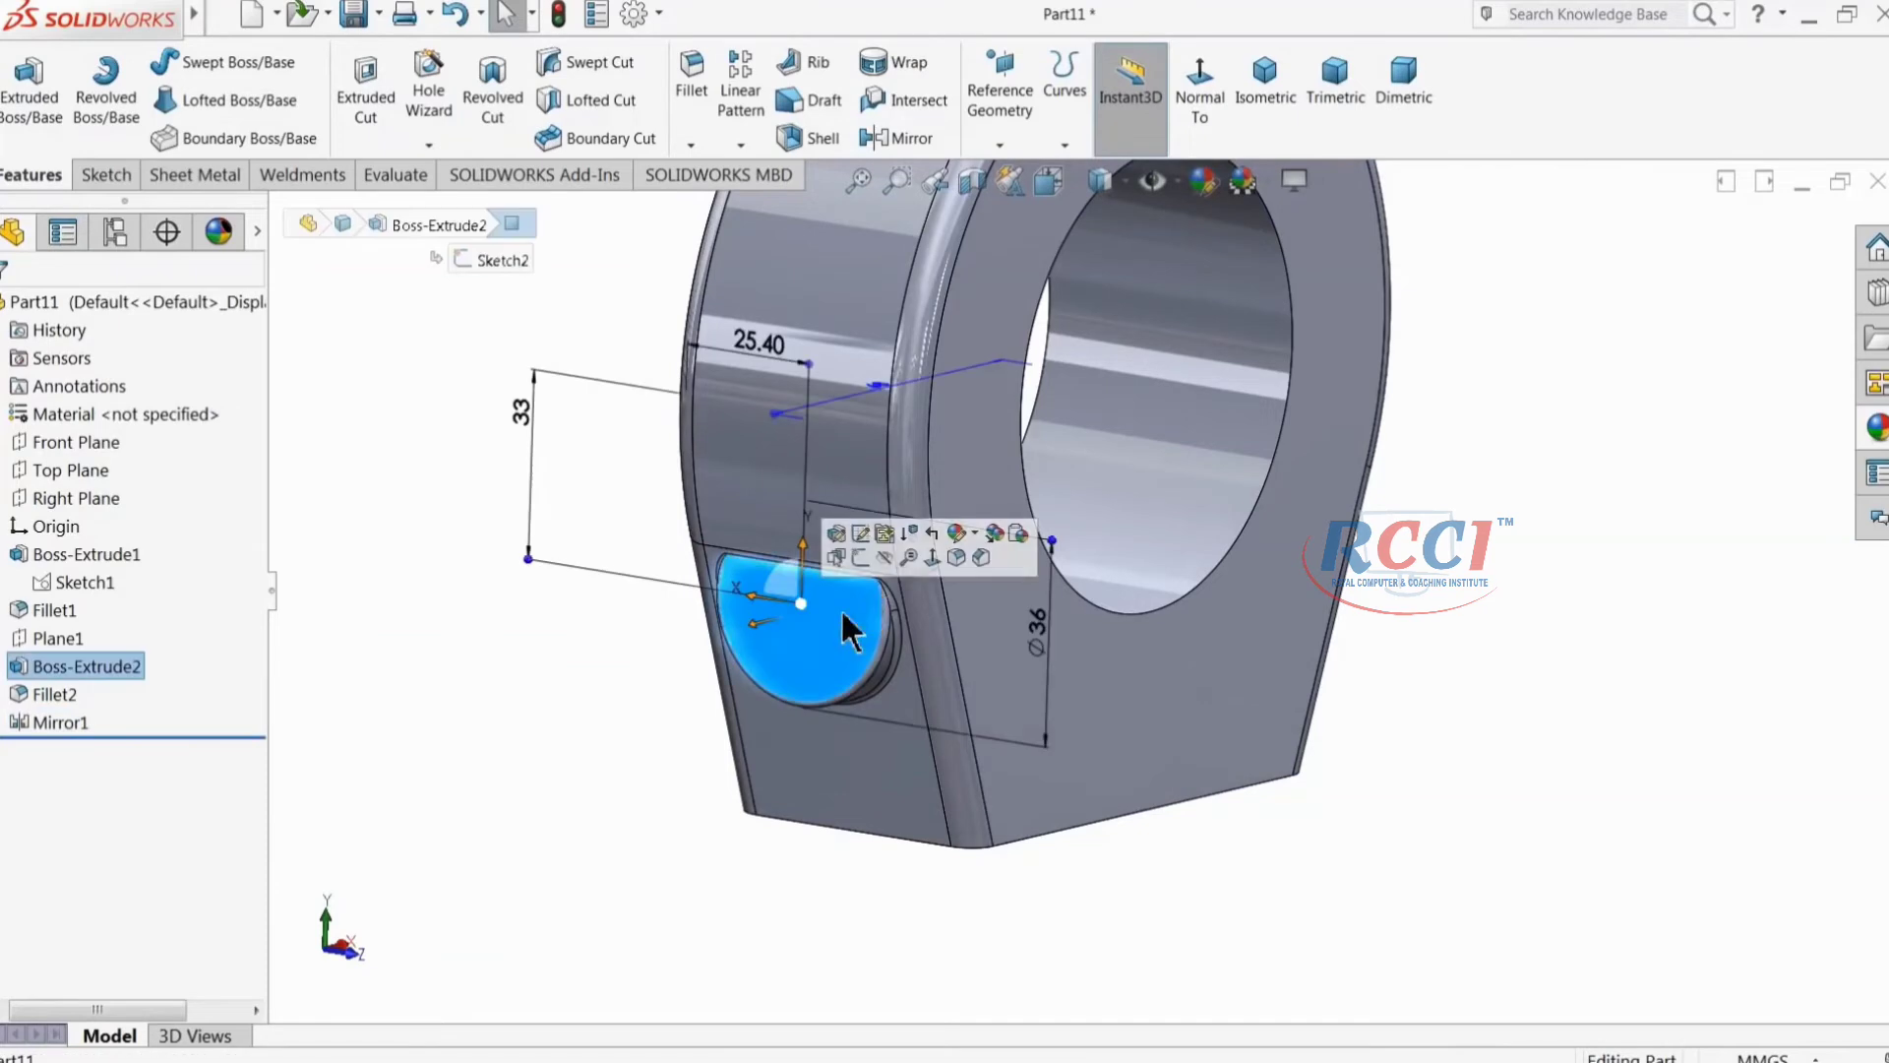
click(862, 558)
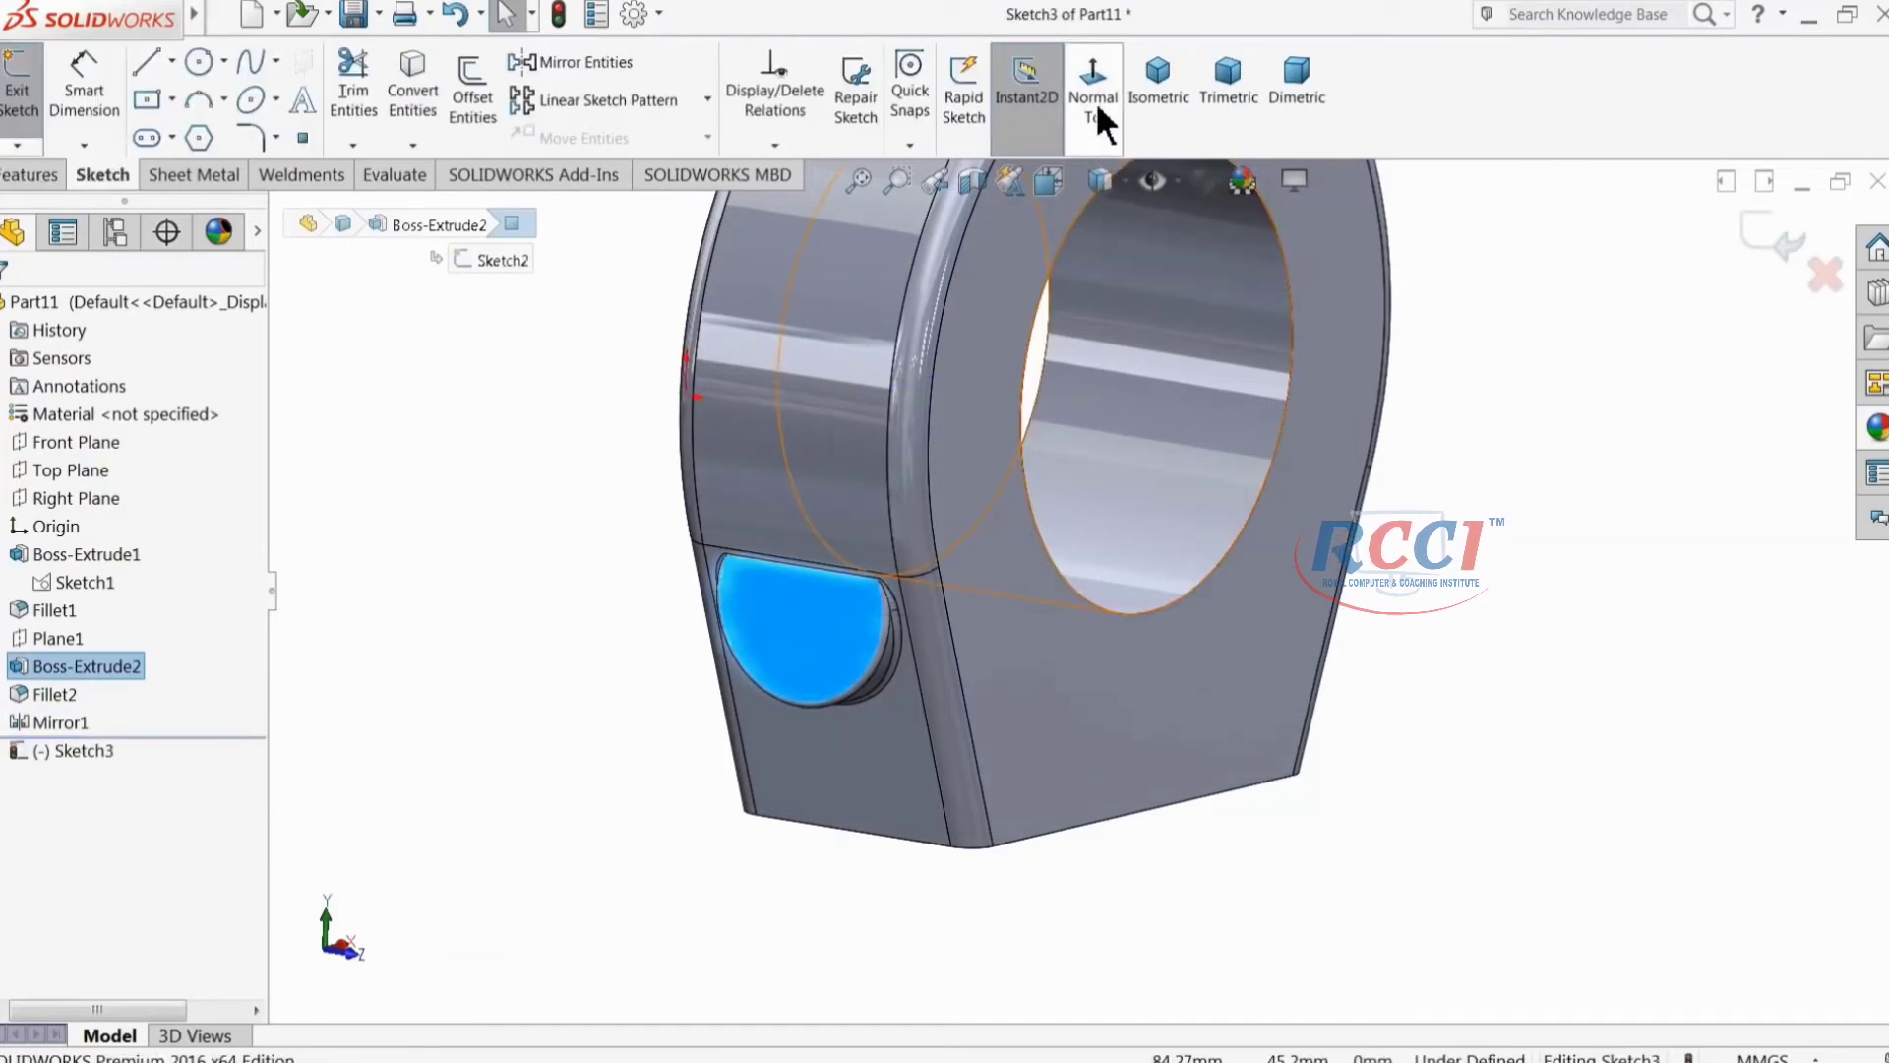
click(1094, 100)
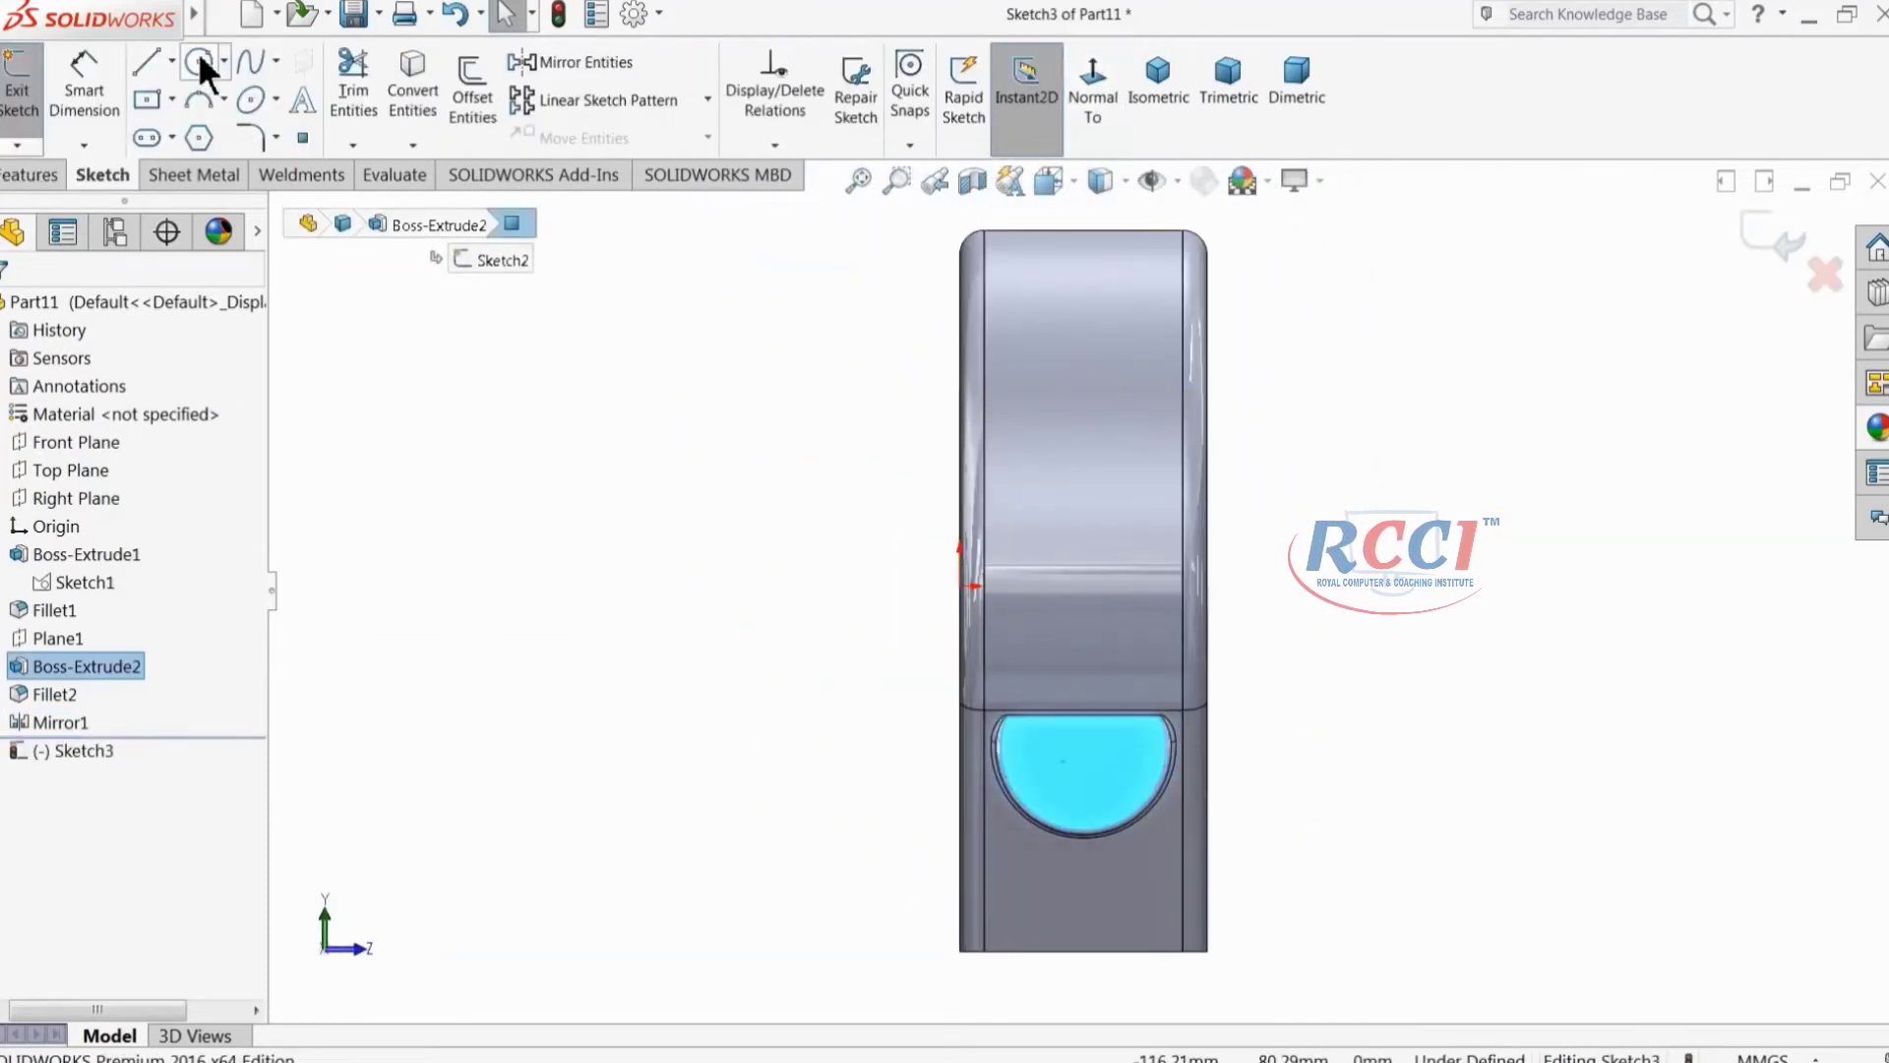
click(200, 65)
scroll(1168, 814, down, 3)
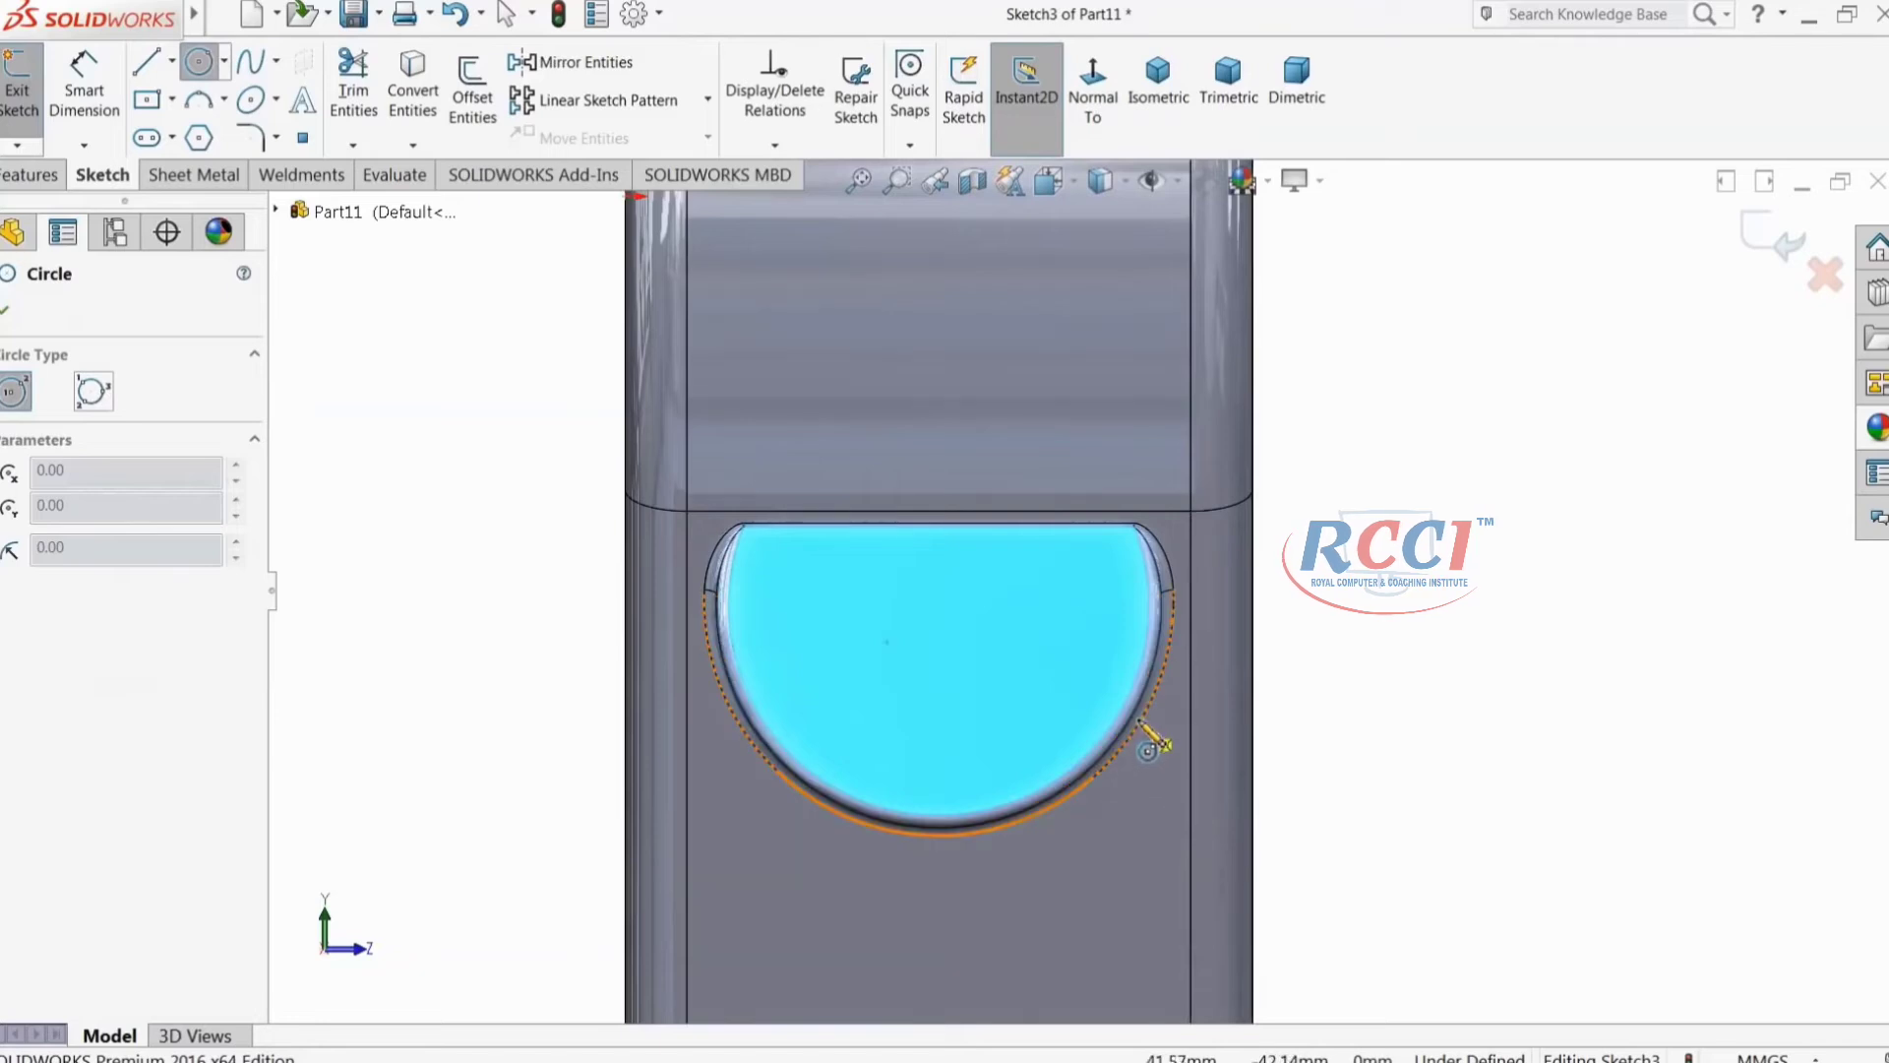
scroll(1153, 740, down, 2)
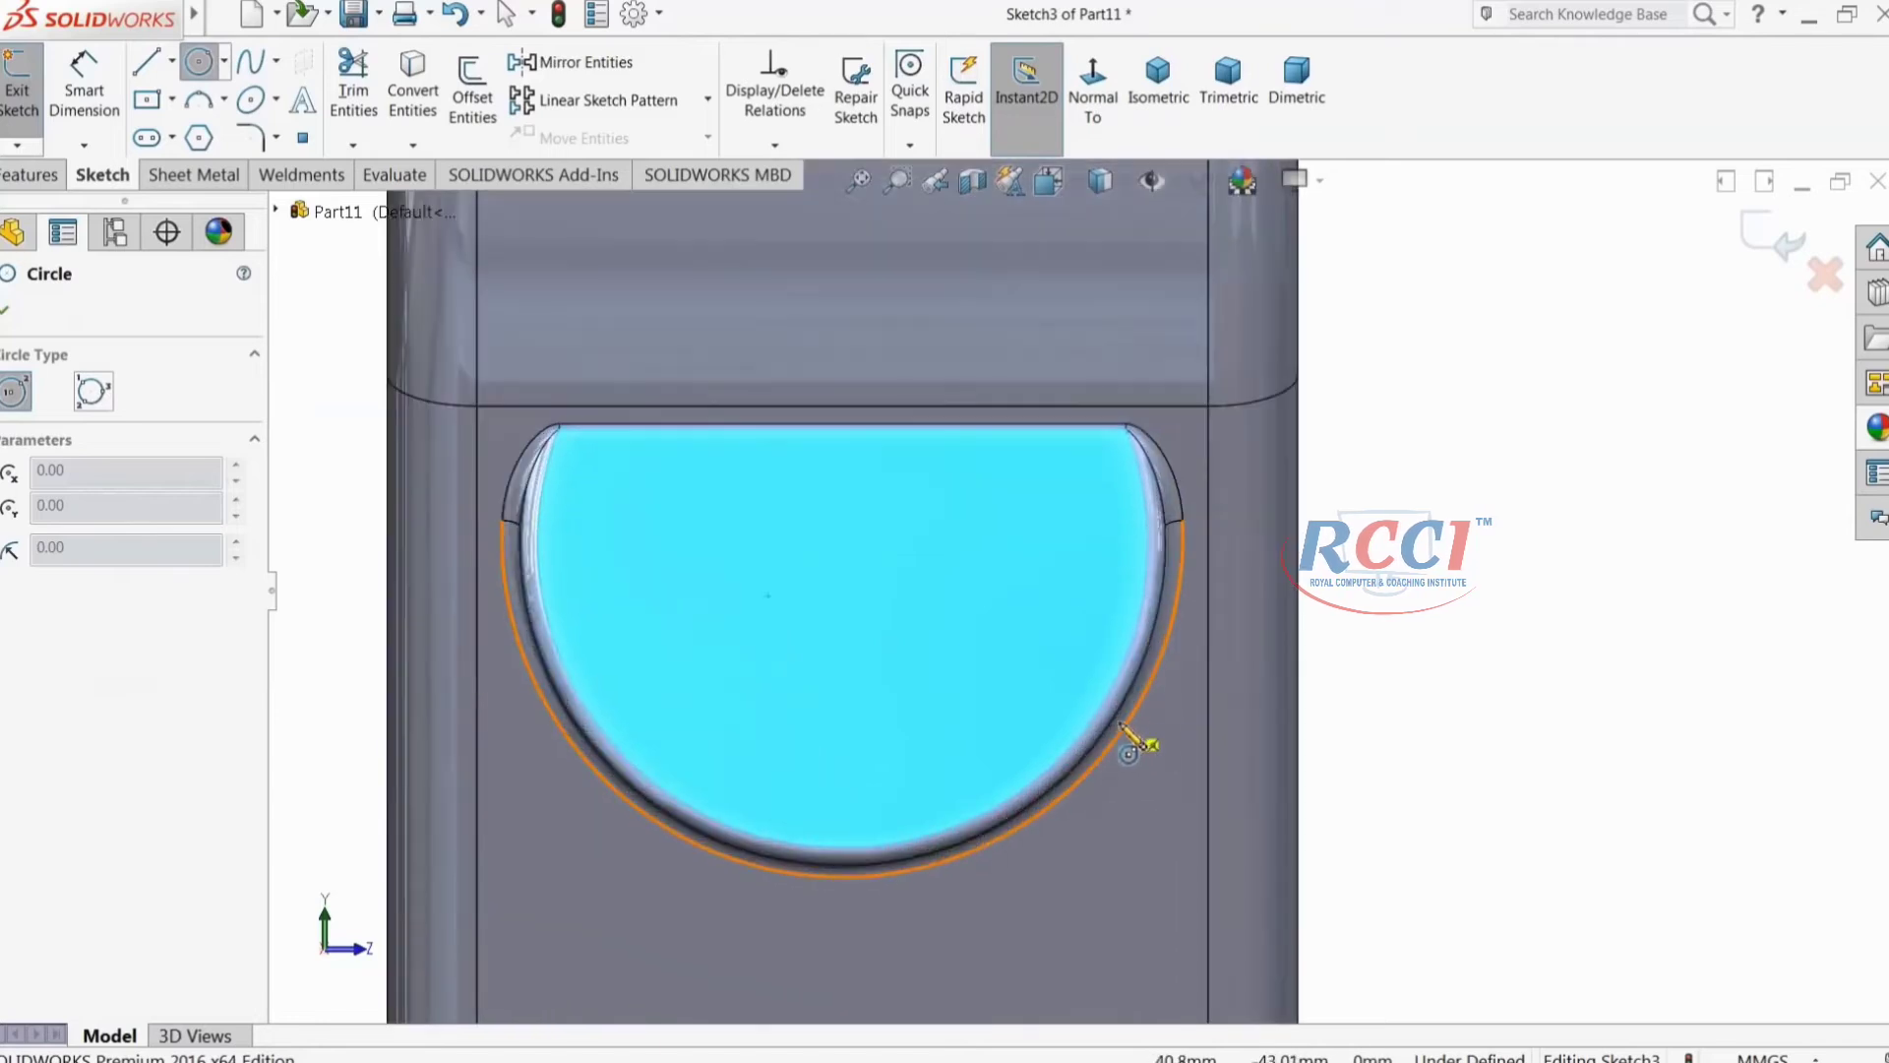
click(841, 542)
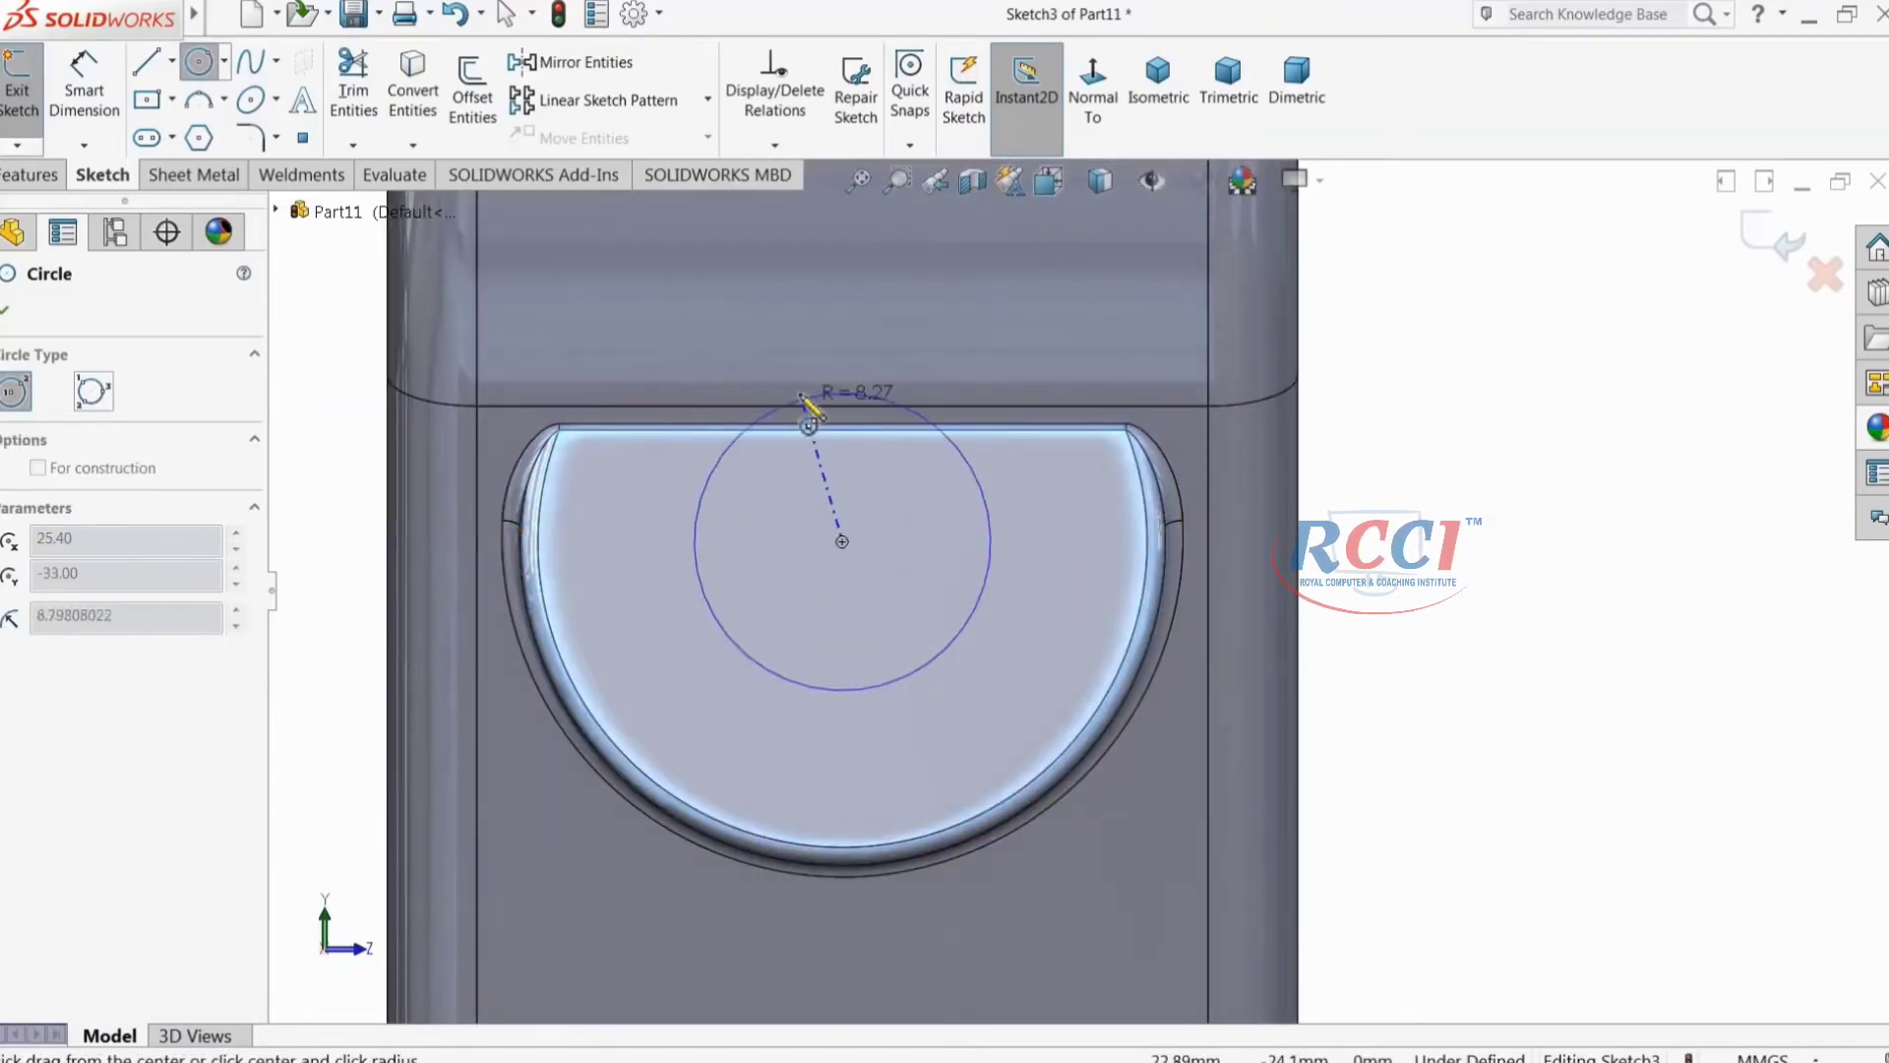
click(809, 366)
Step: Dimension the diameter of the circle on the boss face to 21 mm
click(84, 93)
click(667, 463)
click(602, 484)
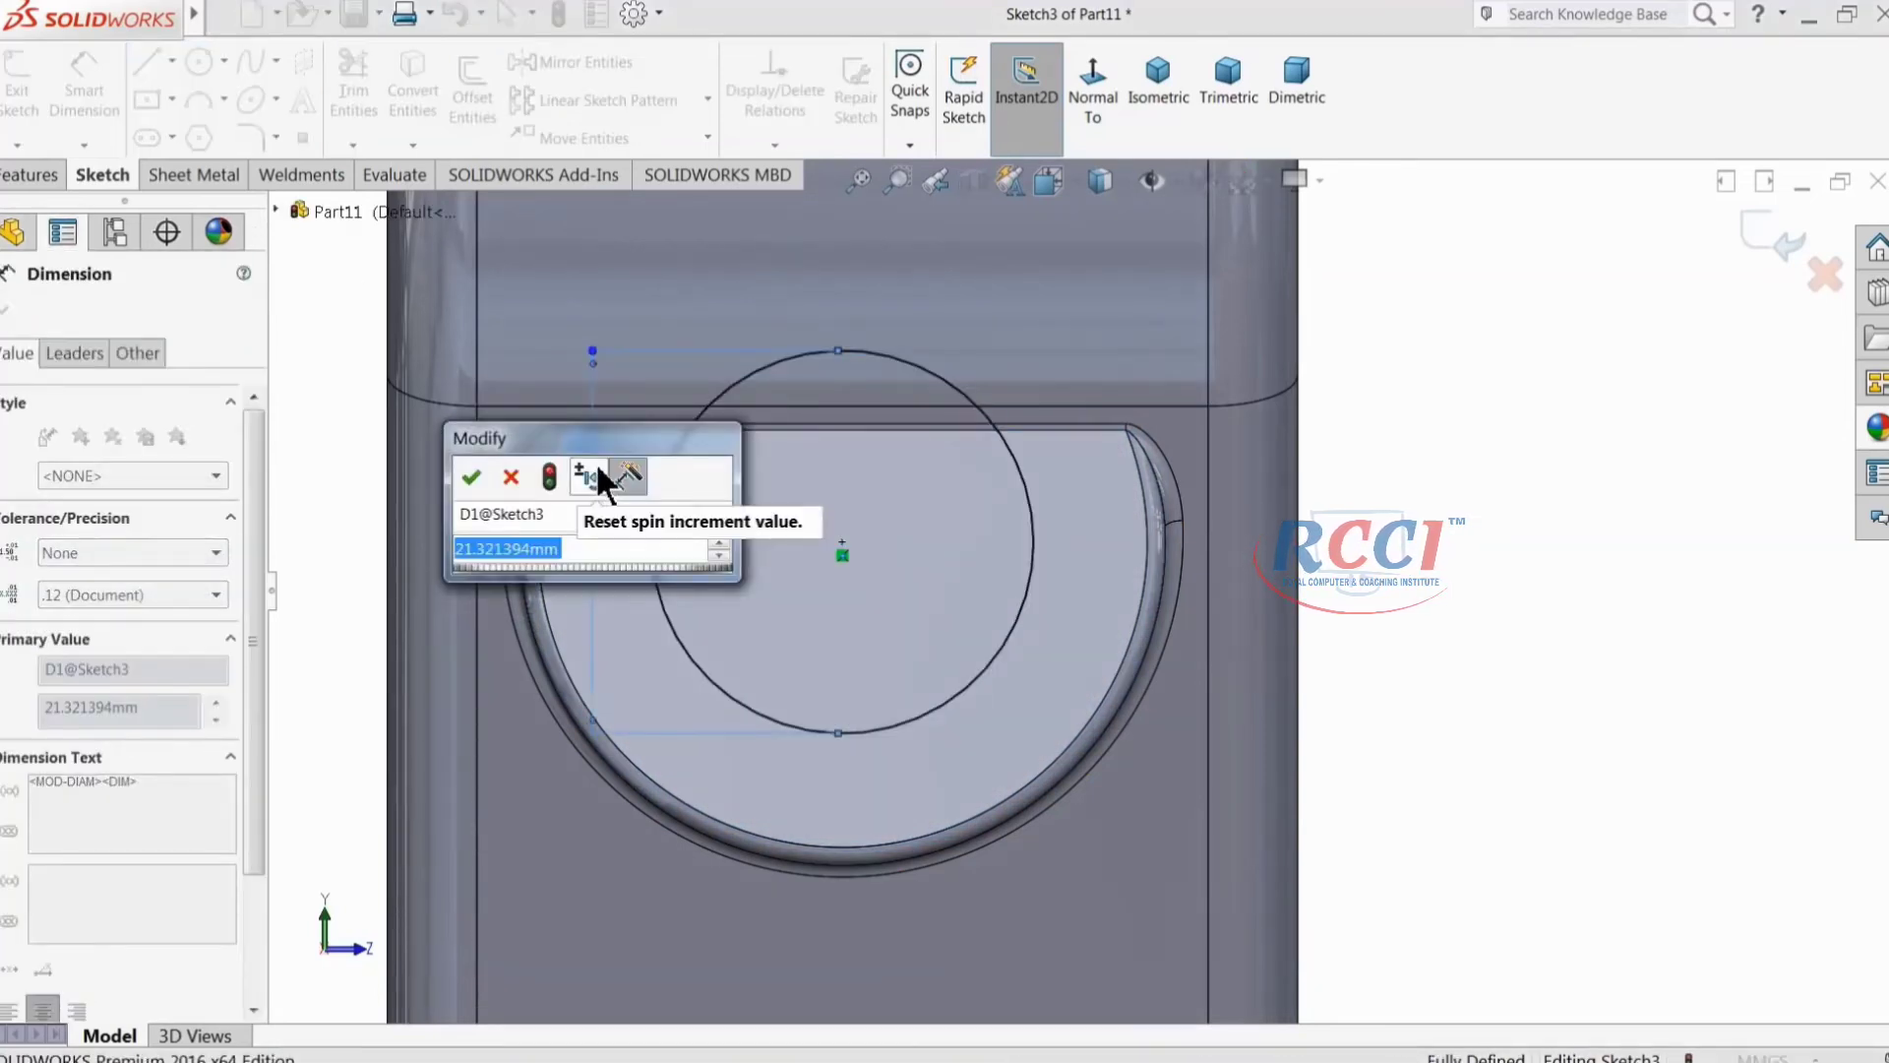
text(21)
key(Return)
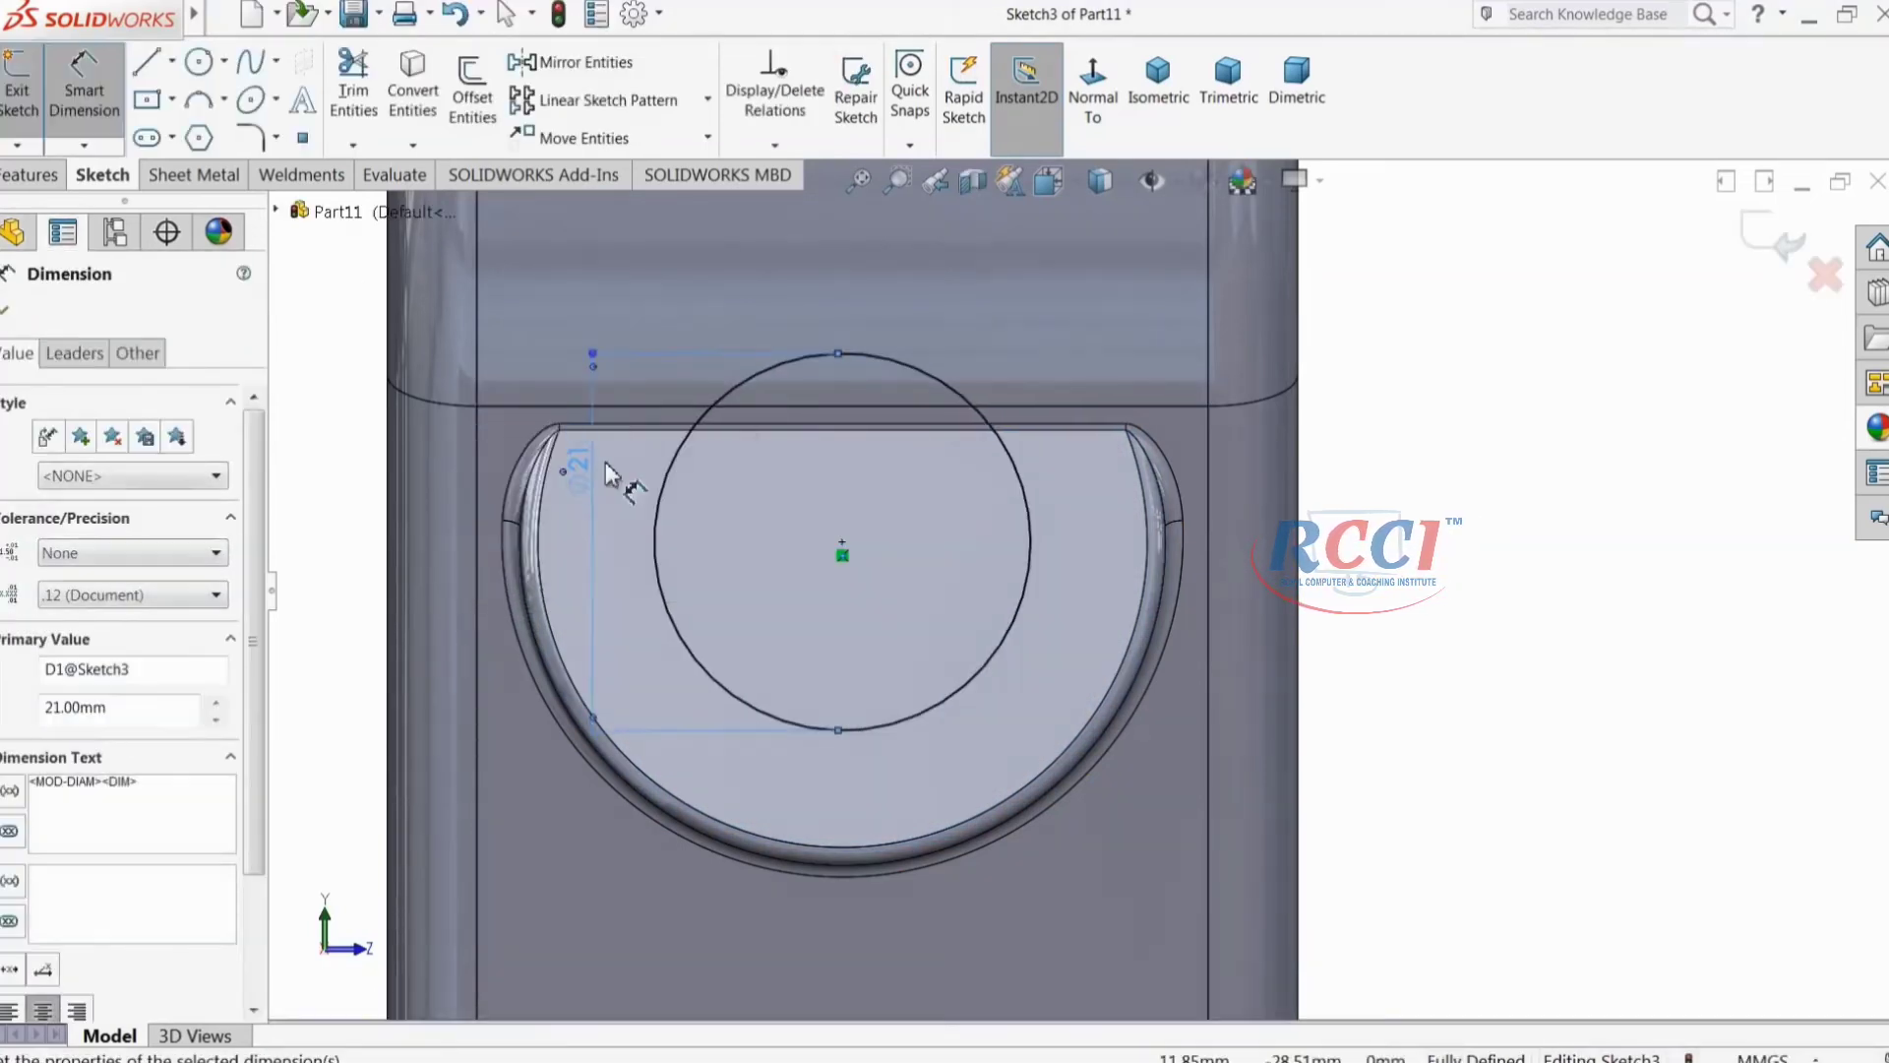
Step: Cut the 21 mm circle into the boss with a blind depth of 14 mm
click(16, 173)
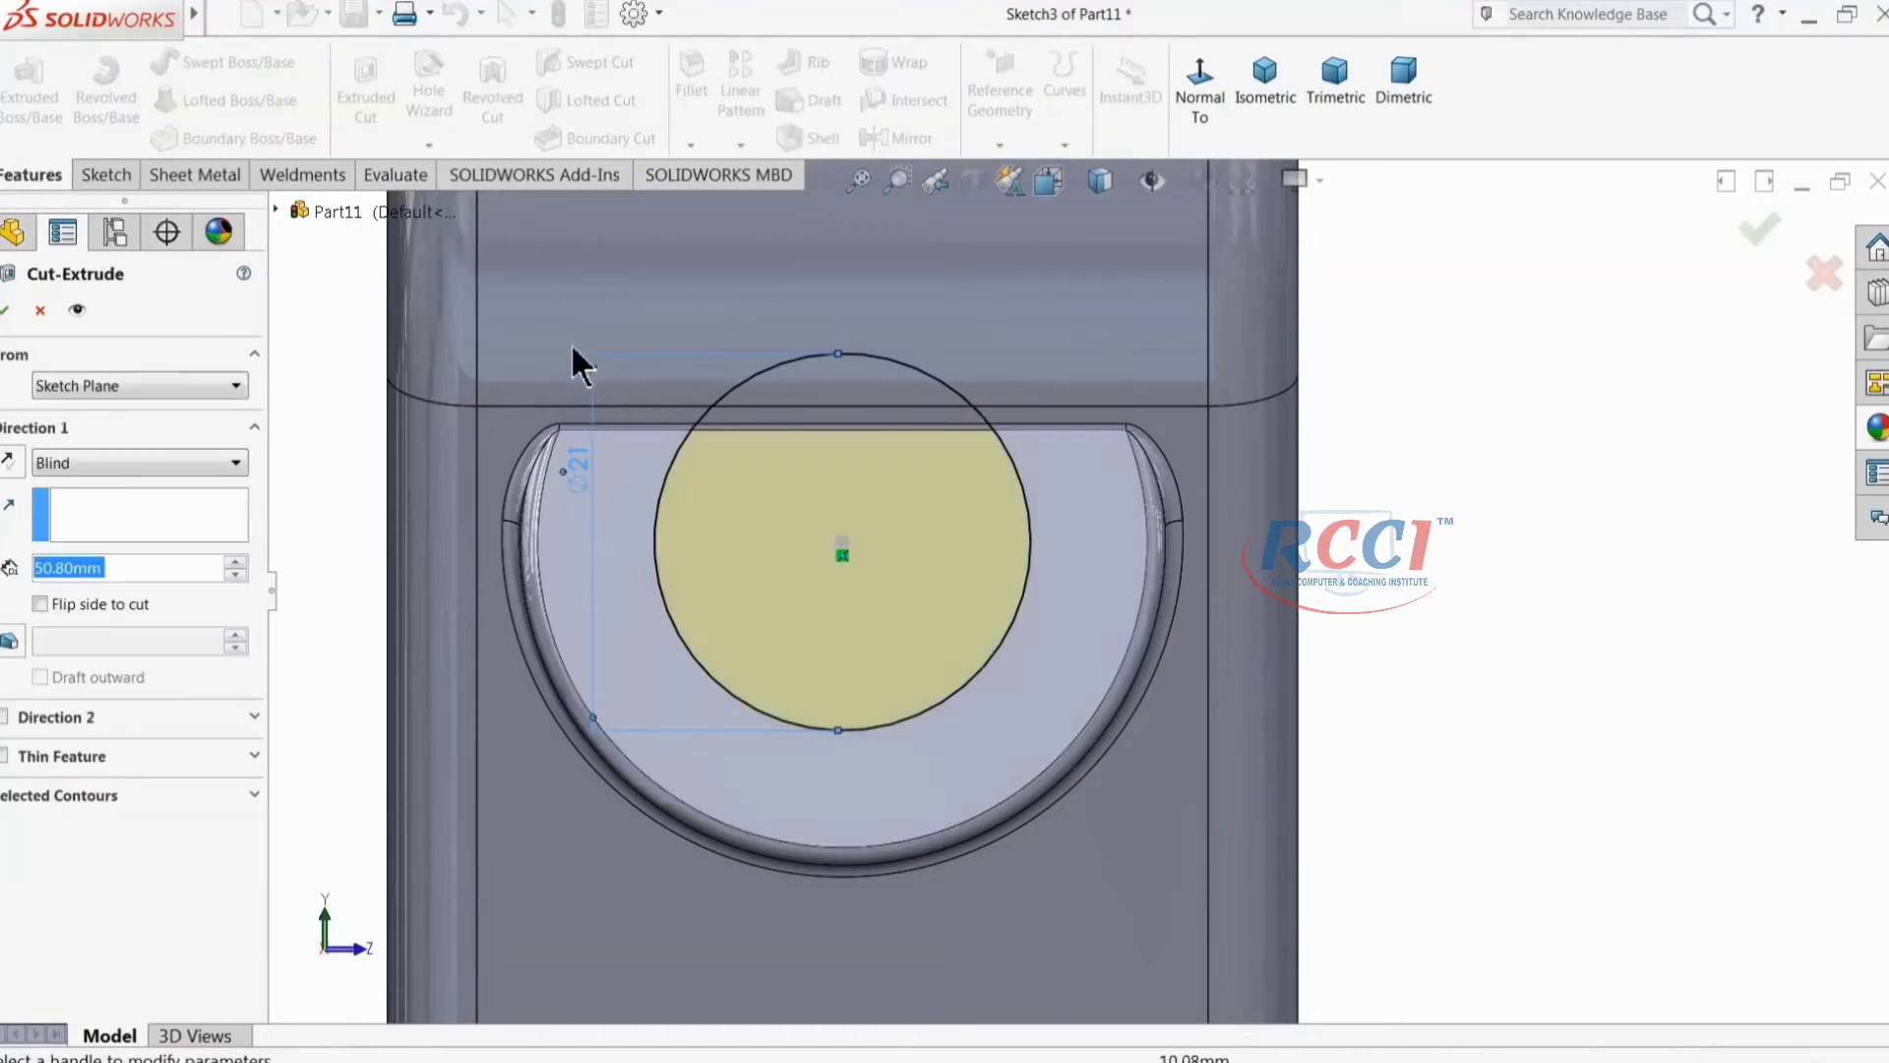
text(14)
key(Return)
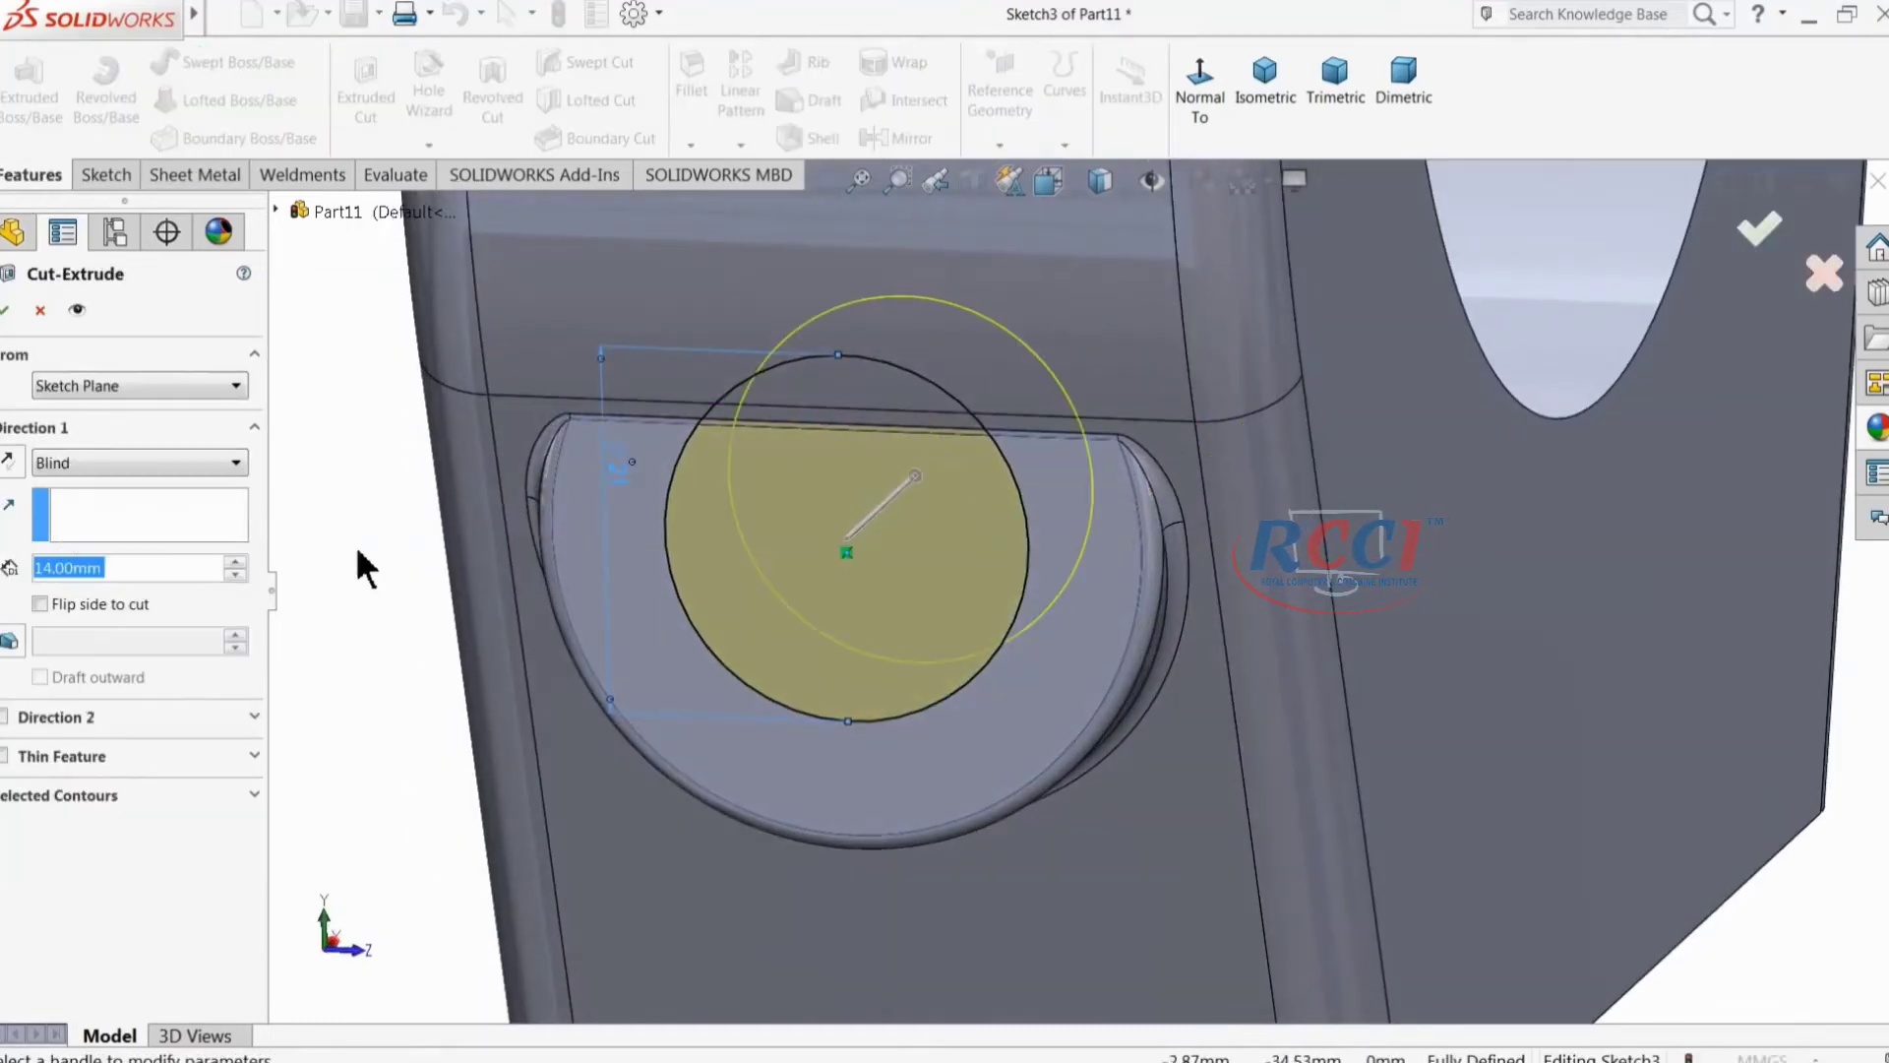
click(6, 310)
Step: Sketch a circle about 12.3 mm in diameter on the floor of the 21 mm port hole, concentric with it
middle_drag(971, 633, 1000, 604)
click(907, 540)
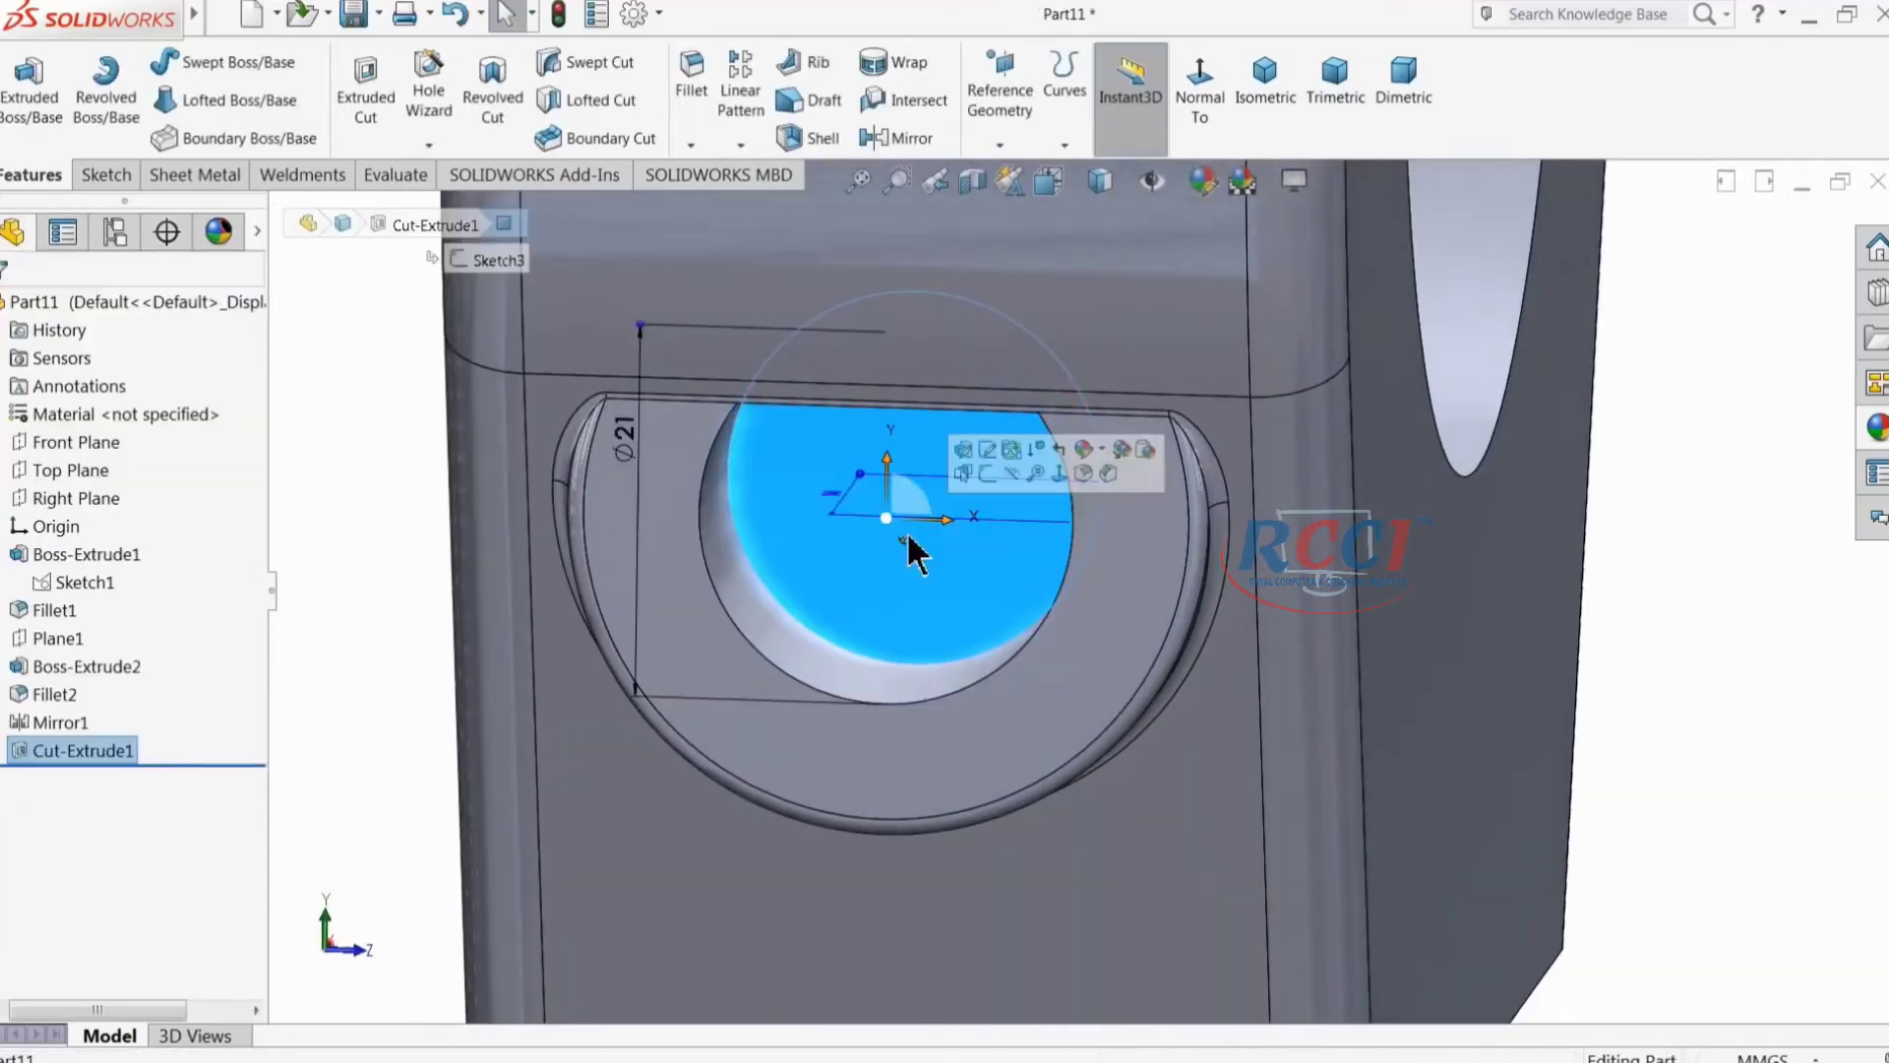
click(988, 472)
click(201, 64)
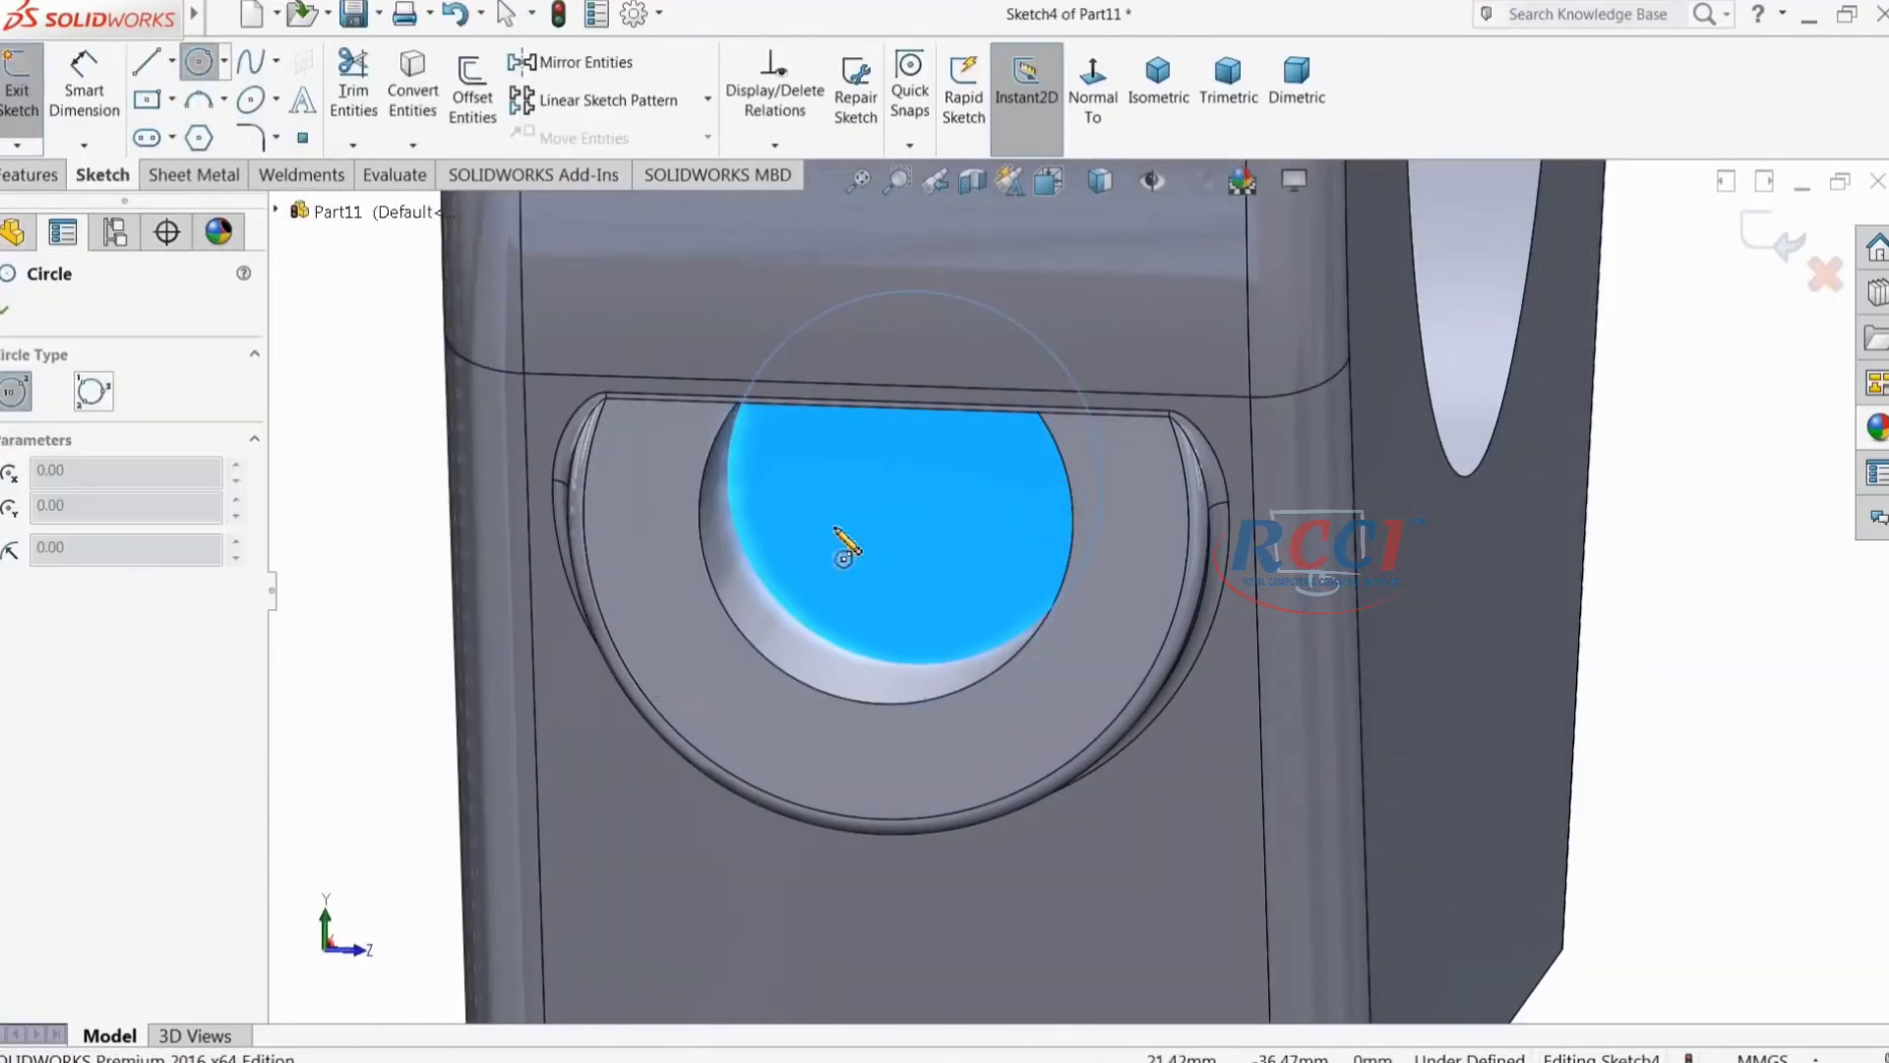
click(916, 477)
click(916, 367)
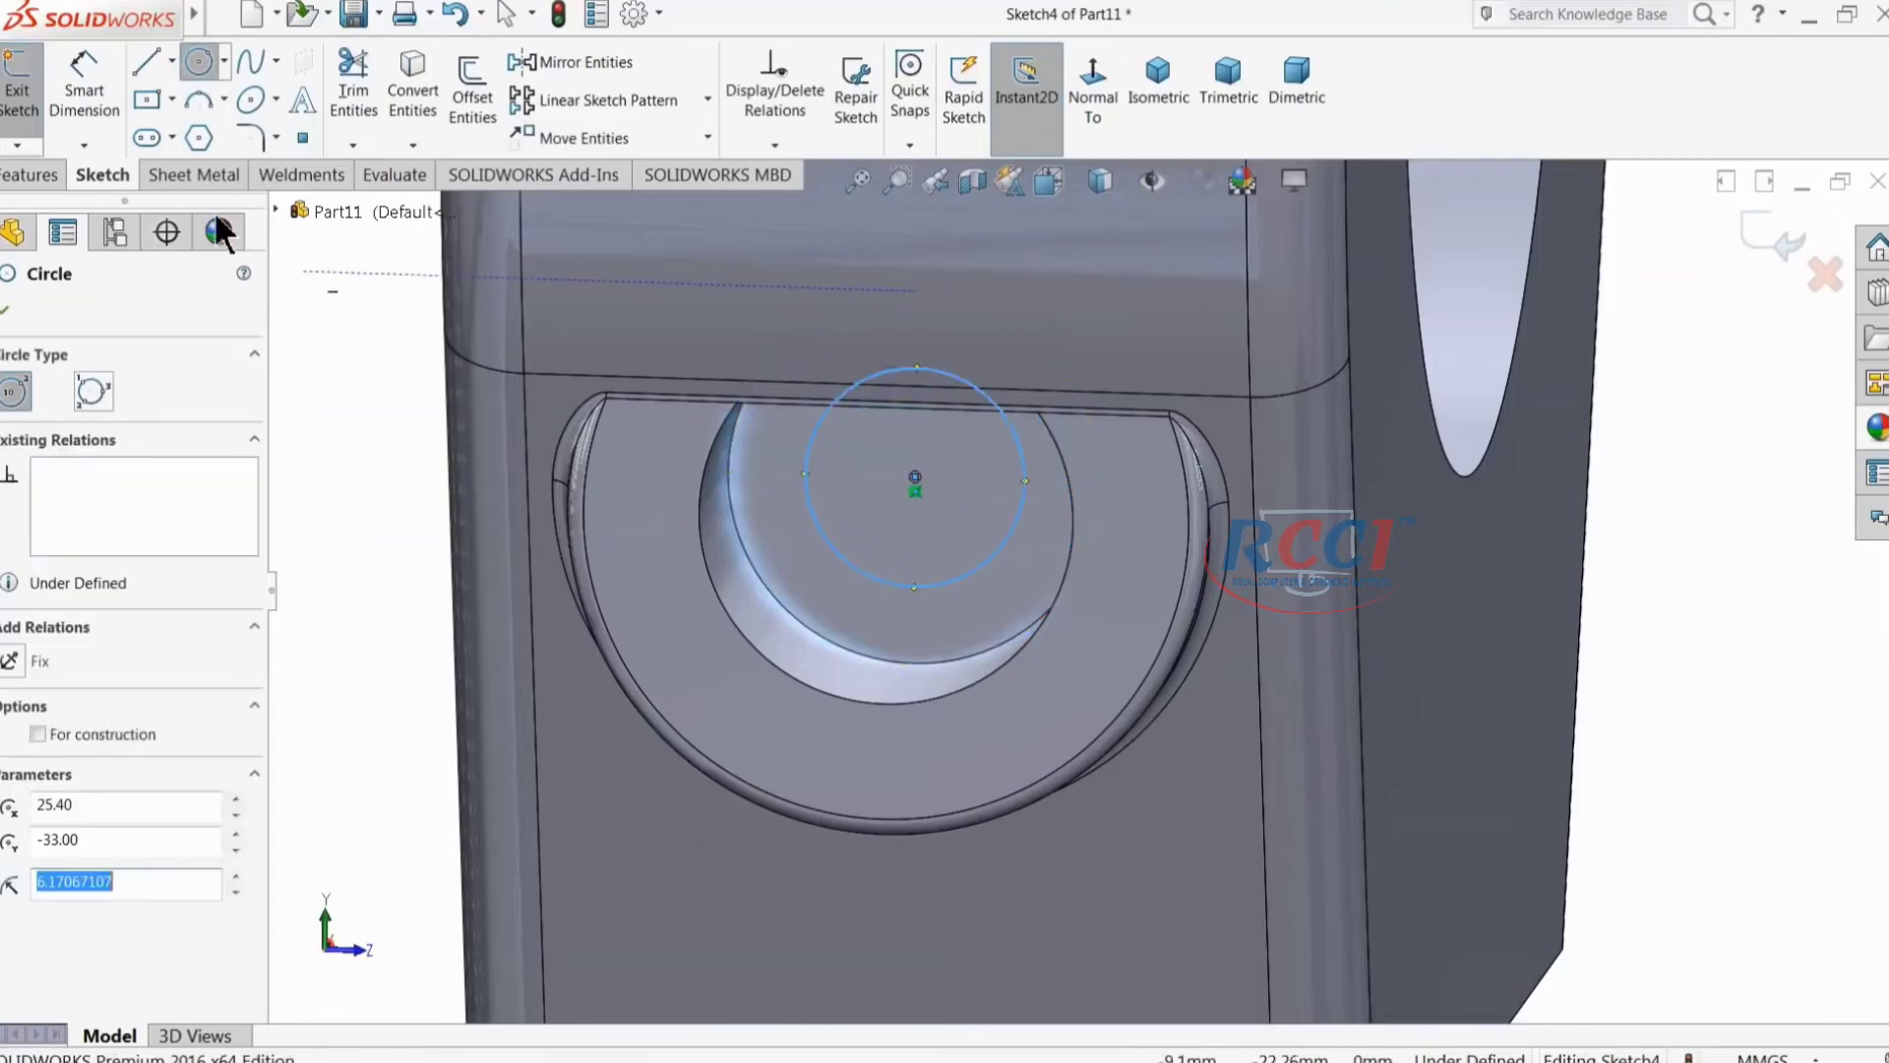
Step: Dimension the diameter of the circle on the port hole's floor to 9 mm
click(106, 98)
click(809, 507)
click(755, 493)
text(9)
key(Return)
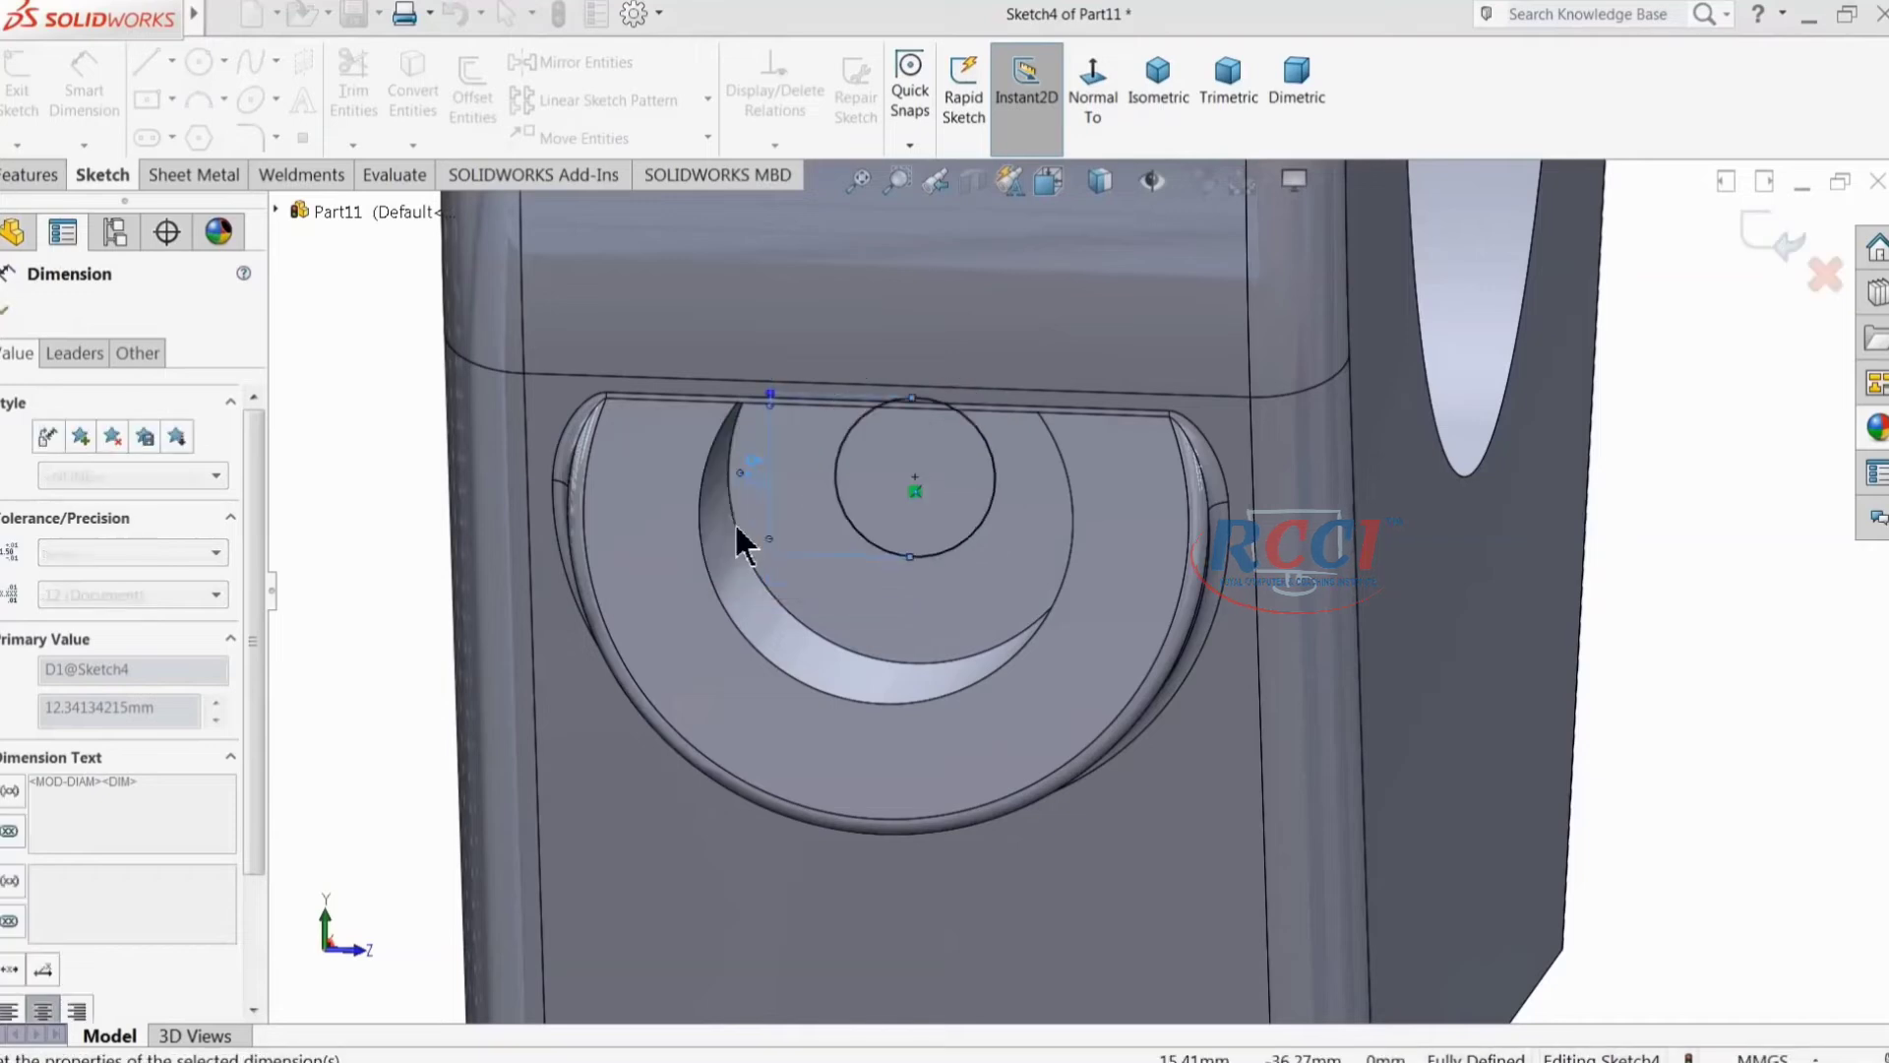
Step: Cut the 9 mm circle with a blind depth of 44 mm so the port hole opens into the central bore
click(38, 175)
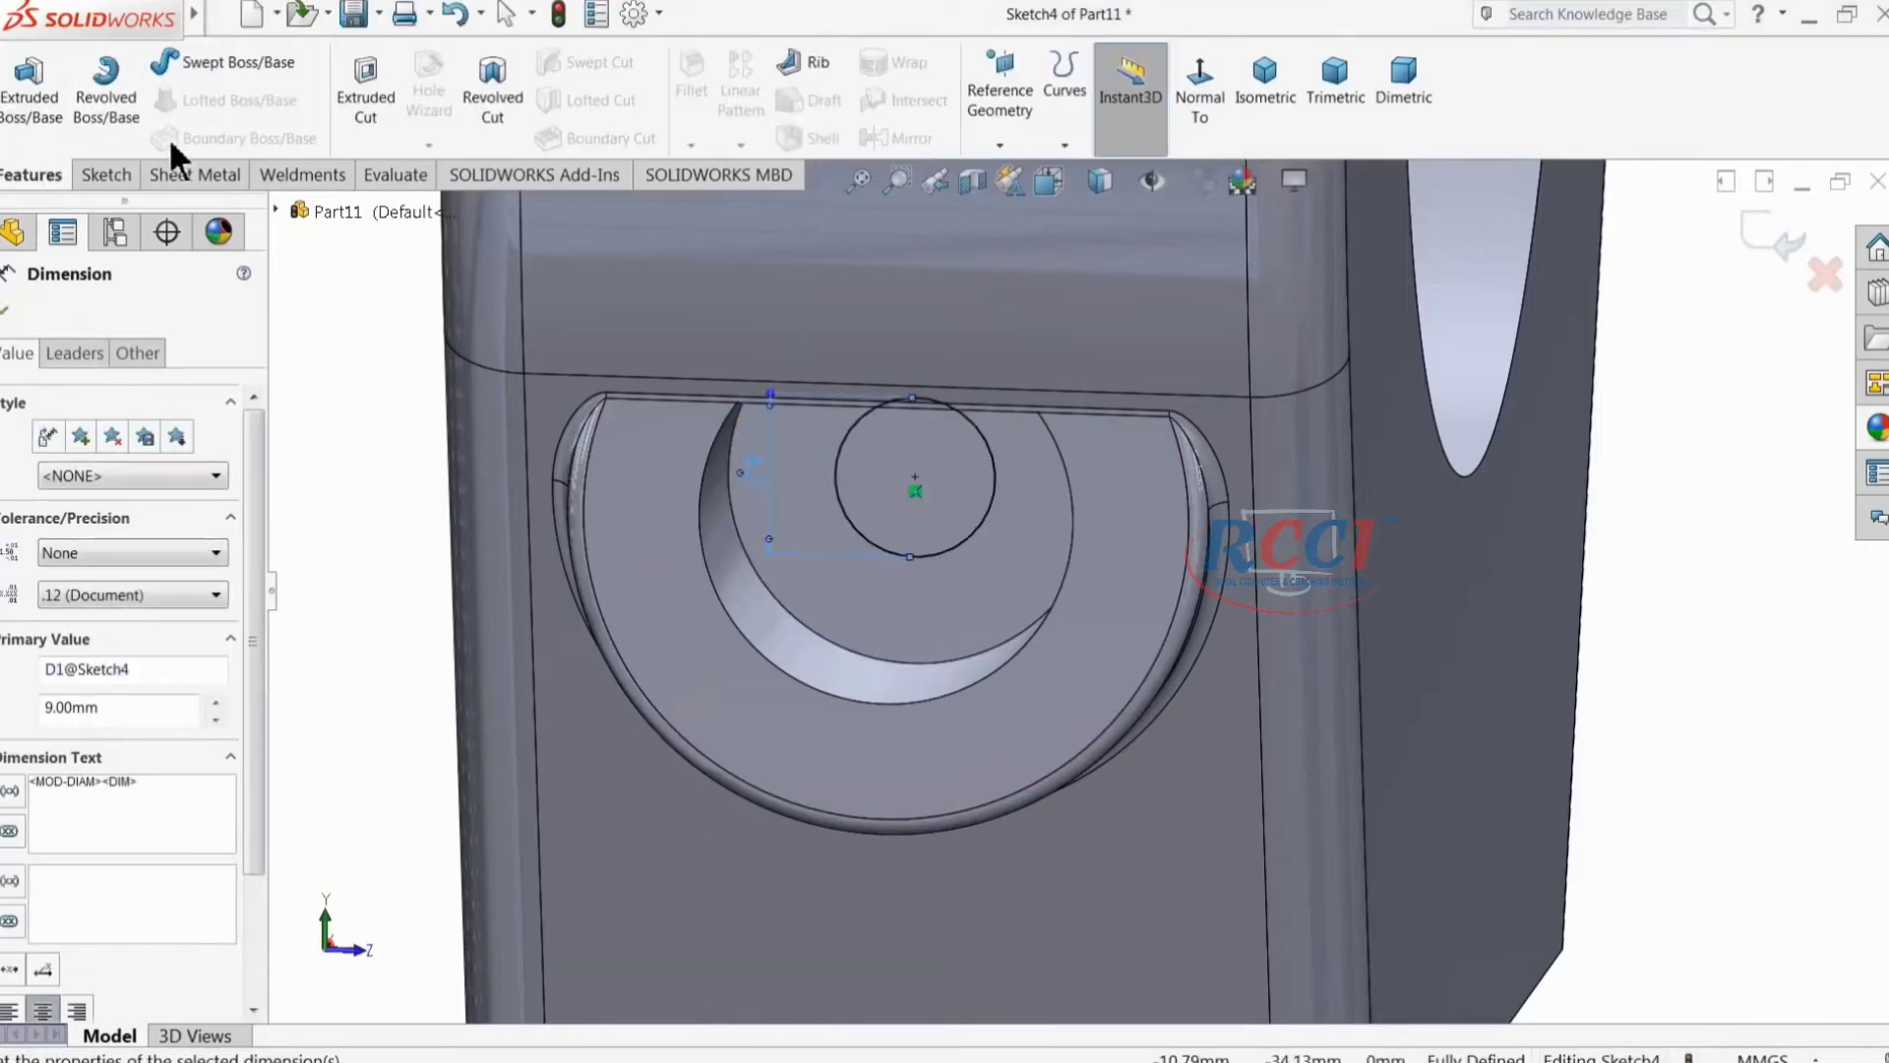
click(365, 87)
mouse_move(1114, 567)
middle_down()
mouse_move(948, 611)
mouse_move(945, 649)
mouse_move(1328, 570)
mouse_move(628, 569)
middle_up()
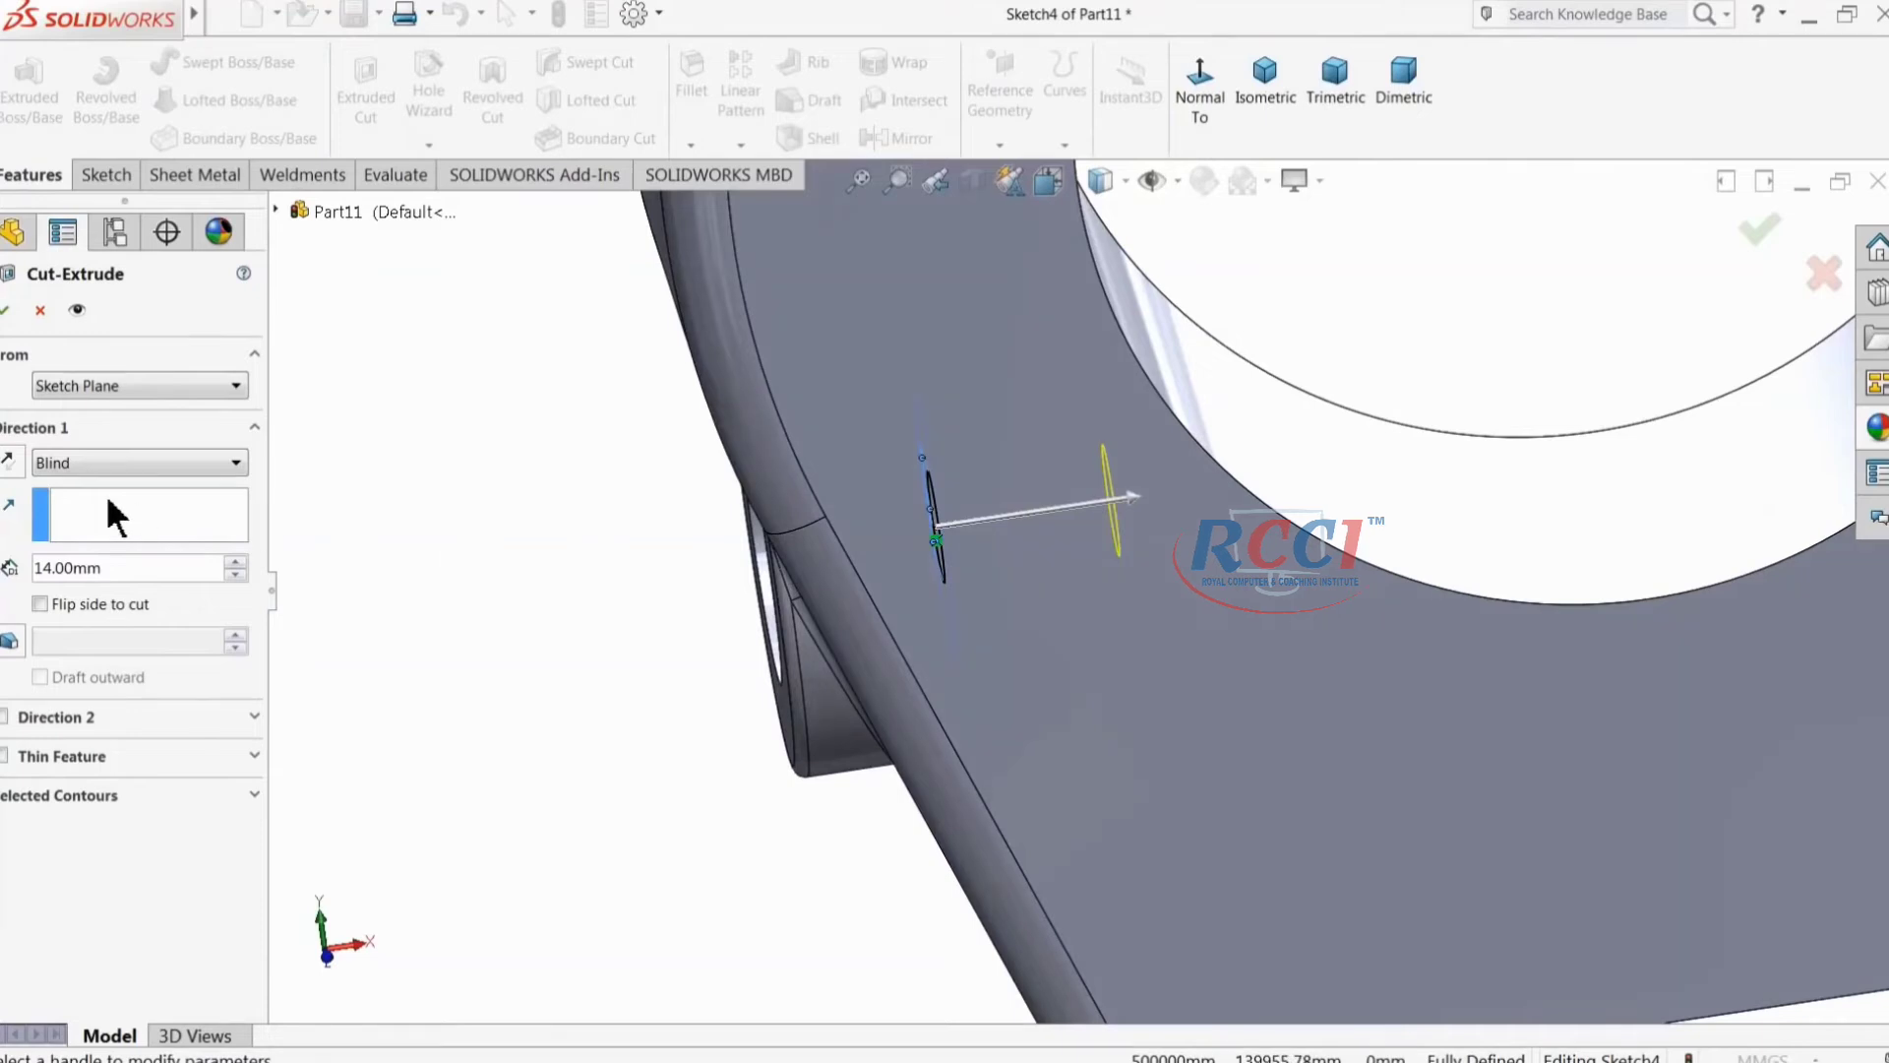
click(236, 559)
click(236, 559)
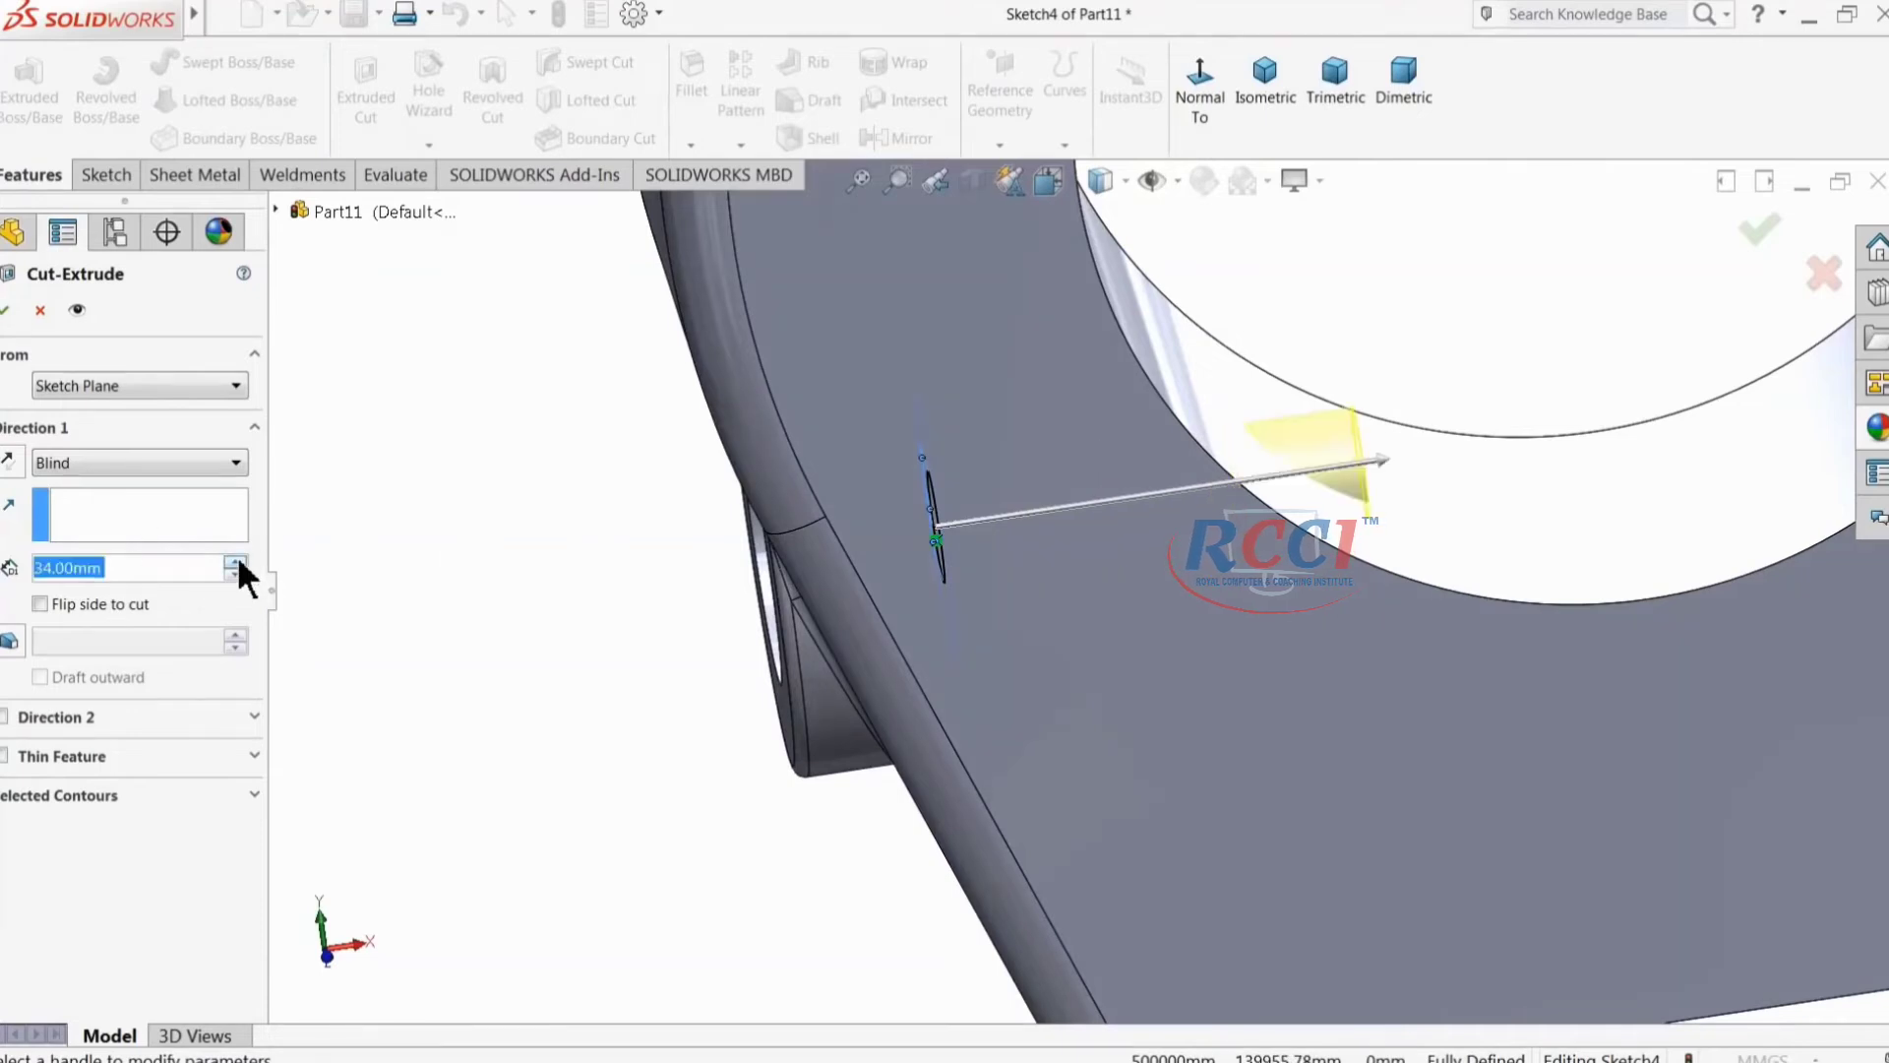
click(236, 559)
mouse_move(1464, 582)
middle_down()
mouse_move(1446, 481)
mouse_move(1473, 537)
mouse_move(1476, 500)
mouse_move(1344, 522)
middle_up()
scroll(1466, 508, down, 1)
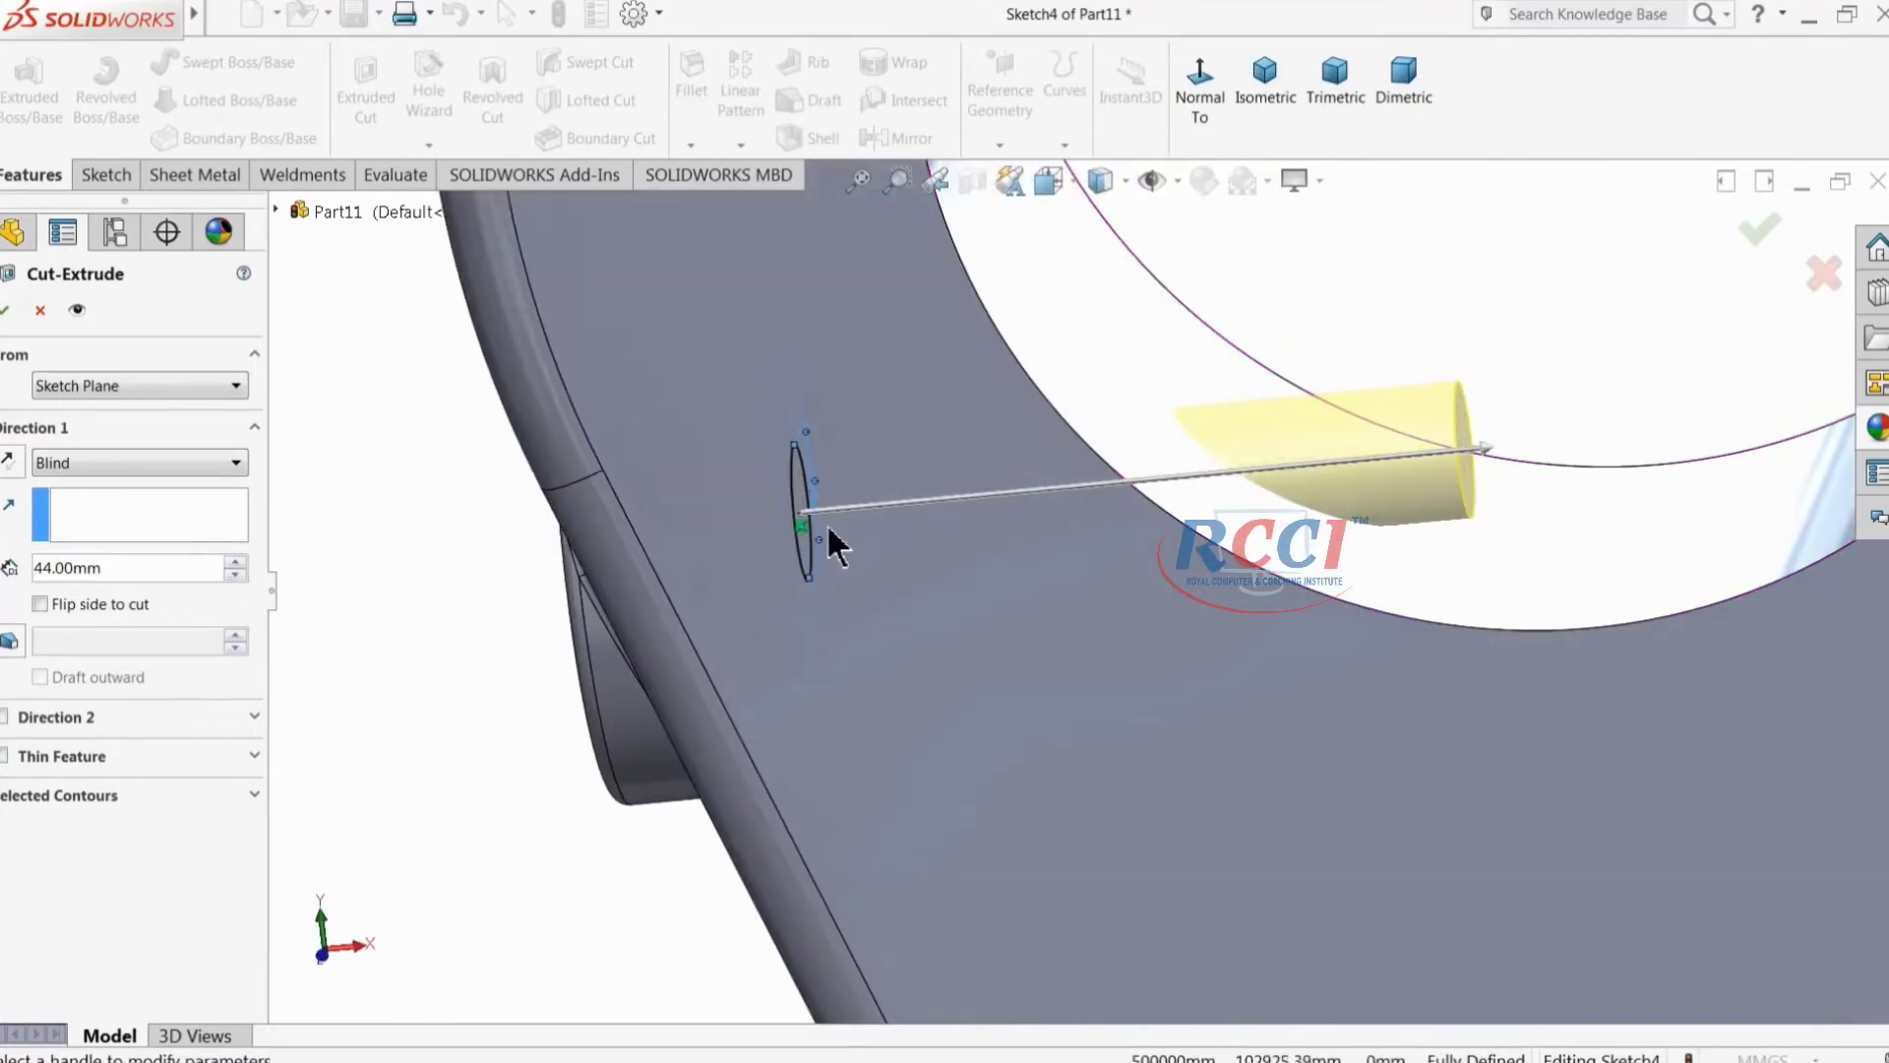
click(5, 312)
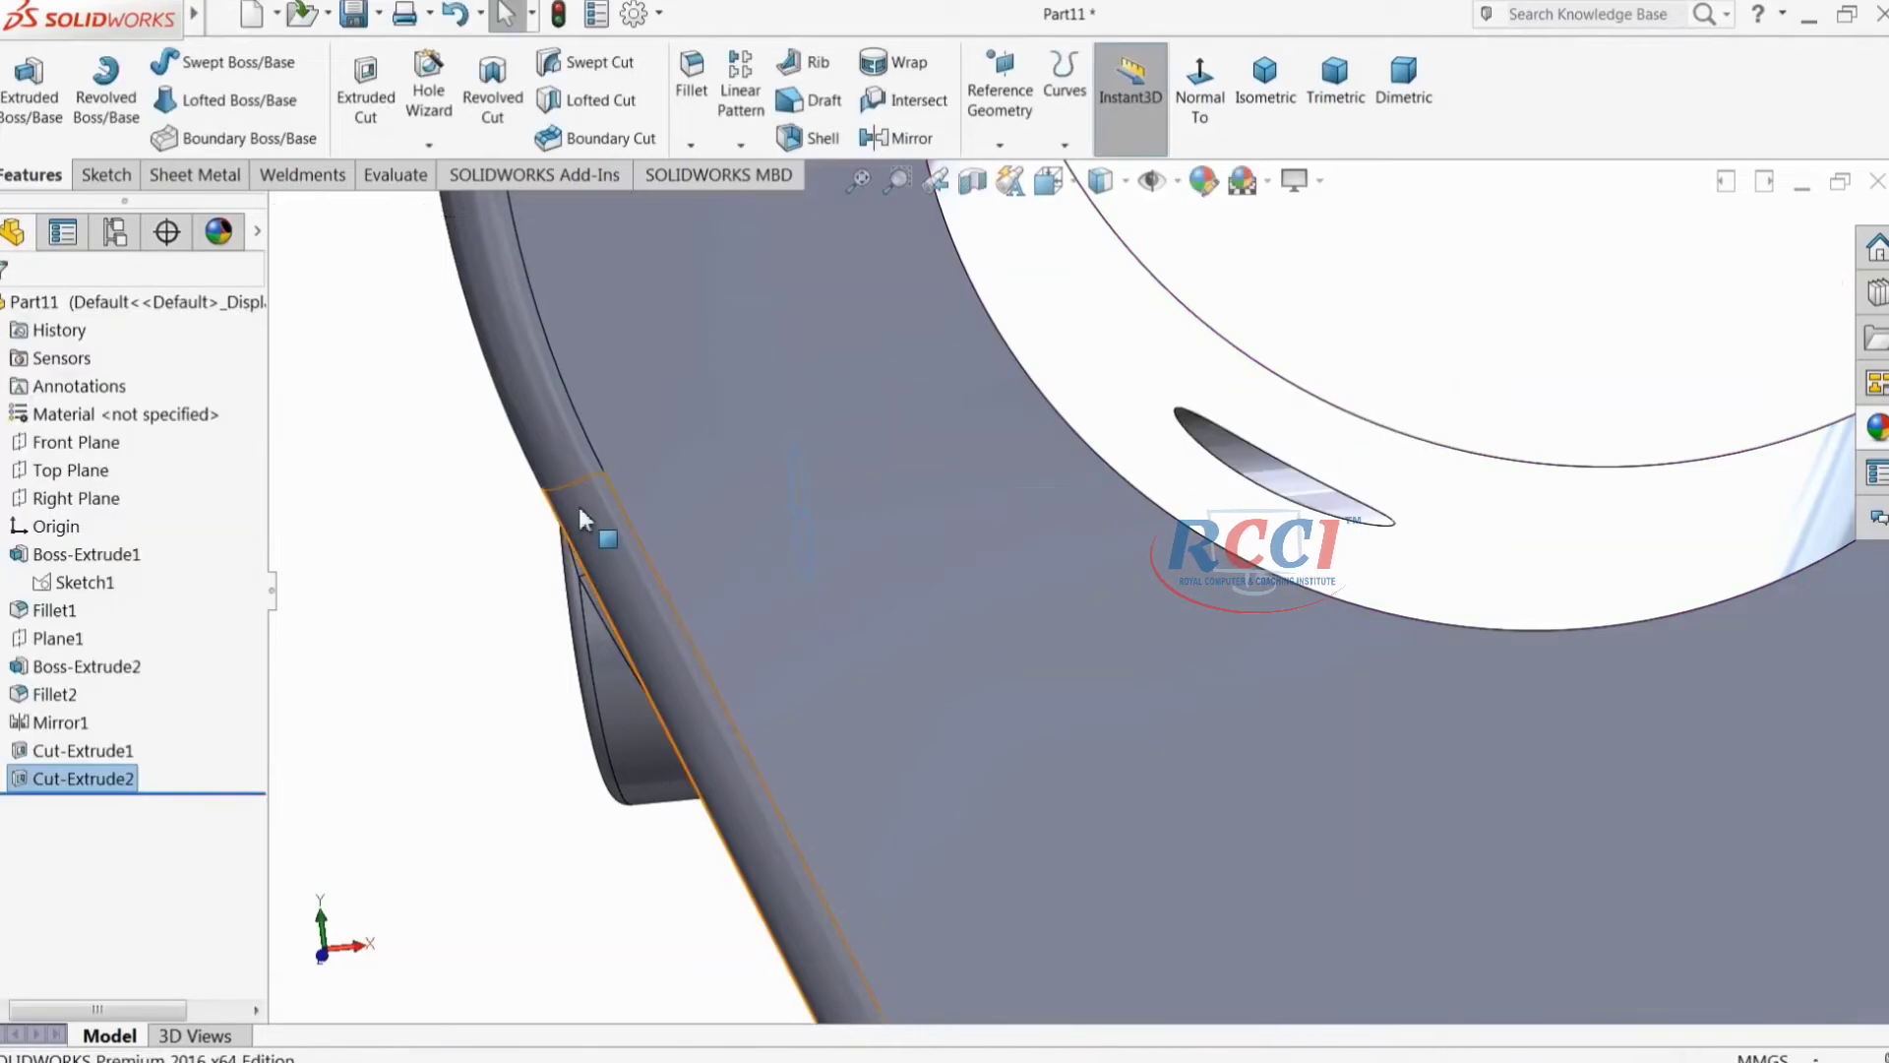
Step: Apply a yellow-orange colour with RGB values 255, 204, 0 to the body's curved outer face
scroll(585, 527, up, 5)
click(675, 527)
middle_drag(675, 528, 841, 545)
scroll(821, 550, up, 3)
scroll(935, 354, down, 2)
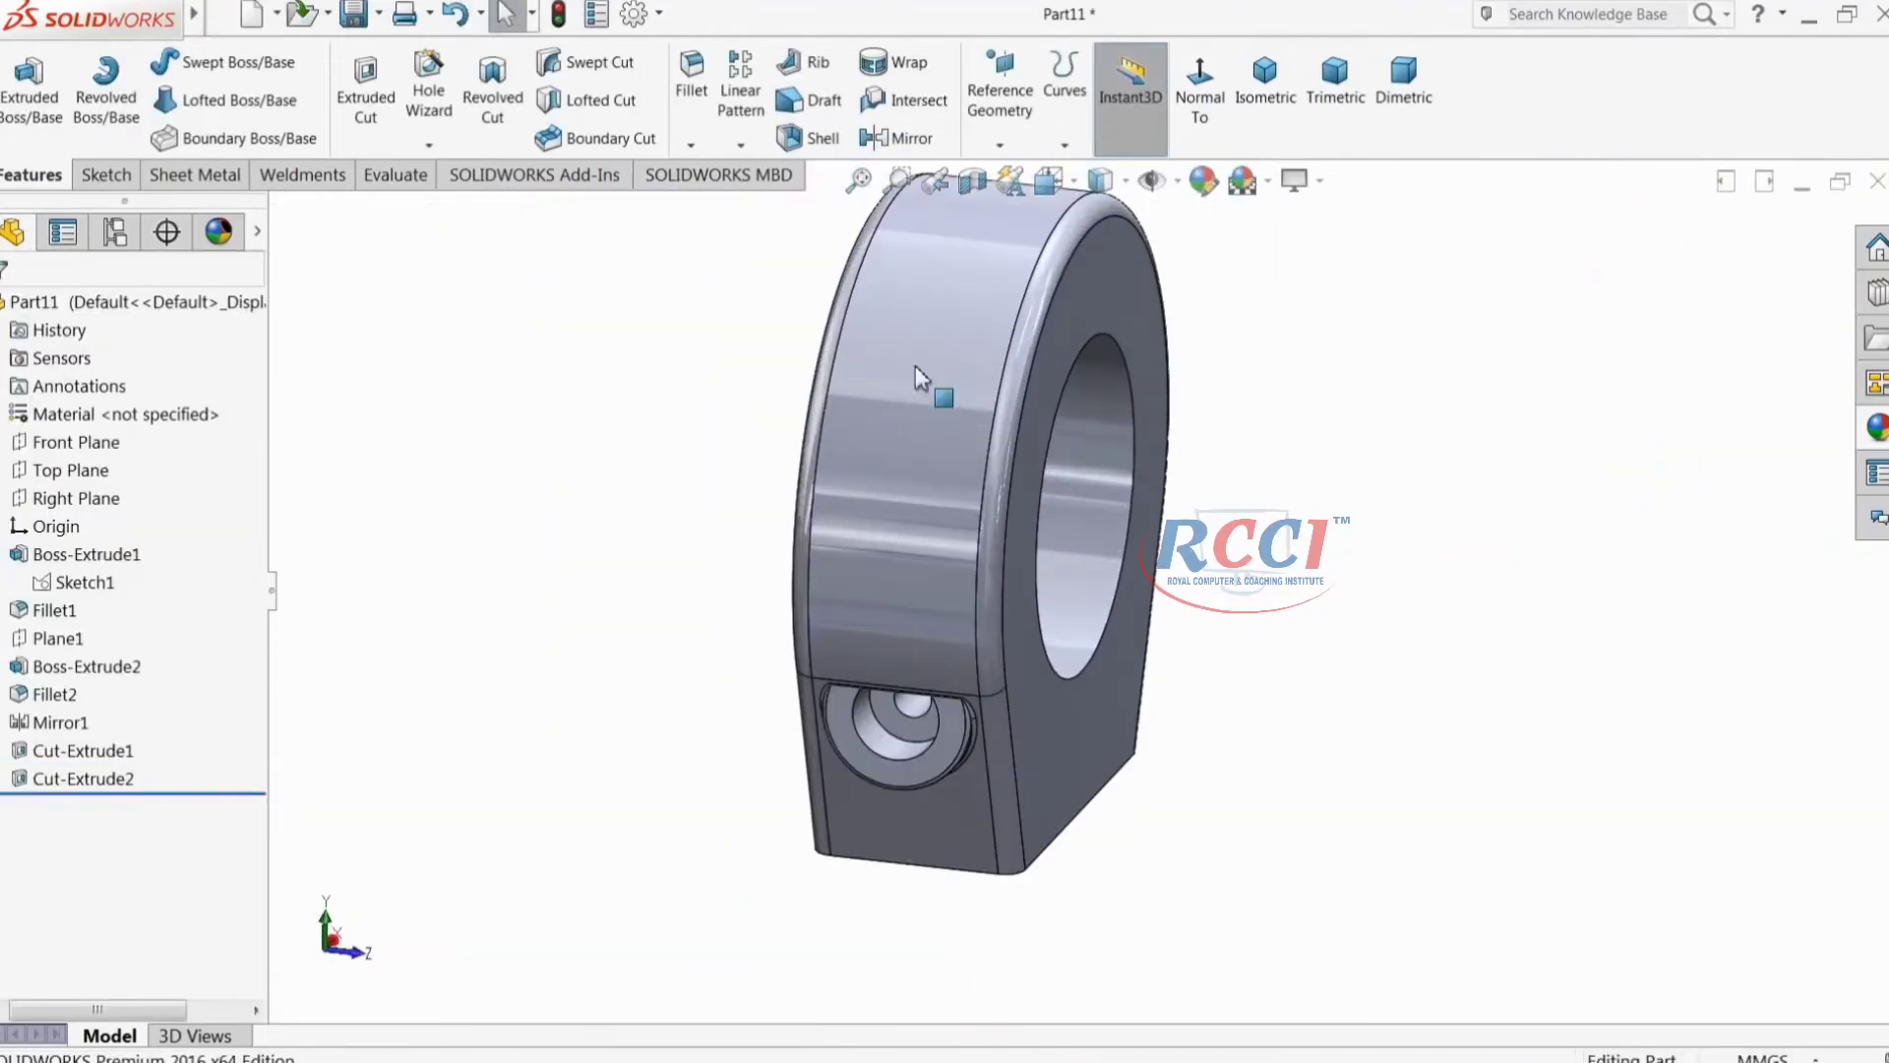
mouse_move(911, 500)
middle_down()
mouse_move(907, 388)
mouse_move(908, 475)
middle_up()
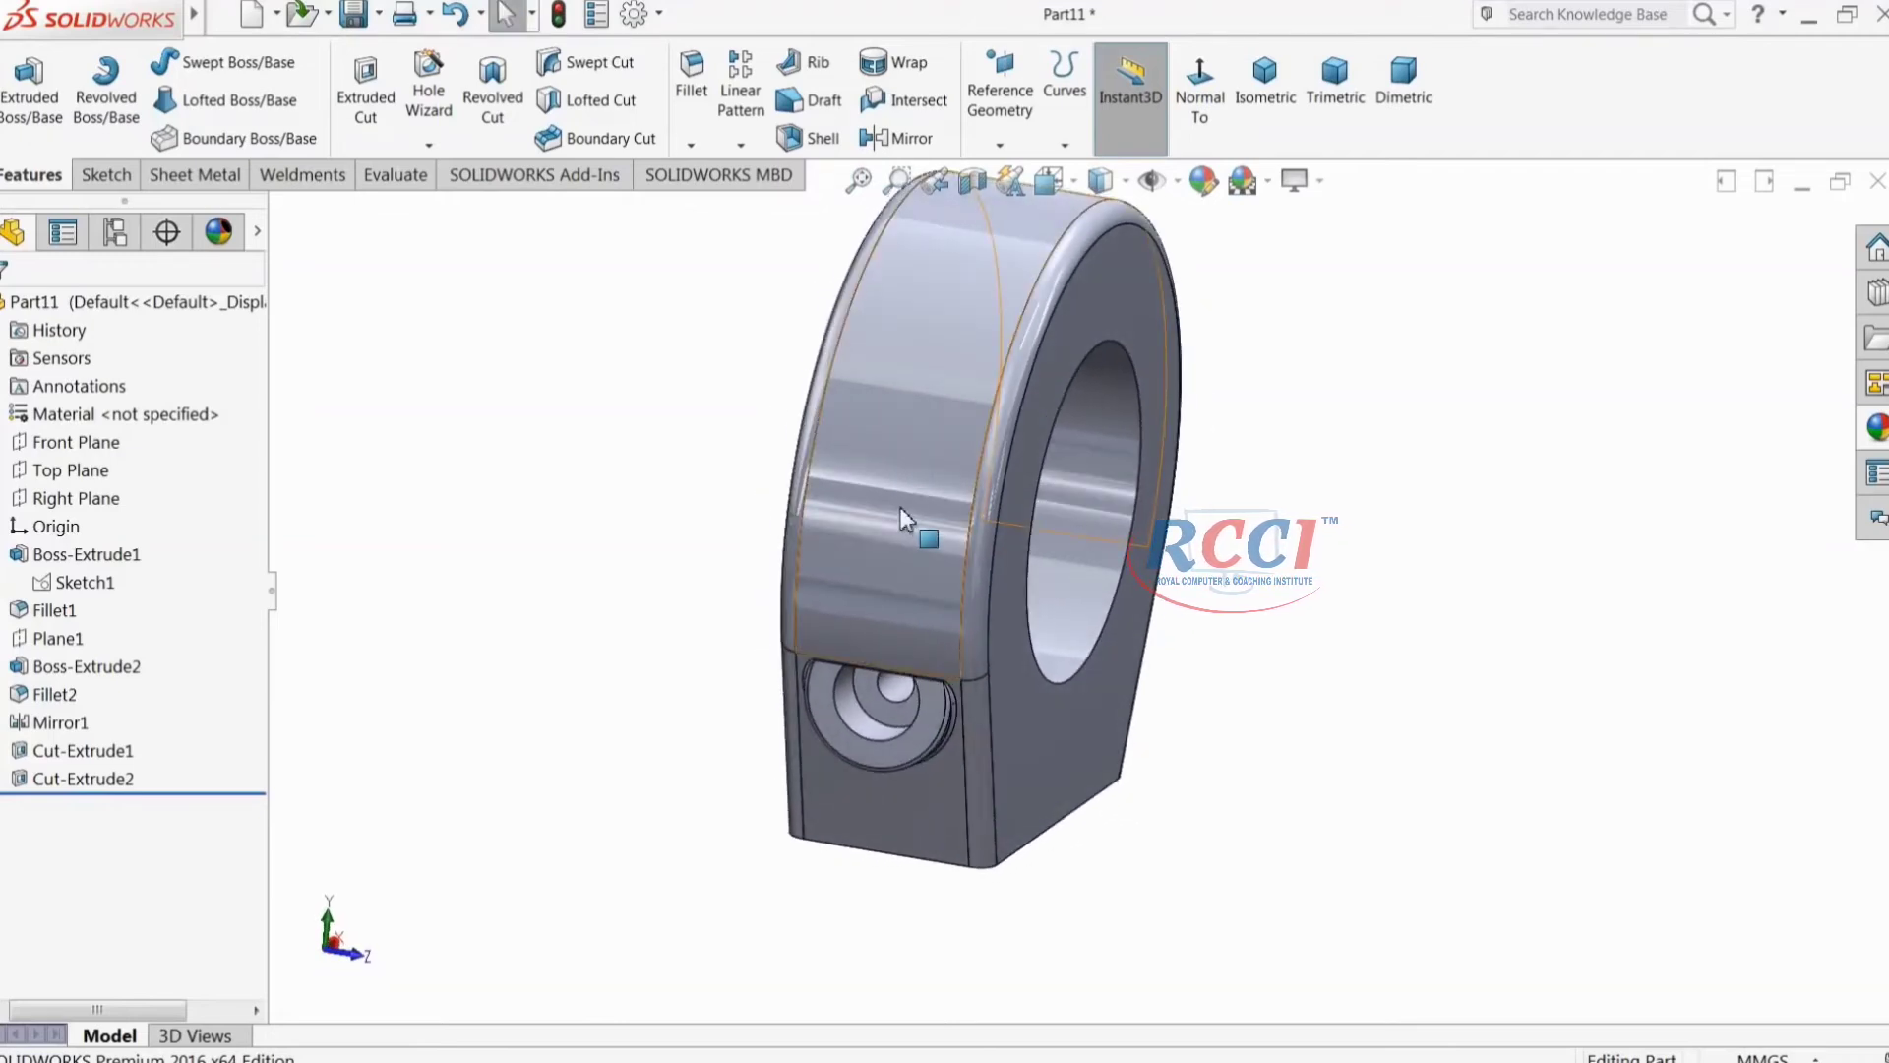
click(903, 519)
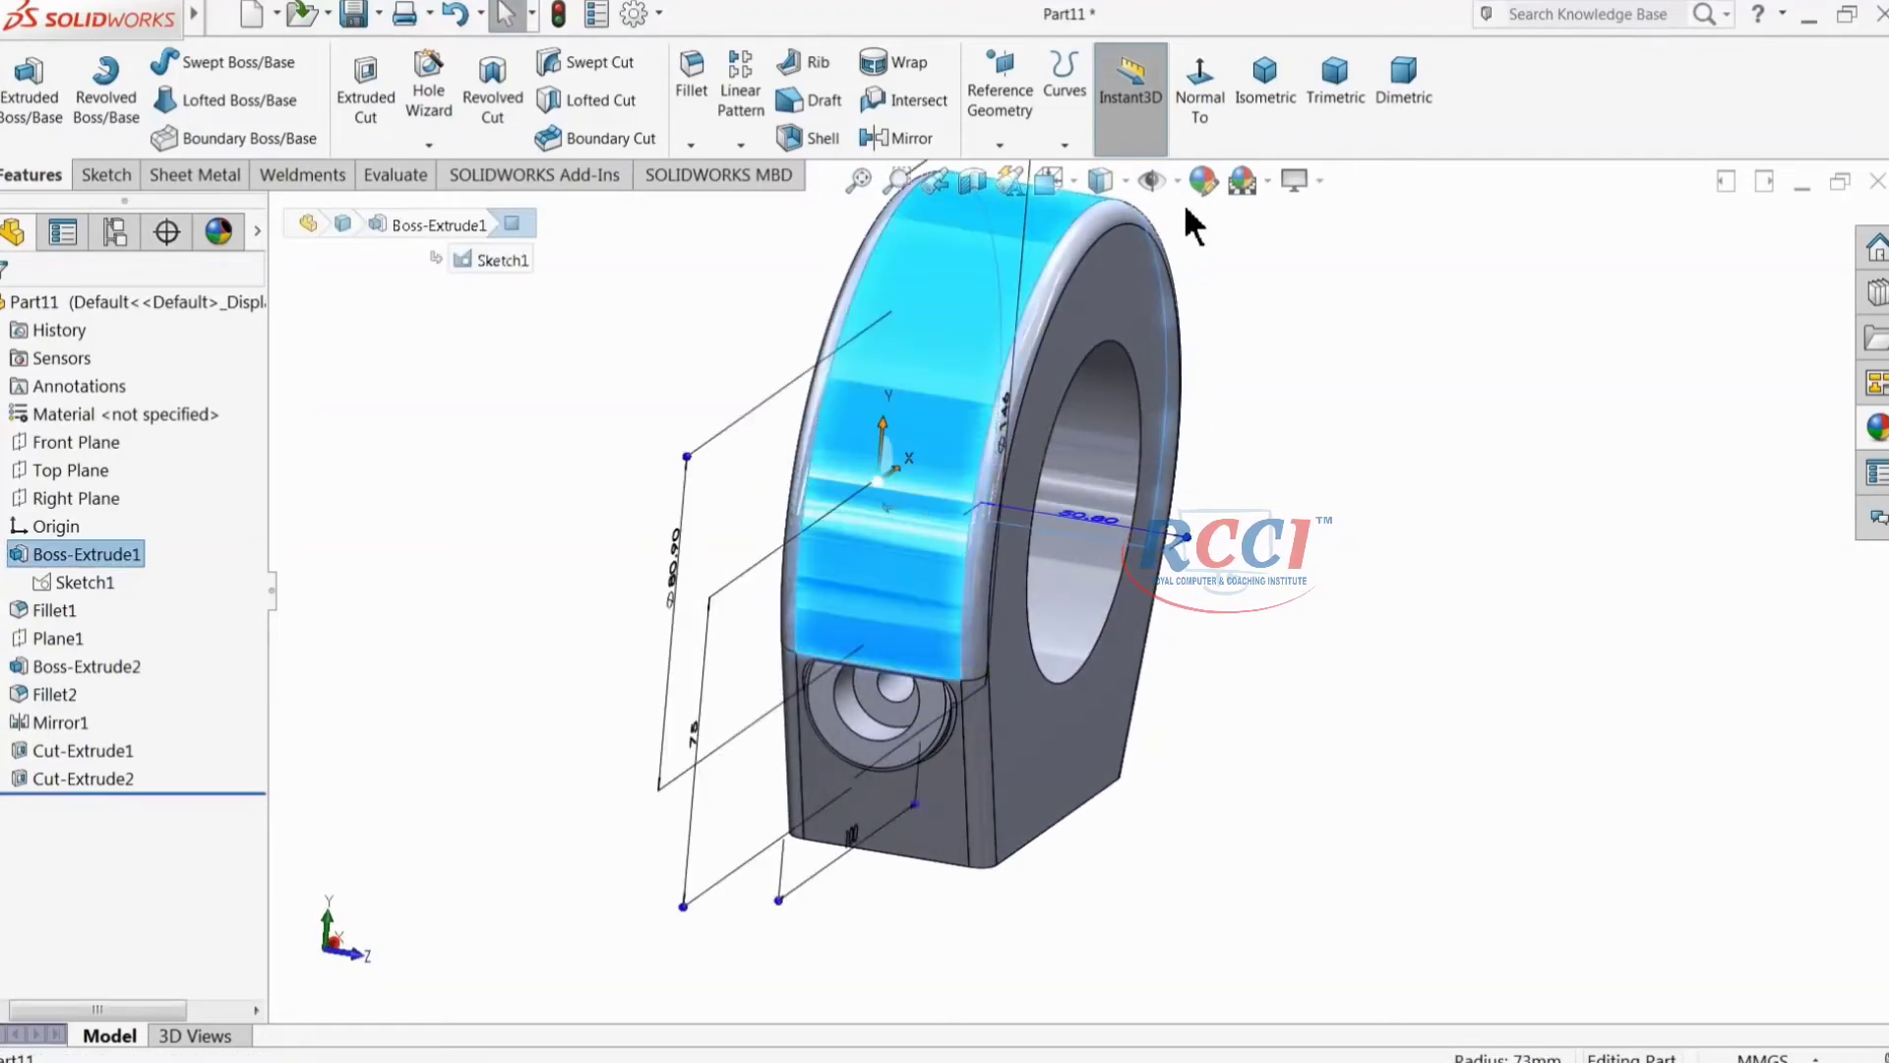
click(1201, 178)
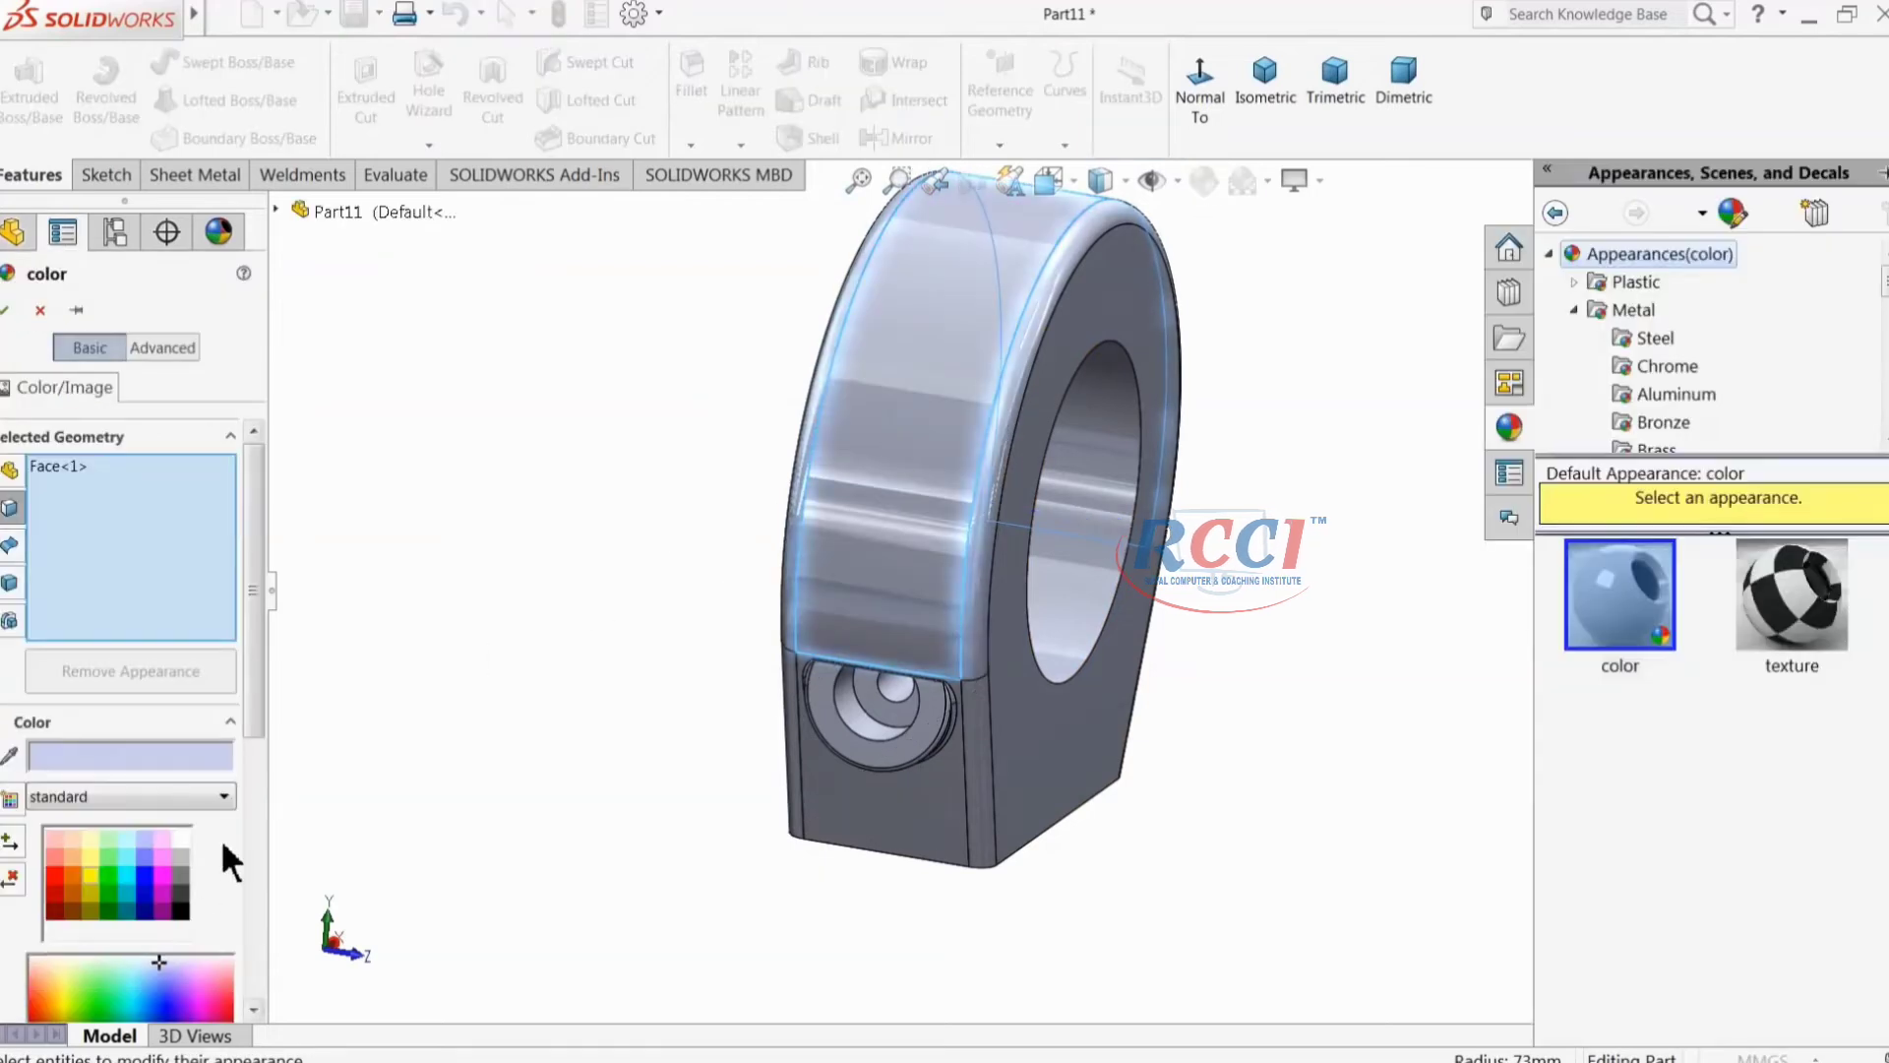
click(88, 877)
drag(248, 728, 254, 871)
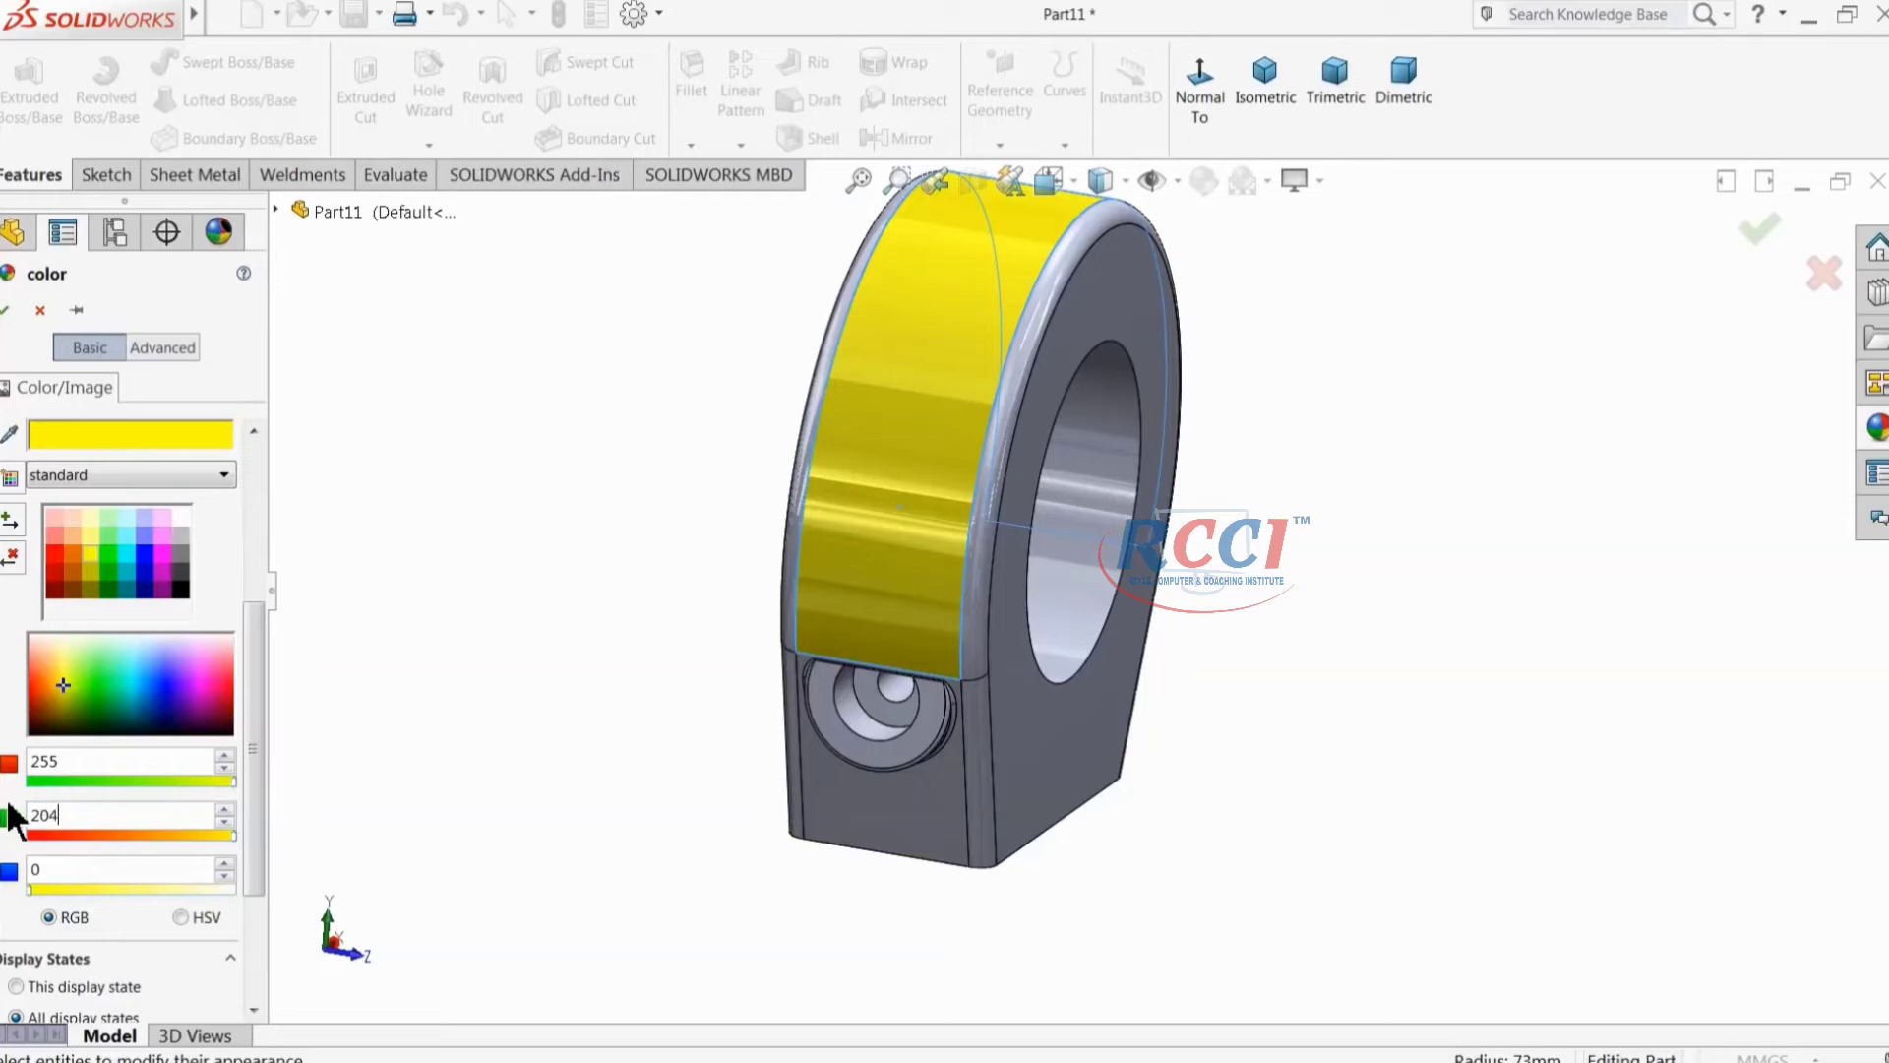
key(Return)
Step: Add the flat side face, the port boss's end face and outer edge faces, and the adjoining body edge fillet to the colour selection
scroll(970, 723, down, 3)
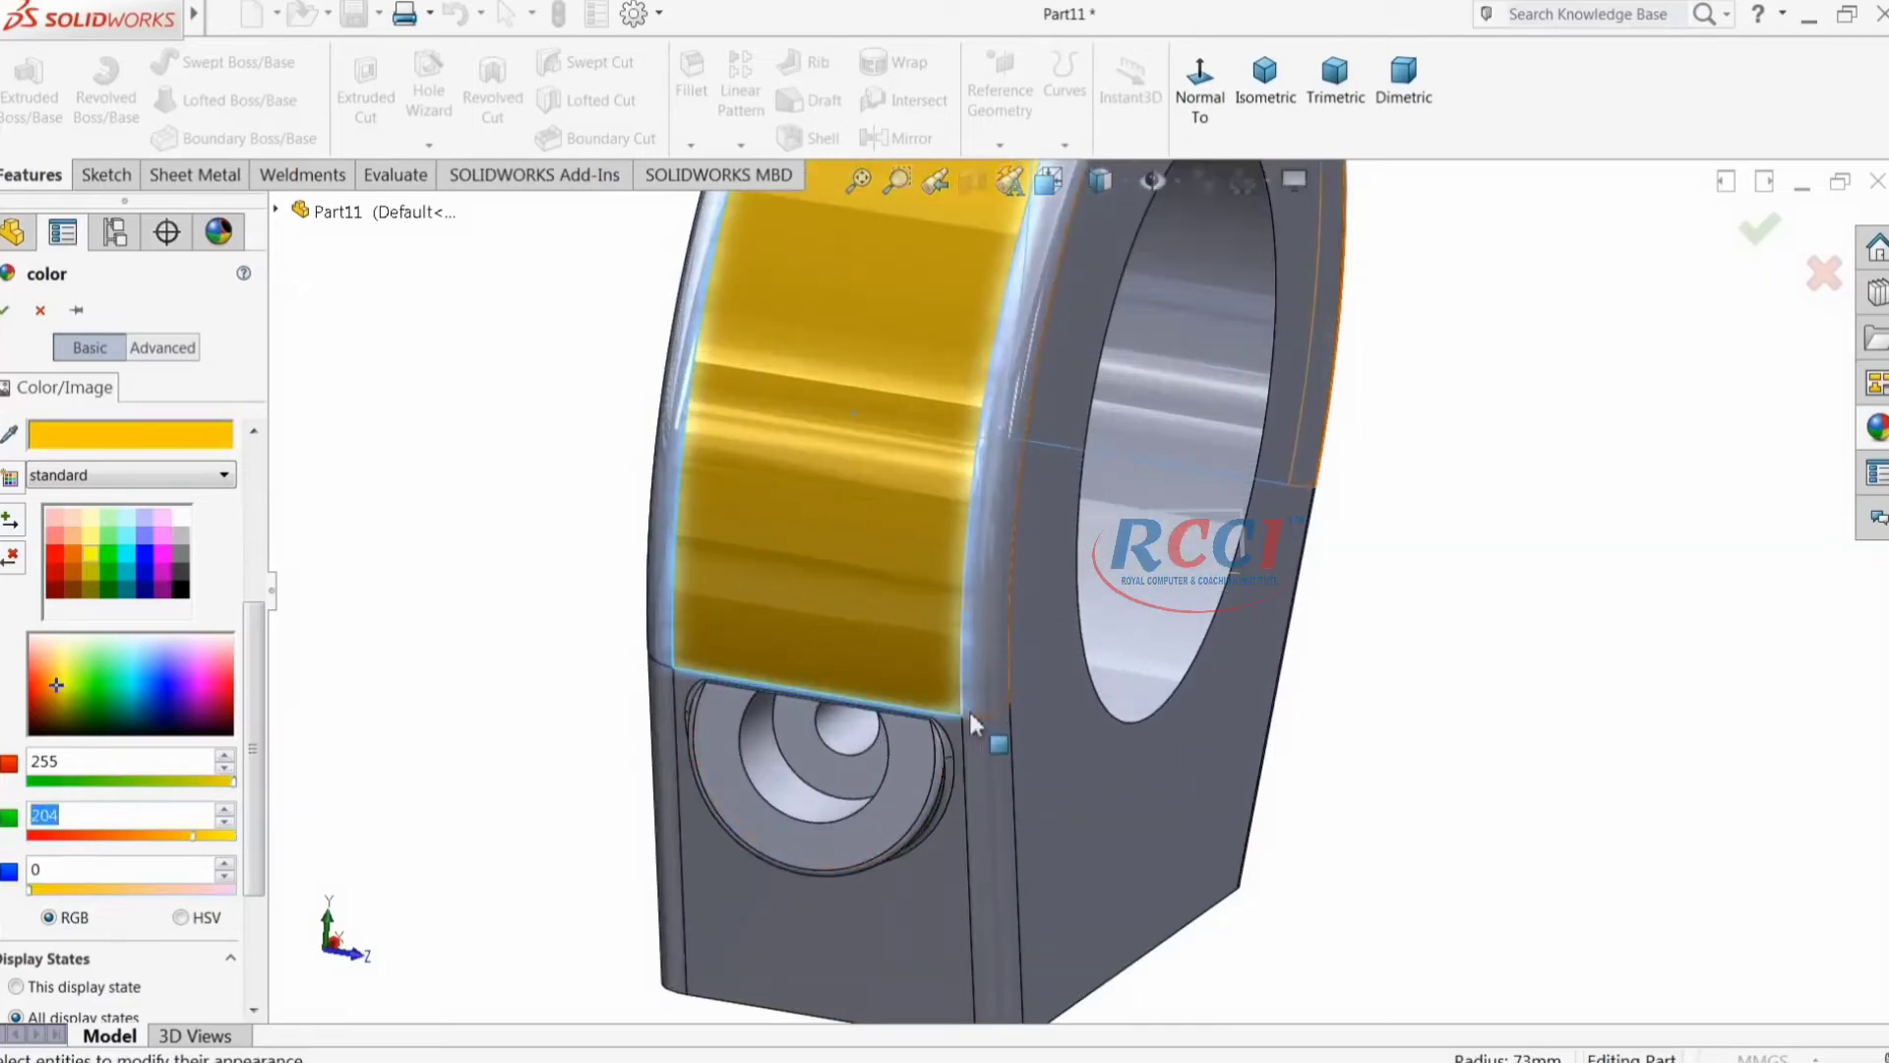
click(959, 835)
scroll(894, 679, down, 4)
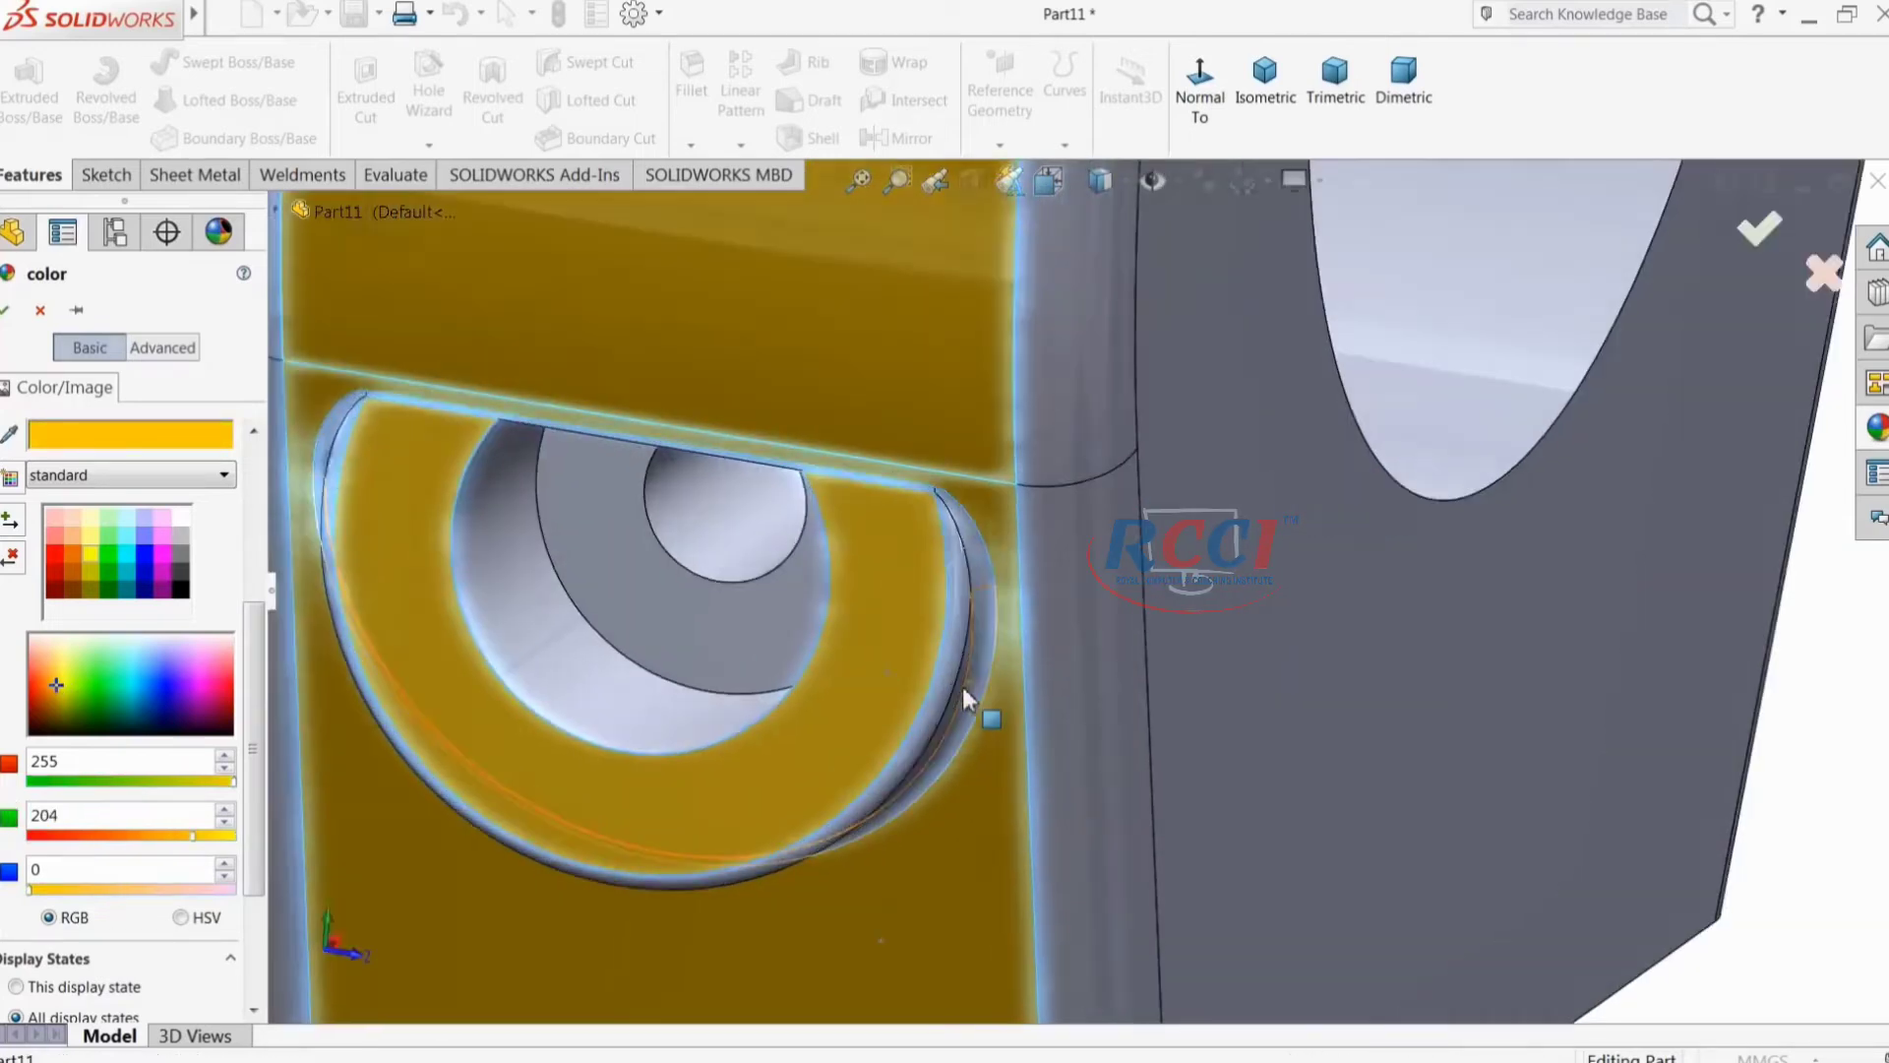
scroll(962, 694, down, 3)
click(1037, 609)
click(1191, 454)
scroll(1224, 557, up, 3)
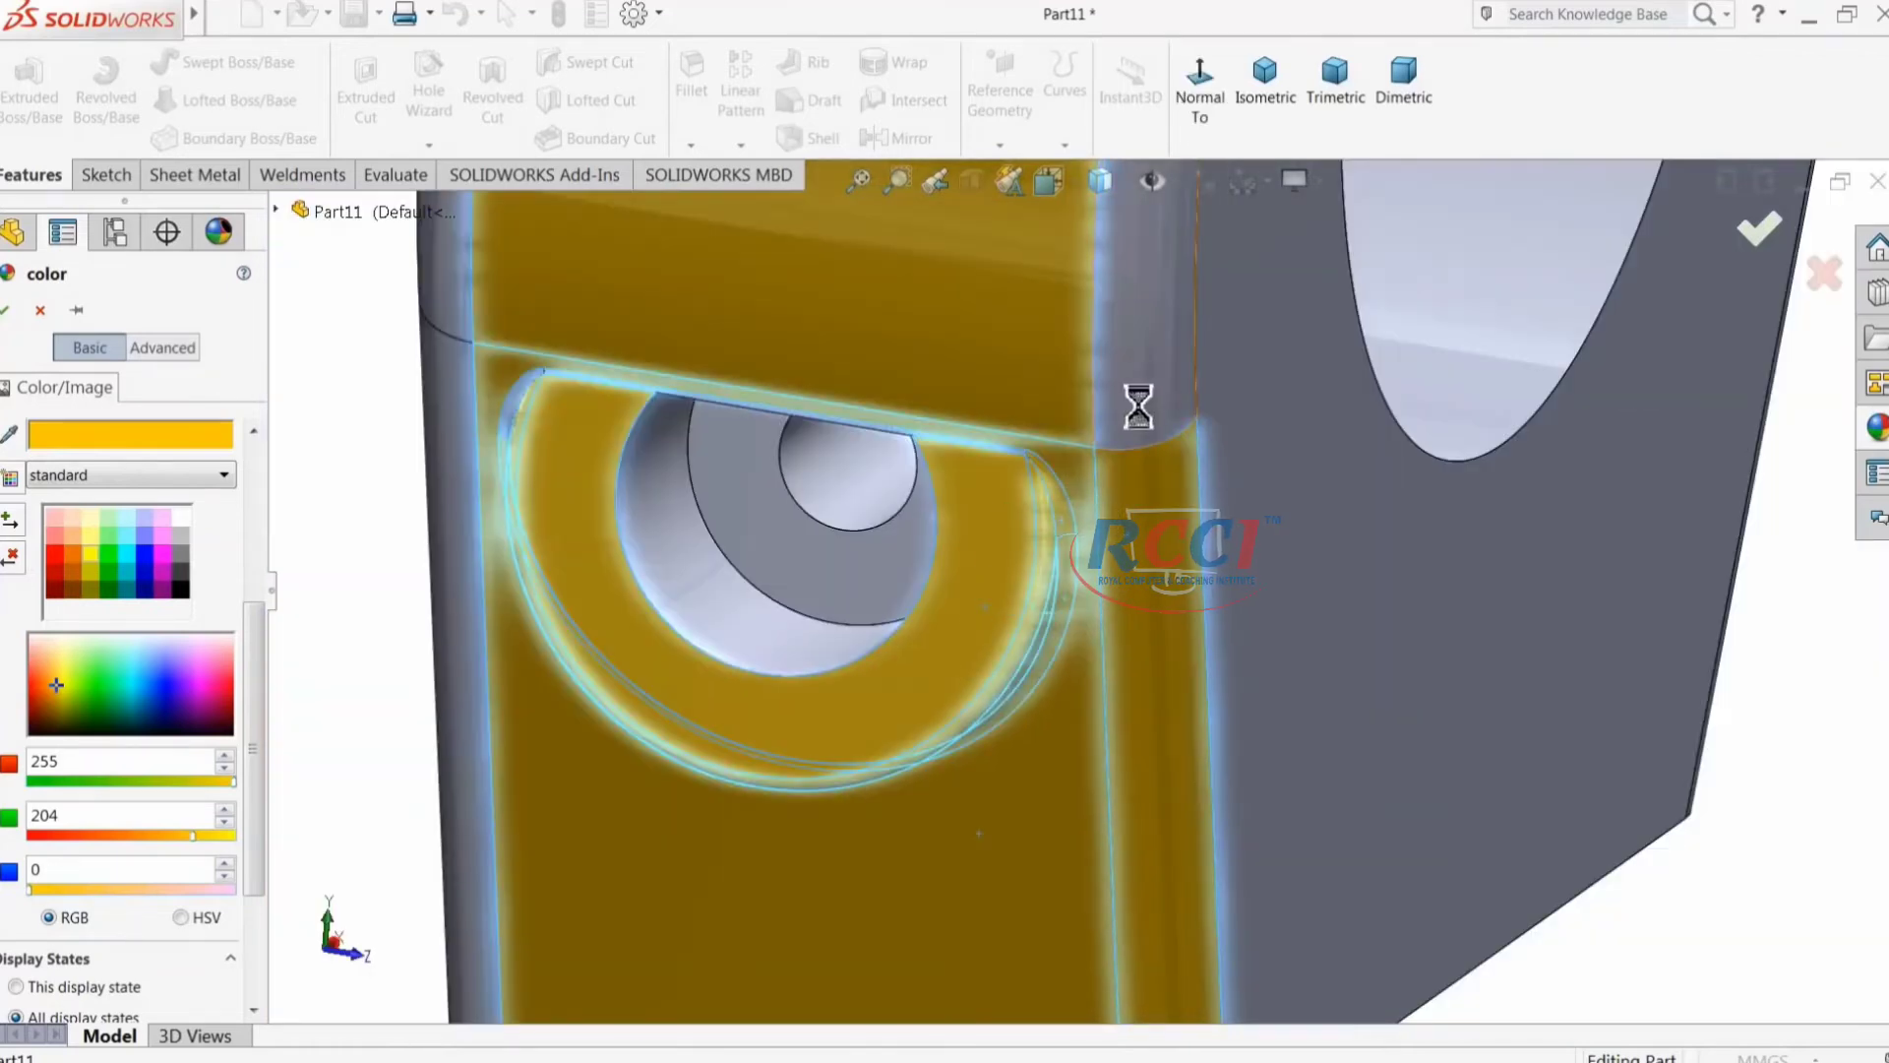
Step: Add the remaining edge fillet faces beside the first counterbored boss to the yellow colour selection
click(1138, 407)
scroll(984, 497, up, 4)
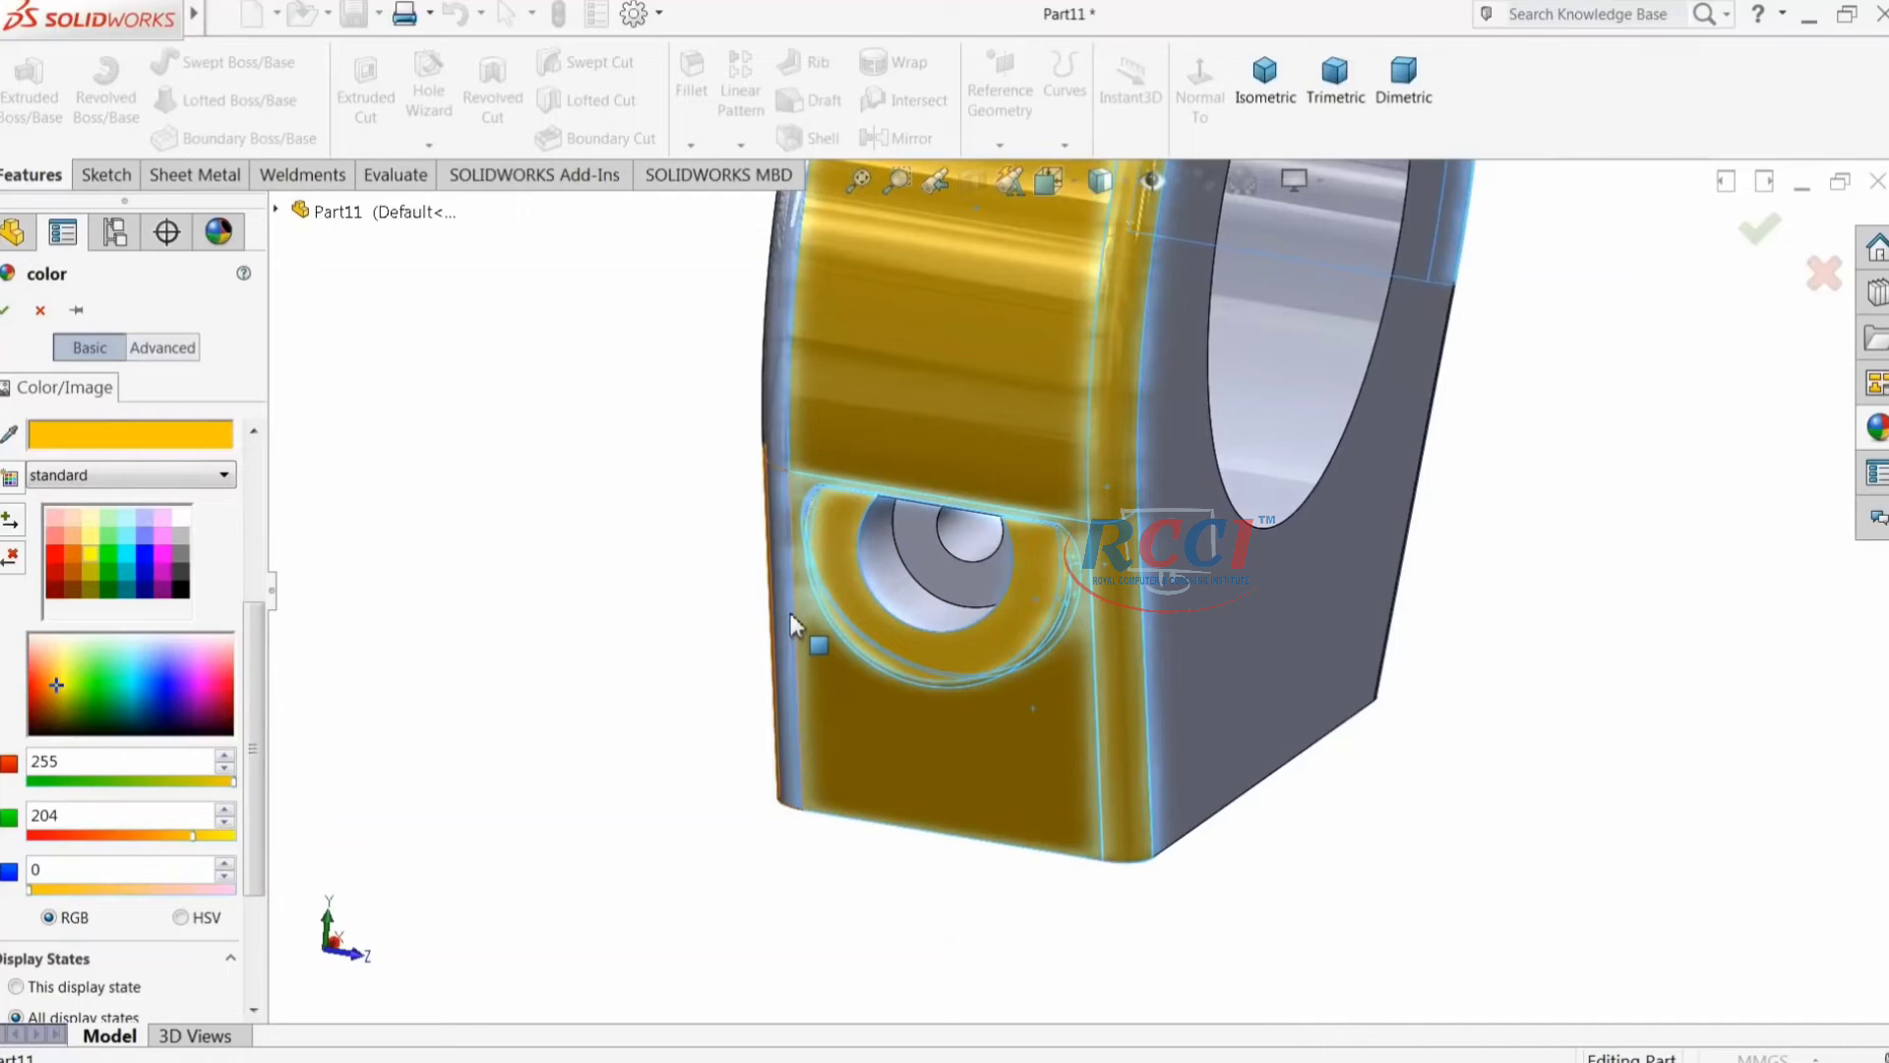
click(782, 422)
Step: Add the opposite boss's flat face and edge fillet, plus the adjoining planar face and corner fillet, to the colour selection
scroll(836, 532, down, 2)
middle_drag(853, 523, 1273, 637)
scroll(853, 498, down, 2)
scroll(931, 550, up, 2)
scroll(929, 549, up, 5)
scroll(1033, 591, down, 3)
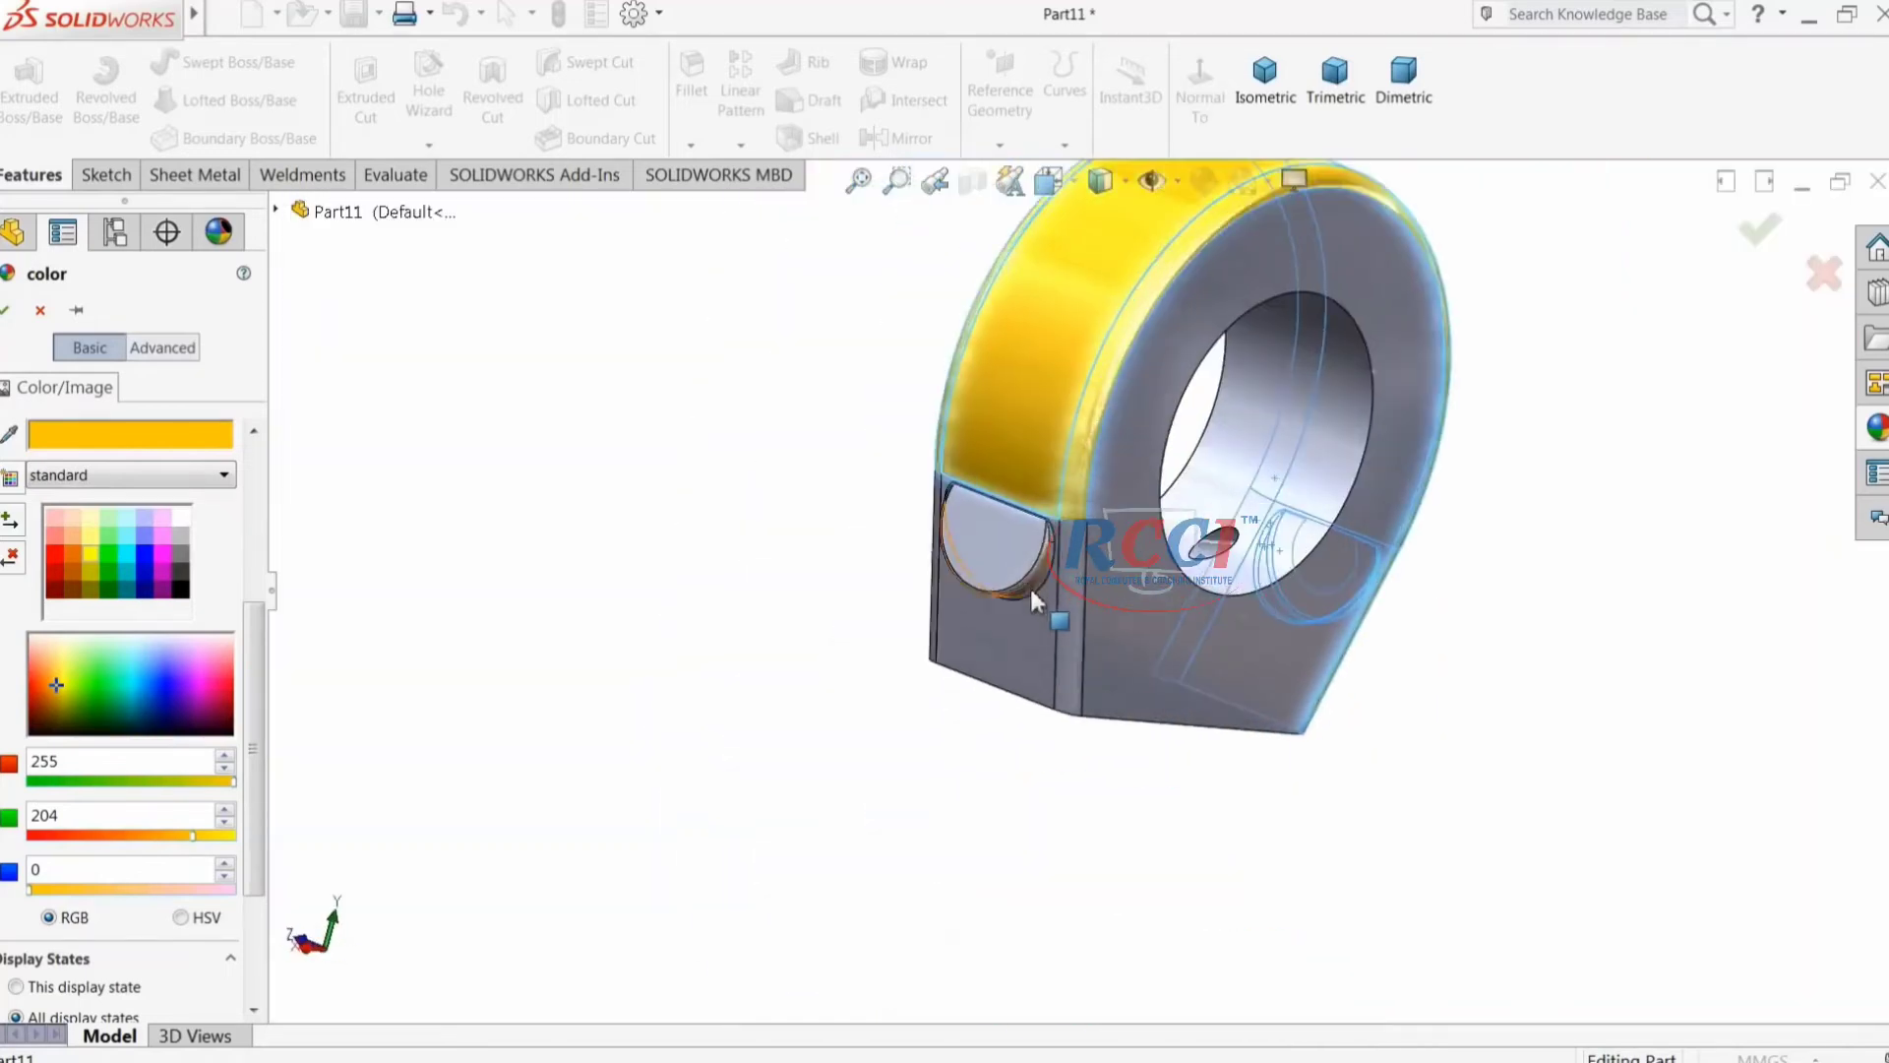
scroll(1033, 601, down, 5)
click(969, 443)
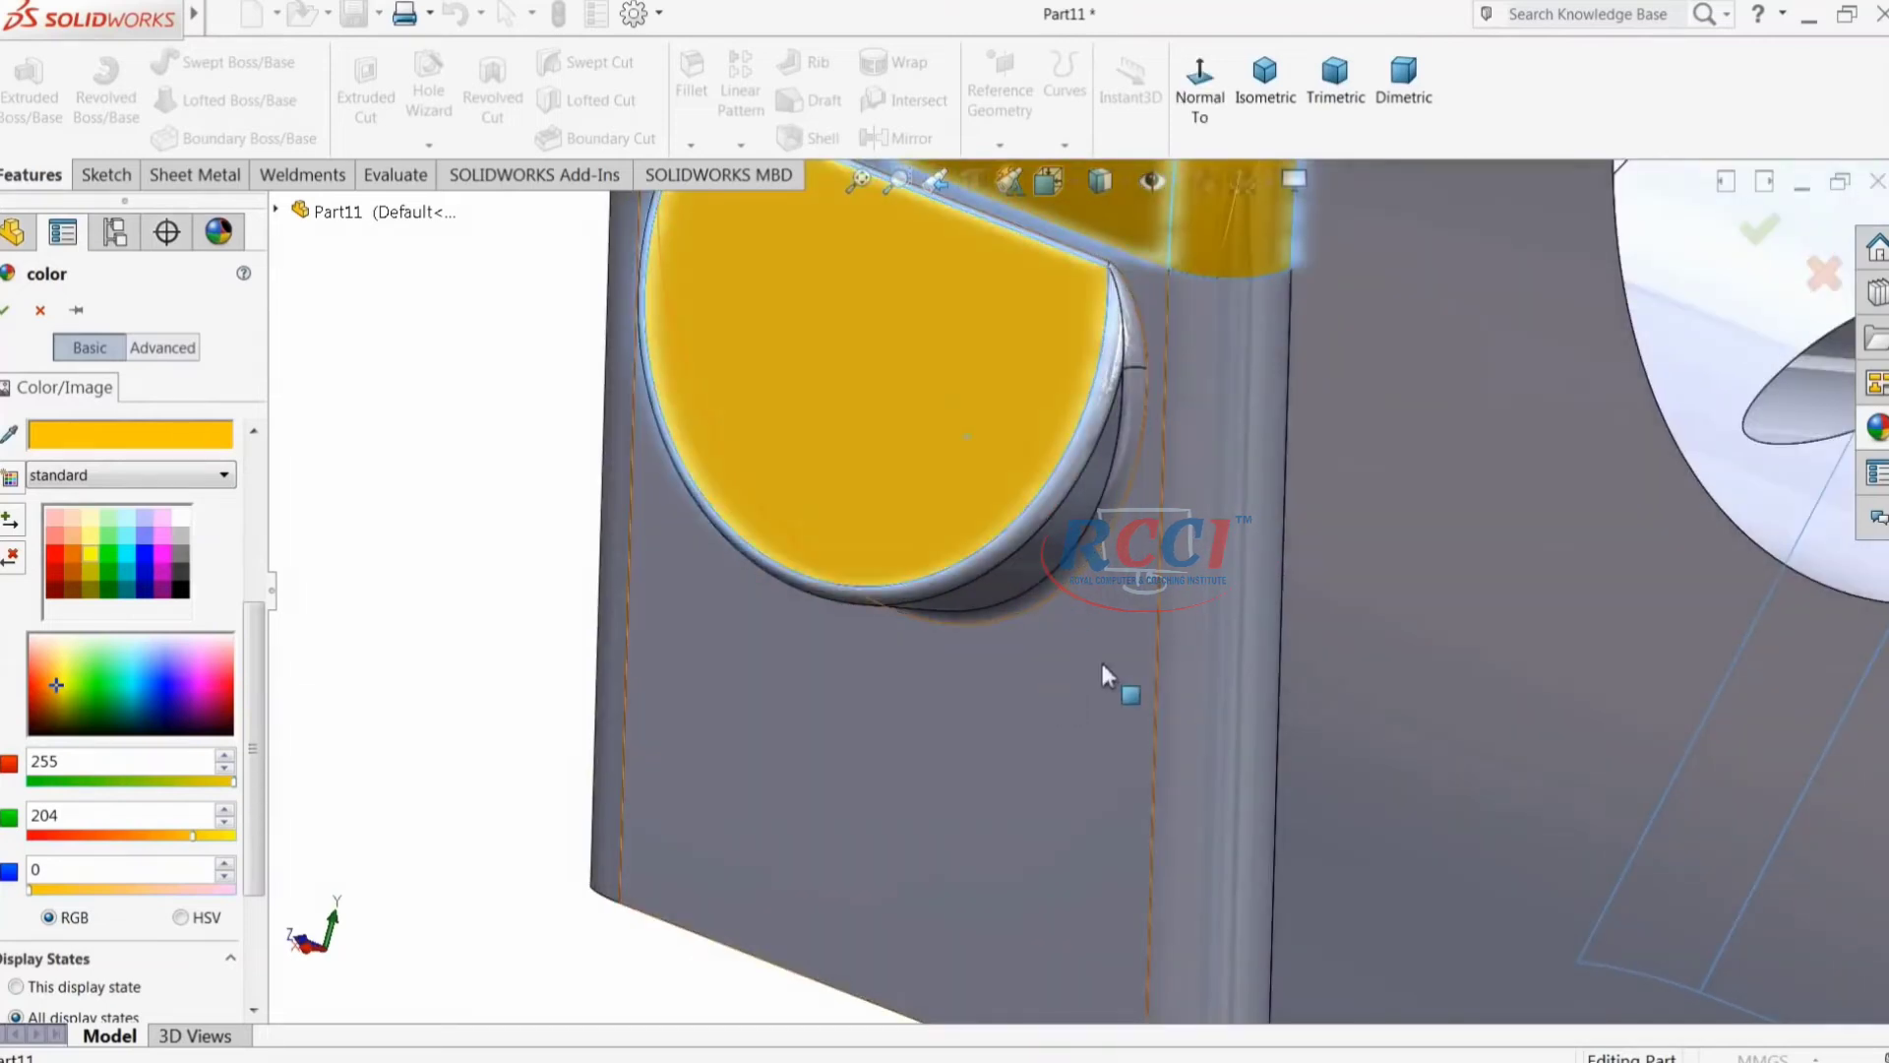
click(1101, 658)
click(1206, 612)
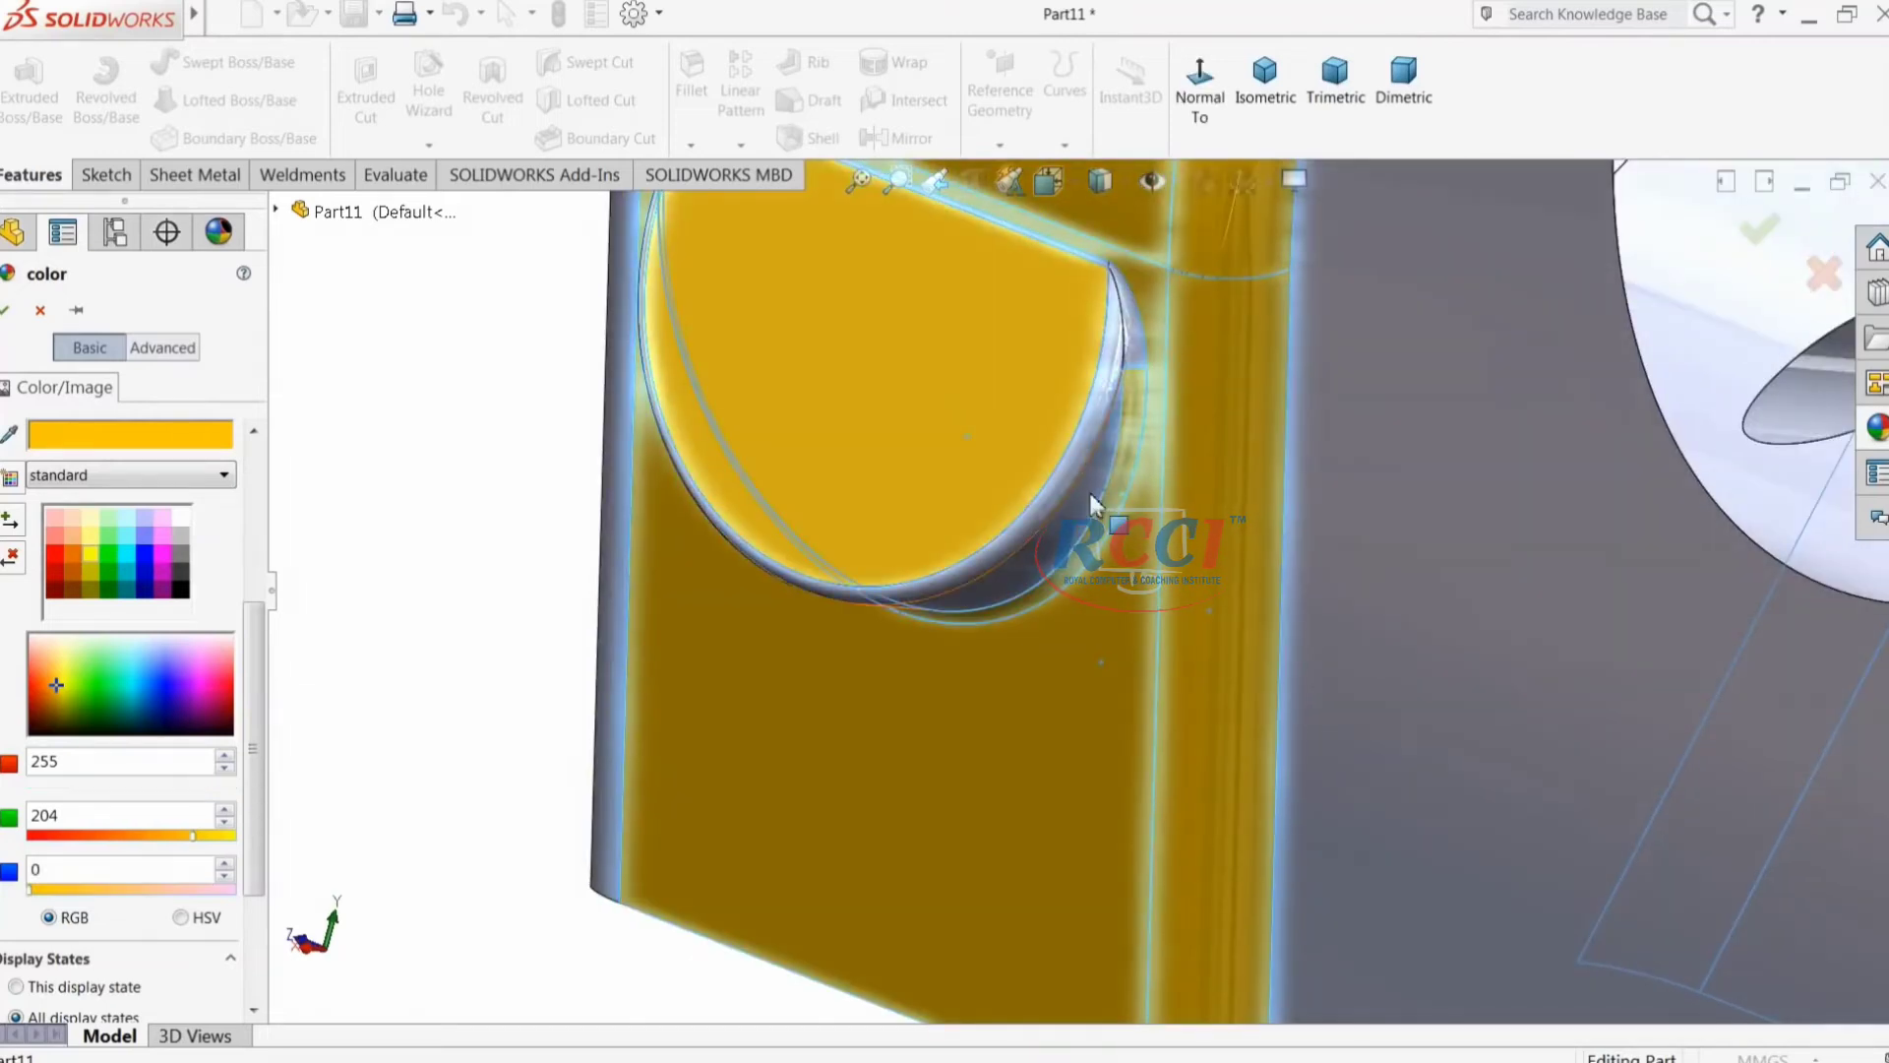
click(1095, 457)
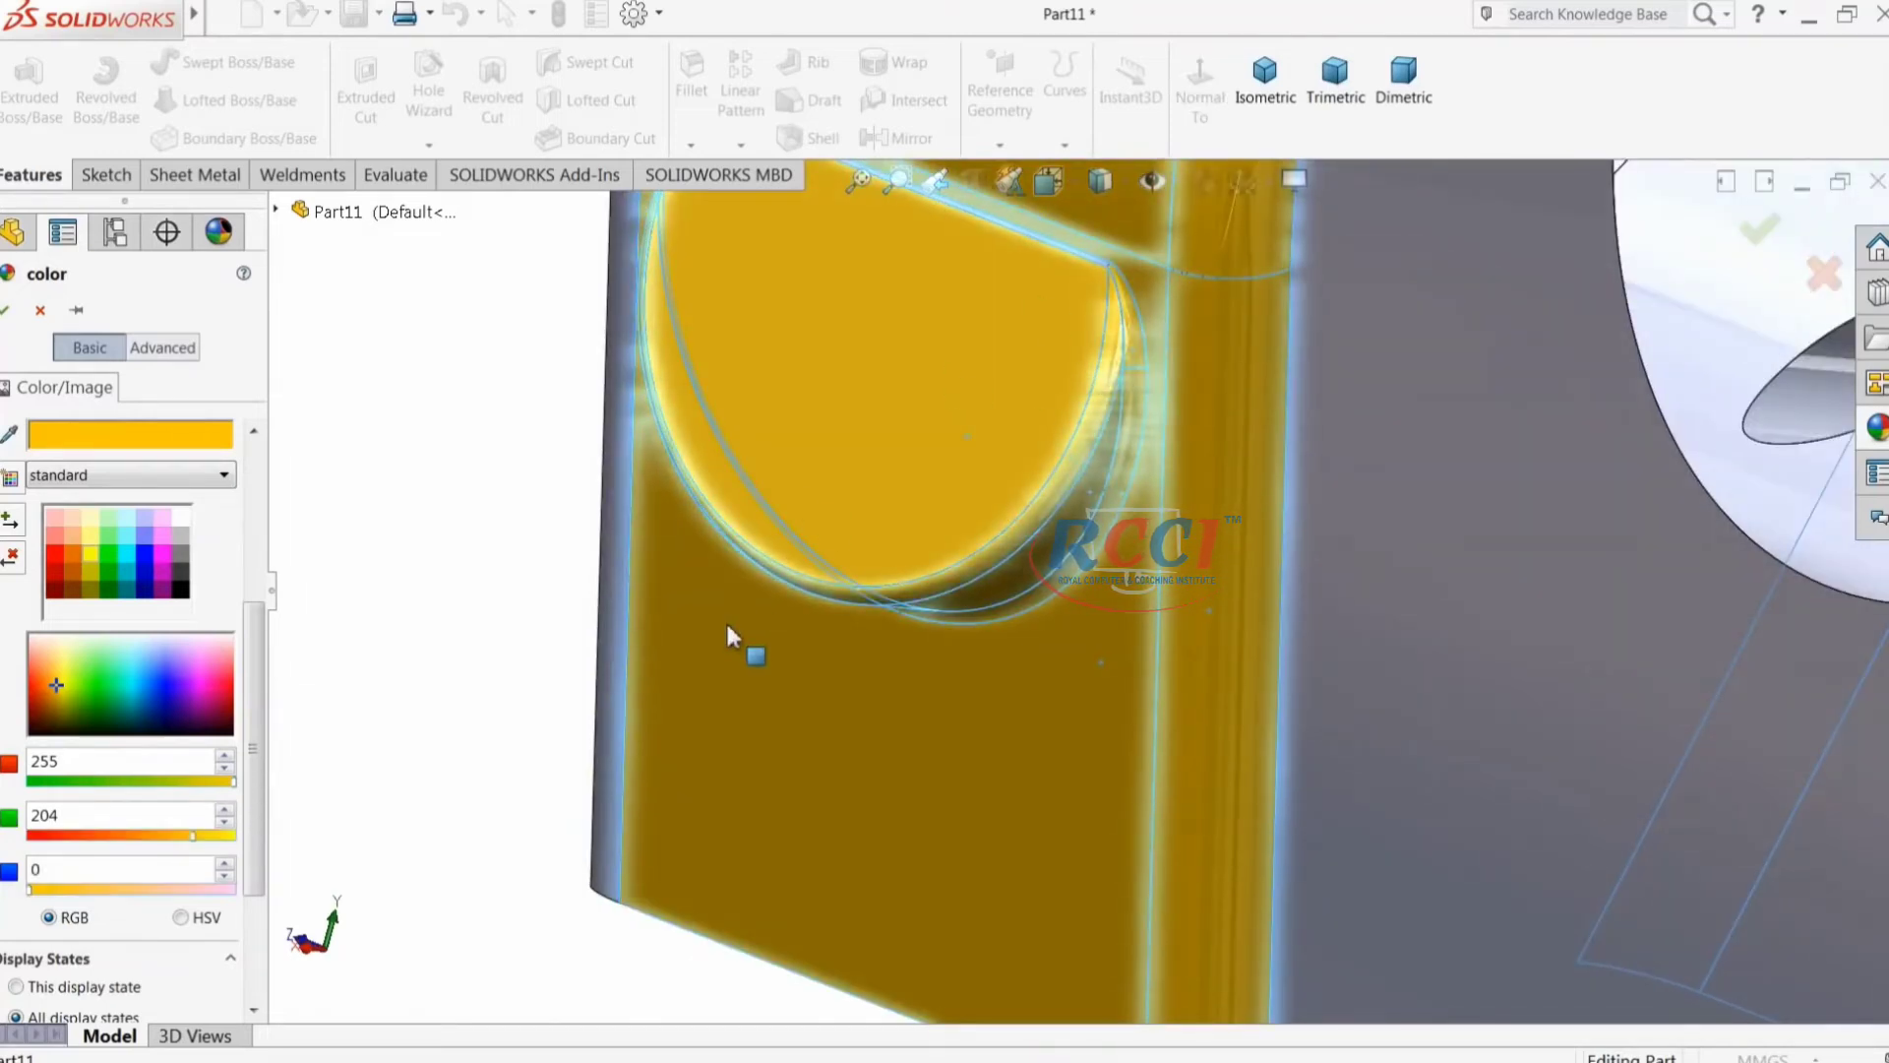
Step: Examine both bosses for uncoloured faces and apply the yellow colour, RGB 255, 204, 0, to the selected faces
scroll(890, 559, up, 3)
scroll(920, 455, down, 8)
middle_drag(1000, 469, 1012, 371)
scroll(984, 359, down, 3)
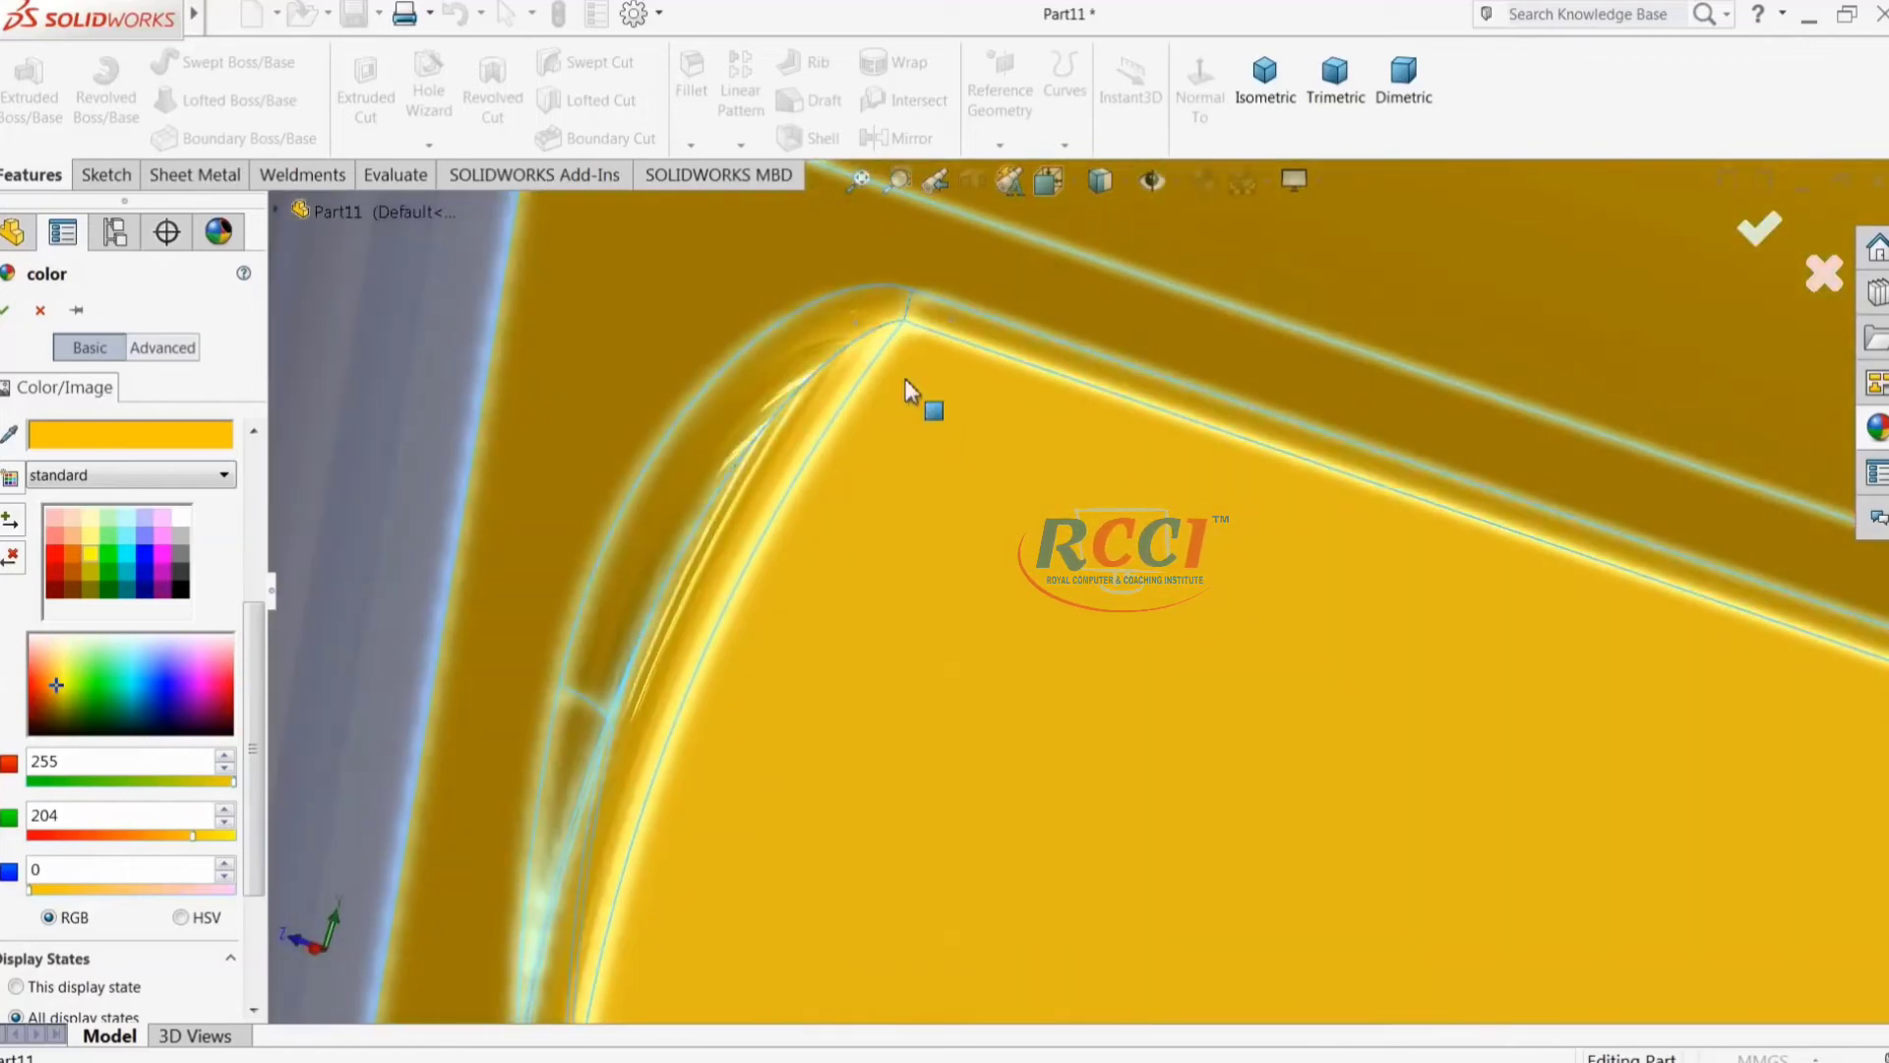
scroll(906, 380, up, 8)
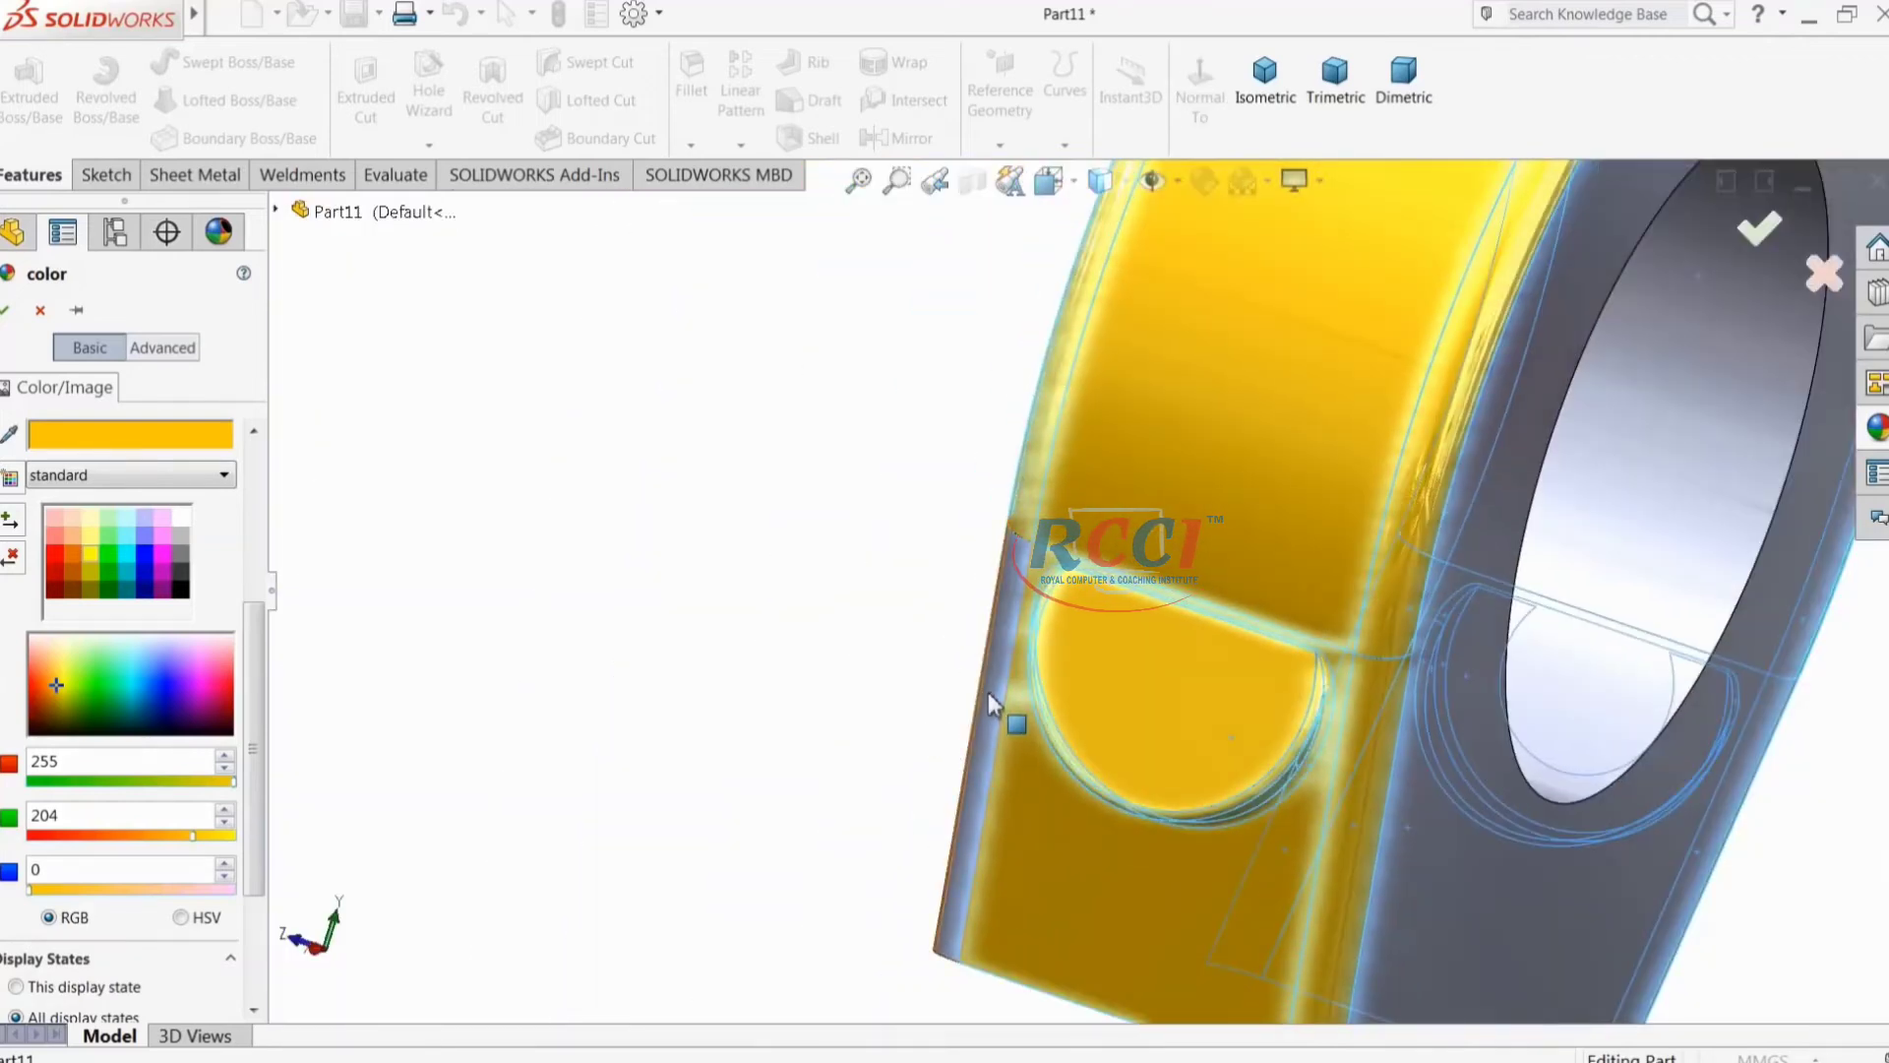
middle_drag(995, 705, 807, 738)
scroll(747, 758, up, 4)
mouse_move(1348, 602)
middle_down()
mouse_move(1329, 591)
mouse_move(1348, 582)
middle_up()
scroll(1220, 606, down, 6)
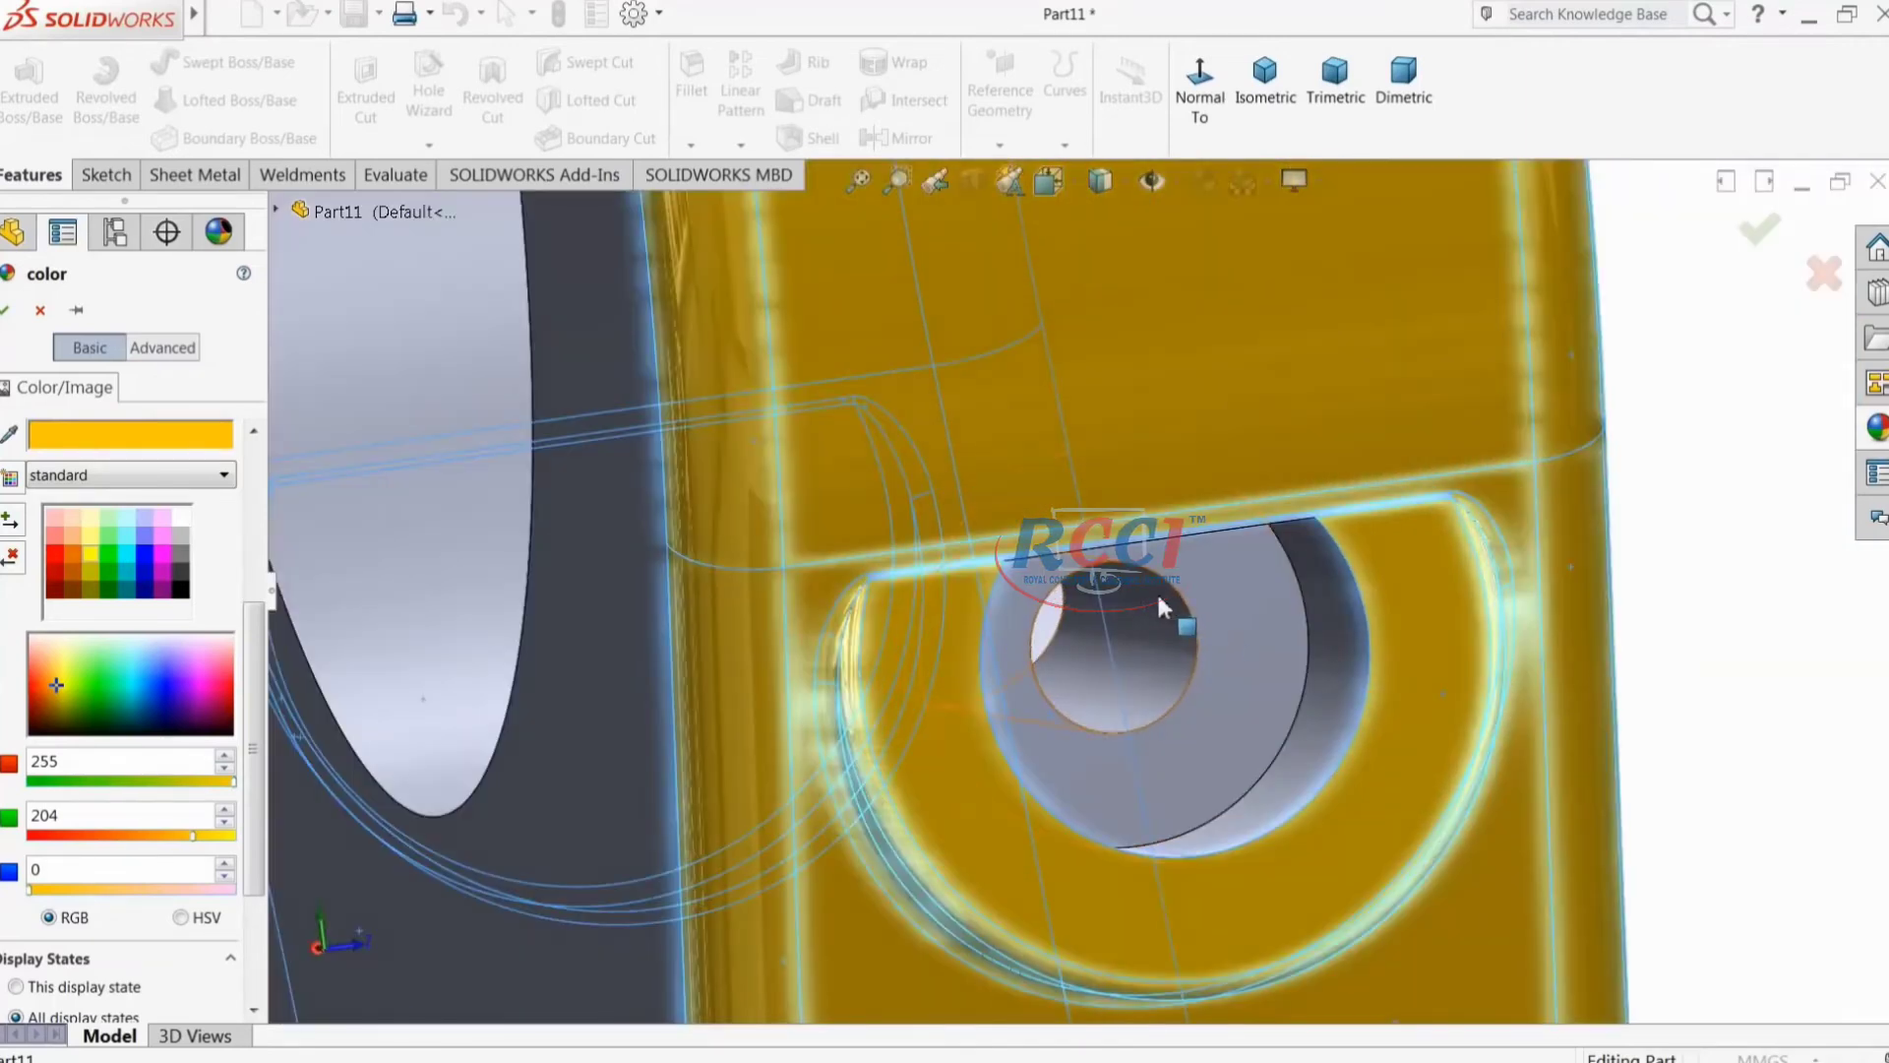
middle_drag(1019, 652, 1046, 657)
middle_drag(1060, 581, 1072, 758)
click(5, 311)
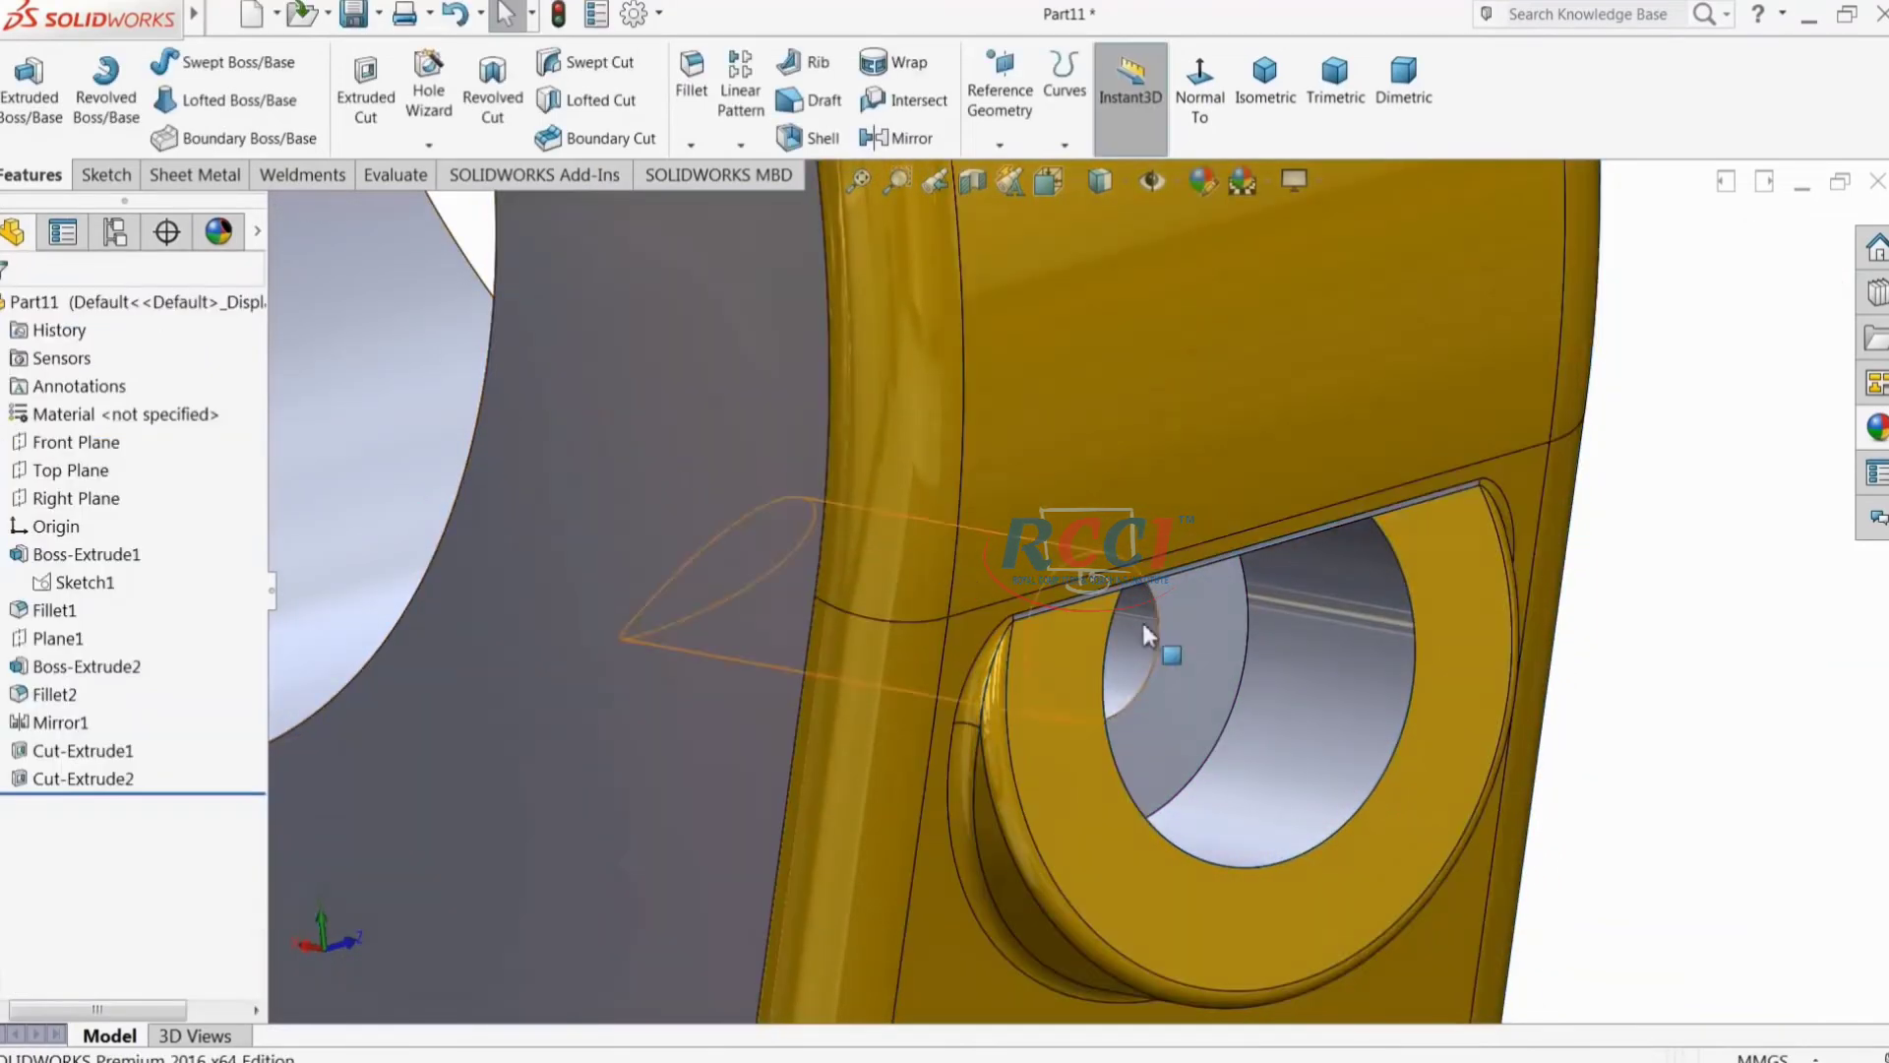
Step: Colour the thin fillet strip above the counterbored hole yellow with RGB 255, 204, 0
scroll(1113, 625, down, 6)
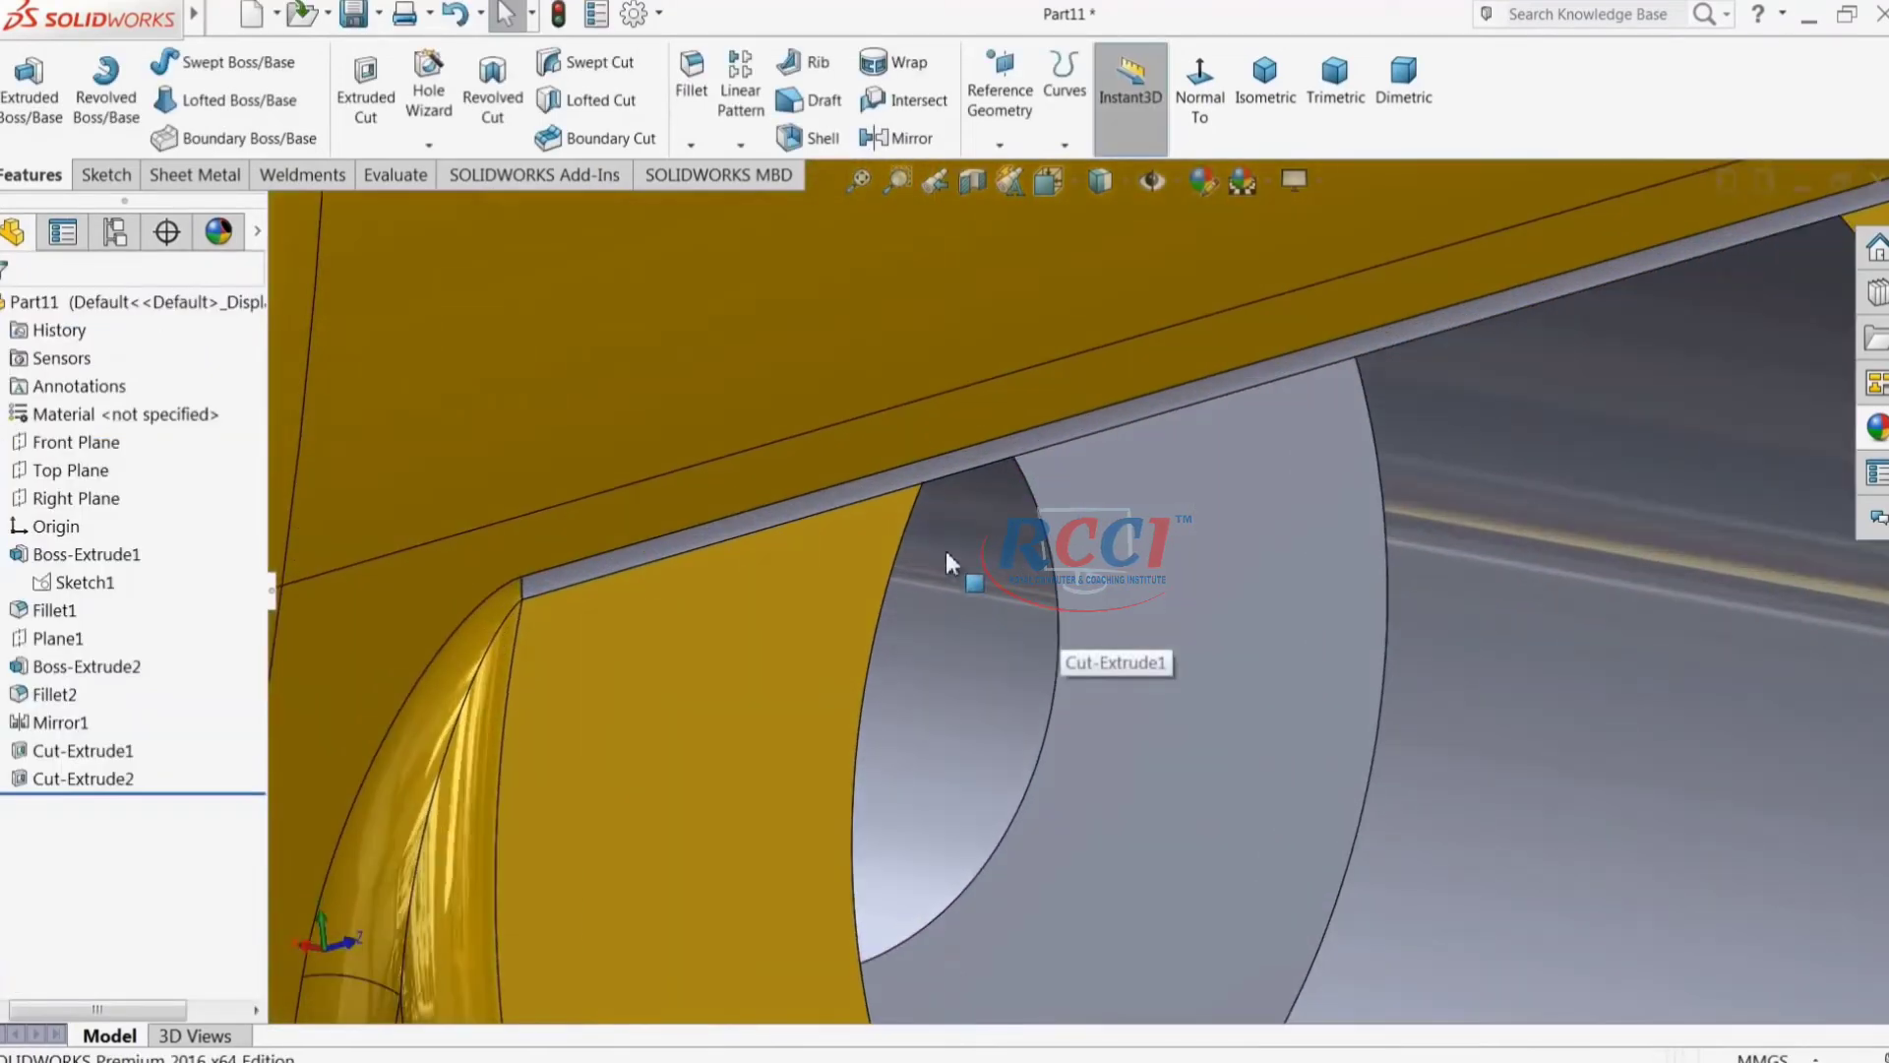
click(960, 459)
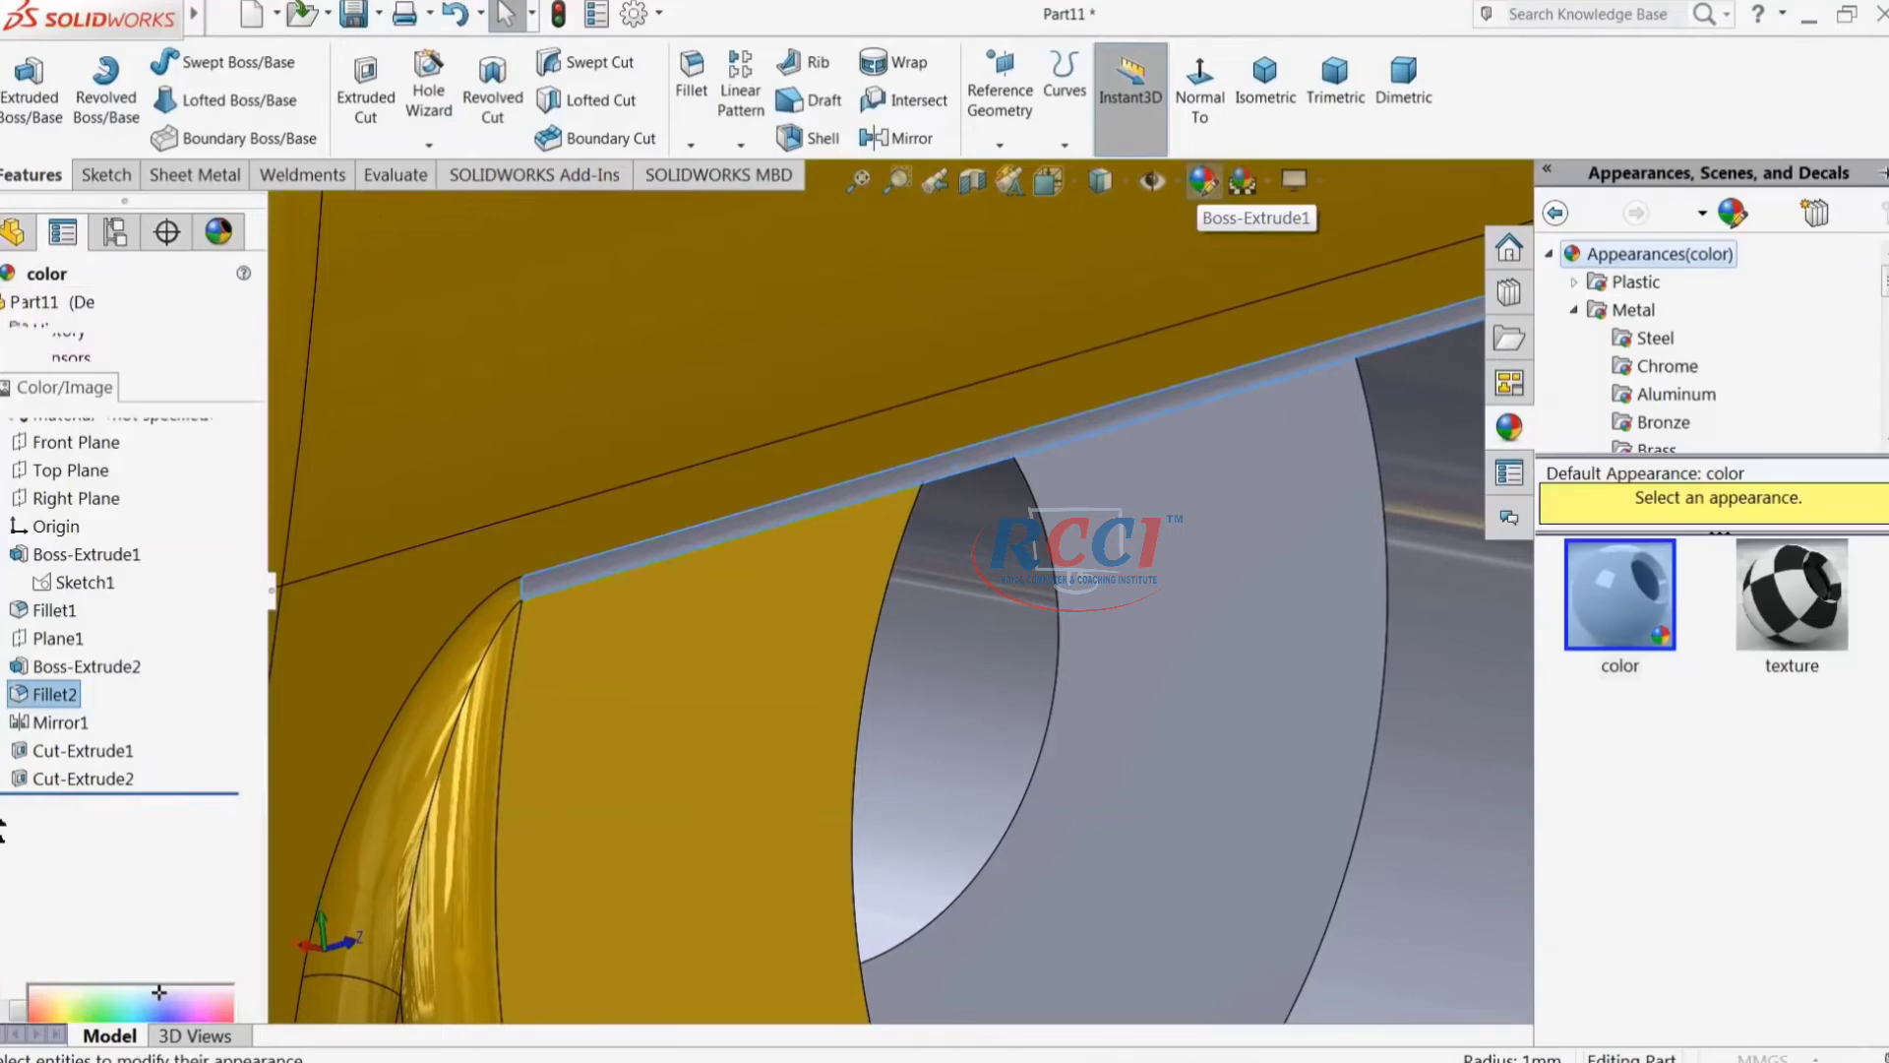
drag(261, 731, 260, 890)
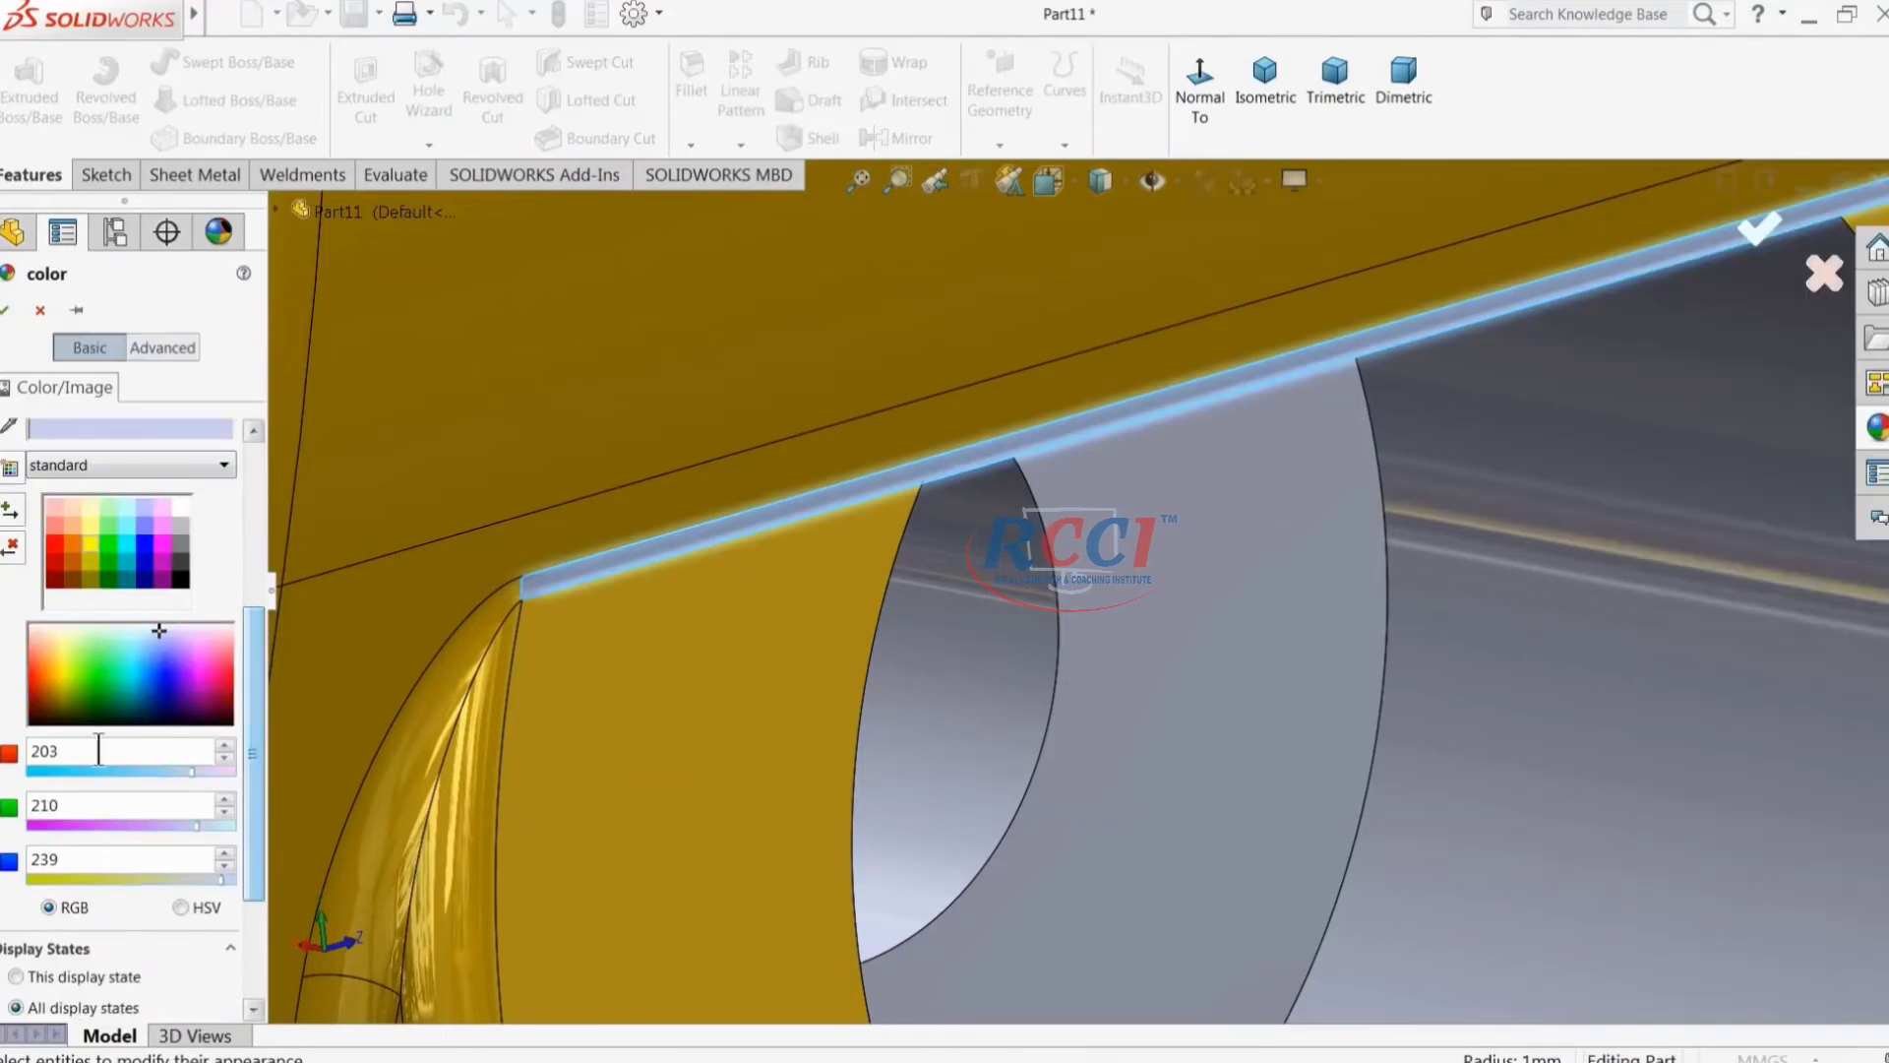
click(90, 543)
text(204)
key(Return)
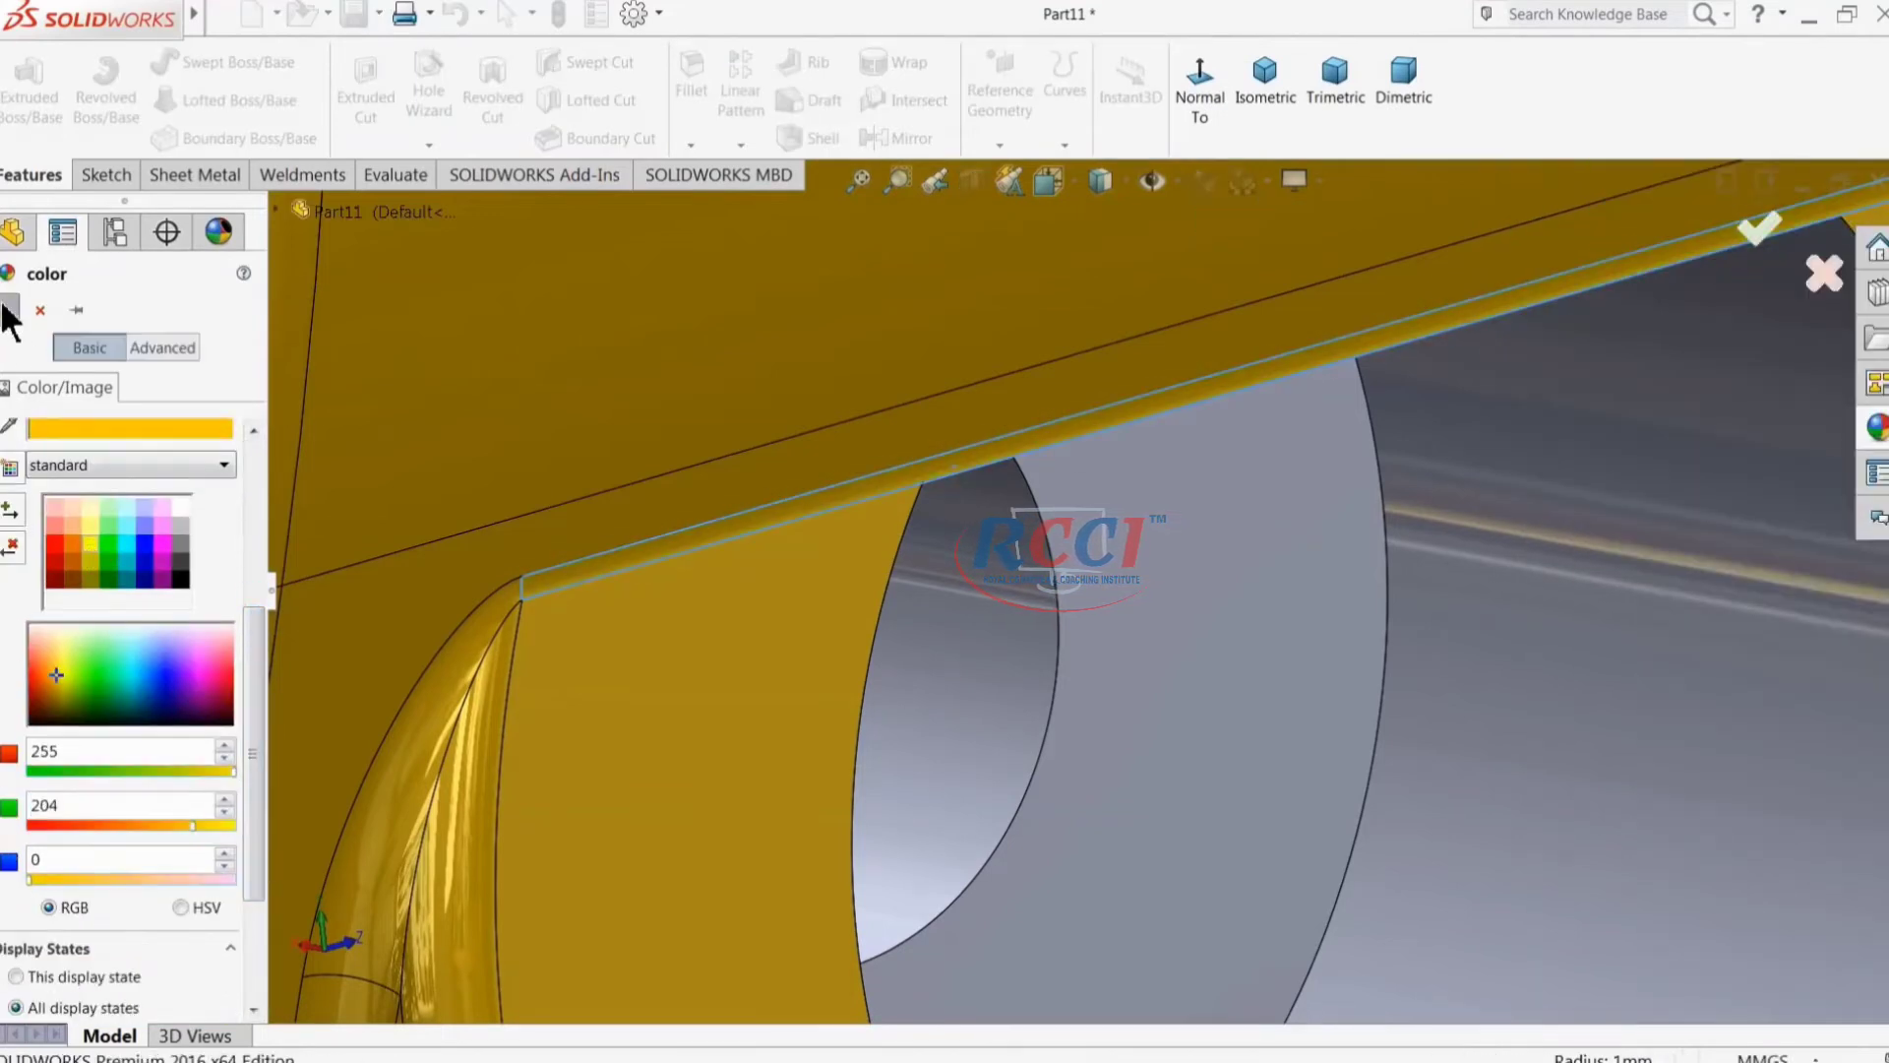
click(5, 309)
Step: Apply the polished steel appearance from the Steel category to the part
middle_drag(936, 663, 798, 895)
scroll(886, 445, down, 5)
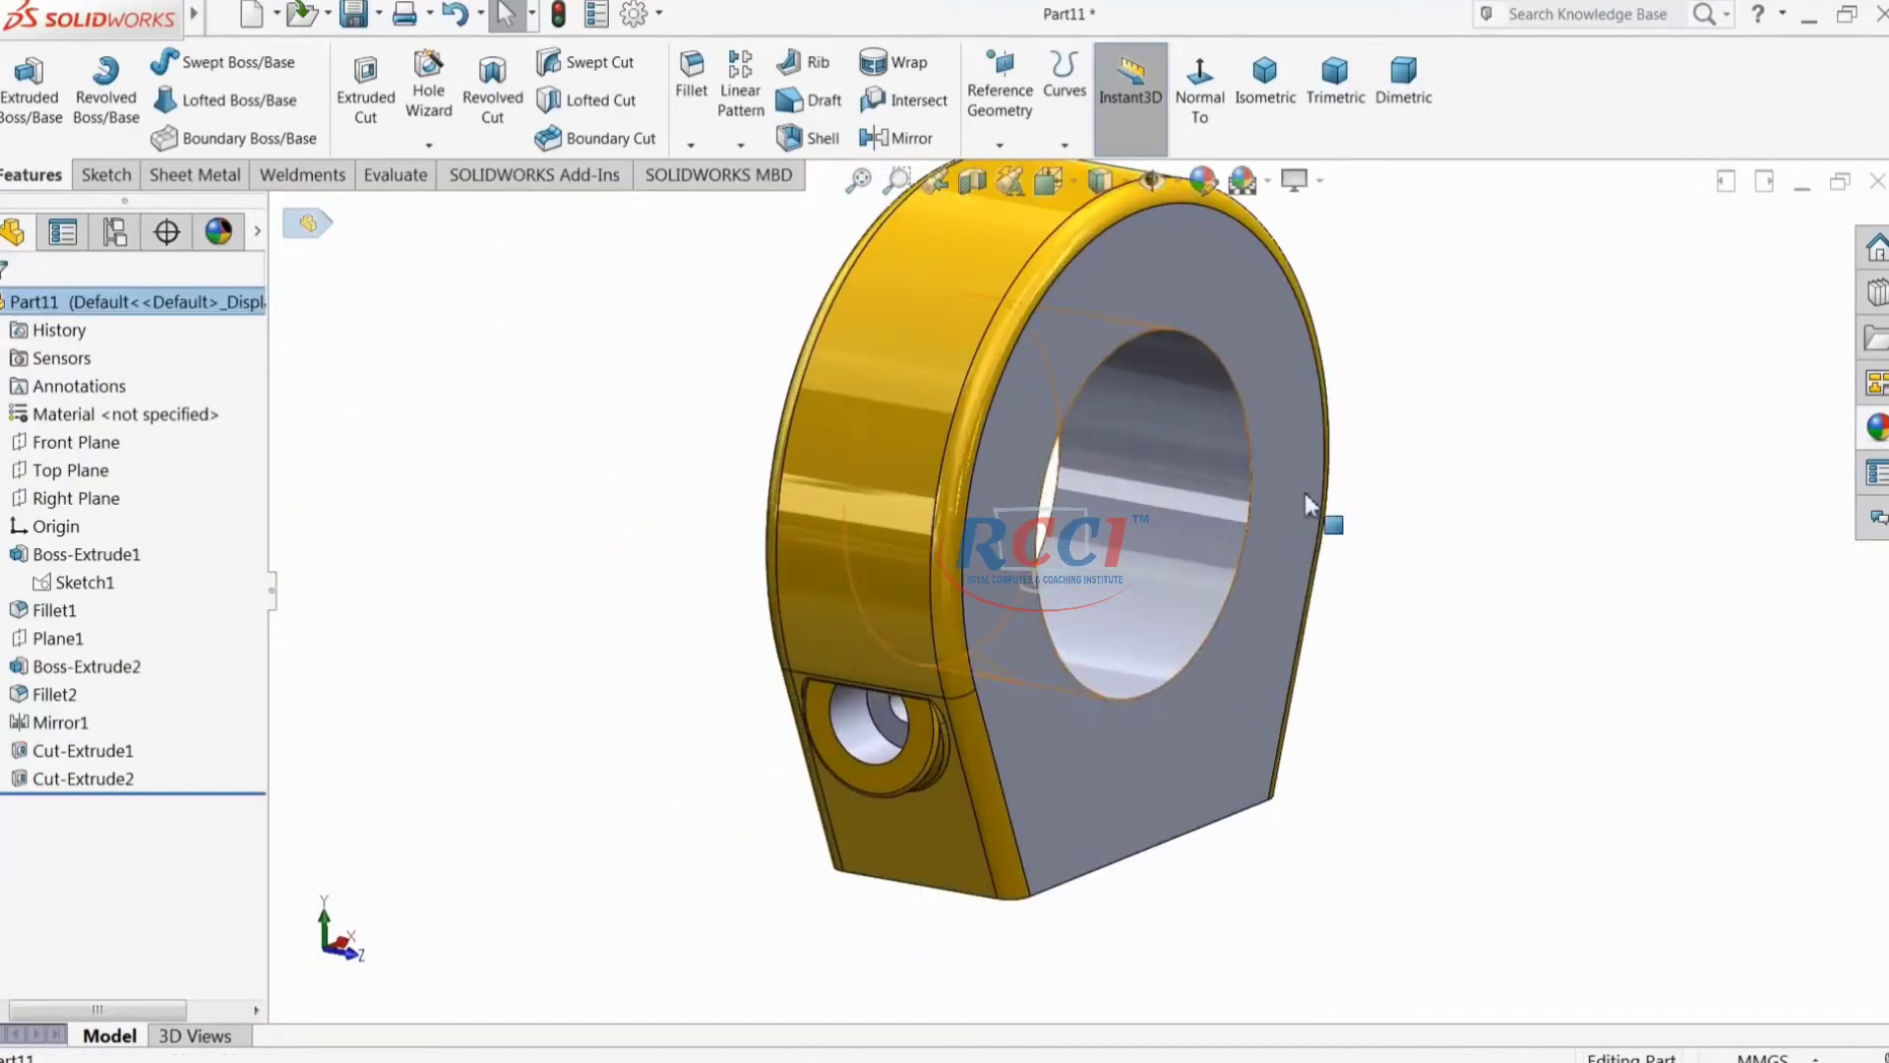
click(1878, 426)
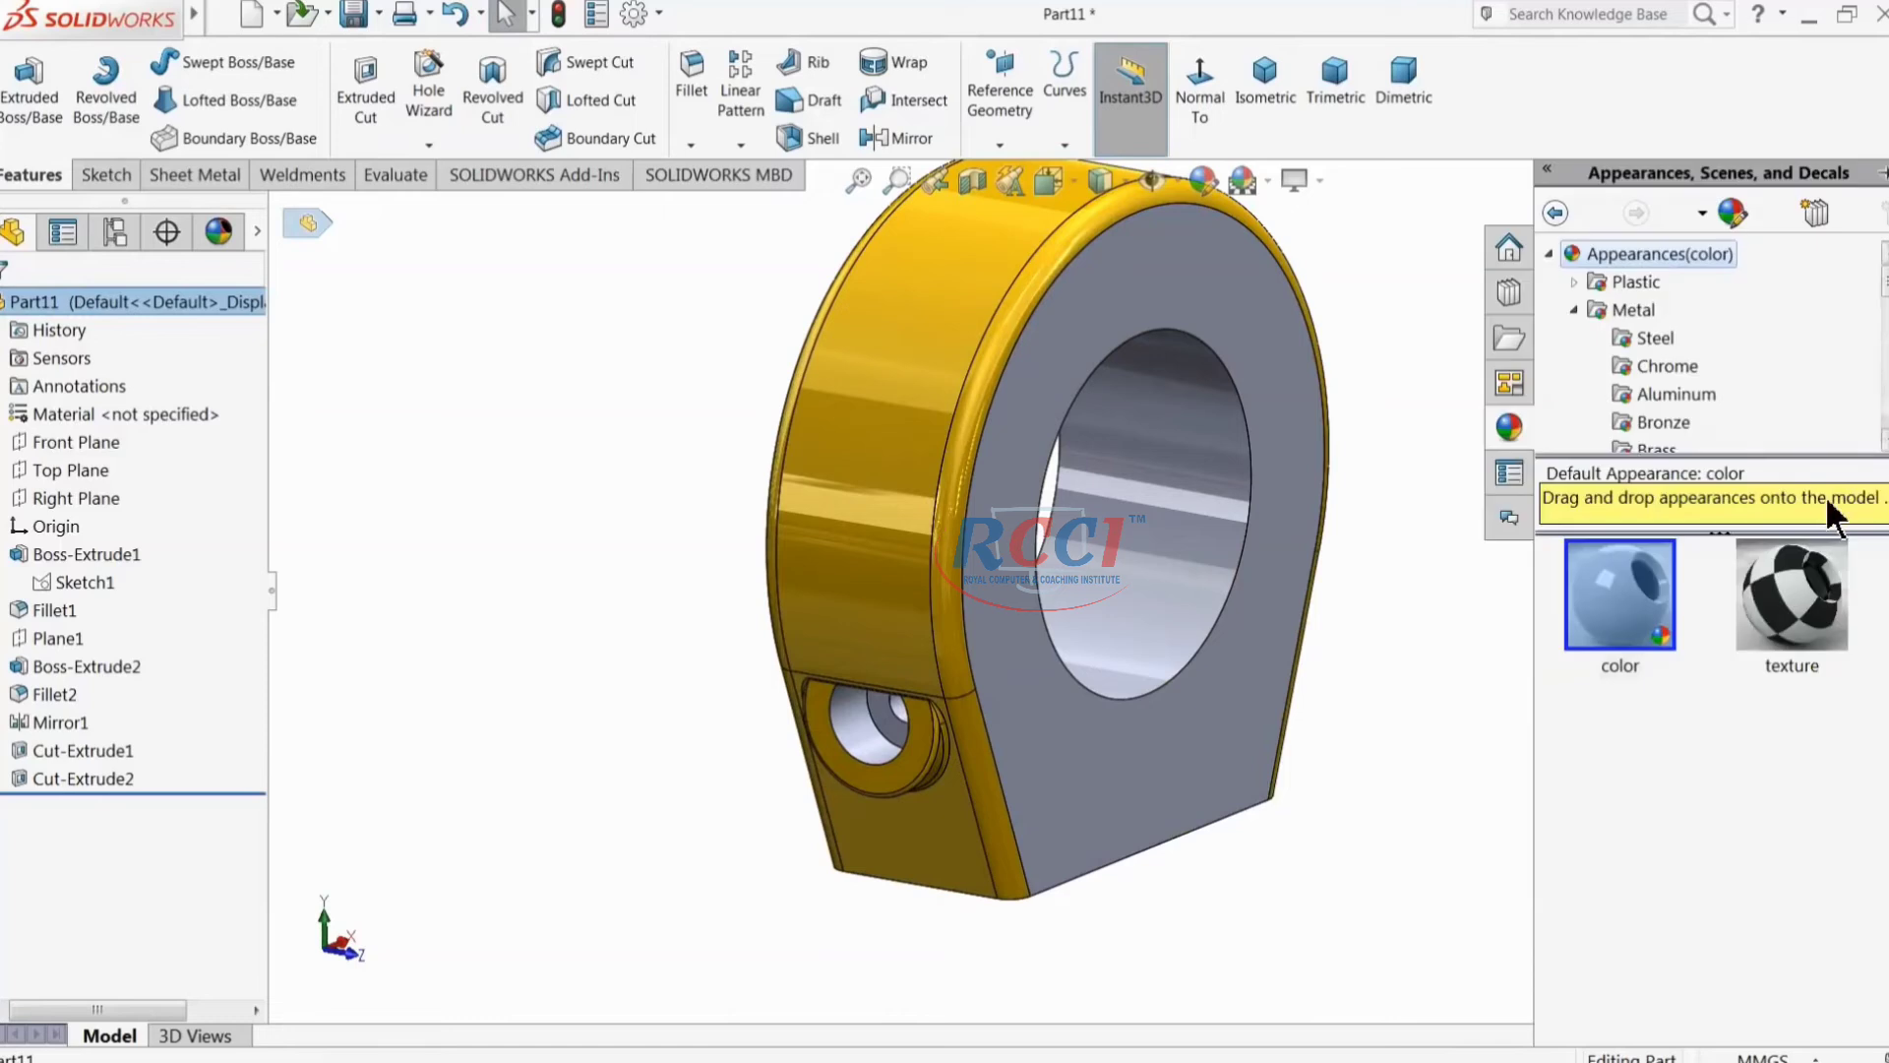
click(1655, 338)
middle_drag(1405, 688, 1304, 342)
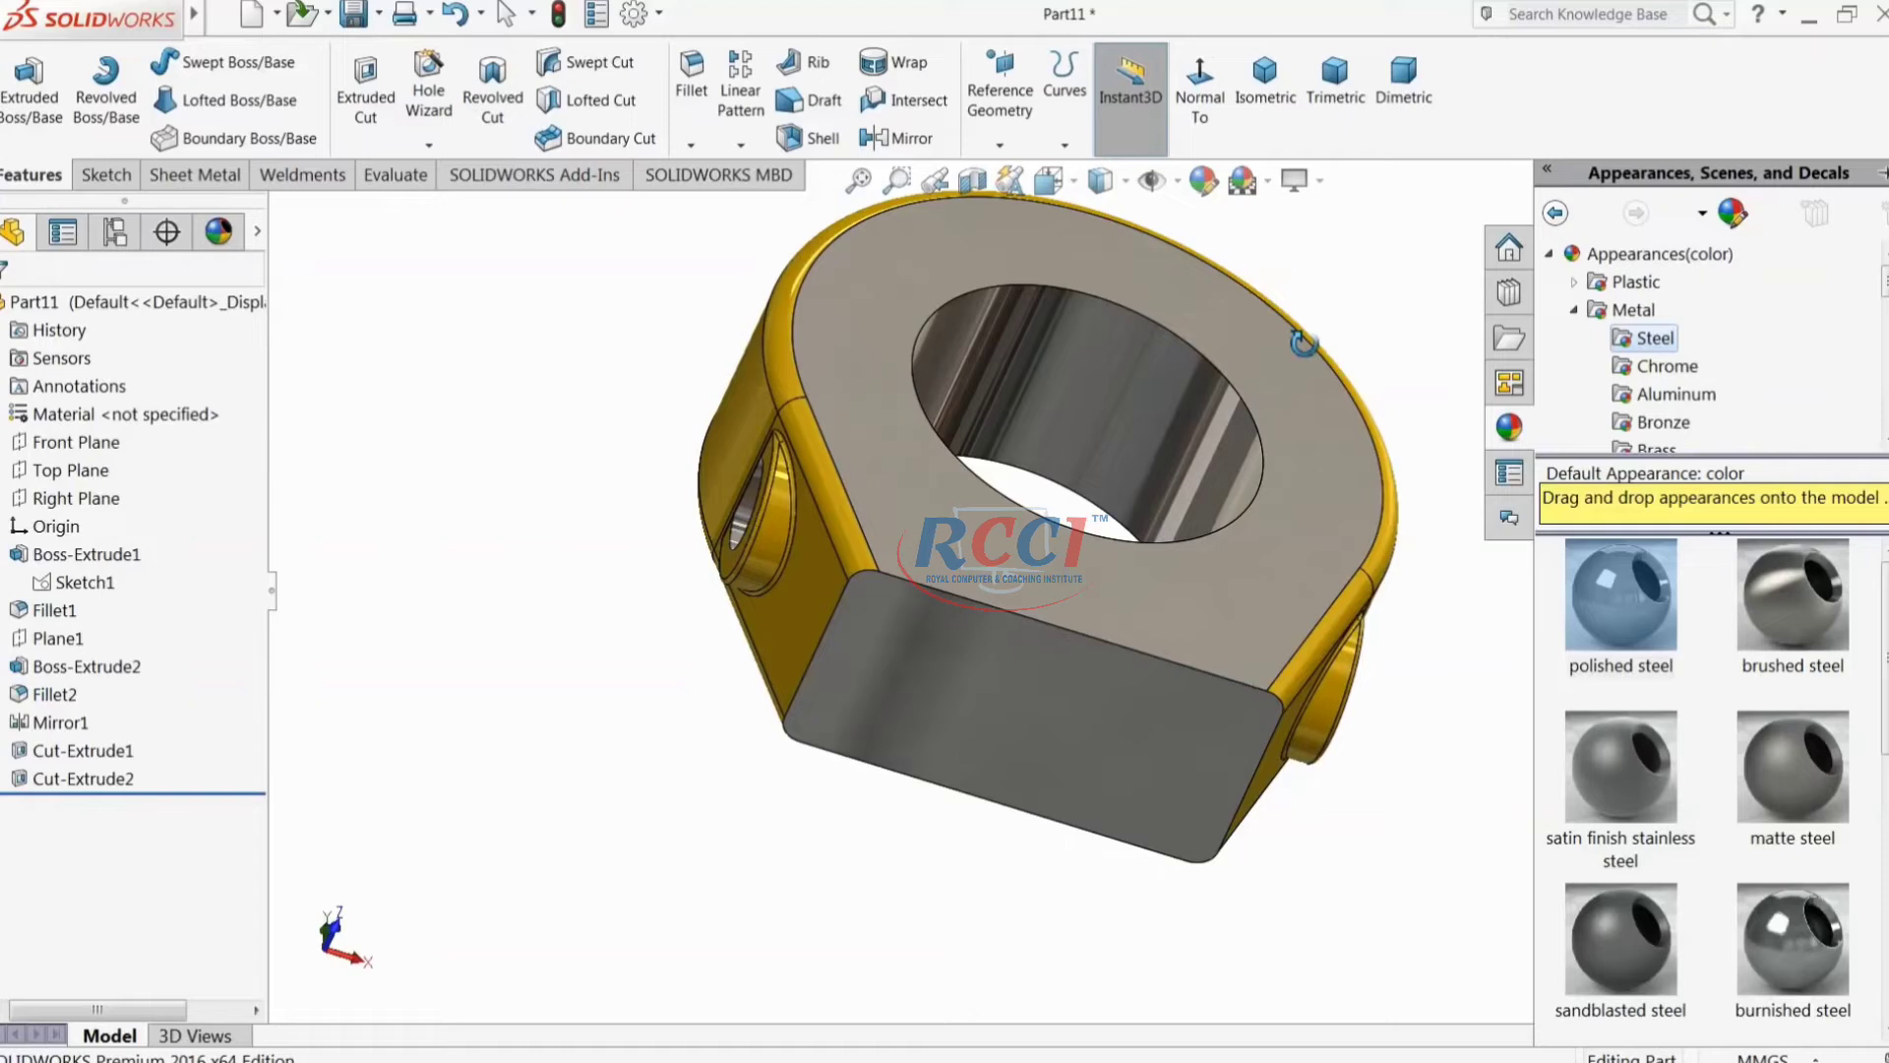
middle_drag(1304, 343, 1368, 622)
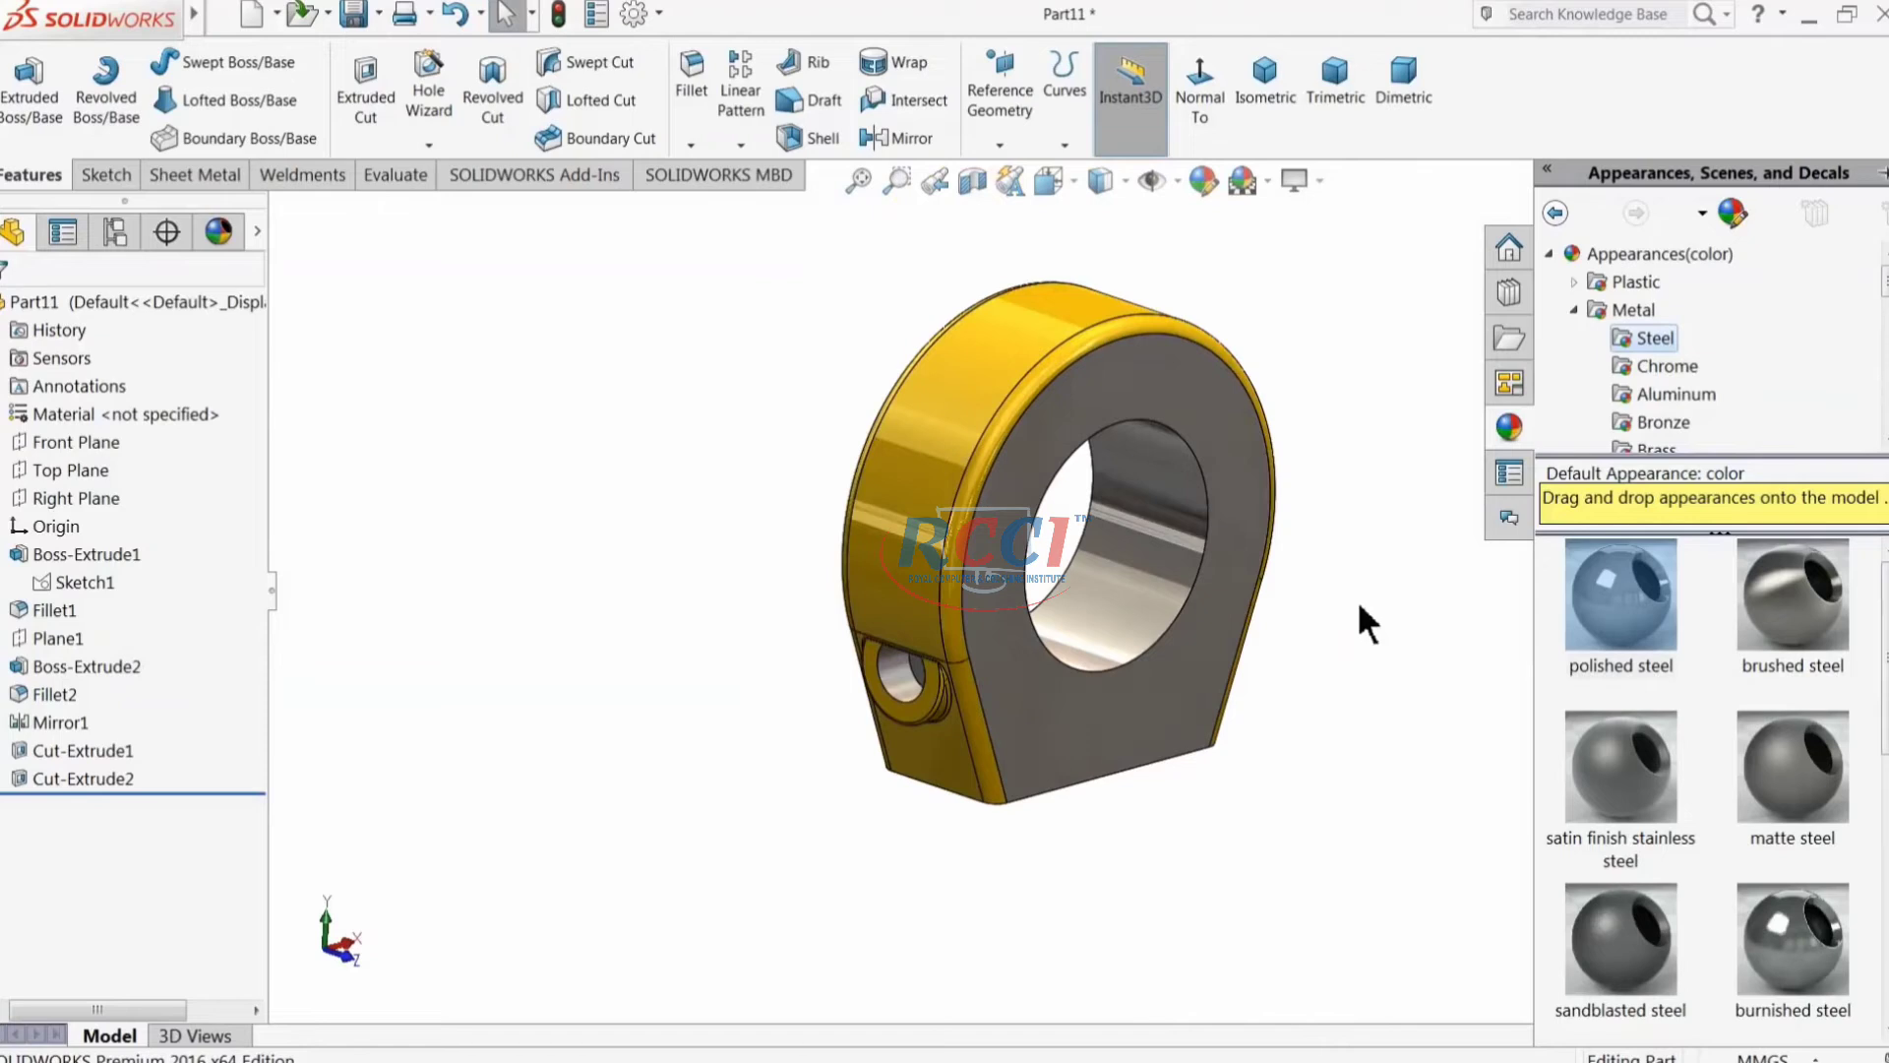
scroll(1368, 622, down, 3)
Step: Save the part as 9.Rear Clevis in the Hydraulic Cylinder folder
click(351, 14)
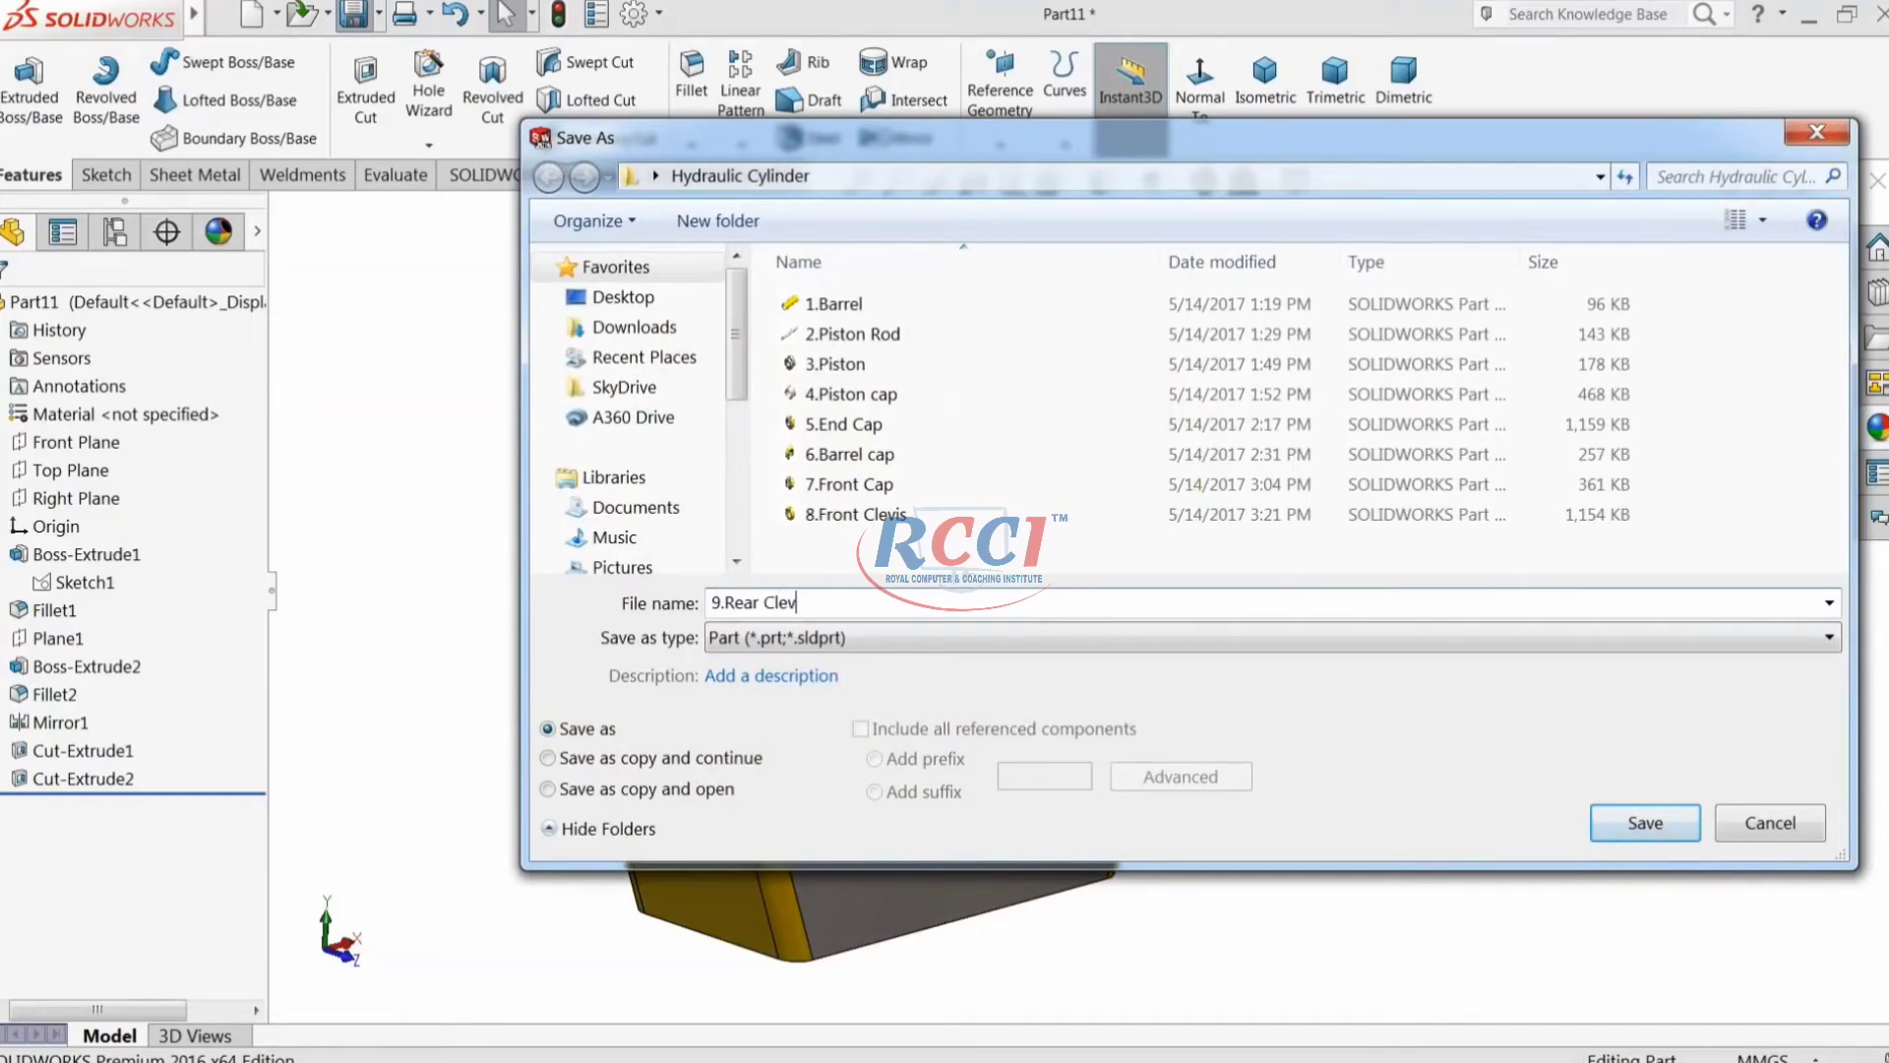
click(1645, 822)
mouse_move(1257, 603)
middle_down()
mouse_move(1274, 552)
mouse_move(1249, 610)
middle_up()
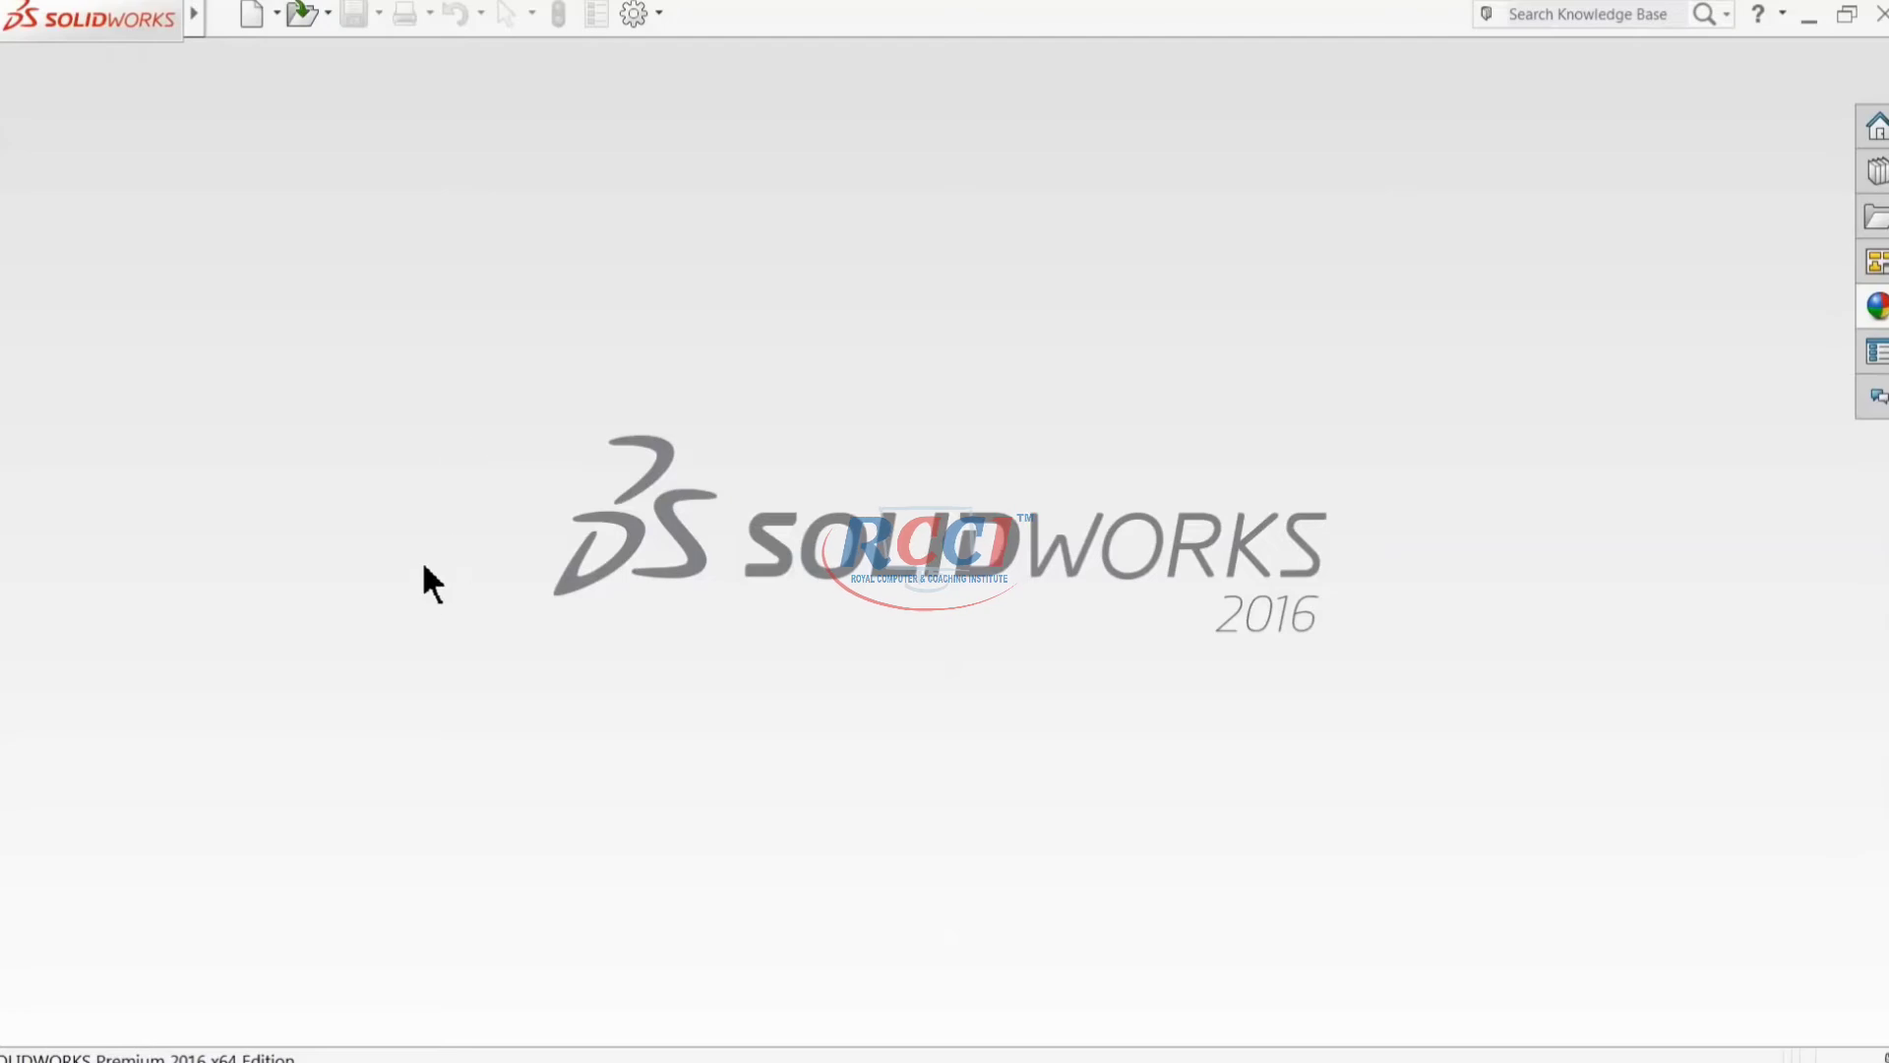
Step: Create a new assembly document
click(250, 16)
click(701, 501)
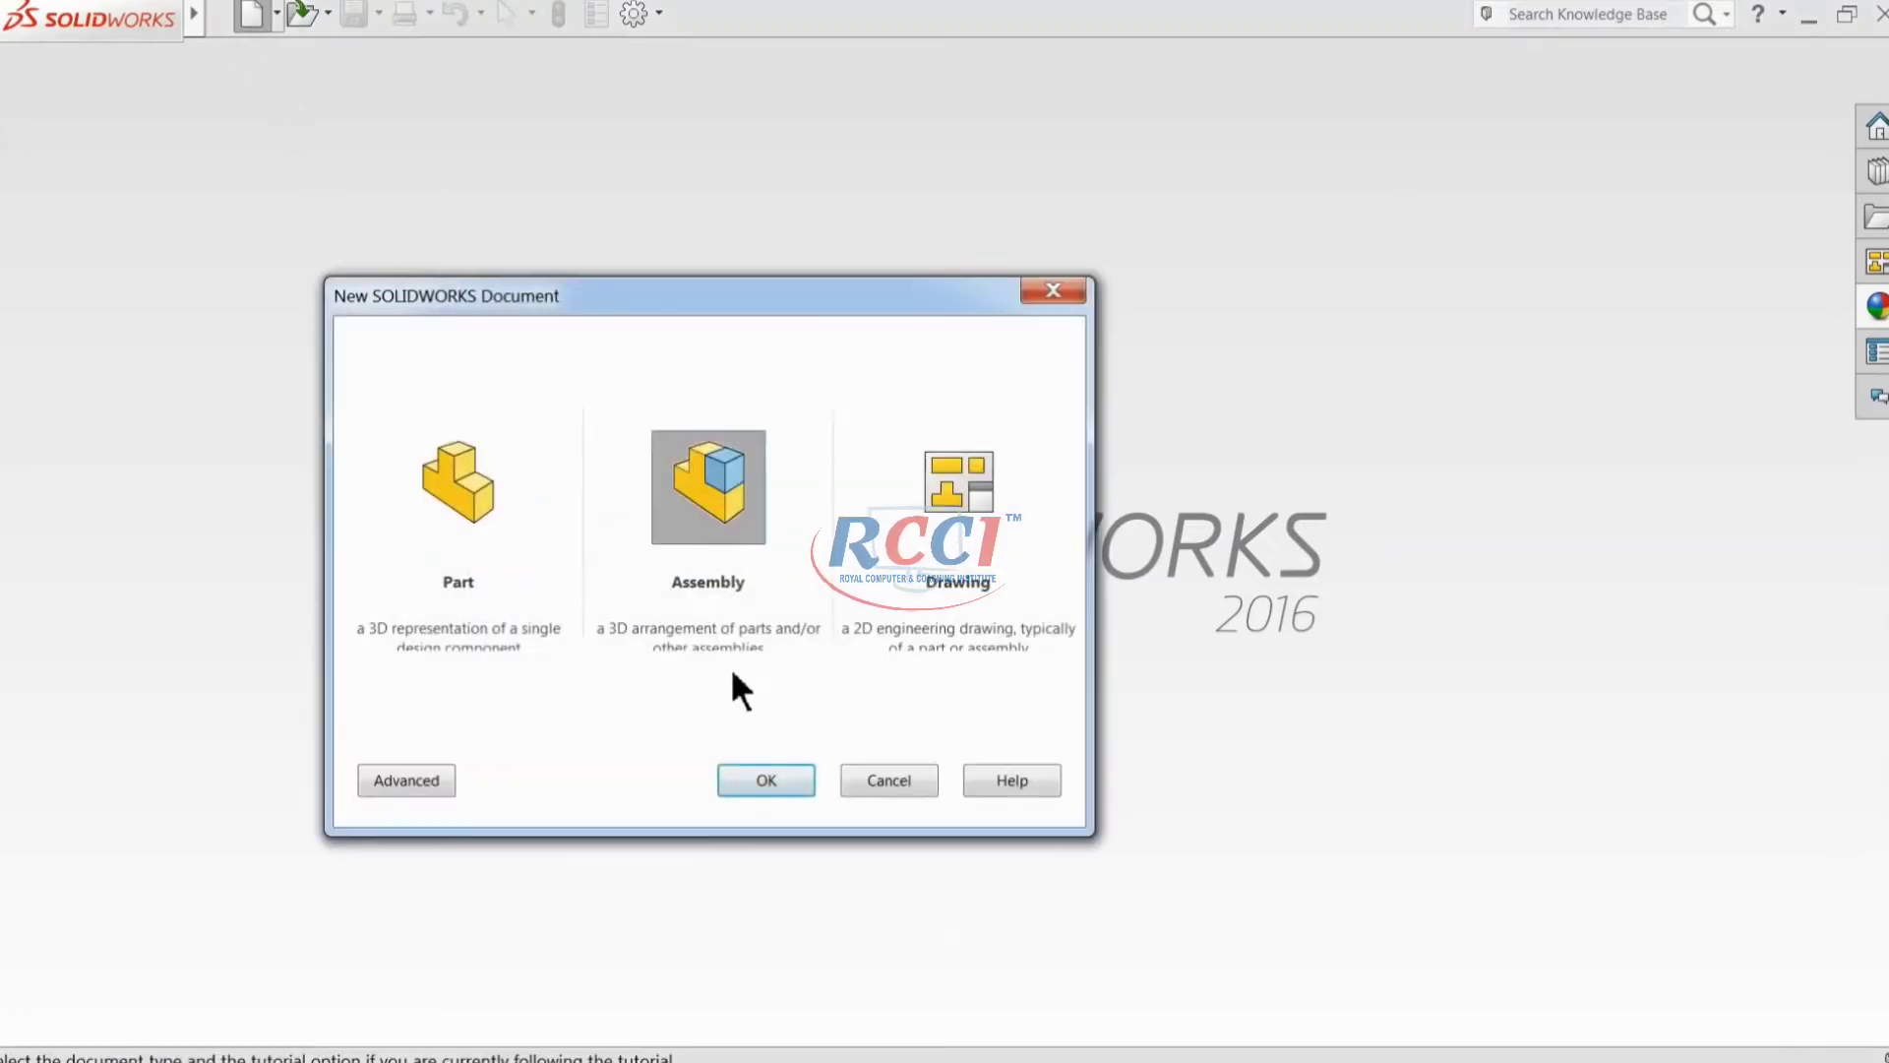
click(766, 781)
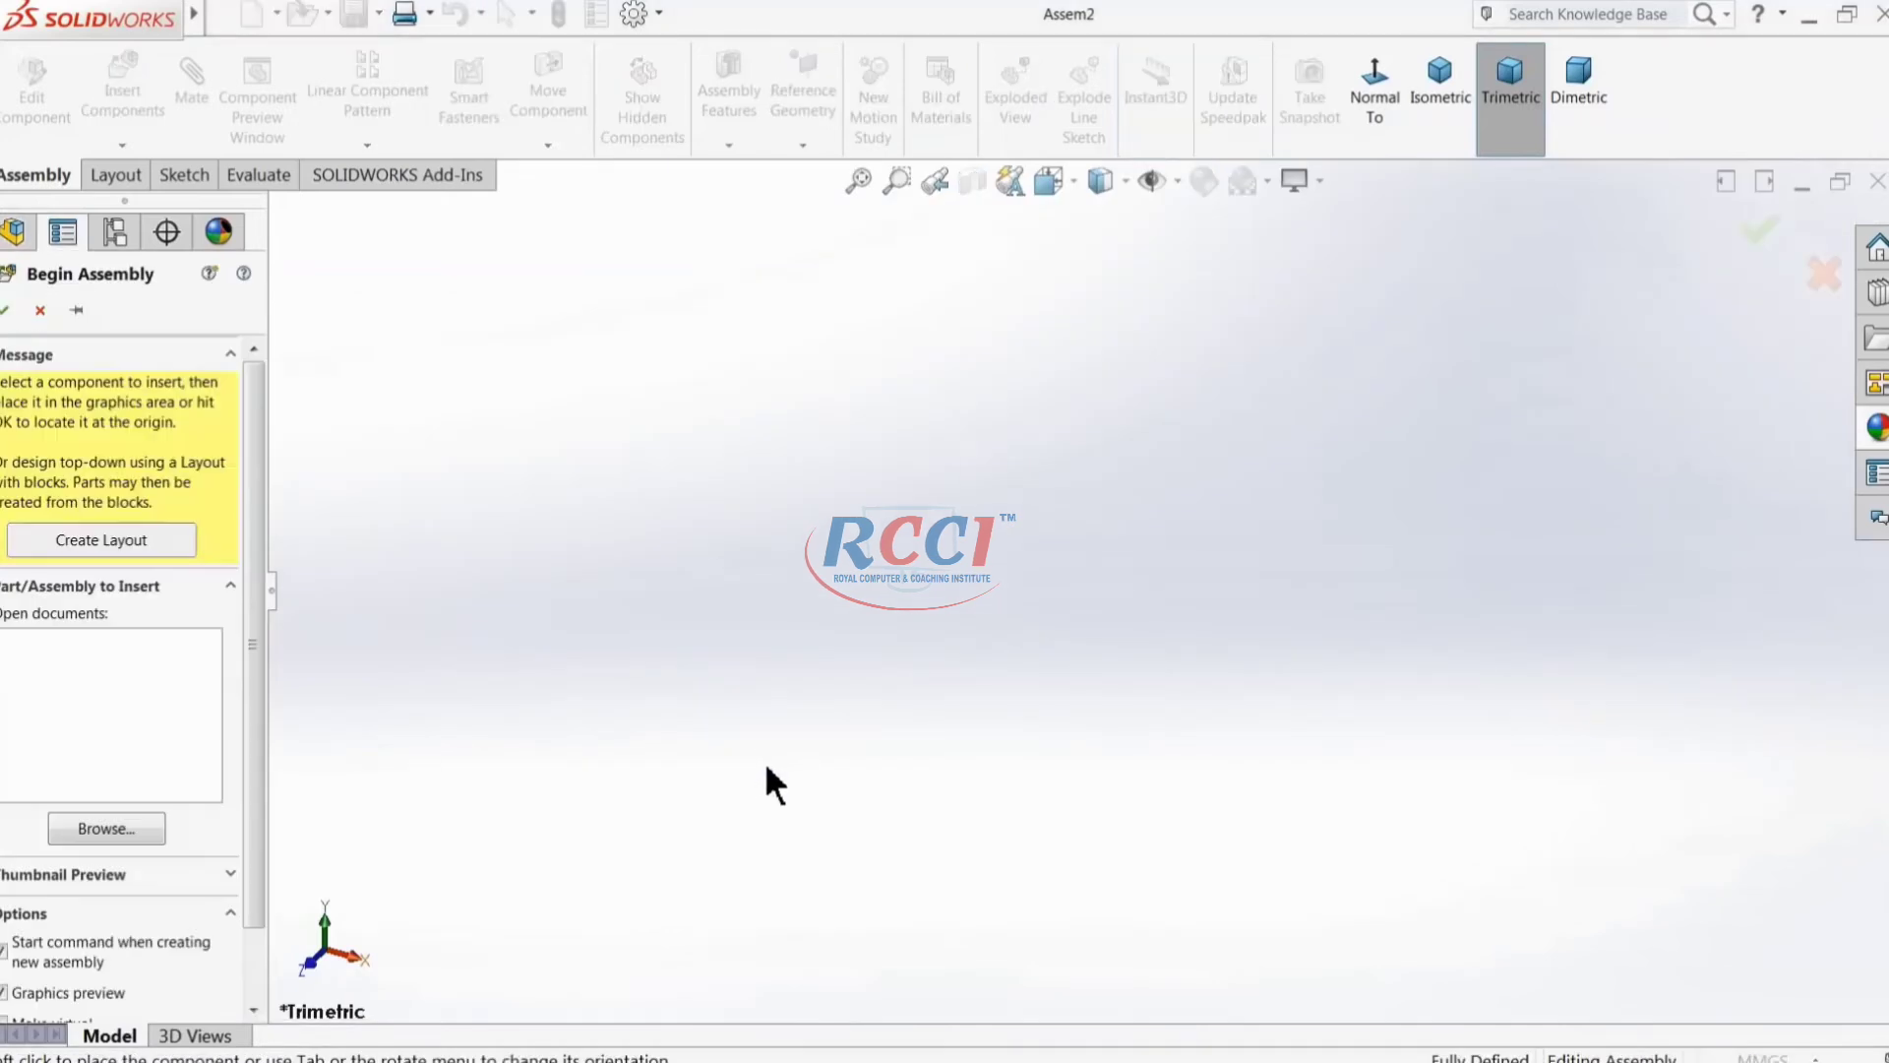
Step: Insert the 1.Barrel part from the Hydraulic Cylinder folder as the first assembly component
click(110, 821)
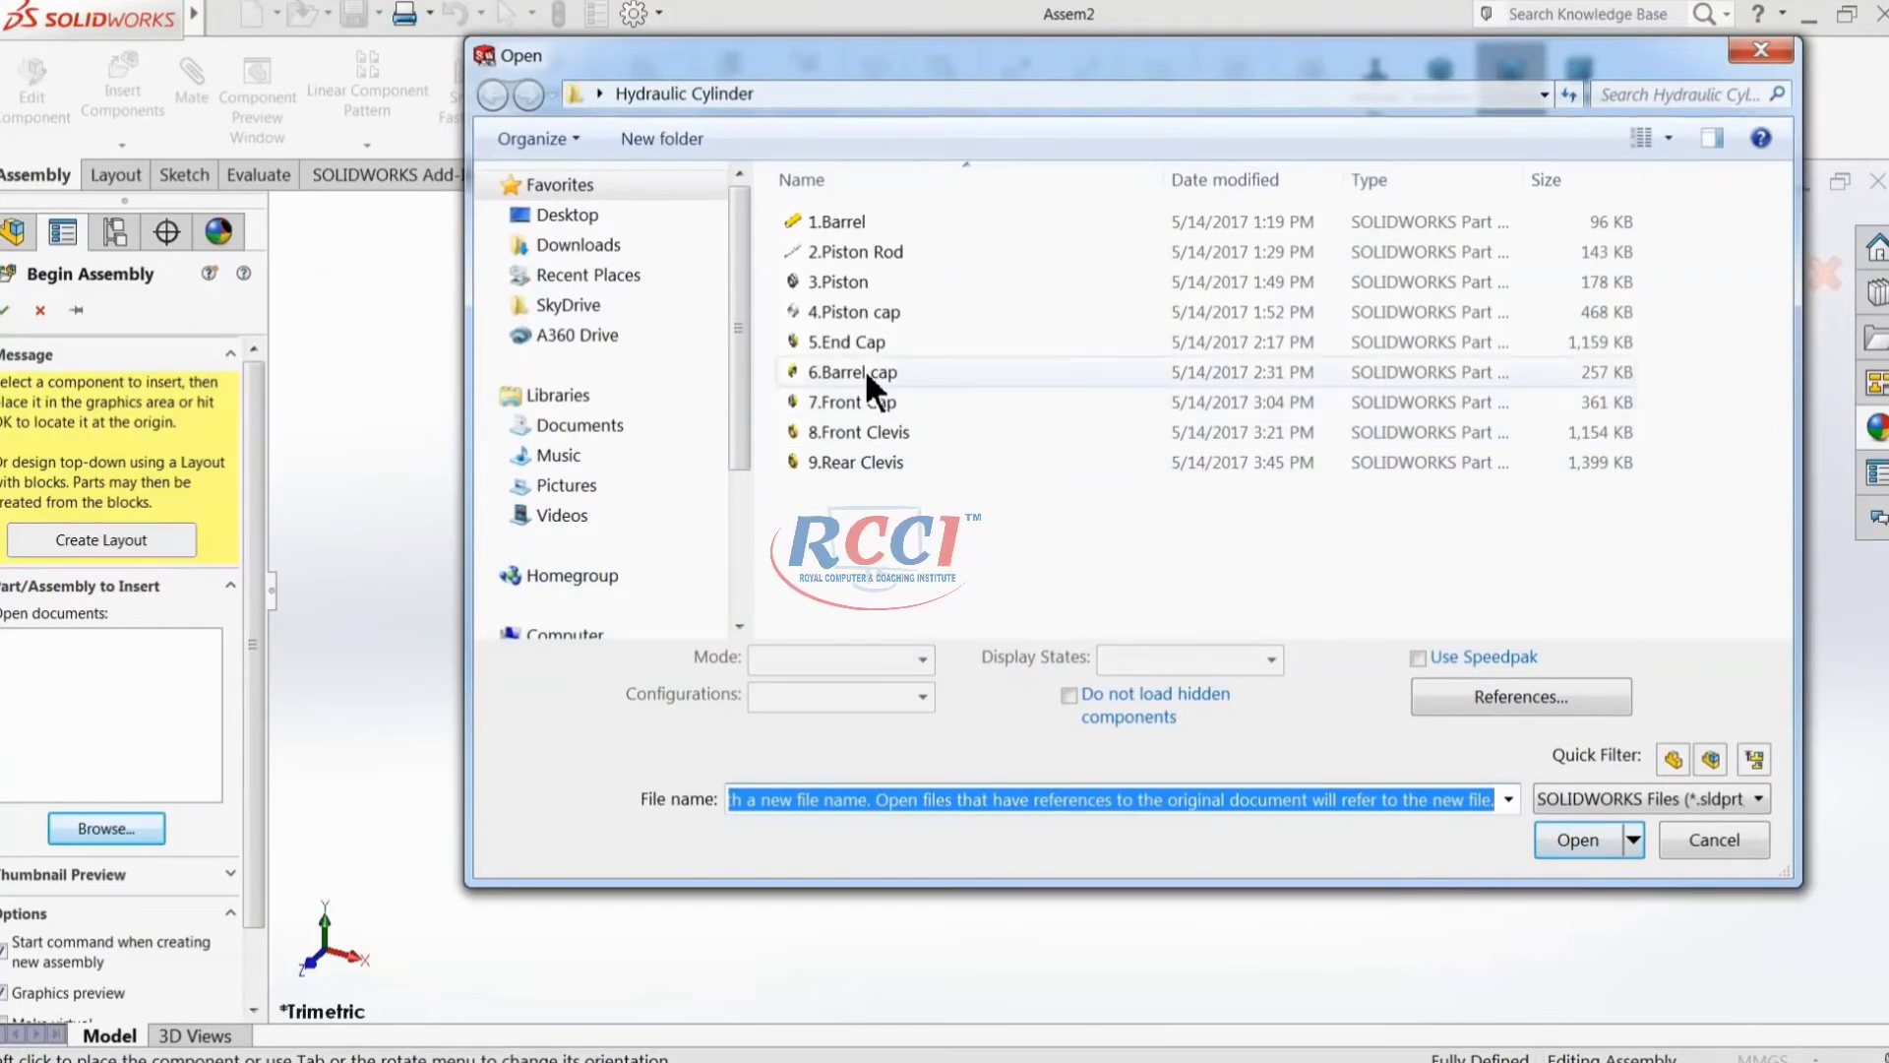
click(841, 222)
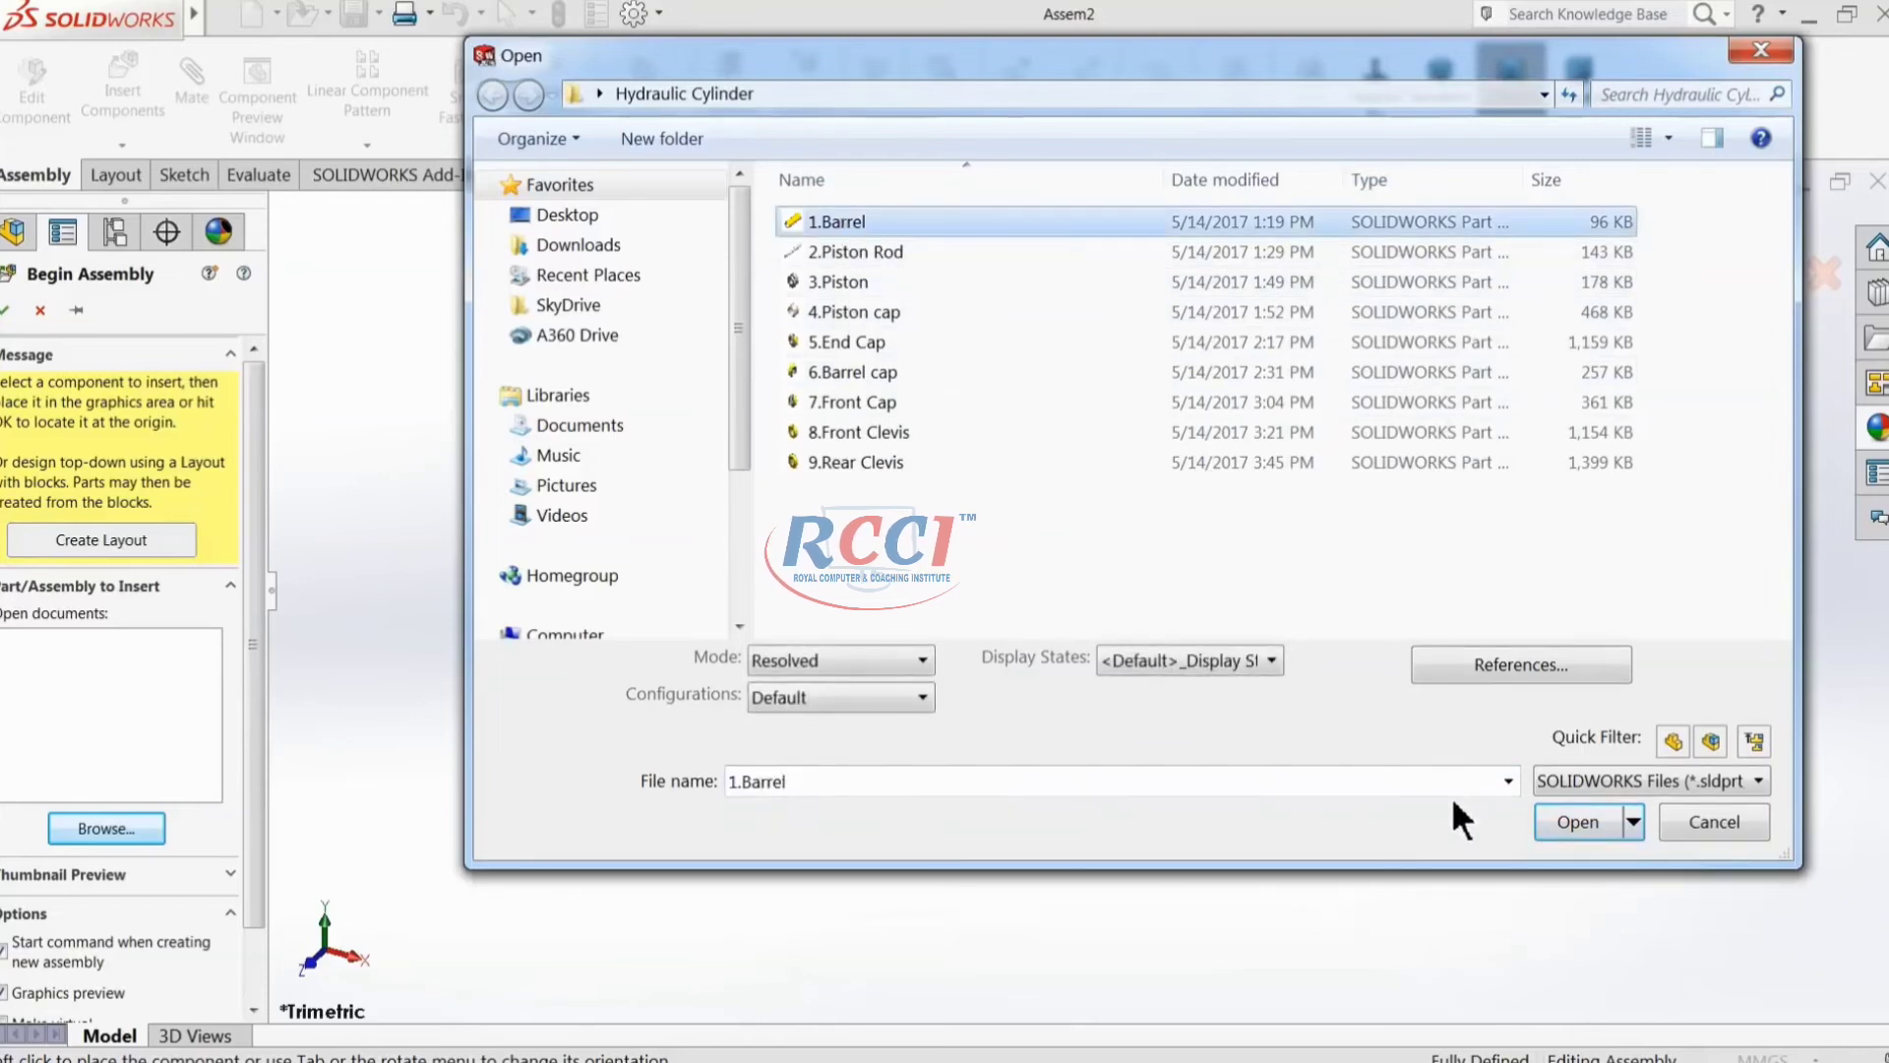
click(1568, 834)
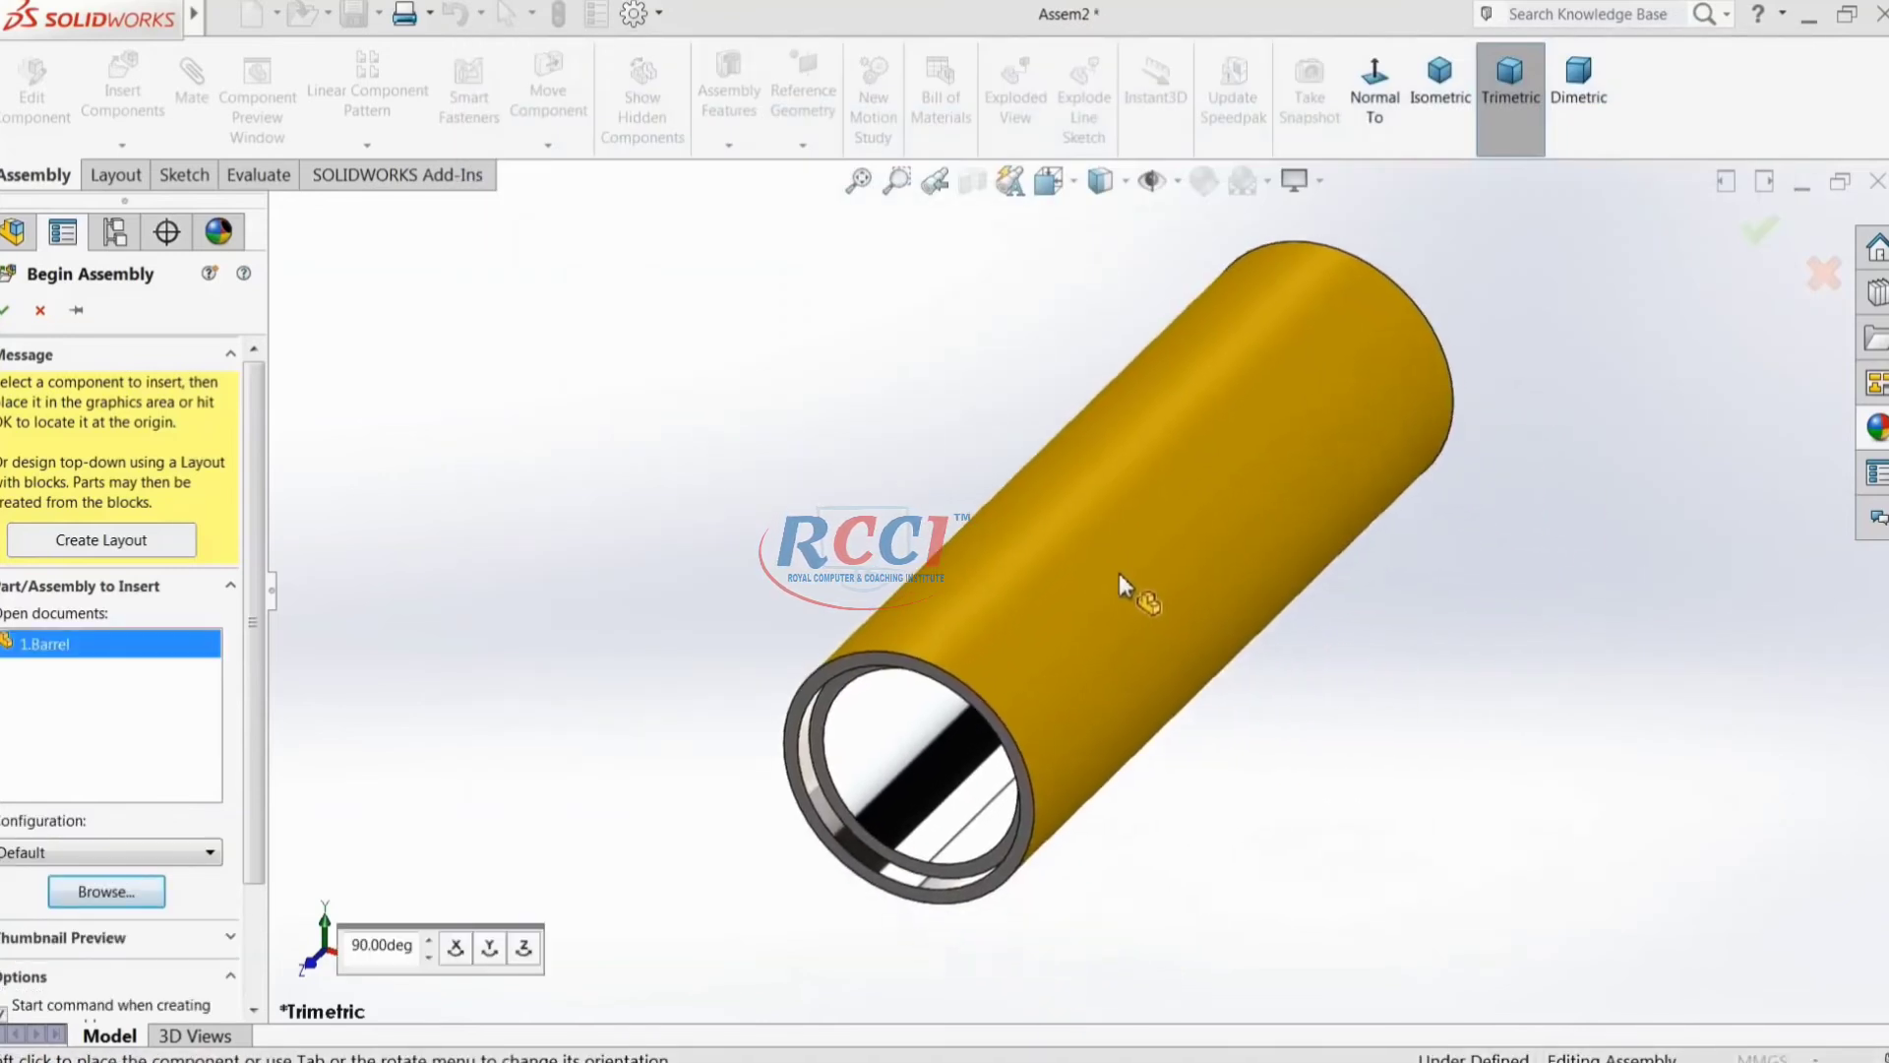
click(1130, 557)
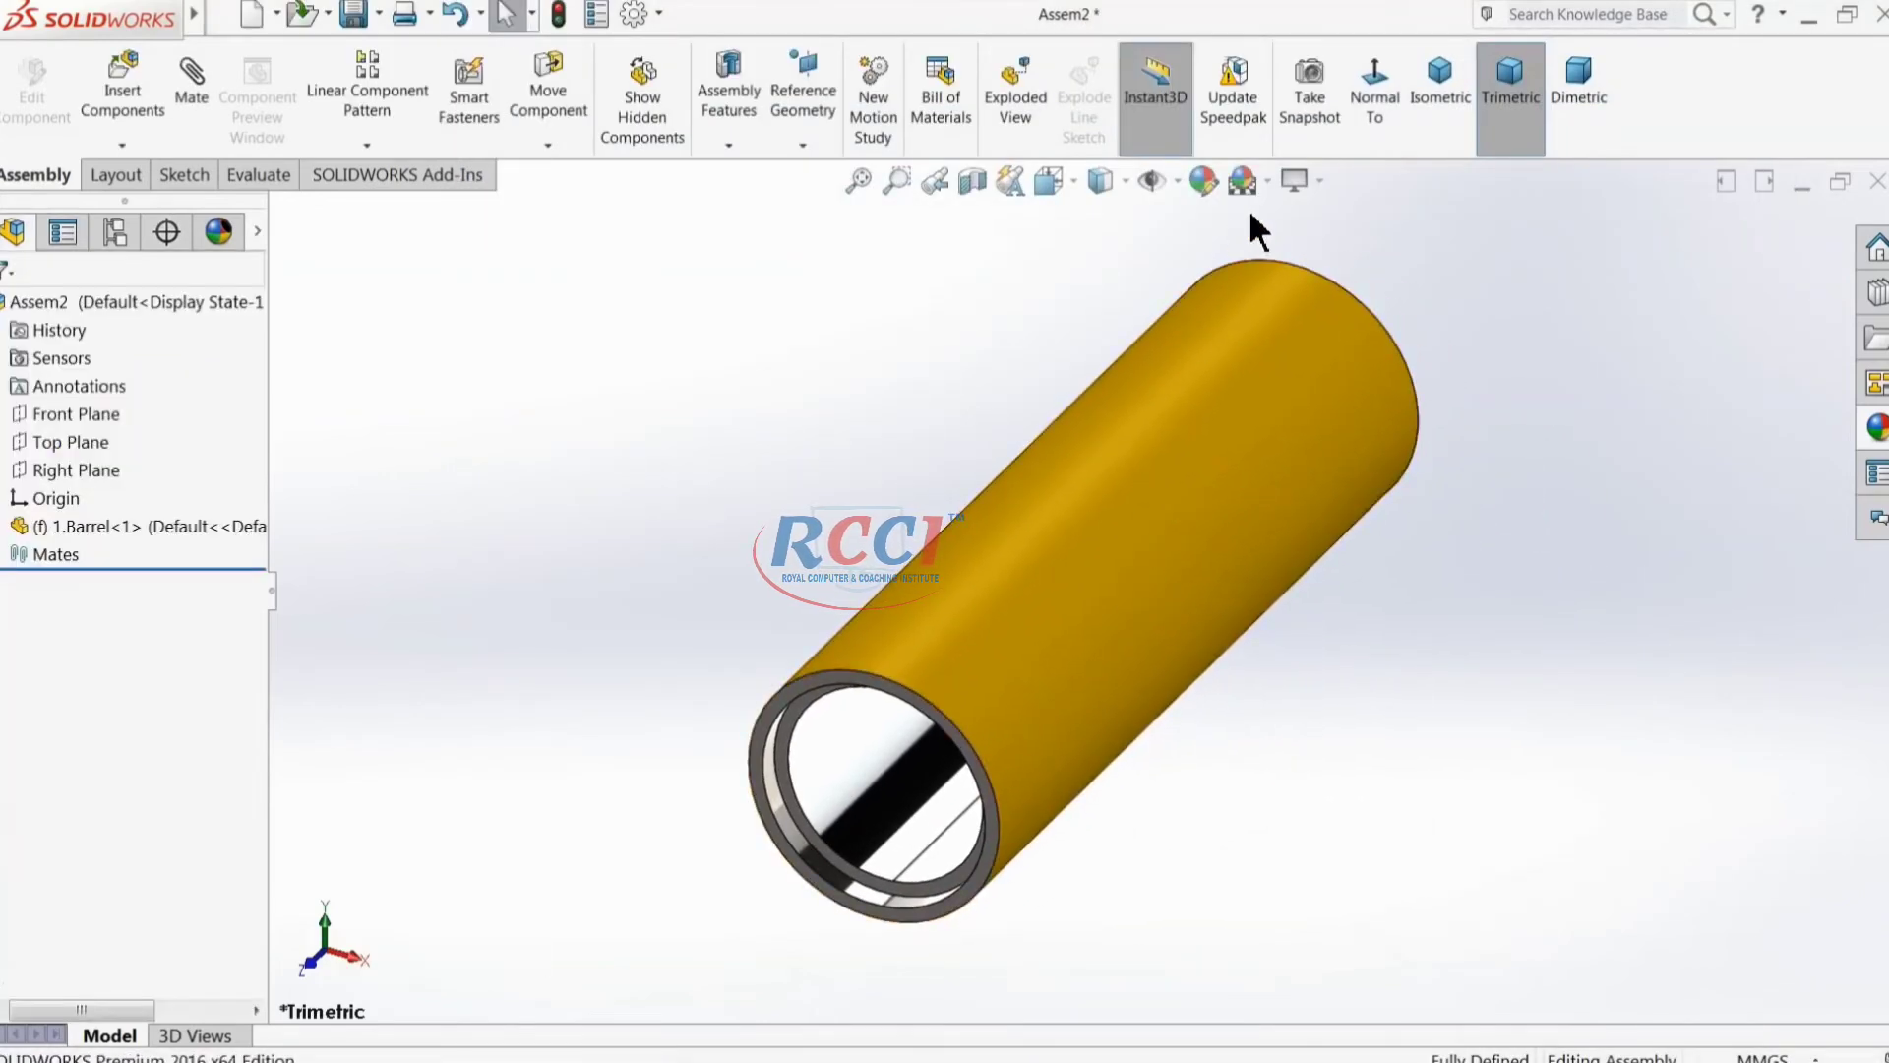
Step: Change the assembly's scene to a plain white background
click(1268, 180)
click(1295, 85)
middle_drag(807, 473, 777, 512)
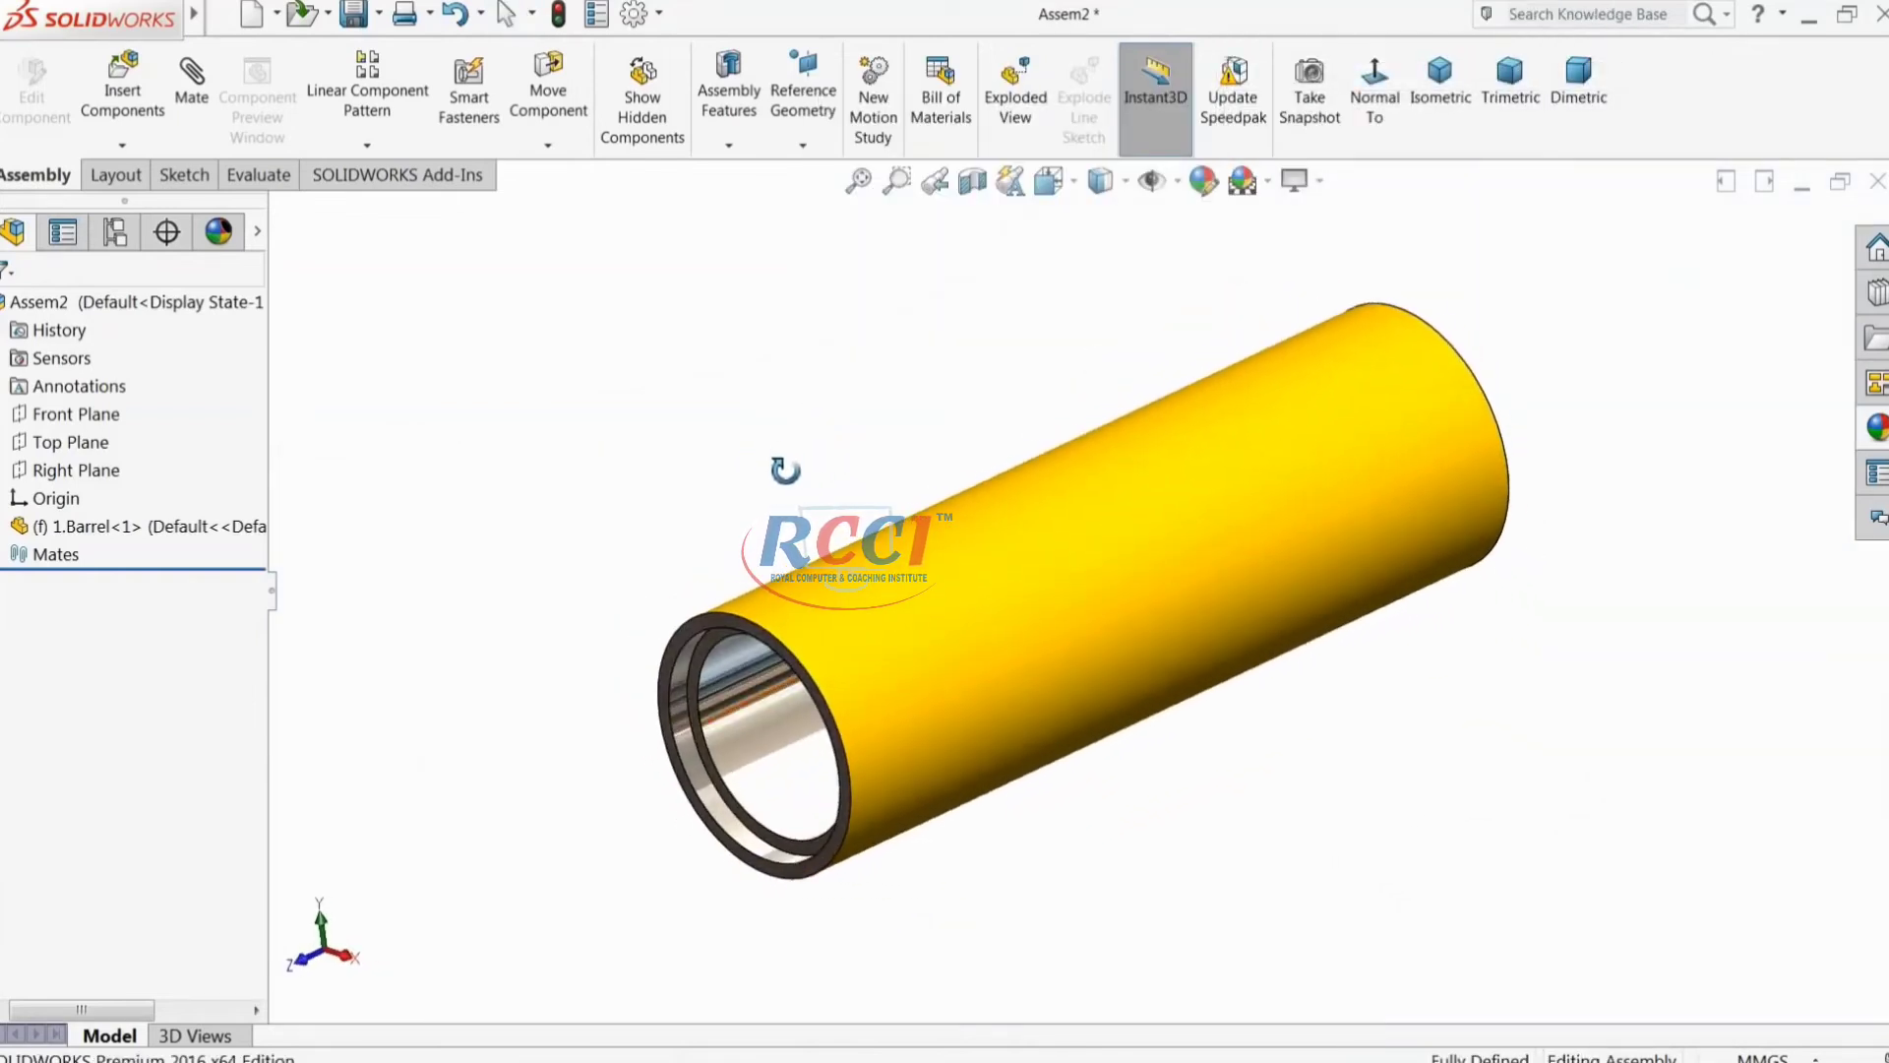
key(z)
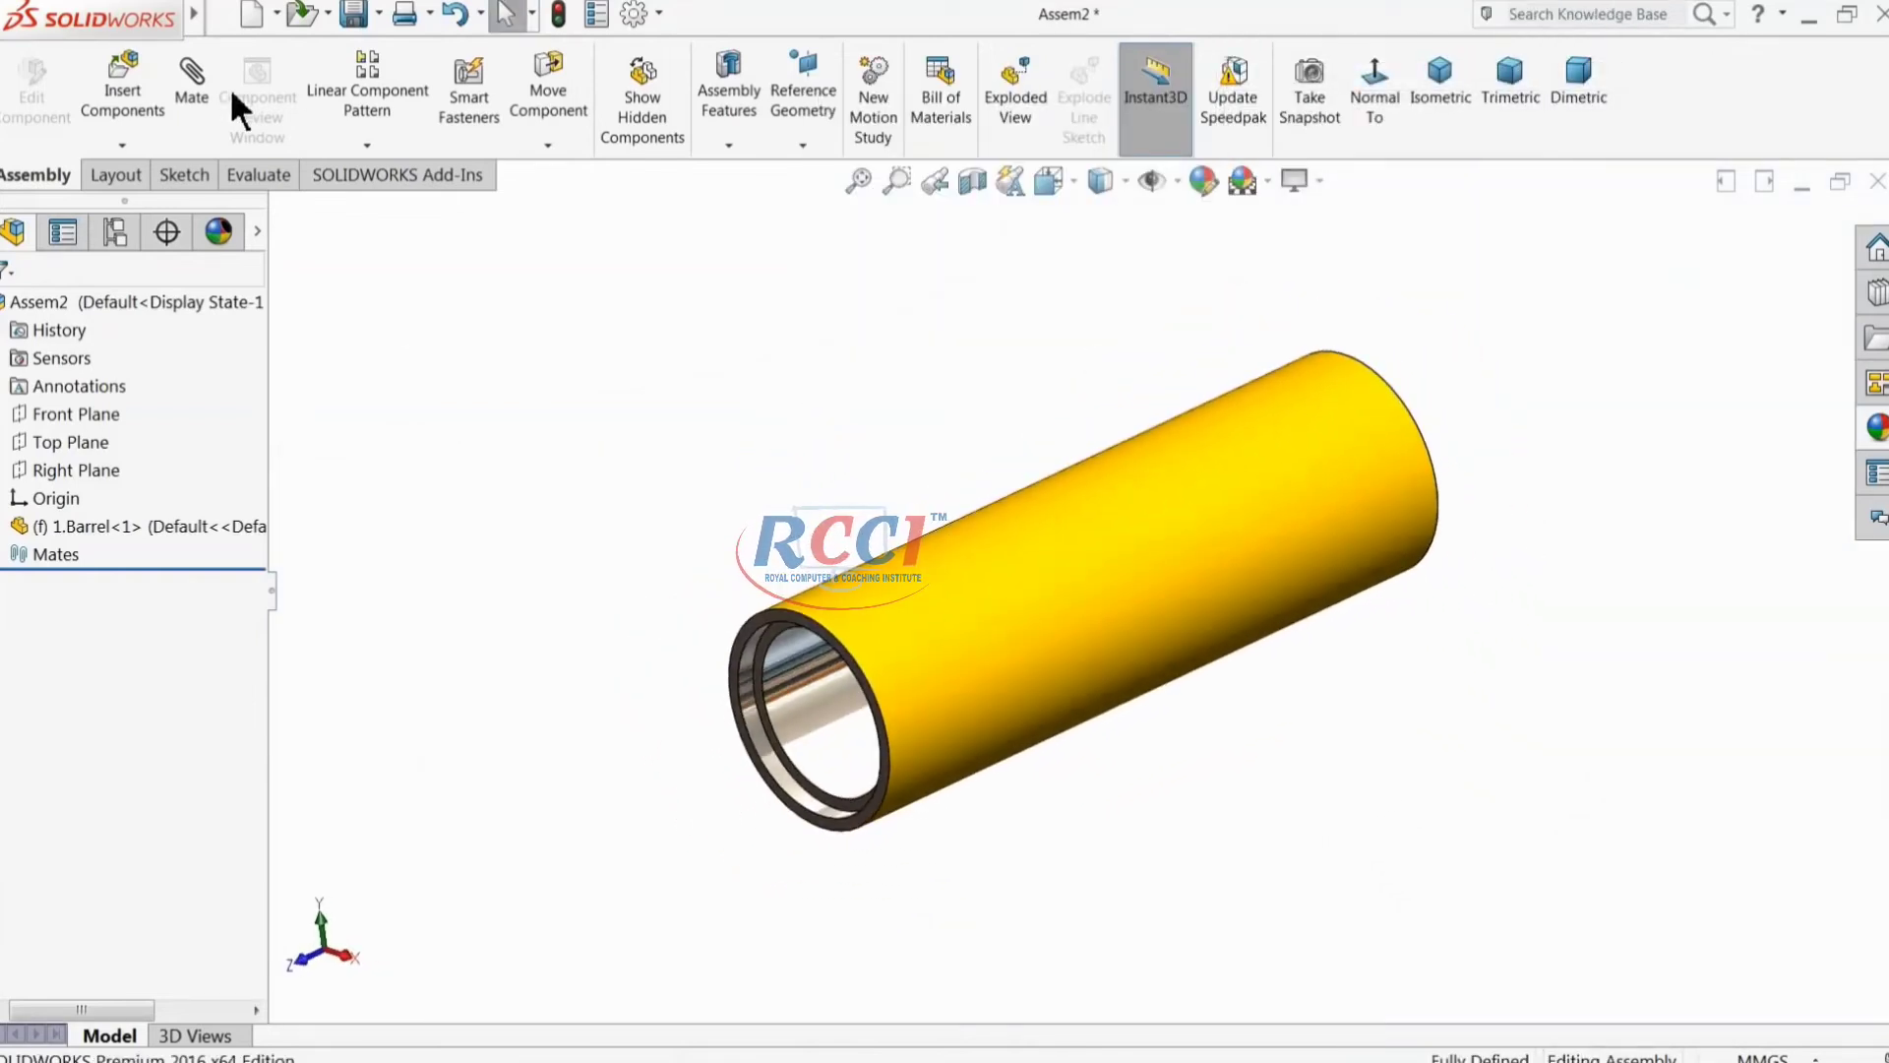
Step: Insert 2.Piston Rod, 3.Piston and 4.Piston cap from the Hydraulic Cylinder folder and place them above the barrel
click(126, 98)
click(116, 809)
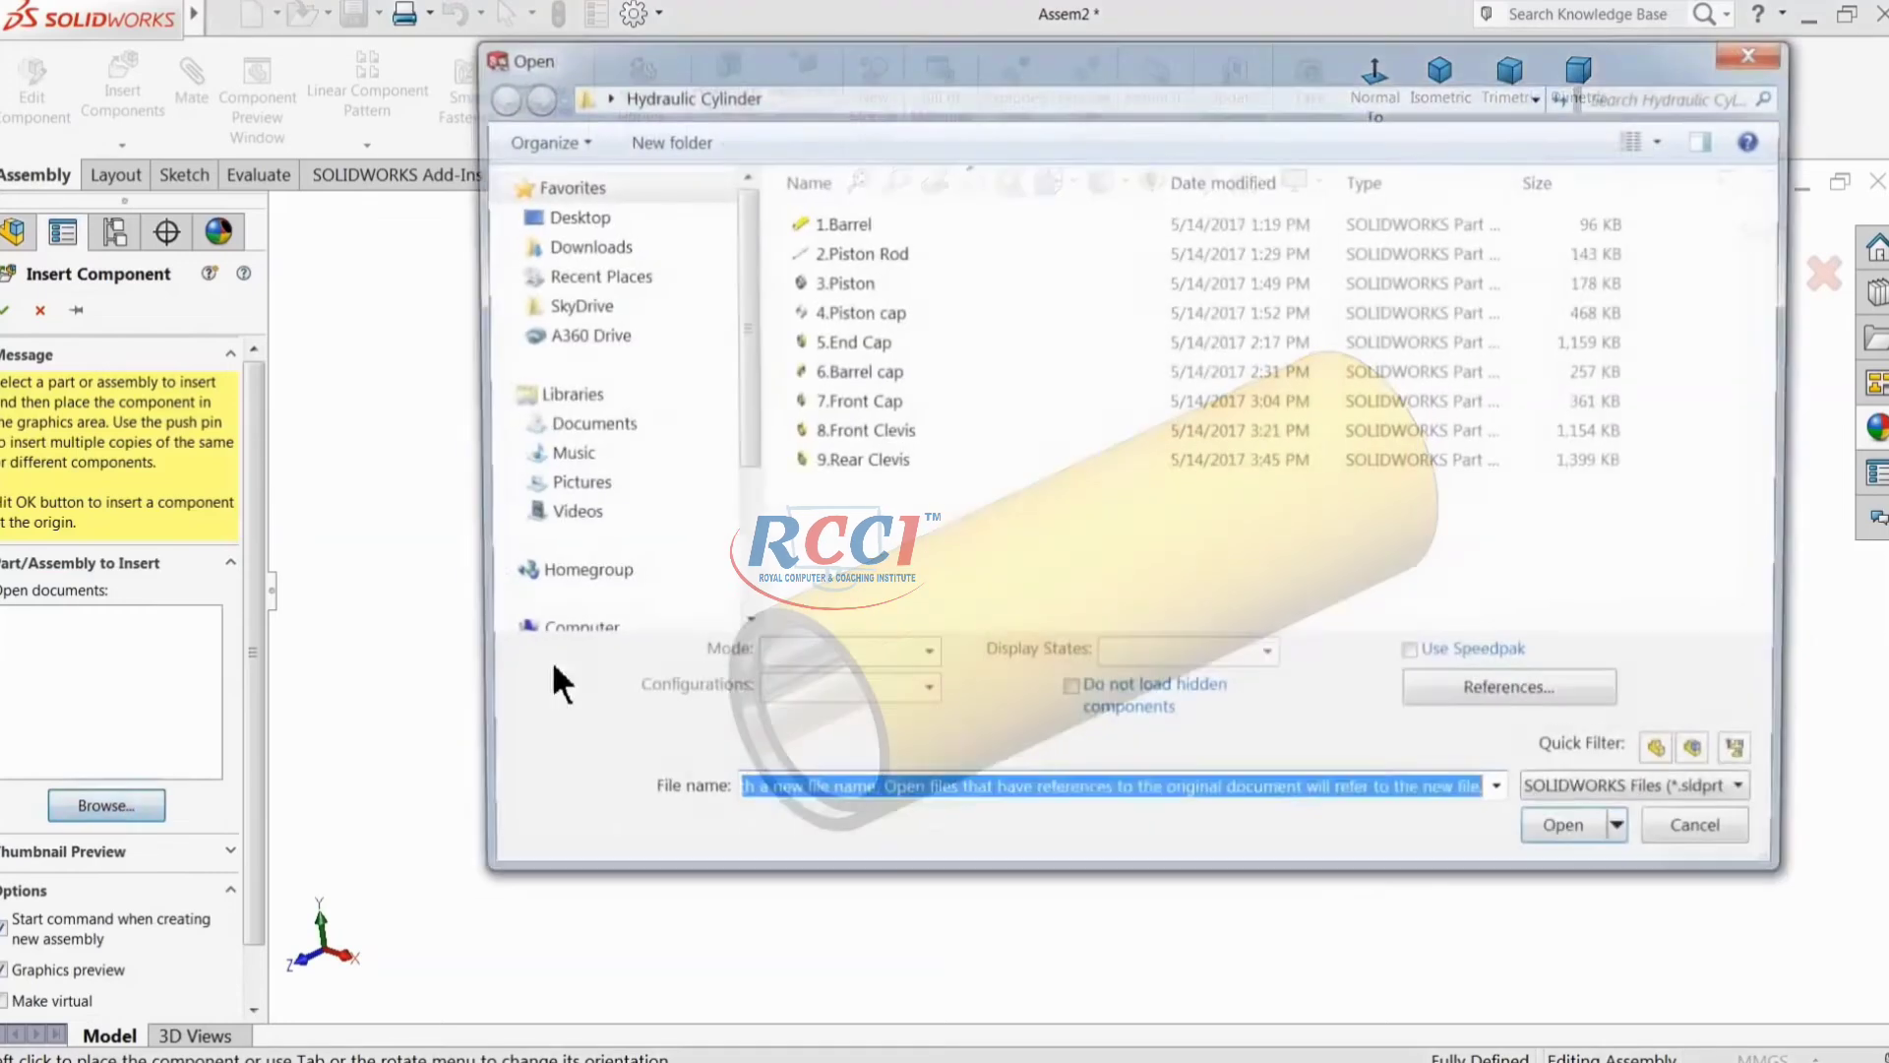
click(848, 254)
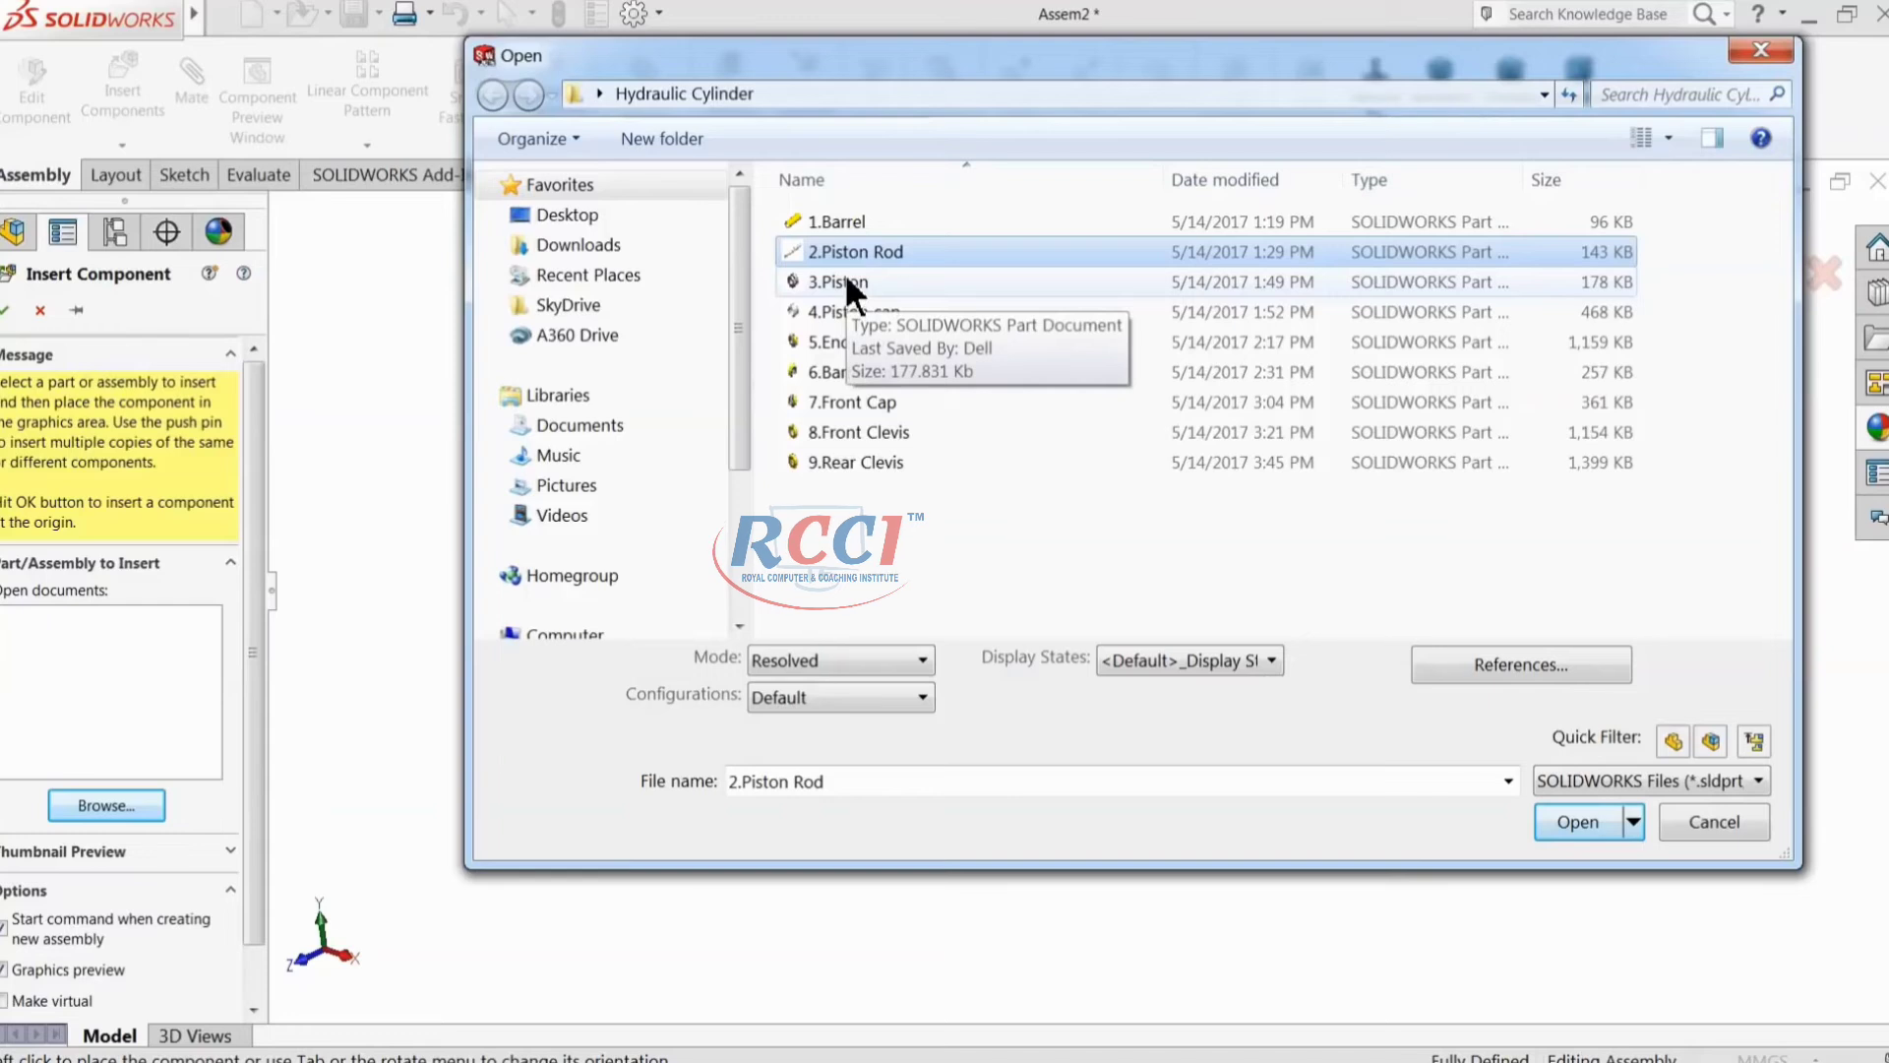
ctrl+click(849, 283)
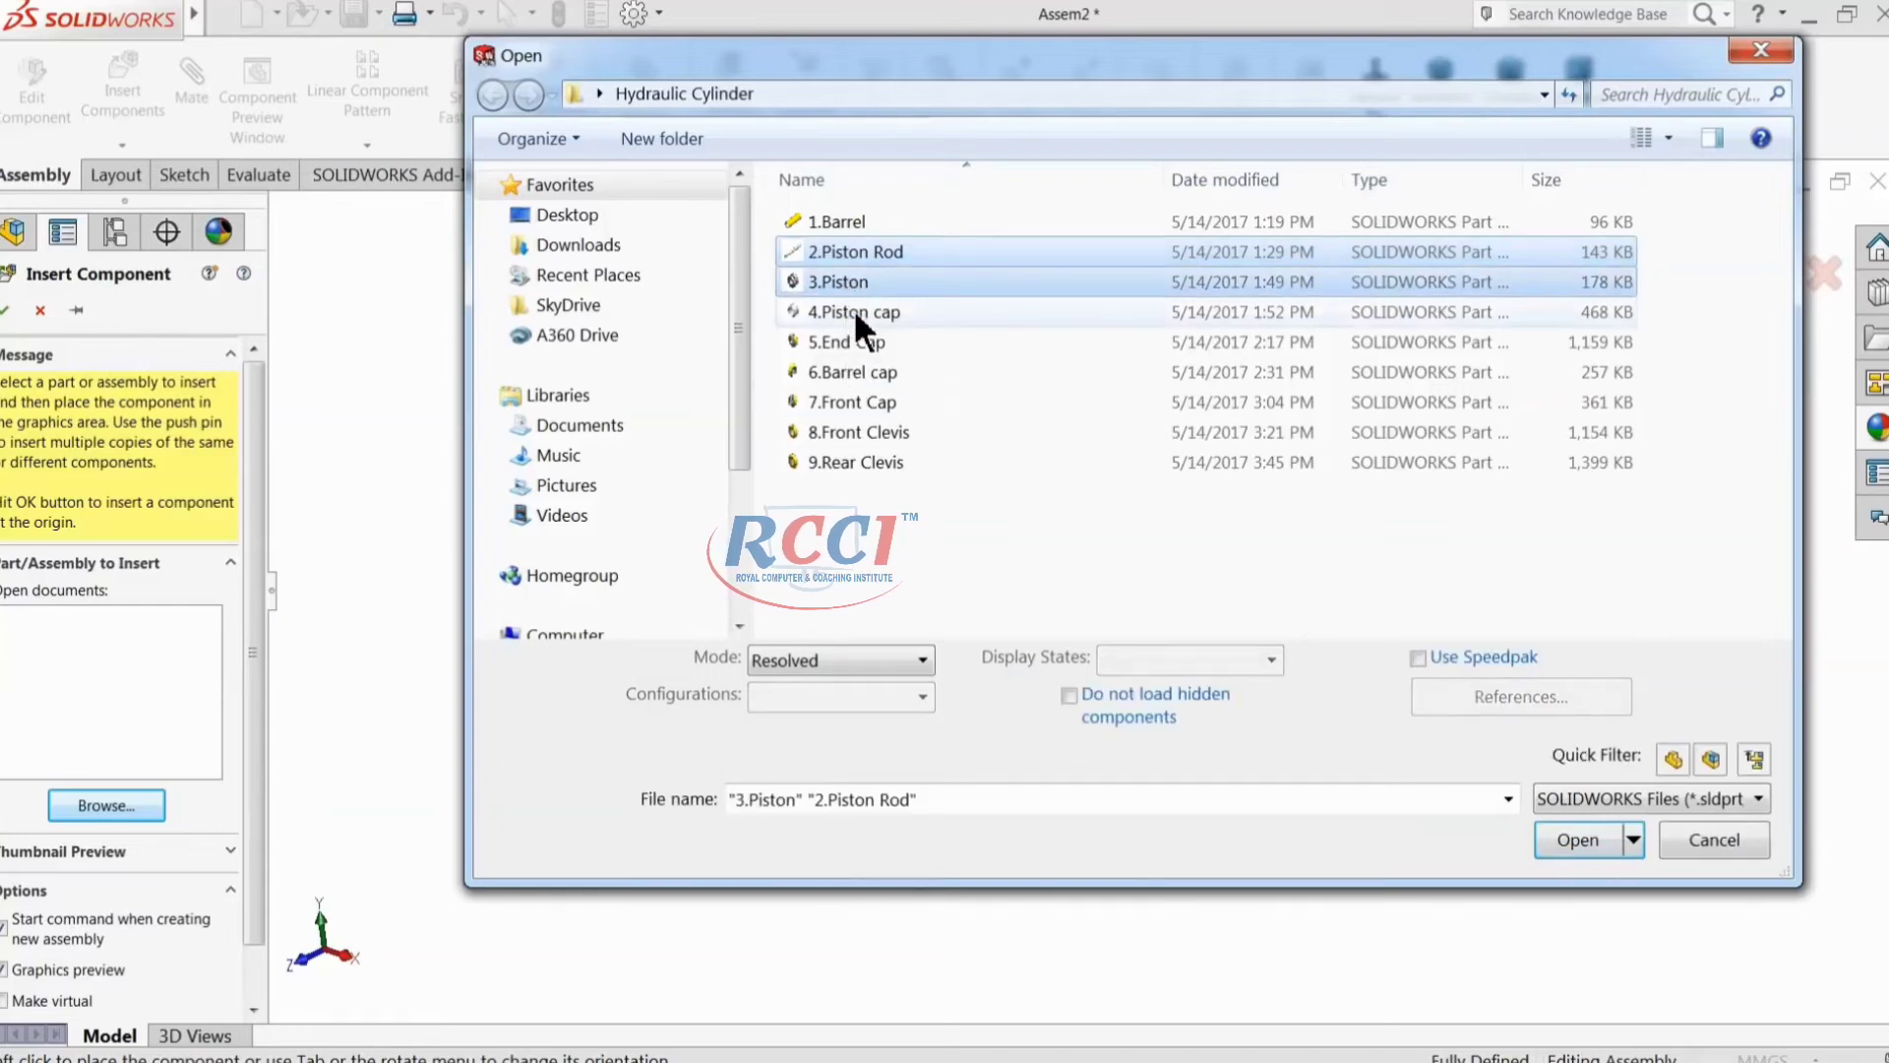
ctrl+click(853, 311)
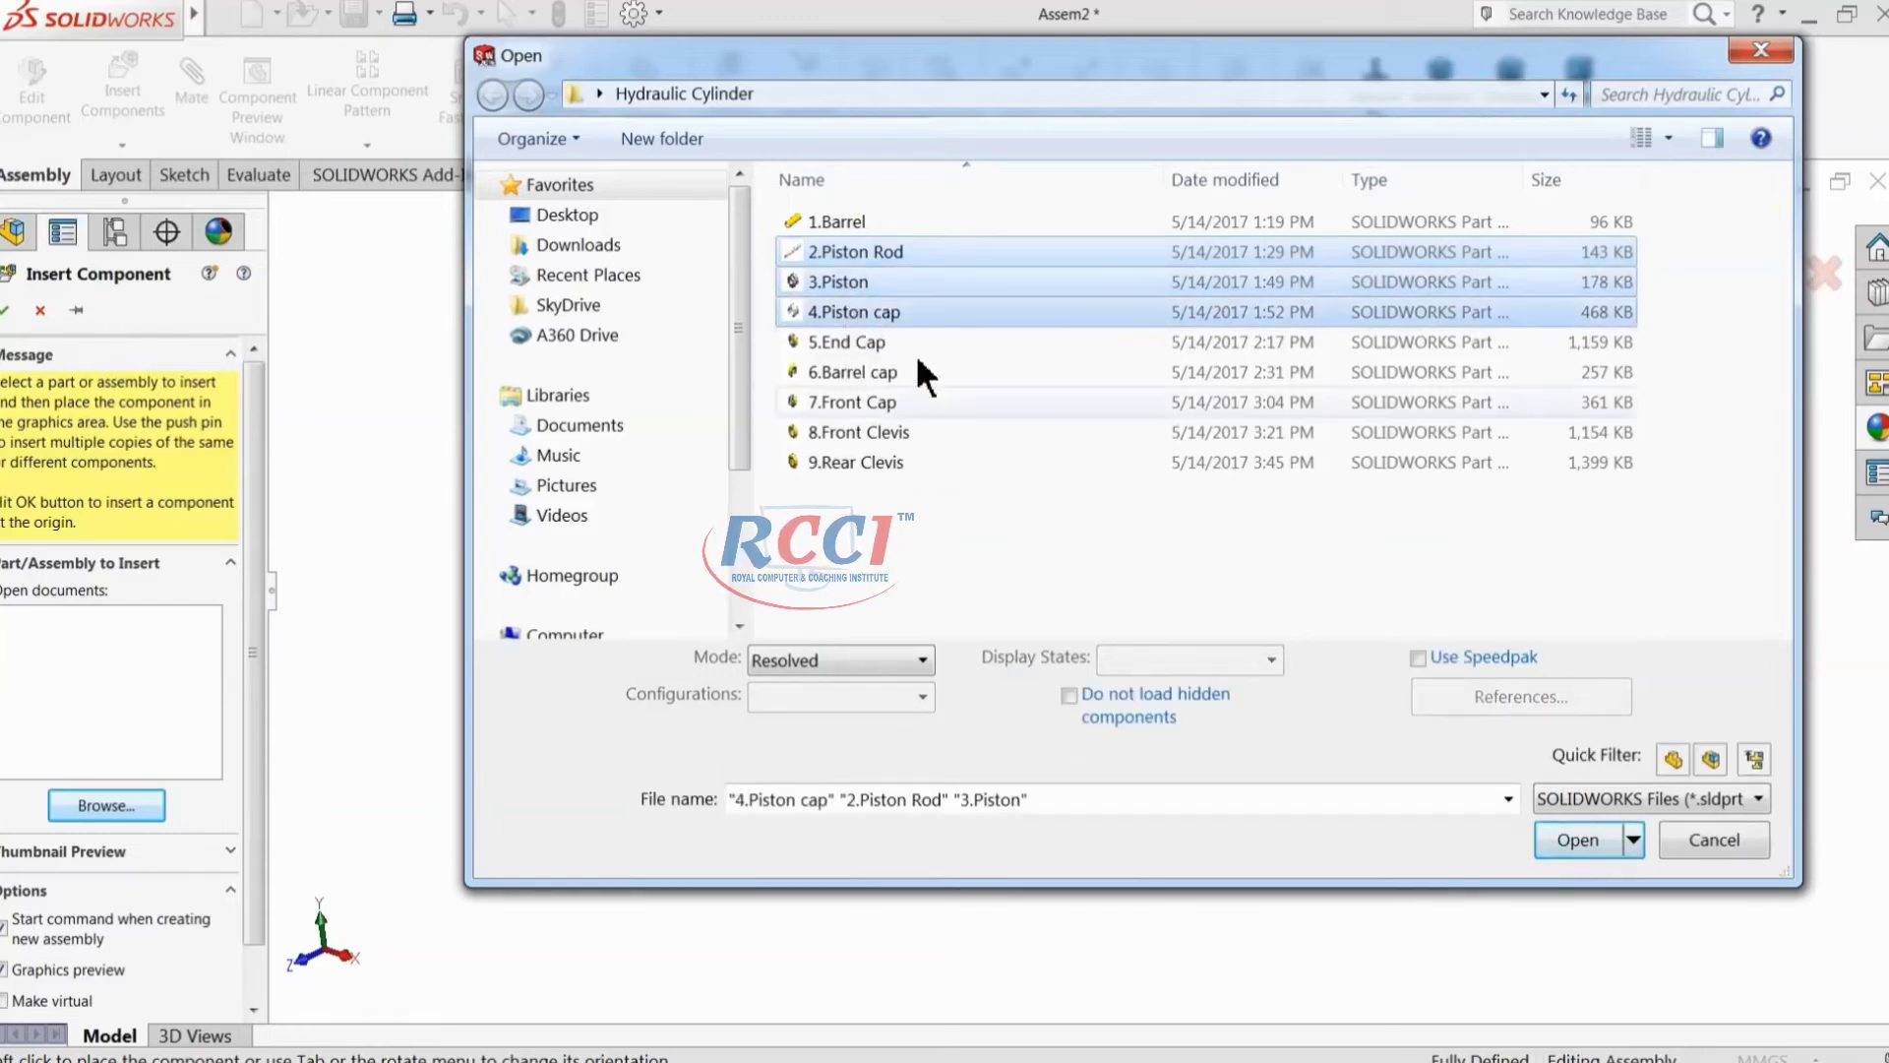
click(1574, 841)
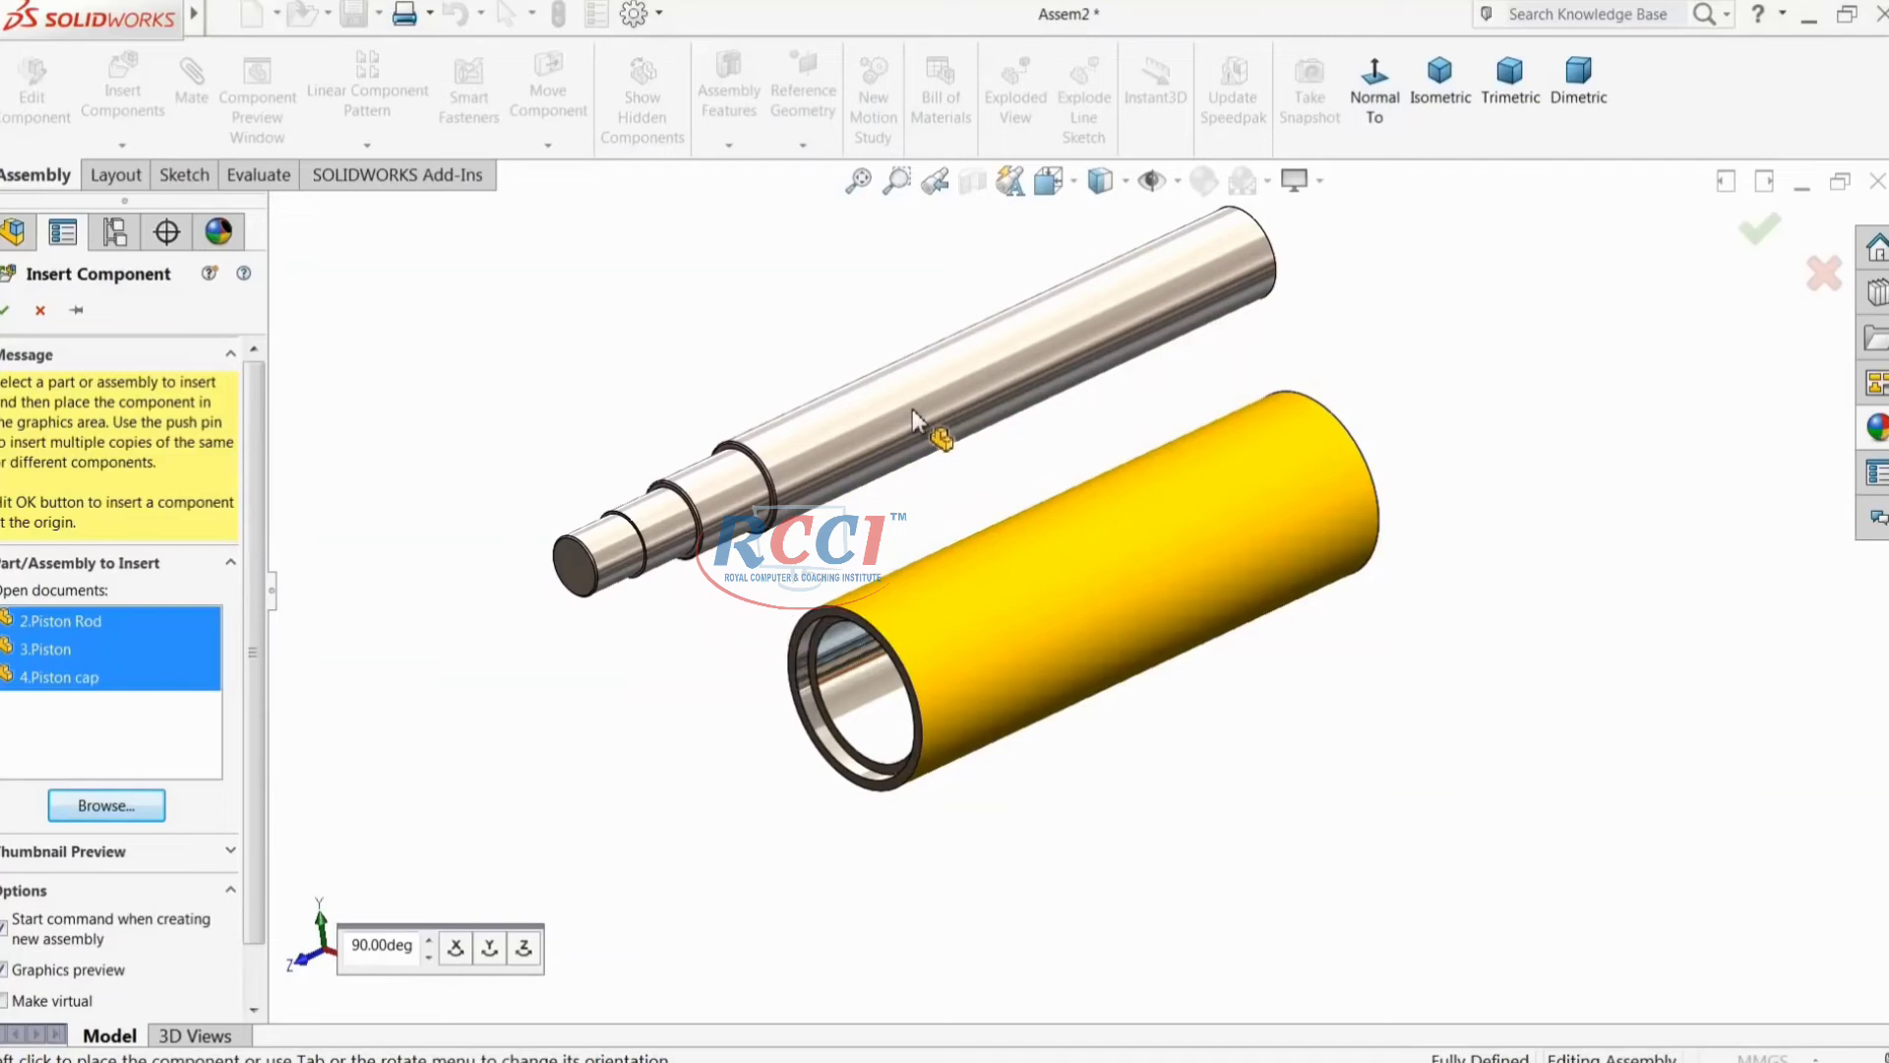
click(872, 446)
click(566, 409)
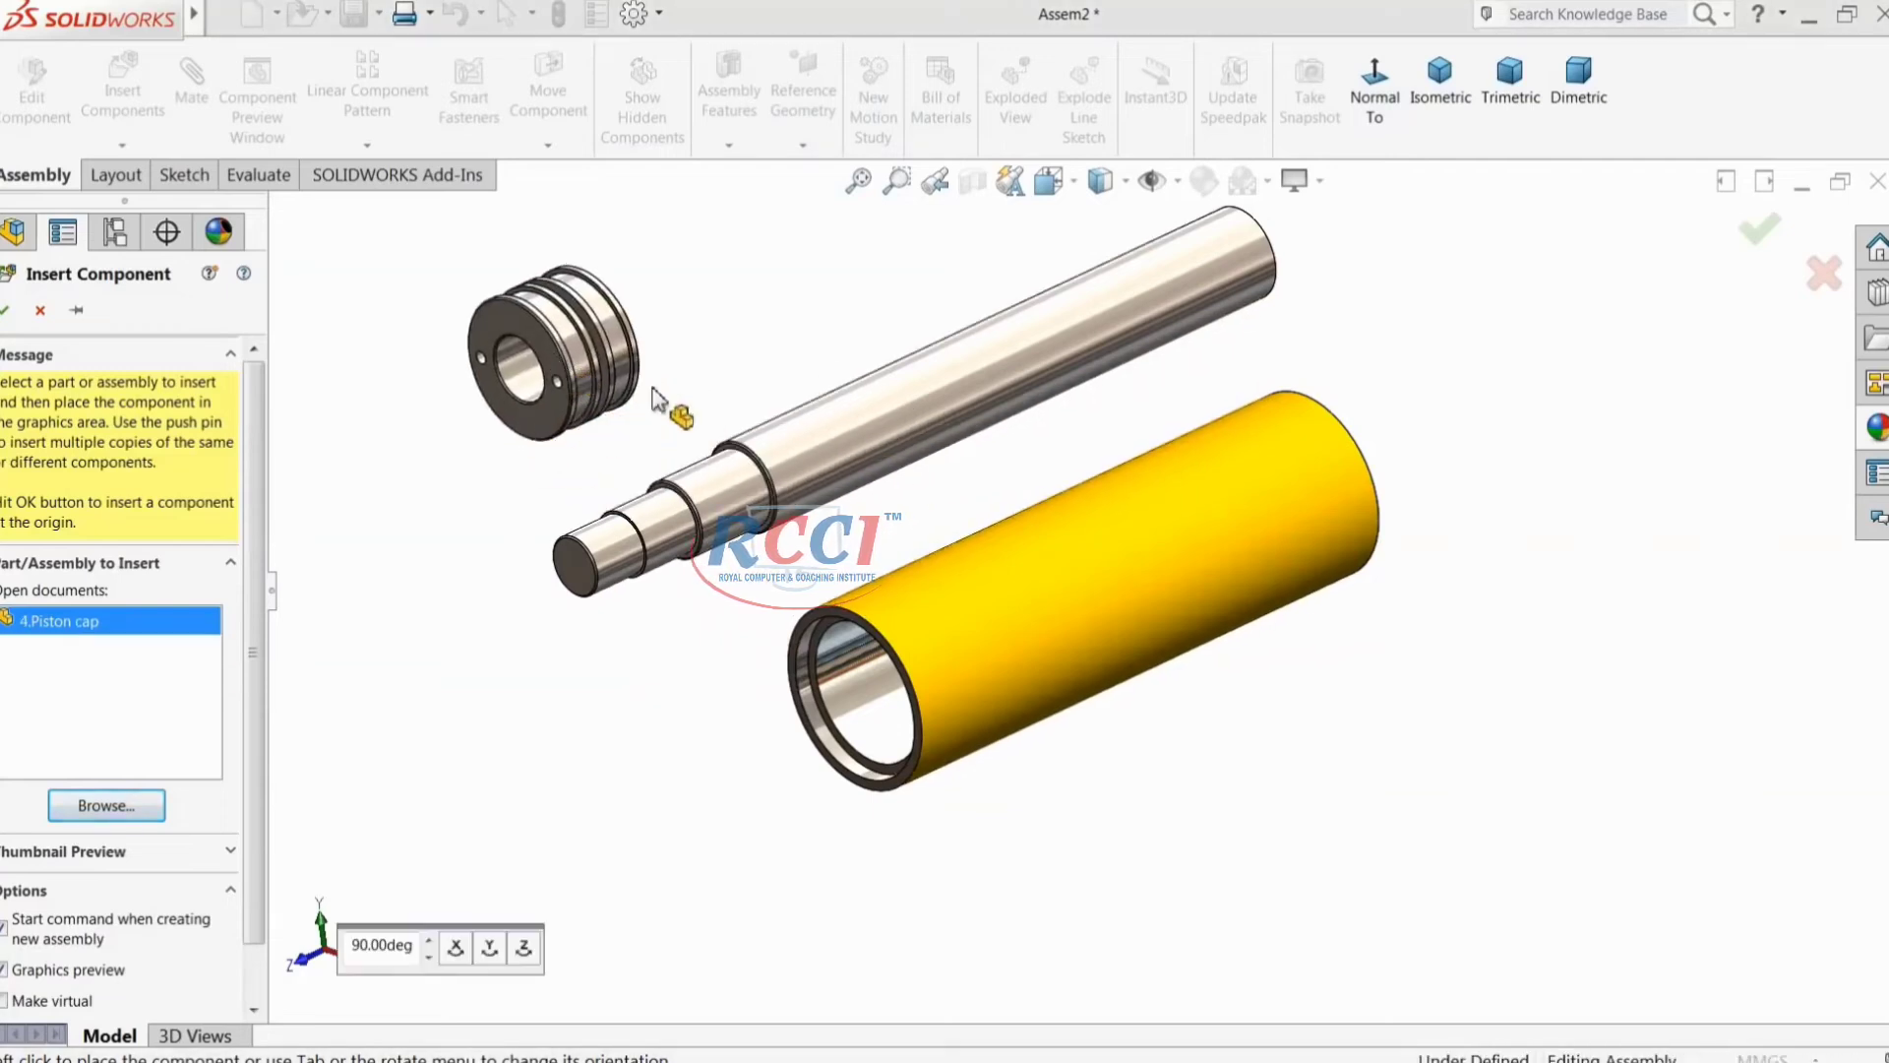
click(723, 313)
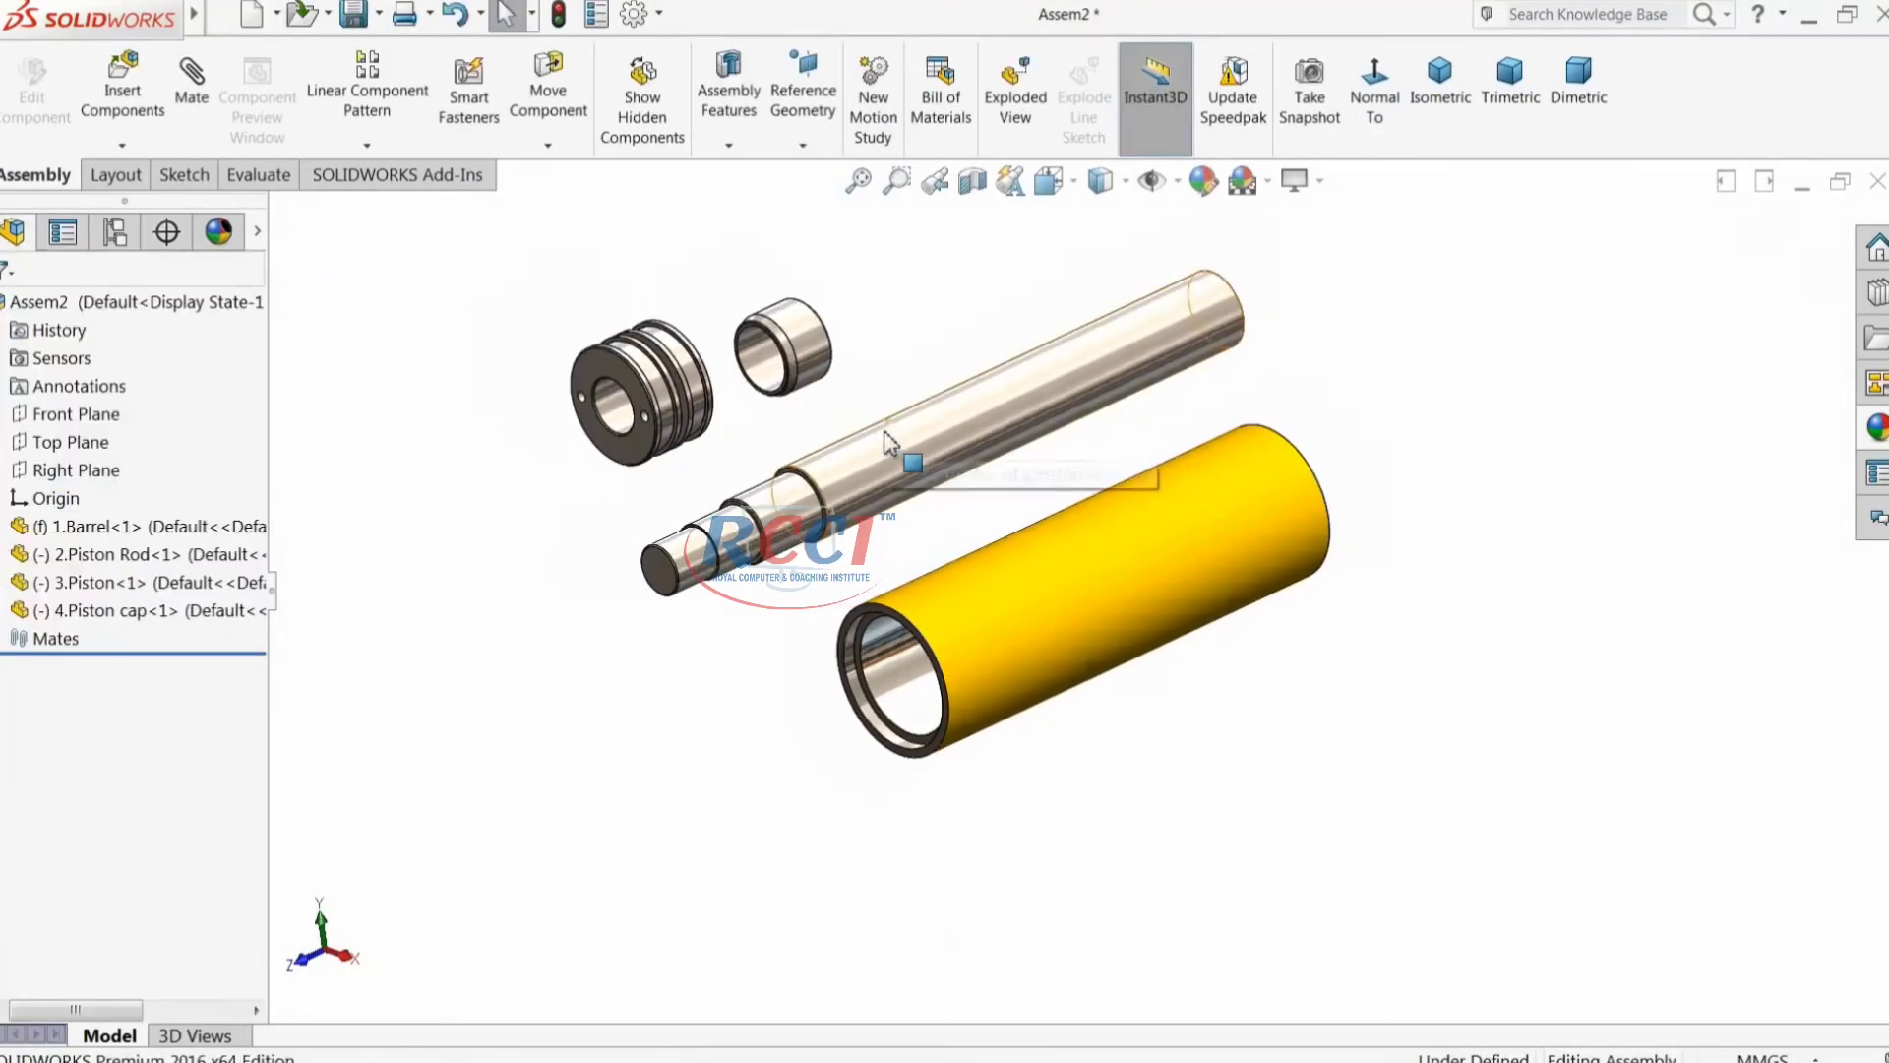
Step: Rotate the piston rod and the piston with Rotate Component so both are turned end for end
click(547, 146)
click(611, 201)
drag(1266, 335, 876, 673)
drag(689, 443, 571, 495)
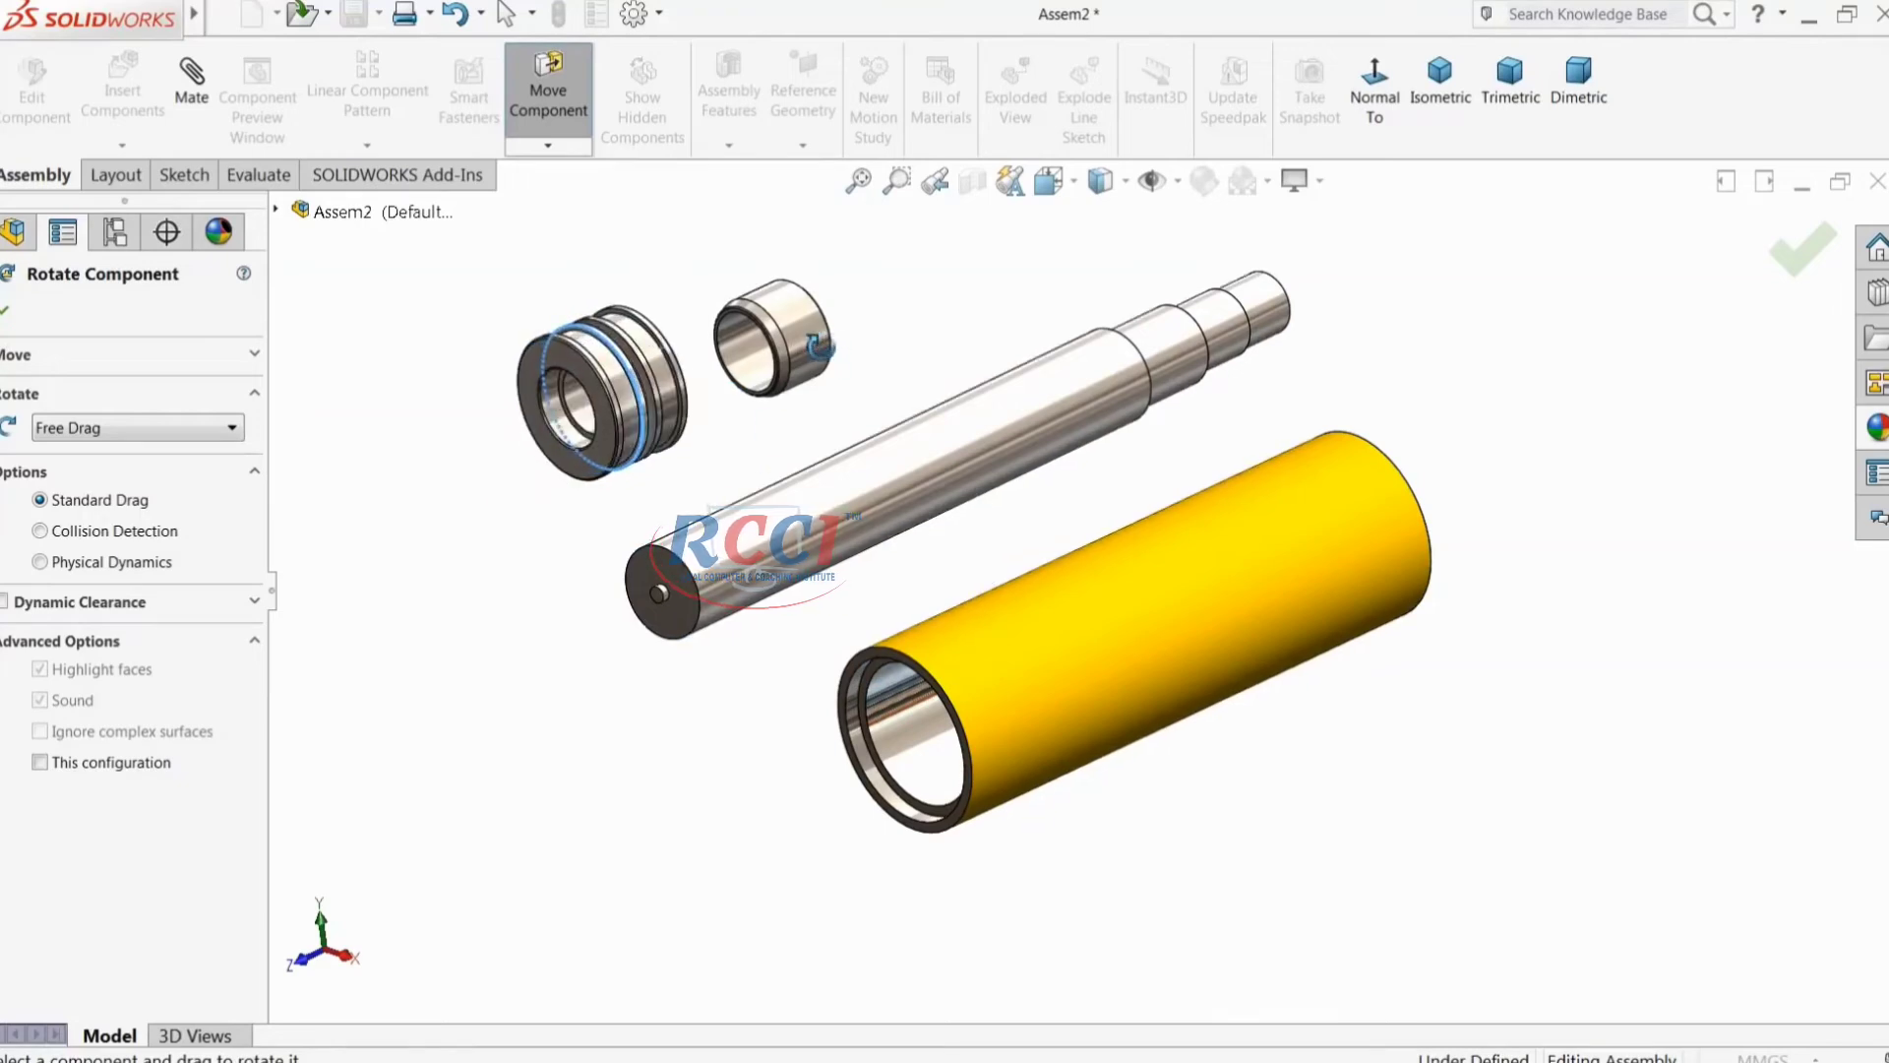
click(10, 313)
scroll(1054, 439, up, 3)
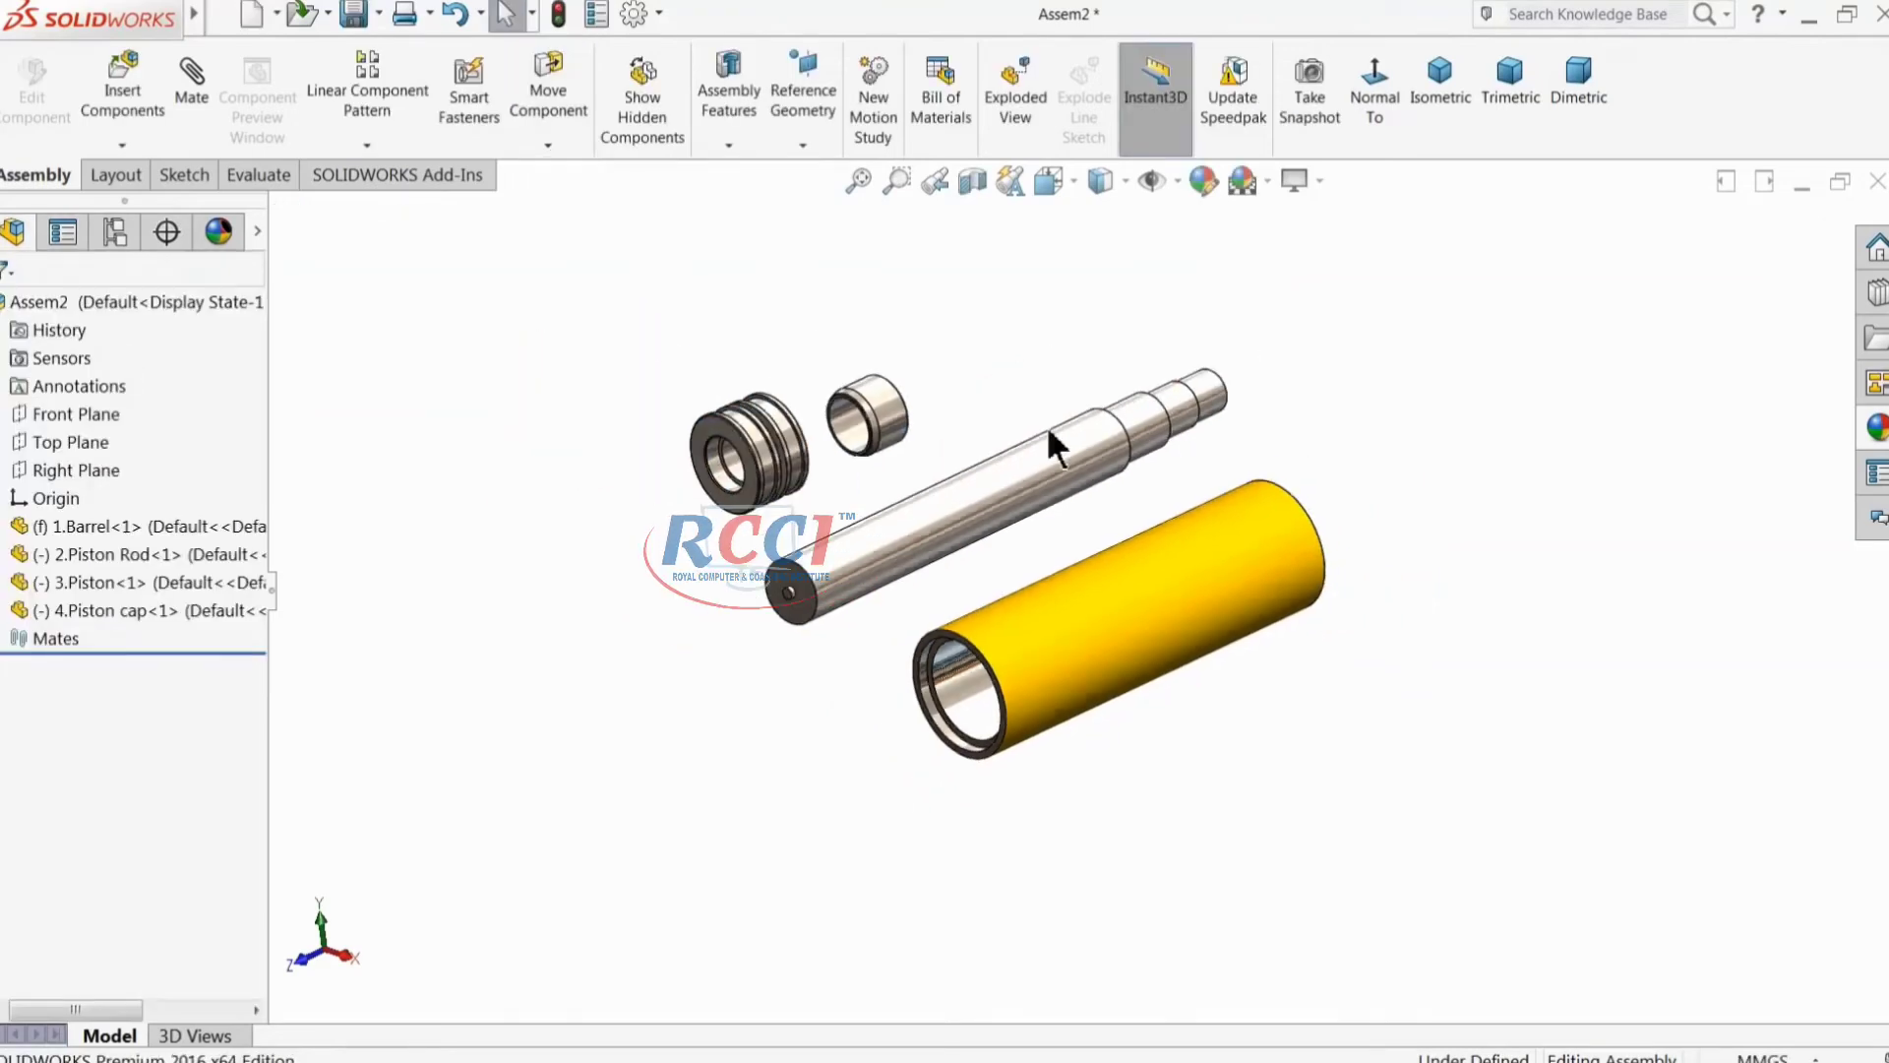
Step: Add a concentric mate between the piston's bore and the piston rod's main cylindrical face
scroll(1028, 526, down, 5)
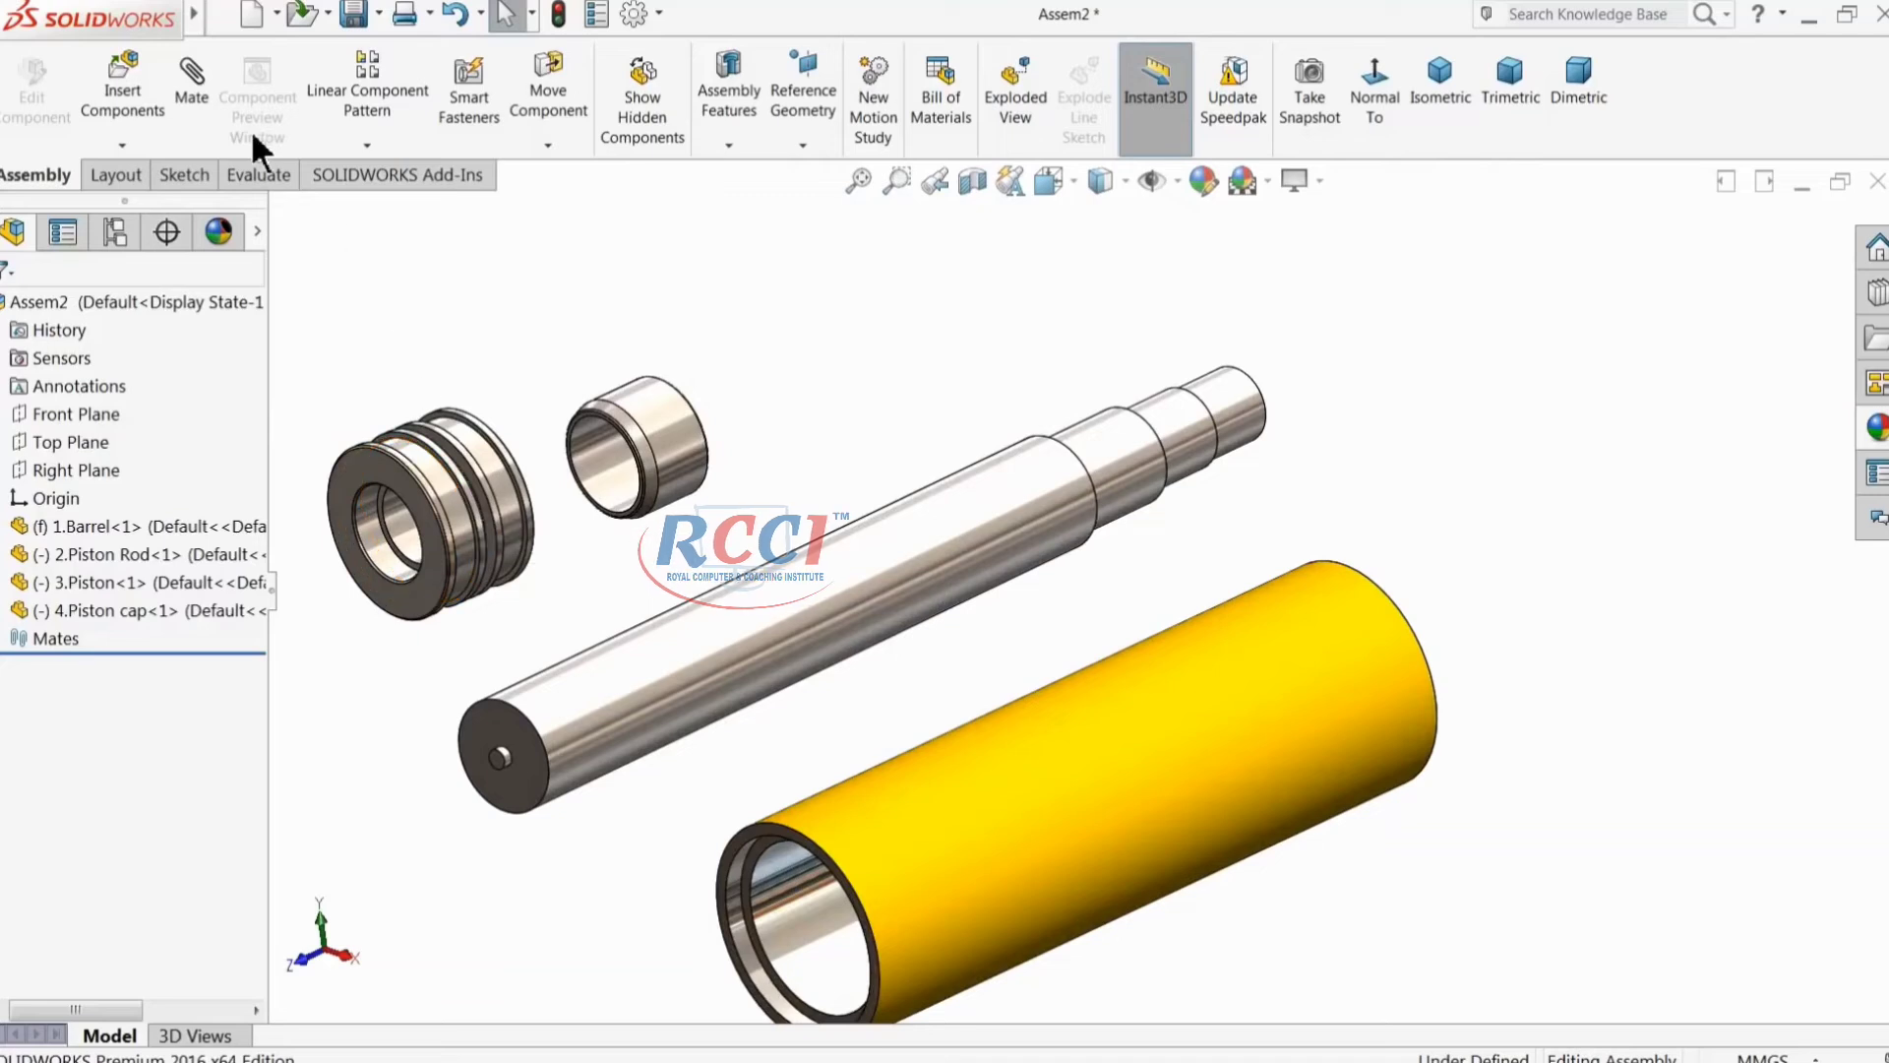
click(192, 88)
scroll(504, 570, down, 2)
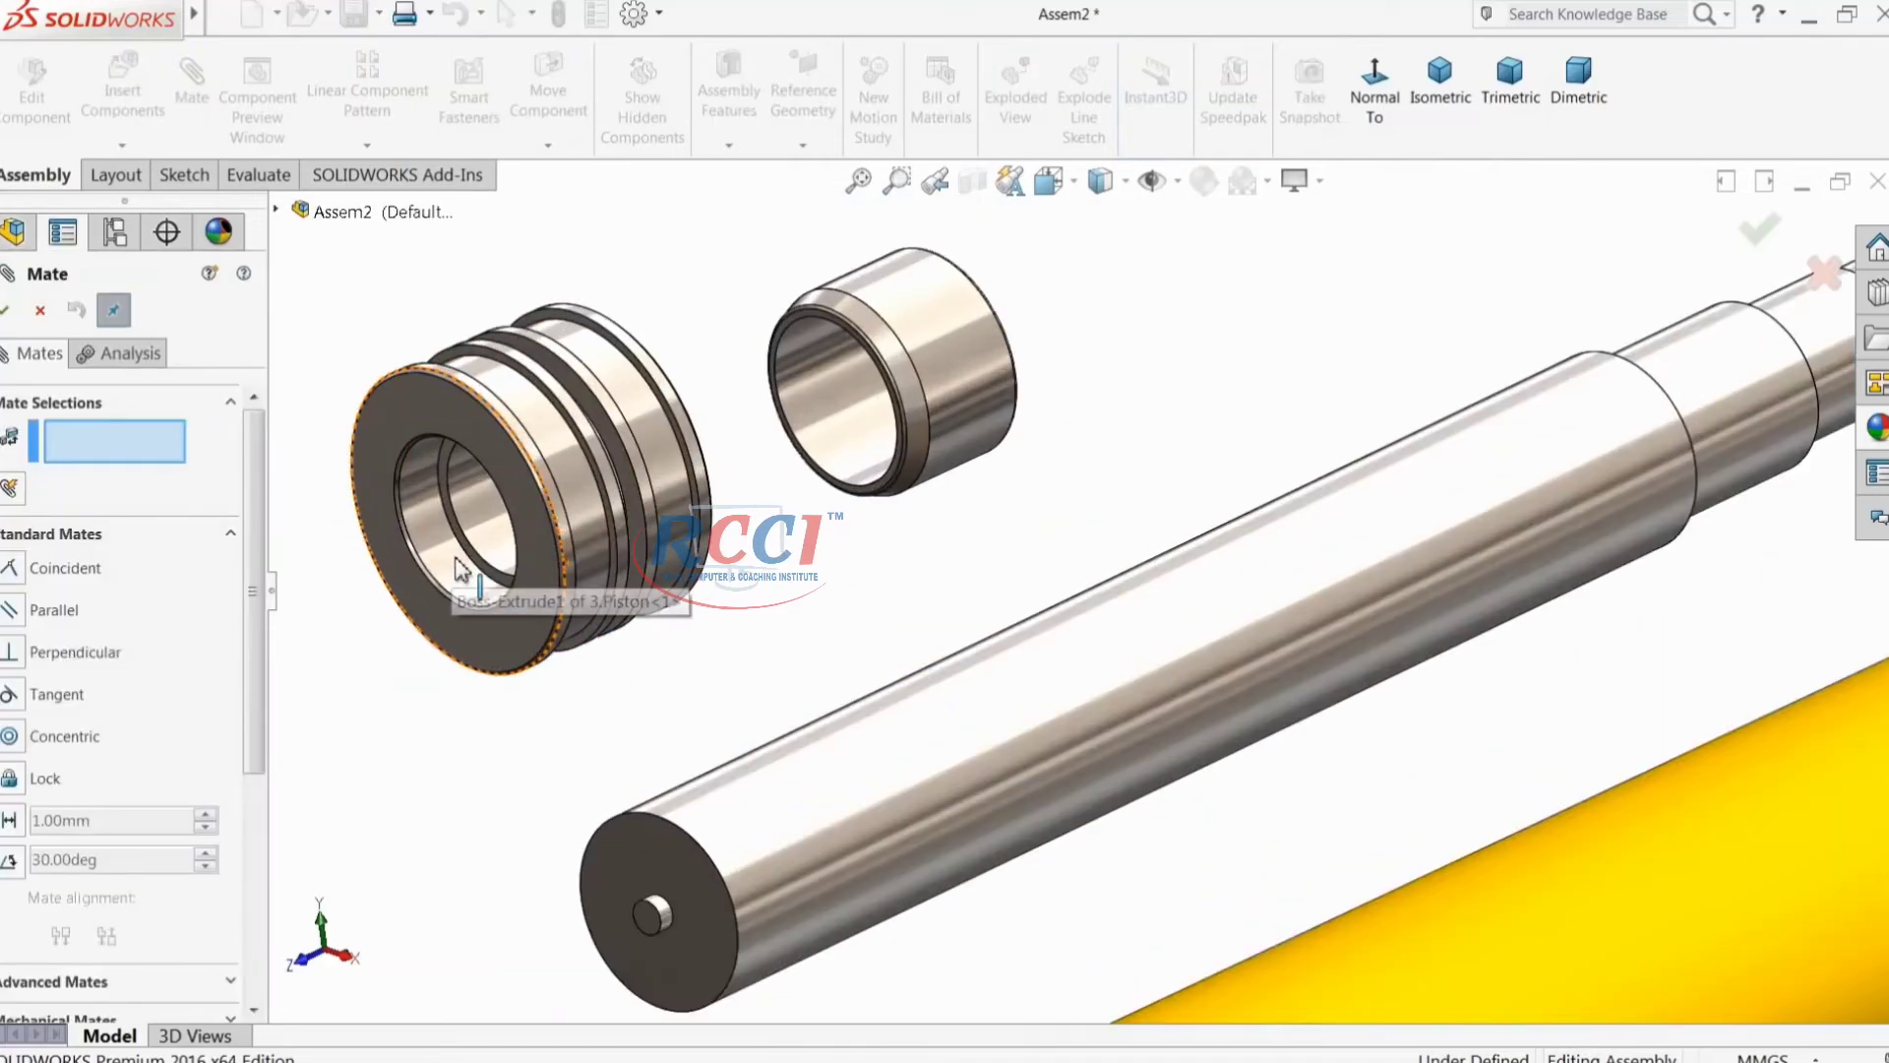
click(547, 591)
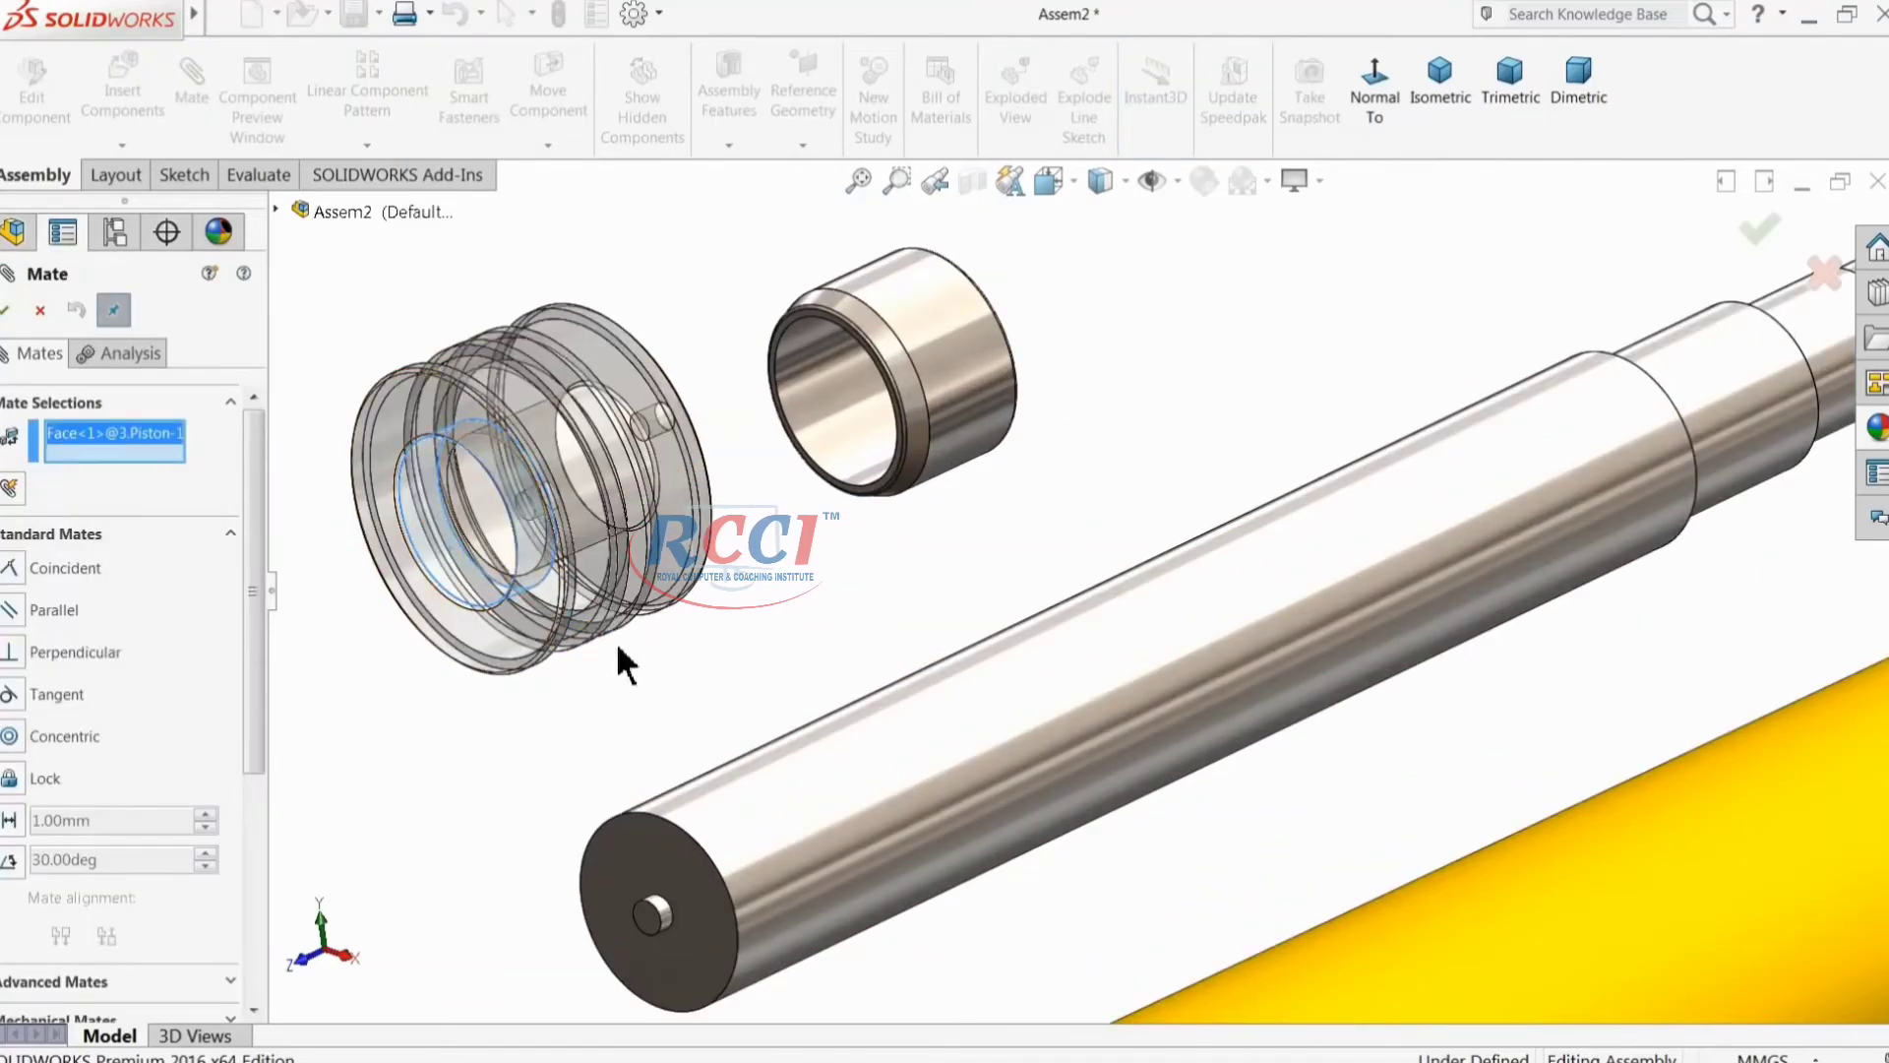
click(1011, 760)
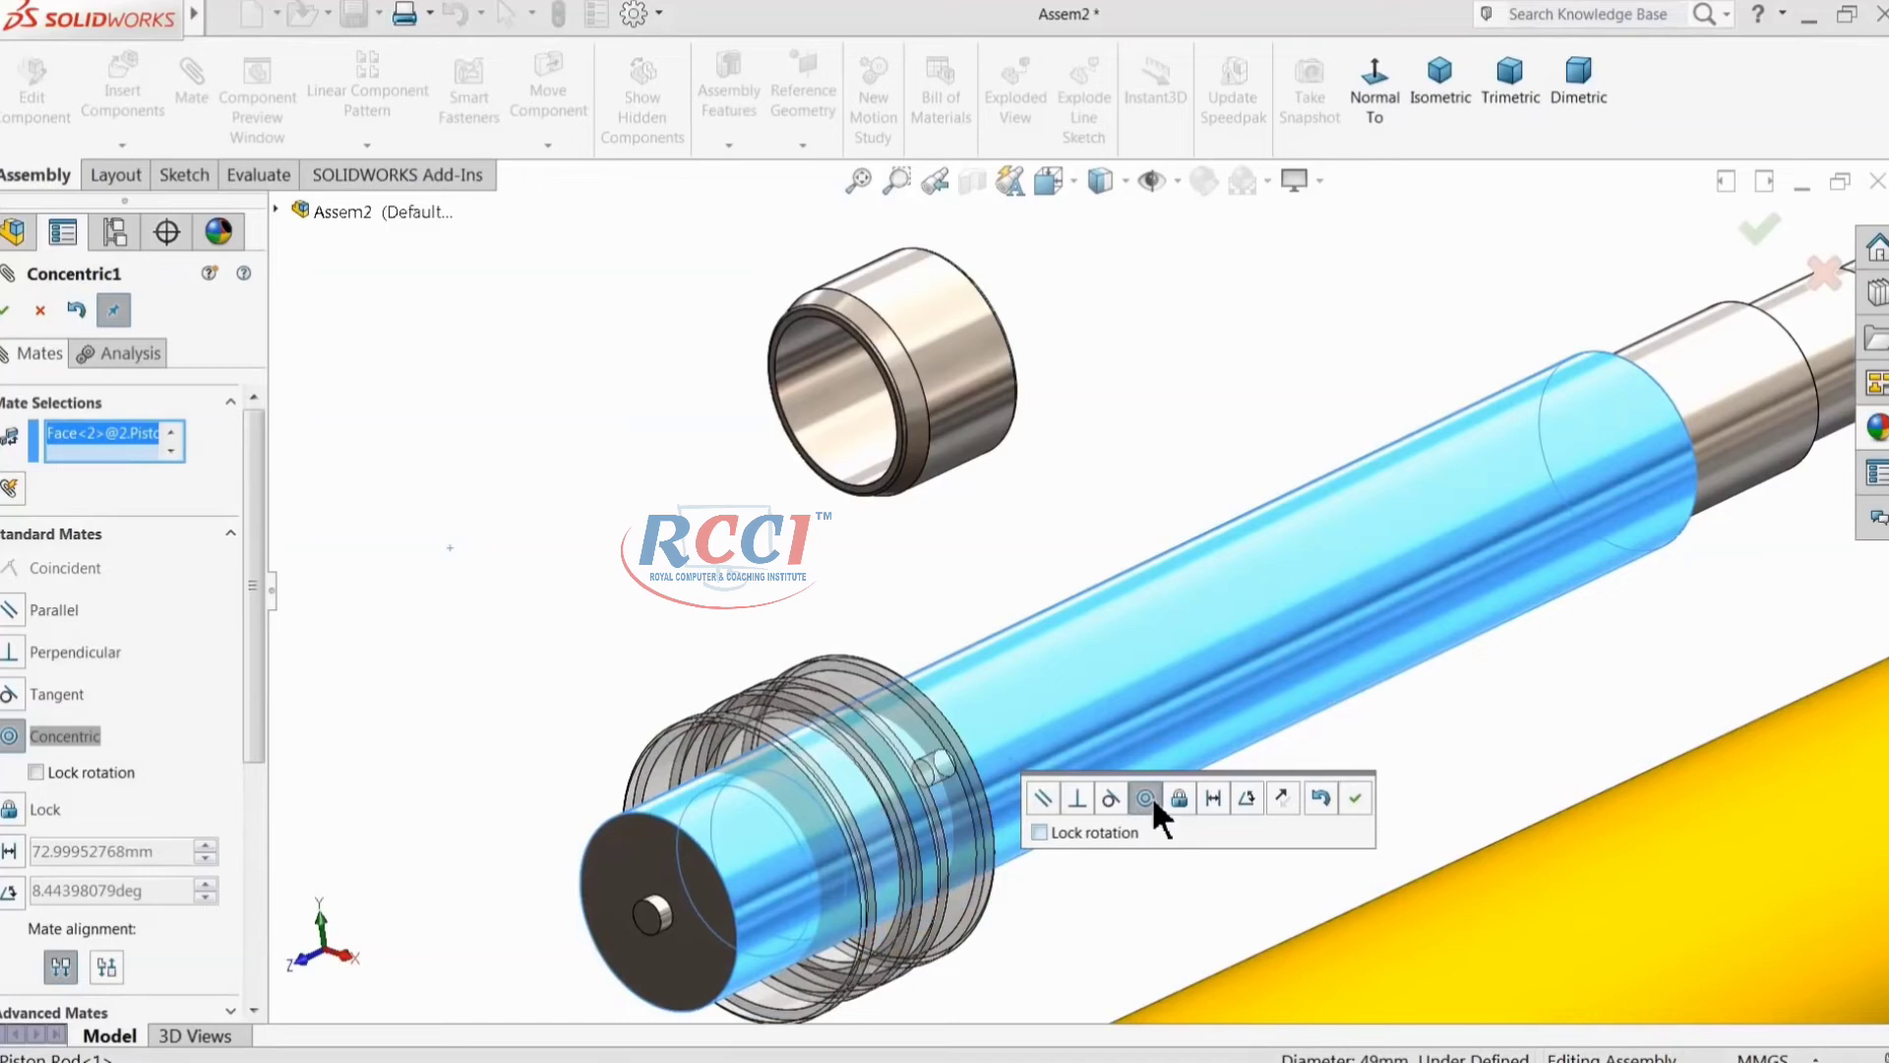
click(1354, 802)
Step: Add a coincident mate between the piston's end face with the small hole and a shoulder face on the rod's stepped end
scroll(1118, 725, up, 5)
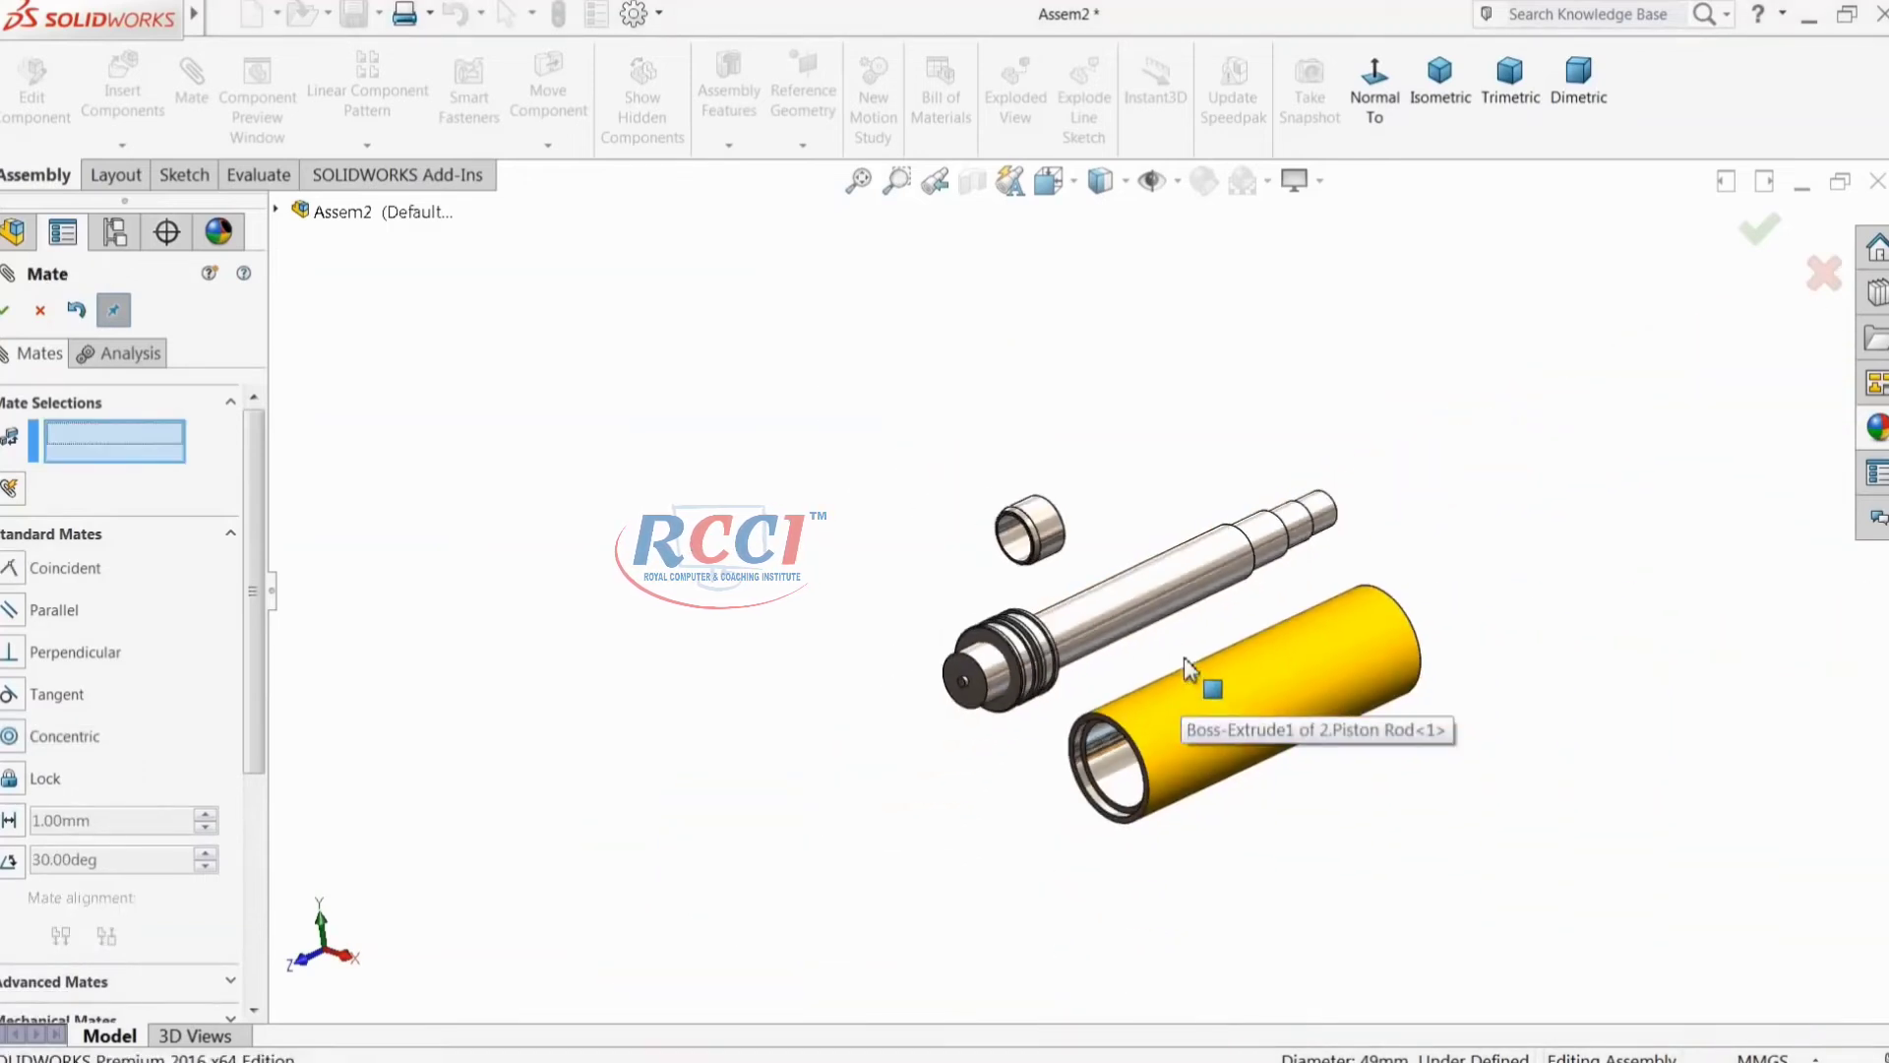
middle_drag(1103, 618, 965, 712)
scroll(1122, 645, down, 3)
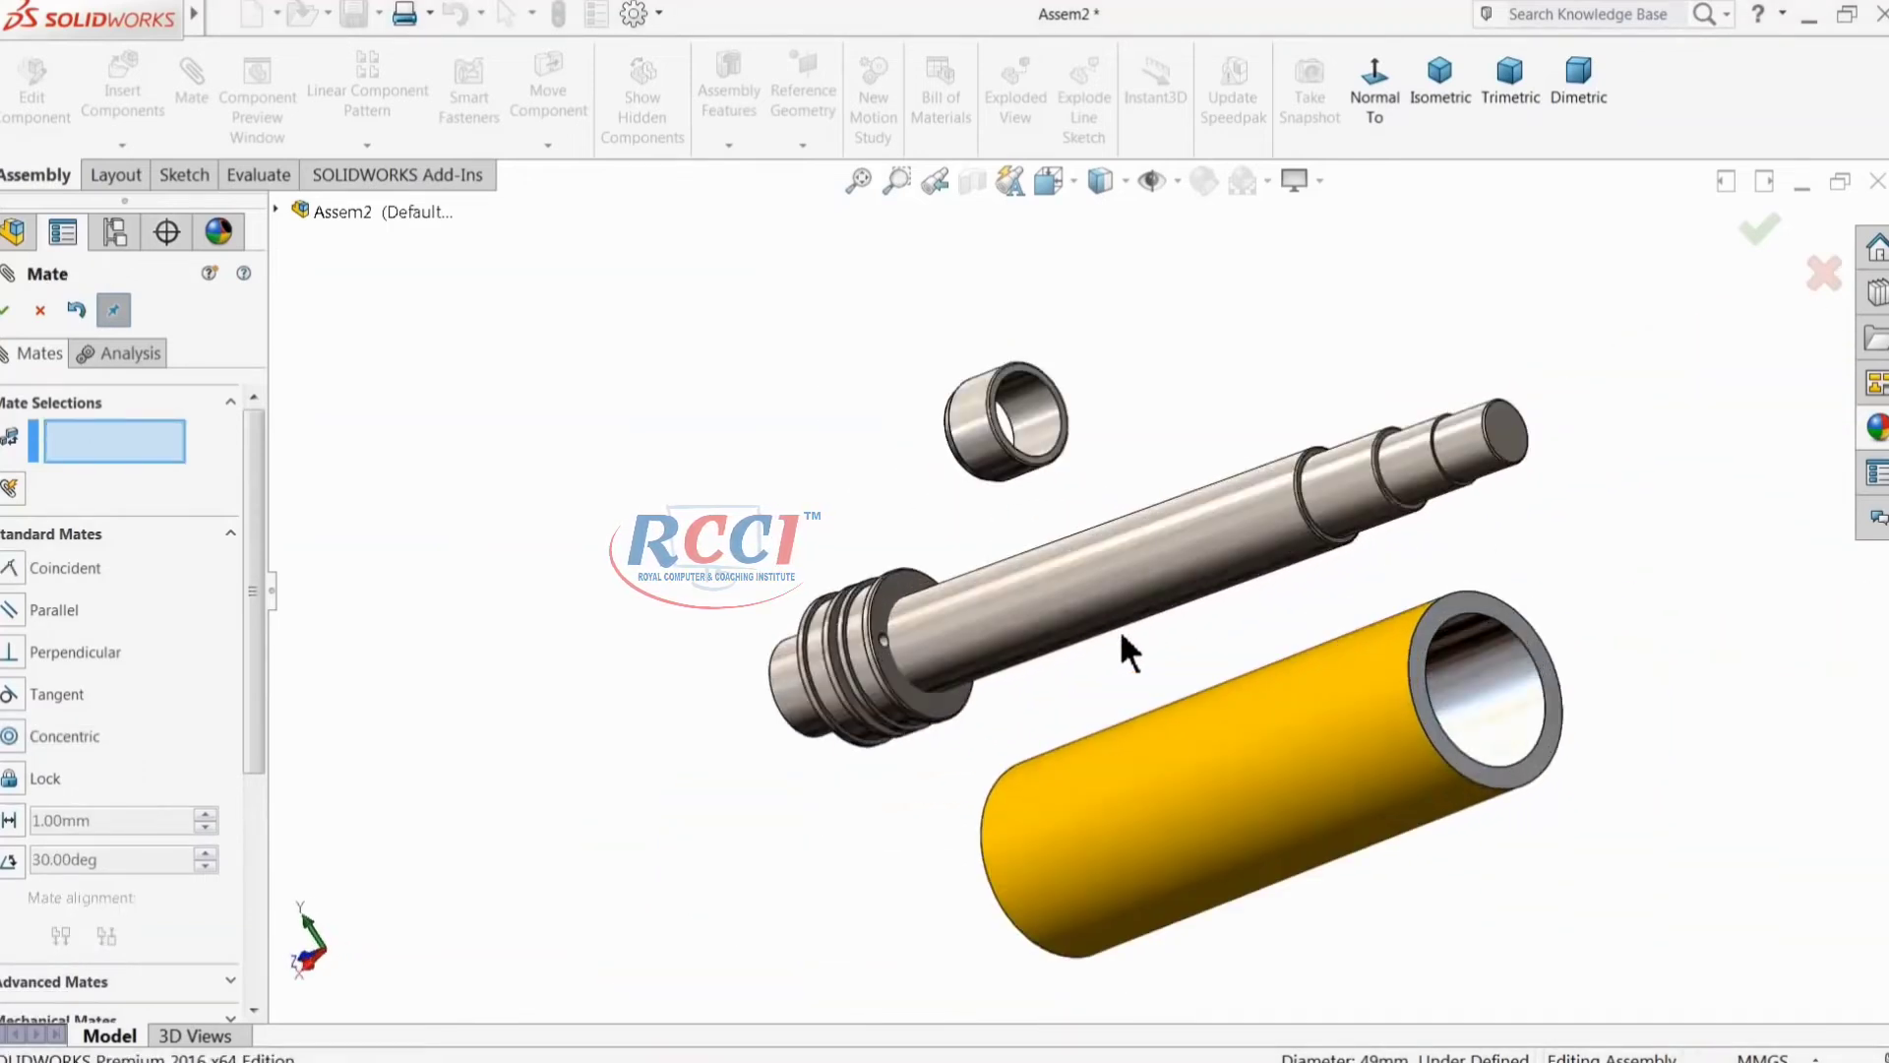
scroll(862, 649, down, 2)
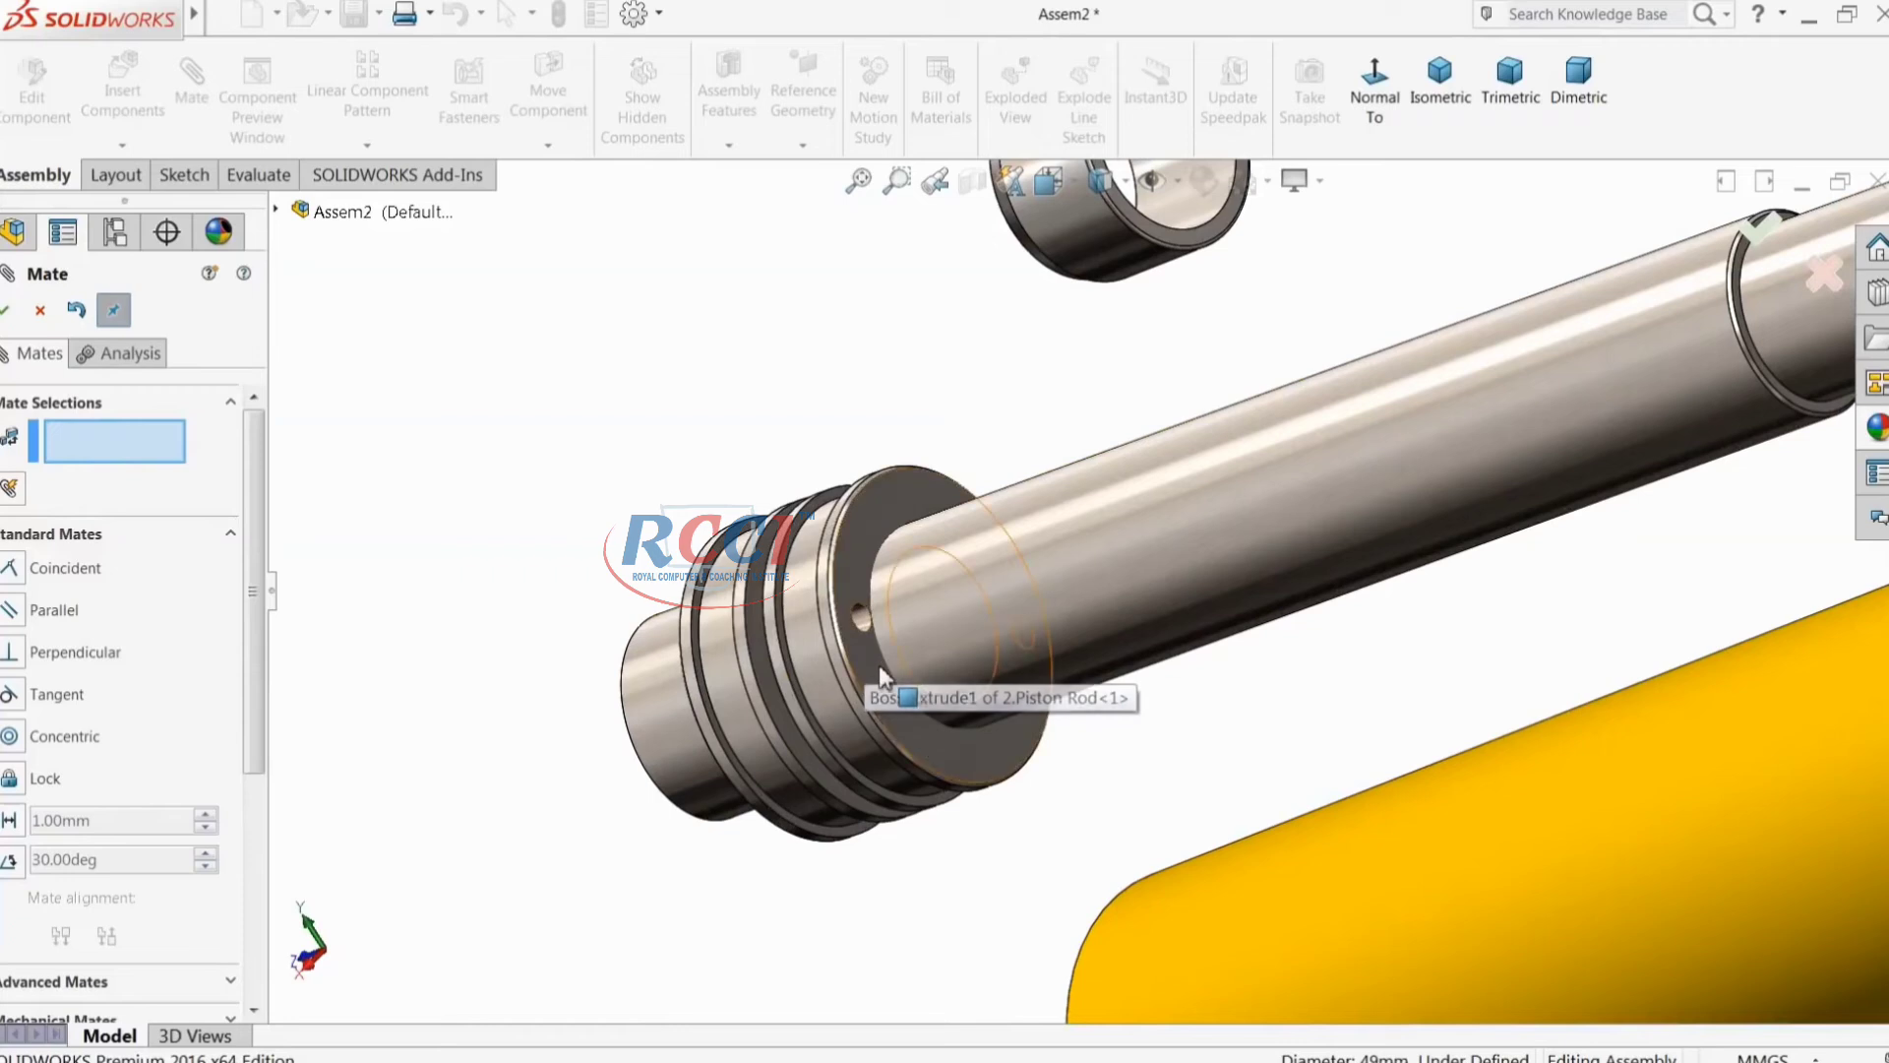
middle_drag(833, 679, 897, 641)
click(872, 675)
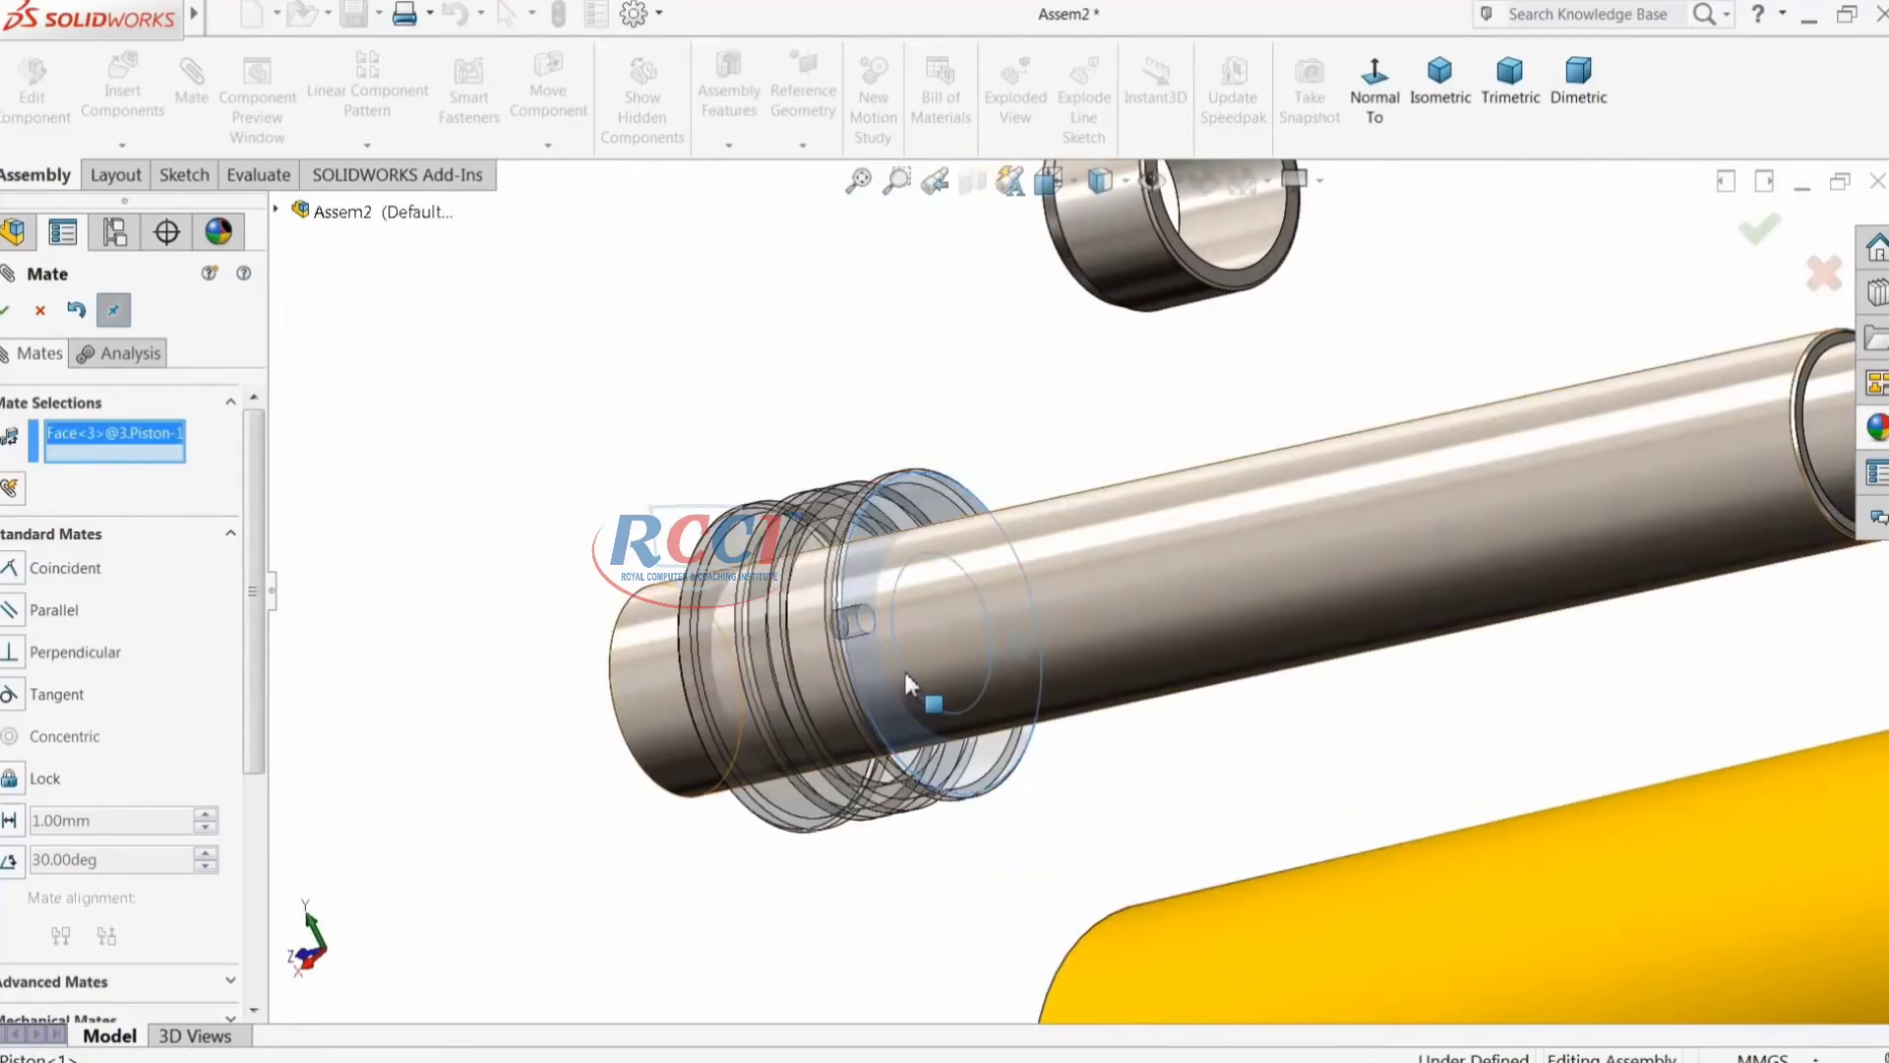
scroll(1267, 598, up, 4)
scroll(1266, 597, down, 8)
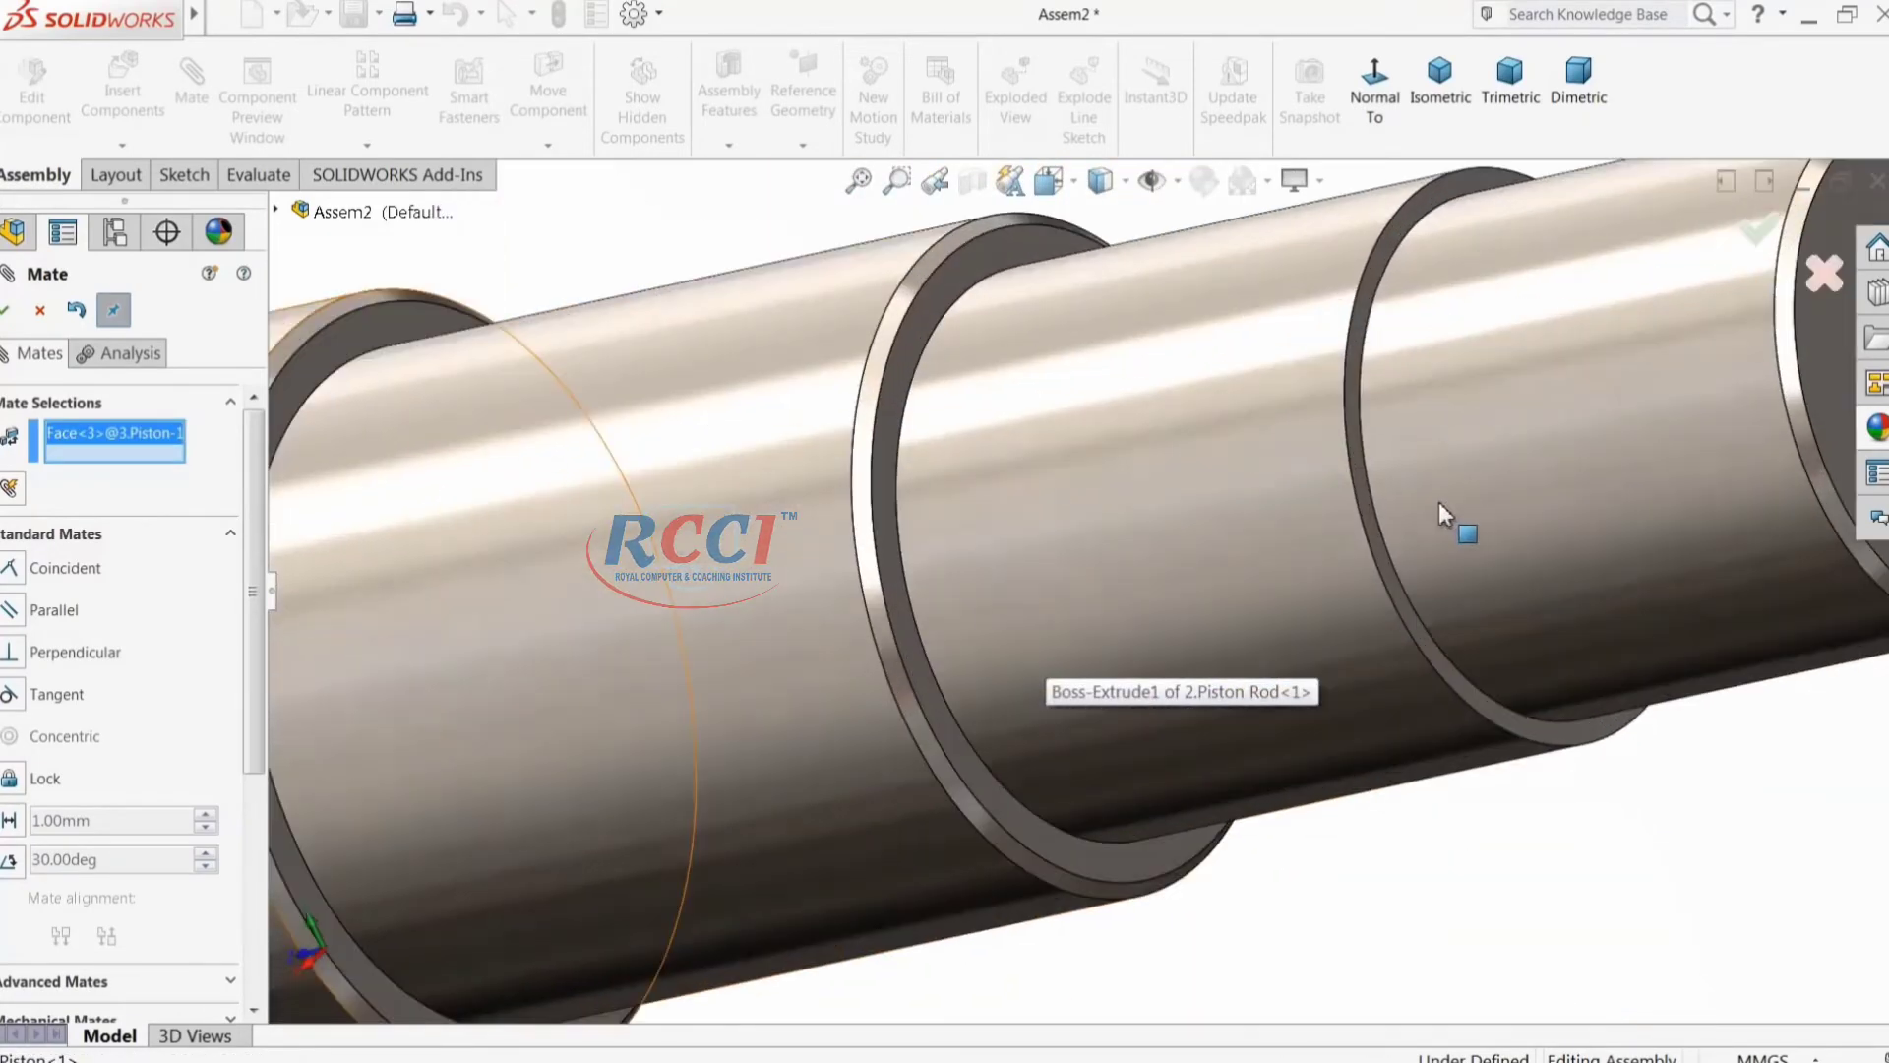
click(1372, 537)
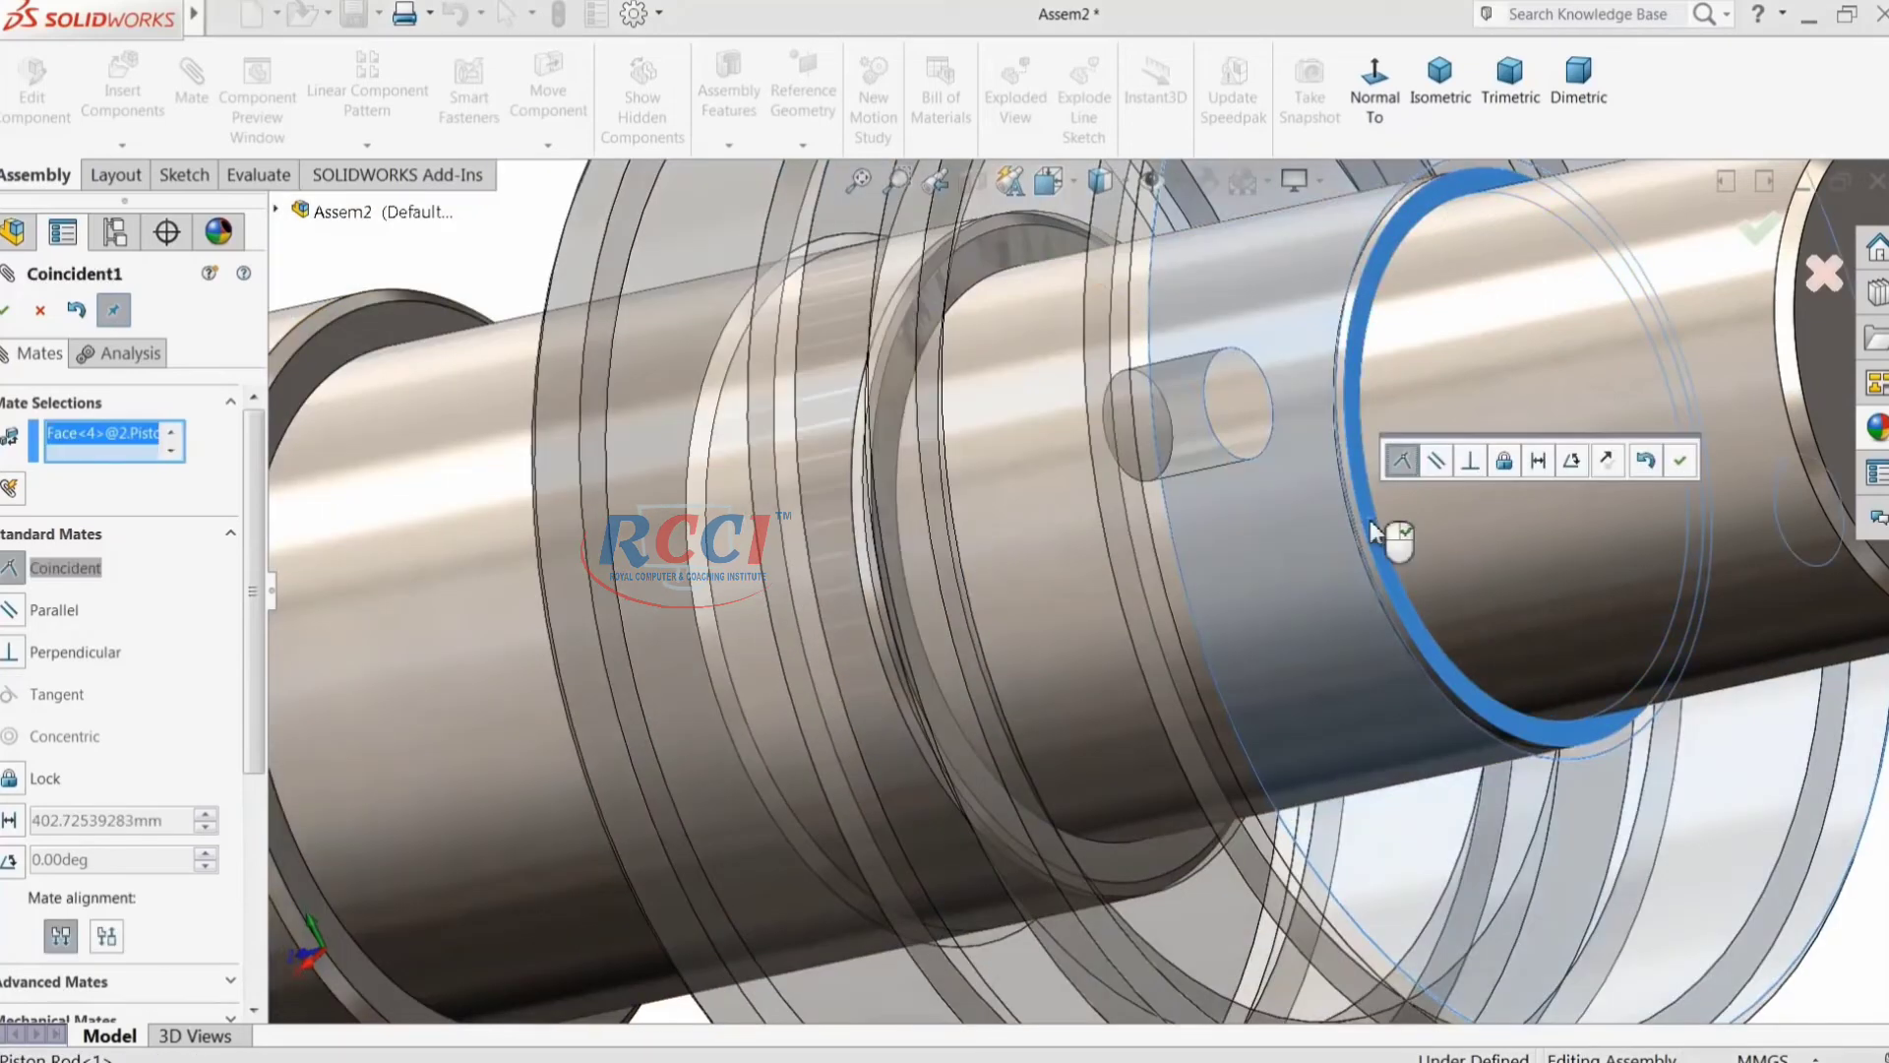
click(1678, 459)
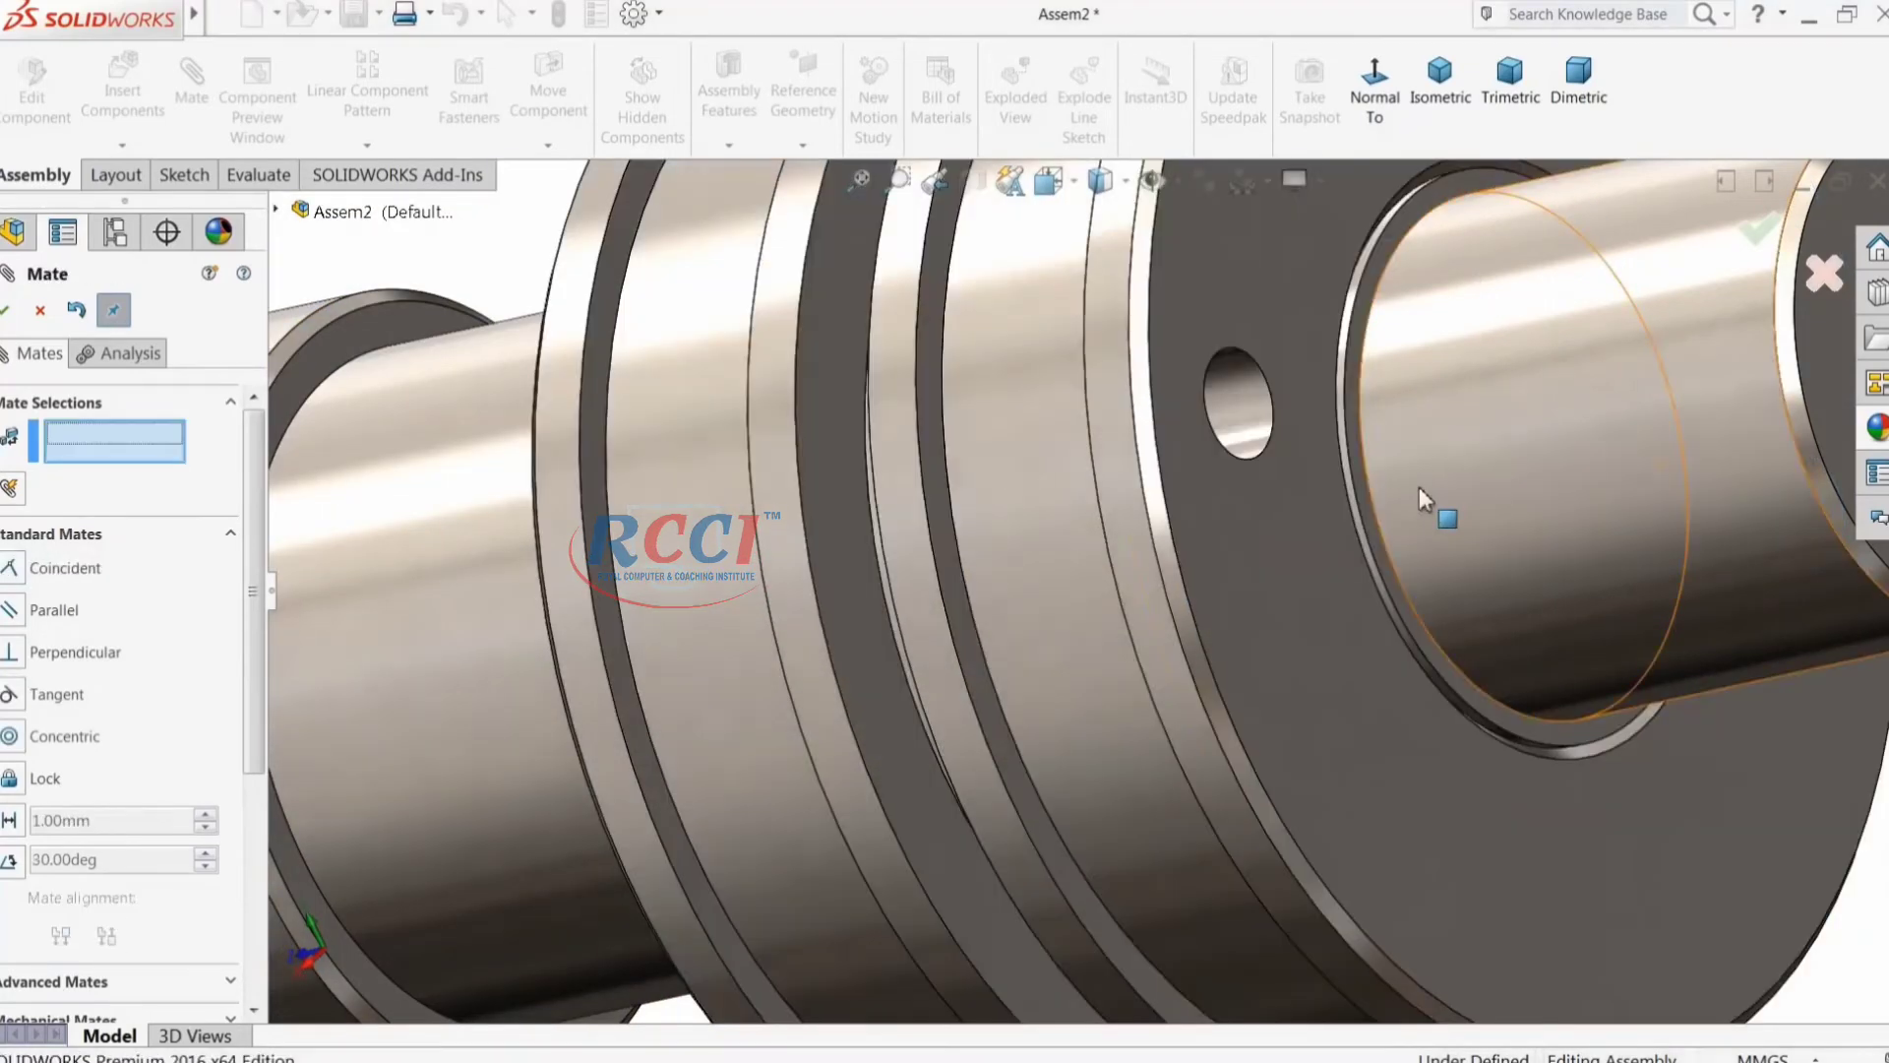
Step: Add a concentric mate between the piston cap's cylindrical face and the reduced rod section beside the piston
scroll(1024, 565, up, 8)
middle_drag(1019, 576, 1161, 531)
scroll(857, 604, up, 5)
scroll(705, 528, down, 4)
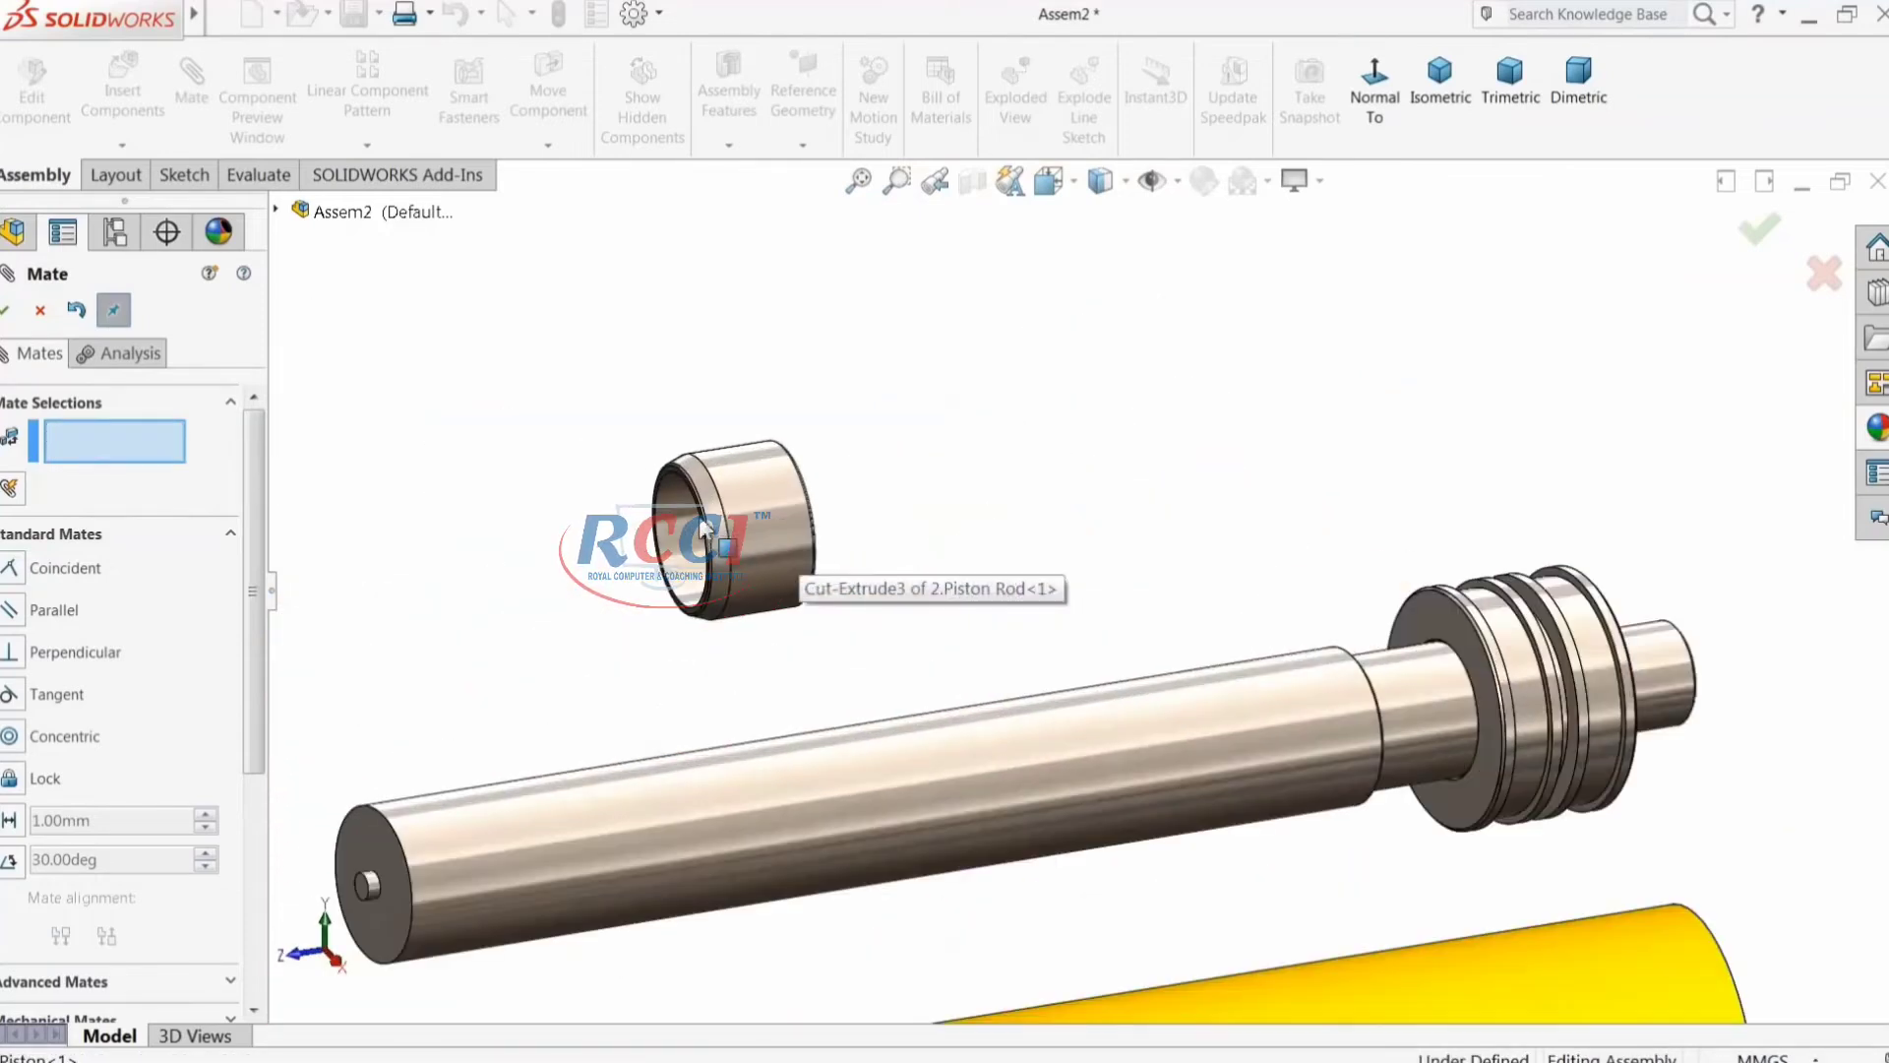
click(774, 548)
scroll(1585, 725, down, 3)
click(1570, 725)
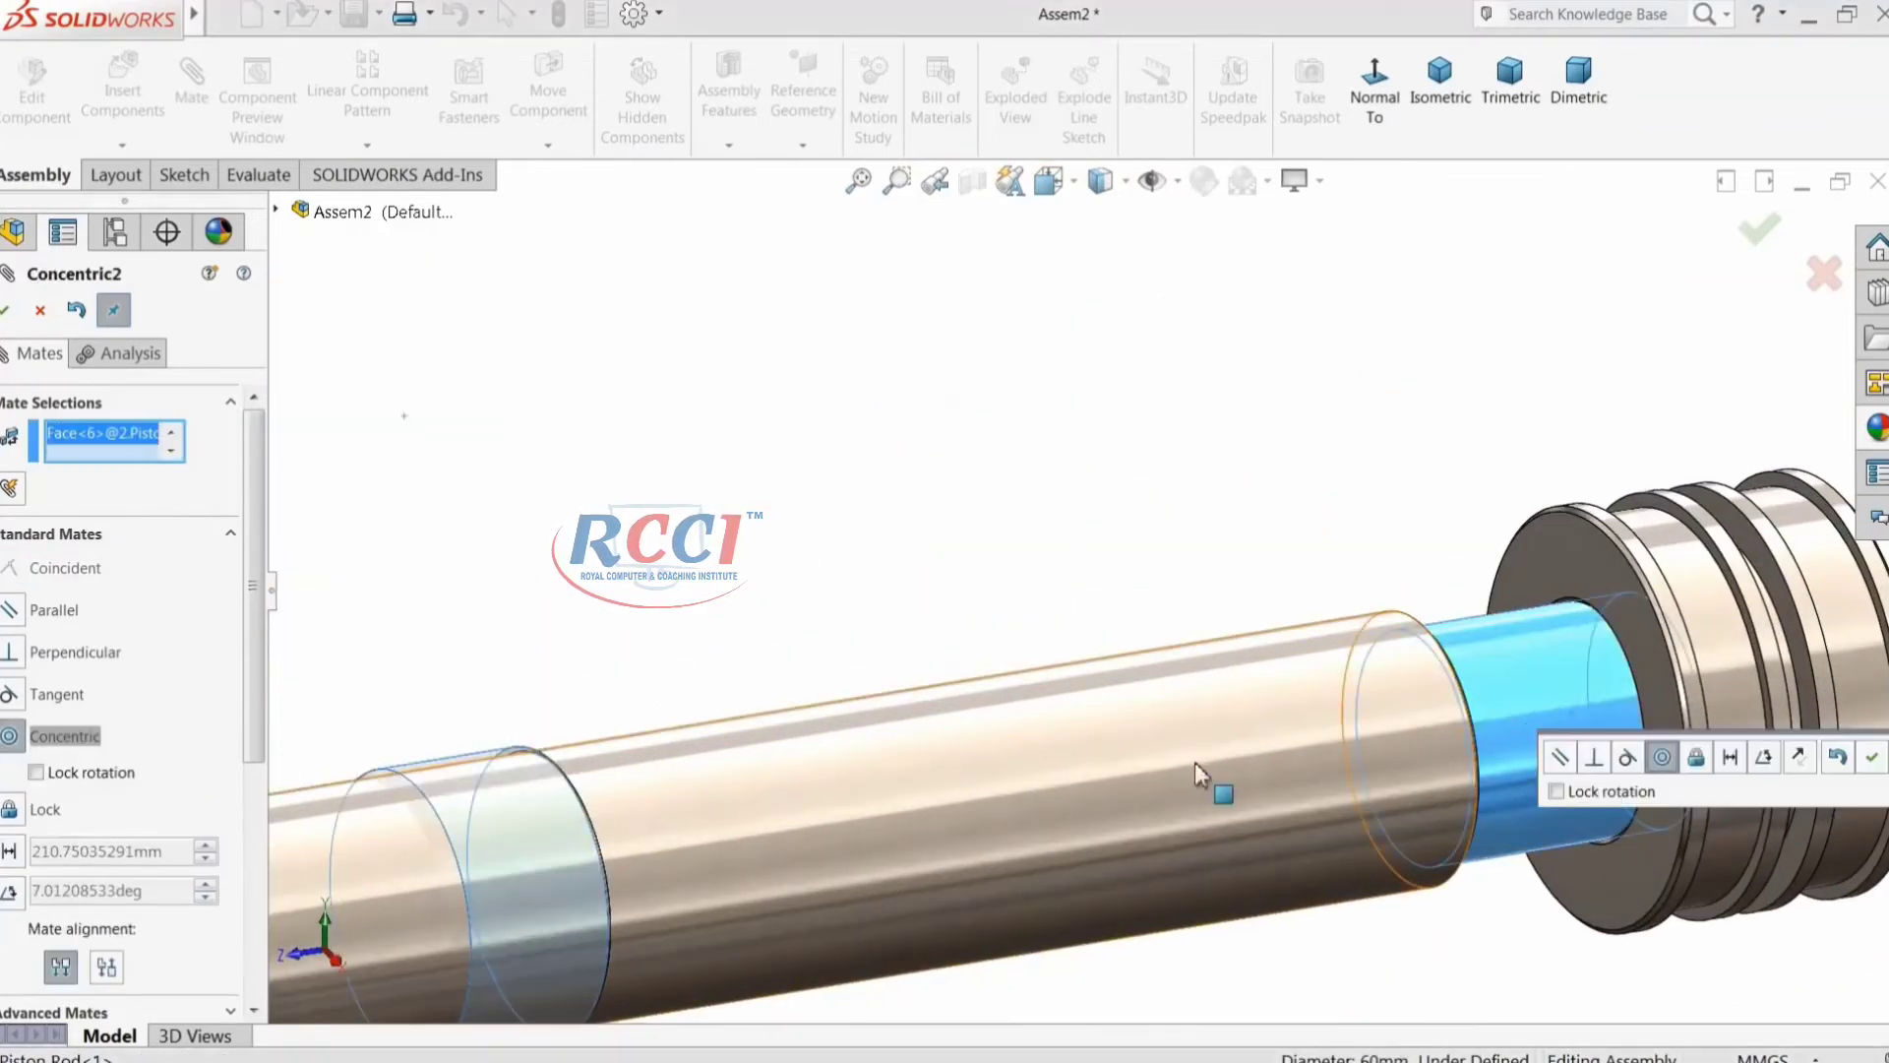
click(1873, 757)
Step: Slide the piston cap along the rod towards the piston
scroll(1250, 778, down, 3)
click(1250, 777)
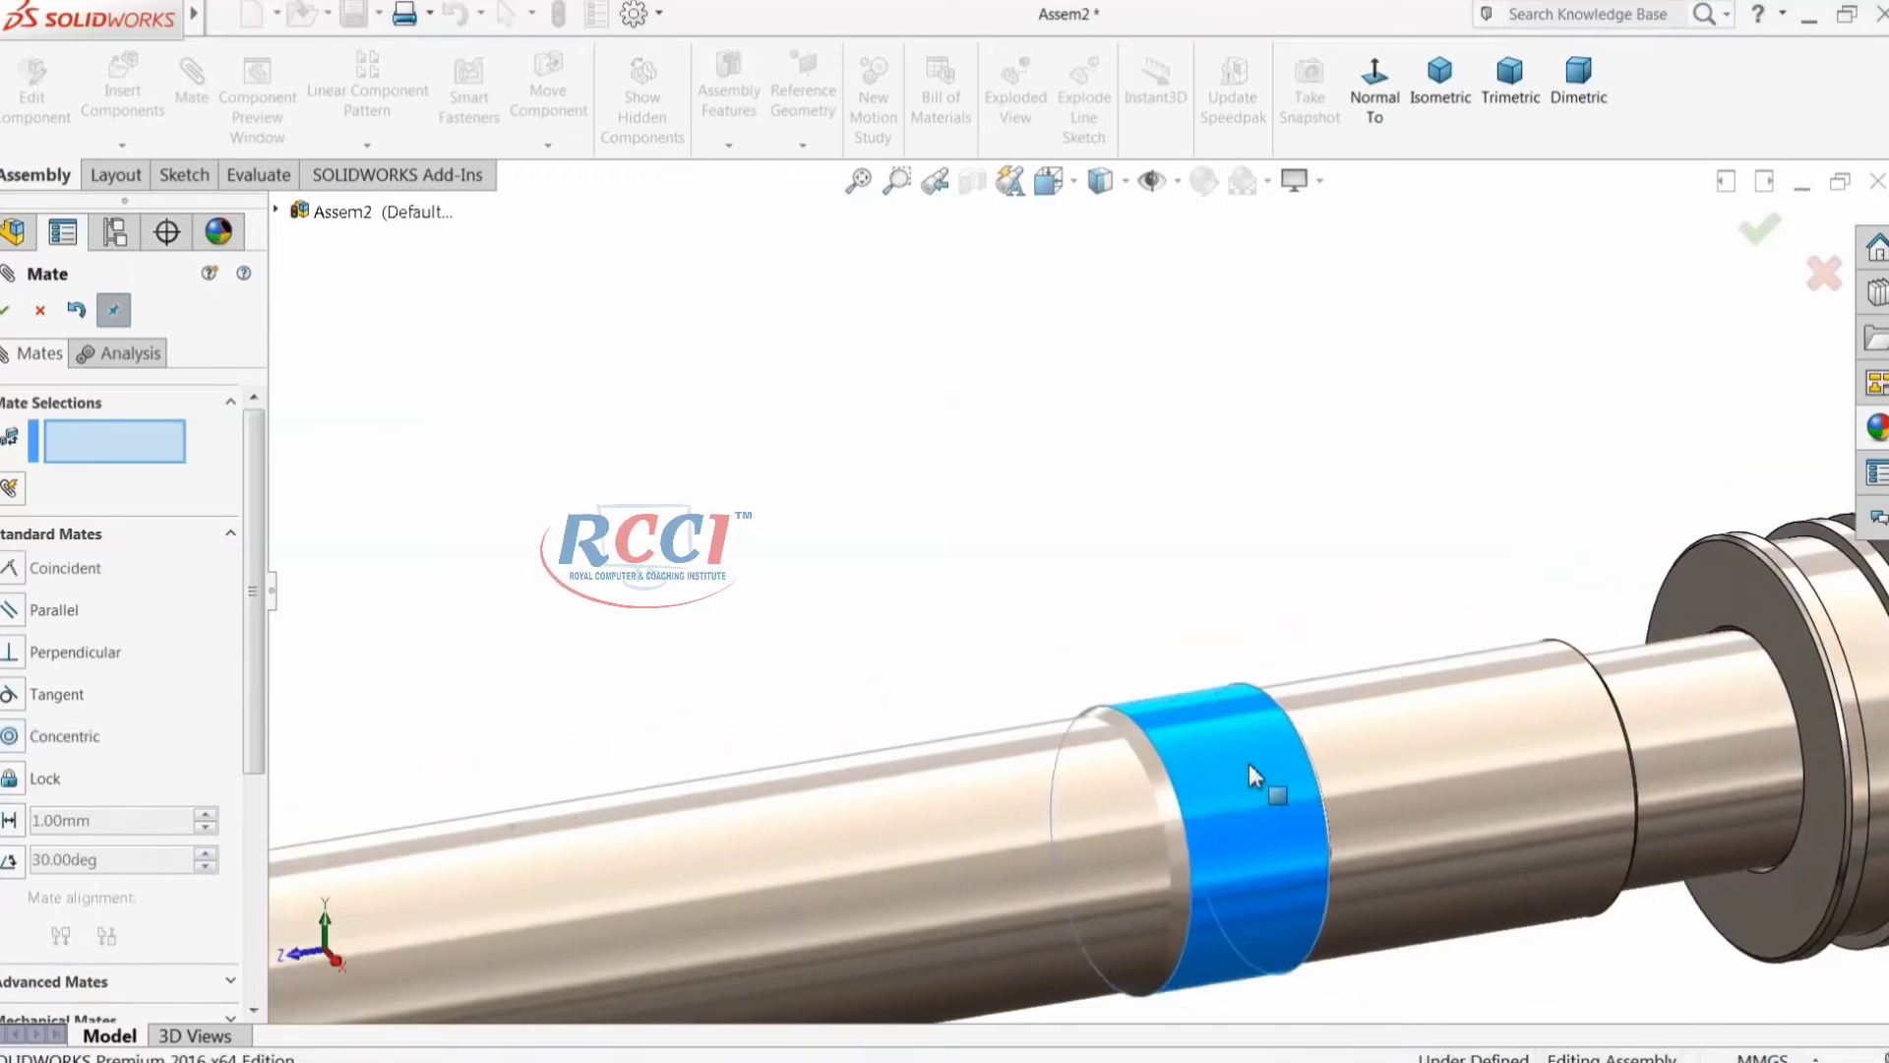
scroll(1250, 777, up, 5)
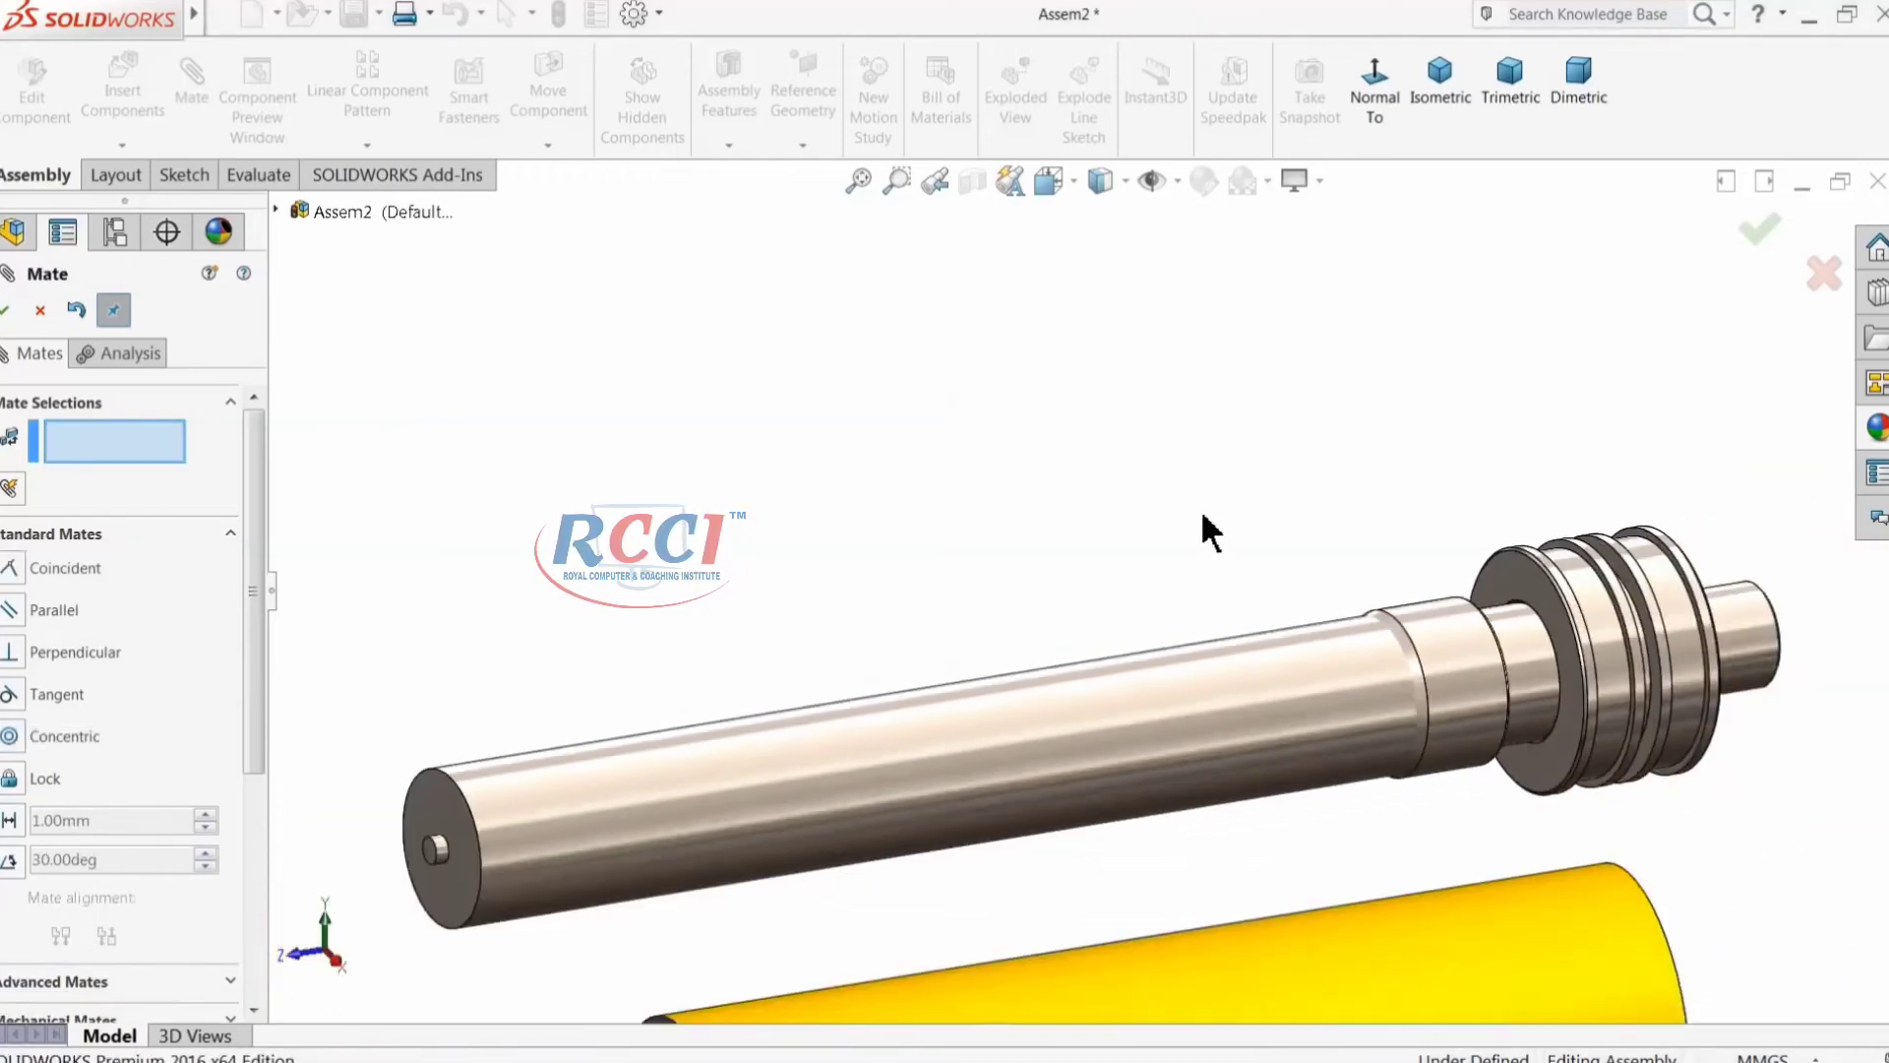
Step: Add a coincident mate between the piston's end face and the piston cap's facing end face, and finish mating
scroll(1433, 610, down, 3)
scroll(1535, 630, down, 2)
click(1498, 640)
middle_drag(1498, 640, 1358, 661)
click(1325, 615)
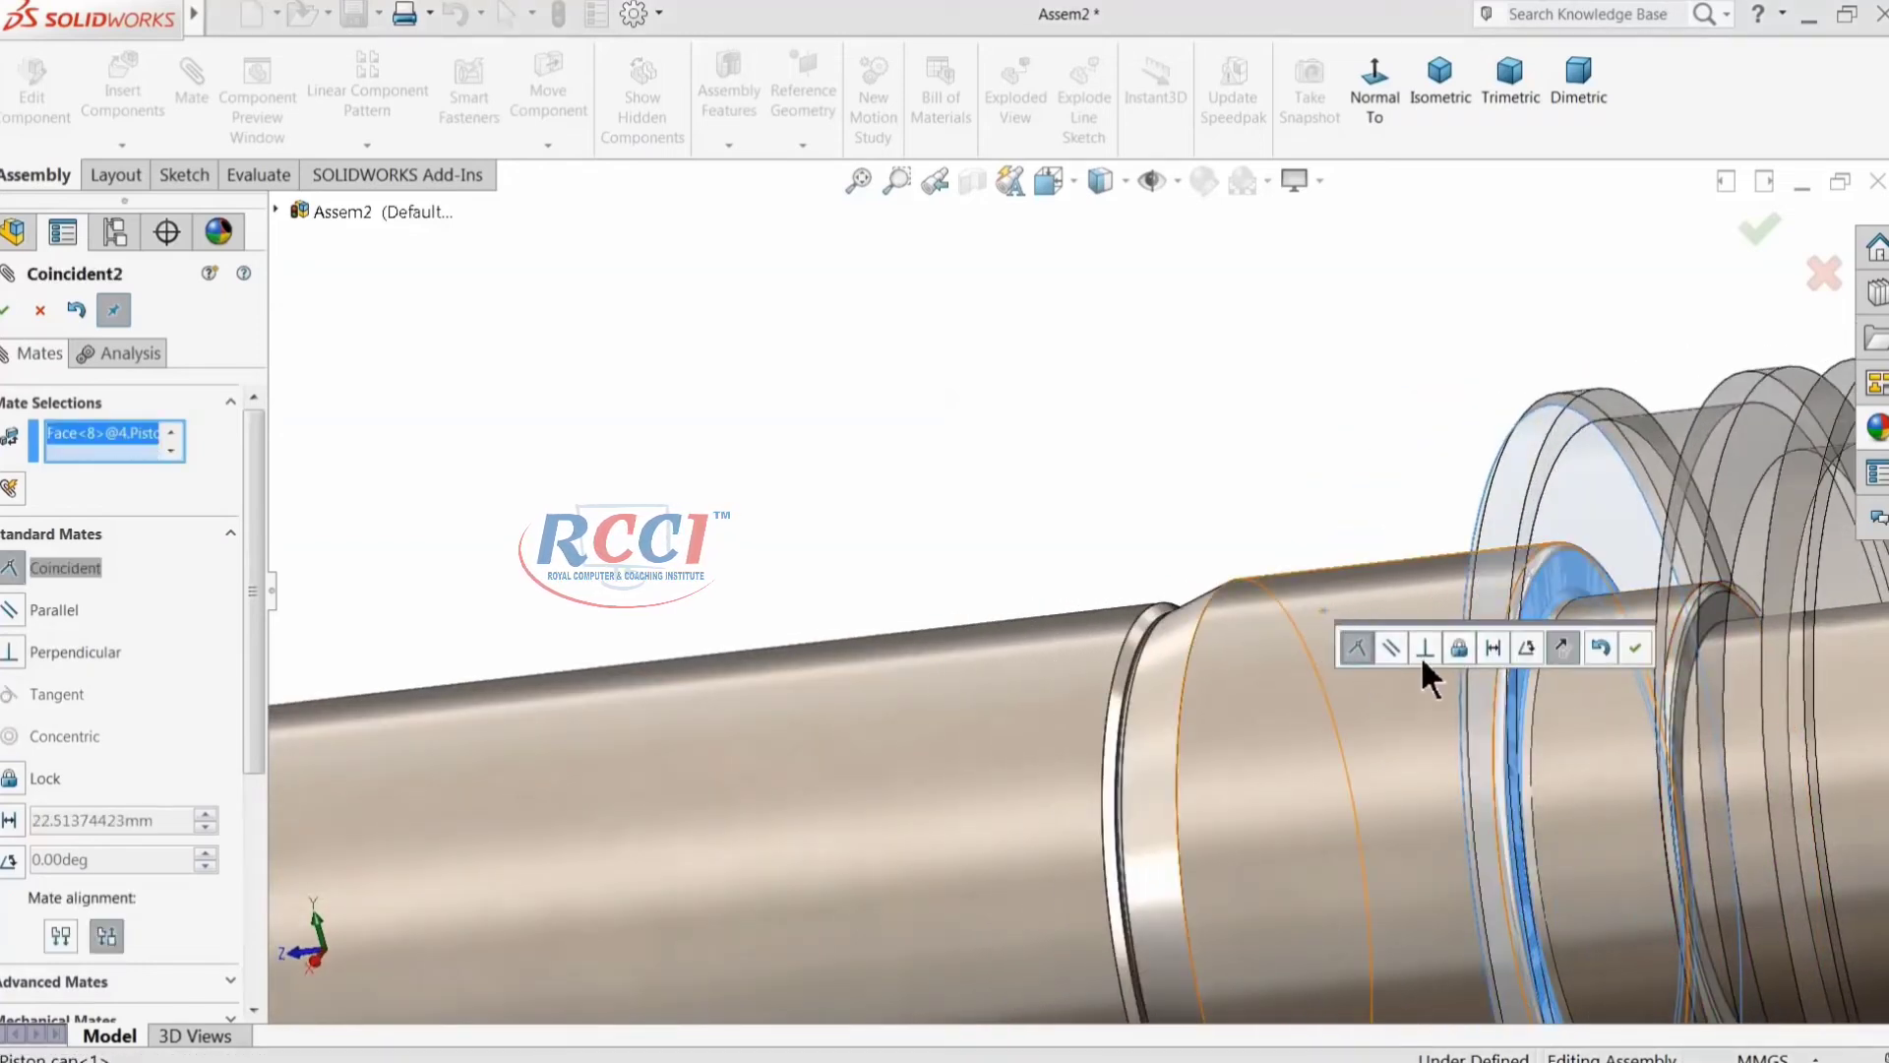
click(1635, 648)
scroll(1223, 662, up, 4)
scroll(1254, 682, up, 5)
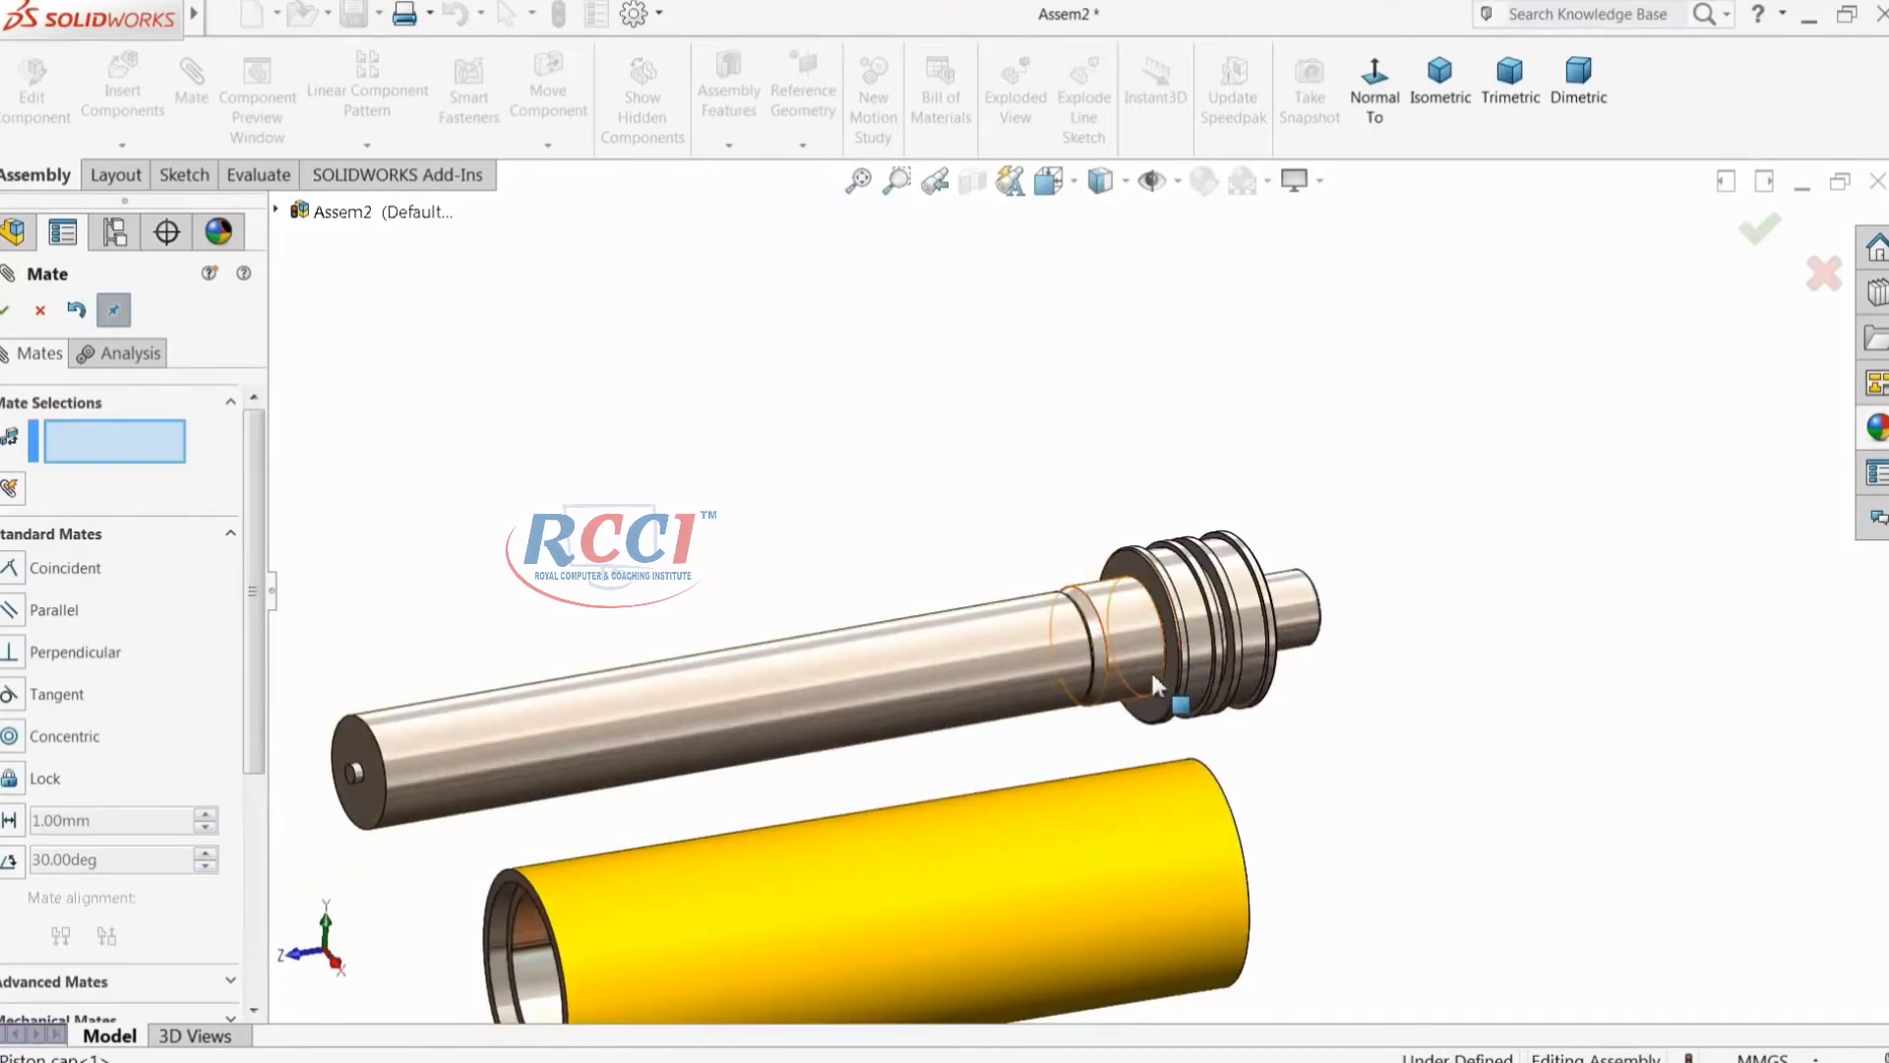
scroll(1148, 708, up, 2)
scroll(866, 753, up, 2)
scroll(865, 753, down, 1)
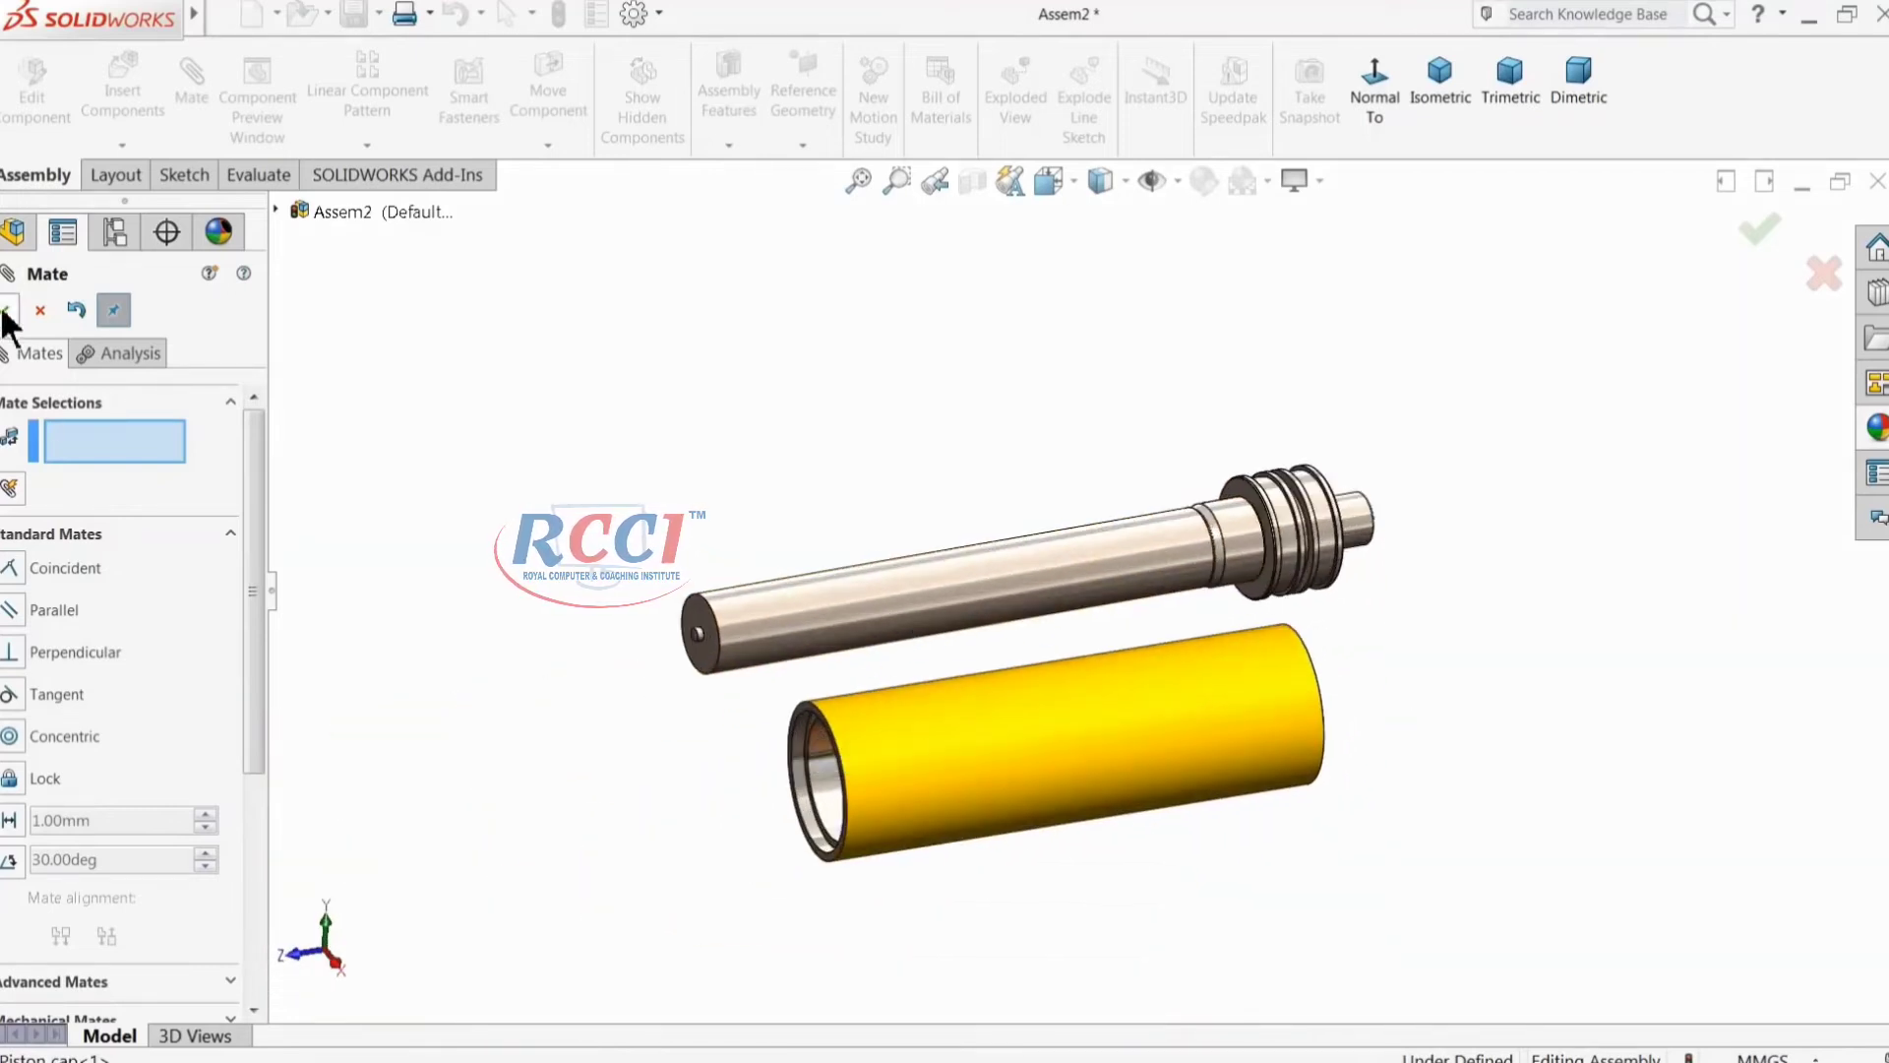
click(40, 310)
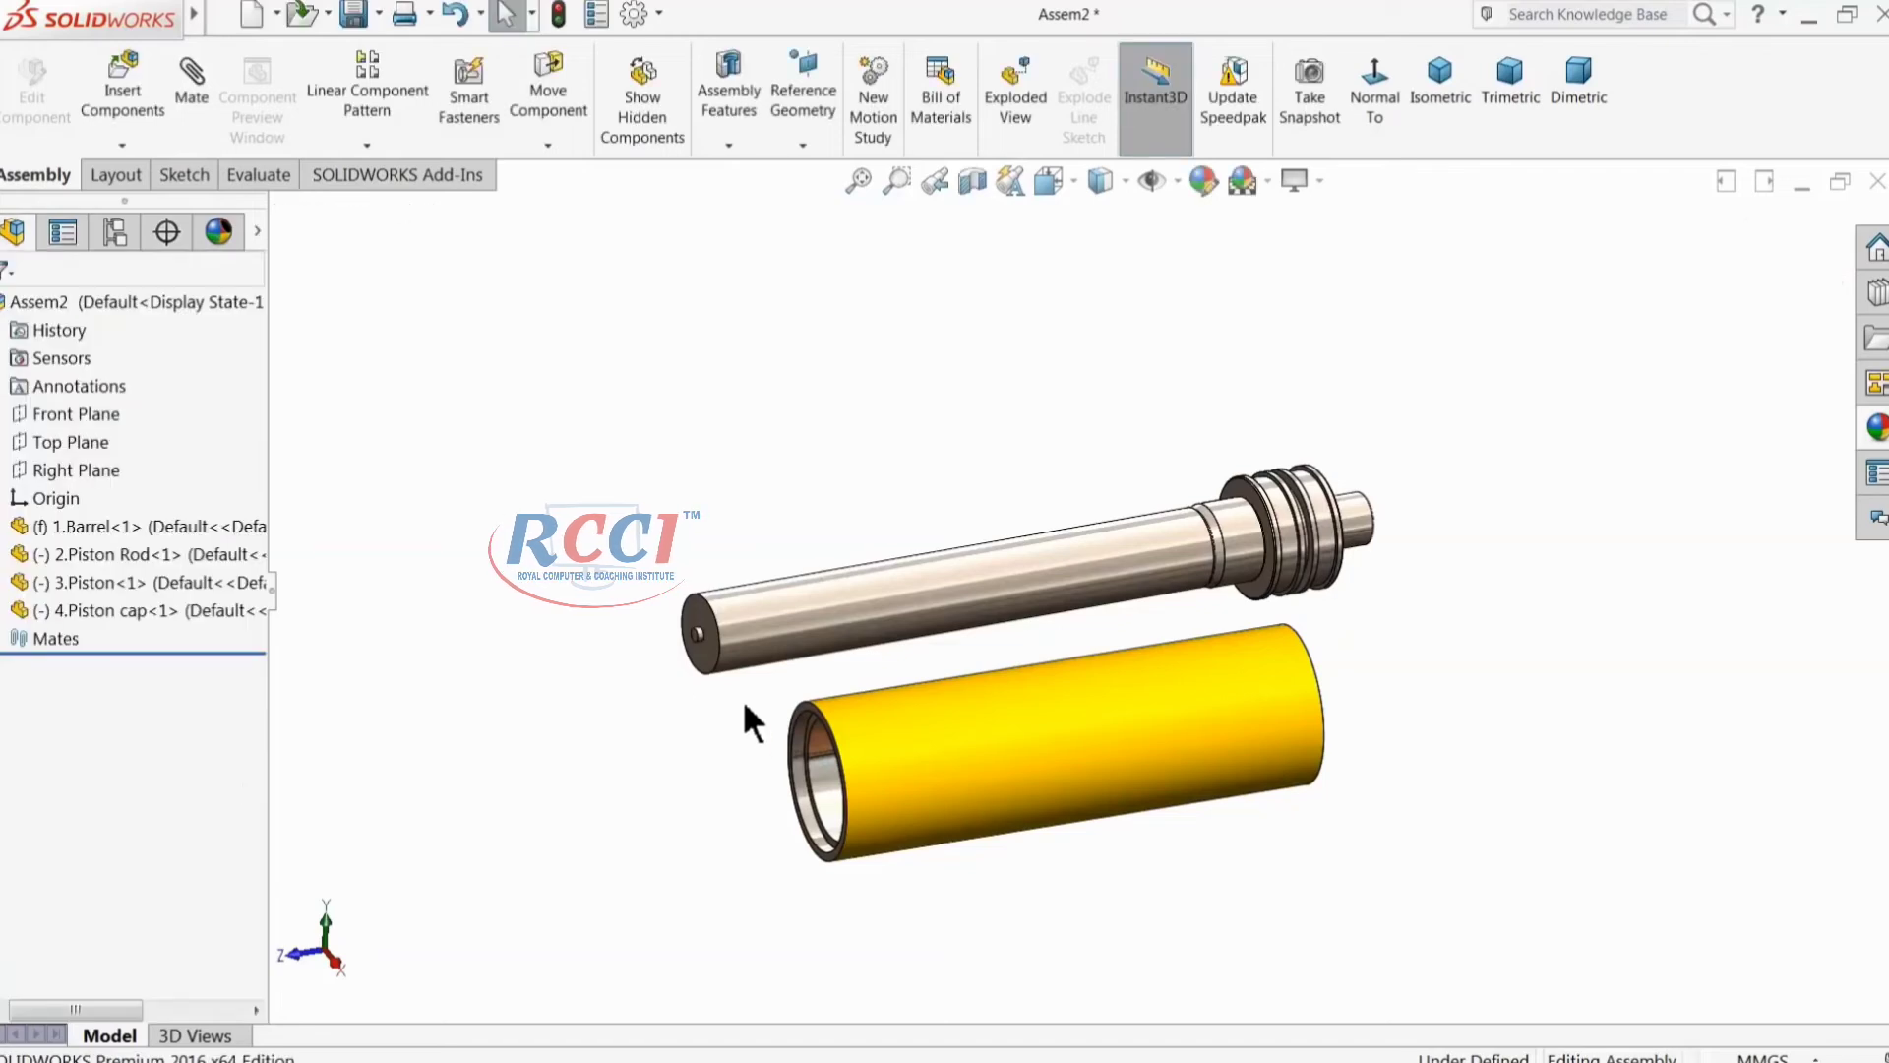
Step: Insert 6.Barrel cap and 7.Front Cap from the Hydraulic Cylinder folder and place them near the open end of the barrel
click(134, 91)
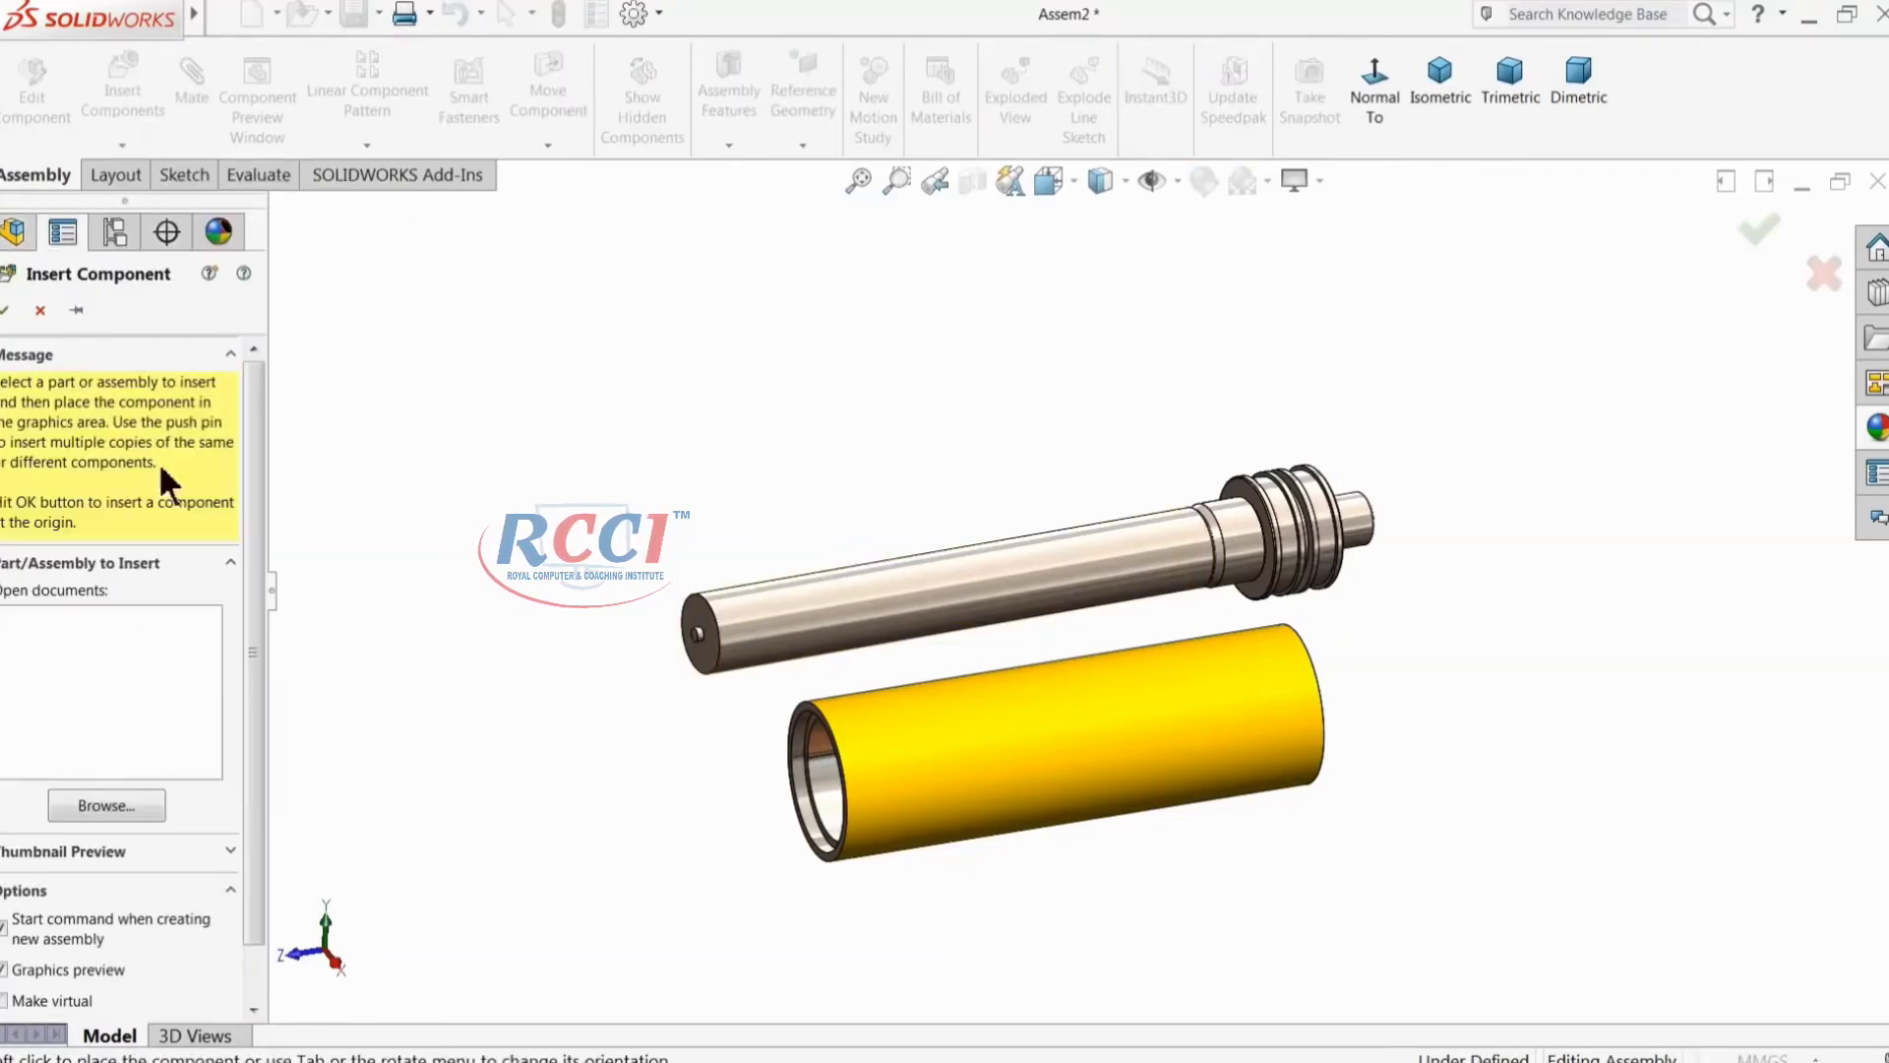
click(105, 805)
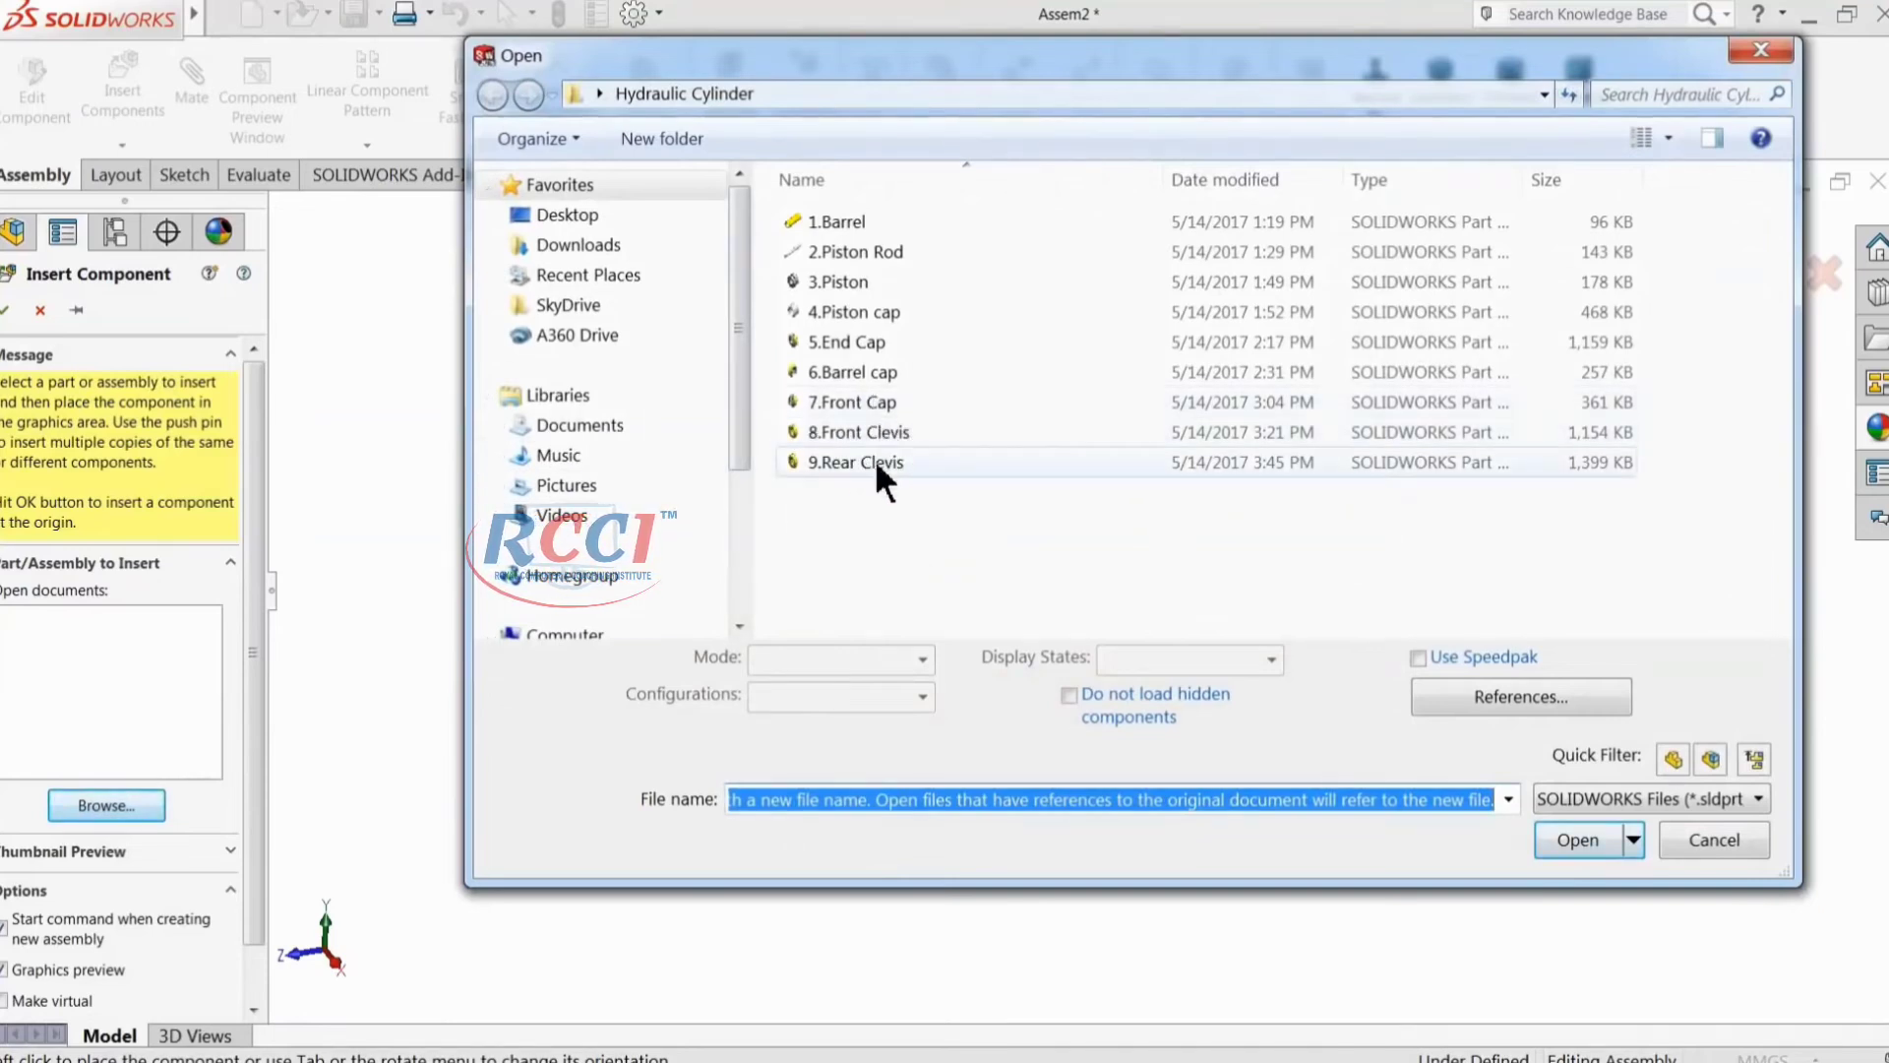
click(860, 372)
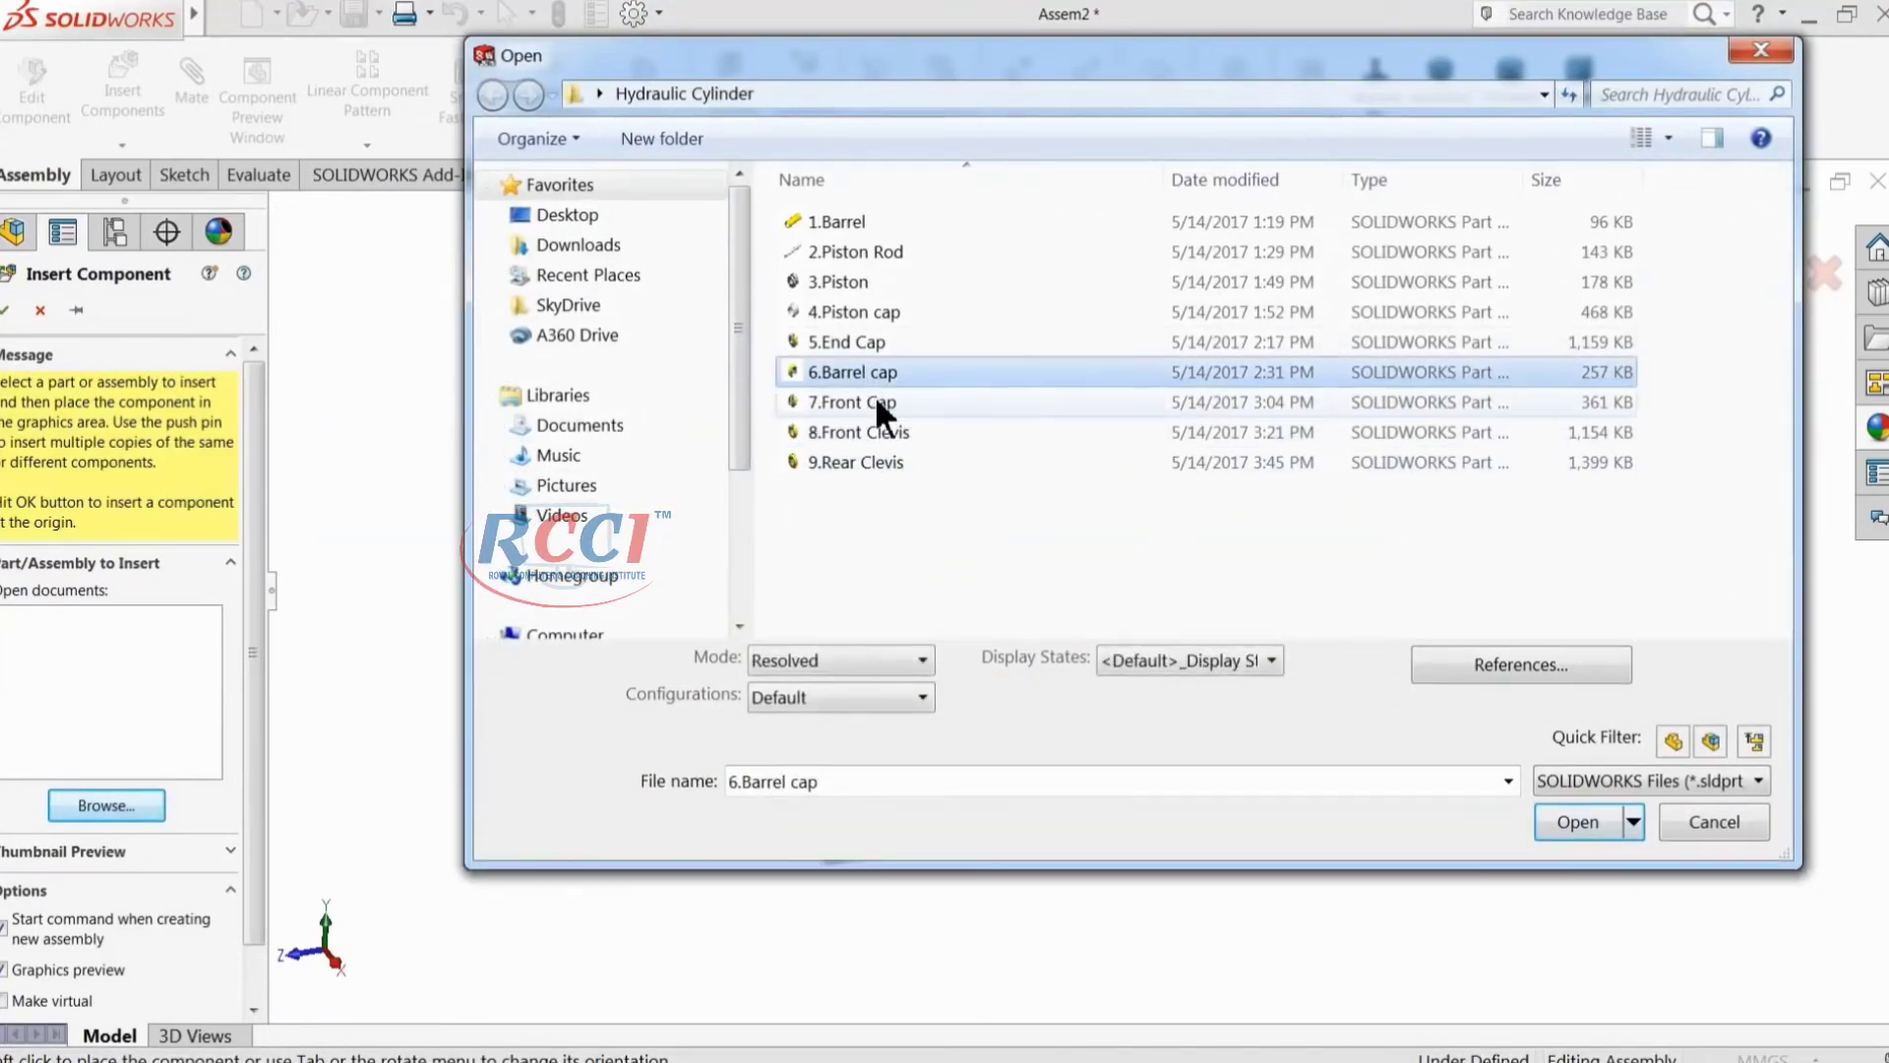
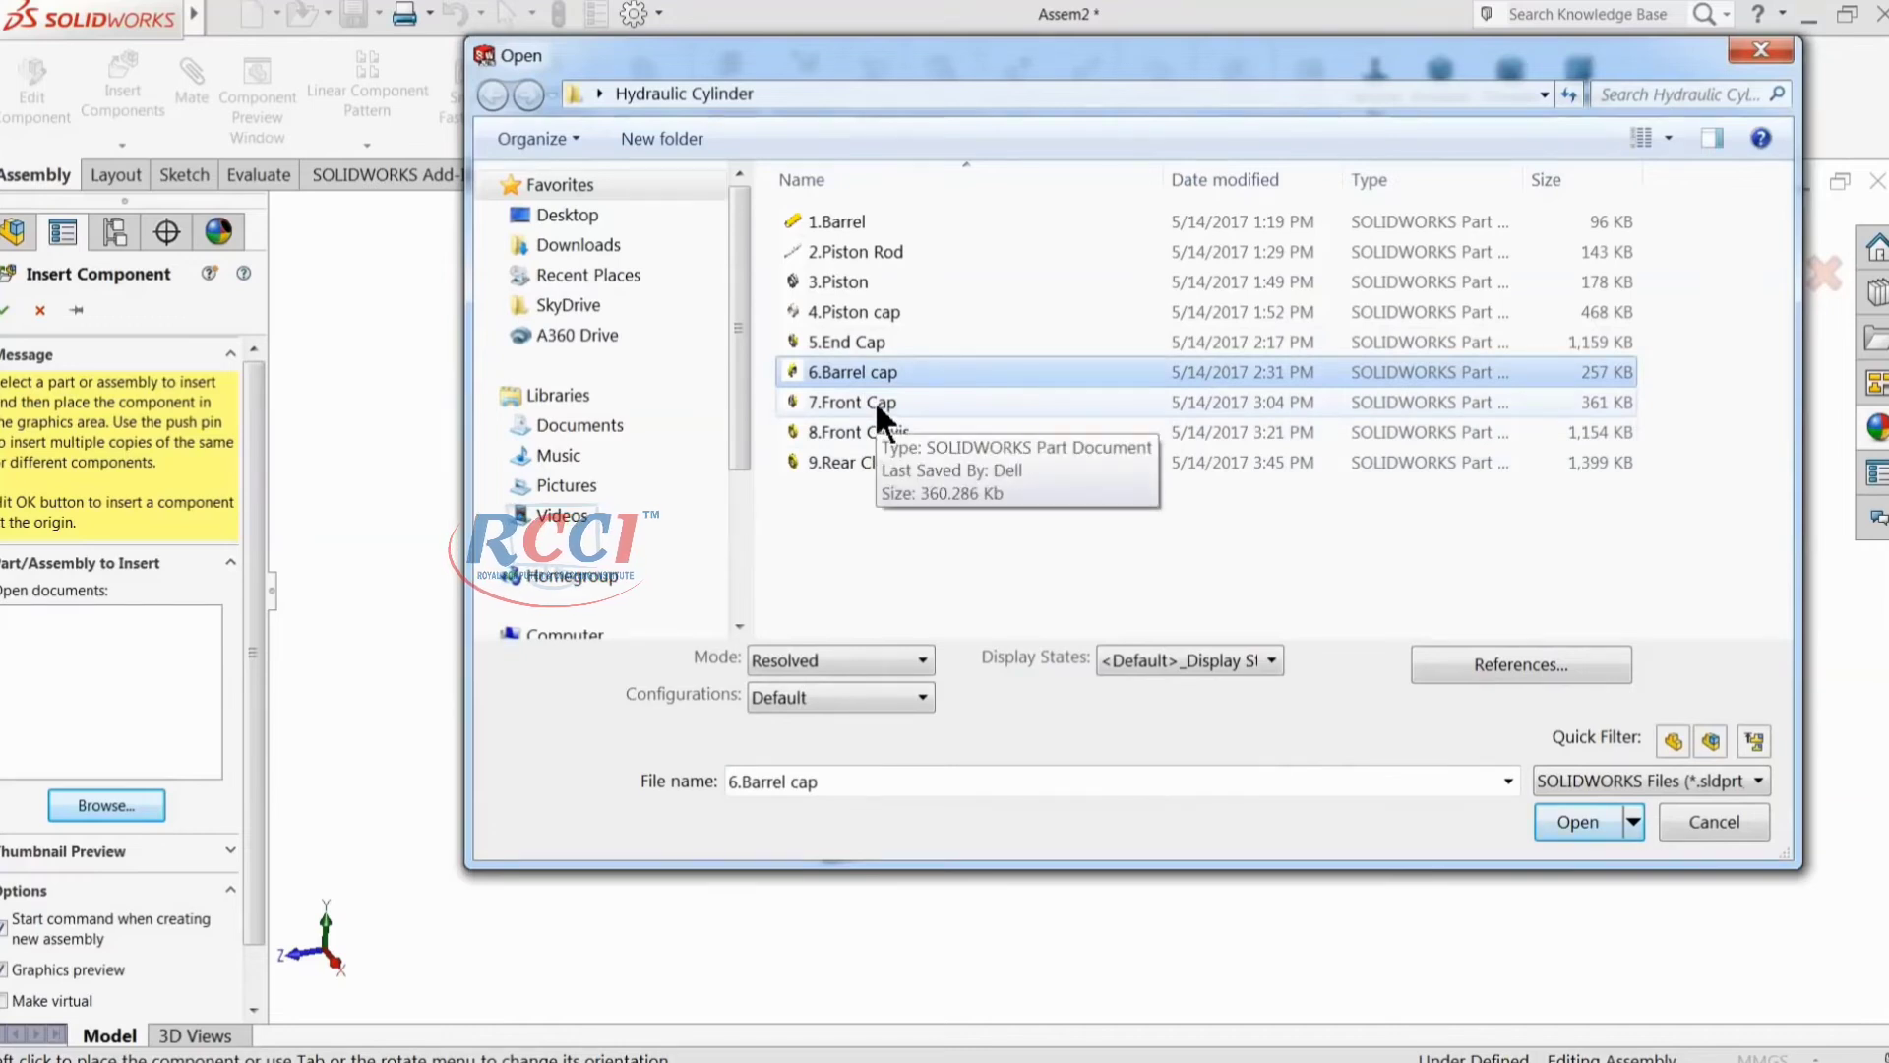
ctrl+click(872, 399)
click(1575, 839)
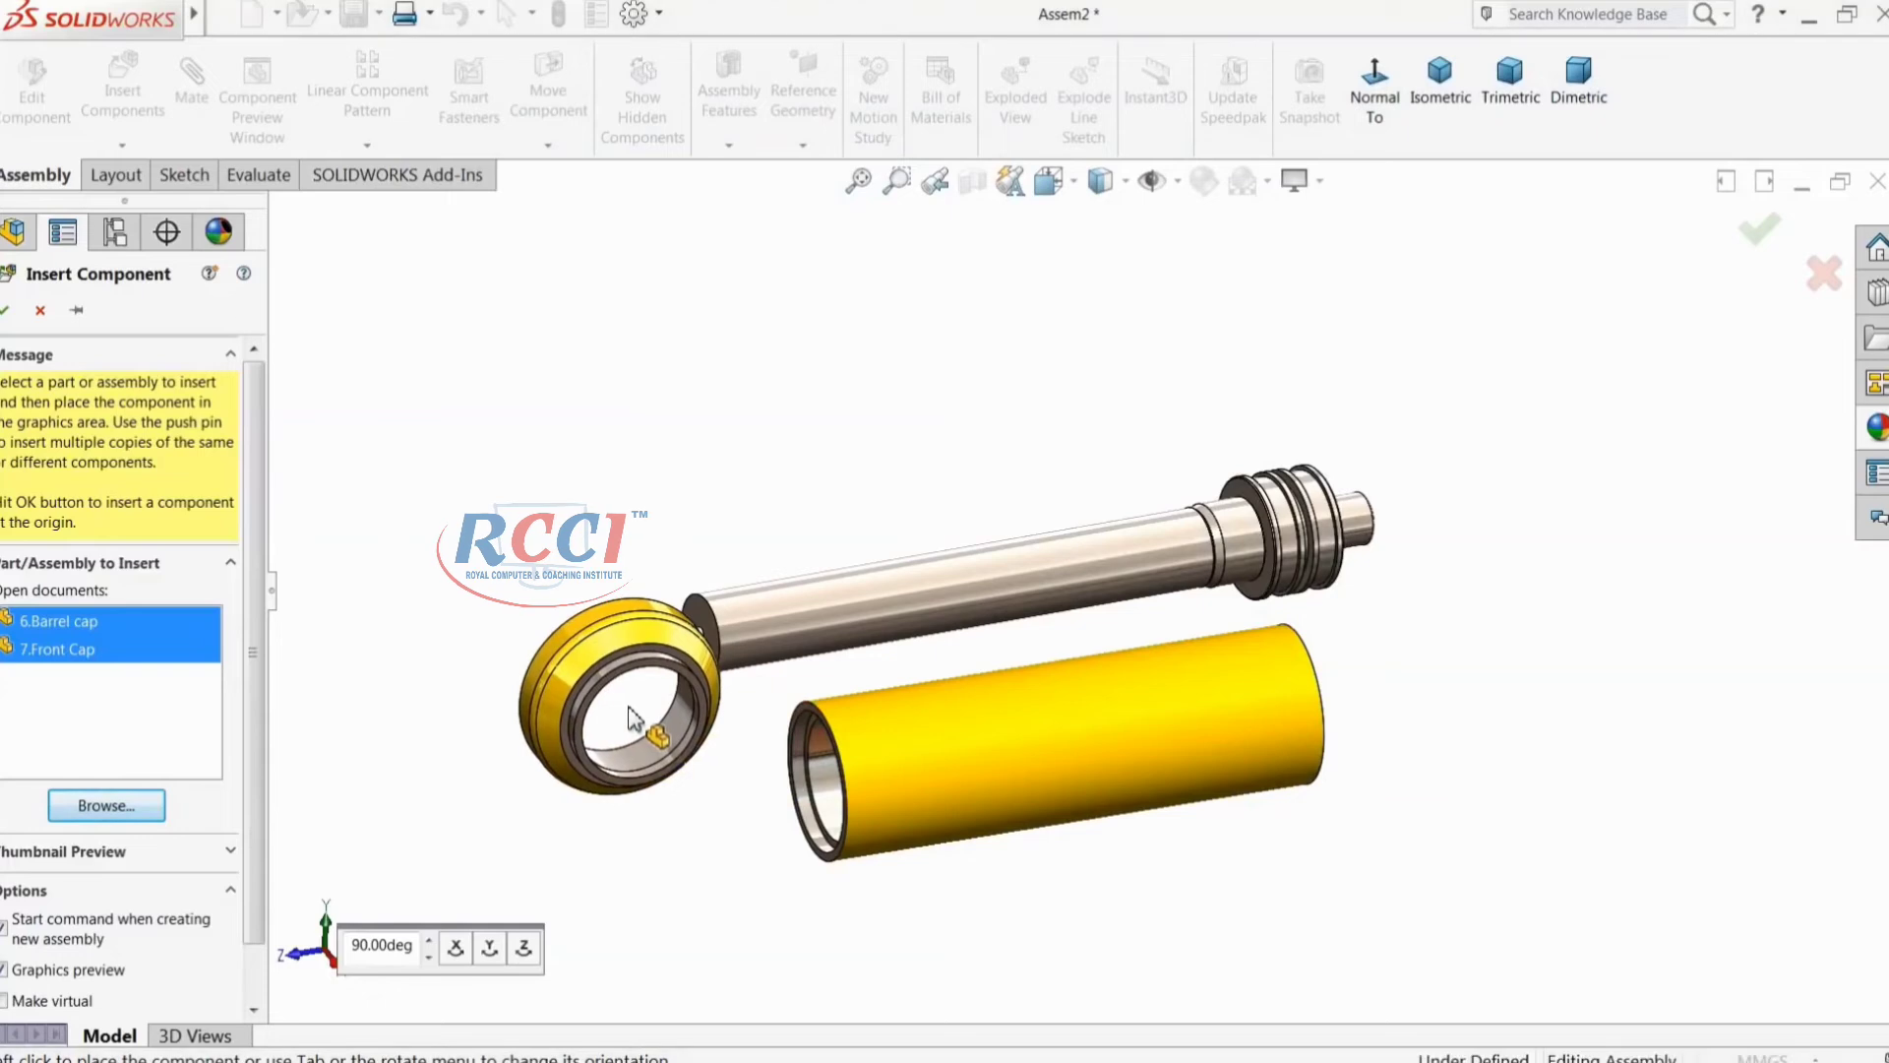
click(630, 718)
click(634, 721)
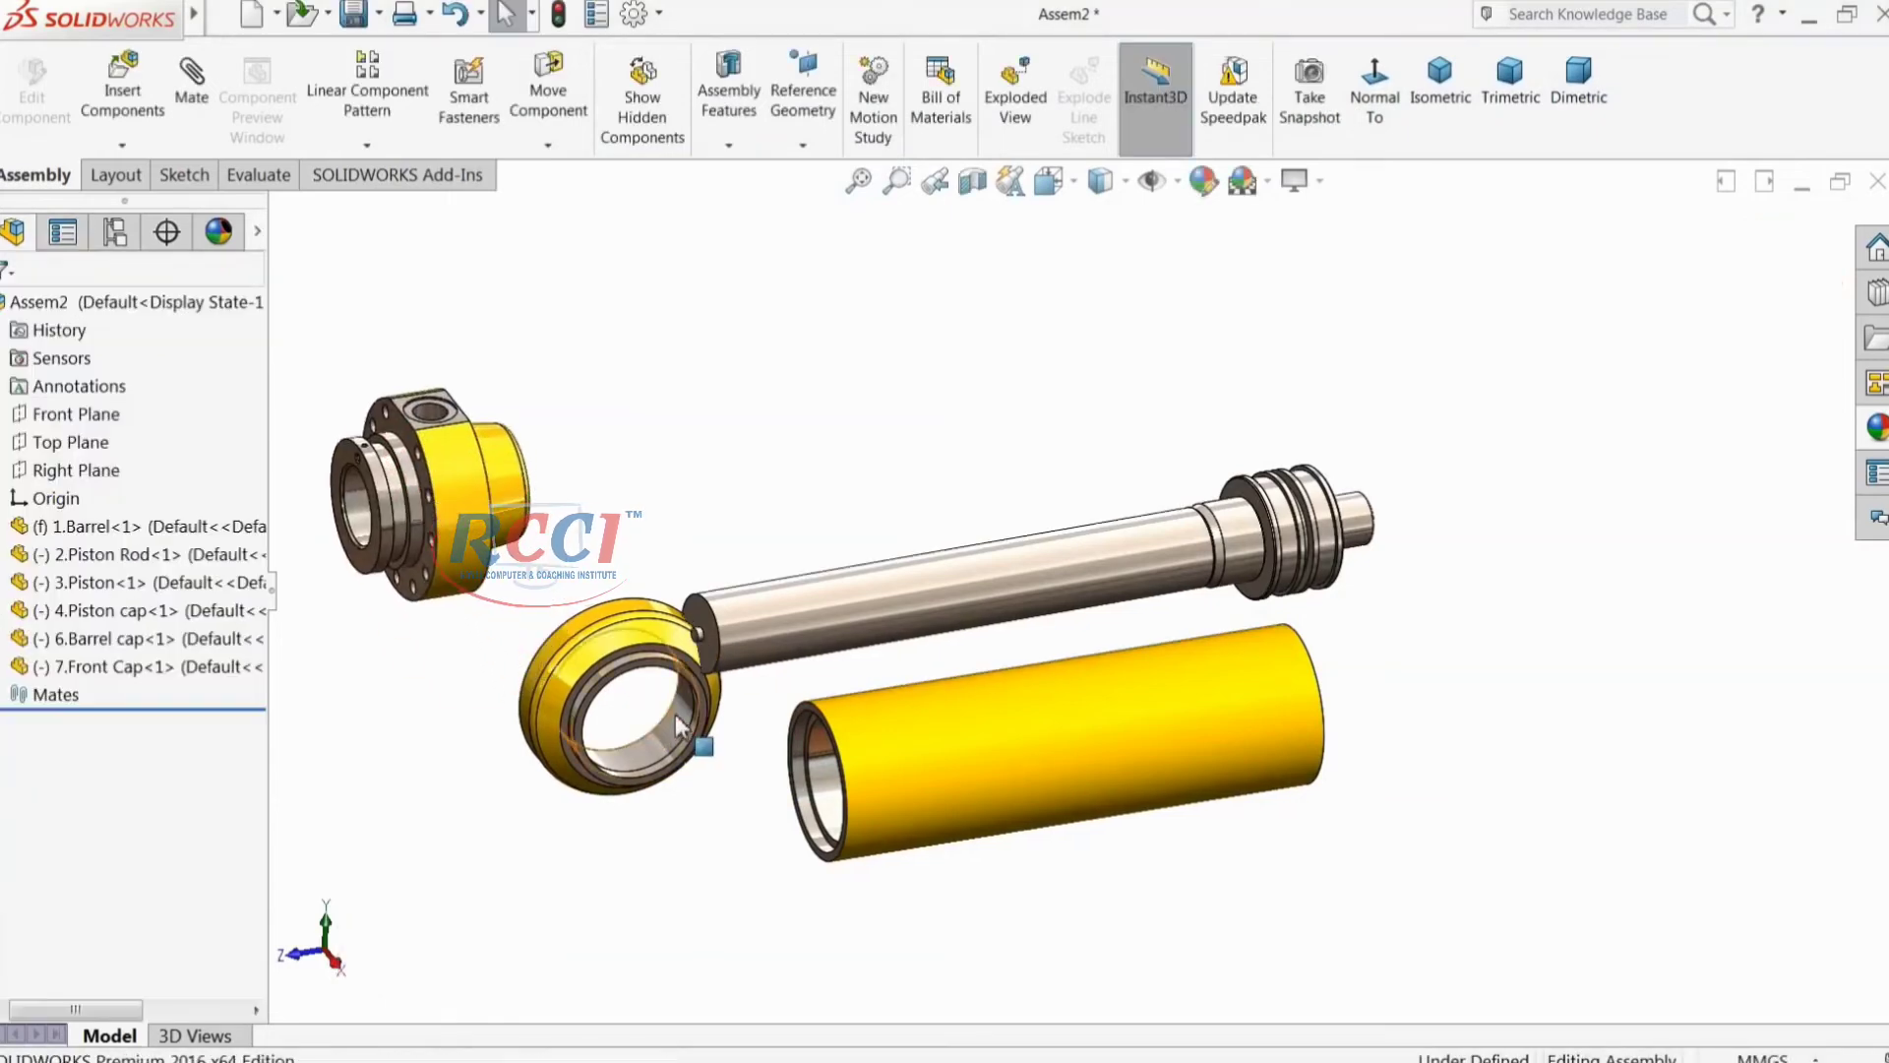
Step: Add a concentric mate between the barrel's inner bore and the barrel cap's inner bore
scroll(856, 762, down, 3)
click(210, 105)
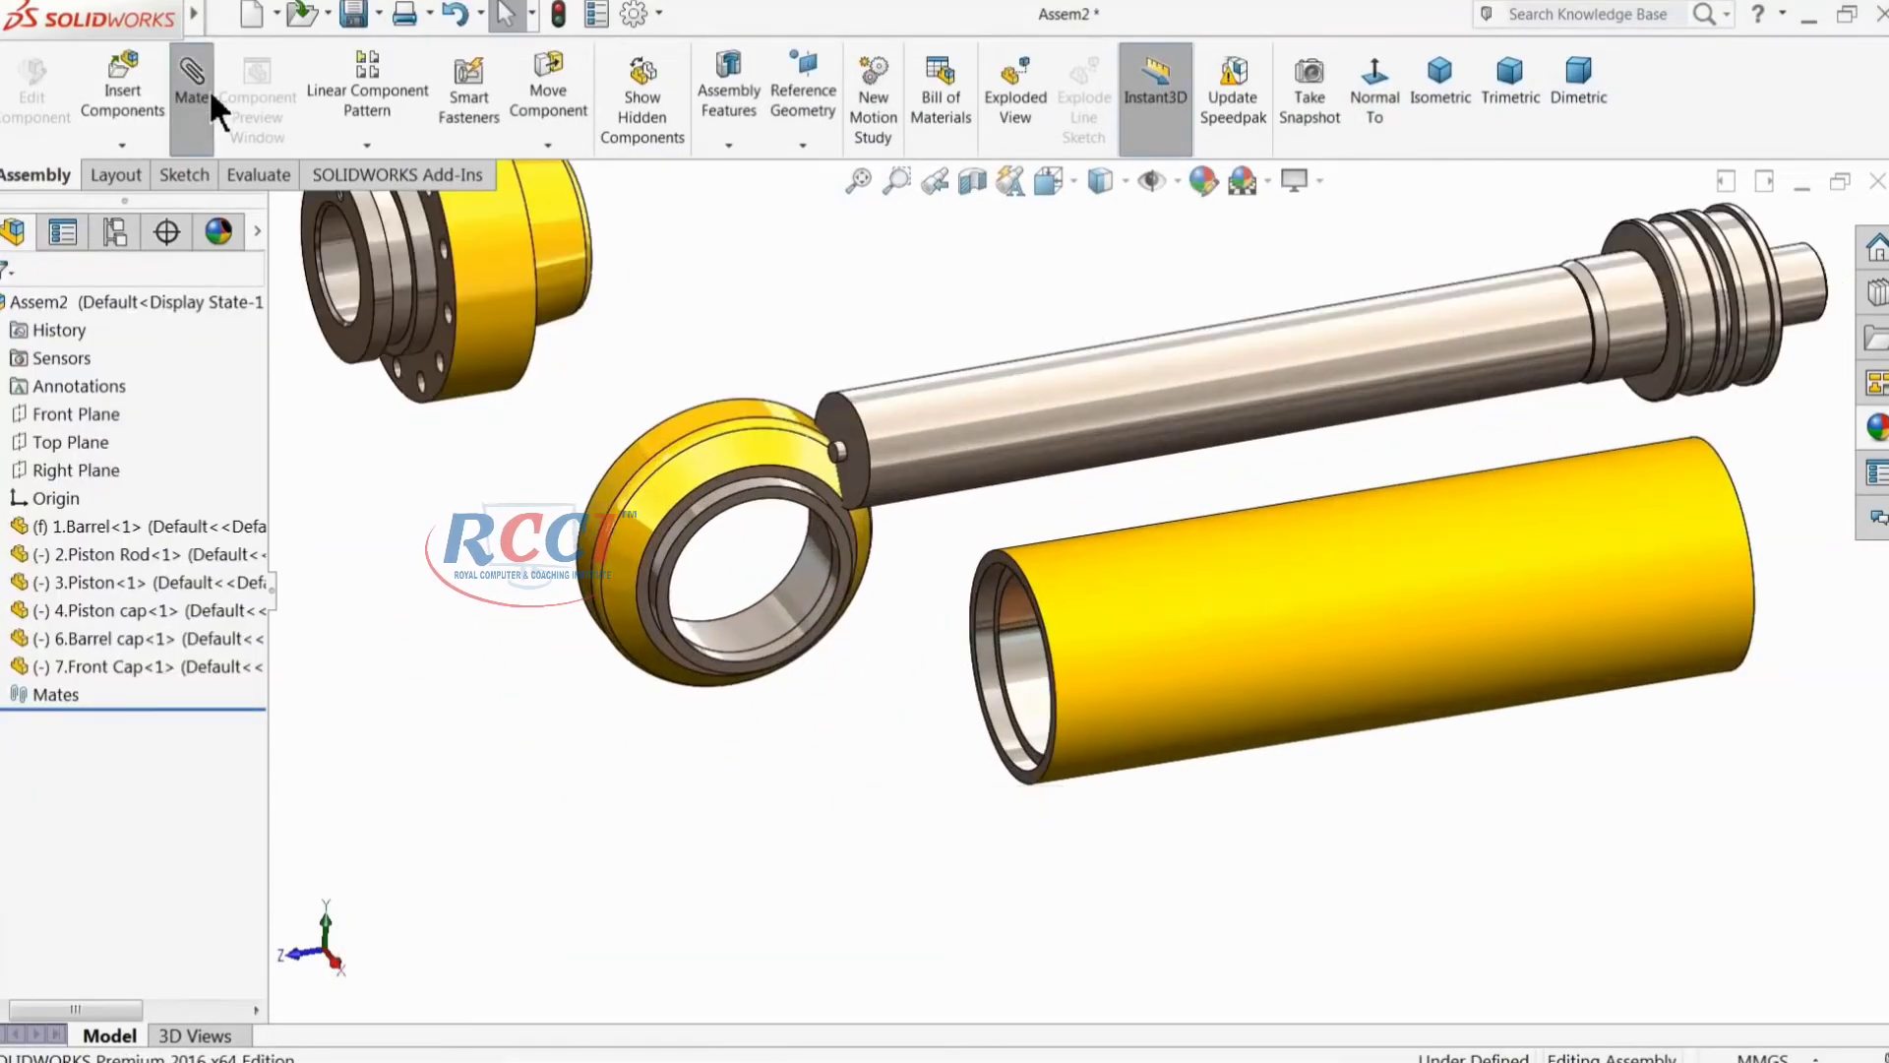
click(1026, 675)
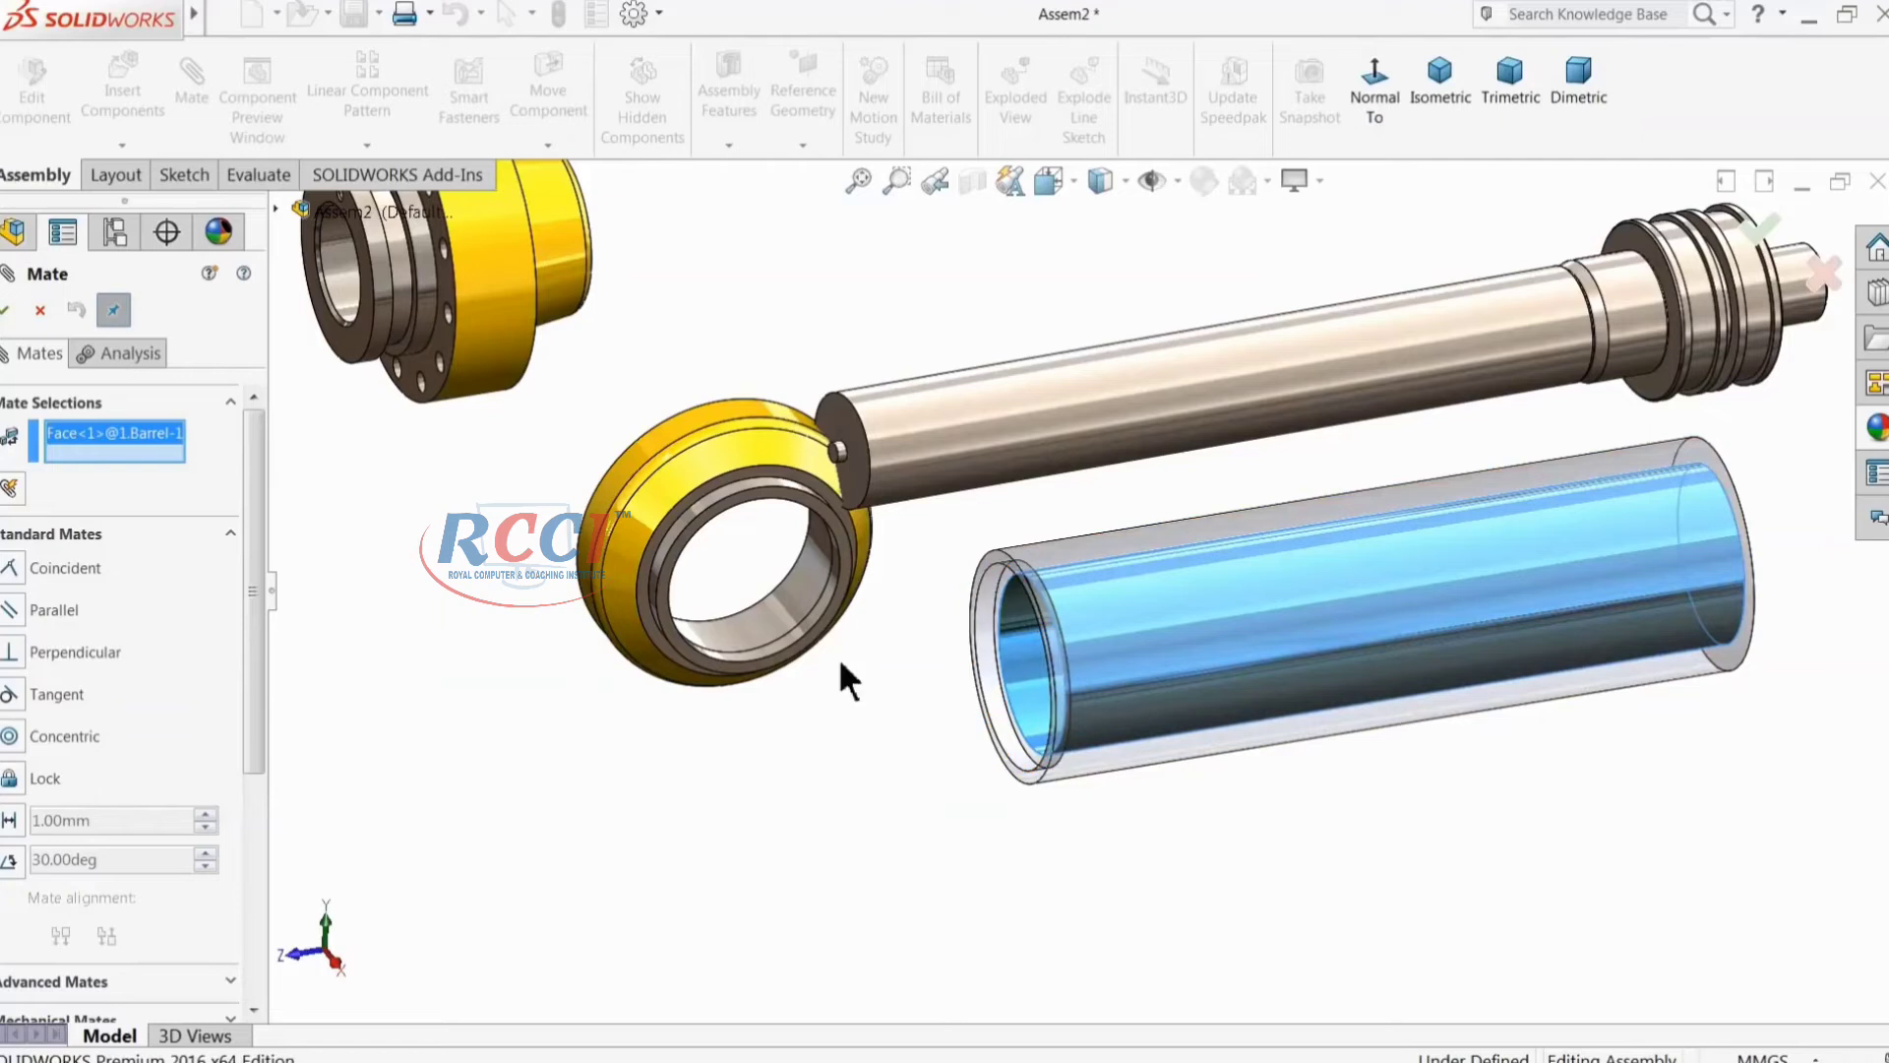
click(764, 614)
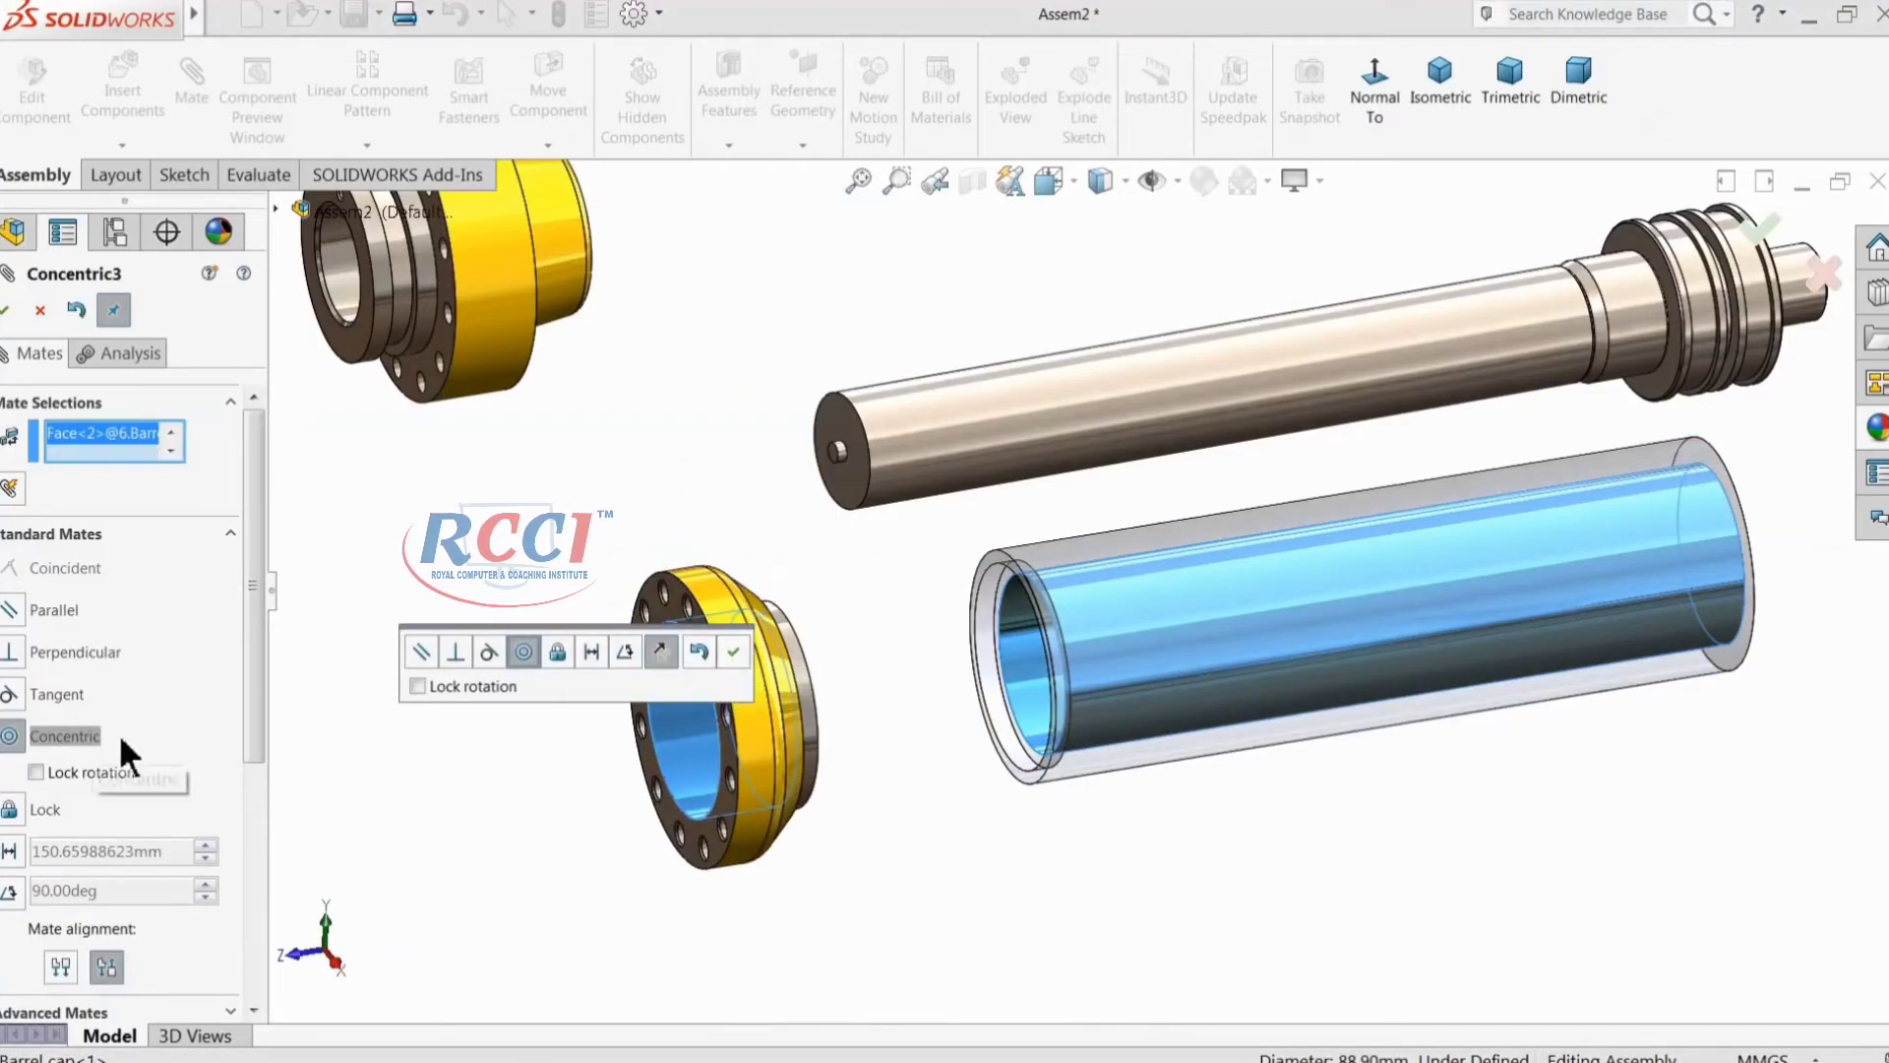
click(735, 649)
Step: Add a coincident mate between the barrel cap's ring-shaped shoulder face and the barrel's open end face
scroll(953, 730, down, 3)
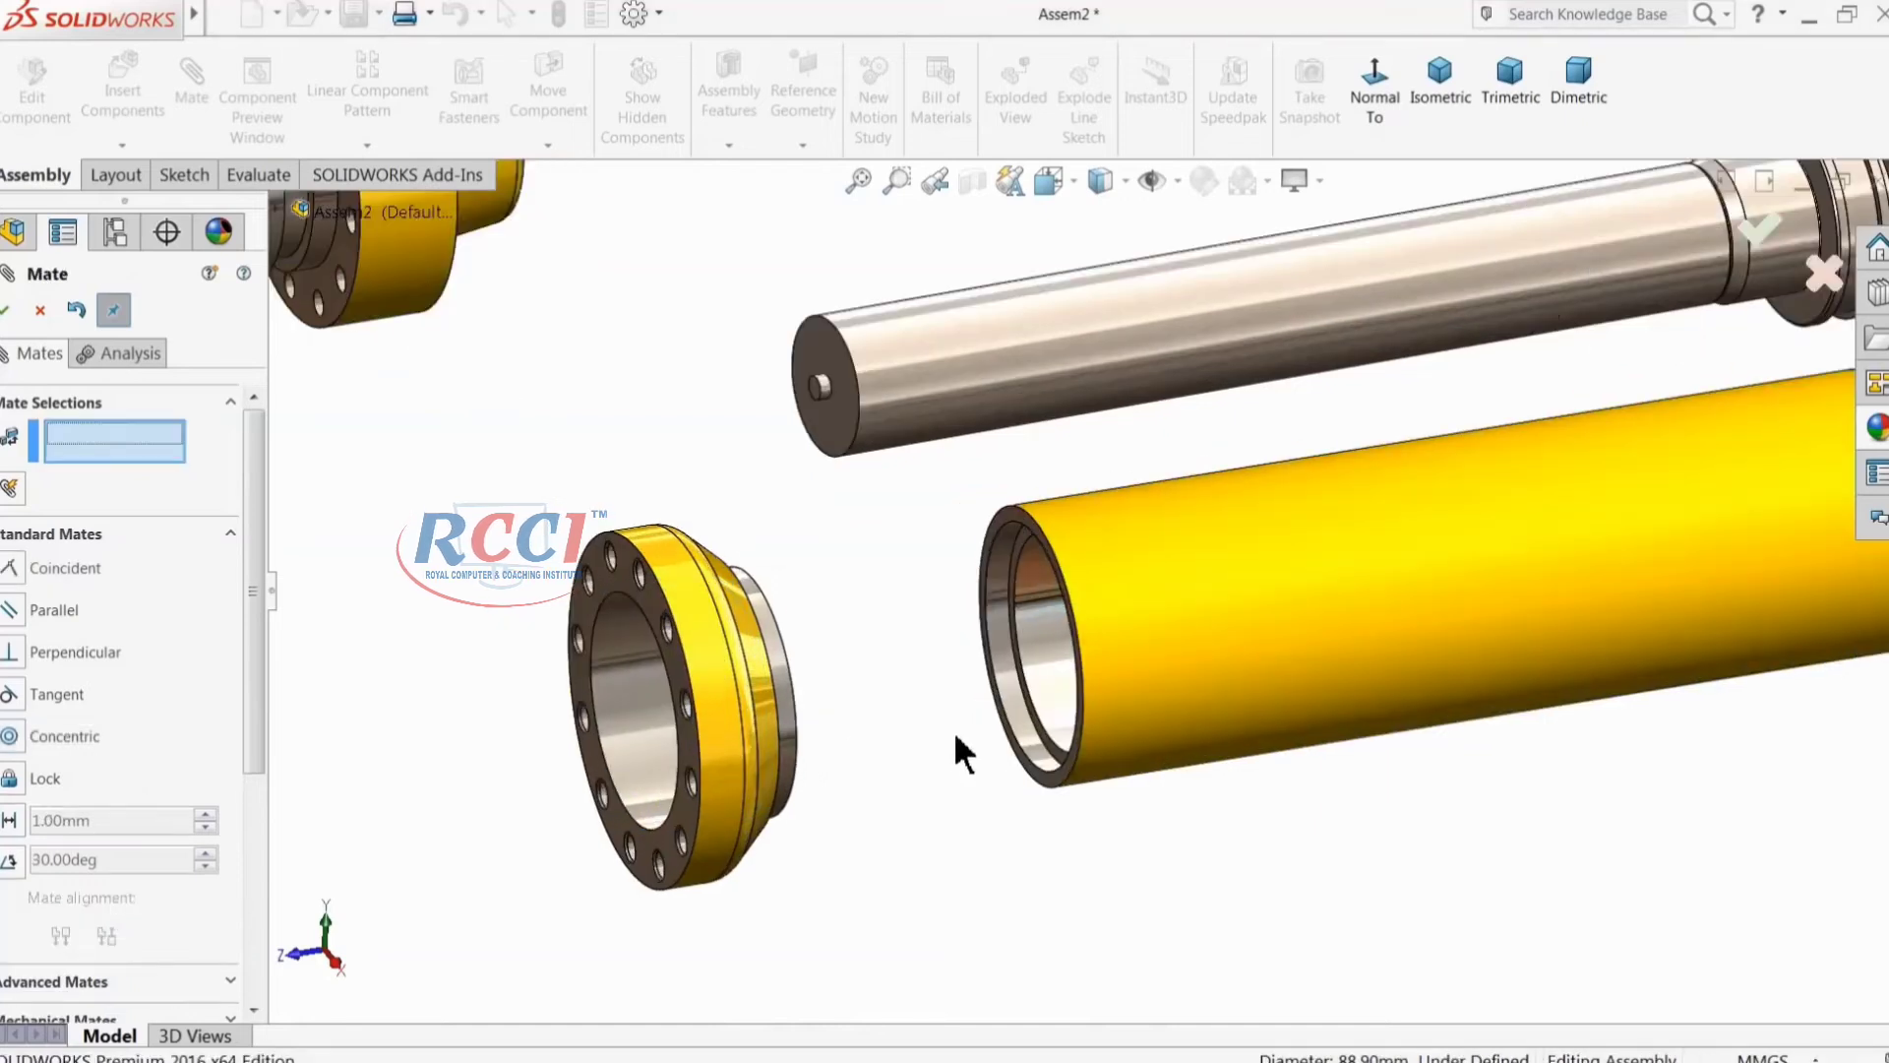
middle_drag(1000, 682, 846, 689)
scroll(693, 686, down, 5)
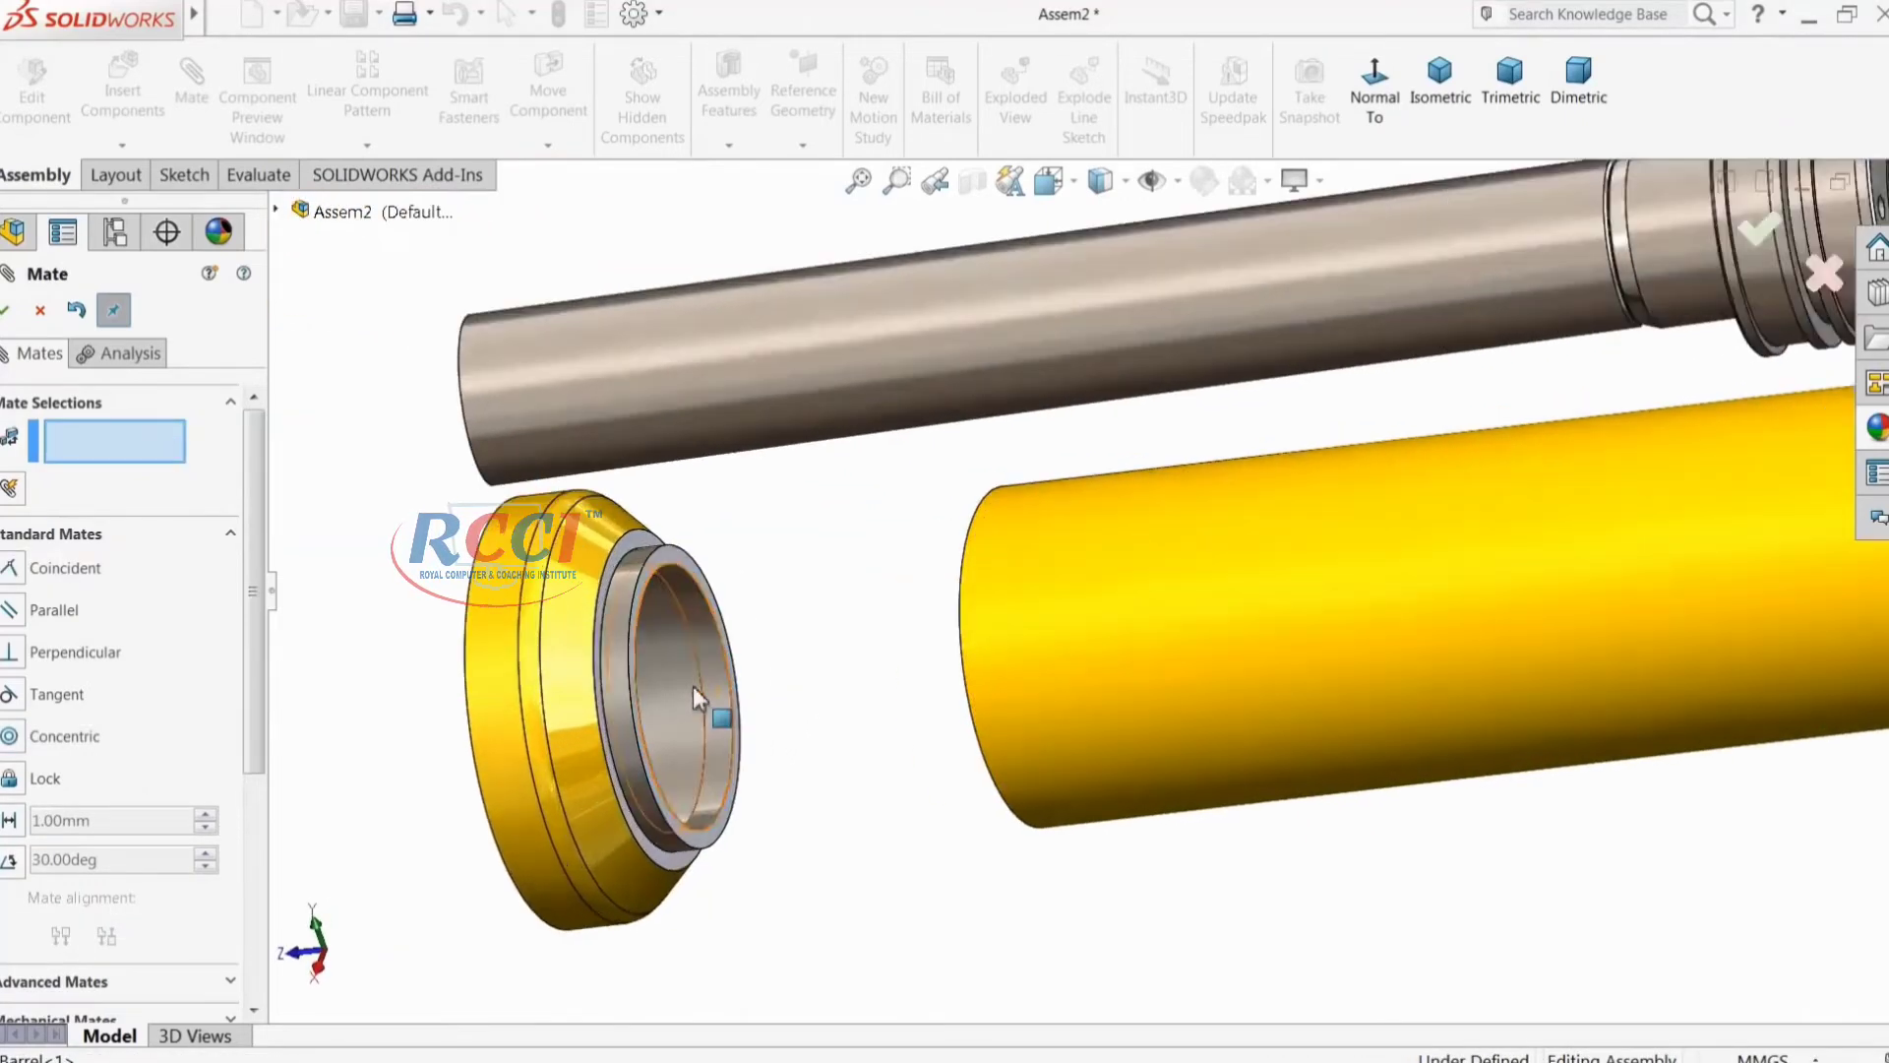
click(606, 515)
scroll(846, 620, up, 3)
middle_drag(848, 630, 1189, 709)
scroll(1240, 679, down, 3)
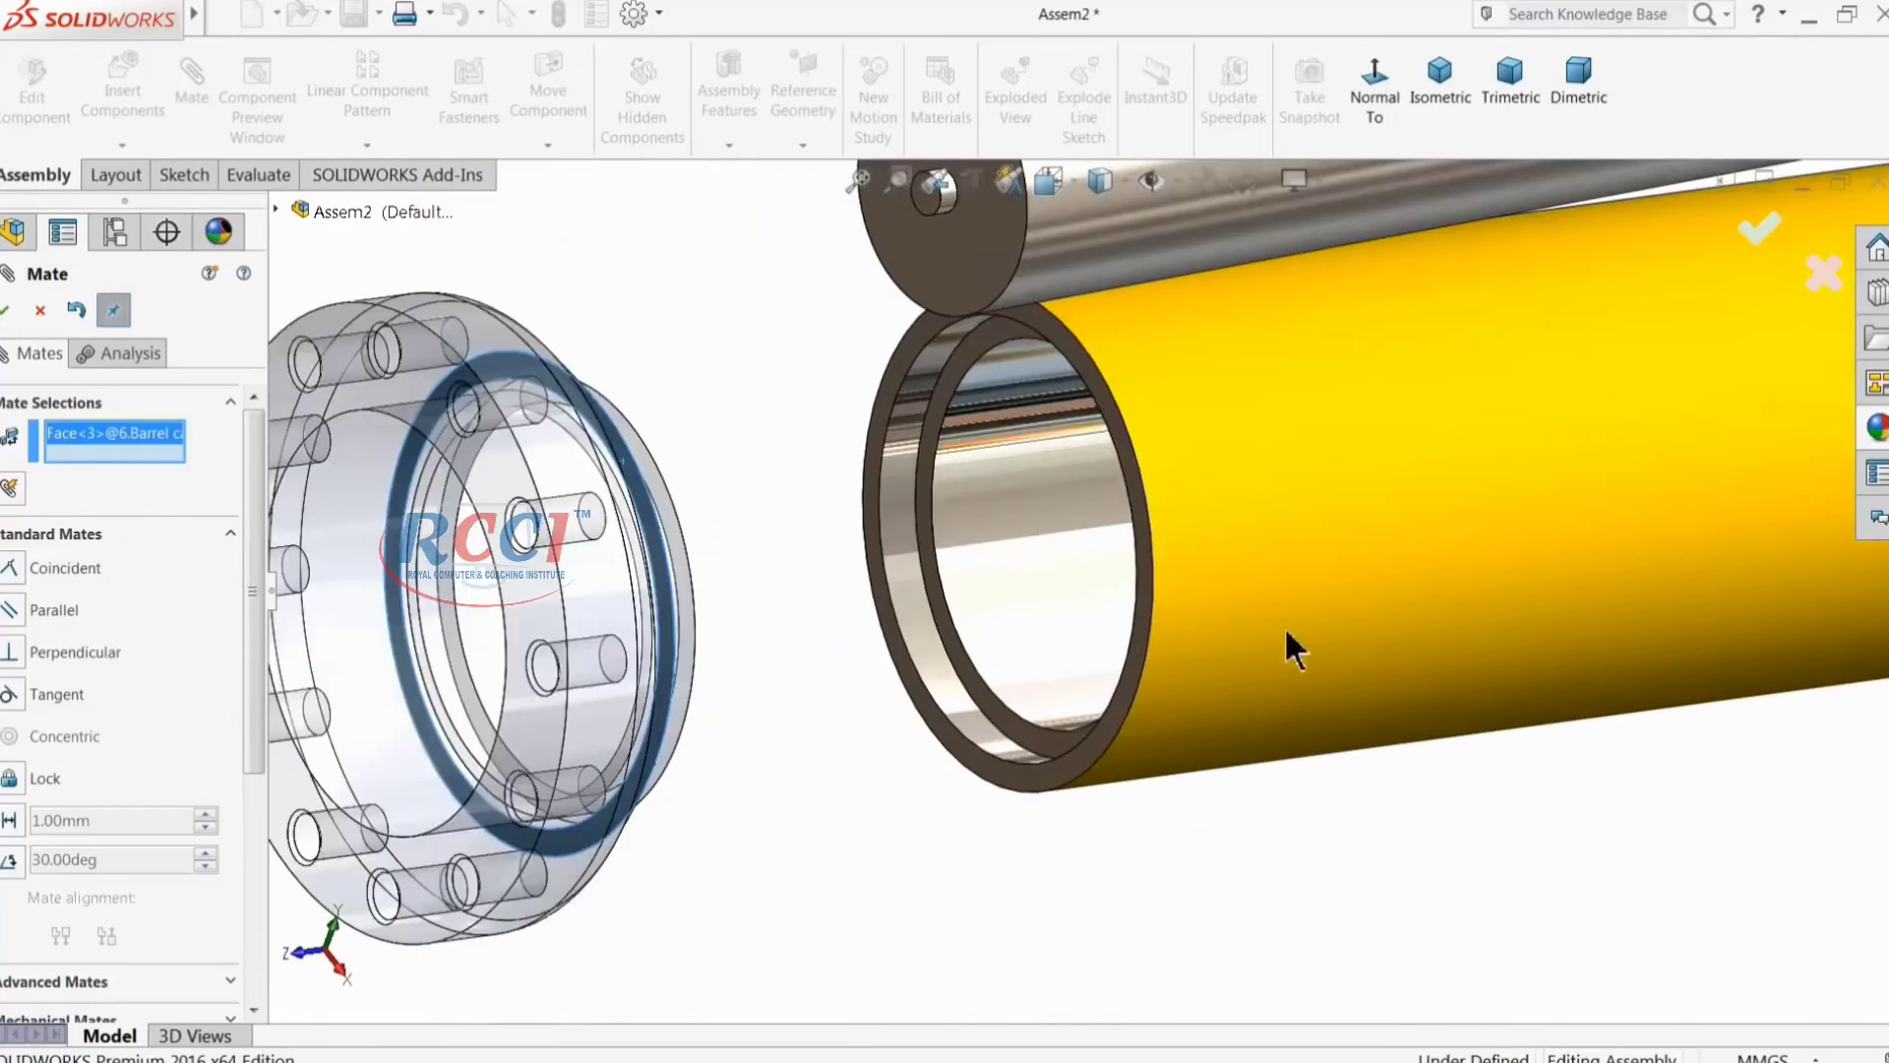
click(1150, 576)
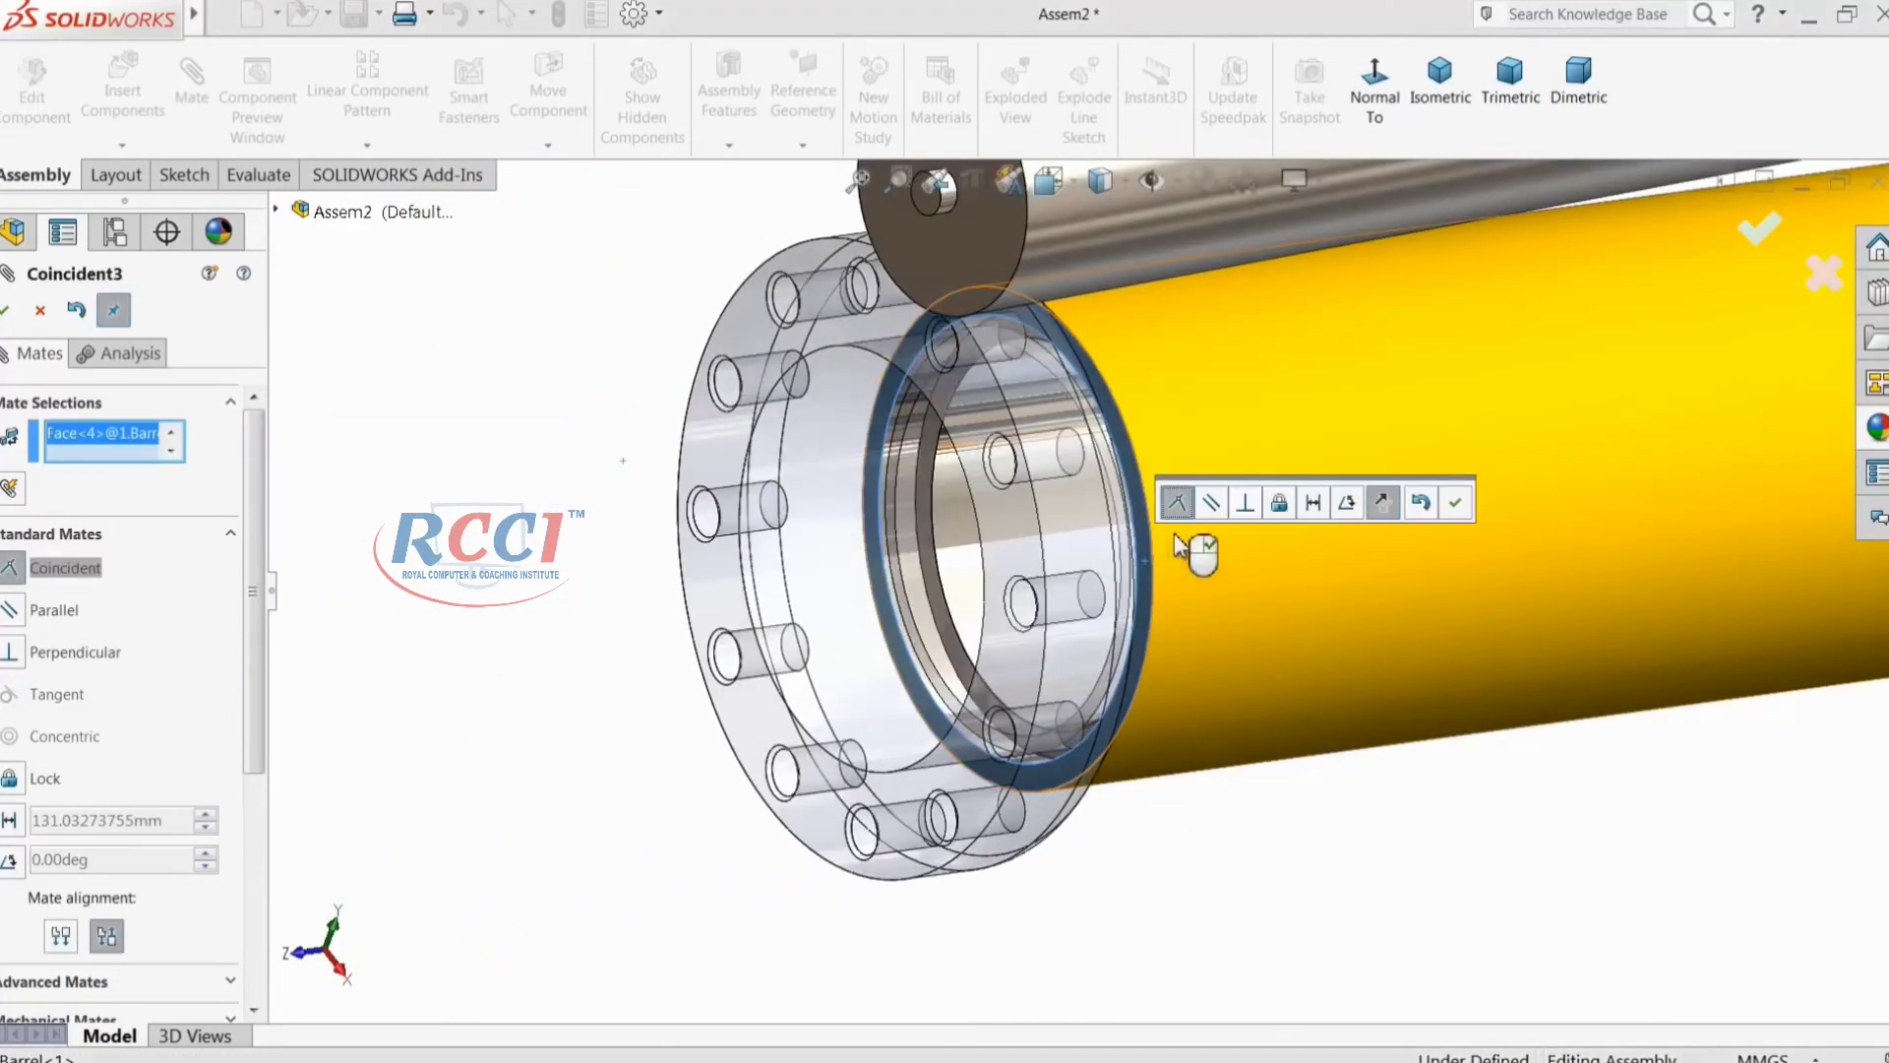
click(1456, 502)
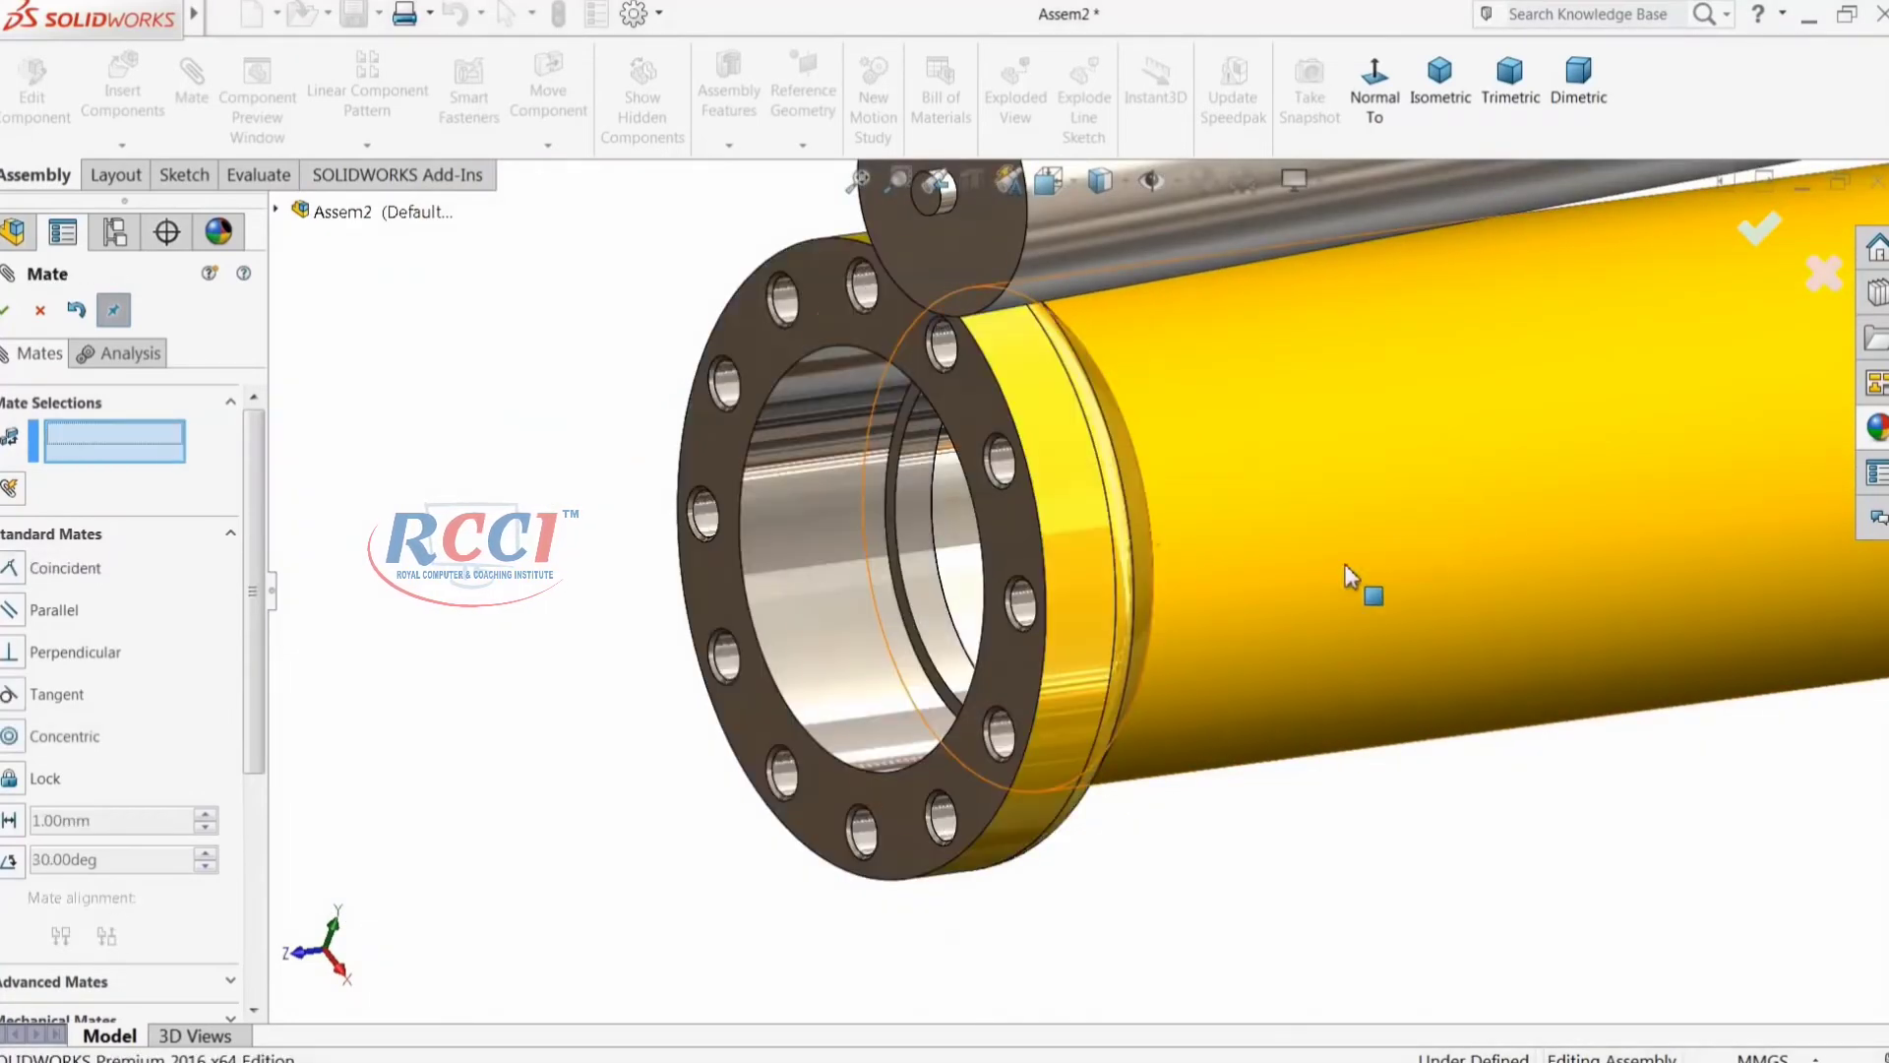
Step: Leave the Mate command and freely rotate the front cap so its stepped spigot end points toward the barrel cap
scroll(718, 549, up, 3)
scroll(809, 539, up, 3)
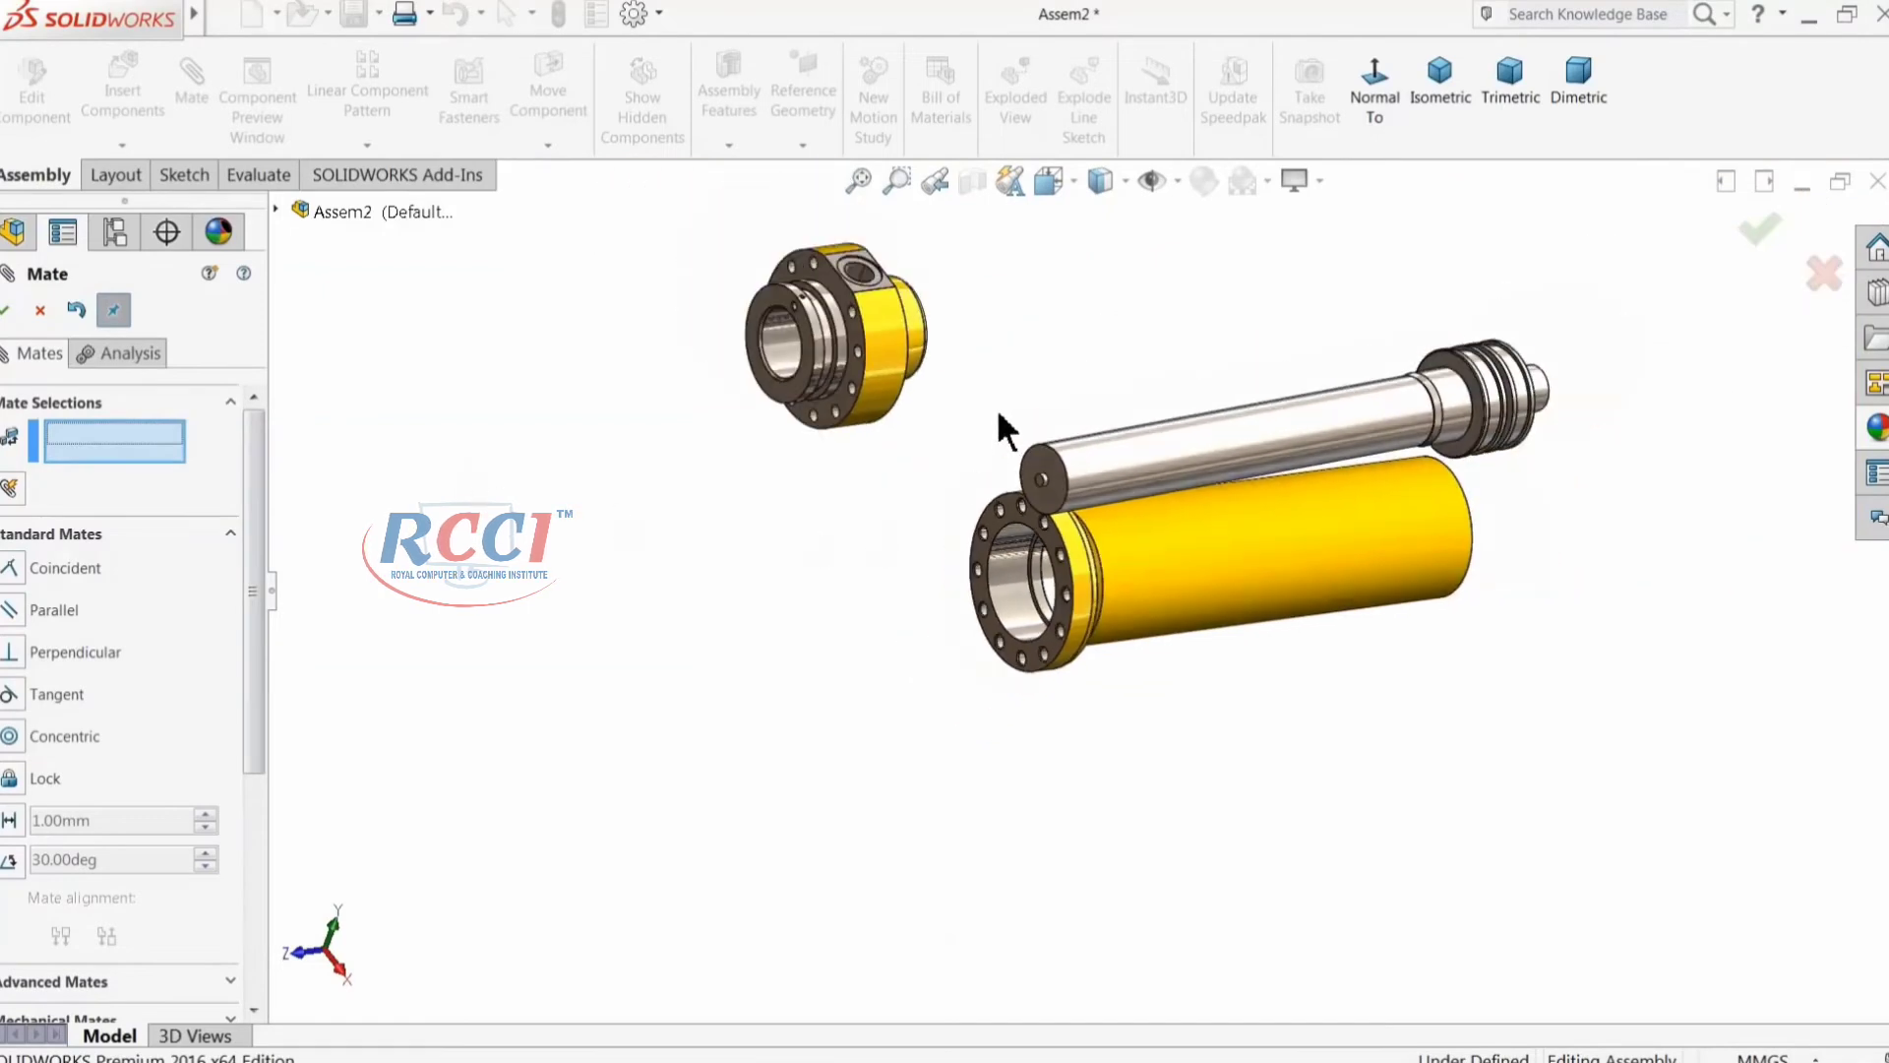
scroll(996, 408, down, 2)
click(40, 310)
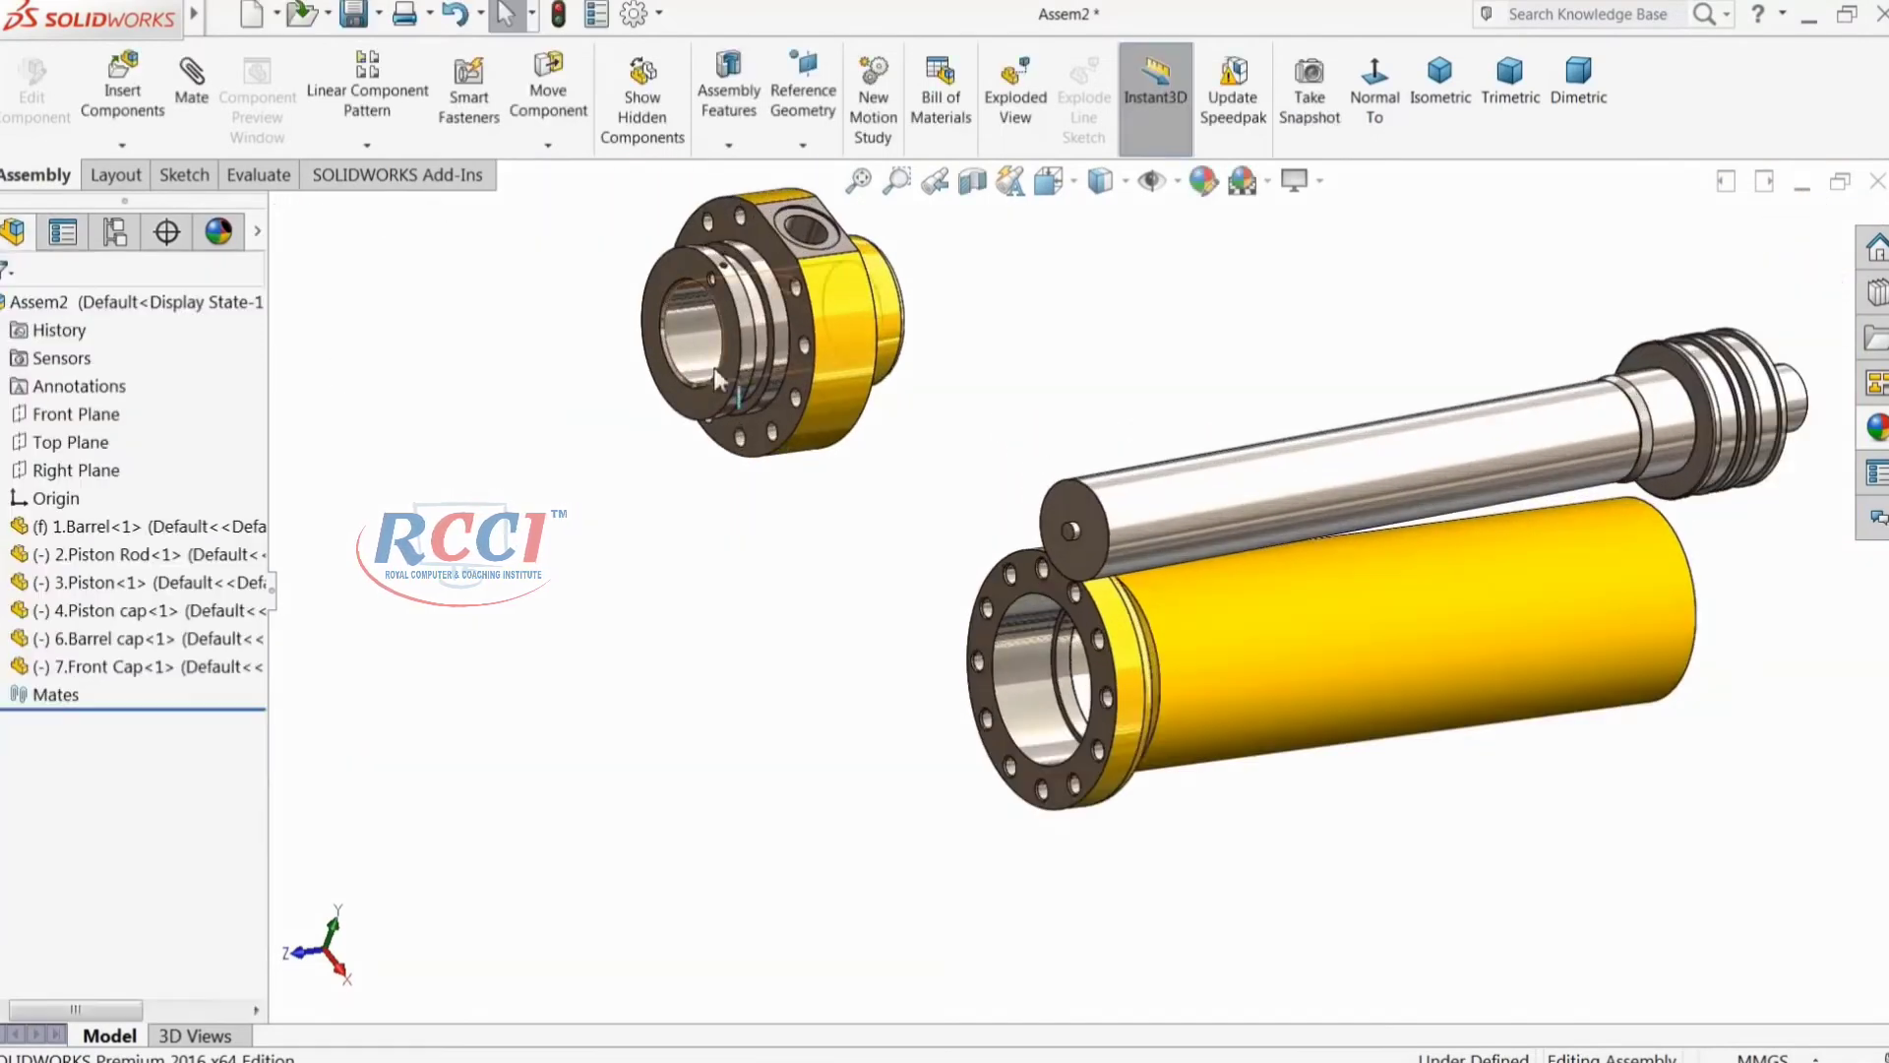
click(548, 144)
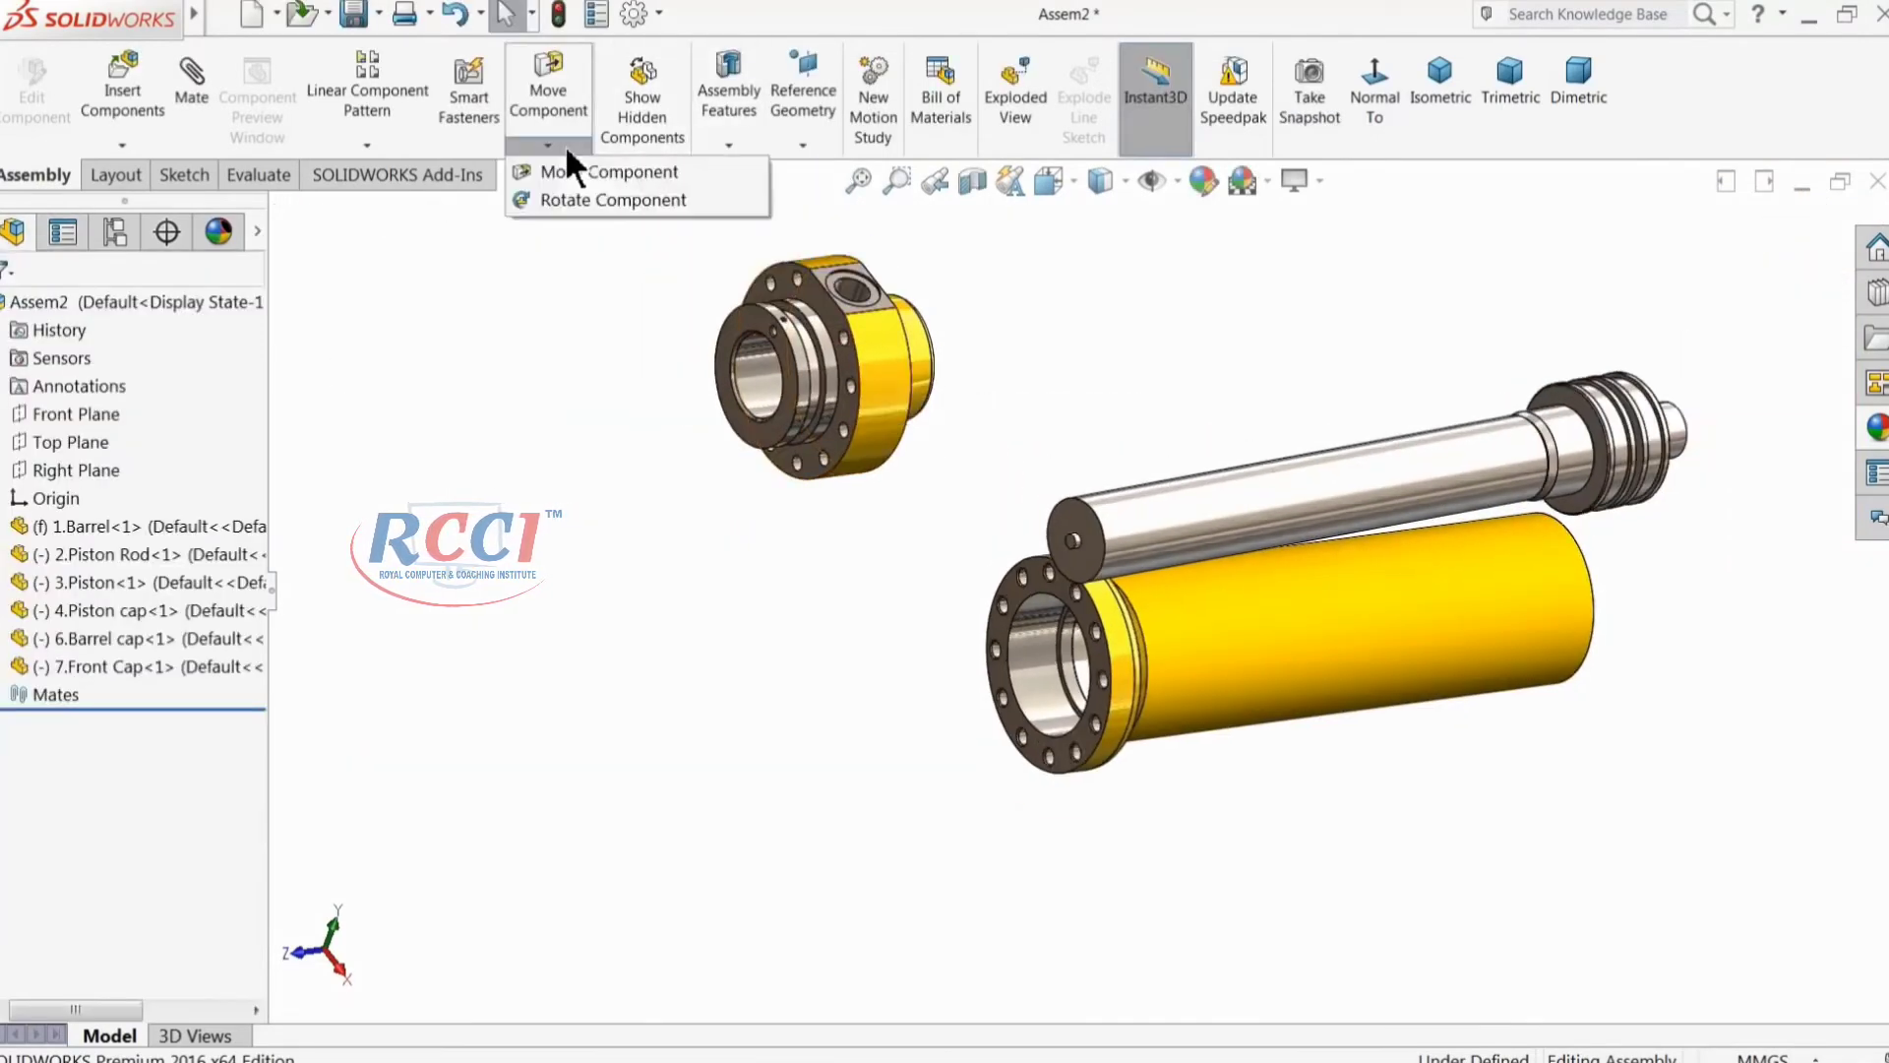
click(593, 198)
drag(858, 363, 627, 438)
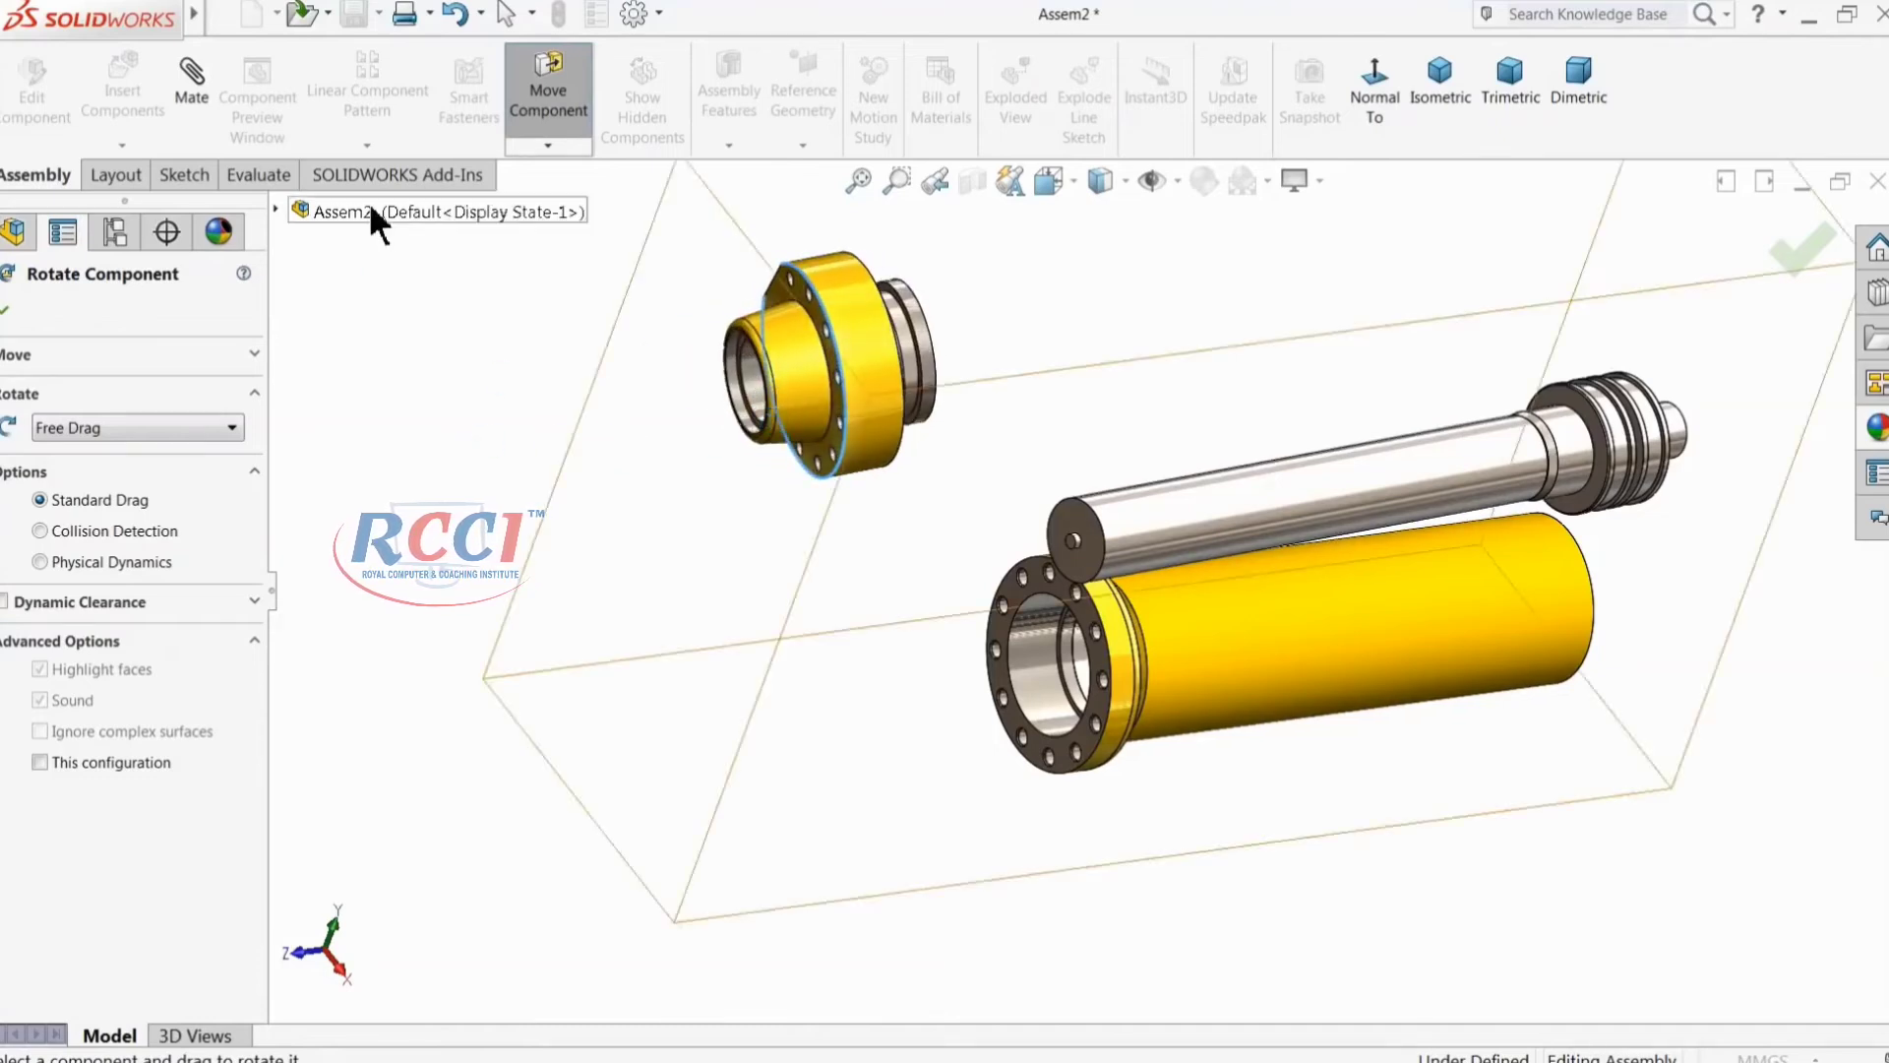
click(6, 310)
Step: Add a concentric mate between the front cap's outer cylindrical face and the barrel cap's outer cylindrical face
click(191, 93)
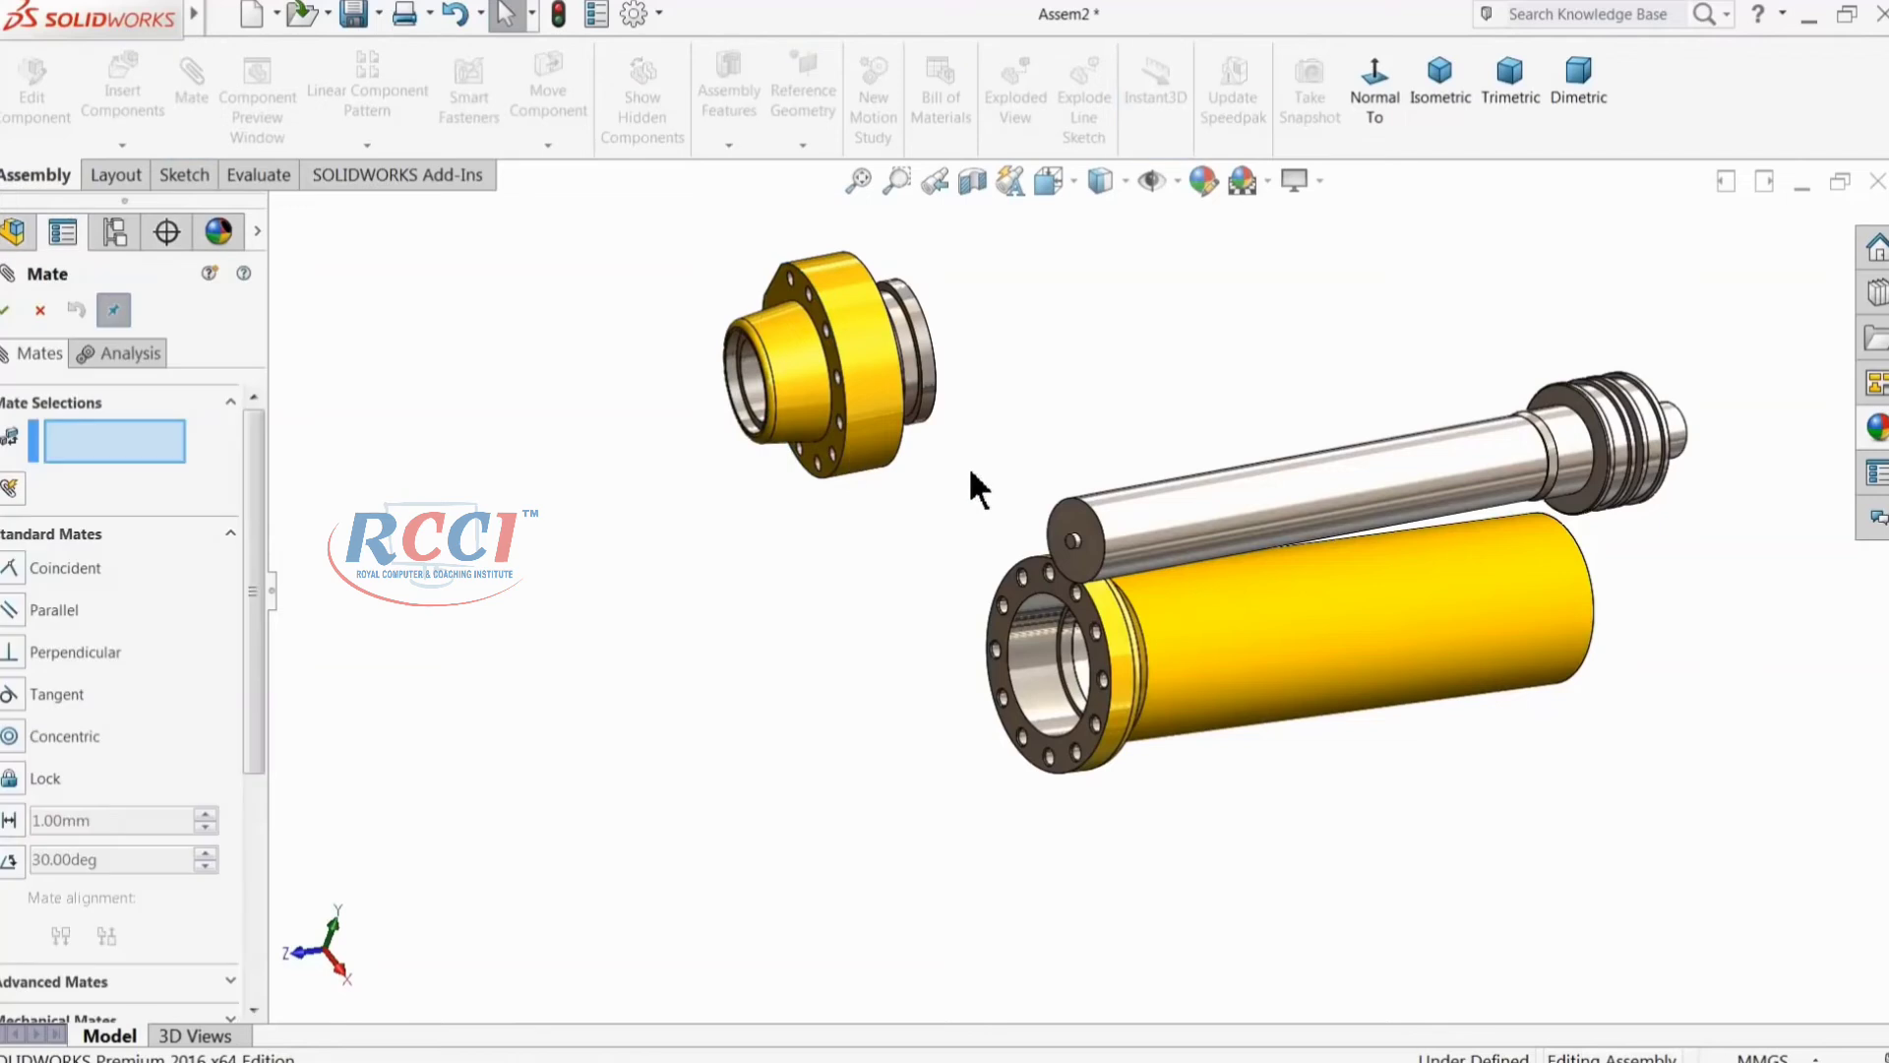
scroll(968, 474, down, 2)
click(858, 378)
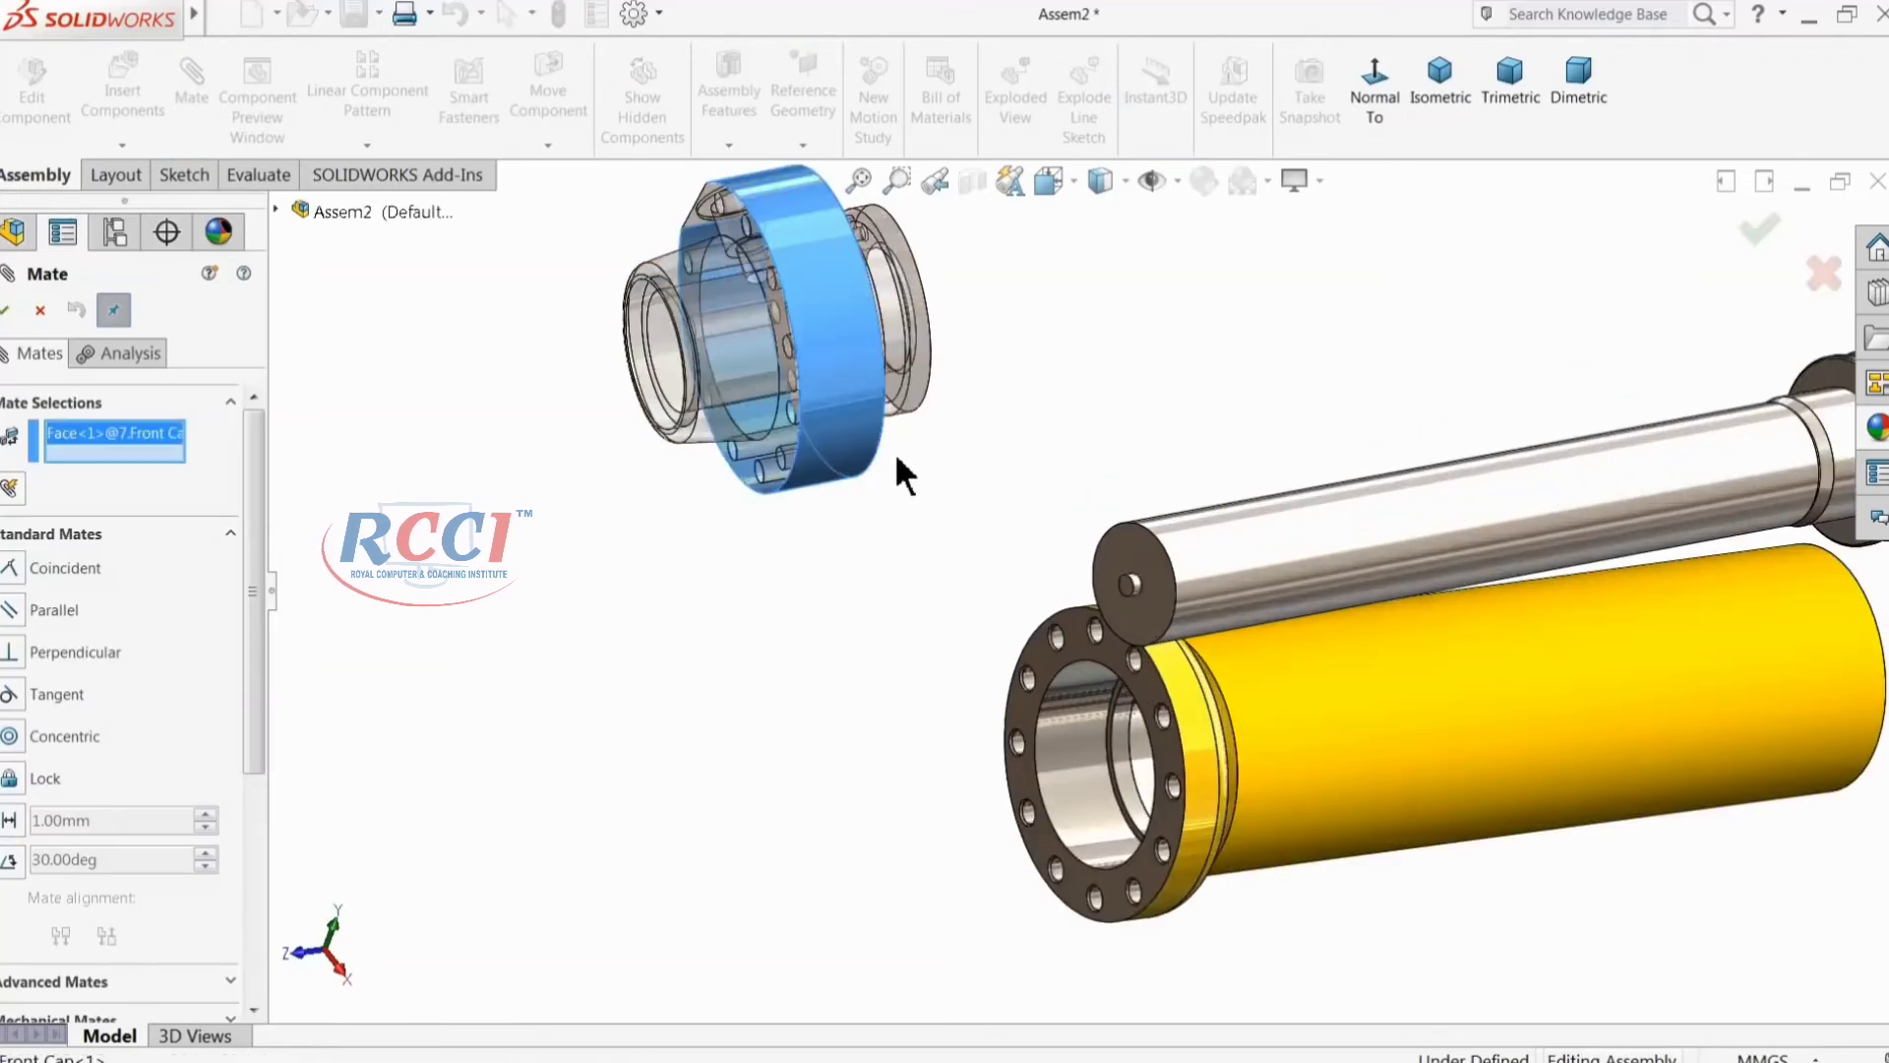
click(1202, 753)
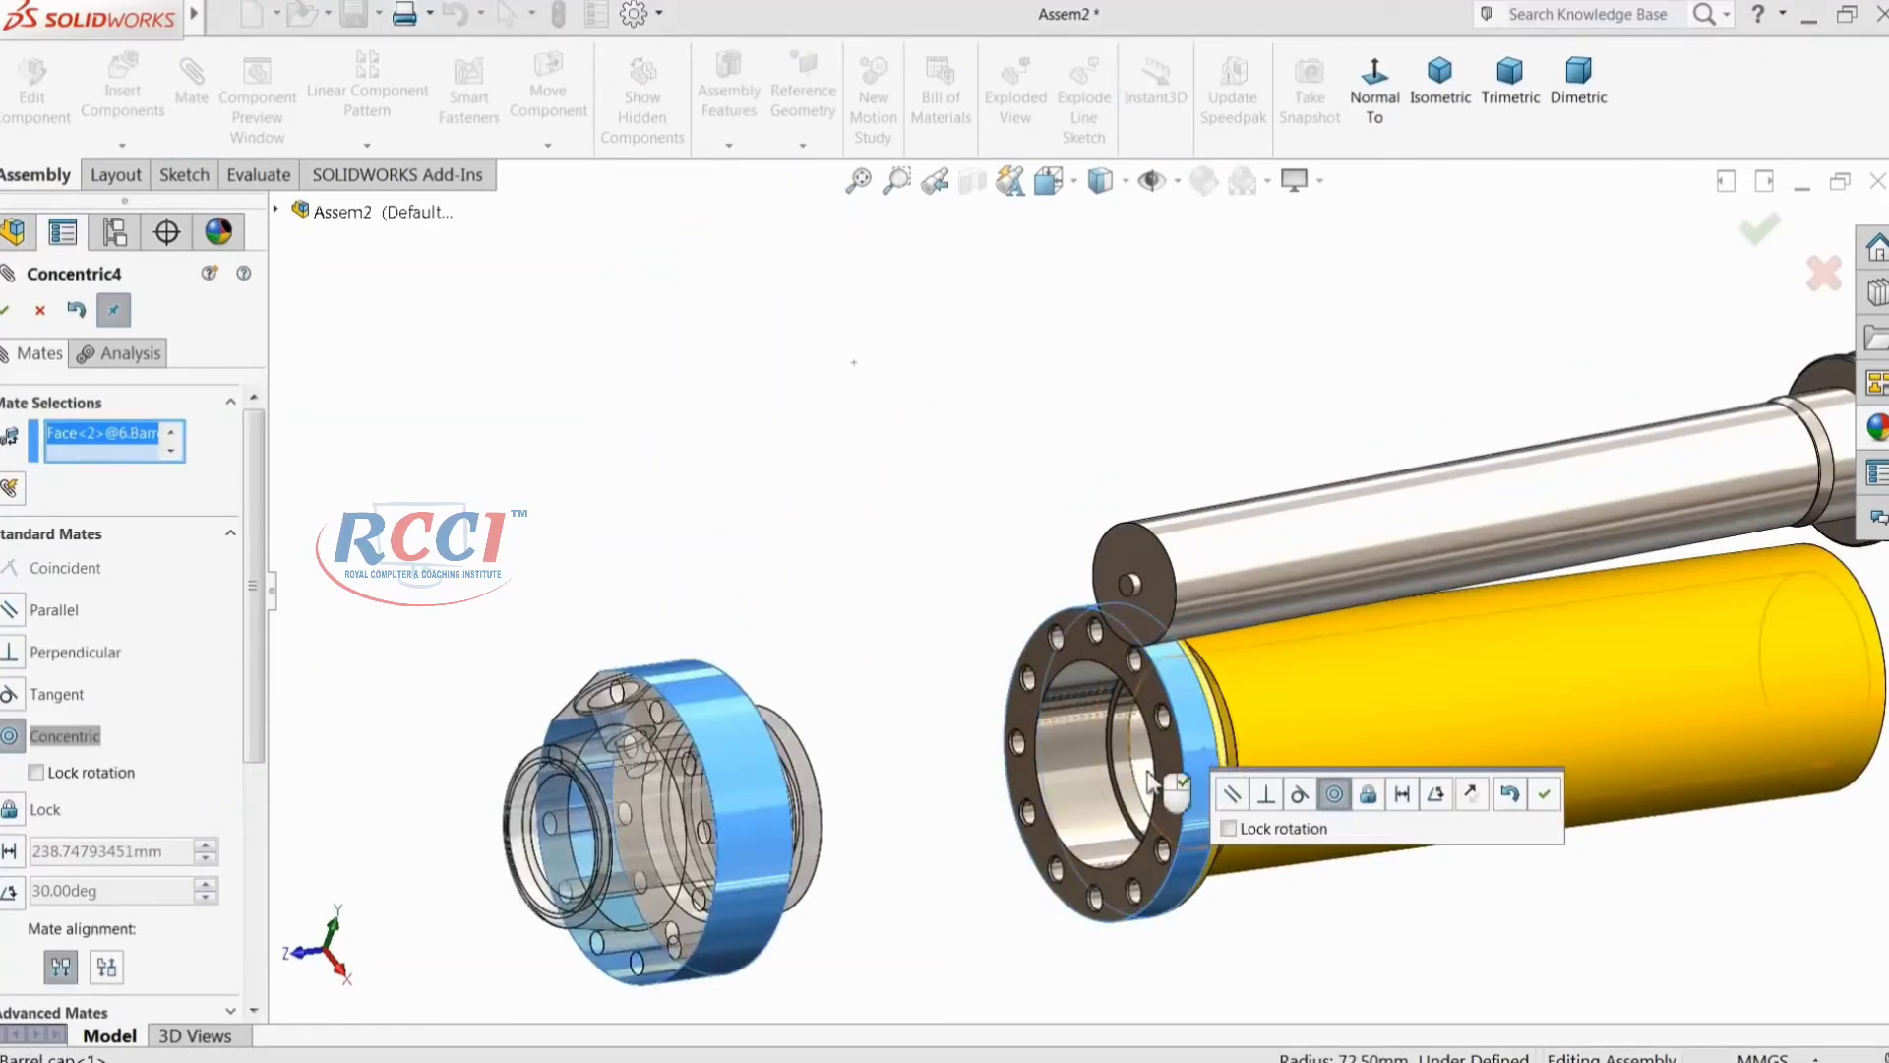
click(1545, 793)
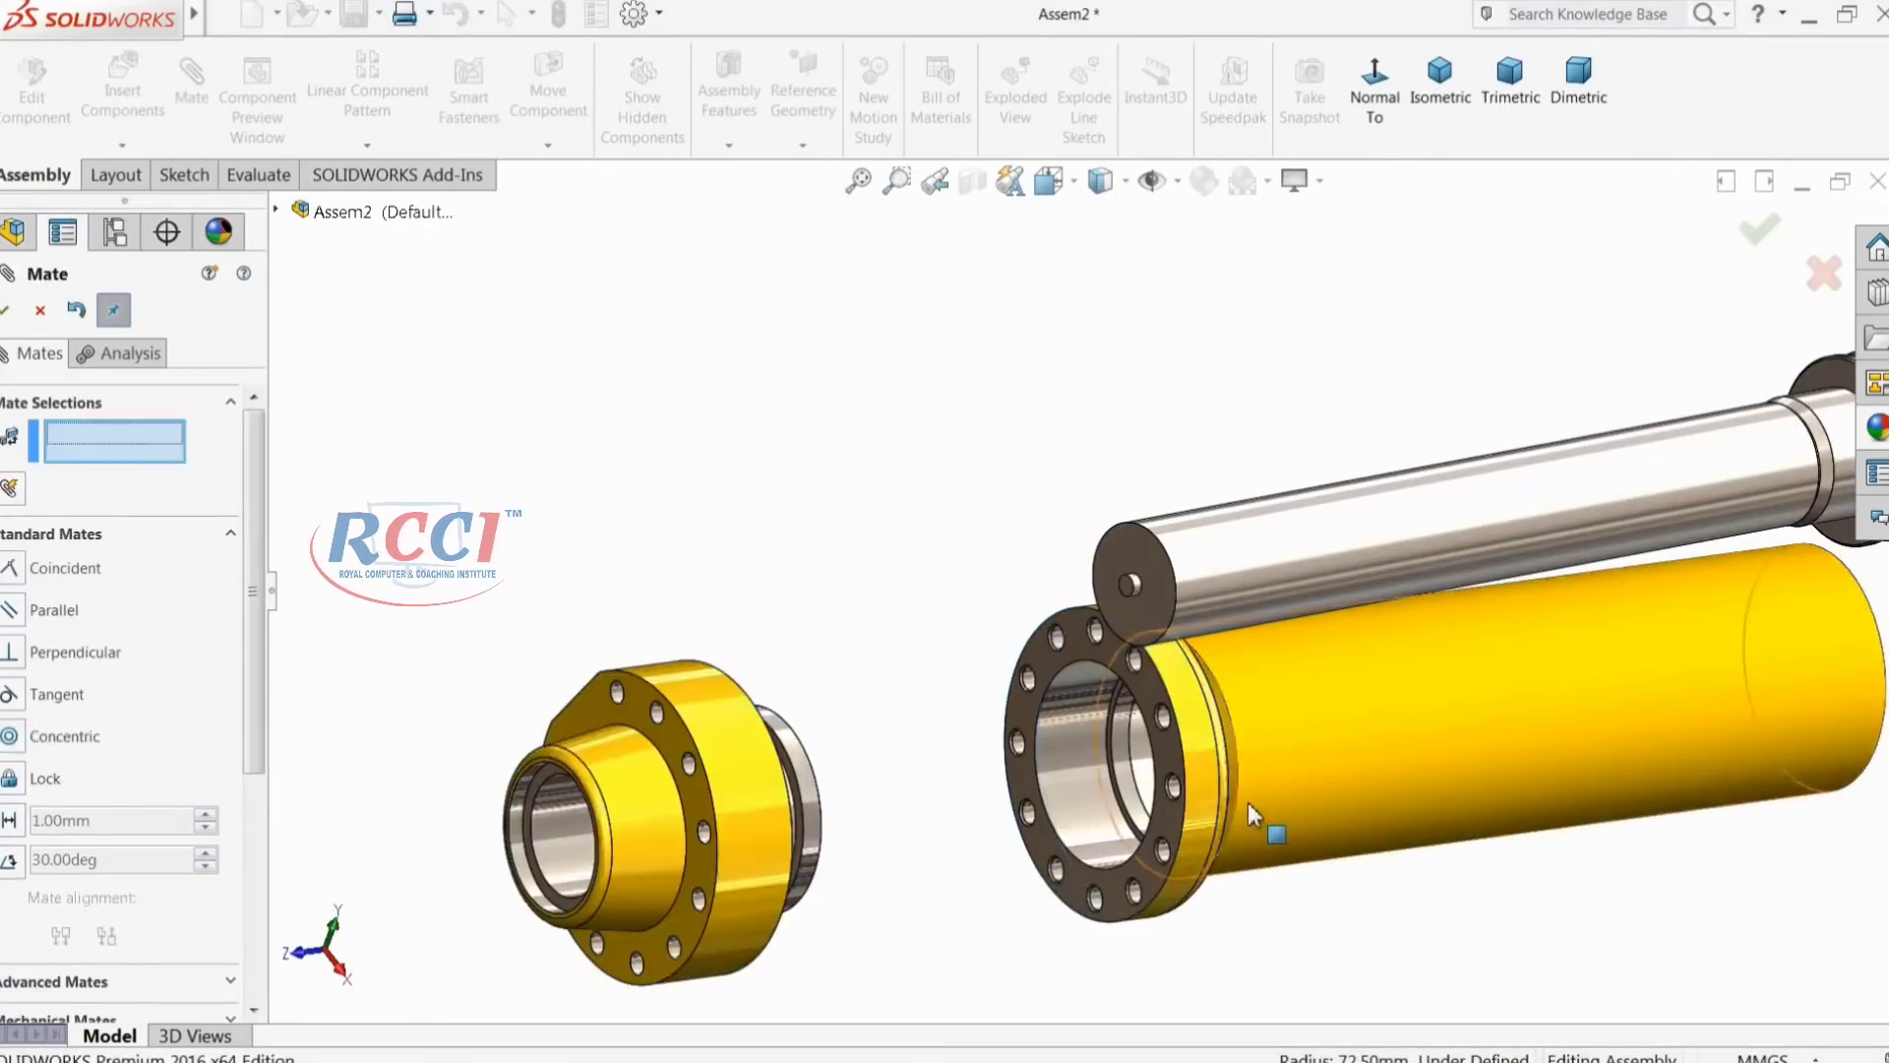
Step: Add a concentric mate between a bolt hole of the front cap and a bolt hole of the barrel cap
scroll(984, 851, down, 3)
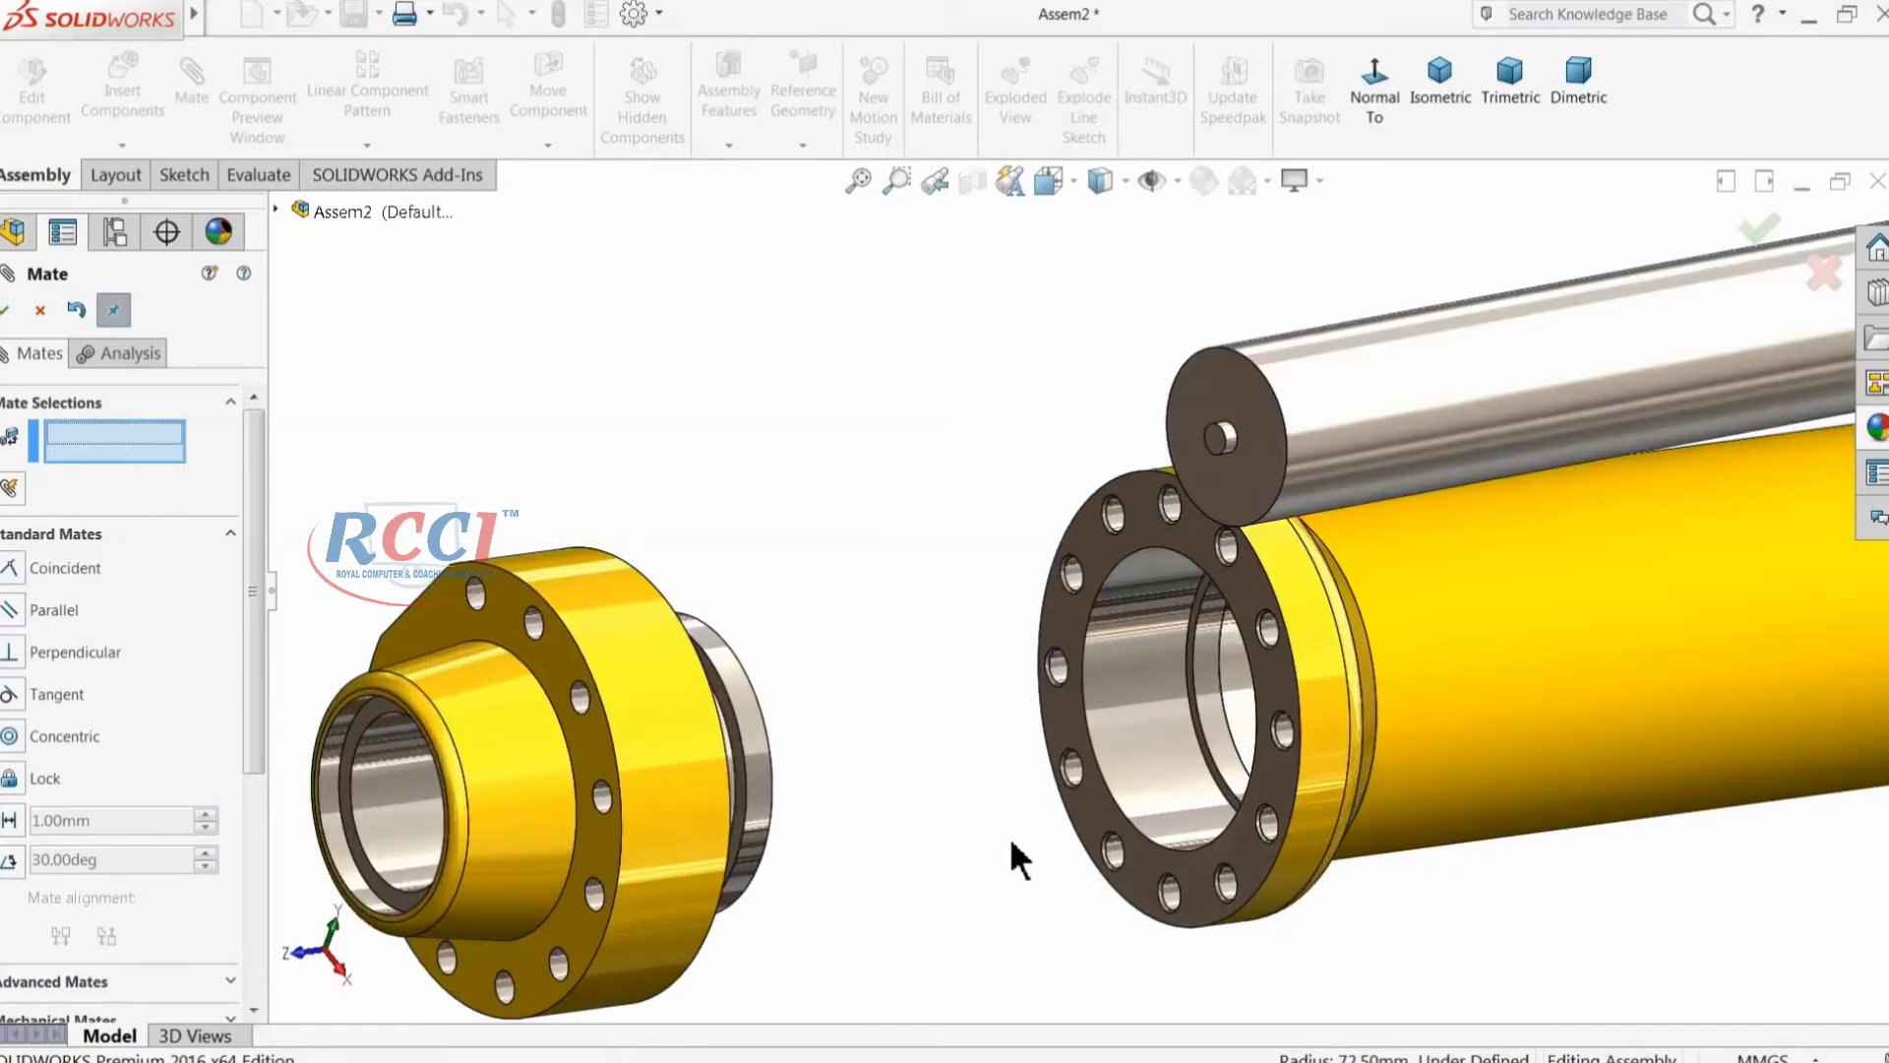
click(581, 699)
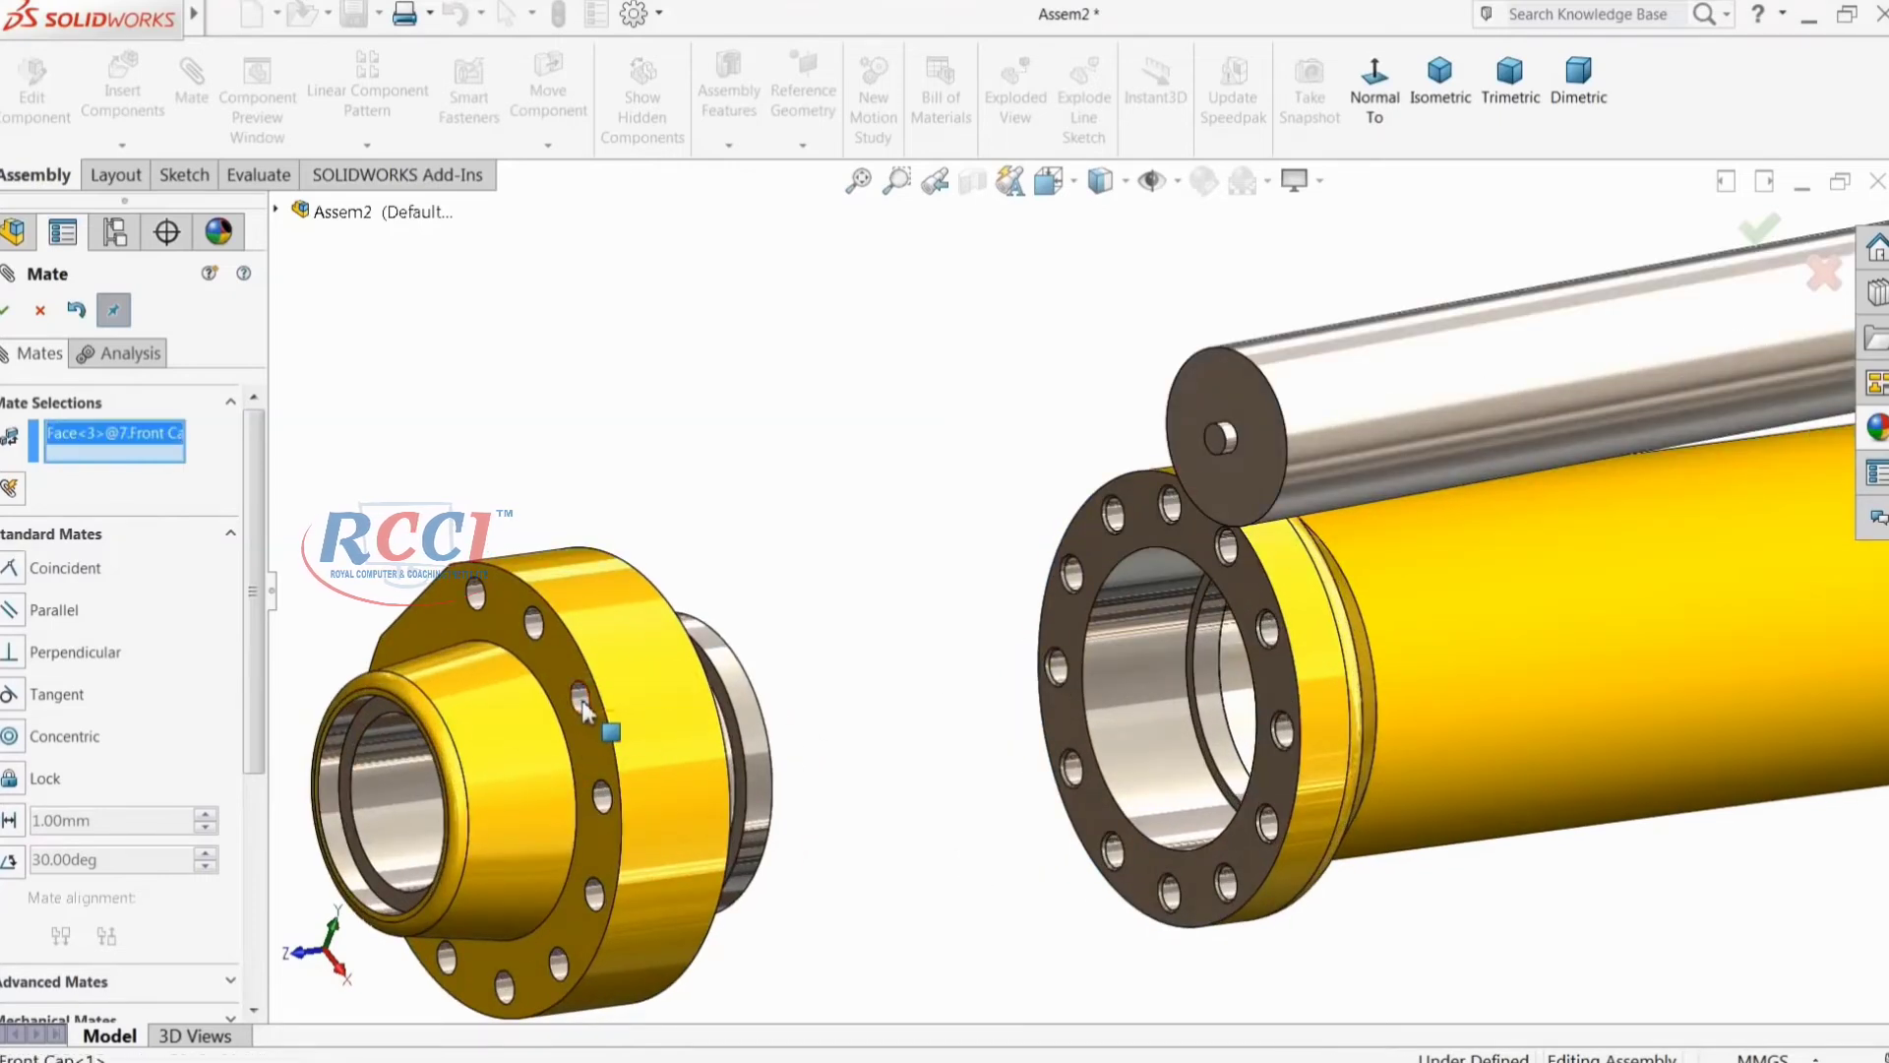
click(1269, 634)
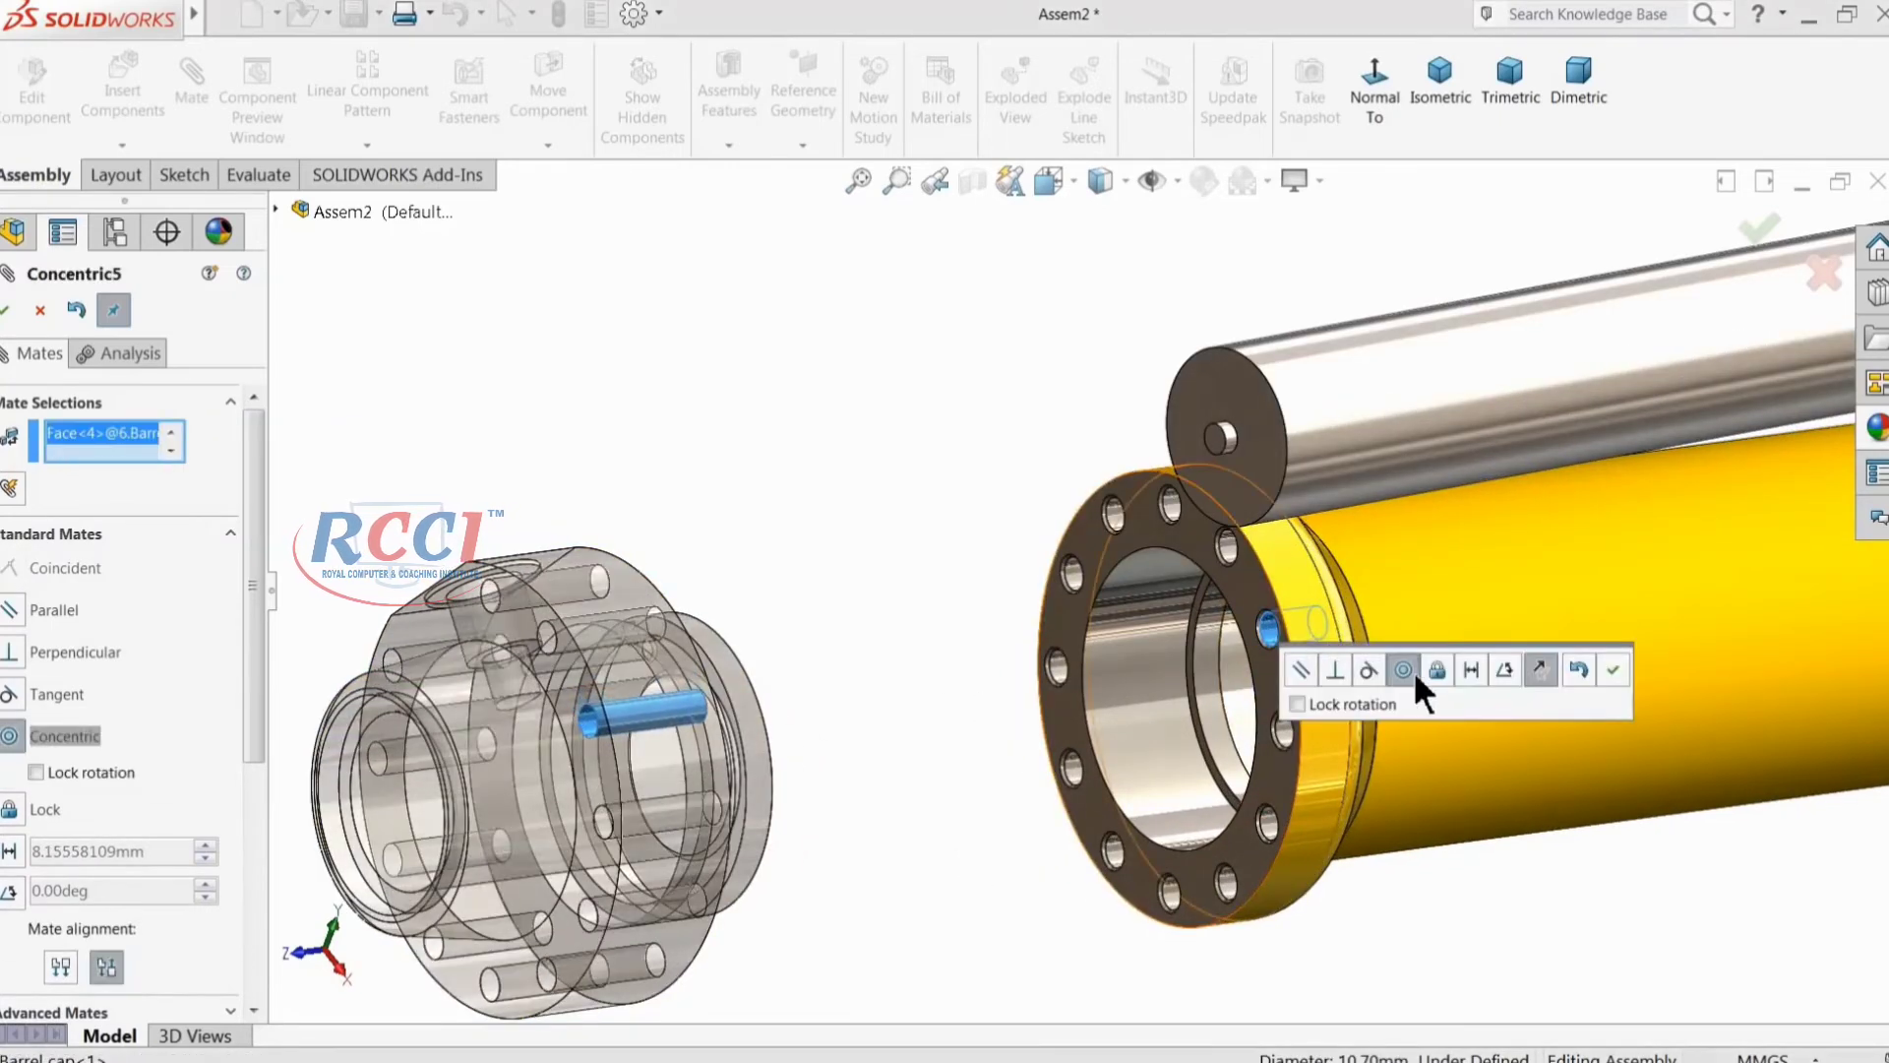
click(1614, 671)
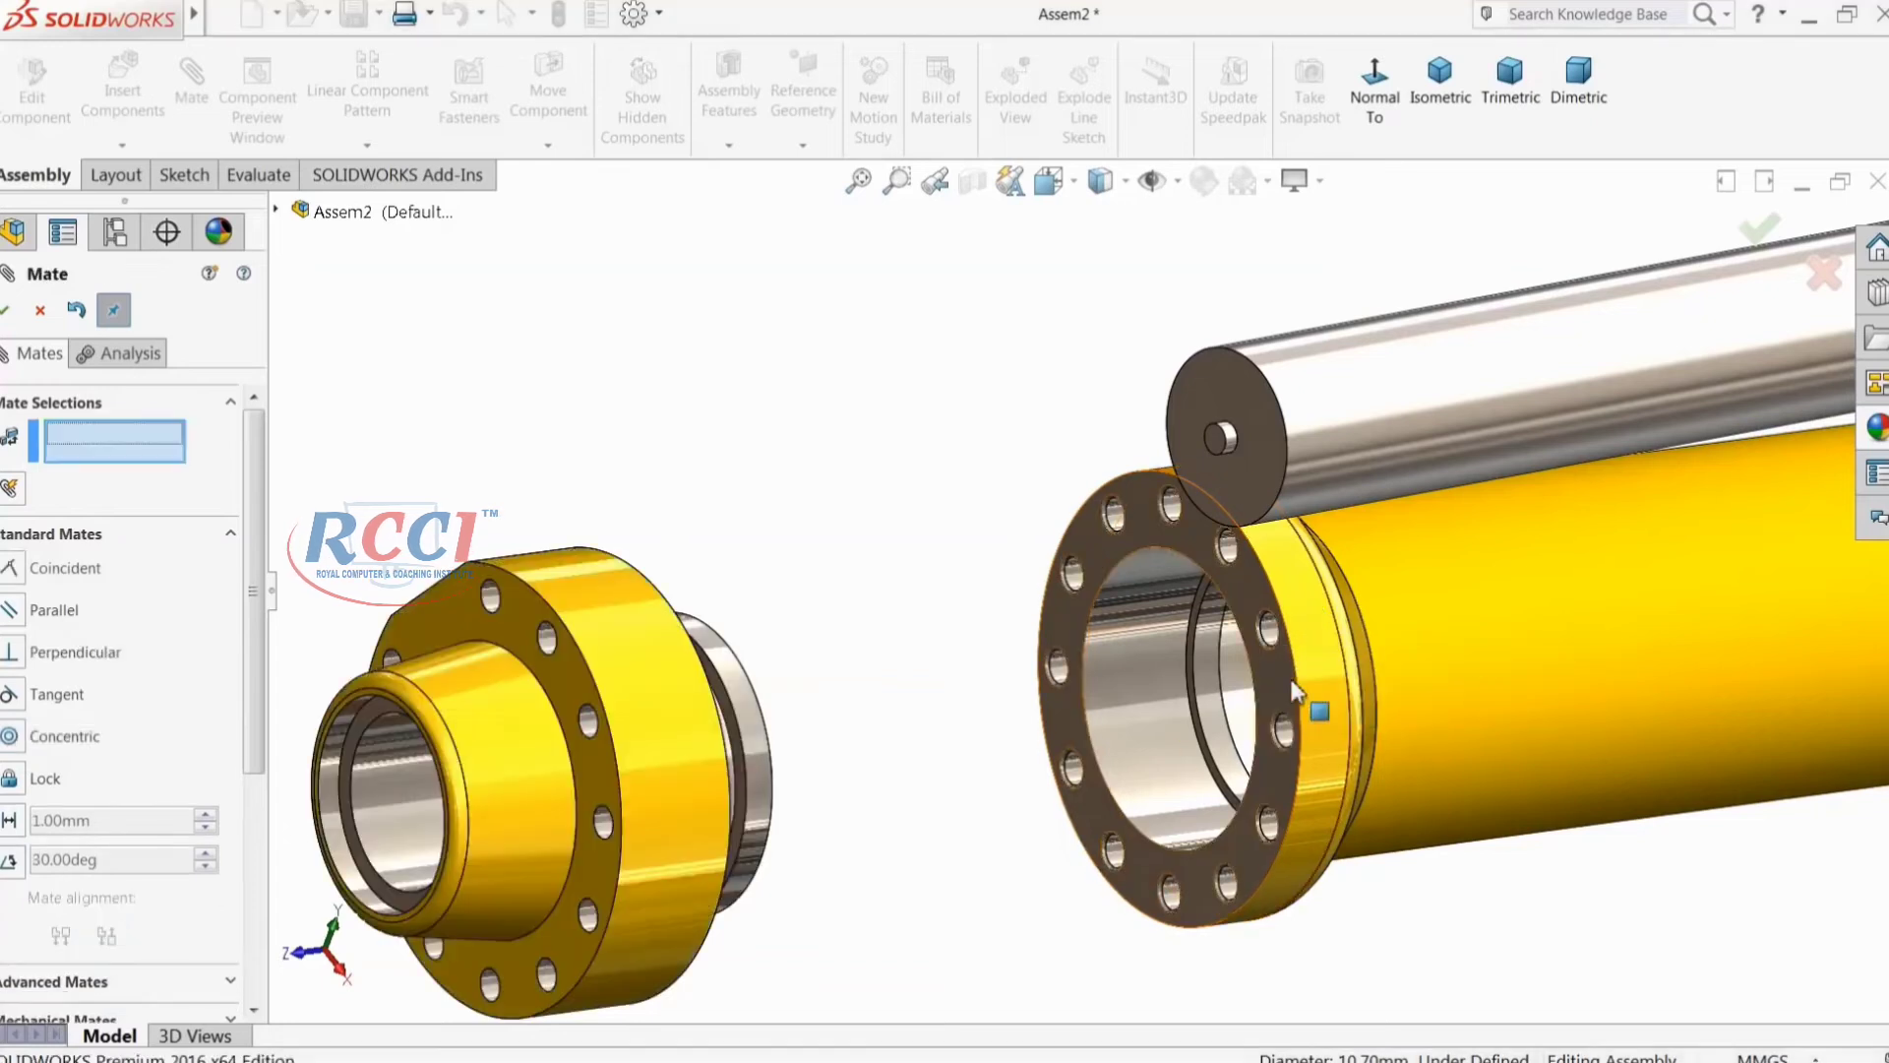
Step: Add a coincident mate between the barrel cap's outer flange face and the front cap's flange face on the spigot side
click(1060, 699)
middle_drag(1060, 700, 688, 764)
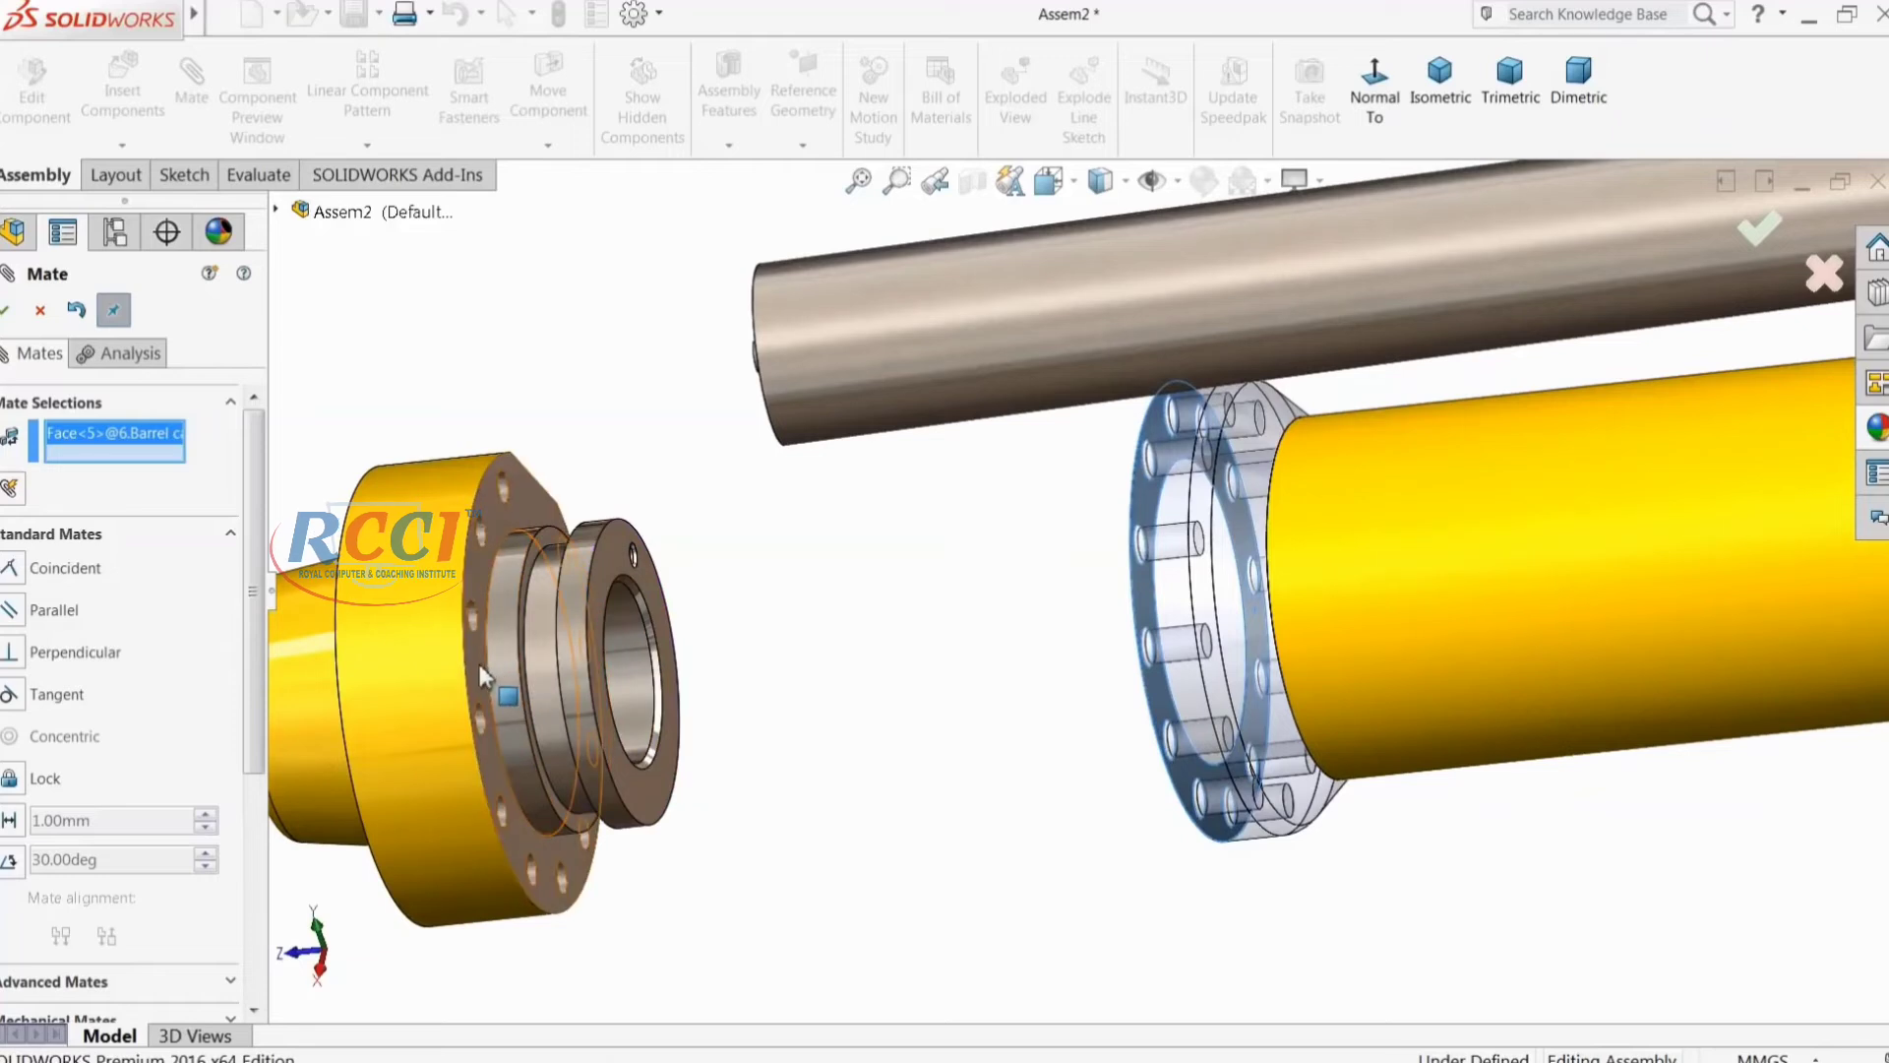
click(480, 664)
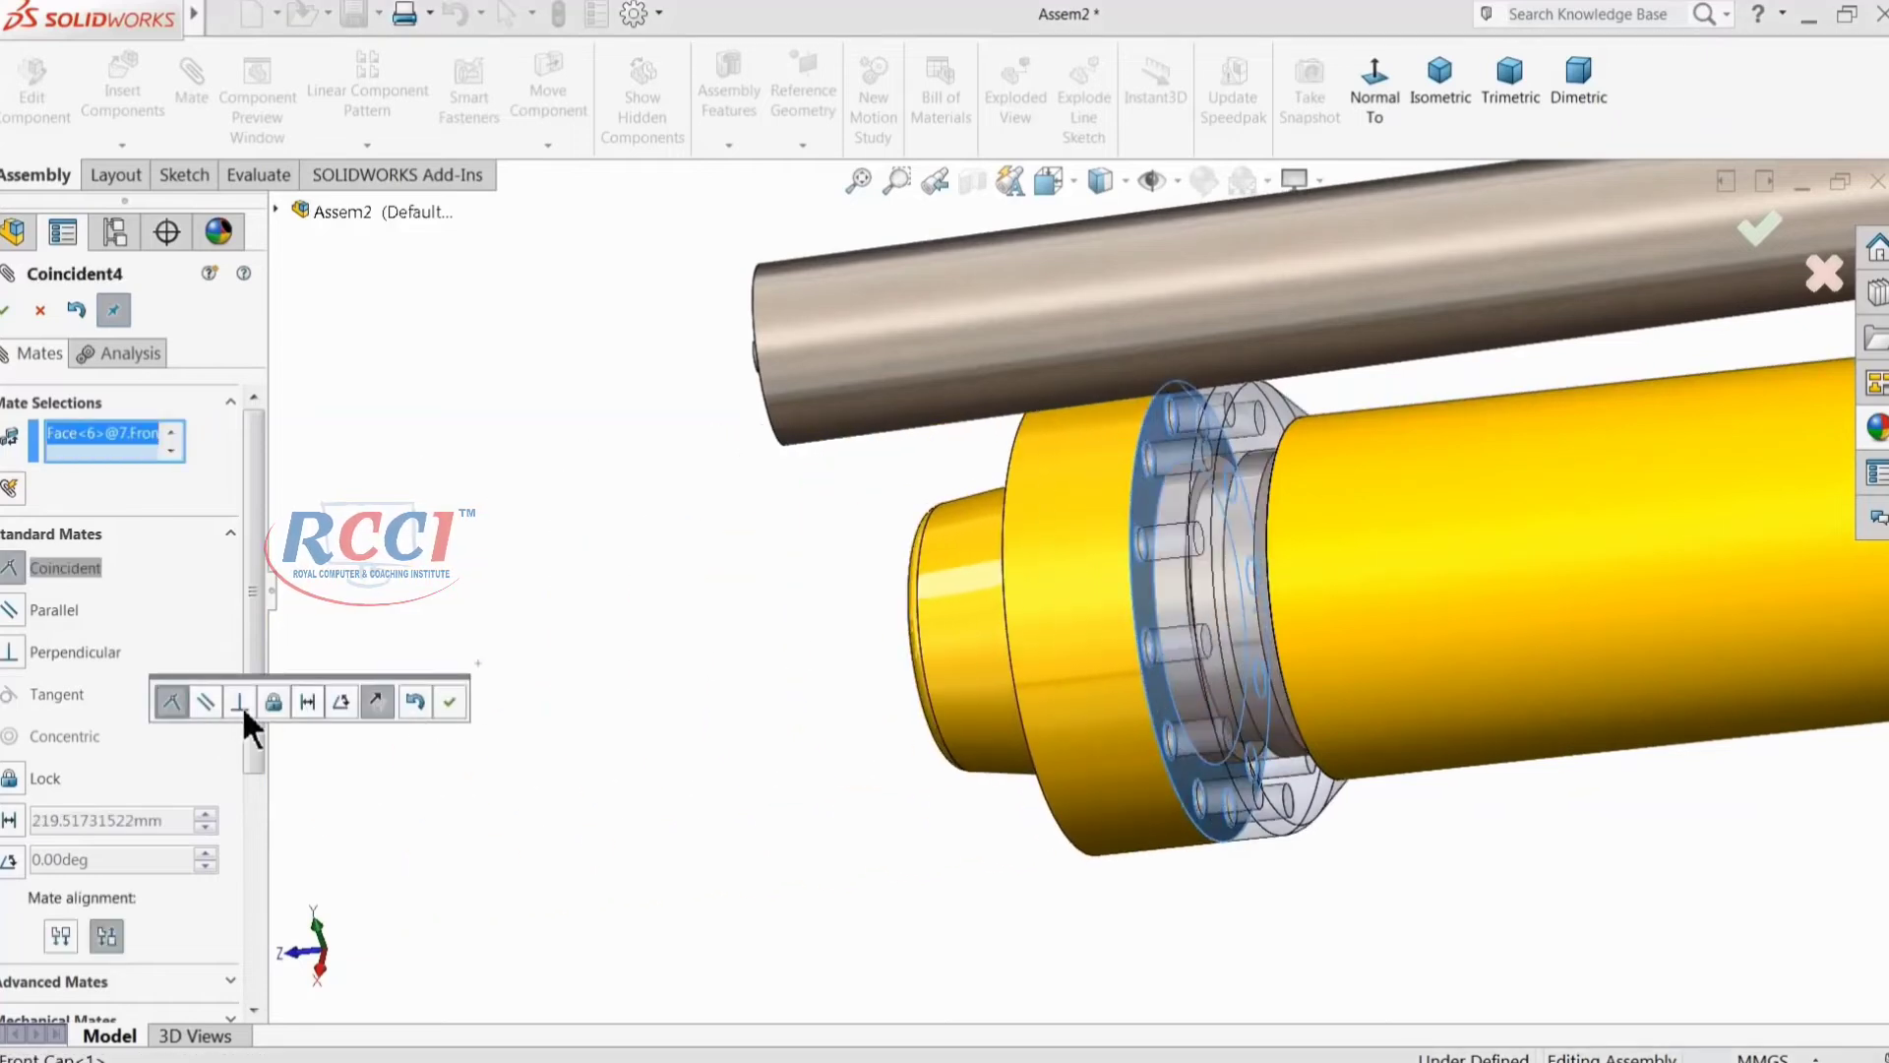
click(450, 701)
Step: Turn the front cap about the barrel axis so its port faces upward, and finish mating
middle_drag(843, 688, 989, 723)
drag(1299, 507, 1095, 366)
scroll(1074, 498, up, 2)
scroll(1121, 581, down, 5)
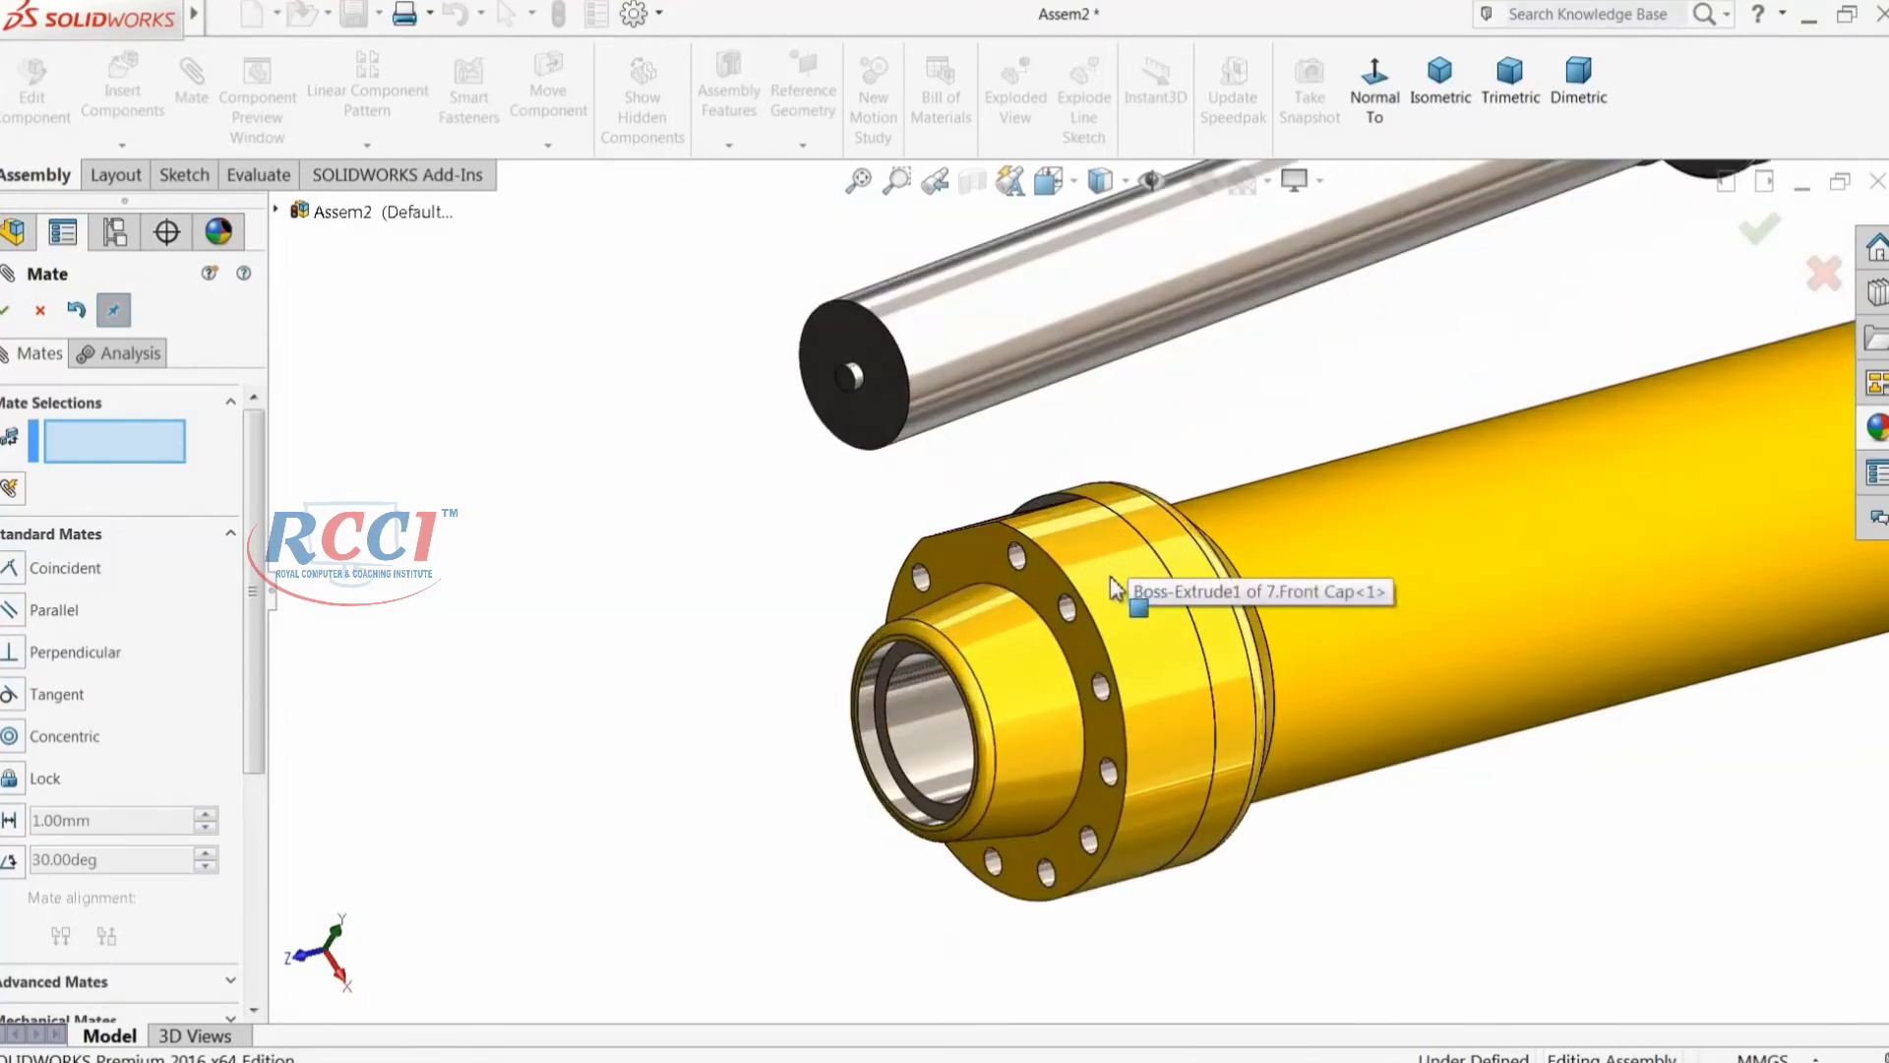
drag(1138, 673, 1142, 697)
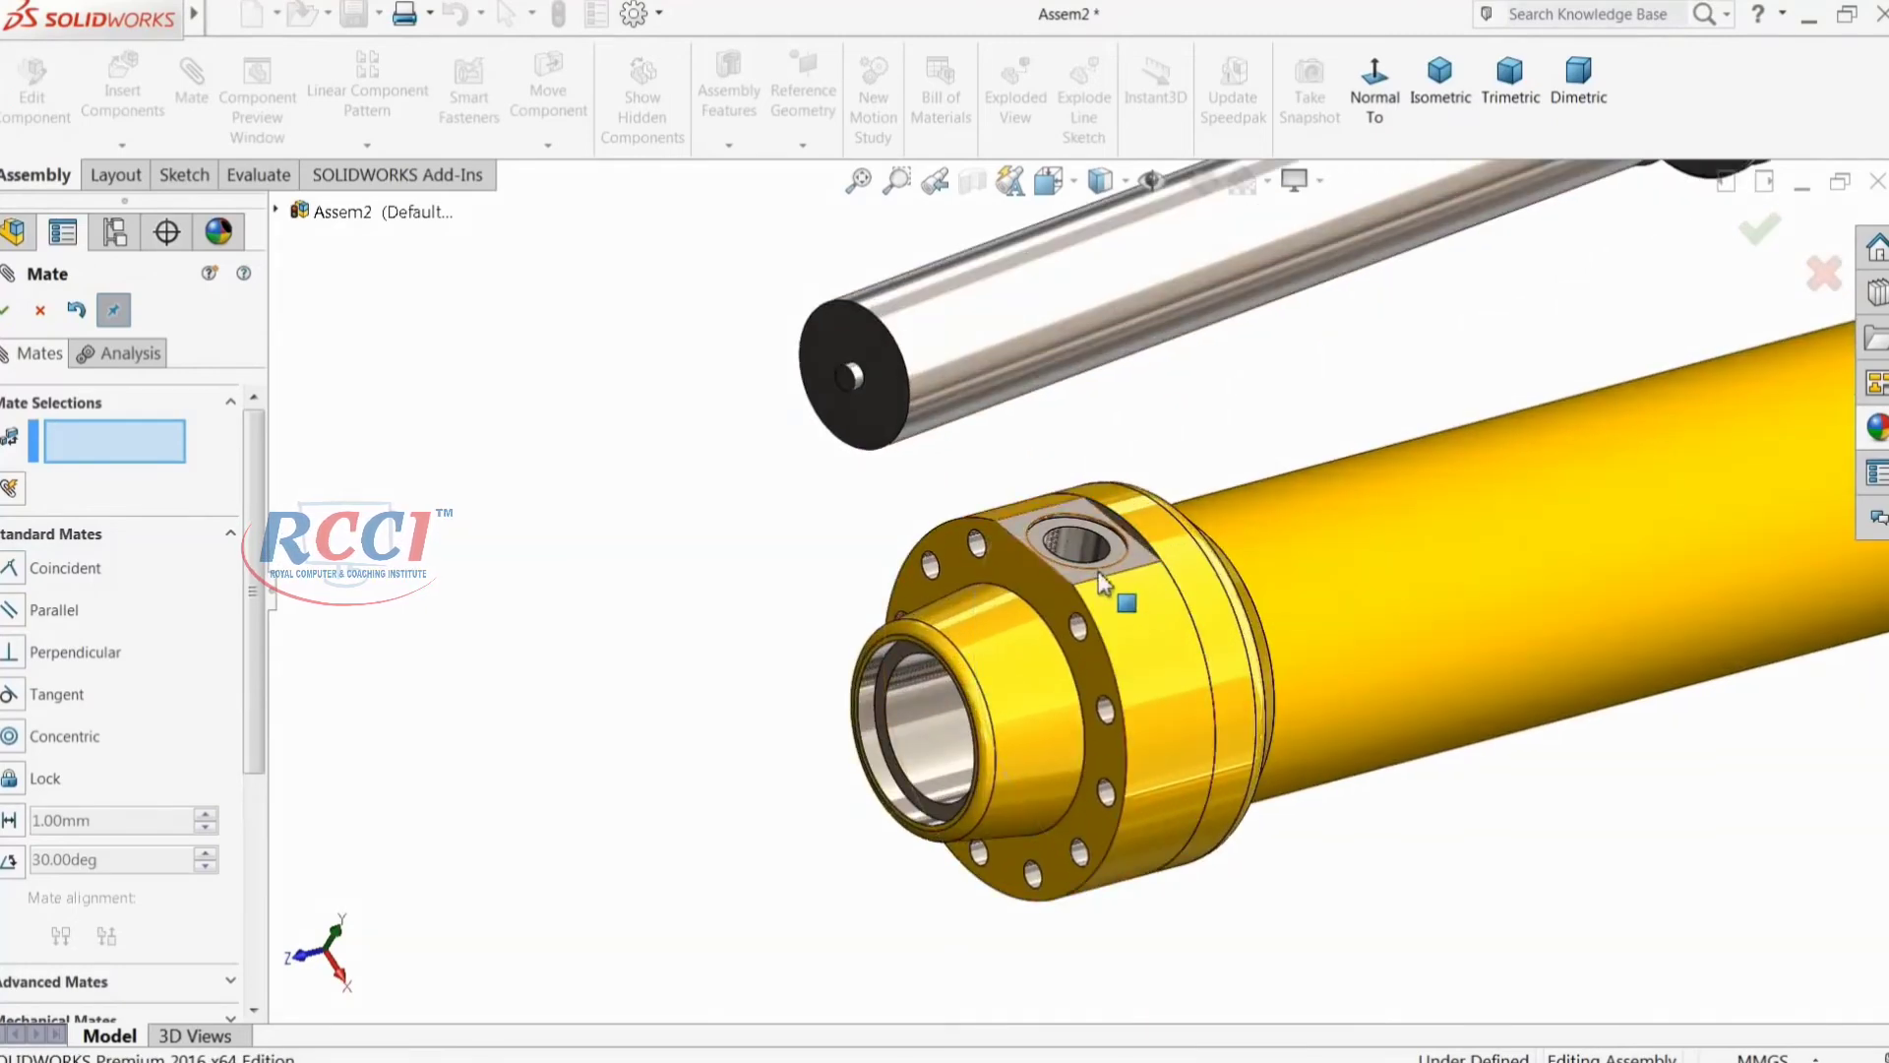
click(39, 311)
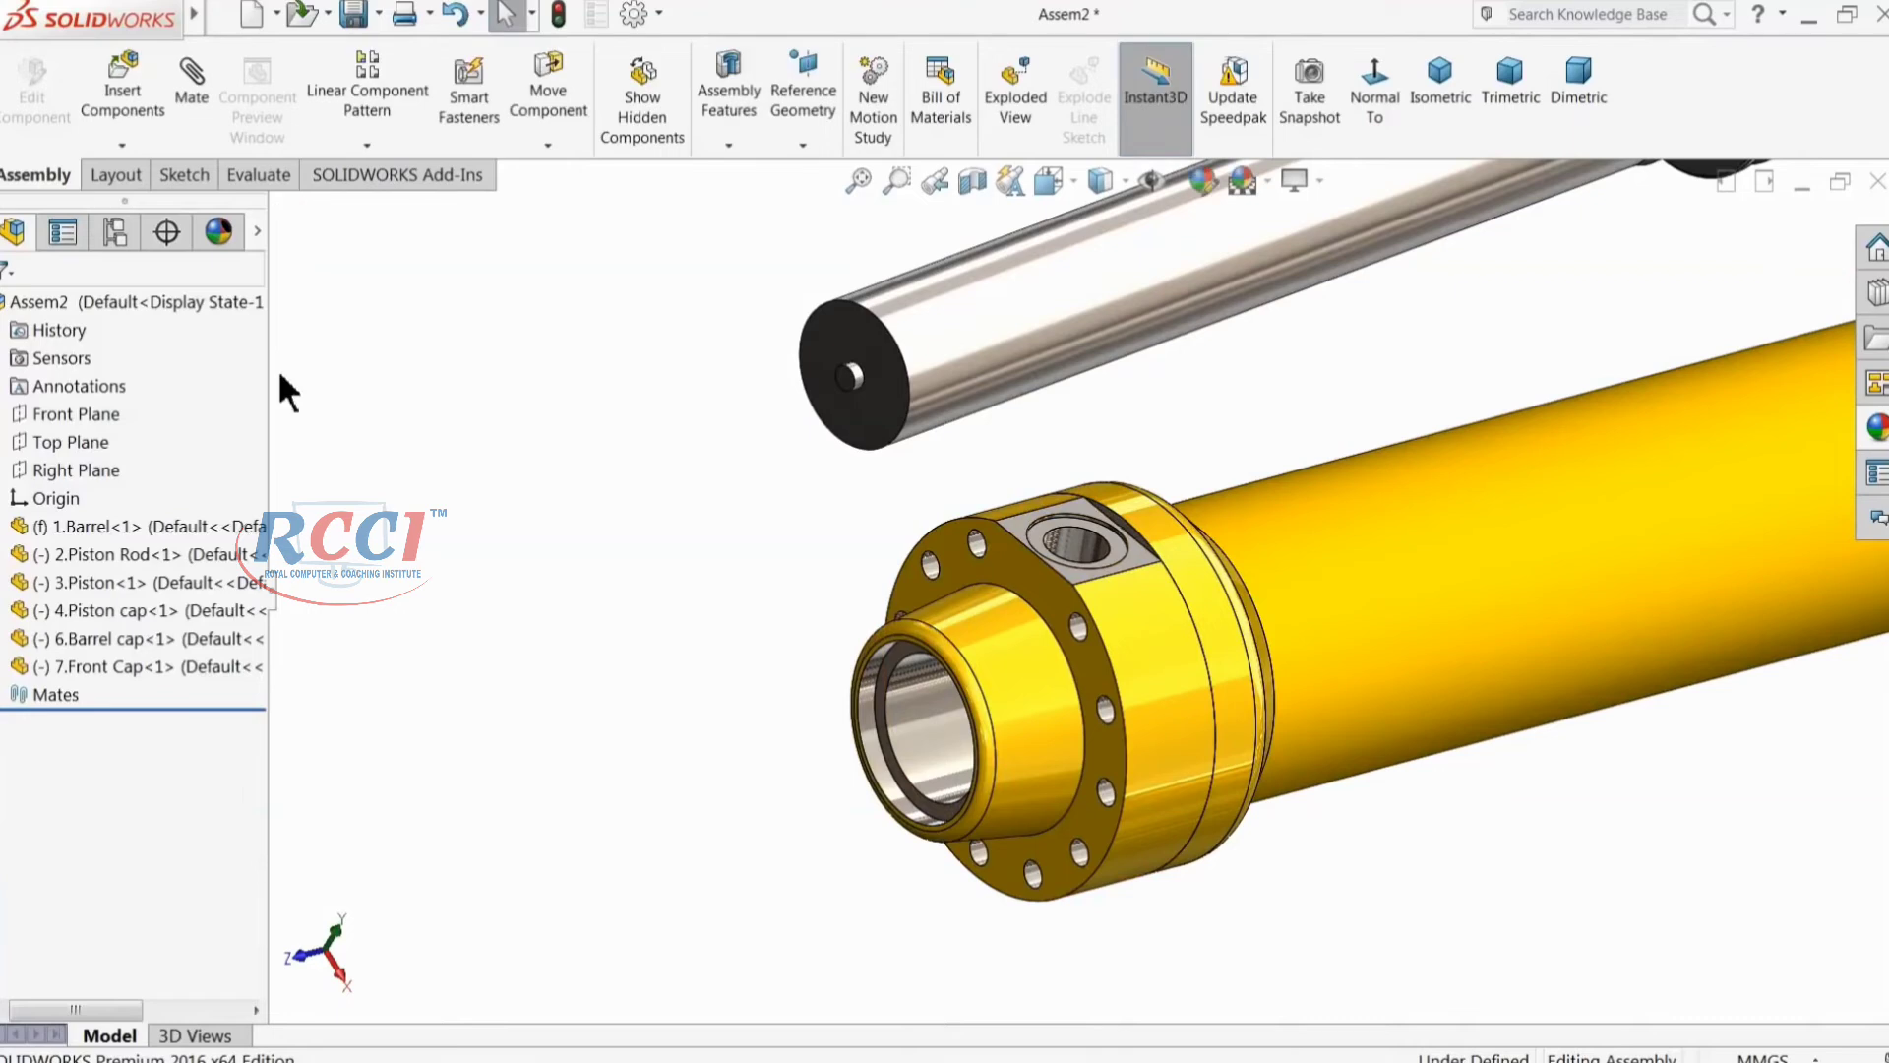
Step: Open the barrel part from the assembly and remove the face appearance from its outer cylindrical face
scroll(1013, 551, up, 4)
scroll(1320, 581, down, 3)
click(1138, 615)
middle_drag(1088, 630, 1065, 598)
click(1066, 455)
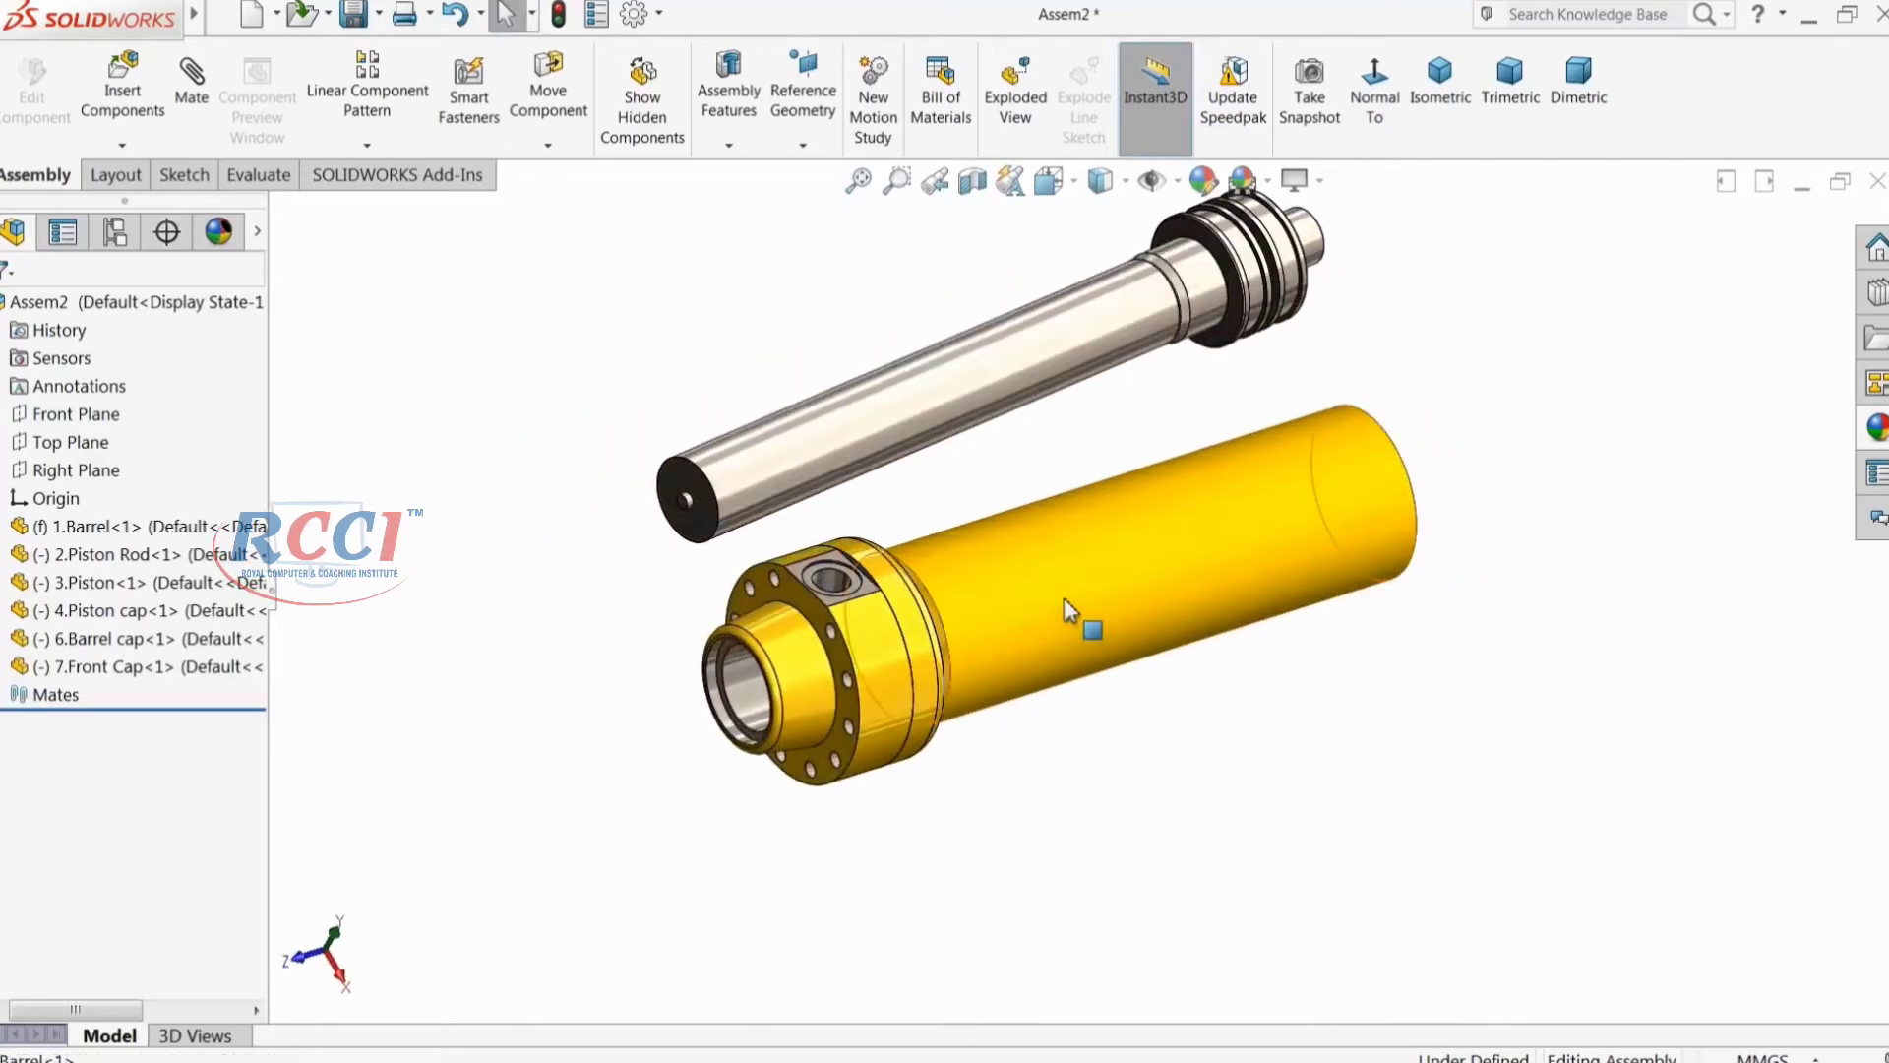
click(1065, 598)
click(1119, 497)
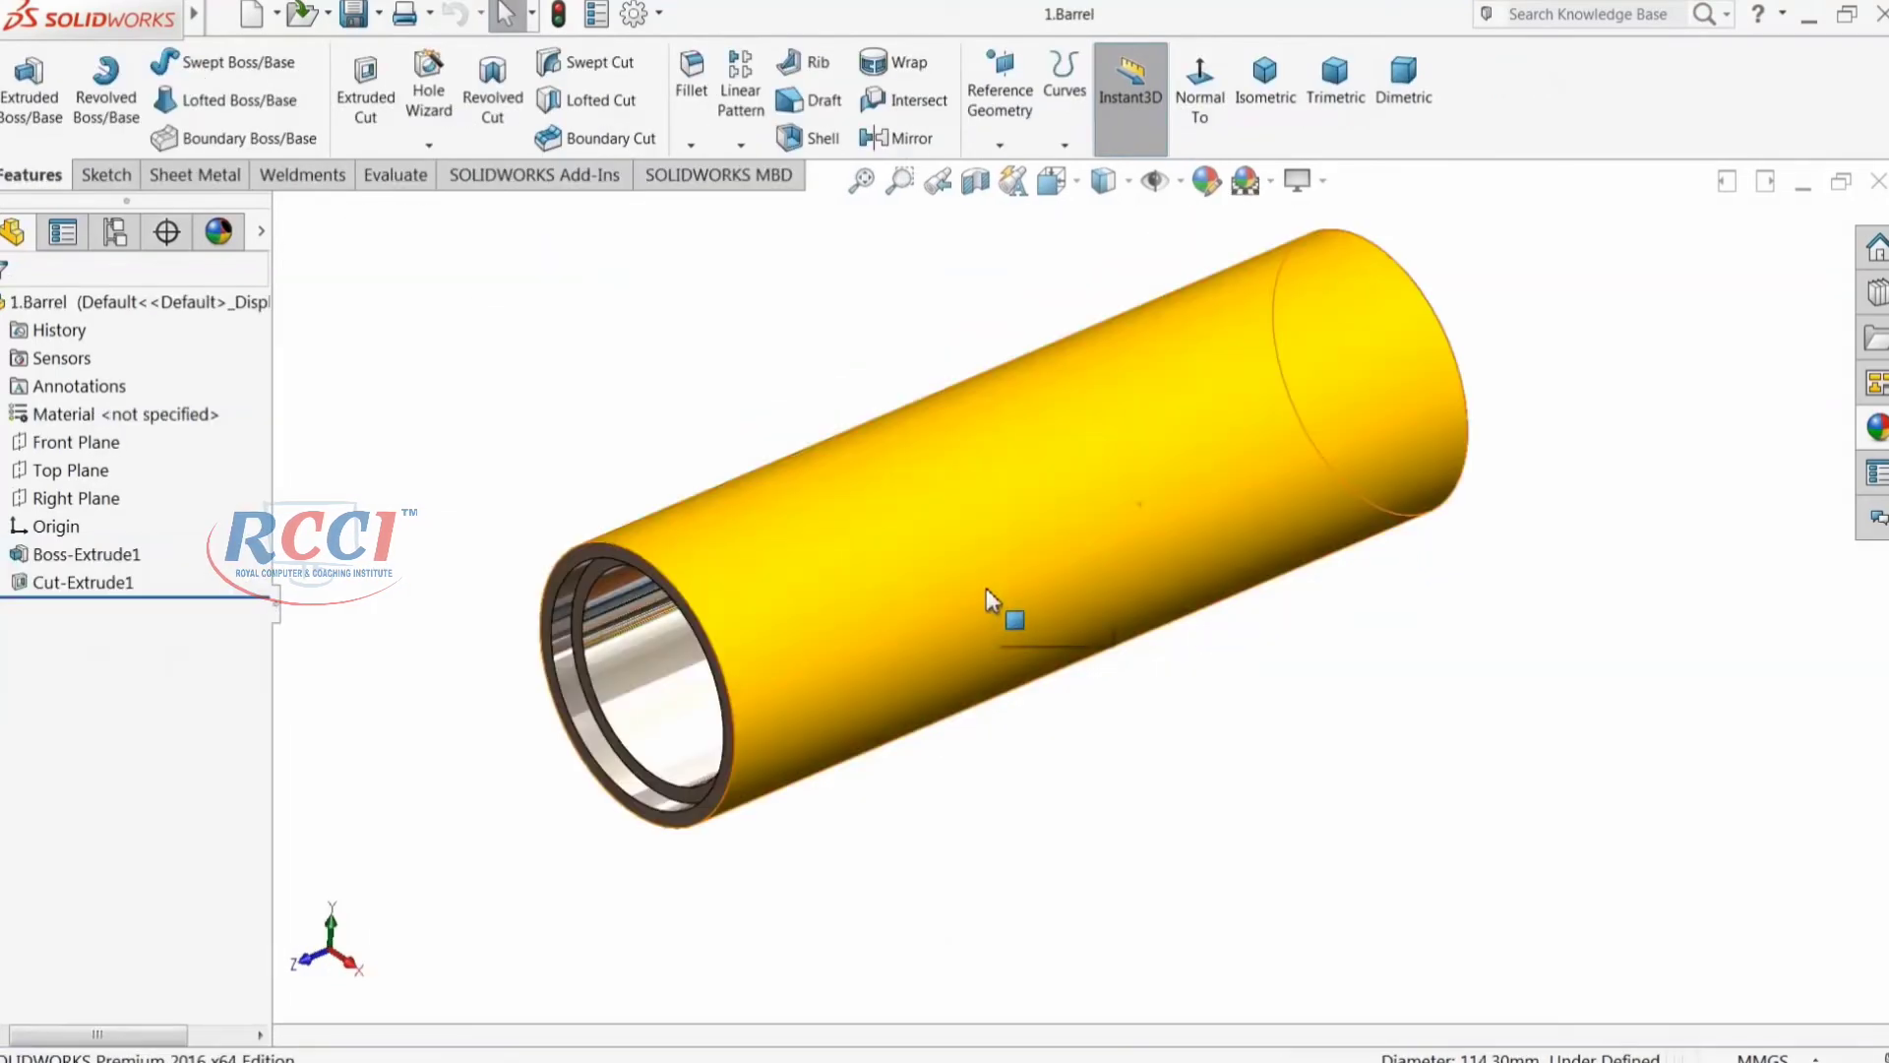
click(988, 546)
click(1179, 460)
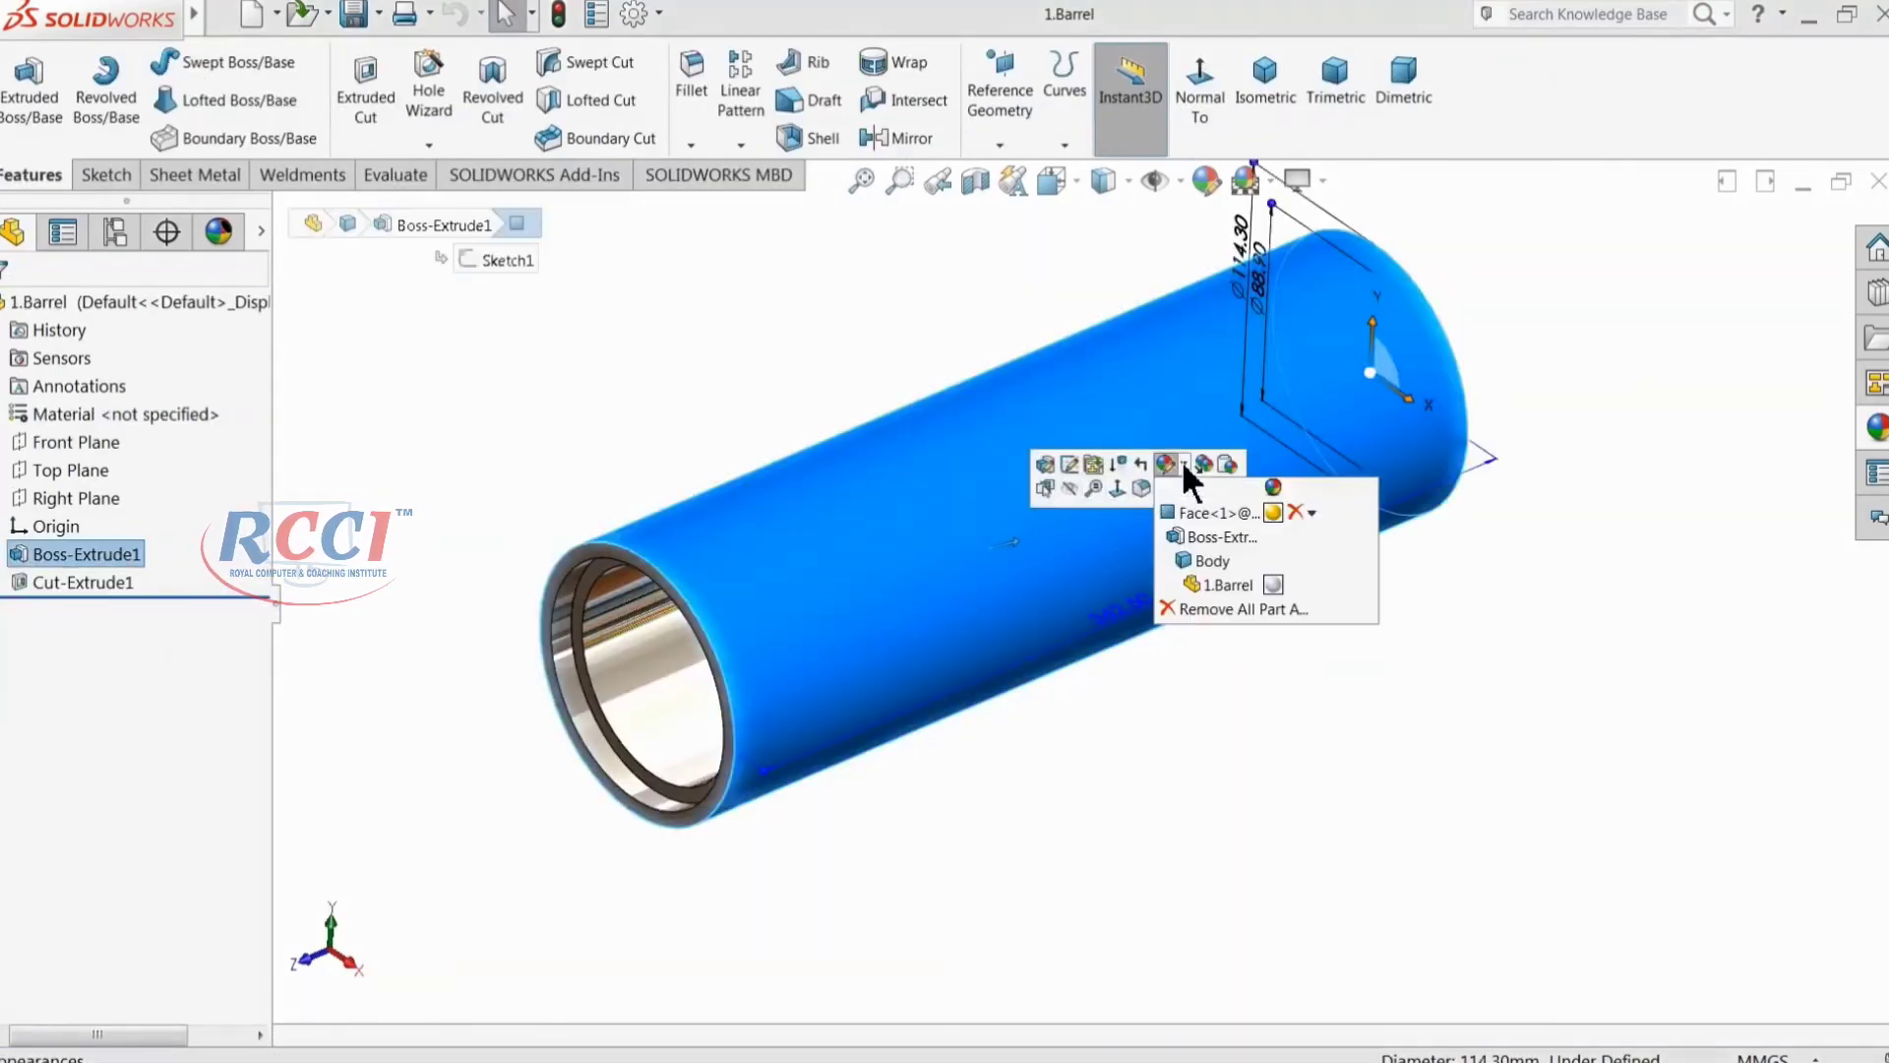
click(1296, 513)
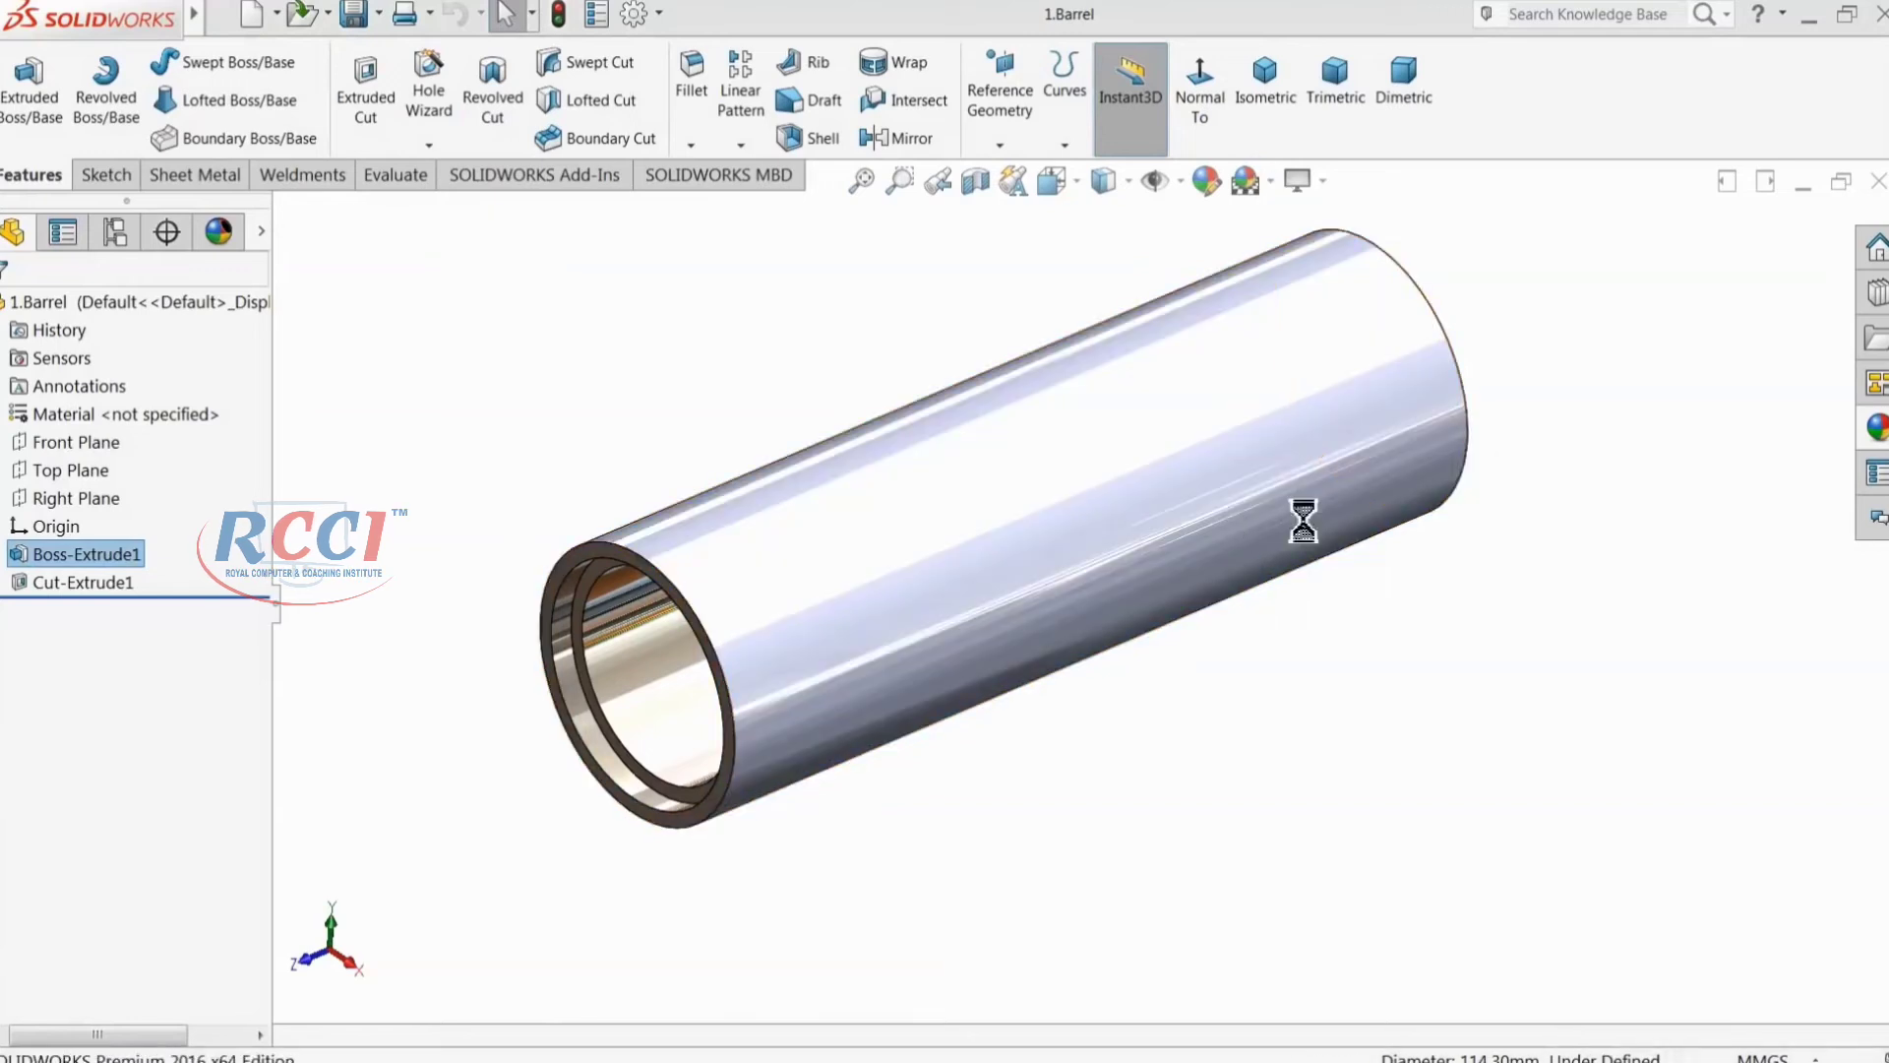
Step: Color the barrel's outer cylindrical face with RGB 255, 204, 0 and return to the assembly
click(974, 516)
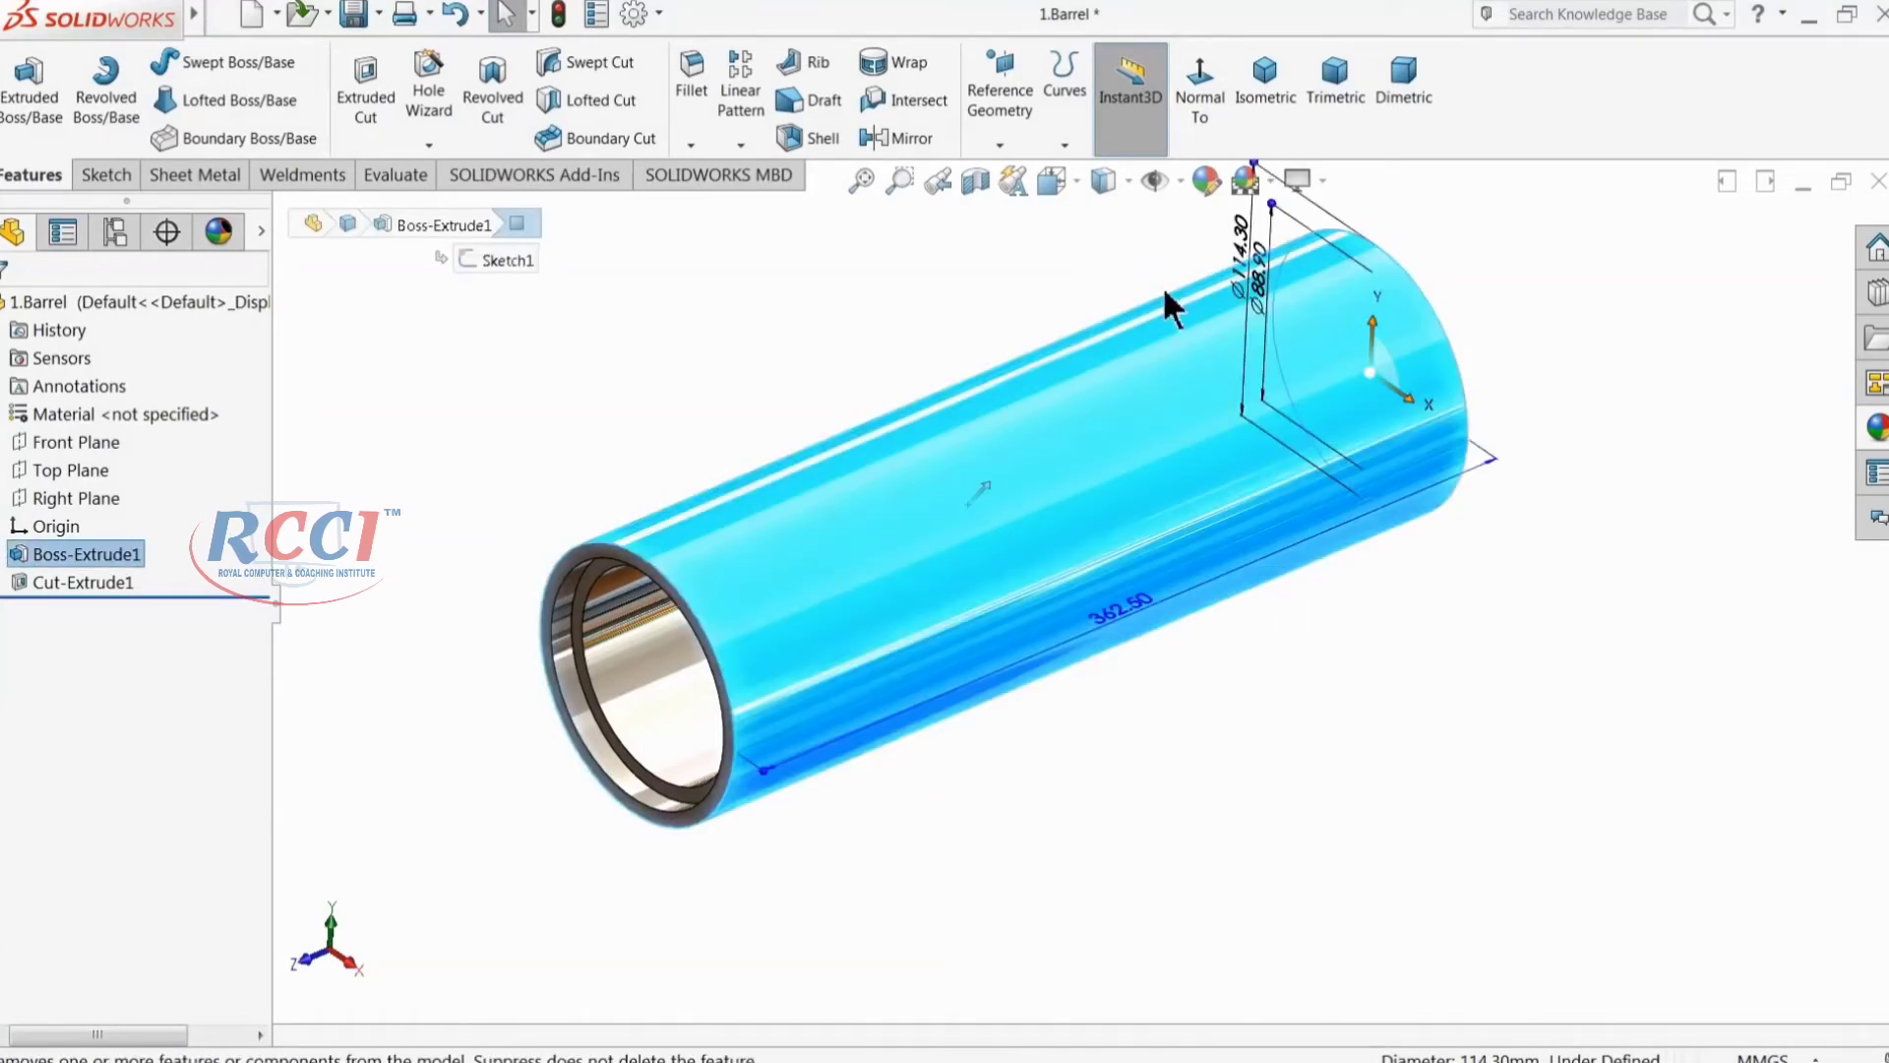
click(1209, 177)
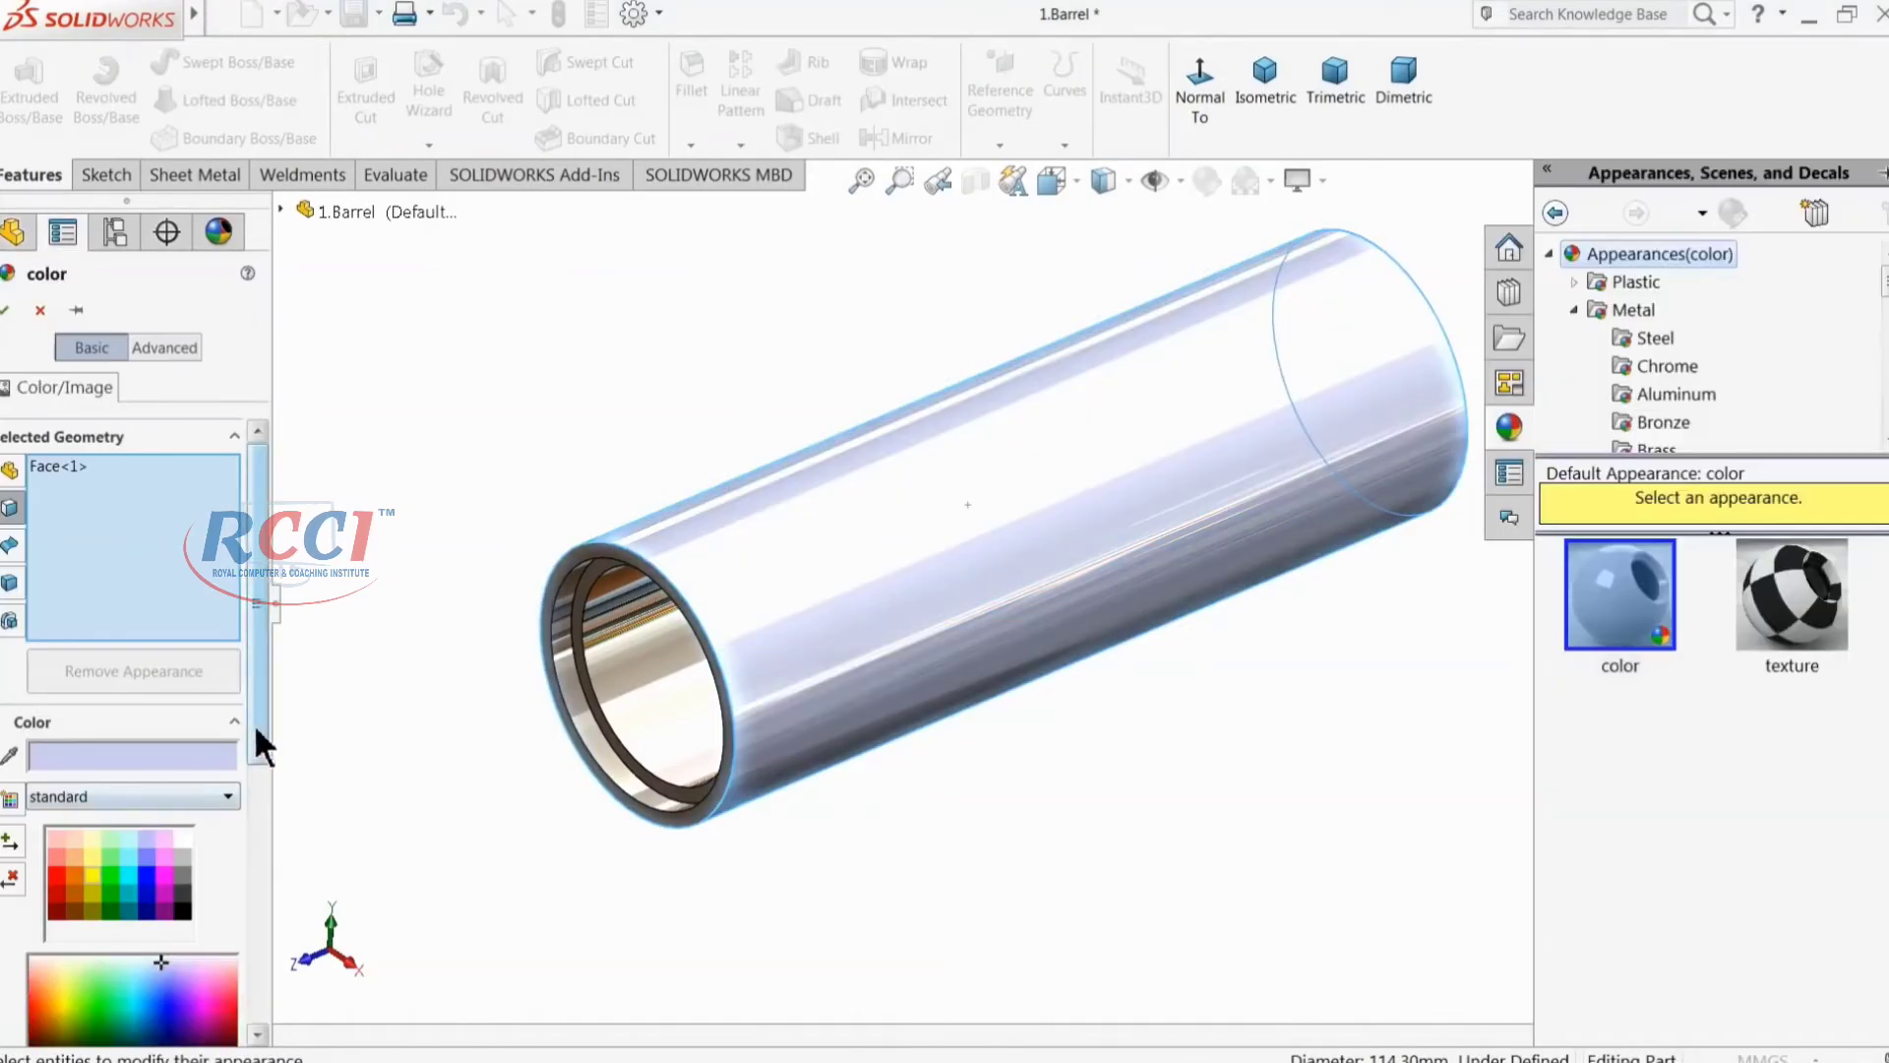
drag(258, 800, 252, 841)
click(91, 605)
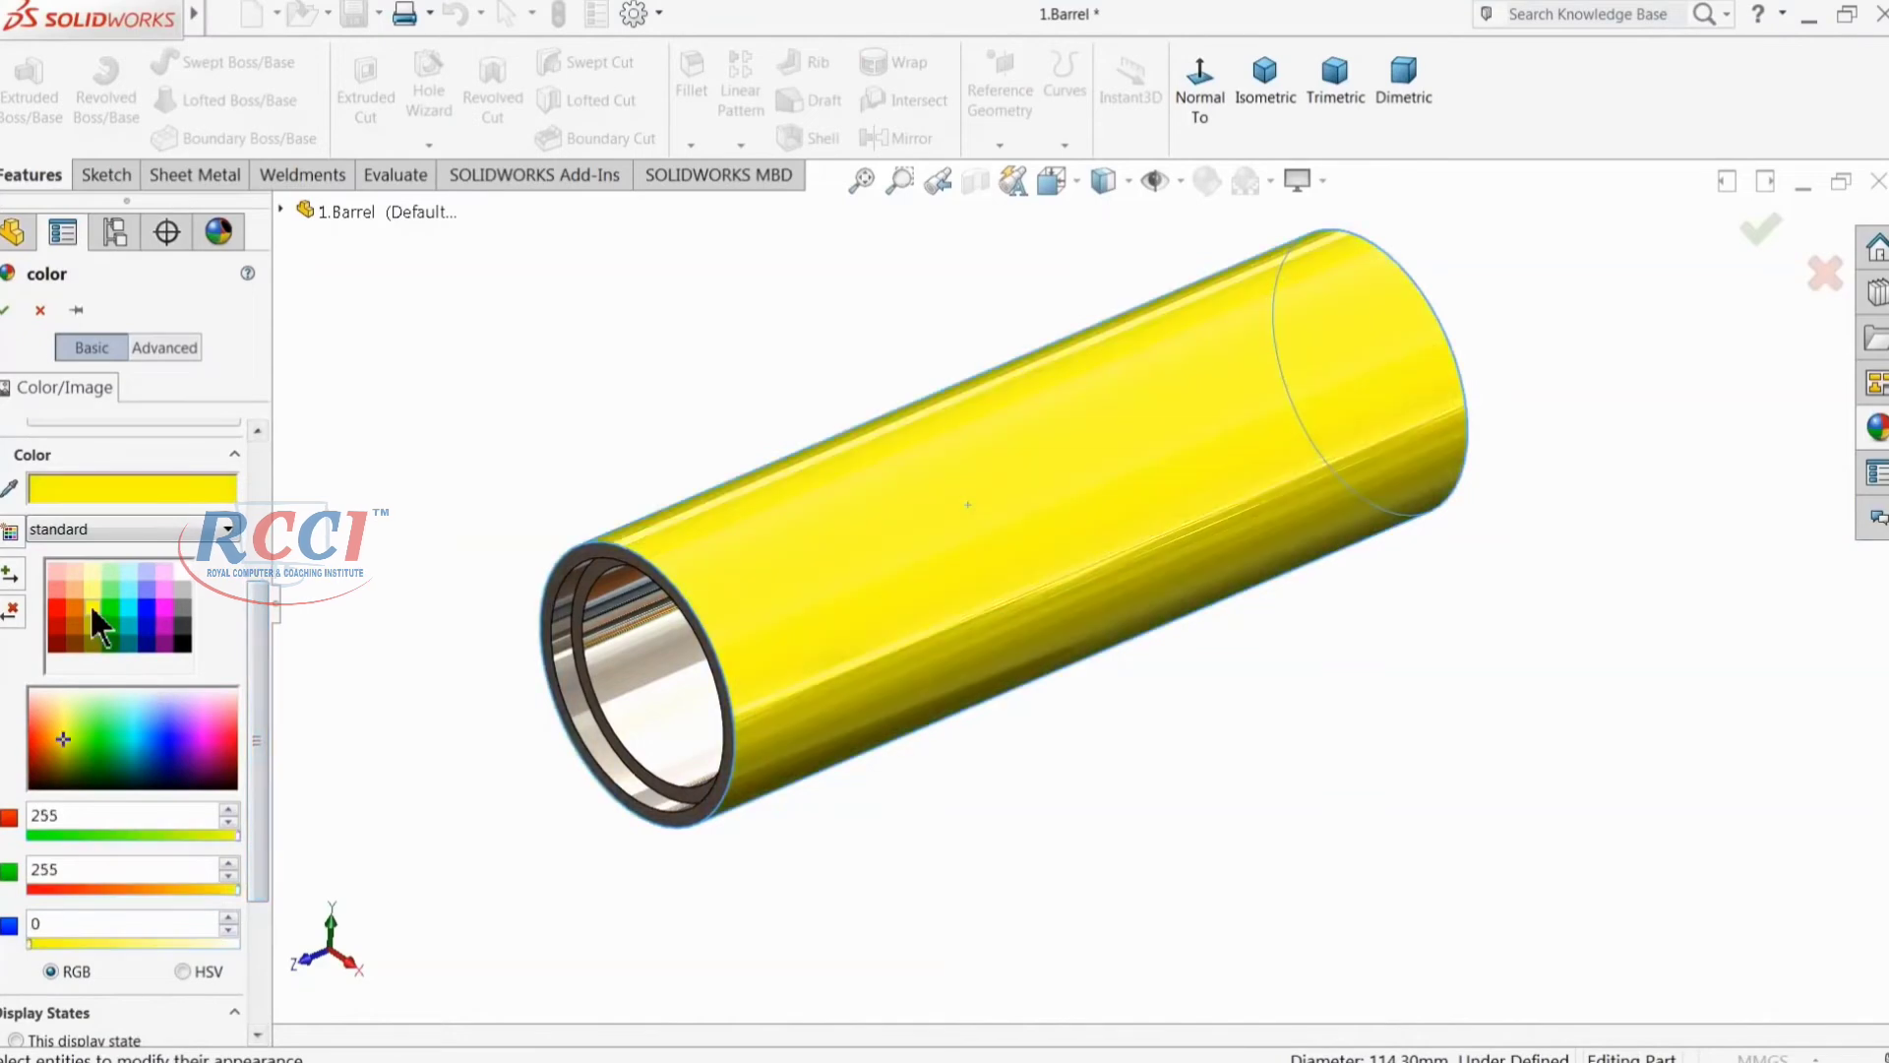
text(204)
key(Return)
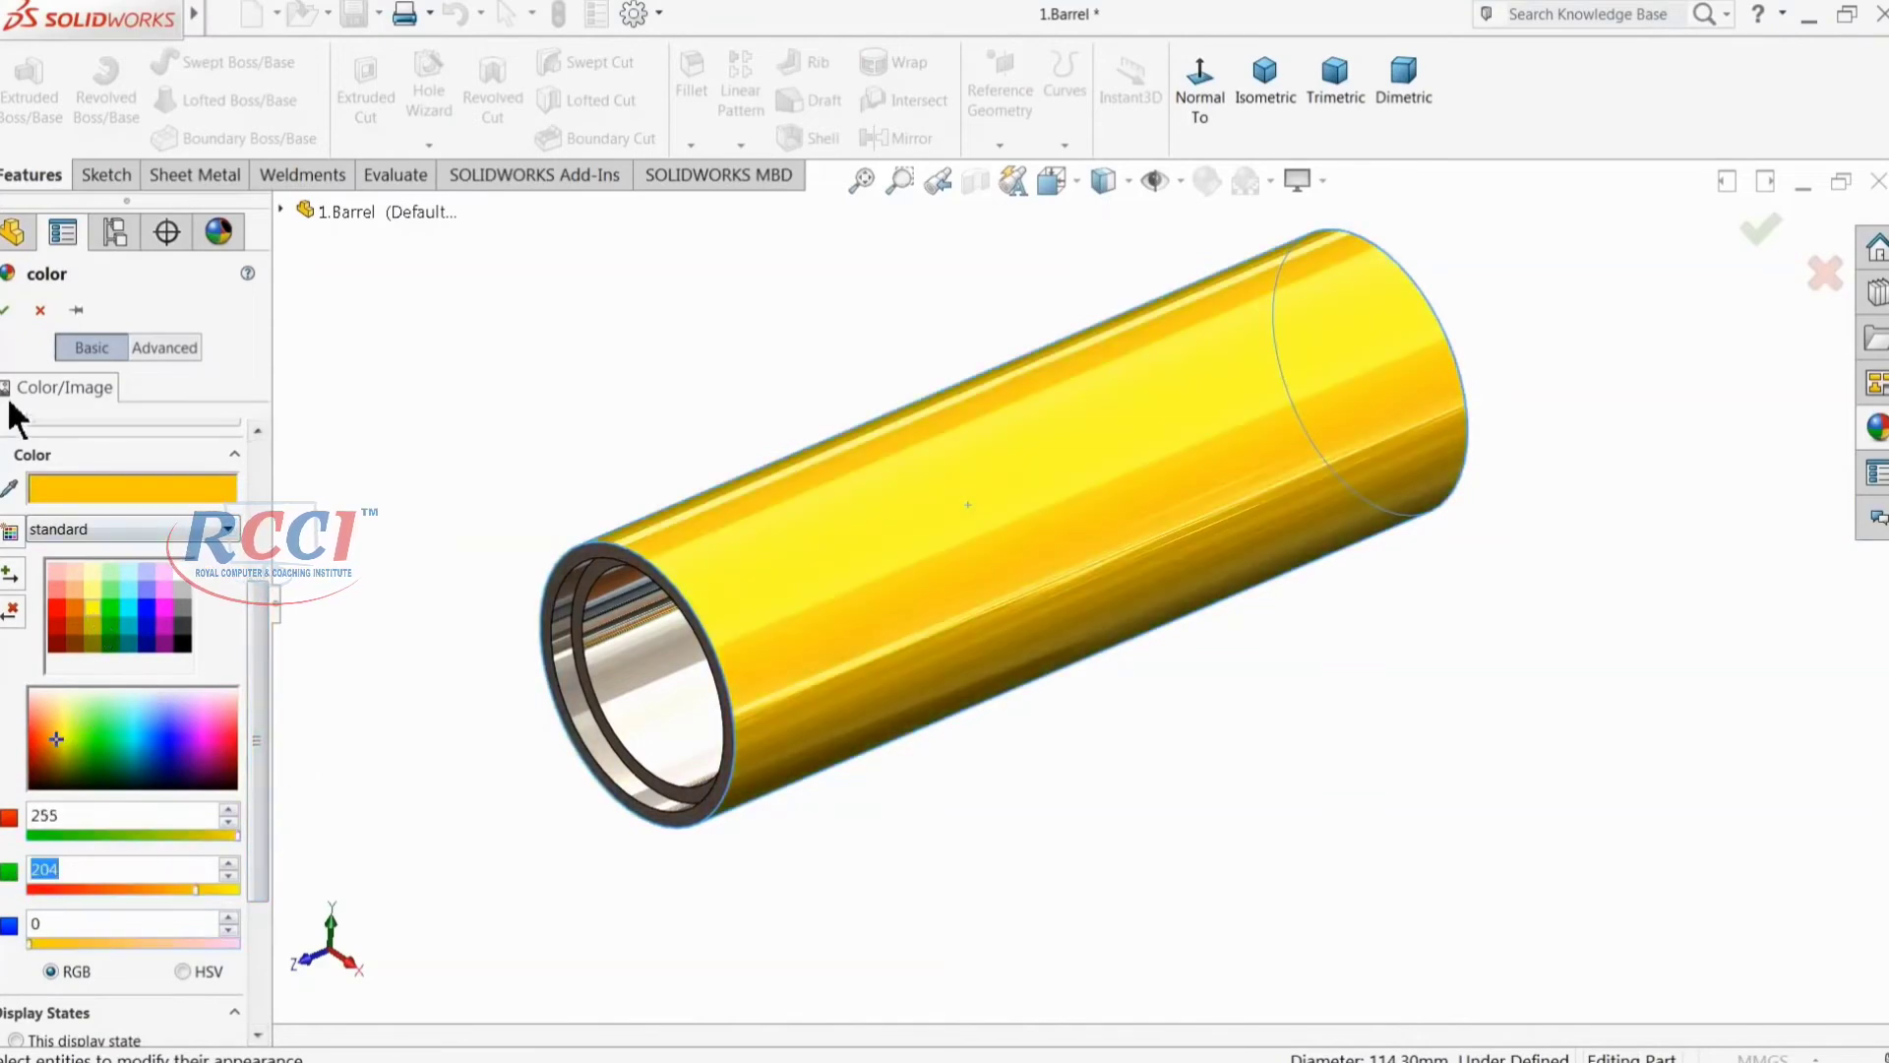
click(8, 311)
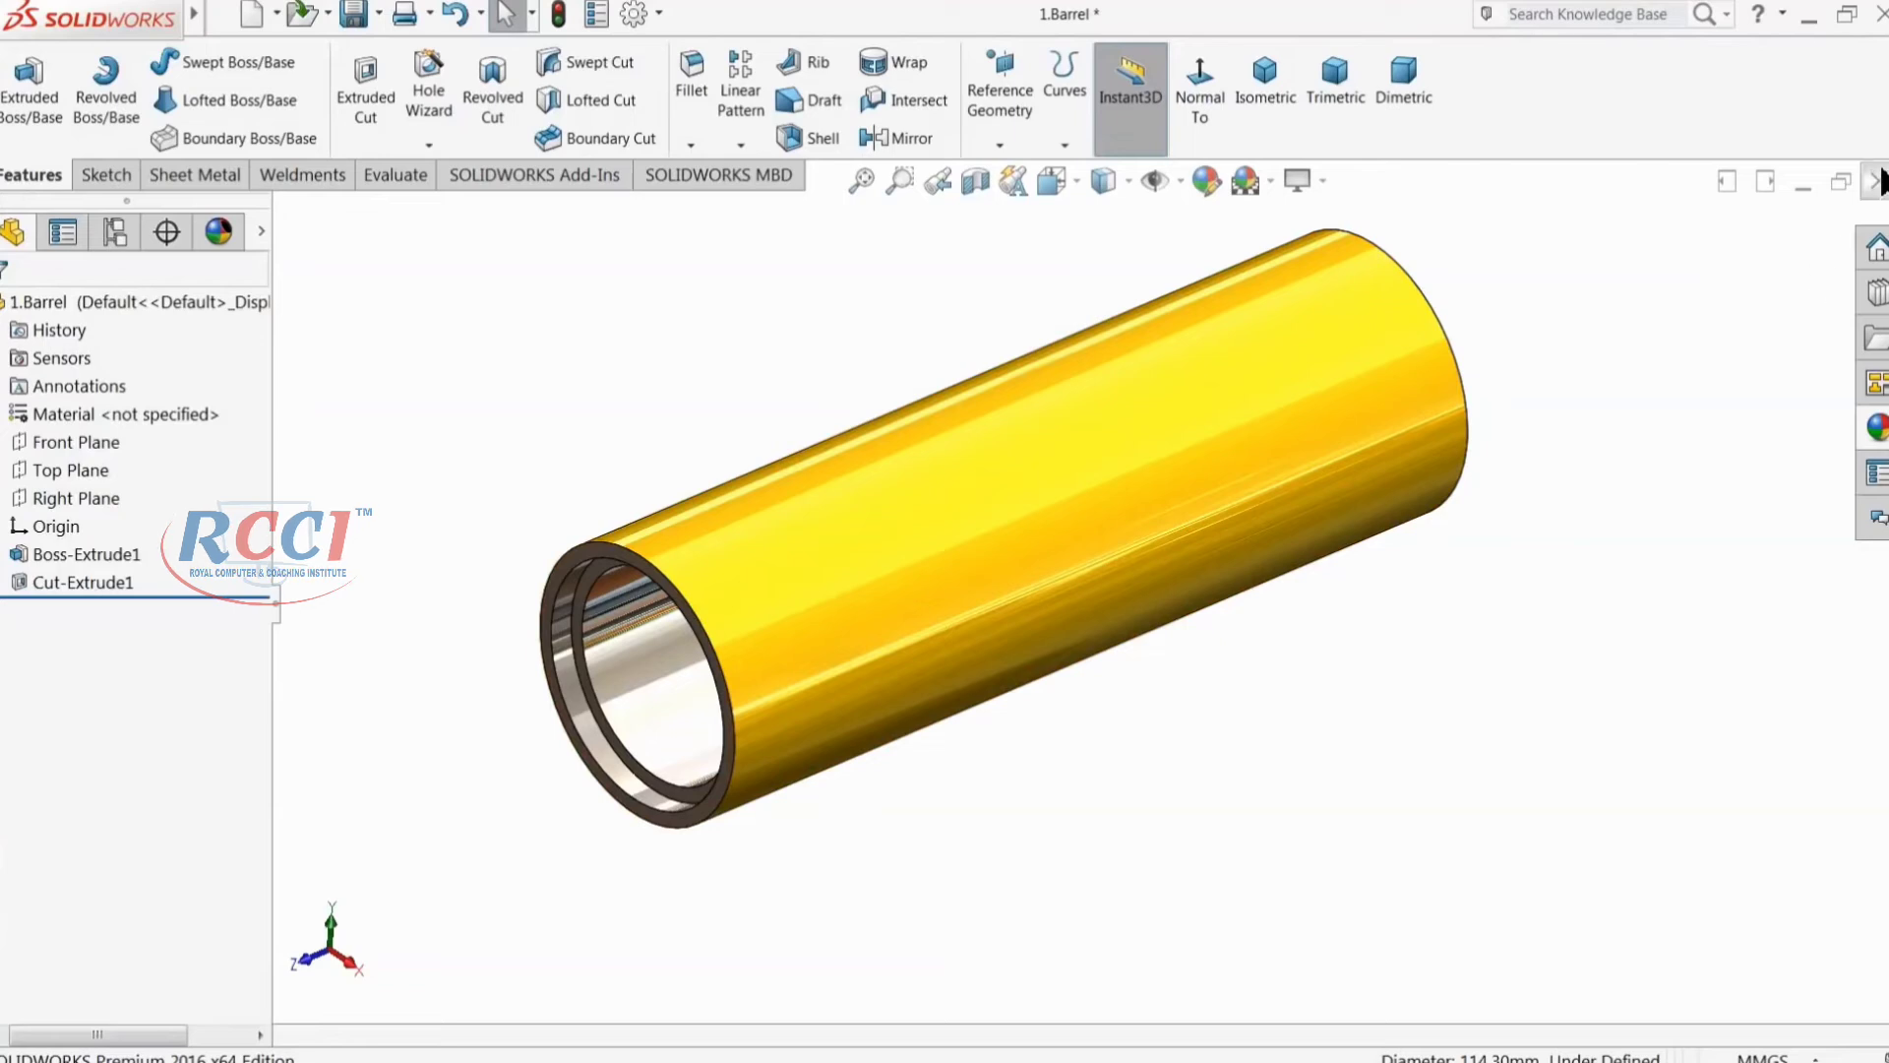
click(1878, 180)
click(917, 533)
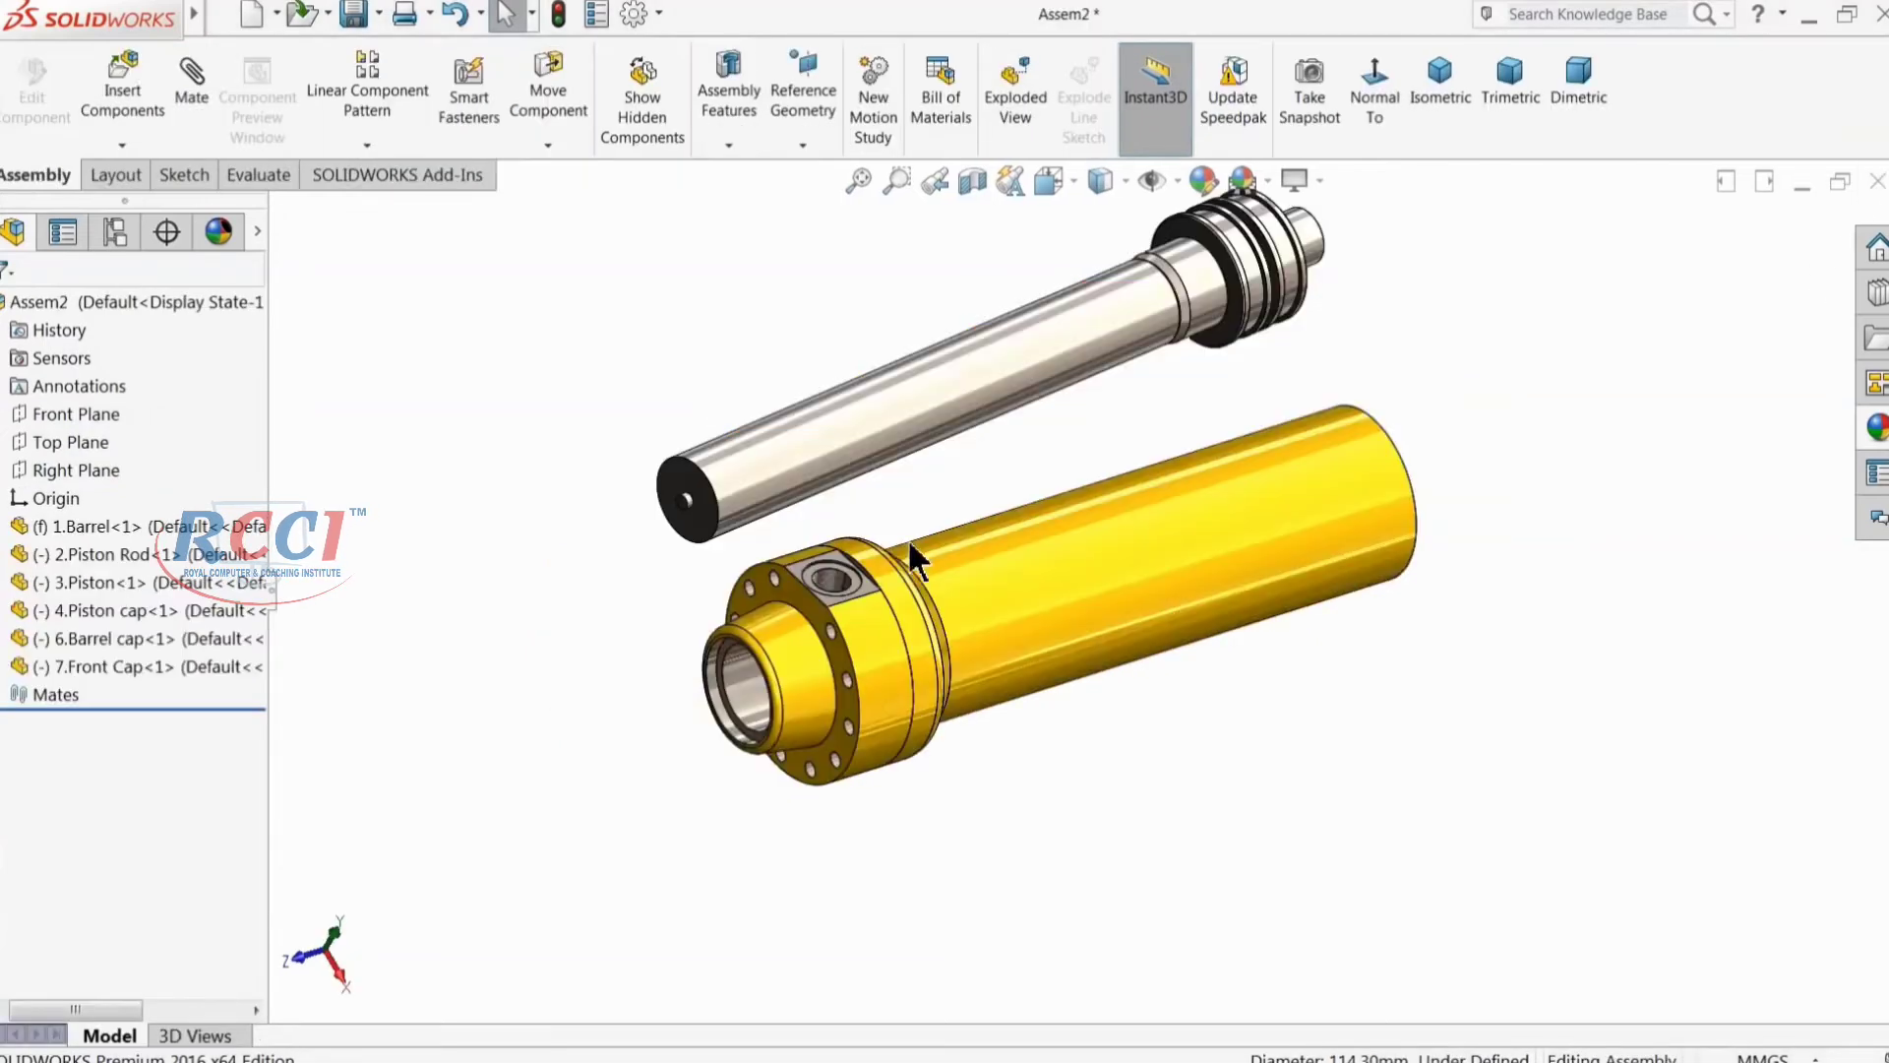
Step: Add a coincident mate between the barrel's Right Plane and the front cap's Right Plane, and finish mating
middle_drag(1054, 628, 862, 685)
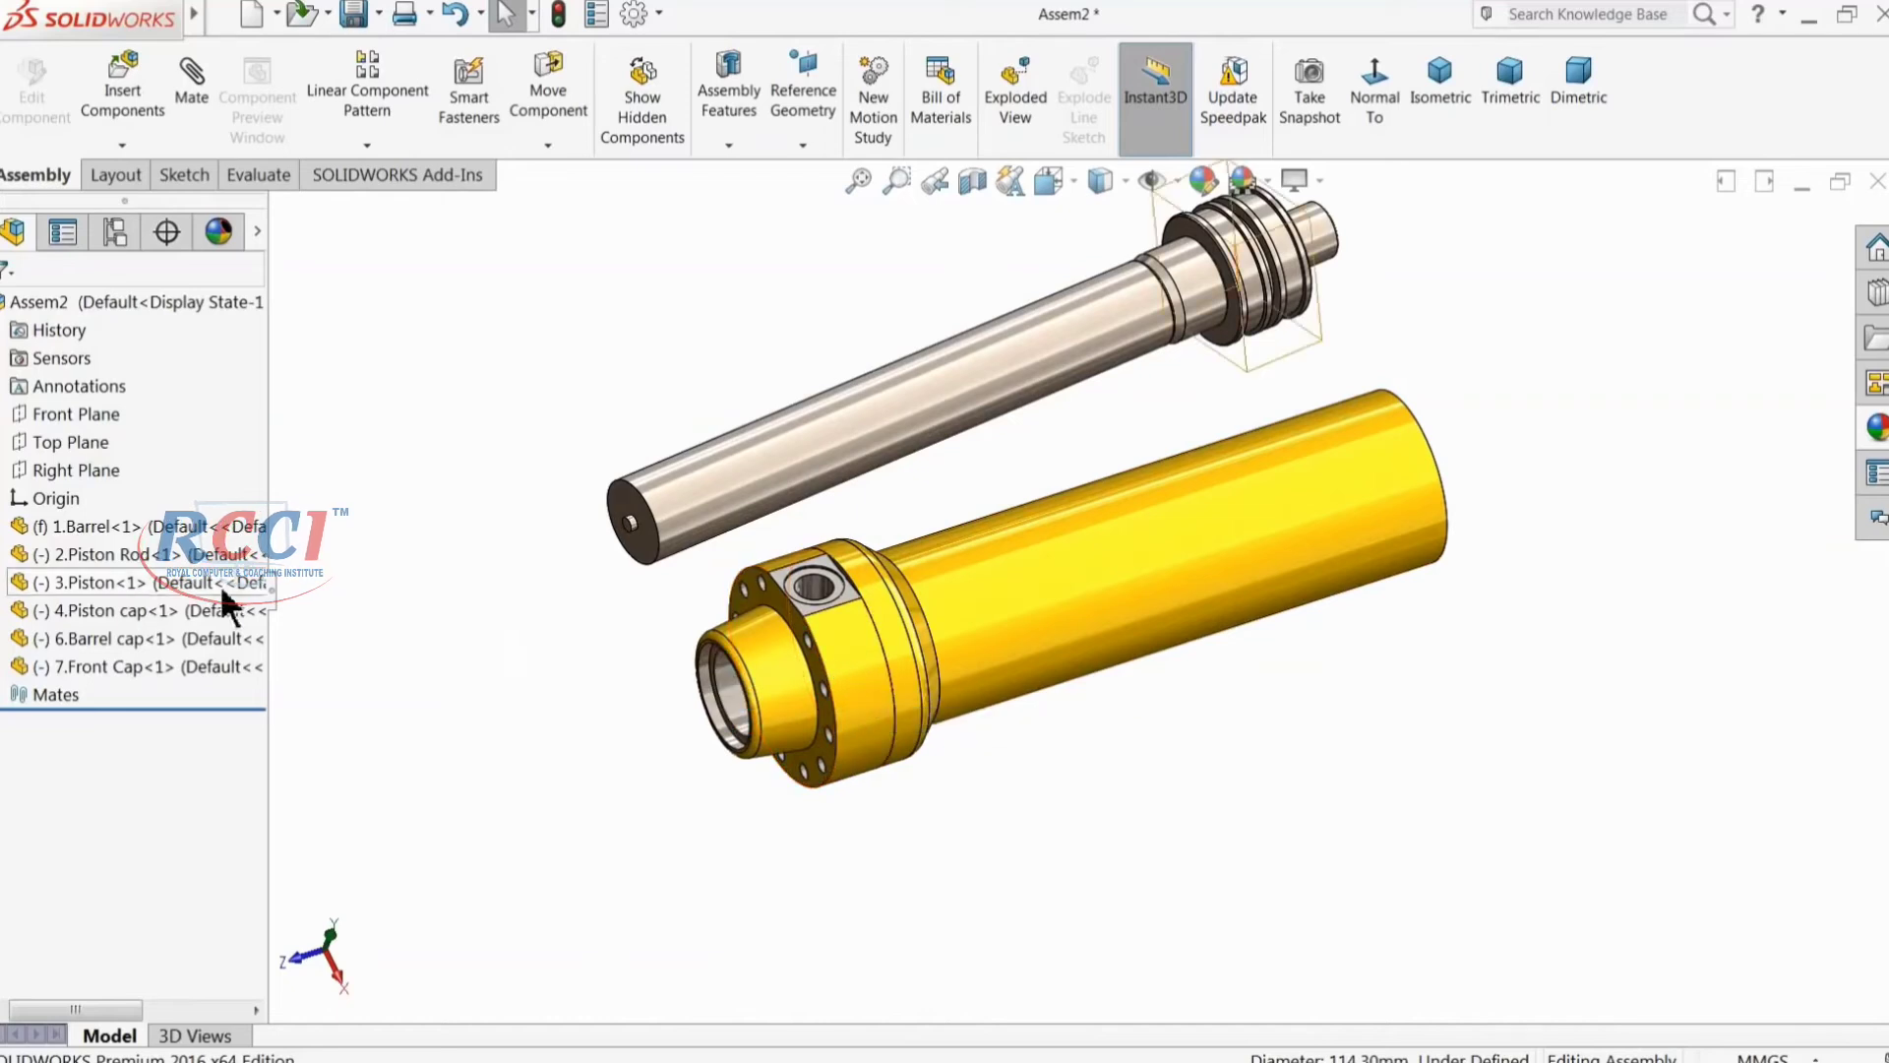
click(87, 522)
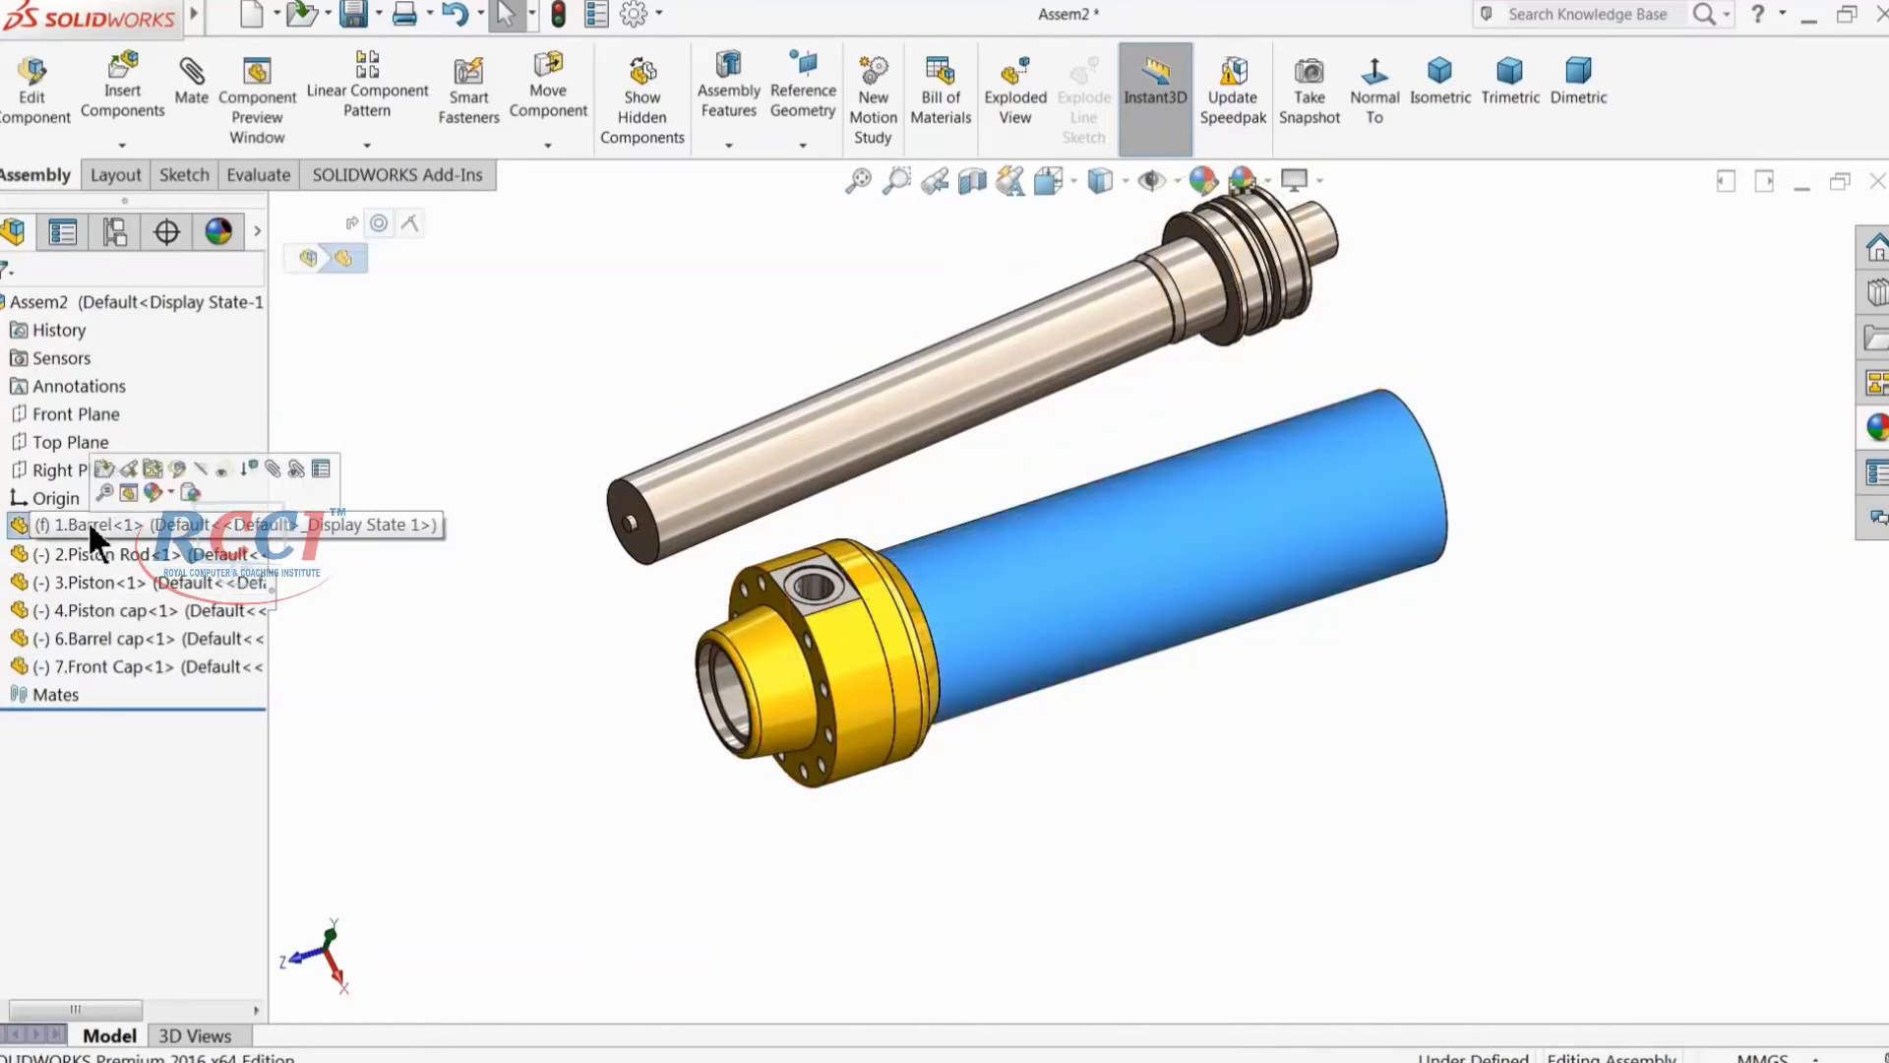
click(3, 529)
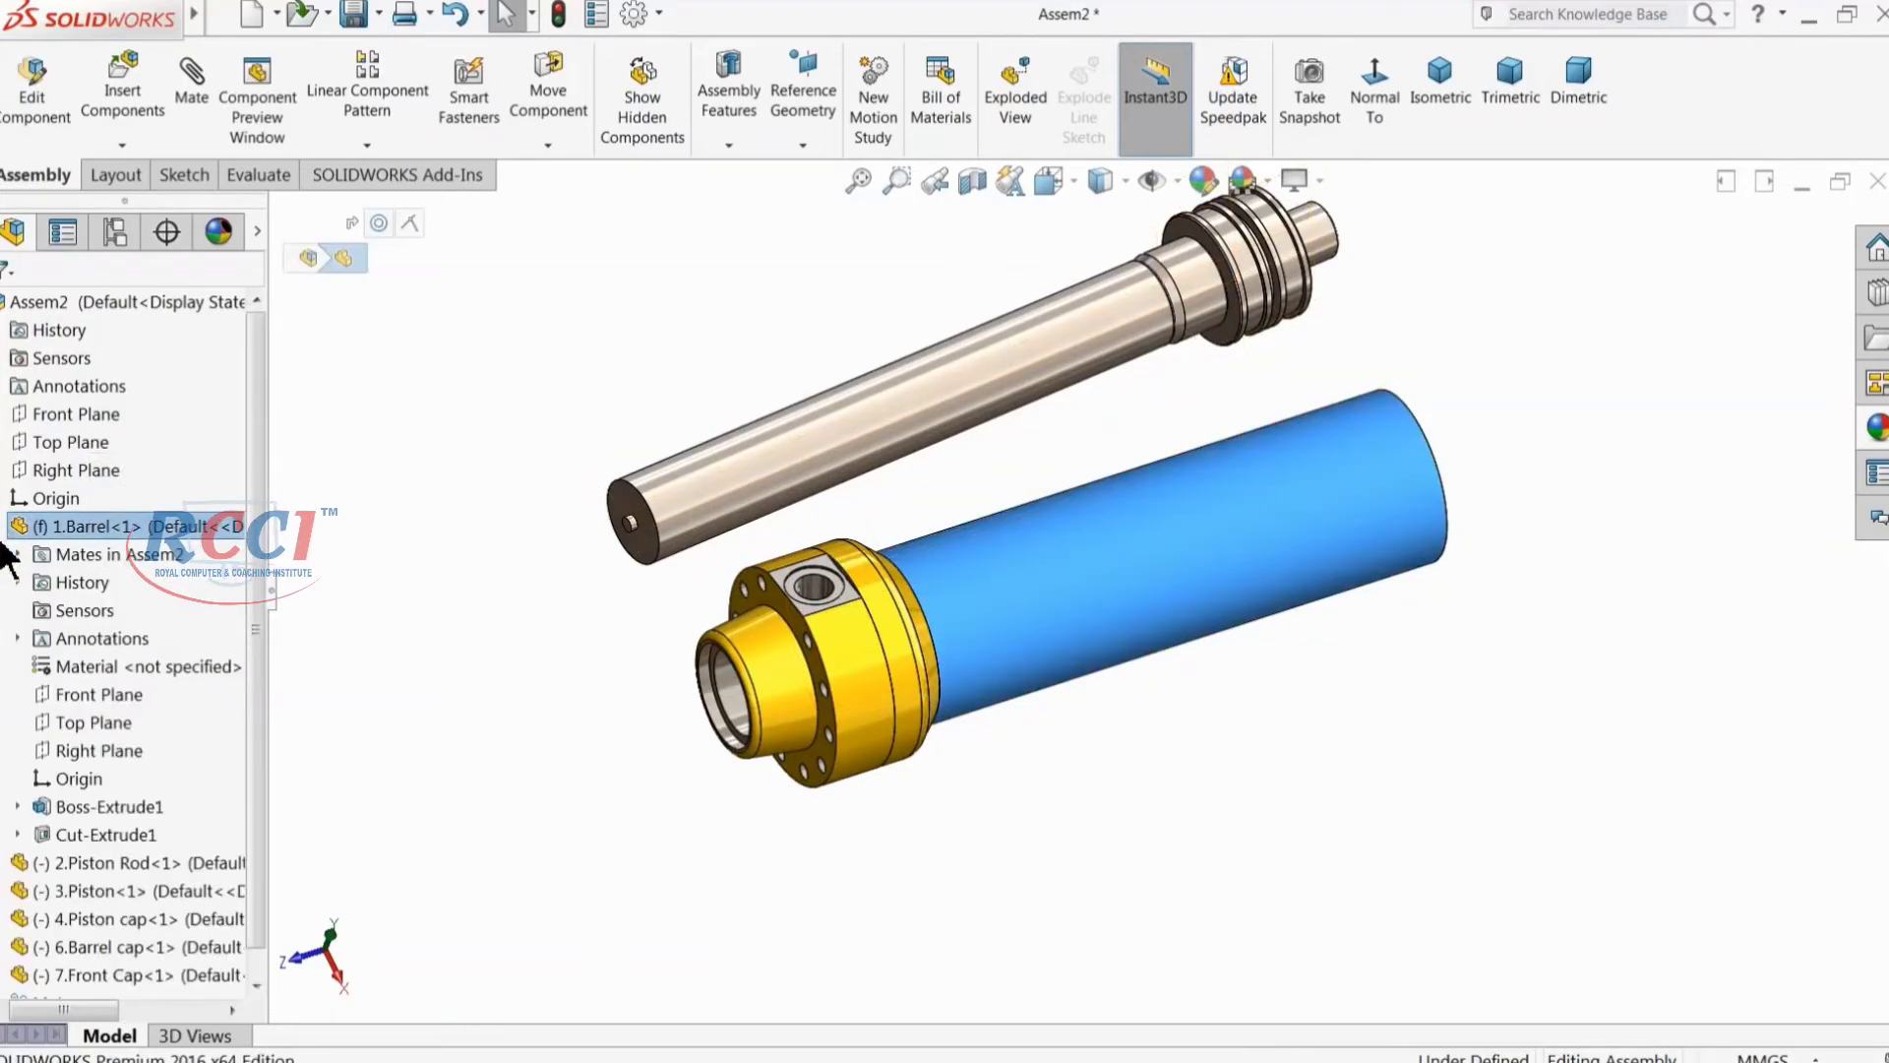
click(93, 750)
middle_drag(694, 733, 696, 595)
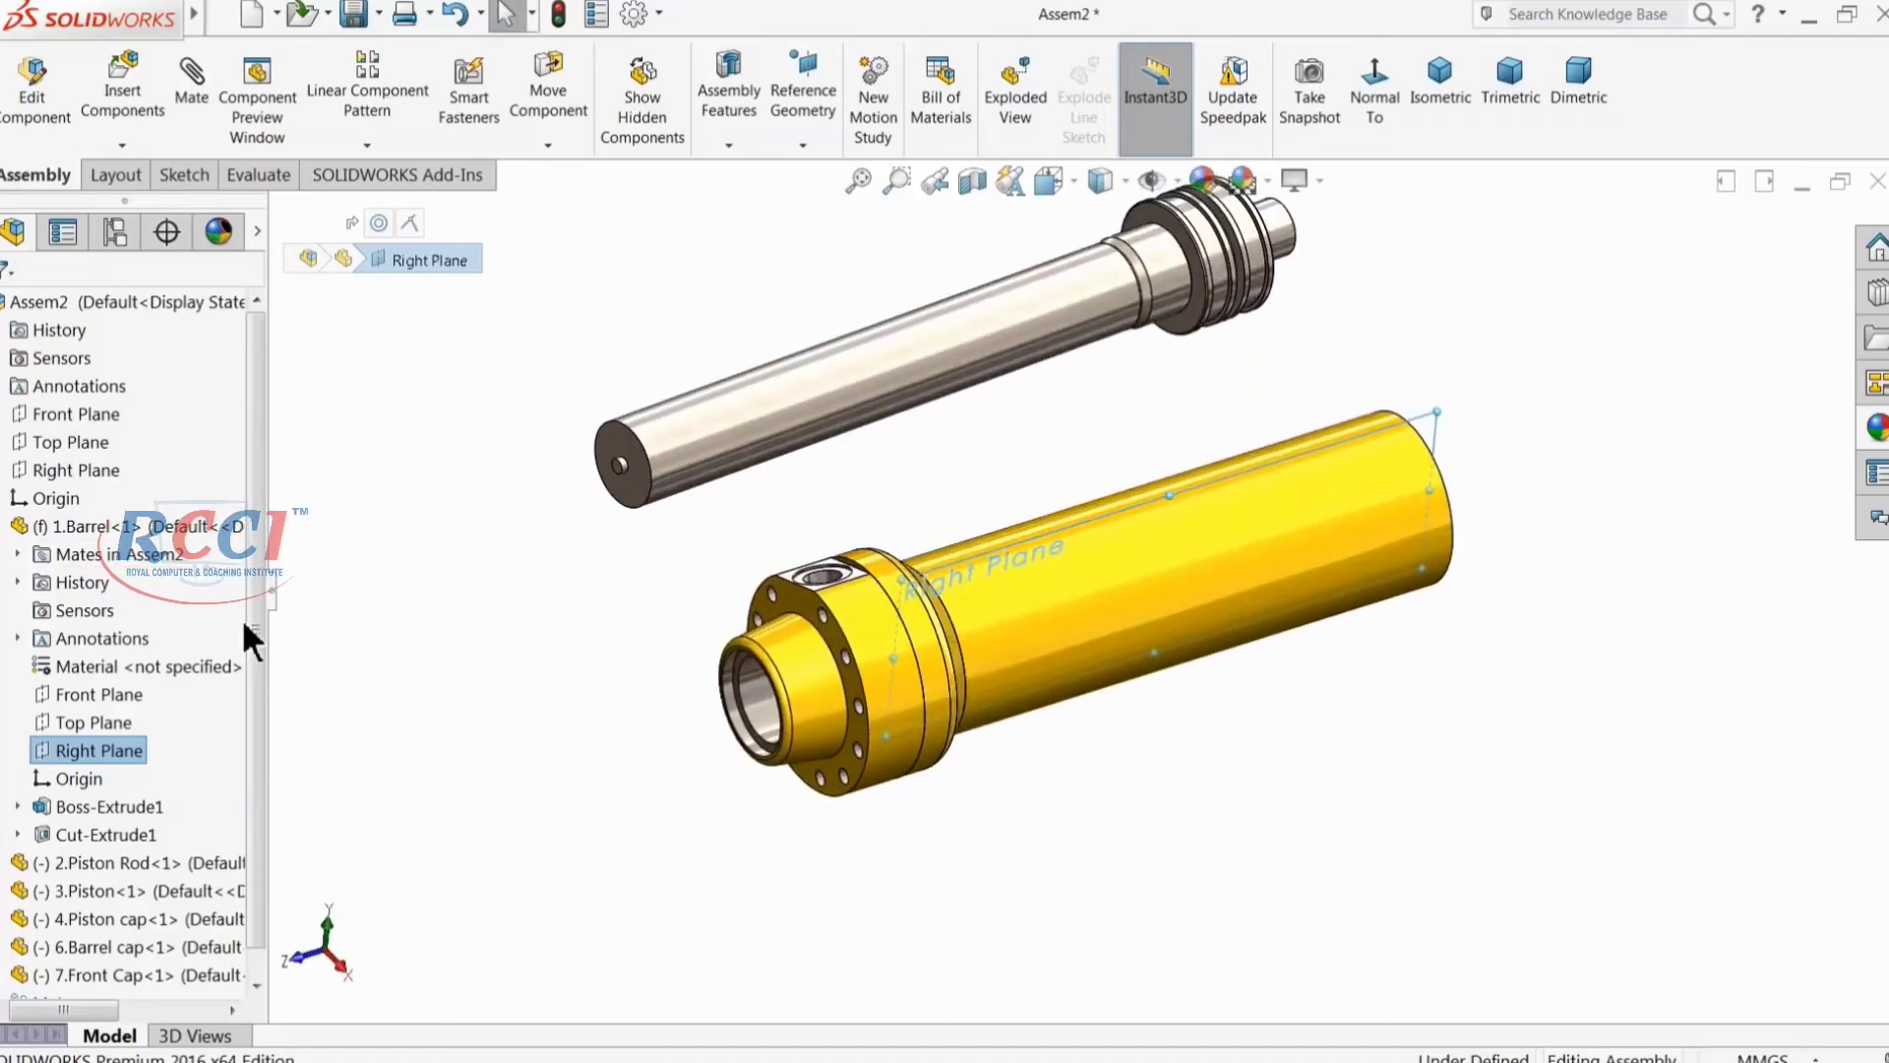
drag(246, 640, 254, 740)
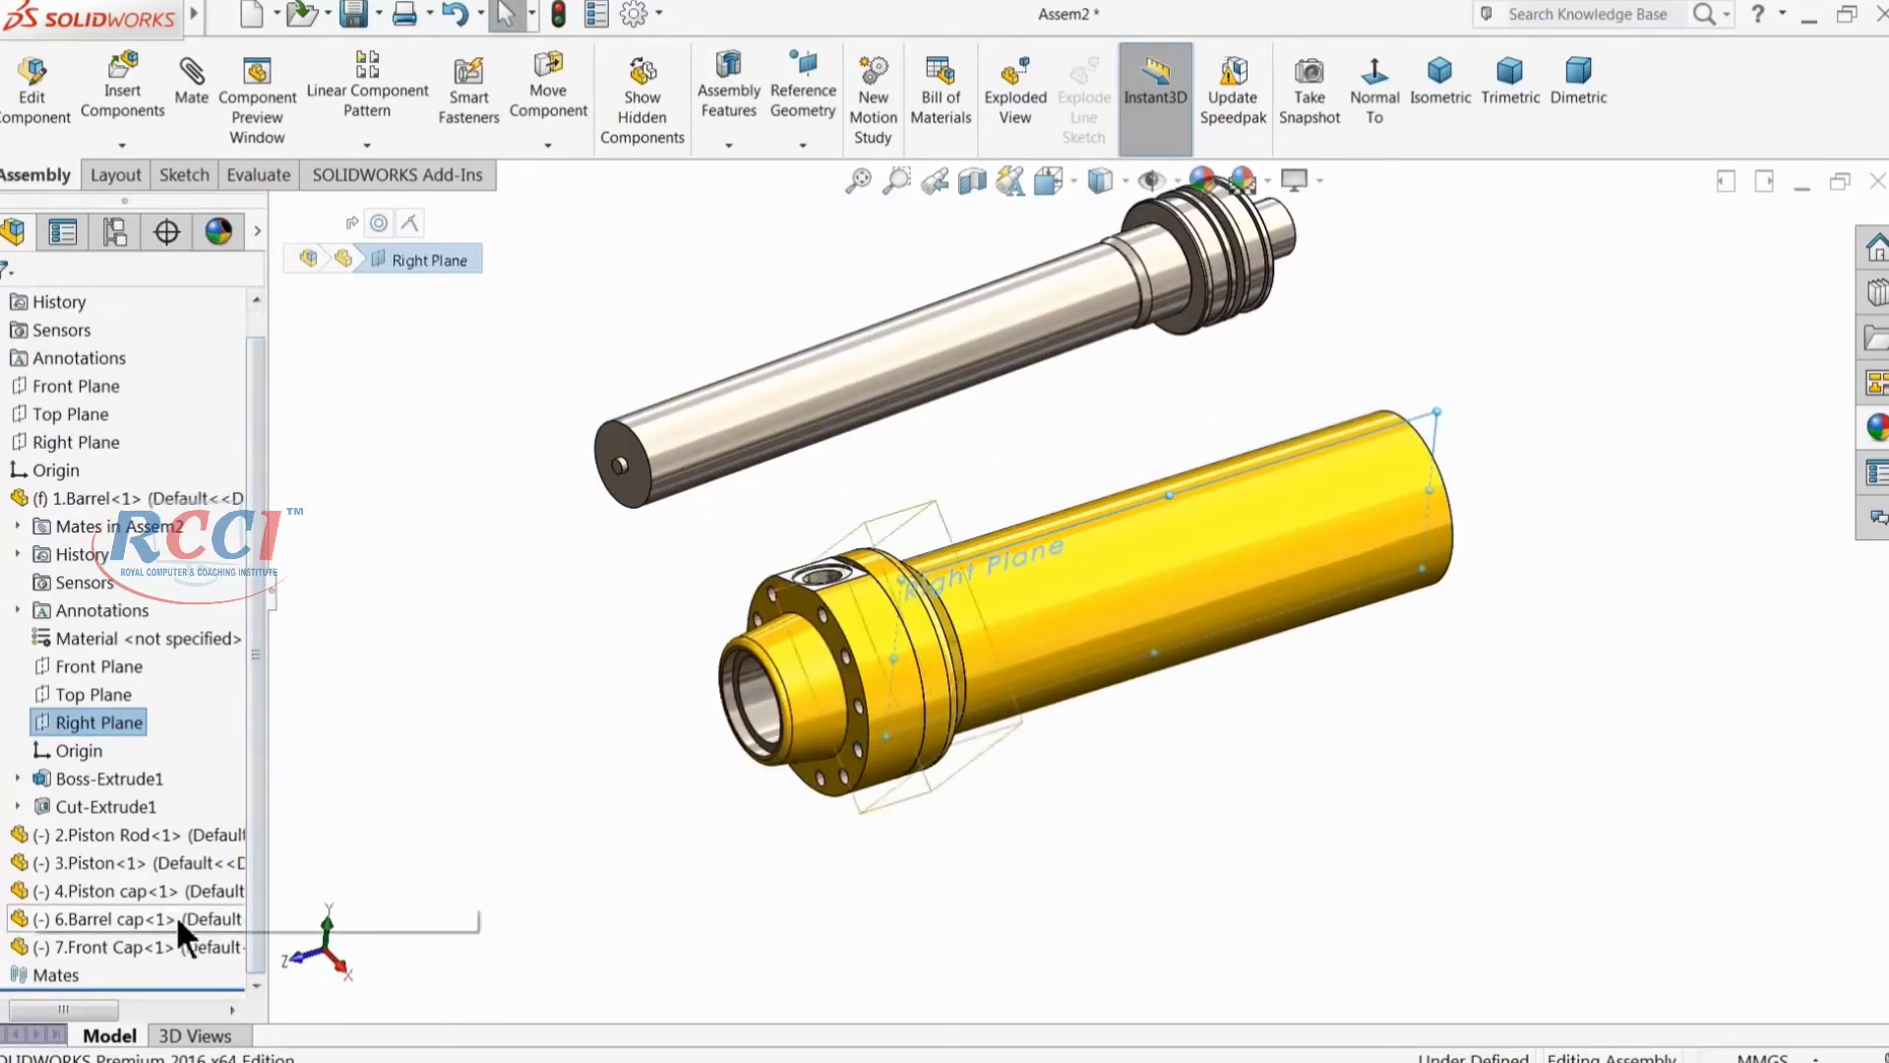
click(4, 949)
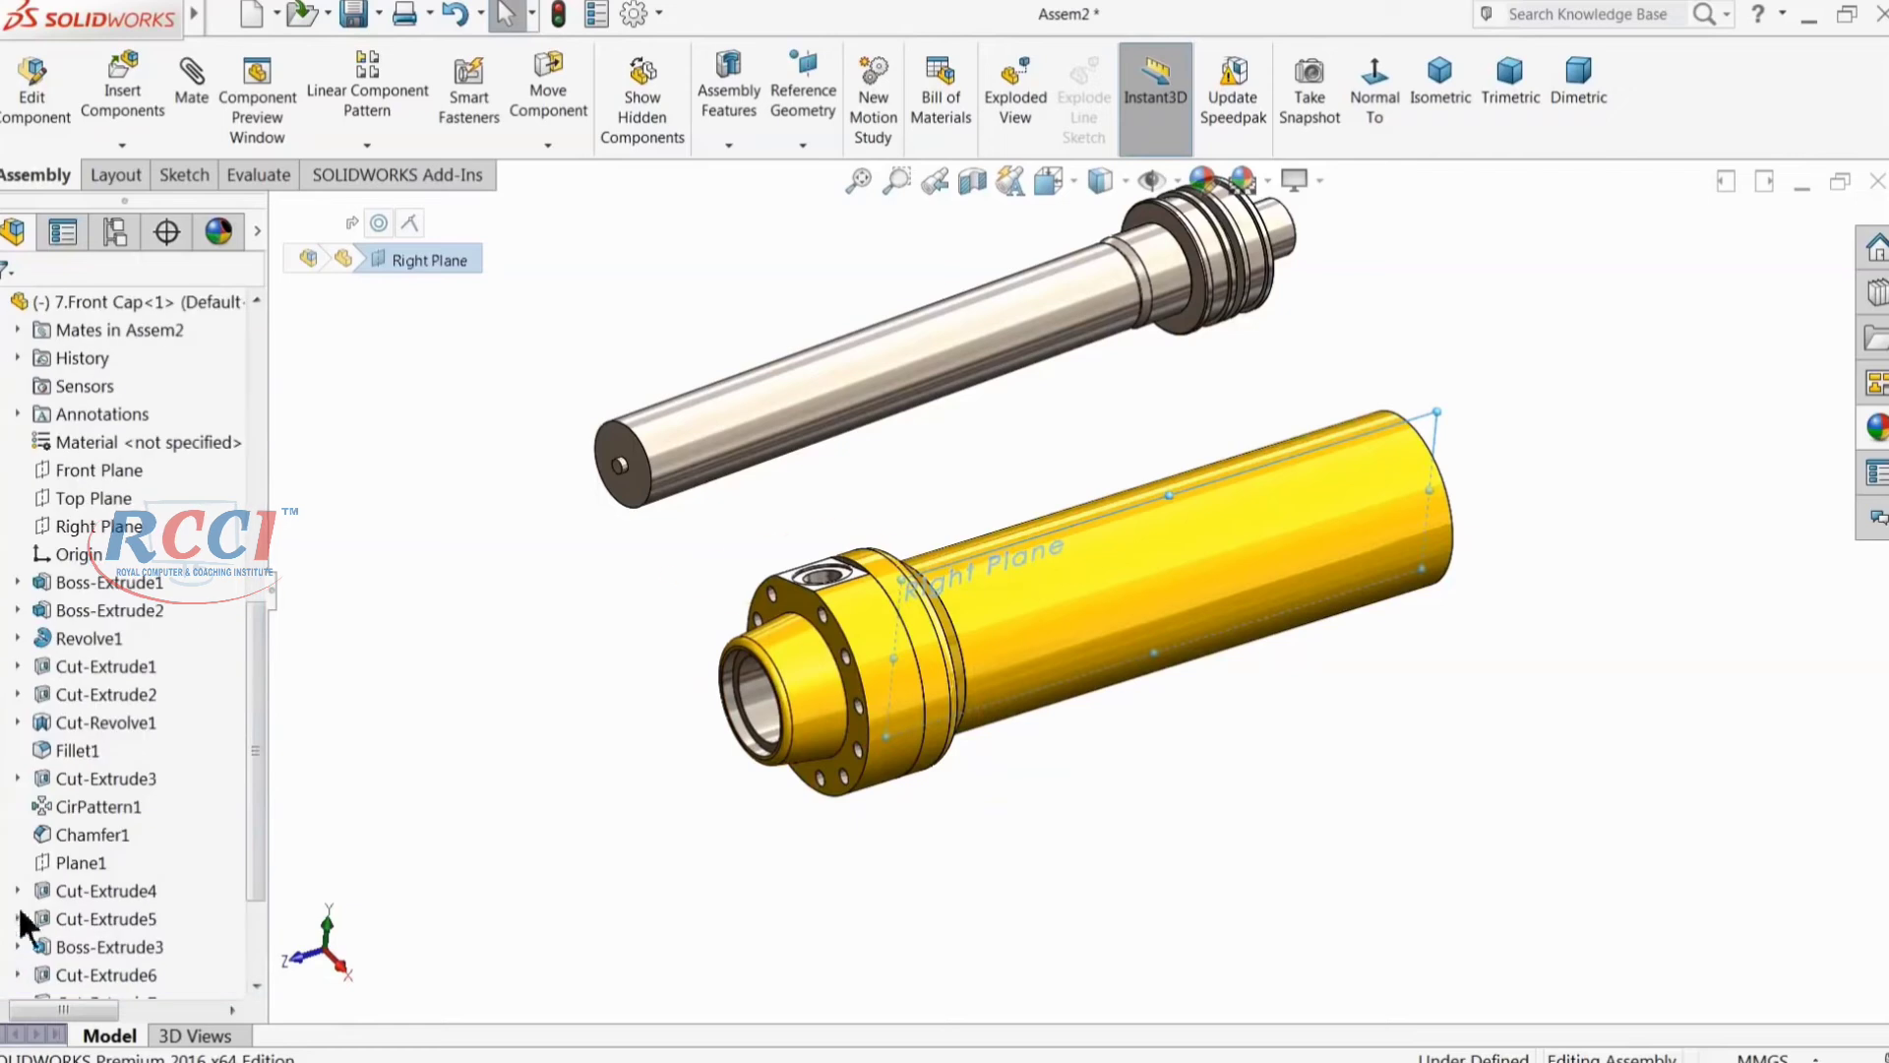
click(91, 528)
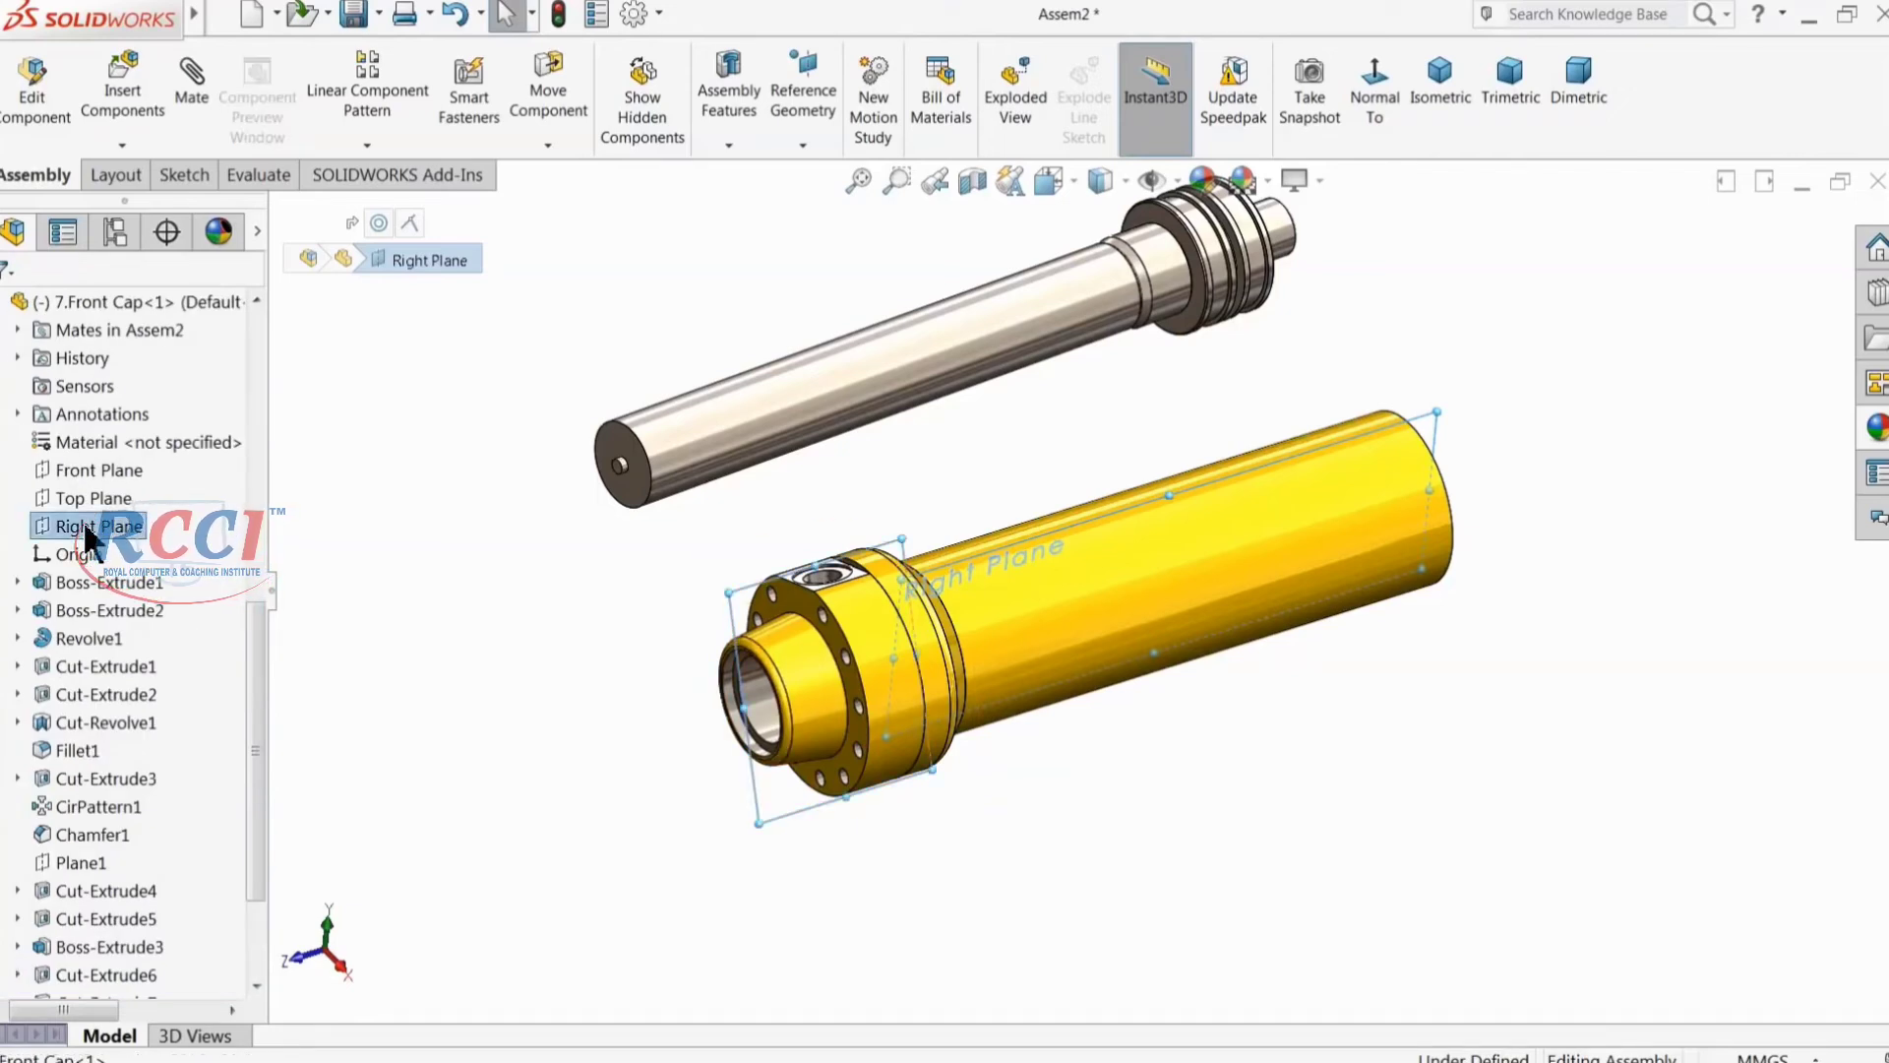
mouse_move(566, 687)
middle_down()
mouse_move(653, 759)
mouse_move(578, 708)
middle_up()
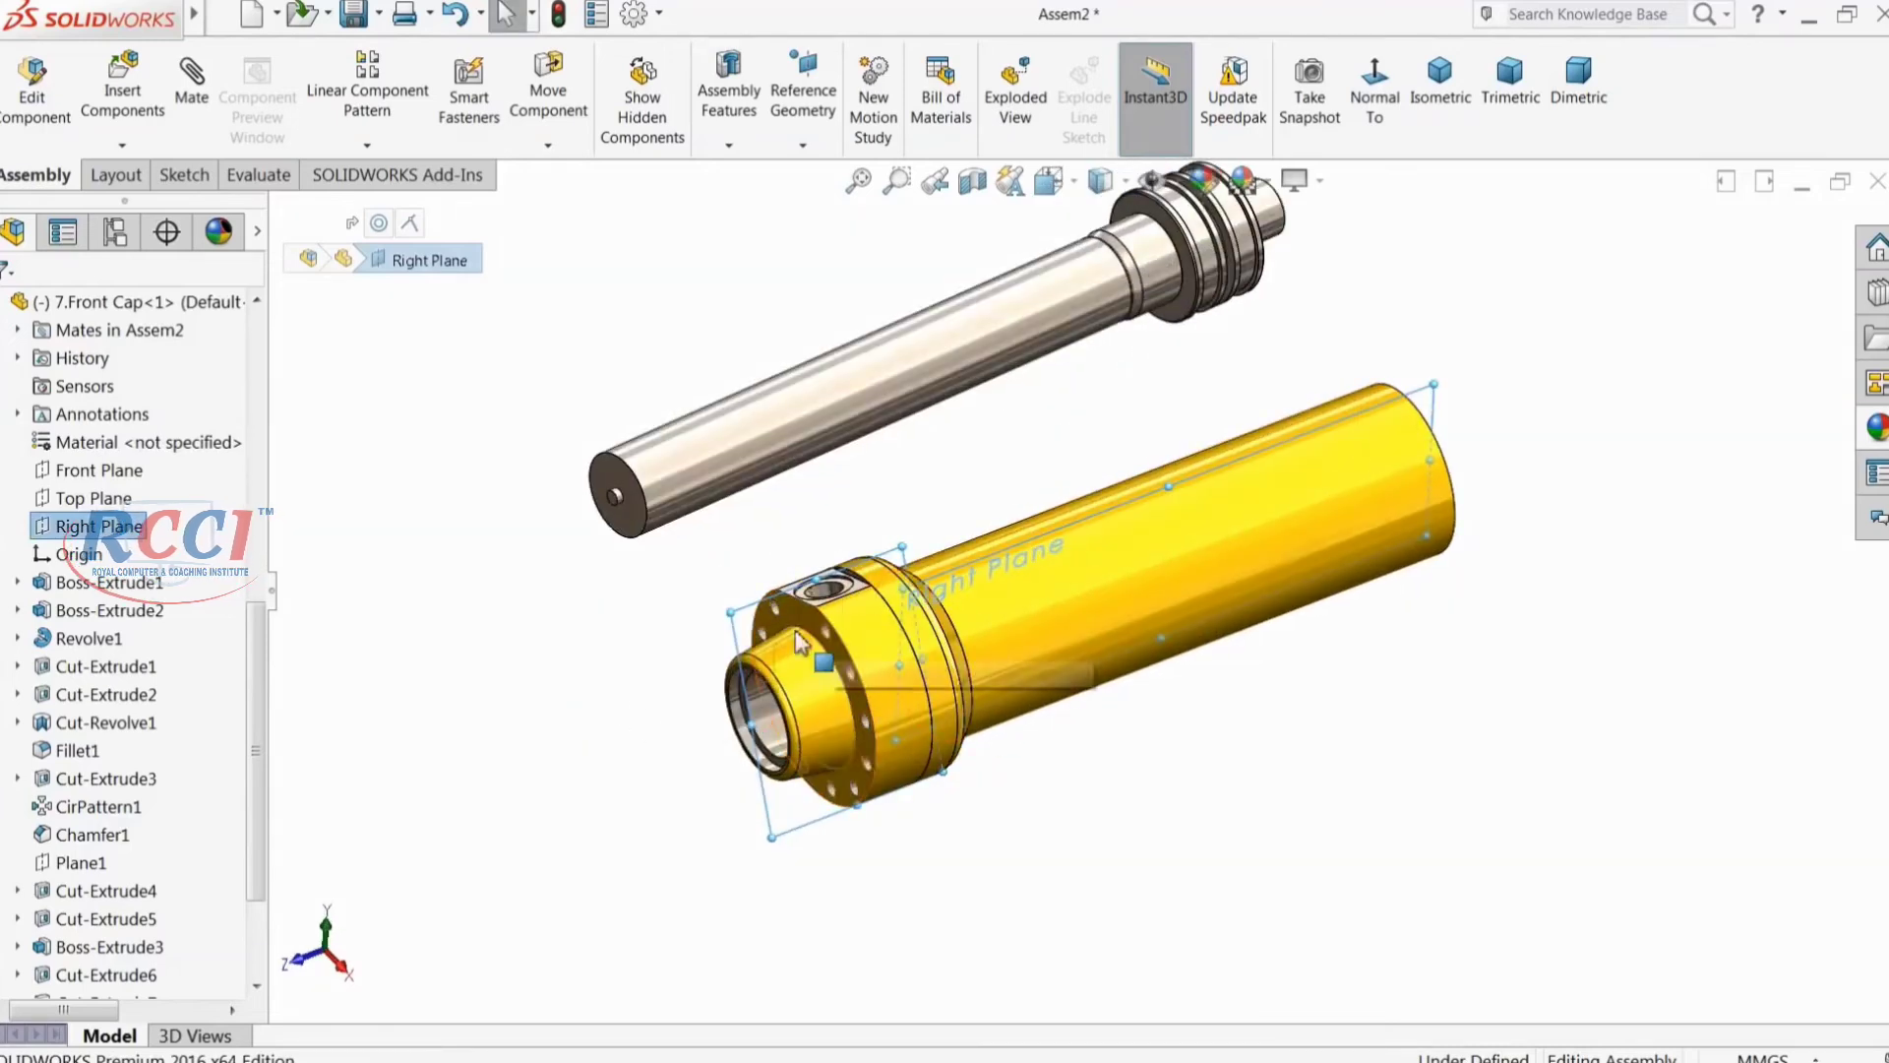
click(191, 91)
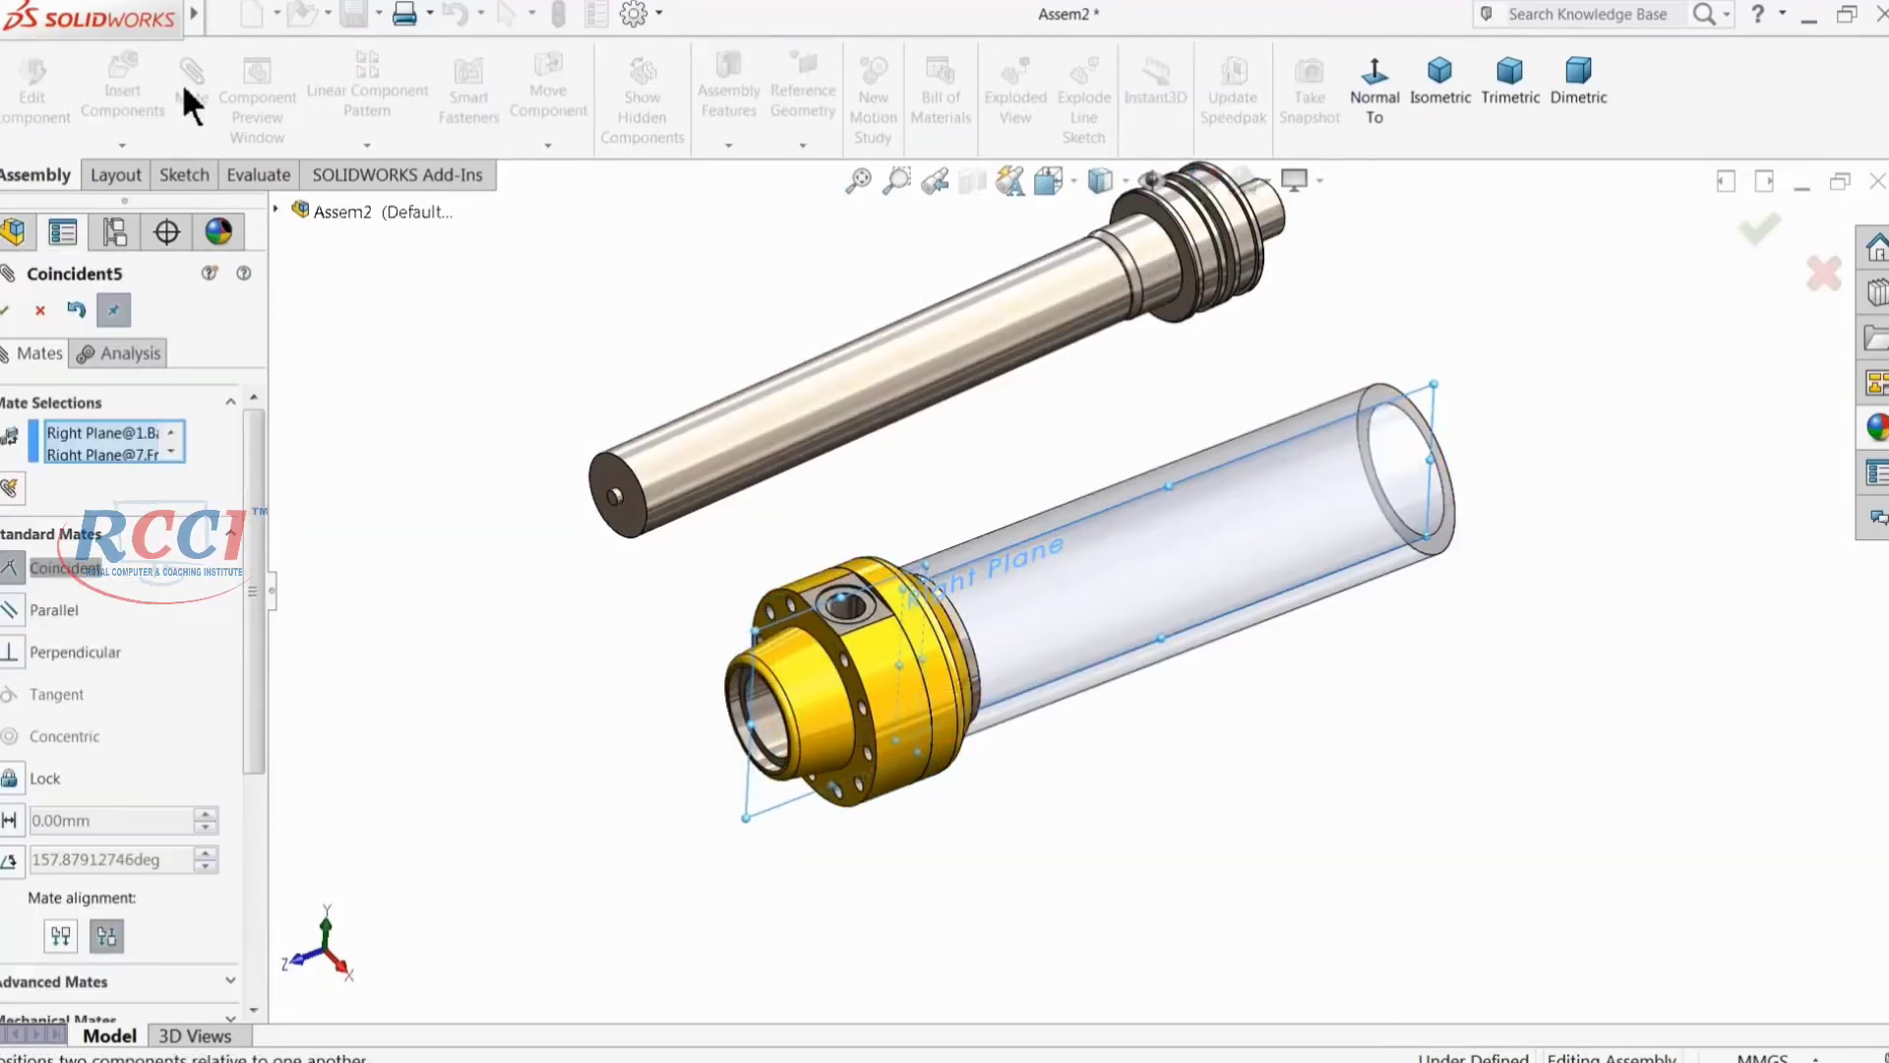
click(5, 311)
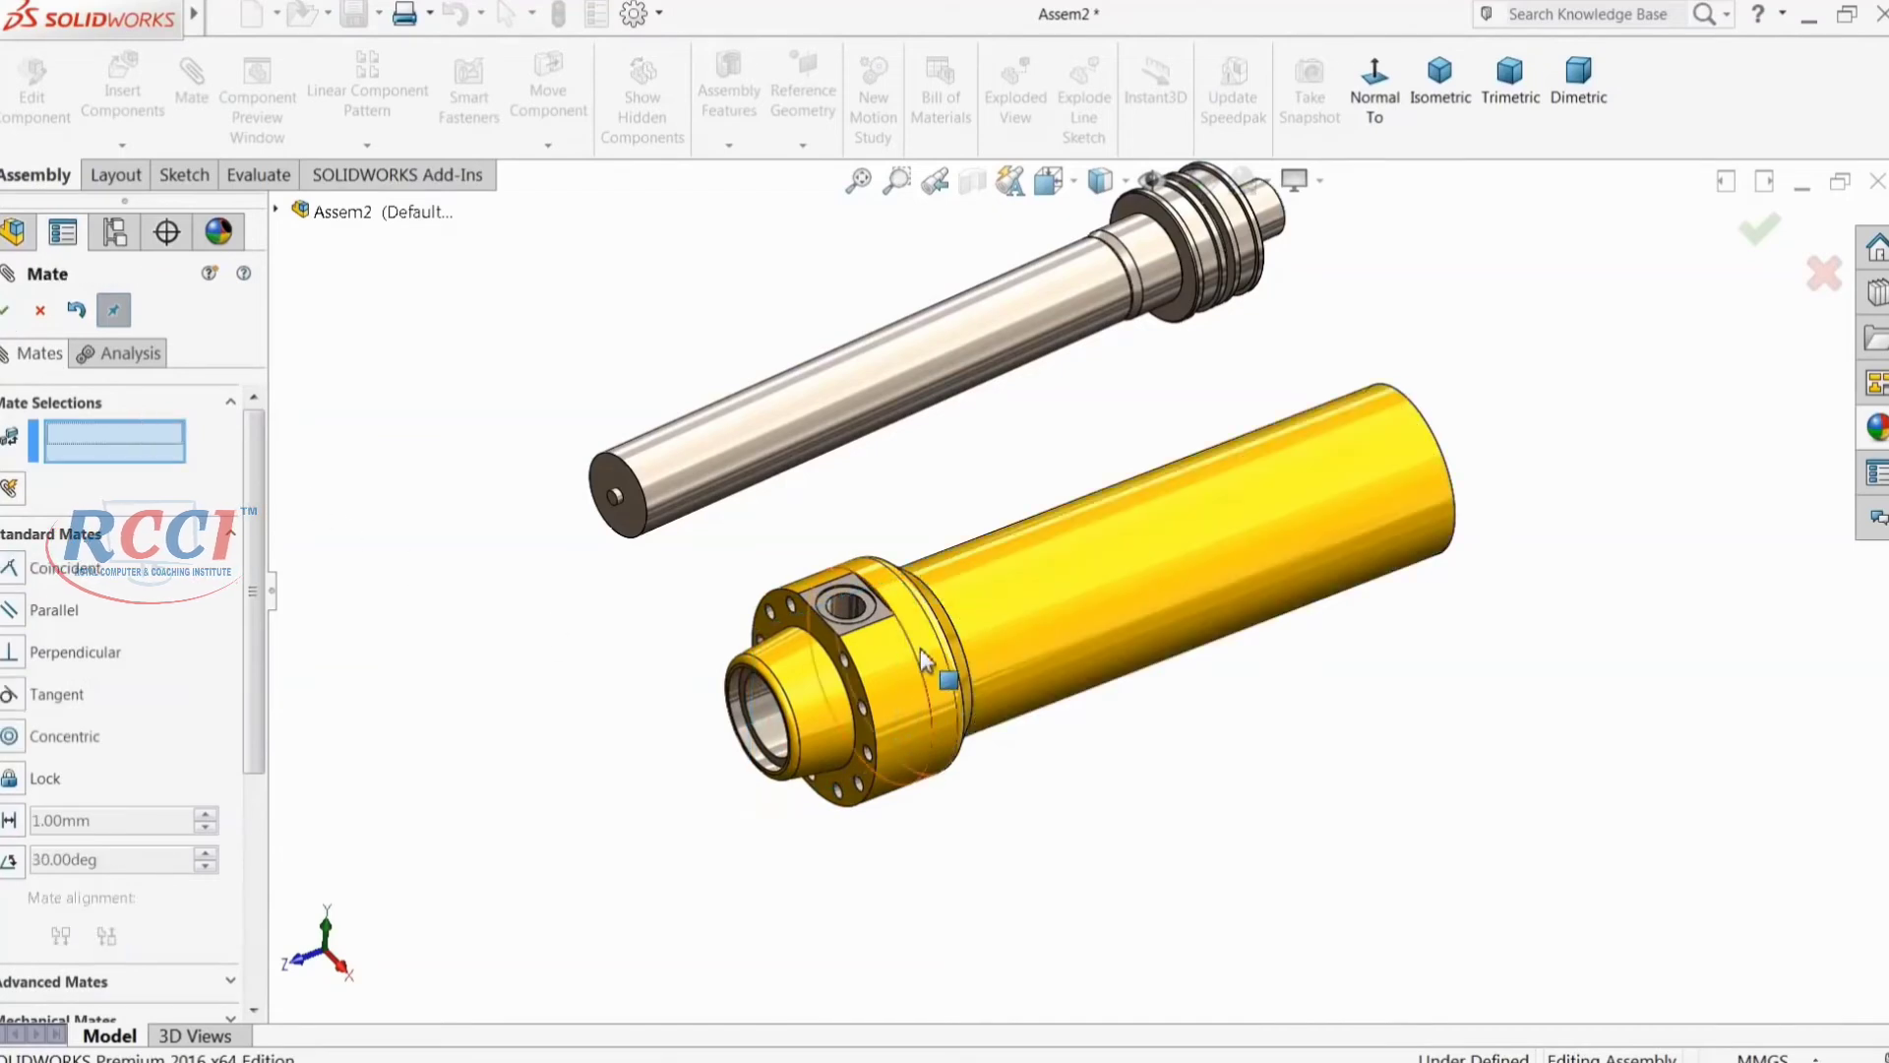
click(37, 309)
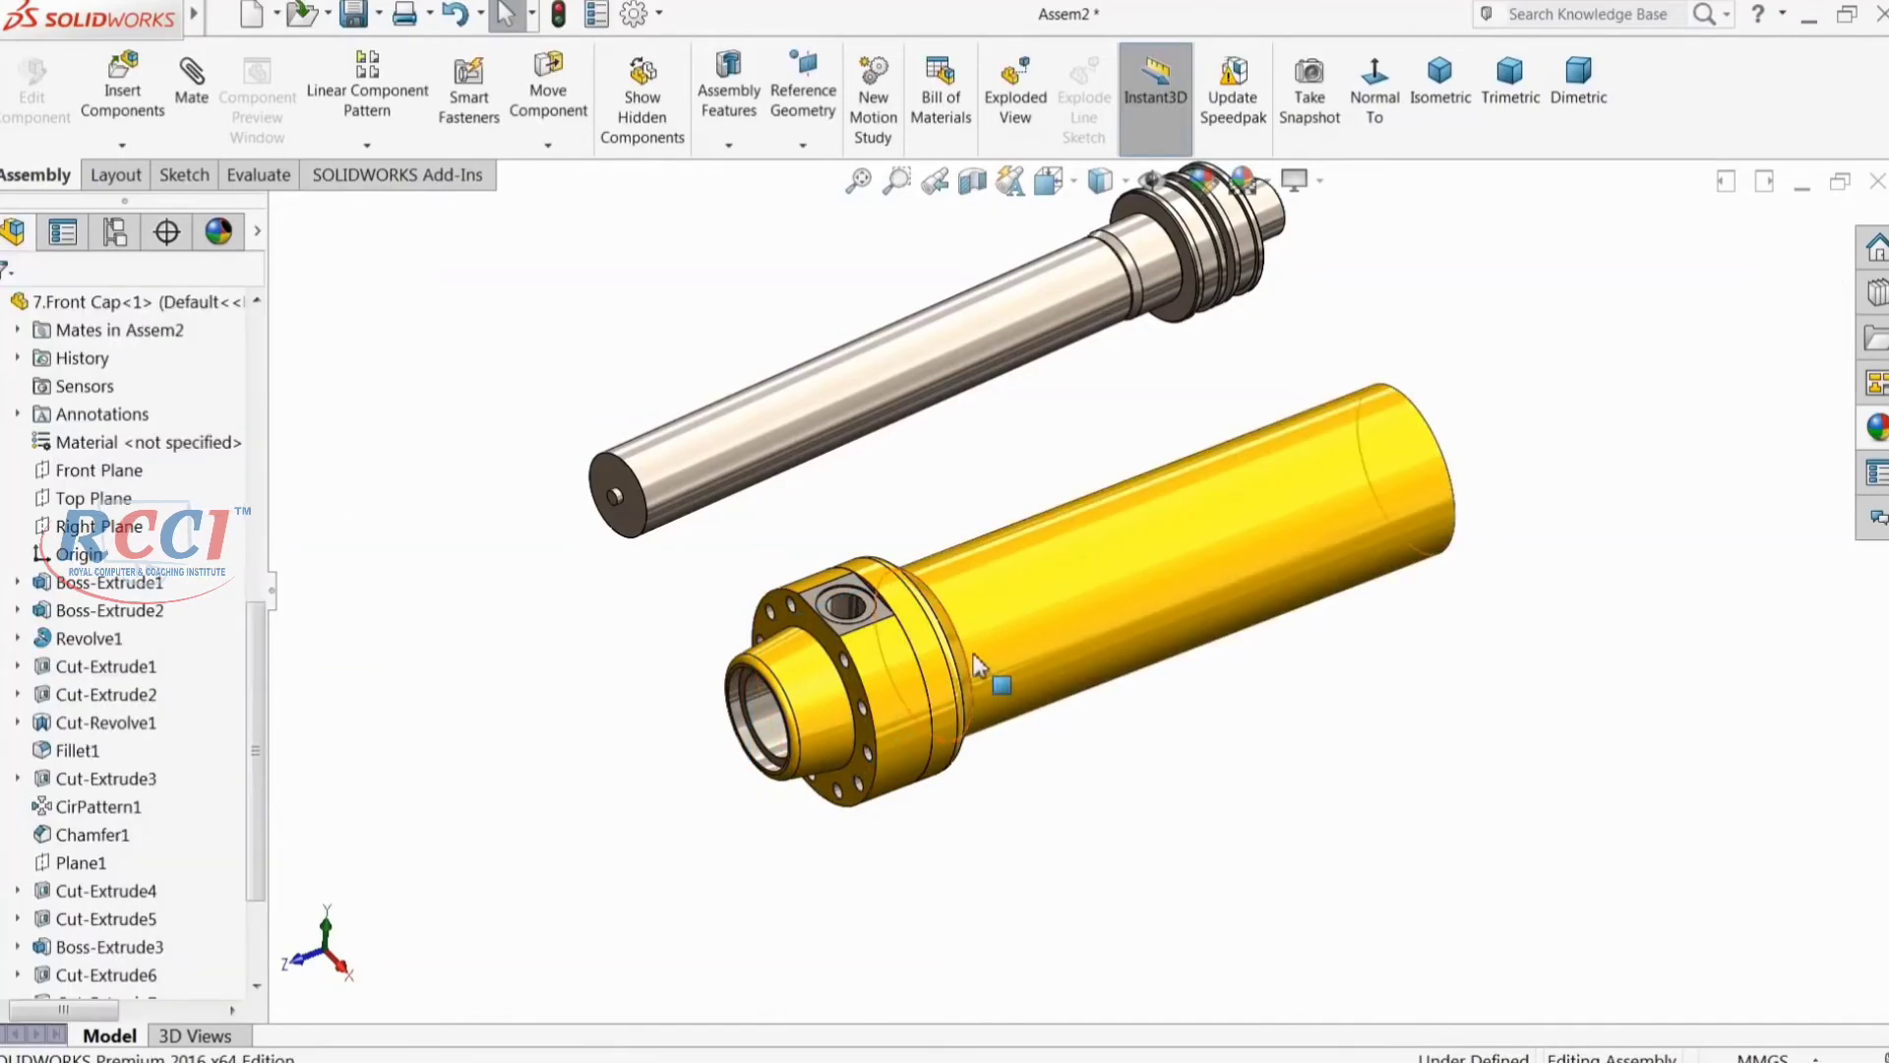
Step: Check whether the front cap and barrel cap can still move, fit the assembly in view, and collapse the component tree
scroll(923, 641, down, 2)
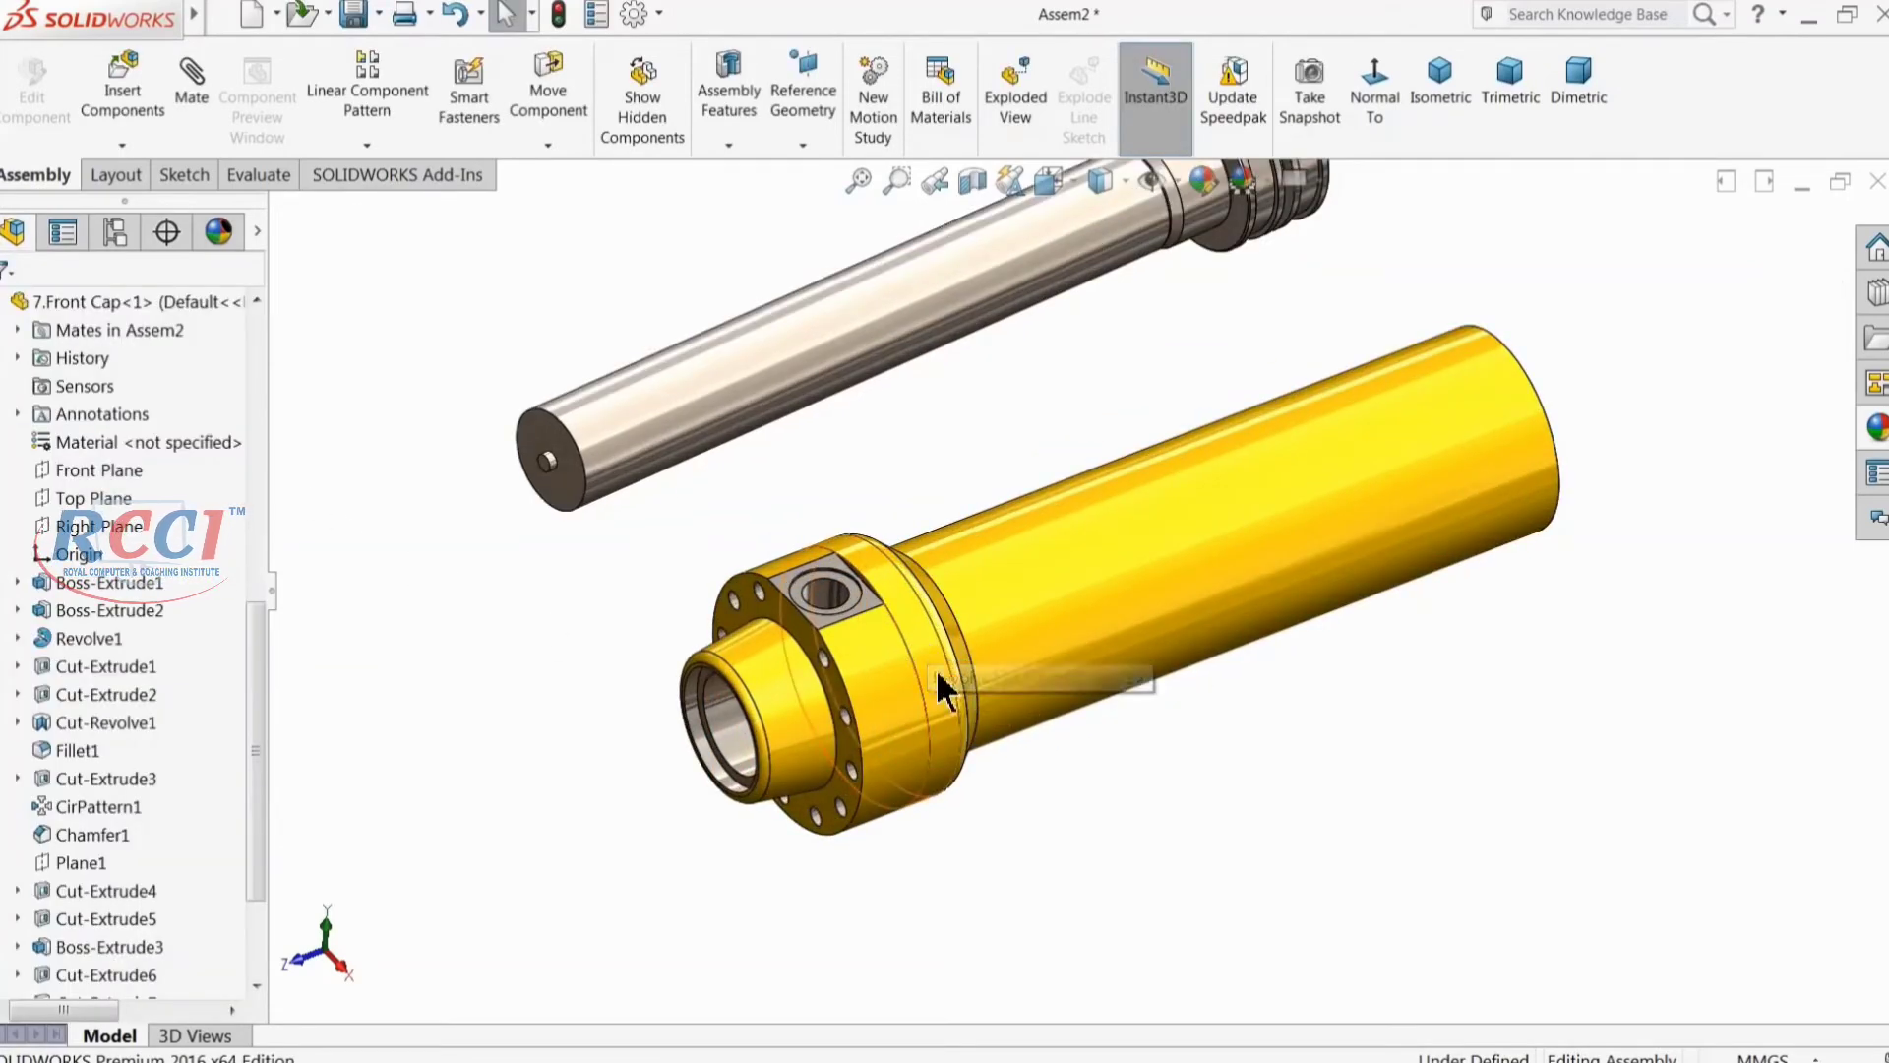
click(870, 650)
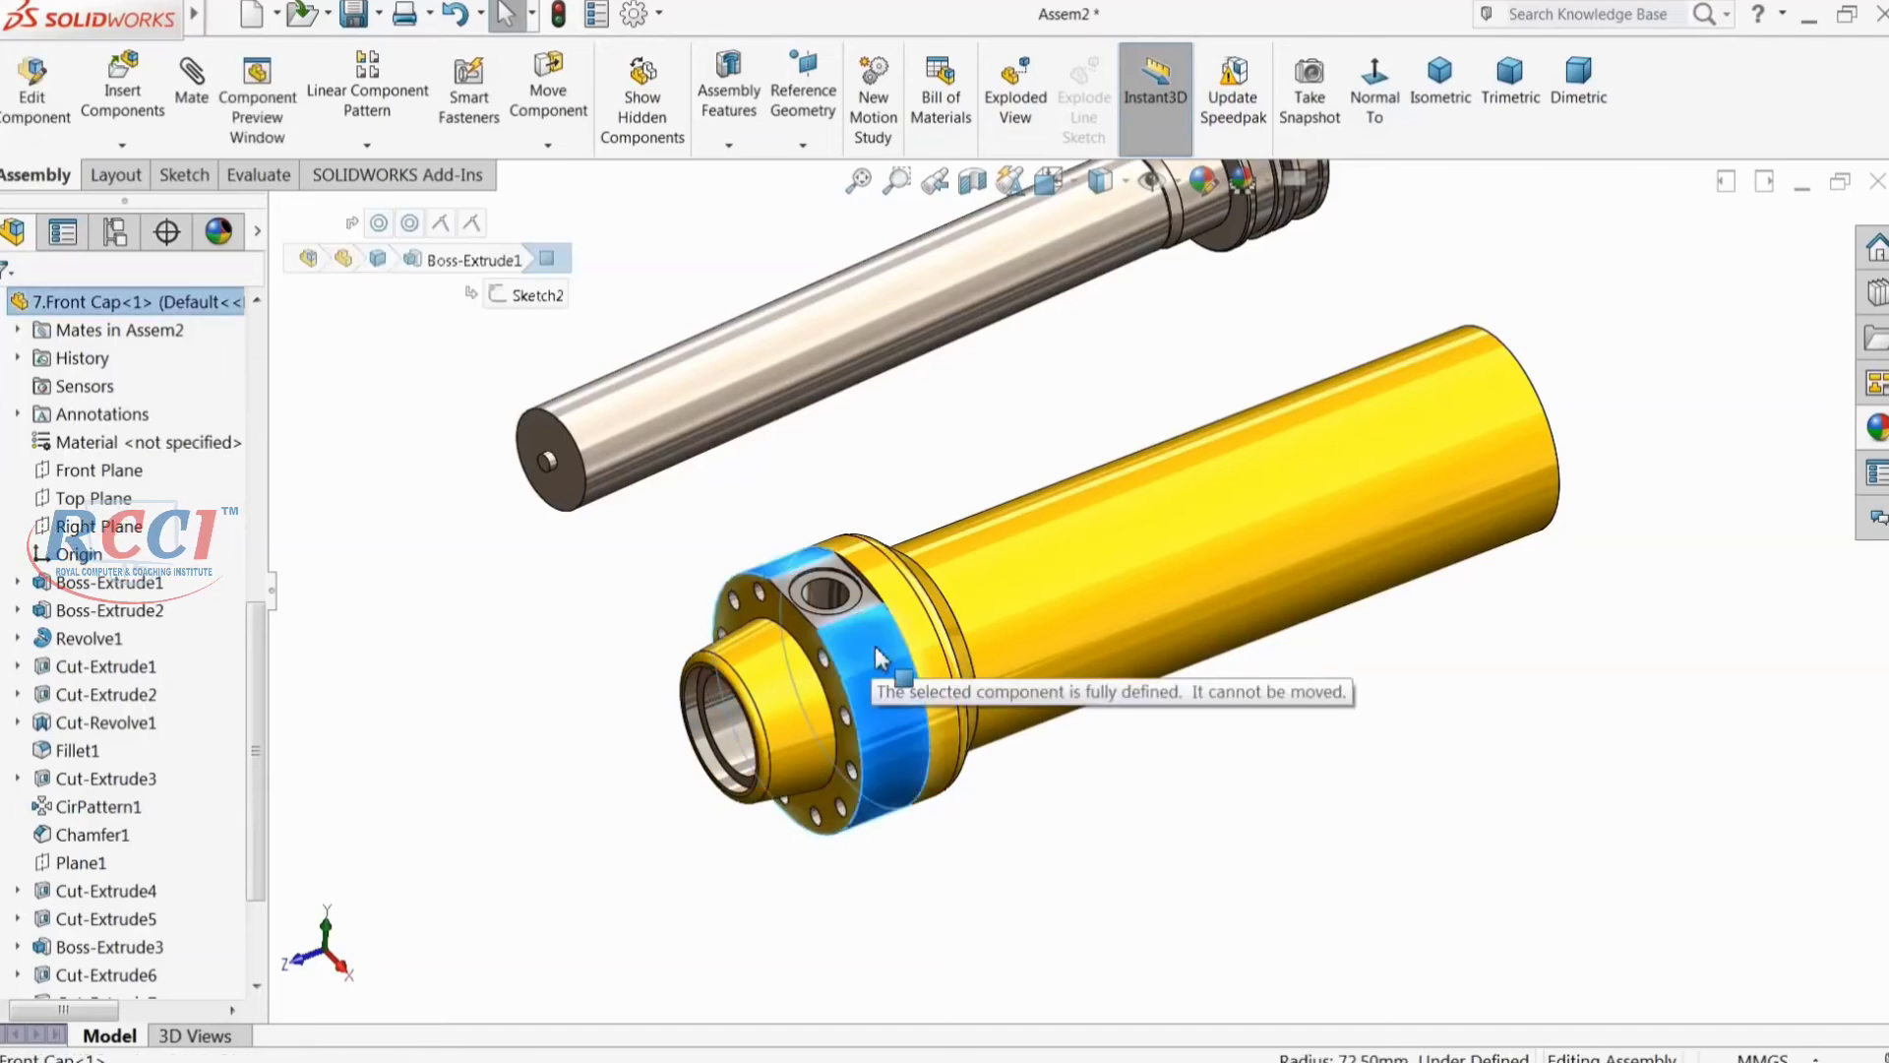
click(926, 623)
click(540, 595)
middle_drag(540, 594, 608, 604)
key(f)
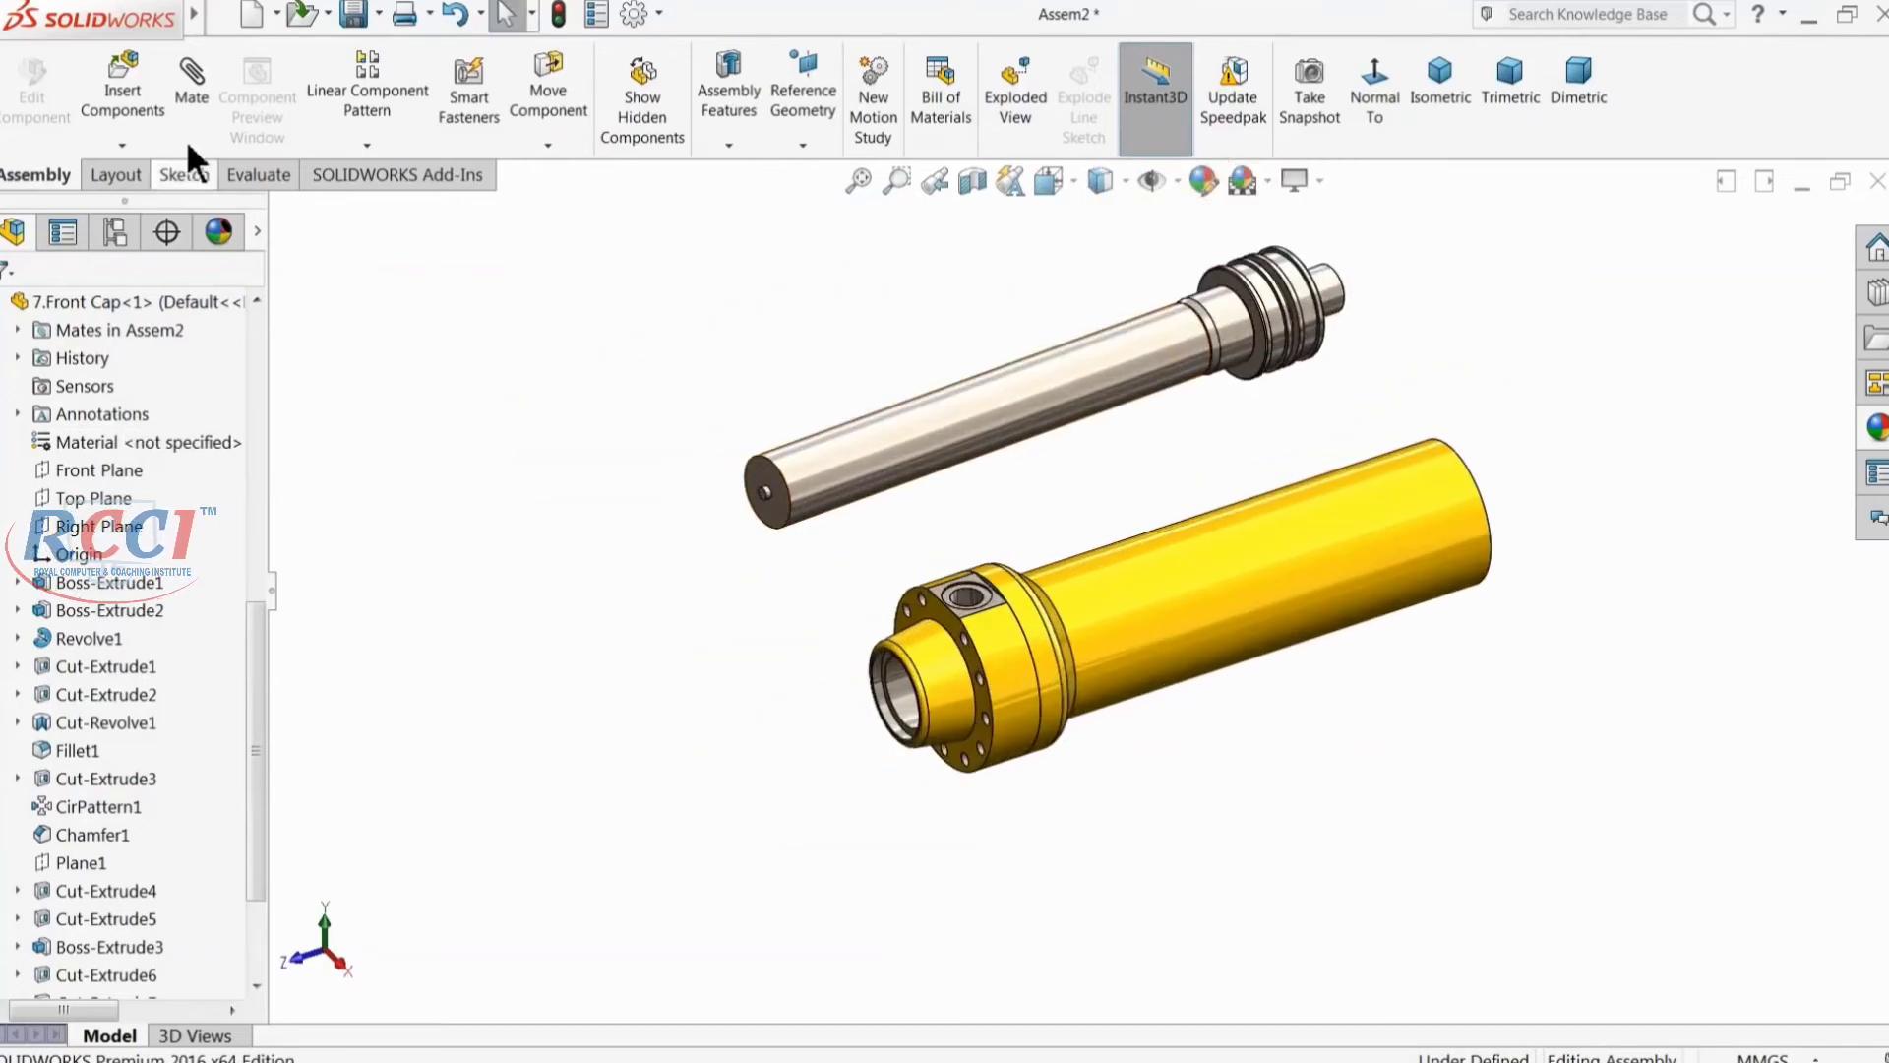
click(1, 302)
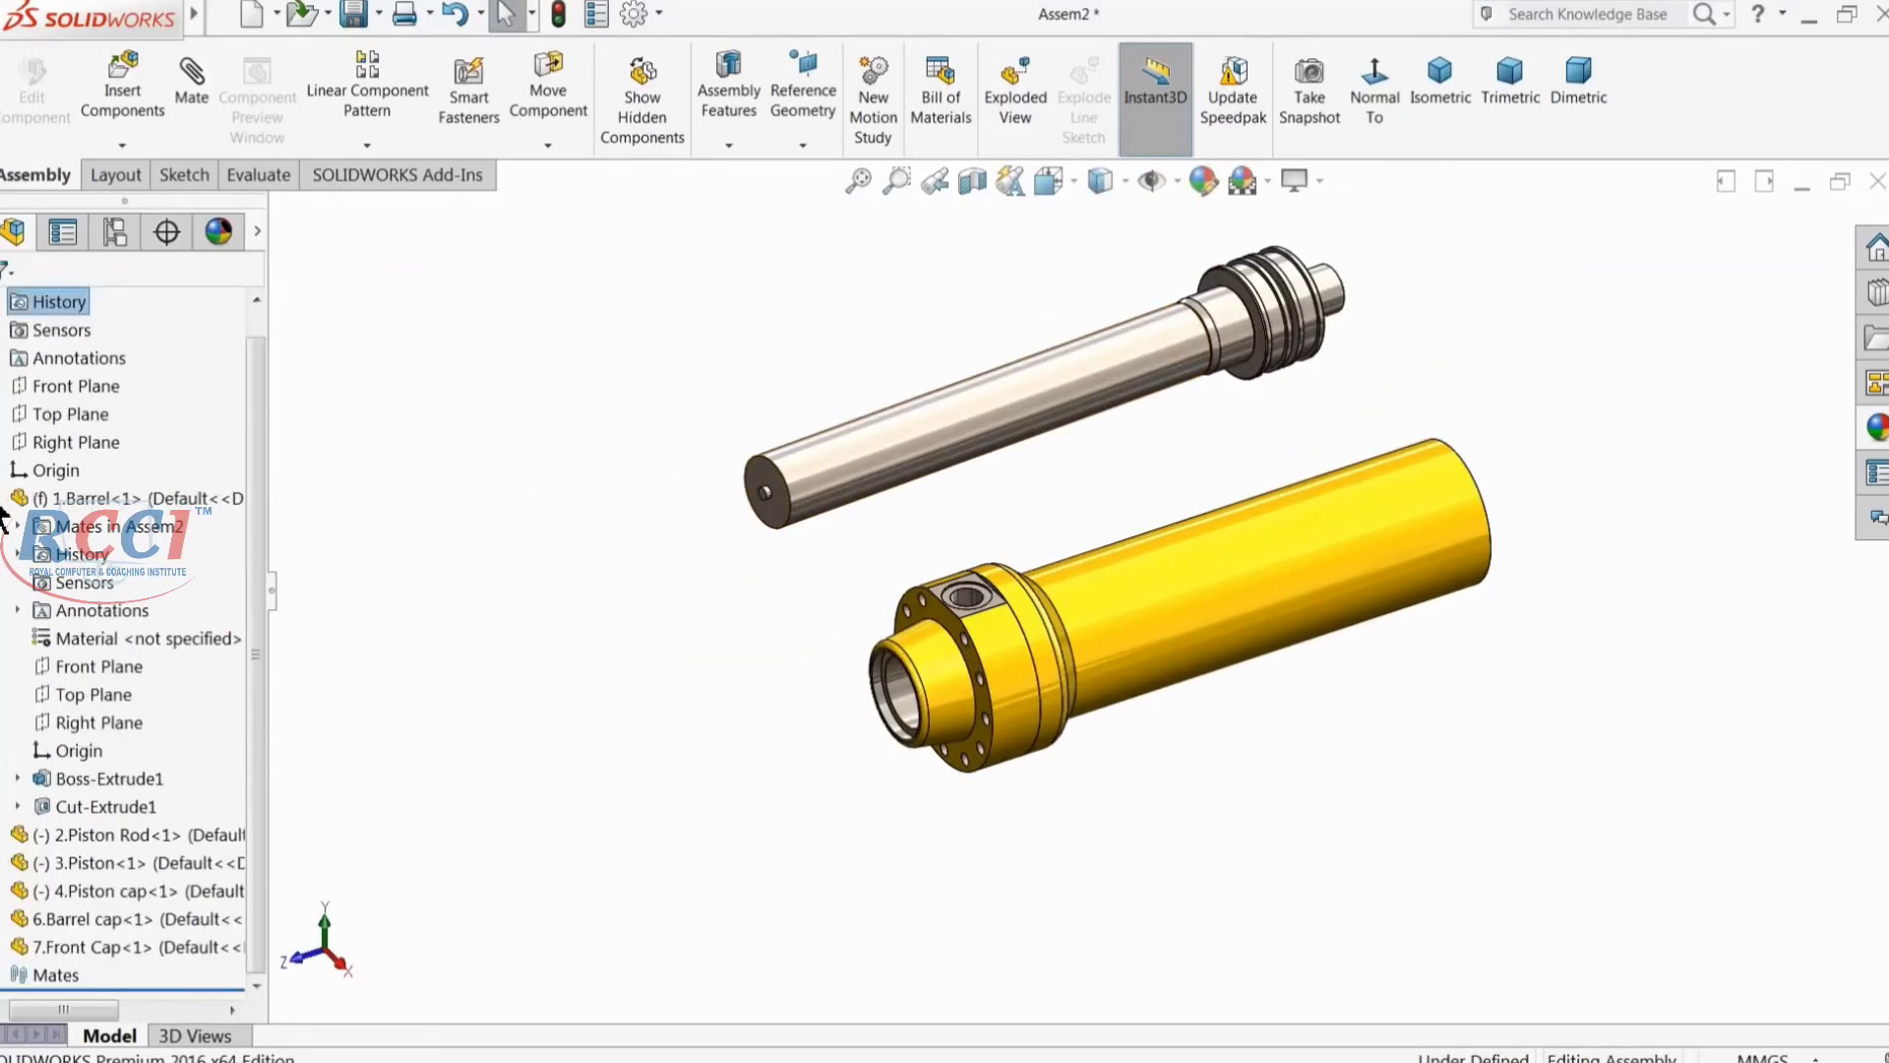
click(1, 504)
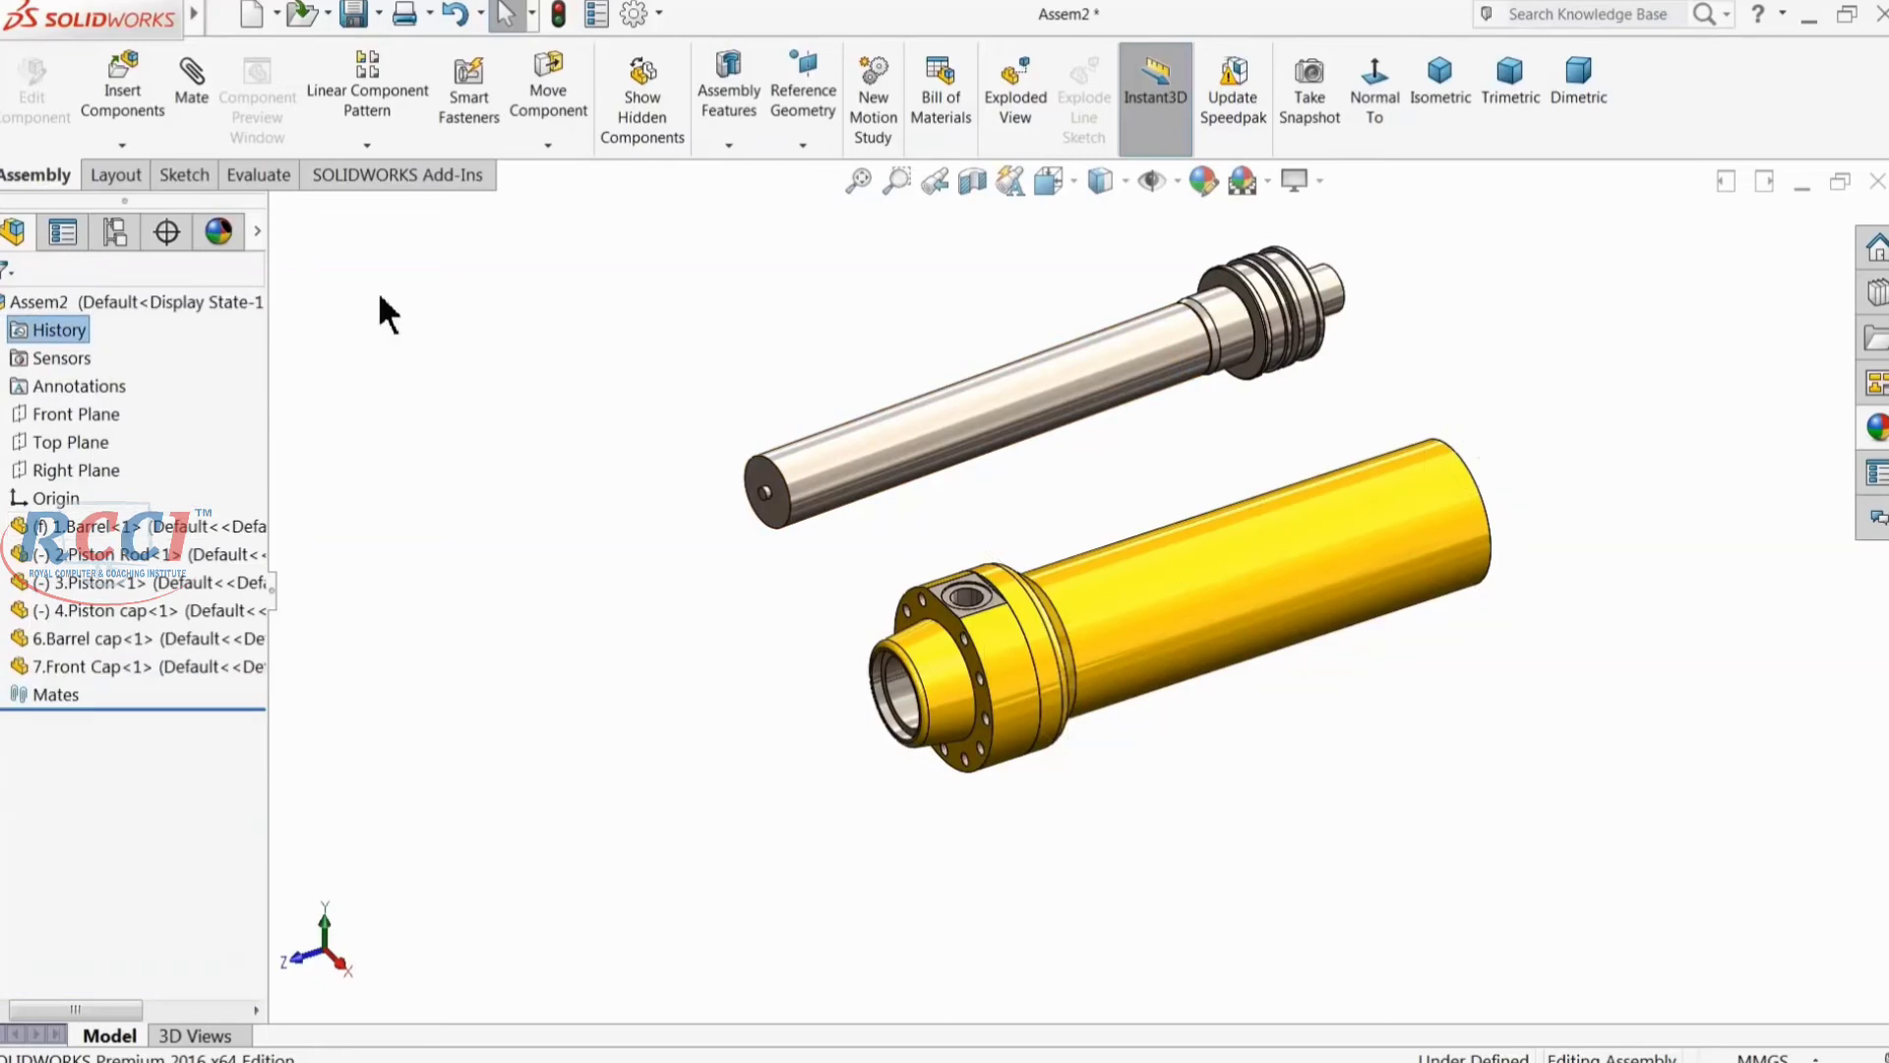
Step: Mate the piston rod's cylindrical face concentric with the barrel's outer face, and shift the rod along the barrel axis
click(962, 421)
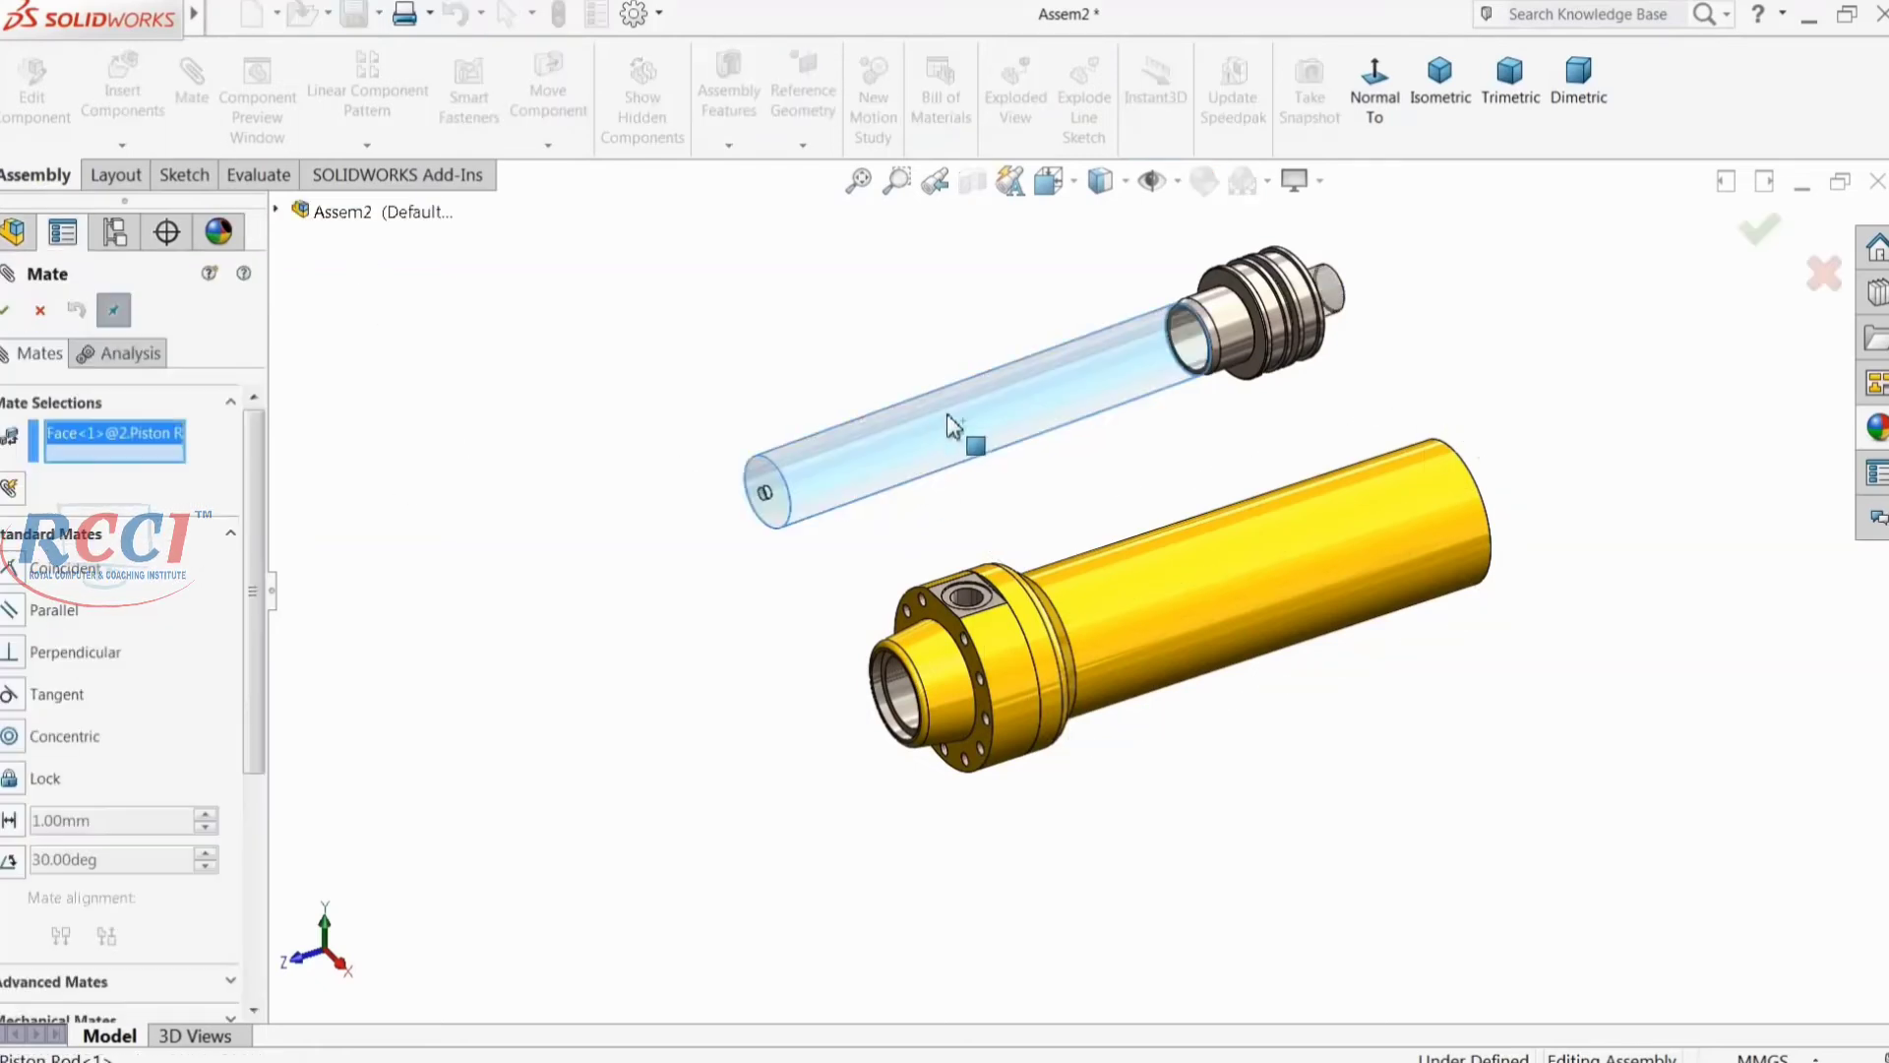
click(1161, 635)
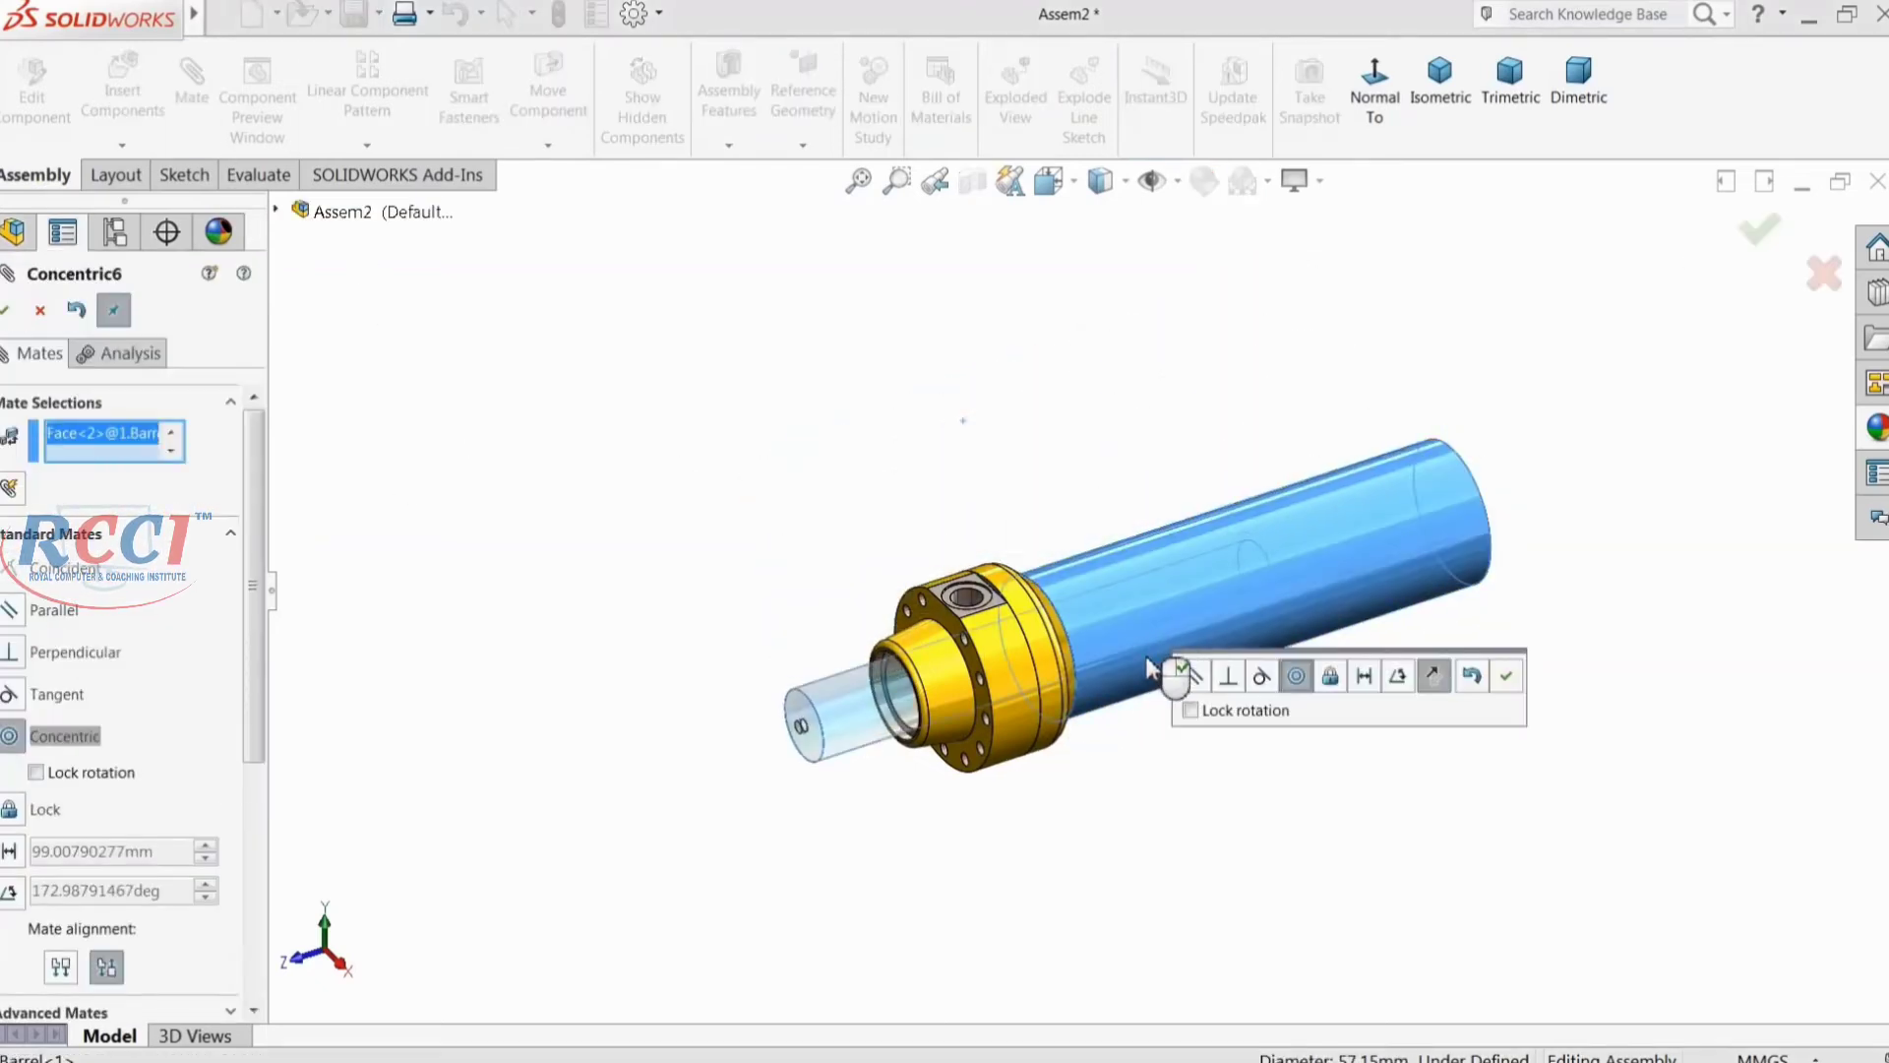
click(1505, 677)
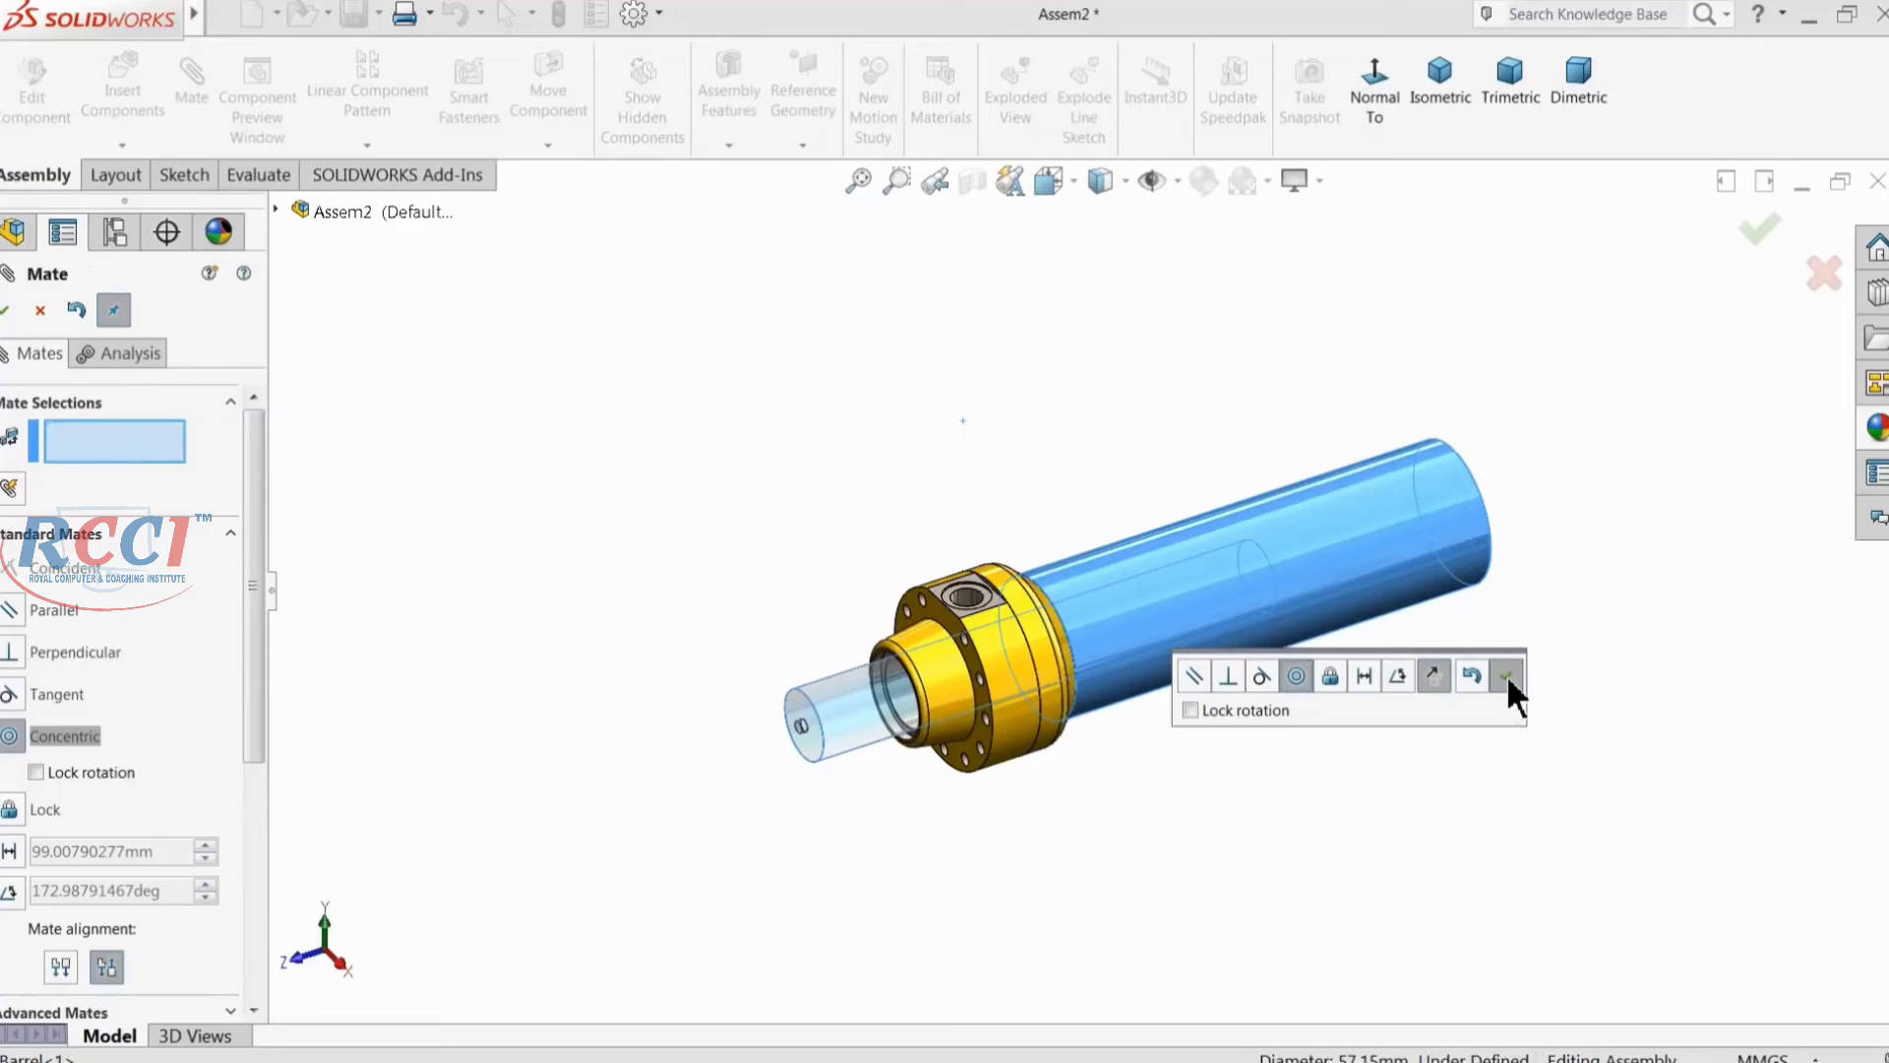
drag(842, 713, 925, 765)
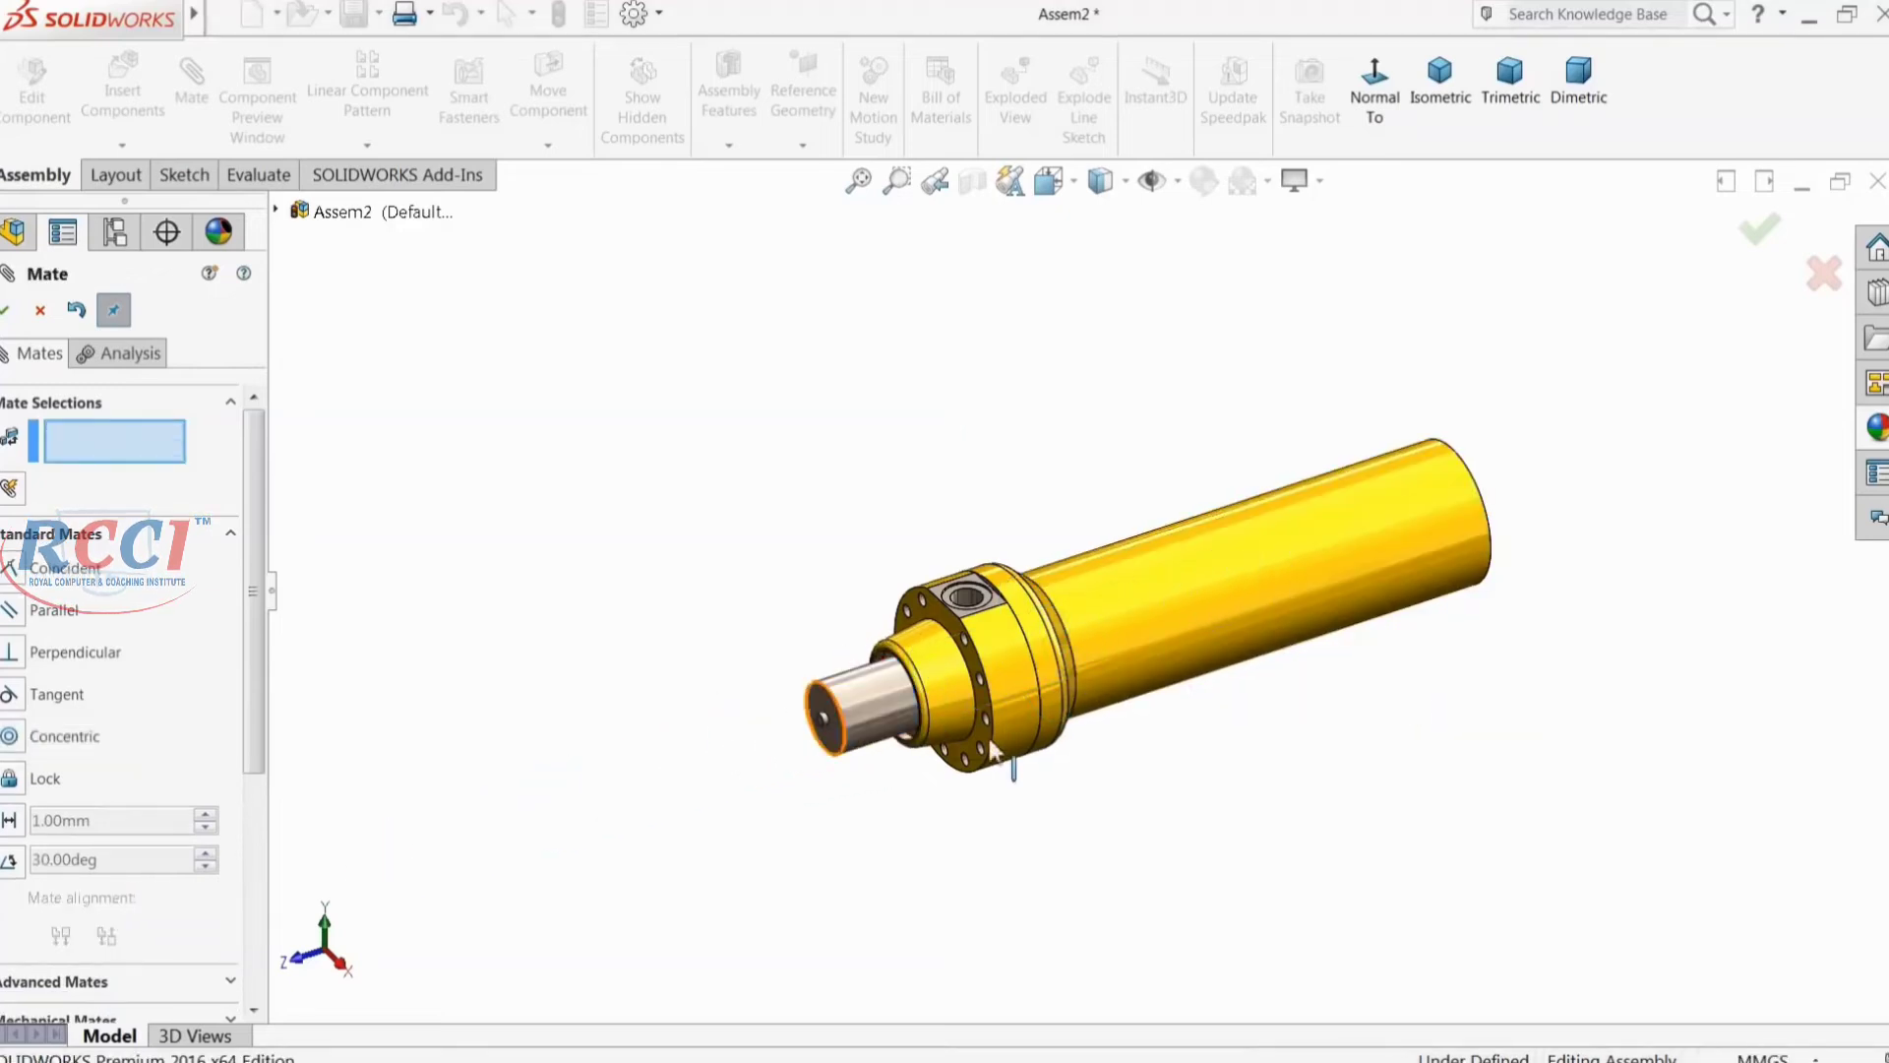
scroll(933, 767, down, 2)
click(39, 309)
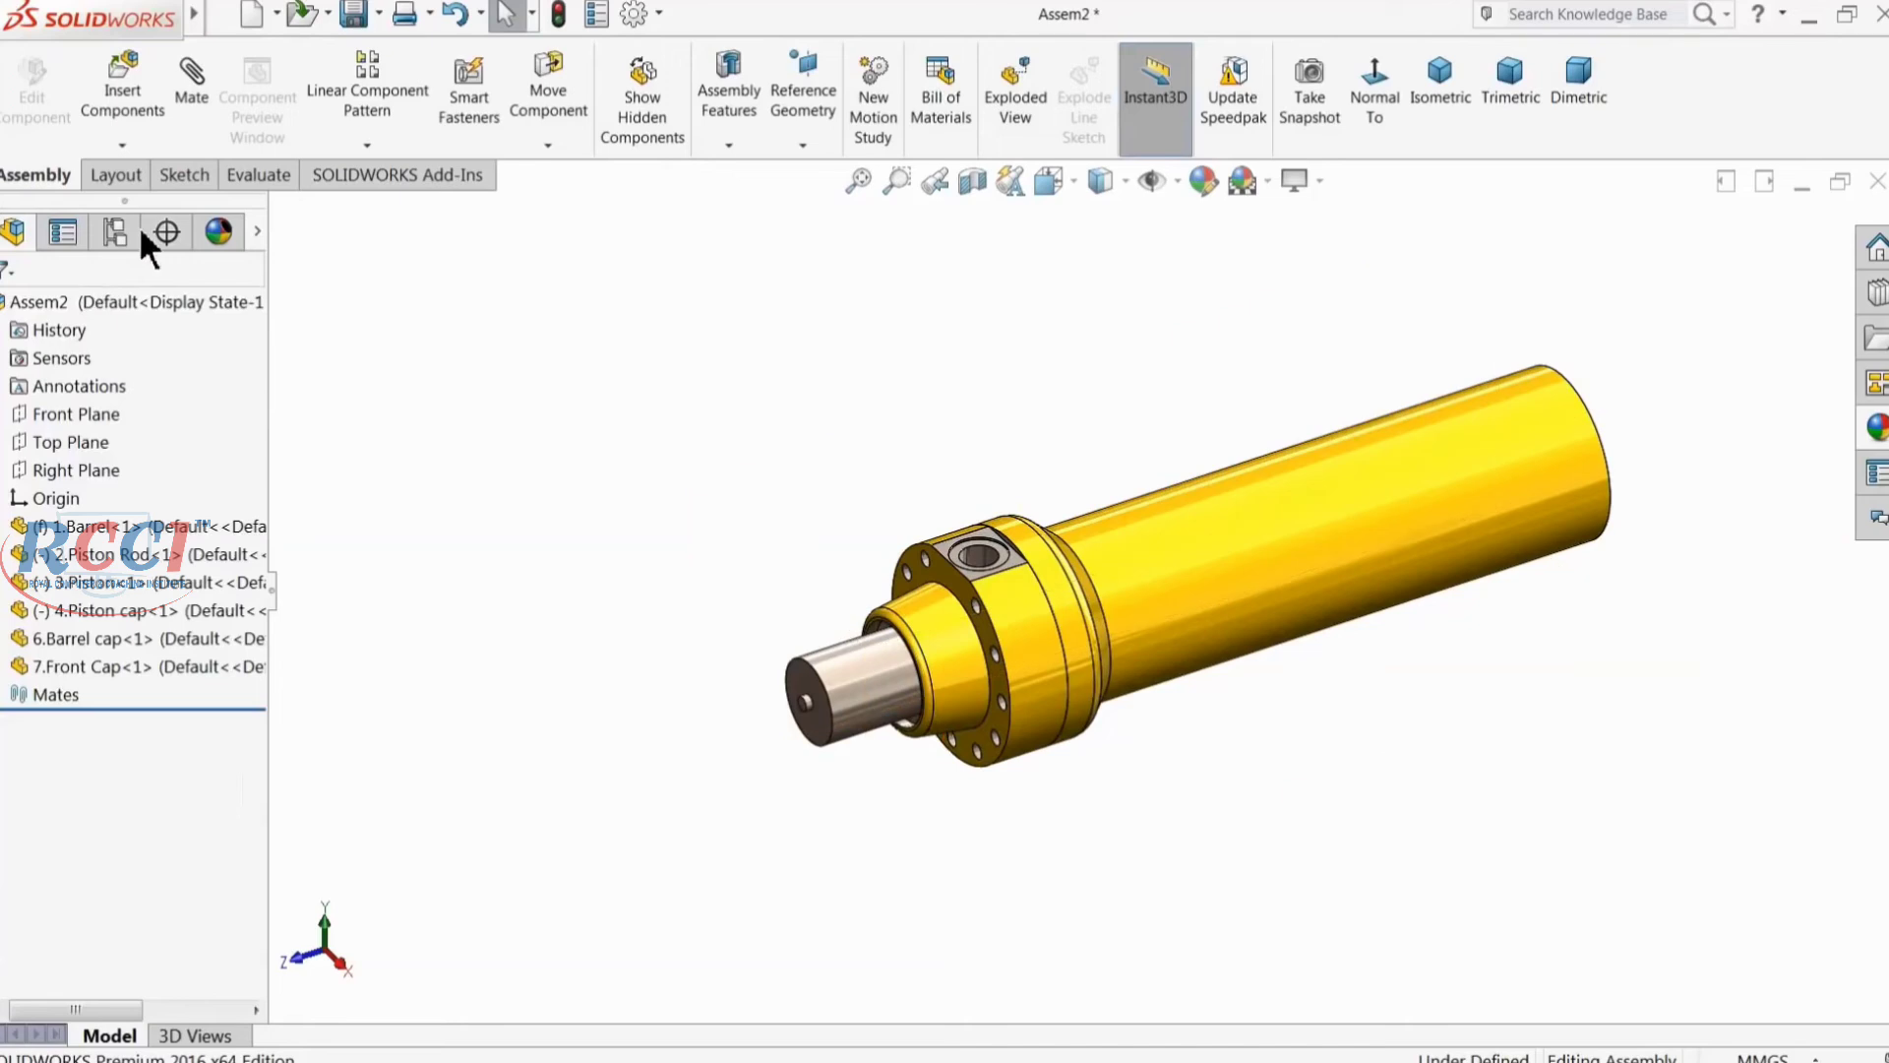
Step: Insert 8.Front Clevis in front of the piston rod's end and 9.Rear Clevis beyond the barrel's open end
click(122, 87)
click(106, 805)
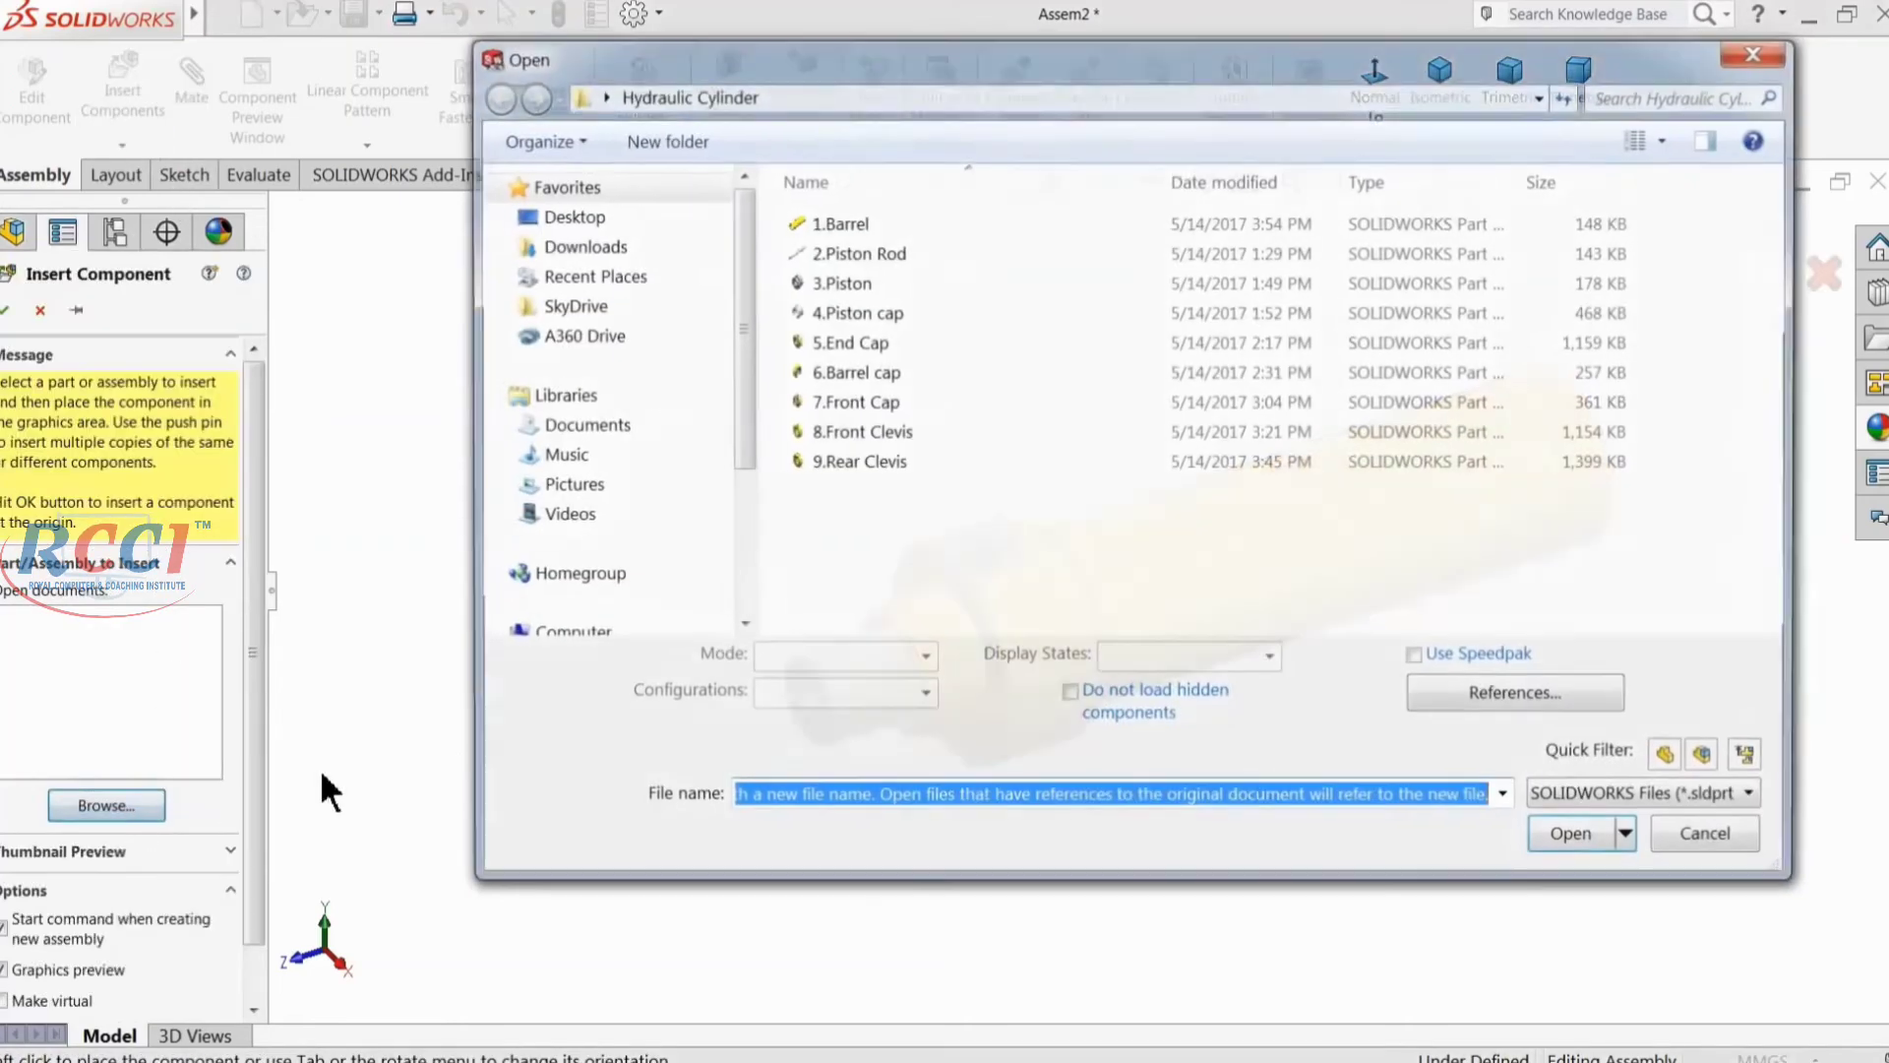
click(848, 431)
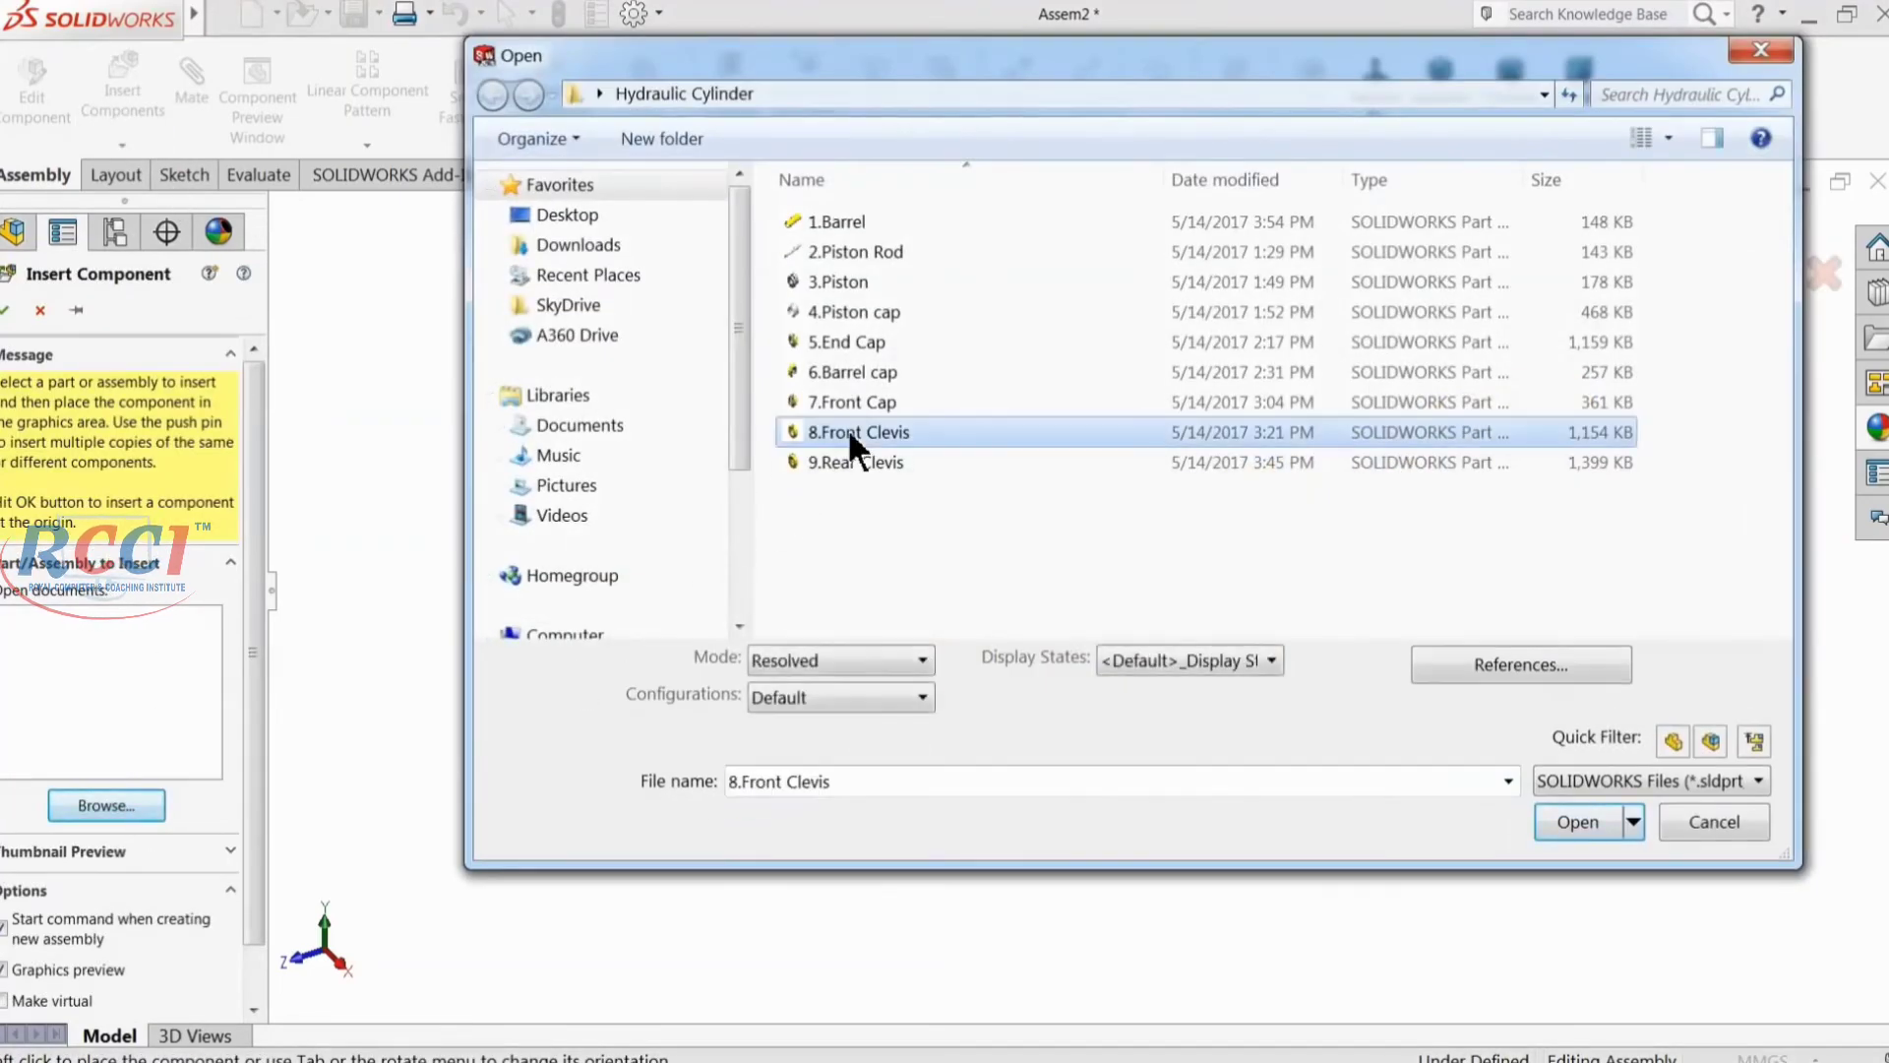
ctrl+click(862, 461)
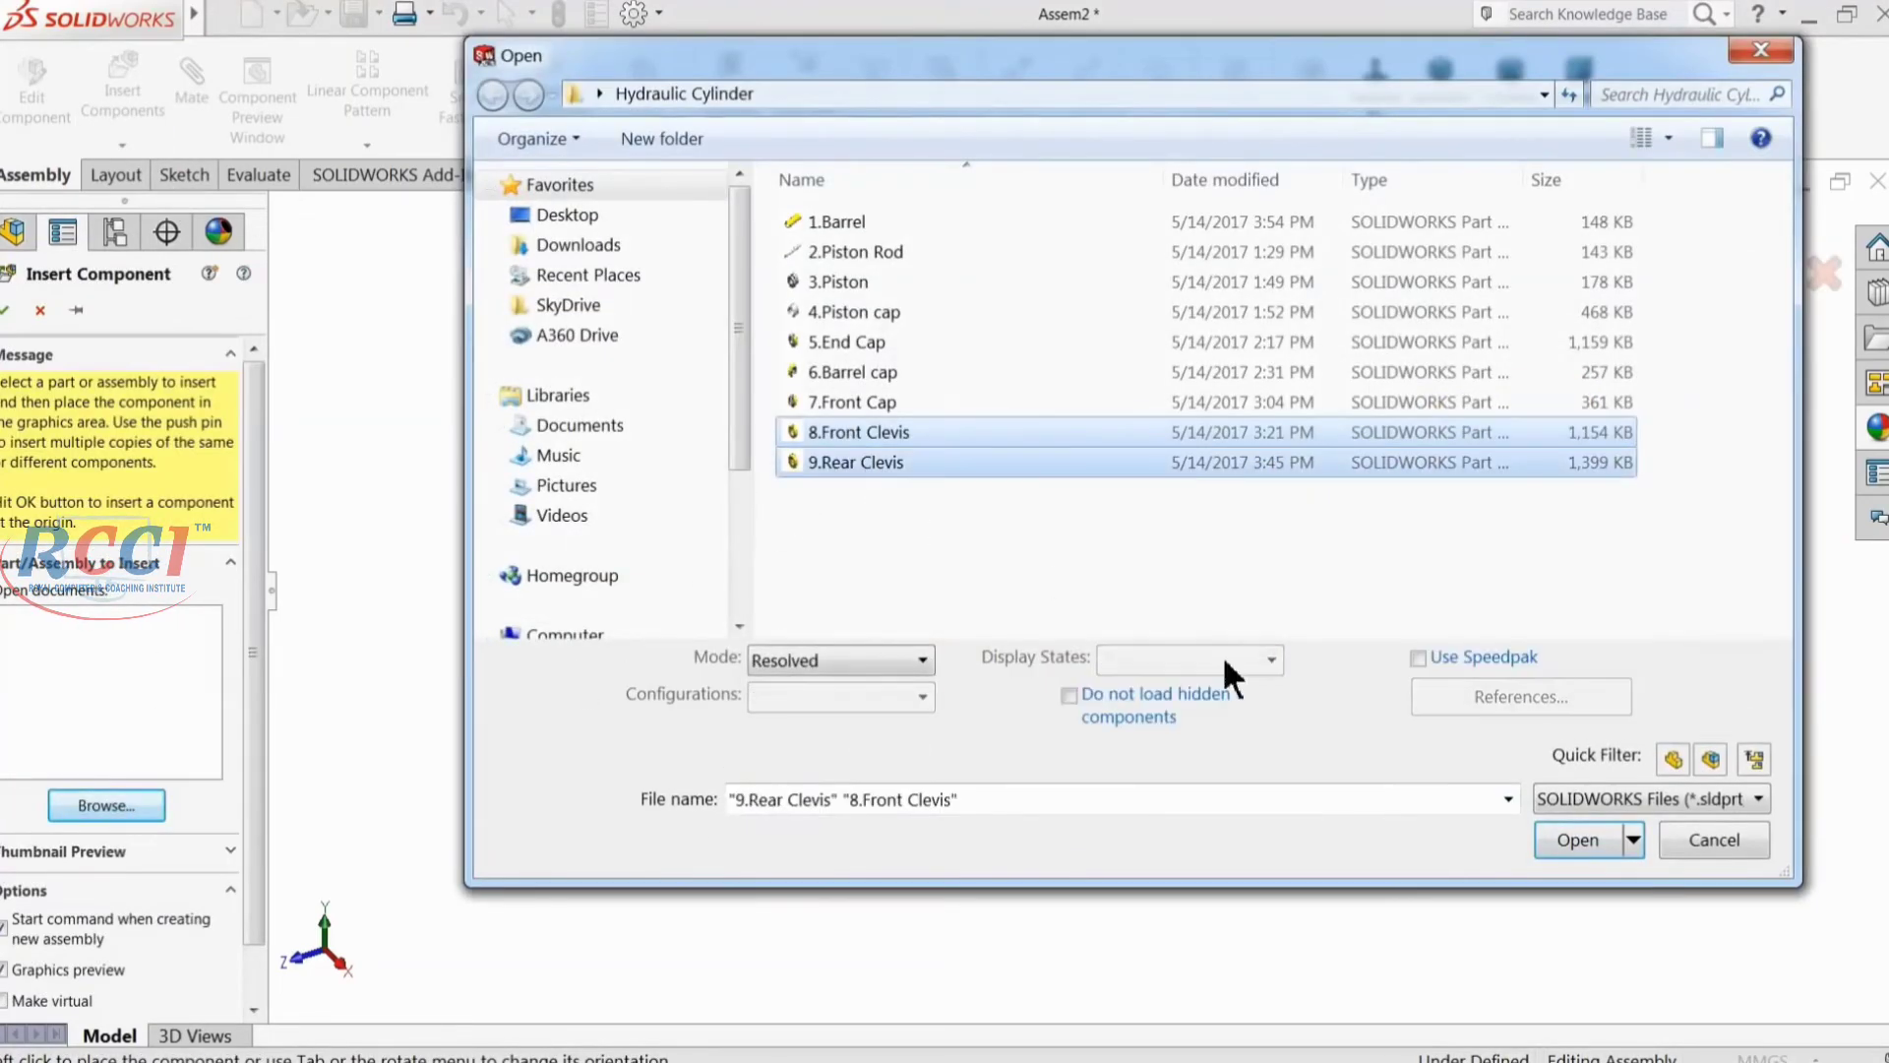
click(1580, 840)
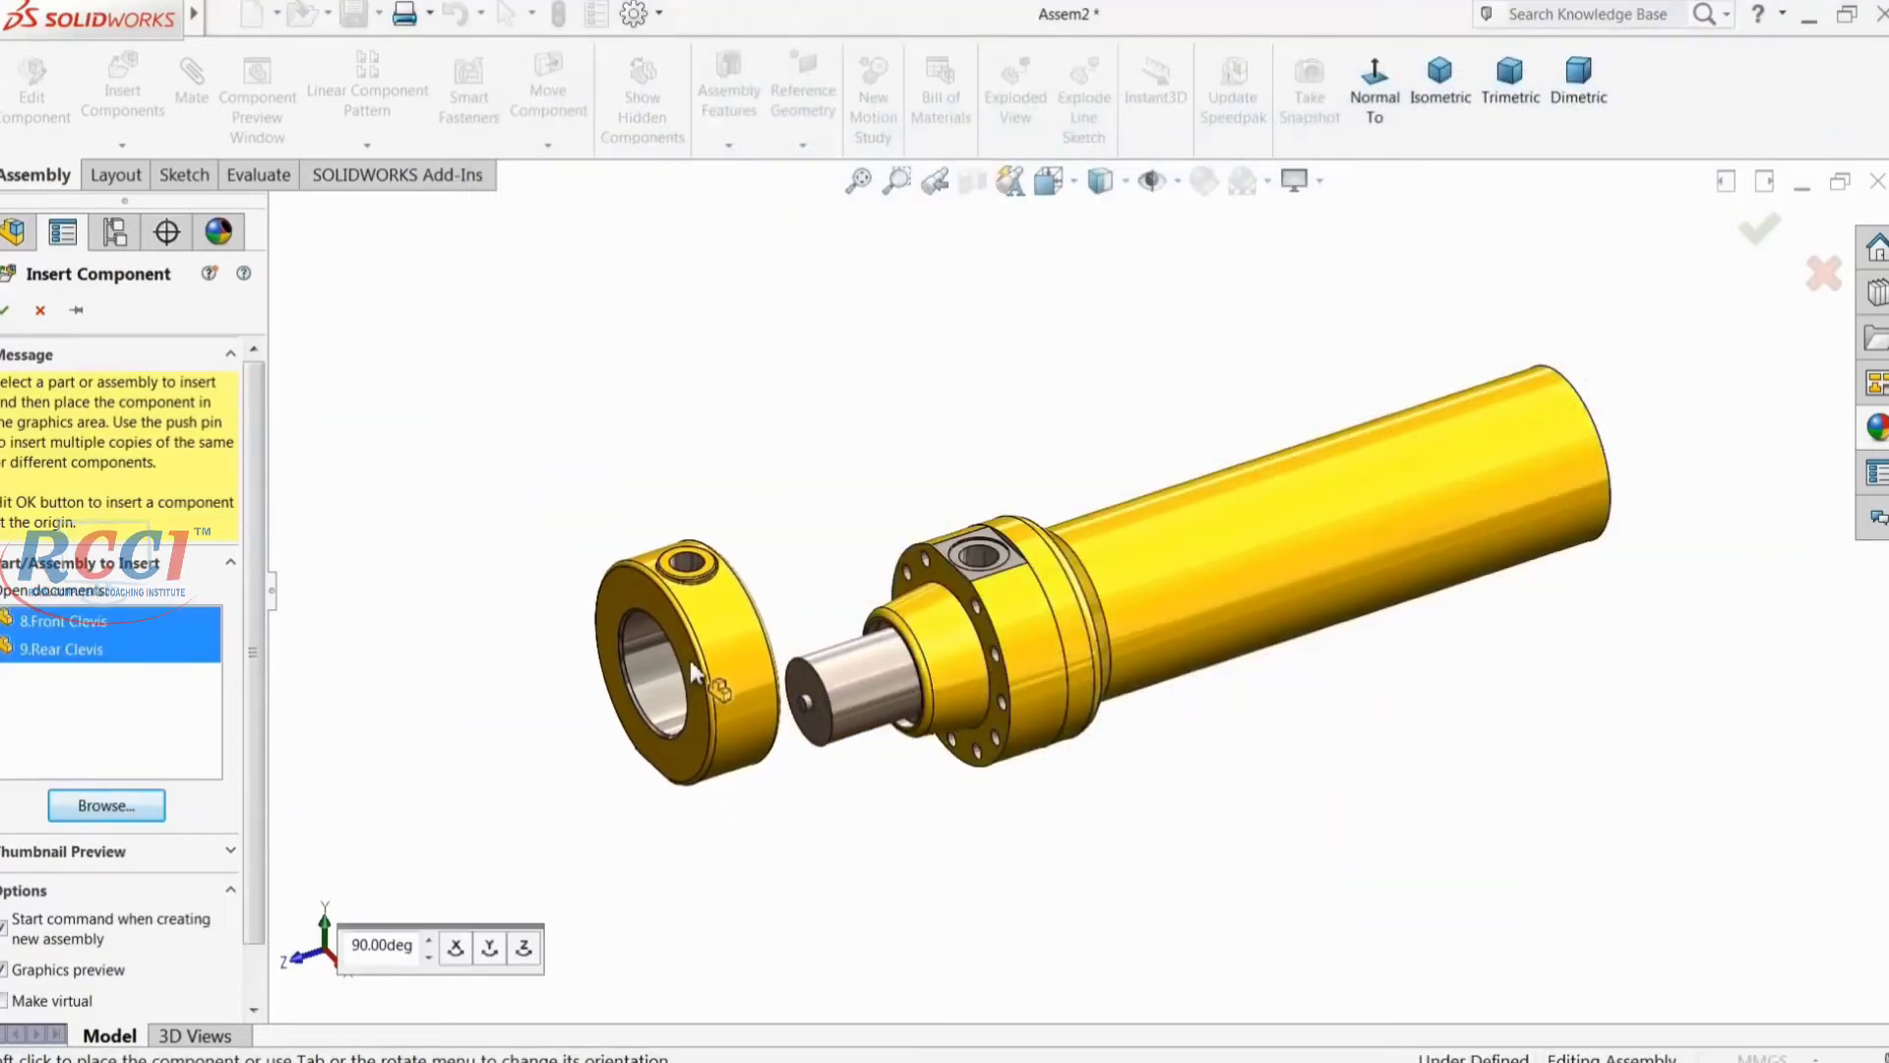
click(689, 659)
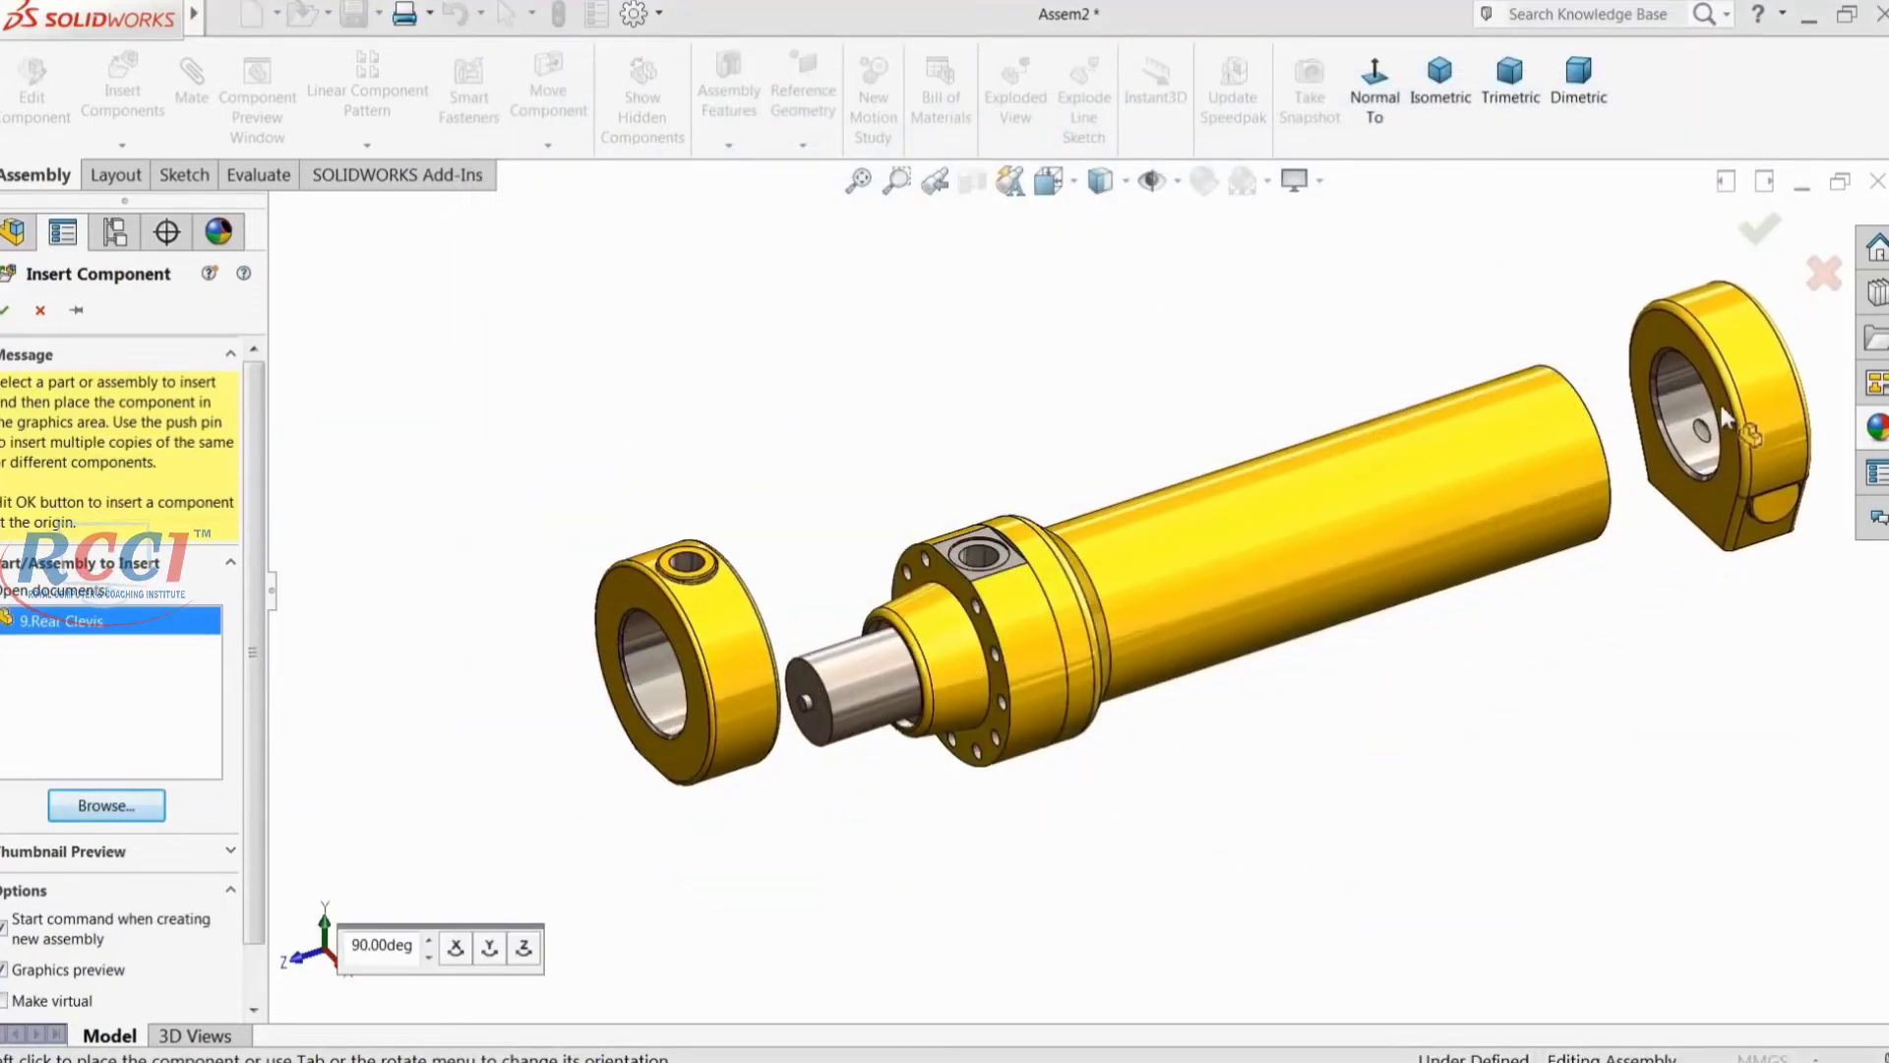
click(1520, 448)
Step: Rotate the front clevis freely so its flat side faces the piston rod, and move it away from the rod's end
middle_drag(885, 540, 800, 436)
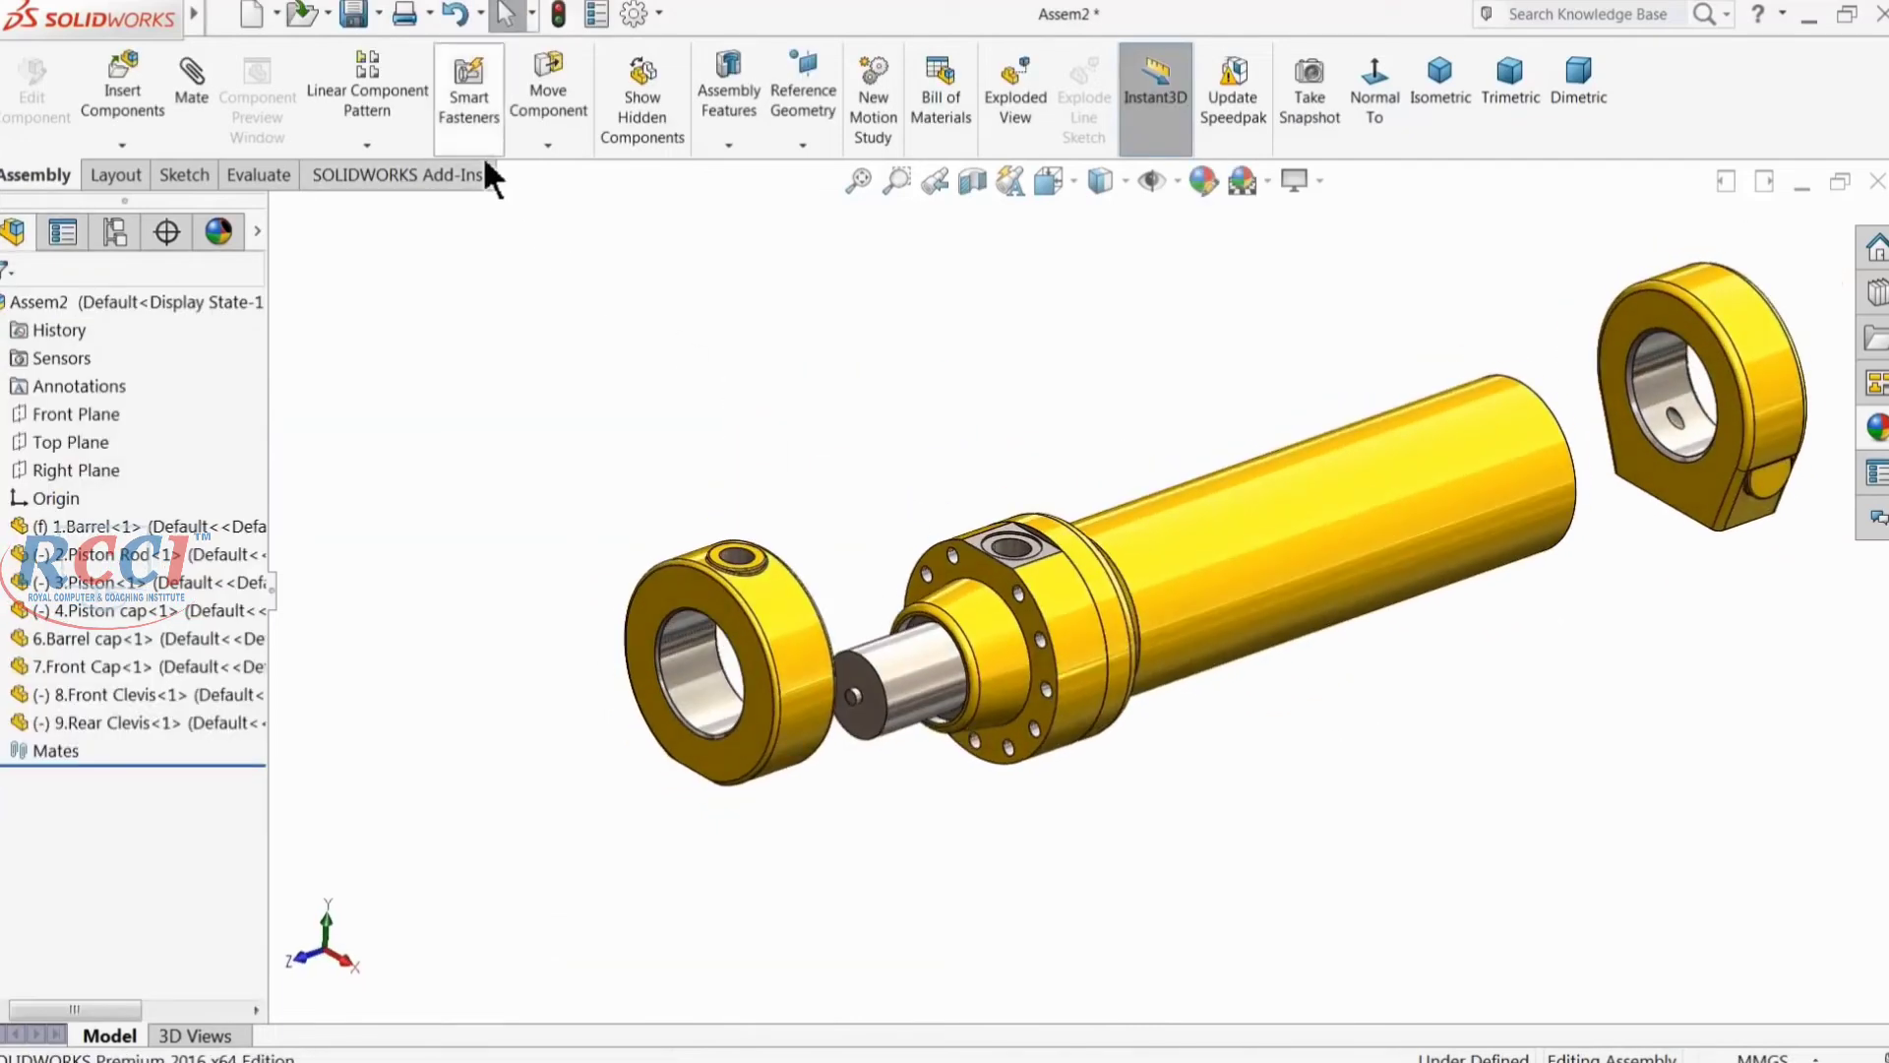
click(520, 145)
click(526, 197)
drag(738, 573, 862, 689)
scroll(846, 684, up, 2)
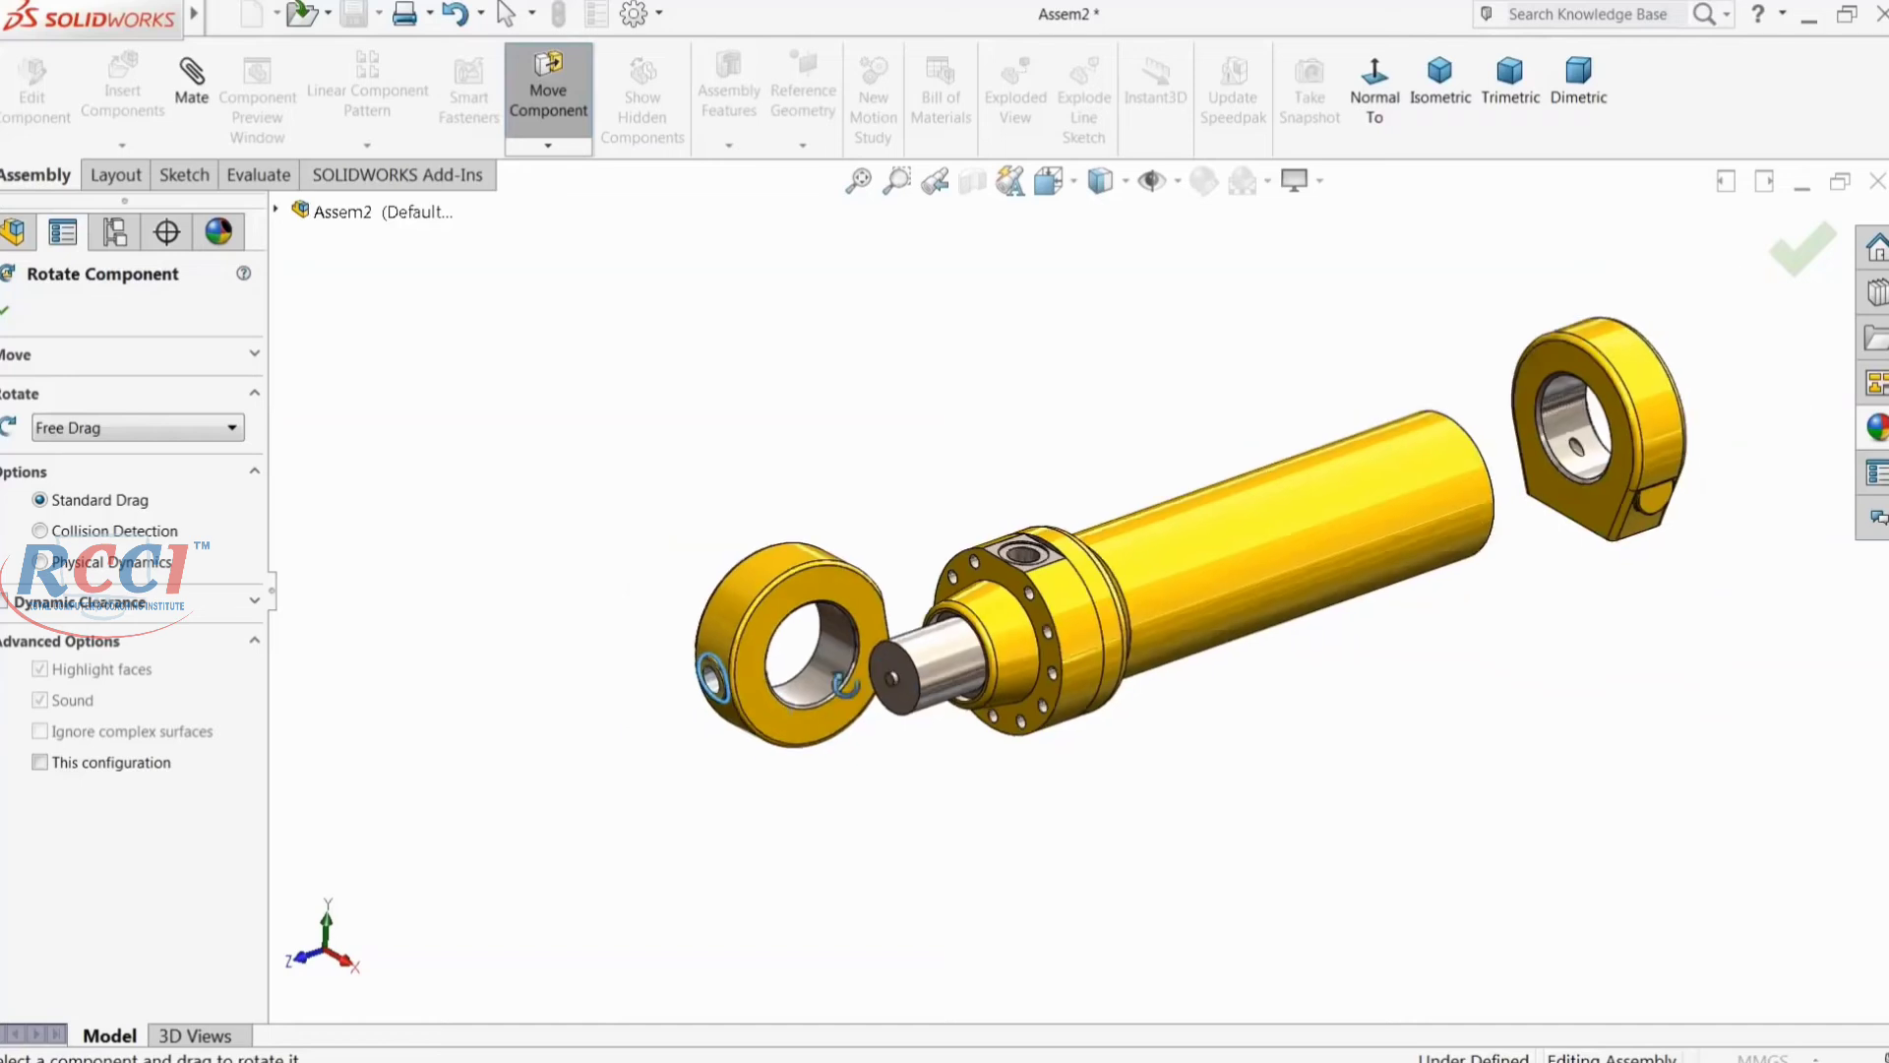
scroll(846, 684, down, 3)
click(8, 311)
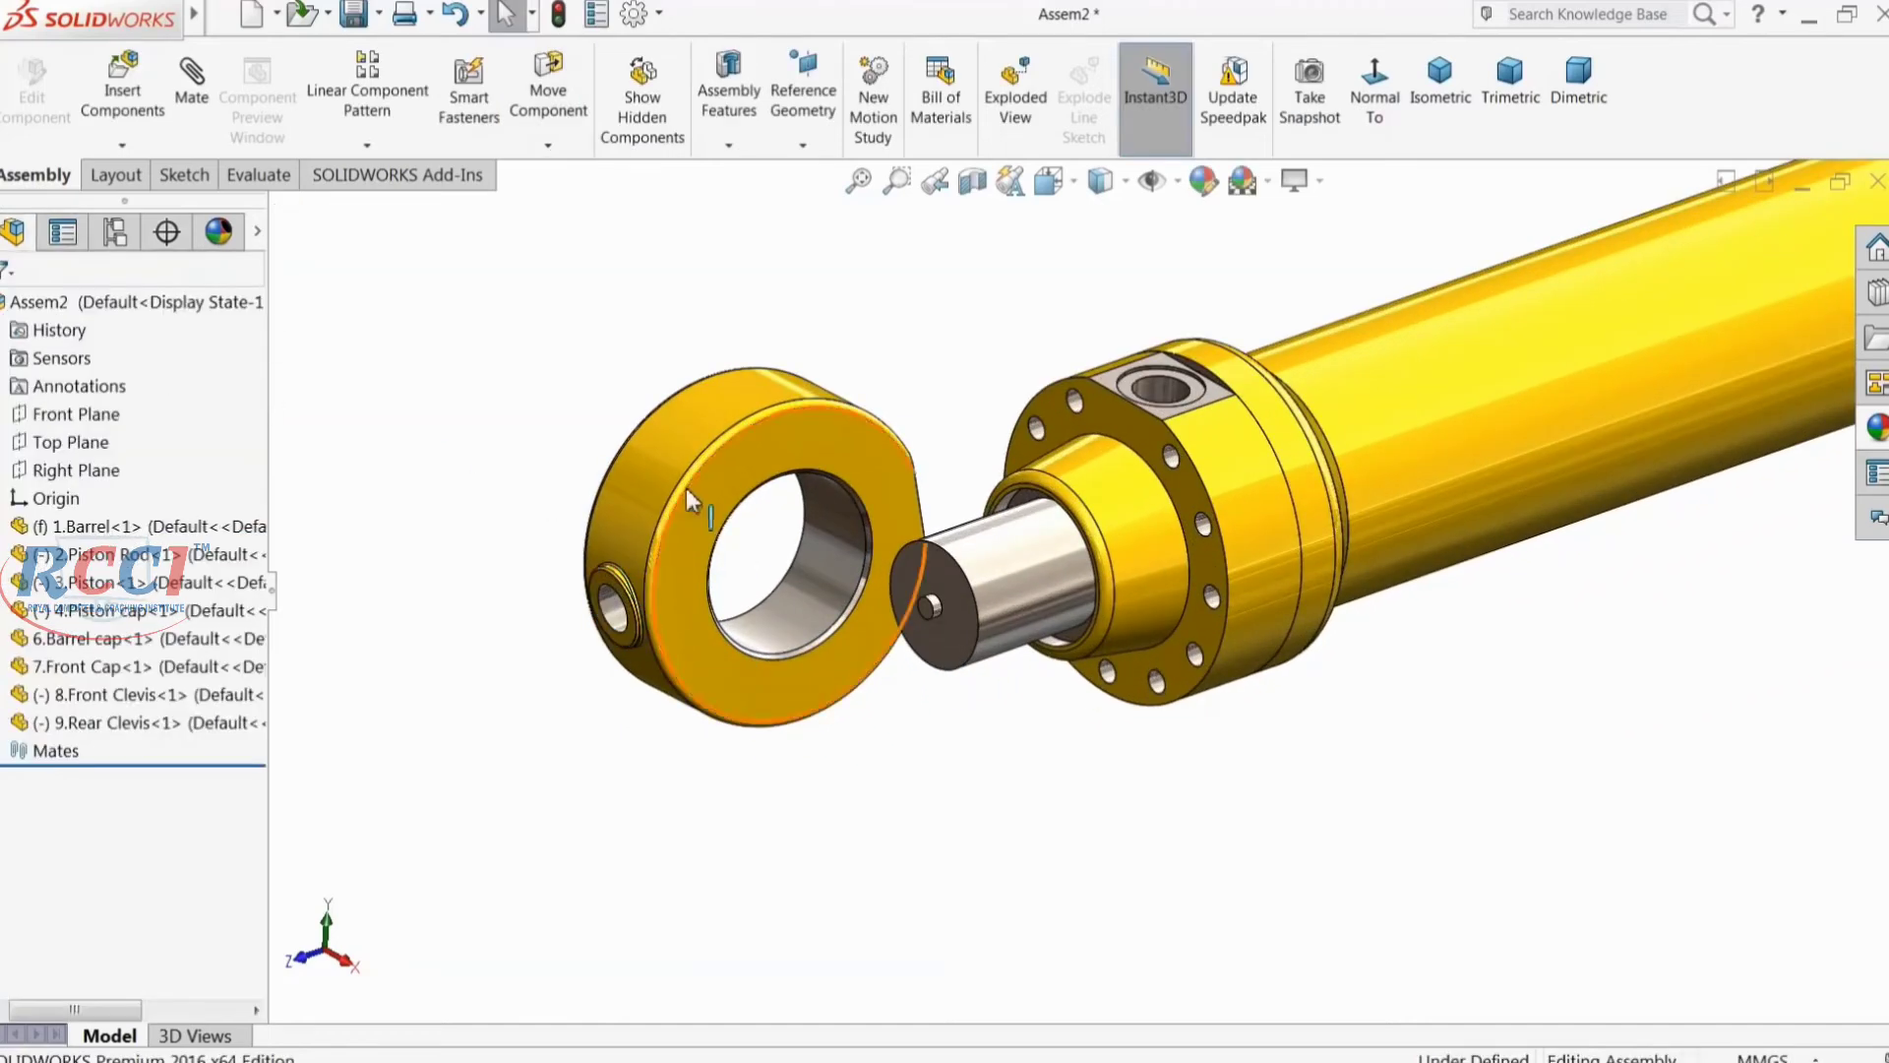
click(720, 481)
drag(720, 481, 630, 531)
click(441, 229)
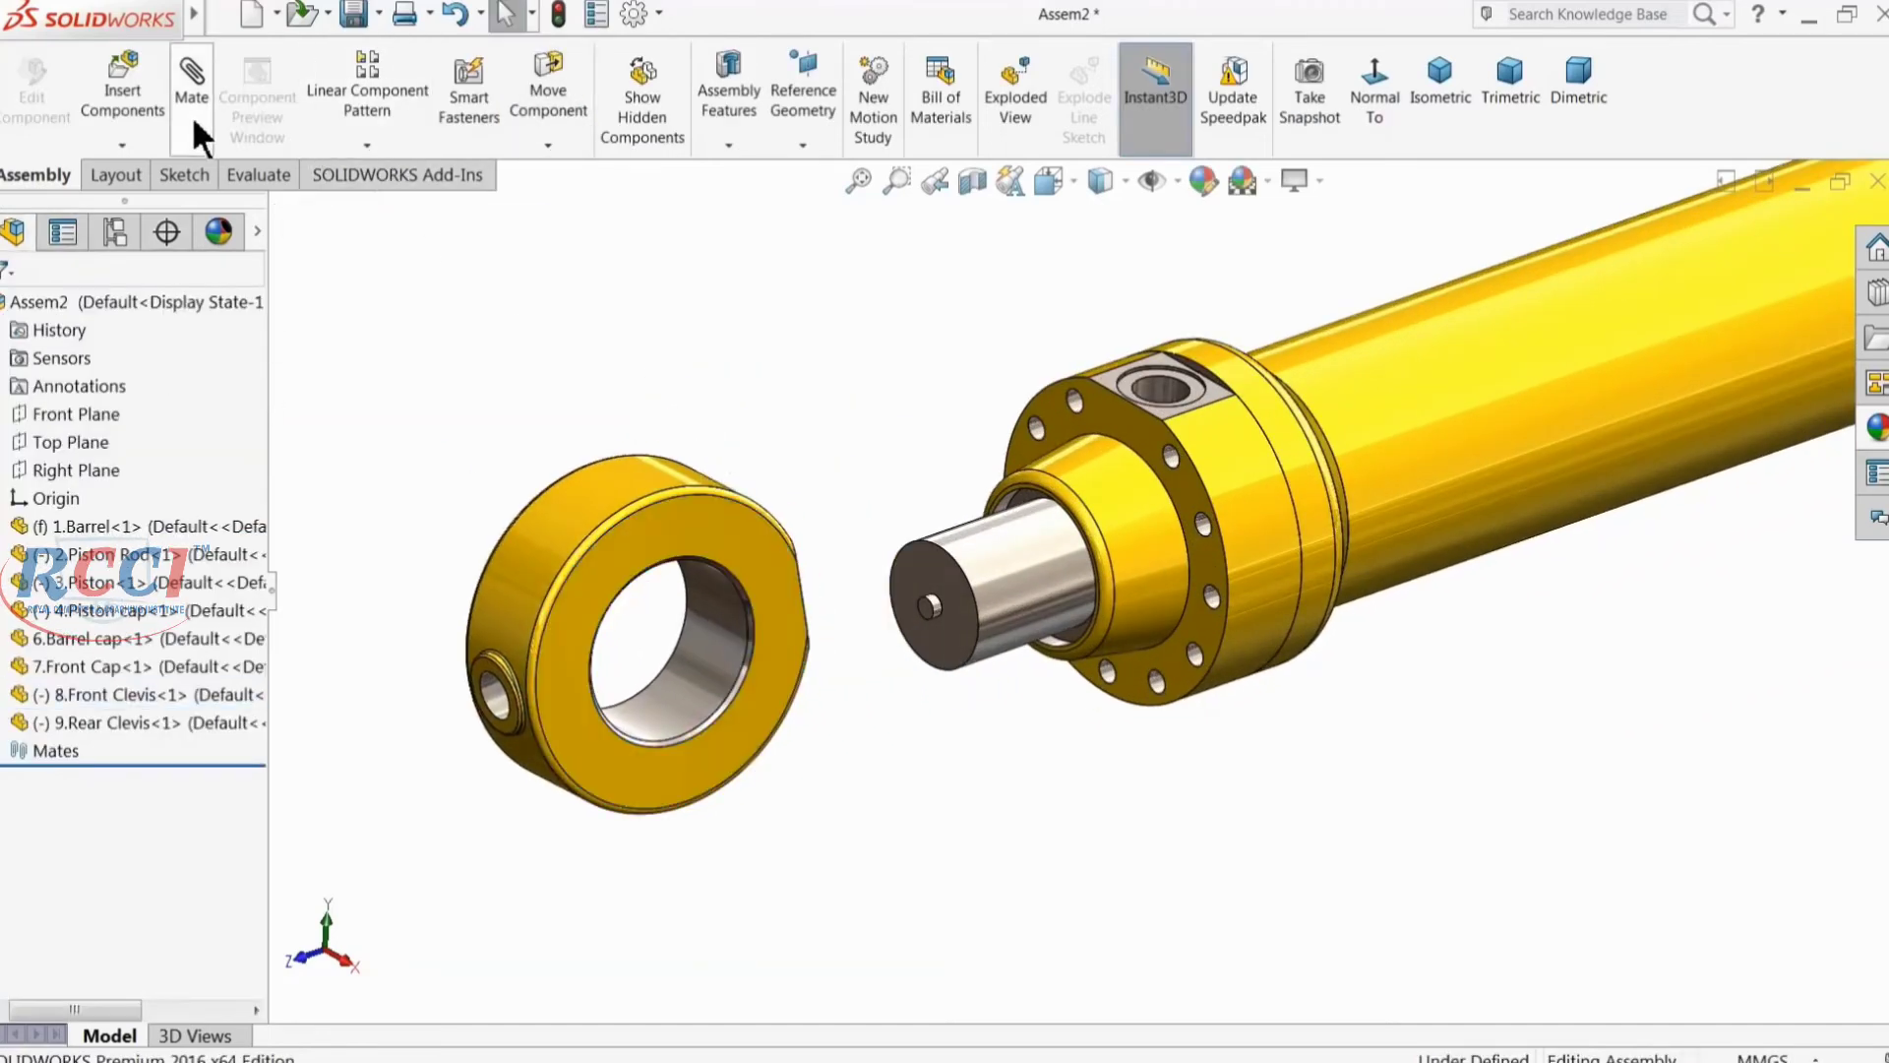
Step: Mate the small pin on the piston rod's end face concentric with the hole in the front clevis's flat side
scroll(1002, 730, down, 2)
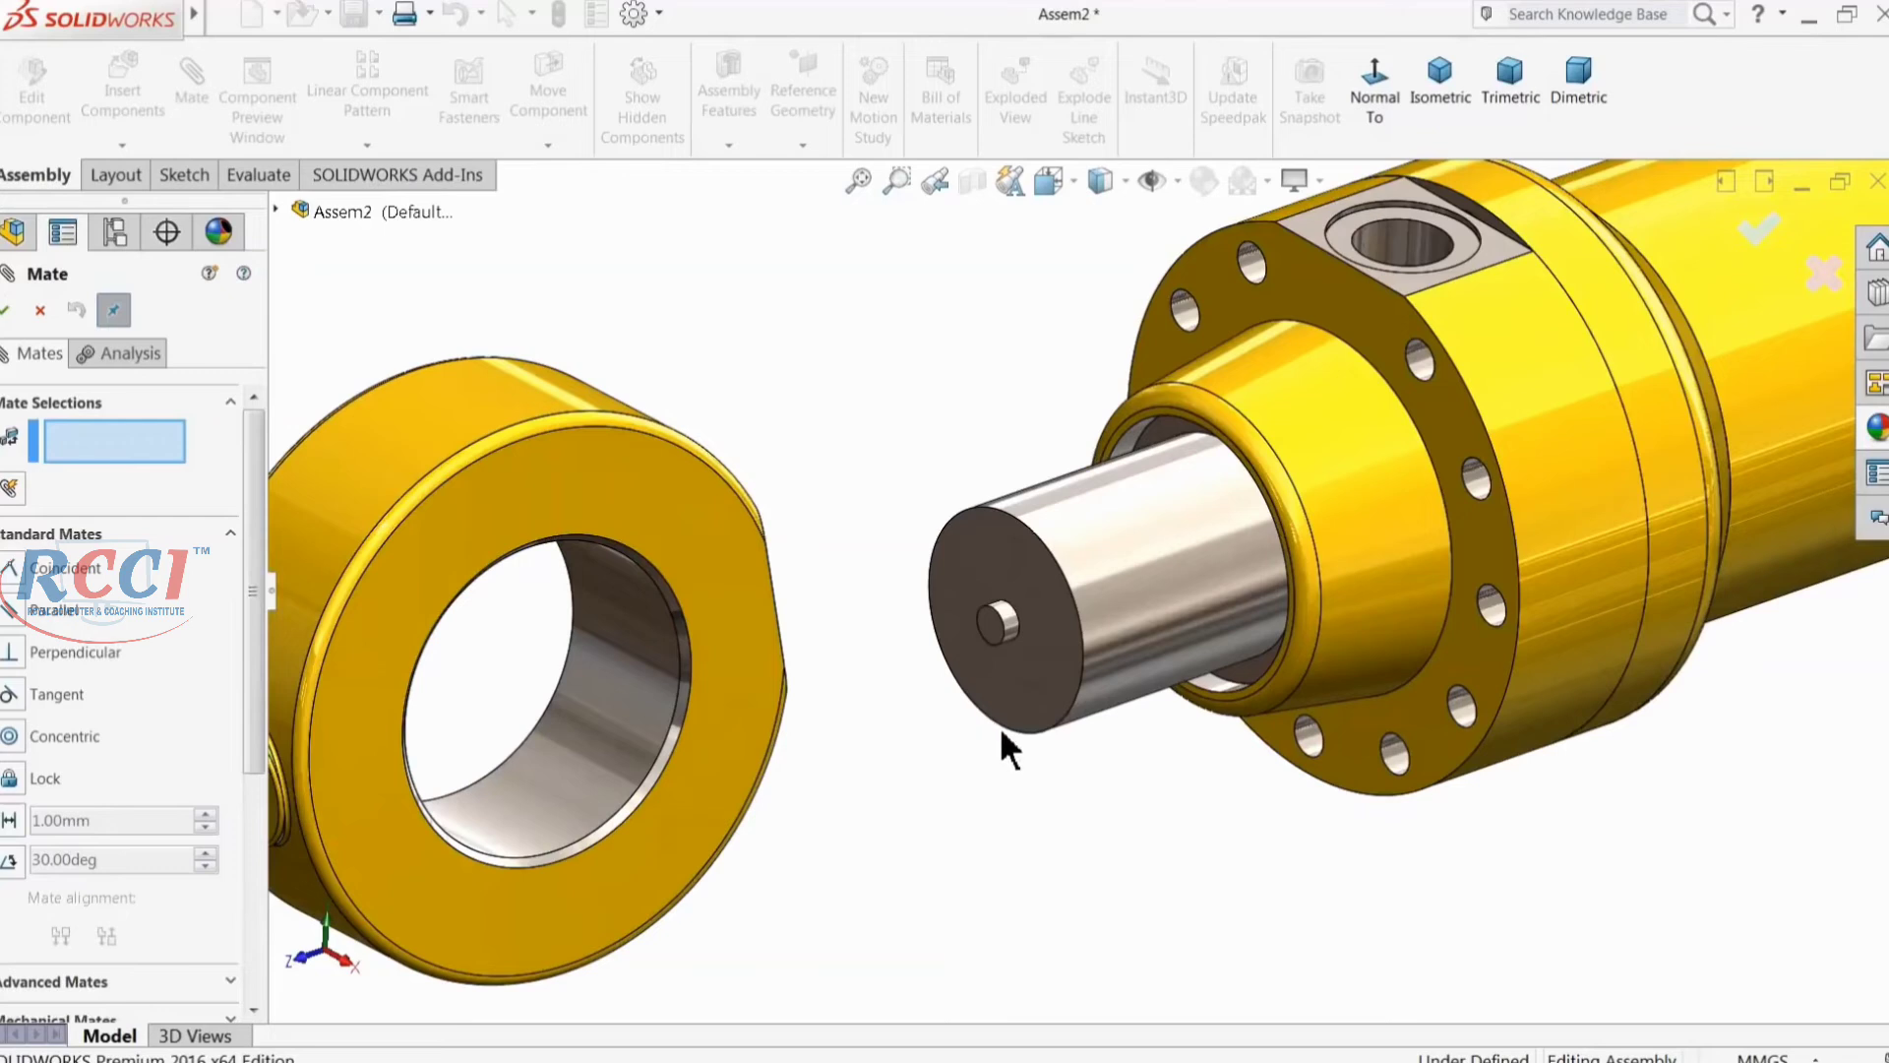
scroll(935, 649, up, 2)
mouse_move(915, 640)
middle_down()
mouse_move(866, 633)
mouse_move(923, 645)
middle_up()
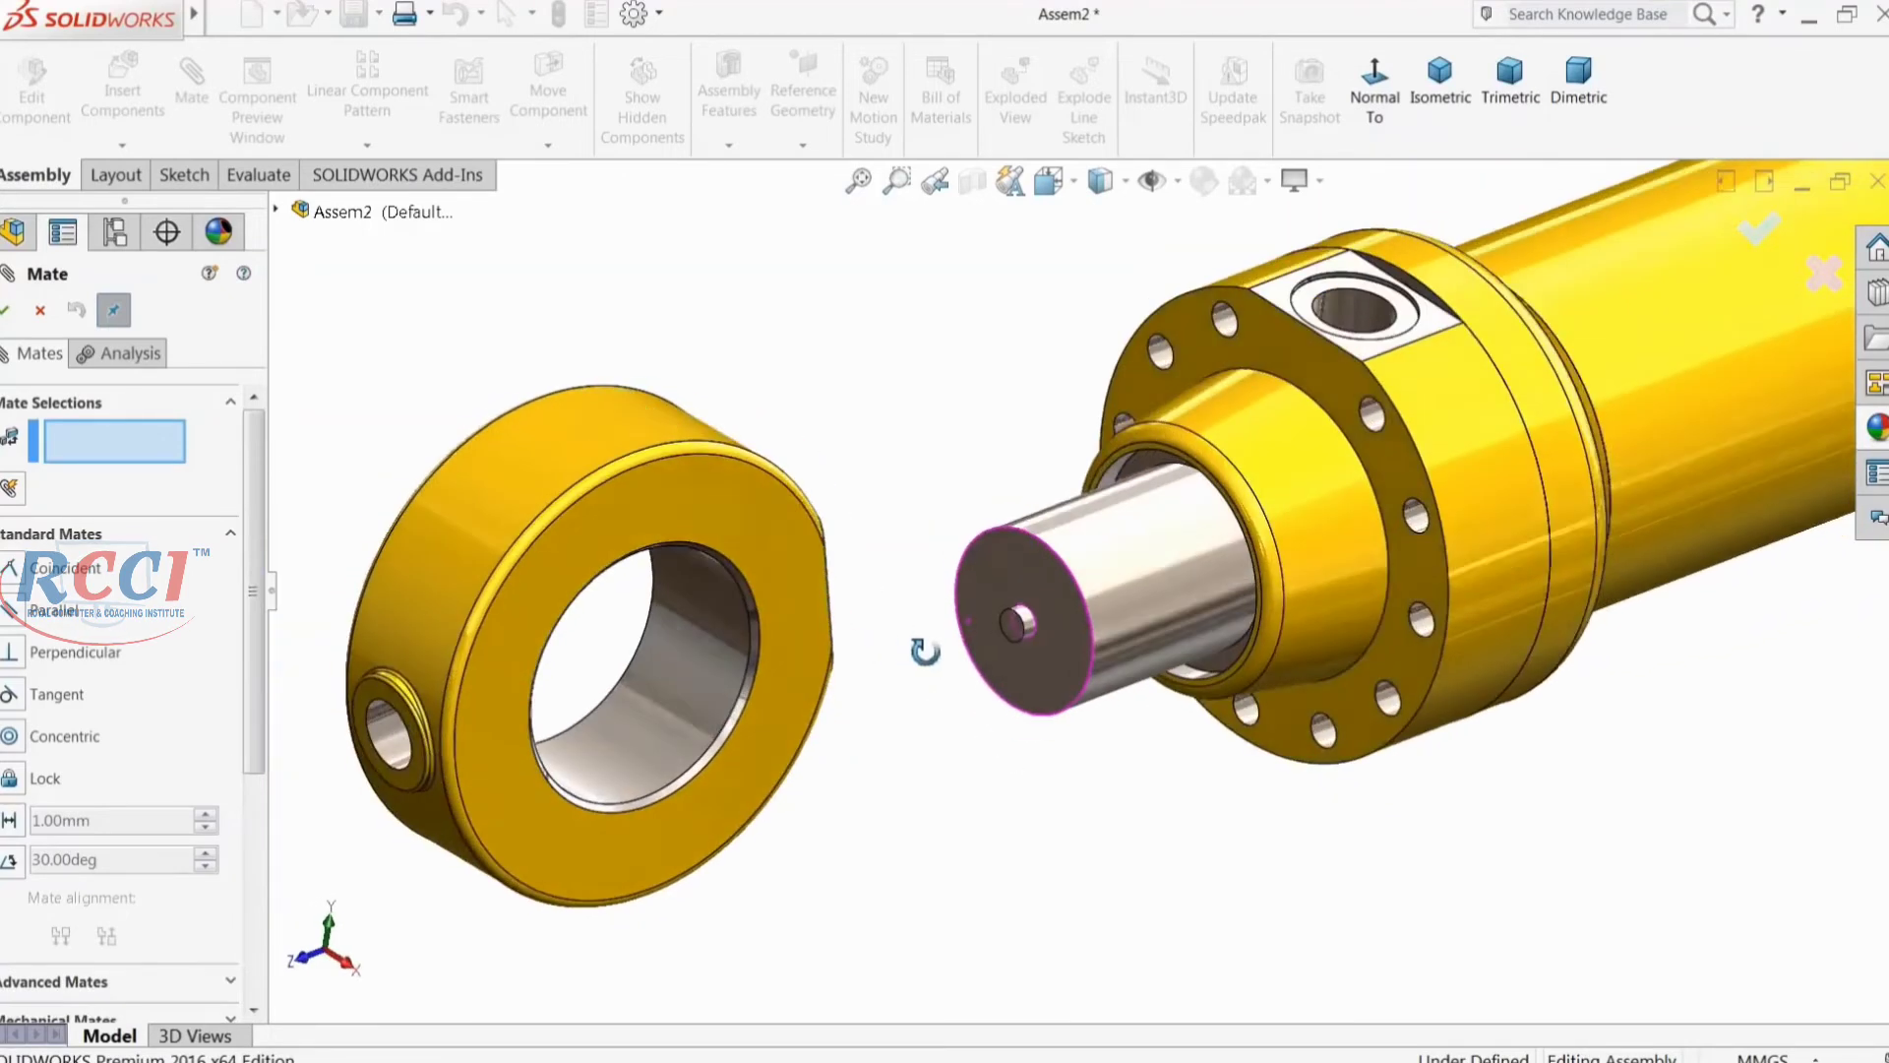
scroll(1059, 635, down, 3)
scroll(1058, 635, down, 1)
click(1028, 586)
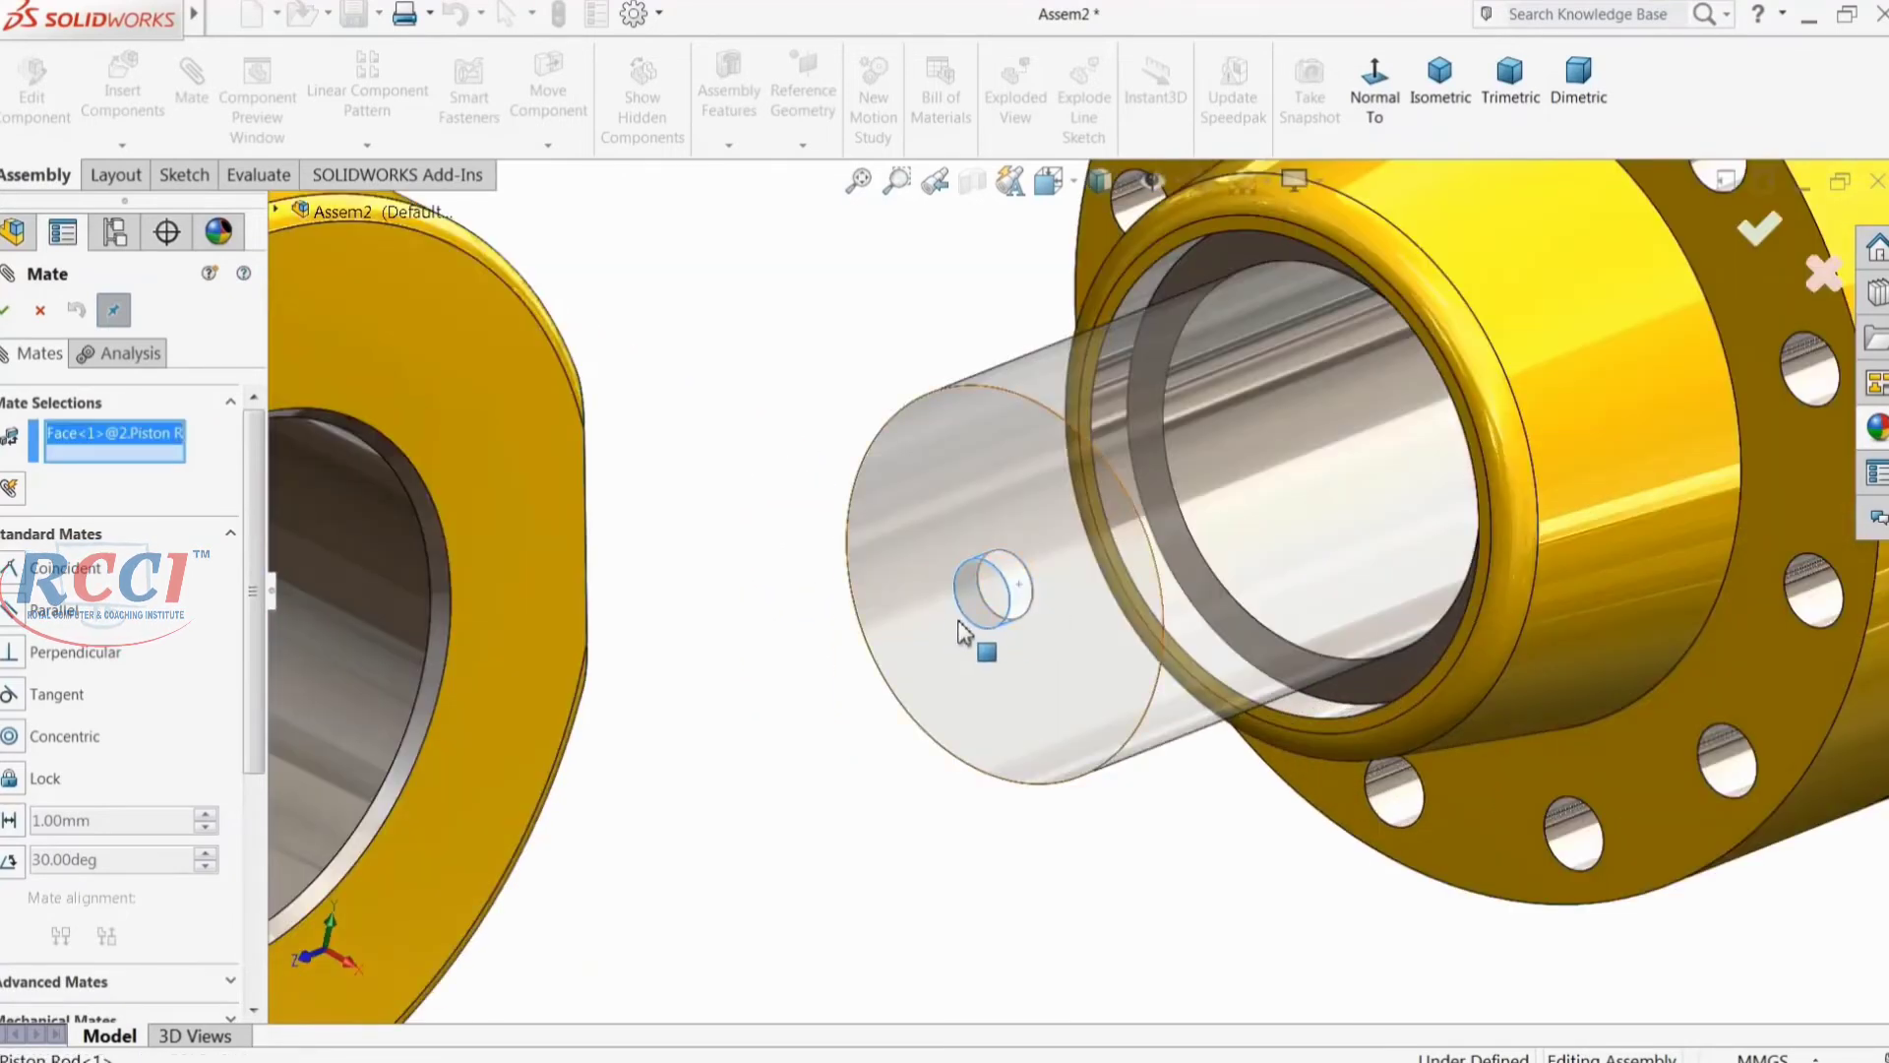
scroll(882, 607, up, 1)
scroll(856, 596, up, 2)
middle_drag(826, 582, 751, 640)
scroll(807, 560, down, 3)
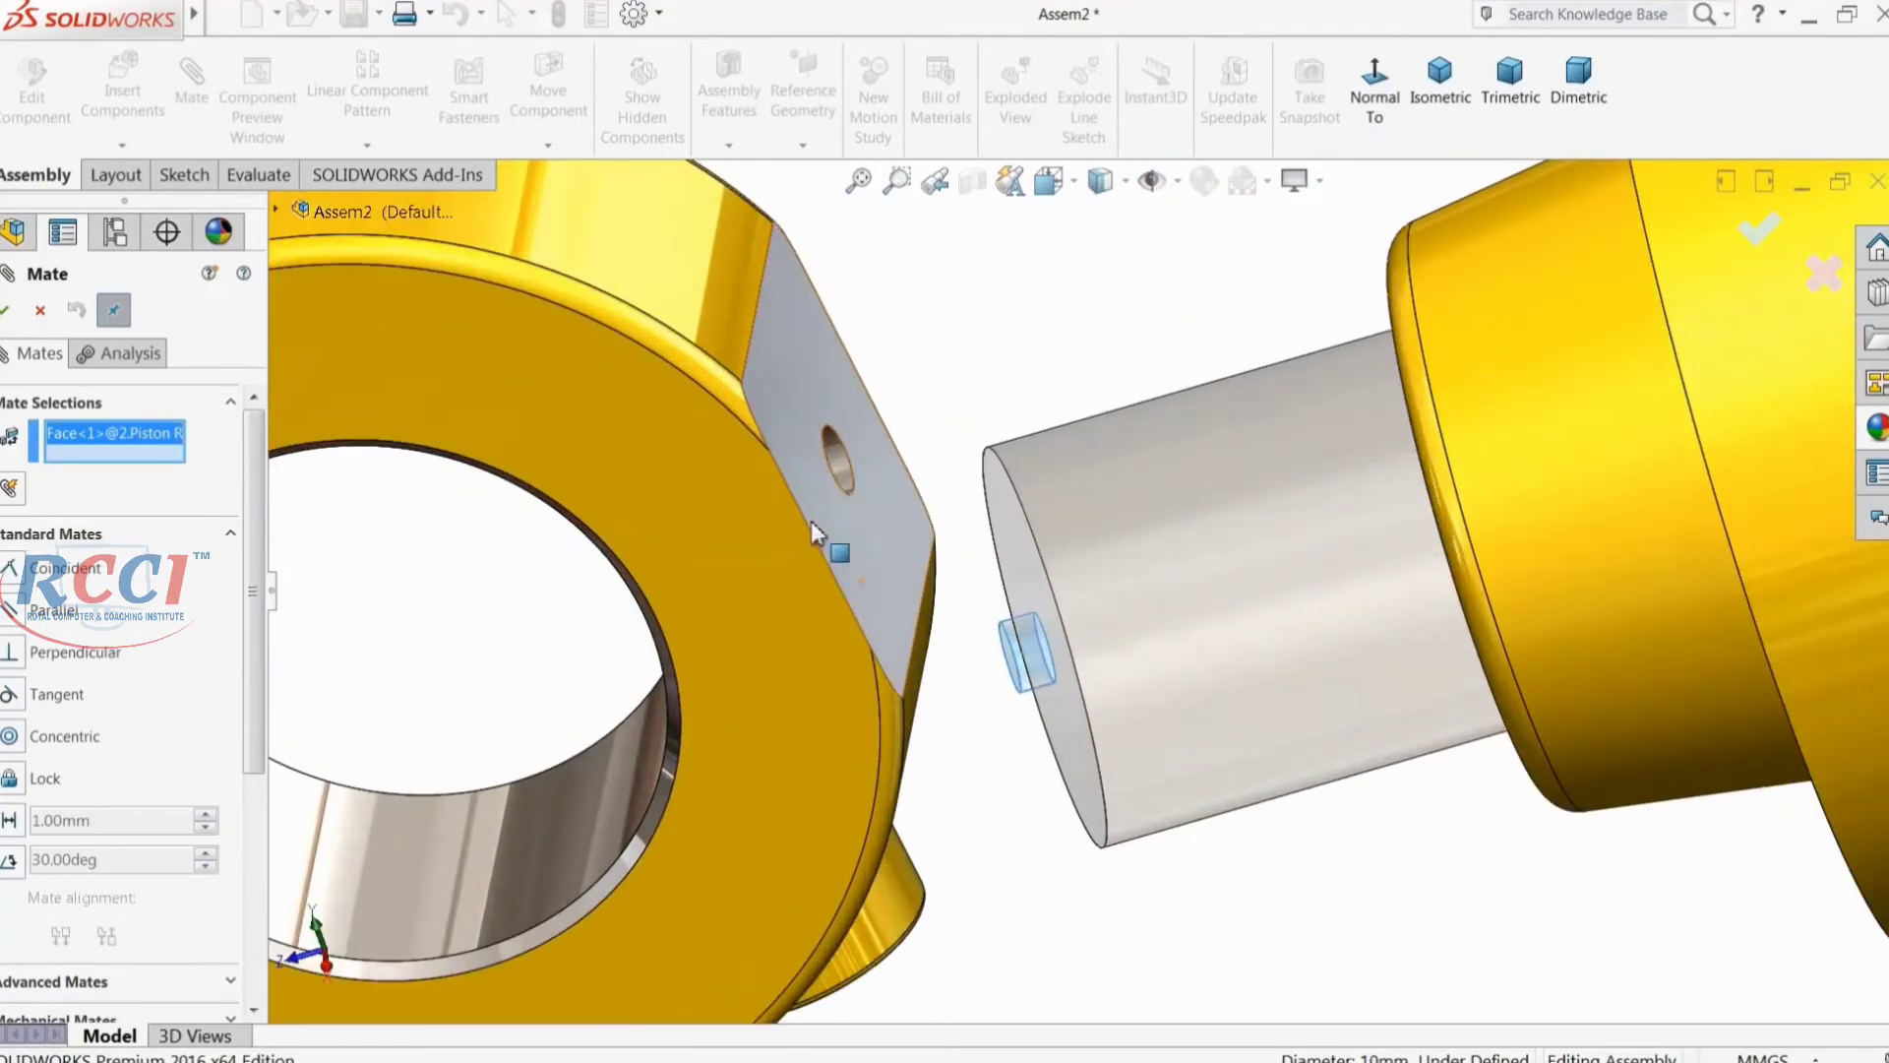
click(843, 474)
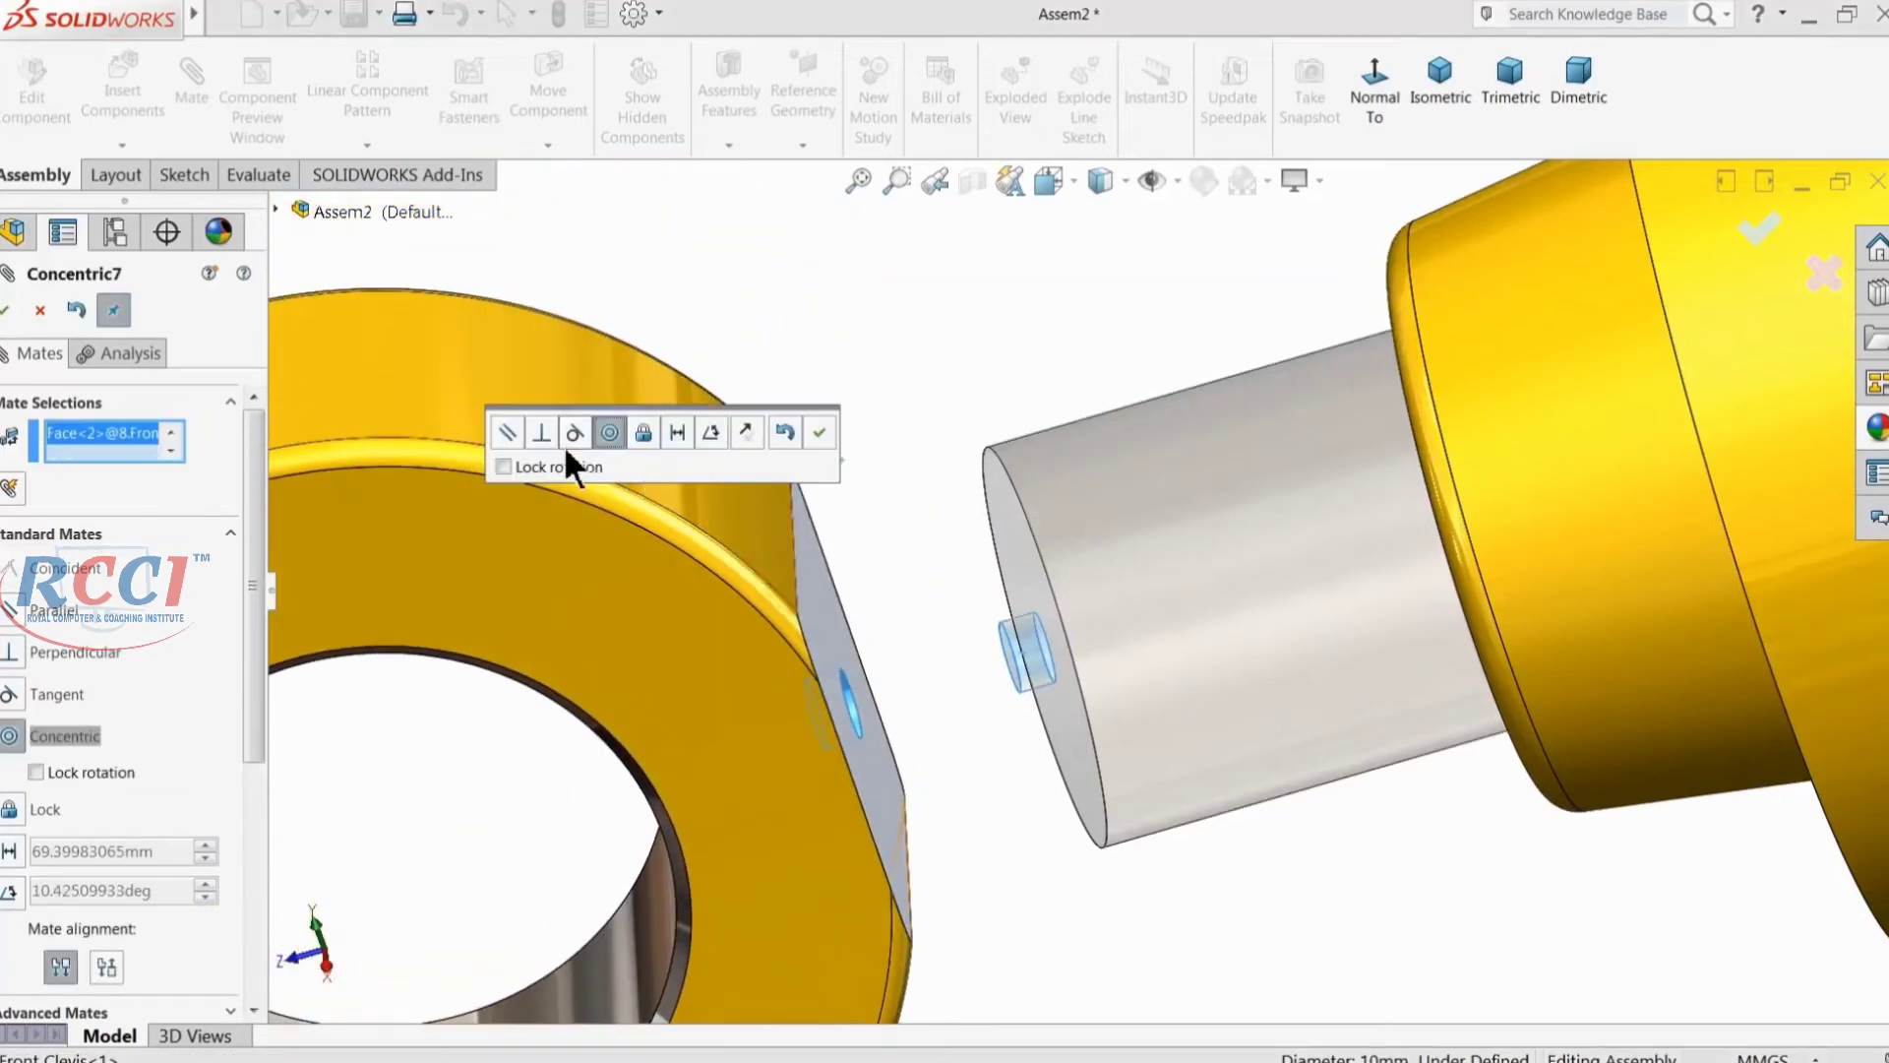
click(818, 433)
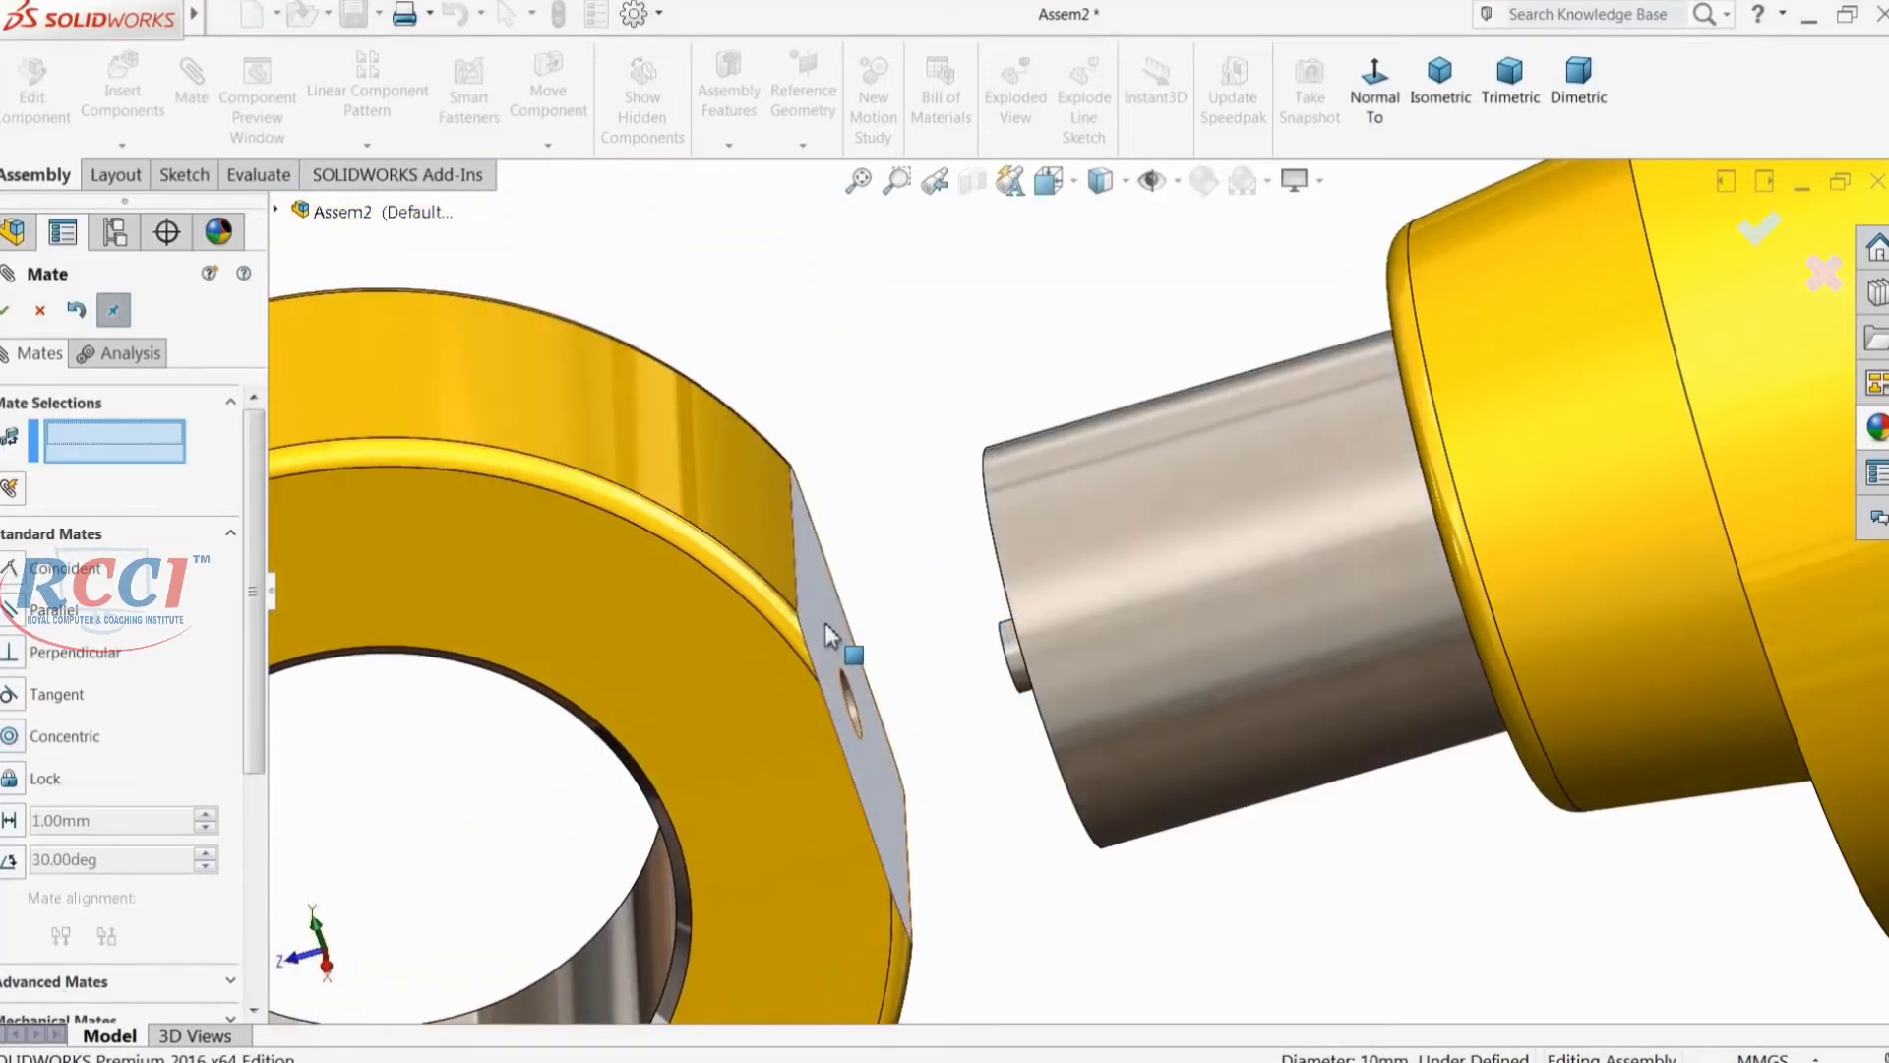
Step: Mate the front clevis's flat side coincident with the piston rod's end face and finish mating
click(824, 623)
scroll(960, 604, down, 3)
click(964, 578)
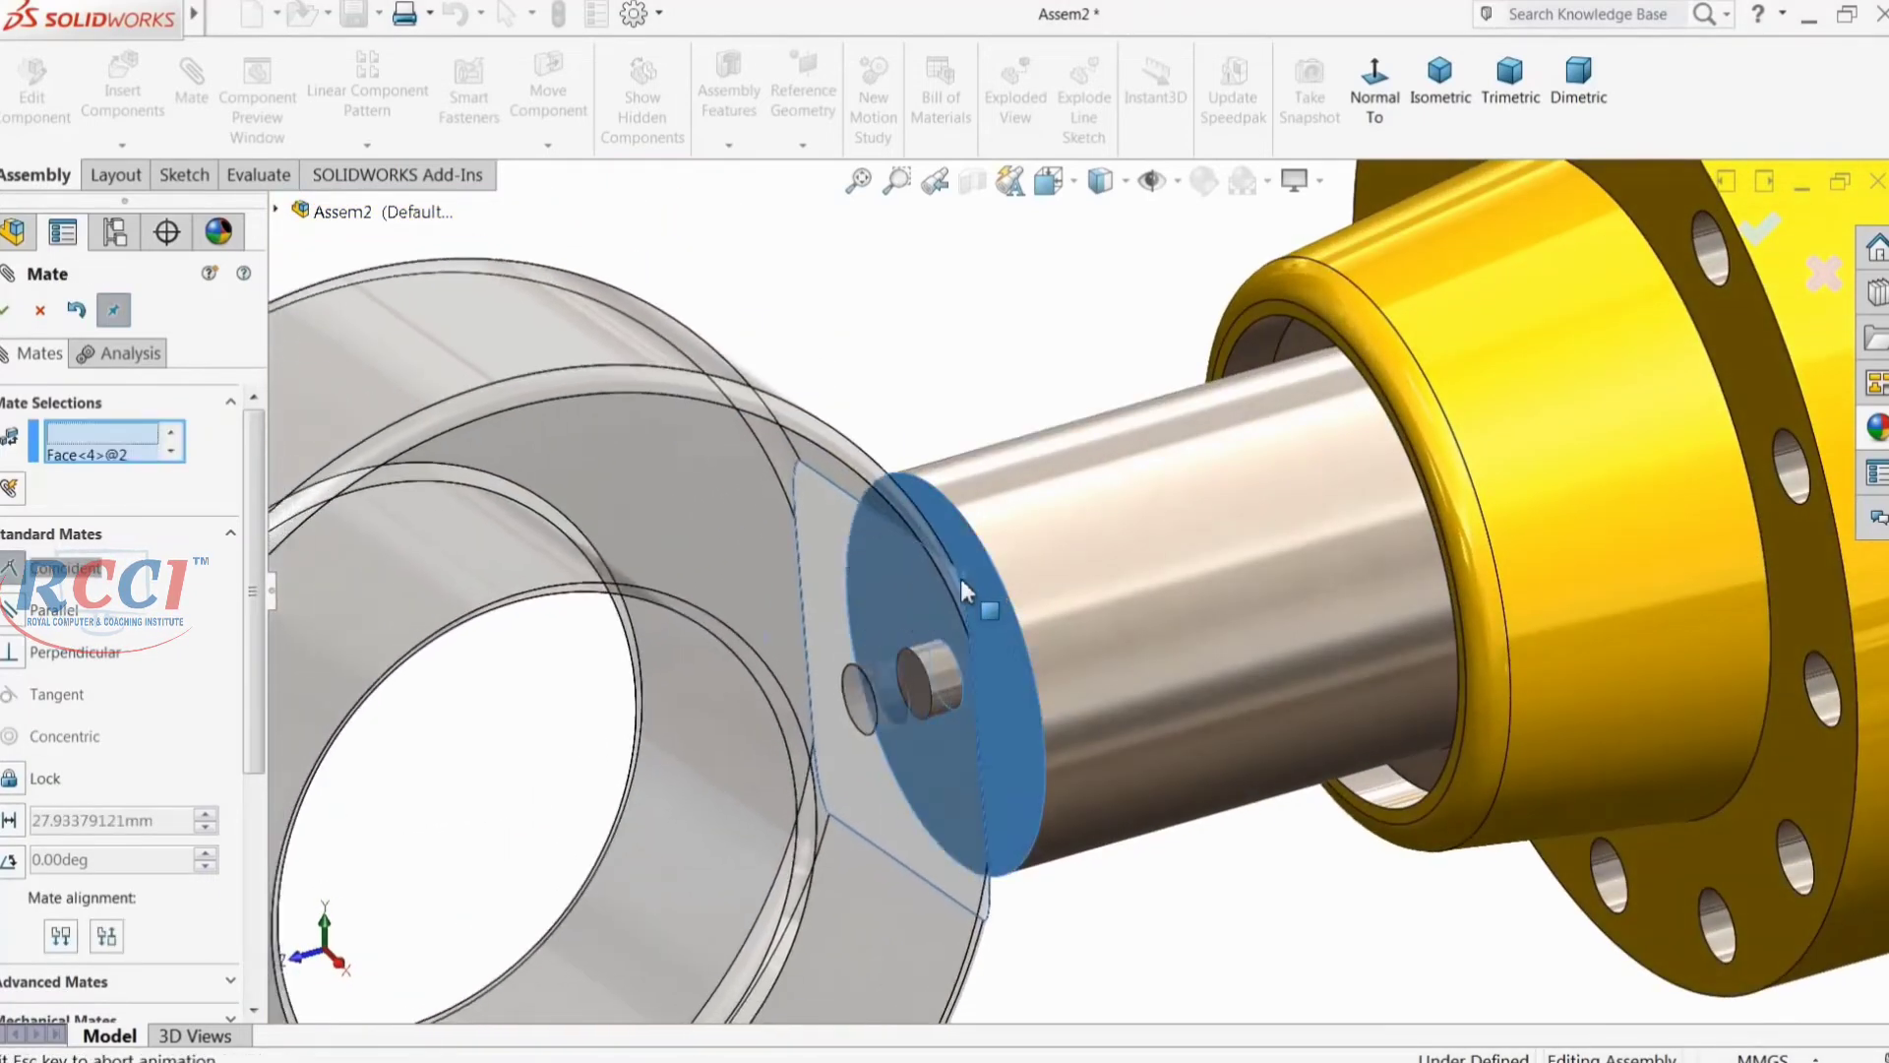
click(1269, 521)
scroll(1092, 569, up, 5)
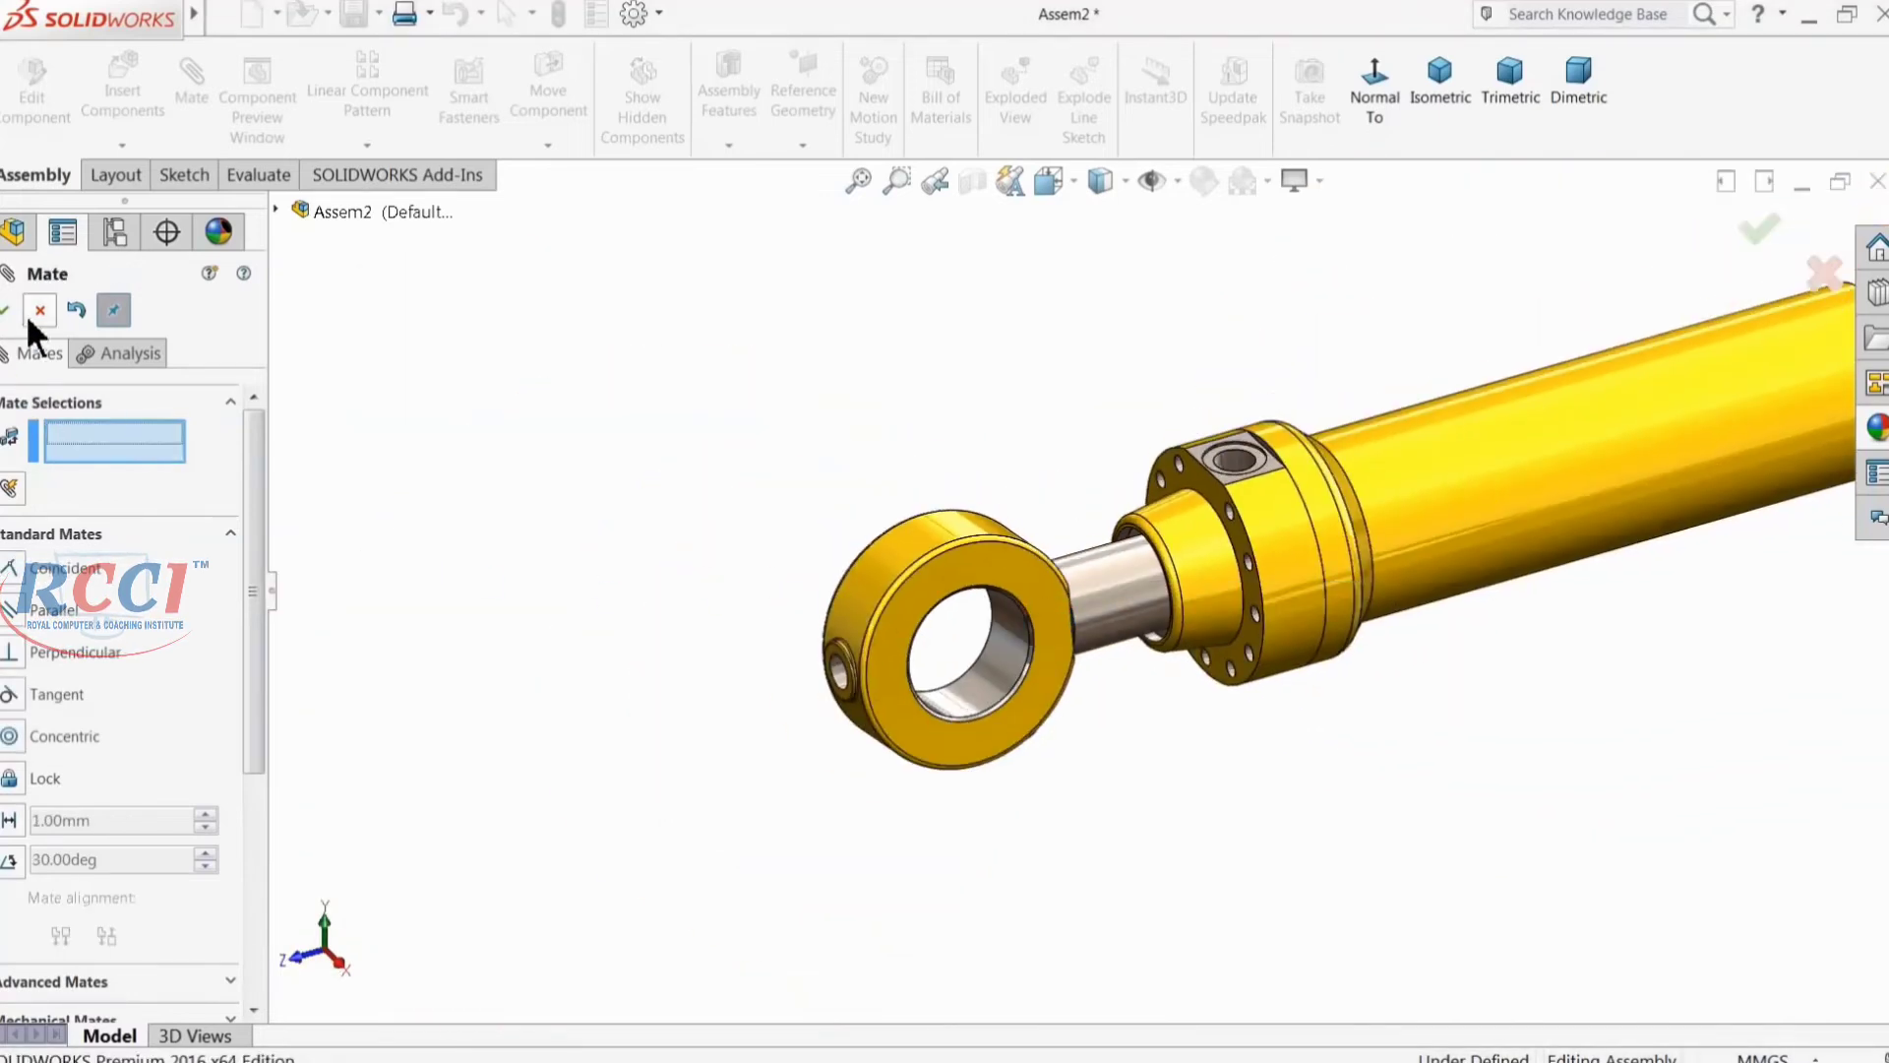
click(40, 310)
Step: Try to mate the piston rod's Top Plane with the front clevis's Front Plane, first as parallel and then as coincident
click(994, 610)
click(1129, 601)
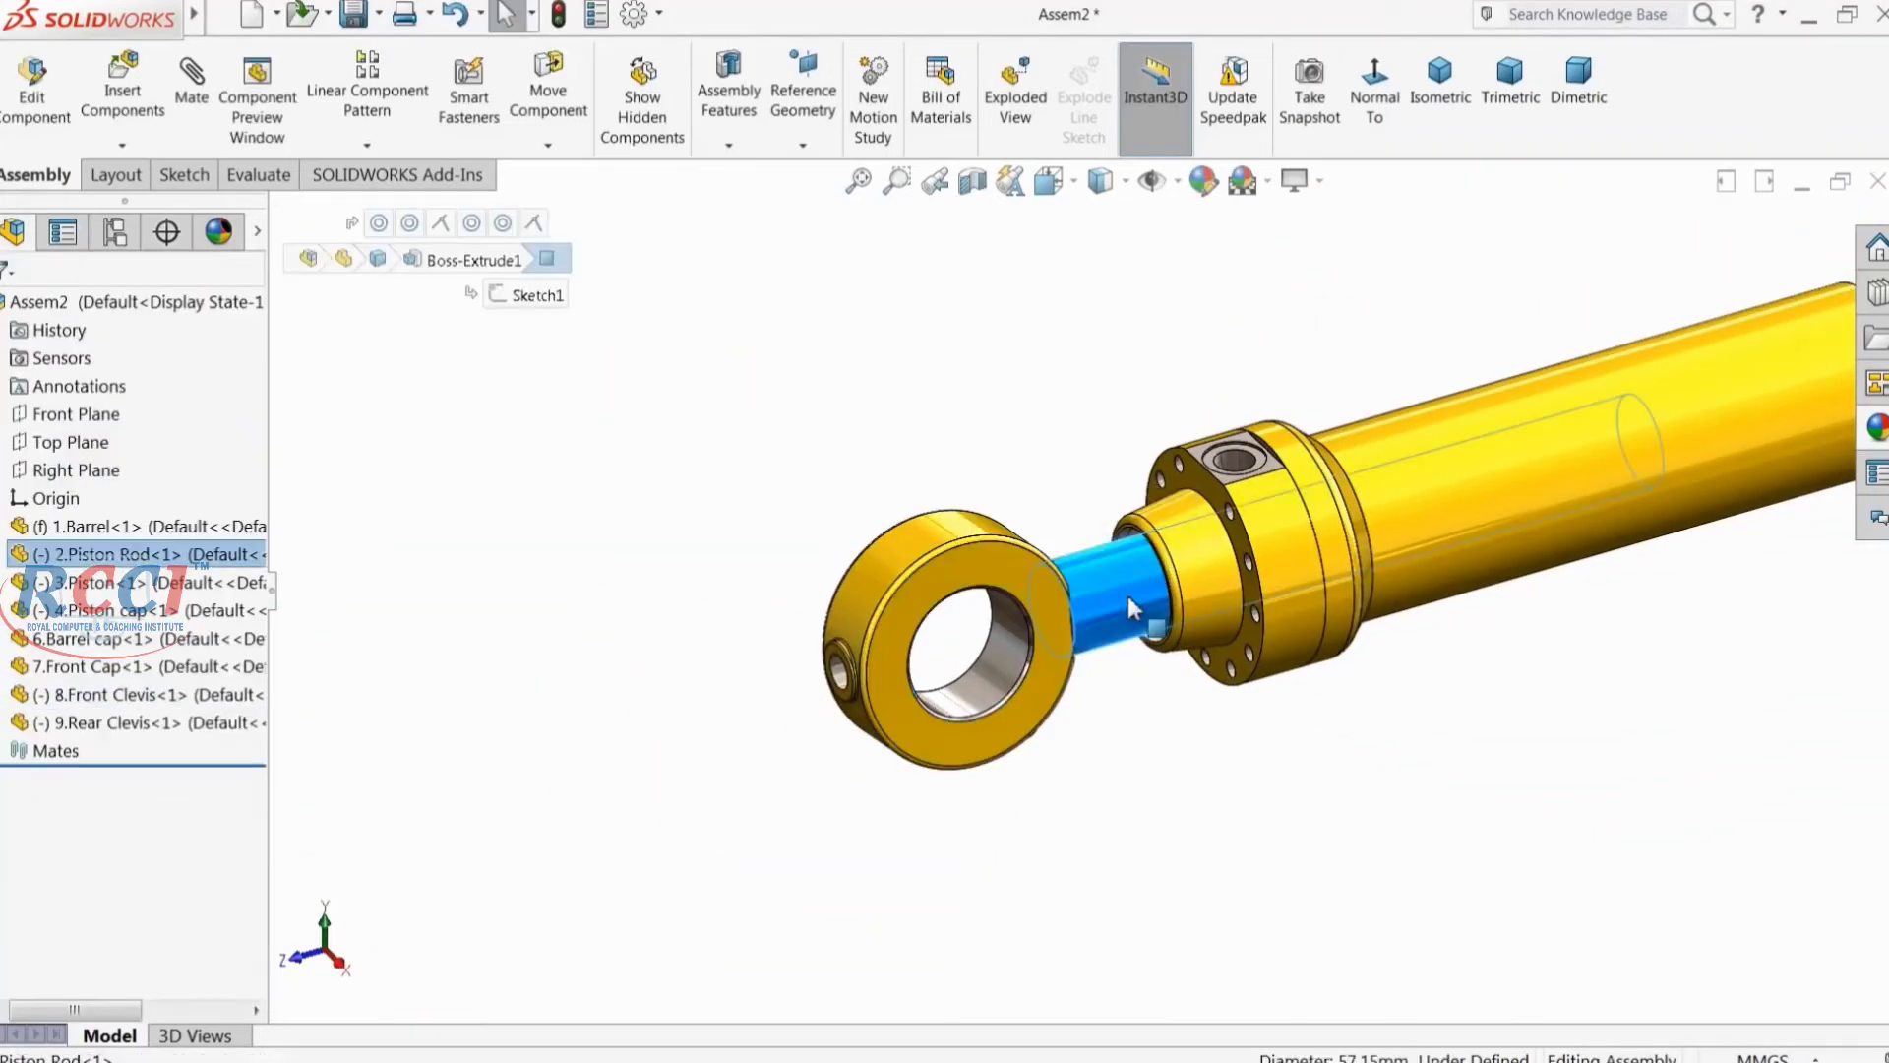
click(5, 563)
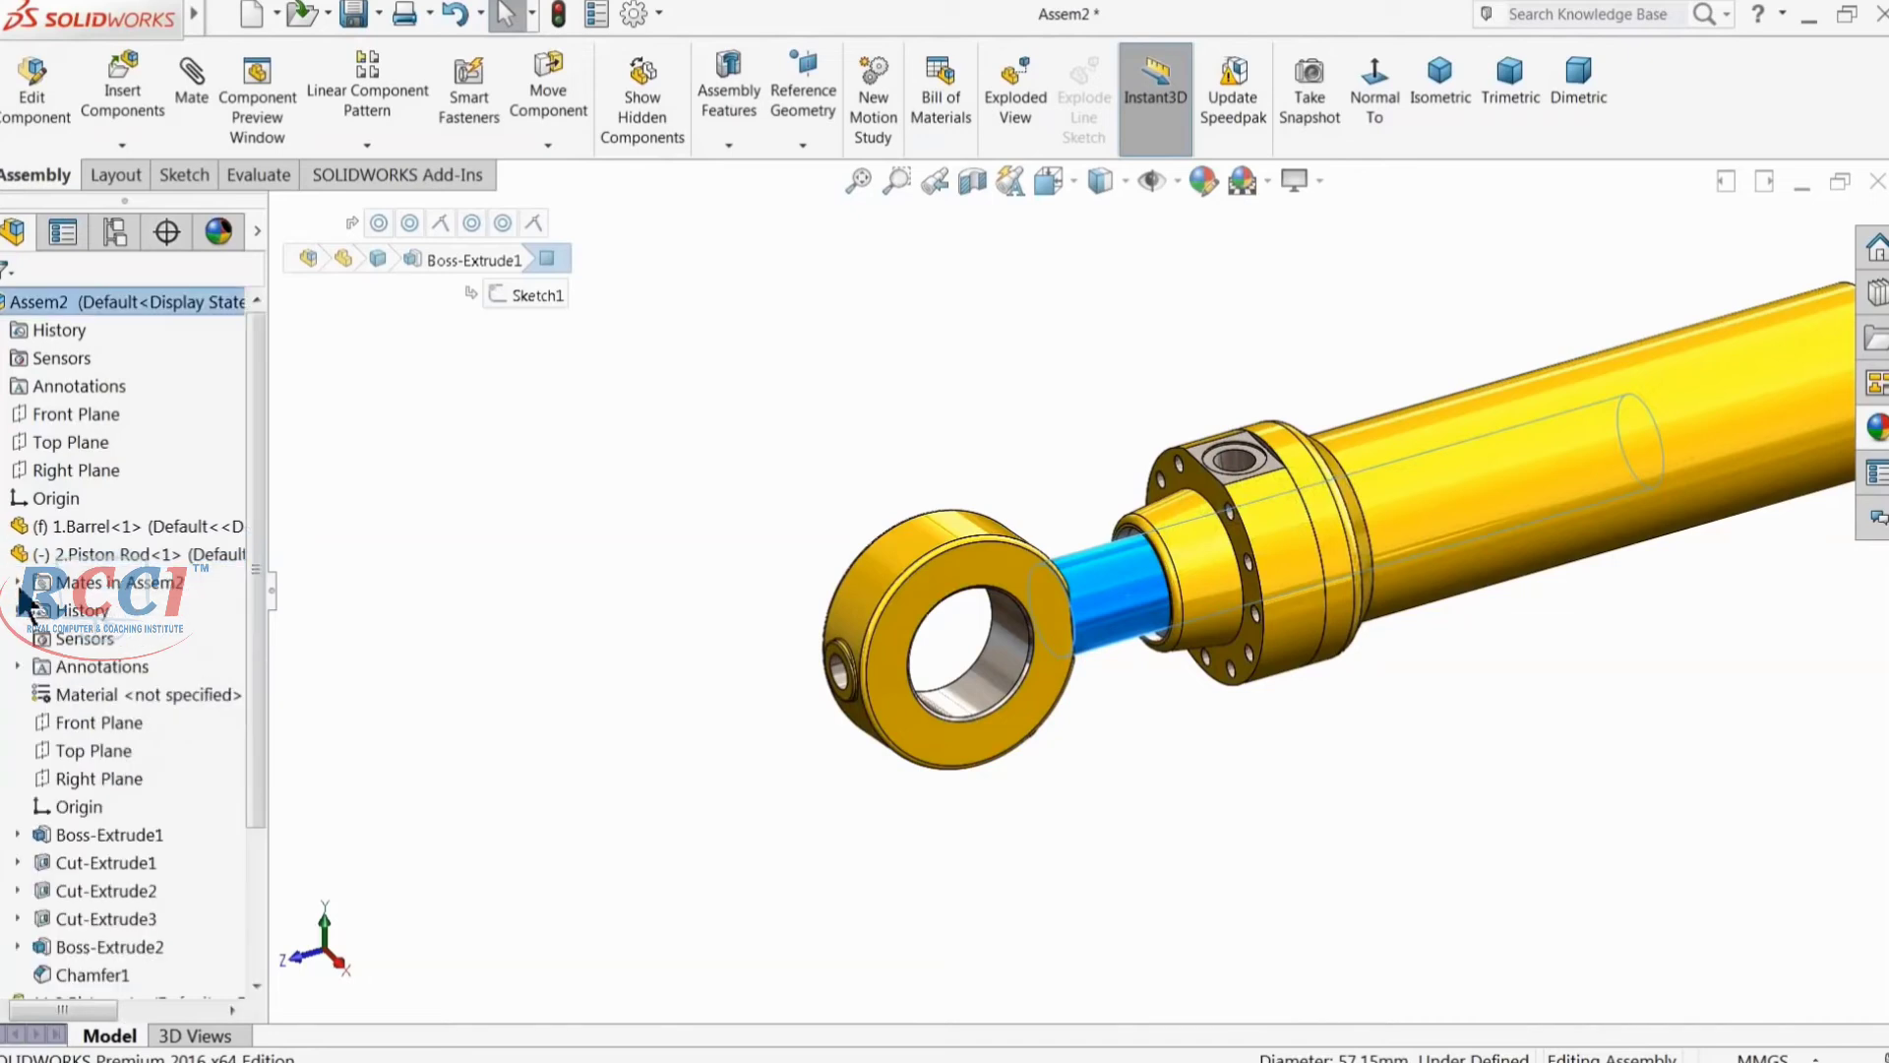
click(92, 753)
middle_drag(510, 666, 561, 641)
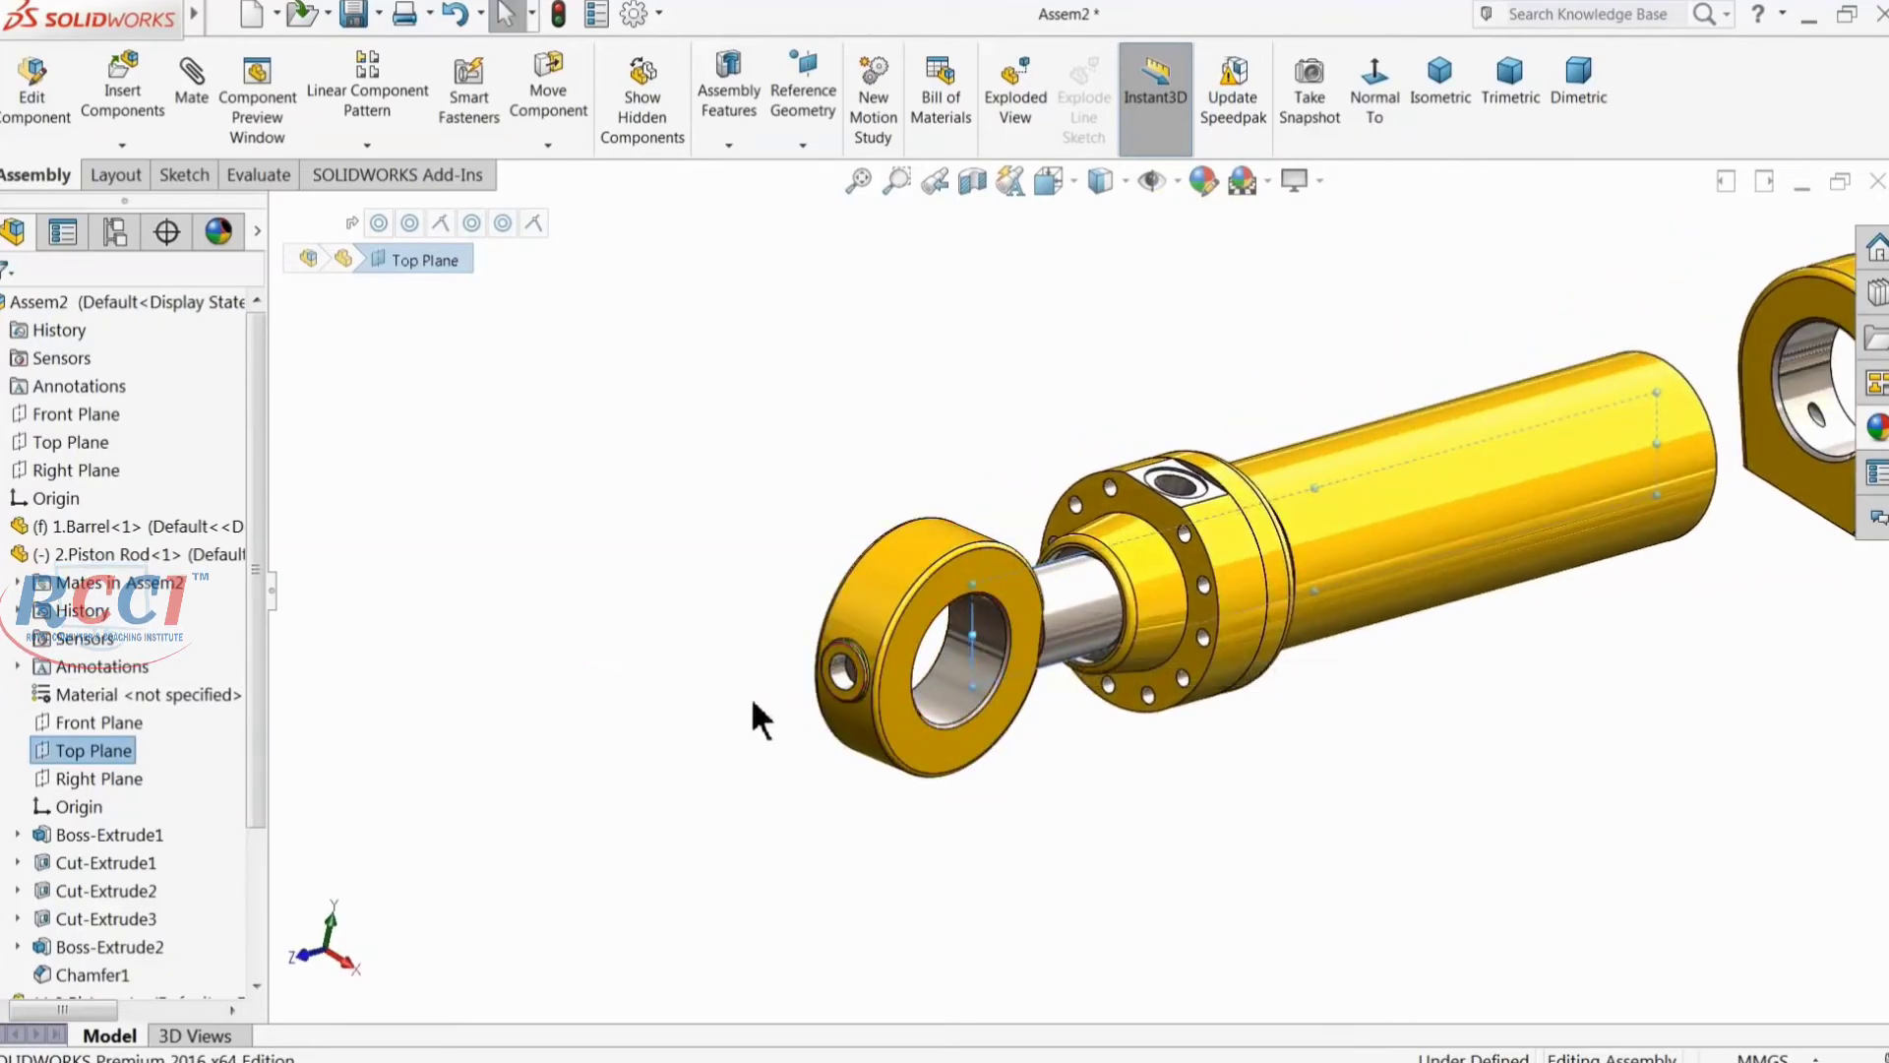
drag(251, 636, 241, 806)
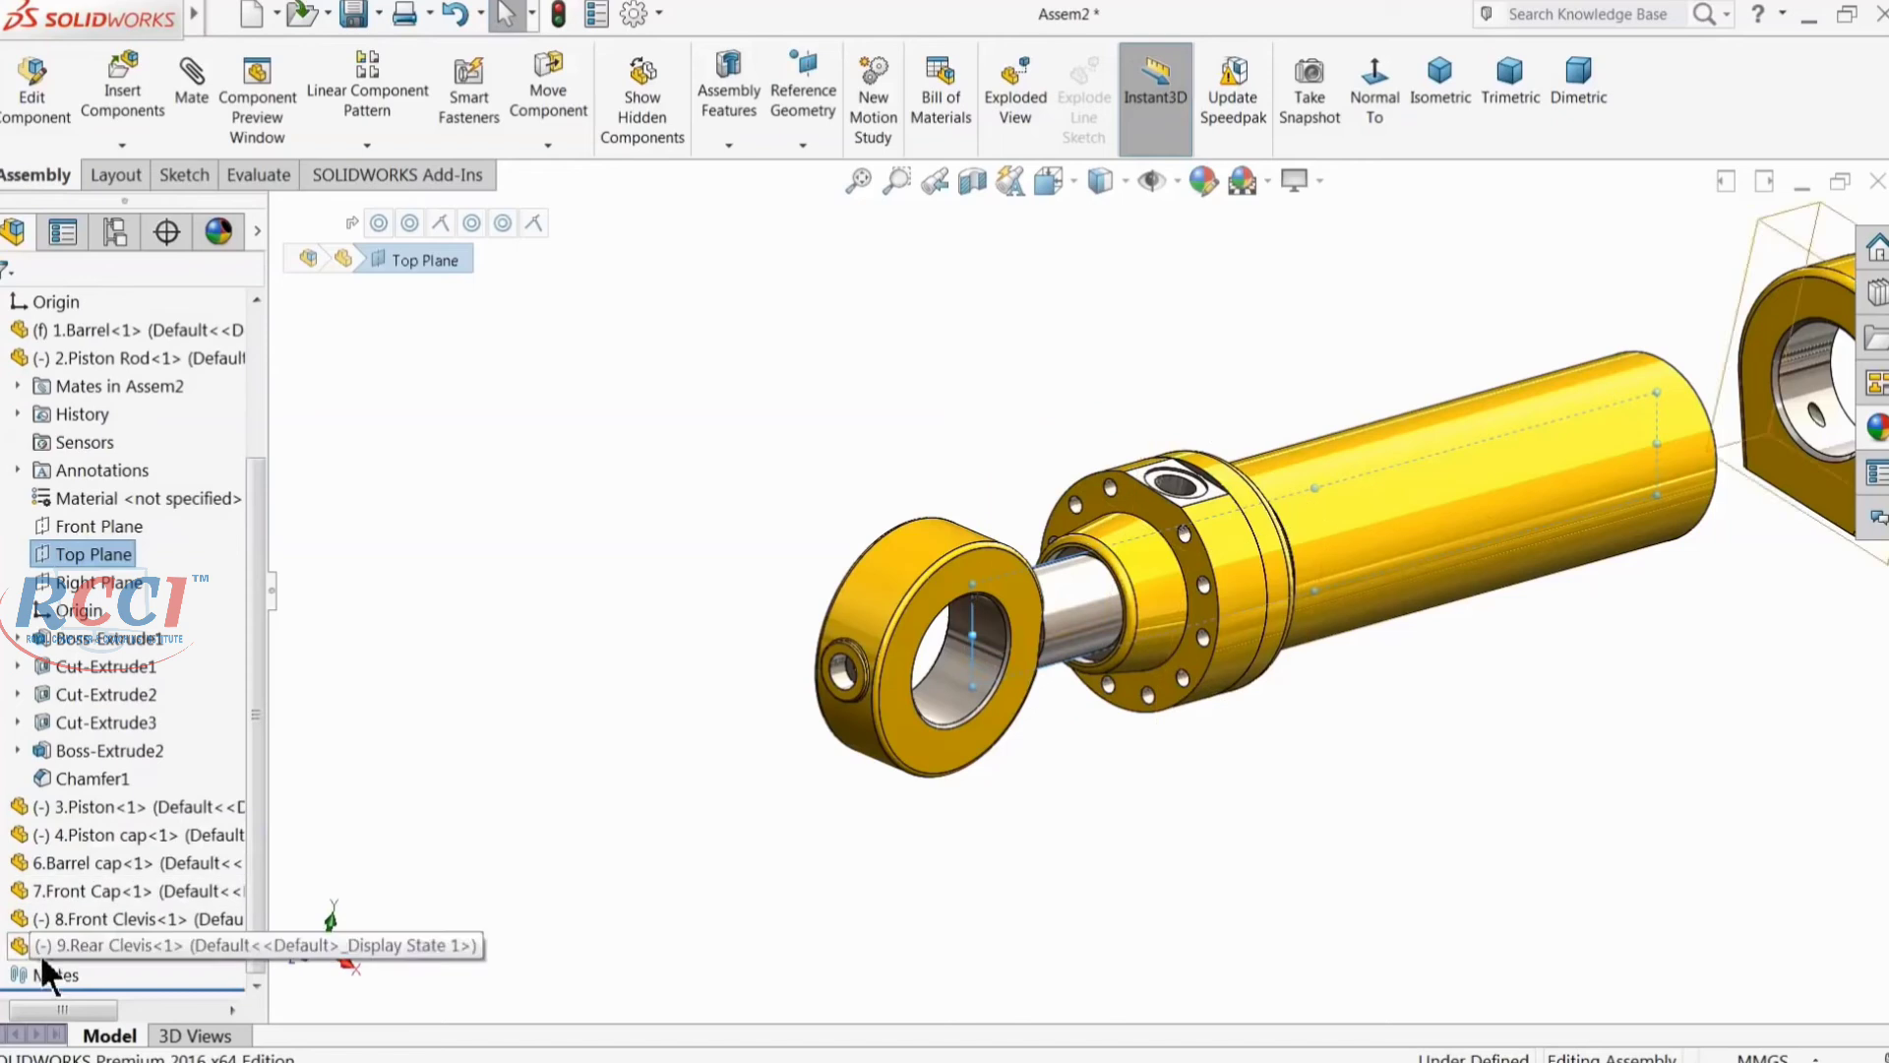
click(8, 950)
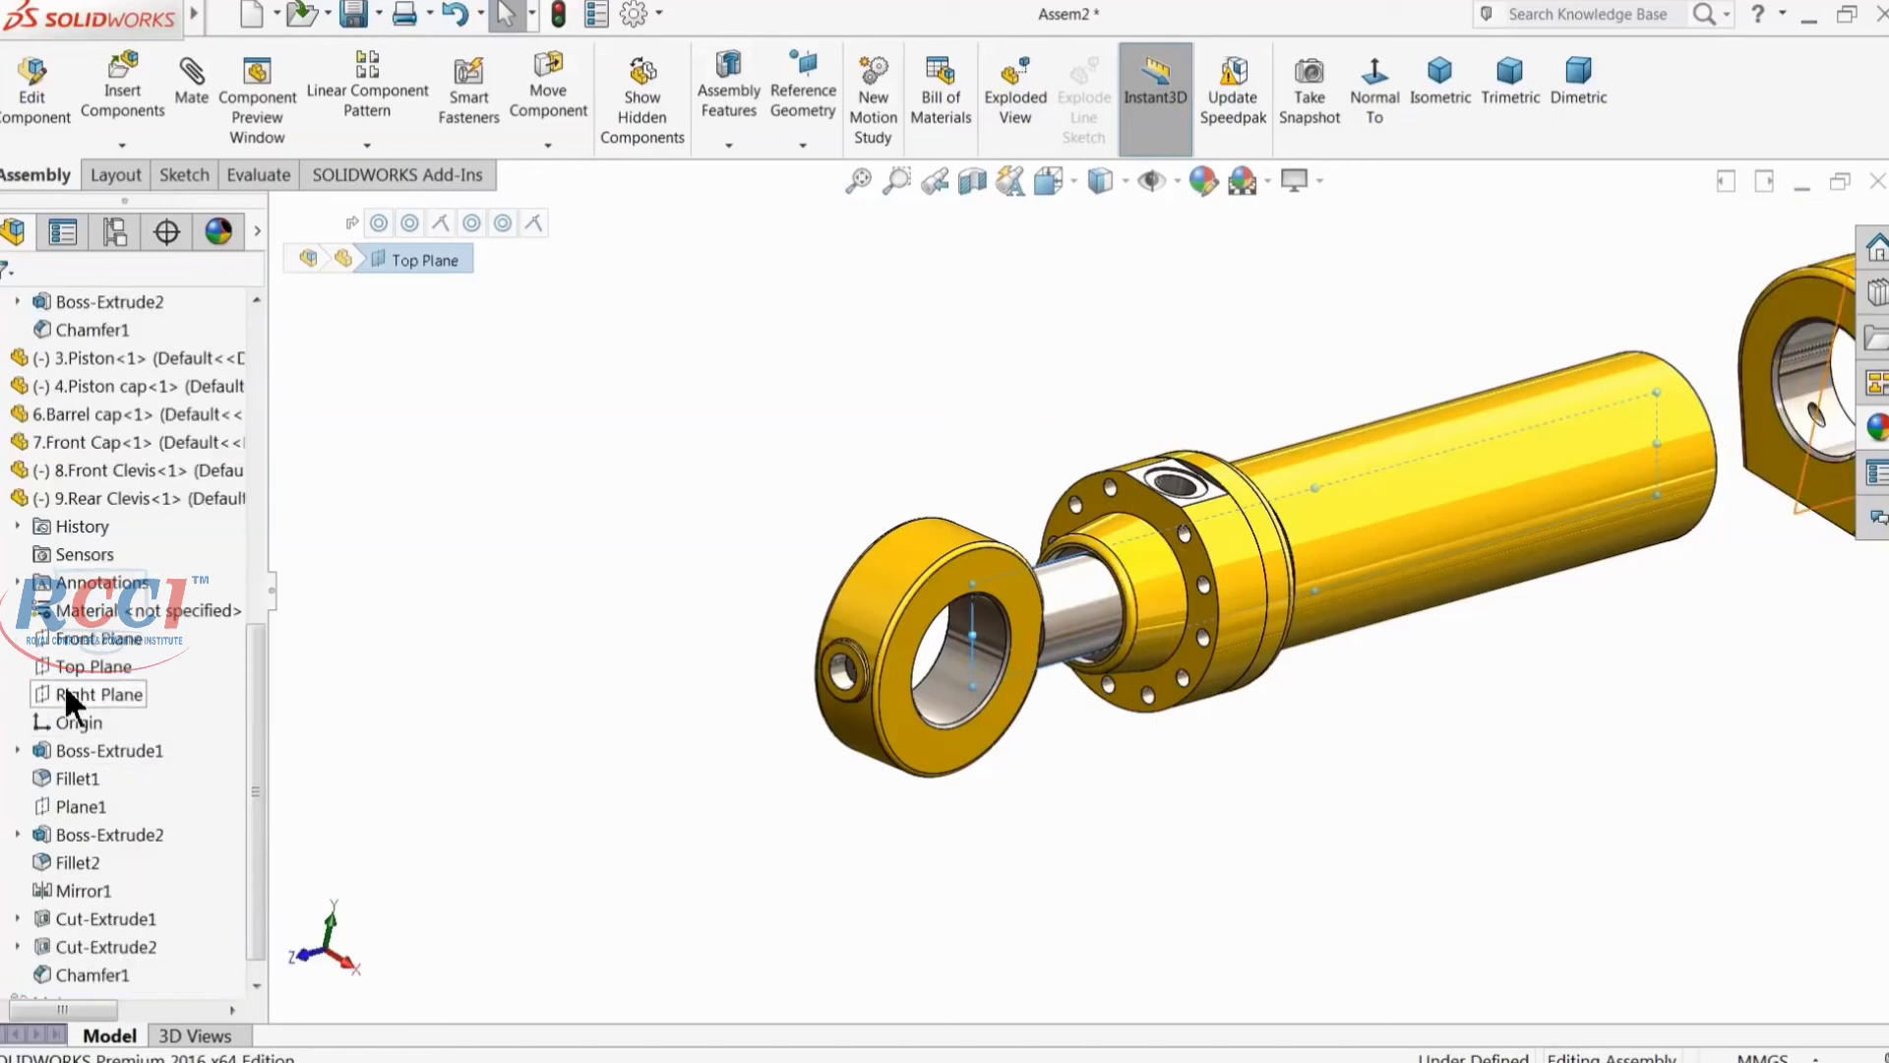
middle_drag(481, 705, 435, 705)
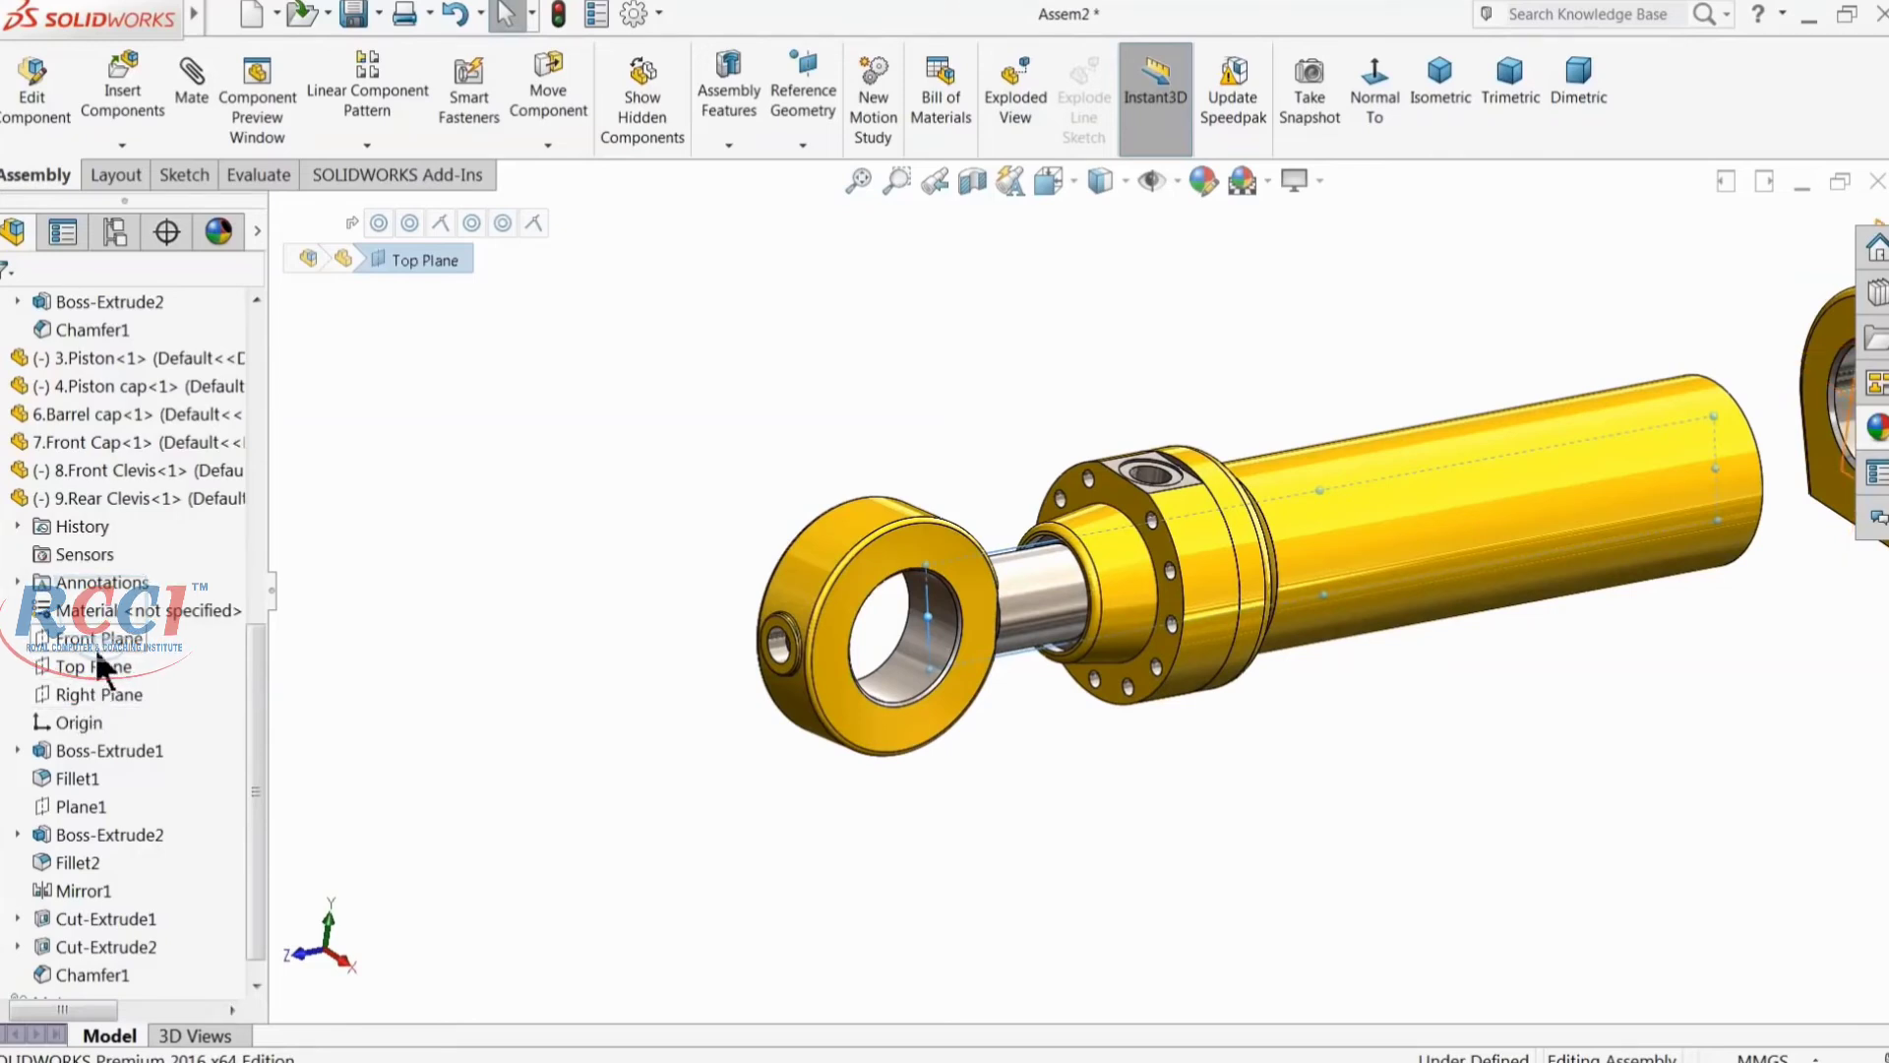
click(3, 500)
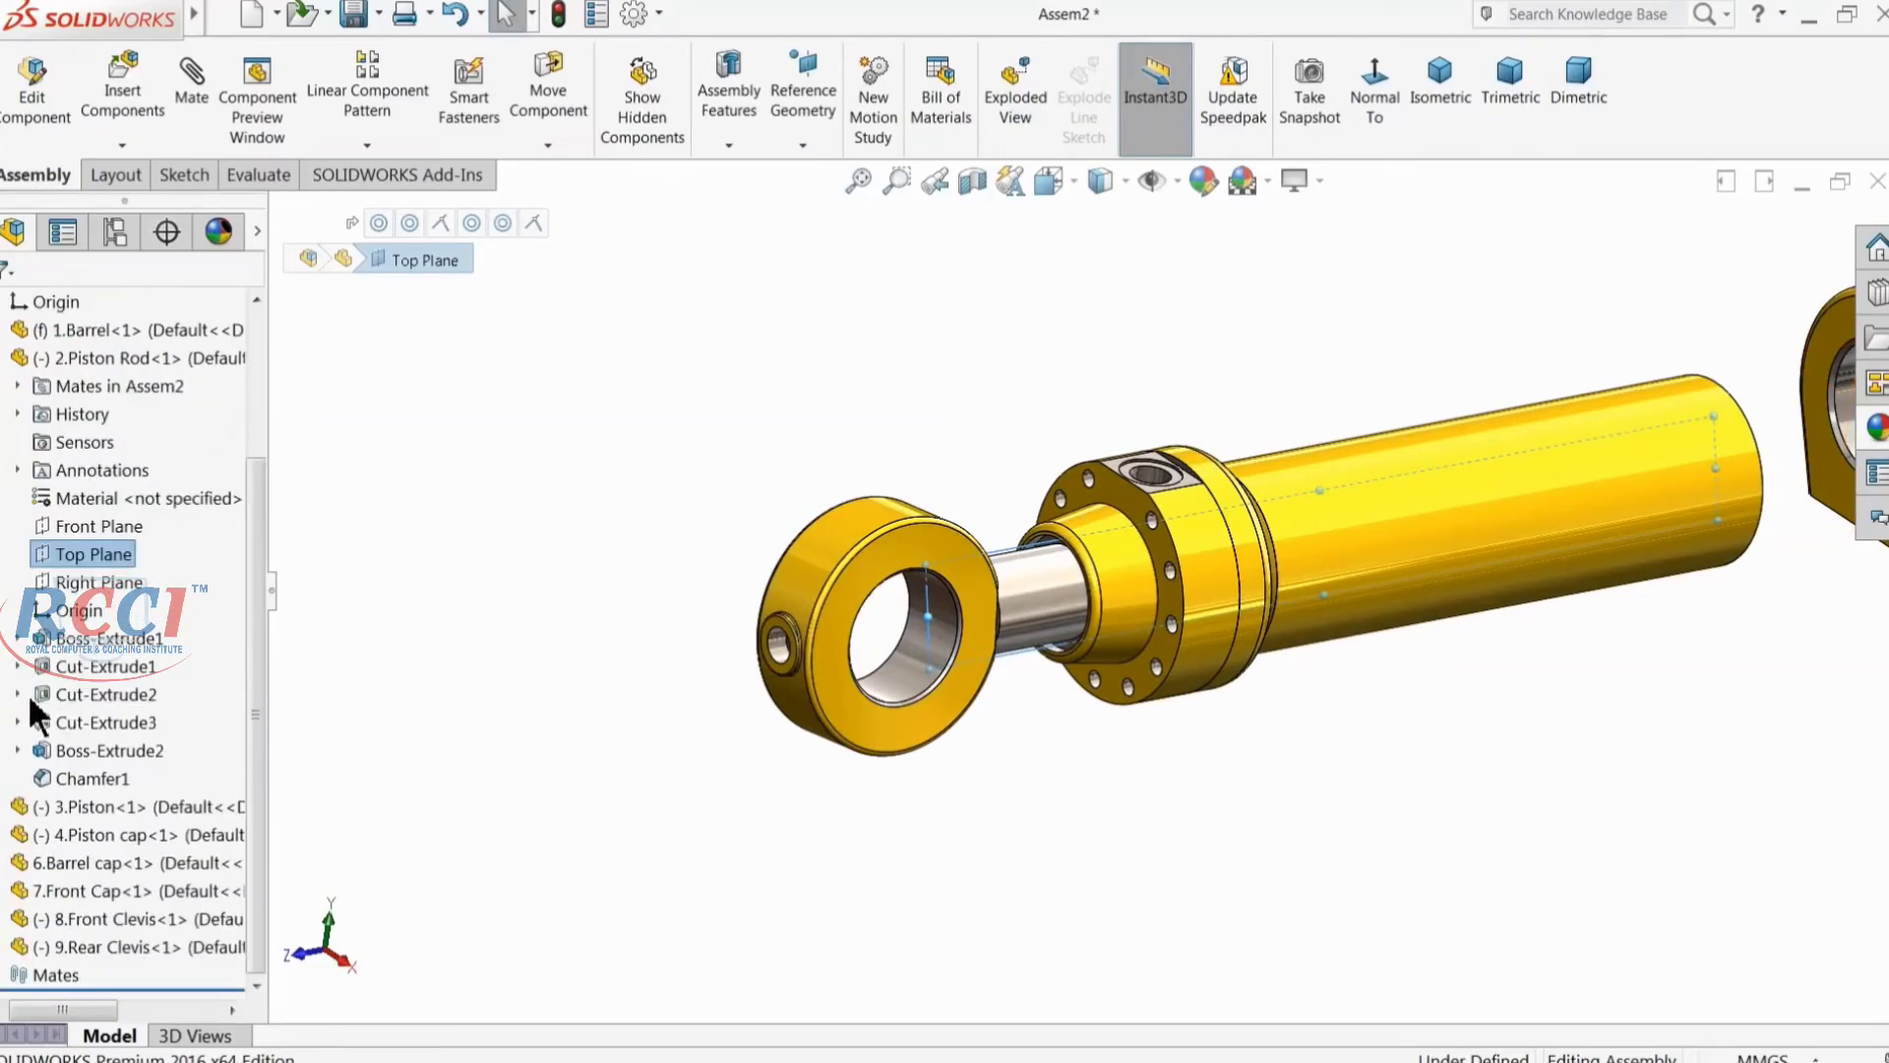
click(3, 920)
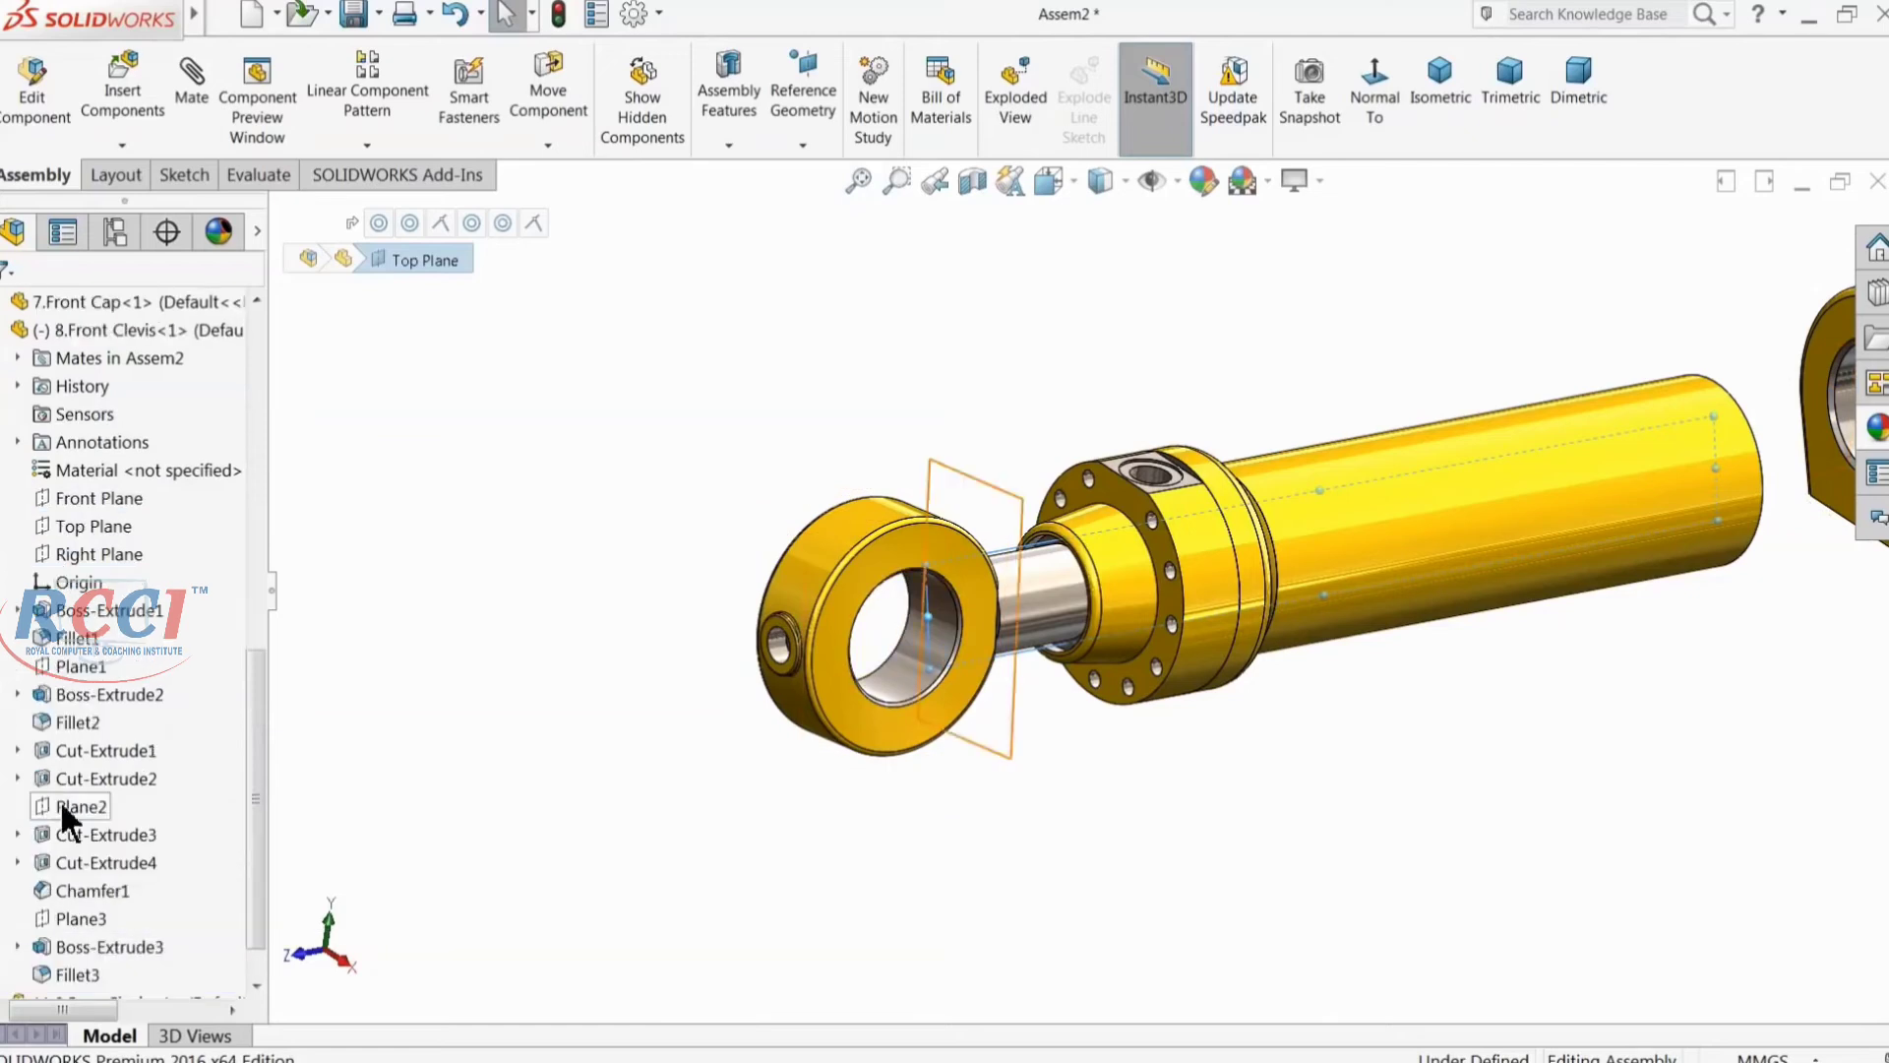
click(86, 498)
middle_drag(521, 644, 540, 718)
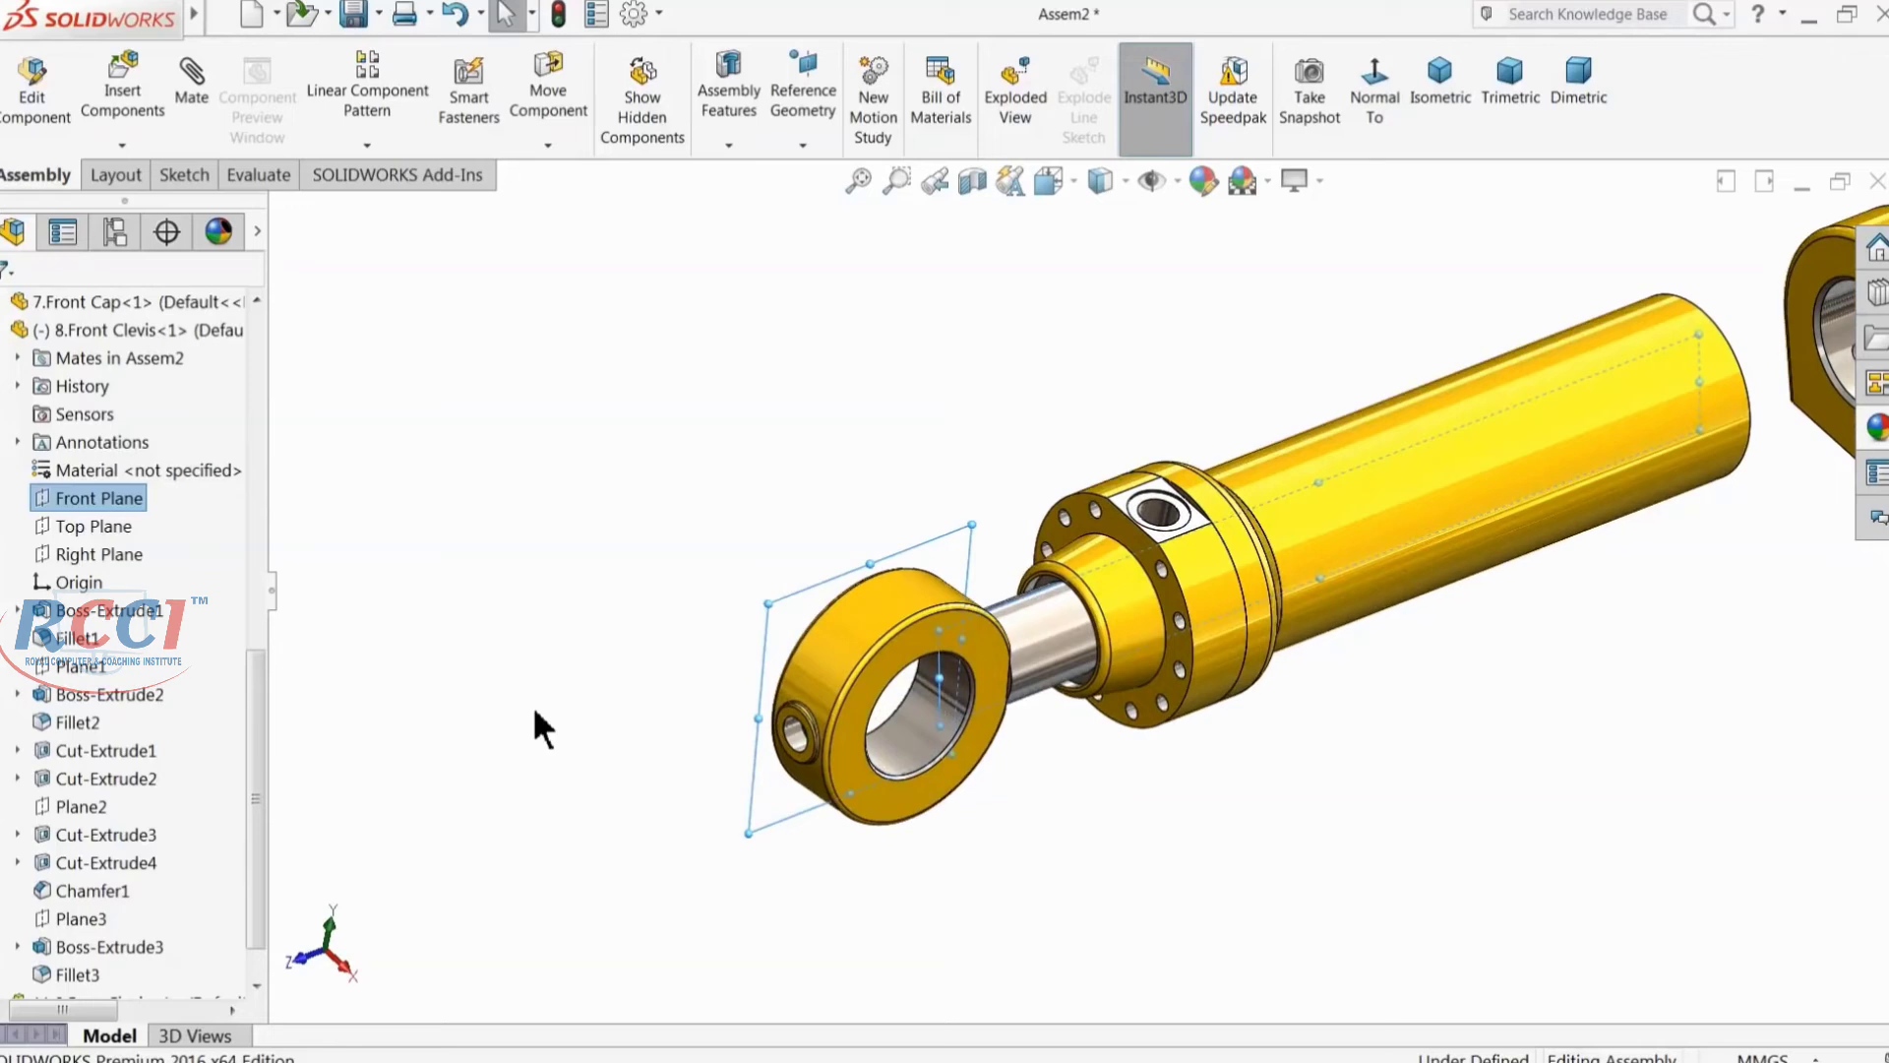
click(198, 87)
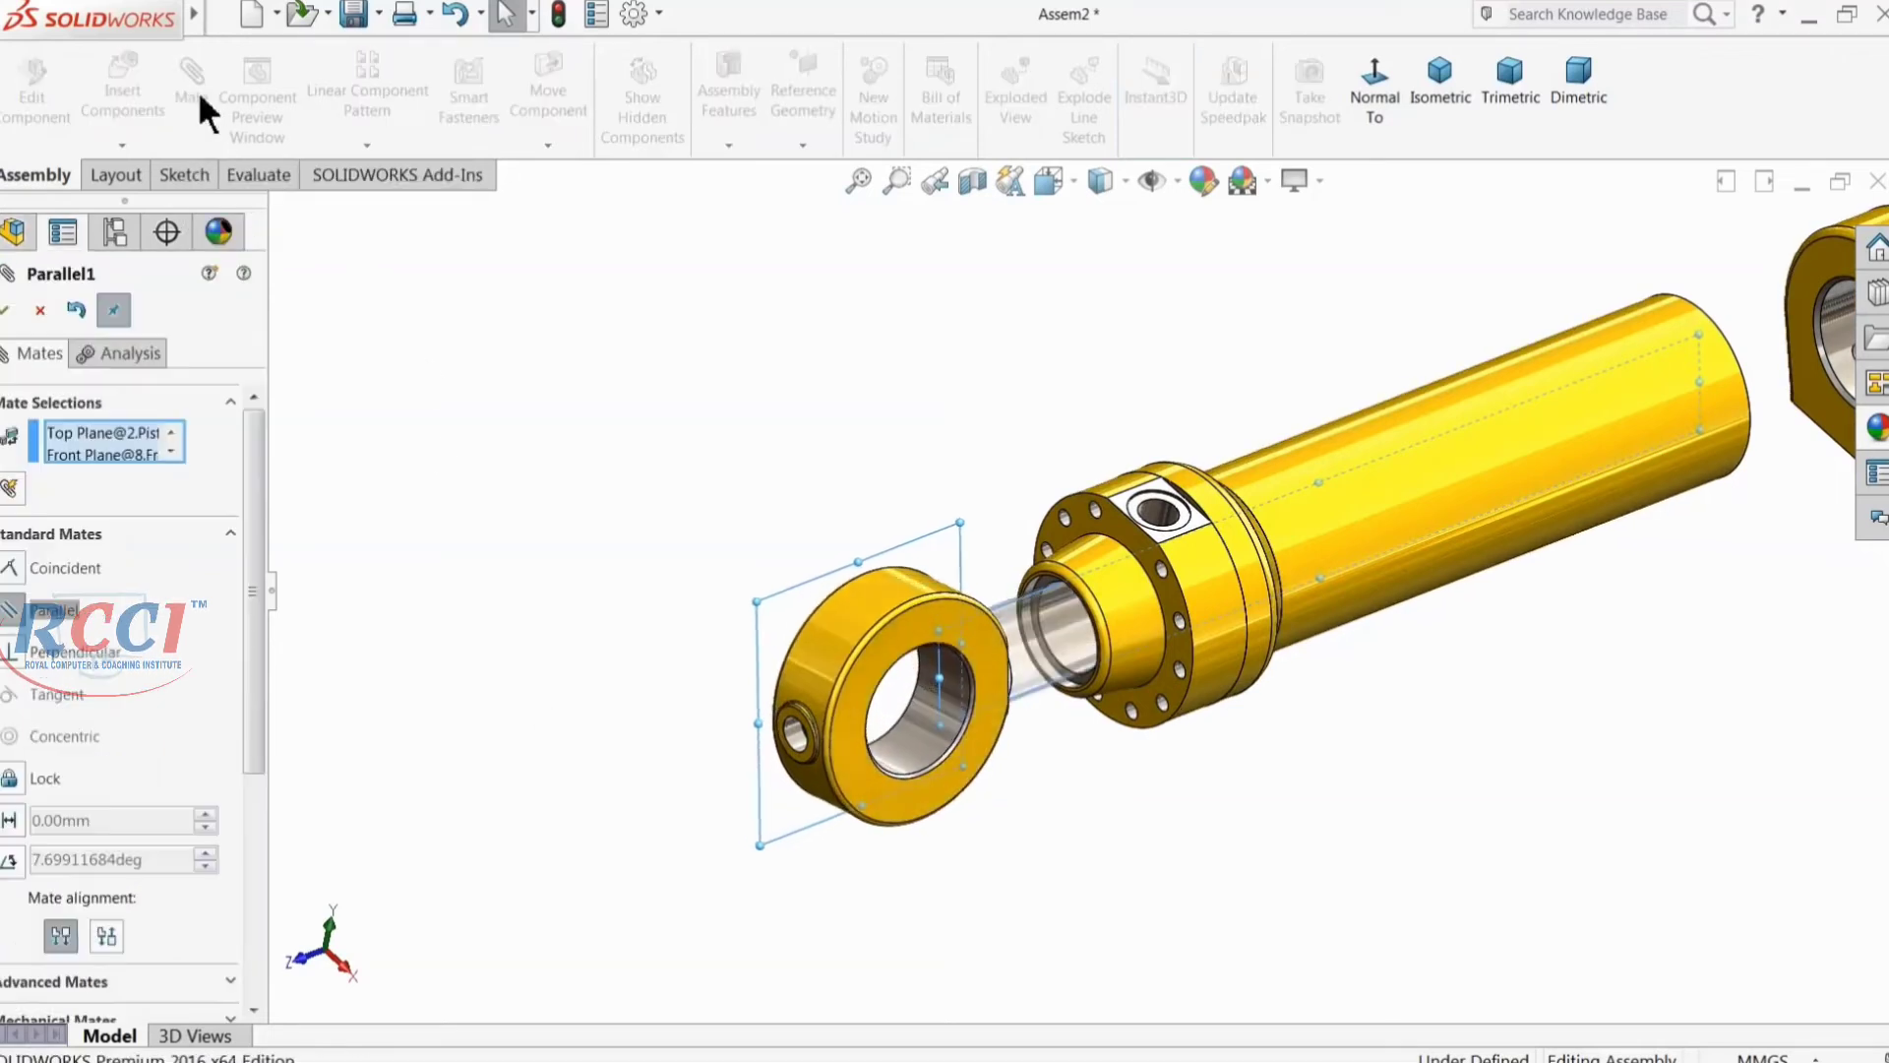
middle_drag(569, 506, 686, 545)
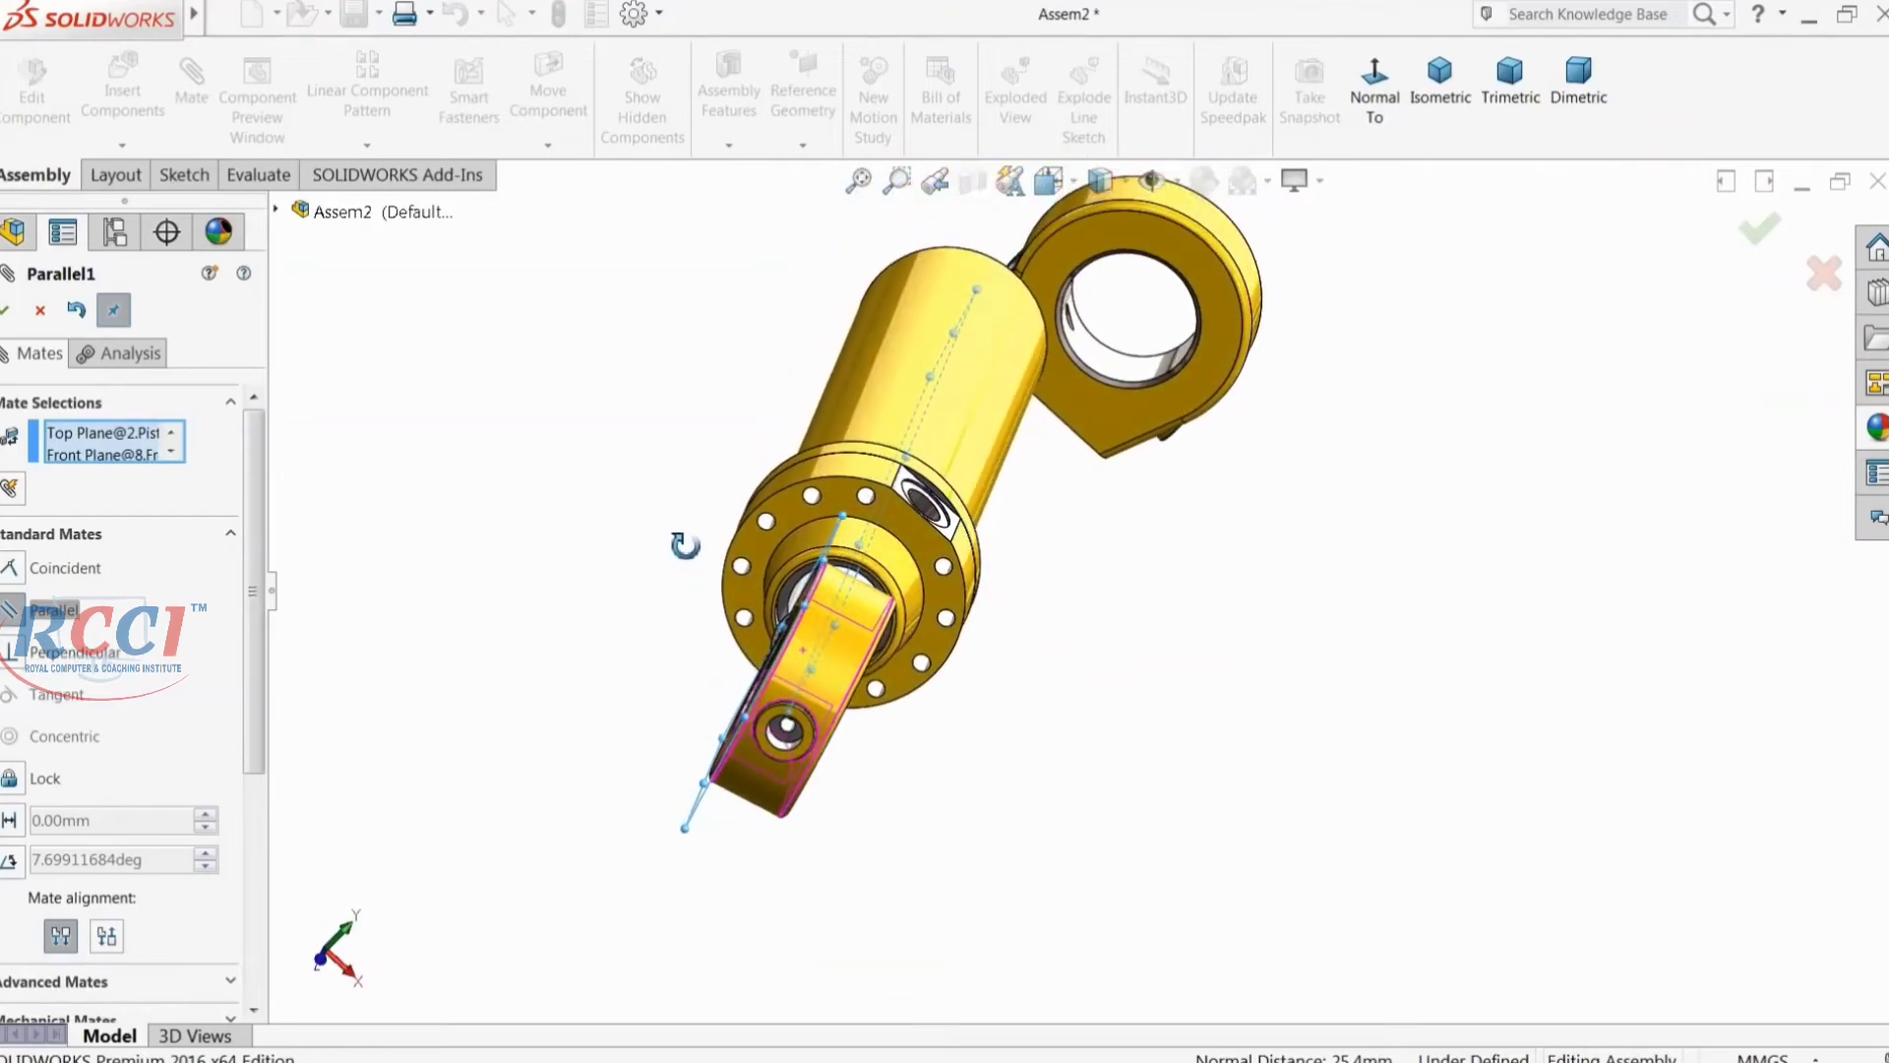
click(14, 569)
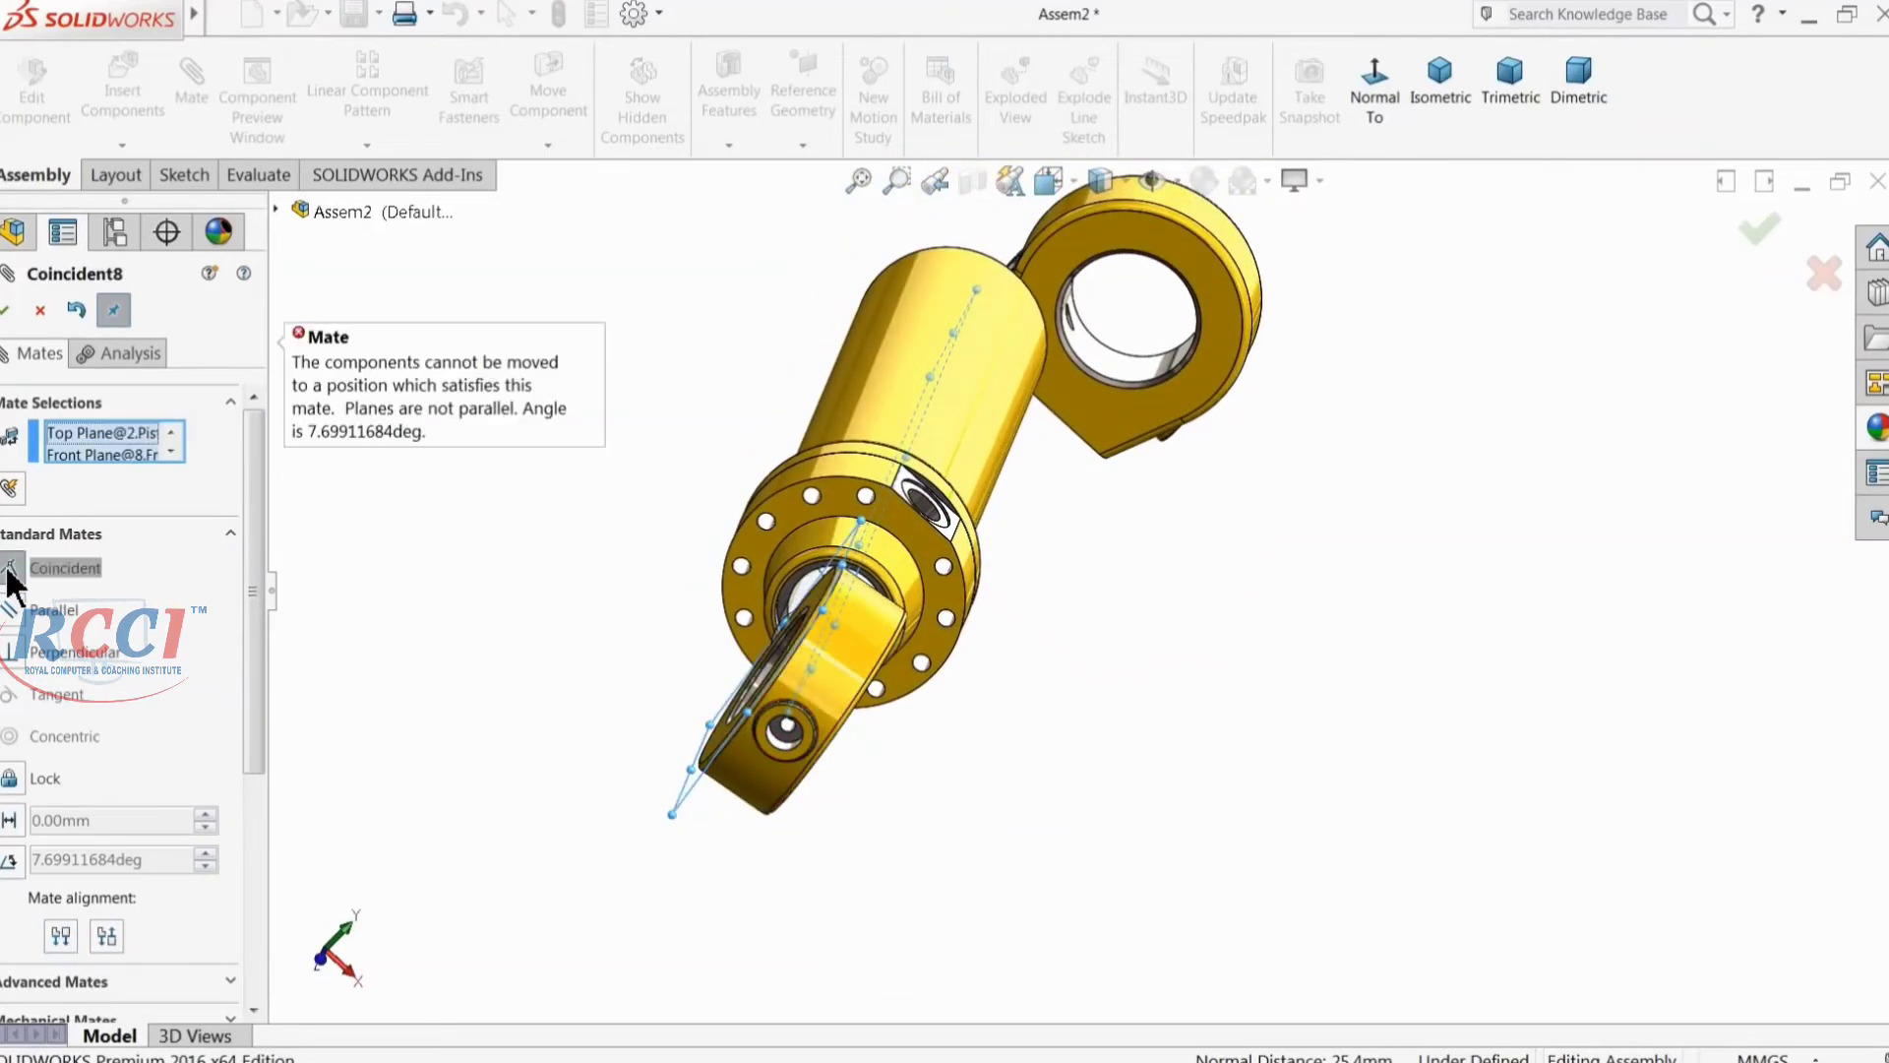
right_click(91, 440)
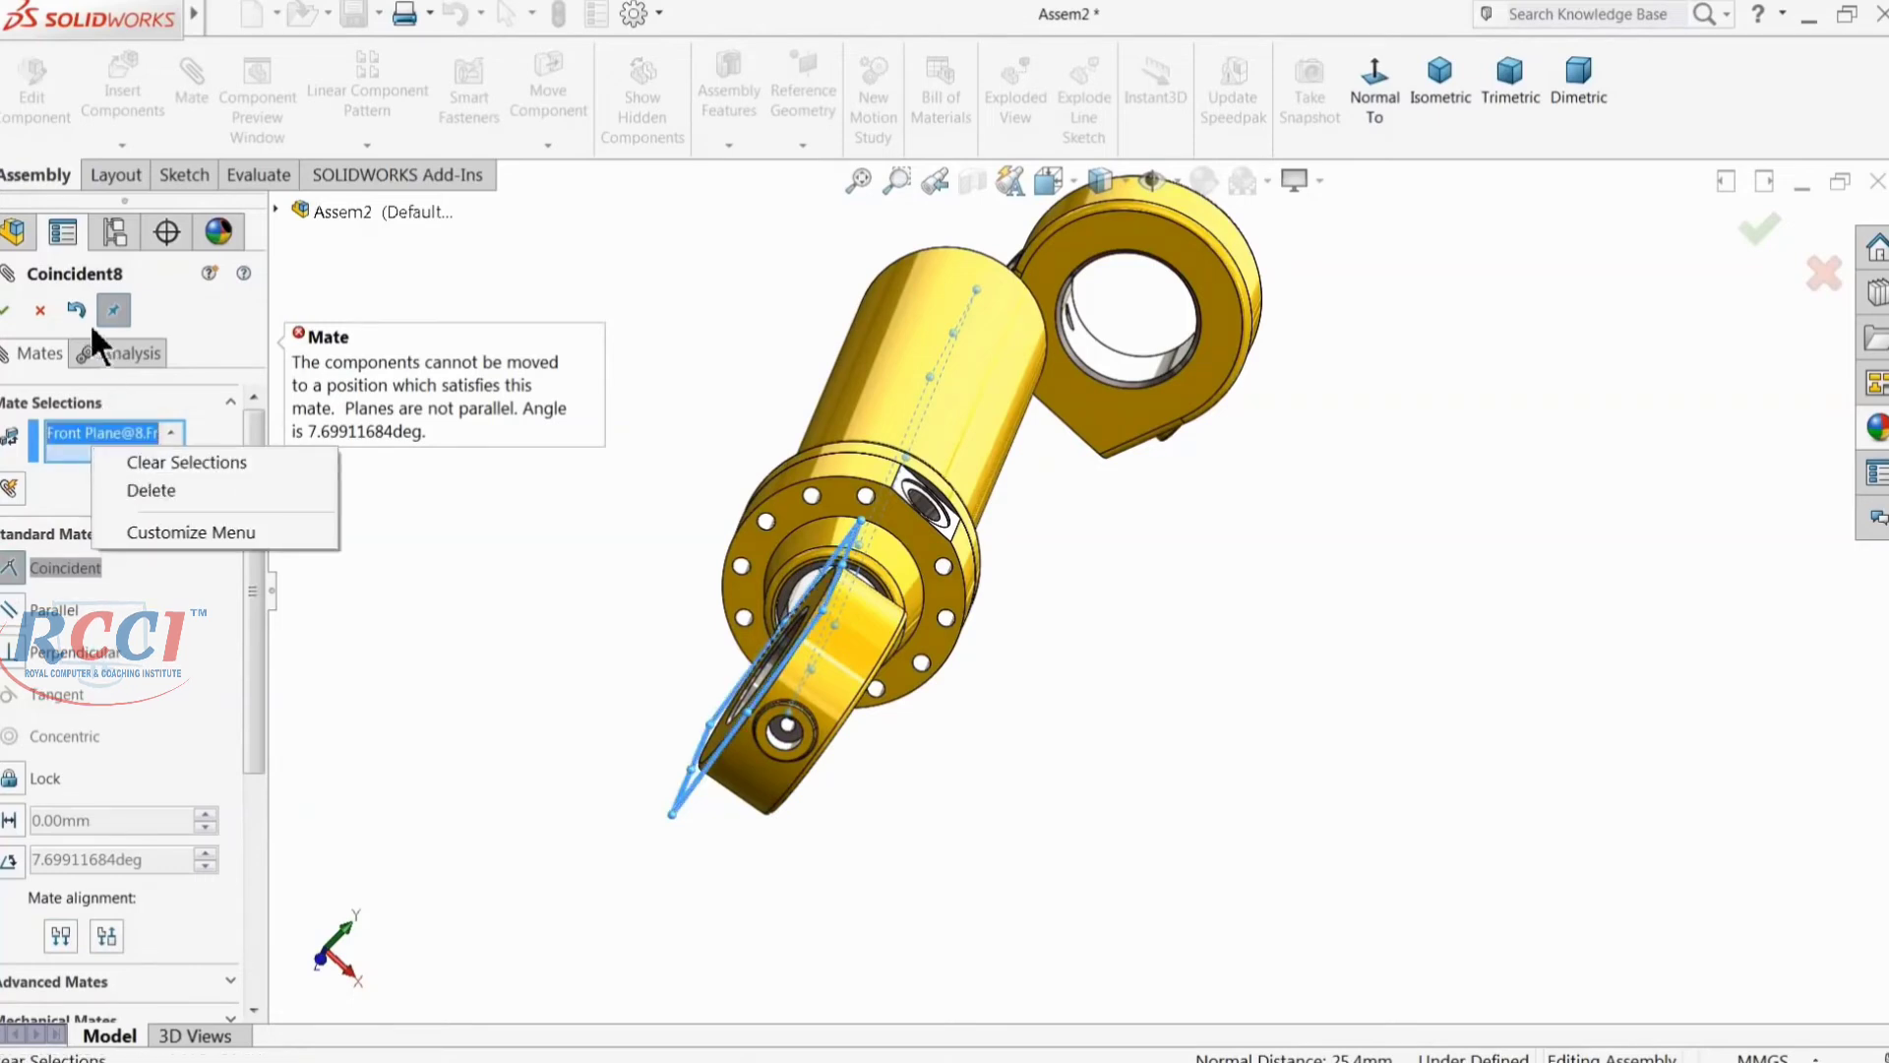
click(130, 489)
click(40, 311)
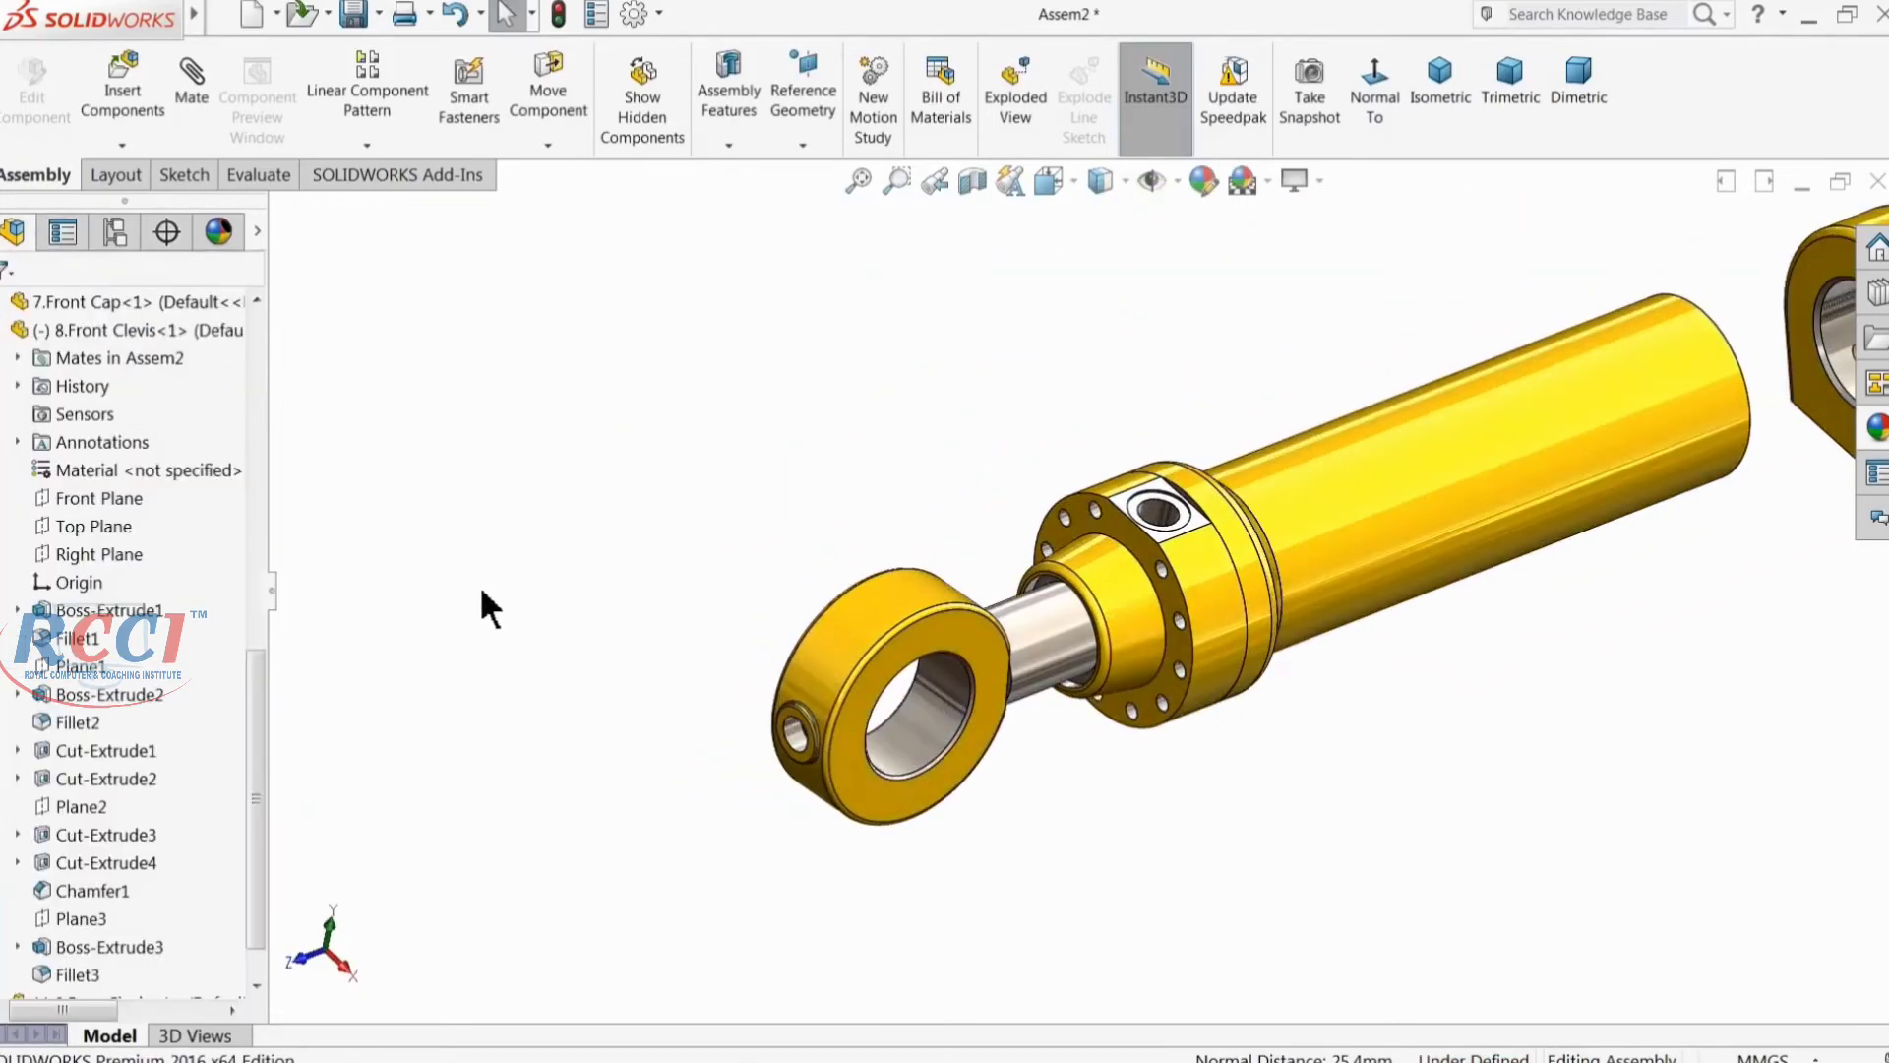
Step: Mate the piston rod's Top Plane parallel to the front clevis's ring-shaped side face
drag(255, 733, 283, 388)
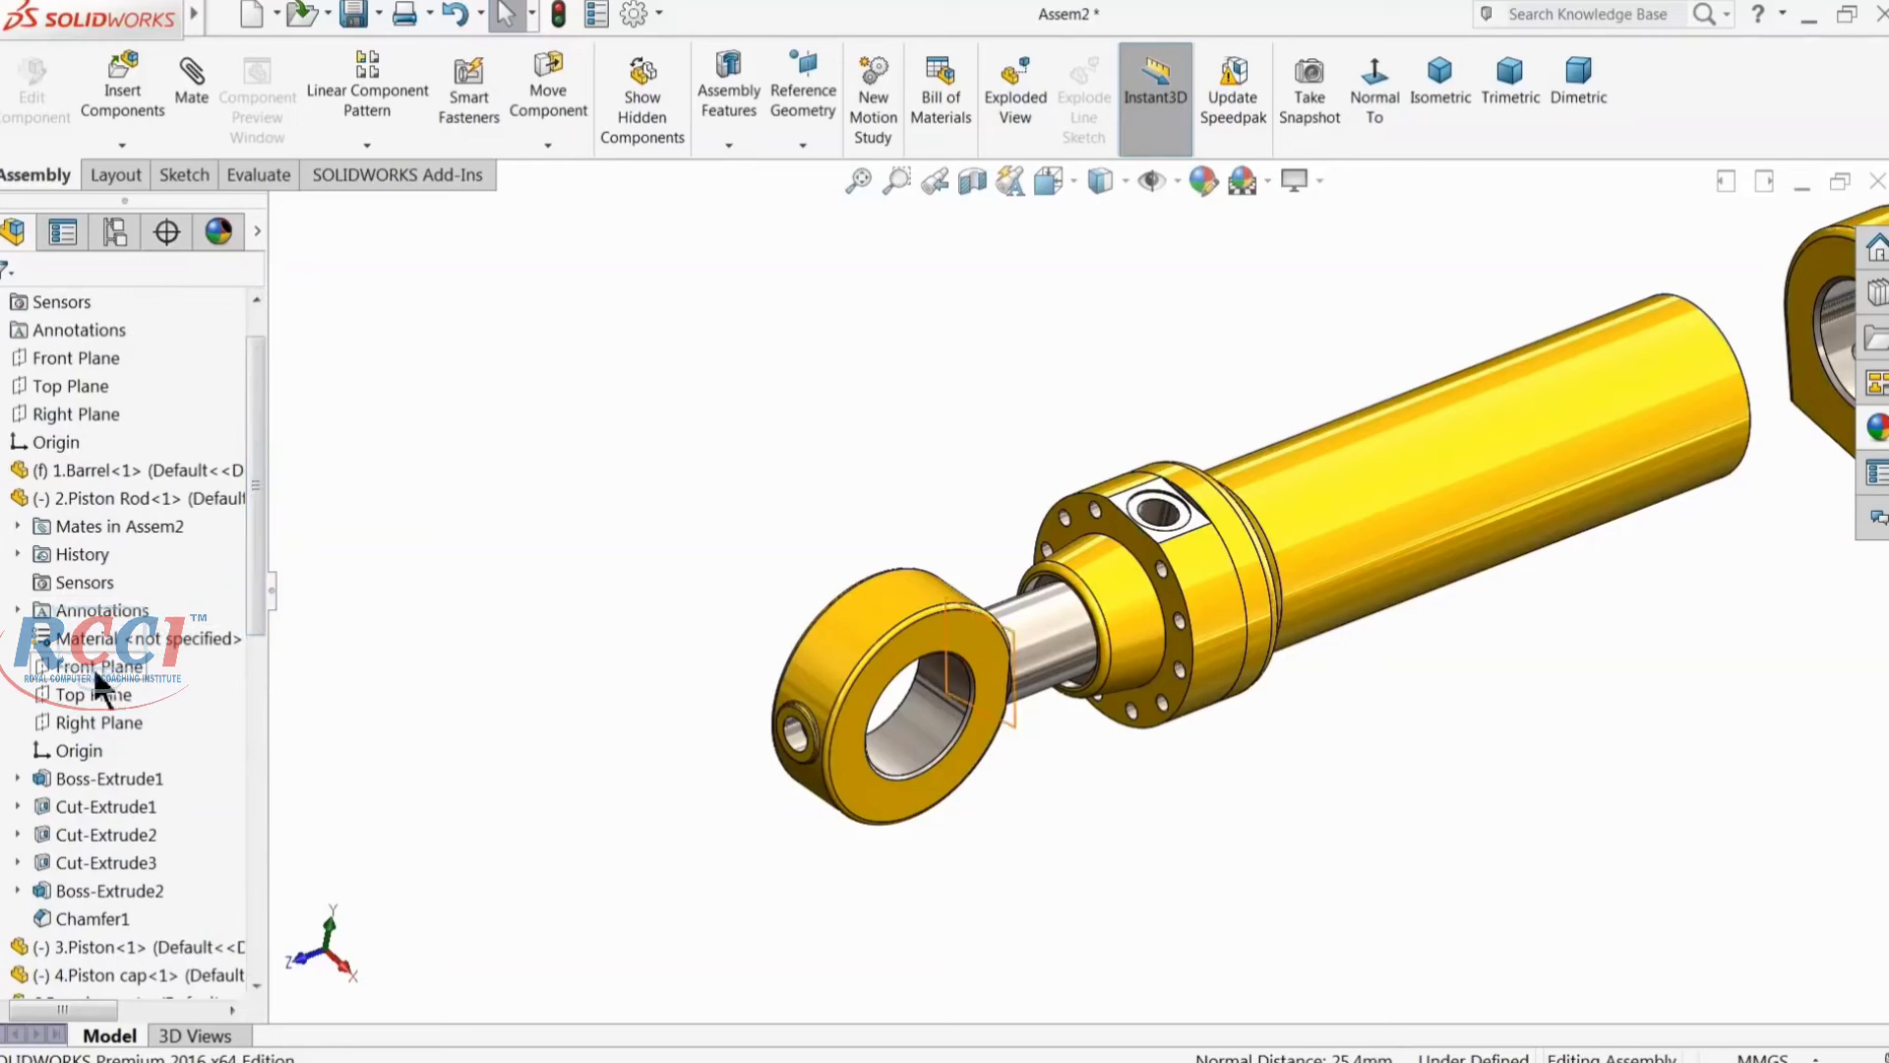
click(91, 697)
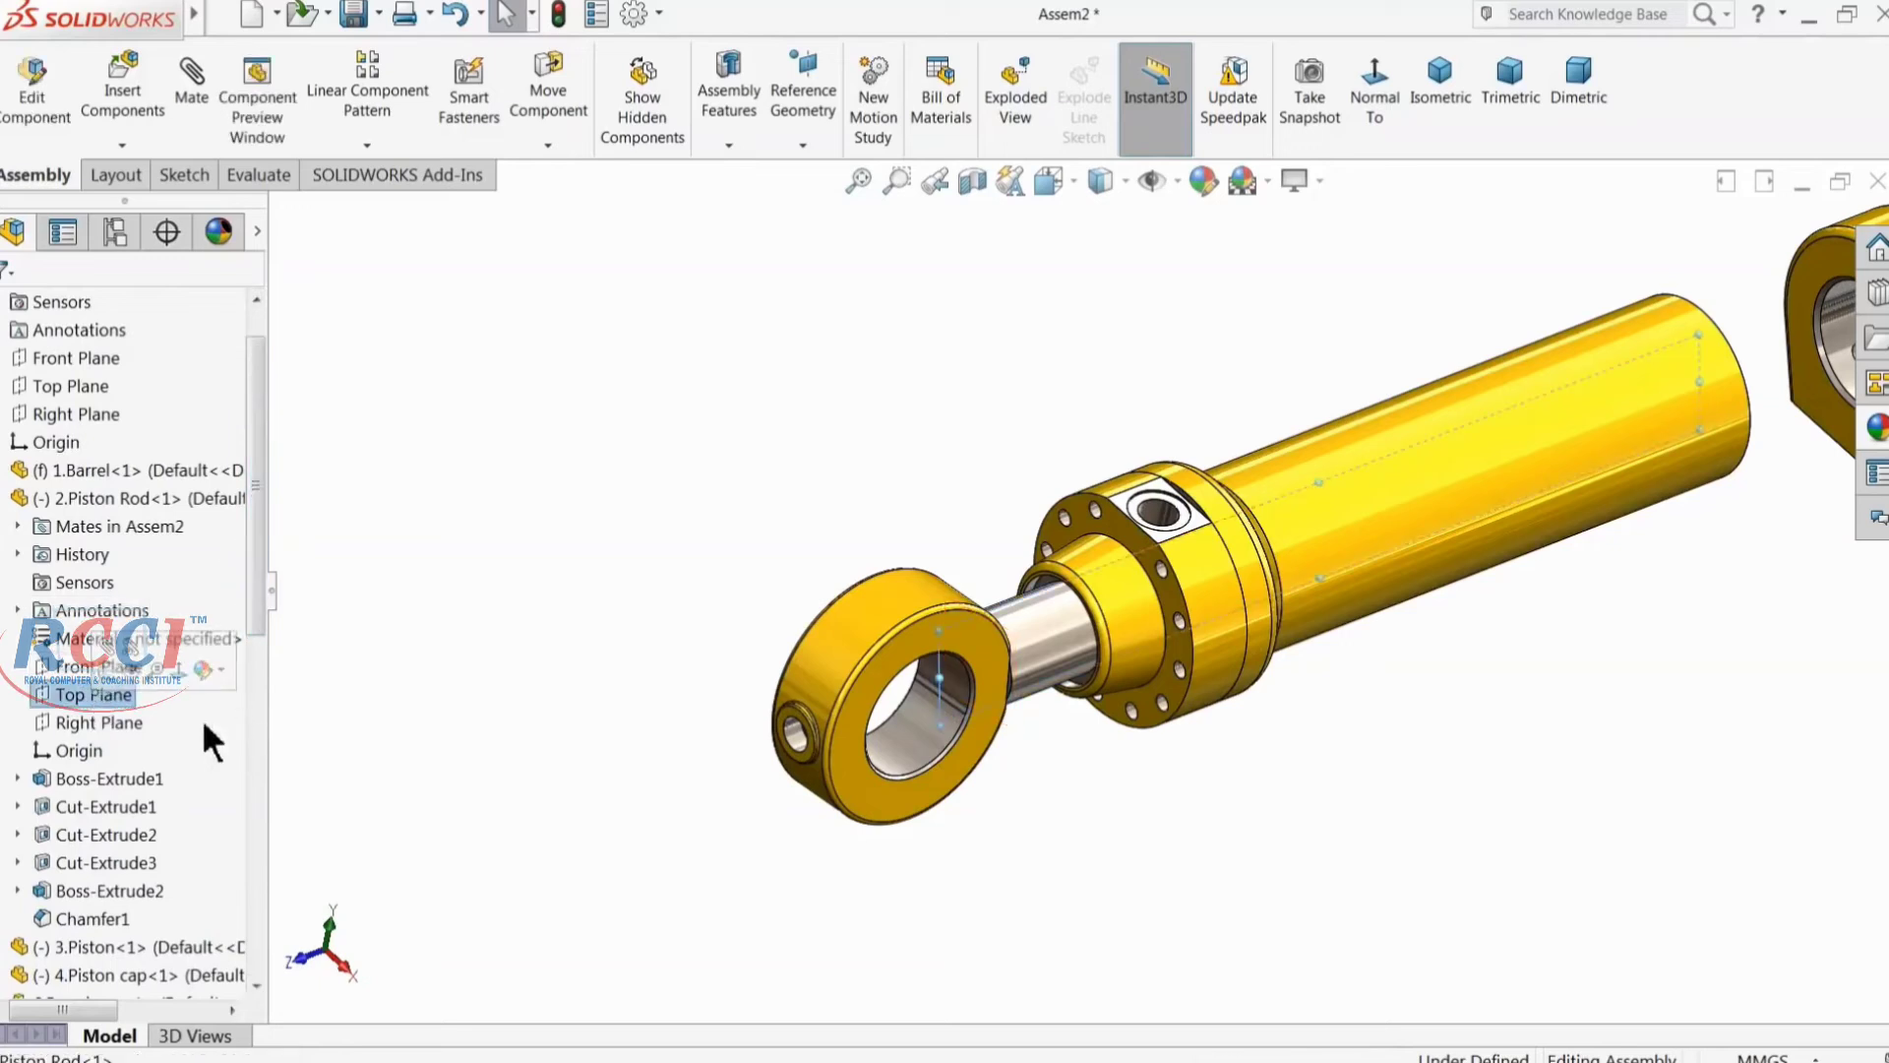
click(108, 717)
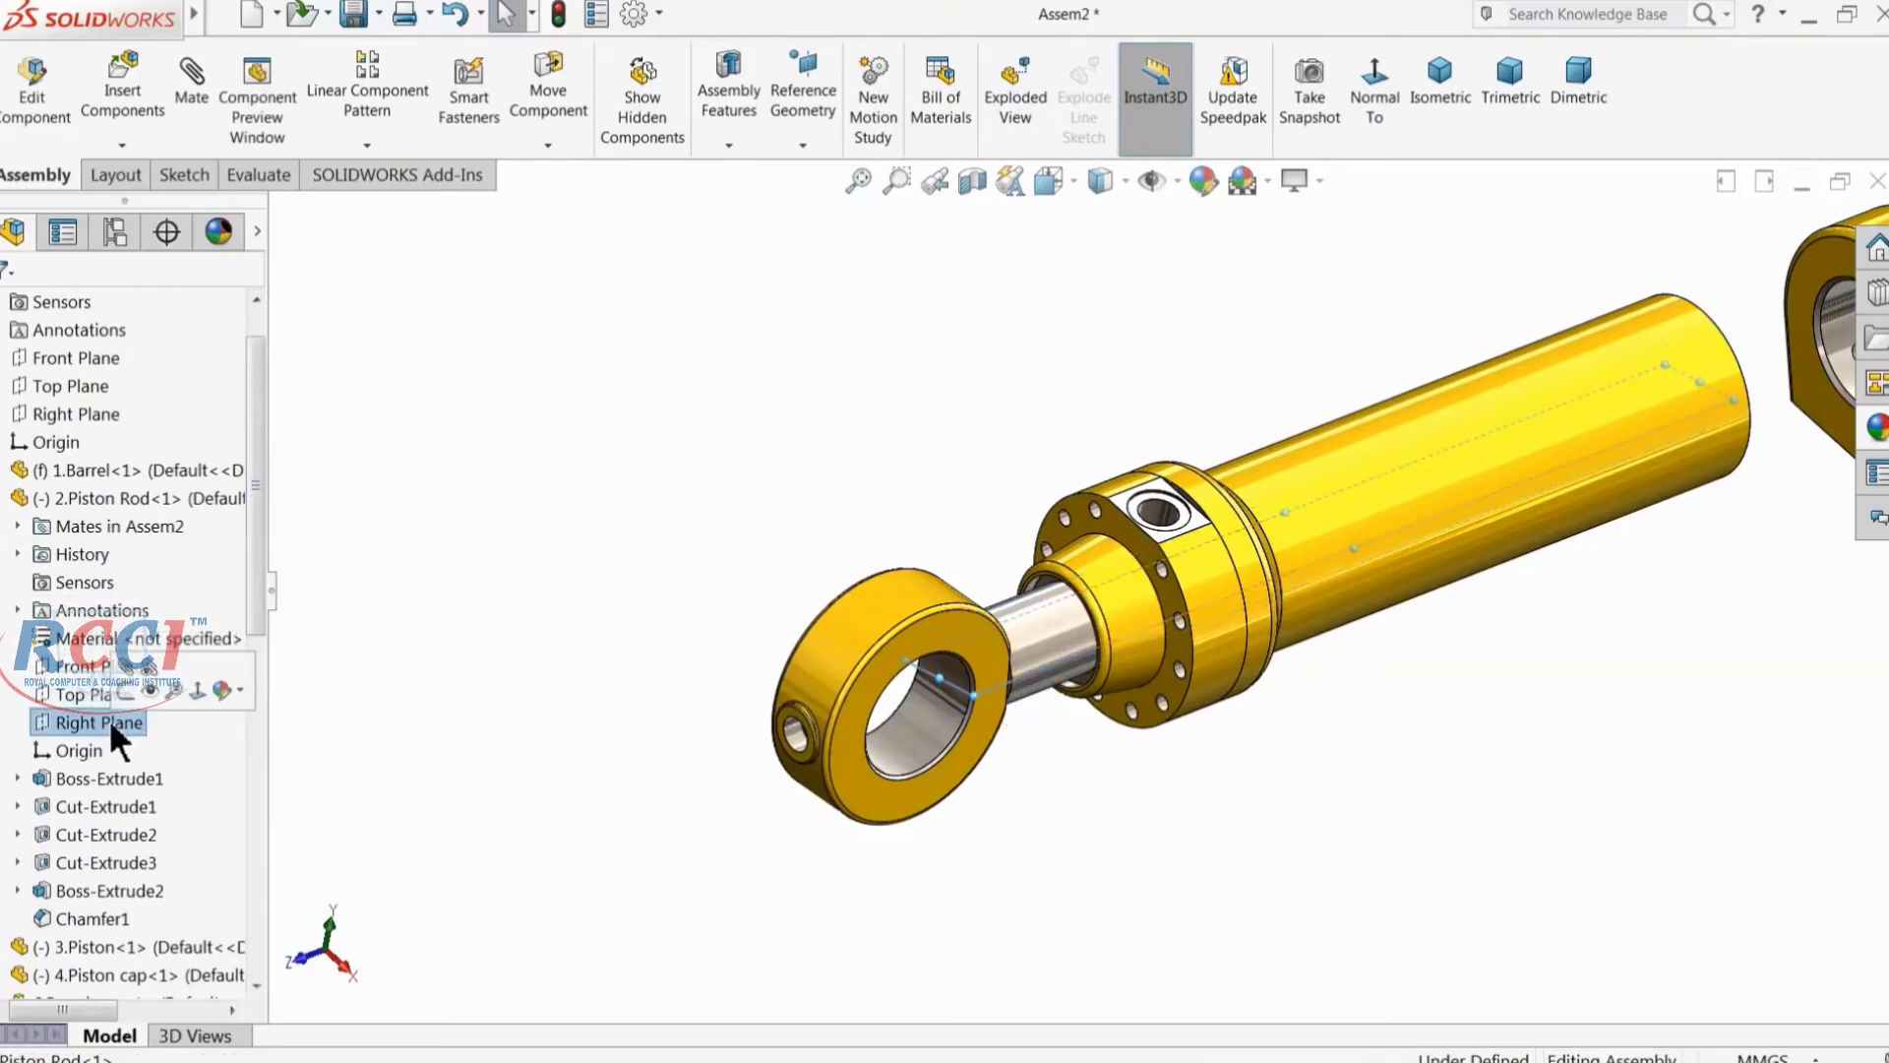
middle_drag(539, 699, 518, 654)
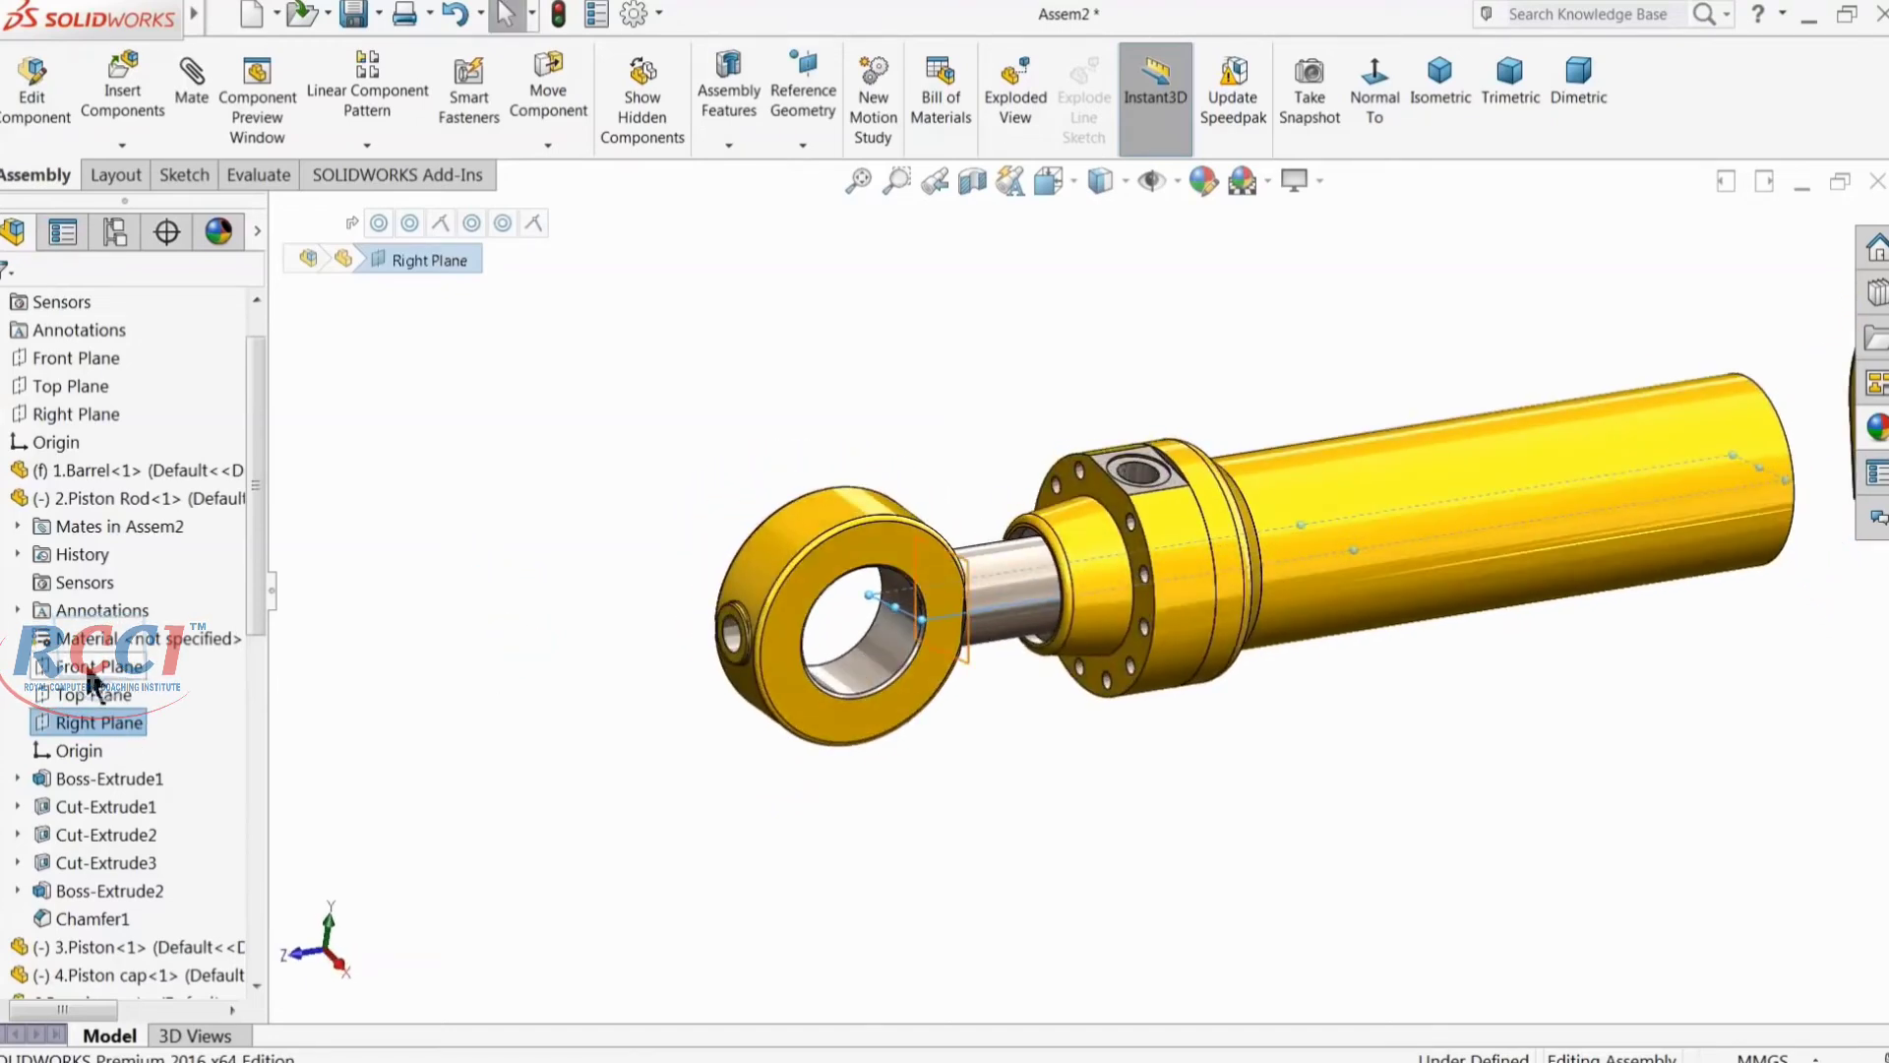
click(91, 691)
middle_drag(470, 708, 433, 698)
scroll(990, 587, down, 2)
click(193, 89)
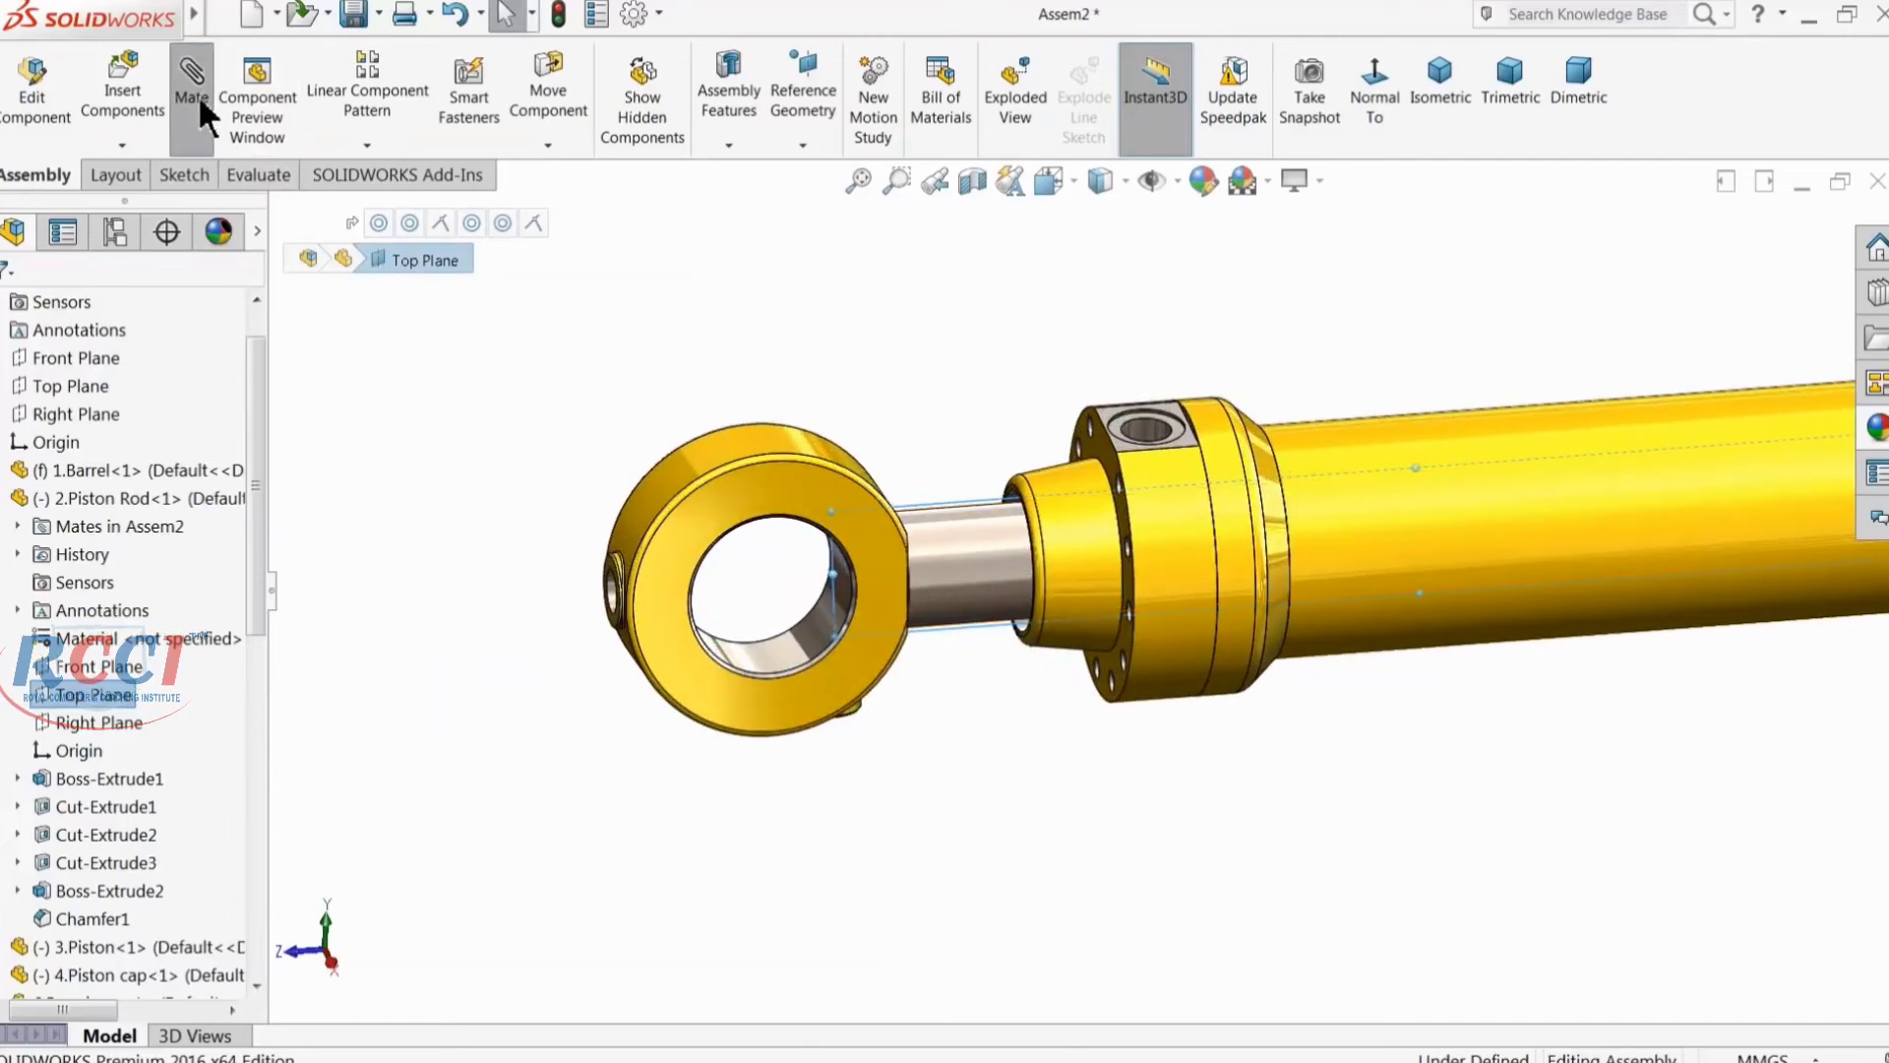
click(768, 512)
click(768, 512)
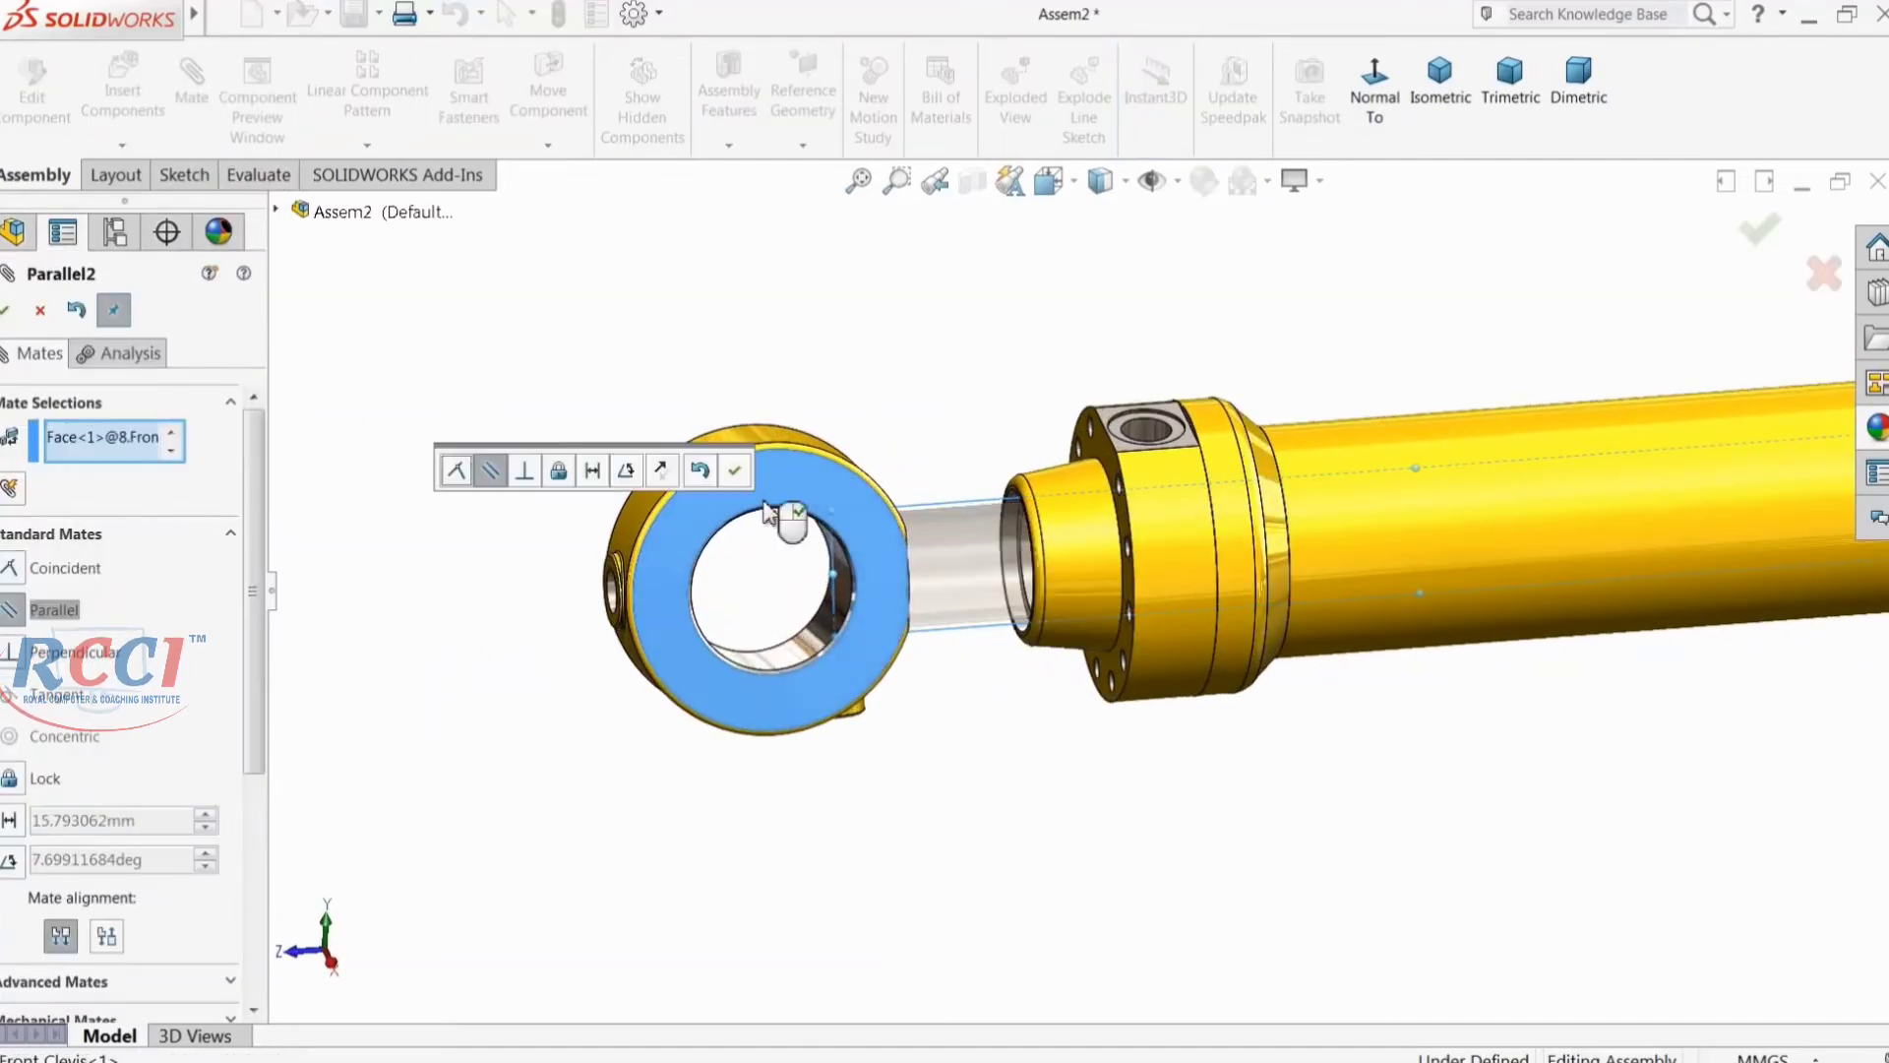
click(489, 470)
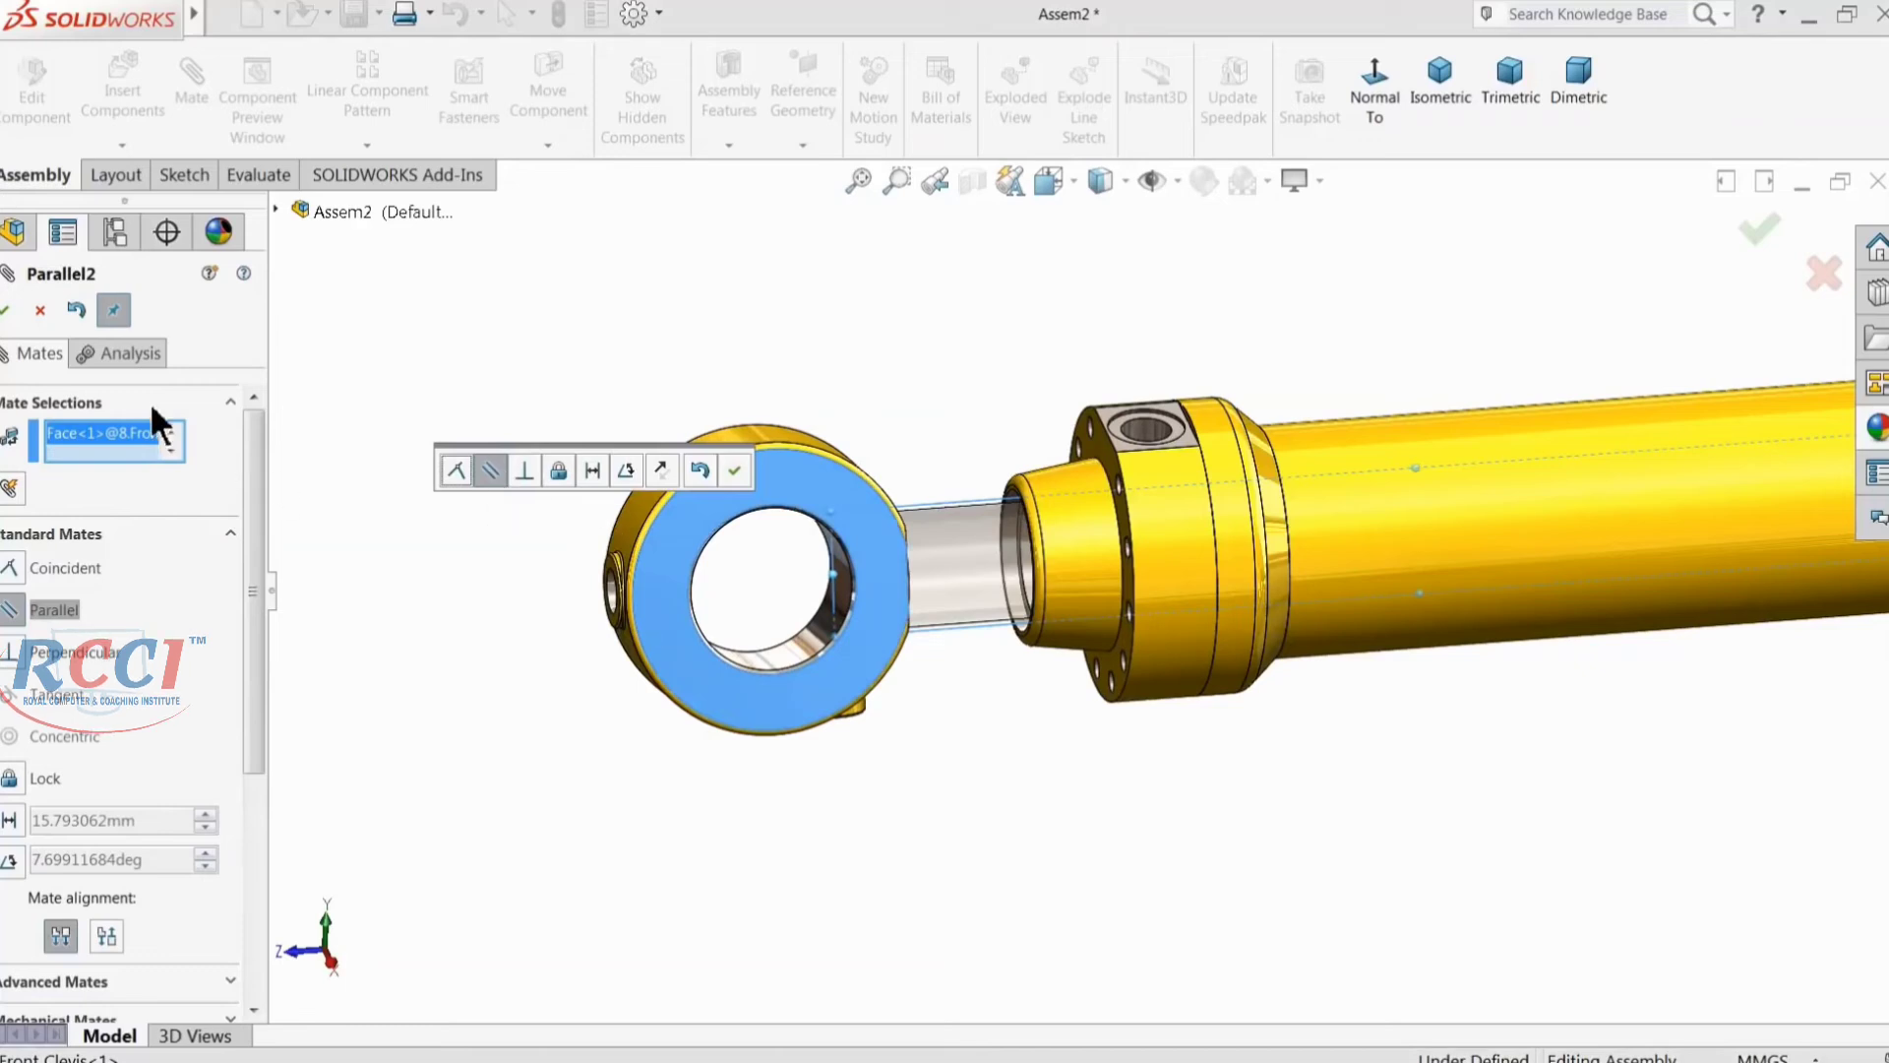
click(5, 313)
click(8, 315)
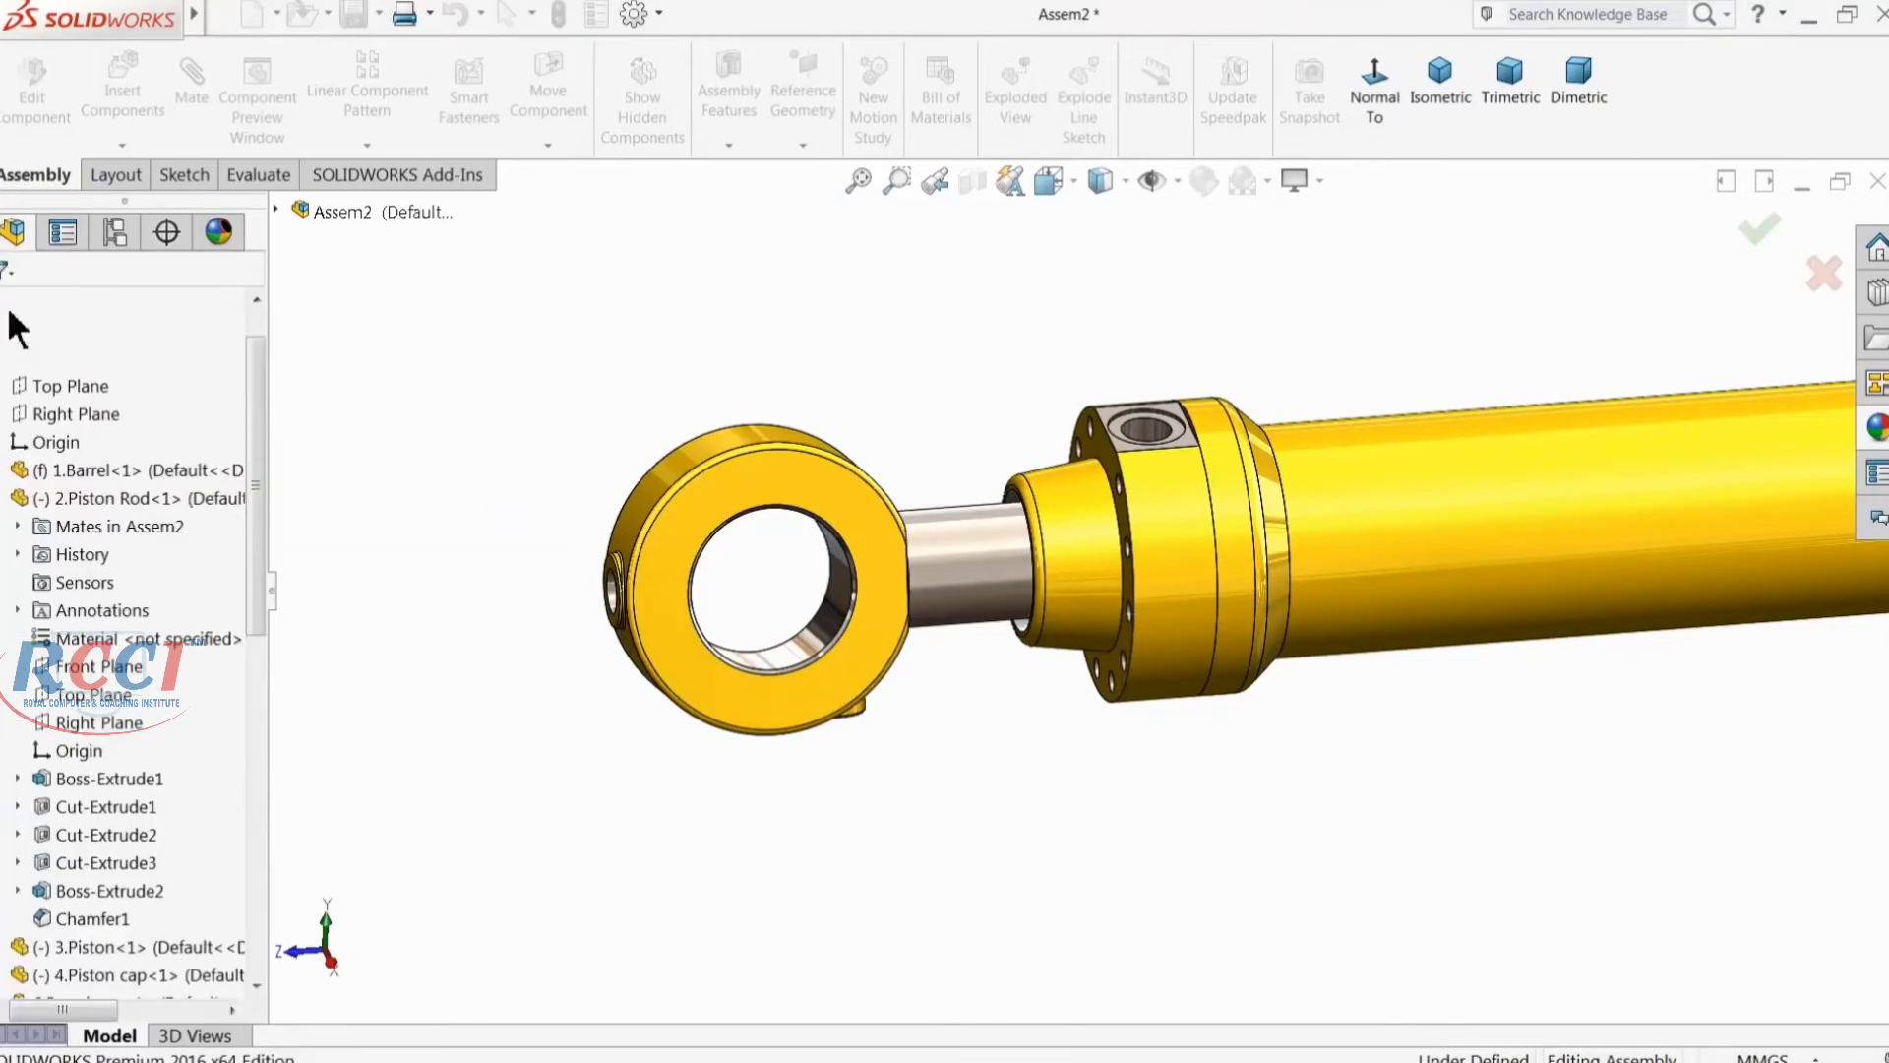
Step: Check whether the front clevis can still rotate by moving it slightly
middle_drag(530, 554, 699, 667)
scroll(1132, 664, down, 3)
mouse_move(1139, 663)
mouse_down()
mouse_move(1218, 747)
mouse_move(1120, 625)
mouse_move(1131, 709)
mouse_move(1072, 661)
mouse_move(1149, 685)
mouse_up()
scroll(1120, 625, down, 2)
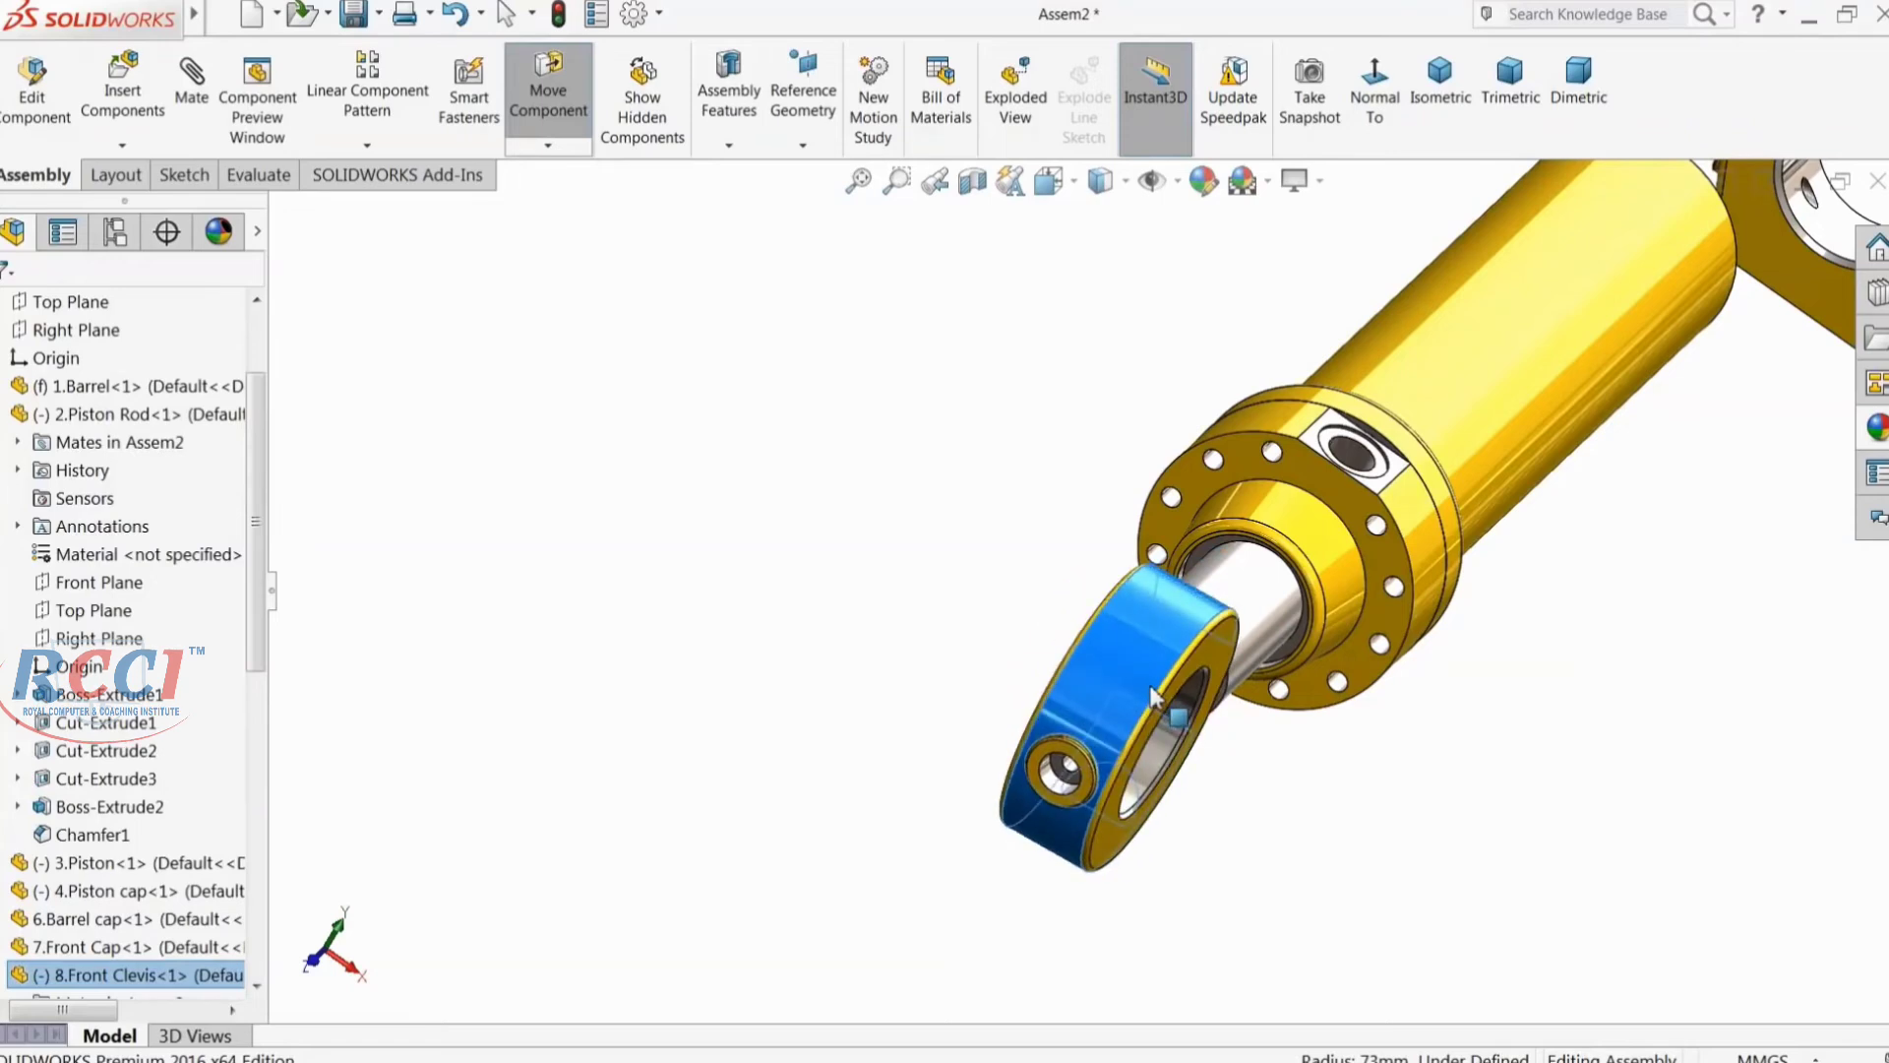
Step: Mate the piston rod's Top Plane coincident with the front cap's Right Plane and finish mating
click(899, 579)
middle_drag(898, 576, 1138, 571)
click(1138, 571)
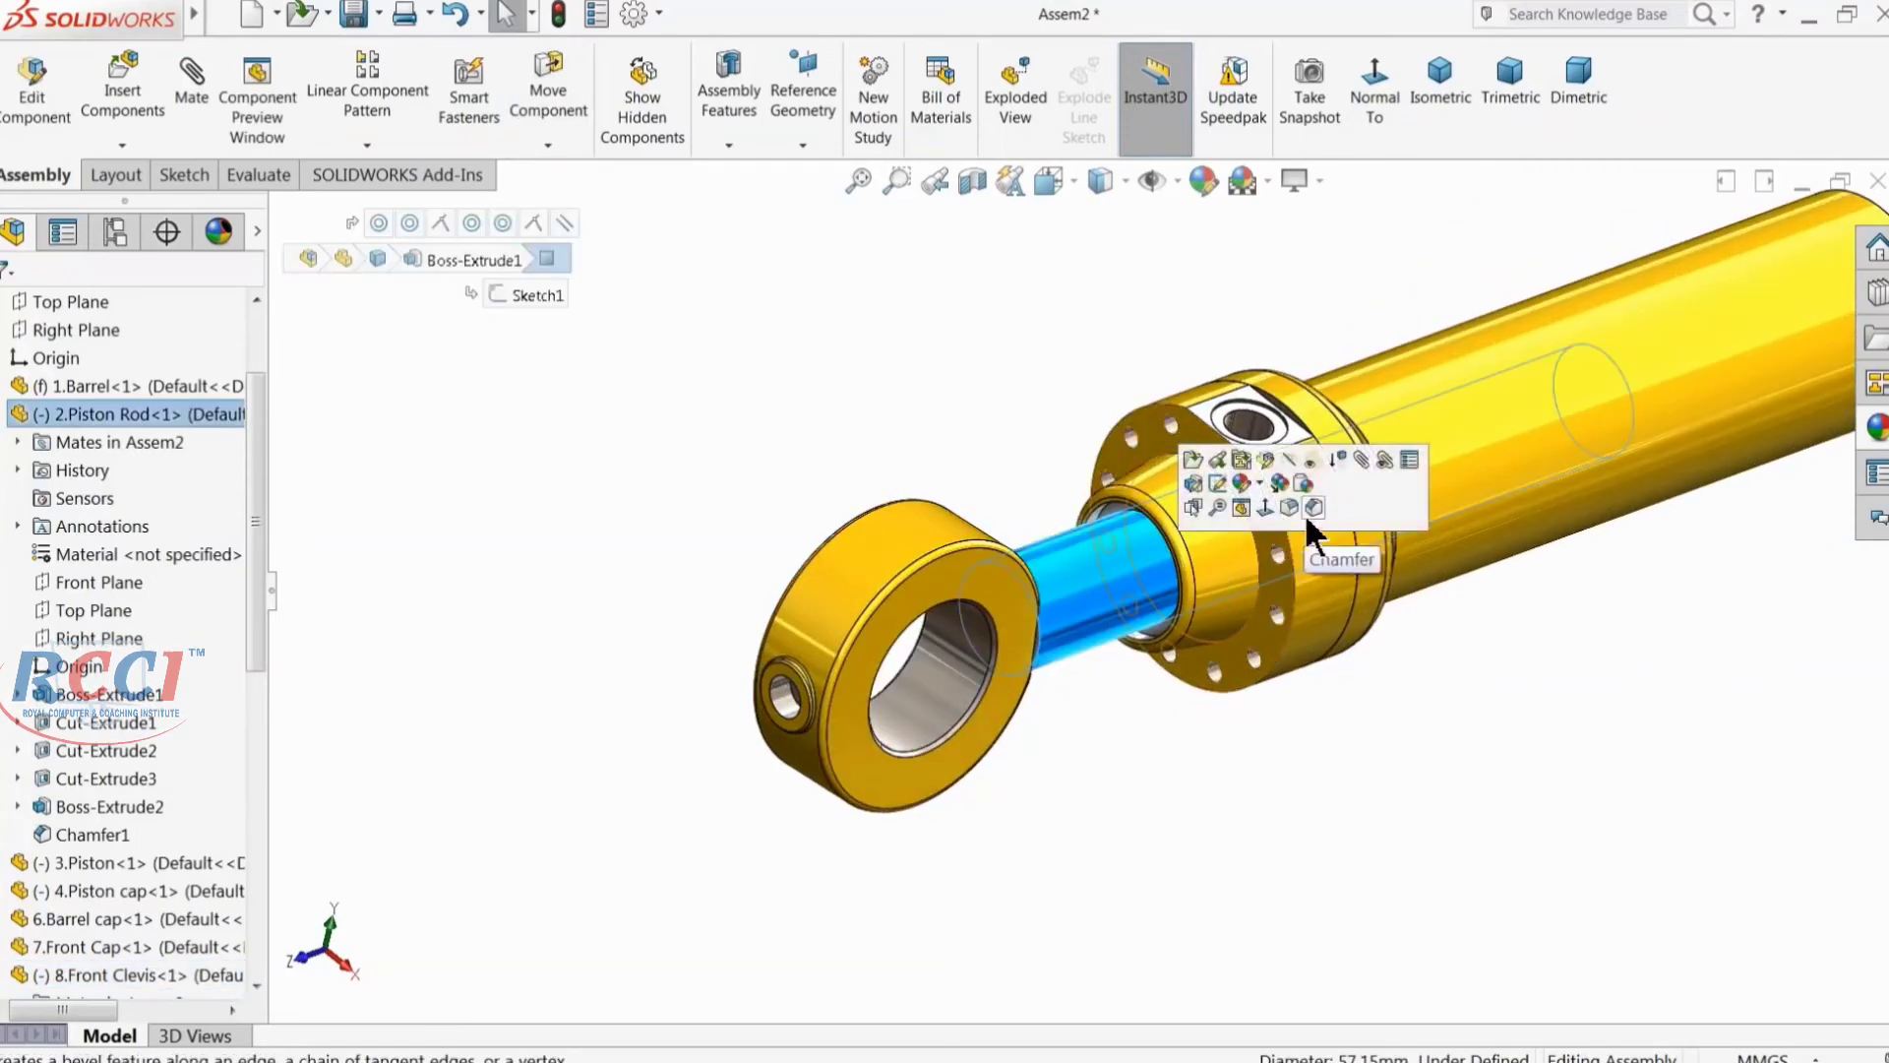
click(1324, 546)
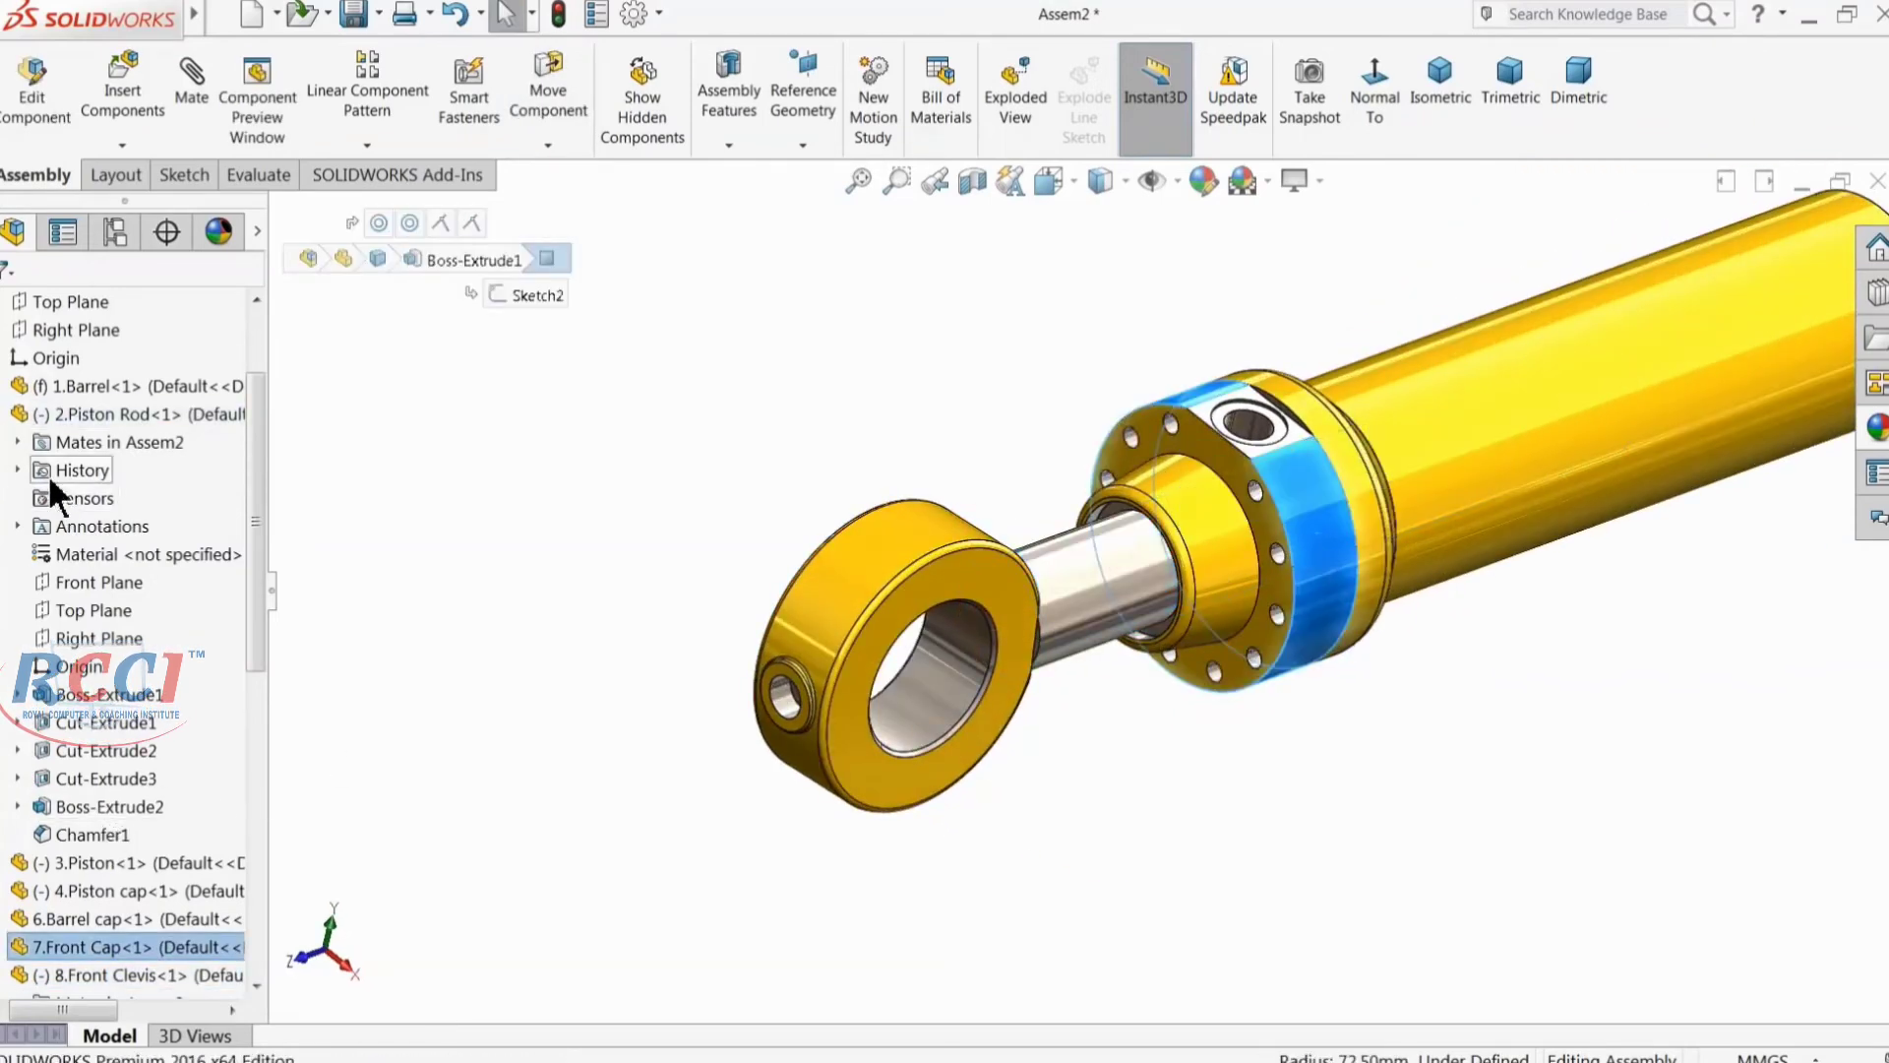
click(112, 615)
mouse_move(571, 684)
middle_down()
mouse_move(650, 716)
mouse_move(580, 657)
middle_up()
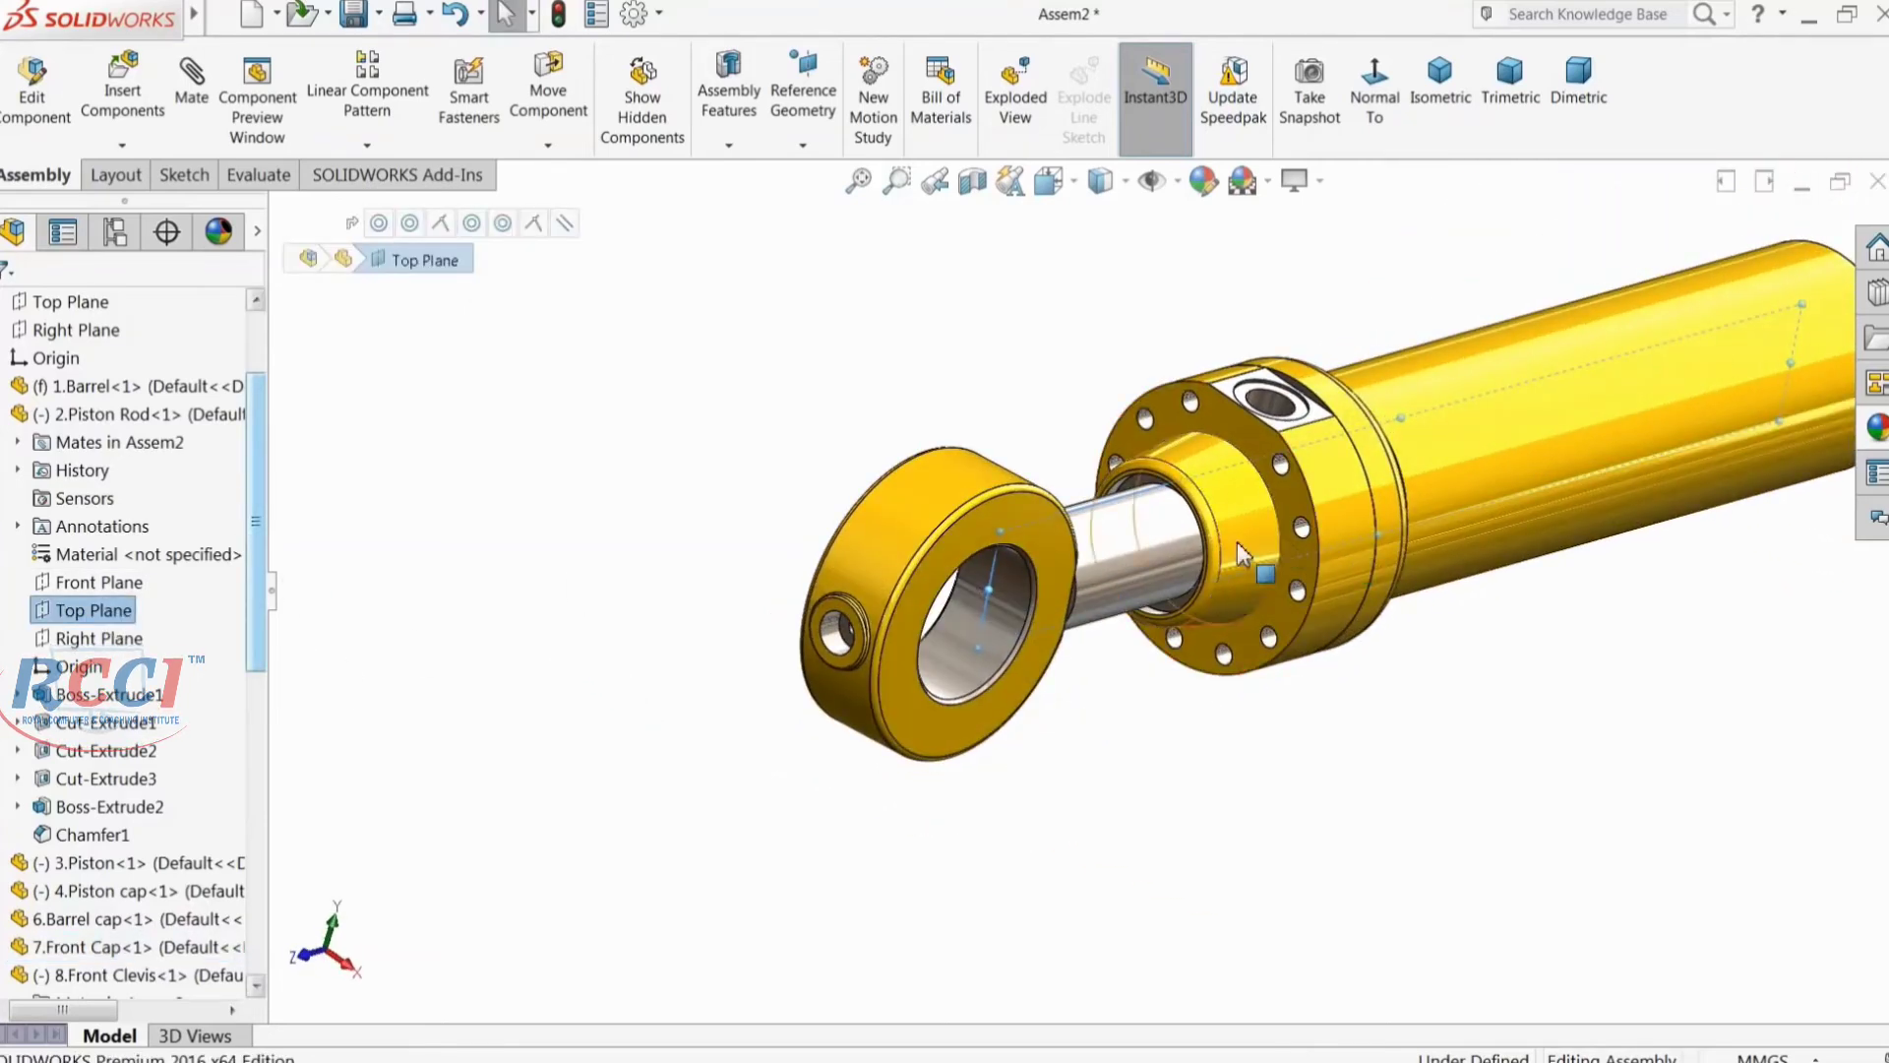
drag(263, 587, 262, 709)
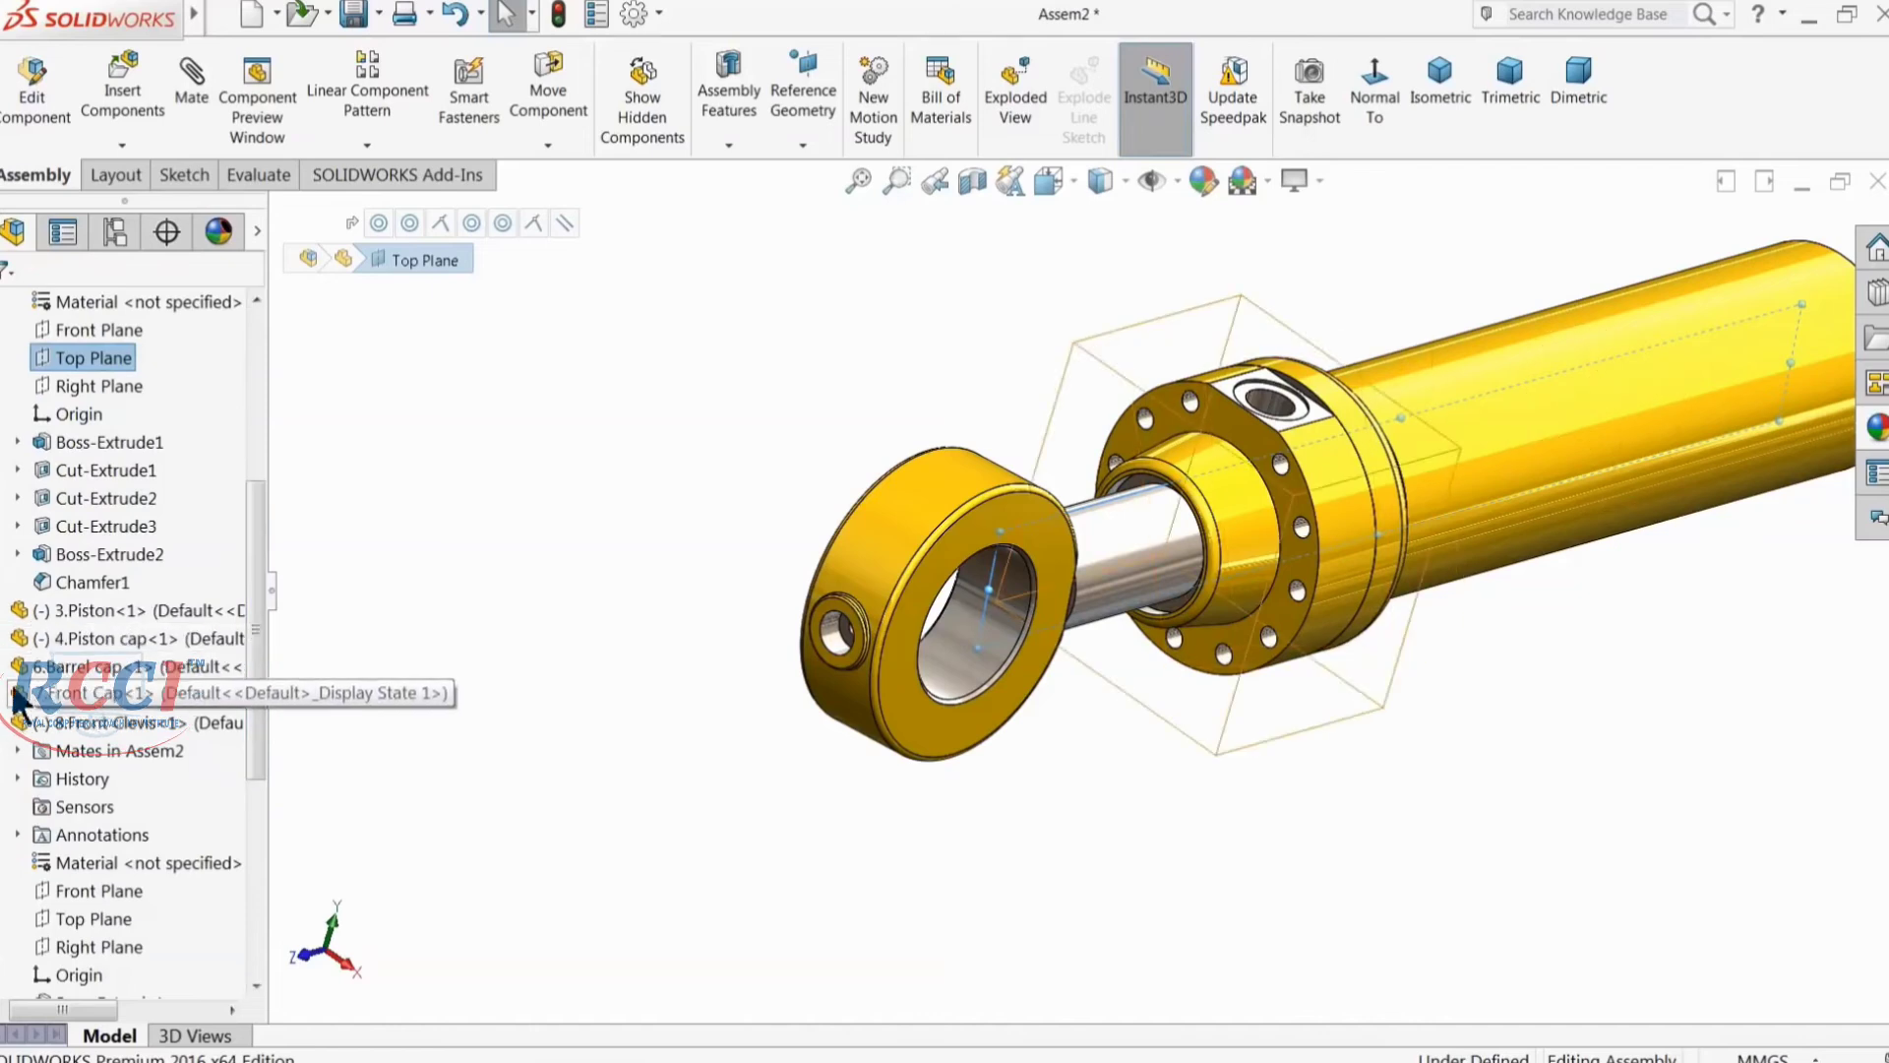
scroll(5, 707, down, 5)
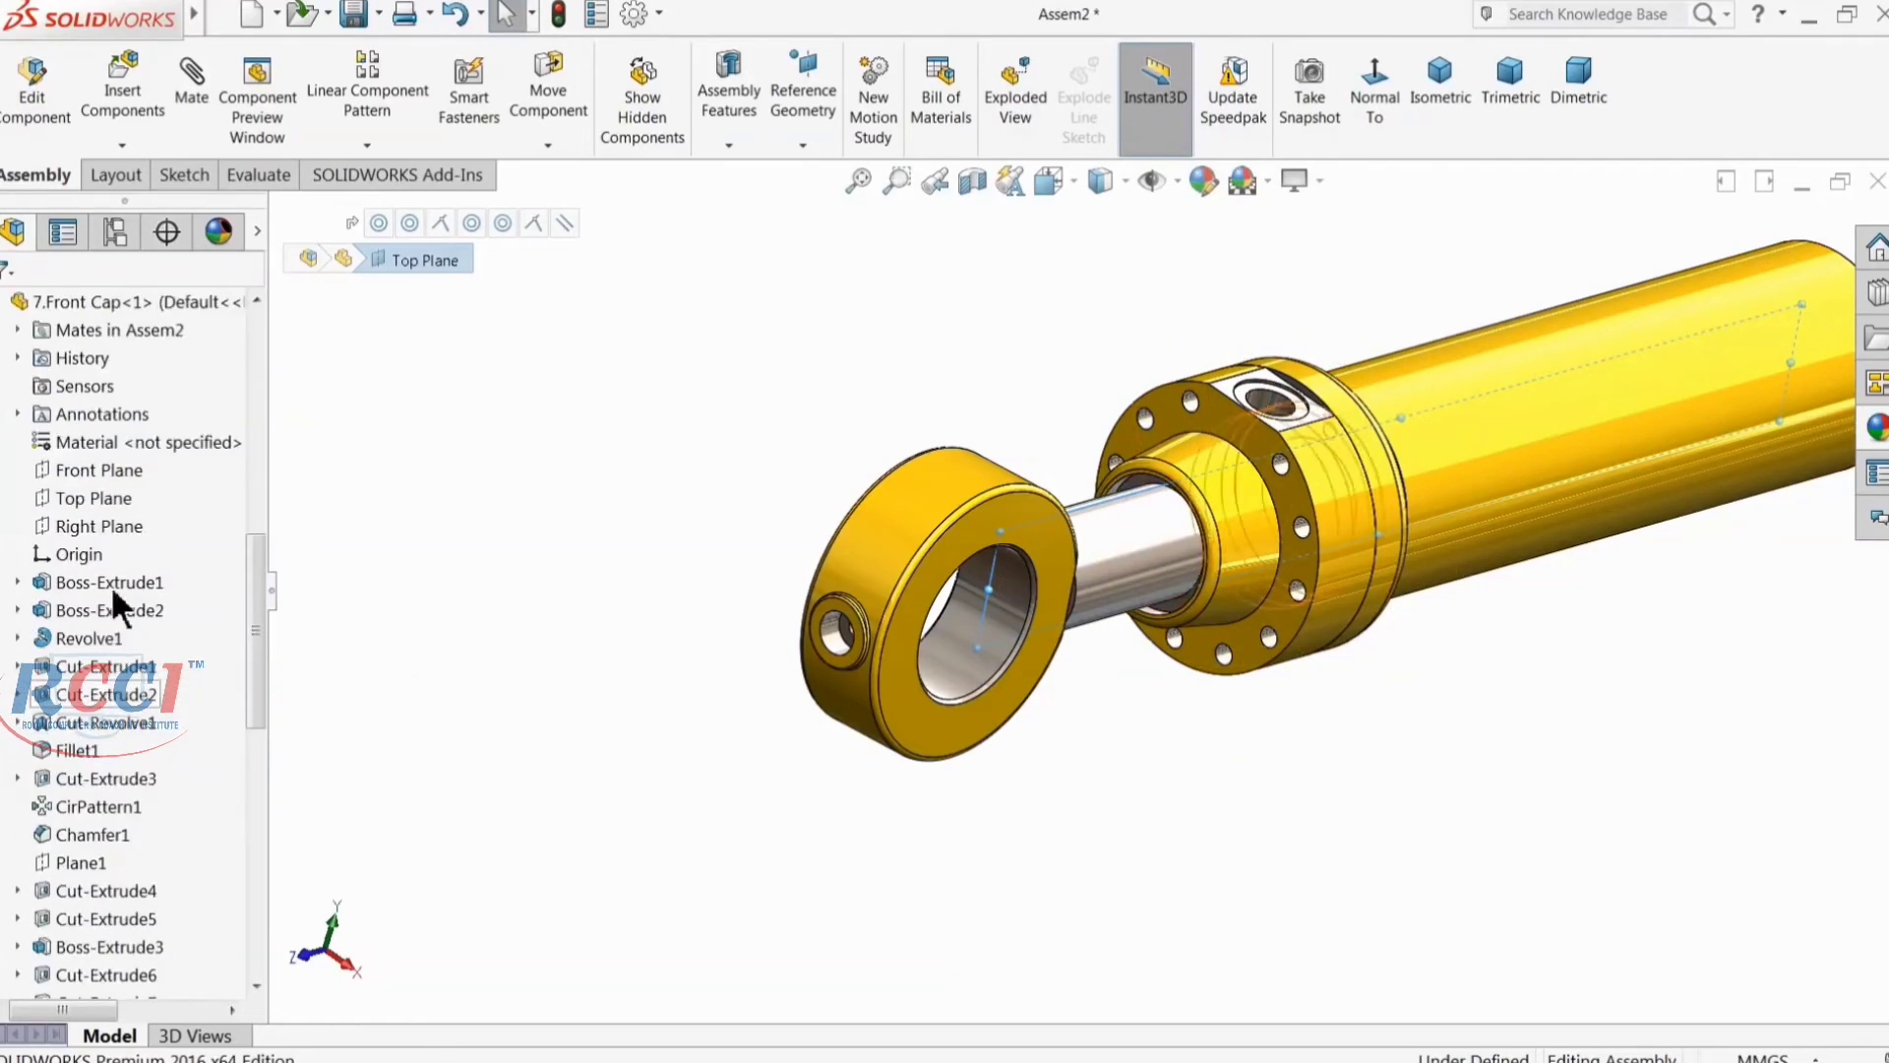
click(109, 528)
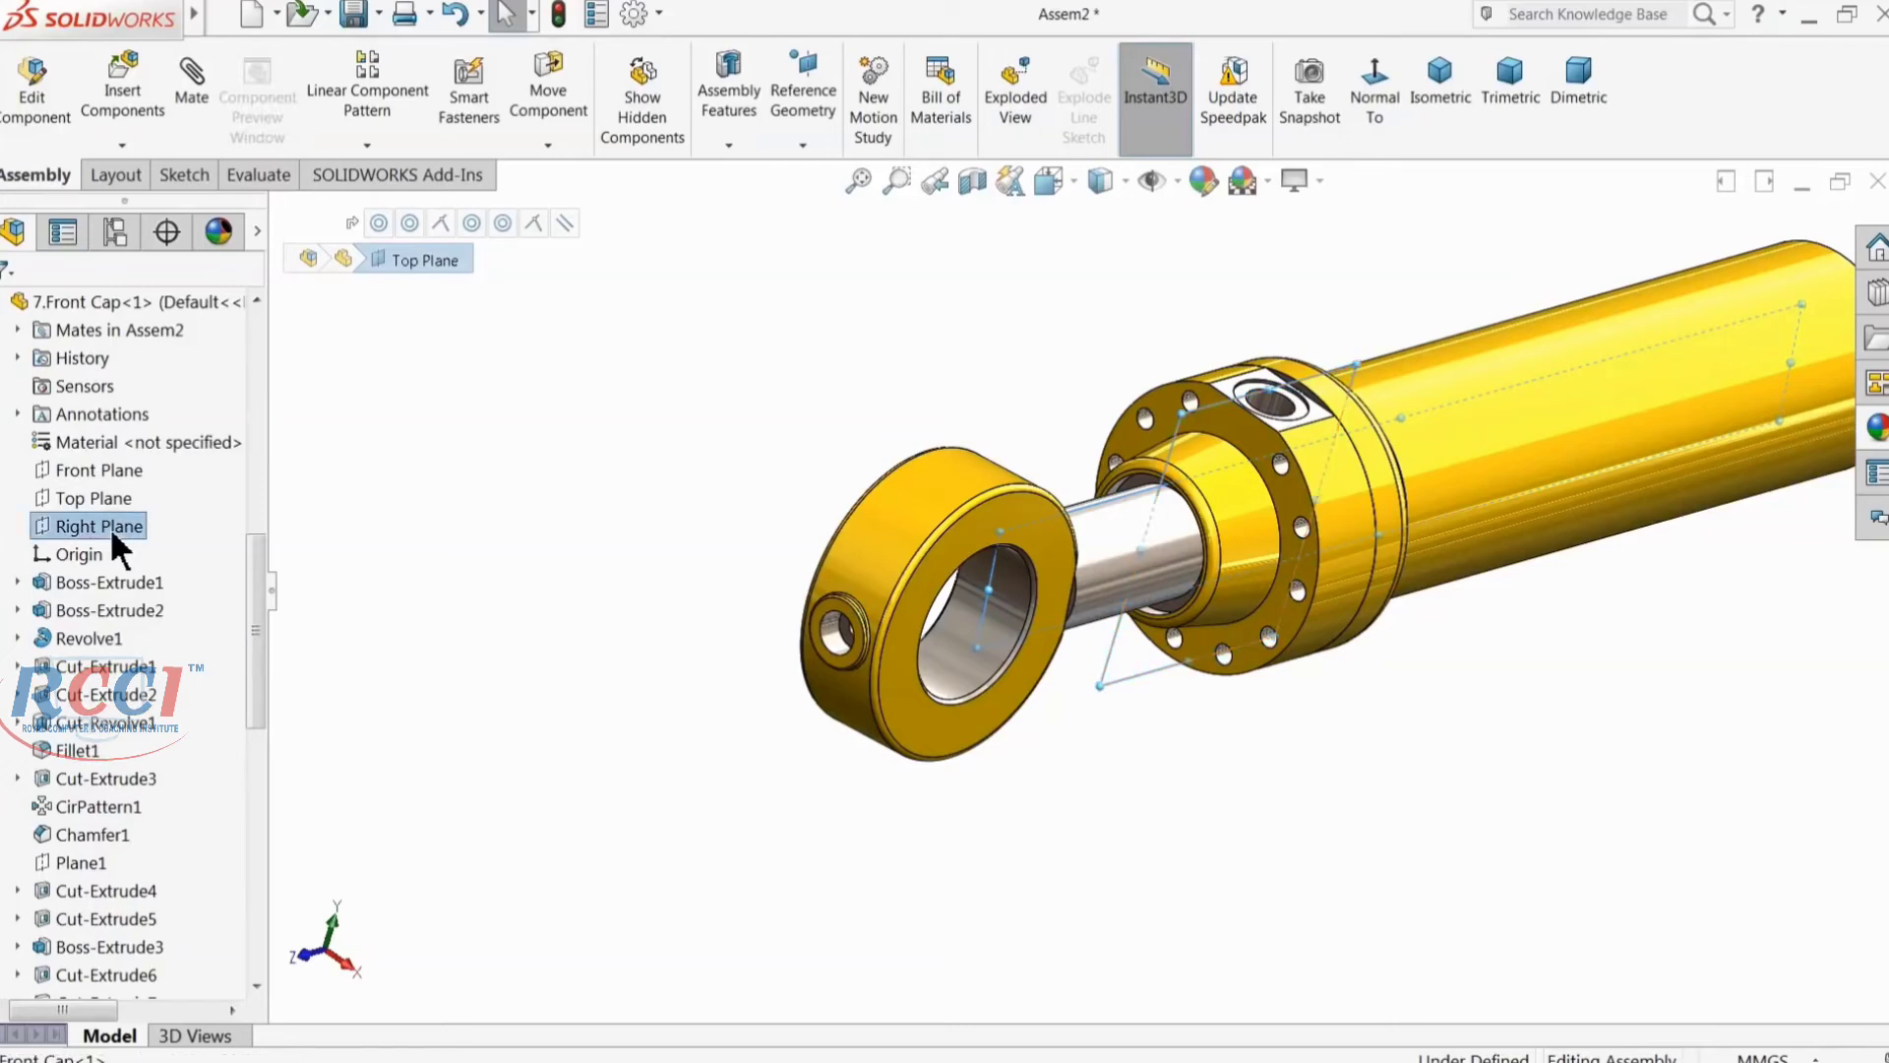
middle_drag(579, 636, 699, 681)
drag(256, 635, 281, 453)
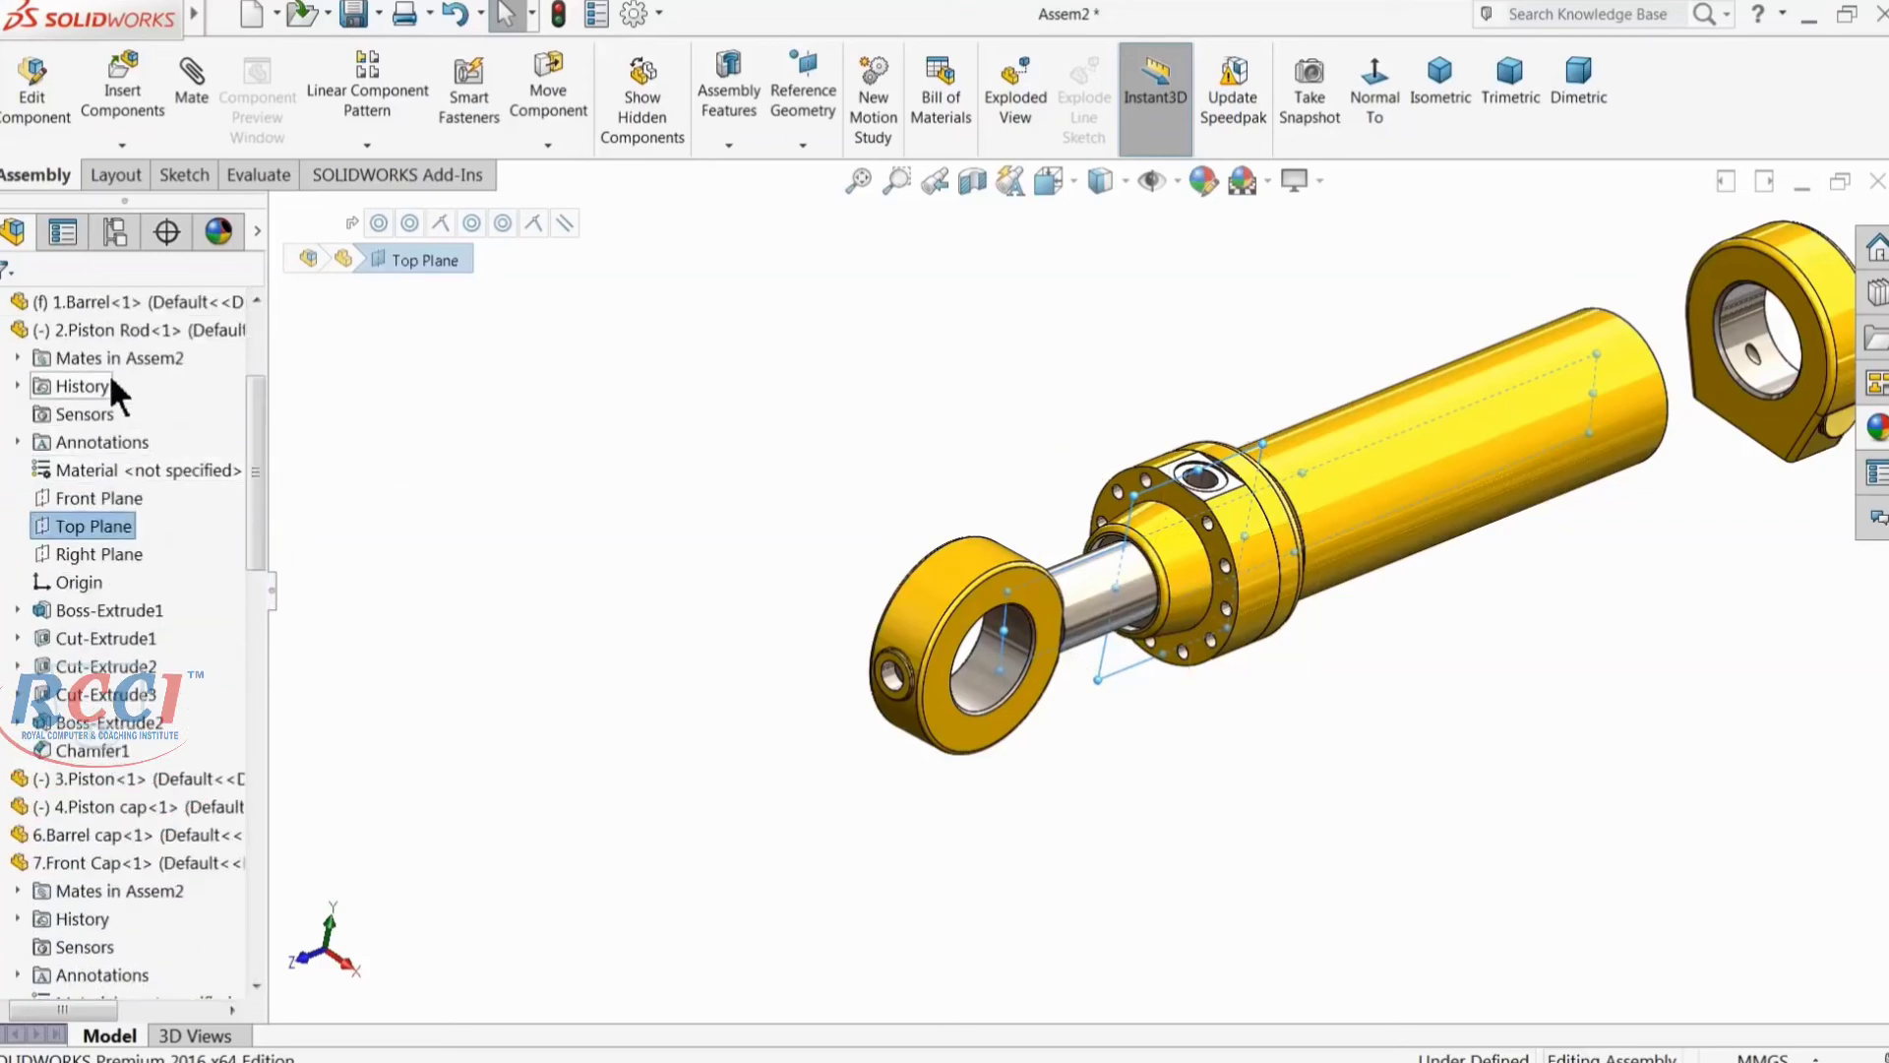
click(195, 78)
scroll(1130, 602, down, 2)
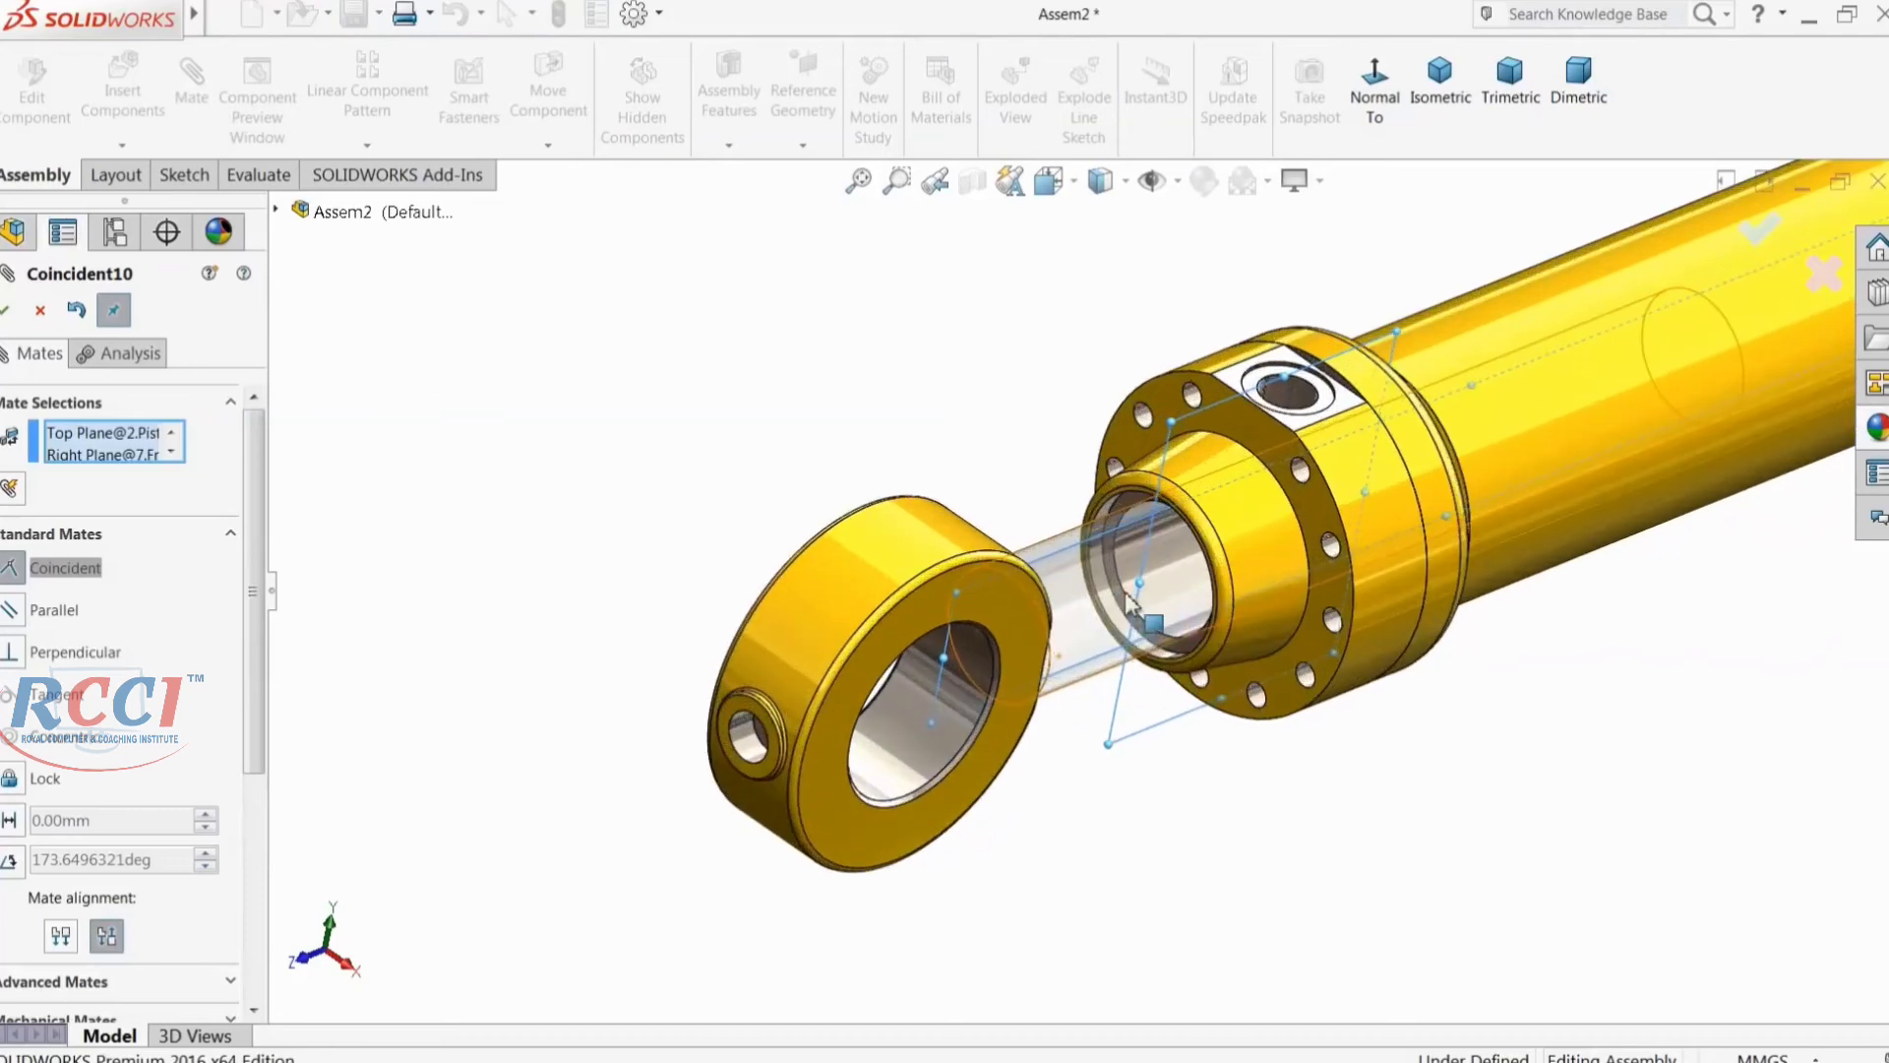
middle_drag(1130, 603, 851, 479)
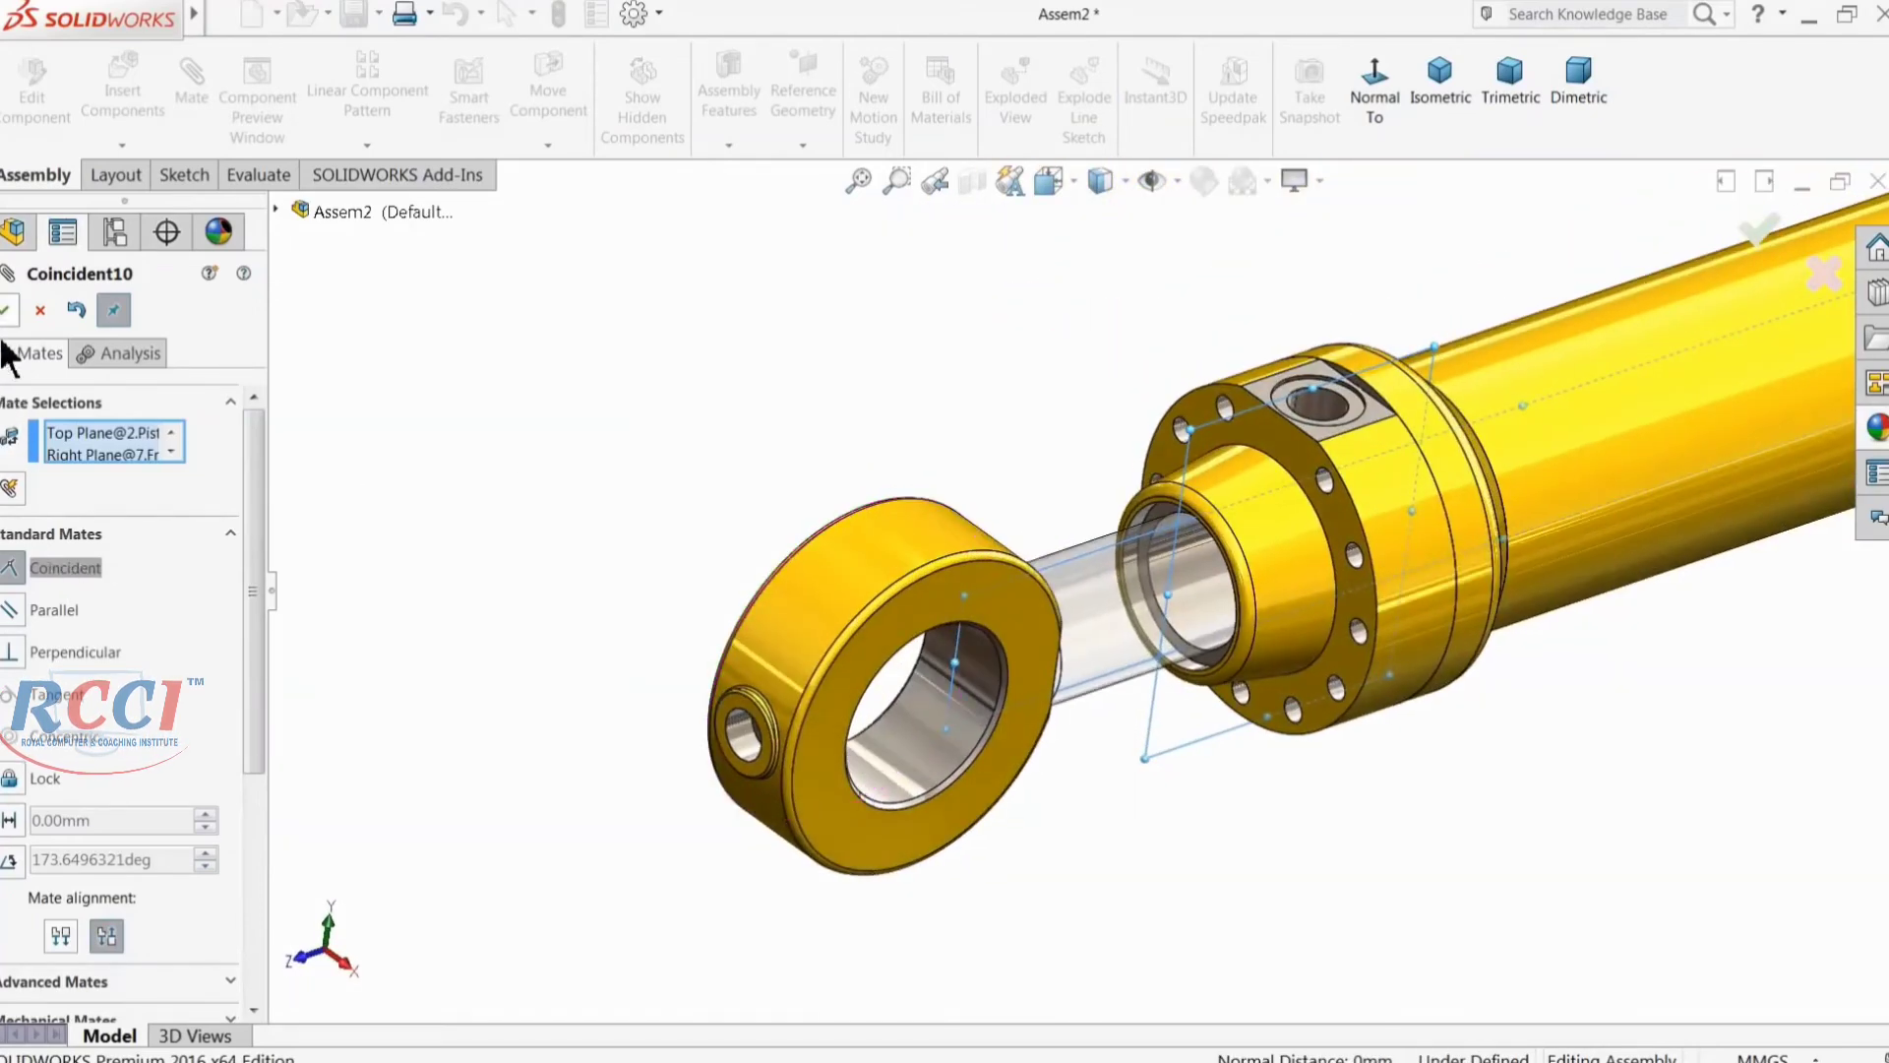
click(6, 310)
click(6, 310)
Step: Slide the piston rod along the barrel axis to check how the rod and front clevis move together
scroll(635, 590, up, 2)
middle_drag(632, 581, 657, 633)
scroll(1172, 725, up, 2)
scroll(1051, 579, down, 2)
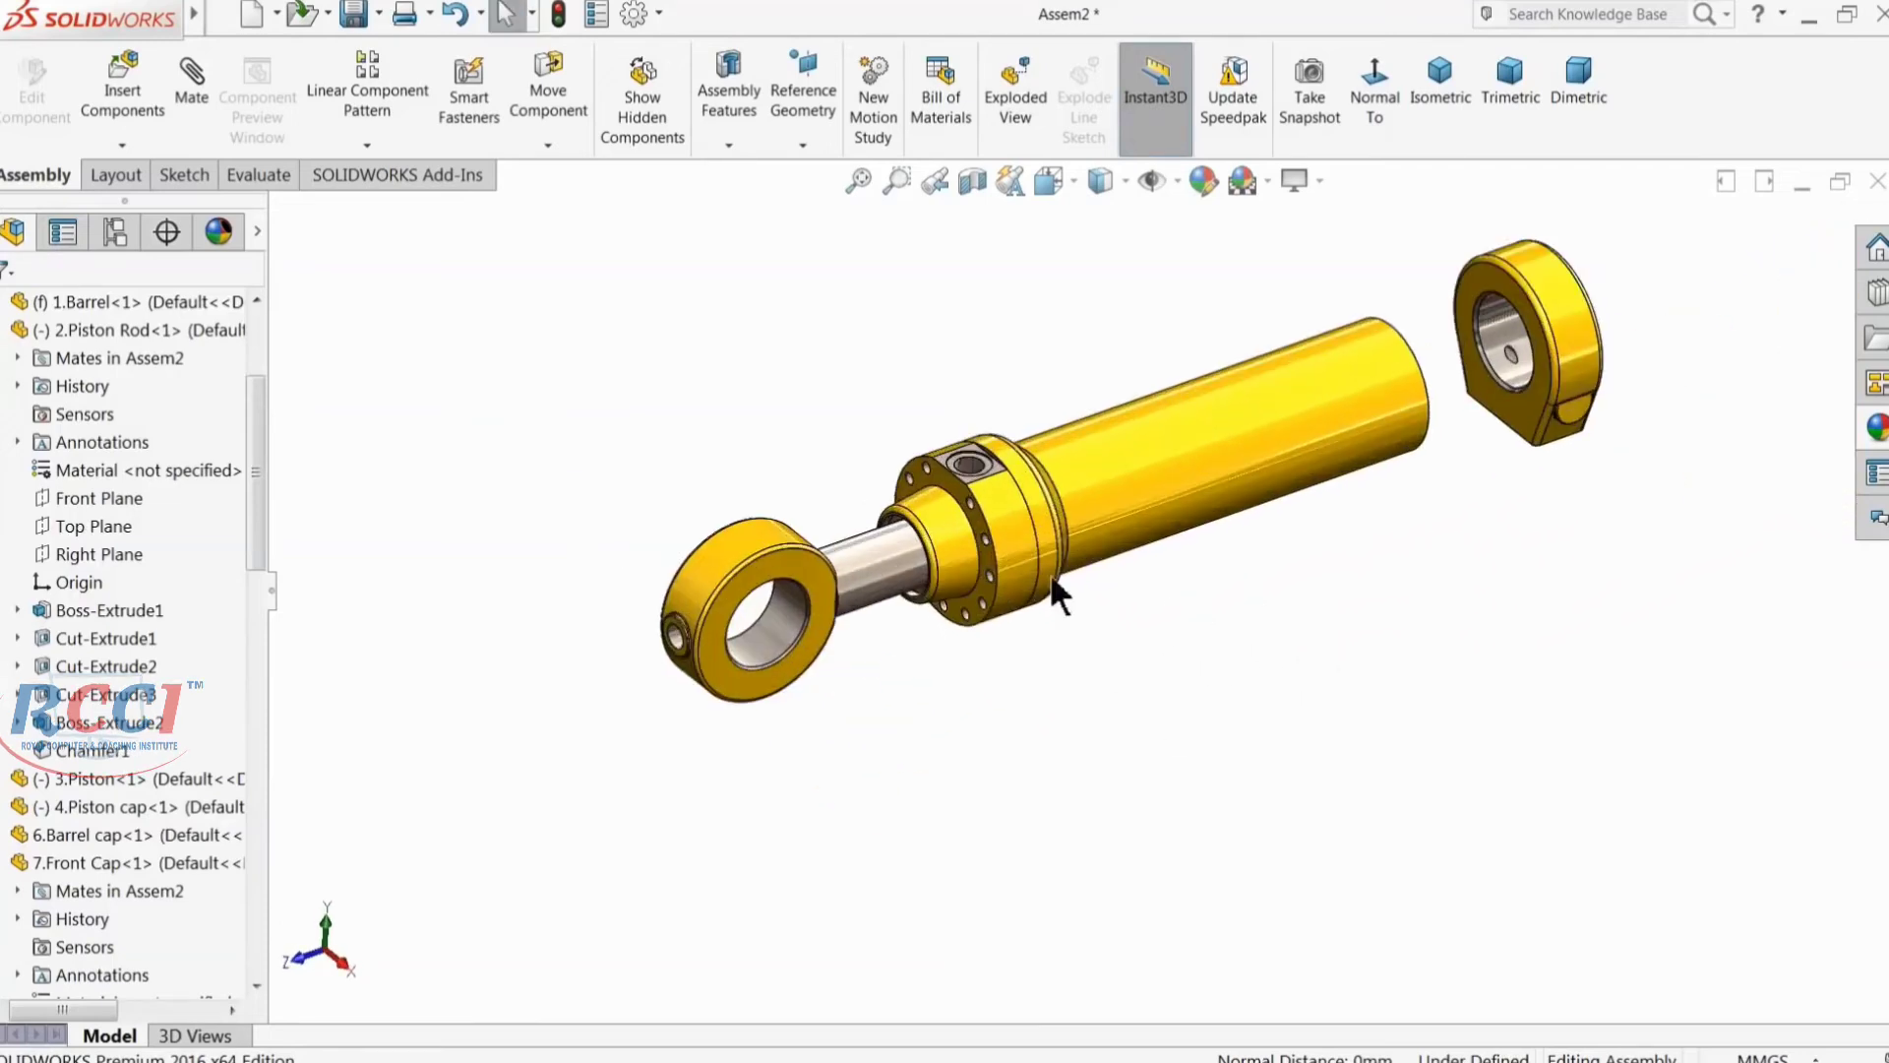
drag(883, 569, 777, 576)
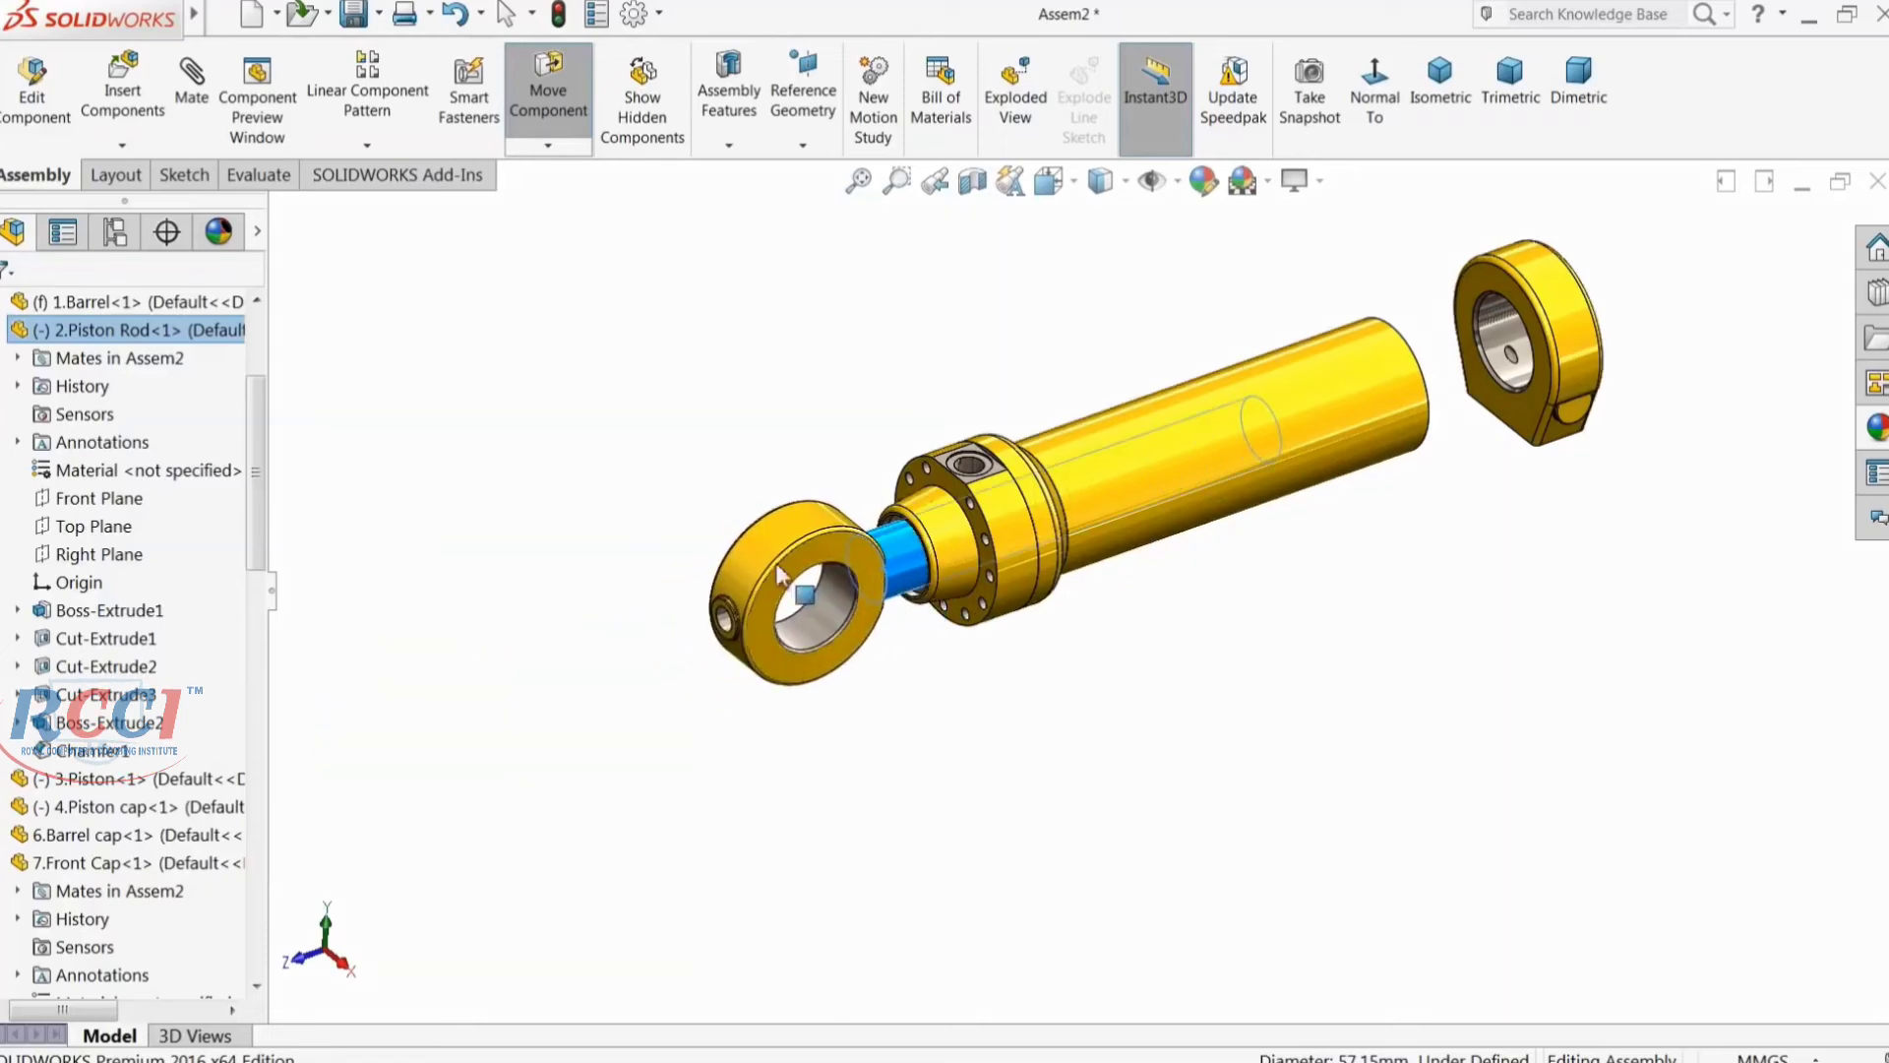
key(Escape)
scroll(945, 604, down, 3)
drag(882, 547, 834, 561)
key(Escape)
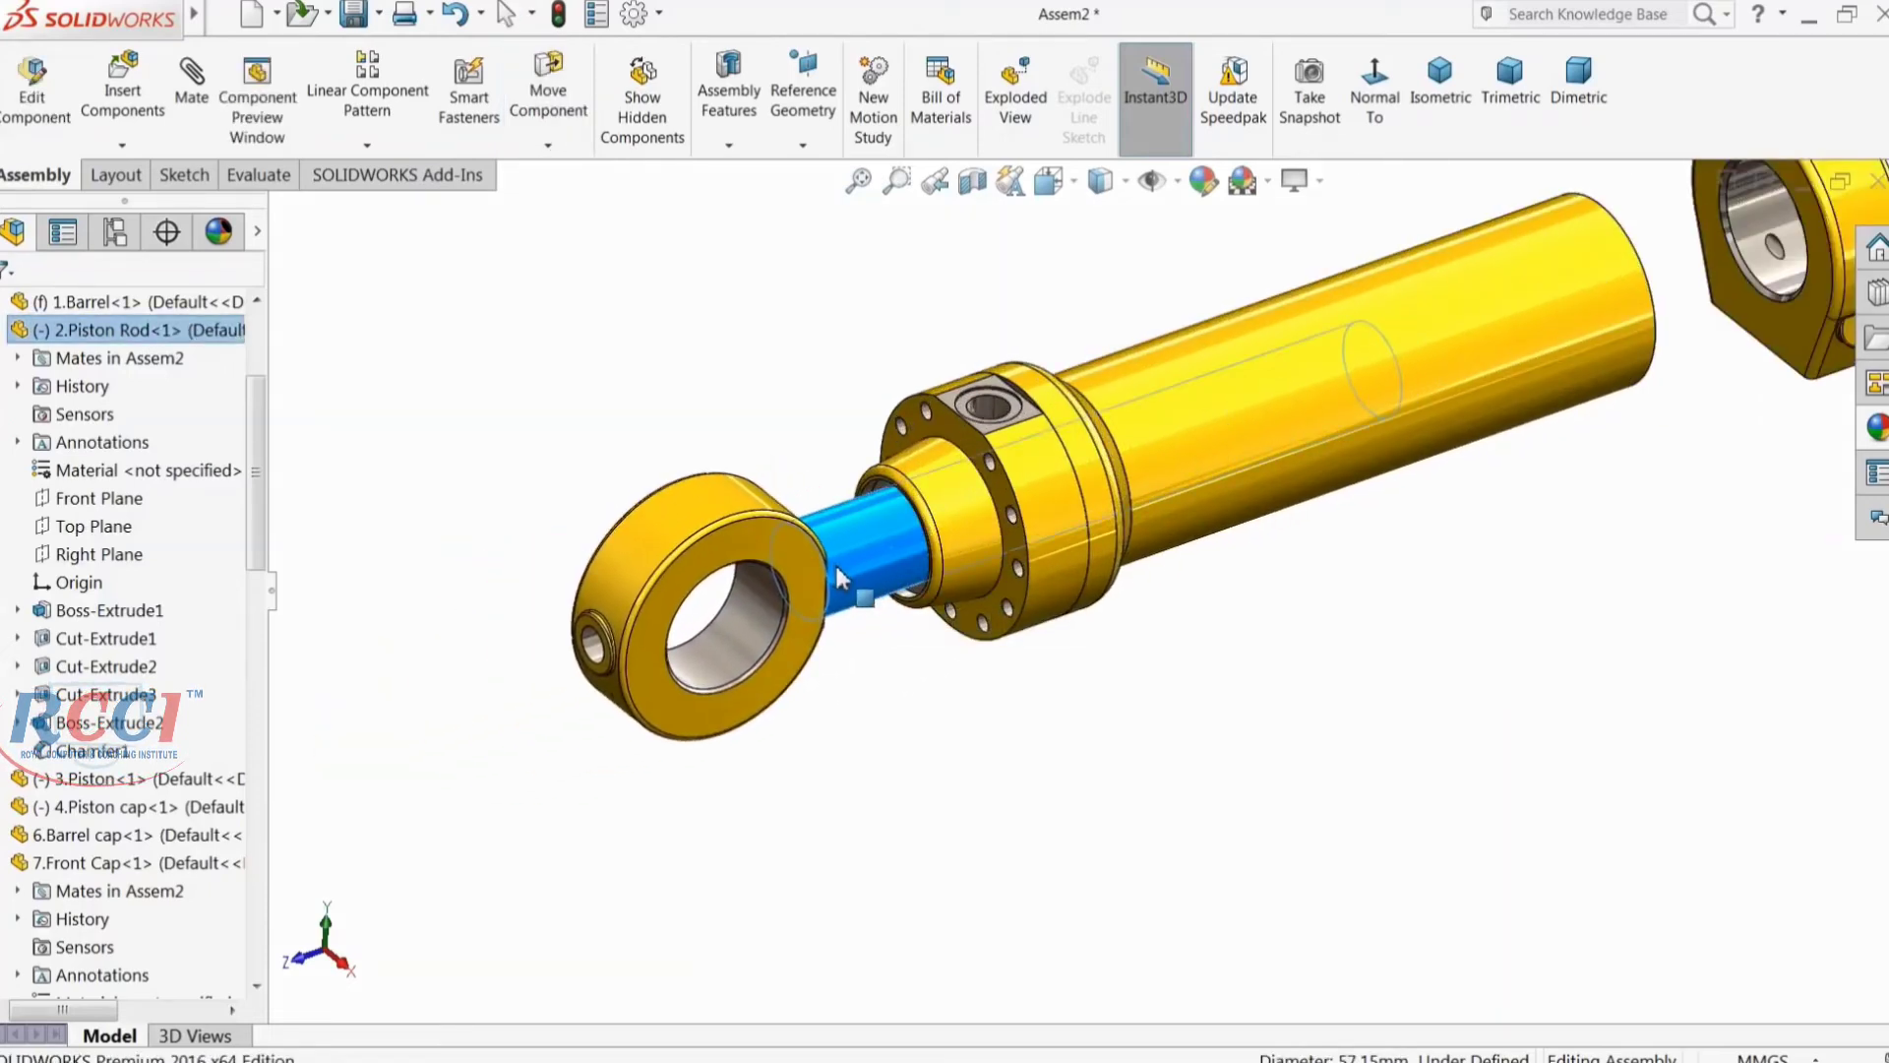
Step: Insert the 5.End Cap part from the Hydraulic Cylinder folder and place it near the barrel's open end
click(8, 330)
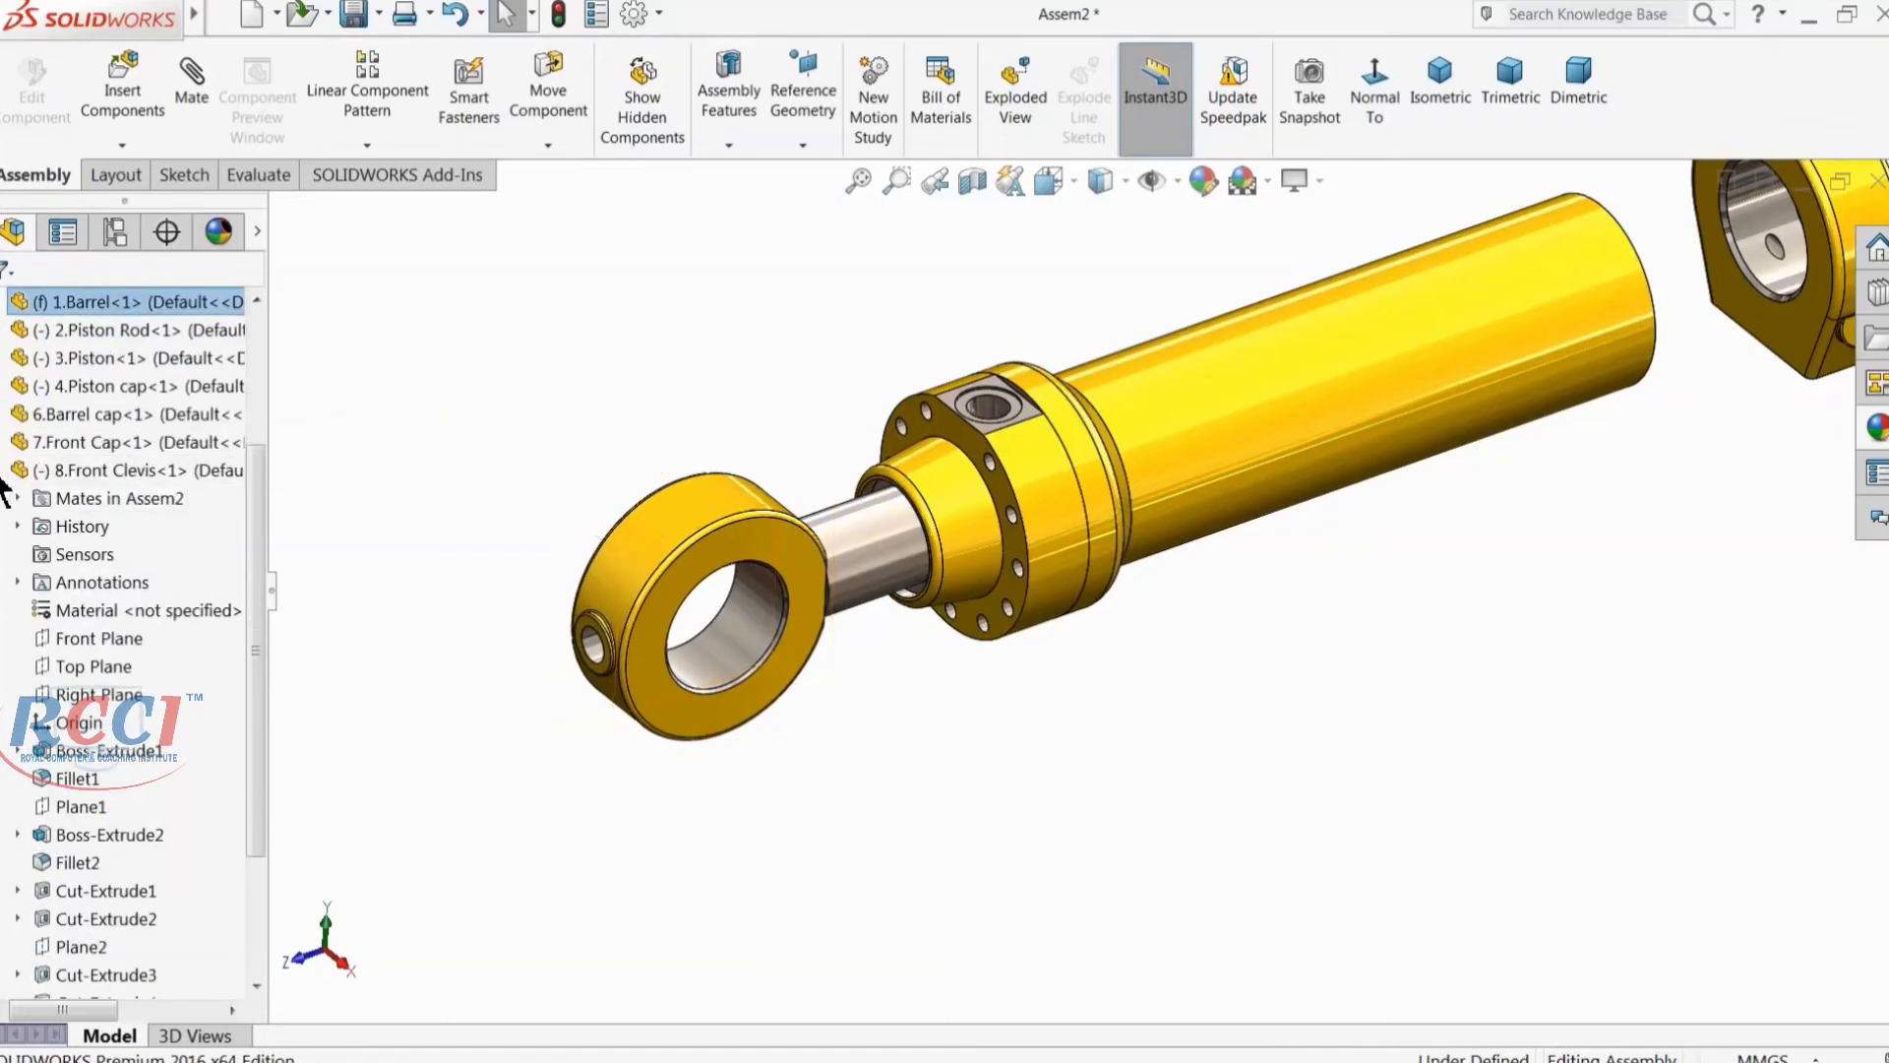
click(9, 442)
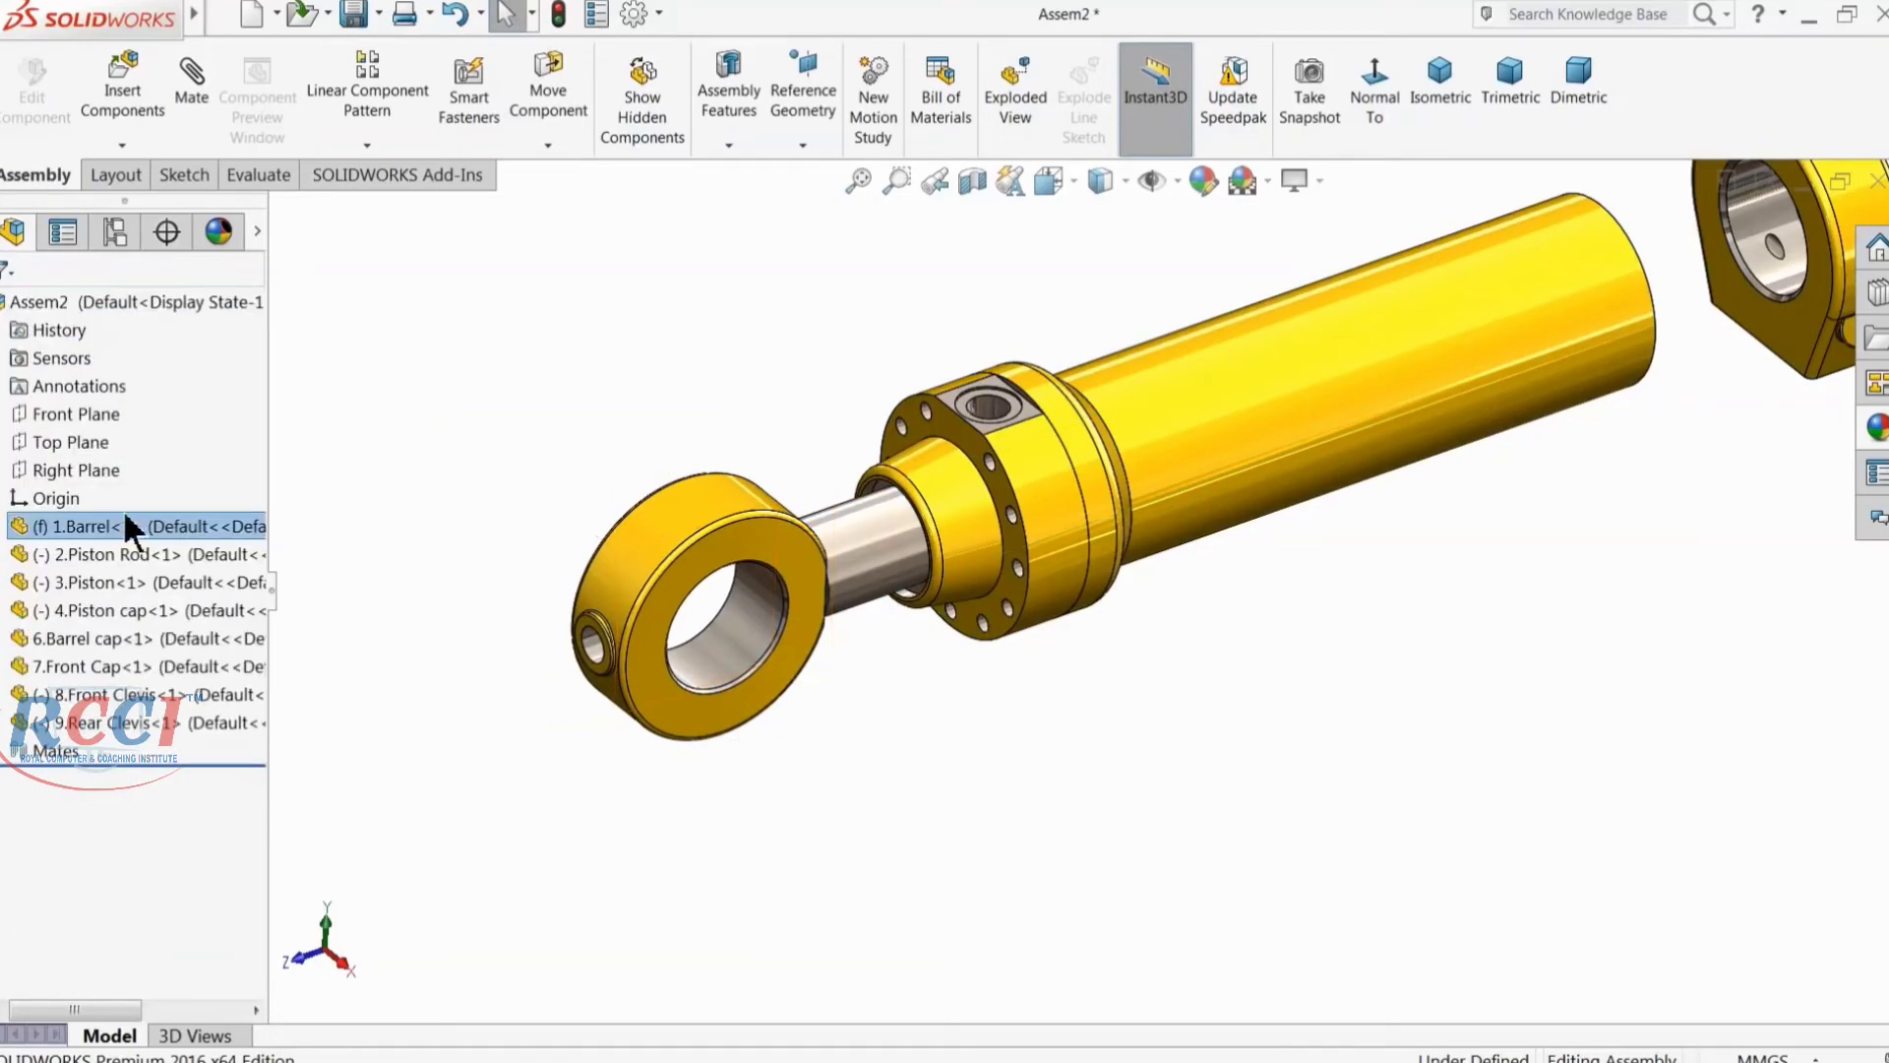
click(121, 93)
click(110, 800)
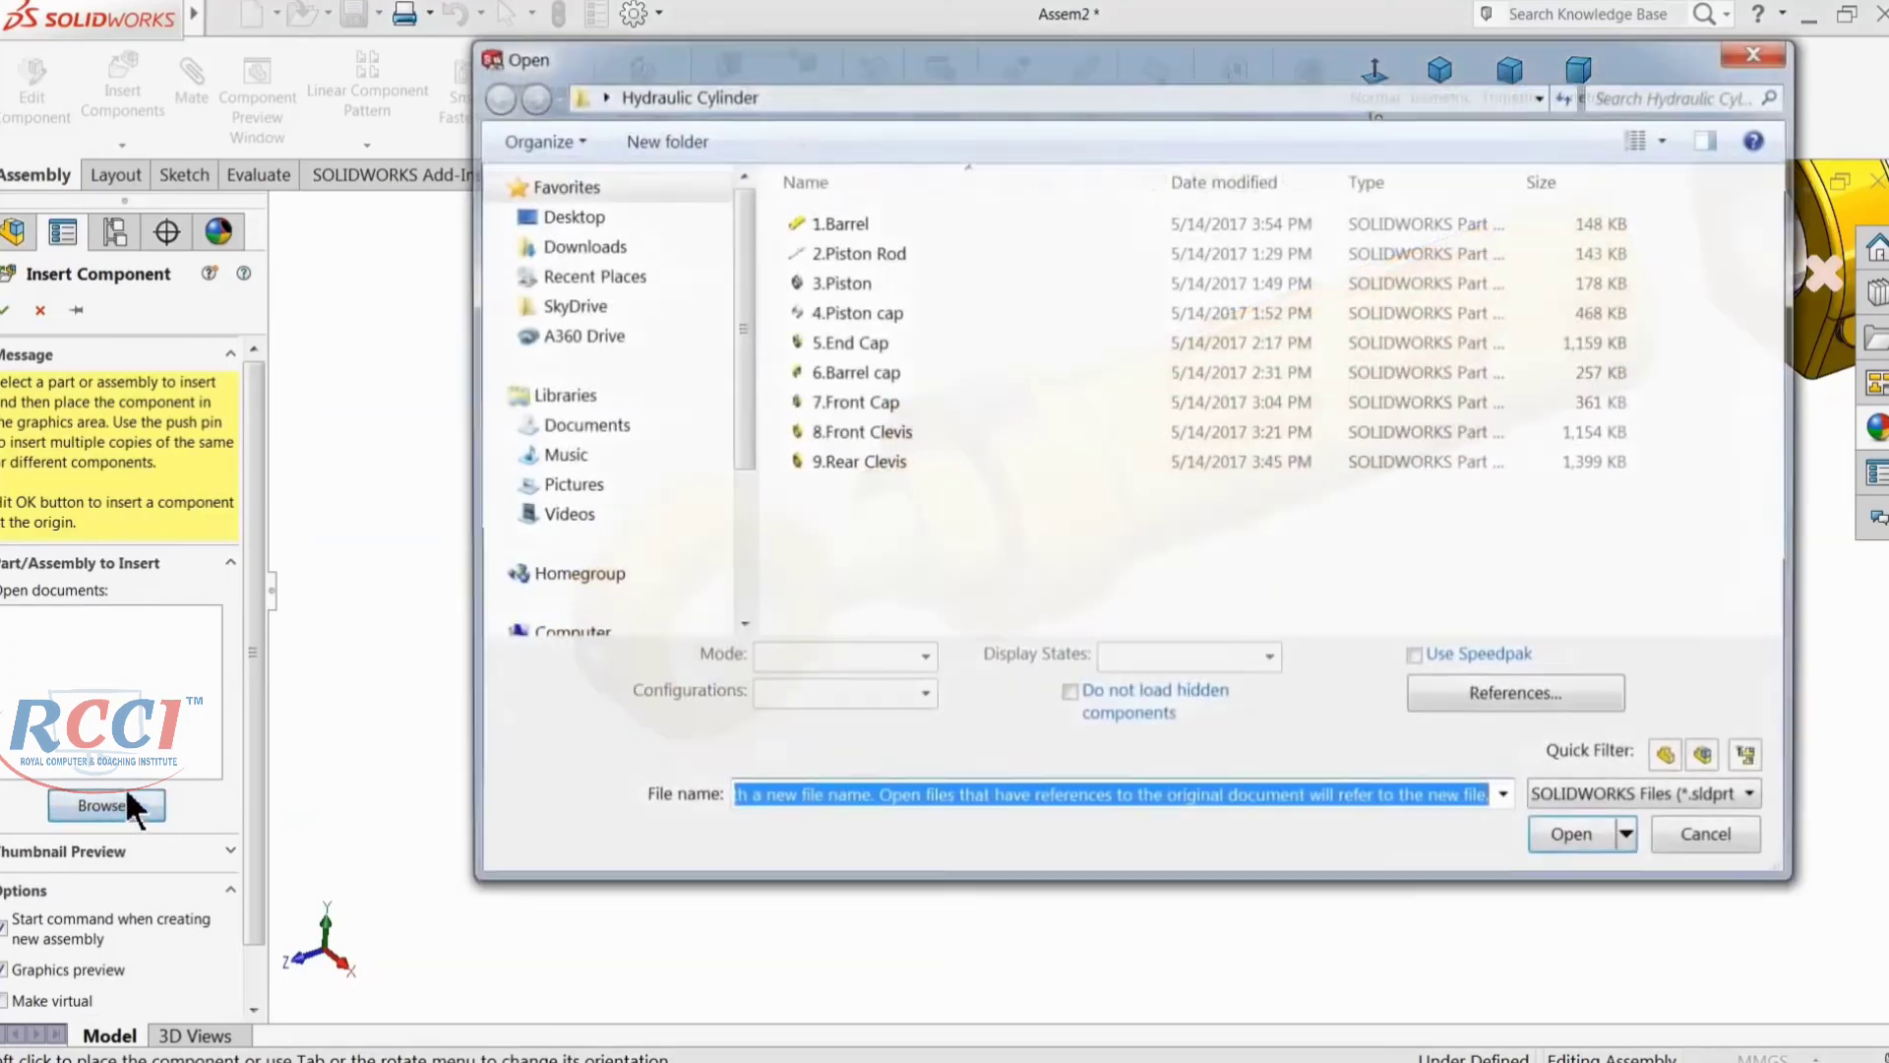
click(1669, 138)
click(1781, 68)
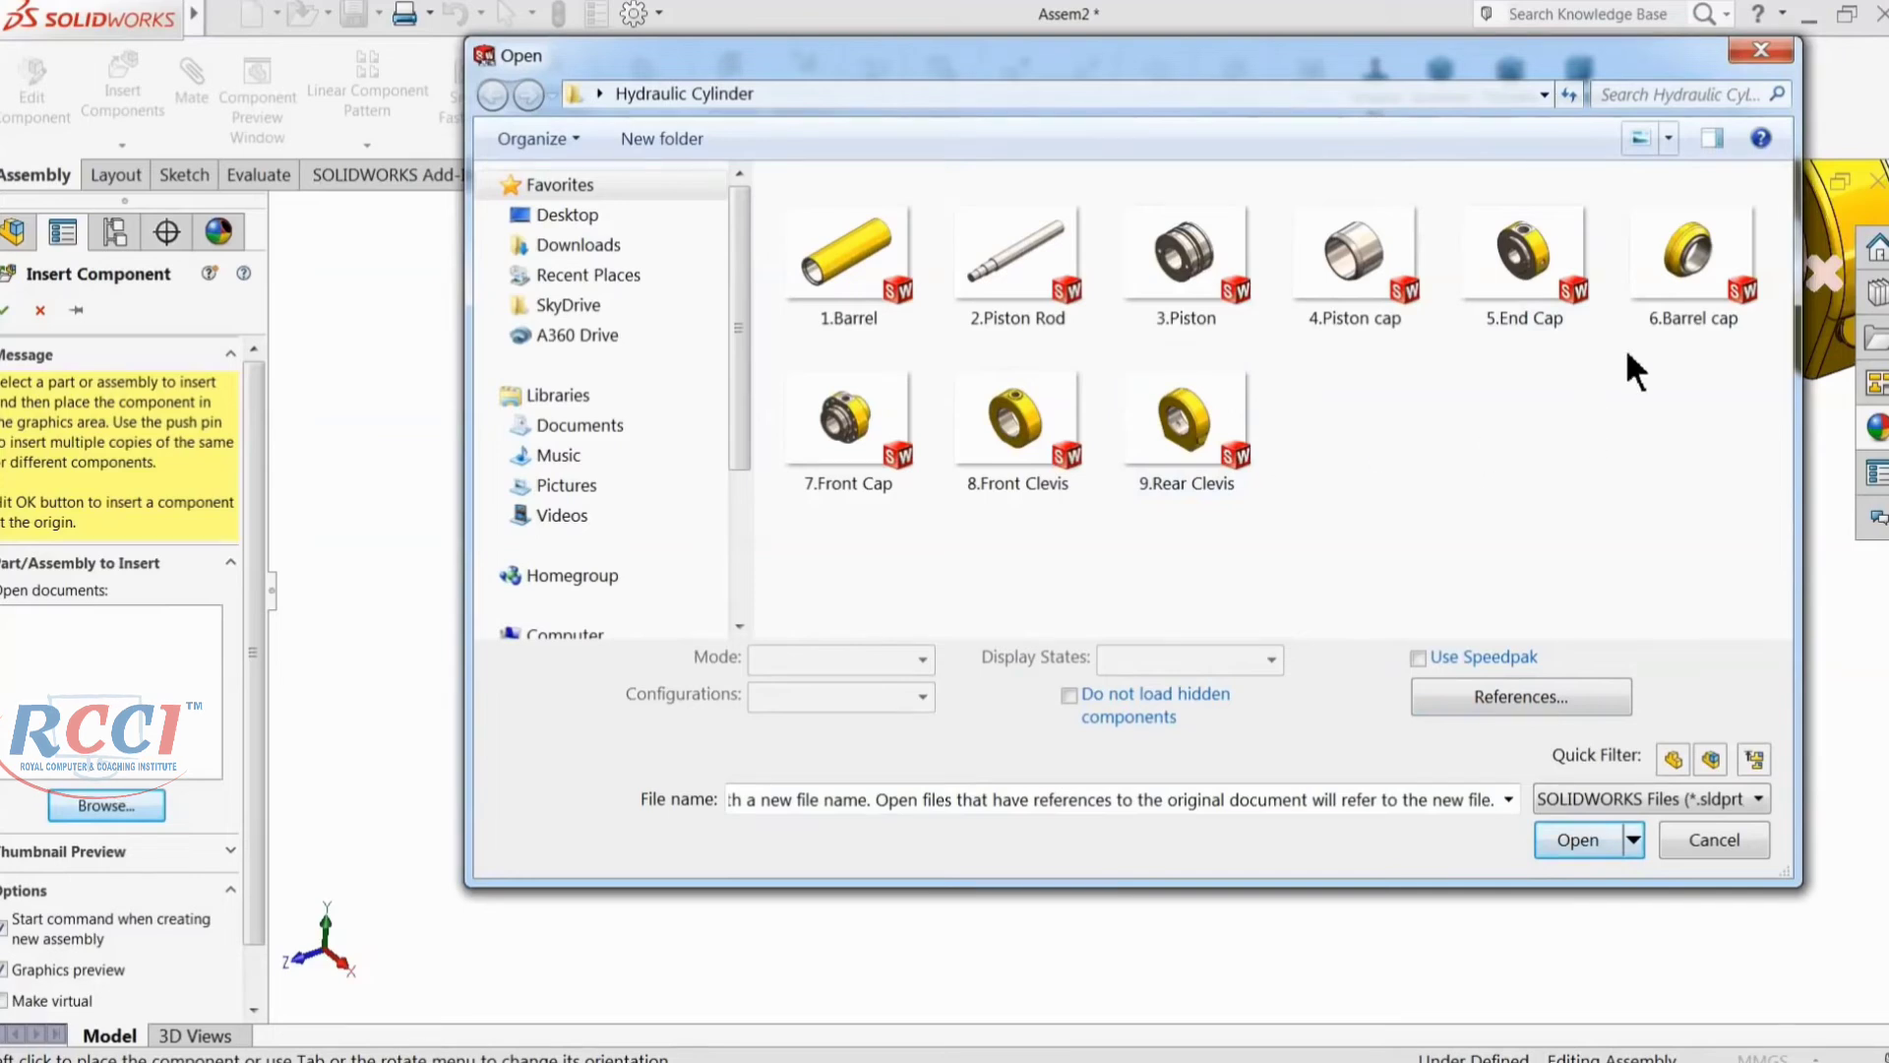
click(1539, 314)
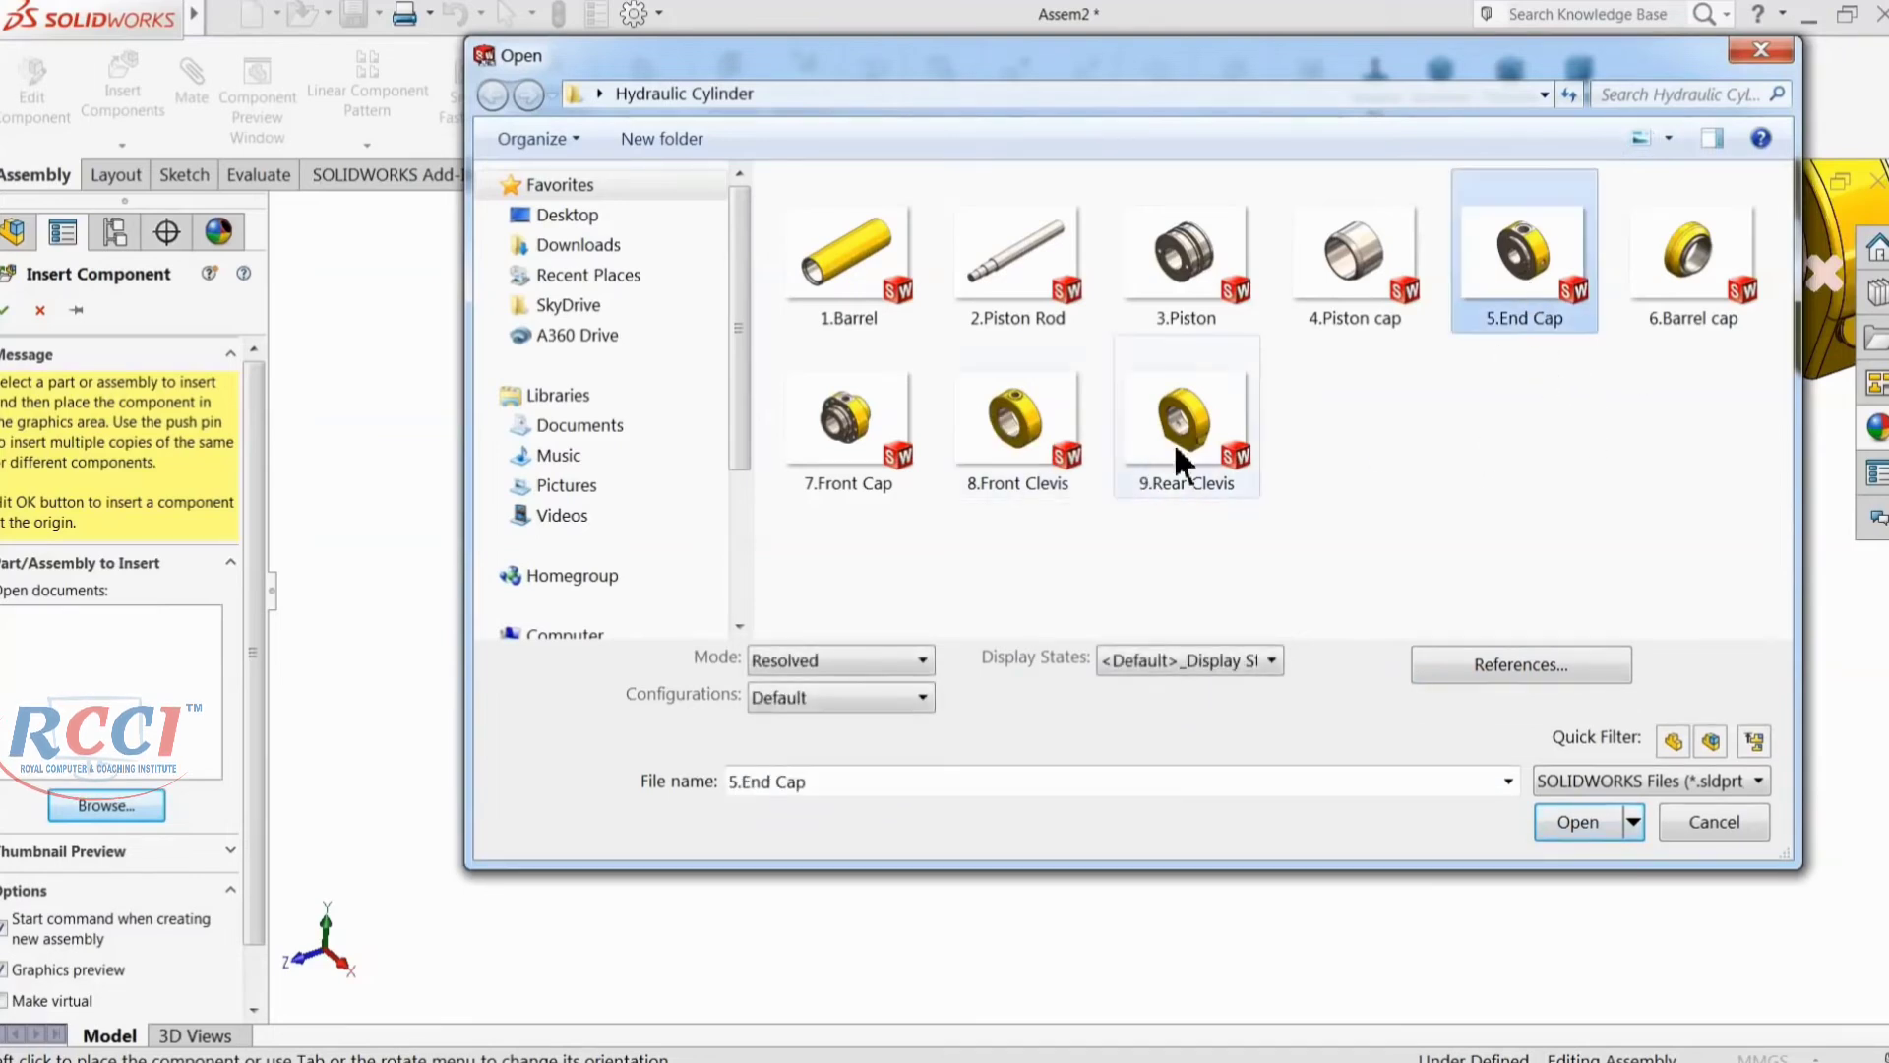
click(1574, 828)
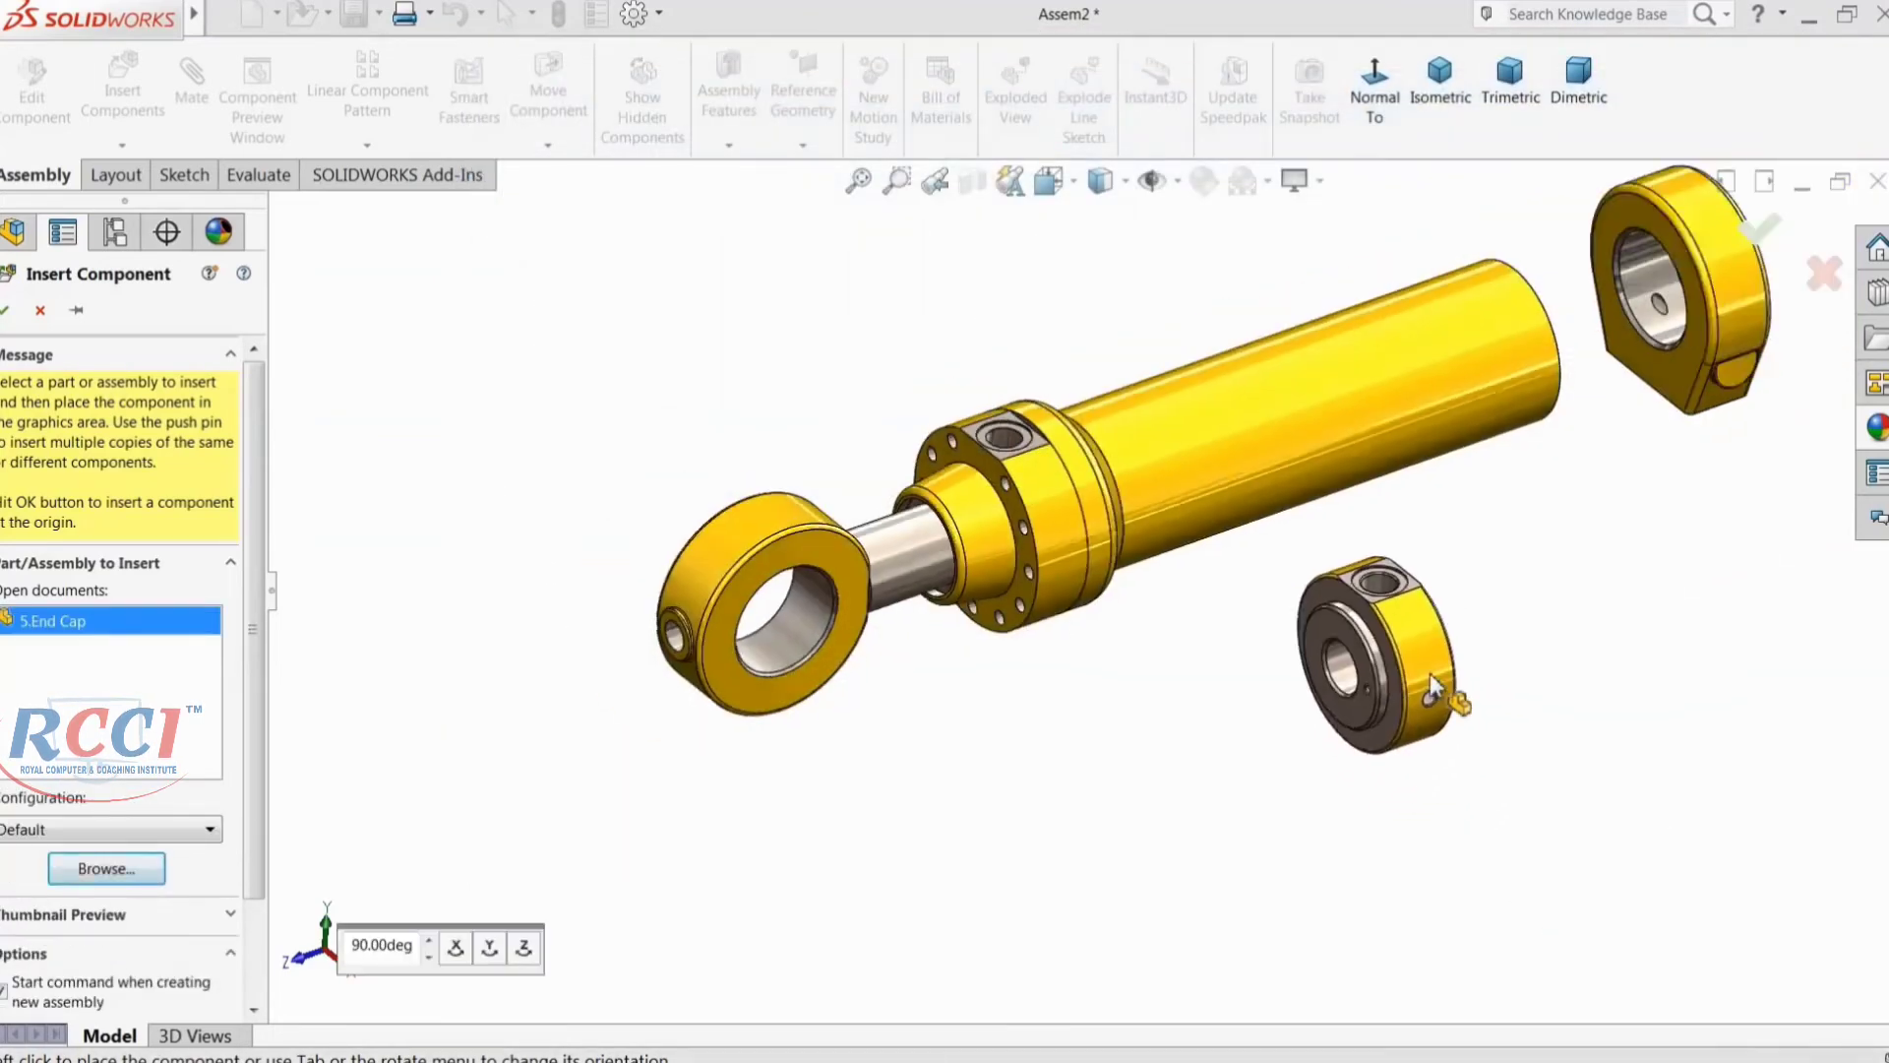
click(1417, 391)
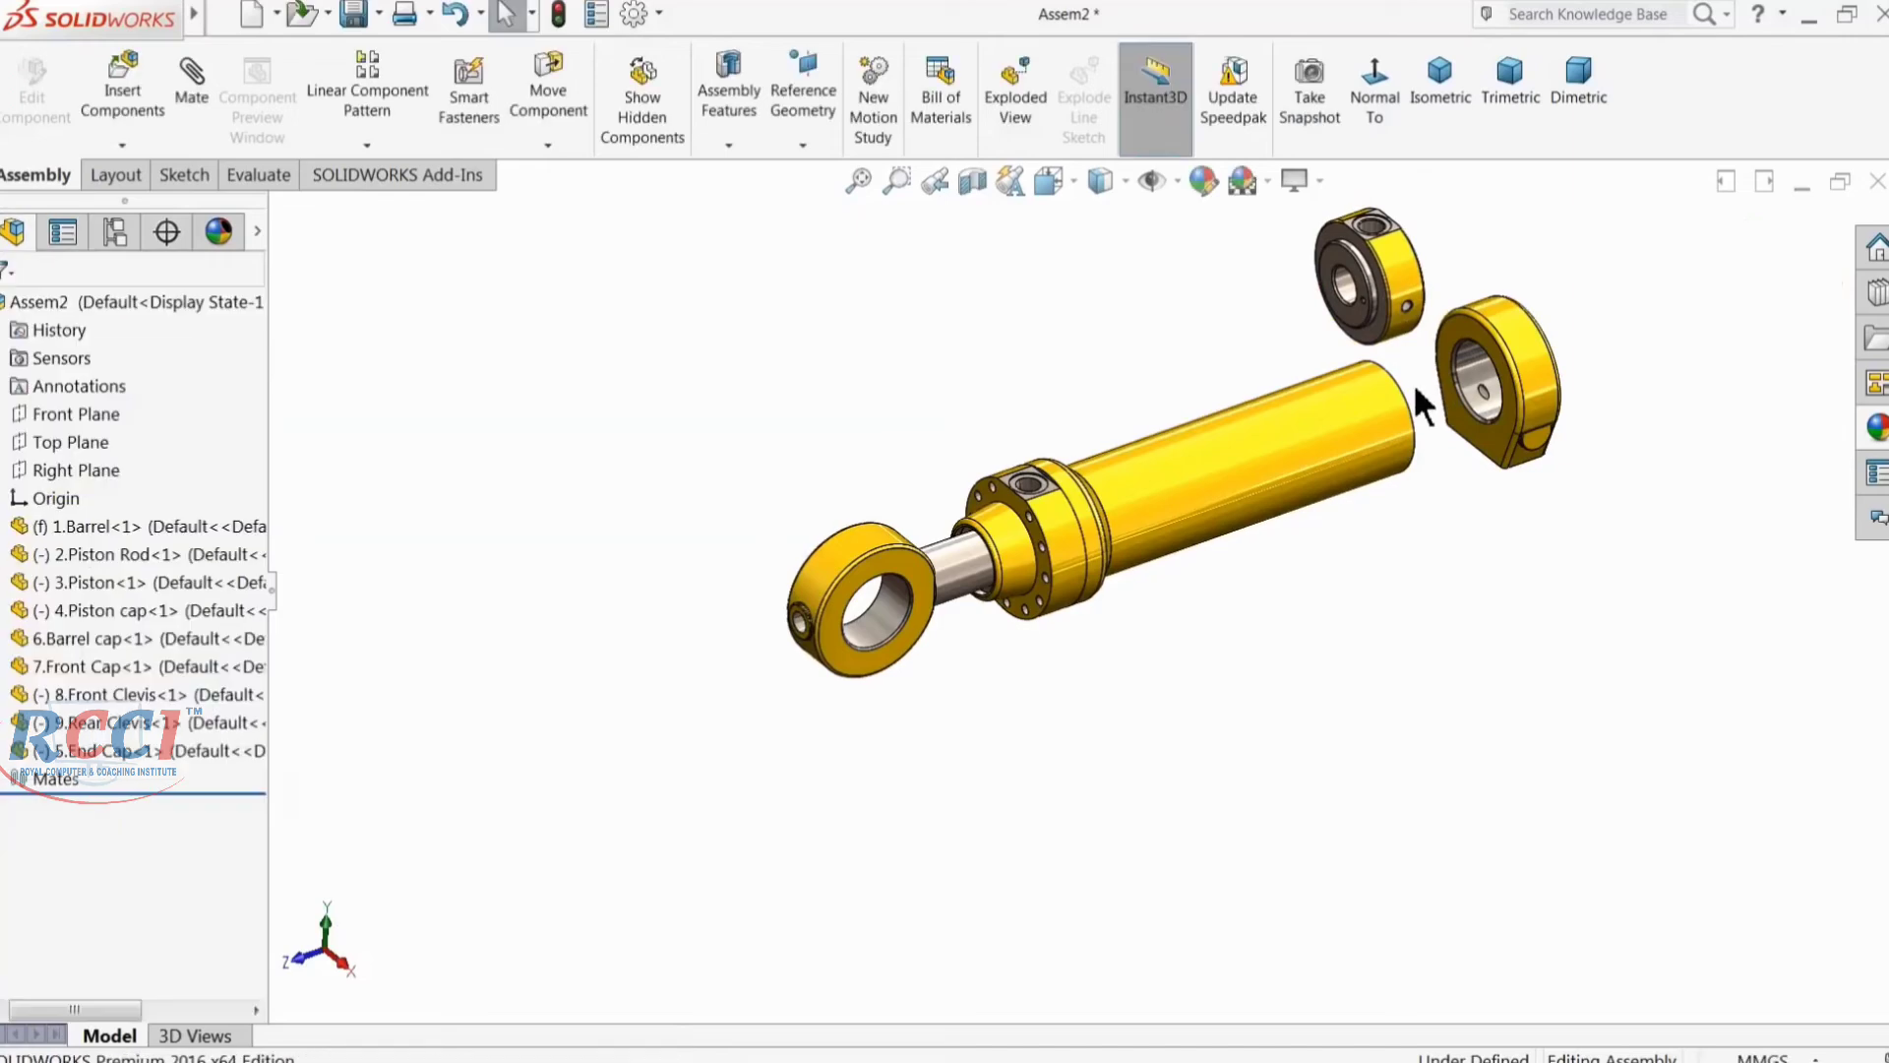
Step: Mate the end cap's outer cylindrical face concentric with the barrel's outer face
scroll(1422, 398, down, 5)
click(192, 79)
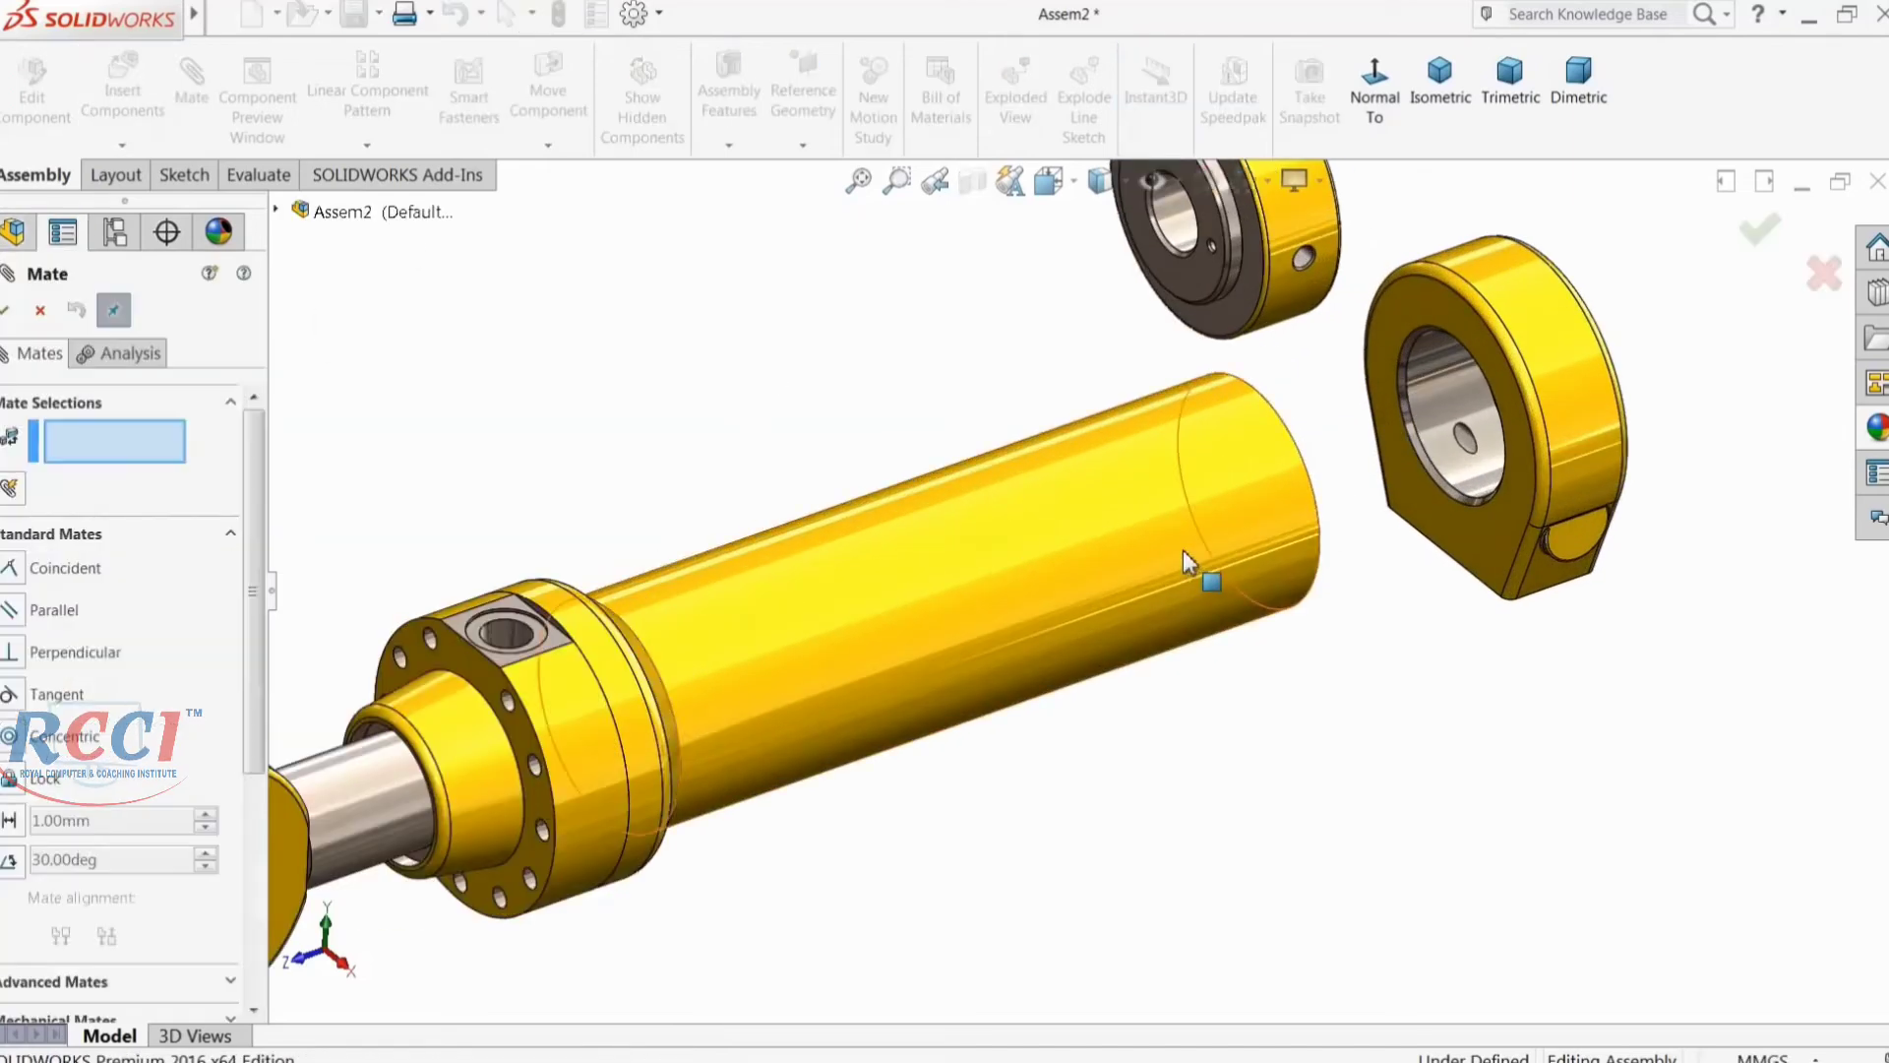
click(1179, 546)
click(1289, 227)
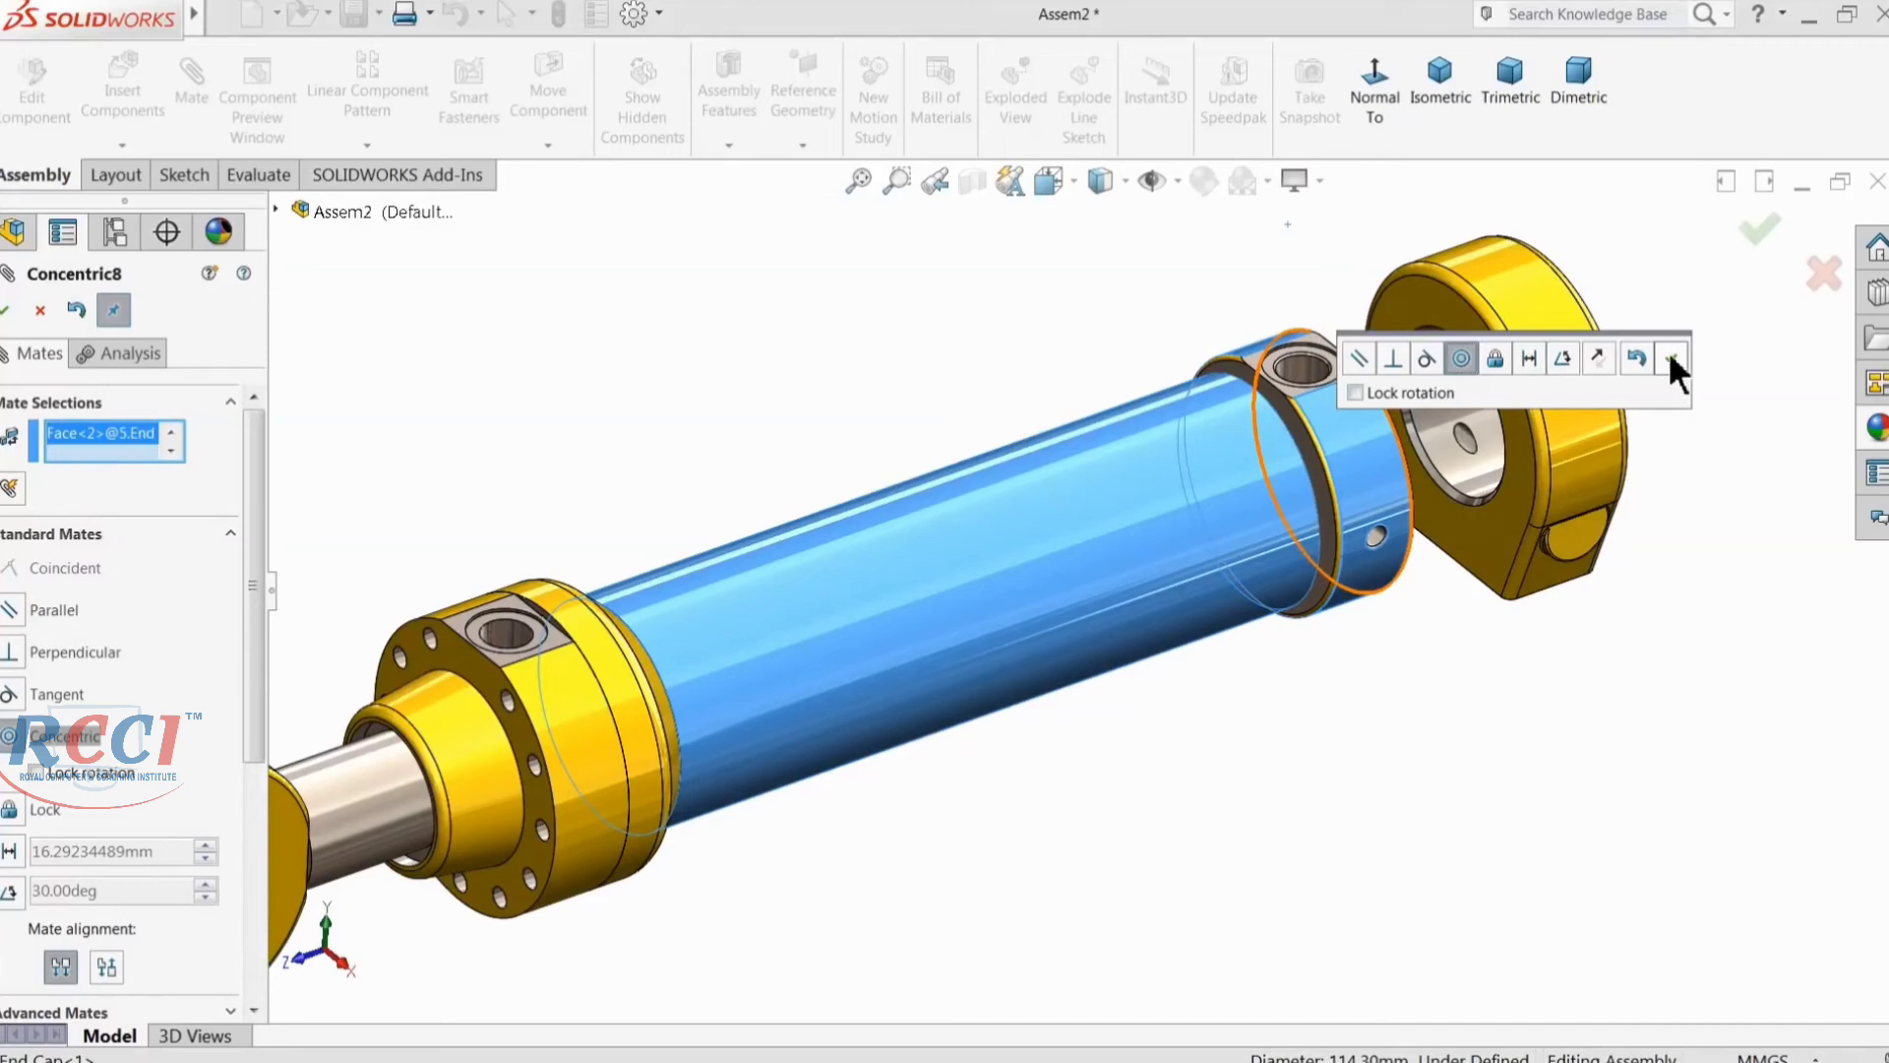
click(1670, 359)
Step: Mate the end cap's flat shoulder face coincident with the barrel's open end face and finish mating
scroll(1261, 516, down, 5)
drag(1201, 497, 1147, 497)
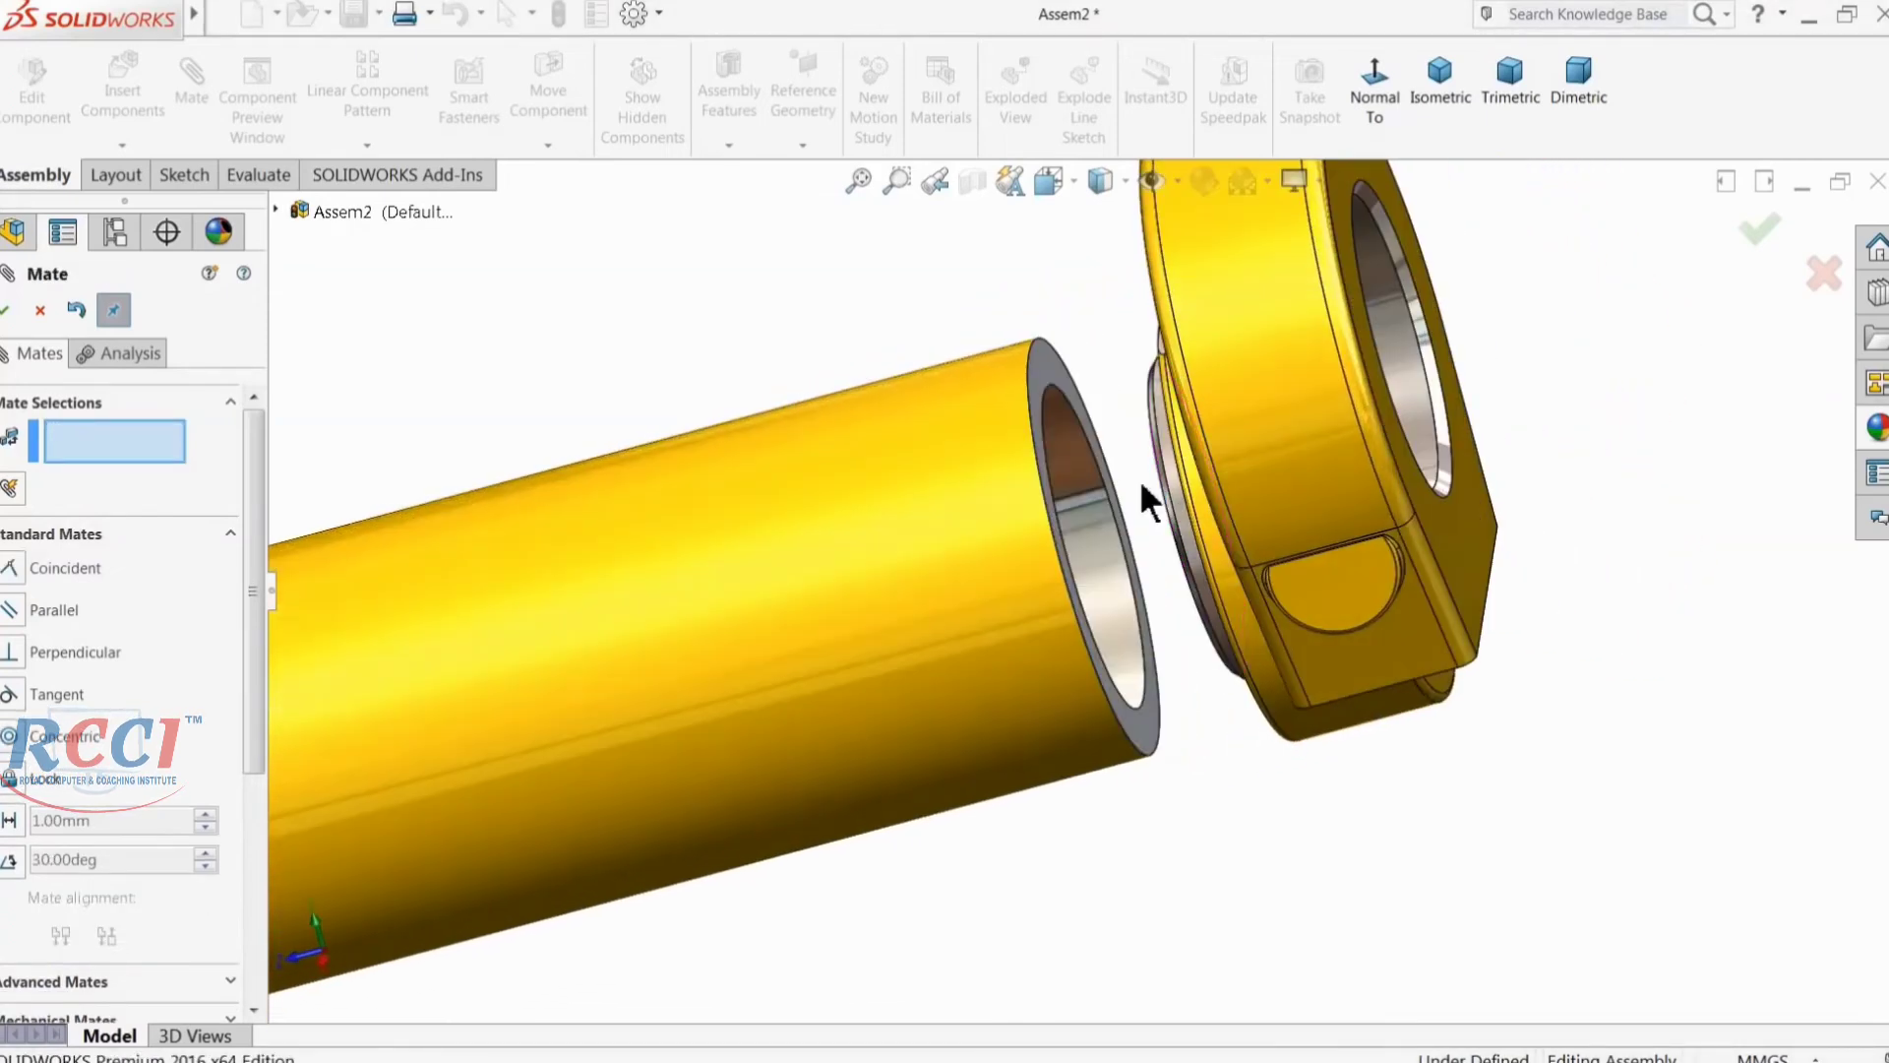
scroll(1031, 372, down, 3)
click(1026, 356)
scroll(1158, 423, down, 5)
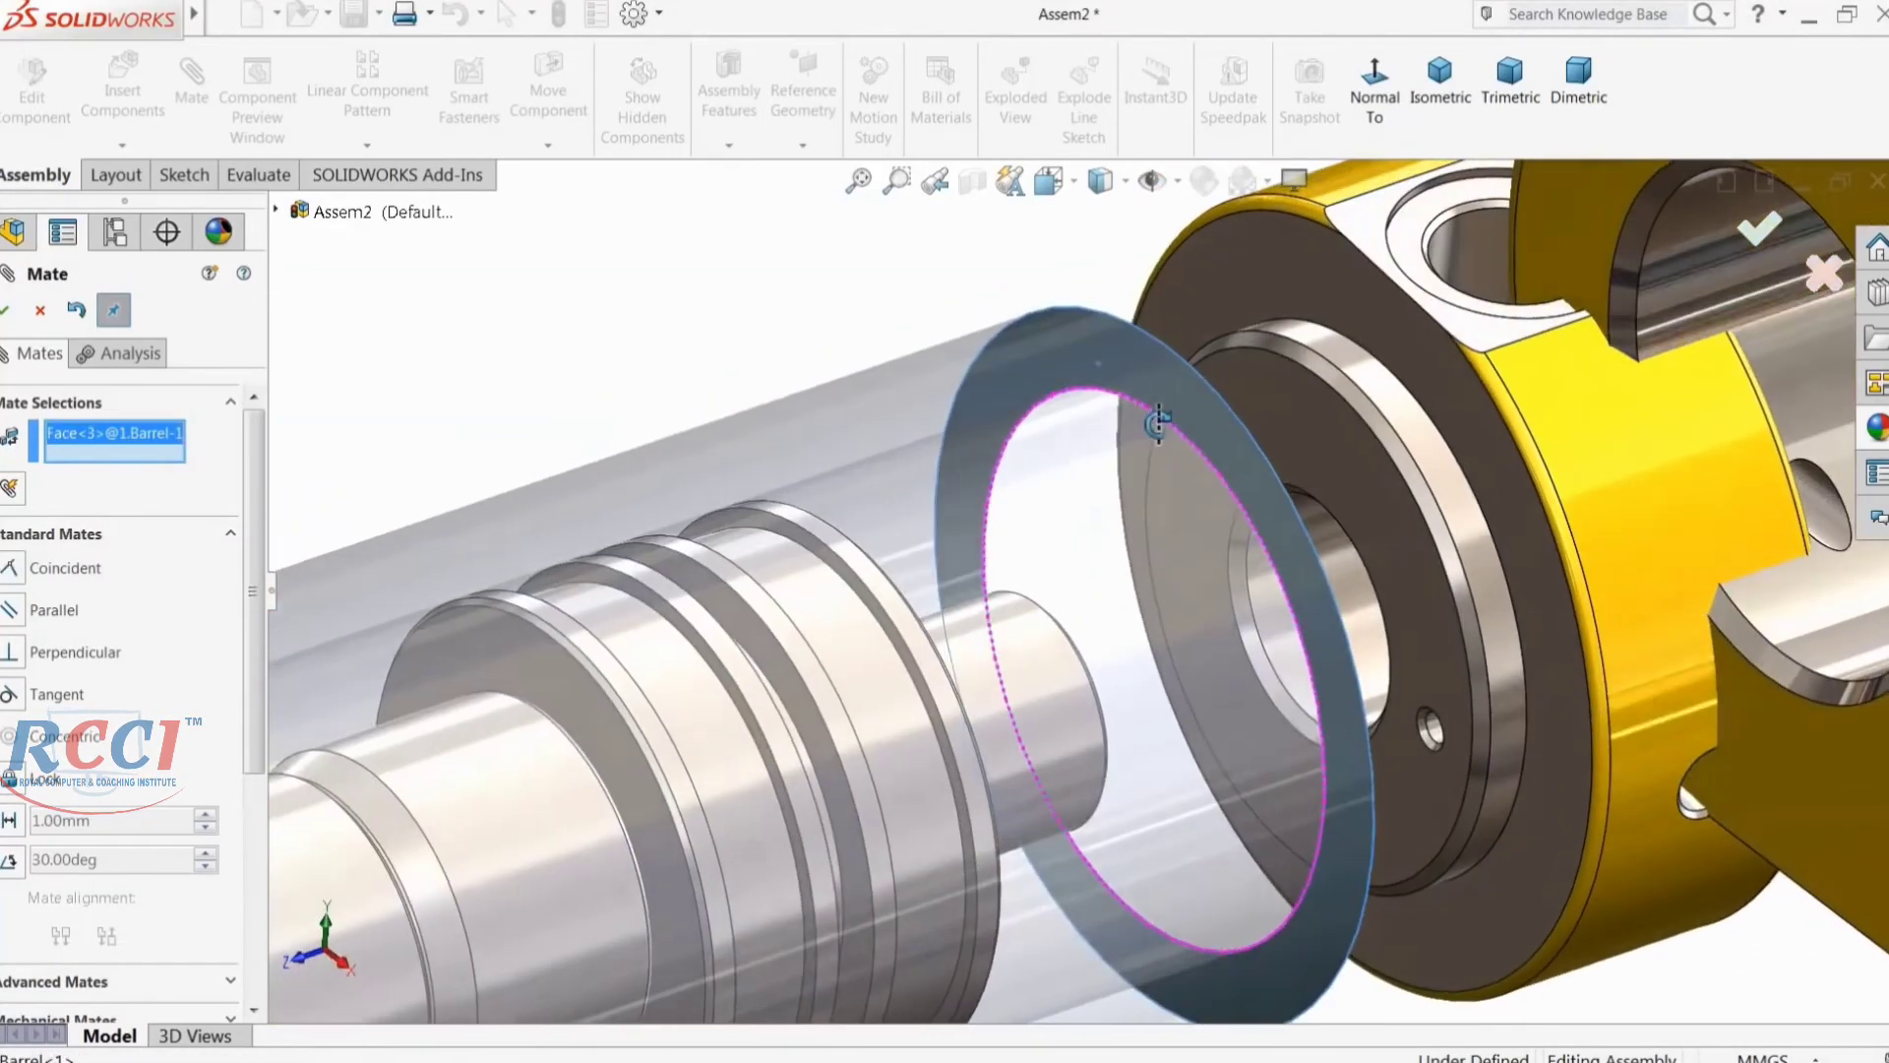
click(1284, 262)
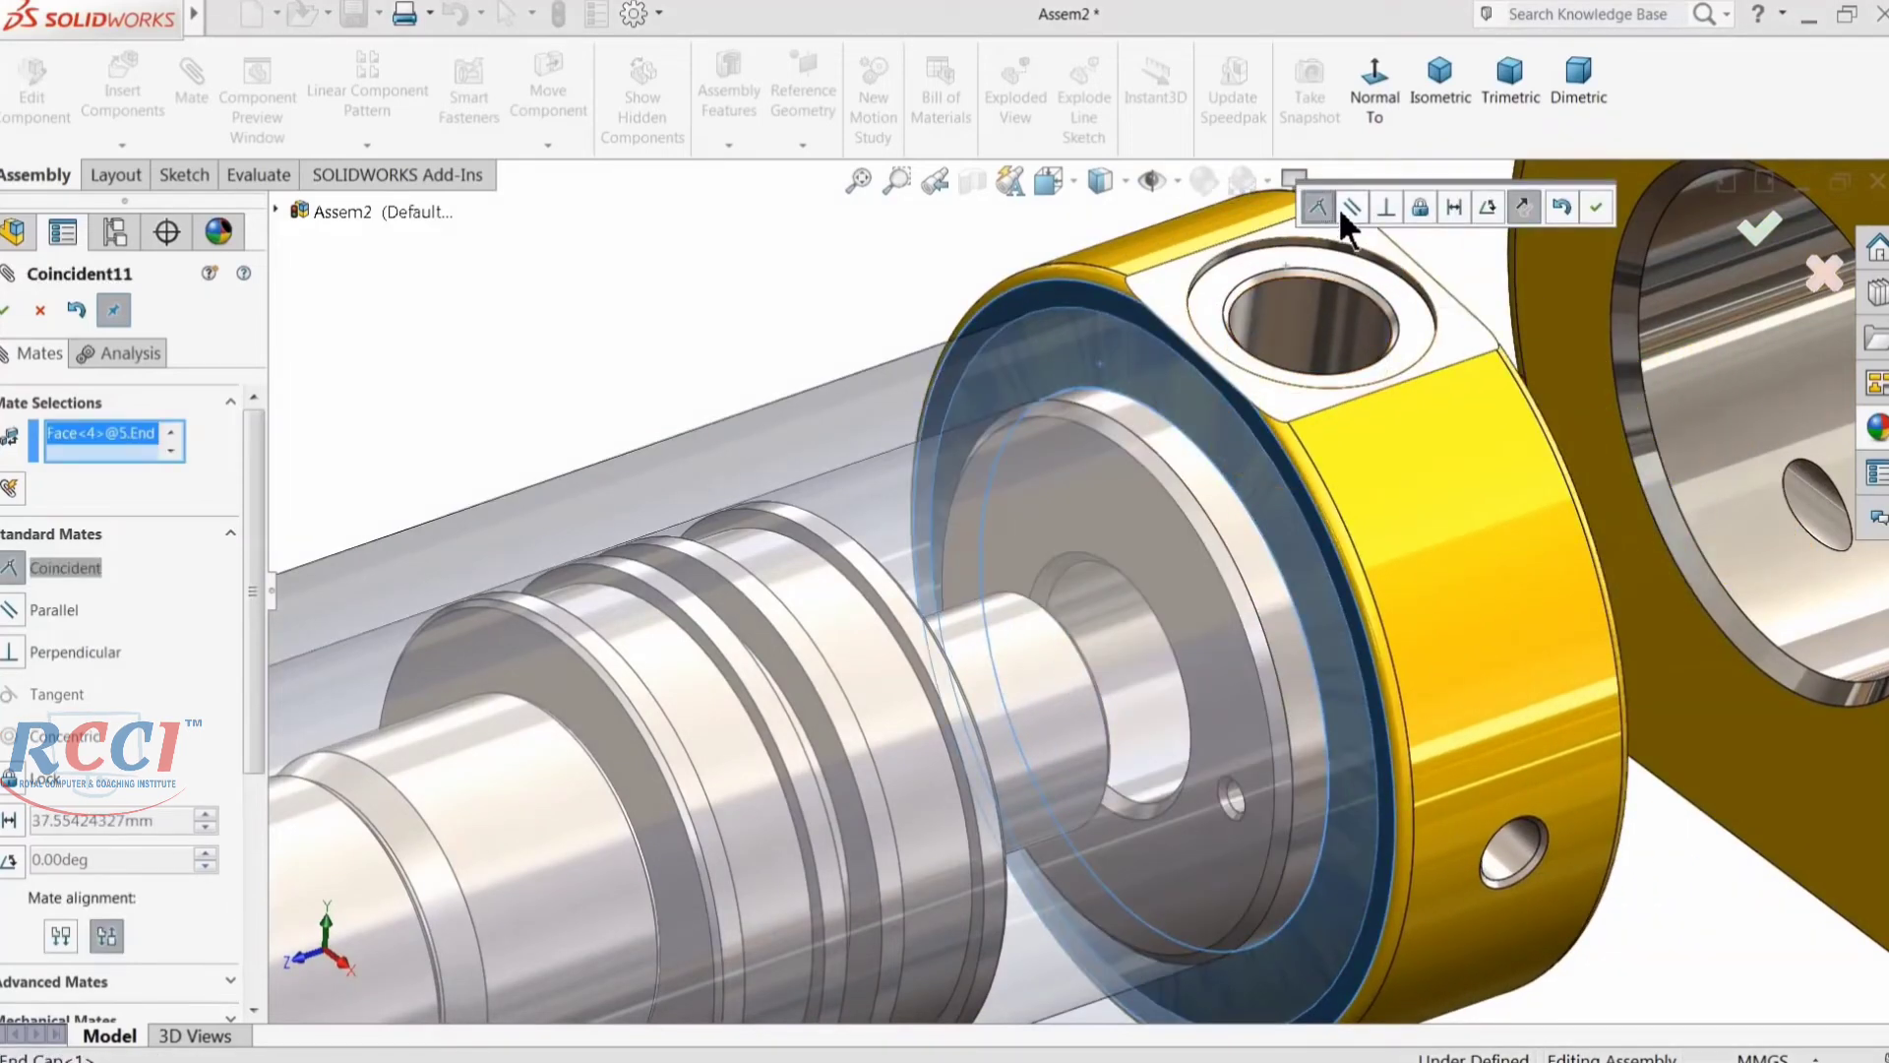
click(1596, 206)
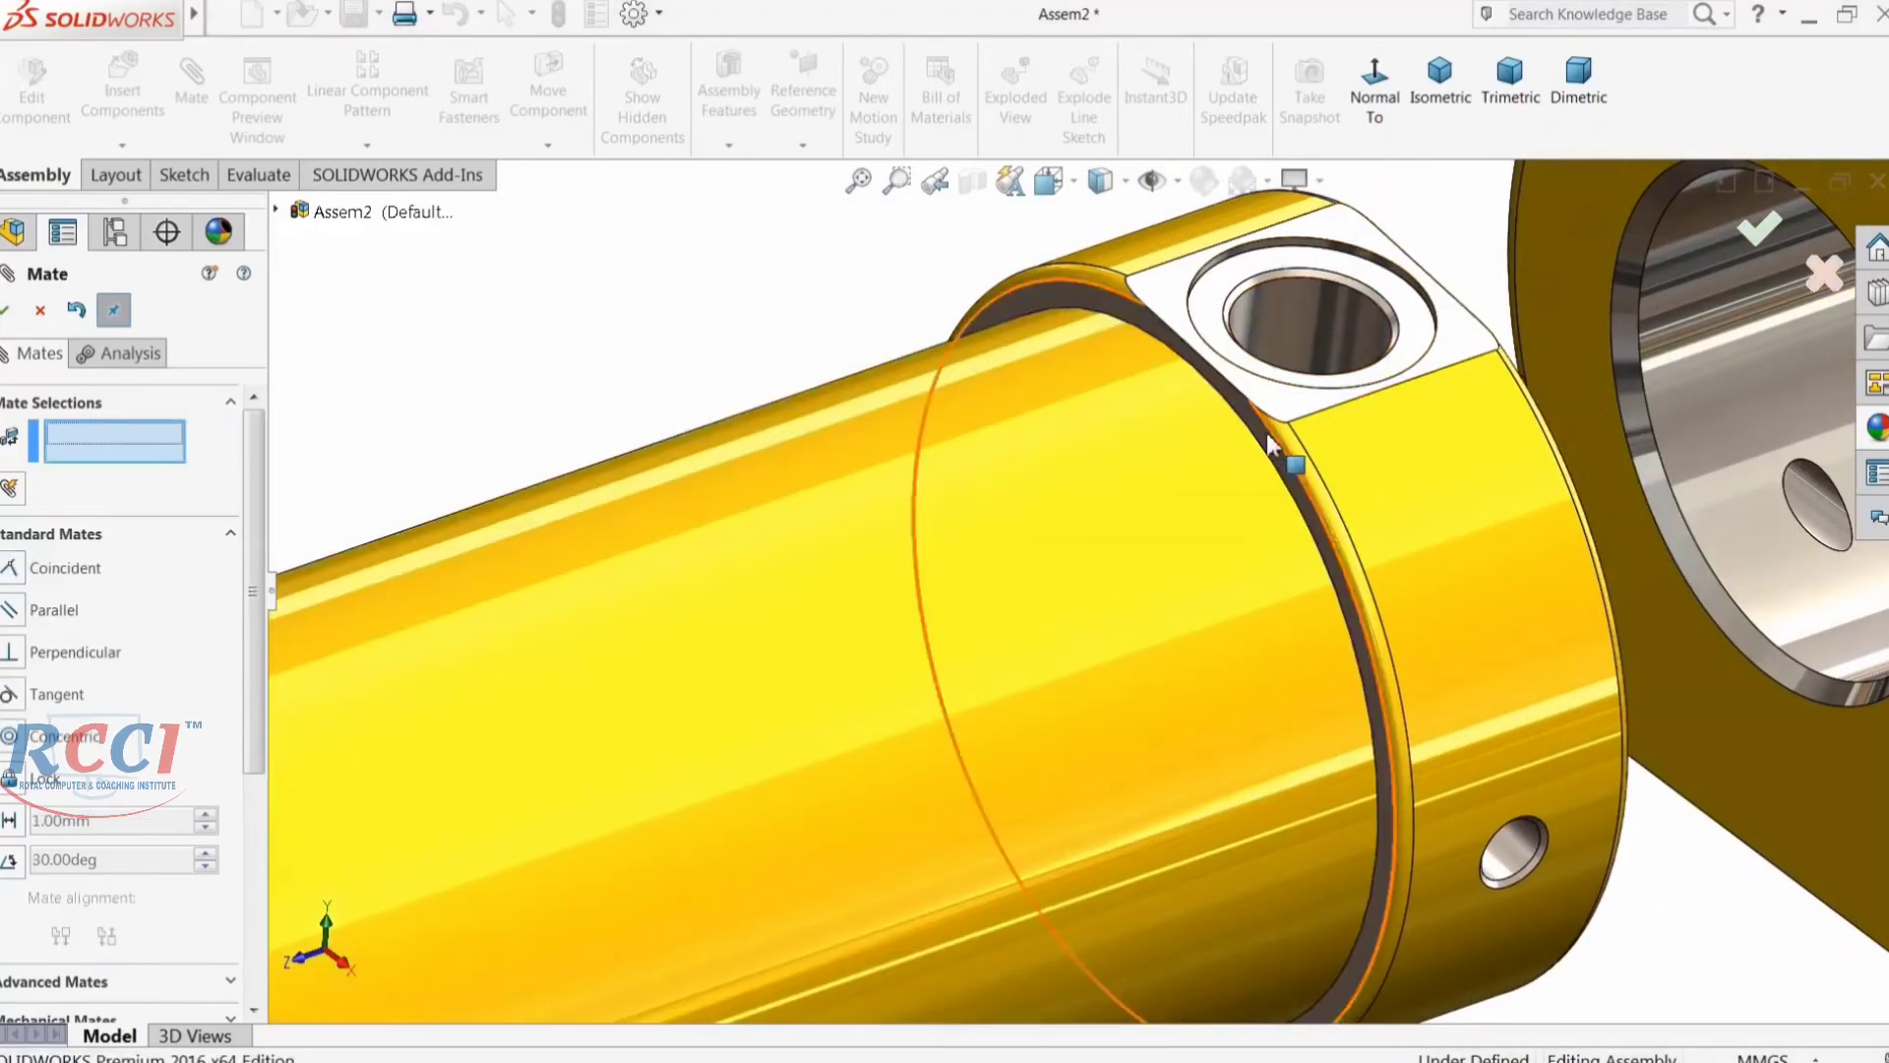
scroll(1230, 462, up, 6)
click(40, 309)
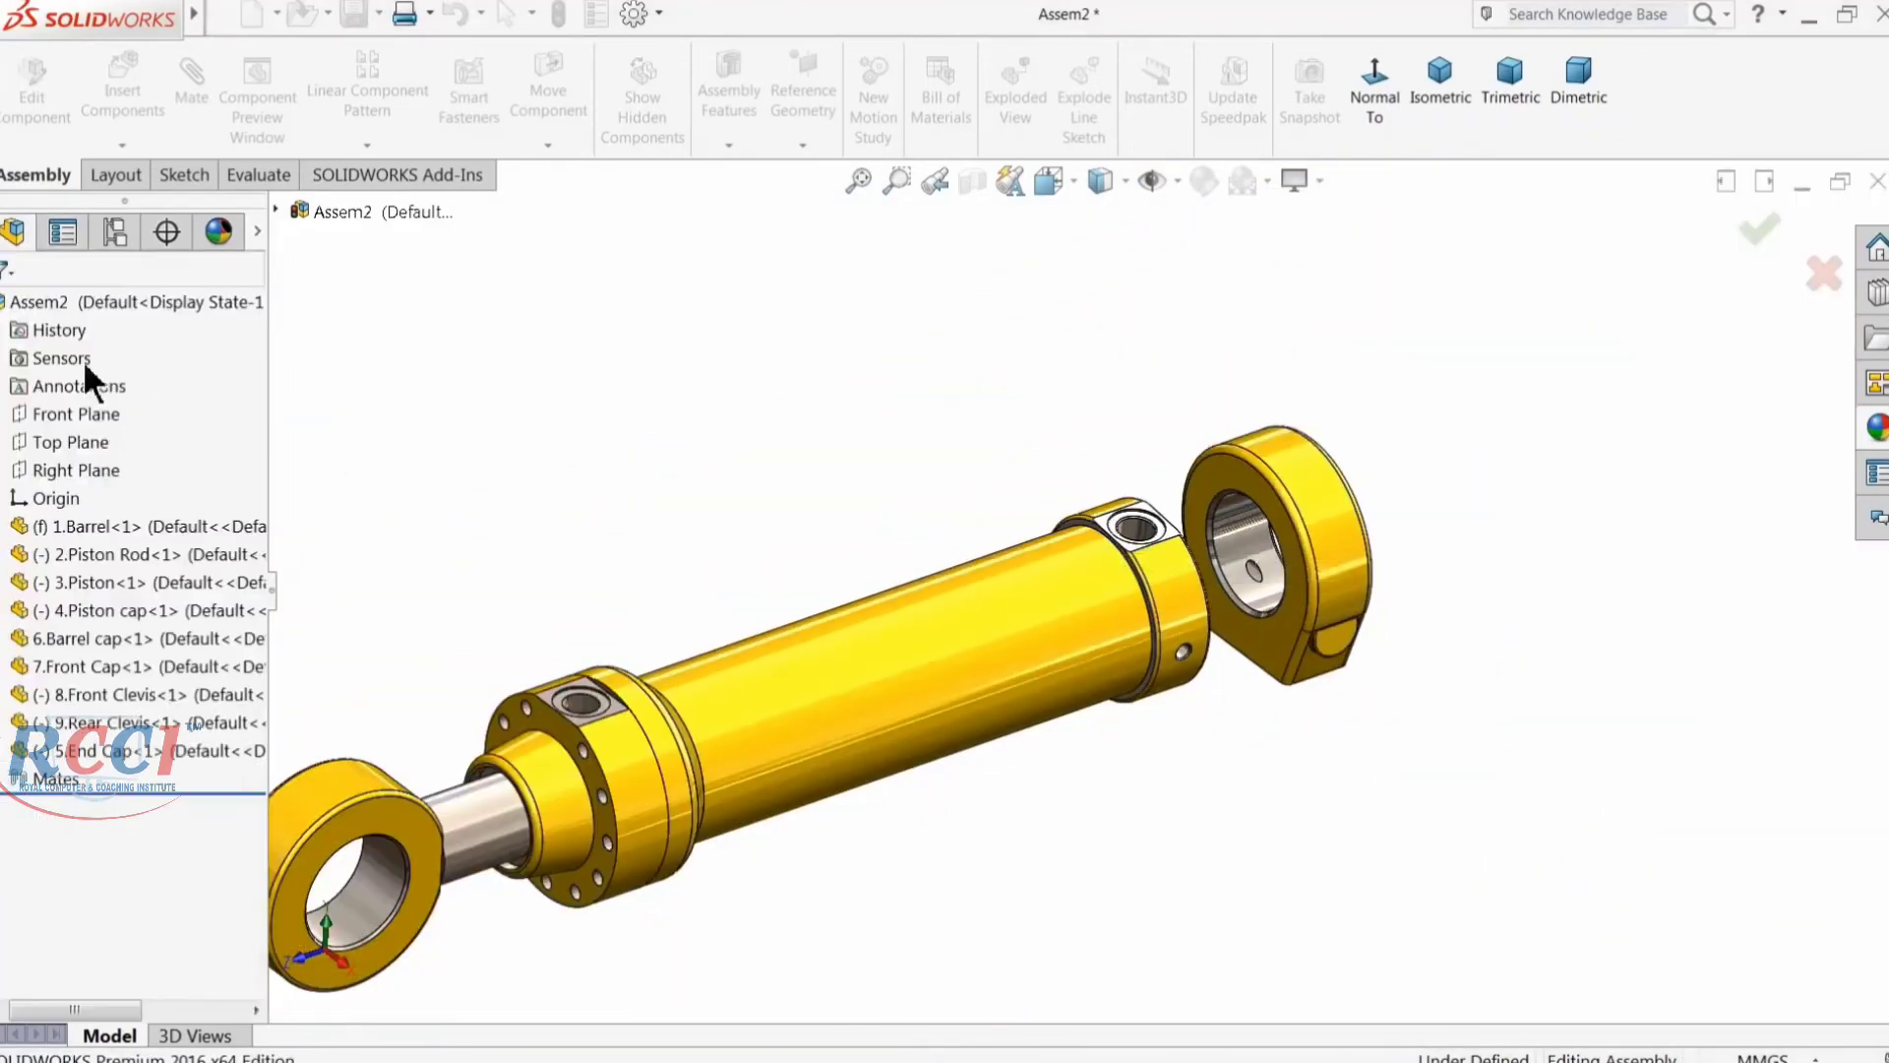
Step: Mate the barrel's Right Plane coincident with the end cap's Right Plane and finish mating
click(4, 527)
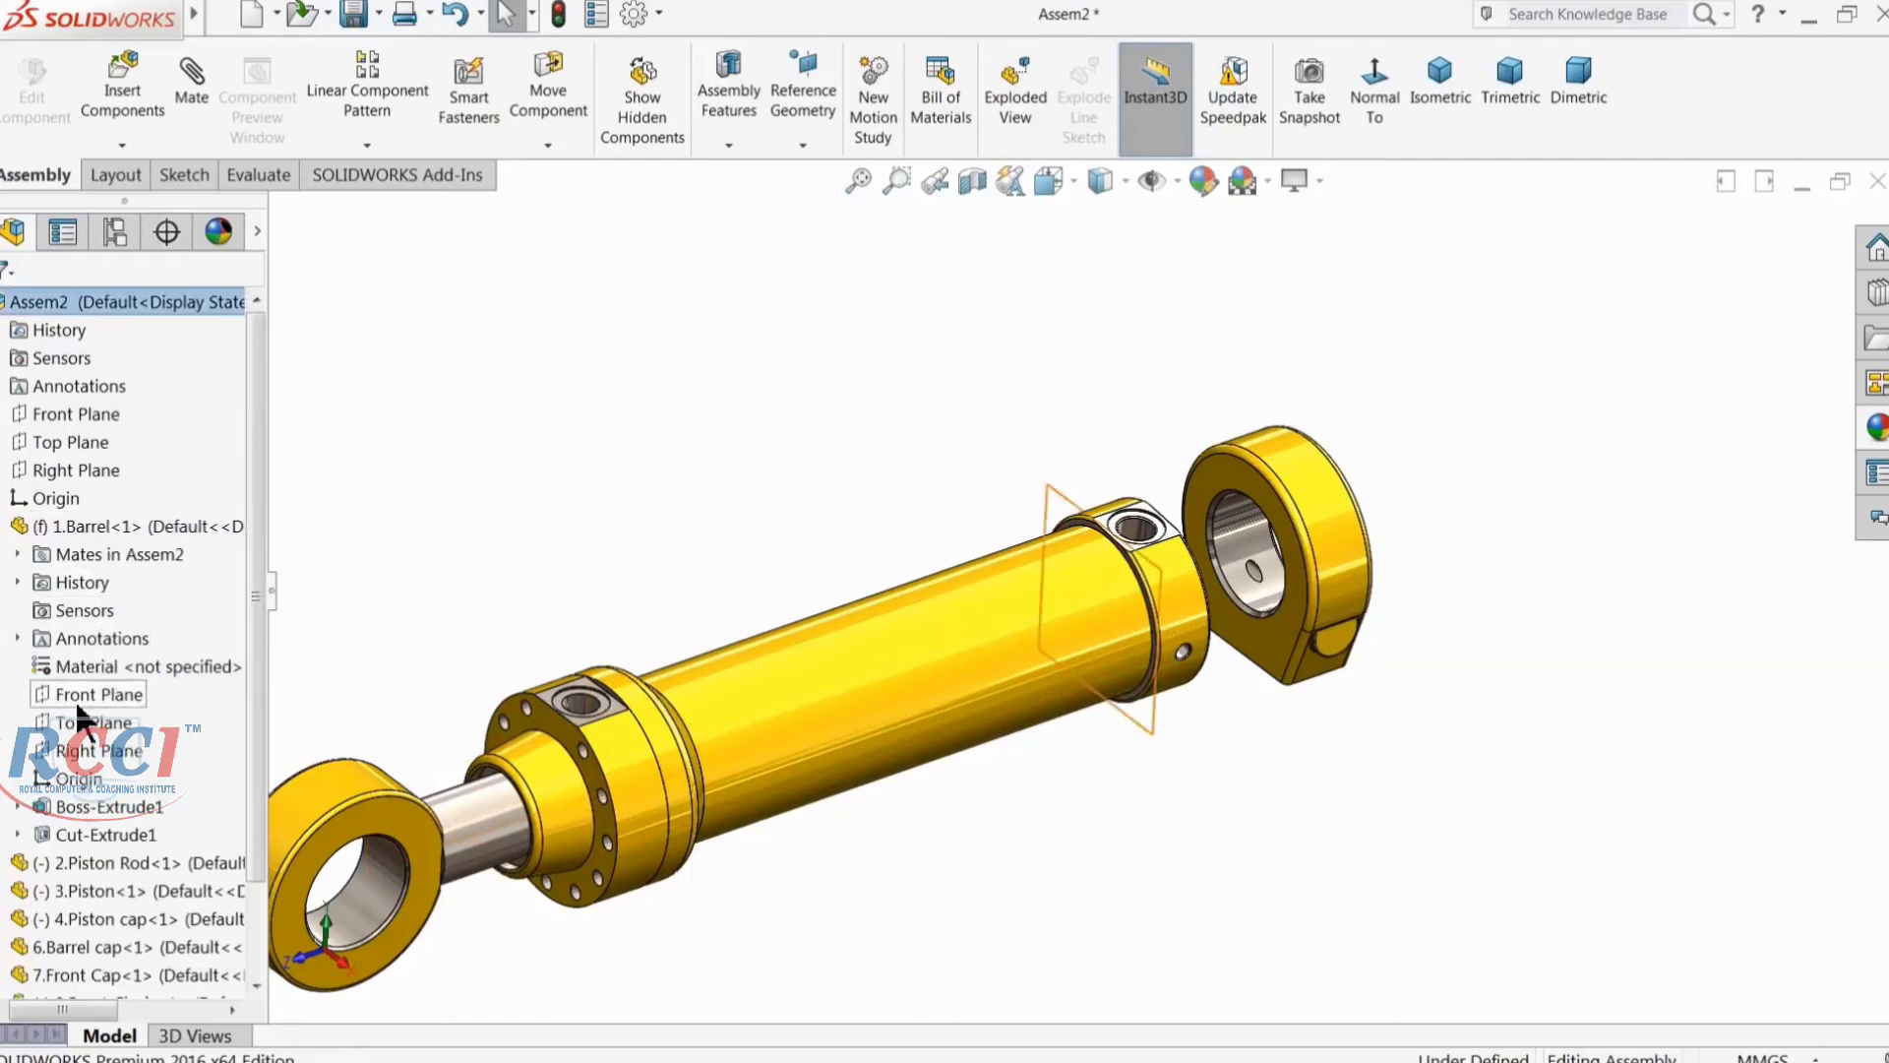
click(98, 750)
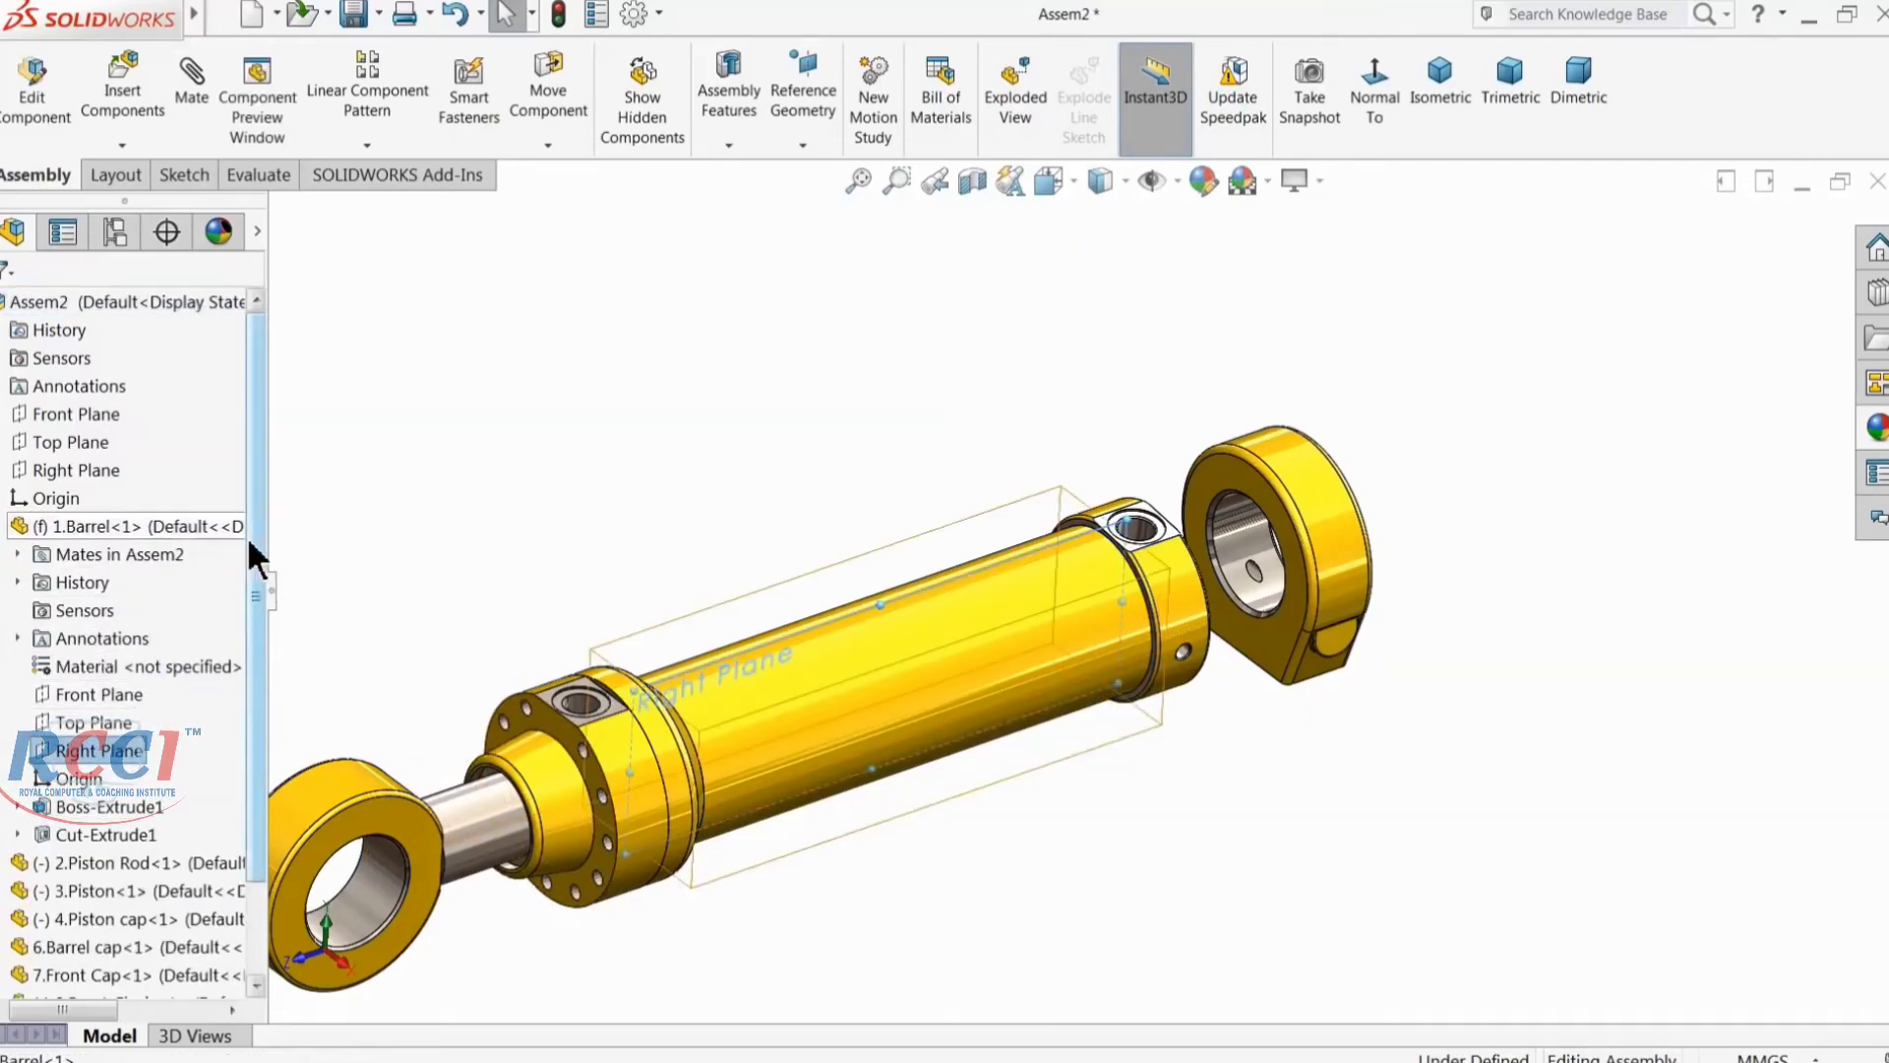
drag(250, 541, 252, 695)
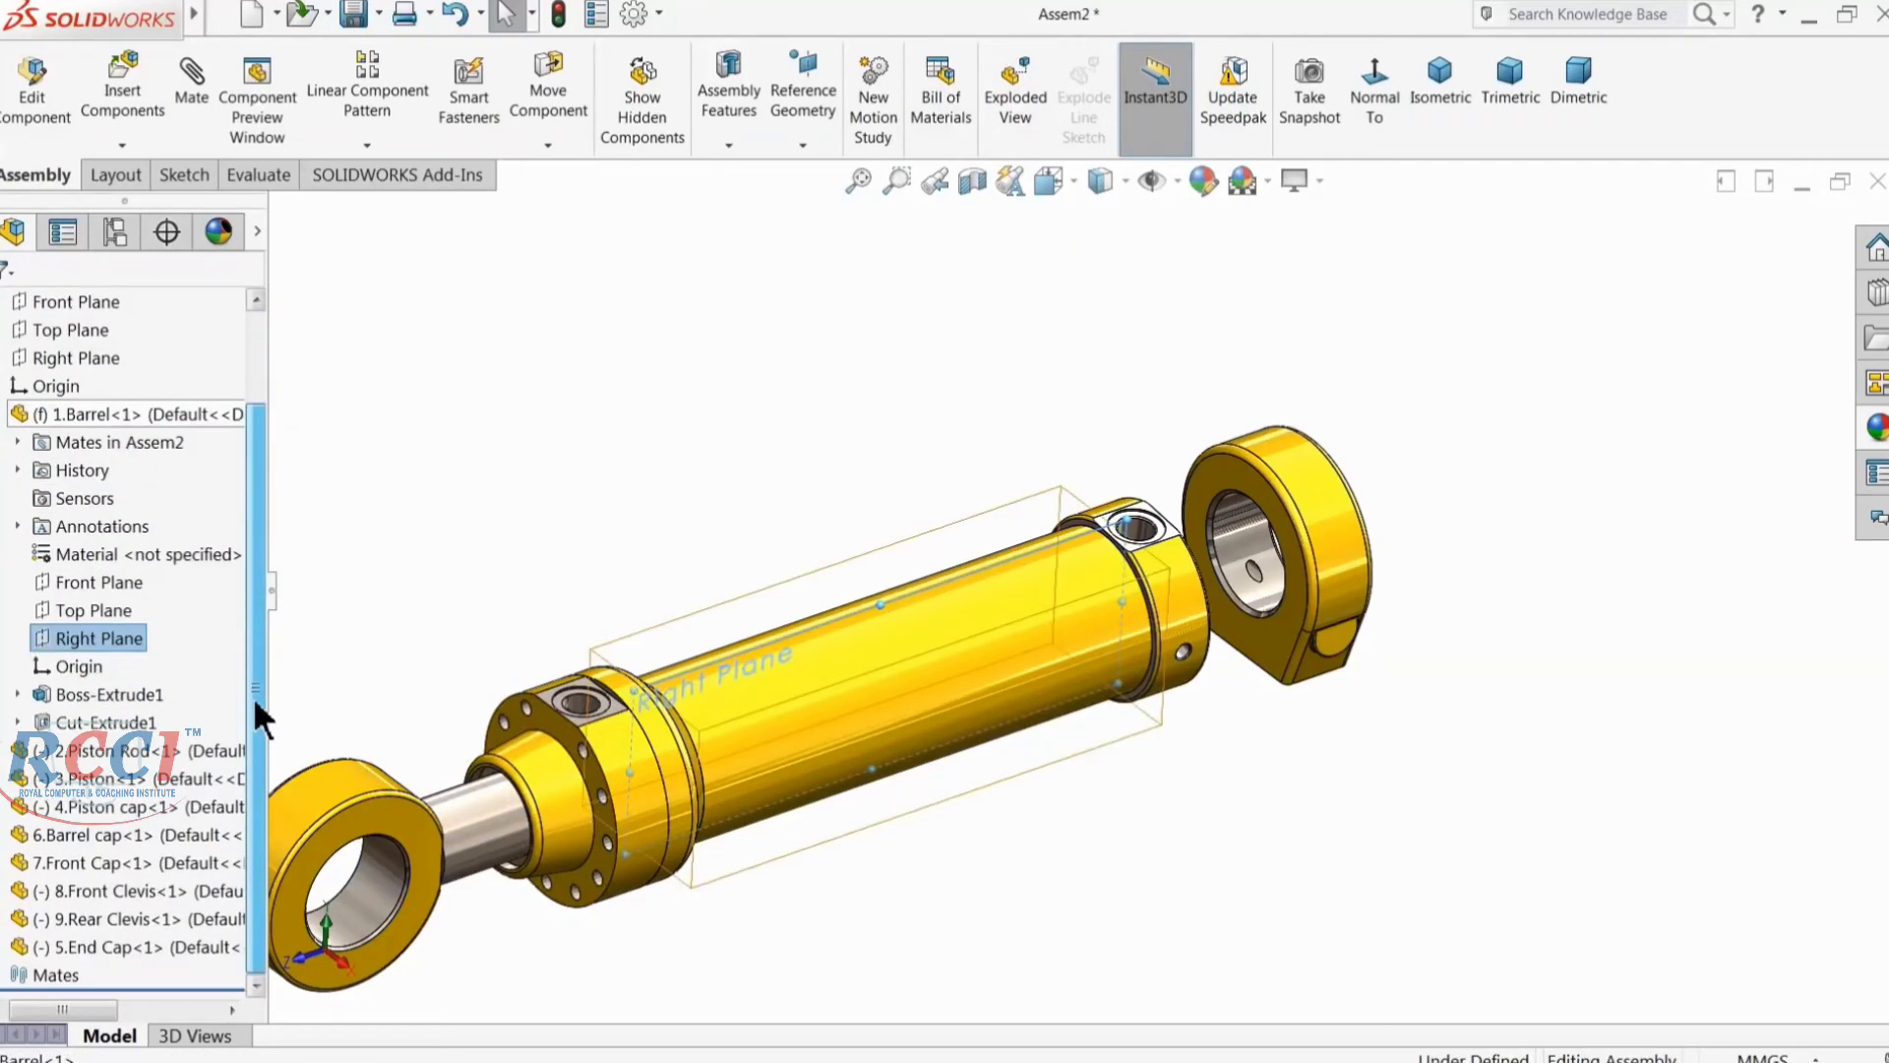
click(12, 947)
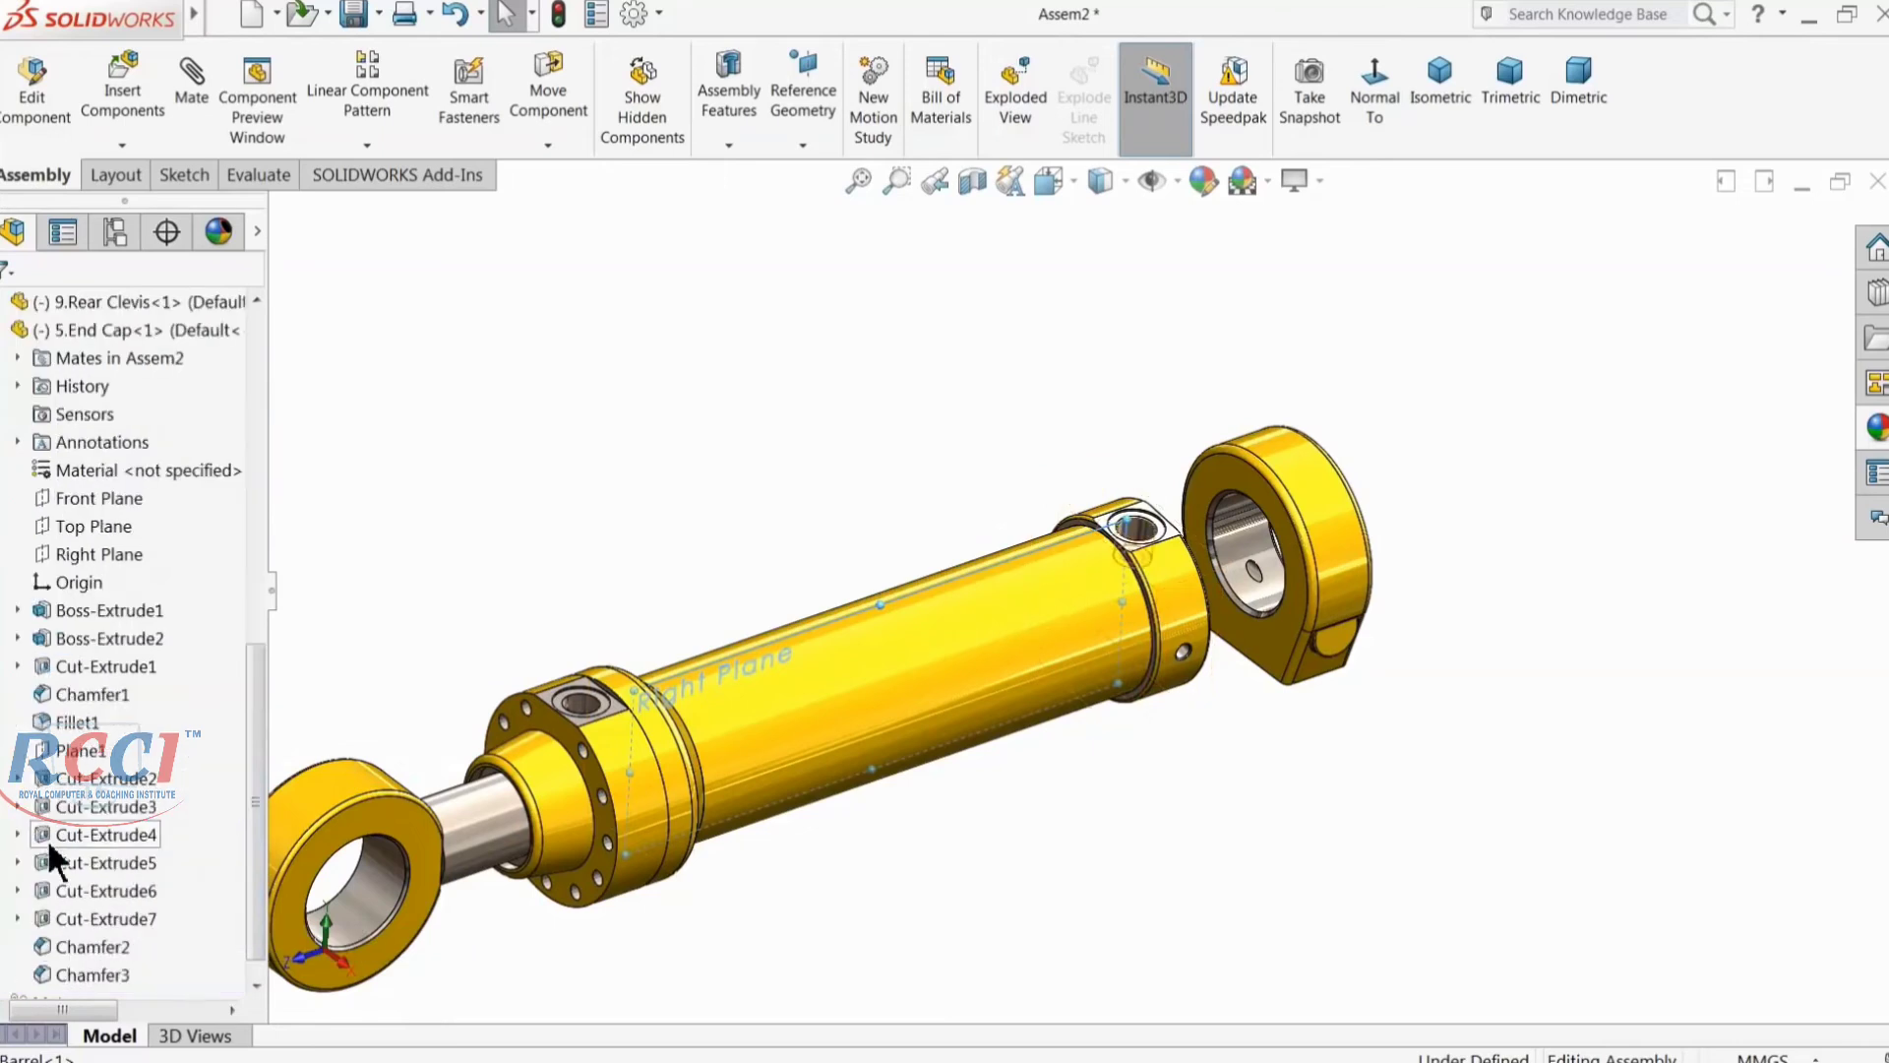
click(104, 553)
mouse_move(836, 535)
middle_down()
mouse_move(865, 493)
mouse_move(803, 479)
mouse_move(906, 548)
mouse_move(856, 642)
mouse_move(866, 629)
middle_up()
scroll(907, 548, down, 5)
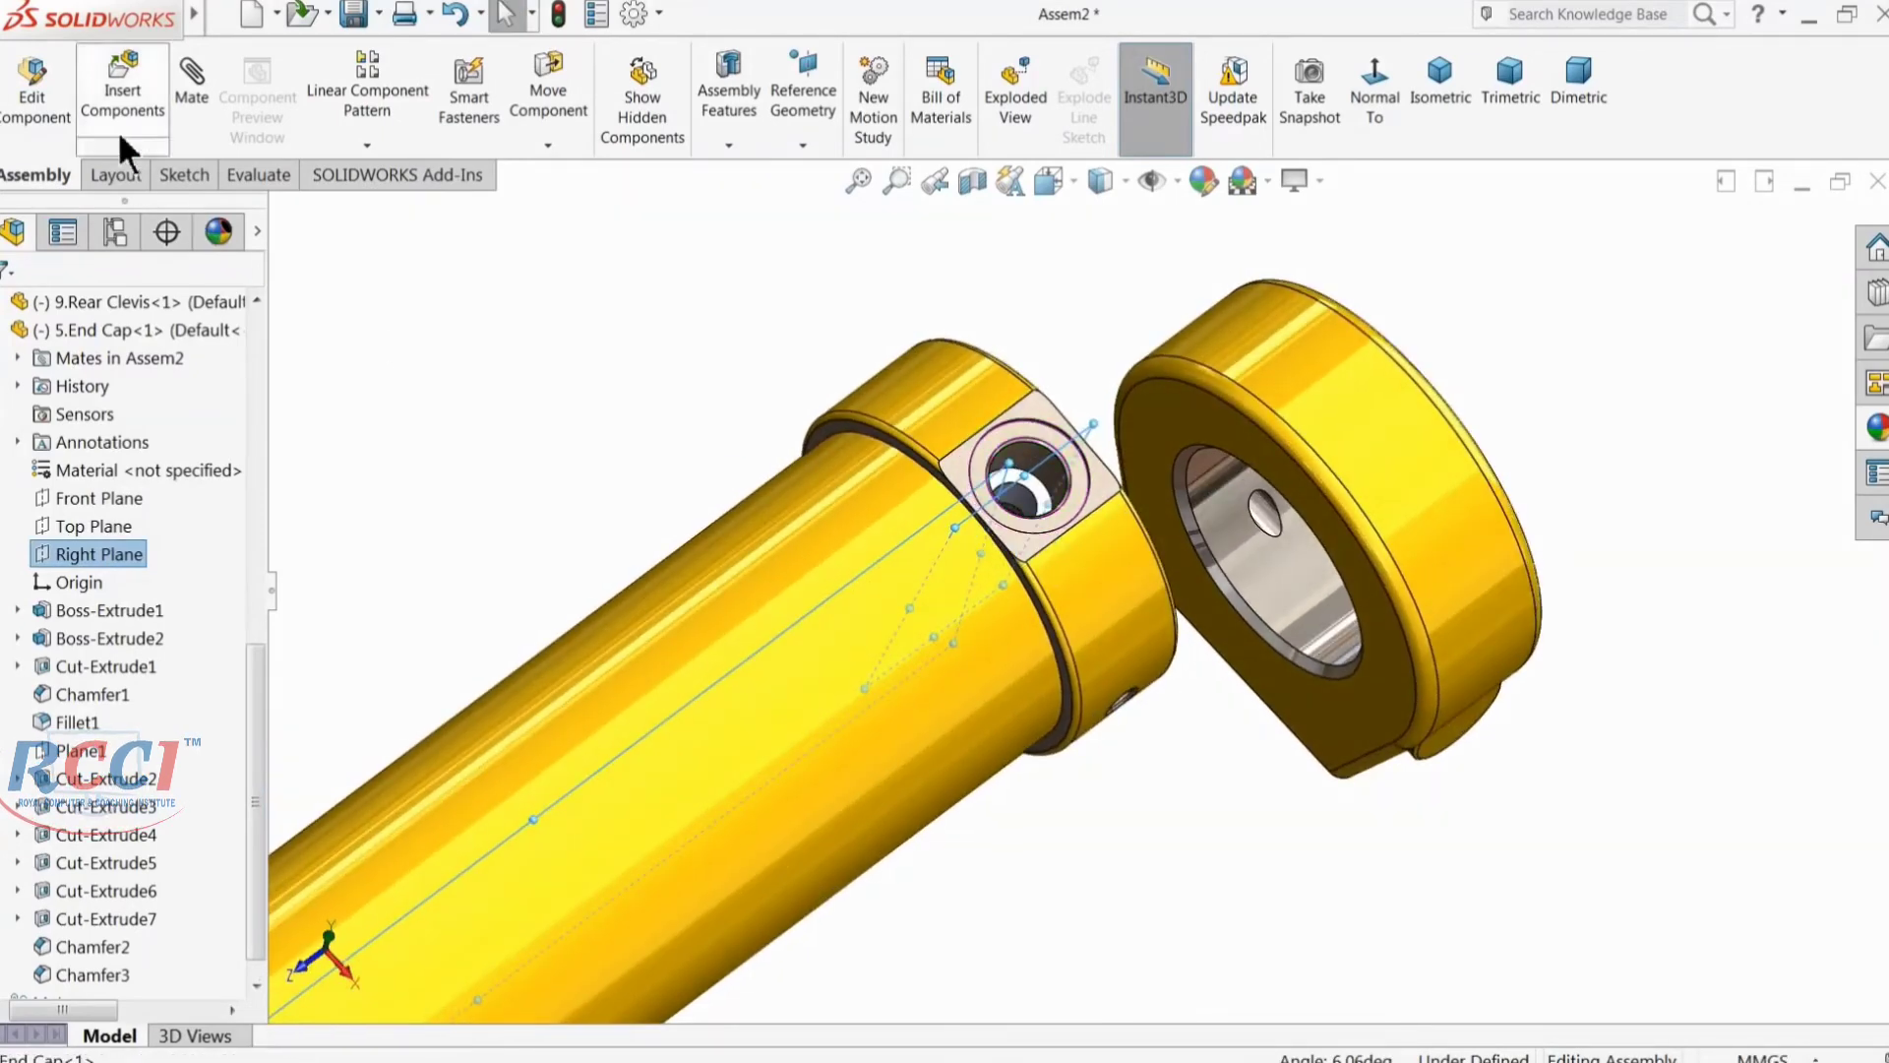
click(190, 73)
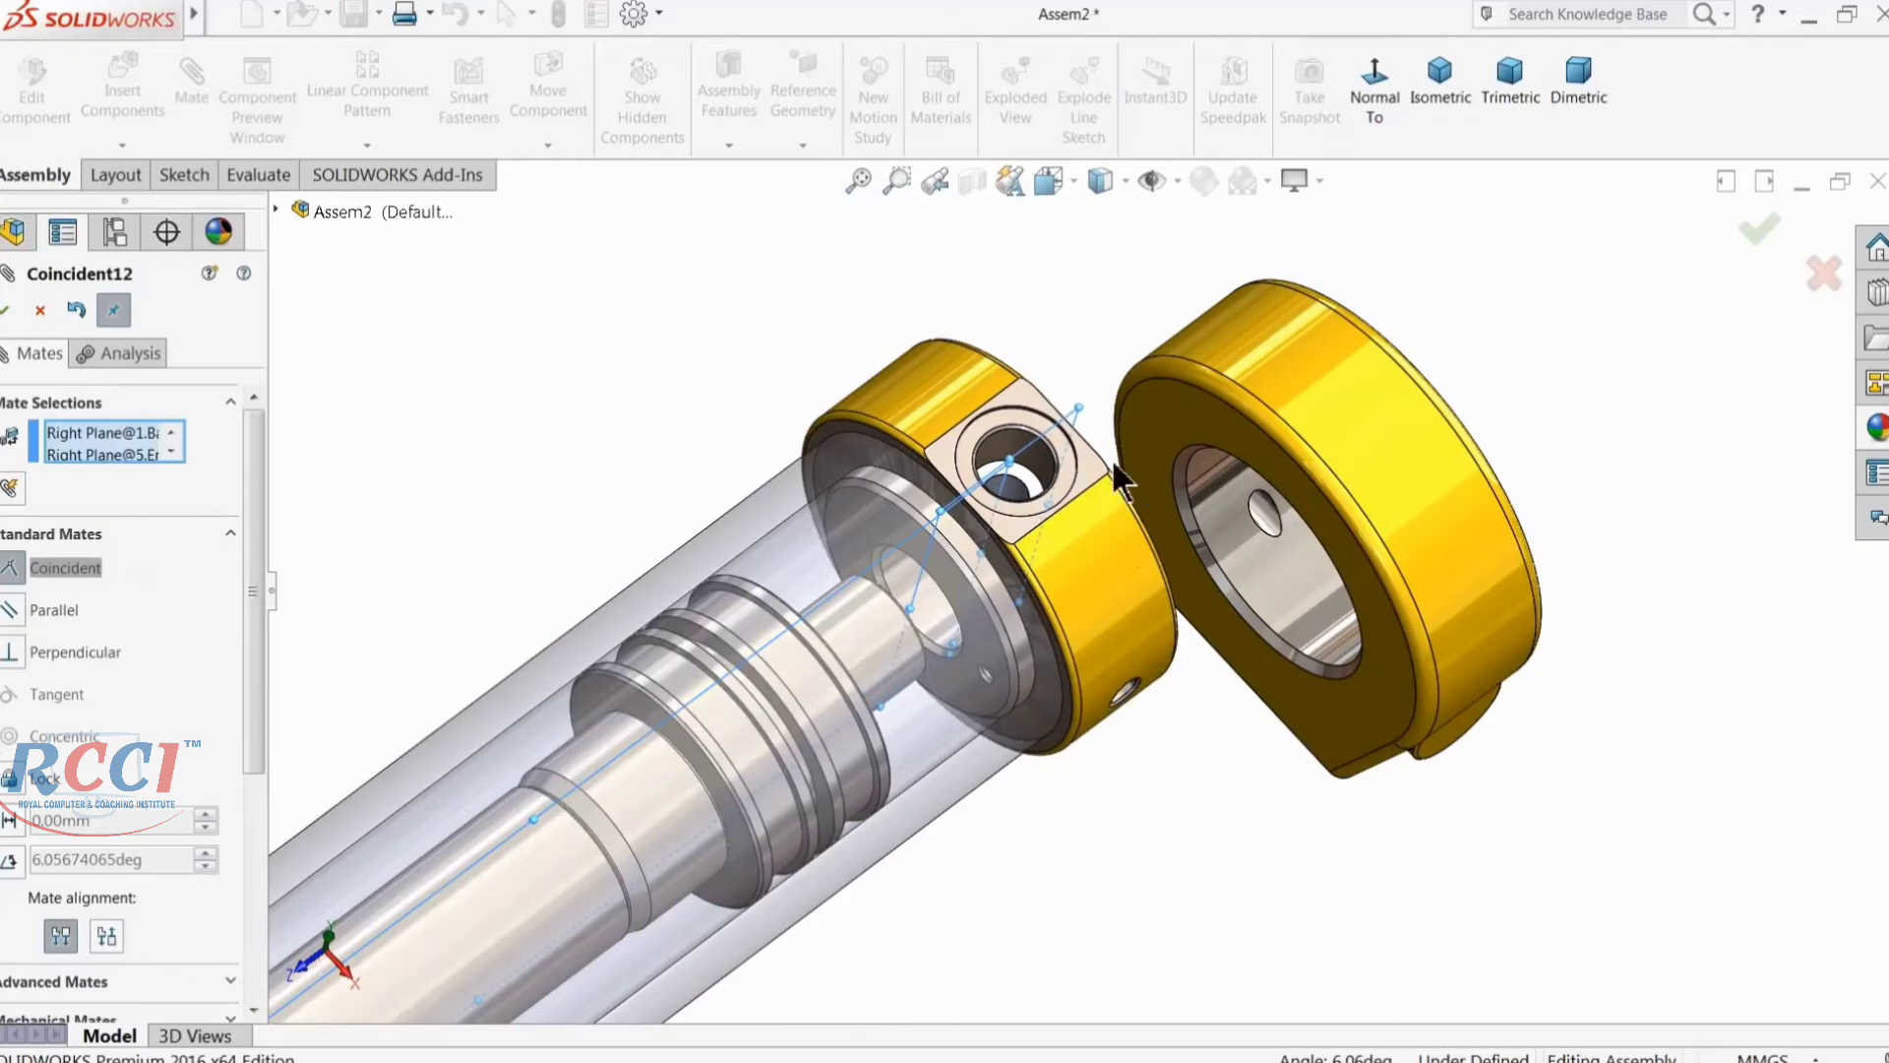
click(6, 311)
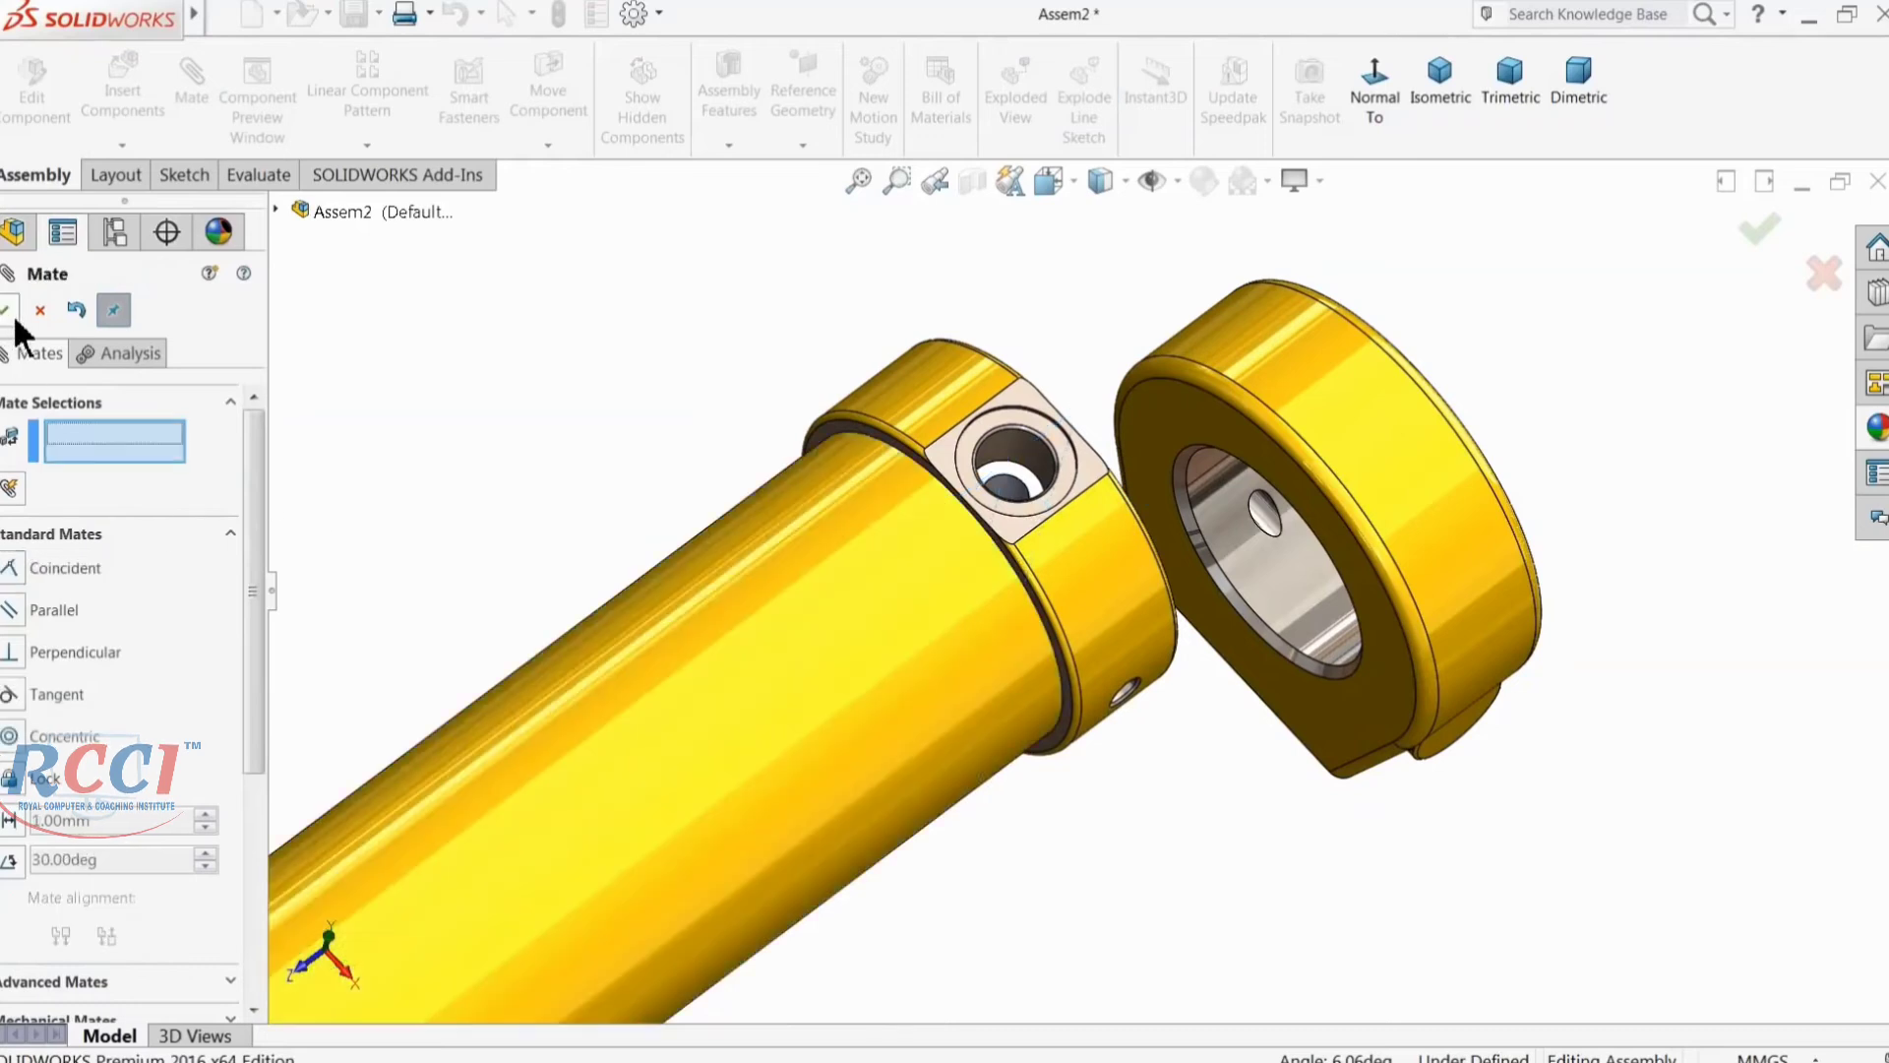
click(8, 311)
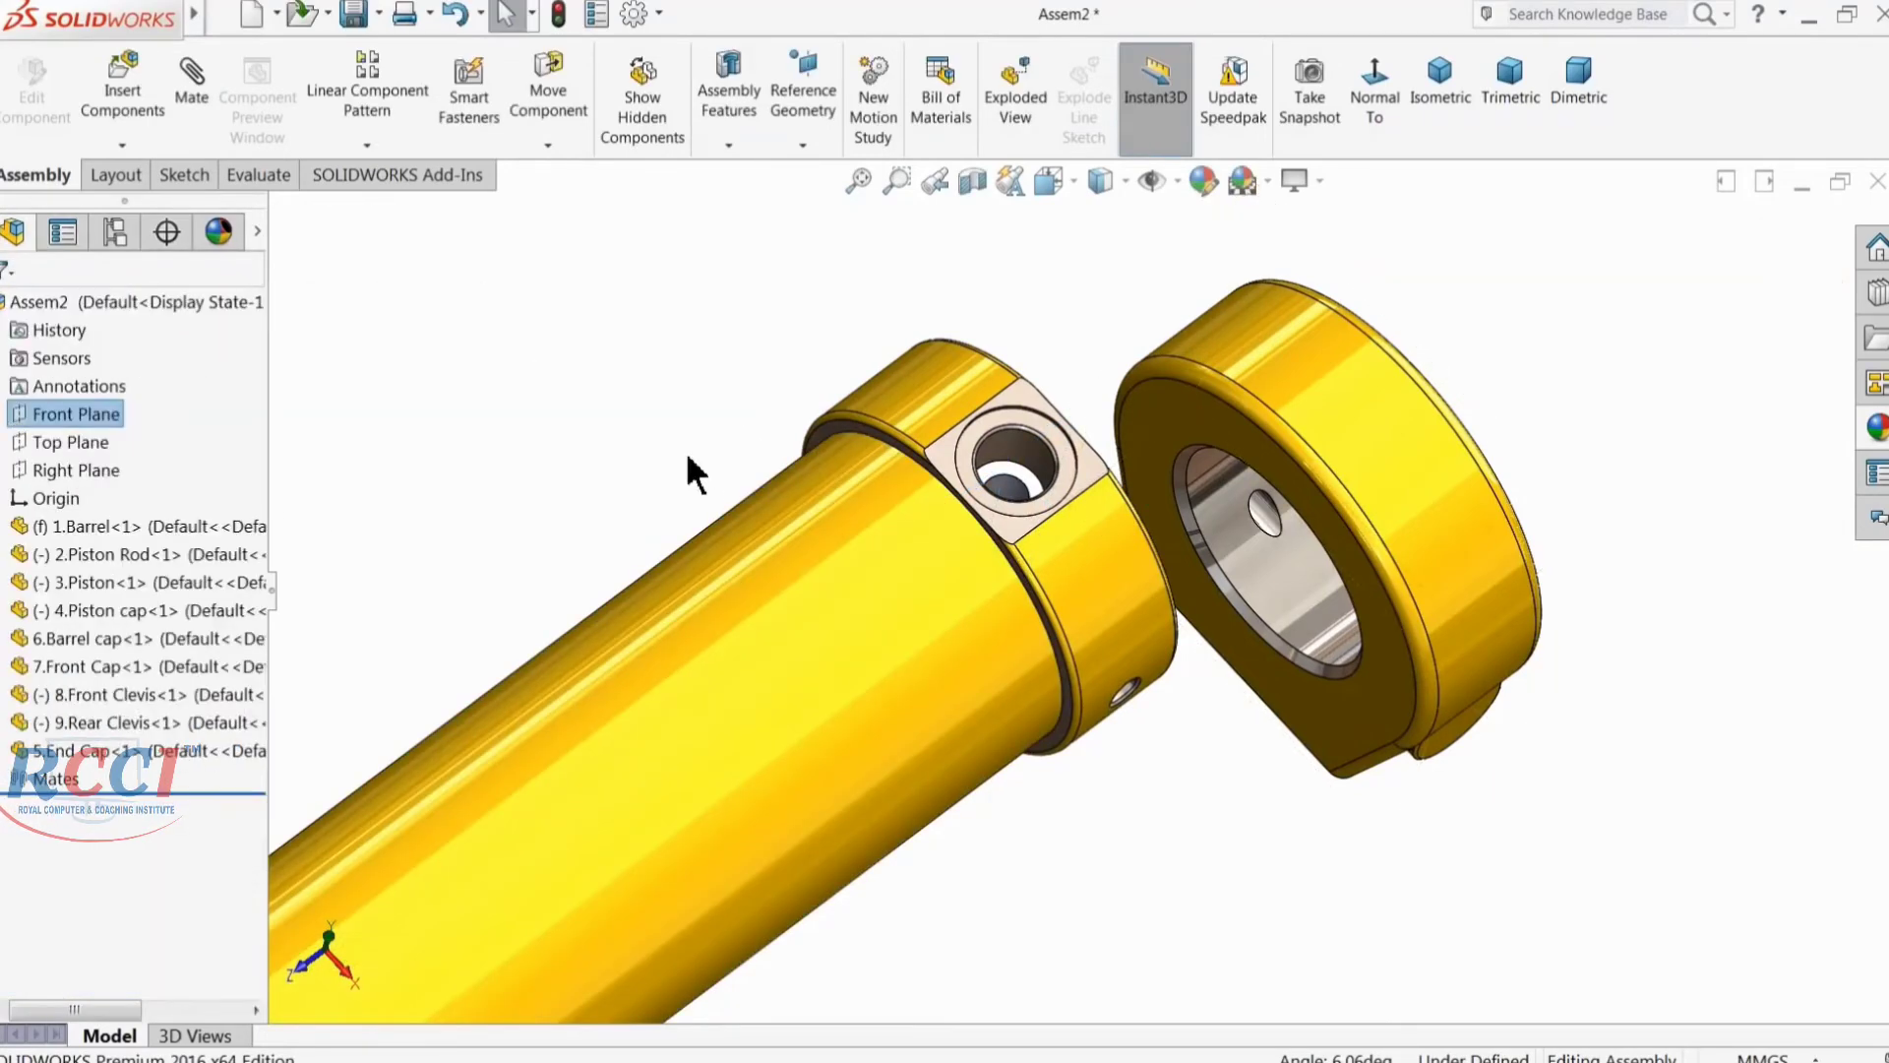
scroll(687, 451, up, 5)
middle_drag(631, 553, 646, 449)
scroll(659, 540, up, 2)
scroll(866, 703, down, 3)
middle_drag(869, 645, 1122, 602)
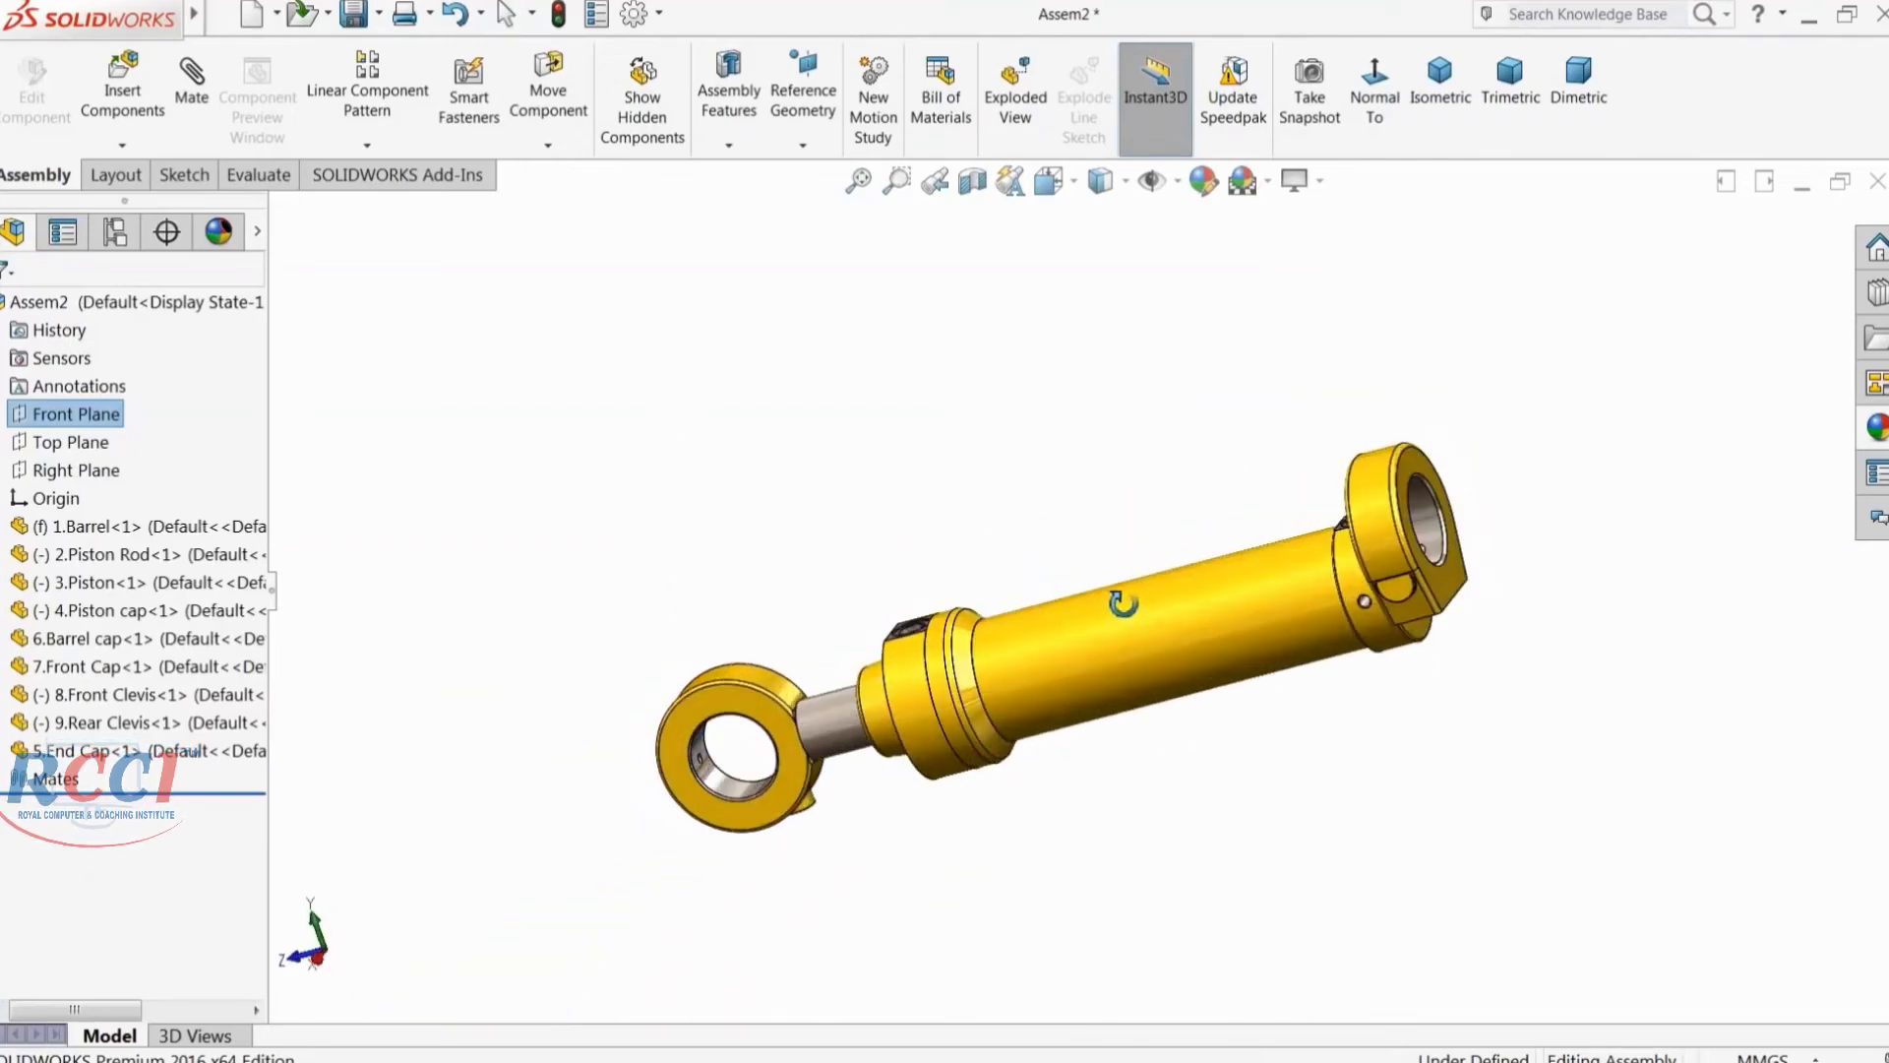
Step: Rotate the rear clevis freely so its flat base face turns towards the barrel's end cap
scroll(1201, 627, down, 5)
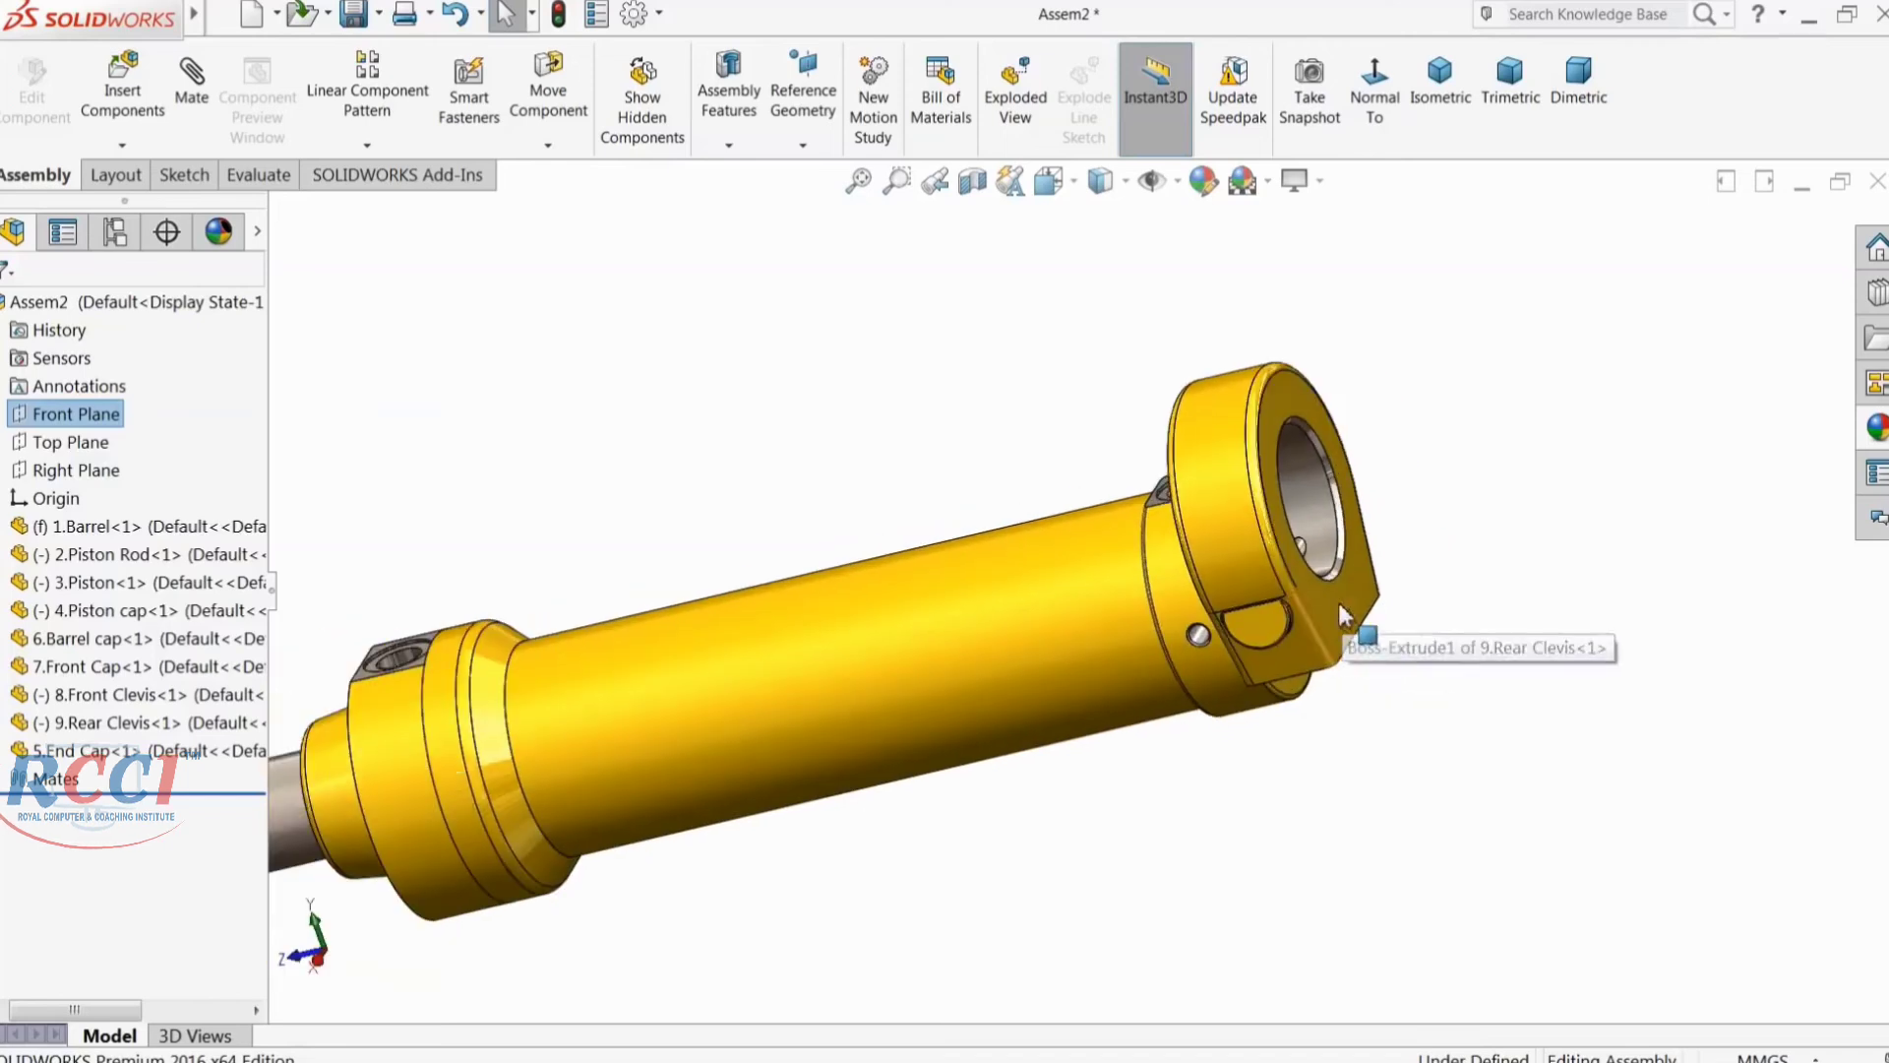
click(550, 148)
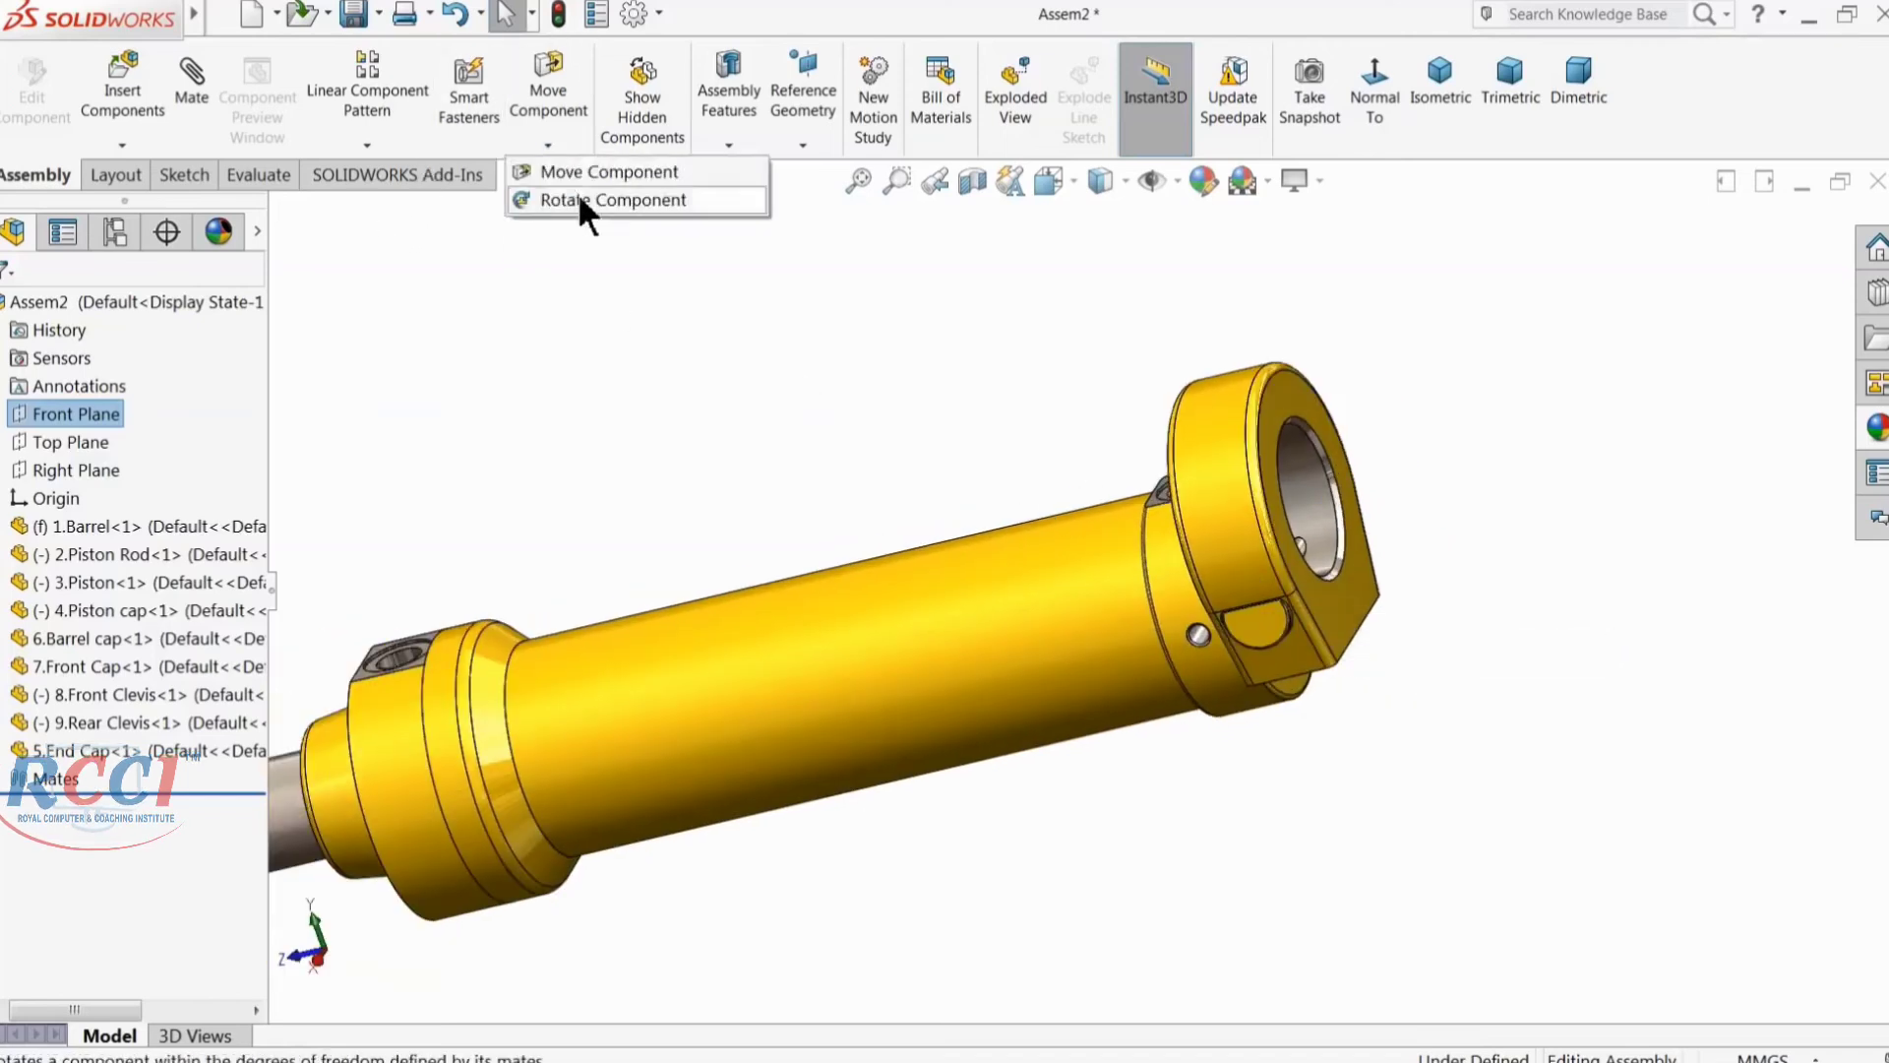
click(594, 198)
drag(1211, 476, 1384, 663)
scroll(1279, 667, up, 4)
scroll(1238, 645, down, 2)
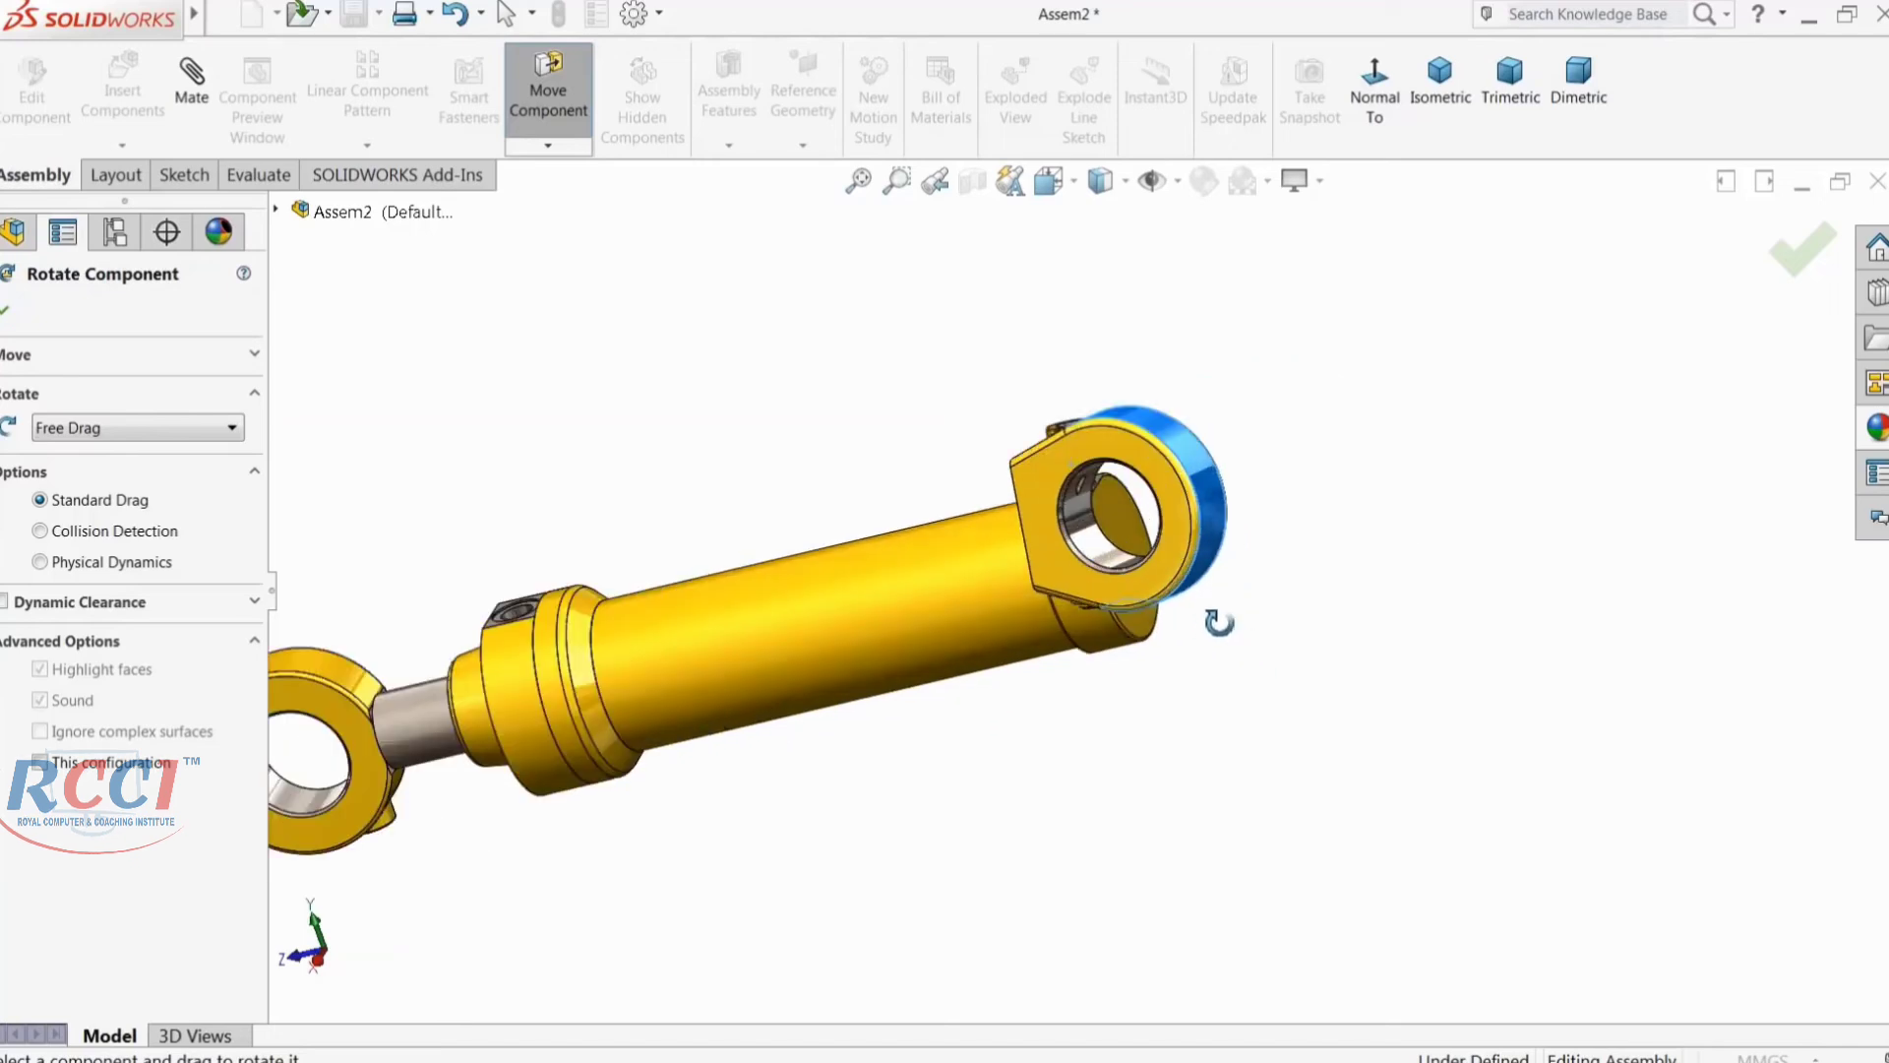
drag(1190, 522, 1263, 624)
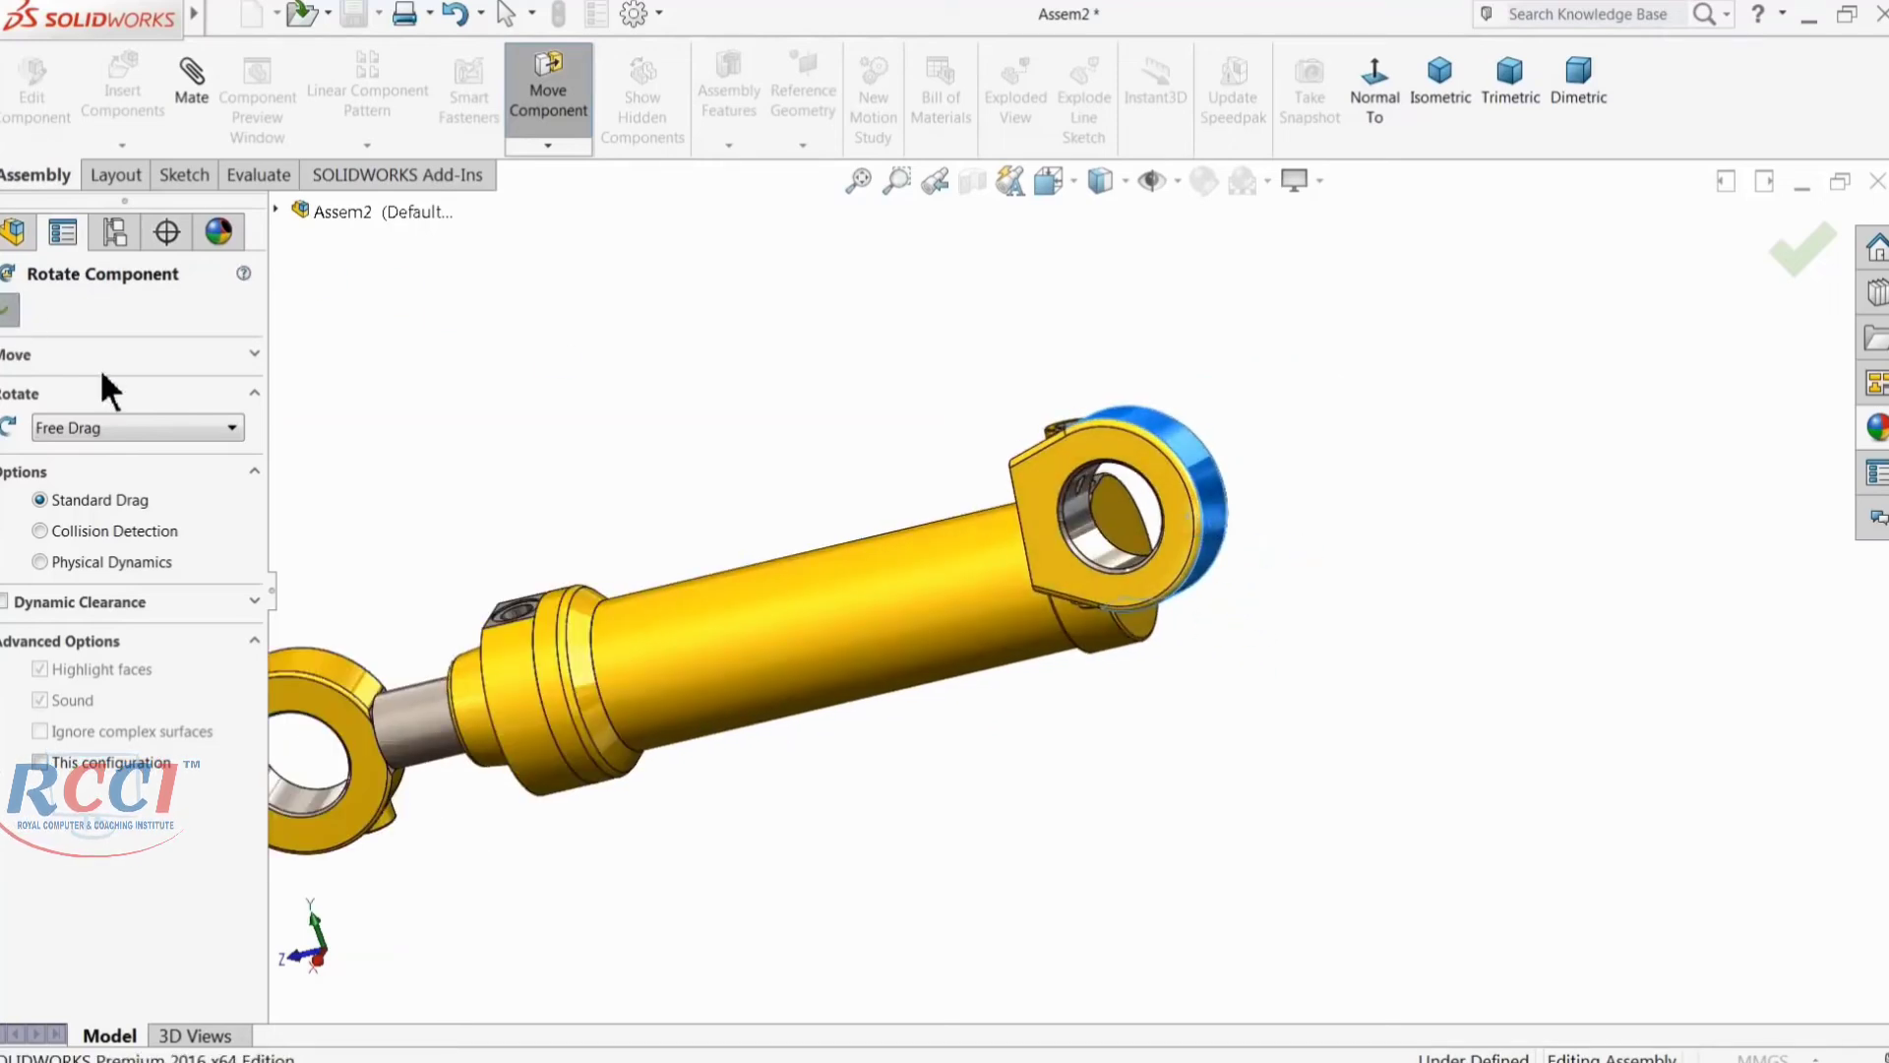
key(Escape)
Step: Mate the rear clevis's flat base face coincident with the end cap's outer end face and finish mating
scroll(1100, 526, down, 4)
click(1102, 480)
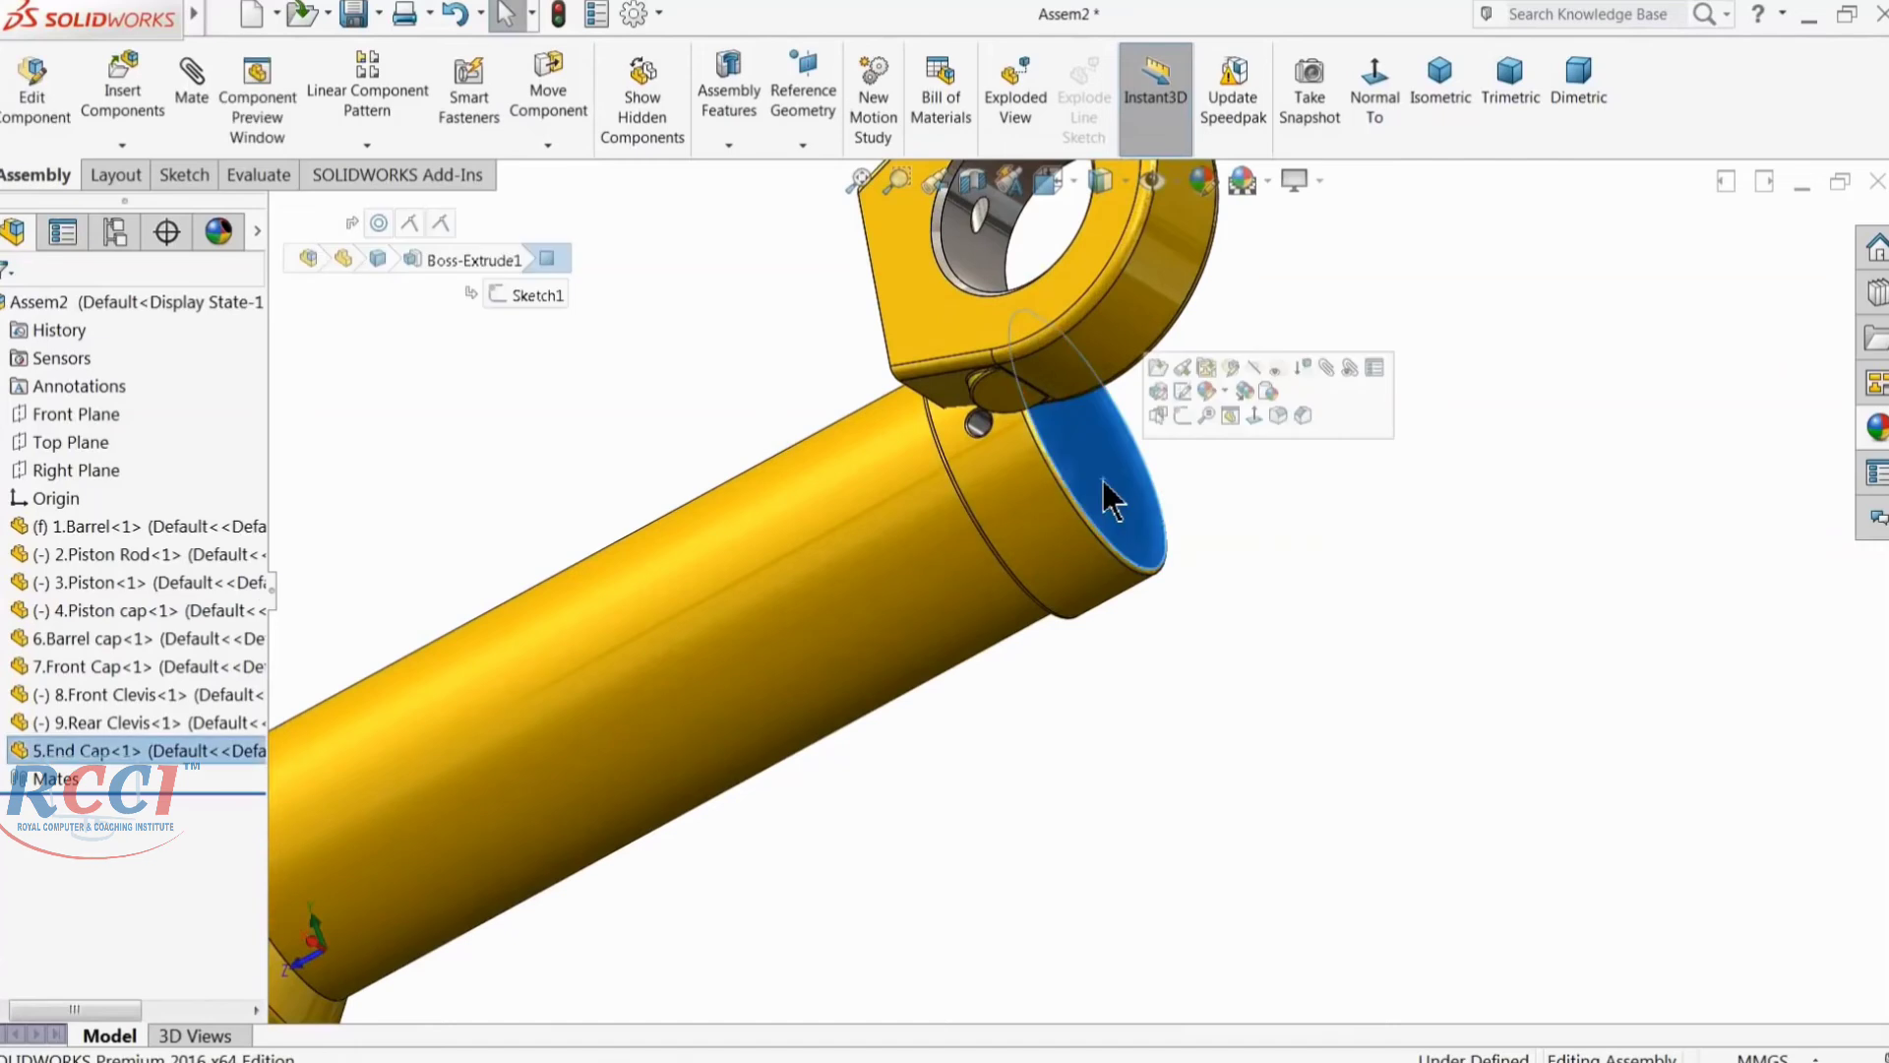
click(1324, 368)
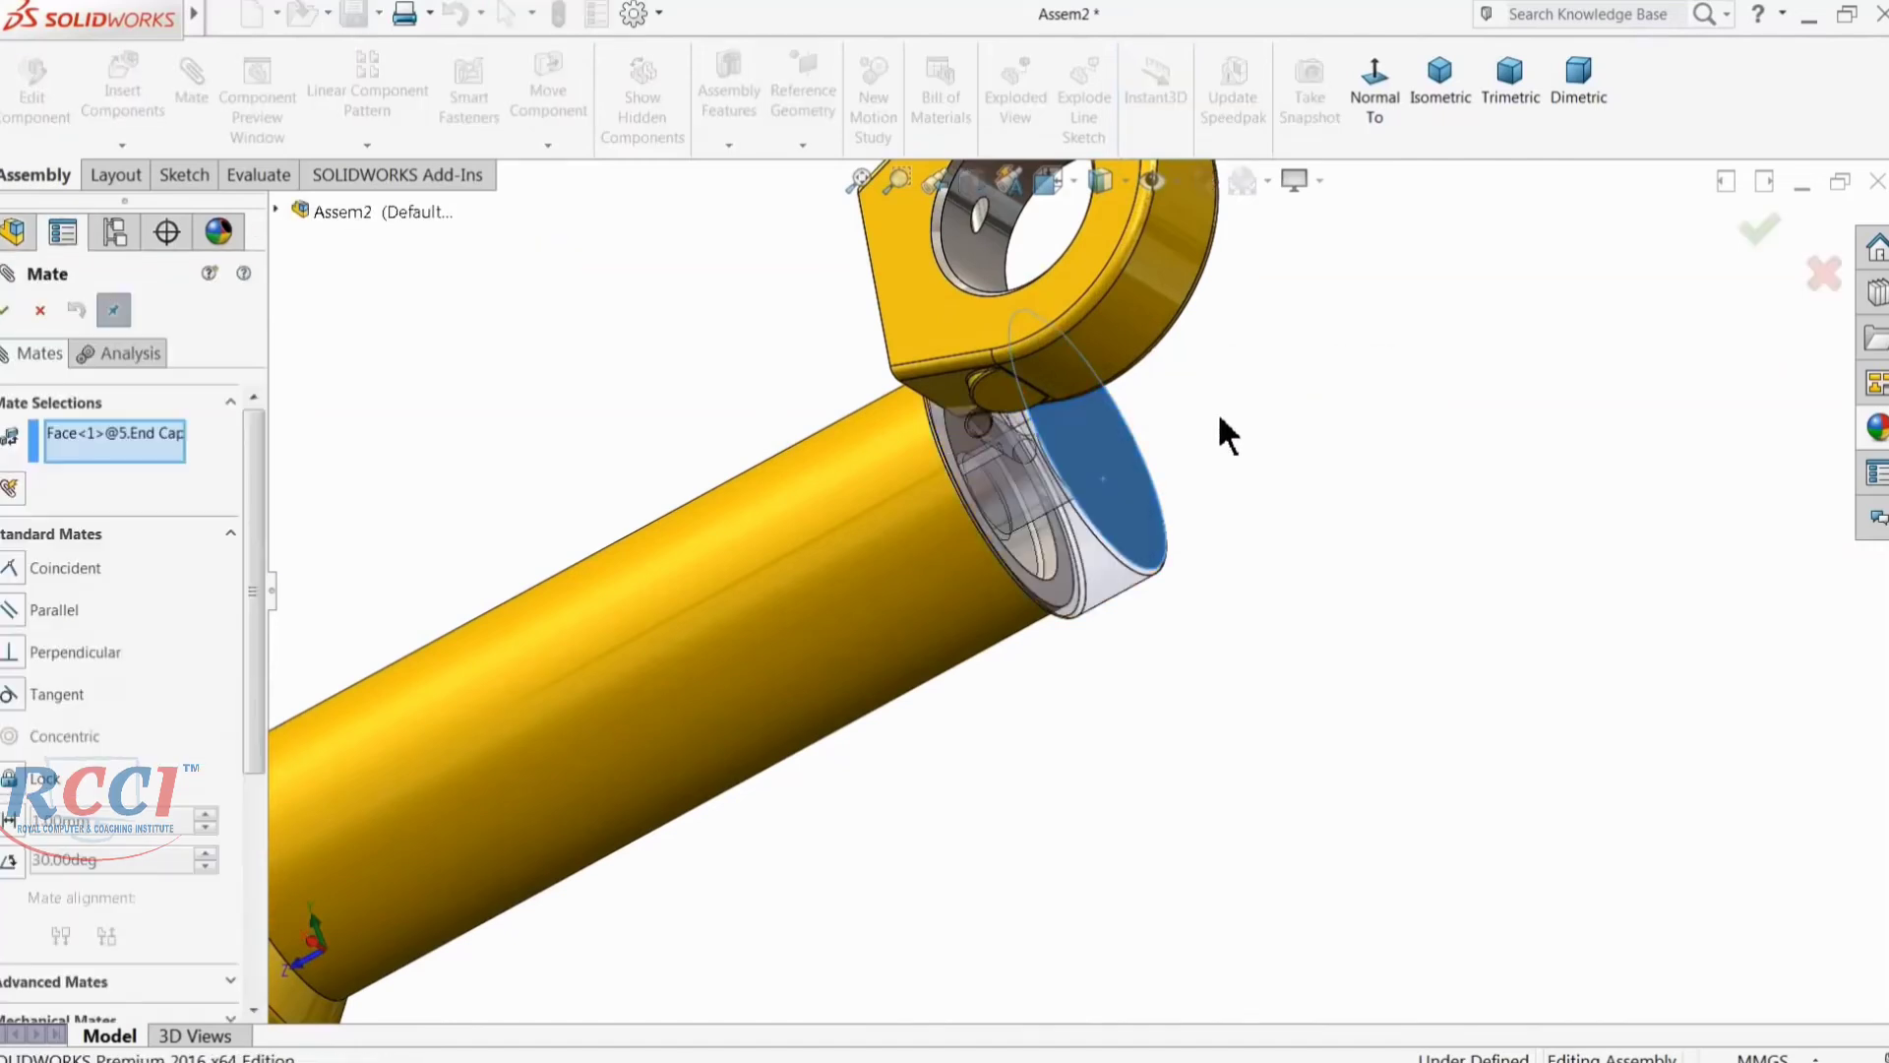
middle_drag(953, 321, 1194, 354)
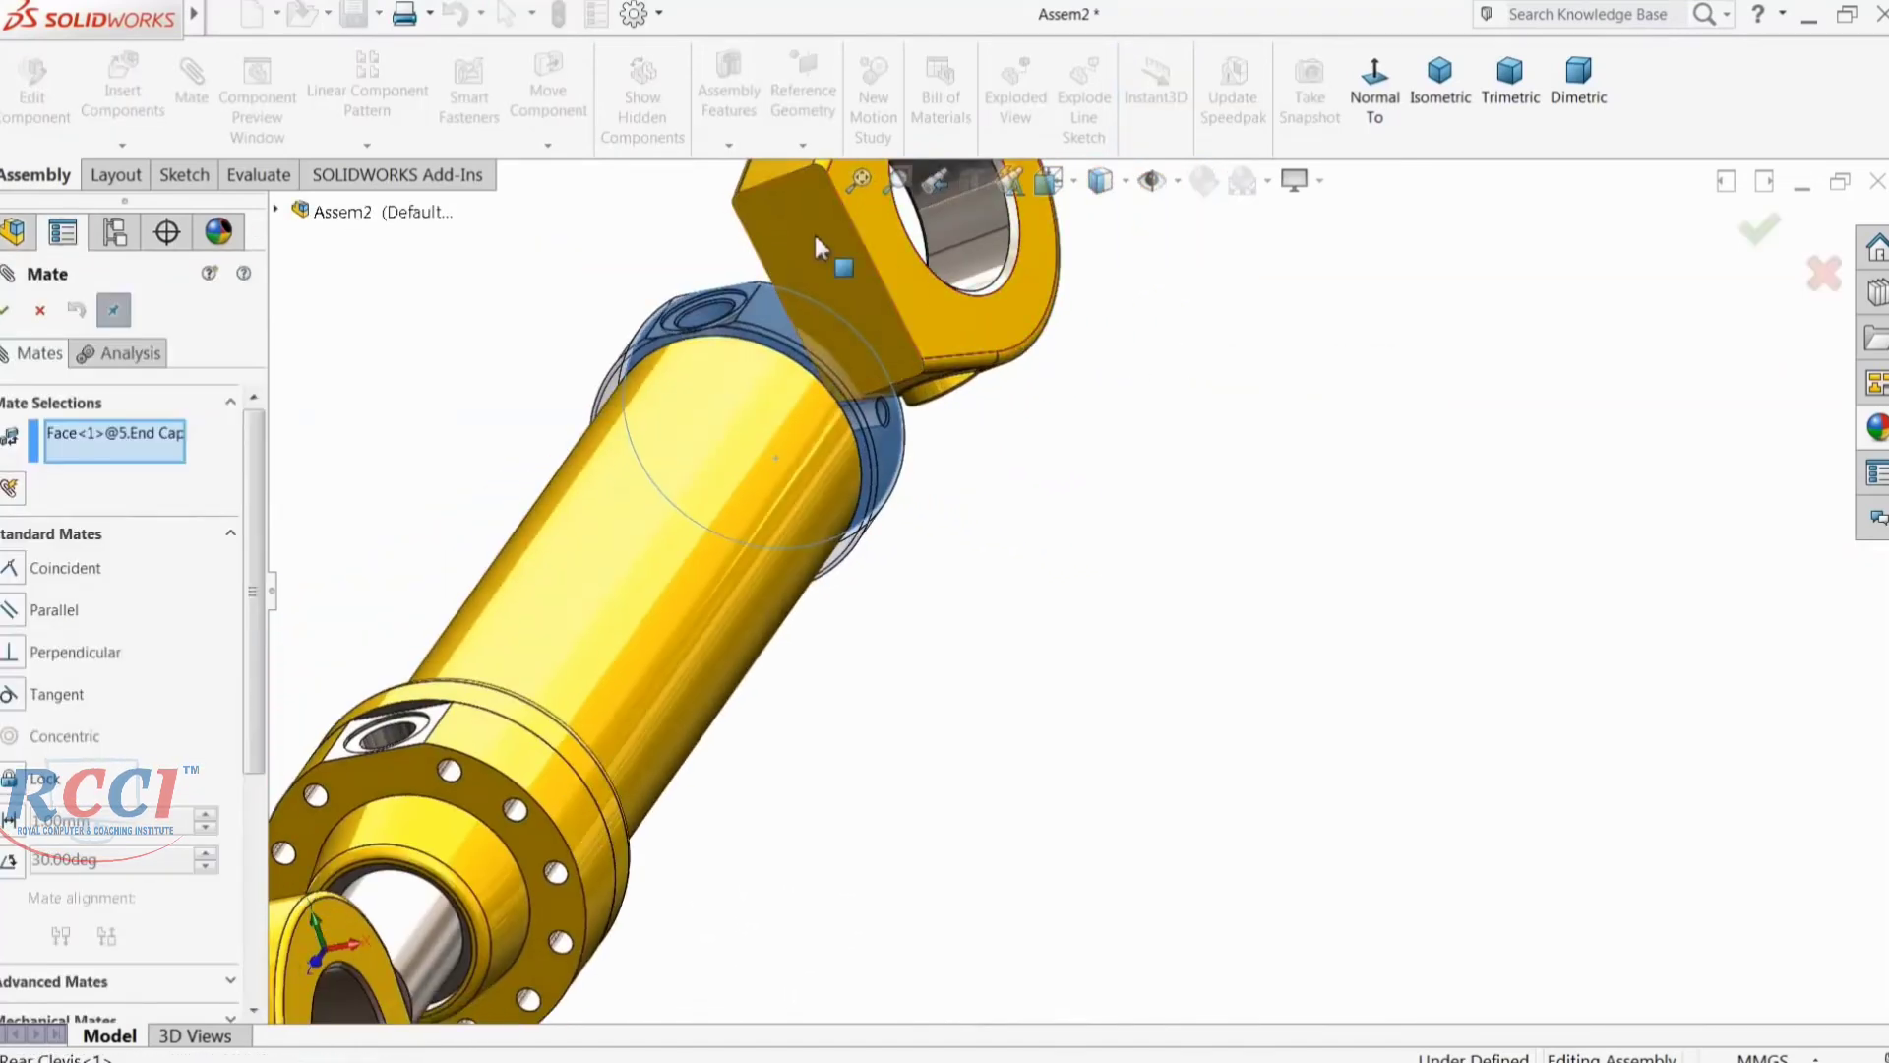
click(813, 232)
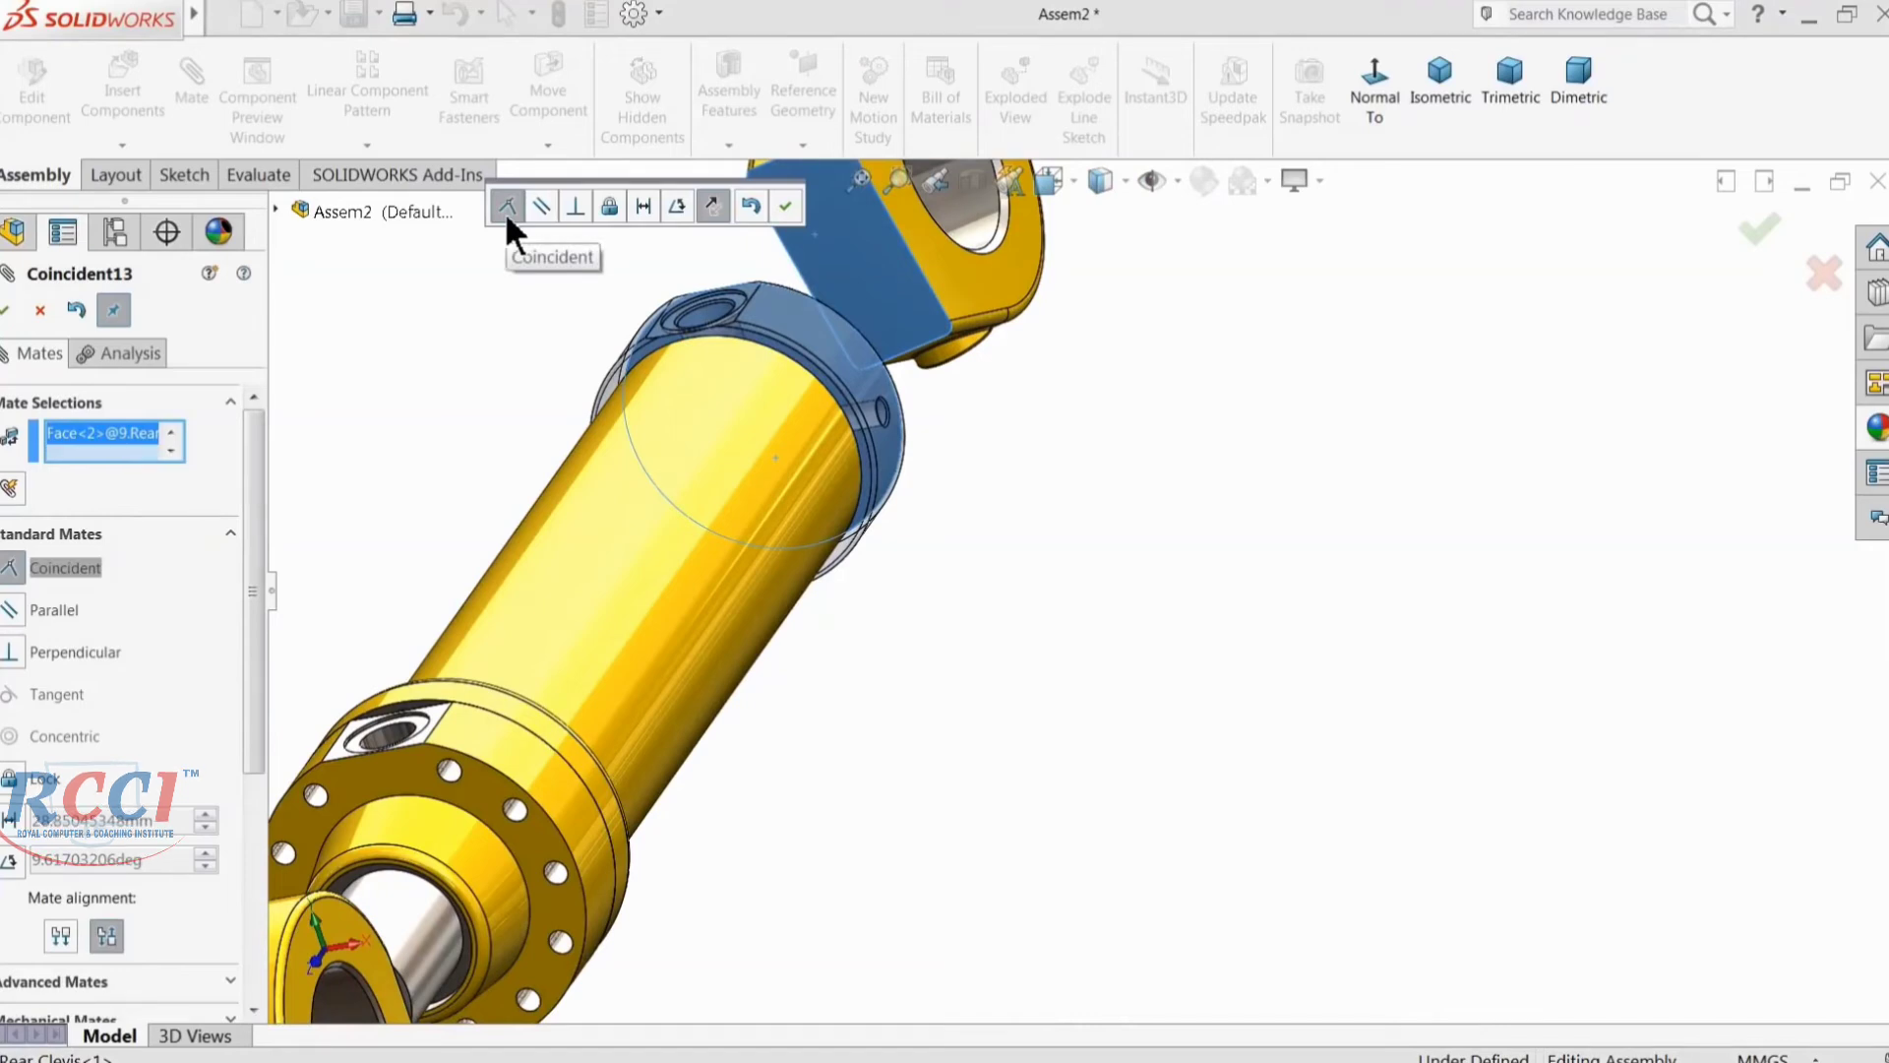
click(786, 206)
scroll(1077, 512, up, 5)
middle_drag(1072, 527, 1072, 694)
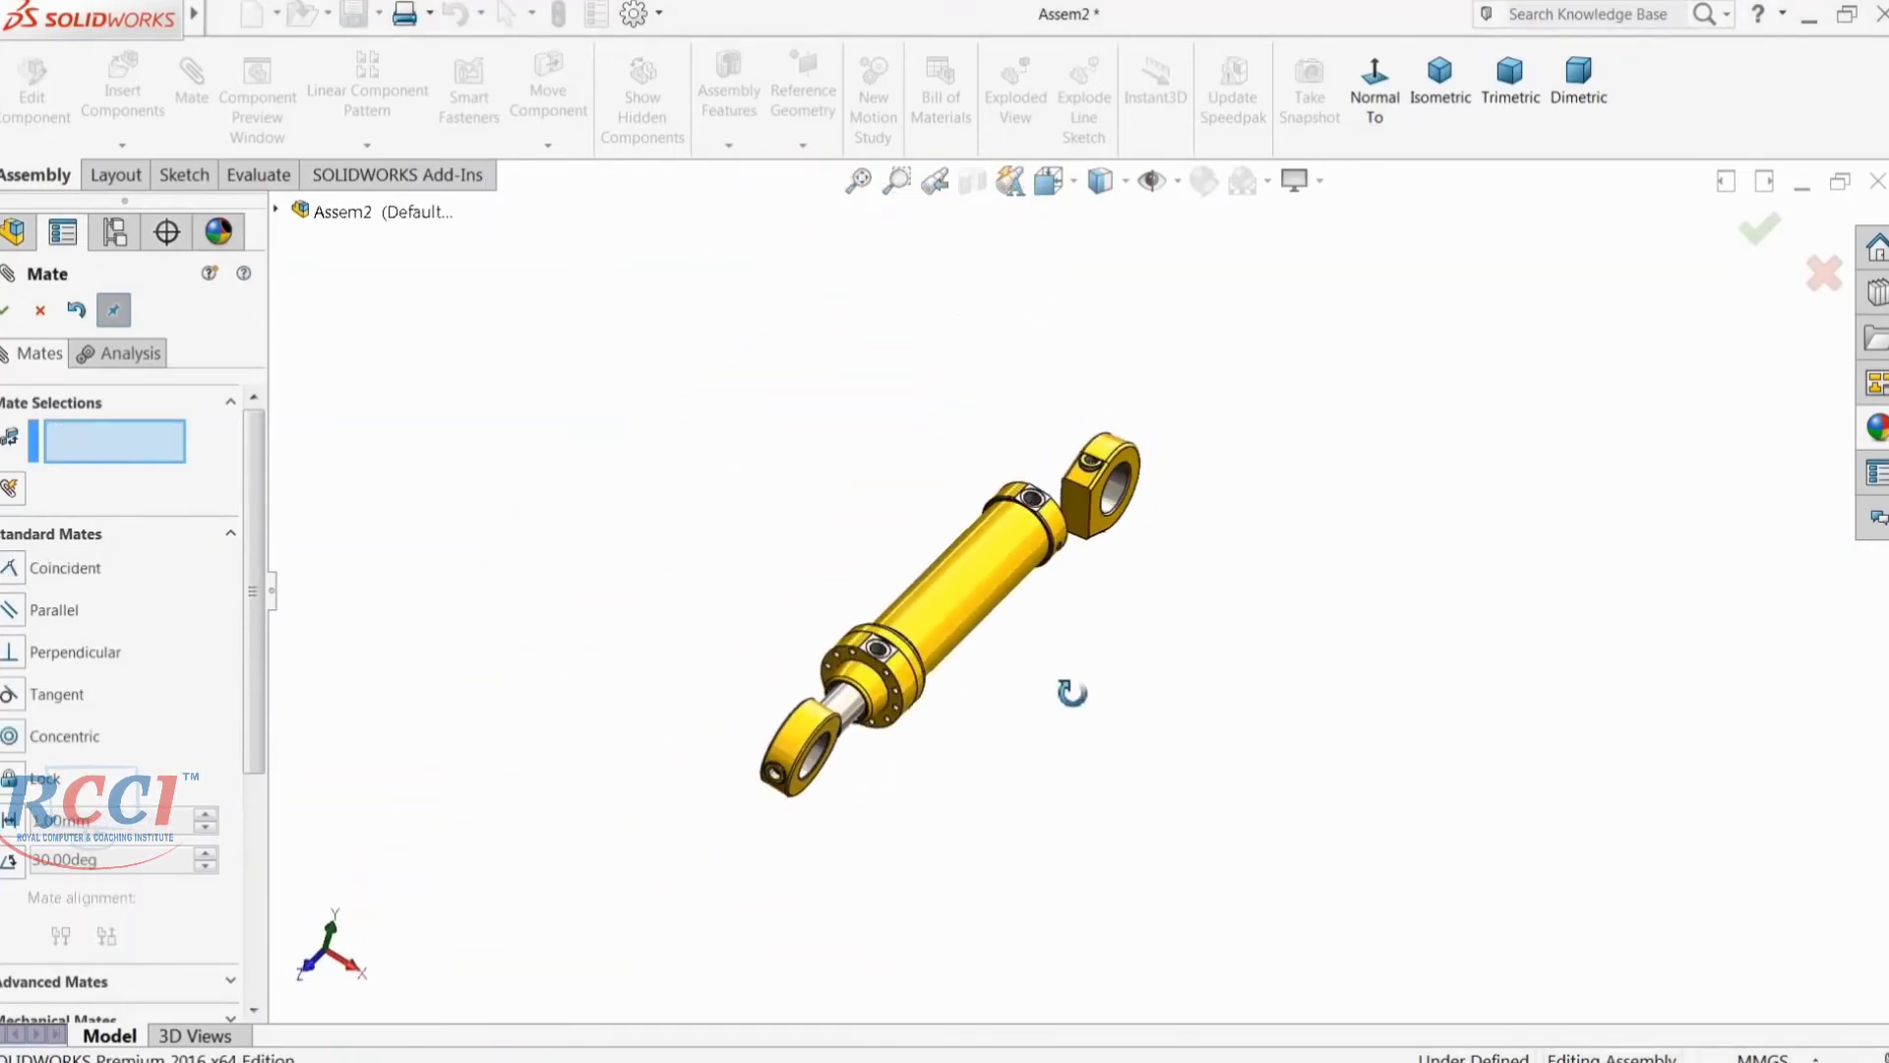
scroll(1172, 472, down, 4)
click(39, 310)
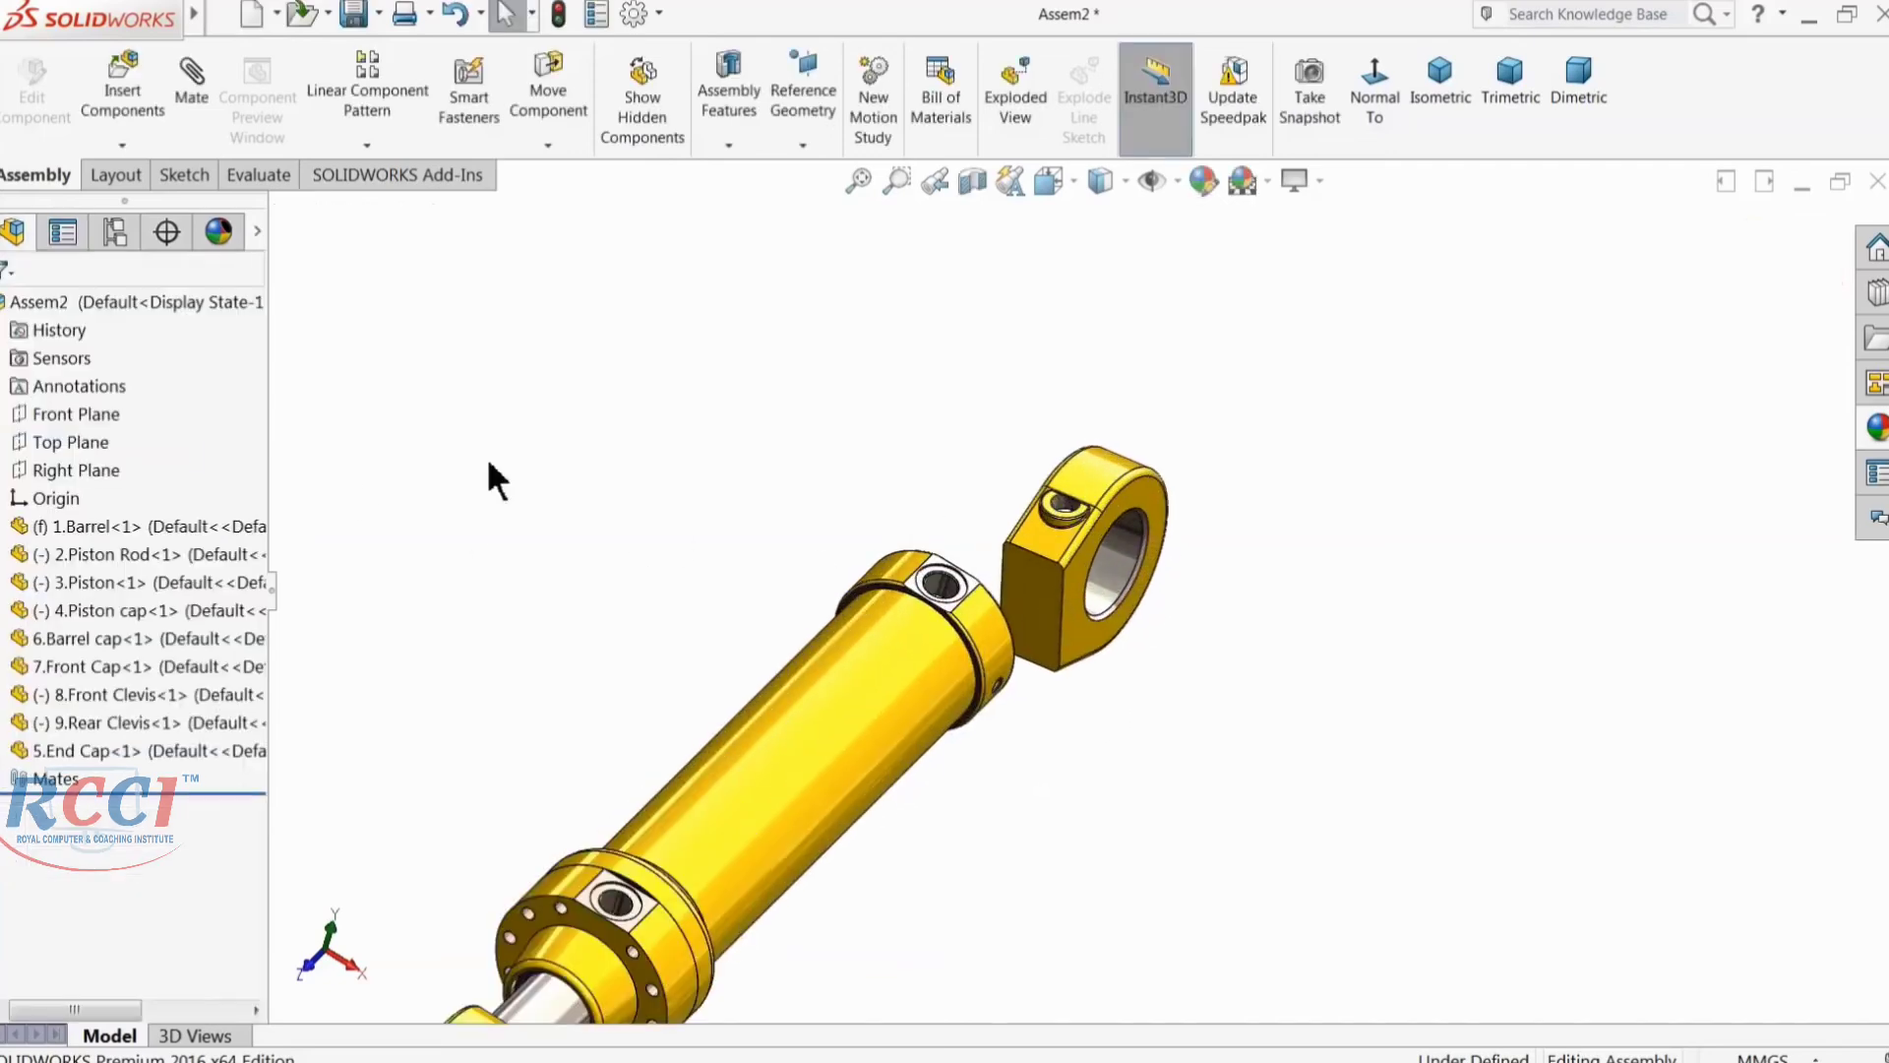
Step: Mate the rear clevis's Right Plane coincident with the barrel's Top Plane
click(1061, 541)
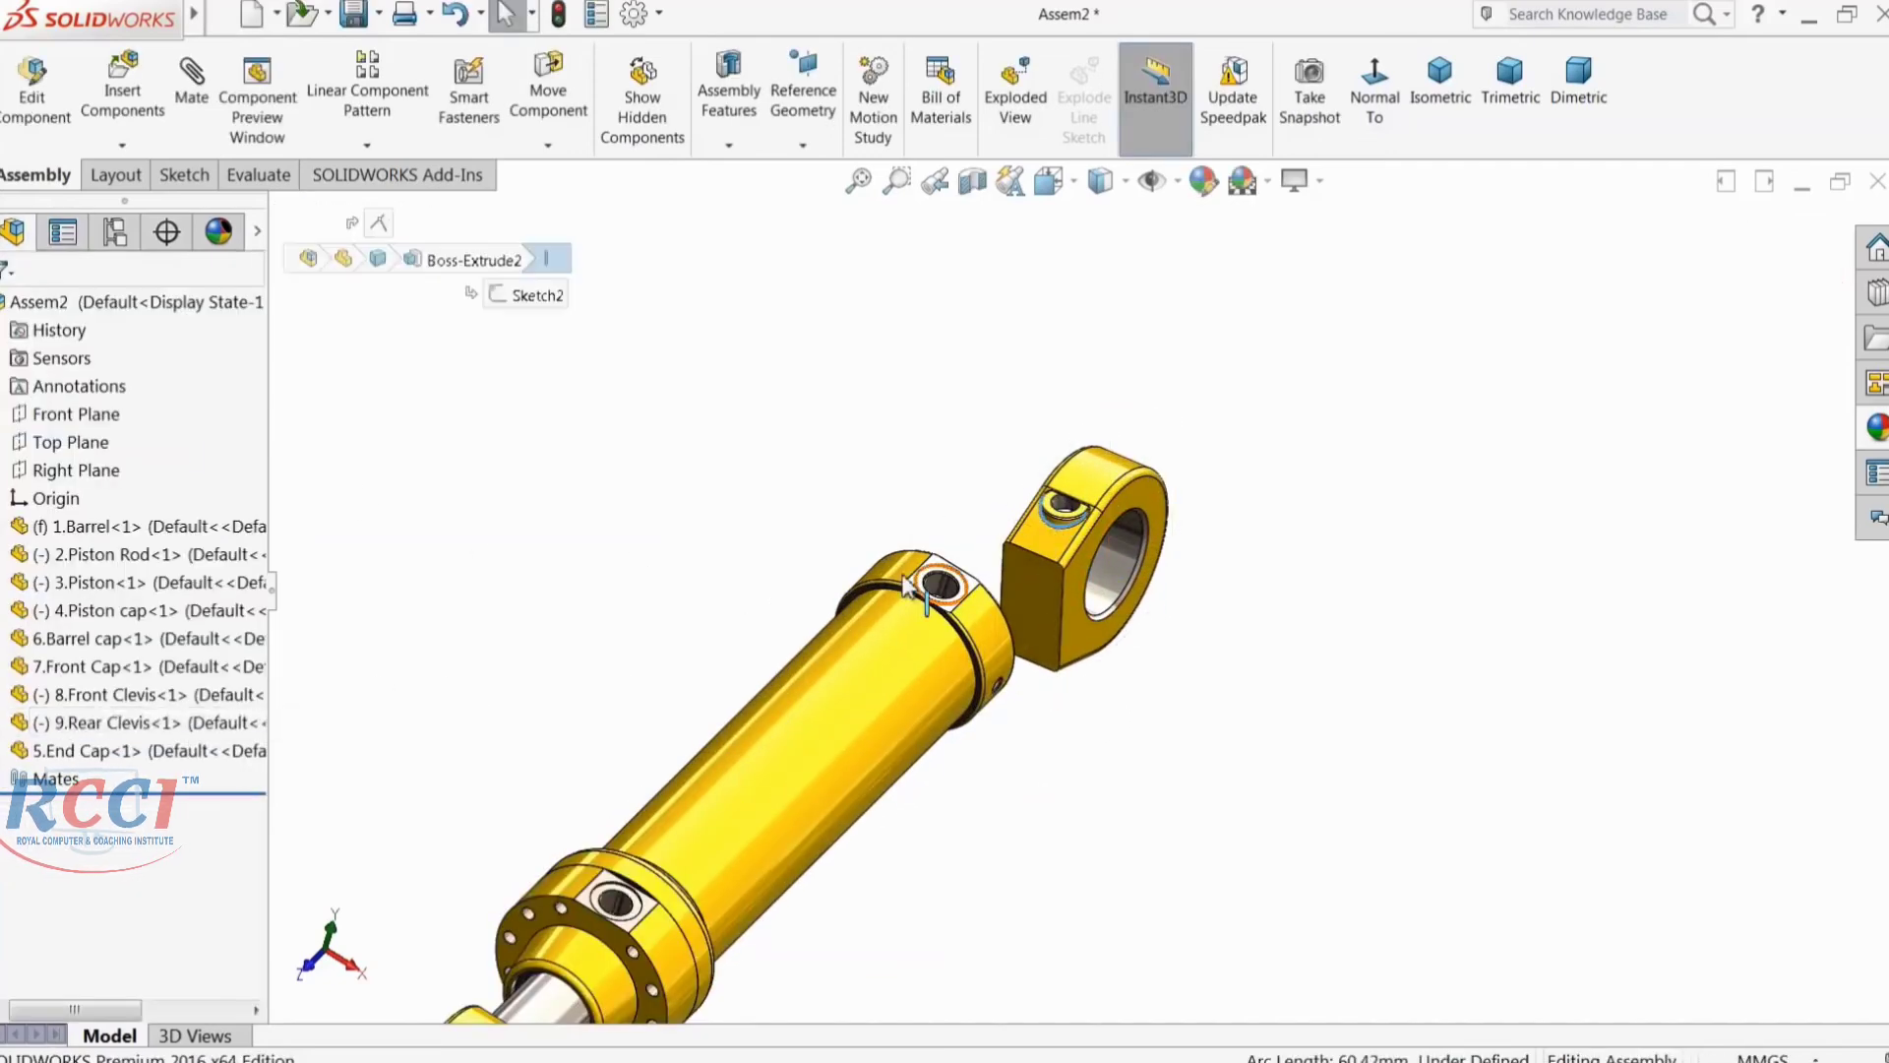
click(1047, 581)
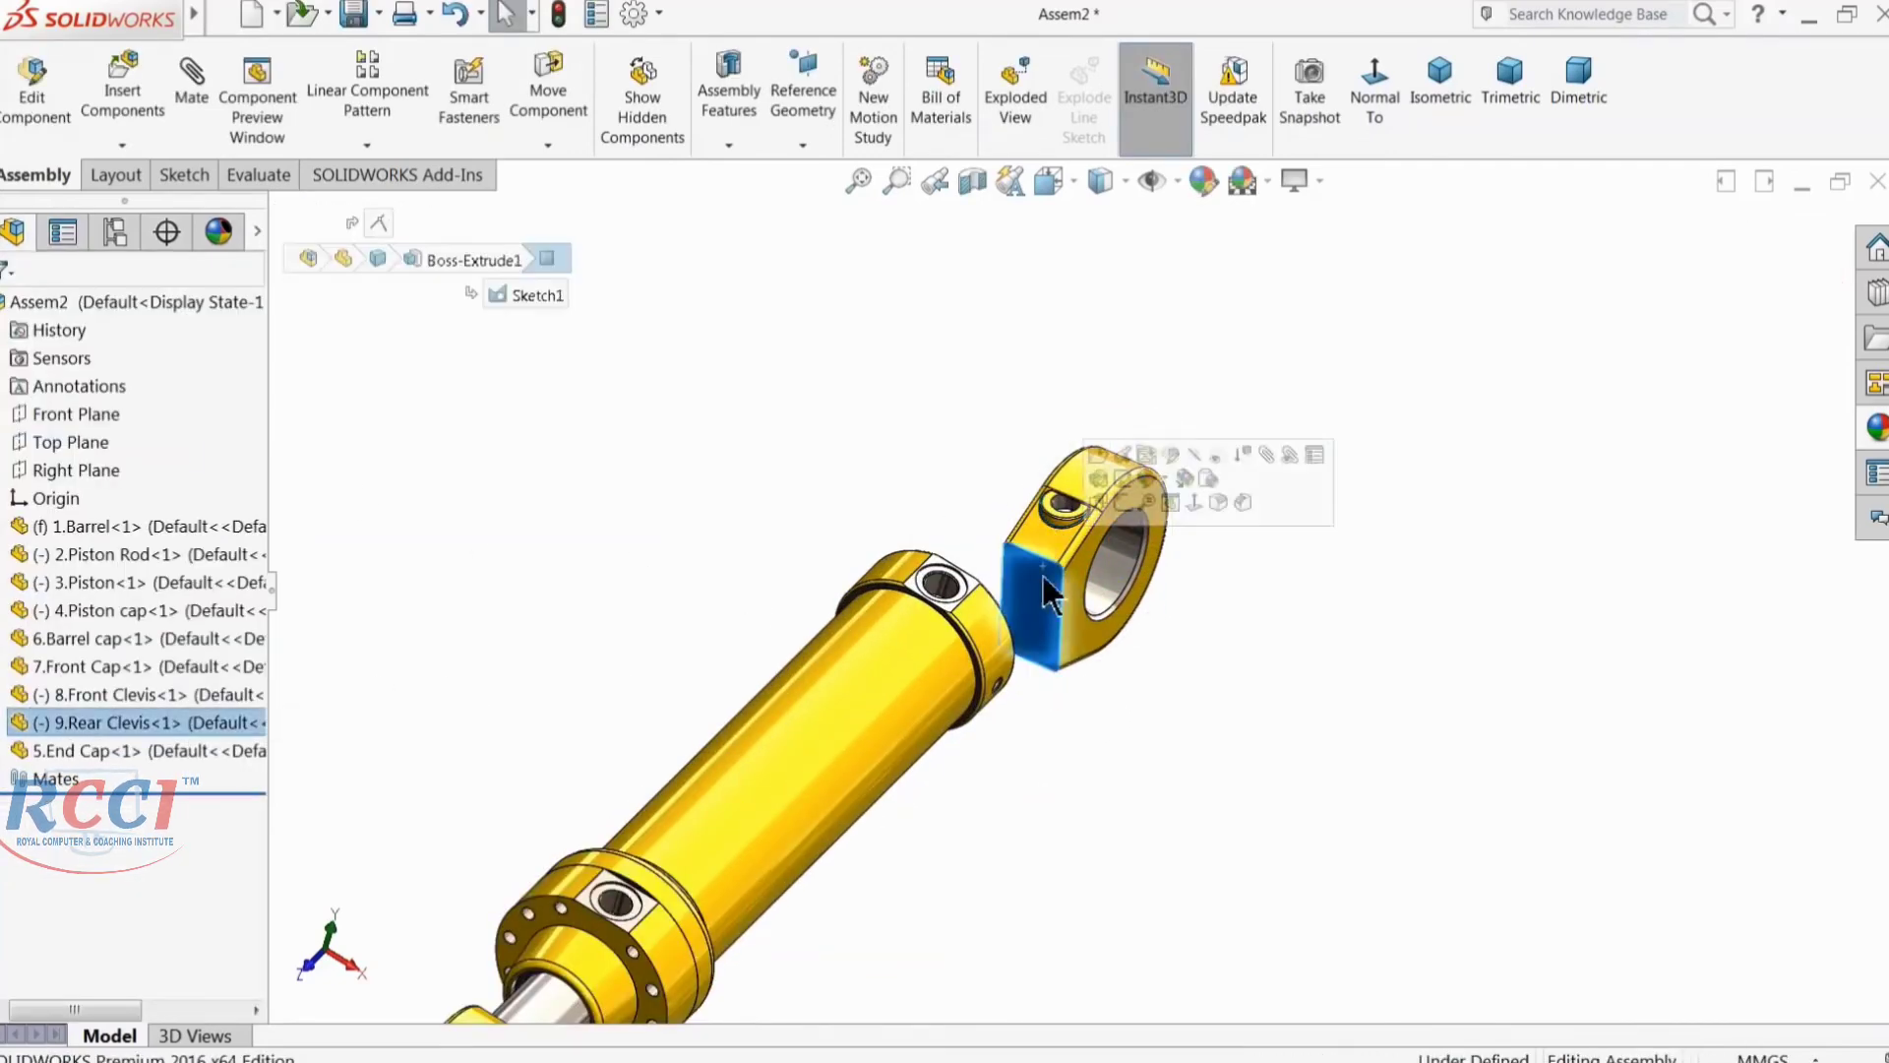
click(3, 723)
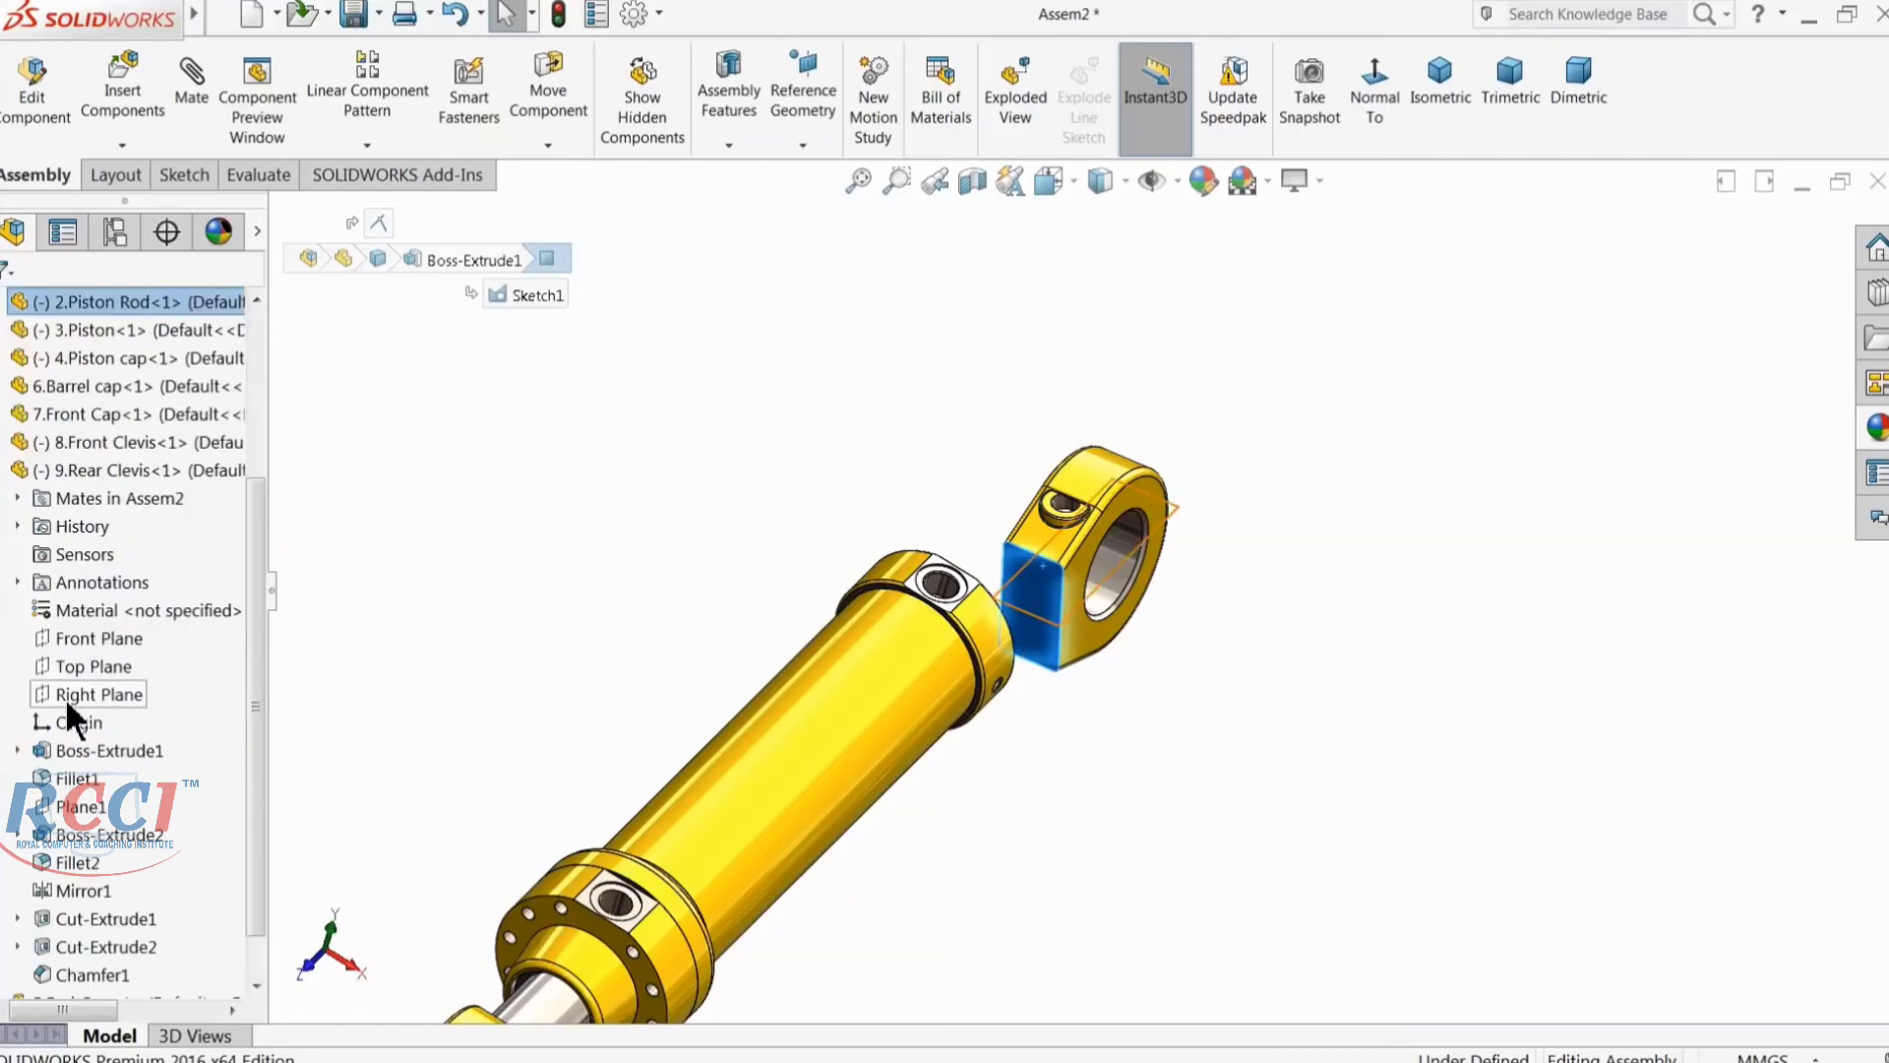
click(104, 634)
middle_drag(563, 656, 586, 598)
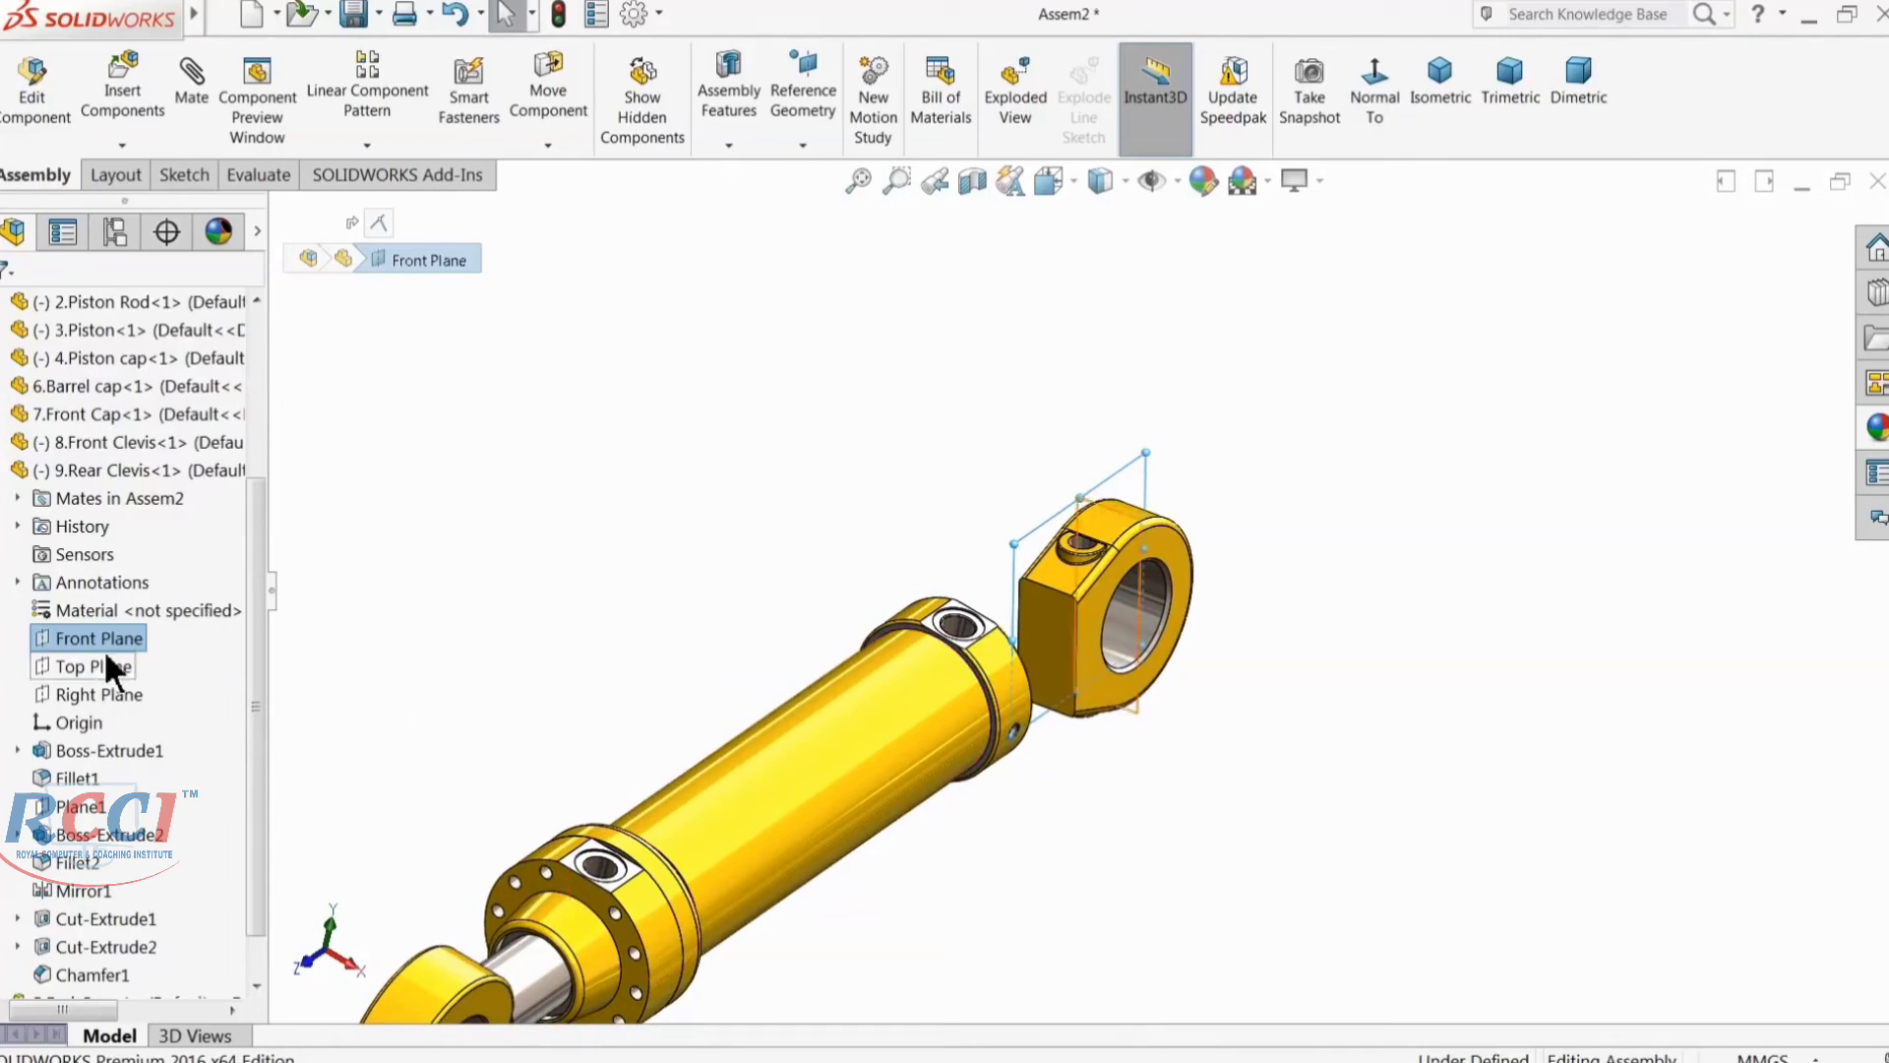
click(85, 689)
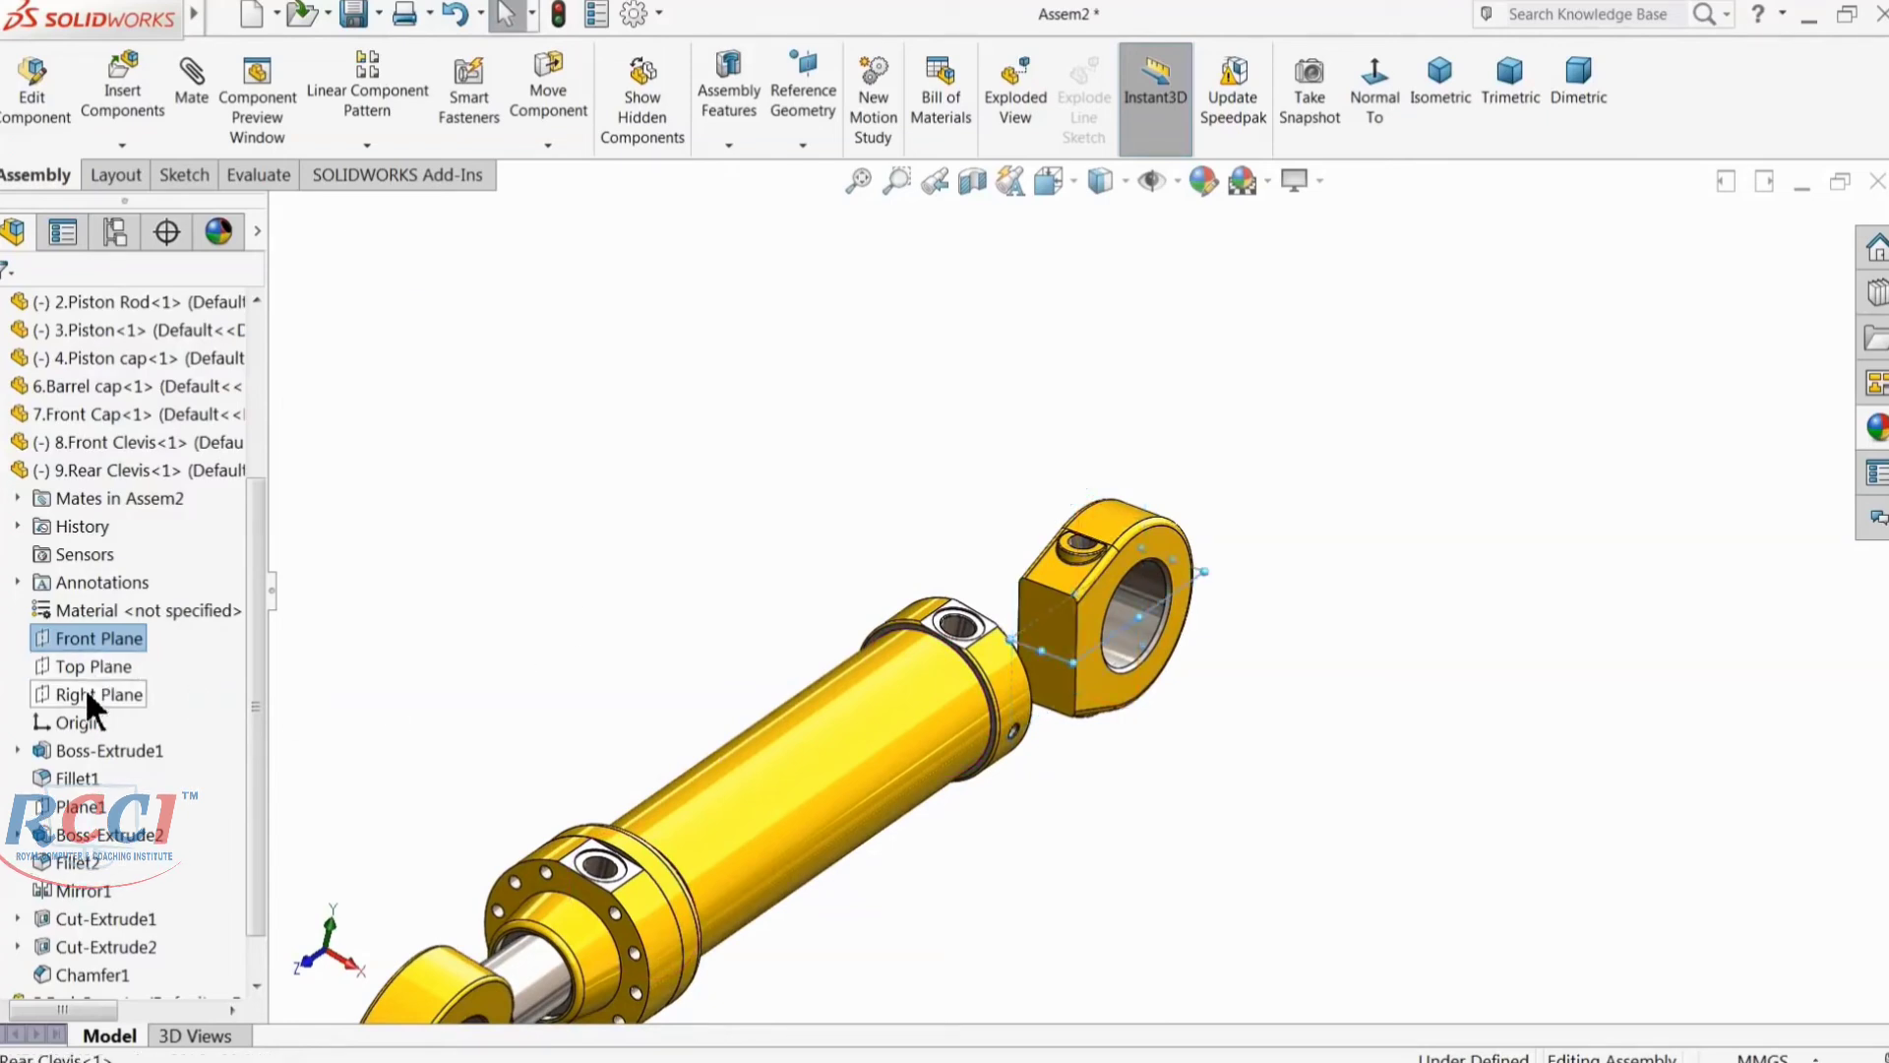
mouse_move(561, 689)
middle_down()
mouse_move(624, 764)
mouse_move(540, 666)
mouse_move(544, 681)
middle_up()
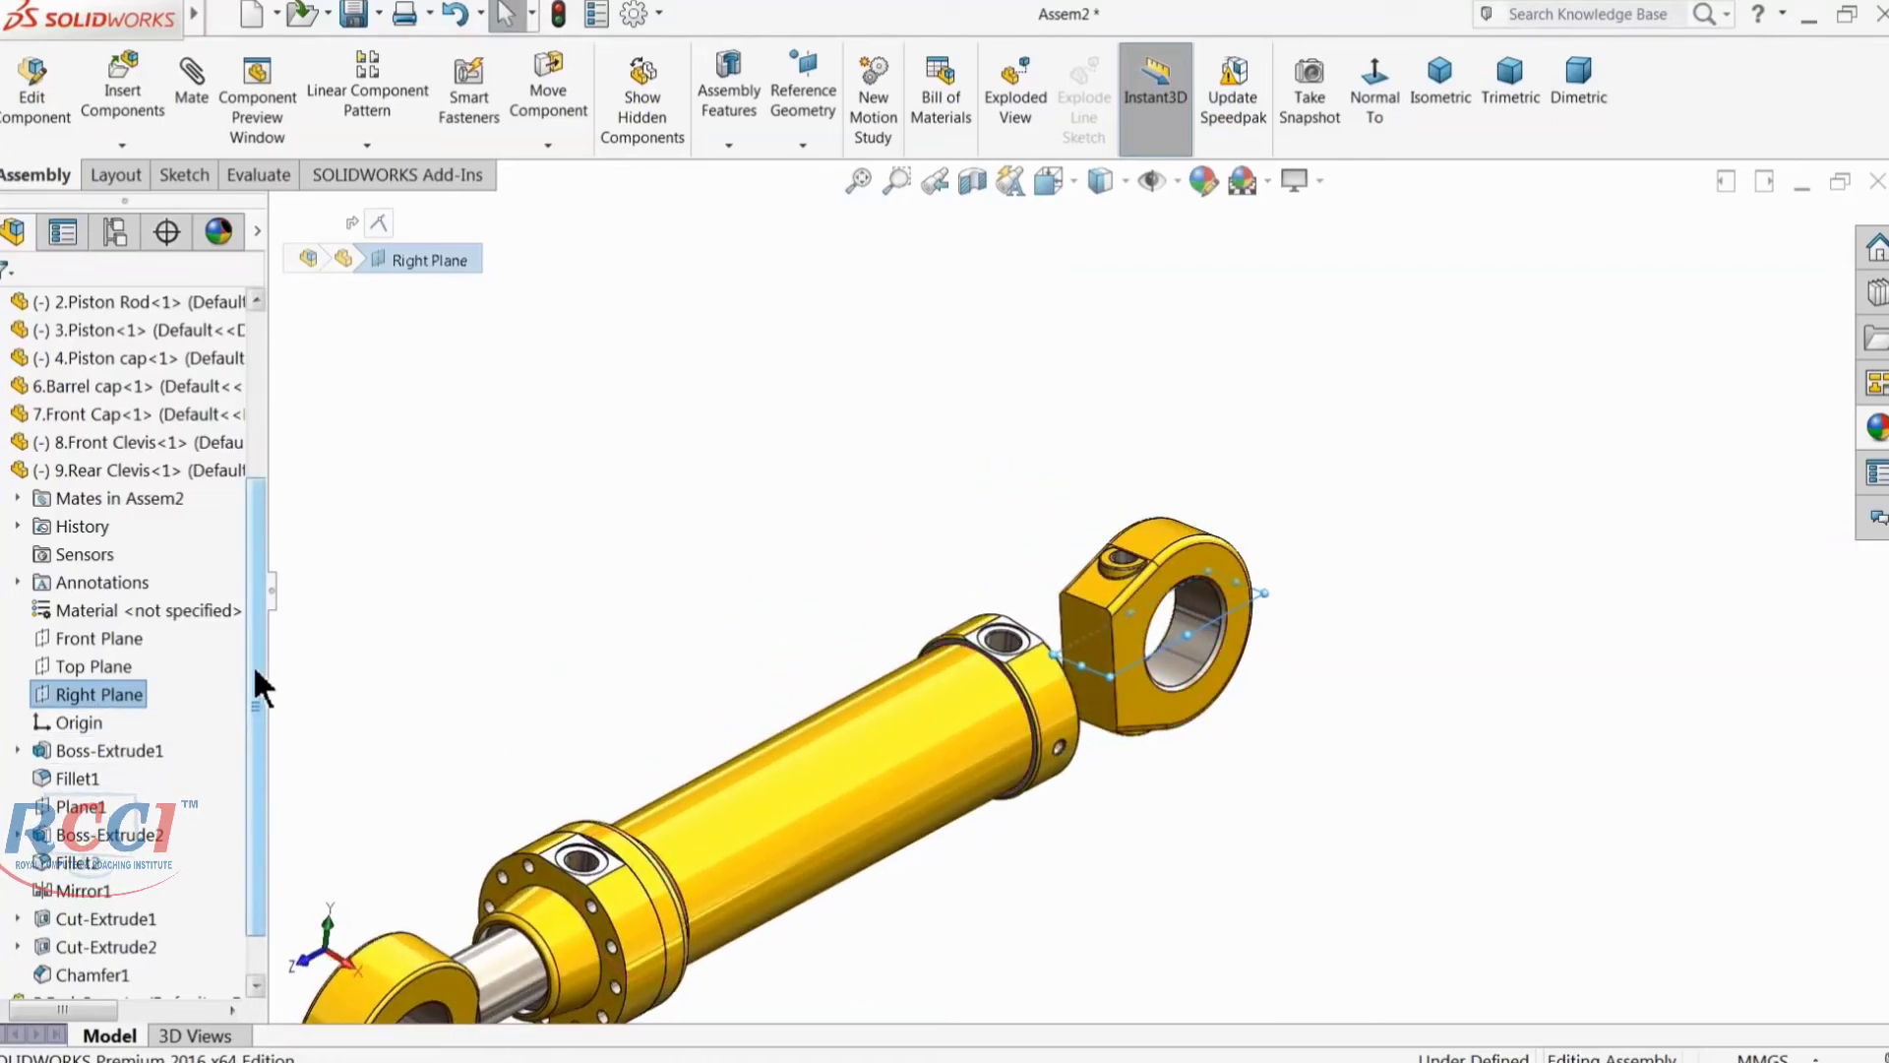
drag(254, 679, 260, 455)
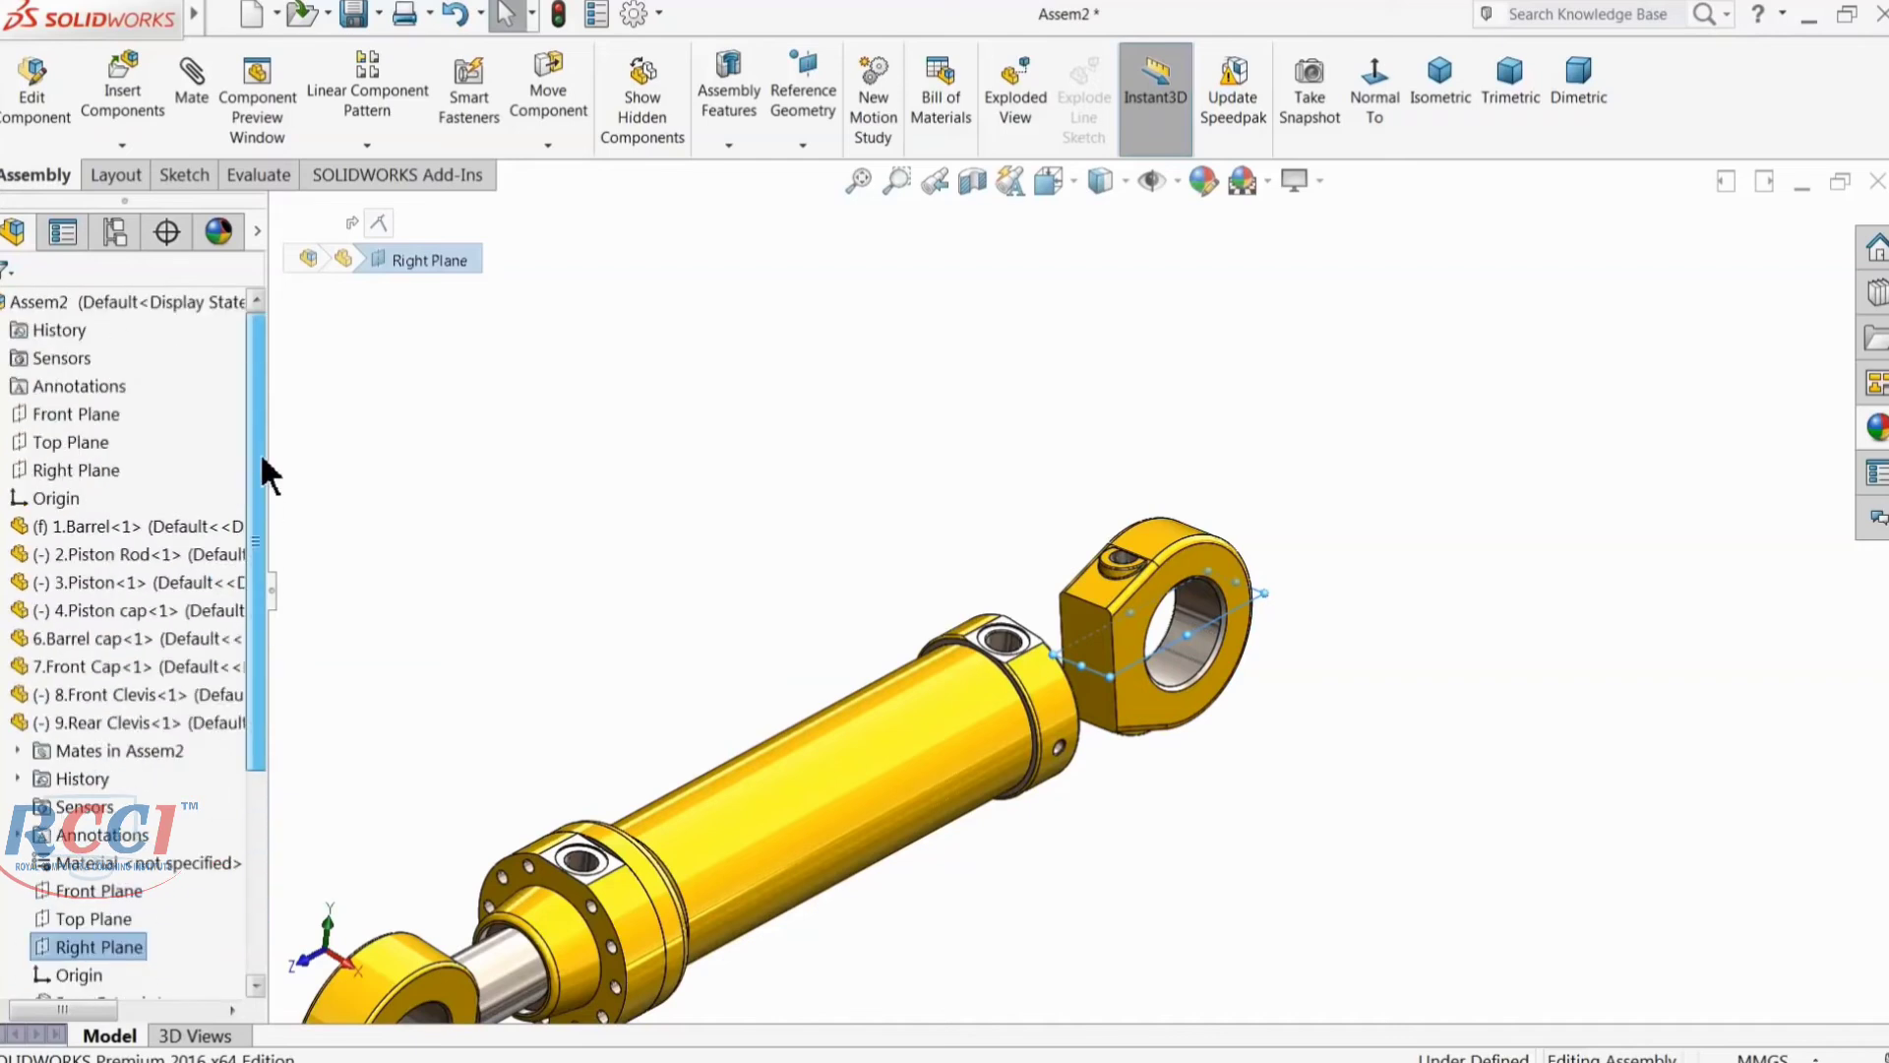
click(3, 527)
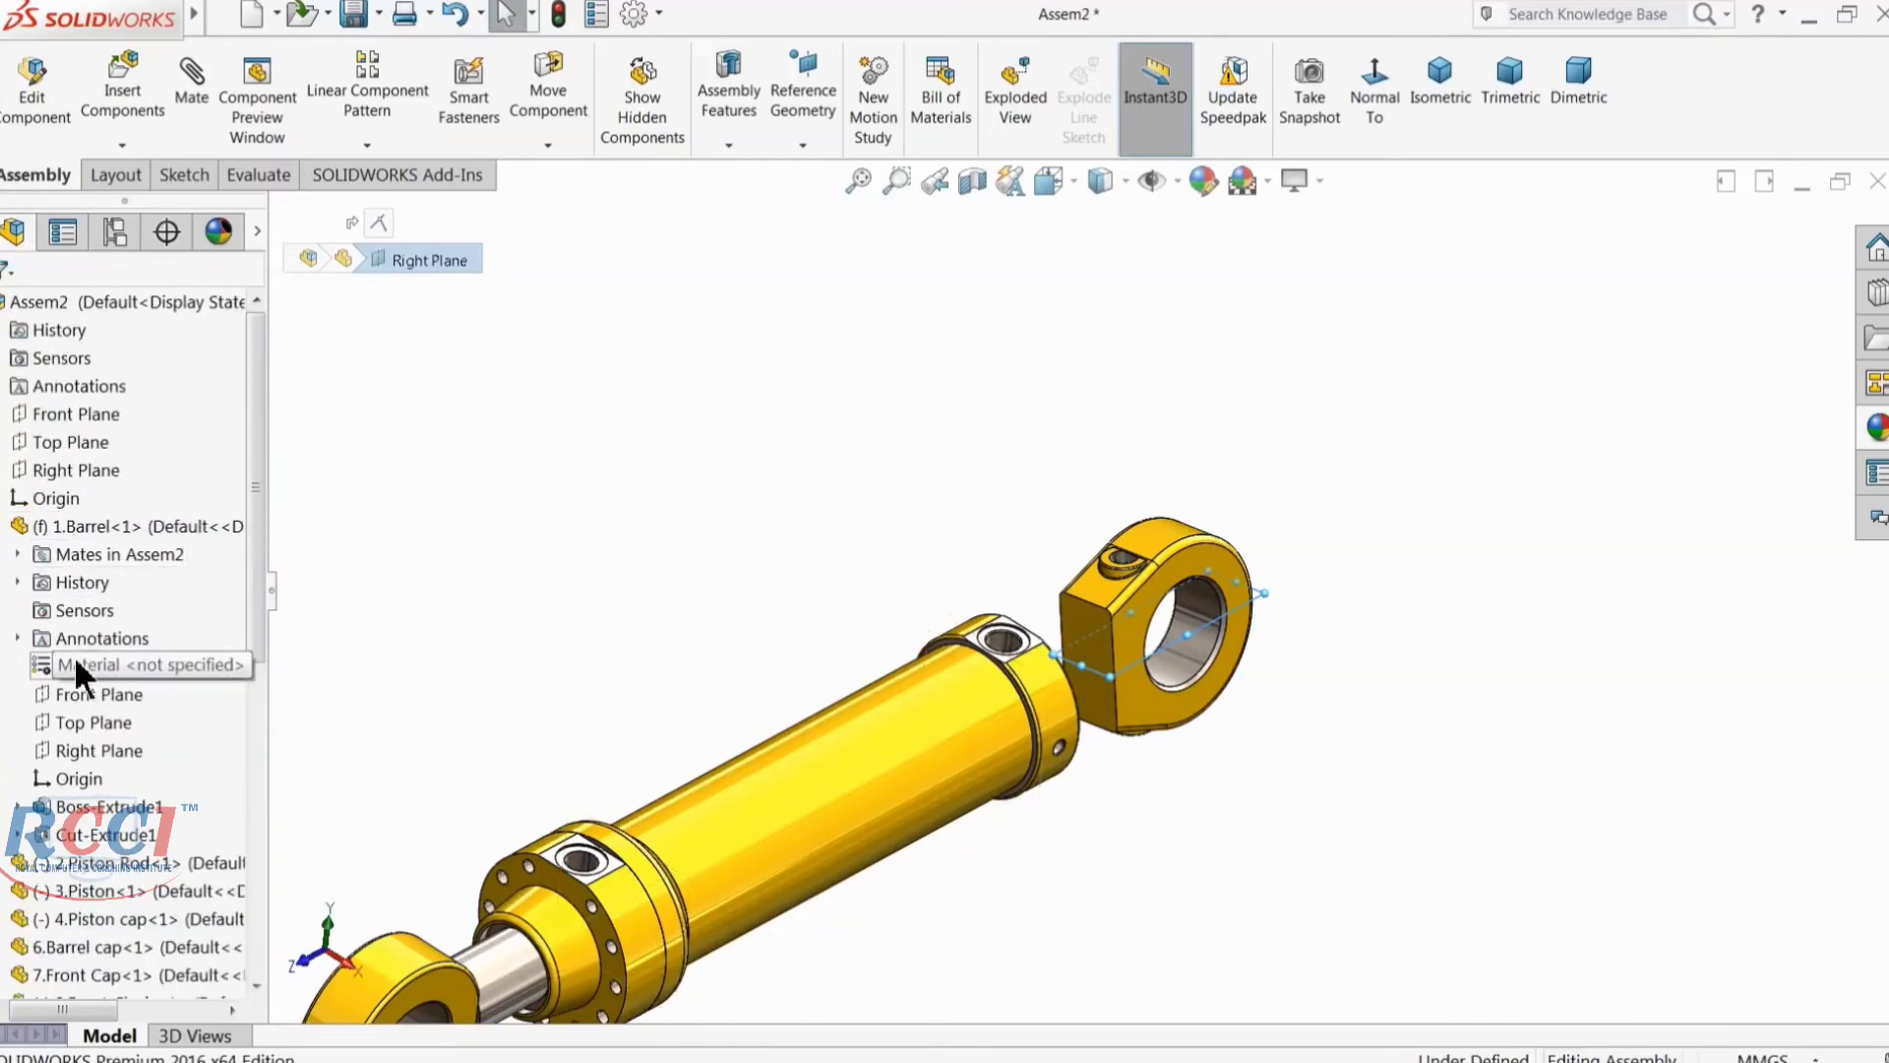
click(89, 724)
middle_drag(679, 712, 633, 700)
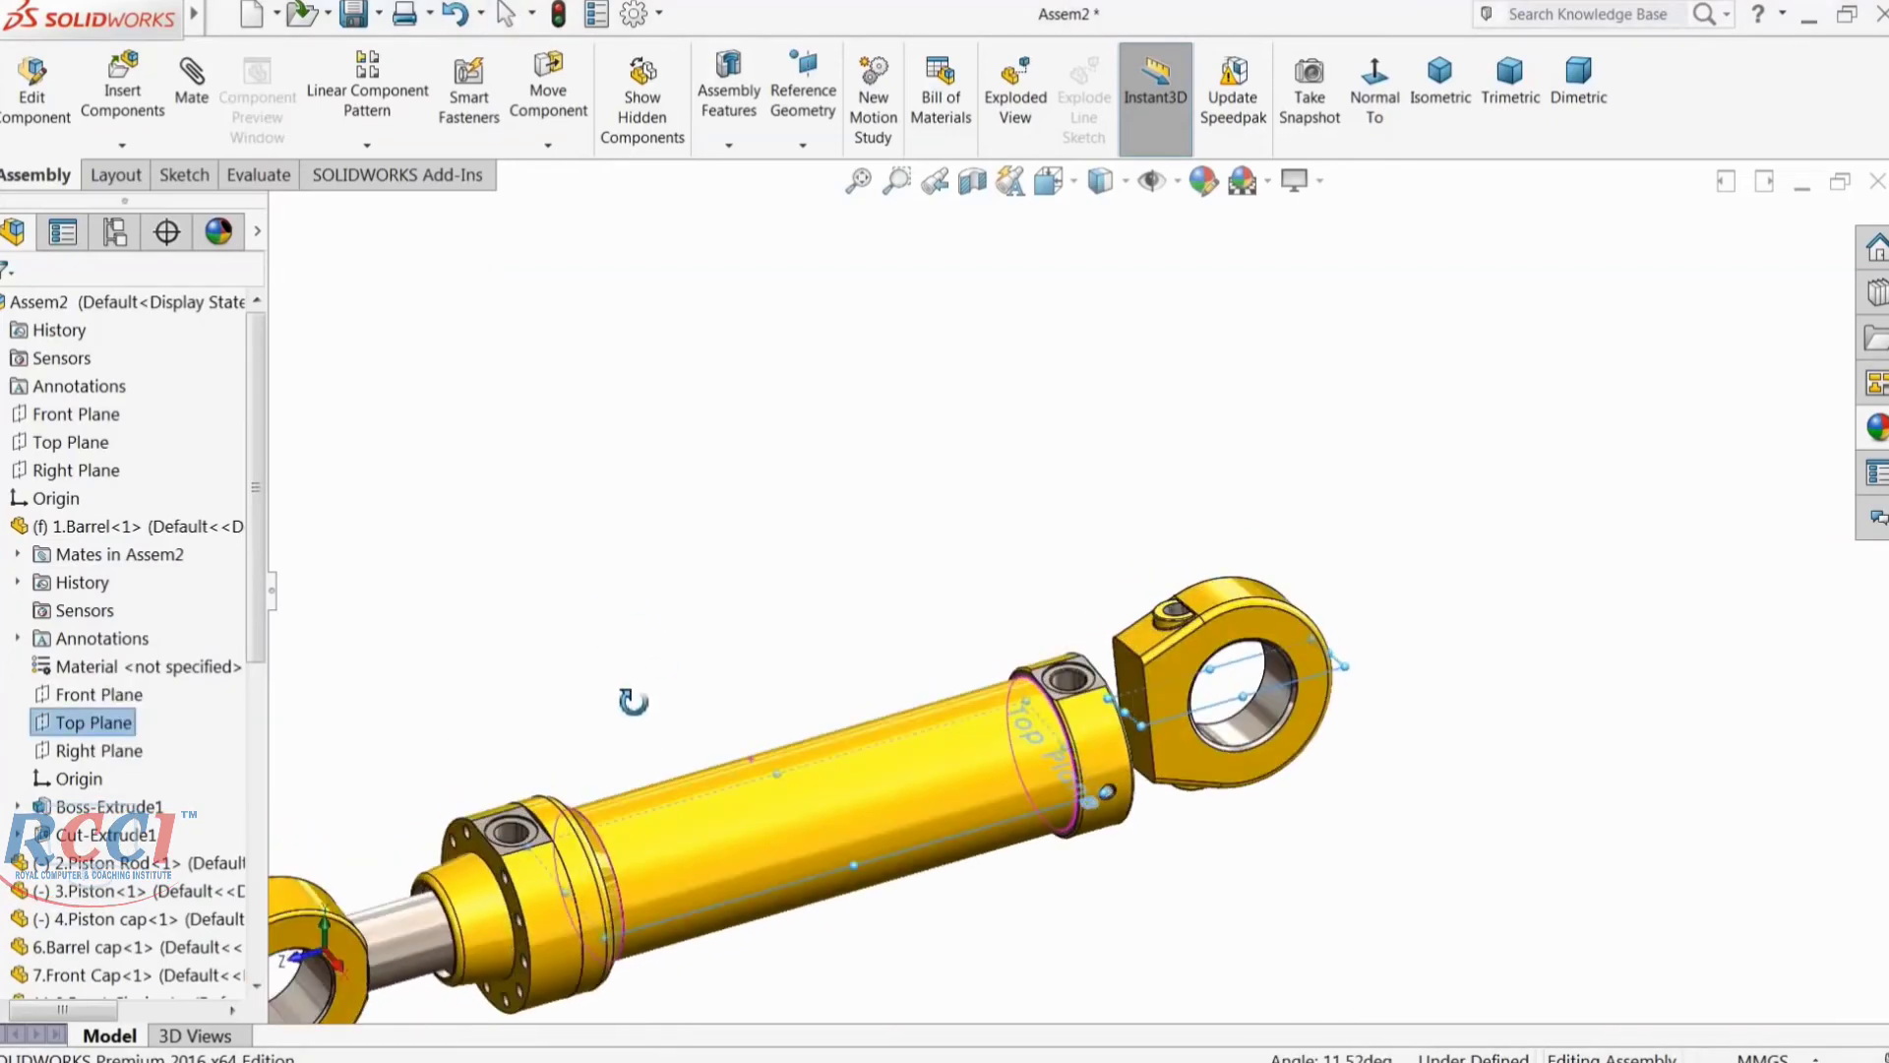
click(190, 85)
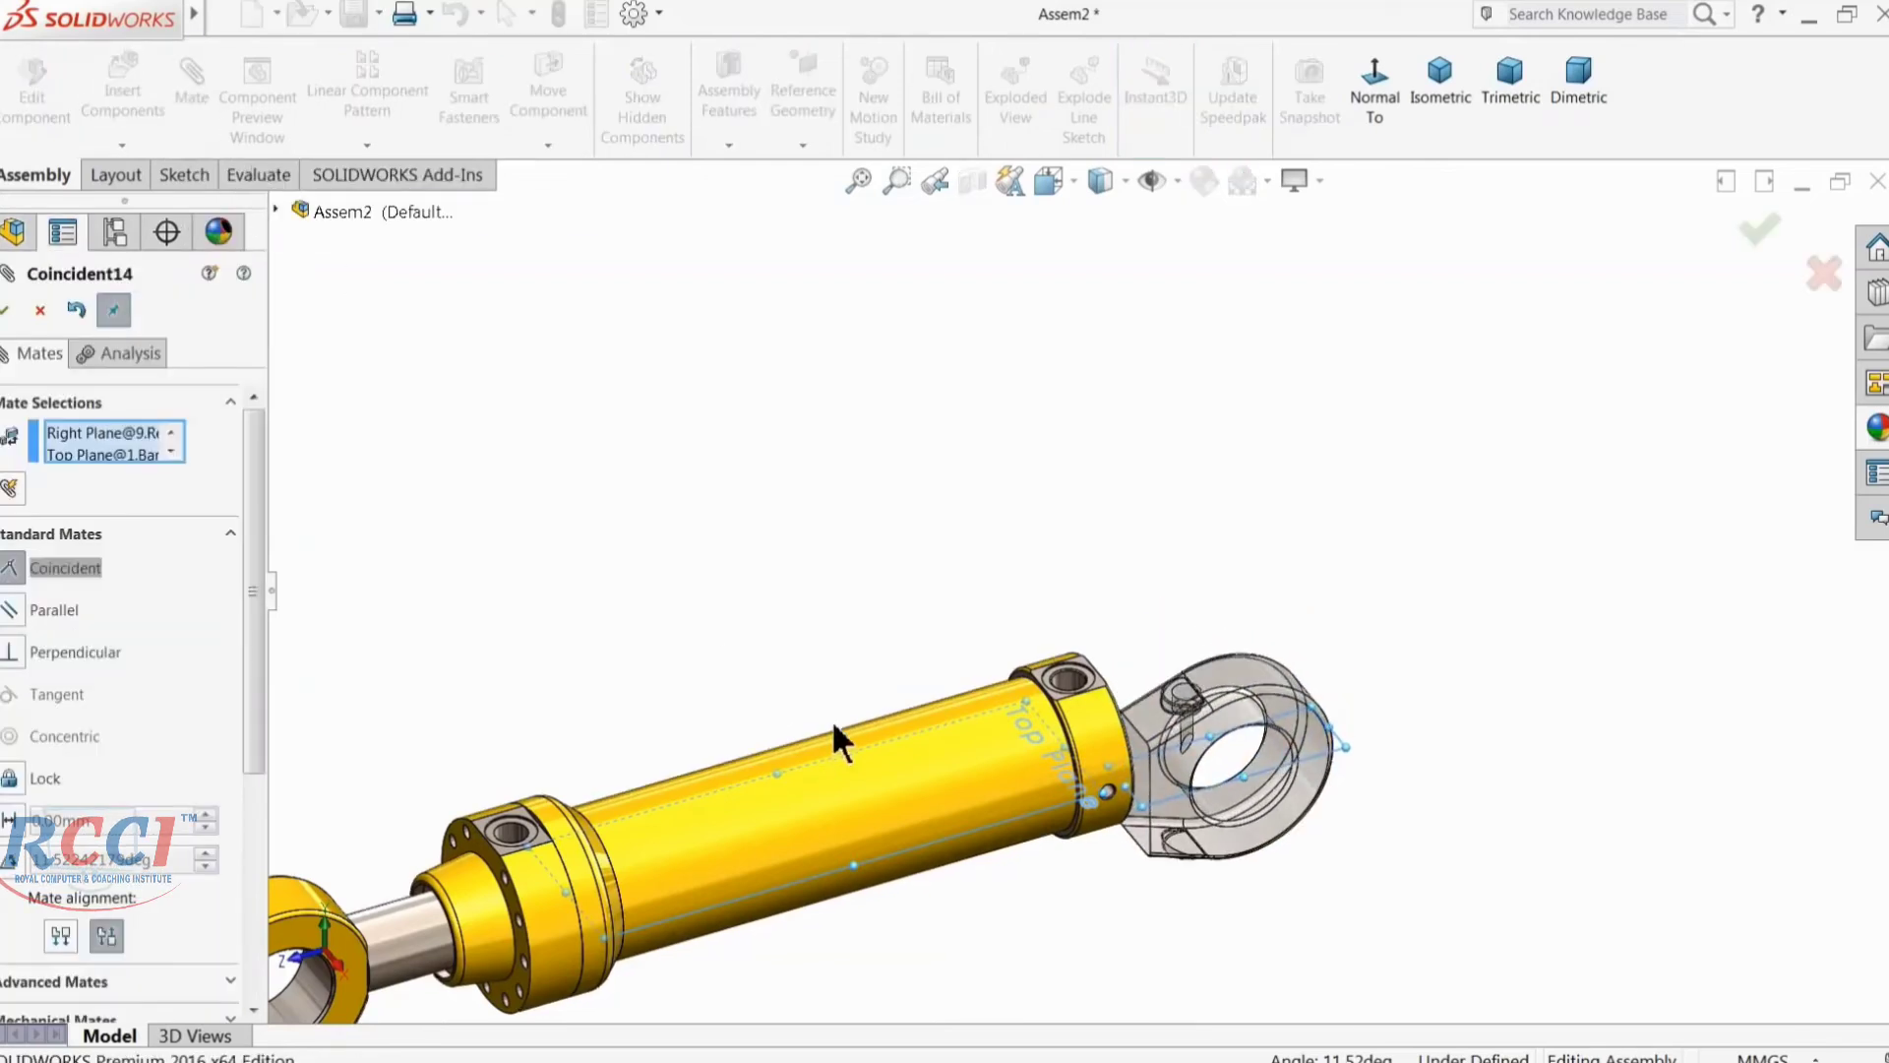
click(5, 310)
Step: Mate the front clevis's flat side face coincident with the rear clevis's matching side face, finish mating and collapse the expanded components
scroll(682, 580, up, 5)
scroll(730, 832, down, 4)
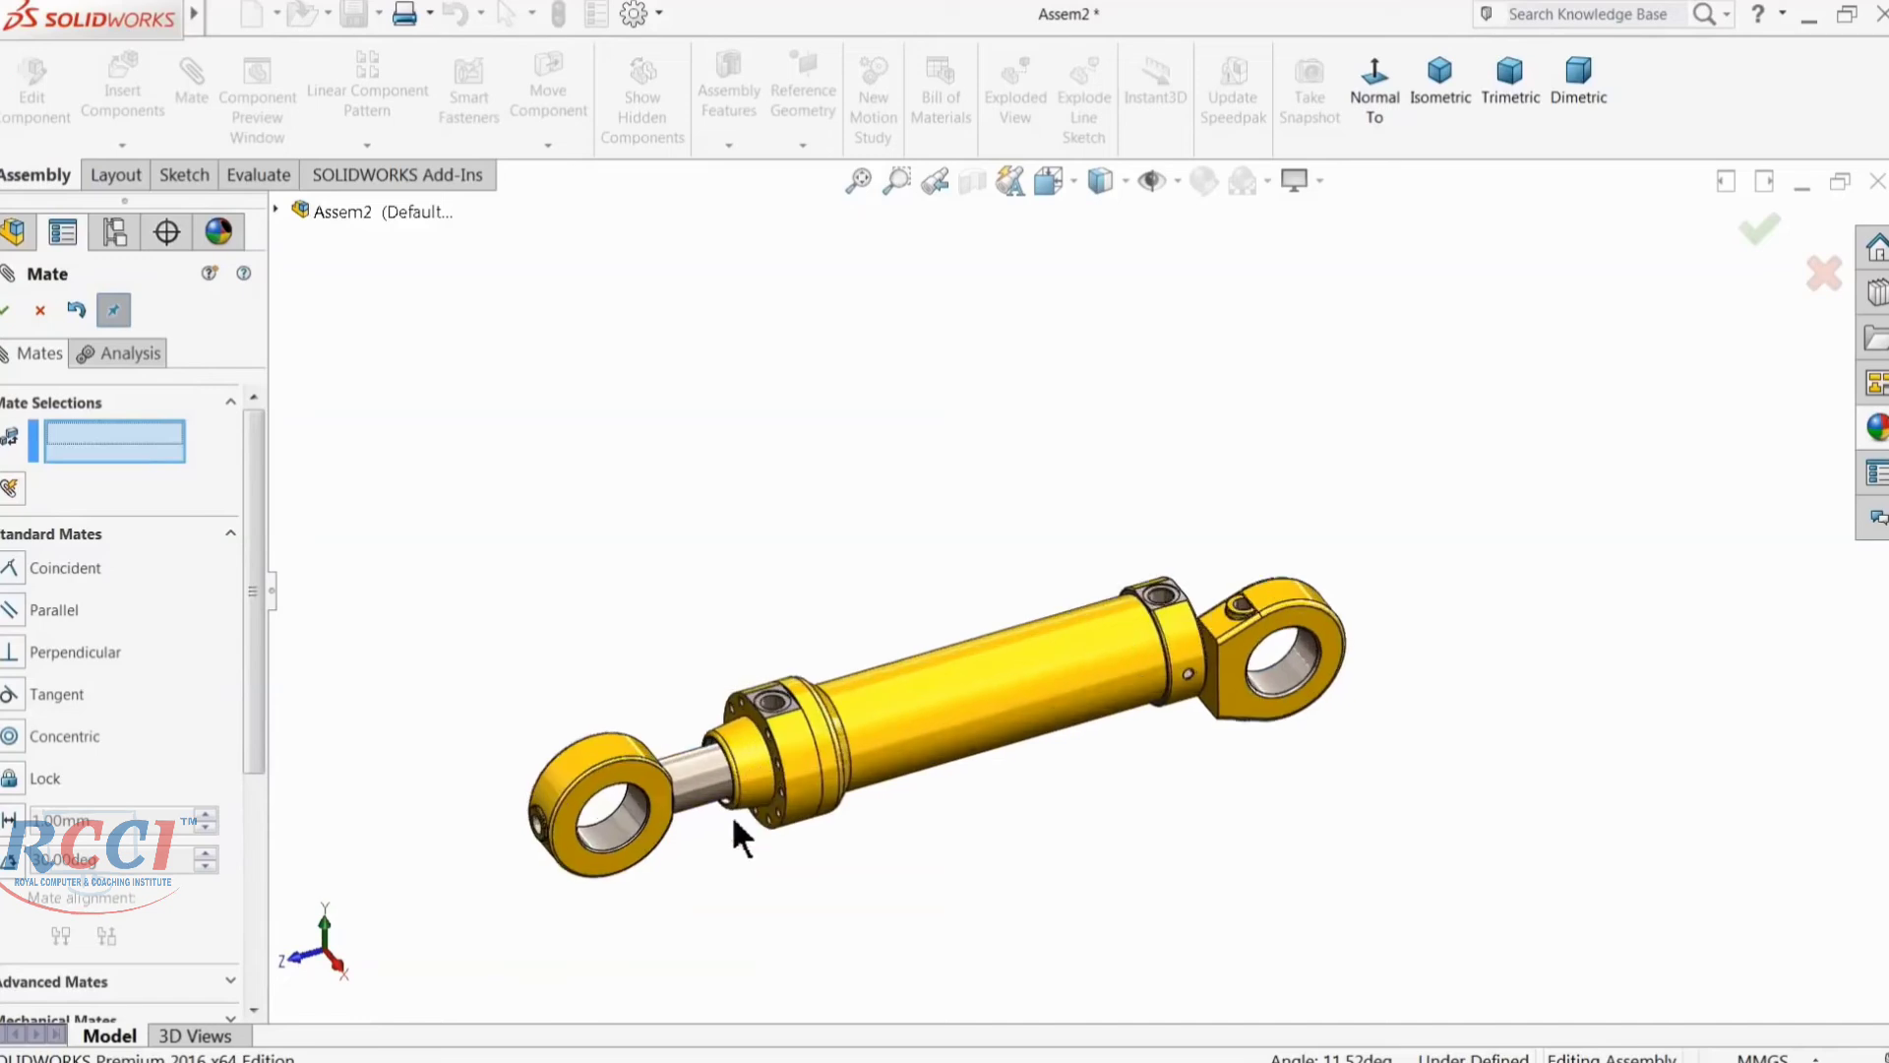
click(657, 783)
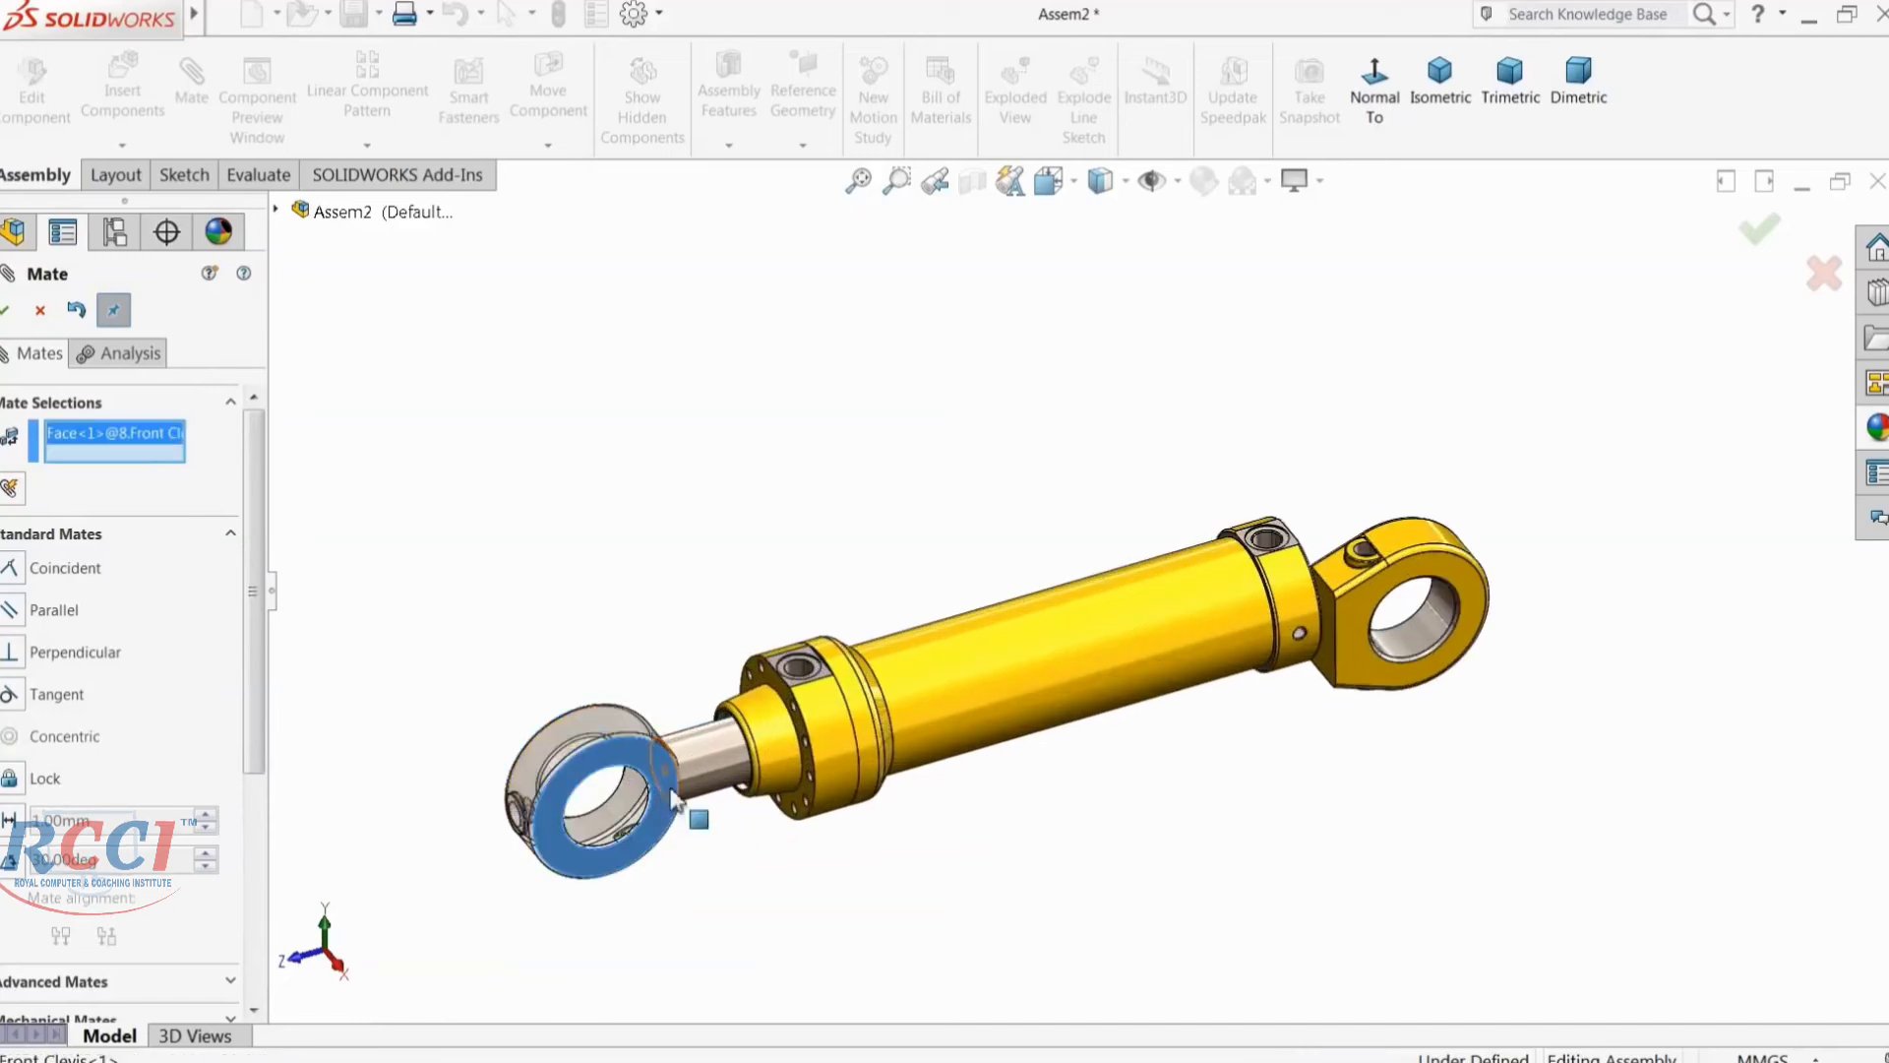
click(1375, 677)
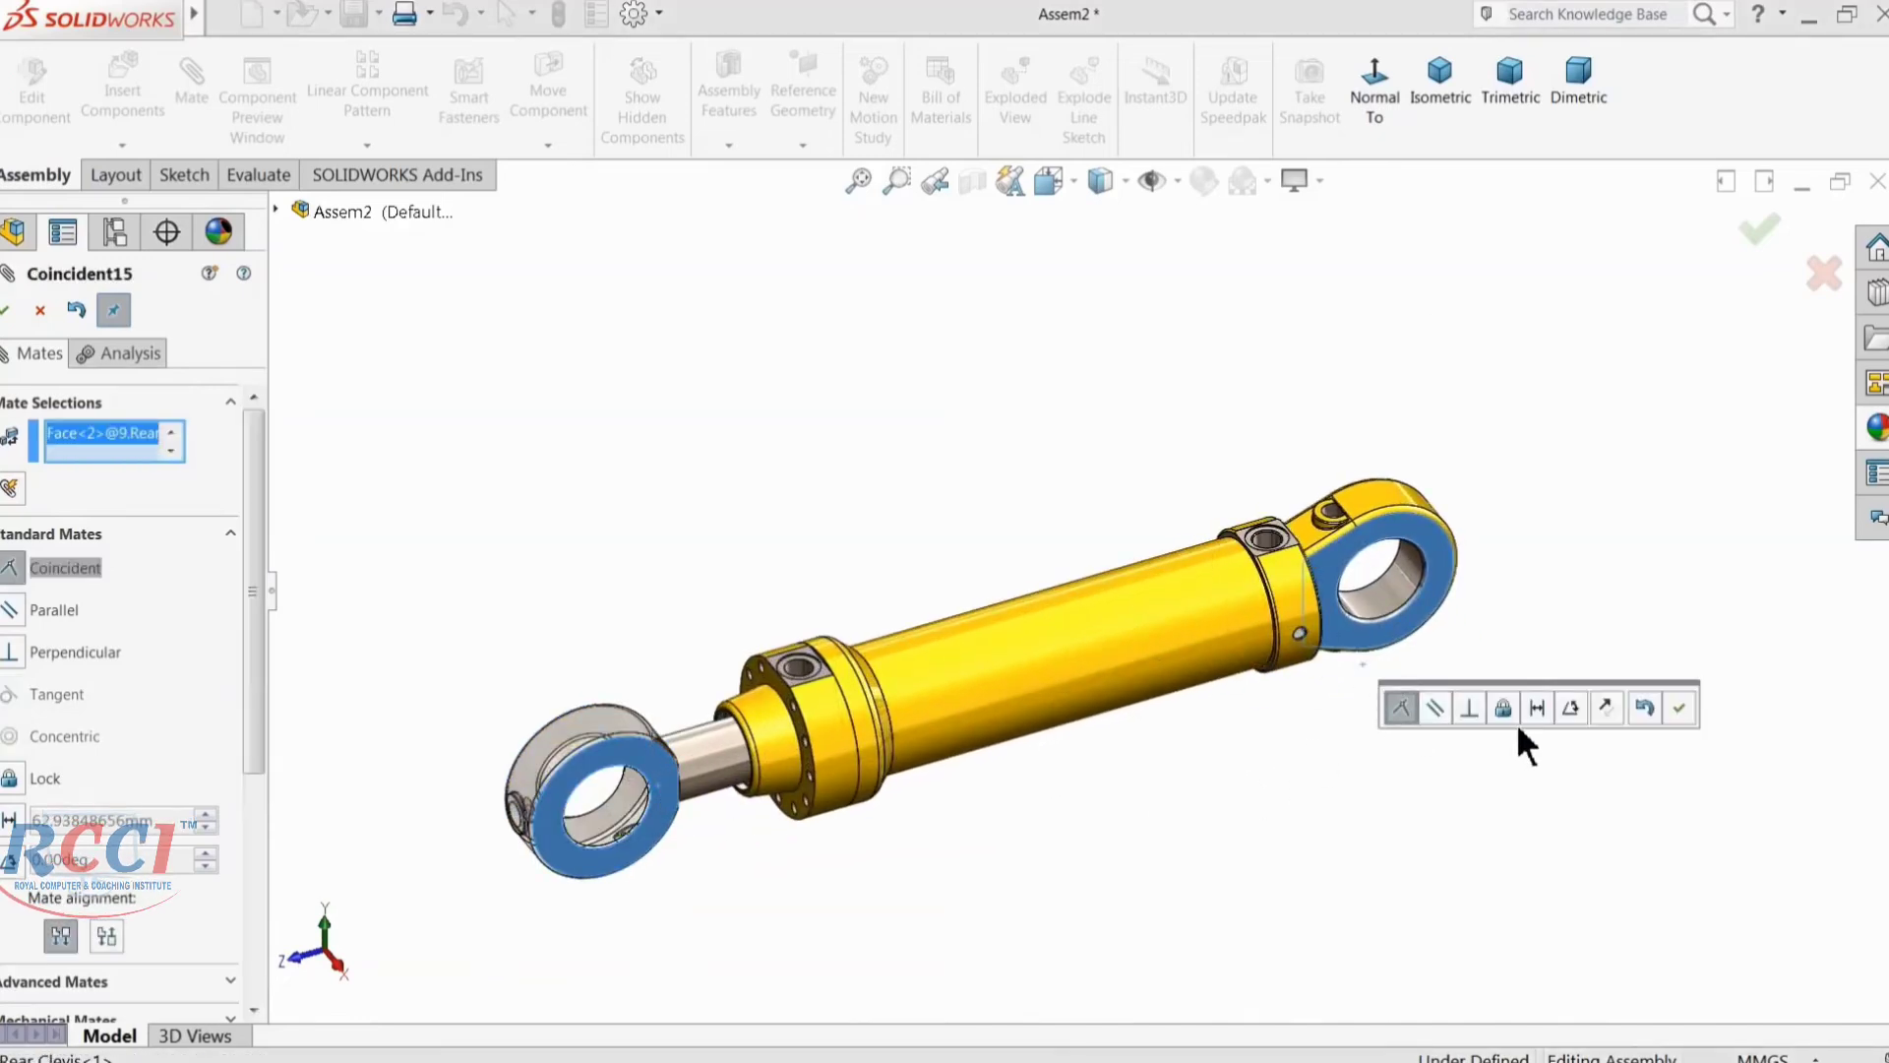
click(1680, 707)
middle_drag(1148, 876, 1156, 792)
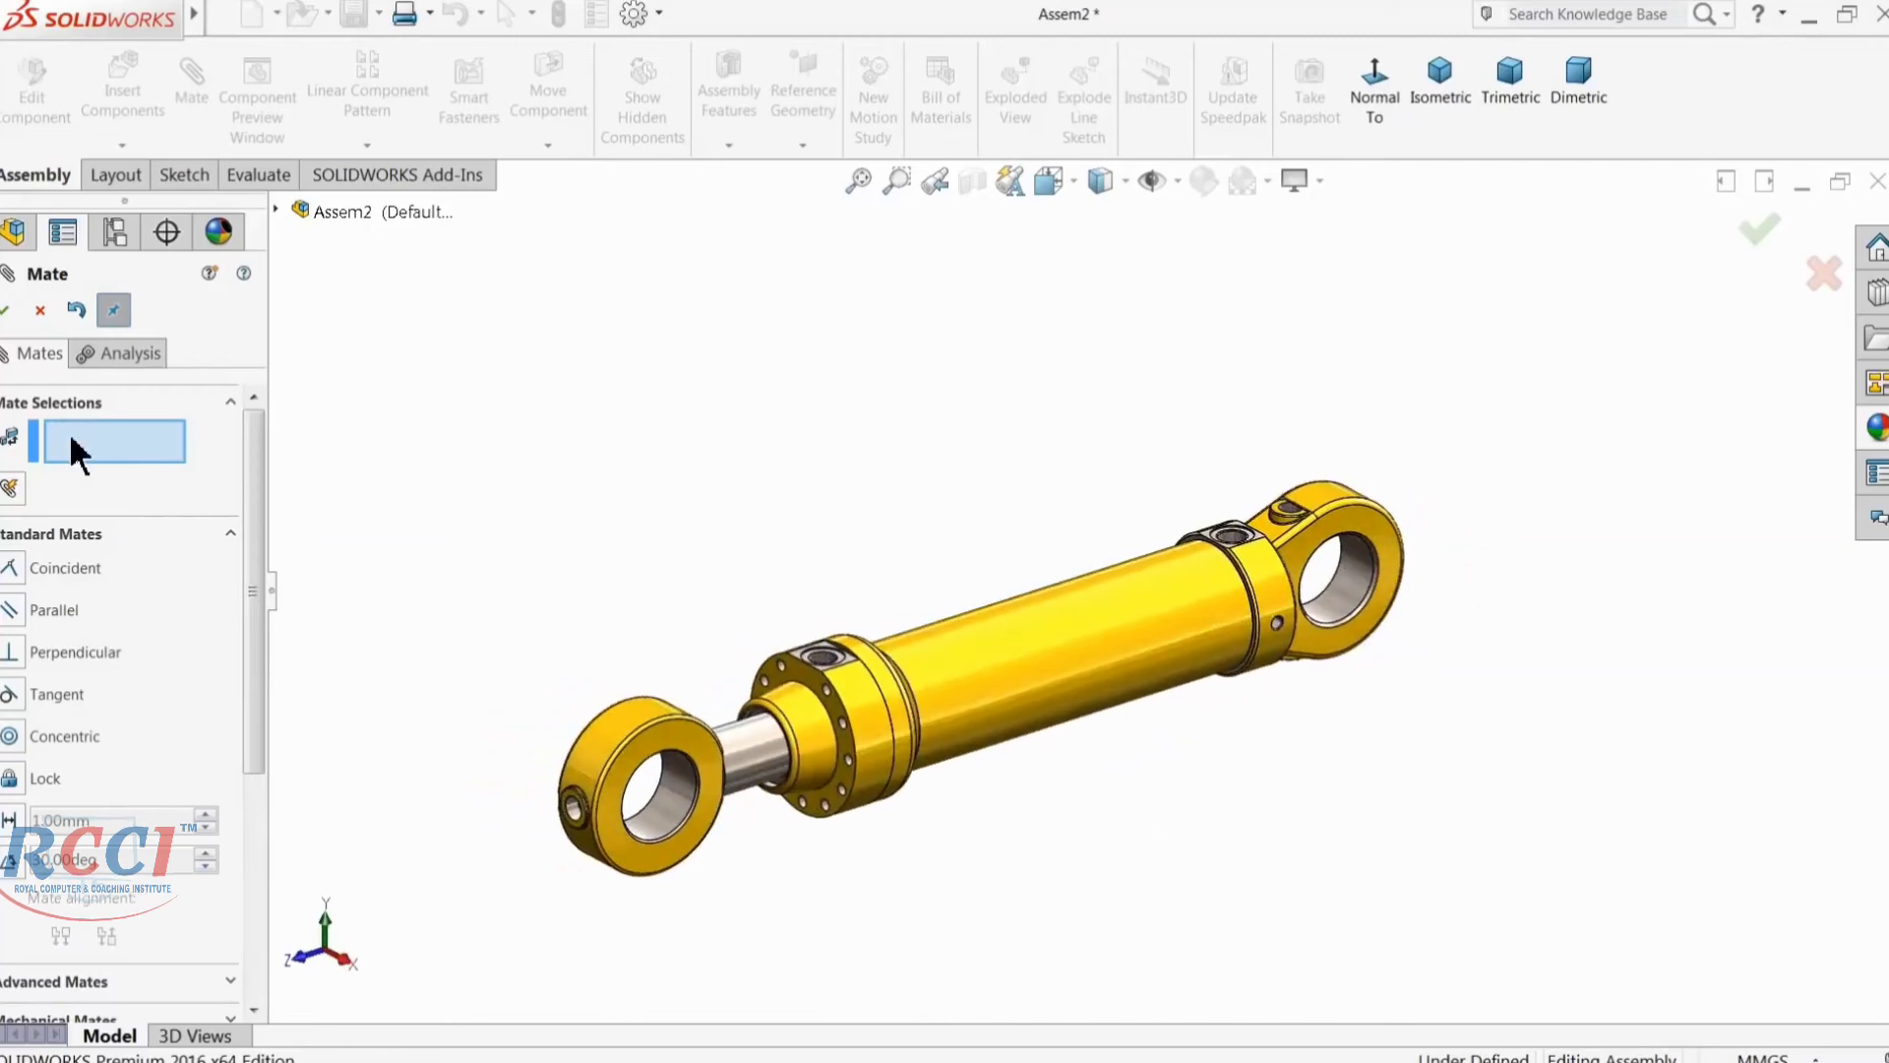
click(6, 313)
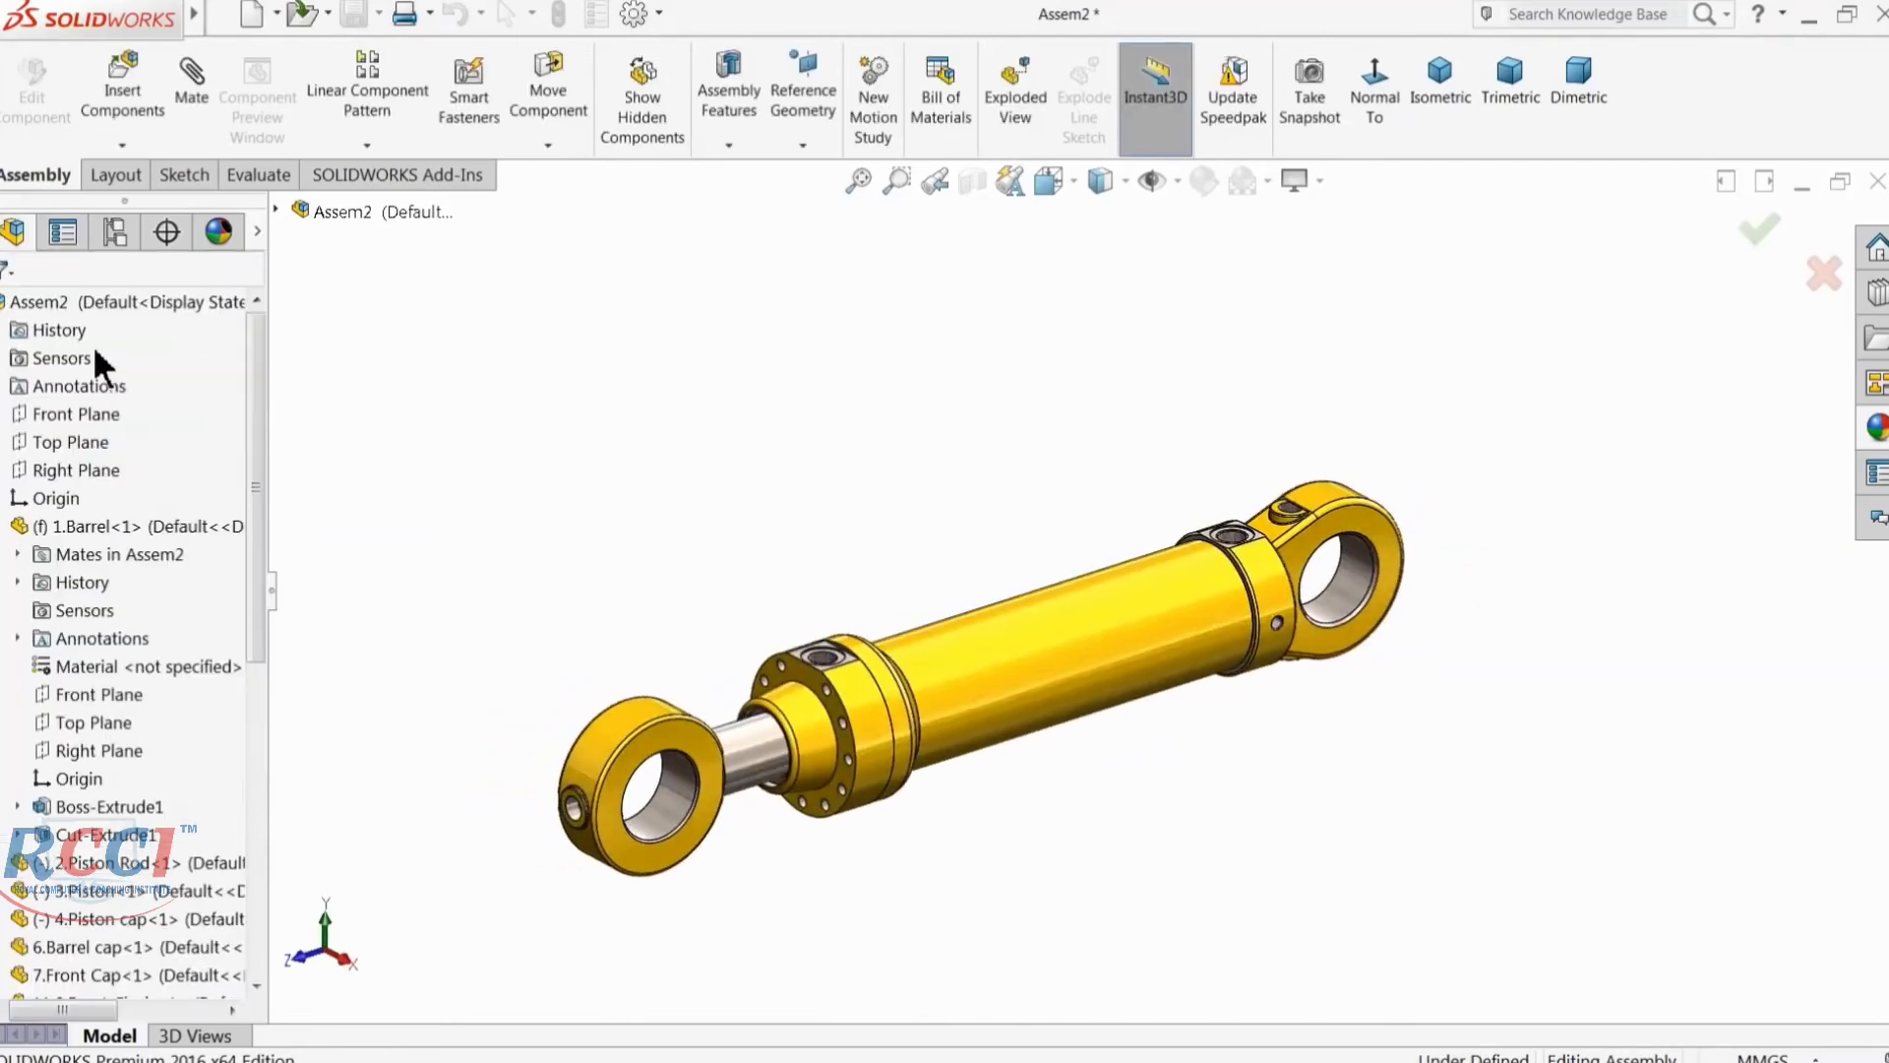
click(4, 529)
click(4, 726)
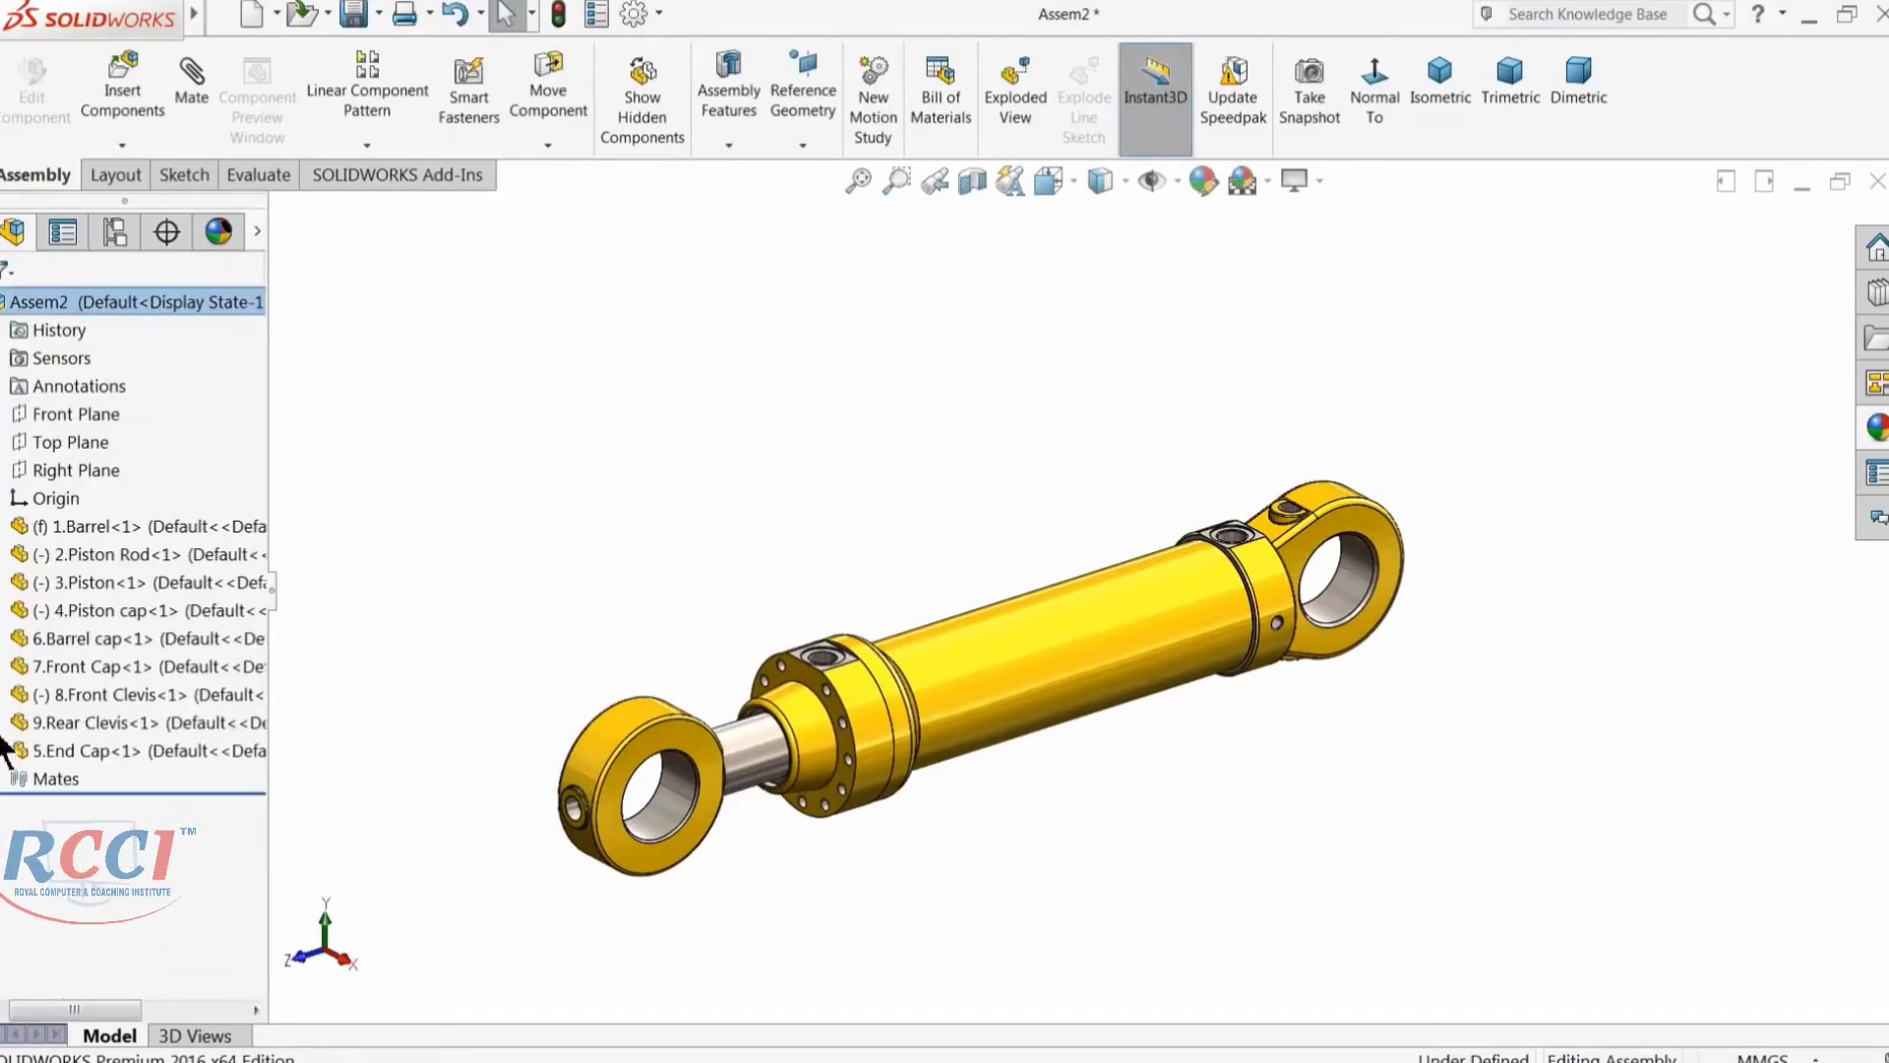
Step: Slide the piston rod with the front clevis outward from the barrel to test its travel
scroll(759, 756, down, 2)
drag(806, 709, 497, 778)
key(Escape)
middle_drag(497, 778, 500, 637)
click(500, 638)
middle_drag(615, 719, 773, 687)
drag(744, 746, 708, 776)
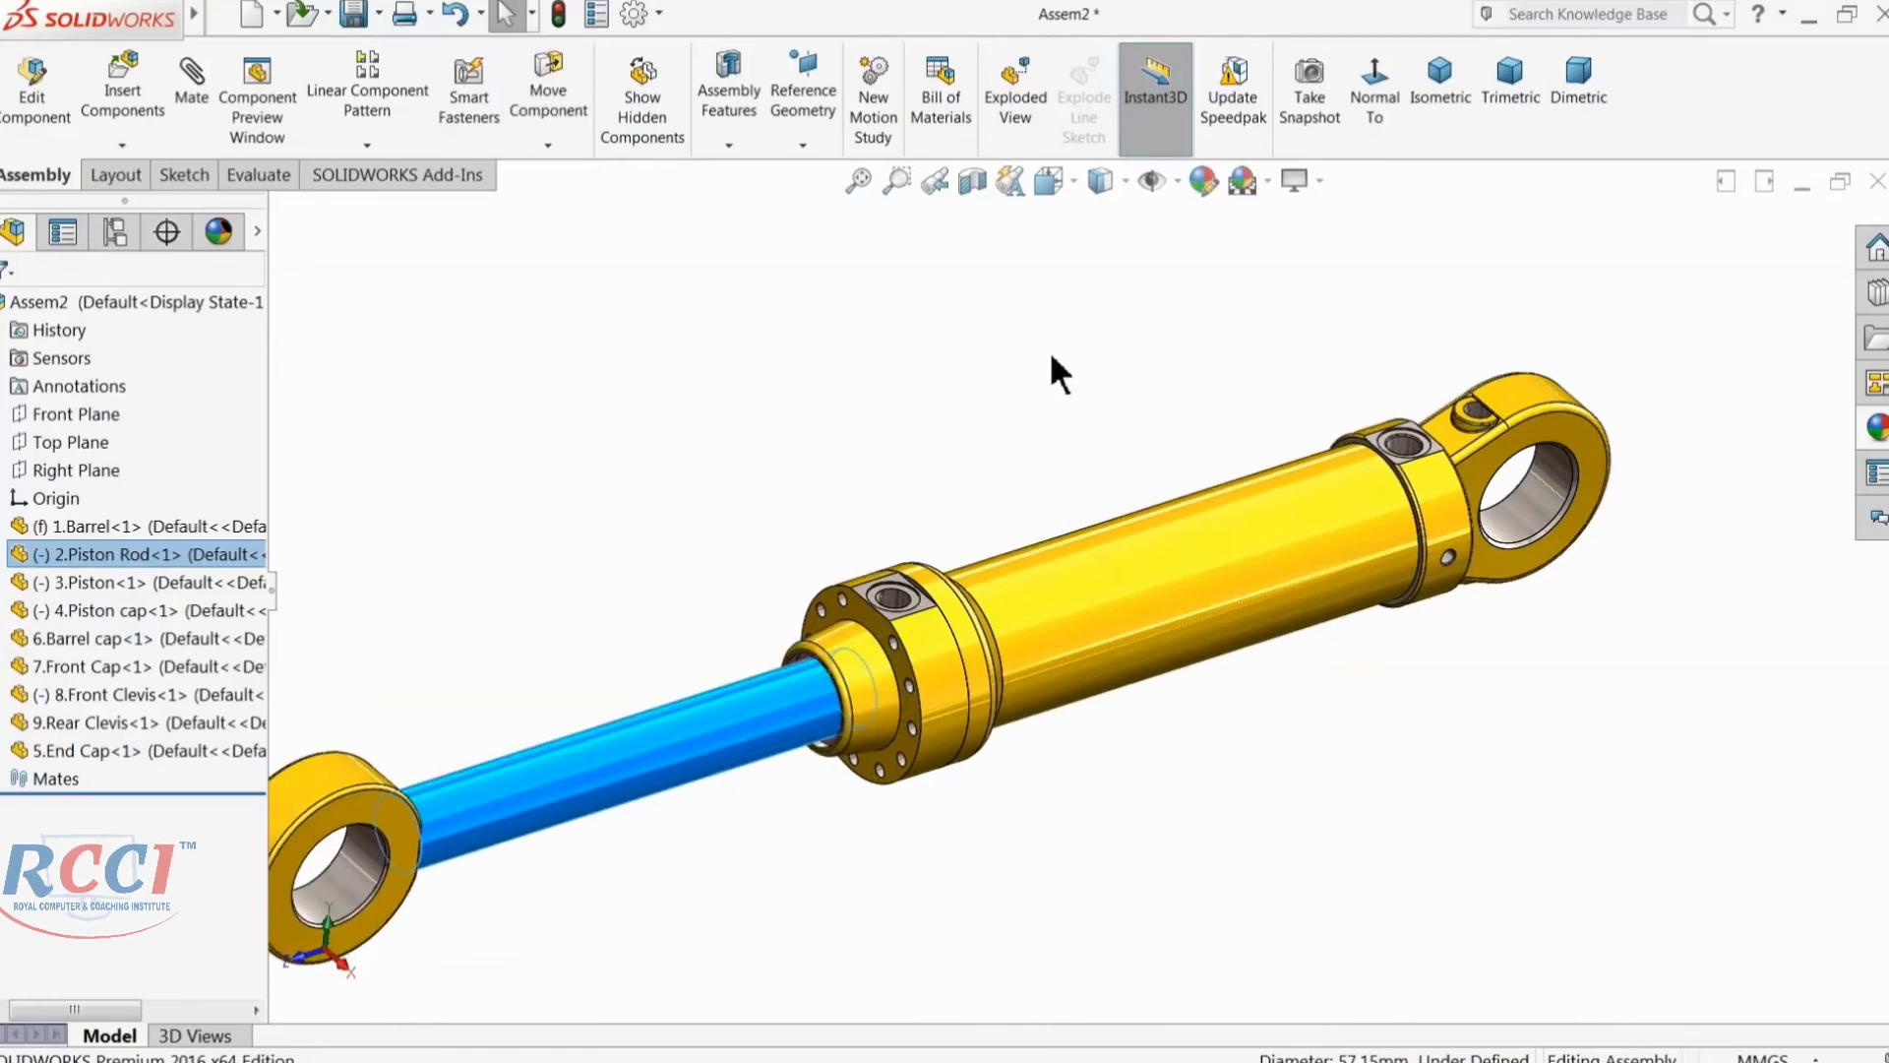
Step: Examine the piston's travel inside the barrel with Hidden Lines Visible while moving the rod, and restore Shaded With Edges
click(1125, 182)
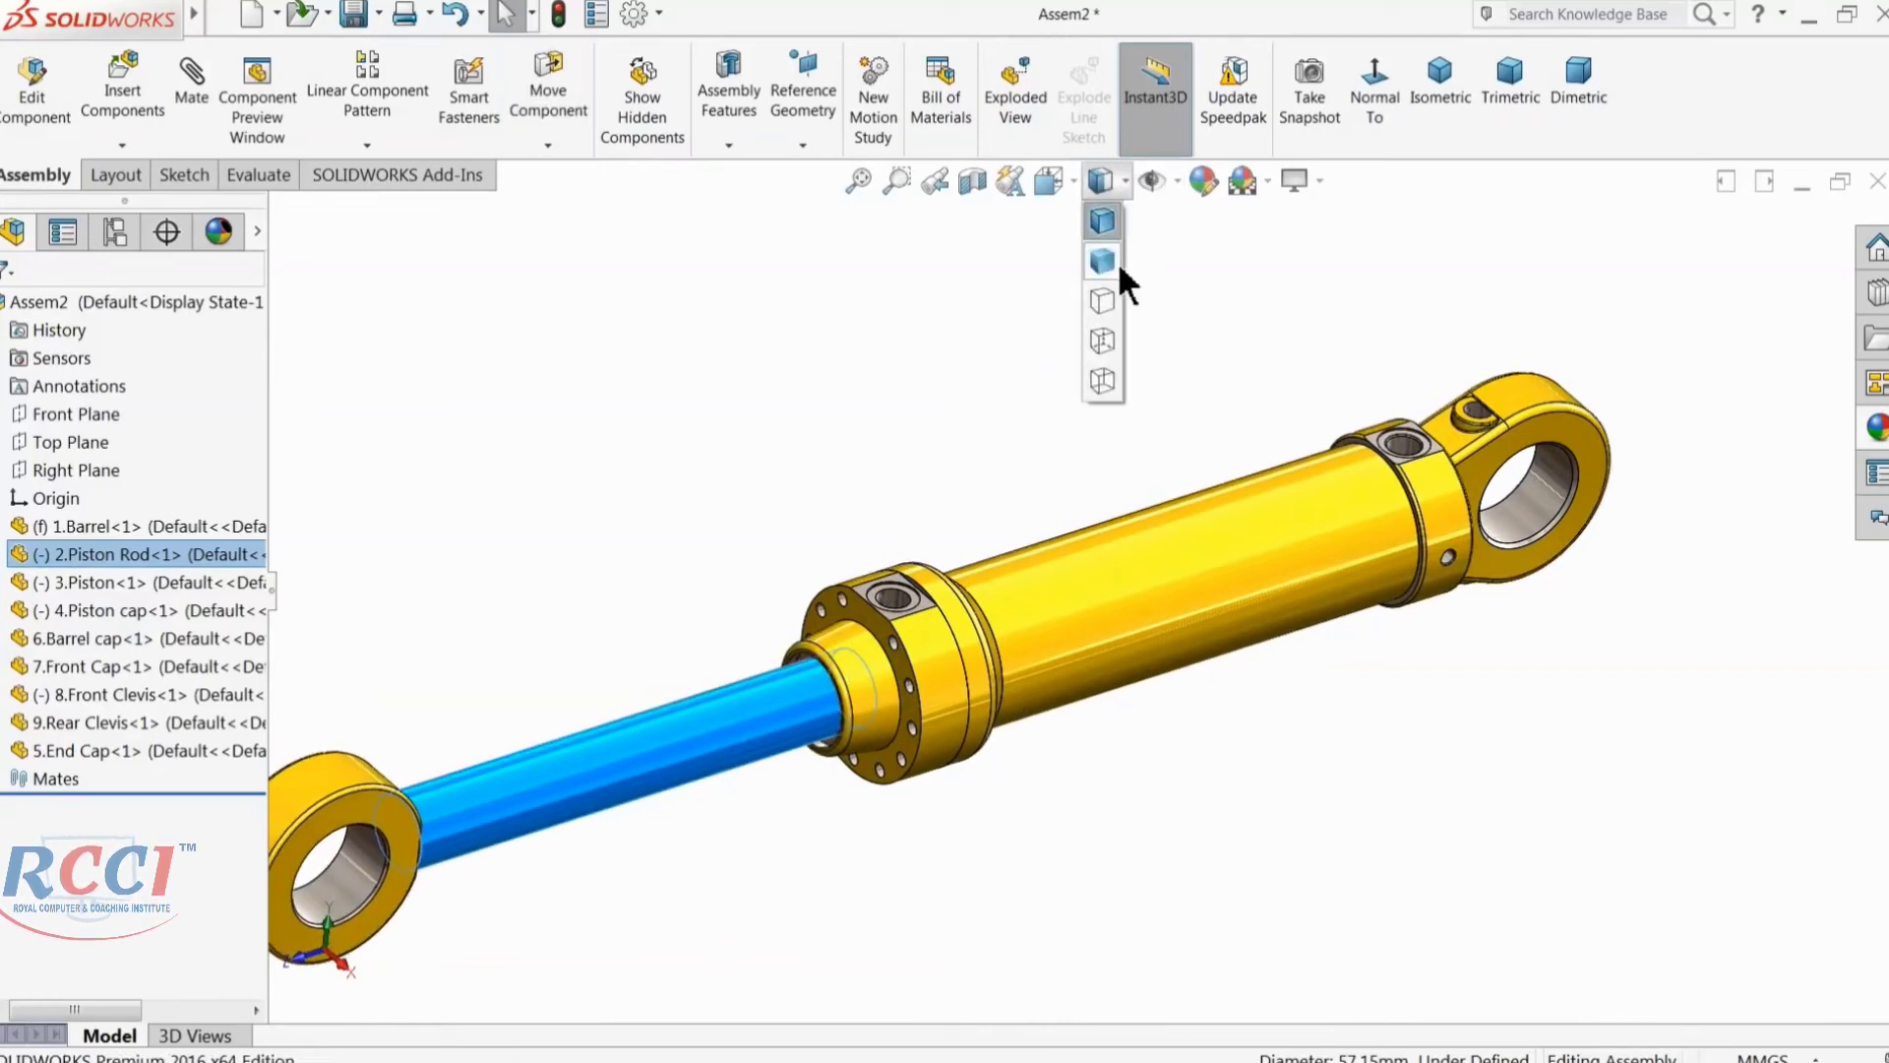
click(1102, 340)
middle_drag(948, 524, 744, 755)
mouse_move(723, 733)
mouse_down()
mouse_move(720, 708)
mouse_move(767, 707)
mouse_move(748, 704)
mouse_up()
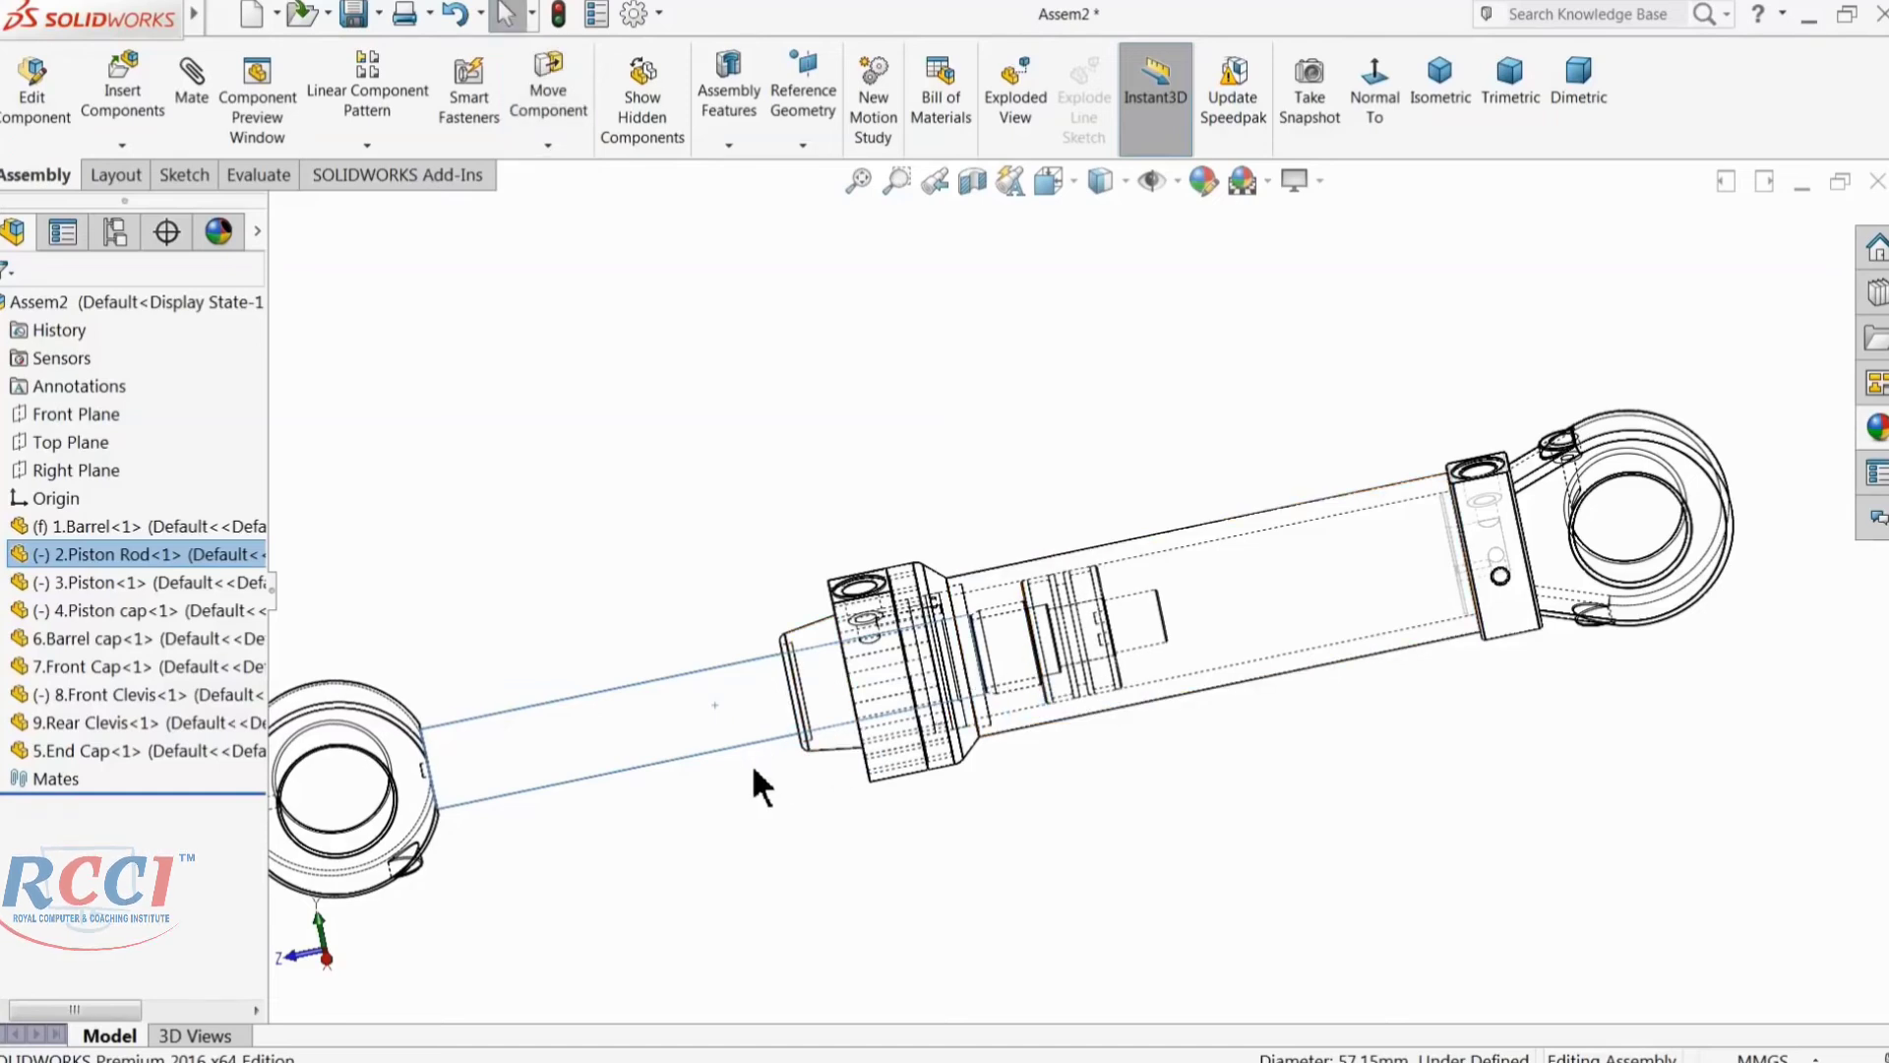
click(1104, 185)
click(1102, 222)
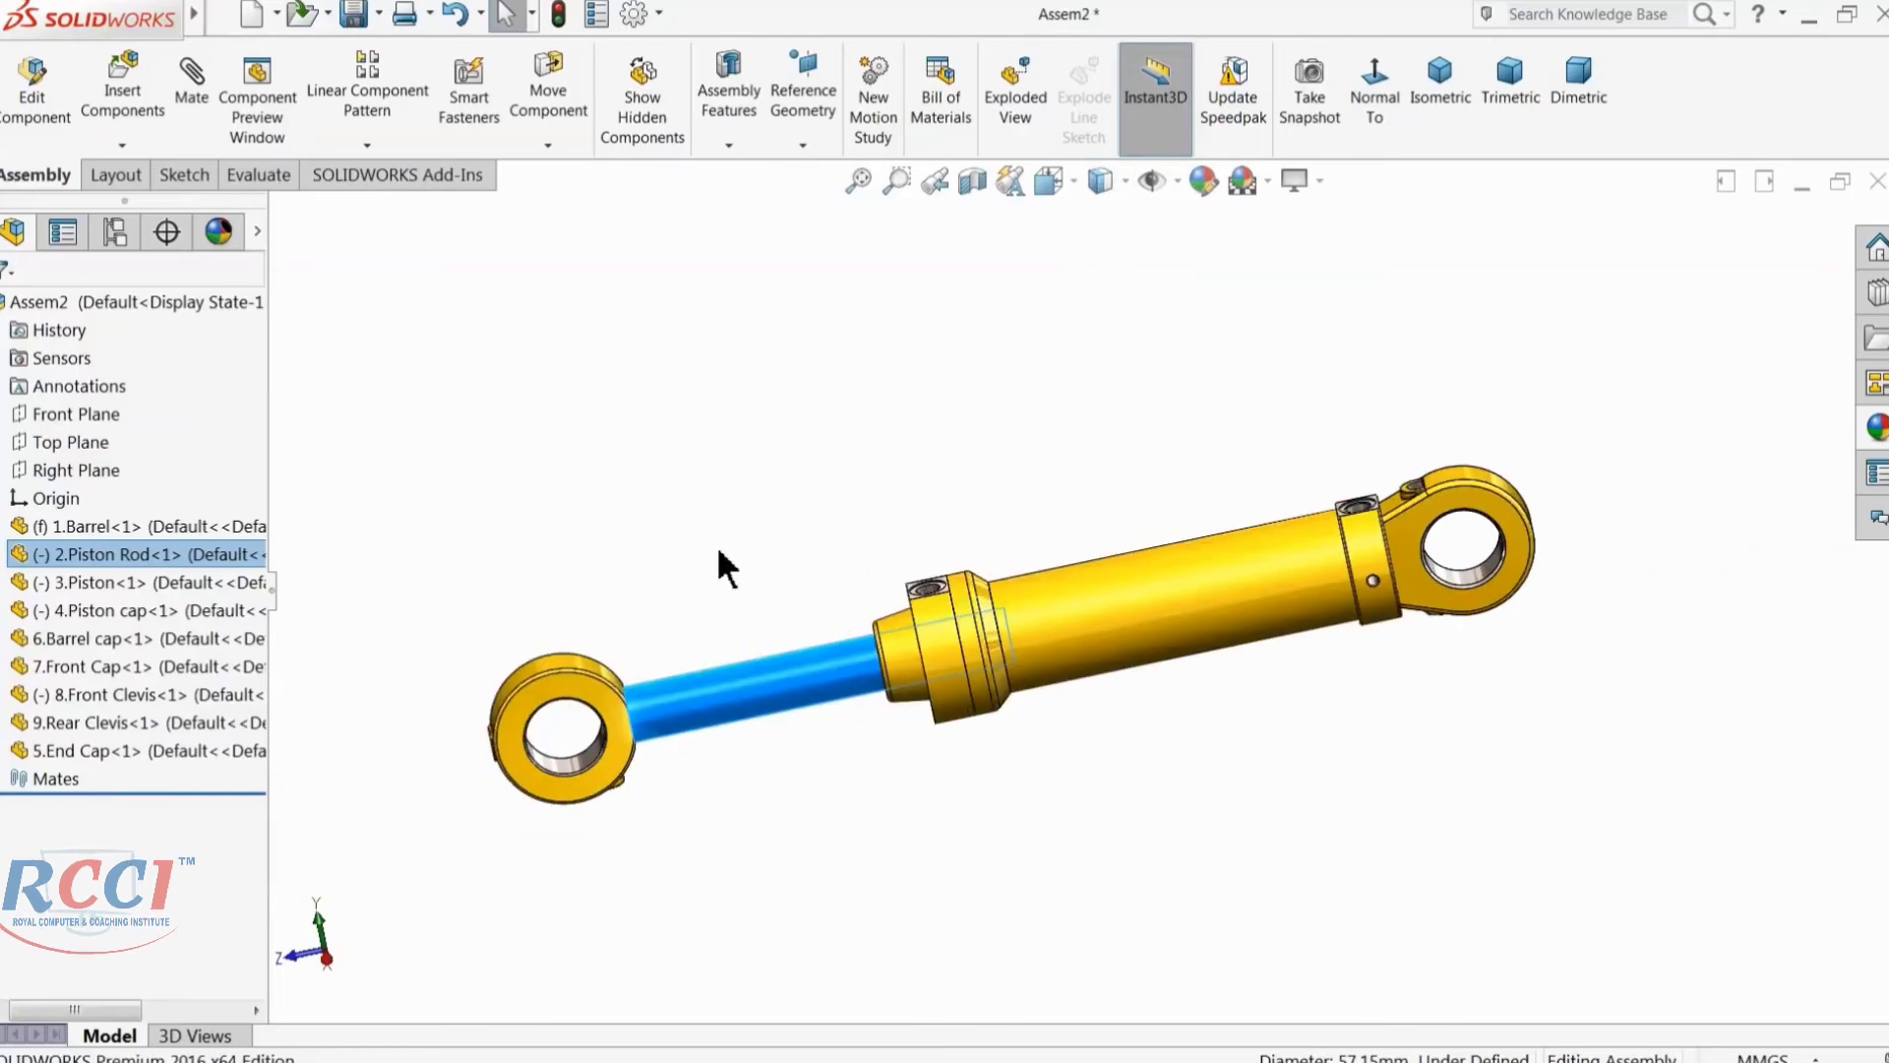
Step: Start an advanced limit distance mate between the front clevis's flat rod-side face and the front cap's annular end face around the rod
click(716, 571)
scroll(795, 703, down, 5)
middle_drag(795, 704, 546, 536)
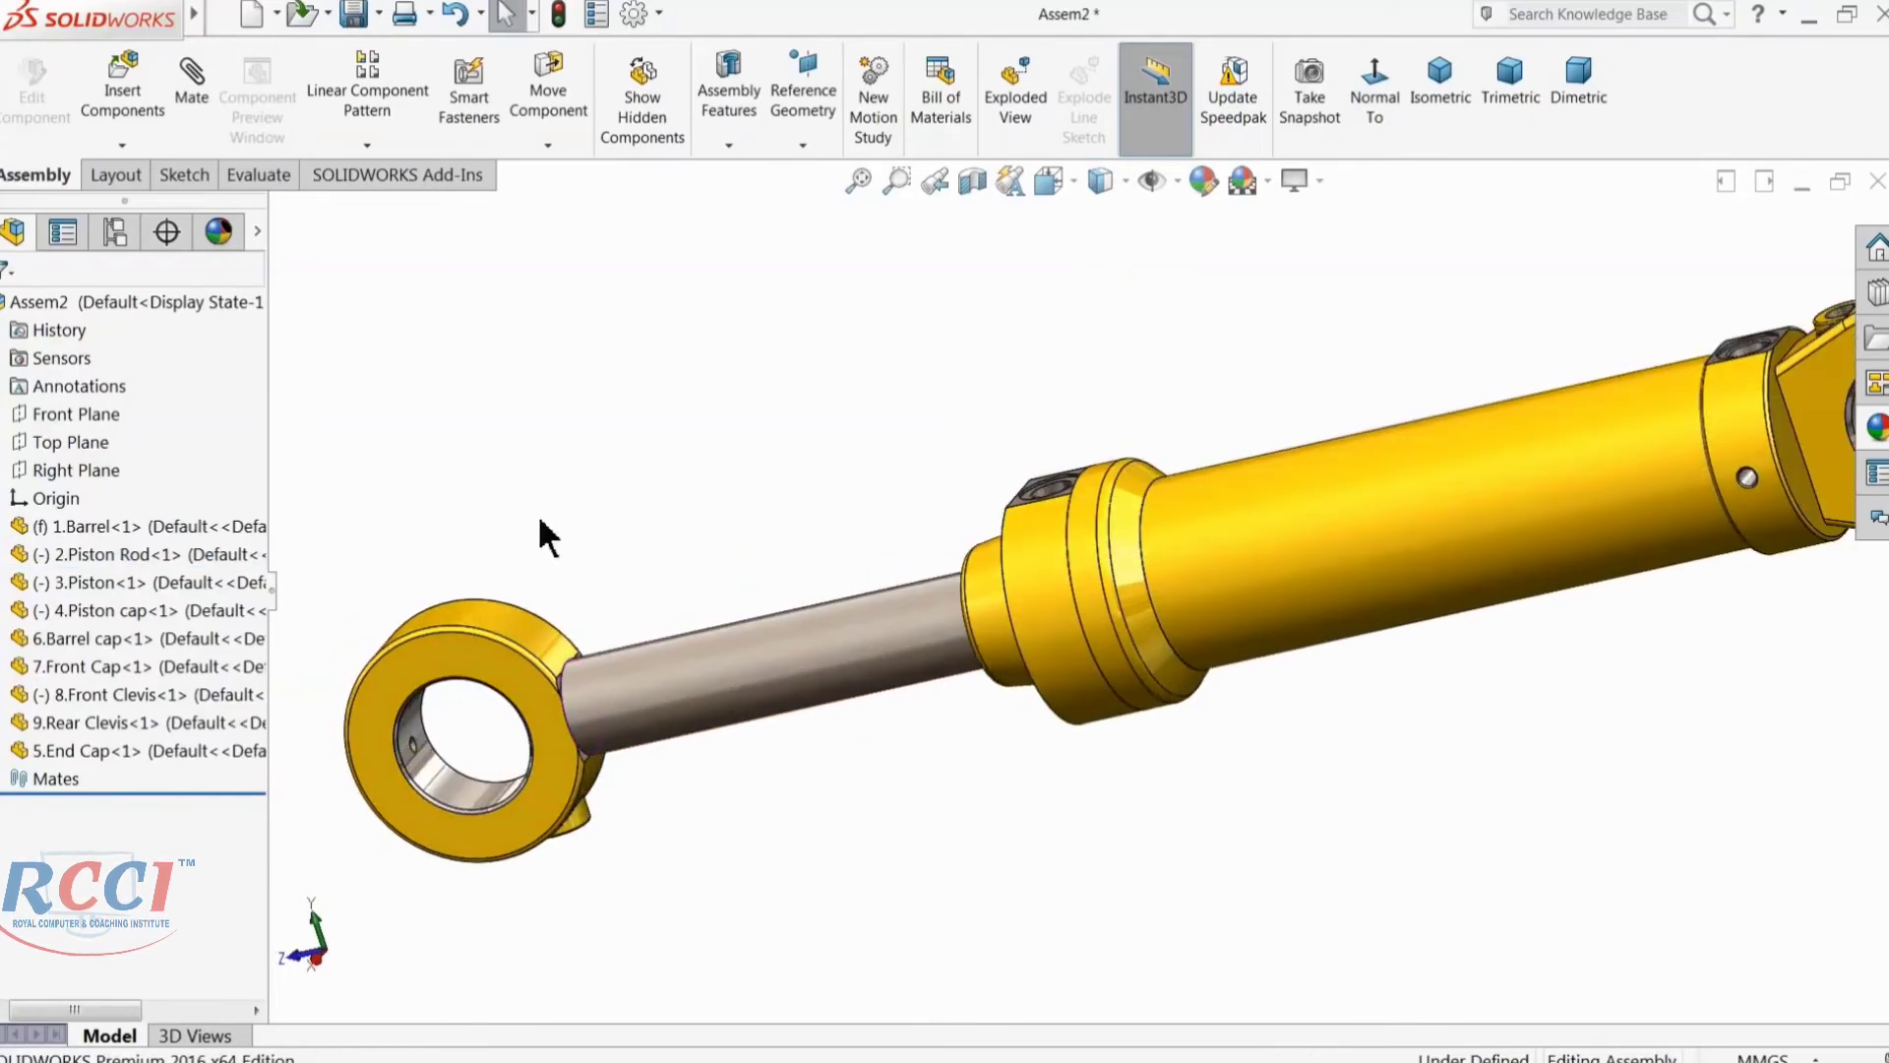
click(202, 128)
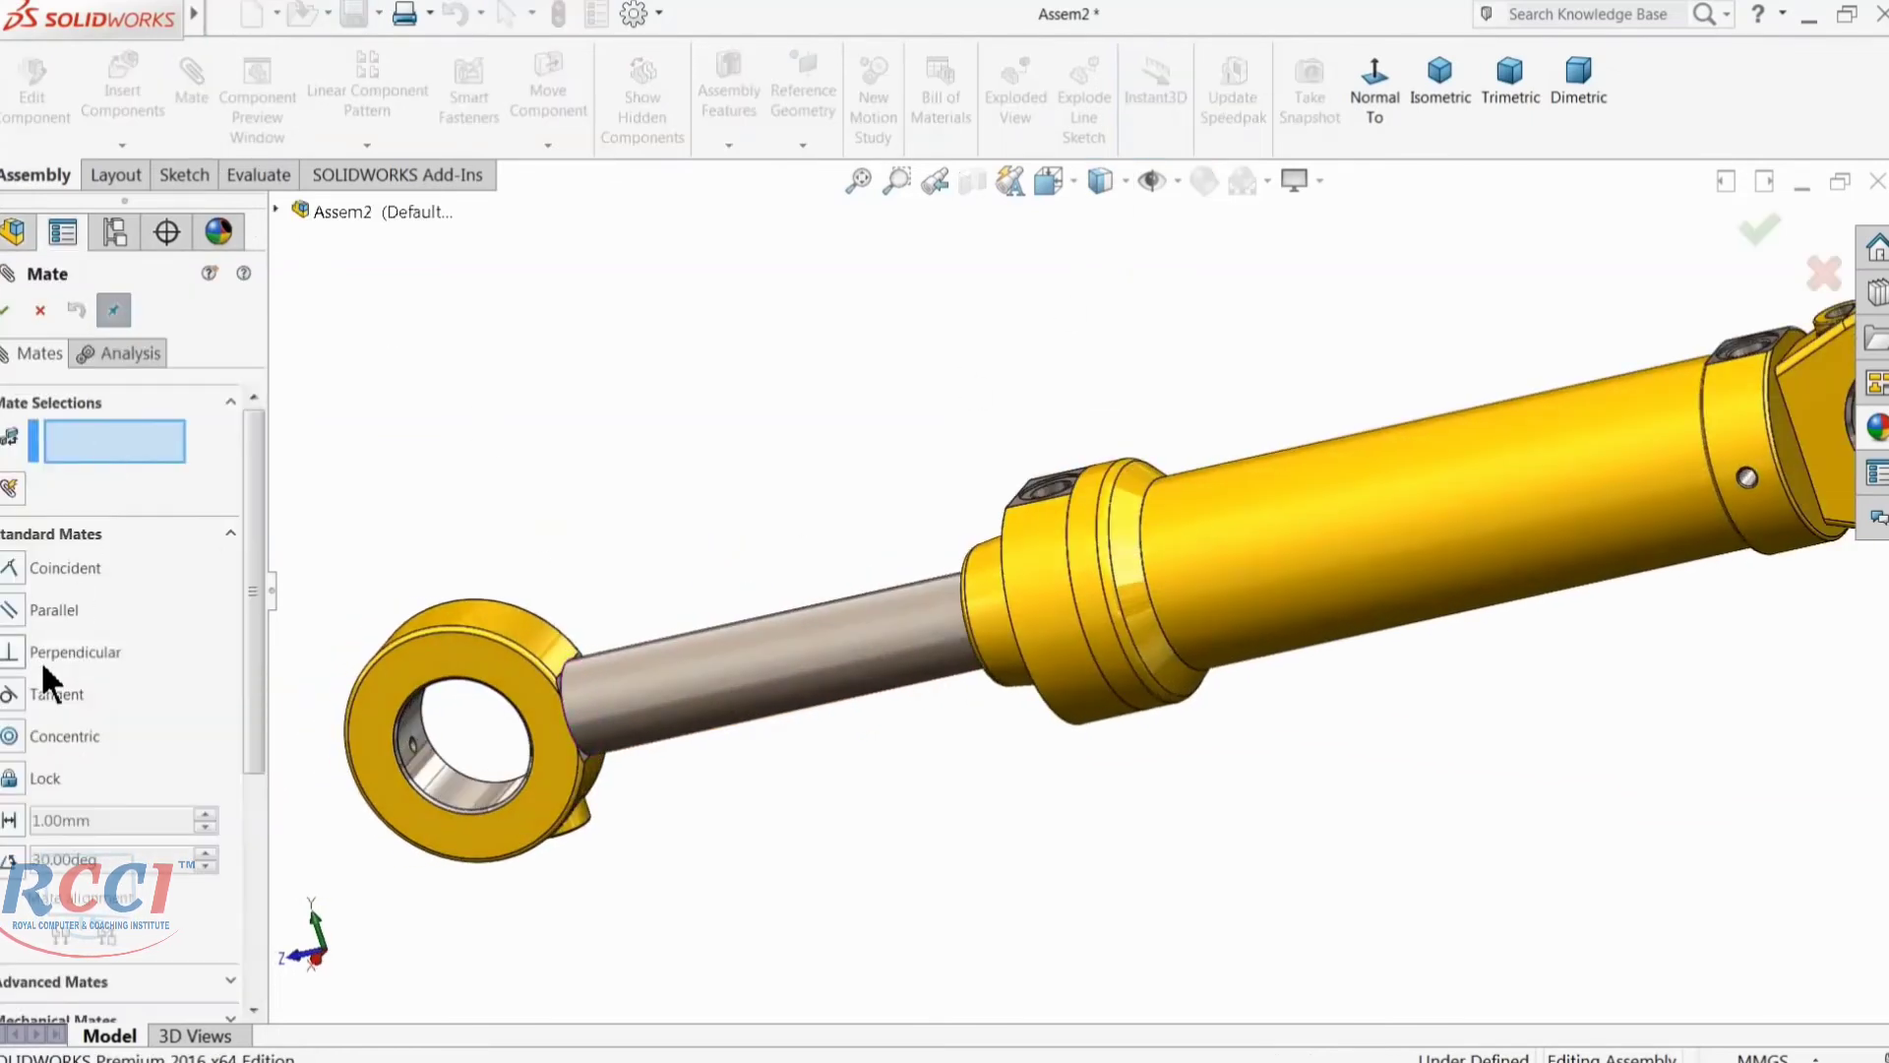
click(116, 533)
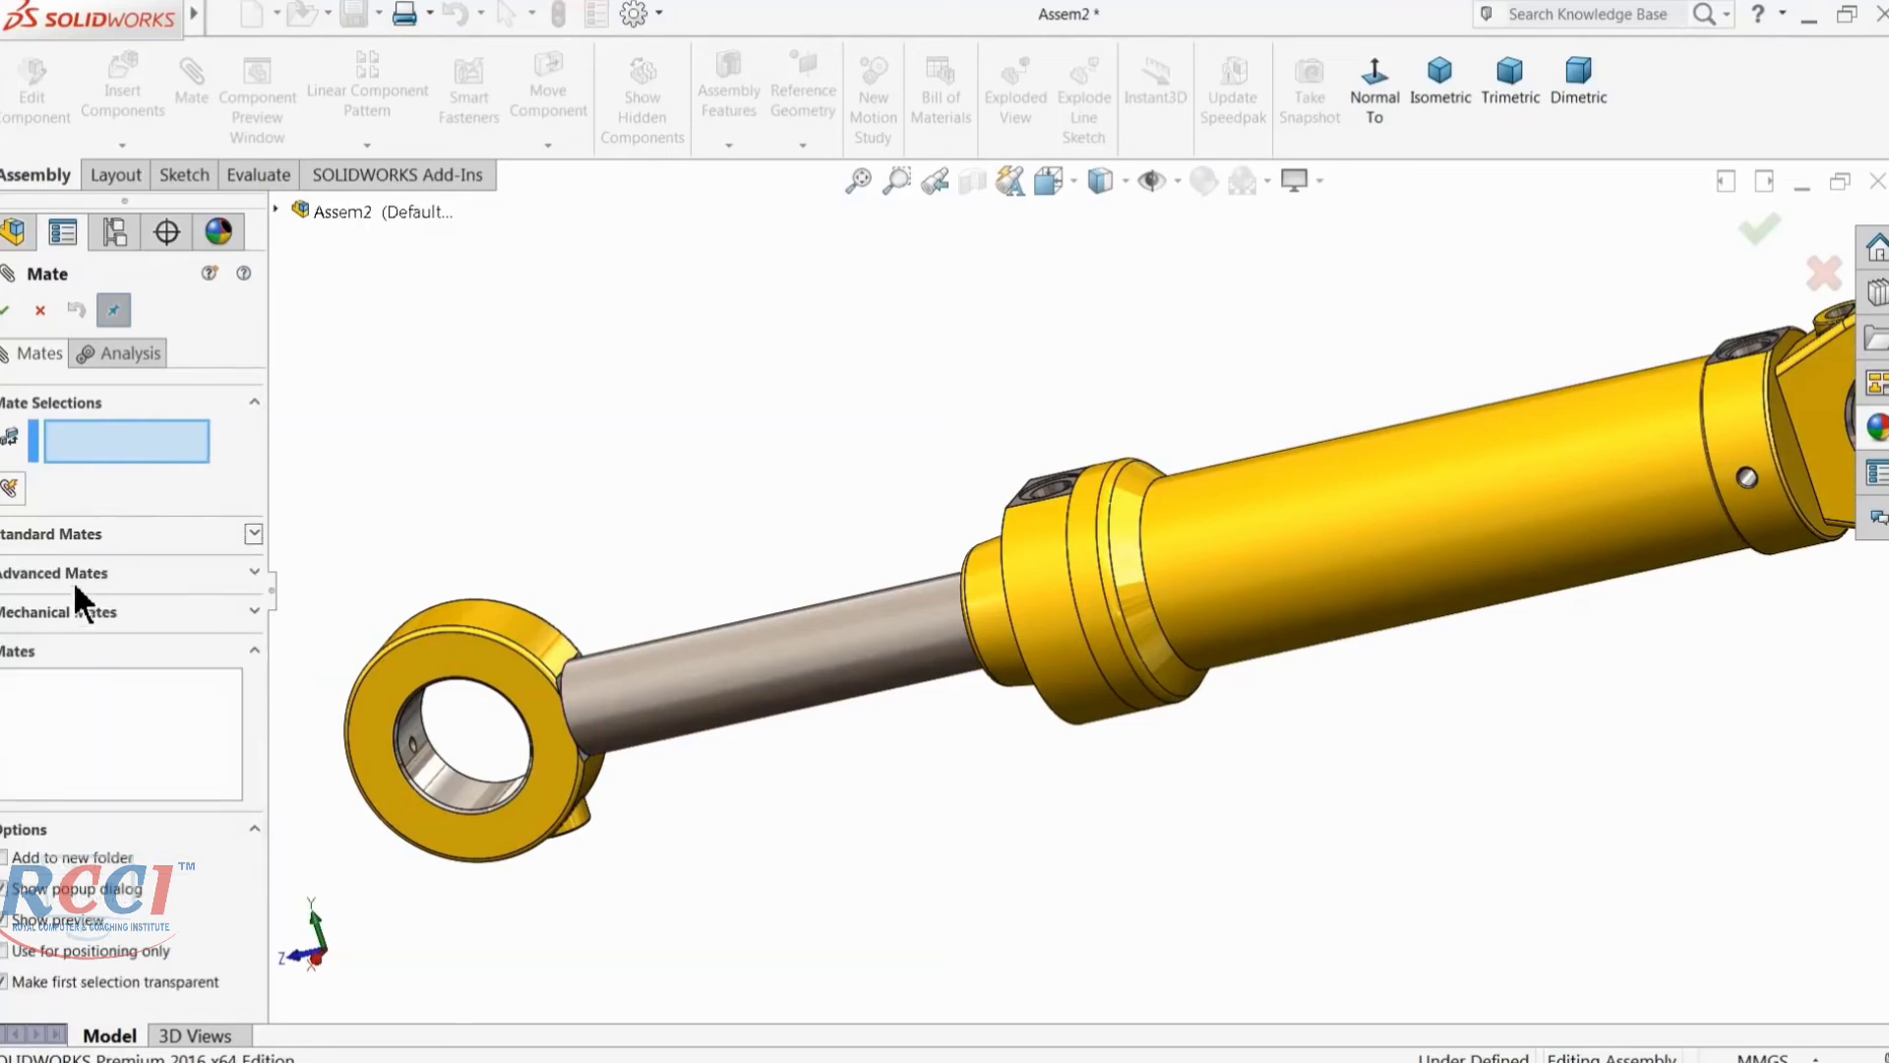
click(77, 576)
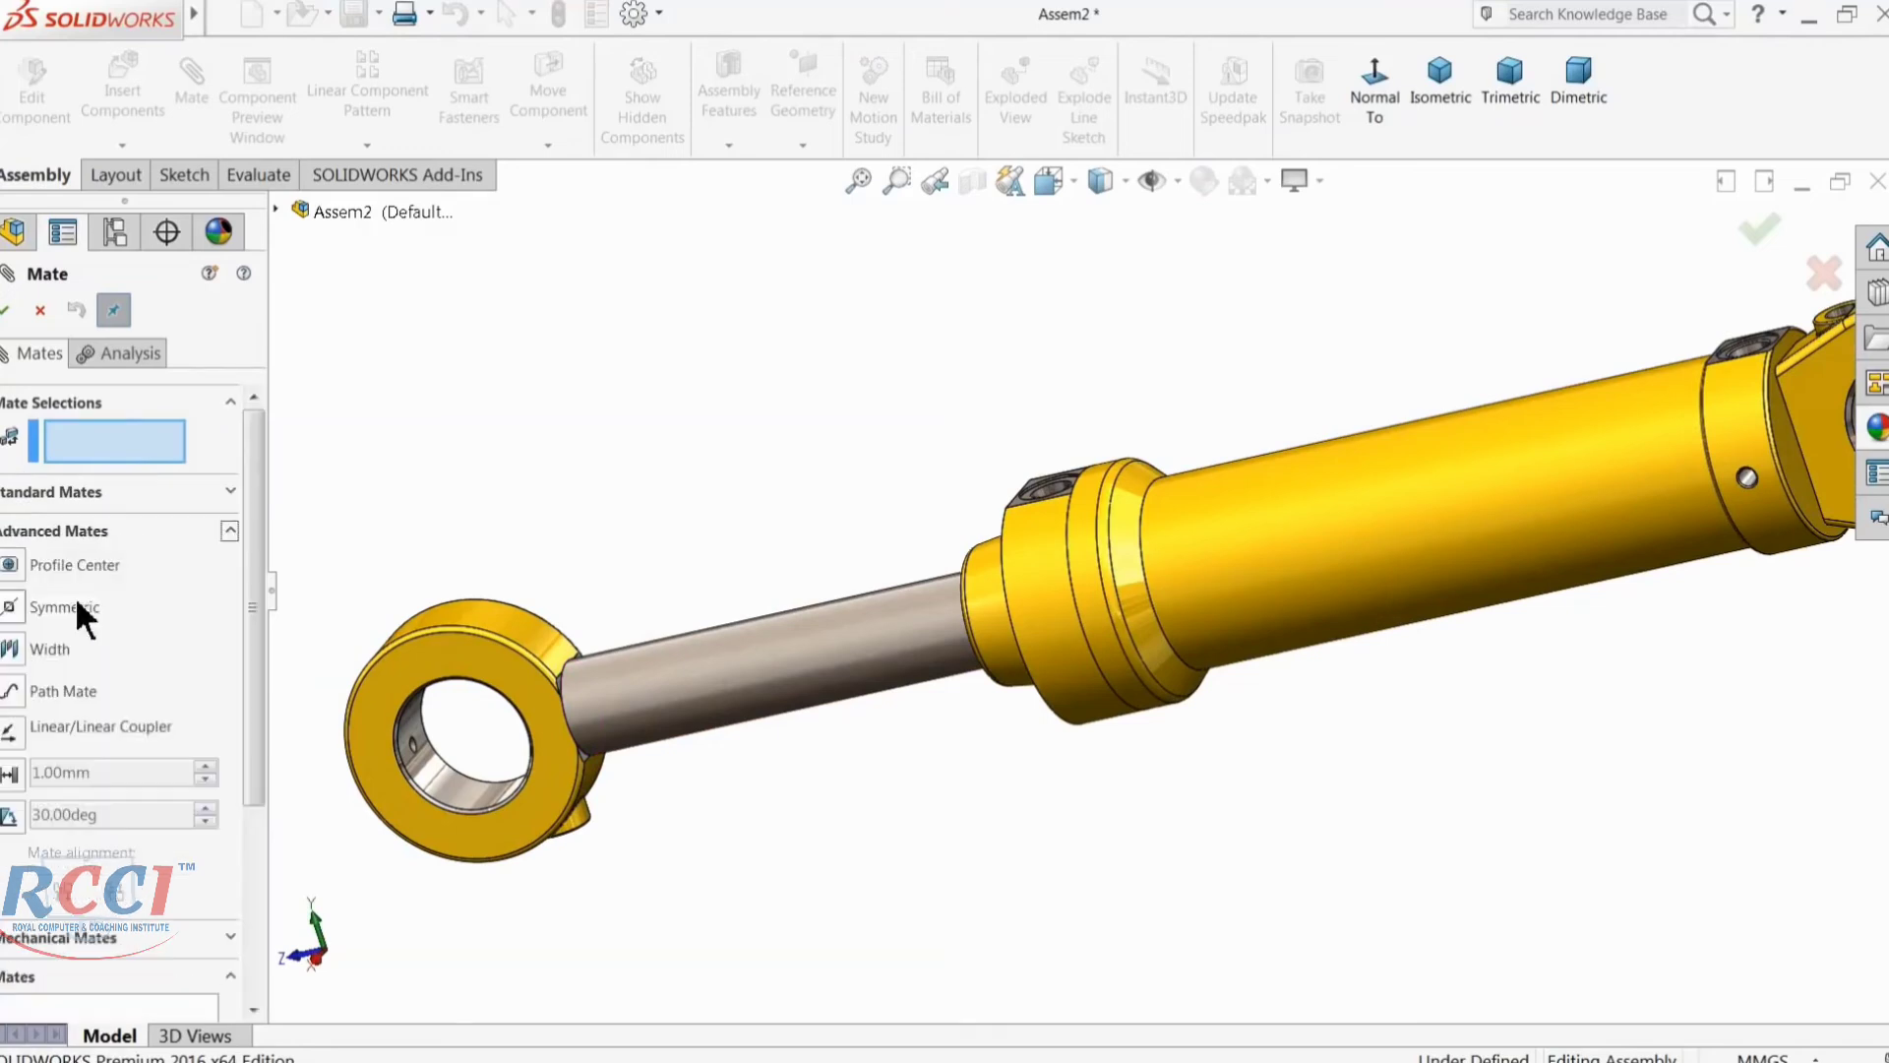
click(9, 774)
scroll(630, 680, down, 6)
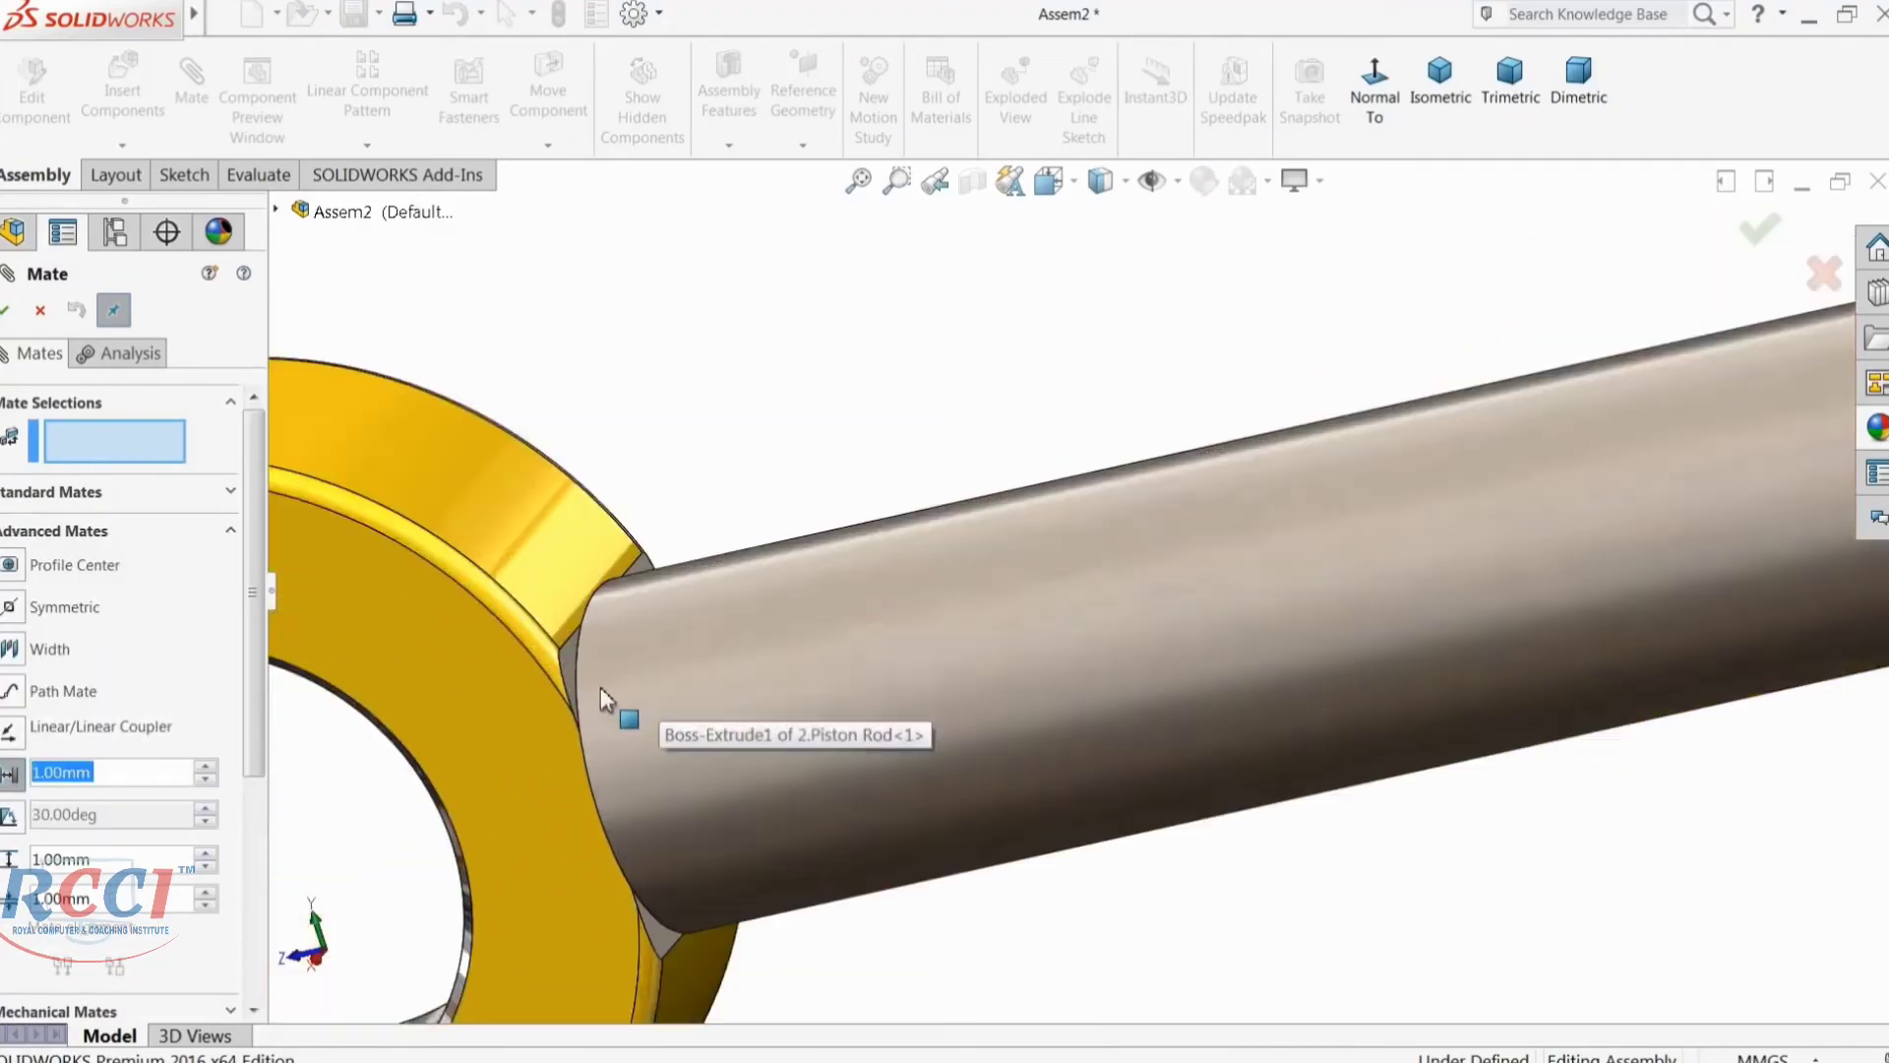
click(586, 652)
scroll(681, 641, up, 6)
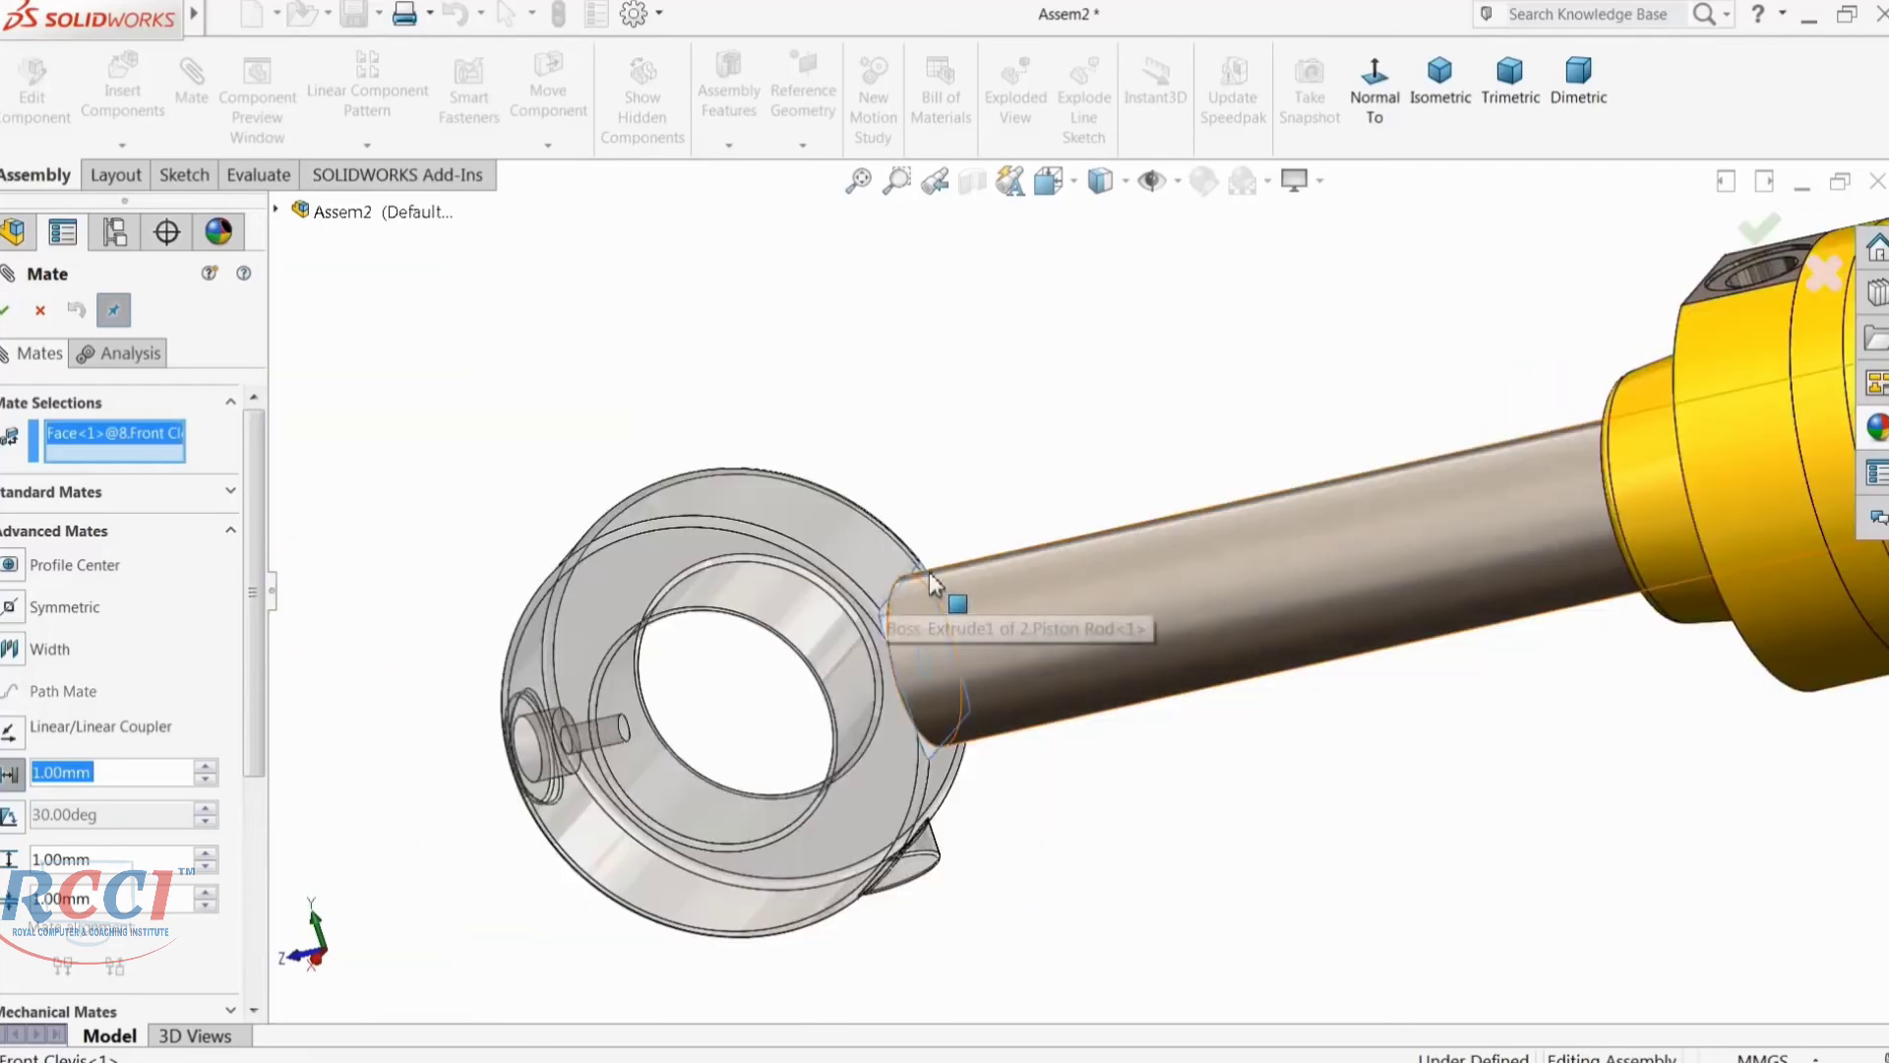
scroll(1181, 492, down, 8)
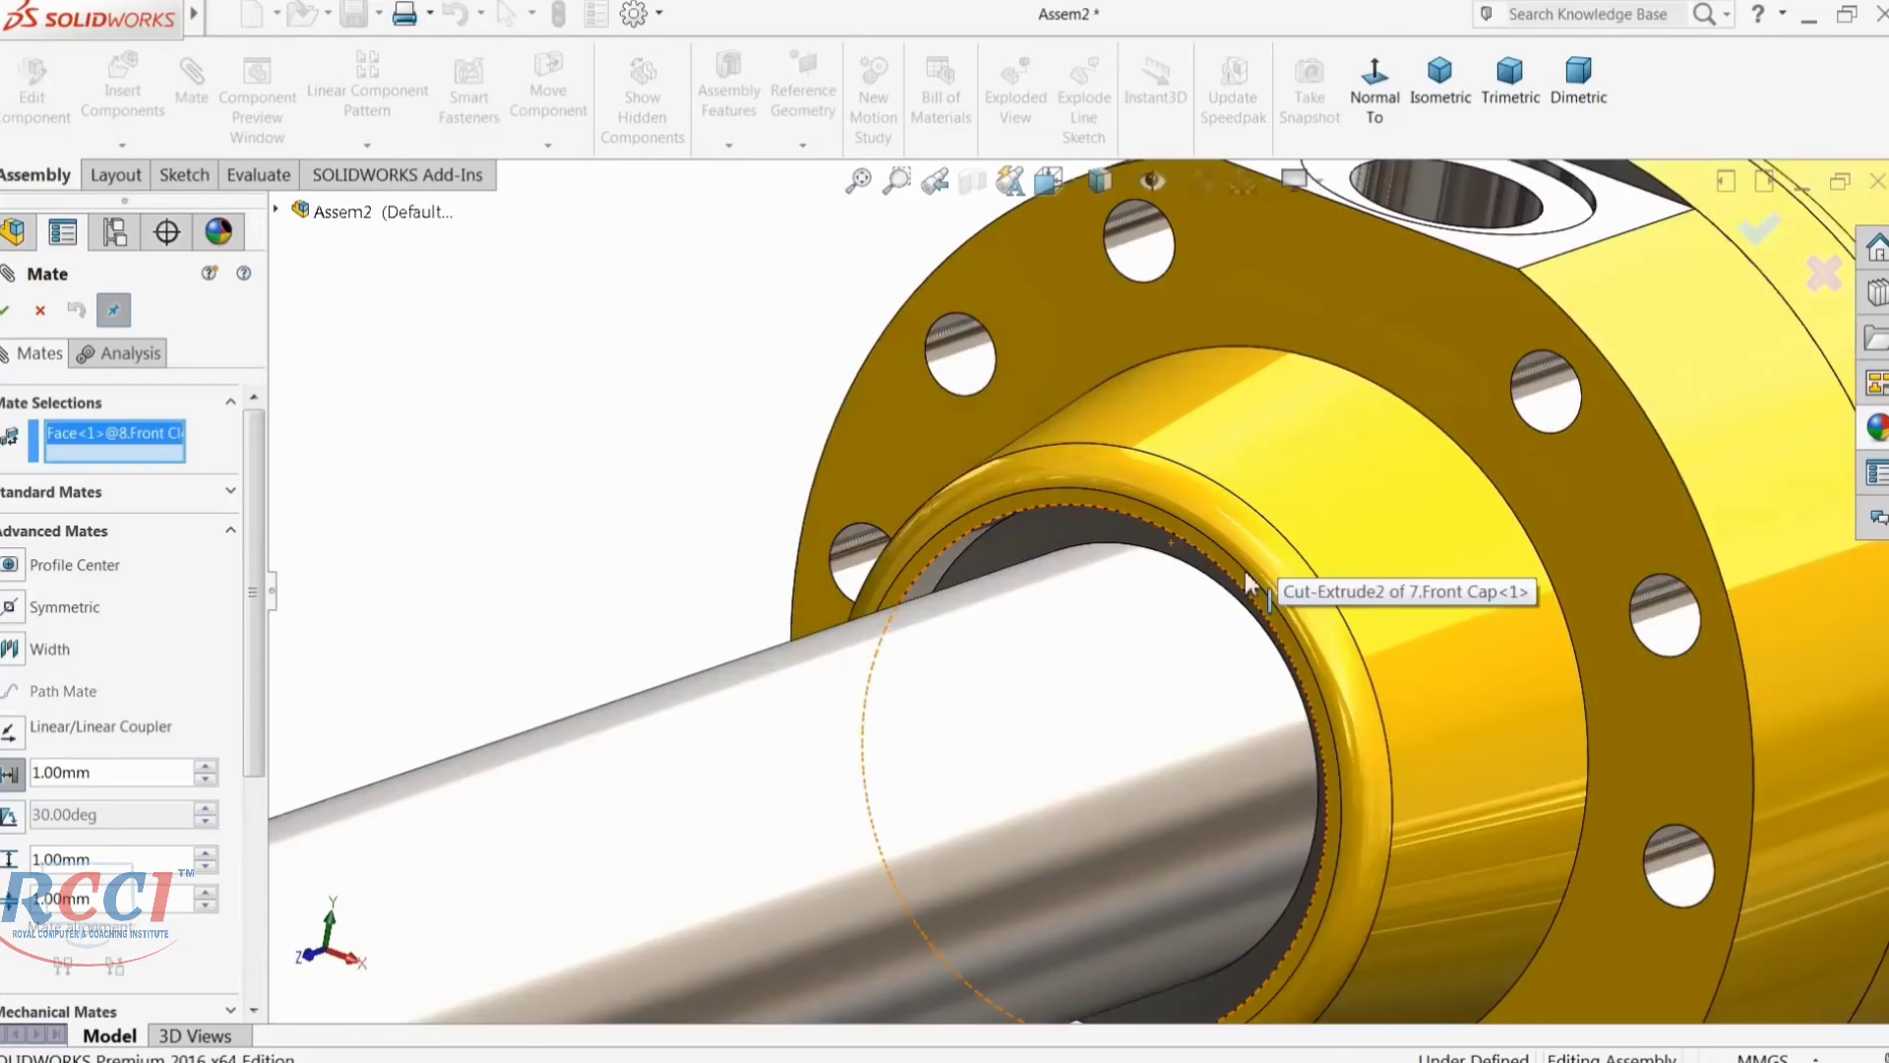
click(1171, 523)
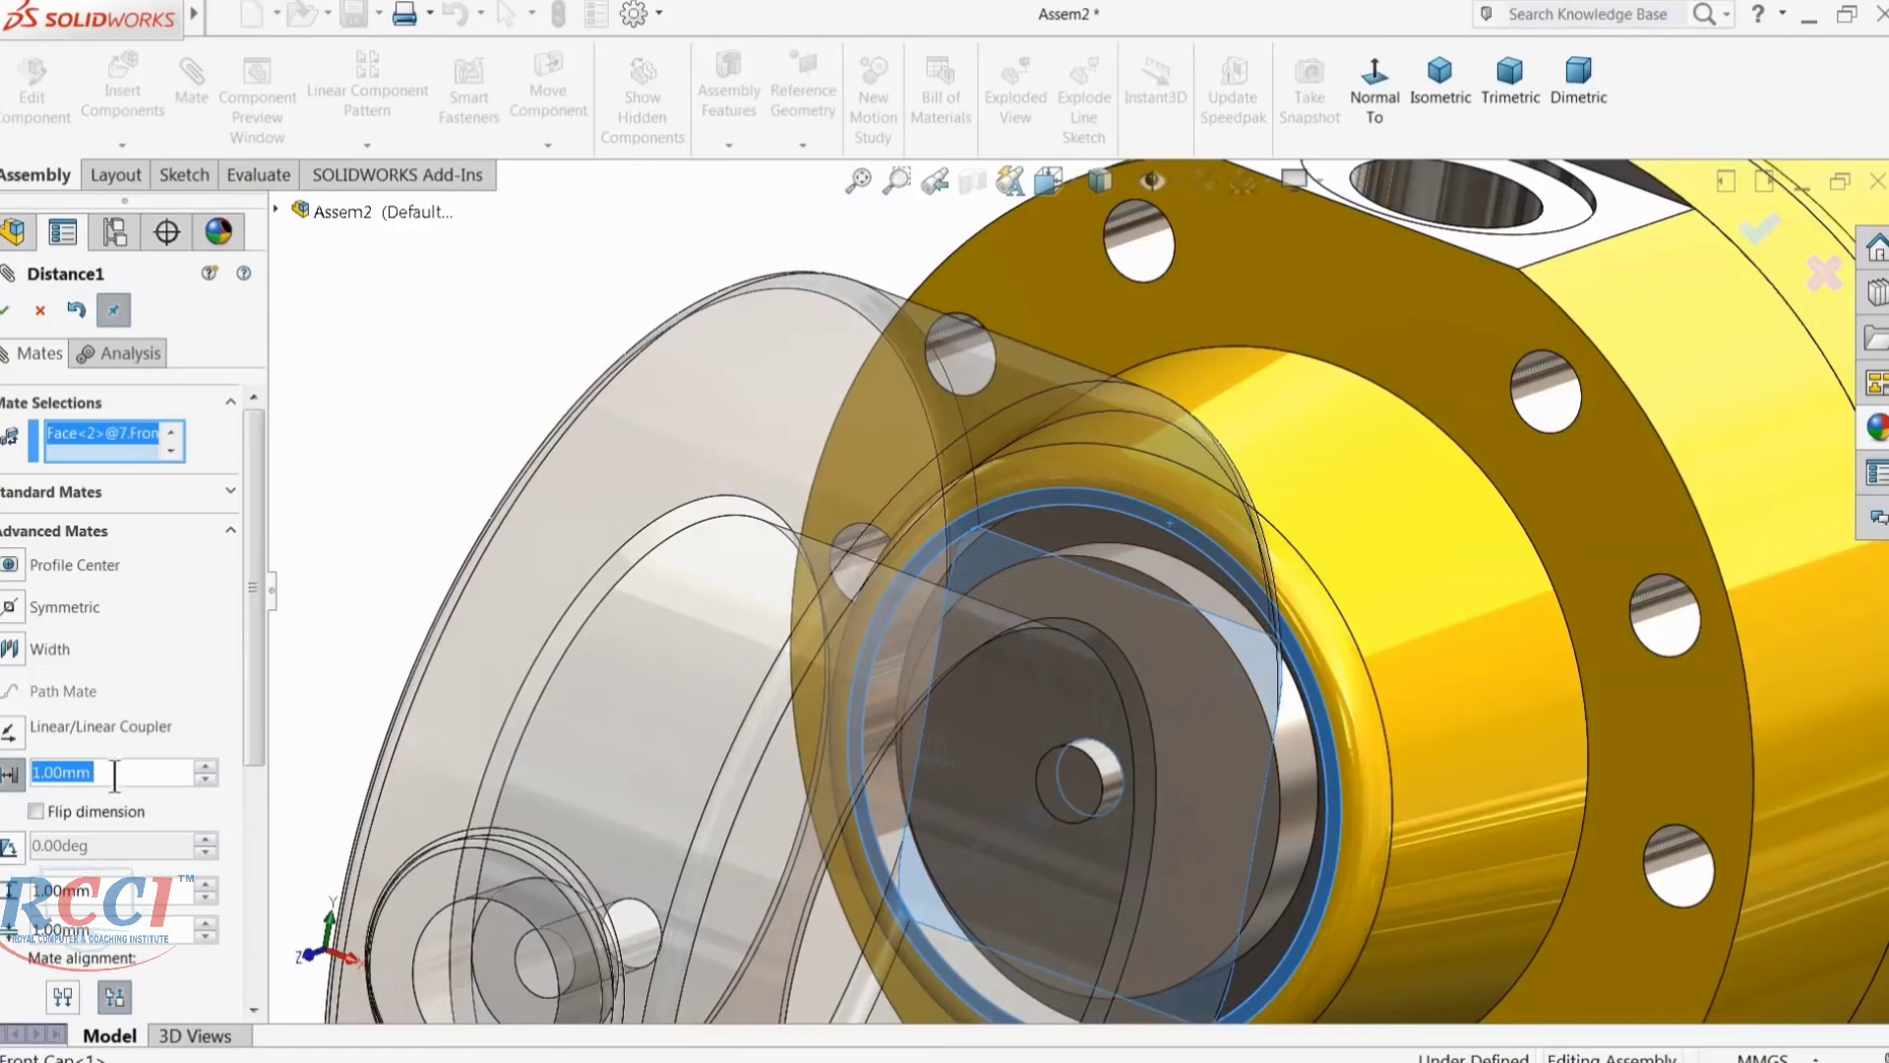
Step: Set the limit mate's maximum distance, keep its minimum at 1 mm, accept the mate and finish mating
scroll(653, 620, up, 4)
middle_drag(647, 594, 602, 581)
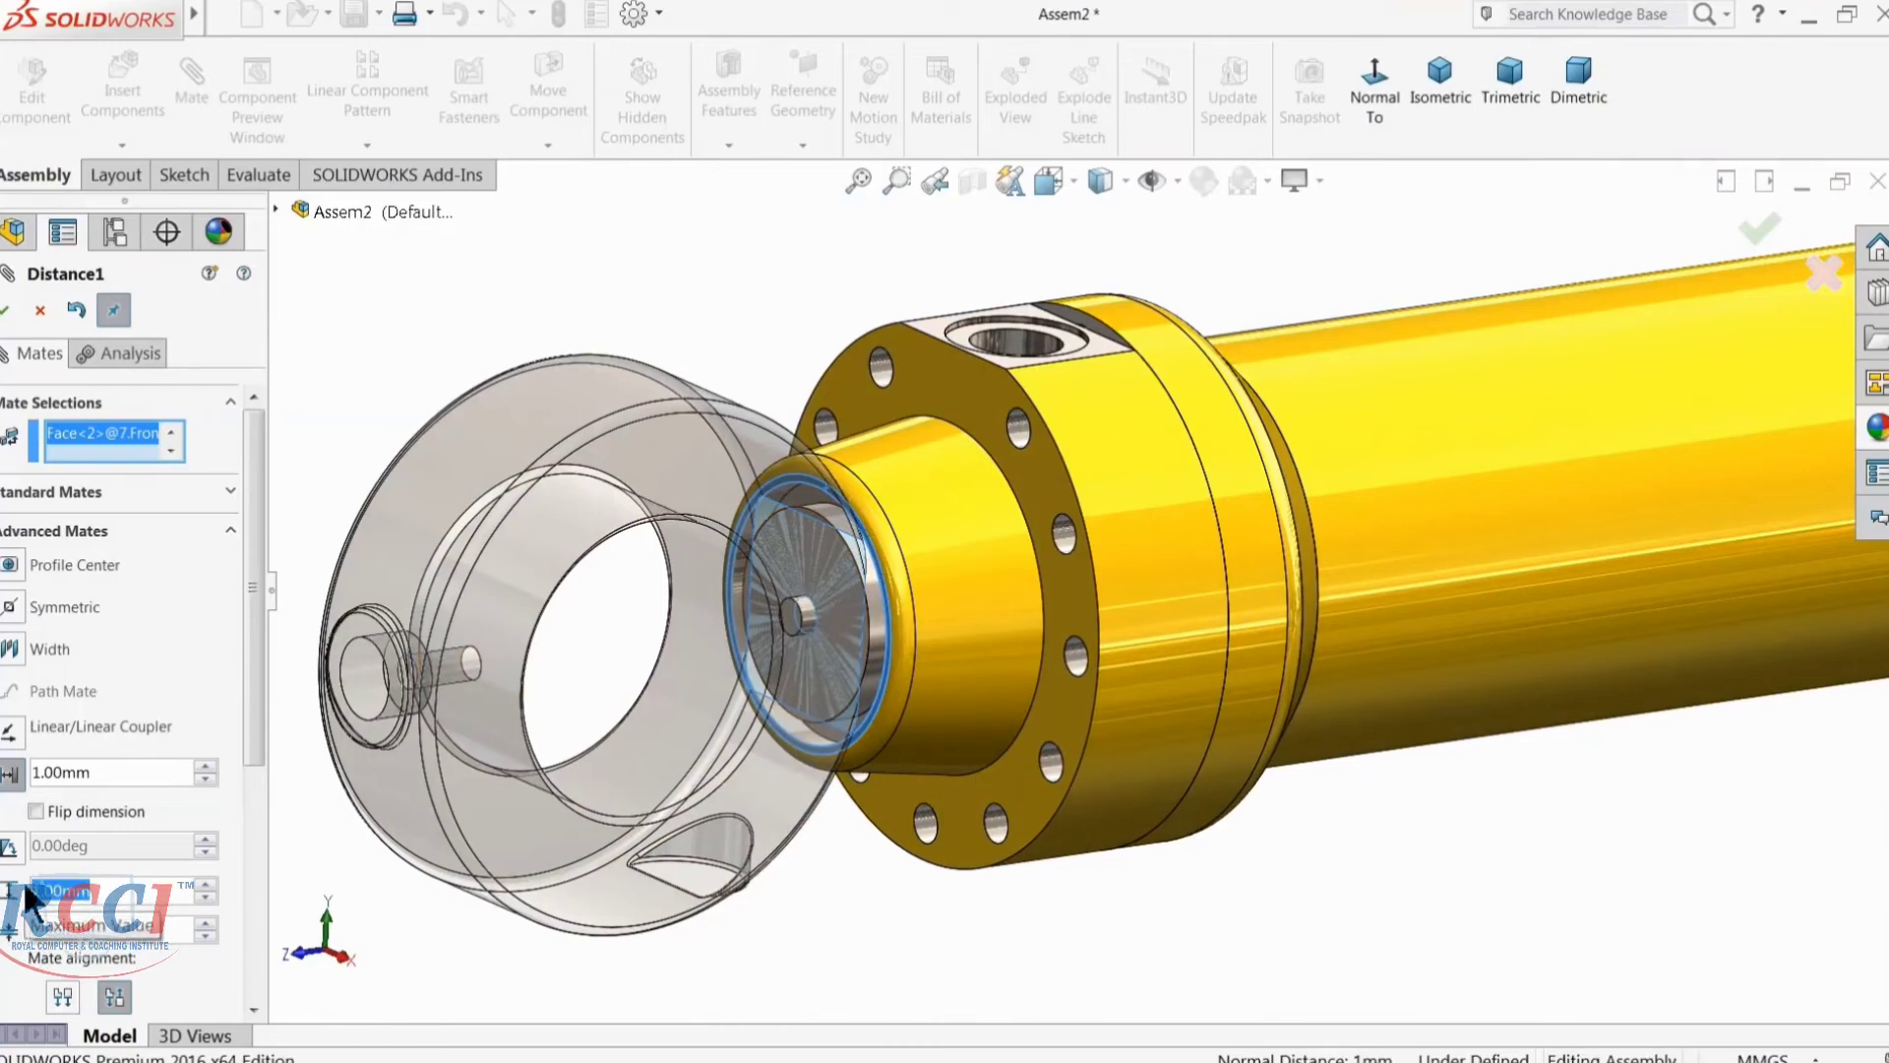
text(100)
key(Return)
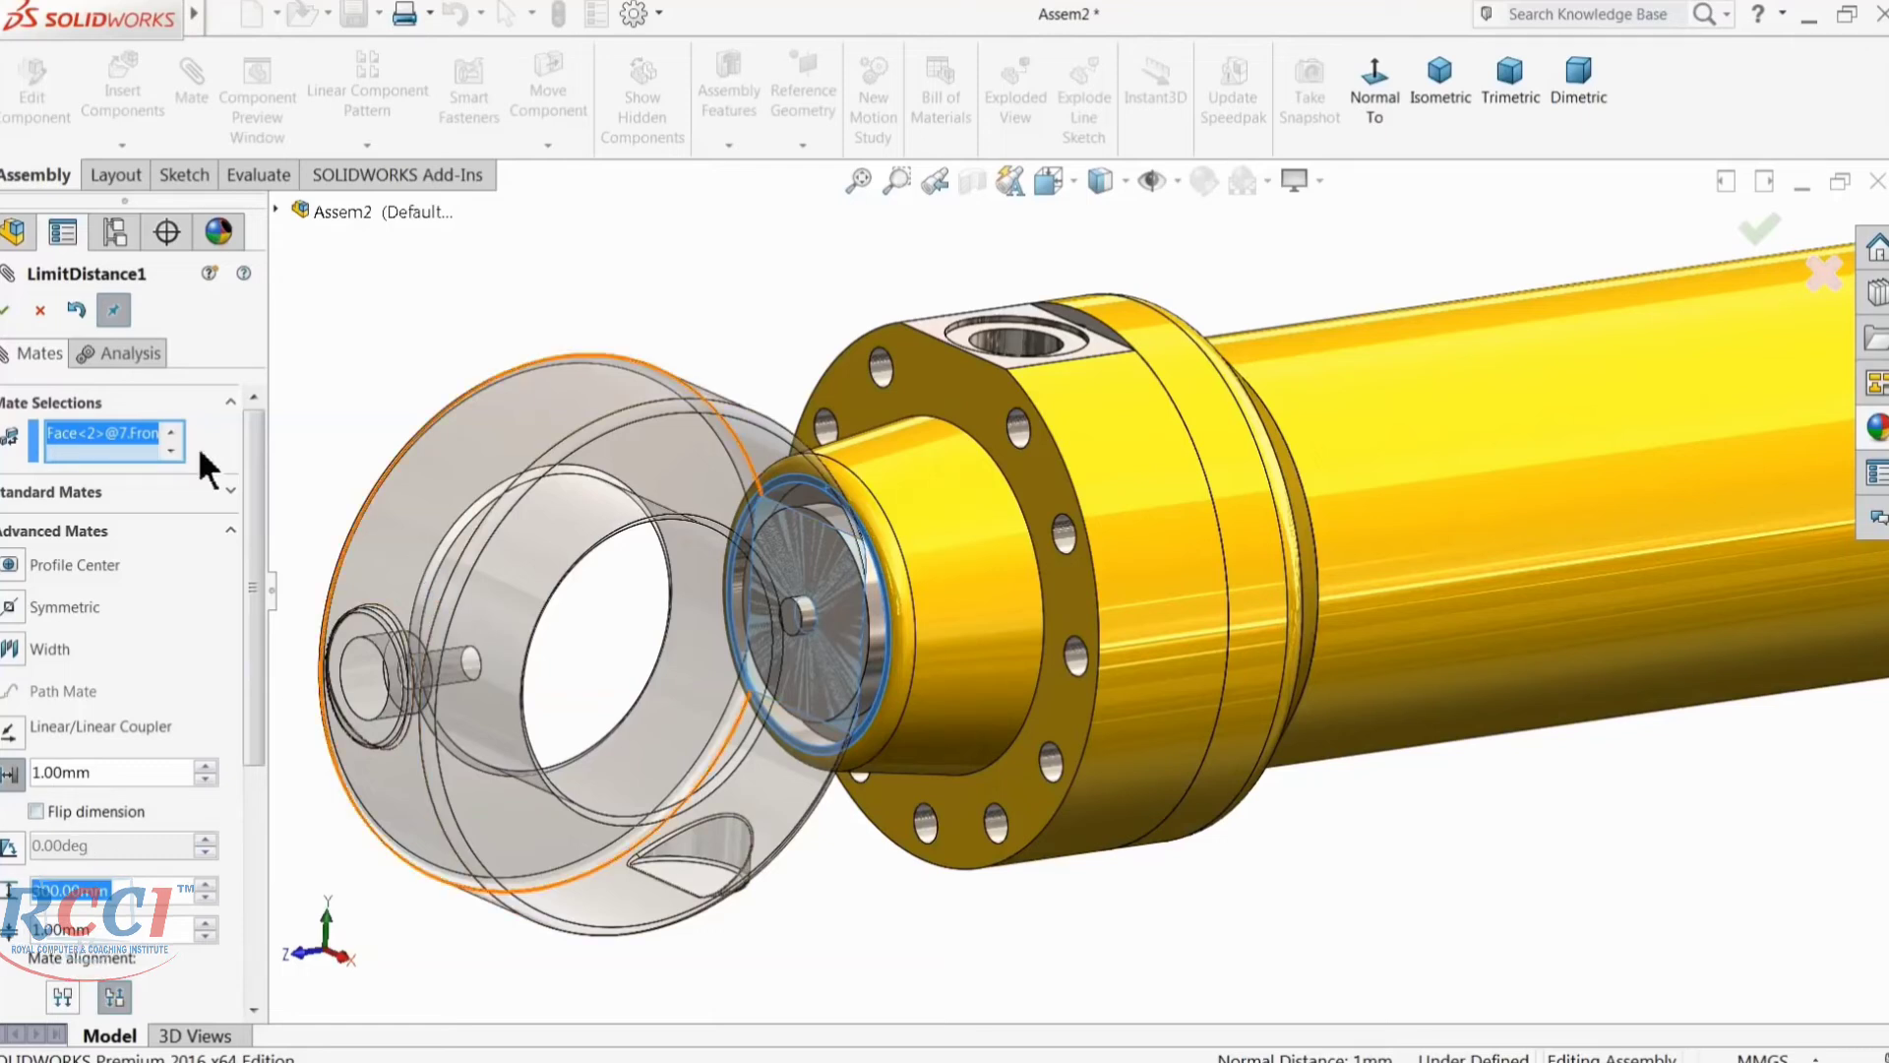
click(8, 311)
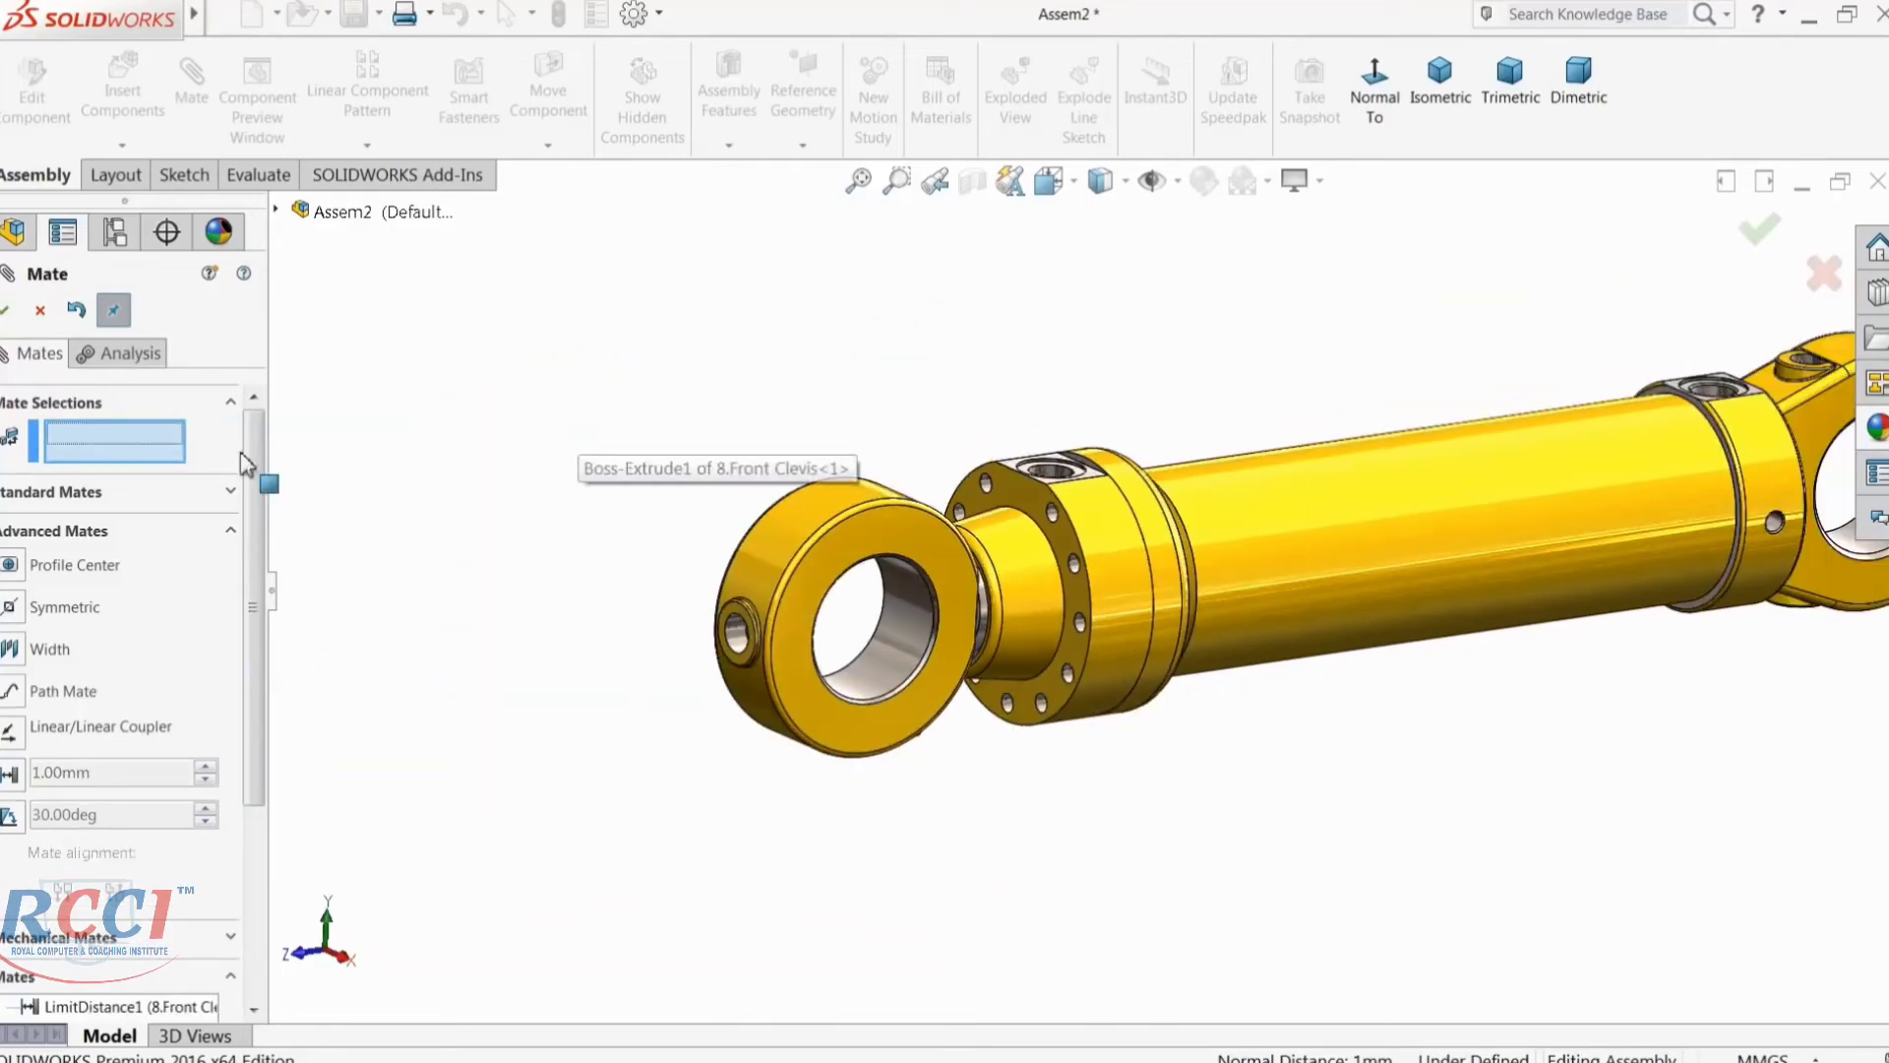
click(7, 313)
Step: Slide the front clevis outward and back toward the barrel to test the limited rod travel, and leave the rod slightly extended
key(f)
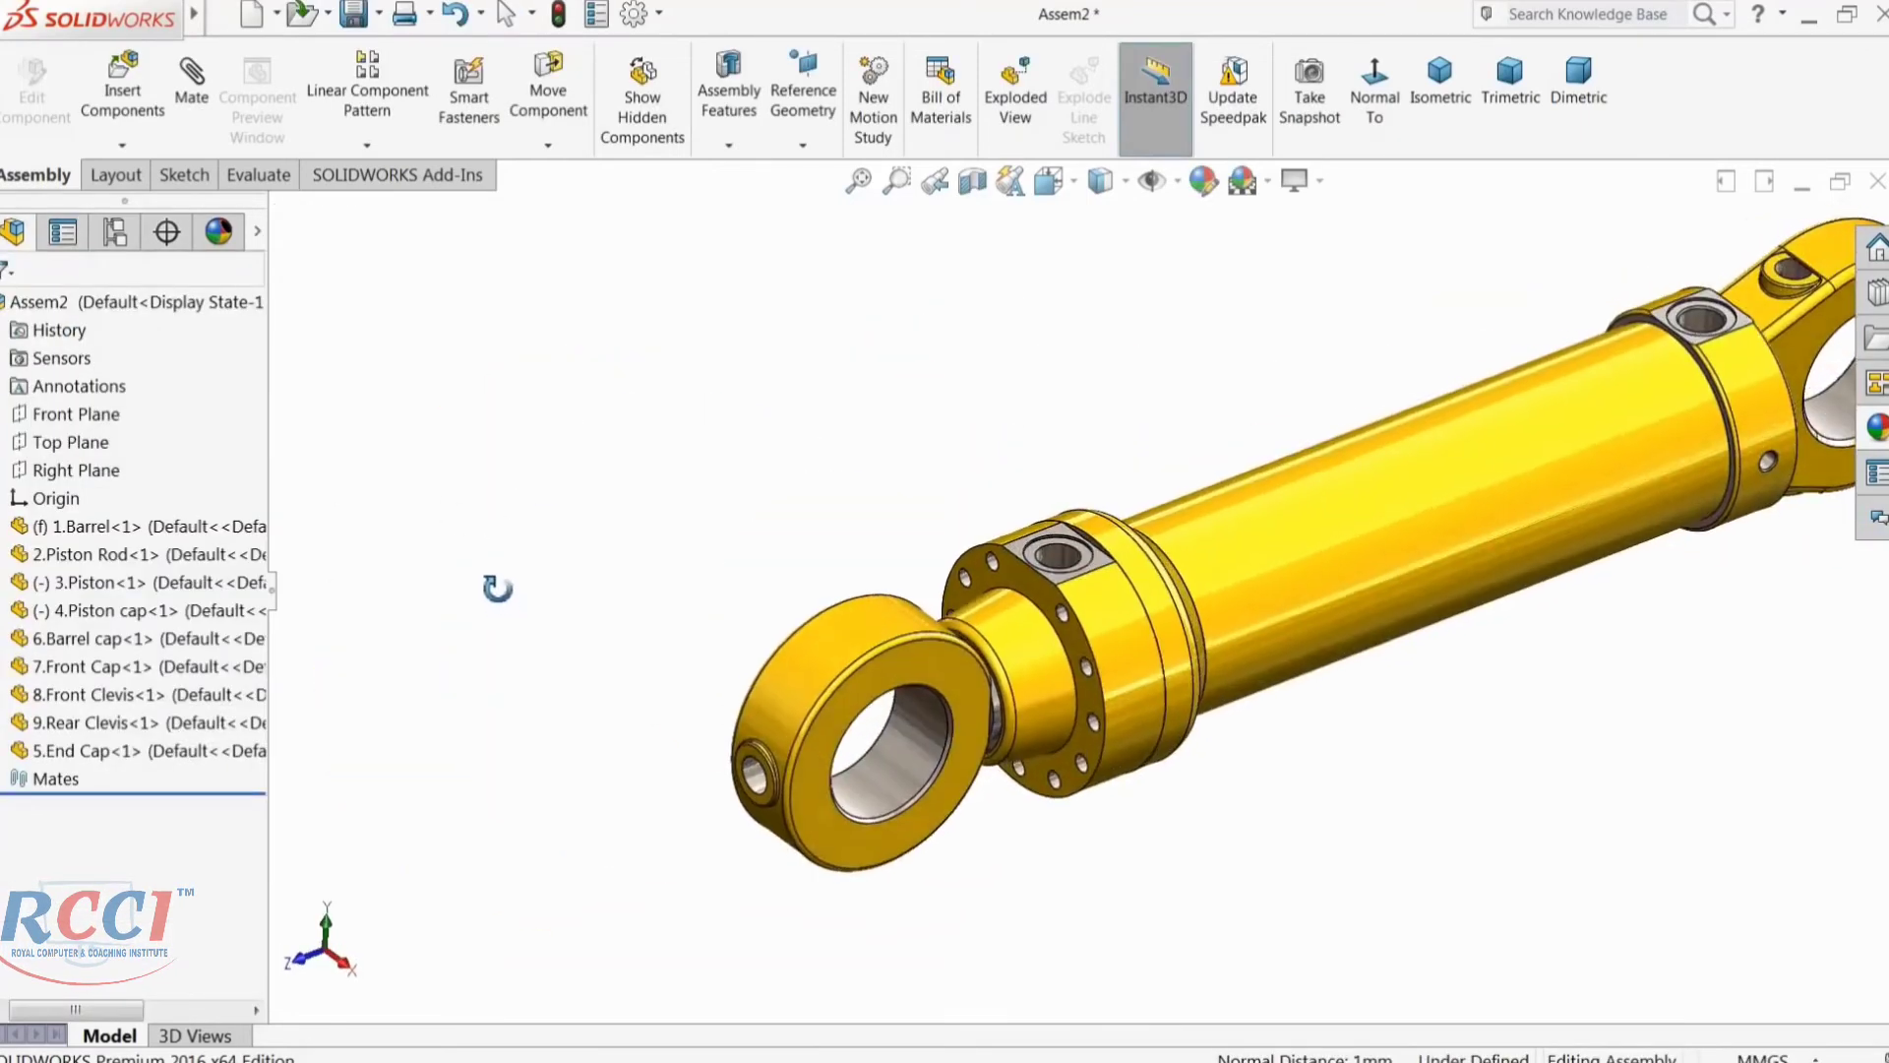
scroll(1188, 658, up, 5)
drag(844, 602, 237, 787)
mouse_move(725, 801)
middle_down()
mouse_move(675, 772)
mouse_move(736, 815)
mouse_move(717, 806)
middle_up()
scroll(718, 806, down, 5)
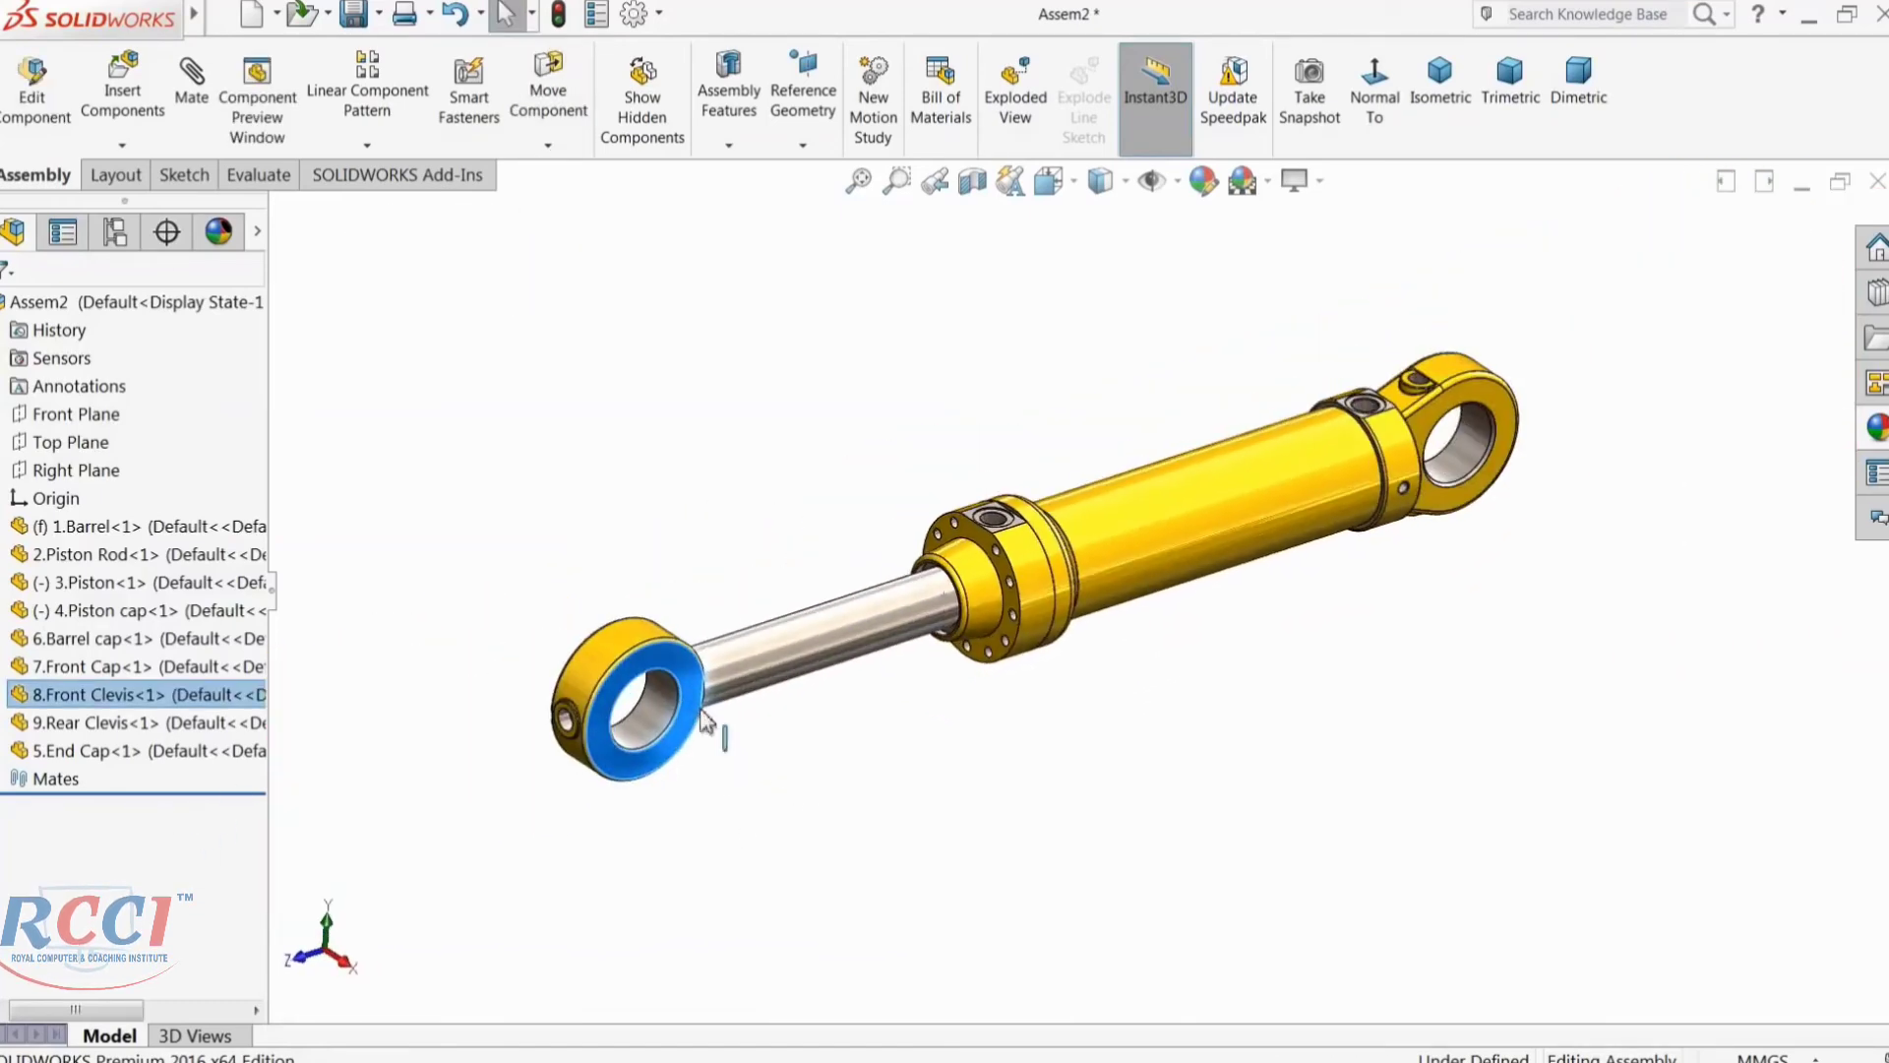
click(562, 745)
drag(563, 745, 1181, 573)
scroll(923, 615, up, 3)
drag(919, 611, 1058, 590)
drag(277, 815, 898, 708)
key(Escape)
key(f)
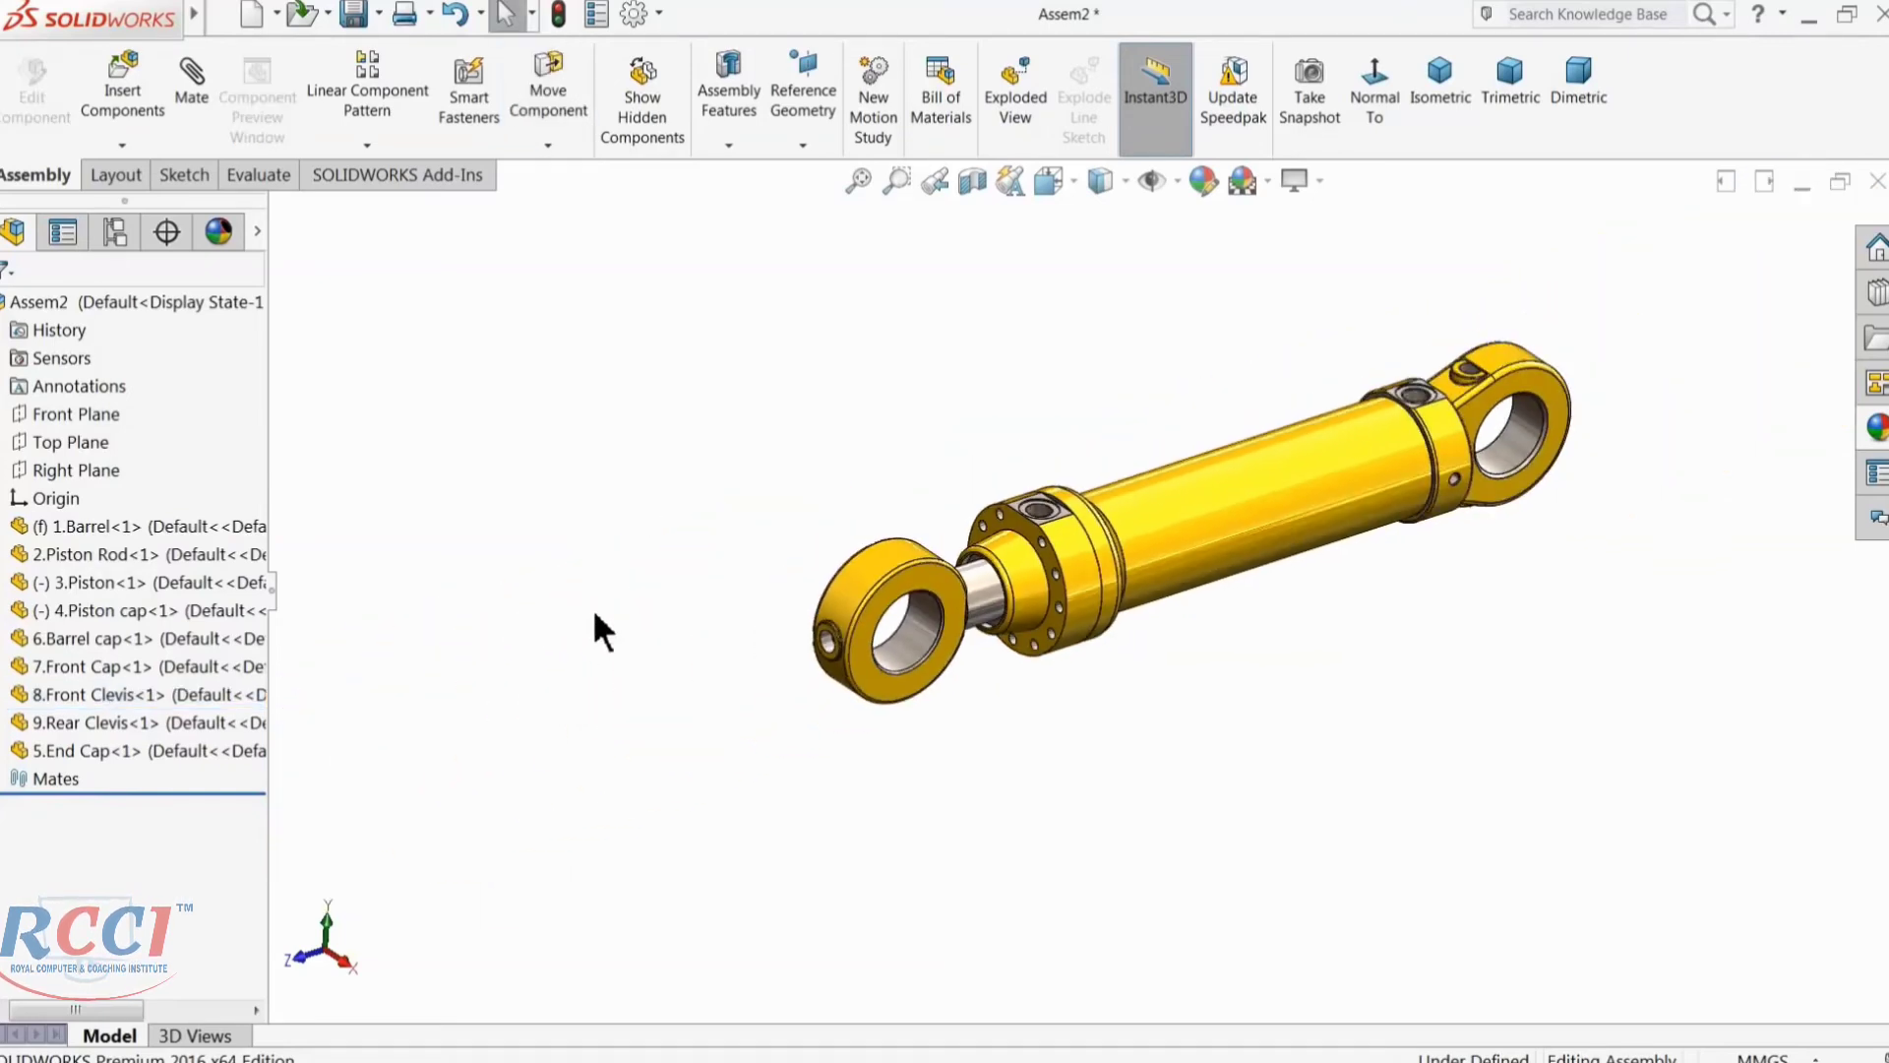
Step: Rebuild the assembly and save it as Hydraulic Cylinder assembly in the Hydraulic Cylinder folder
scroll(1291, 511, up, 2)
scroll(1075, 475, down, 3)
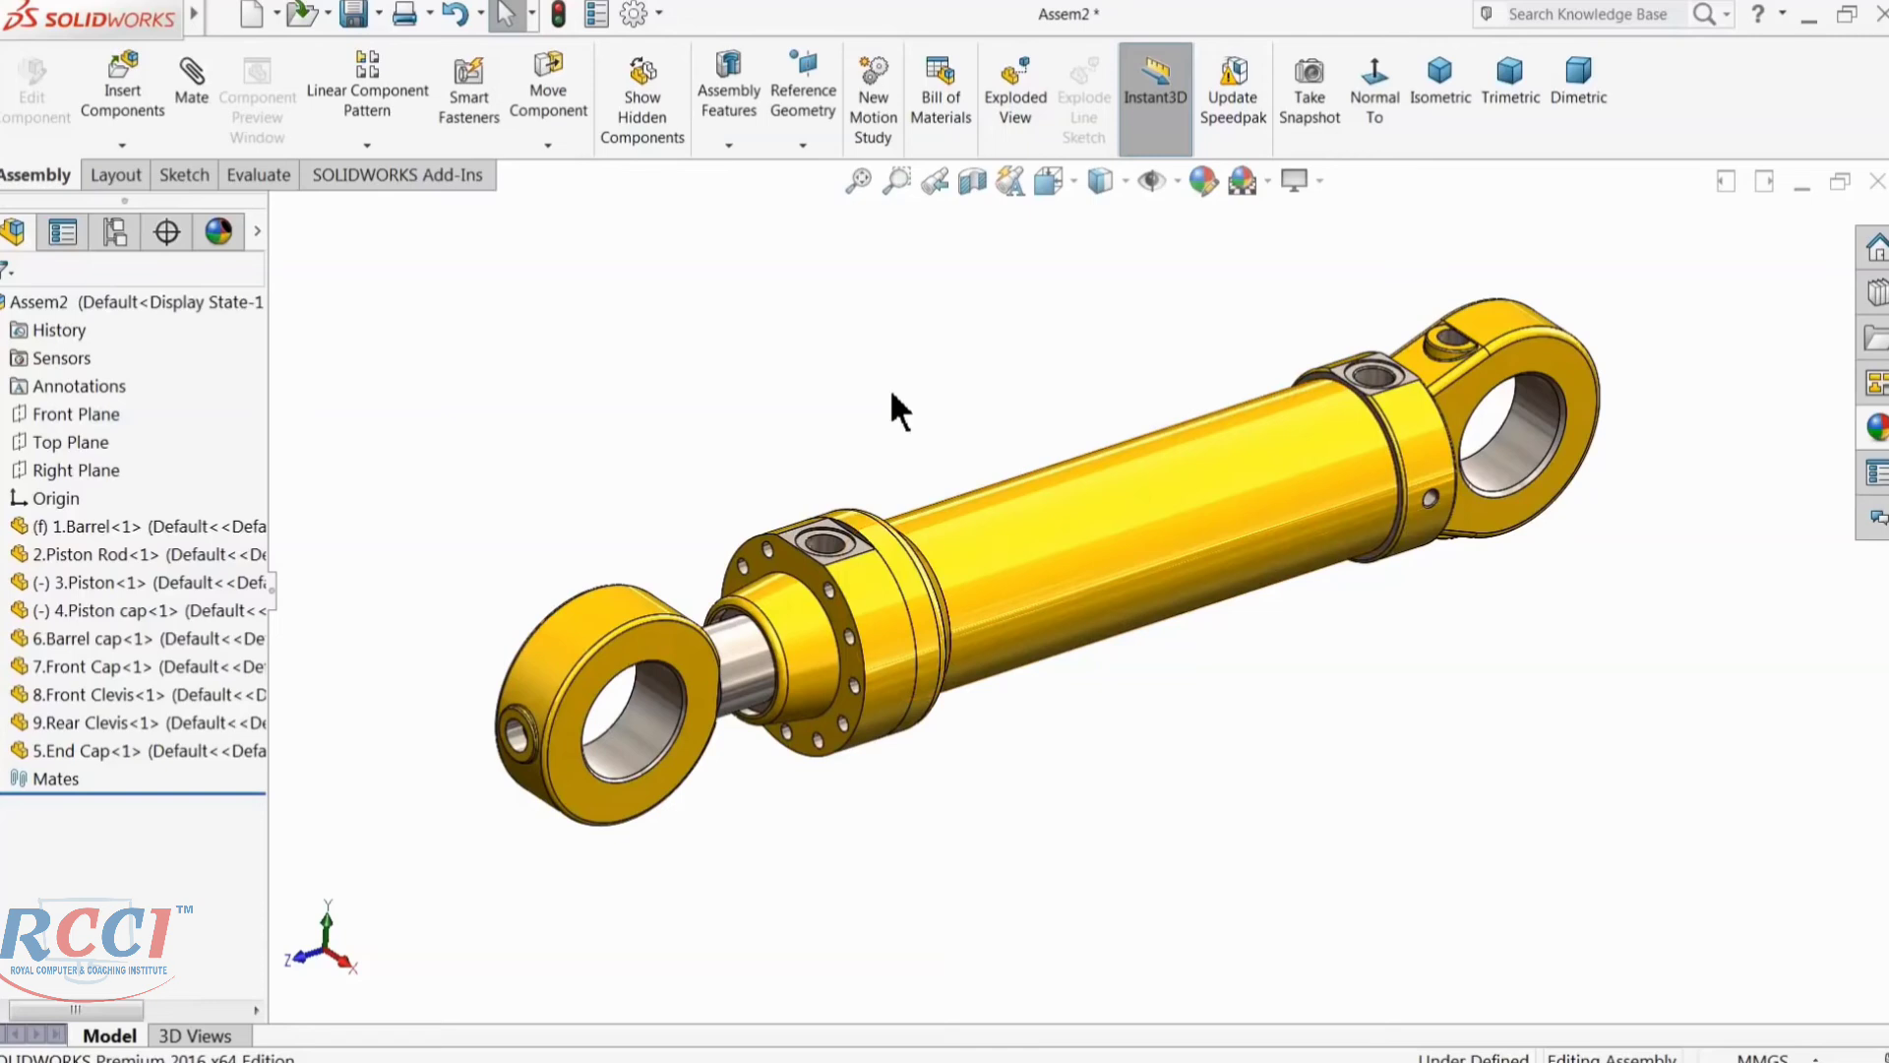
scroll(941, 455, down, 2)
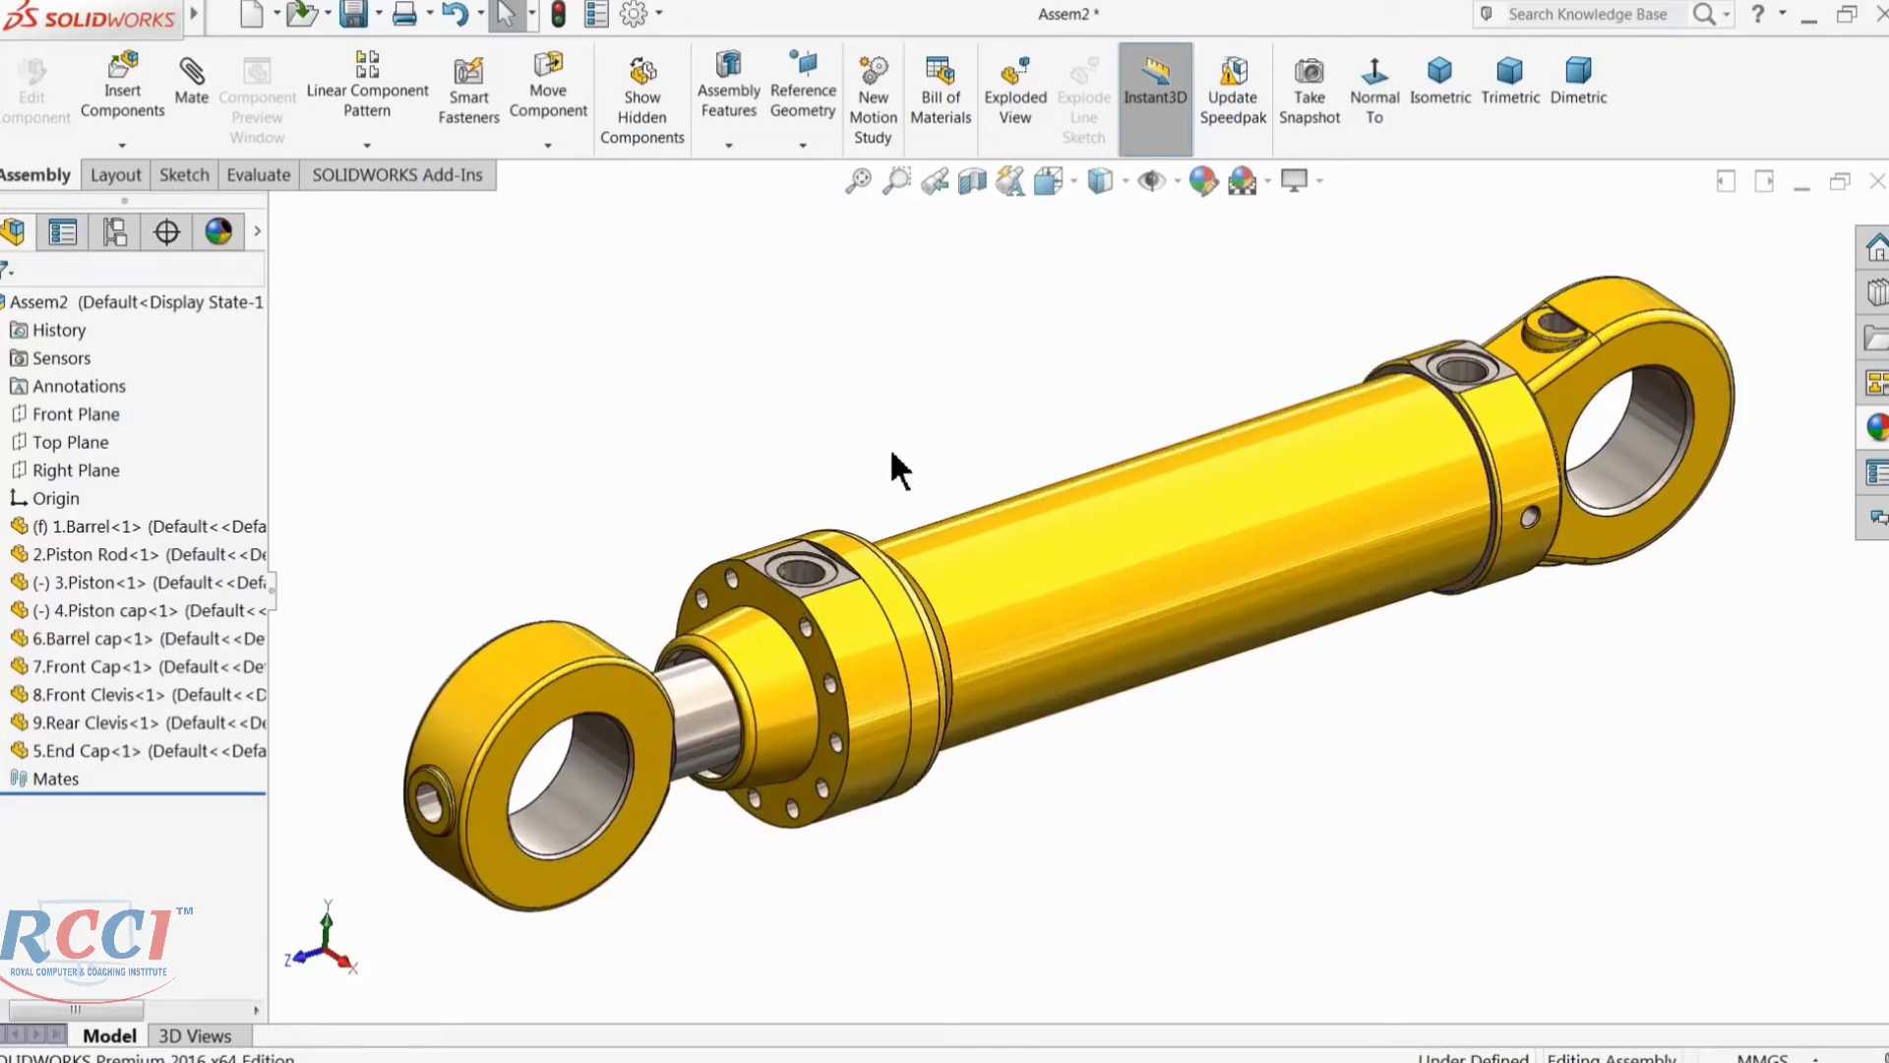
click(353, 13)
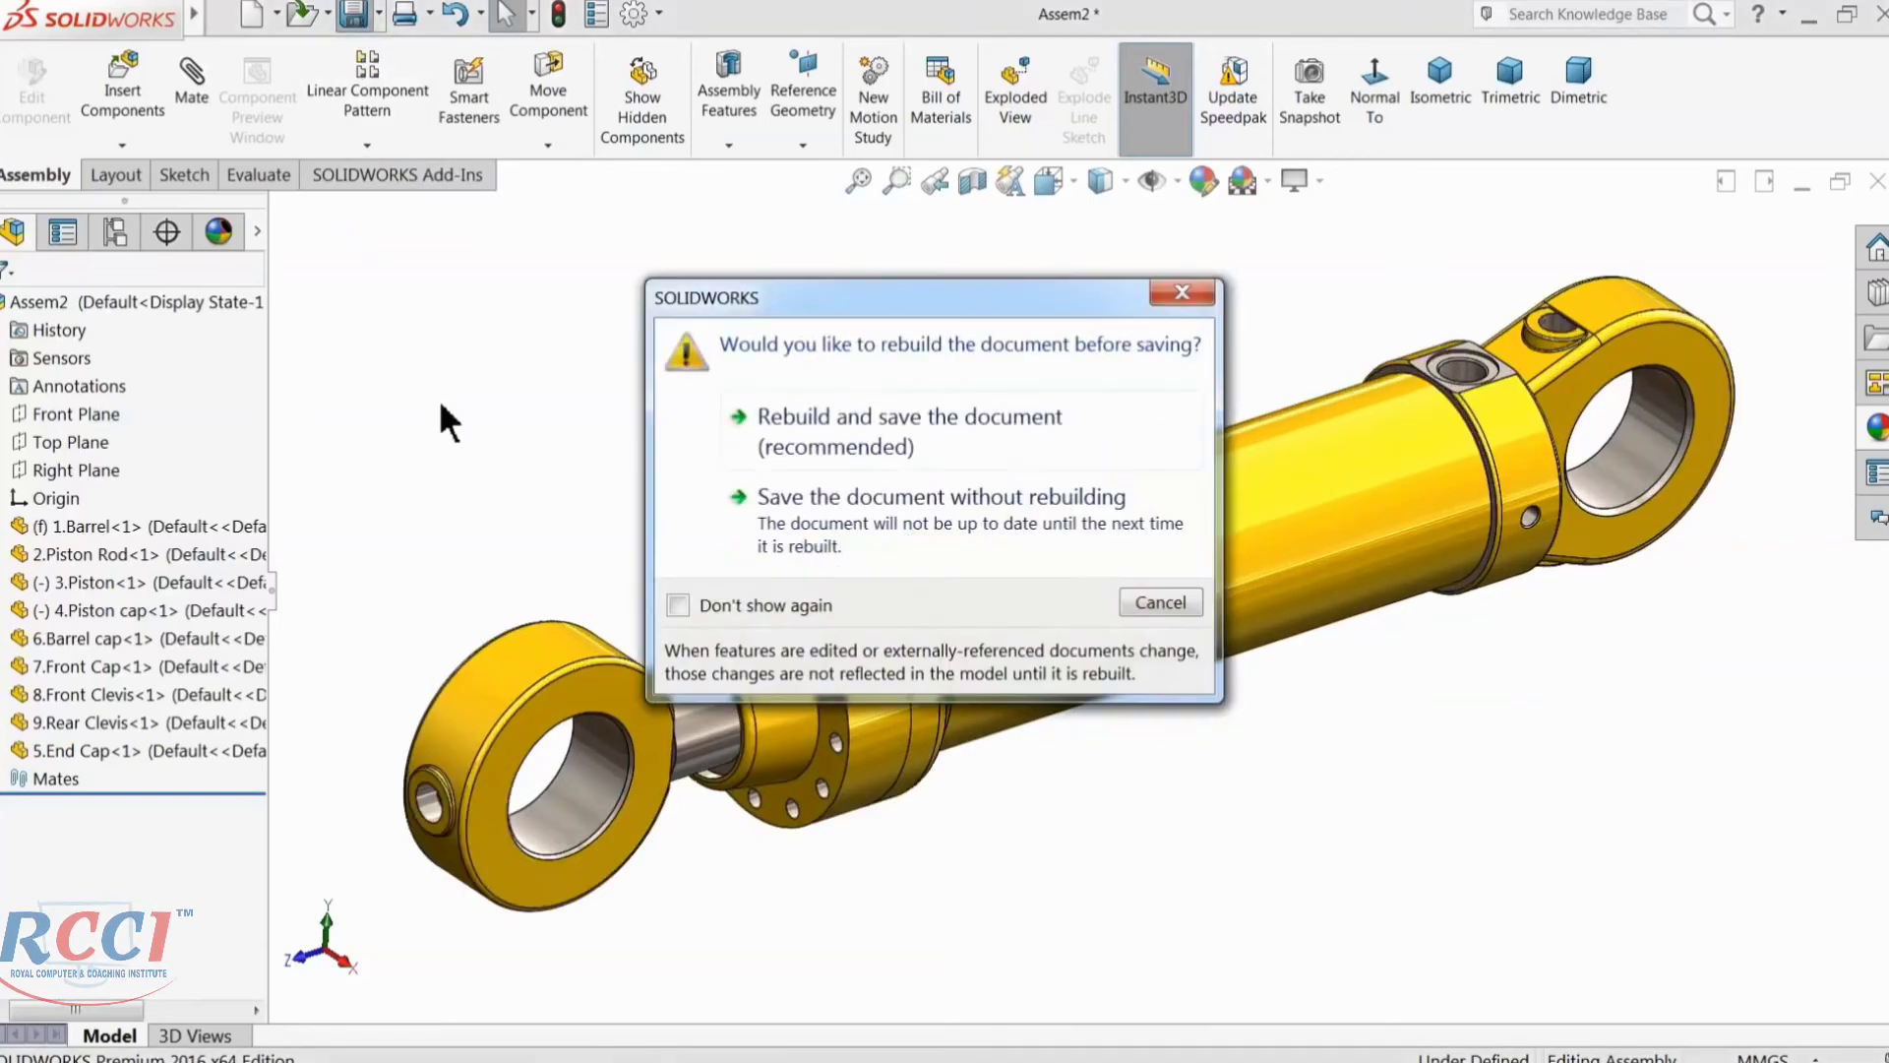
click(795, 416)
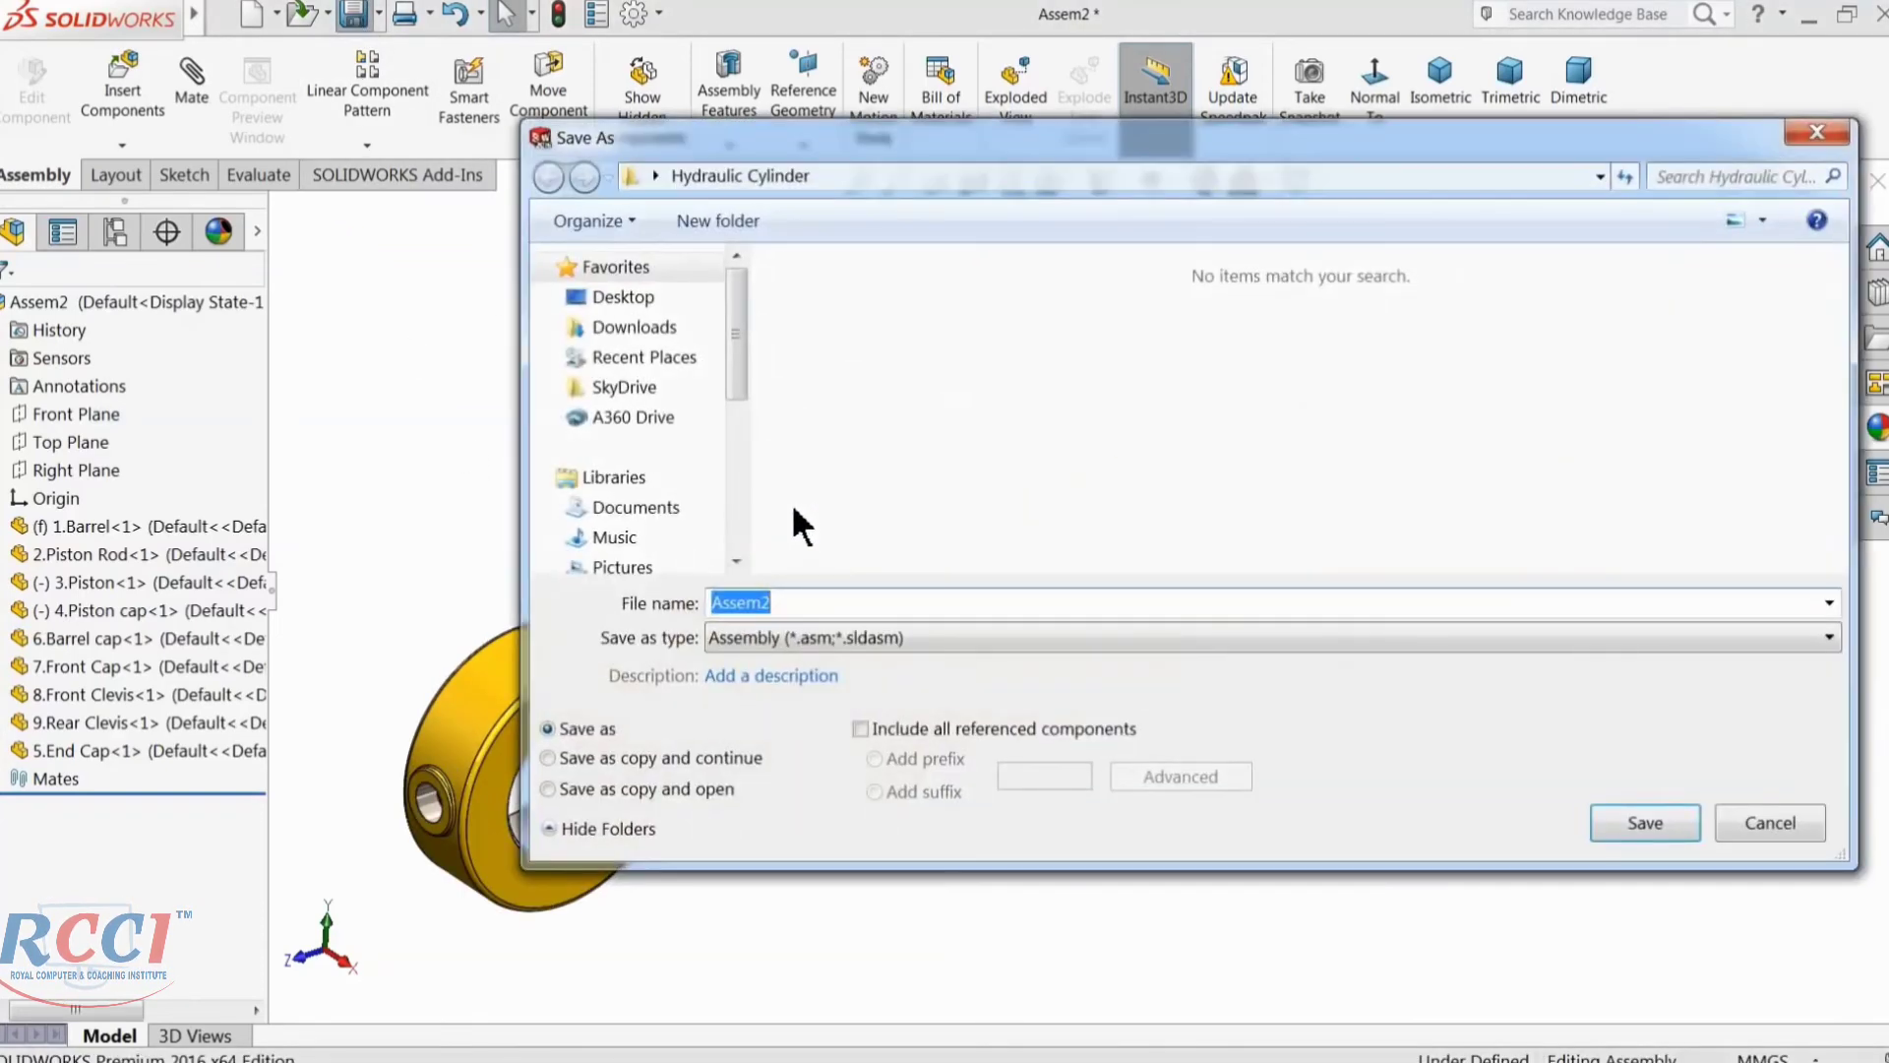
text(Hydraulic Cylinder a)
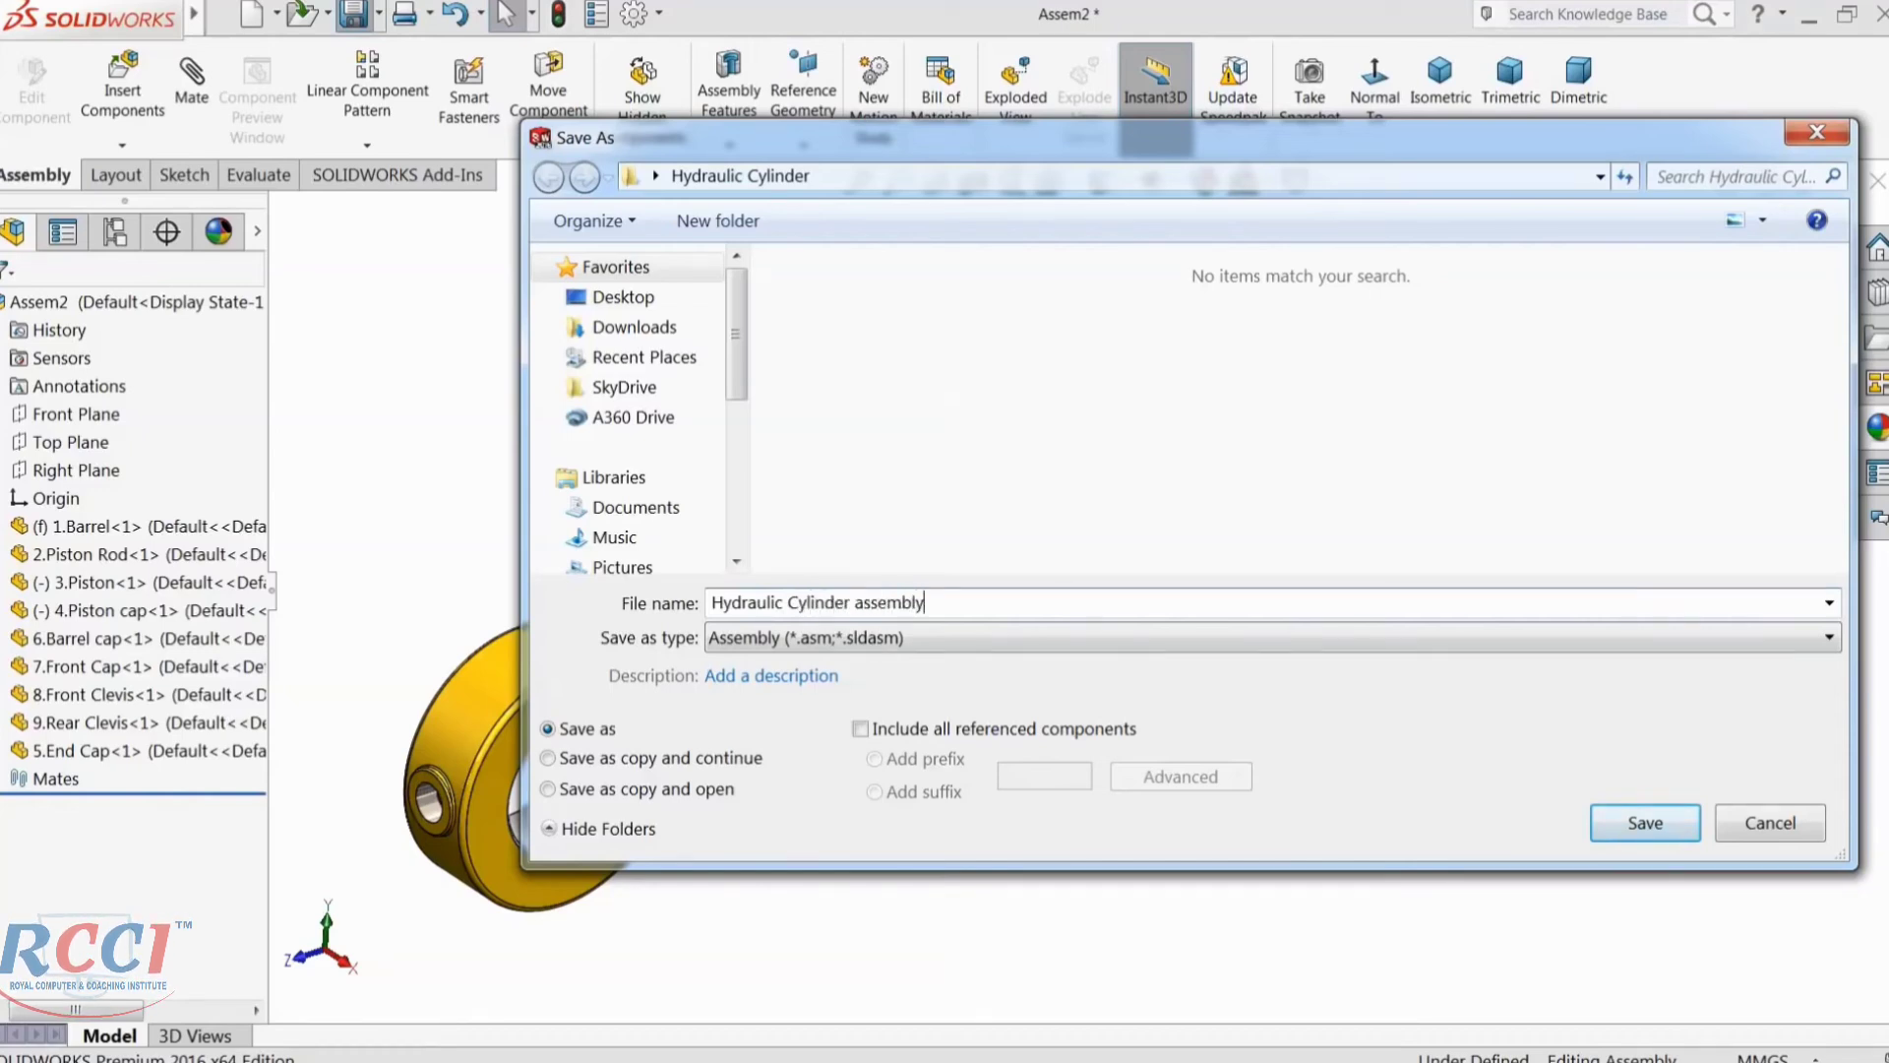
click(1646, 821)
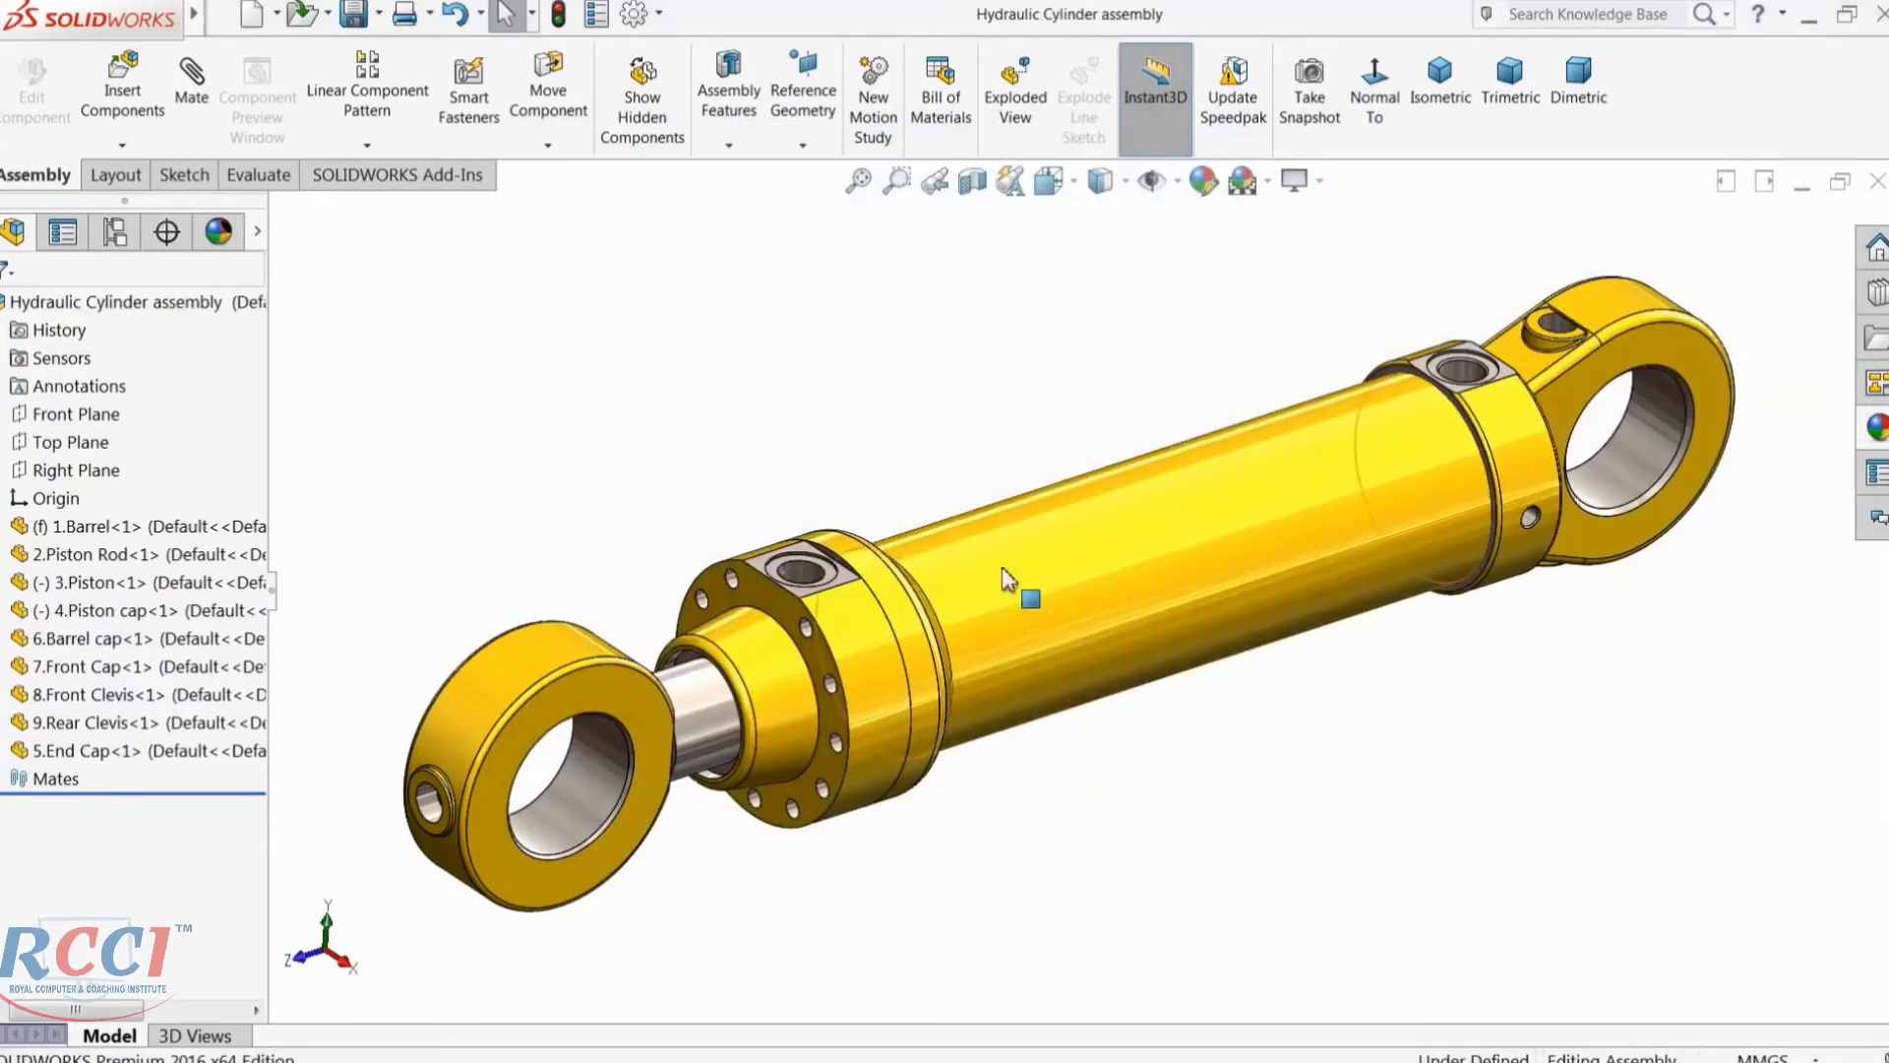
Step: Browse the Design Library's Toolbox to the ANSI Metric hex head bolts and screws
scroll(844, 755, down, 4)
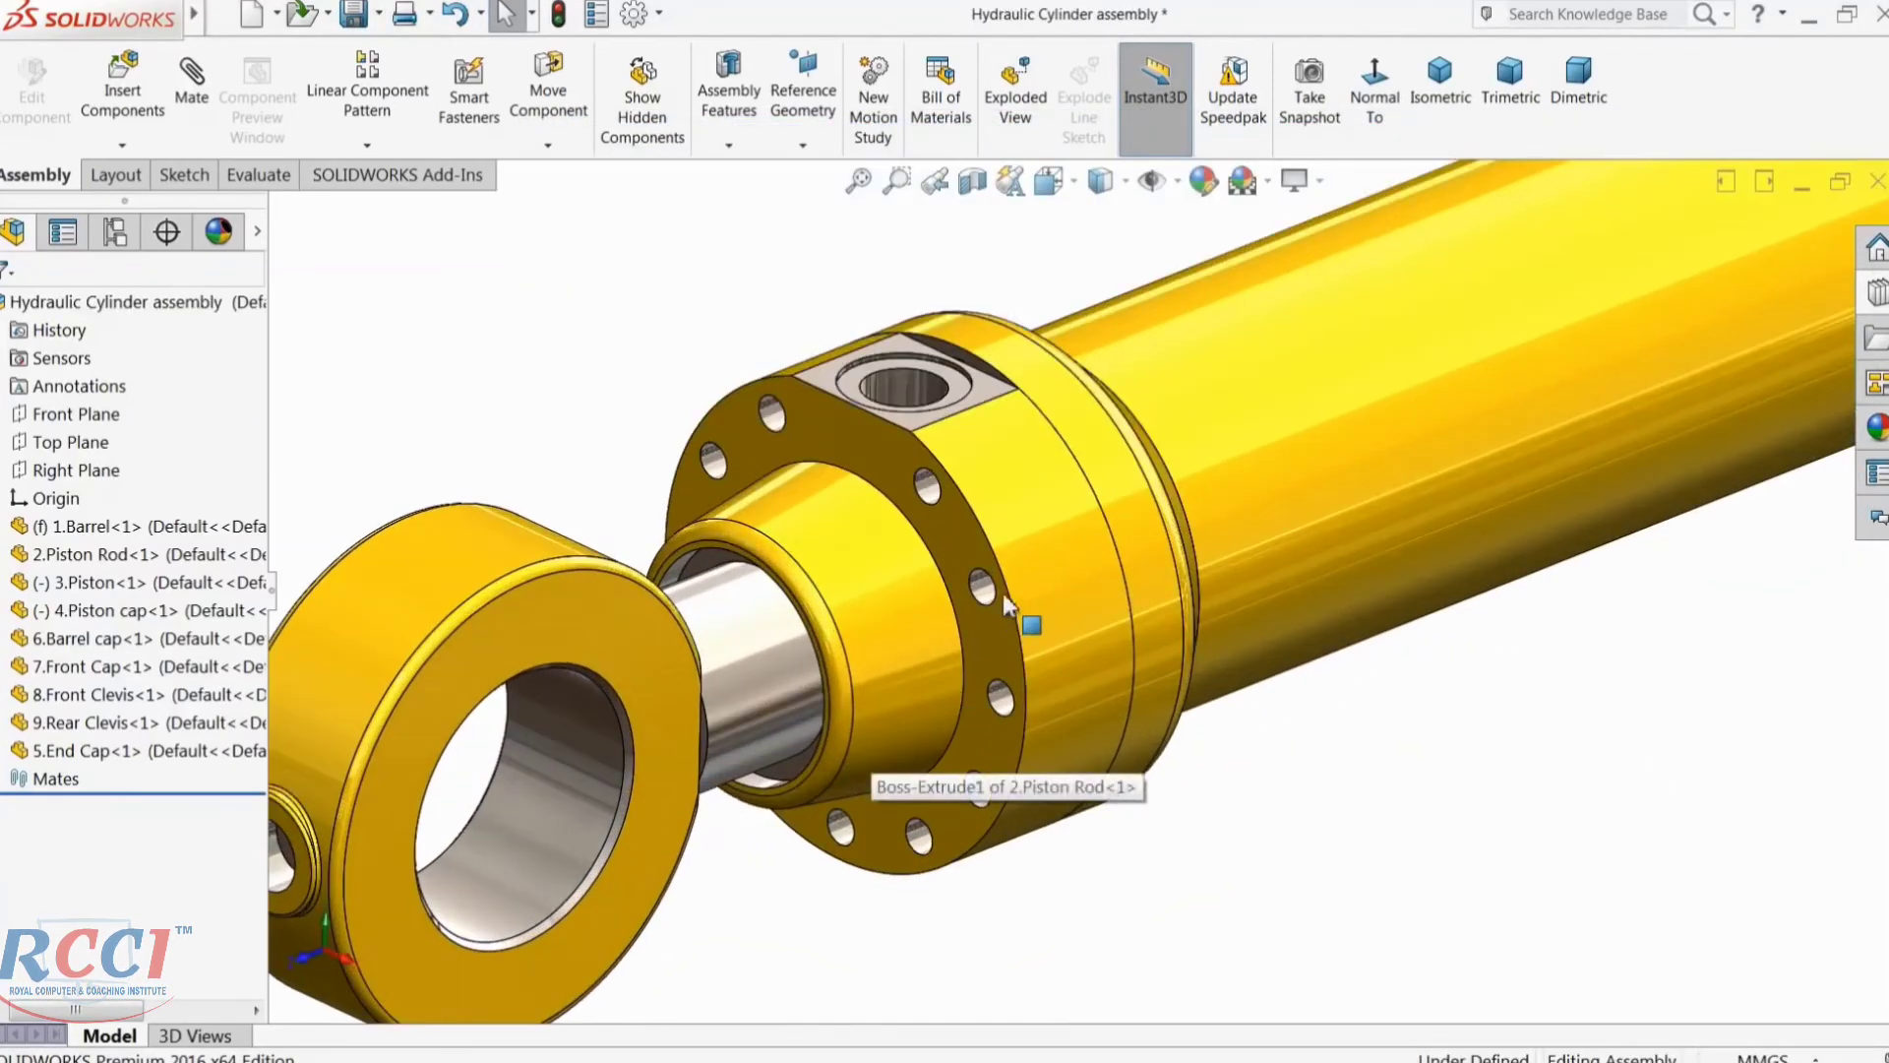
click(1877, 295)
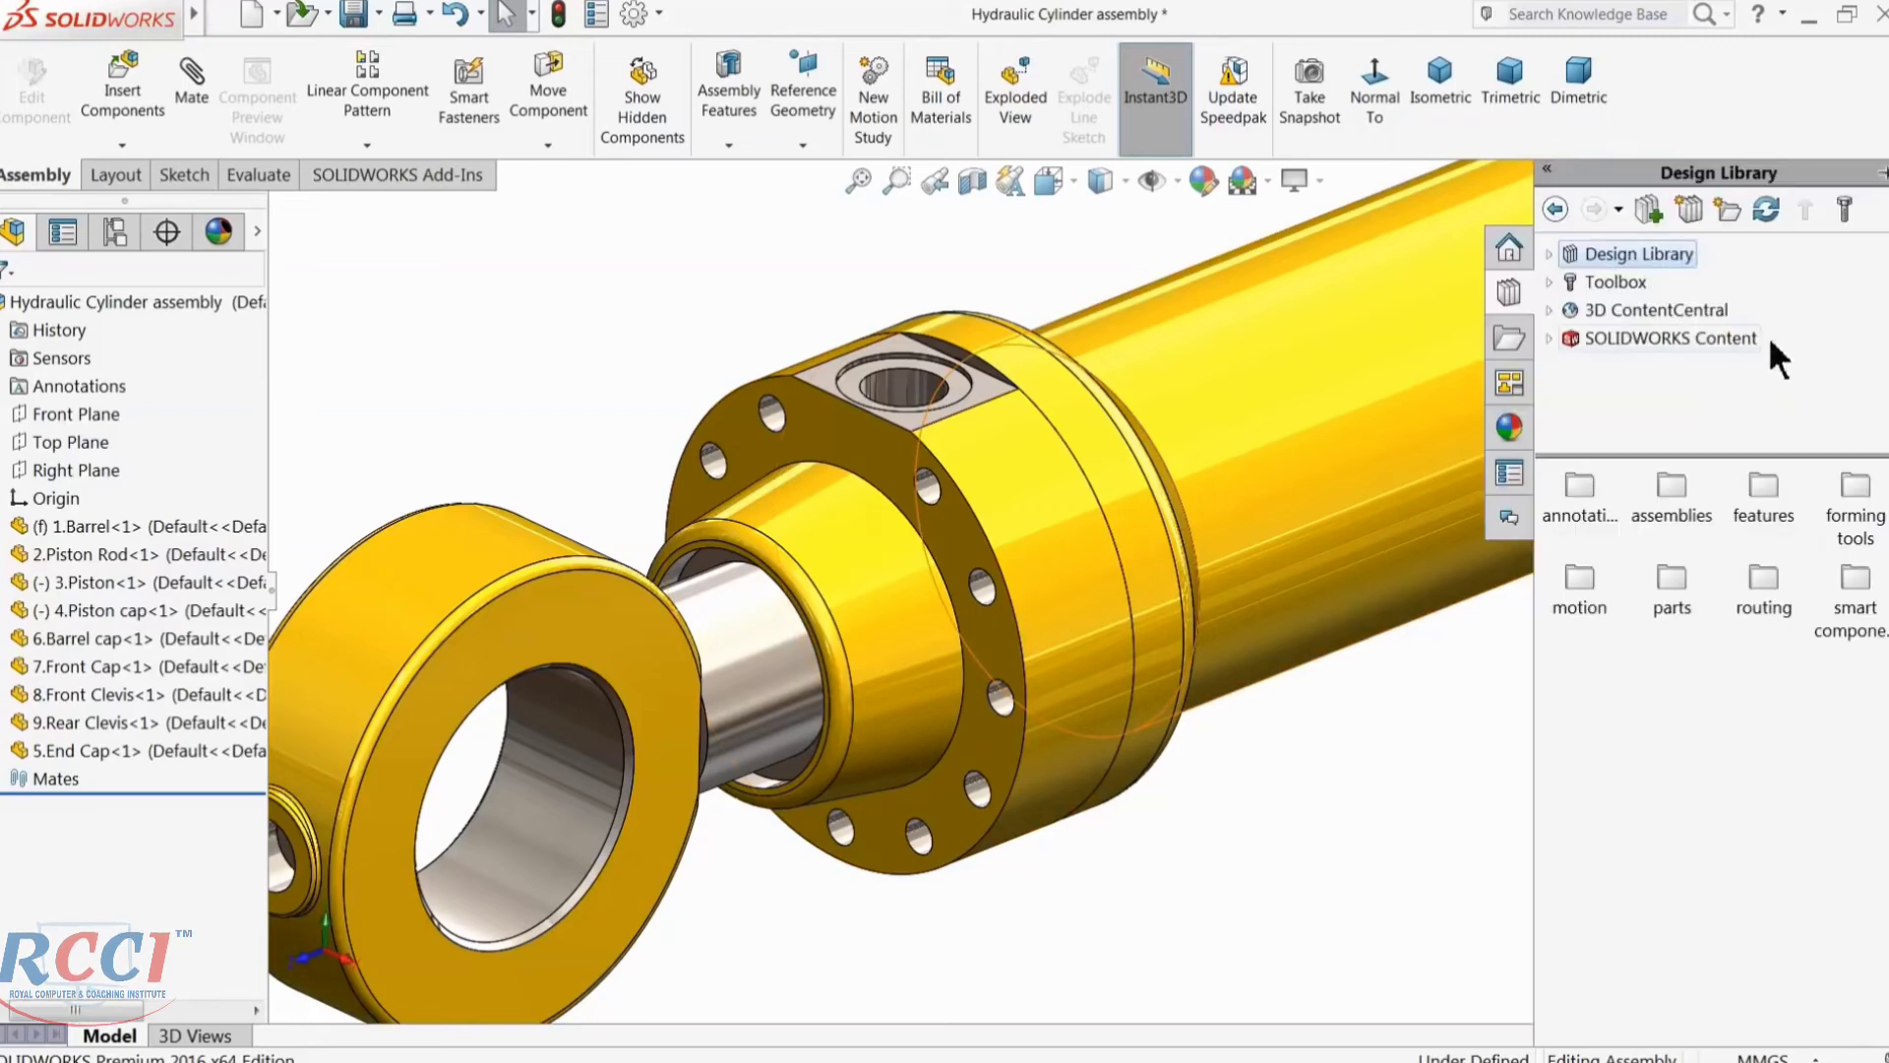
click(1614, 286)
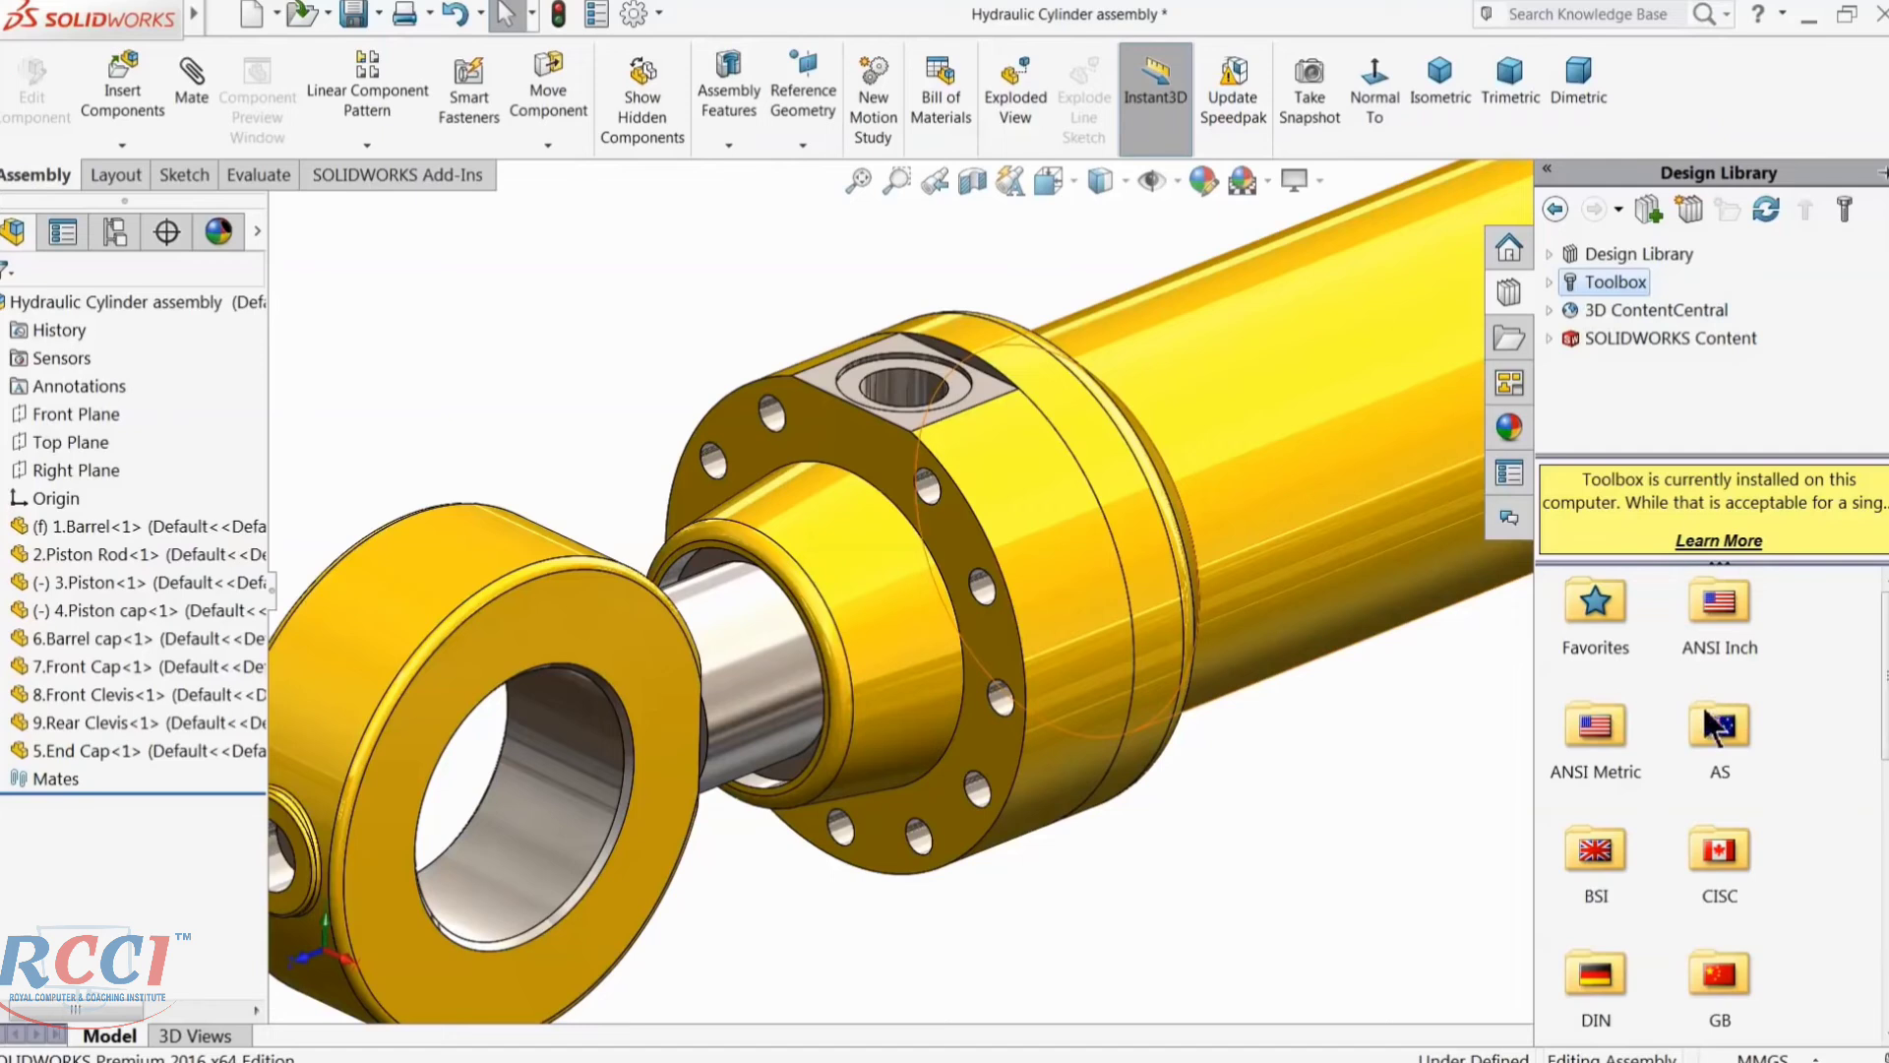
double_click(1595, 728)
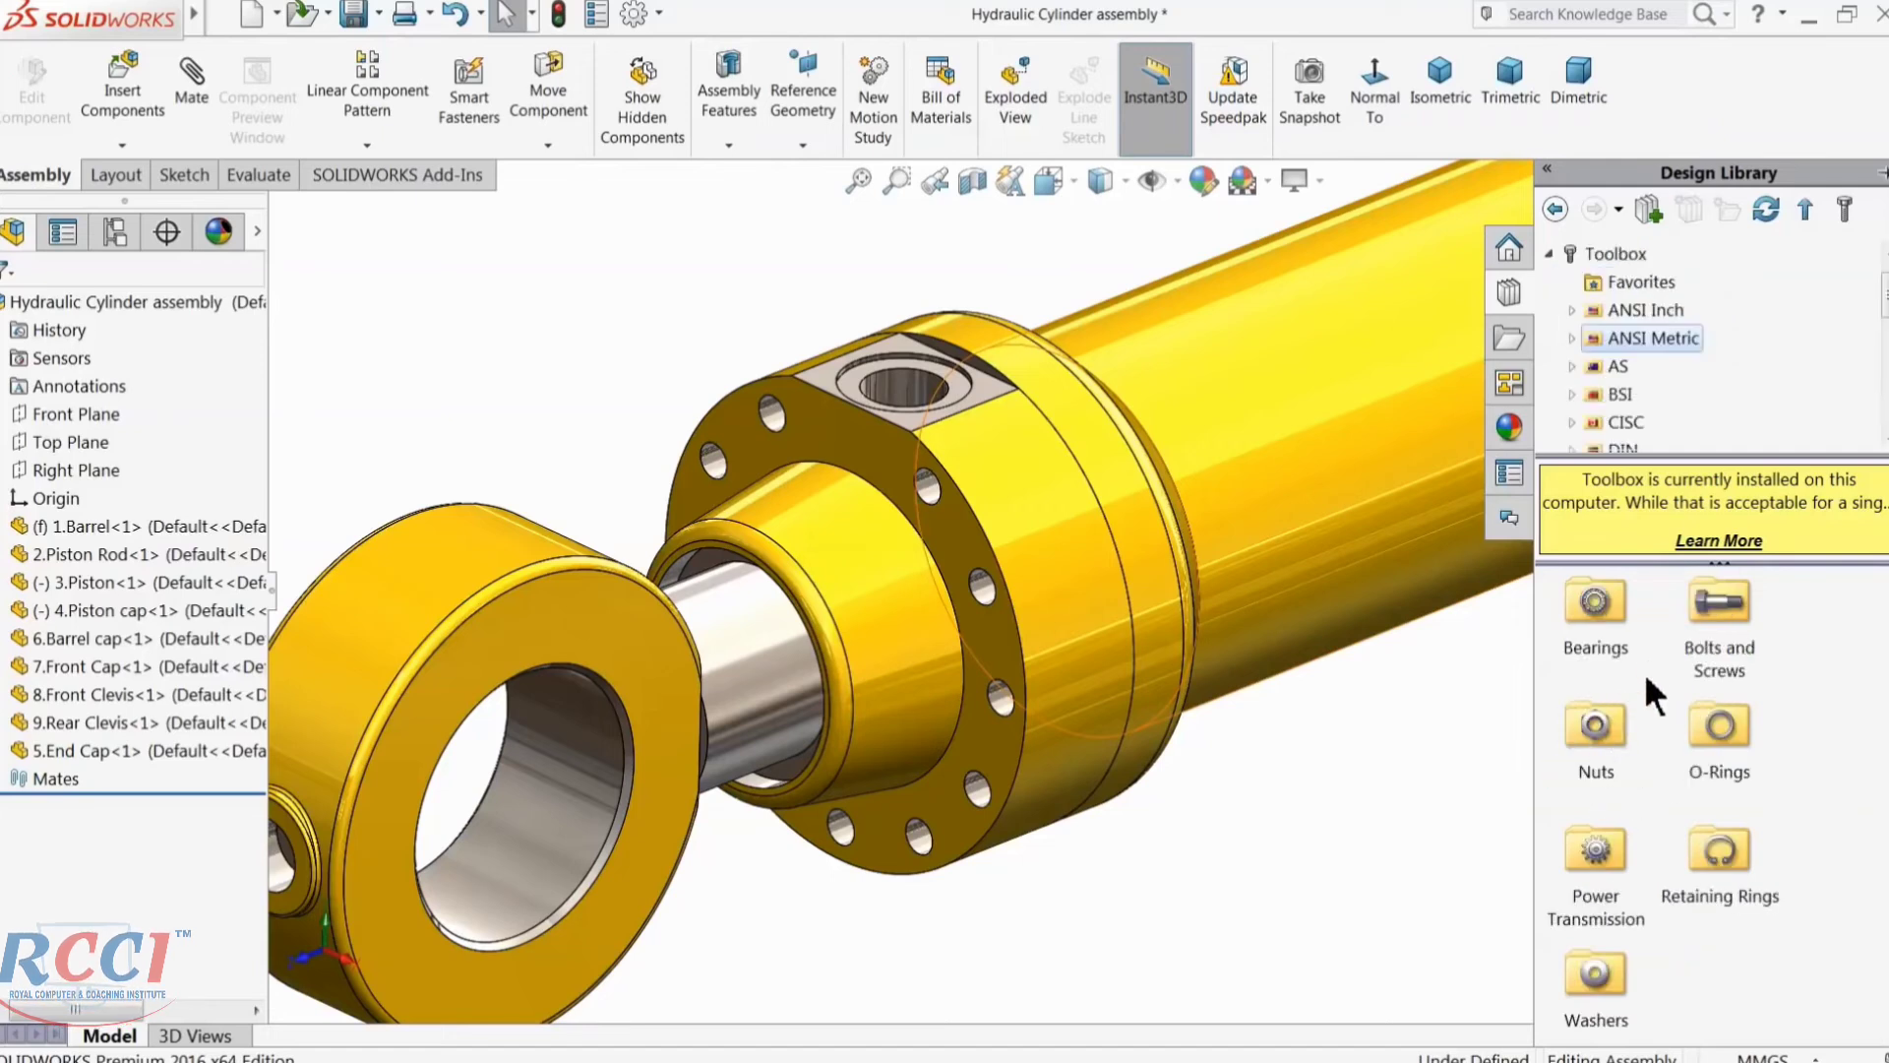
double_click(1712, 635)
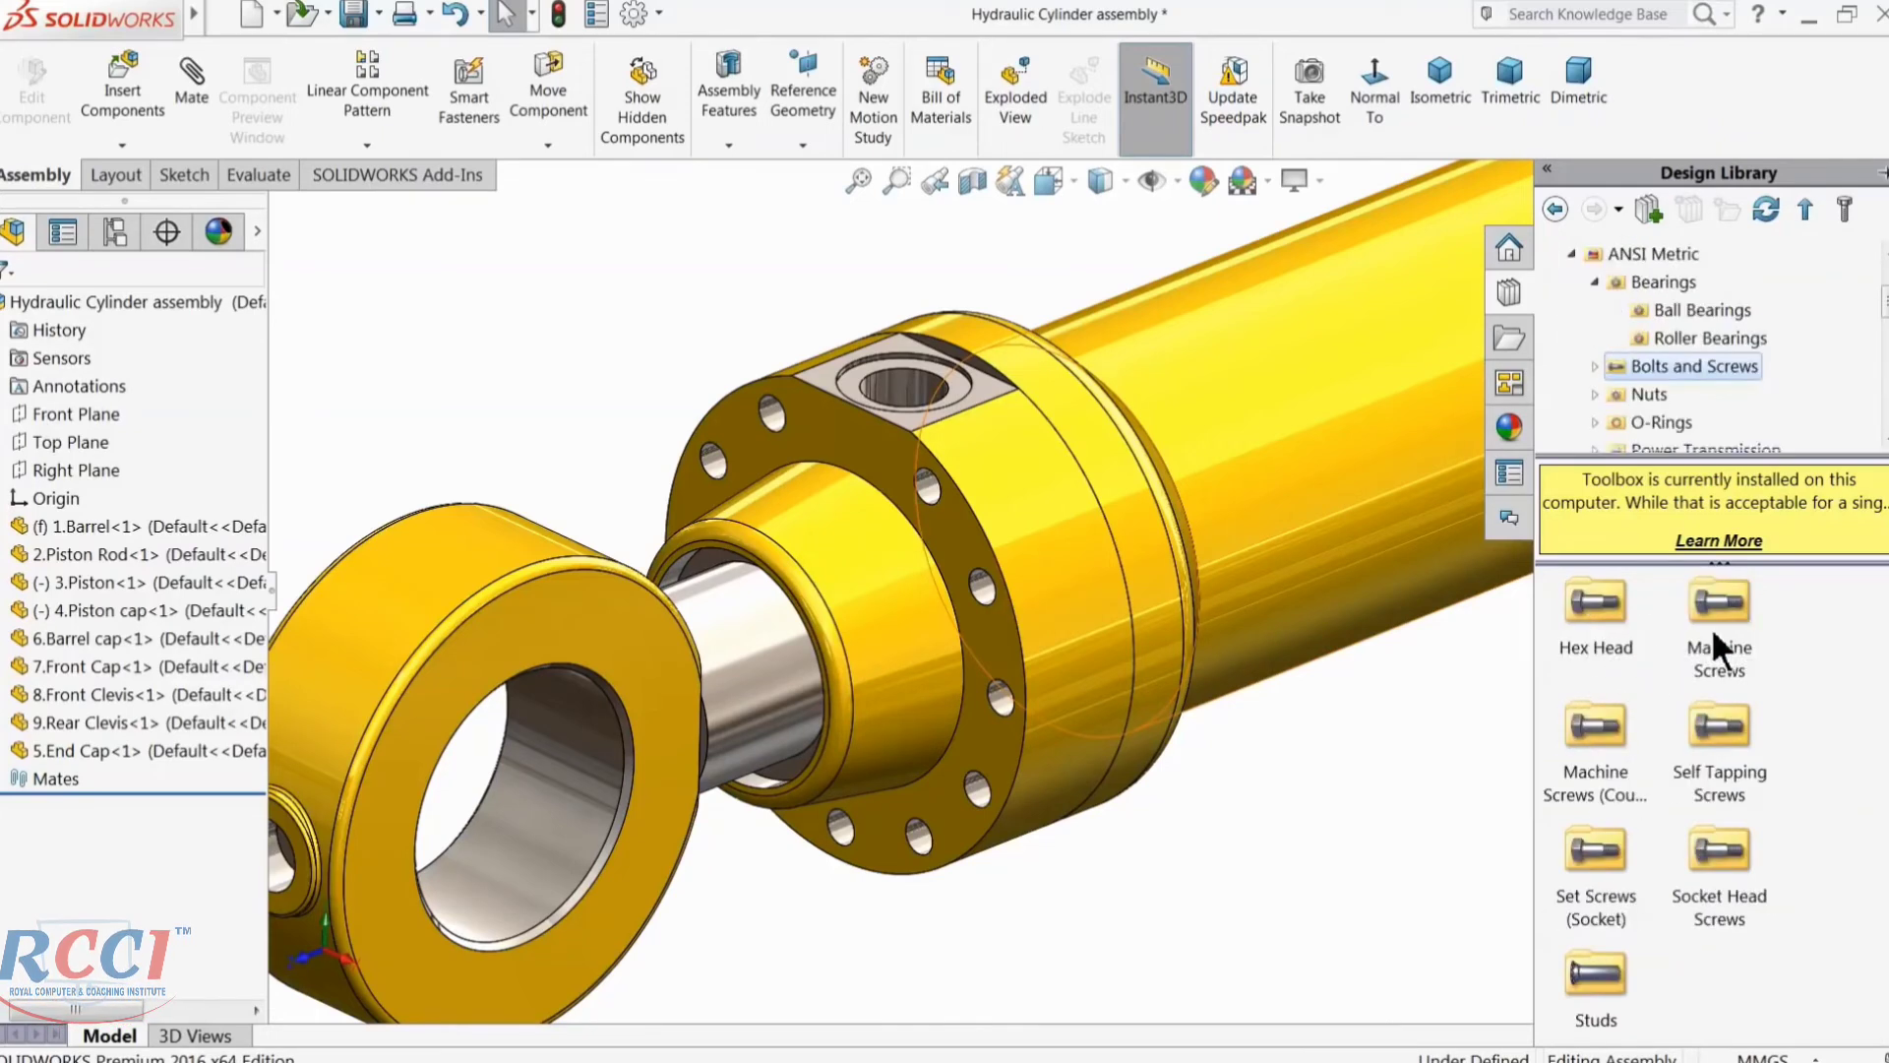
double_click(1596, 630)
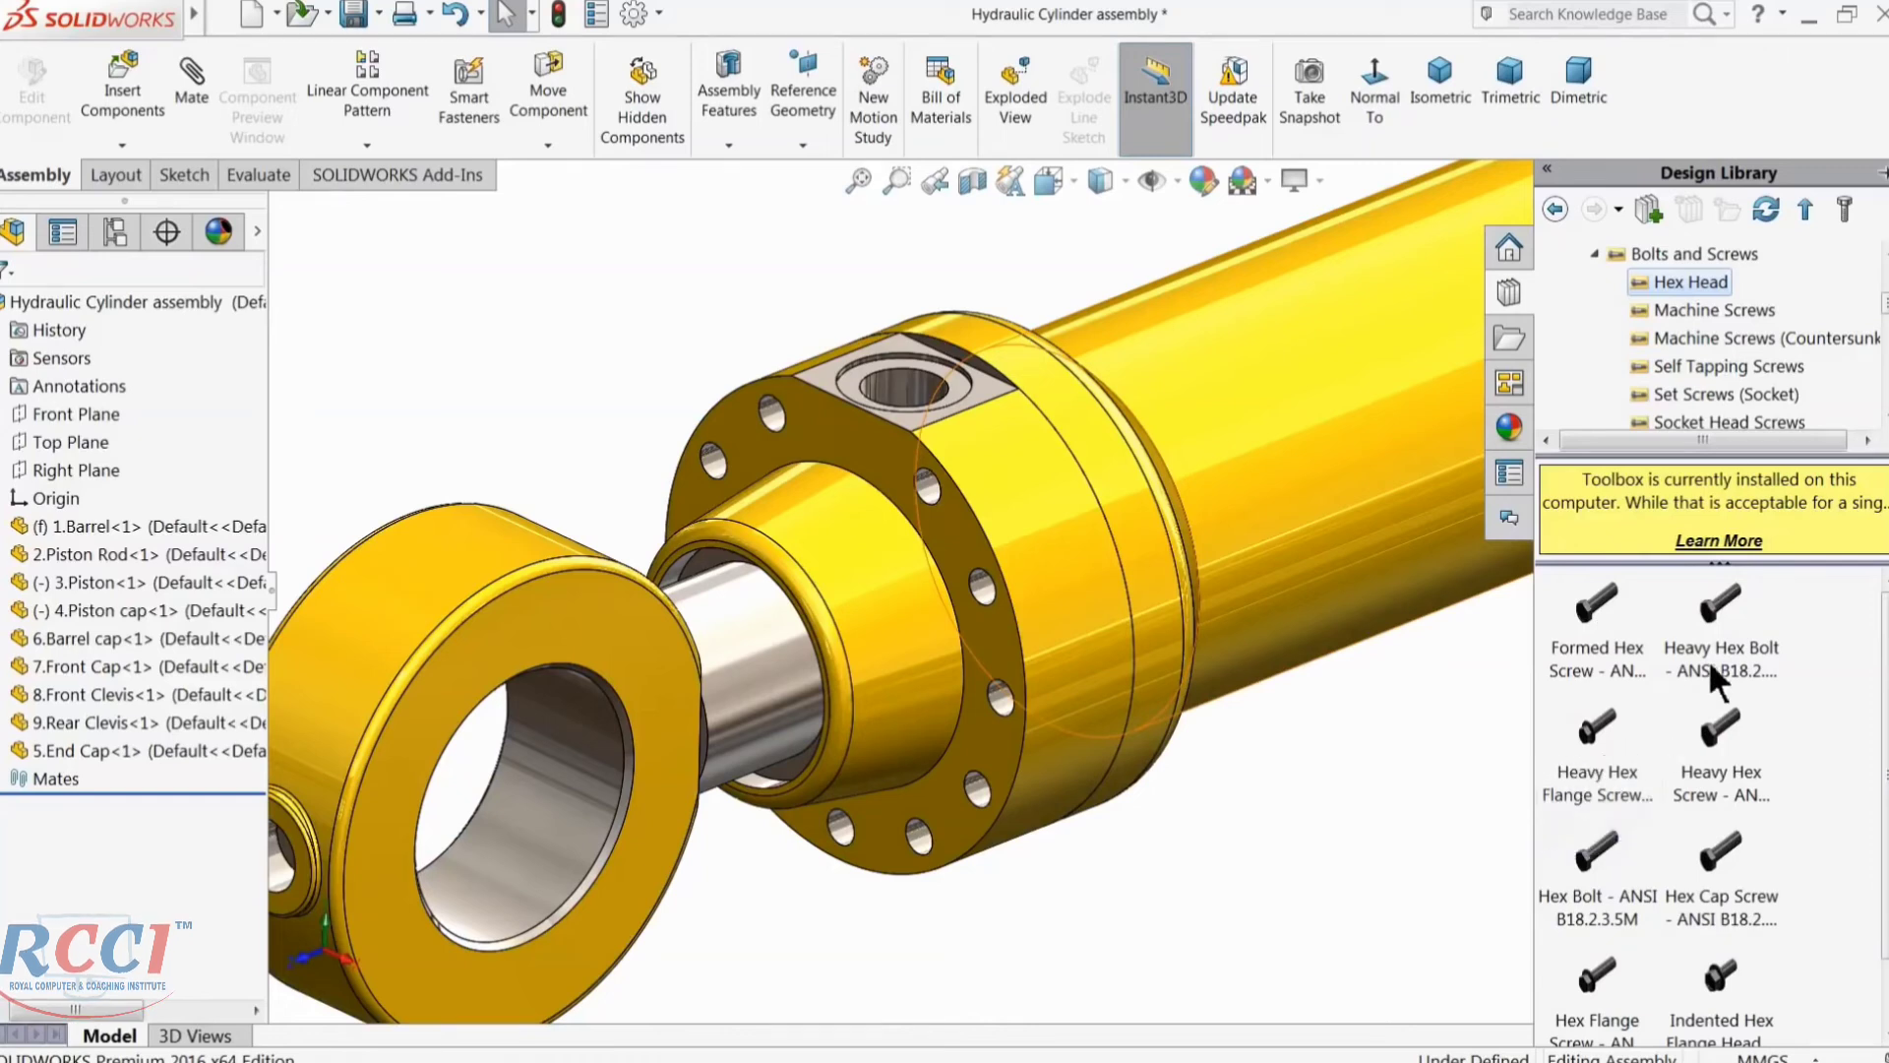
Step: Insert a Heavy Hex Flange Screw from the library into one of the front cap's flange holes
mouse_move(1715, 772)
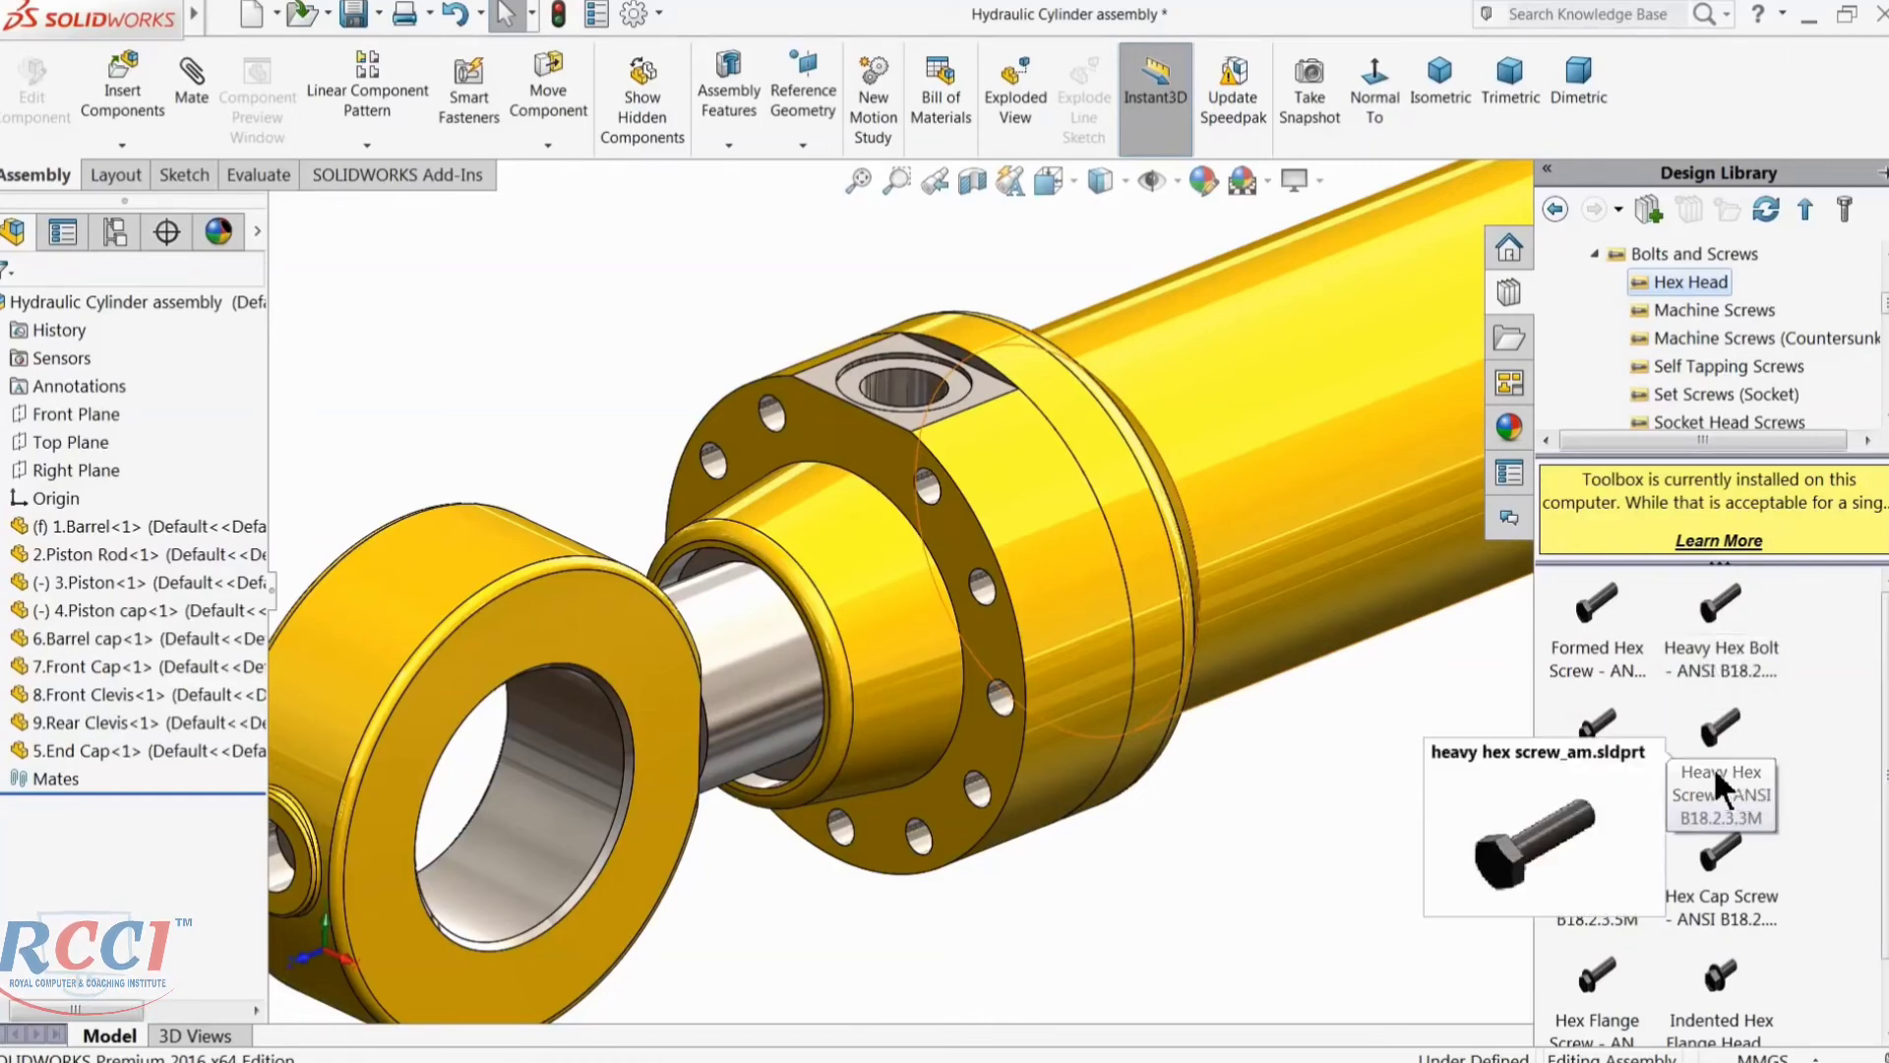
mouse_move(1614, 736)
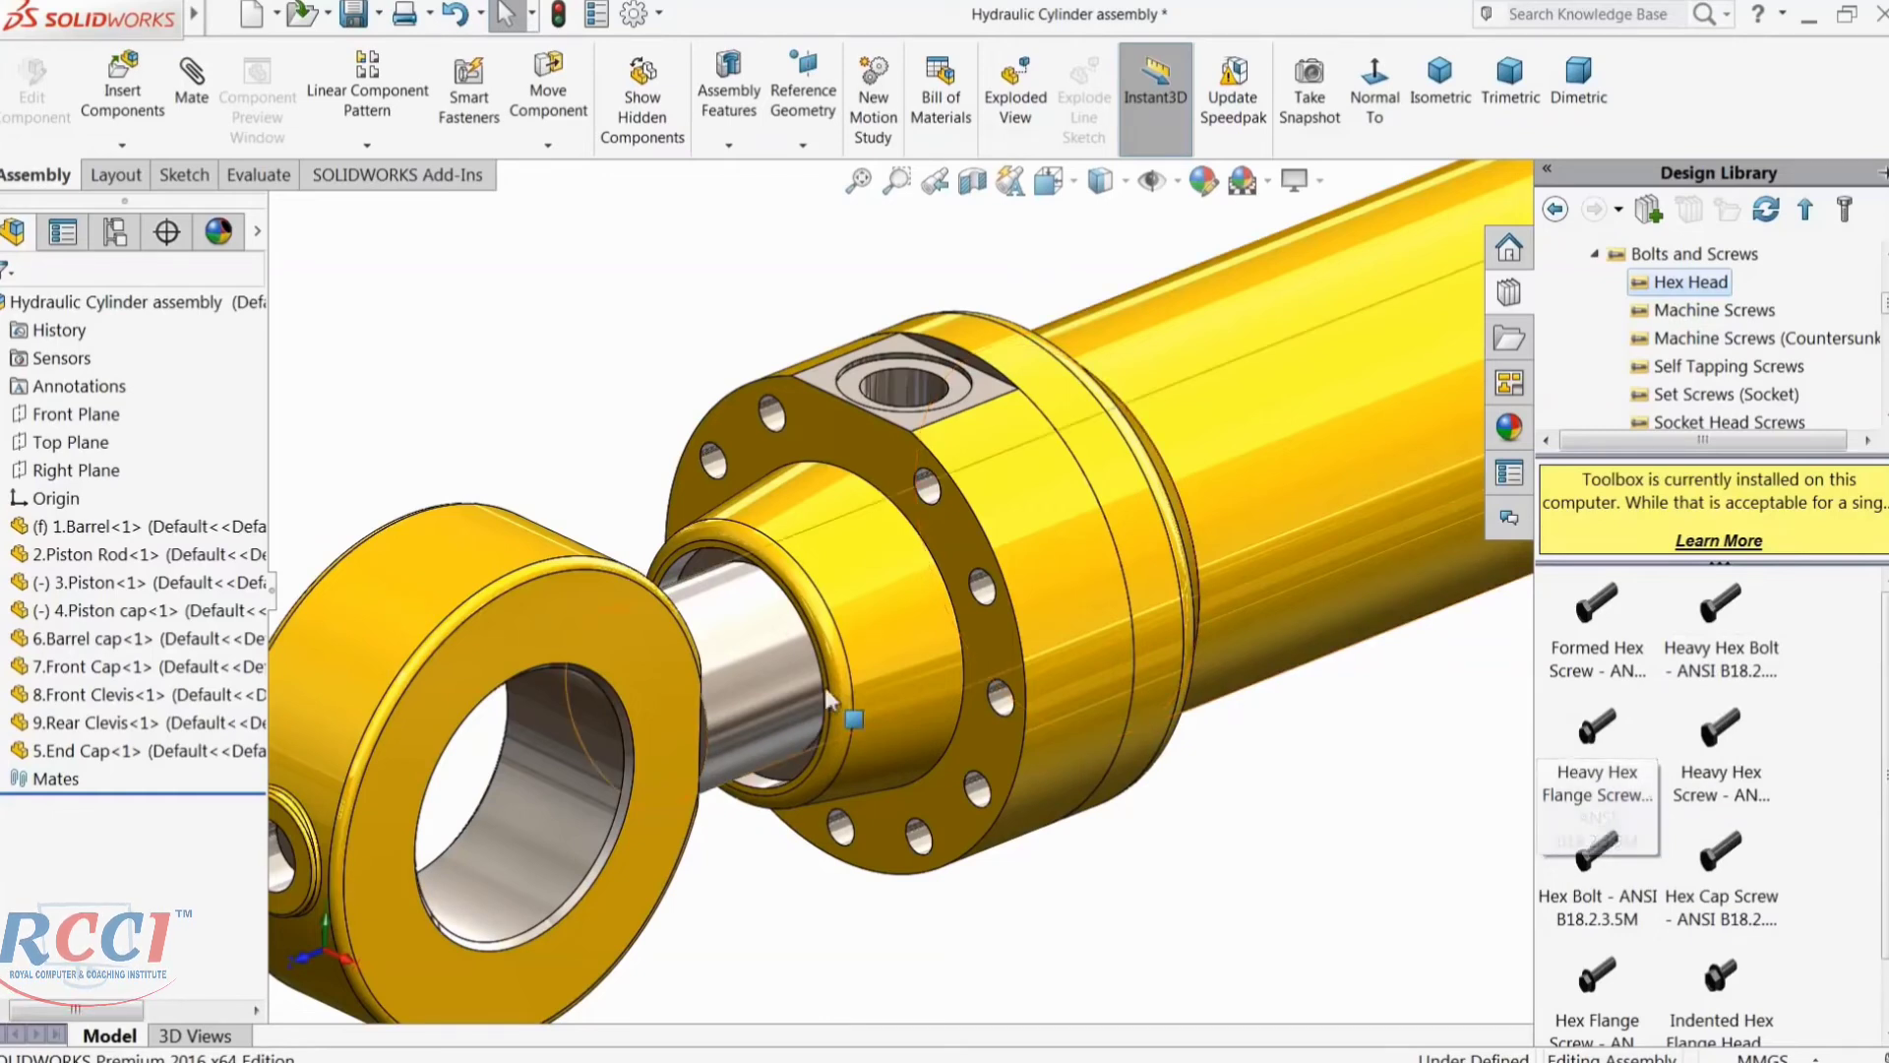
scroll(1002, 670, down, 4)
drag(1585, 741, 1068, 588)
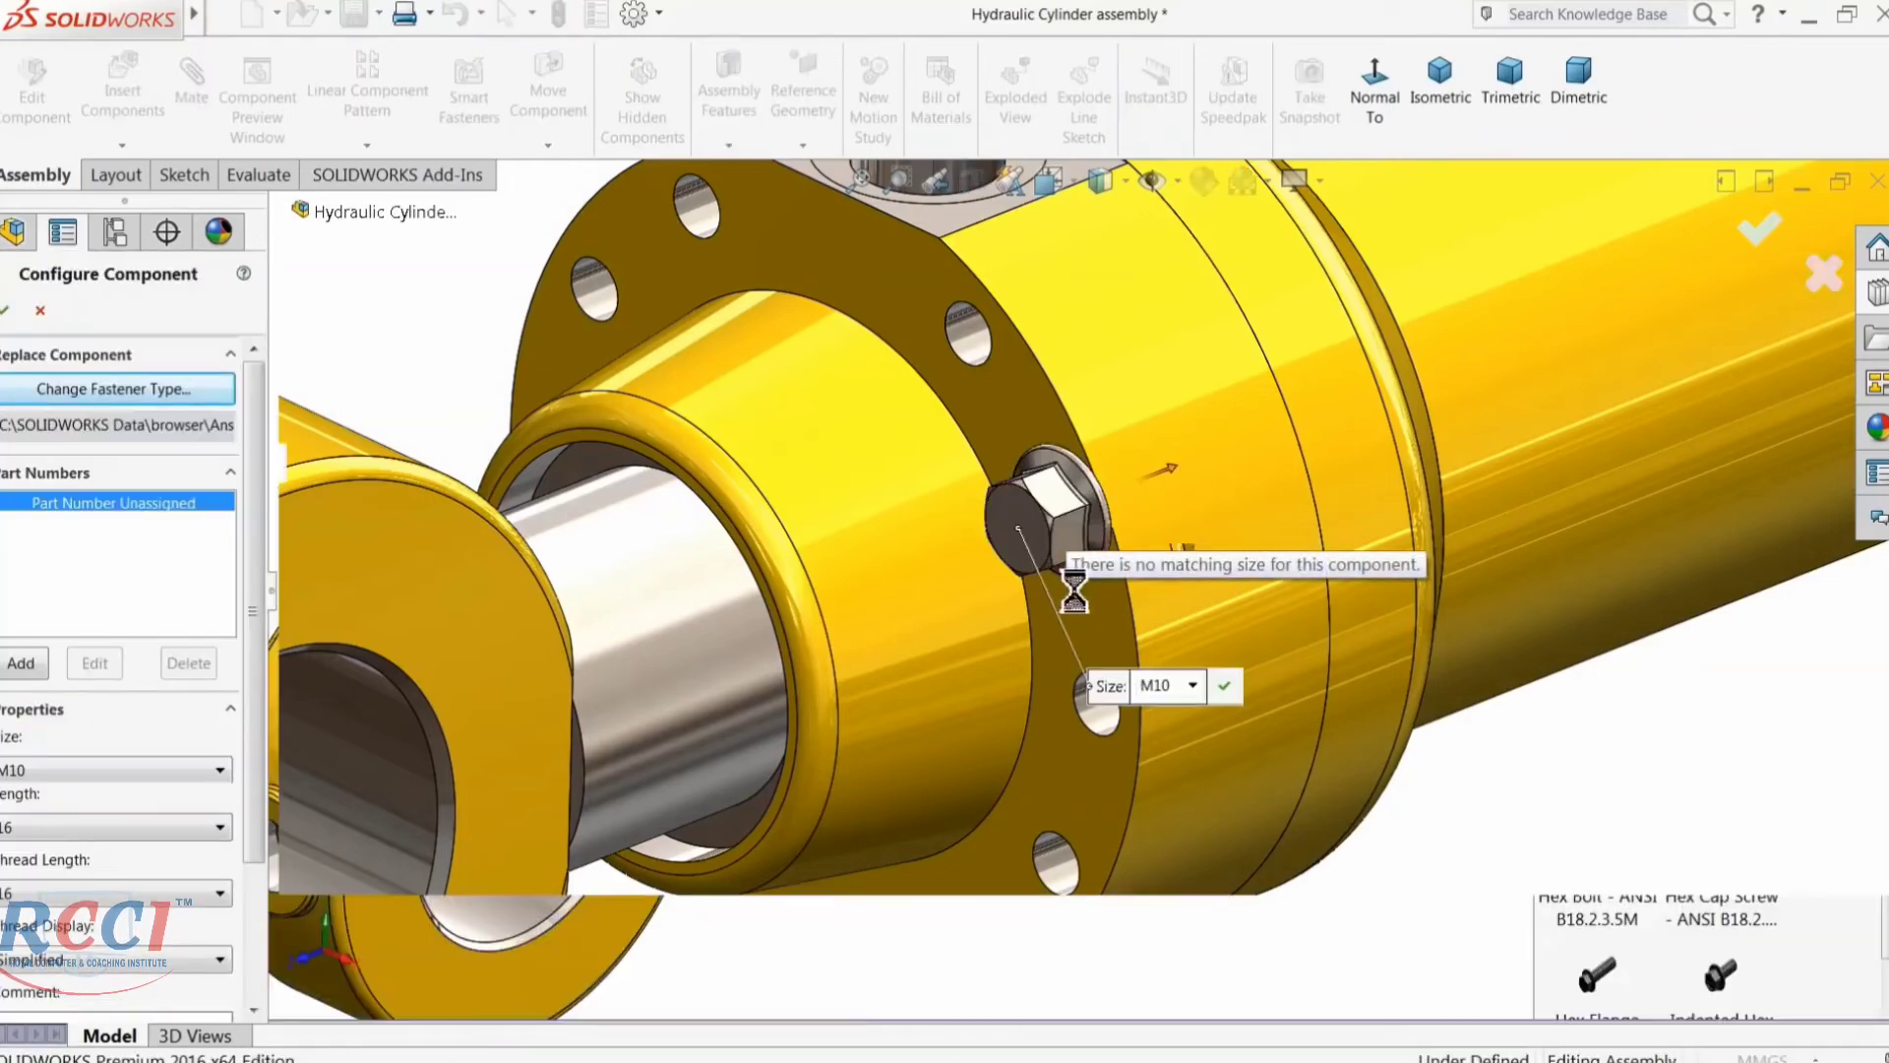
Step: Configure the flange screw as size M10 with length 50 and Schematic thread display
click(1193, 685)
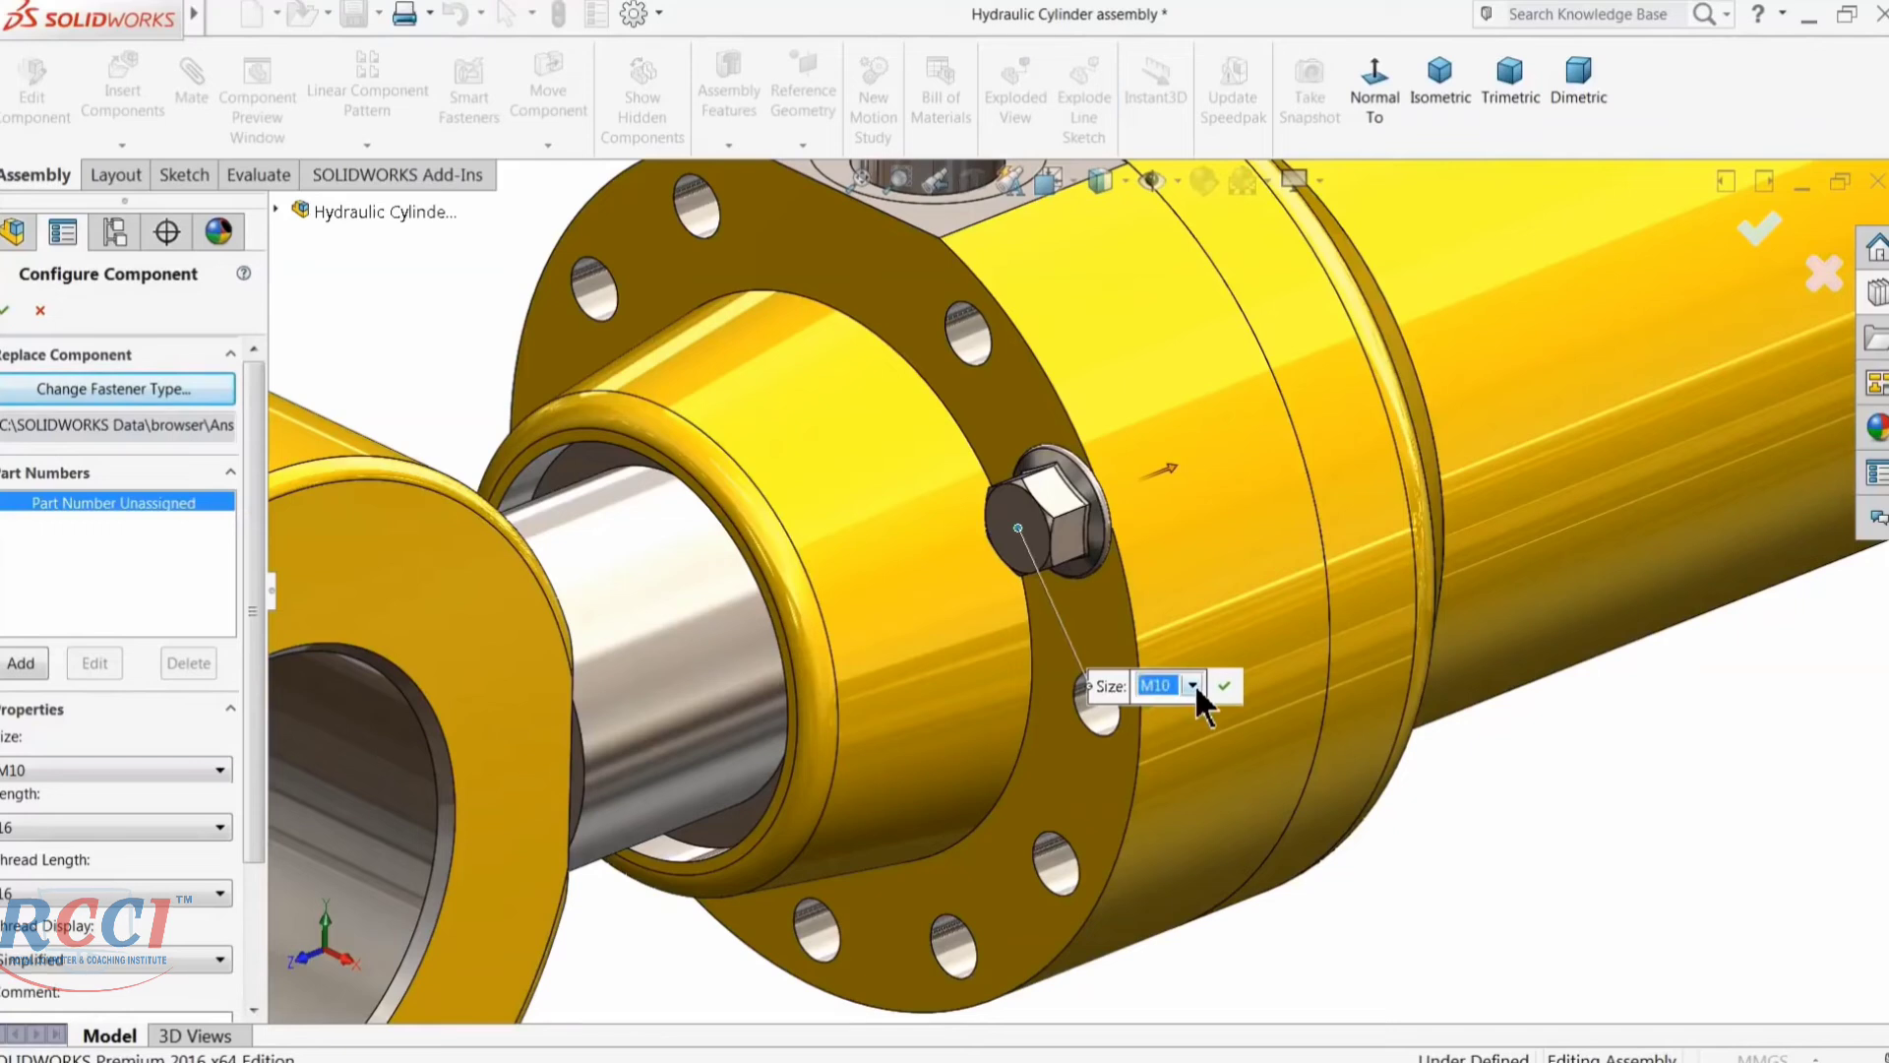
click(1193, 685)
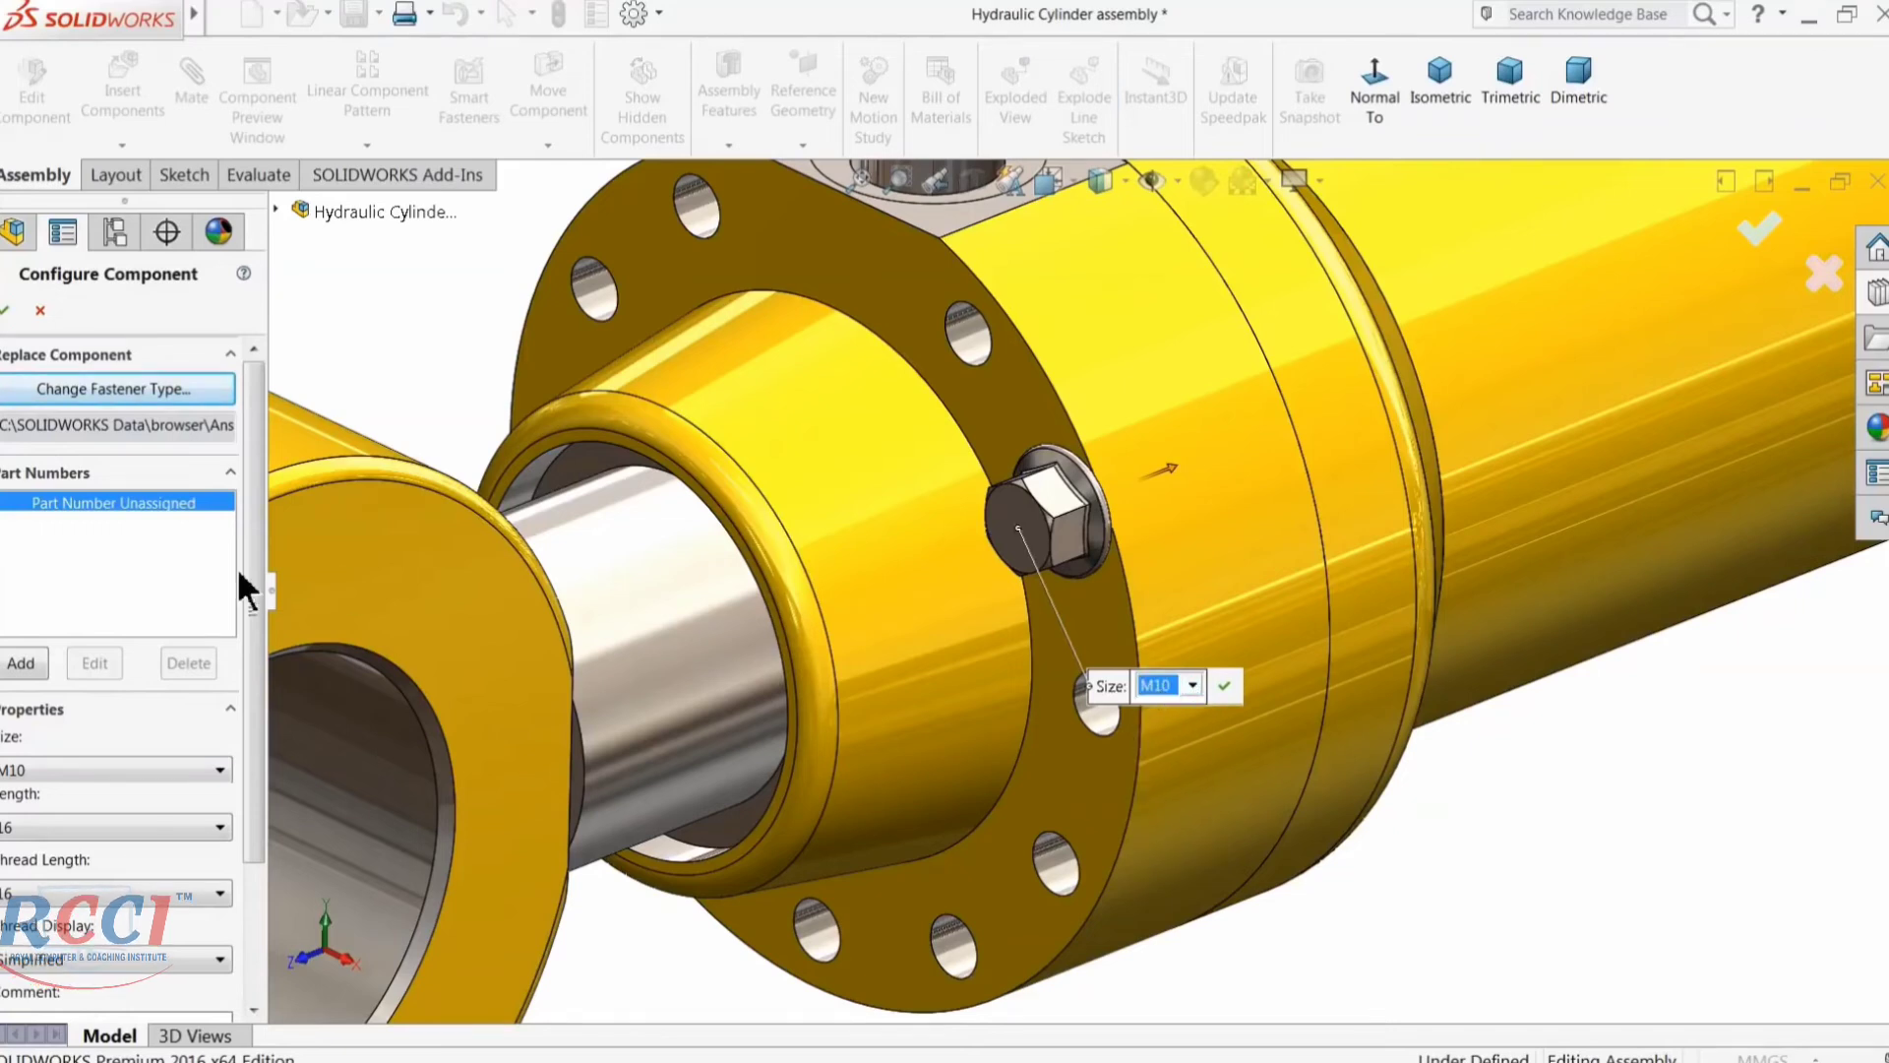
click(42, 823)
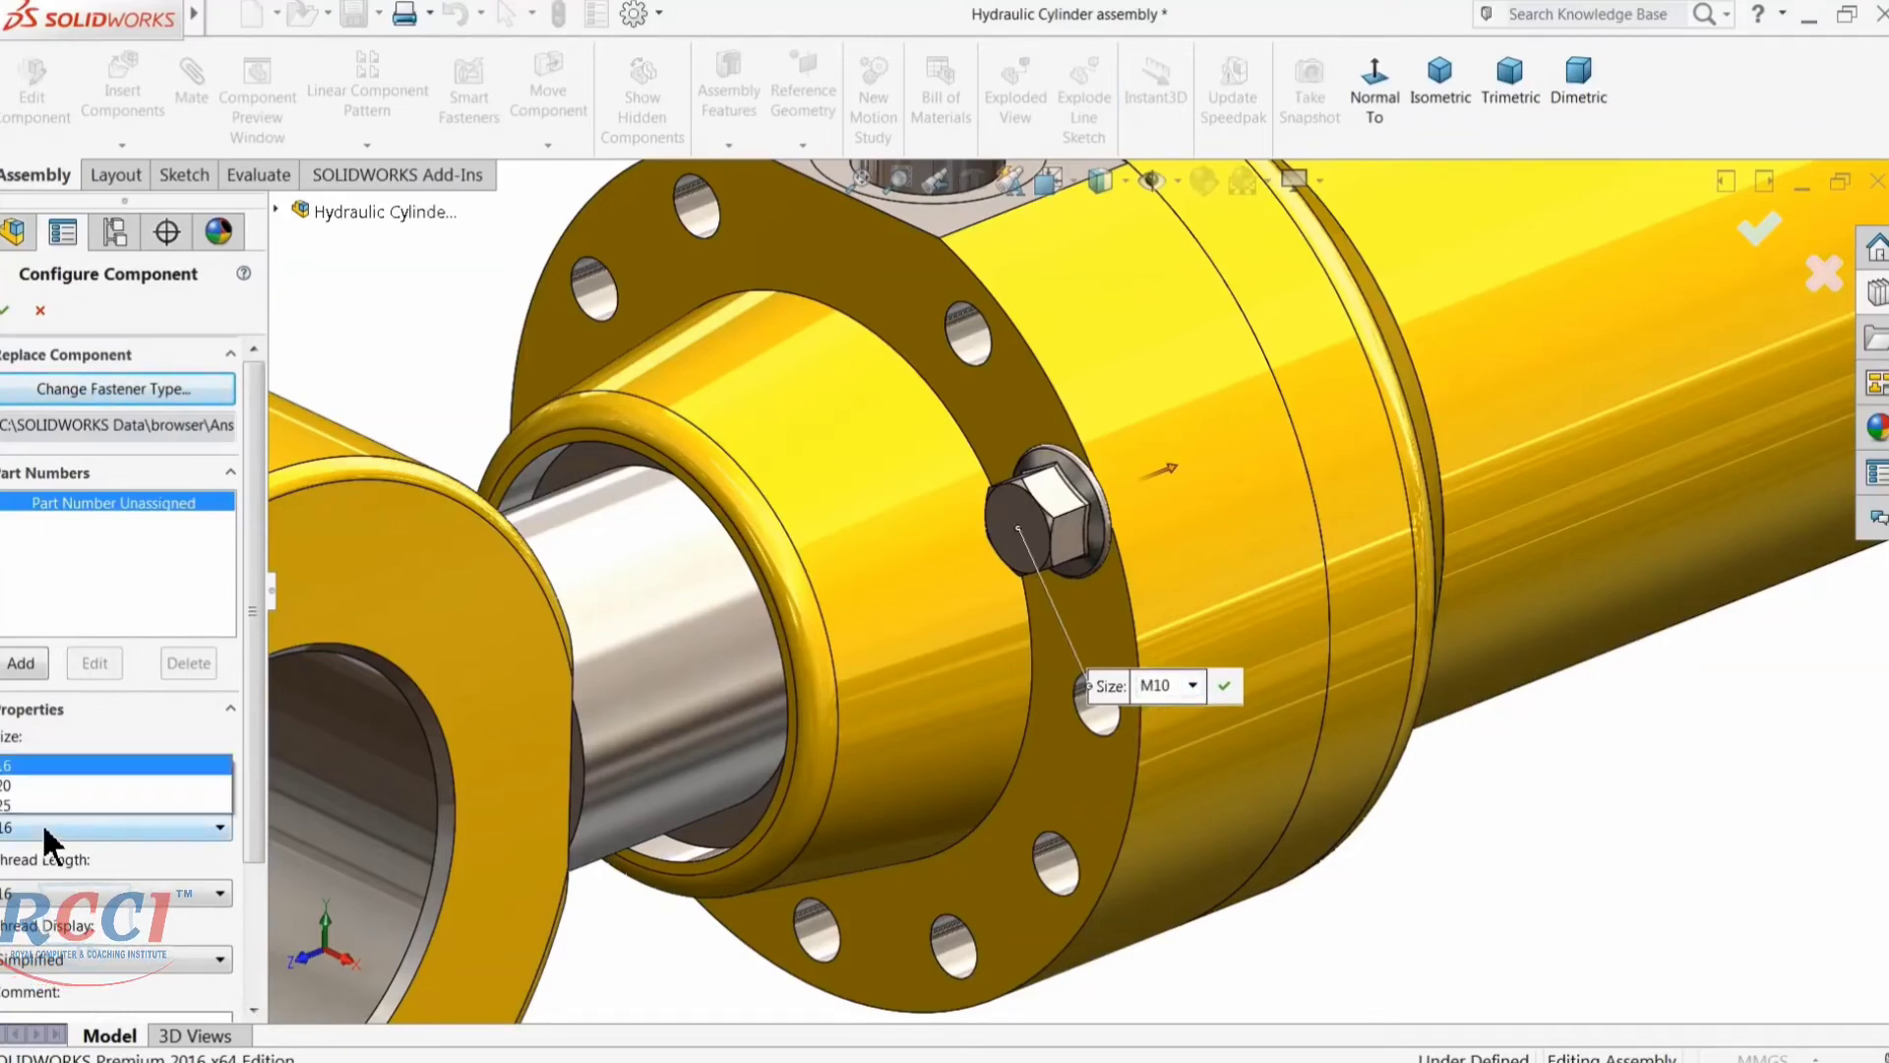
click(28, 658)
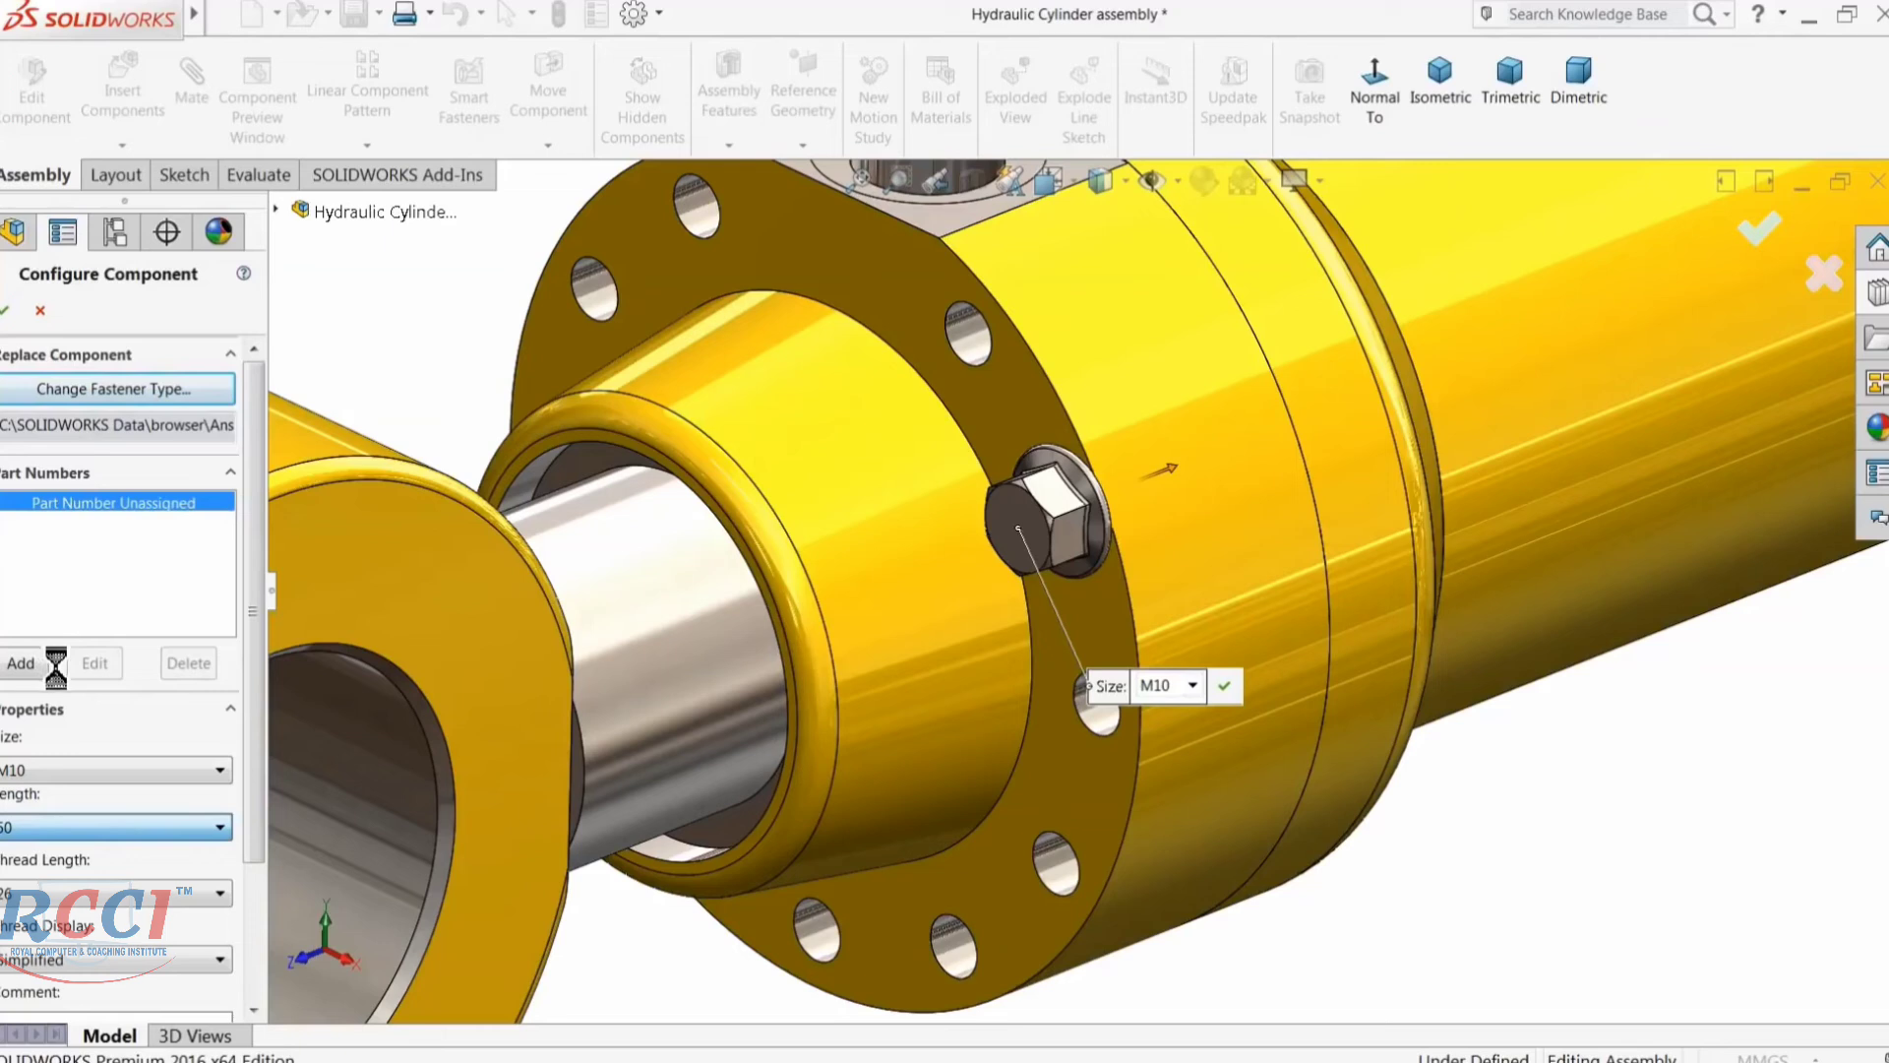
drag(251, 829, 247, 920)
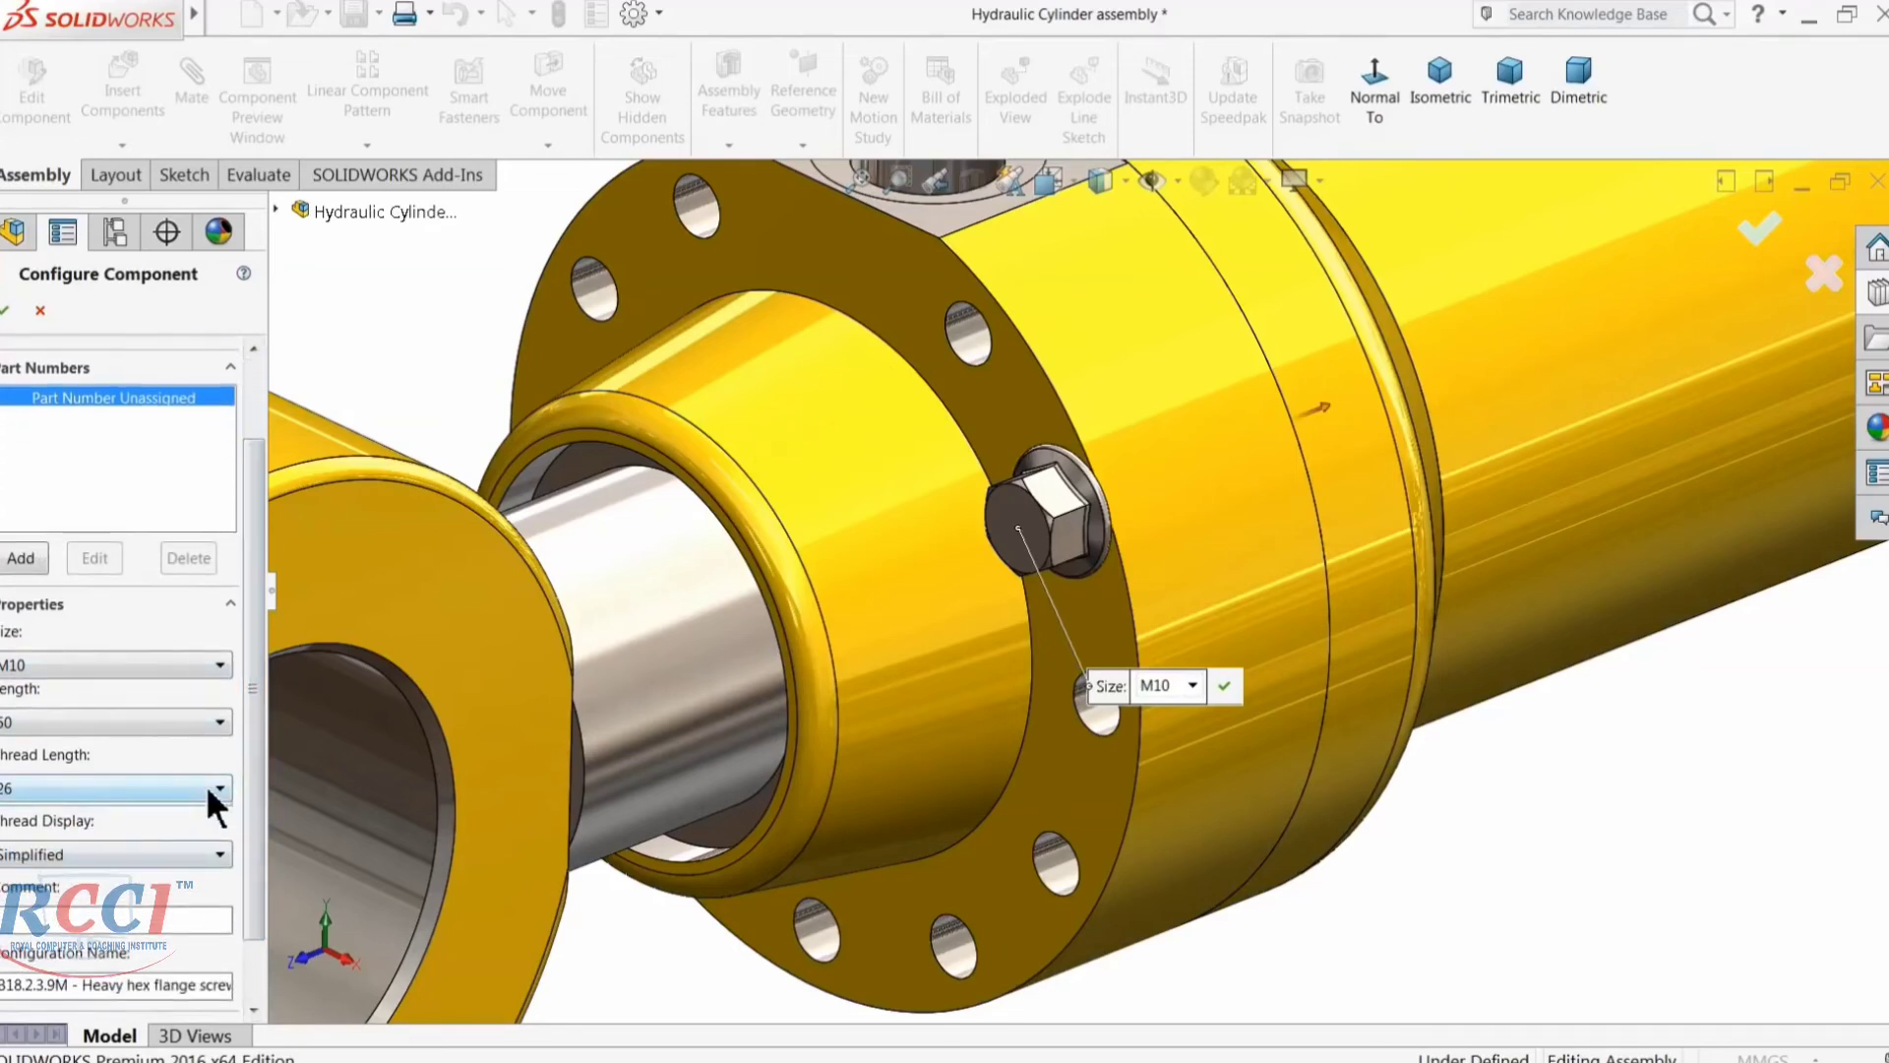
click(55, 855)
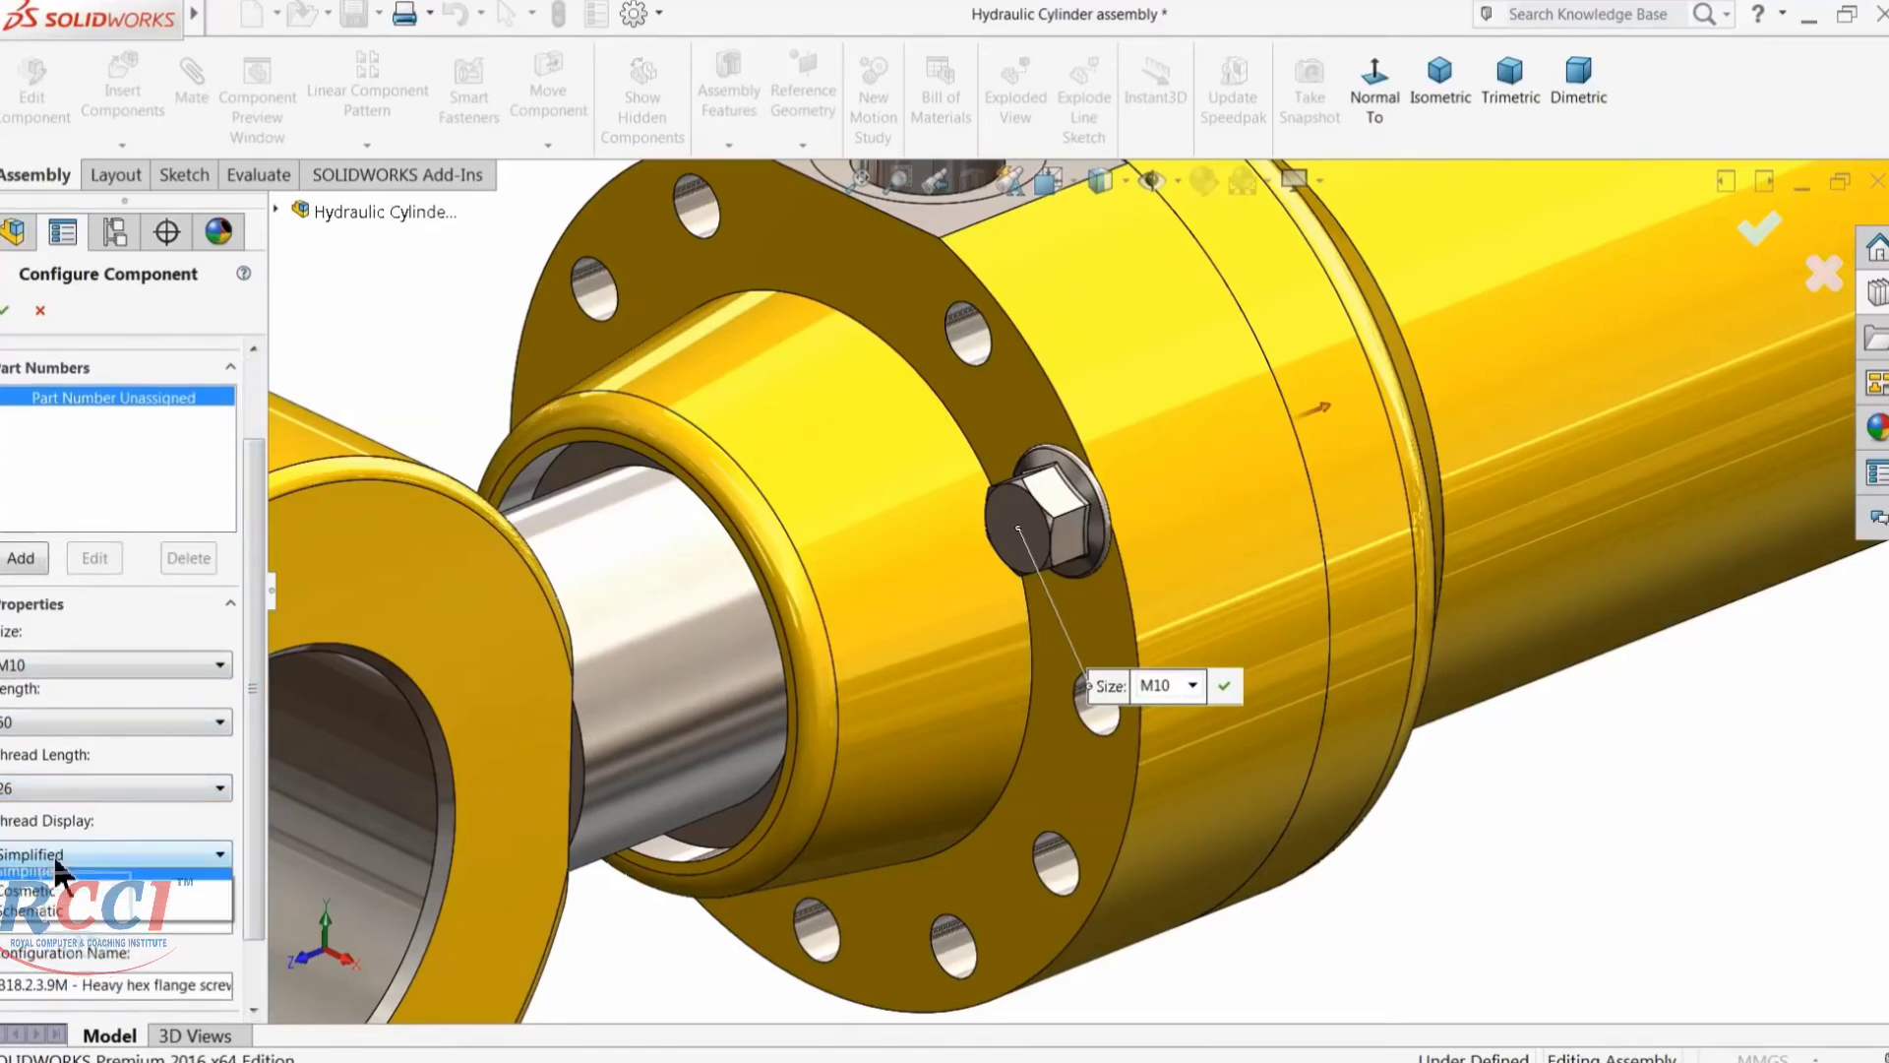
click(43, 923)
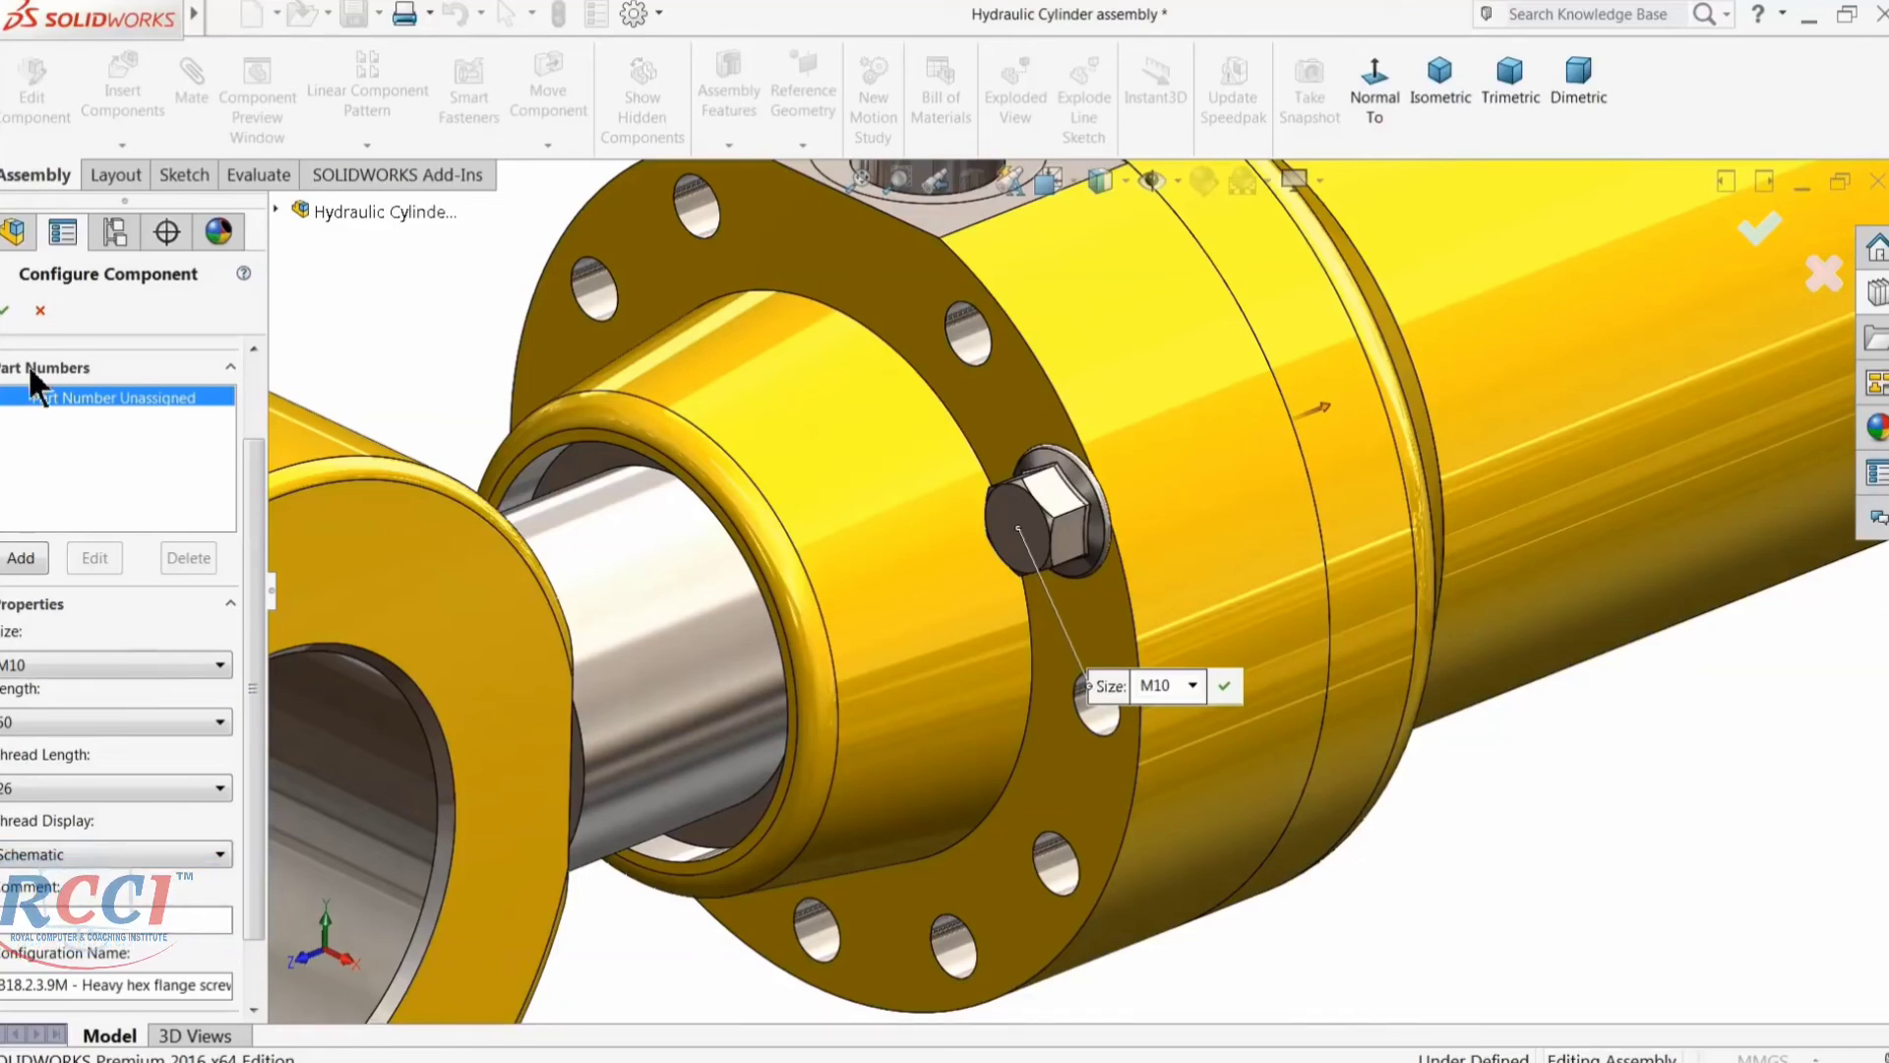
click(6, 310)
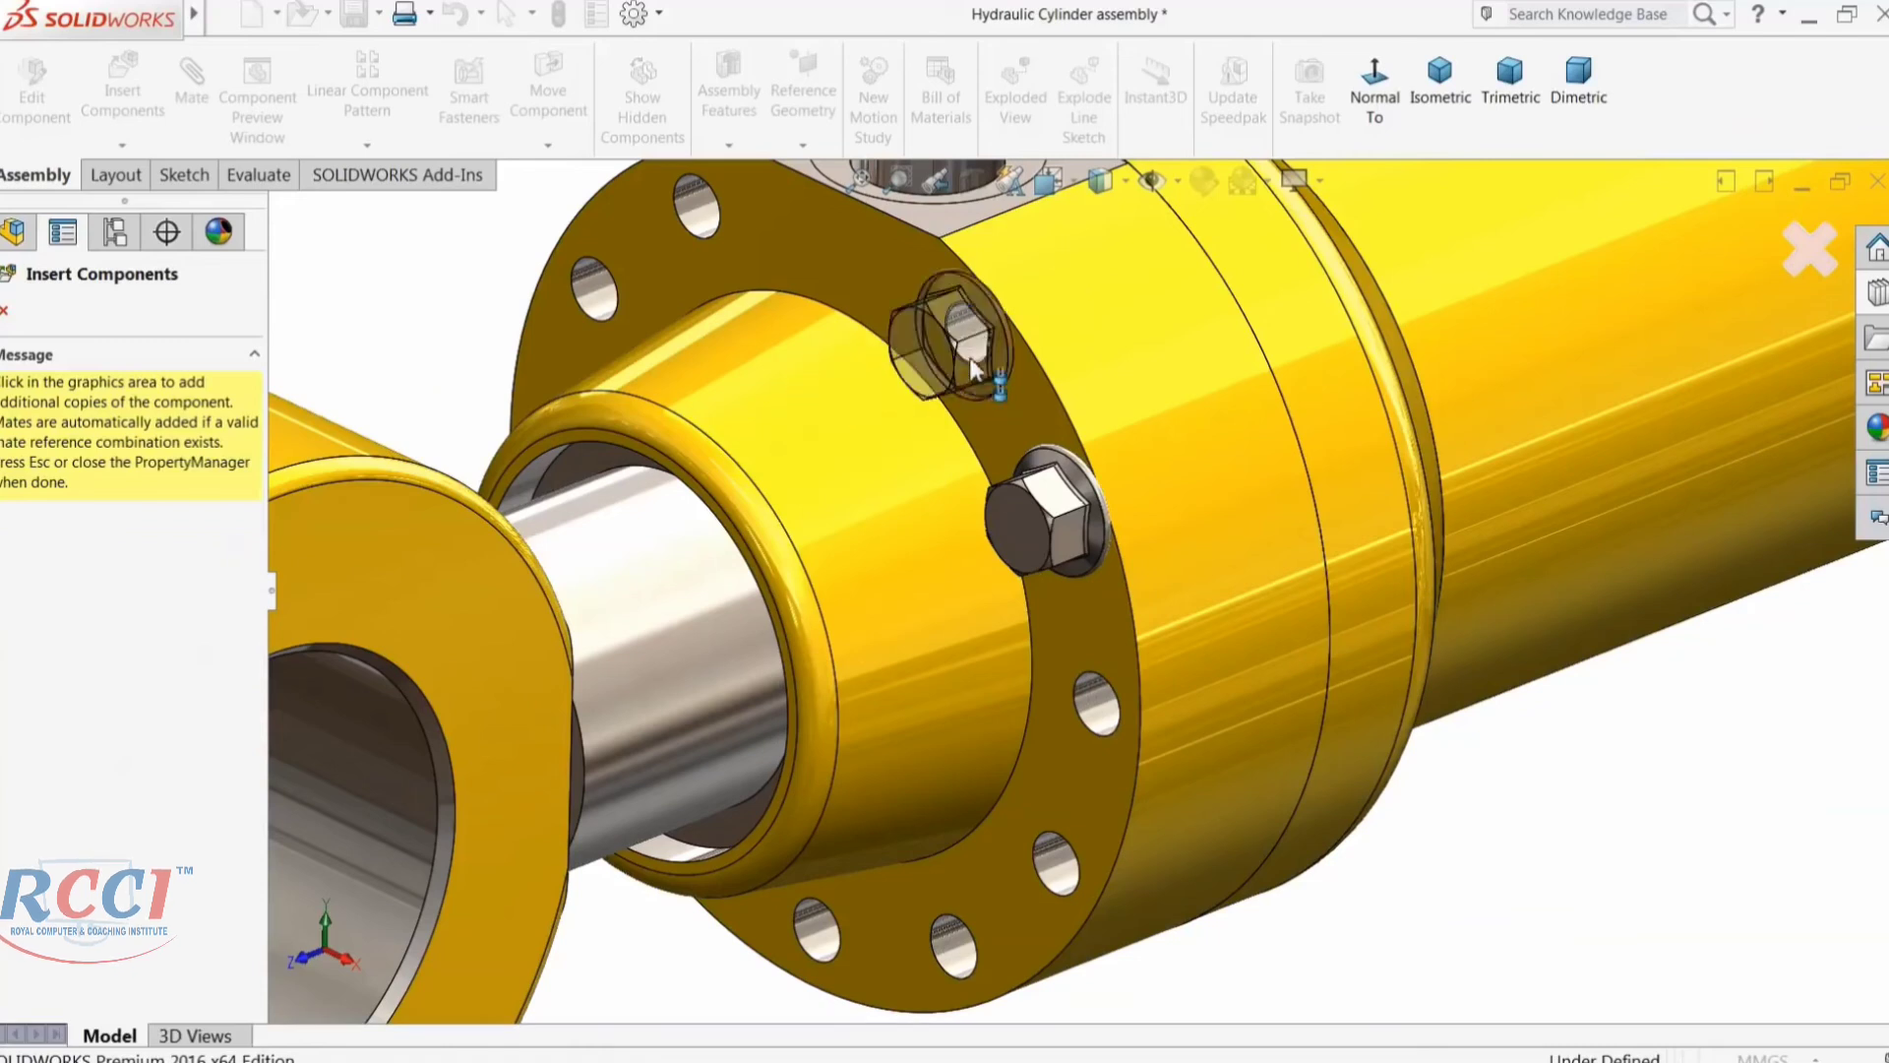
Step: Place seven more copies of the flange screw in the front cap's accessible flange holes
click(978, 380)
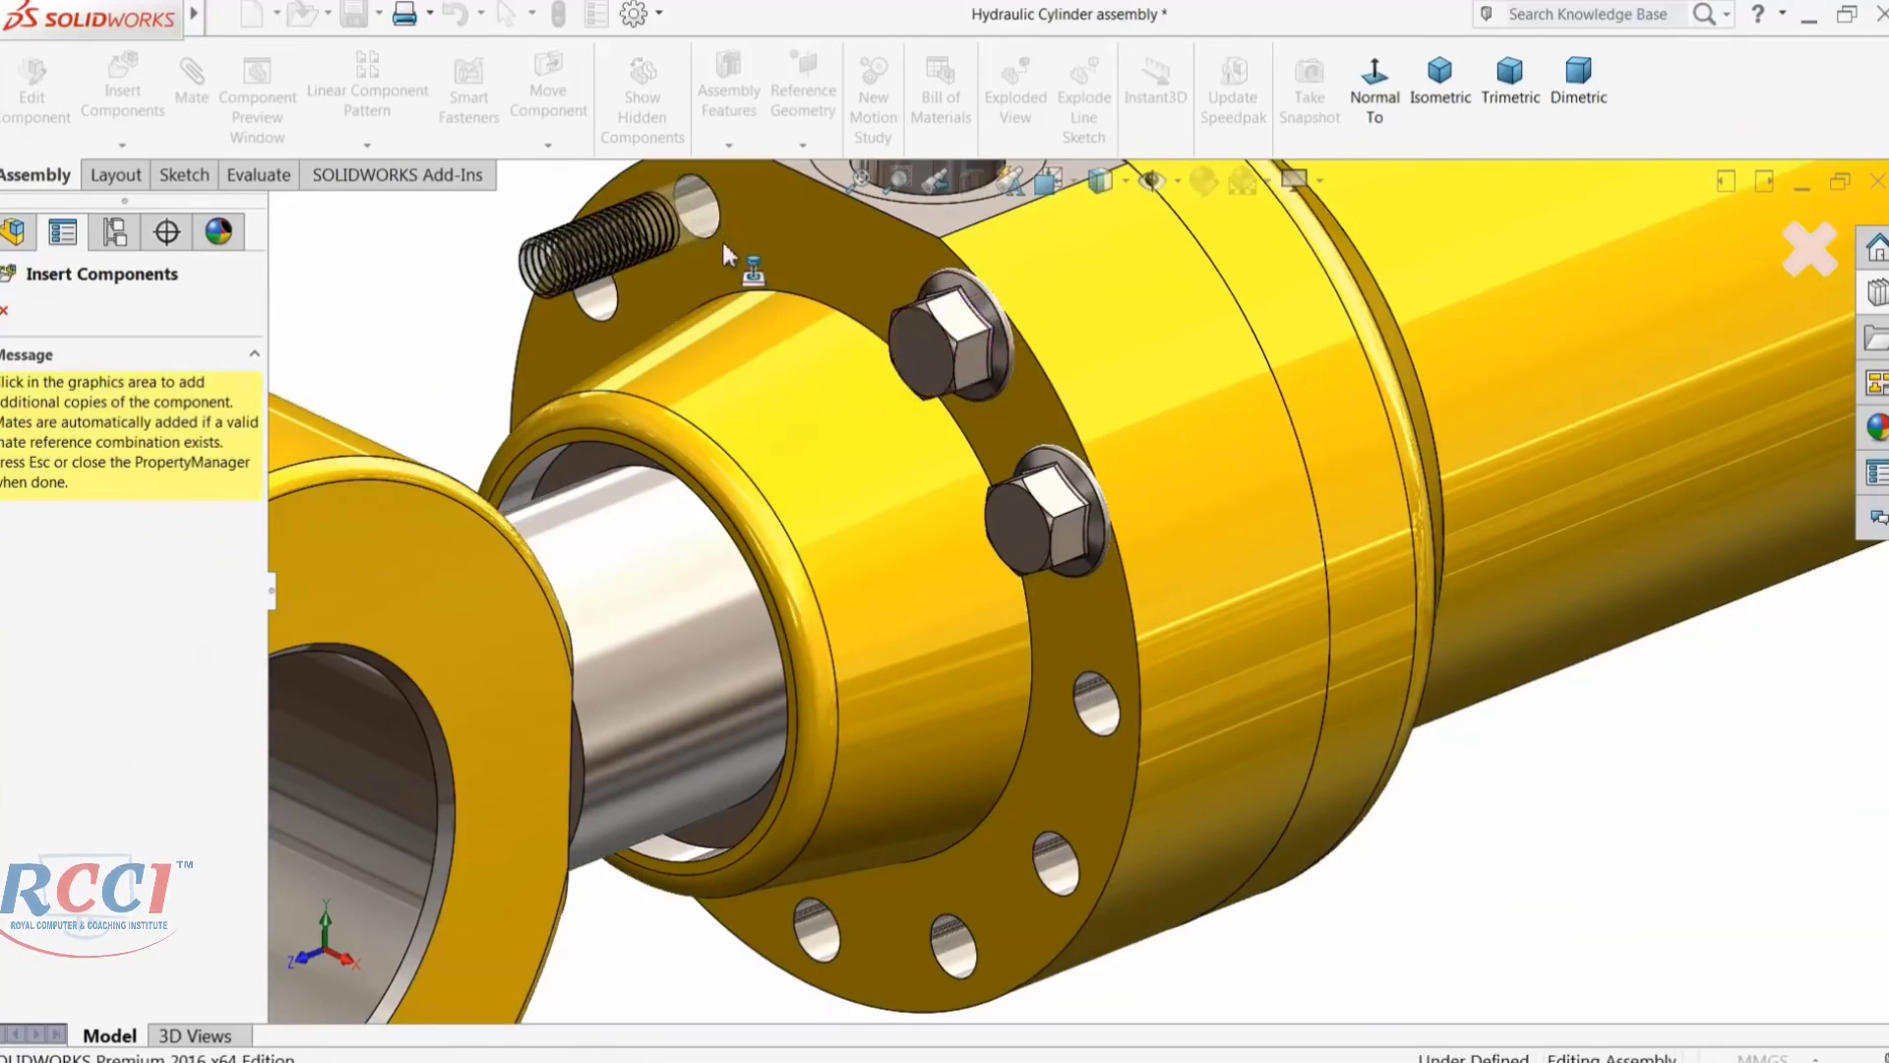
click(695, 223)
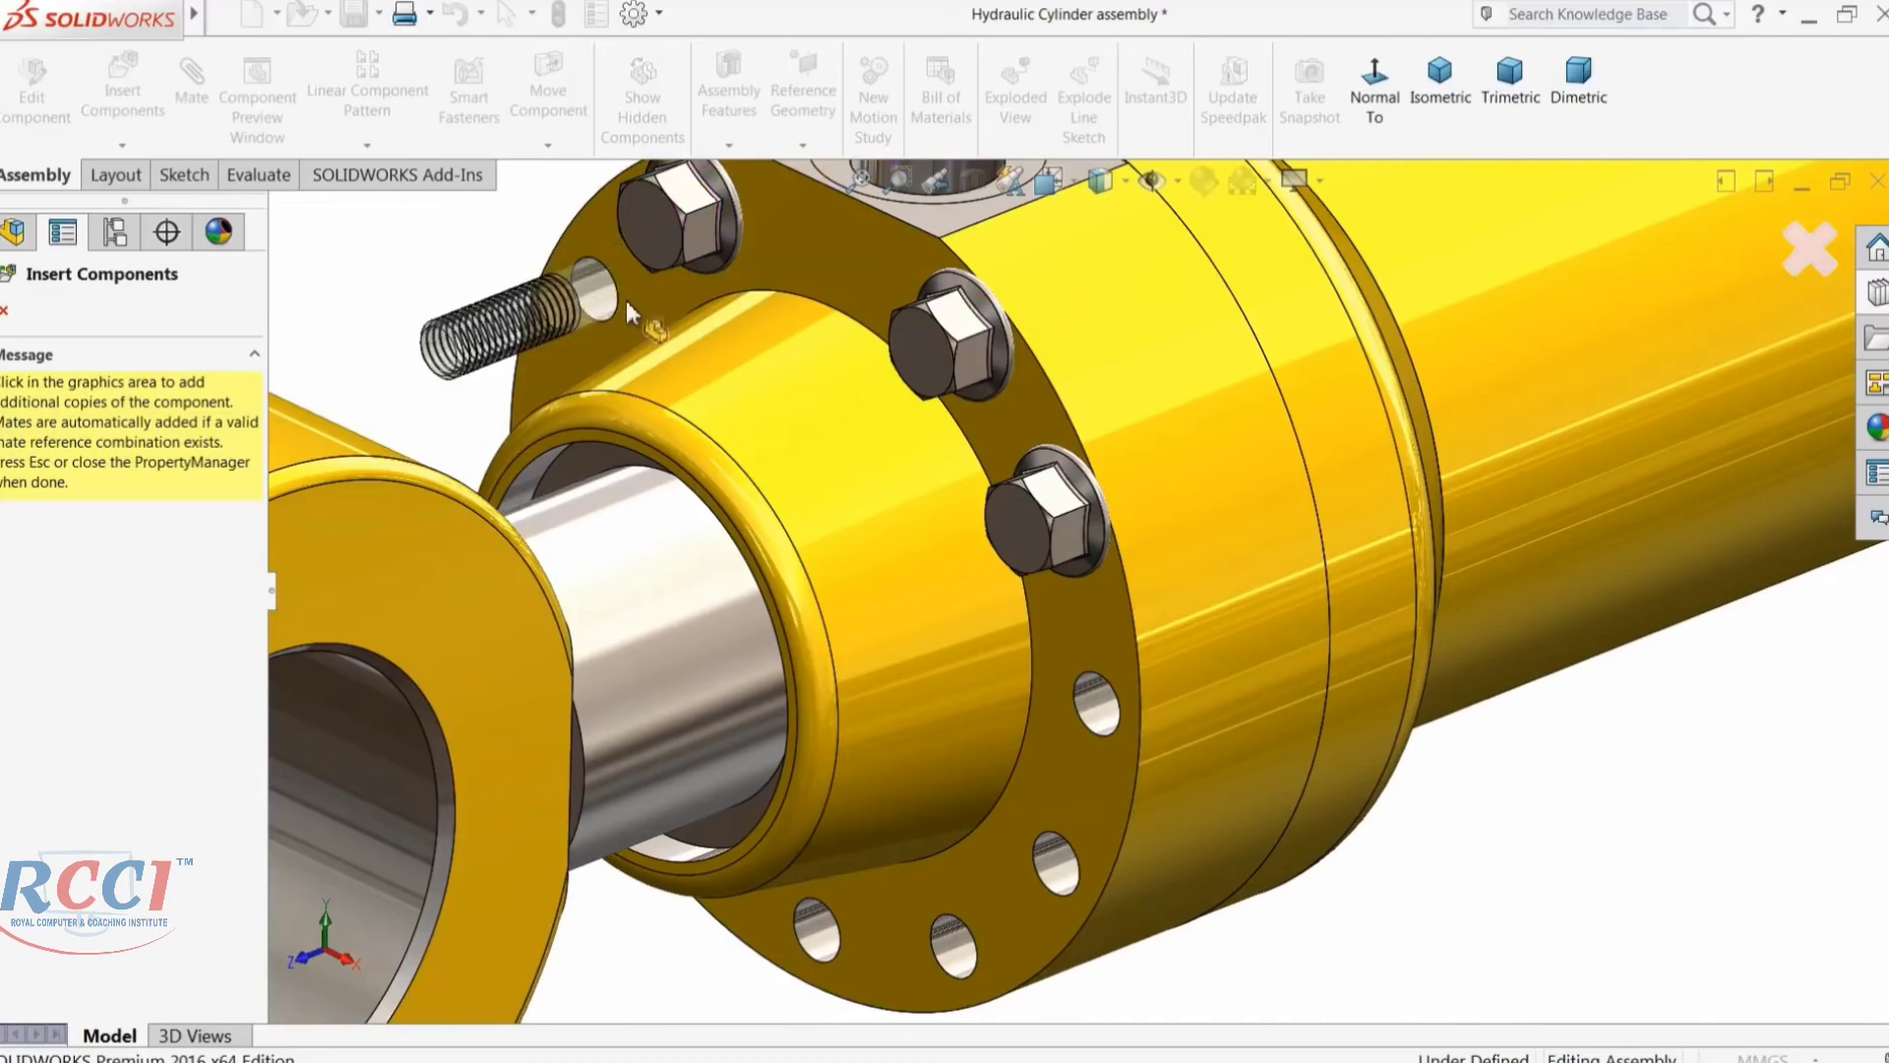
click(605, 305)
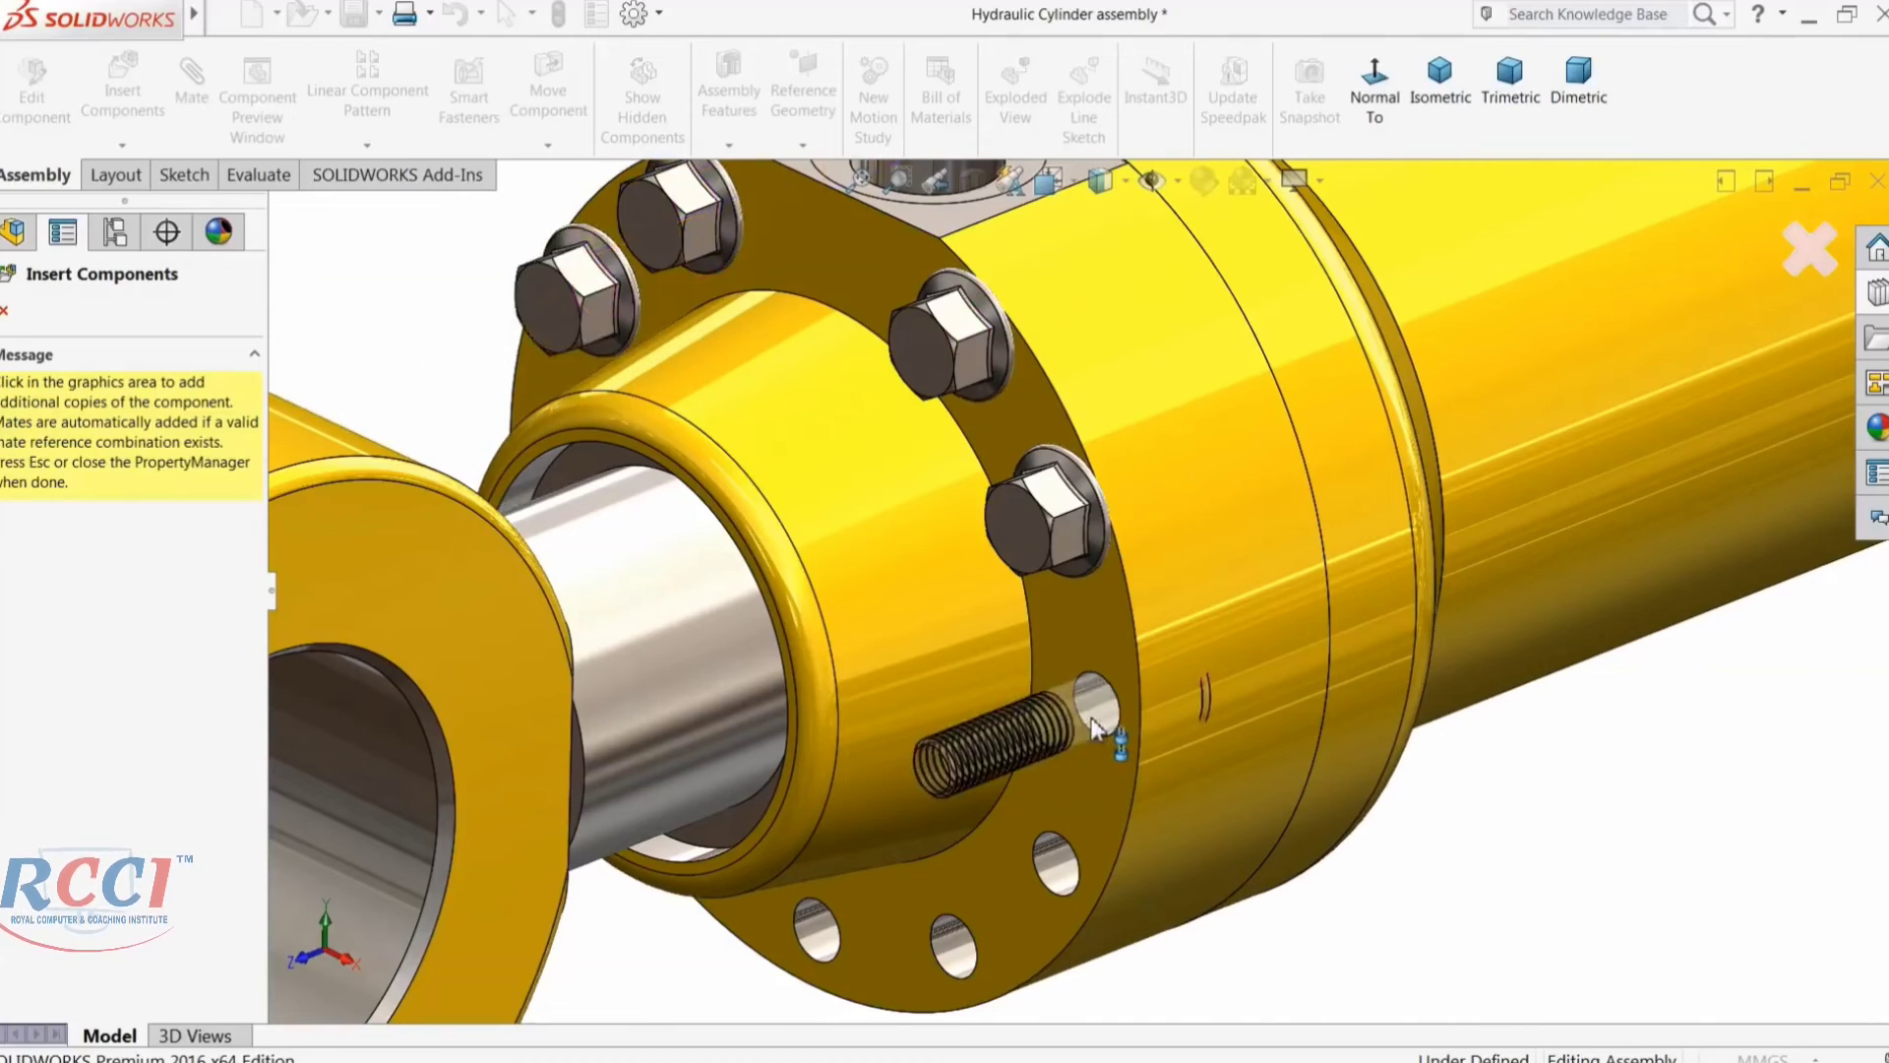
click(1095, 751)
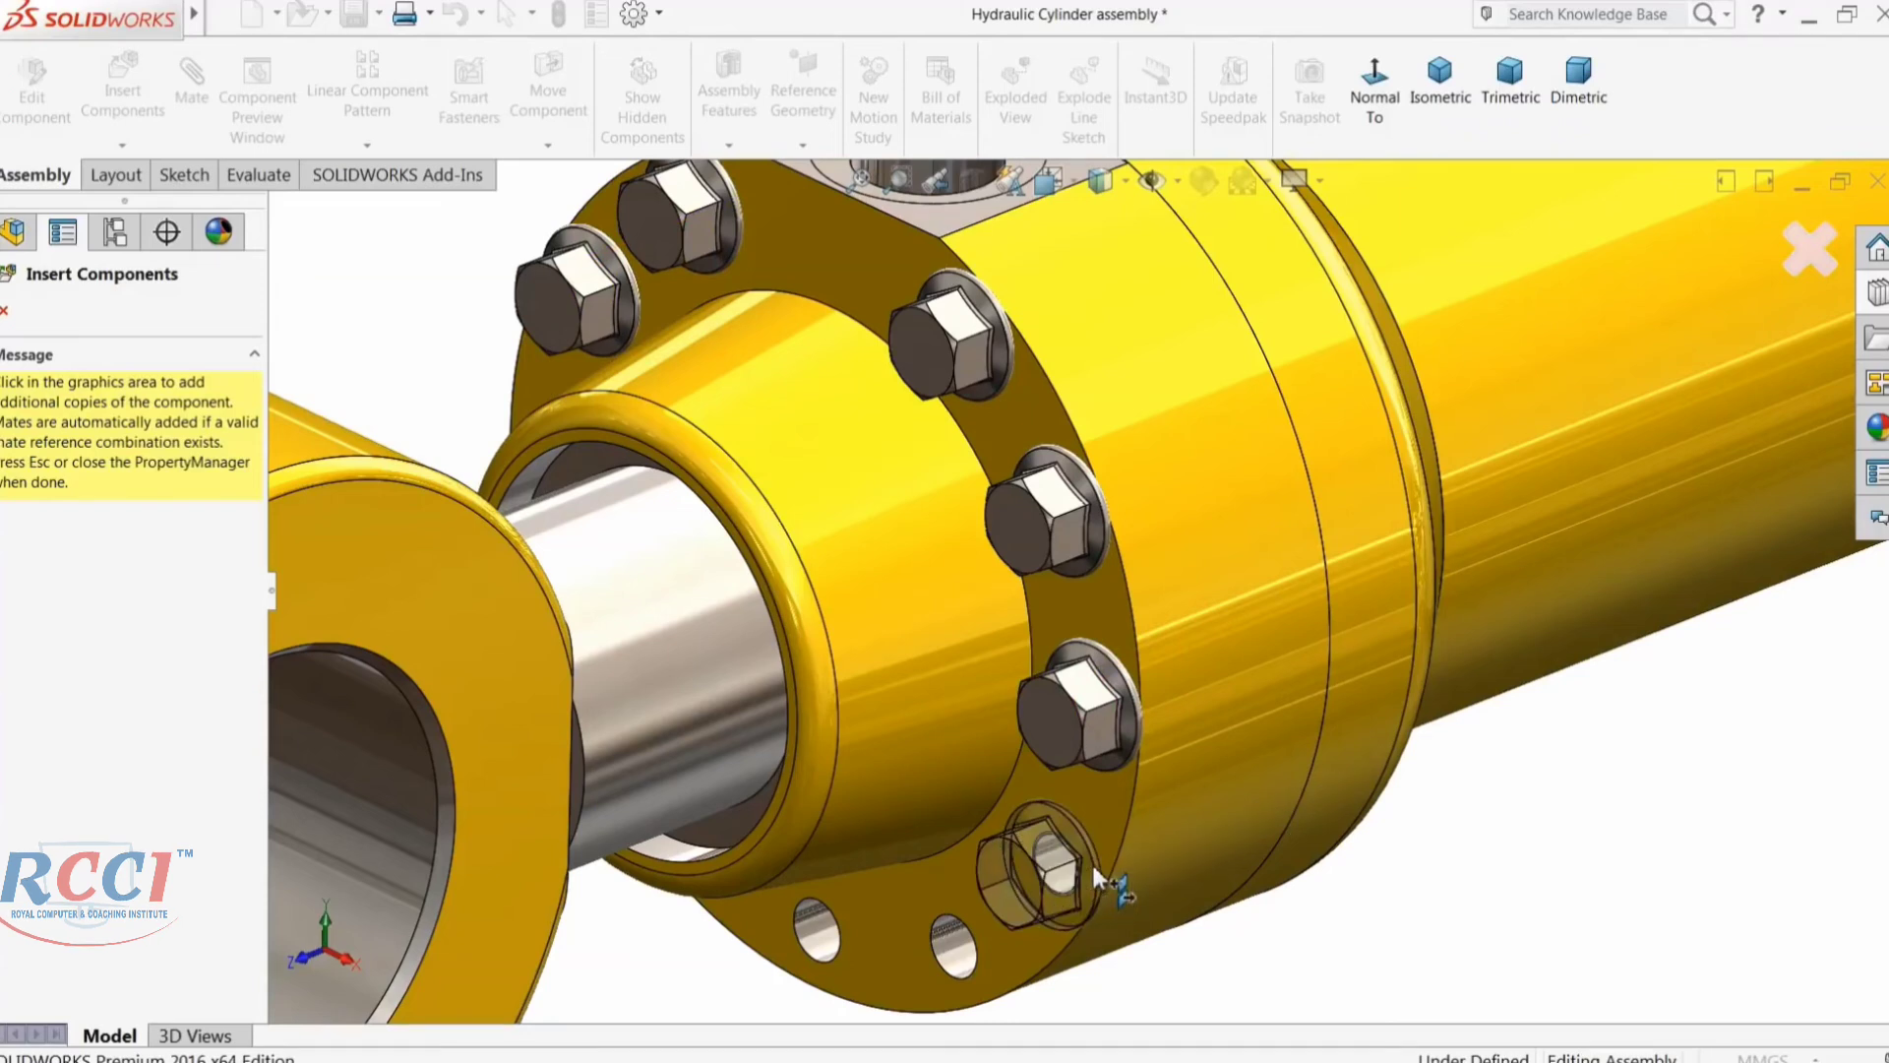
click(1091, 858)
click(963, 939)
click(848, 905)
Step: Fill the front cap's three remaining flange holes with screw copies and finish the insertion
scroll(819, 770, up, 5)
middle_drag(818, 771, 944, 509)
scroll(848, 587, down, 6)
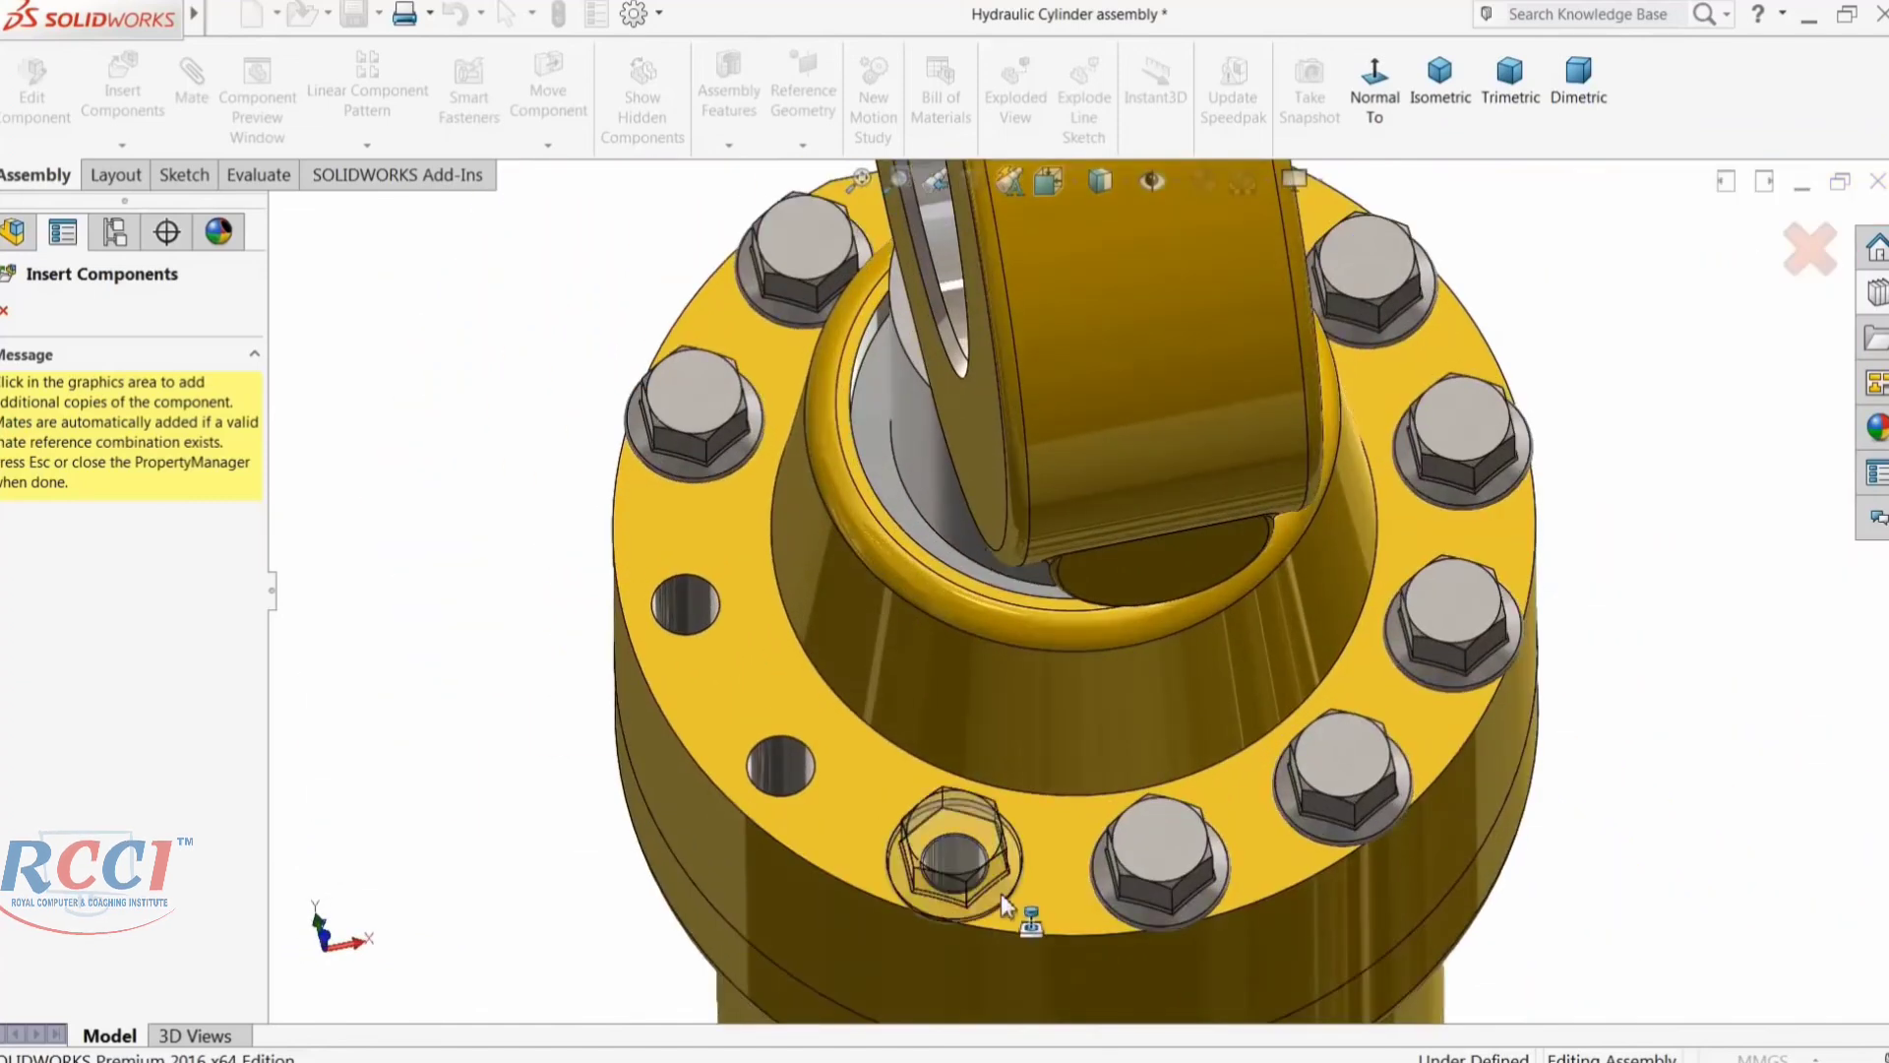
click(956, 872)
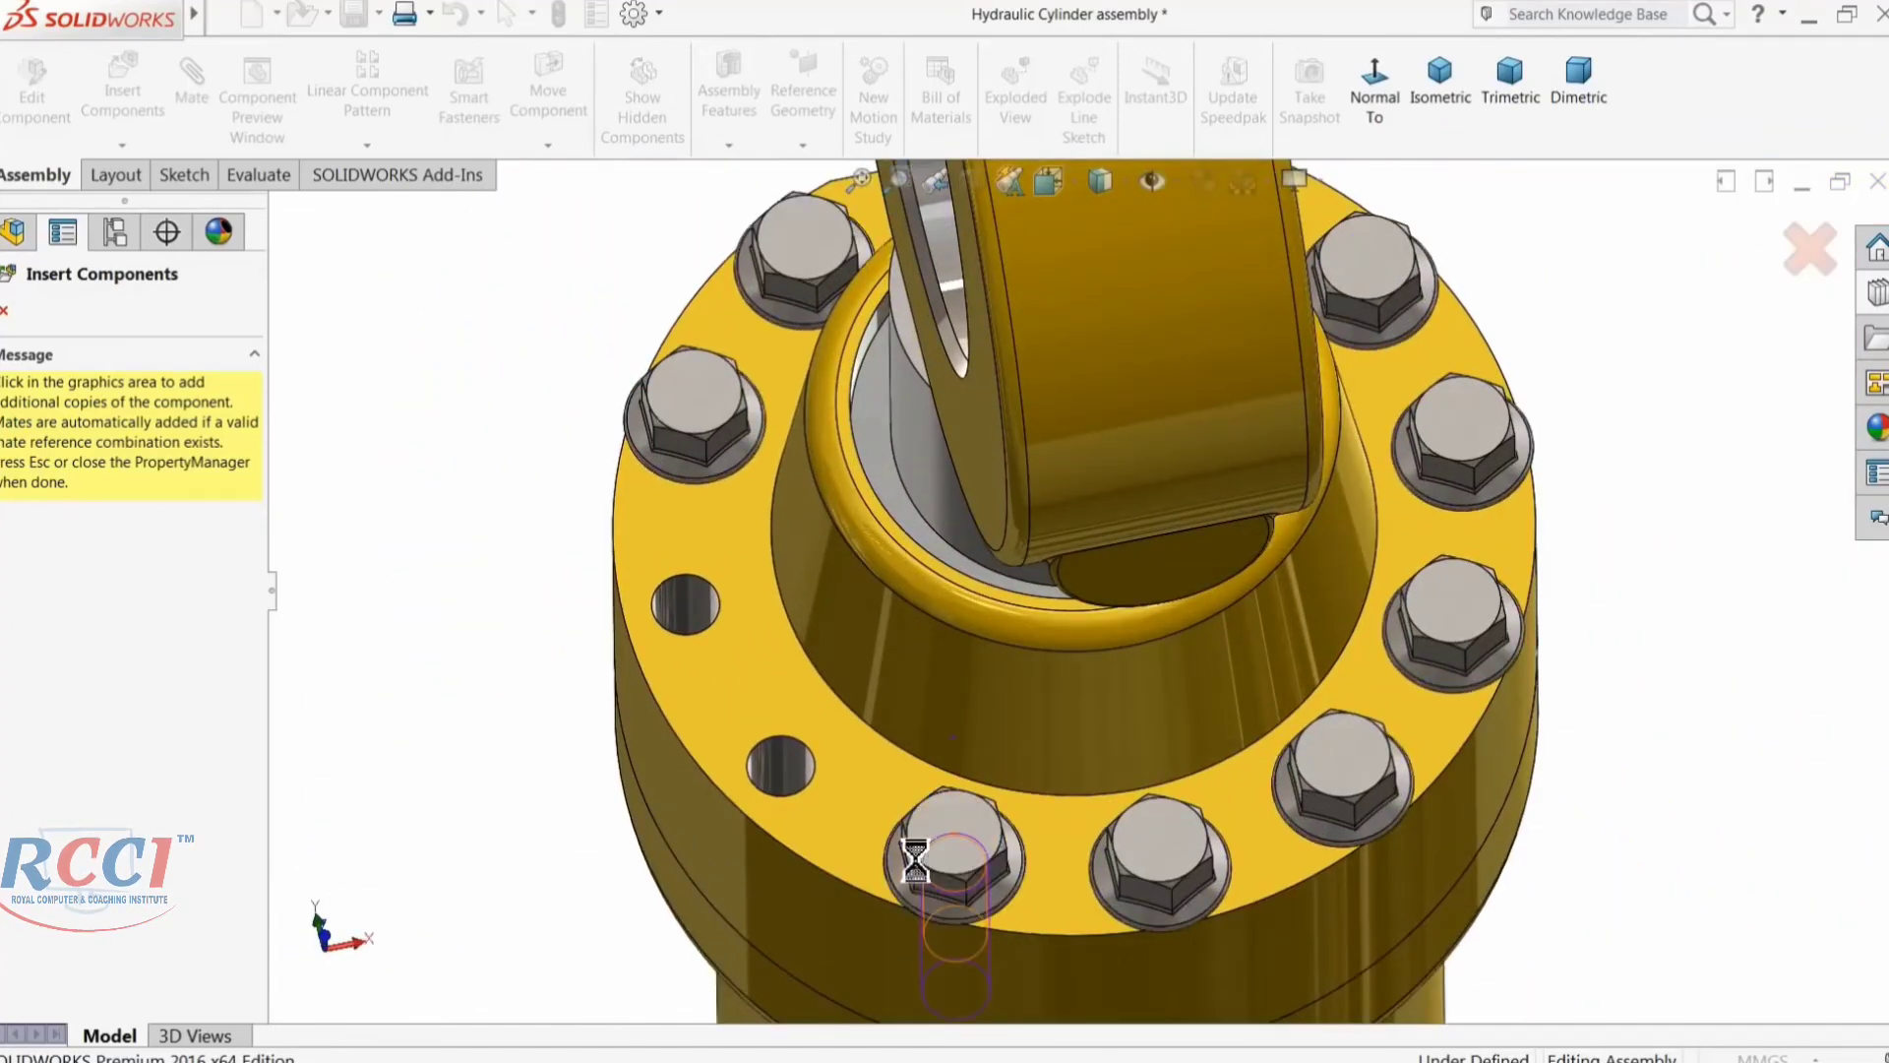
click(776, 770)
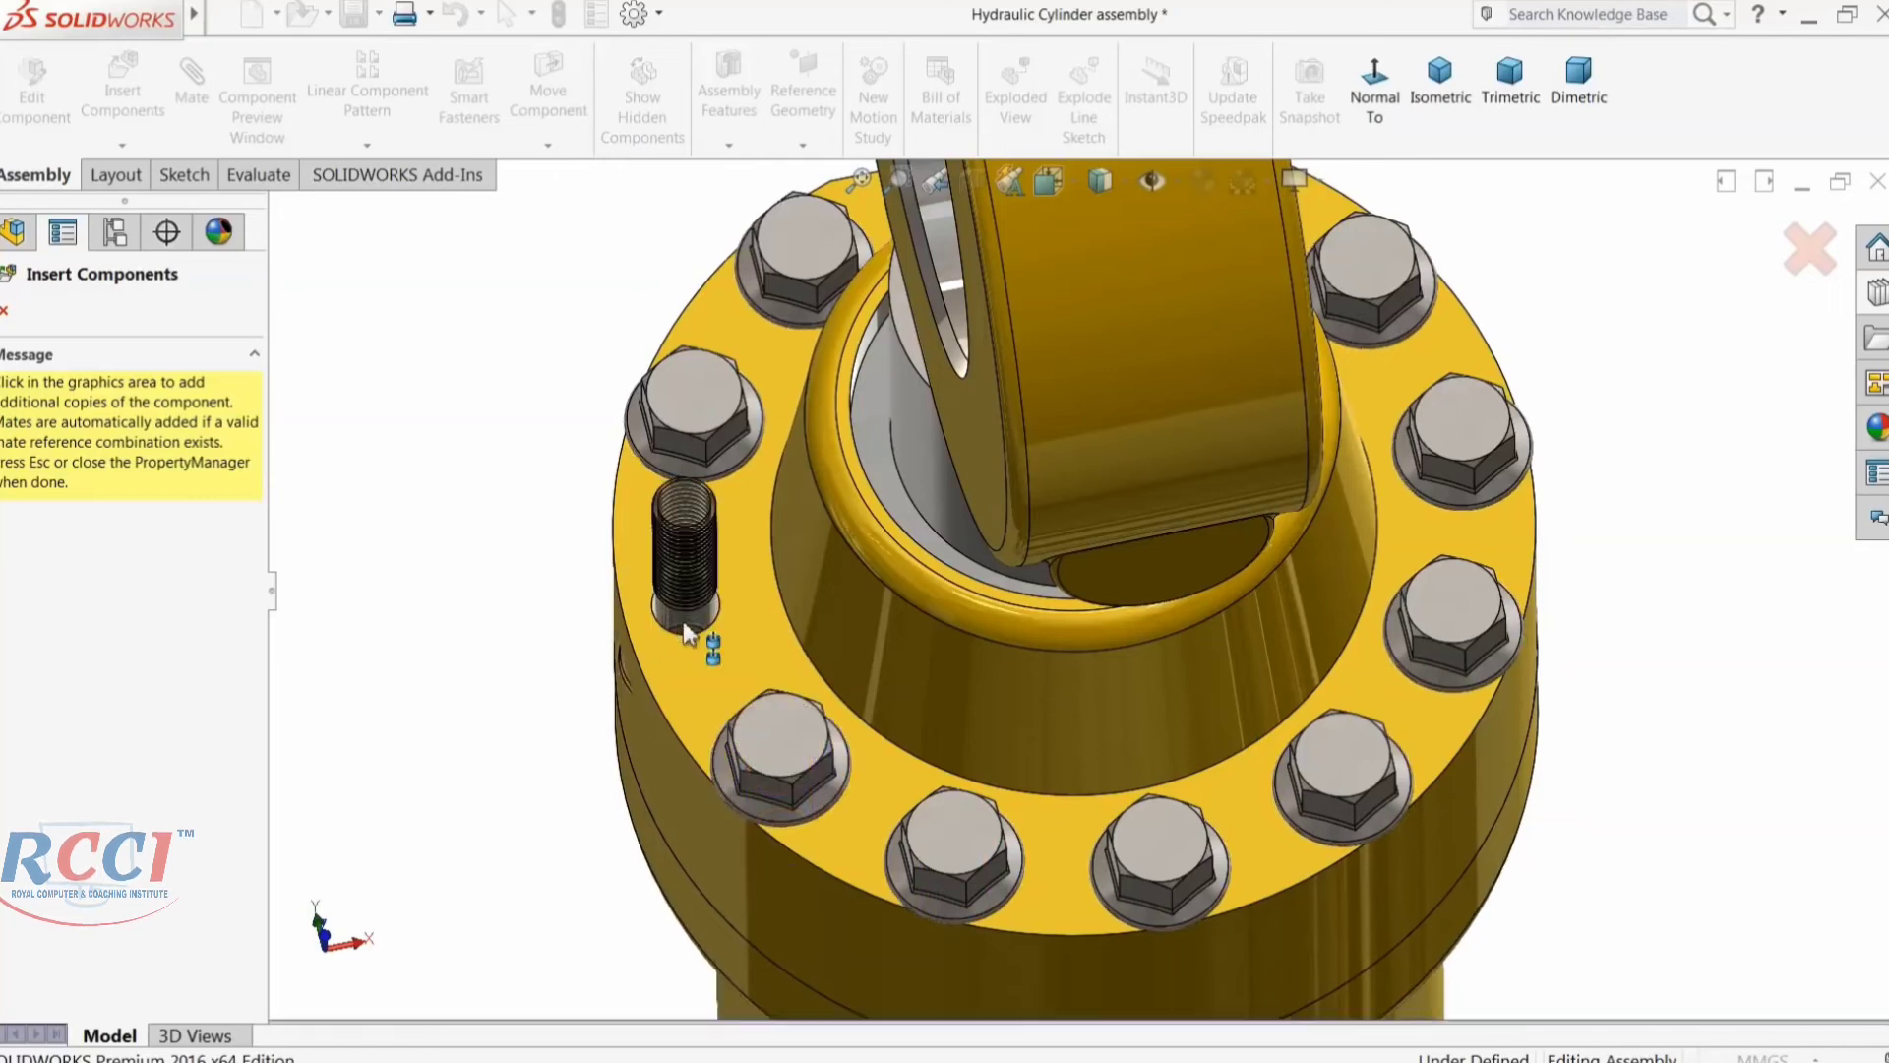
click(690, 649)
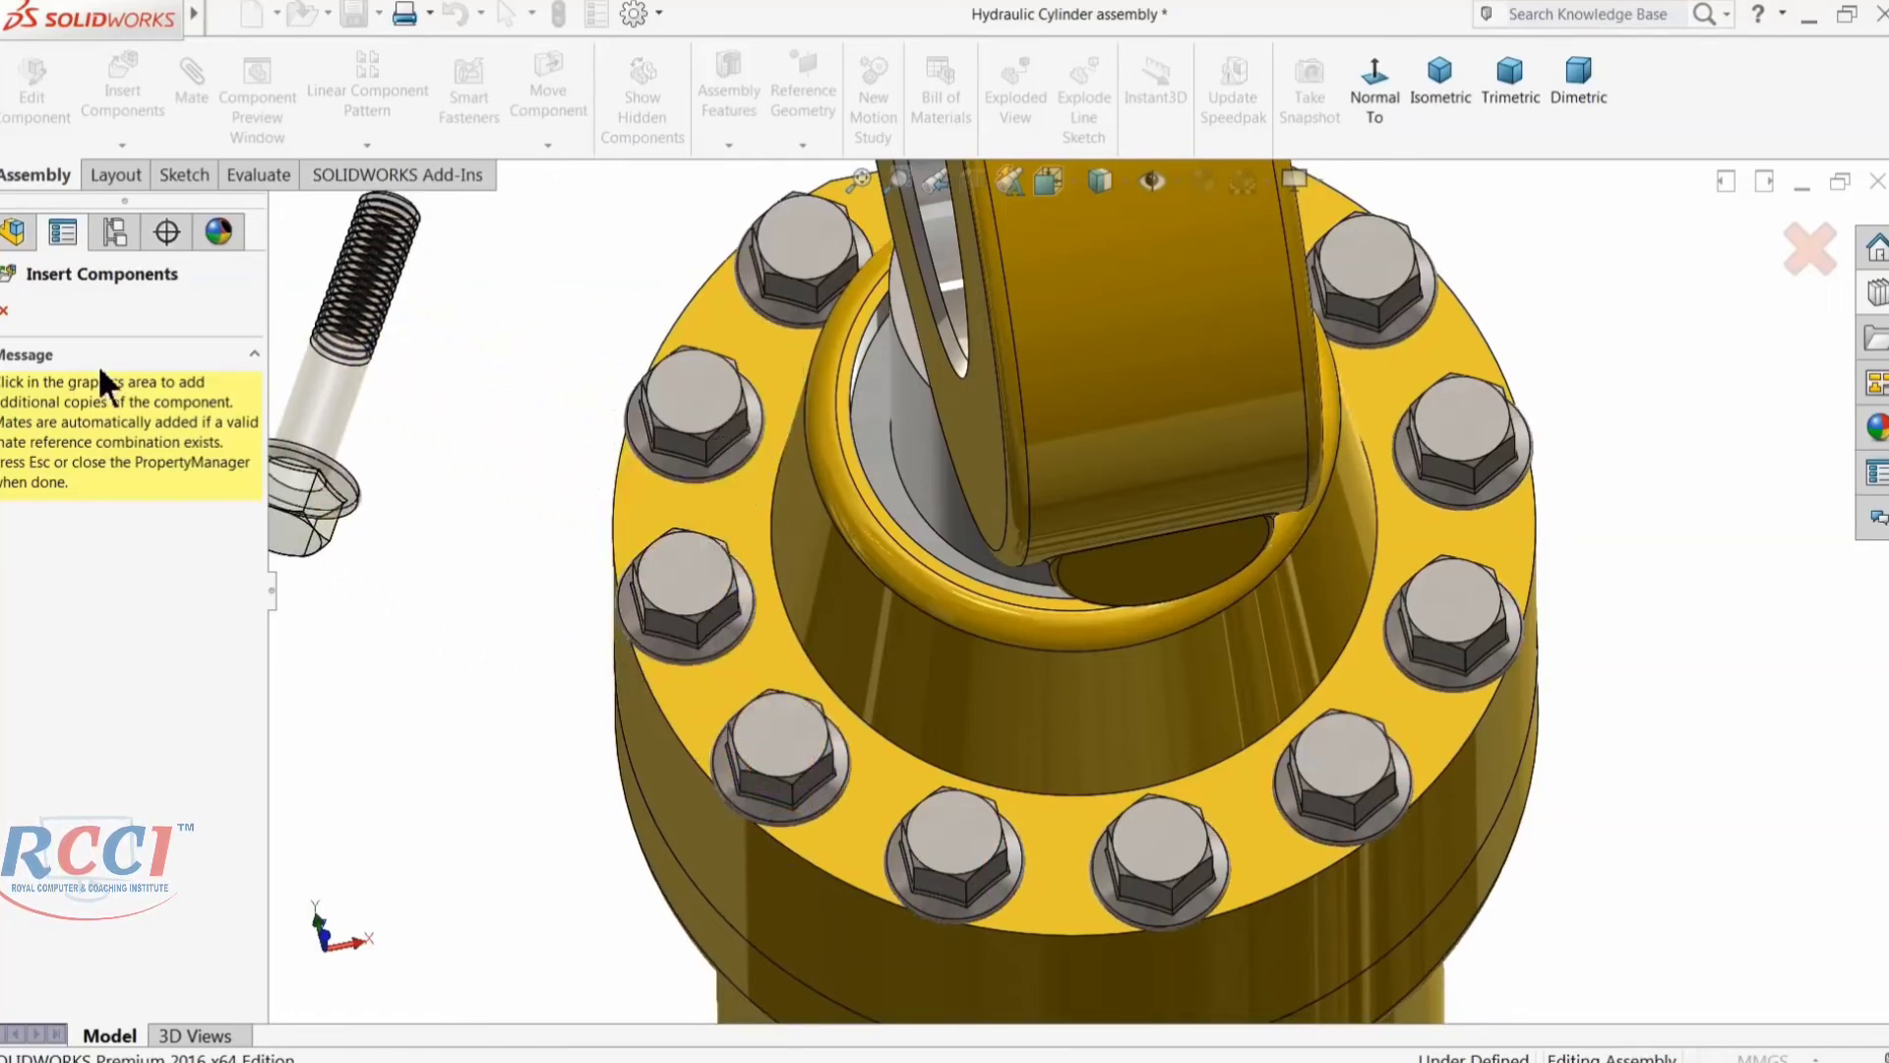
click(6, 315)
Step: Browse the Design Library's Toolbox to the SKF ball bearings
scroll(970, 433, up, 5)
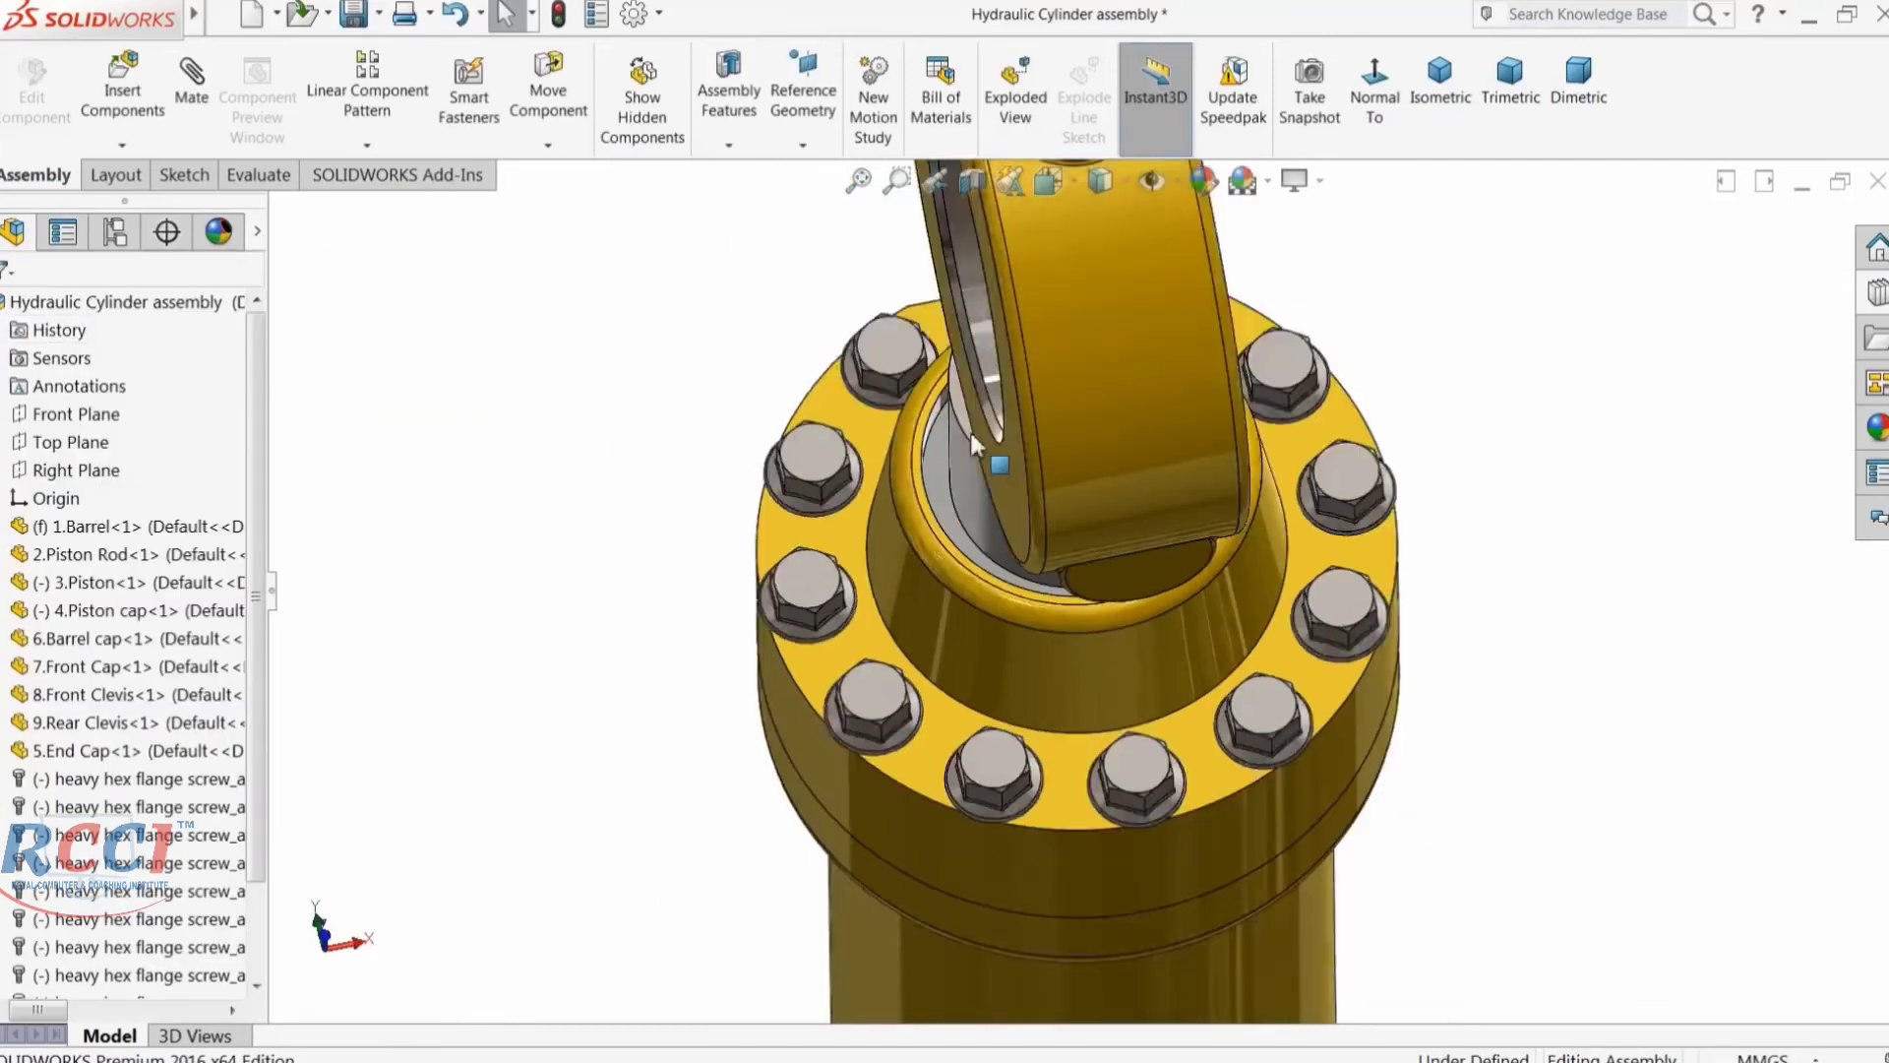
middle_drag(970, 410, 870, 669)
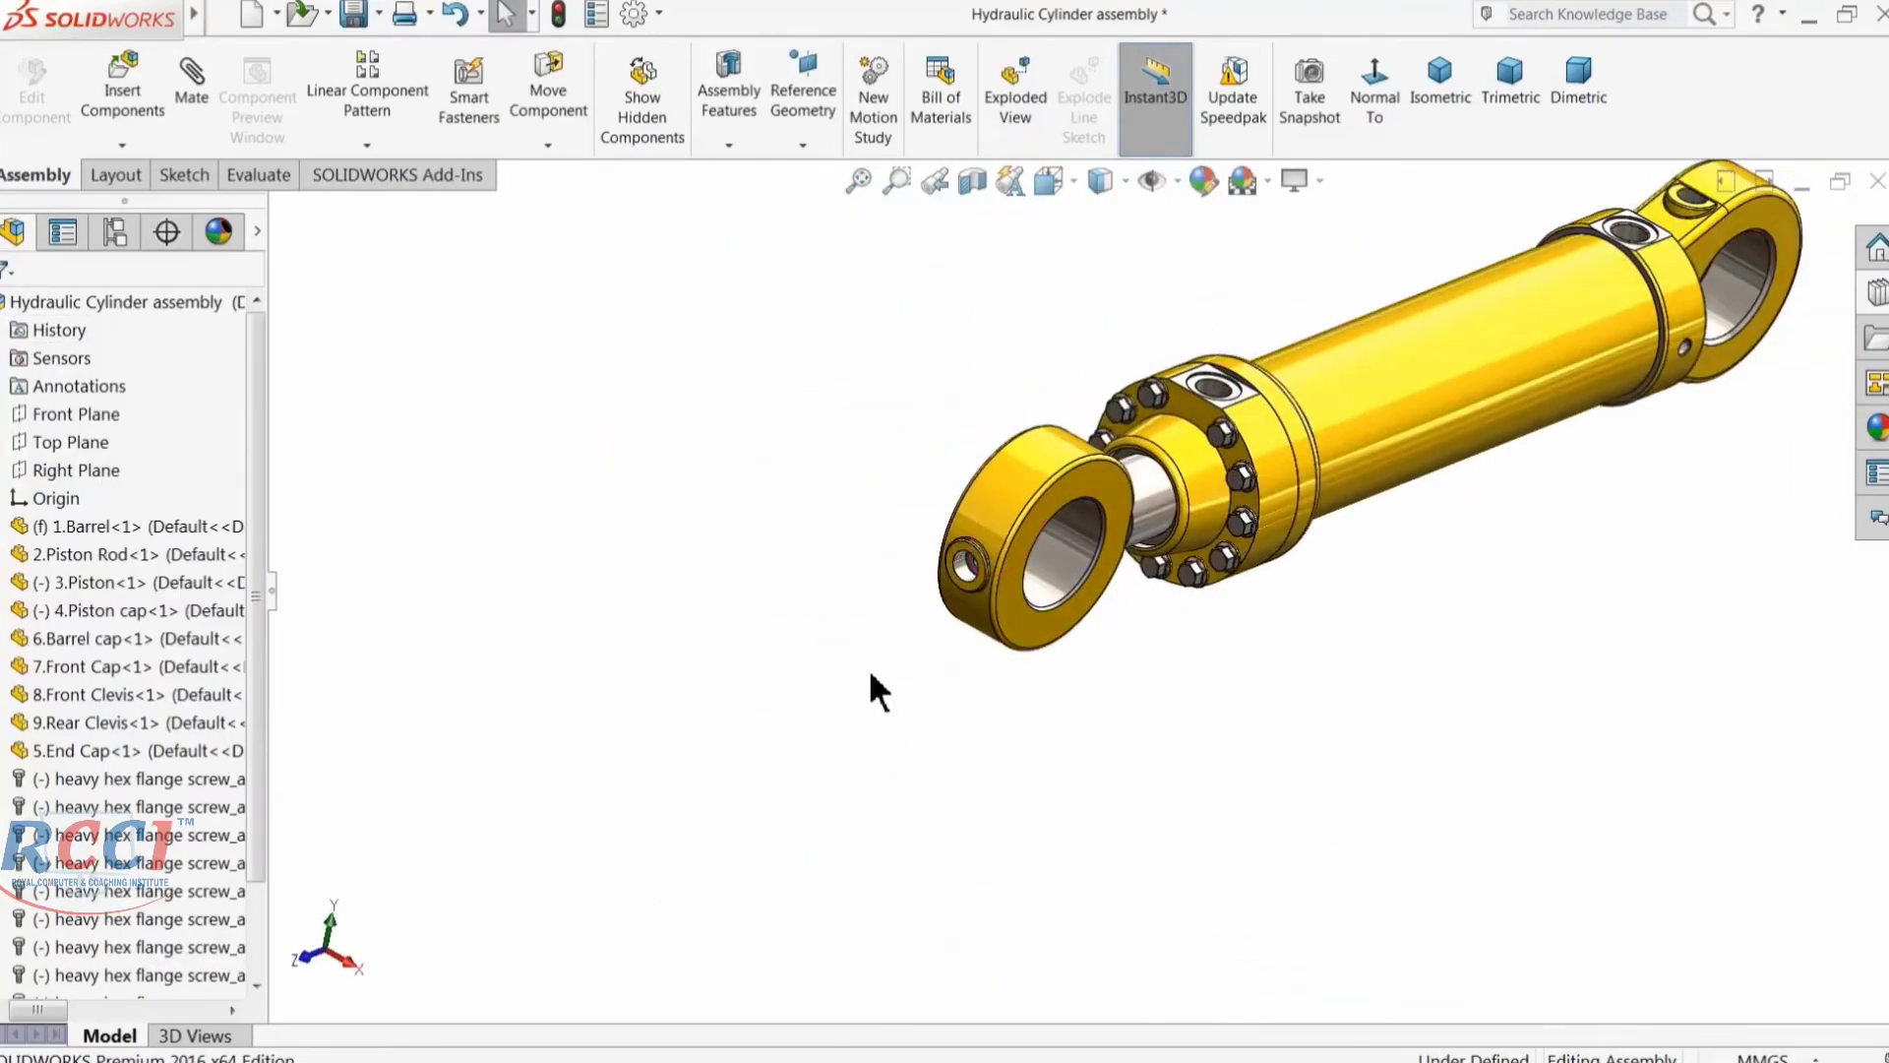
scroll(1063, 620, up, 3)
key(f)
scroll(1014, 679, down, 5)
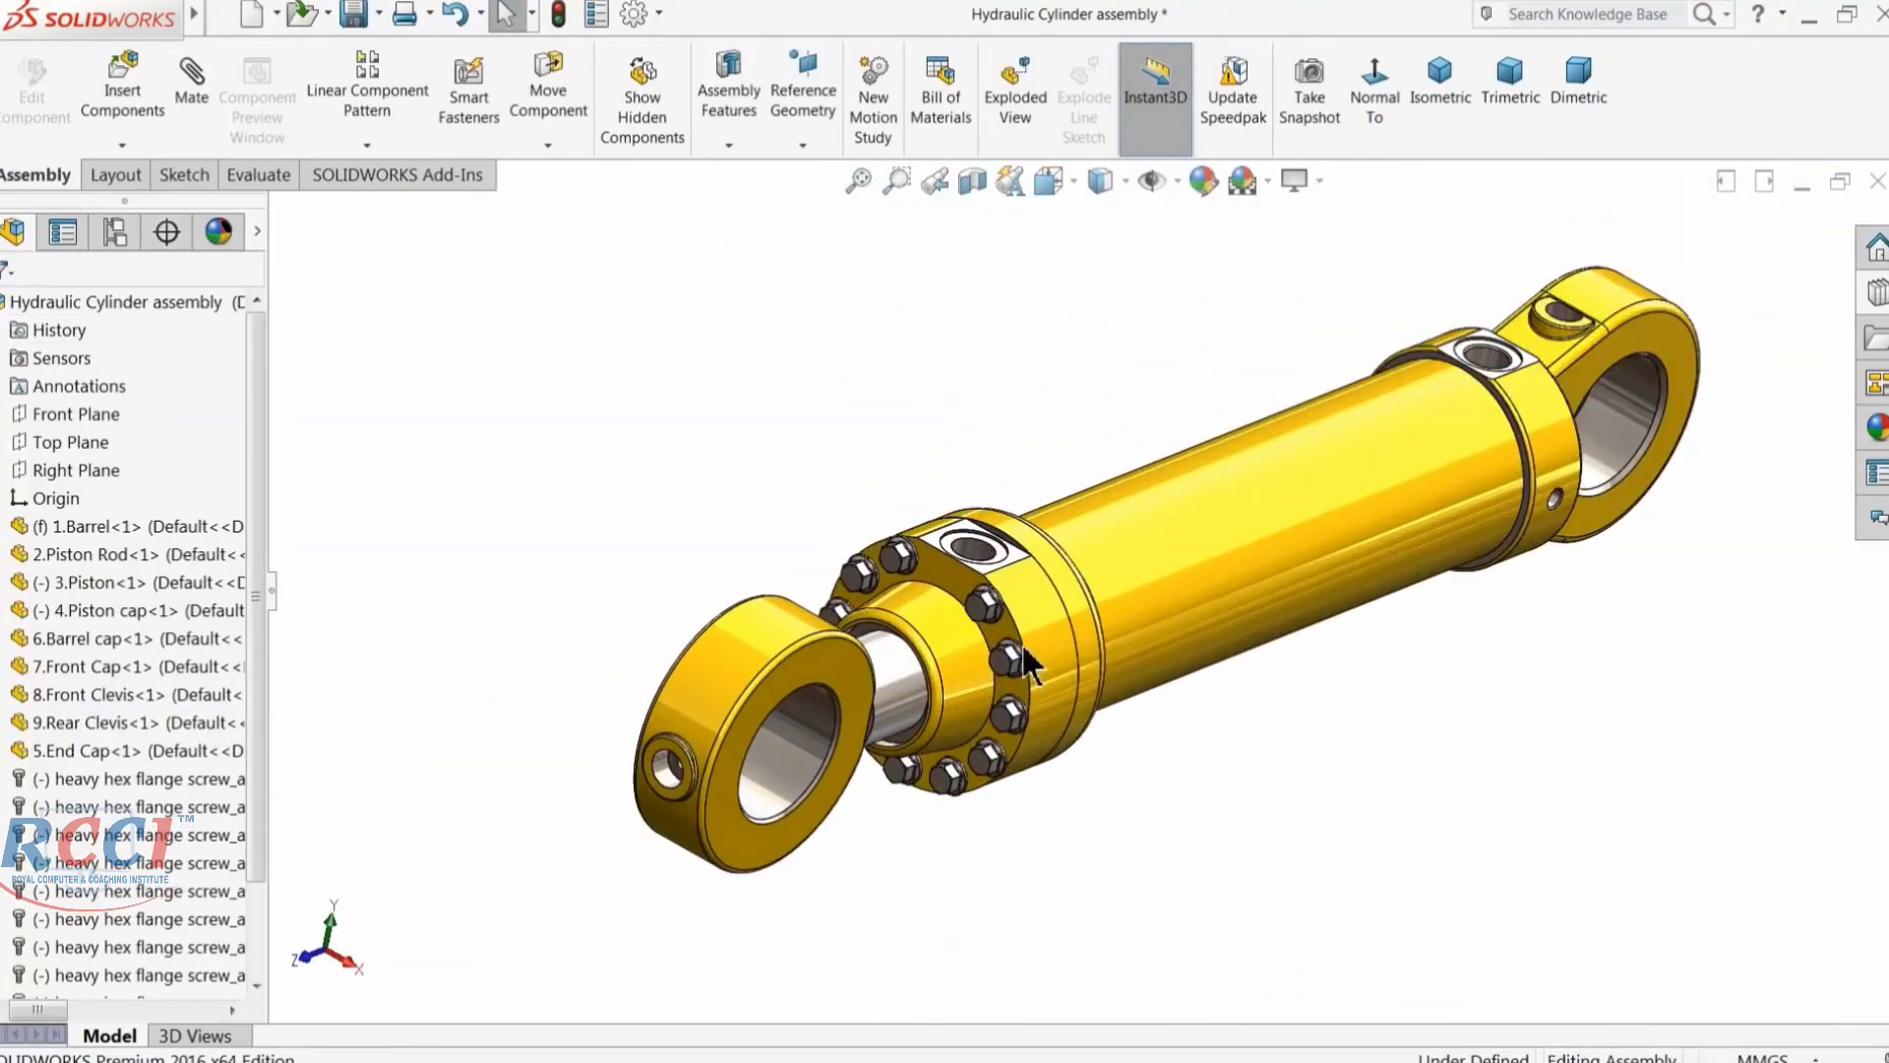
scroll(1082, 660, up, 3)
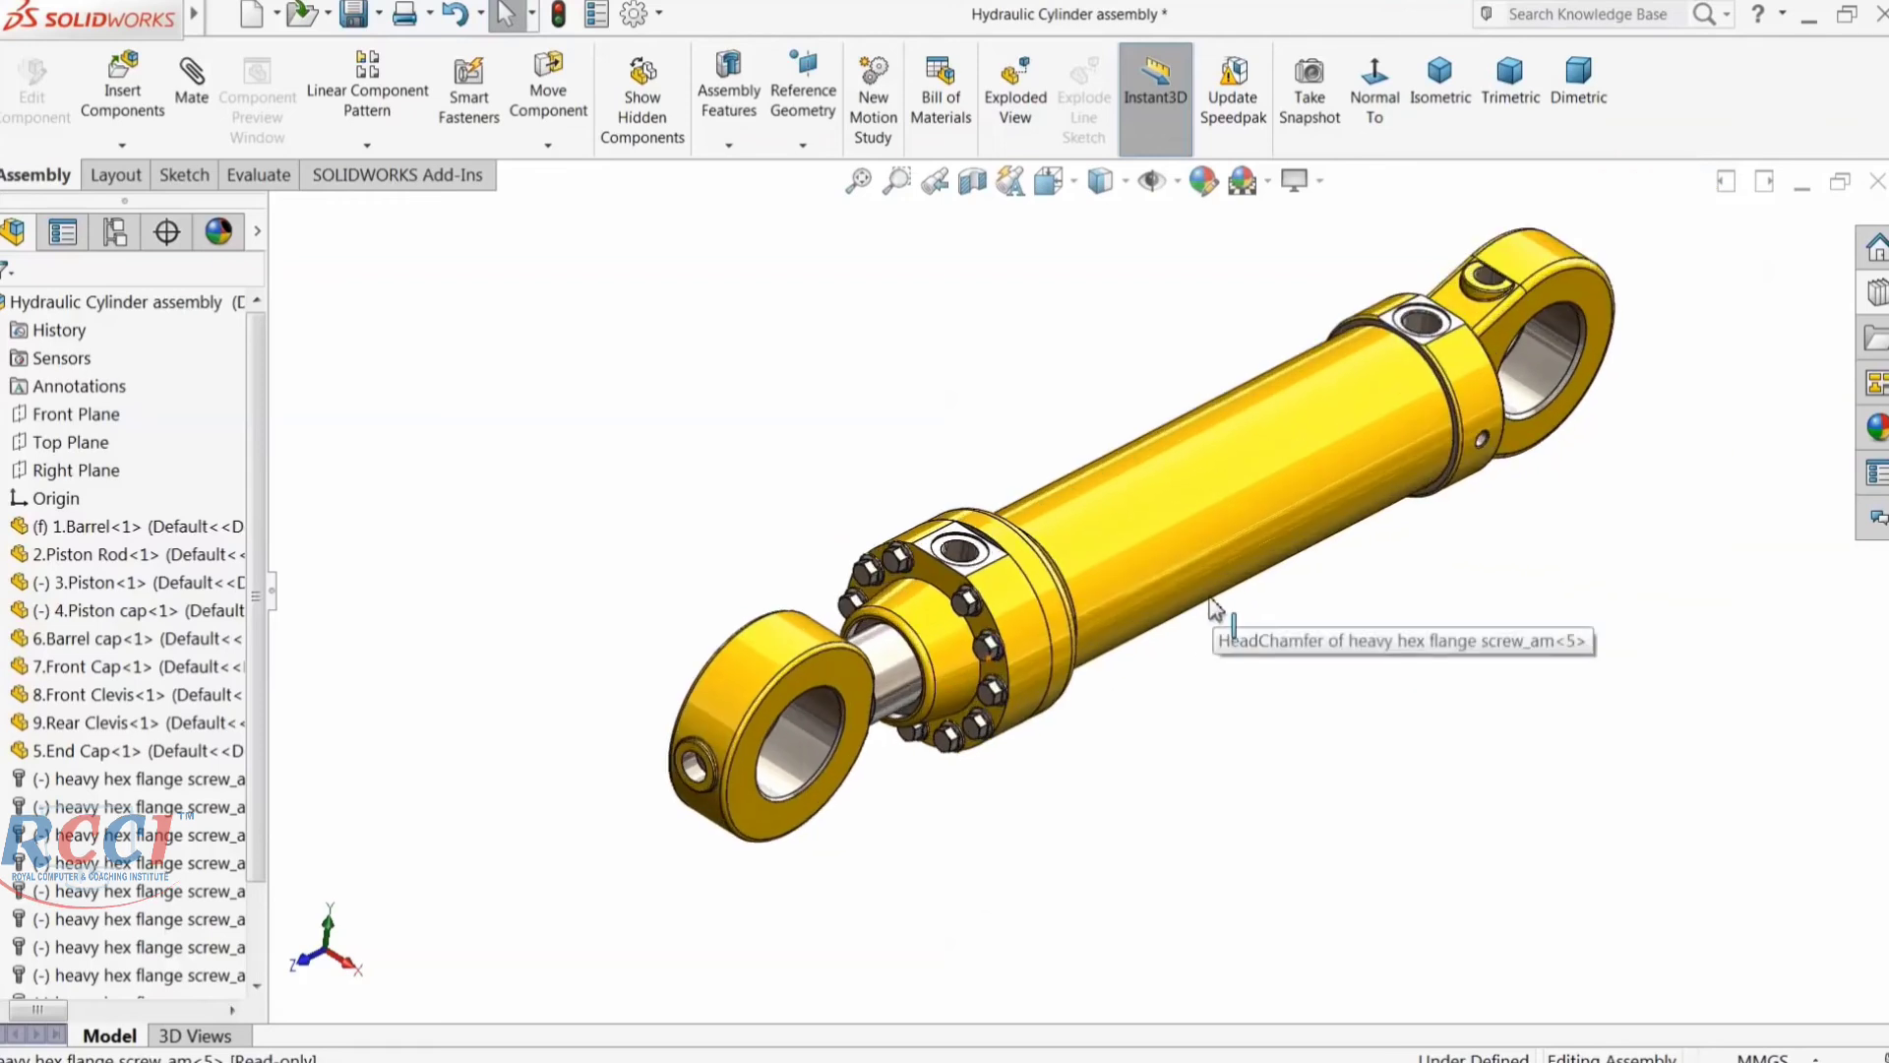
click(1880, 295)
click(1595, 254)
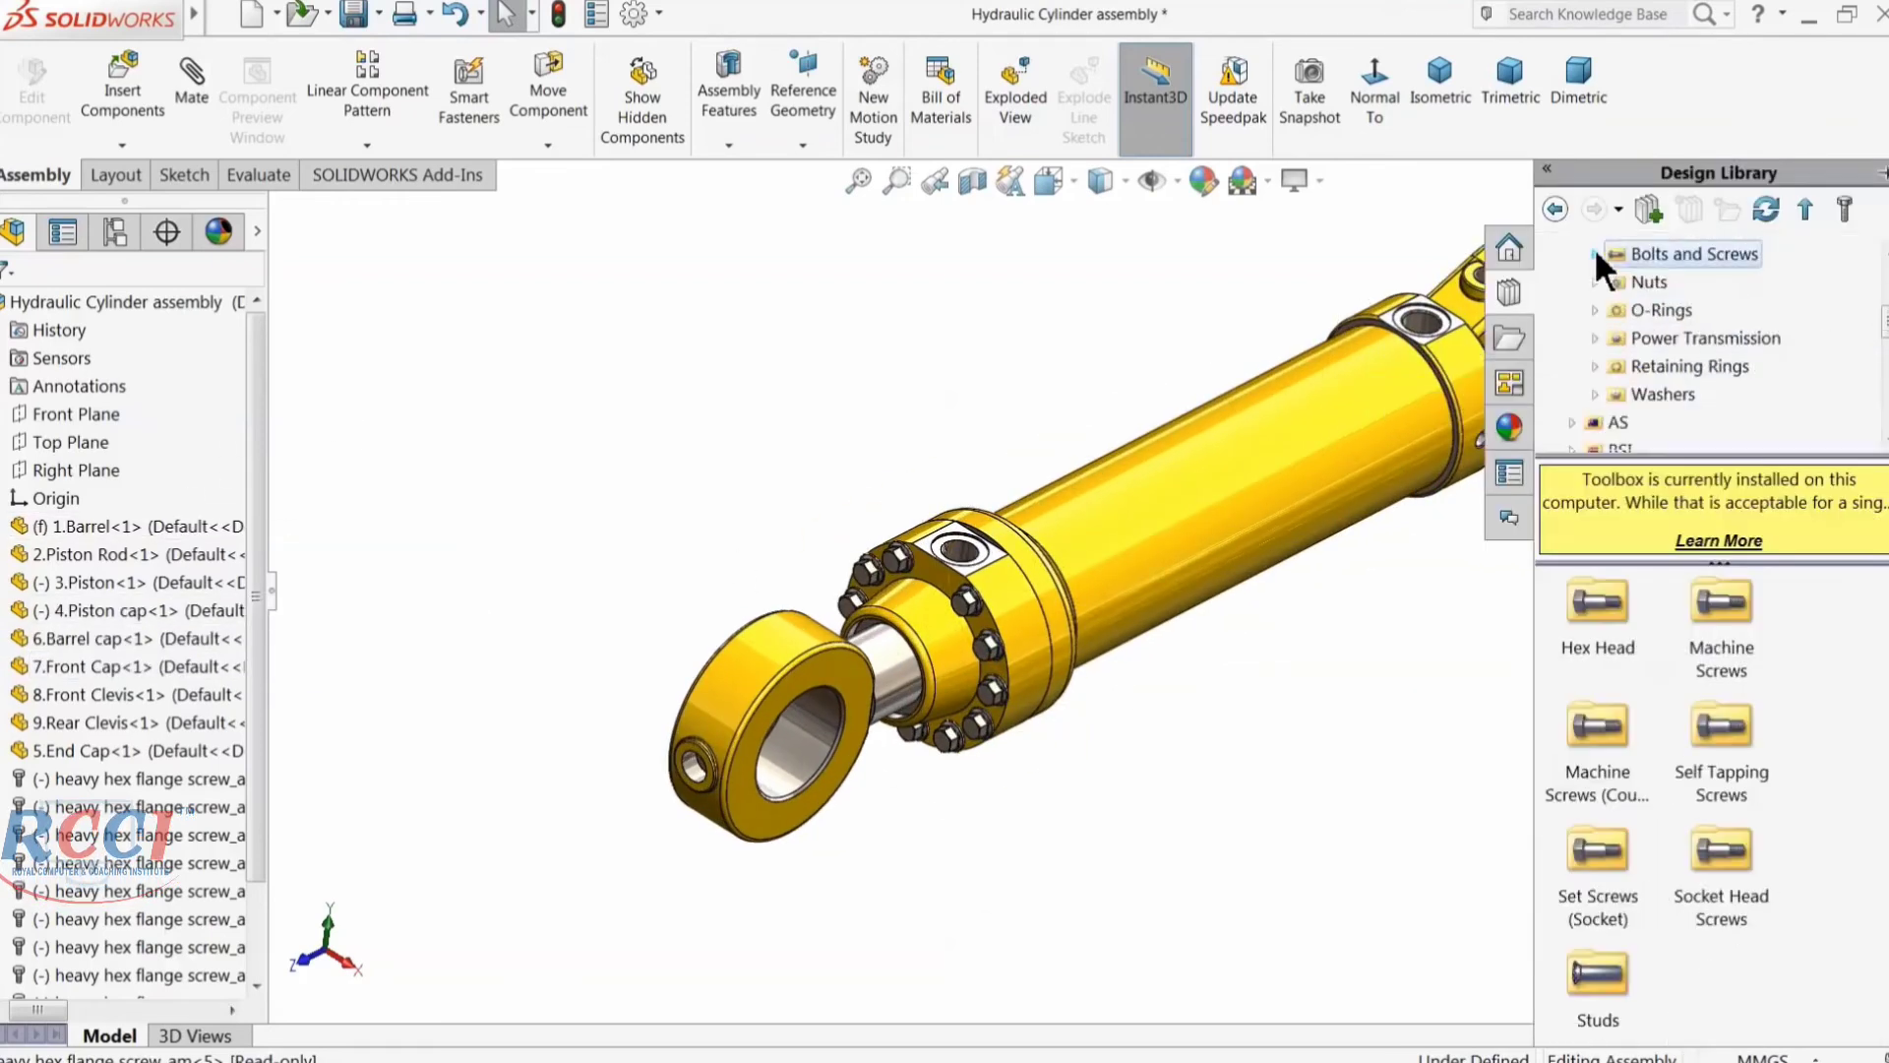
scroll(1597, 376, down, 1)
scroll(1597, 376, up, 3)
click(1571, 310)
scroll(1613, 394, down, 5)
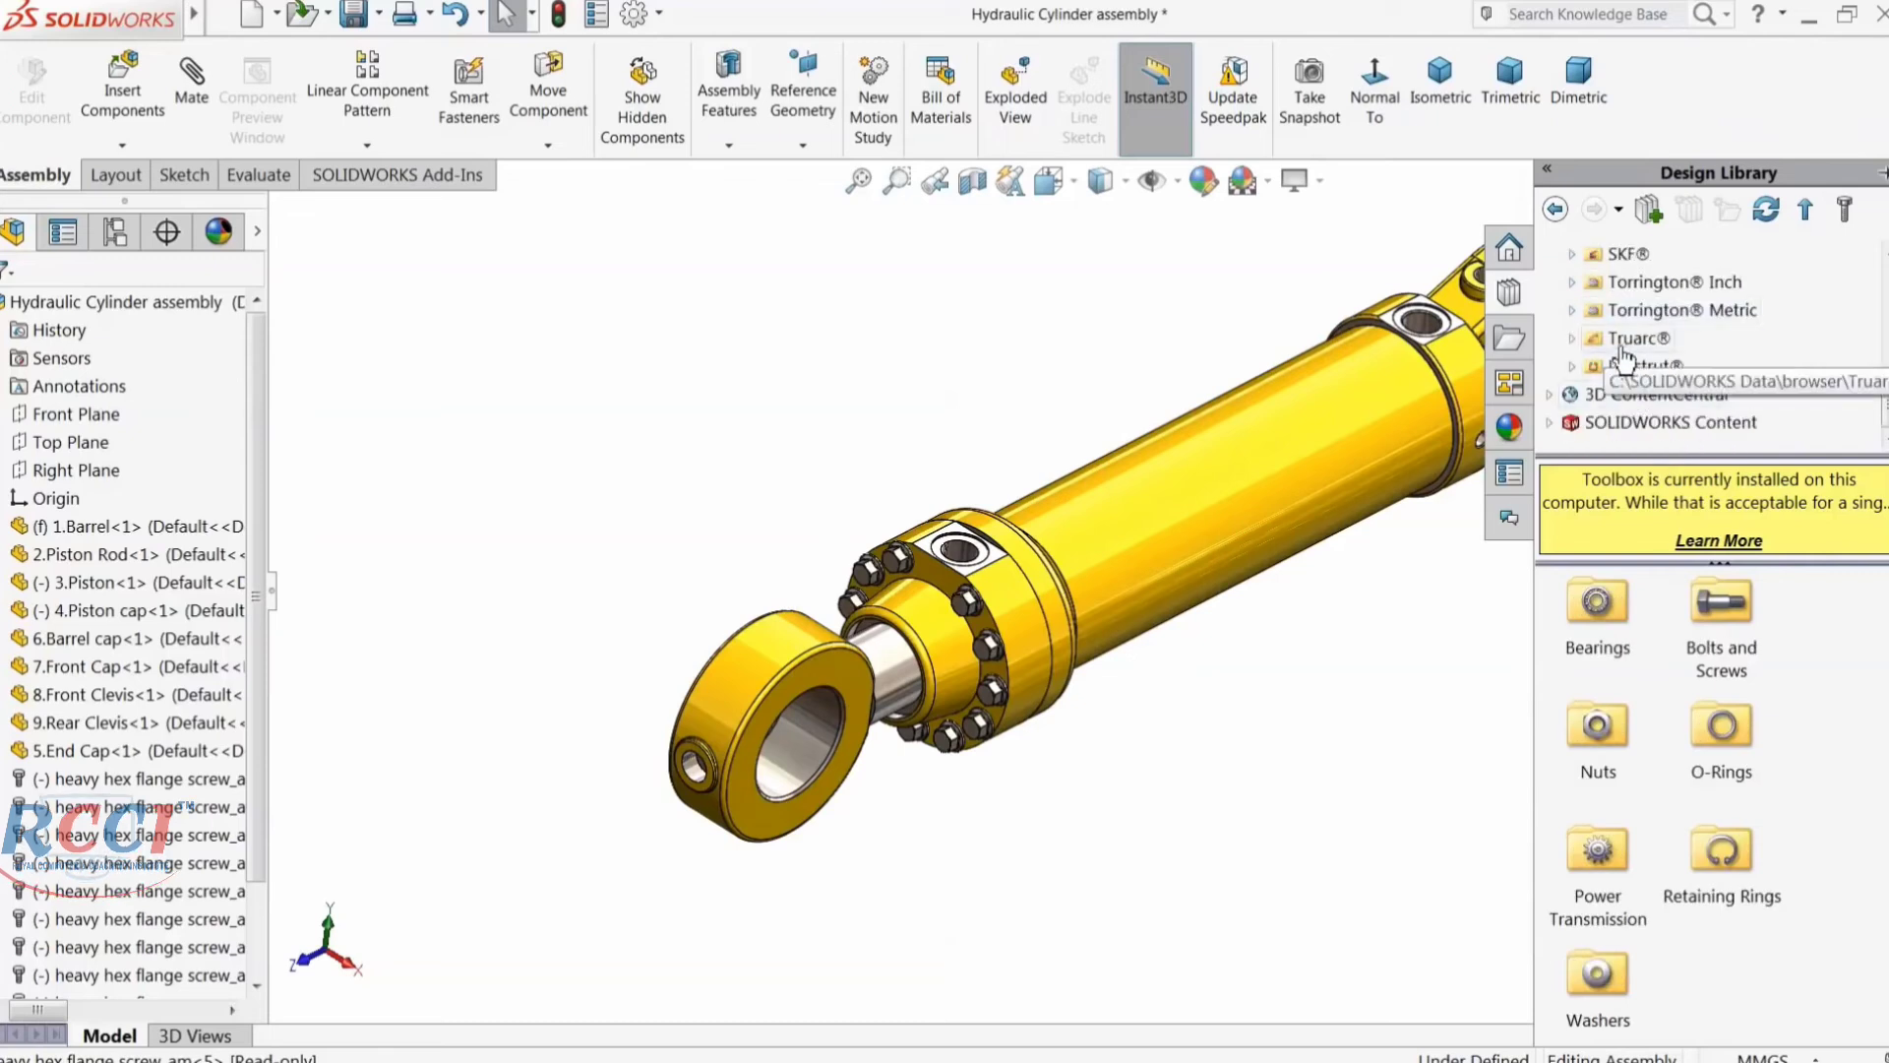
click(1572, 254)
click(1595, 282)
click(1671, 313)
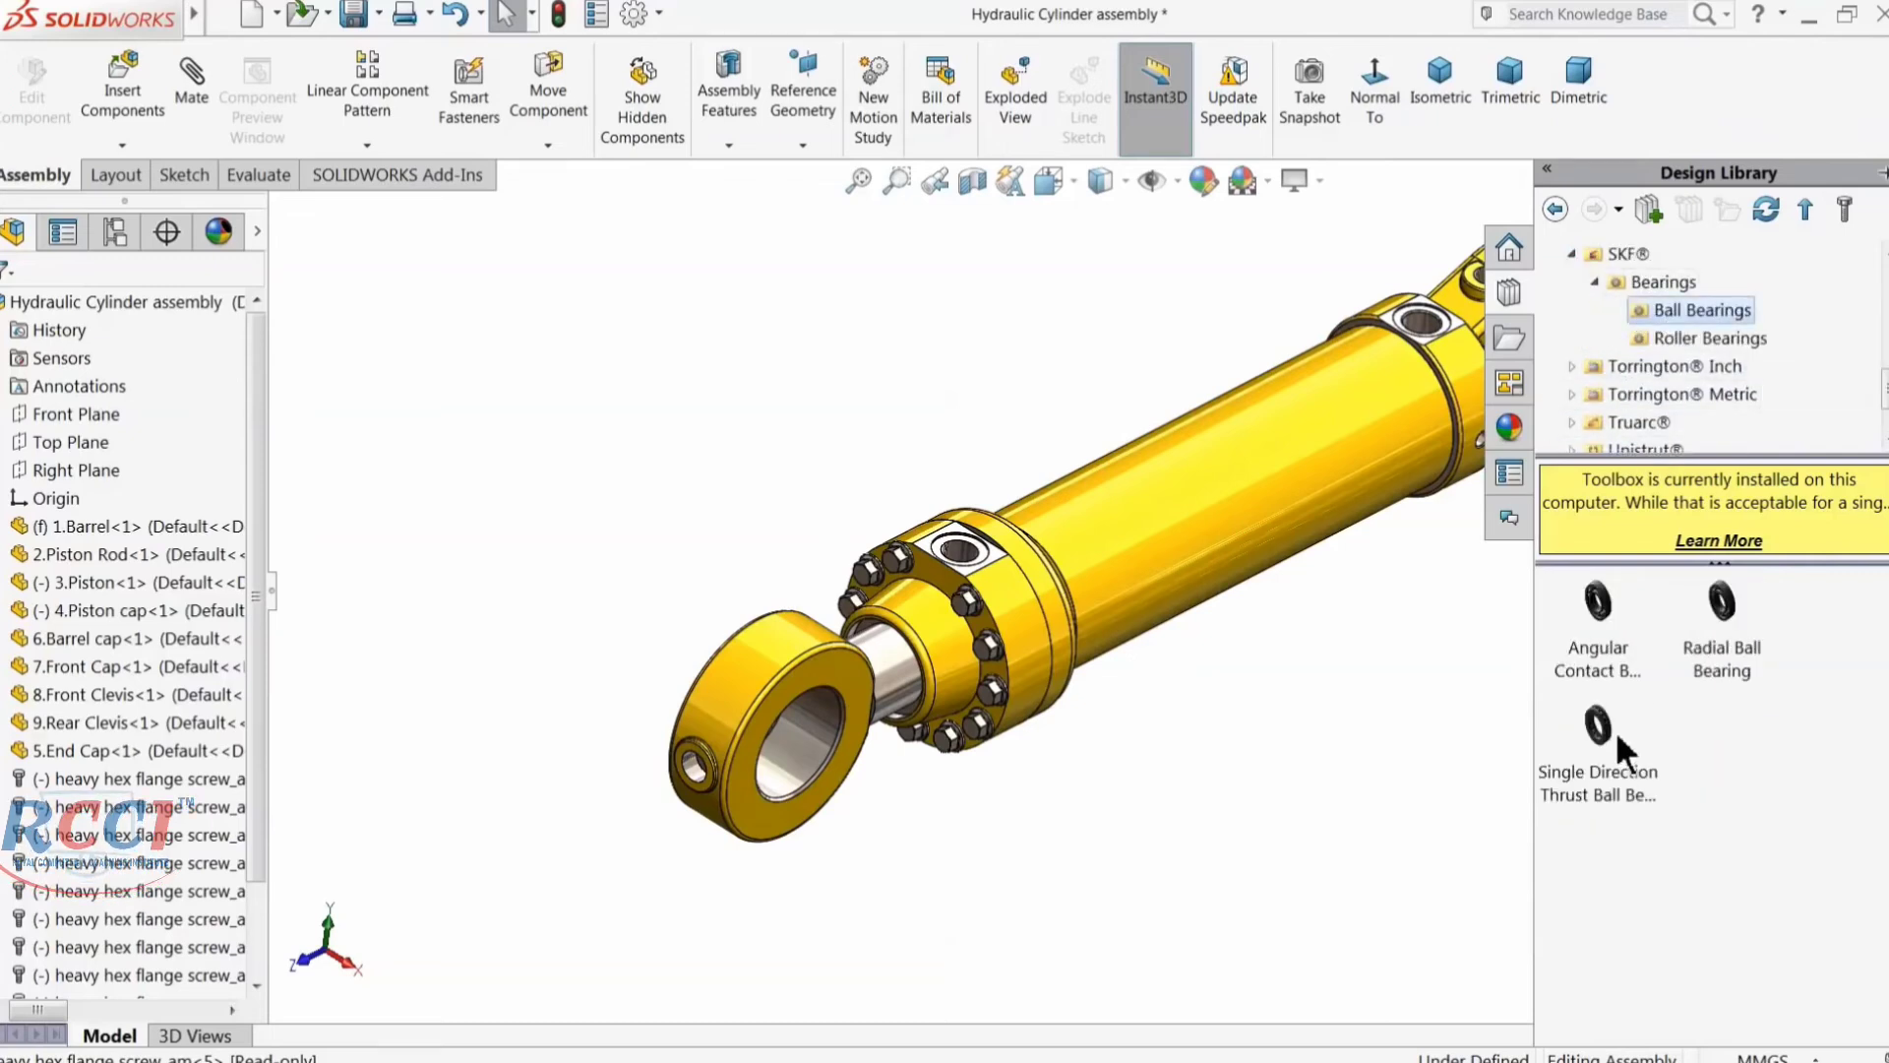
Step: Insert an SKF angular contact ball bearing beside the front clevis and set its size to 7308 BE
scroll(984, 729, down, 3)
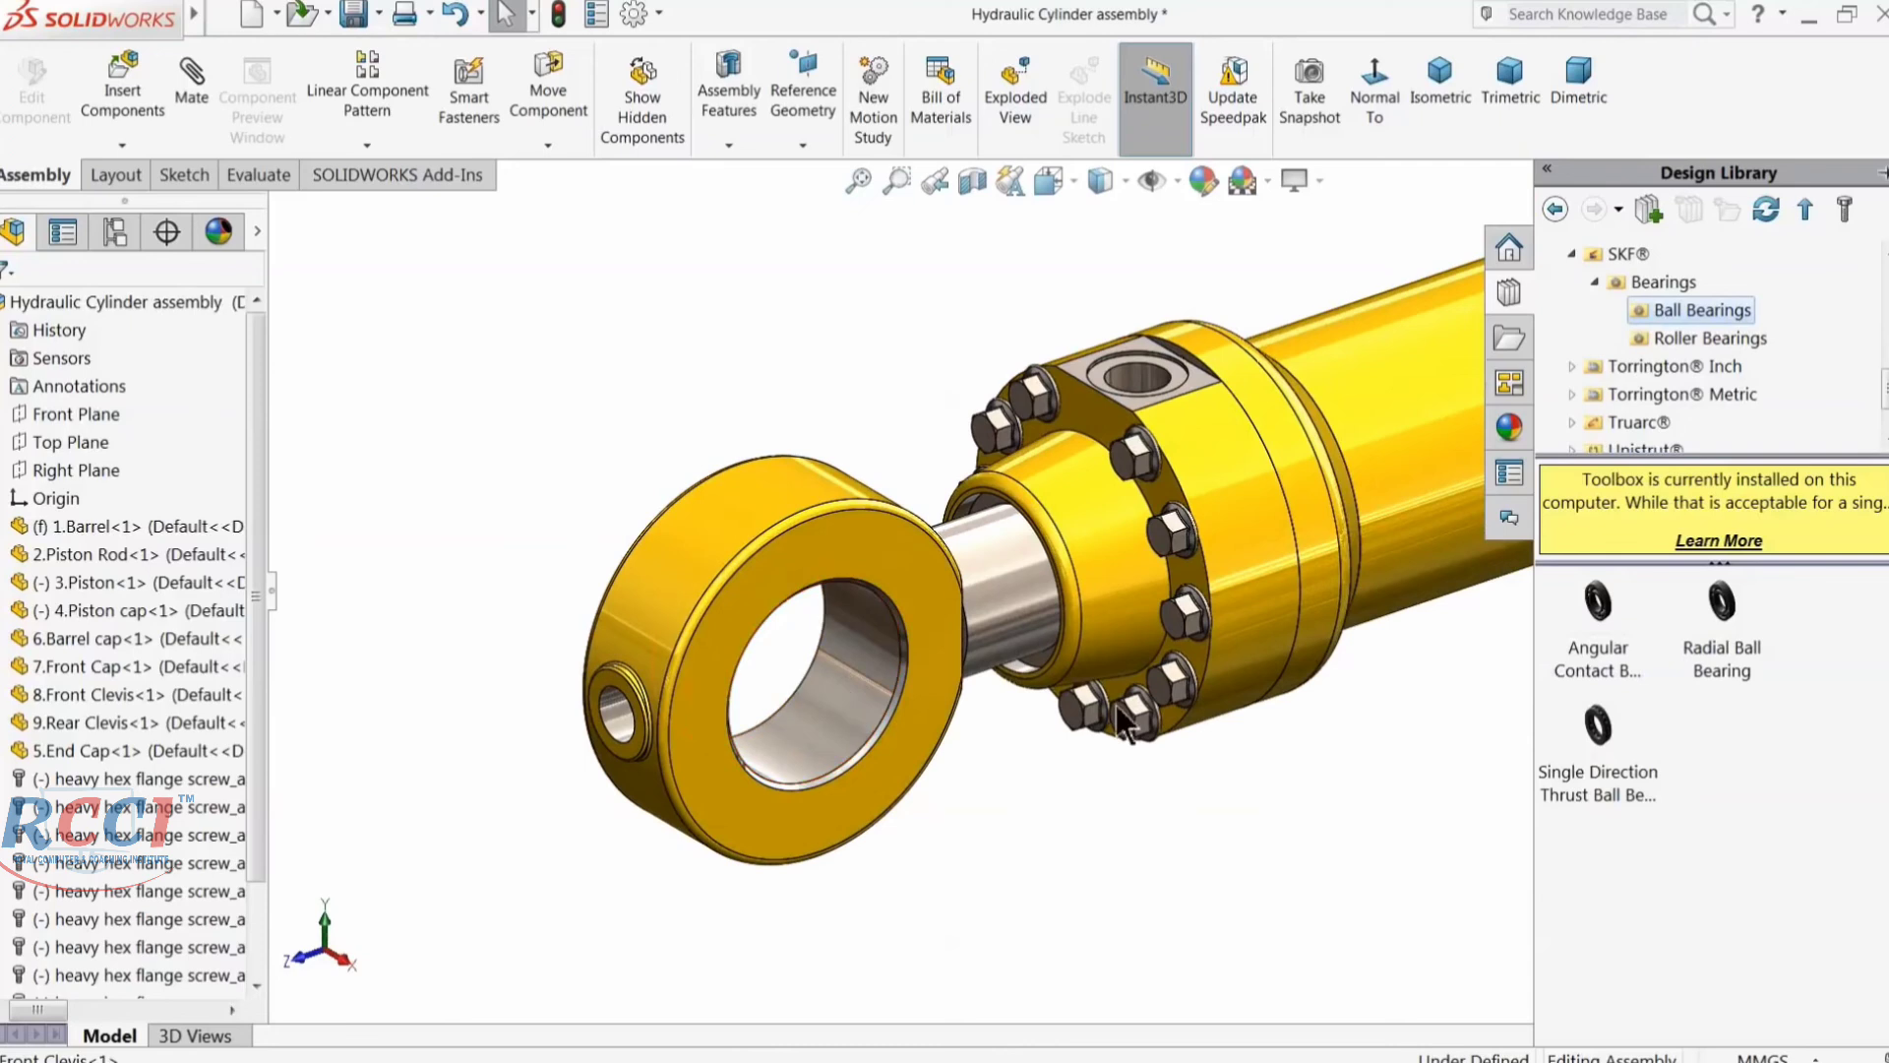
drag(1580, 663, 837, 695)
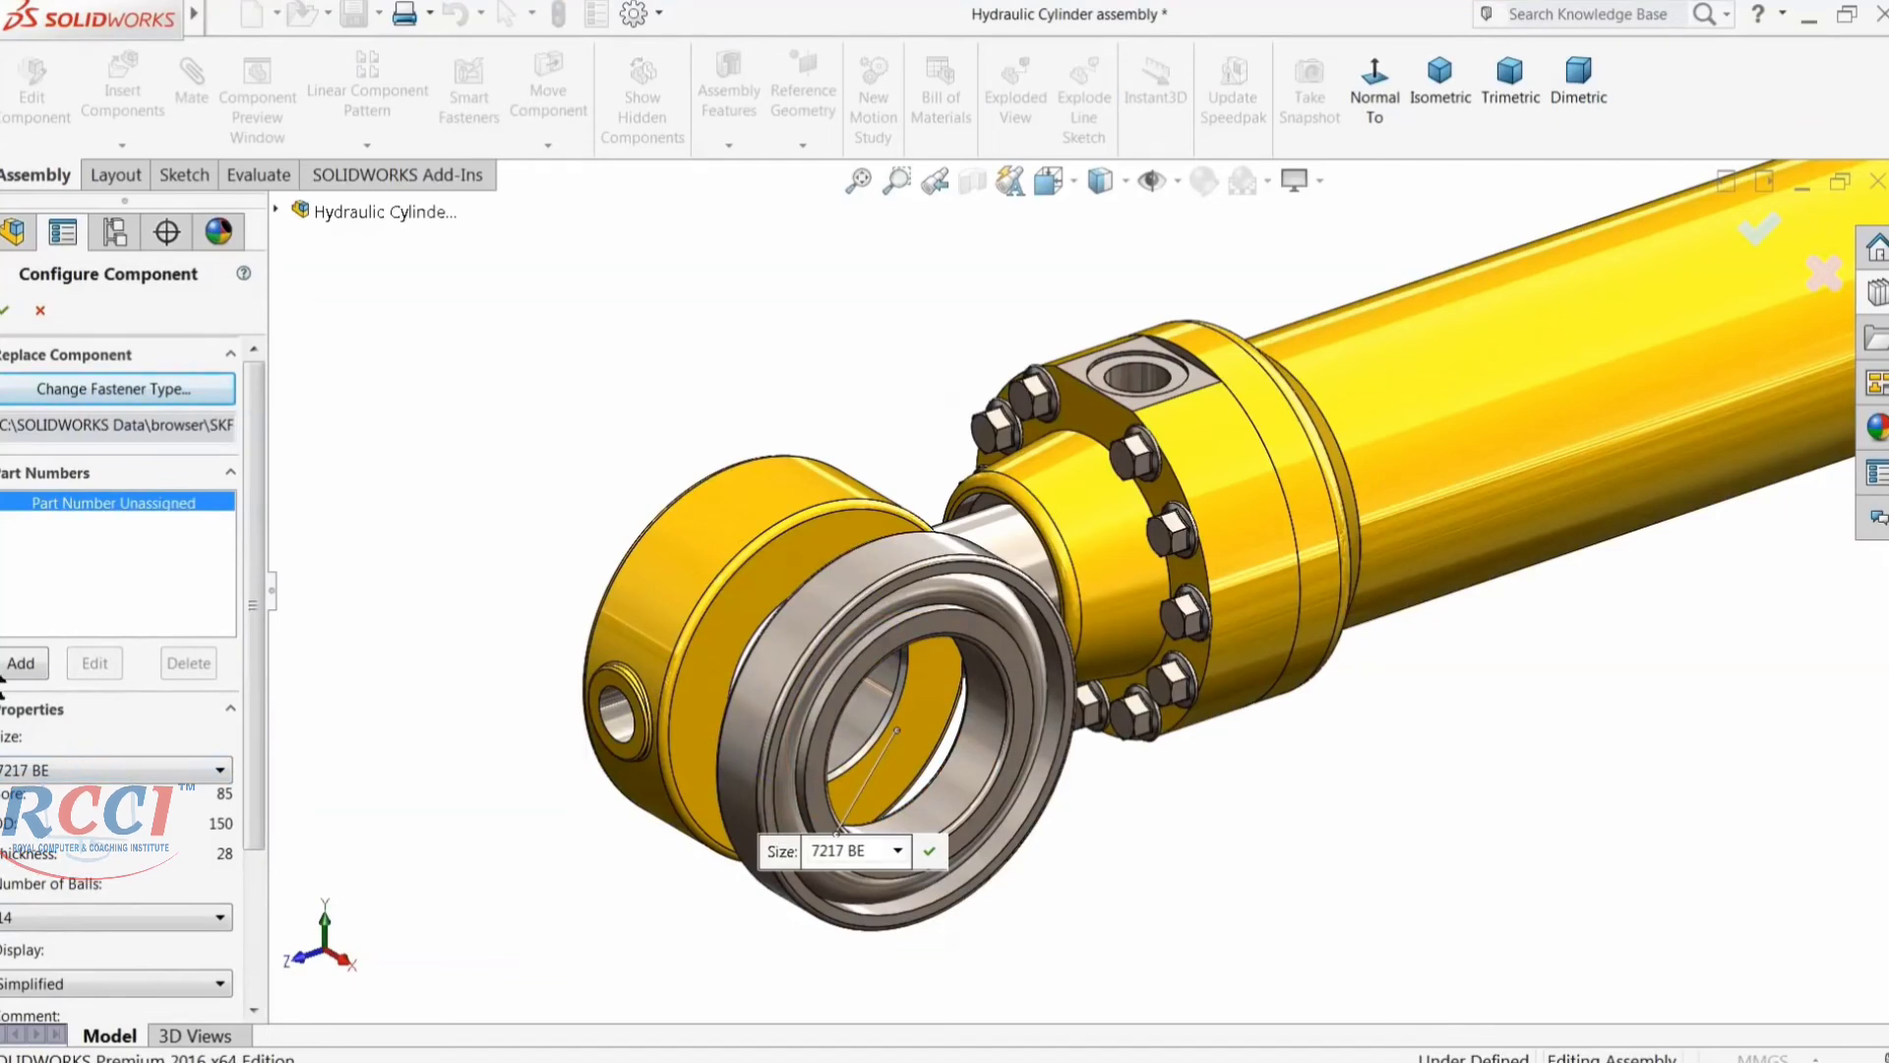
click(53, 774)
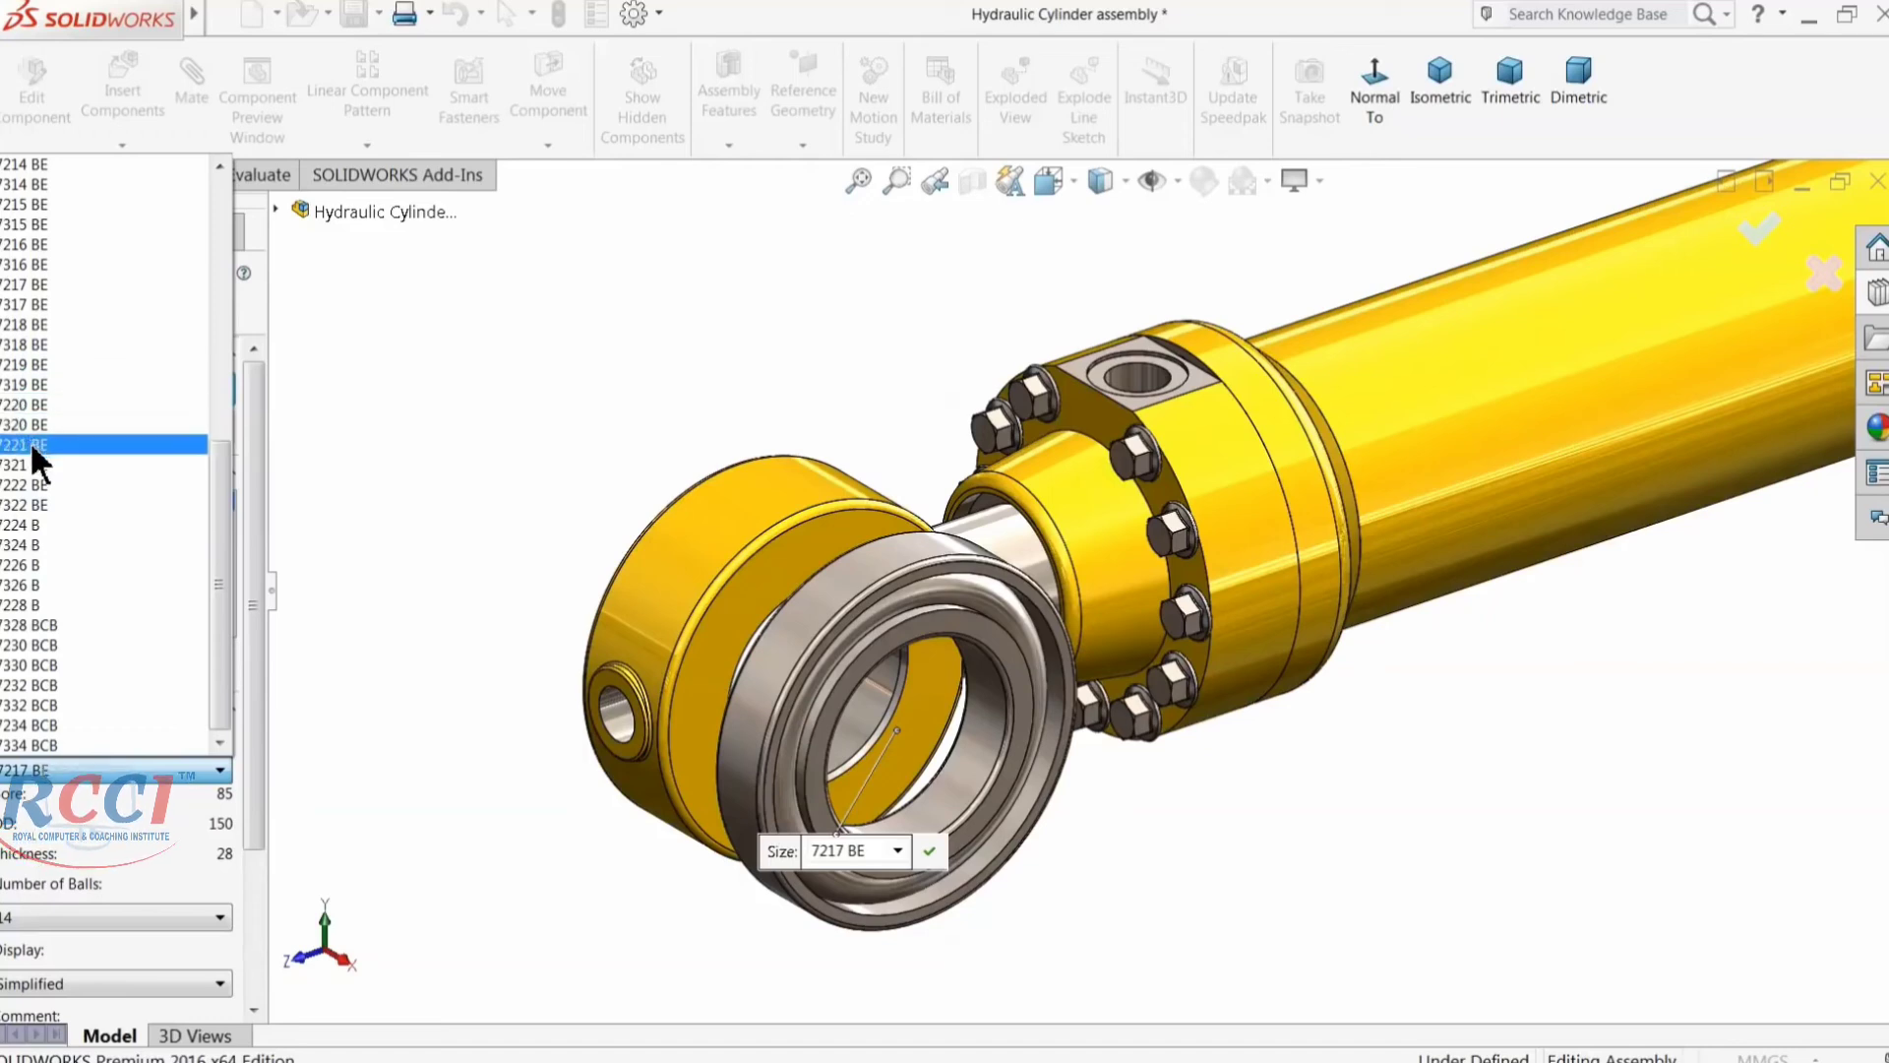
key(Down)
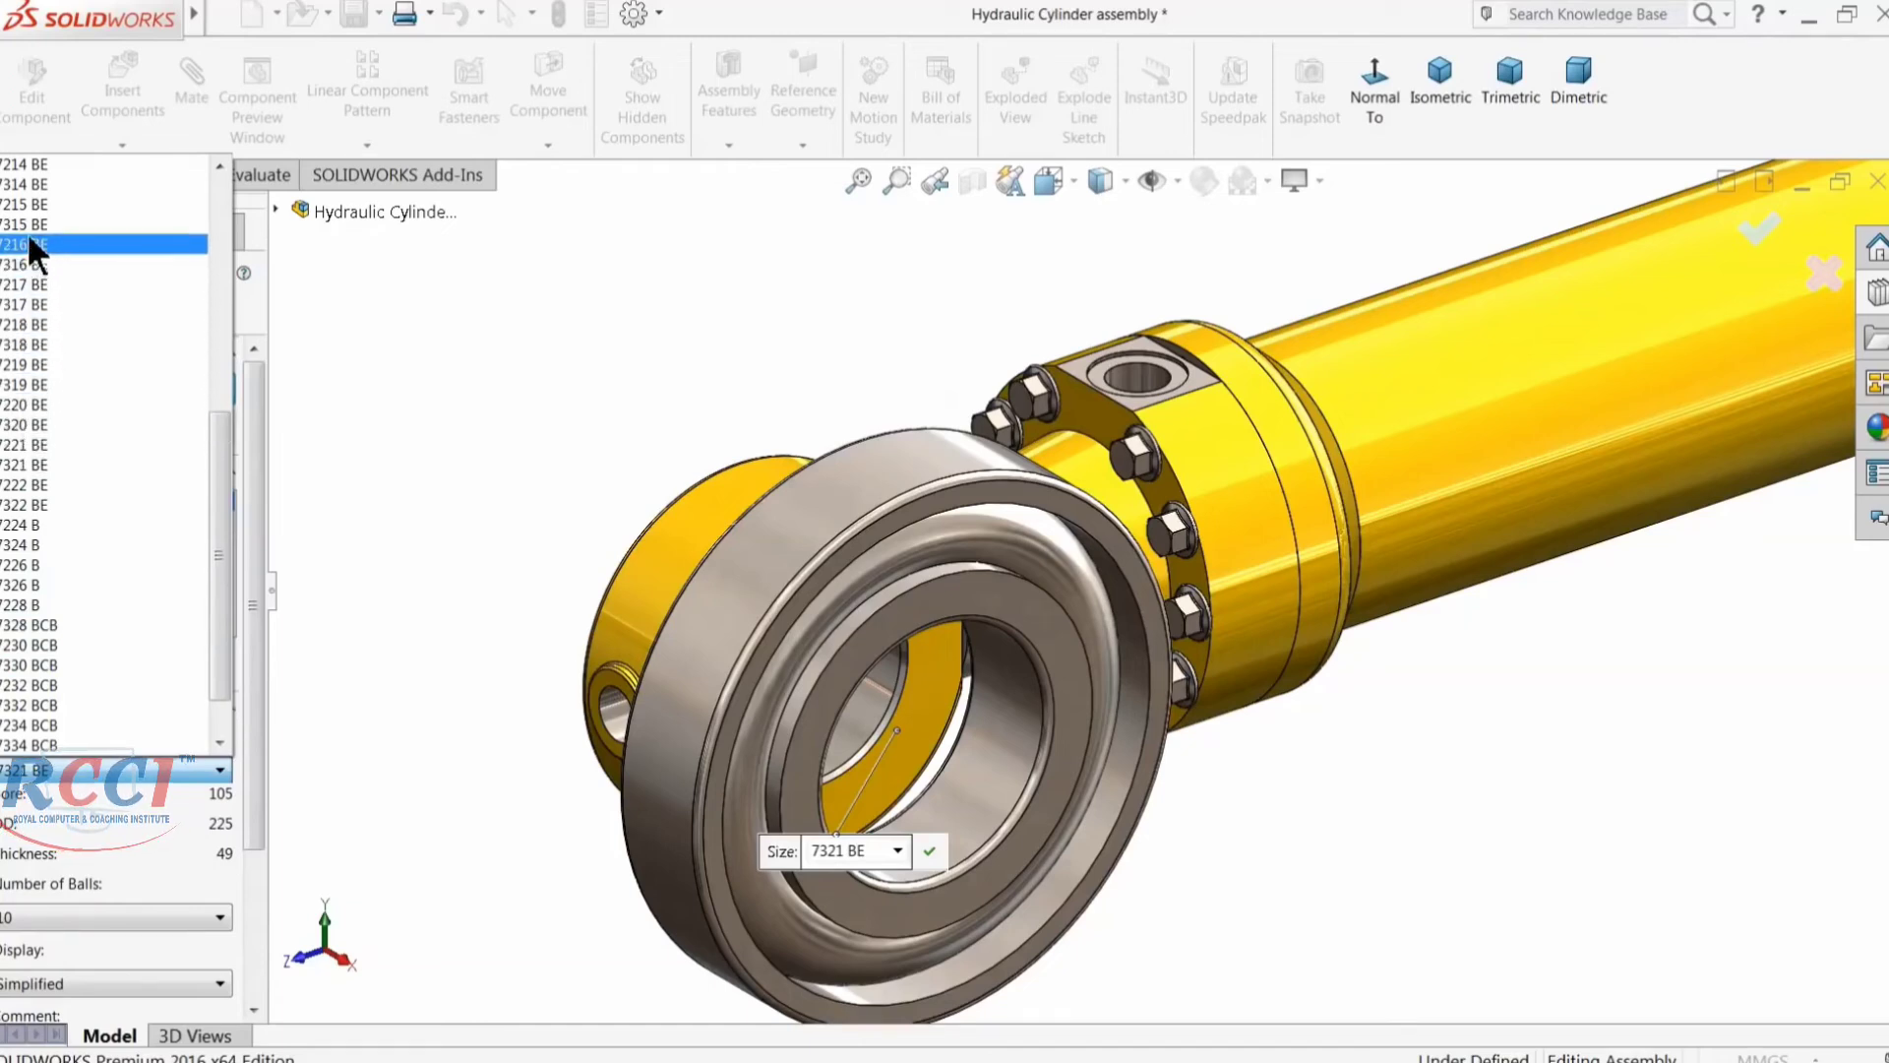
scroll(37, 264, up, 3)
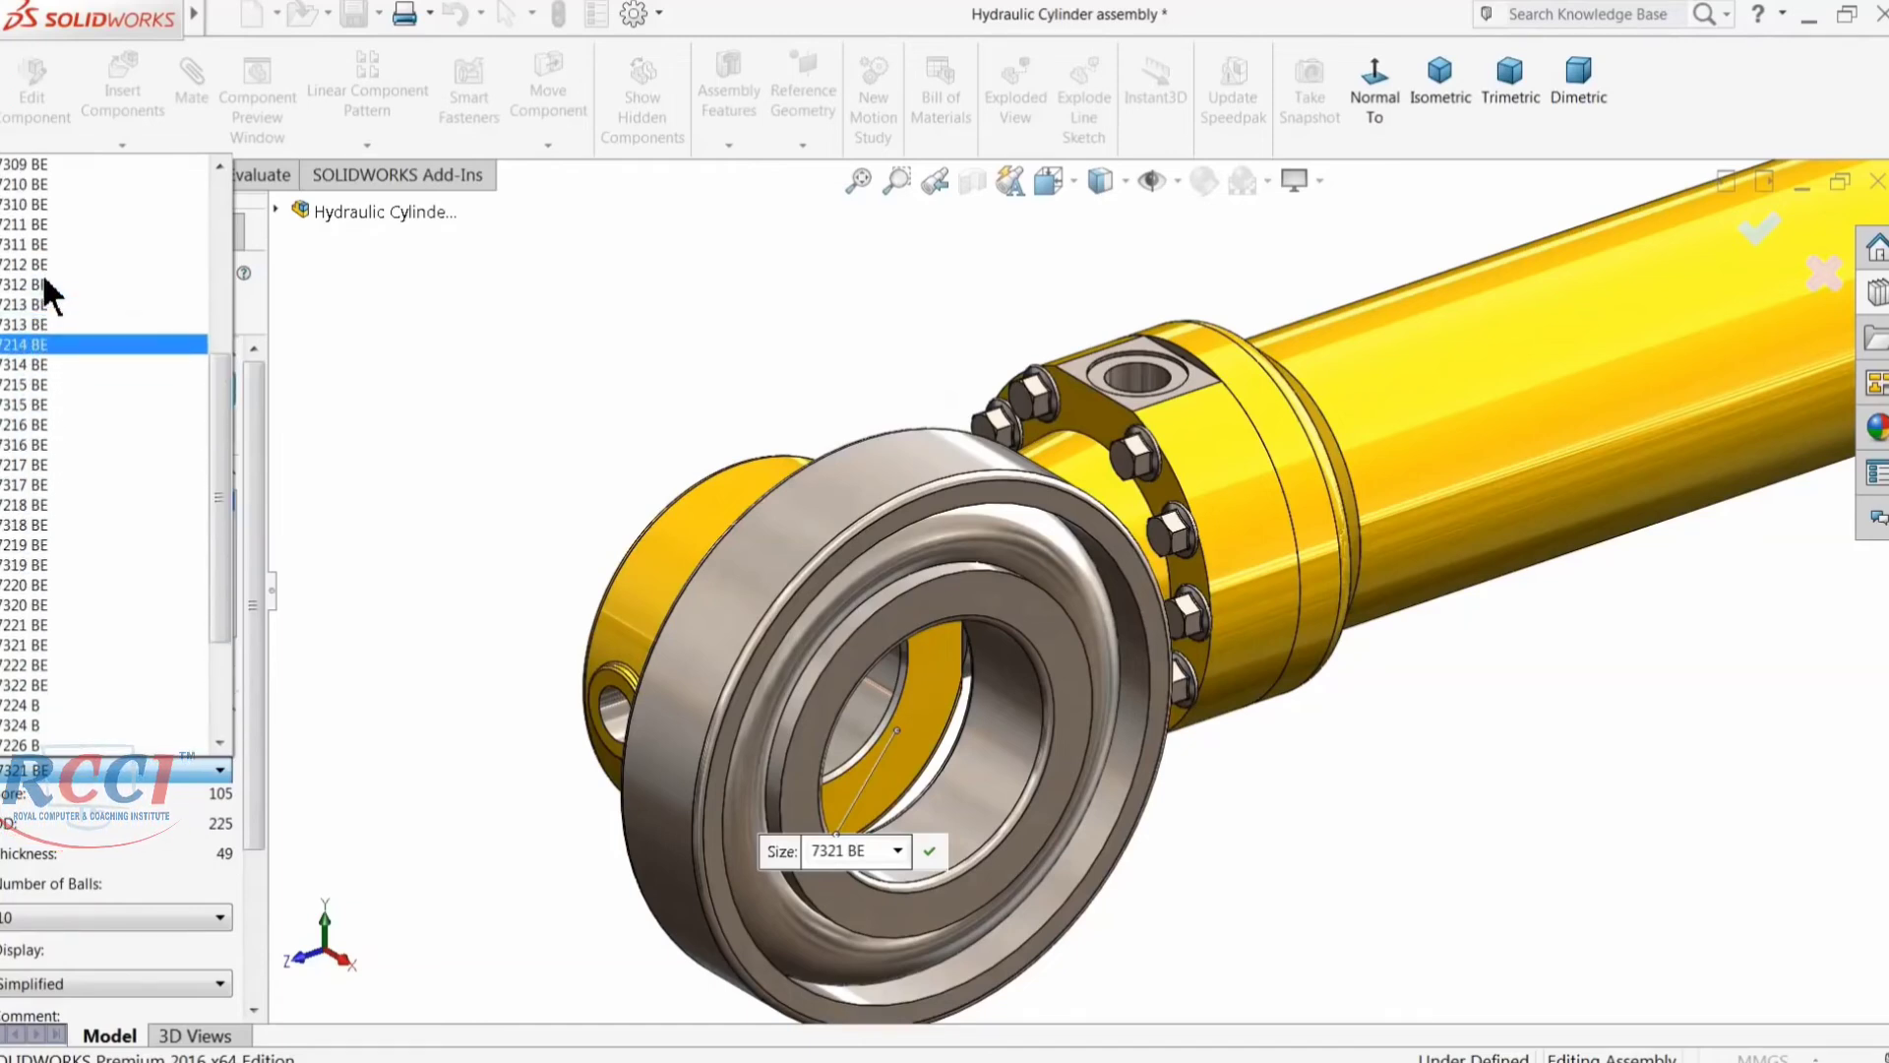
scroll(45, 275, up, 3)
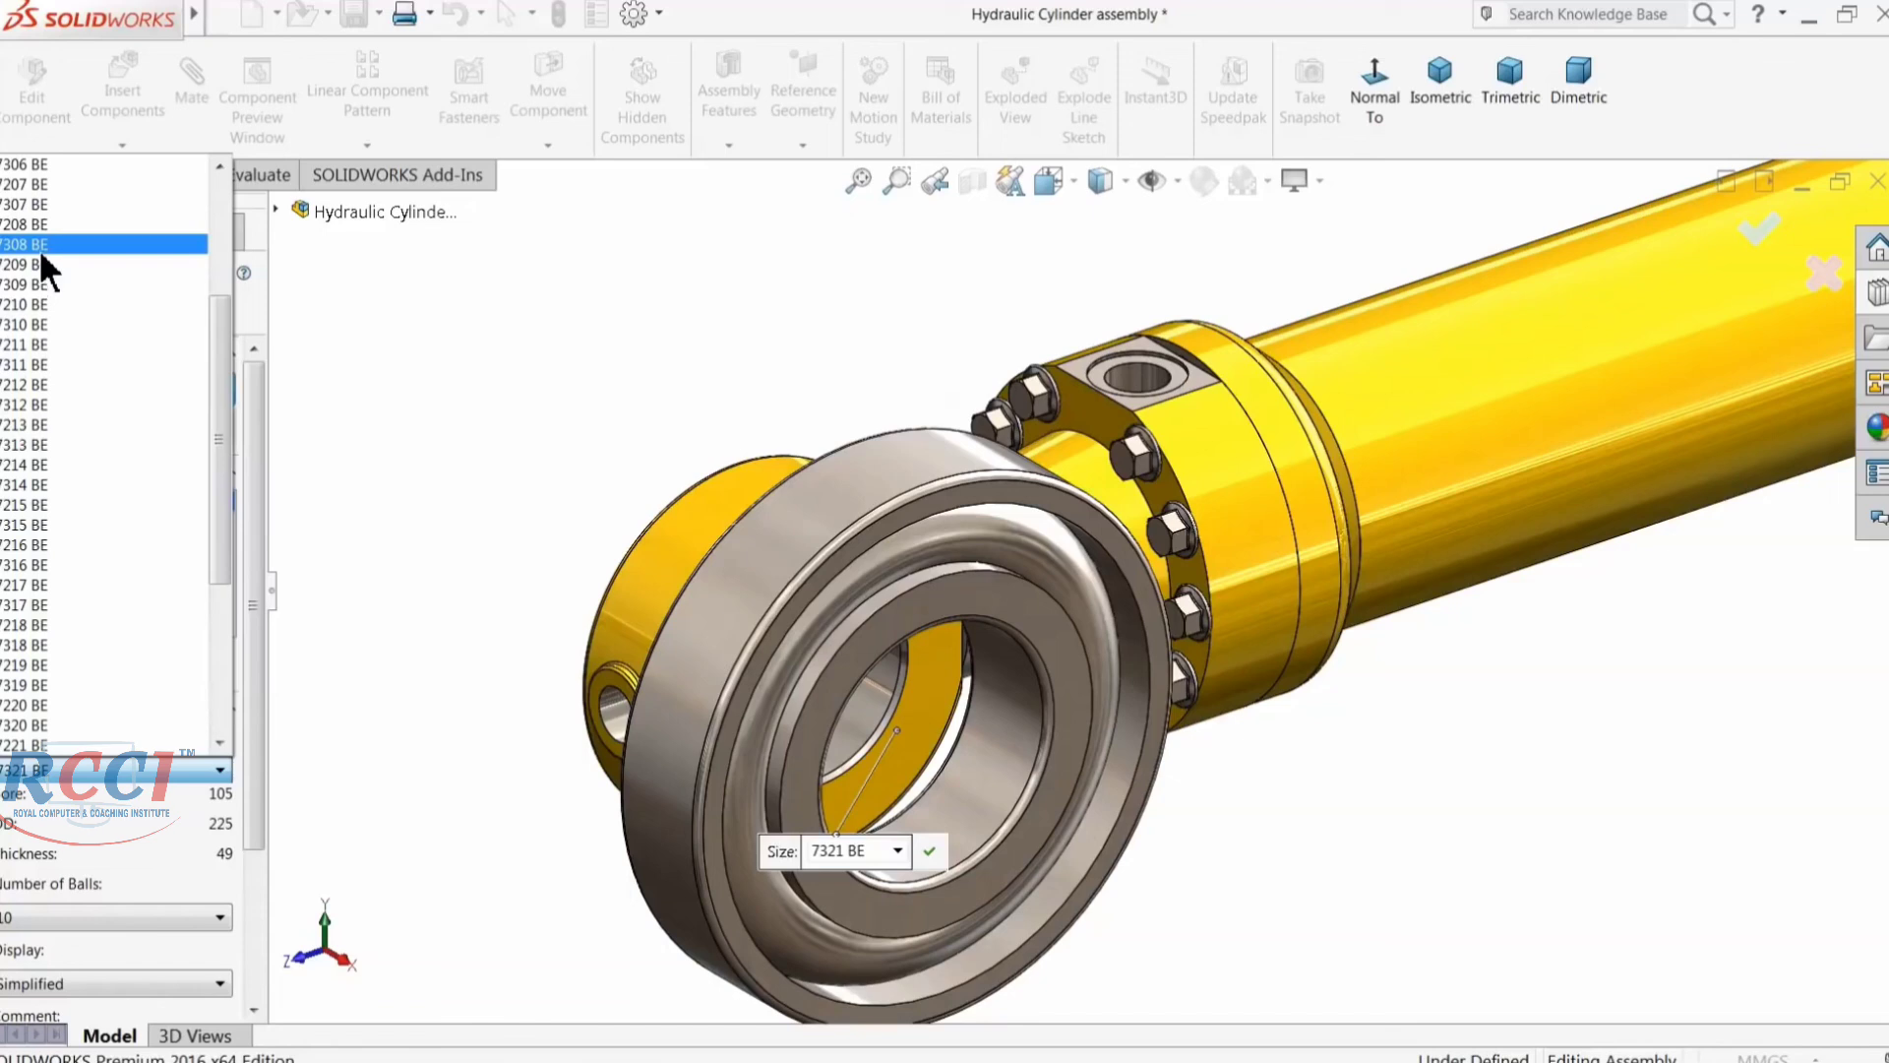
click(36, 246)
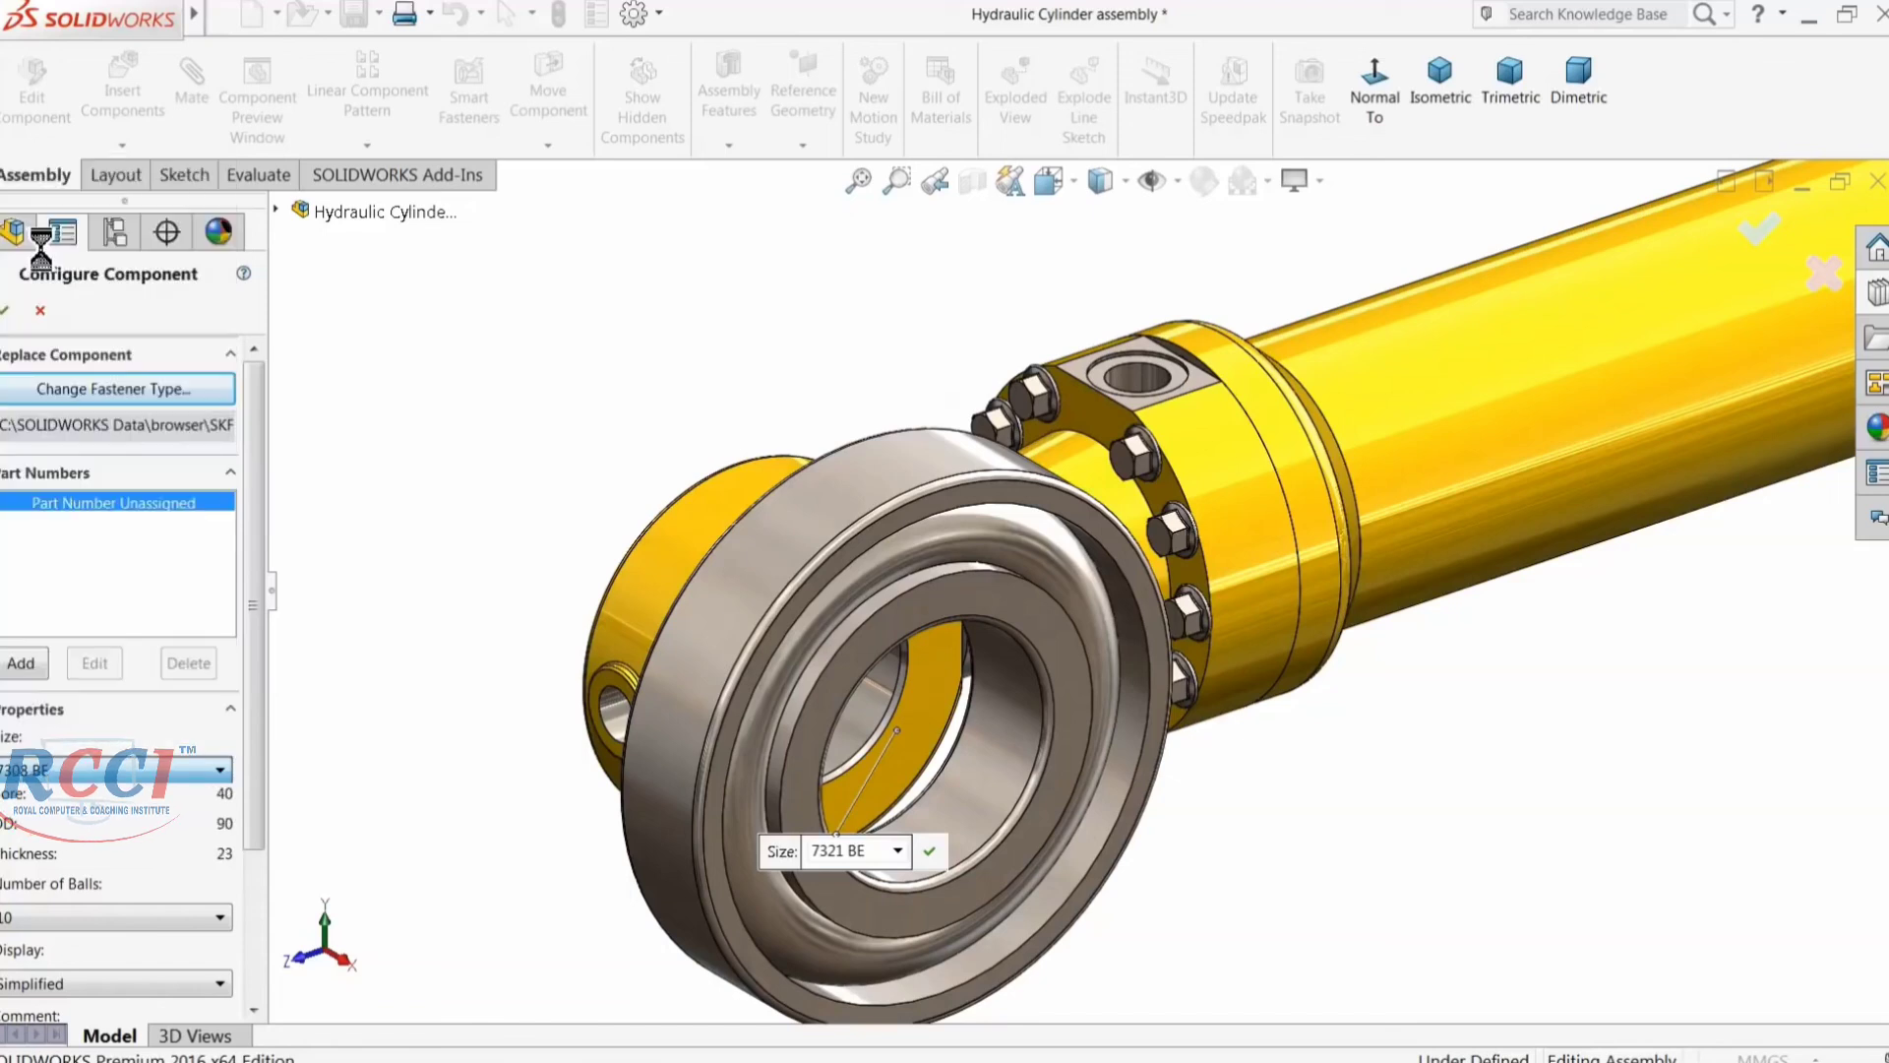
Step: Configure the bearing with 10 balls, Detailed display and an added cage
middle_drag(451, 658, 497, 689)
drag(253, 774, 252, 918)
click(135, 720)
click(65, 764)
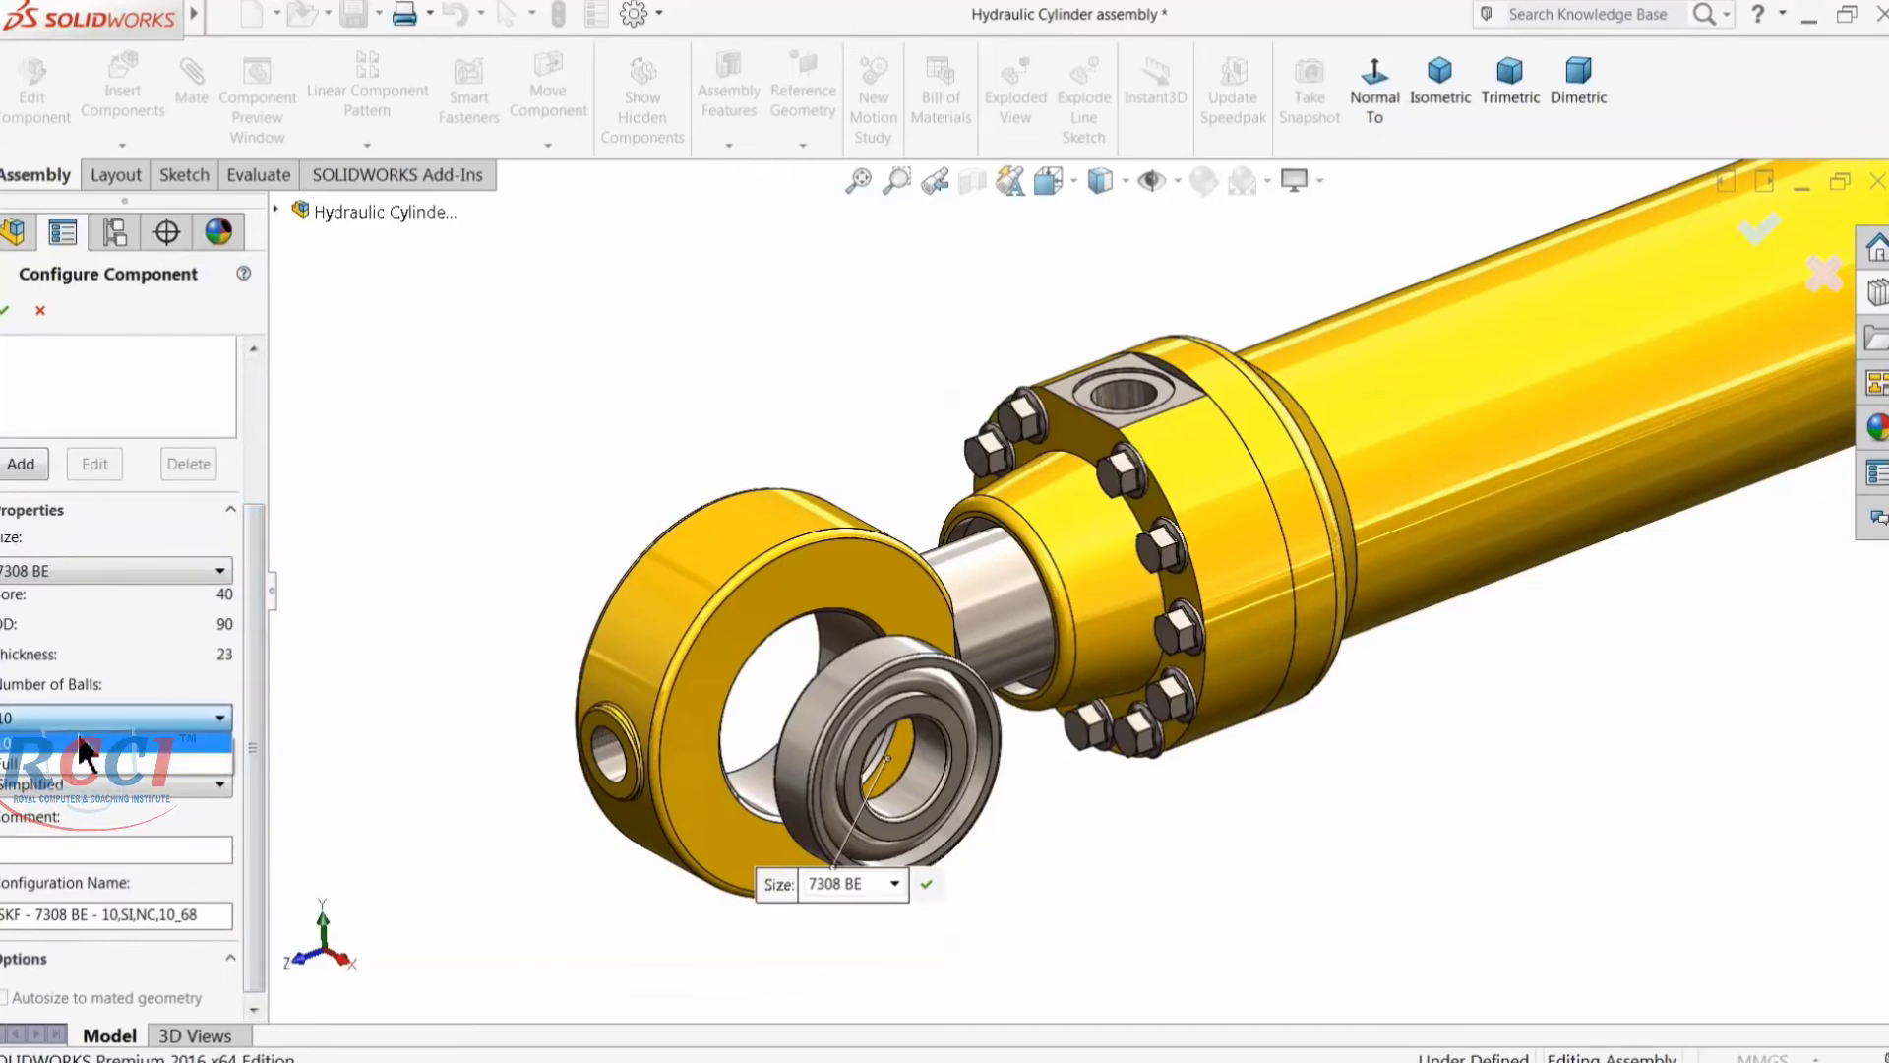
click(59, 786)
click(44, 832)
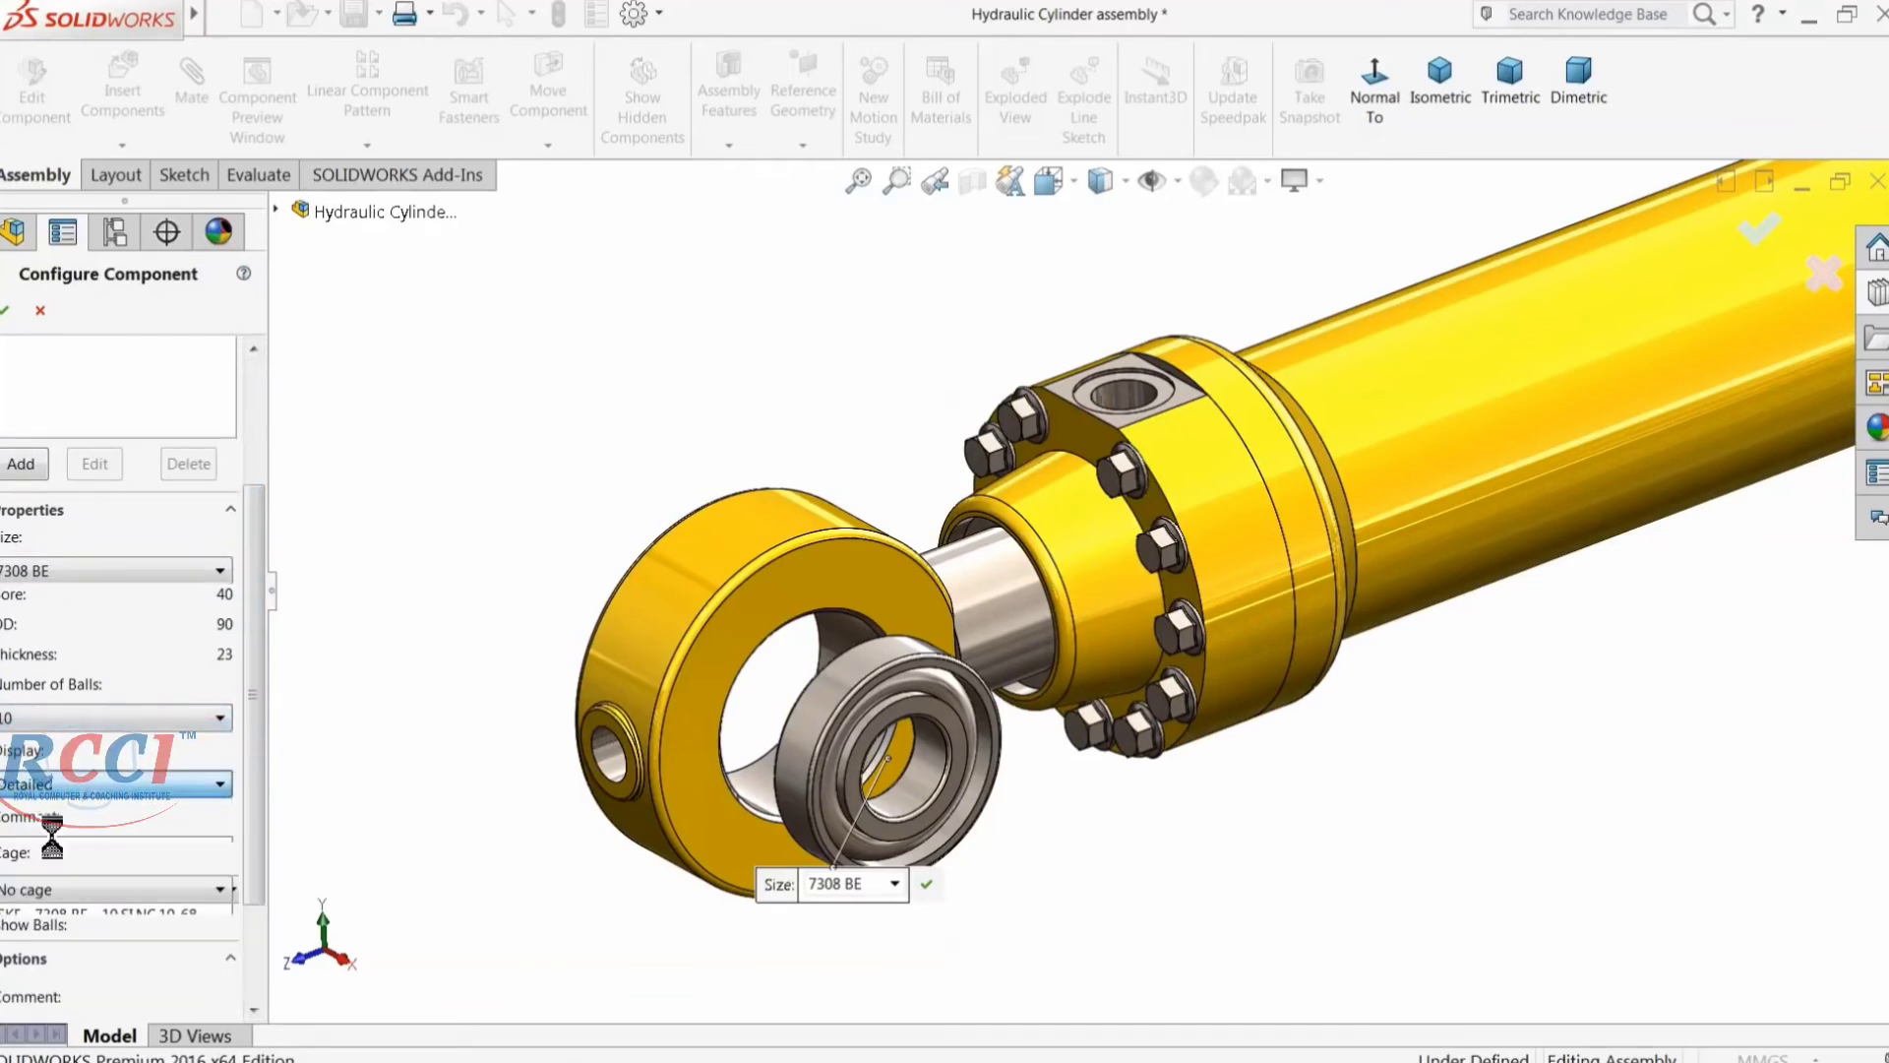
click(81, 854)
click(51, 898)
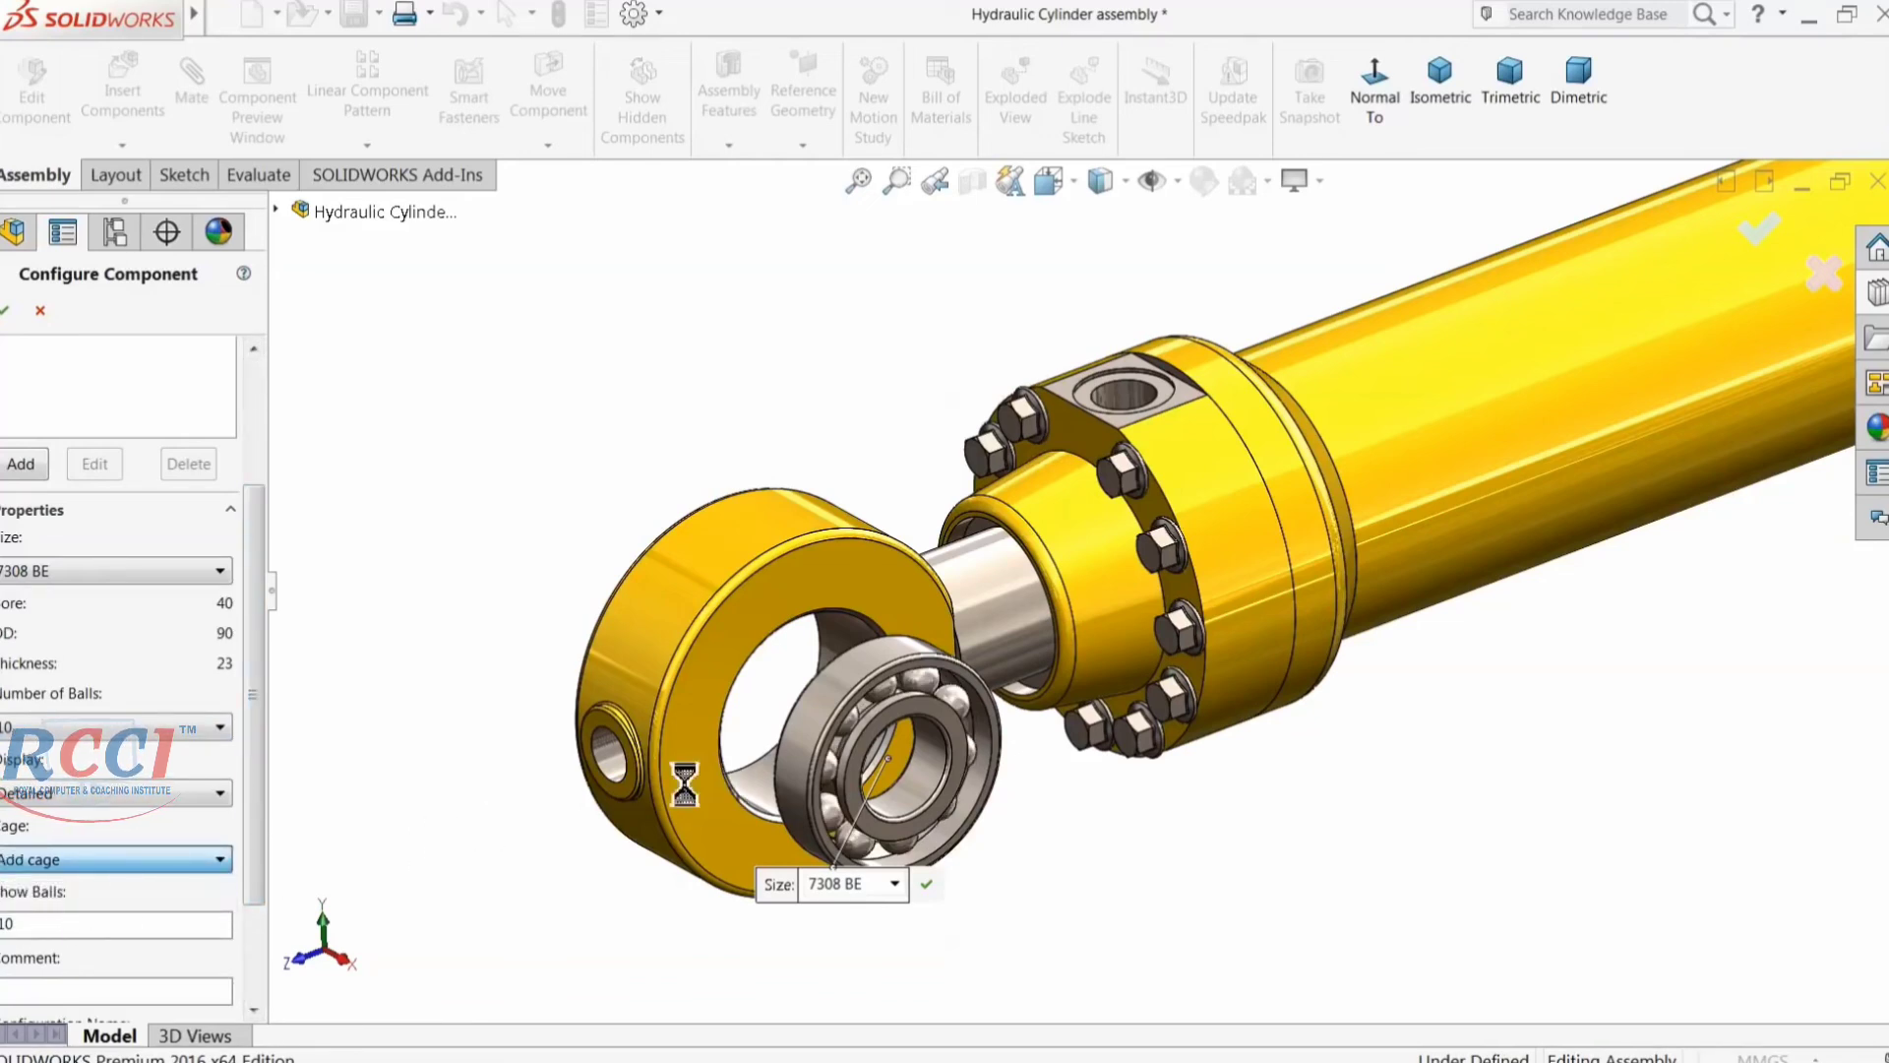
click(6, 310)
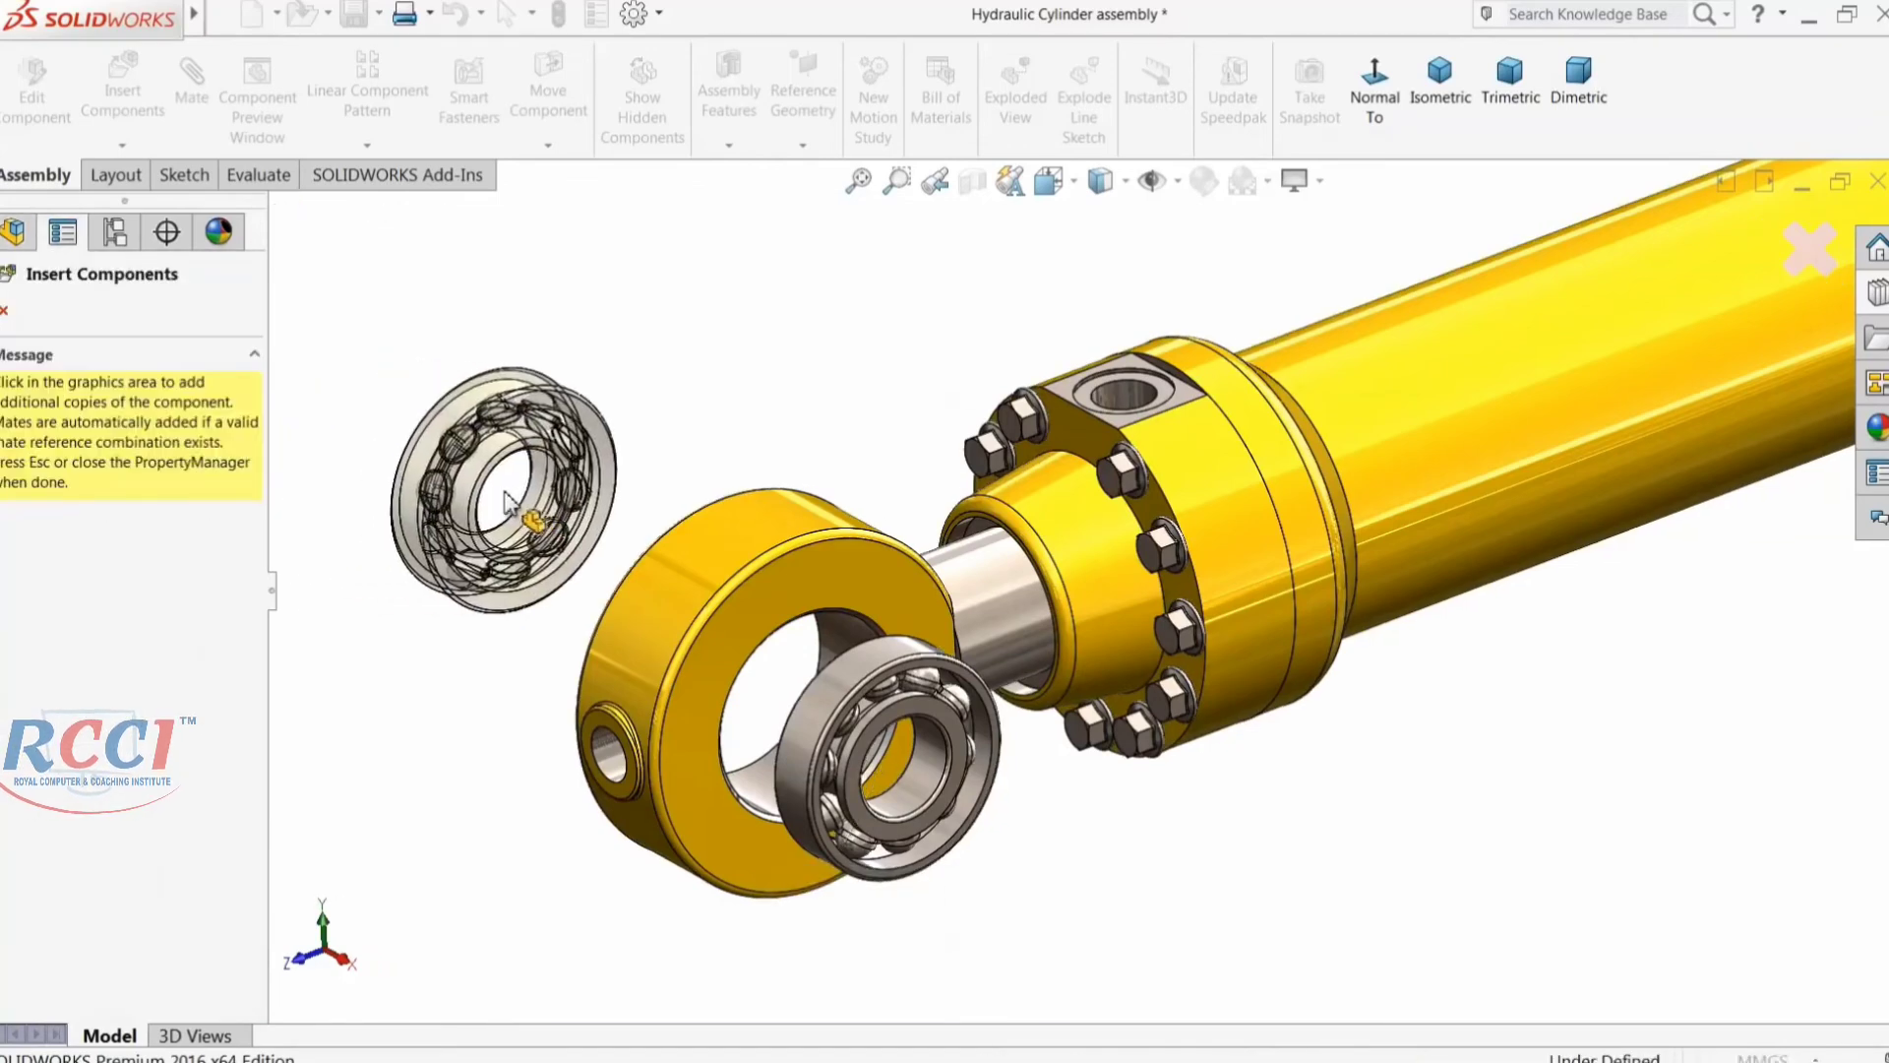
Step: Place three more bearing copies: one beside the front clevis, one inside the rear clevis bore and one beside it, and finish the insertion
click(506, 507)
scroll(591, 532, up, 5)
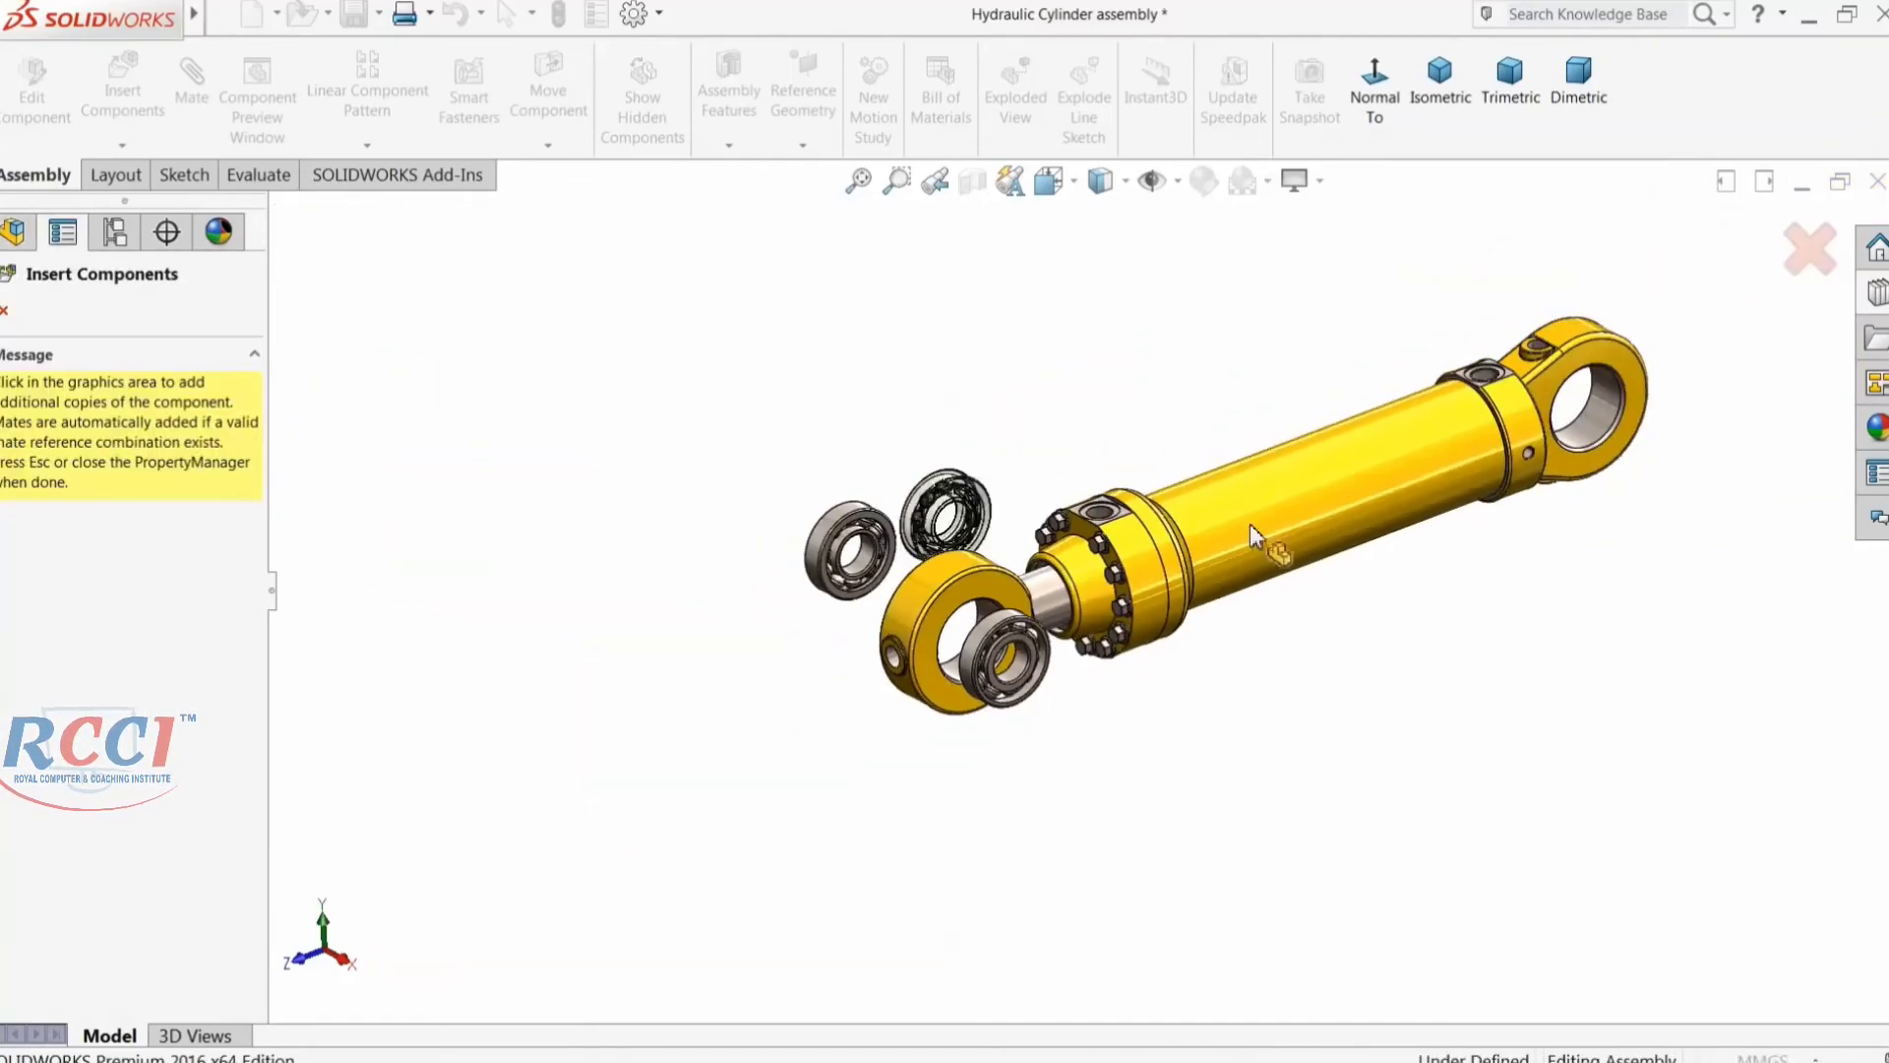
scroll(1810, 457, down, 7)
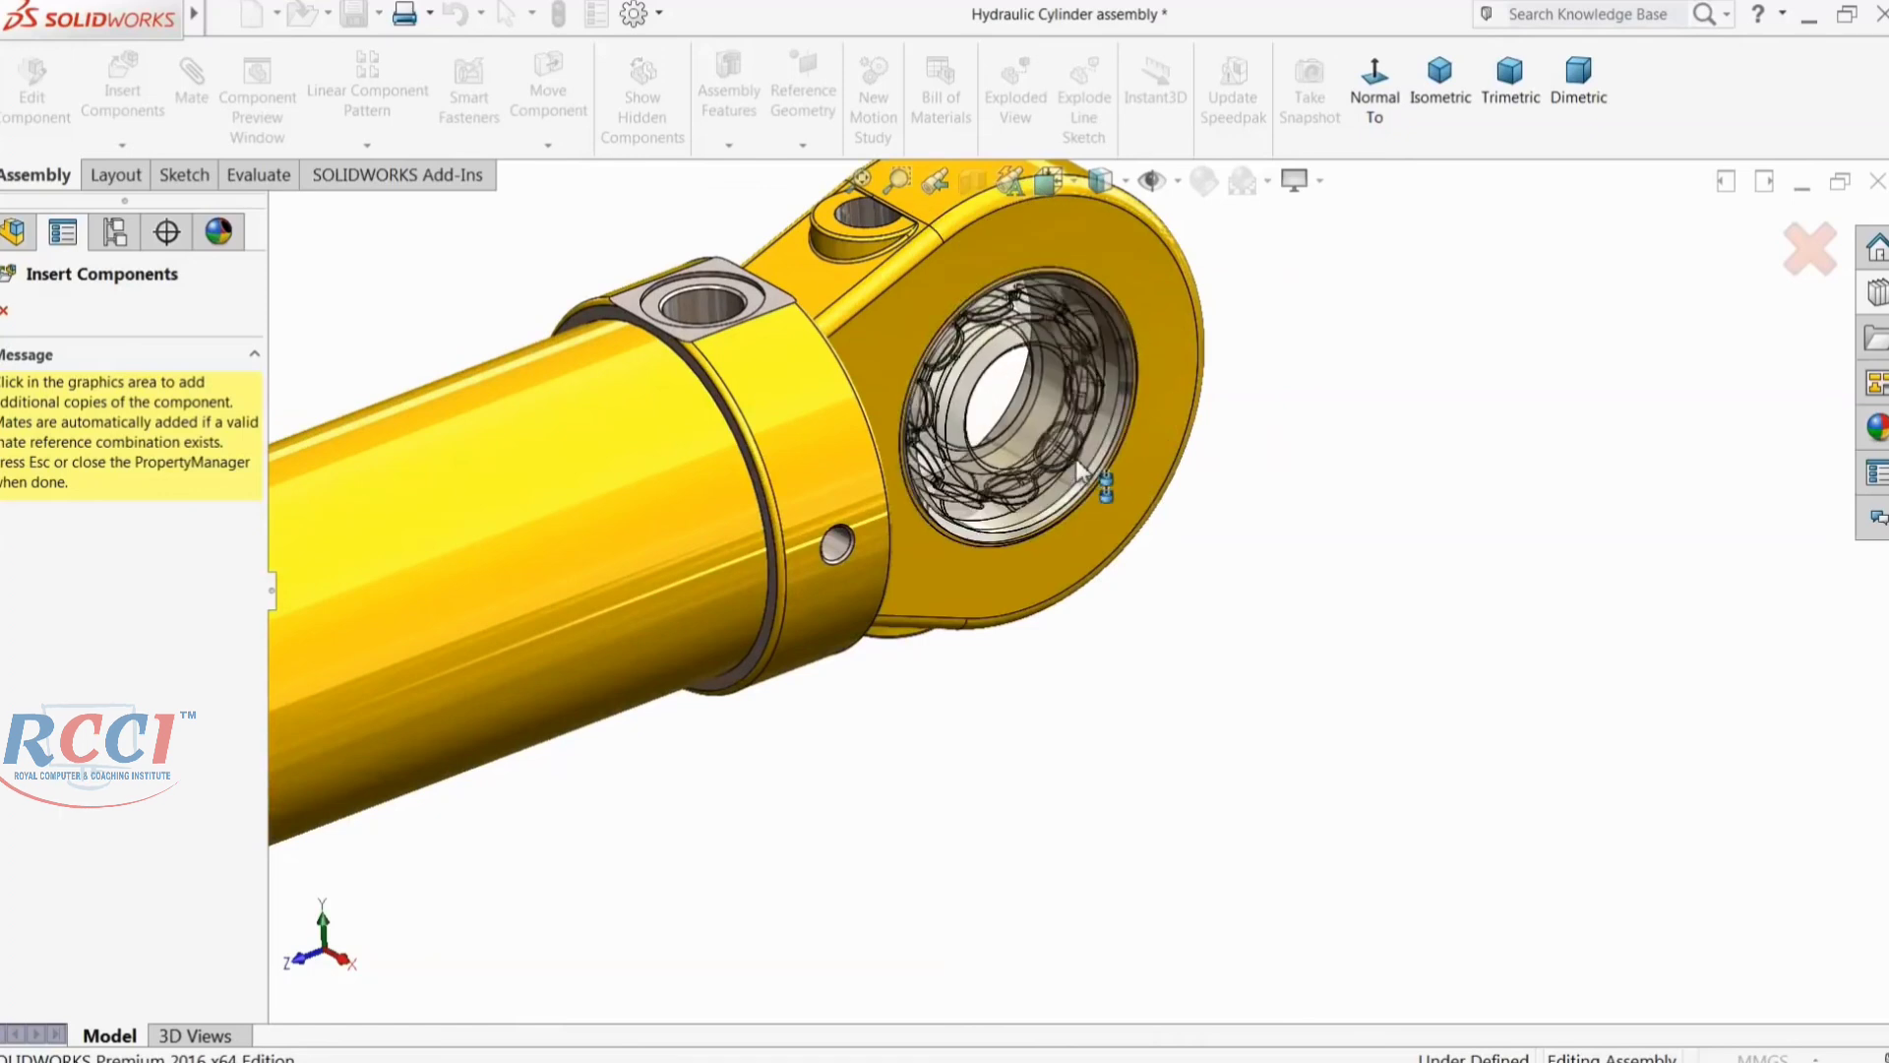
click(1080, 471)
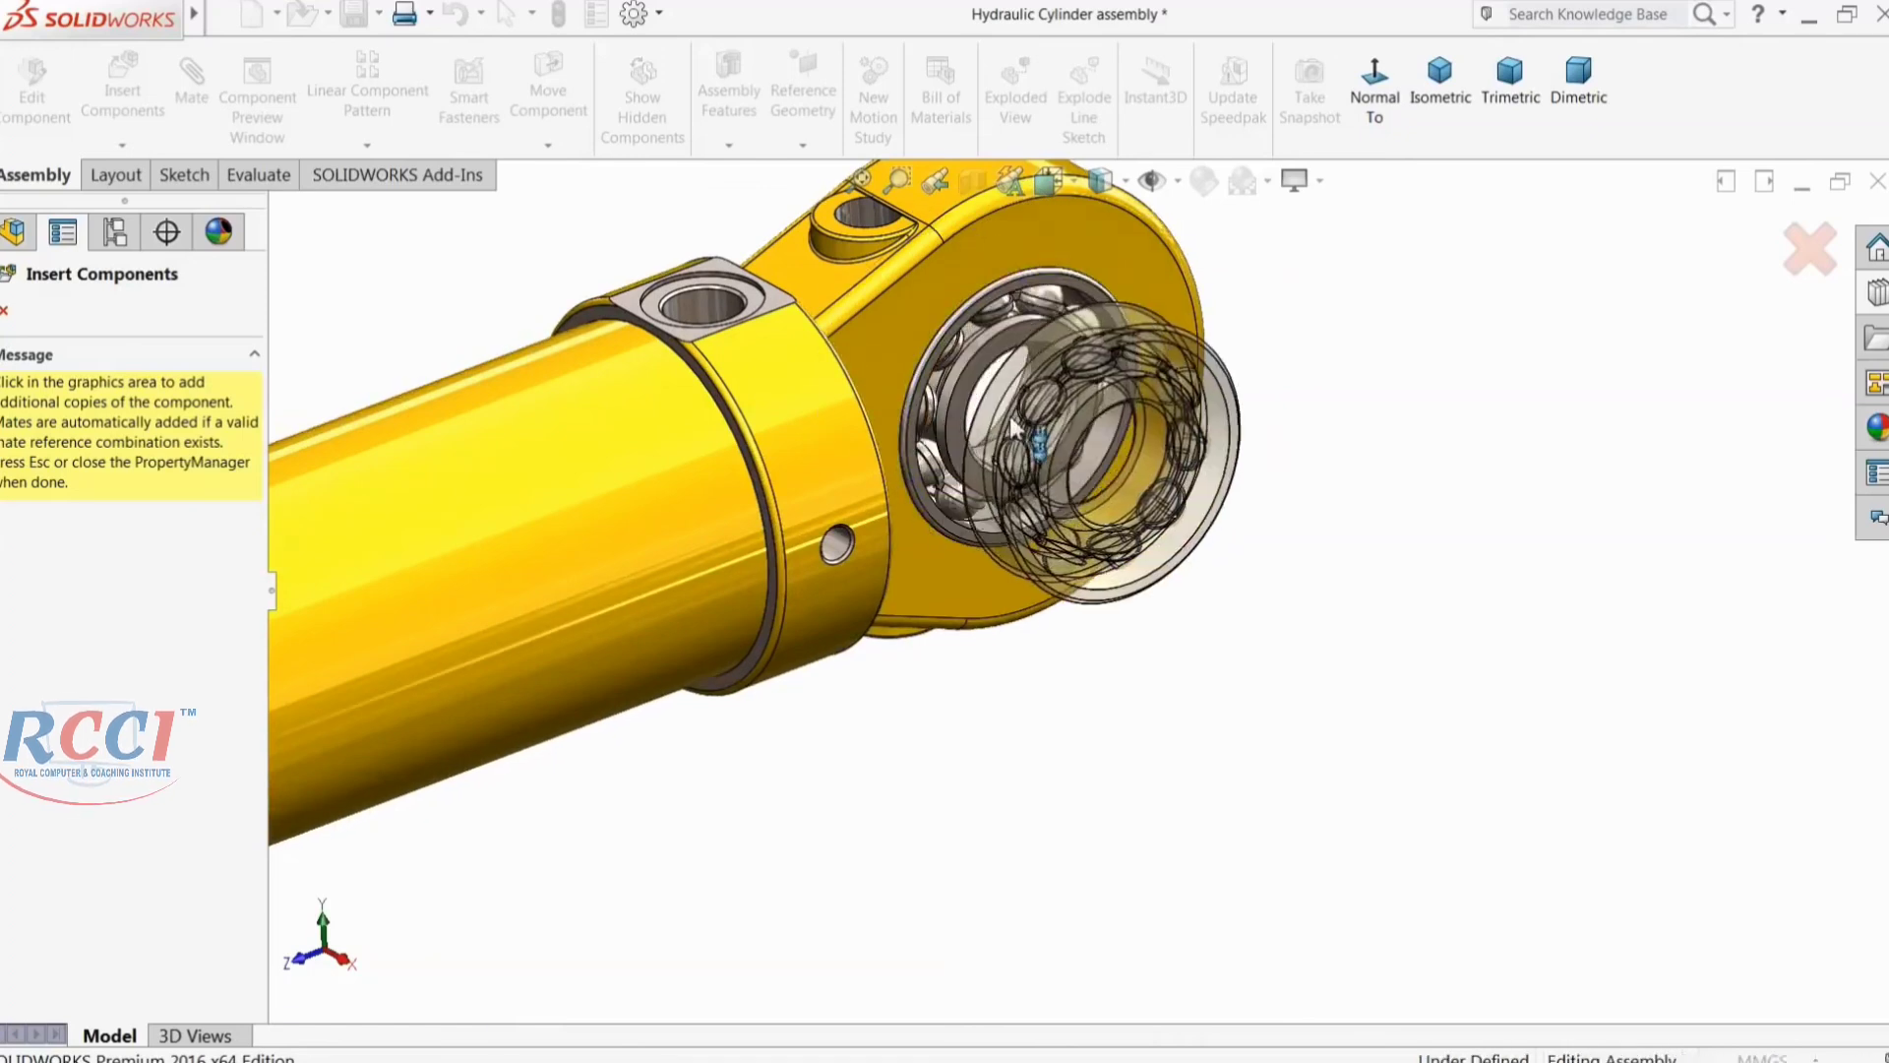
click(1280, 536)
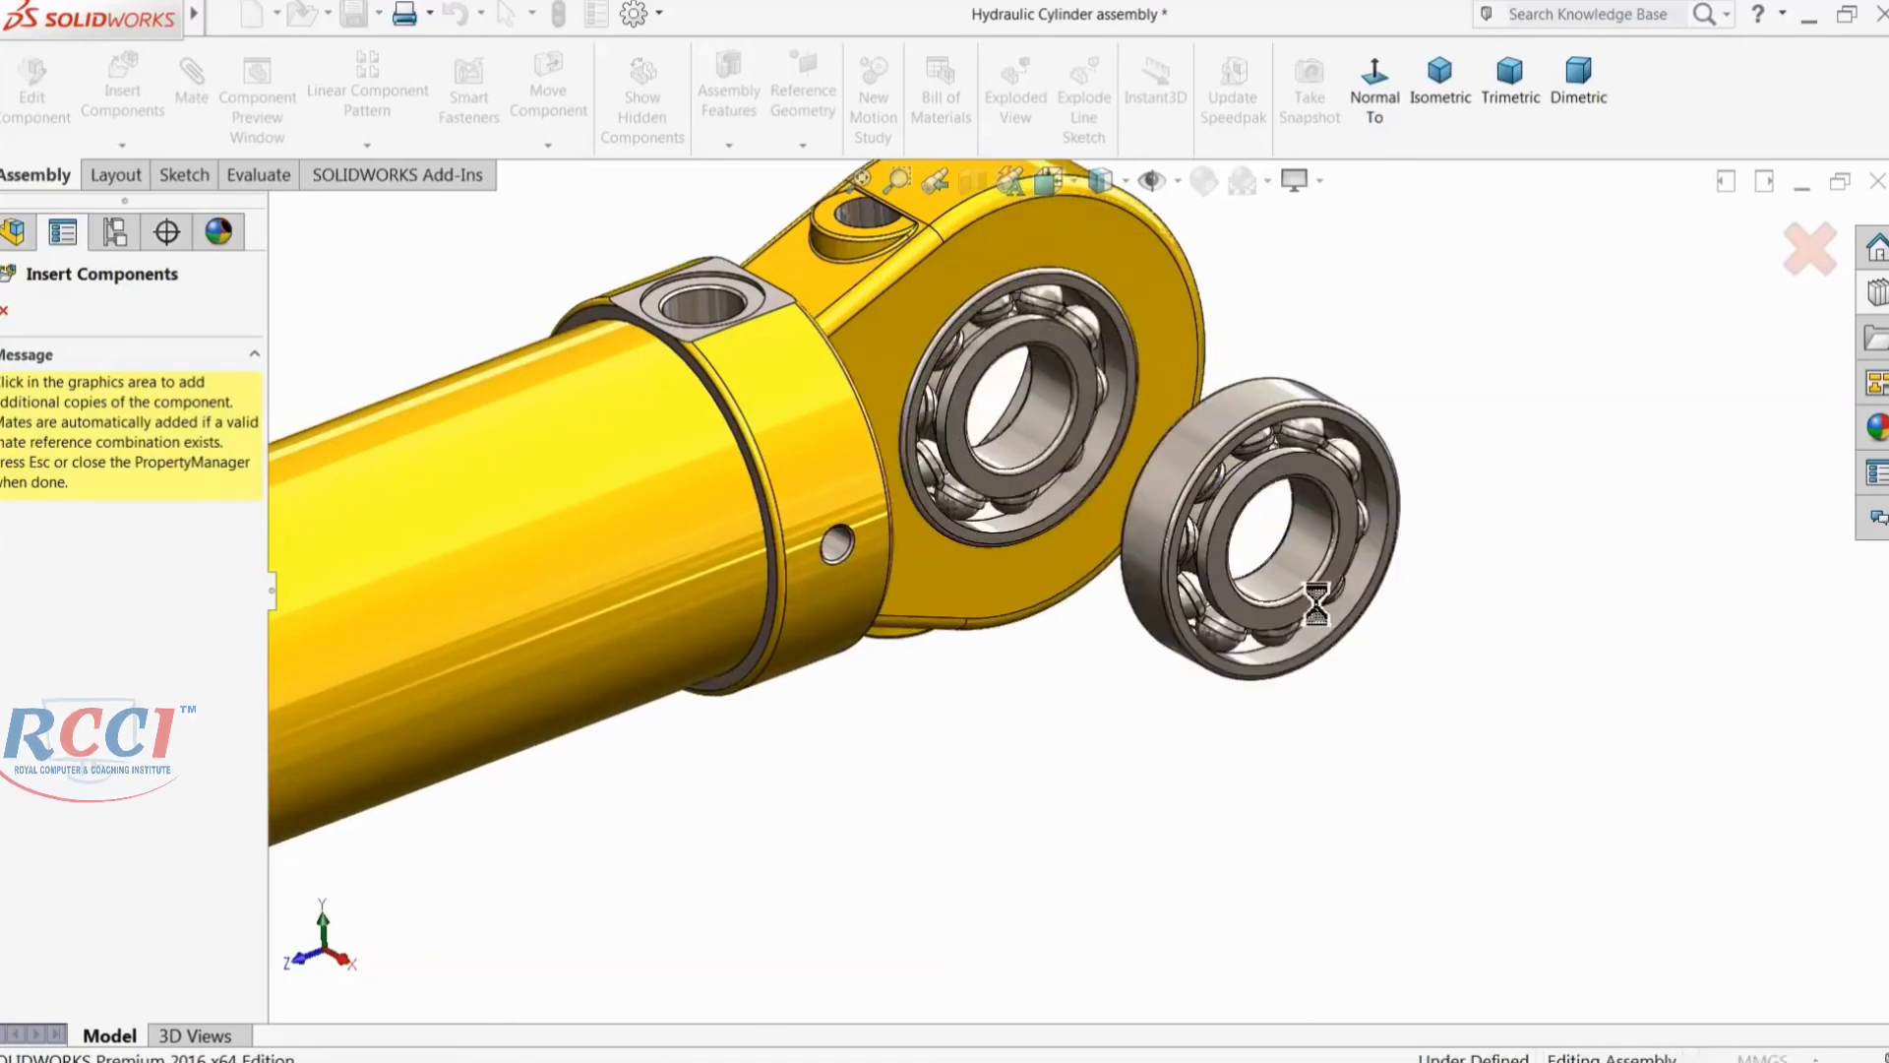
click(5, 310)
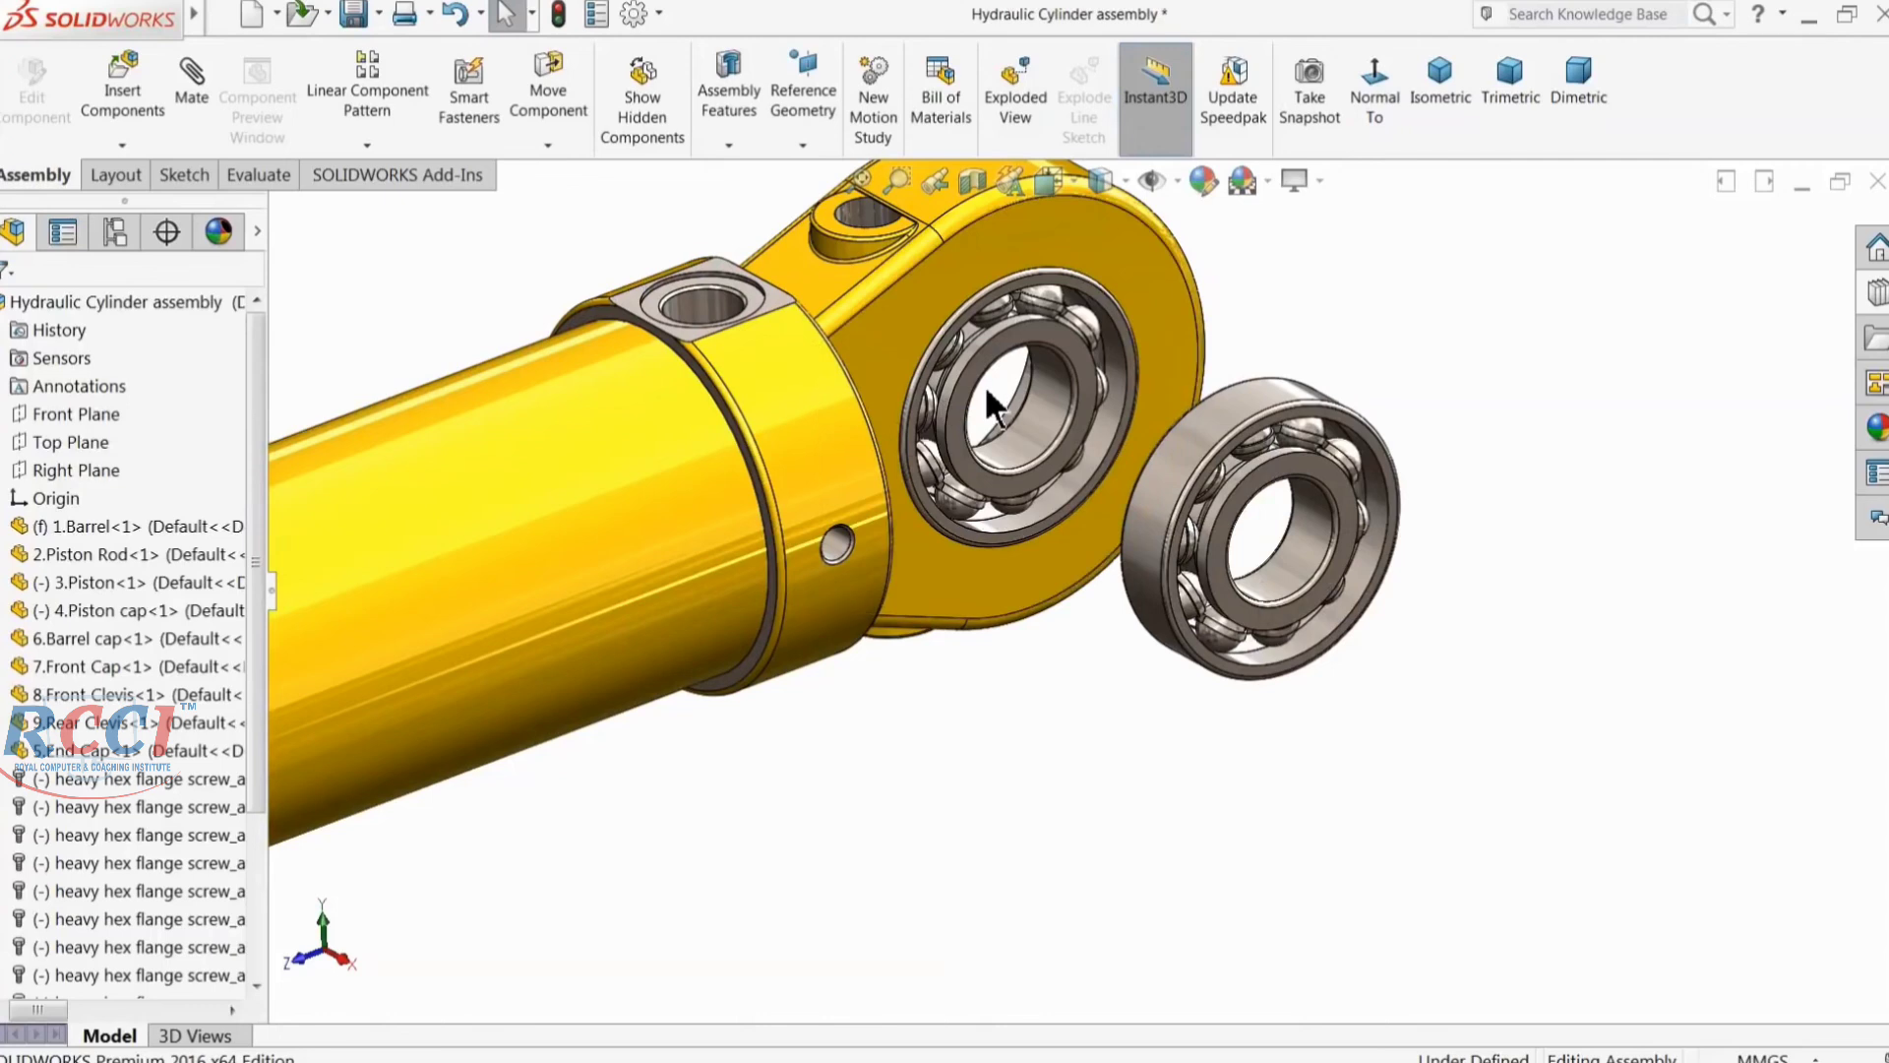
Step: Add a coincident mate between the rear clevis's side face and the outer race face of the bearing in its bore
scroll(895, 337, down, 3)
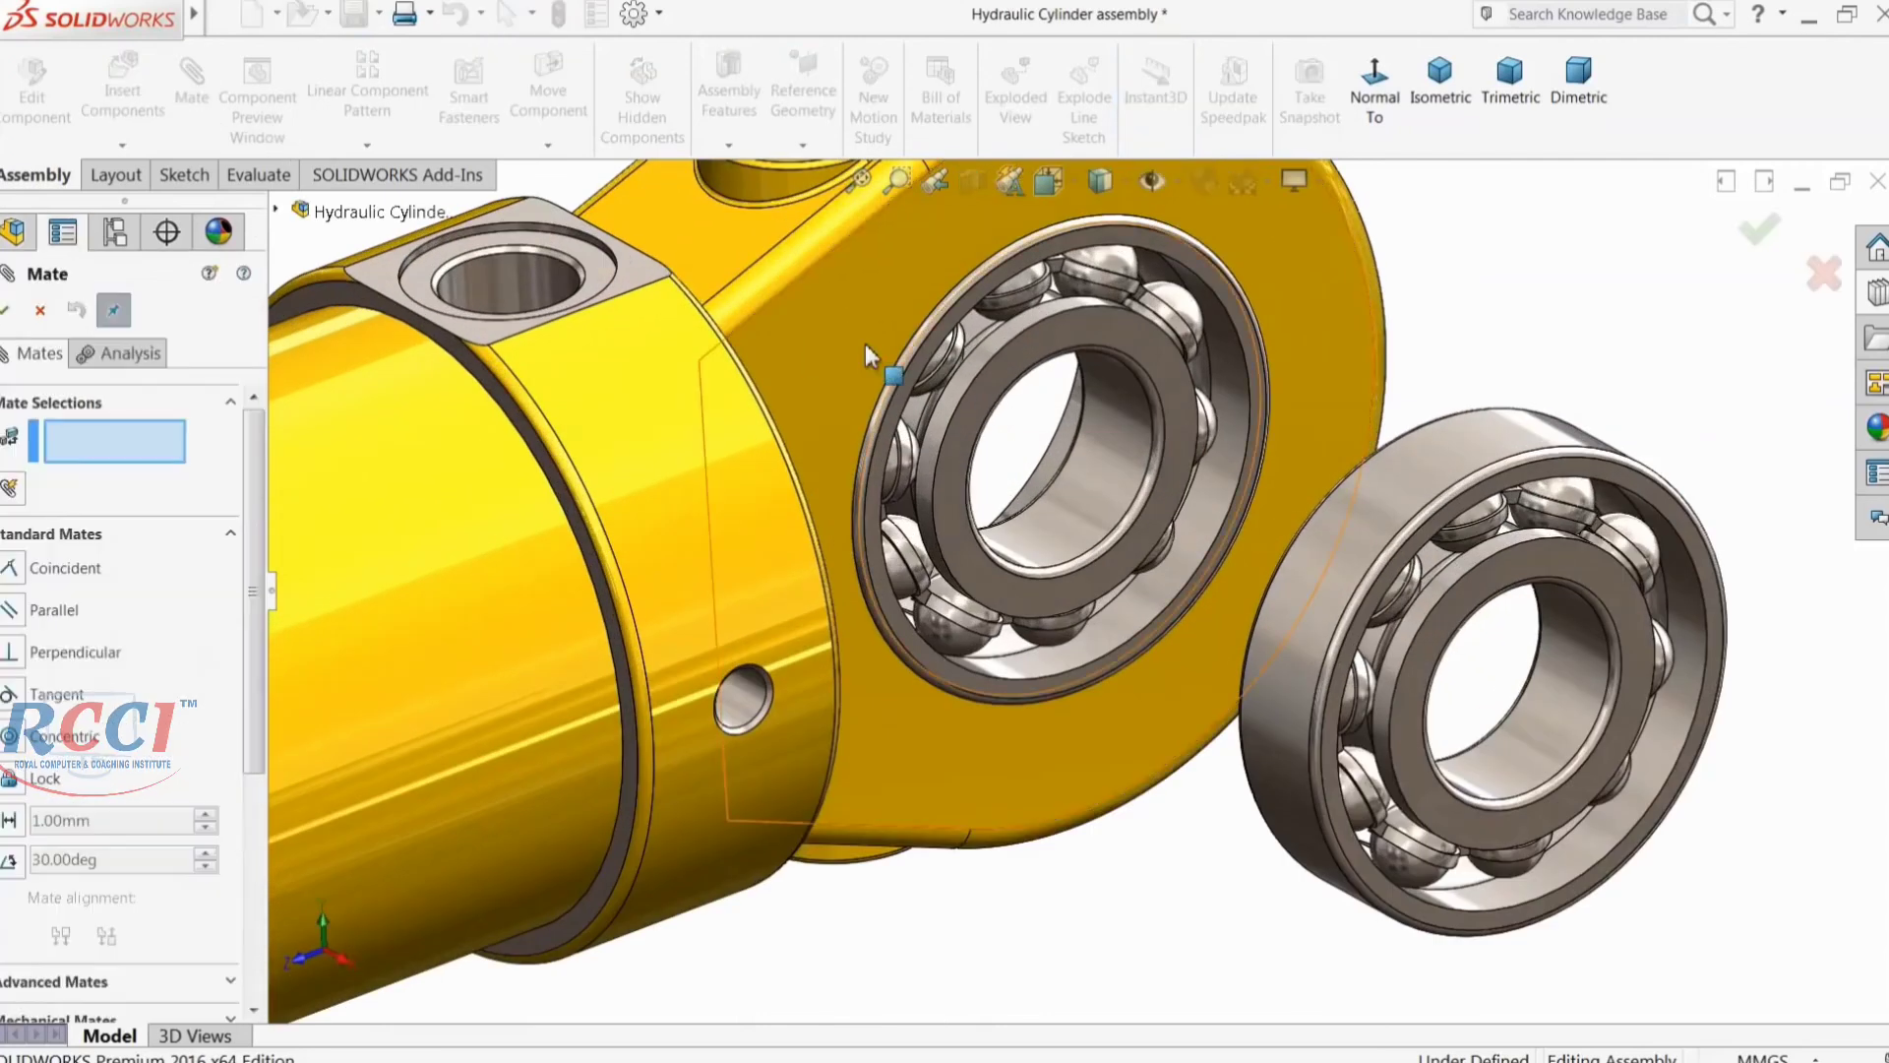
click(862, 339)
click(901, 383)
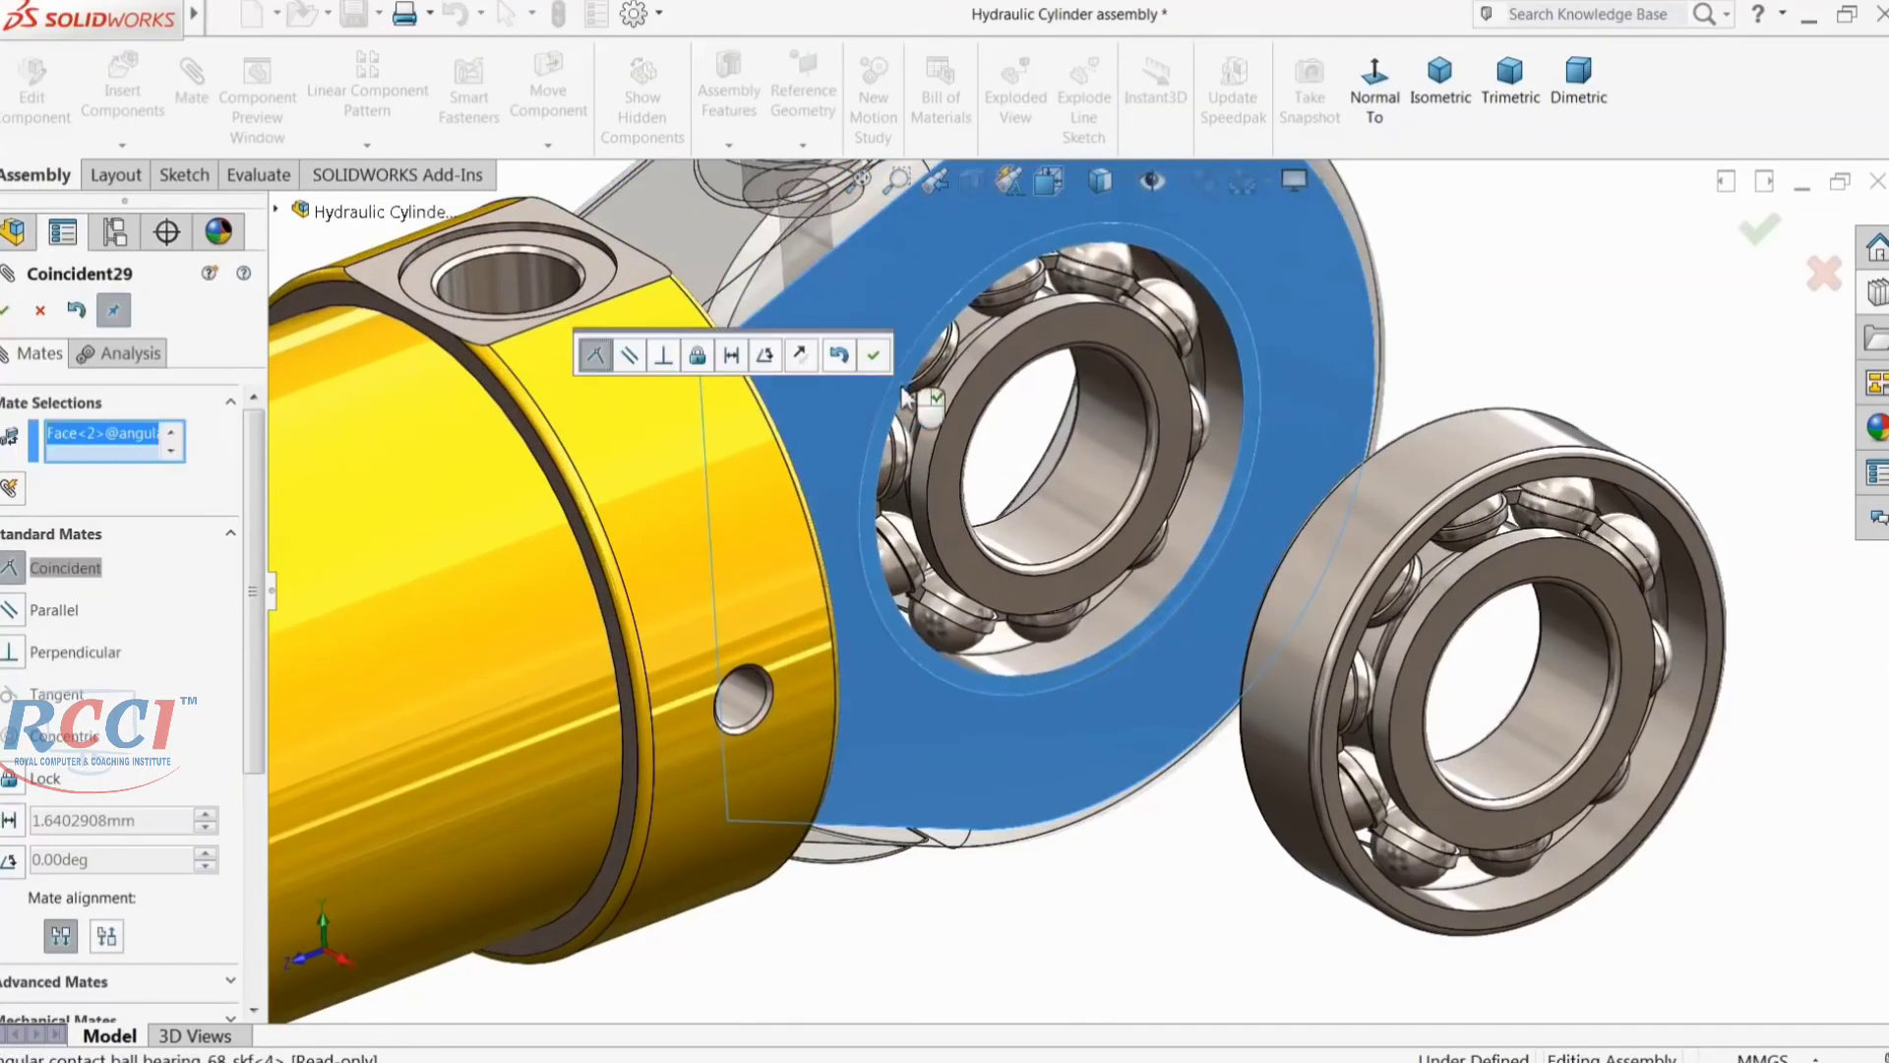
click(874, 355)
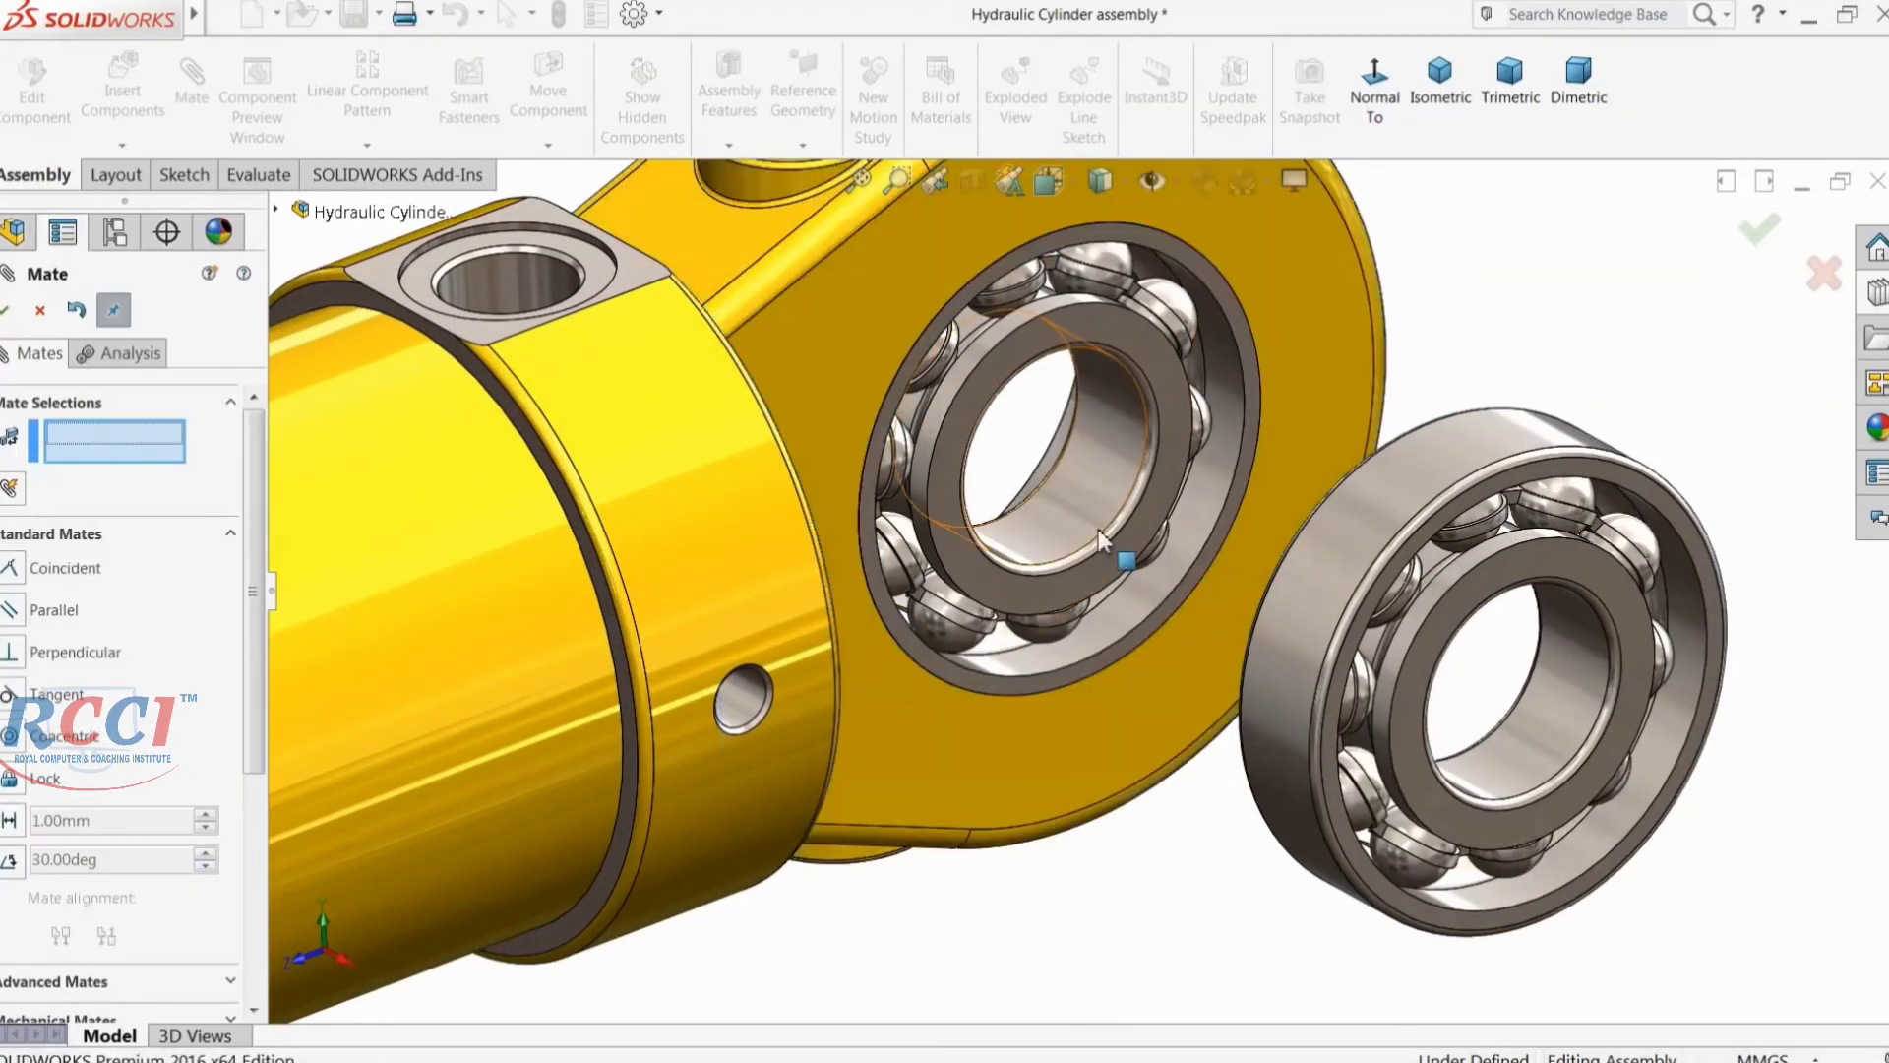
Step: Mate the loose bearing near the rear clevis concentric with the clevis bore
scroll(1026, 675, up, 10)
middle_drag(1026, 675, 705, 825)
scroll(888, 673, down, 5)
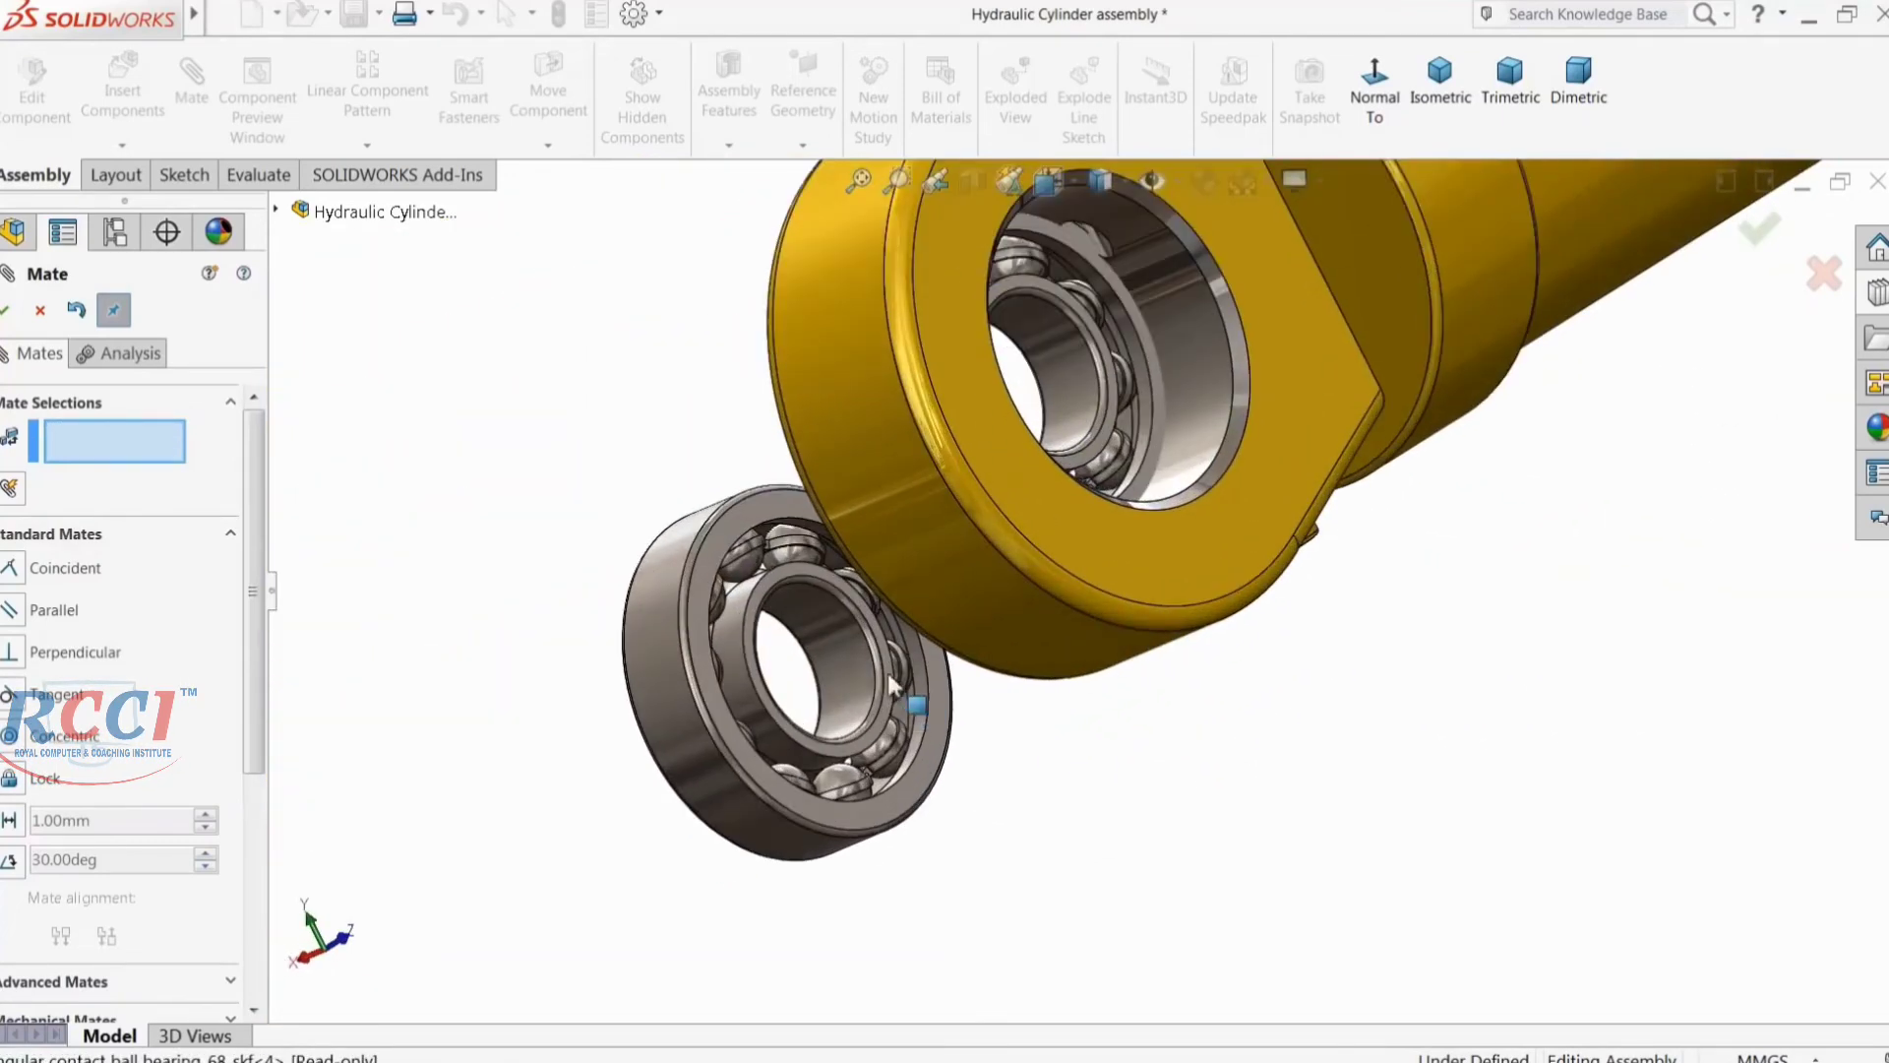
click(862, 663)
click(1201, 394)
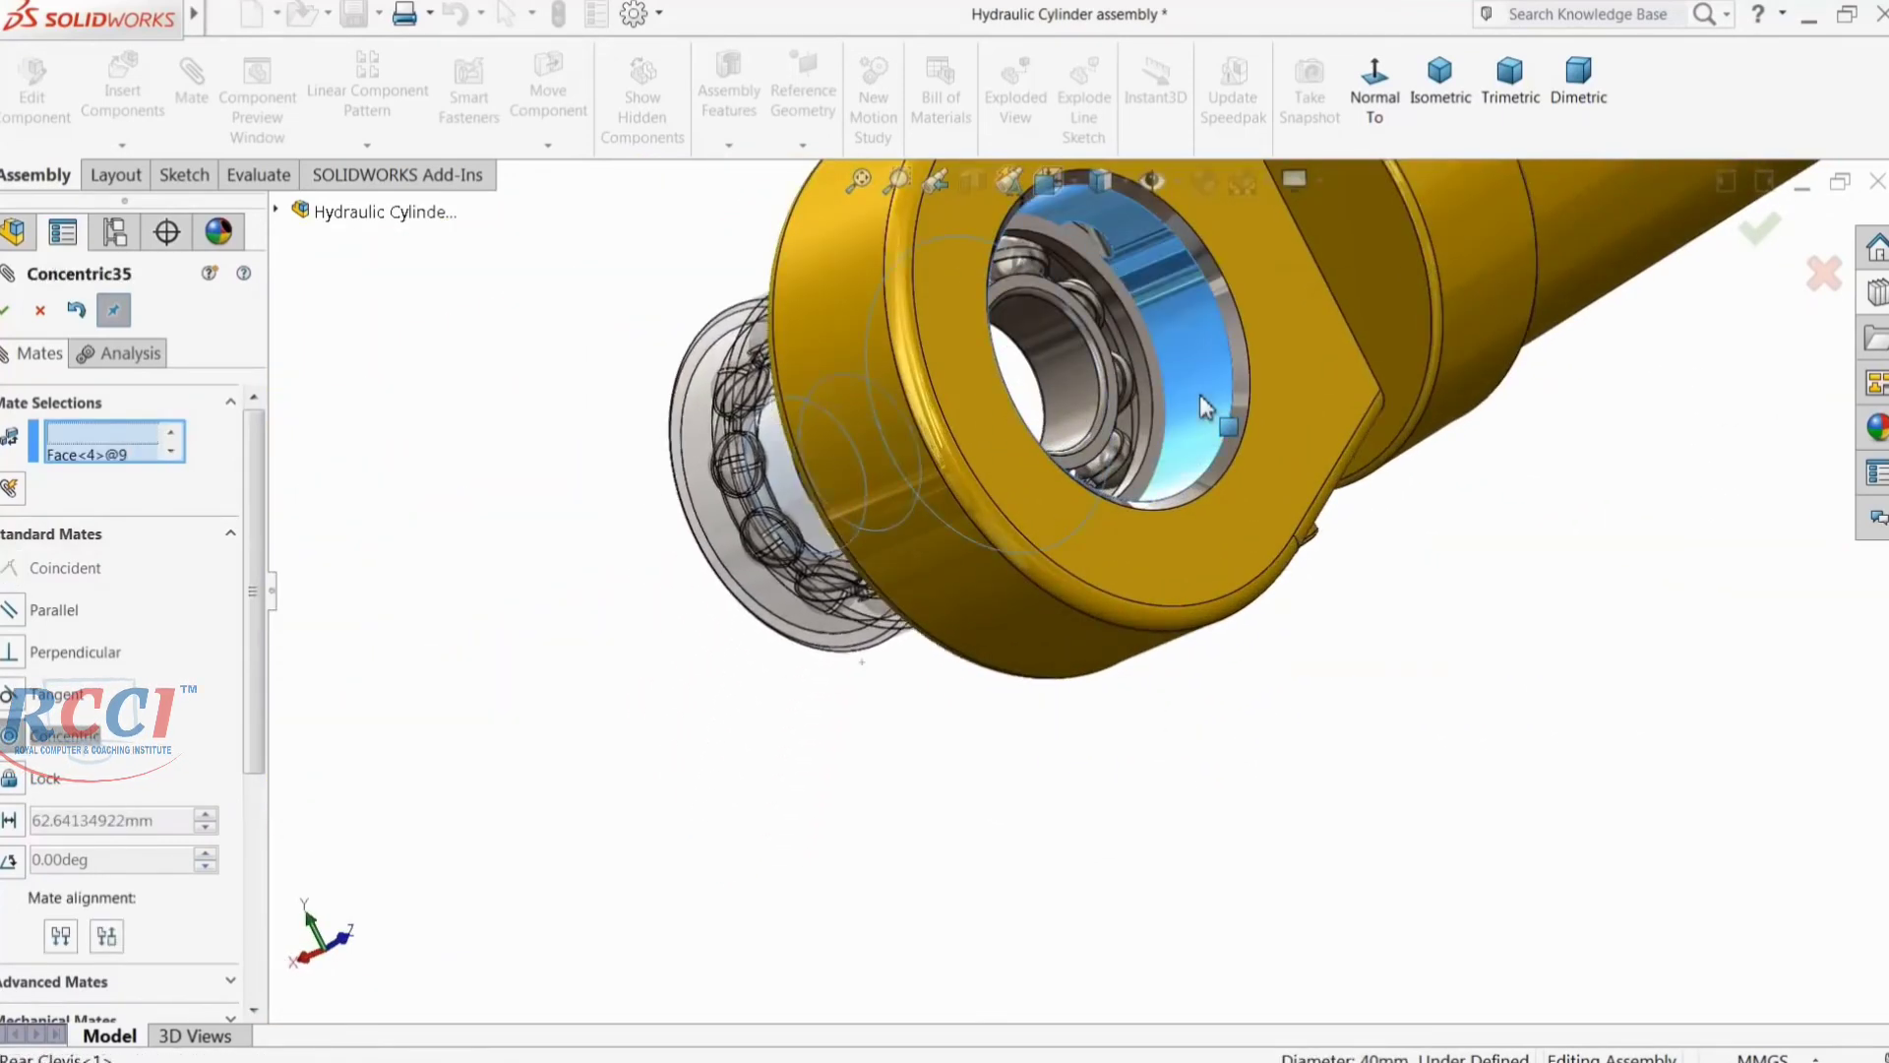
click(1543, 366)
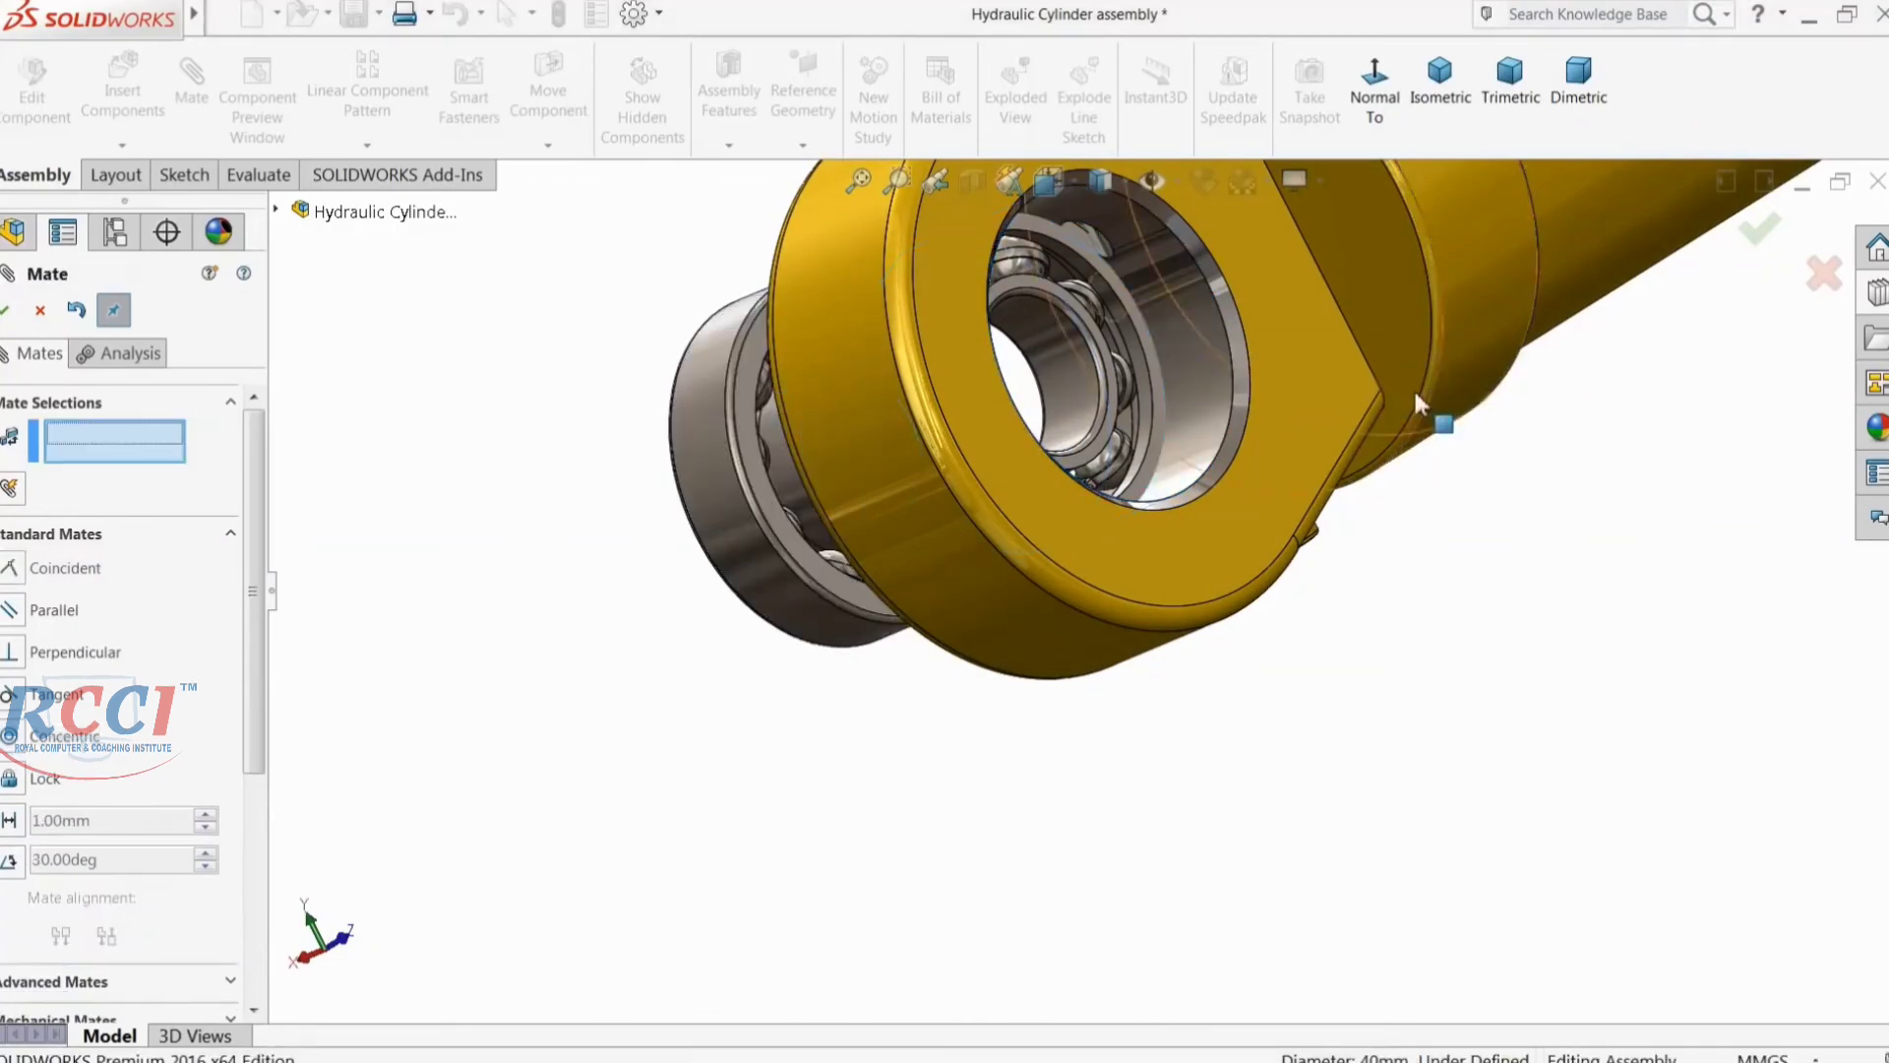
Step: Make that bearing's end face coincident with the rear clevis's opposite side face
click(777, 517)
click(1073, 509)
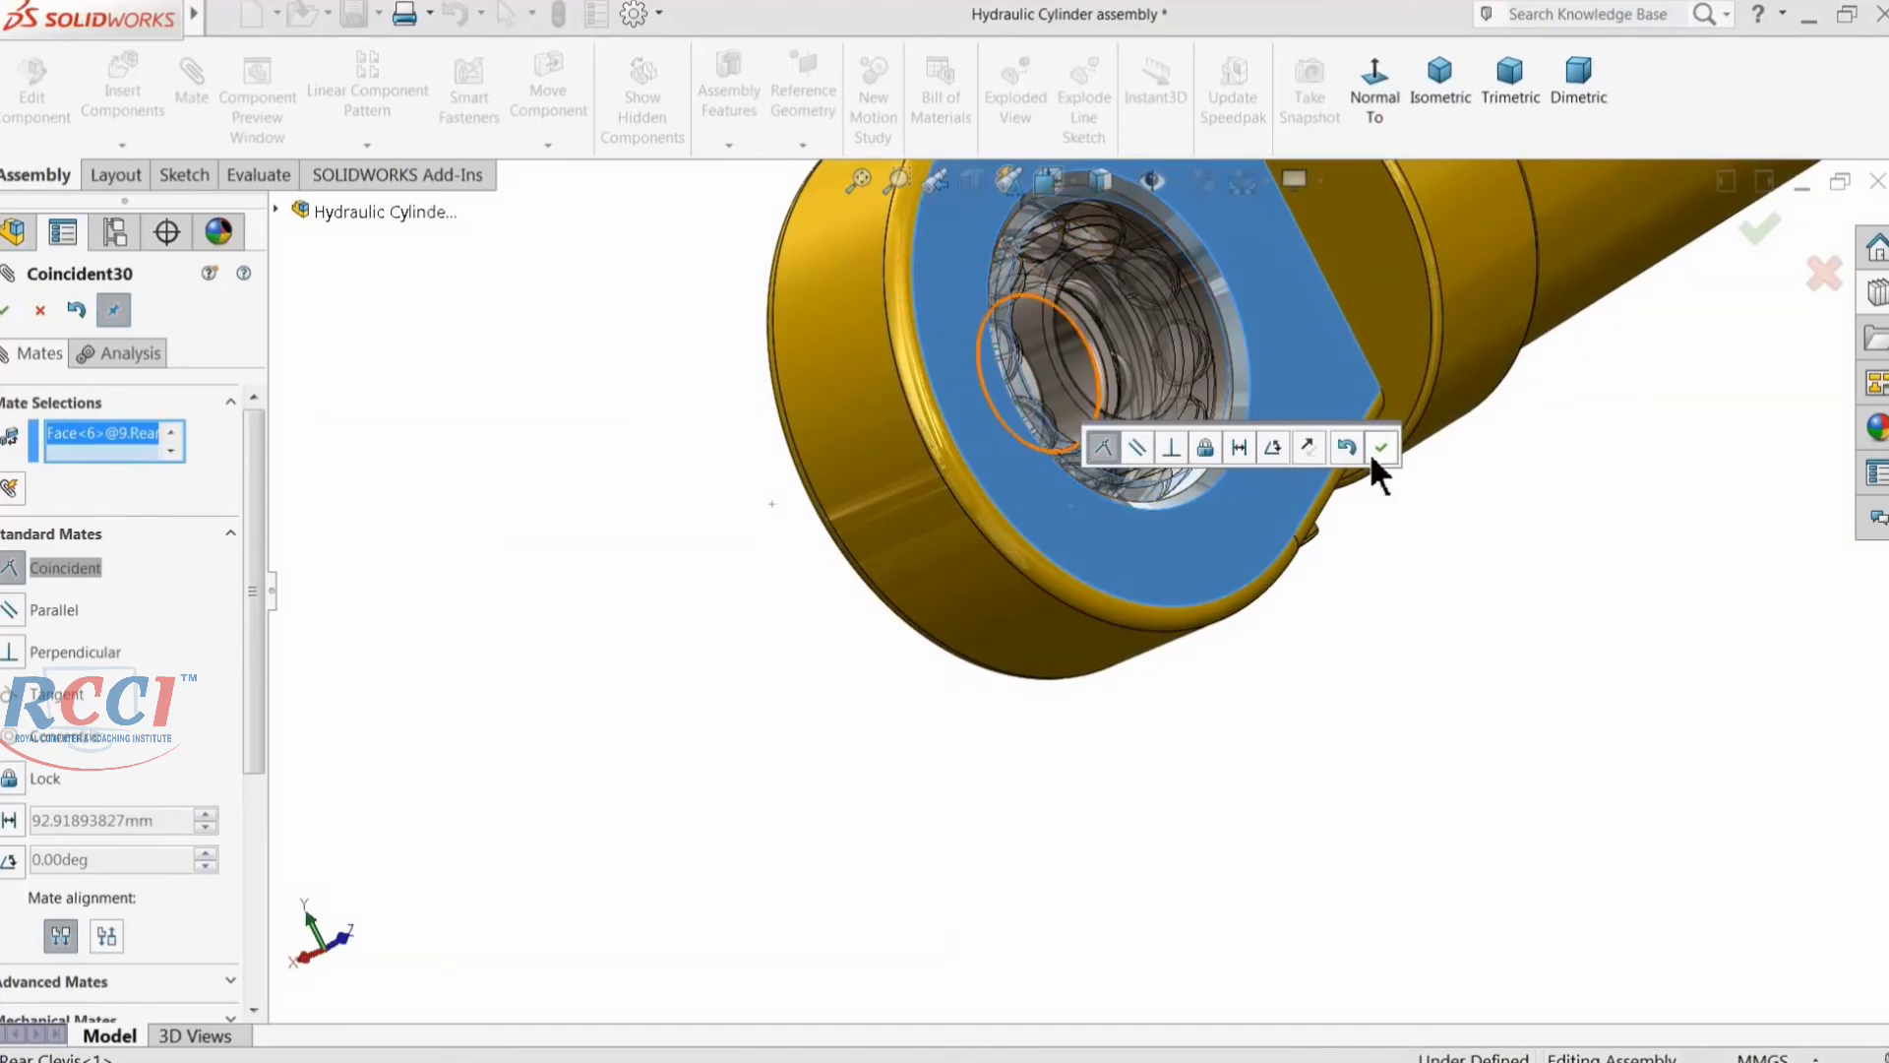
click(1381, 447)
Step: Mate the outer cylindrical face of the bearing beside the front clevis concentric with the front clevis bore
scroll(1093, 463, up, 5)
middle_drag(1080, 477, 1354, 511)
scroll(1269, 431, down, 4)
drag(1345, 408, 521, 415)
scroll(889, 447, down, 5)
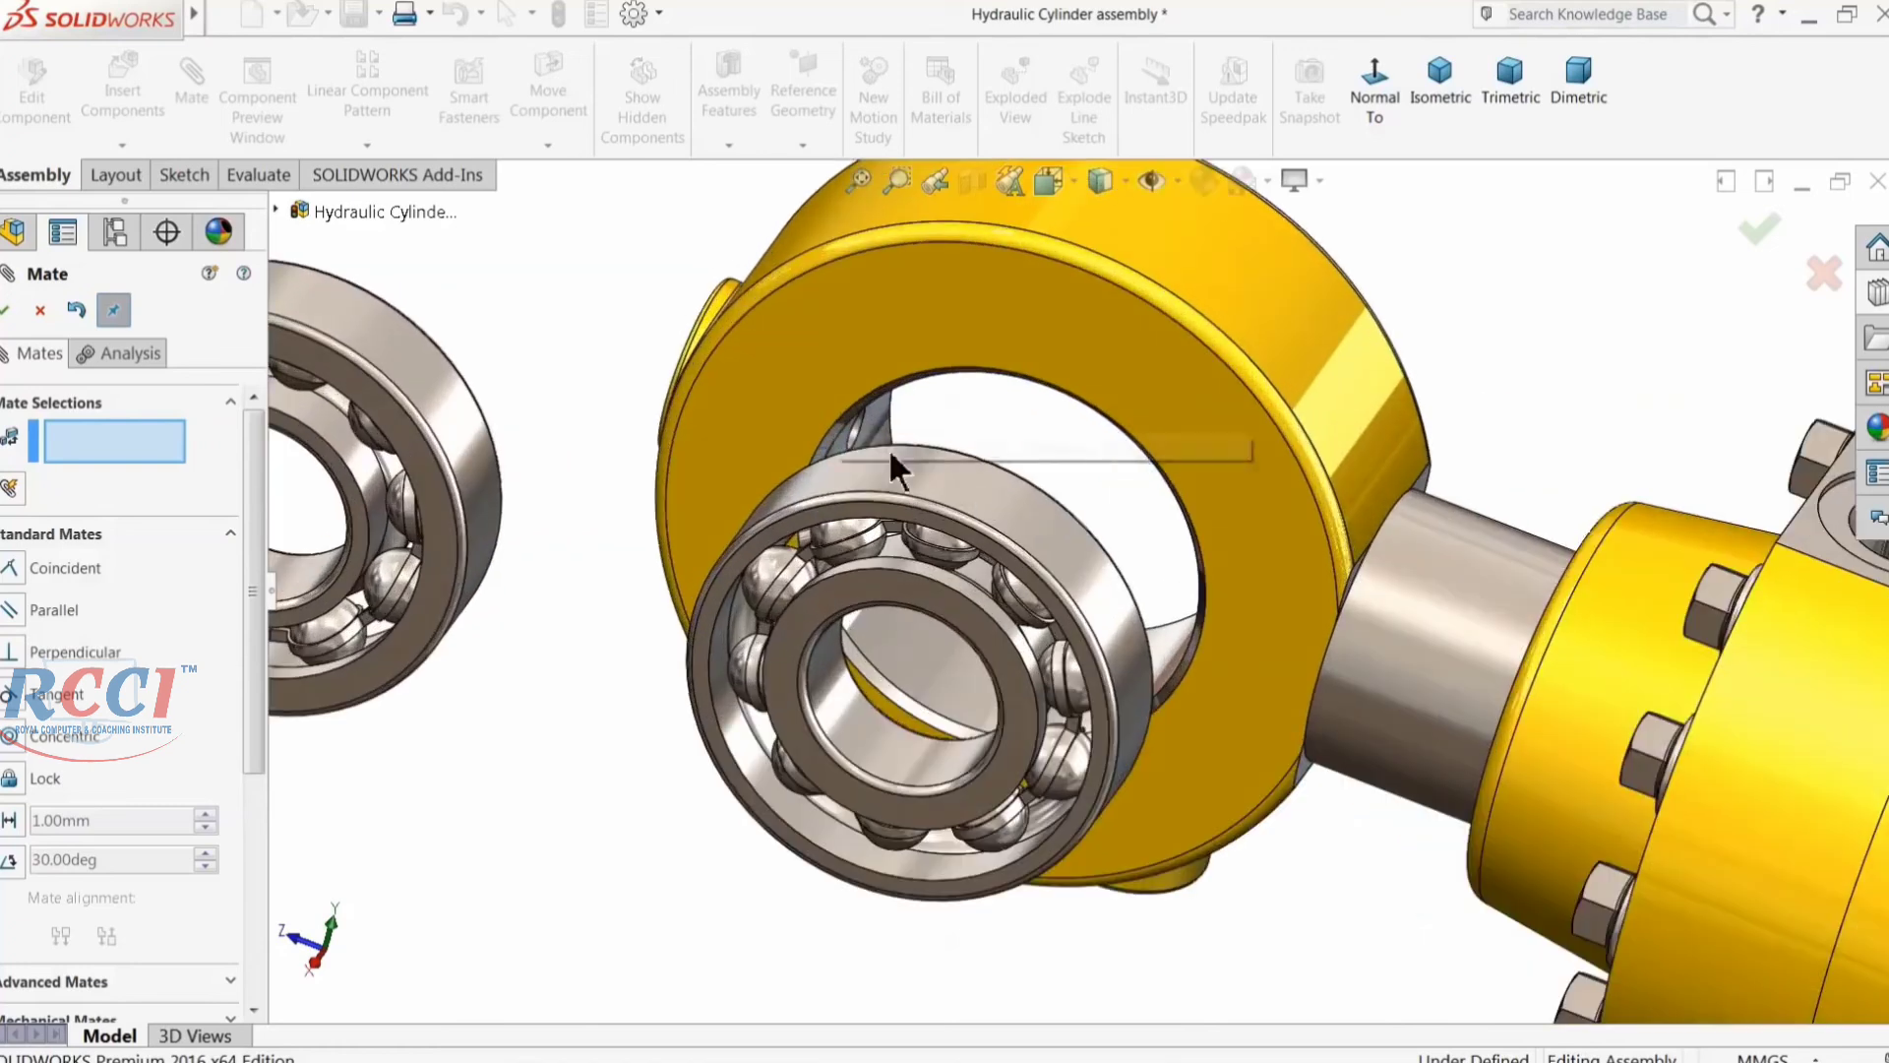
click(959, 481)
middle_drag(958, 482, 1171, 614)
click(1220, 618)
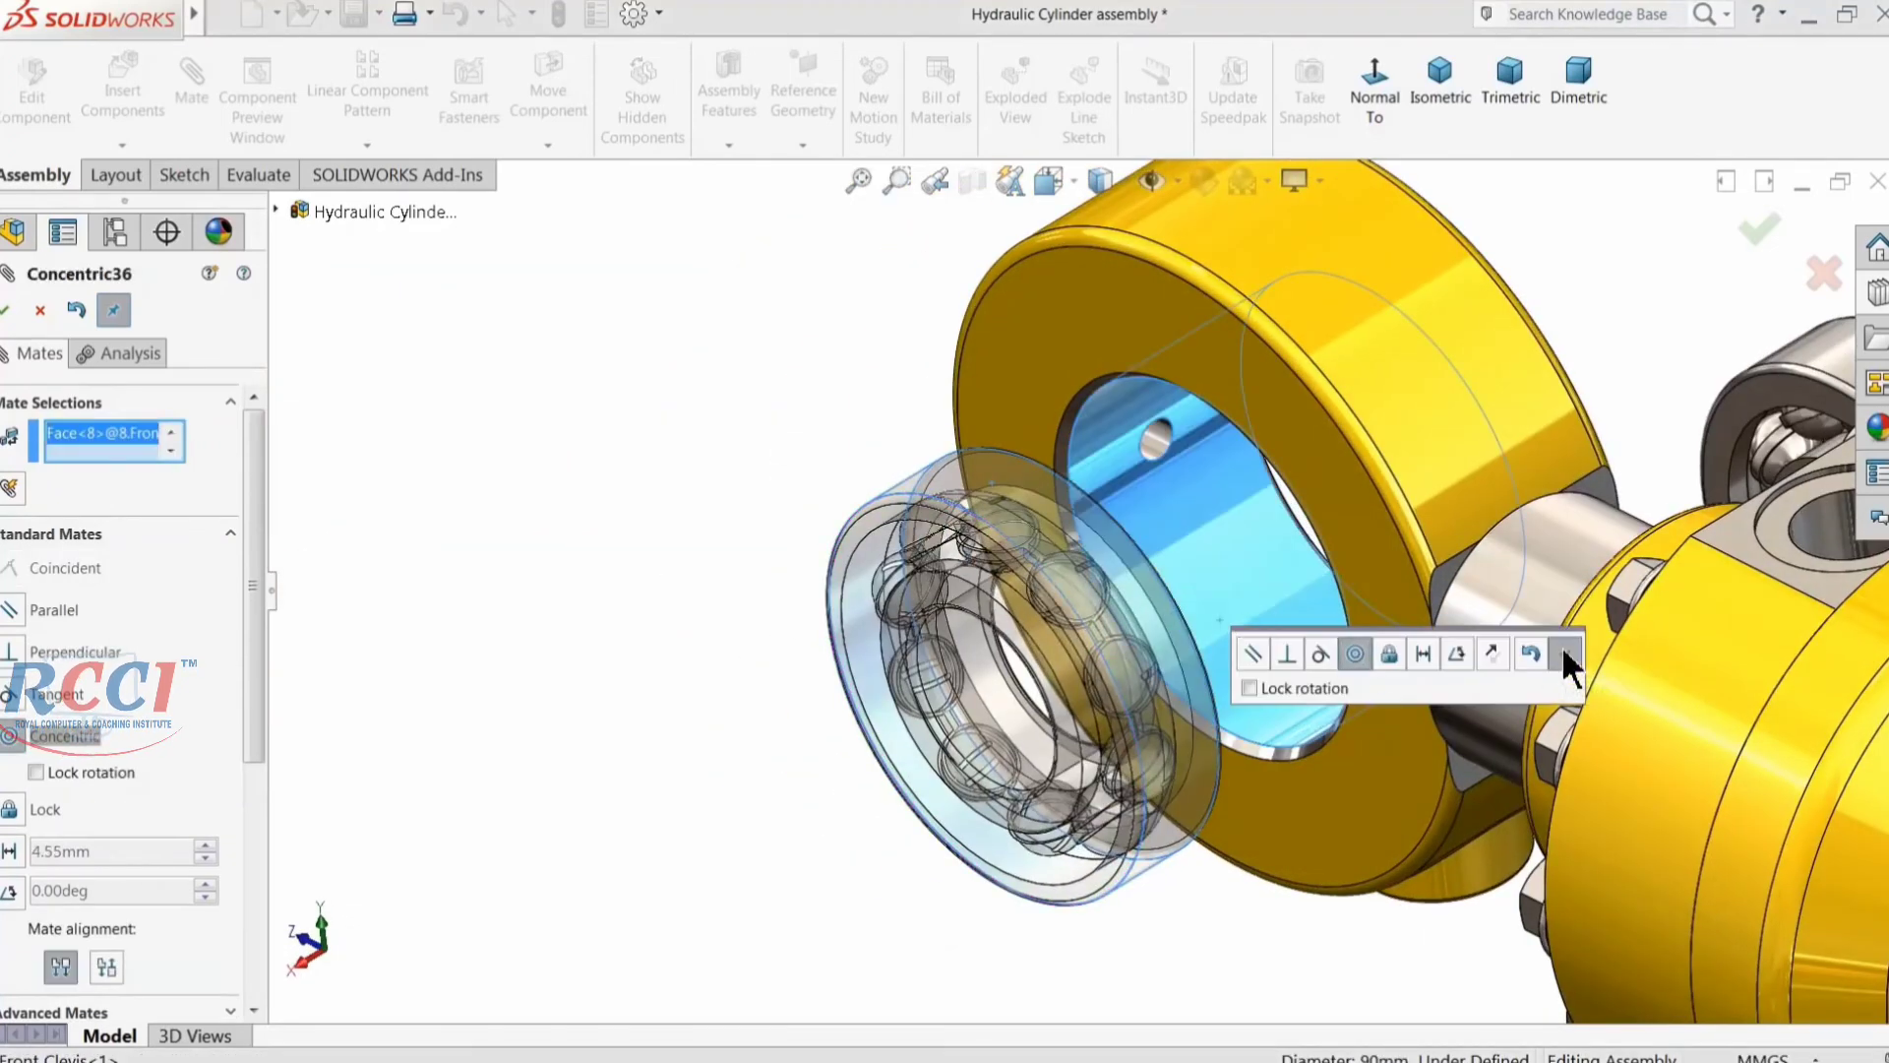
click(1565, 654)
Step: Seat this bearing flush by making its inner race face coincident with the front clevis's side face
click(1045, 664)
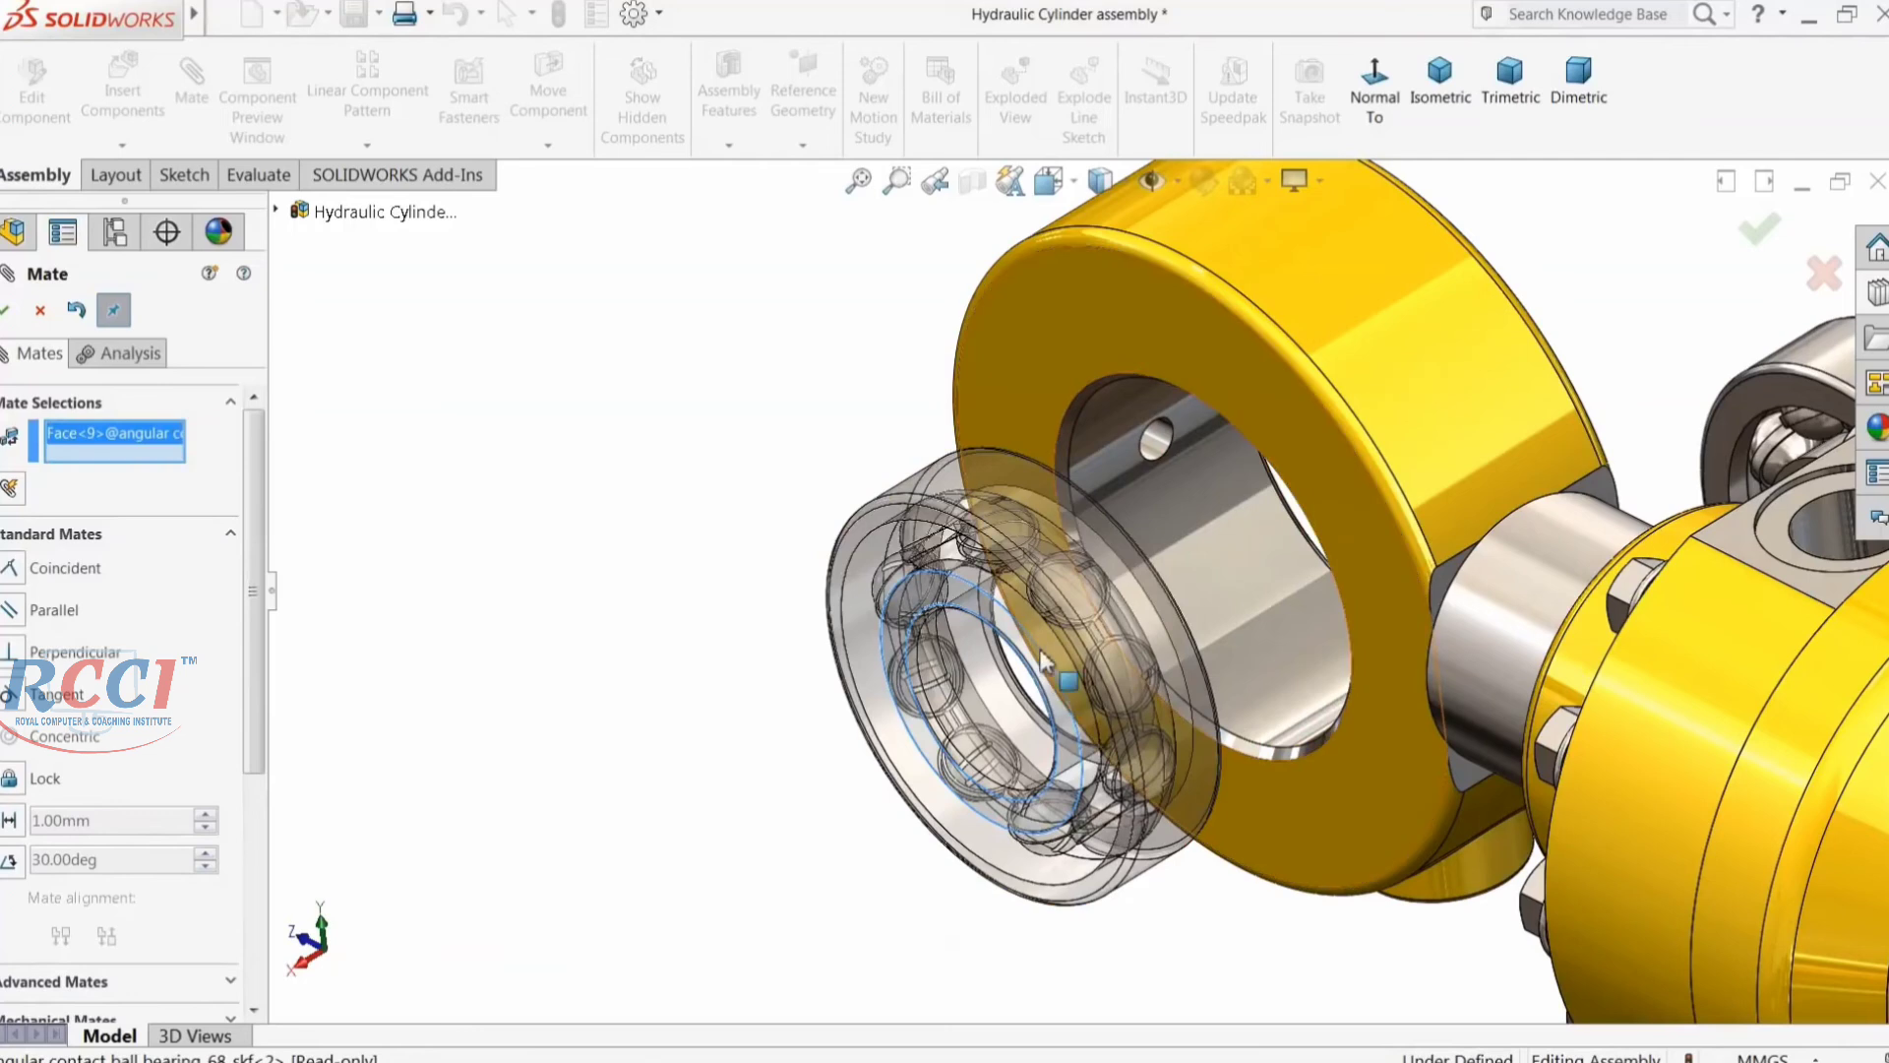
click(1028, 344)
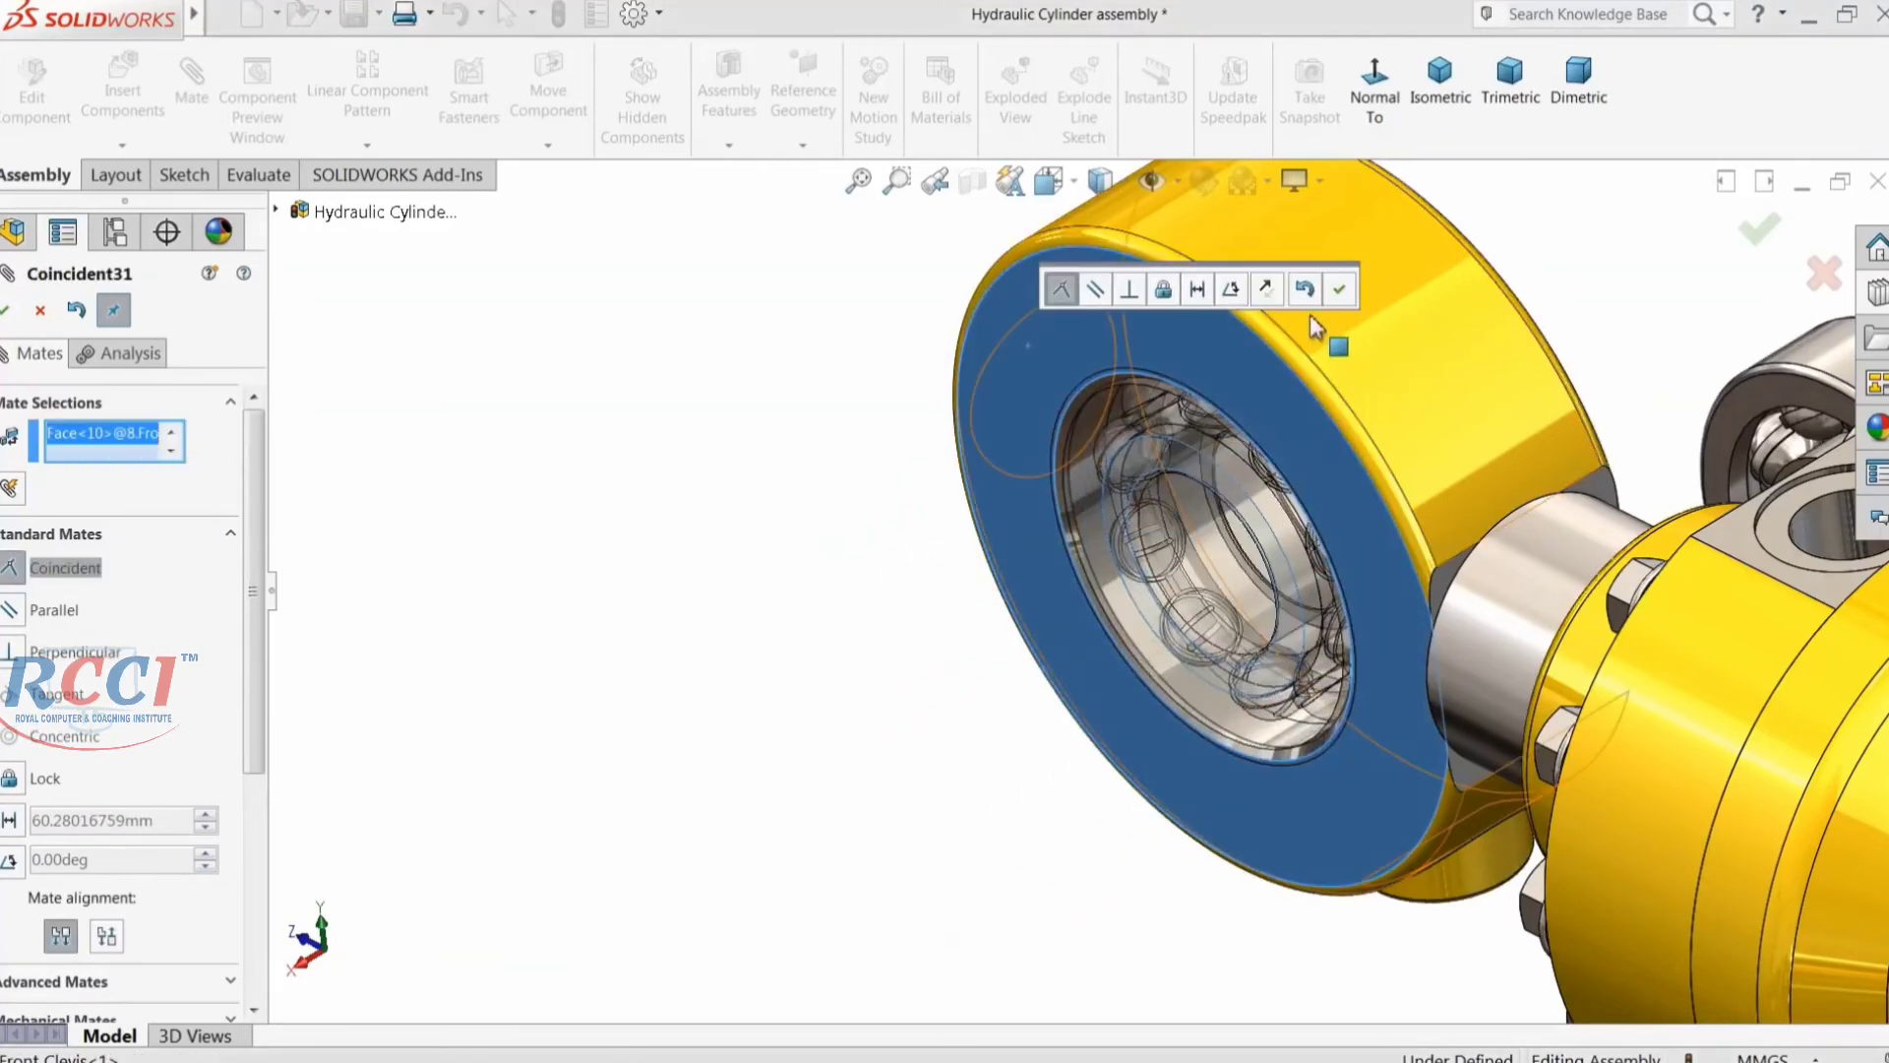
click(1340, 288)
Step: Mate the last loose bearing's inner bore concentric with the front clevis bore from the clevis's opposite side
scroll(1309, 620, up, 5)
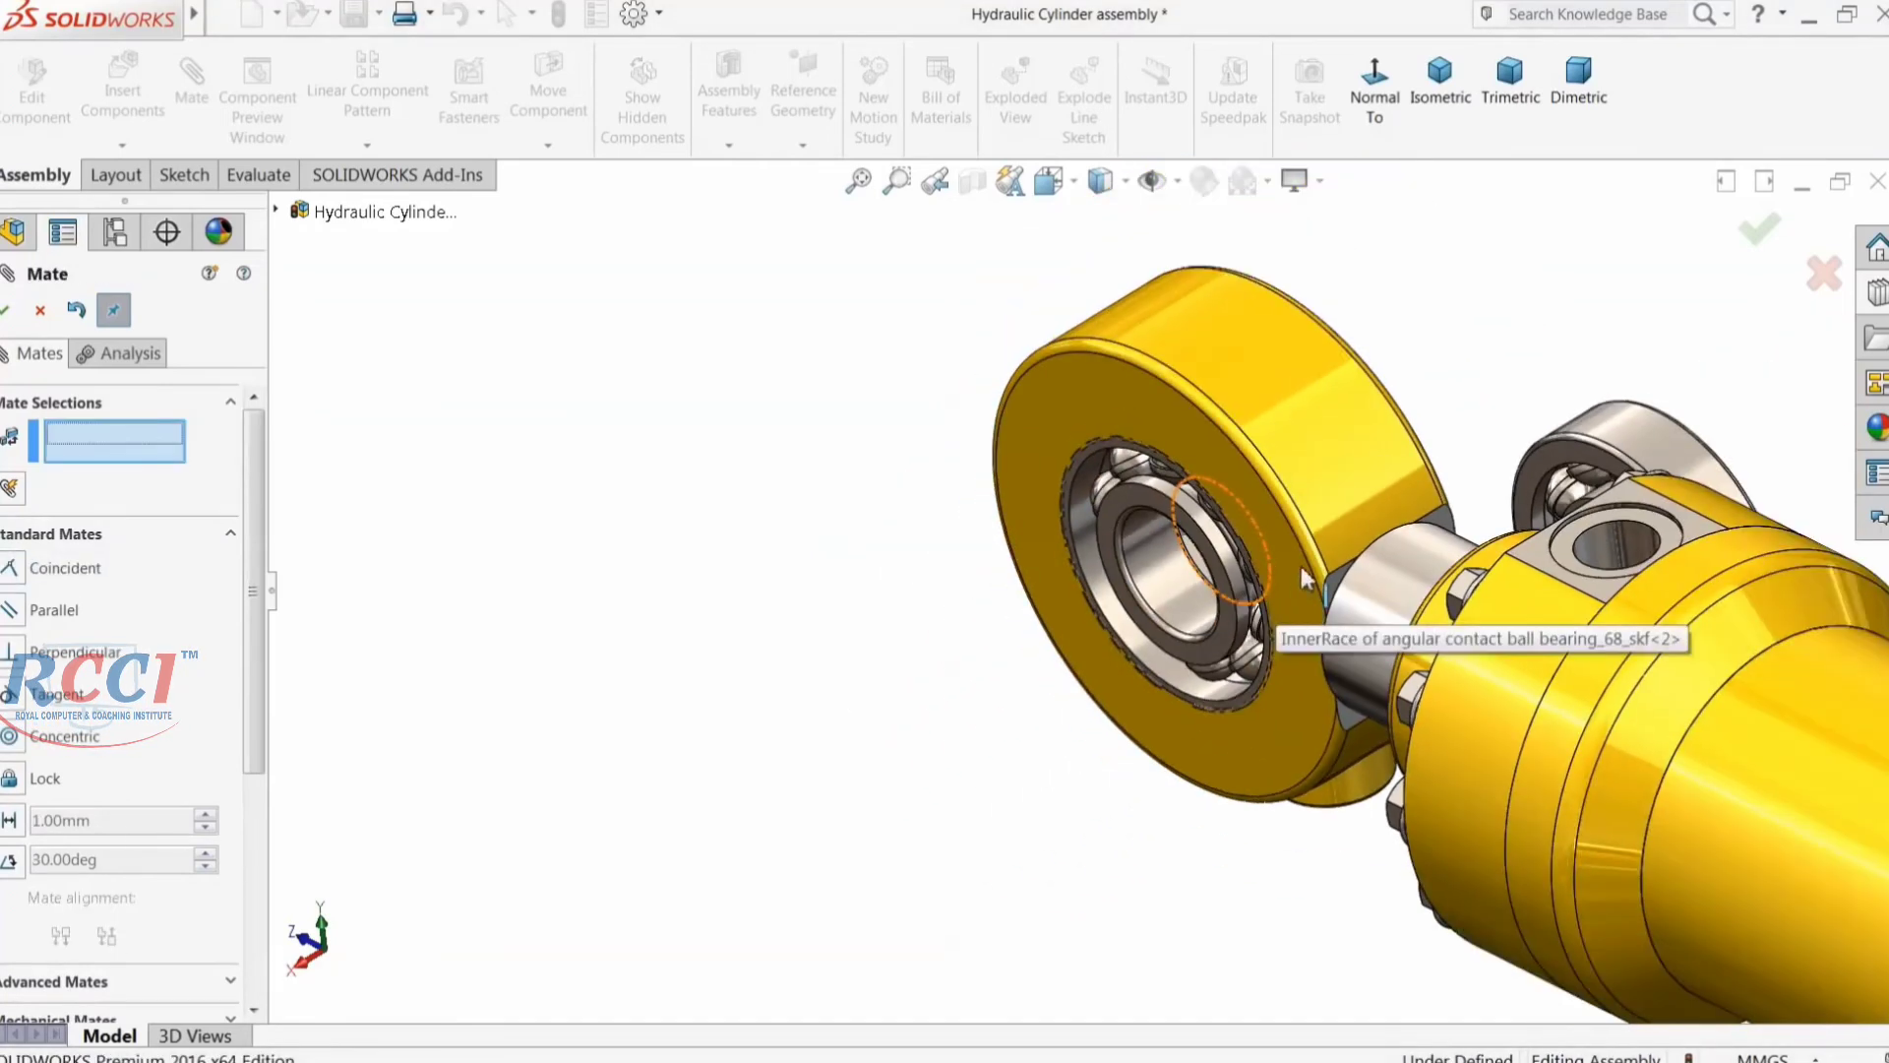
middle_drag(1309, 620, 1378, 552)
middle_drag(1215, 561, 1224, 665)
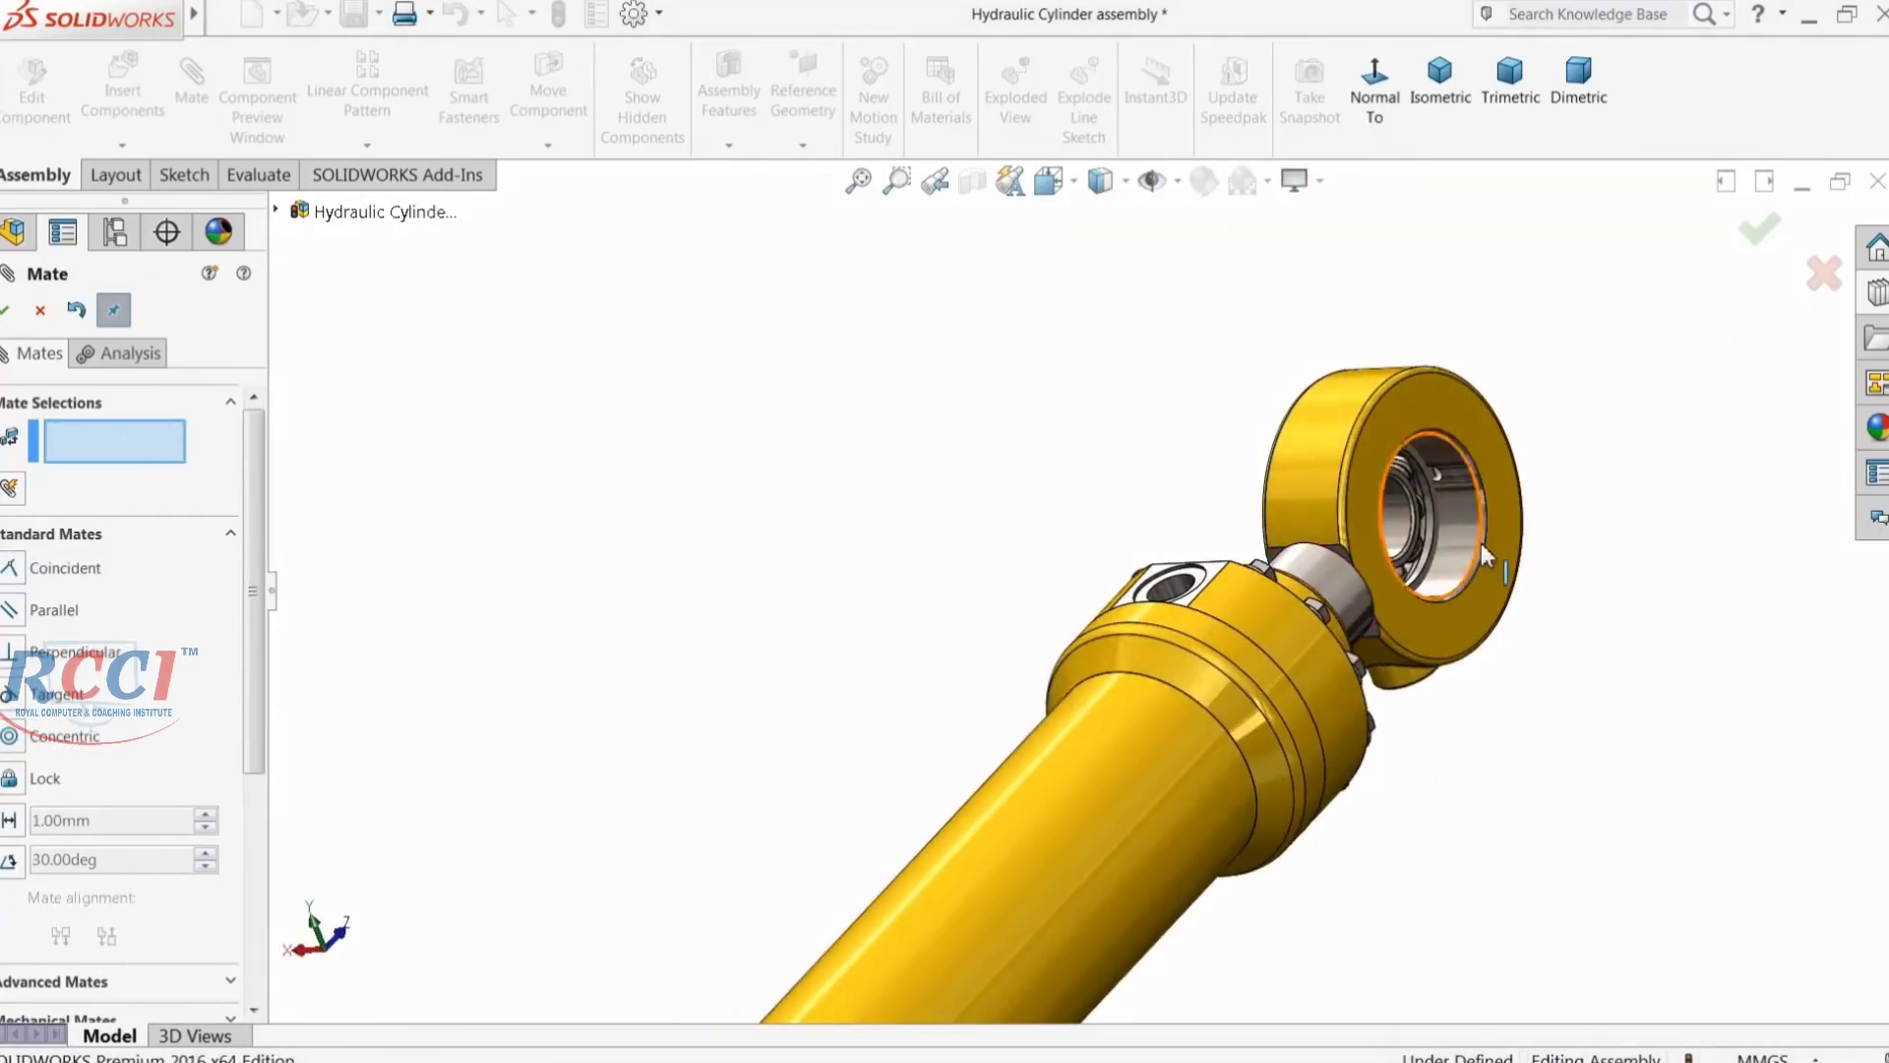
click(1442, 522)
scroll(1455, 516, up, 3)
scroll(1660, 669, down, 4)
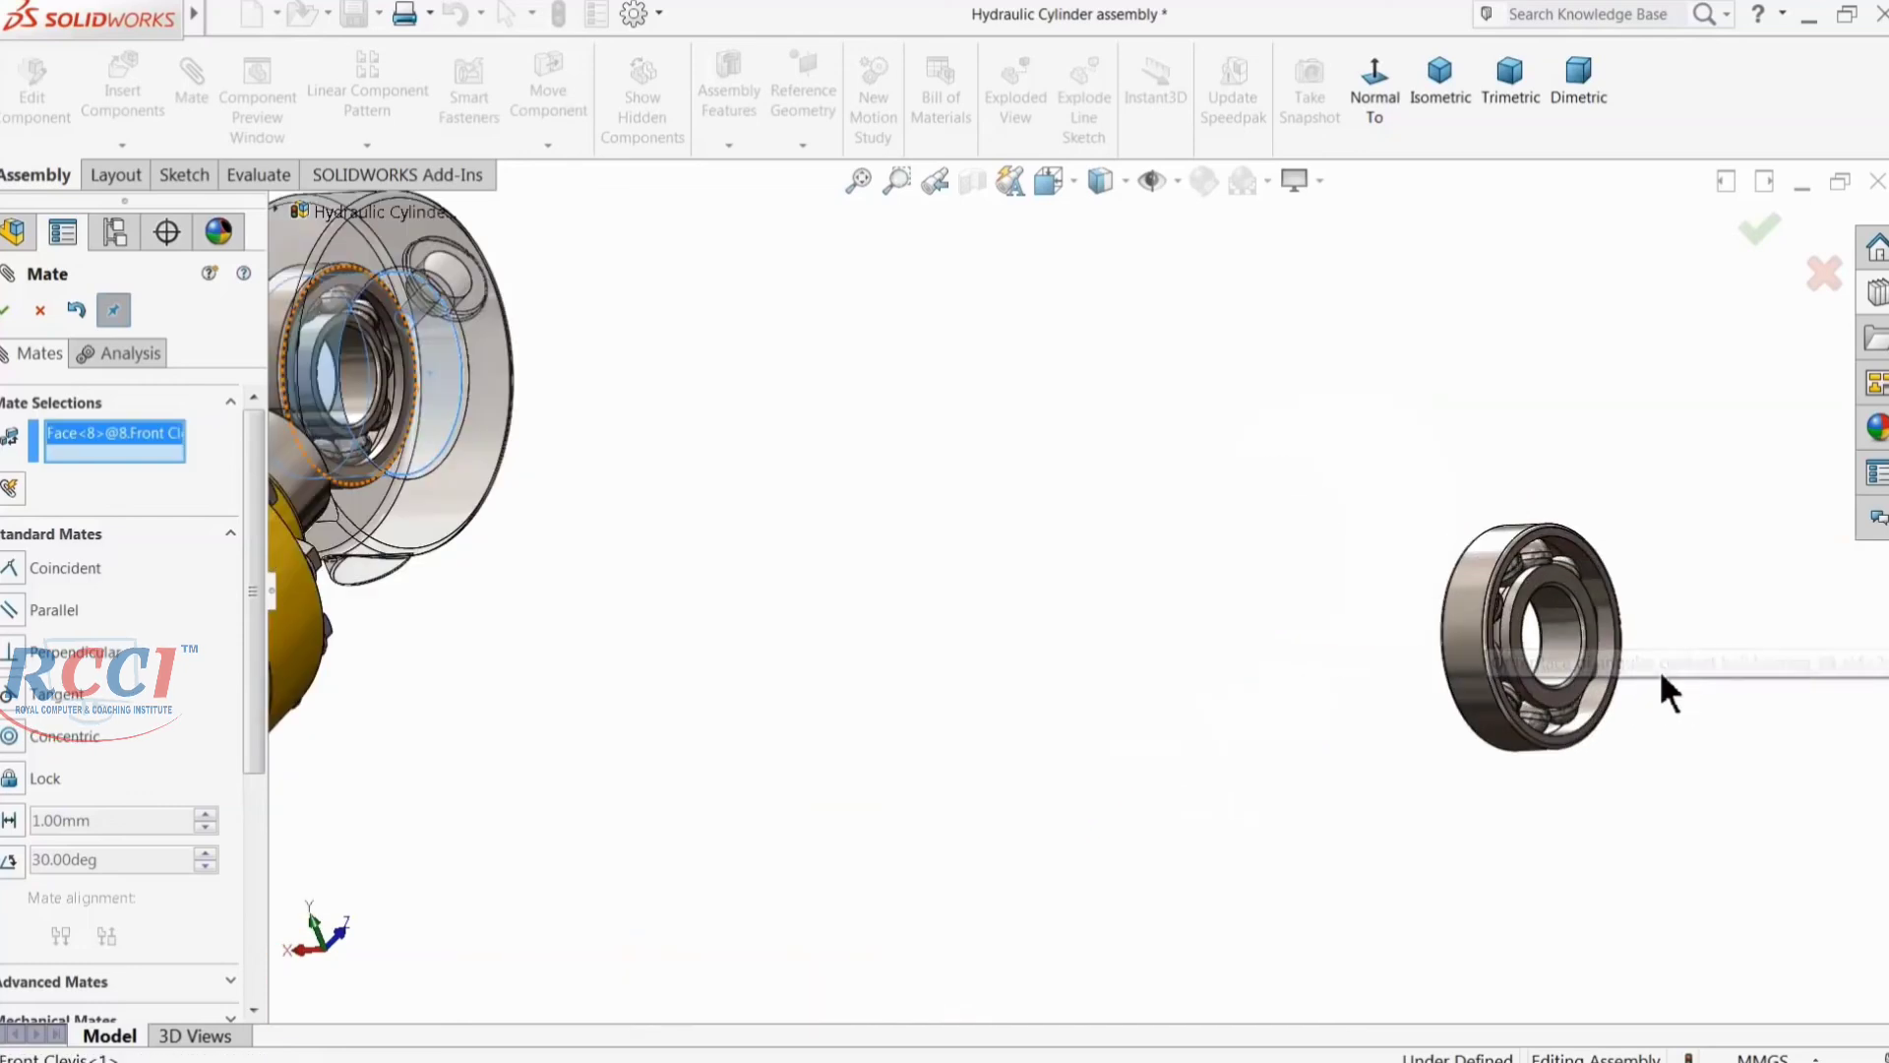
click(1560, 640)
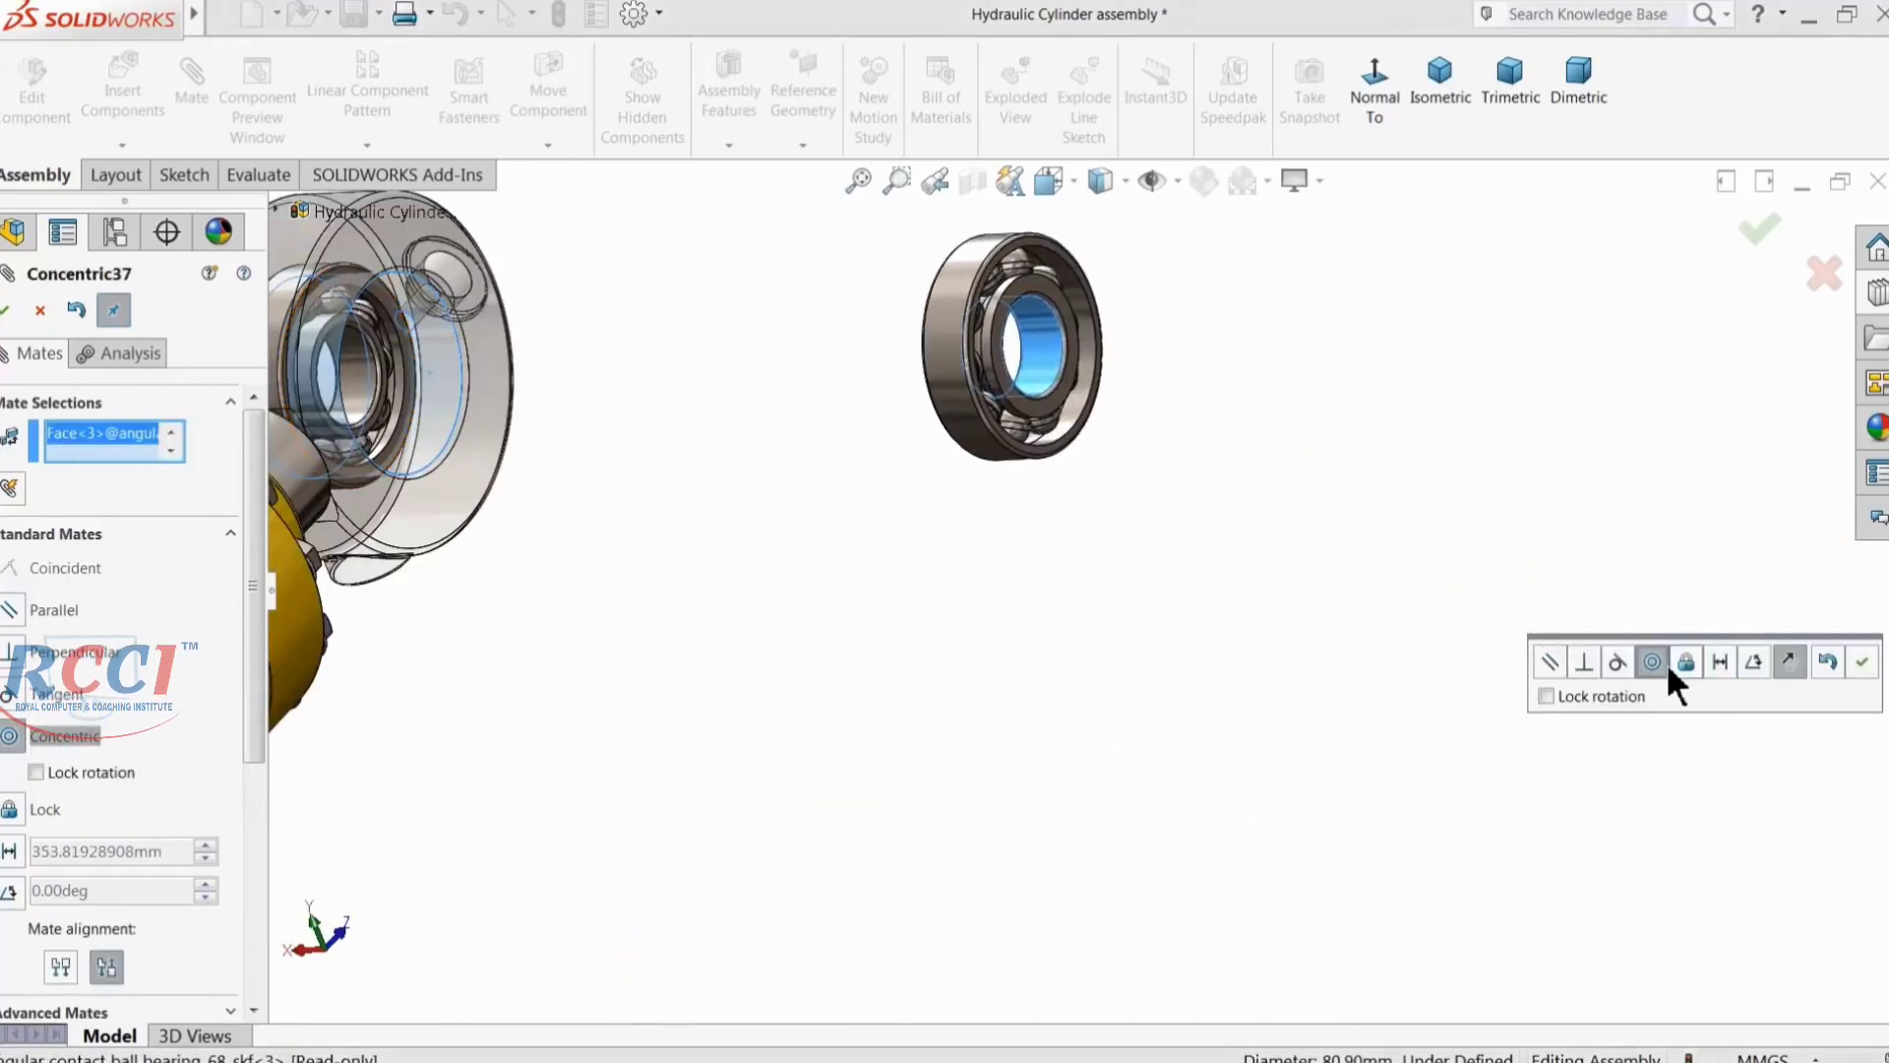
click(1862, 661)
Step: Make the last bearing's inner race face coincident with the front clevis's remaining side face and finish mating
scroll(1082, 551, up, 3)
scroll(882, 438, down, 4)
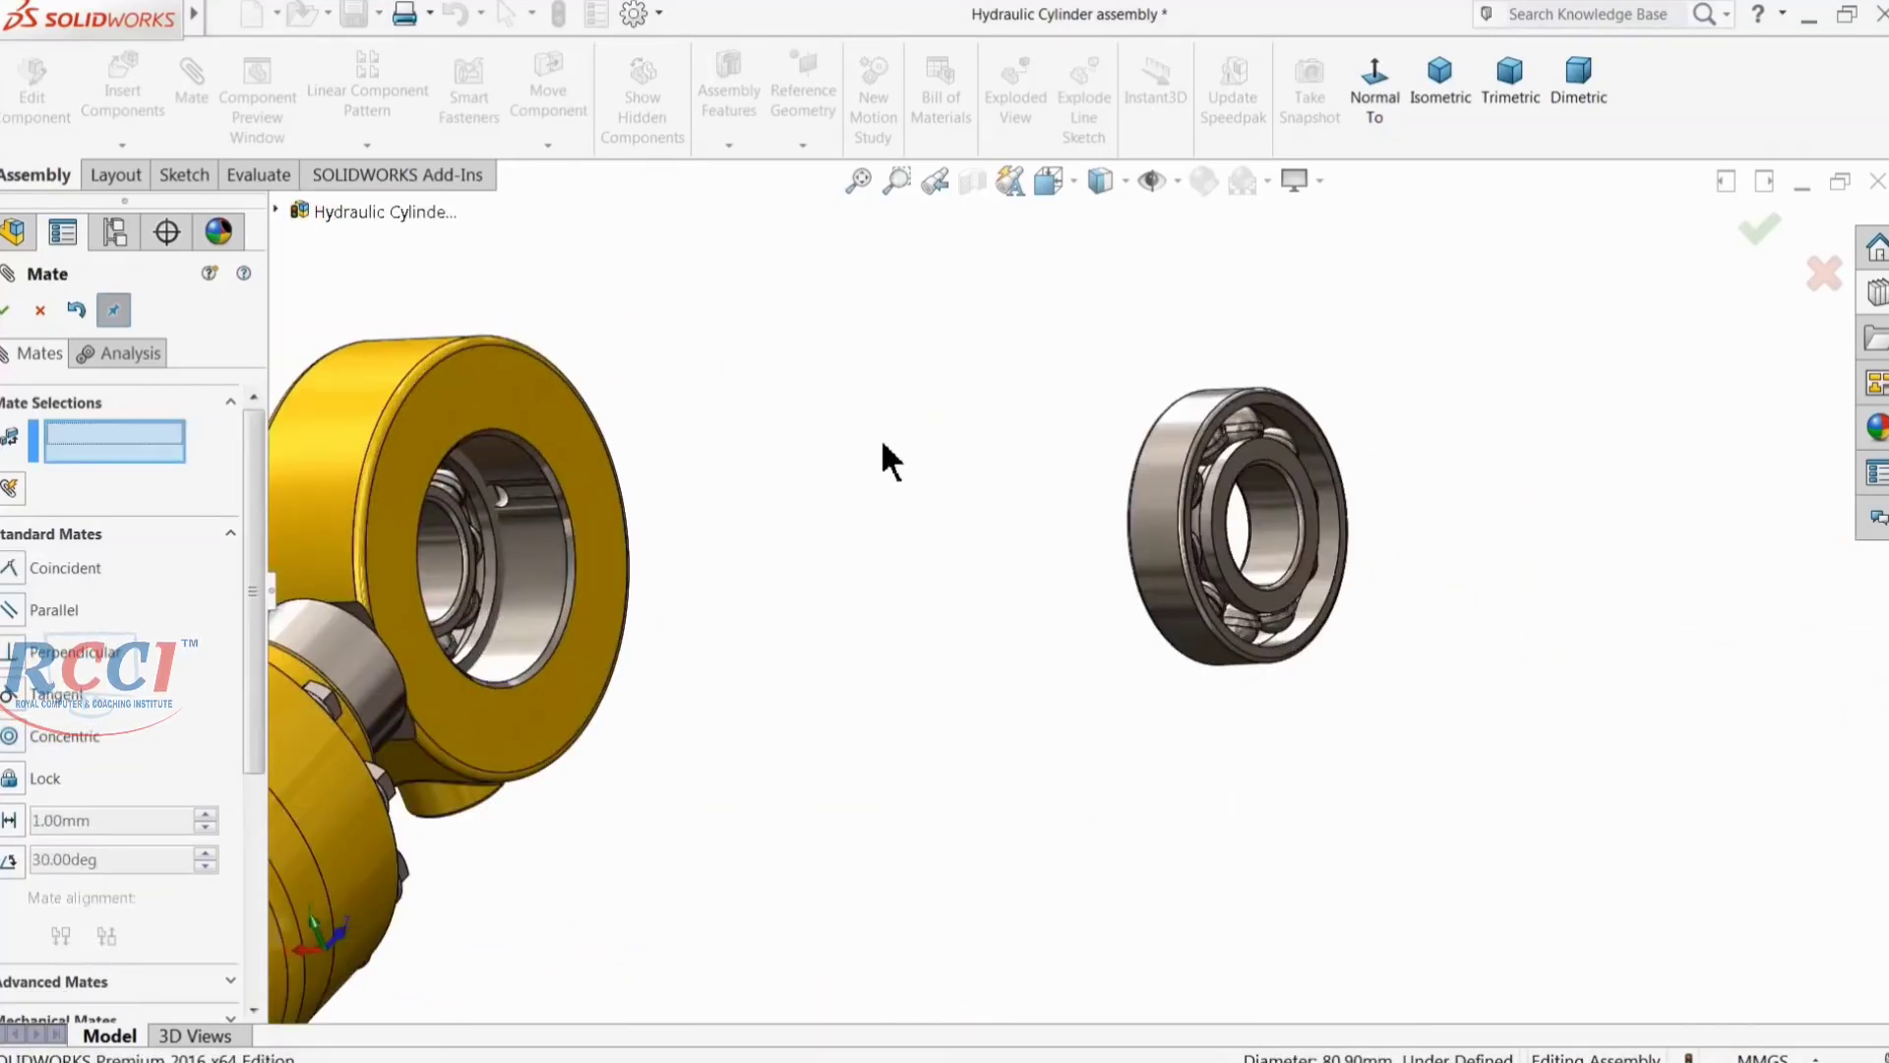
click(606, 539)
click(1257, 596)
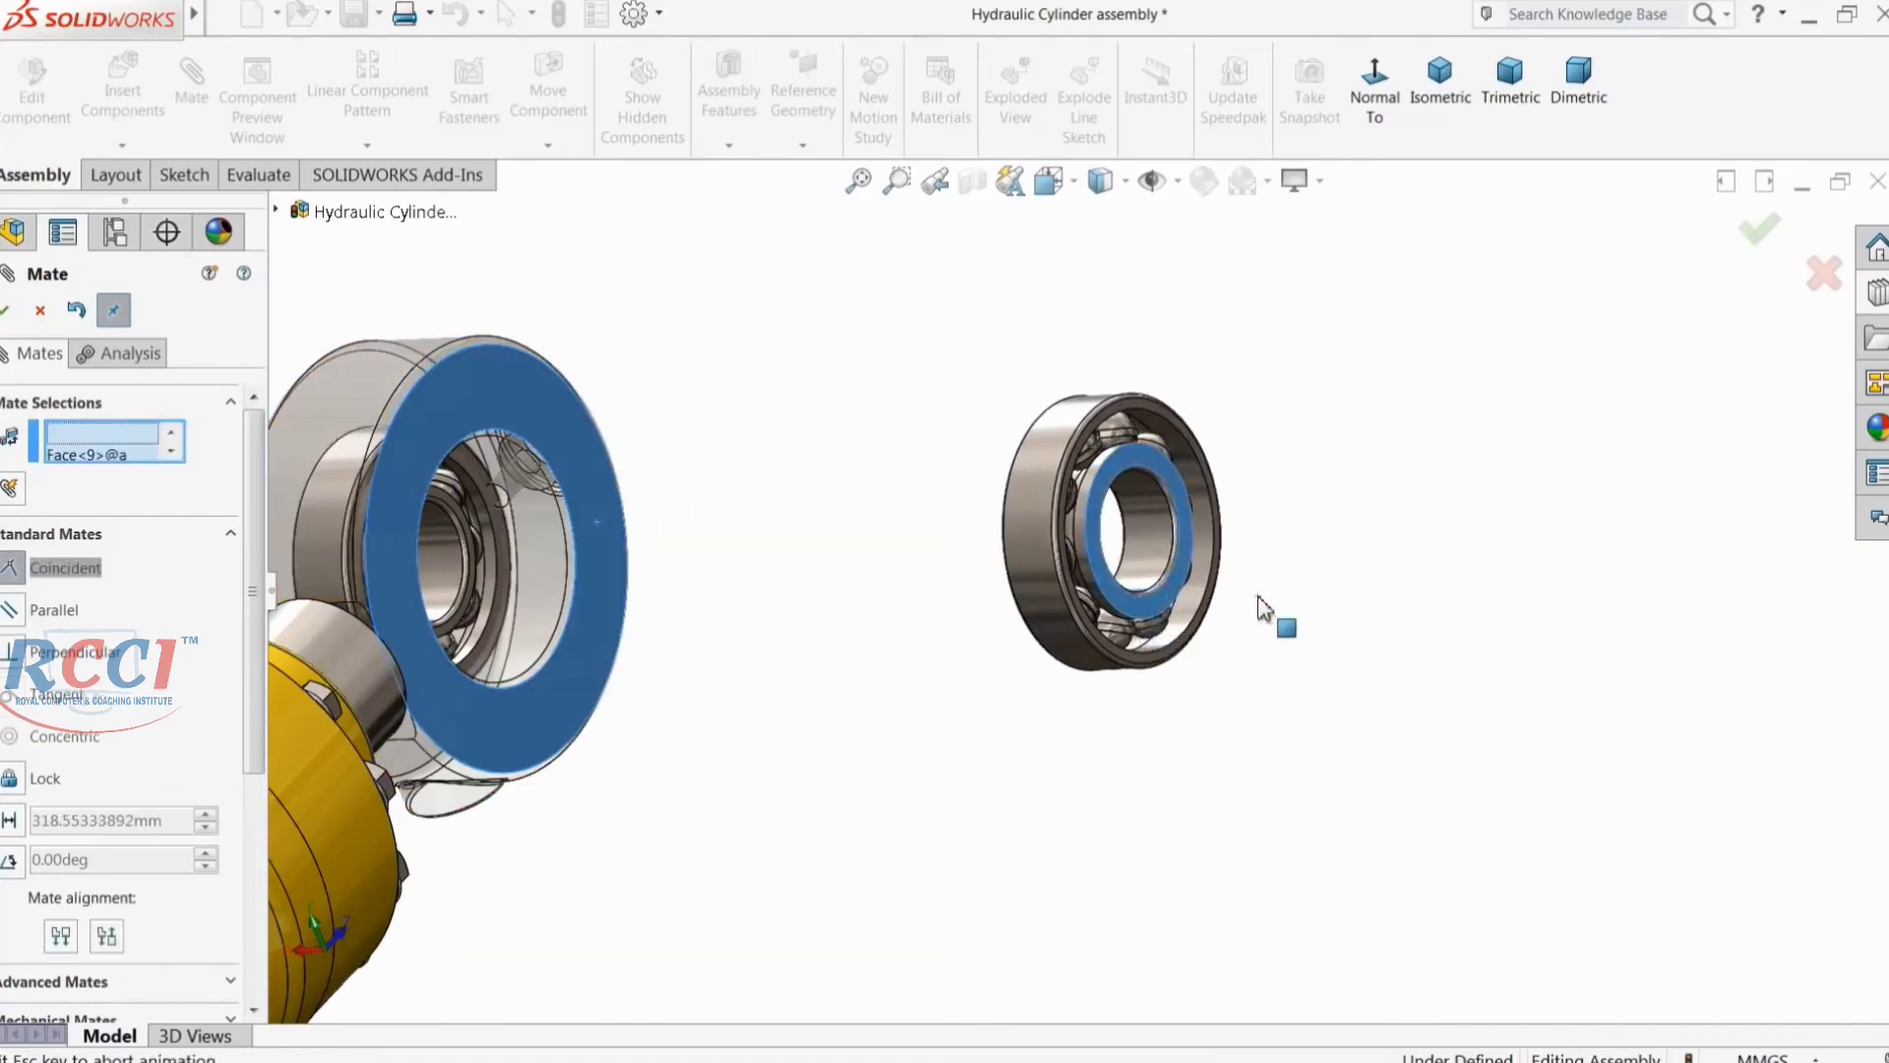
click(1489, 652)
scroll(693, 553, up, 5)
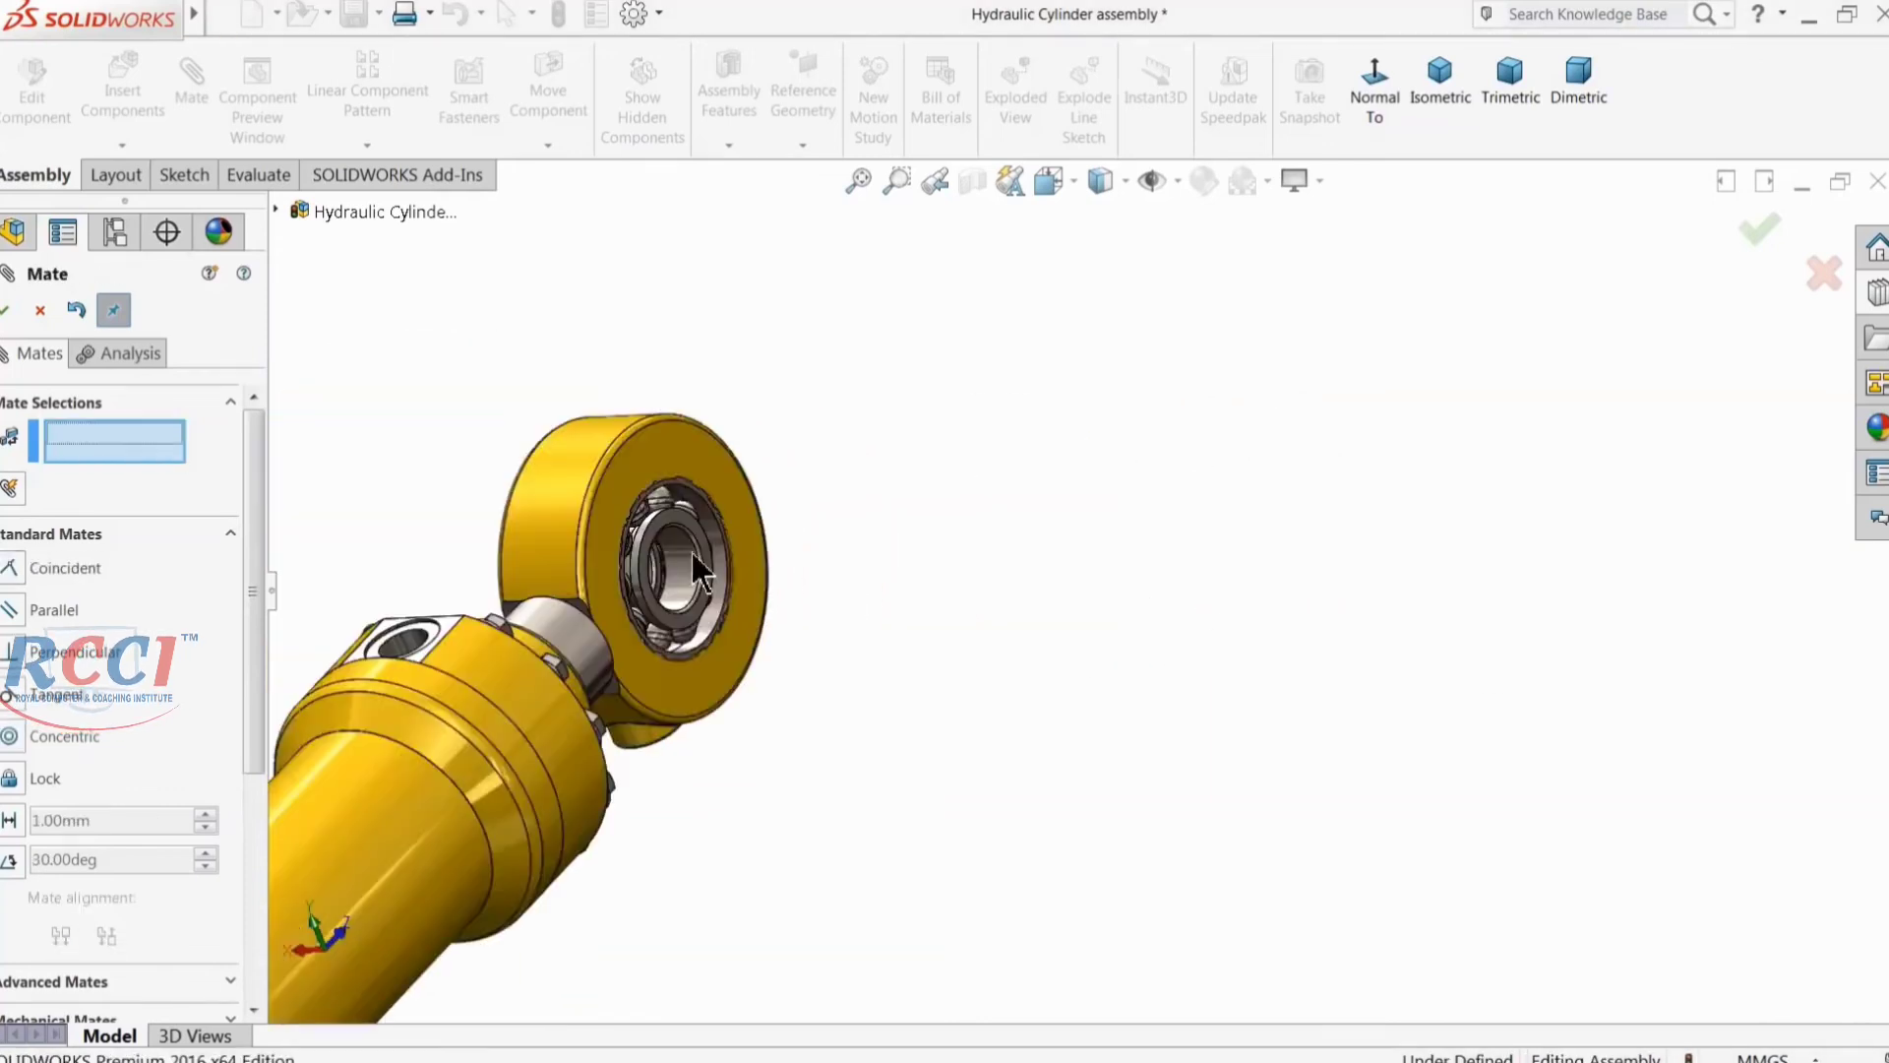
click(39, 310)
scroll(844, 675, up, 3)
middle_drag(843, 675, 1198, 853)
scroll(904, 695, down, 5)
scroll(902, 679, down, 2)
middle_drag(902, 659, 1105, 635)
scroll(1144, 588, down, 3)
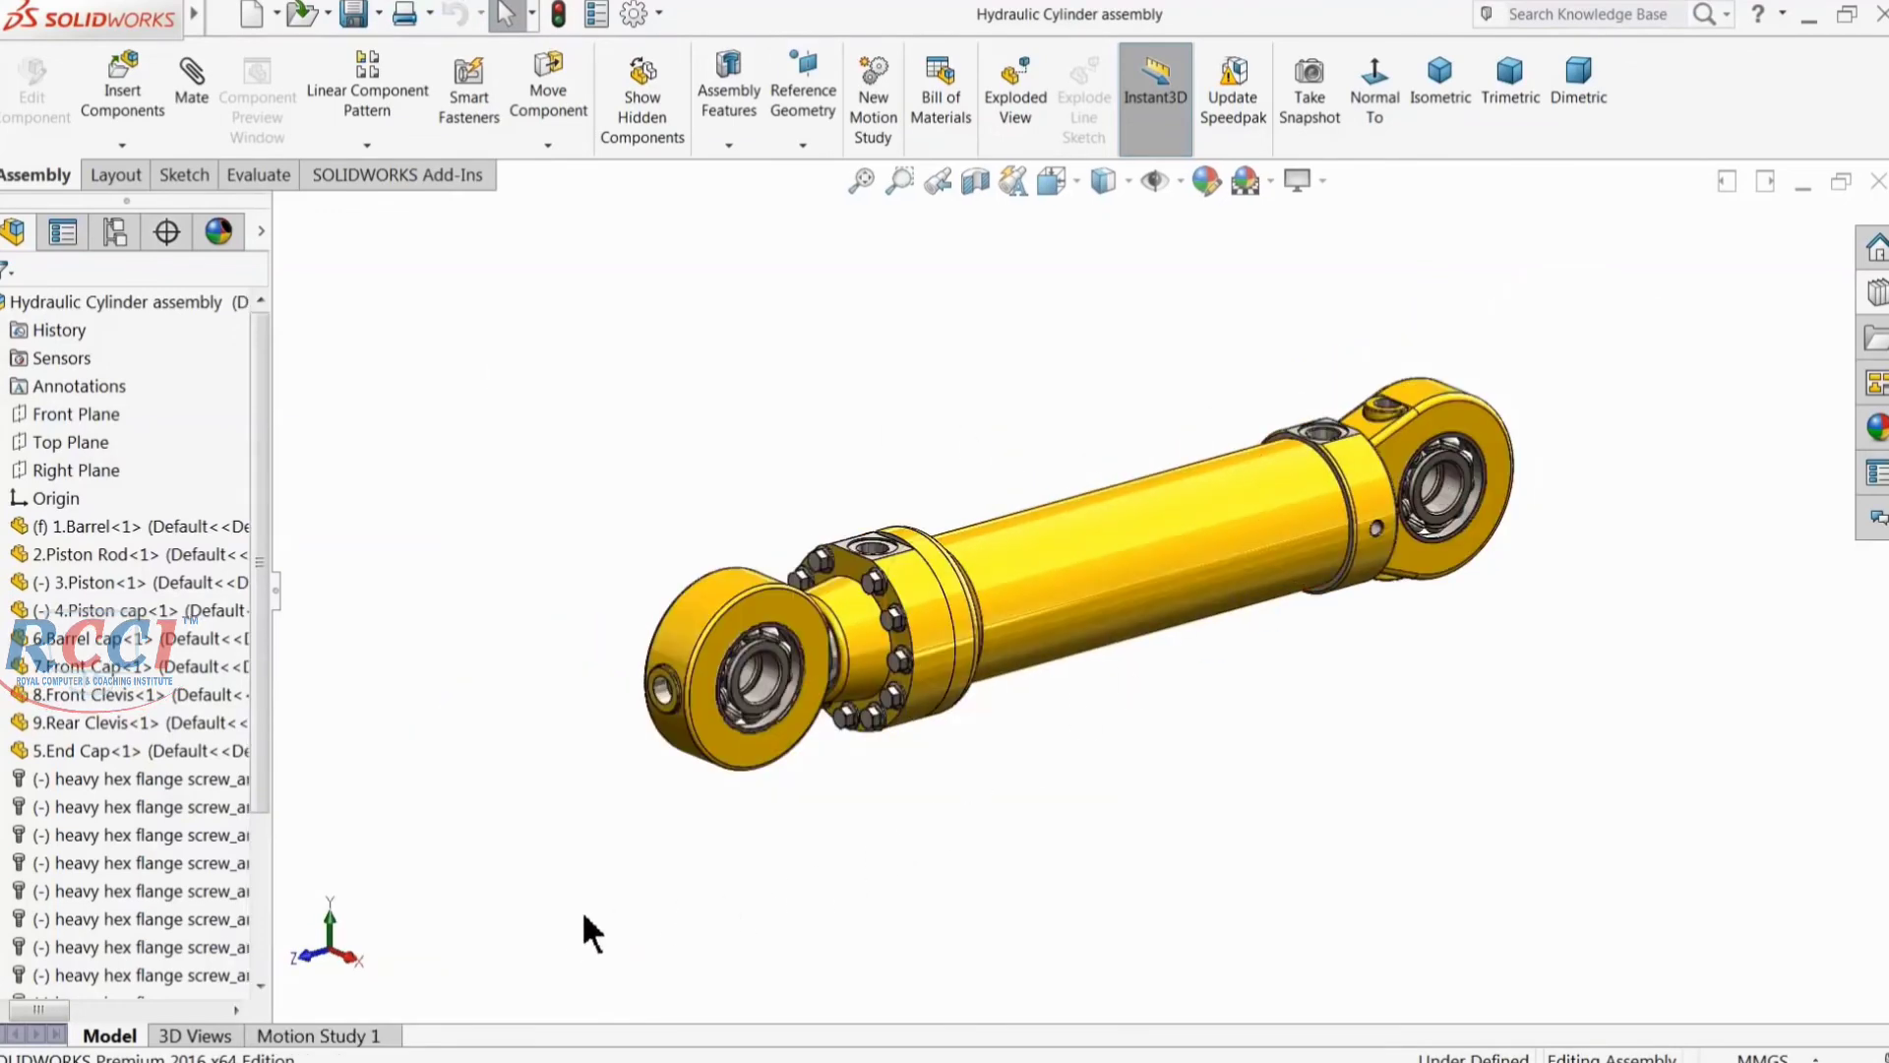
Step: Open Motion Study 1 with its timeline expanded and set the study type to Motion Analysis
click(364, 1037)
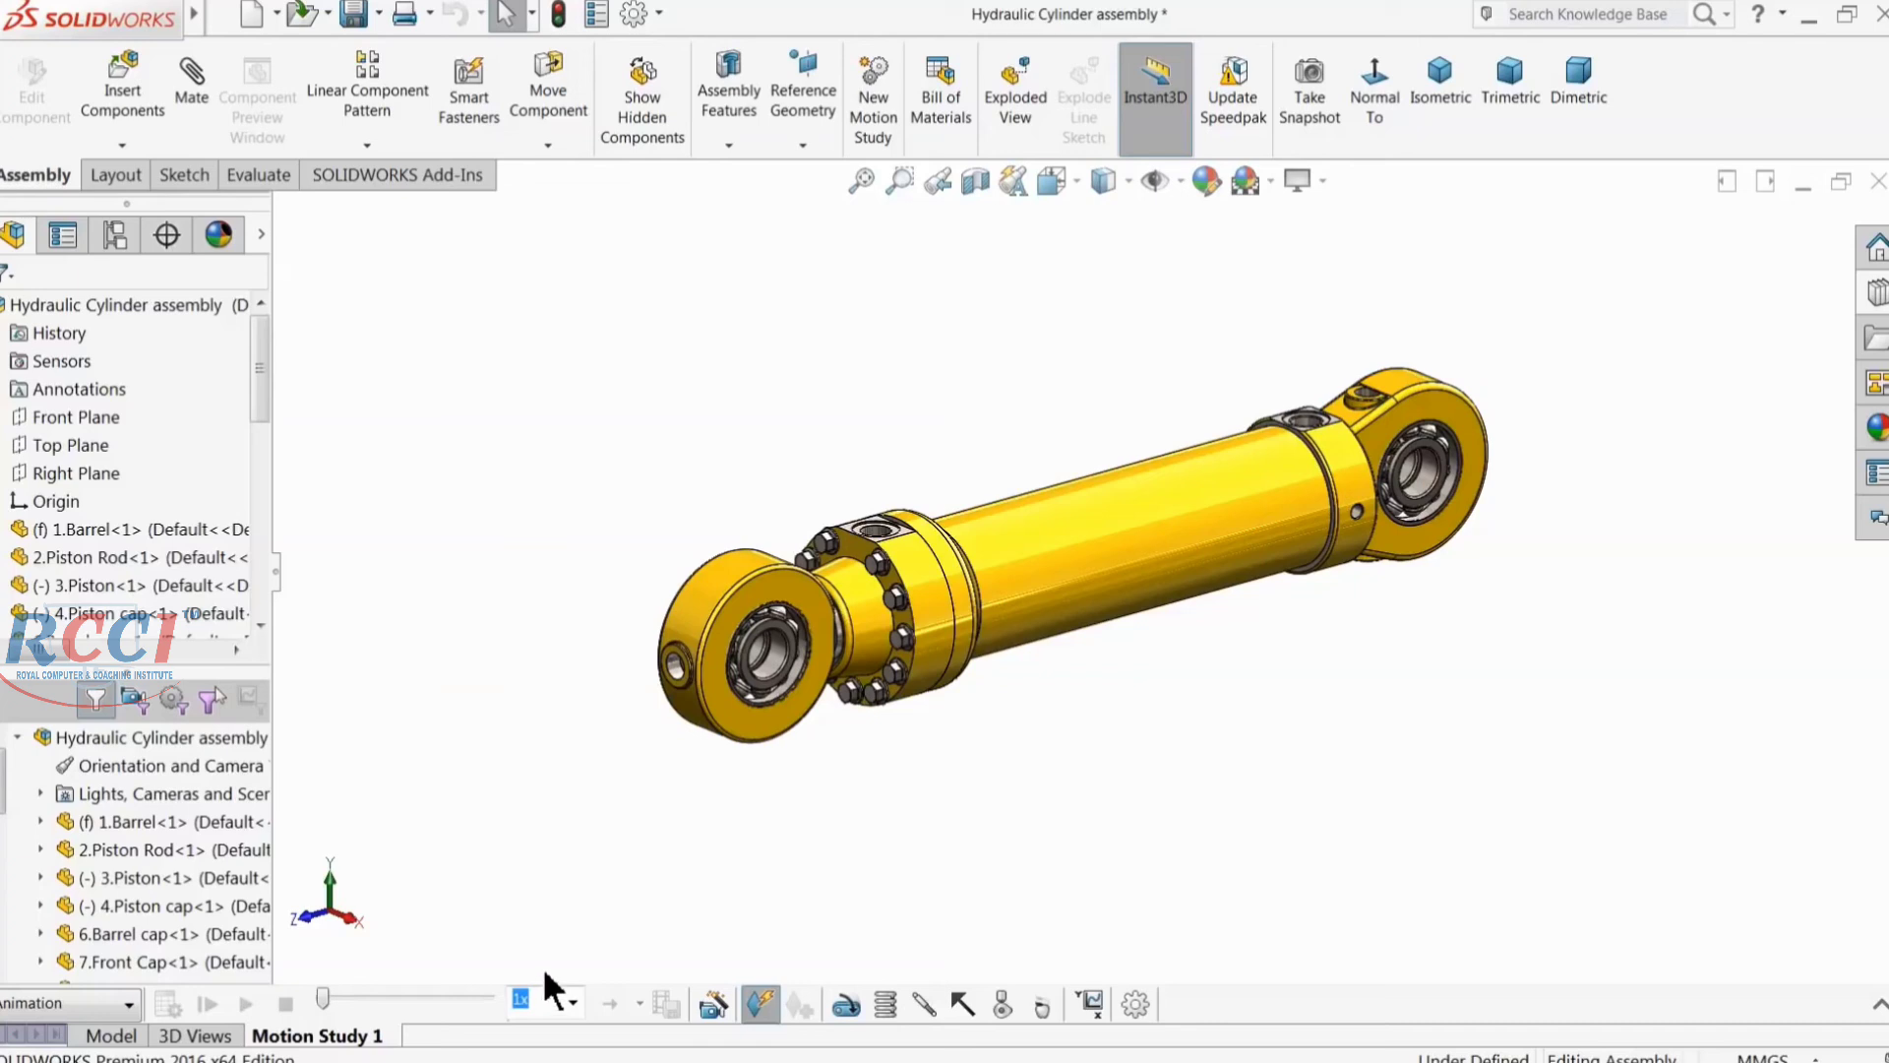
right_click(1749, 119)
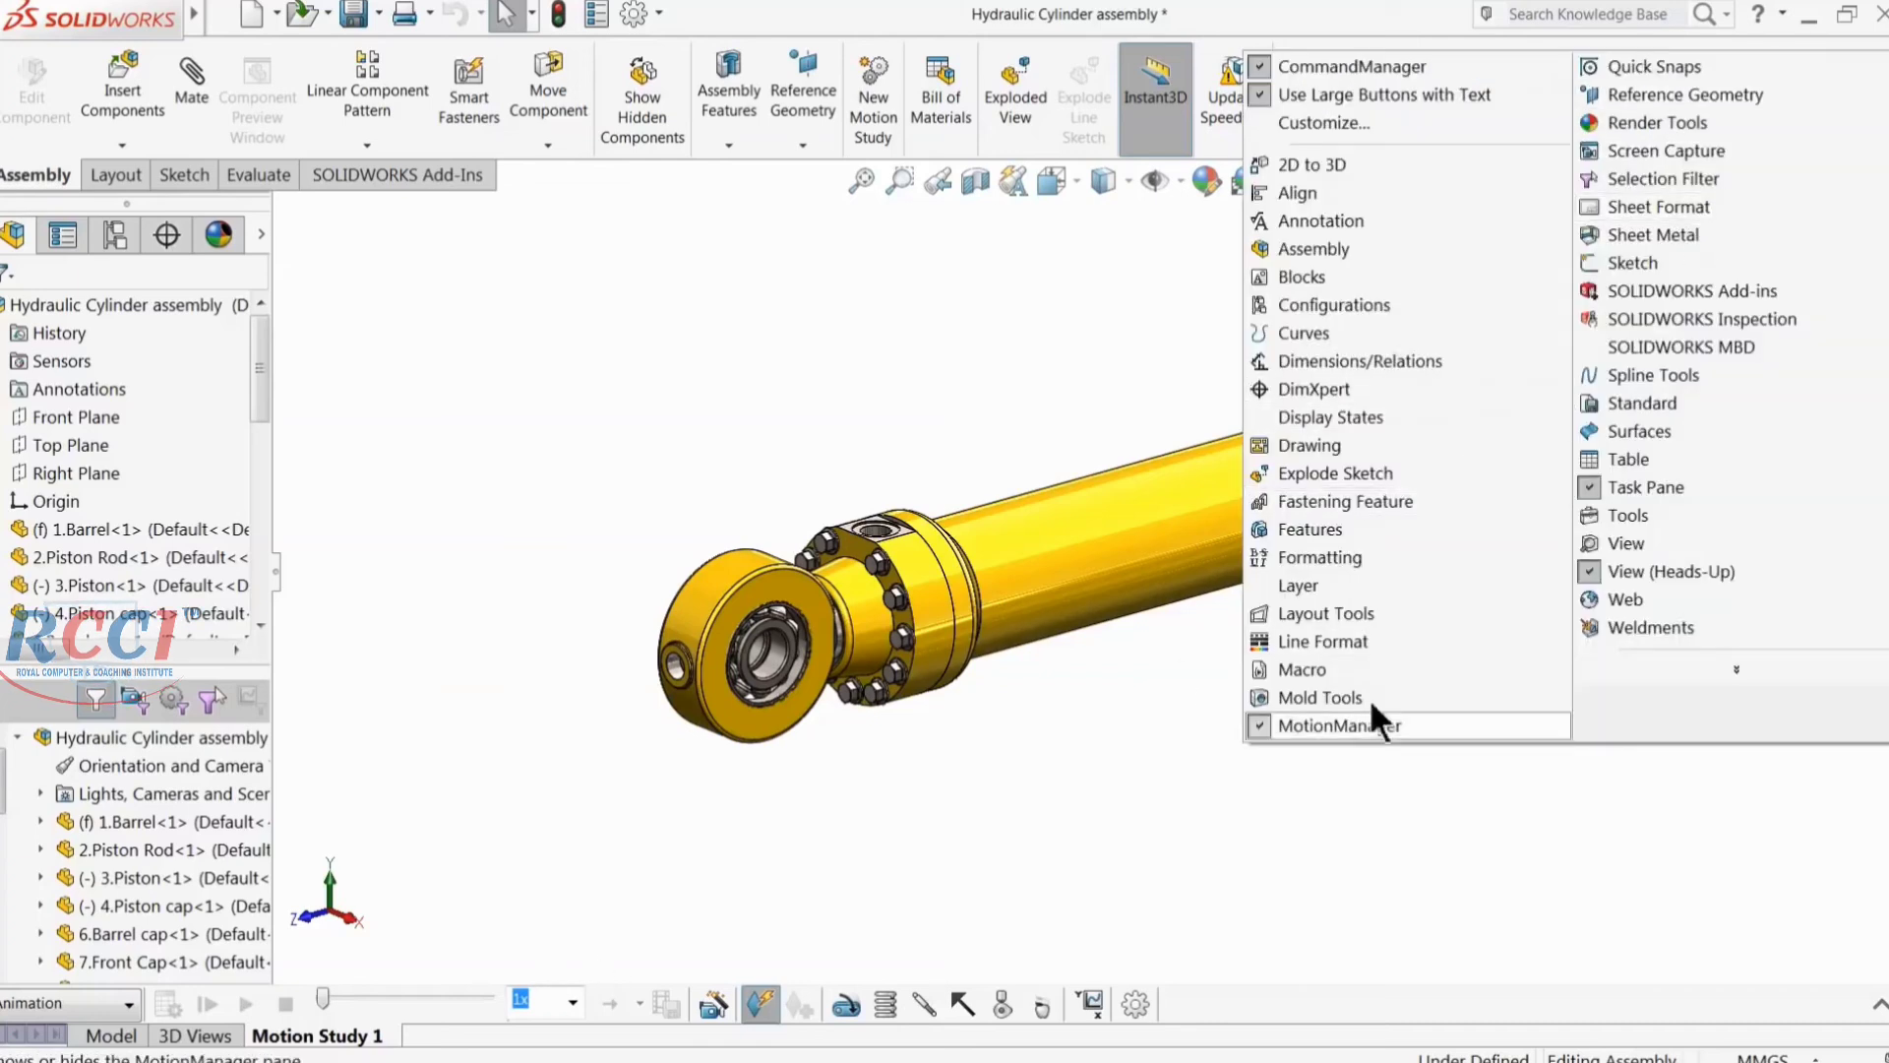
click(1025, 394)
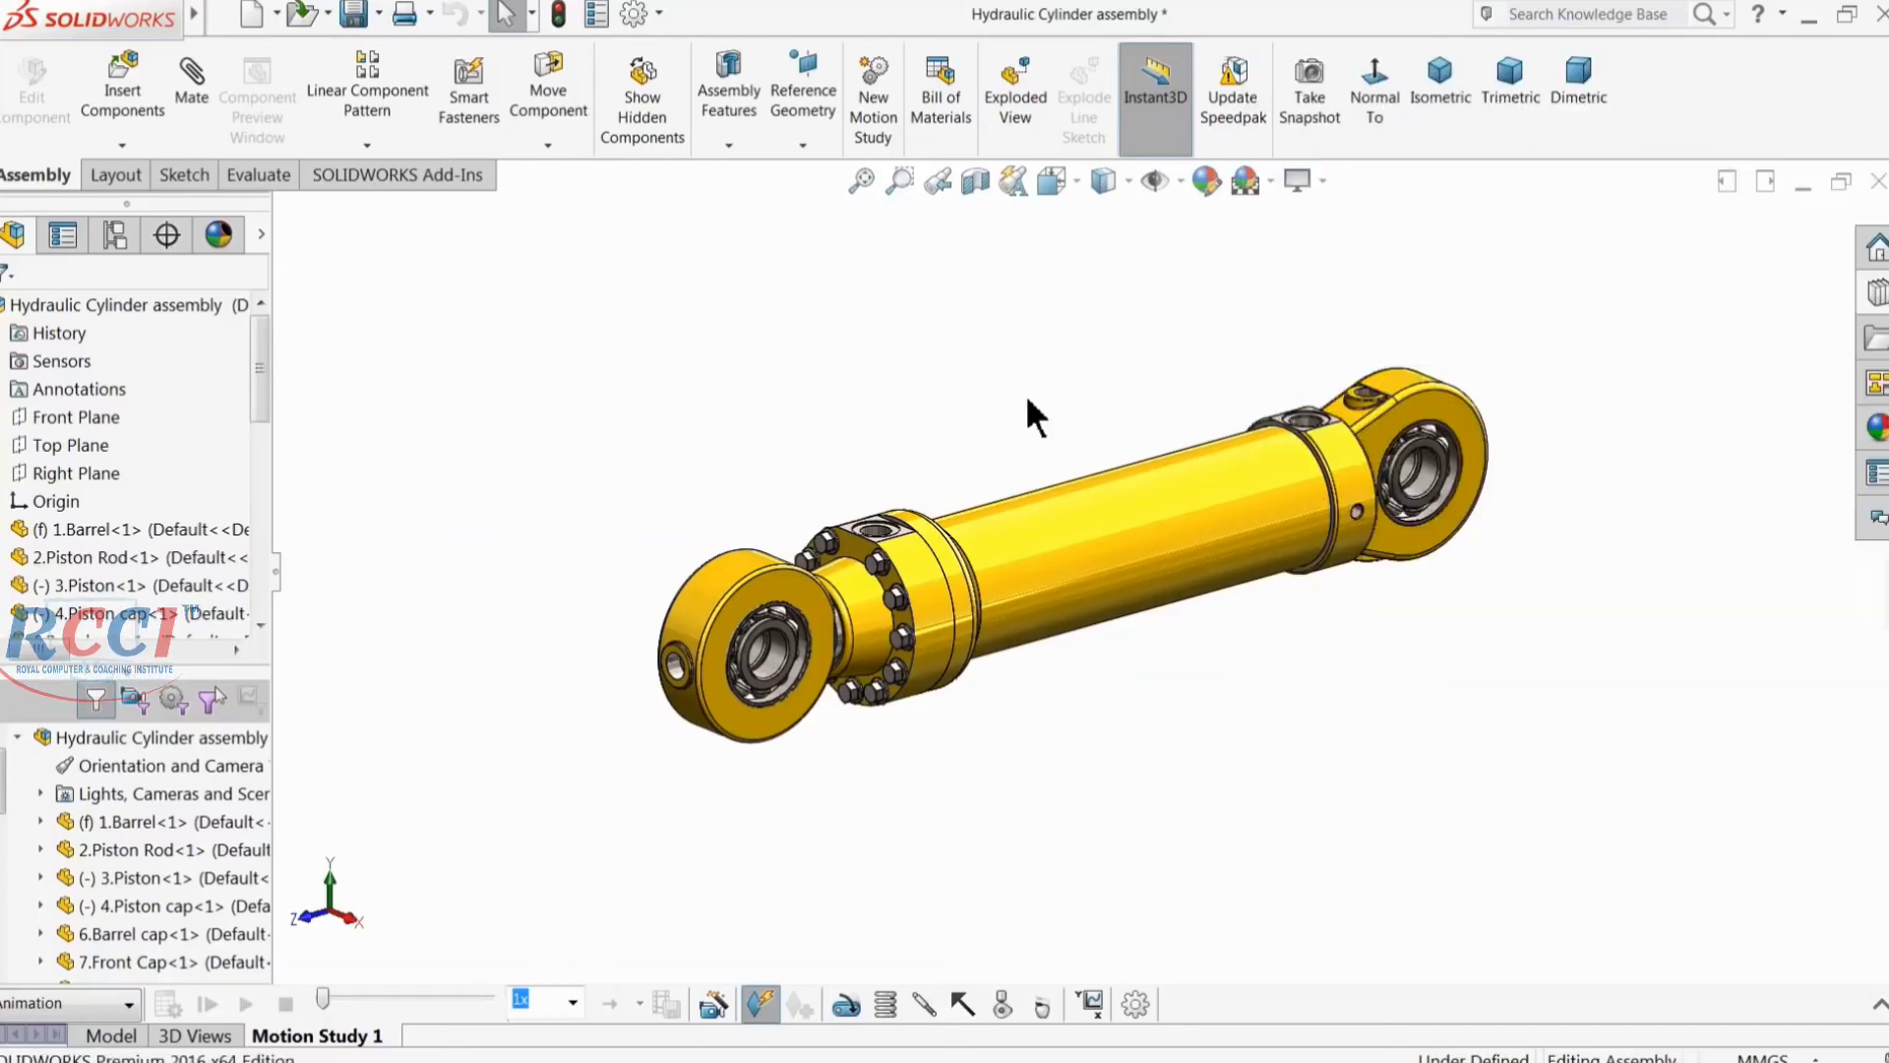
click(1875, 1012)
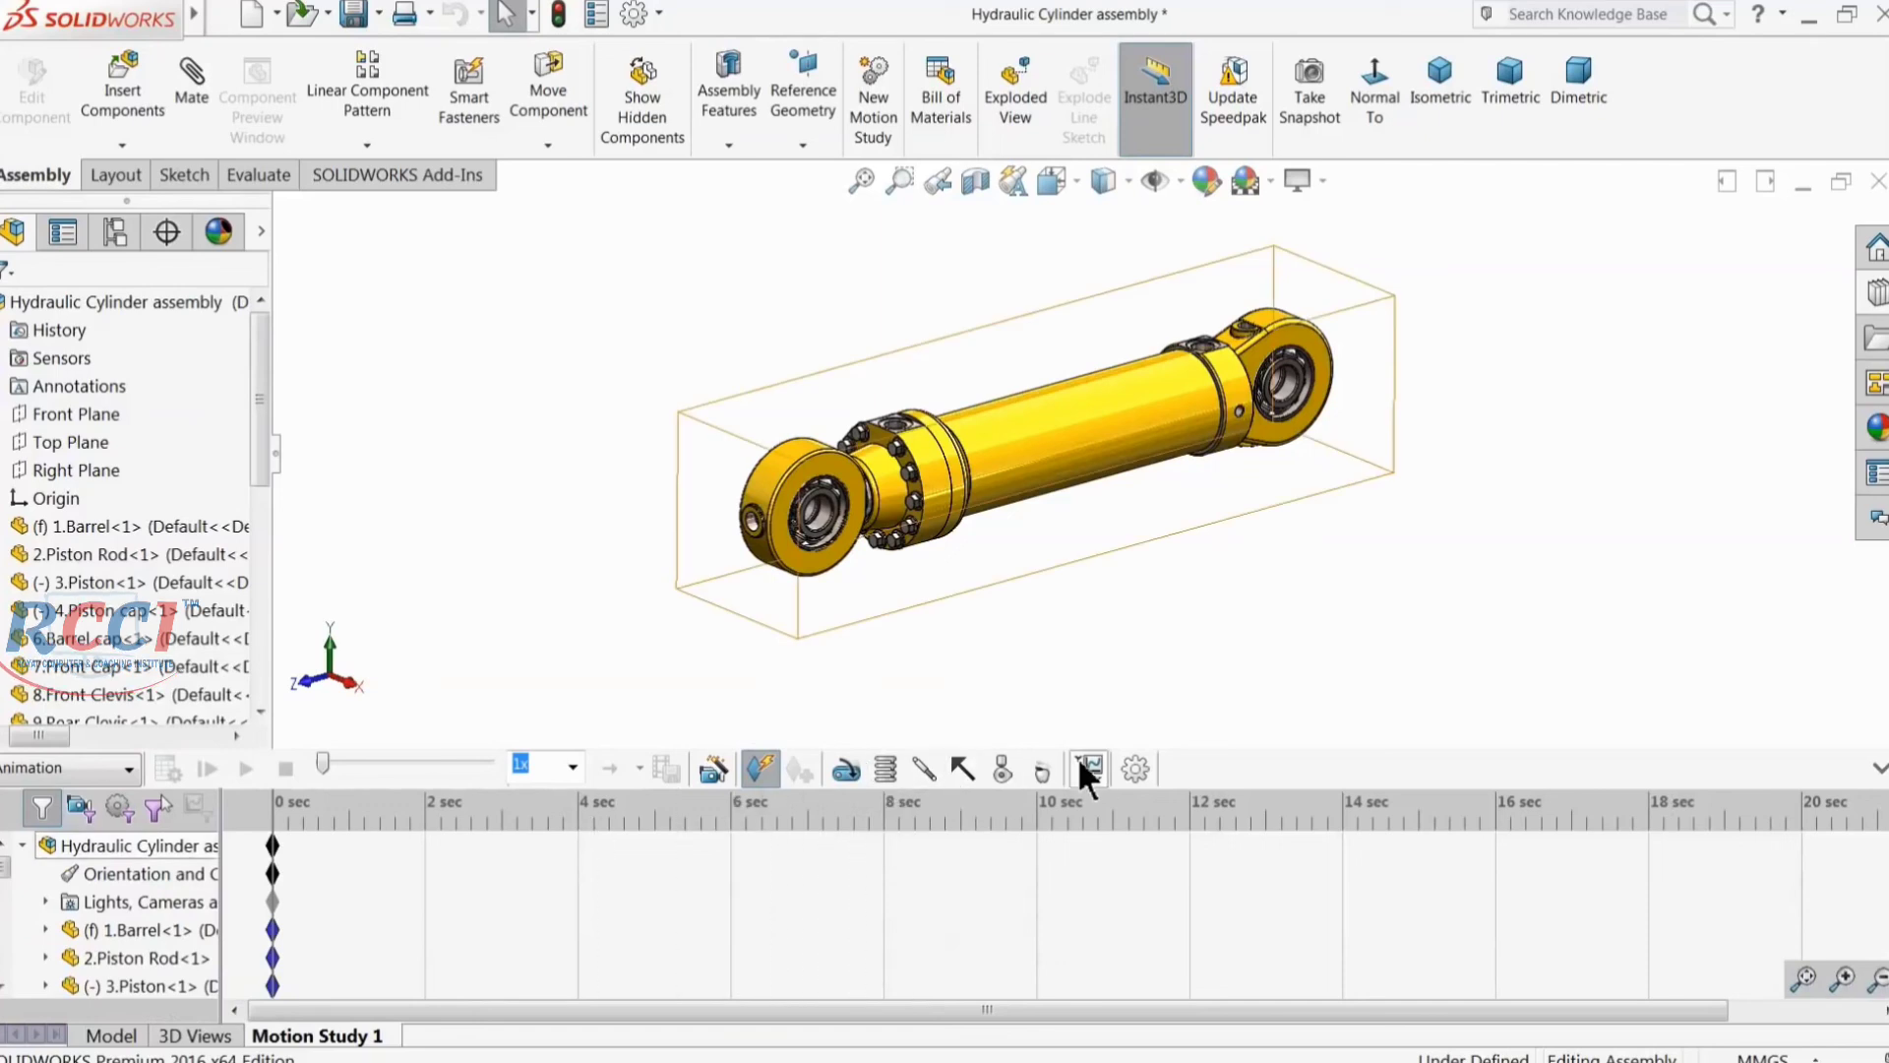
click(90, 778)
click(57, 856)
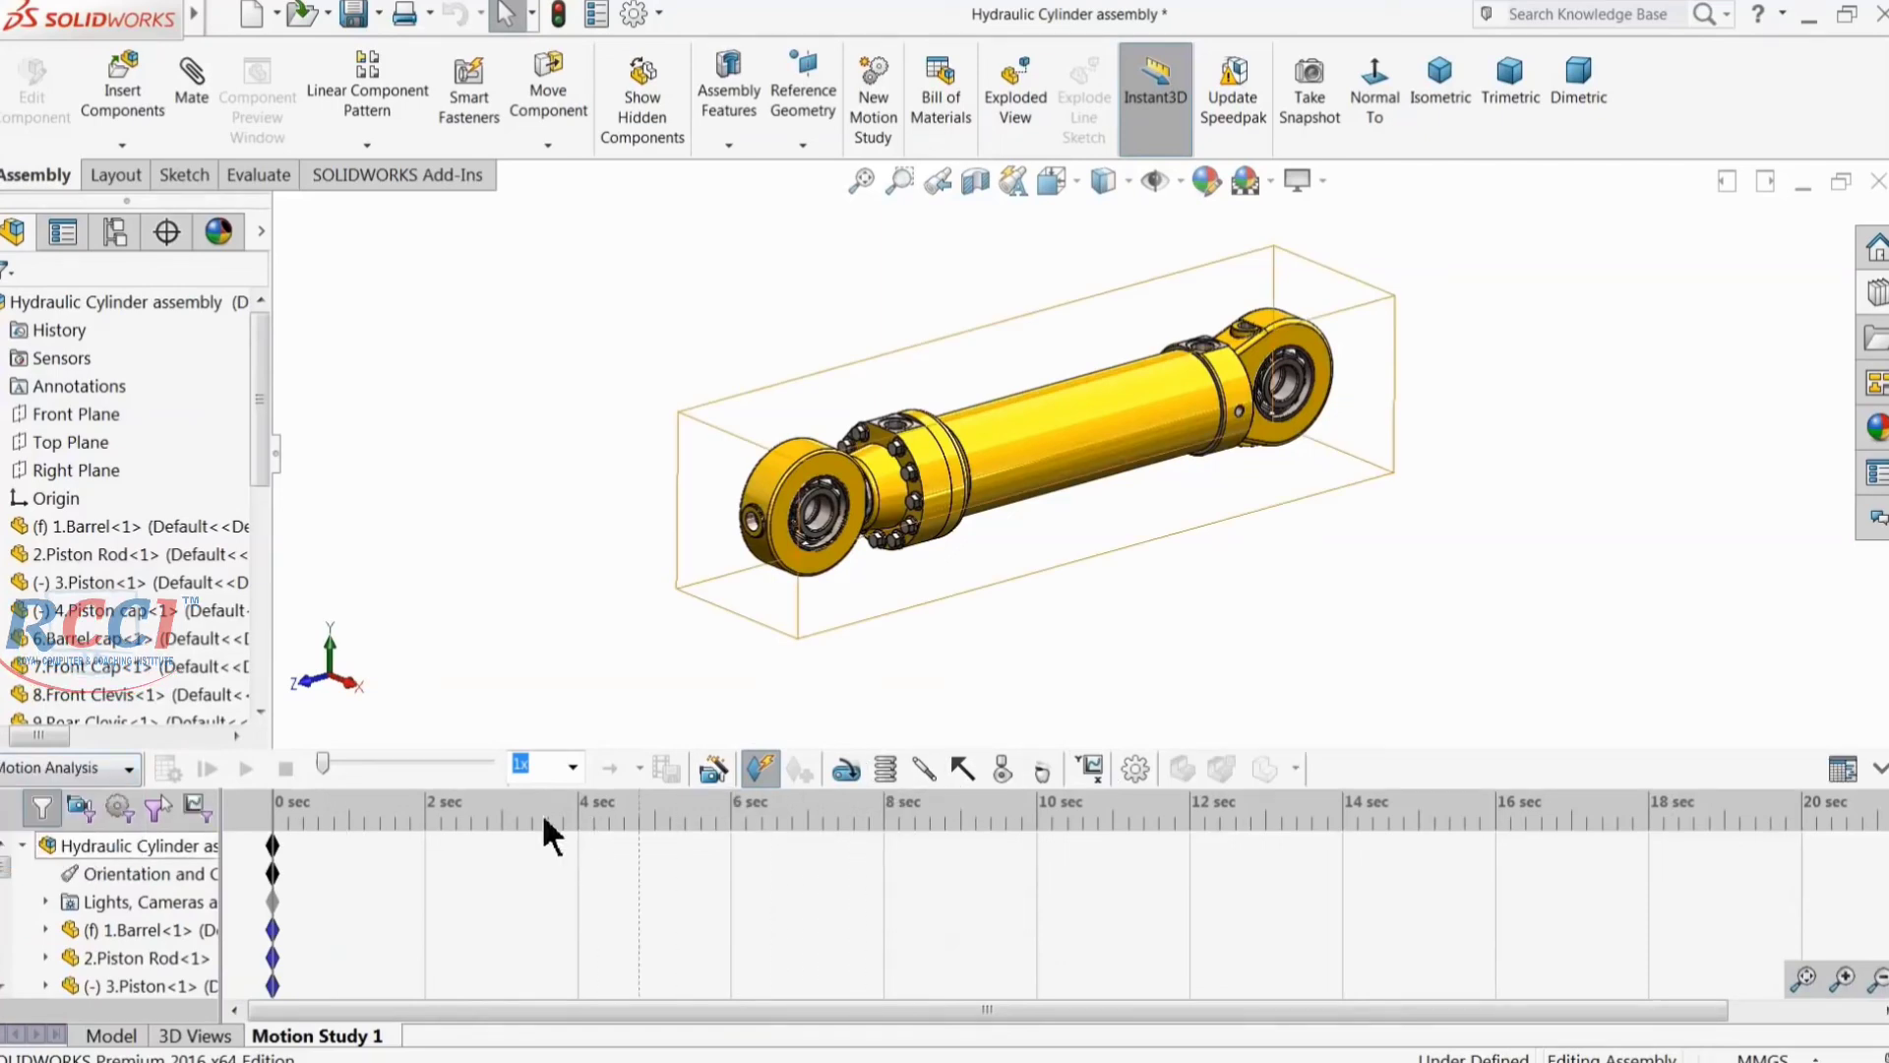
Step: Set the Motion Analysis frames per second in the study properties and extend the study's duration to 6 seconds
click(1134, 768)
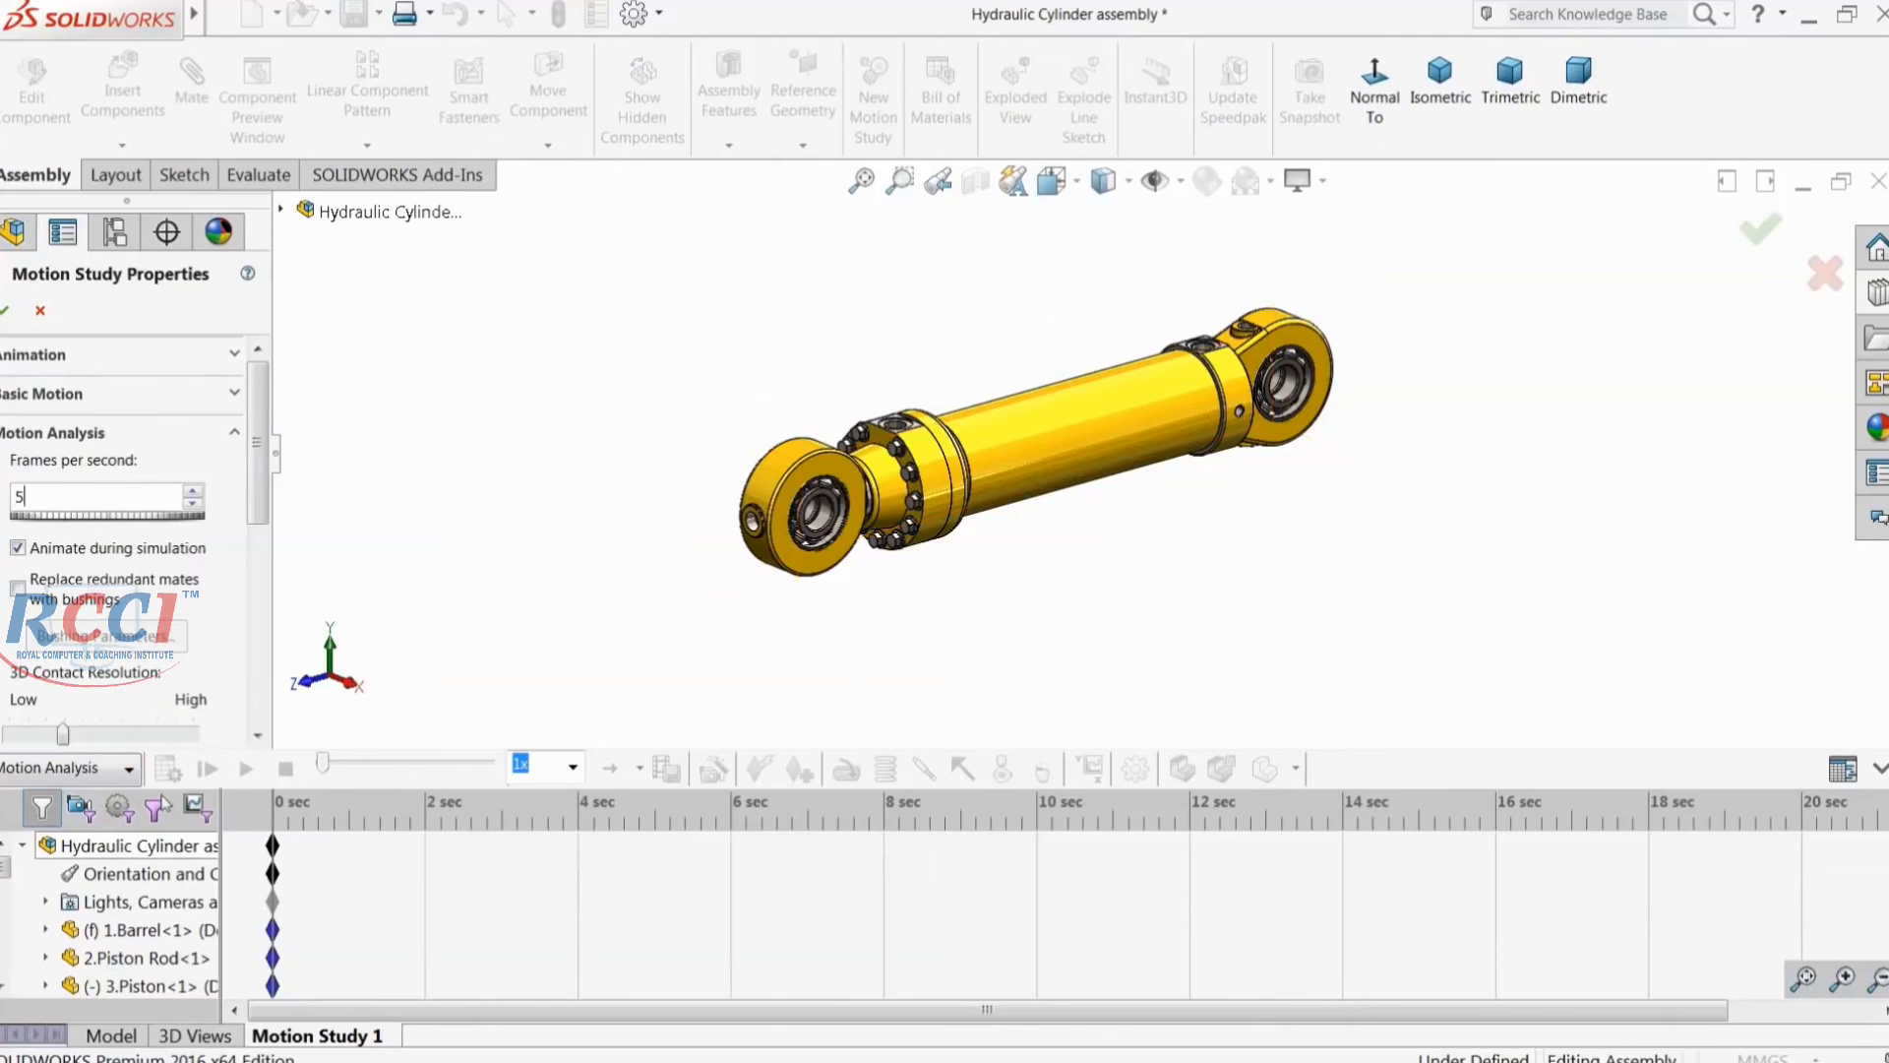
click(5, 317)
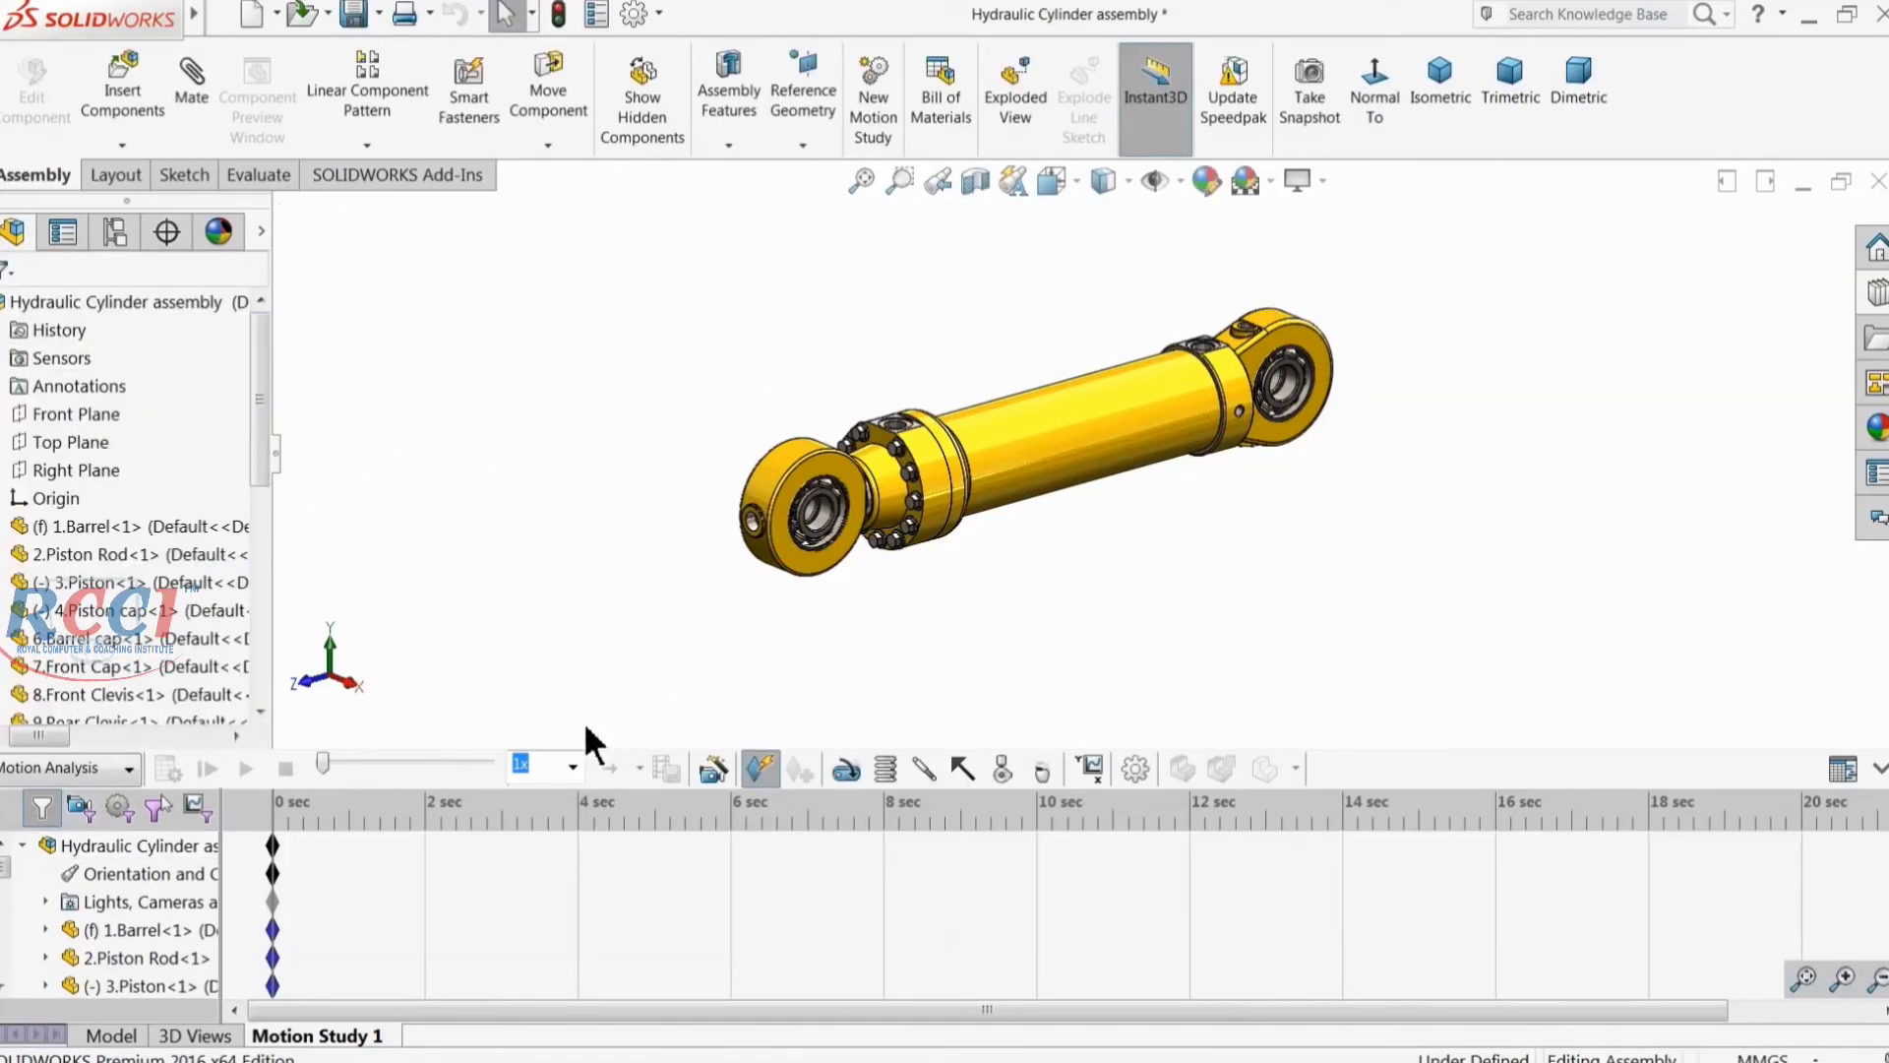
click(273, 845)
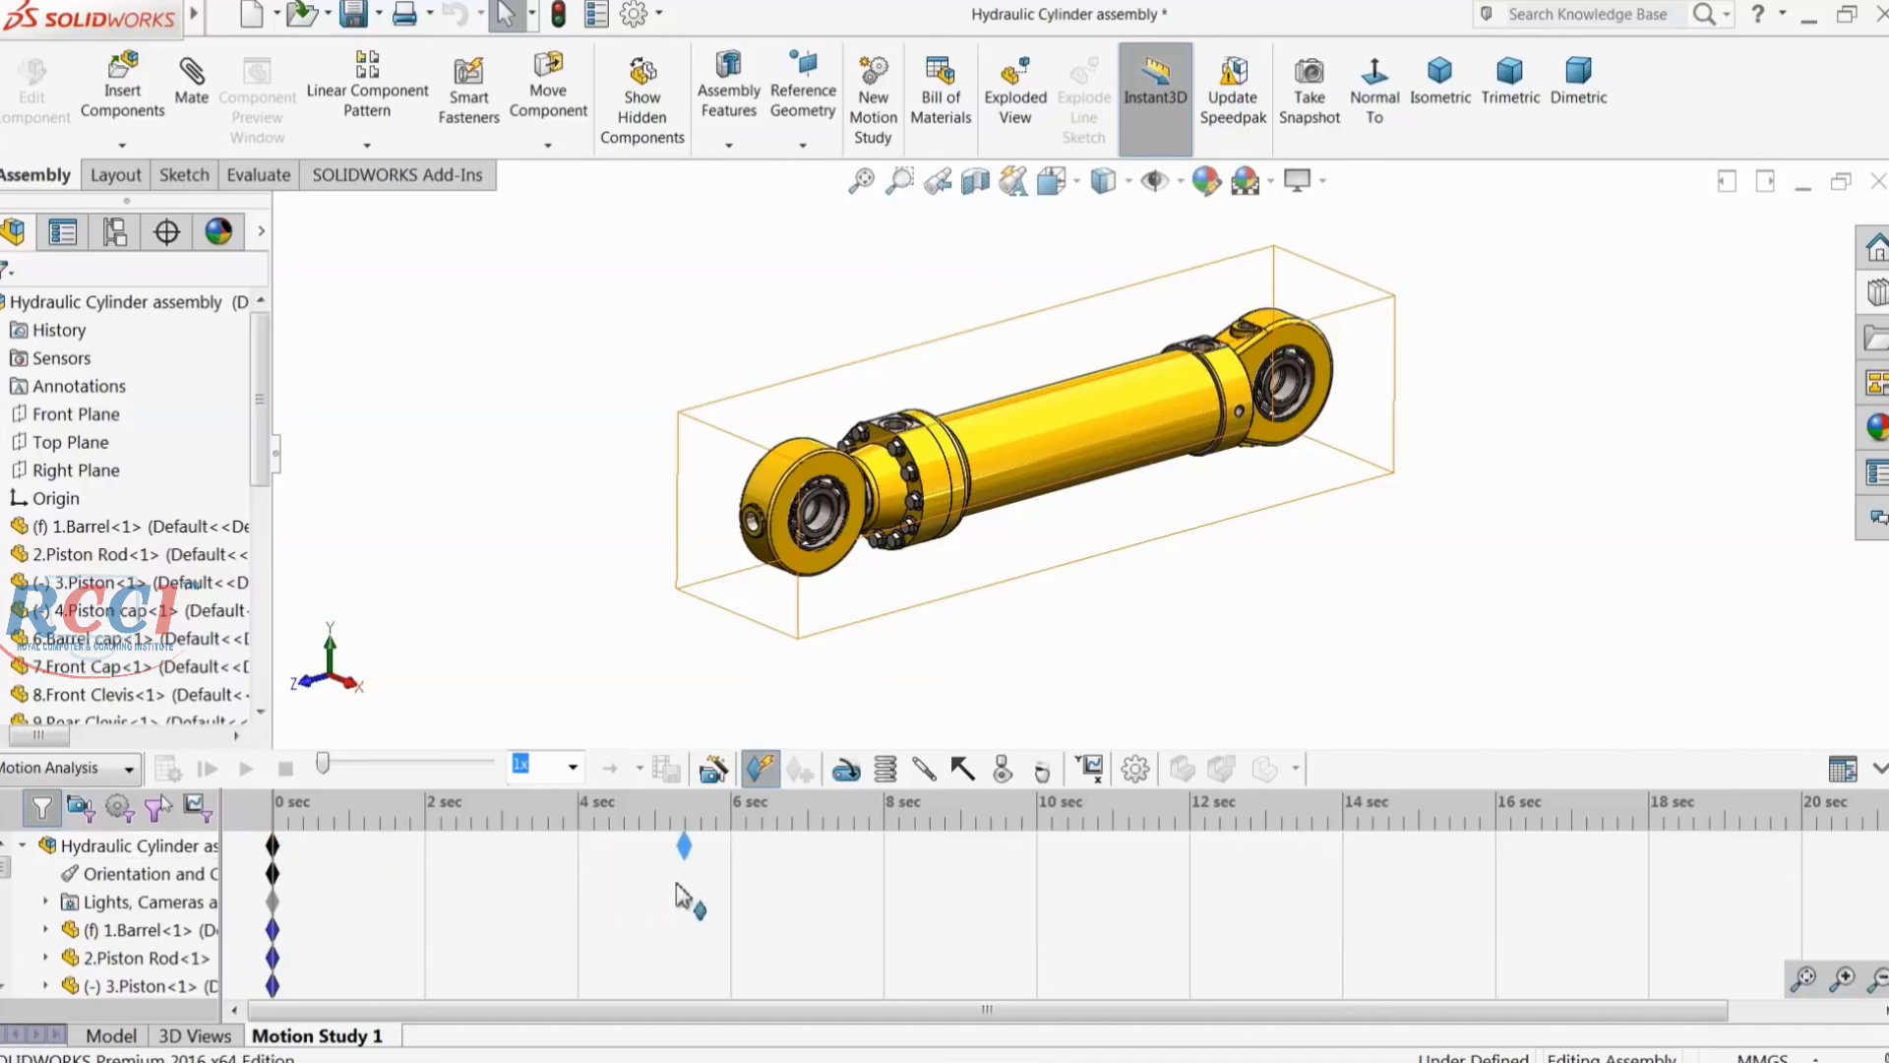
drag(730, 890, 739, 863)
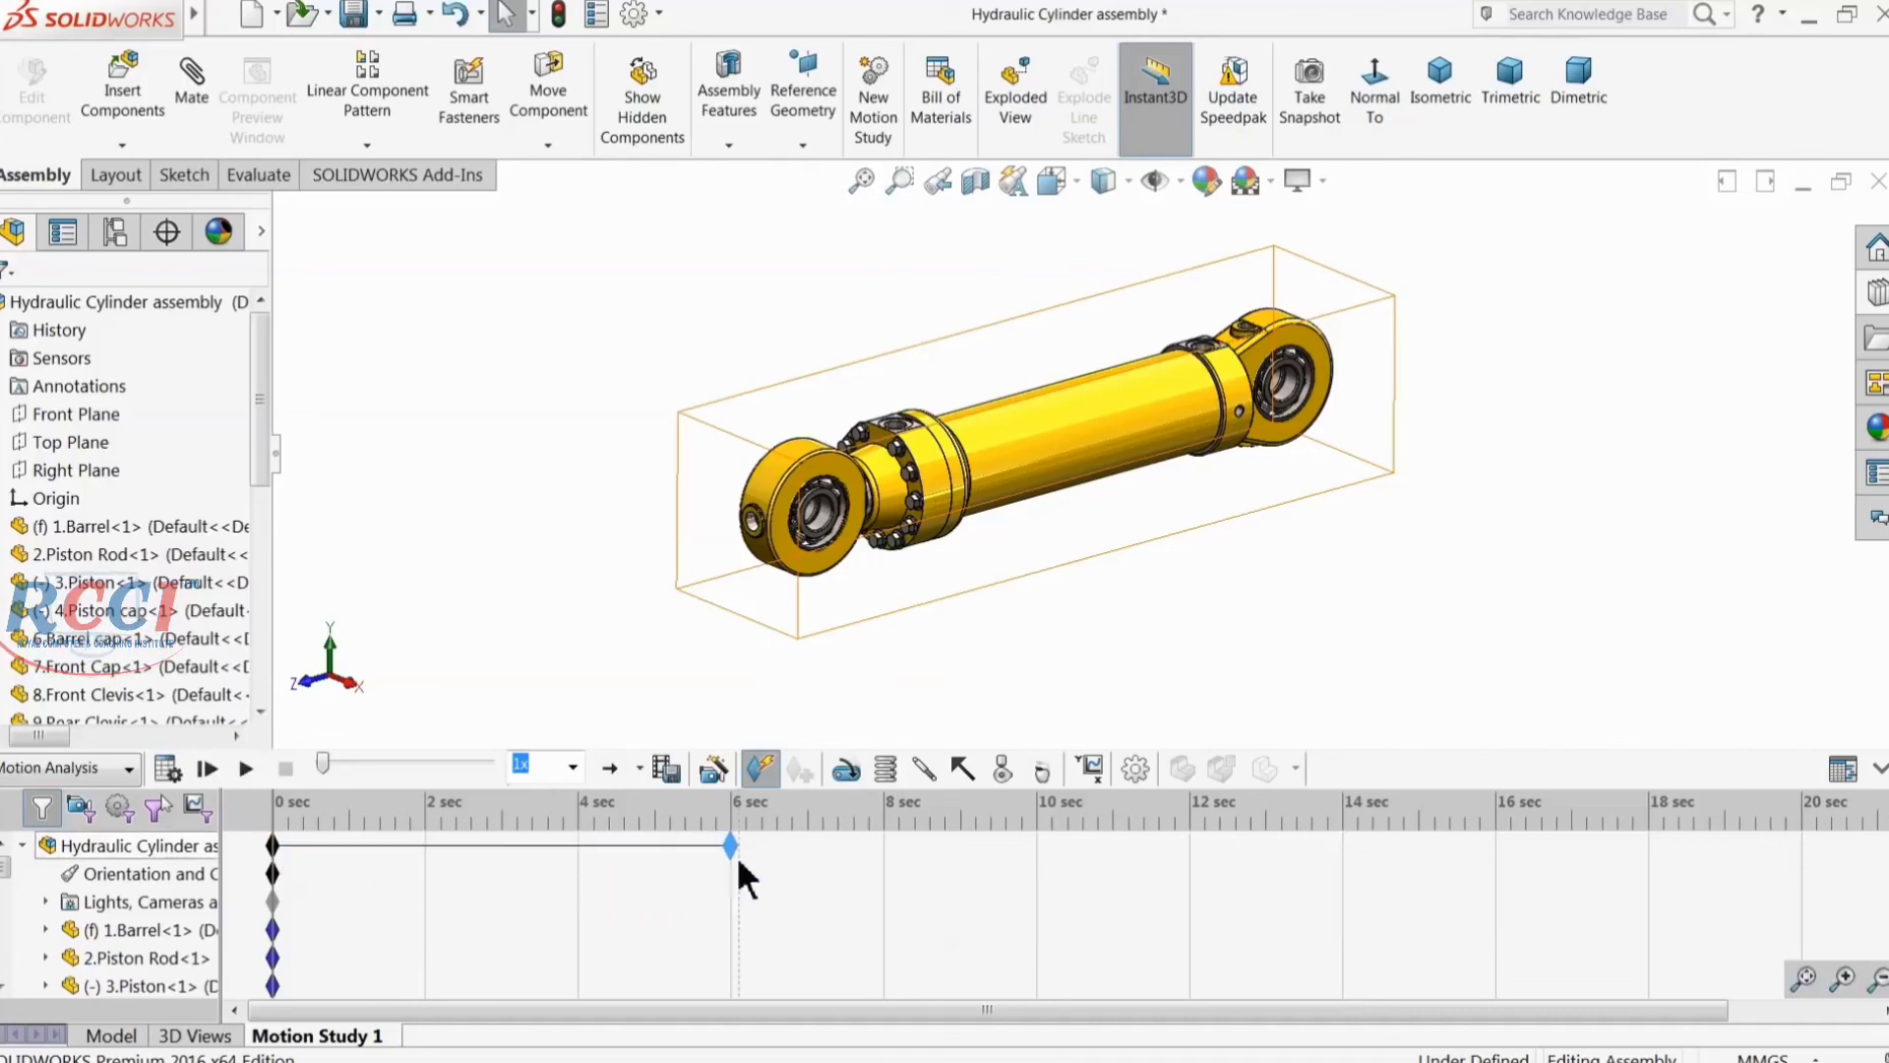
Step: Clear the selection and turn on the display of temporary axes in the assembly
click(879, 554)
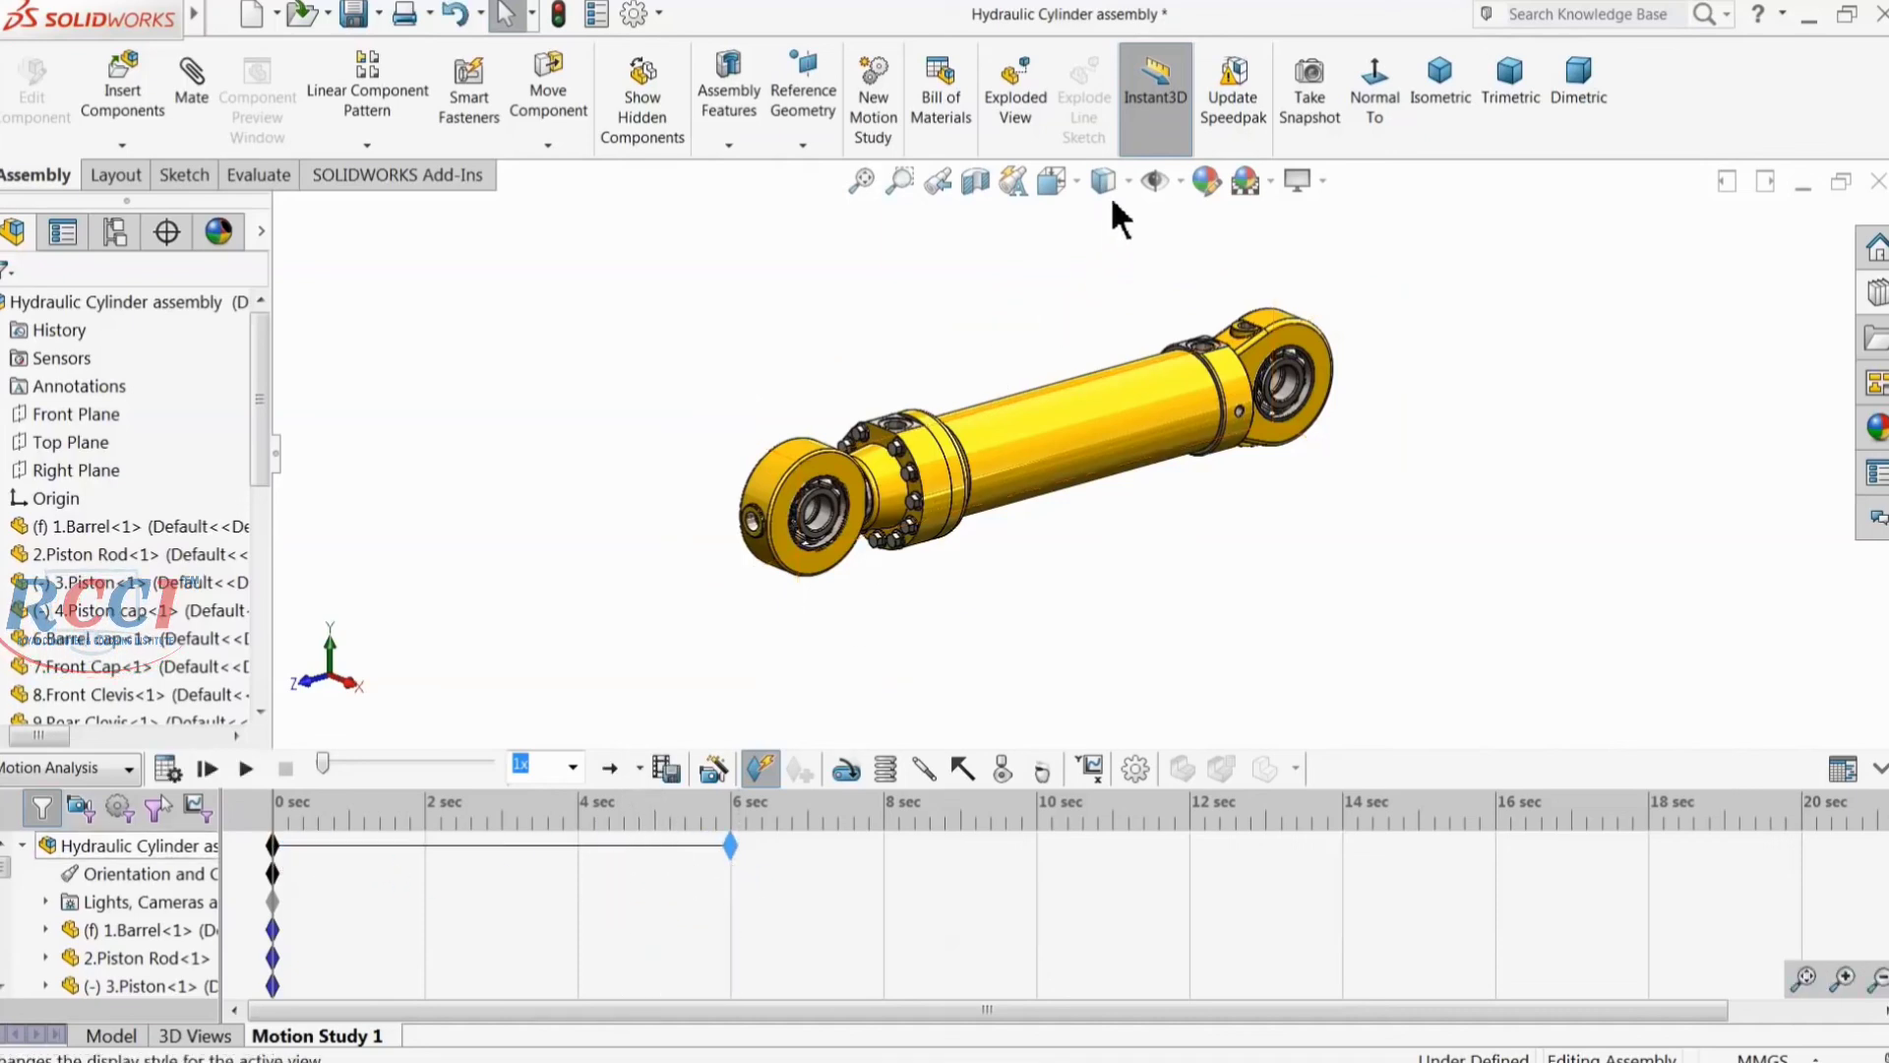
click(1178, 181)
click(1195, 258)
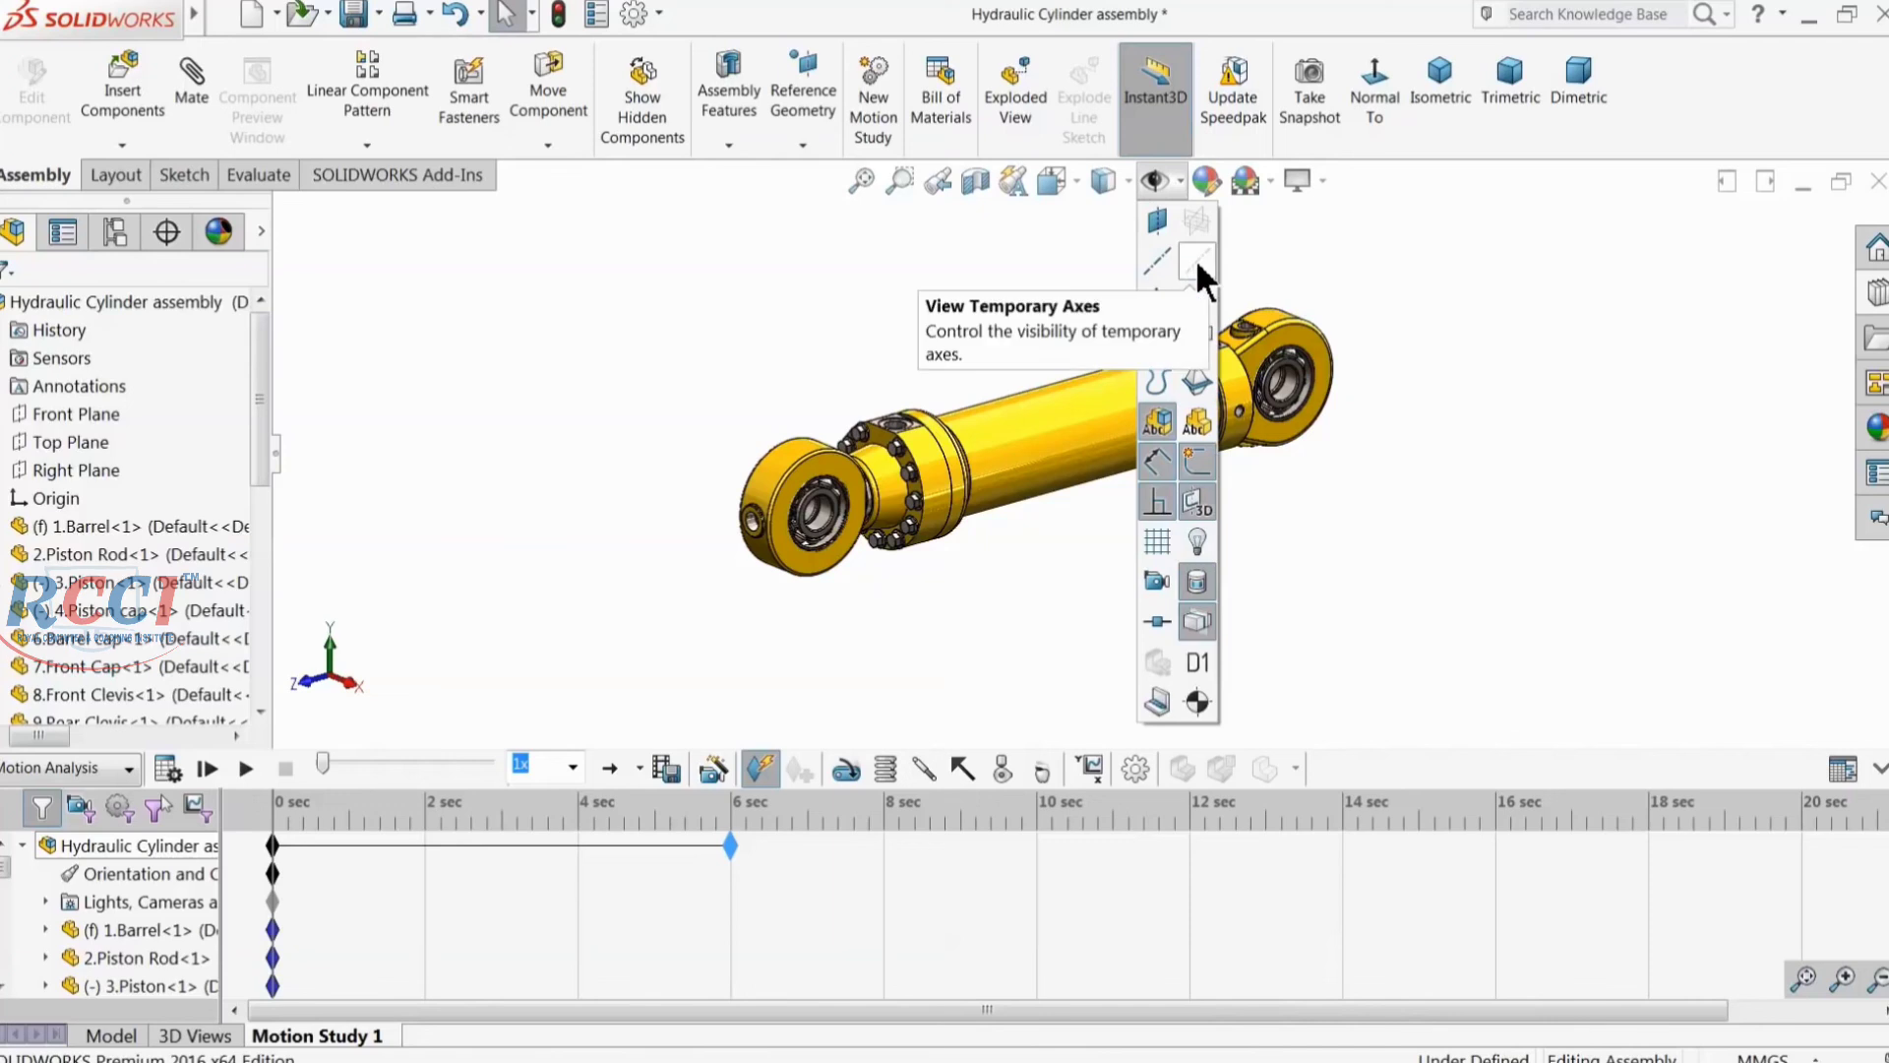
Step: Add a linear motor along the axis of the front clevis's small side hole, running at a constant speed of 70 mm/s
click(847, 768)
scroll(974, 473, down, 5)
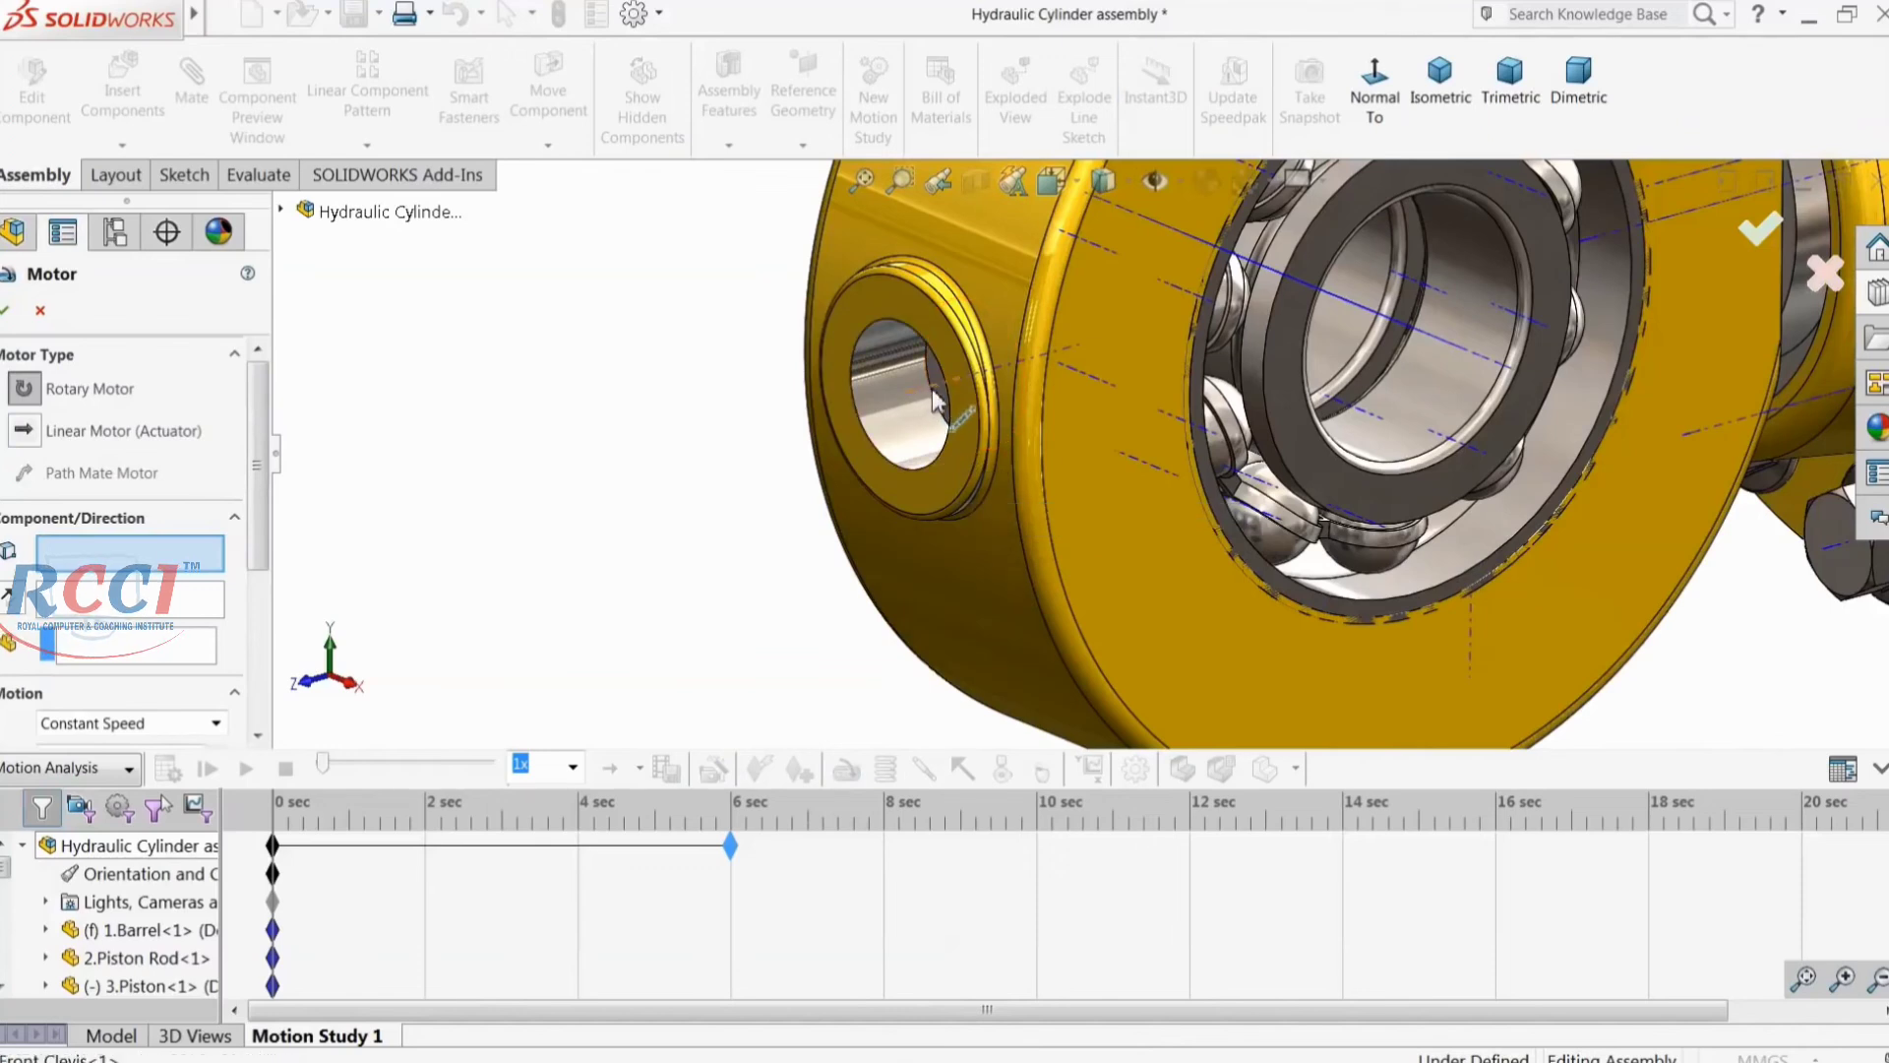
click(933, 399)
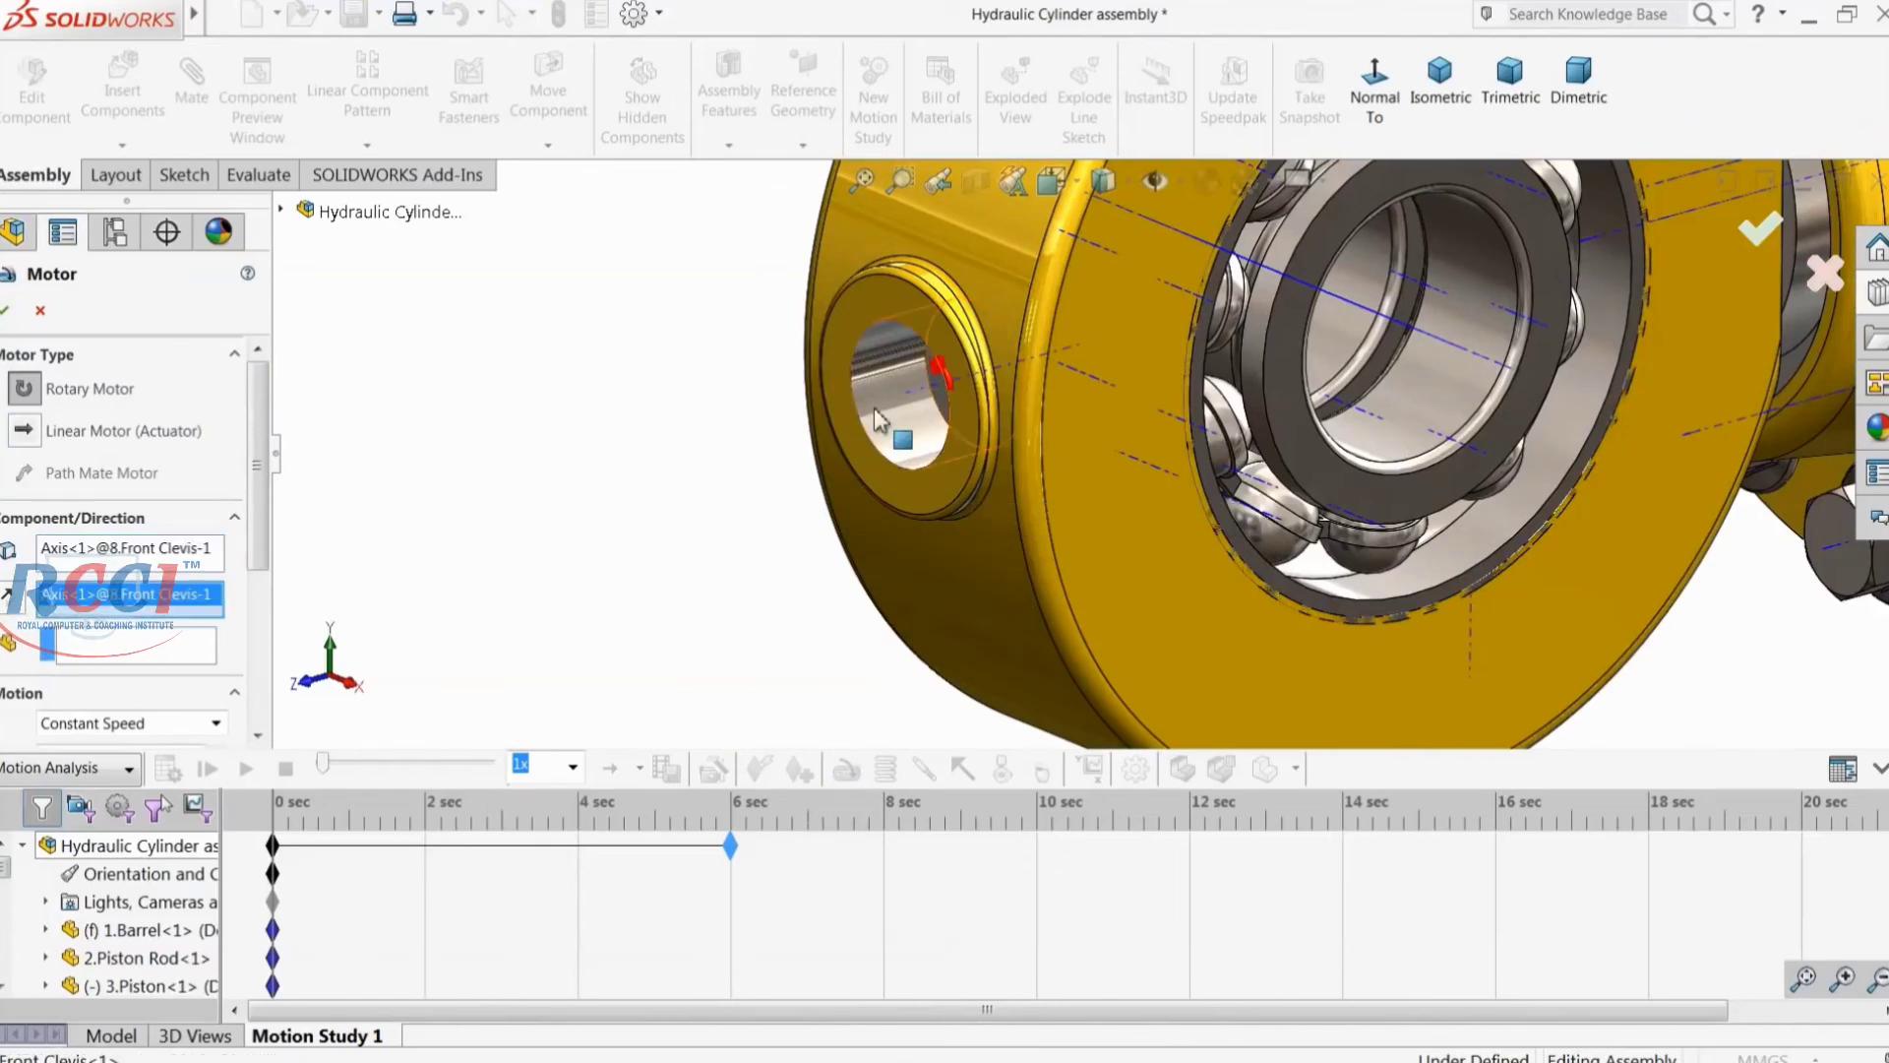
click(25, 434)
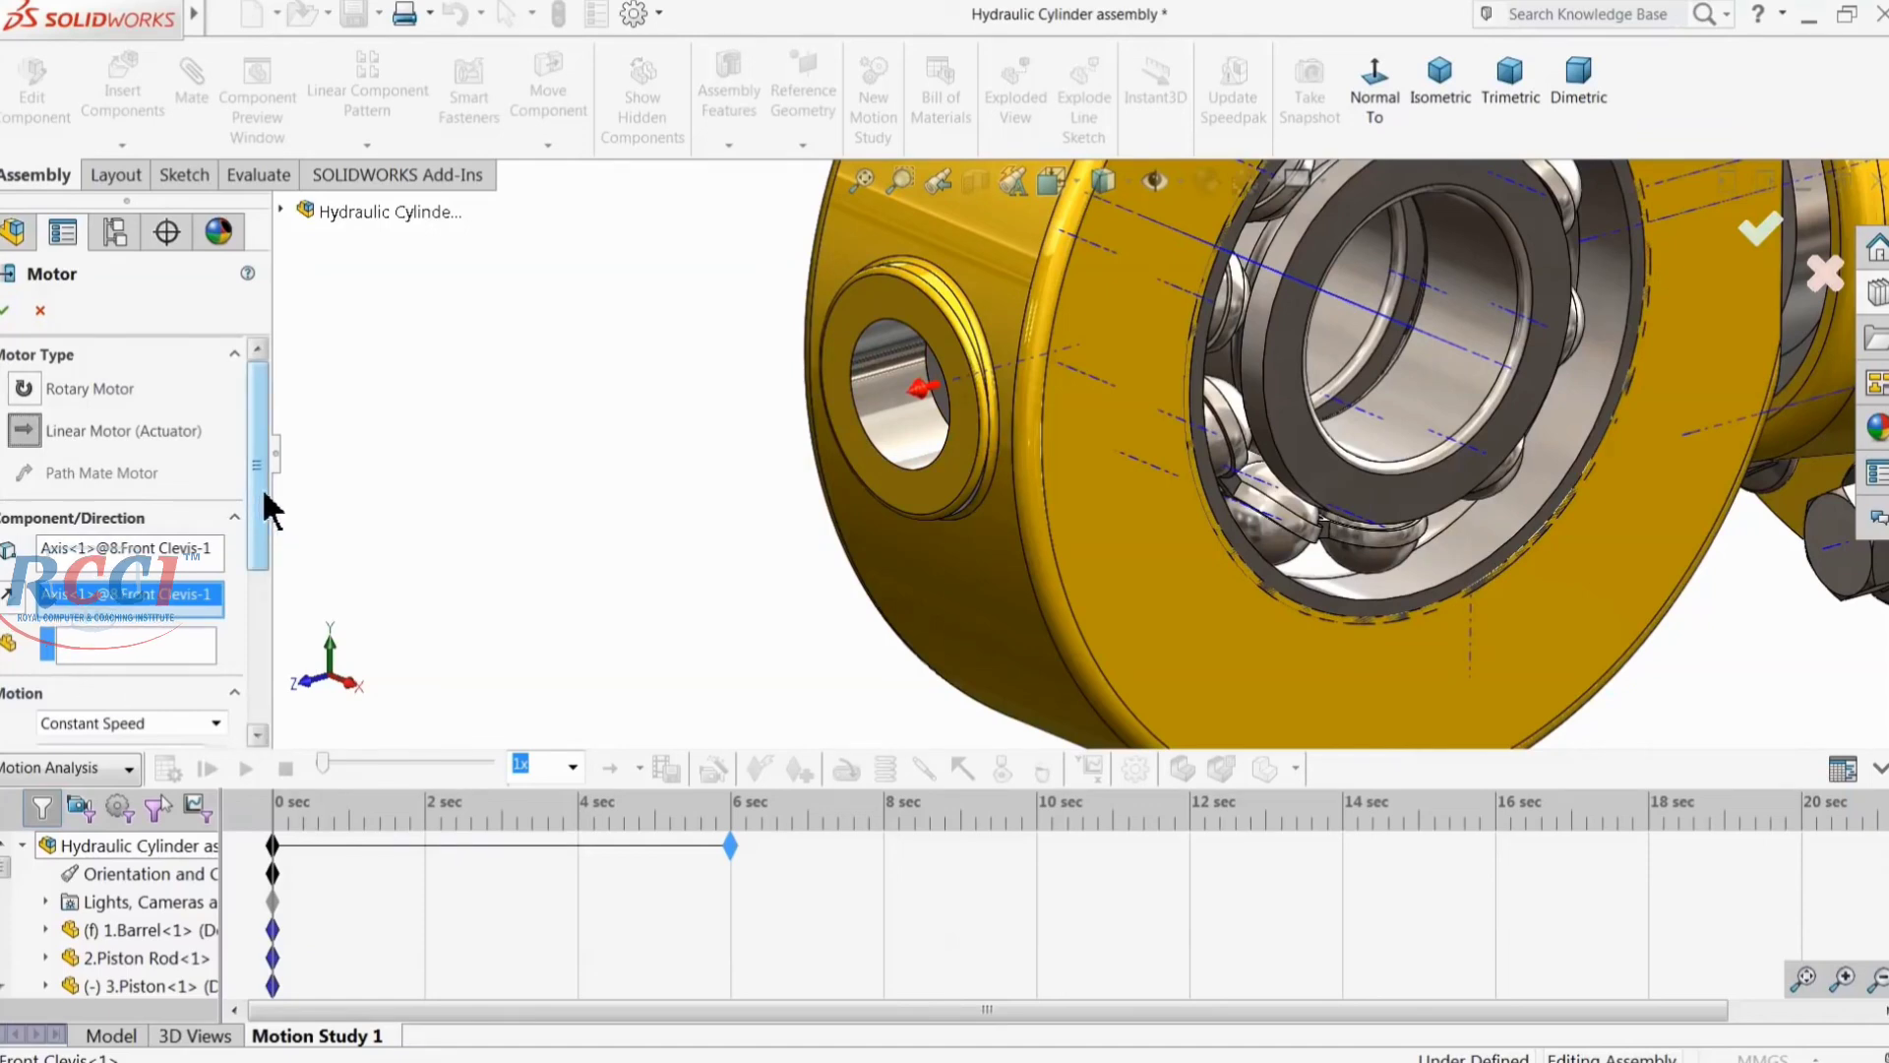
scroll(831, 528, up, 10)
scroll(1161, 372, down, 3)
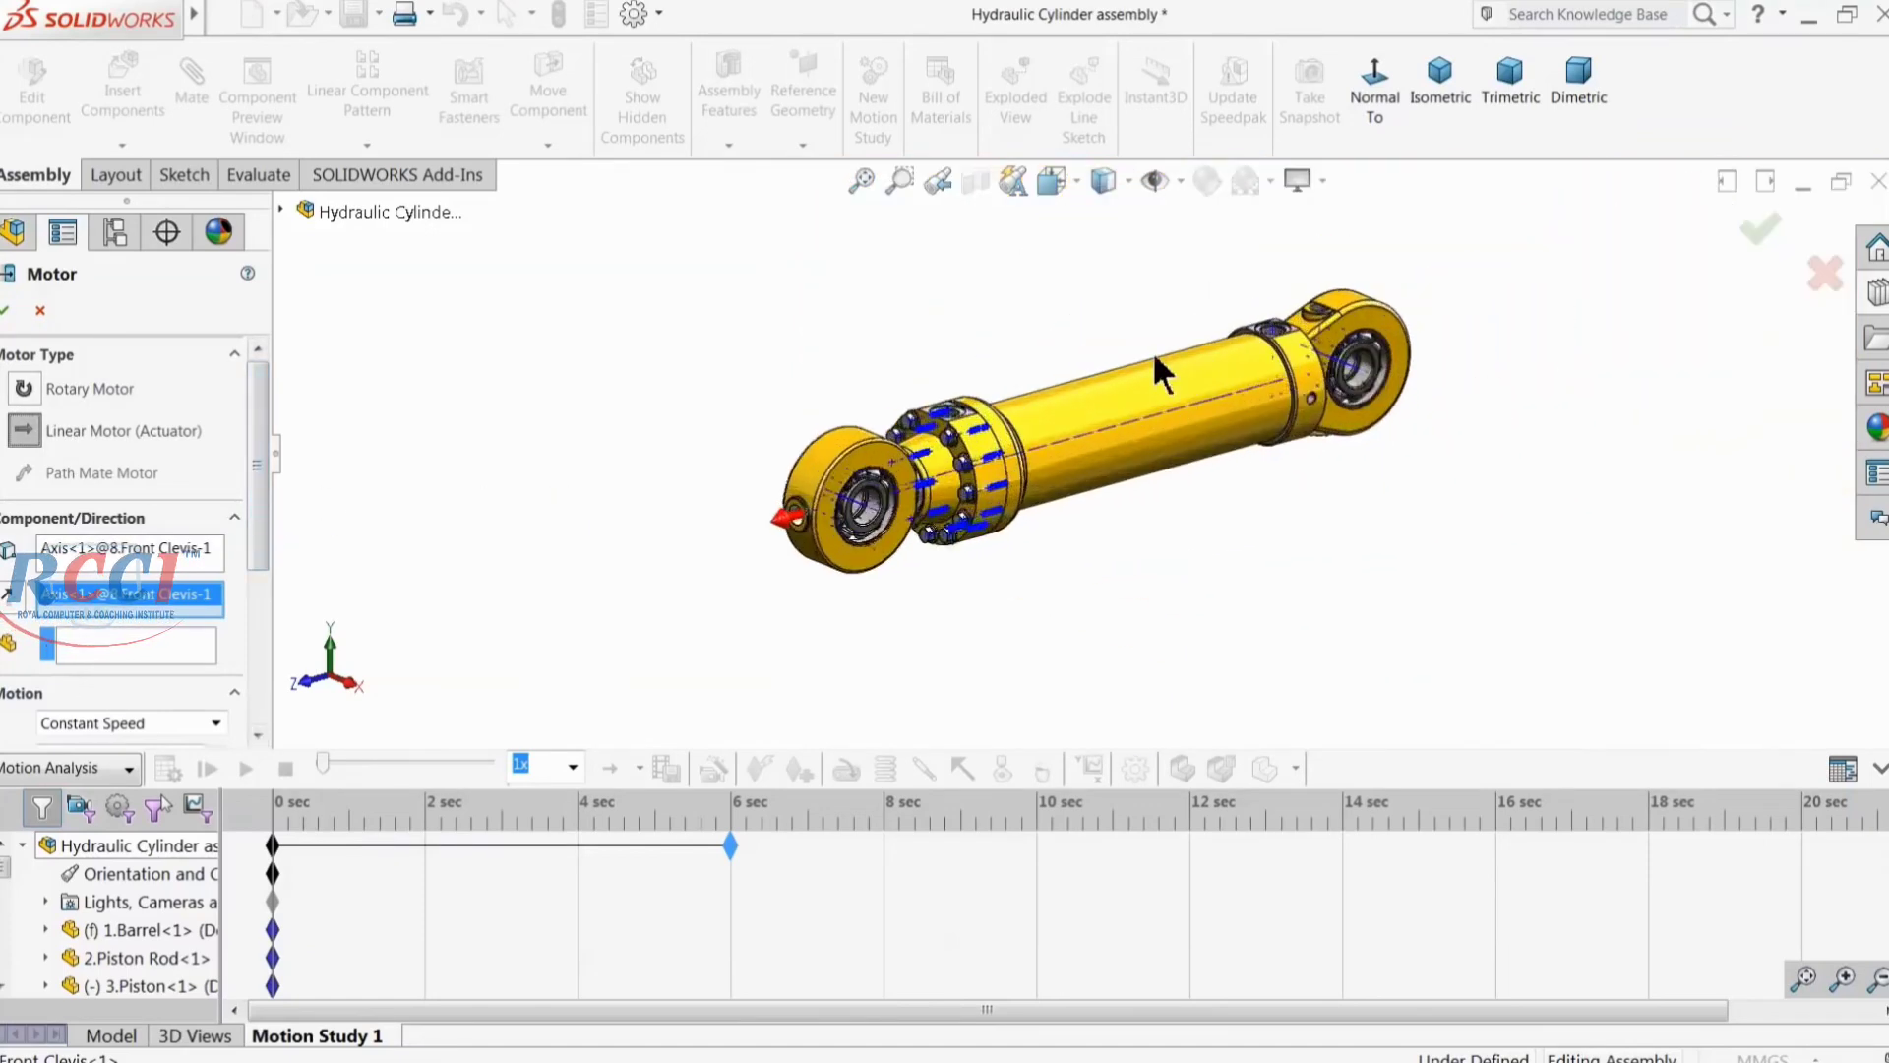
scroll(1161, 372, down, 3)
drag(258, 558, 254, 713)
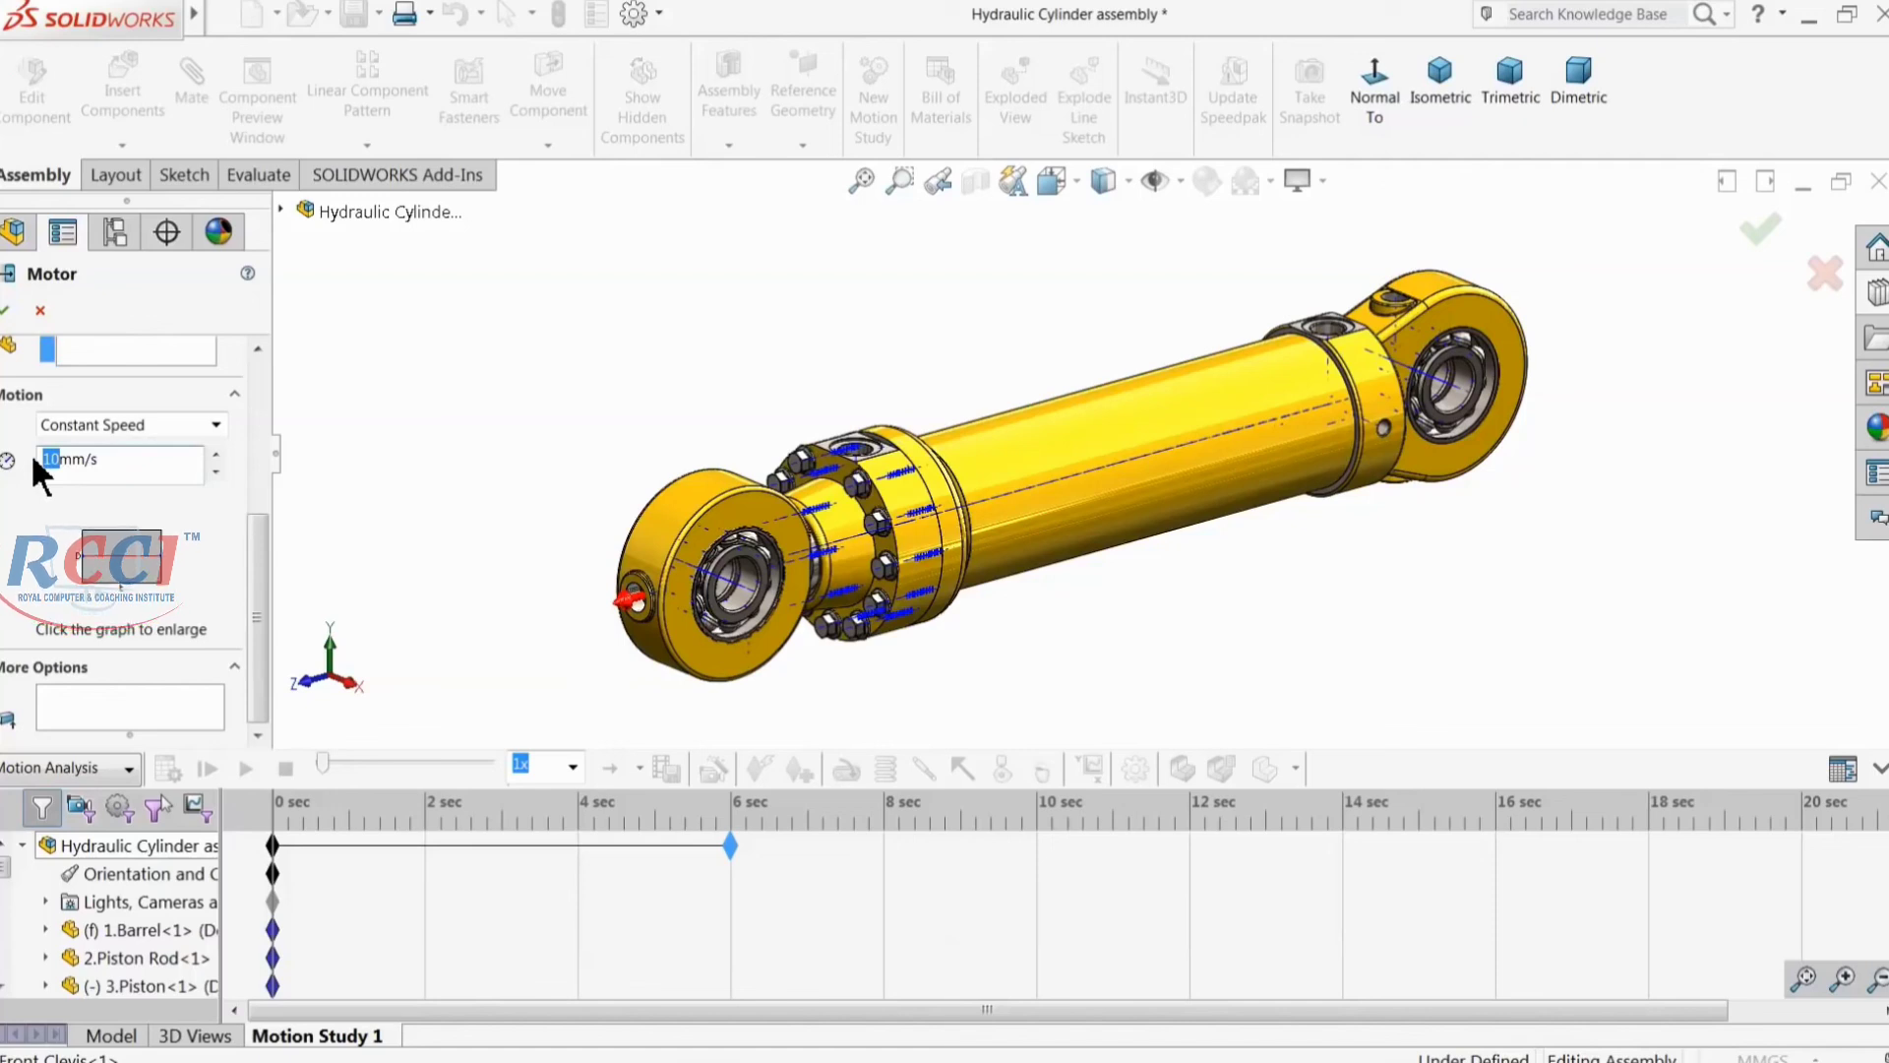
text(70)
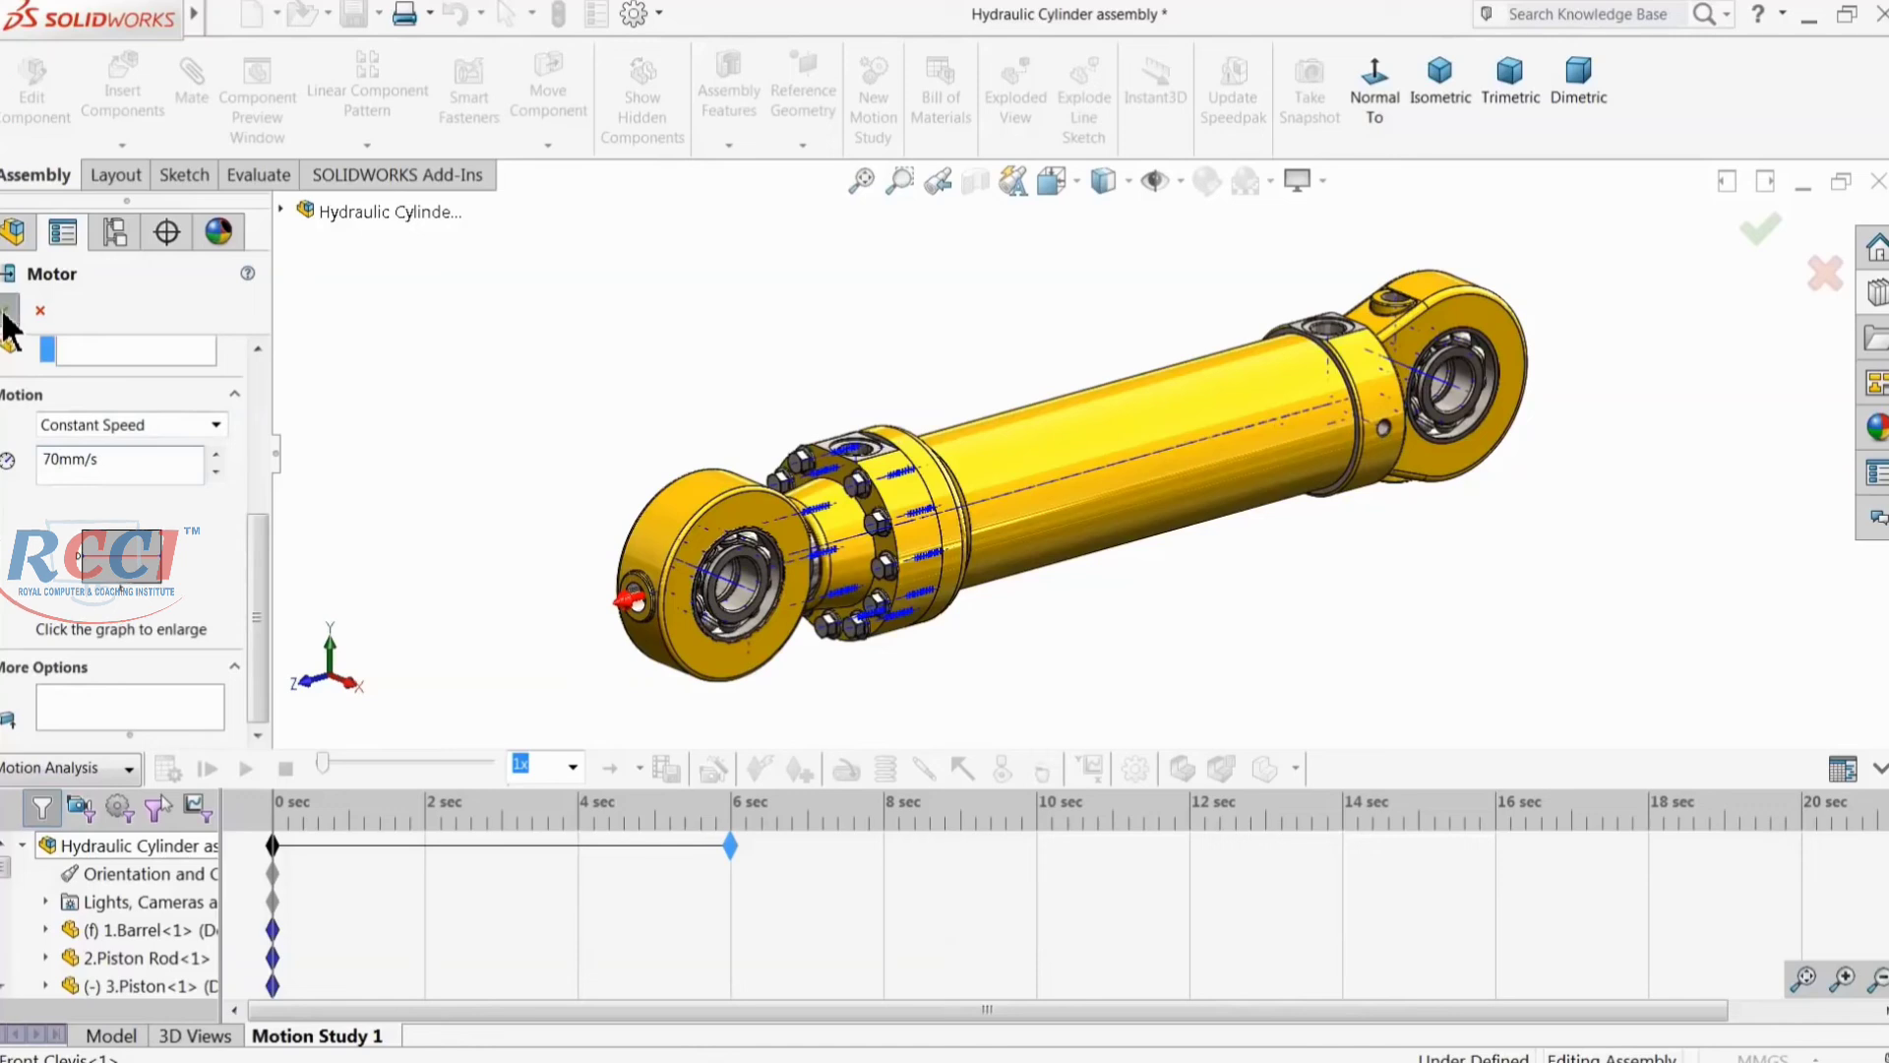
click(4, 315)
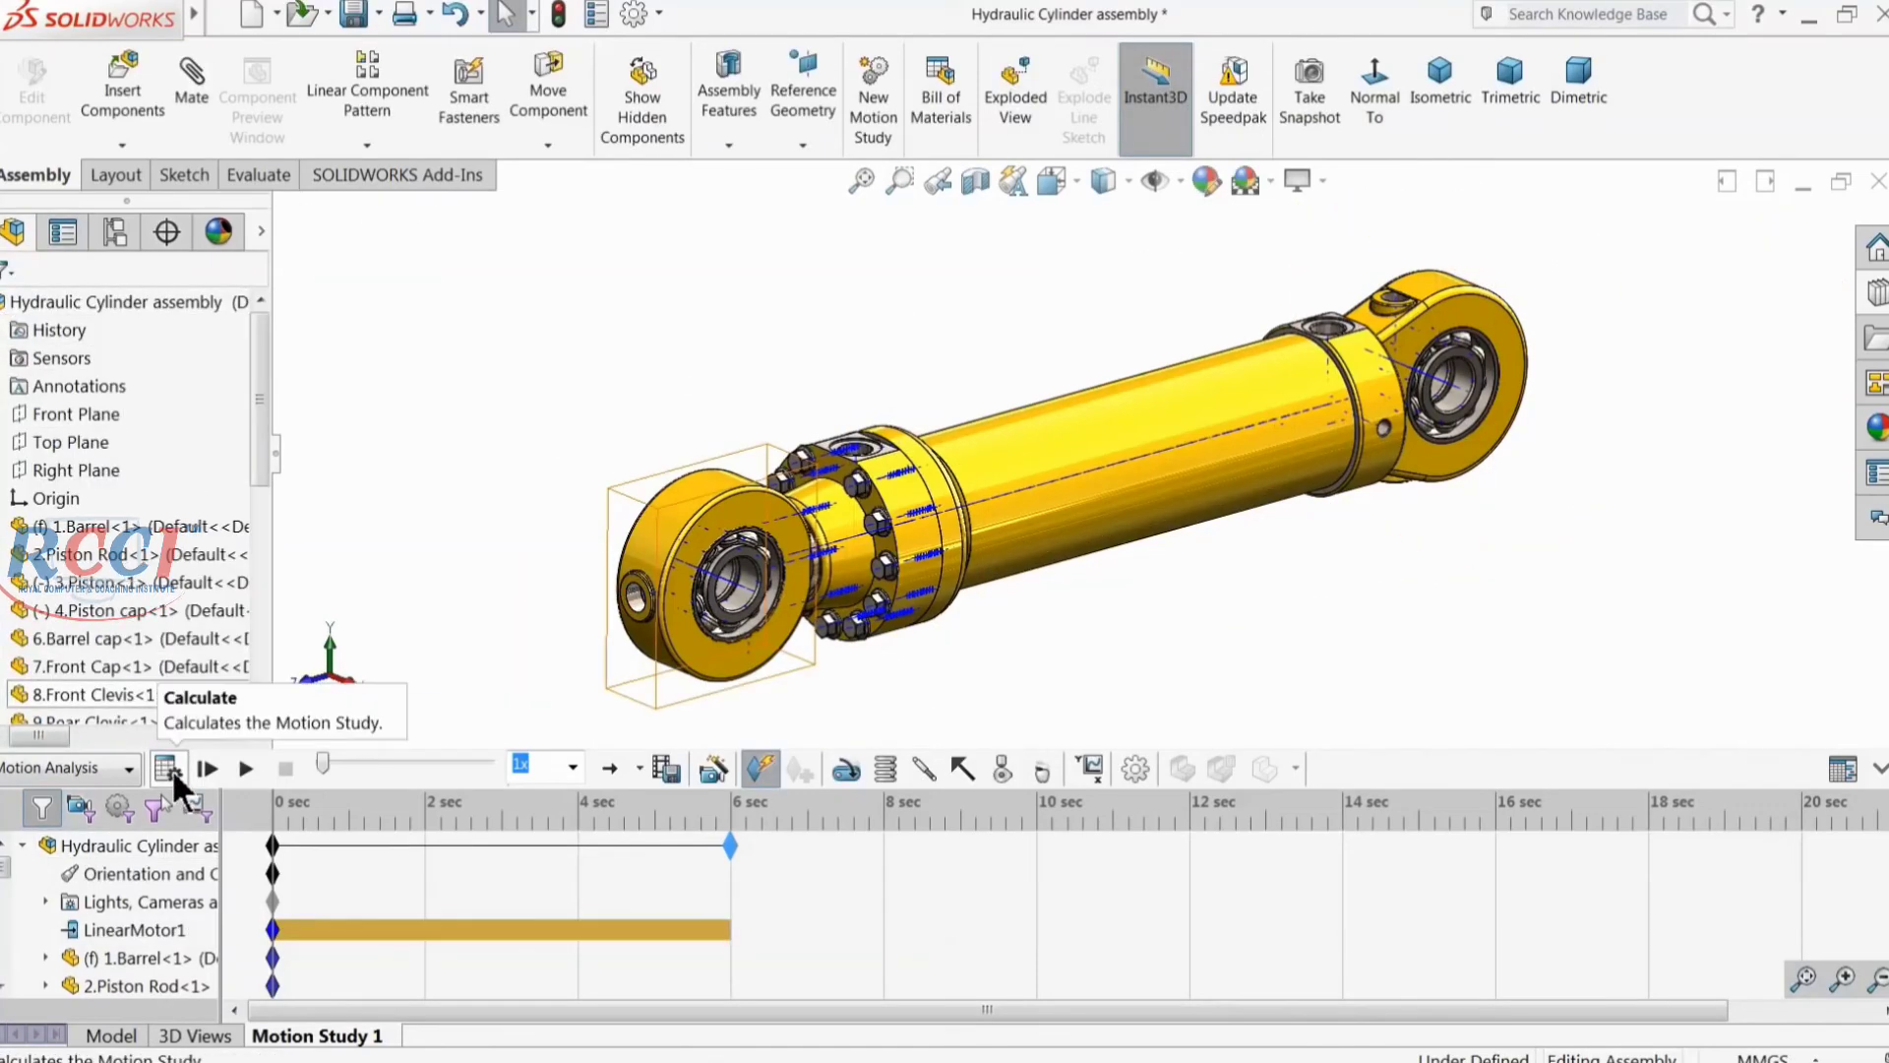
Step: Calculate the motion study, hide the temporary axes and play the cylinder's animation
click(171, 767)
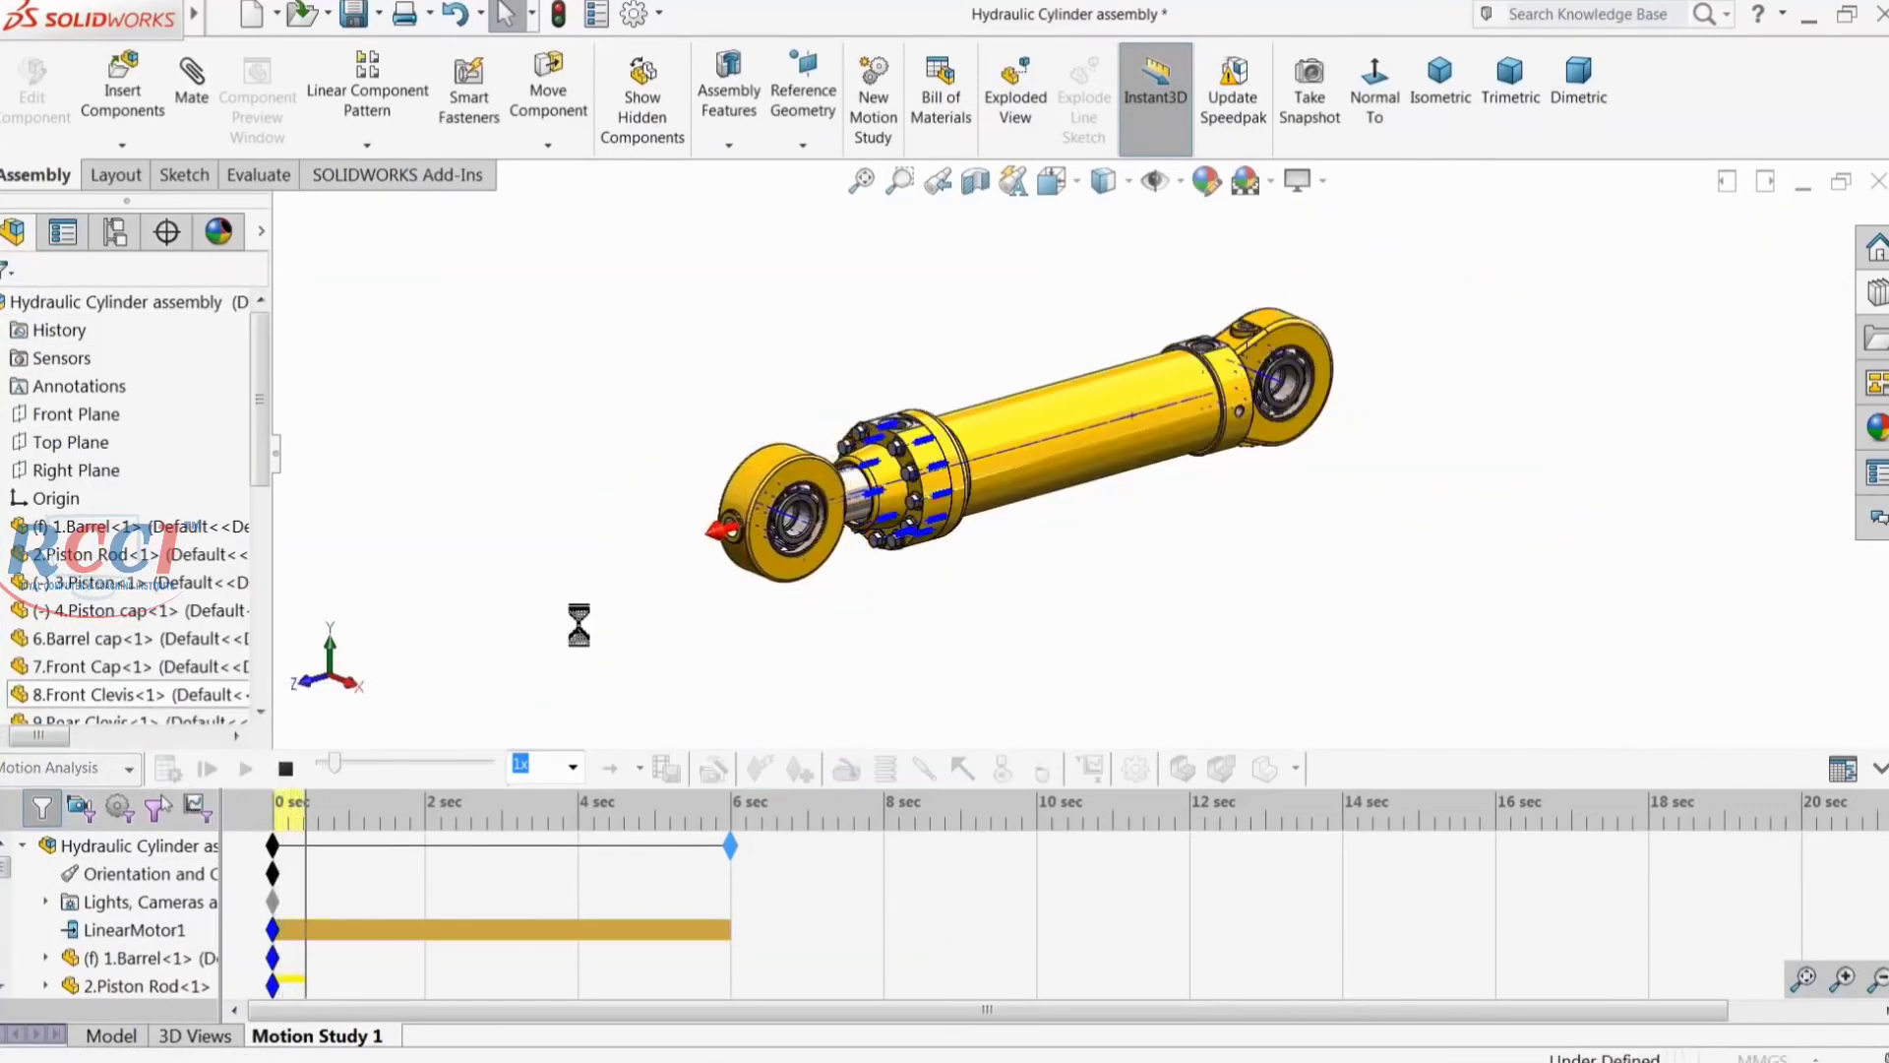
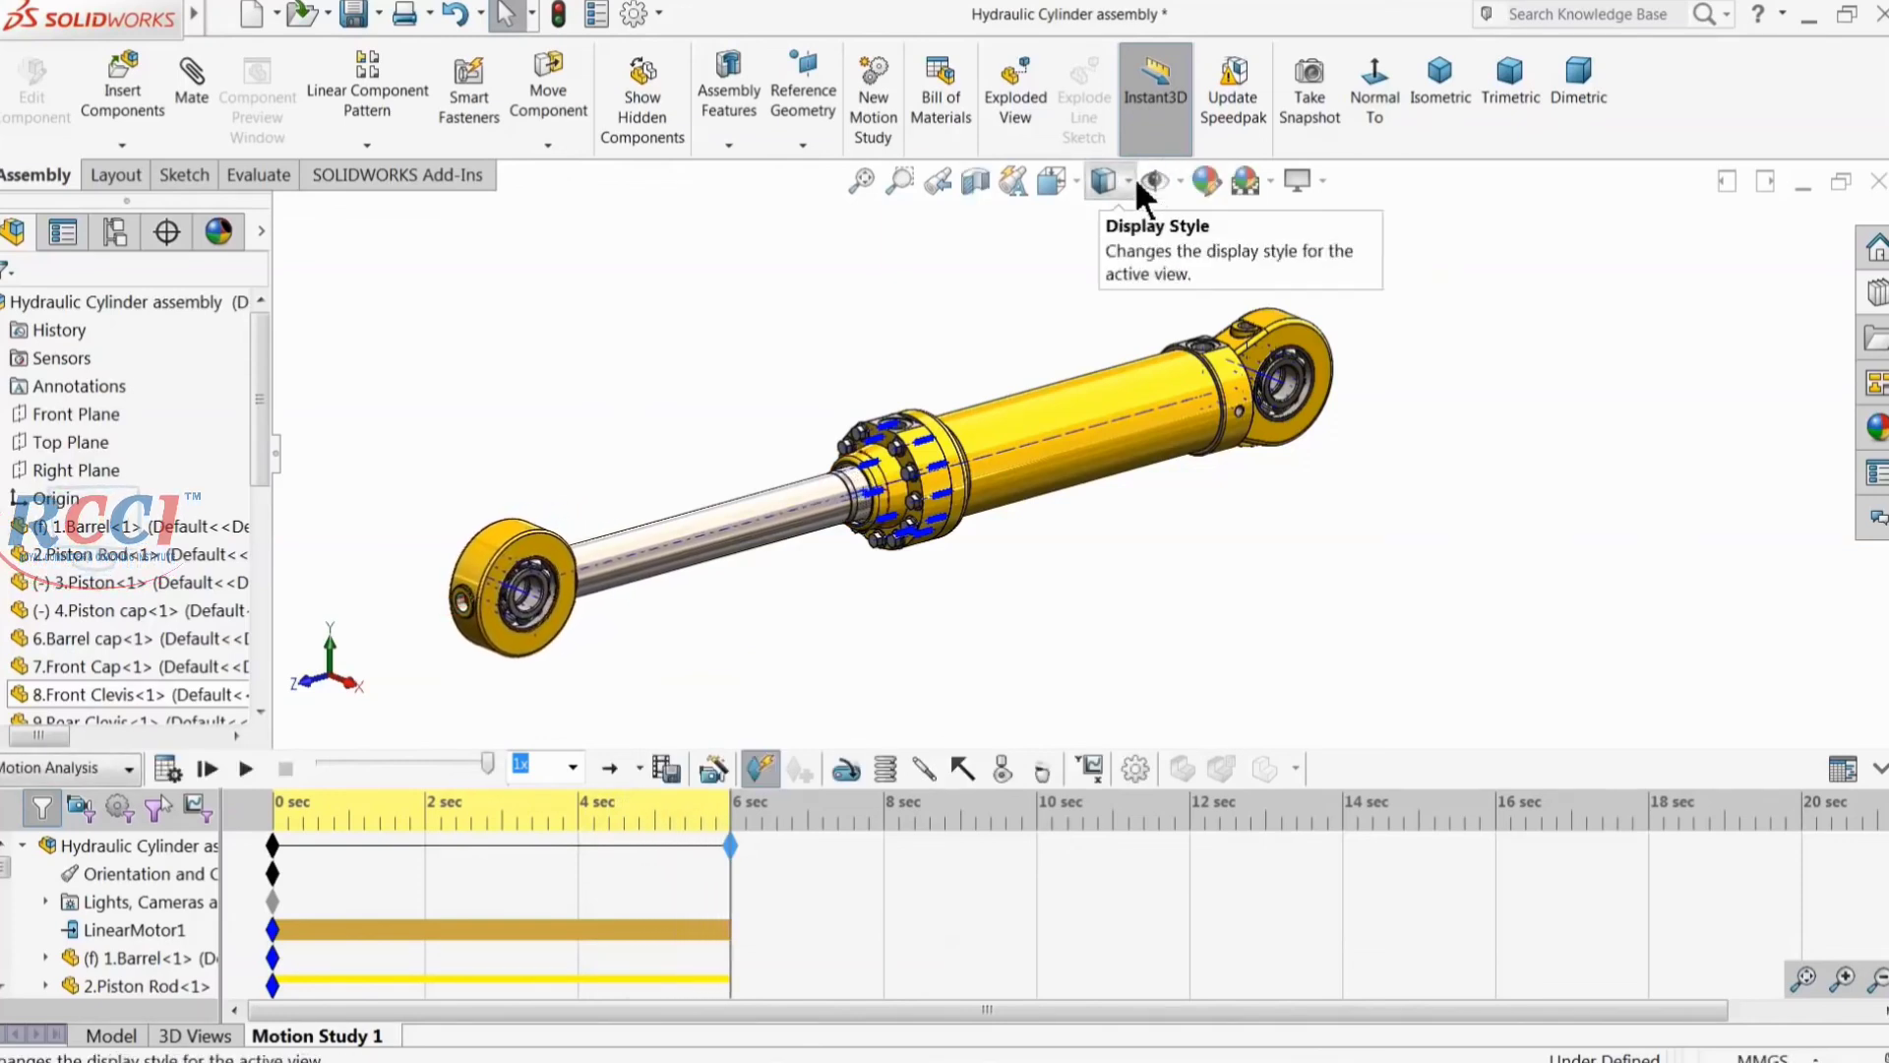
click(1180, 180)
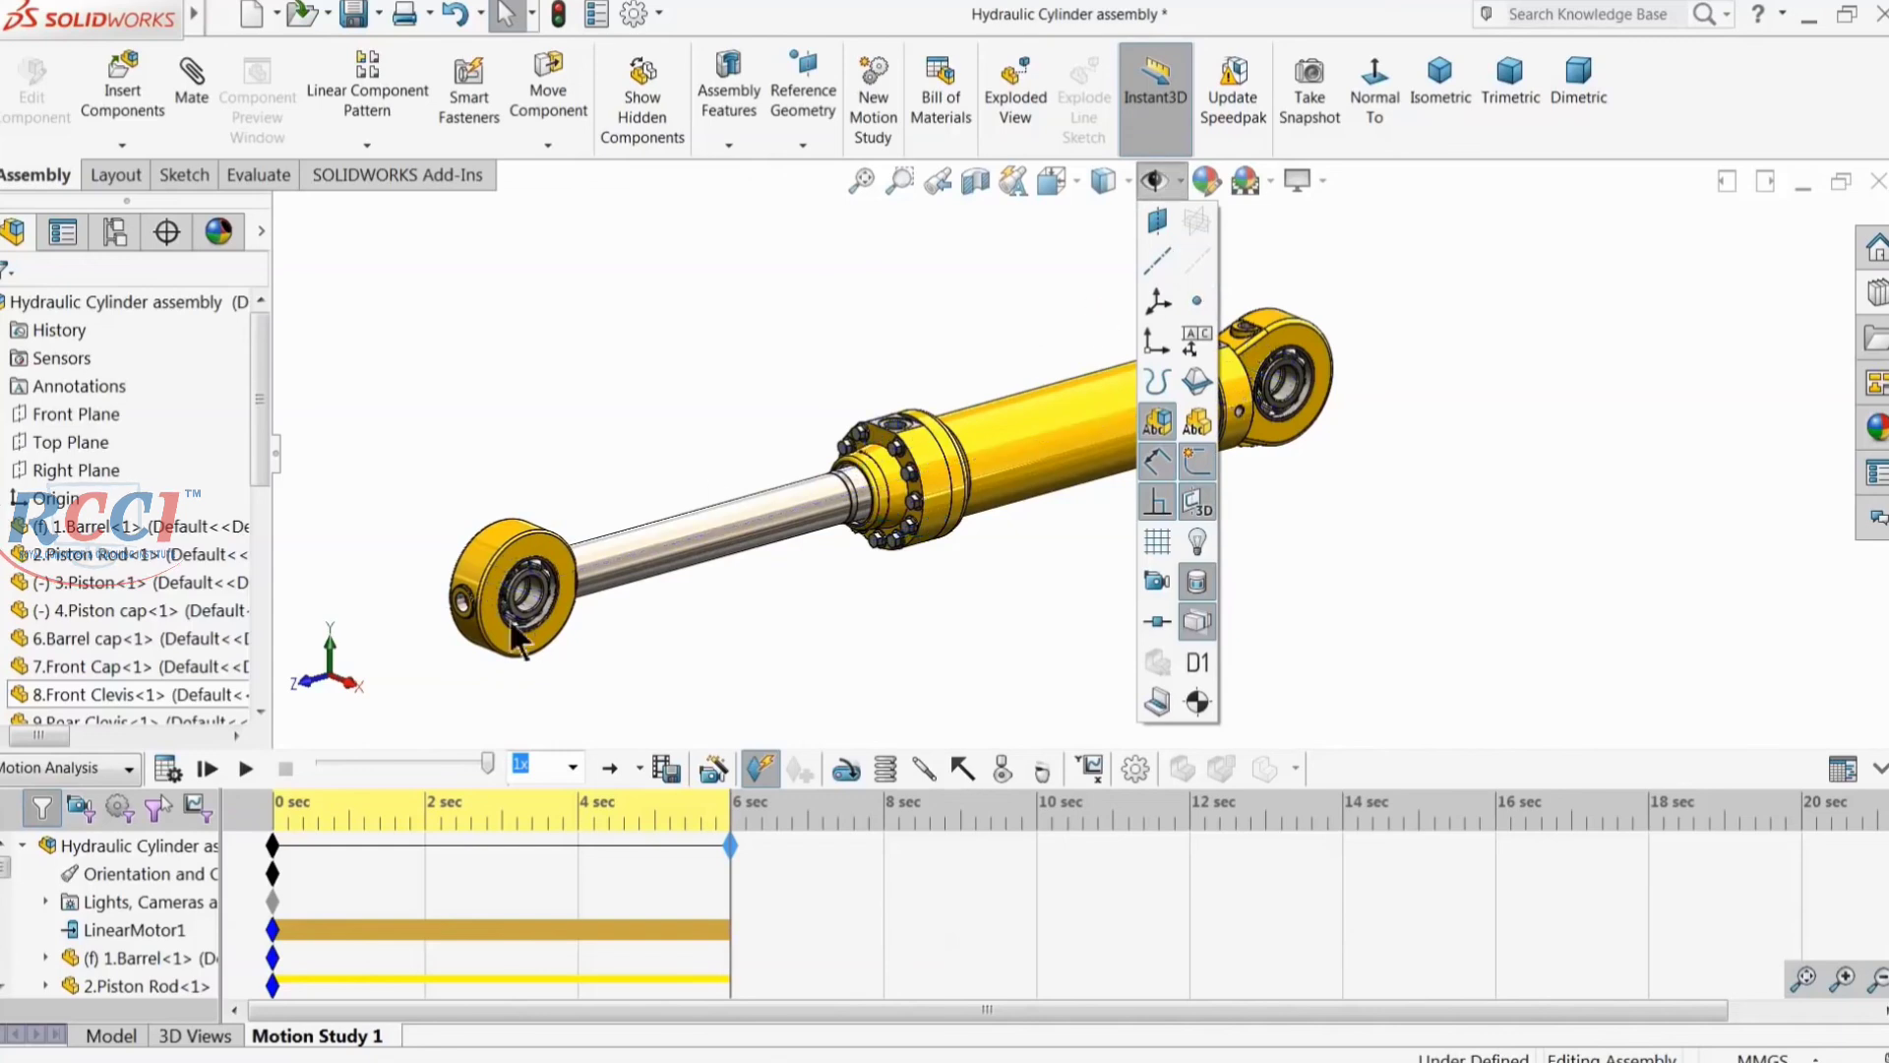
click(236, 769)
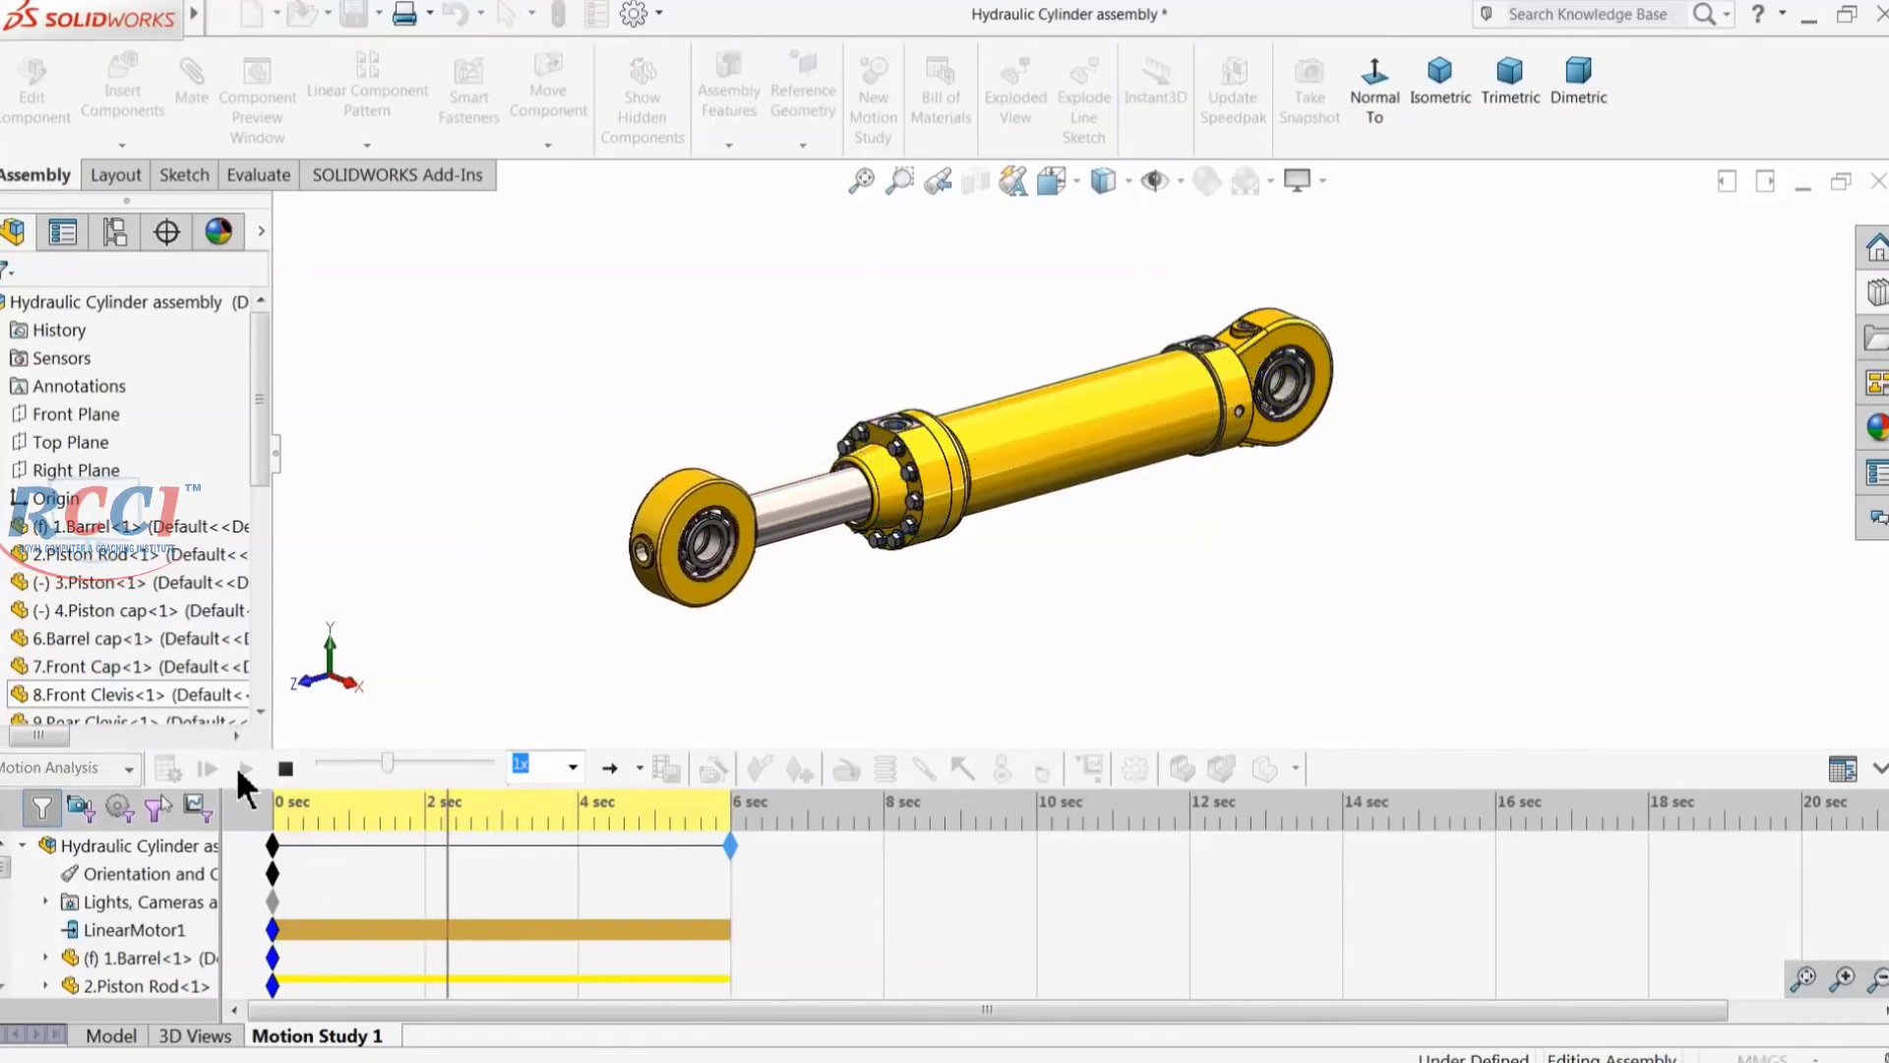
Step: Preview the animation in Reciprocate playback mode, stop it and return the playback mode to Normal
click(640, 767)
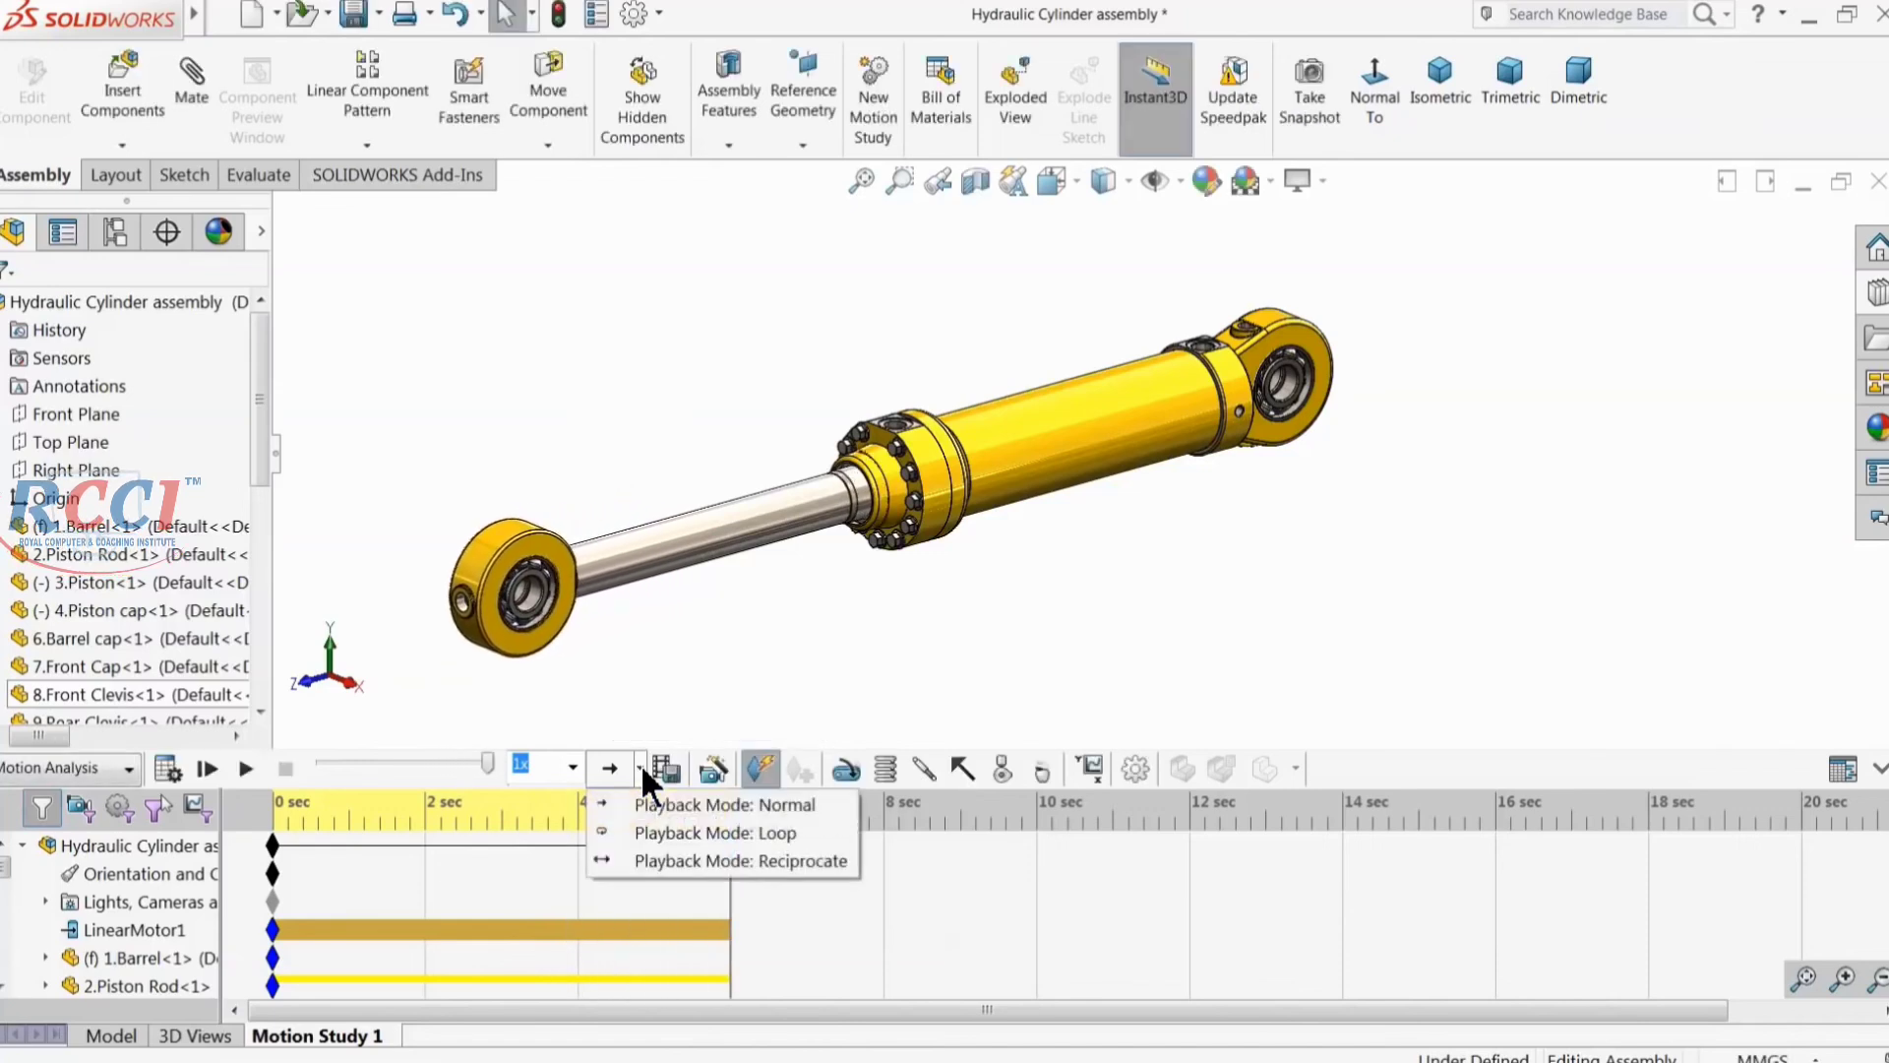
click(646, 862)
click(246, 767)
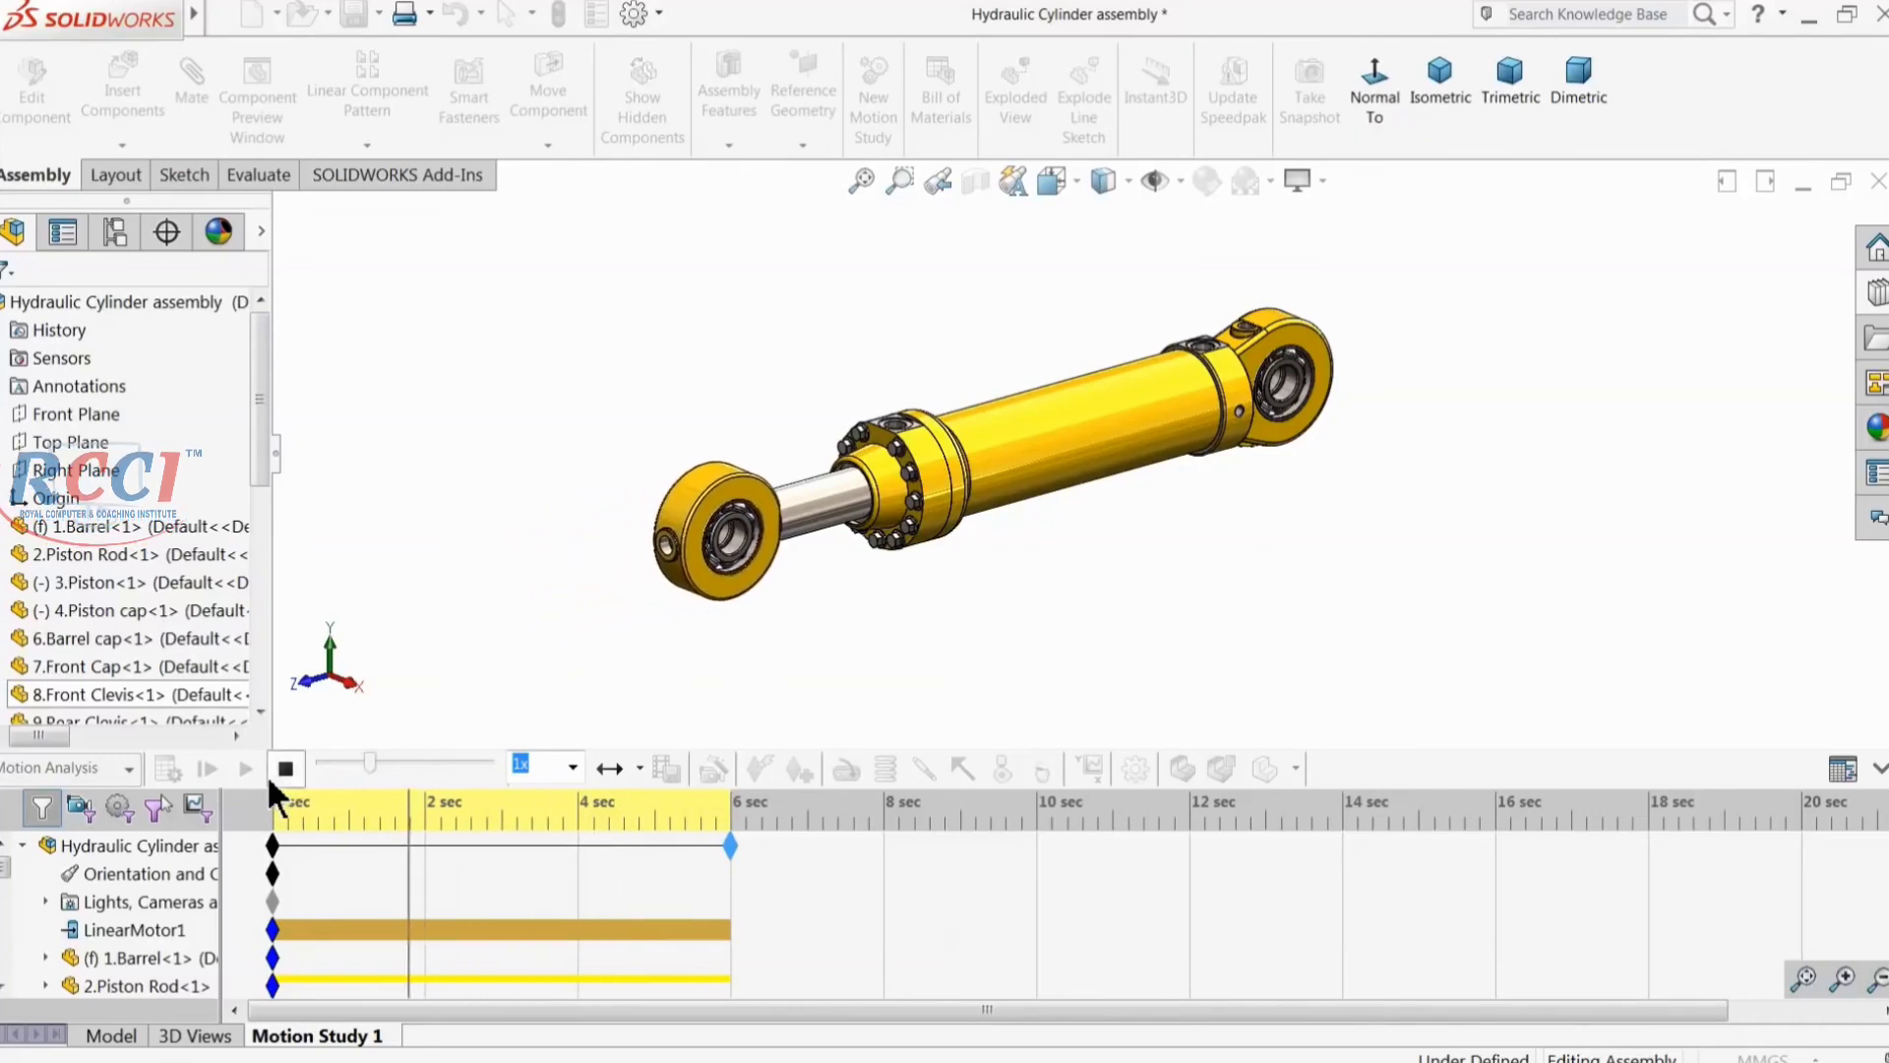
click(284, 767)
click(640, 767)
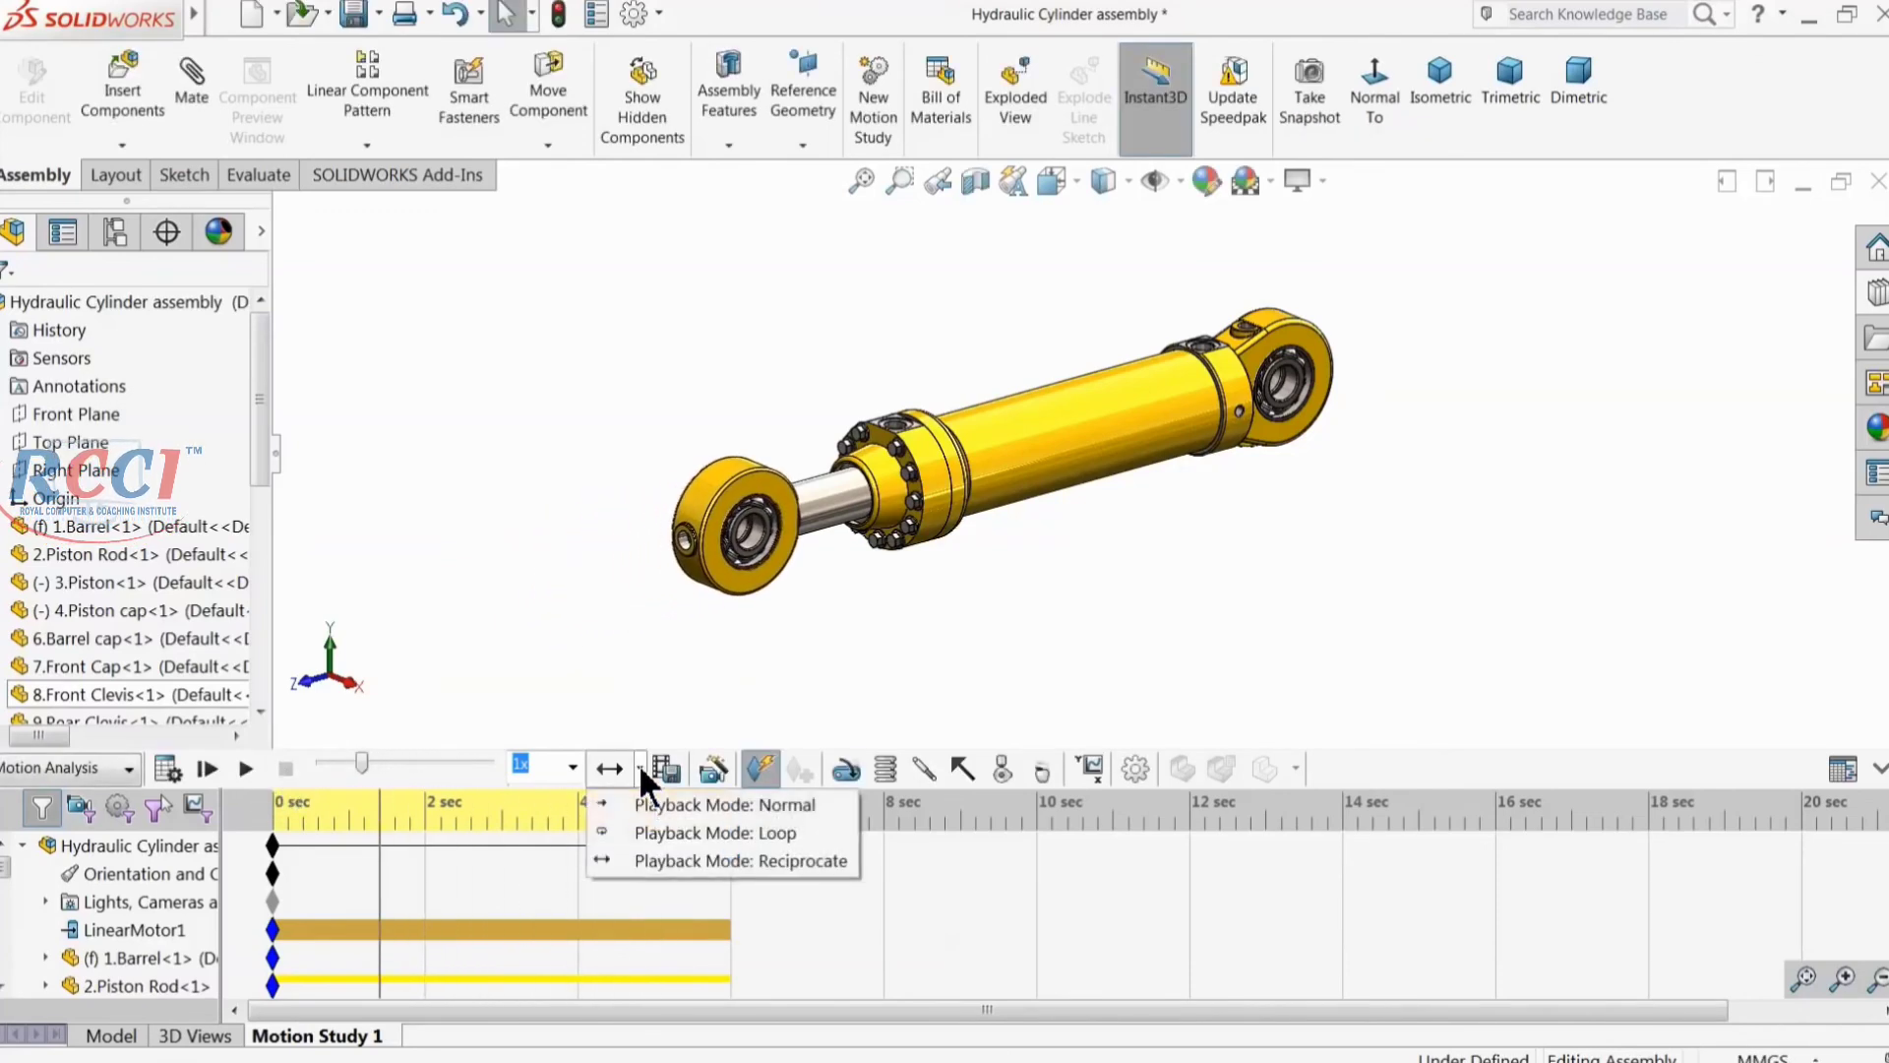
click(640, 805)
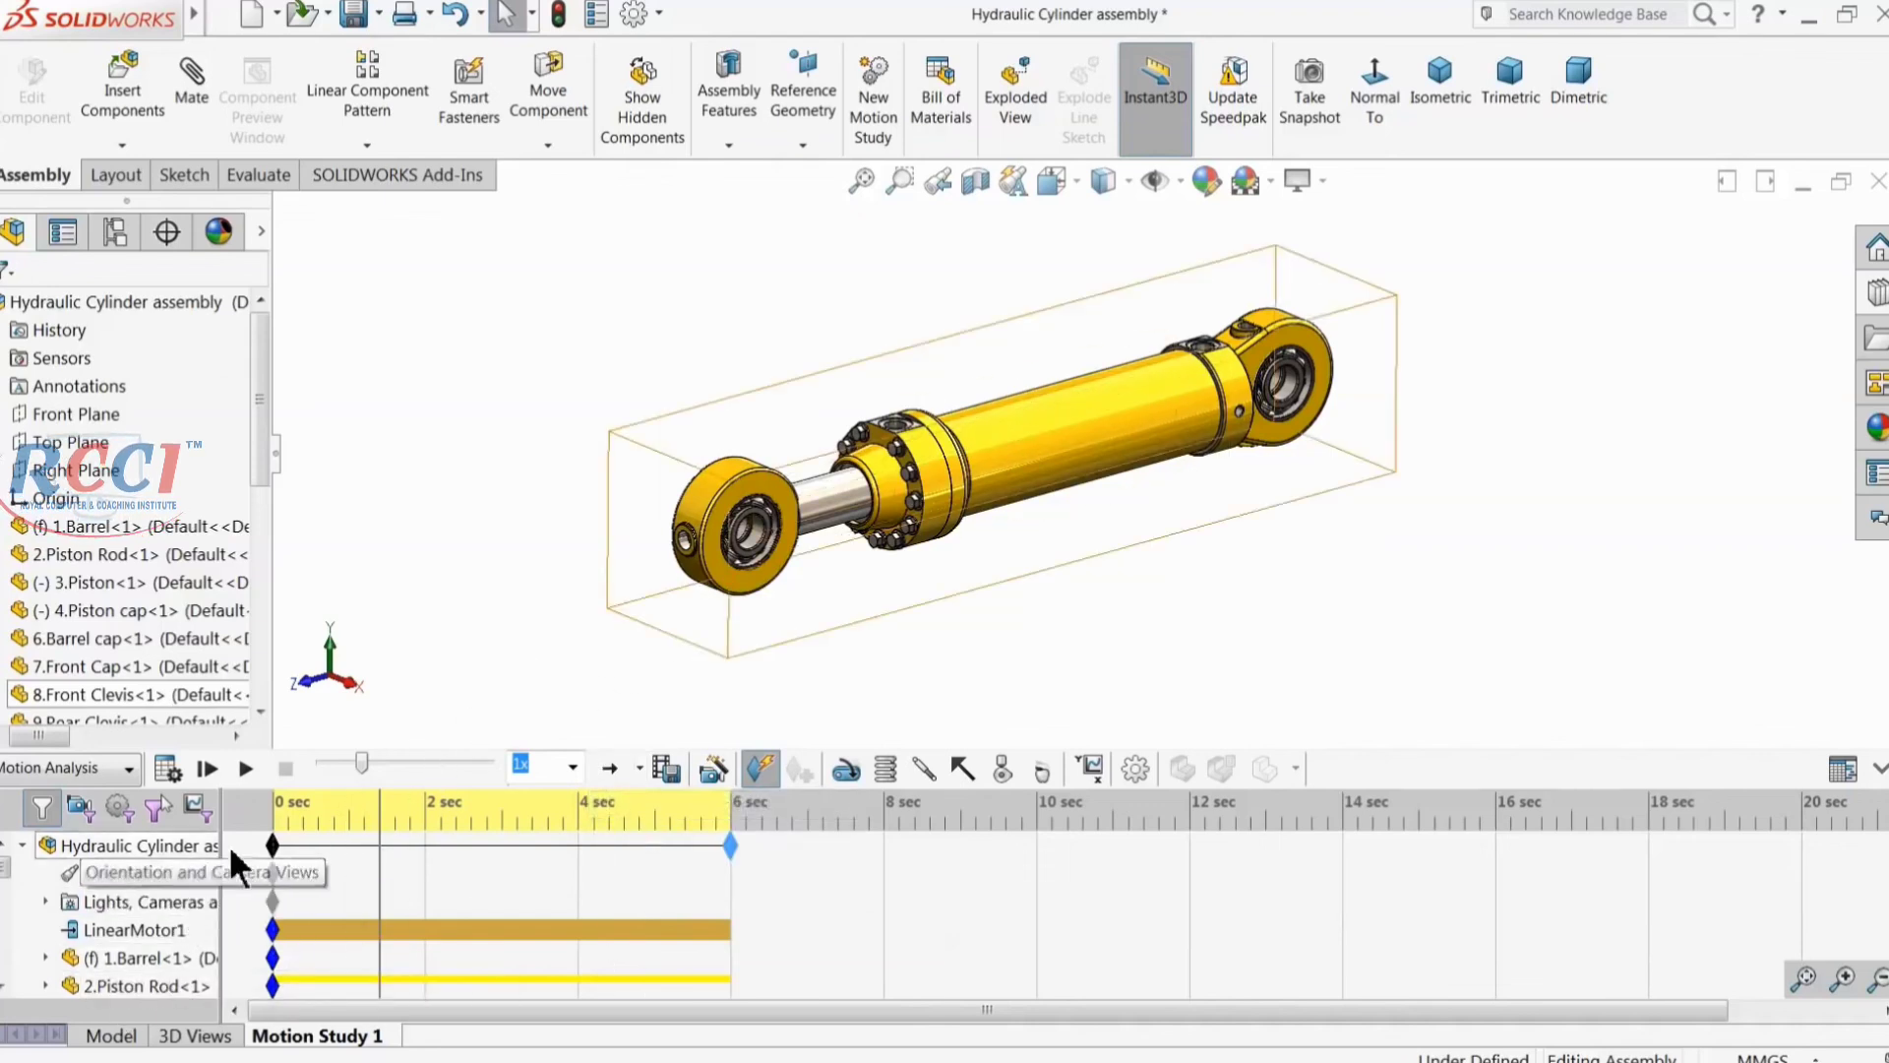
Step: Return the timeline to 0 seconds and set the linear motor's constant speed to 50 mm/s
right_click(79, 931)
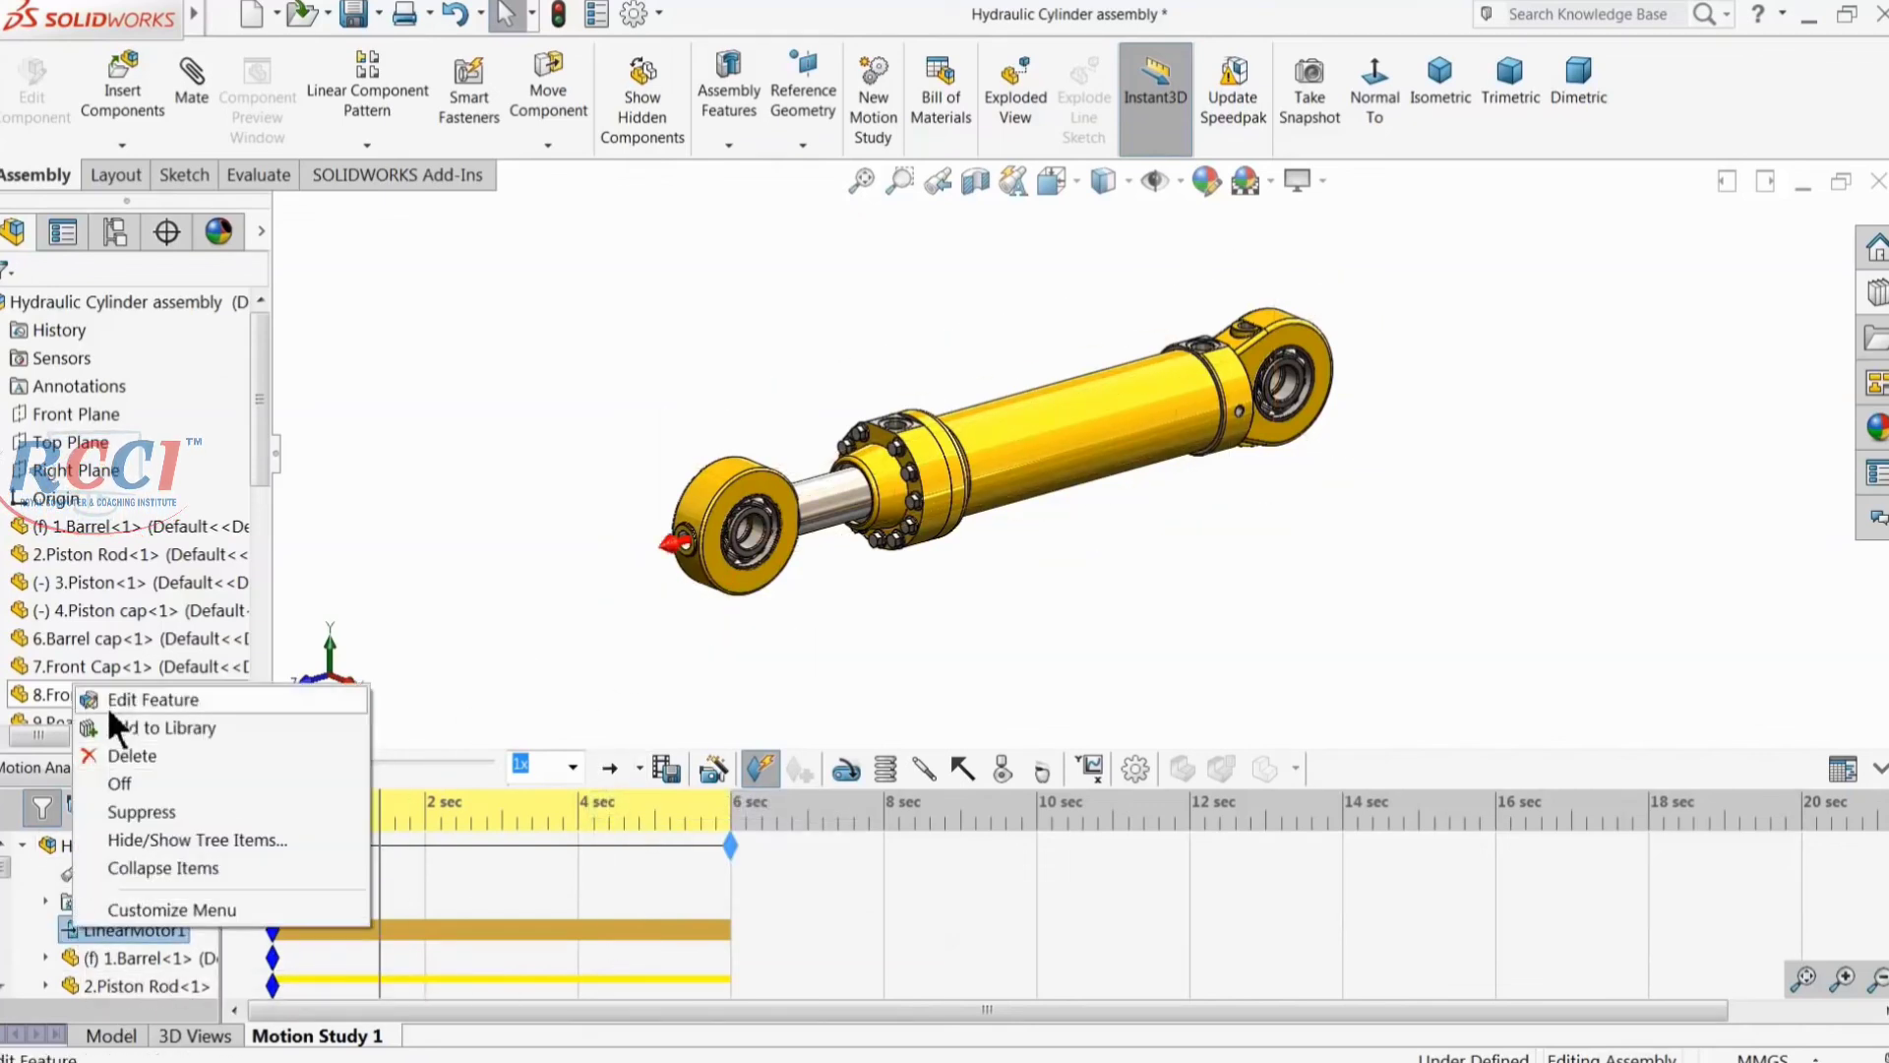
click(404, 738)
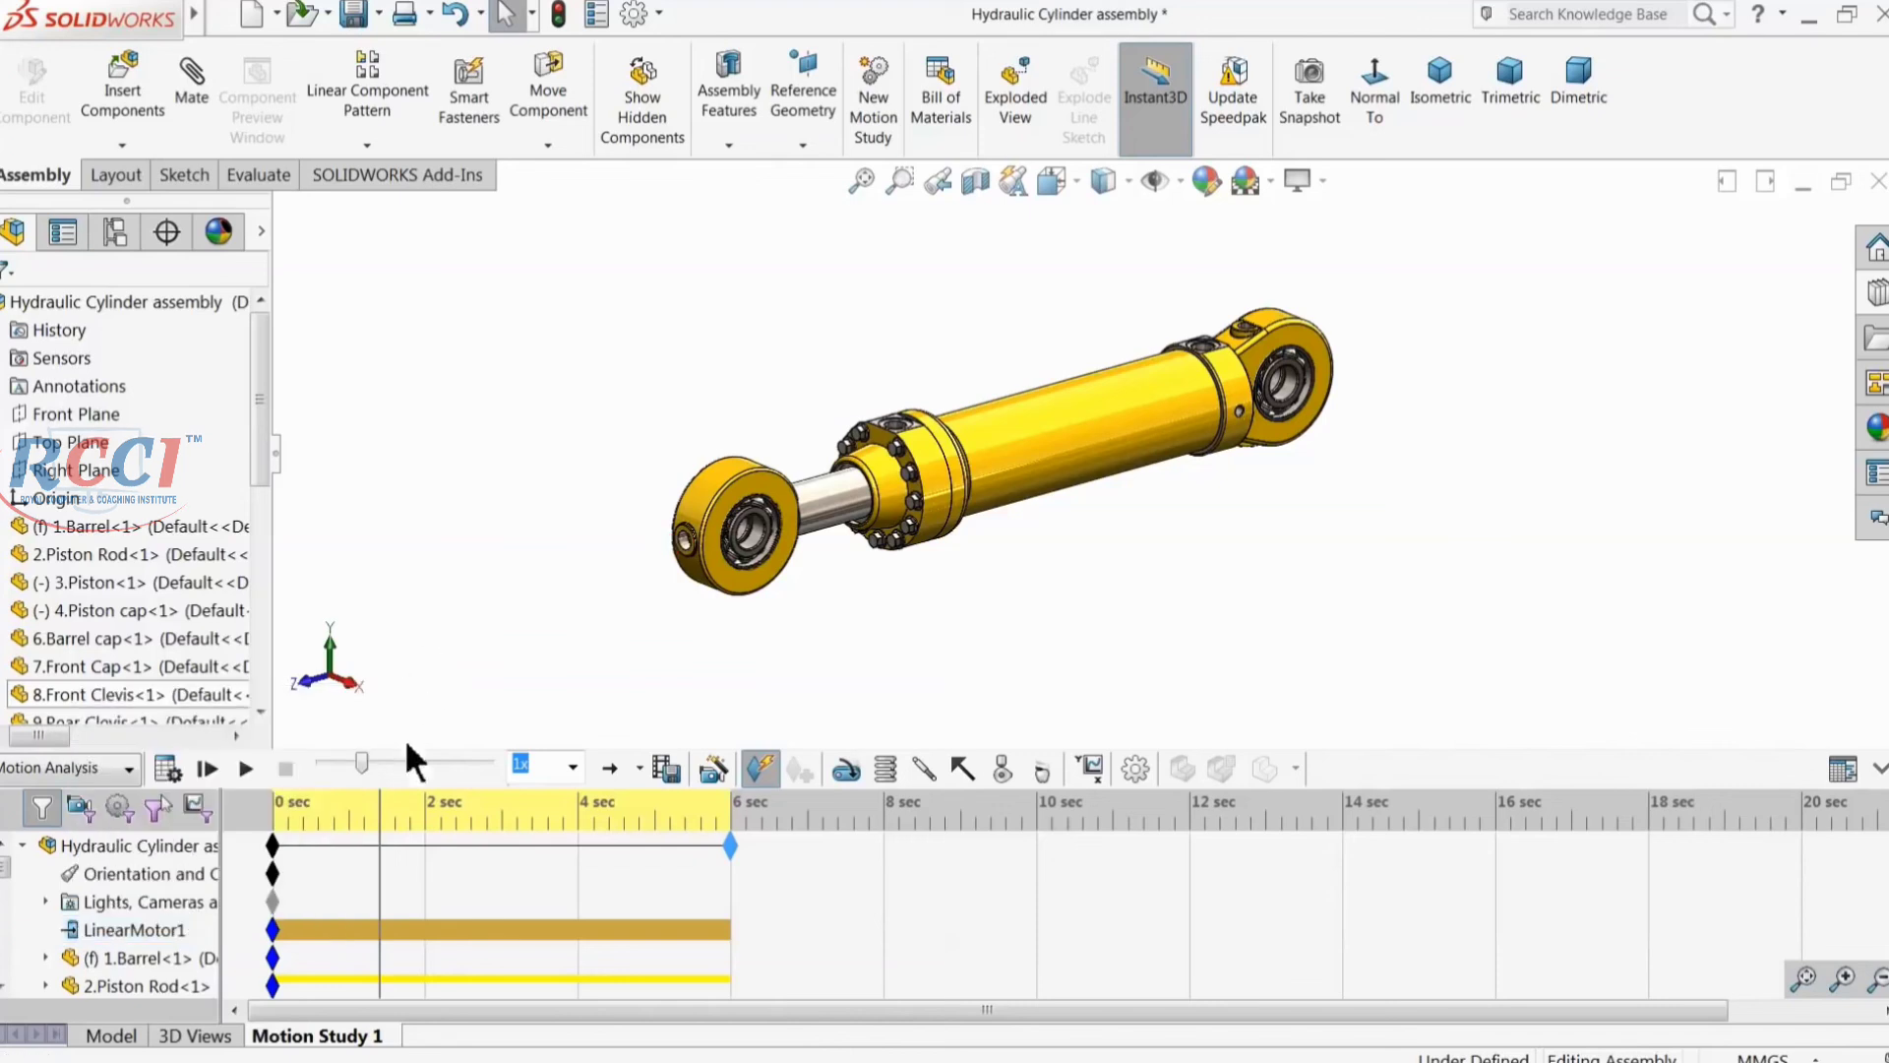
drag(380, 865, 273, 858)
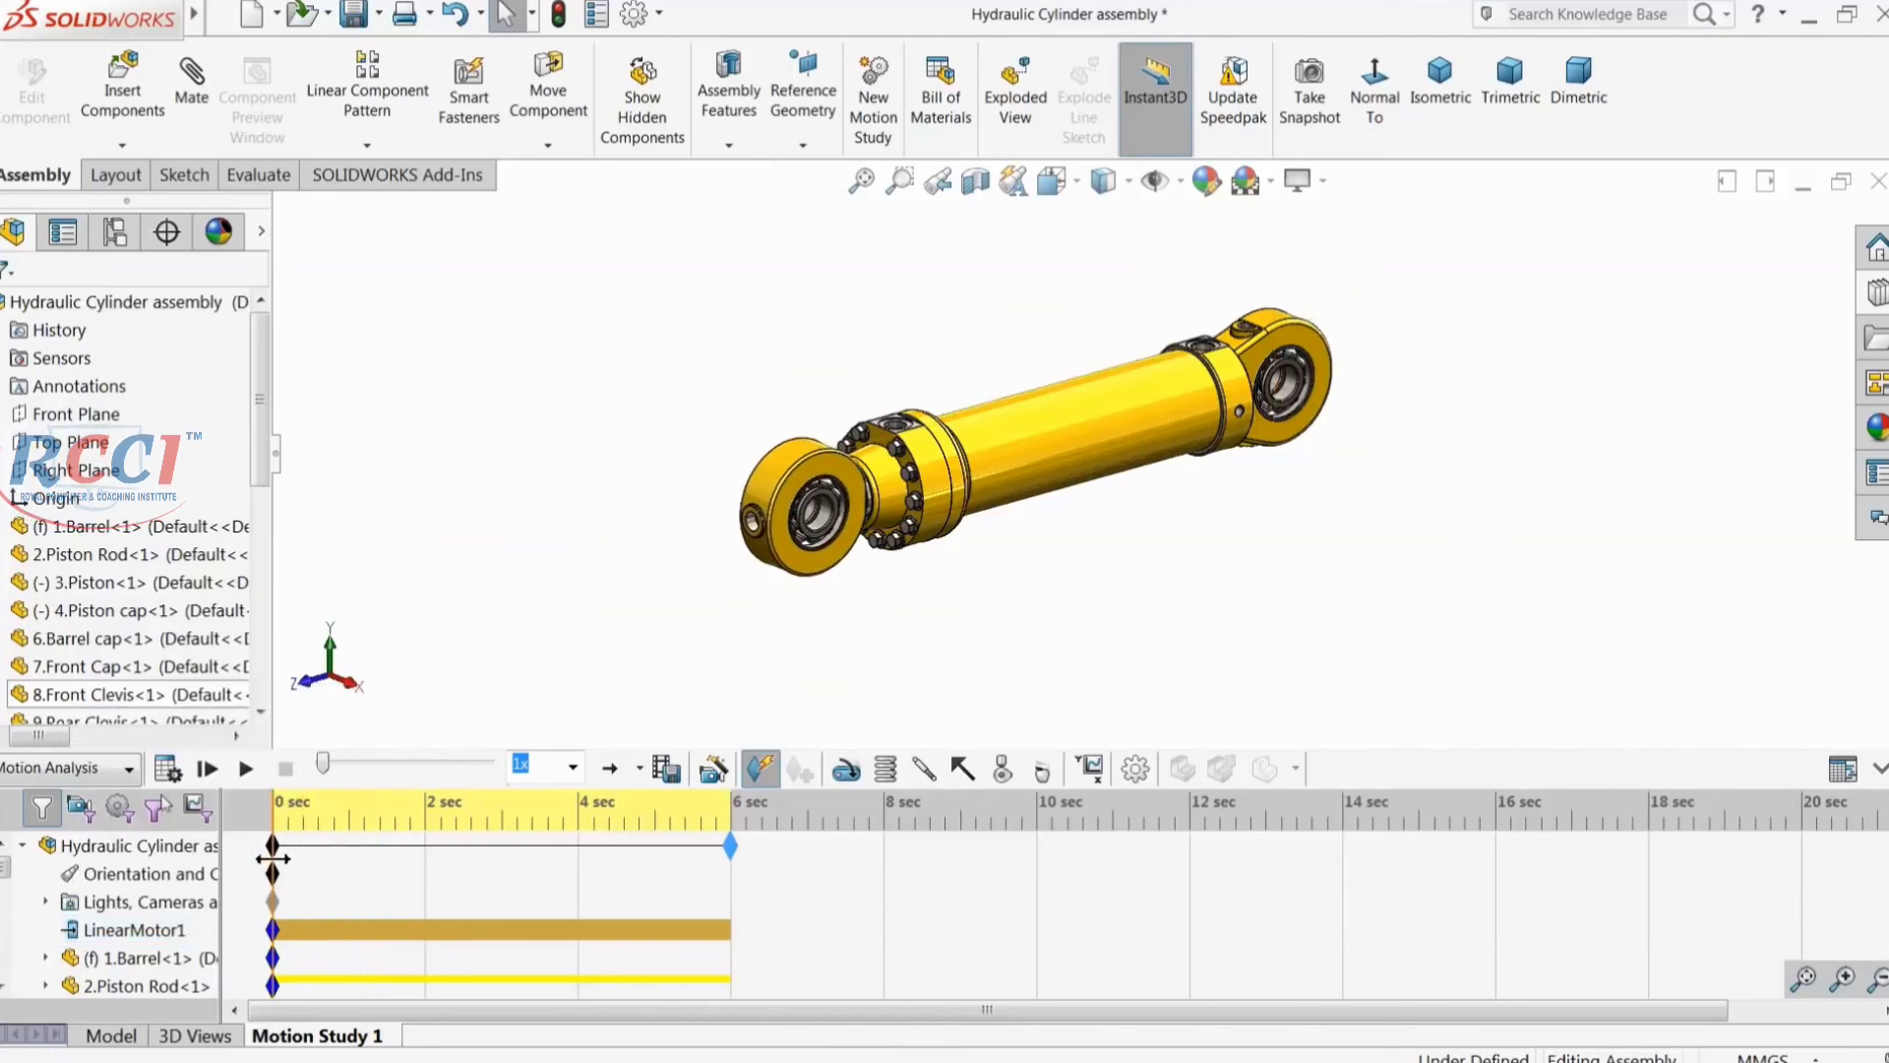
right_click(71, 930)
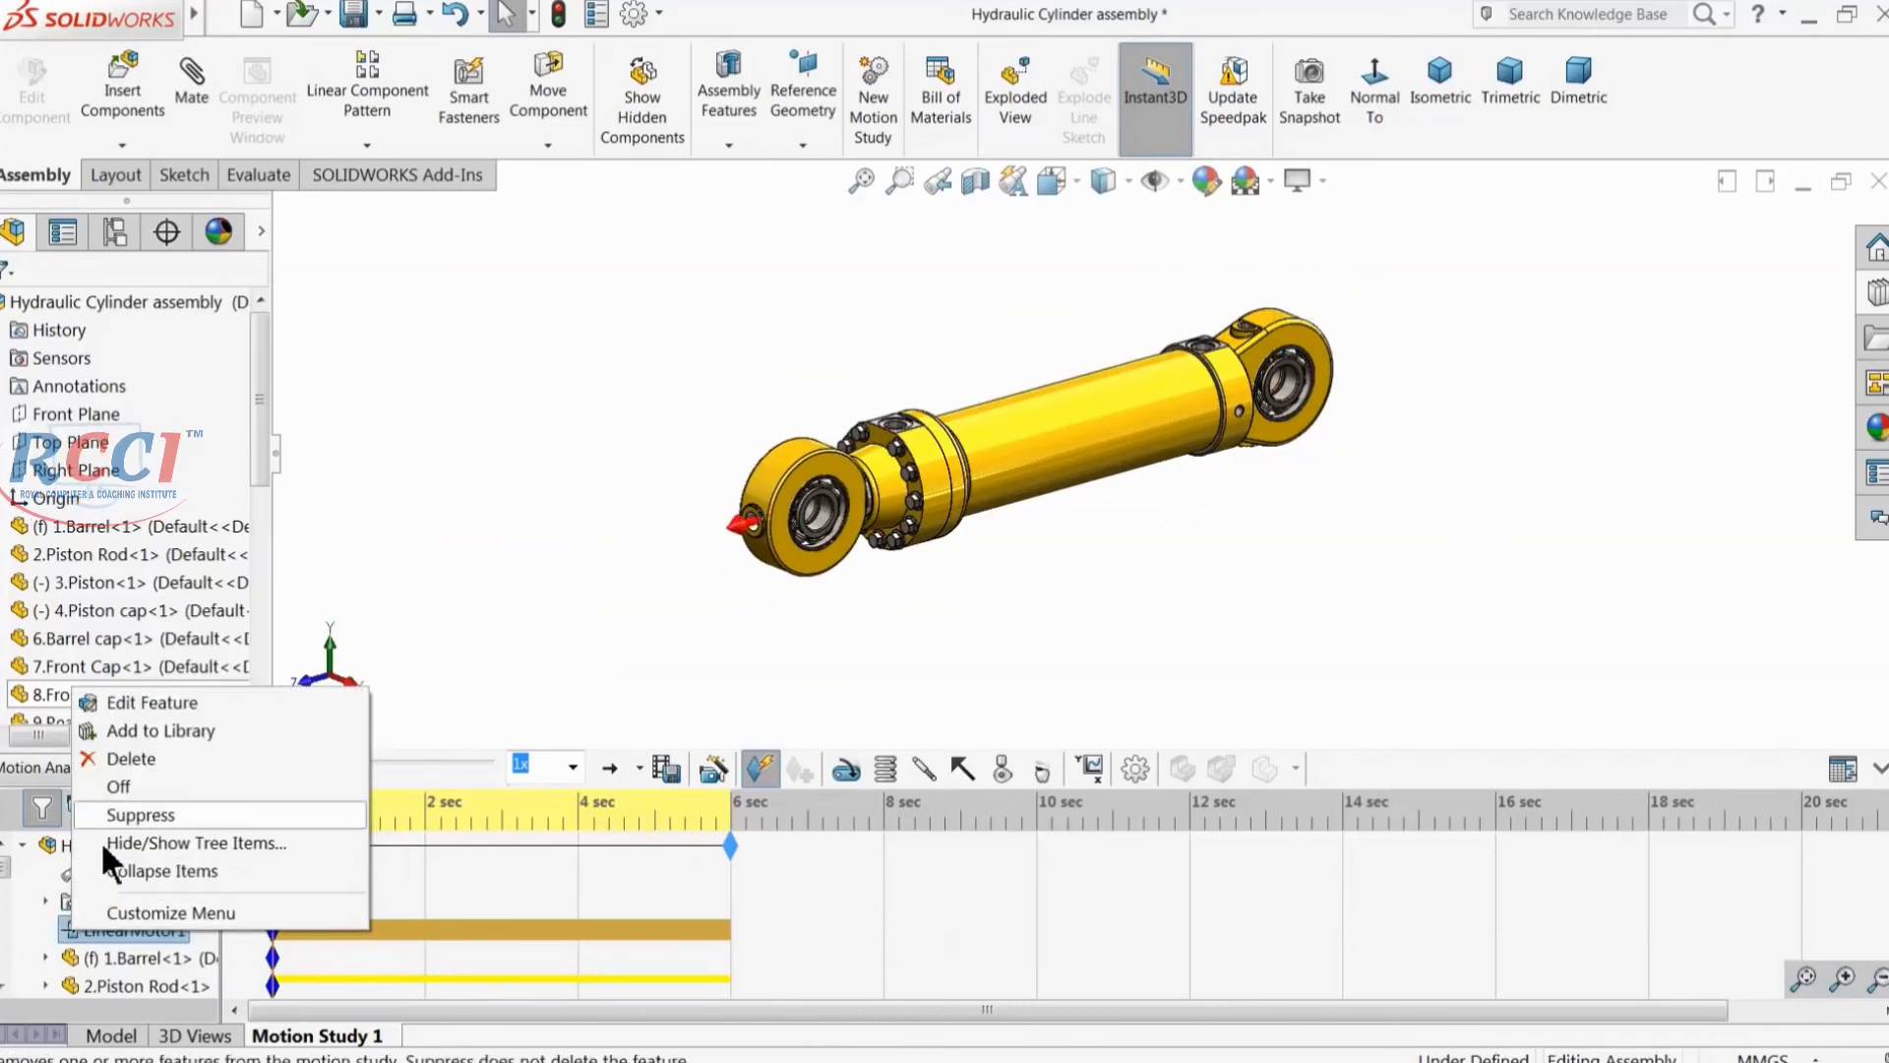
click(110, 700)
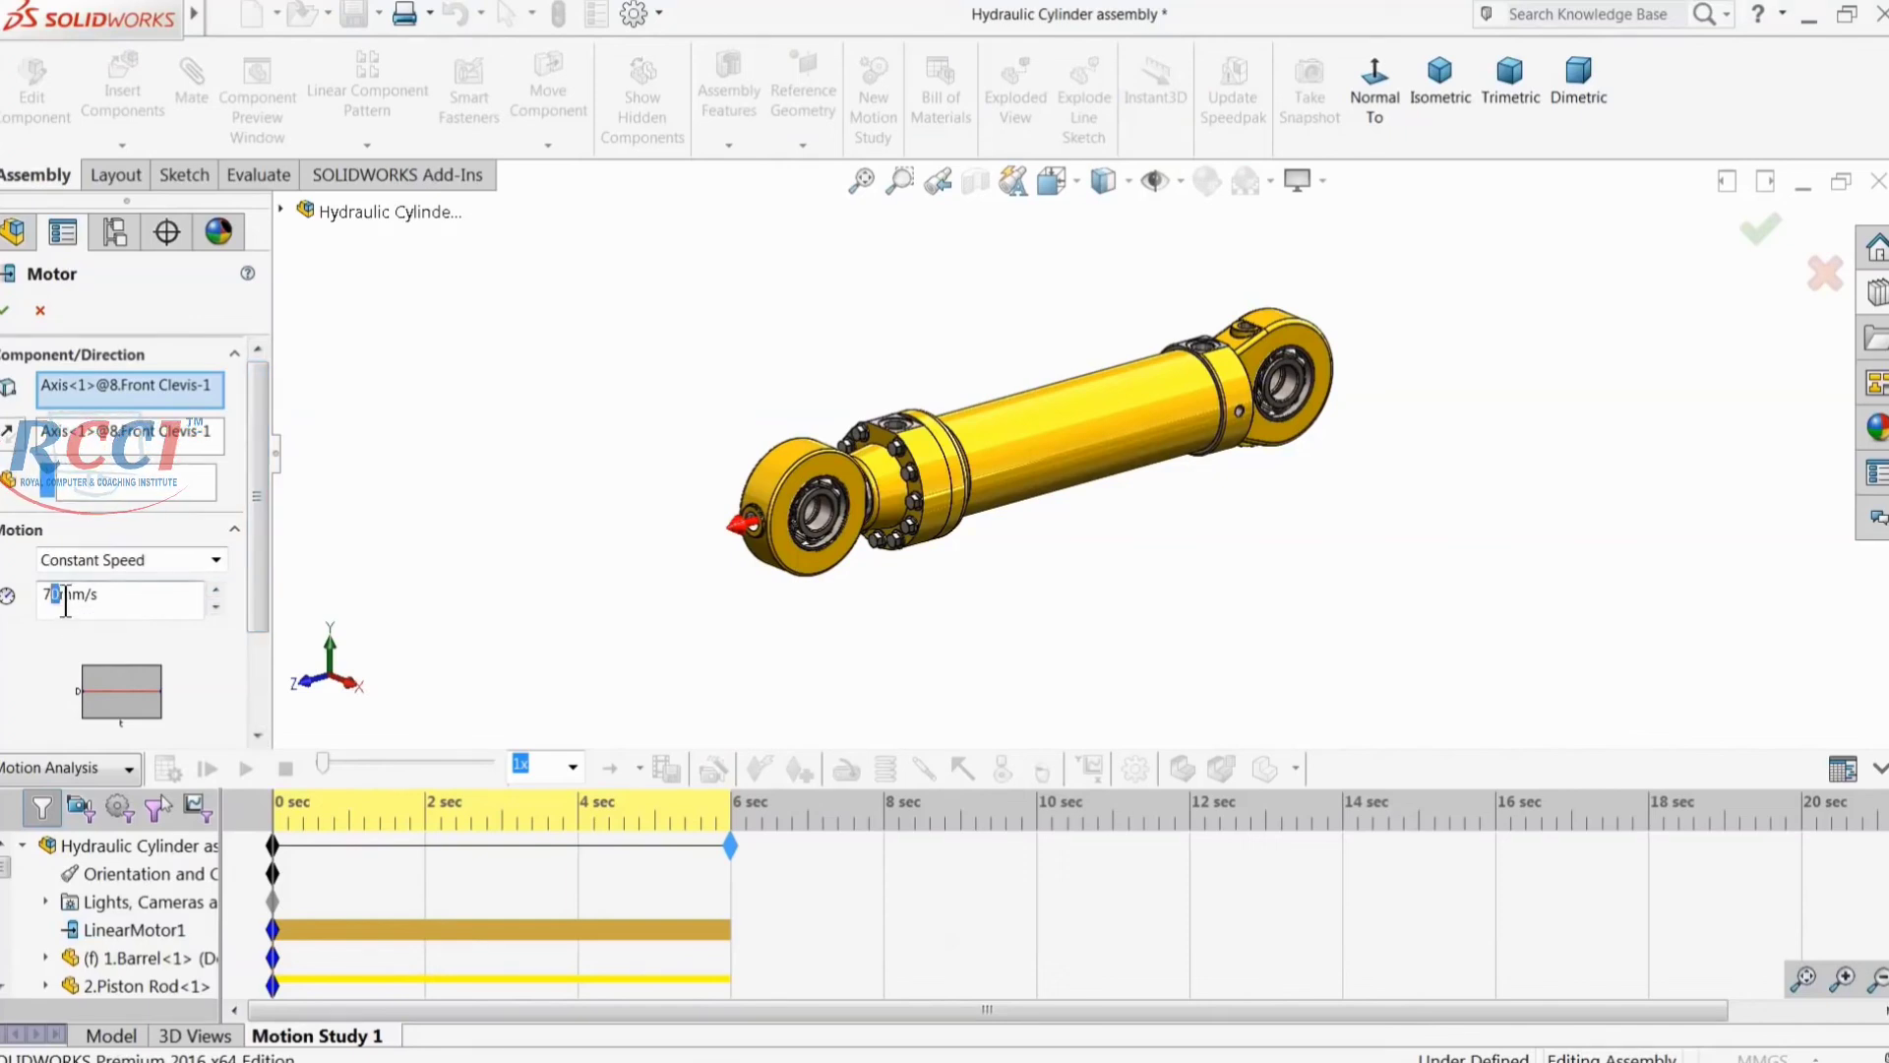
text(5)
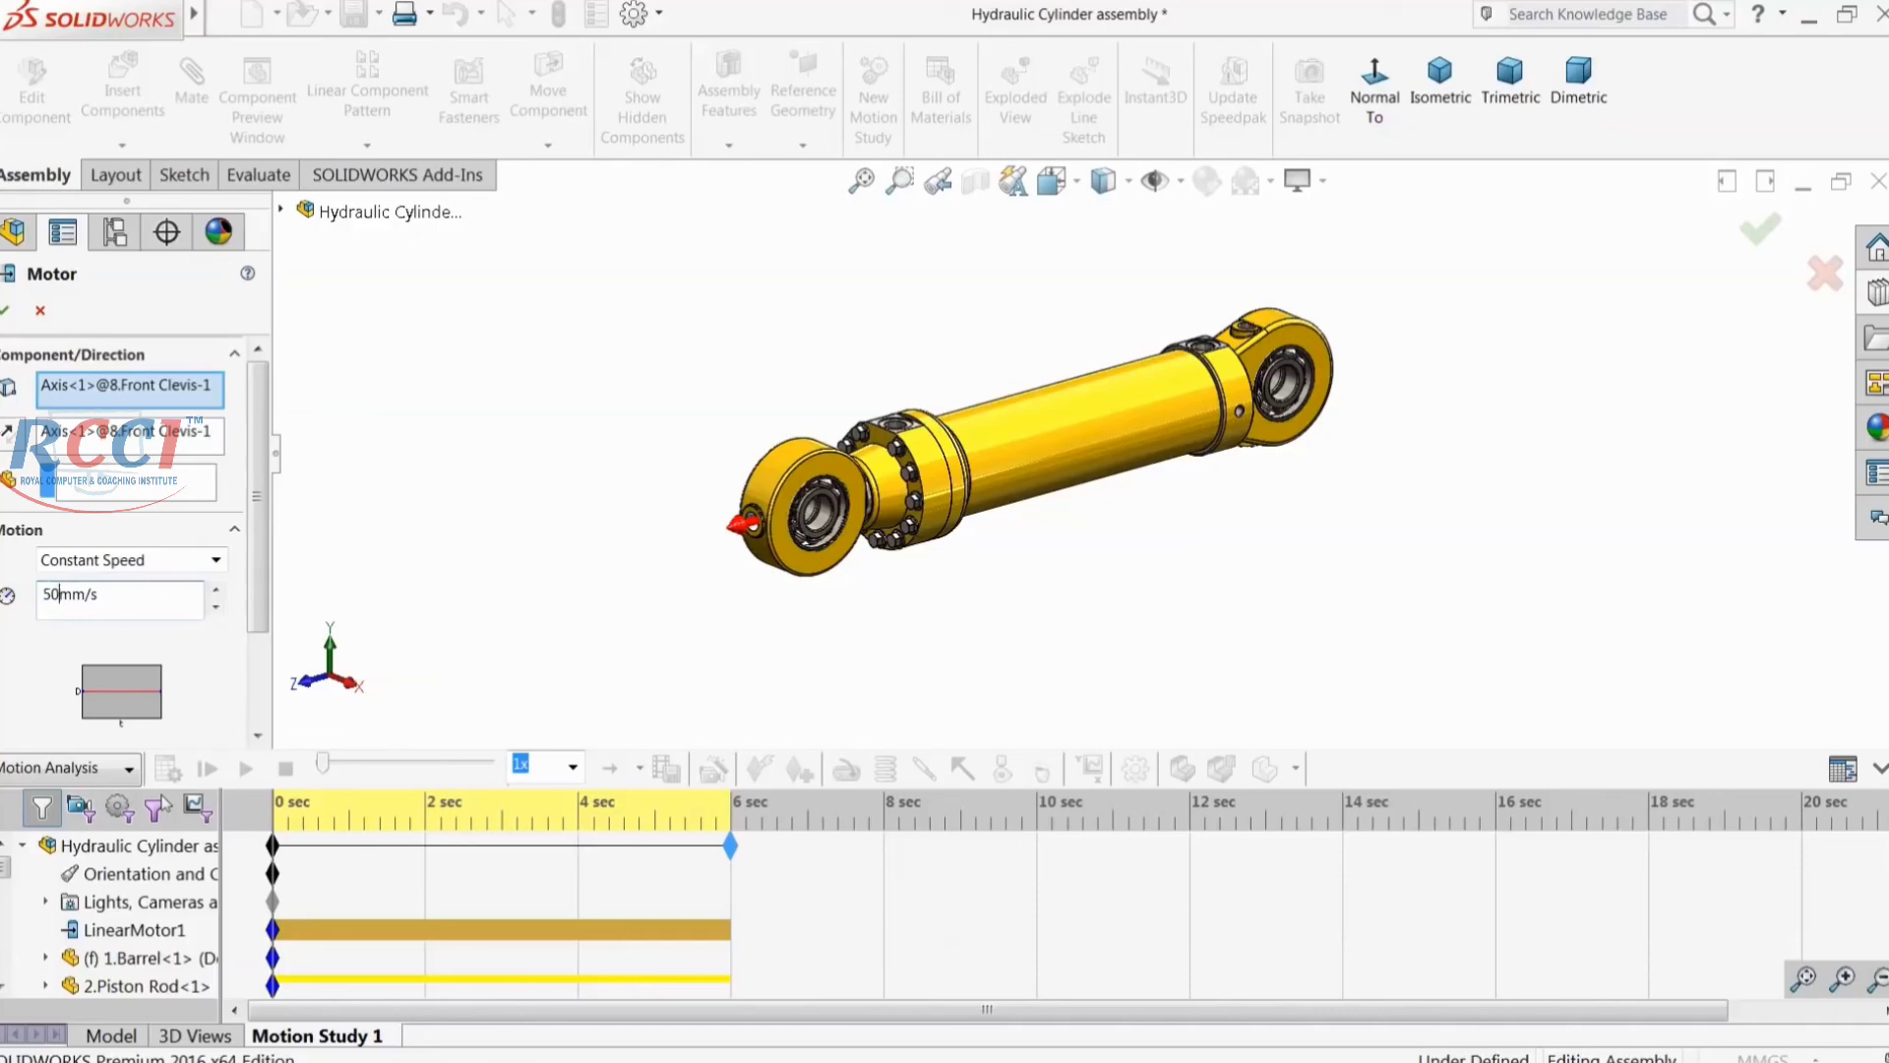
click(6, 313)
Step: Recalculate the motion study and play it in Reciprocate mode, finishing with the playback mode set to Normal
click(168, 769)
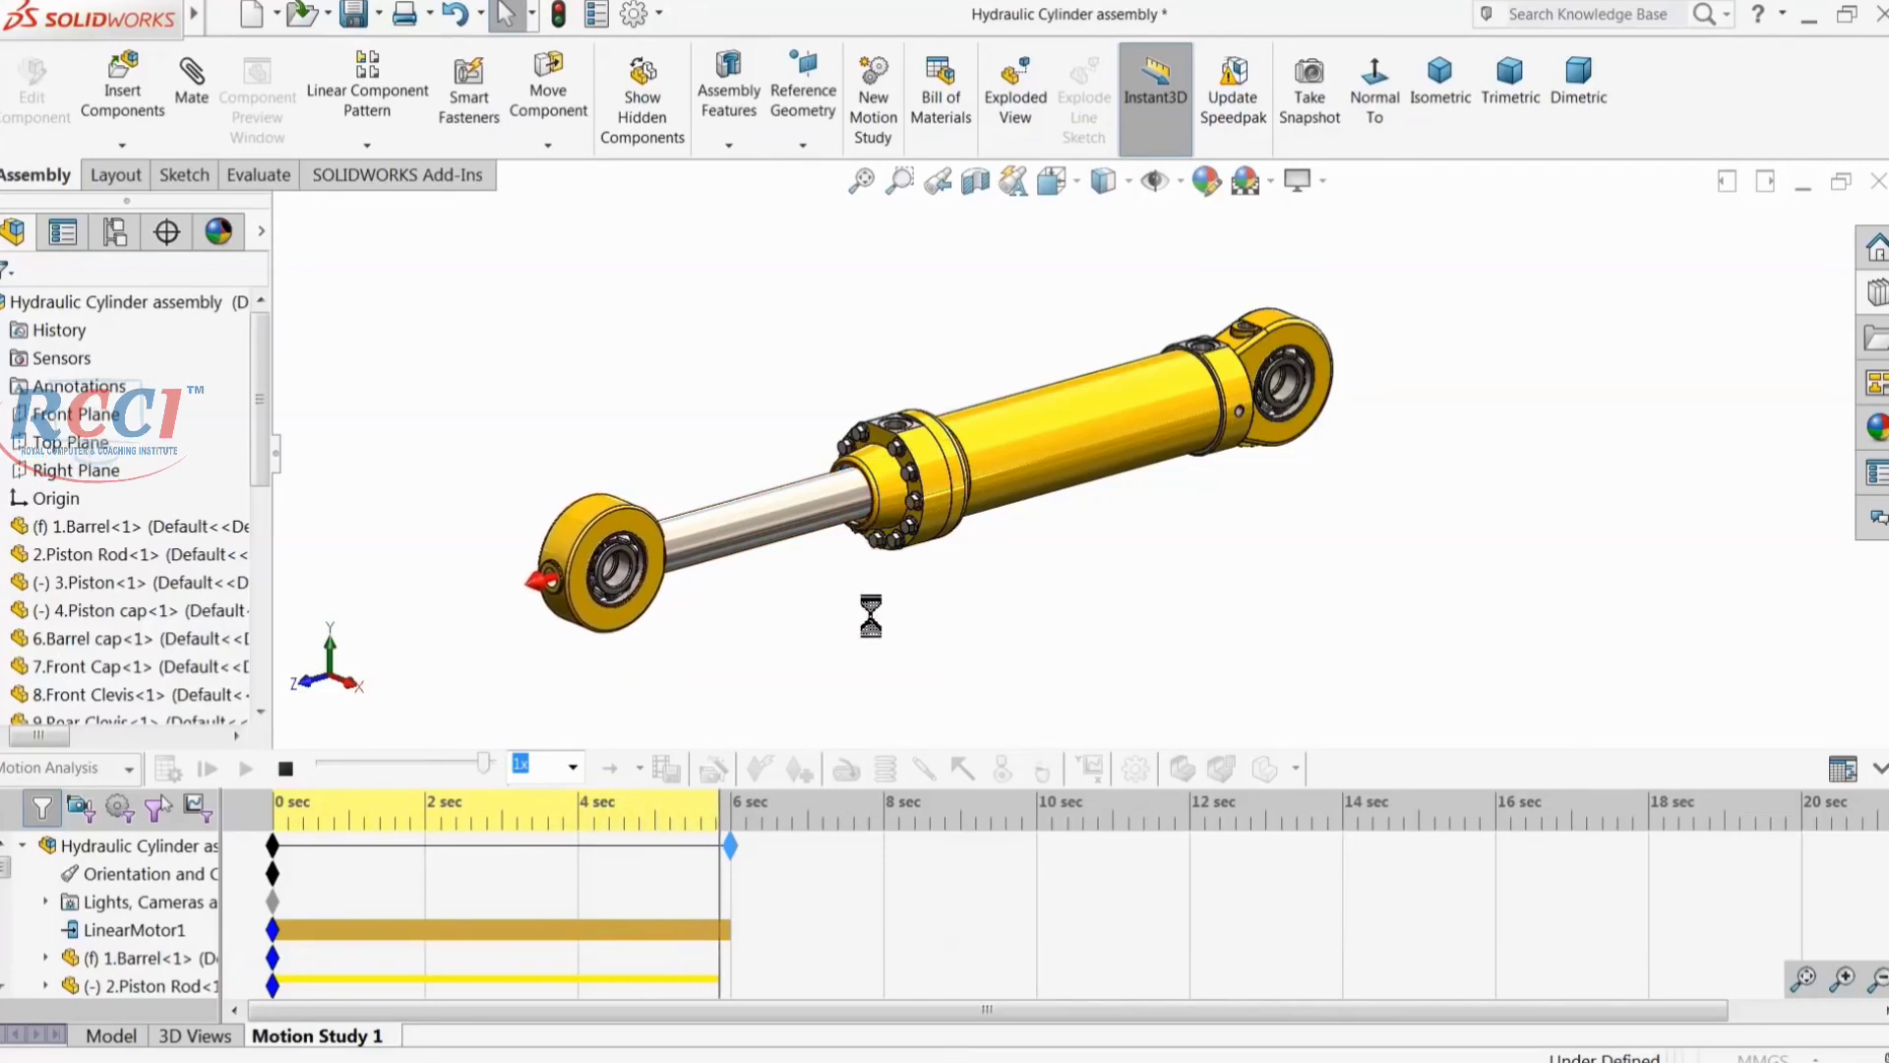
click(639, 768)
click(612, 859)
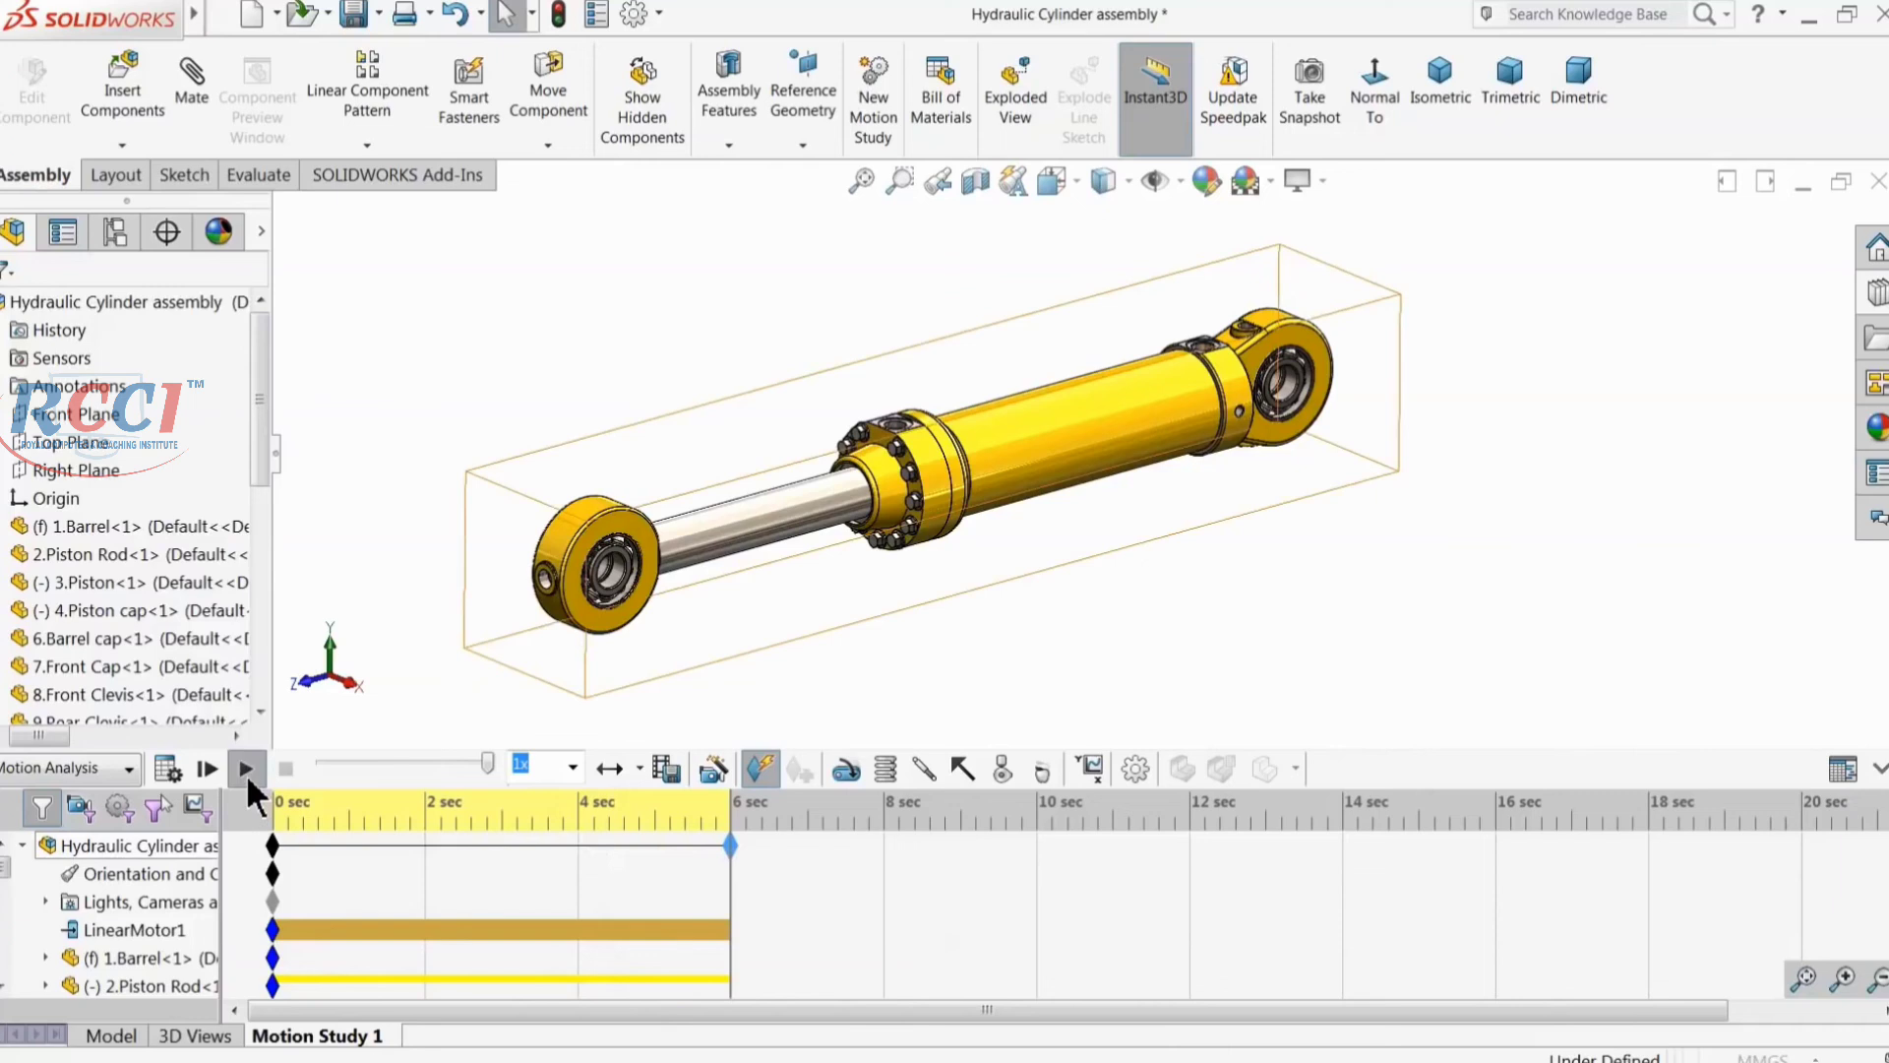
click(246, 772)
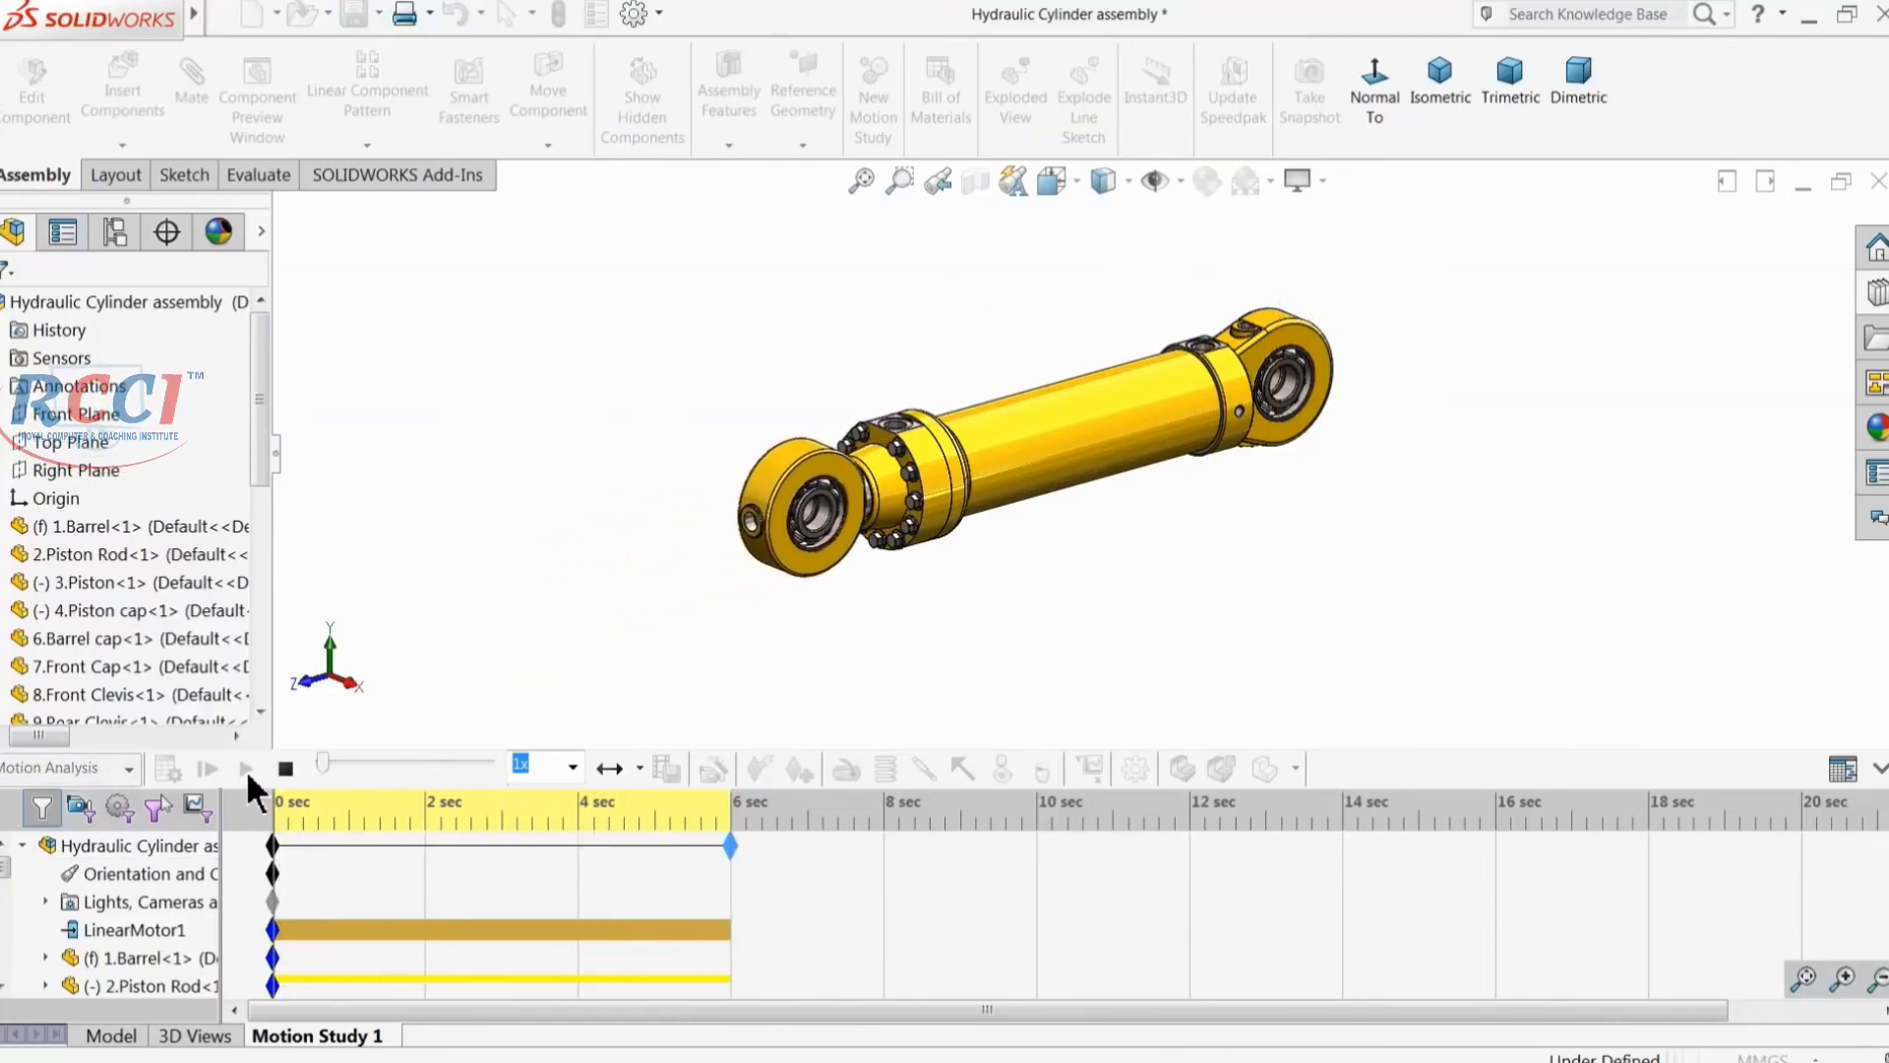
click(641, 766)
click(652, 805)
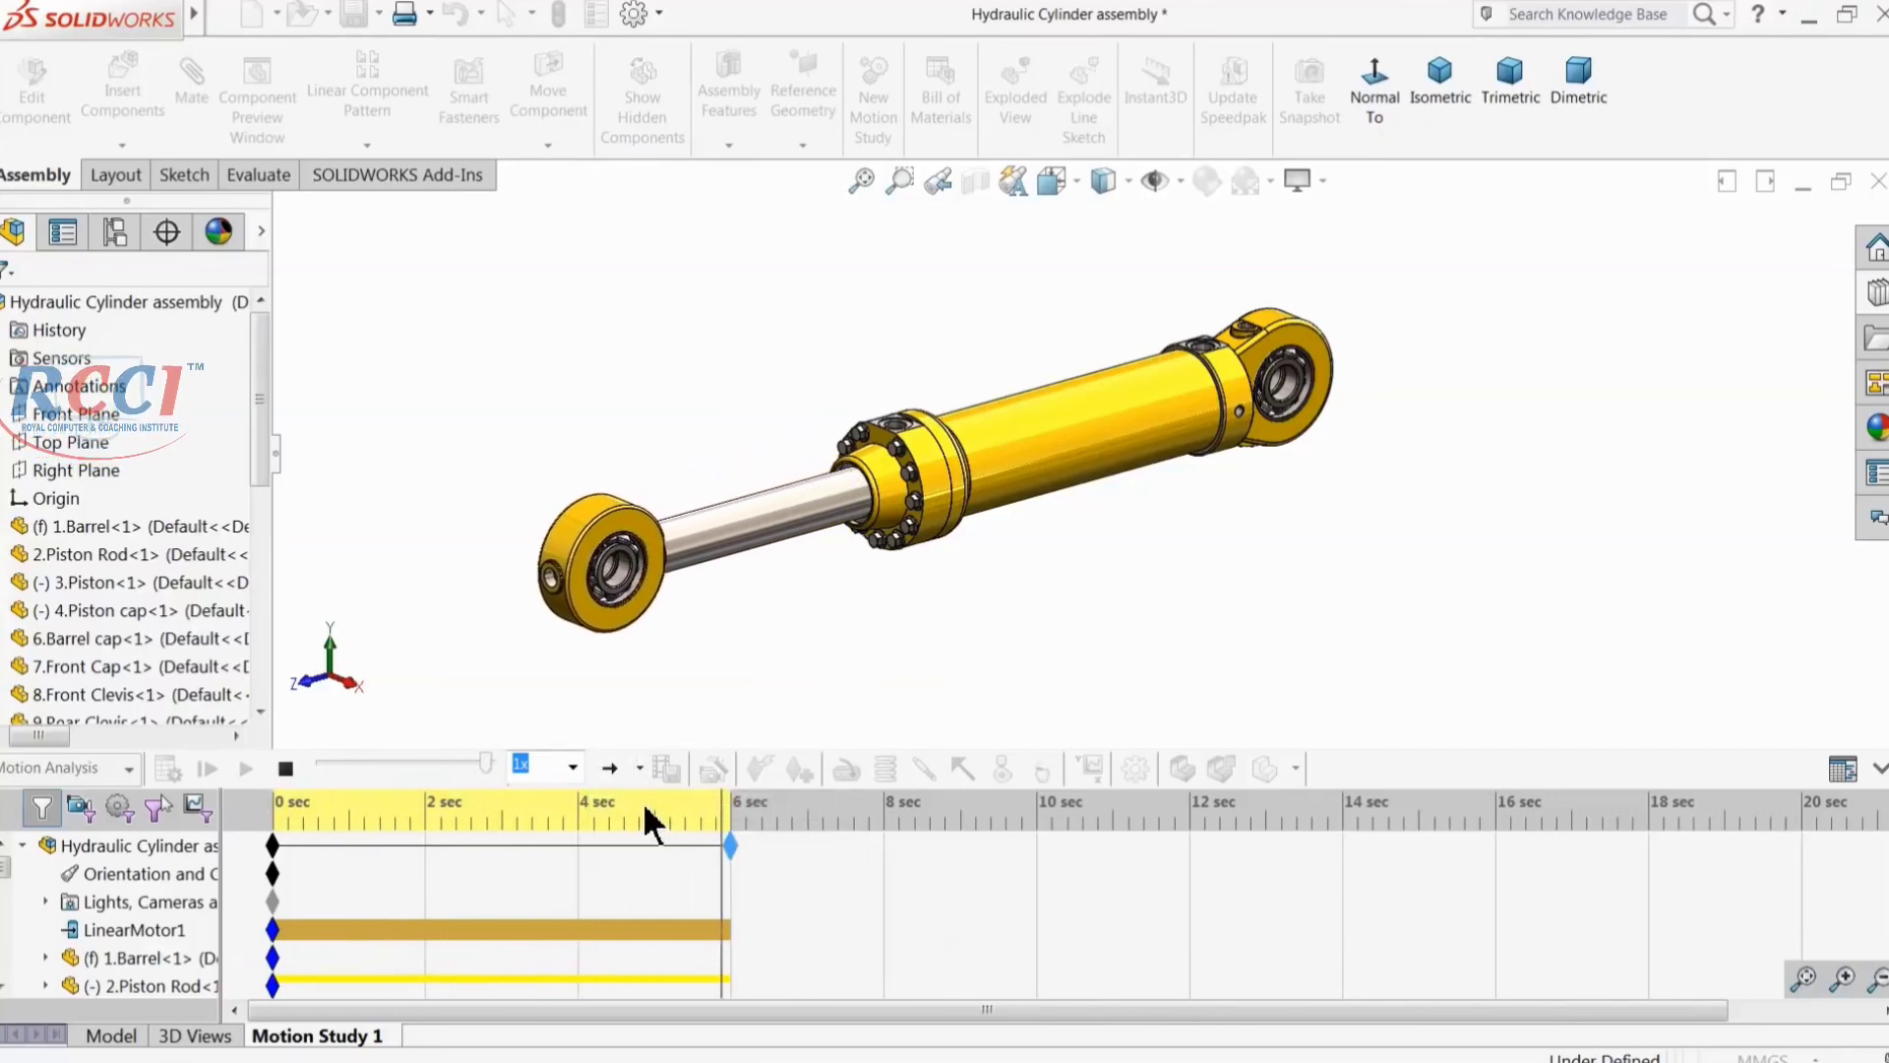
Step: Collapse the motion timeline and start an exploded view, pulling the rear clevis's two bearings out to opposite sides along X
click(1879, 775)
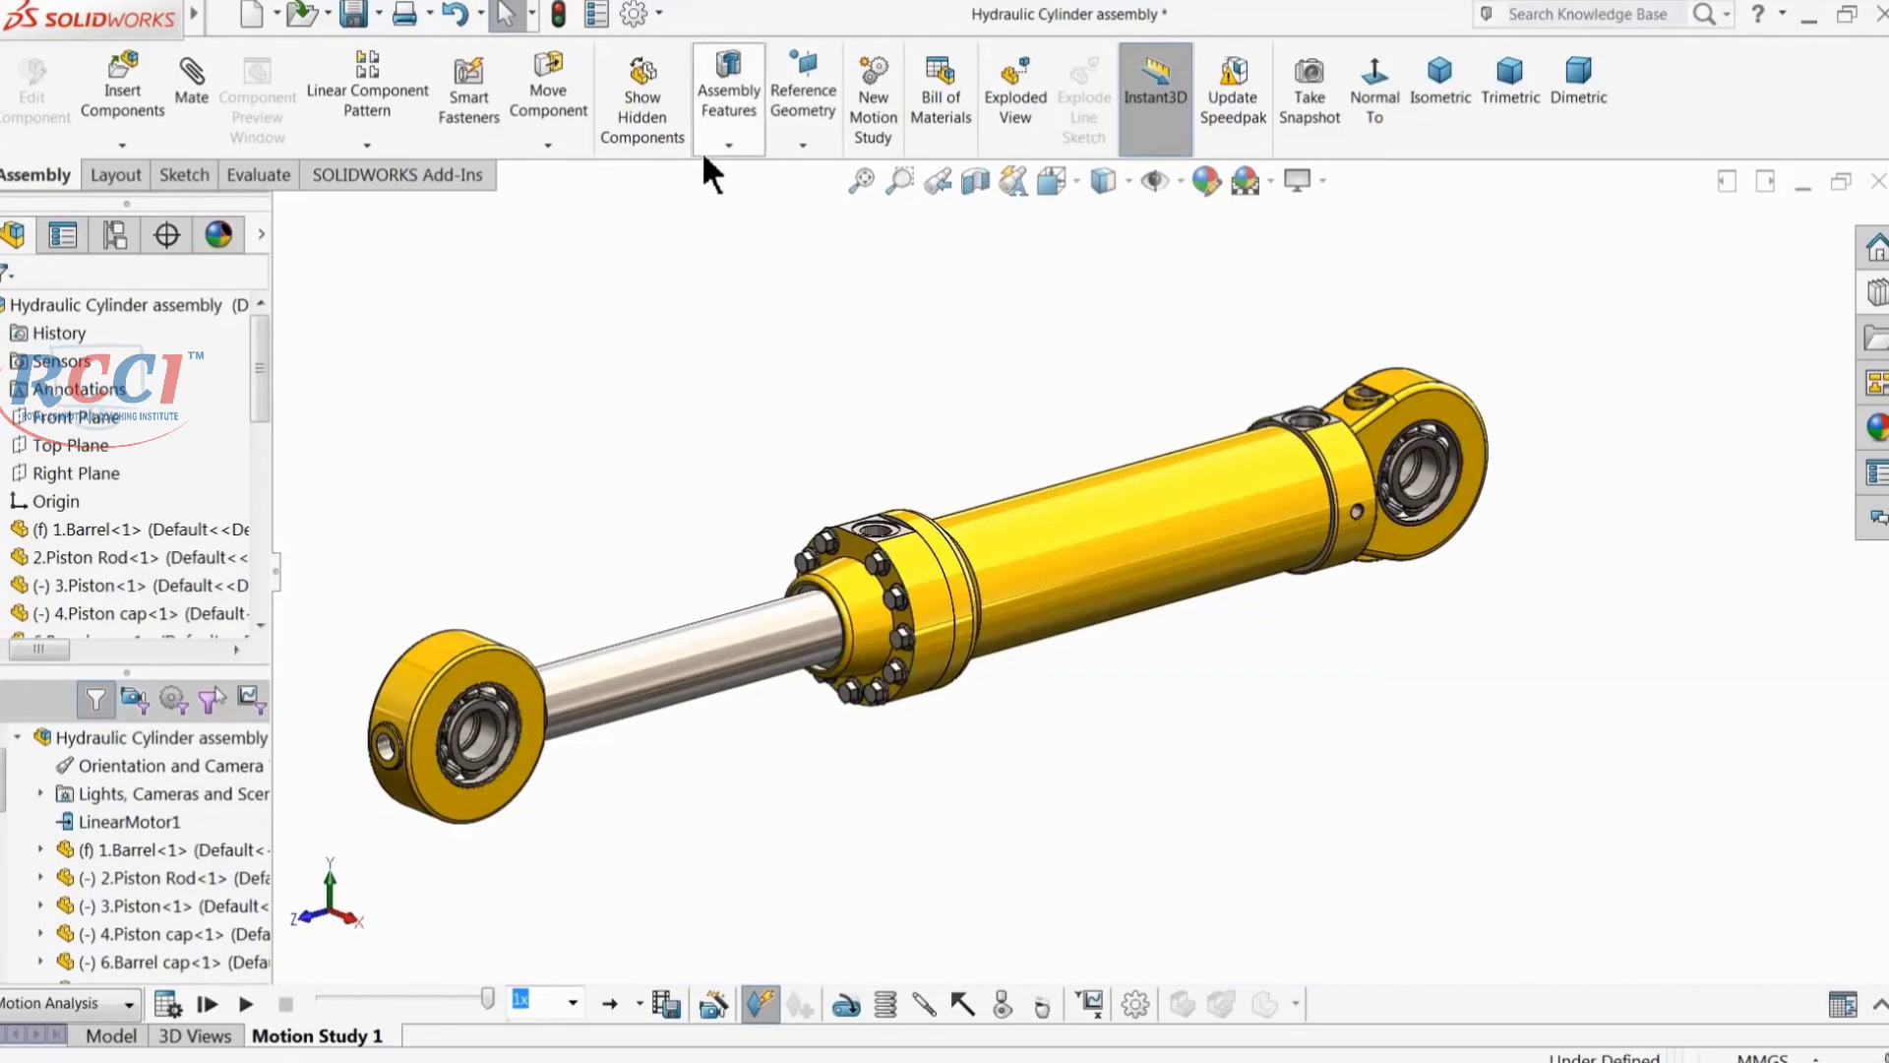
click(1007, 101)
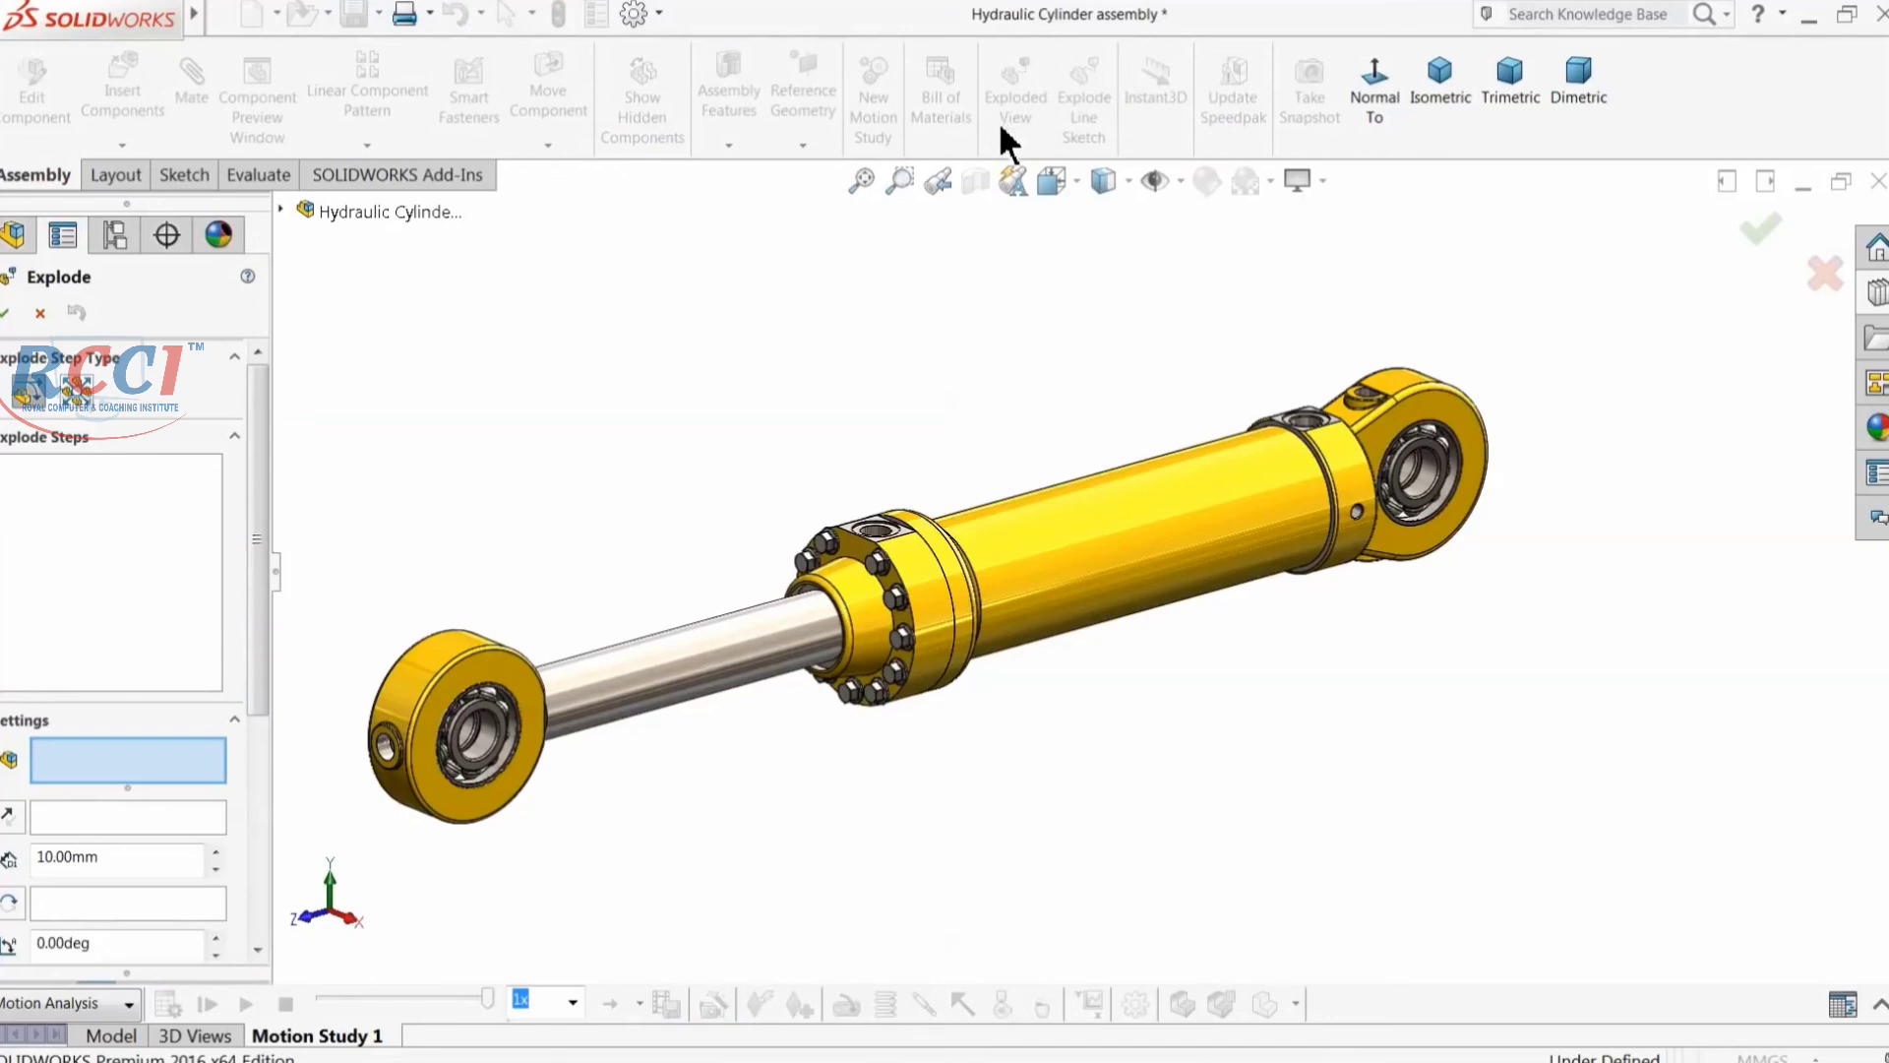
click(1429, 497)
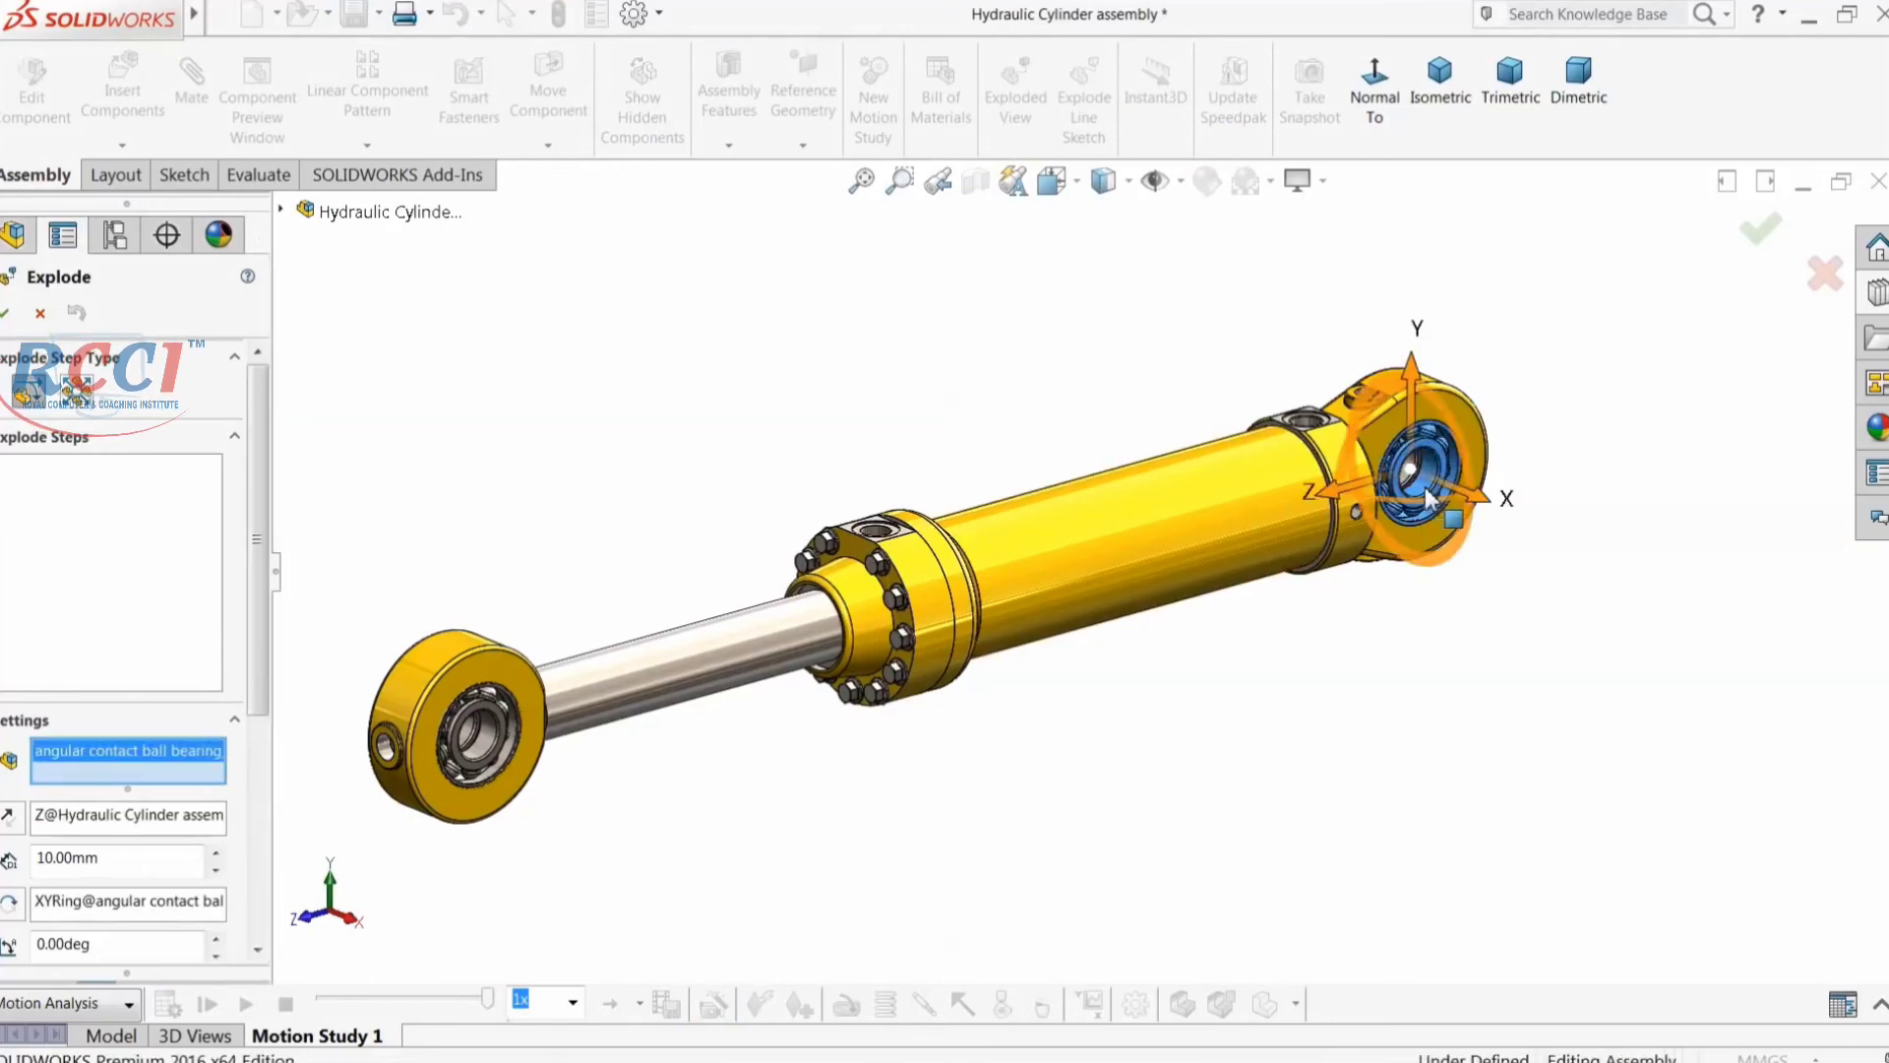
drag(1485, 510, 1740, 665)
click(1439, 499)
drag(1474, 506, 1153, 356)
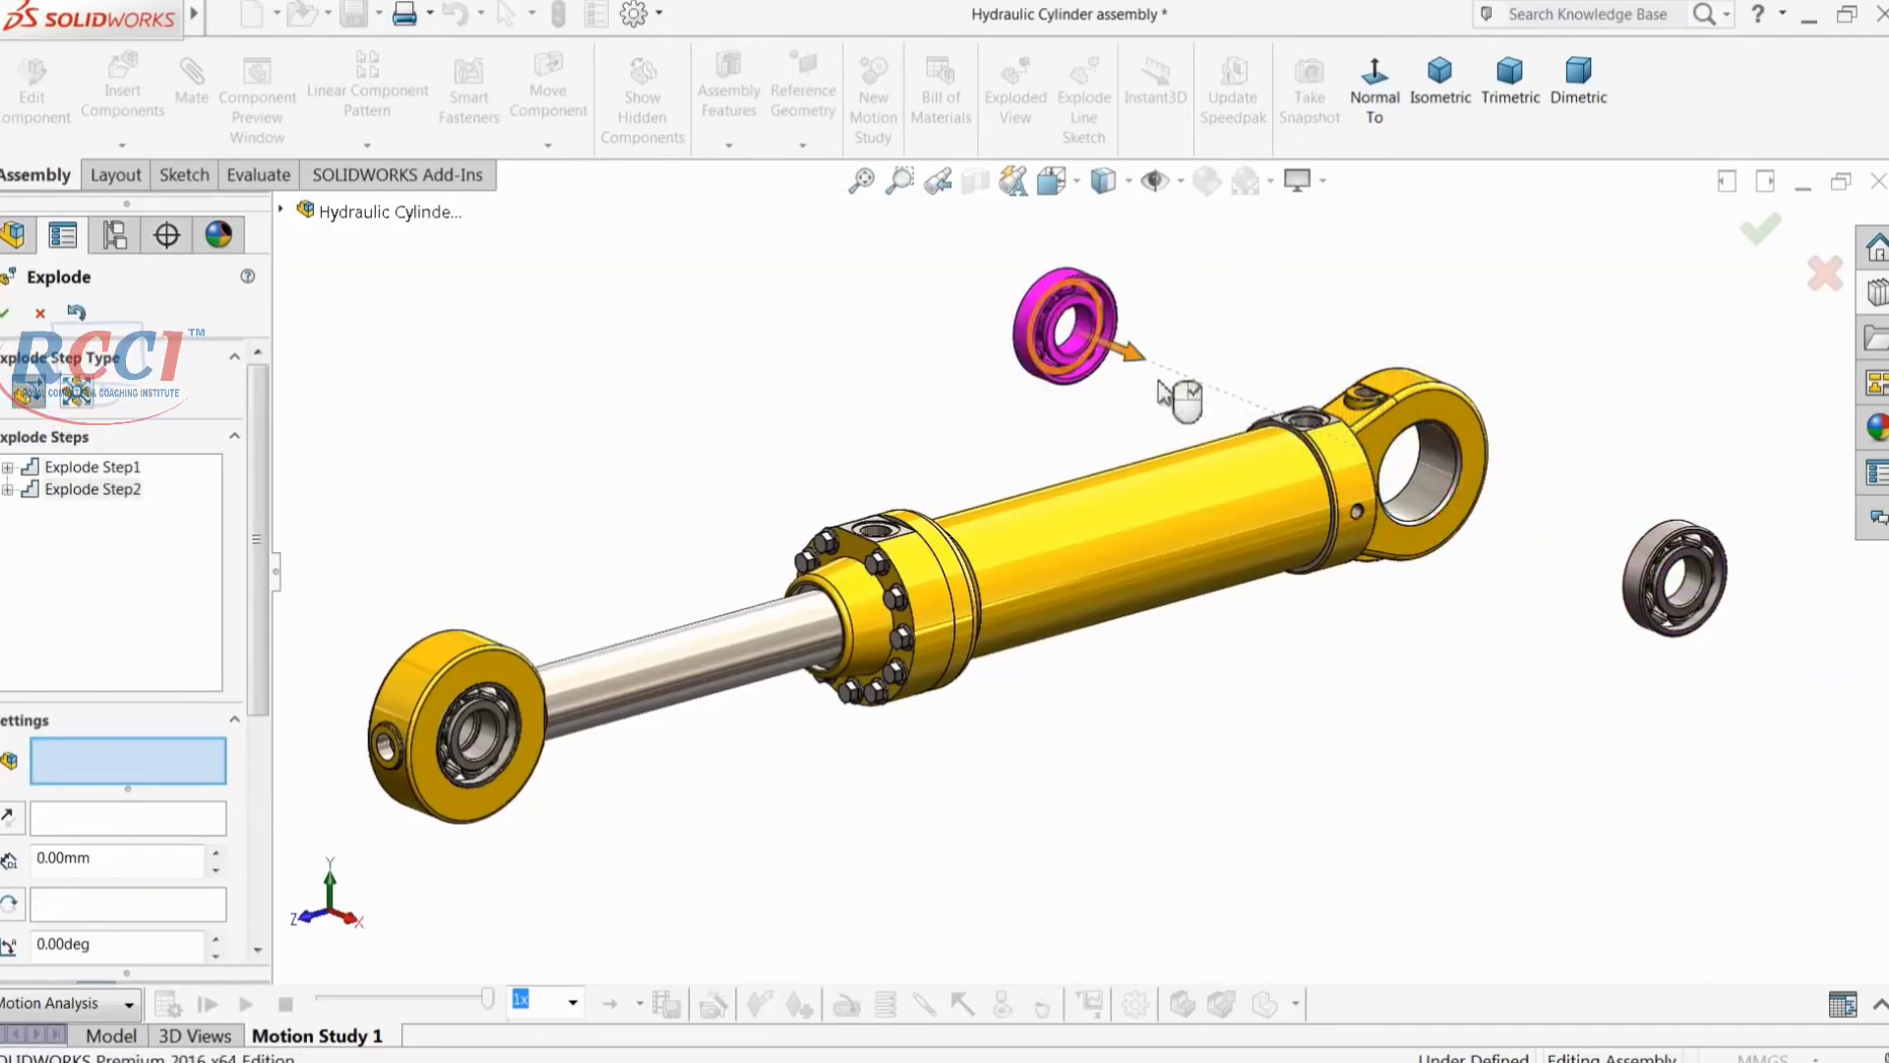
Step: Move both exploded rear bearings together along Z, away from the piston rod end
click(1686, 624)
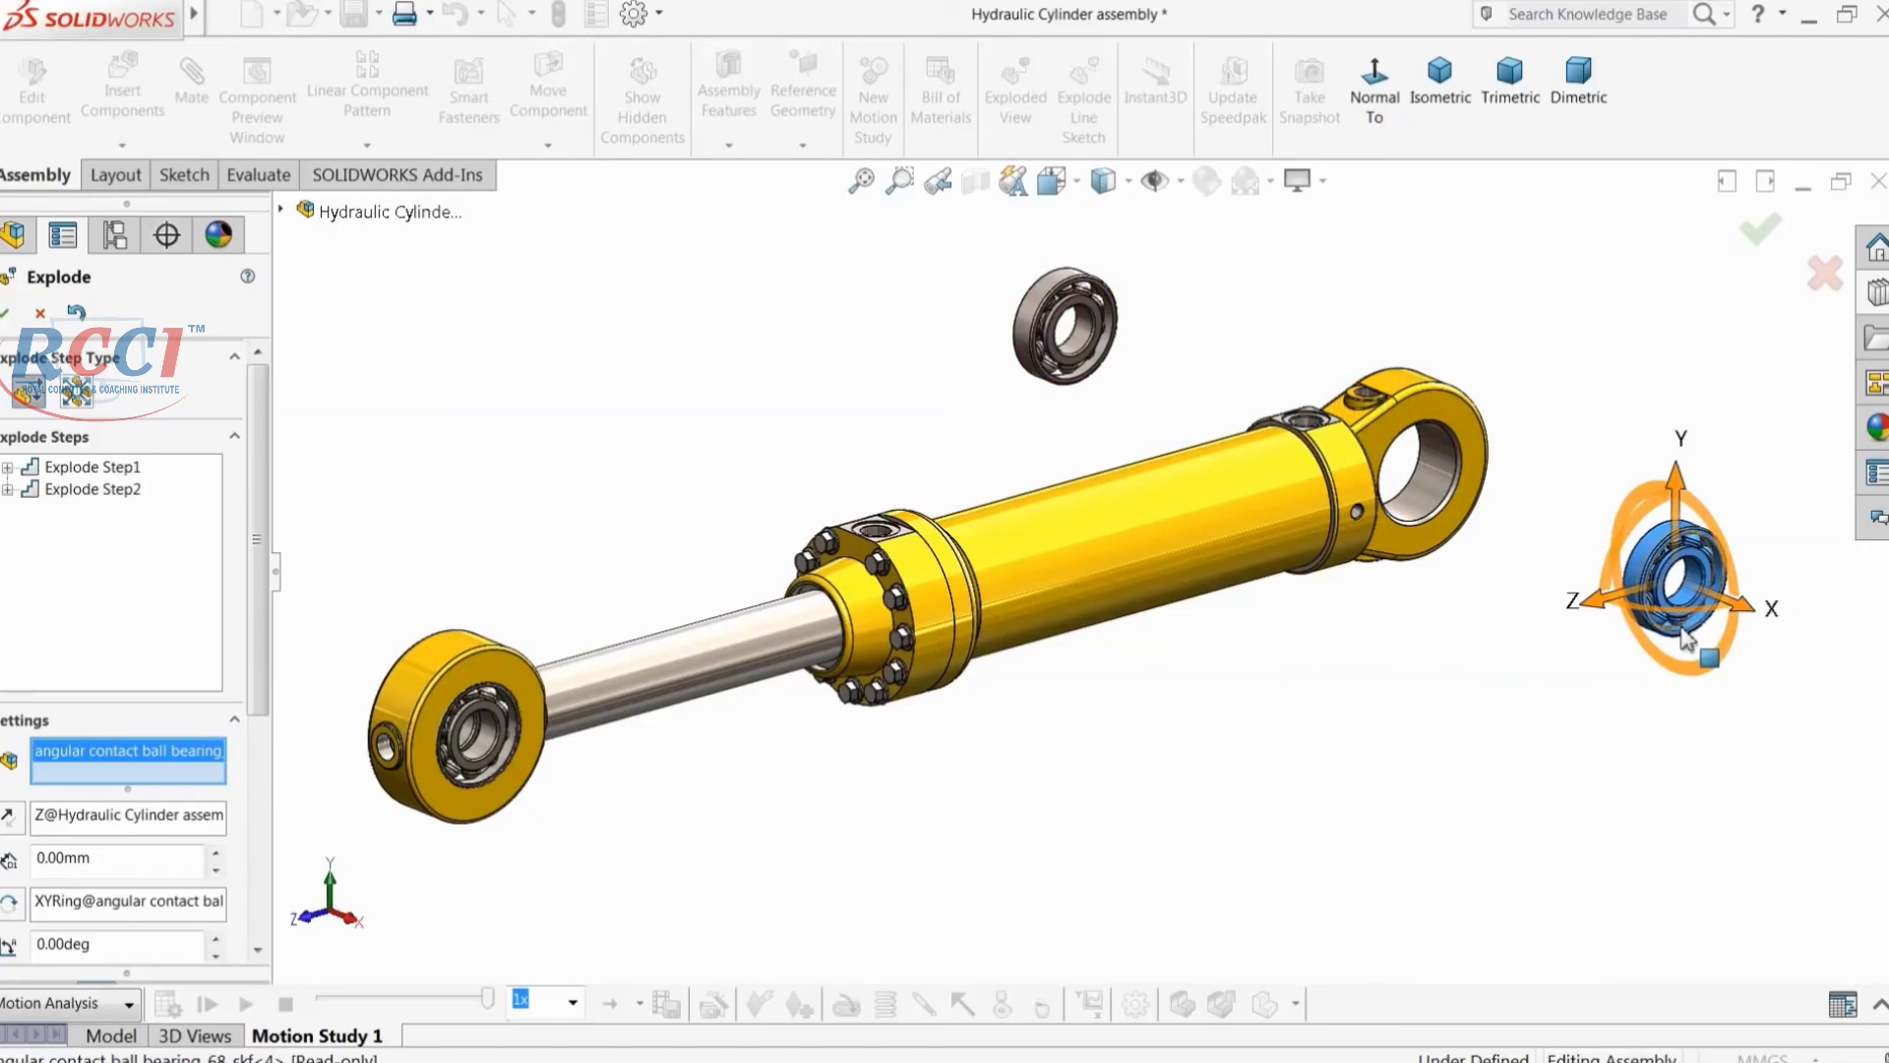
click(1087, 360)
drag(987, 371, 1133, 339)
Step: Explode the rear clevis backwards off the barrel along Z and sideways along X towards the upper bearing
click(1400, 433)
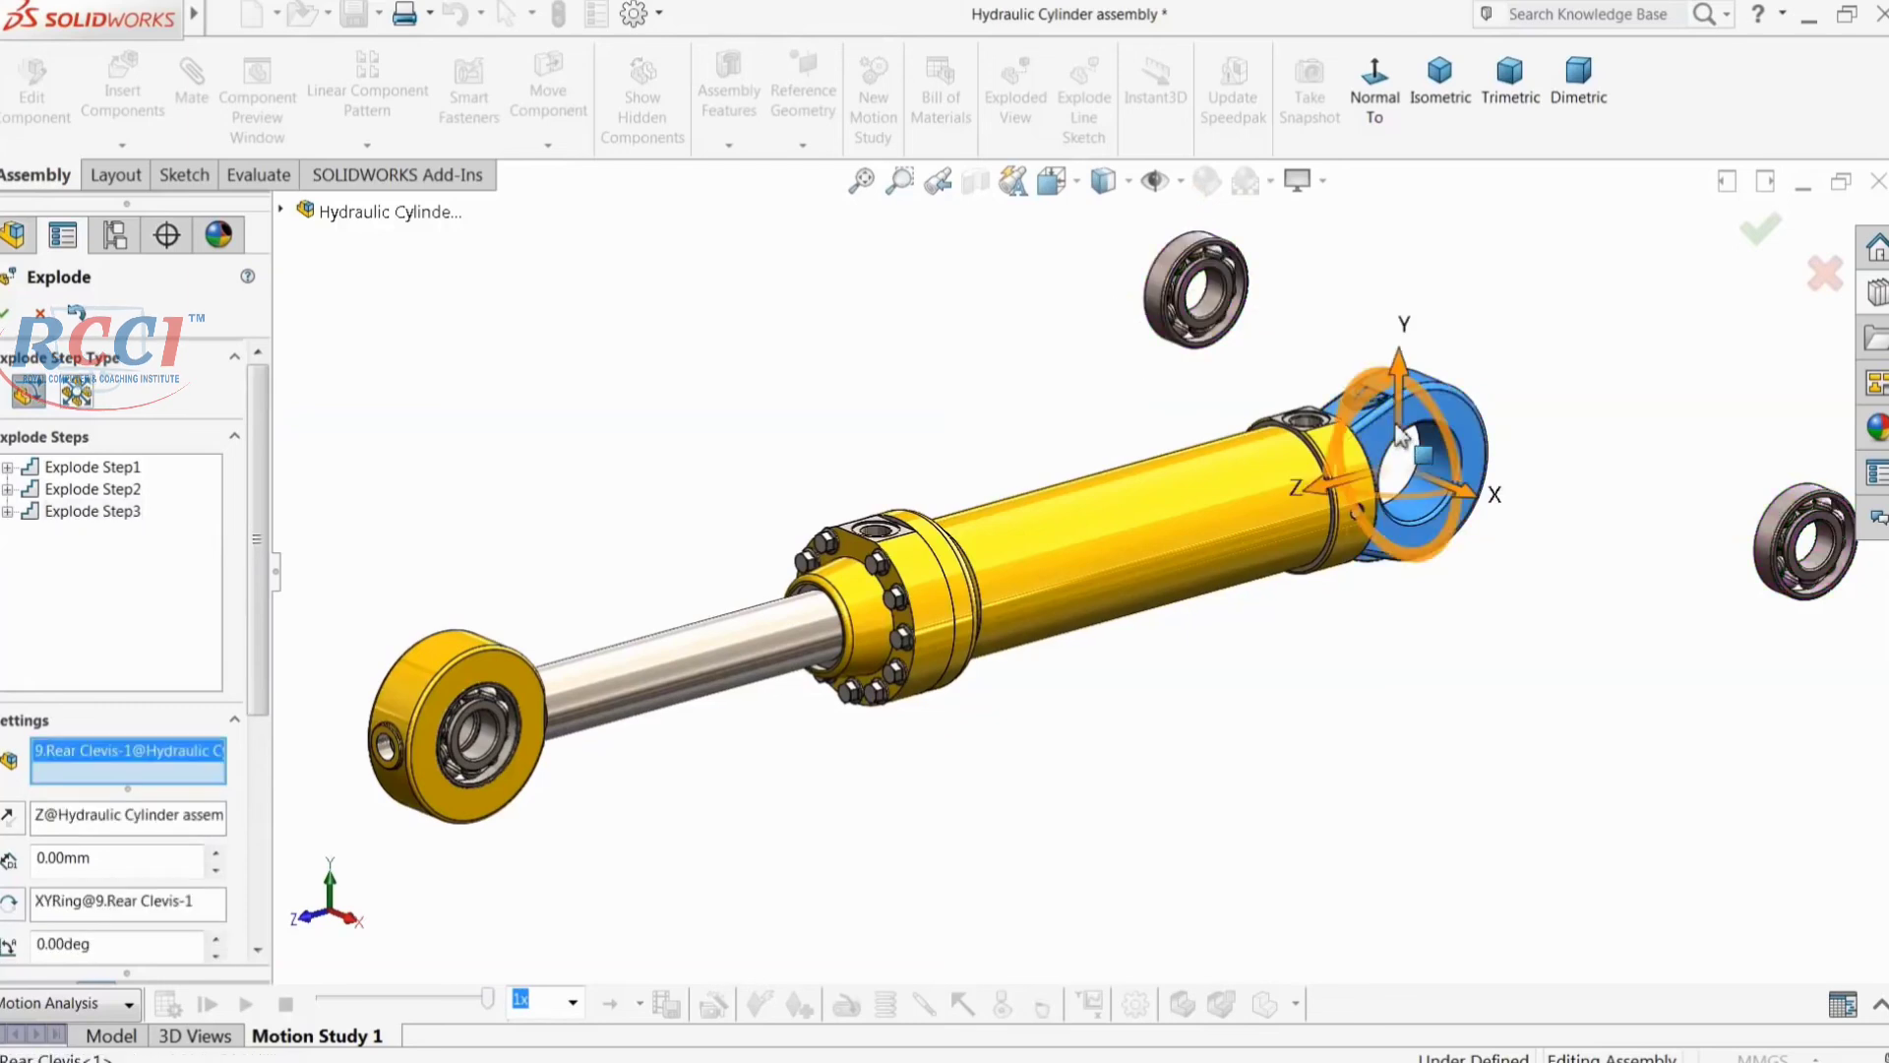
drag(1315, 500, 1399, 483)
click(1483, 477)
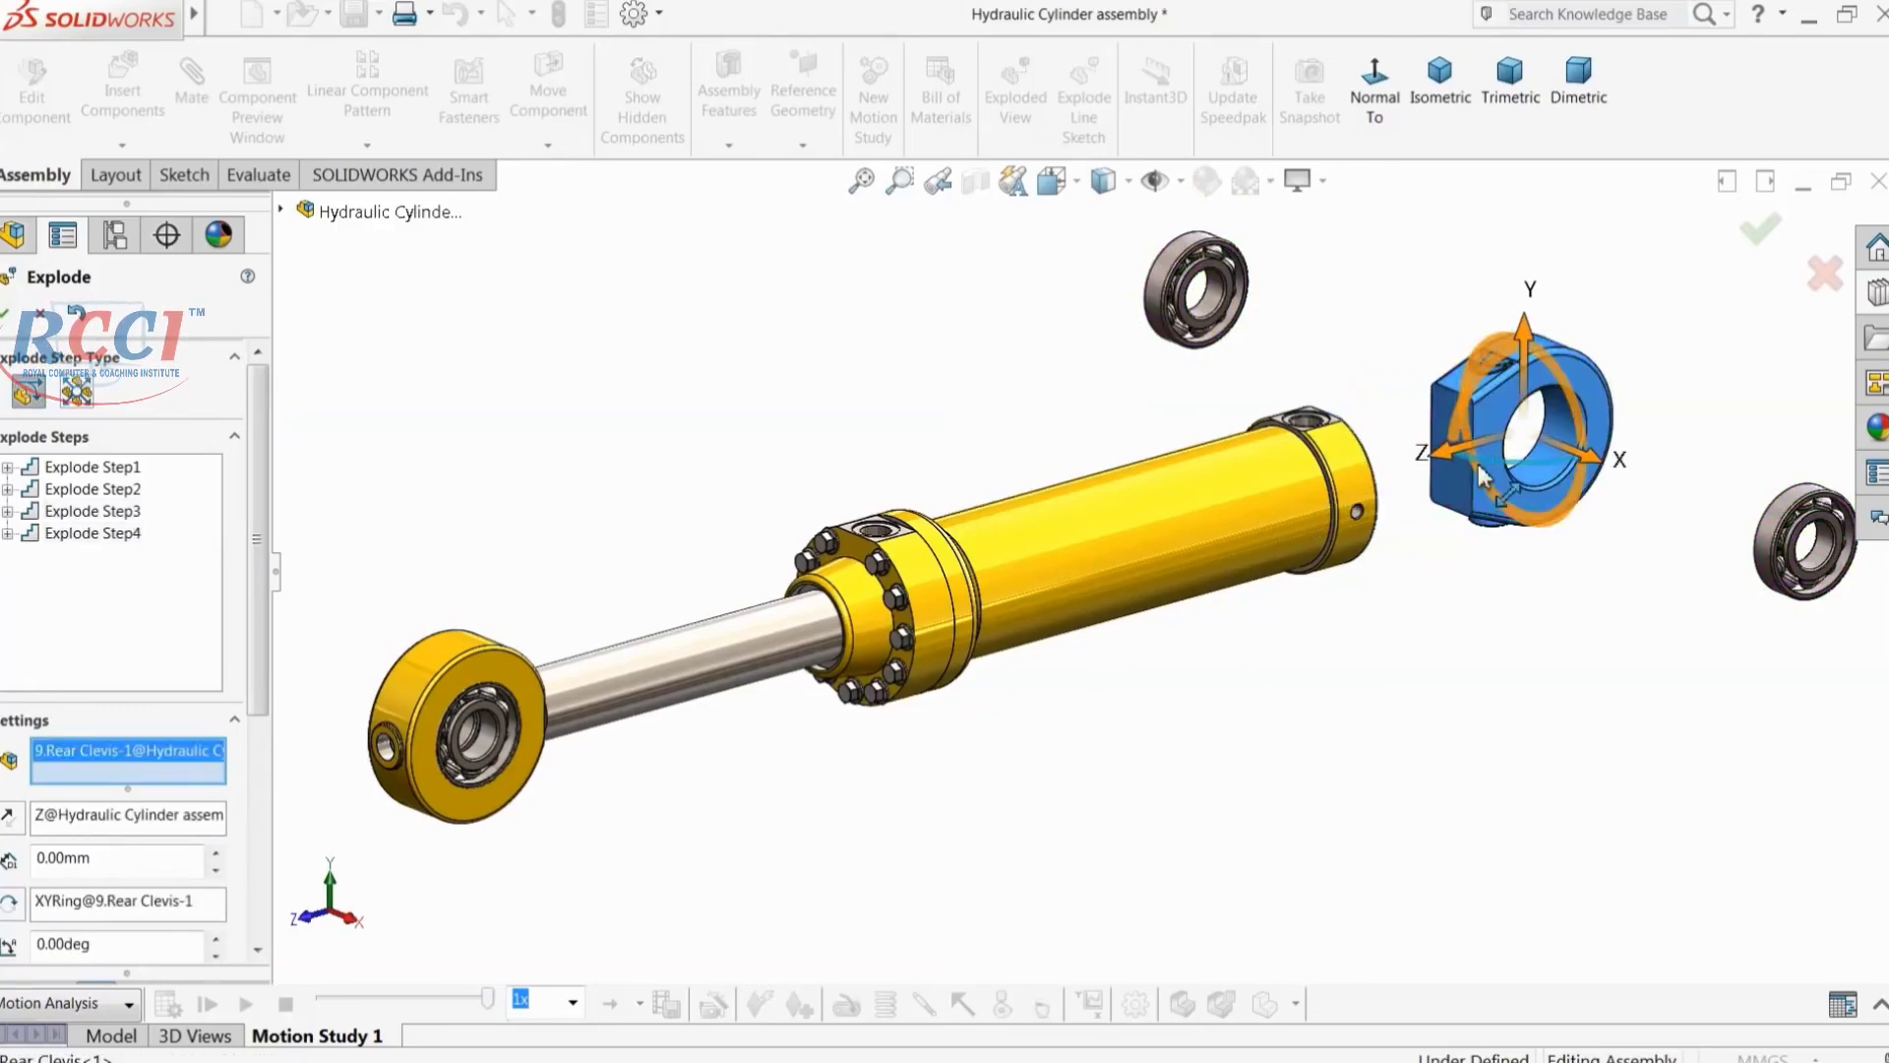
drag(1599, 470, 1378, 372)
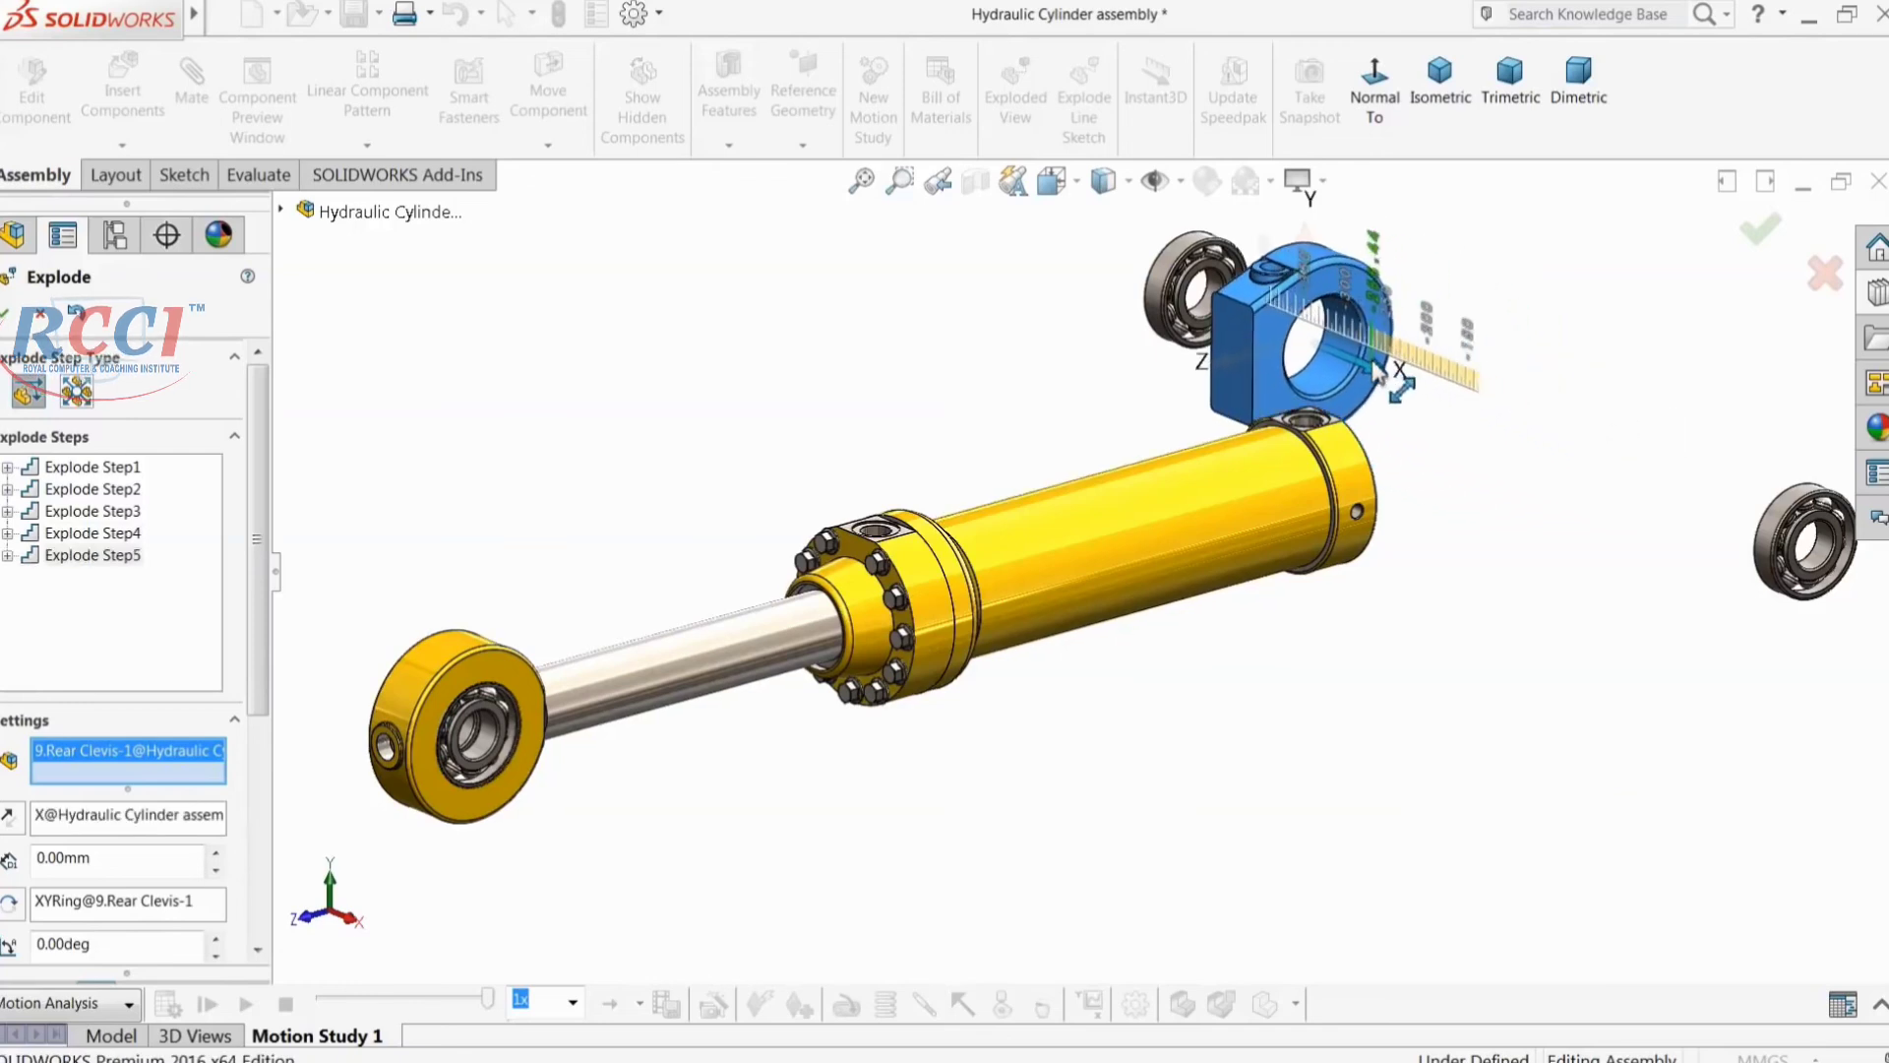
Step: Explode the barrel's rear cap and the barrel itself backwards along Z, exposing the piston
click(1343, 492)
drag(1228, 528, 1705, 389)
click(1270, 539)
drag(1024, 584, 1378, 521)
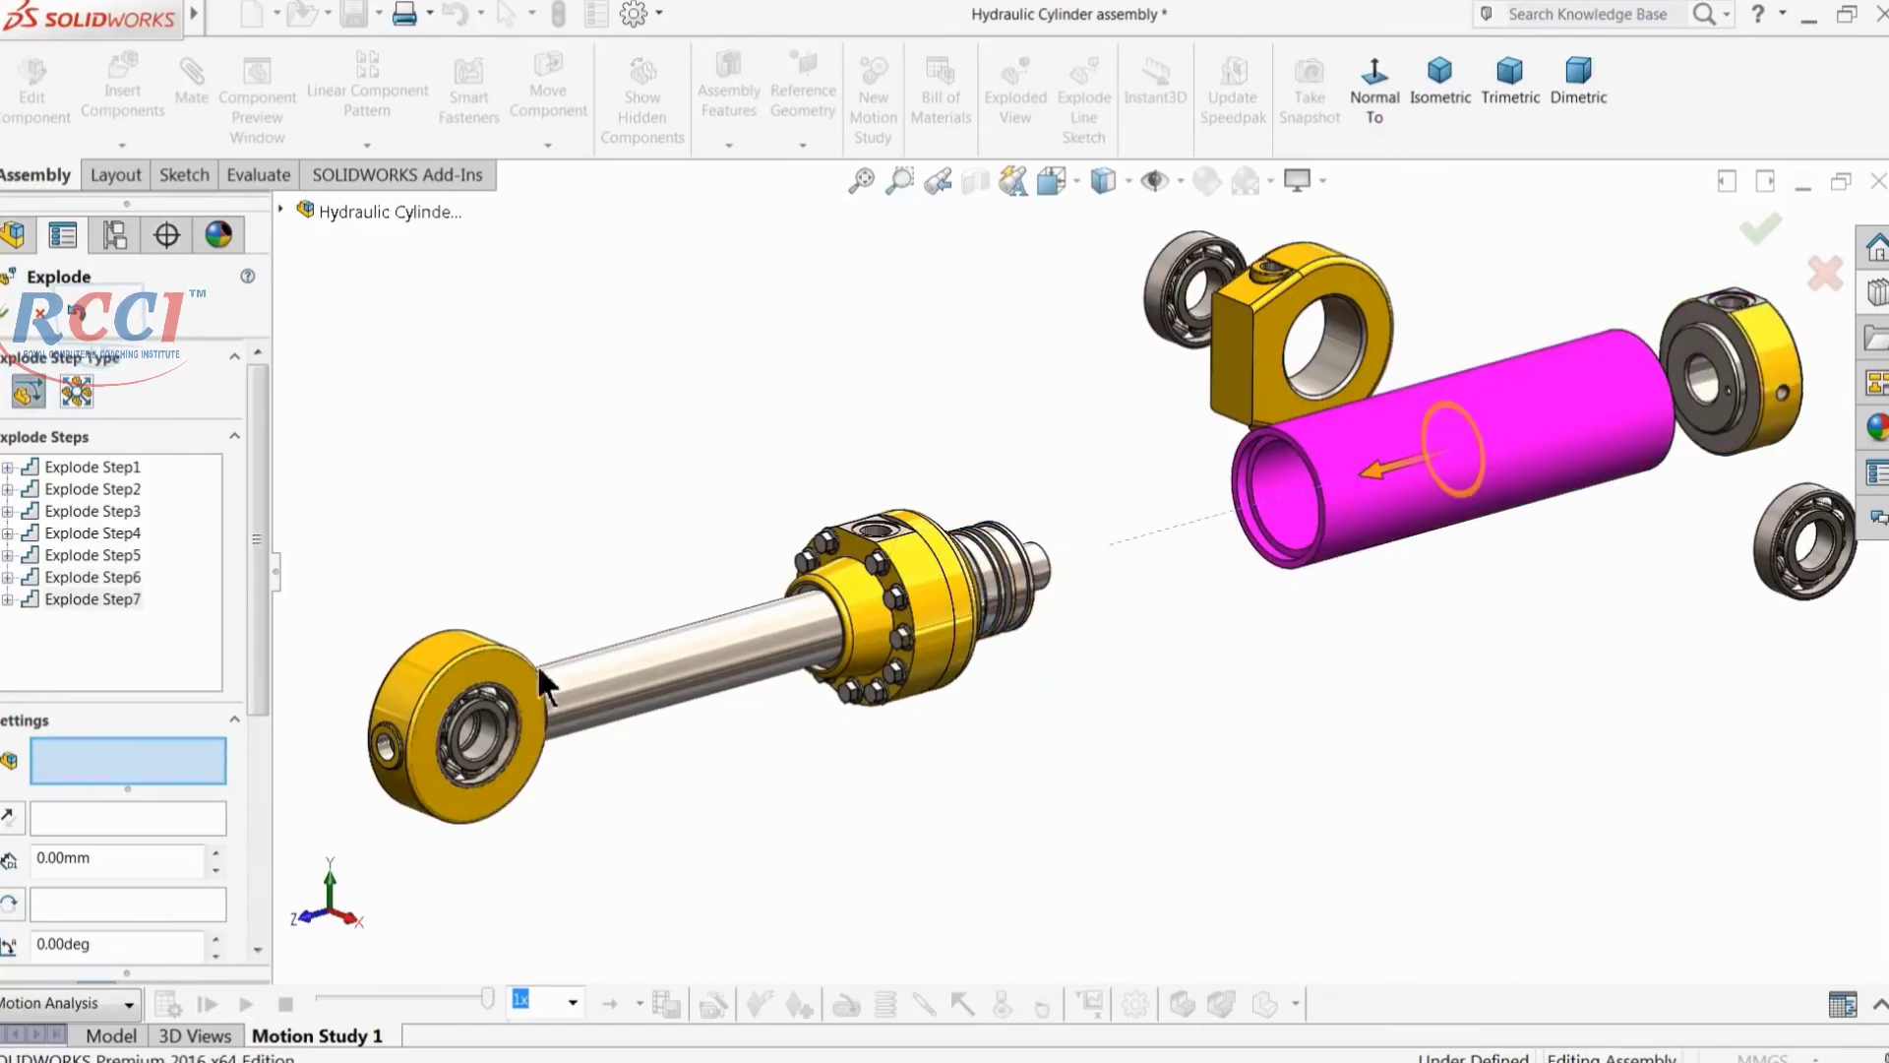
Step: Explode the front clevis's two bearings out to opposite sides along X
click(484, 756)
drag(547, 776, 827, 884)
click(484, 742)
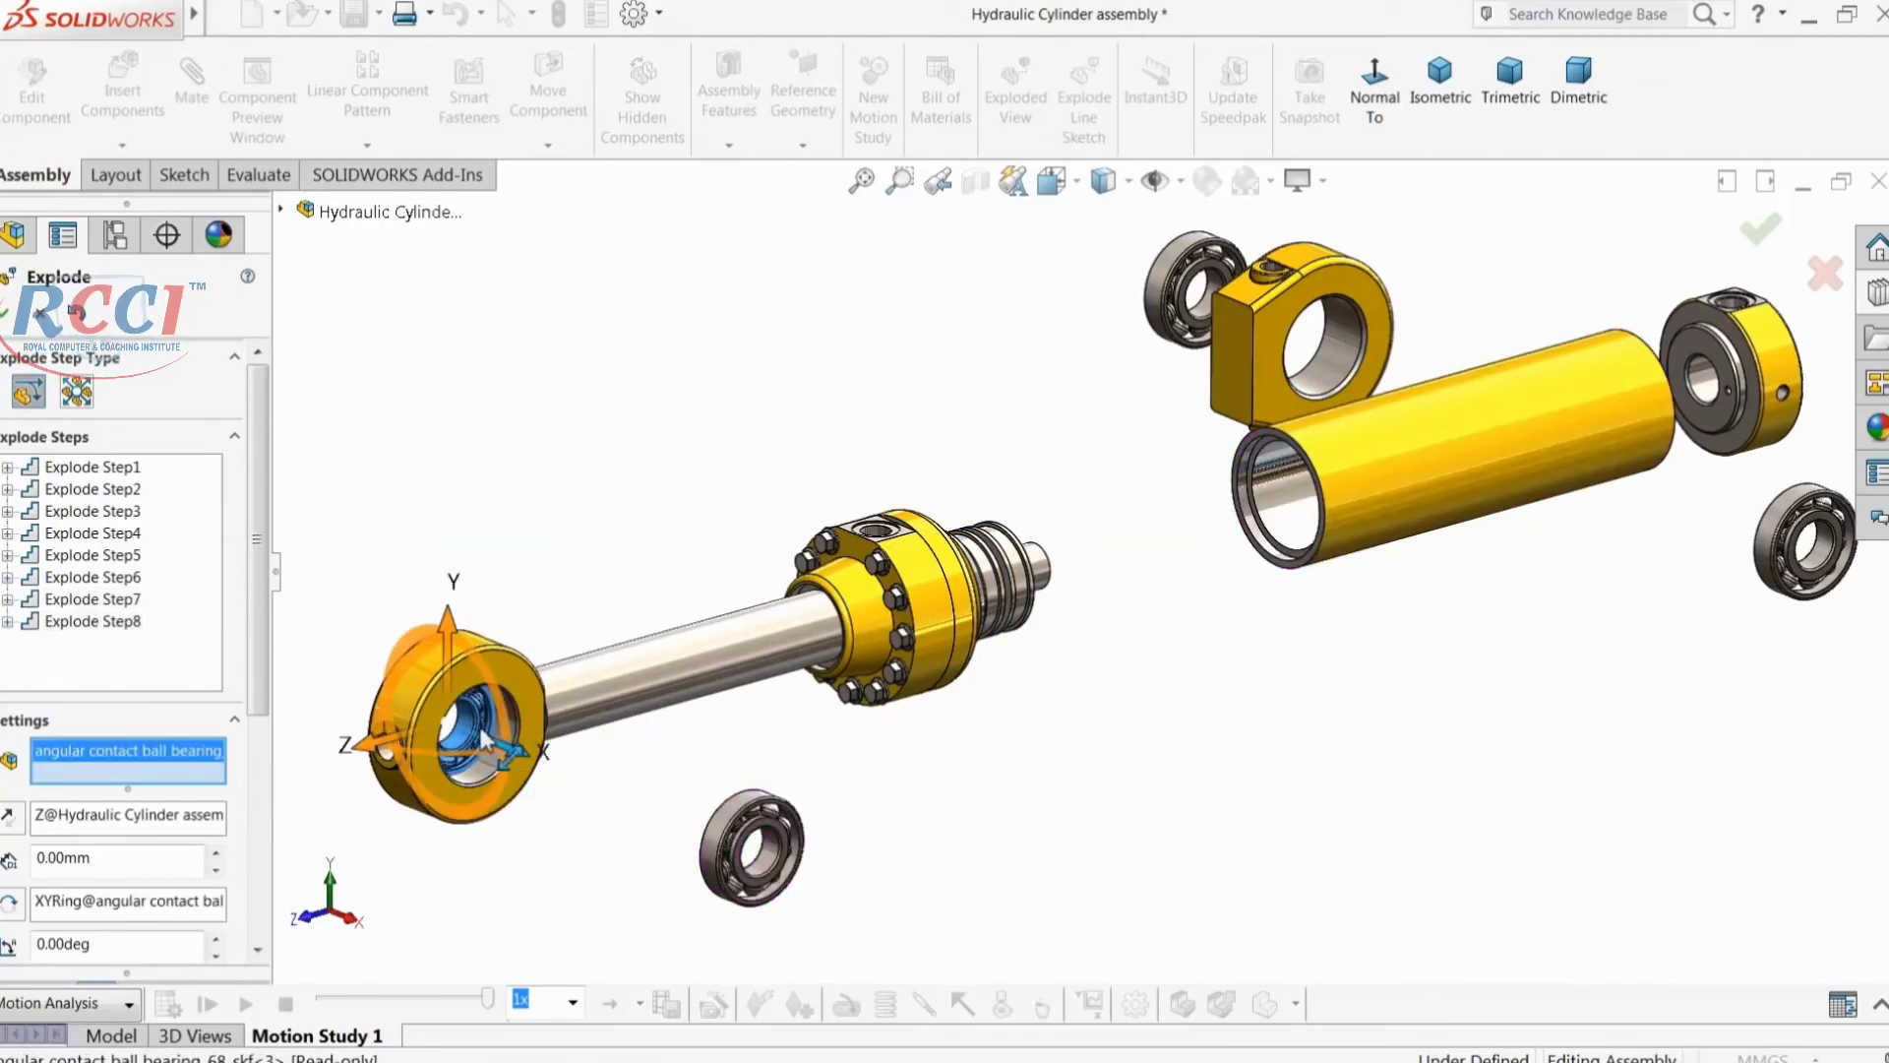
drag(518, 763, 387, 701)
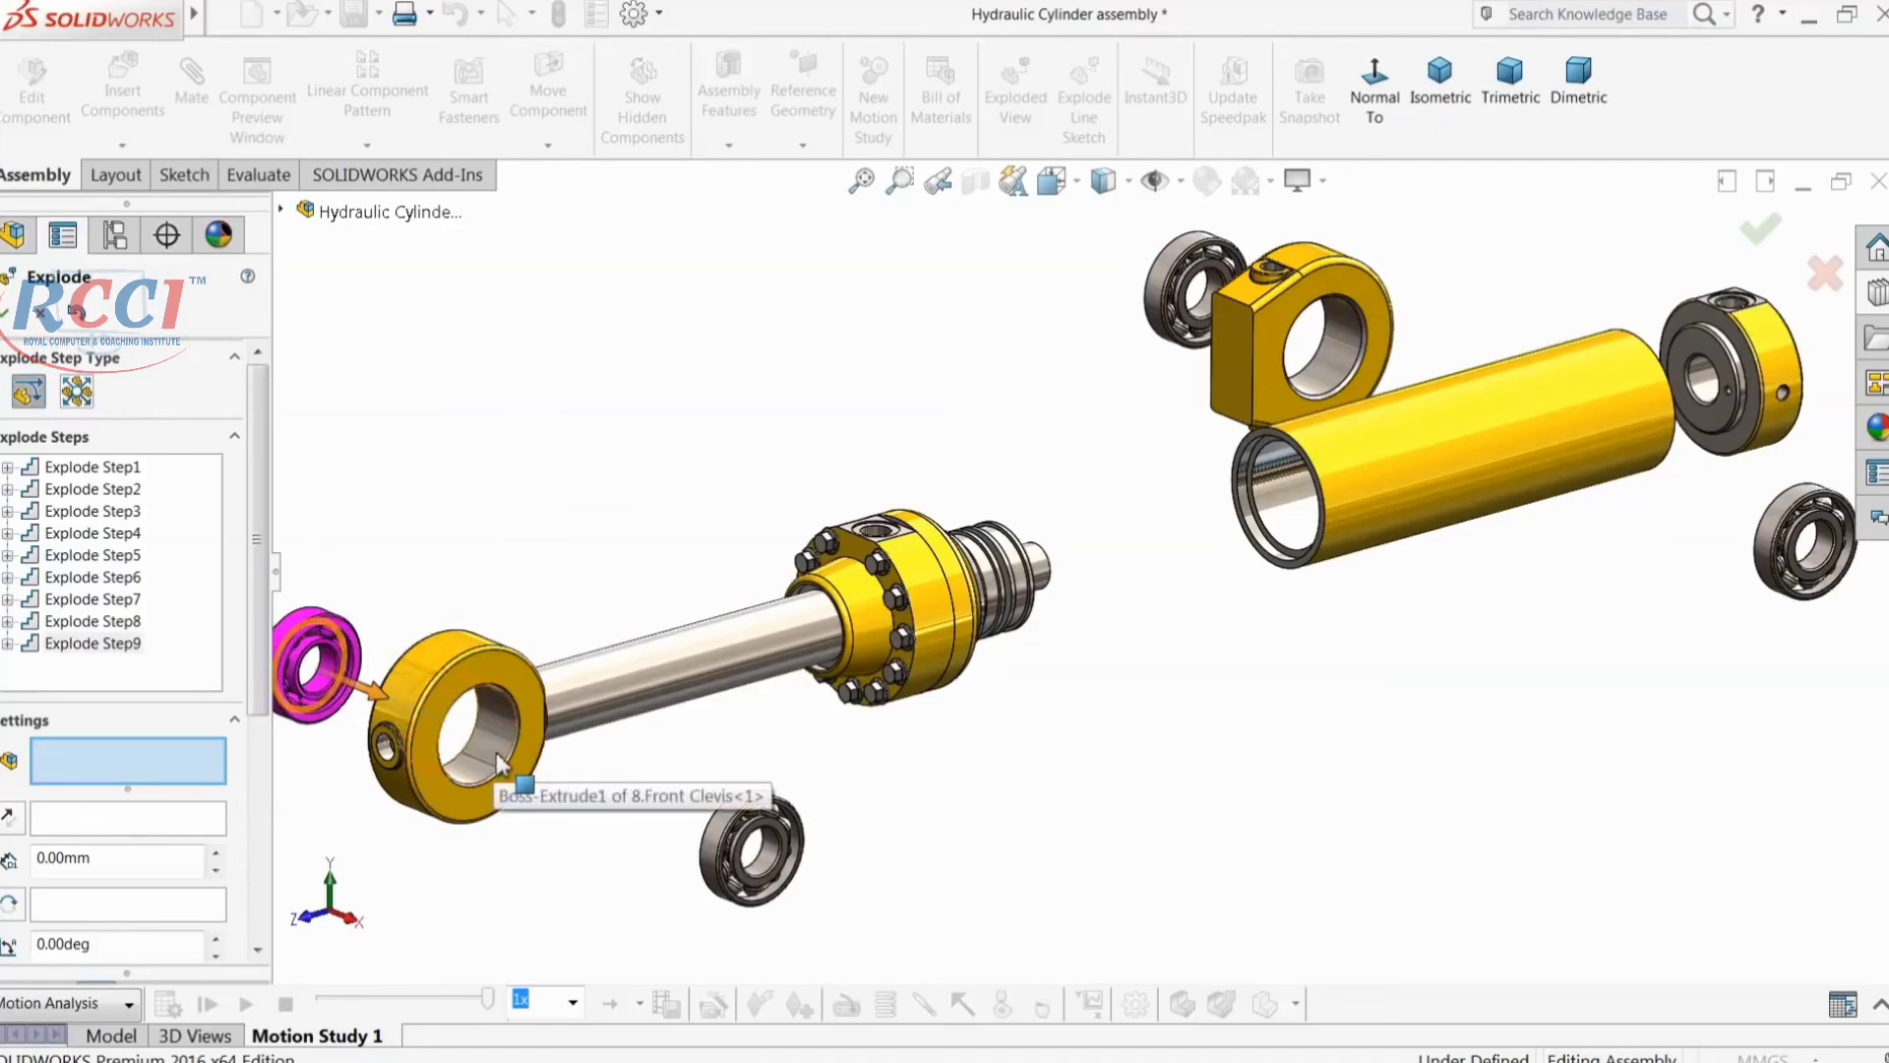
Step: Explode the front clevis sideways off the piston rod along X and the piston backwards along Z towards the barrel
click(521, 774)
drag(533, 769, 695, 861)
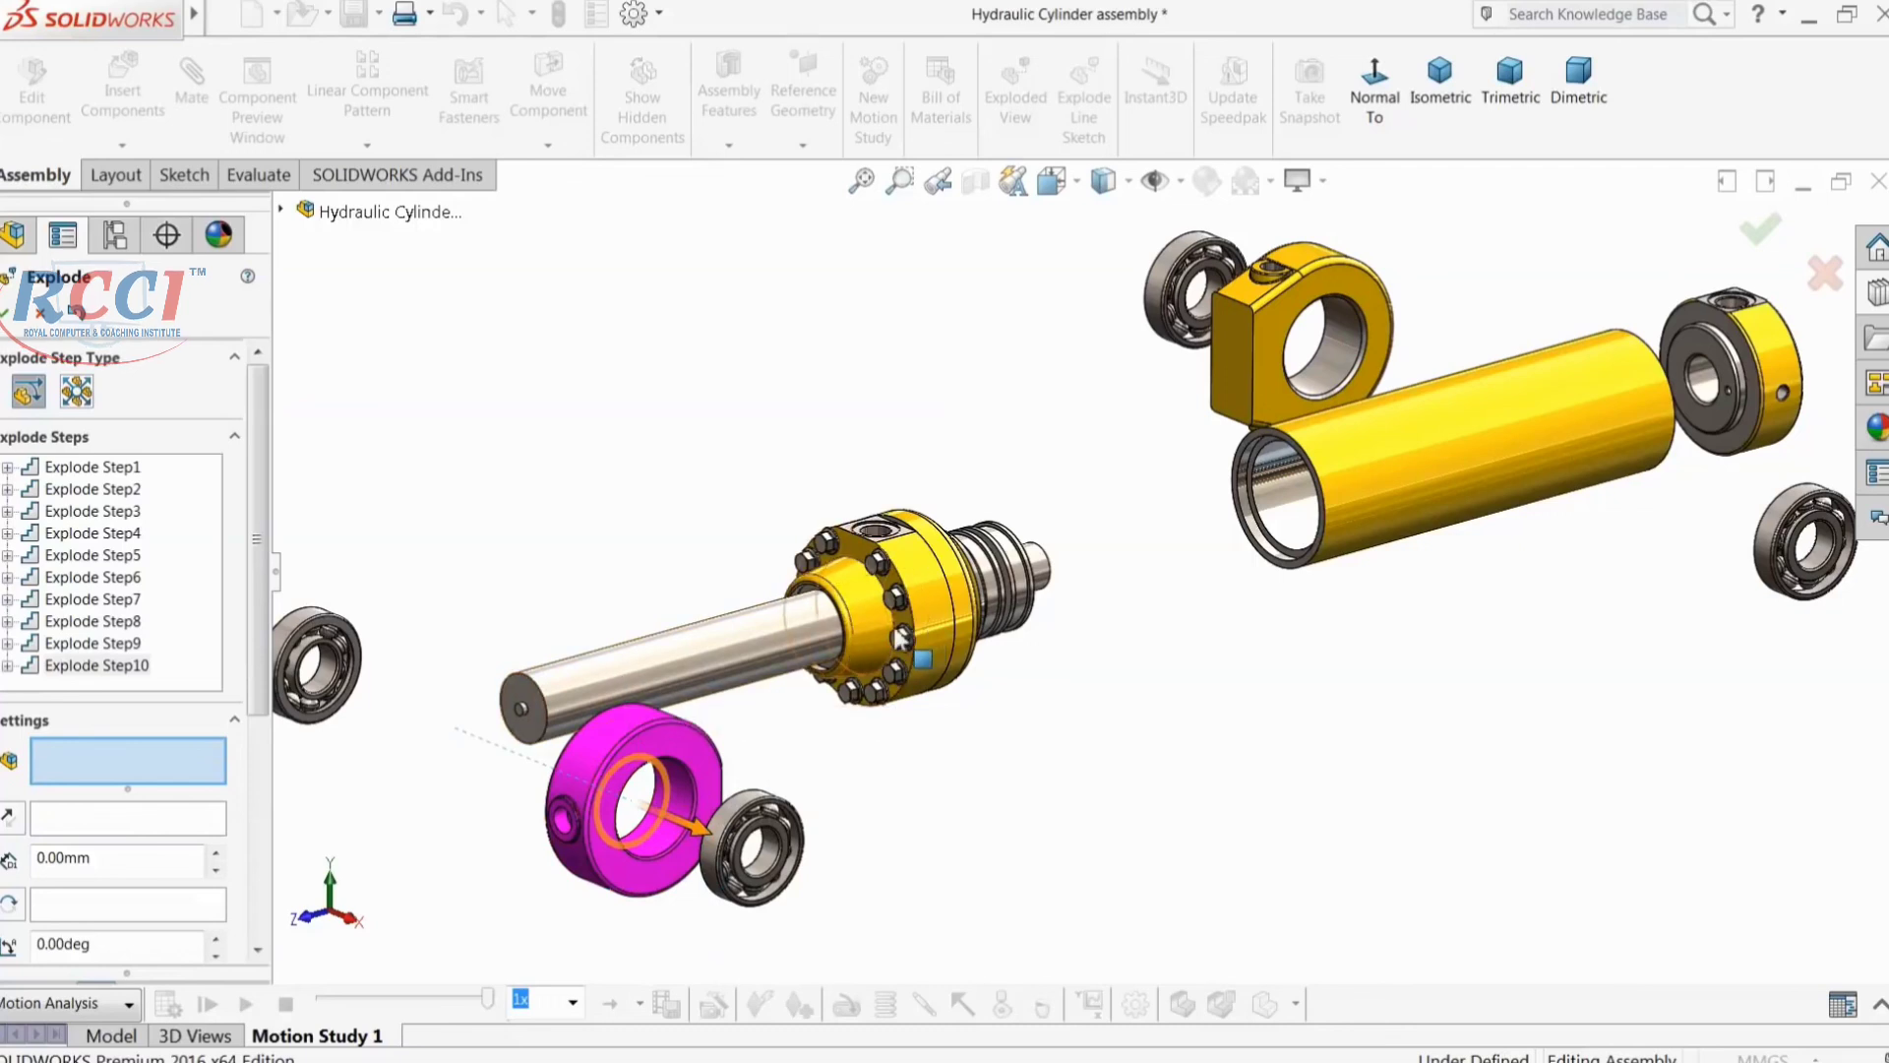
click(1025, 591)
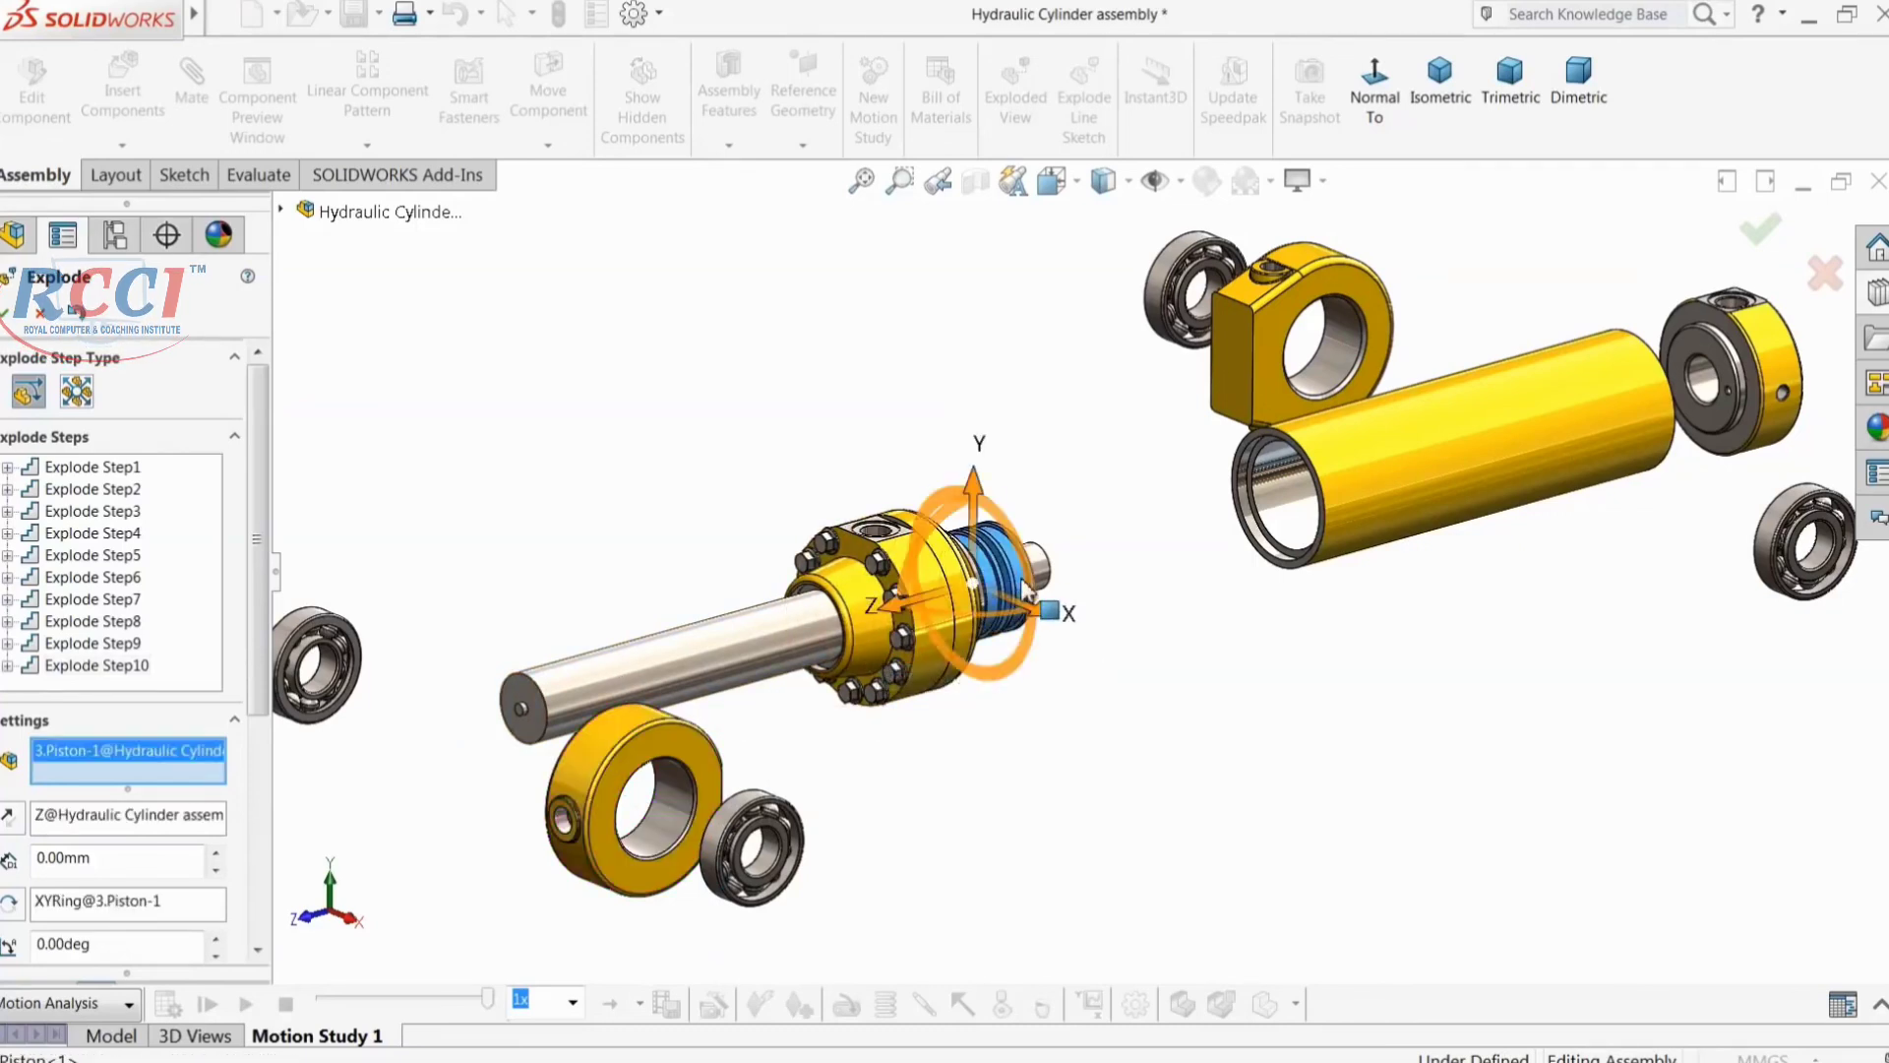
drag(897, 617, 1117, 563)
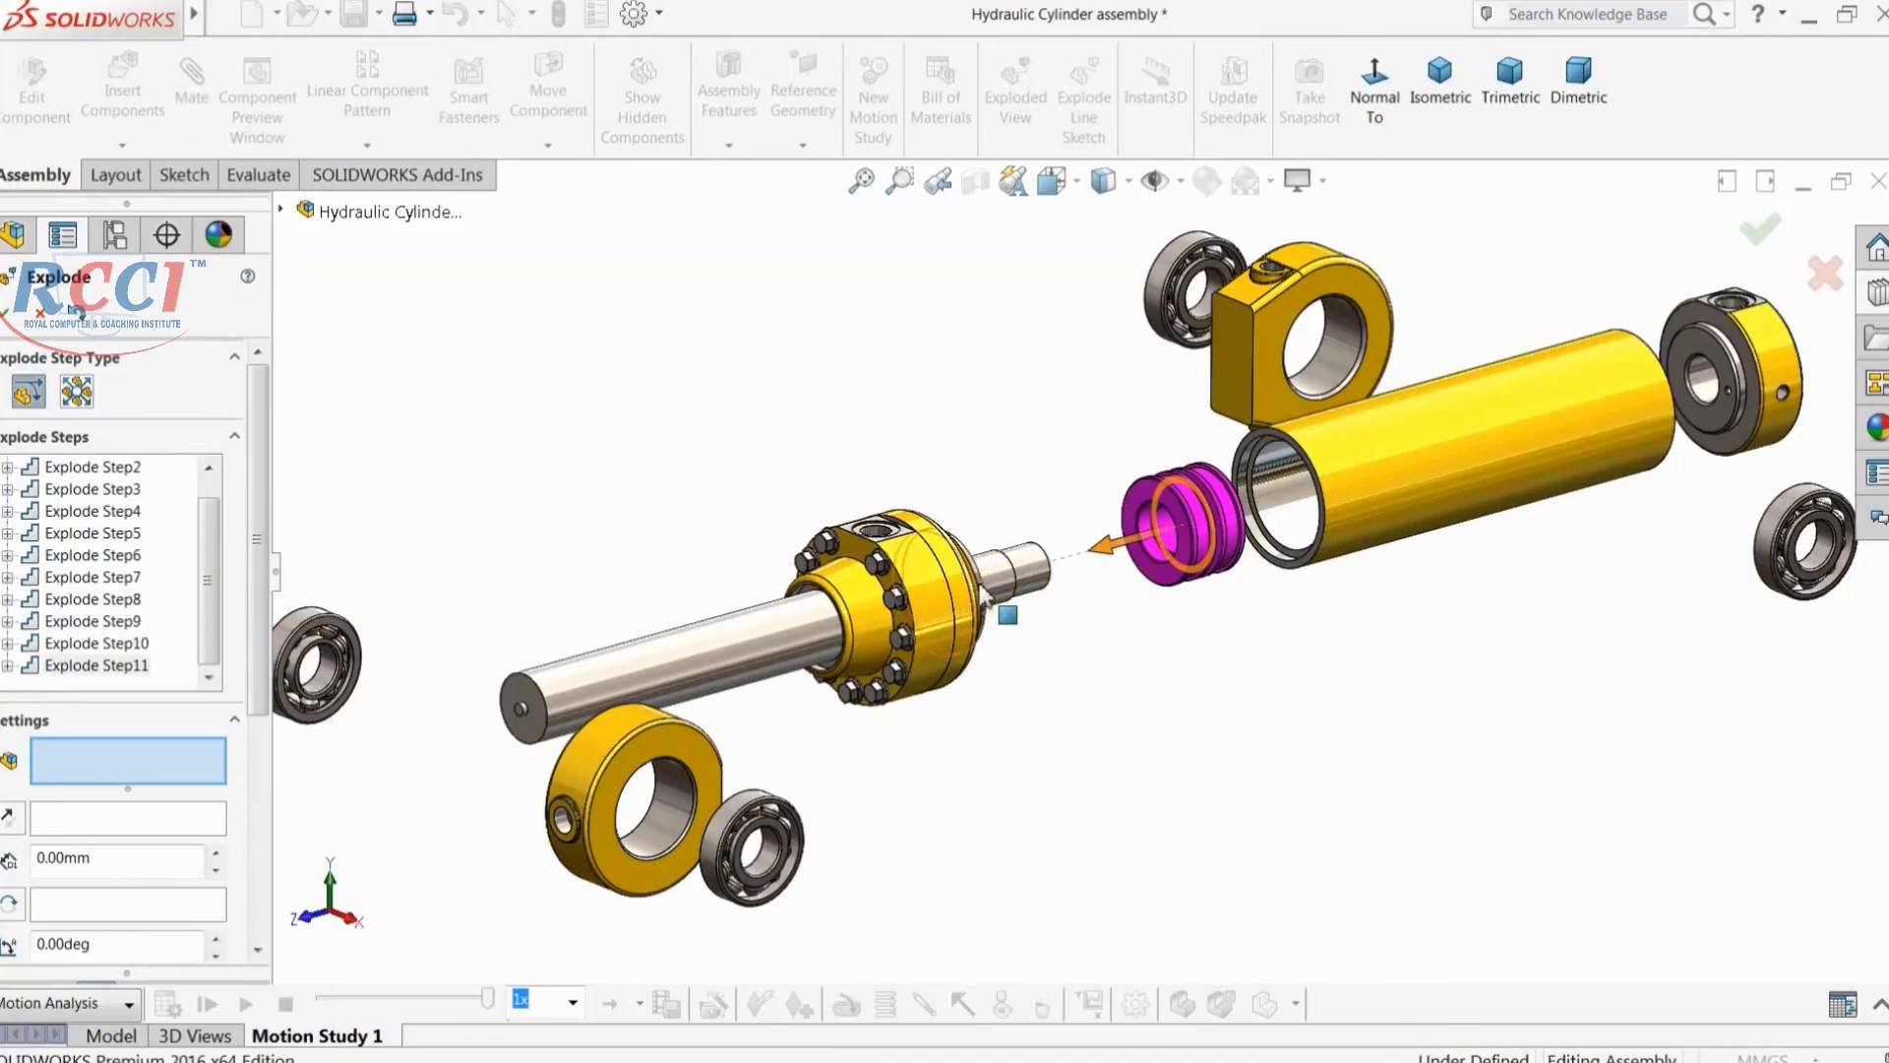
click(850, 698)
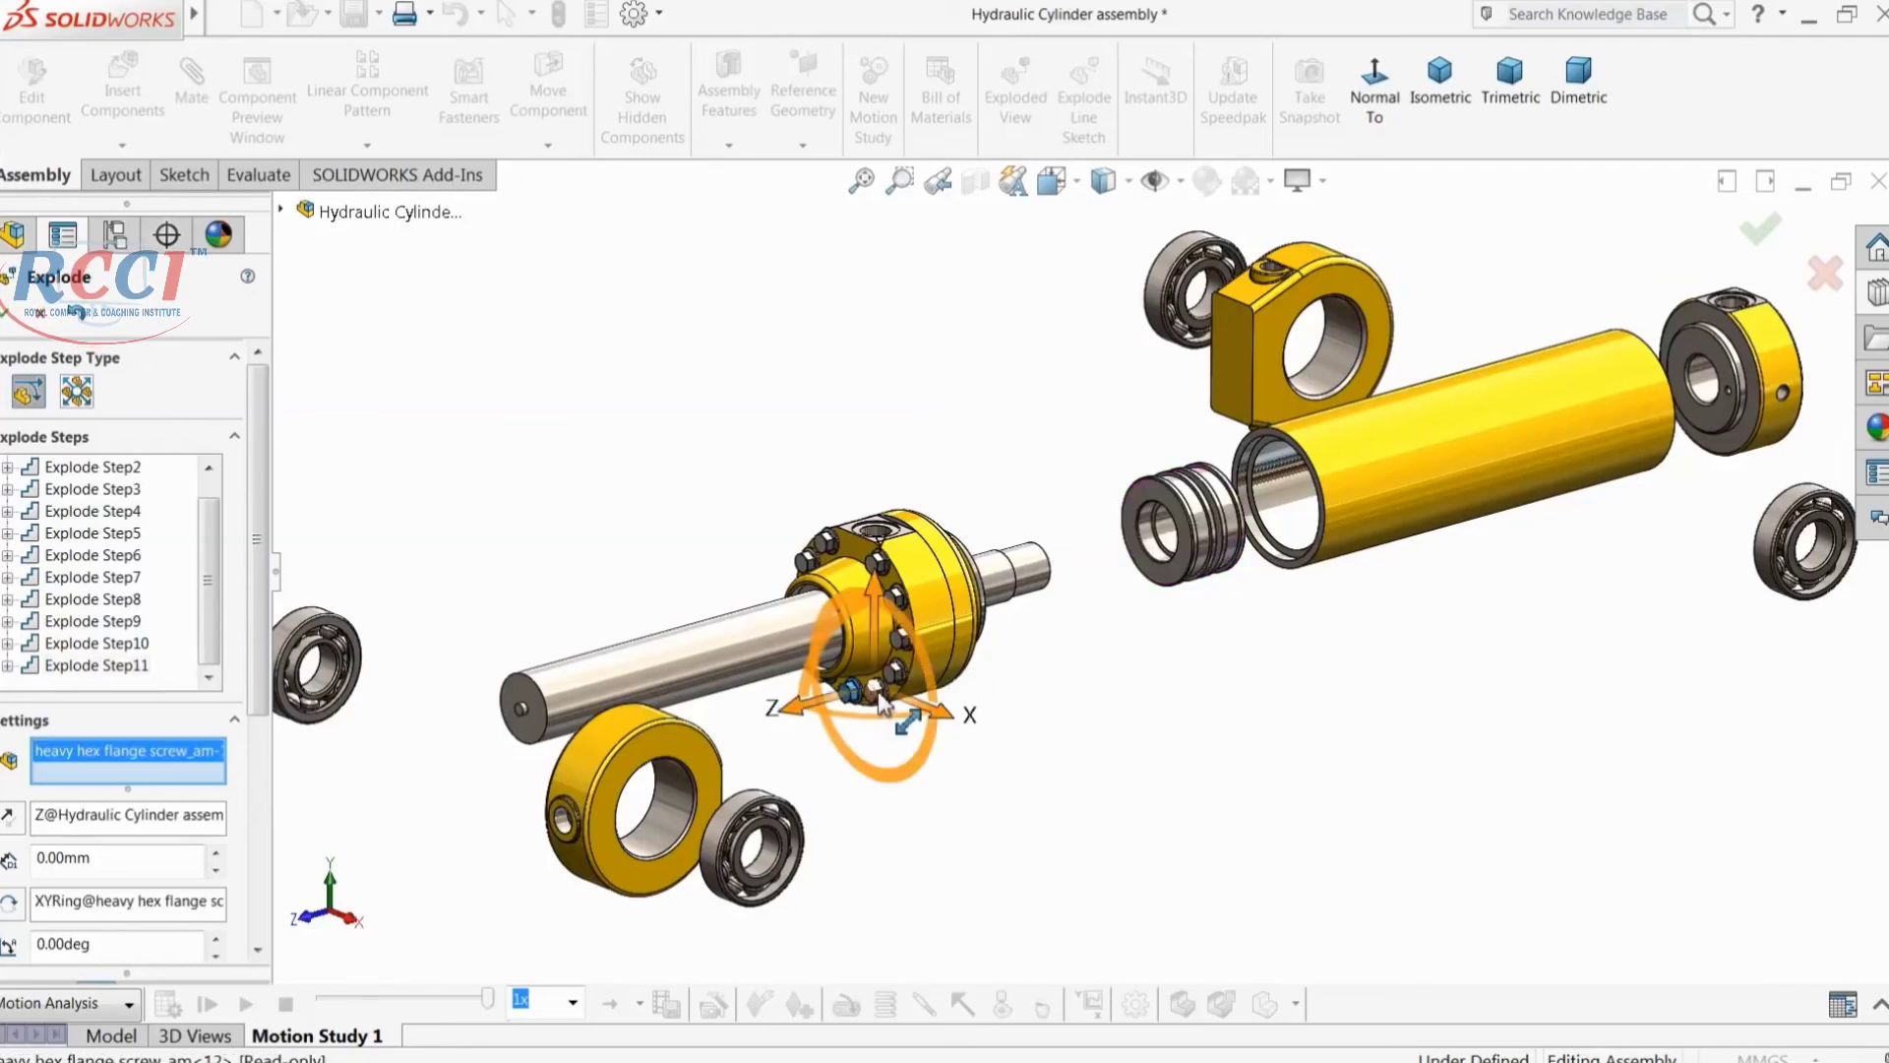
click(874, 702)
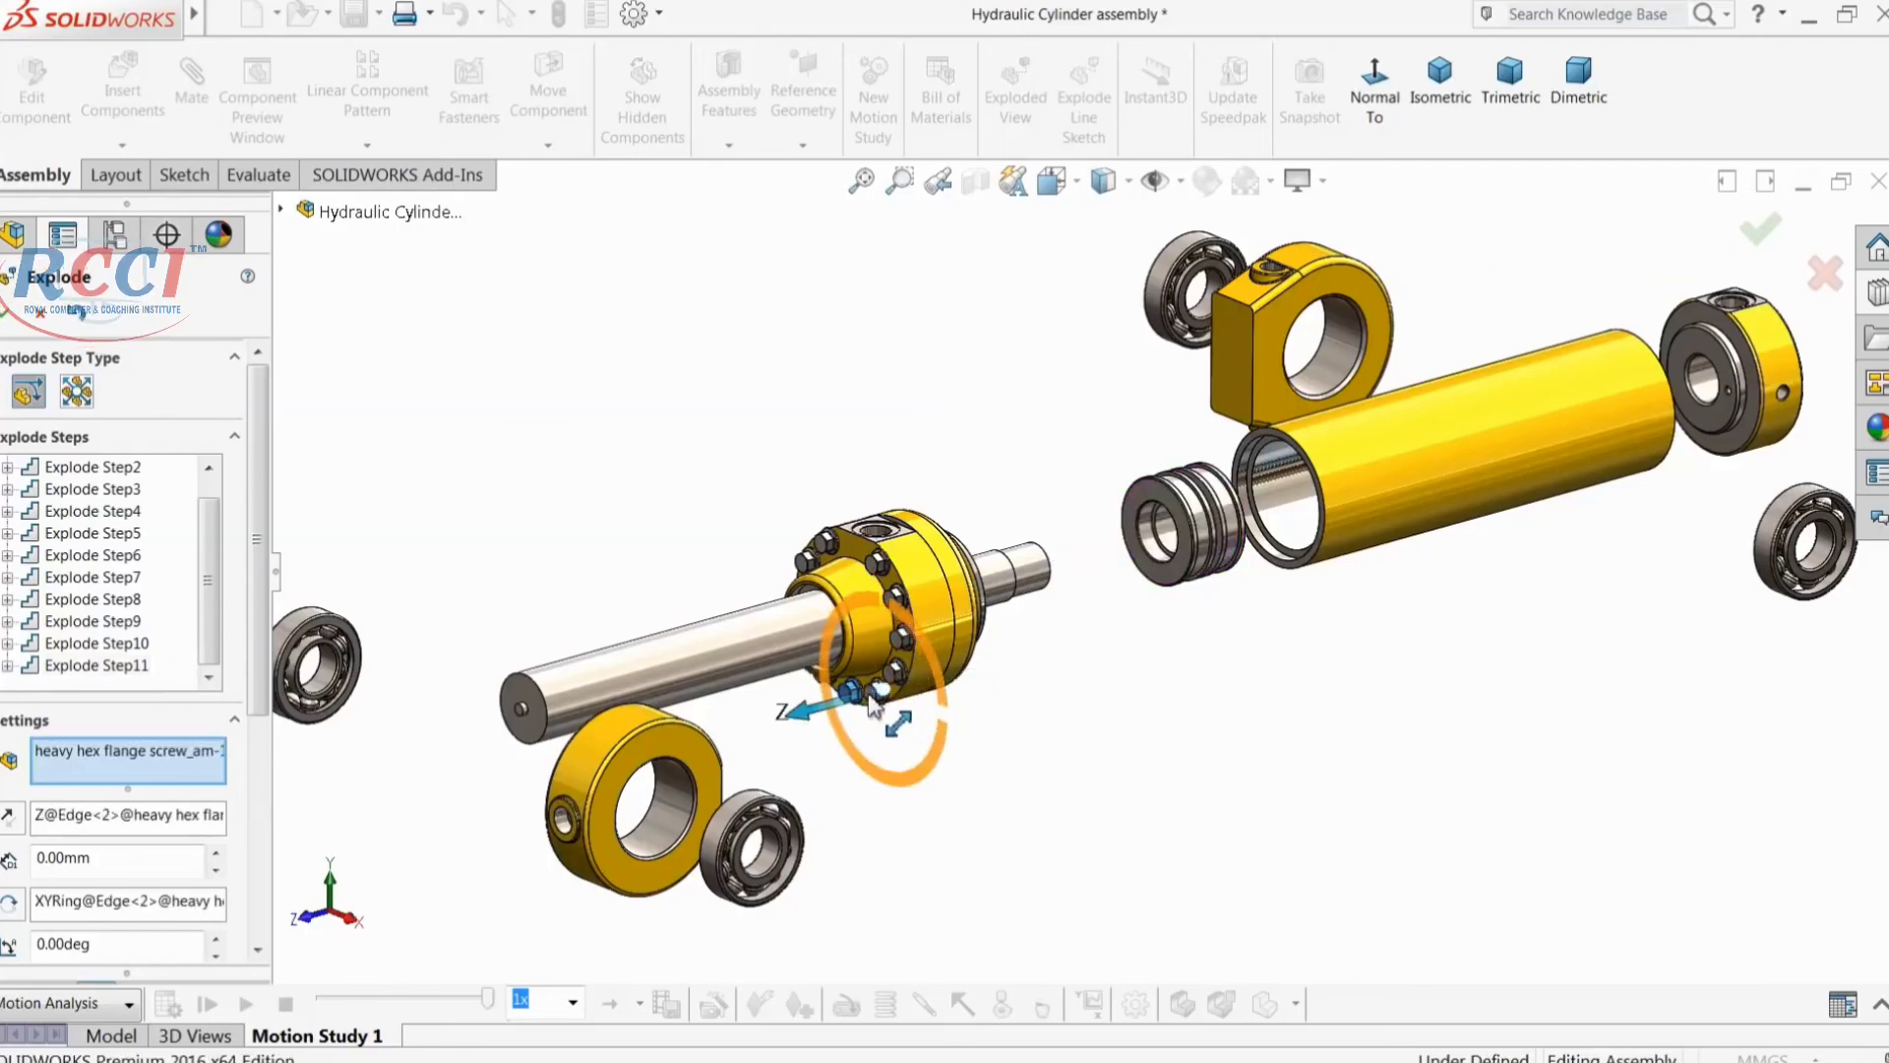
click(897, 679)
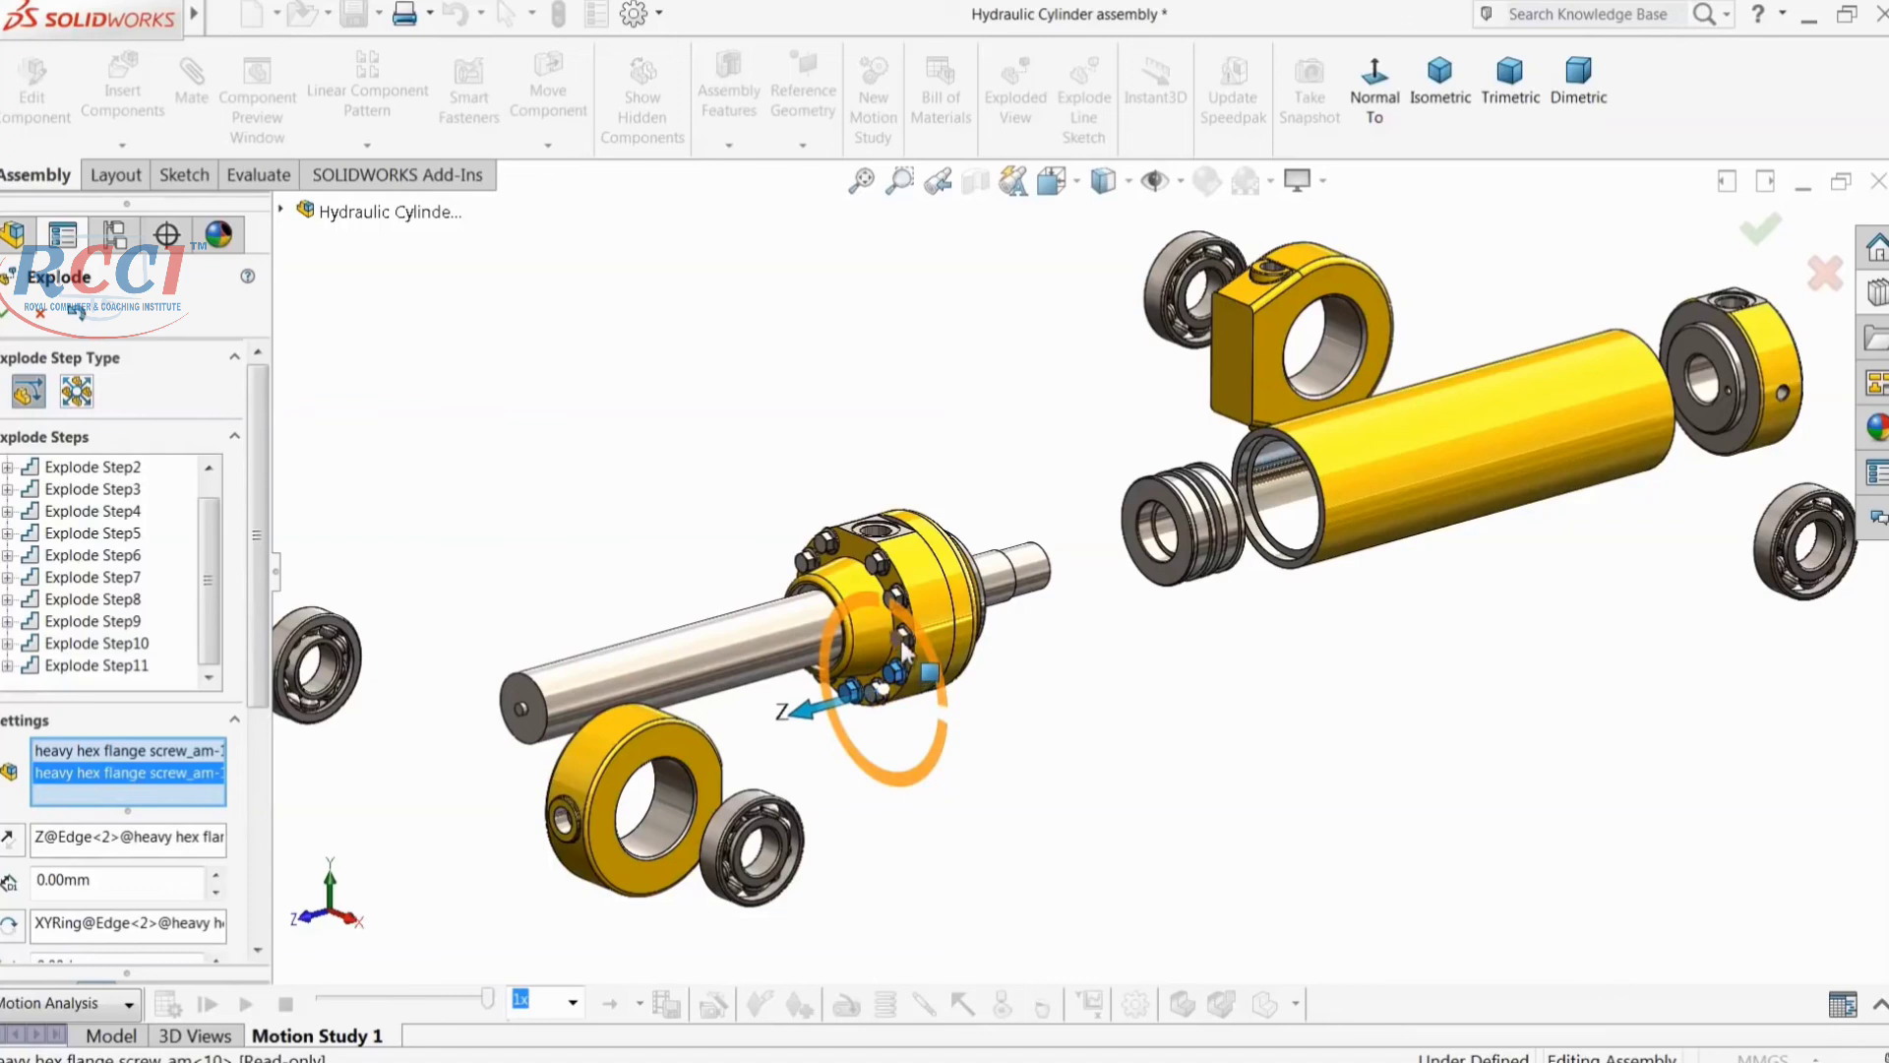
click(886, 581)
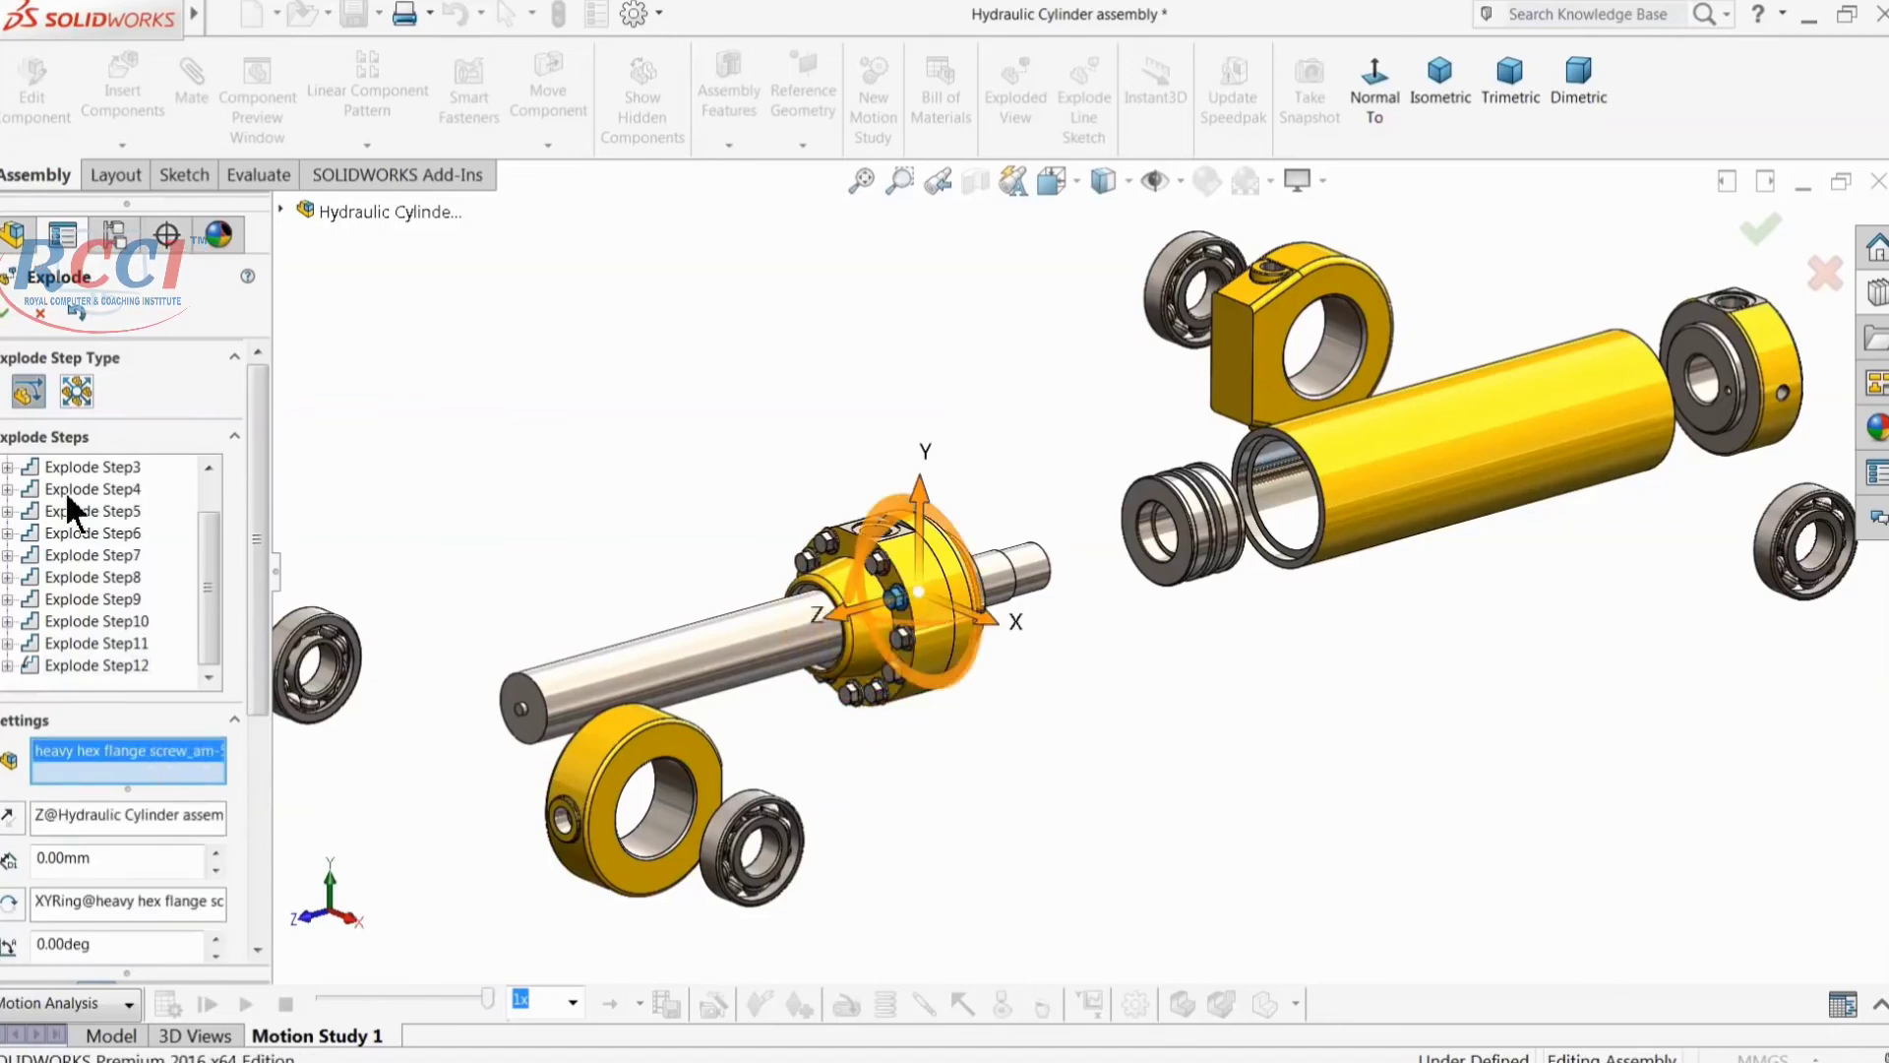
right_click(122, 753)
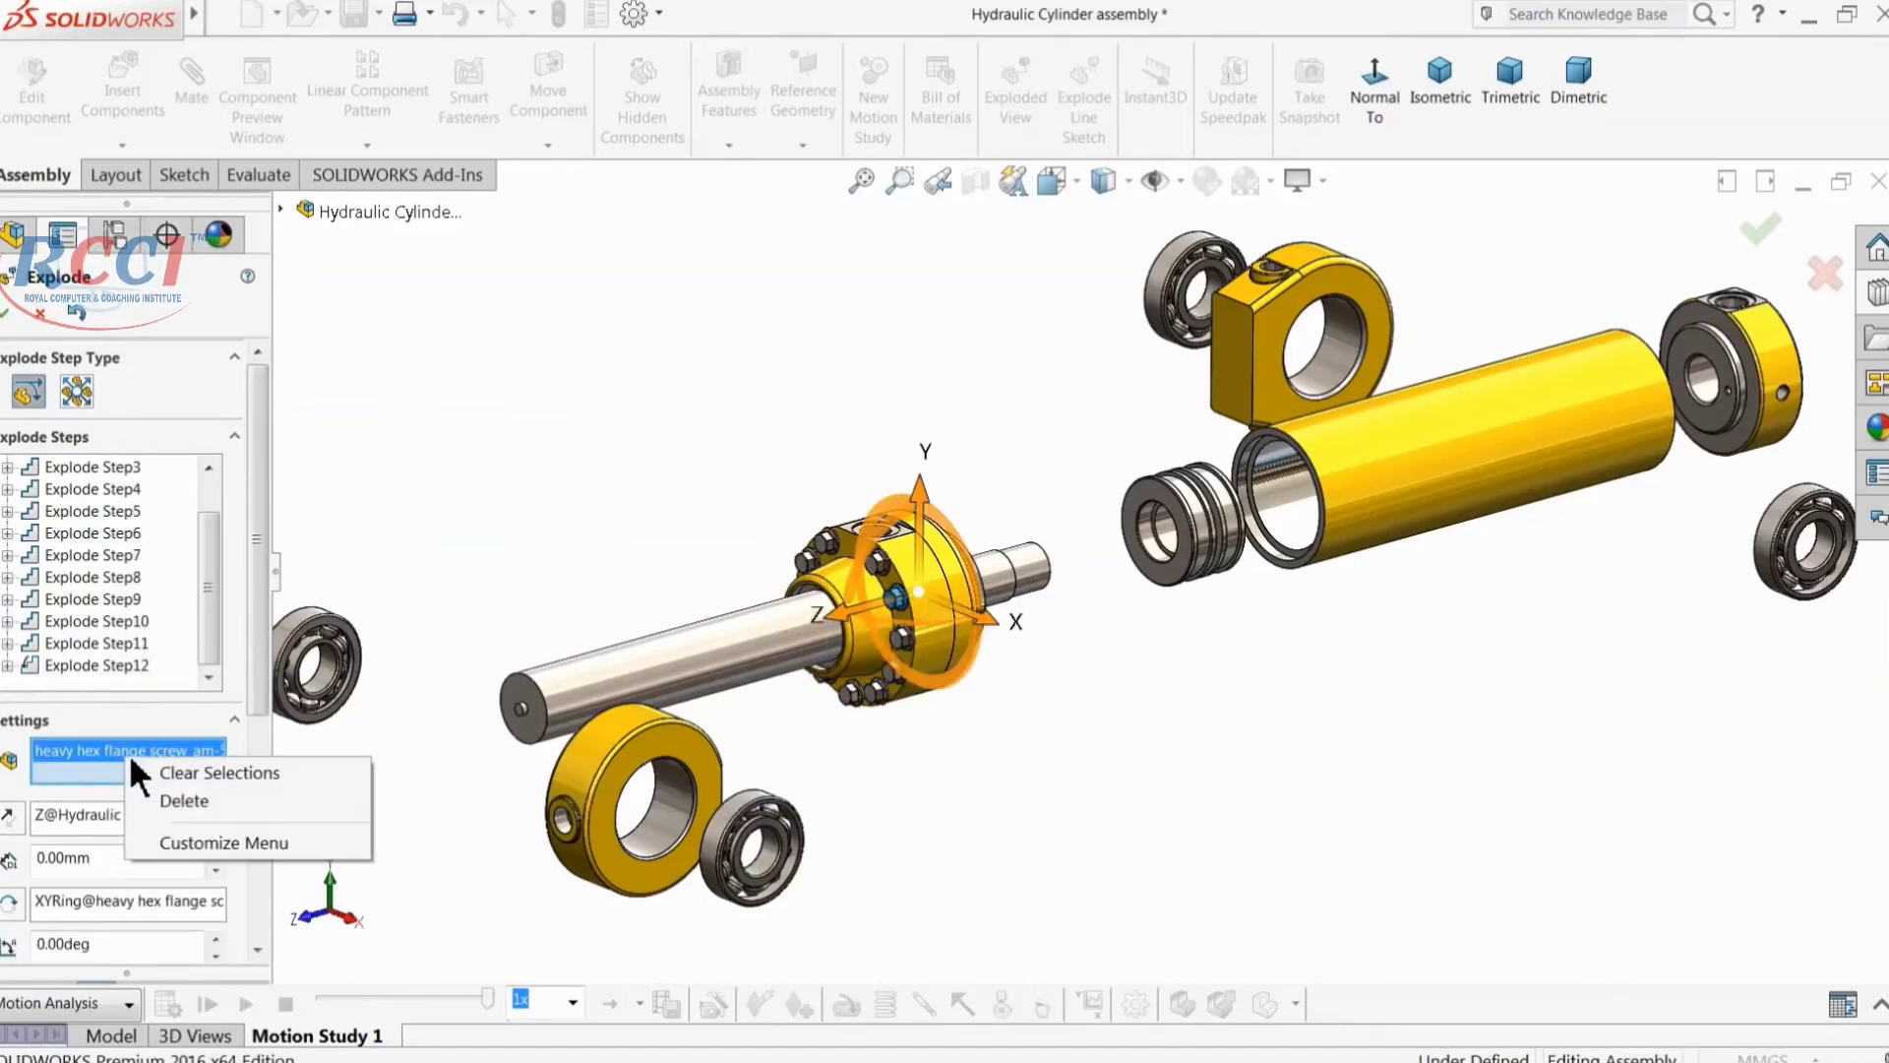
click(160, 771)
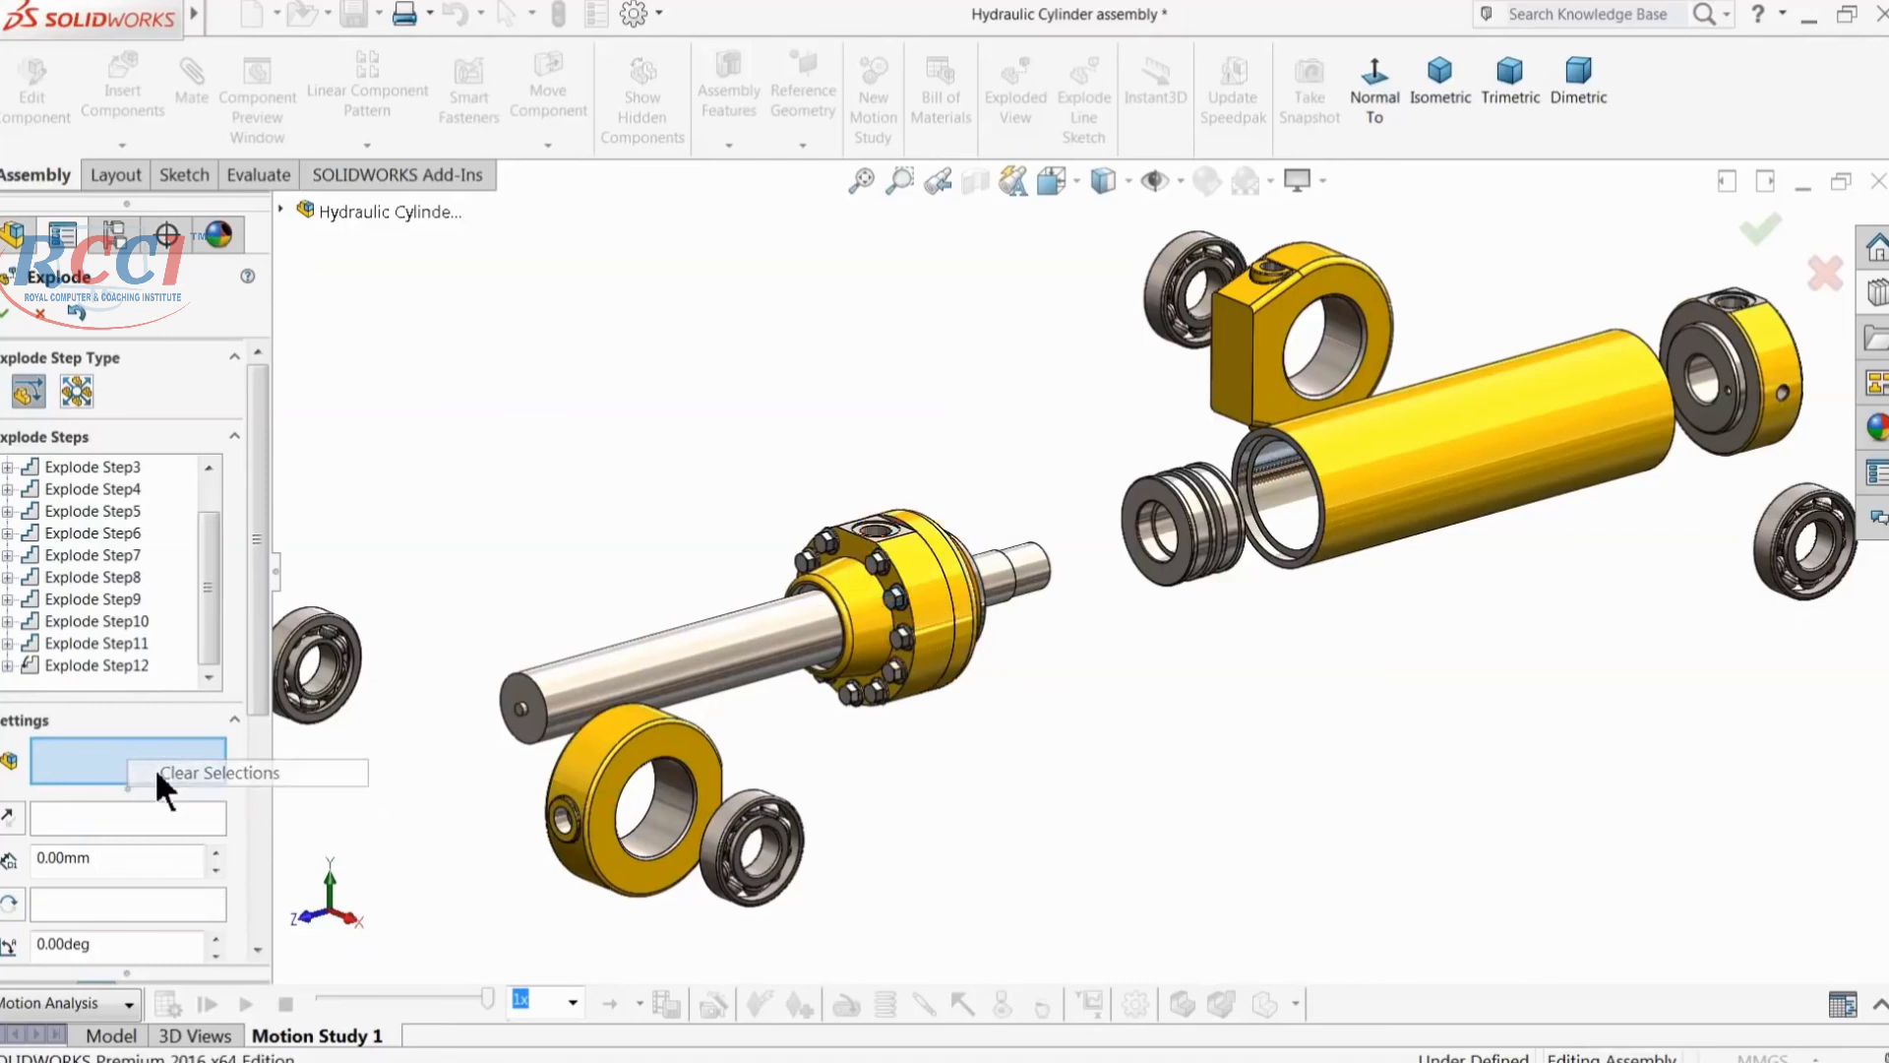
click(879, 705)
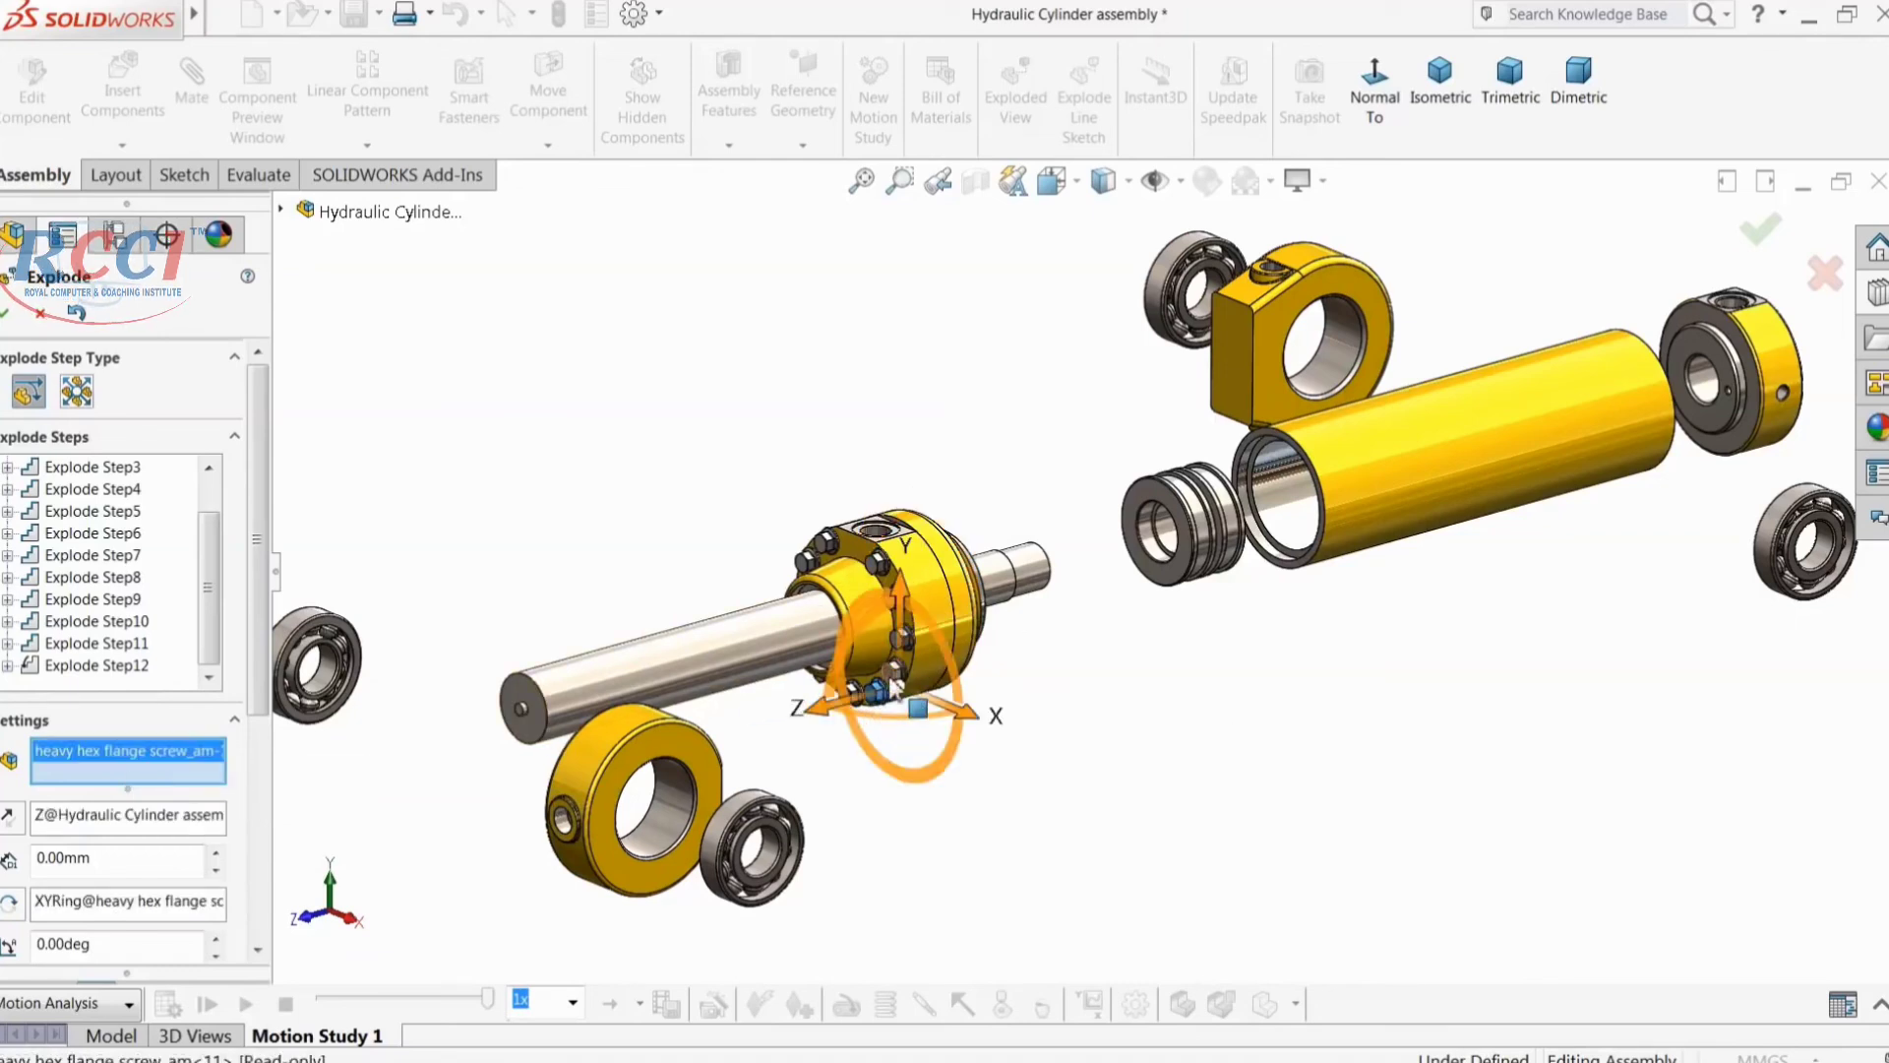
click(894, 684)
click(903, 638)
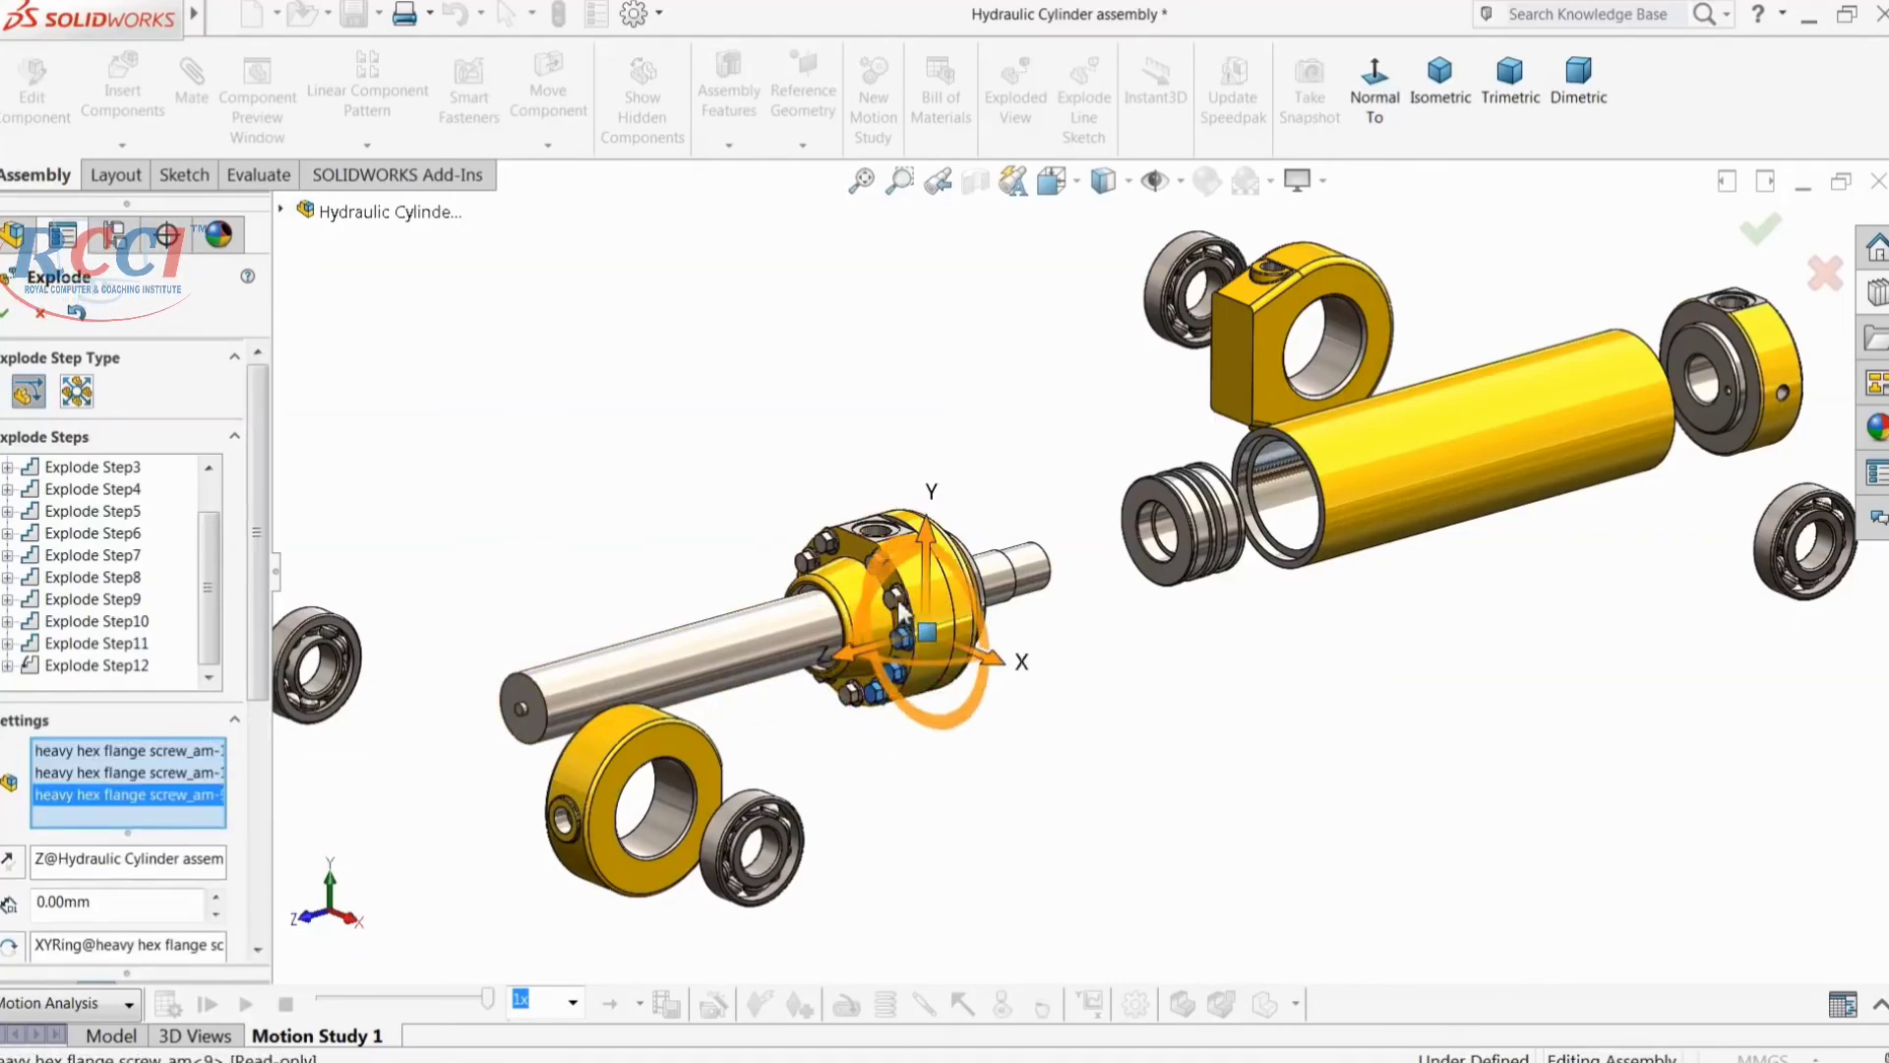
click(888, 590)
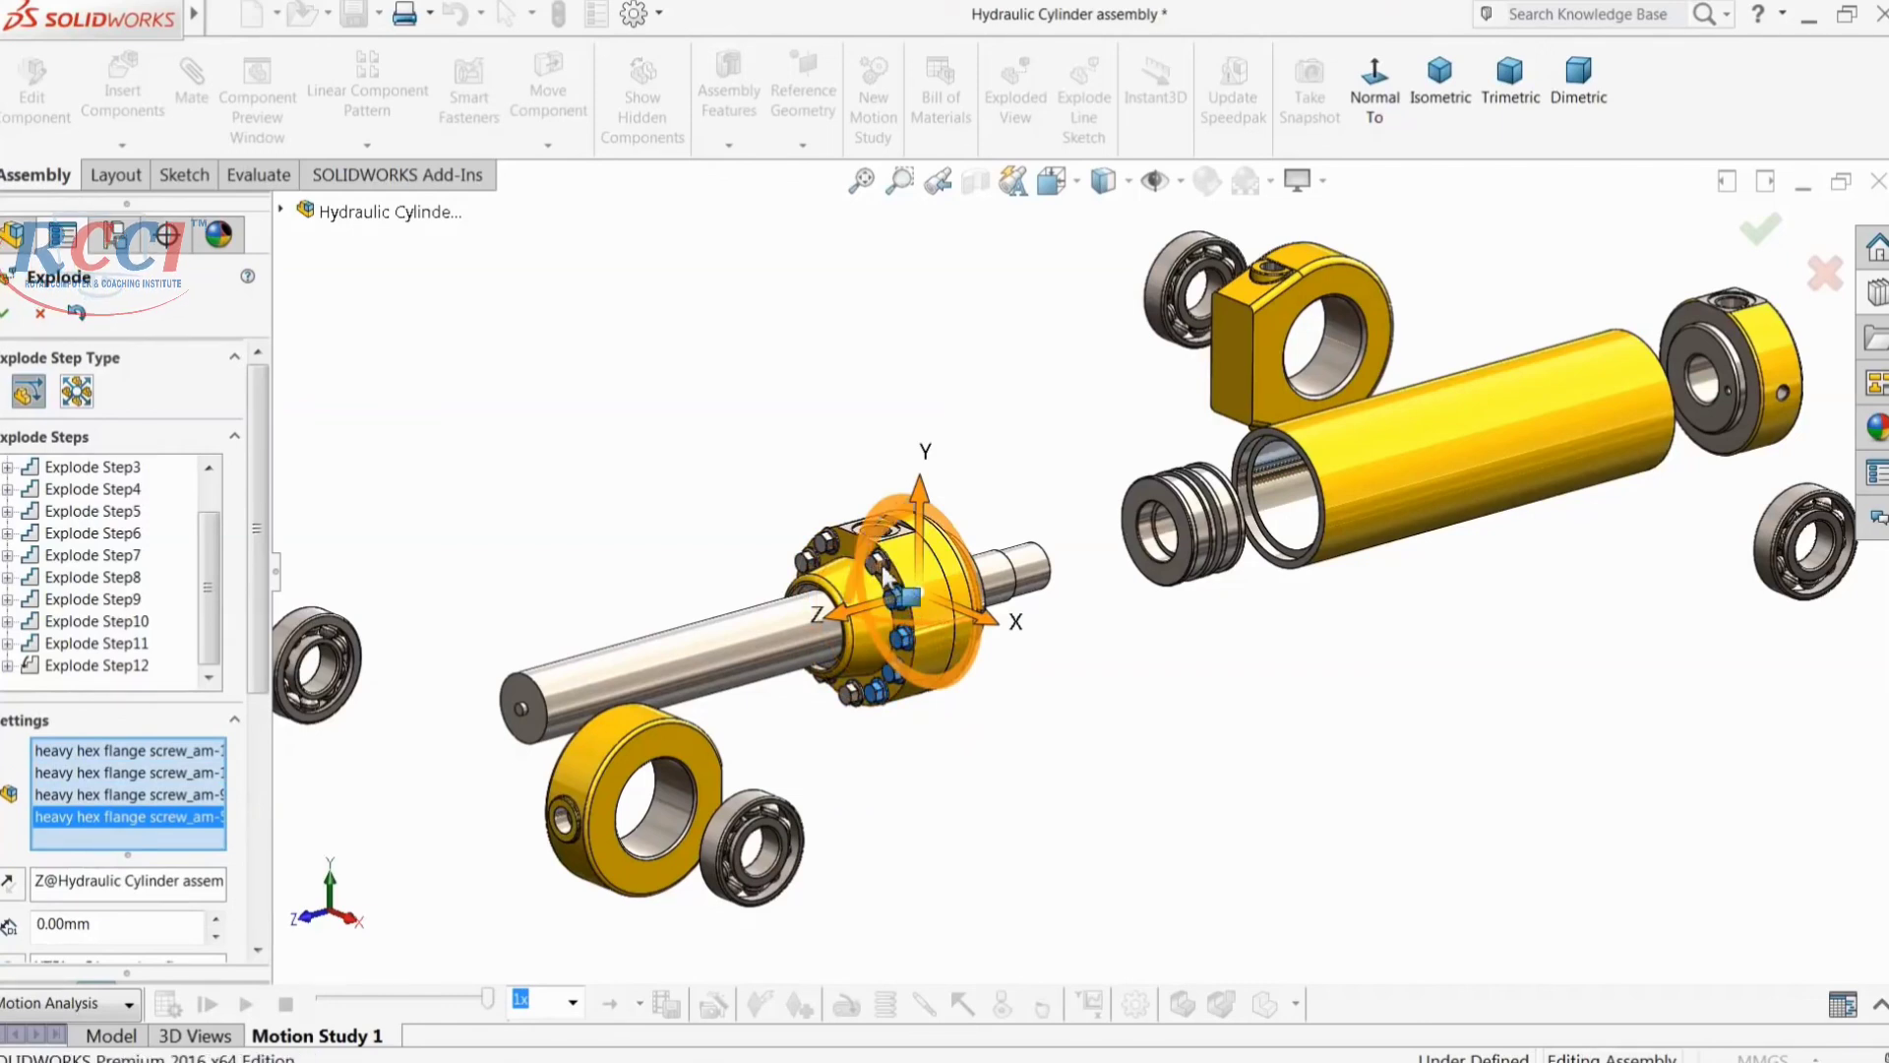
click(877, 575)
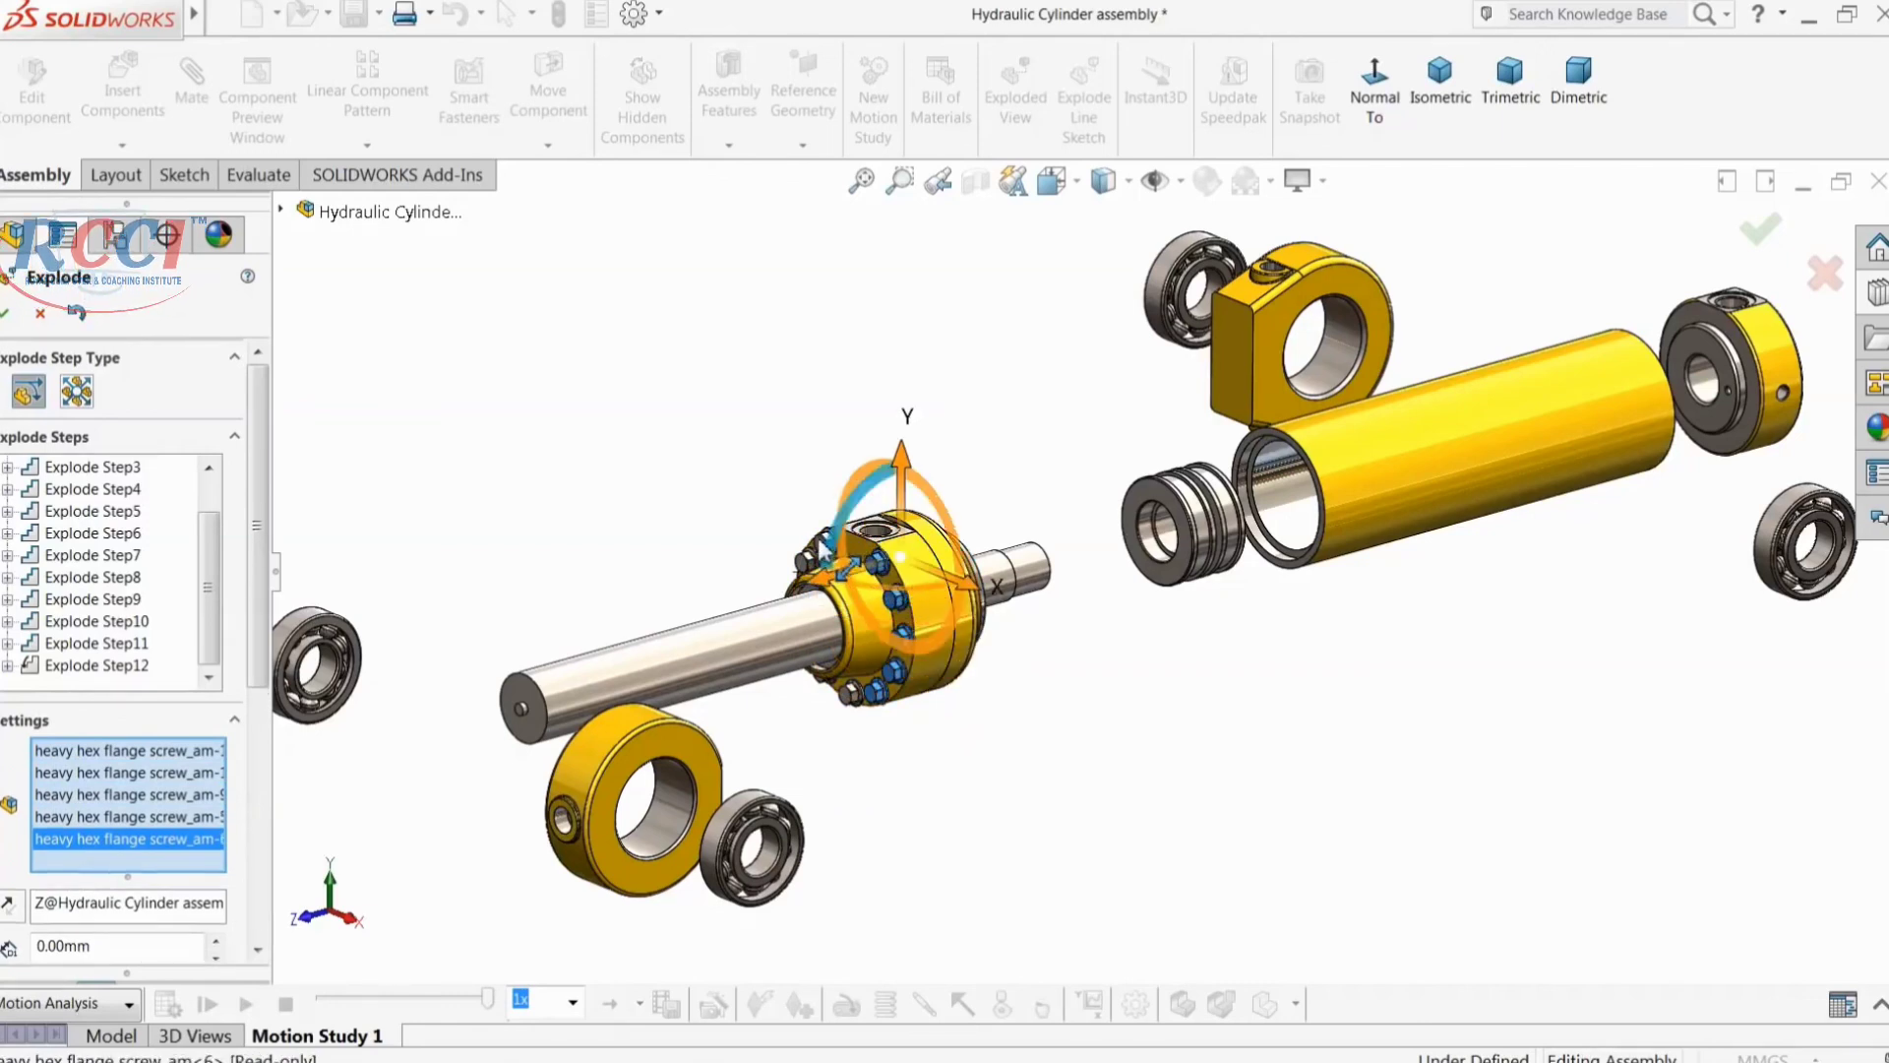
right_click(823, 547)
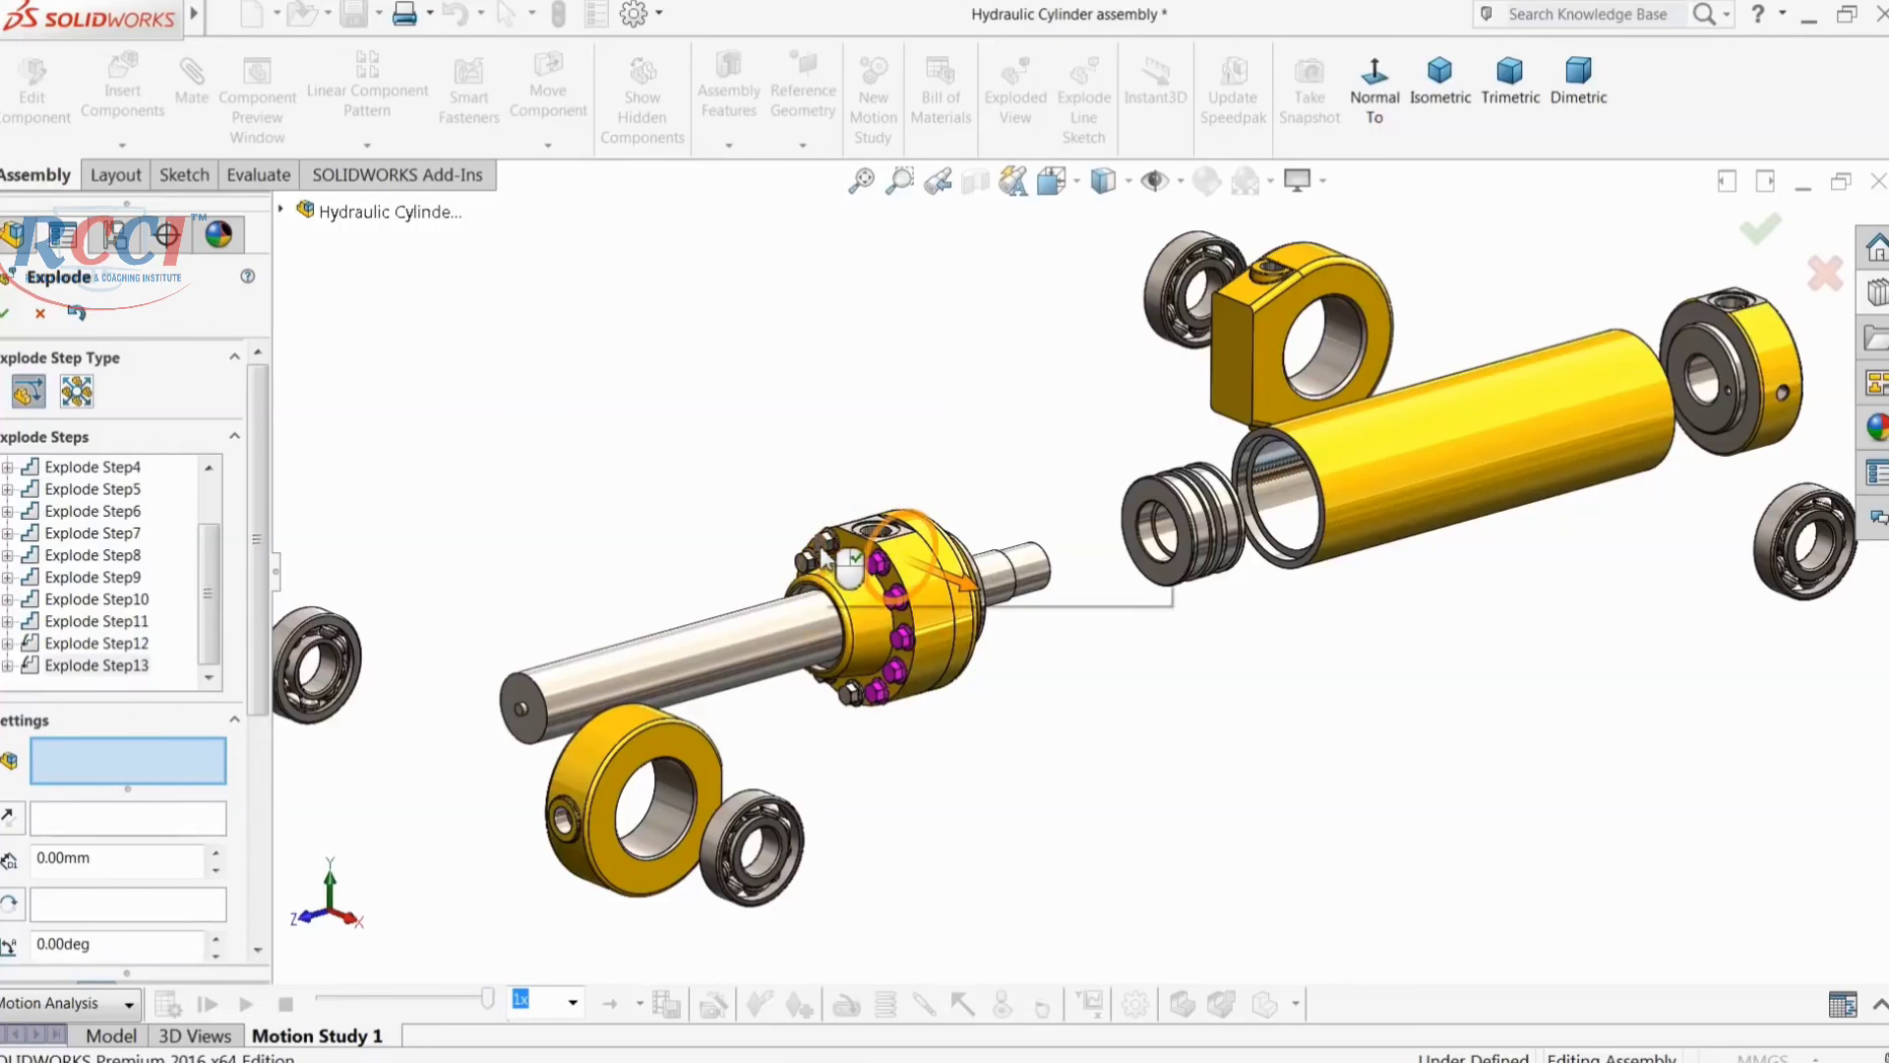
Step: Explode all the heavy hex flange screws around the front flange together, forwards along Z past the piston rod end
click(821, 559)
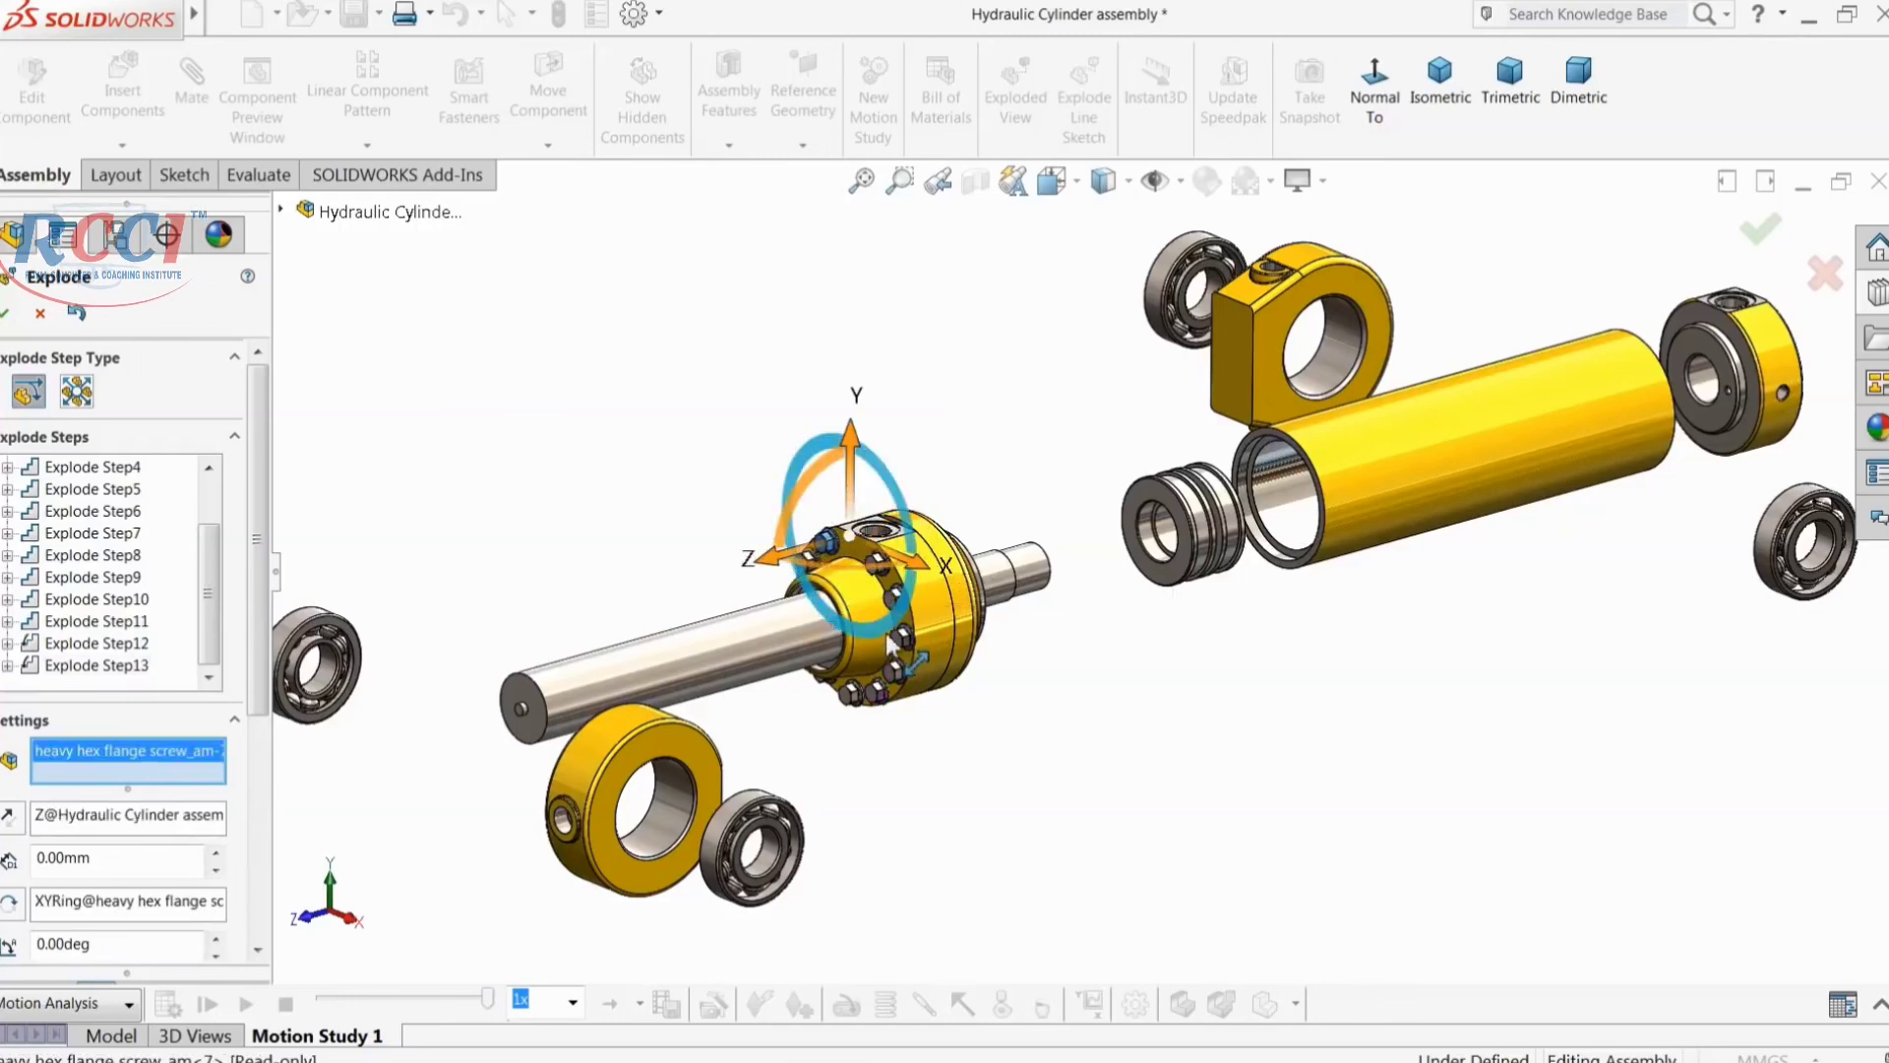
scroll(895, 645, up, 5)
click(955, 536)
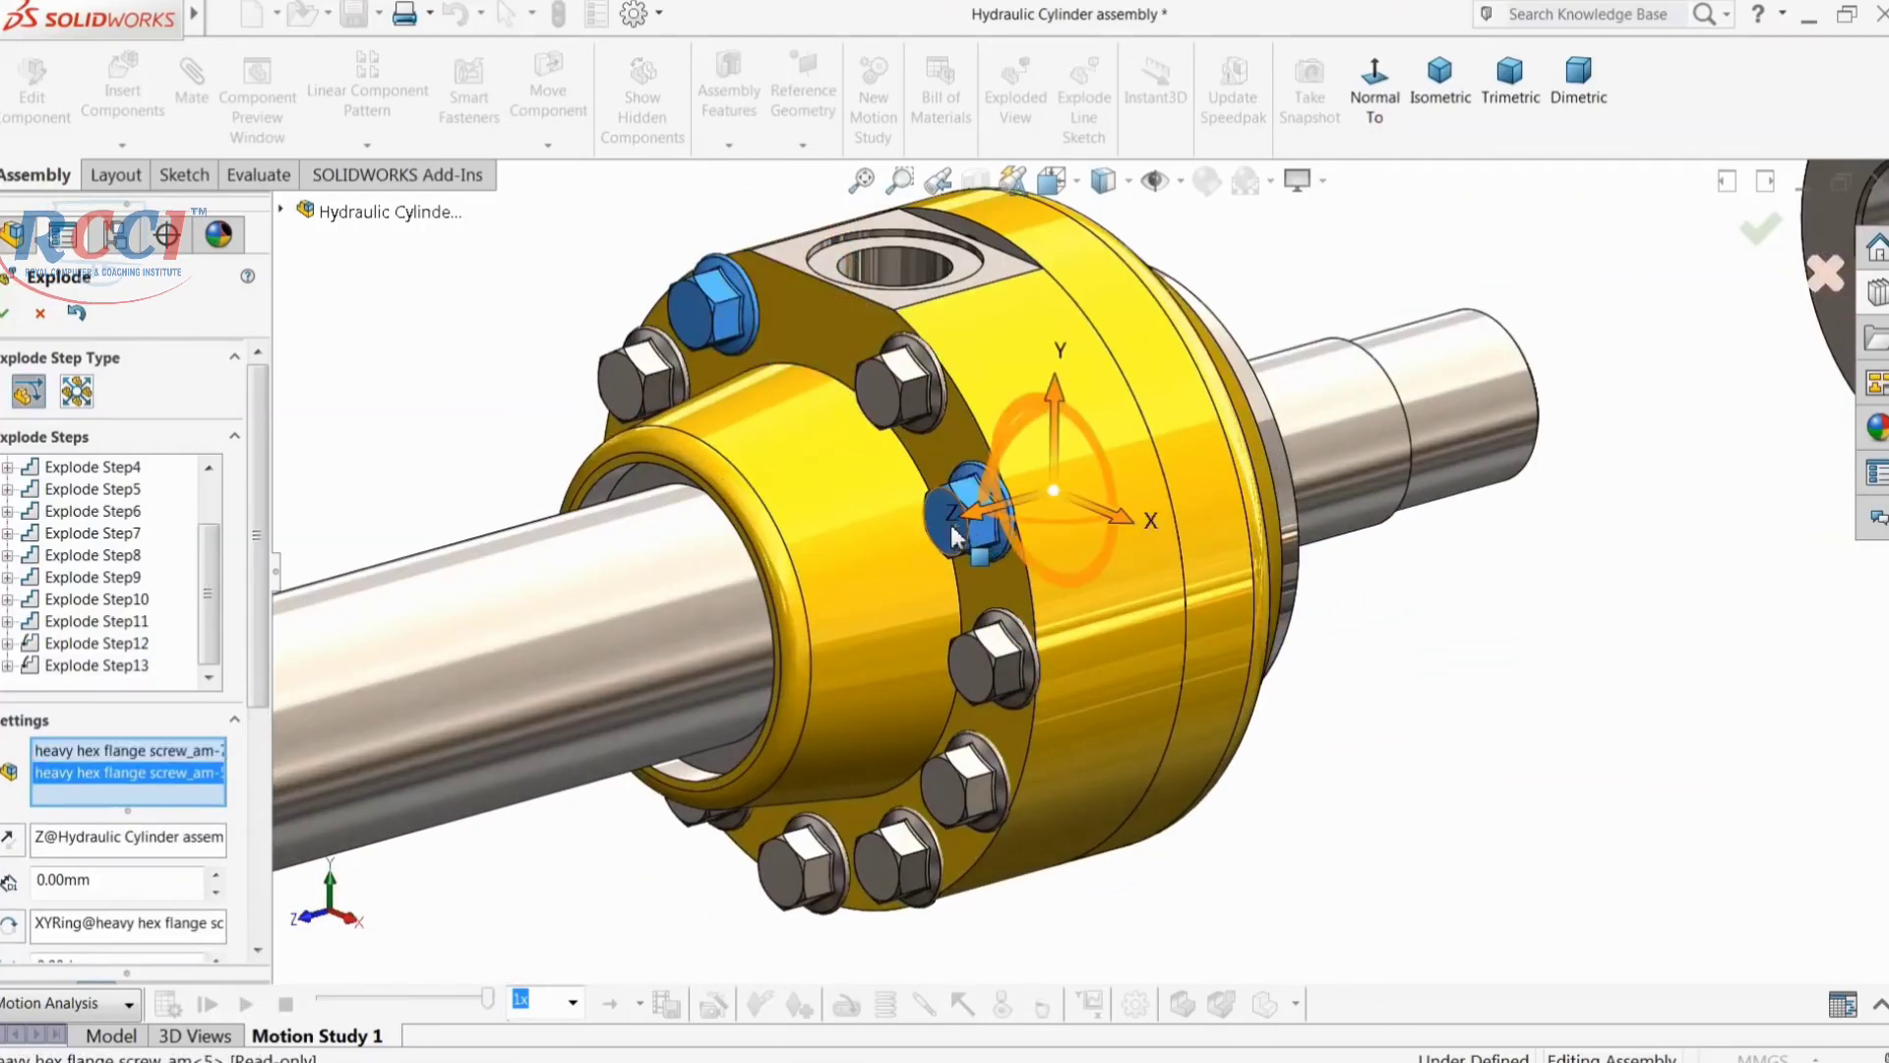
click(897, 385)
click(630, 384)
click(977, 675)
click(947, 793)
click(899, 861)
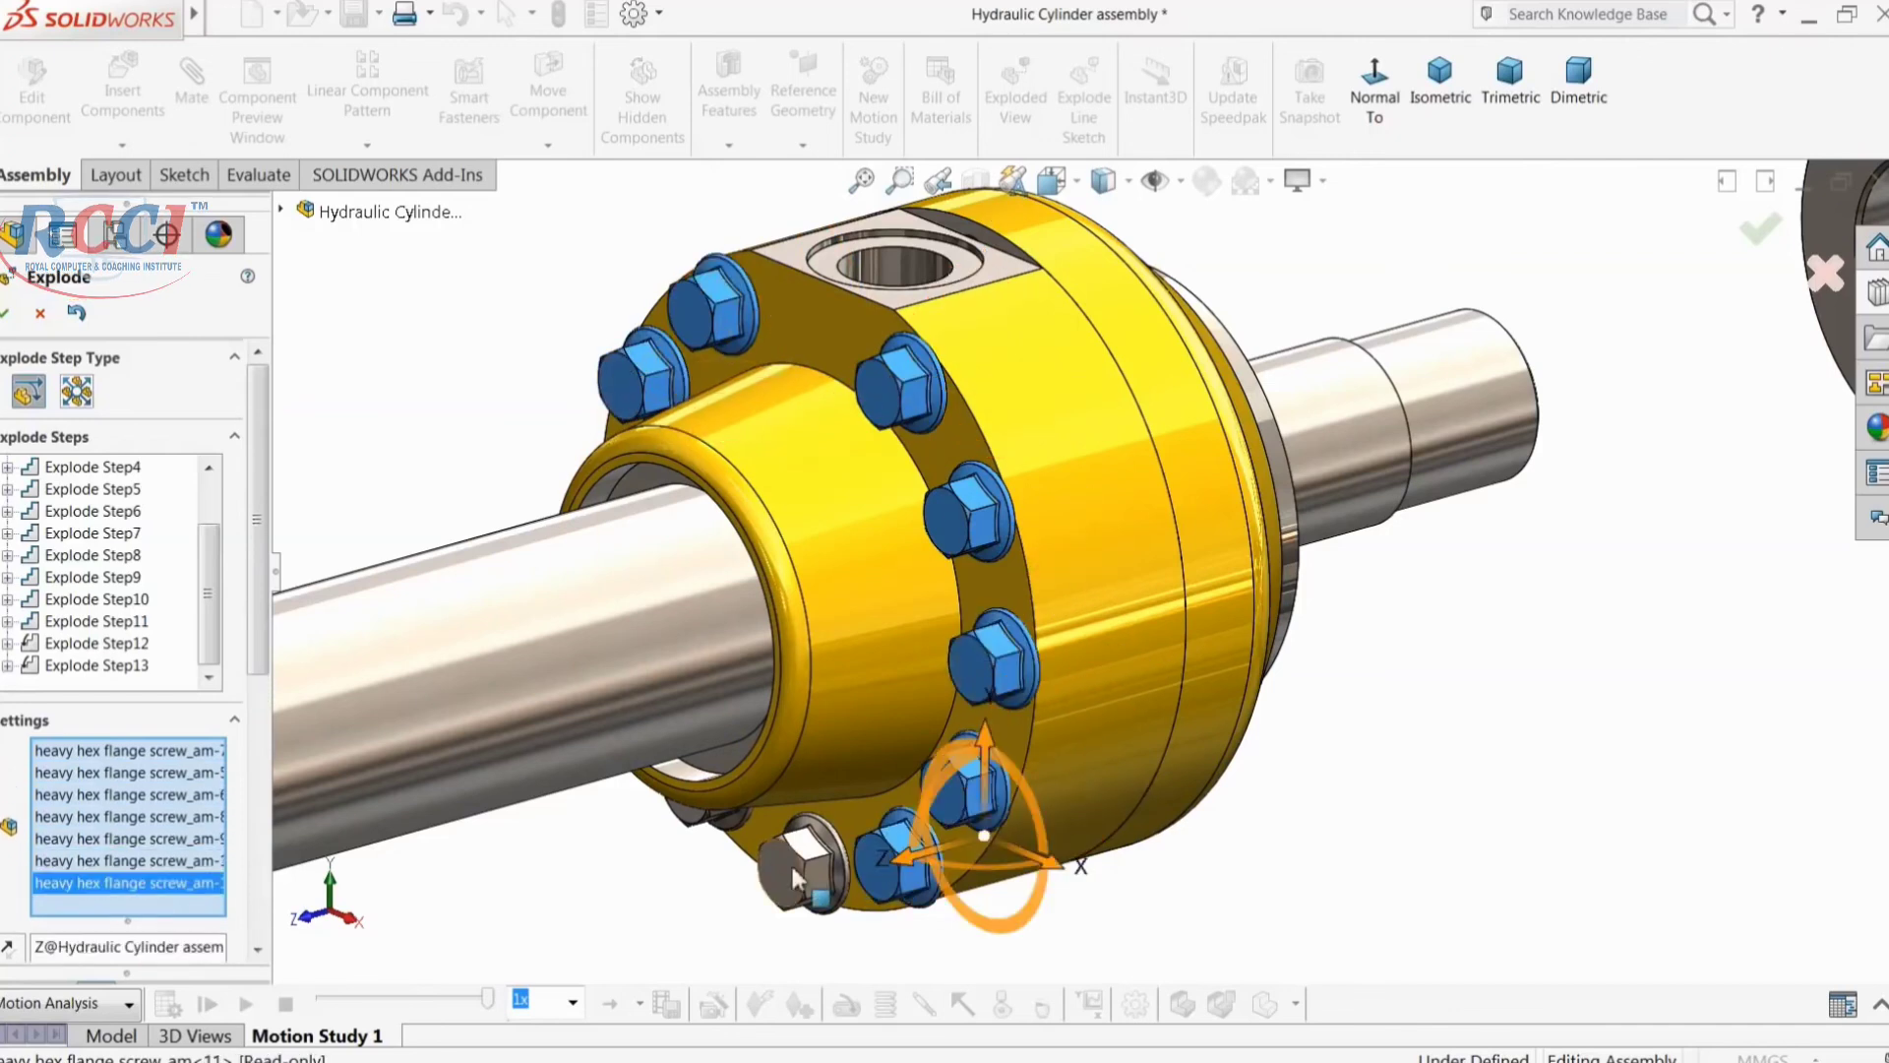
click(789, 862)
click(699, 825)
scroll(784, 787, up, 3)
middle_drag(785, 709, 886, 644)
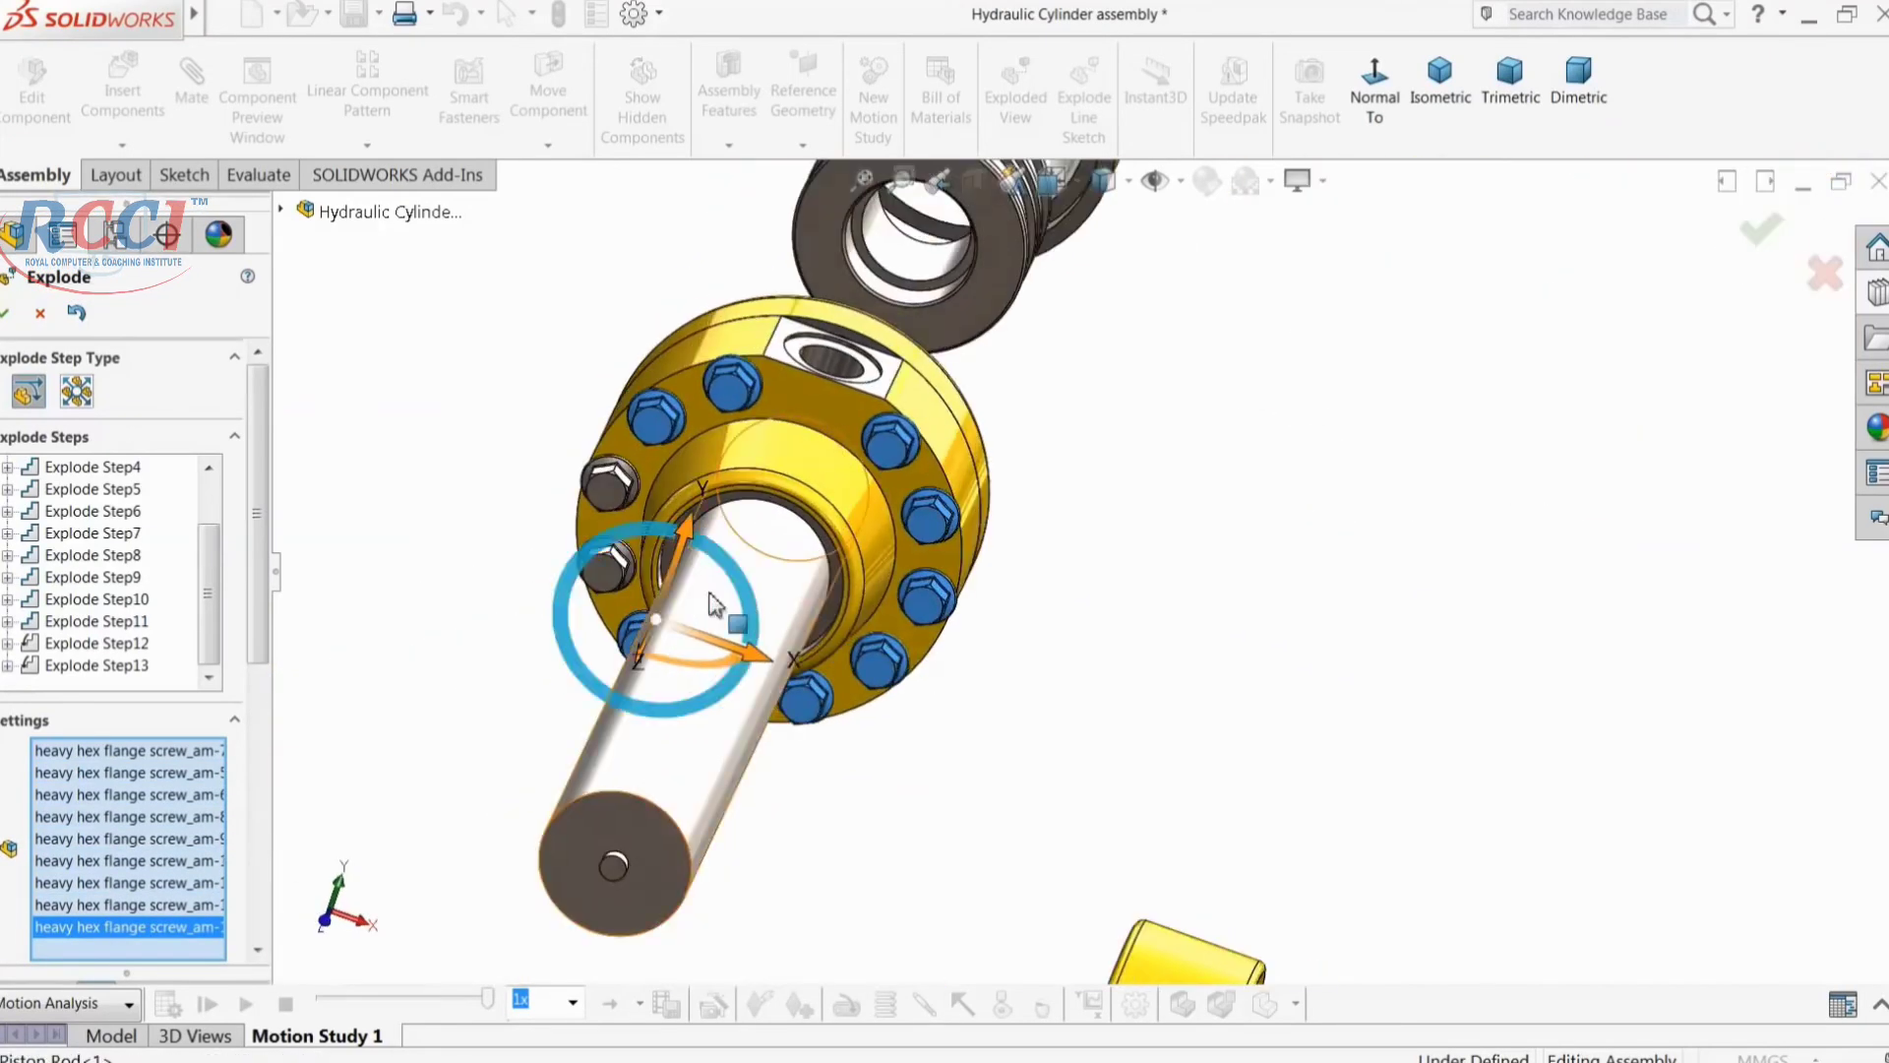
click(610, 482)
click(608, 583)
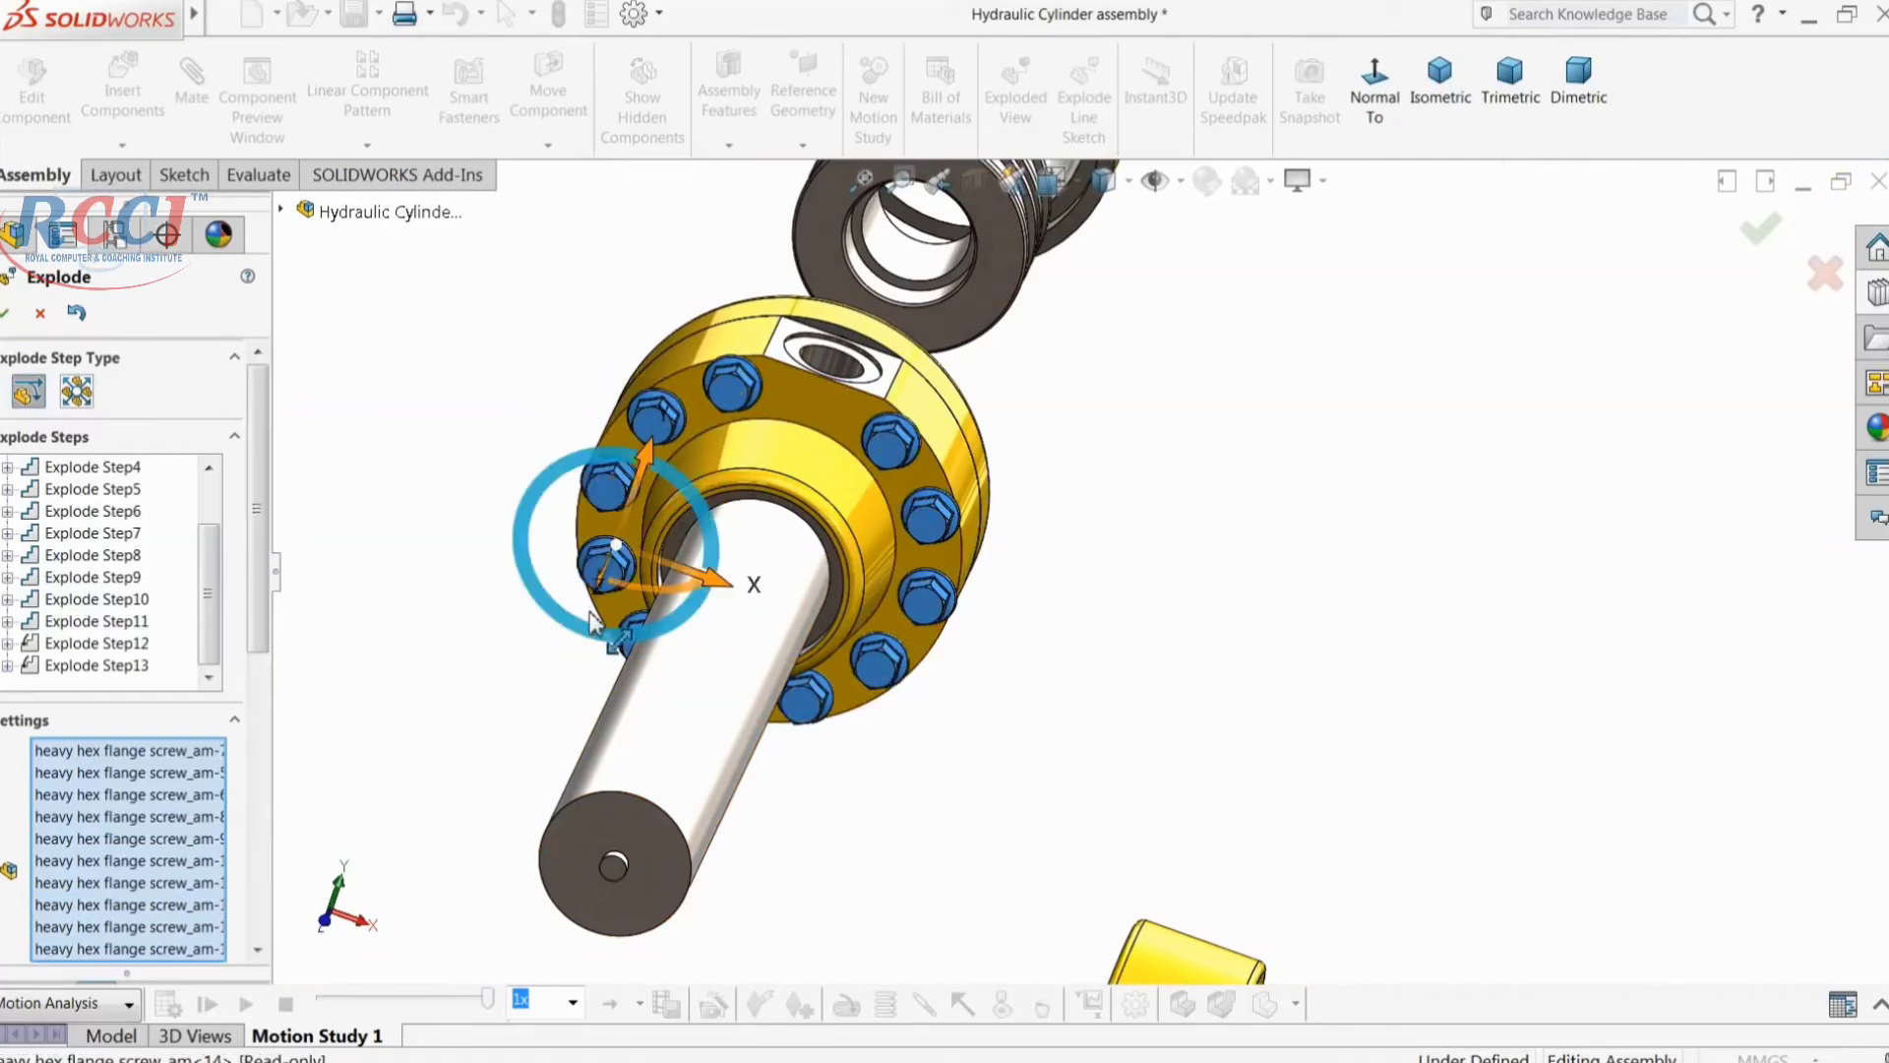
scroll(728, 640, up, 3)
middle_drag(729, 640, 768, 589)
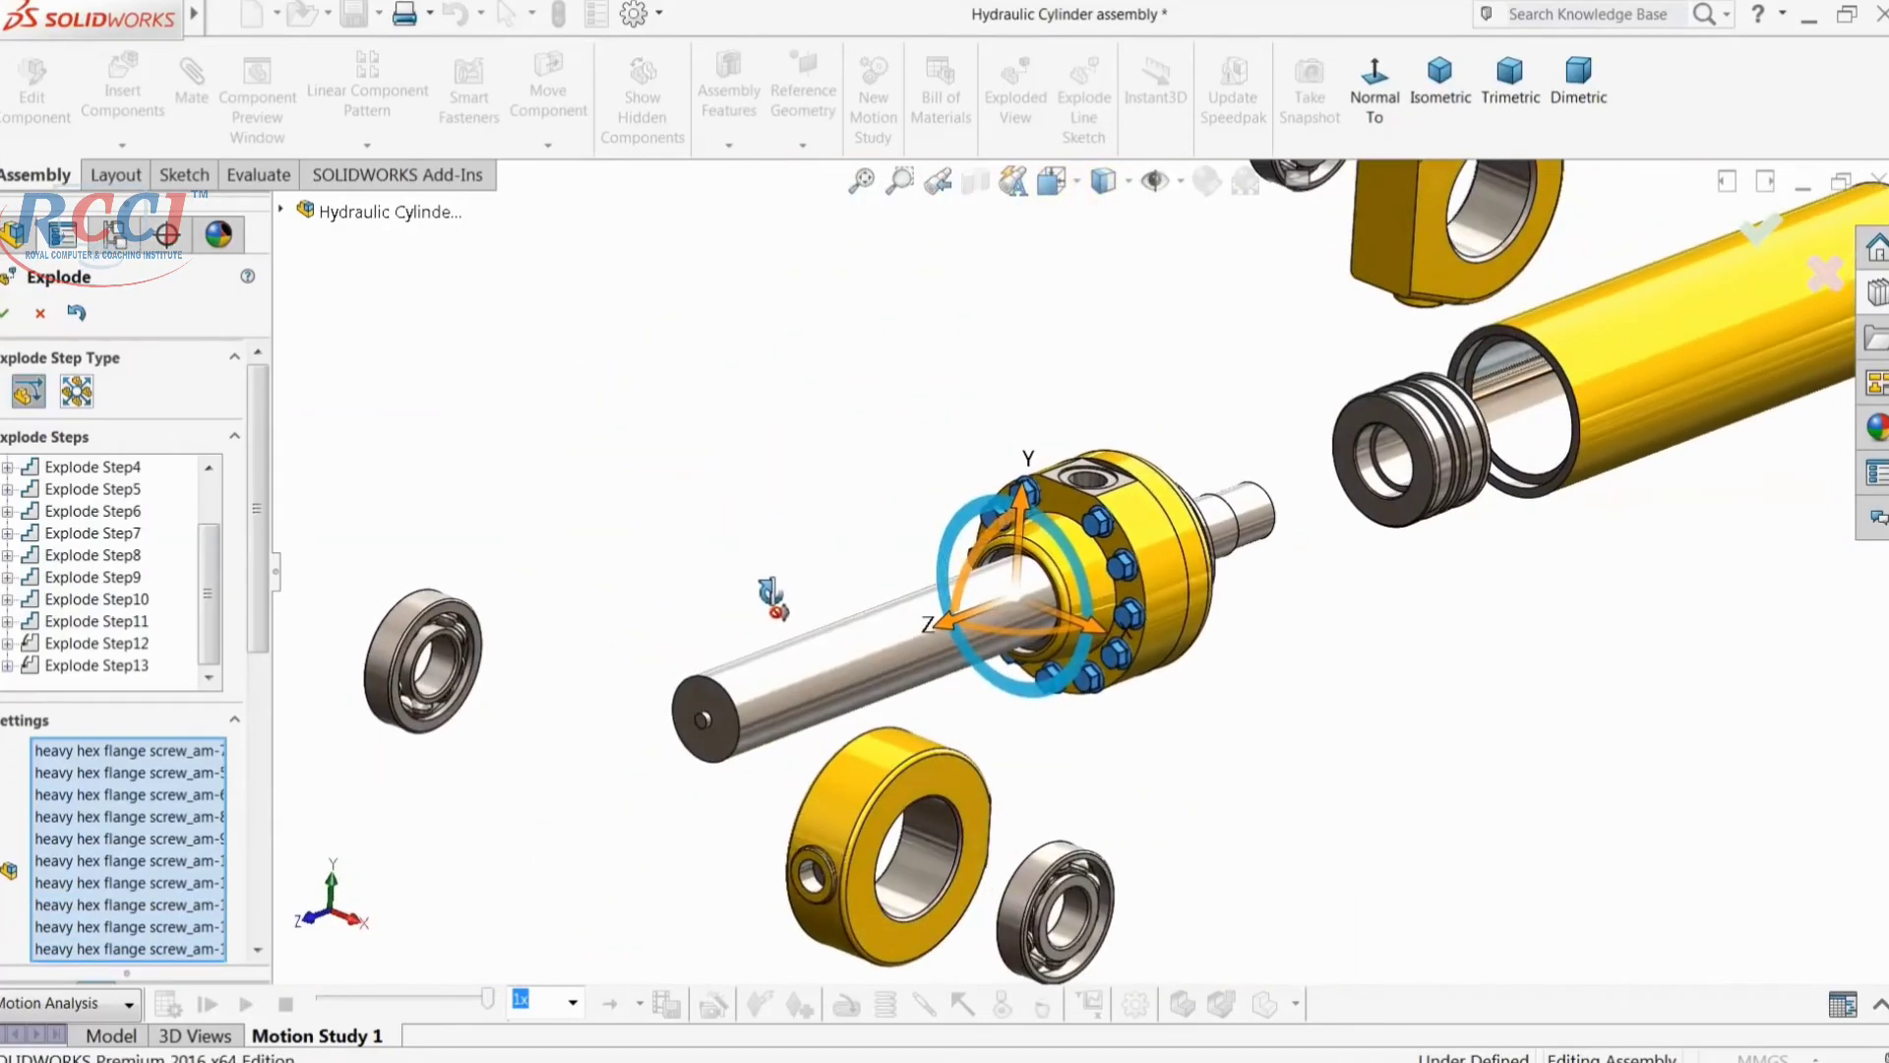
scroll(752, 592, up, 3)
scroll(1512, 479, down, 3)
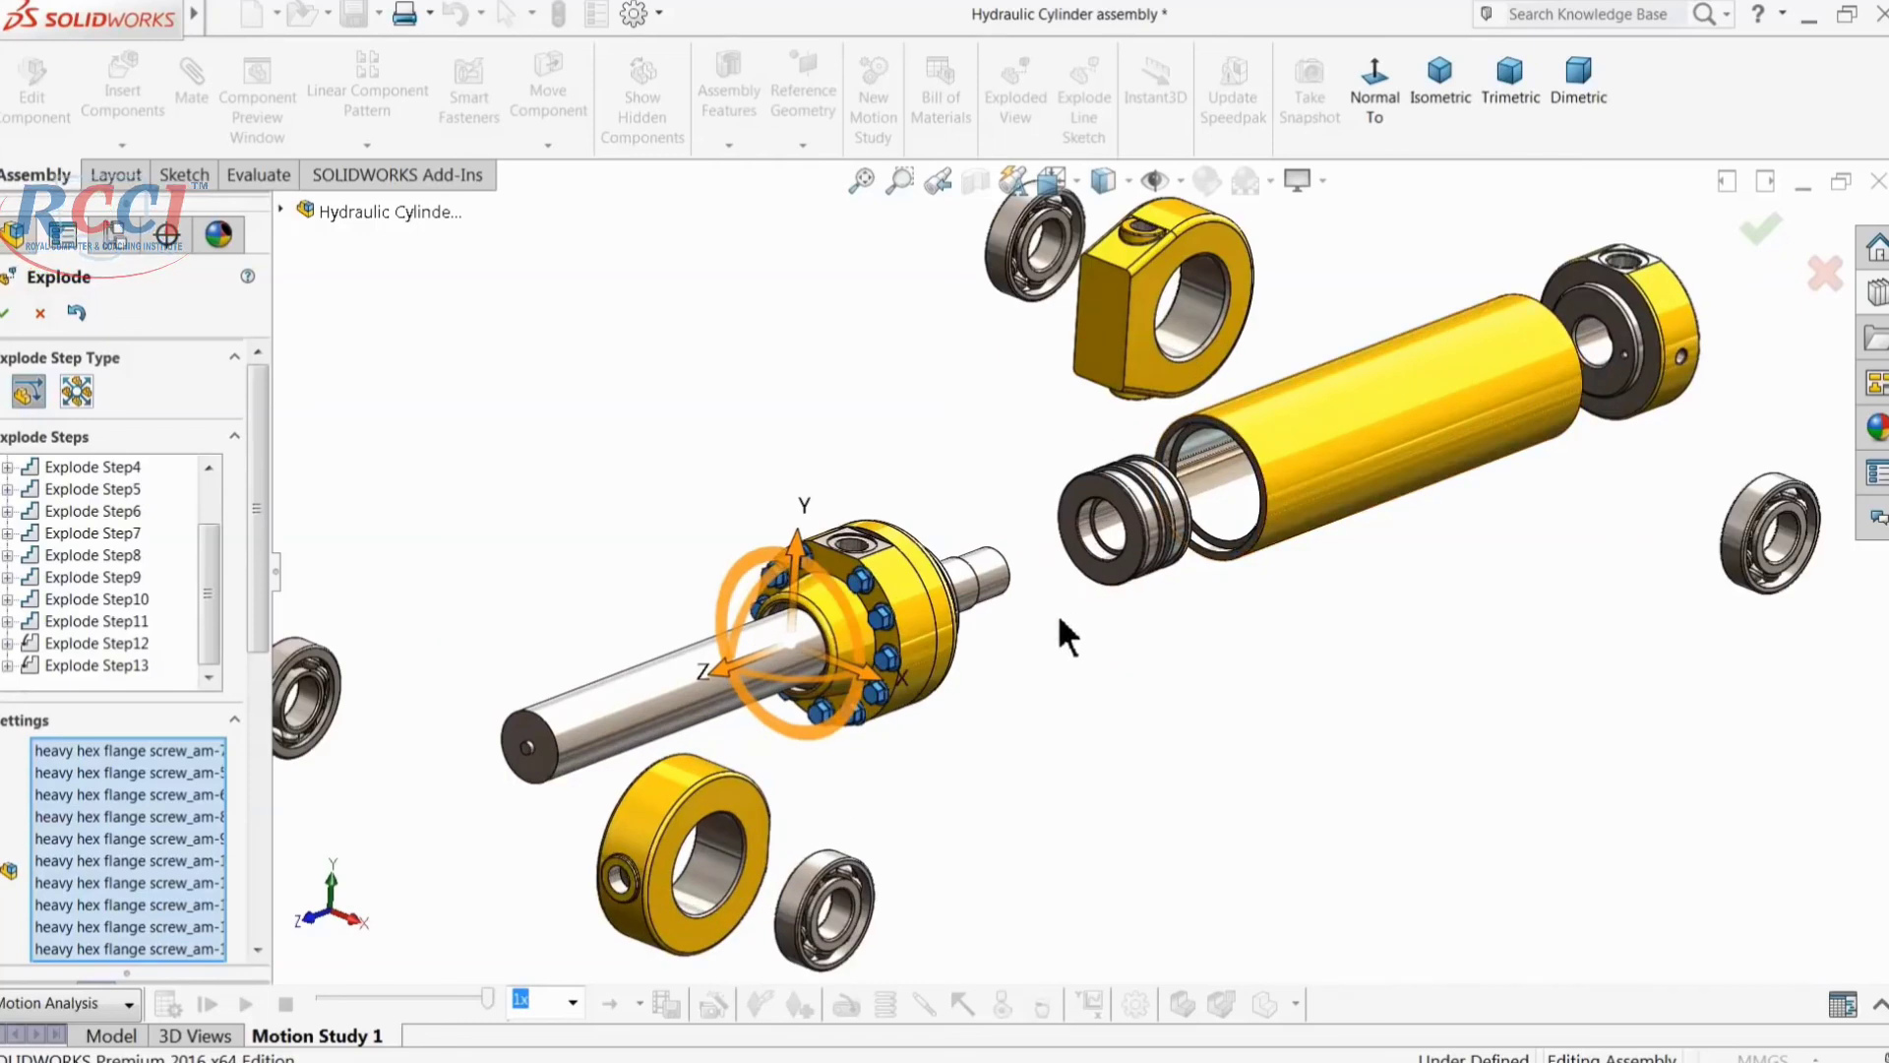
drag(716, 676, 311, 821)
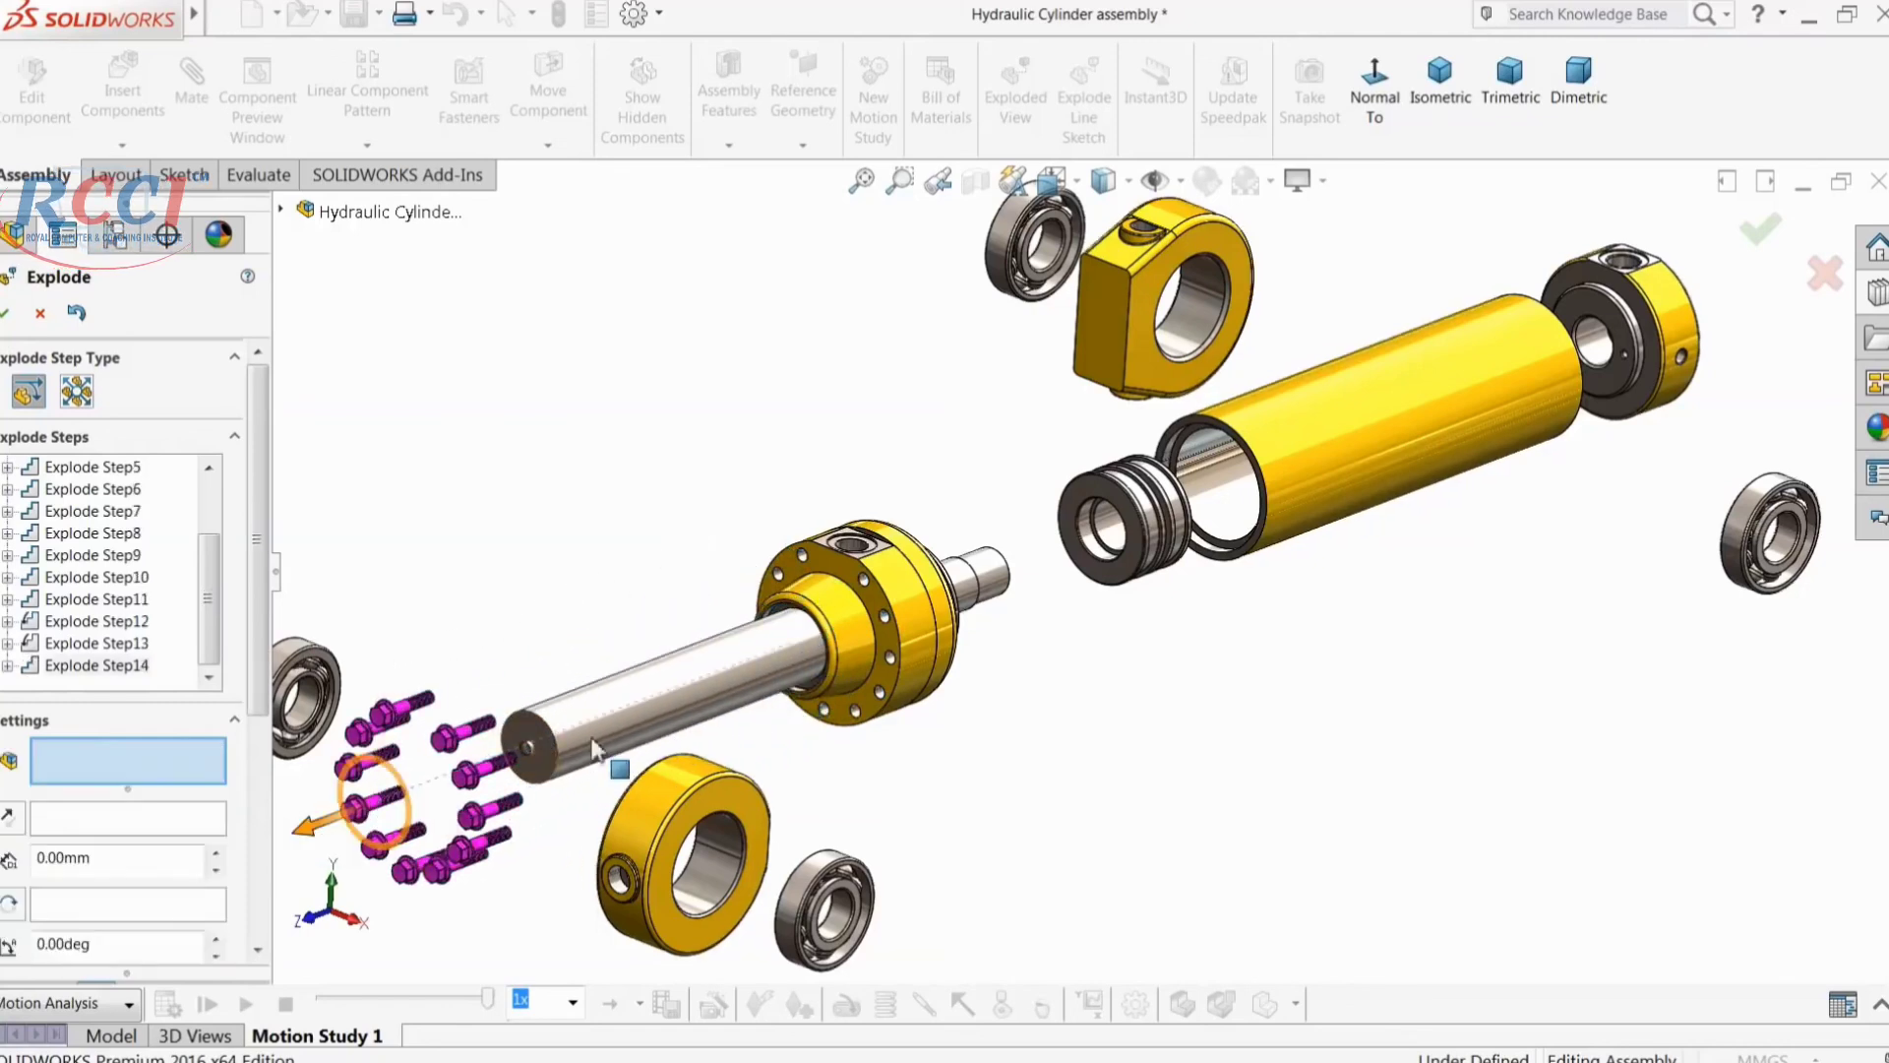
Step: Explode the ported front housing forwards along Z to the screws, and the barrel cap forwards along Z just behind it
click(915, 615)
drag(774, 669, 393, 771)
click(910, 625)
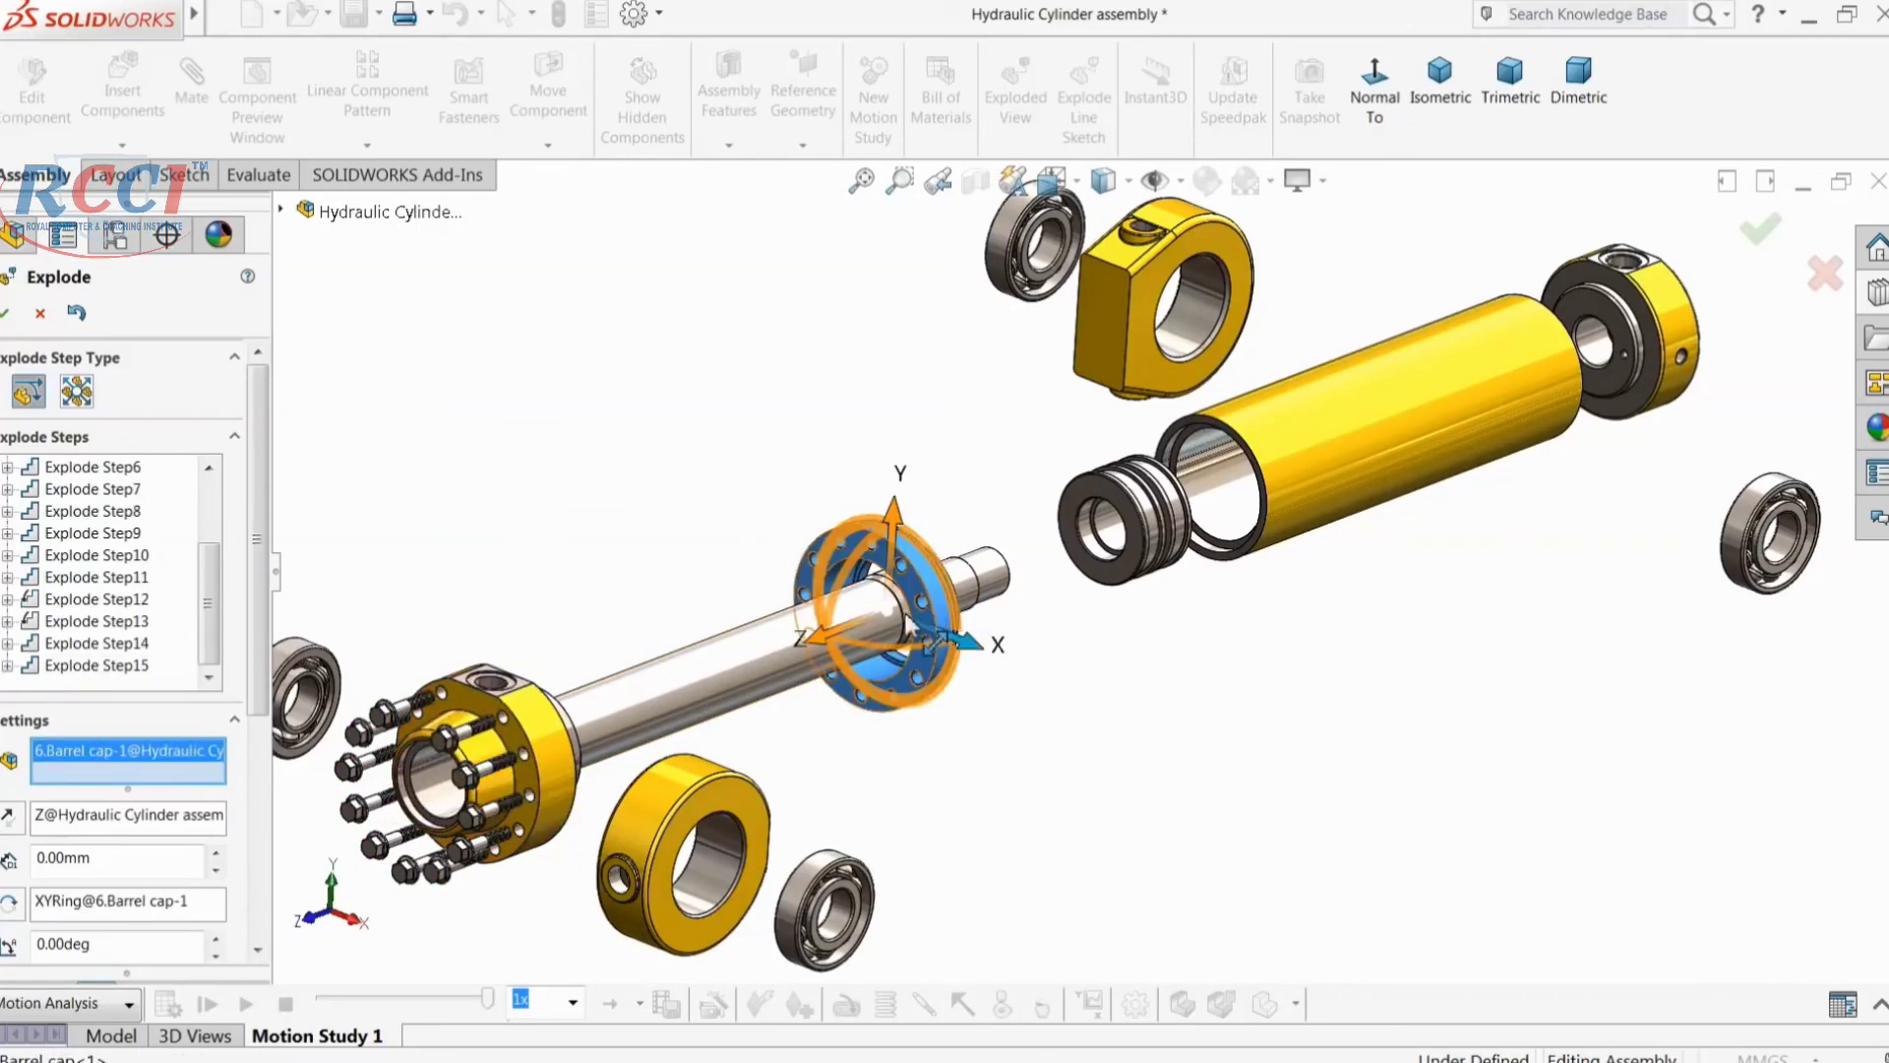
drag(819, 654, 551, 756)
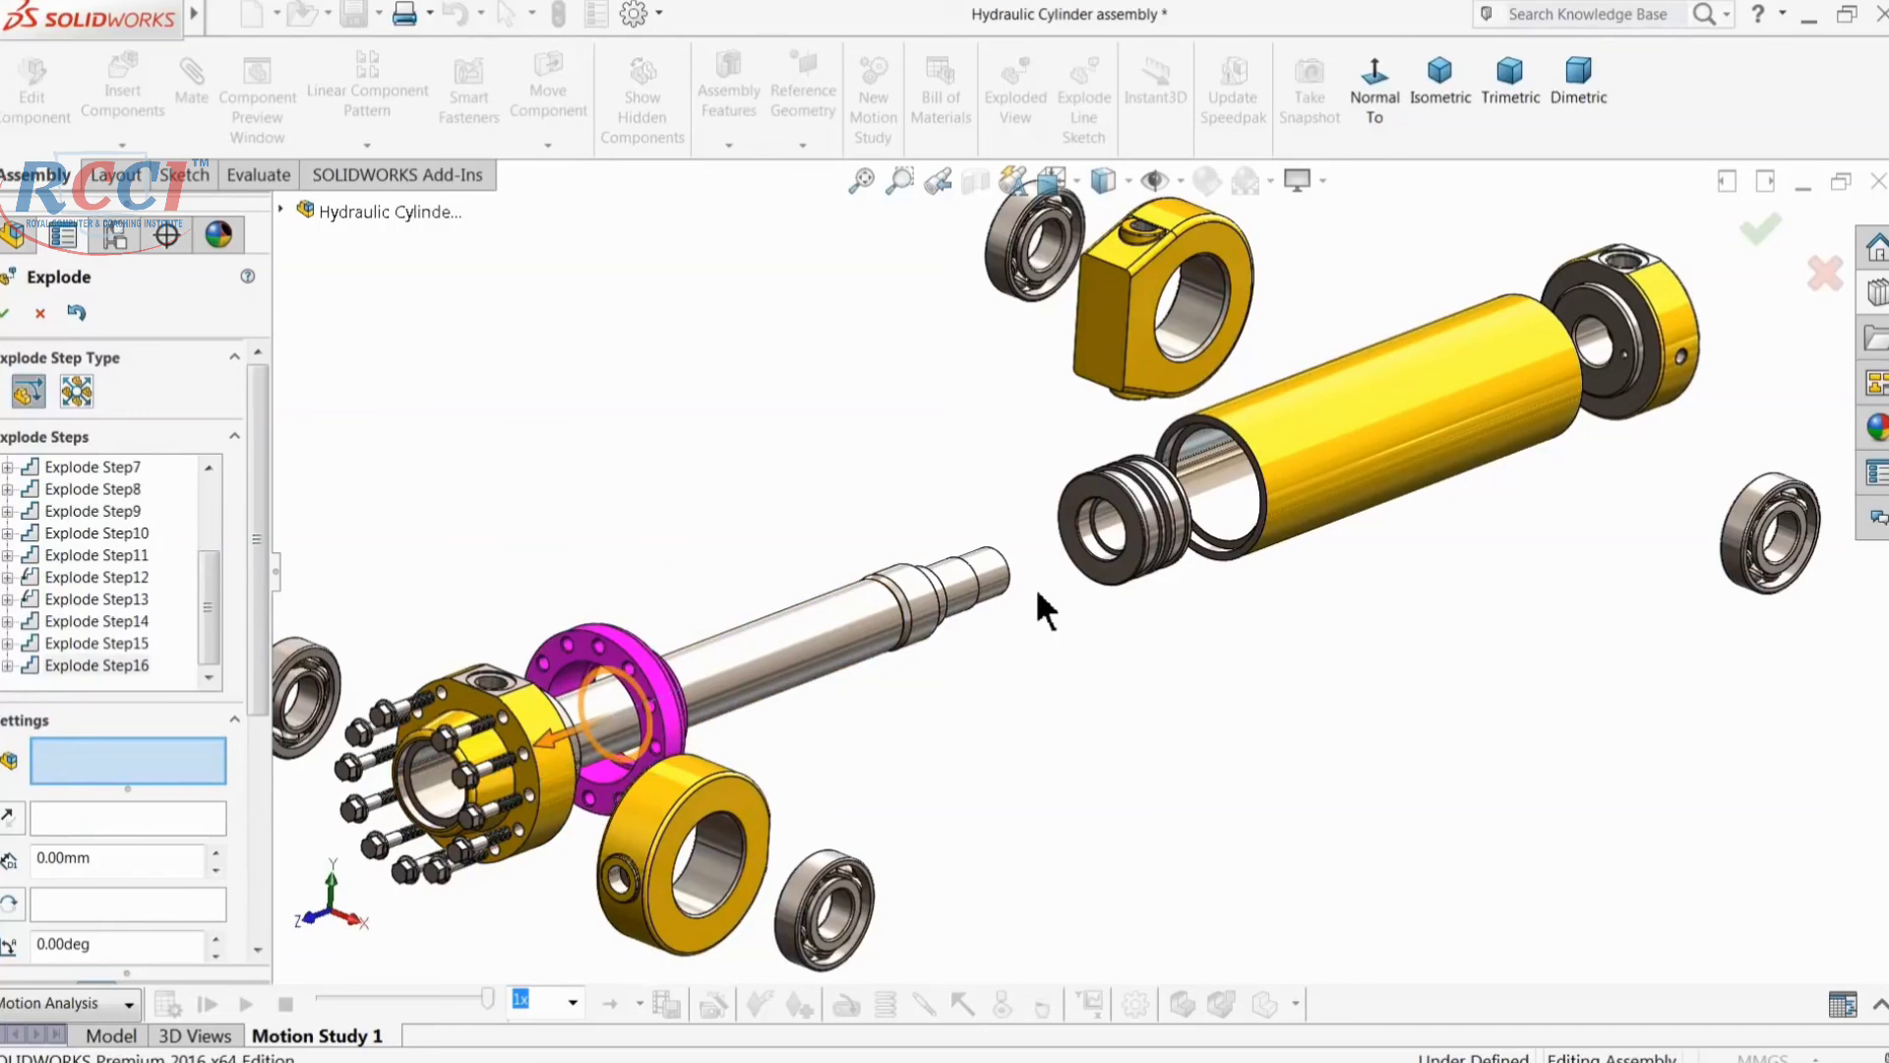
Step: Explode the piston cap backwards off the rod along Z and sideways along X, clear of the cylinder axis
click(920, 615)
drag(844, 657, 1023, 599)
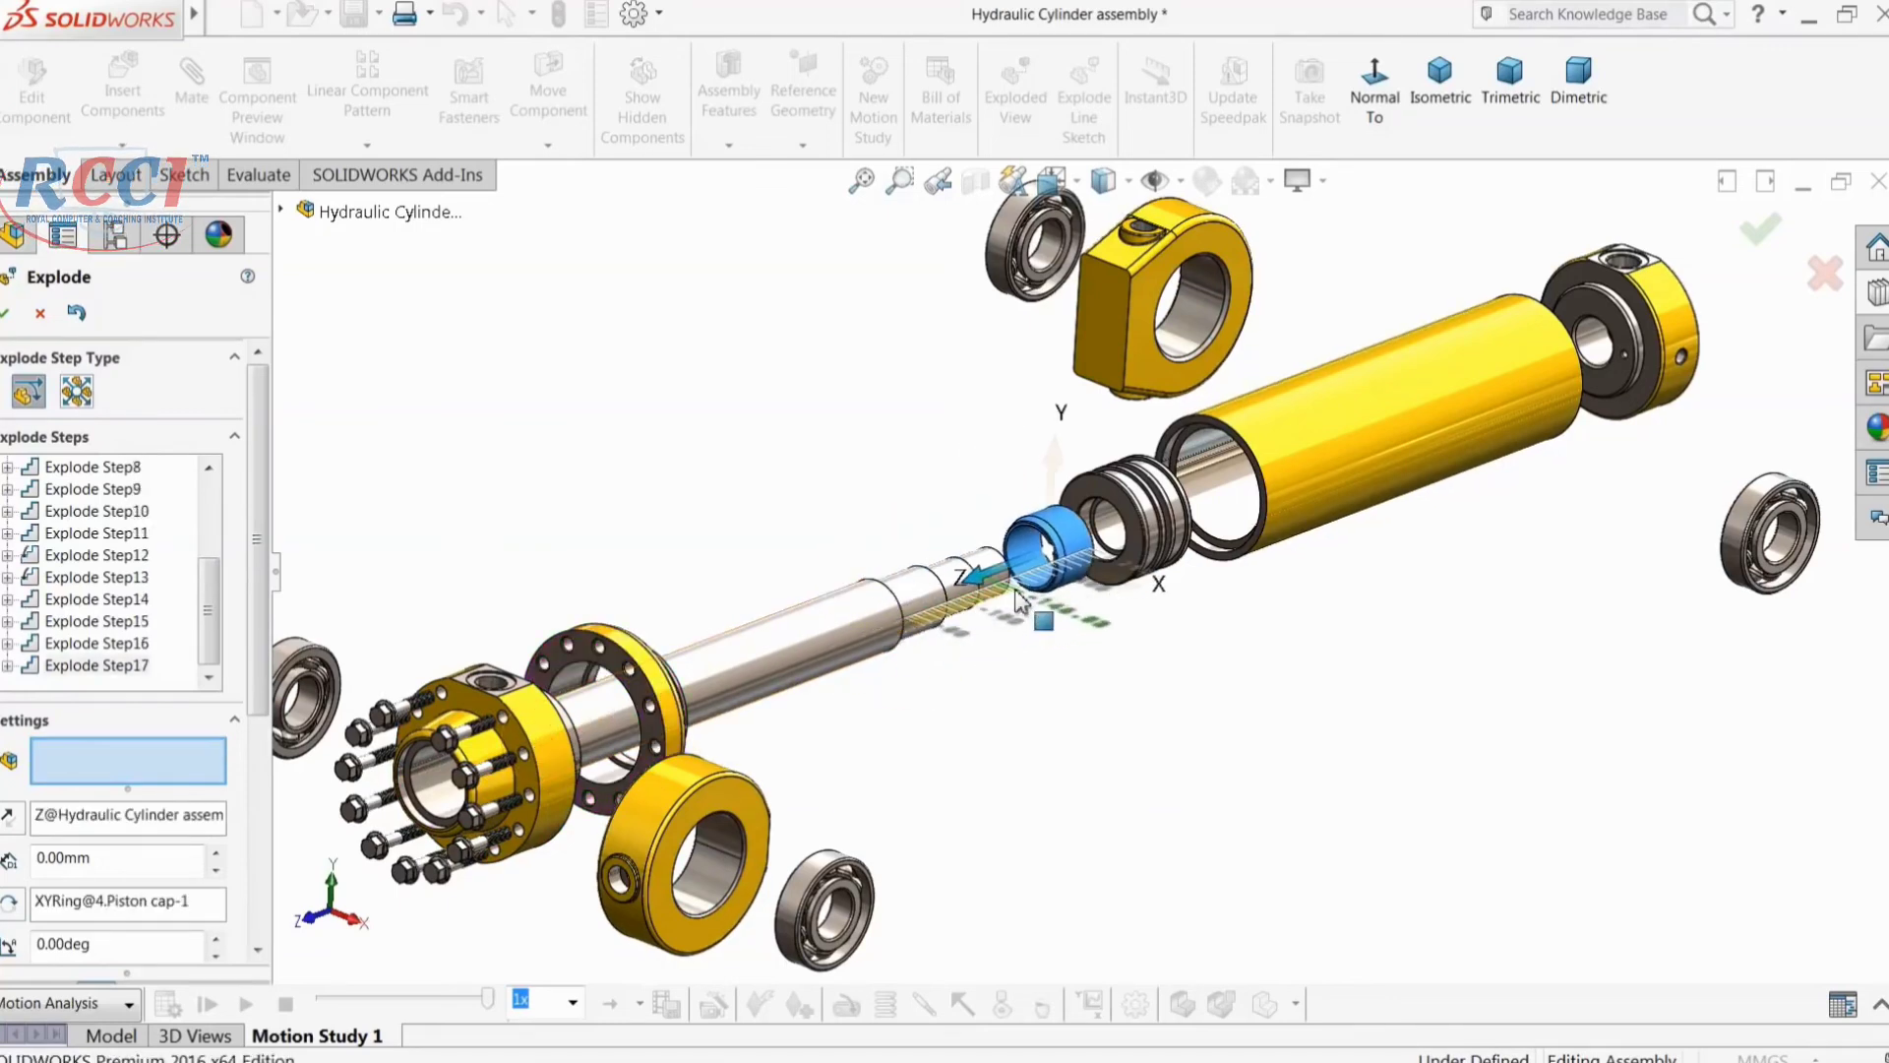
click(1080, 570)
drag(1129, 594, 1456, 767)
Step: Explode the piston rod backwards along Z into the piston and accept the exploded view
click(761, 661)
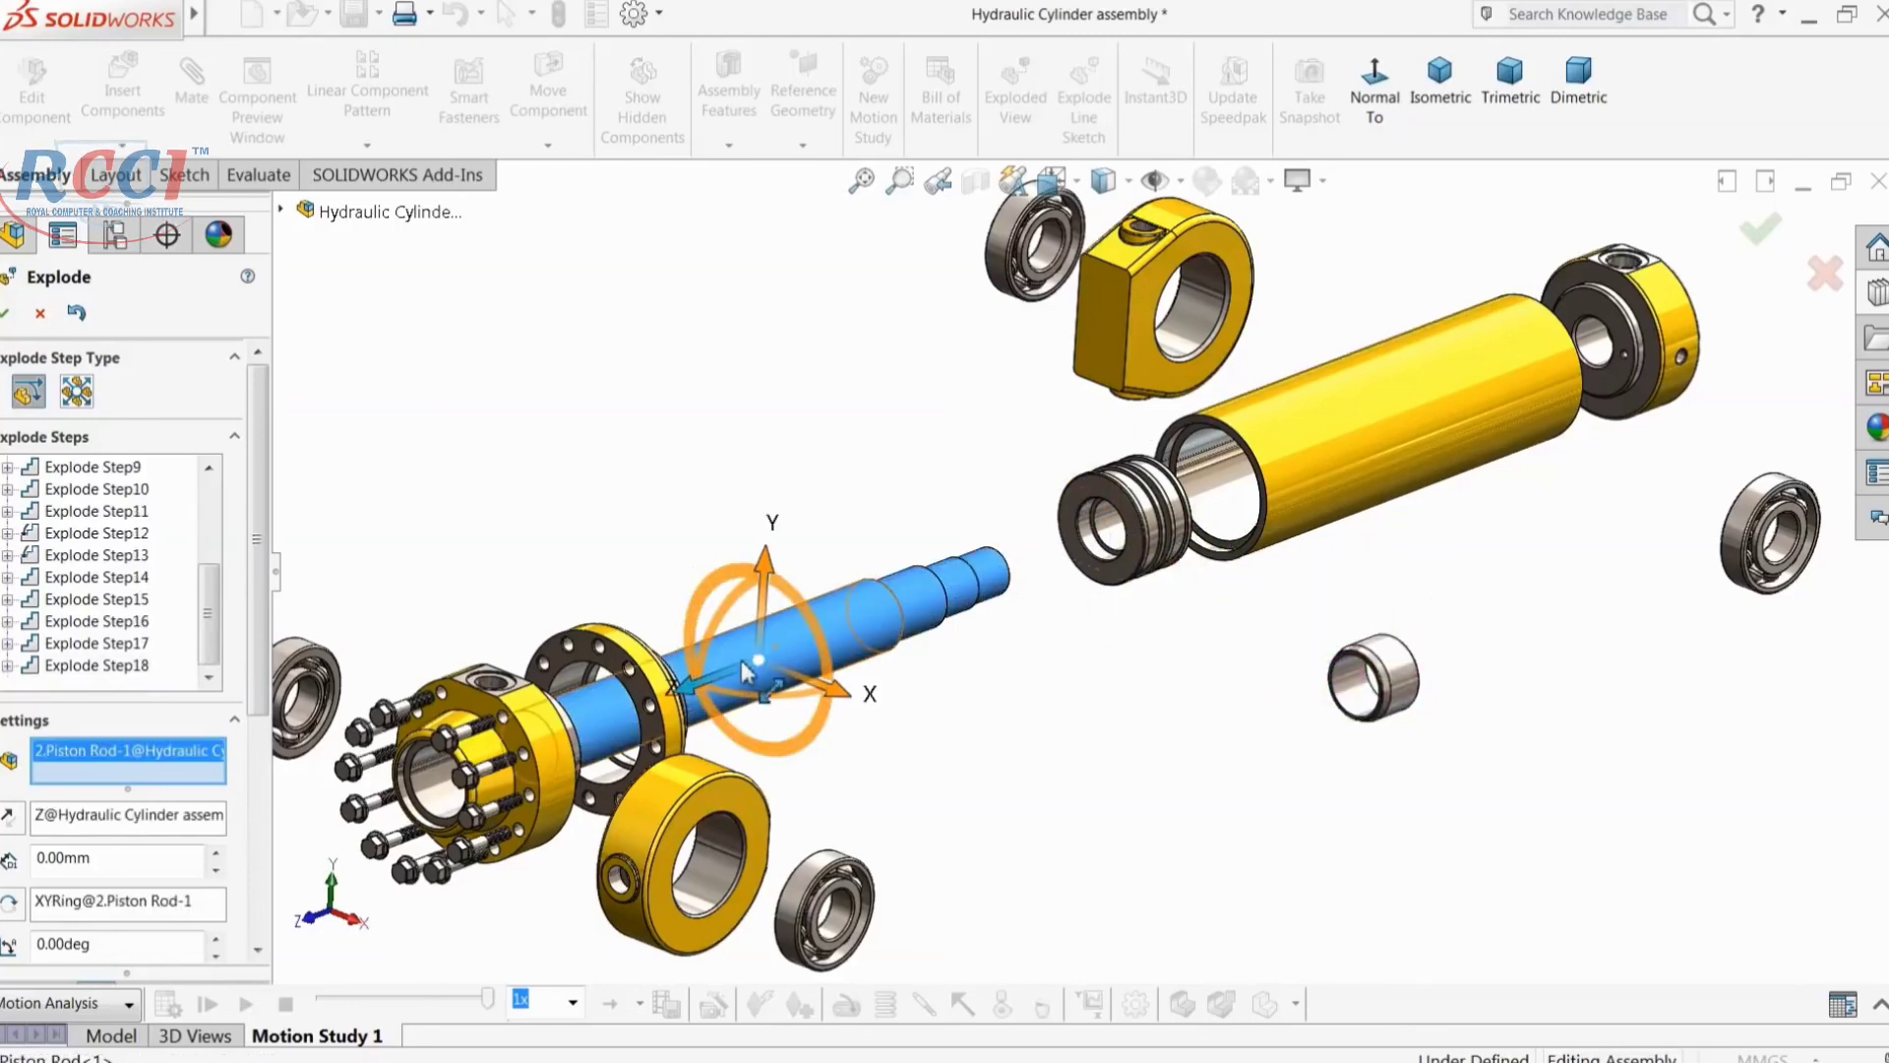
drag(691, 695, 891, 665)
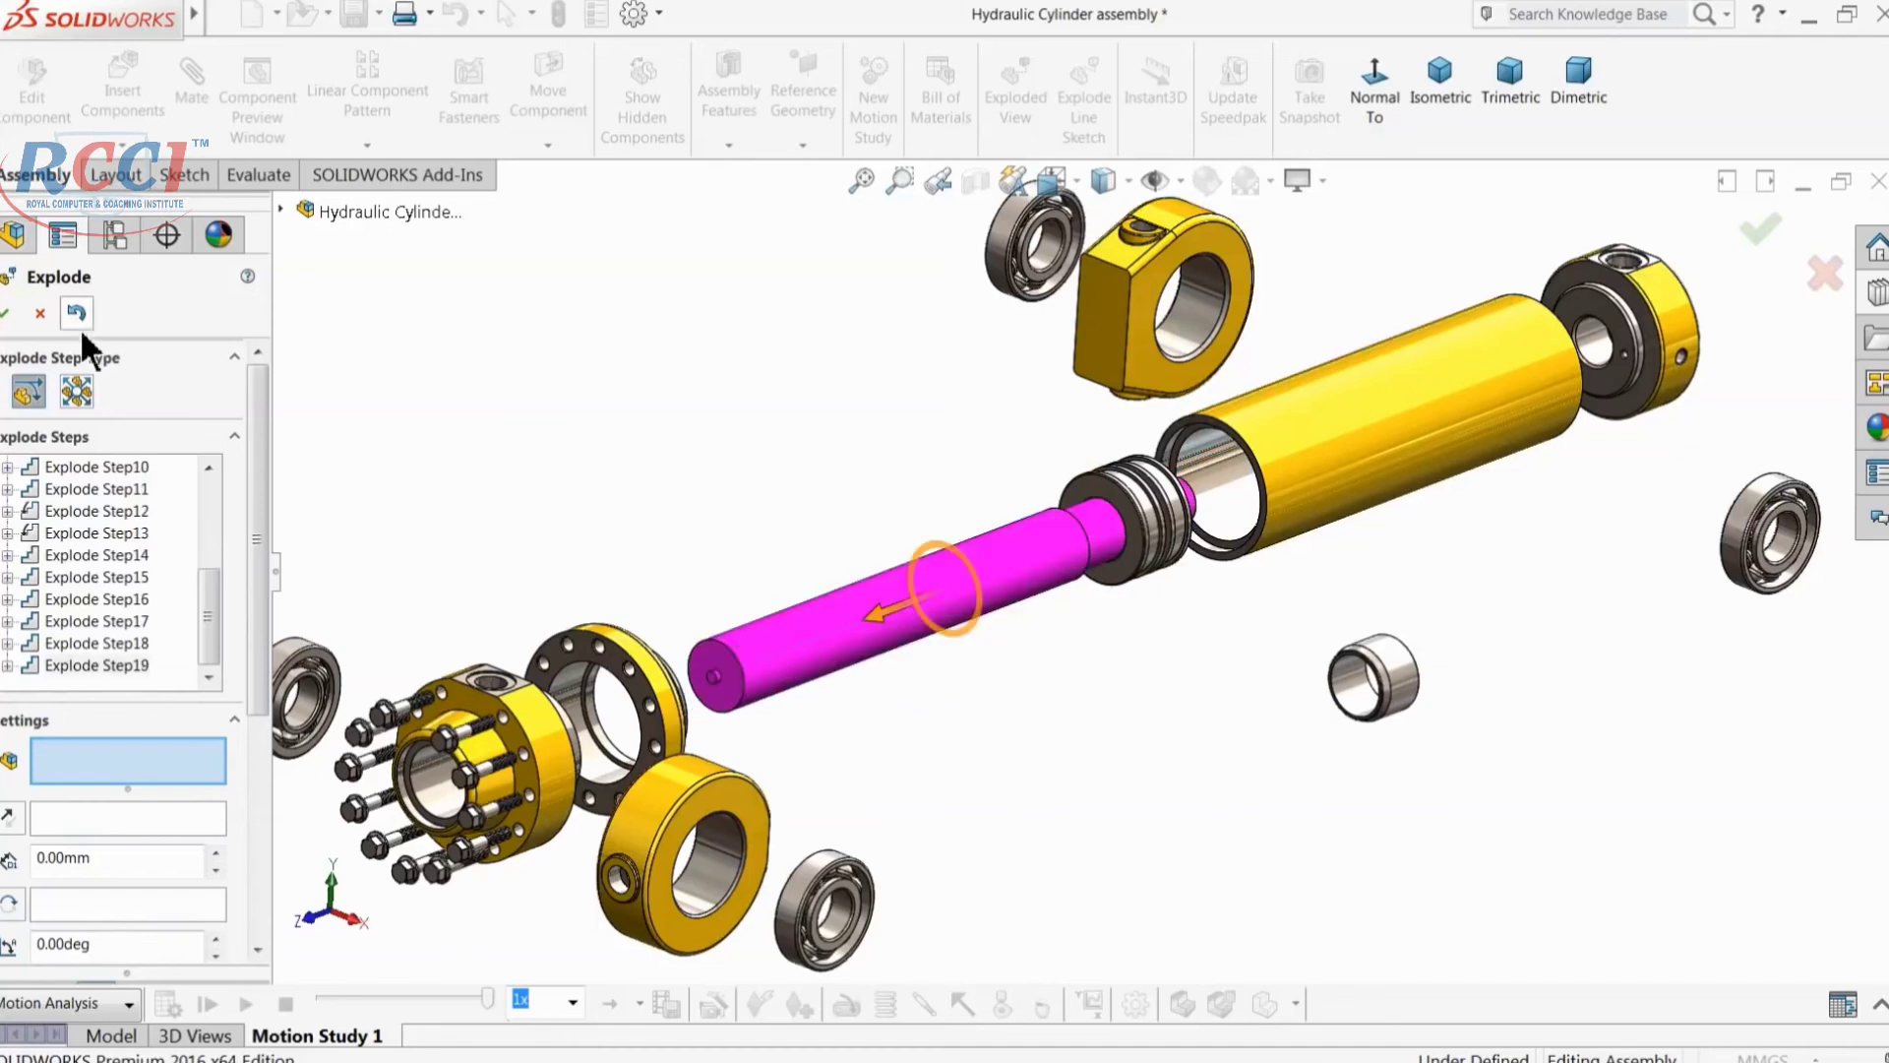
click(5, 314)
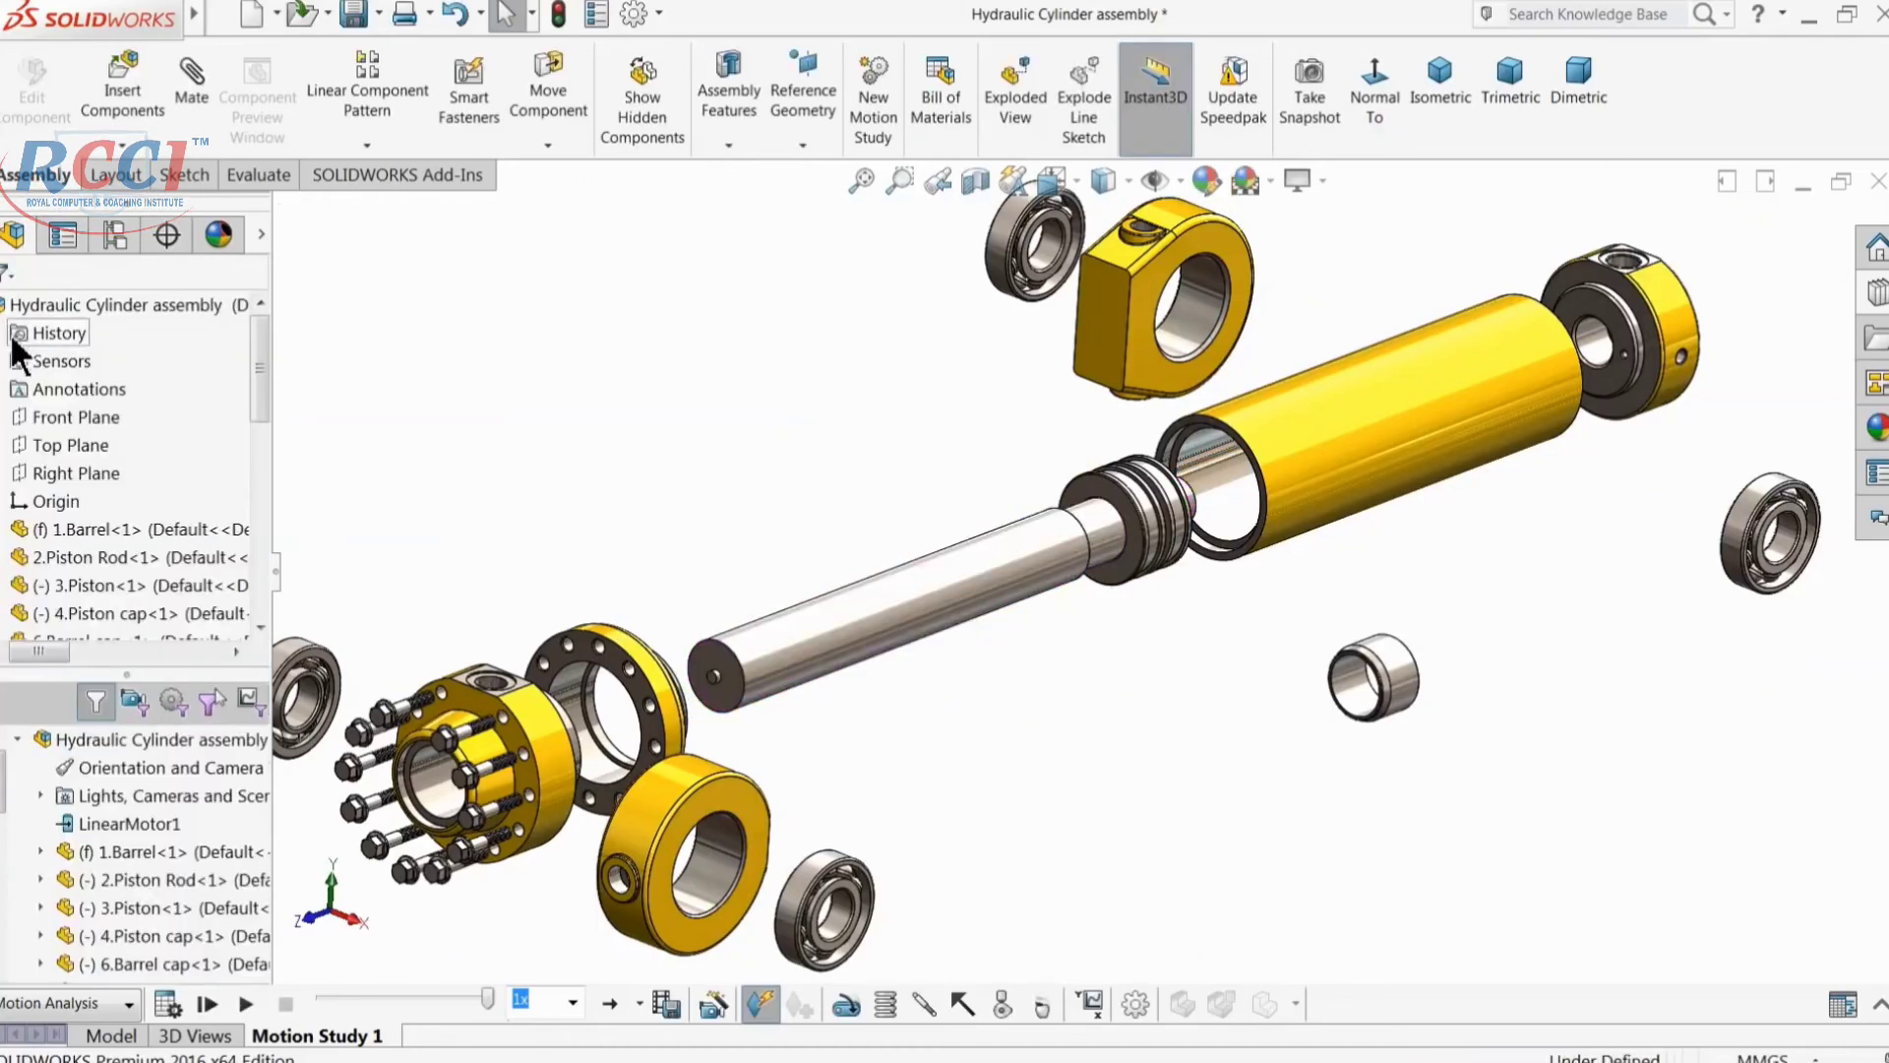
Step: Collapse the exploded assembly and add an Explode animation to the motion study with a 19-second duration and a 6-second start time
right_click(134, 300)
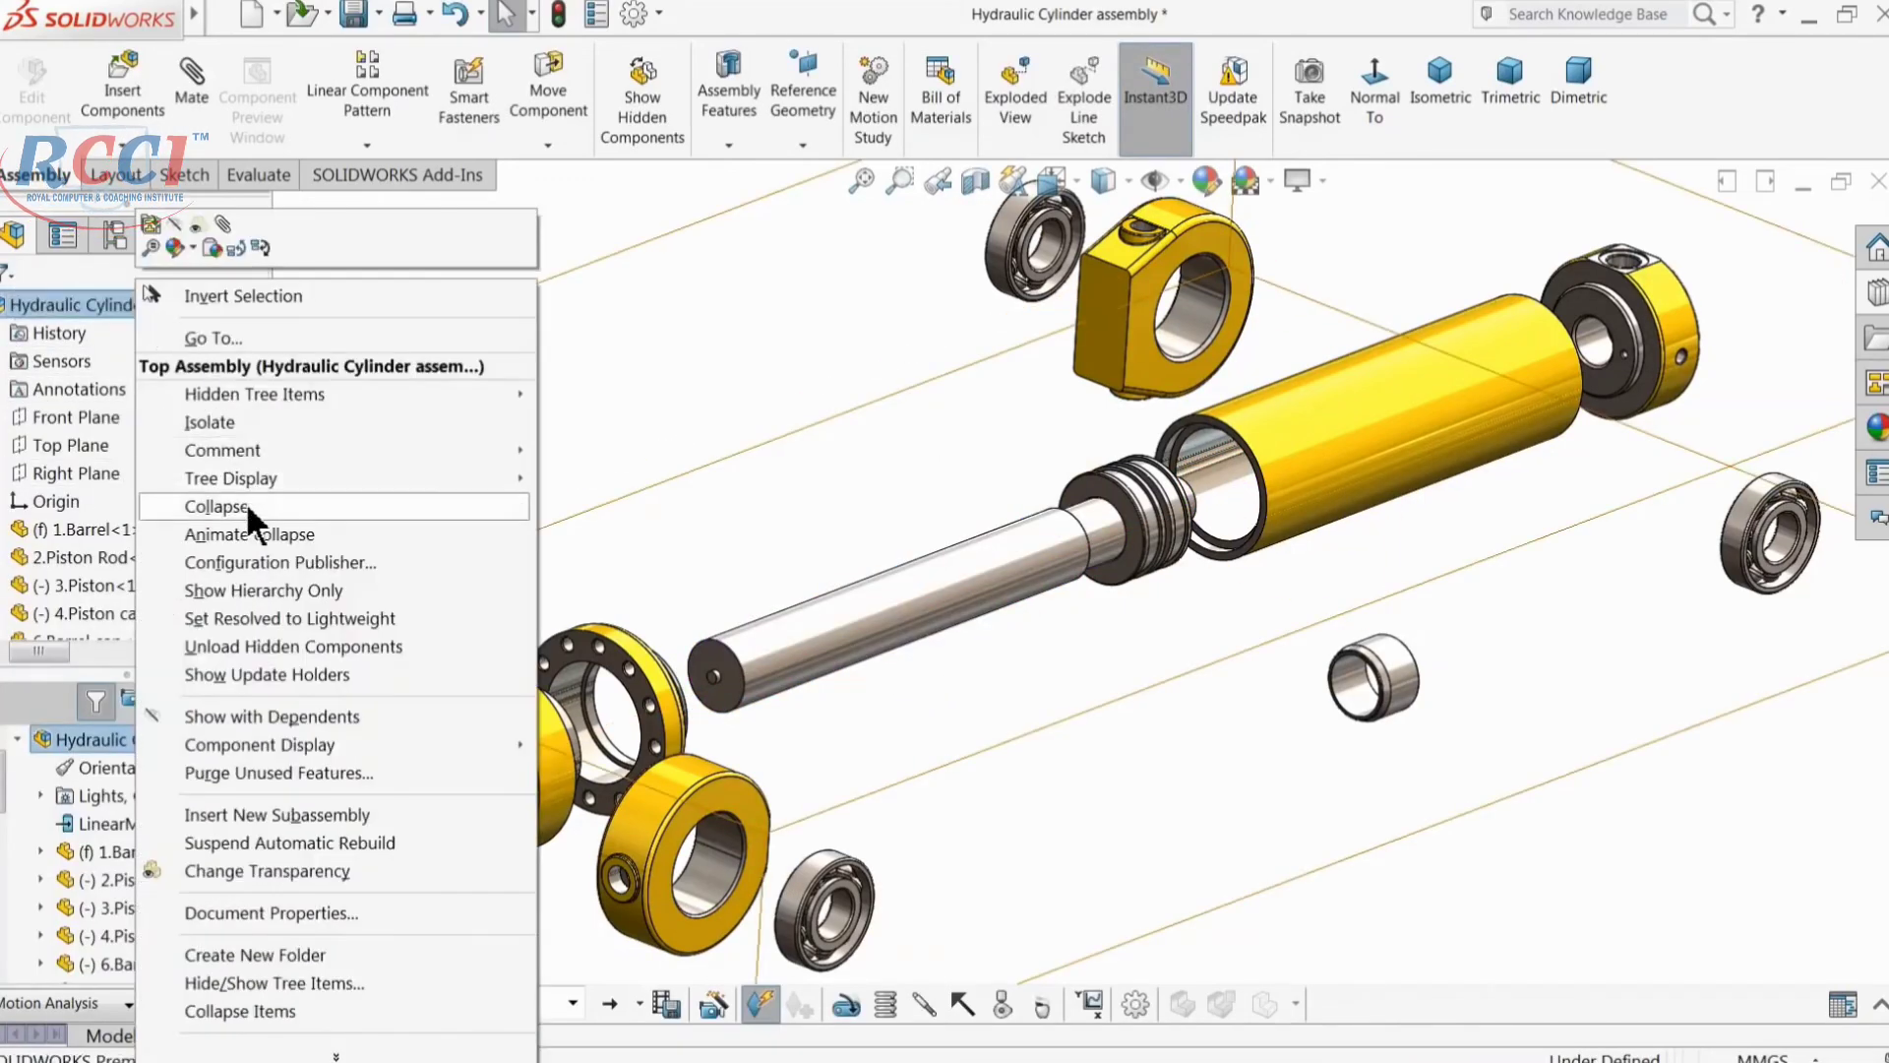
click(245, 504)
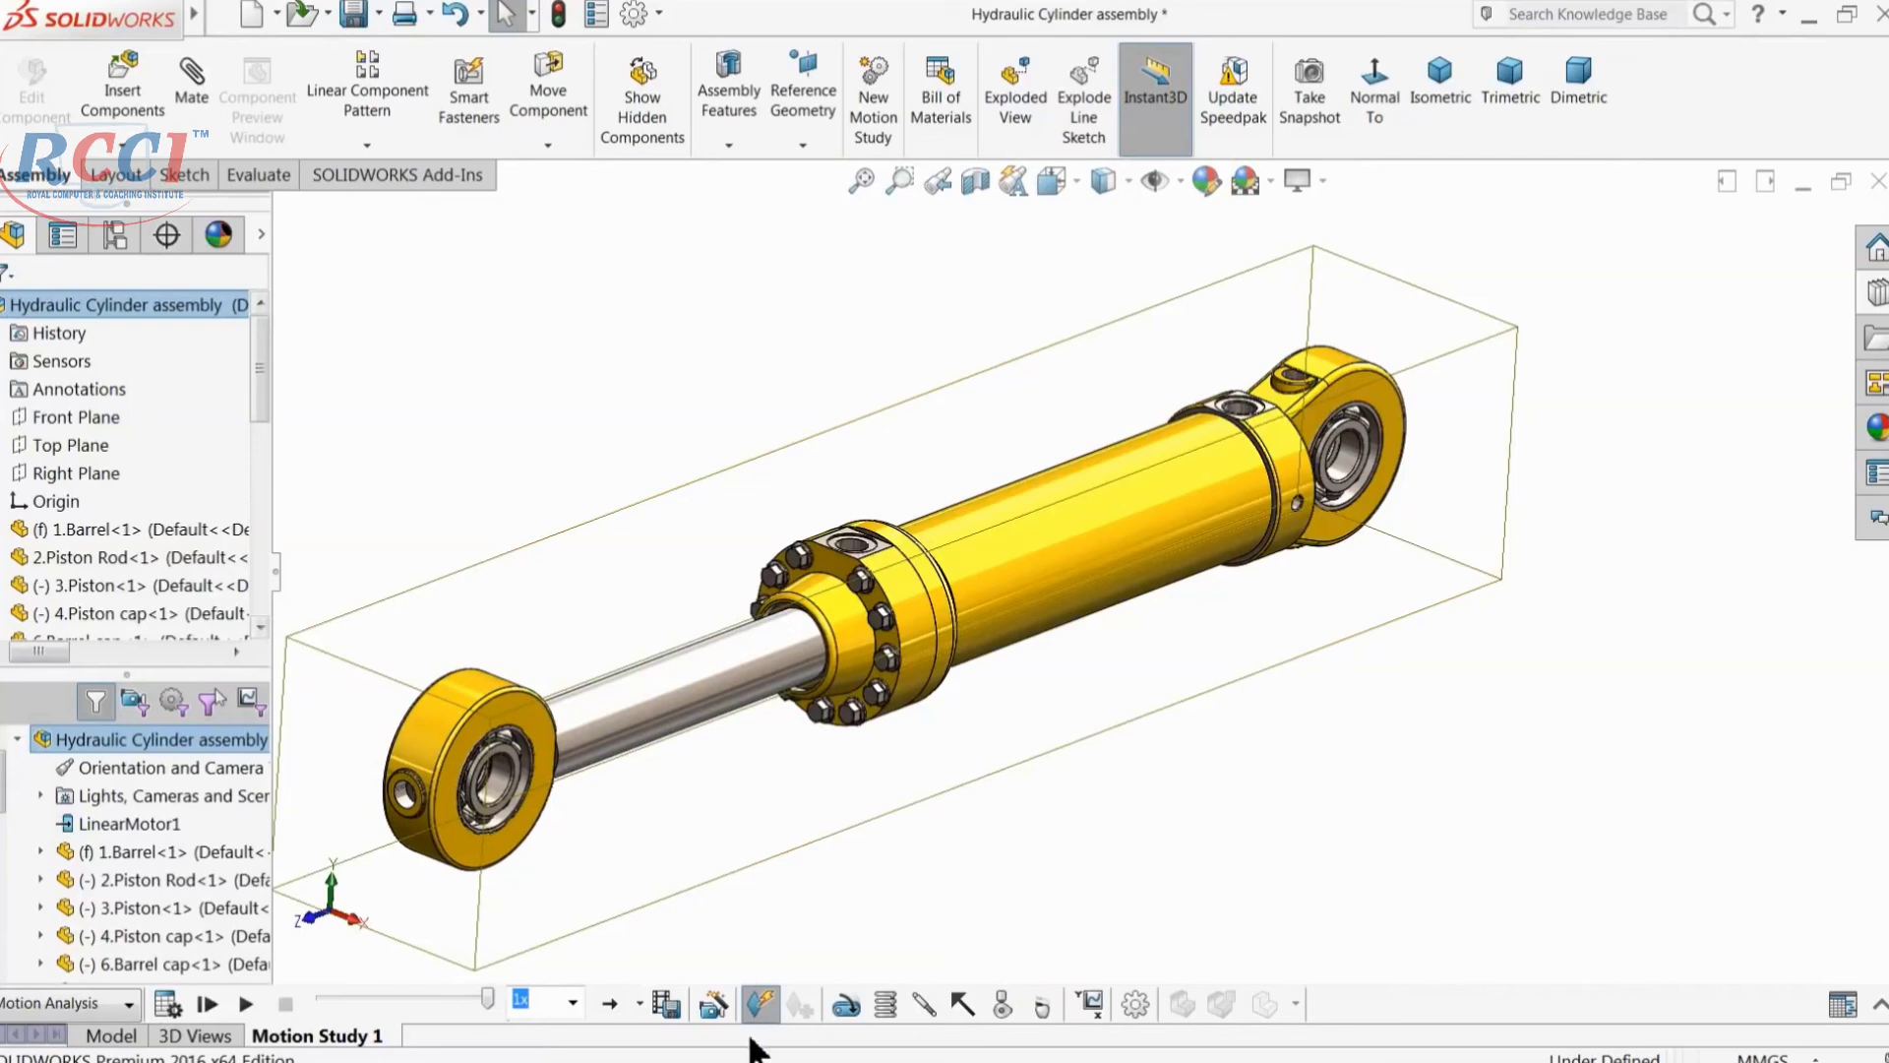
click(713, 1003)
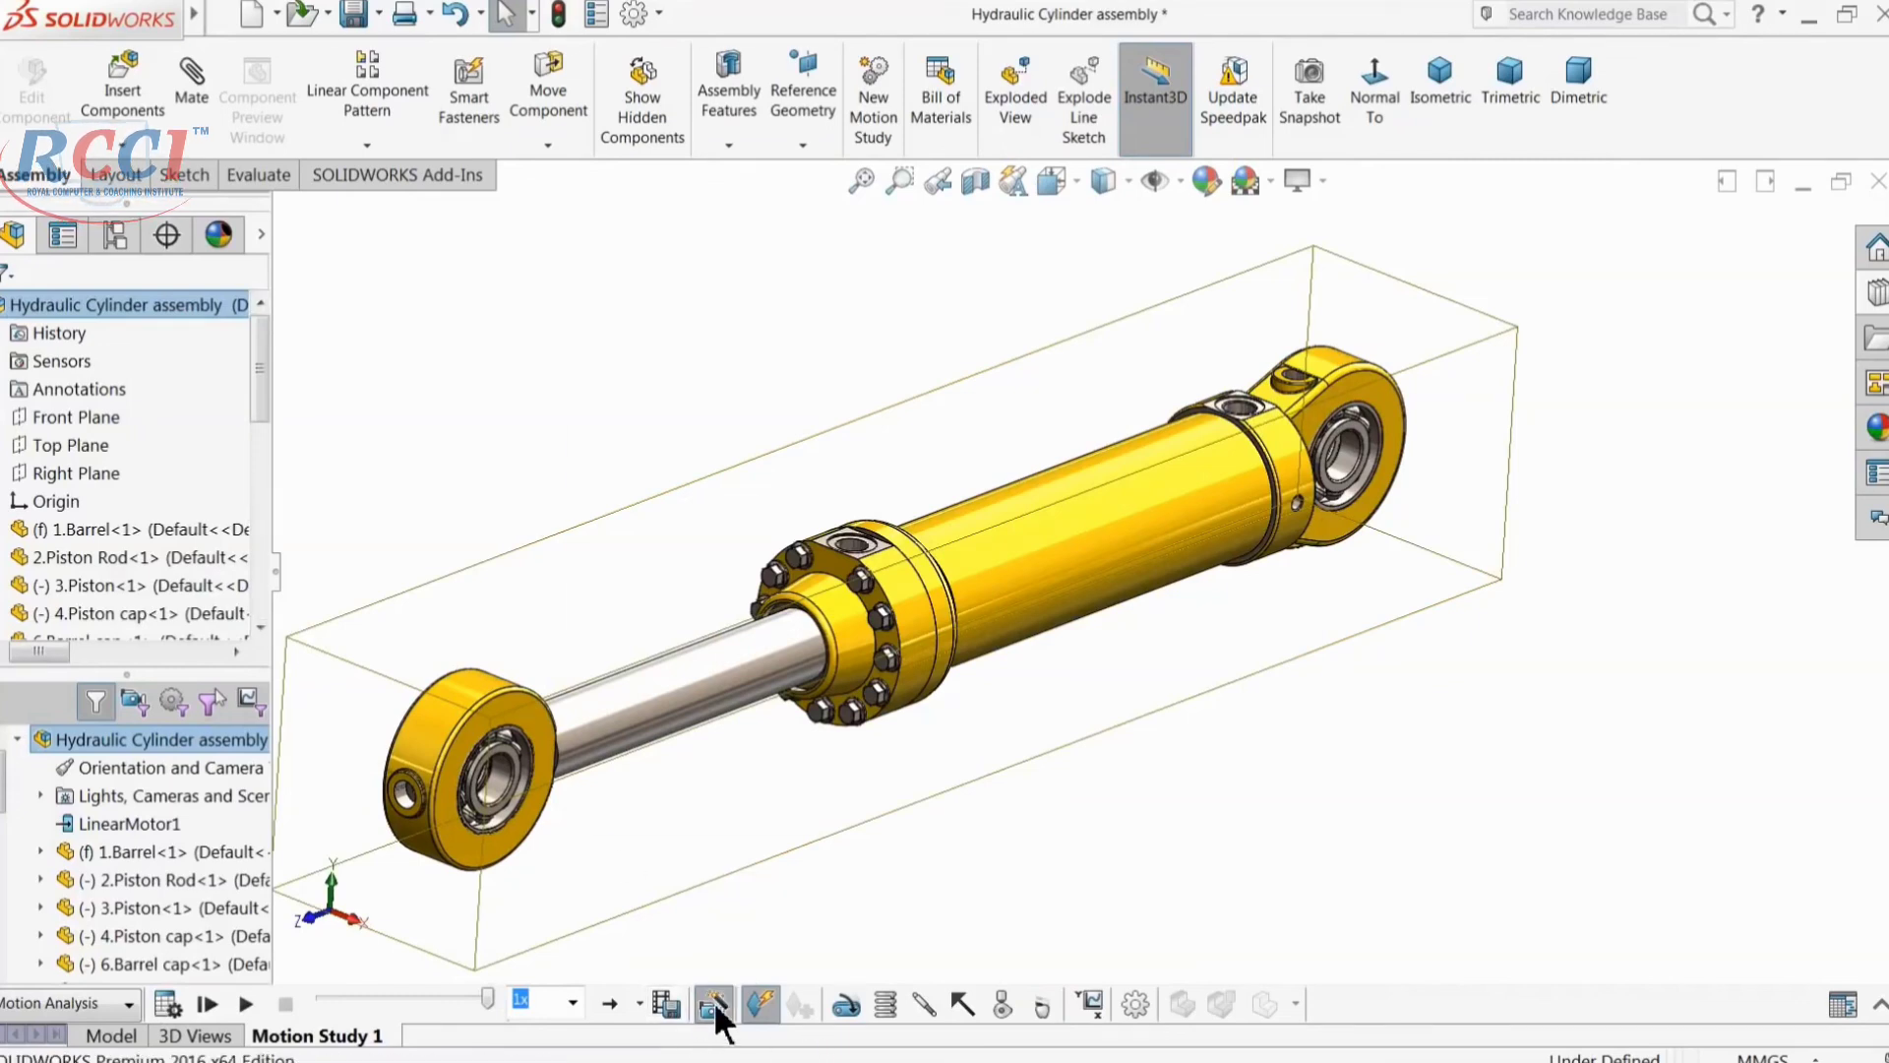
click(877, 414)
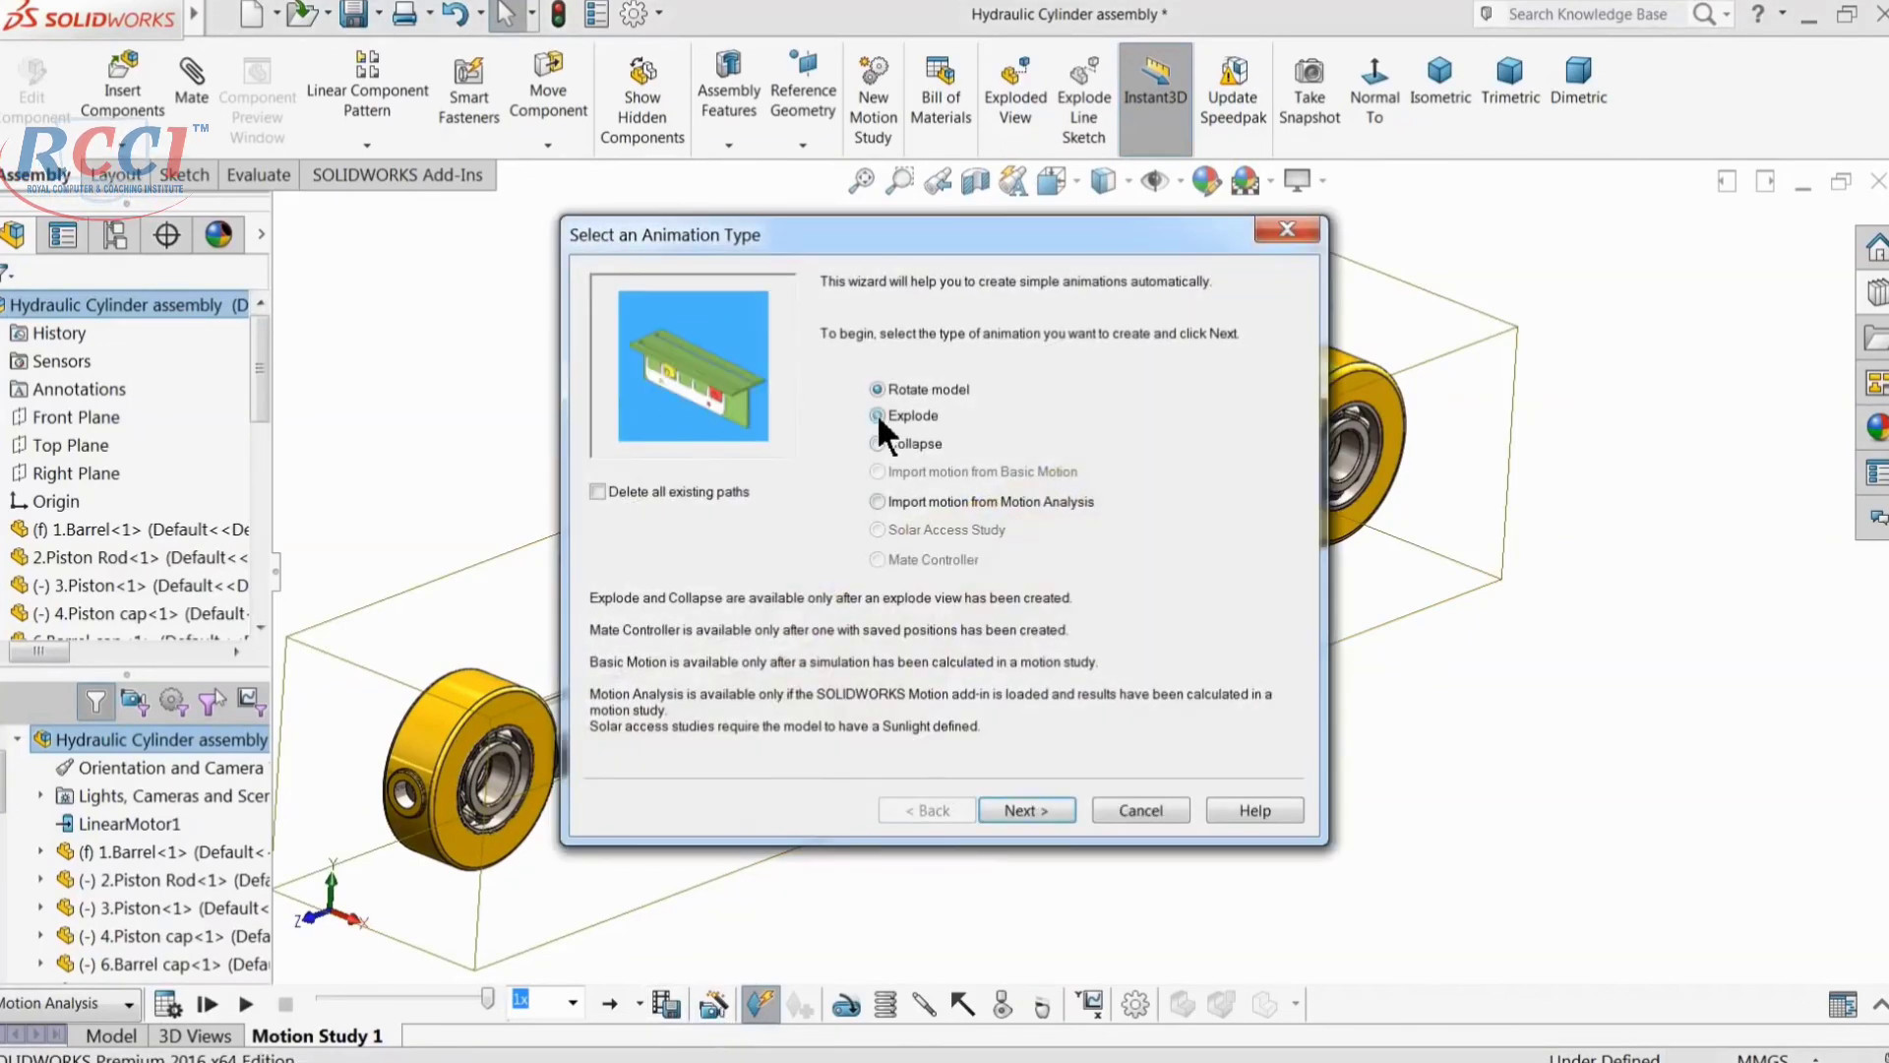
click(1013, 809)
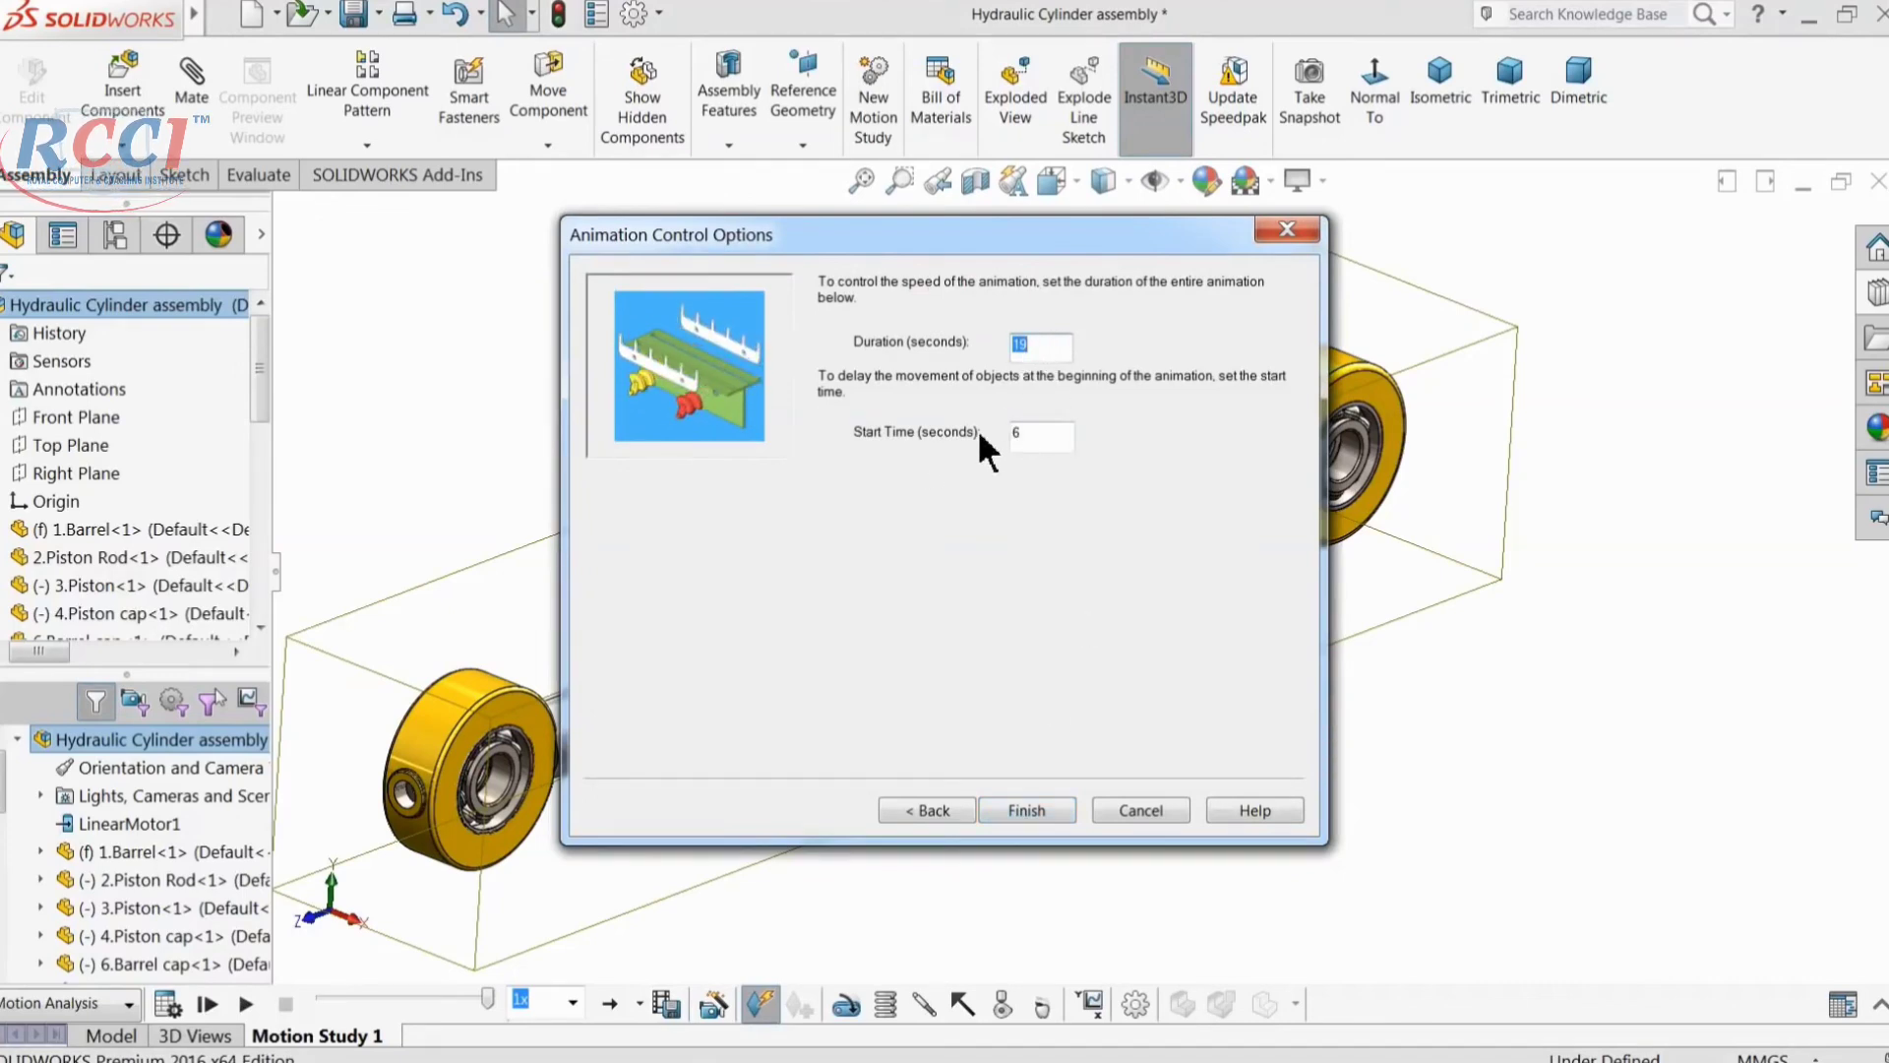
click(1024, 810)
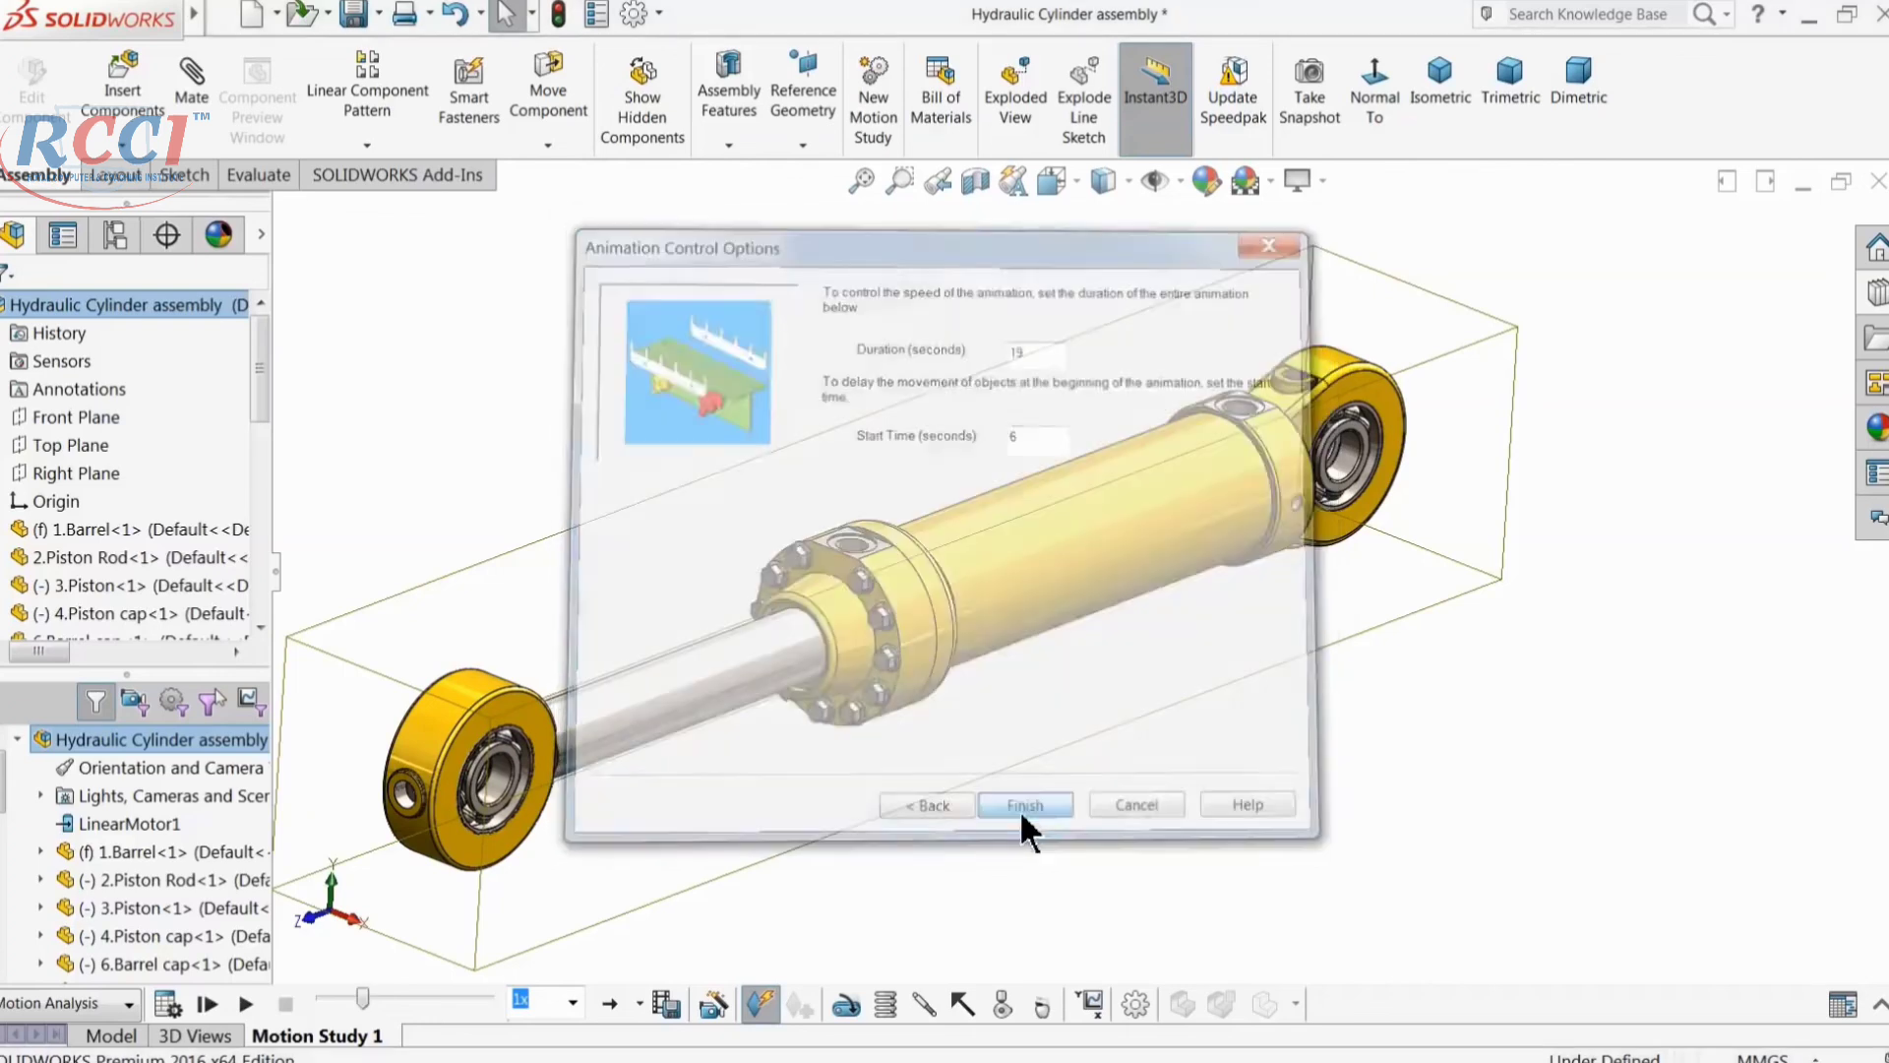
Step: Add a Collapse animation to the motion study with a 19-second duration and a 25-second start time
click(708, 1002)
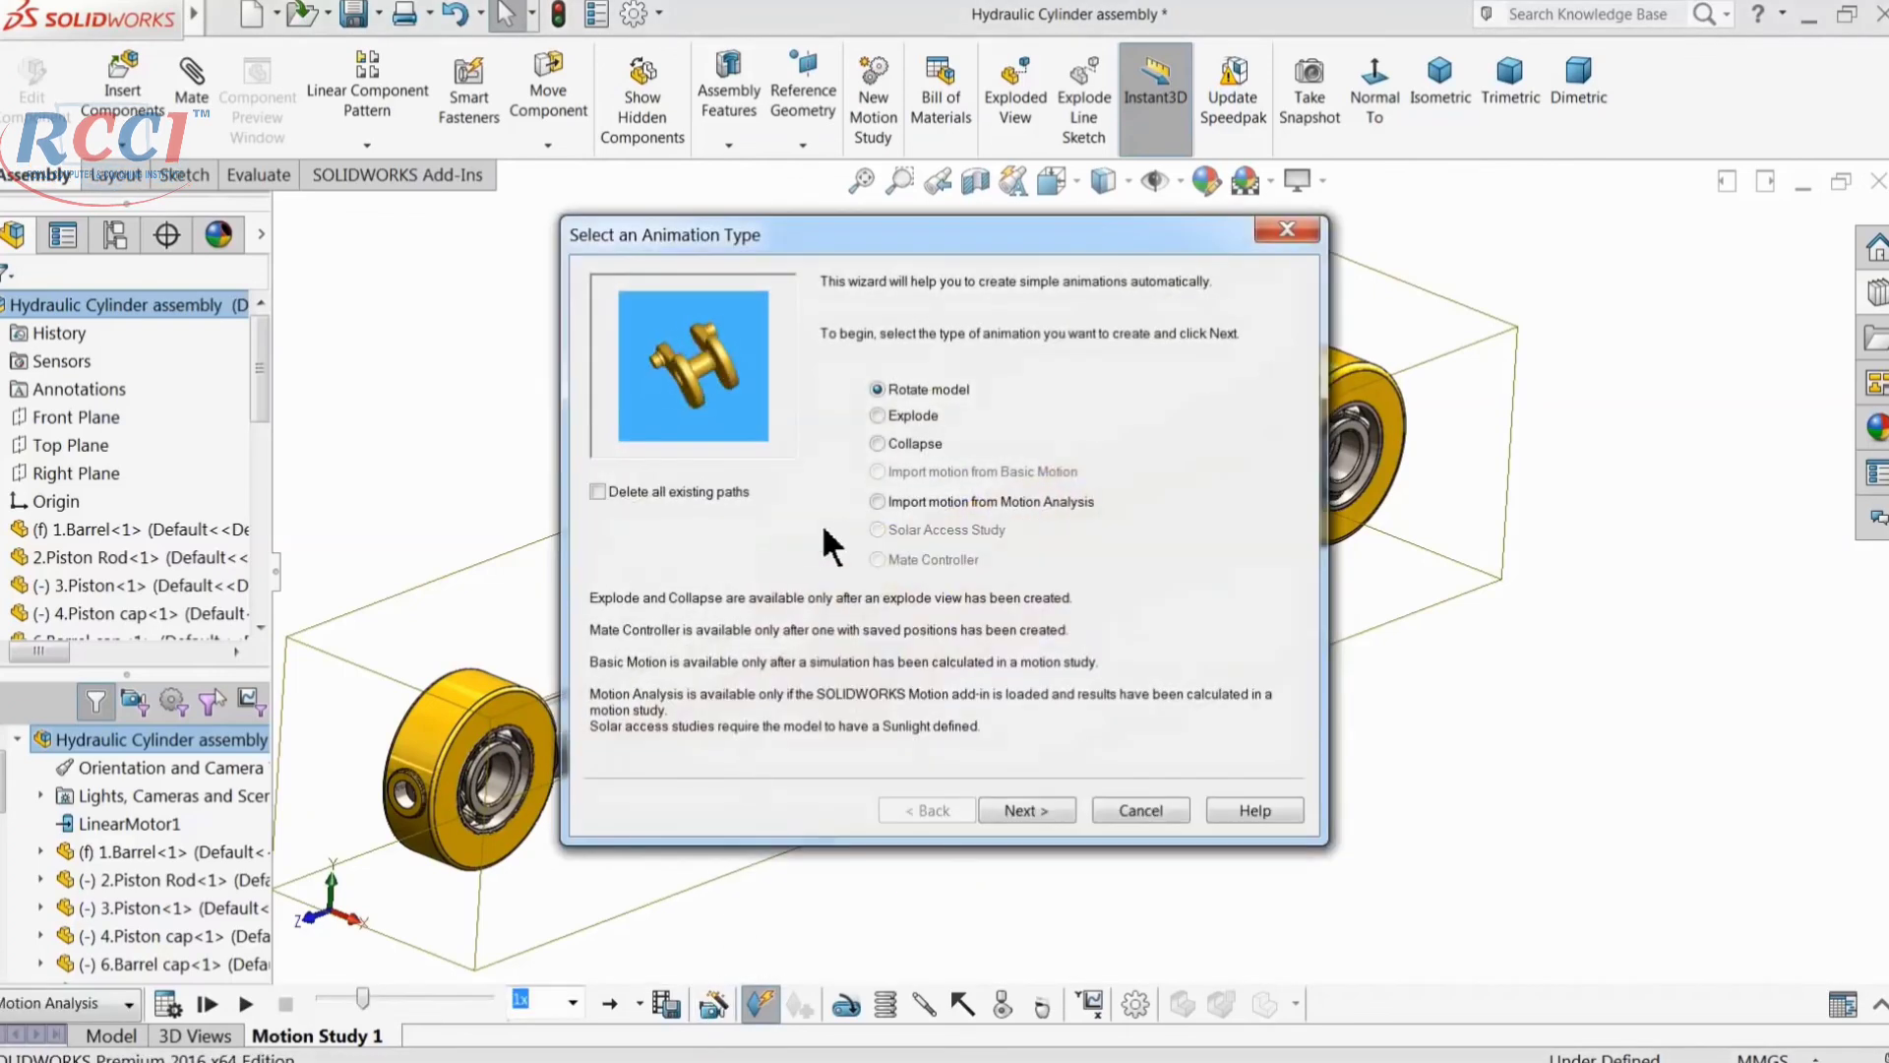
click(1016, 815)
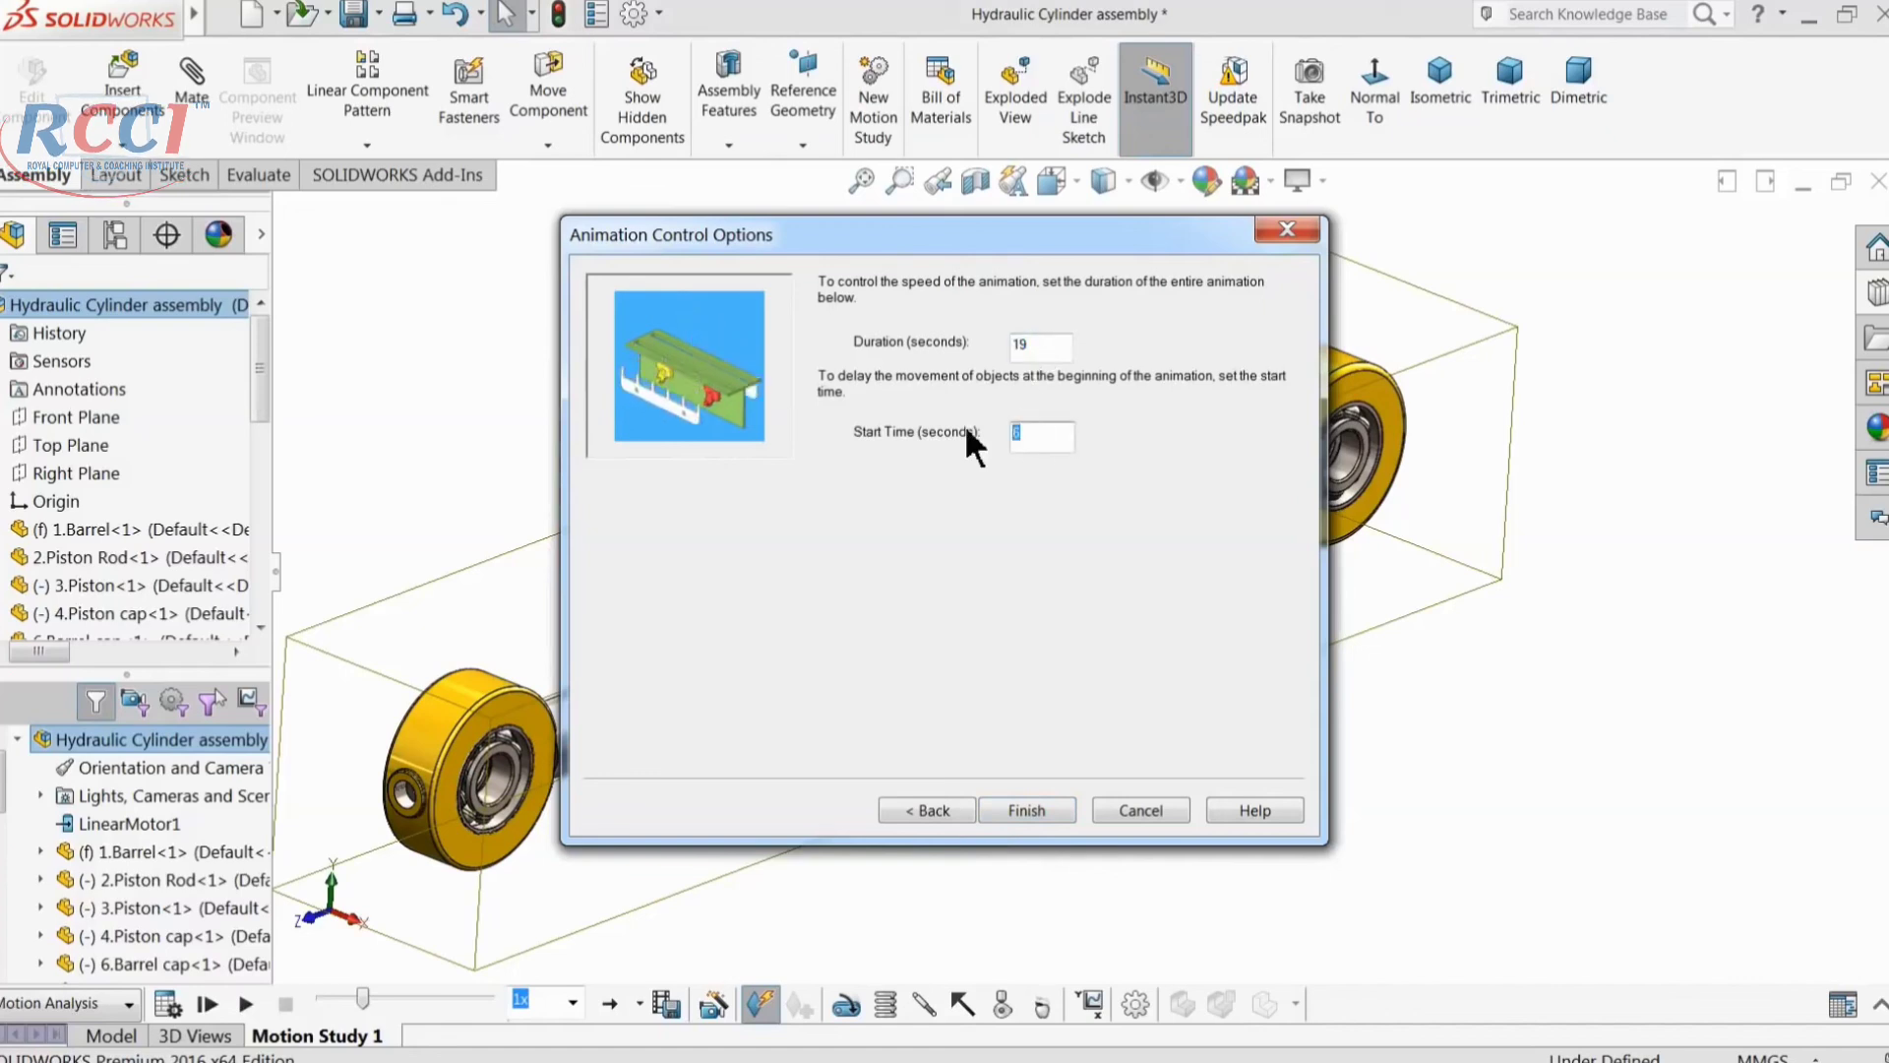
text(25)
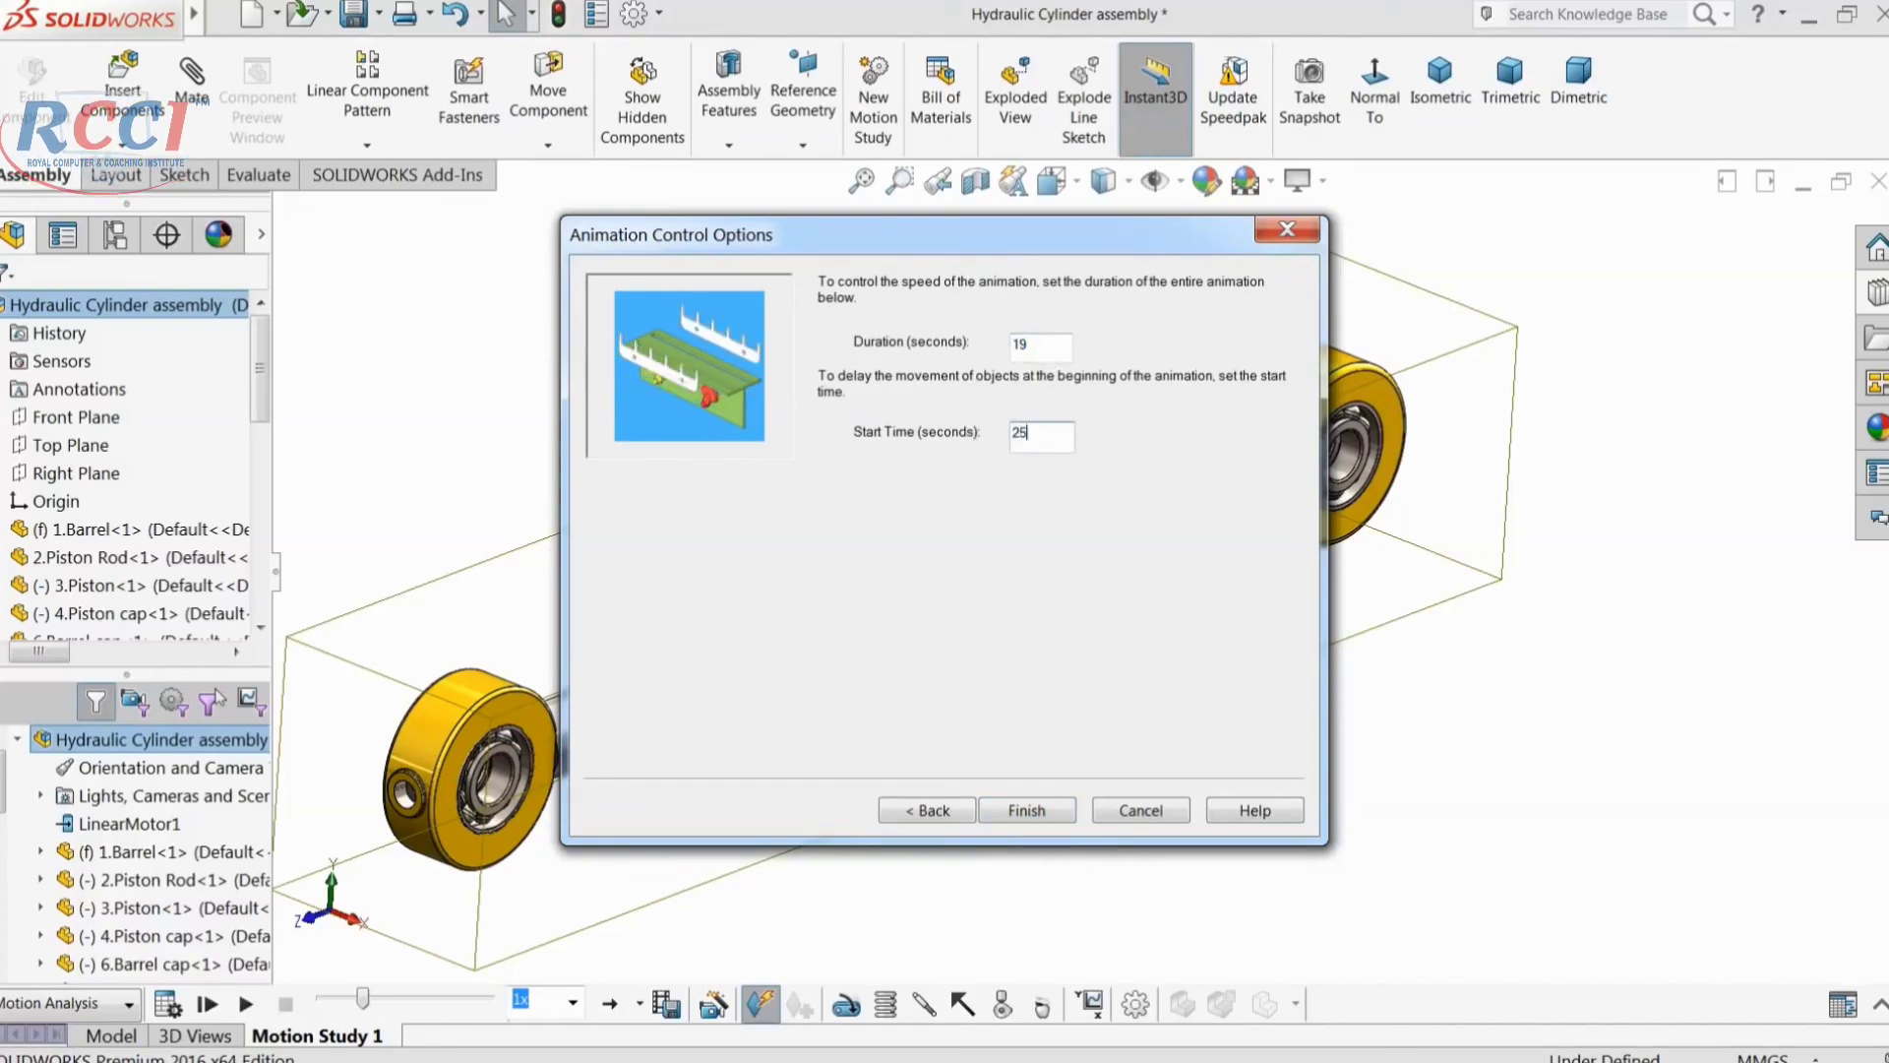
click(1028, 811)
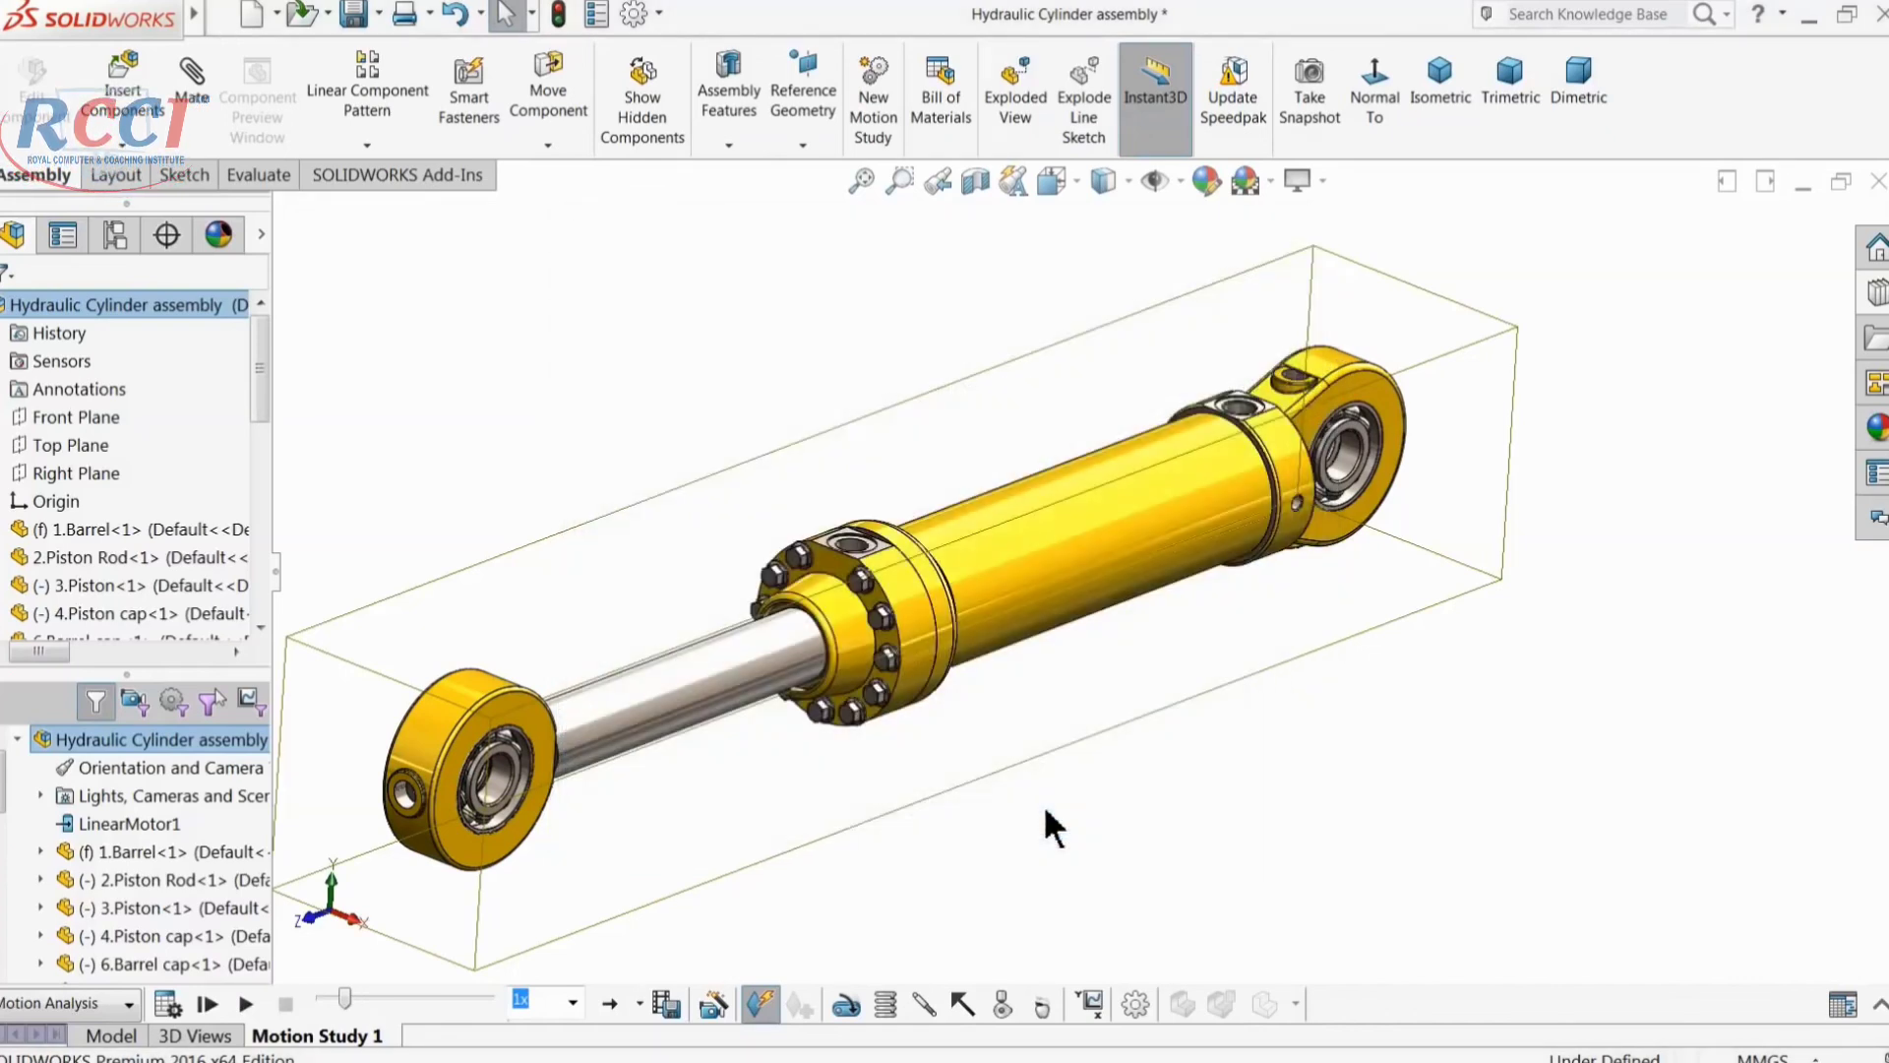
Step: Play back the complete motion study twice to review the cylinder stroke and the explode and collapse animations
click(243, 1005)
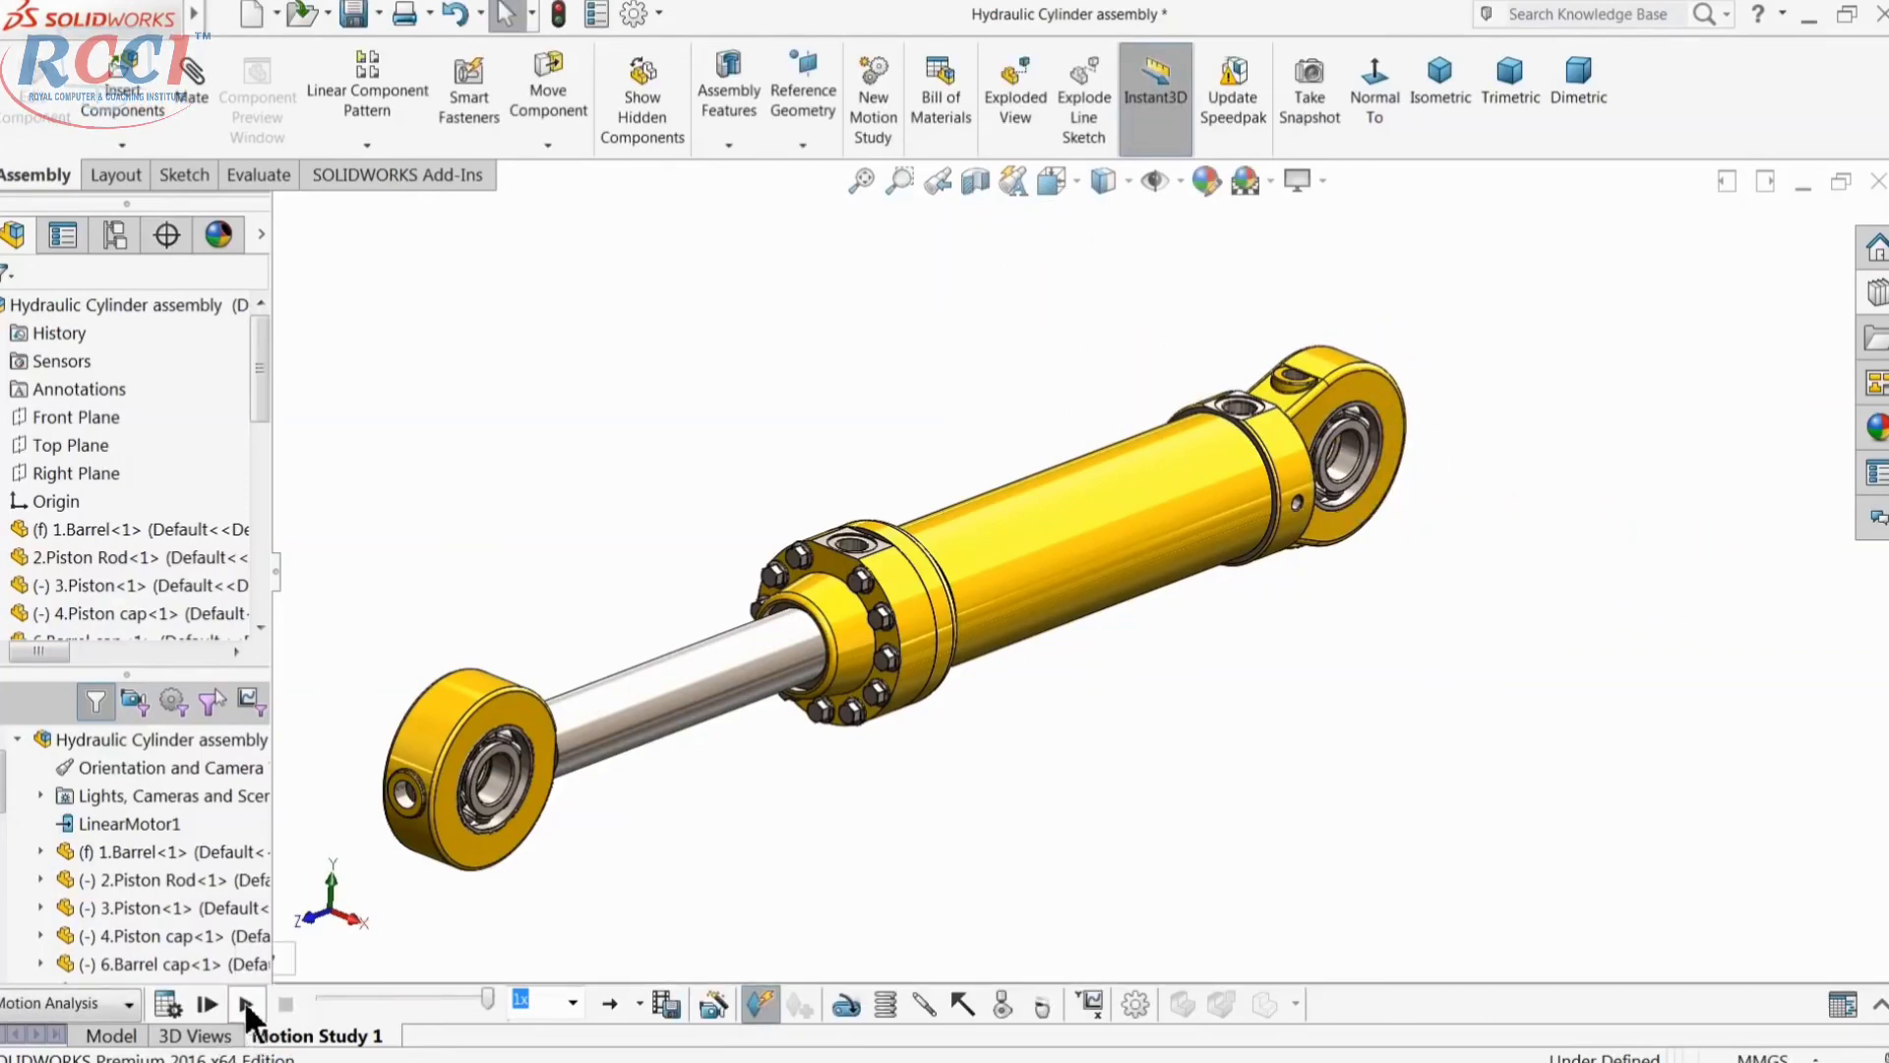
click(246, 1004)
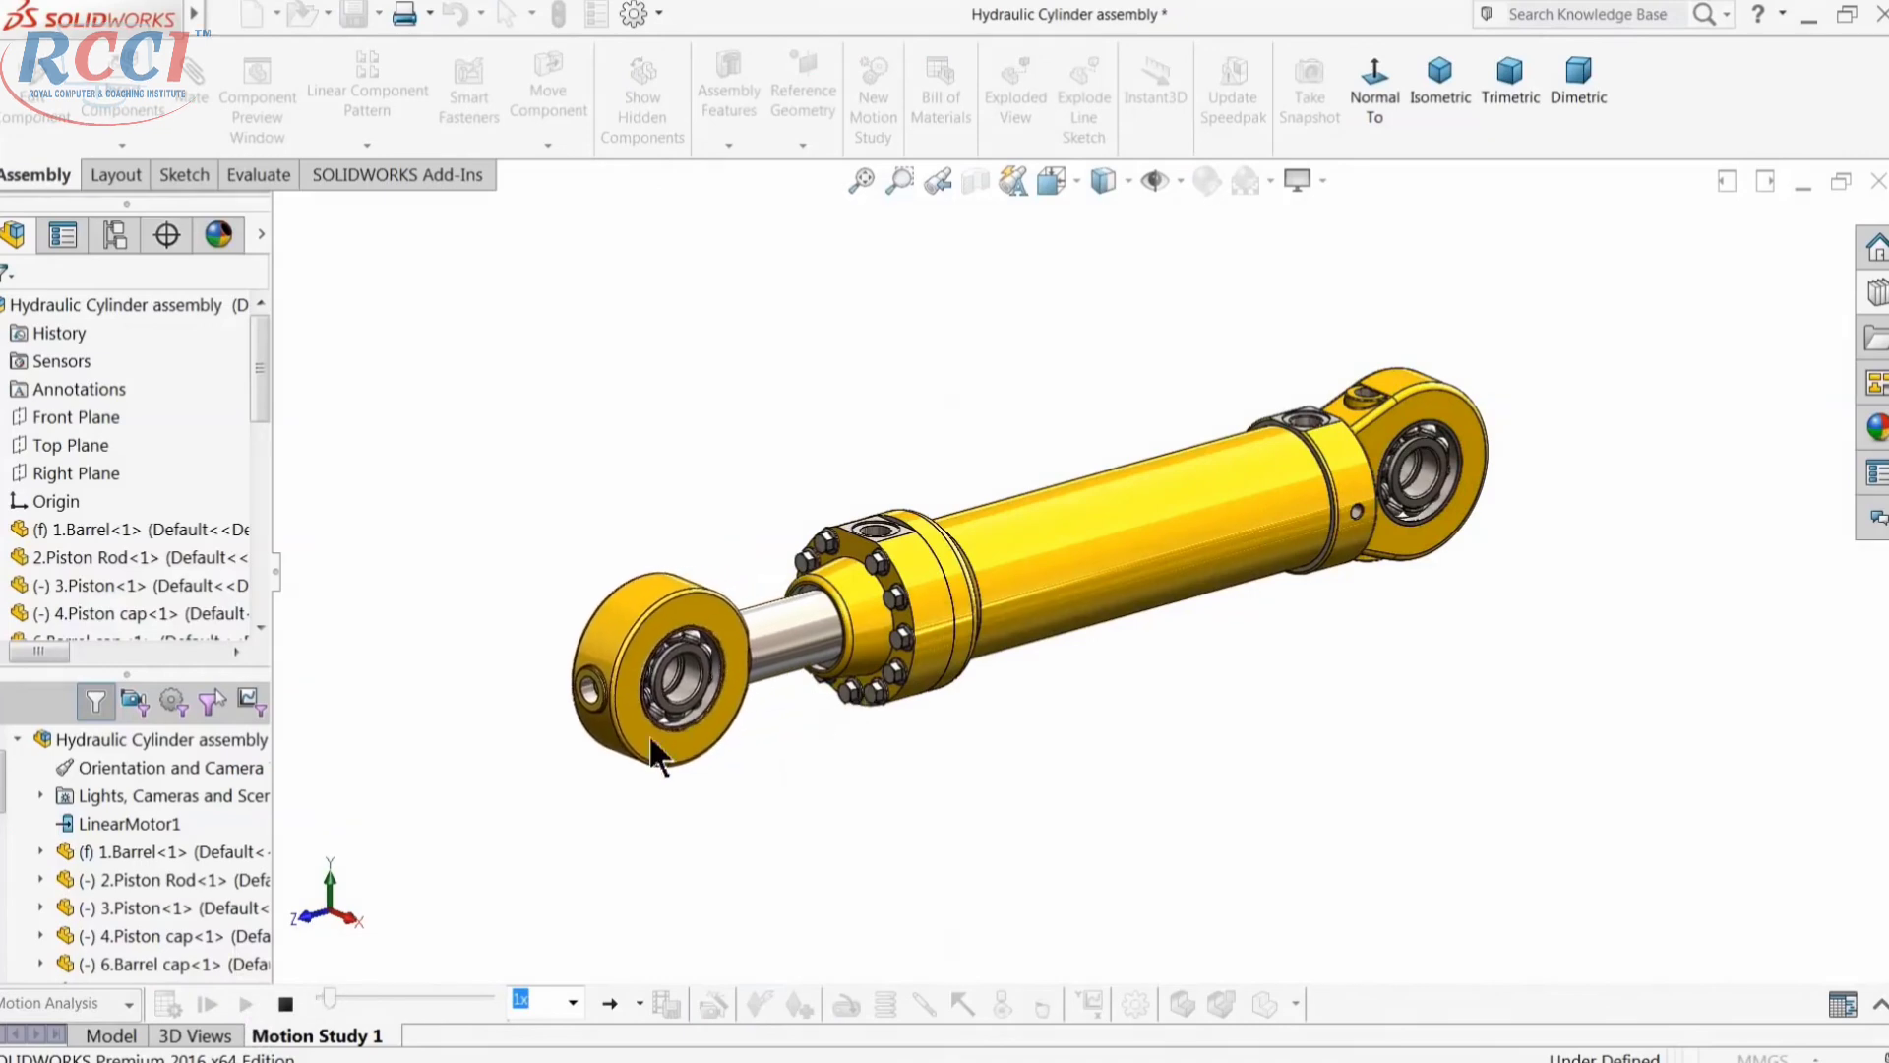